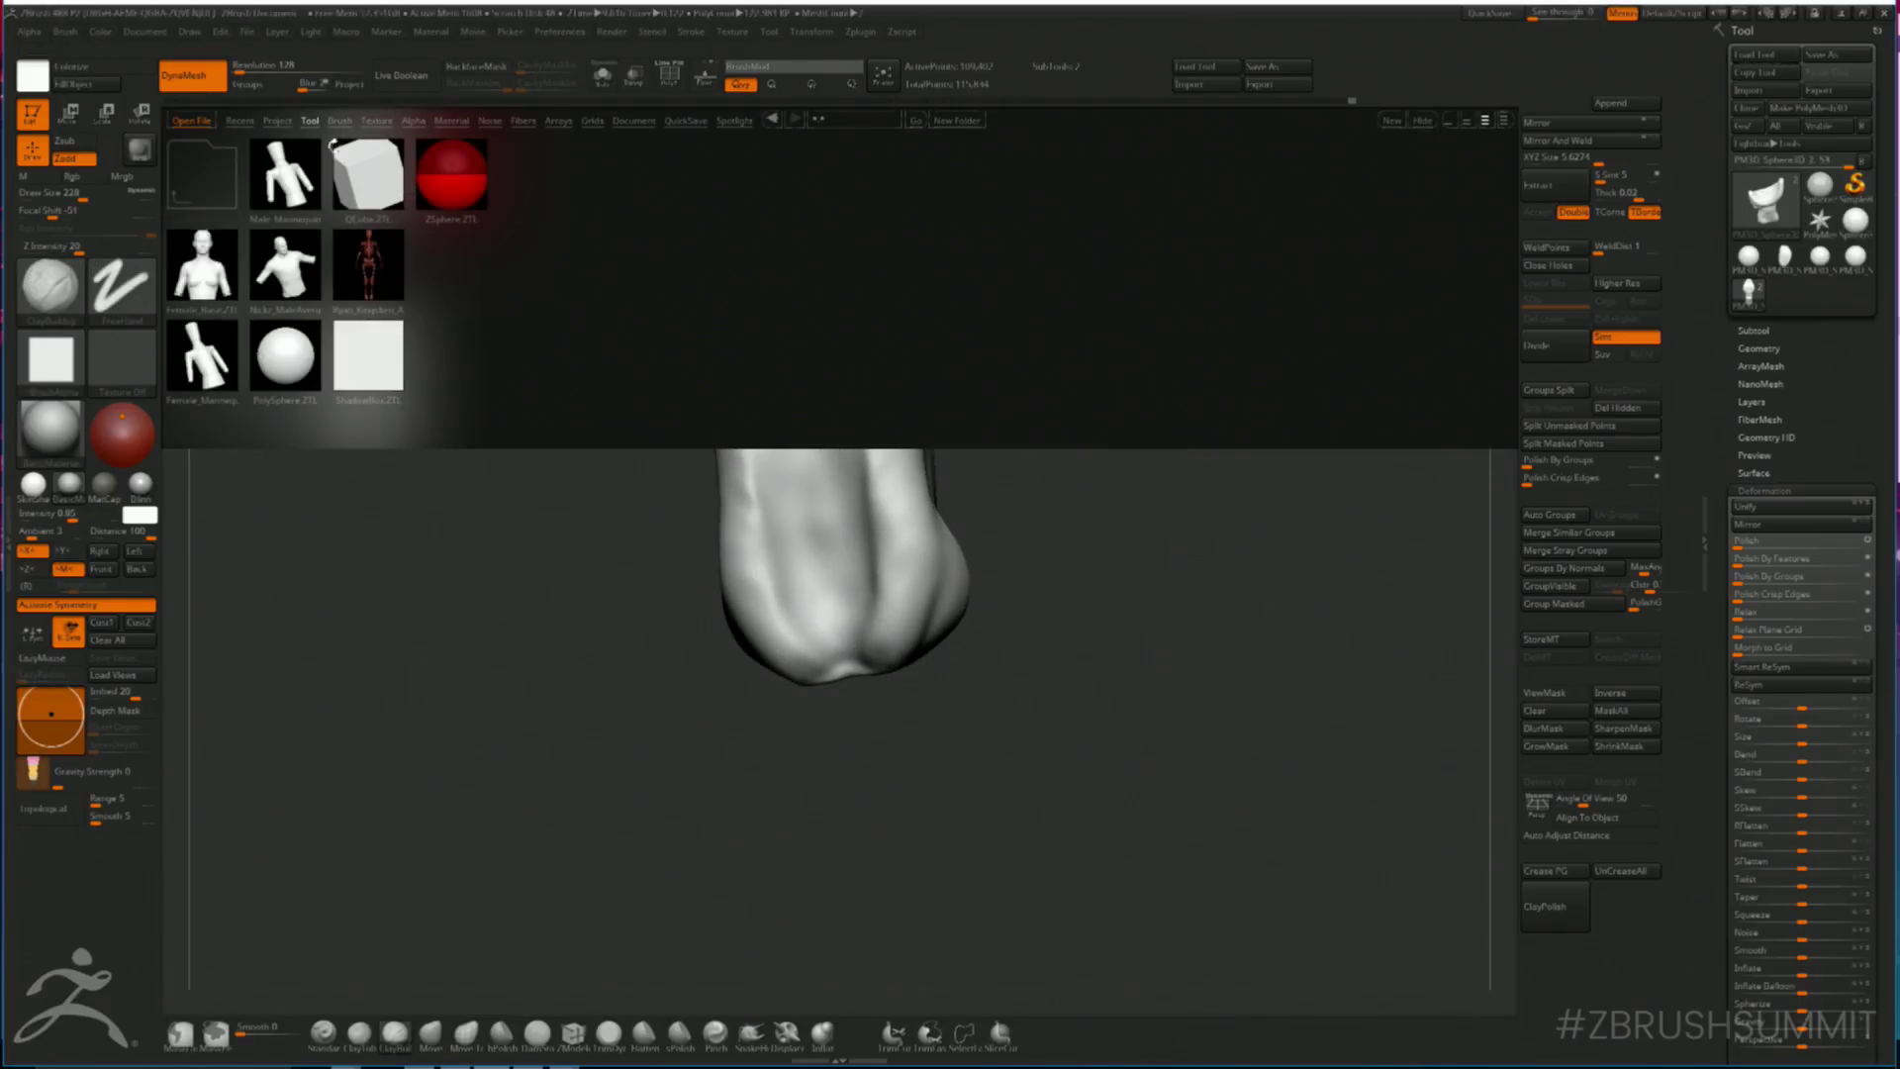
click(338, 121)
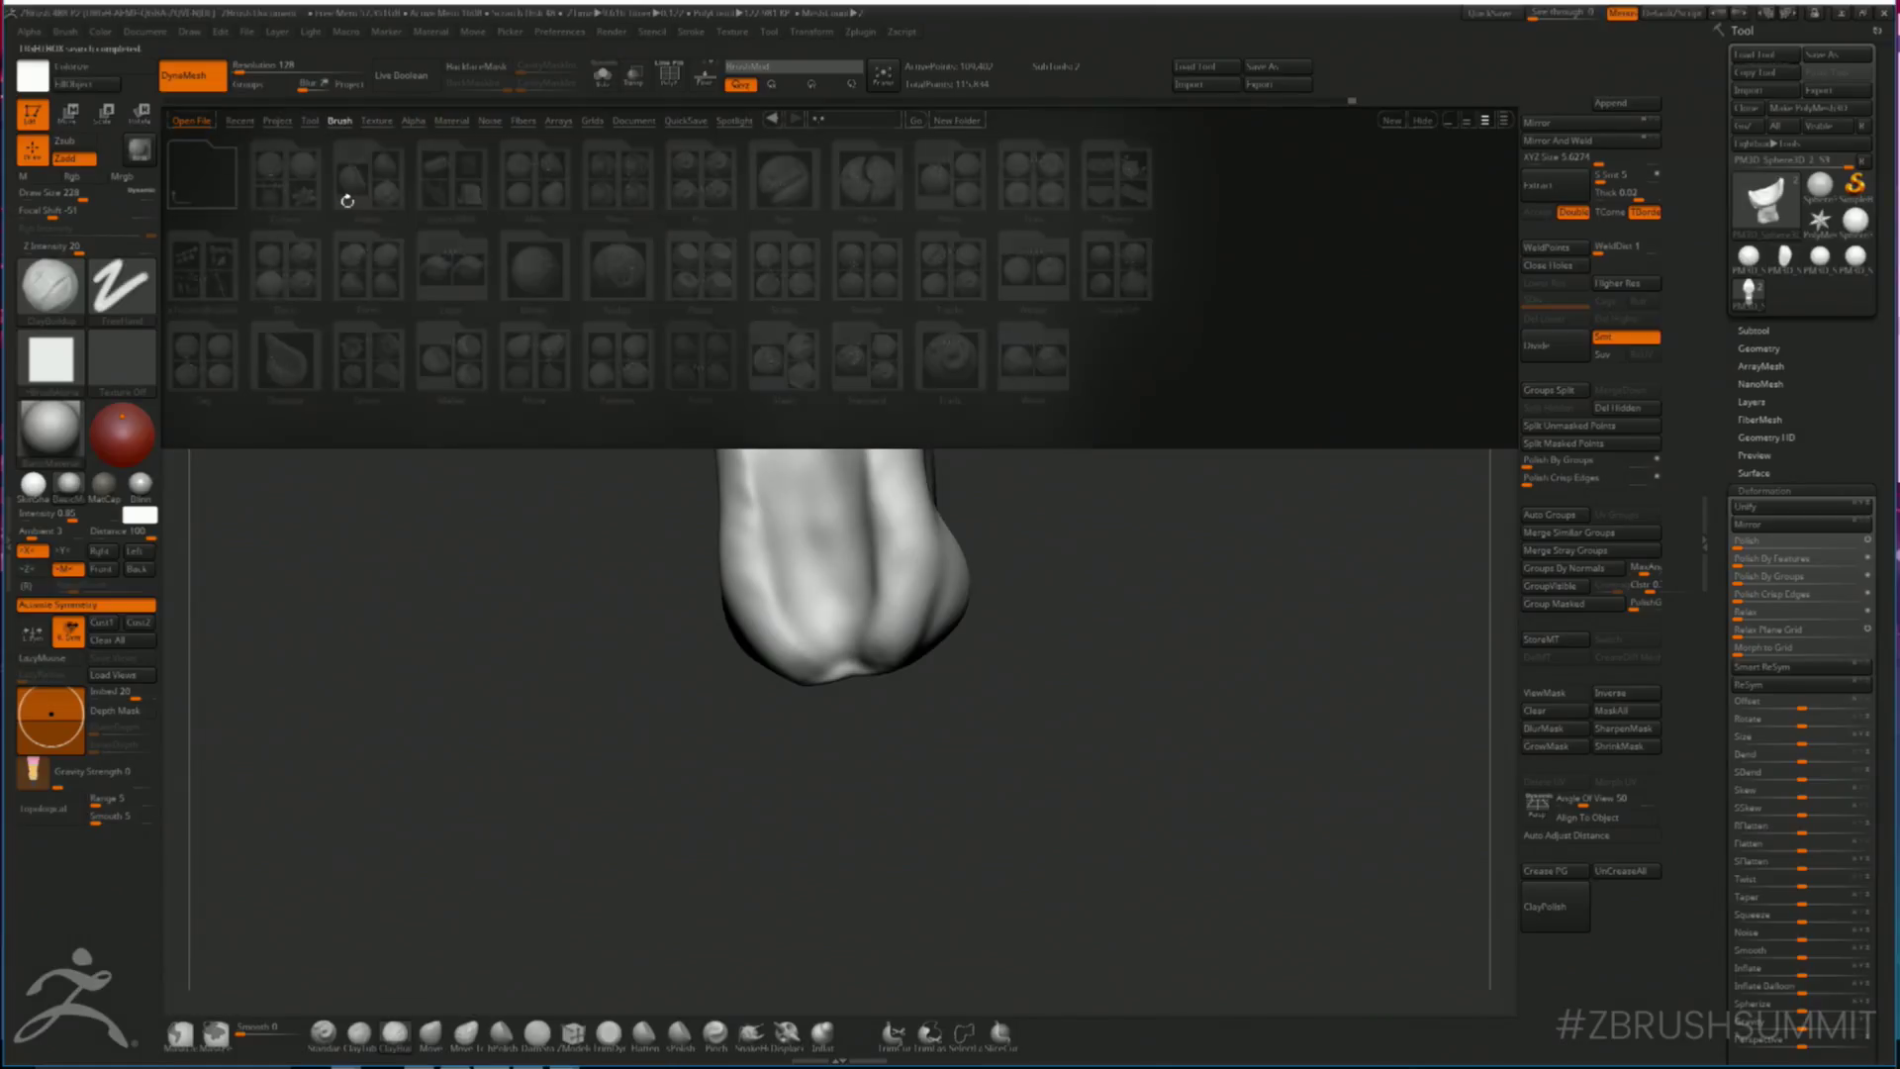
click(1133, 280)
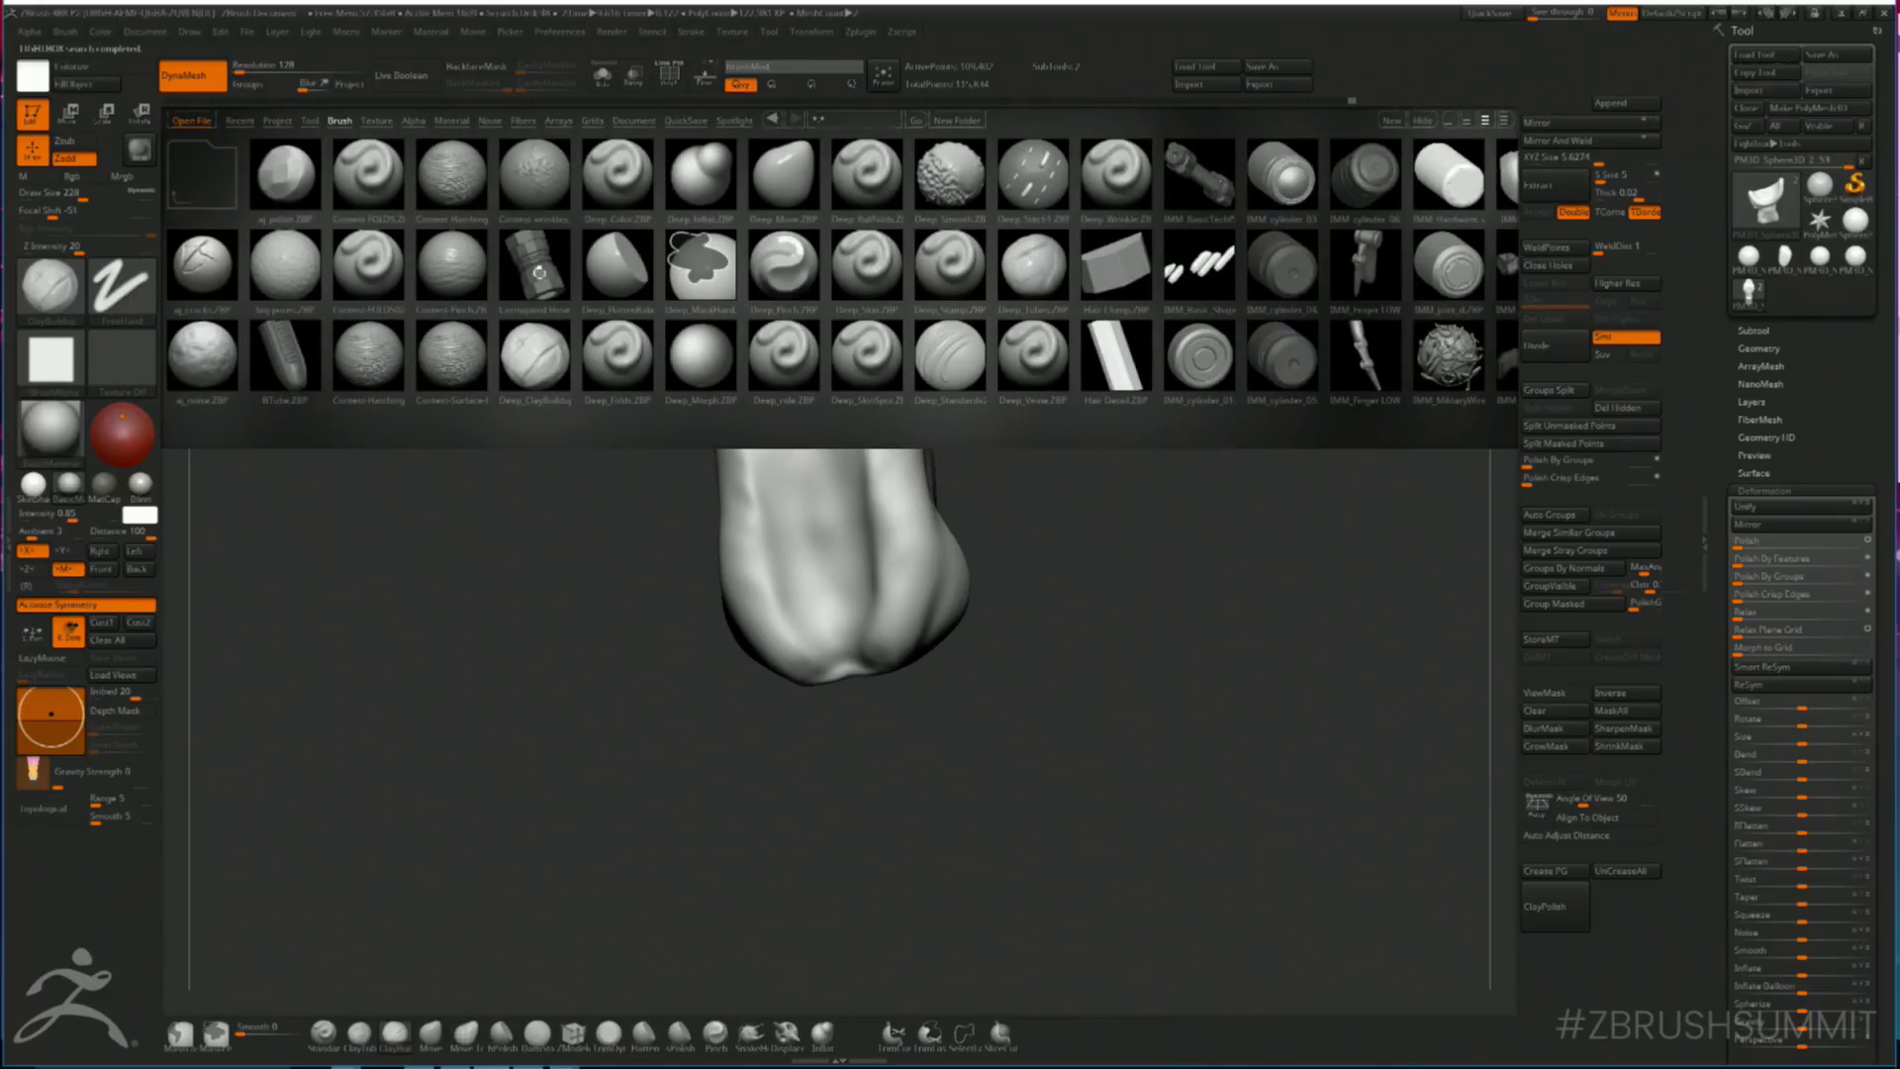
key(comma)
- Build up a clay mass on the neck's side beneath the flared collar and smooth it into the surface
mouse_move(1174, 493)
mouse_down()
mouse_move(1179, 517)
mouse_move(1182, 465)
mouse_move(1180, 526)
mouse_move(1016, 512)
mouse_up()
key(space)
drag(816, 464, 808, 484)
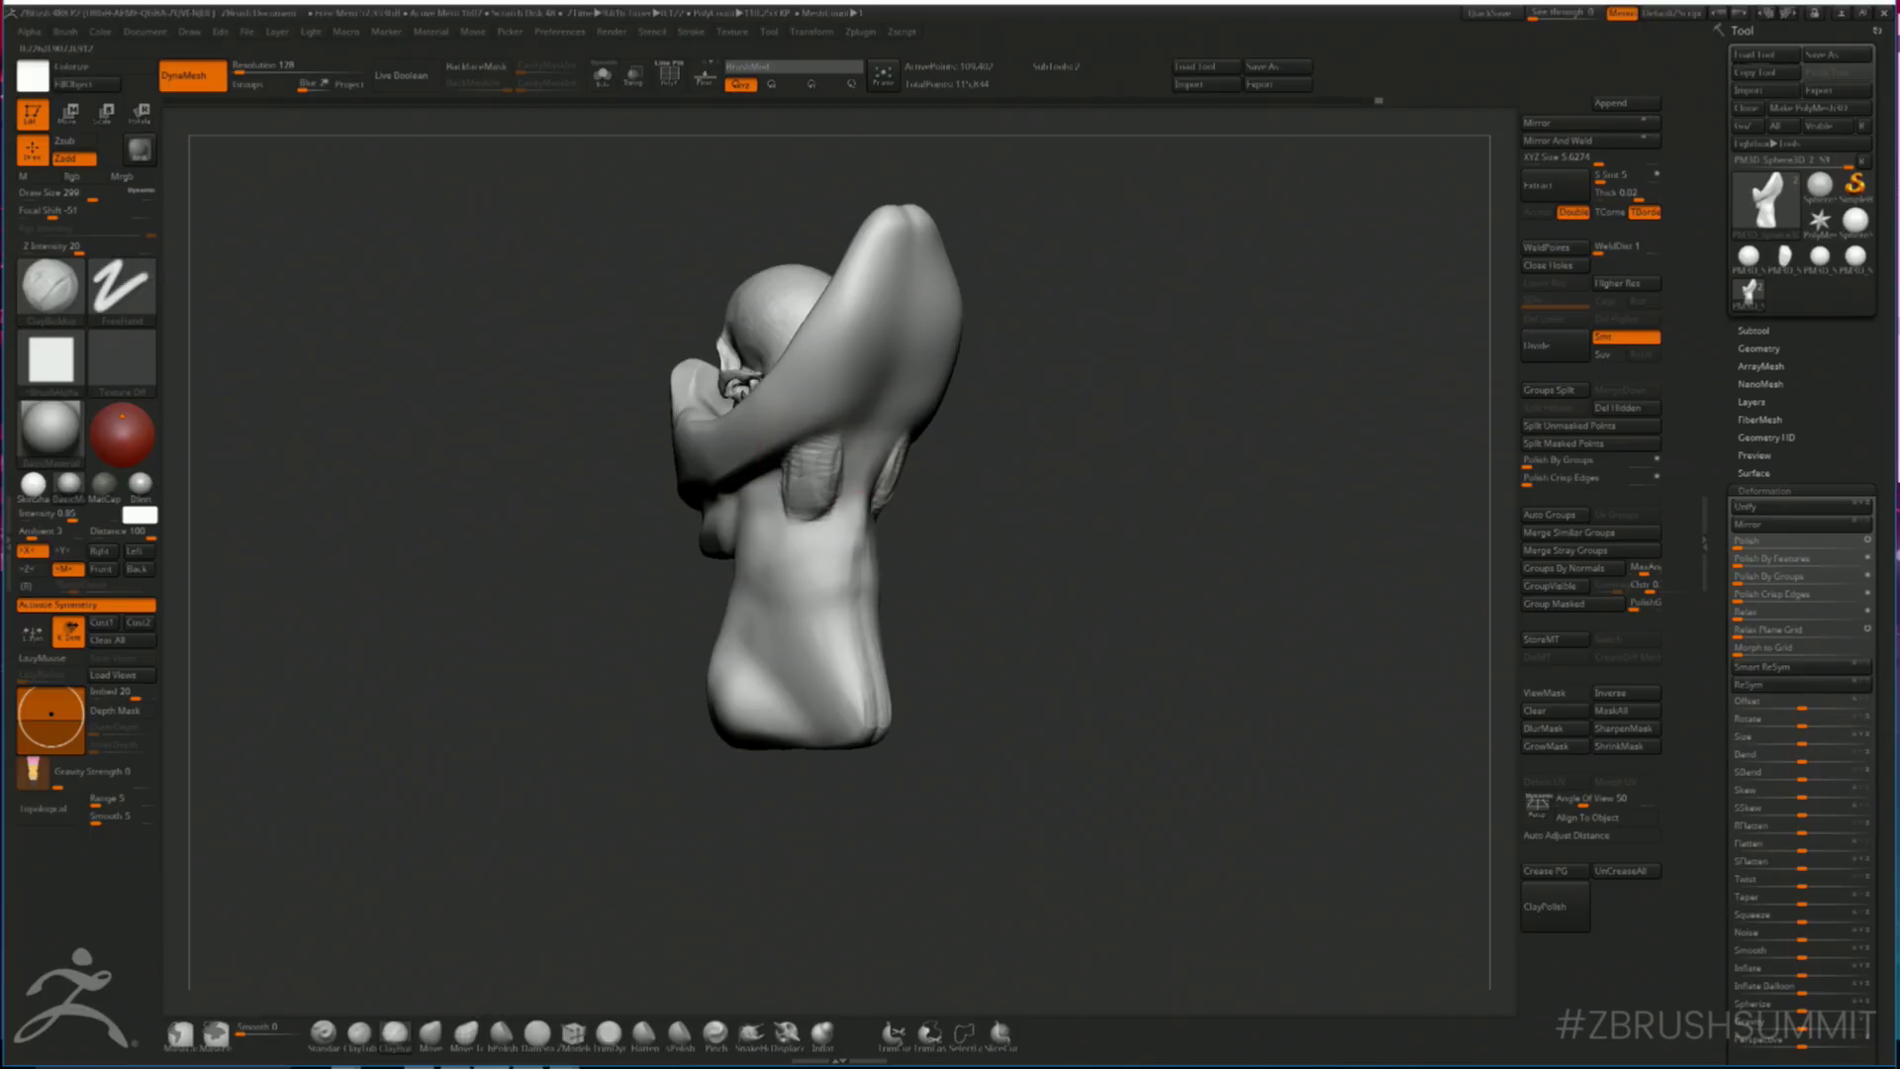
key(shift)
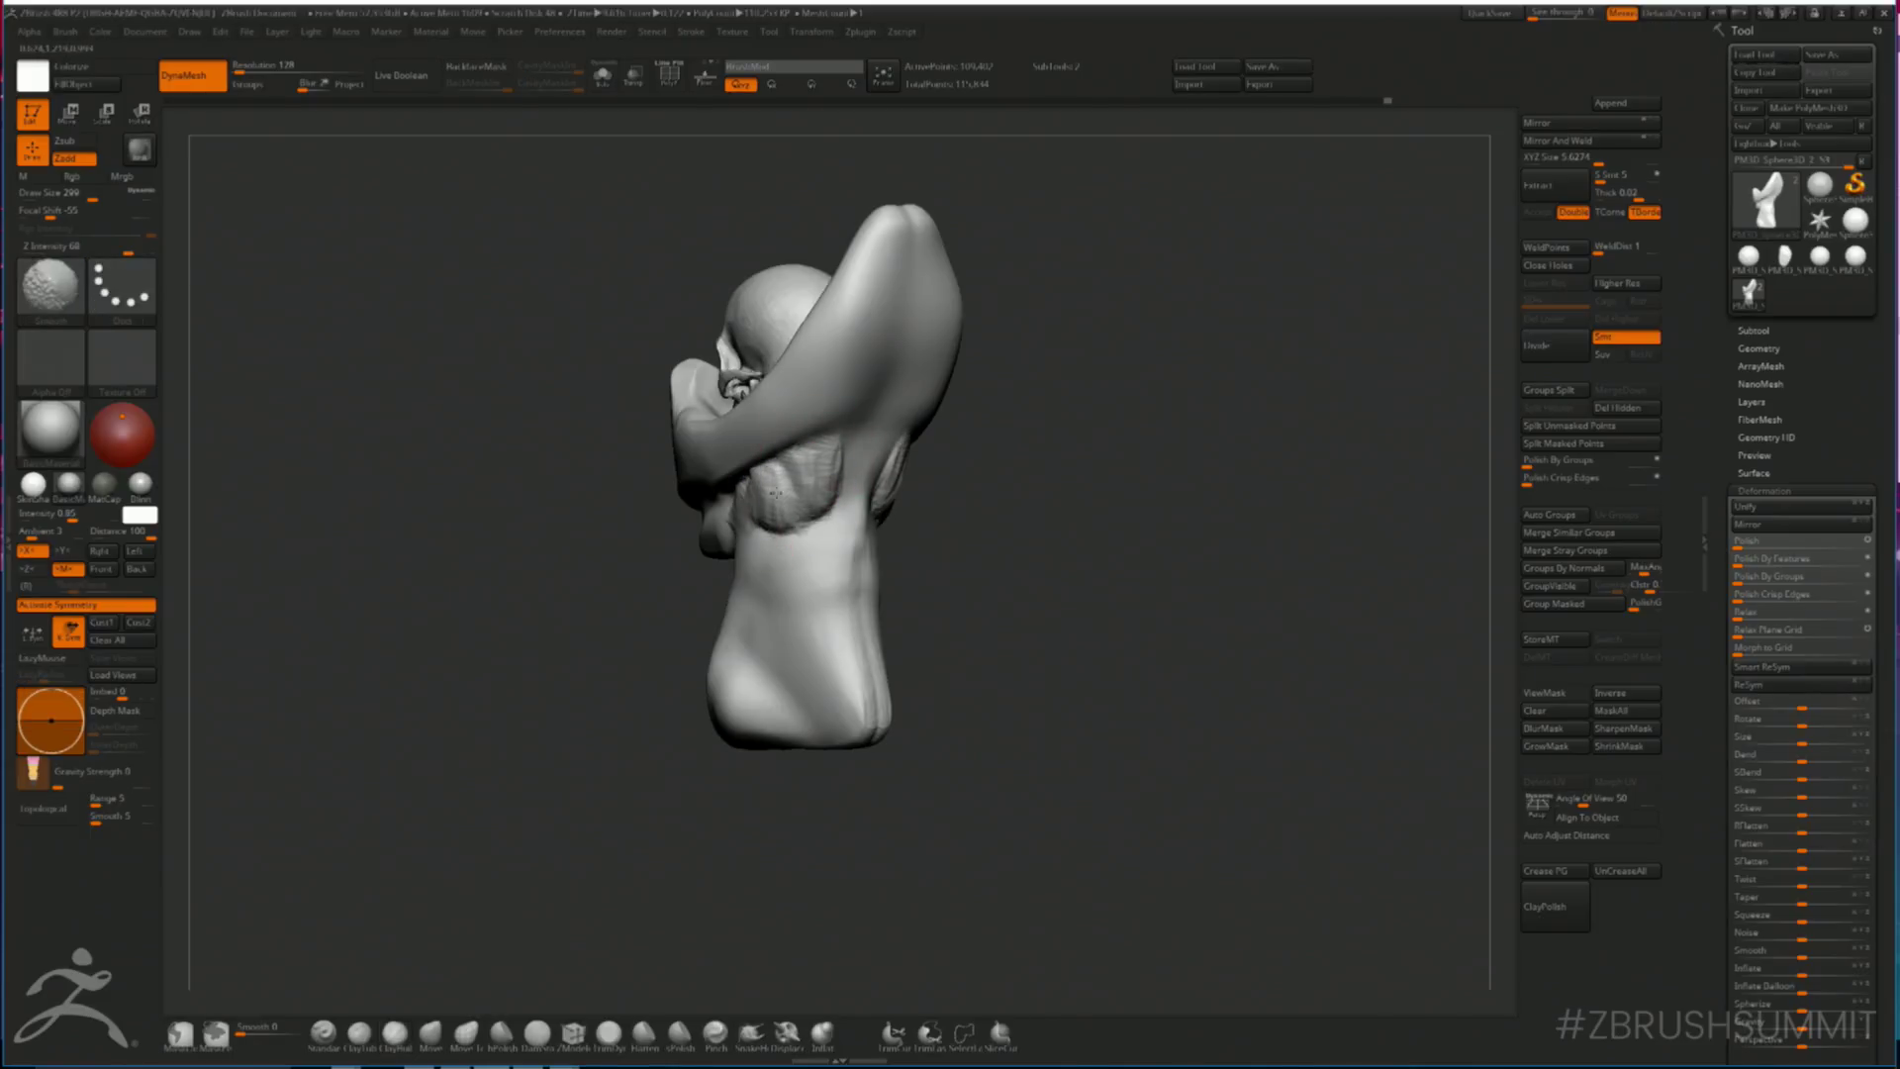
shift+drag(773, 499, 795, 479)
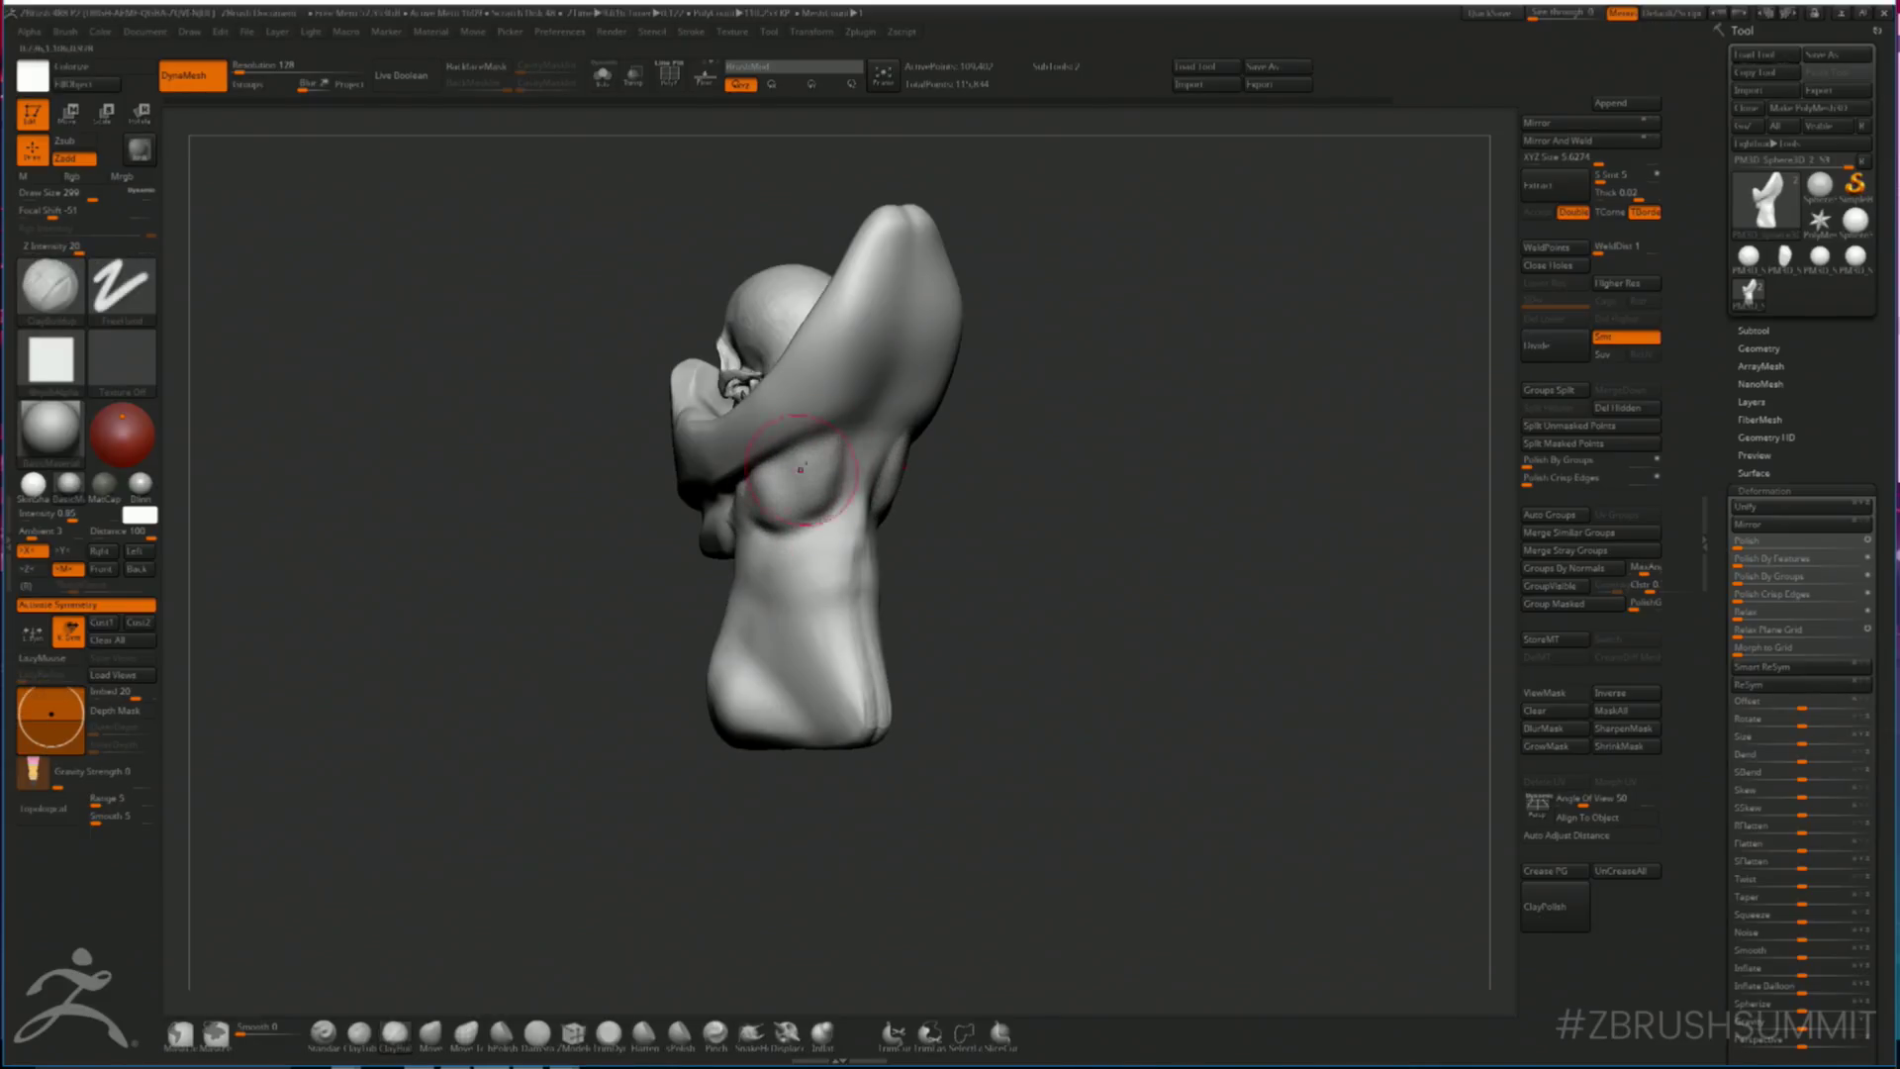
key(shift)
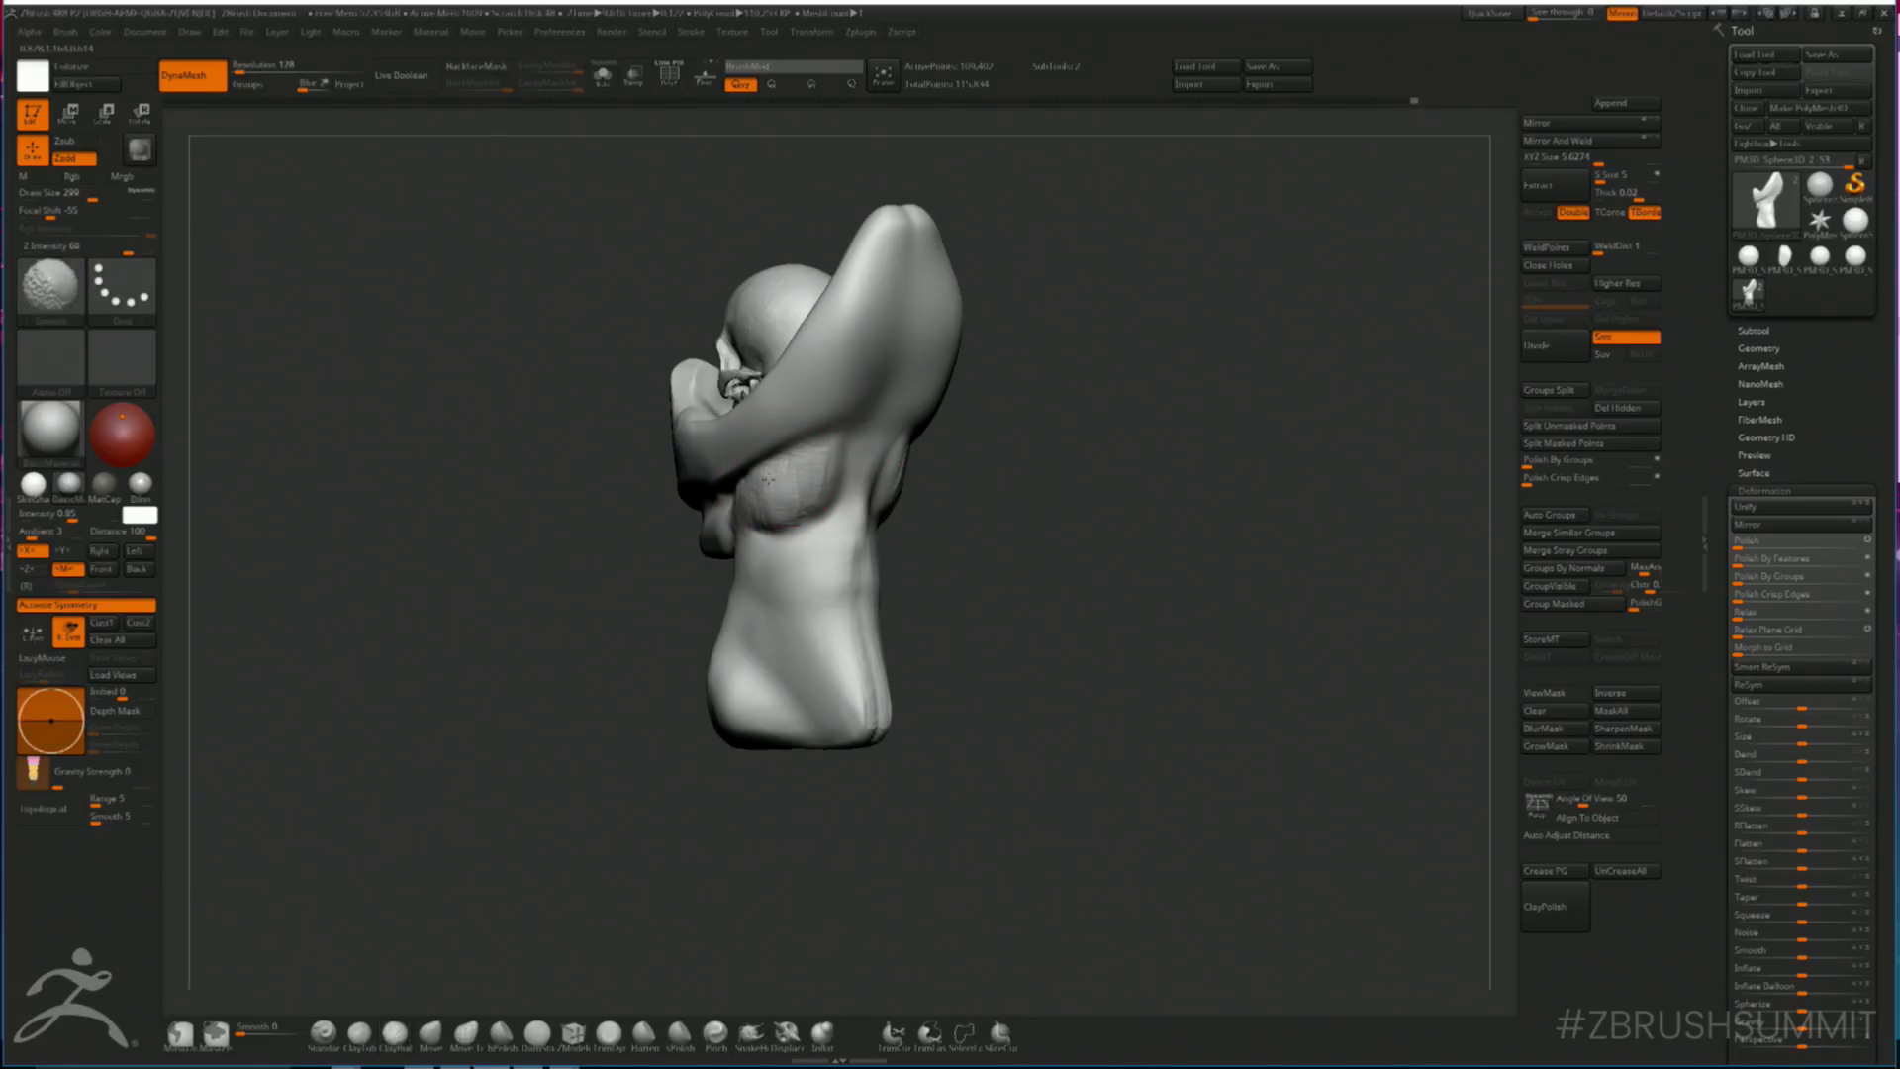
- Set the draw size to 154, carve a round hollow into the collar's side and smooth around it
key(space)
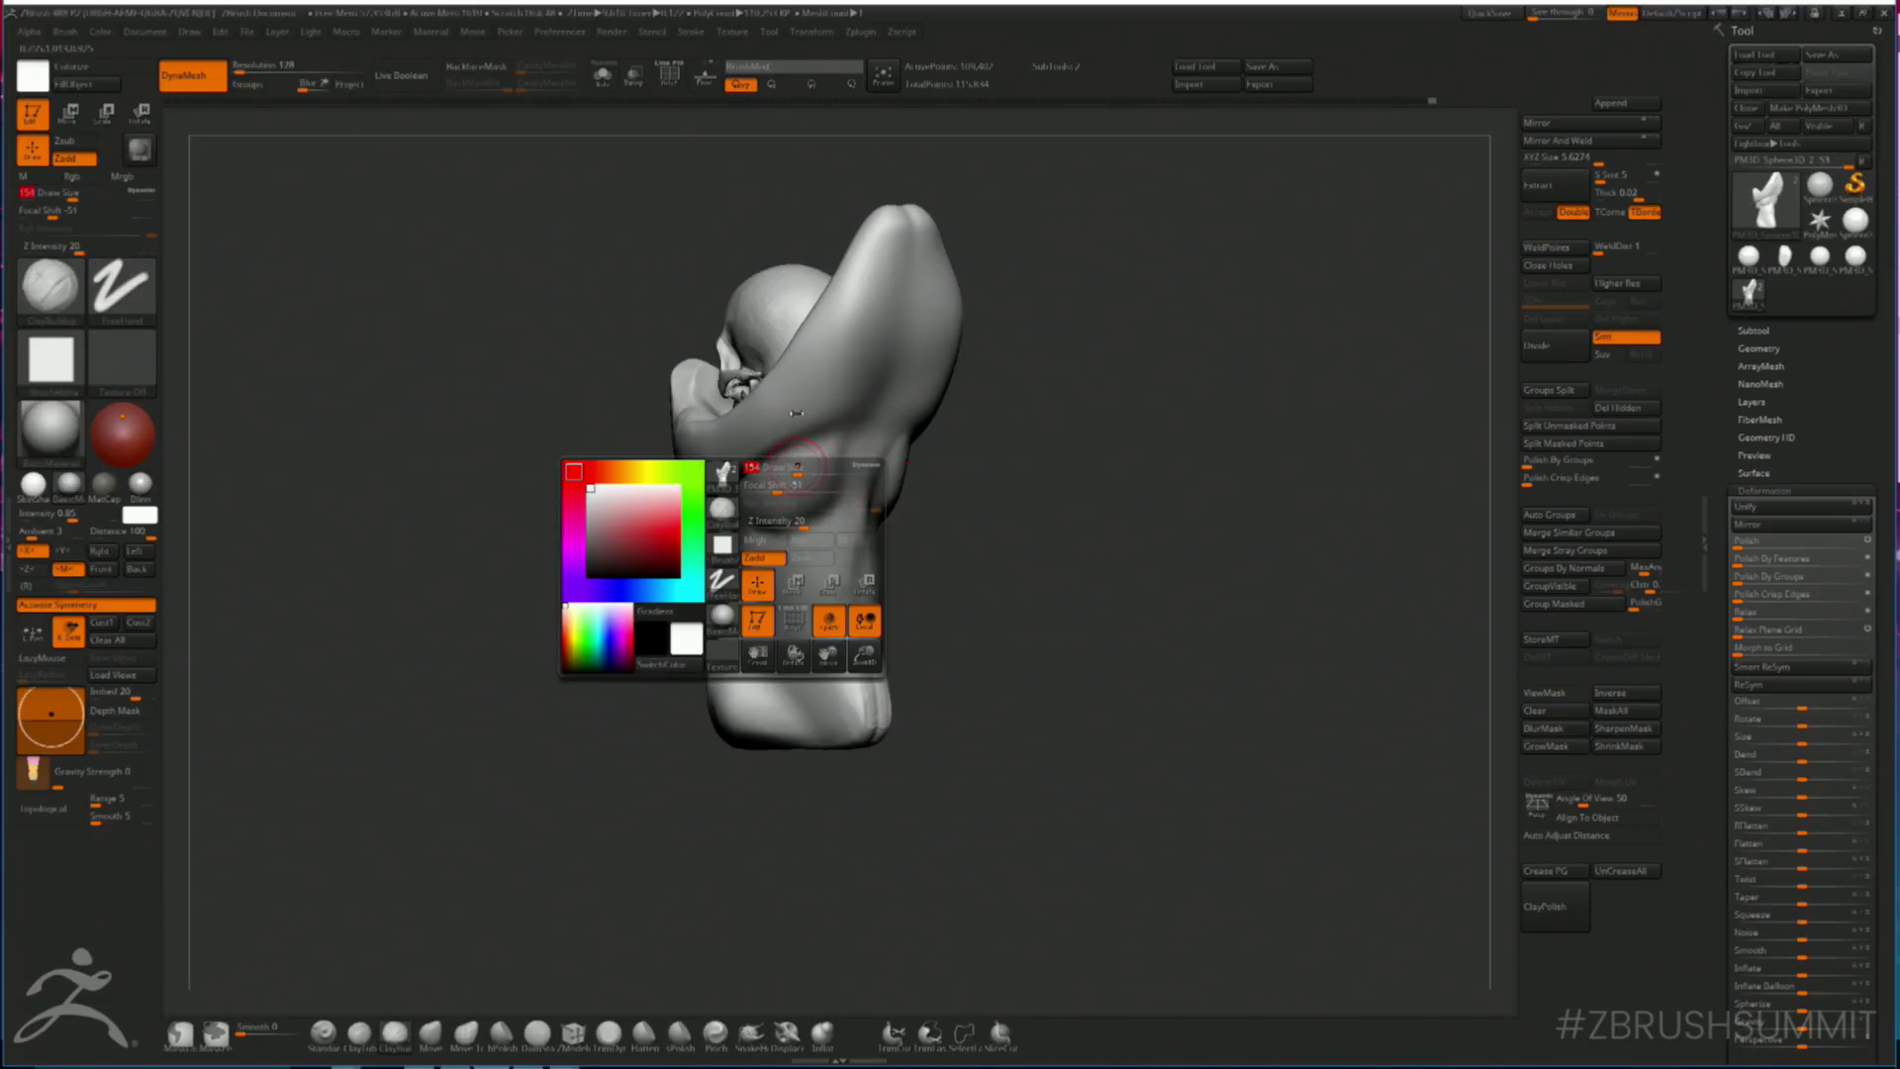
key(space)
drag(791, 418, 817, 418)
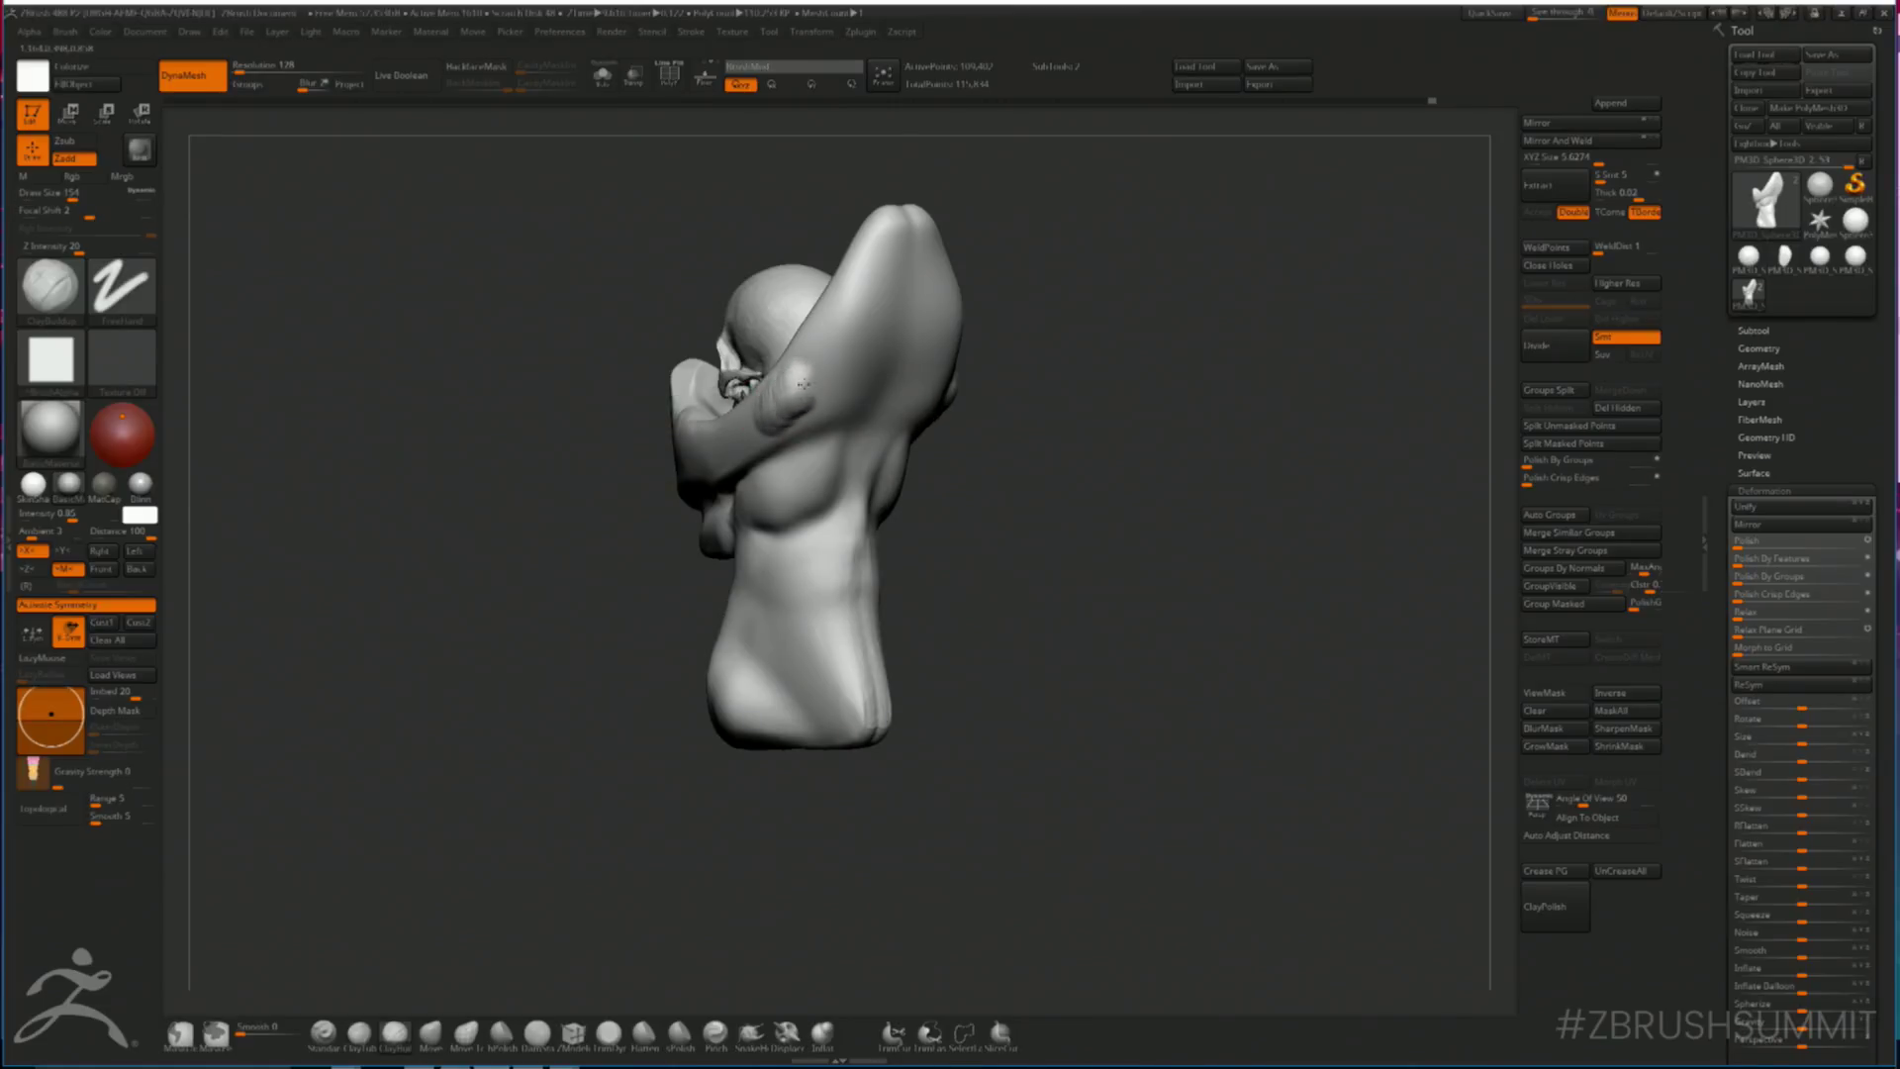
alt+drag(829, 373, 838, 375)
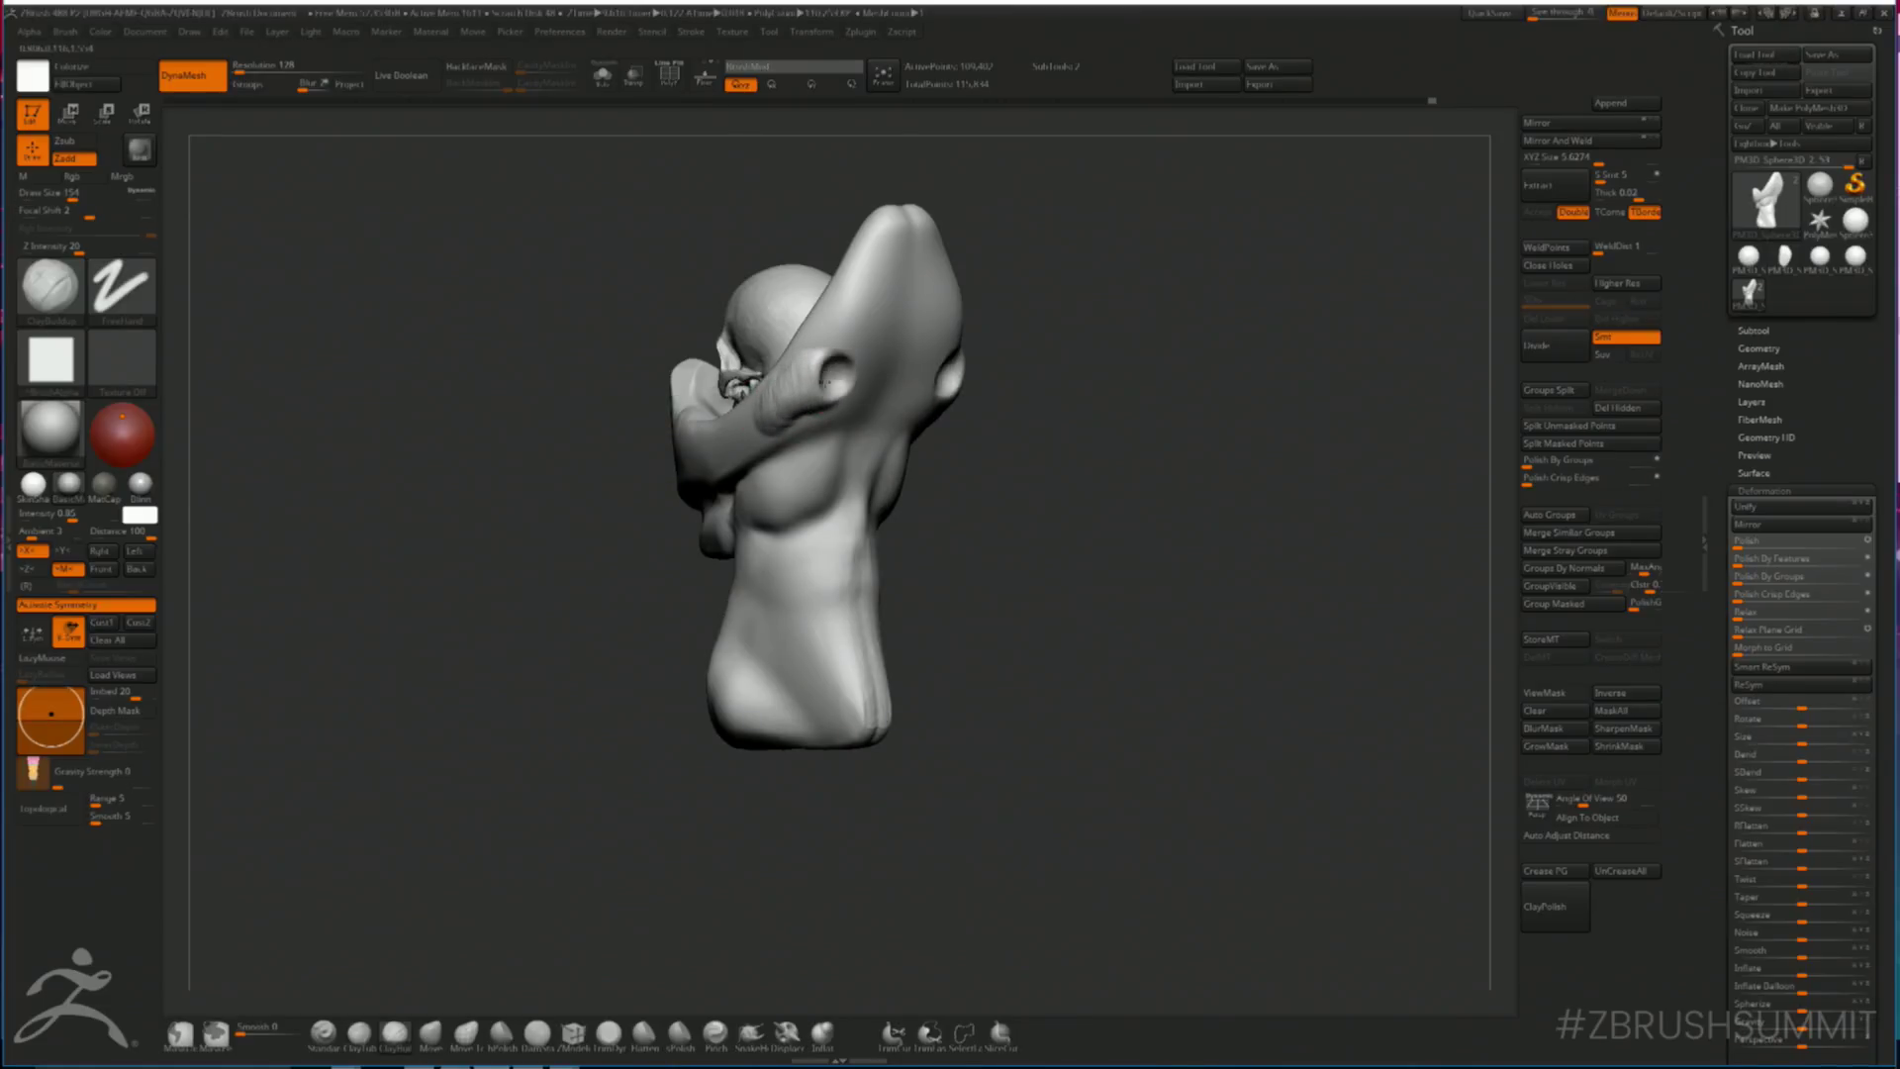
key(shift)
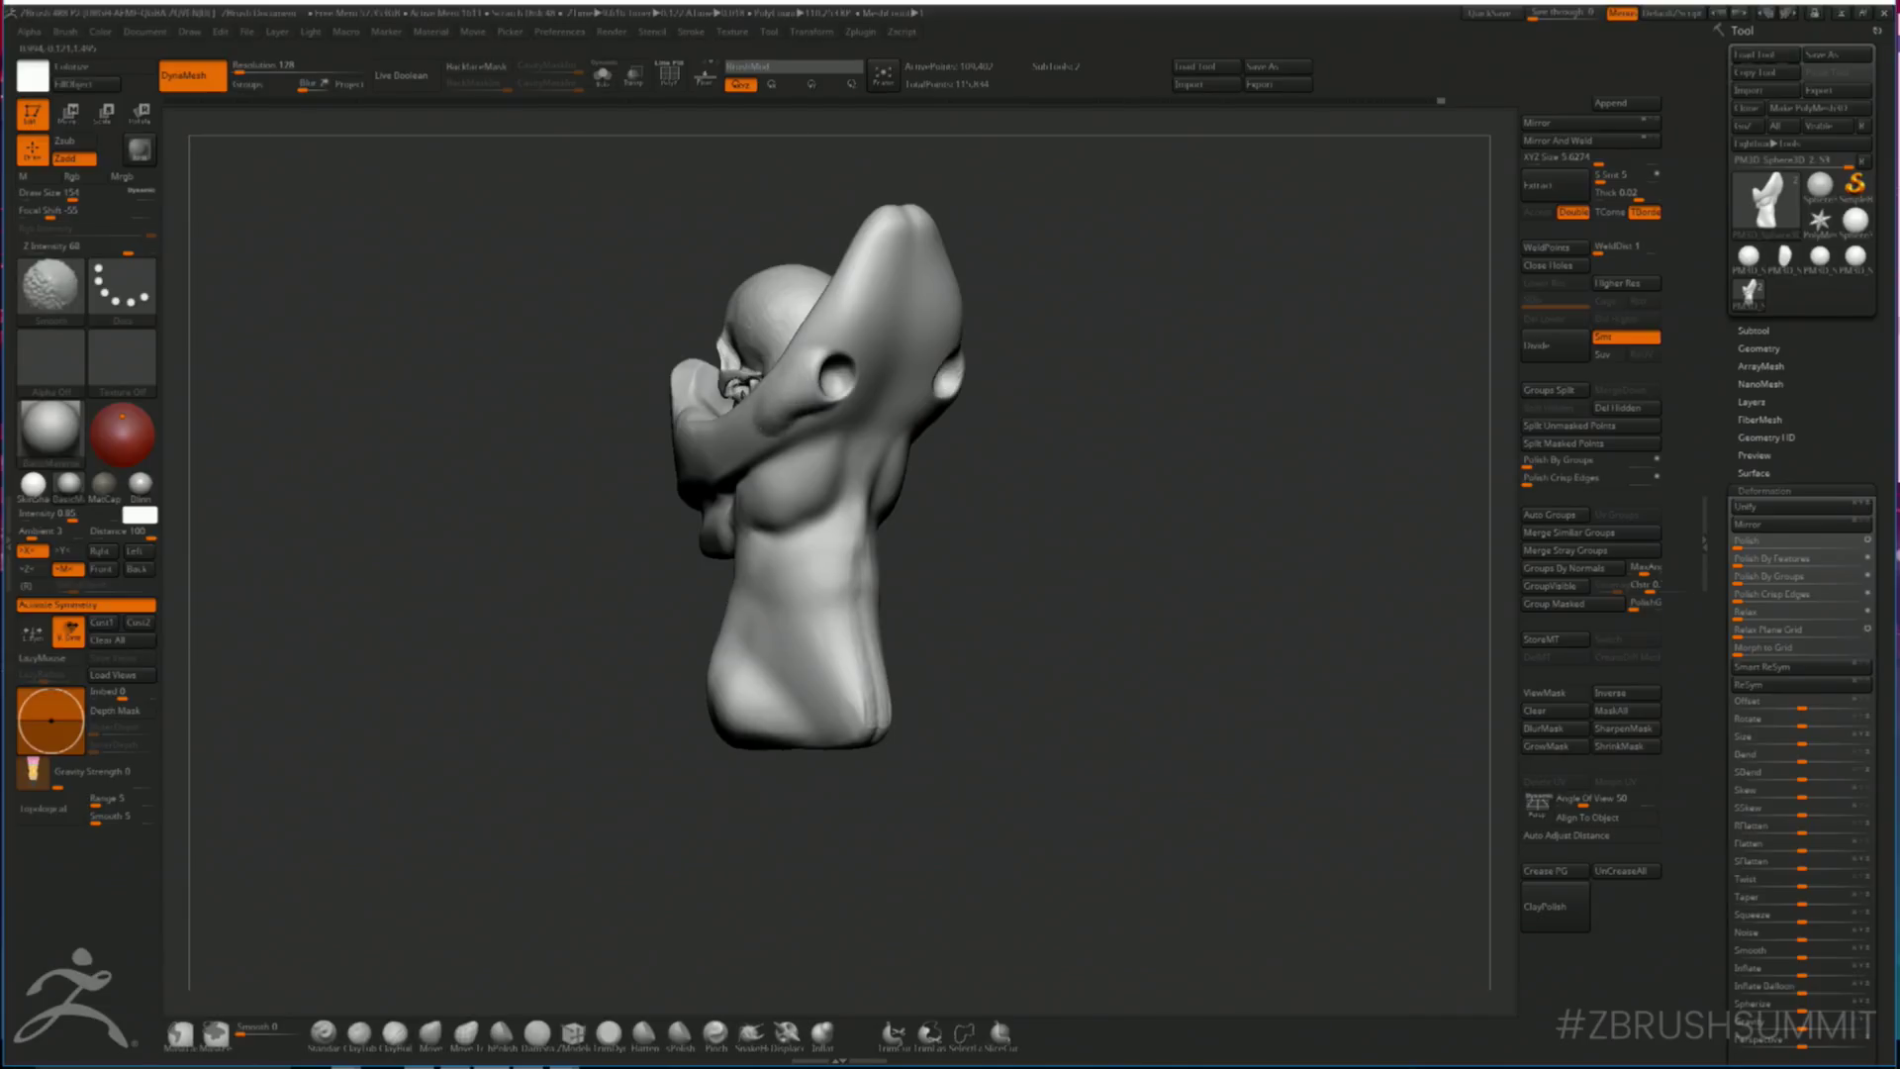
- Smooth the collar's outer ridge where it curves up toward the raised back section
mouse_move(1074, 355)
mouse_down()
mouse_move(1197, 412)
mouse_move(1114, 394)
mouse_move(1158, 444)
mouse_move(1085, 442)
mouse_up()
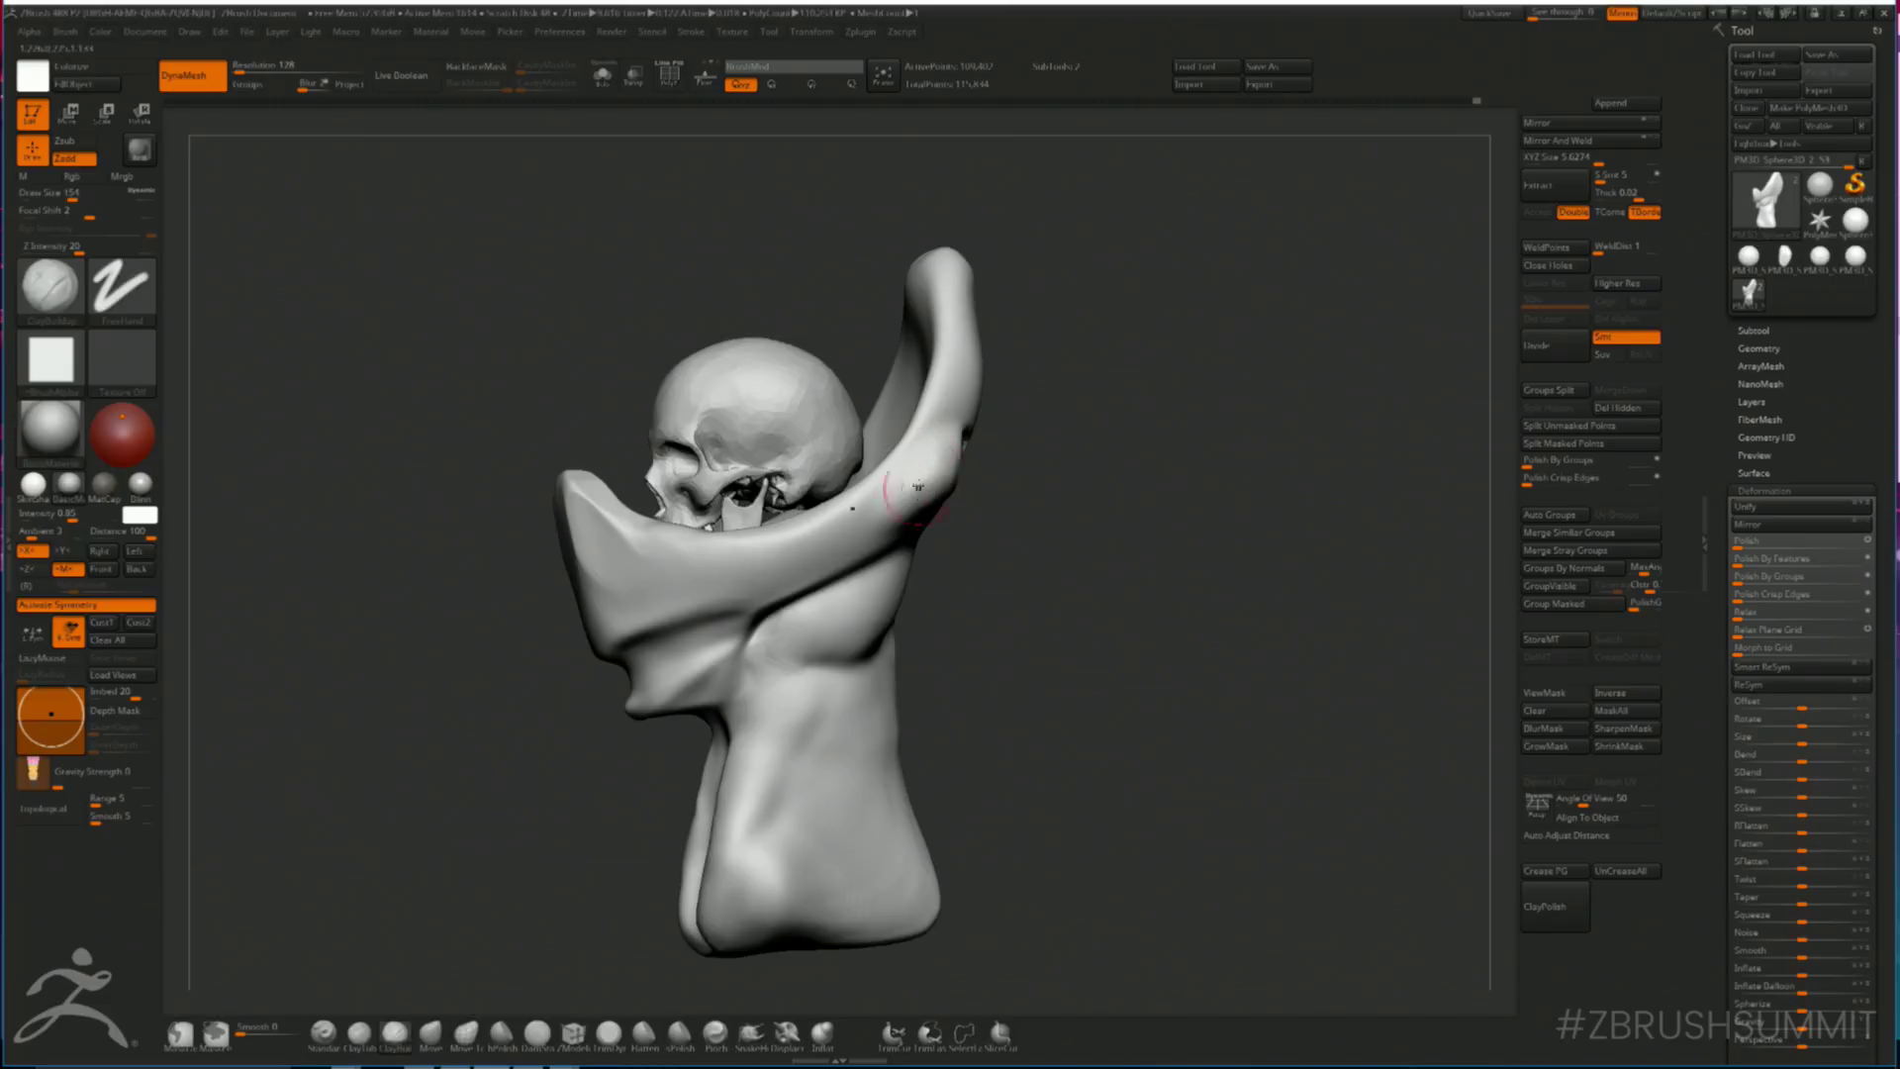
key(shift)
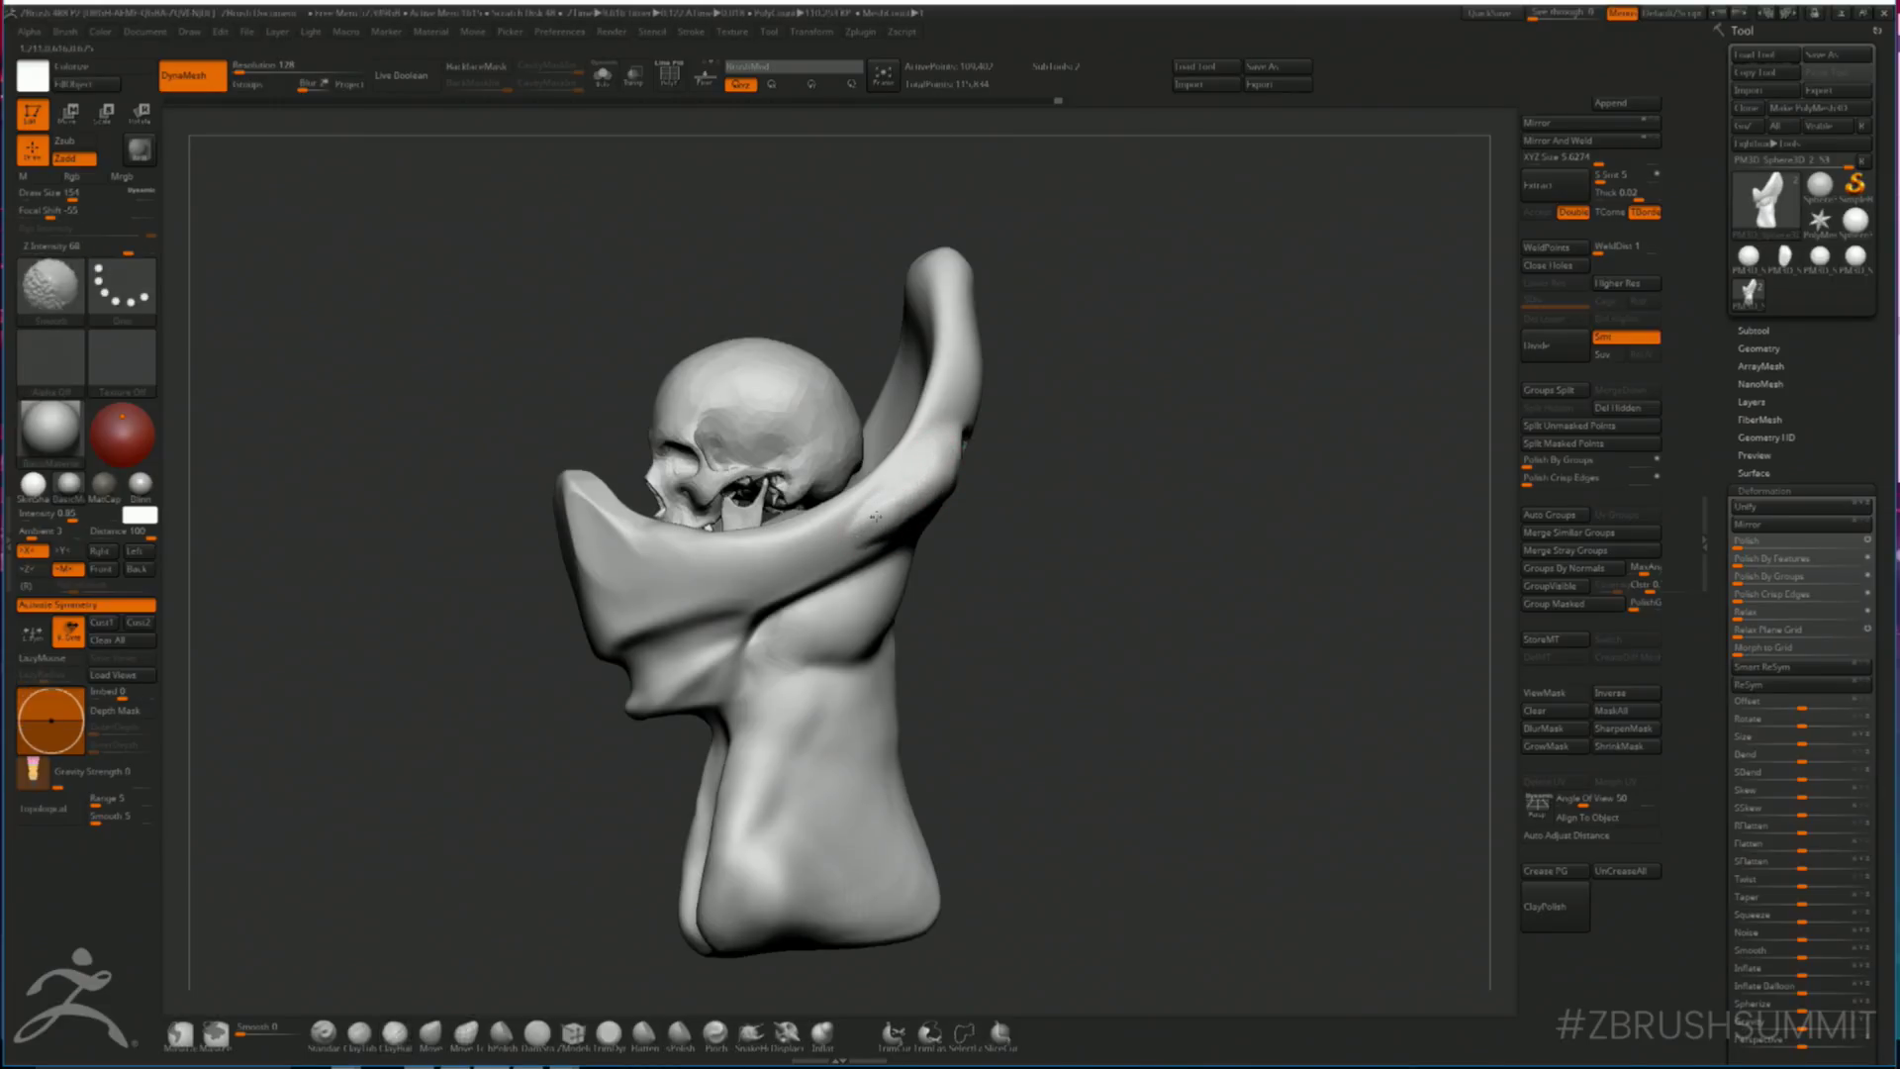
alt+drag(445, 660, 489, 601)
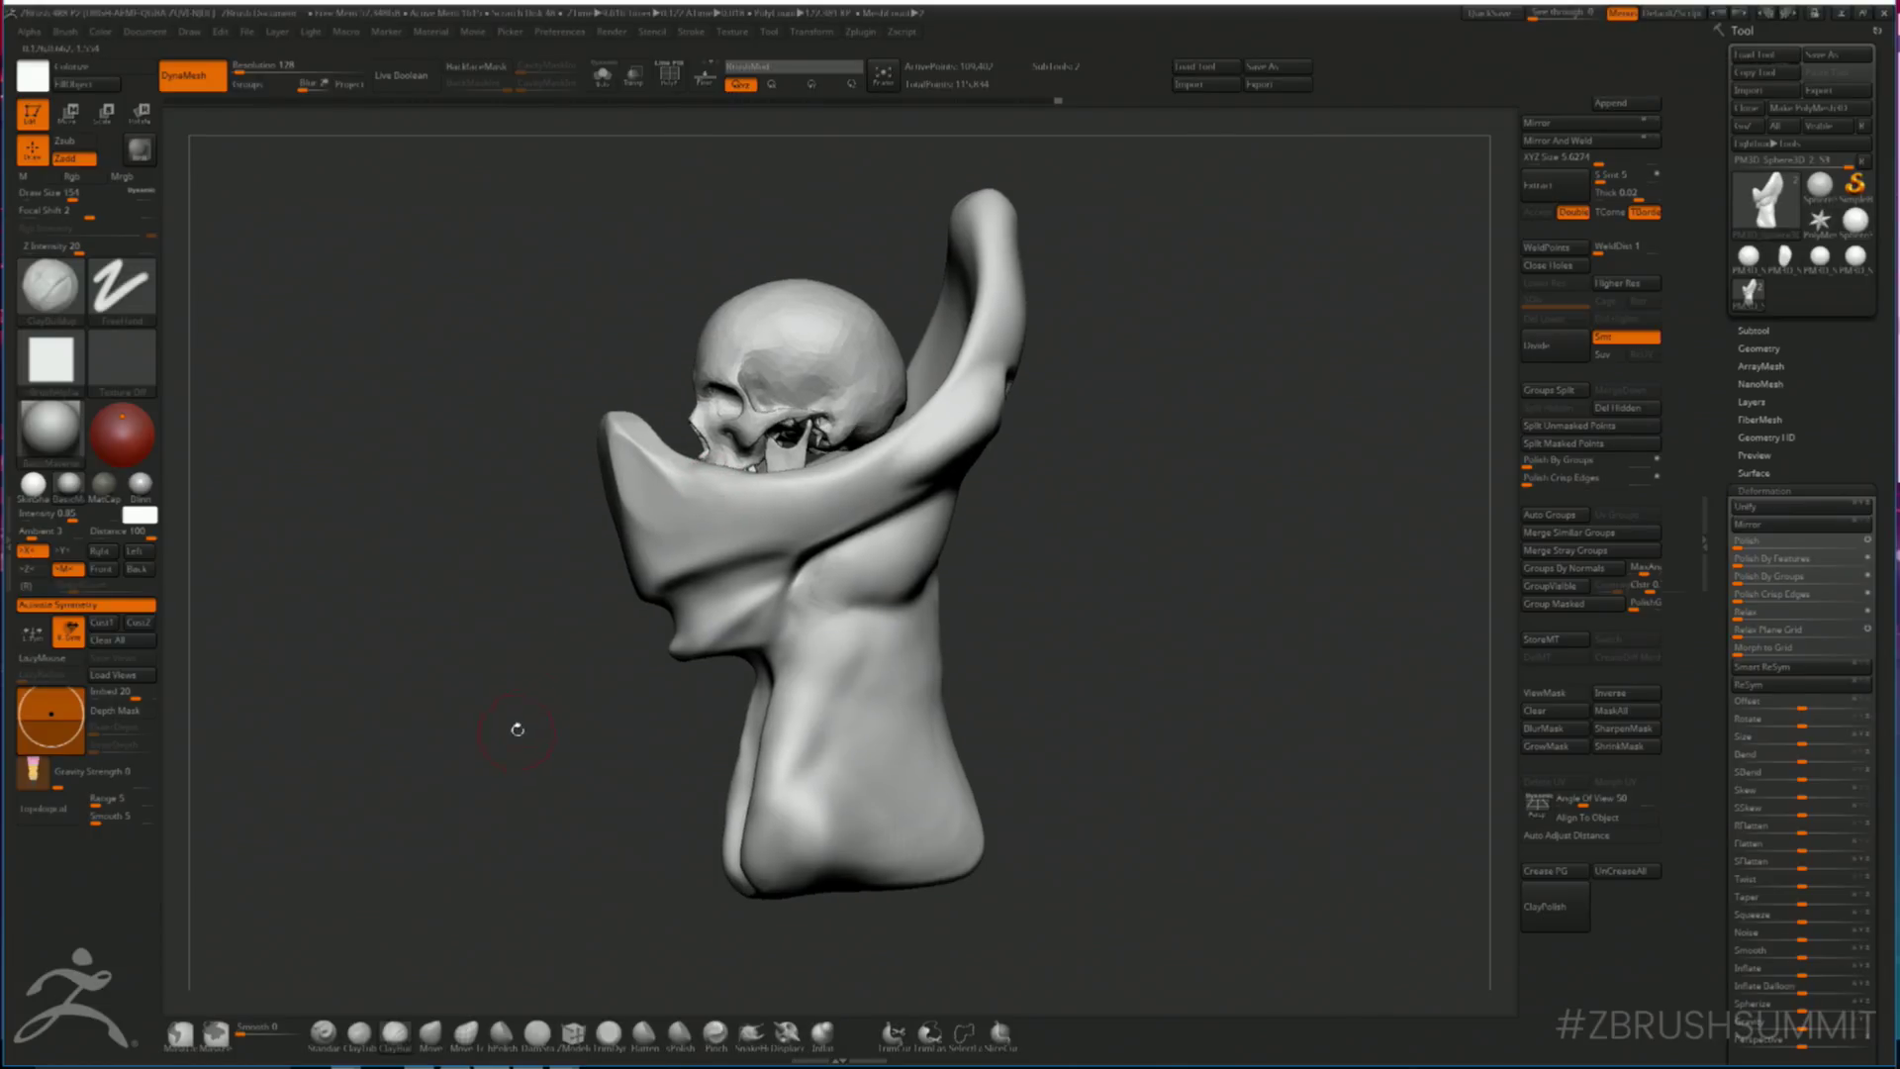
drag(521, 729, 547, 594)
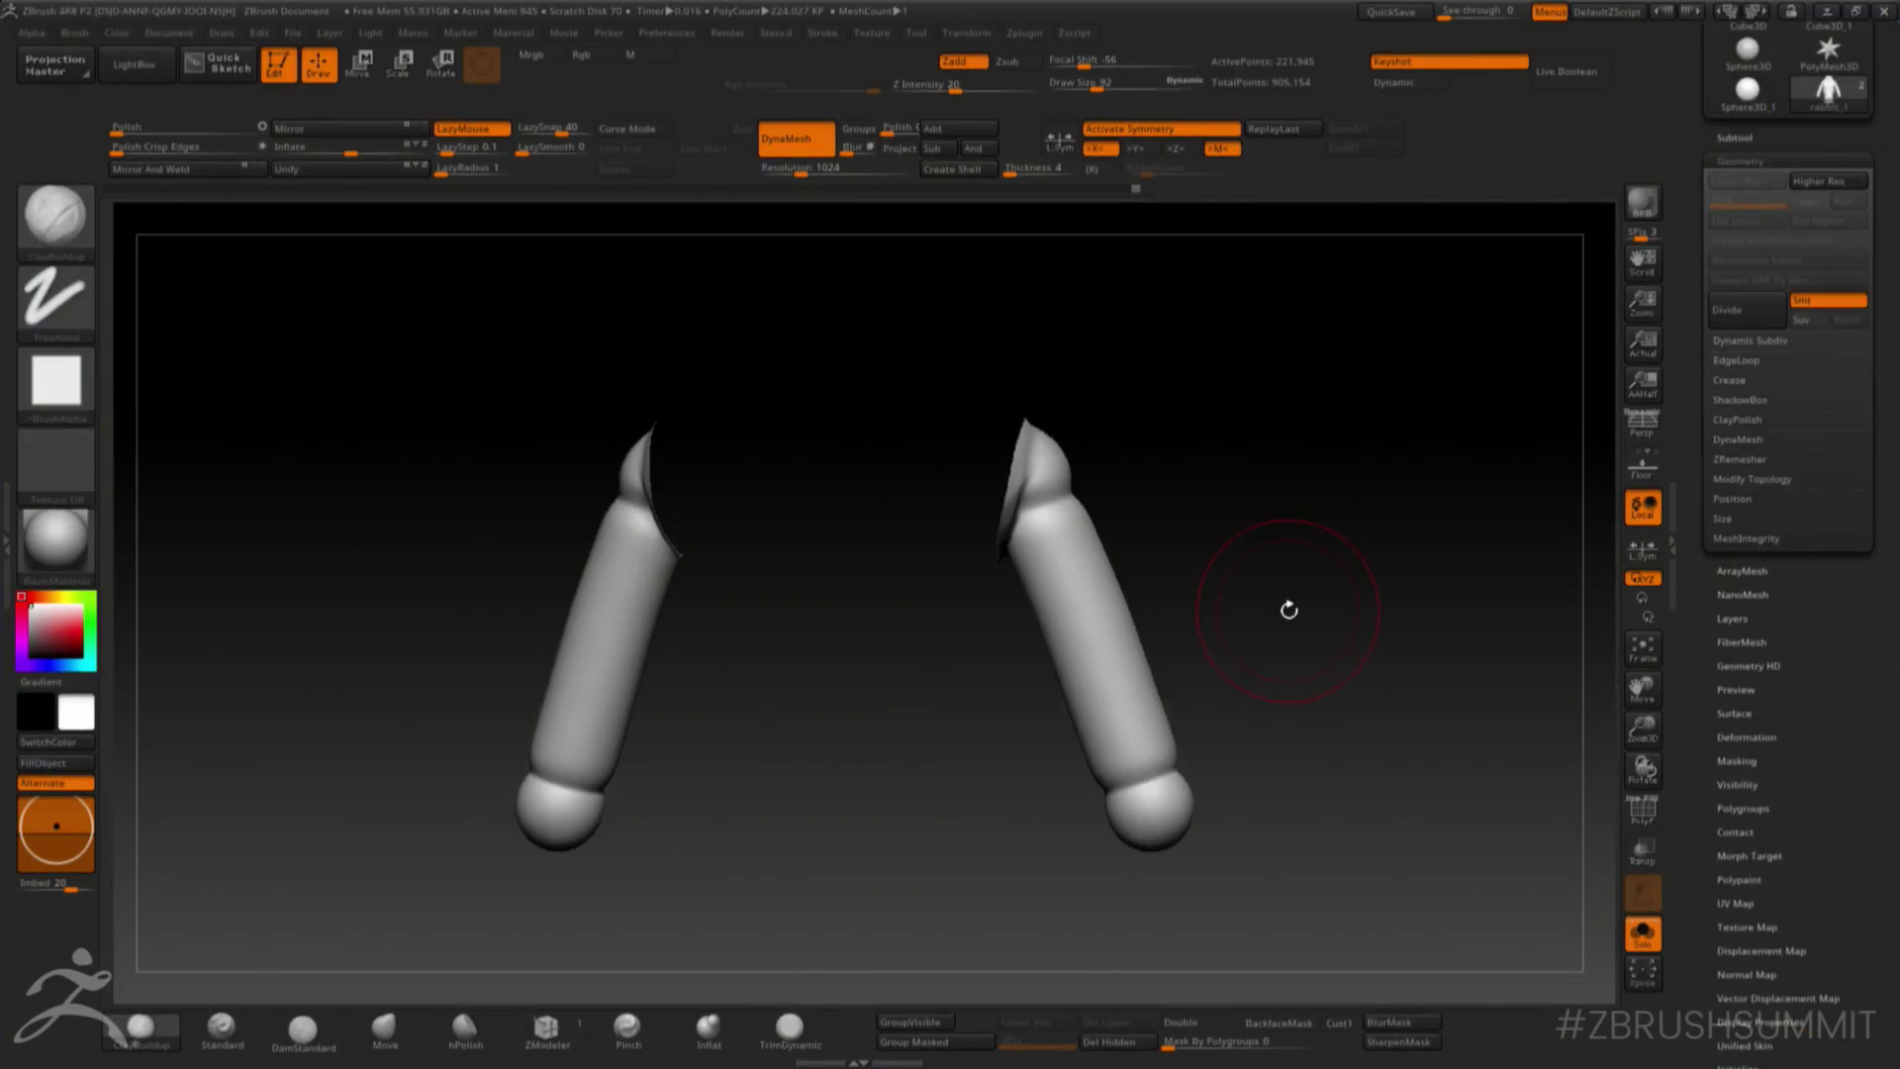
- Invert the visibility to show the rabbit torso and split the hidden arms into a separate subtool
mouse_move(1301, 542)
ctrl+shift+mouse_down()
mouse_move(1347, 624)
mouse_move(1312, 623)
mouse_move(1286, 657)
mouse_move(1311, 612)
ctrl+shift+mouse_up()
click(1779, 138)
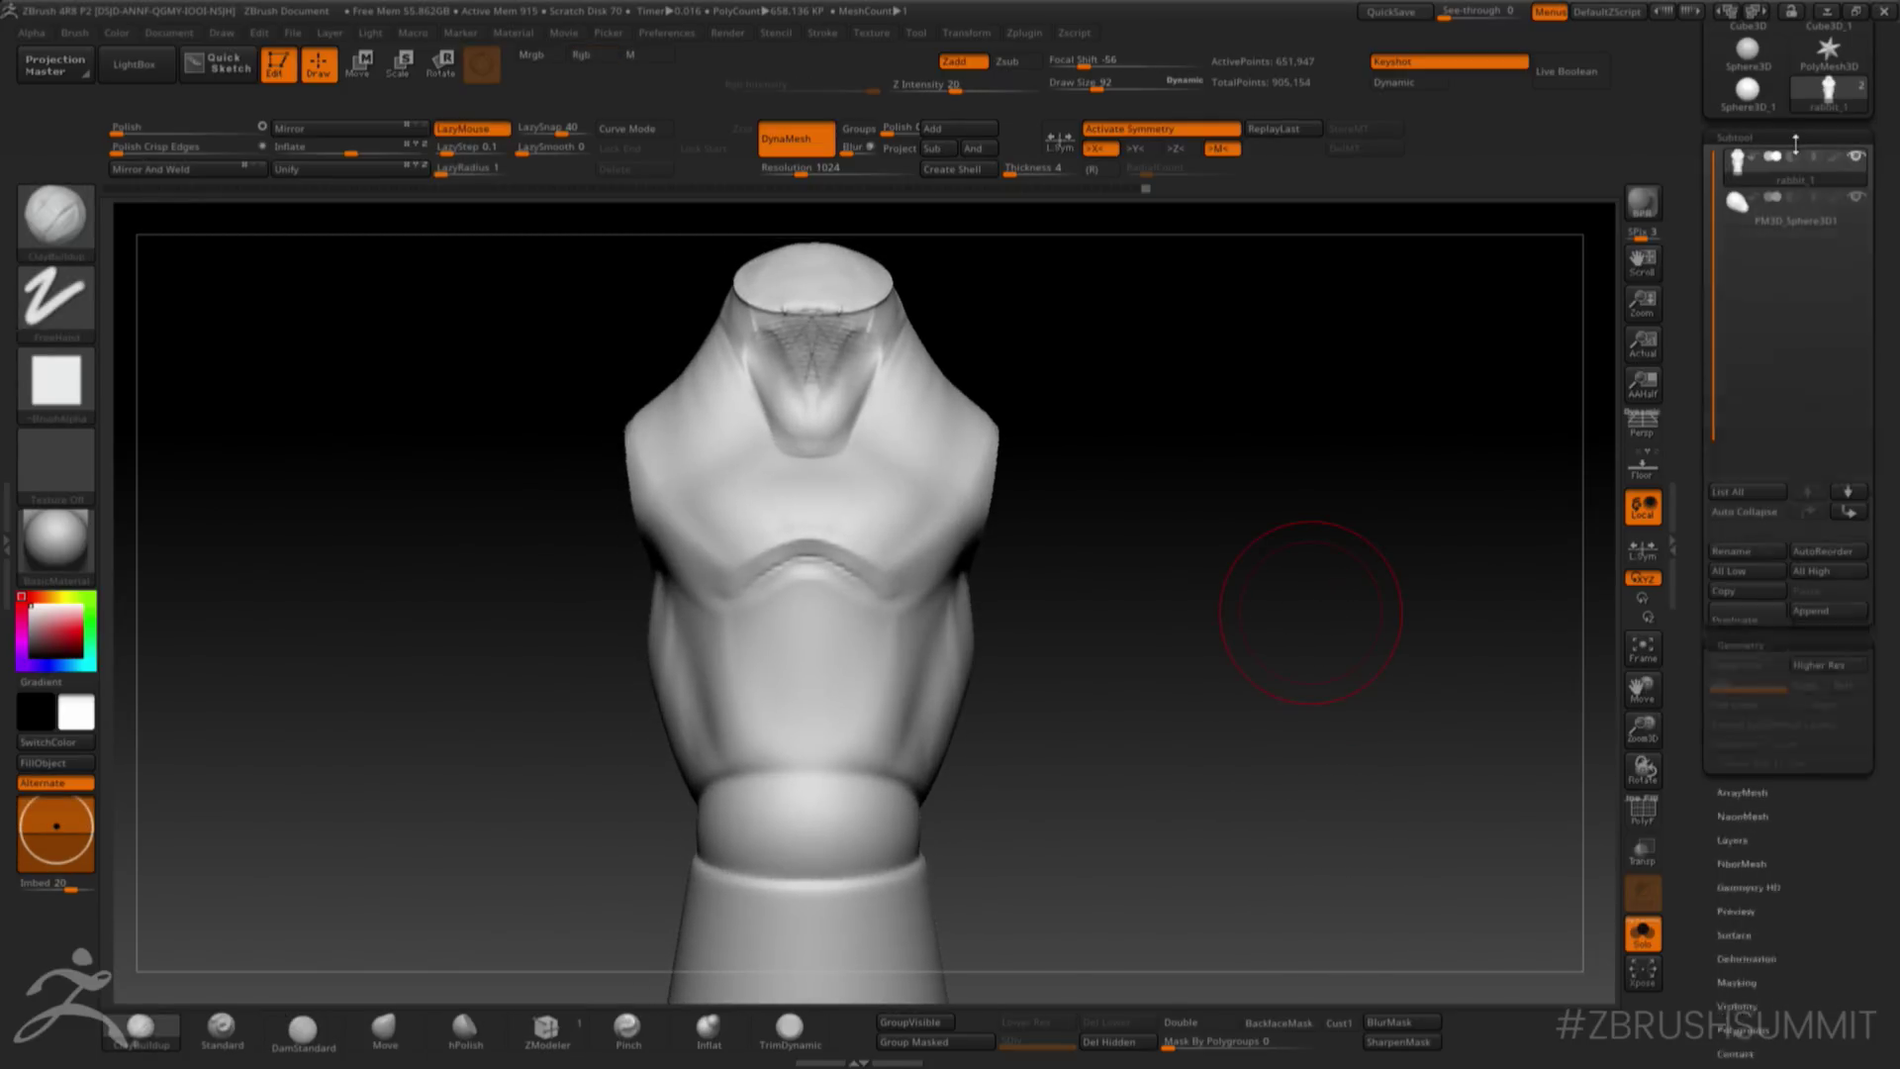
click(1756, 693)
click(1760, 713)
- Remesh the torso with DynaMesh at resolution 1024
mouse_move(1145, 413)
alt+mouse_down()
mouse_move(1158, 498)
mouse_move(1205, 489)
alt+mouse_up()
key(ctrl)
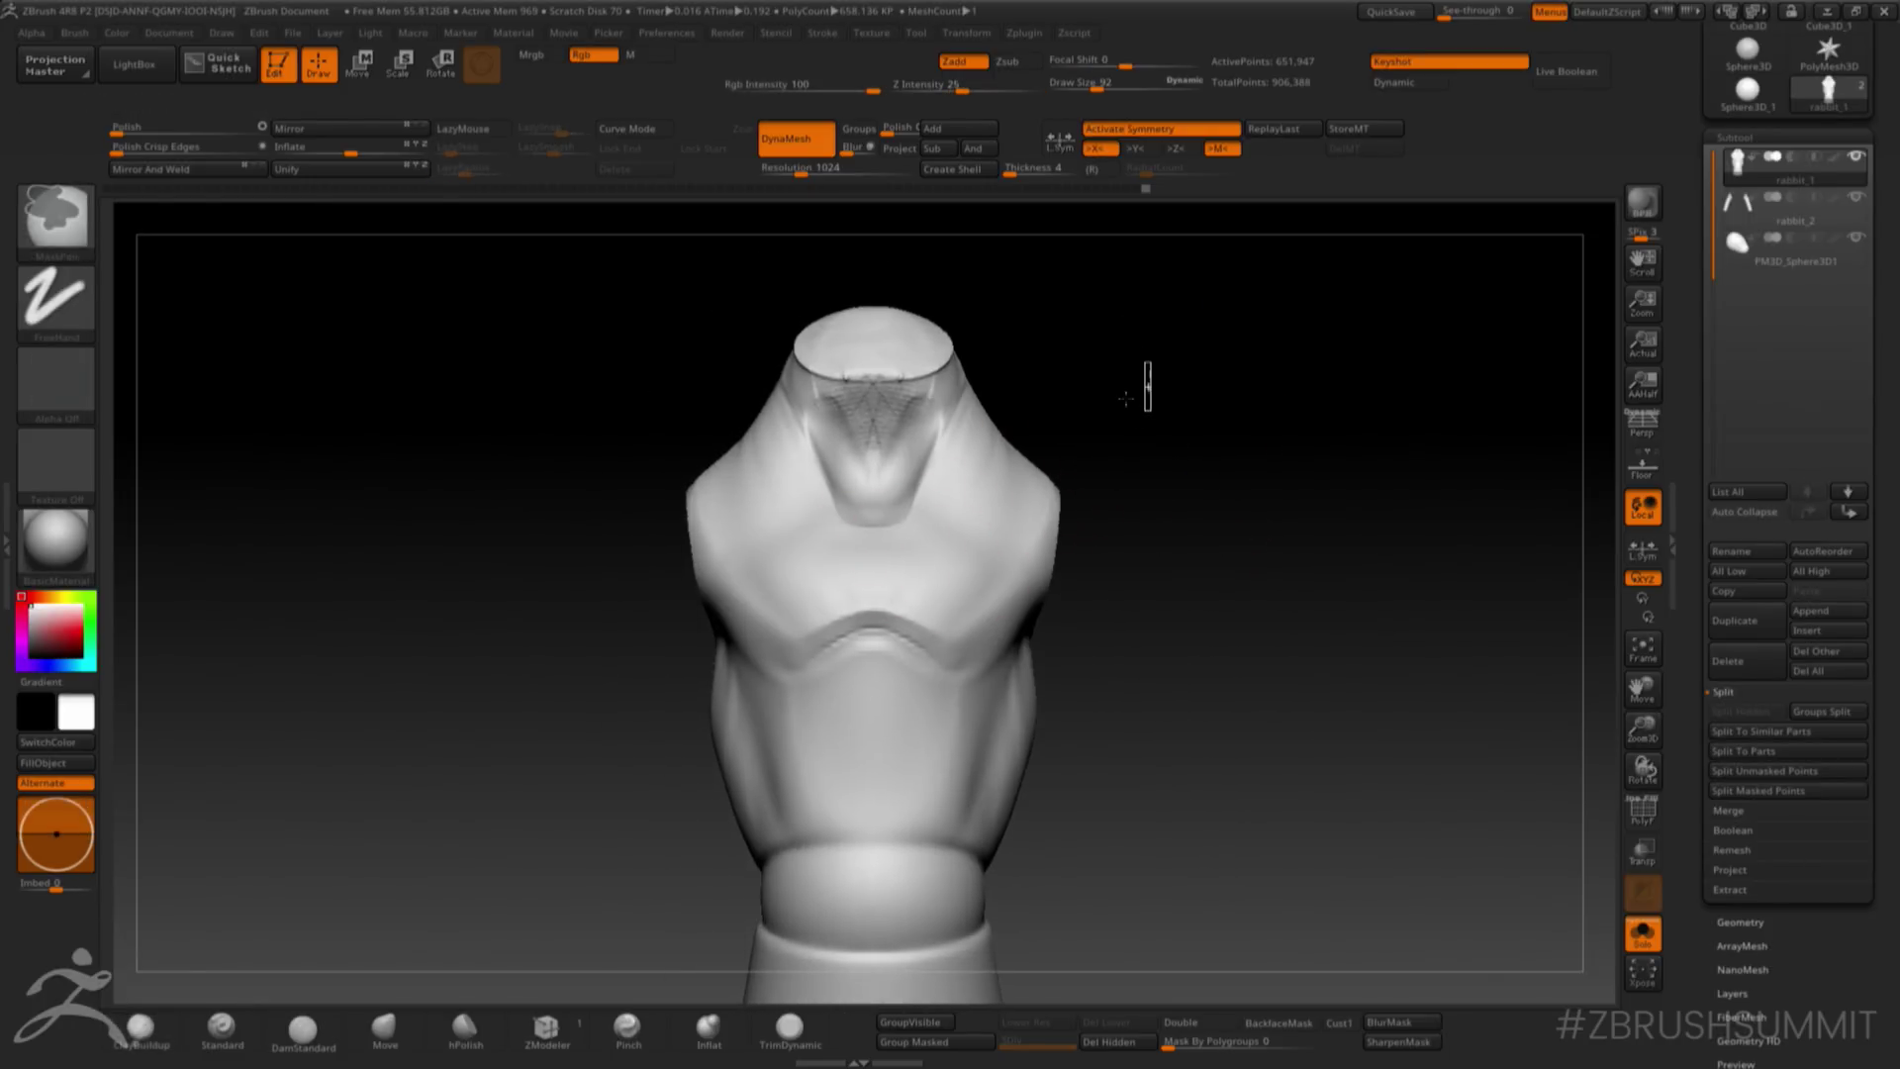
drag(1124, 382, 1200, 382)
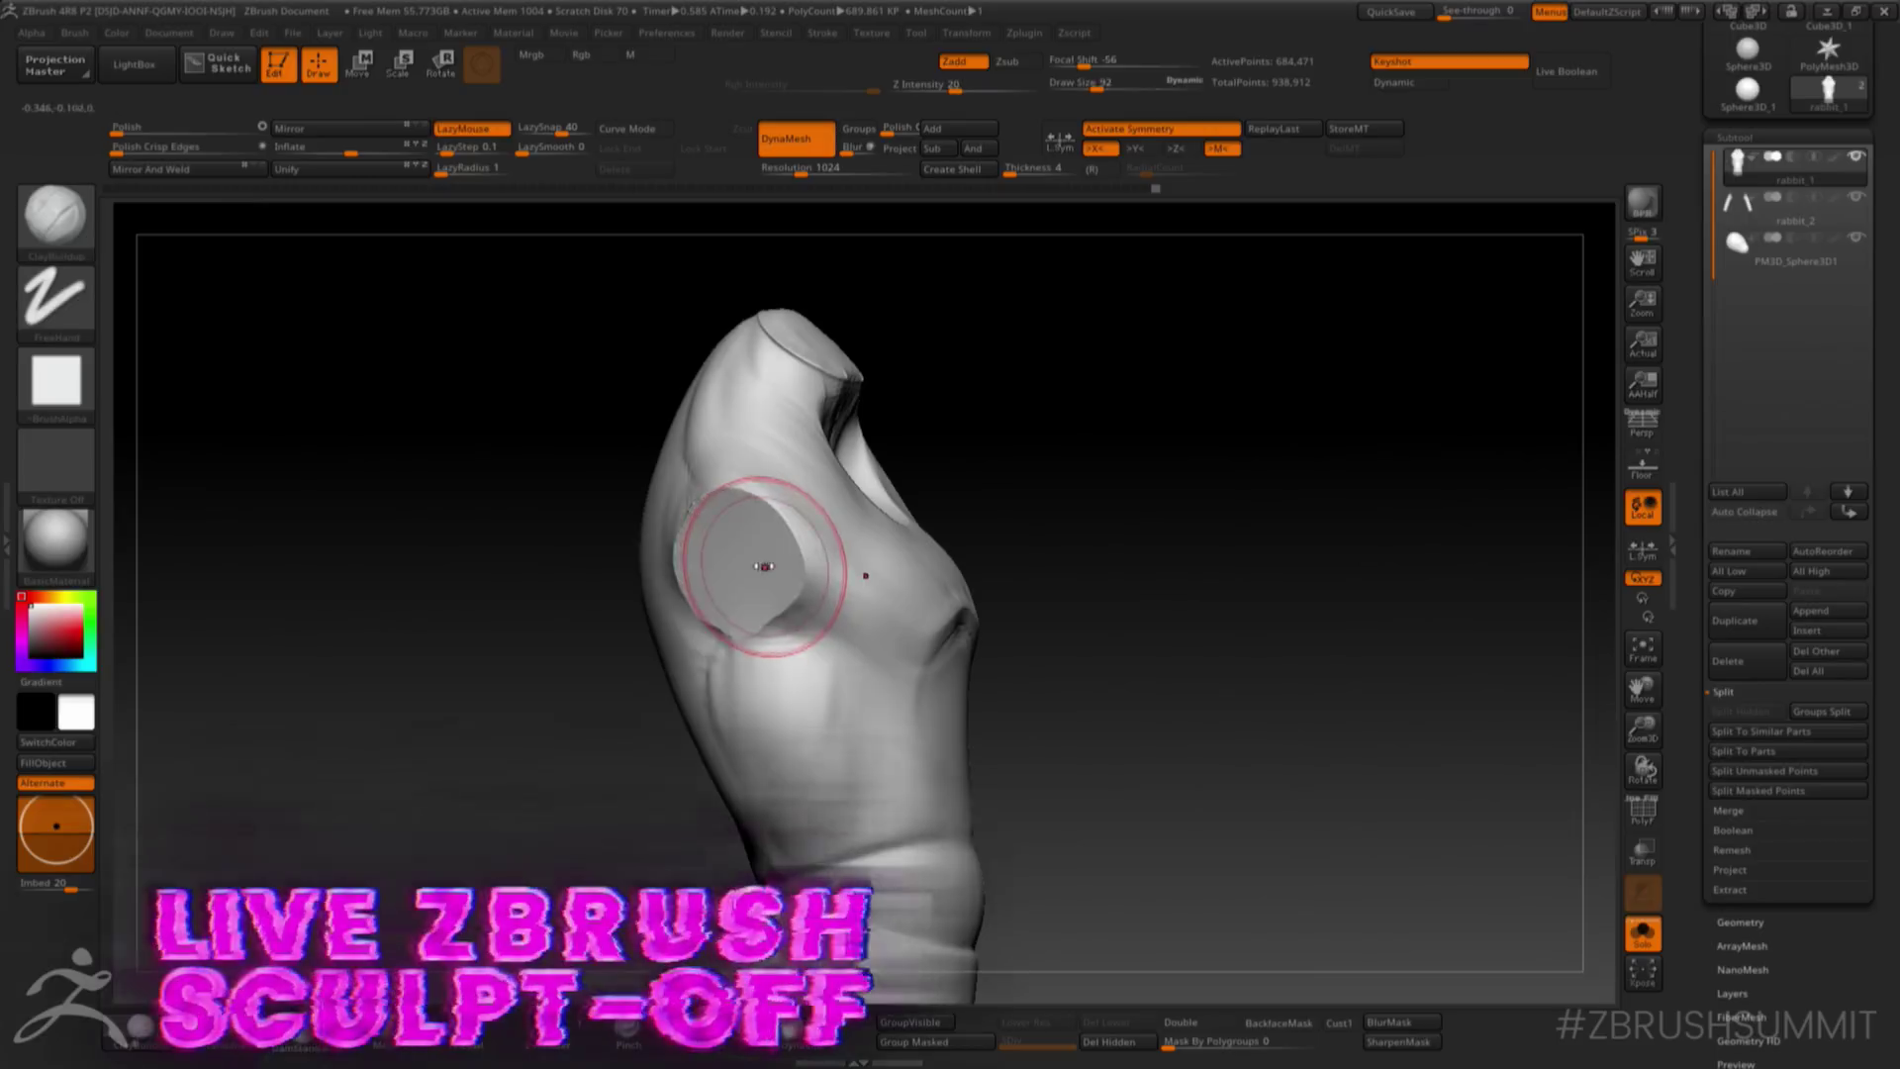
- Build up clay along the chest's lower edge from the arm socket to the center and smooth the strokes
drag(939, 453, 863, 440)
drag(712, 525, 773, 634)
key(shift)
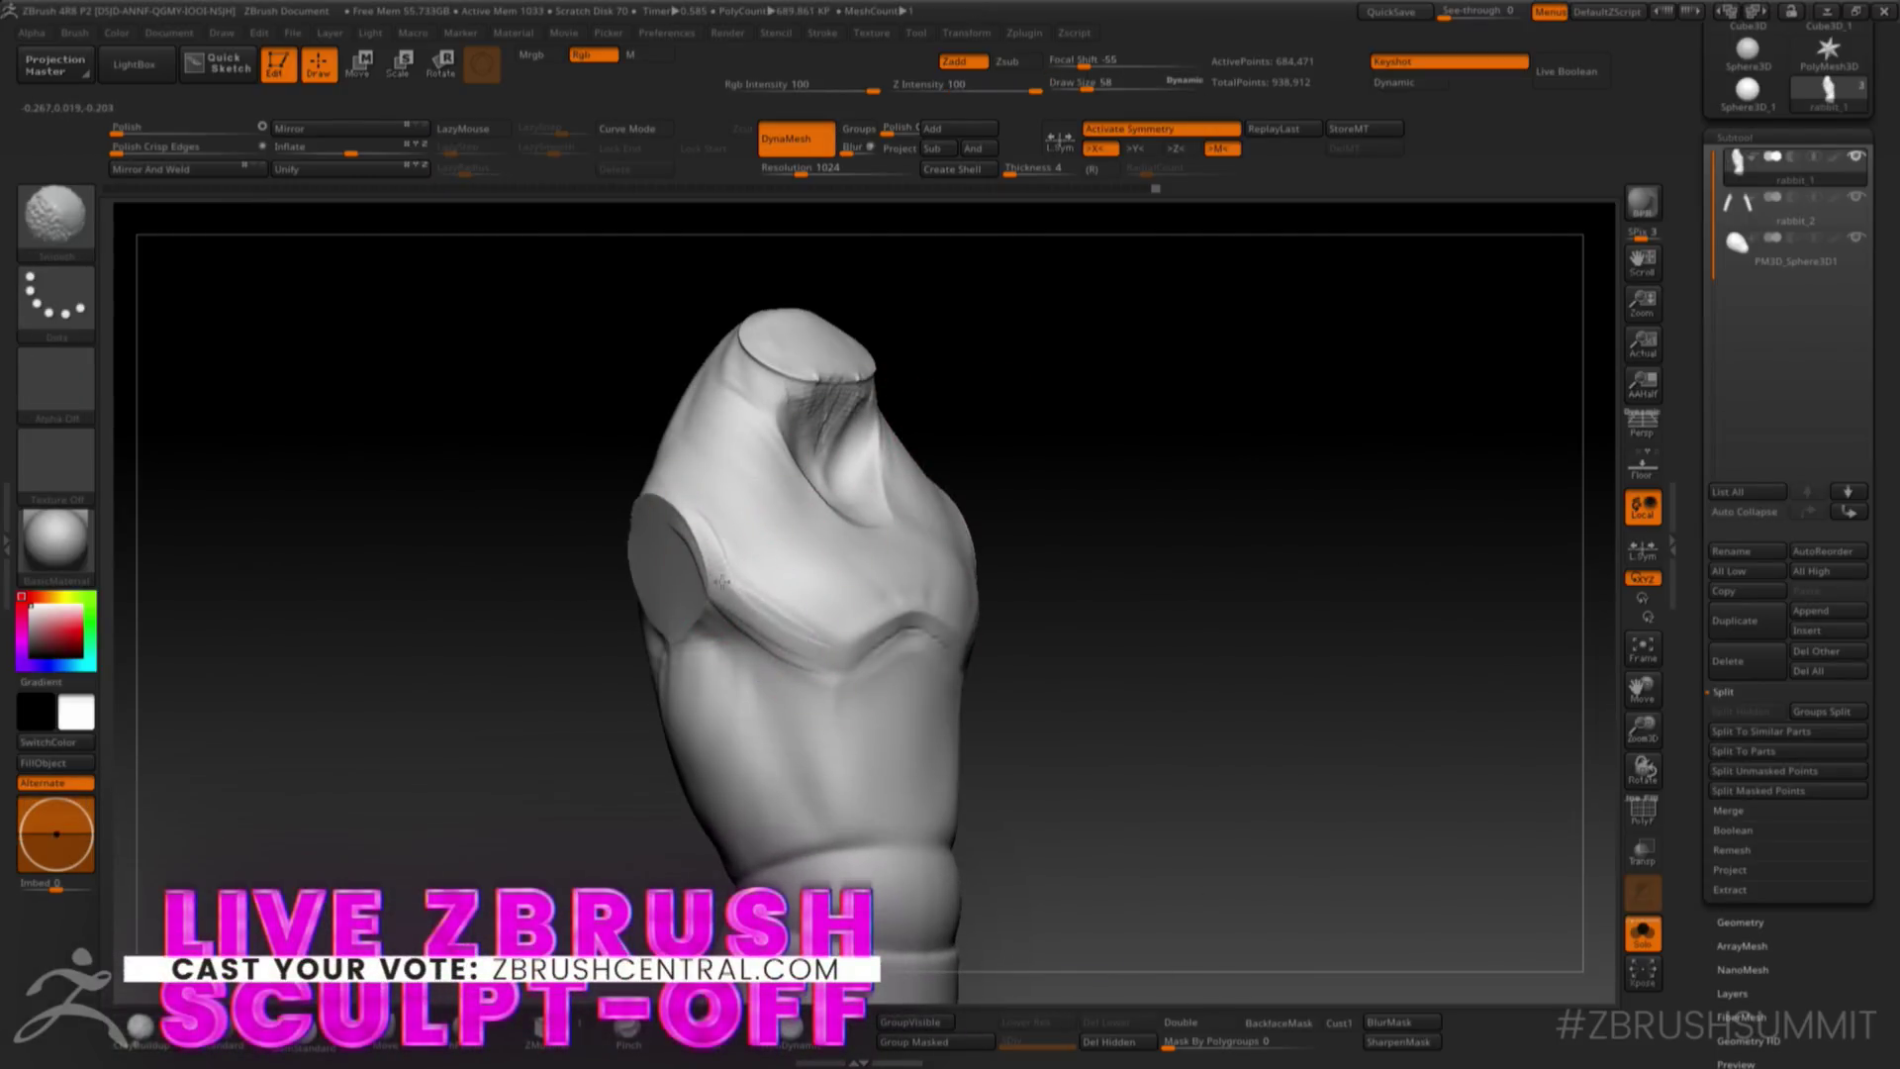
shift+drag(768, 621, 791, 633)
drag(1049, 435, 996, 435)
drag(774, 607, 848, 661)
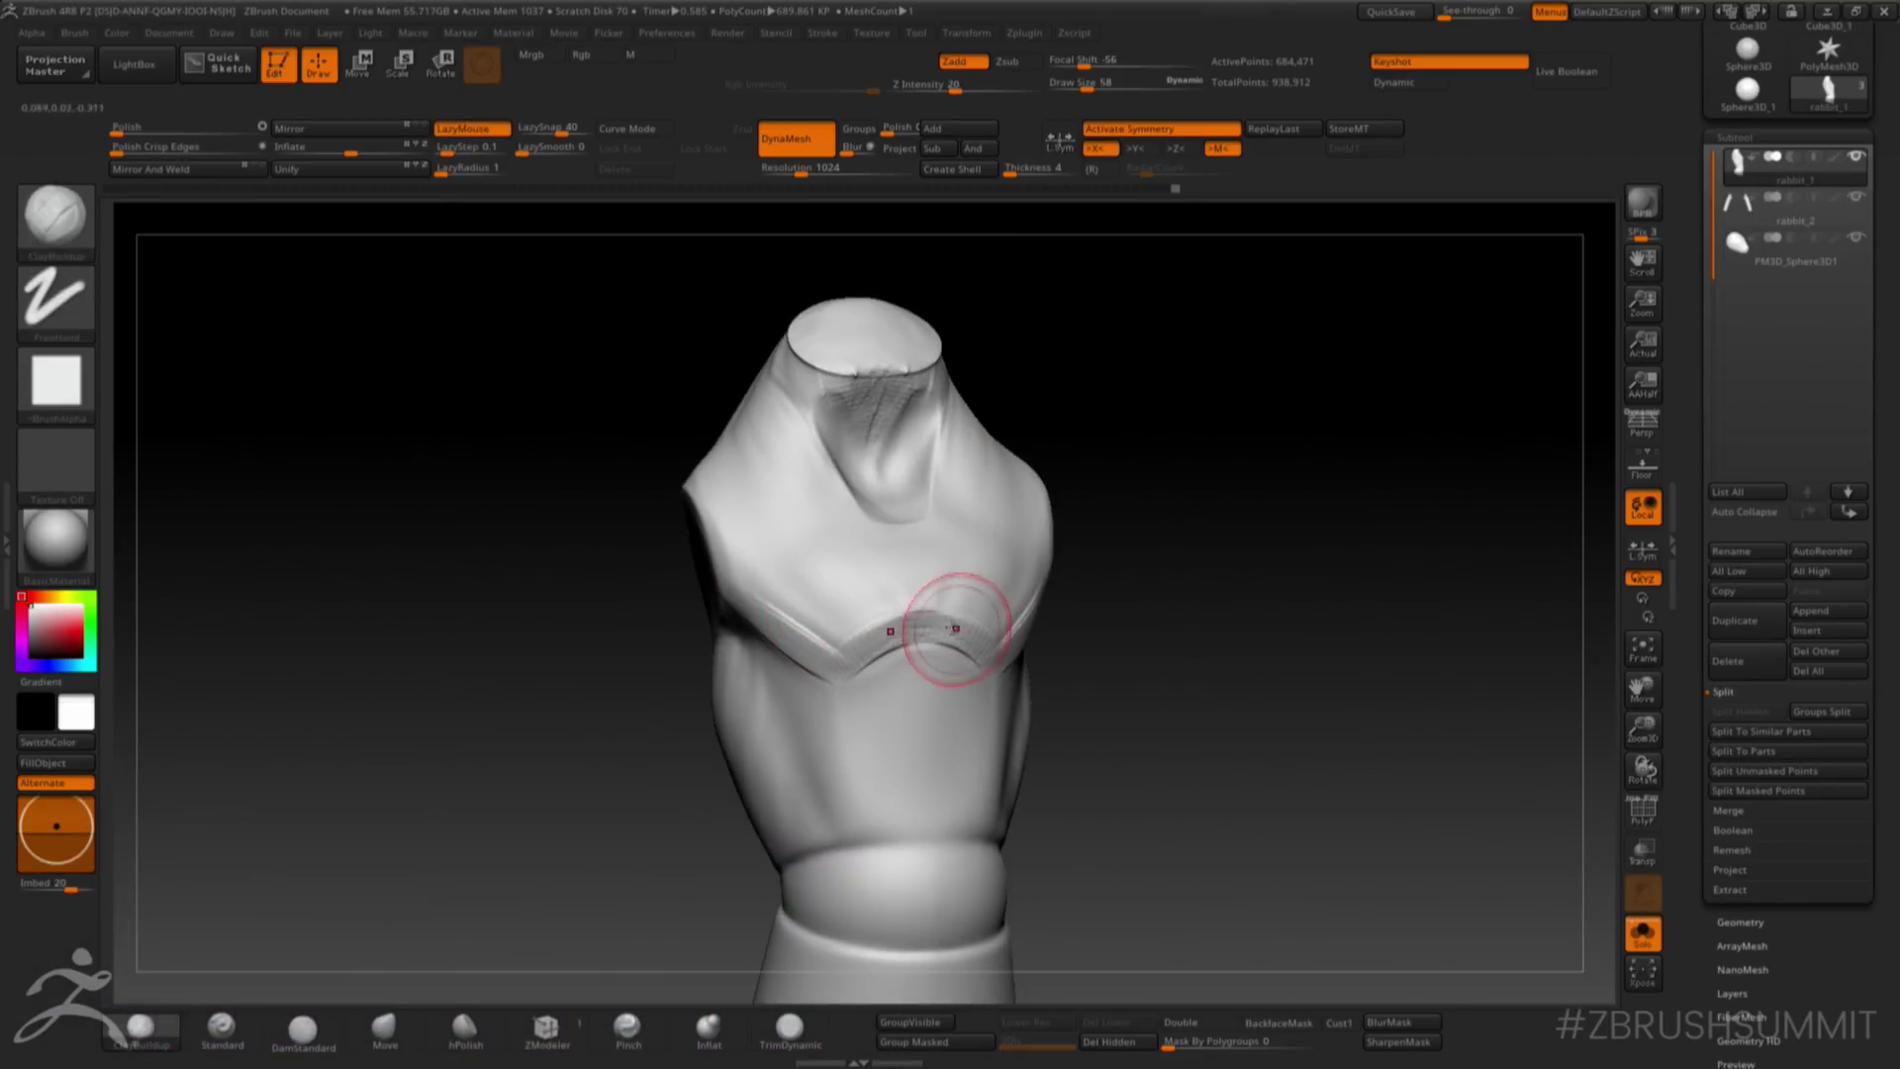
shift+drag(963, 631, 910, 635)
- Flatten the band along the chest's lower edge with the TrimDynamic brush
click(790, 1030)
mouse_move(762, 612)
mouse_down()
mouse_move(814, 652)
mouse_move(954, 631)
mouse_up()
key(space)
key(space)
drag(903, 560, 921, 576)
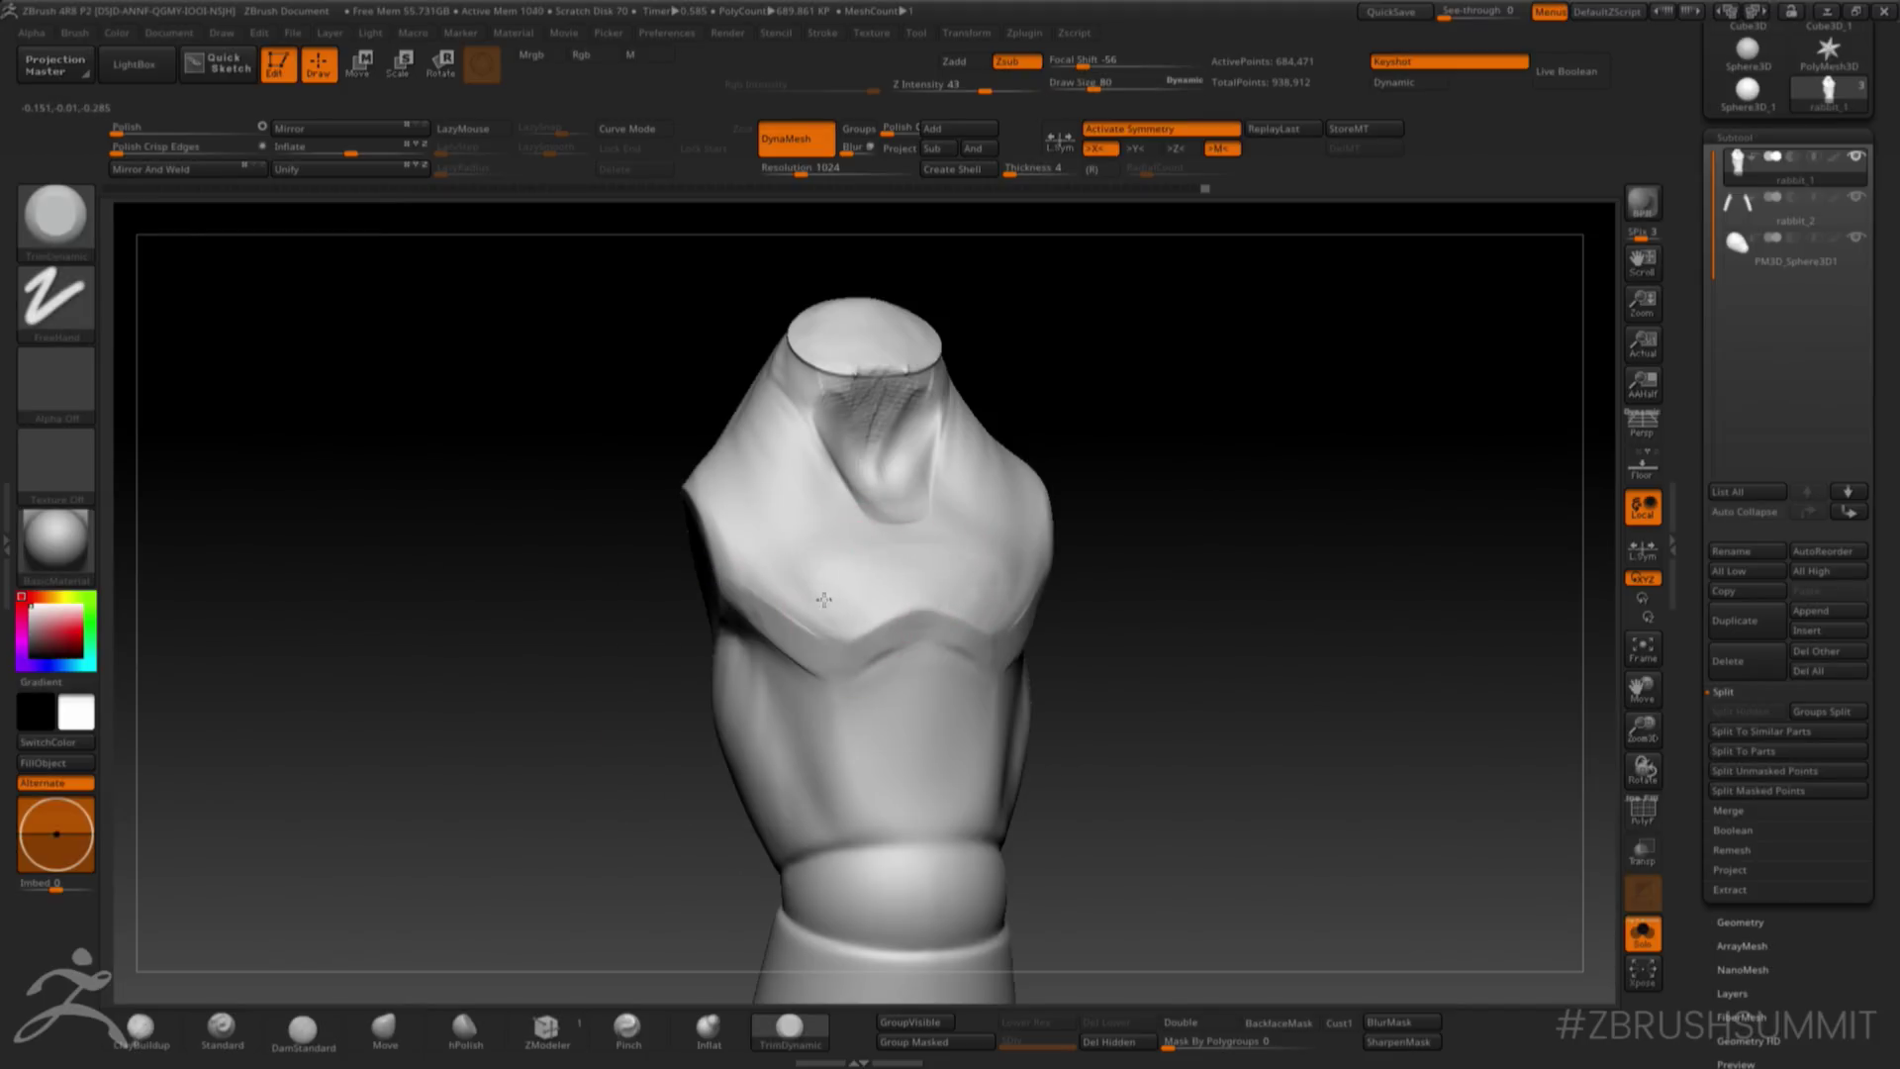
- Enlarge the TrimDynamic brush to draw size 109 and flatten the broad front plane of the chest
mouse_move(1119, 300)
mouse_down()
mouse_move(1019, 361)
mouse_move(1043, 393)
mouse_up()
key(space)
drag(904, 572, 913, 570)
mouse_move(859, 551)
mouse_down()
mouse_move(833, 599)
mouse_move(817, 579)
mouse_up()
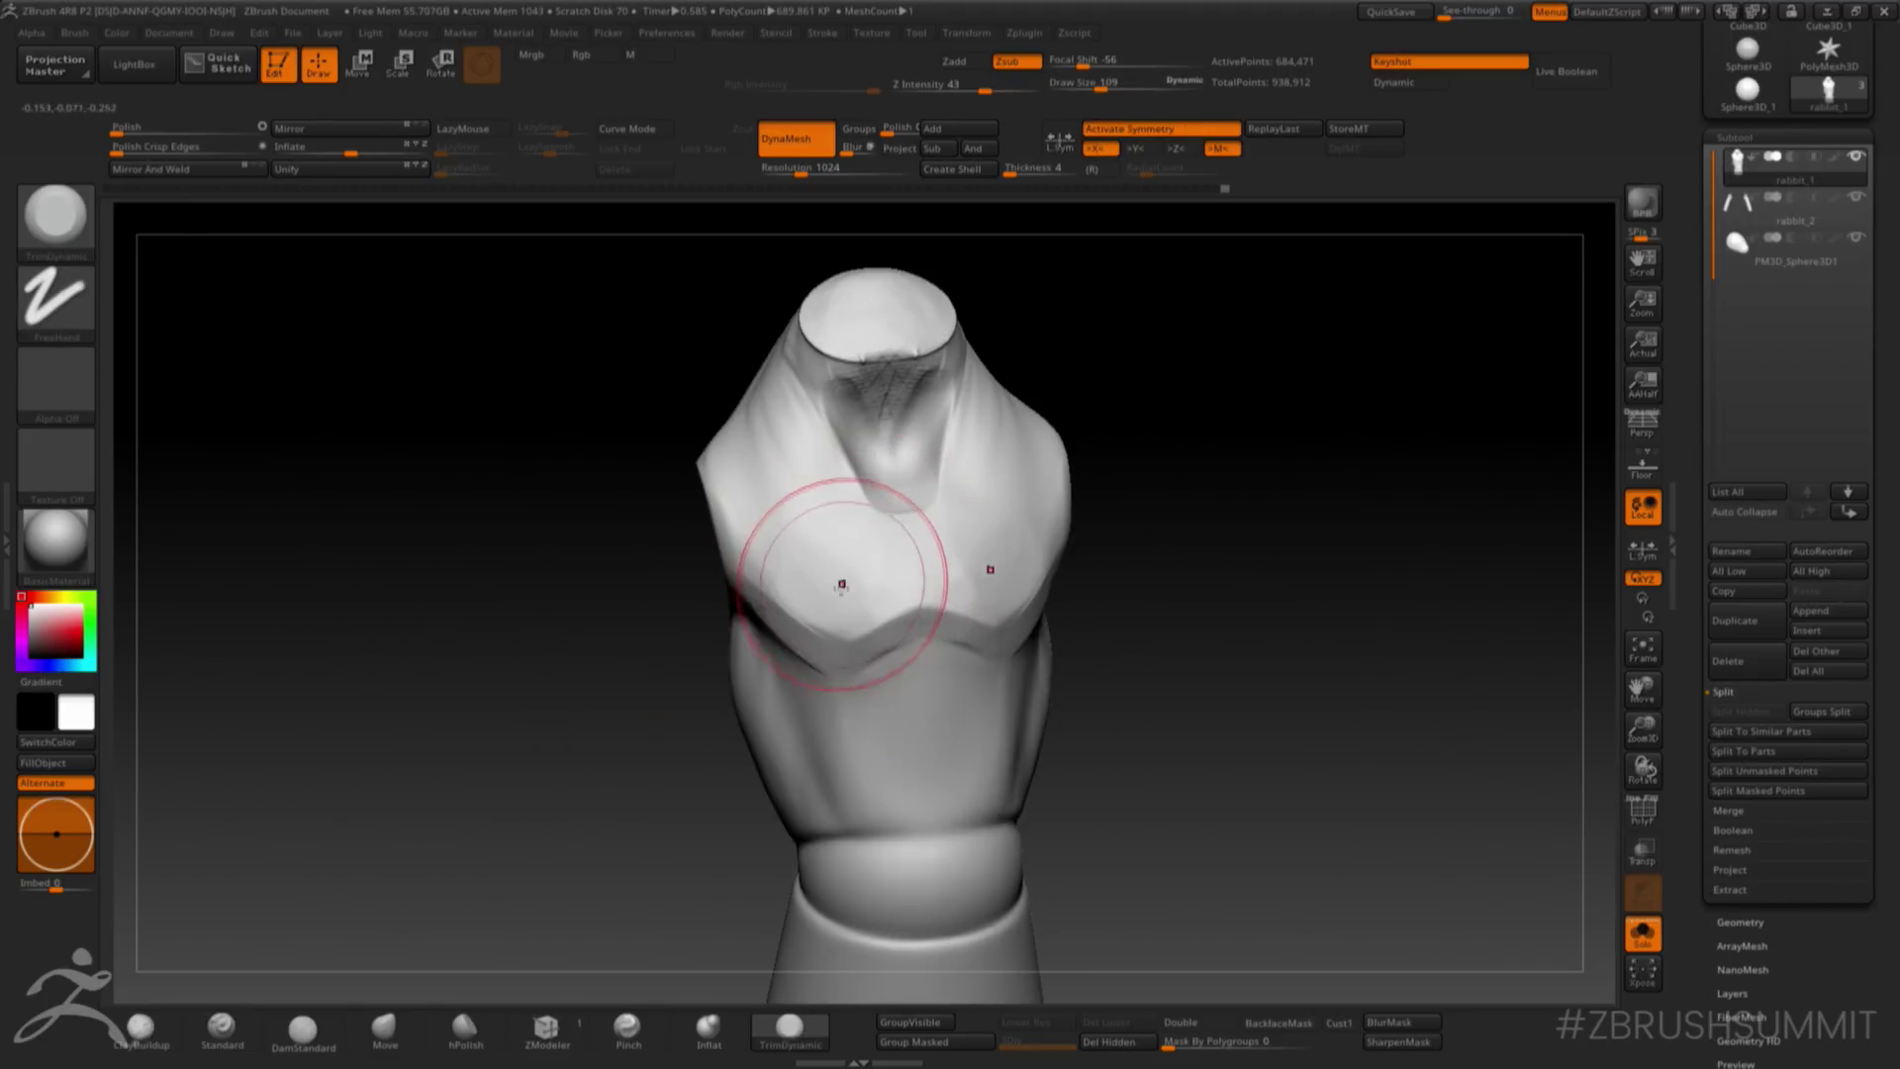
- Reduce the TrimDynamic brush size and refine the planes around the central notch of the chest's lower edge
key(space)
mouse_move(958, 594)
mouse_down()
mouse_move(924, 596)
mouse_move(900, 628)
mouse_up()
right_drag(996, 615, 920, 617)
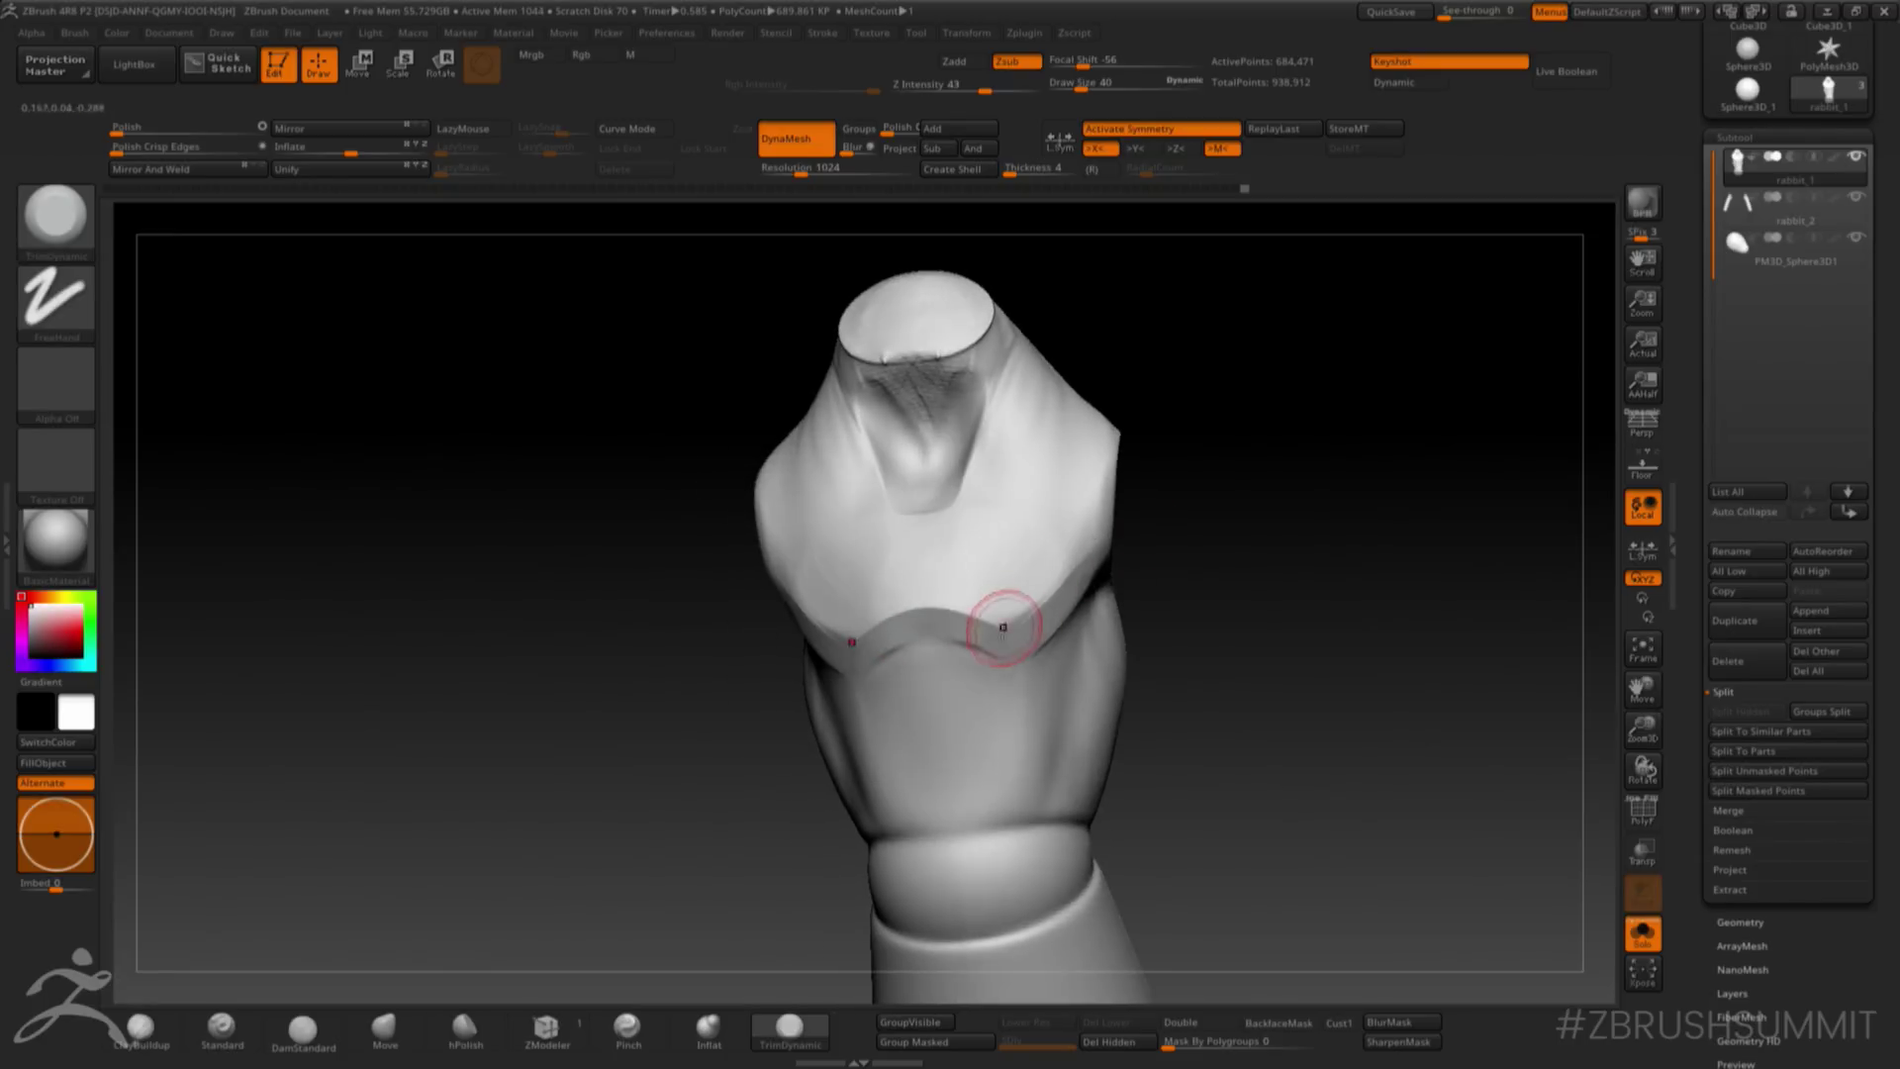
mouse_move(1096, 552)
right_down()
mouse_move(1234, 425)
mouse_move(1124, 508)
right_up()
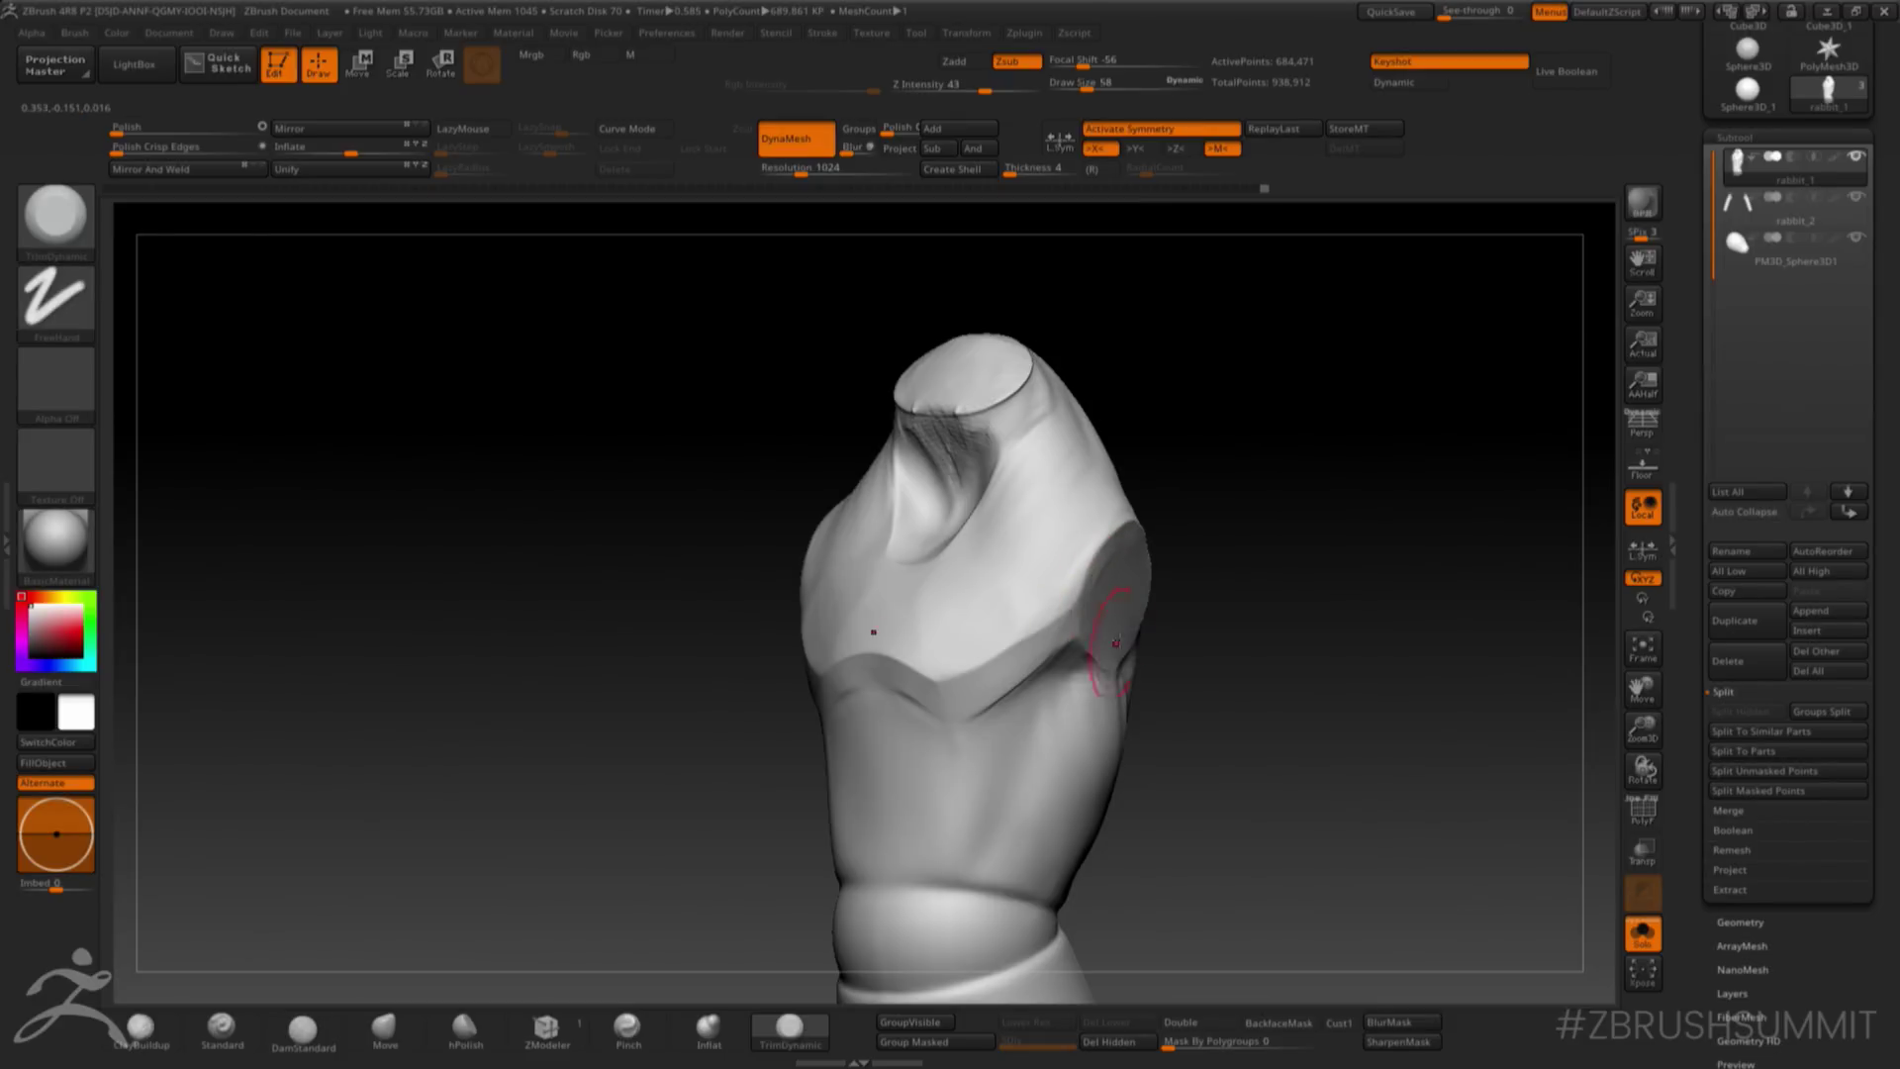
- Load a brush from the library's Planar folder and trim the torso's arm socket area at draw size 65
click(144, 65)
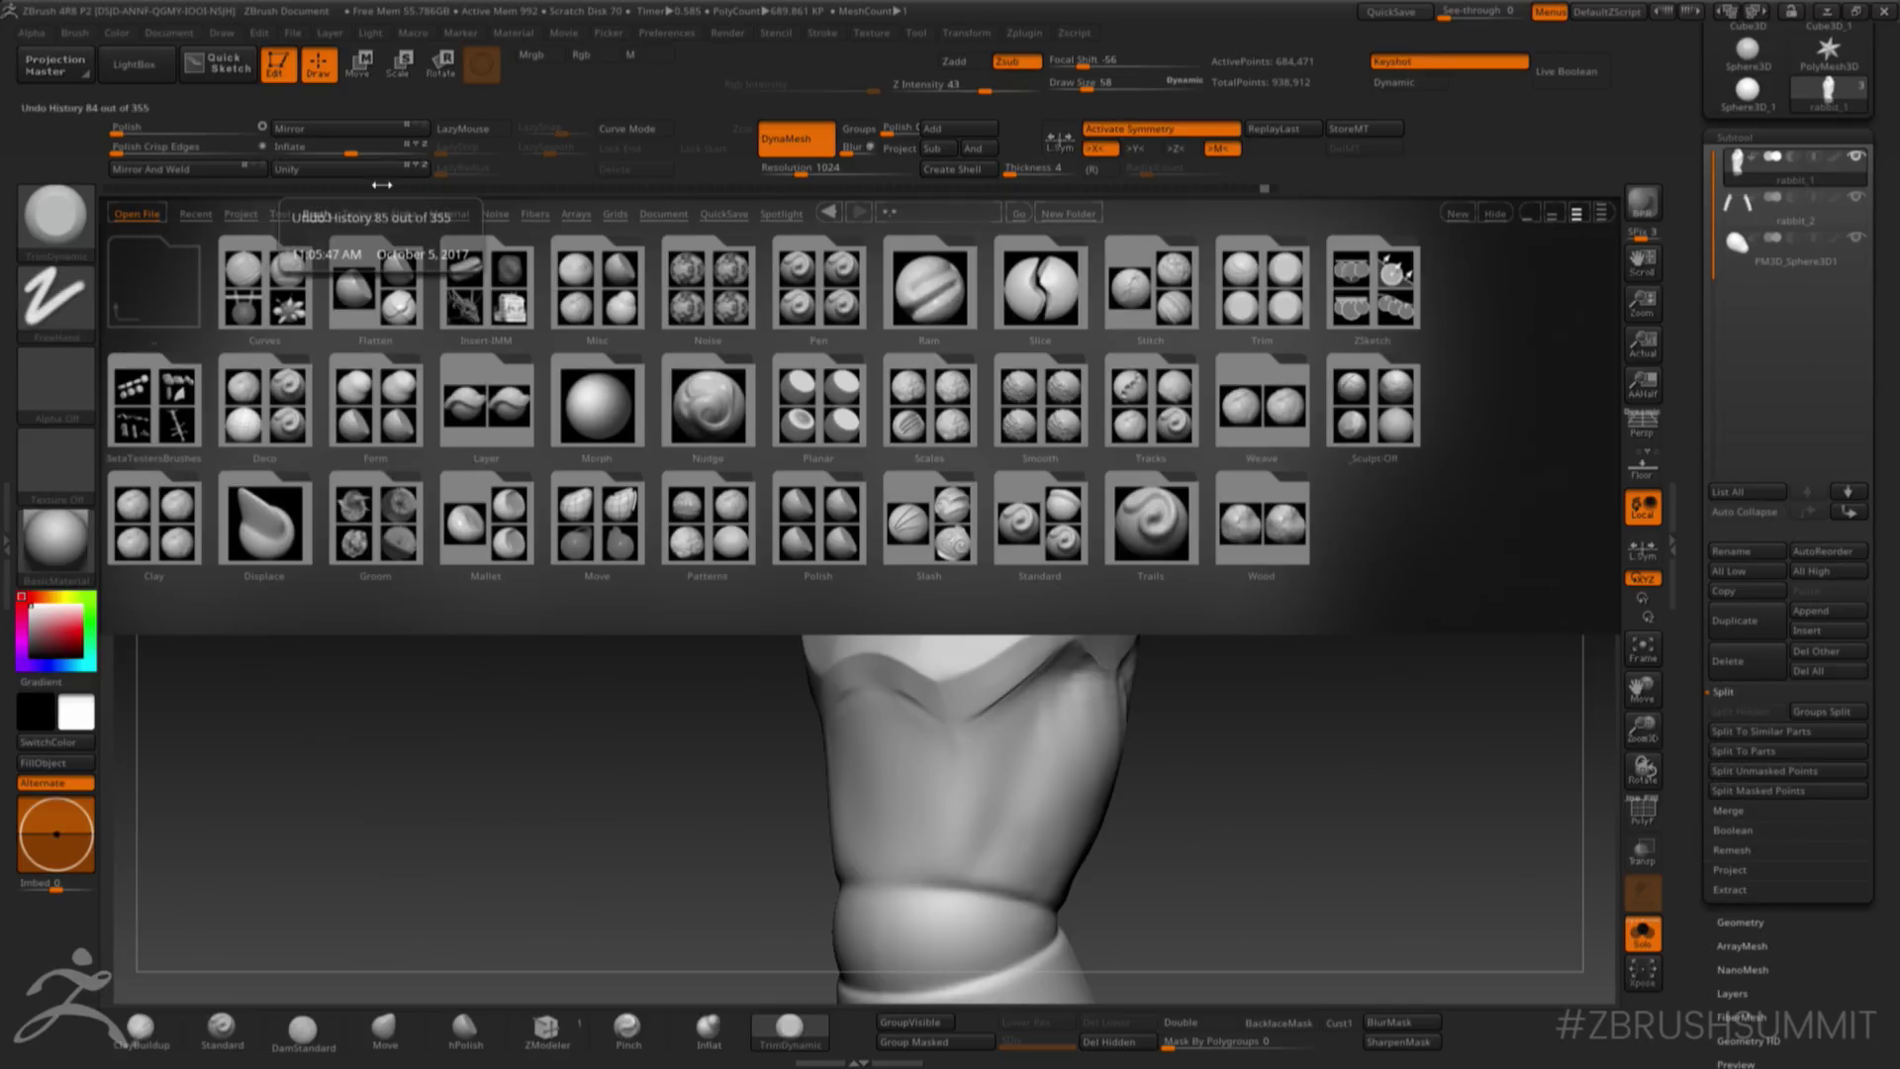
double_click(837, 400)
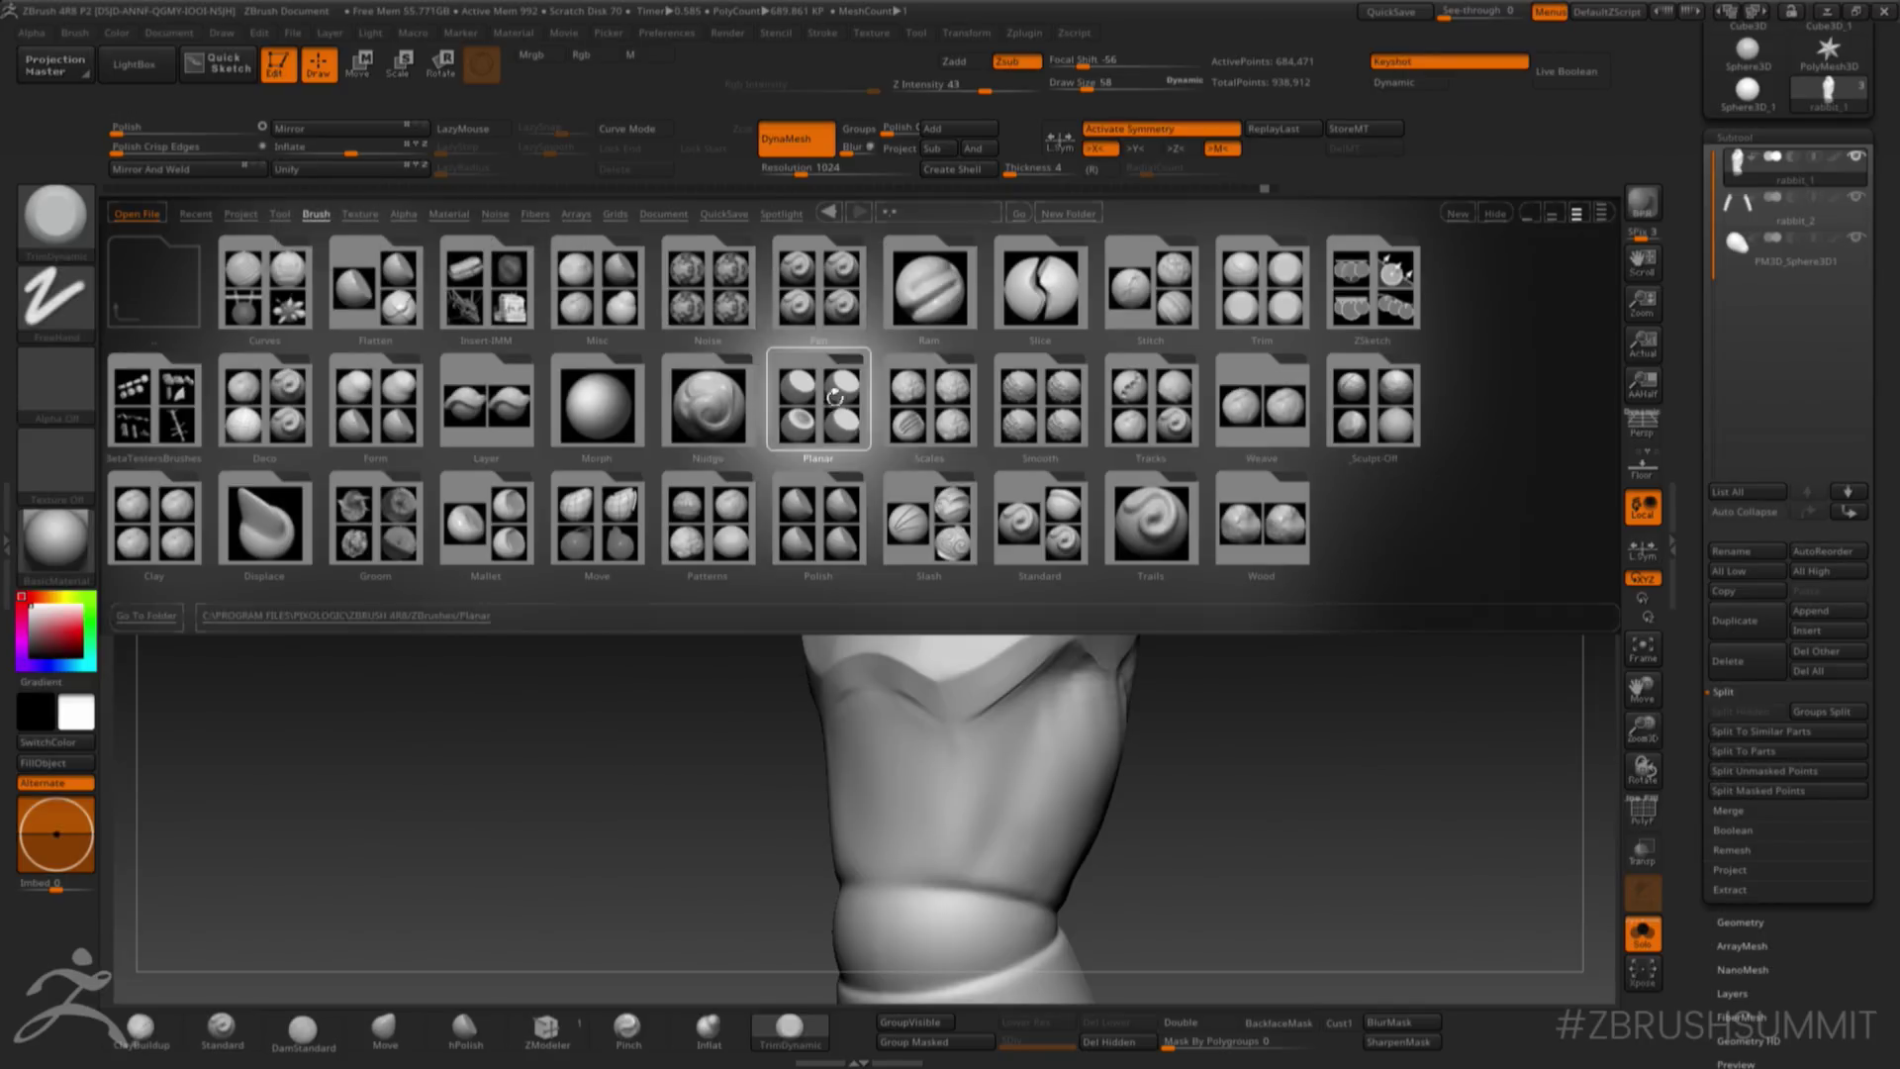
double_click(161, 396)
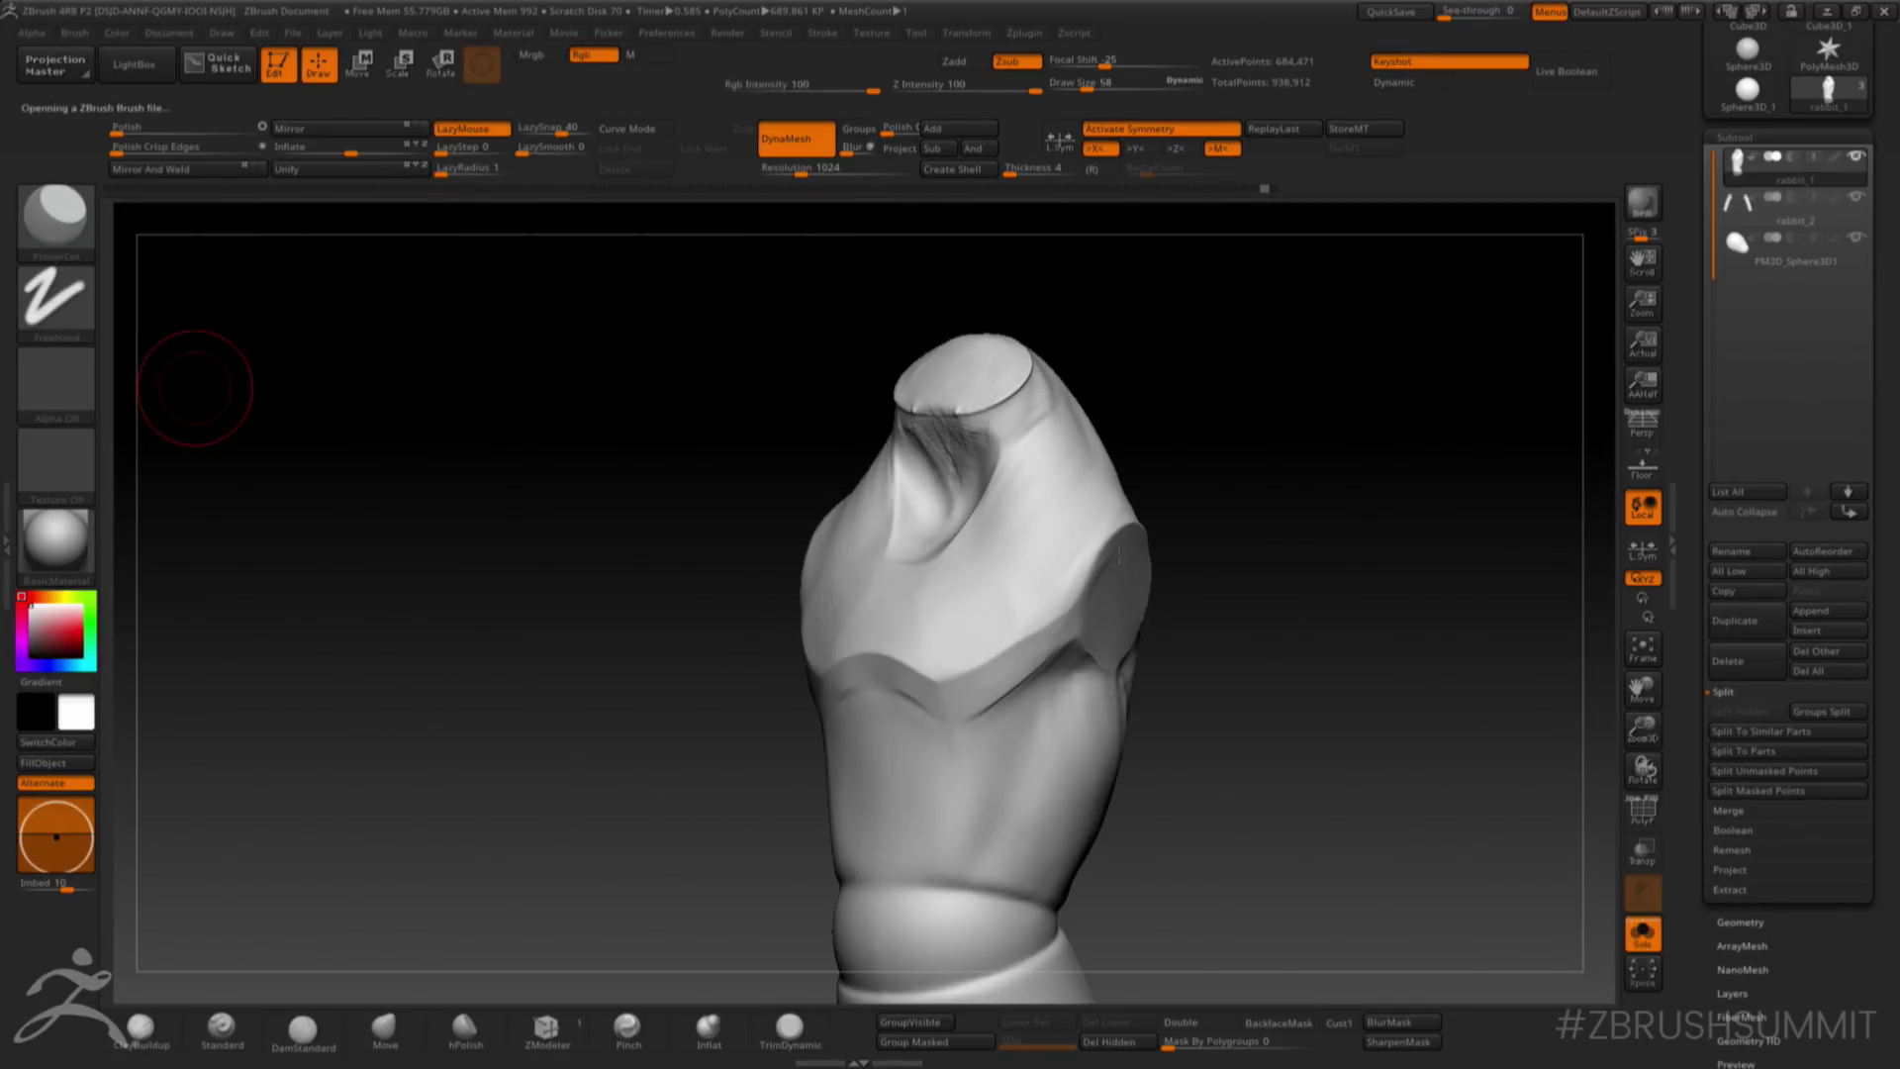
mouse_move(1197, 549)
mouse_down()
mouse_move(1276, 538)
mouse_move(1239, 542)
mouse_move(1225, 508)
mouse_move(1113, 518)
mouse_up()
key(space)
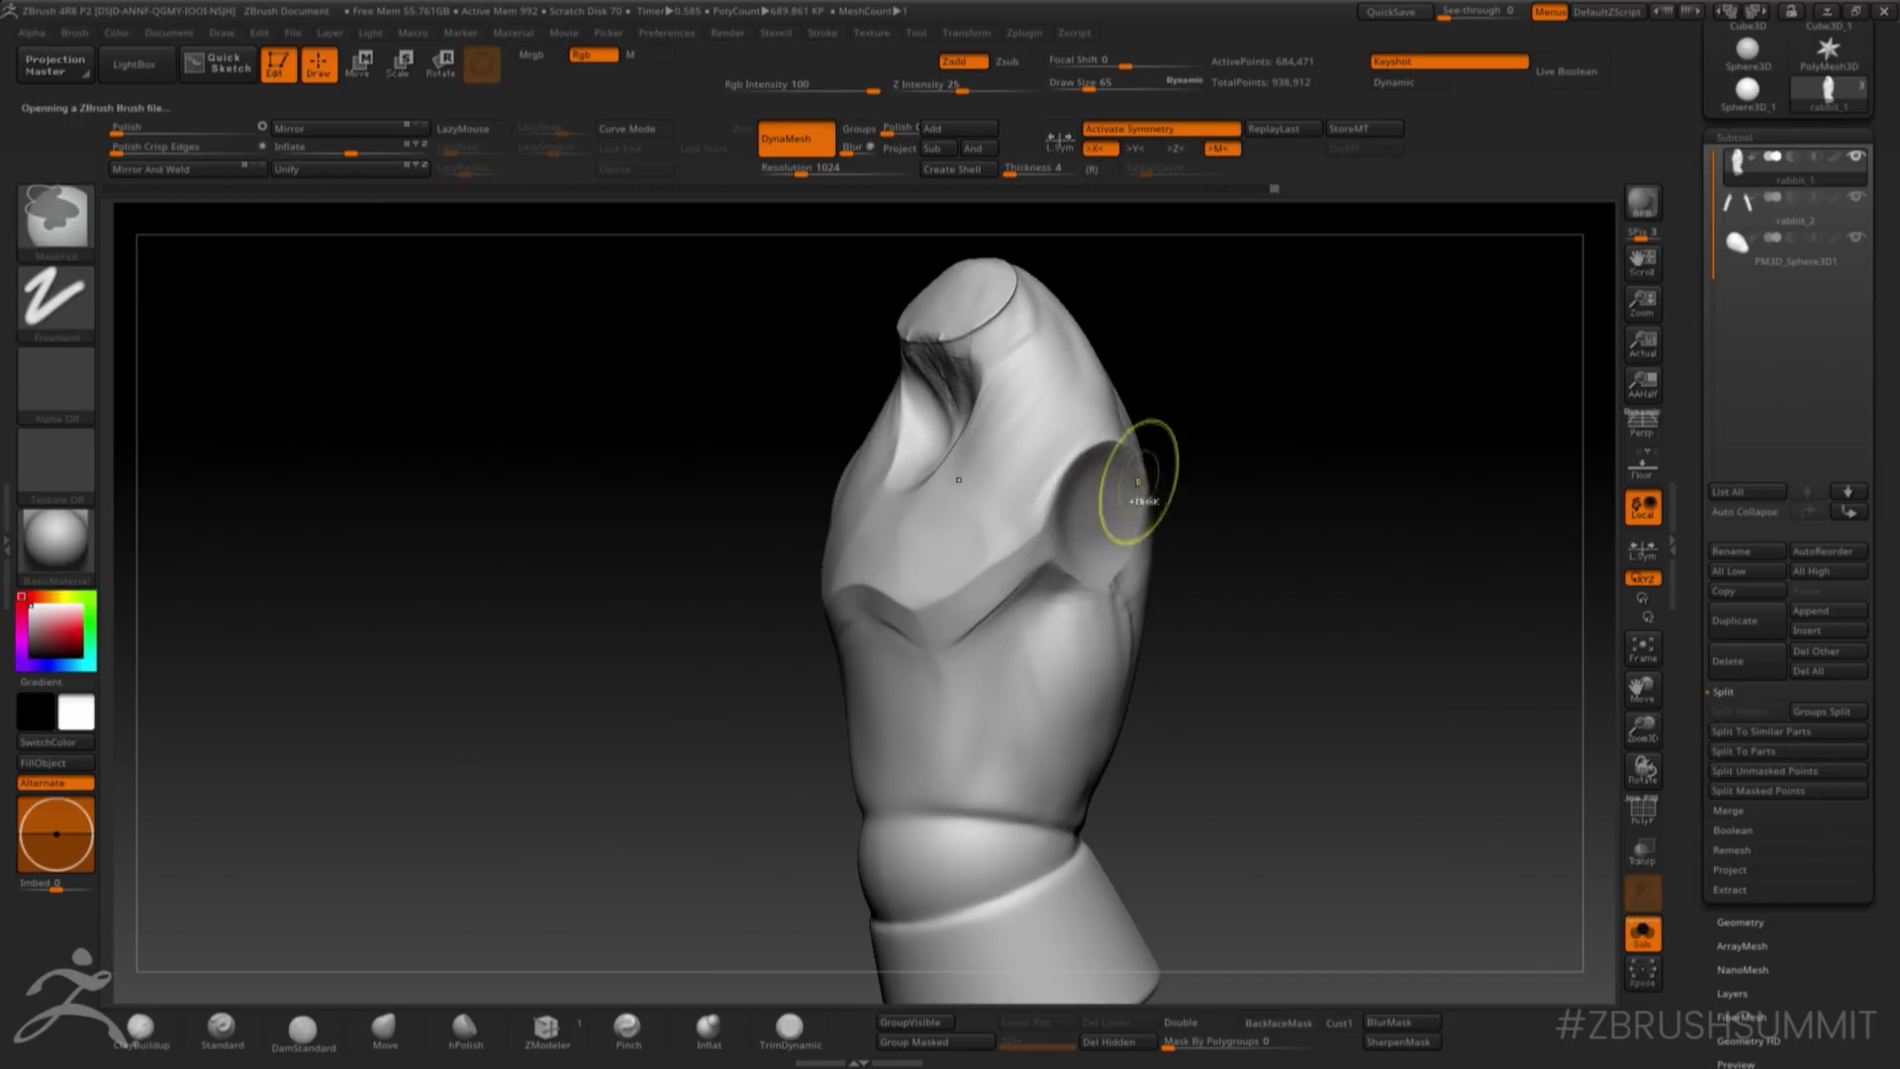
mouse_move(1170, 413)
mouse_down()
mouse_move(1162, 462)
mouse_move(1118, 460)
mouse_up()
drag(1104, 485, 1138, 416)
right_drag(1138, 416, 1137, 388)
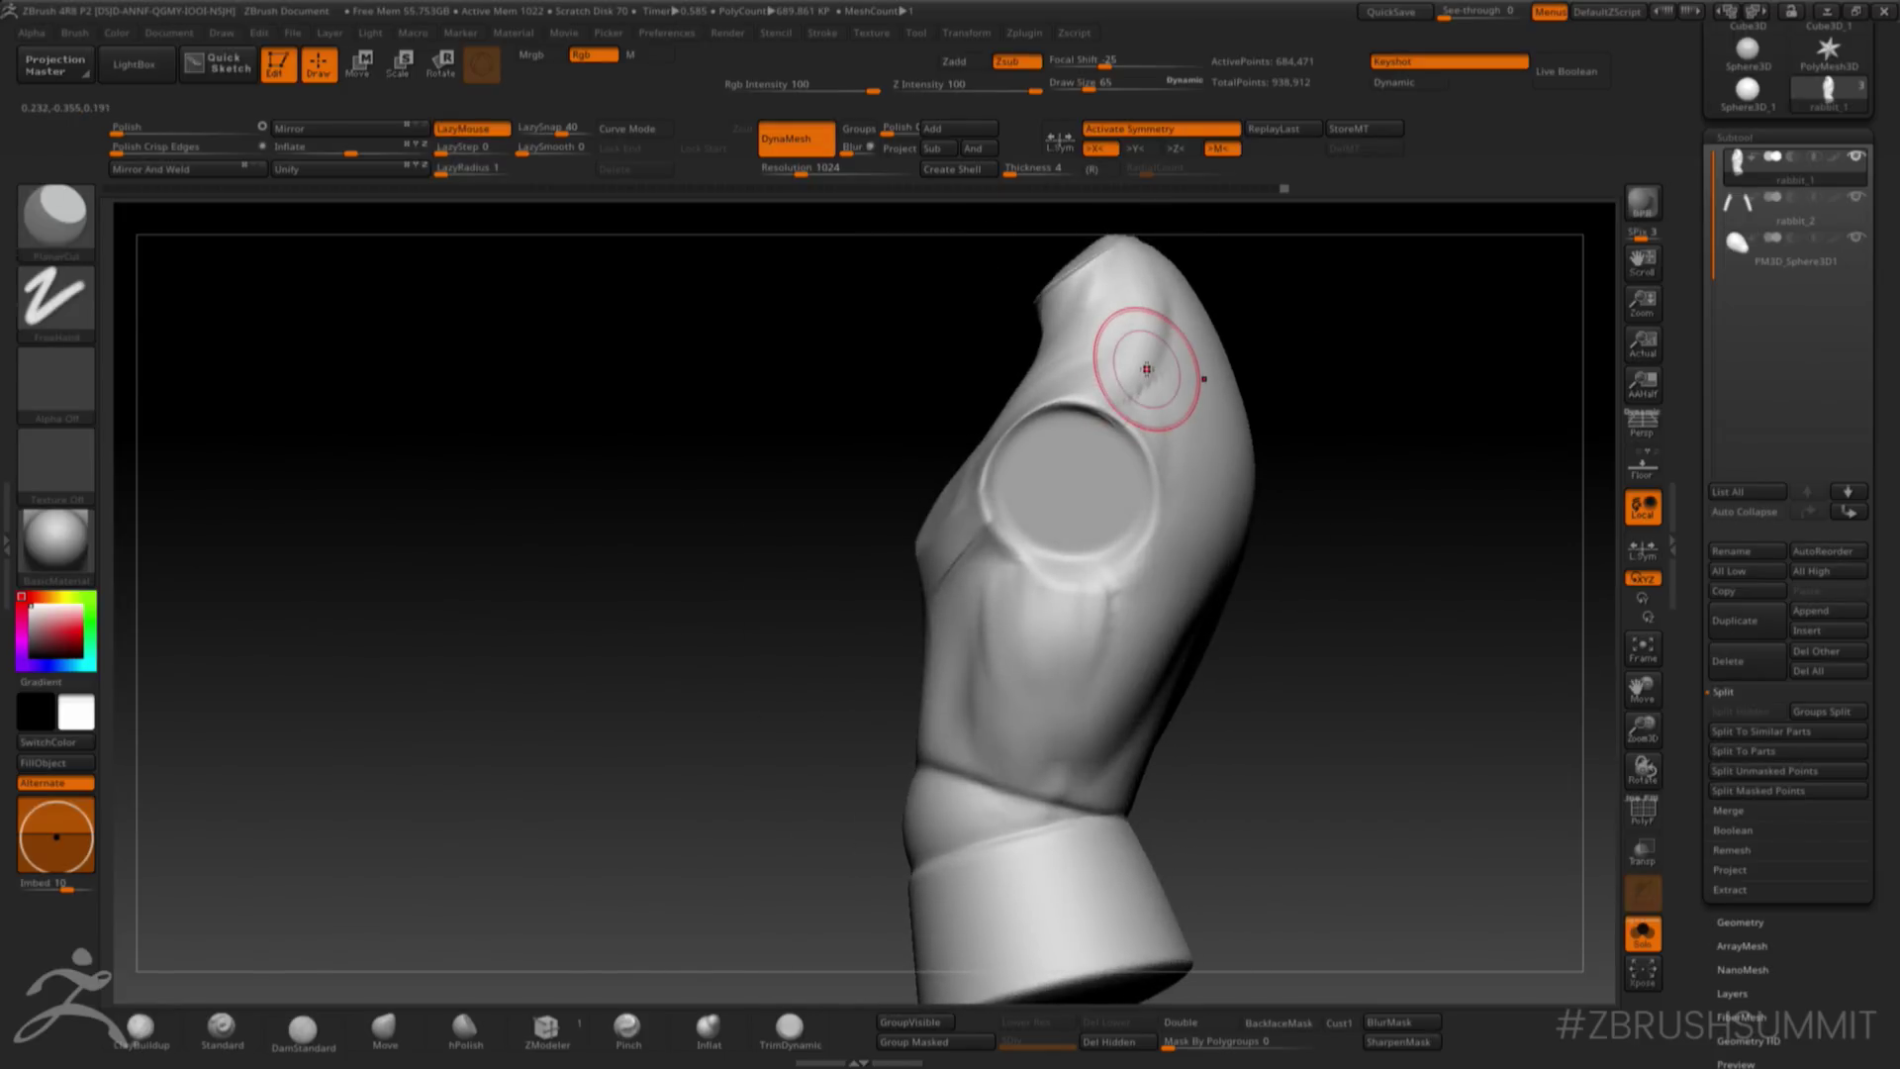
- Build up clay around and below the torso's arm socket with the ClayBuildup brush and smooth the strokes
key(b)
key(c)
key(b)
key(s)
drag(1168, 526, 1181, 491)
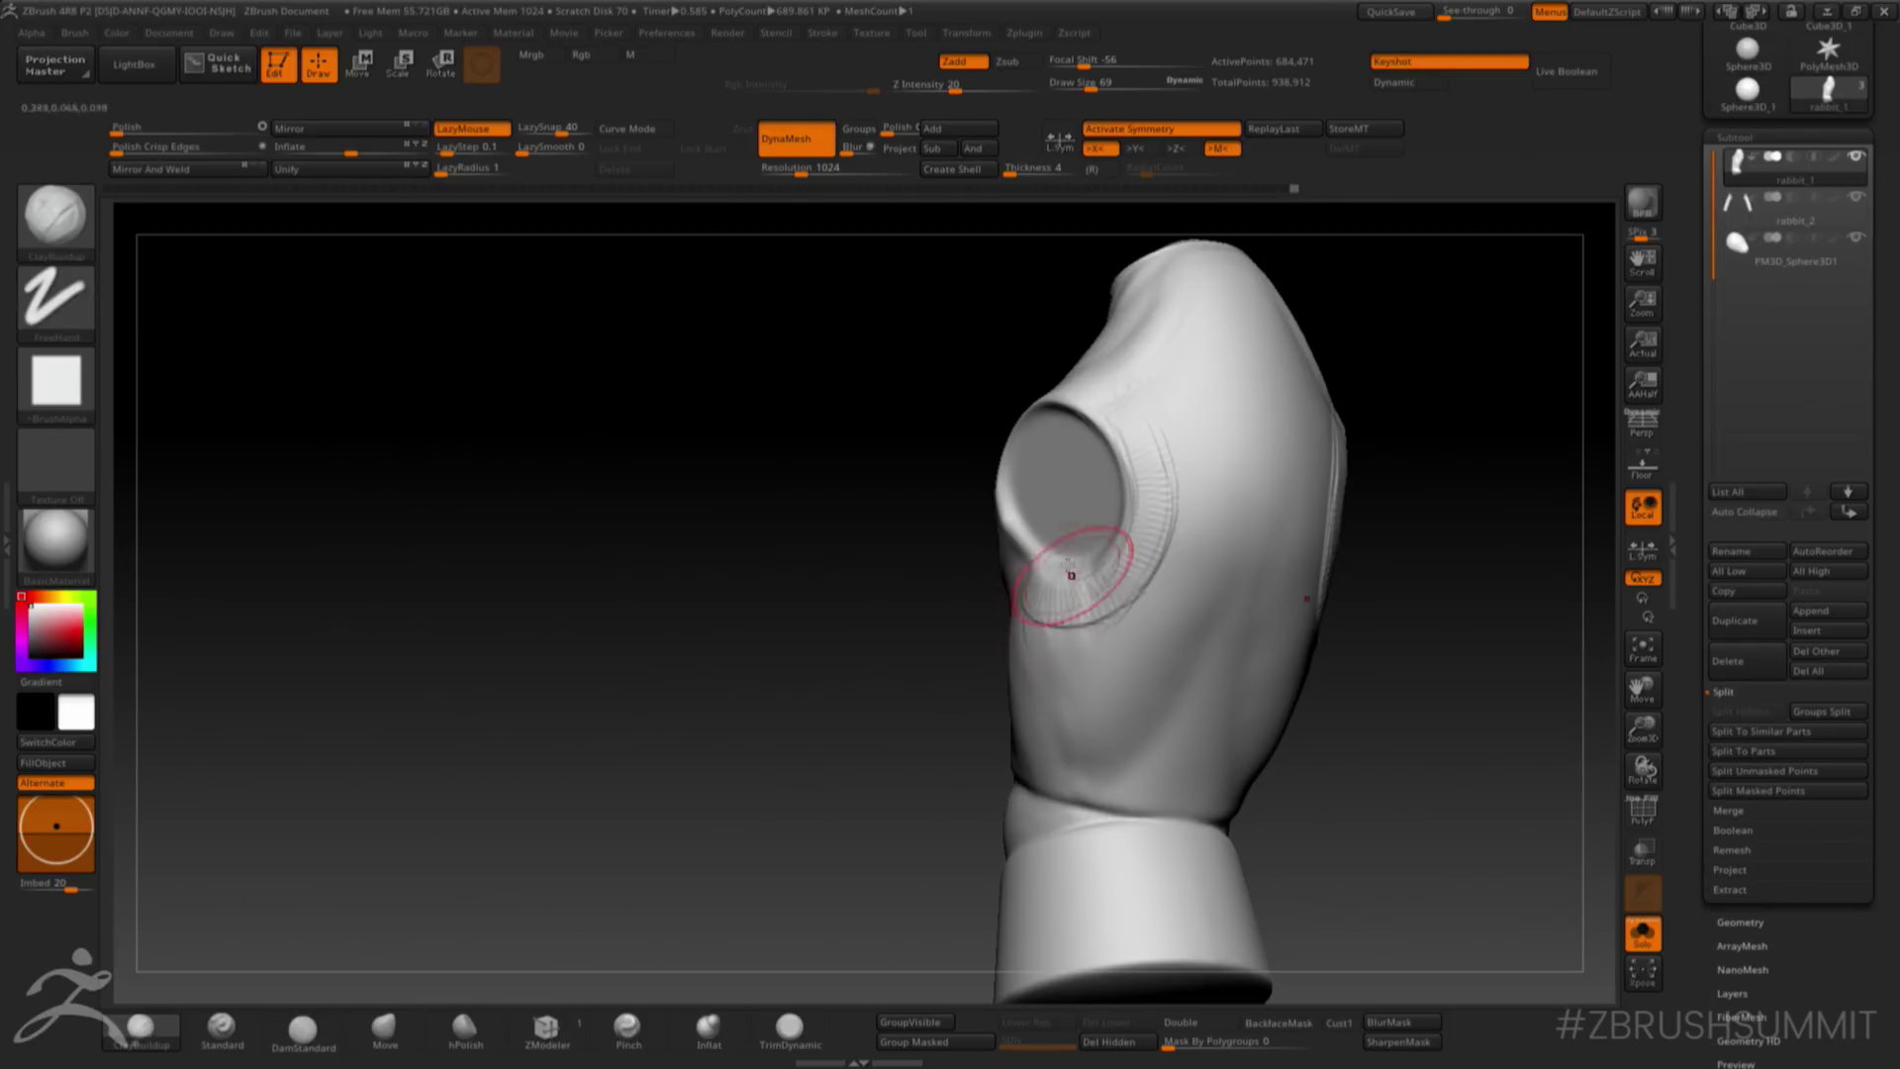
right_drag(1070, 598, 1030, 538)
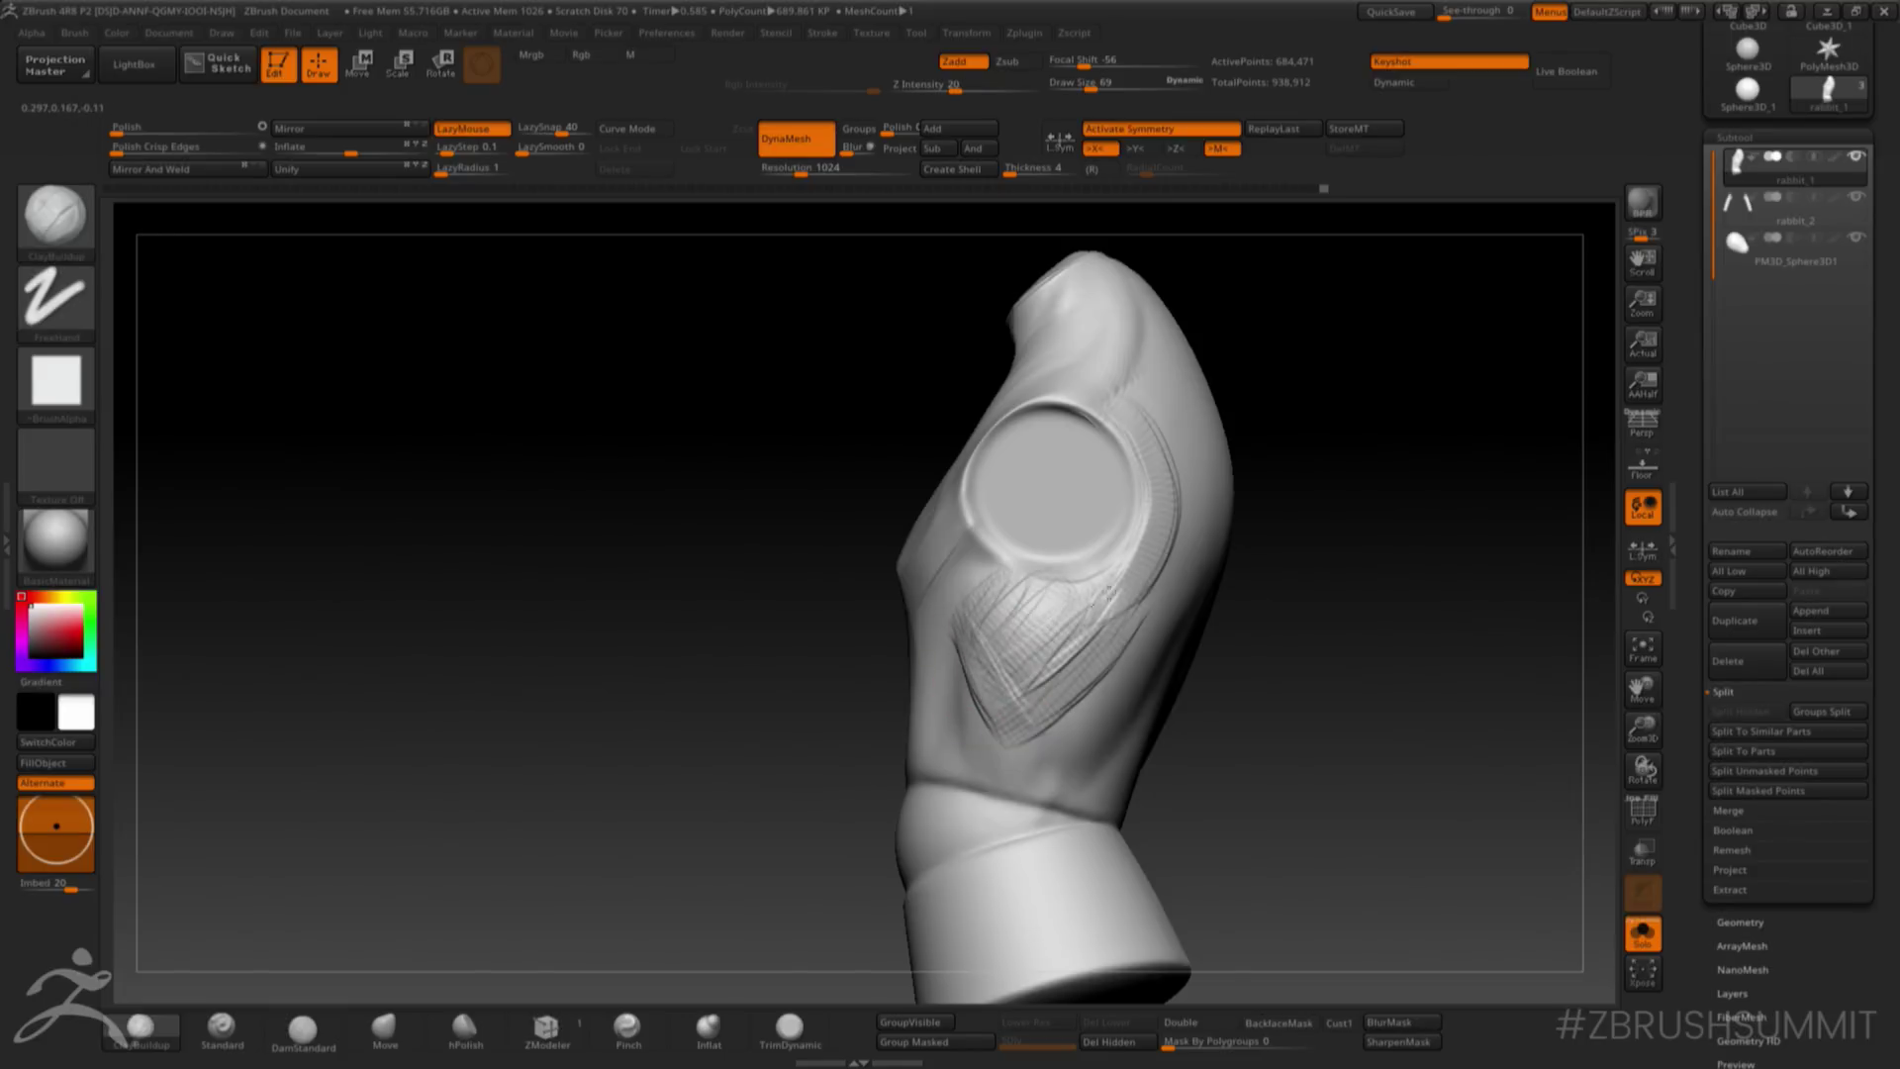
key(shift)
right_drag(1007, 594, 1391, 360)
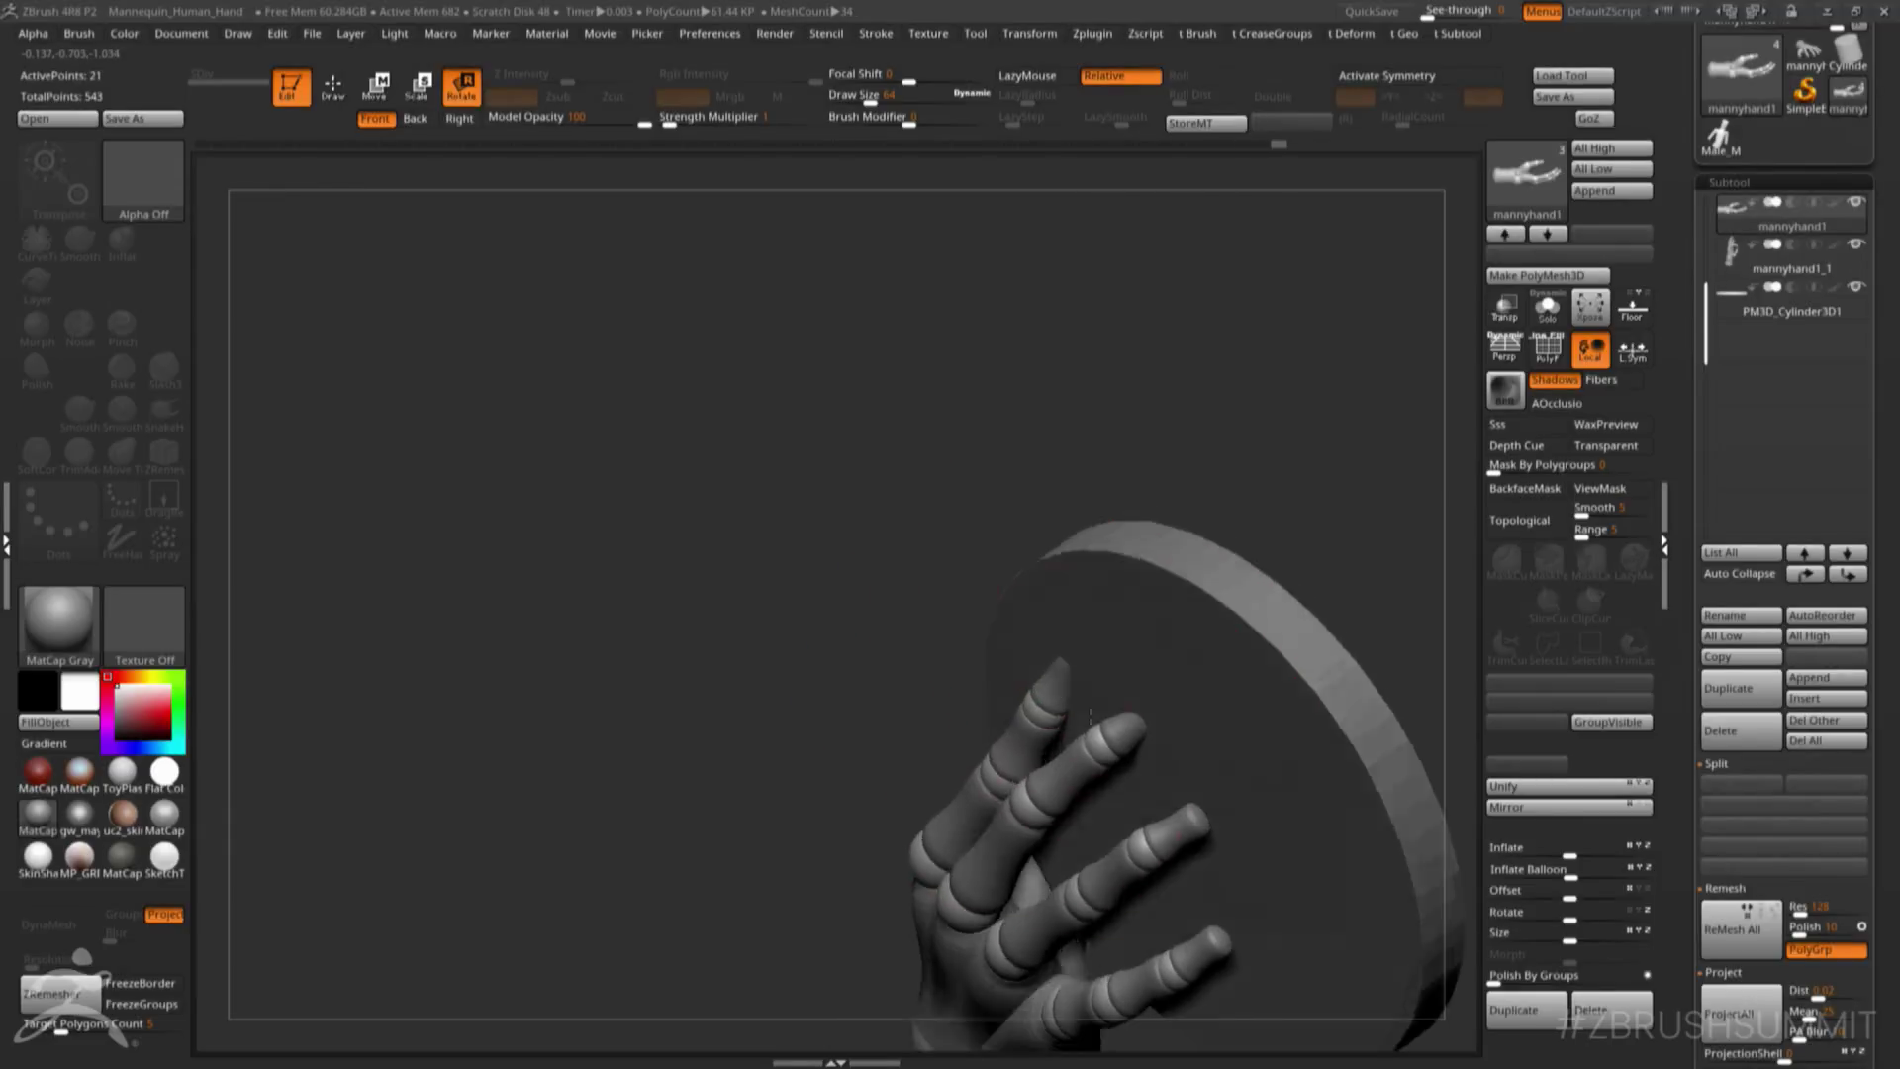
- Rotate a finger segment of the mannequin hand downward beneath the disc
shift+drag(1085, 696, 1080, 770)
drag(929, 714, 931, 743)
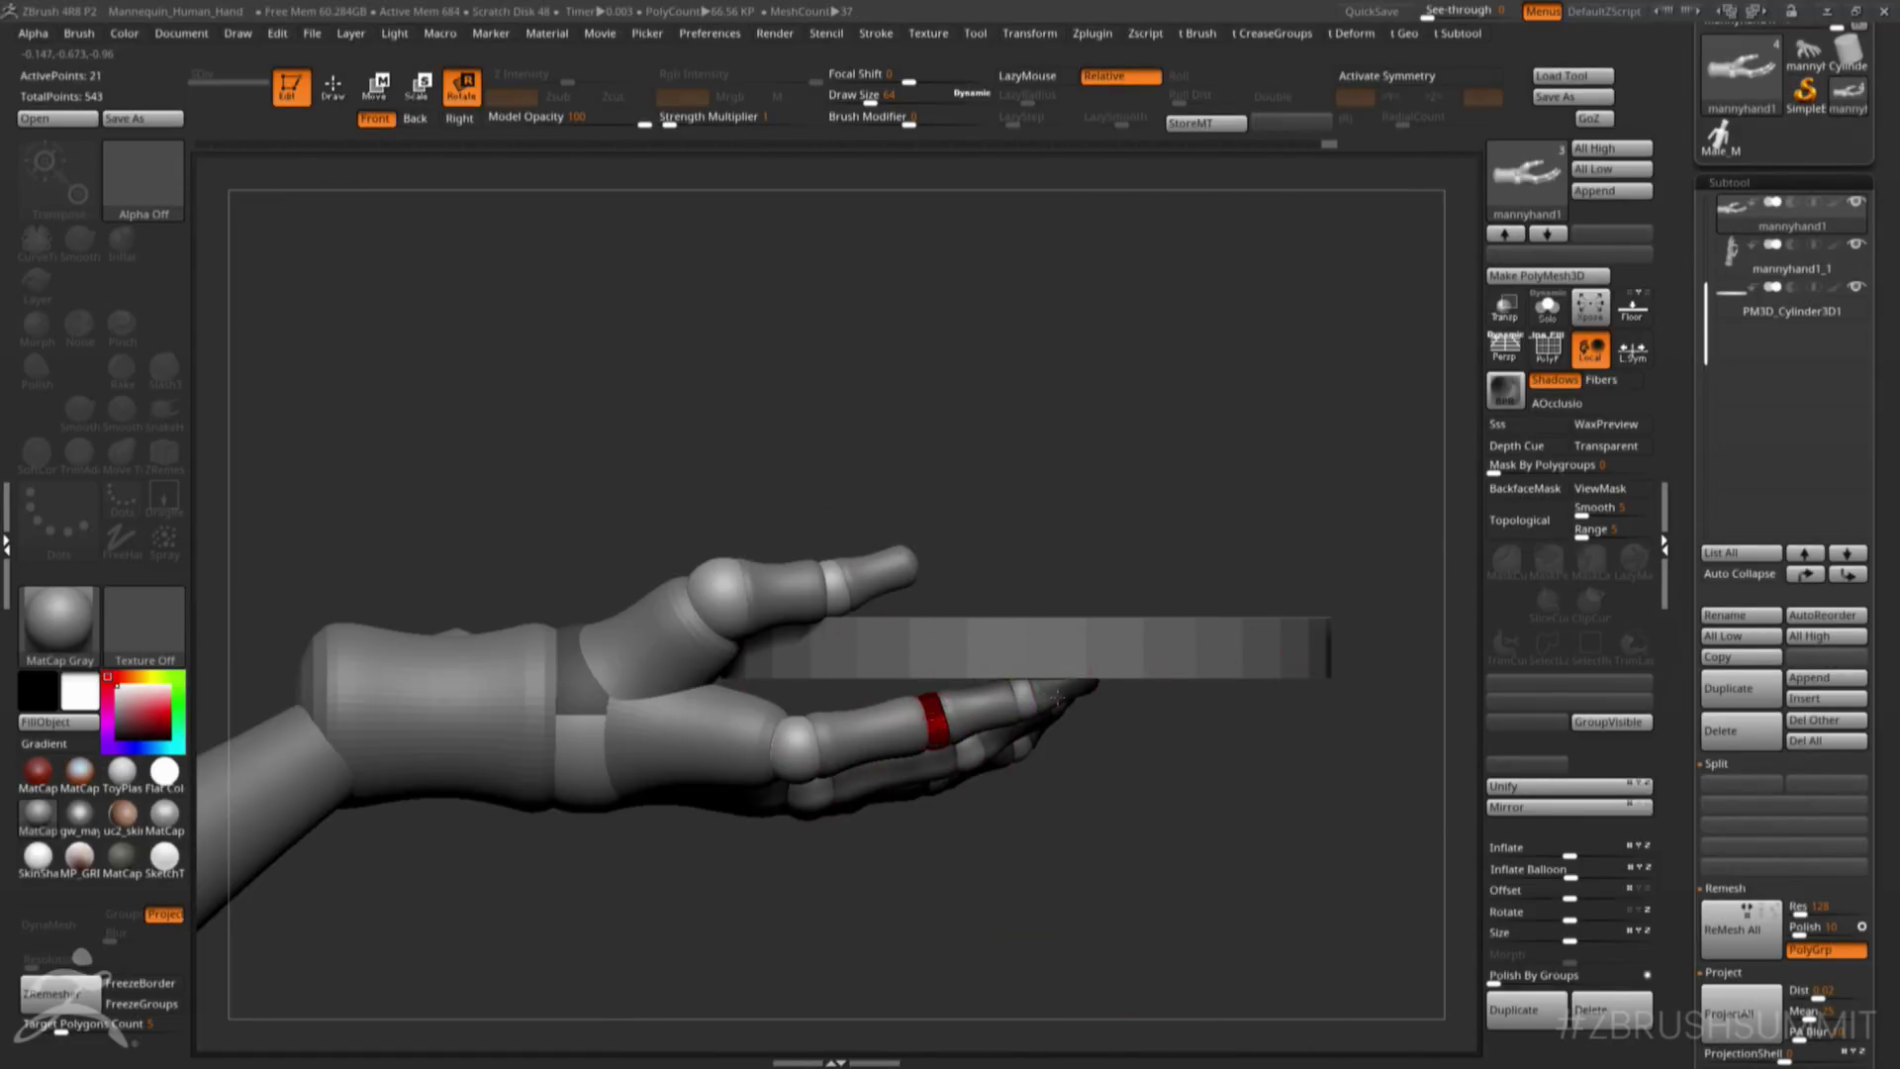
ctrl+right_drag(1144, 749, 1120, 832)
- Select the disc subtool and move it slightly outward from the palm and down toward the supporting fingers
alt+click(1121, 643)
key(w)
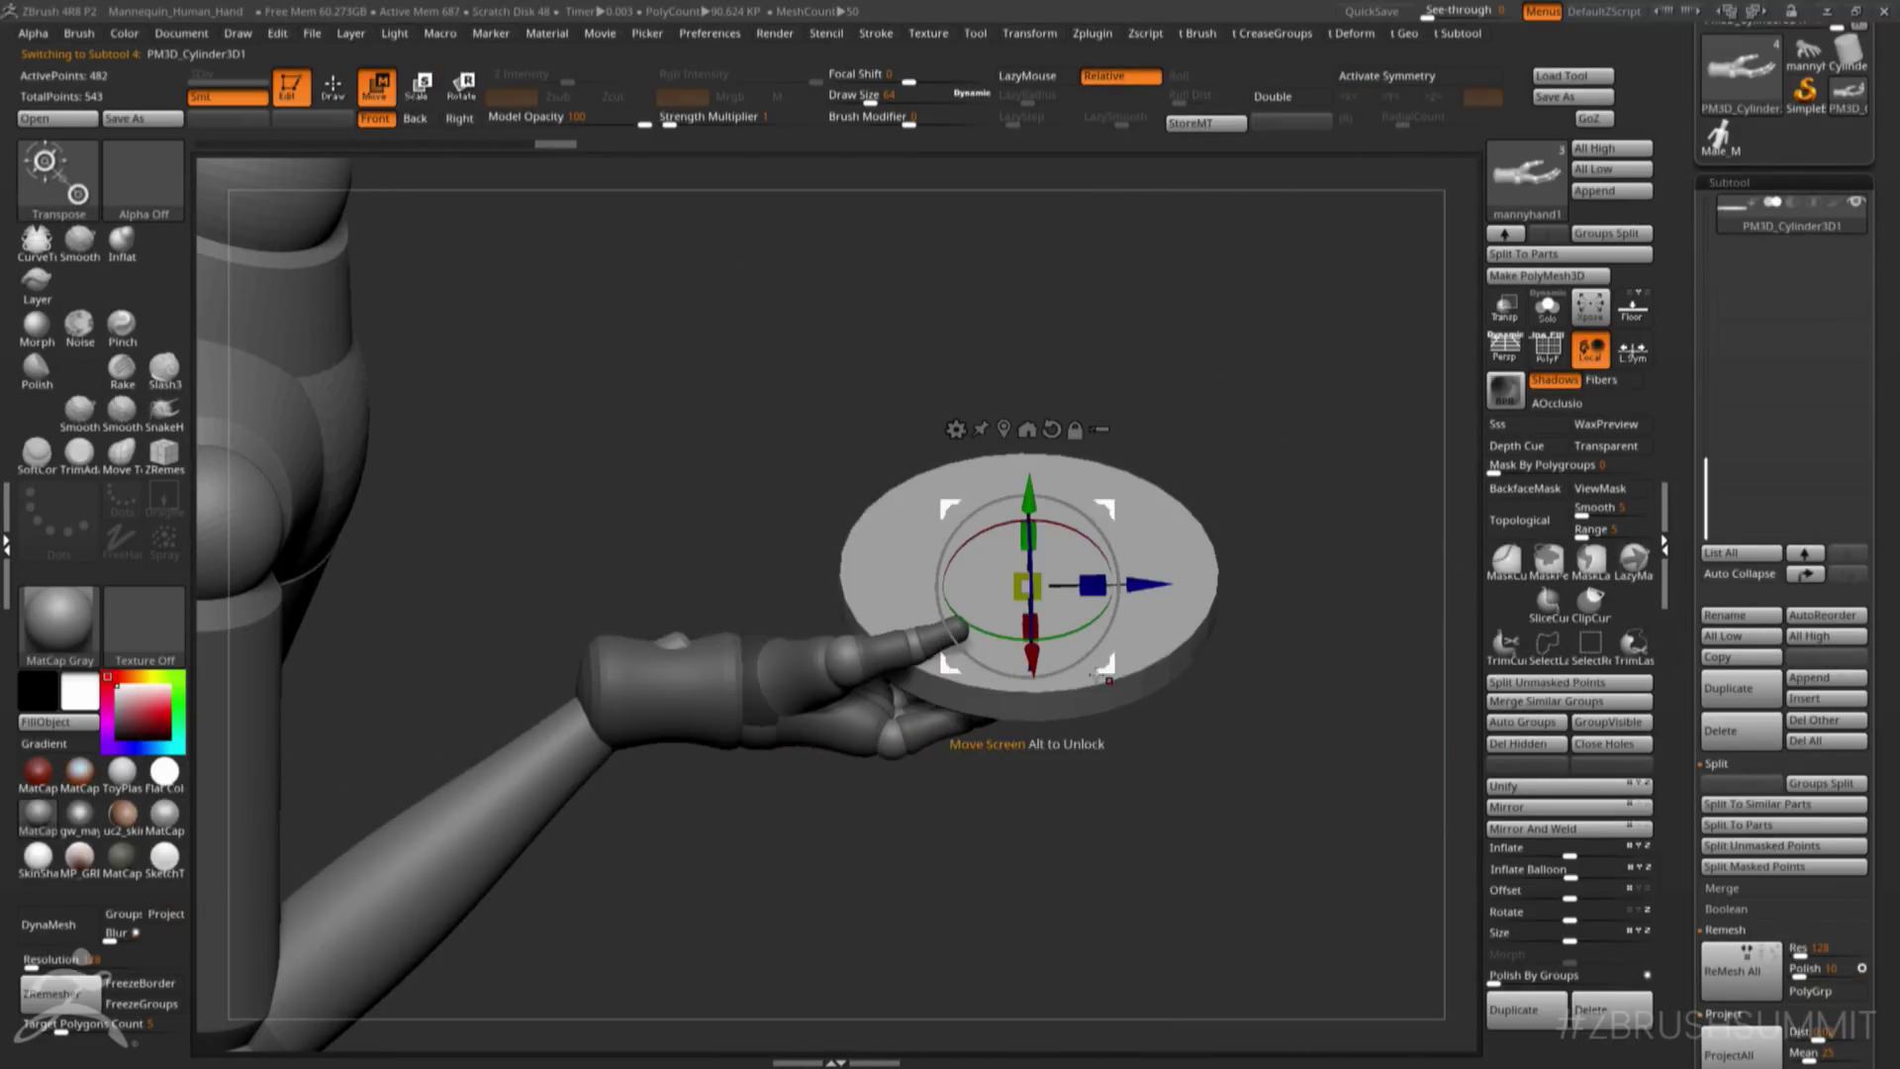
drag(1149, 584, 1173, 584)
drag(1051, 495, 1052, 509)
shift+right_drag(1252, 827, 1213, 752)
right_drag(1212, 752, 1241, 826)
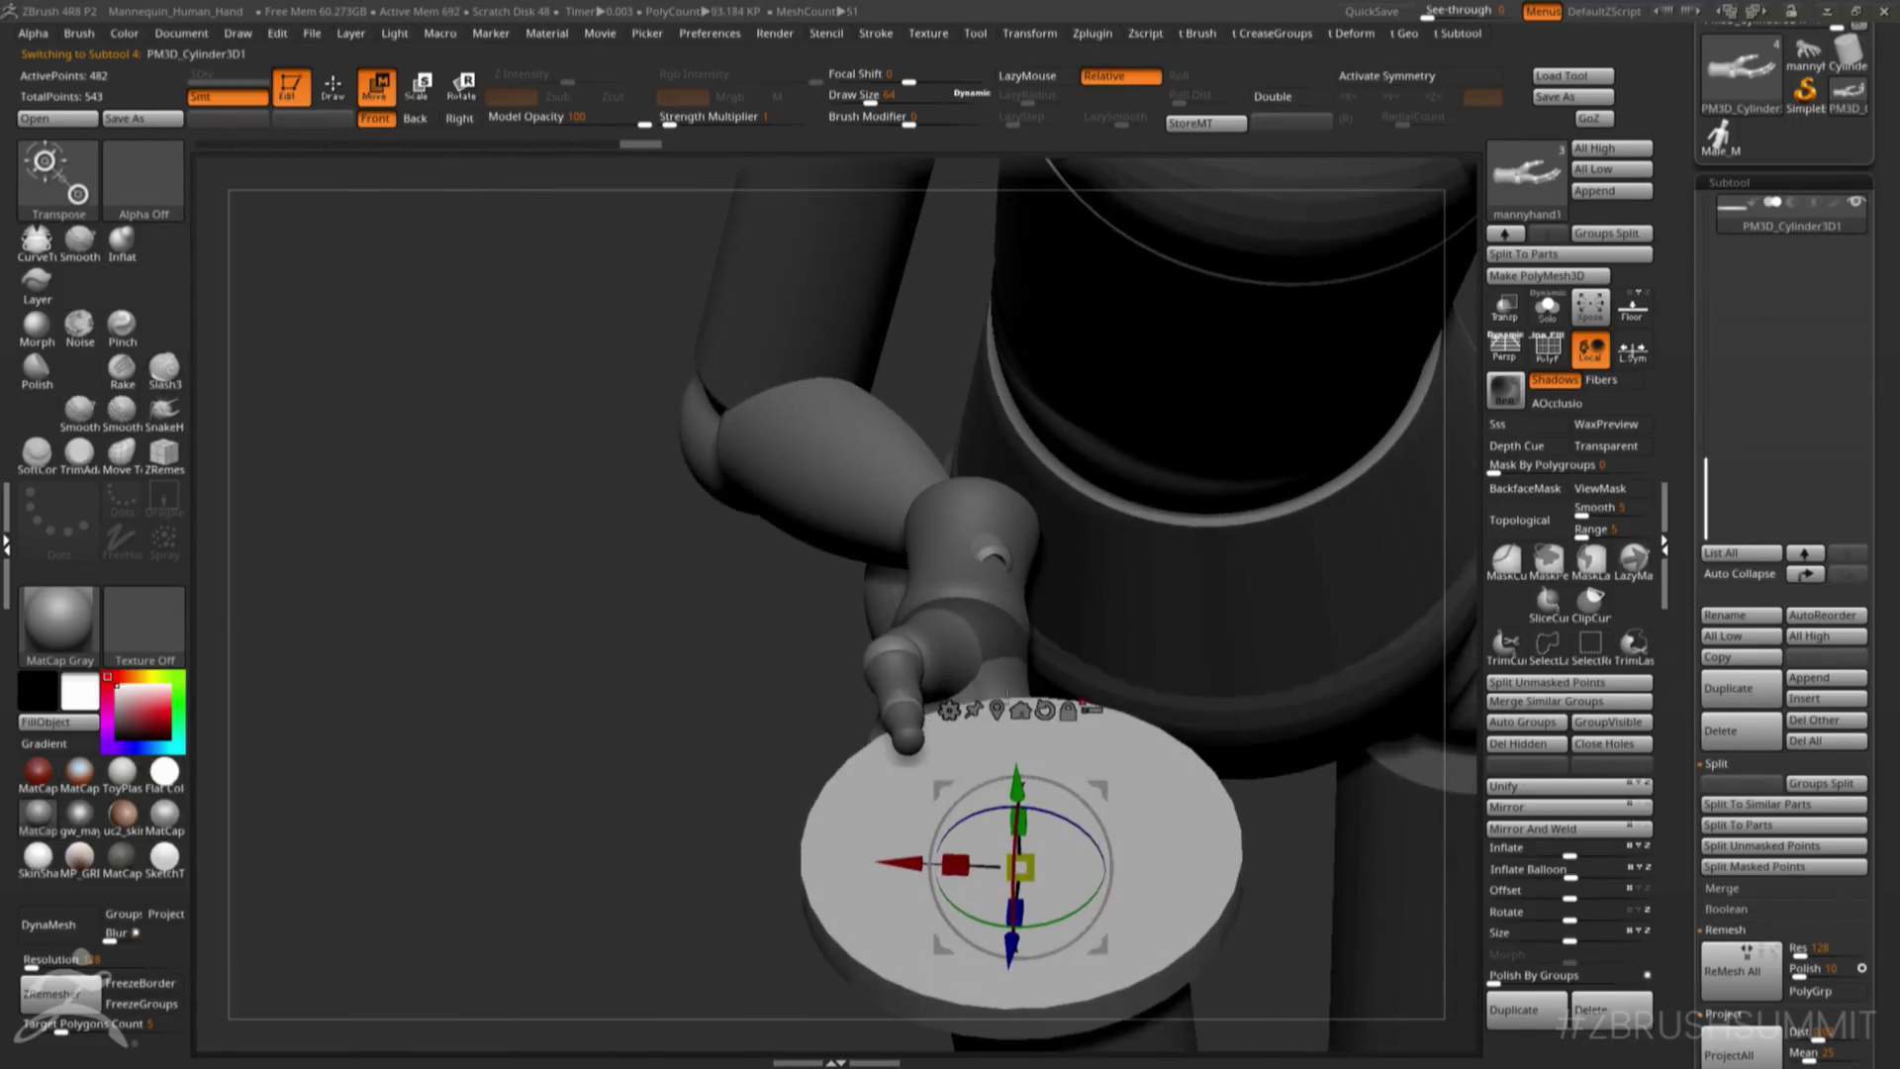
- Select the mannequin hand and adjust its pose around the edge of the disc
alt+click(955, 657)
right_drag(887, 655, 974, 629)
mouse_move(980, 770)
right_down()
mouse_move(992, 694)
mouse_move(1029, 683)
mouse_move(1108, 791)
mouse_move(1283, 834)
mouse_move(1088, 811)
mouse_move(1087, 837)
right_up()
mouse_move(1081, 903)
right_down()
mouse_move(1073, 819)
mouse_move(1150, 781)
mouse_move(1124, 861)
mouse_move(1098, 841)
mouse_move(1128, 861)
mouse_move(1165, 848)
mouse_move(1149, 808)
mouse_move(1139, 834)
mouse_move(1178, 816)
mouse_move(1141, 849)
mouse_move(1200, 843)
mouse_move(1219, 787)
right_up()
drag(1168, 788, 1164, 777)
alt+right_drag(1164, 776, 1059, 836)
right_drag(1159, 804, 1225, 717)
drag(1179, 683, 1159, 698)
ctrl+right_drag(1160, 699, 1194, 644)
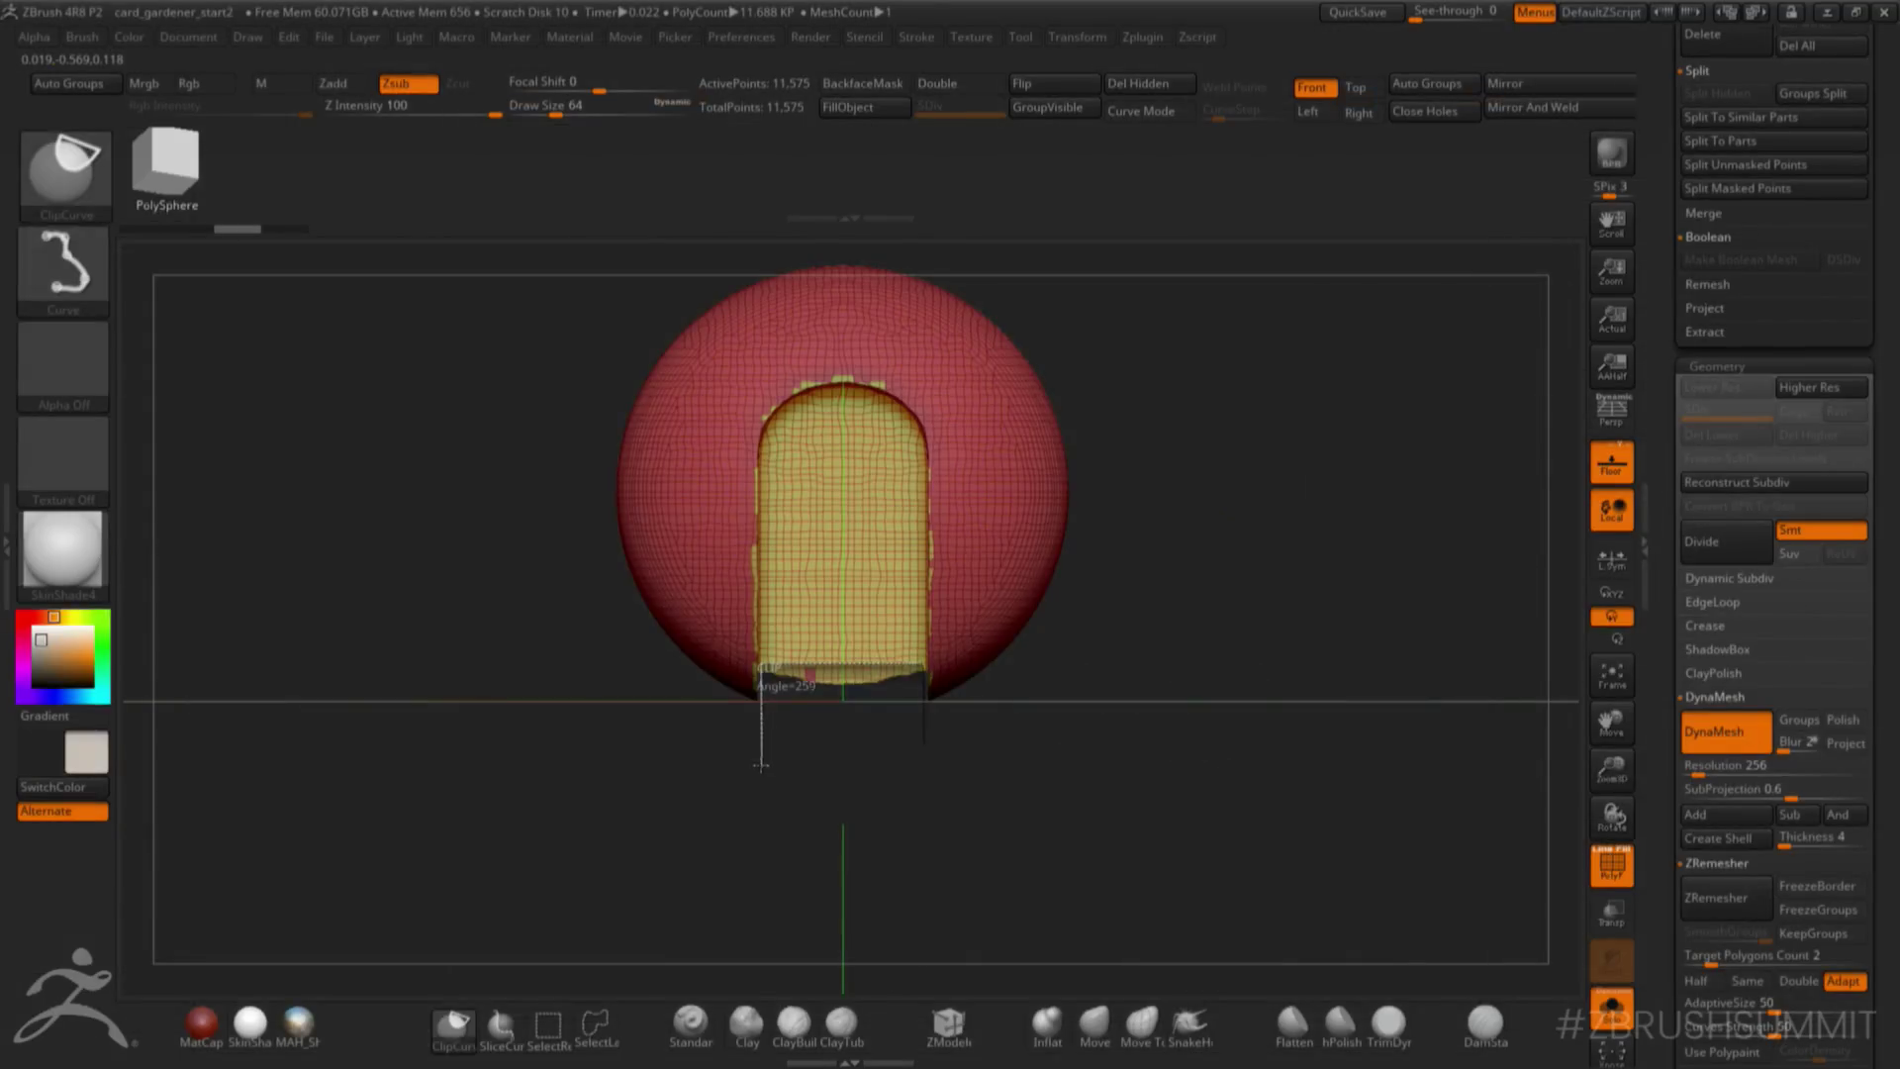
- Remesh the arched-opening helmet sphere with ZRemesher at a target polygon count of 2
right_drag(1089, 806, 1231, 747)
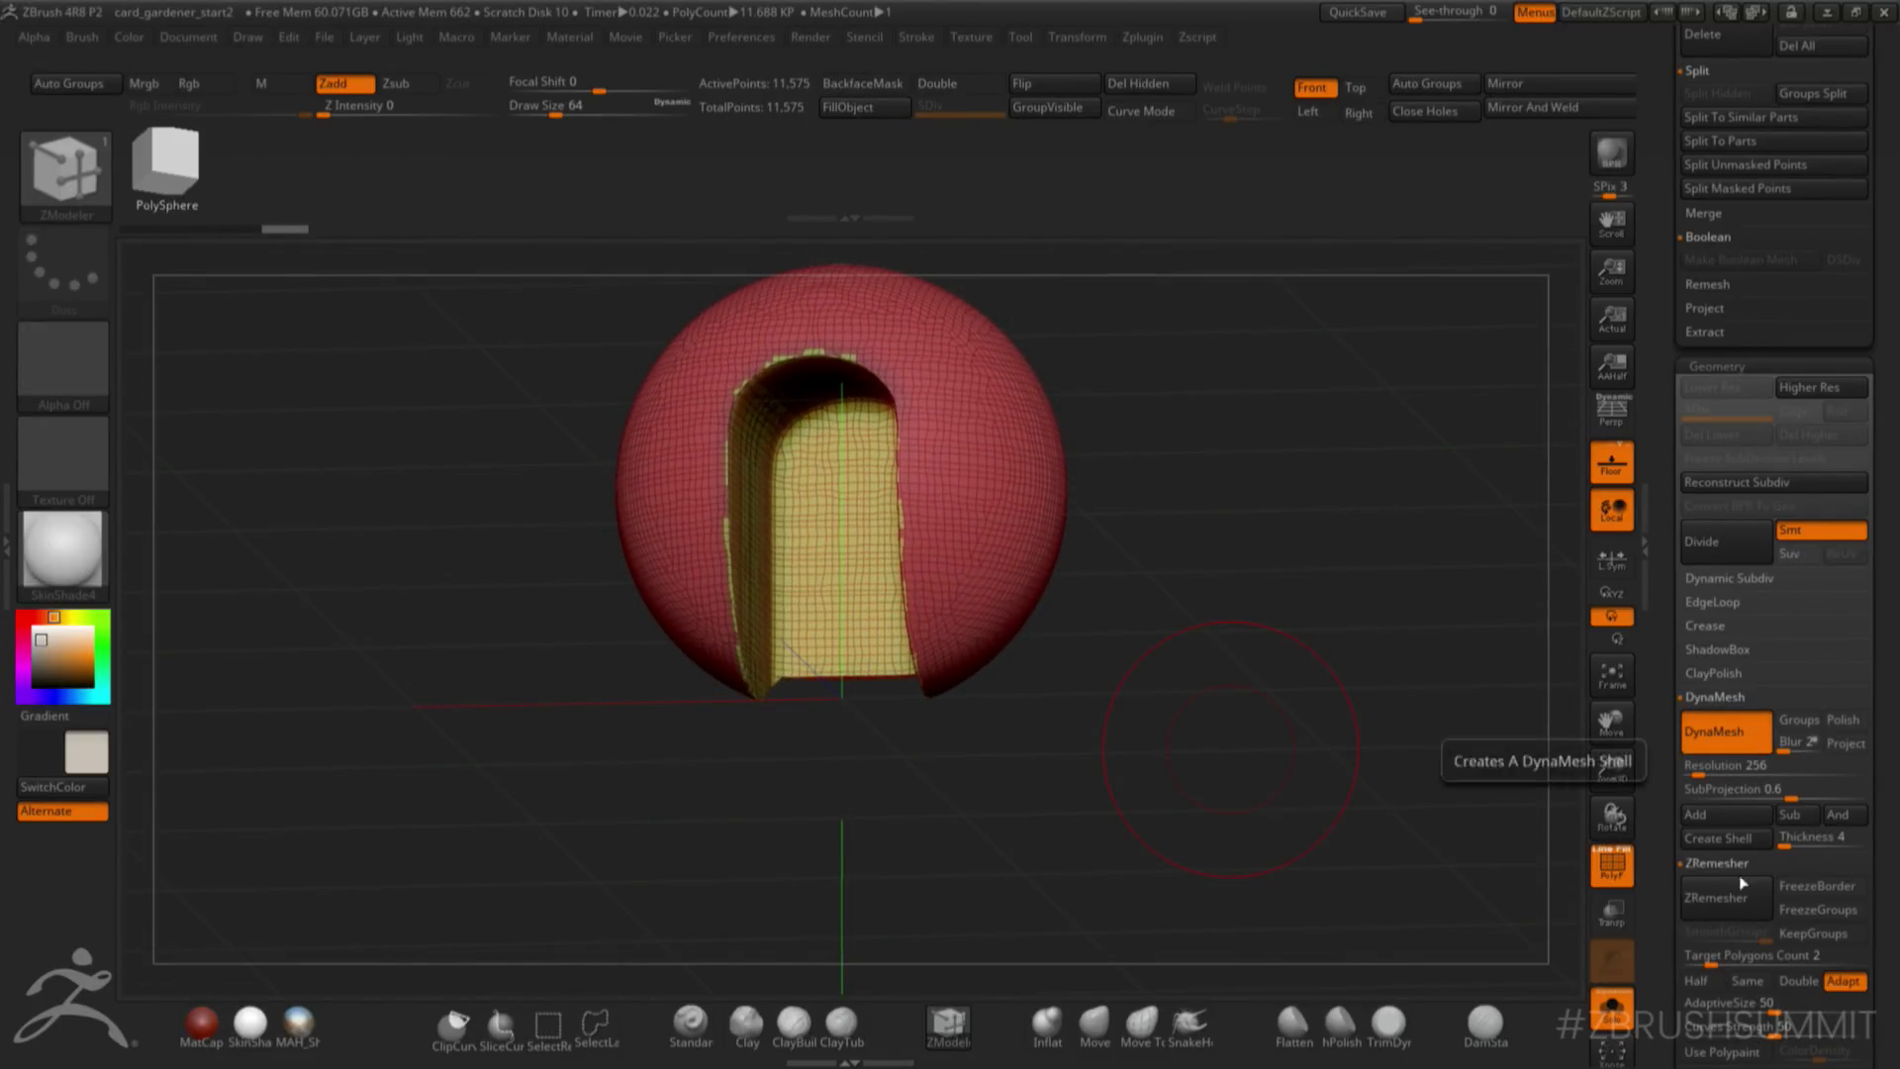
click(1739, 956)
key(Return)
click(1725, 897)
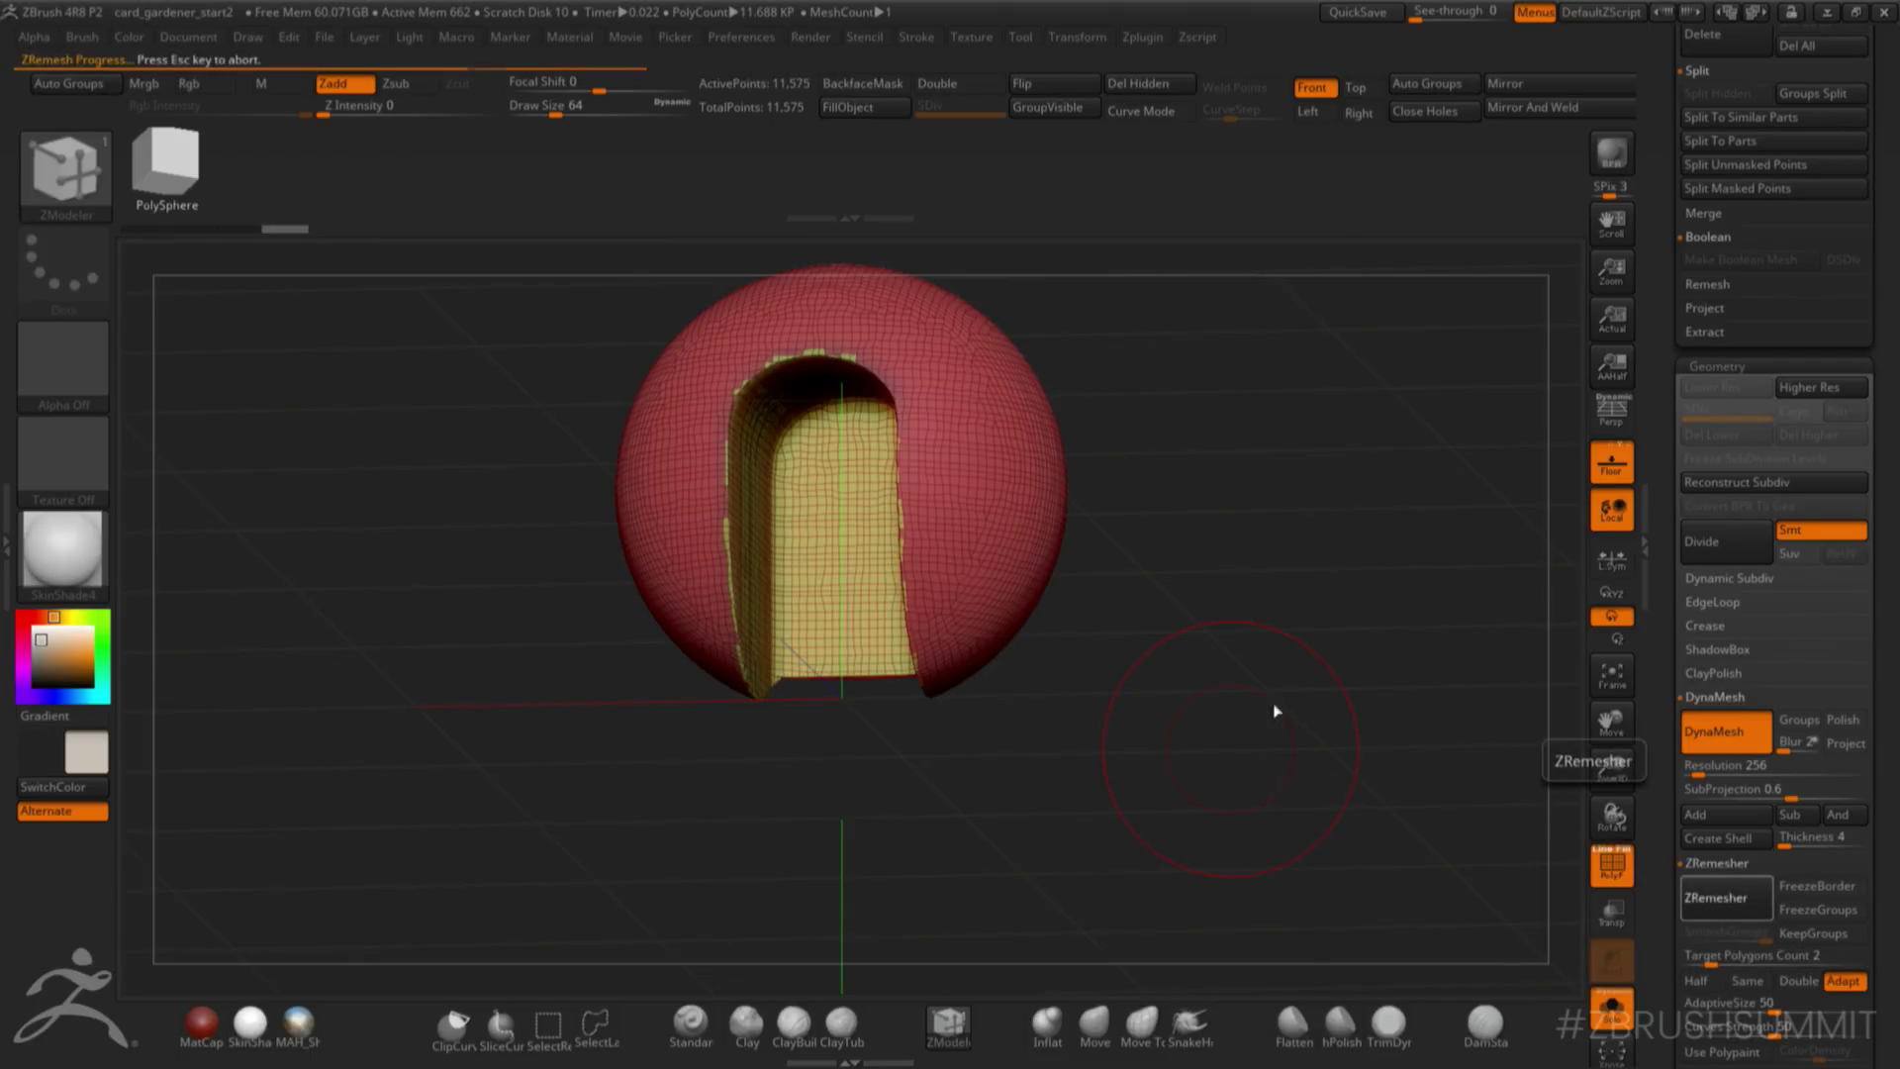
drag(1191, 707, 1195, 719)
- Lower the target polygon count to 1 and run ZRemesher on the helmet again
click(1744, 957)
text(1)
click(1722, 898)
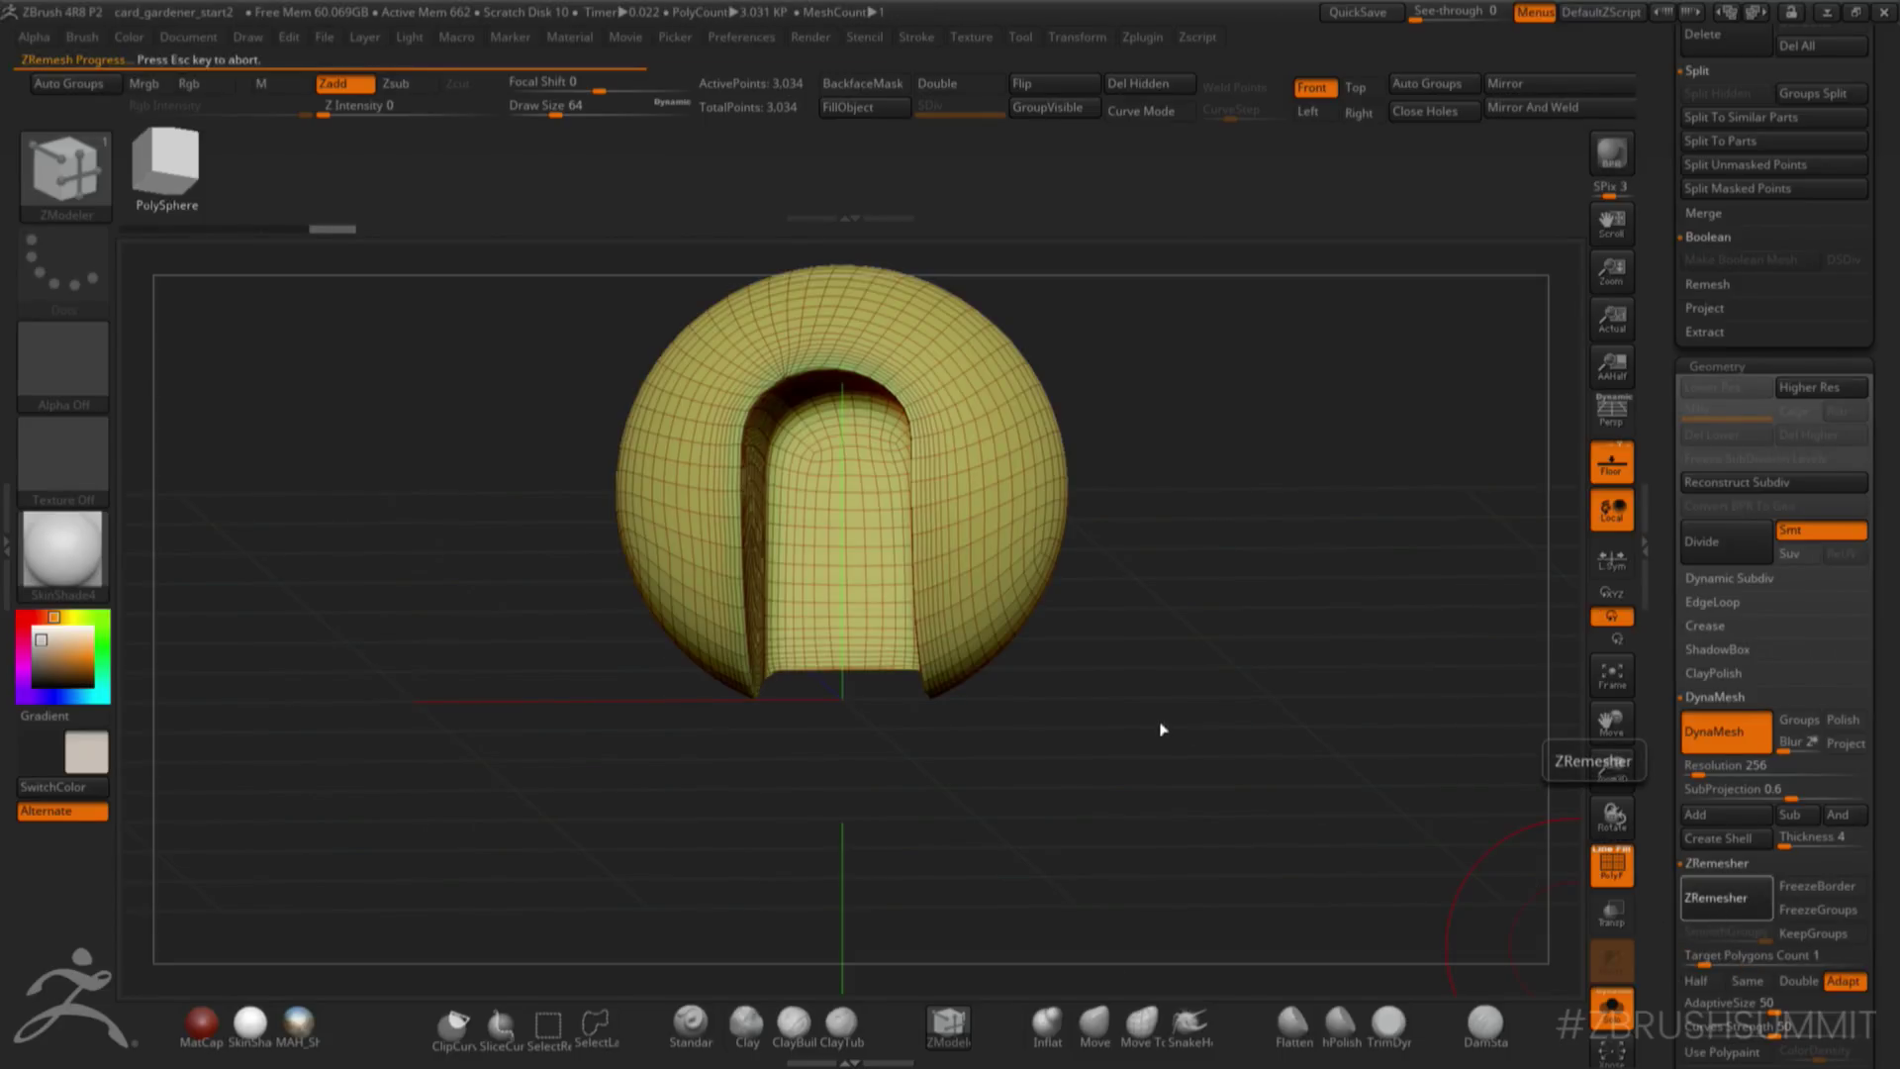
mouse_move(1228, 706)
mouse_down()
mouse_move(1225, 768)
mouse_move(1228, 749)
mouse_up()
key(shift)
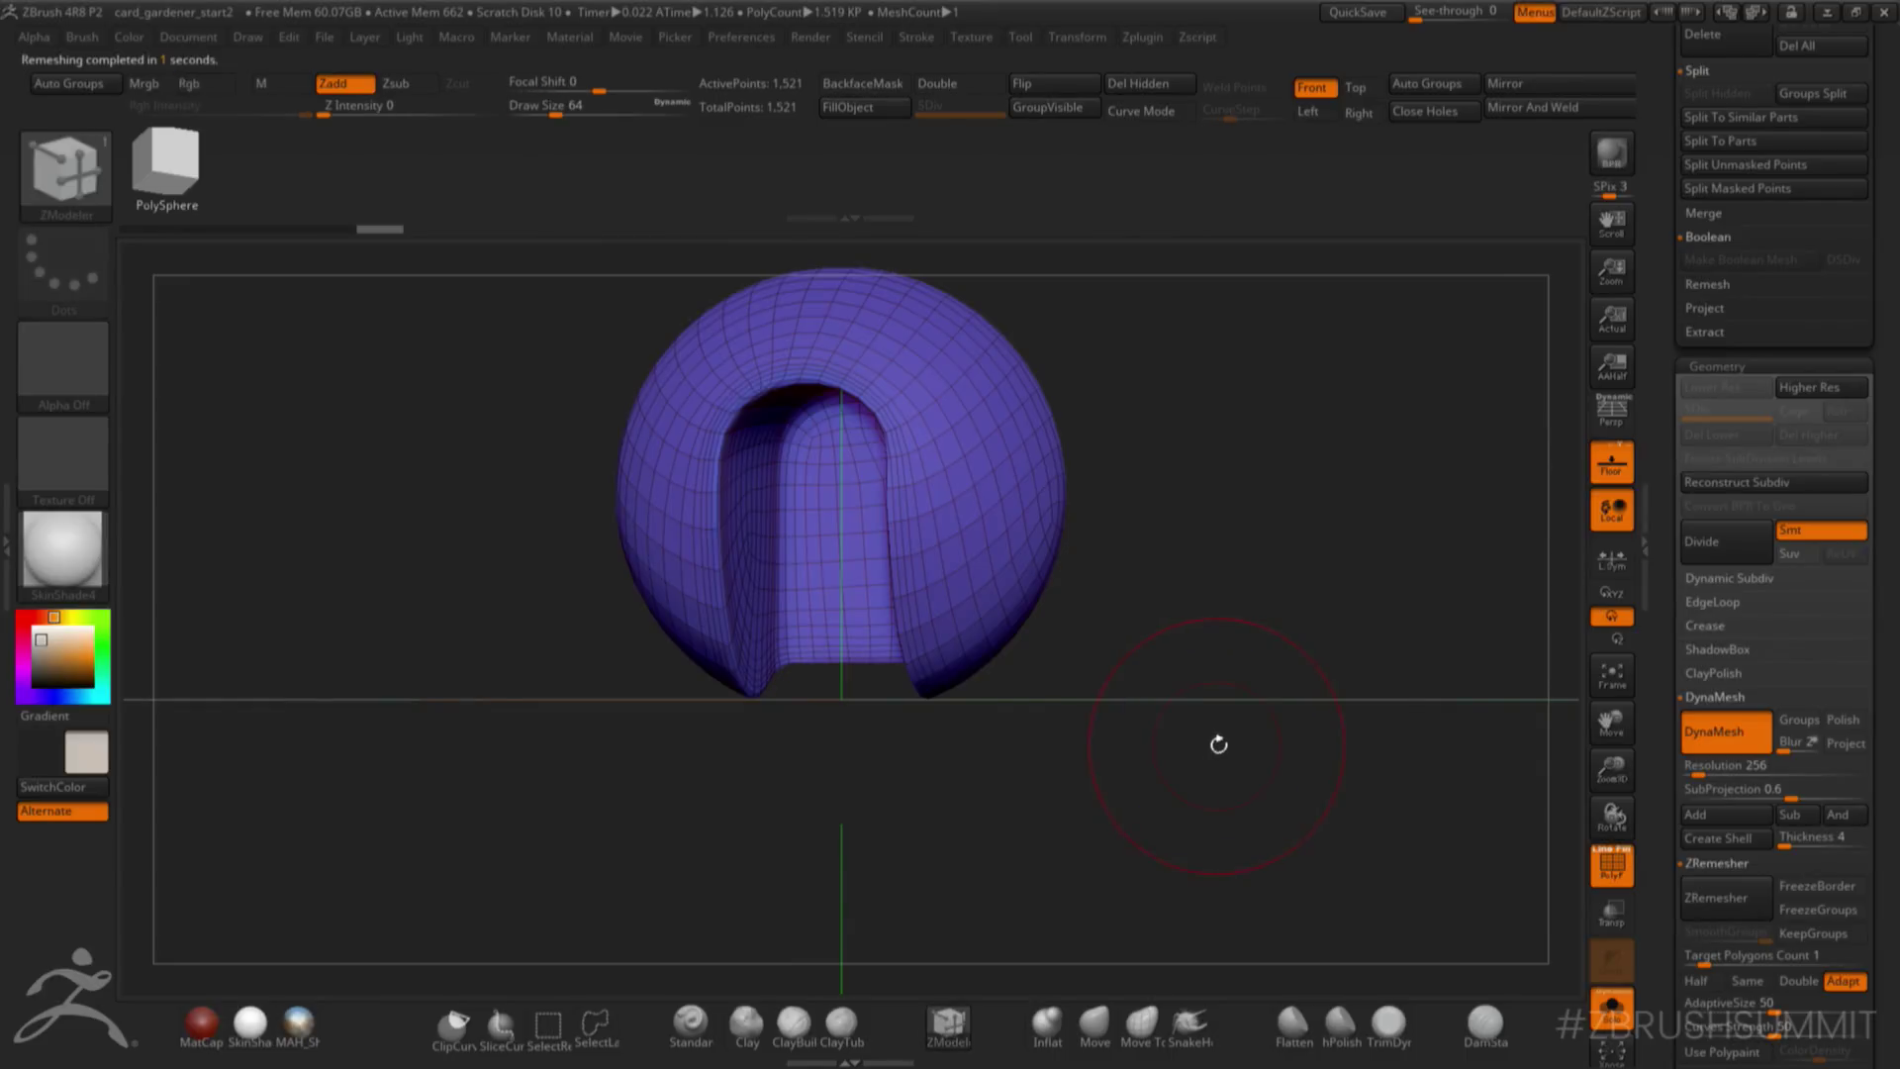
- Preview the helmet with smoothed subdivision and remesh it once more at the same target count
key(ctrl+d)
mouse_move(1221, 742)
mouse_down()
mouse_move(1224, 712)
mouse_move(1253, 755)
mouse_move(1191, 666)
mouse_move(1204, 692)
mouse_move(1323, 695)
mouse_move(1238, 820)
mouse_up()
key(shift+f)
key(shift+f)
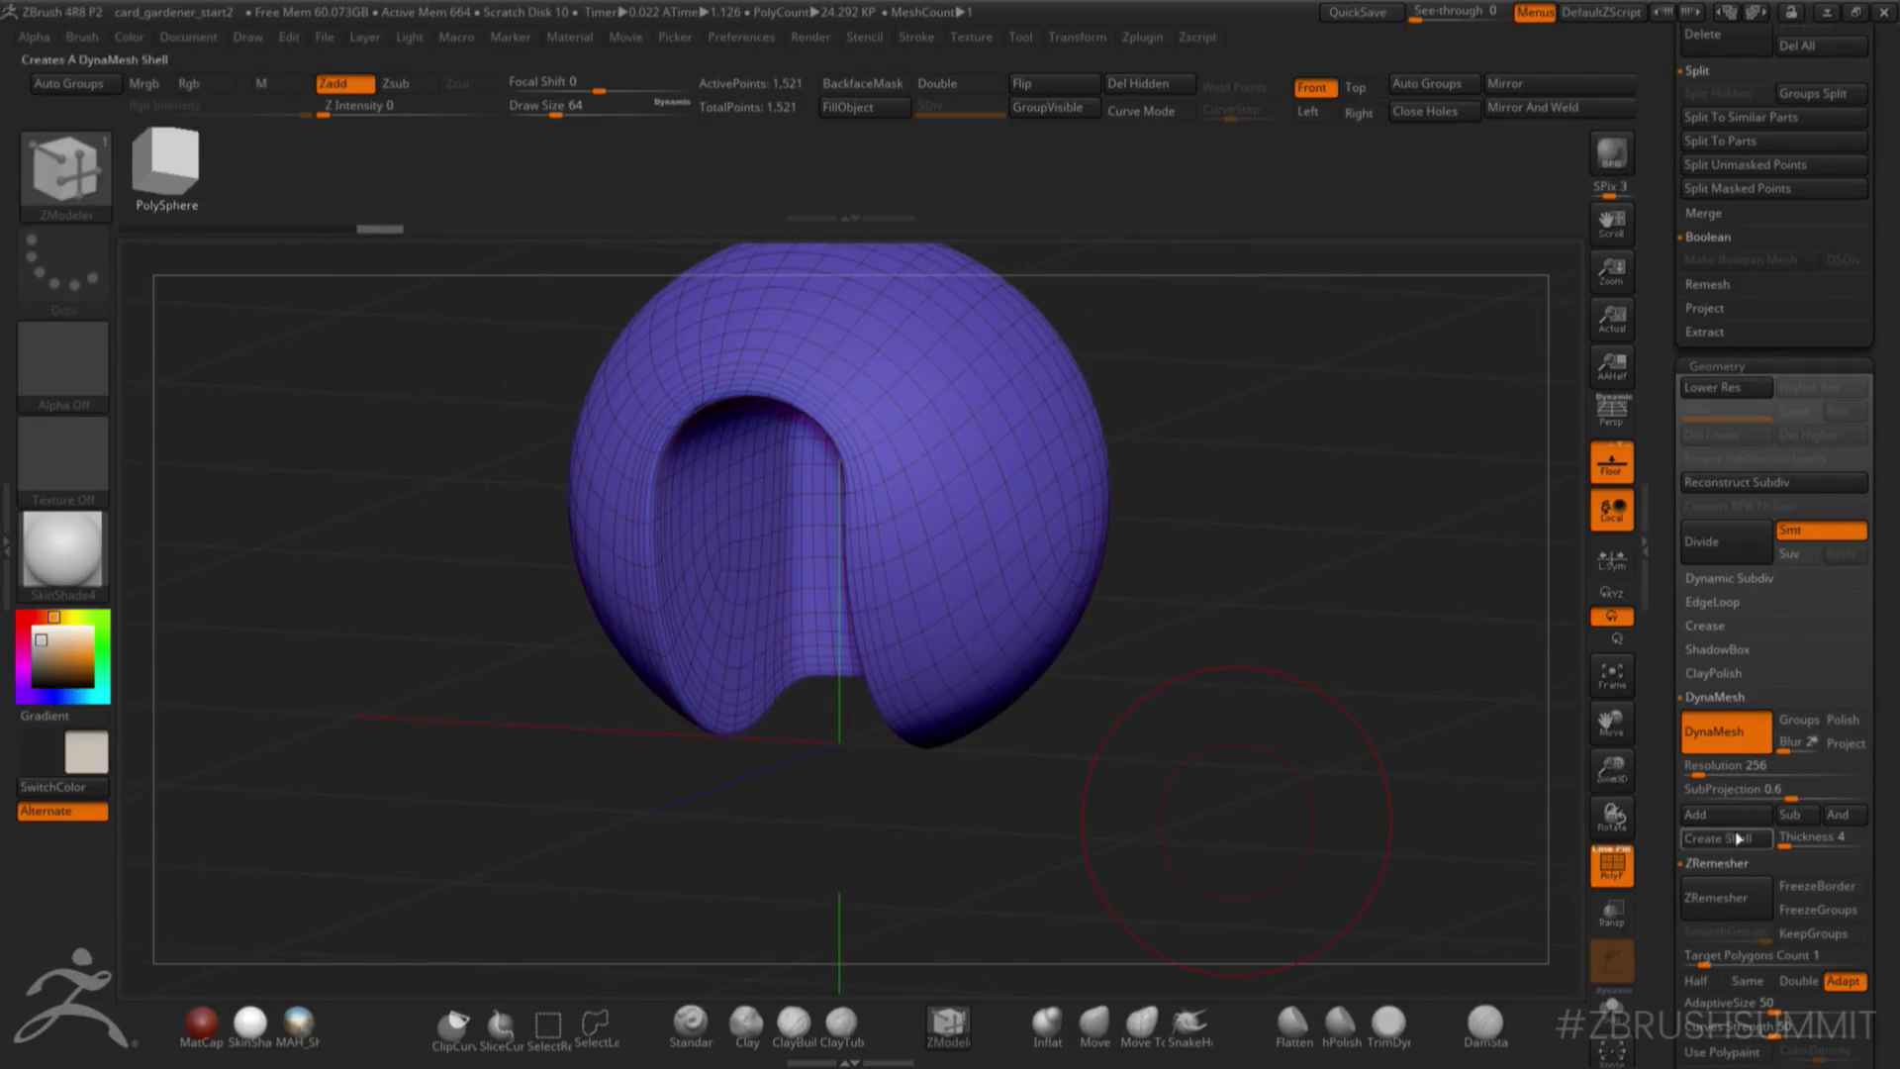
click(1727, 898)
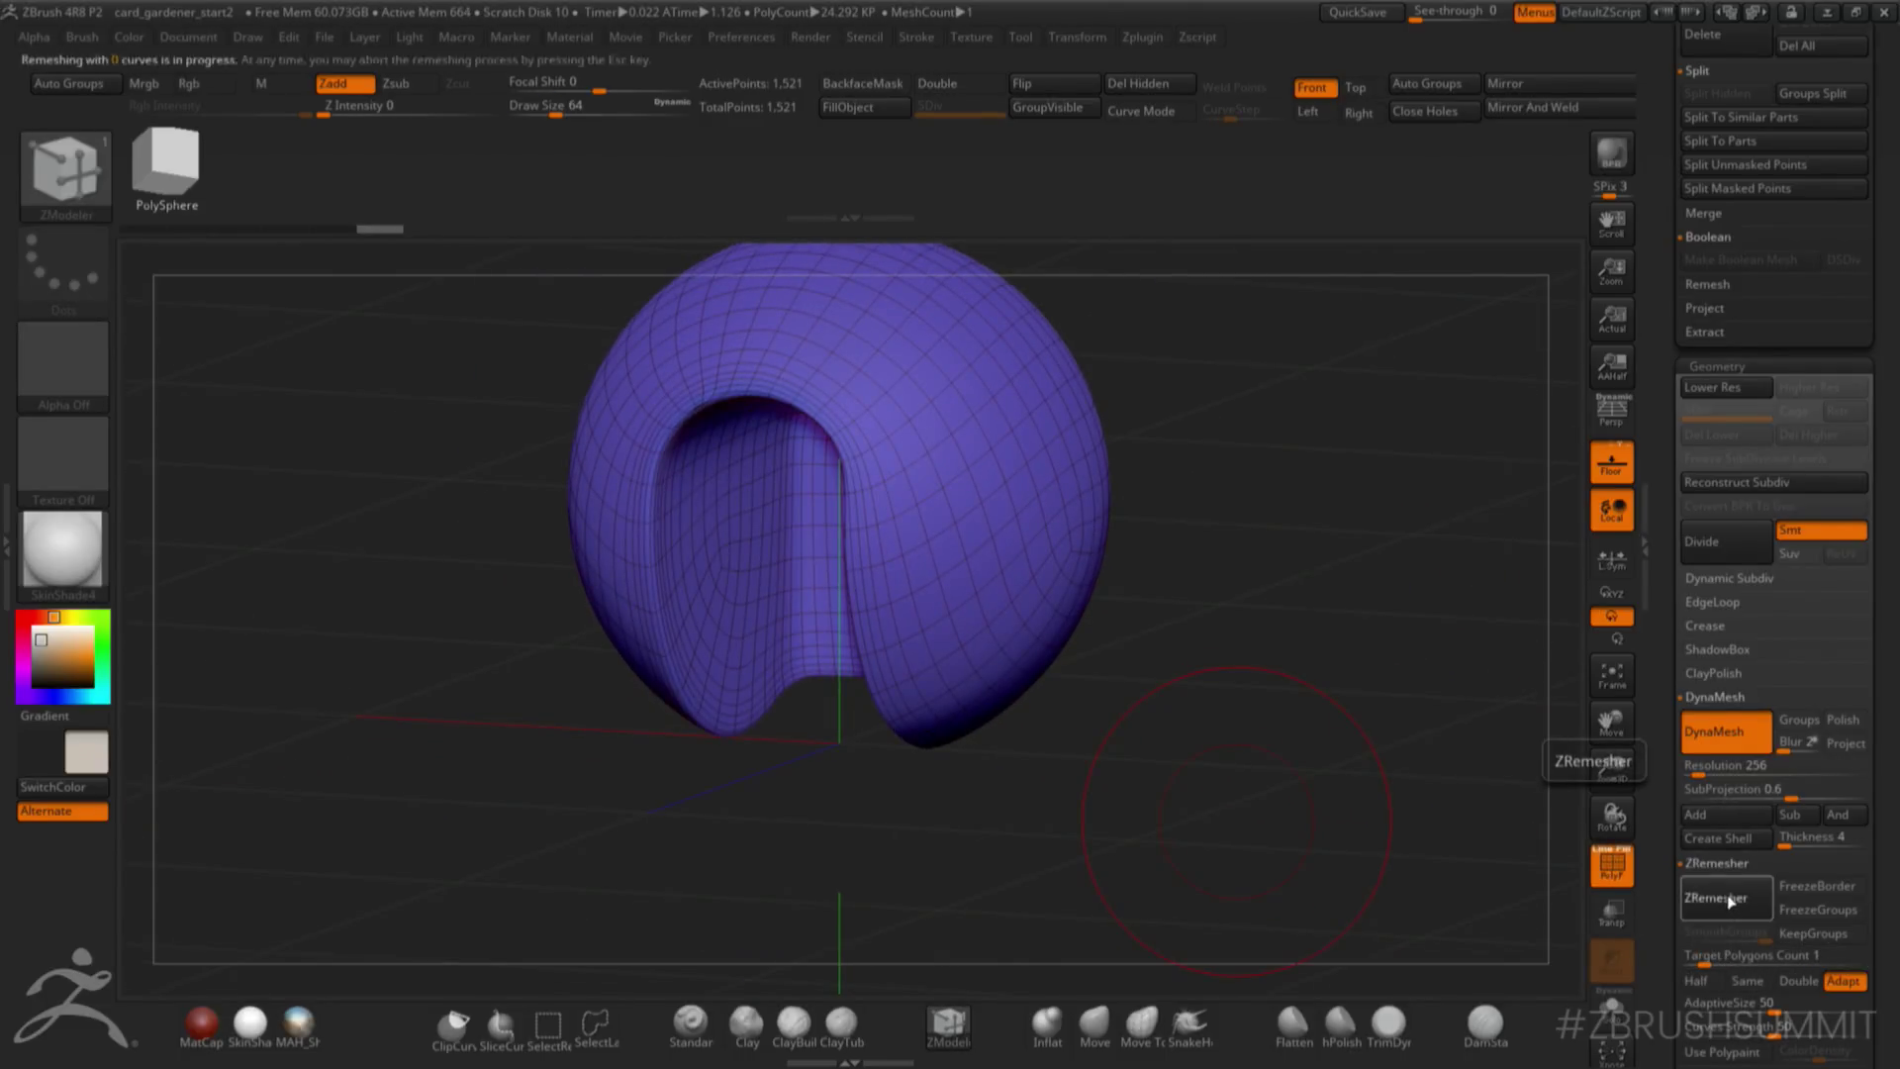
mouse_move(1154, 819)
mouse_down()
mouse_move(1180, 753)
mouse_move(1174, 870)
mouse_move(1178, 792)
mouse_up()
- Switch back to the multi-part Head_cutter character tool and hide its Helmet_base subtool
drag(1889, 339, 1878, 609)
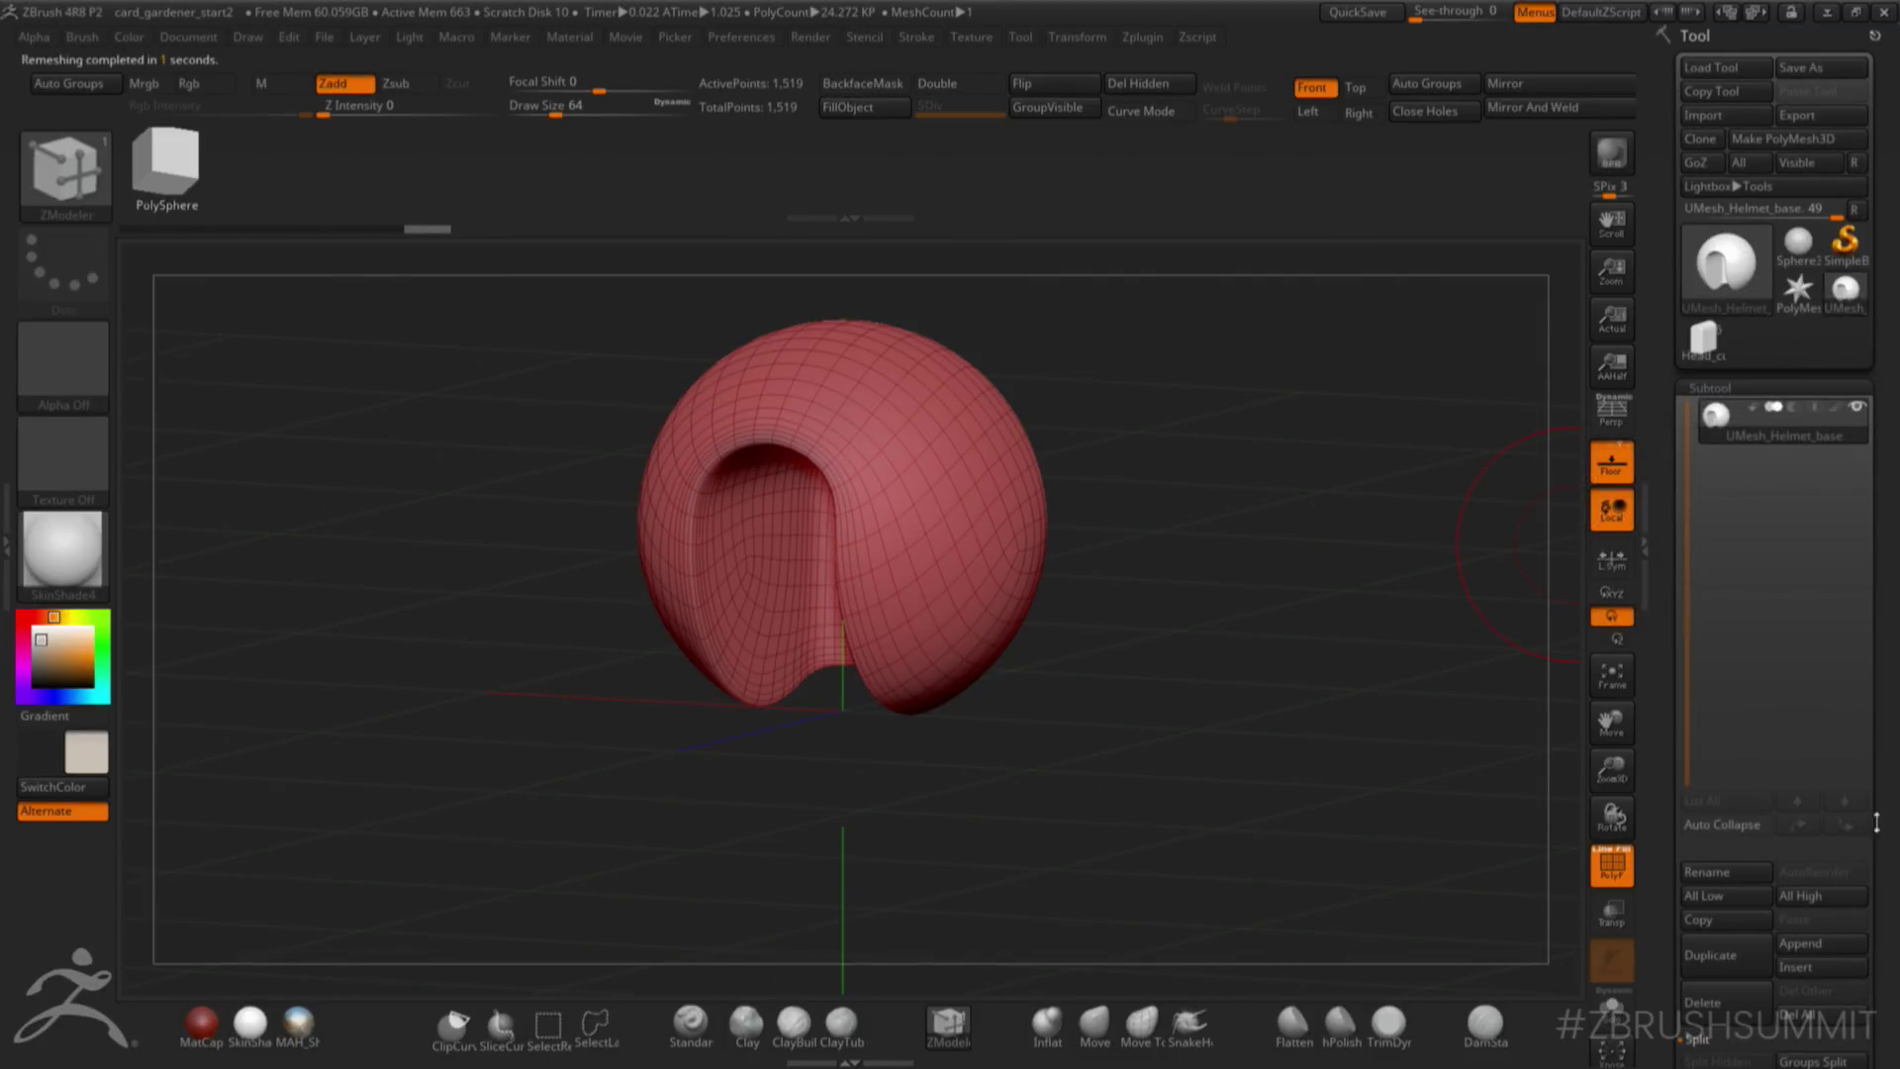
click(1700, 350)
alt+drag(1371, 615, 1325, 395)
alt+drag(1248, 633, 1449, 759)
drag(1688, 436, 1689, 471)
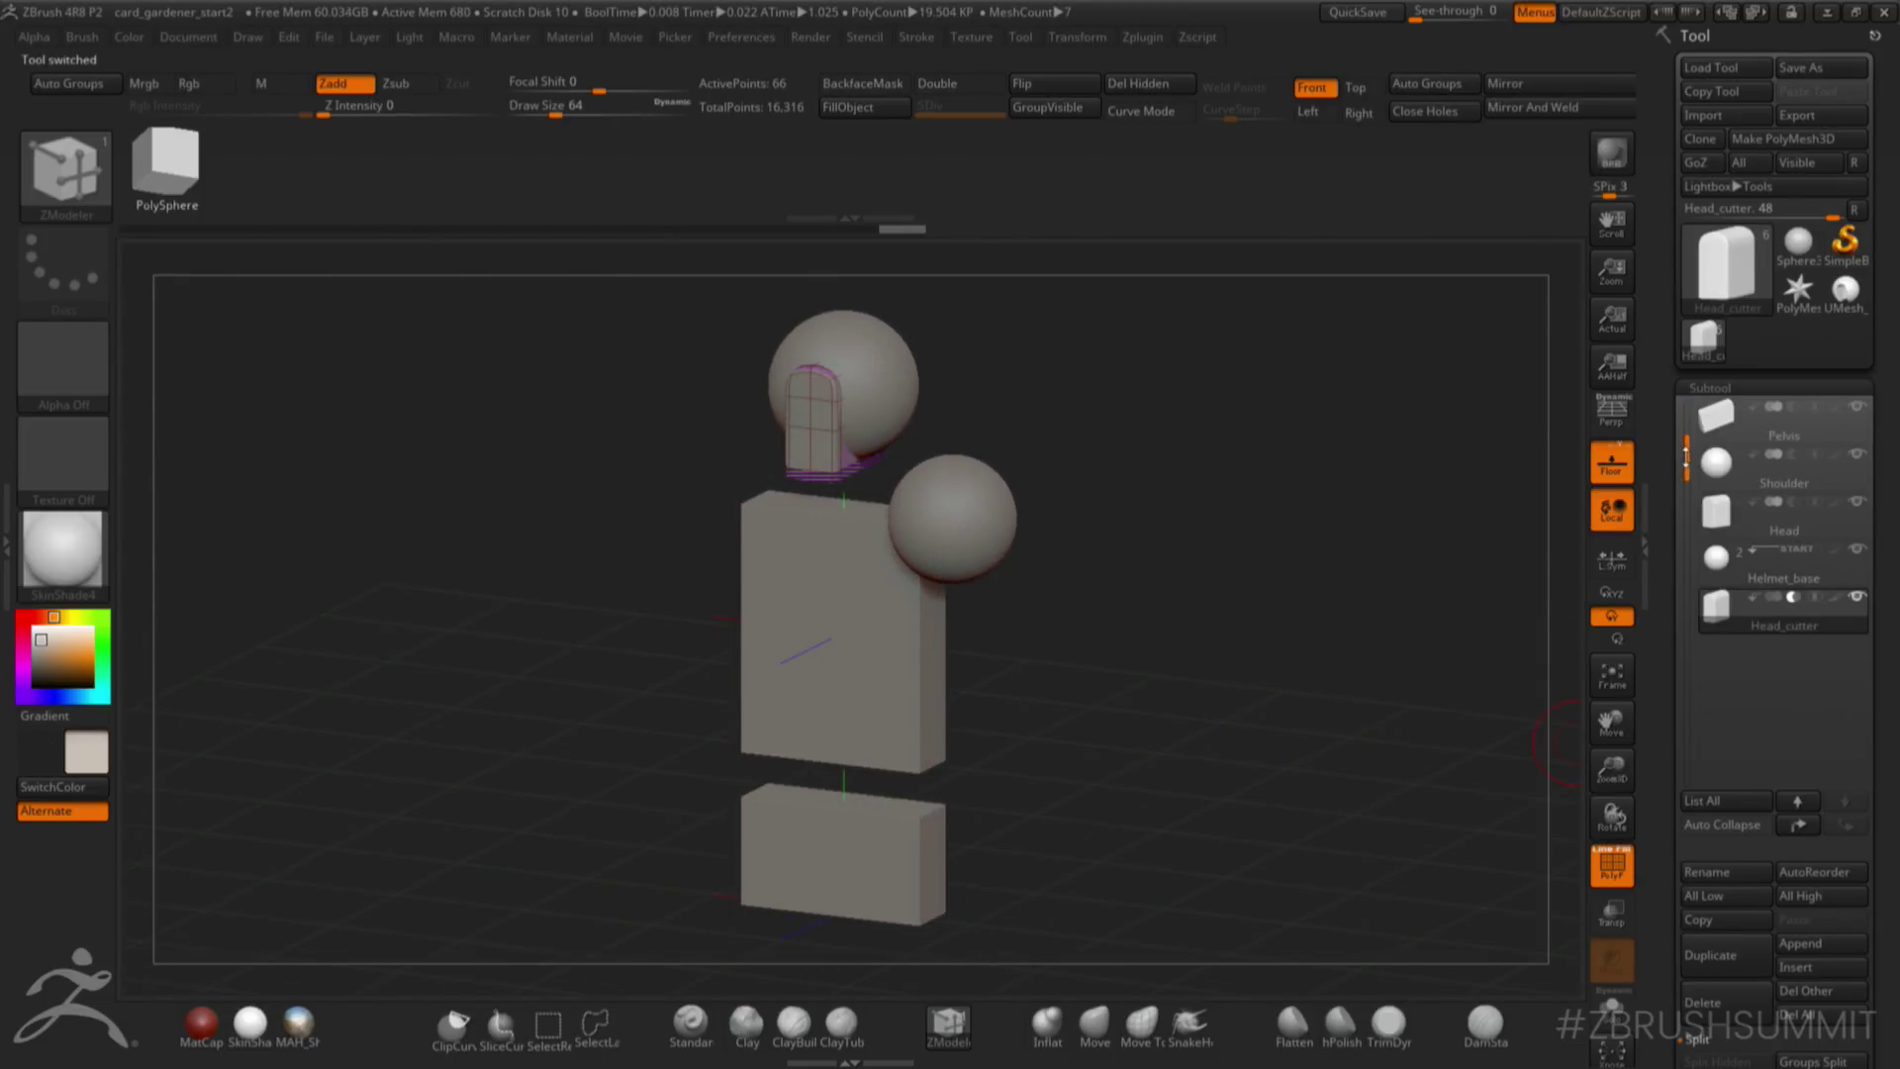
click(1857, 550)
- Append the remeshed UMesh_Helmet_base to the character as a subtool and select it
mouse_move(1868, 614)
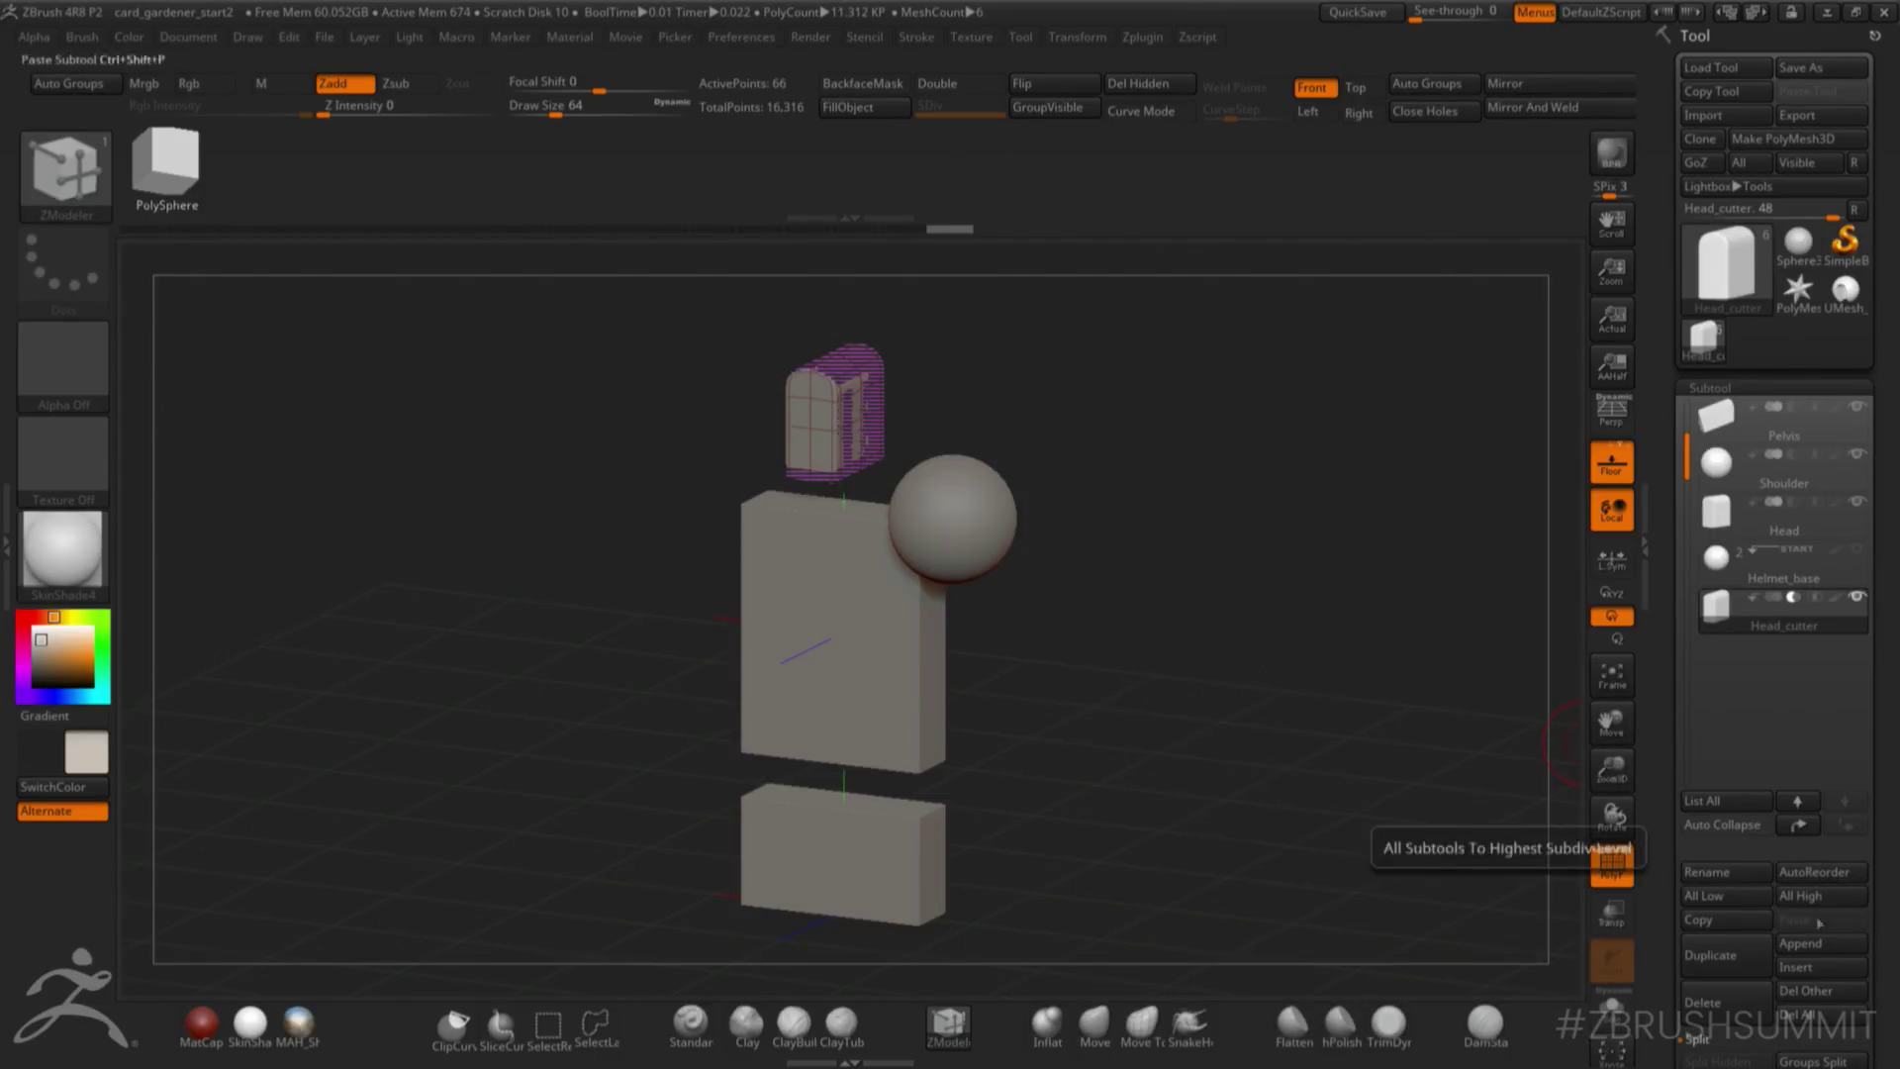
click(1799, 945)
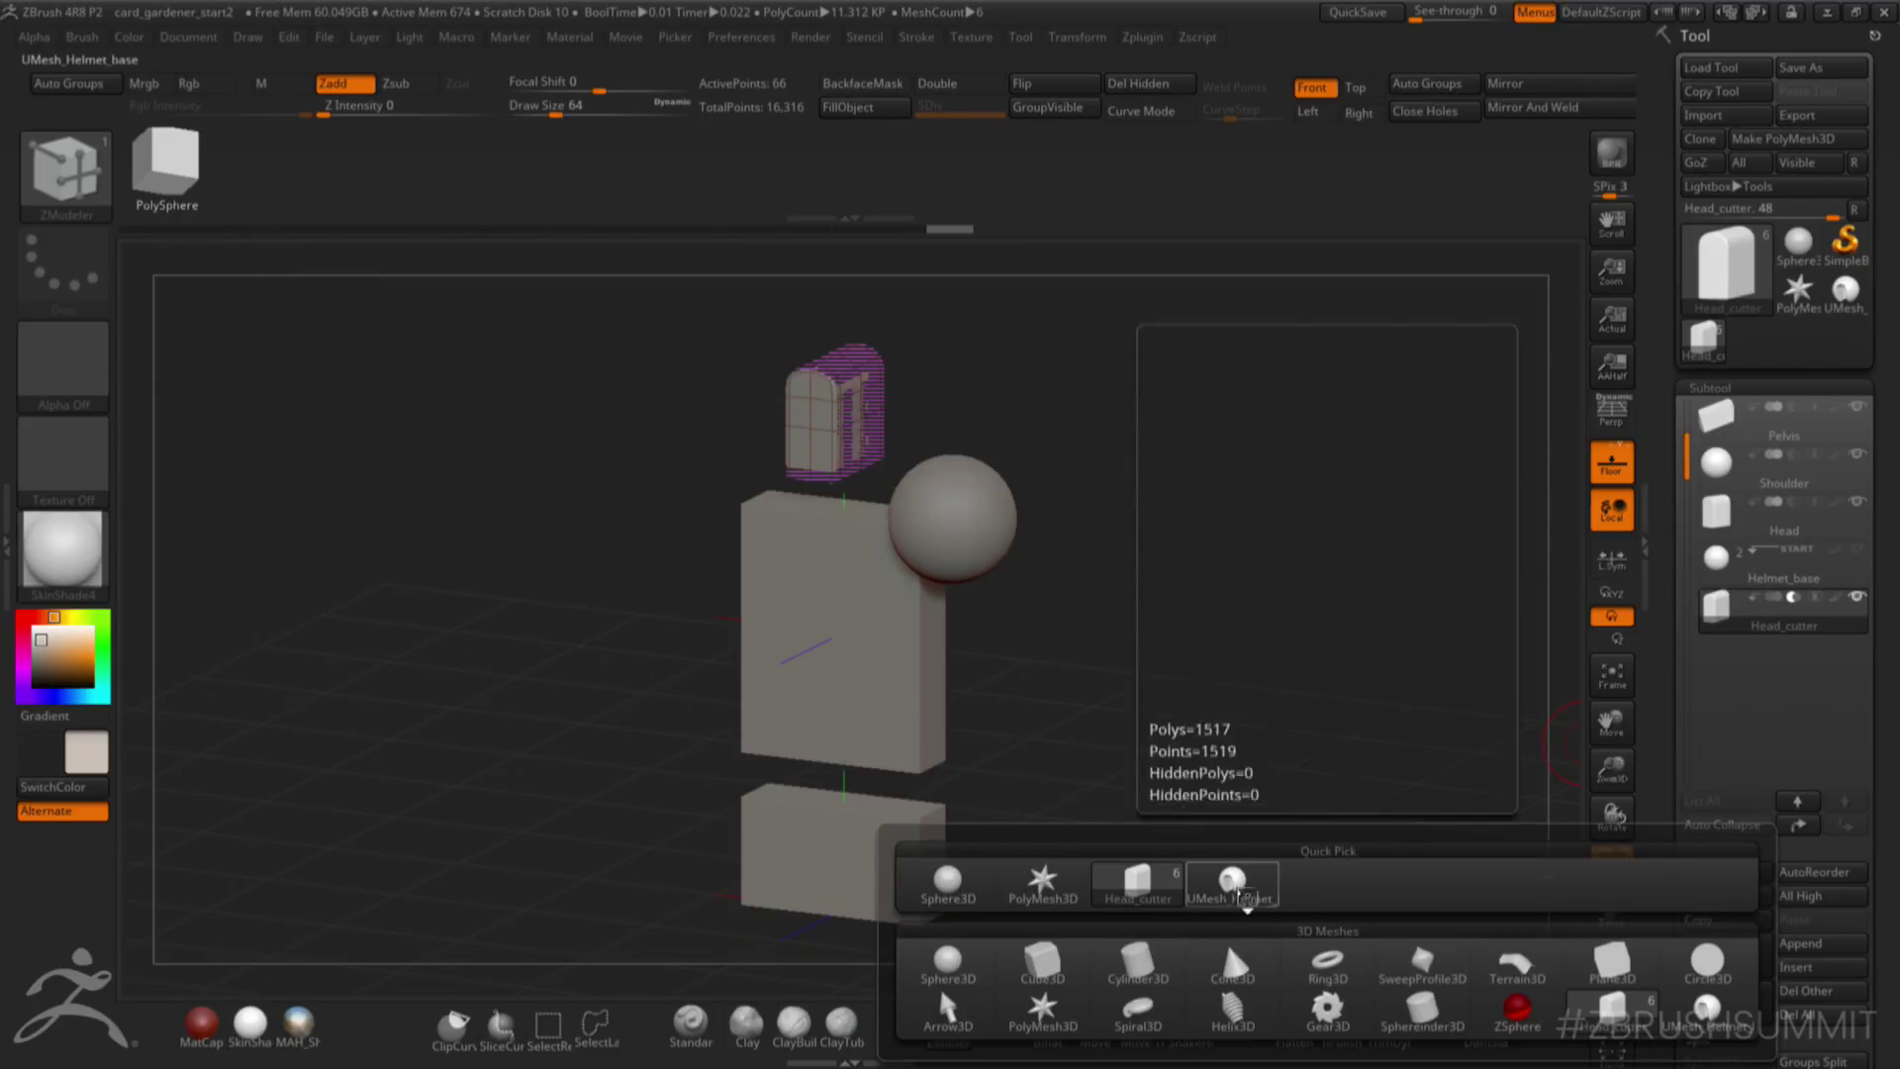
click(1240, 888)
drag(1138, 534, 1136, 562)
click(1715, 677)
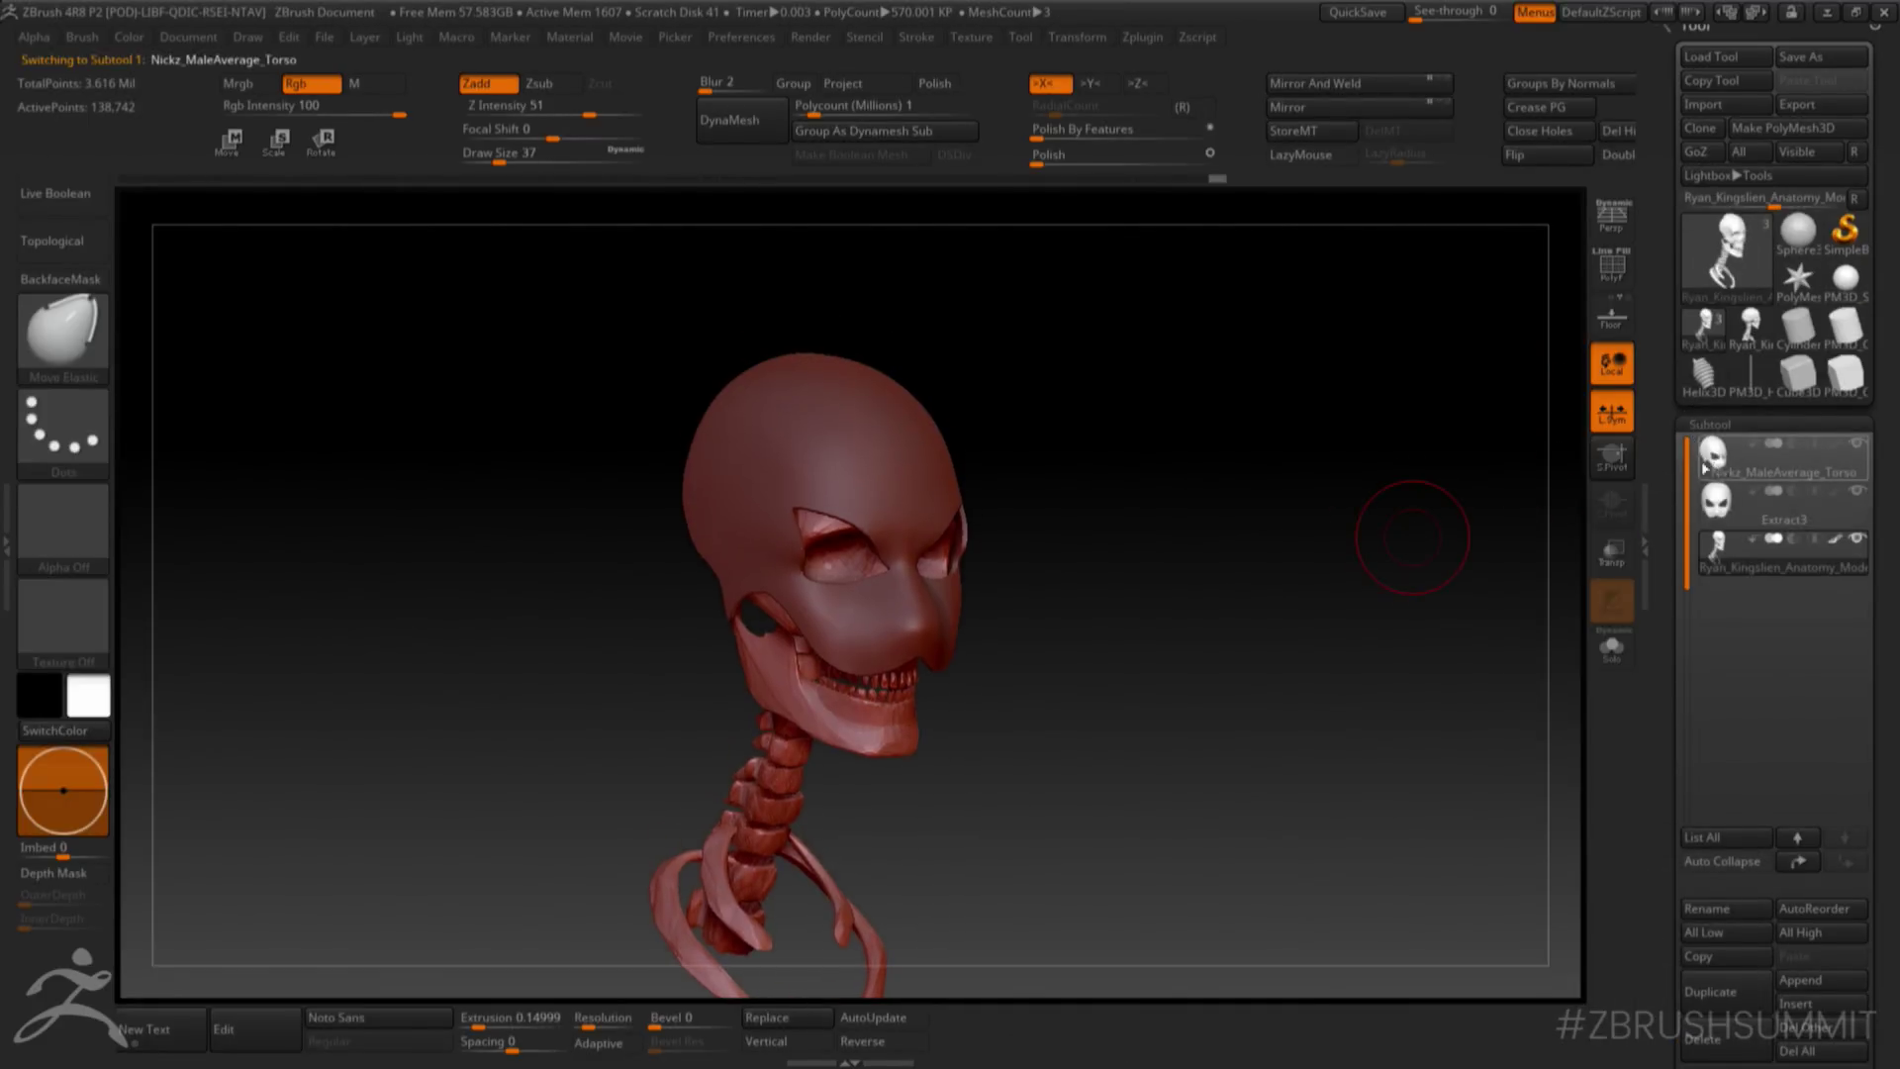
- Select the Nickz_MaleAverage_Torso subtool on the skull figure and unhide its full head and torso
click(1719, 473)
key(ctrl+shift)
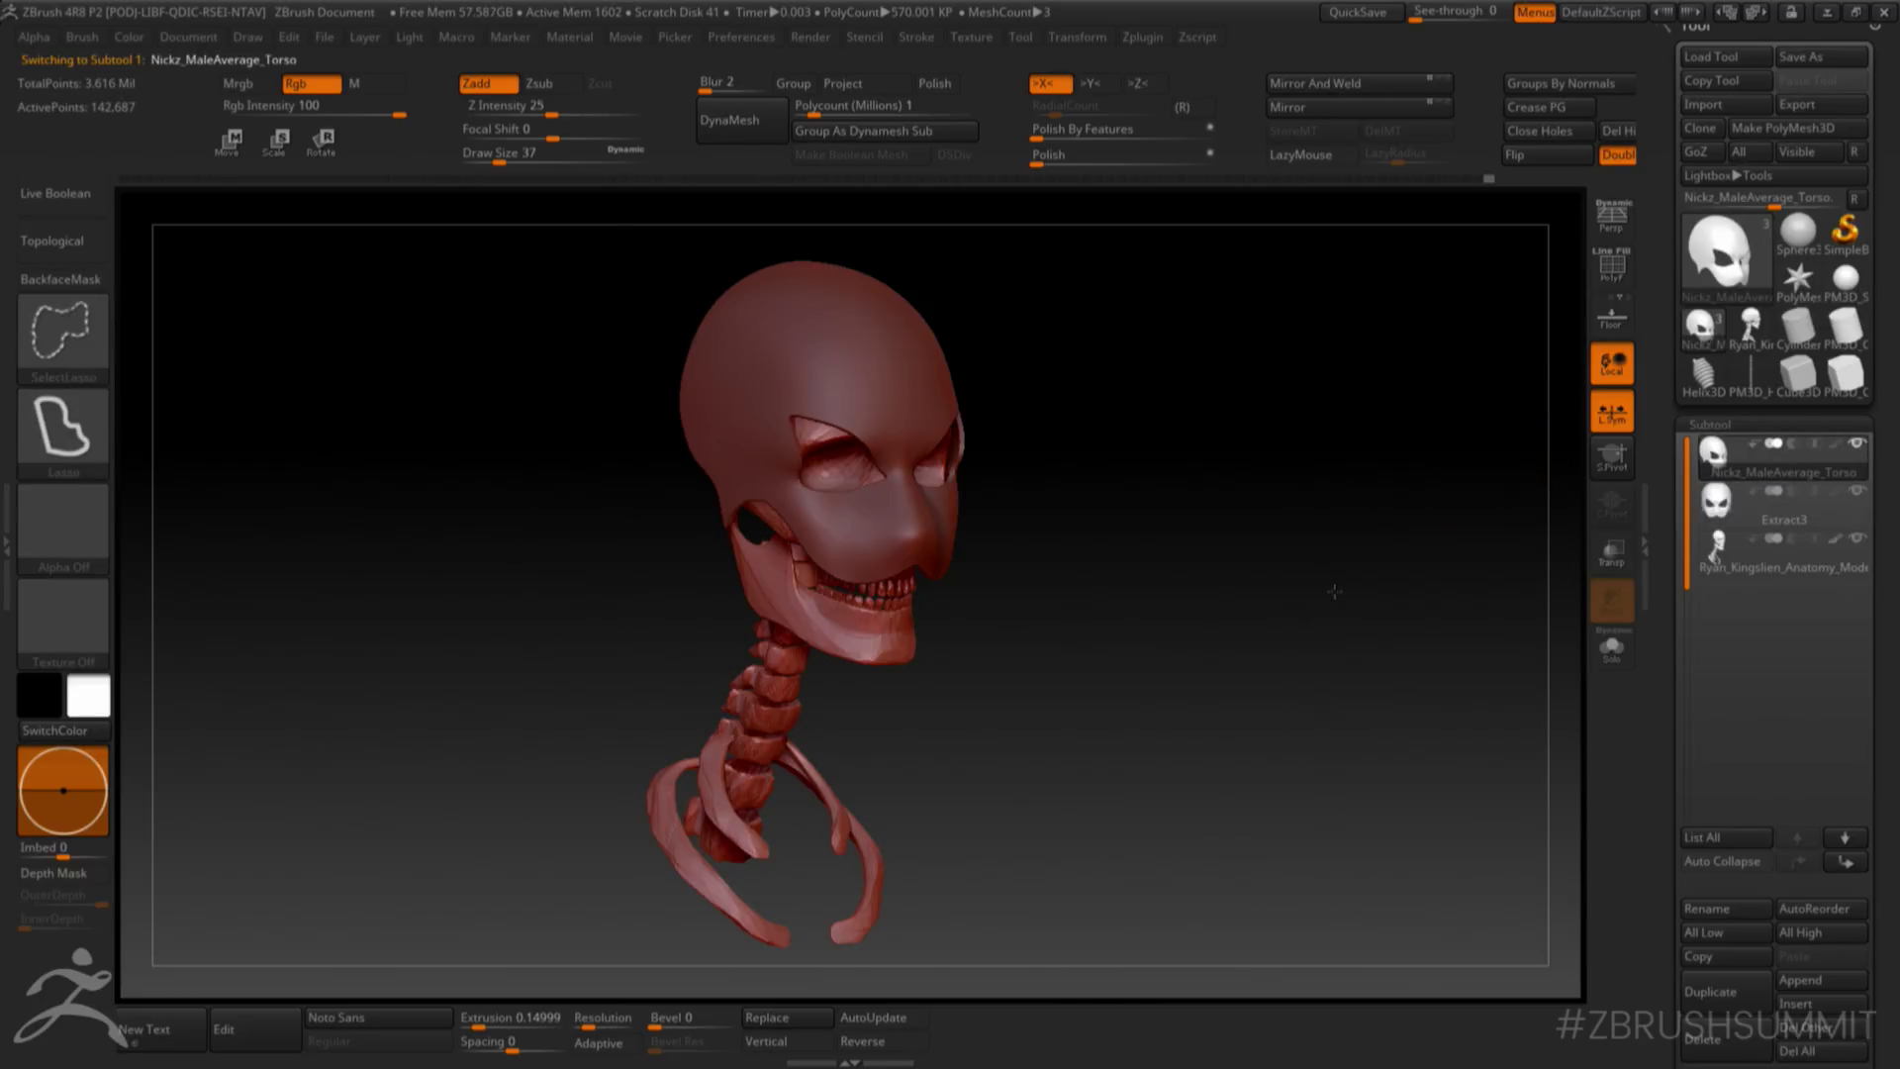
ctrl+shift+click(1344, 590)
mouse_move(1306, 595)
mouse_down()
mouse_move(1280, 736)
mouse_move(1250, 662)
mouse_up()
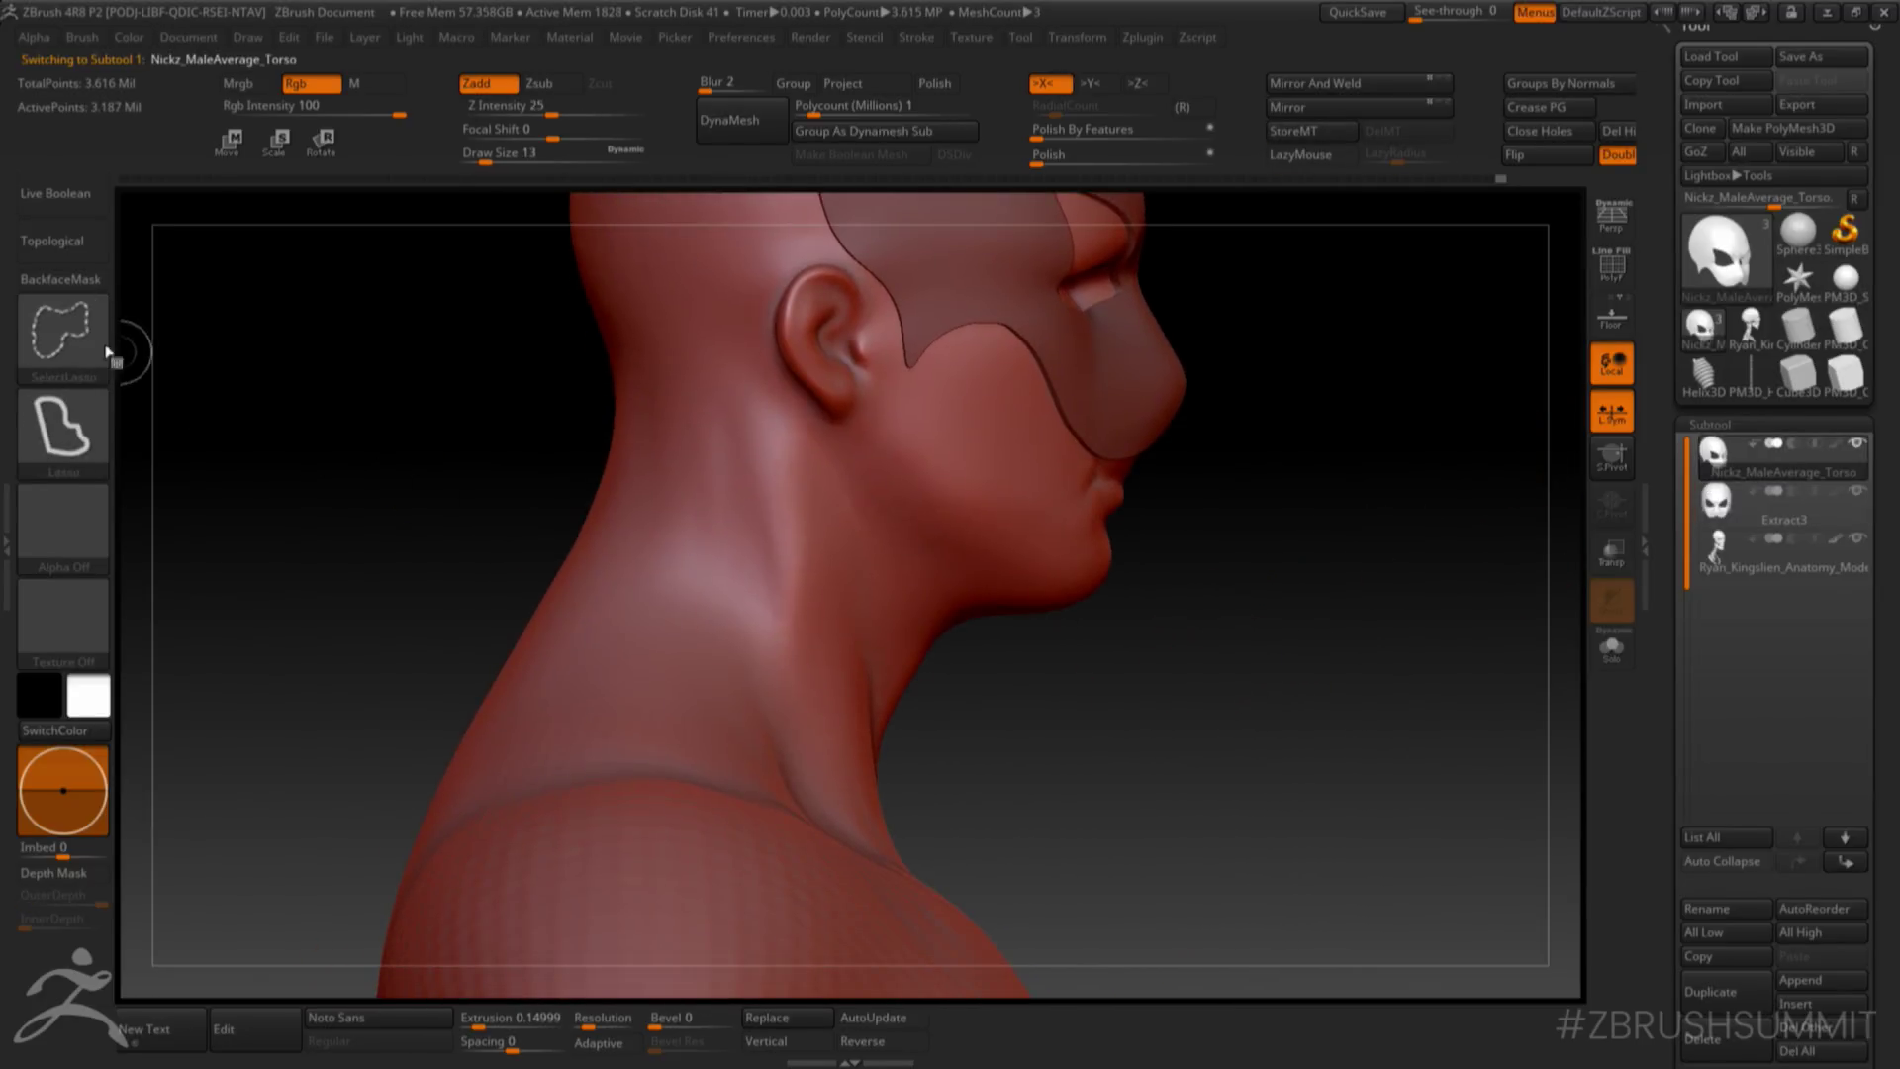
- Slice the torso's neck with two roughly parallel diagonal SliceCurve cuts and isolate the band between them
ctrl+shift+click(71, 334)
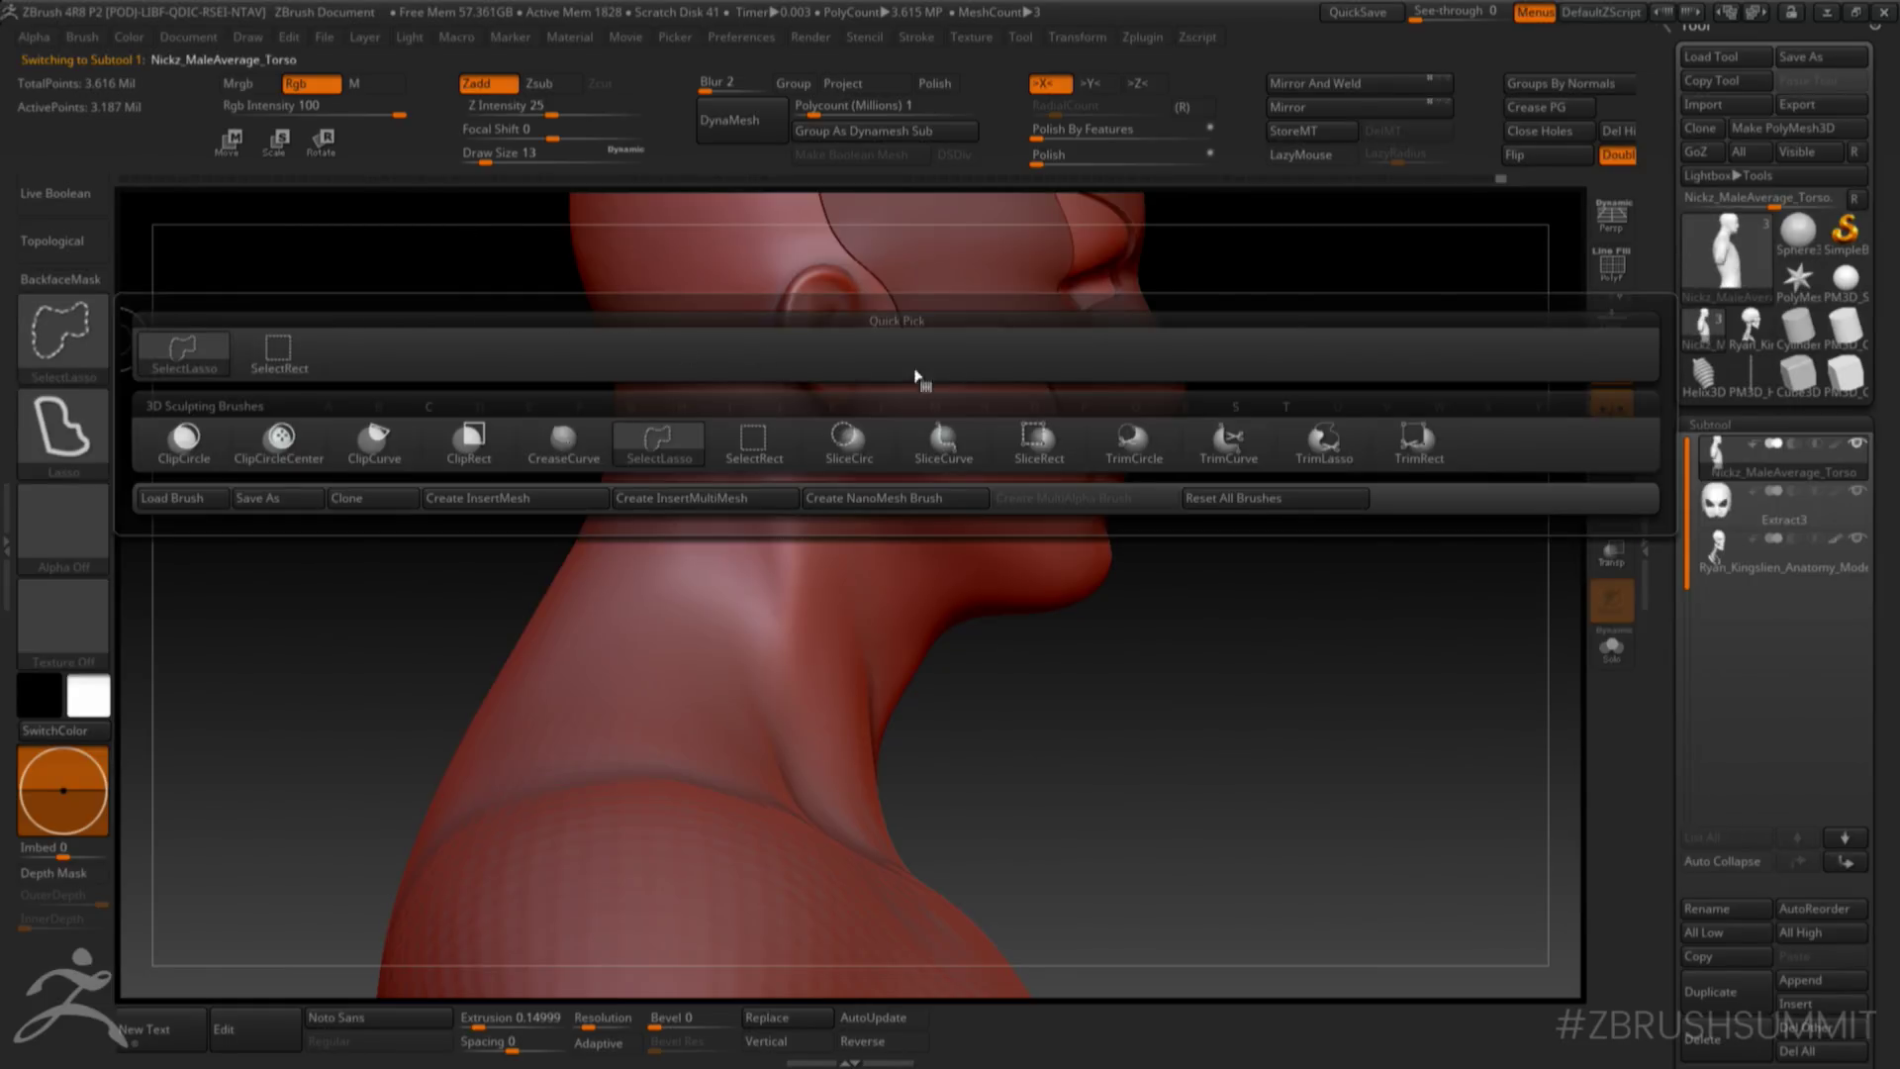
ctrl+shift+click(947, 457)
alt+drag(1066, 732, 1057, 841)
ctrl+shift+drag(559, 368, 1070, 787)
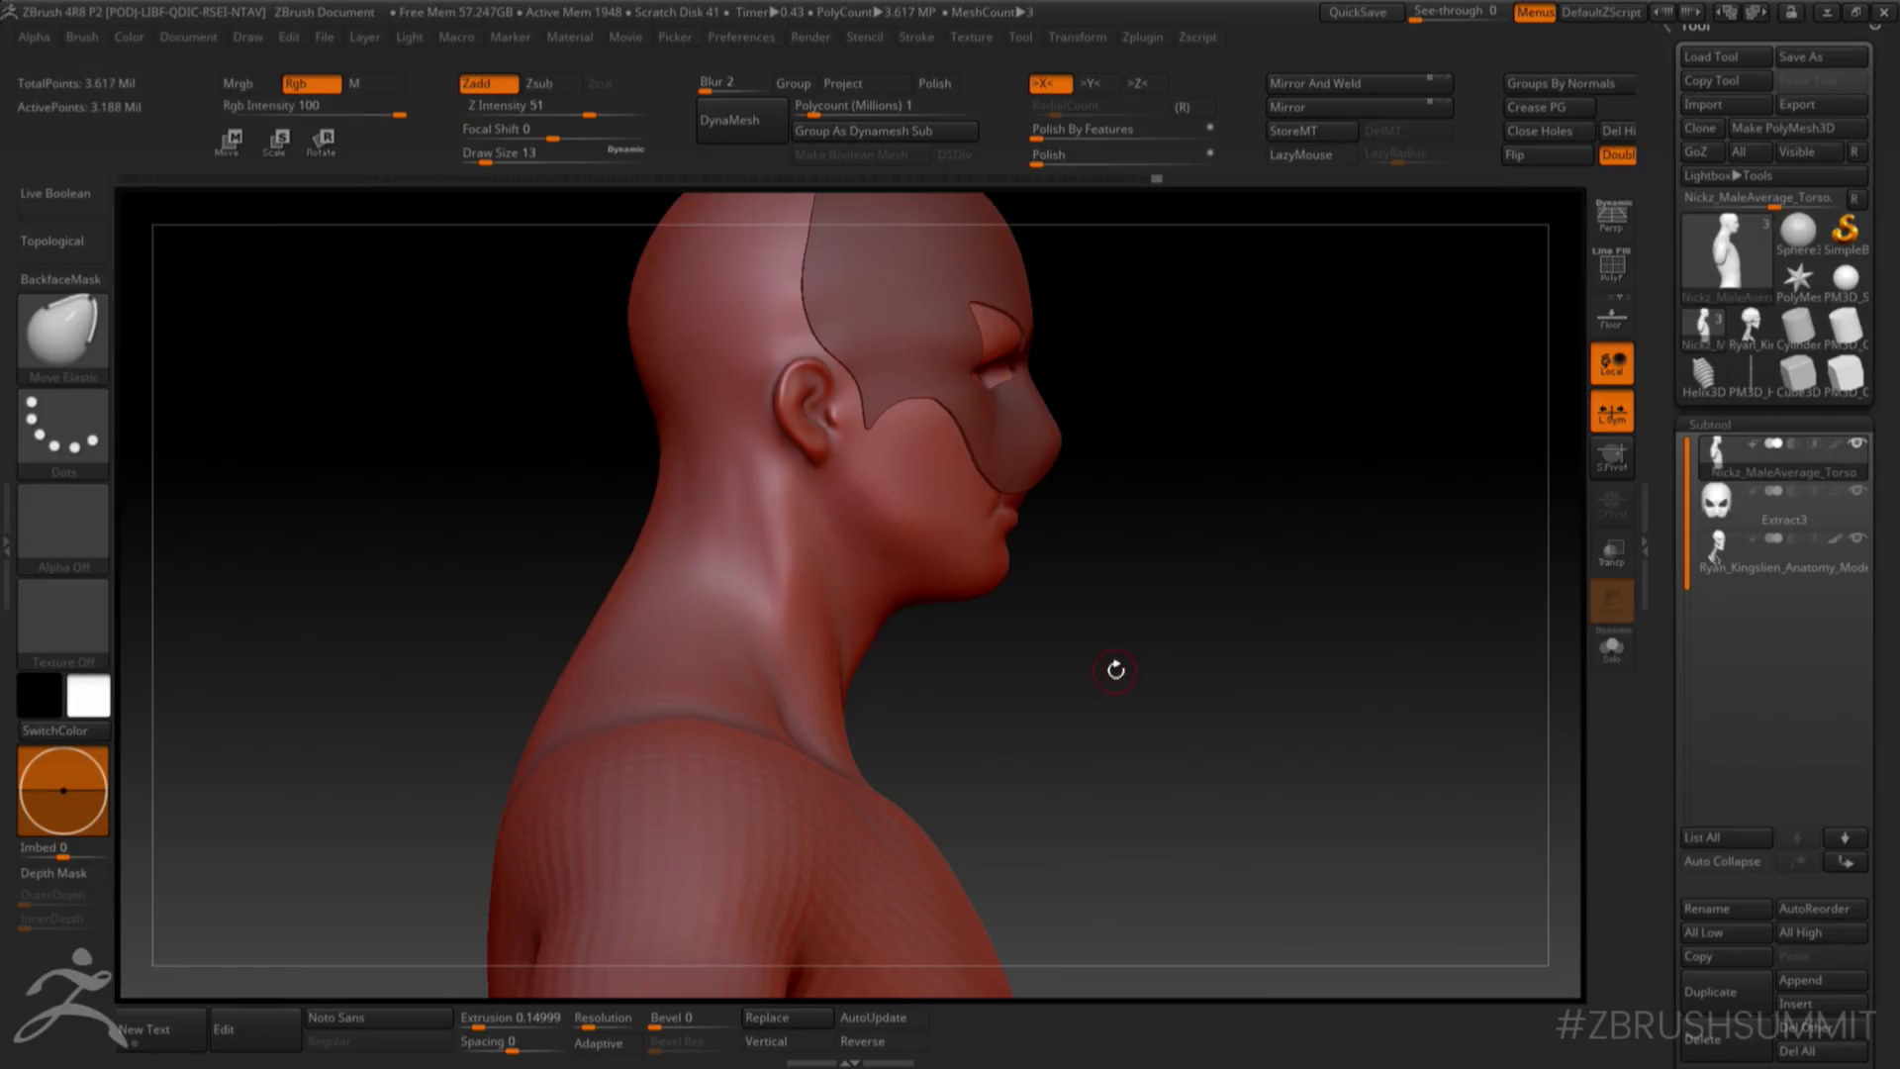
key(shift+f)
mouse_move(499, 427)
ctrl+shift+mouse_down()
mouse_move(1005, 827)
mouse_move(1030, 797)
mouse_move(1018, 828)
mouse_move(1032, 813)
ctrl+shift+mouse_up()
mouse_move(994, 689)
alt+mouse_down()
mouse_move(993, 718)
mouse_move(977, 707)
alt+mouse_up()
ctrl+shift+click(871, 653)
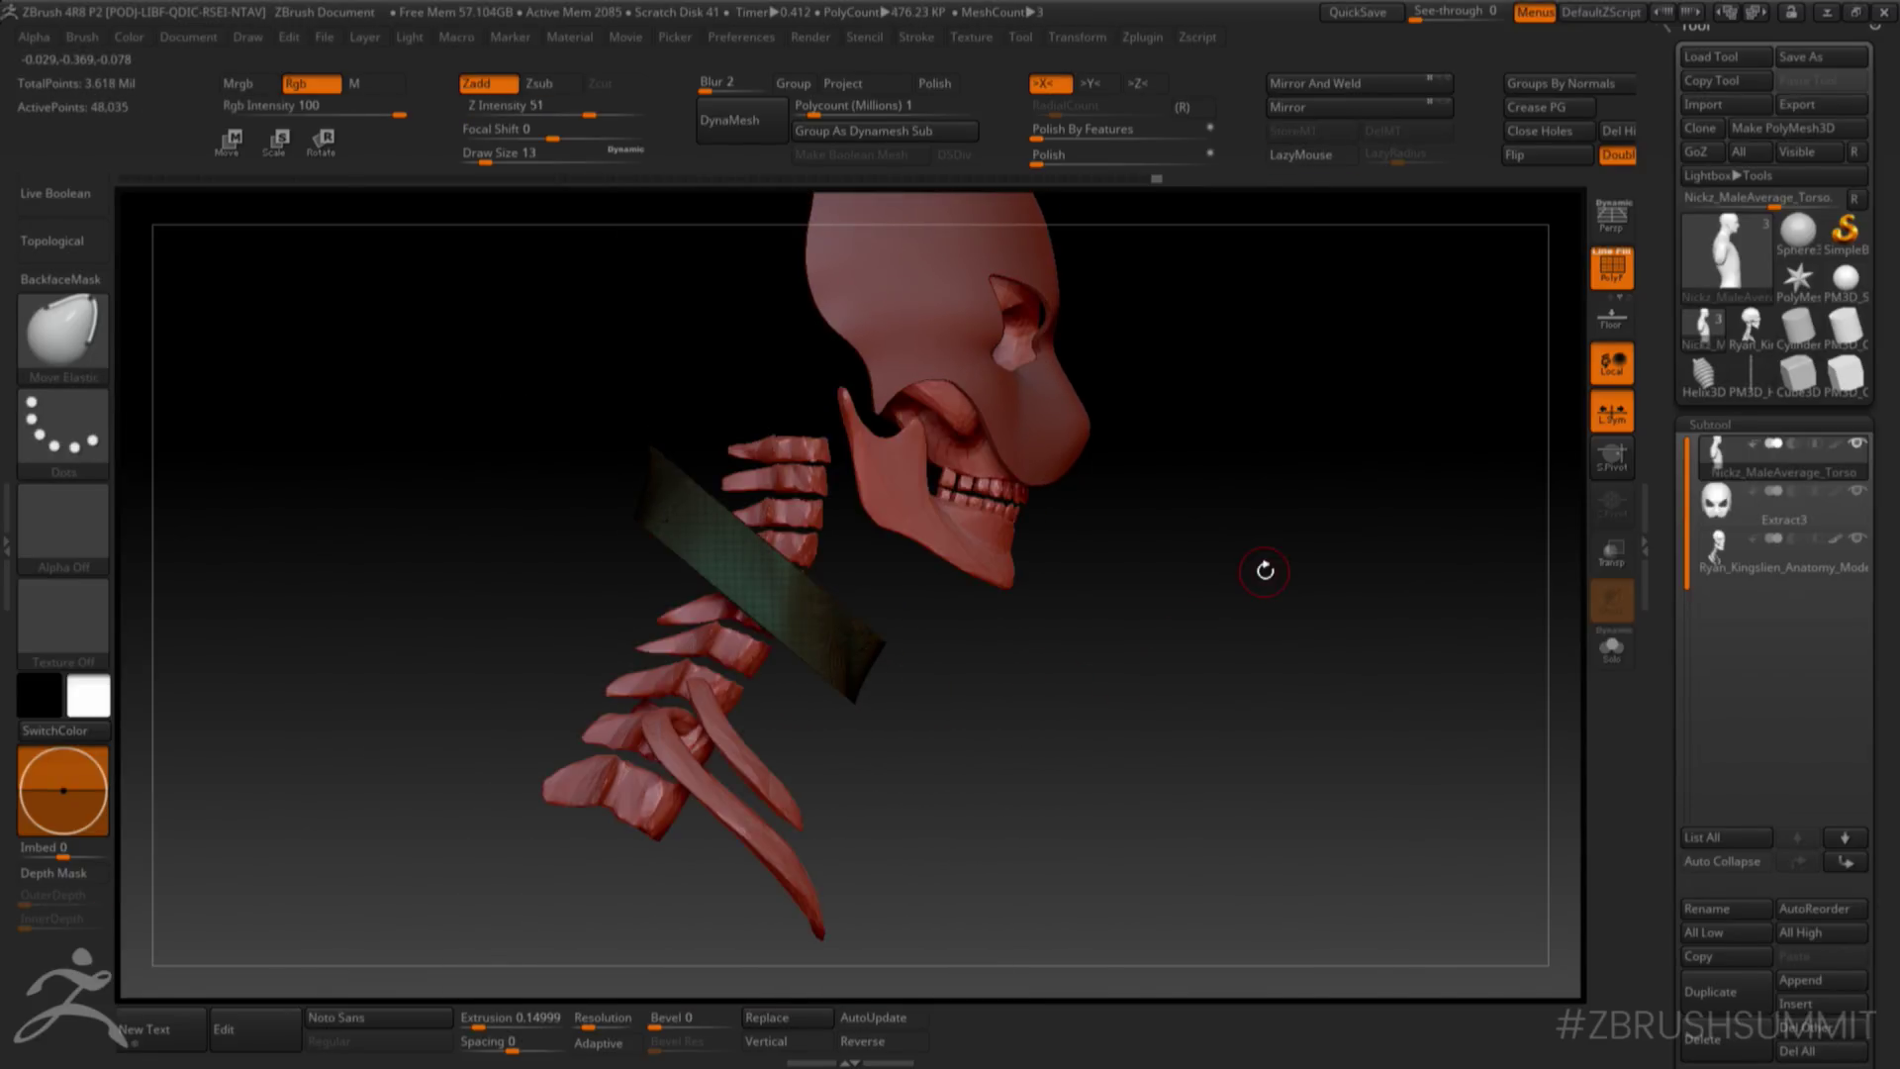
- Preview a collar extraction from the isolated neck band with a thickness of 0.001 and start adjusting the thickness
drag(1778, 895, 1776, 373)
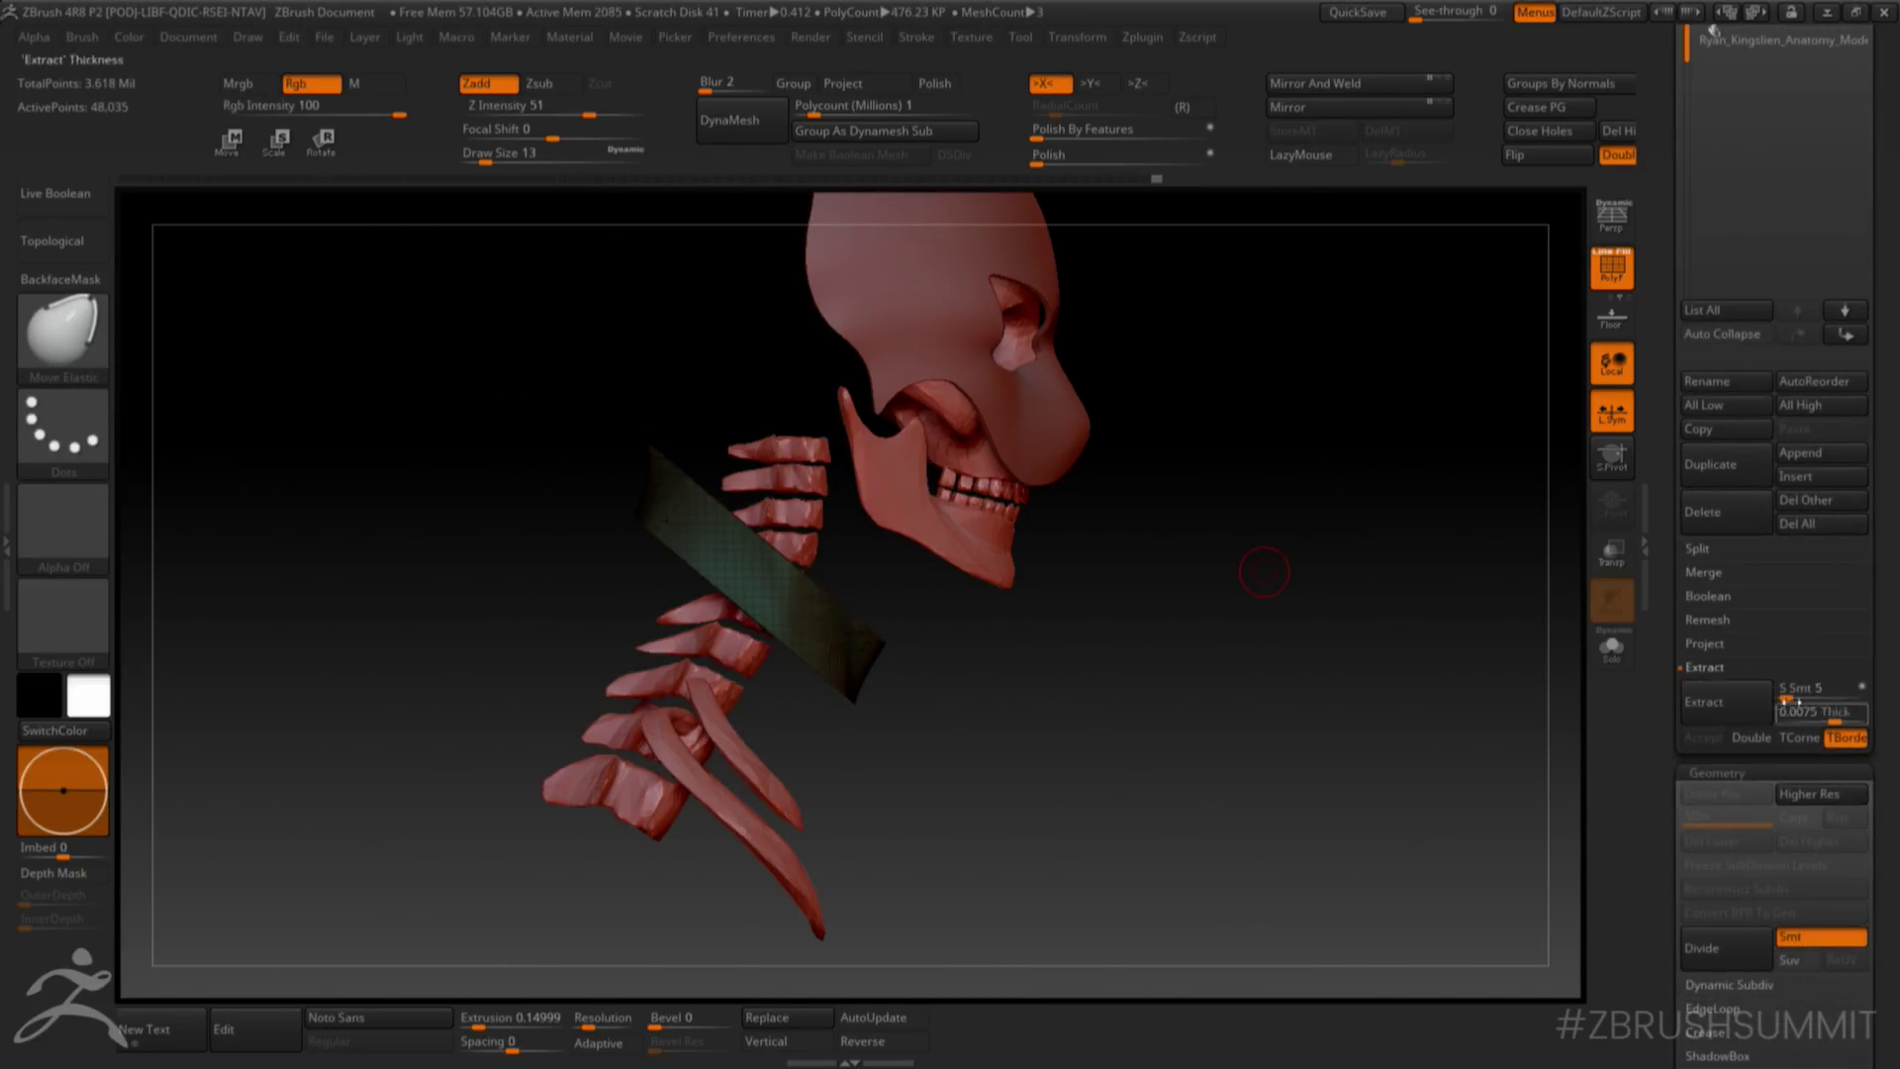
click(1808, 713)
text(0)
click(1704, 702)
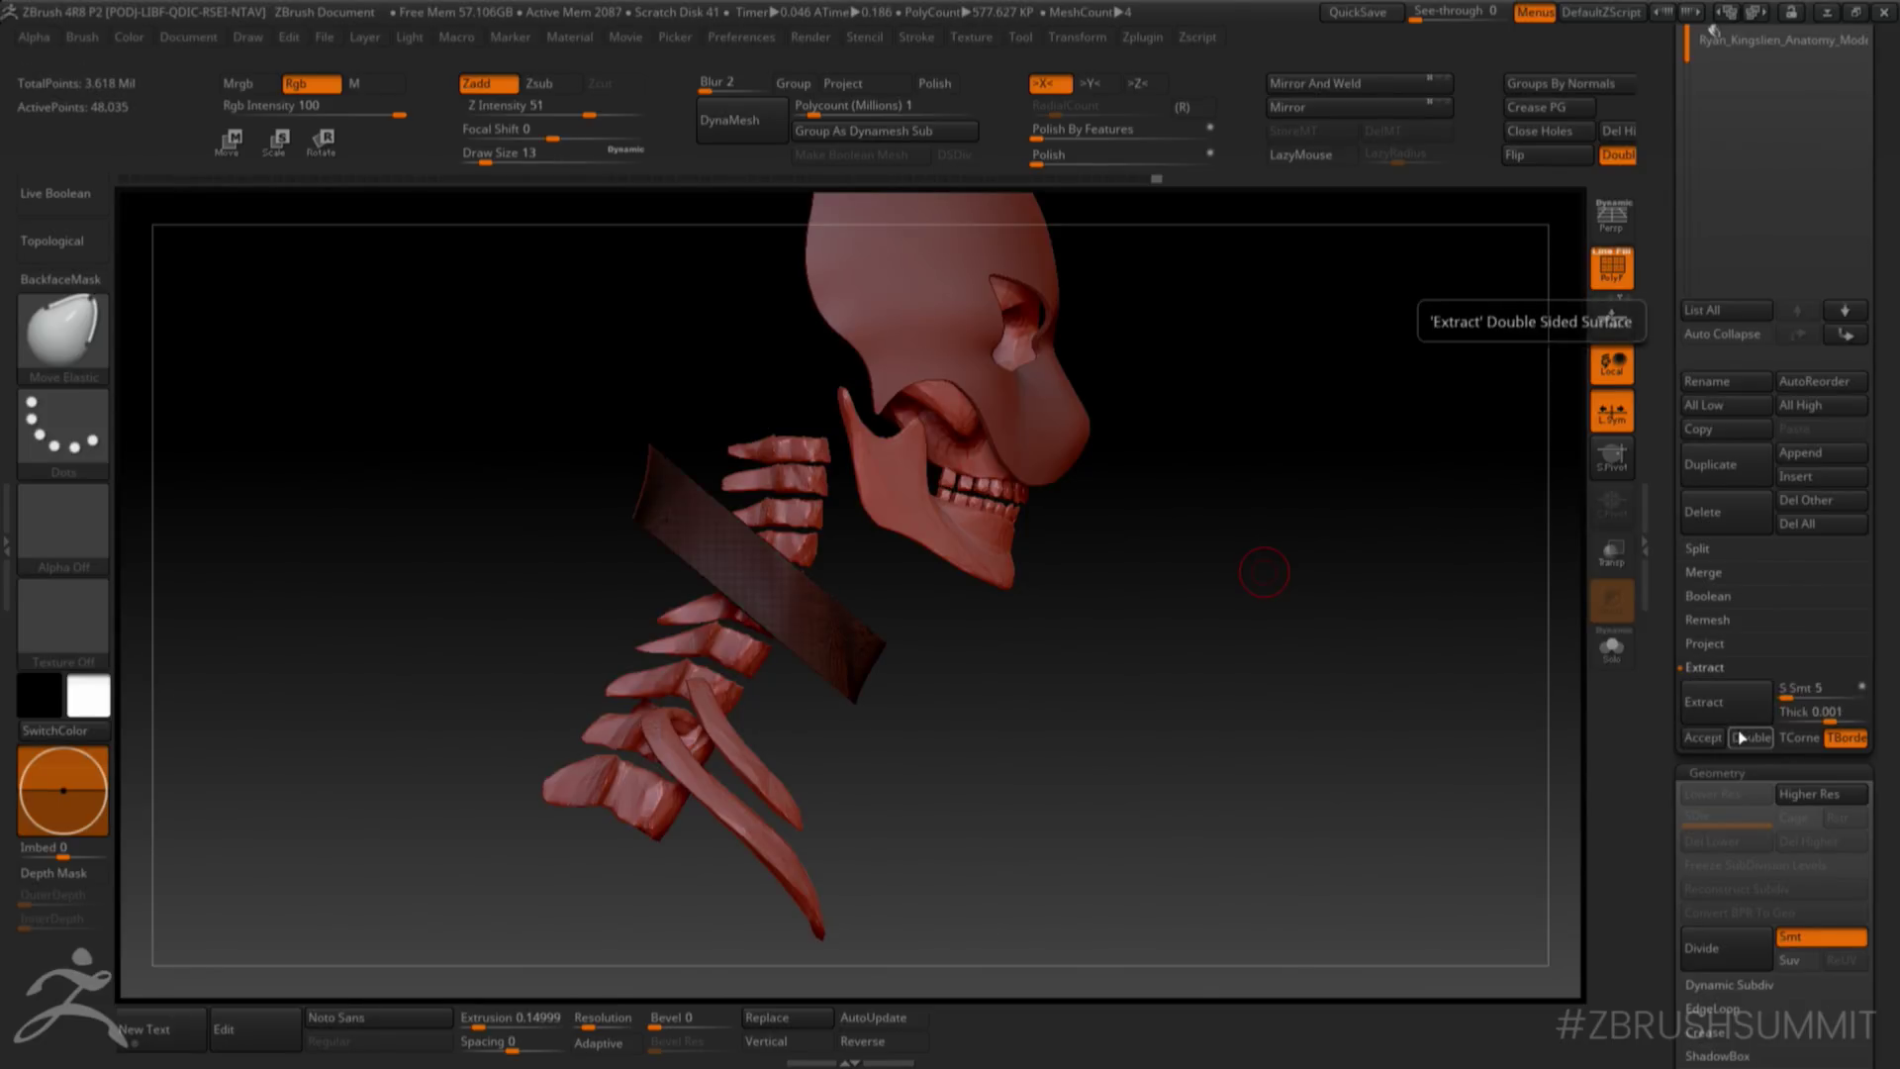
drag(1208, 762, 1284, 764)
click(1702, 700)
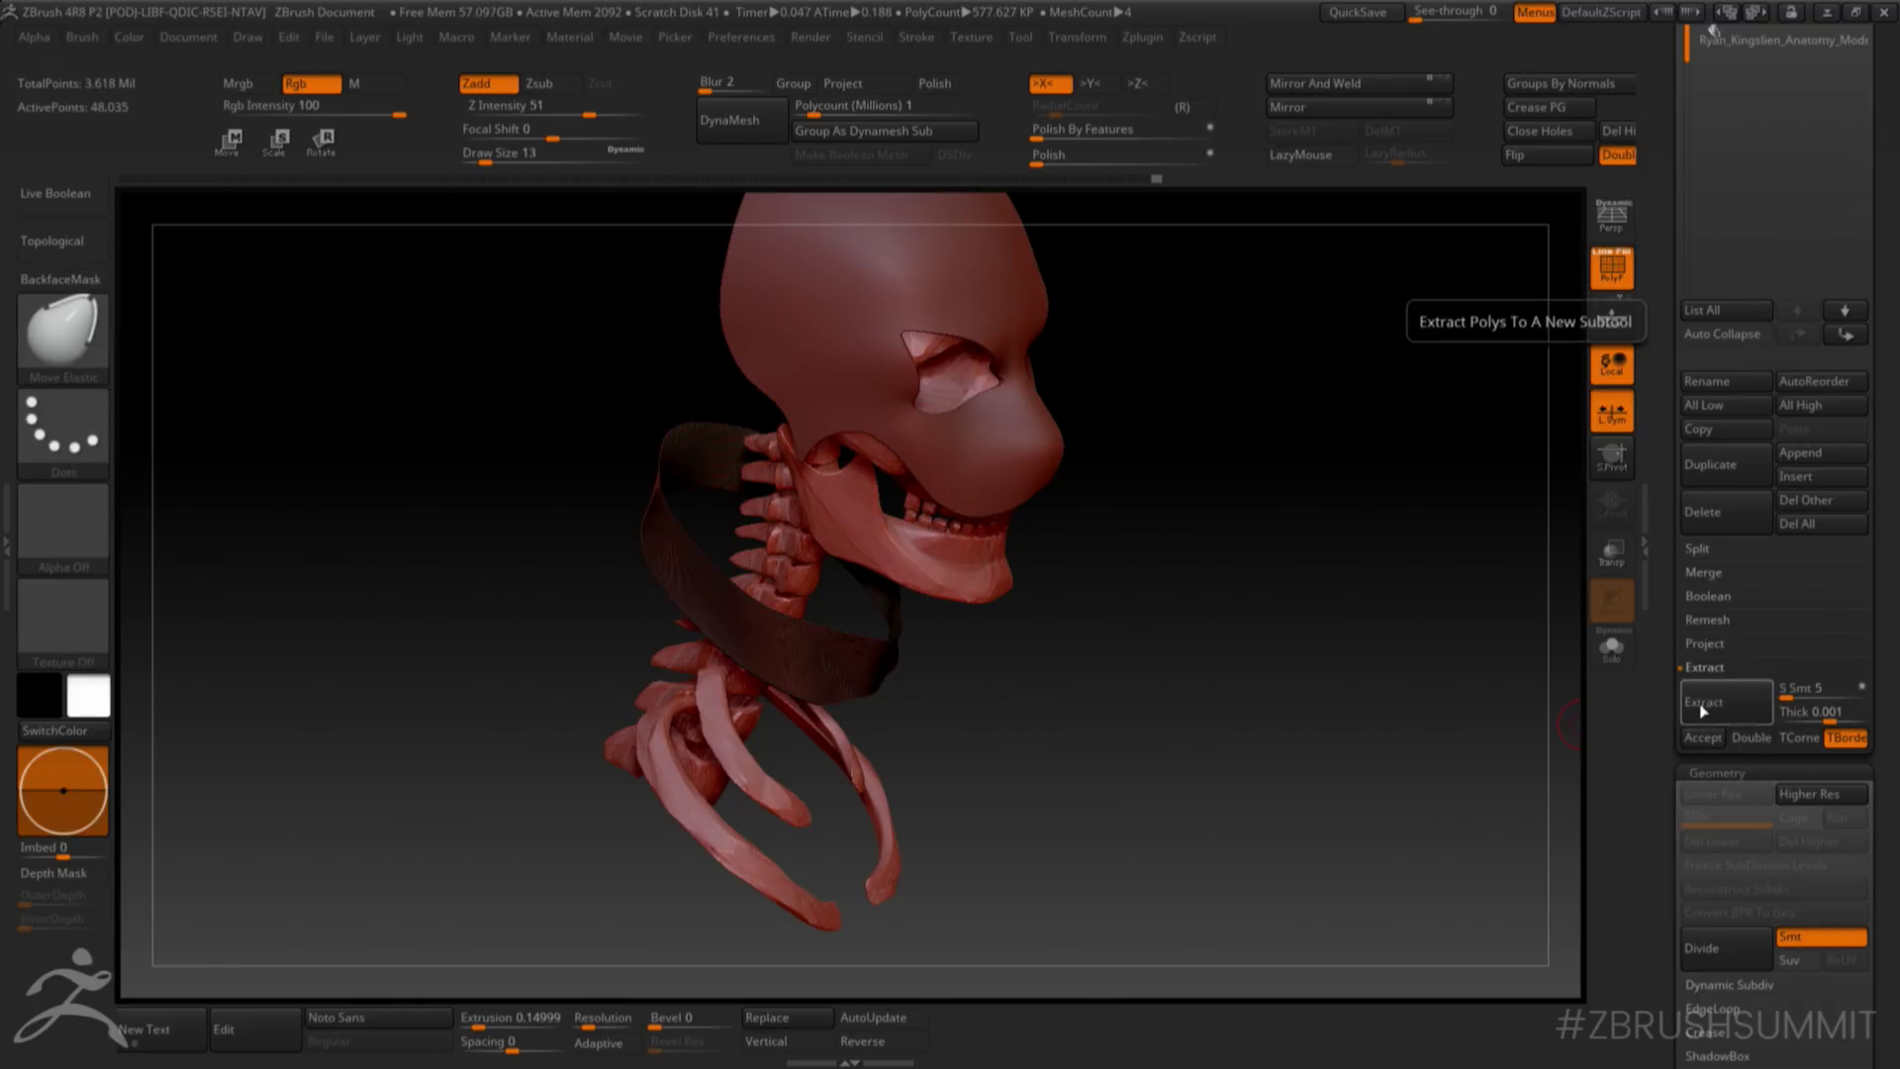
click(1824, 715)
text(.00)
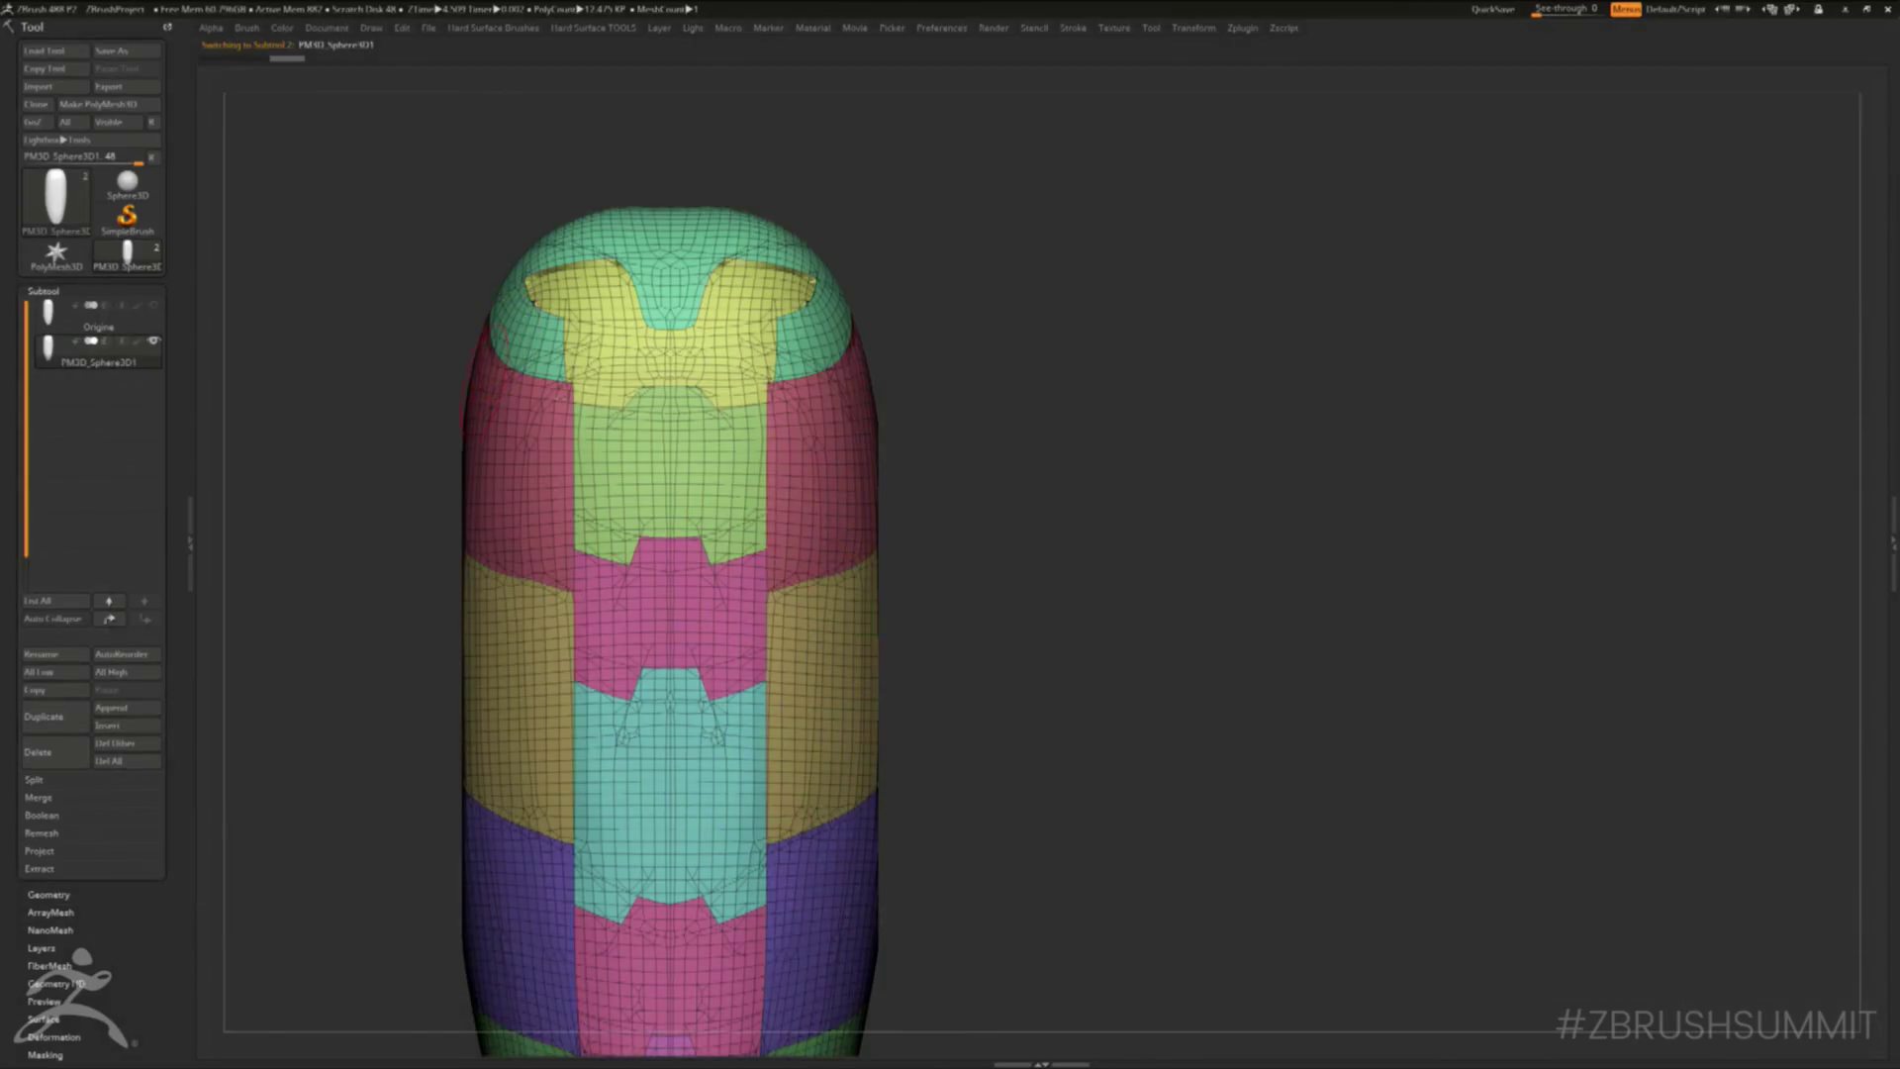
- Isolate the green top polygroup of the capsule to examine its shape and show the whole mesh again
drag(990, 416, 465, 594)
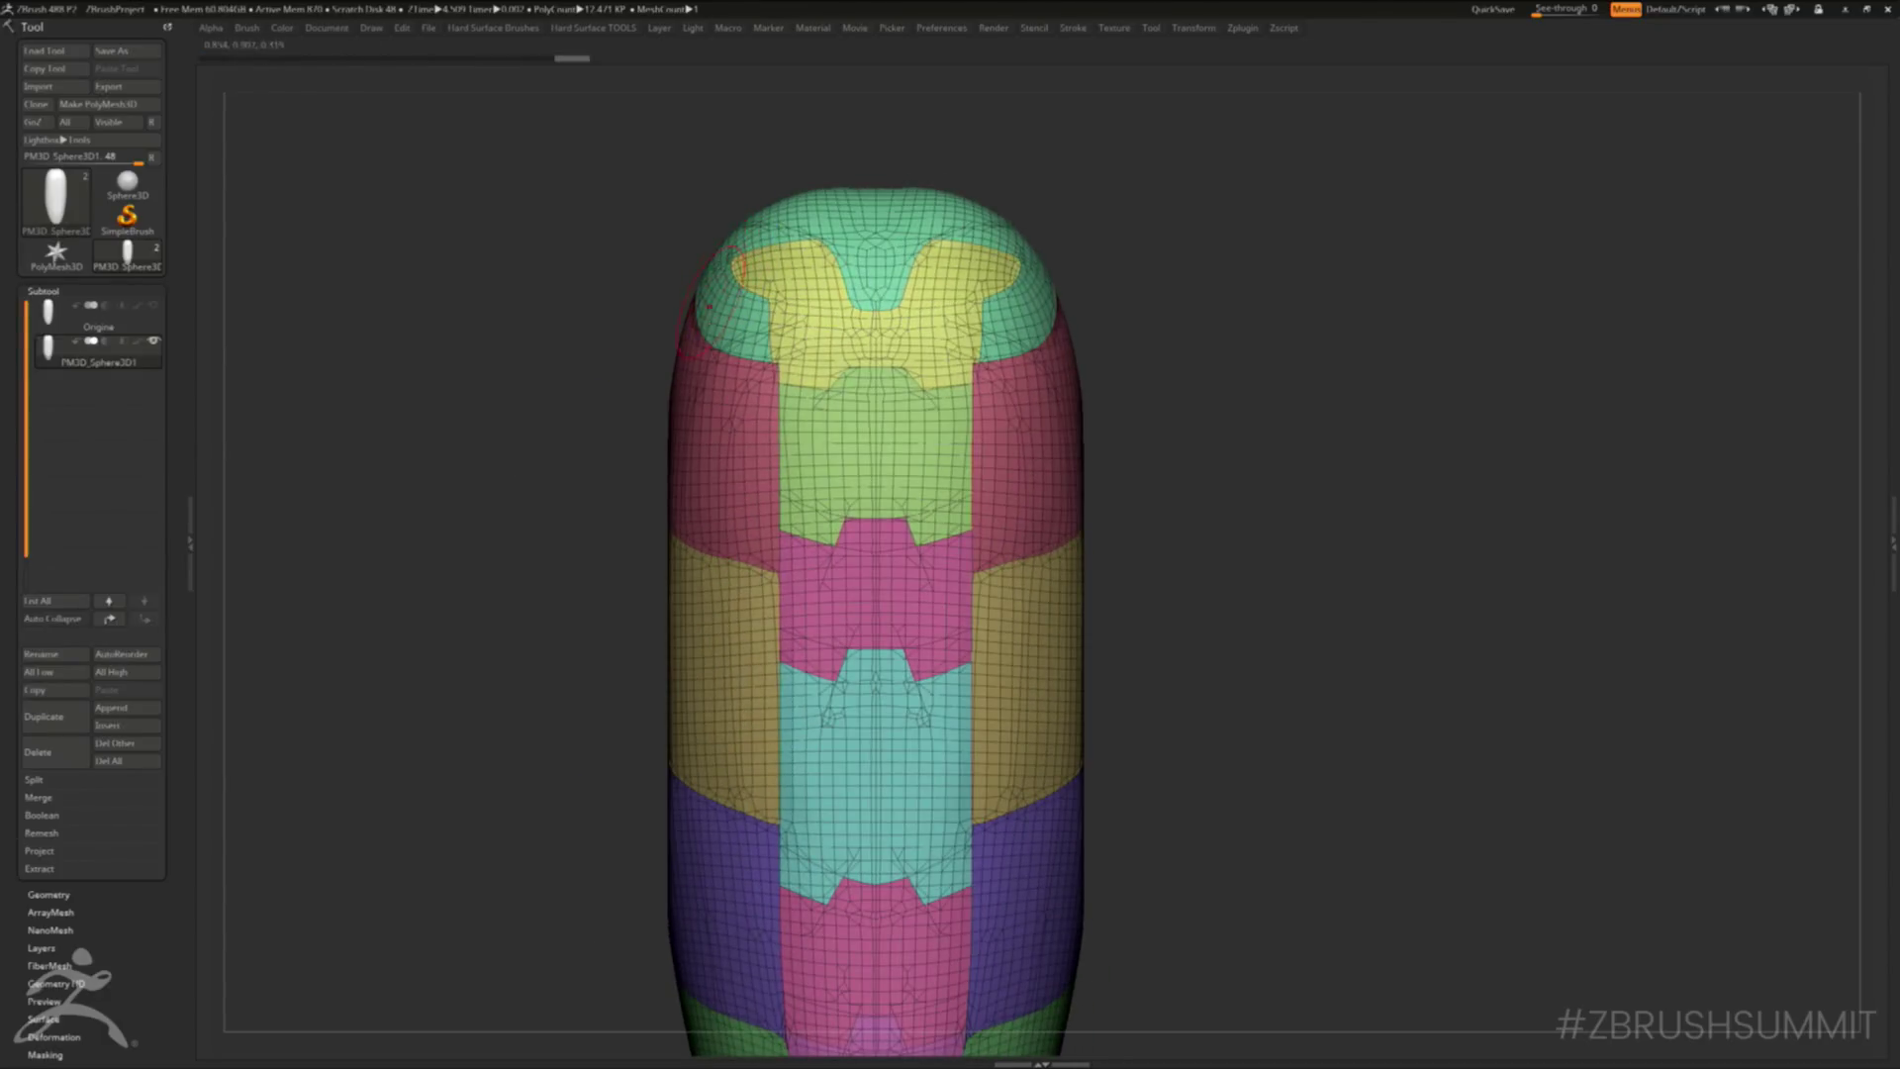
drag(673, 247, 683, 287)
alt+drag(682, 287, 671, 427)
drag(671, 427, 752, 445)
drag(665, 380, 717, 391)
right_drag(644, 262, 675, 390)
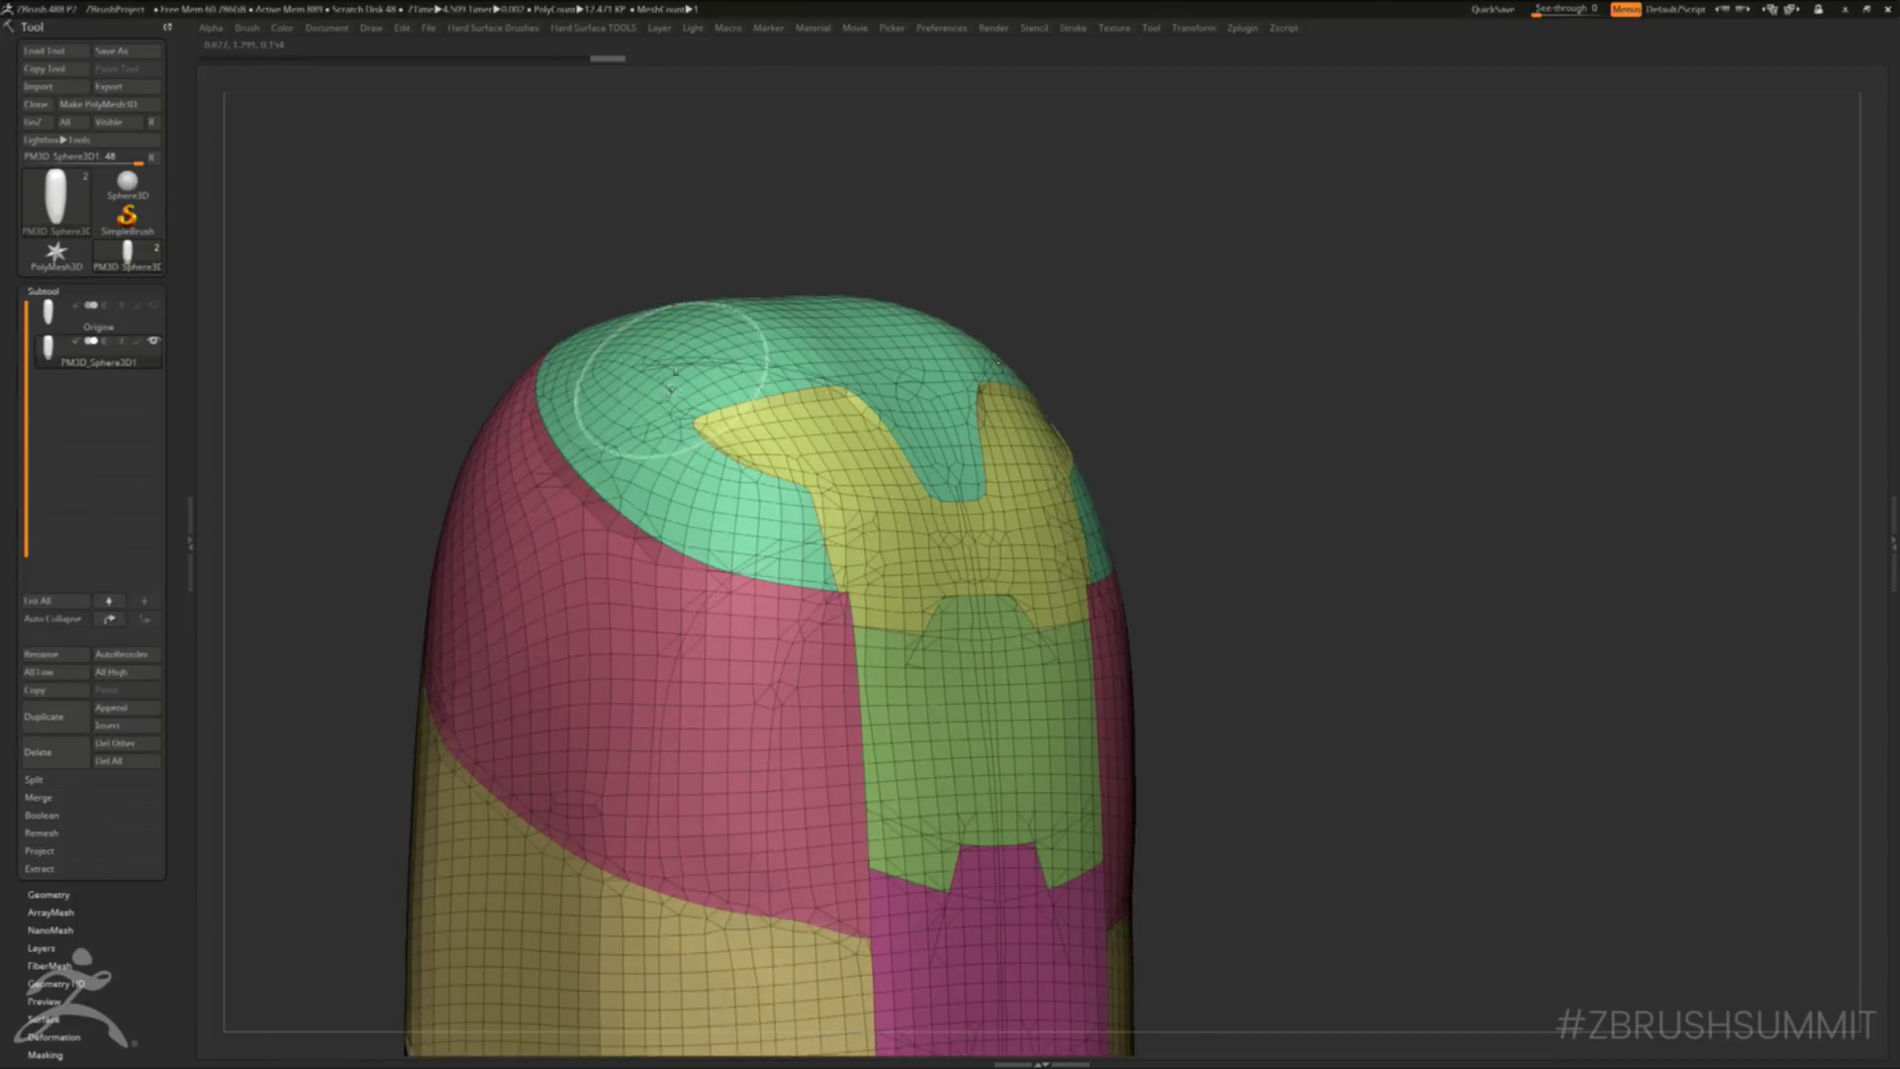
ctrl+shift+click(676, 372)
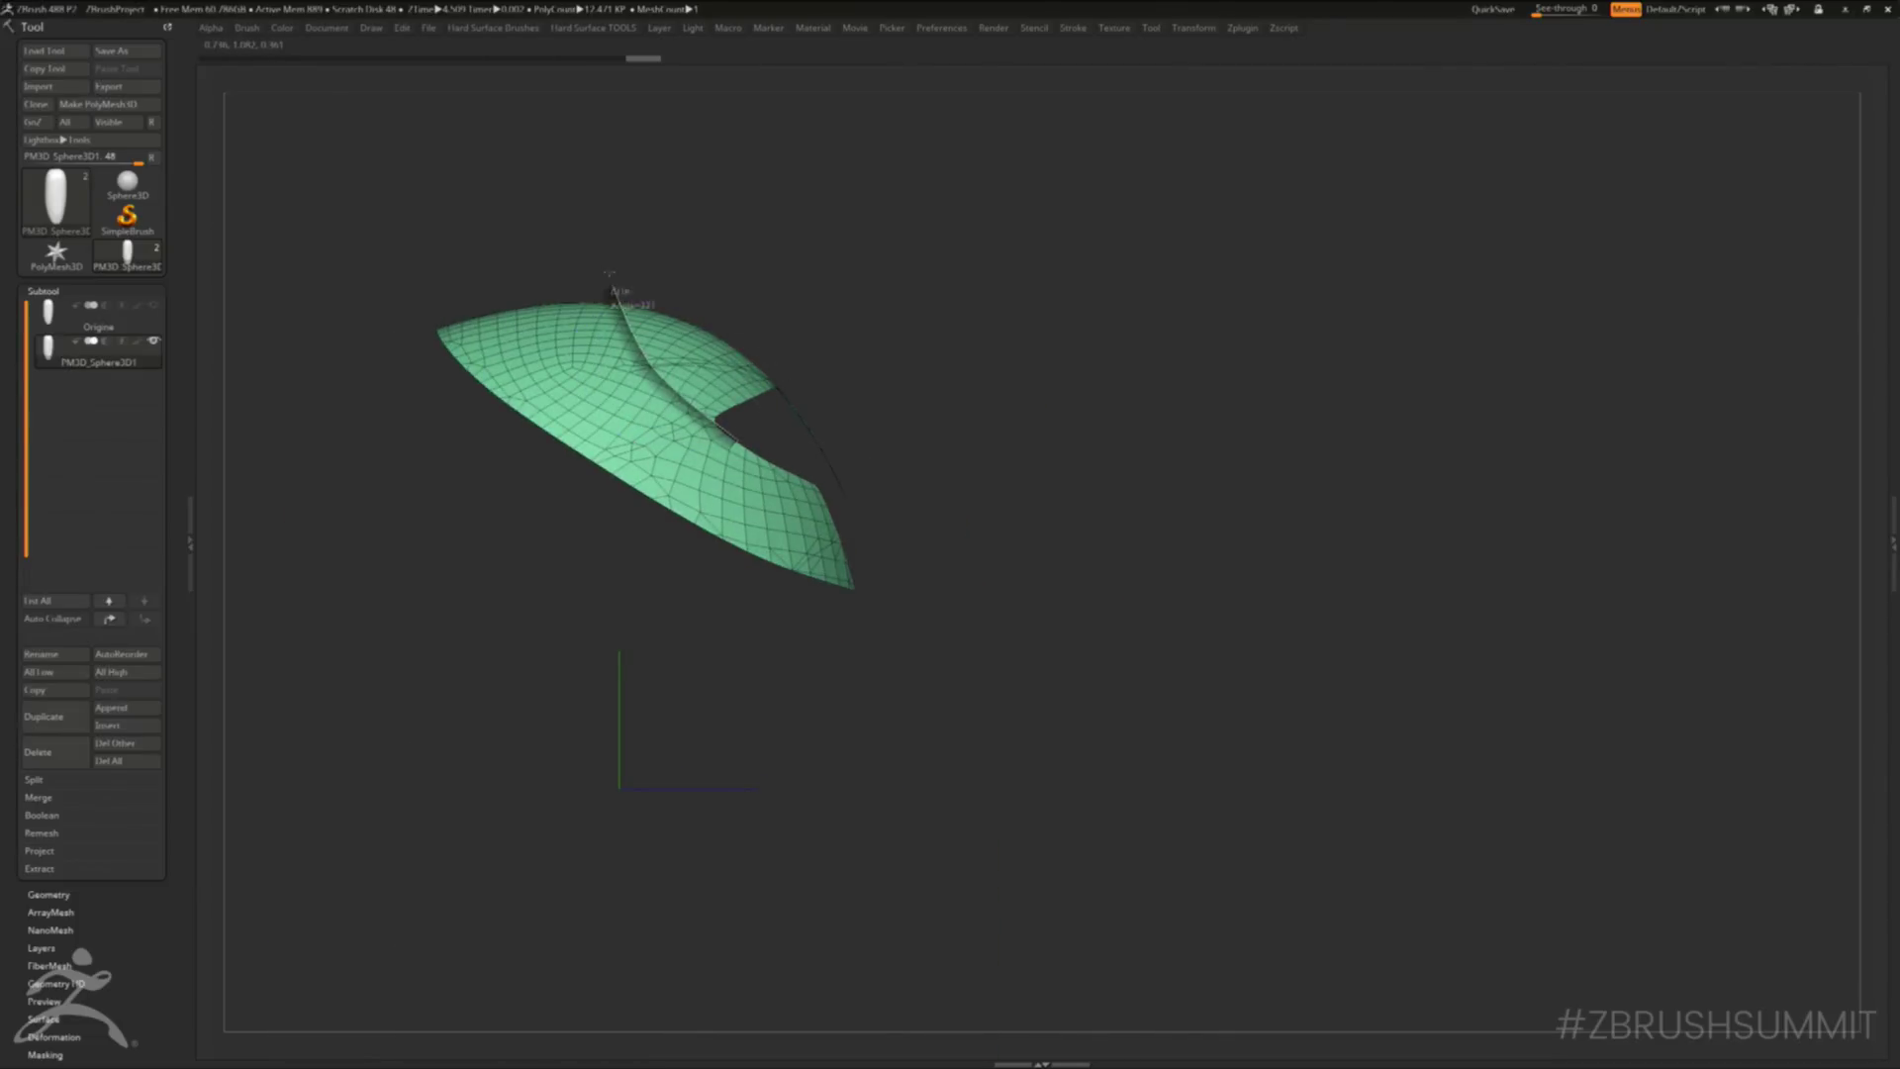
drag(610, 248, 537, 223)
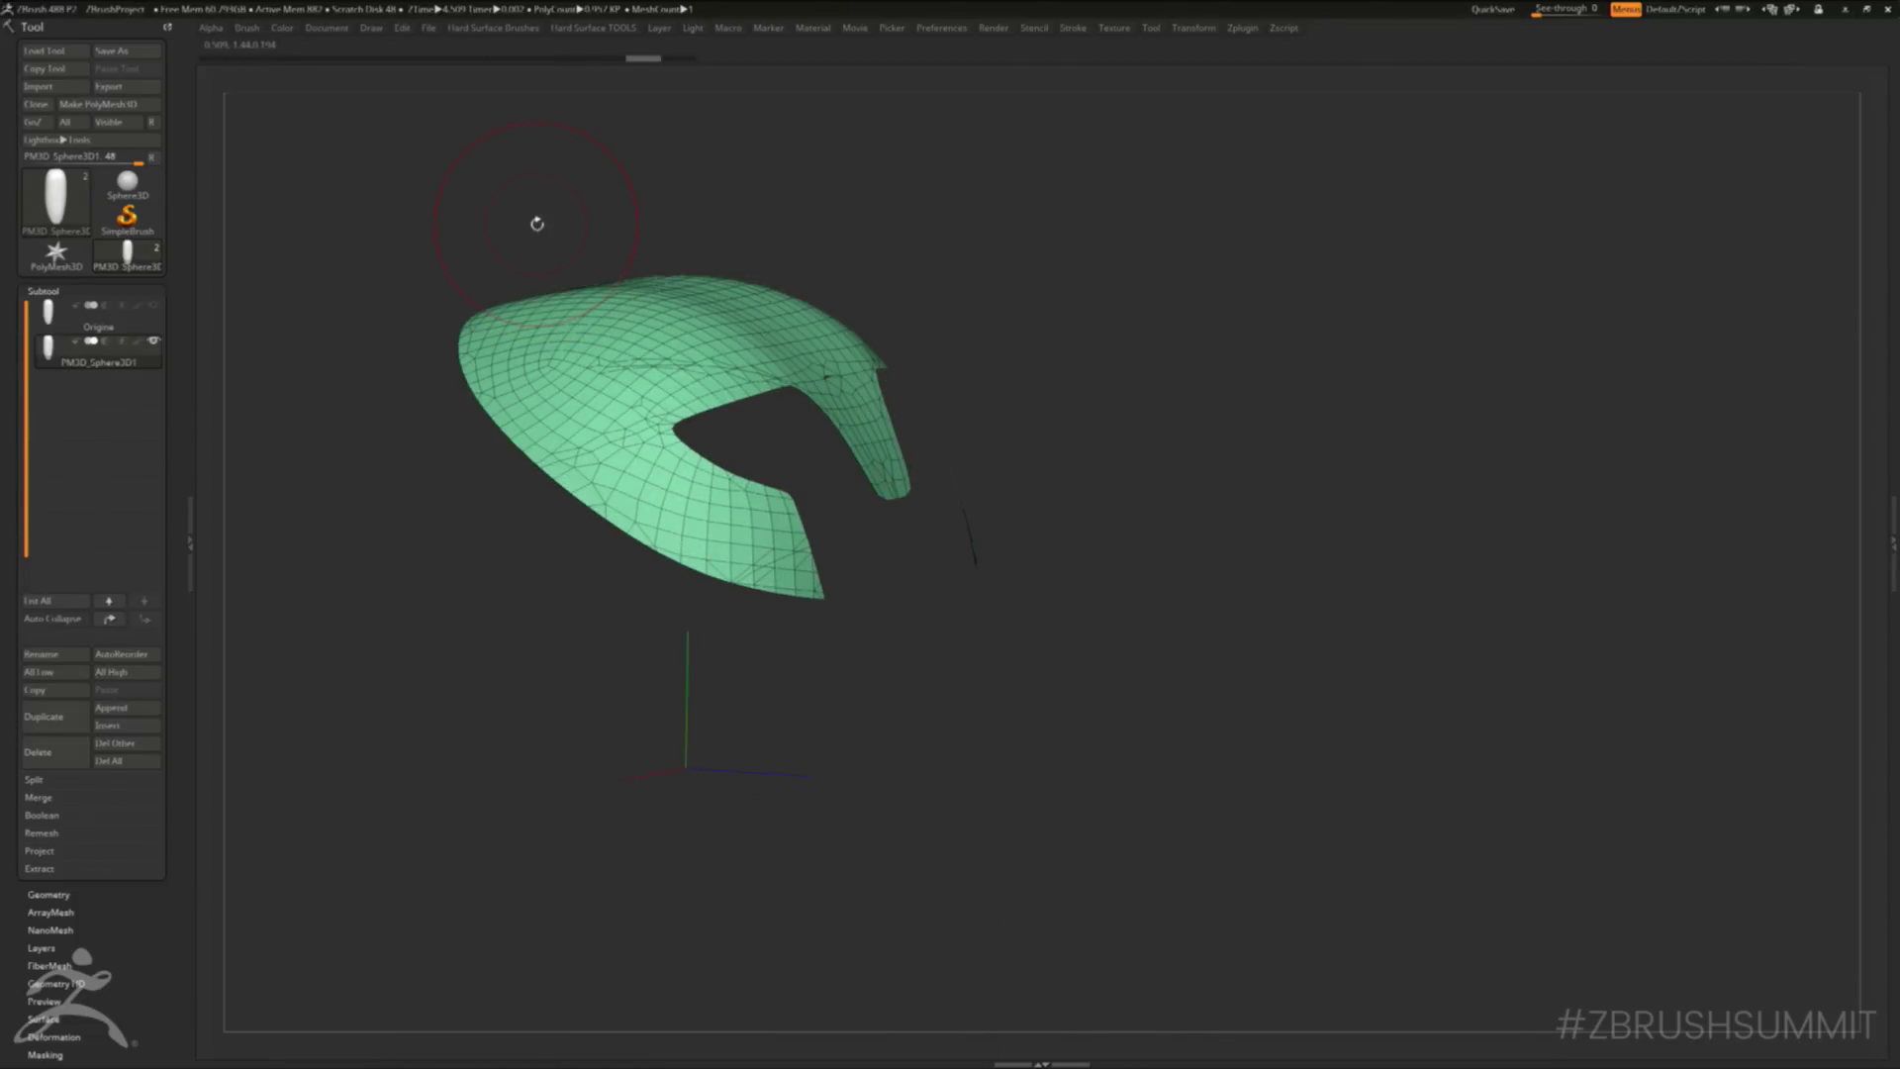
ctrl+shift+click(484, 185)
- Hide everything on the capsule except the green top and the yellow face polygroups
ctrl+shift+click(725, 412)
ctrl+shift+click(726, 411)
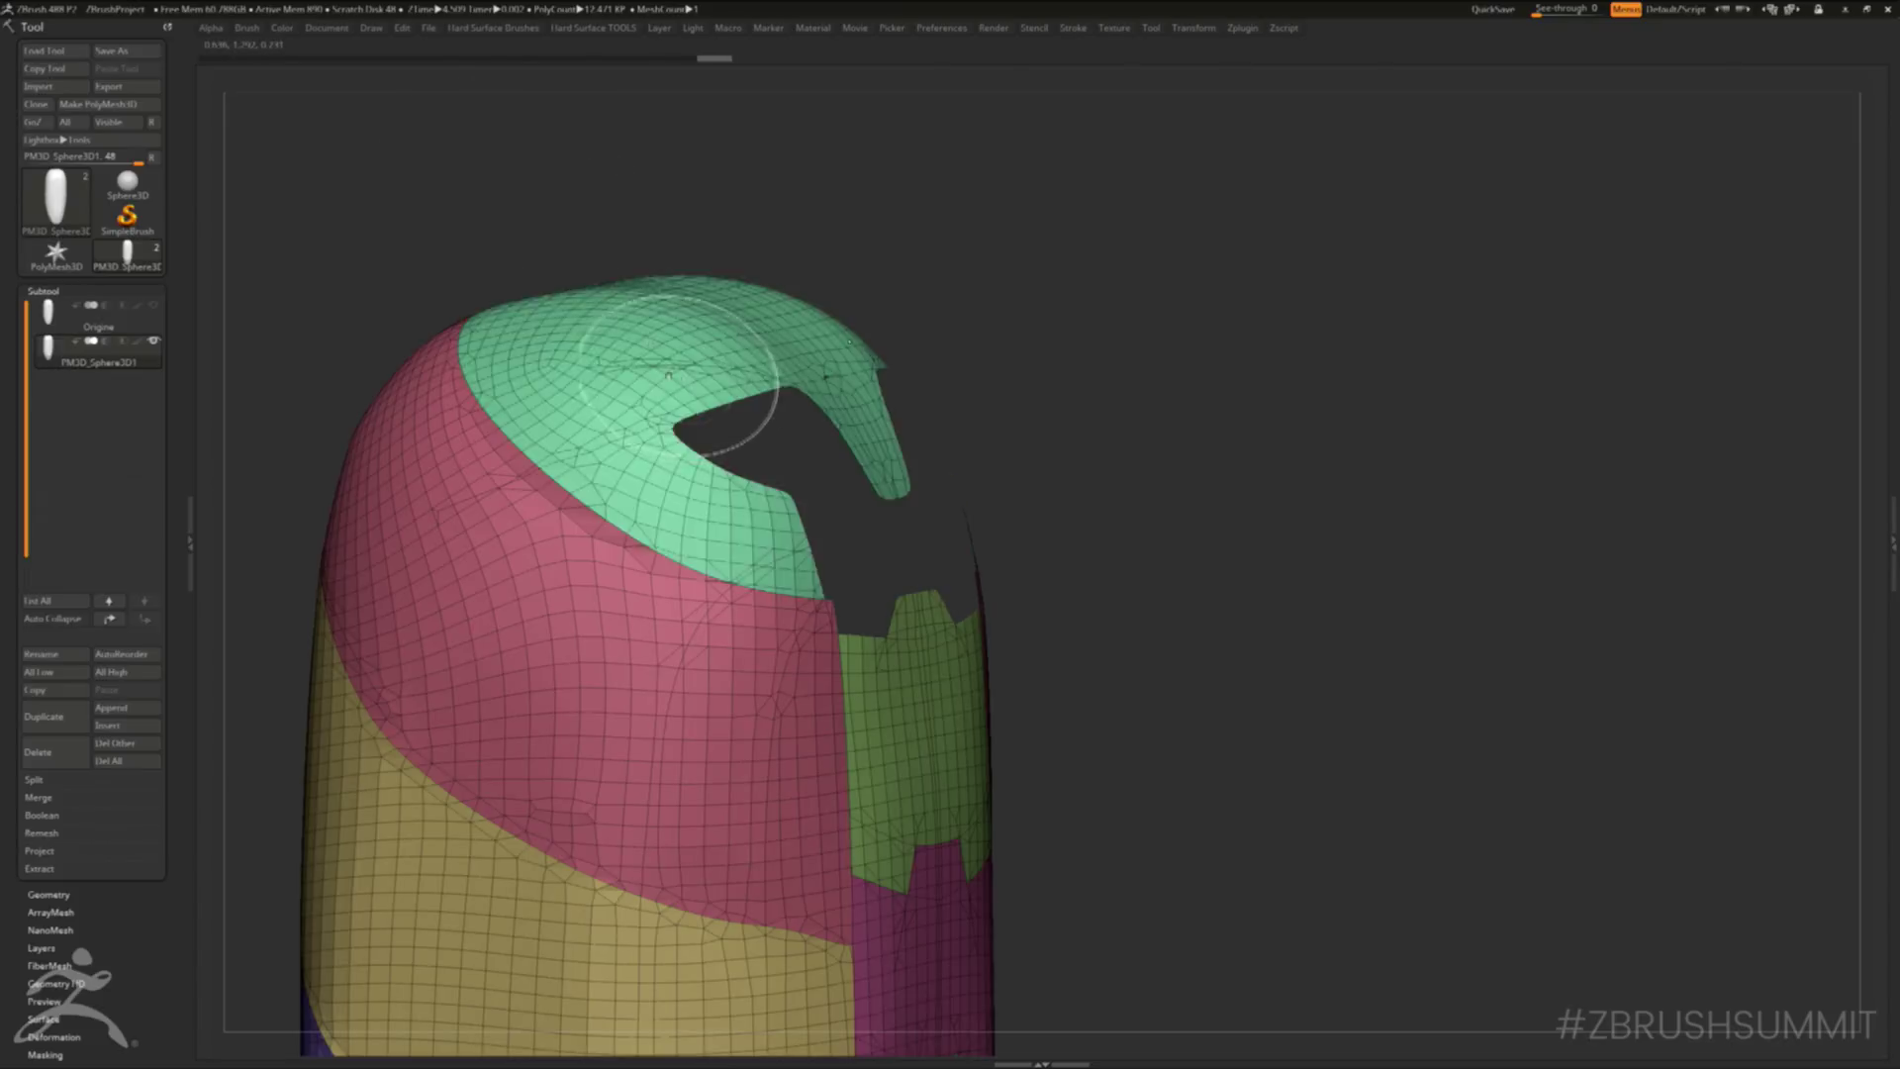
ctrl+shift+click(683, 377)
ctrl+shift+drag(501, 144, 593, 210)
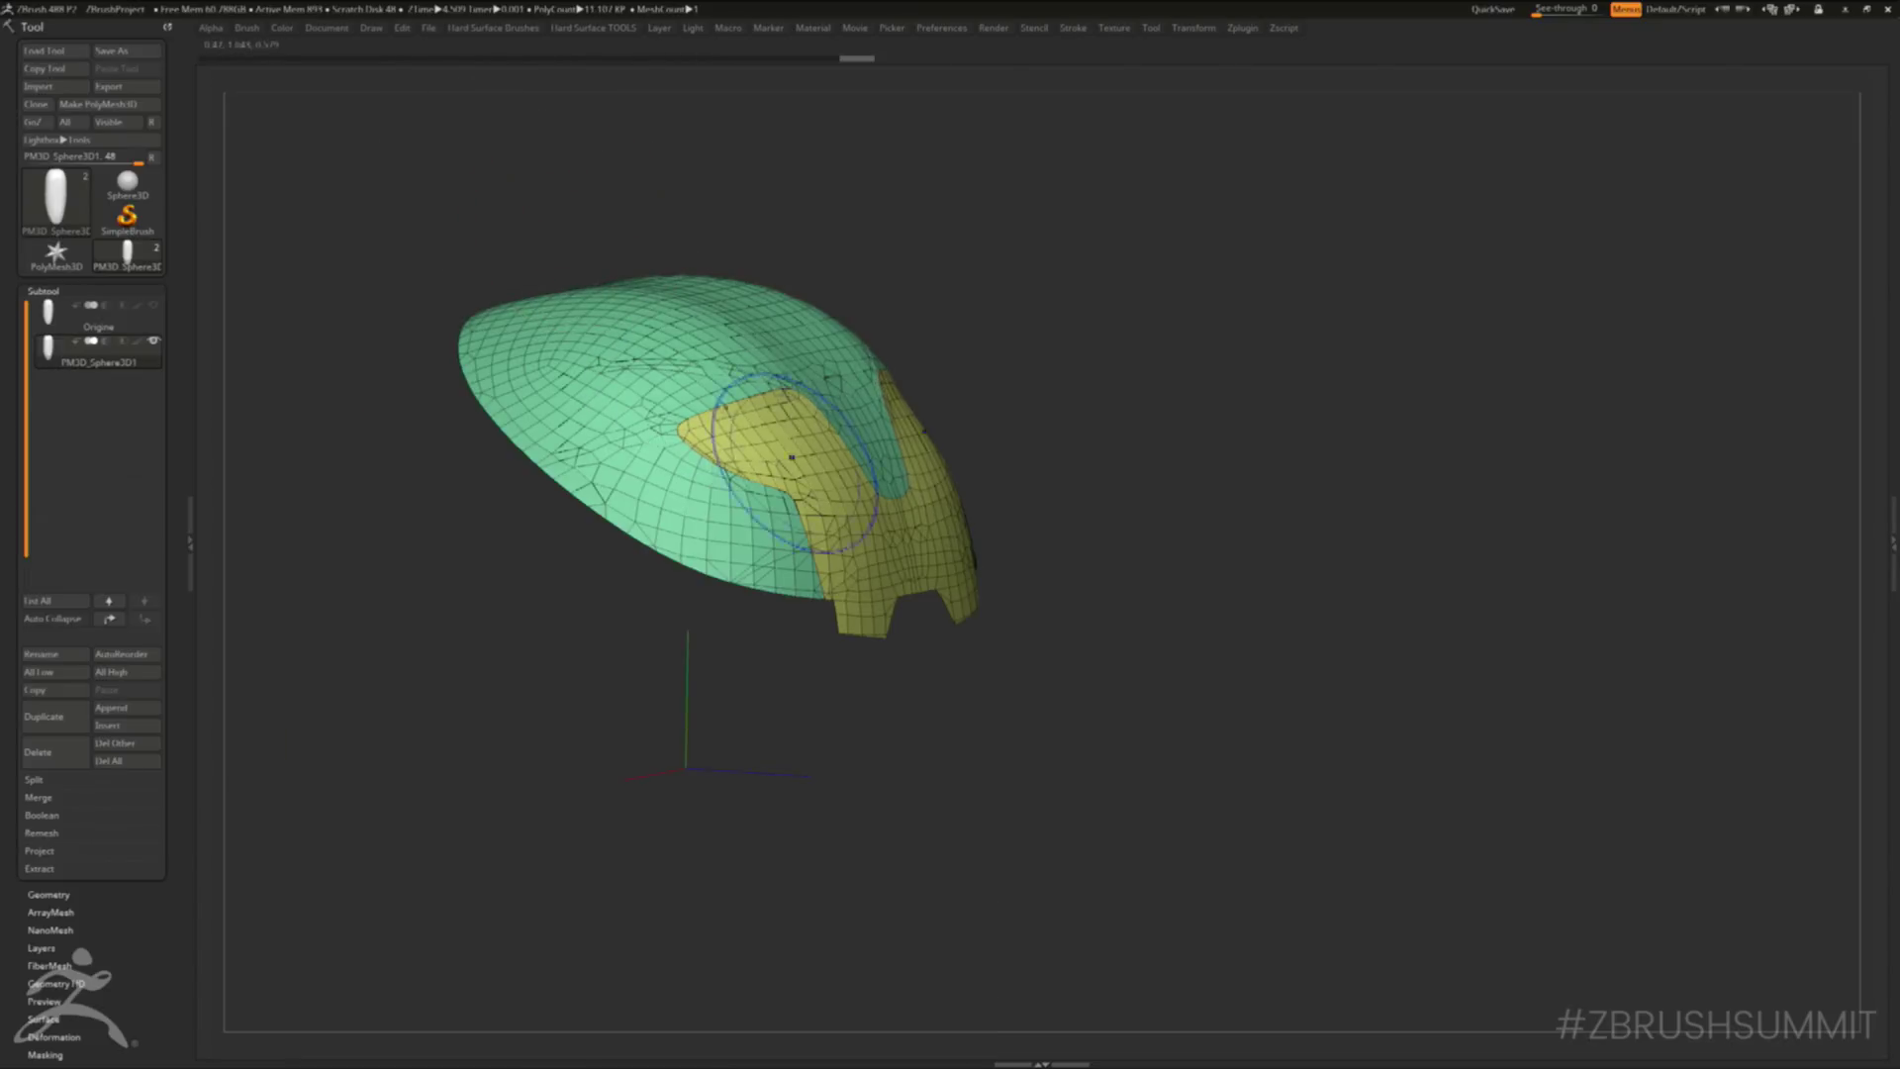
- Merge the visible top and face areas into one polygroup and remesh the resulting shell
shift+right_drag(836, 488, 643, 334)
key(ctrl+w)
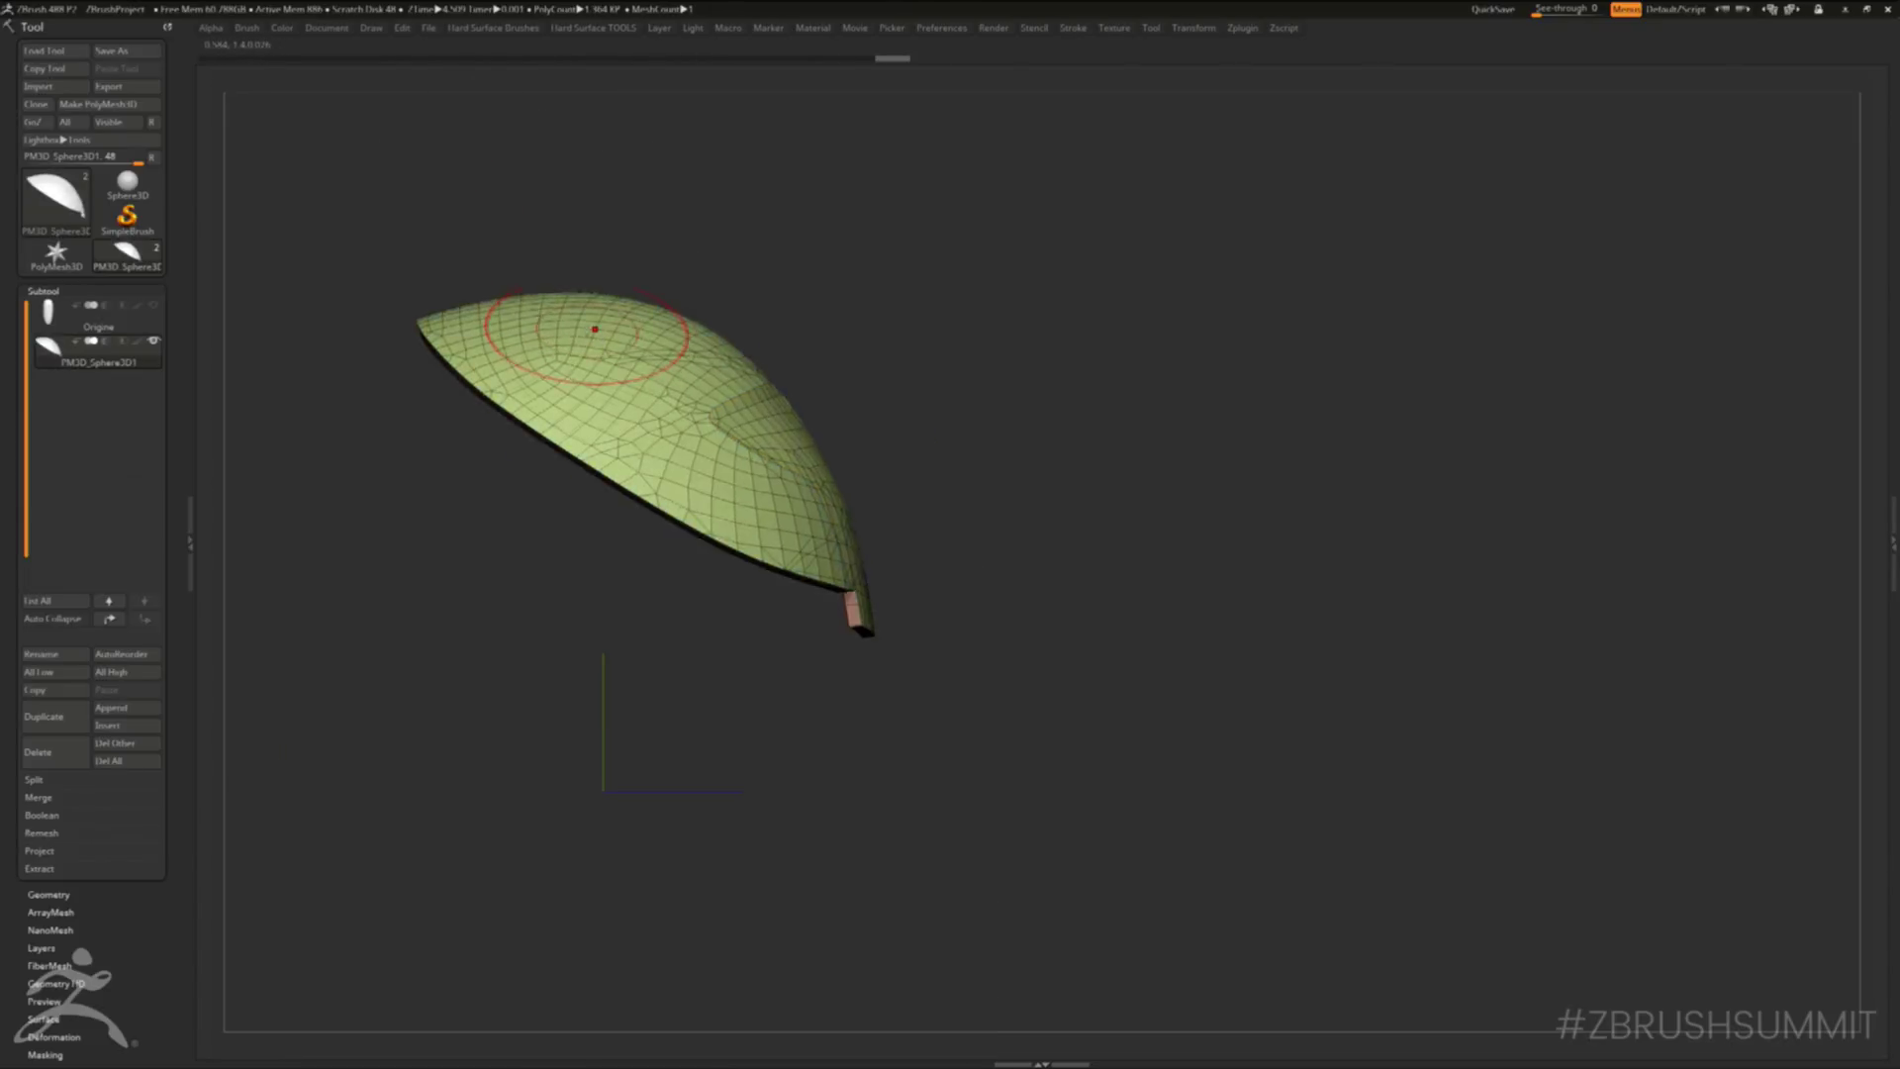
shift+drag(595, 255, 605, 296)
key(ctrl+w)
mouse_move(715, 357)
mouse_down()
mouse_move(717, 420)
mouse_move(694, 360)
mouse_up()
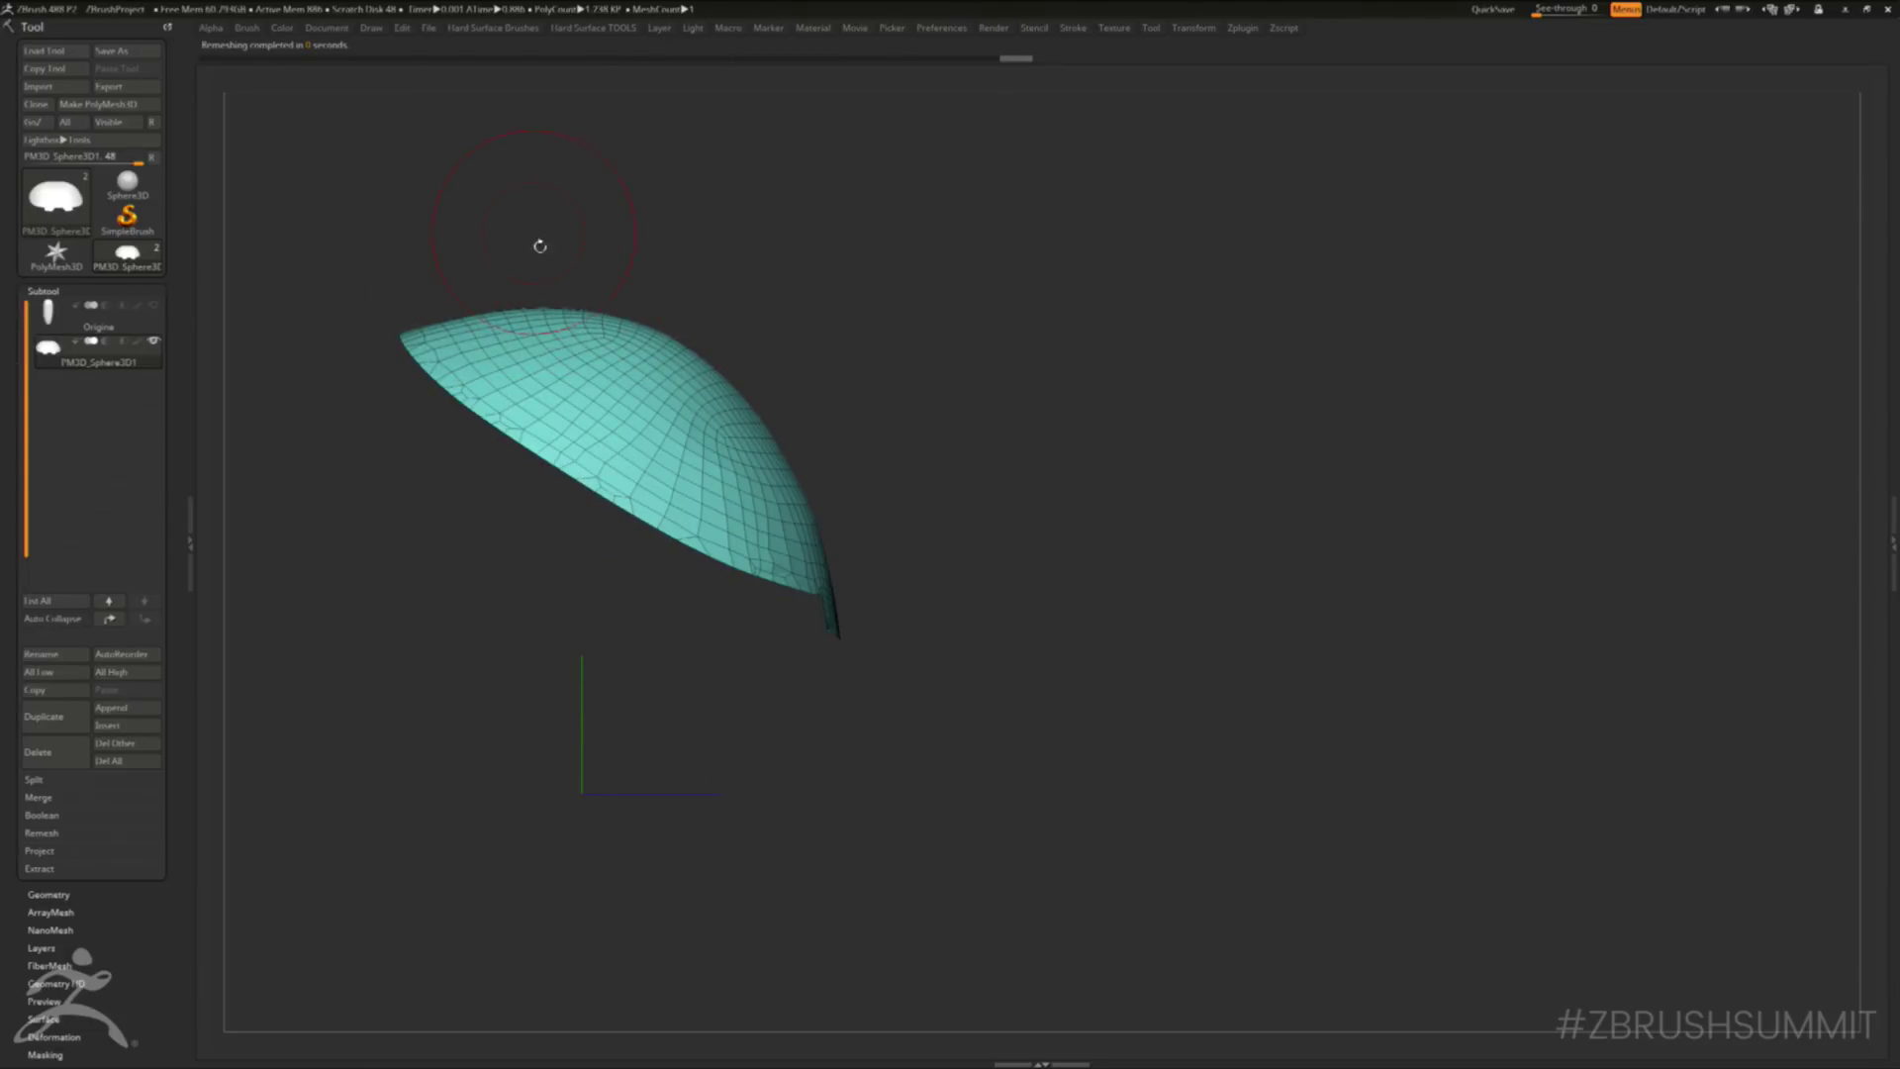
- Slice the shell into an upper dome and a lower rim polygroup, and undo the stray last operation
ctrl+shift+drag(787, 505, 683, 532)
ctrl+shift+drag(824, 517, 841, 736)
right_drag(776, 551, 836, 536)
key(ctrl+z)
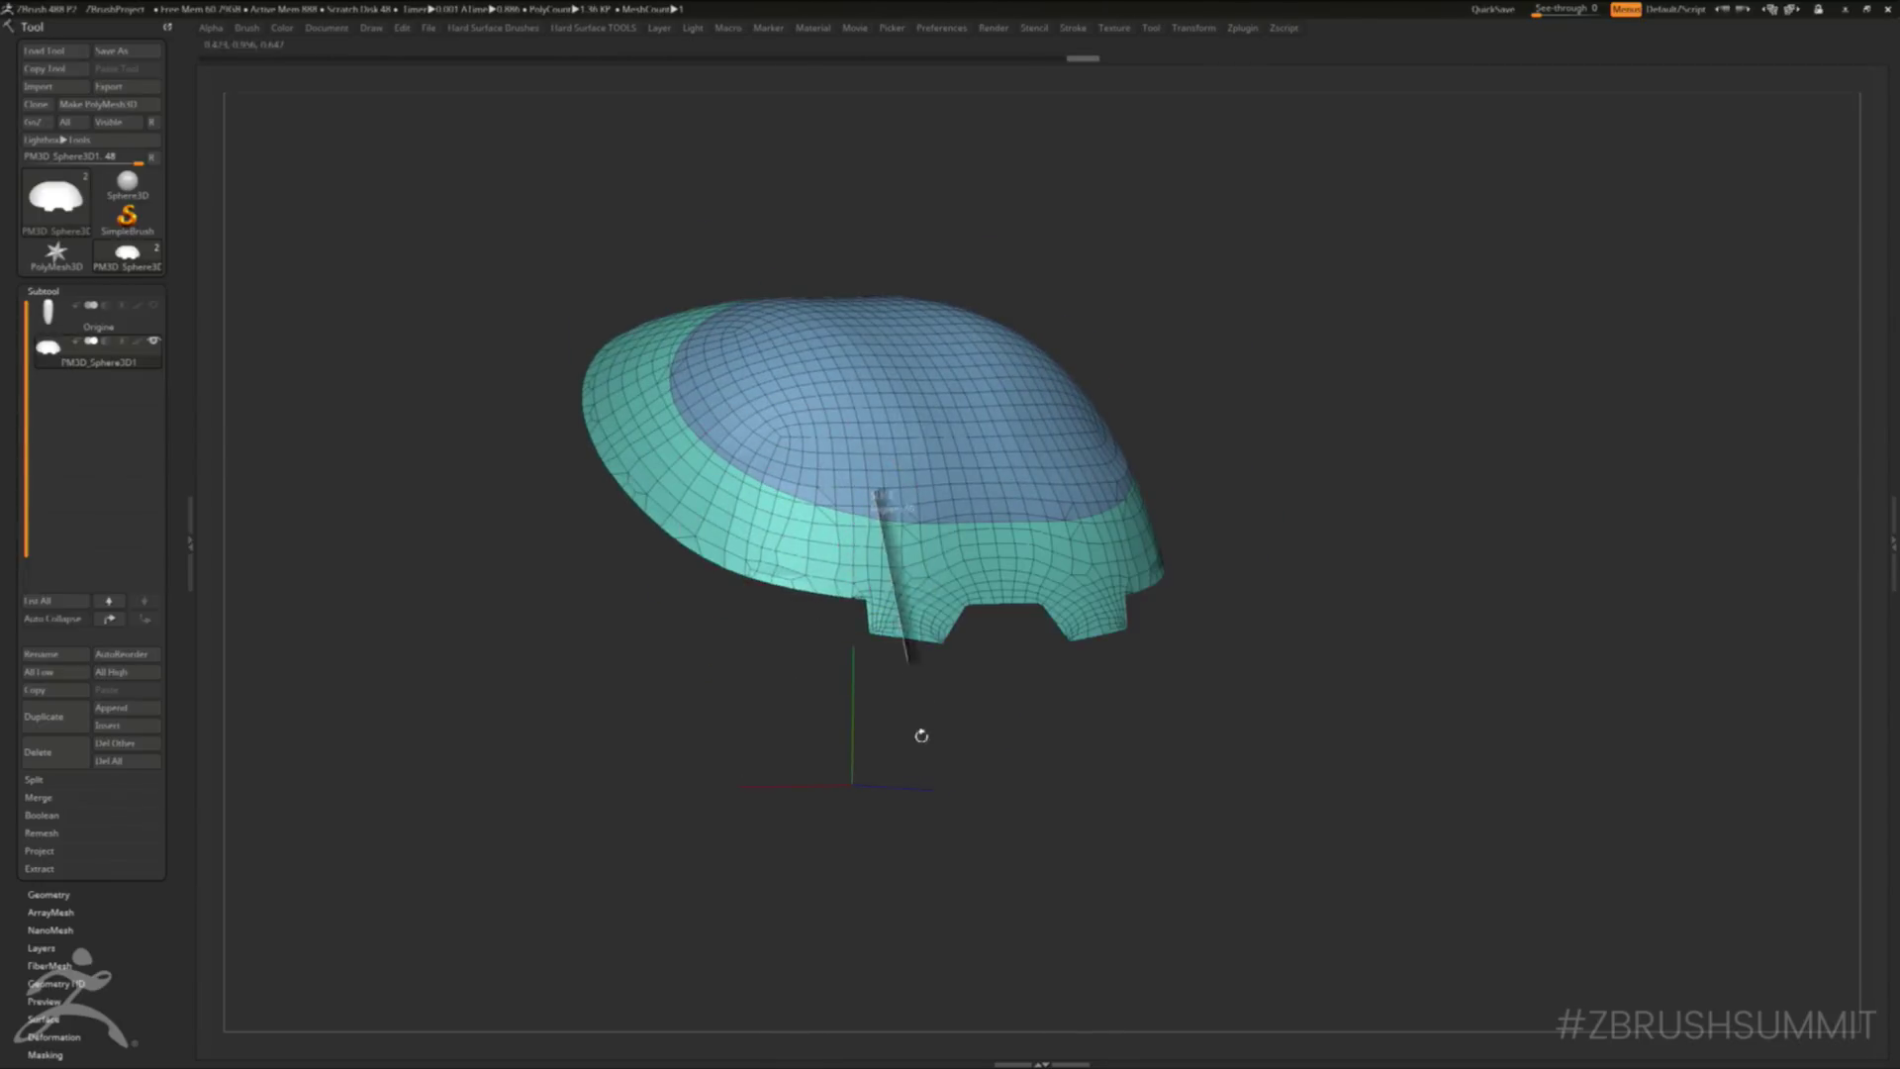
- Slice down through the lower front of the rim to separate the central face section as its own polygroup
ctrl+shift+drag(918, 736, 920, 738)
key(ctrl+m)
drag(807, 599, 547, 585)
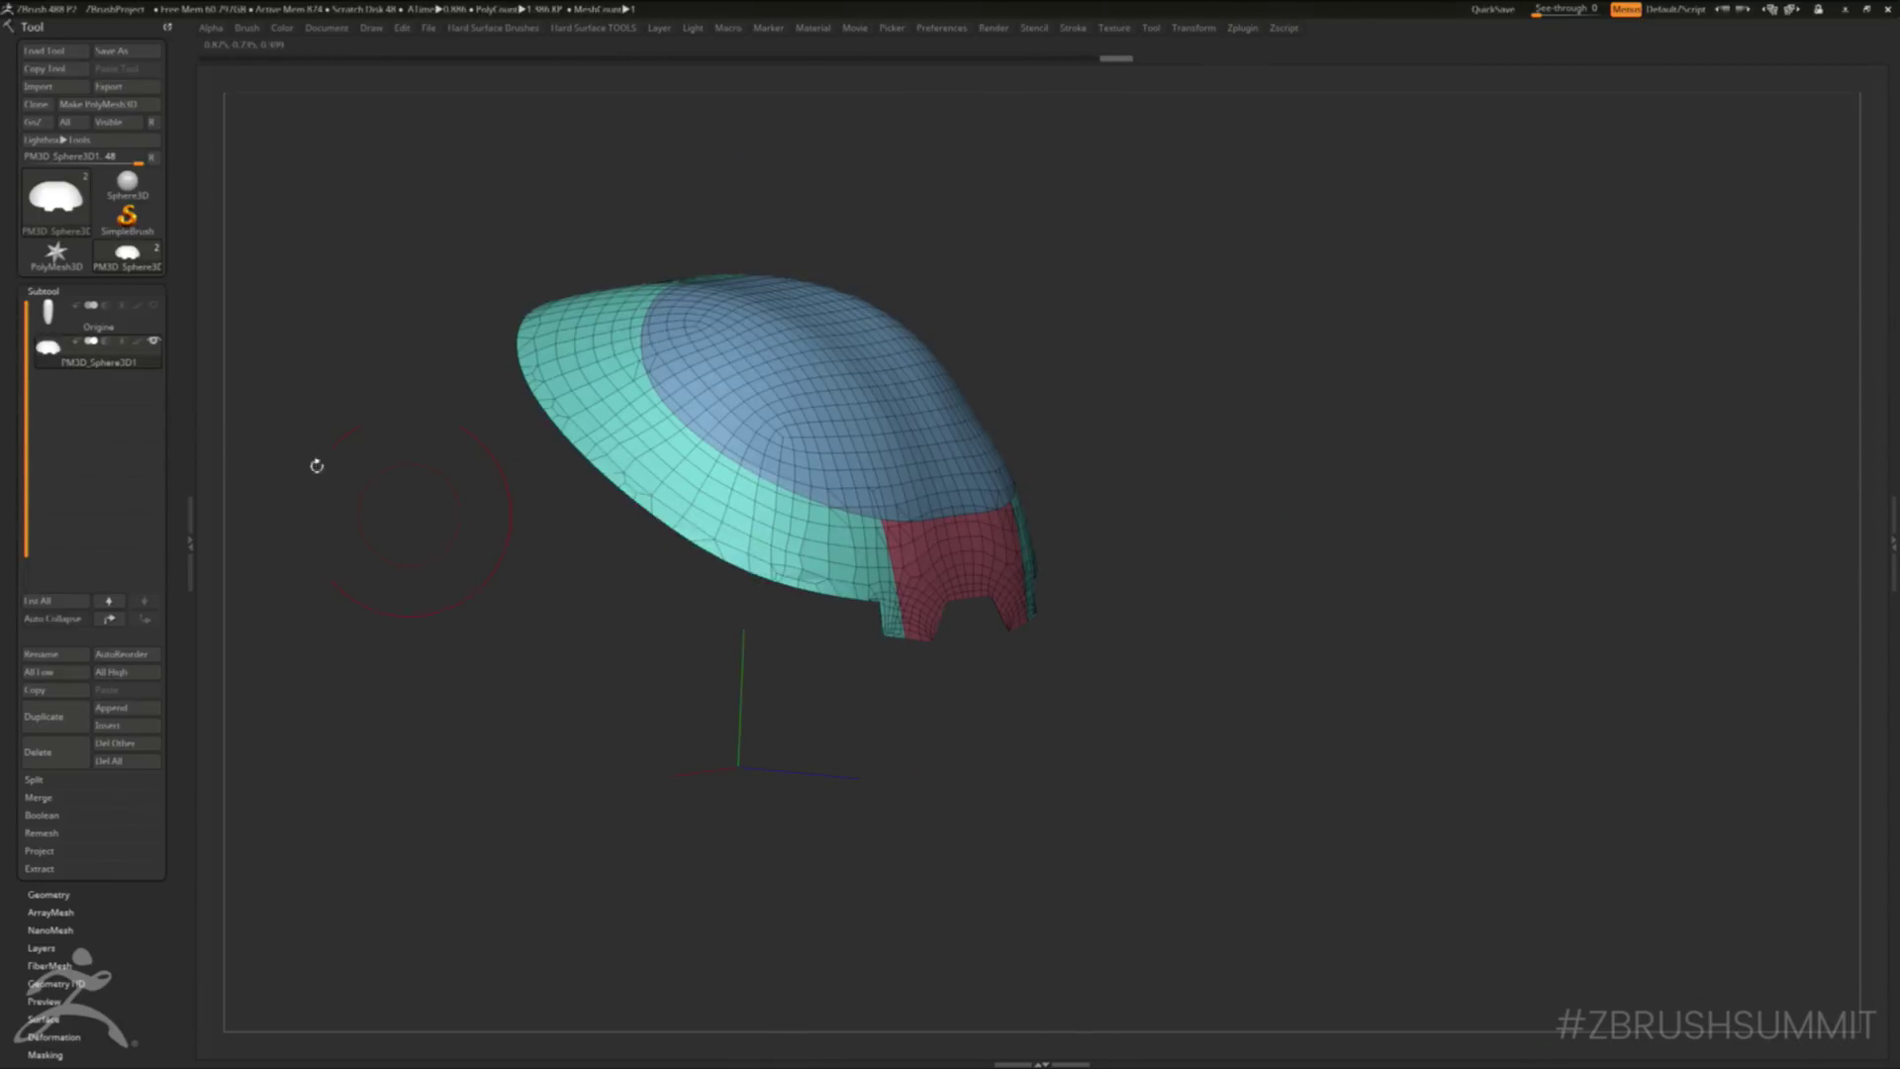
drag(571, 390, 555, 465)
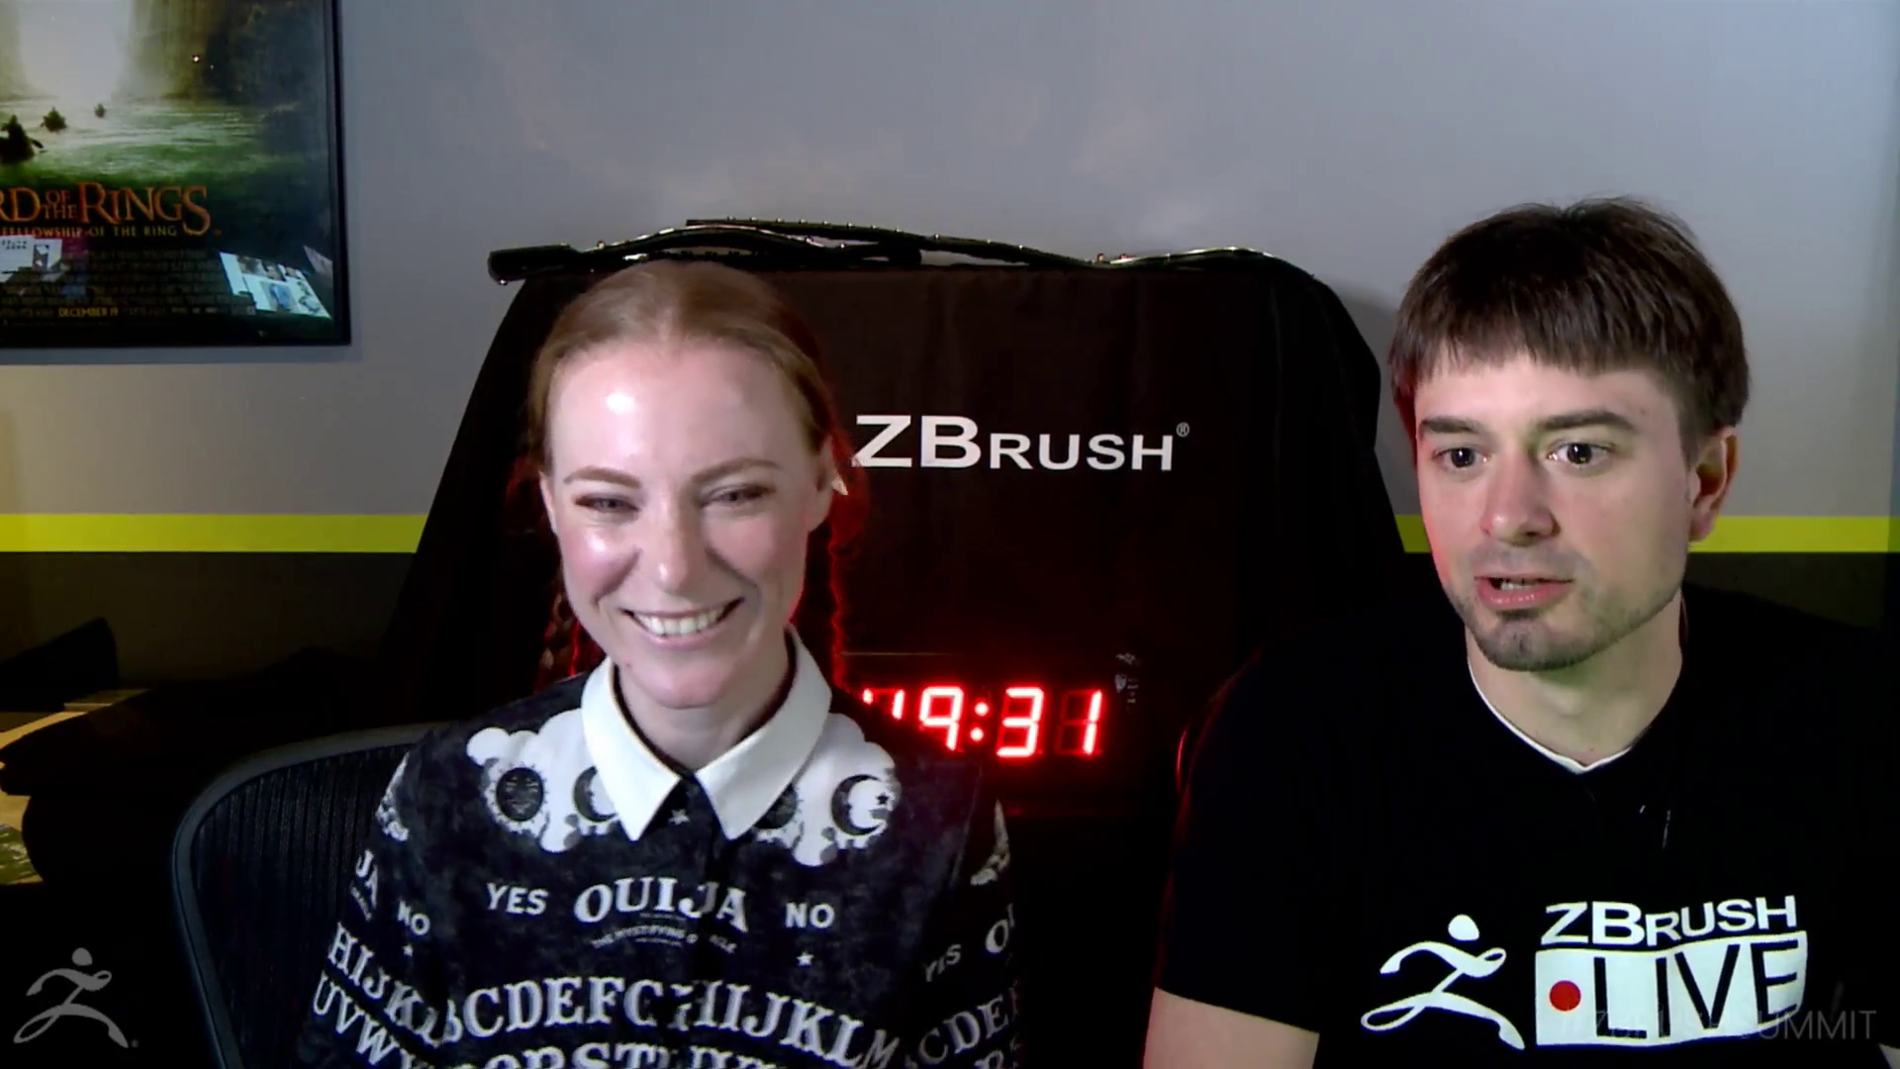
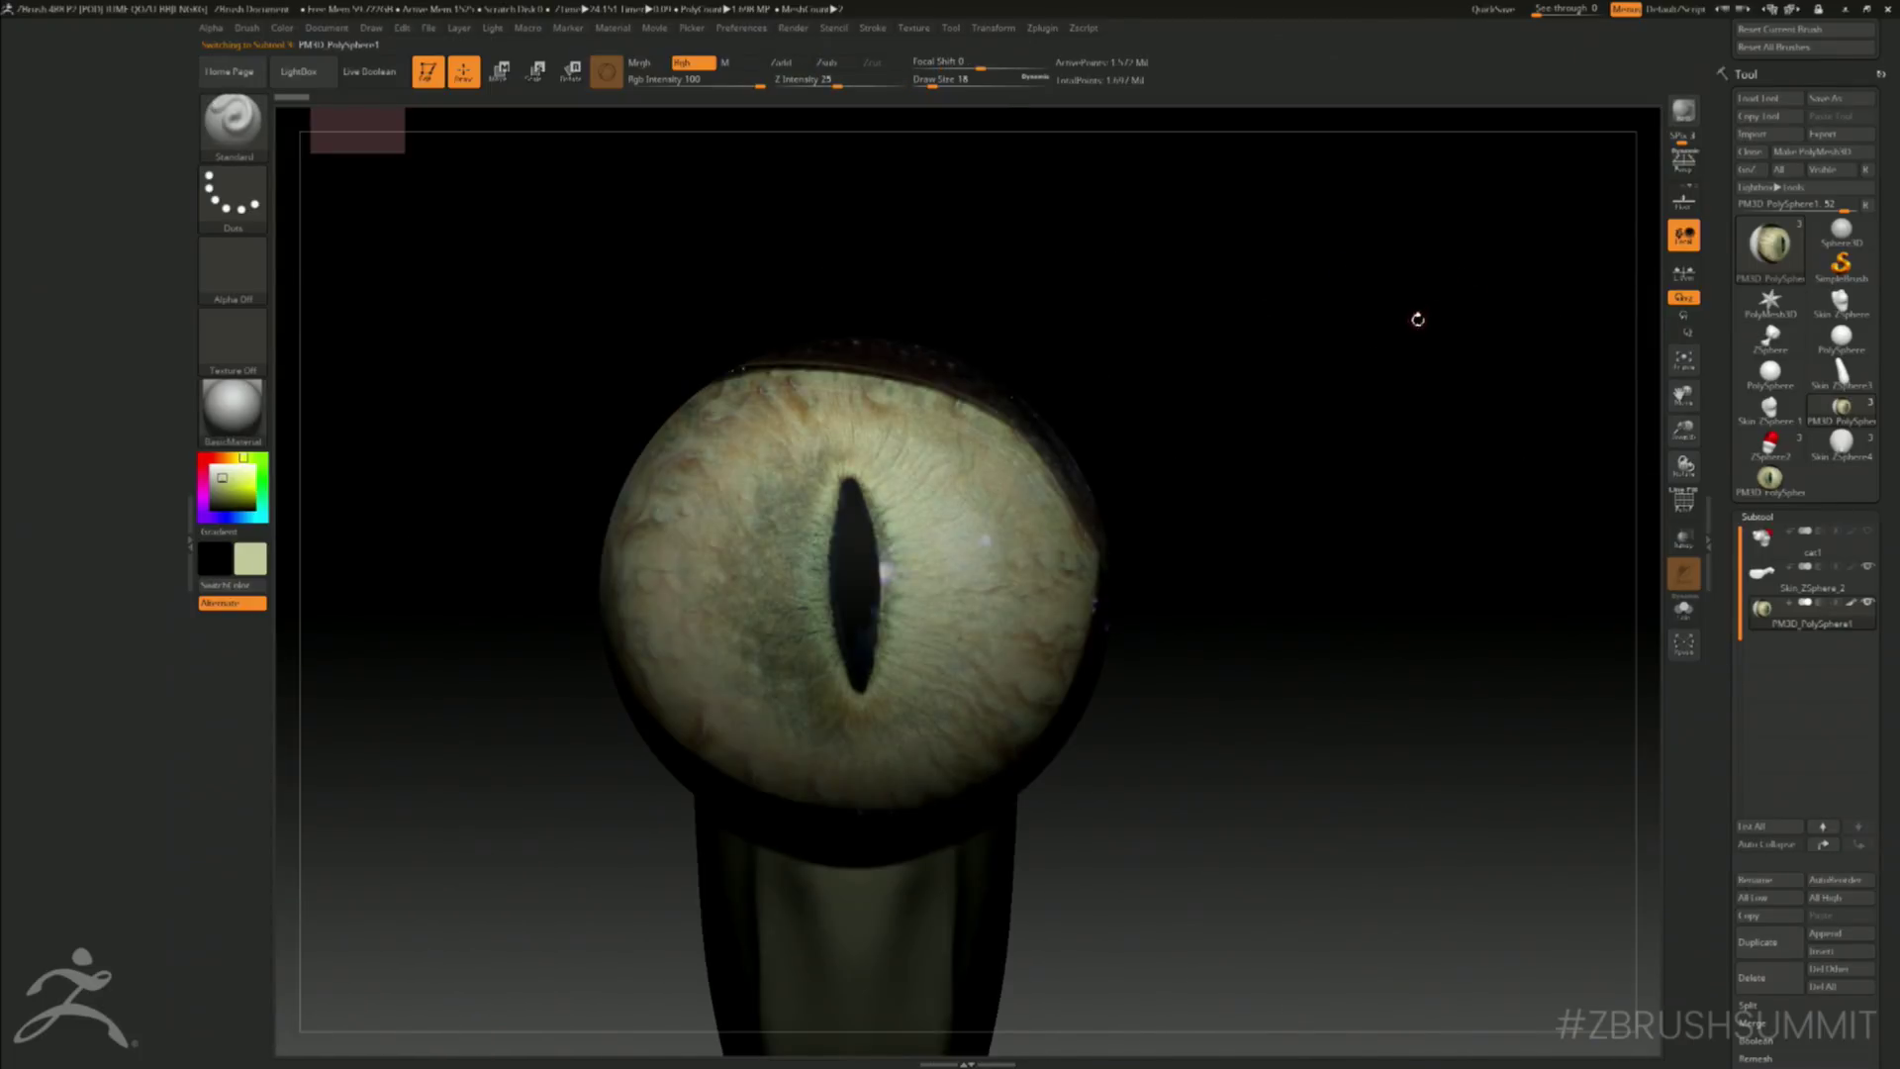
- Move the slit-pupil eyeball to the creature's eye socket and scale it down to fit
key(e)
drag(857, 597, 820, 590)
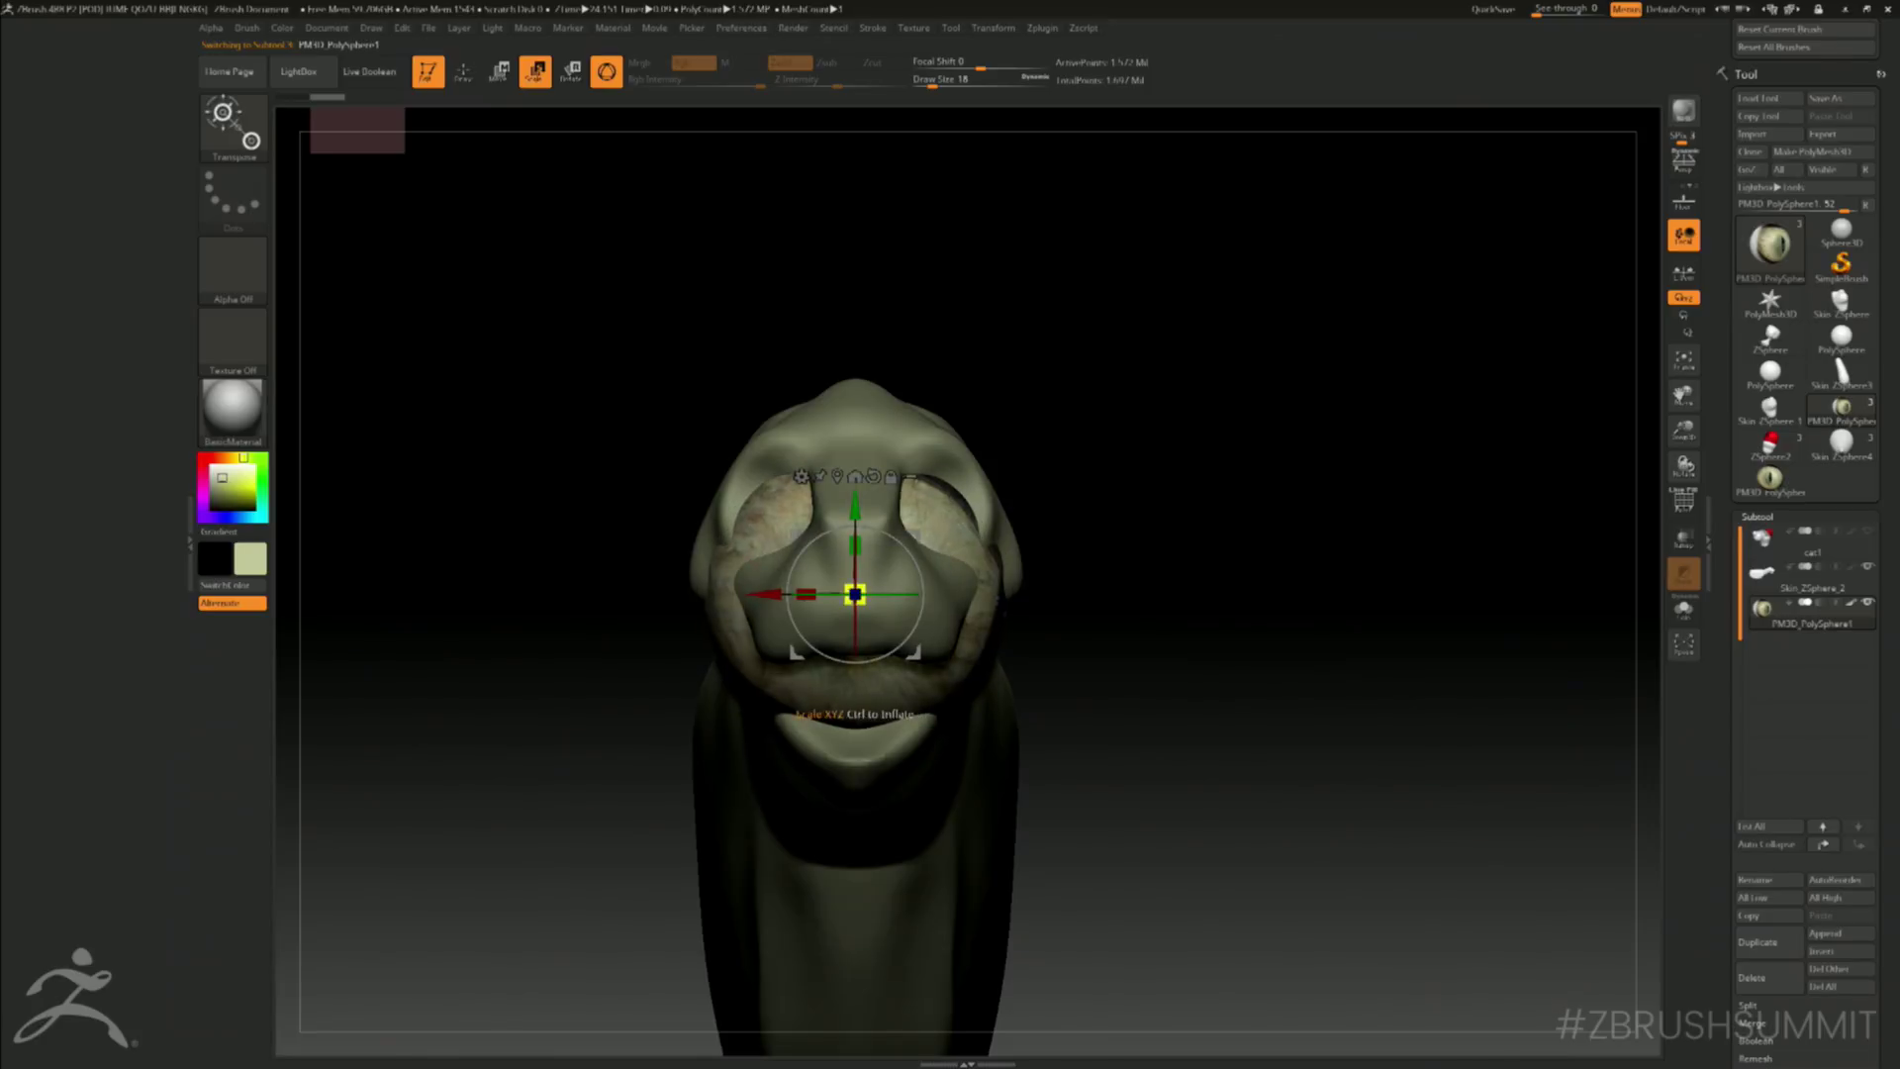
drag(916, 654, 807, 568)
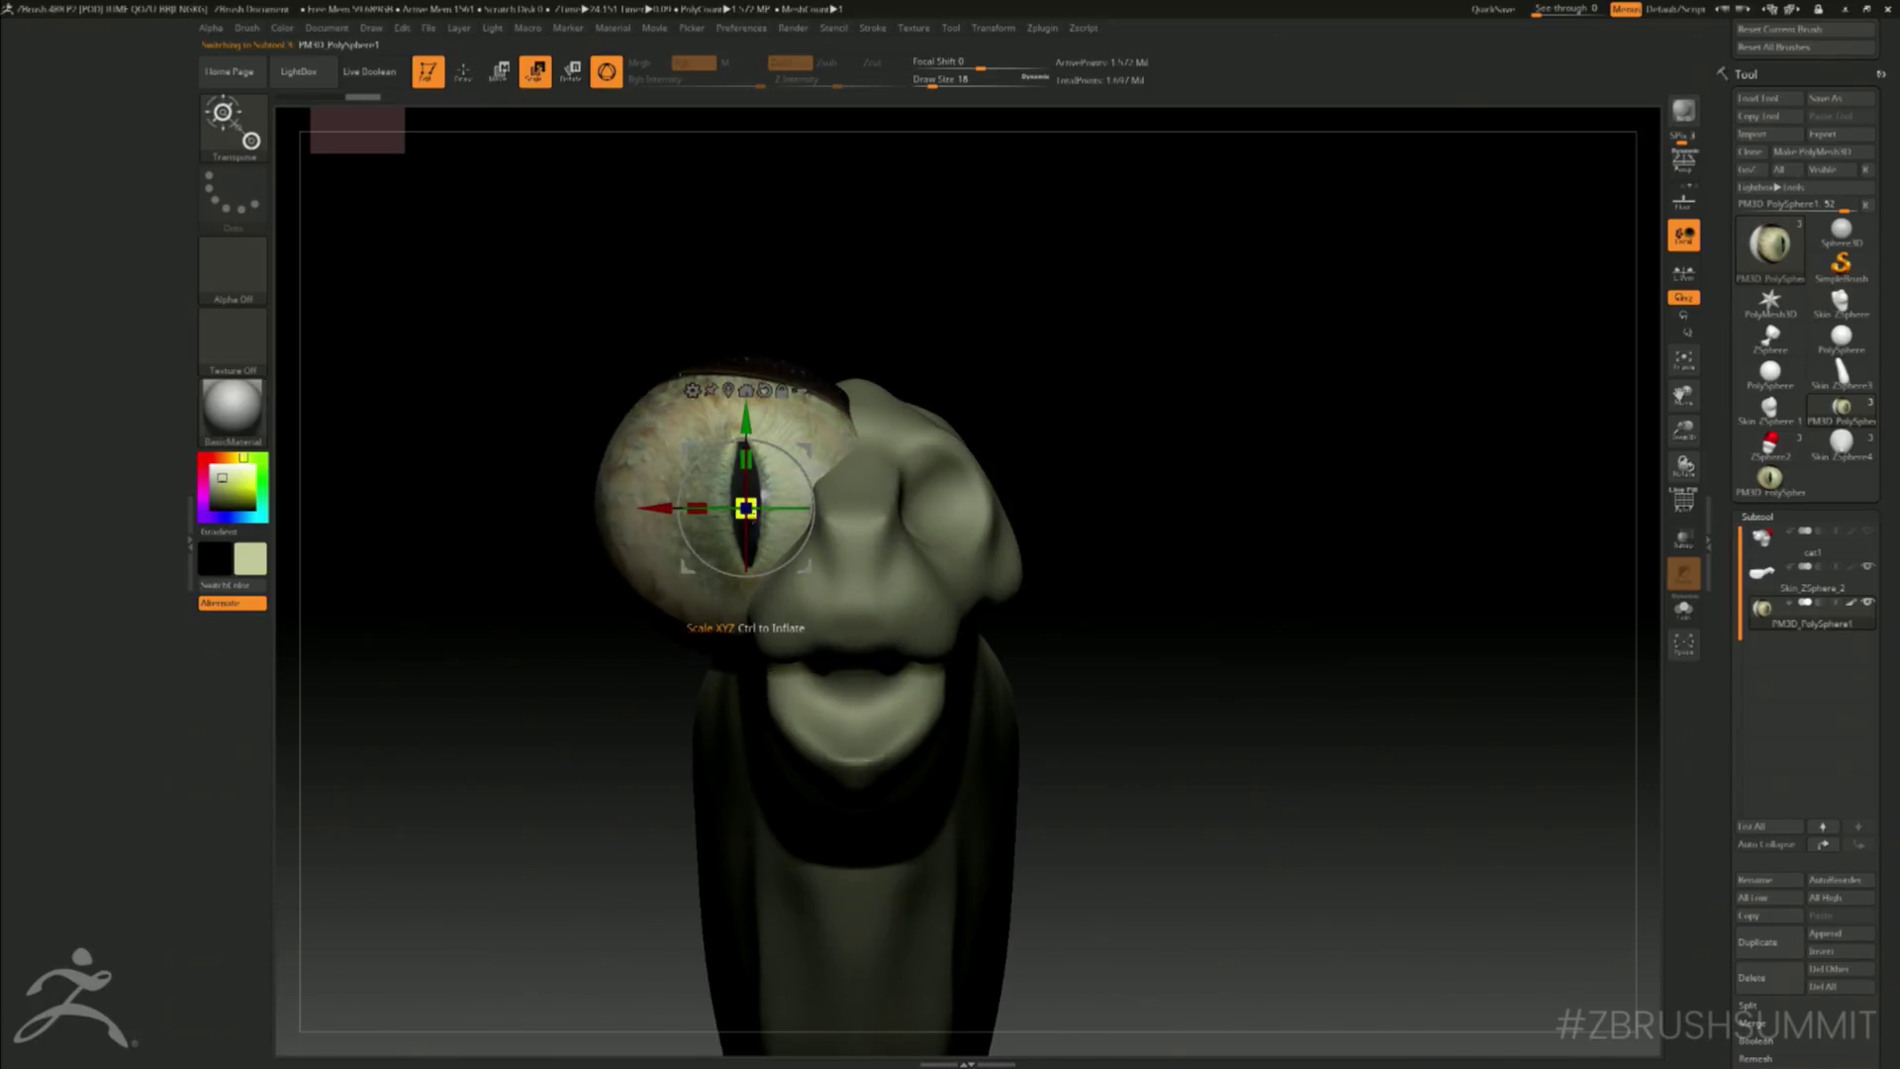
drag(746, 509, 683, 480)
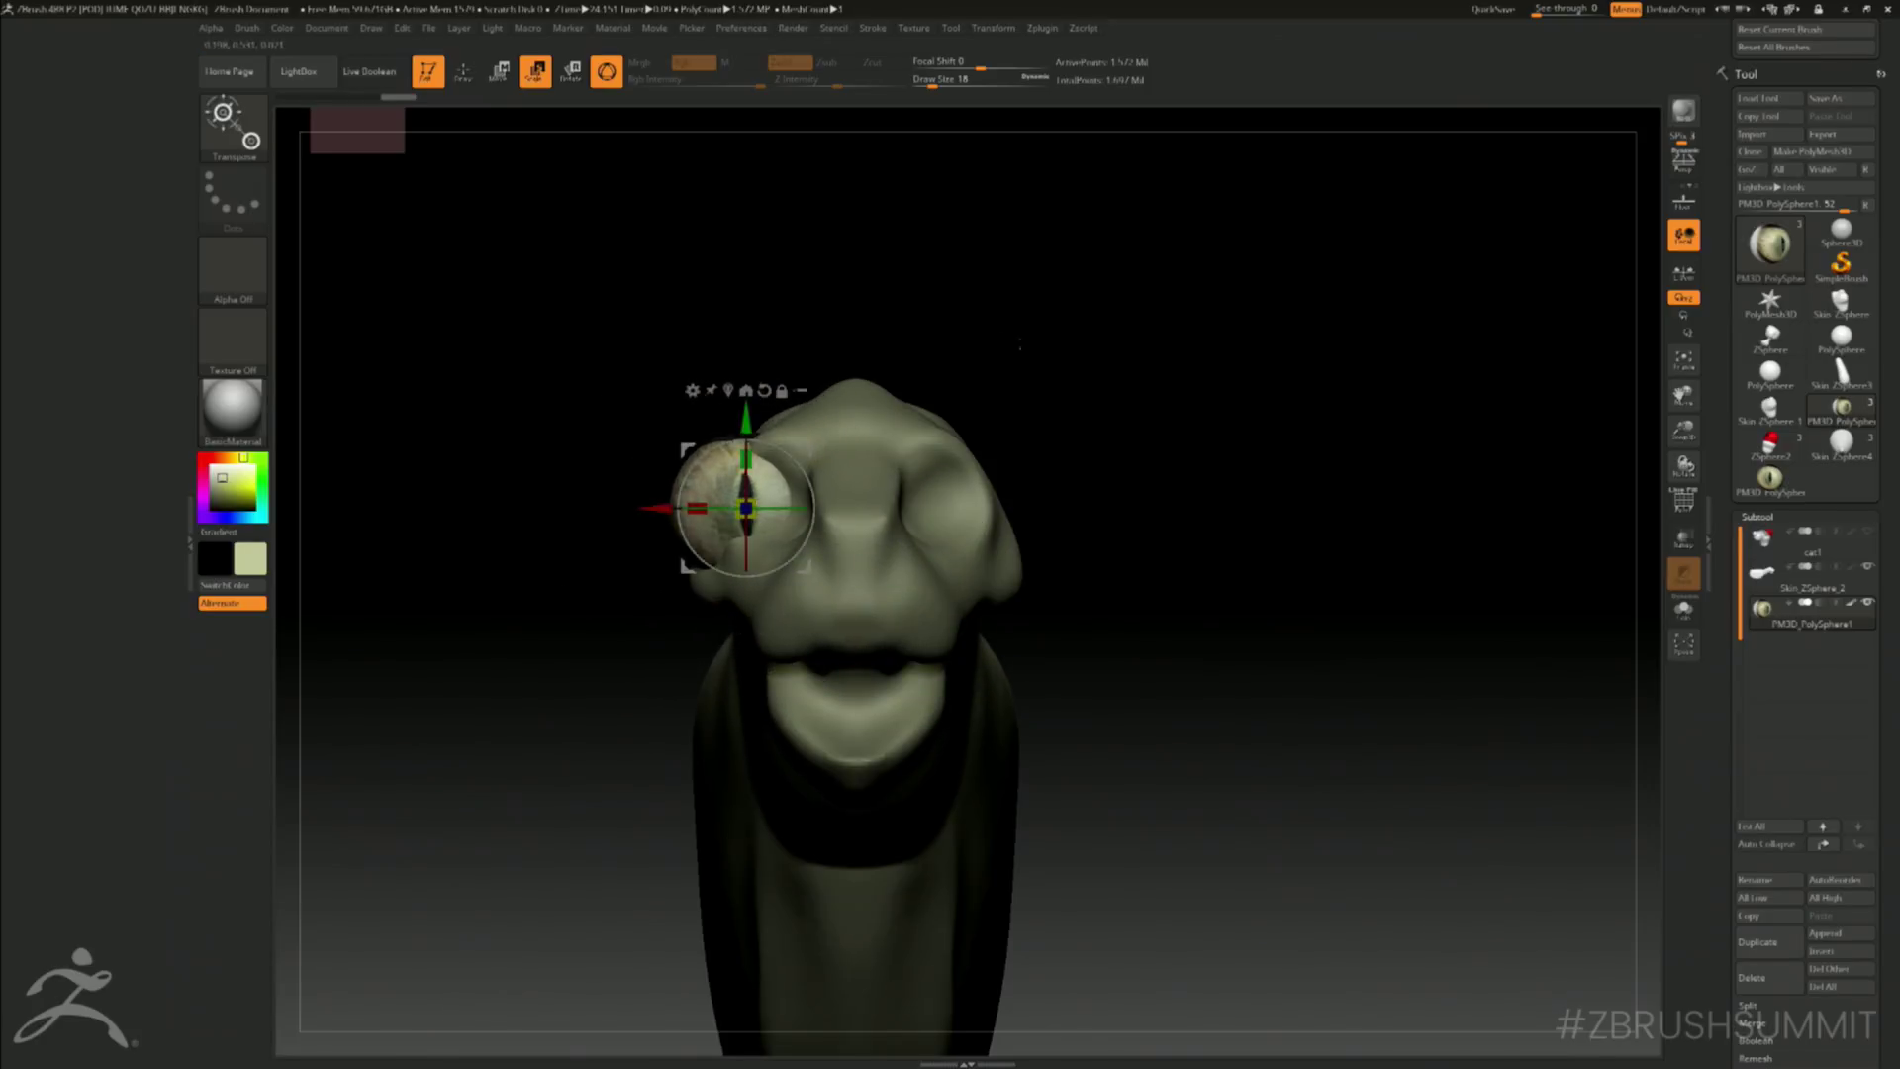
- Rotate and nudge the slit-pupil eyeball so it sits inside the creature's eye socket with the pupil facing forward
shift+drag(1026, 348, 1188, 351)
drag(903, 508, 899, 509)
shift+drag(1168, 356, 931, 272)
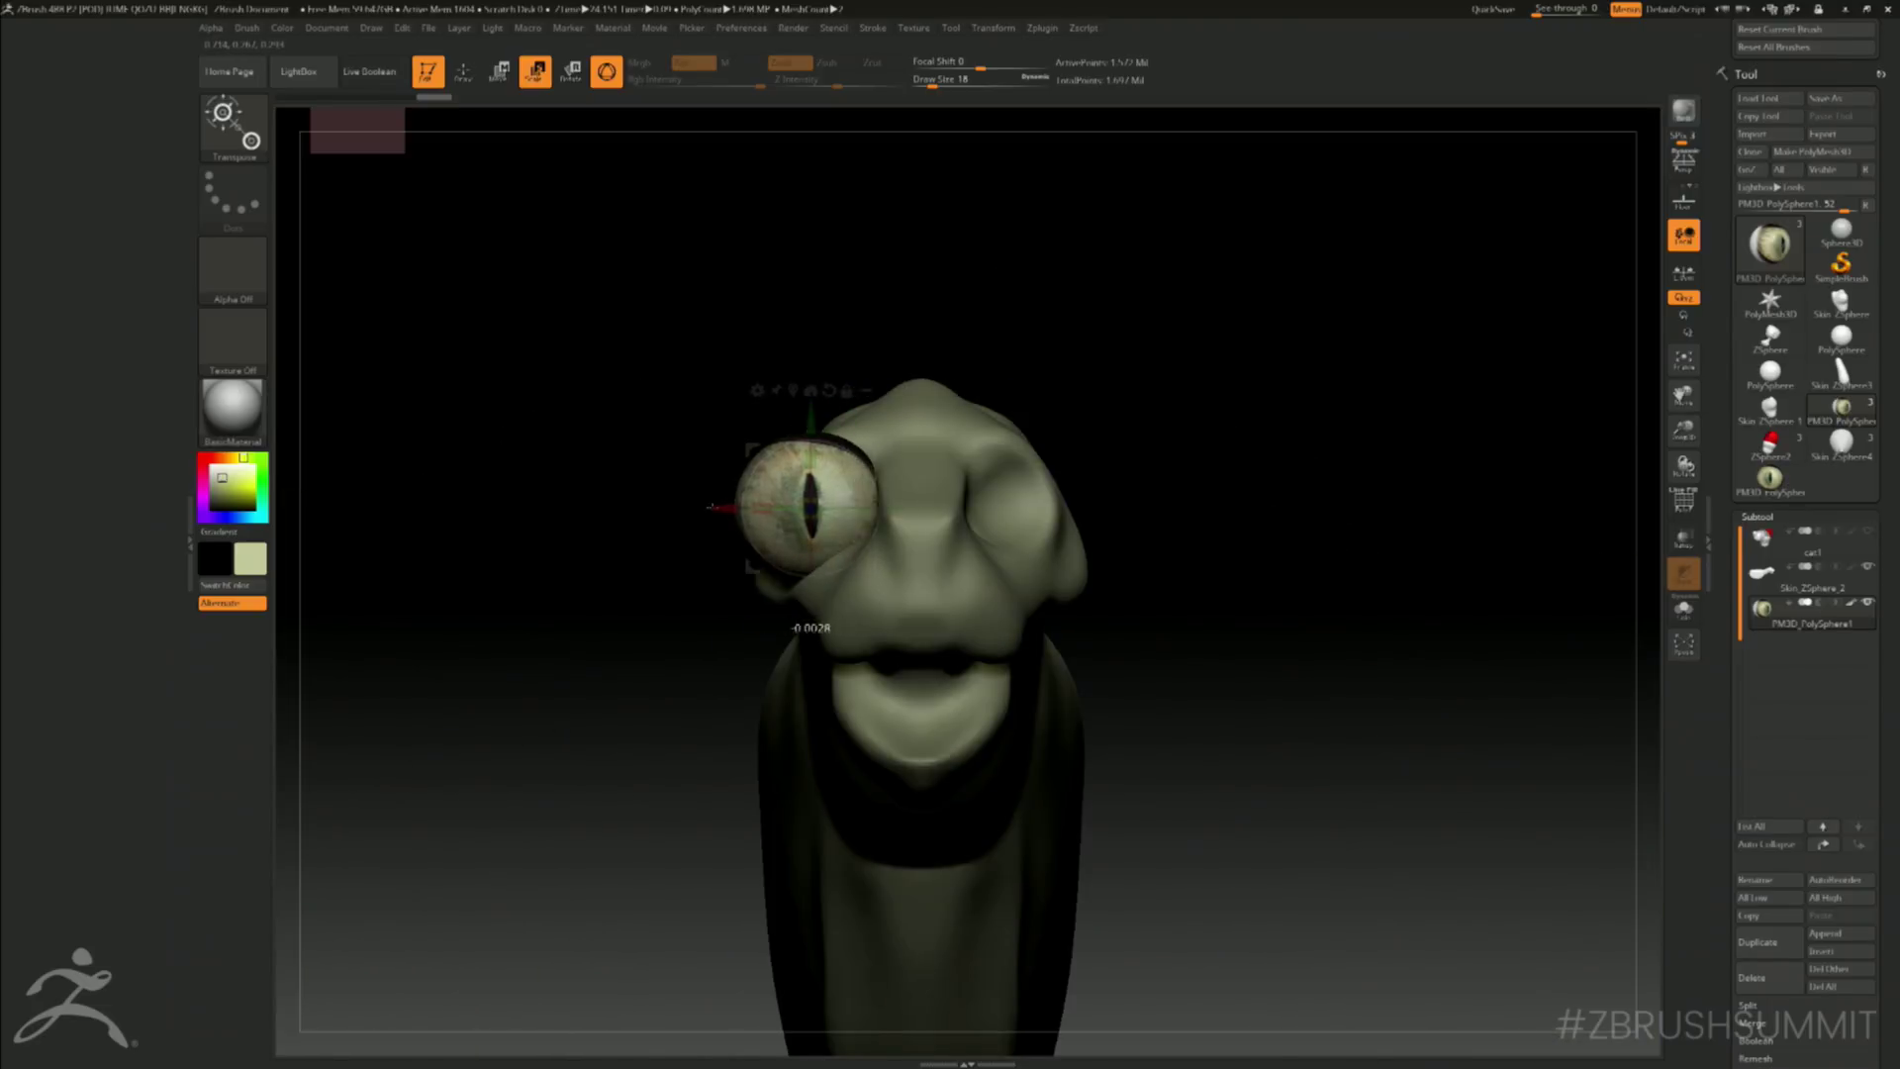
drag(818, 531, 812, 622)
drag(788, 508, 821, 481)
drag(886, 539, 885, 556)
drag(1257, 550, 1494, 554)
key(q)
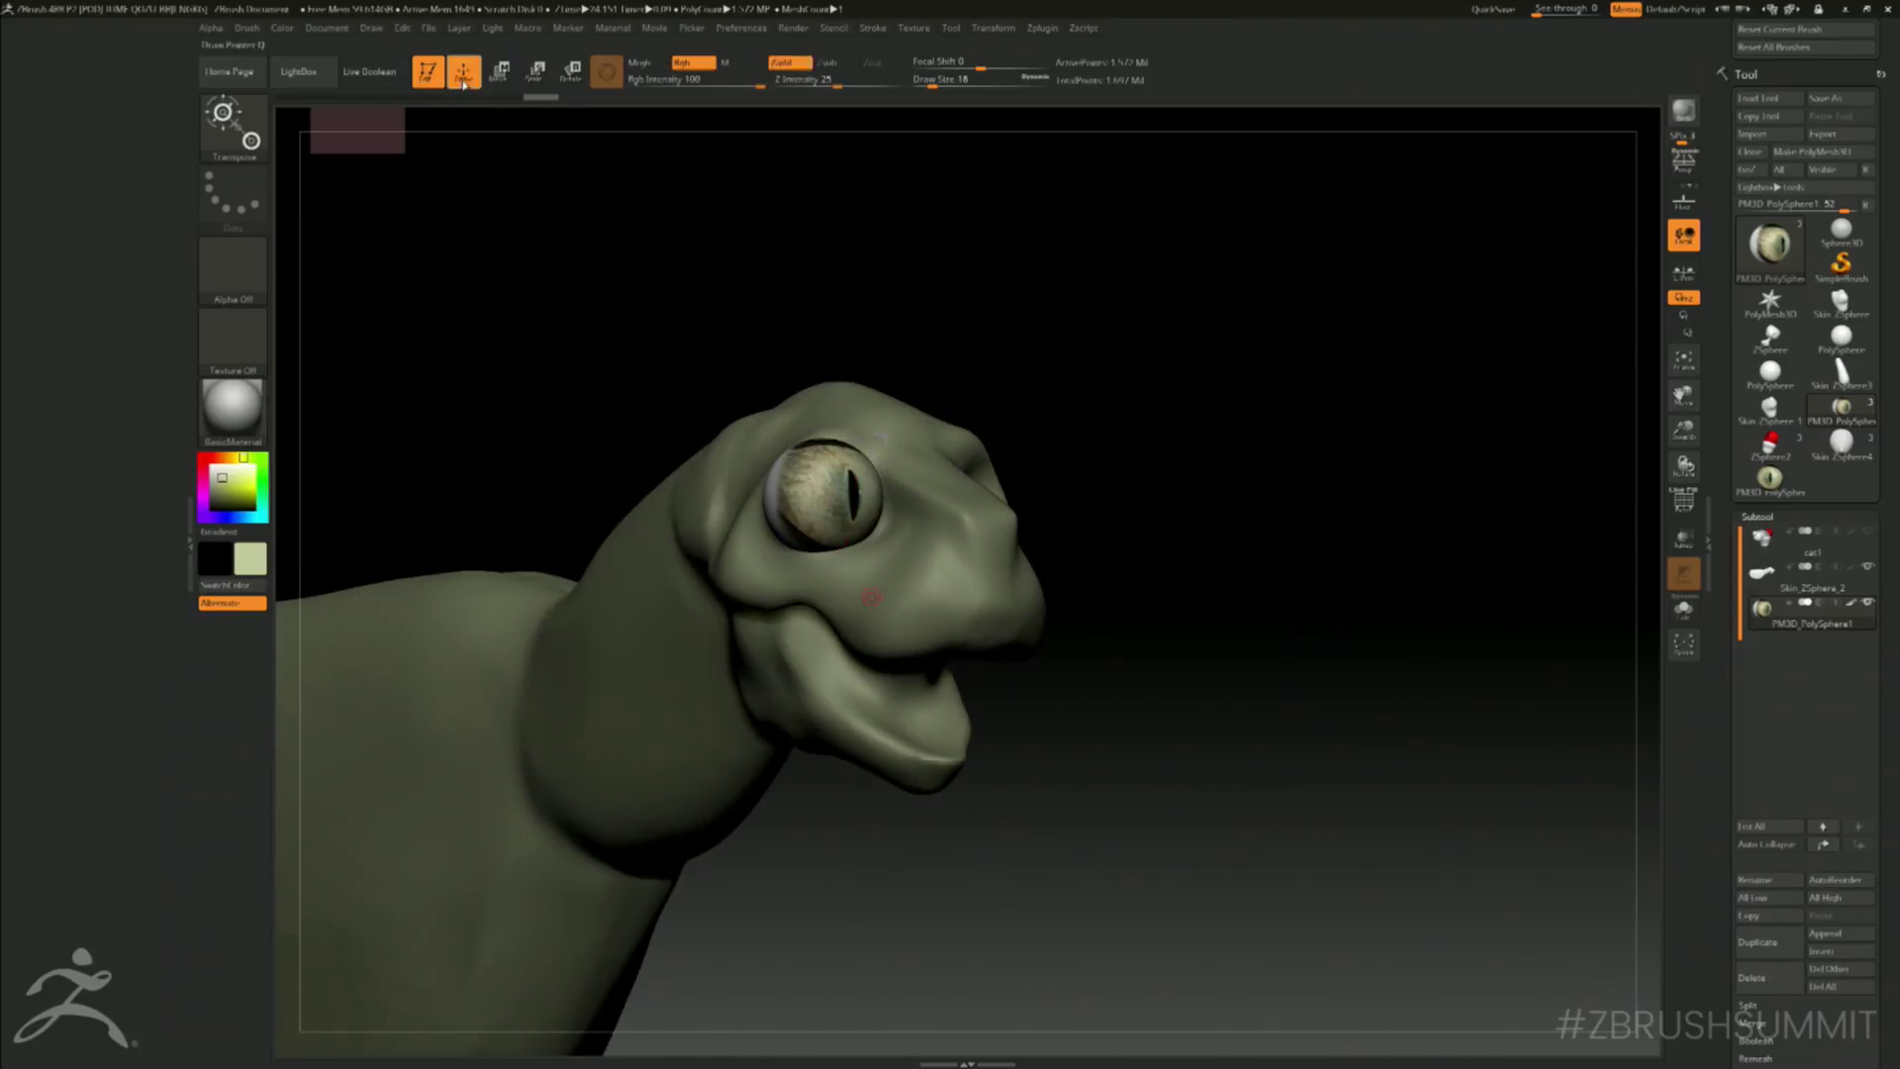
- Isolate the eyeball and fill it with the ToyPlastic material, using the material-only fill option
click(1868, 605)
click(233, 406)
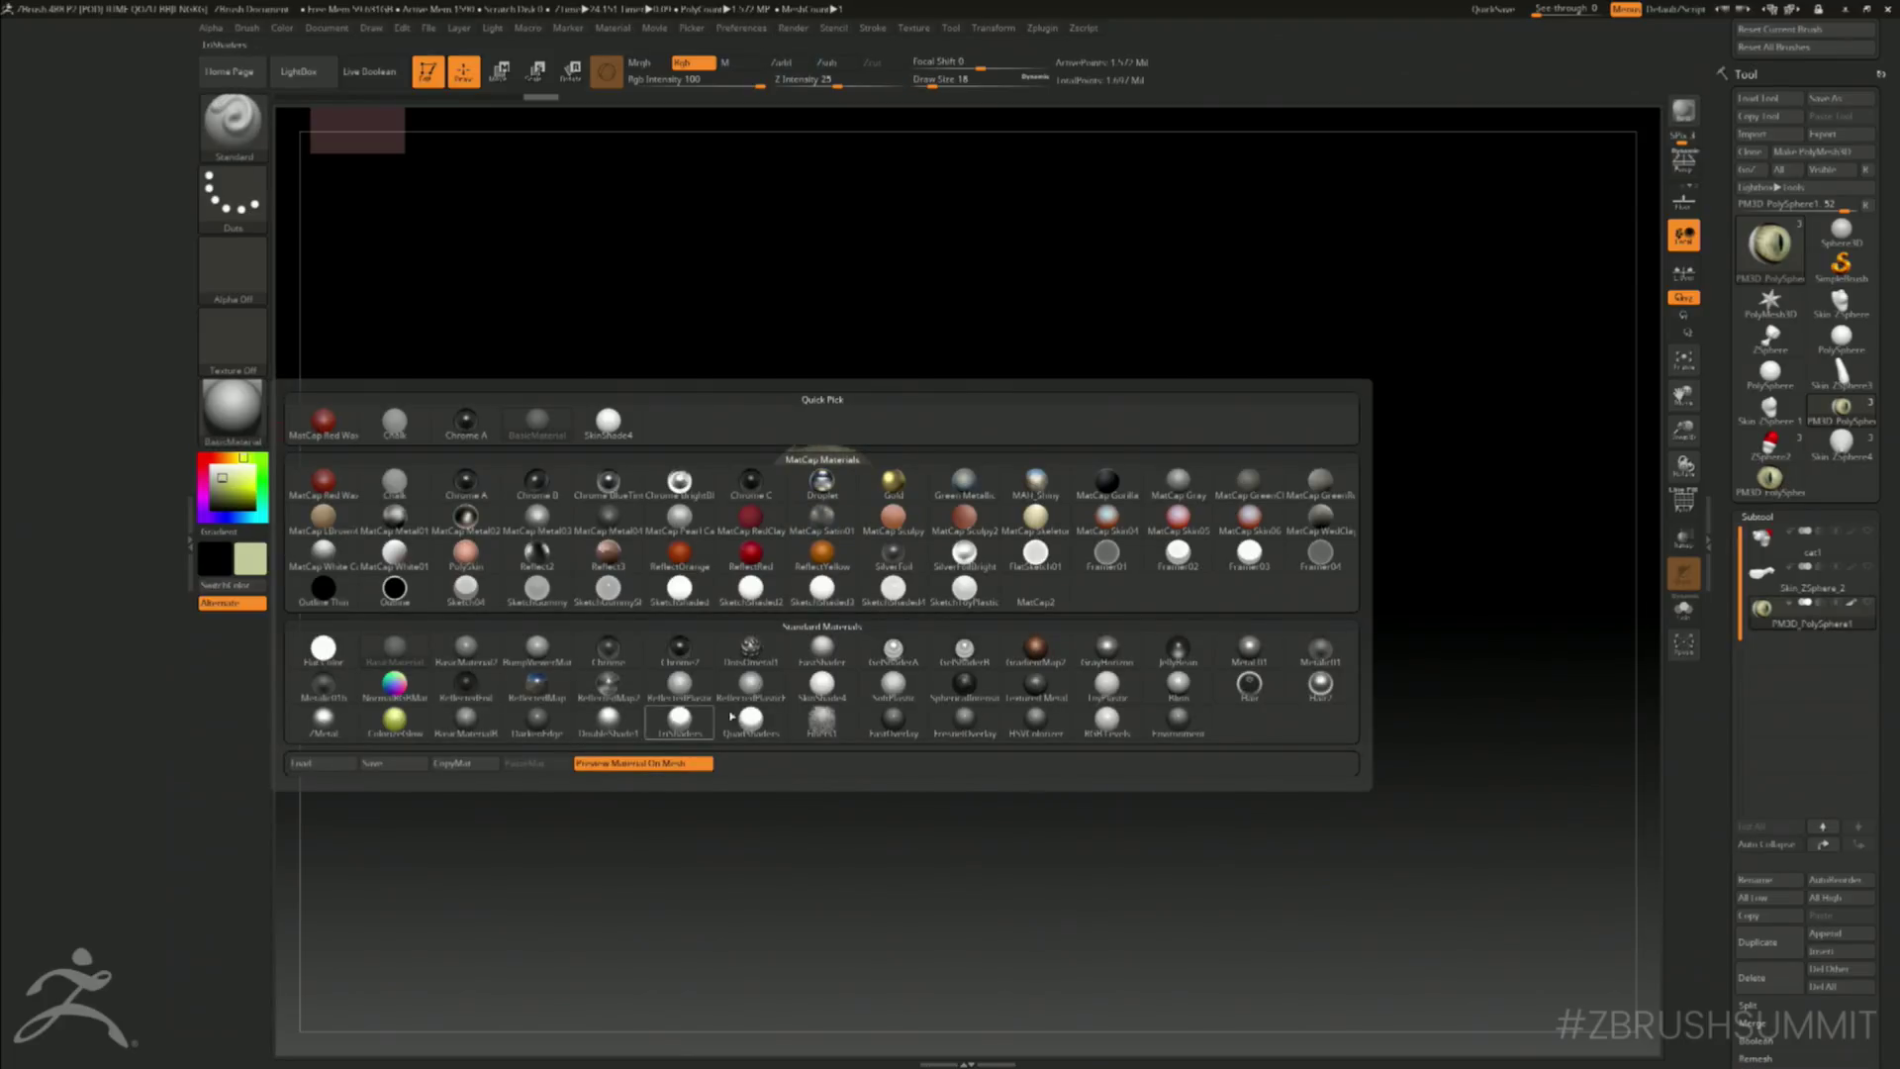
click(1109, 690)
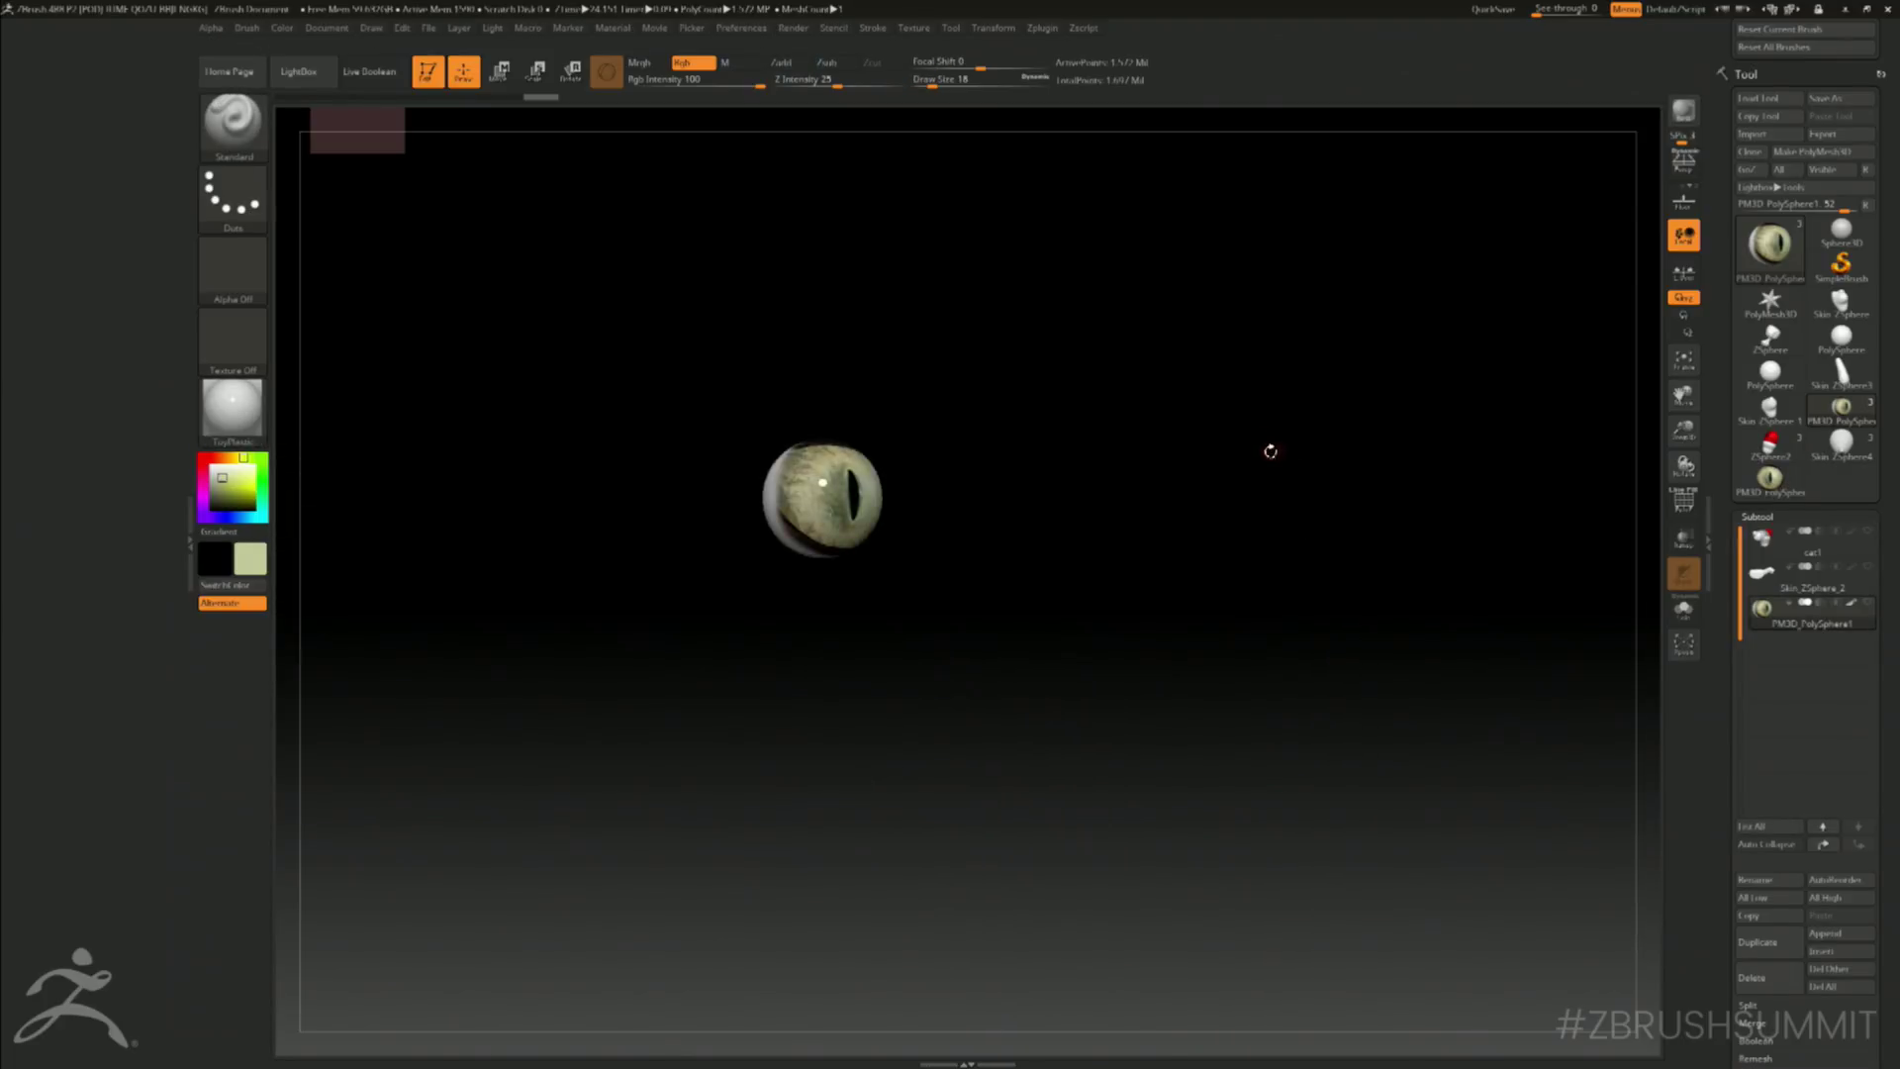
key(space)
click(323, 299)
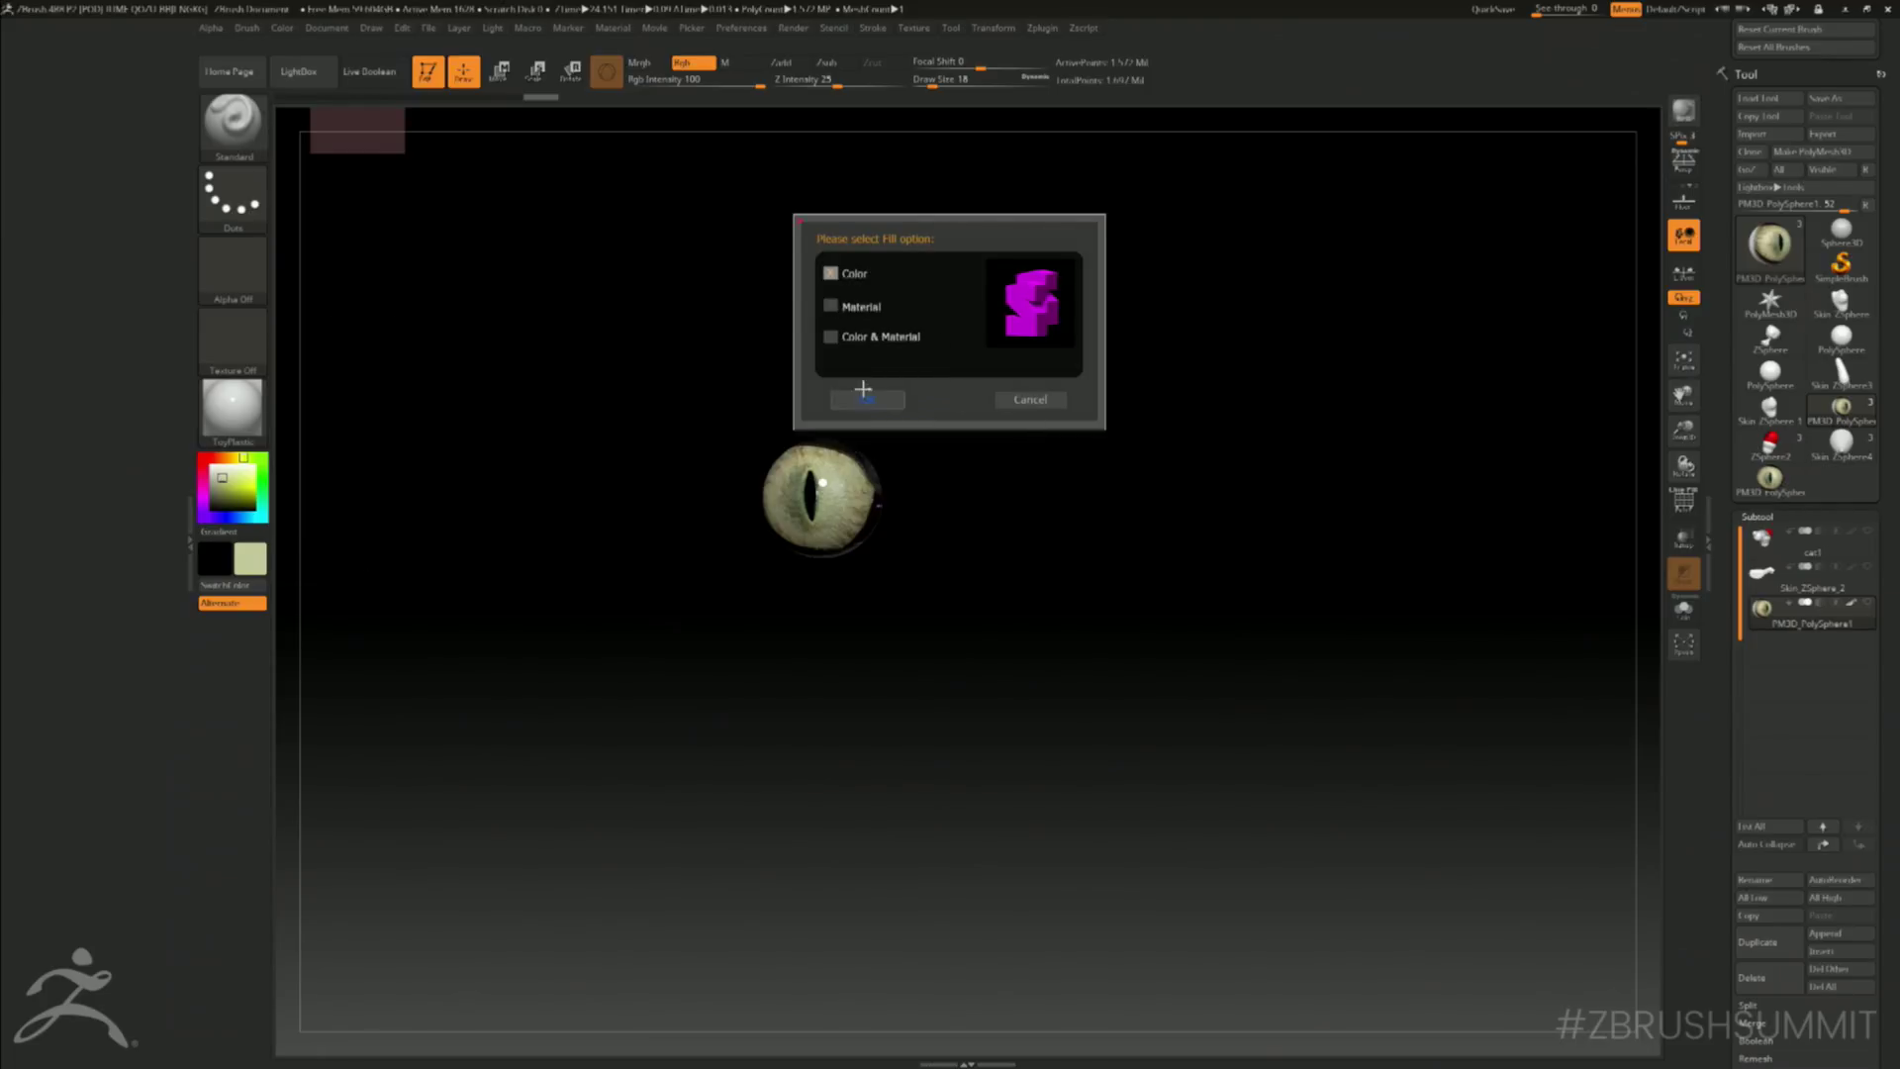
click(830, 306)
click(875, 399)
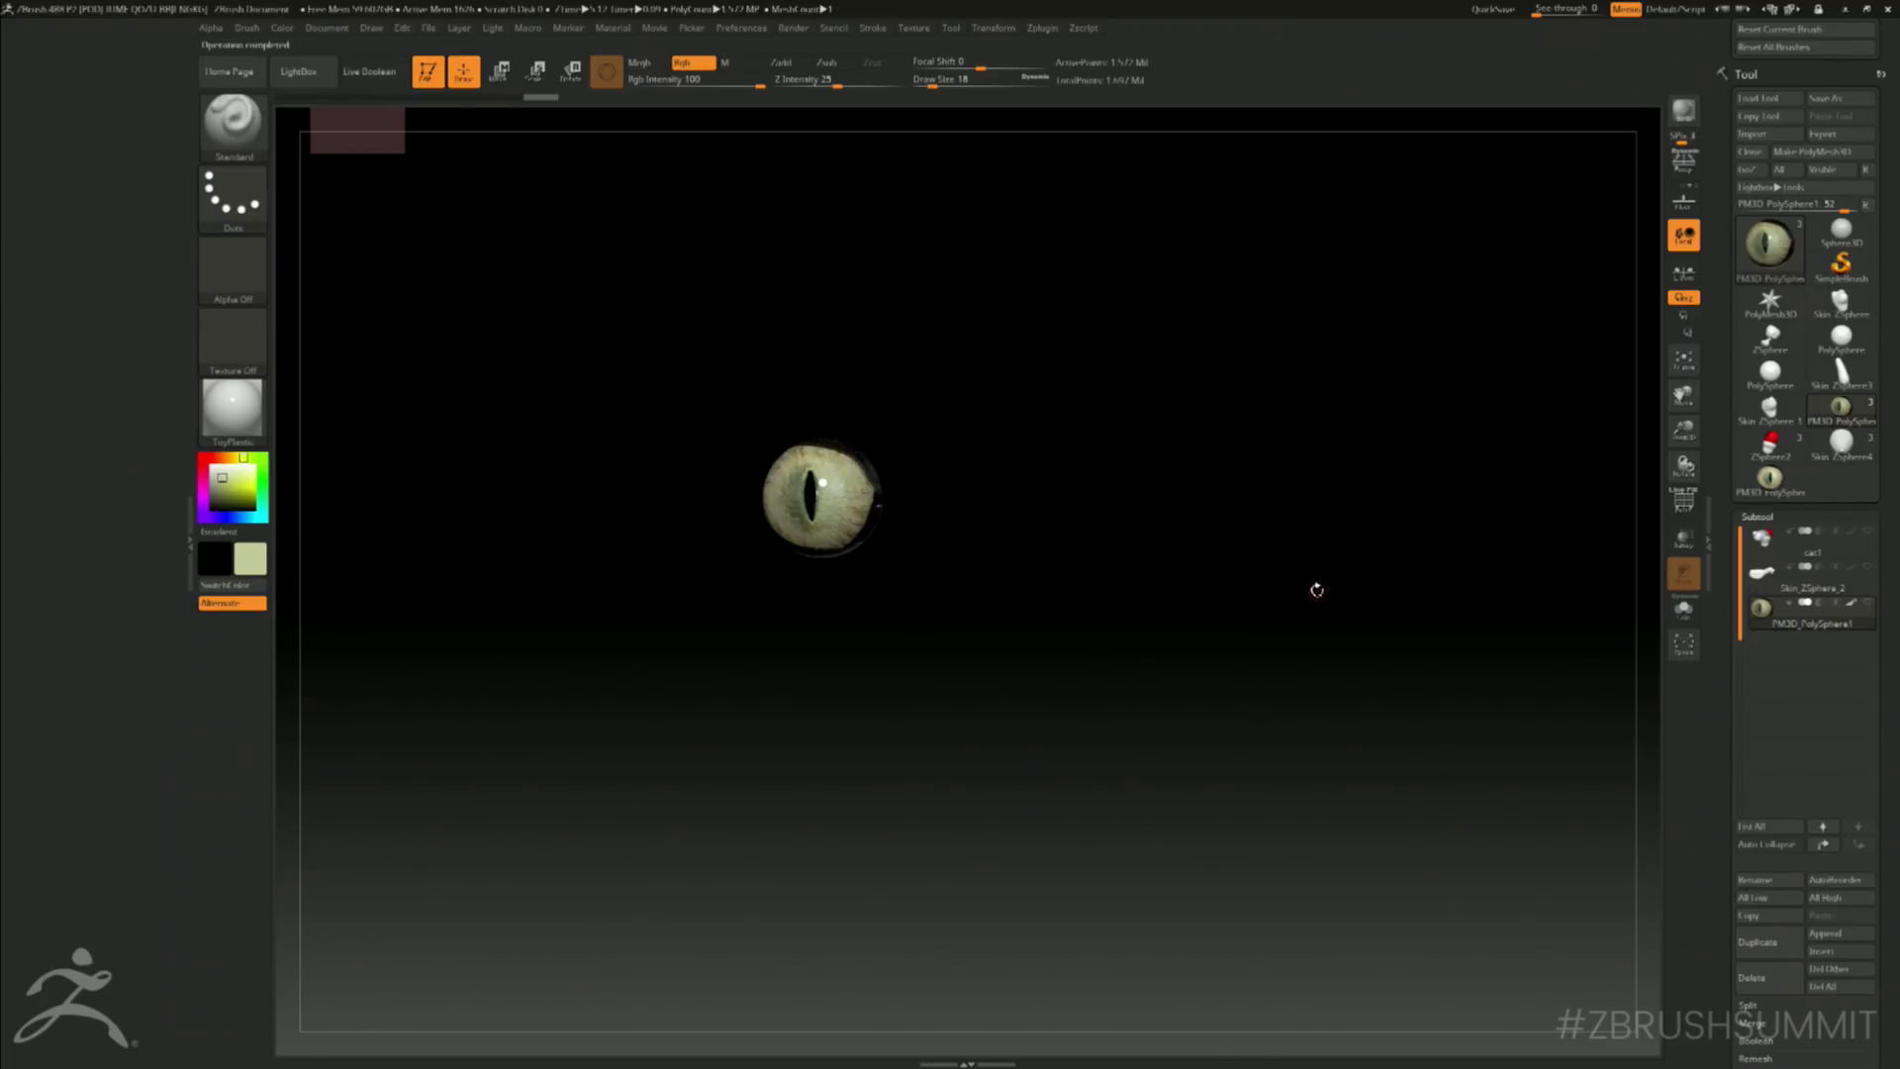
- Mirror the eyeball across the X axis, merging both eyes into one SubTool
key(shift+s)
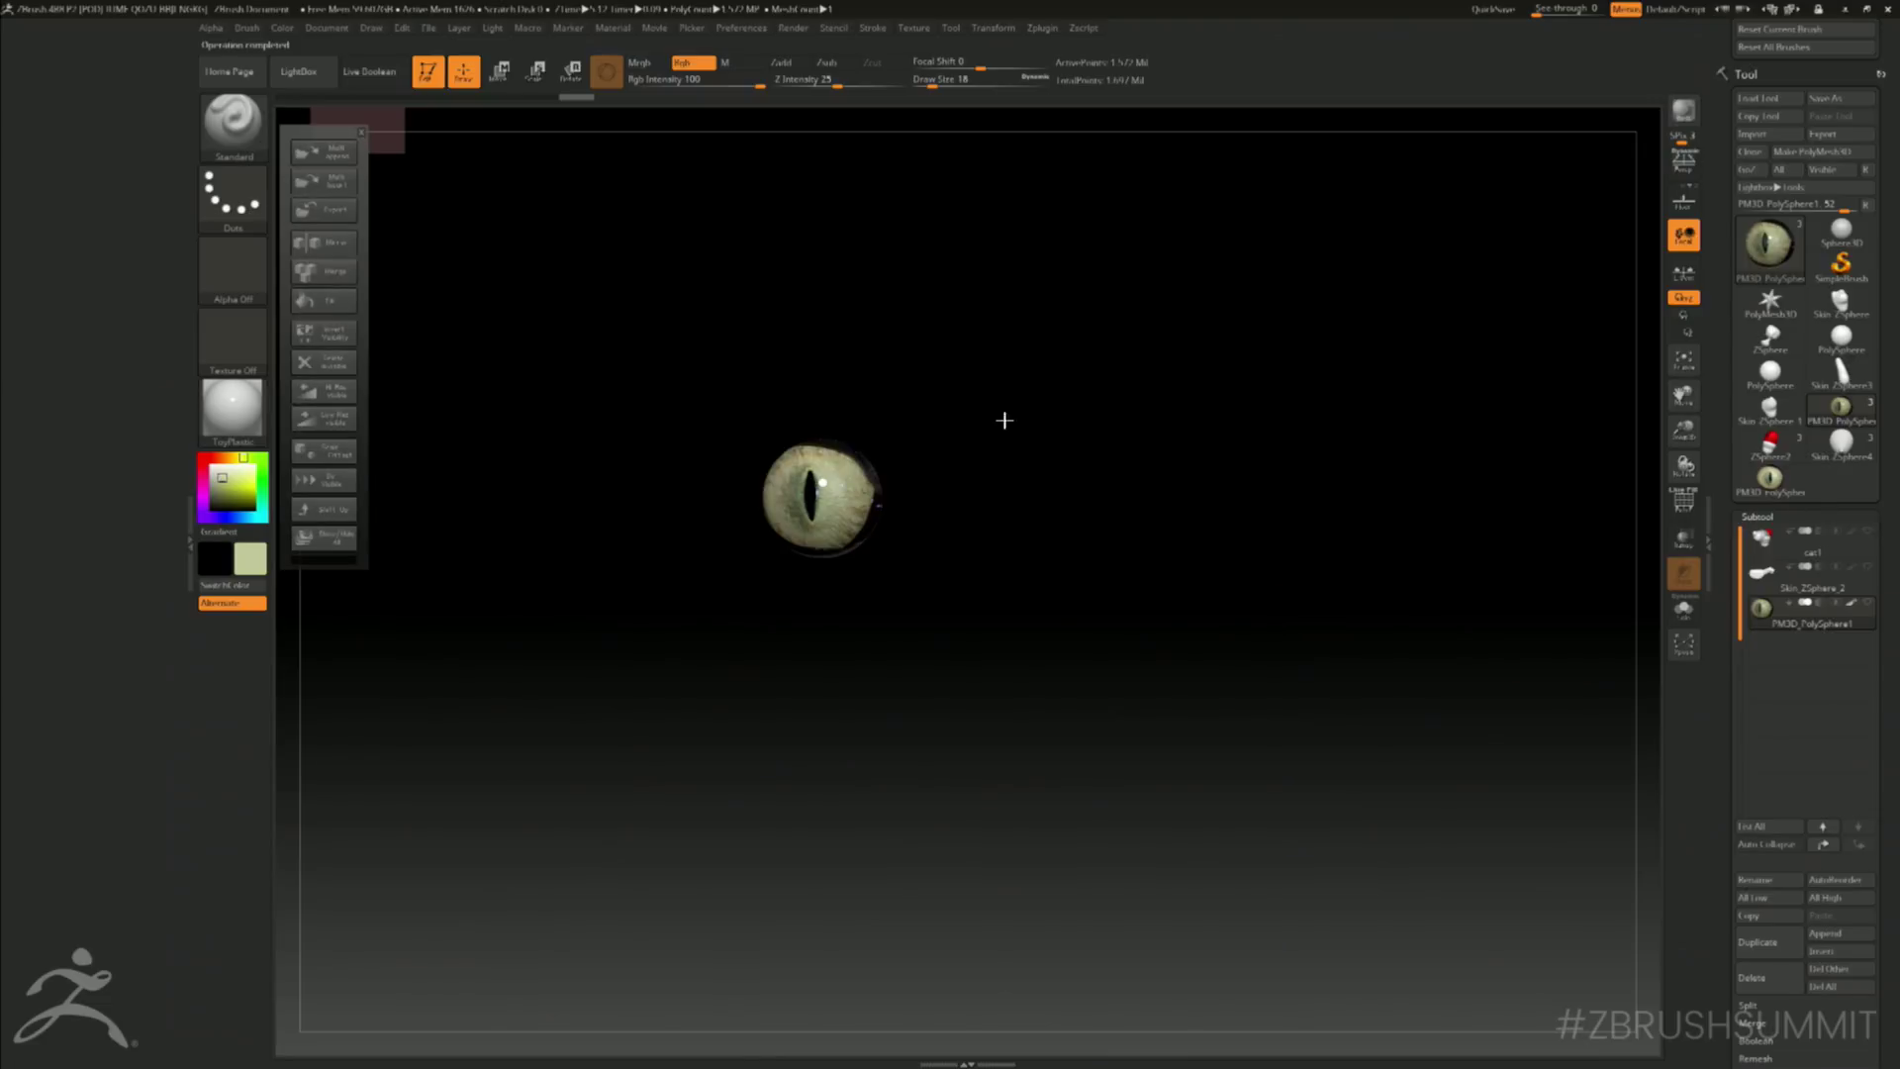
click(342, 248)
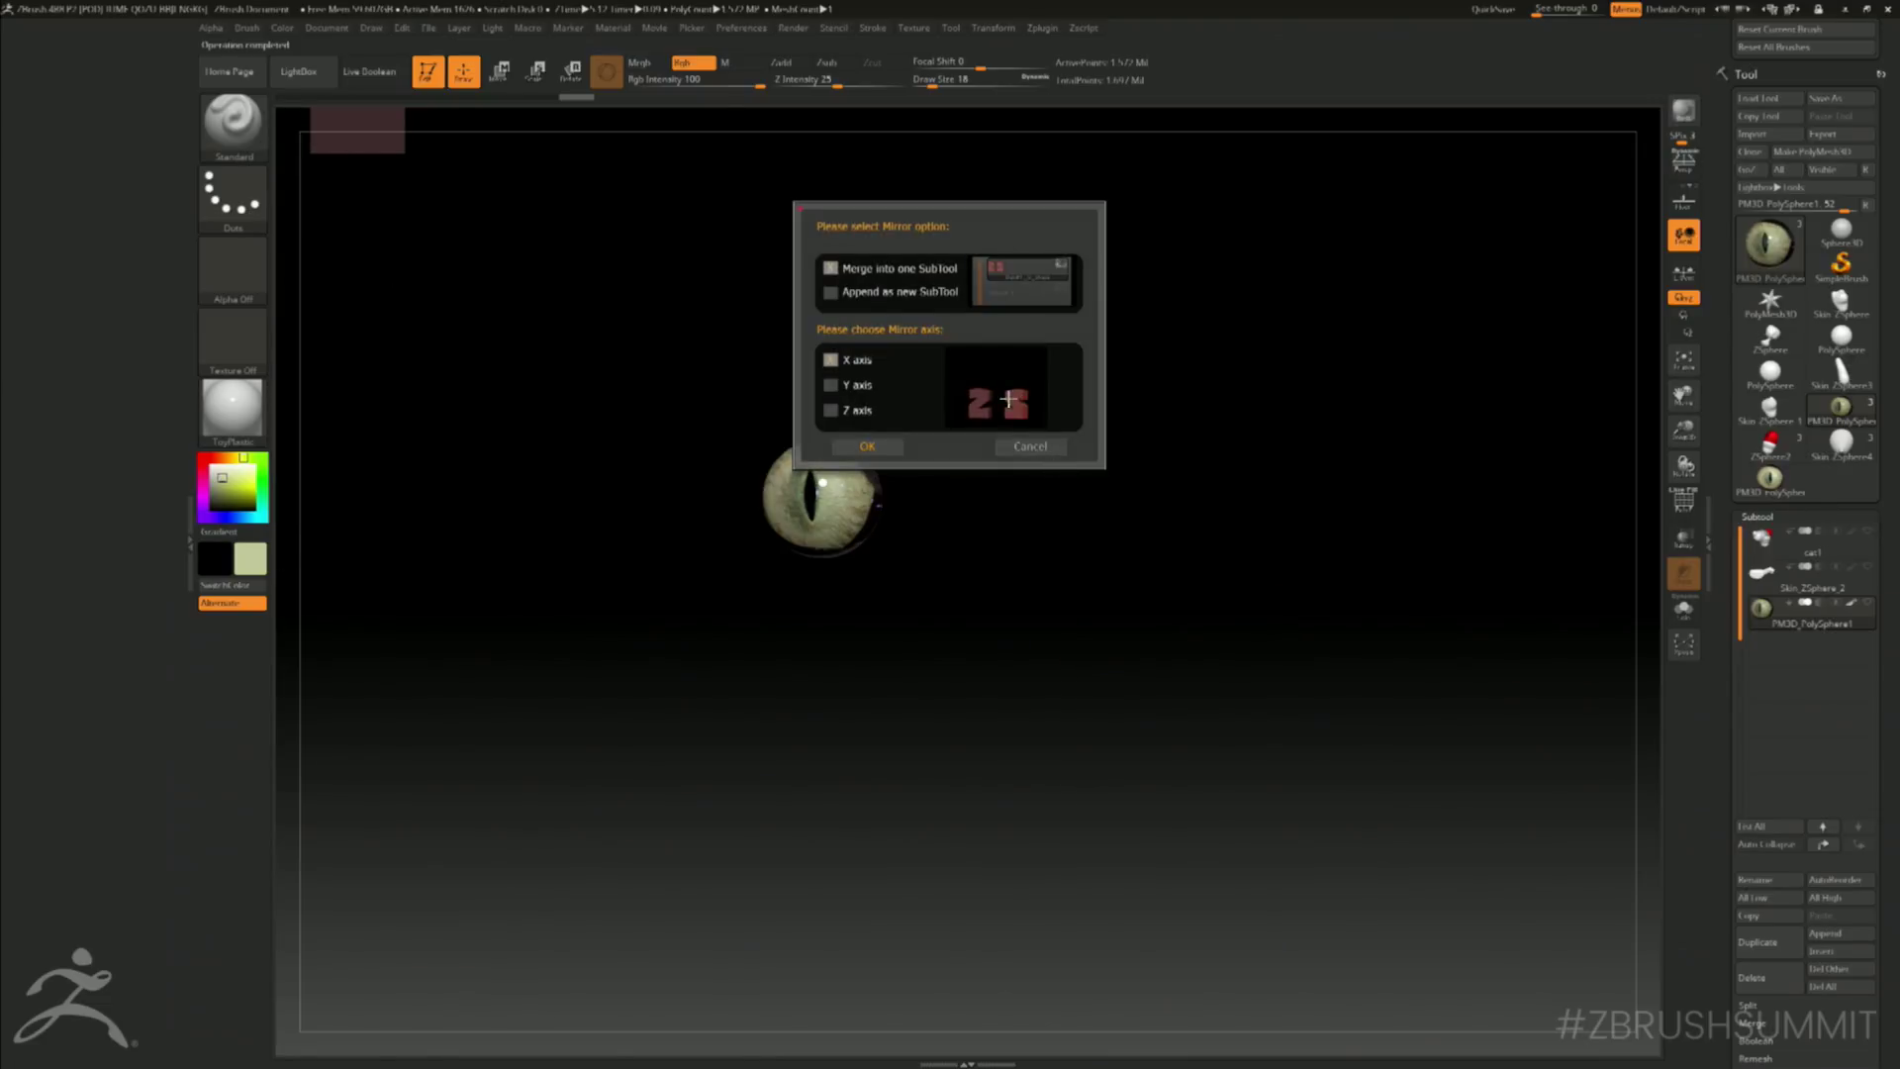
click(887, 447)
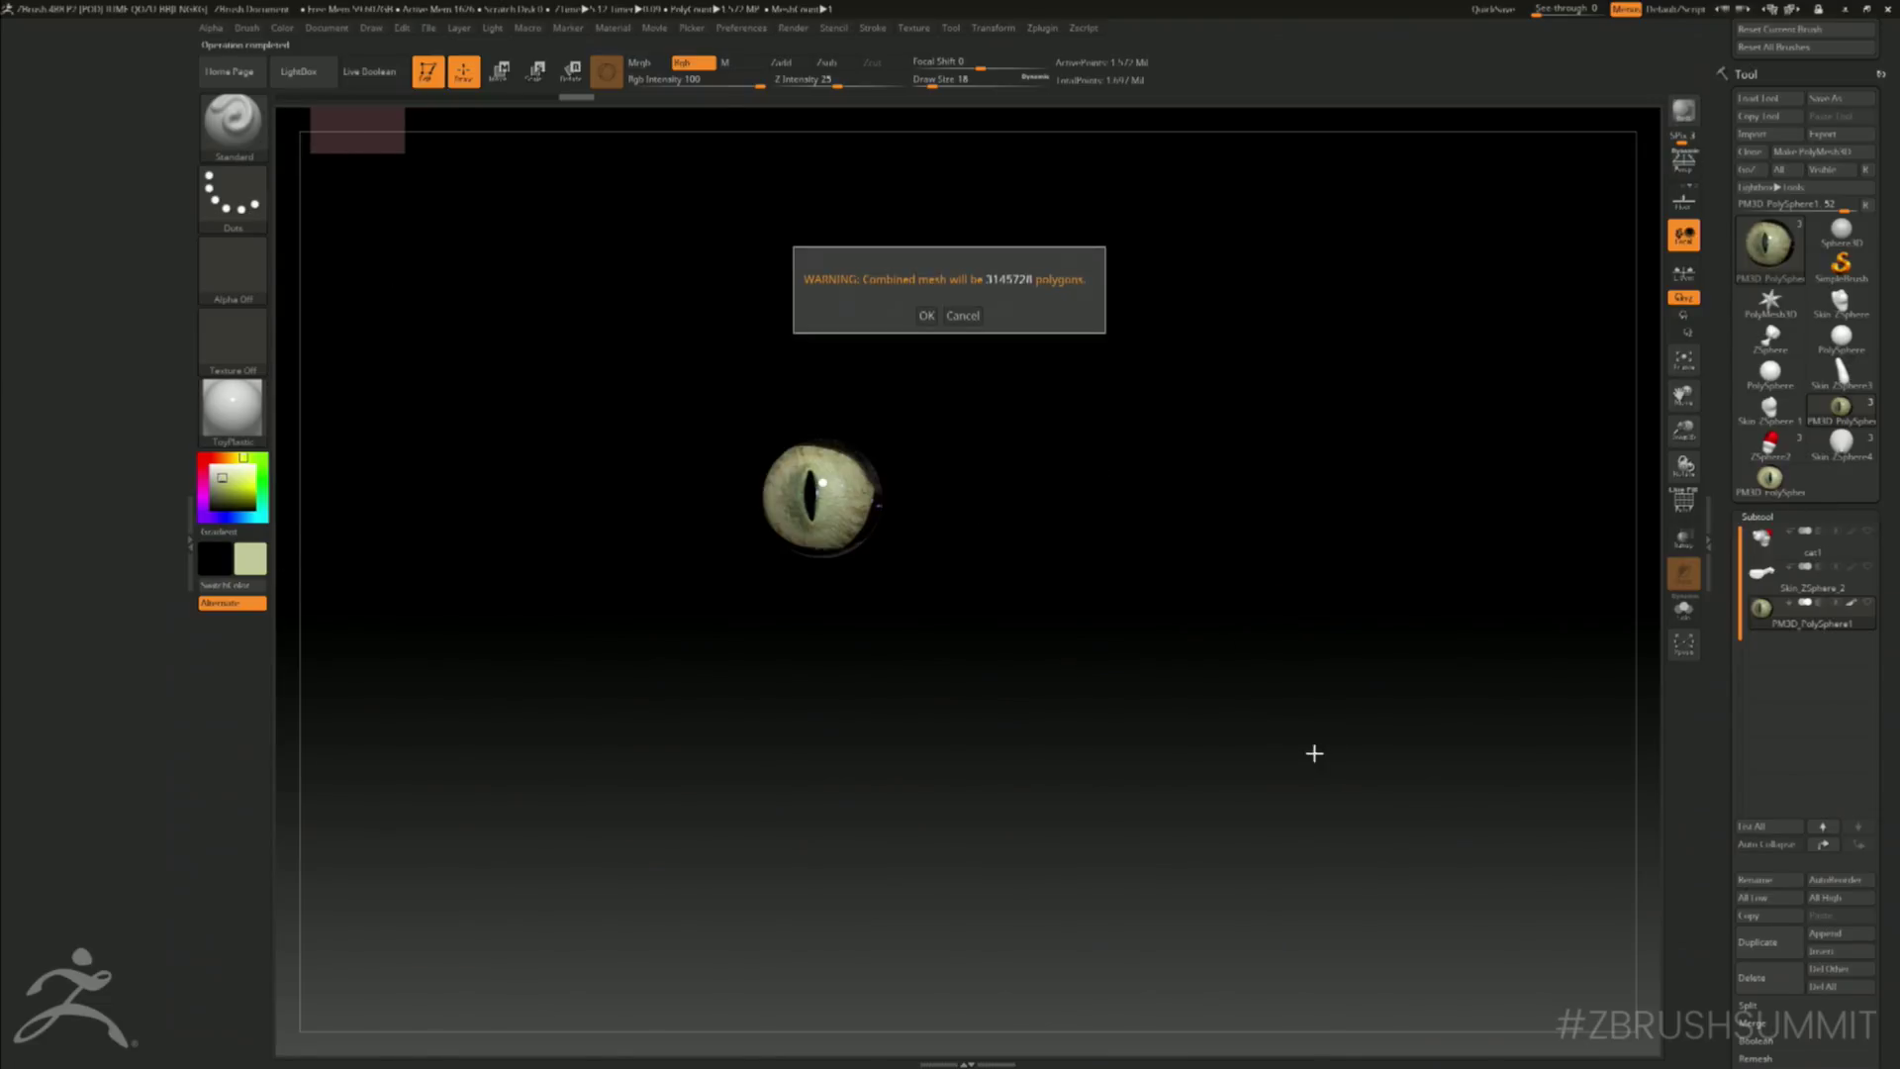
click(925, 315)
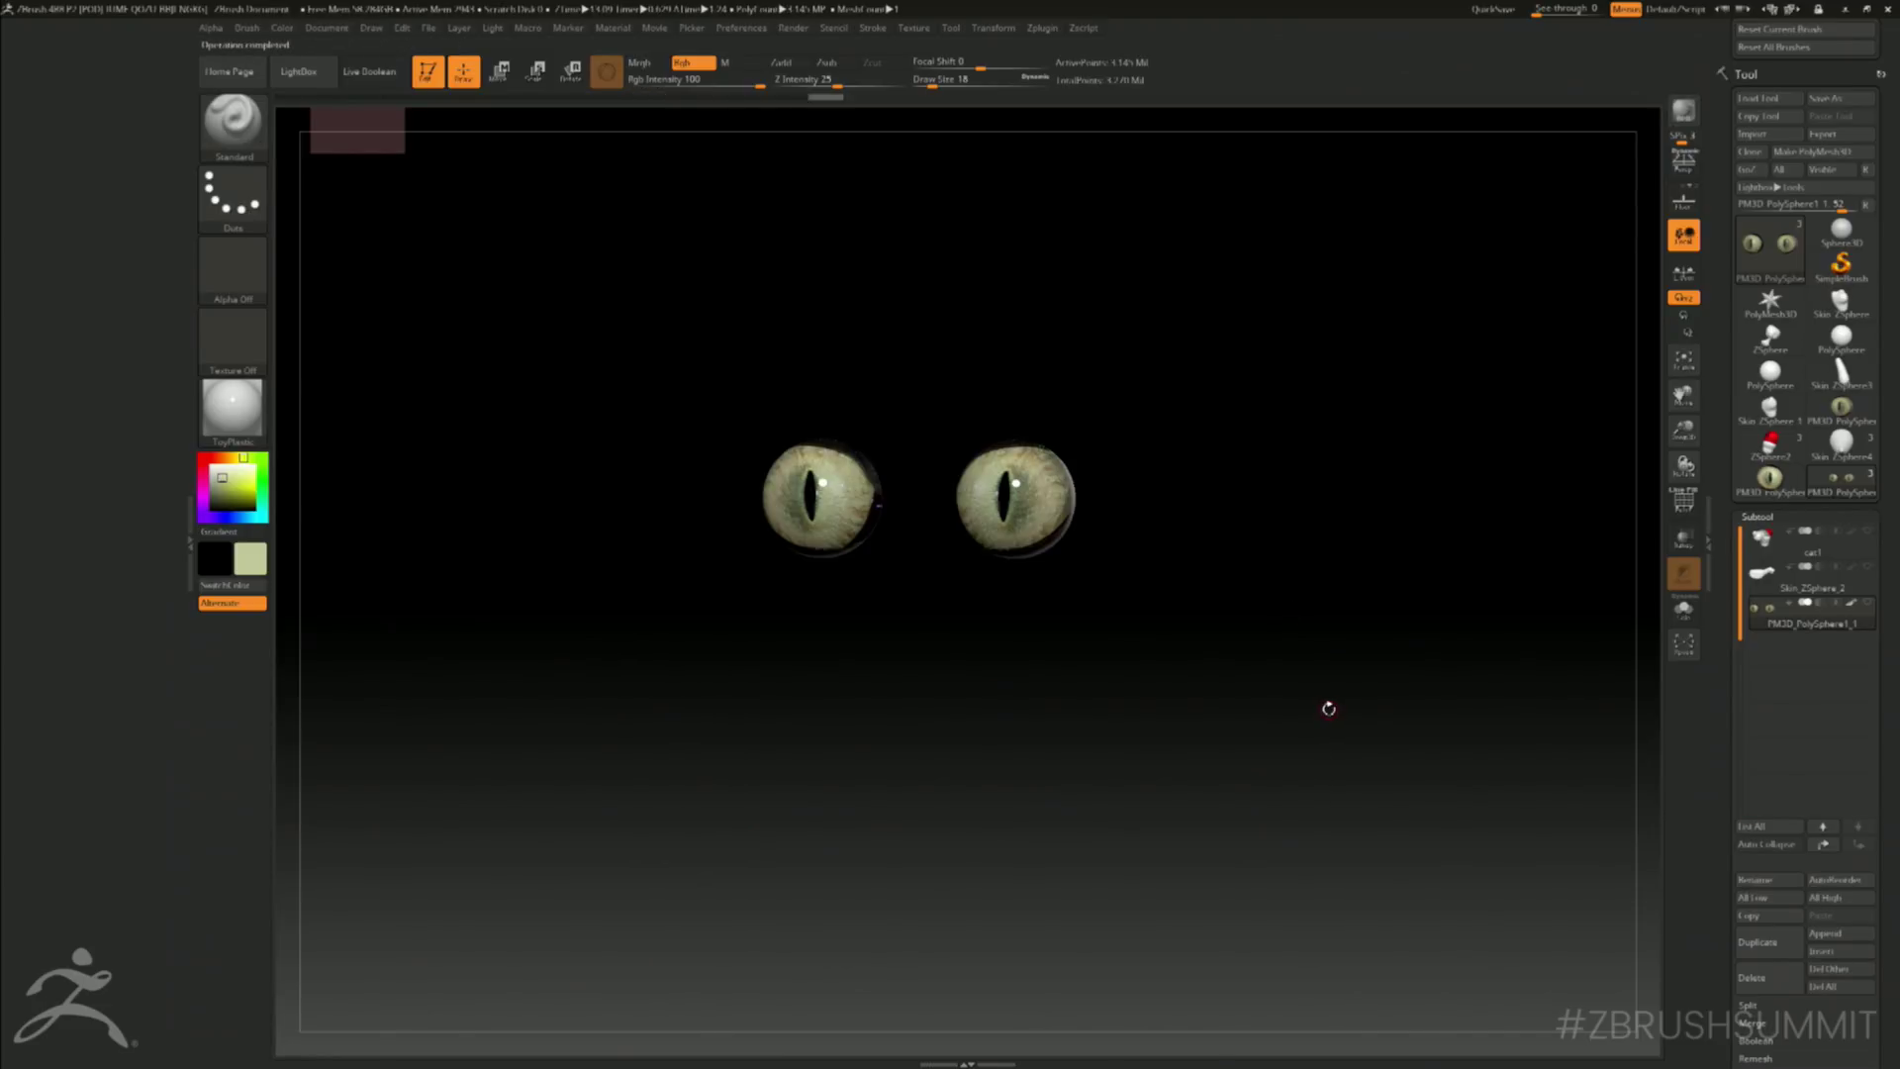
- Save the creature tool to the existing ZTool file in the project folder
drag(1329, 703, 1459, 693)
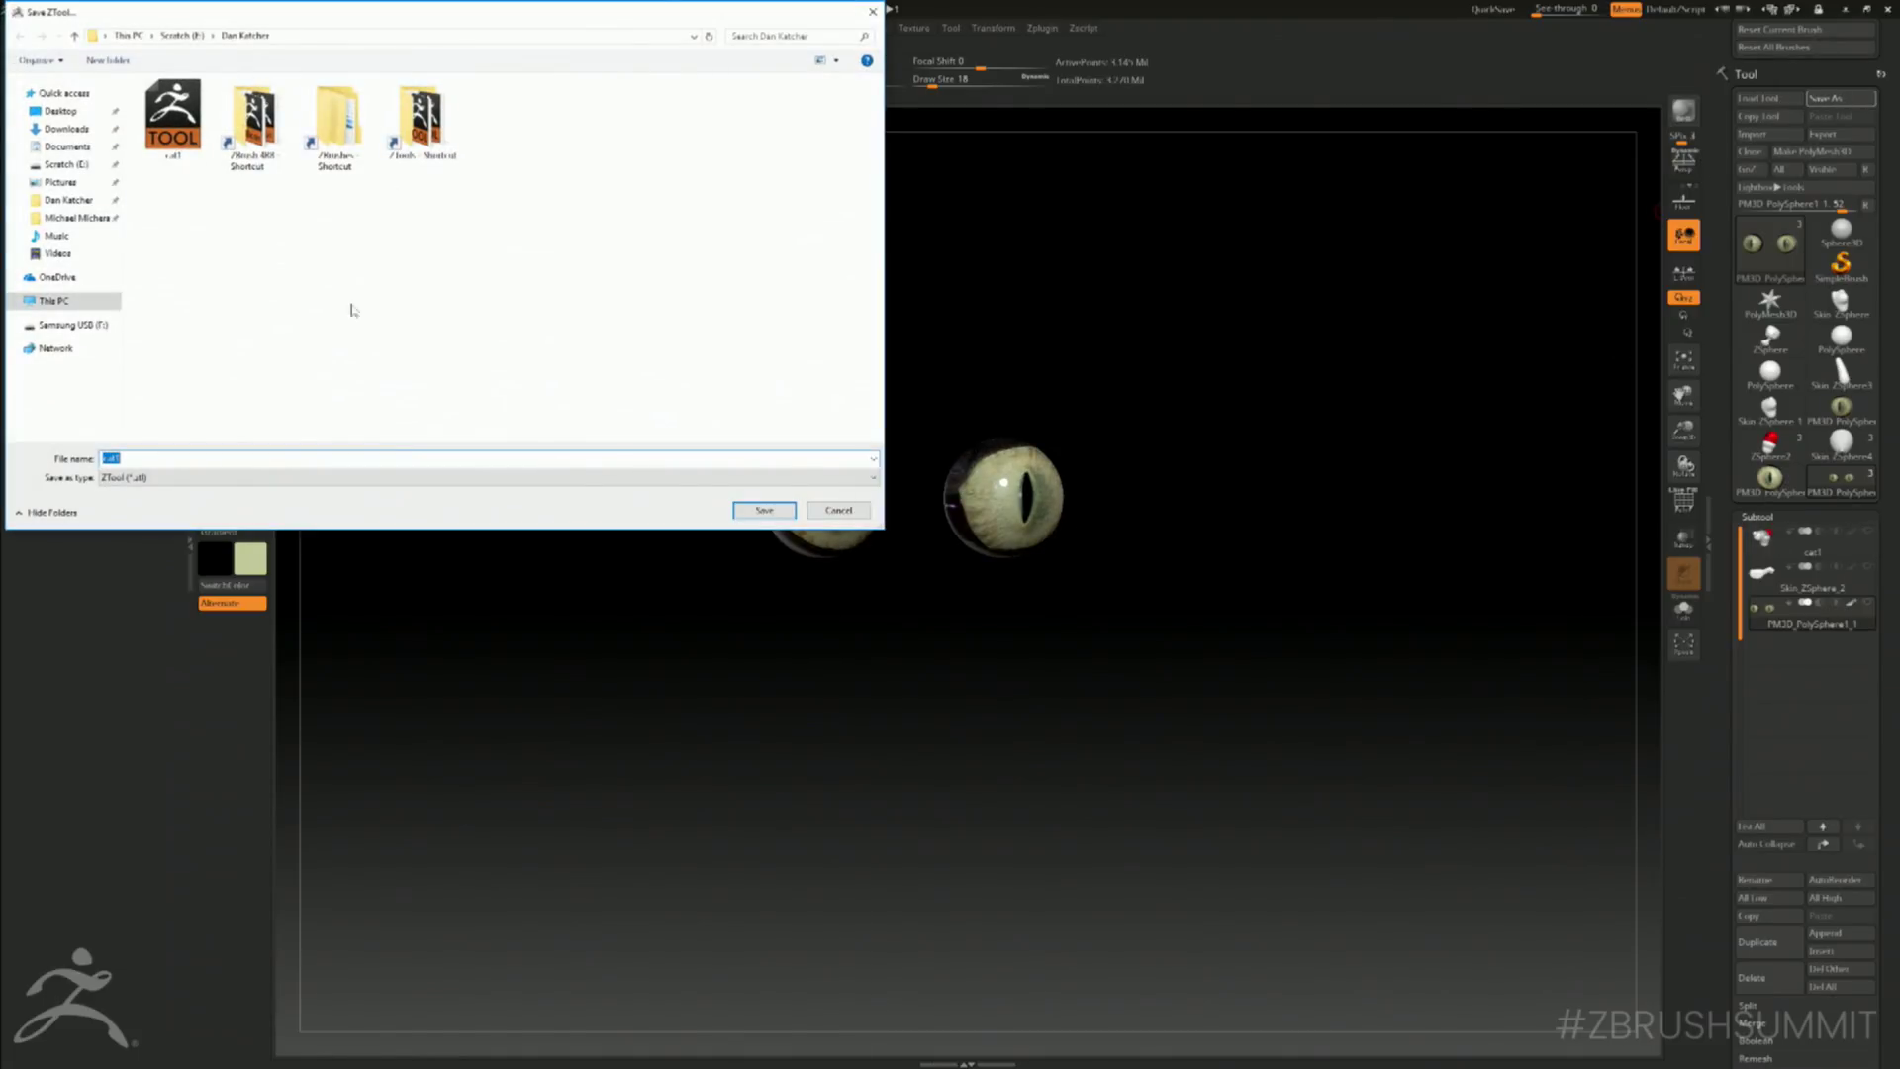
click(180, 149)
click(617, 456)
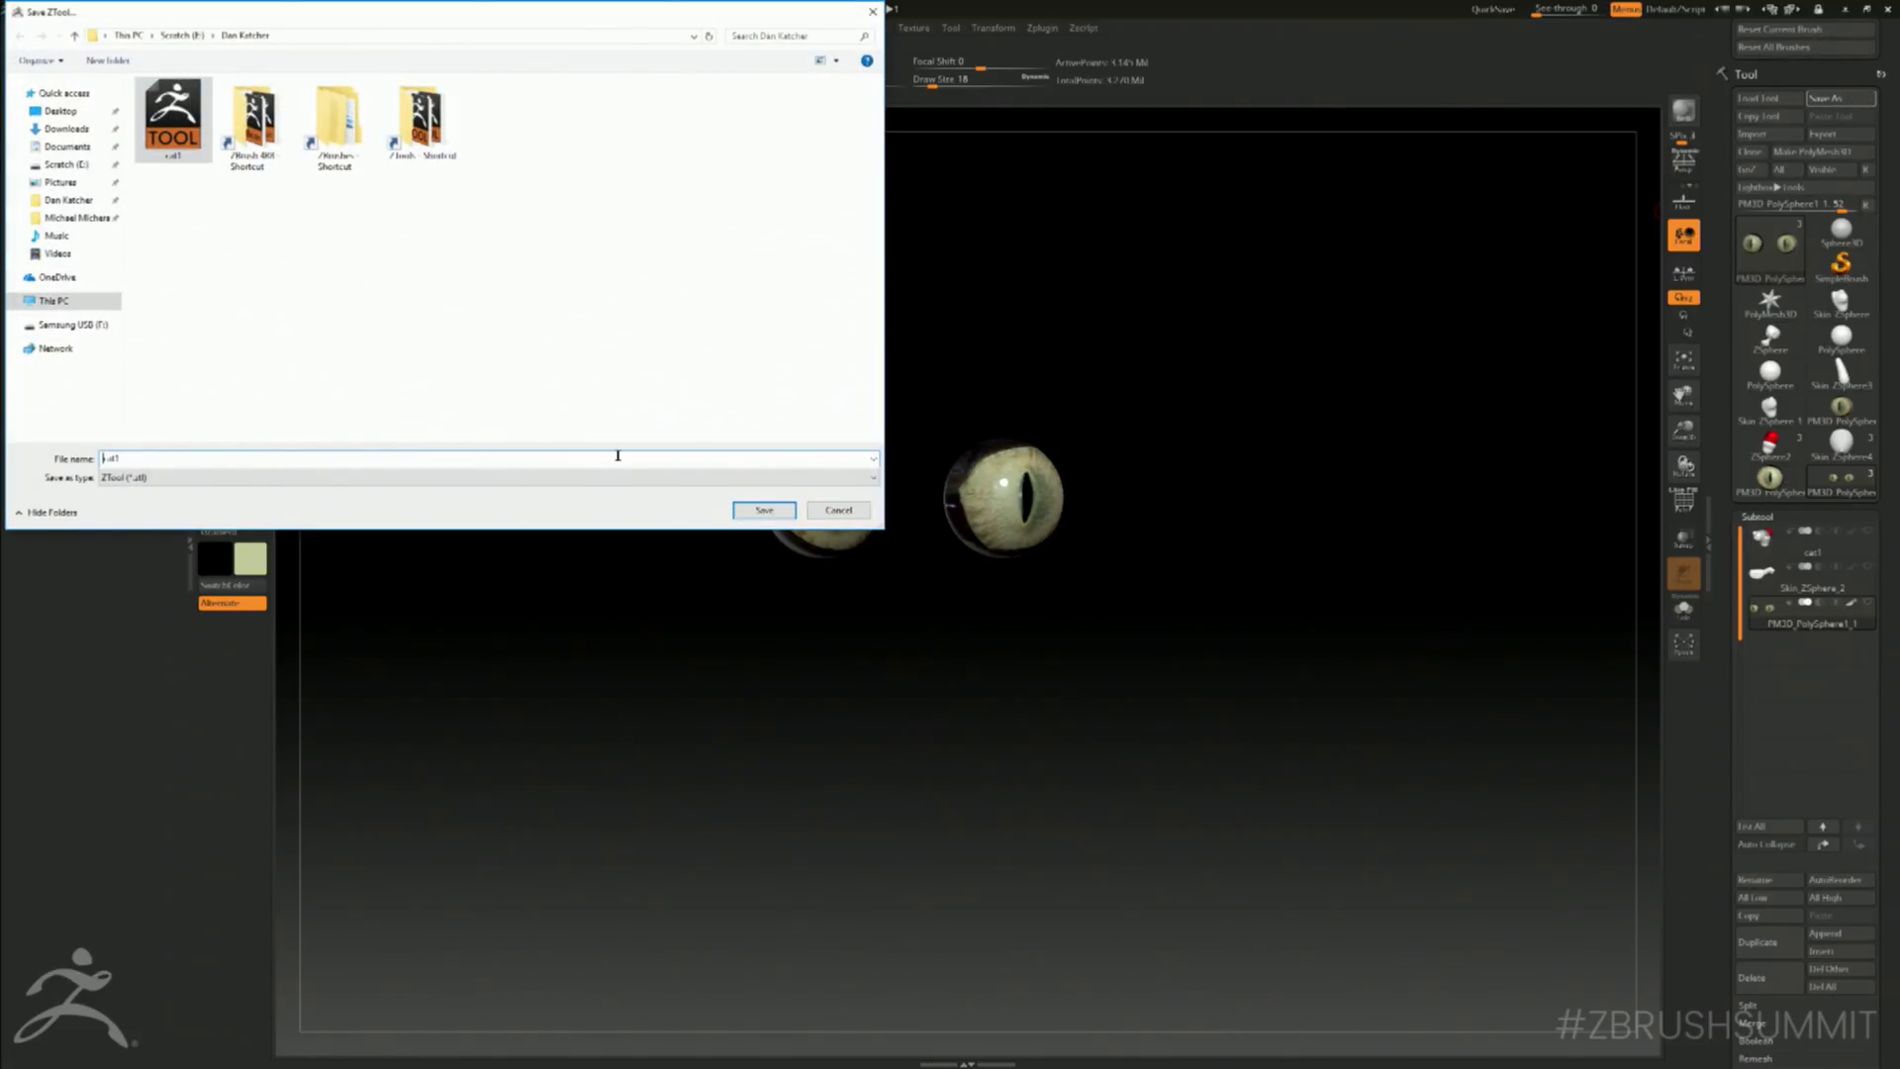
click(760, 509)
click(985, 527)
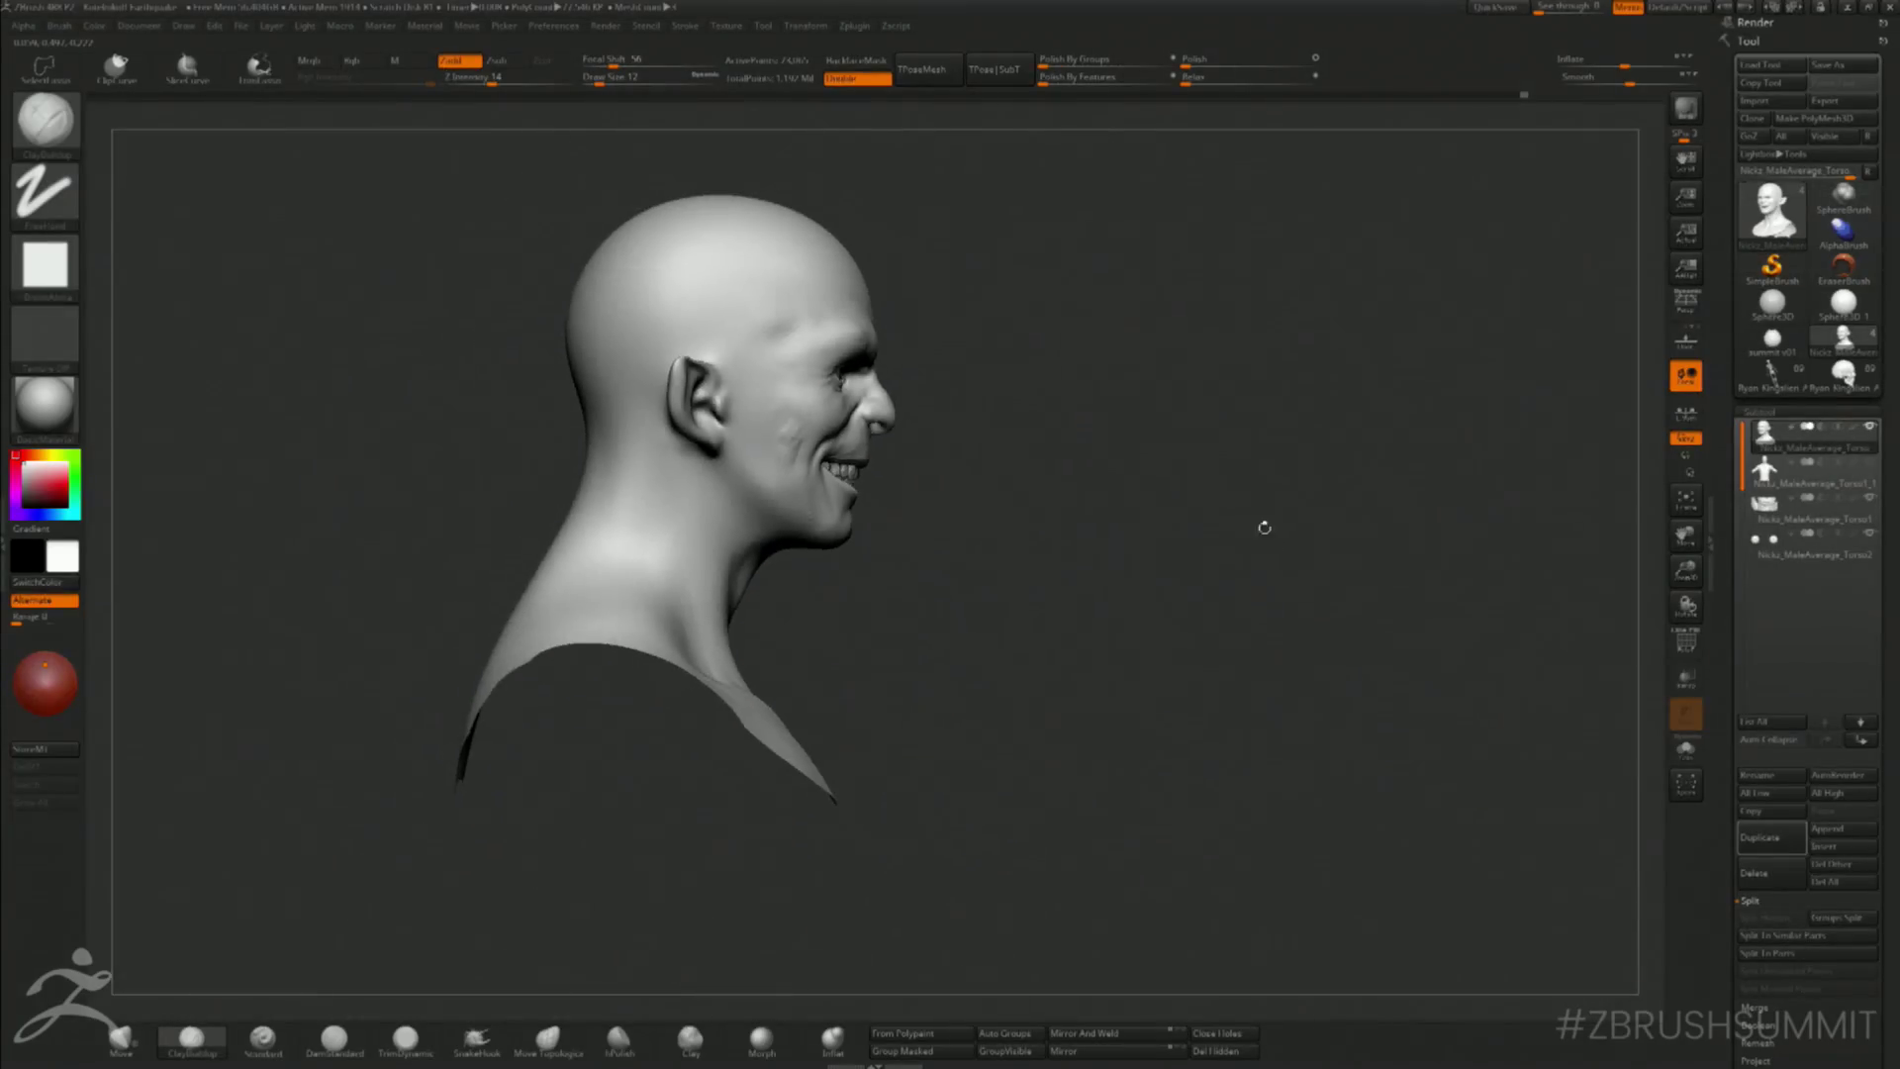
- Reshape the back of the grinning bust's neck with the Move brush in side view
click(121, 1036)
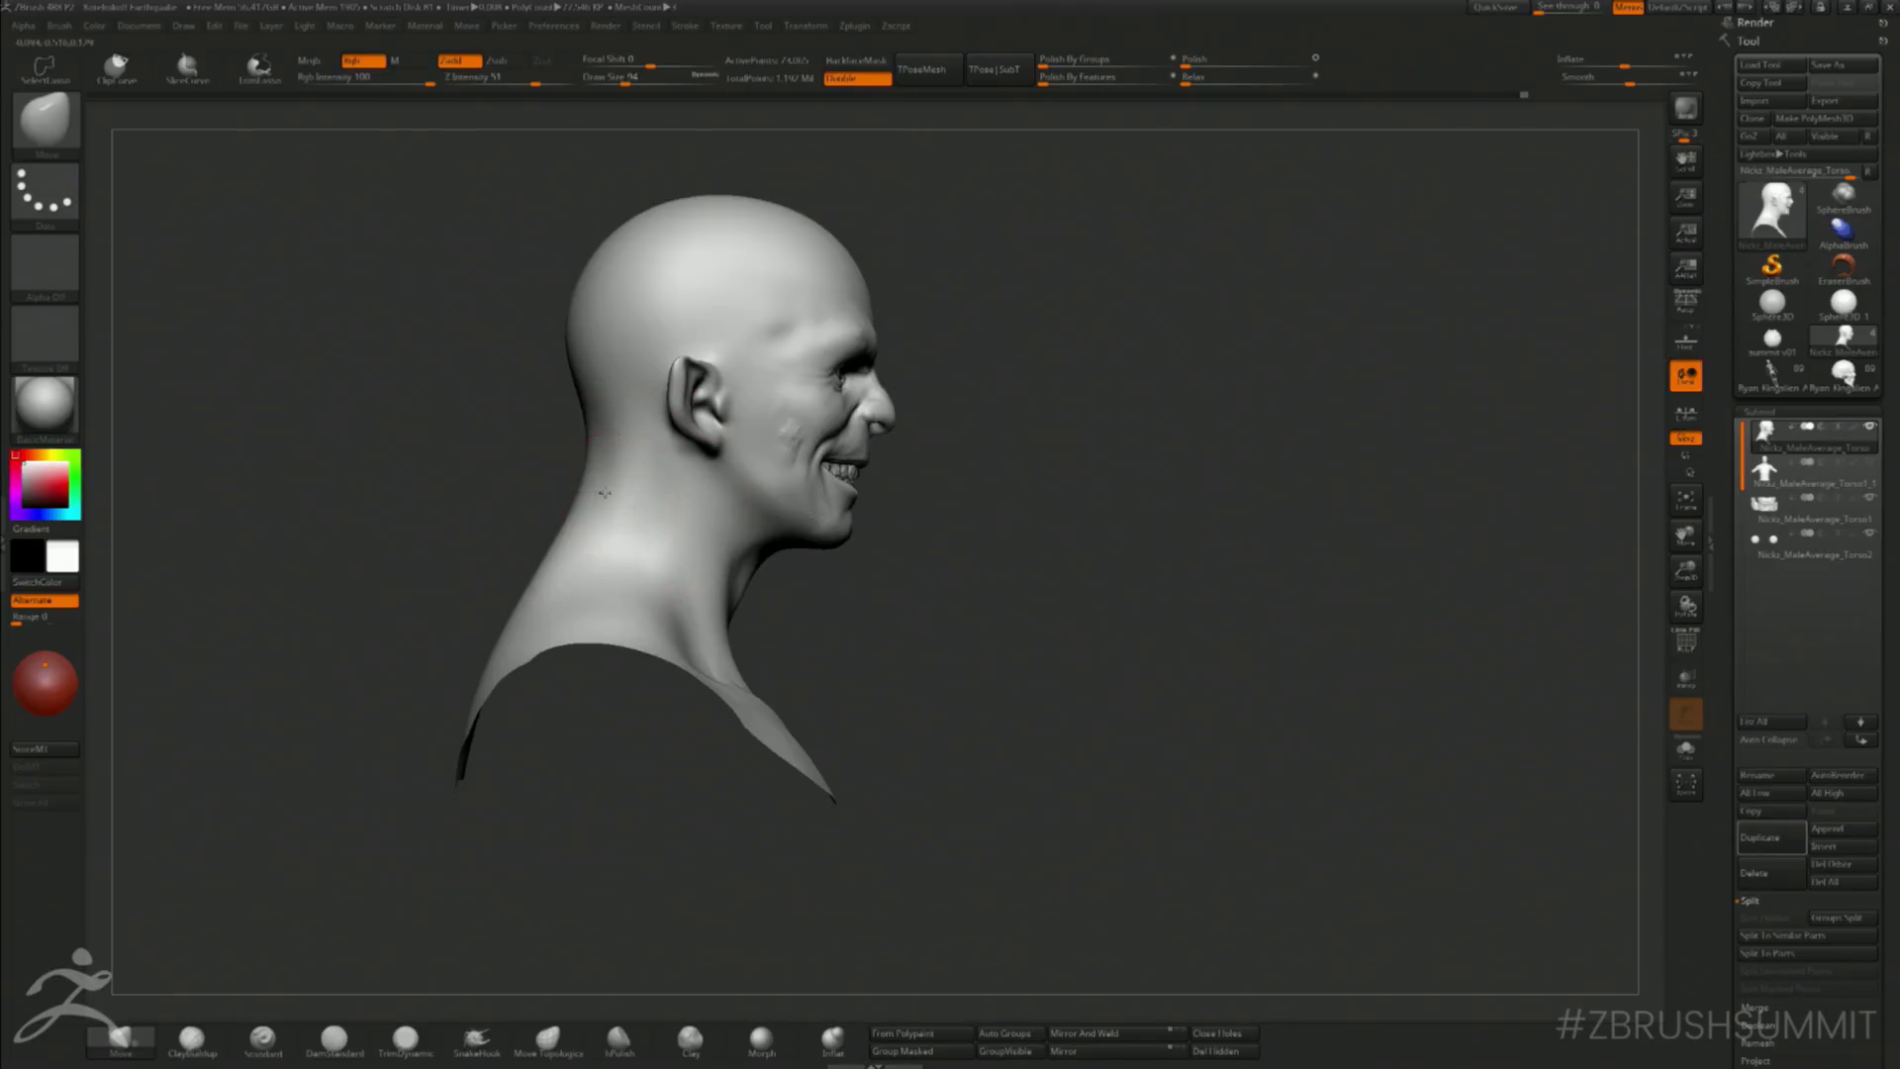
mouse_move(605, 519)
mouse_down()
mouse_move(615, 500)
mouse_move(608, 562)
mouse_up()
mouse_move(1177, 481)
mouse_down()
mouse_move(975, 481)
mouse_move(1044, 584)
mouse_up()
alt+drag(1039, 495, 1039, 591)
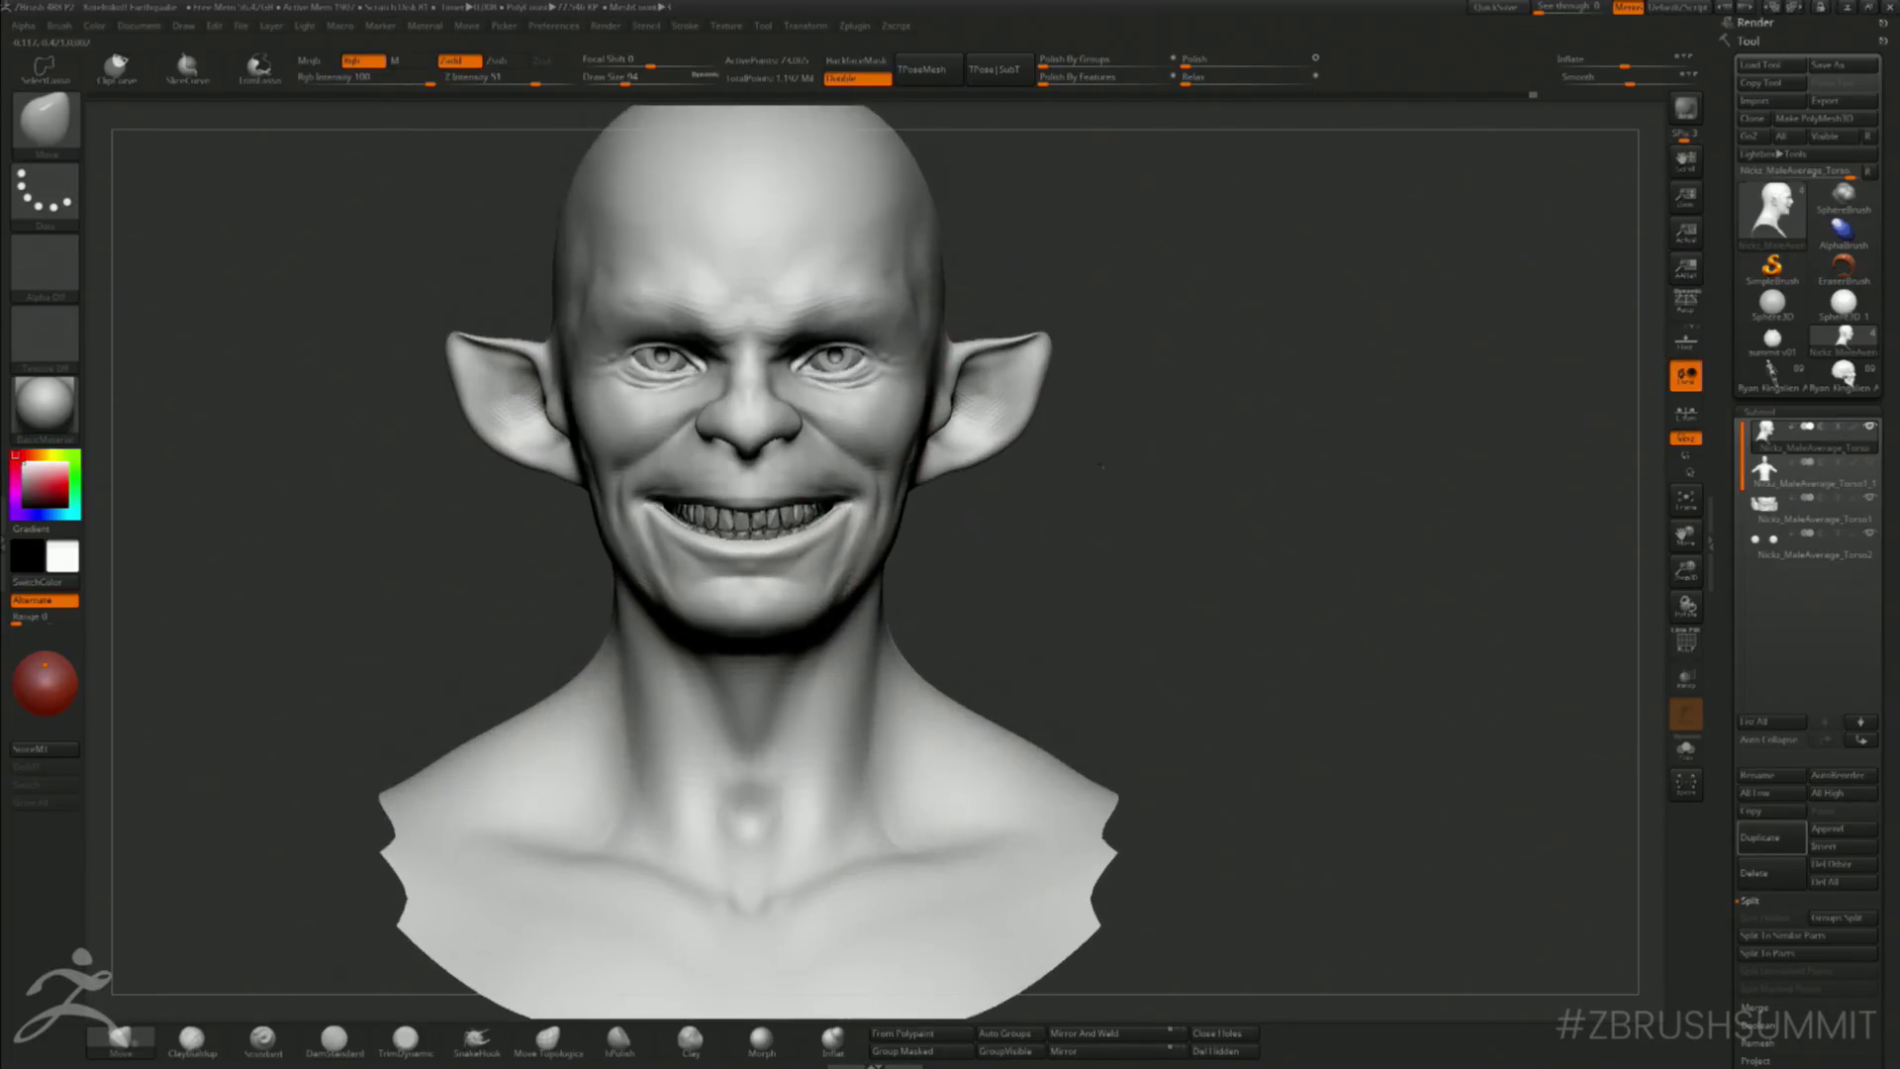
- Adjust the outline and inner shape of the bust's pointed ears symmetrically with the Move brush
key(s)
drag(1037, 339, 1039, 344)
drag(1014, 394, 1021, 393)
alt+drag(1086, 313, 1118, 373)
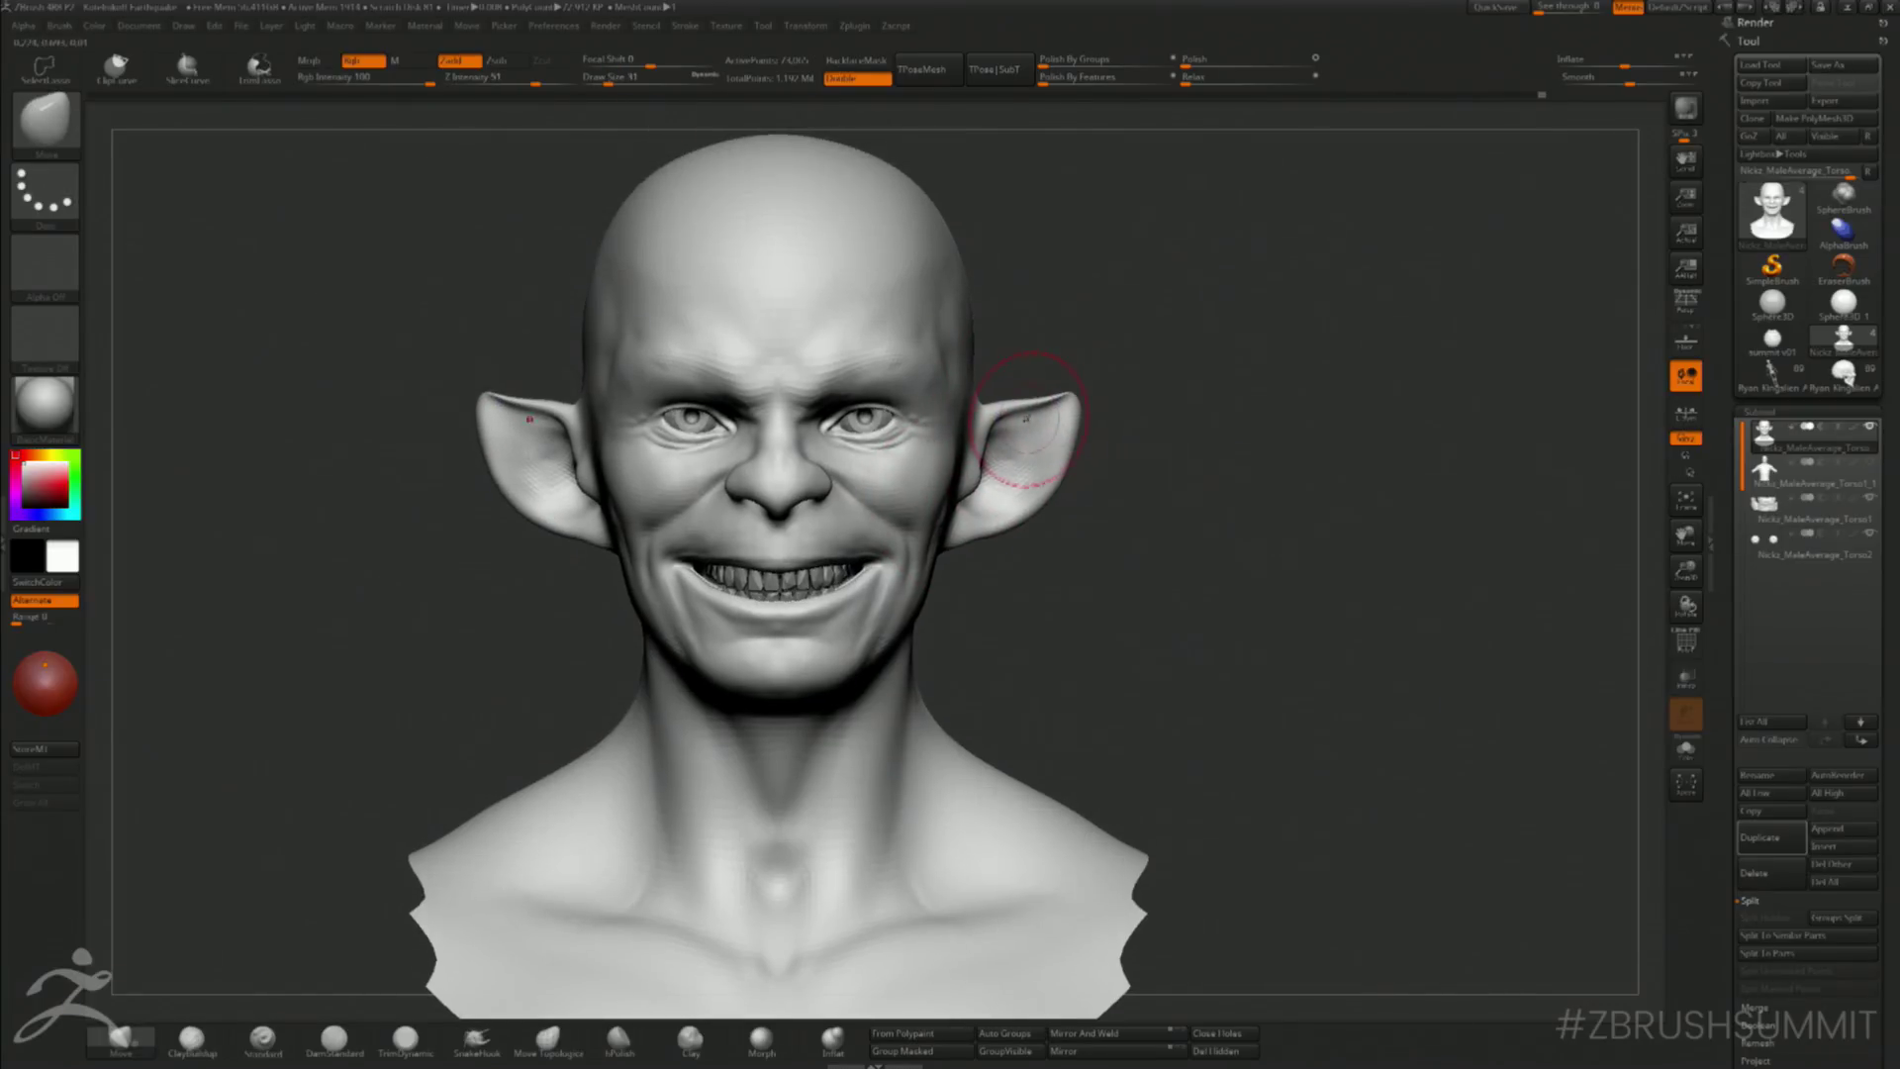
drag(1022, 422, 1007, 426)
key(bracketleft)
mouse_move(1020, 326)
mouse_down()
mouse_move(979, 371)
mouse_move(1066, 324)
mouse_move(1032, 389)
mouse_up()
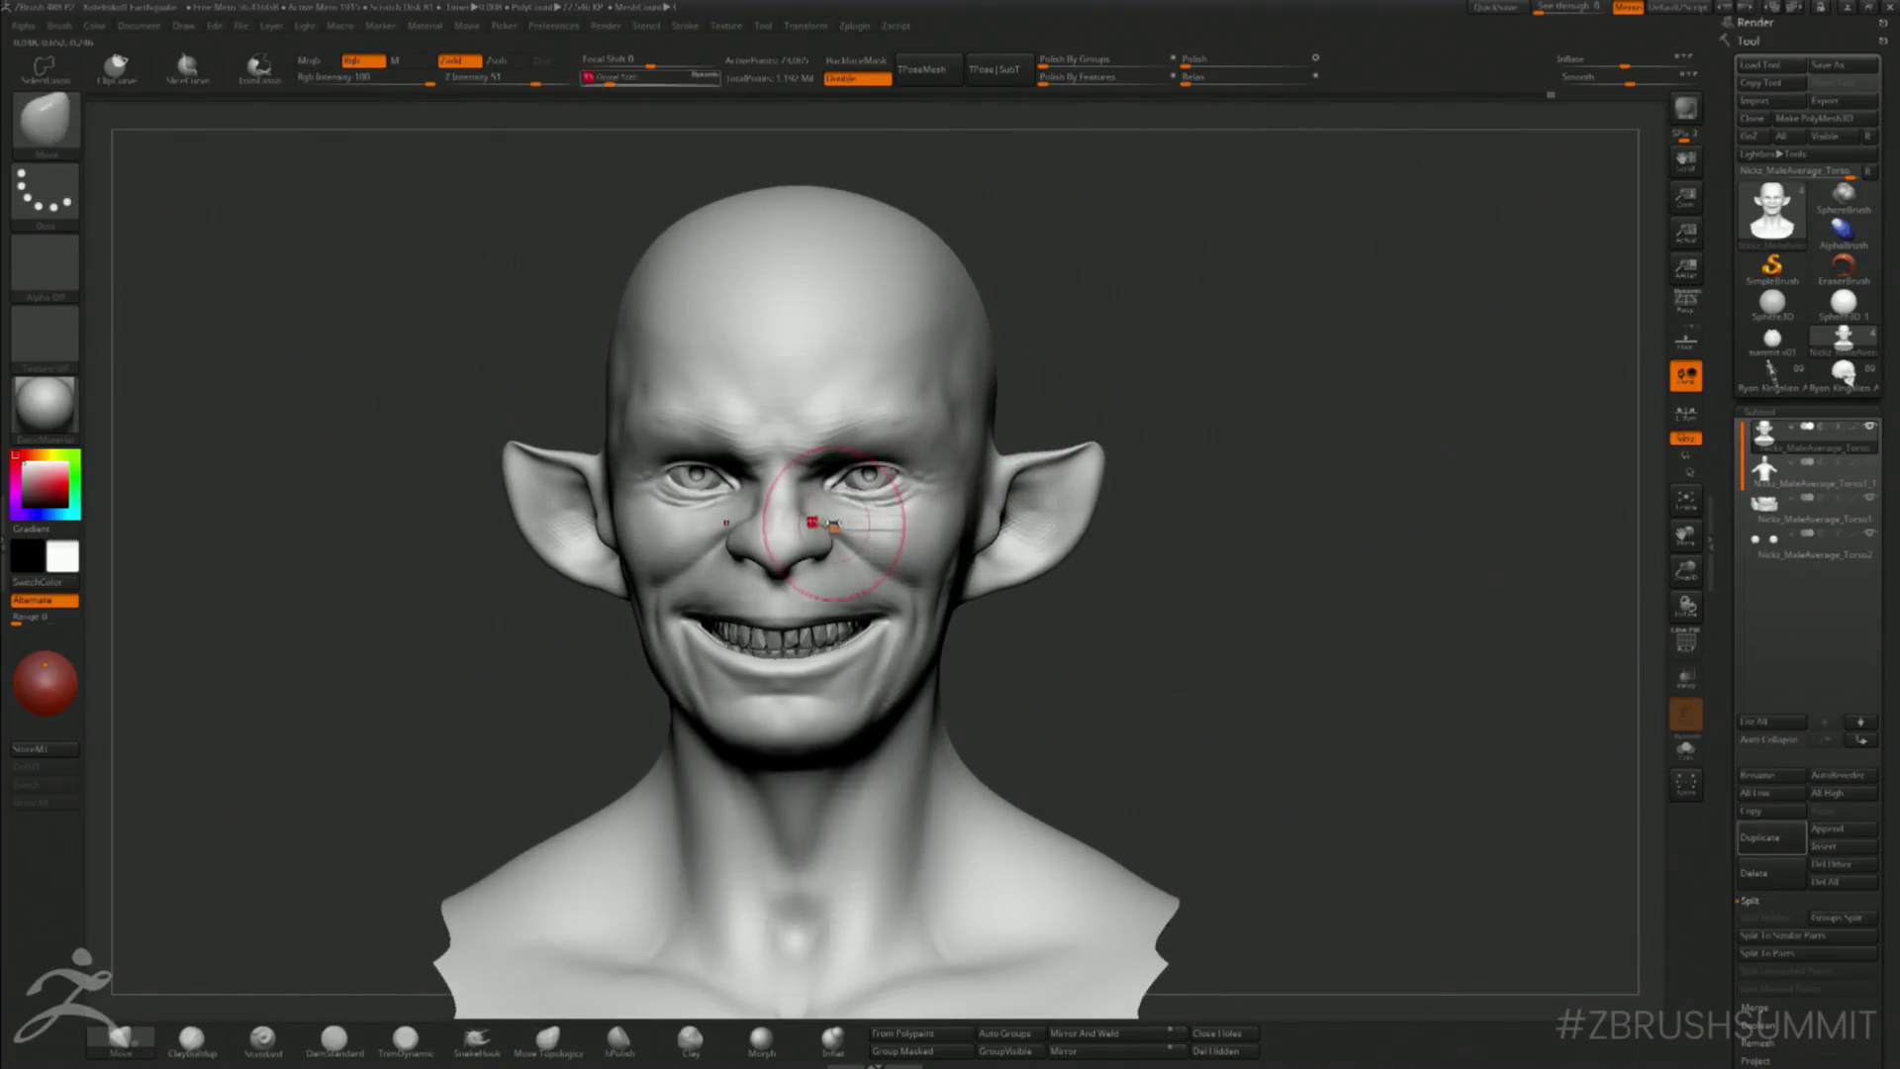
- Sculpt small wrinkles along both sides of the bust's nose bridge with the Standard brush
click(261, 1039)
mouse_move(1138, 297)
shift+mouse_down()
mouse_move(1183, 253)
mouse_move(1069, 386)
shift+mouse_up()
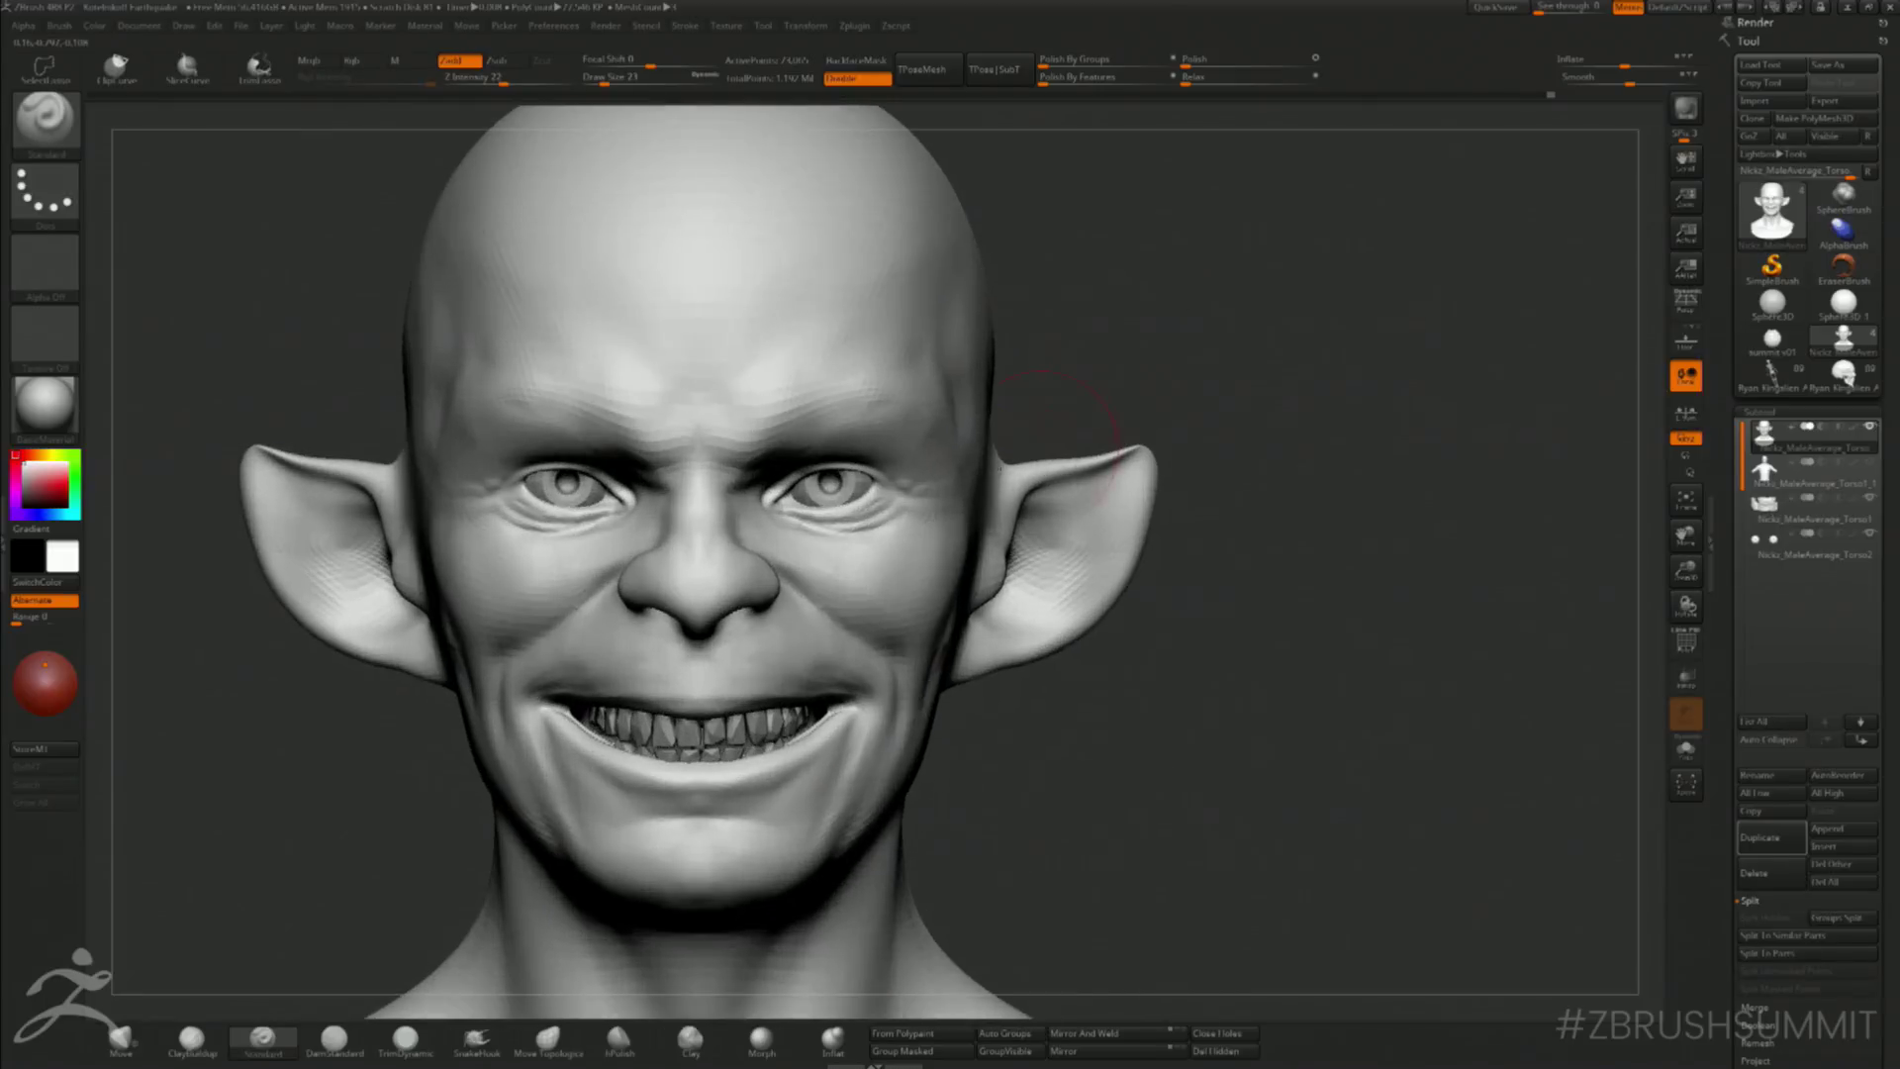
key(s)
drag(749, 630, 730, 629)
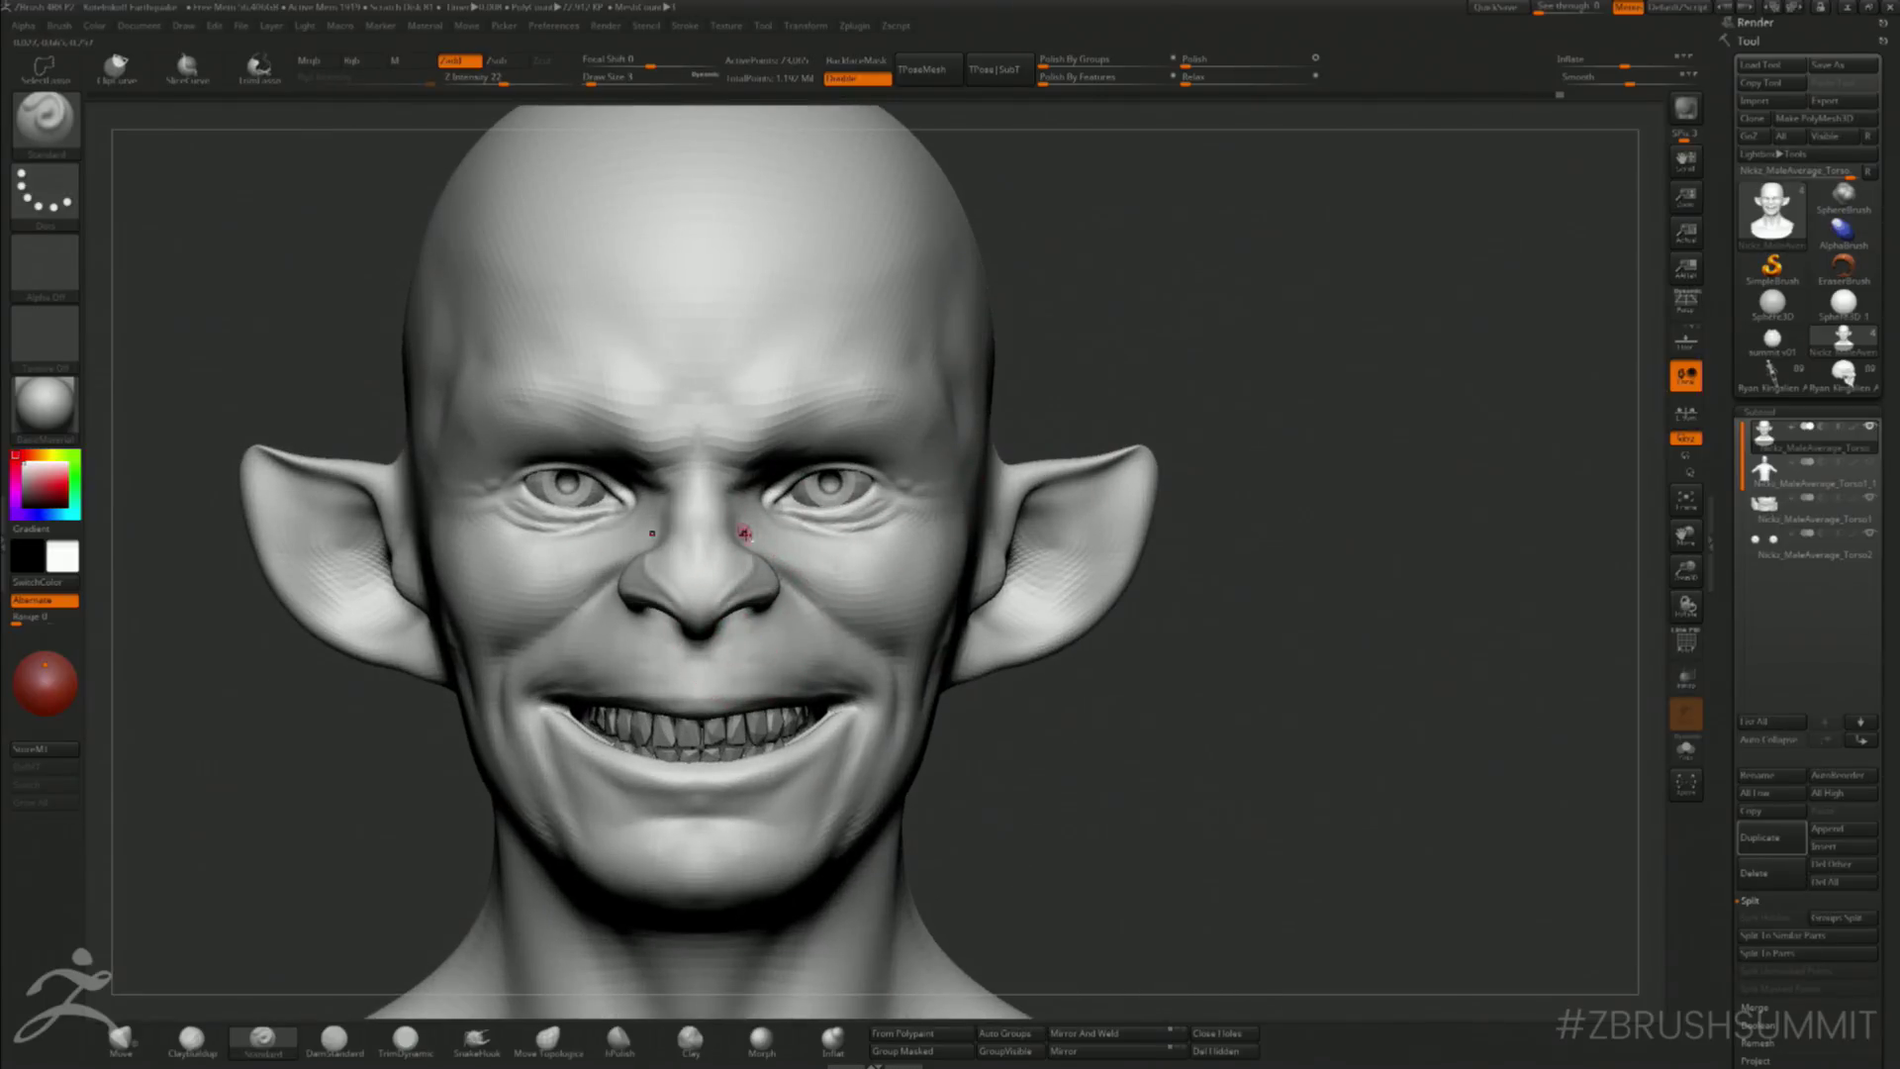
key(])
mouse_move(745, 534)
mouse_down()
mouse_move(729, 596)
mouse_move(736, 547)
mouse_up()
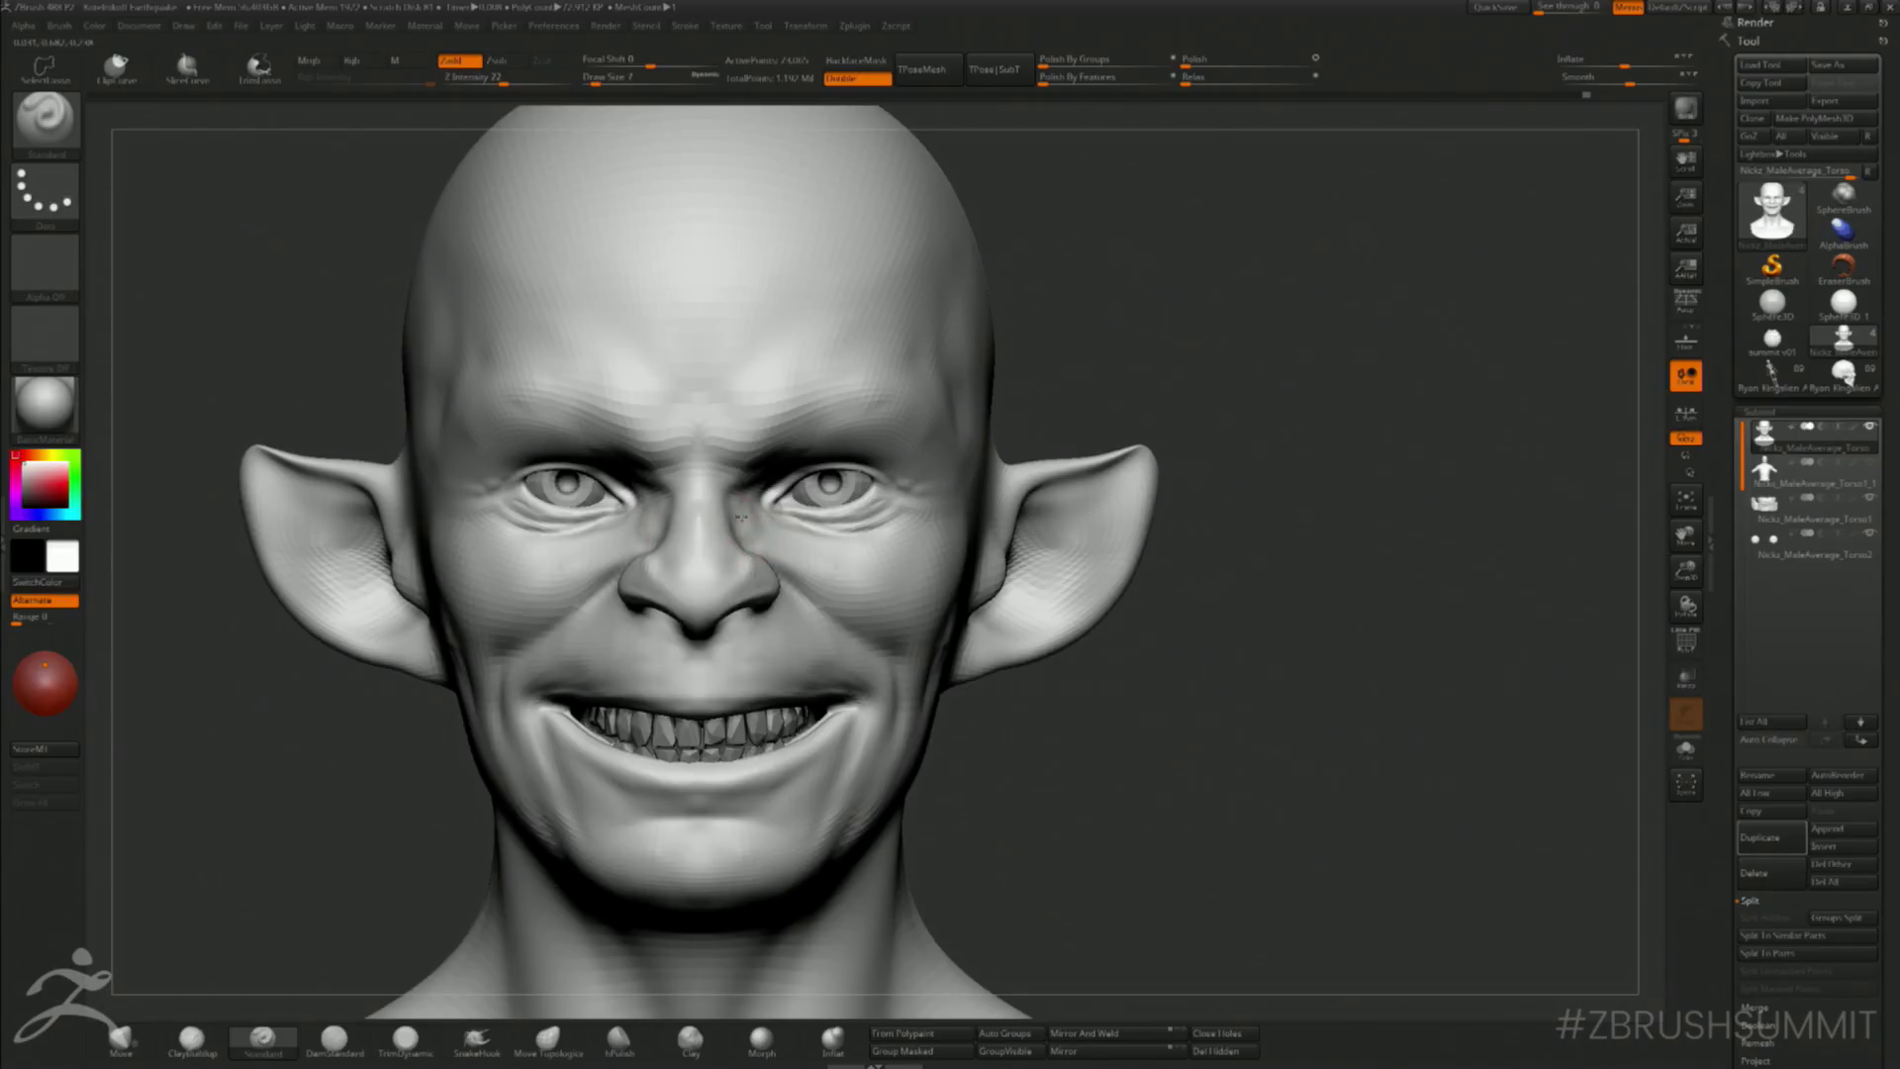
key(shift)
mouse_move(746, 538)
mouse_down()
mouse_move(731, 498)
mouse_move(742, 535)
mouse_up()
- Sculpt frown wrinkles between the bust's eyebrows and smooth them into the forehead
mouse_move(1039, 356)
mouse_down()
mouse_move(1155, 338)
mouse_move(1000, 416)
mouse_move(708, 495)
mouse_move(683, 479)
mouse_up()
mouse_move(704, 332)
mouse_down()
mouse_move(719, 441)
mouse_move(715, 386)
mouse_move(698, 442)
mouse_move(717, 377)
mouse_up()
key(shift)
mouse_move(886, 267)
shift+mouse_down()
mouse_move(791, 273)
mouse_move(1047, 221)
shift+mouse_up()
key(s)
drag(762, 426, 767, 426)
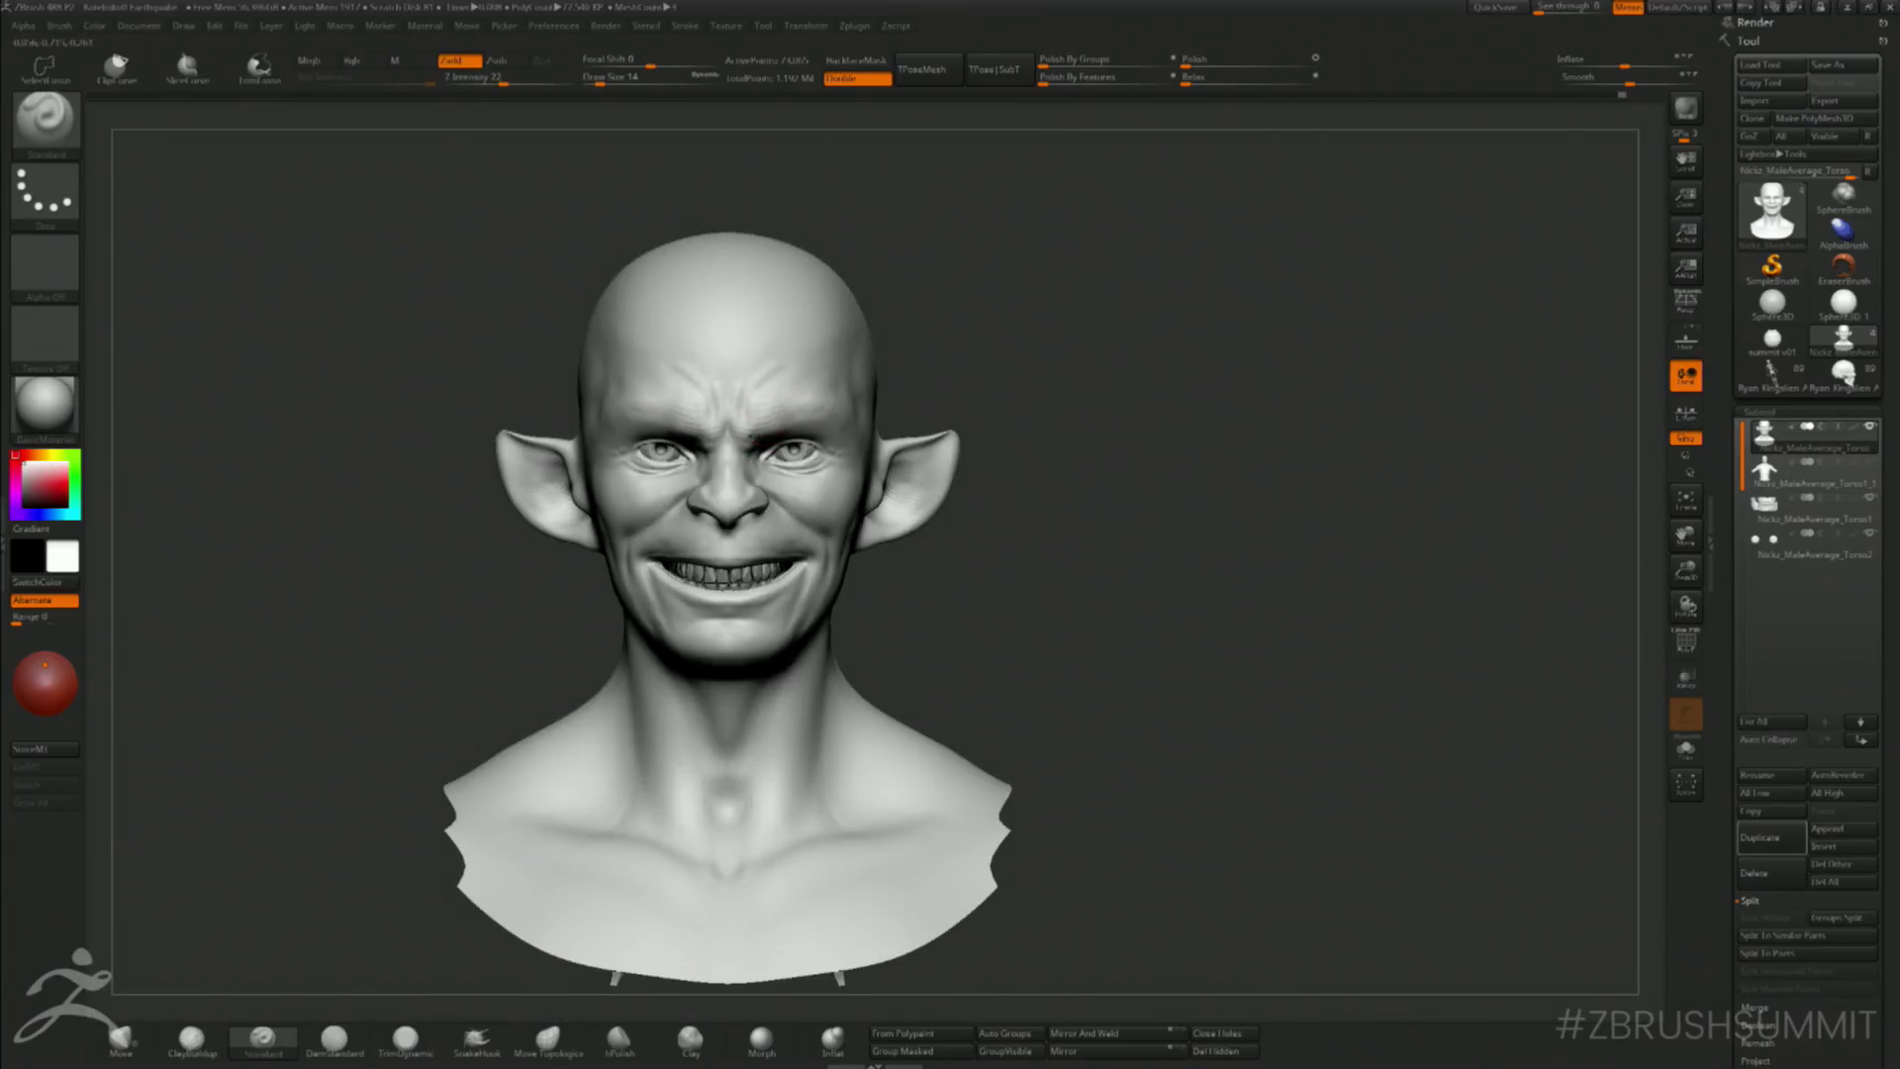
mouse_move(963, 357)
mouse_down()
mouse_move(1118, 336)
mouse_move(1148, 395)
mouse_up()
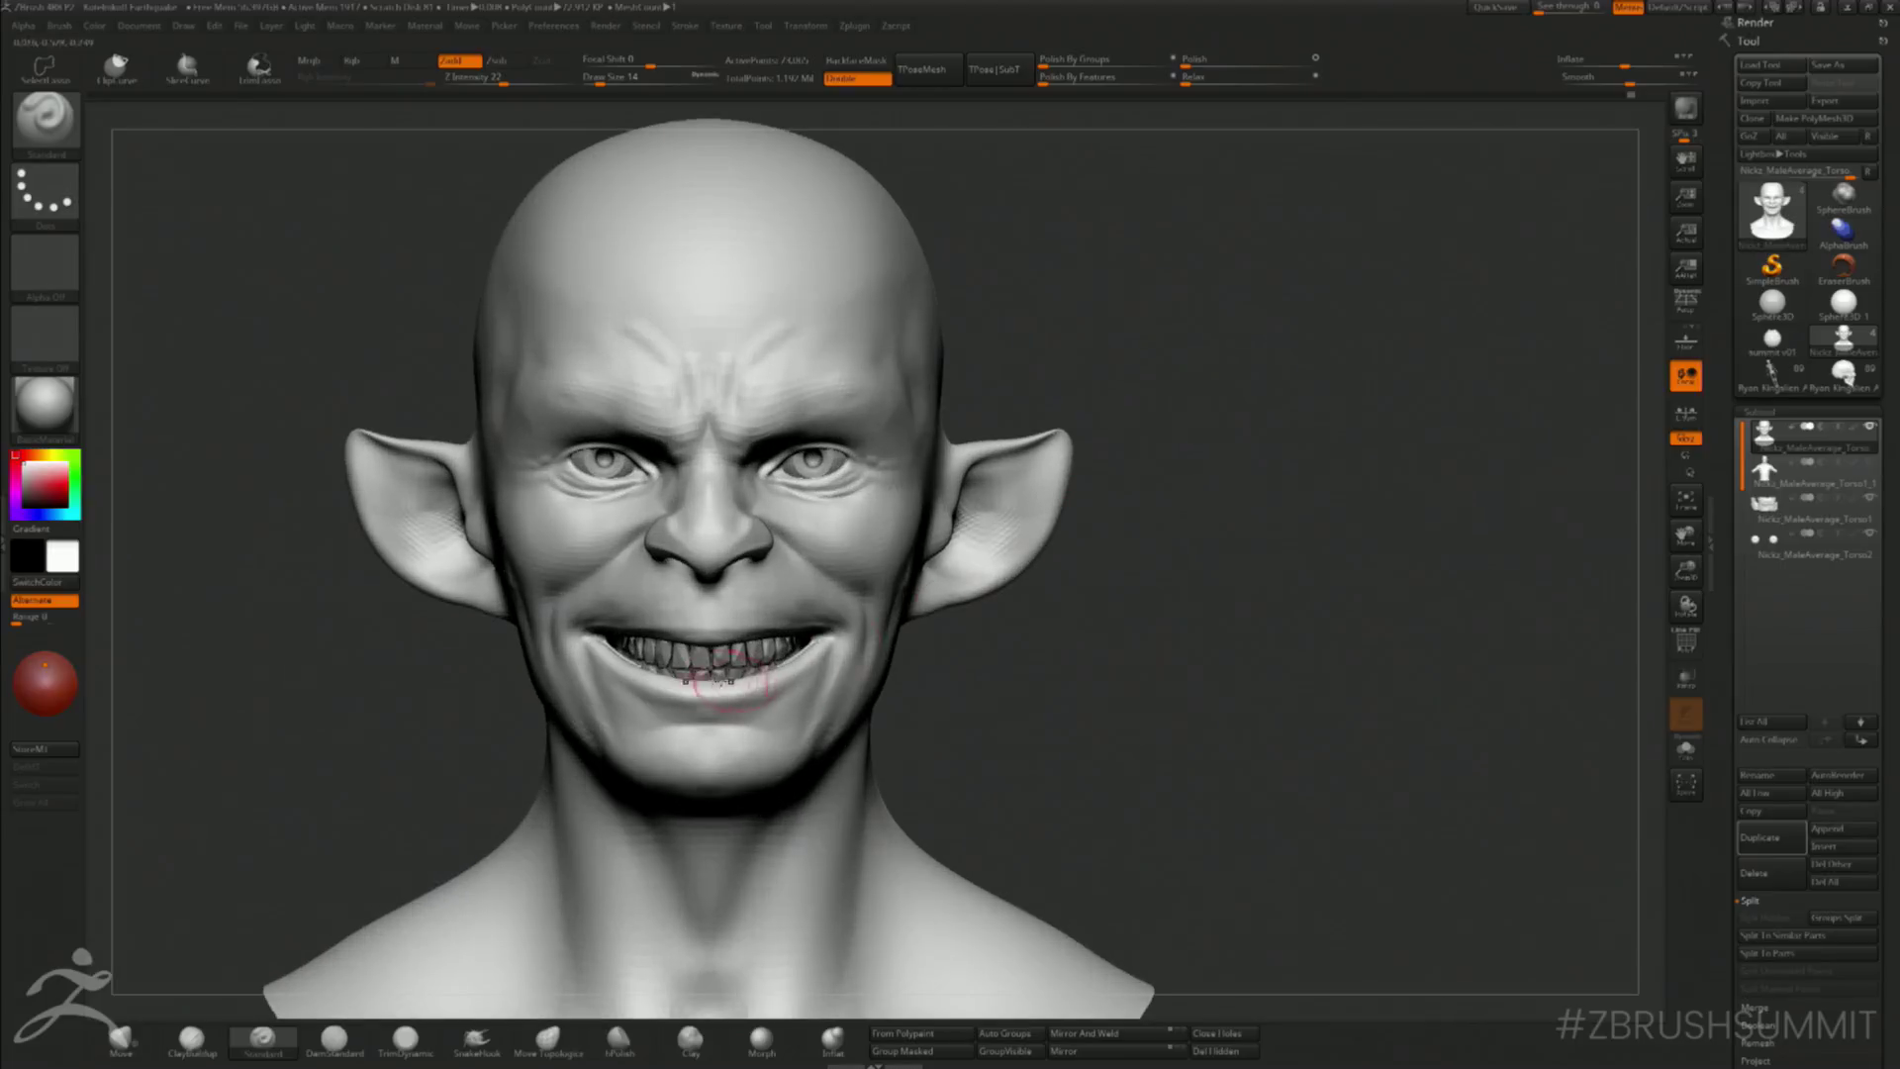
key(s)
click(700, 683)
key(ctrl+z)
- Build up the corners of the bust's grinning mouth with ClayBuildup and smooth the upper lip edge
click(198, 1039)
drag(1017, 662, 1004, 569)
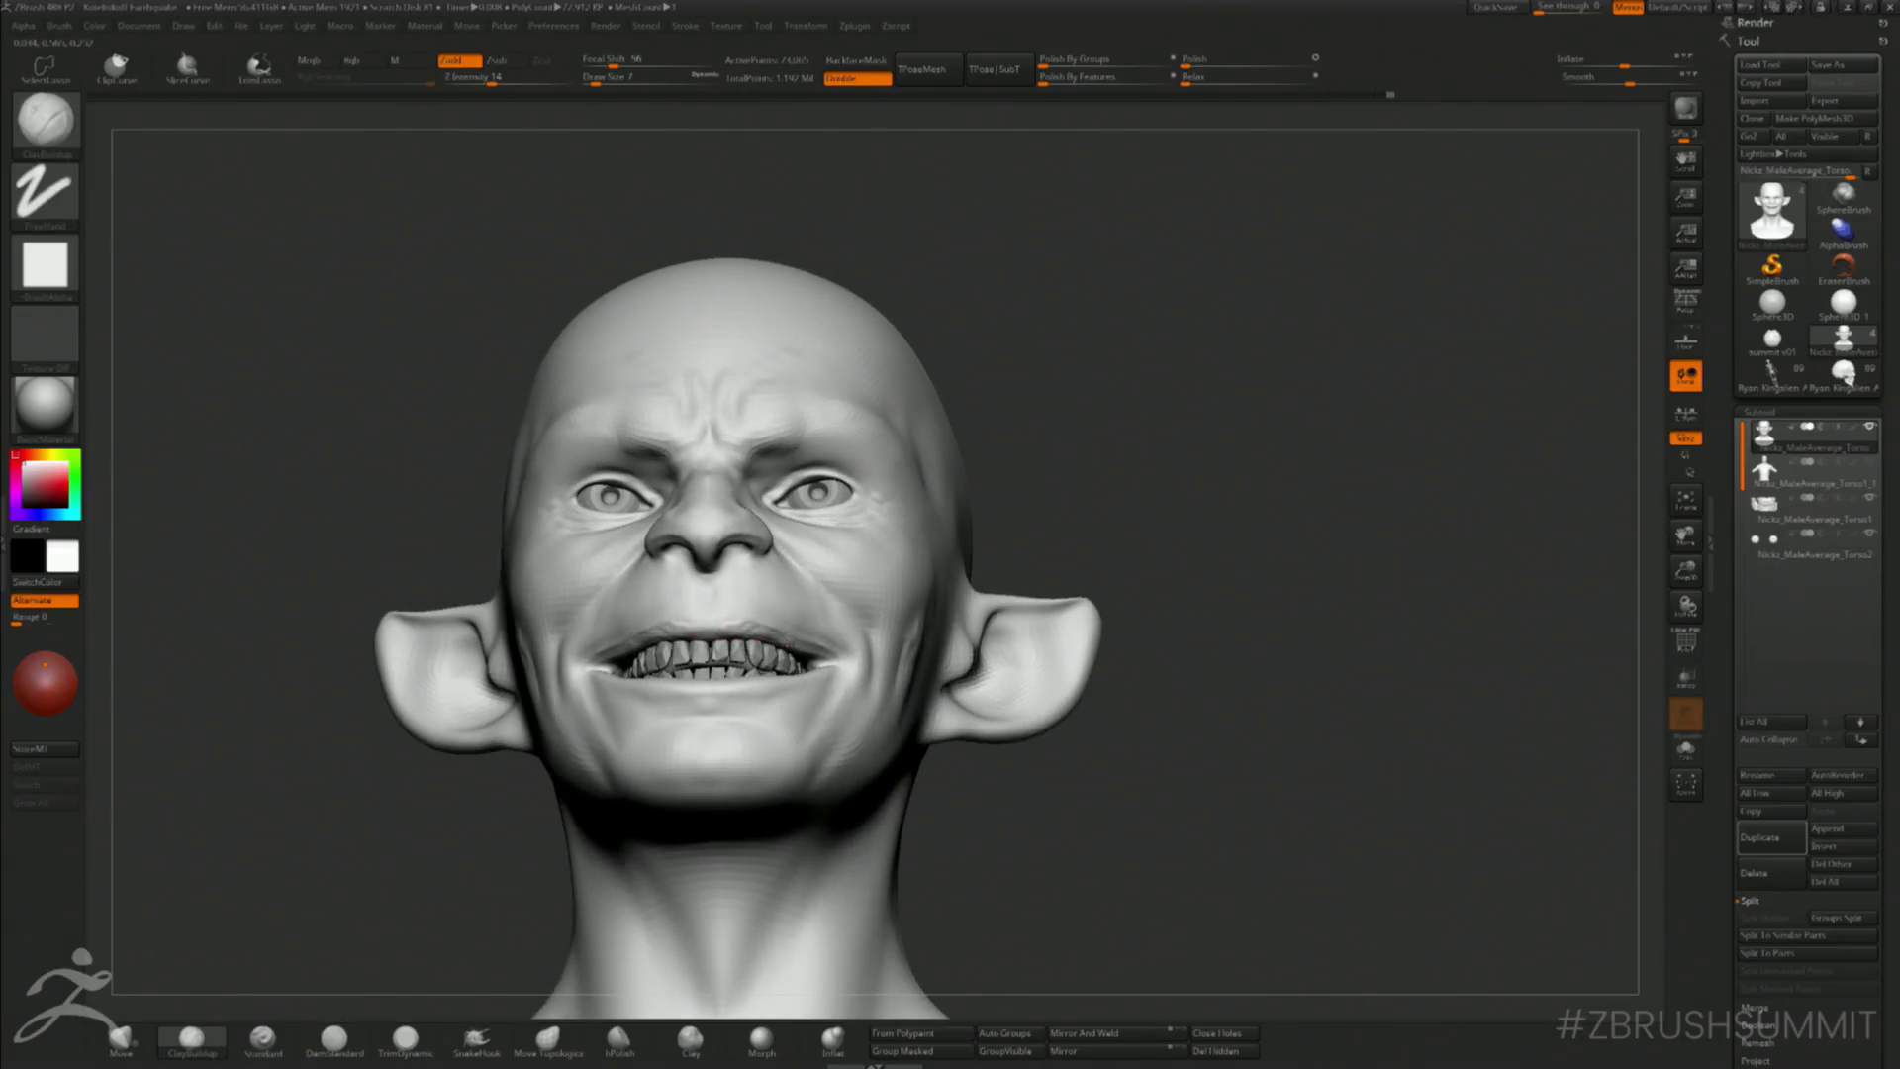
drag(814, 653, 822, 651)
shift+right_drag(821, 651, 805, 637)
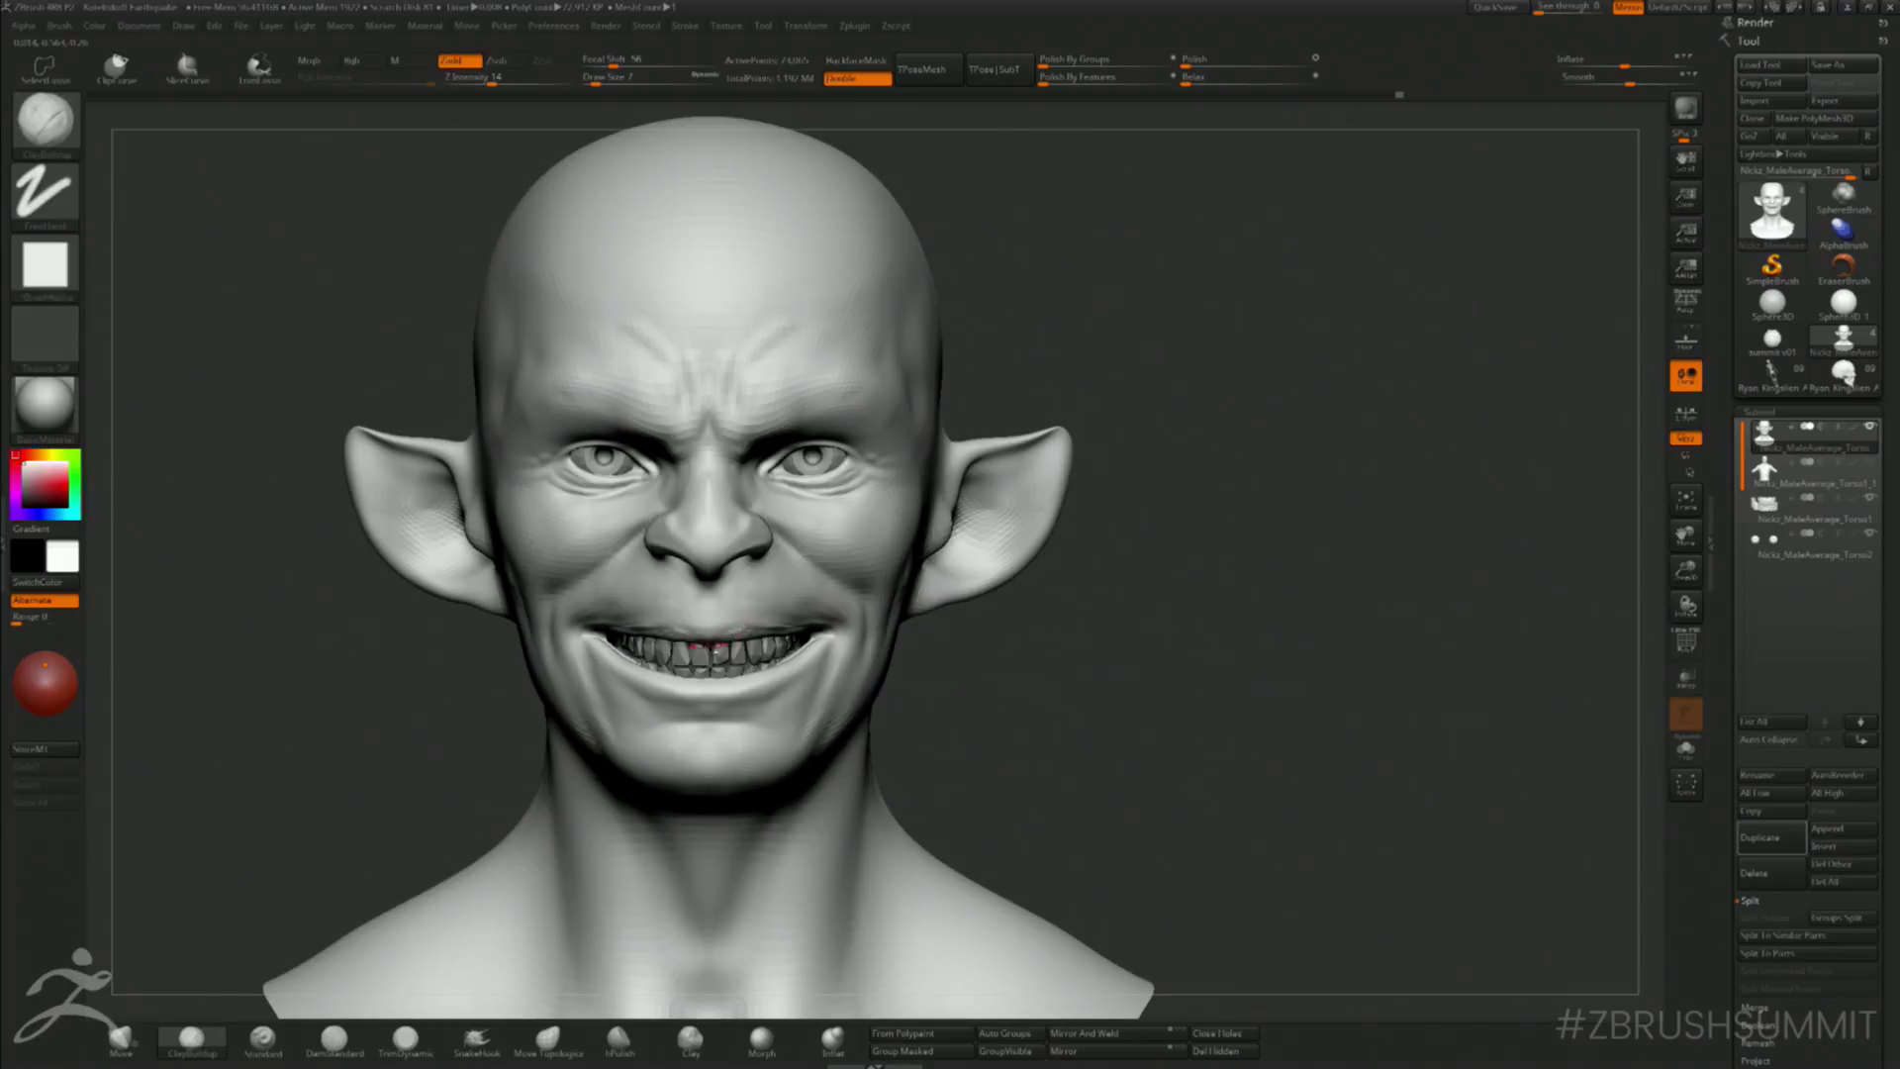
key(shift)
shift+drag(807, 630, 817, 631)
mouse_move(1037, 598)
ctrl+right_down()
mouse_move(1082, 668)
mouse_move(1020, 614)
ctrl+right_up()
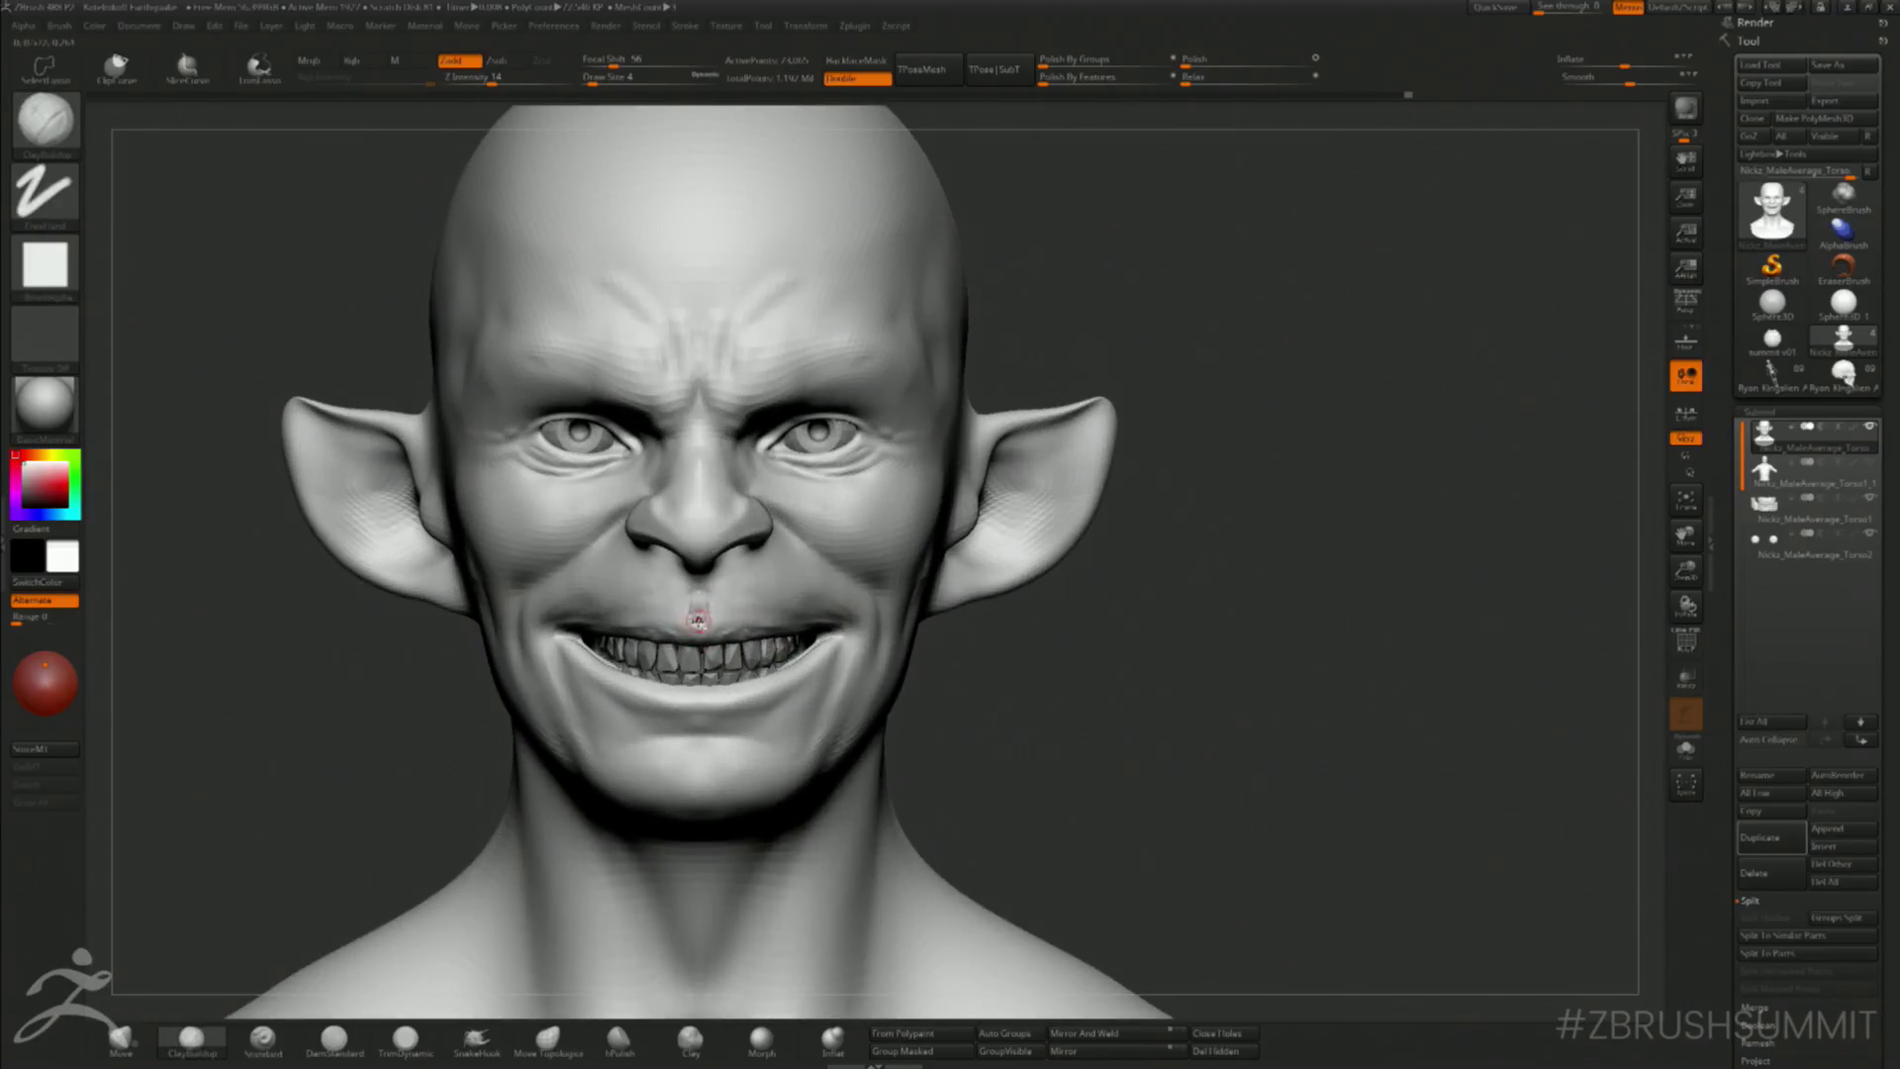
- Set the Move brush size to 20 and reshape the bust's upper lip area below the nose in profile
mouse_move(1077, 657)
mouse_down()
mouse_move(547, 756)
mouse_move(635, 733)
mouse_up()
click(121, 1036)
text(2)
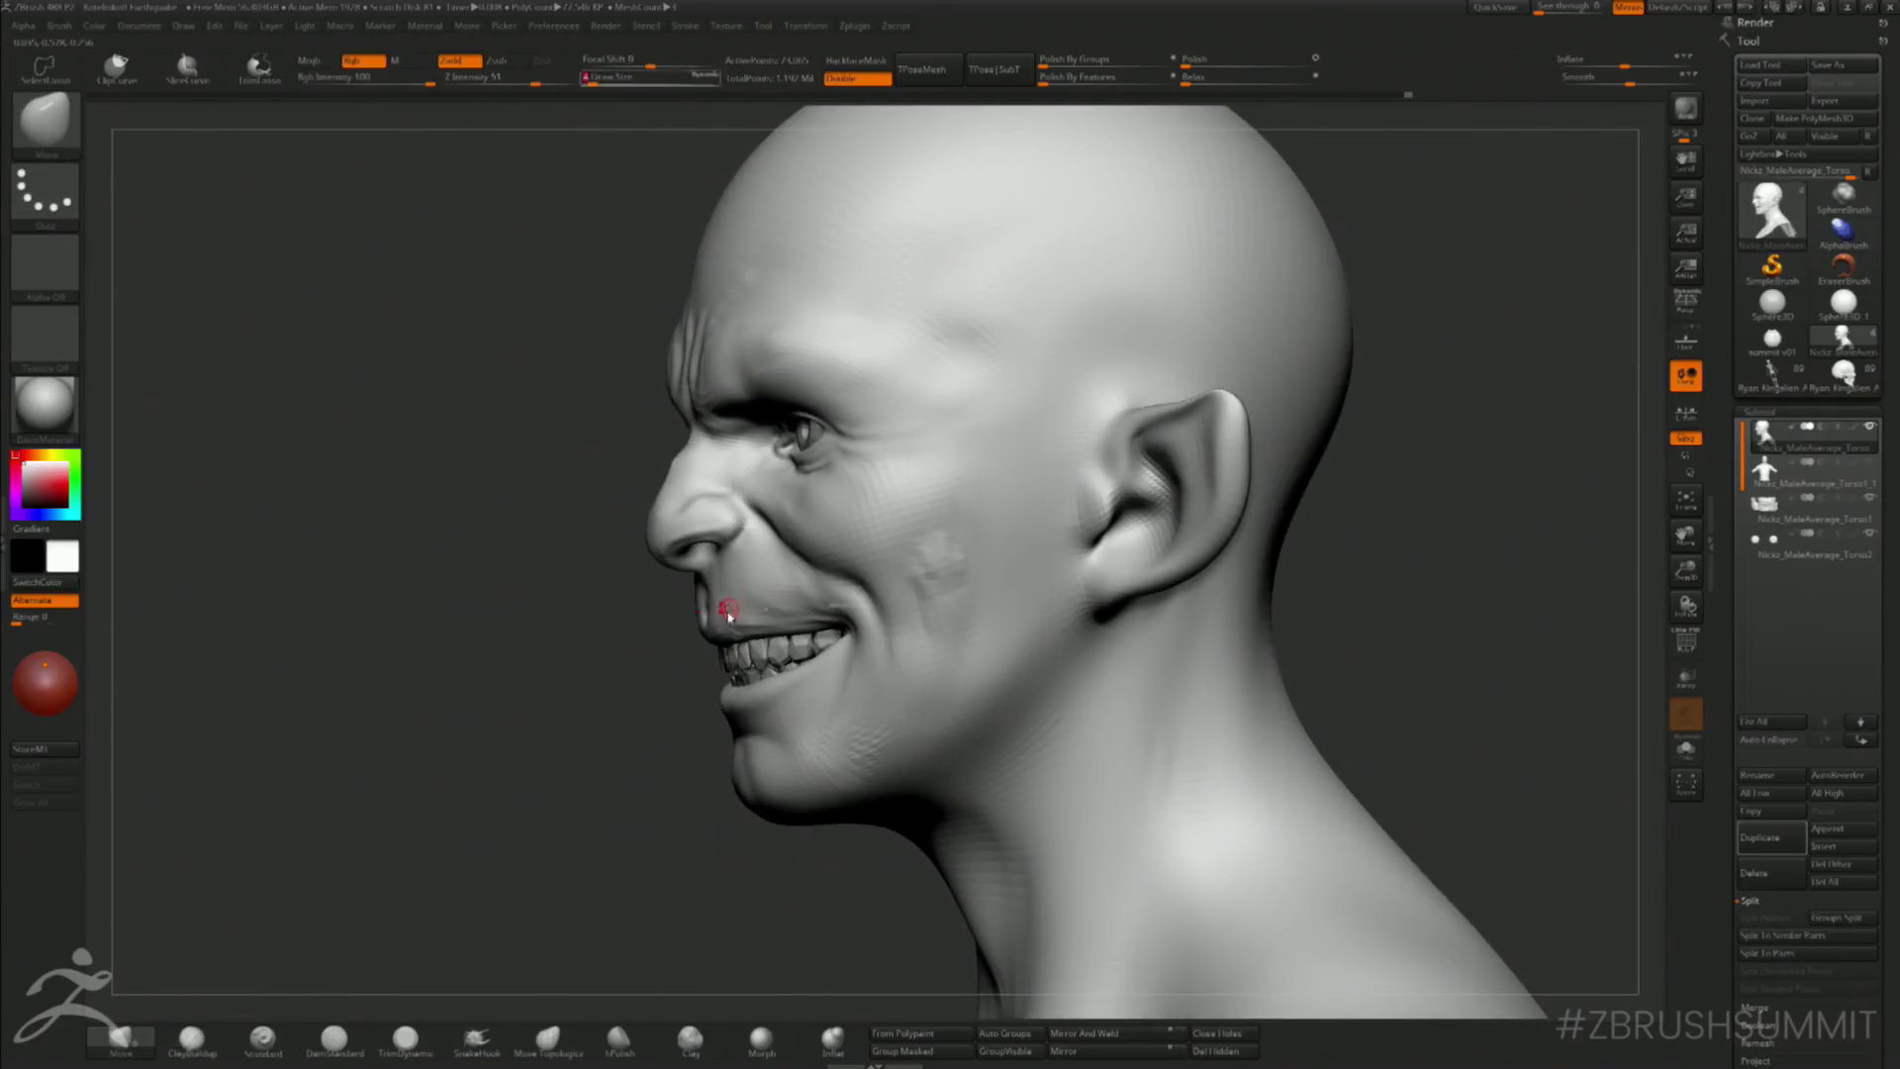
text(0)
key(Return)
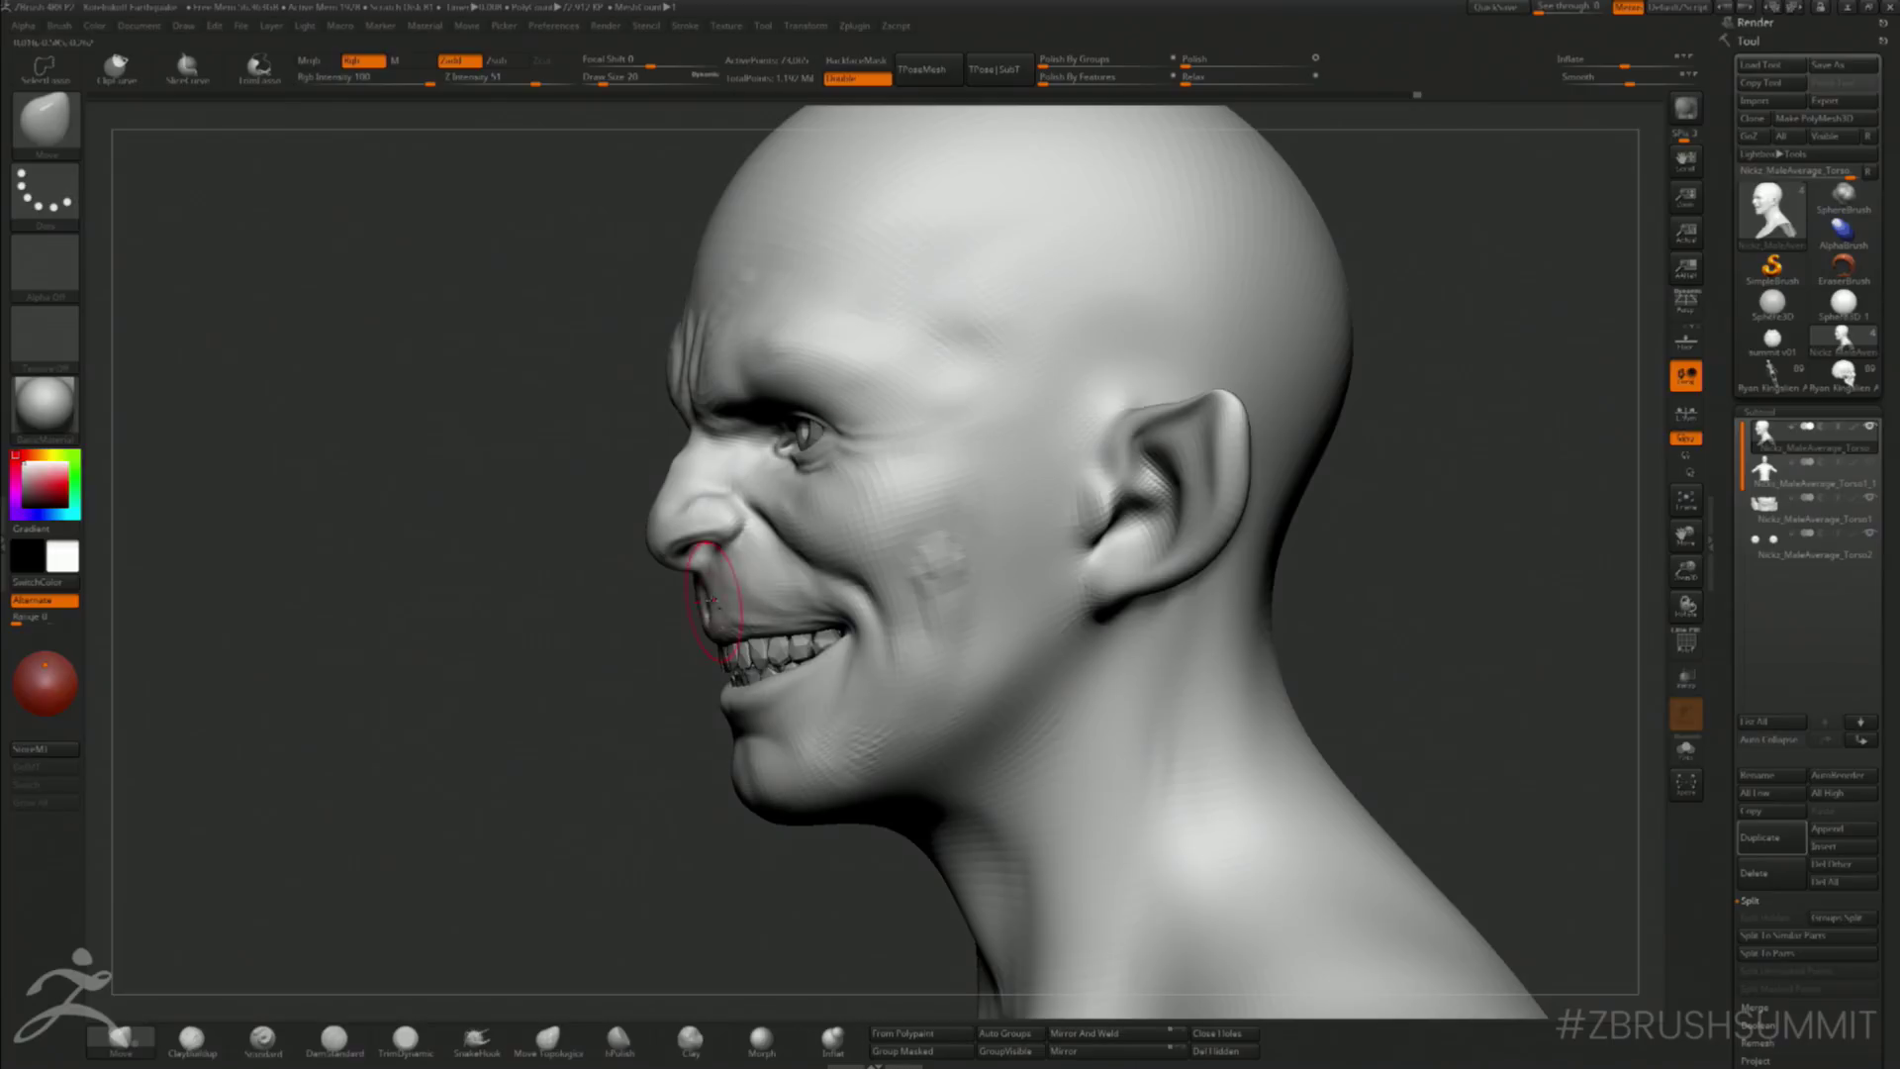
key(bracketleft)
mouse_move(624, 633)
mouse_down()
mouse_move(1069, 662)
mouse_move(890, 633)
mouse_move(958, 624)
mouse_move(792, 574)
mouse_up()
key(s)
key(s)
mouse_move(891, 574)
alt+mouse_down()
mouse_move(891, 456)
mouse_move(900, 643)
mouse_move(906, 451)
alt+mouse_up()
click(283, 1051)
drag(990, 594, 785, 636)
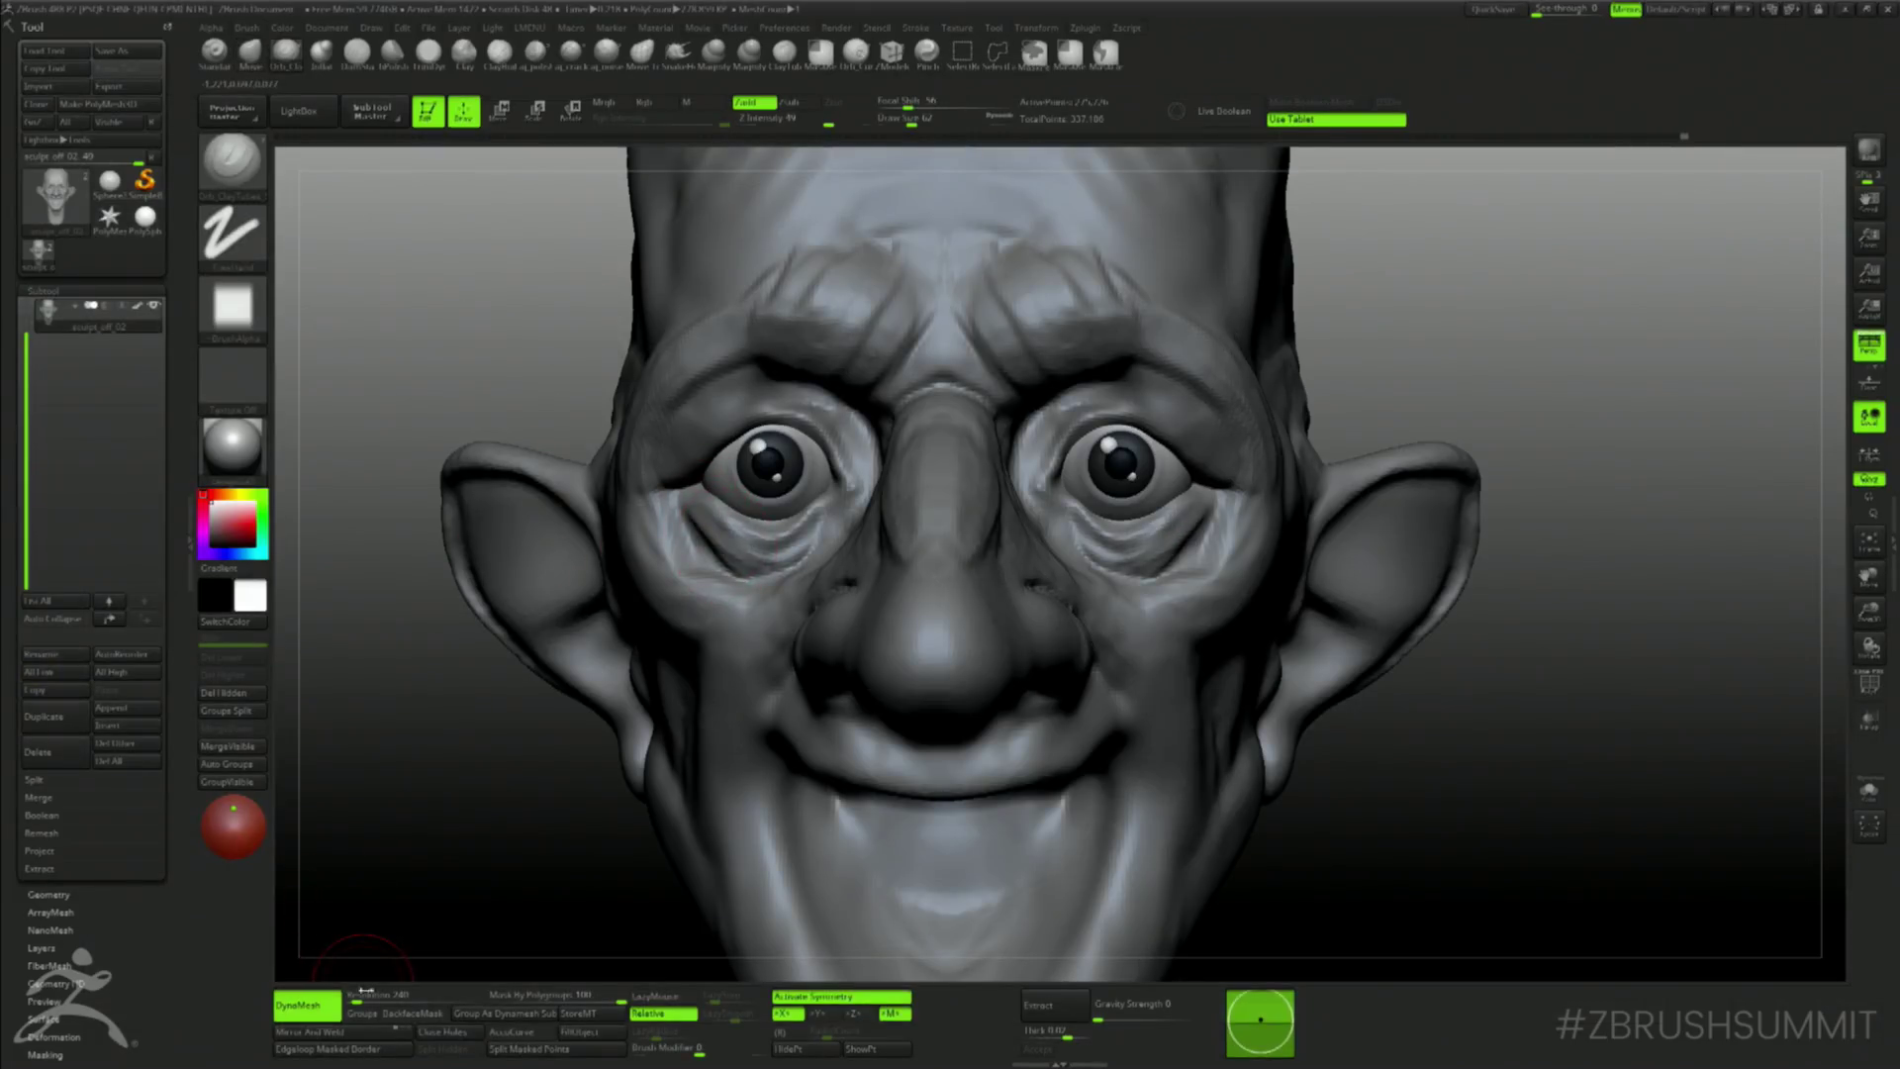
- Remesh the big-nosed head at a higher DynaMesh resolution and sculpt folded bags beneath both eyes
drag(366, 990, 353, 995)
key(ctrl)
mouse_move(684, 514)
mouse_down()
mouse_move(731, 569)
mouse_move(809, 530)
mouse_up()
key(space)
key(space)
mouse_move(823, 538)
mouse_down()
mouse_move(728, 535)
mouse_move(685, 487)
mouse_up()
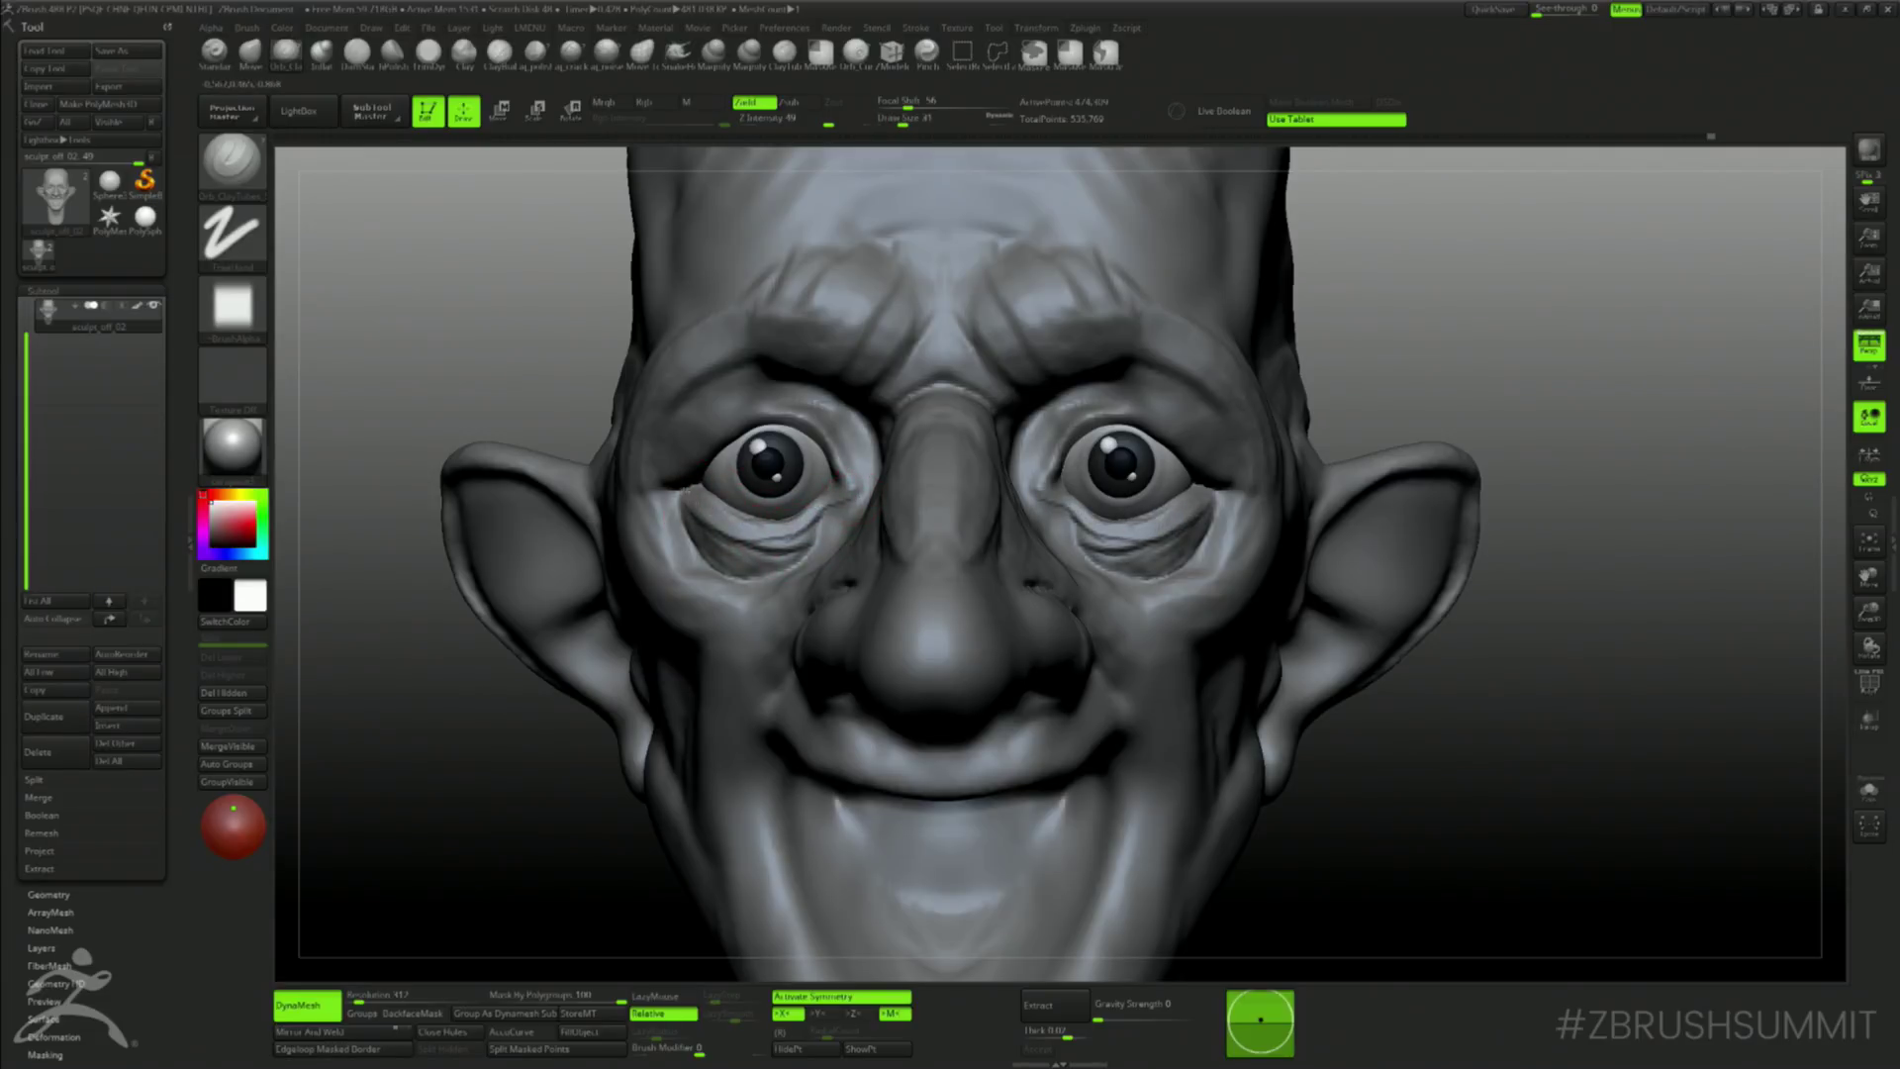
drag(775, 535, 839, 521)
- Refine the eye bag creases and inner eye corners, working in three-quarter and front views
right_drag(851, 519, 999, 524)
key(space)
drag(841, 527, 864, 525)
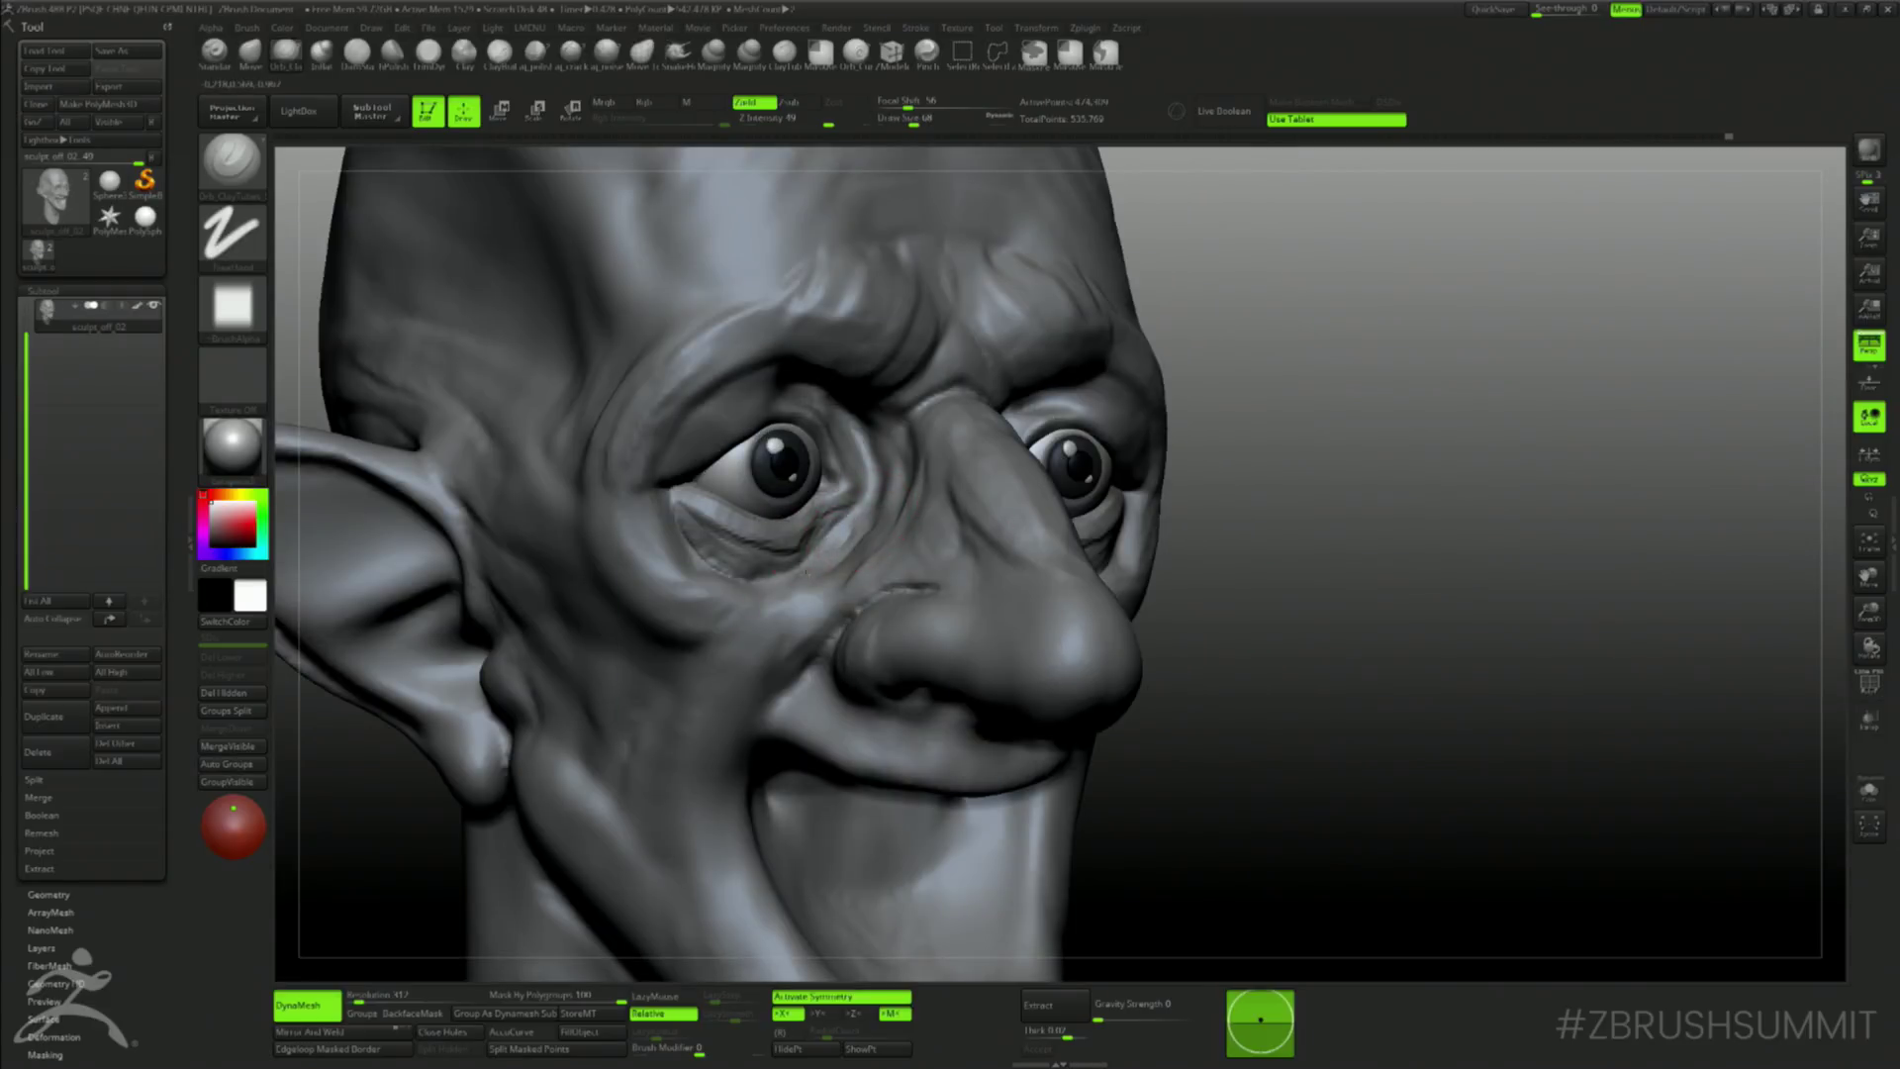
key(space)
drag(704, 560, 823, 519)
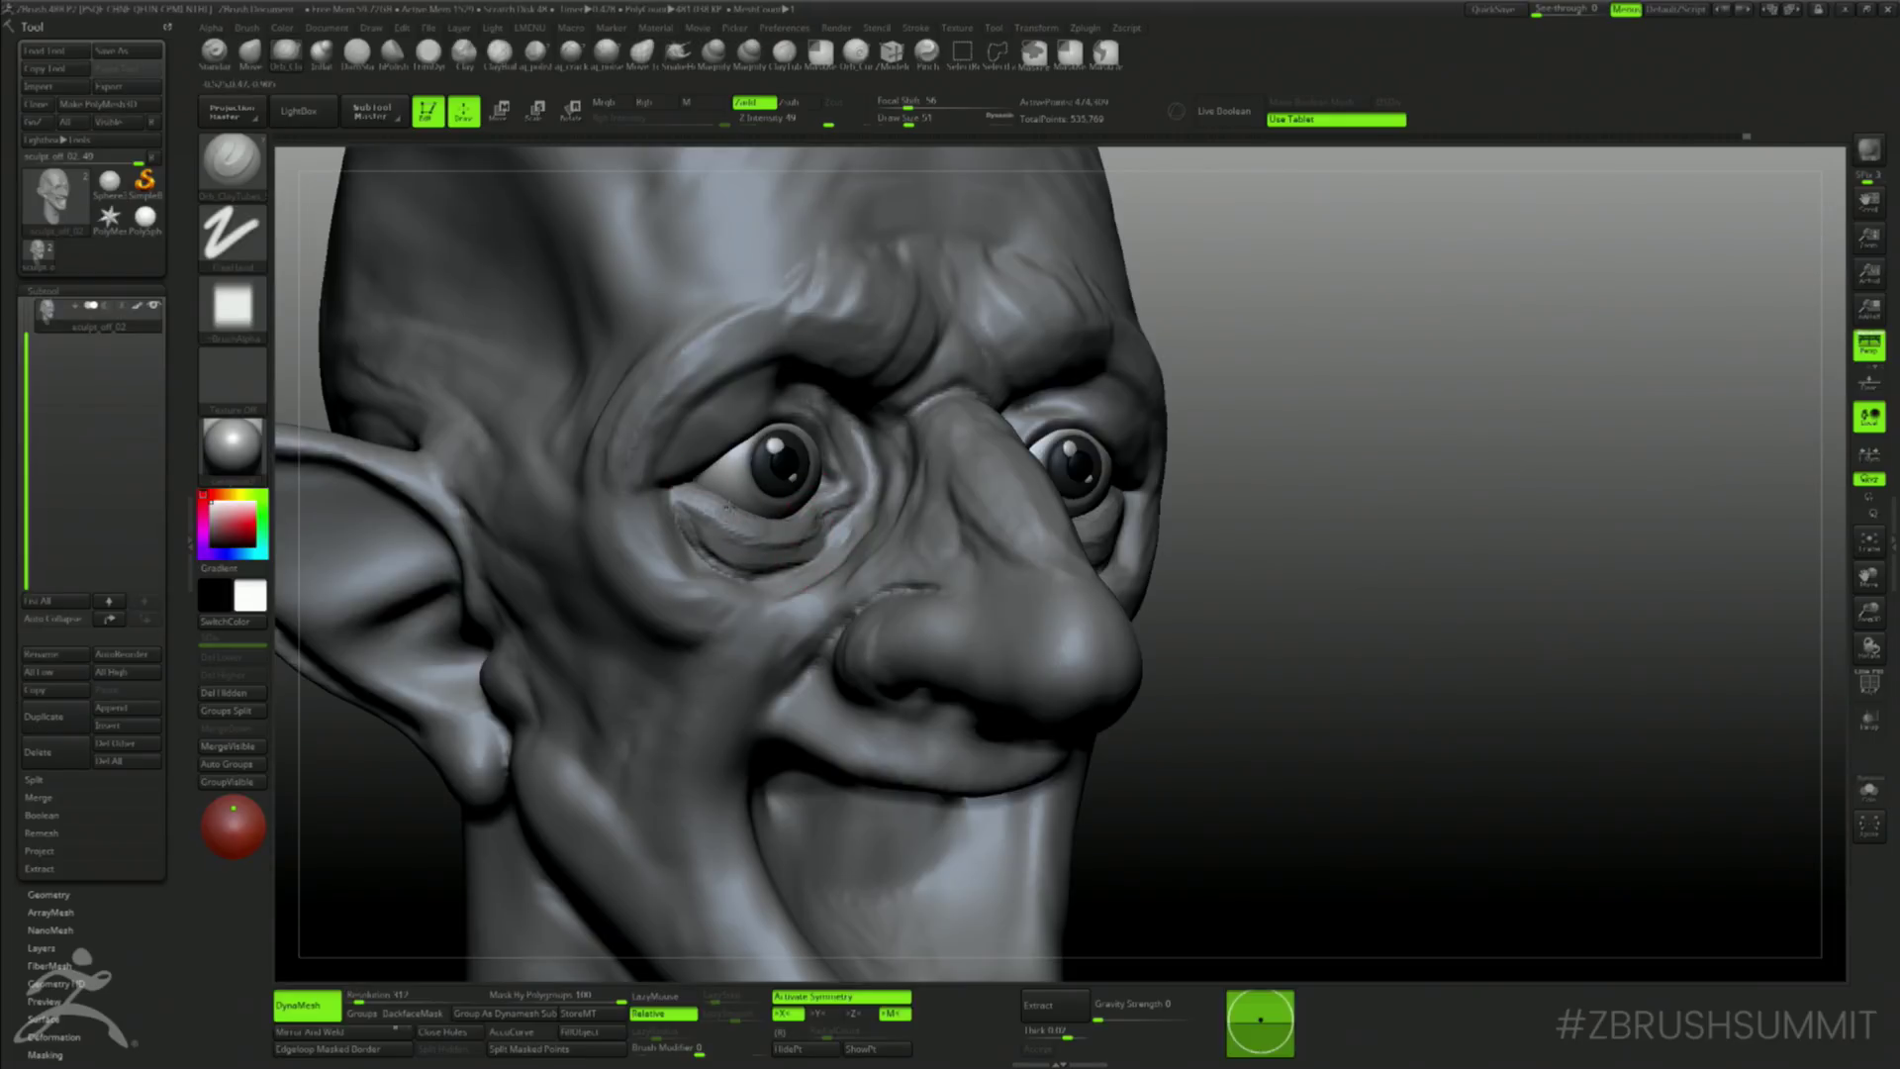
right_drag(1355, 502, 1215, 510)
key(space)
drag(1082, 528, 1087, 528)
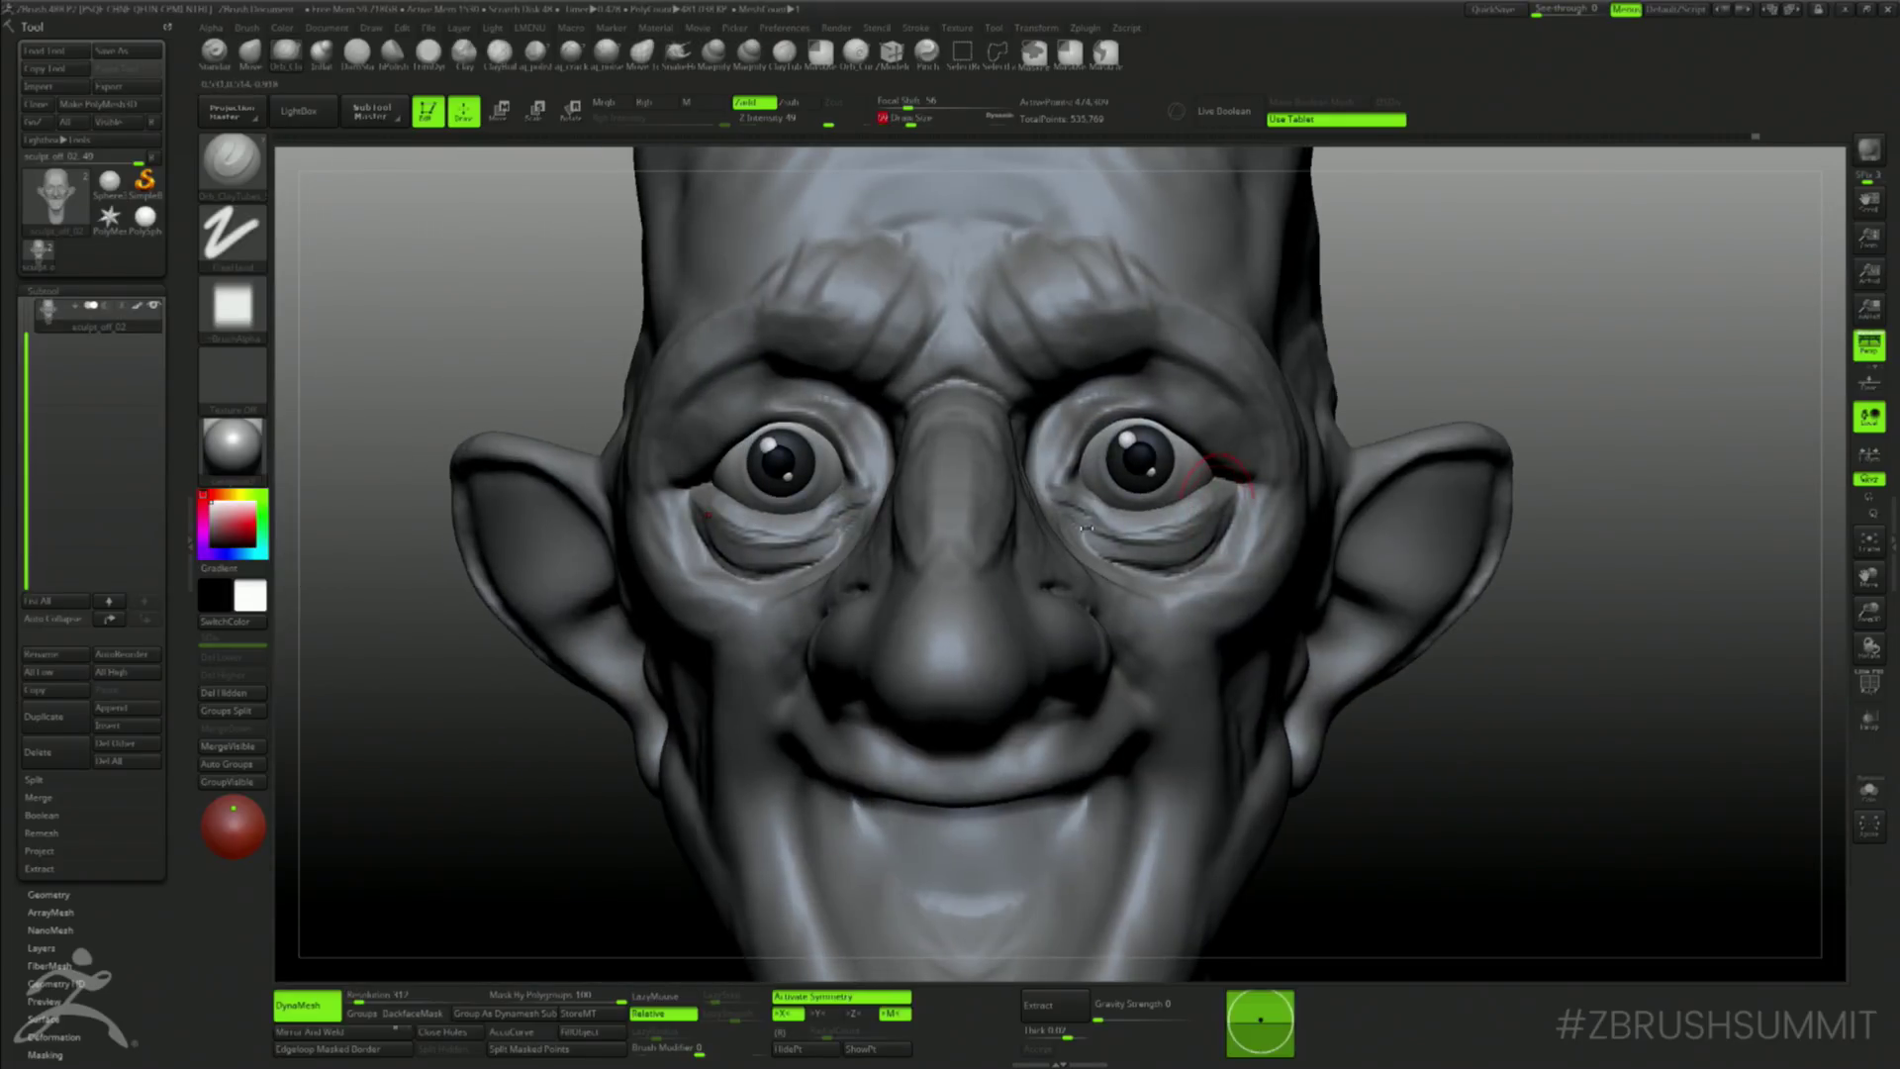
- Adjust the big-nosed head's overall shape with the Move brush, working on the whole framed head
key(b)
key(m)
key(v)
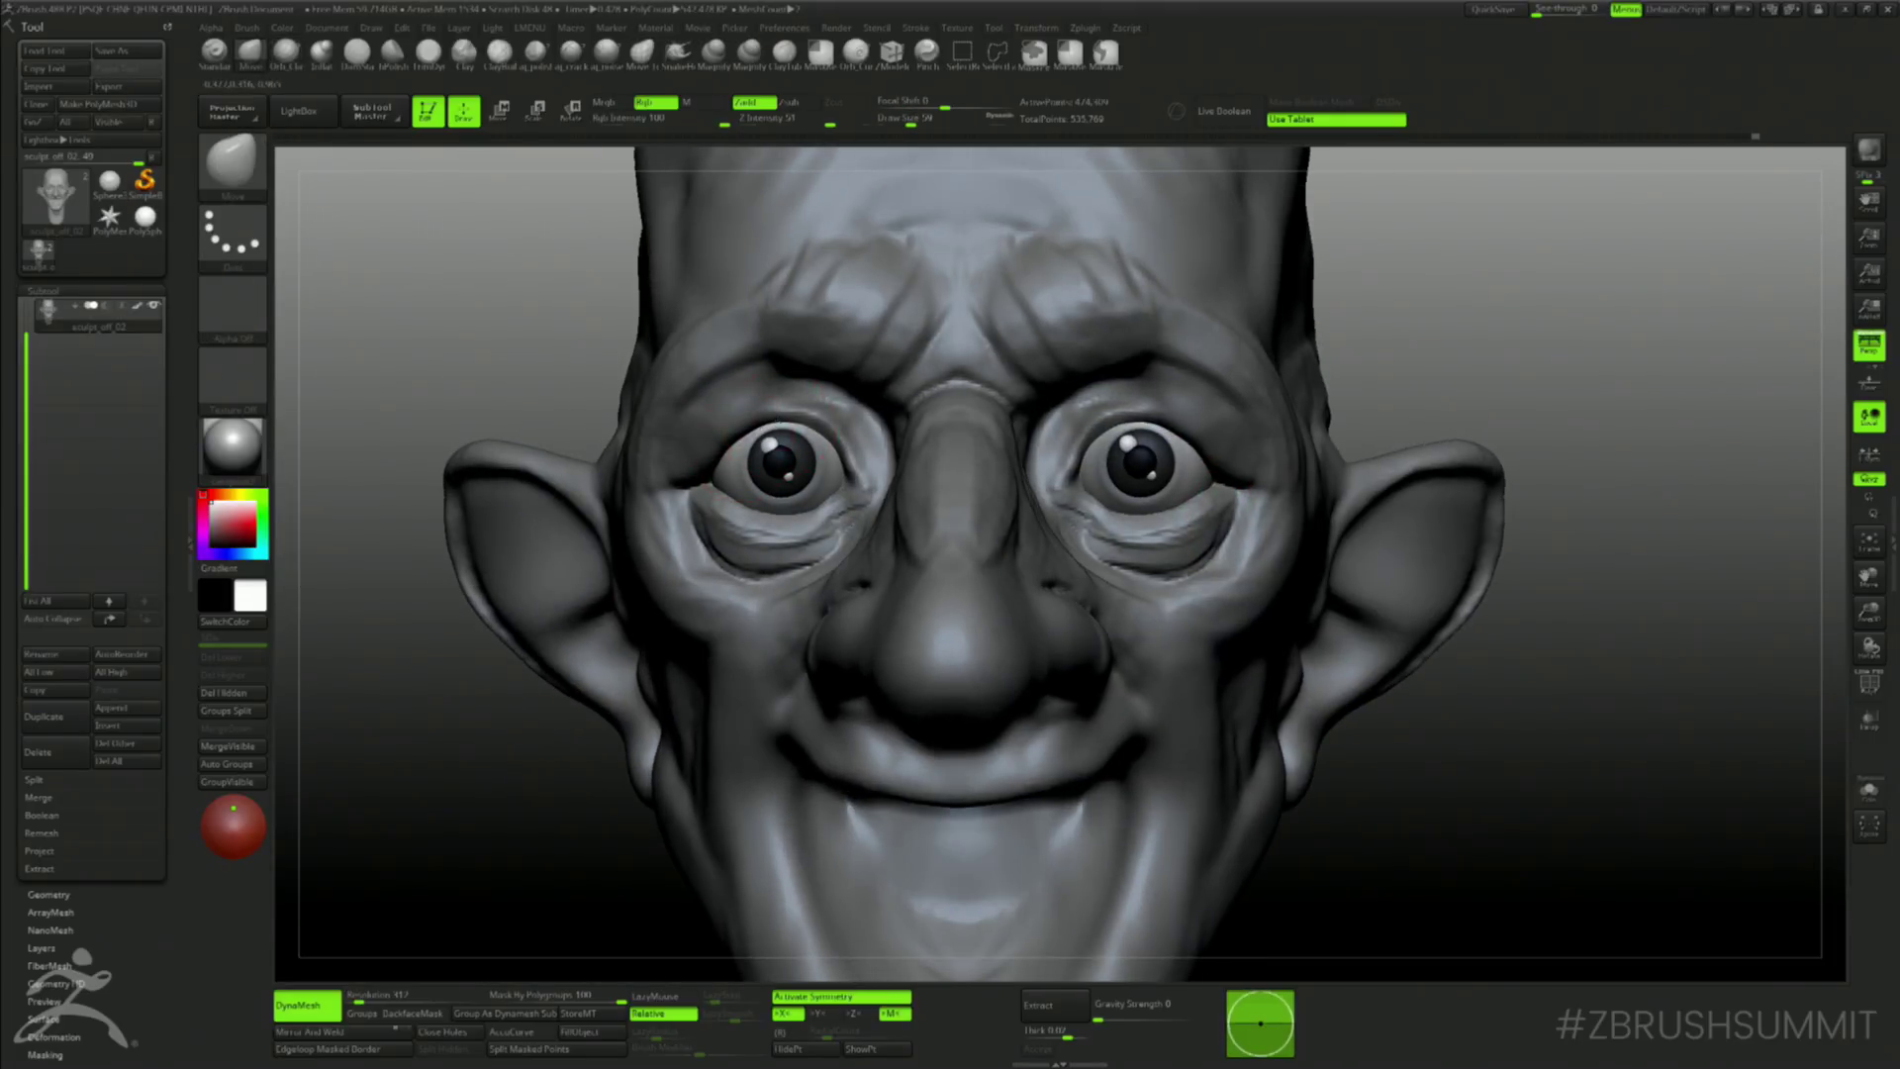
key(f)
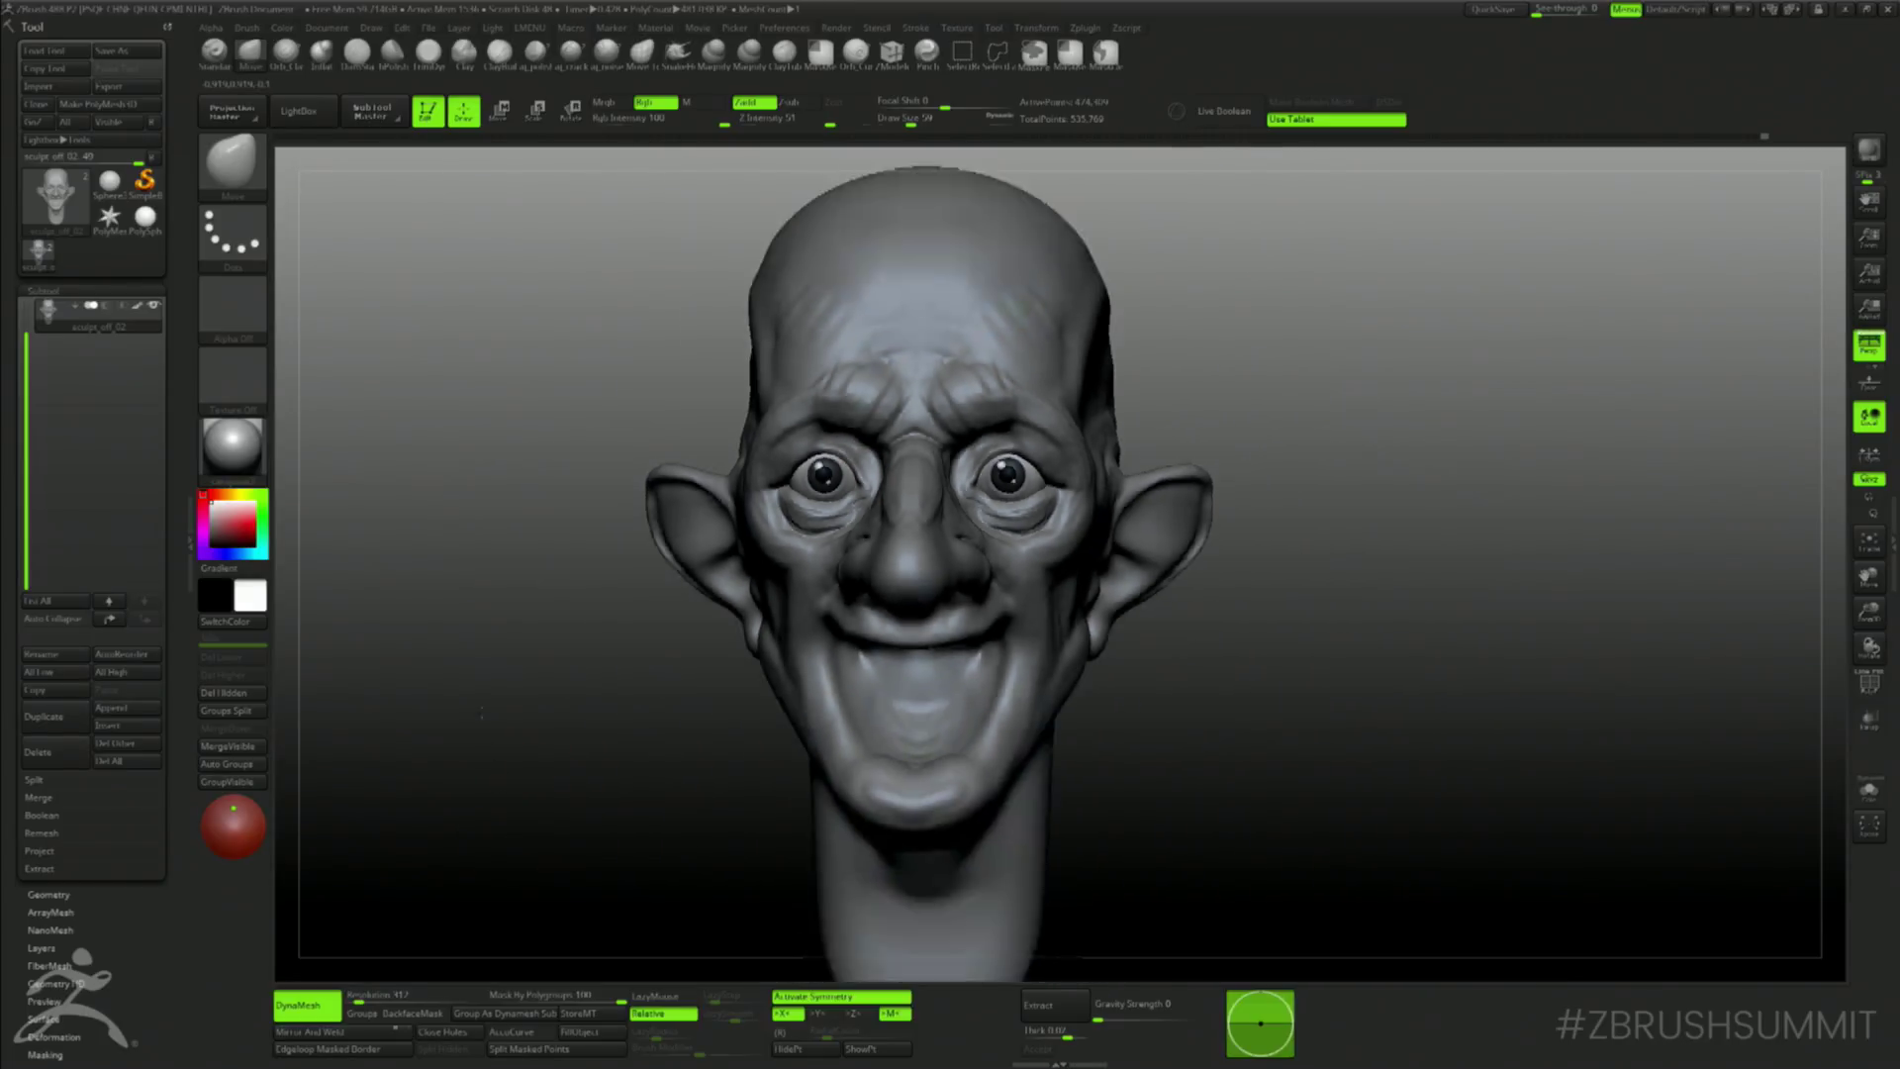
mouse_move(482, 713)
ctrl+right_down()
mouse_move(484, 744)
mouse_move(548, 728)
mouse_move(492, 687)
ctrl+right_up()
key(space)
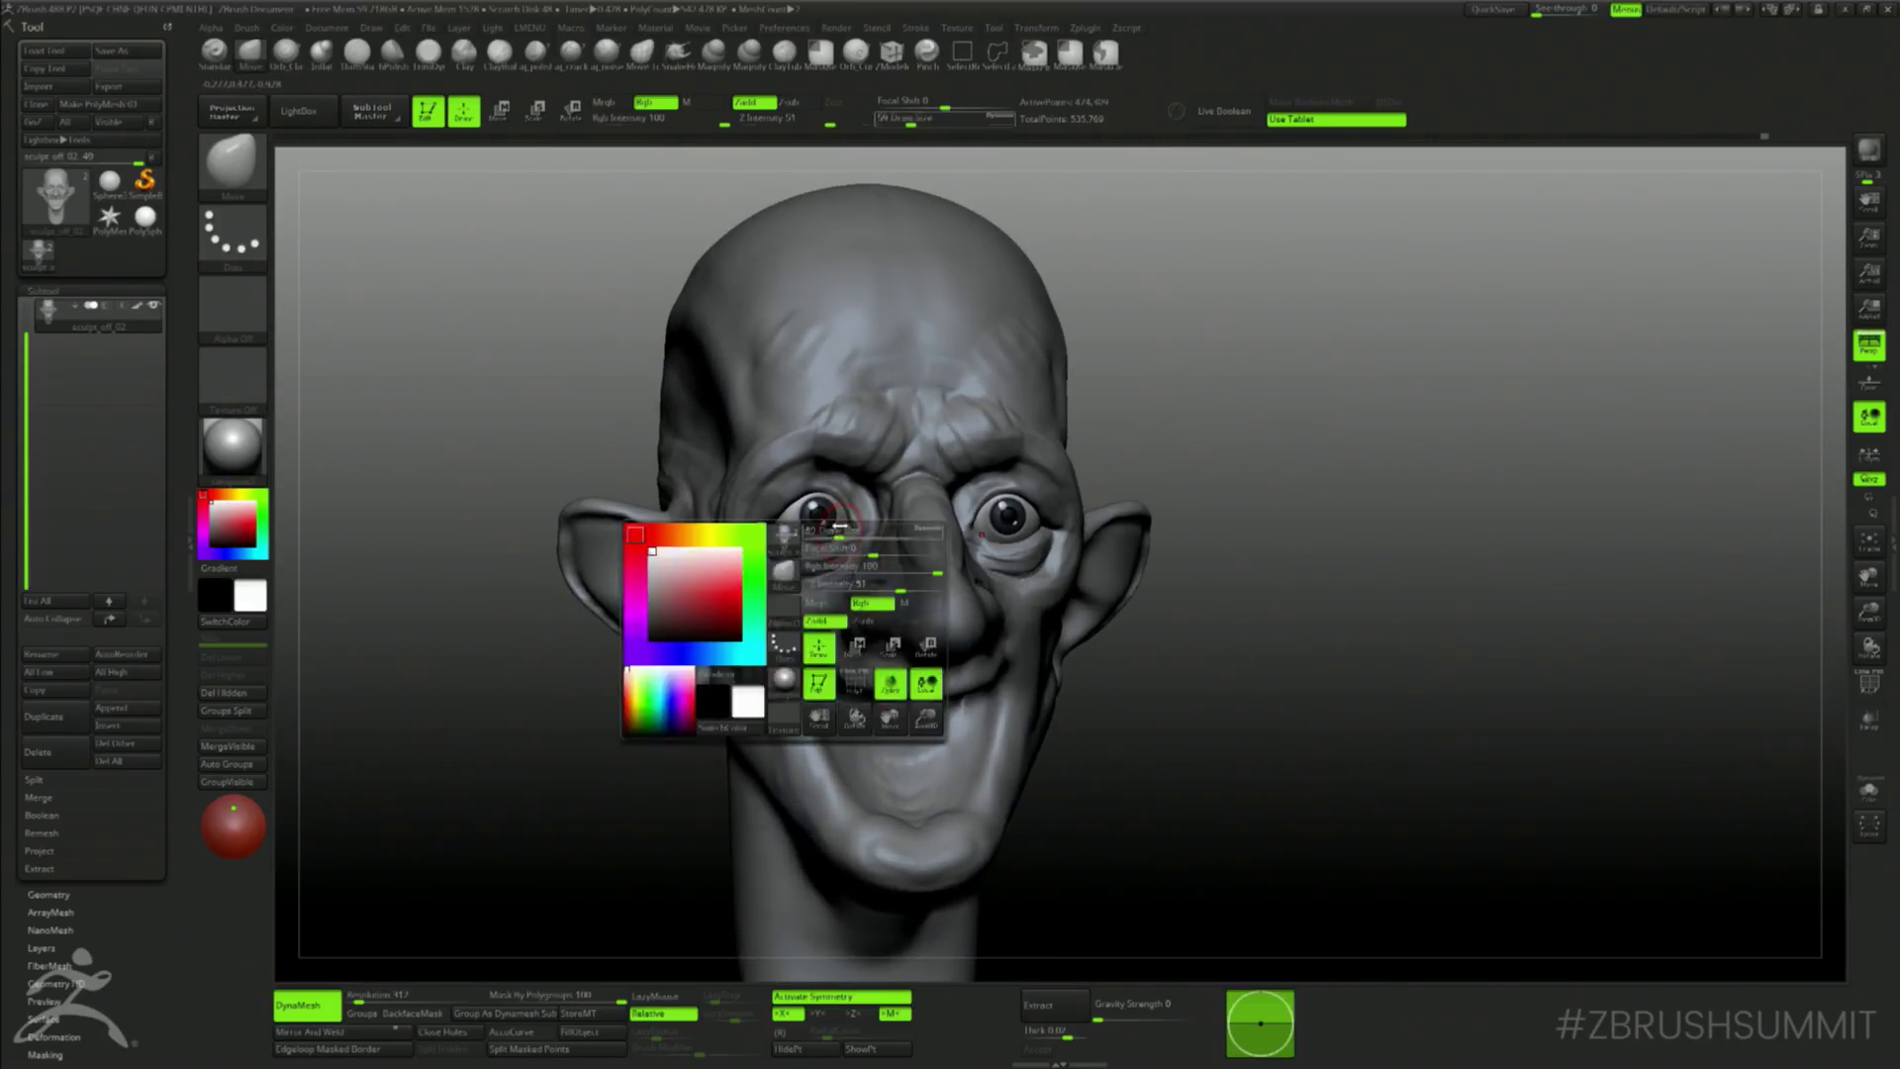
- Deepen the creases between the inner brows and upper eyelids with the Standard brush and smooth them
key(b)
key(s)
key(t)
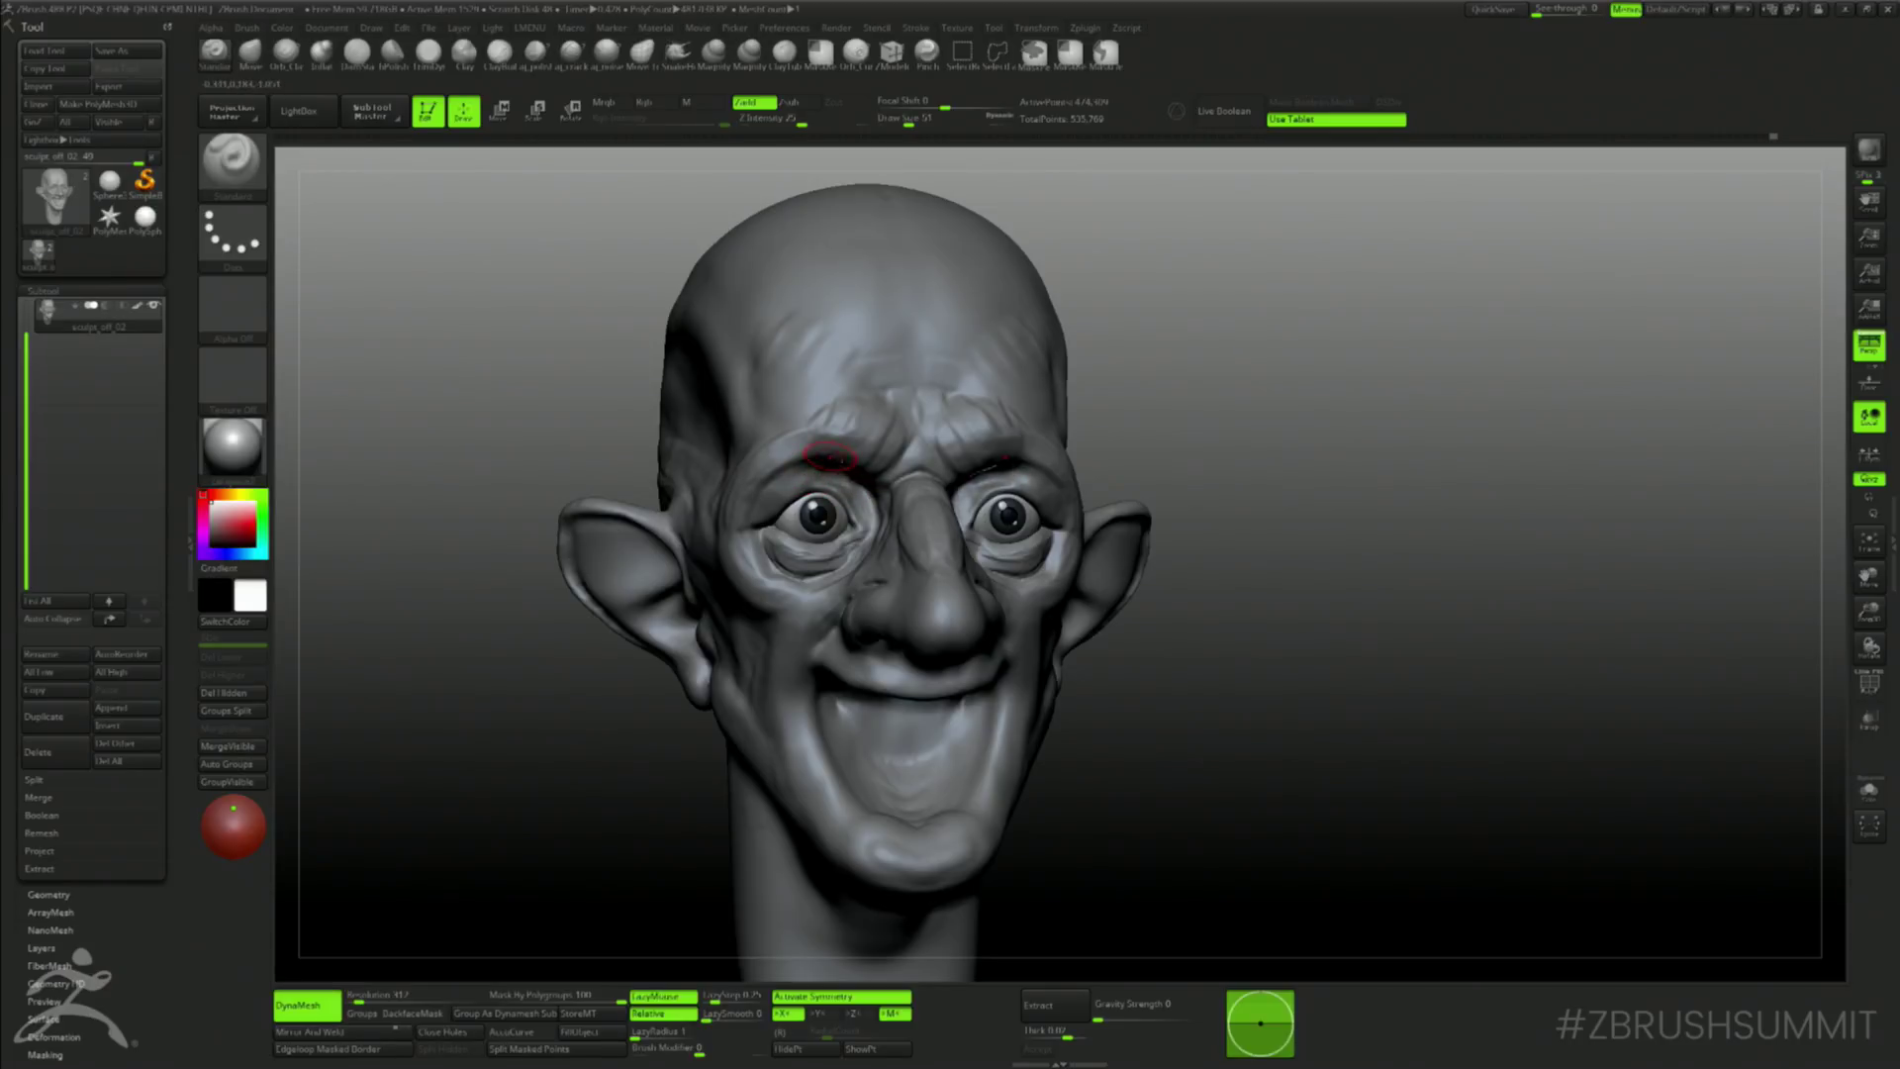
drag(829, 457, 864, 477)
key(shift)
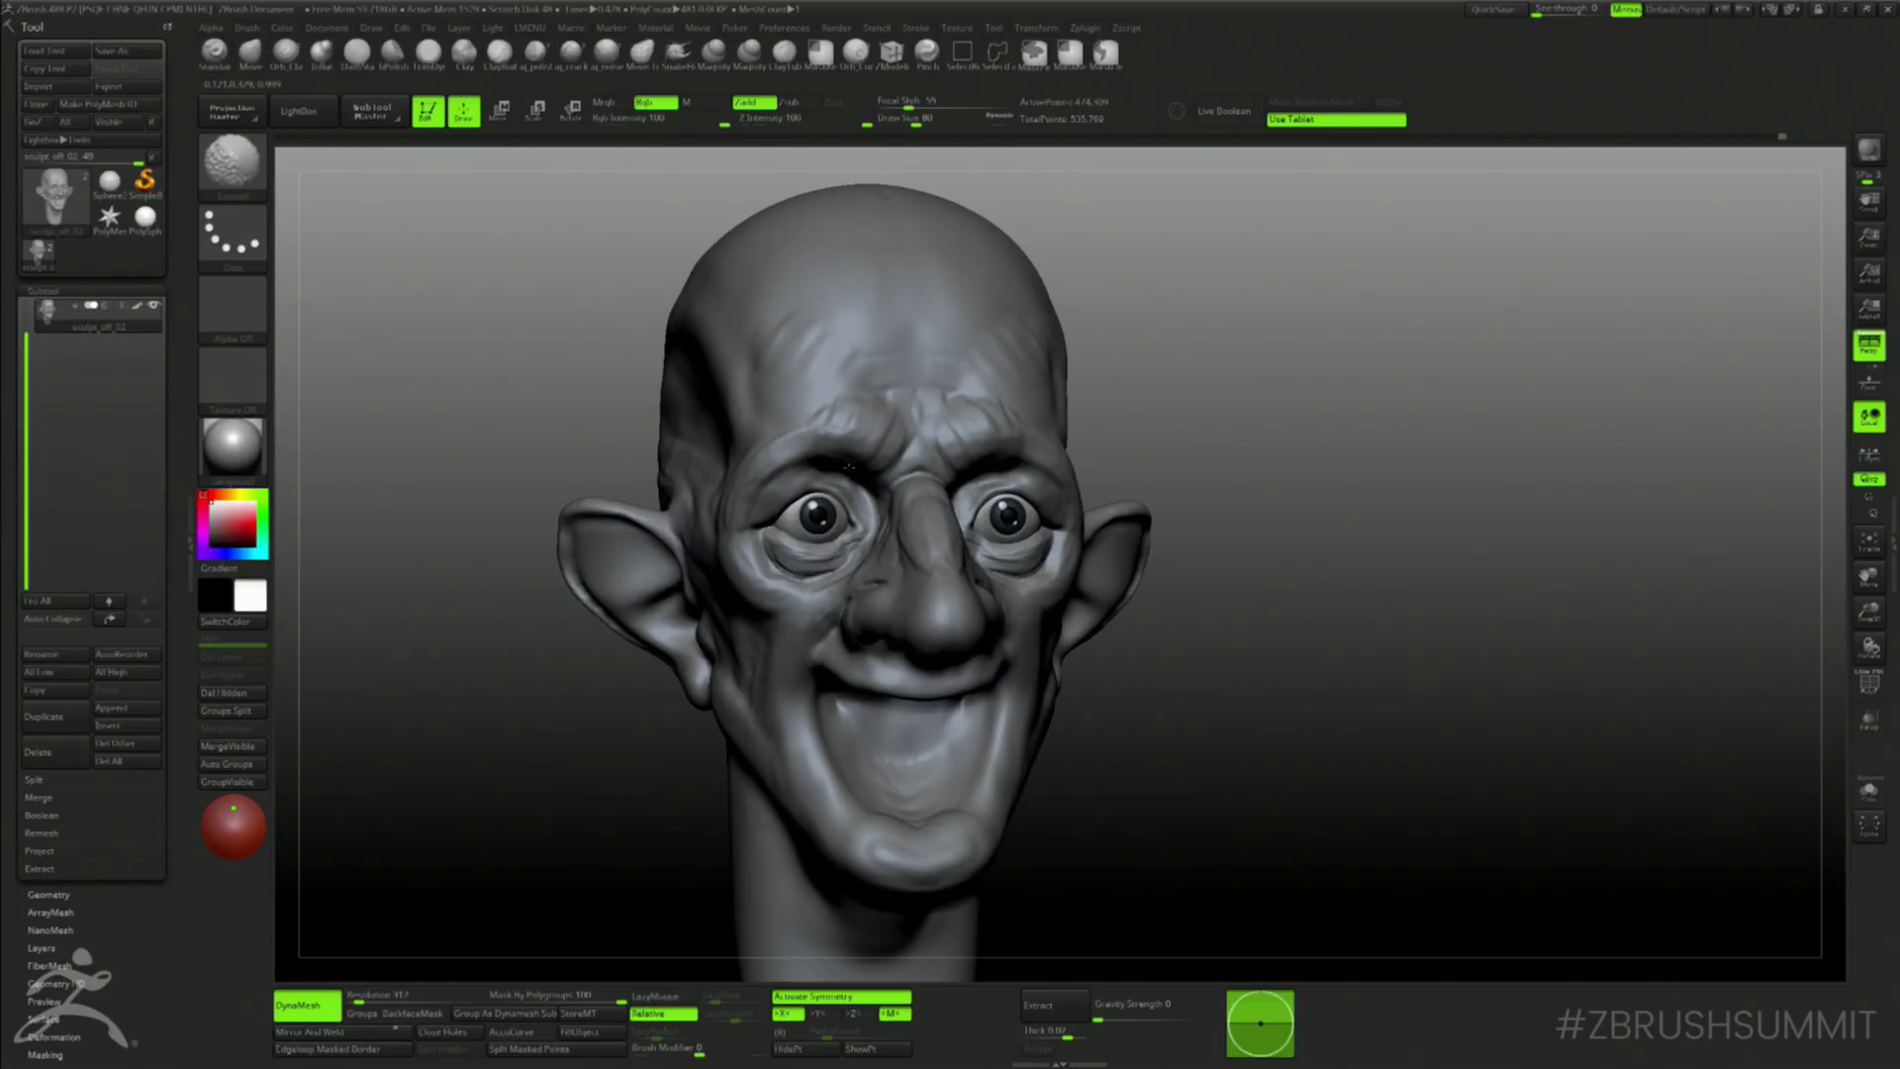
- Build up the folds at the outer eye corners with the clay brush and smooth the brow area
key(b)
key(o)
key(c)
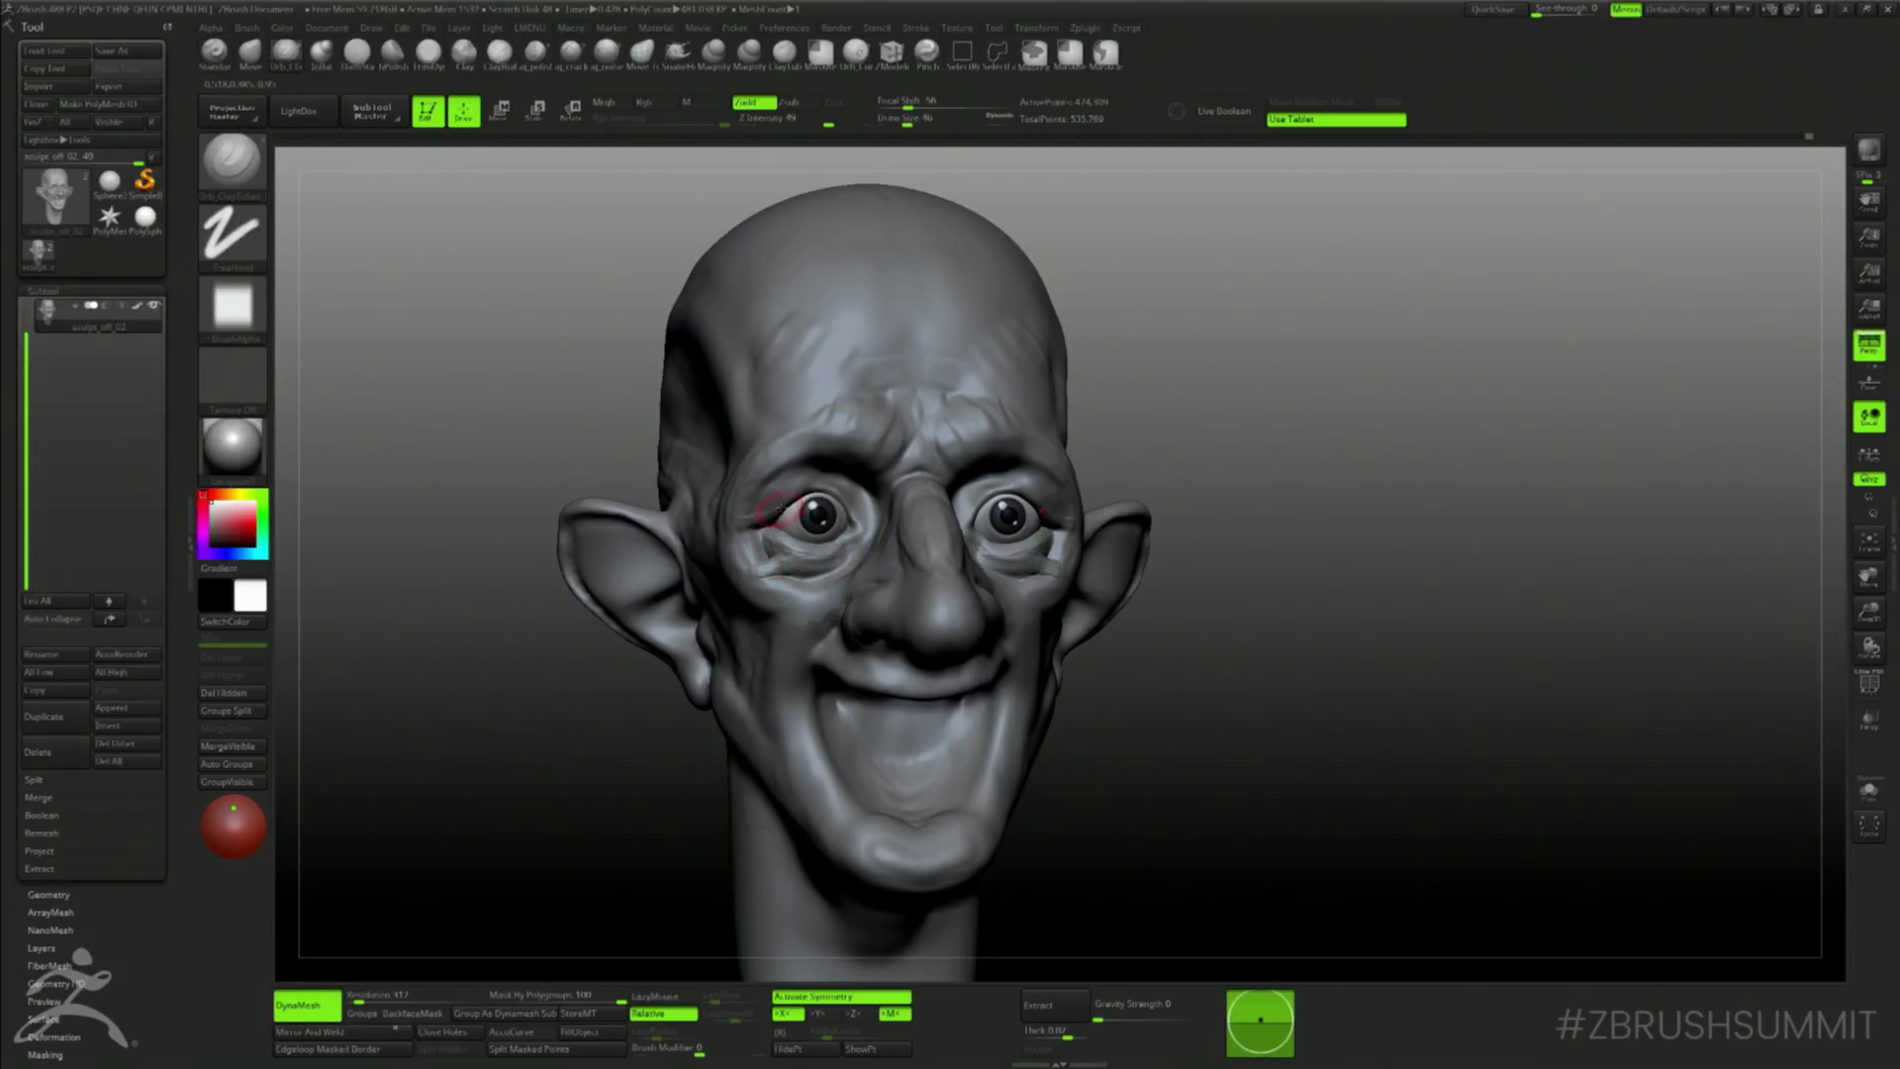
key(space)
drag(785, 457, 795, 454)
drag(541, 440, 629, 426)
key(shift)
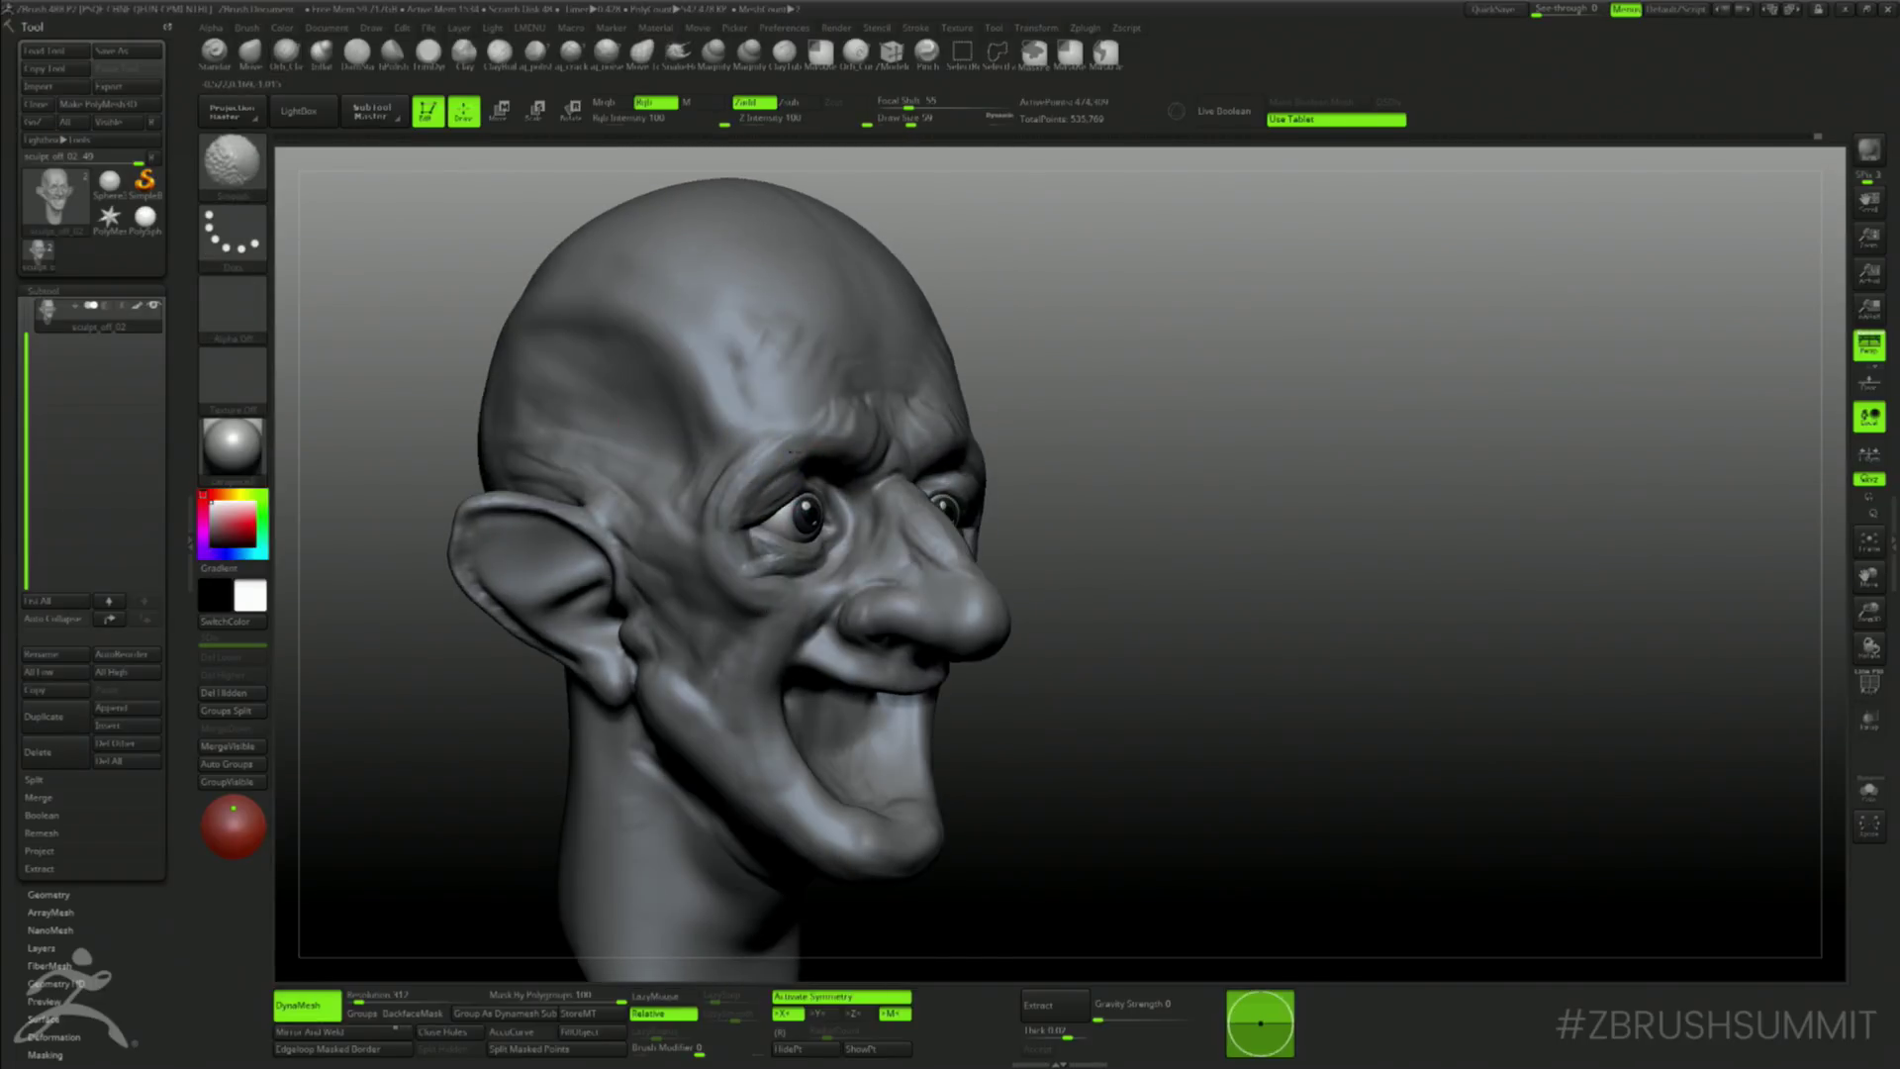
- Resize the clay brush and refine the outer ends of the eye bags, smoothing the result
drag(1136, 352, 995, 358)
key(space)
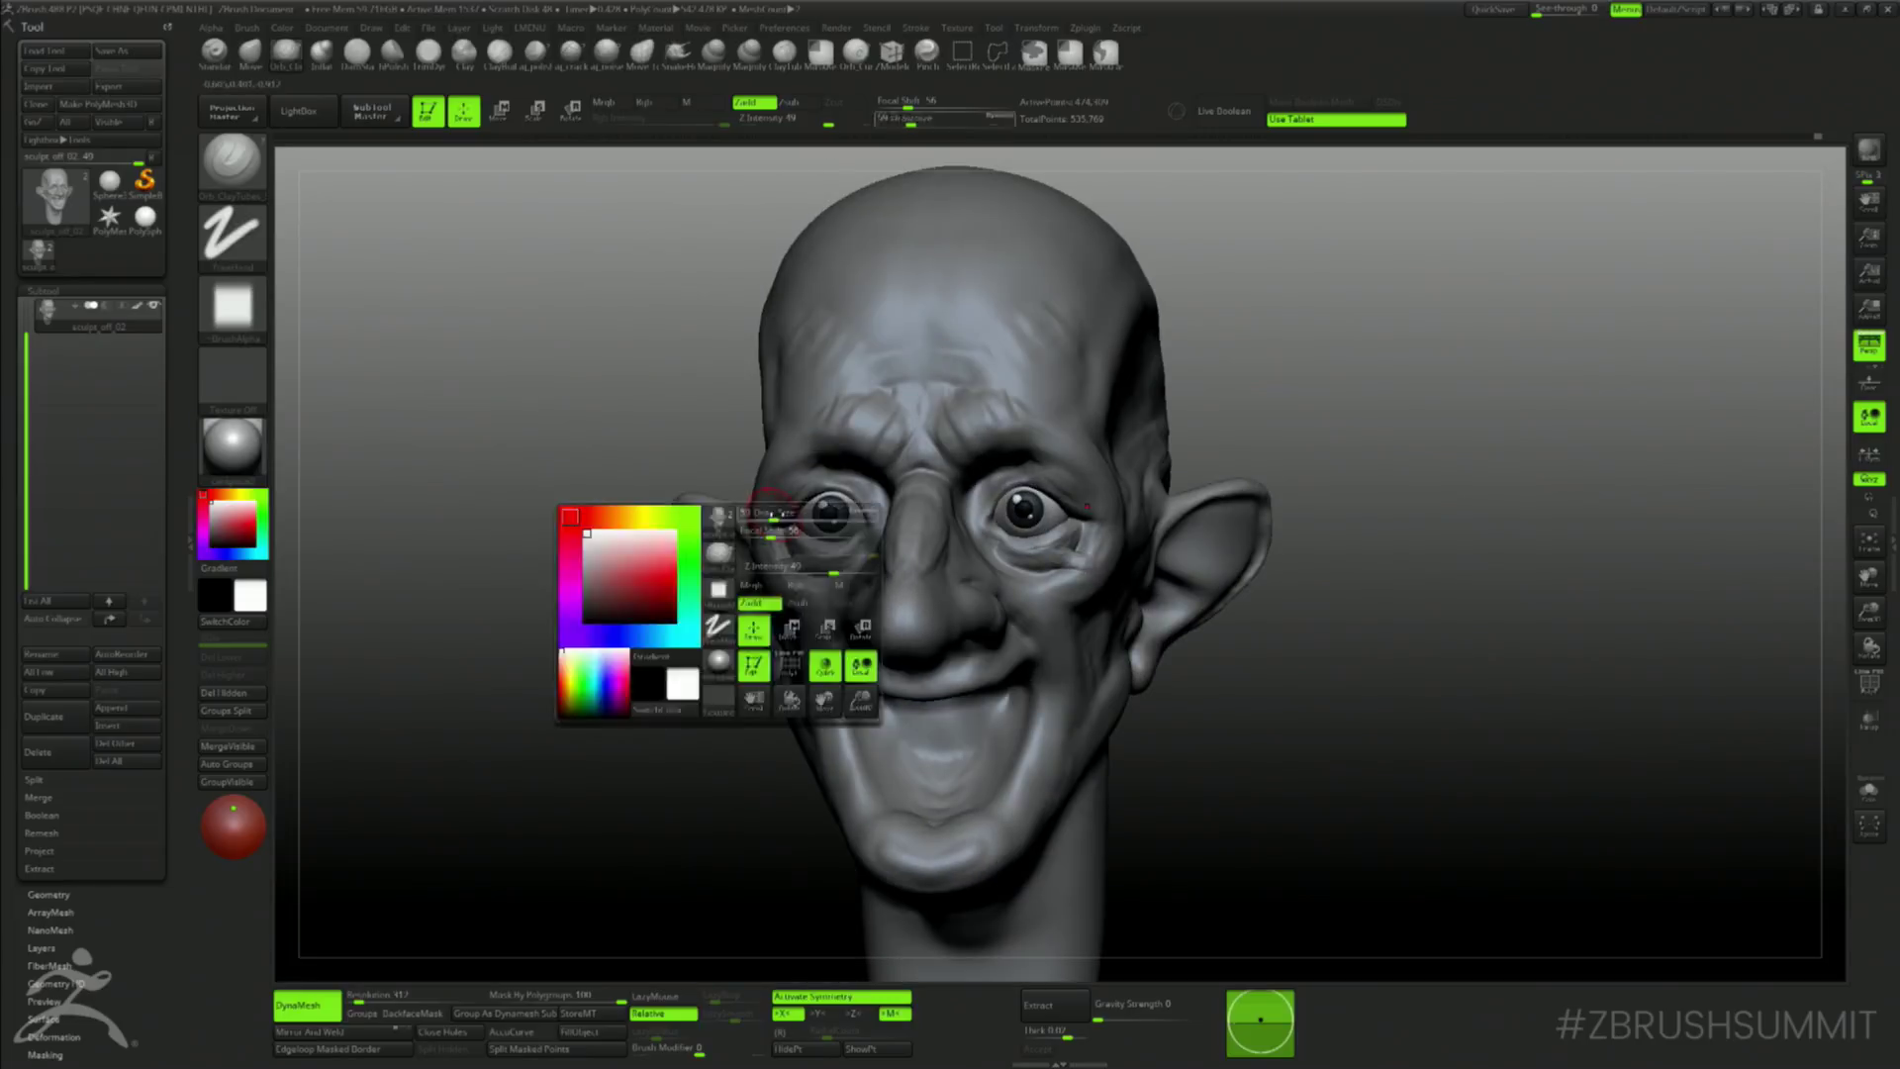
drag(794, 522, 818, 522)
drag(721, 414, 657, 410)
key(shift)
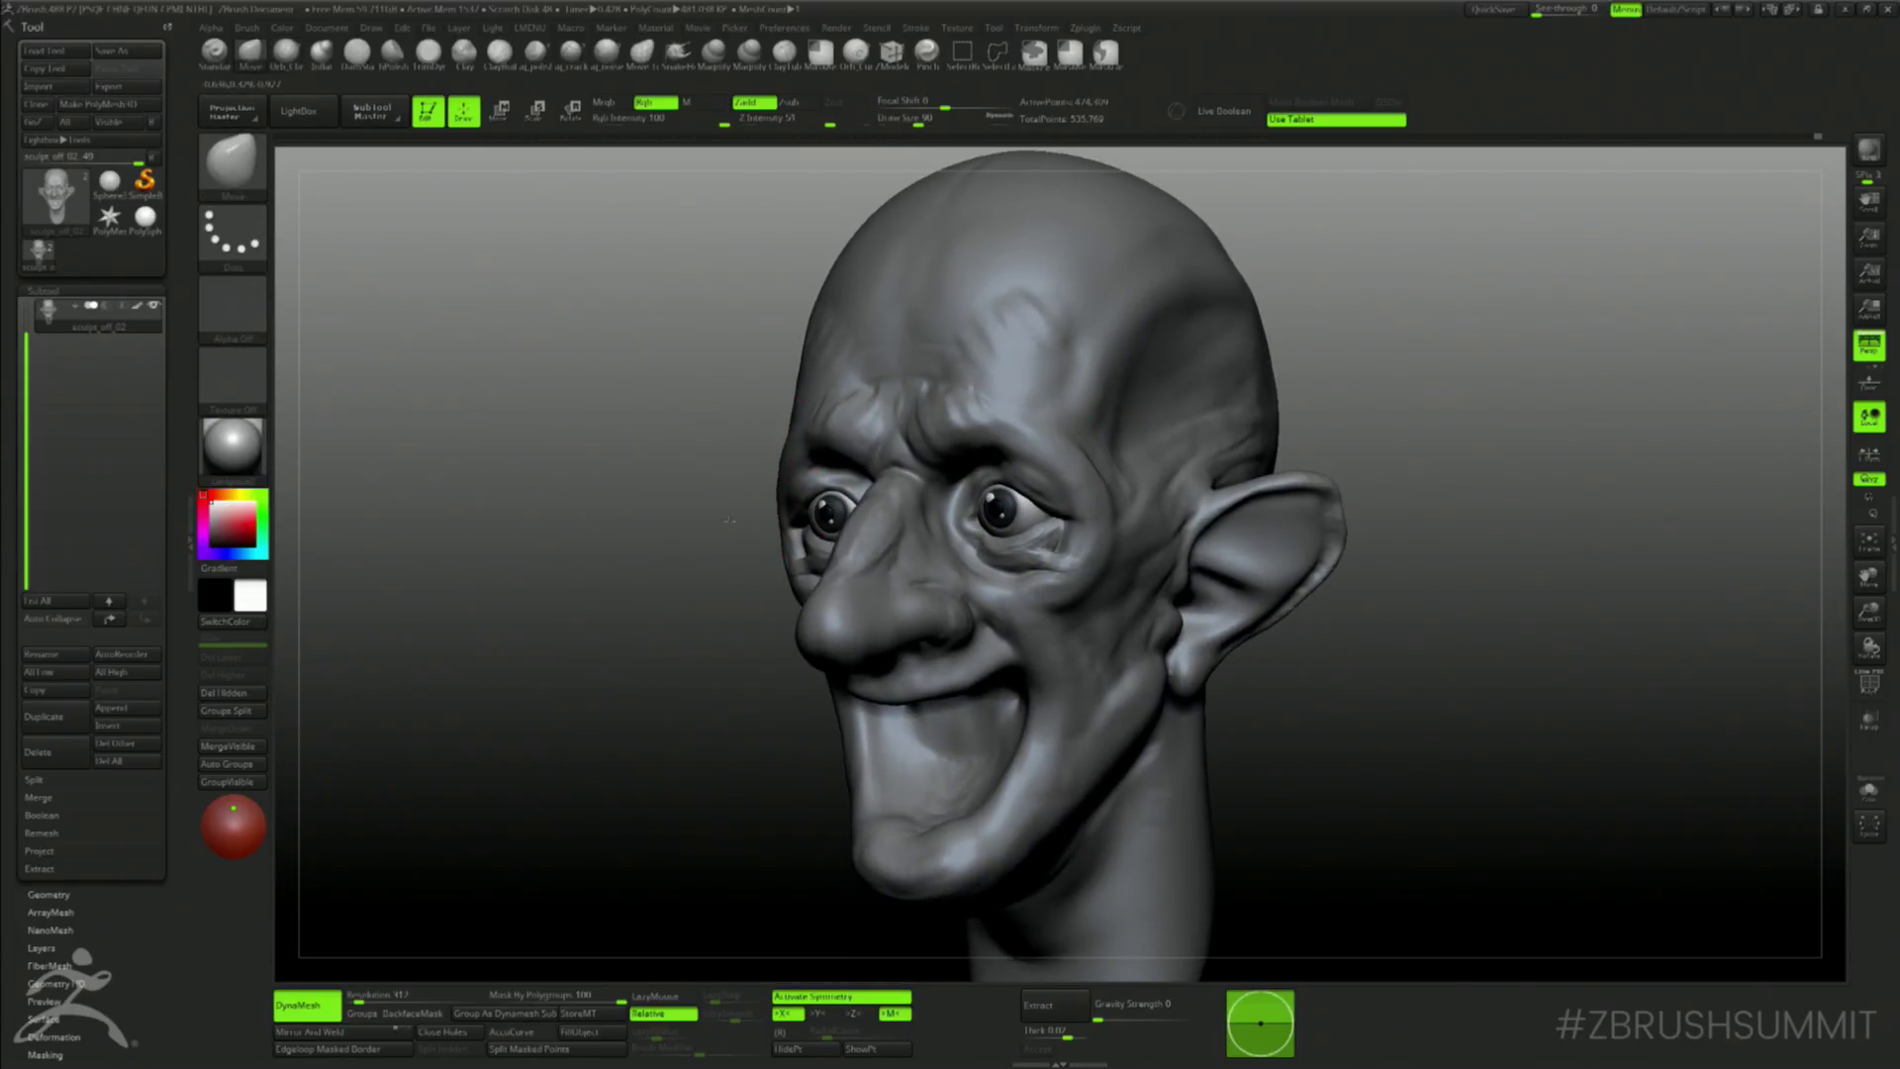
- Adjust the brow and nose silhouette with the Move brush in three-quarter and profile views
drag(730, 520, 786, 482)
drag(515, 653, 772, 688)
key(space)
click(785, 483)
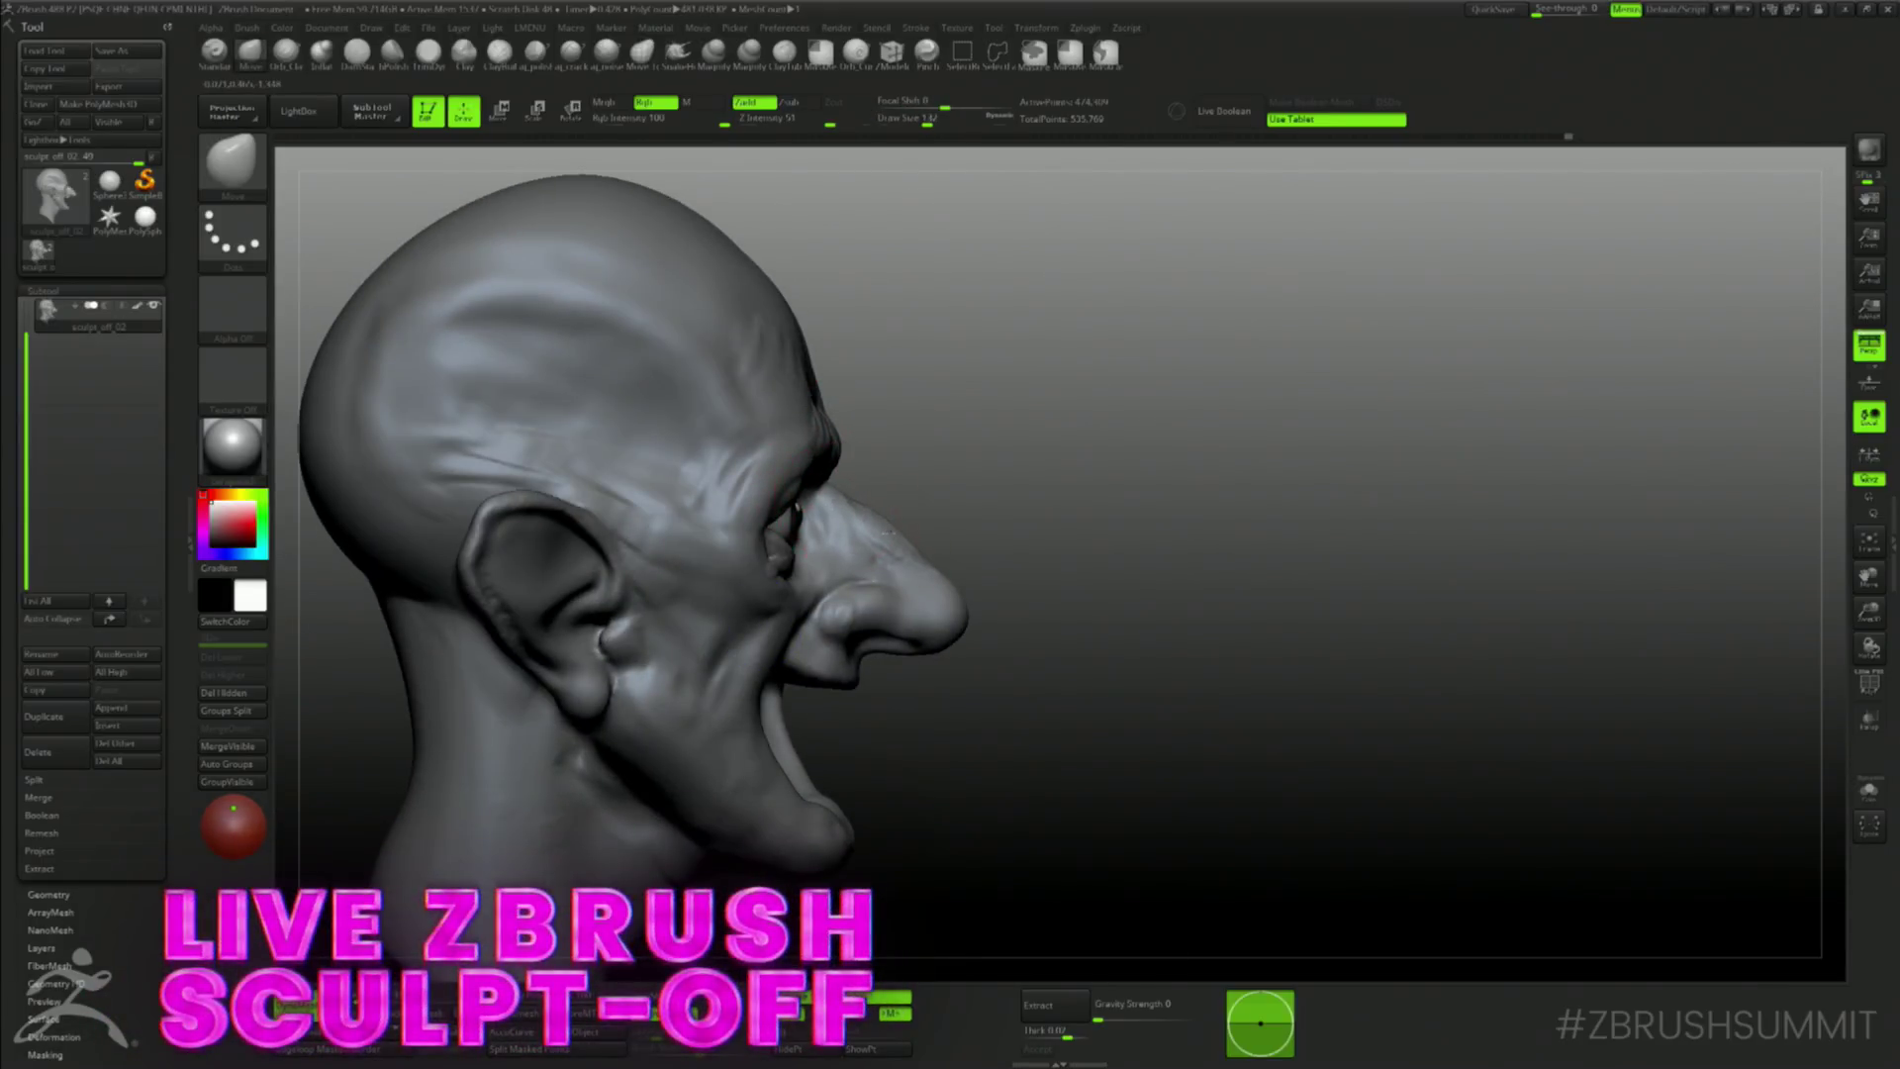
key(space)
click(899, 554)
drag(938, 617, 863, 509)
- Build up the cheekbone below the outer eye corner with broad clay strokes running toward the nose
key(space)
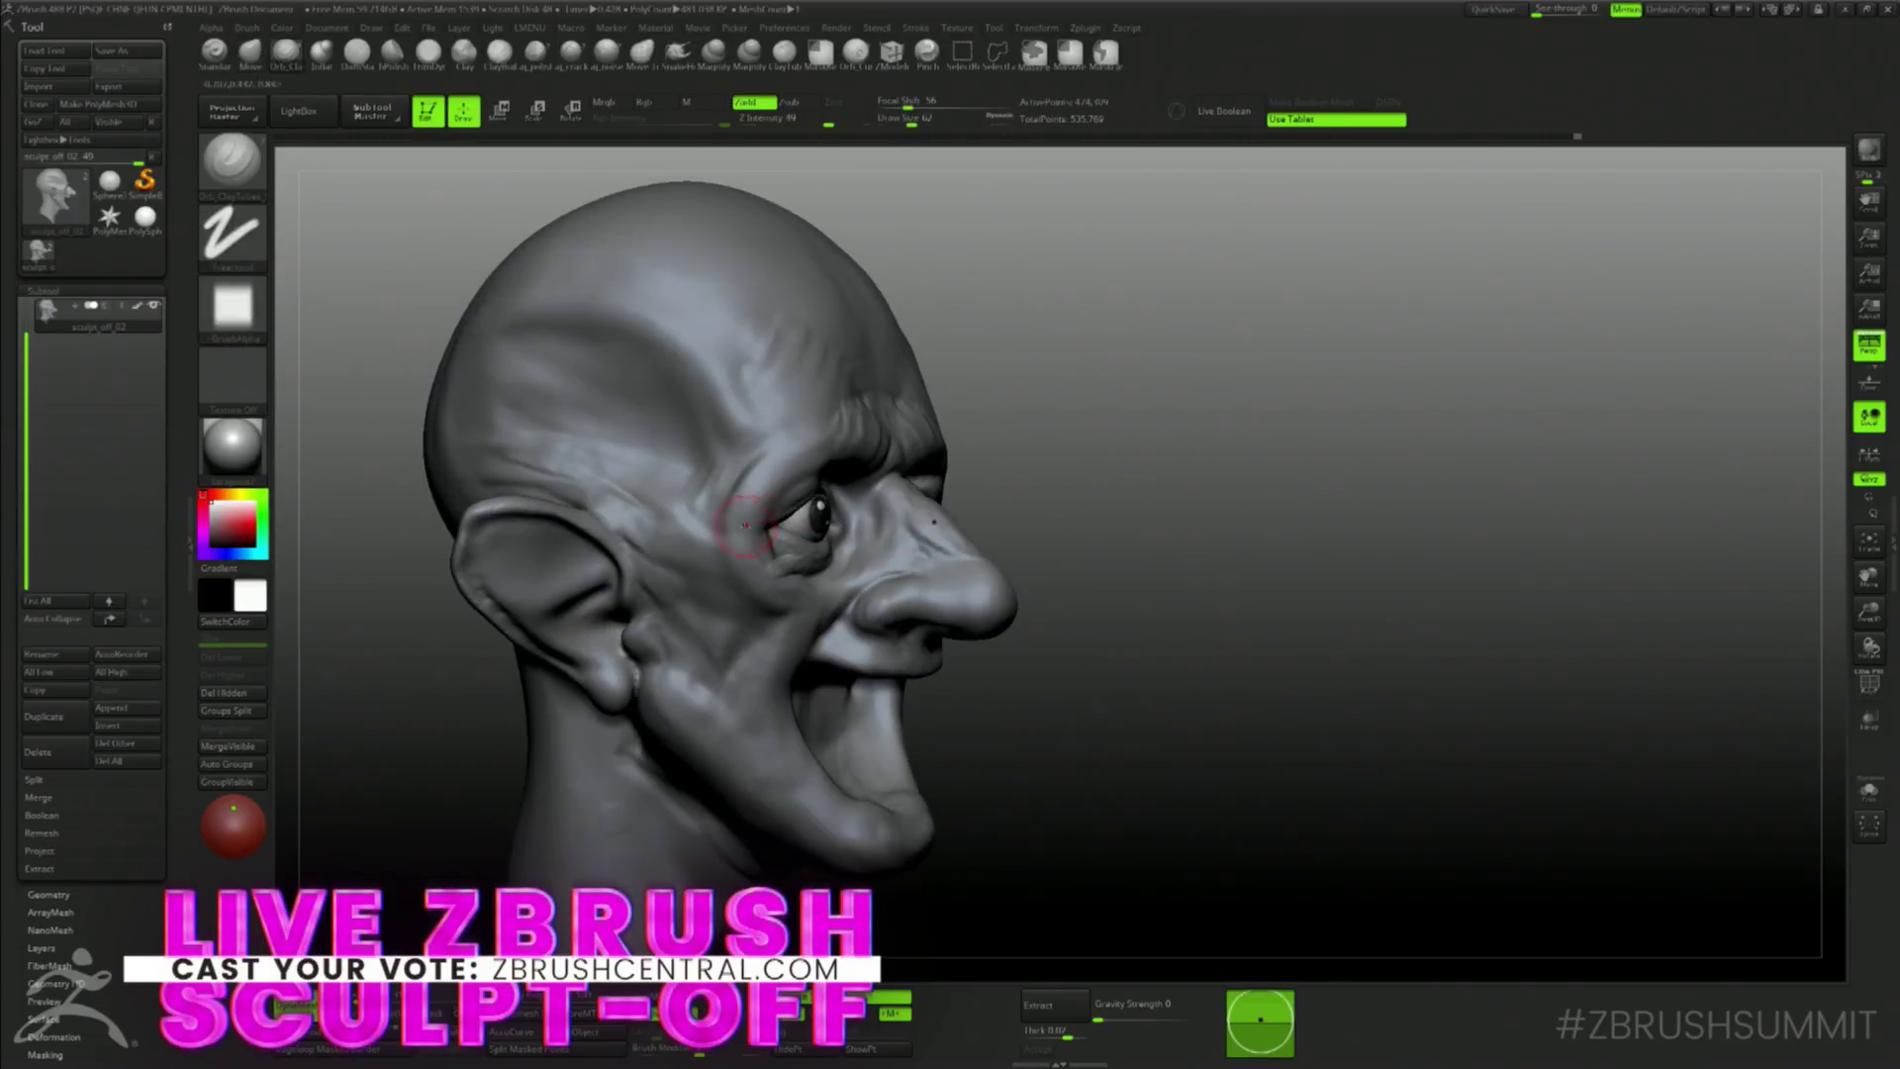
drag(740, 576, 776, 609)
shift+drag(1025, 747, 921, 744)
mouse_move(770, 620)
right_down()
mouse_move(851, 614)
mouse_move(762, 599)
right_up()
click(927, 120)
drag(729, 574, 791, 621)
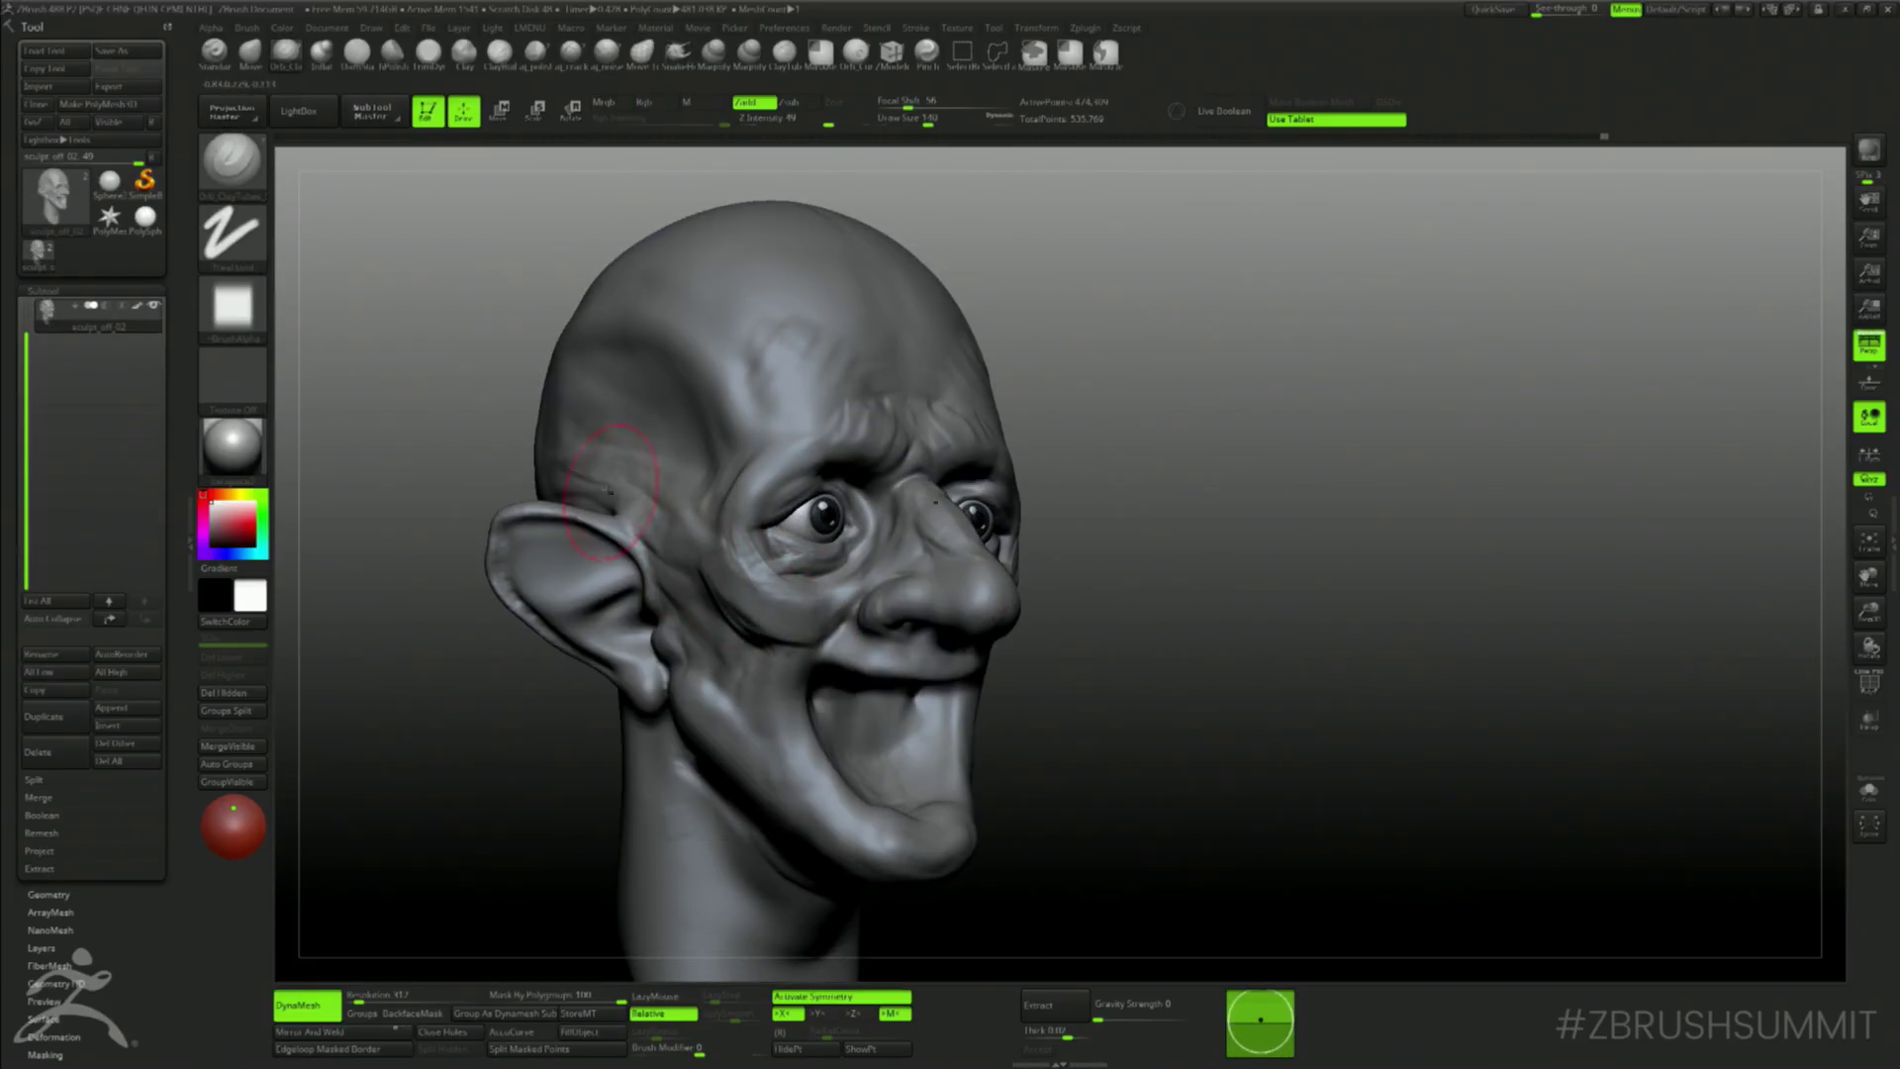
- Extend the cheekbone back to the ear and add volume to the cheek beneath it with the clay brush
mouse_move(630, 522)
mouse_down()
mouse_move(749, 600)
mouse_move(641, 545)
mouse_up()
drag(1225, 427, 1074, 386)
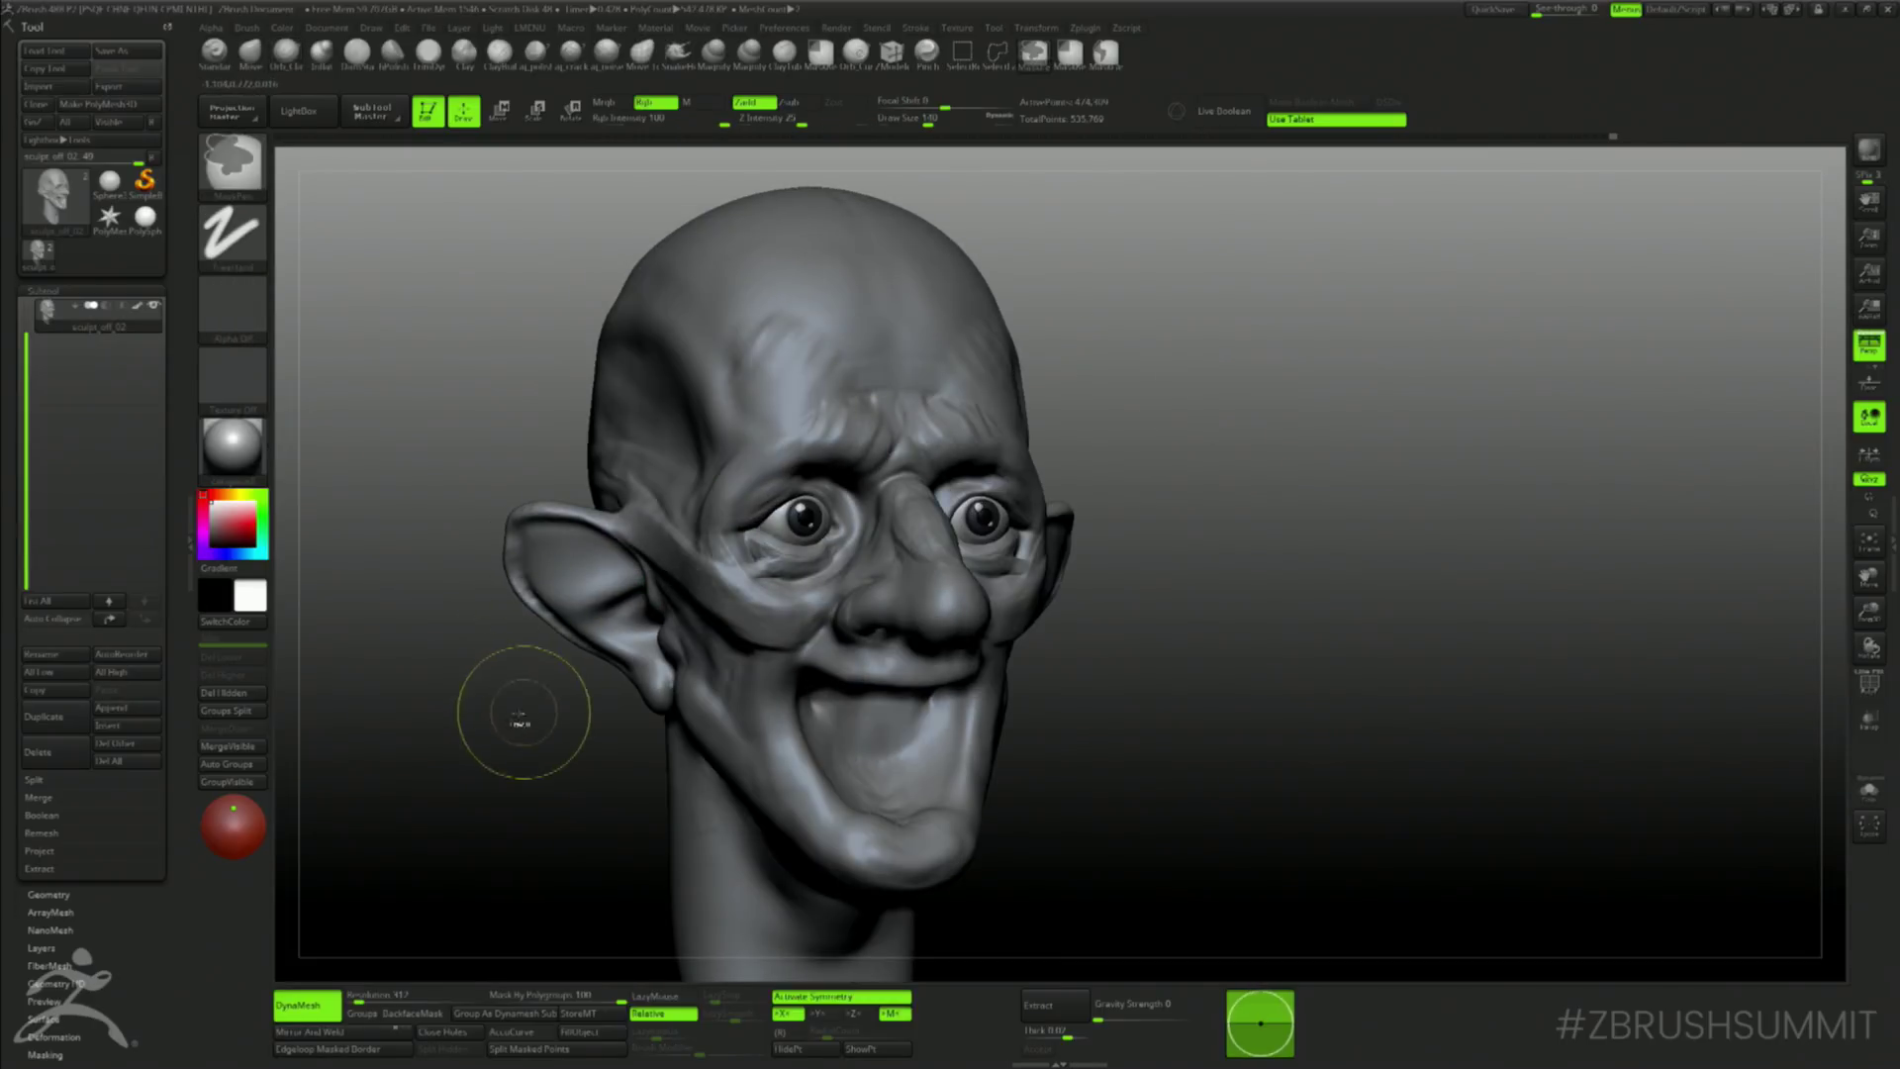
right_drag(518, 791, 494, 670)
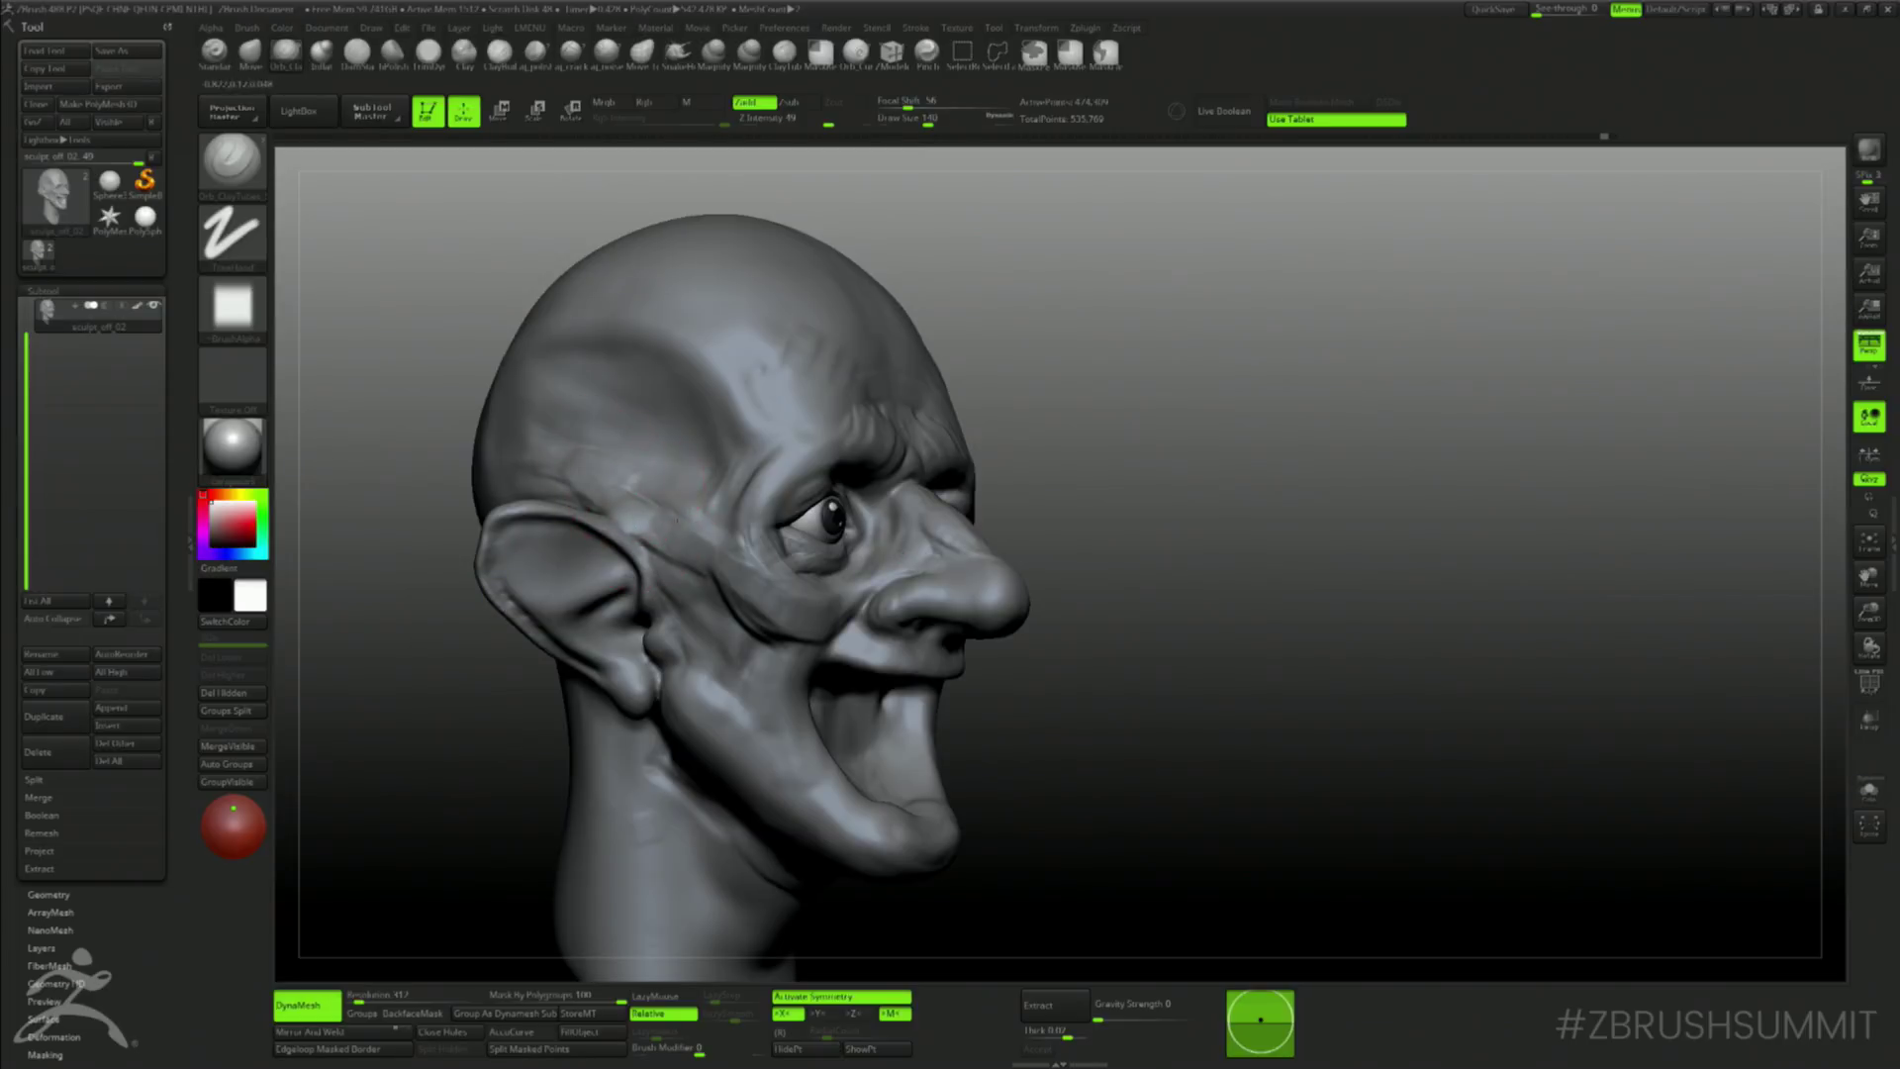
mouse_move(683, 594)
mouse_down()
mouse_move(699, 708)
mouse_move(704, 663)
mouse_move(787, 670)
mouse_up()
right_drag(791, 758, 1020, 566)
right_drag(1044, 631, 891, 611)
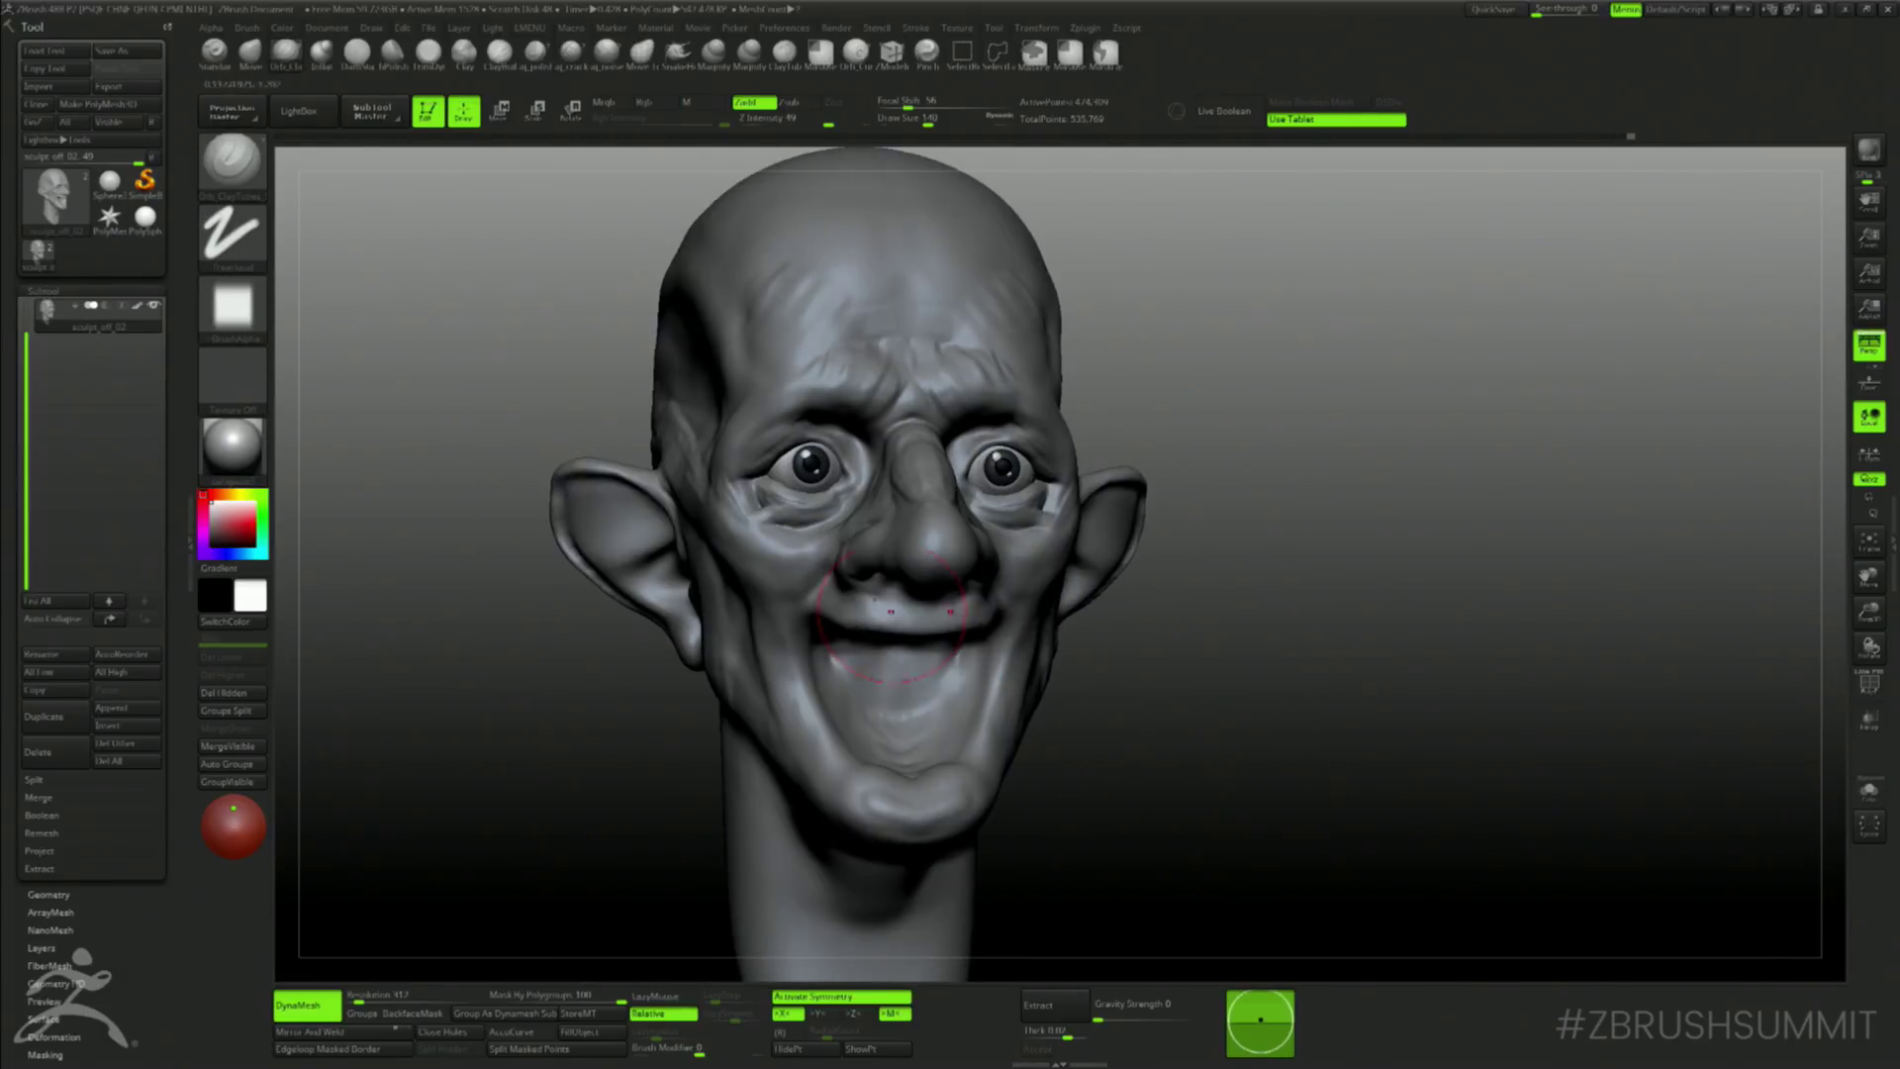
- Reshape the underside of the nose and the upper lip with an enlarged Move brush and smooth the mouth corners
mouse_move(1230, 427)
right_down()
mouse_move(1293, 428)
mouse_move(1280, 335)
mouse_move(1294, 443)
right_up()
key(b)
key(m)
key(v)
key(bracketright)
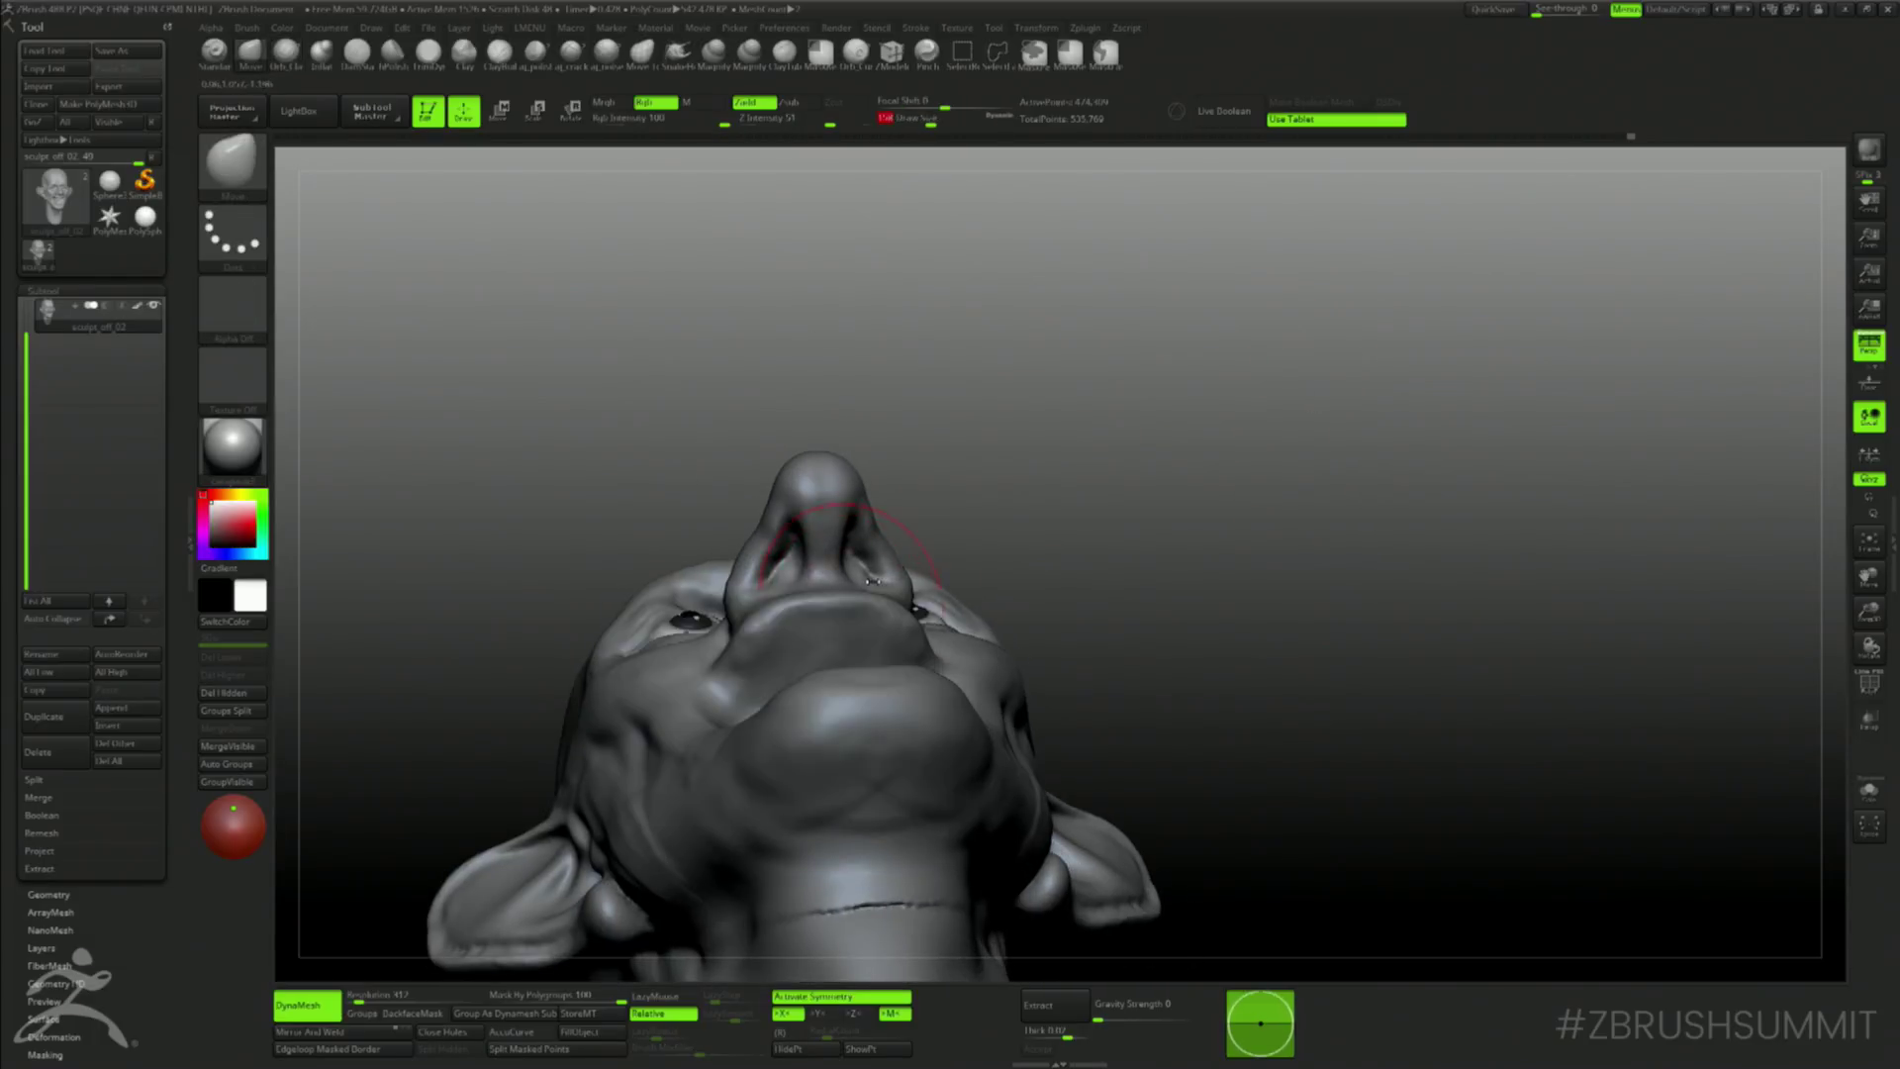
right_drag(849, 590, 902, 545)
shift+drag(866, 578, 763, 594)
key(s)
mouse_move(766, 611)
right_down()
mouse_move(856, 619)
mouse_move(958, 591)
right_up()
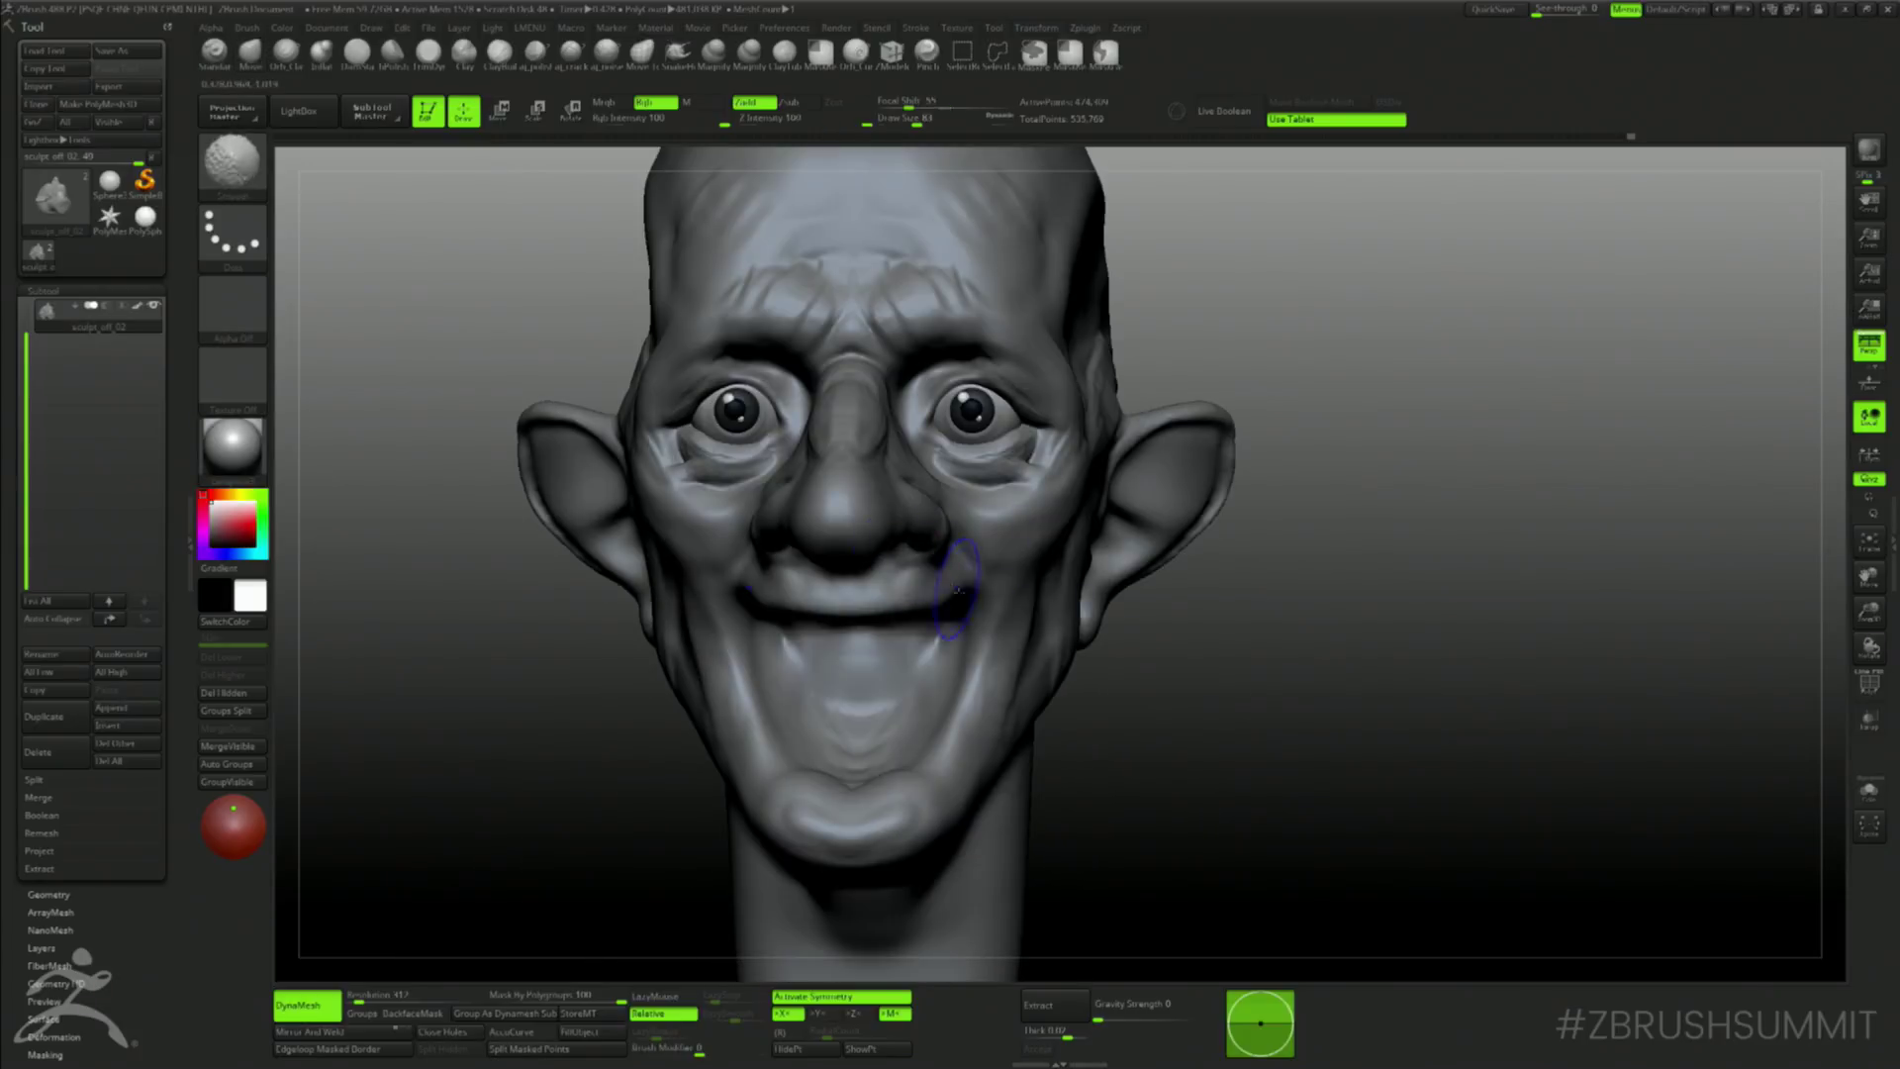
- Smooth the head's chin surface and save the file
drag(1141, 734, 1246, 730)
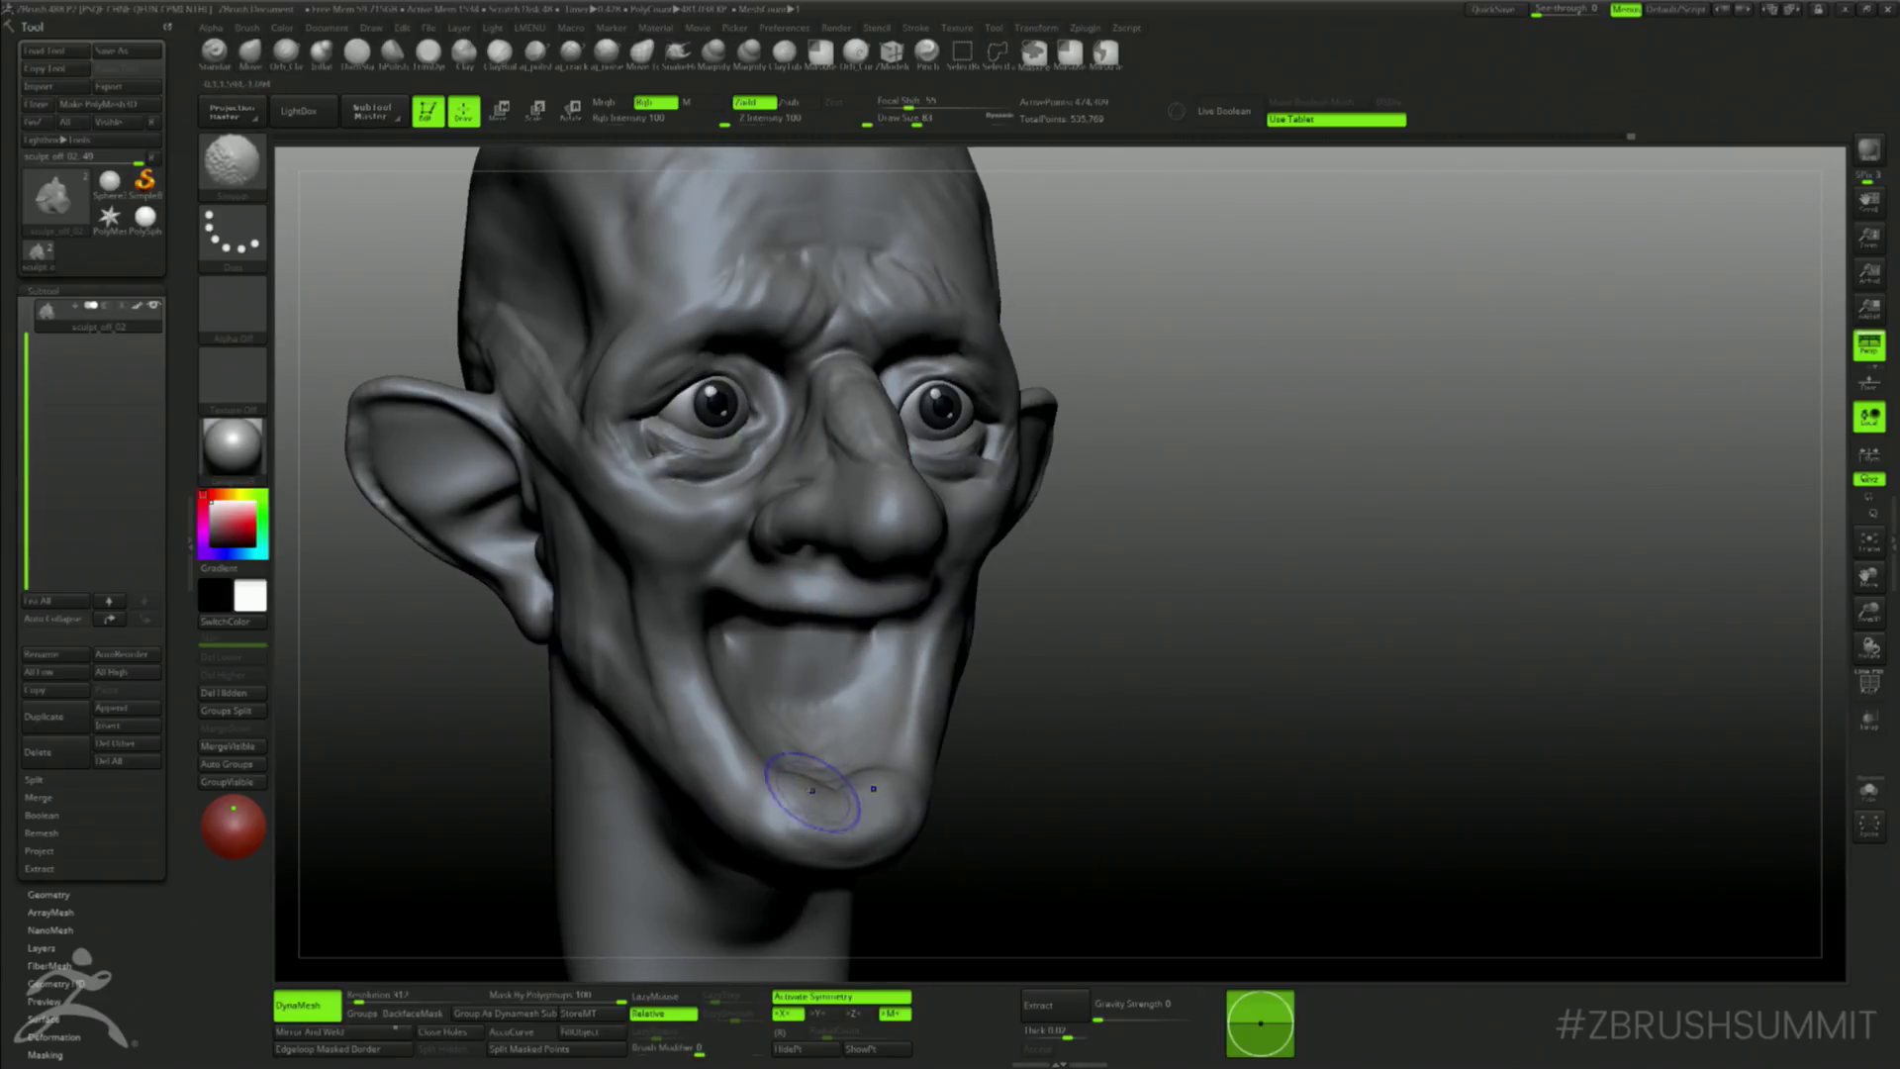
mouse_move(1178, 594)
alt+mouse_down()
mouse_move(1176, 494)
mouse_move(1208, 534)
mouse_move(1029, 537)
alt+mouse_up()
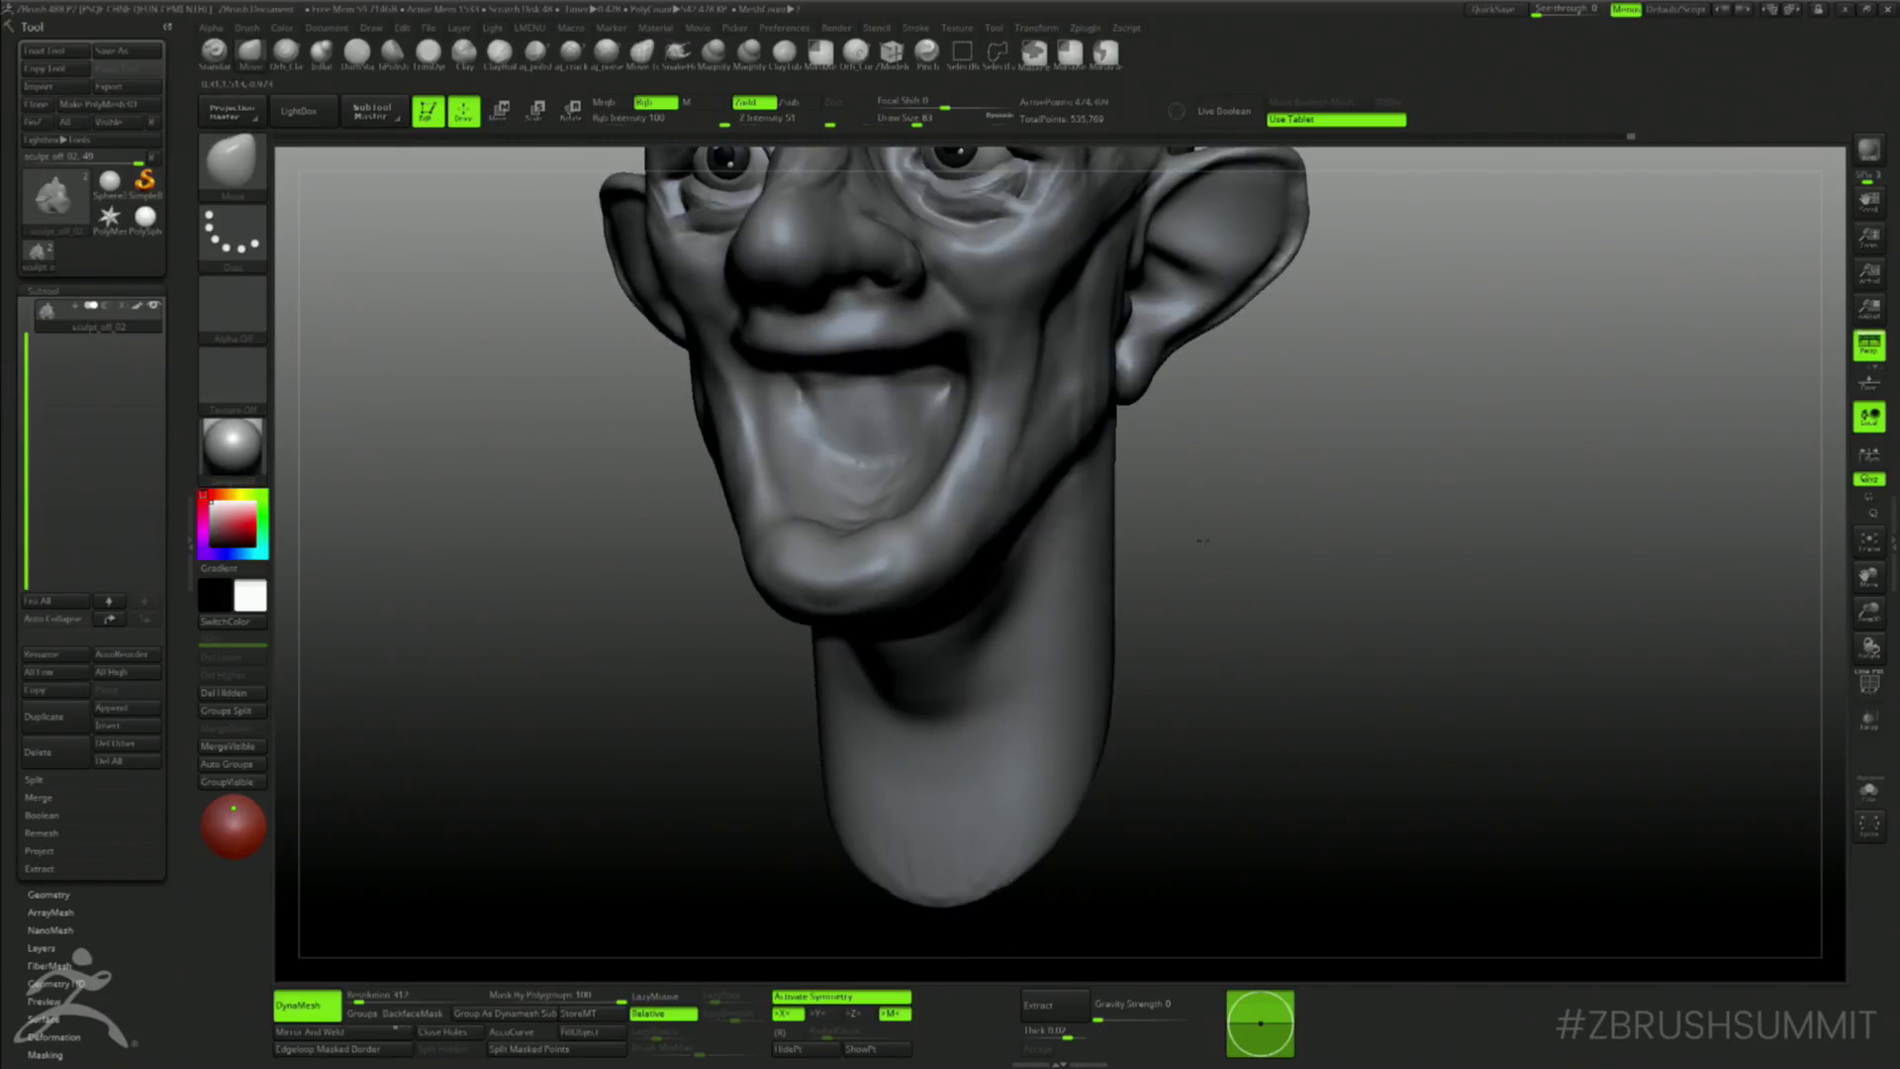
alt+drag(1202, 537, 1183, 564)
mouse_move(1184, 563)
right_down()
mouse_move(1247, 555)
mouse_move(1201, 683)
mouse_move(1204, 501)
right_up()
key(f)
key(ctrl+shift)
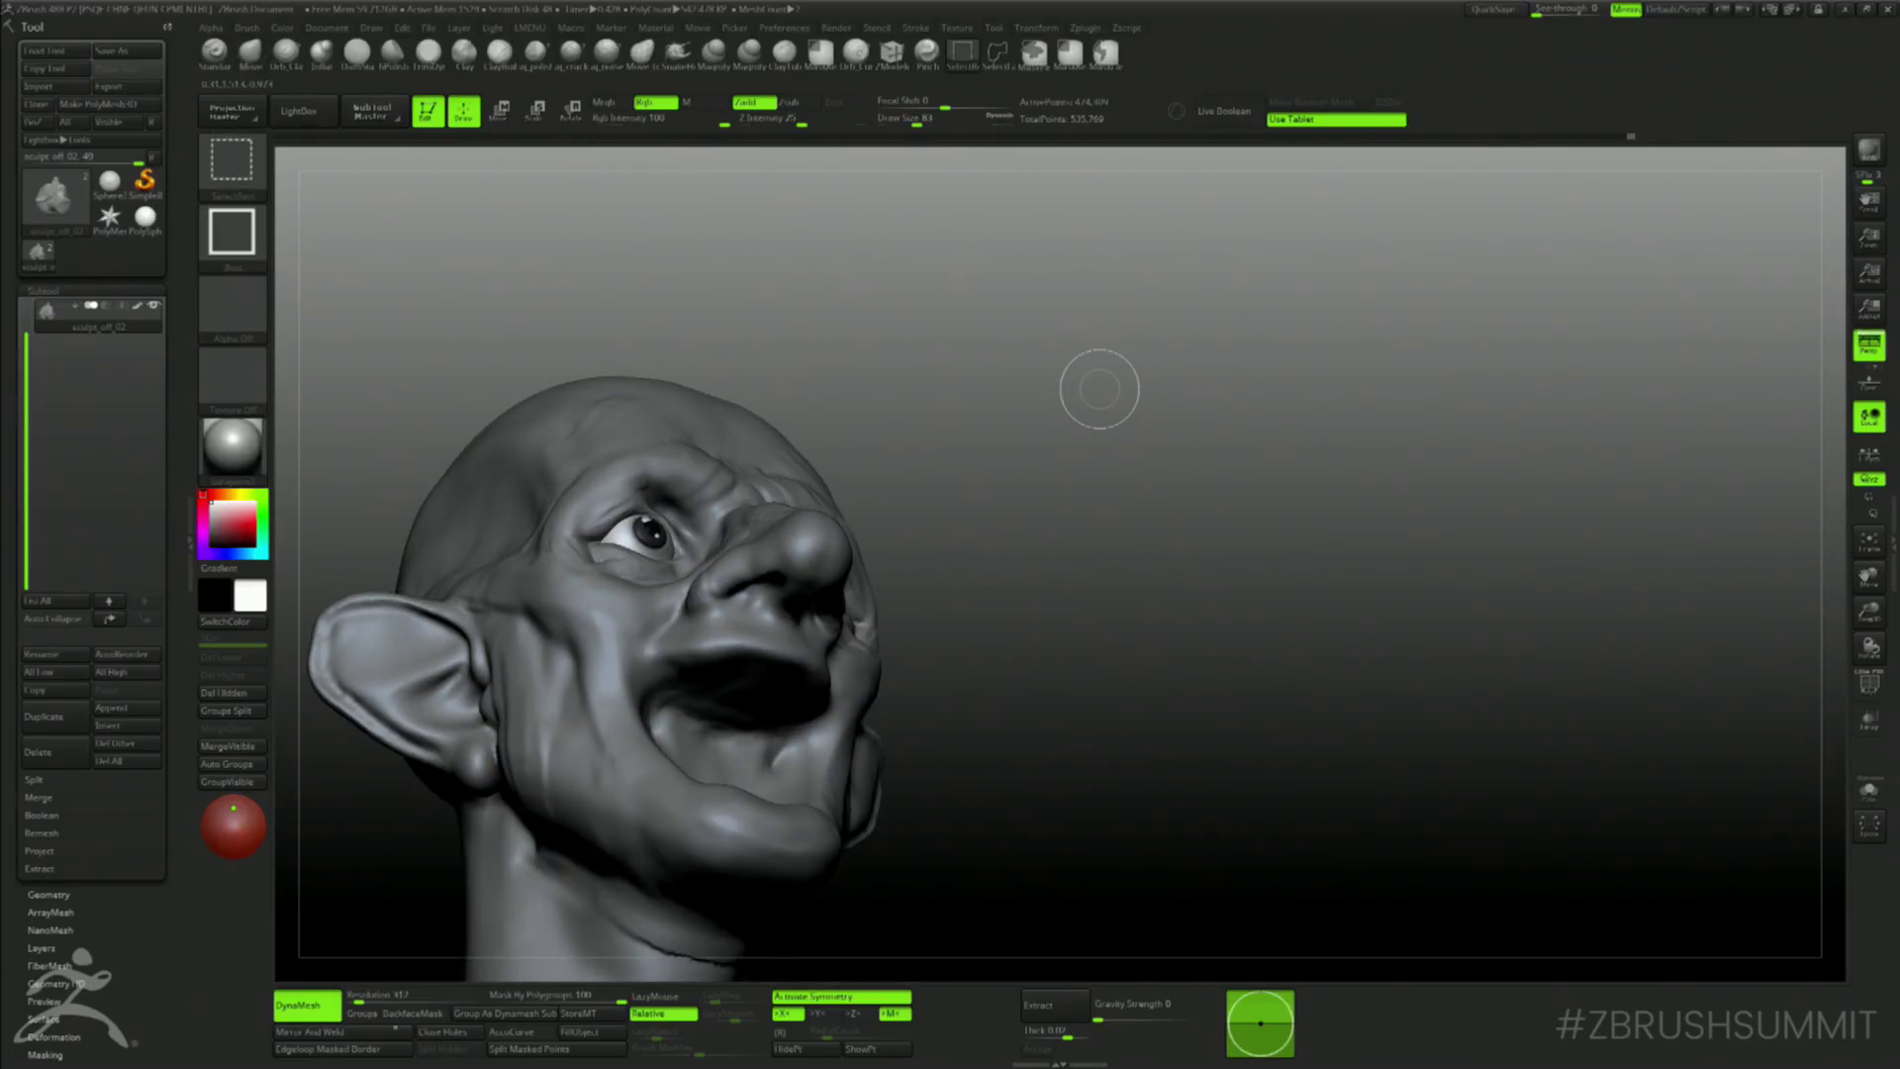
key(ctrl+s)
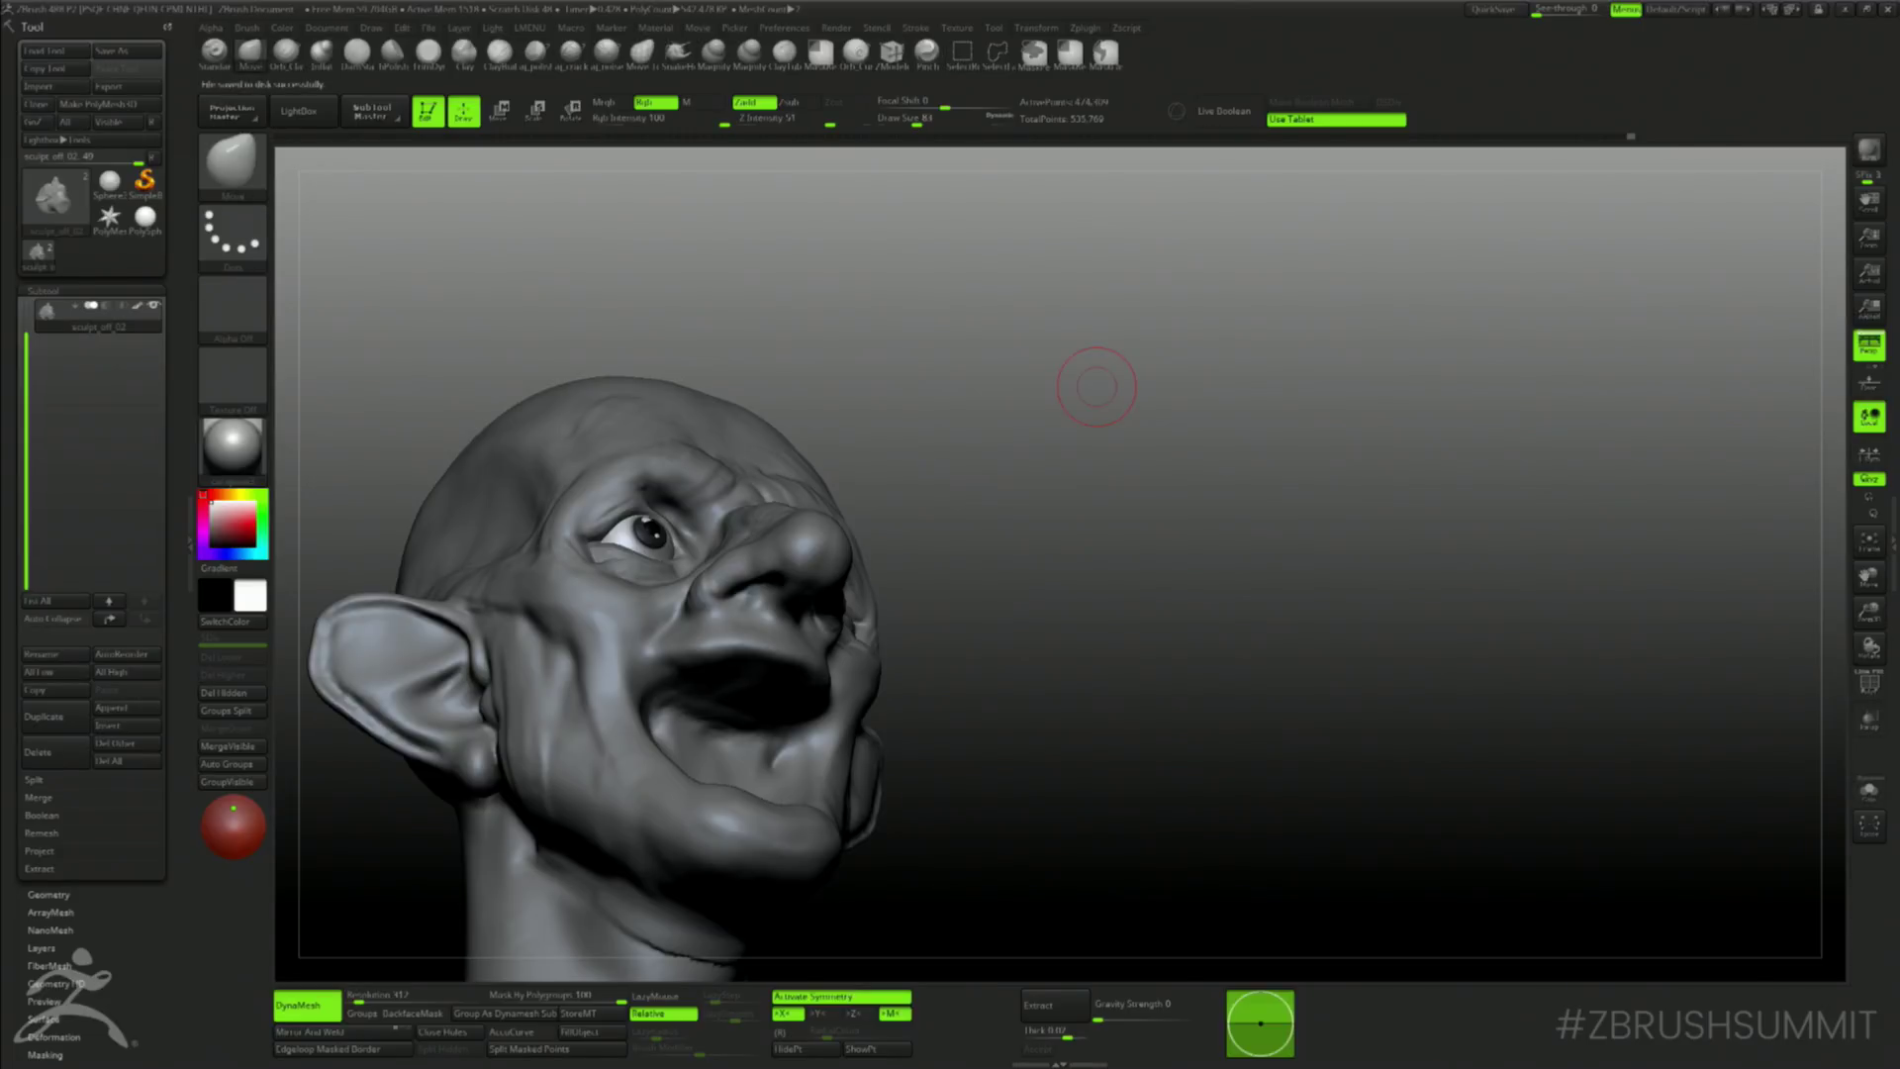
right_drag(1240, 630, 1324, 589)
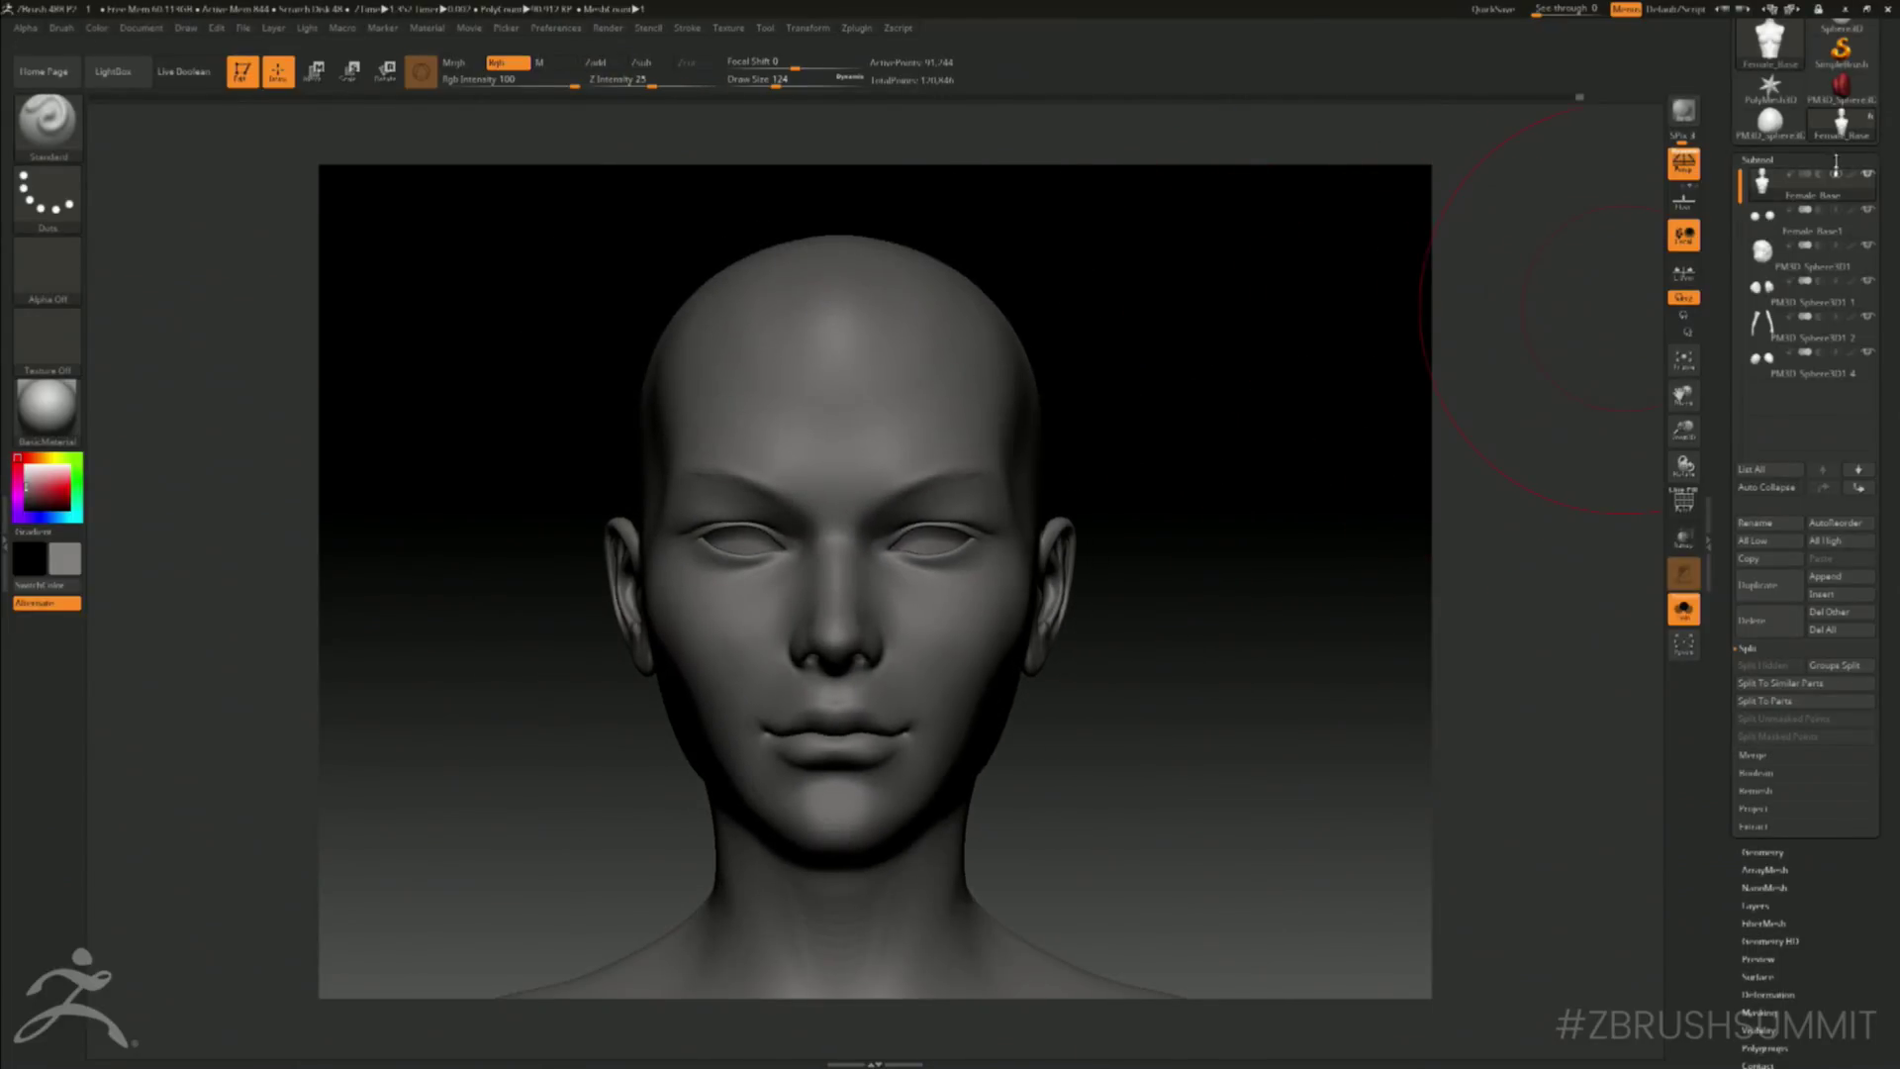
- Turn on the polypaint of the Female_Base subtool and exit Solo mode to show all subtools
click(1852, 176)
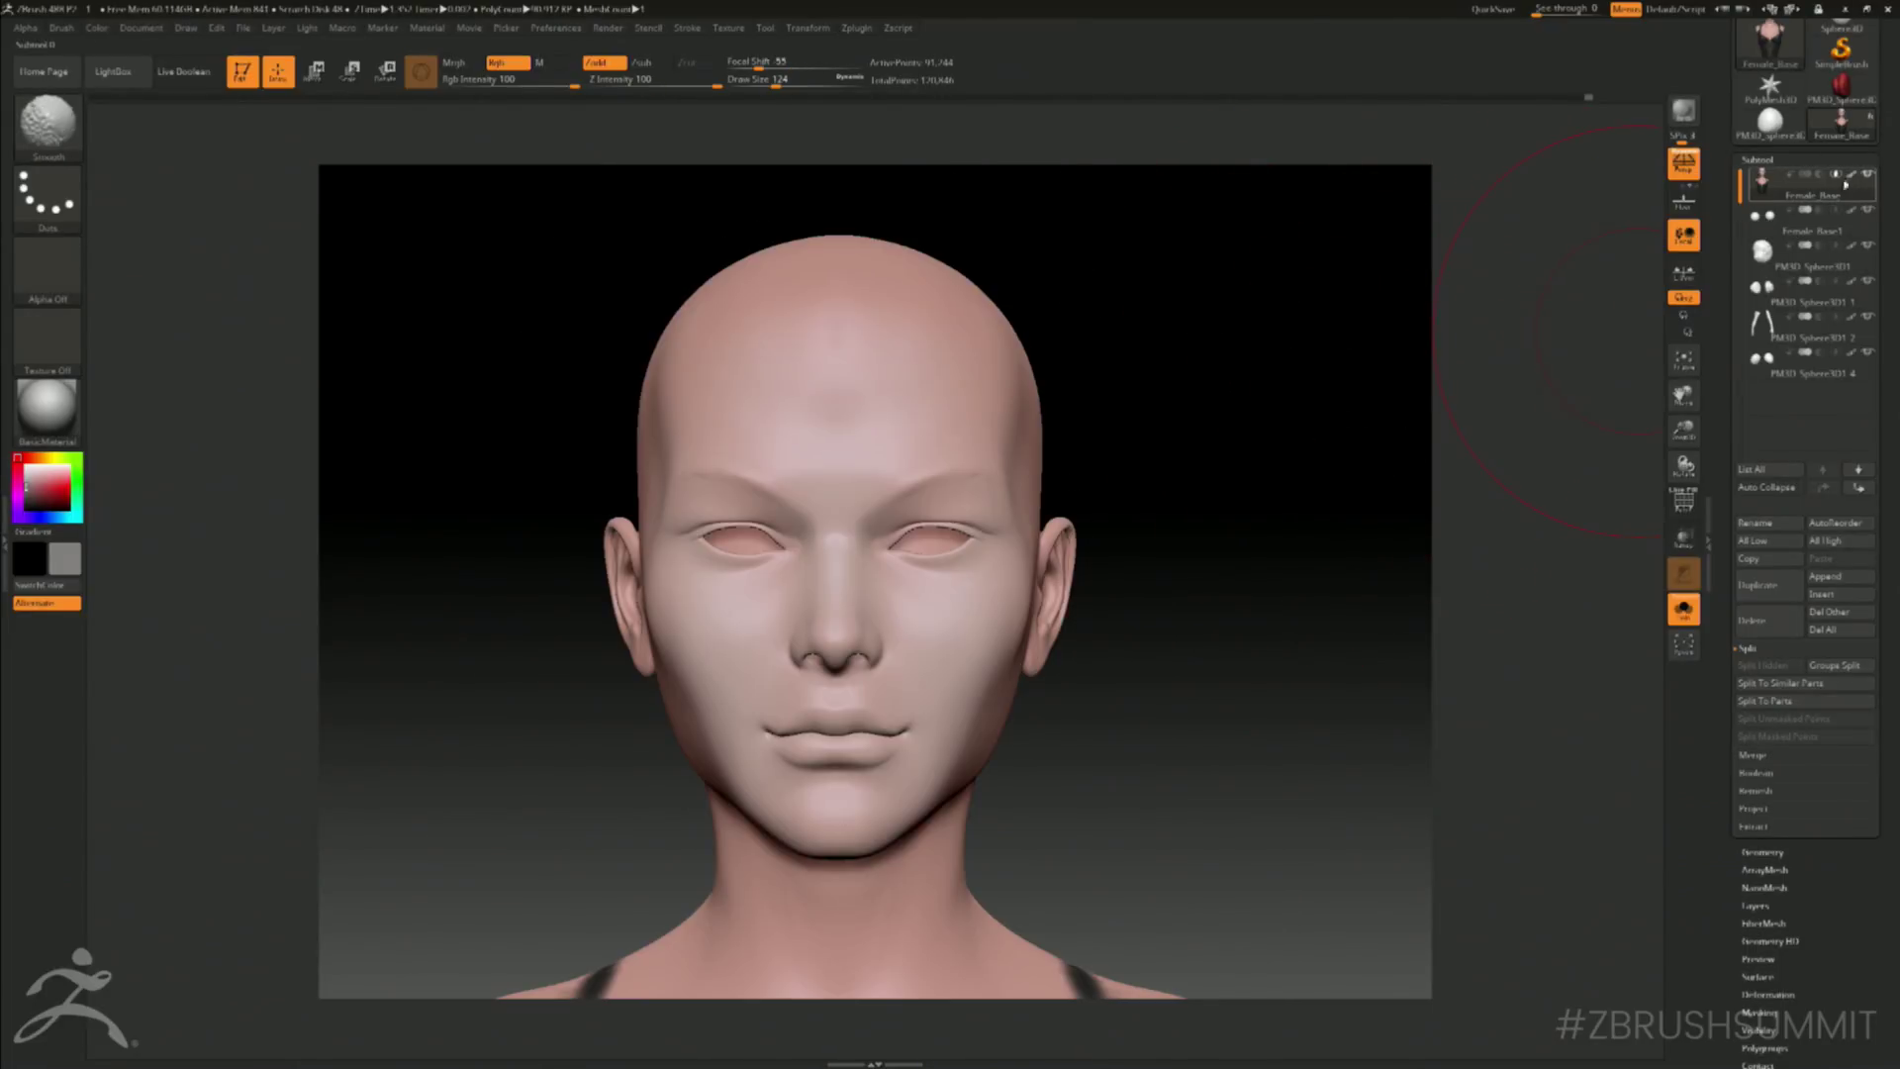
click(1683, 608)
mouse_move(1294, 434)
mouse_down()
mouse_move(1344, 367)
mouse_move(1158, 407)
mouse_up()
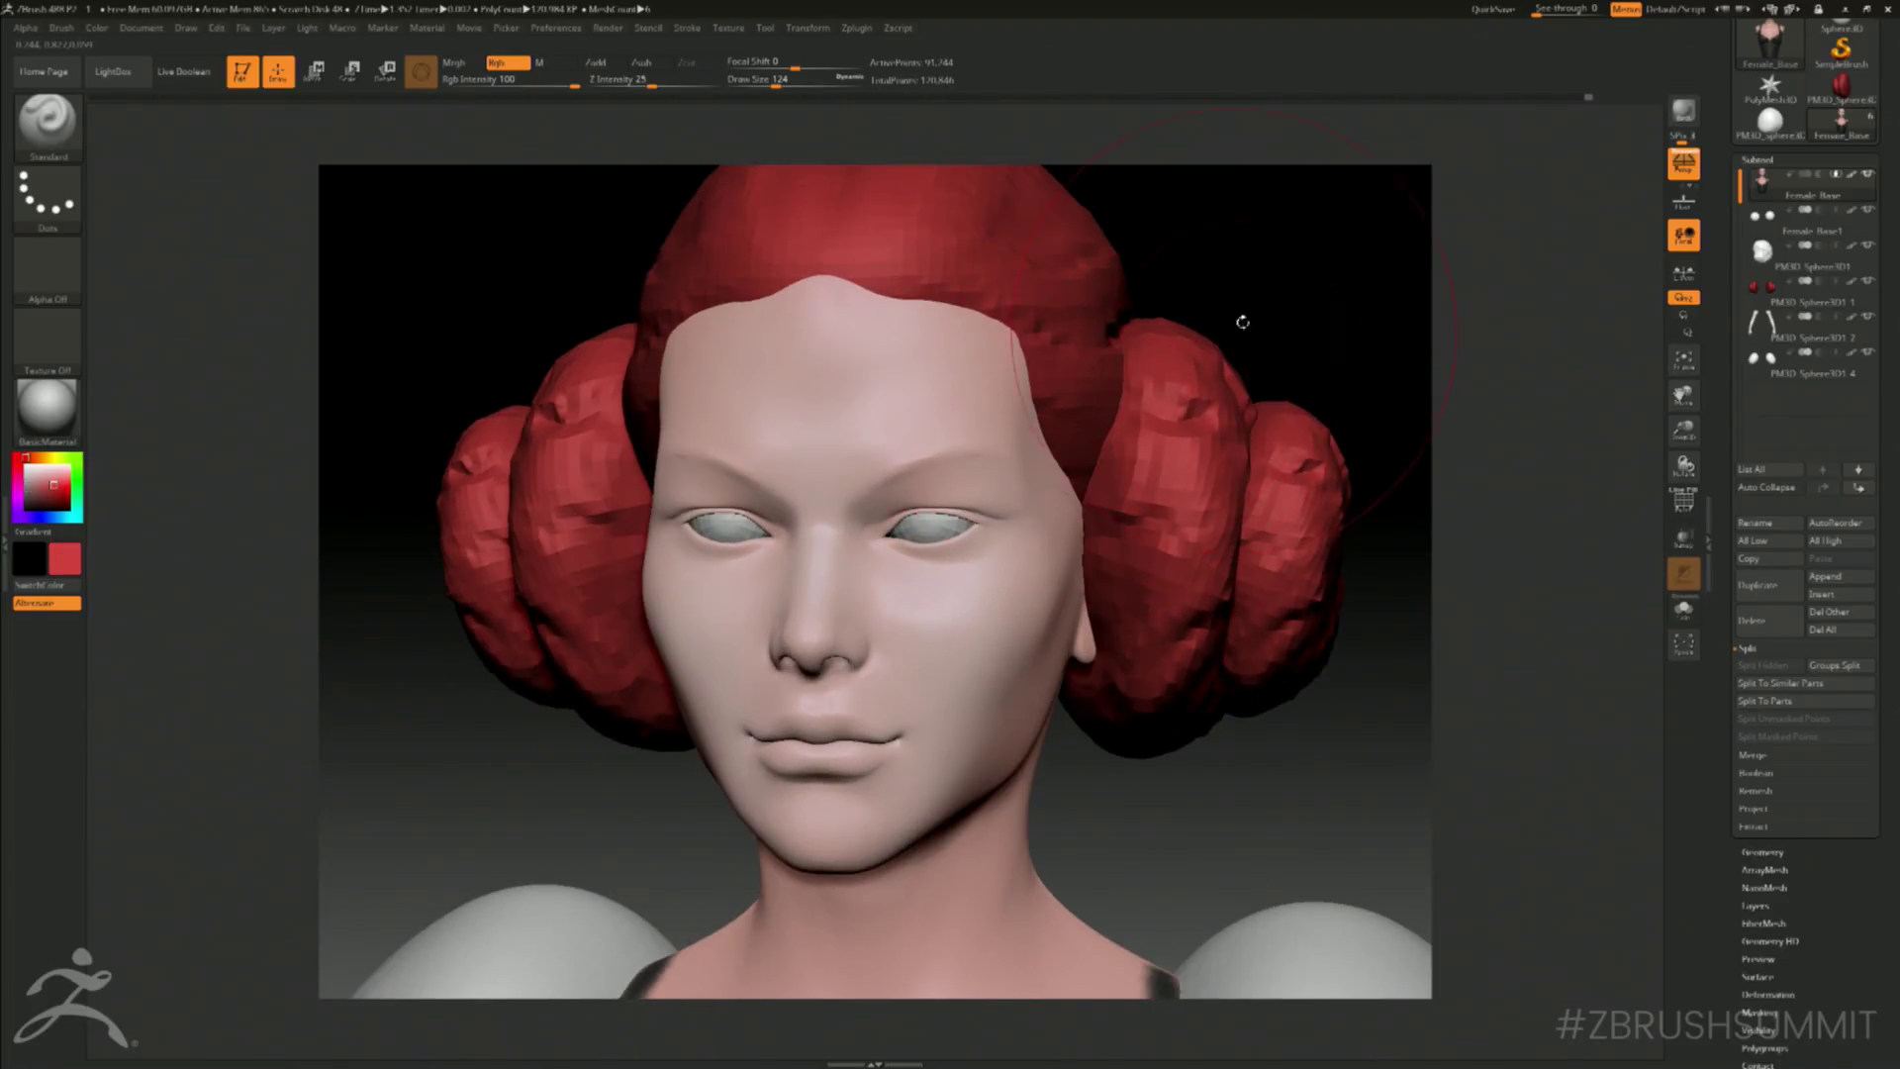
- Set the draw size to 5 and paint symmetrical red eyebrows on the woman's face
drag(1247, 321, 1148, 272)
key(space)
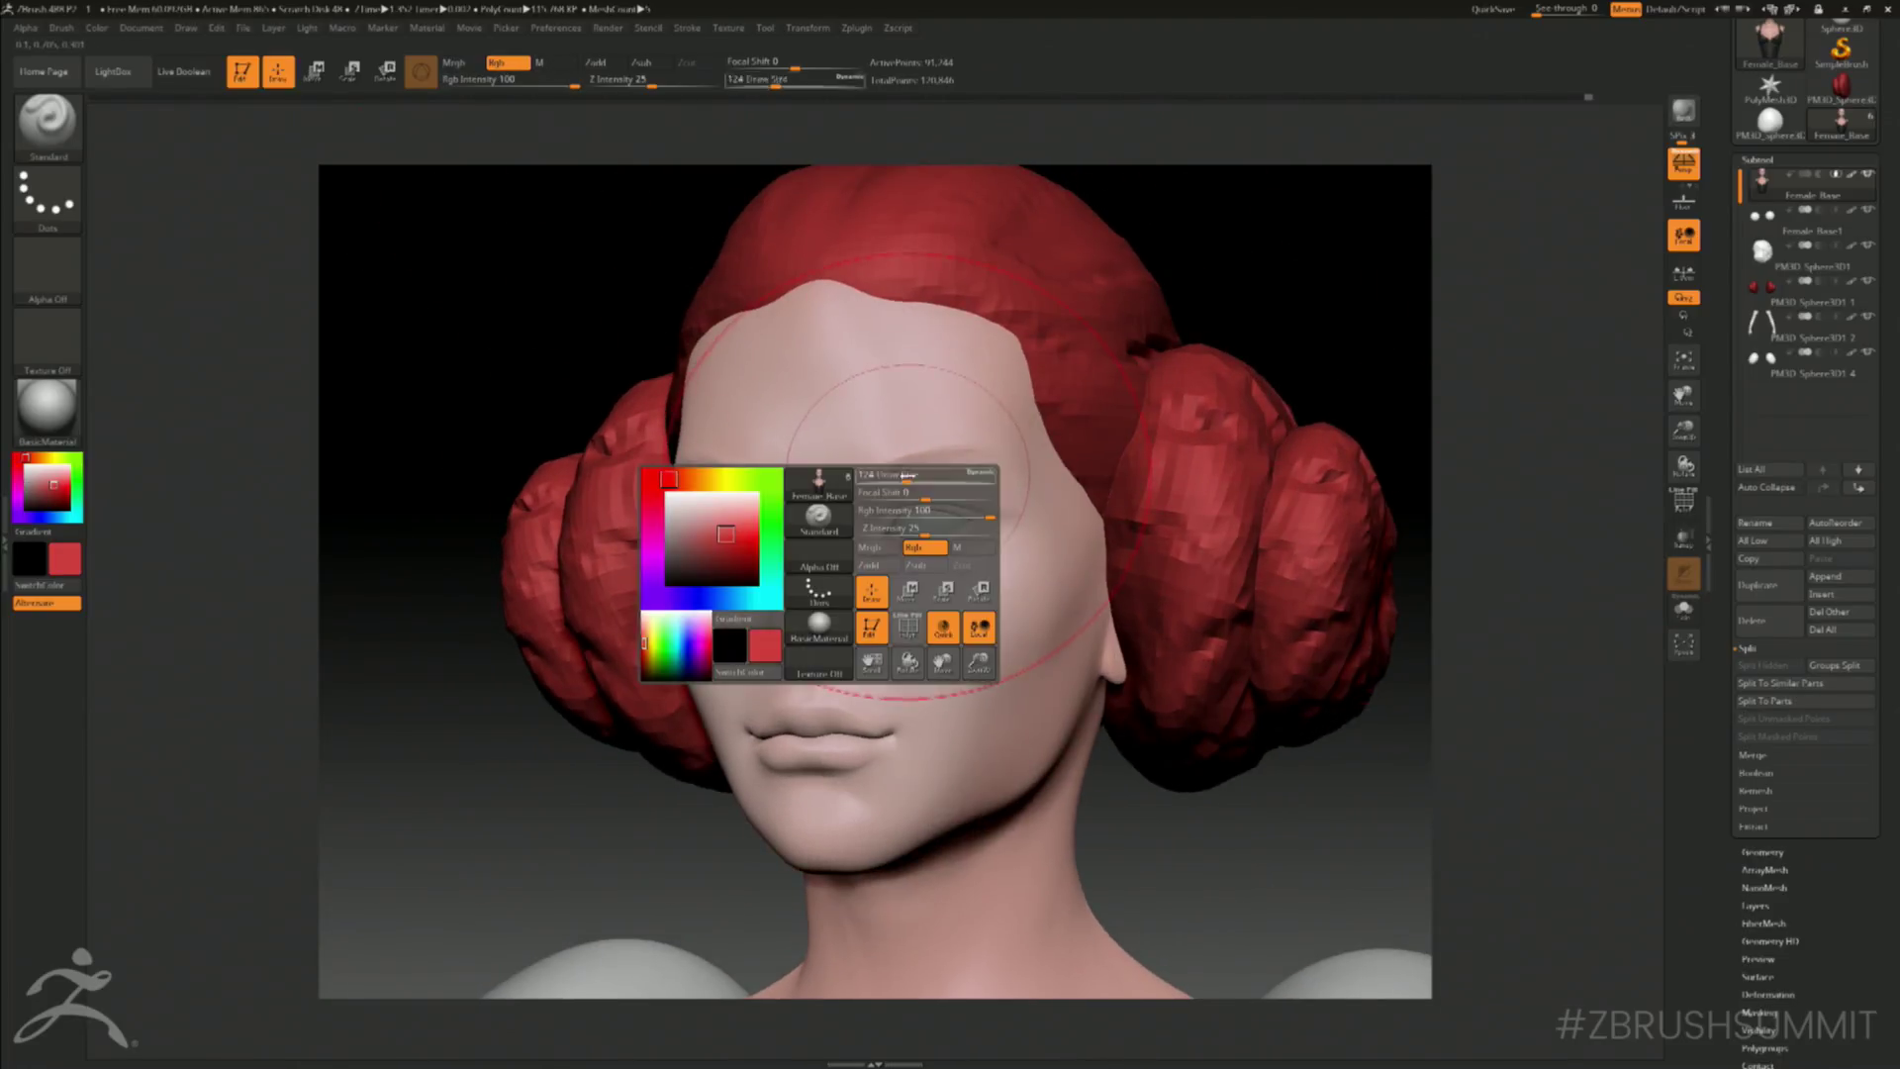
drag(906, 477, 856, 476)
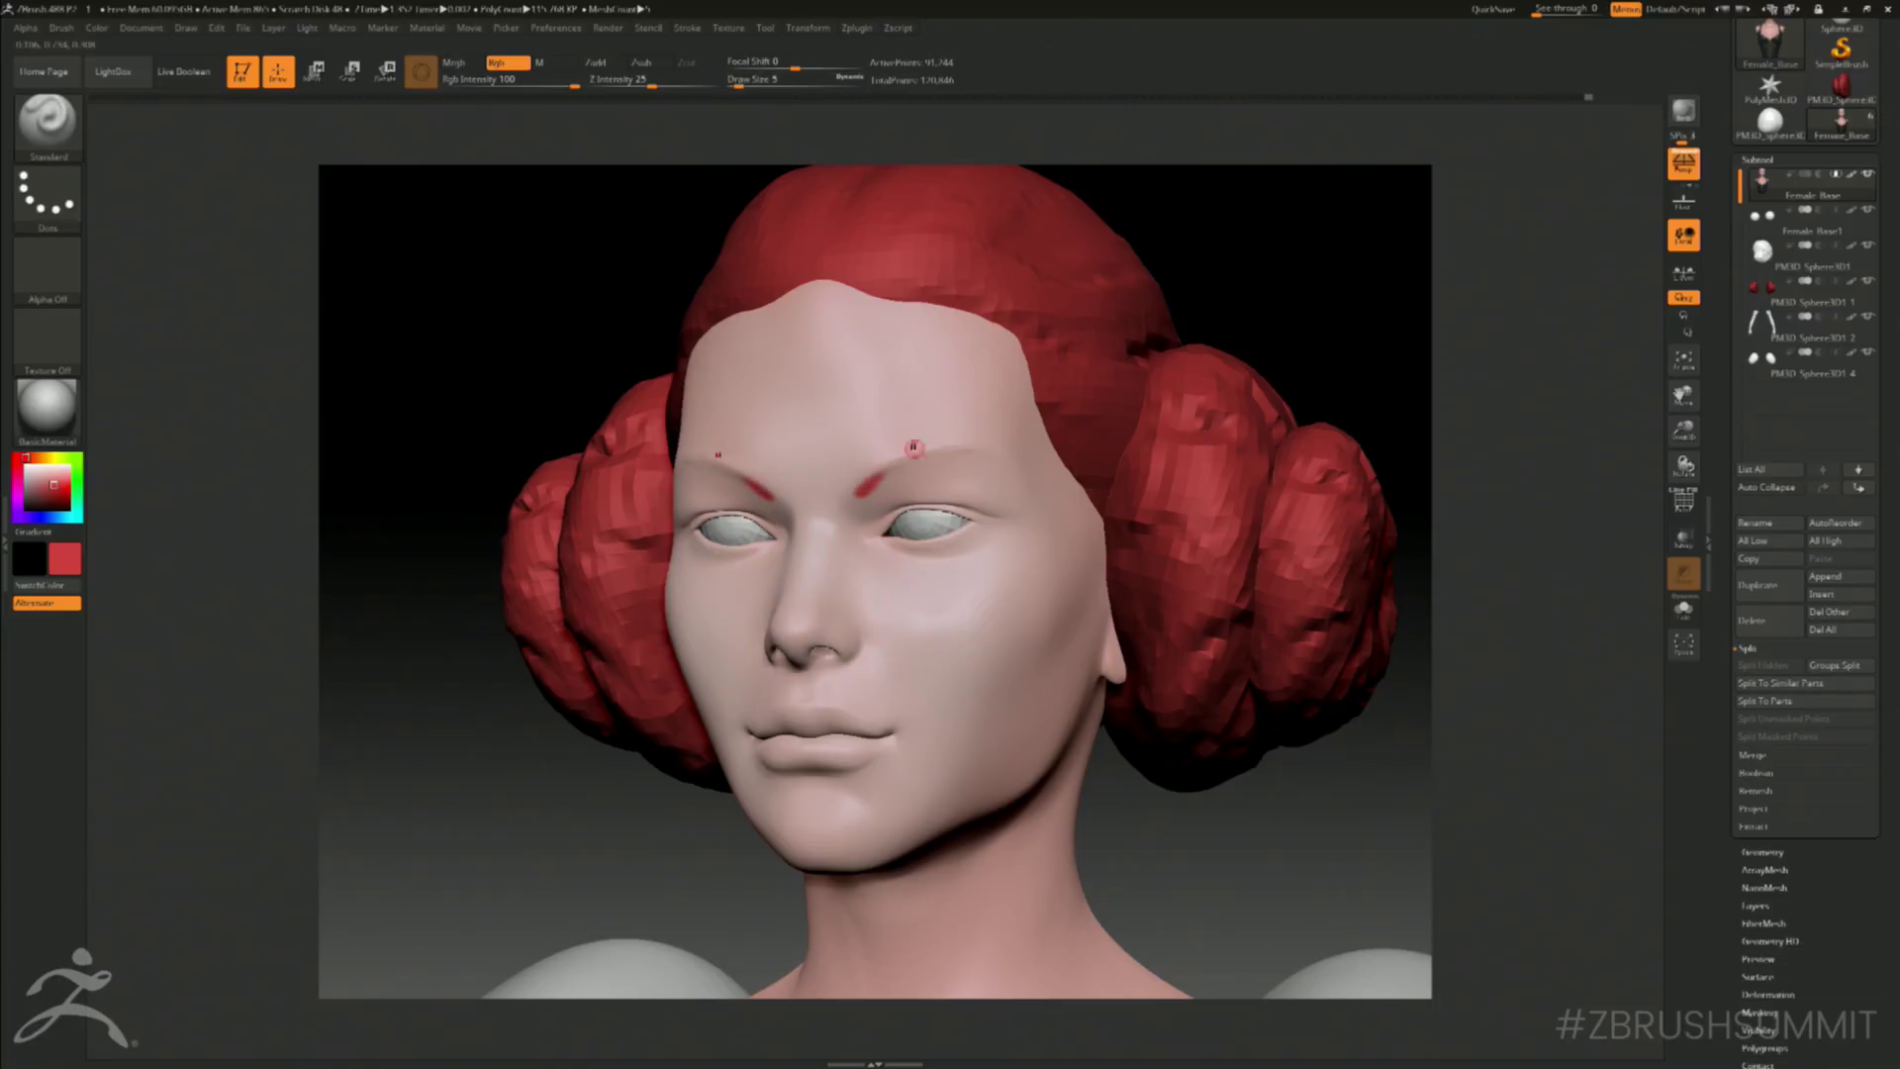
drag(370, 587, 594, 574)
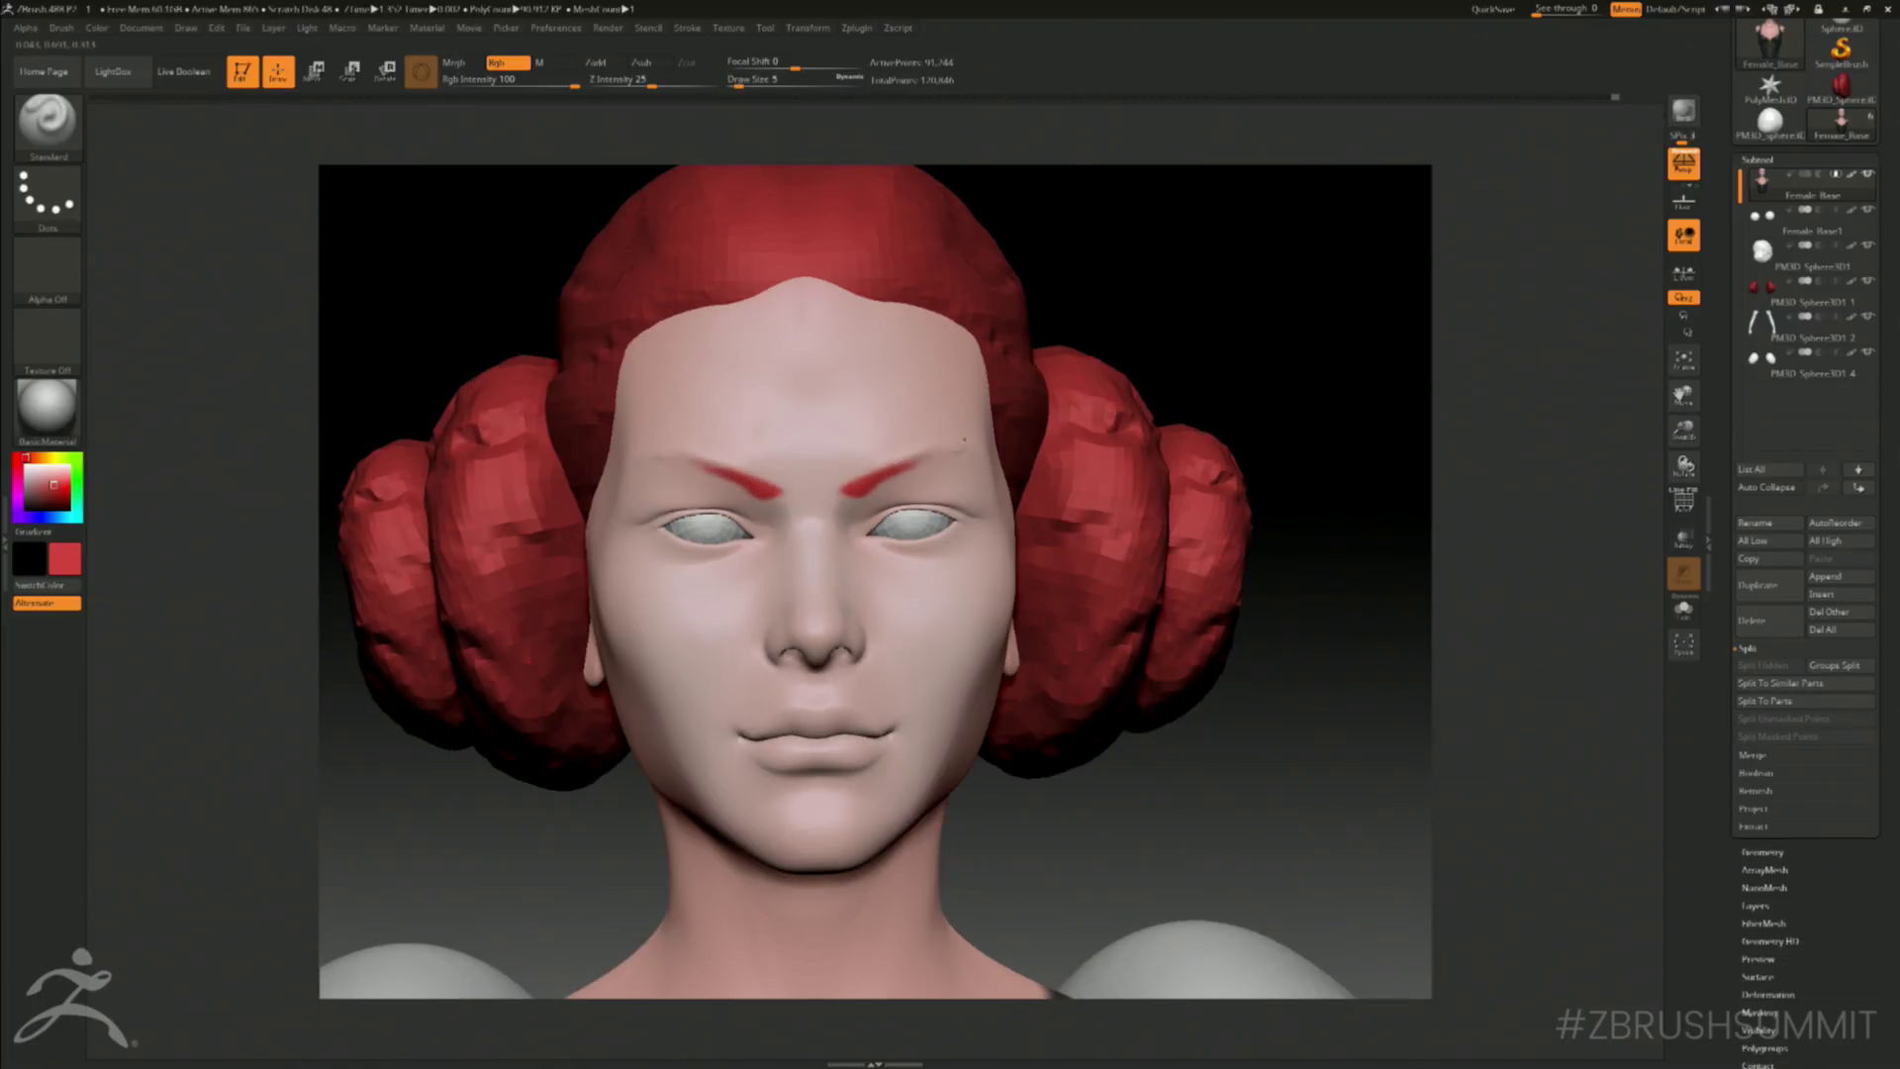
- Turn off Rgb for the Smooth brush and paint the woman's red eyebrows stronger and longer toward the temples
drag(1359, 379, 1283, 383)
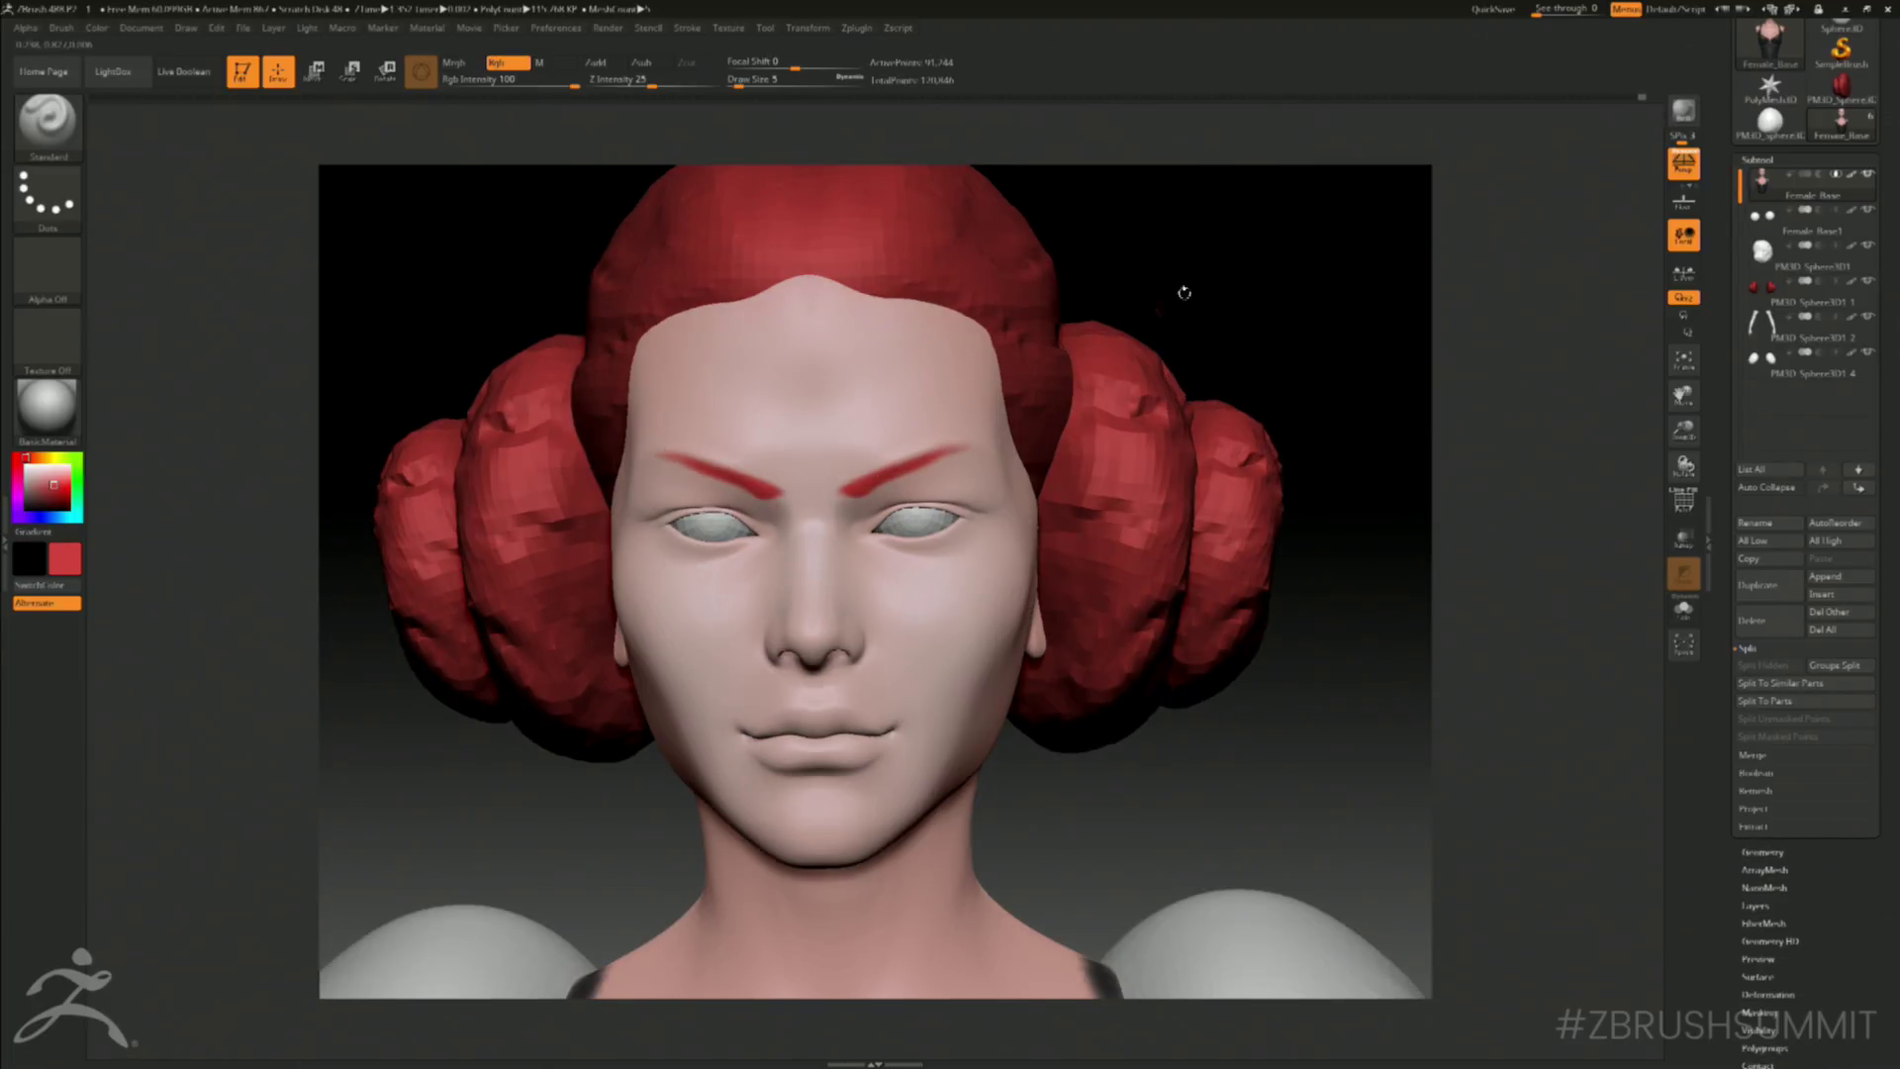
drag(1185, 292, 1175, 270)
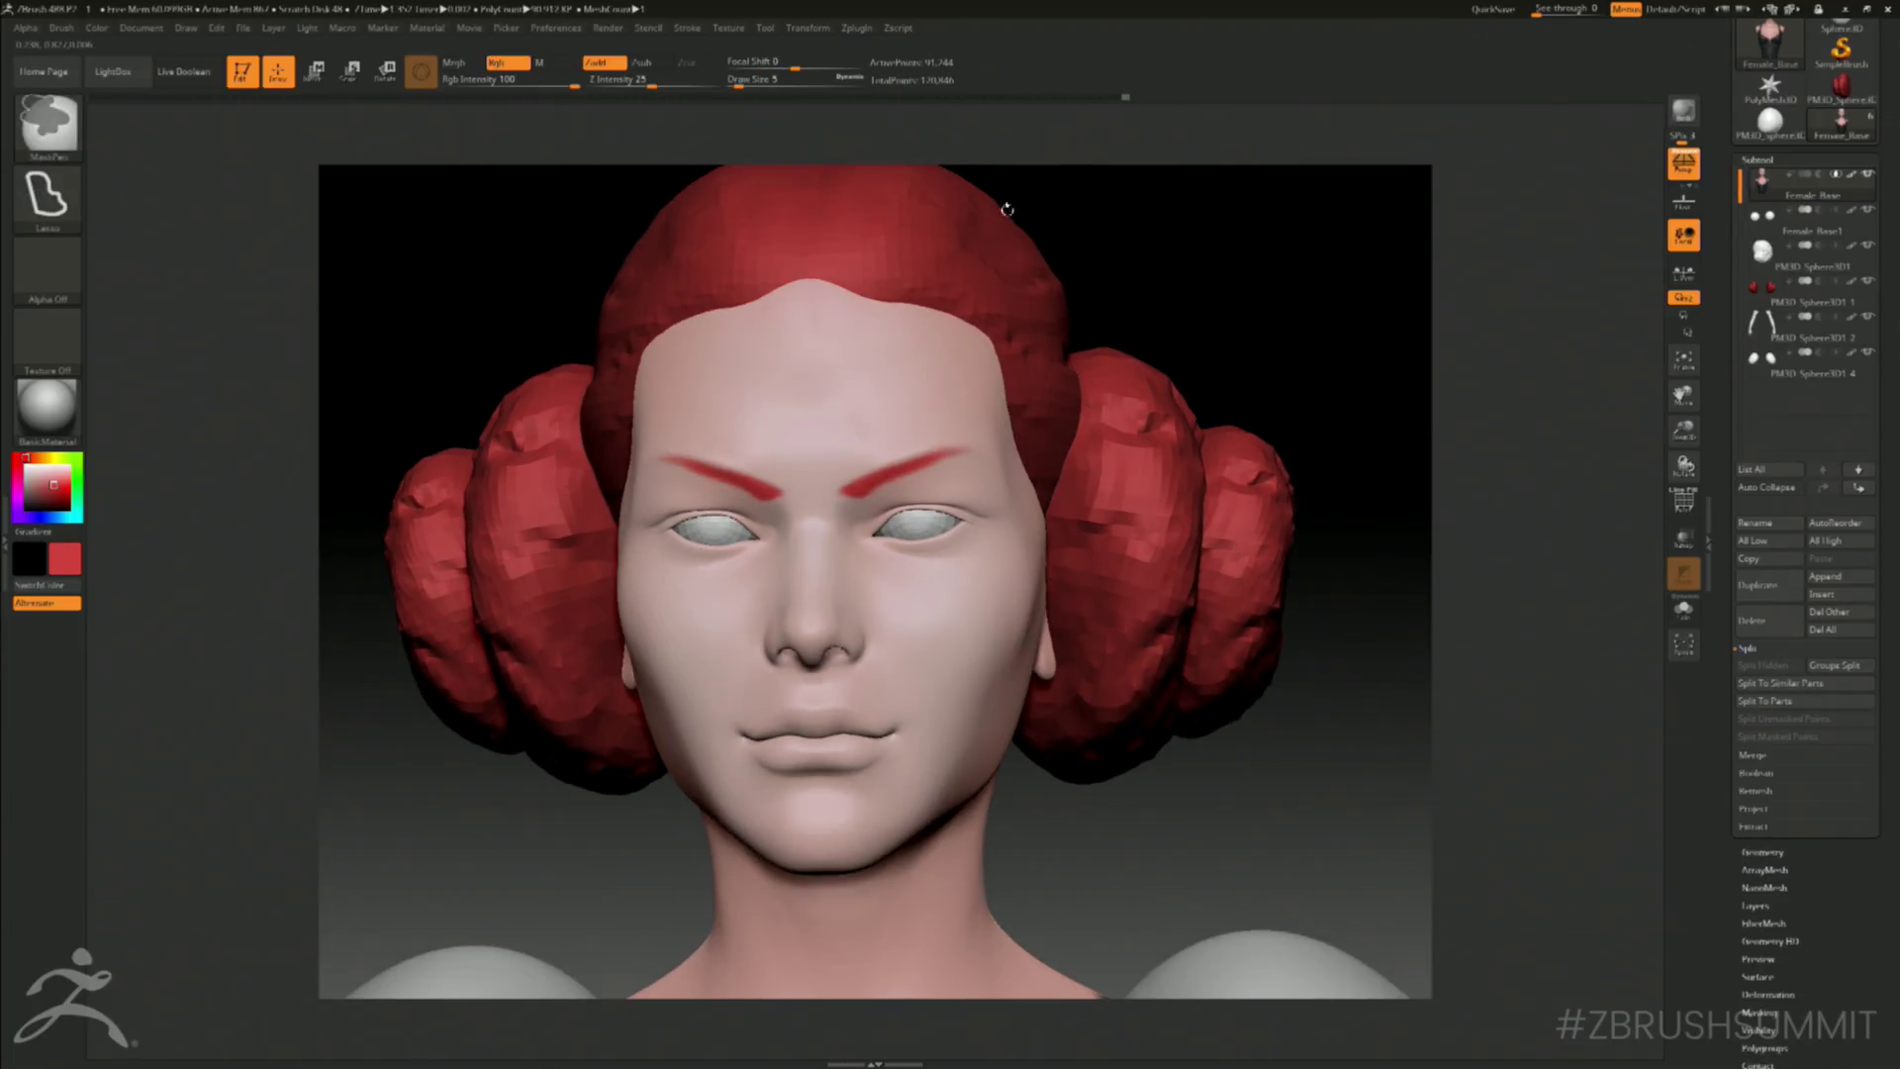
shift+click(511, 64)
drag(1156, 343, 1101, 335)
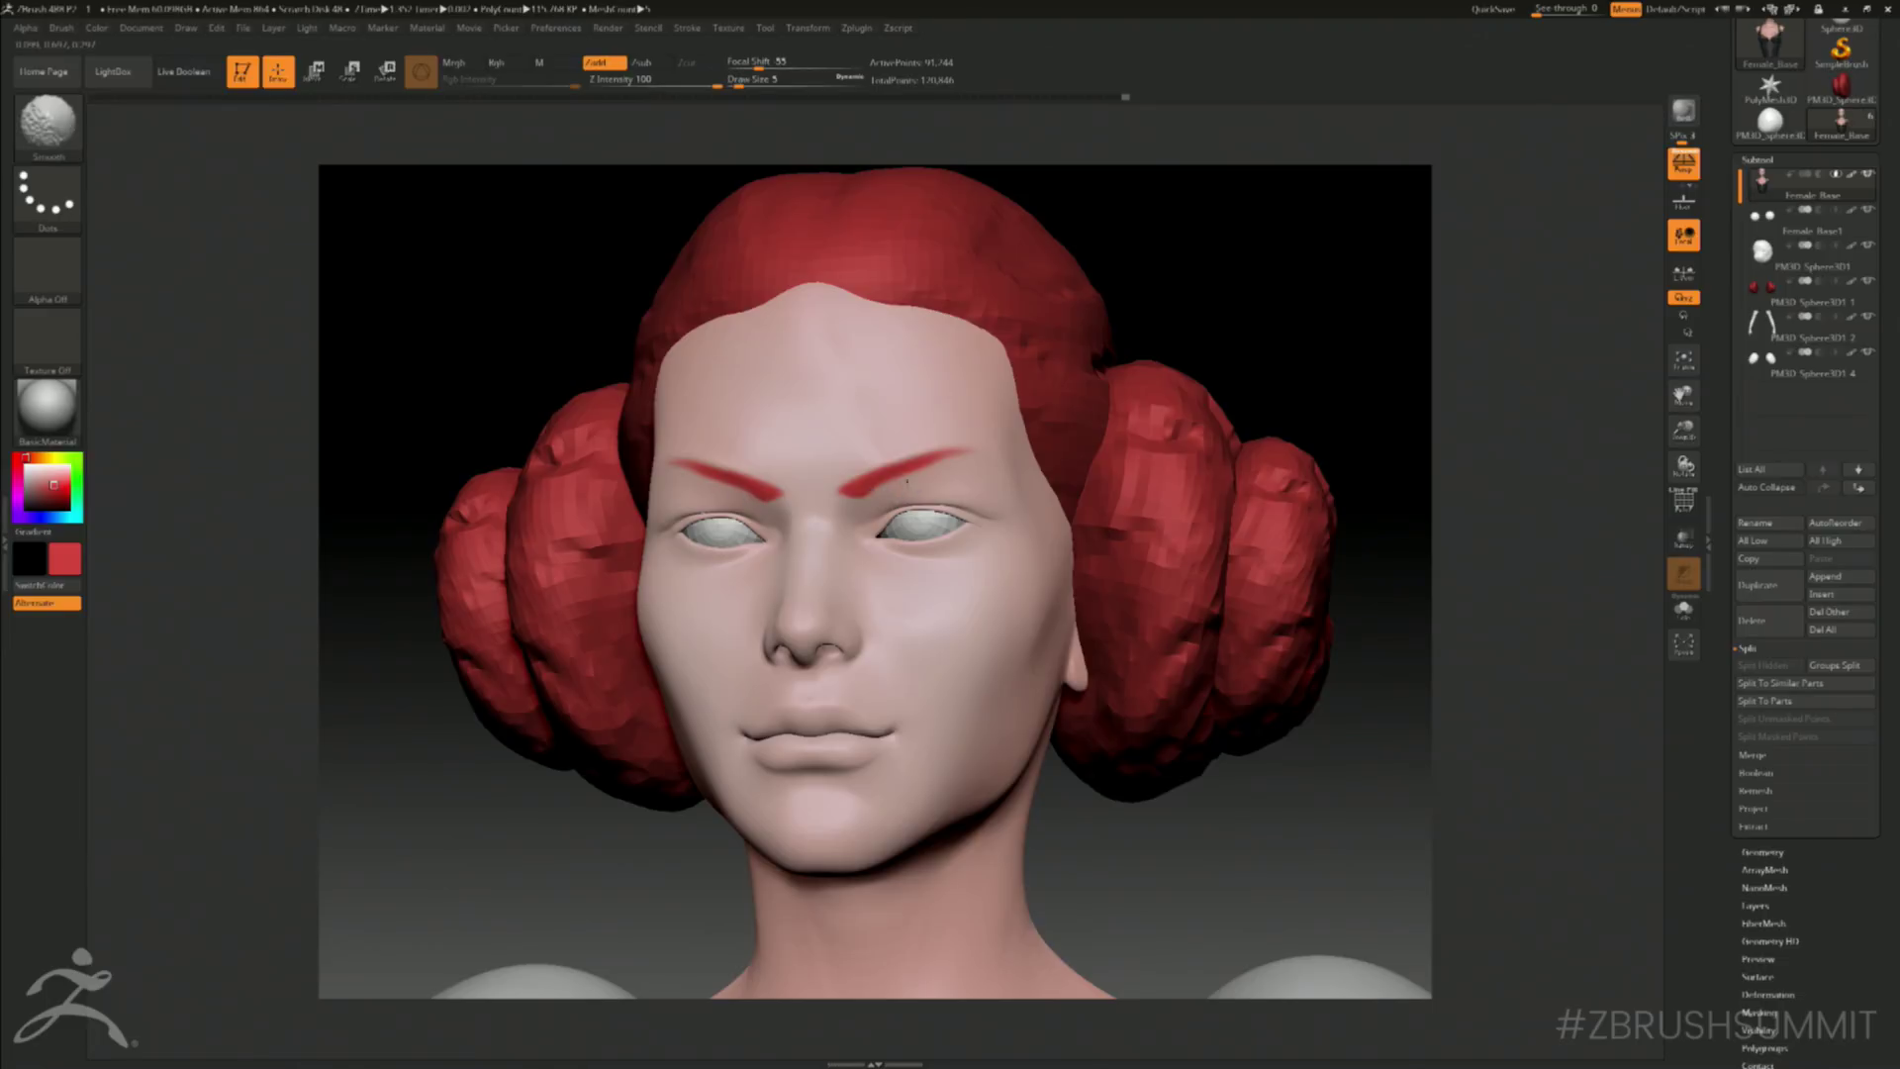
key(shift)
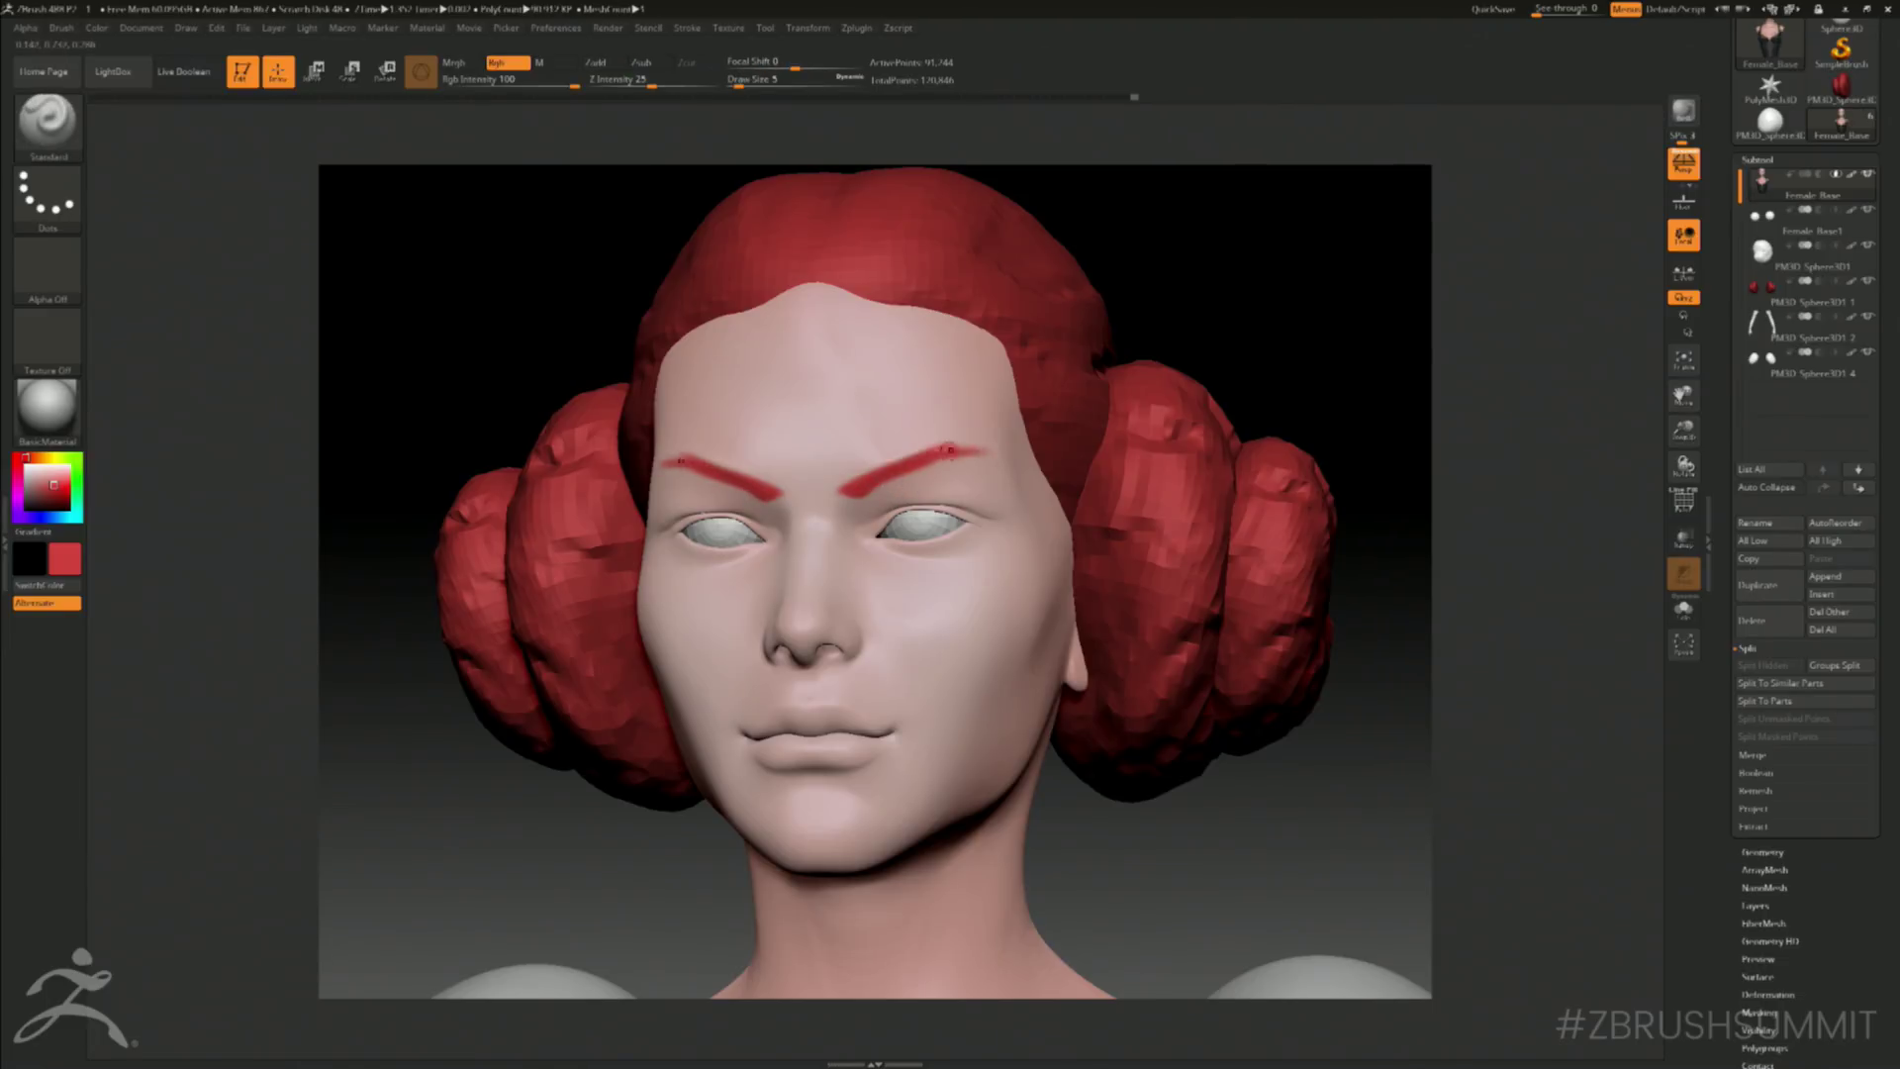
- Paint dark eyeliner with winged outer corners around the woman's eyes and adjust the brush size
drag(1314, 264, 1390, 309)
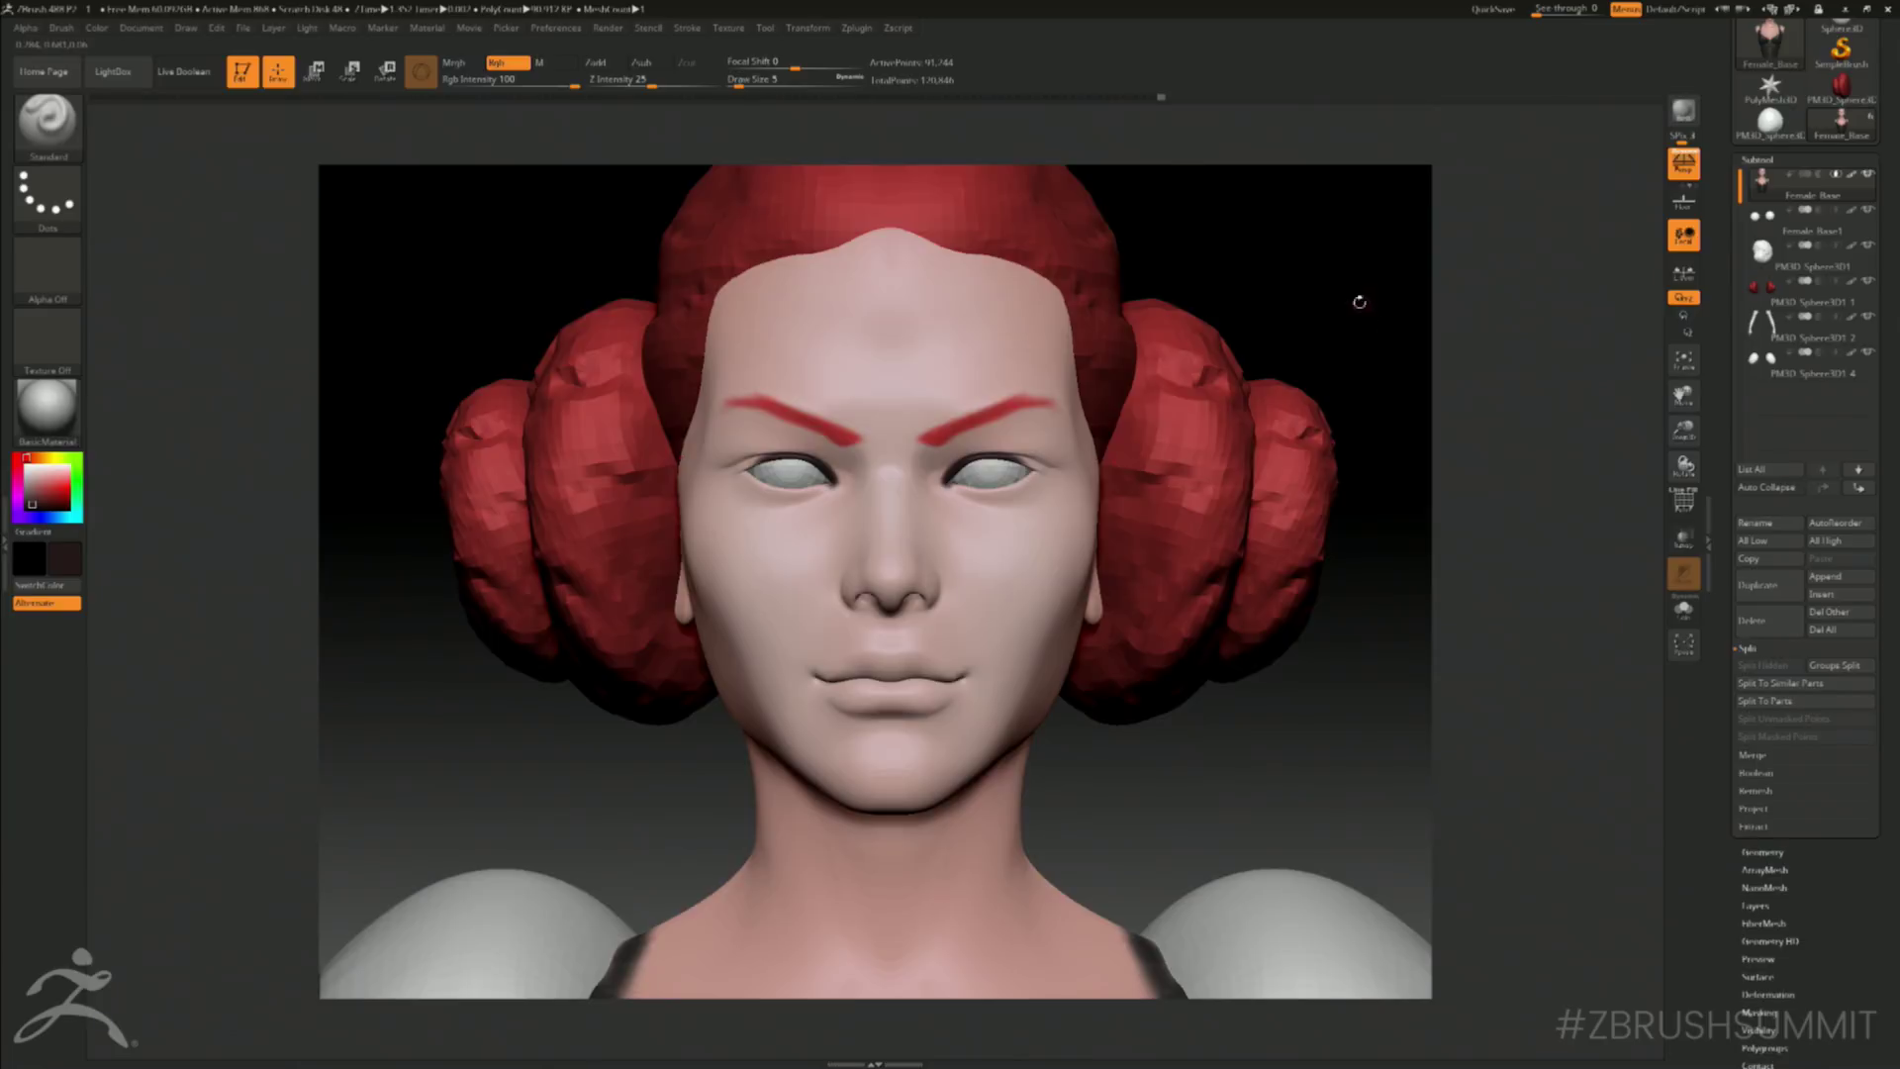
drag(1359, 302, 996, 478)
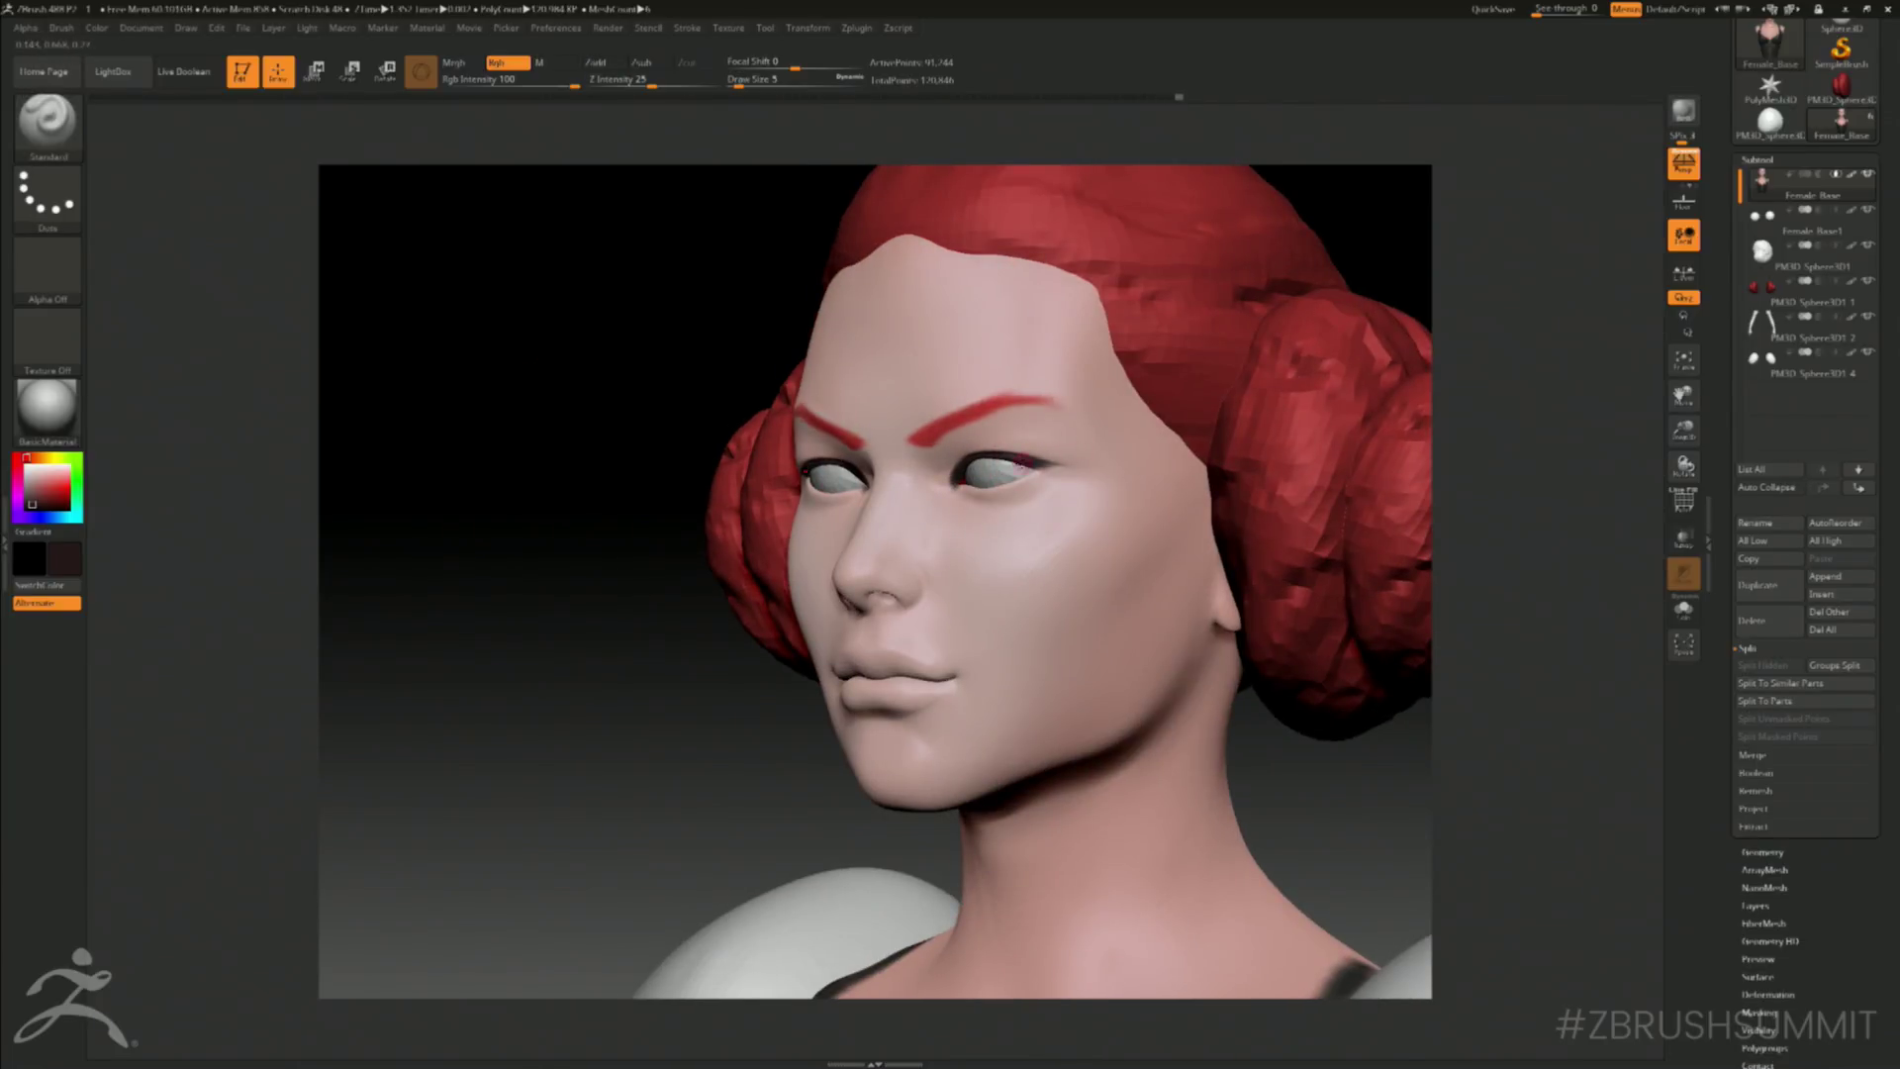
shift+drag(459, 631, 594, 624)
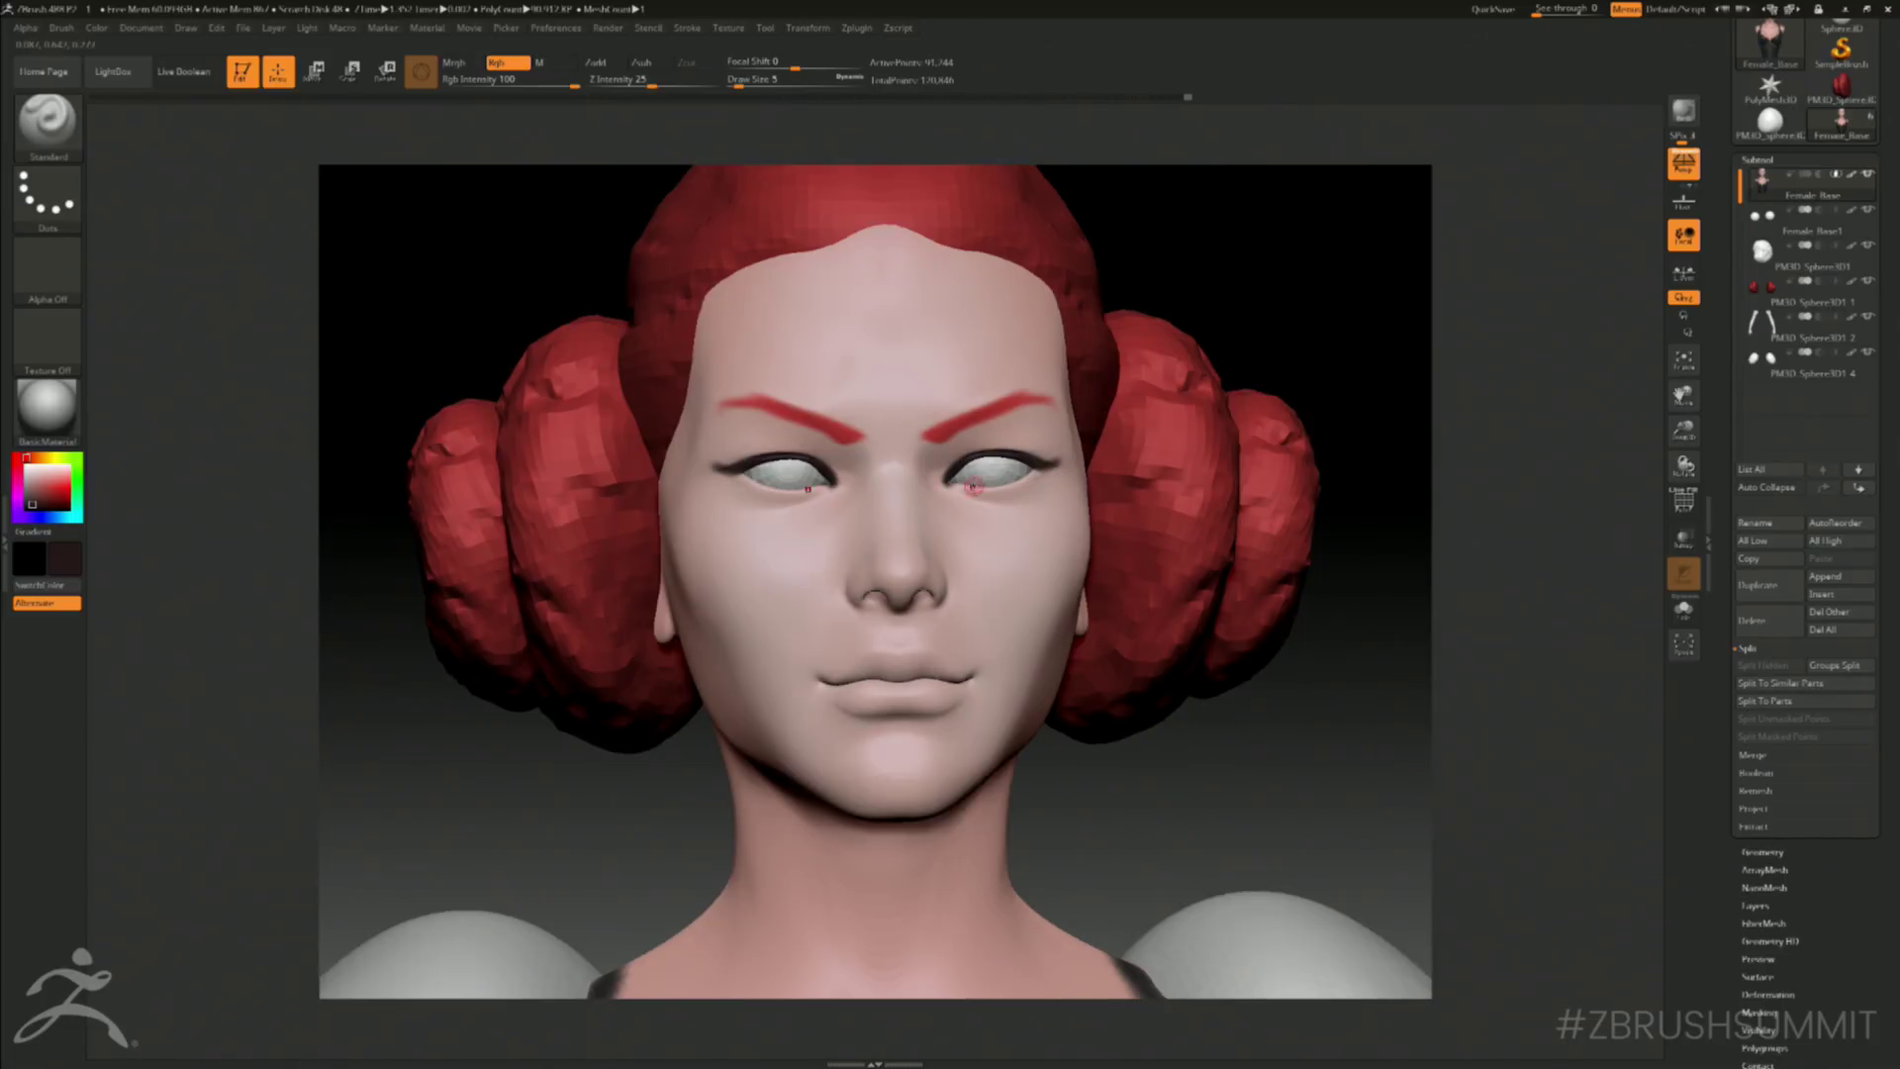
key(space)
drag(974, 485, 988, 485)
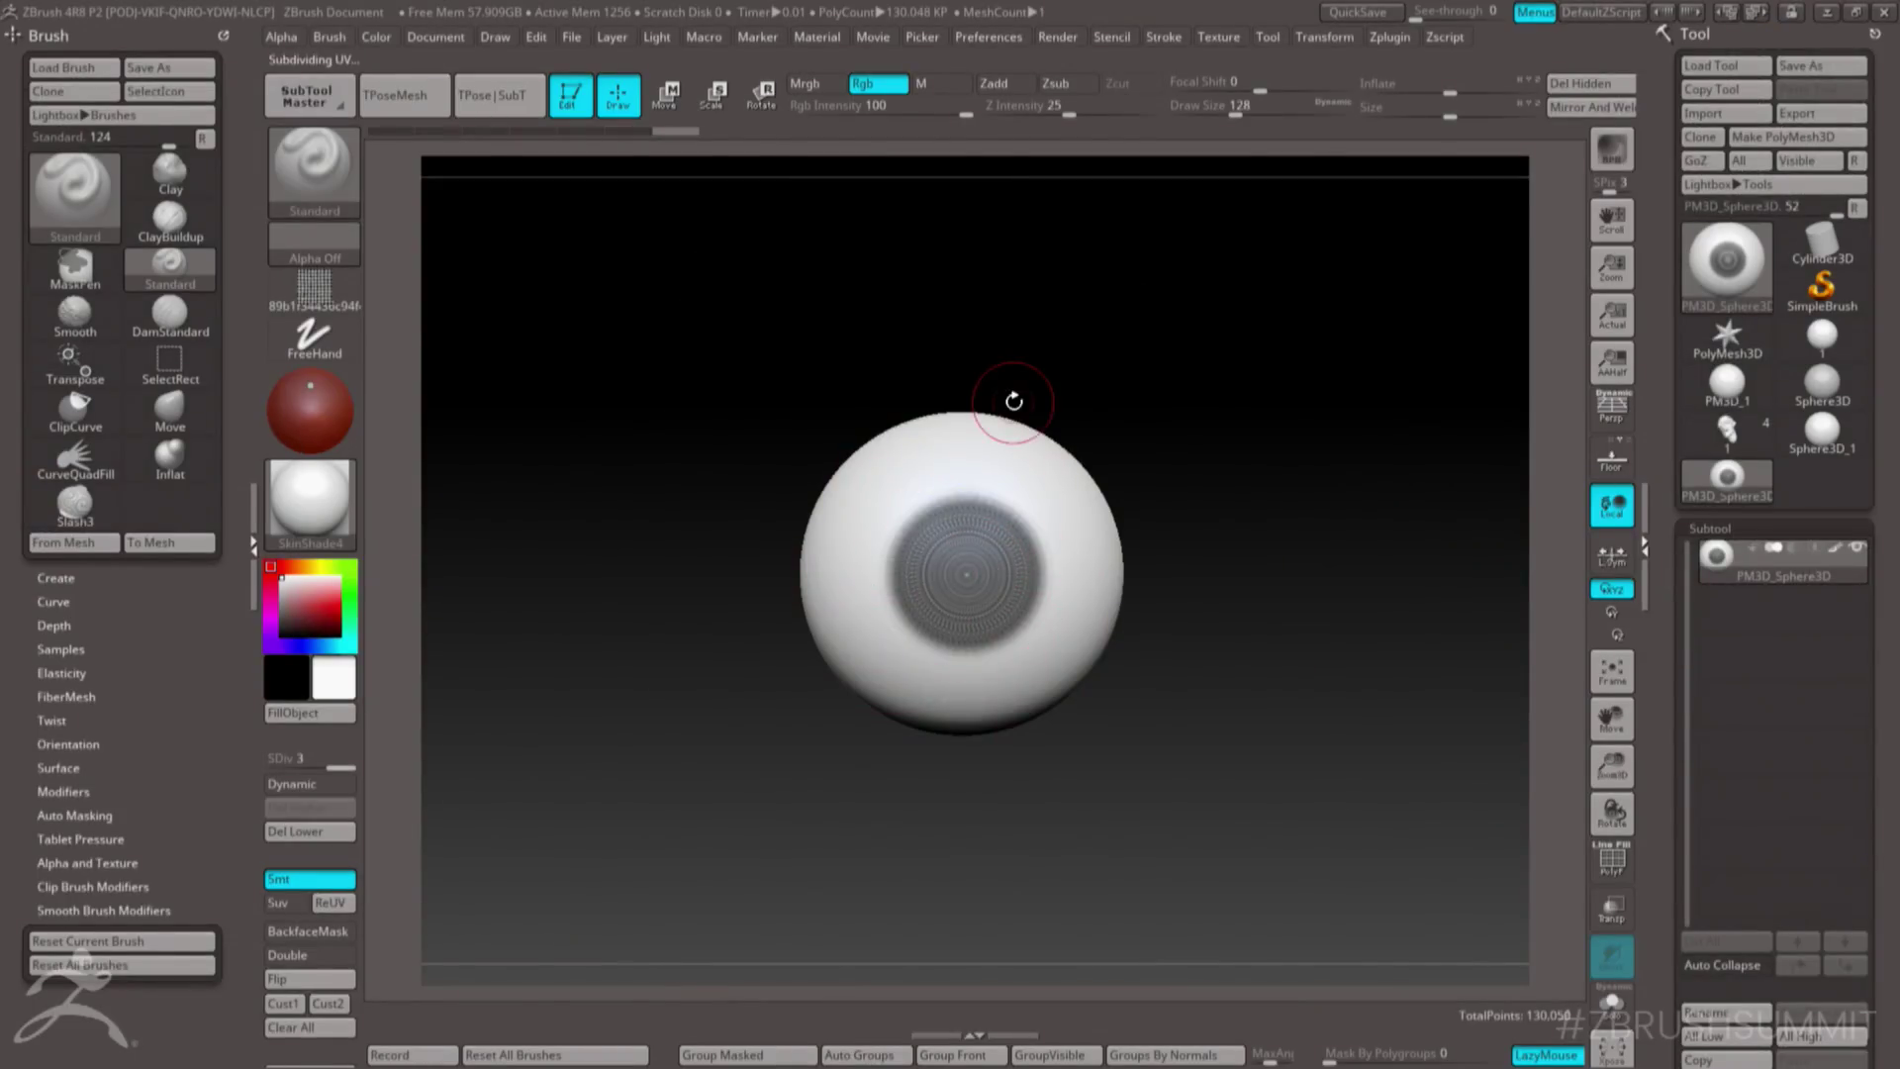
- Choose the Spiral brush, turn Rgb on and Zadd off, and set its draw size to 422 over the eyeball's iris
mouse_move(1176, 597)
mouse_down()
mouse_move(1087, 507)
mouse_move(954, 564)
mouse_up()
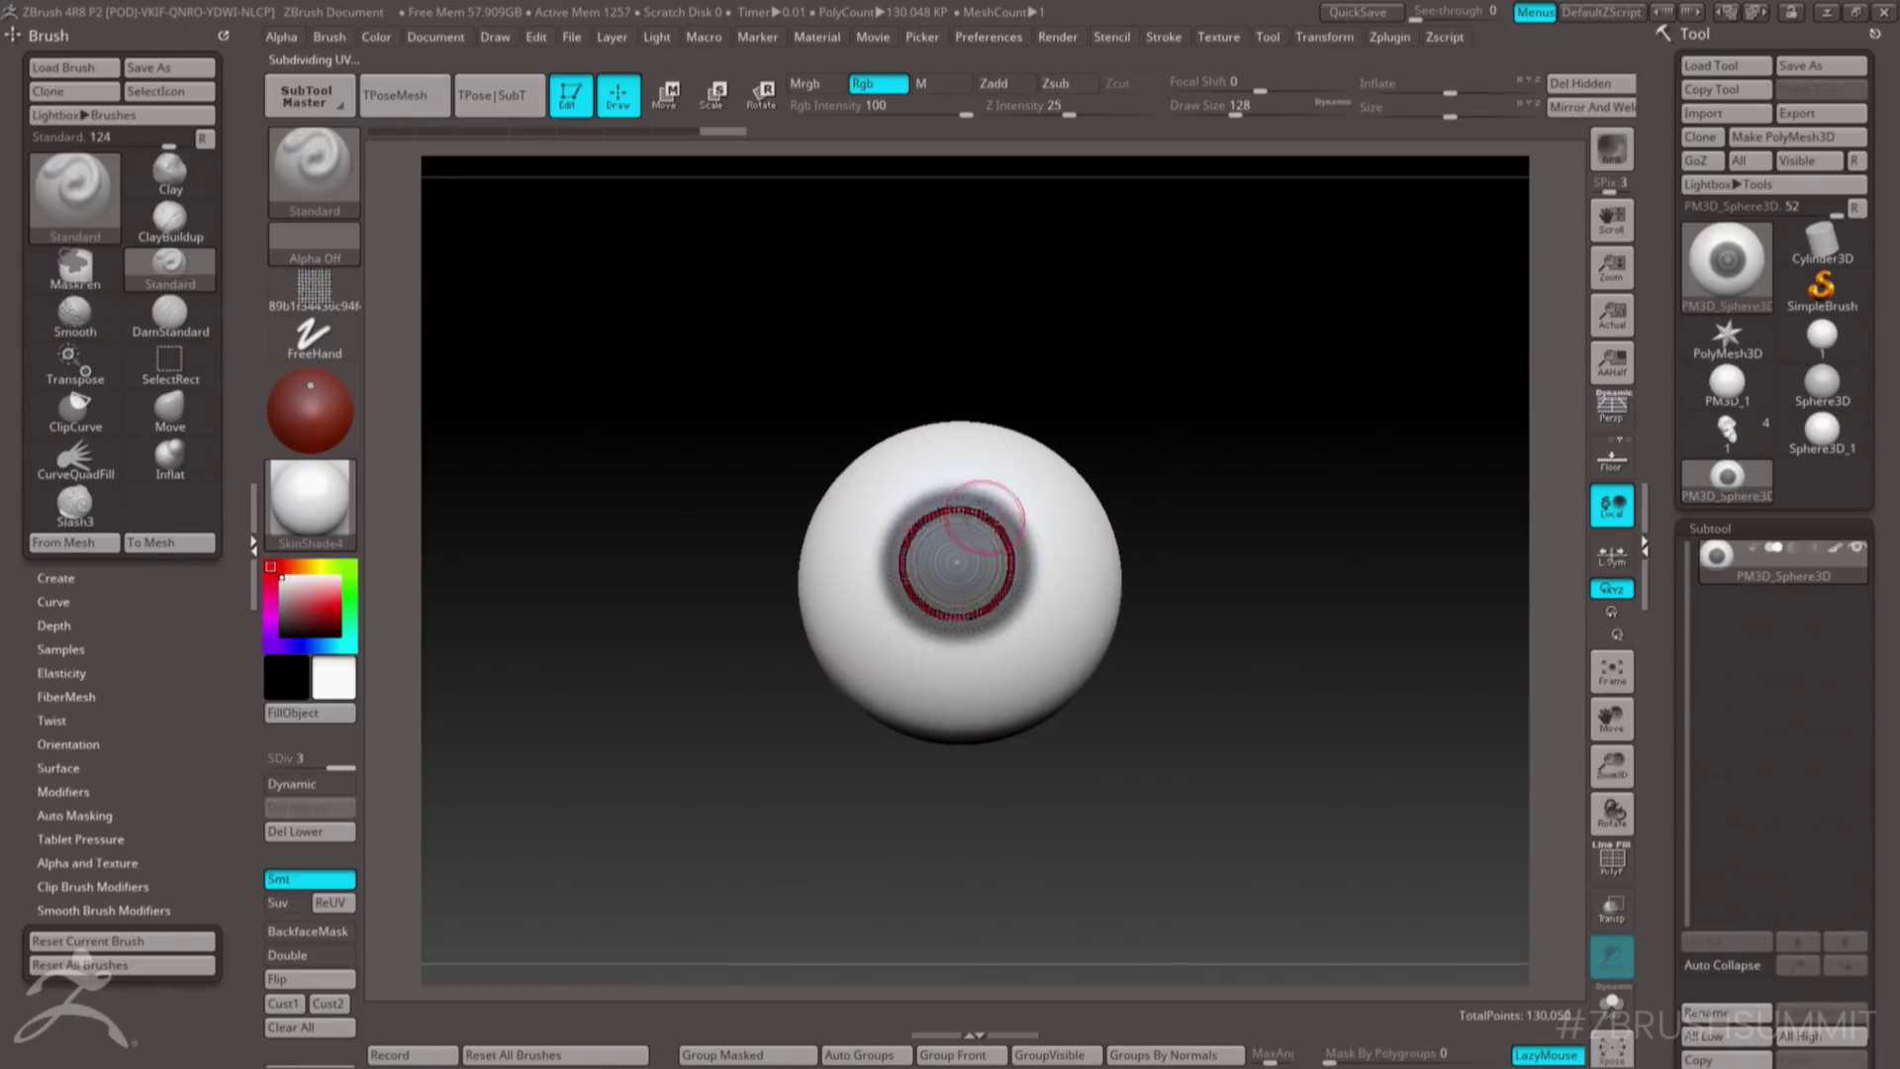
key(b)
key(a)
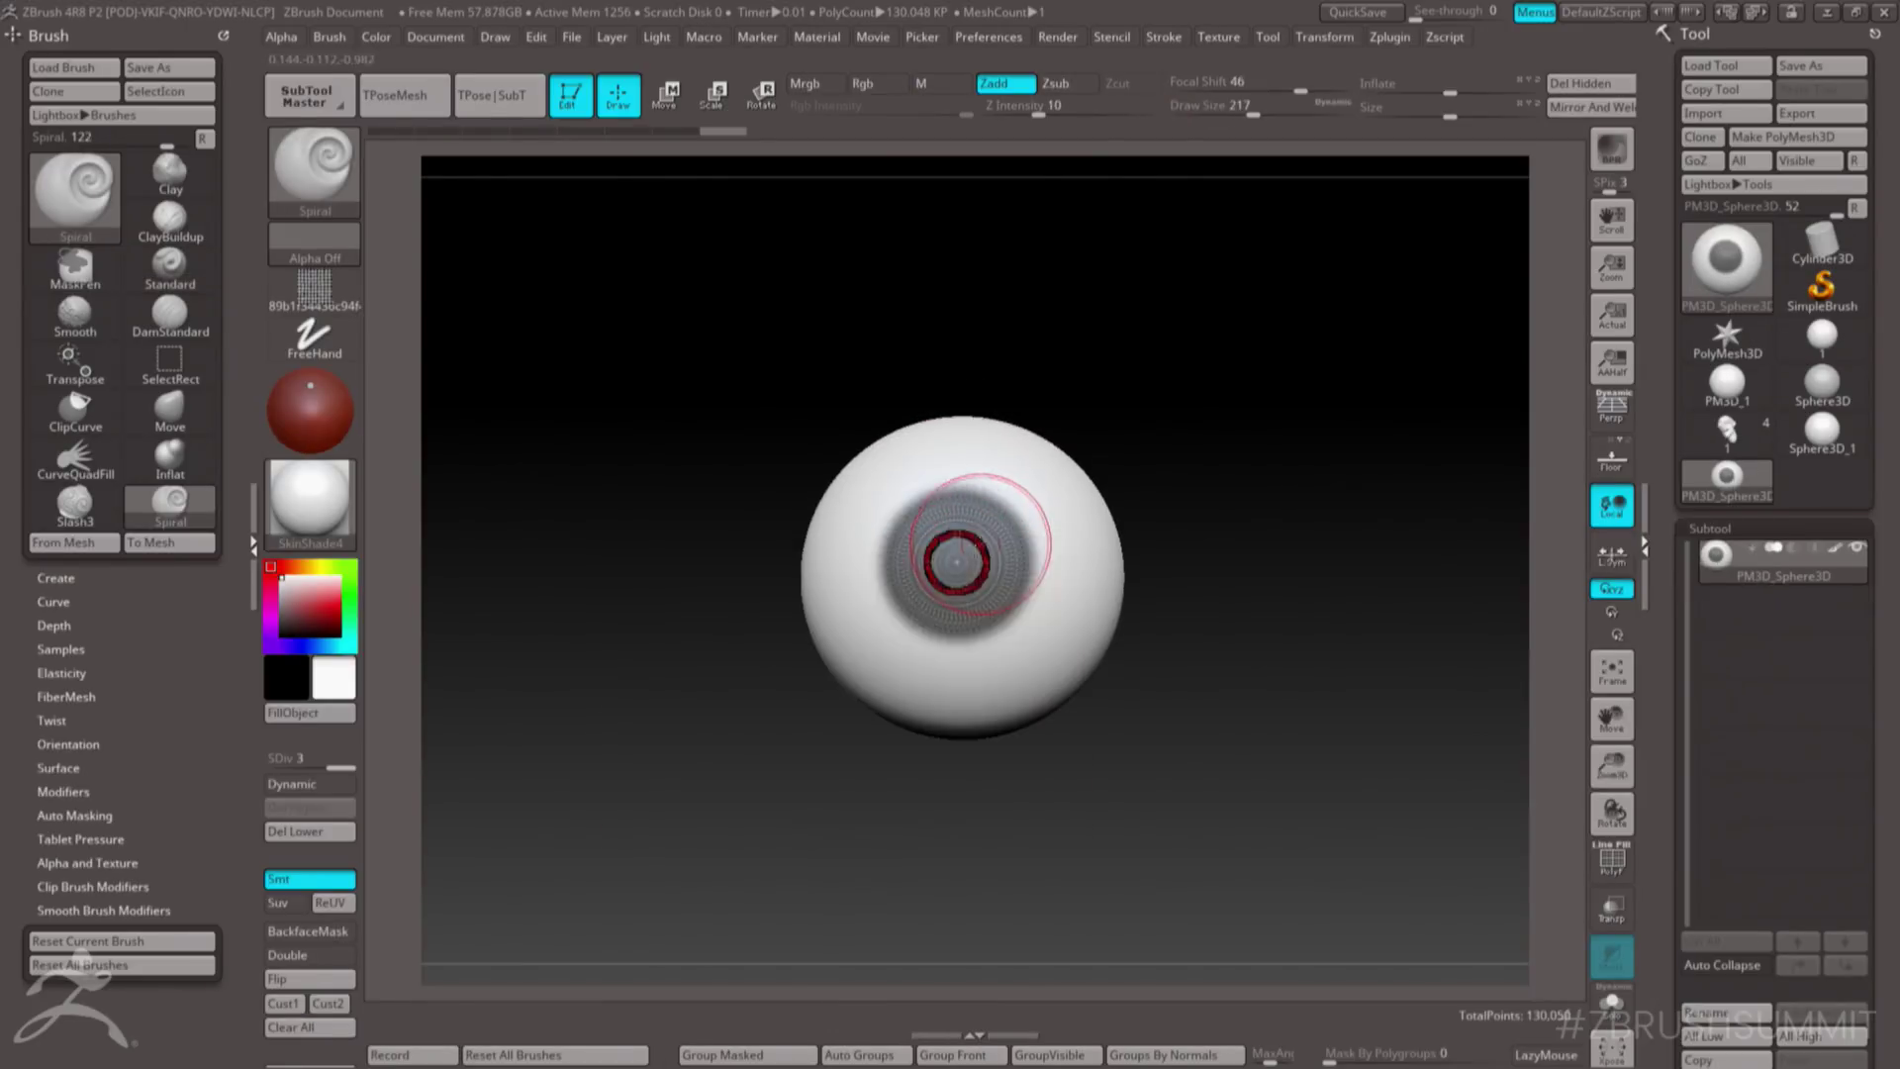
click(859, 83)
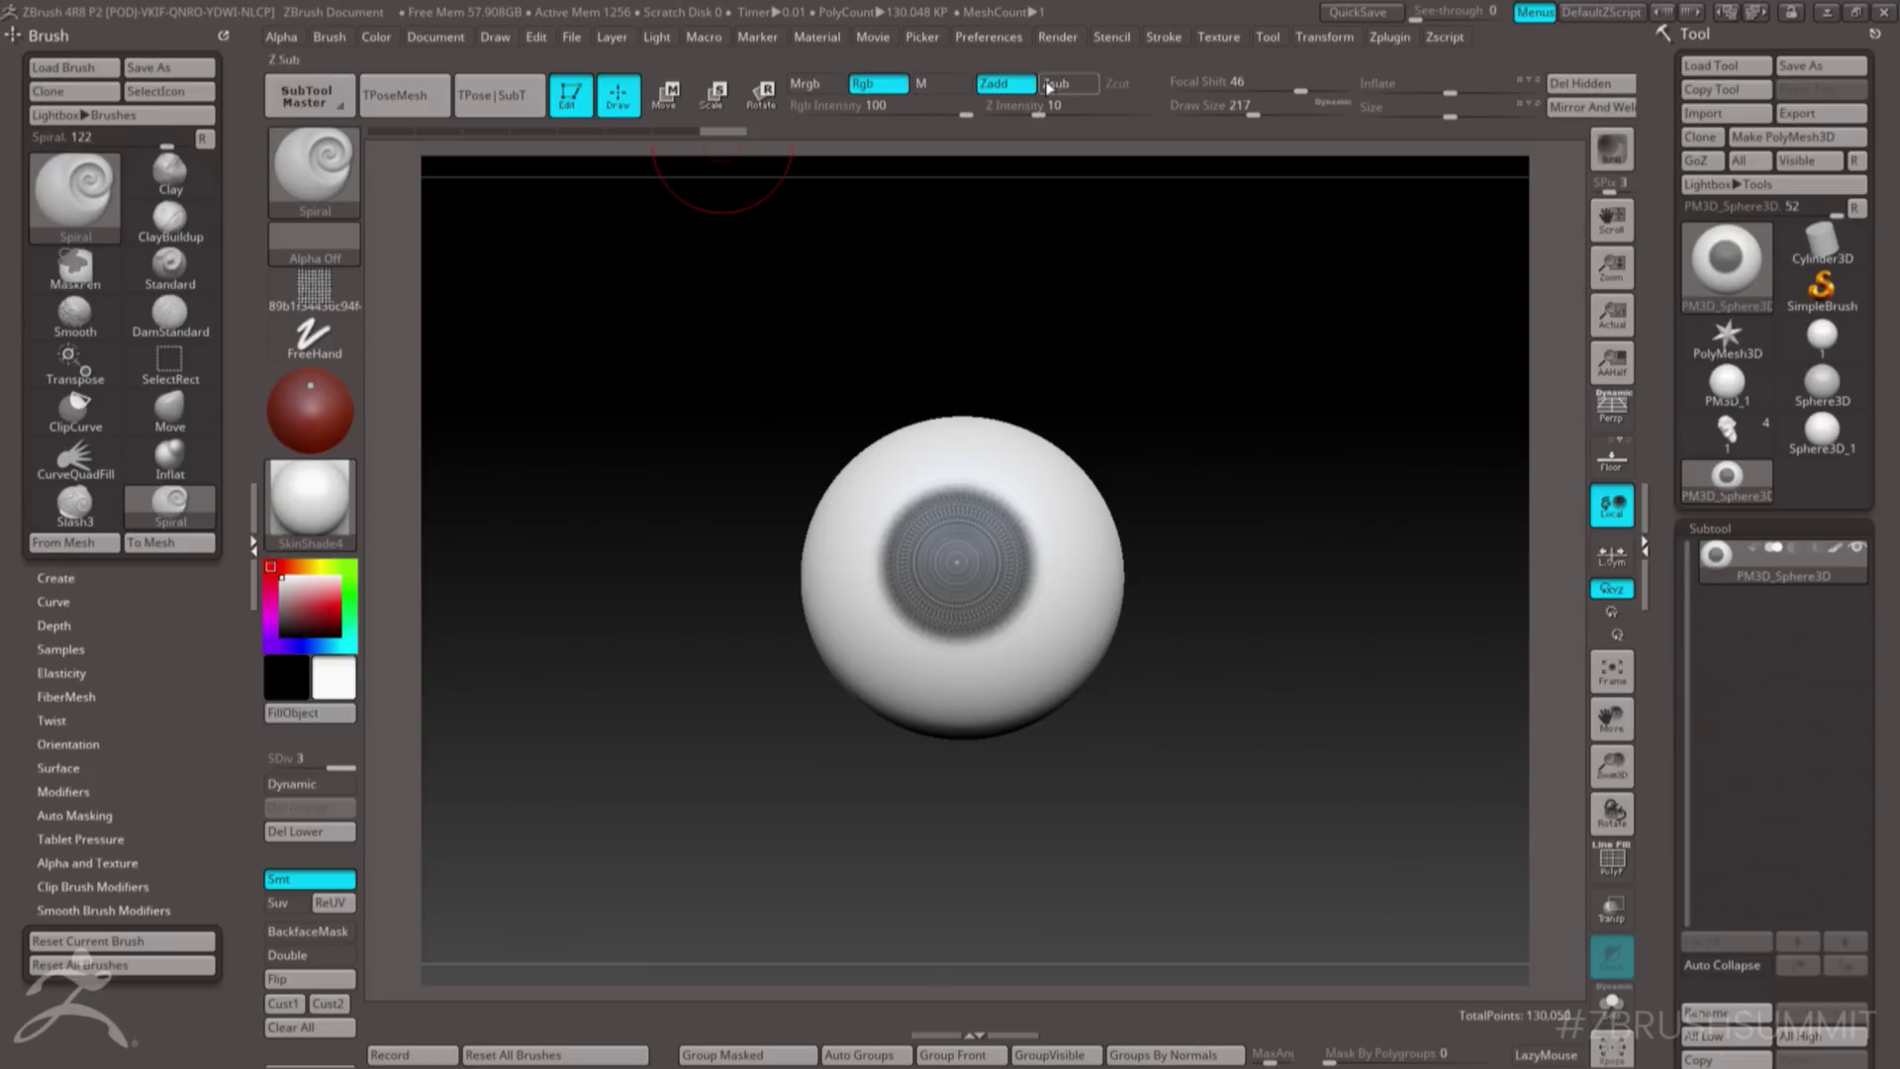
click(993, 83)
click(956, 566)
key(ctrl+z)
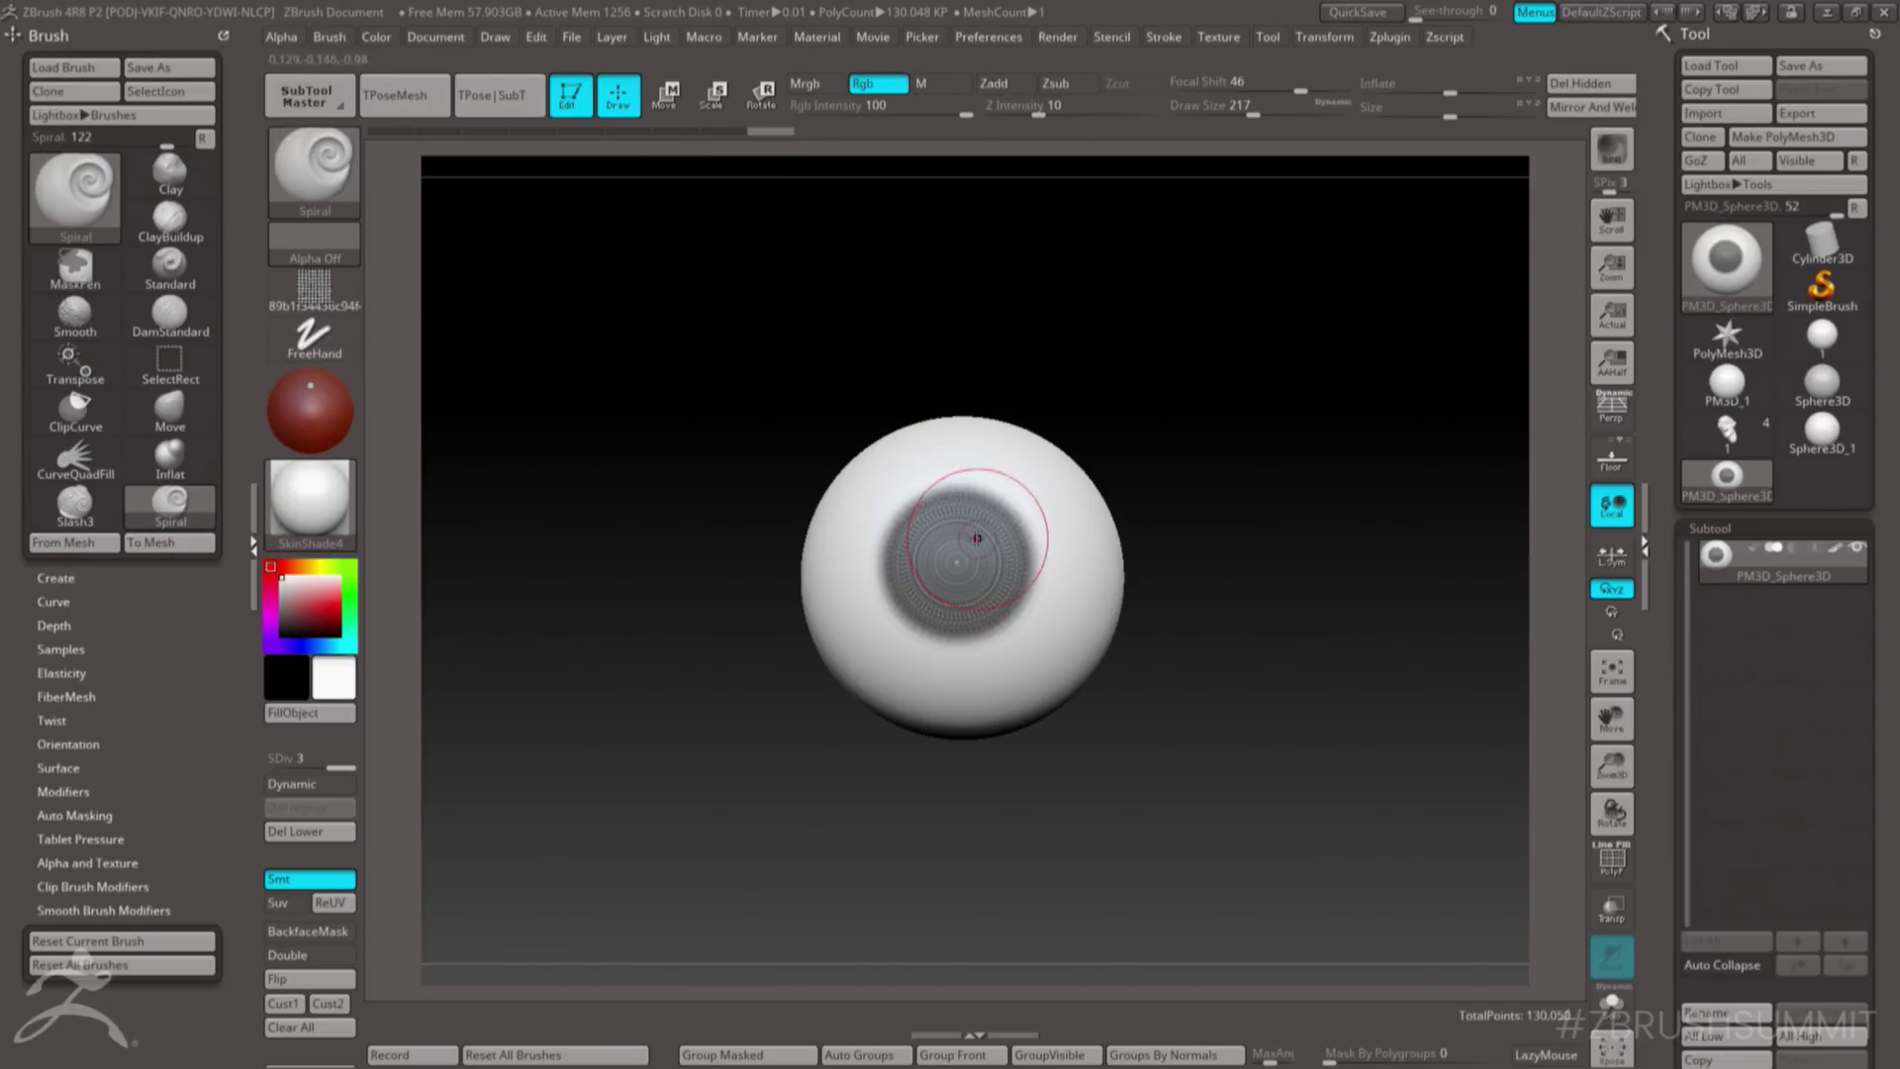
right_drag(976, 539, 967, 544)
key(space)
mouse_move(967, 543)
mouse_down()
mouse_move(989, 541)
mouse_move(980, 556)
mouse_up()
key(space)
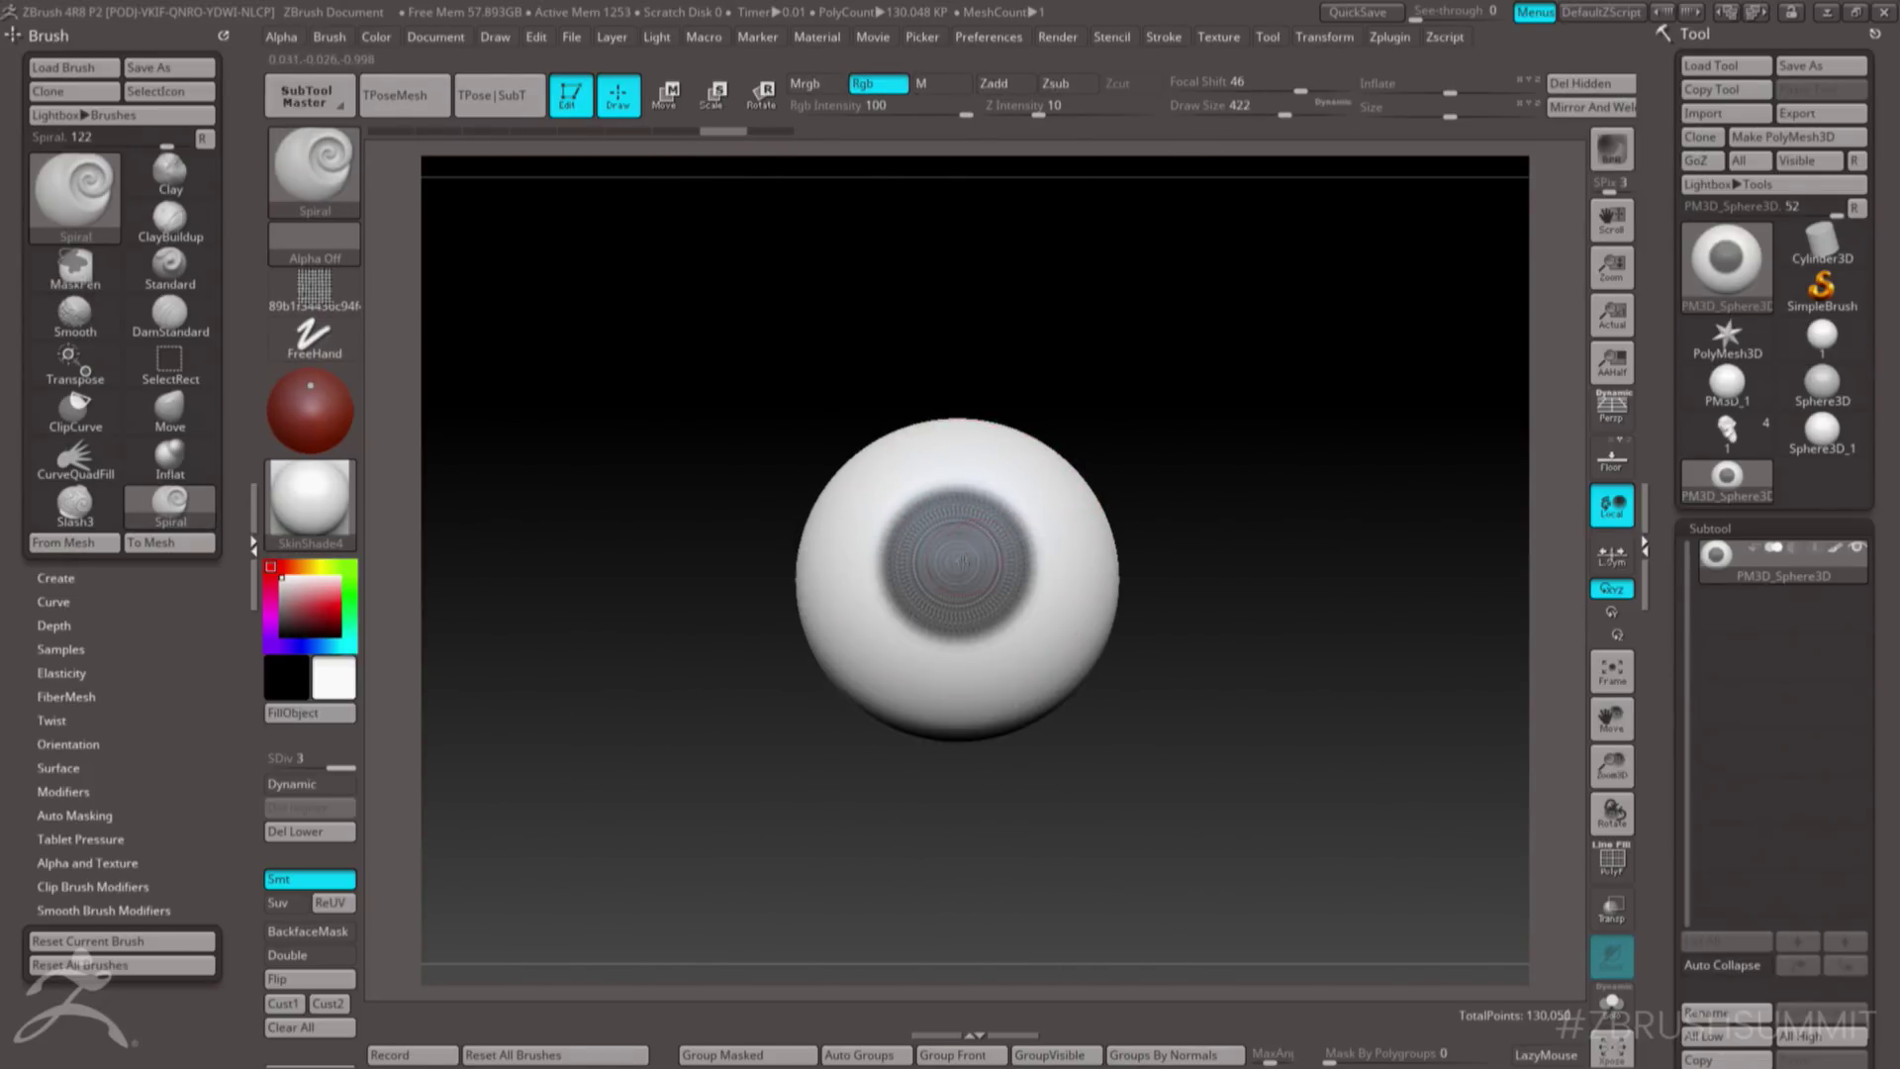
- Swap the primary and secondary colors and darken the center of the iris with the Spiral brush
click(965, 556)
key(ctrl+z)
key(v)
click(962, 558)
key(ctrl+z)
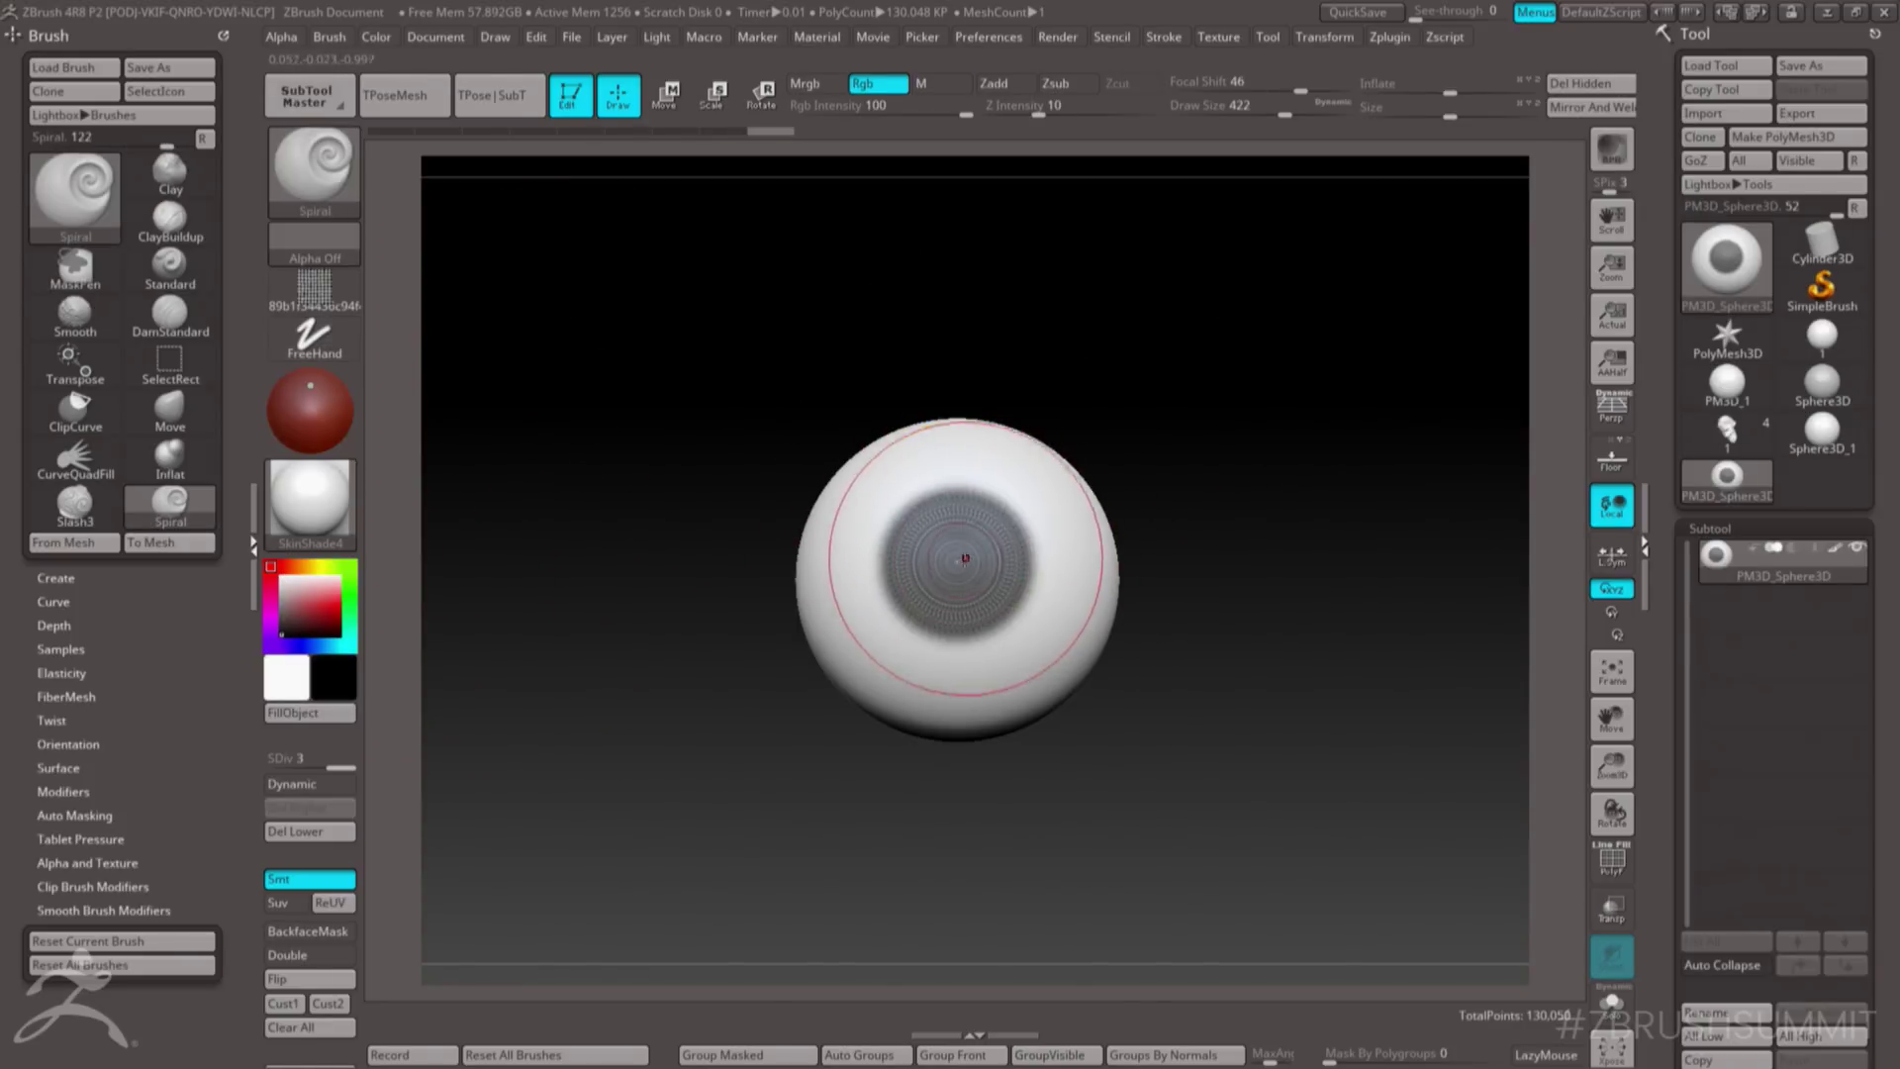
click(959, 559)
key(b)
key(s)
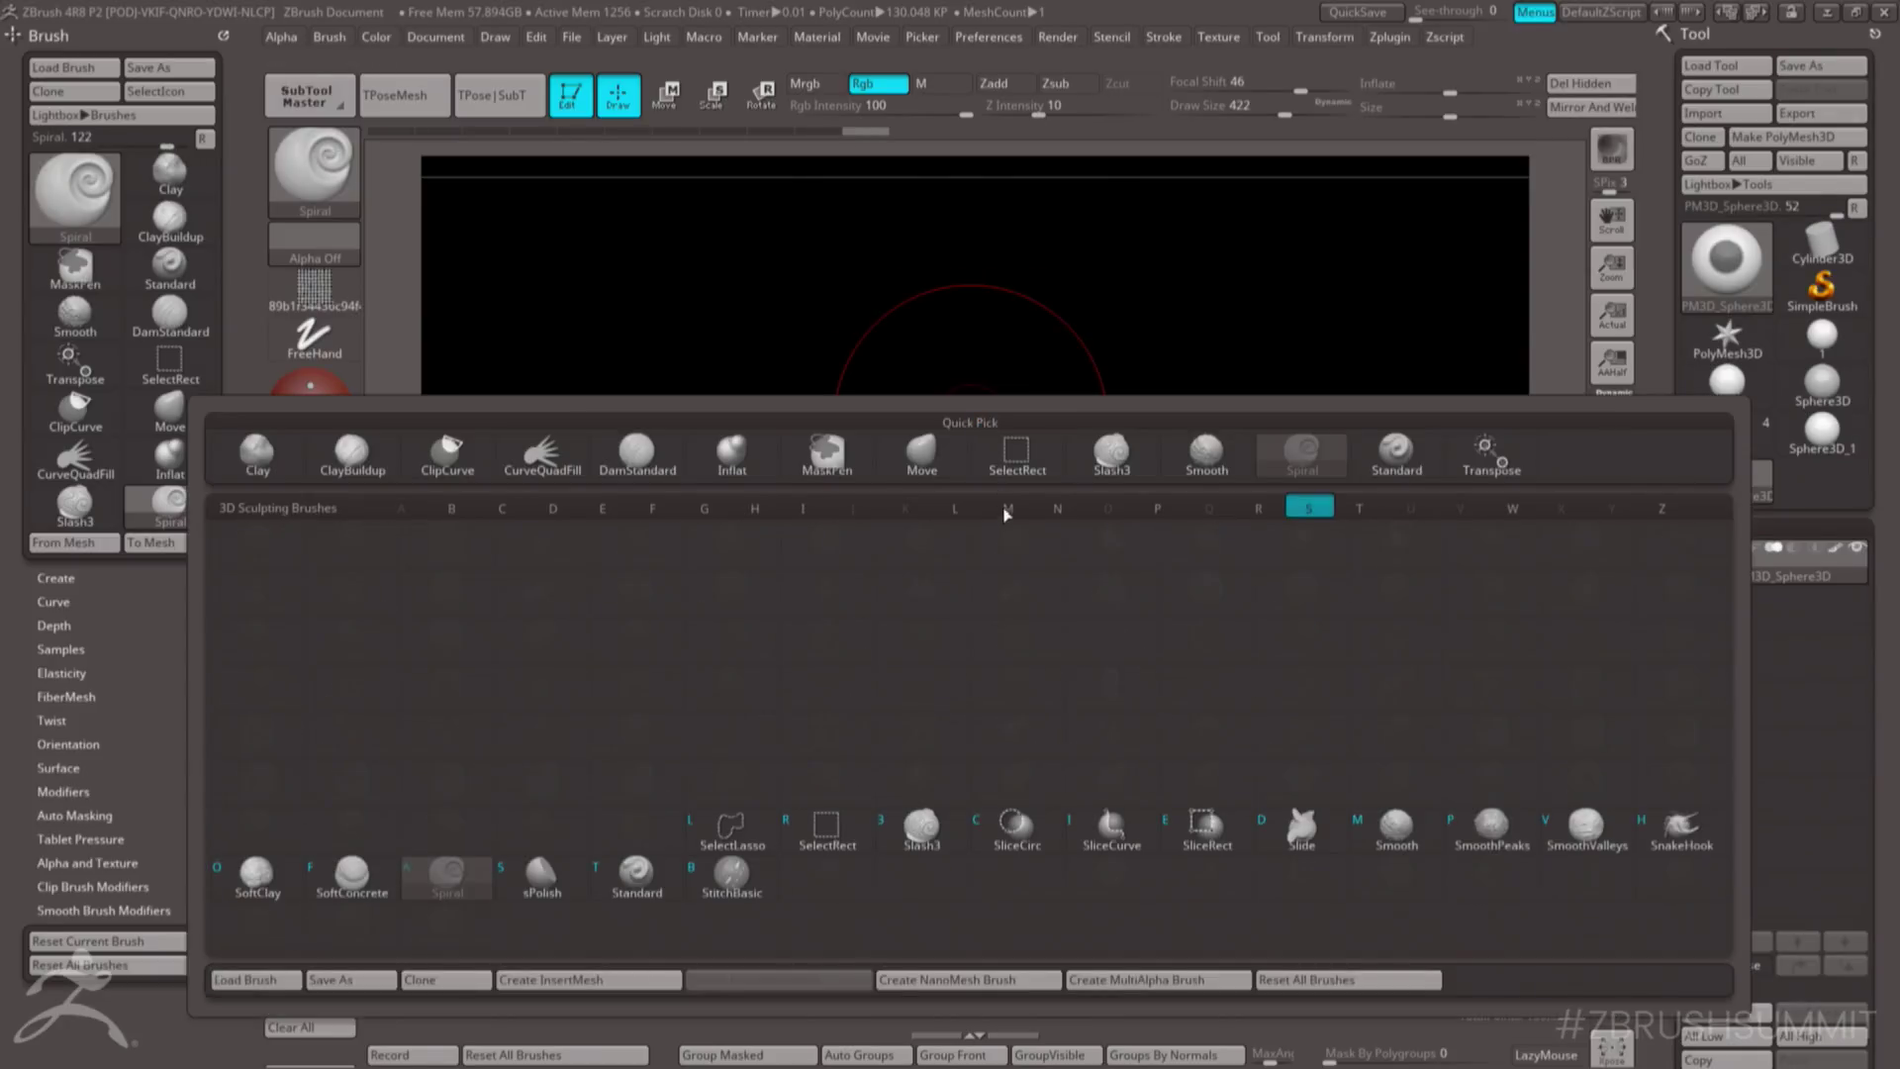
key(b)
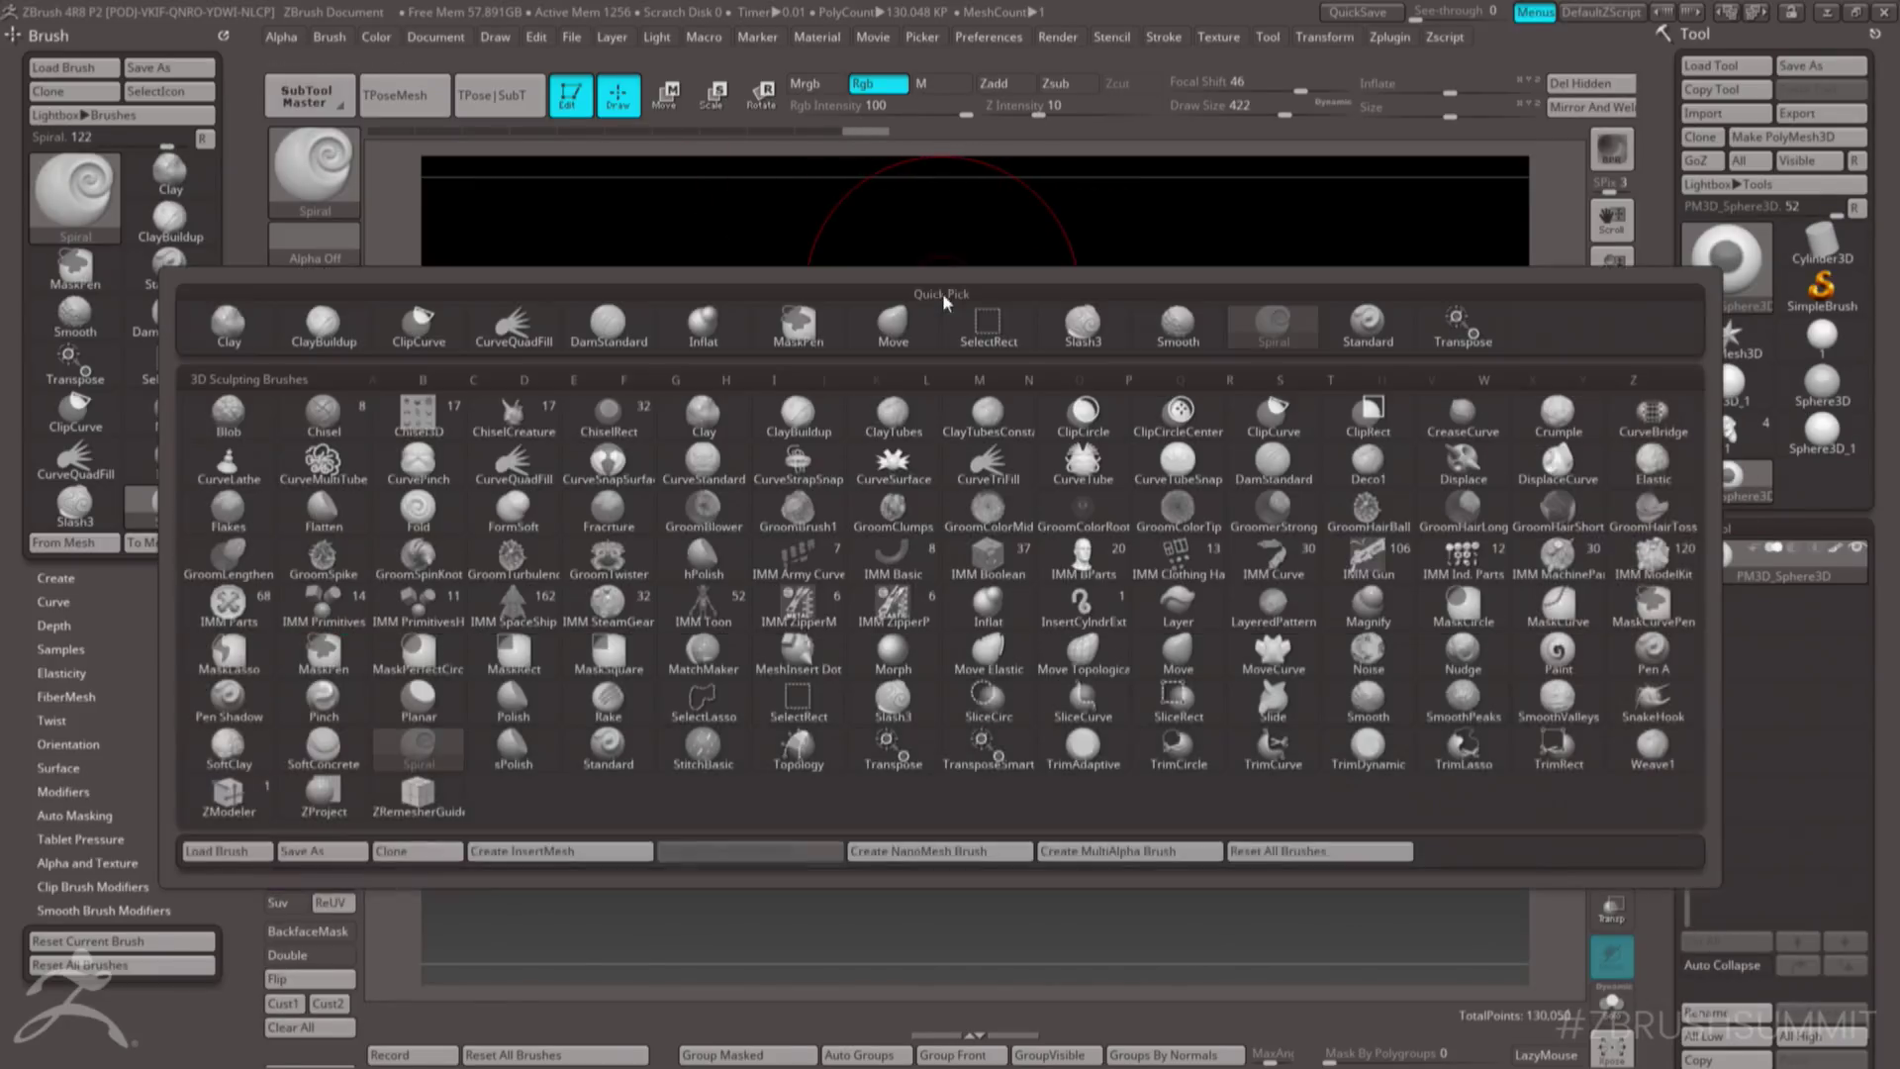
key(Escape)
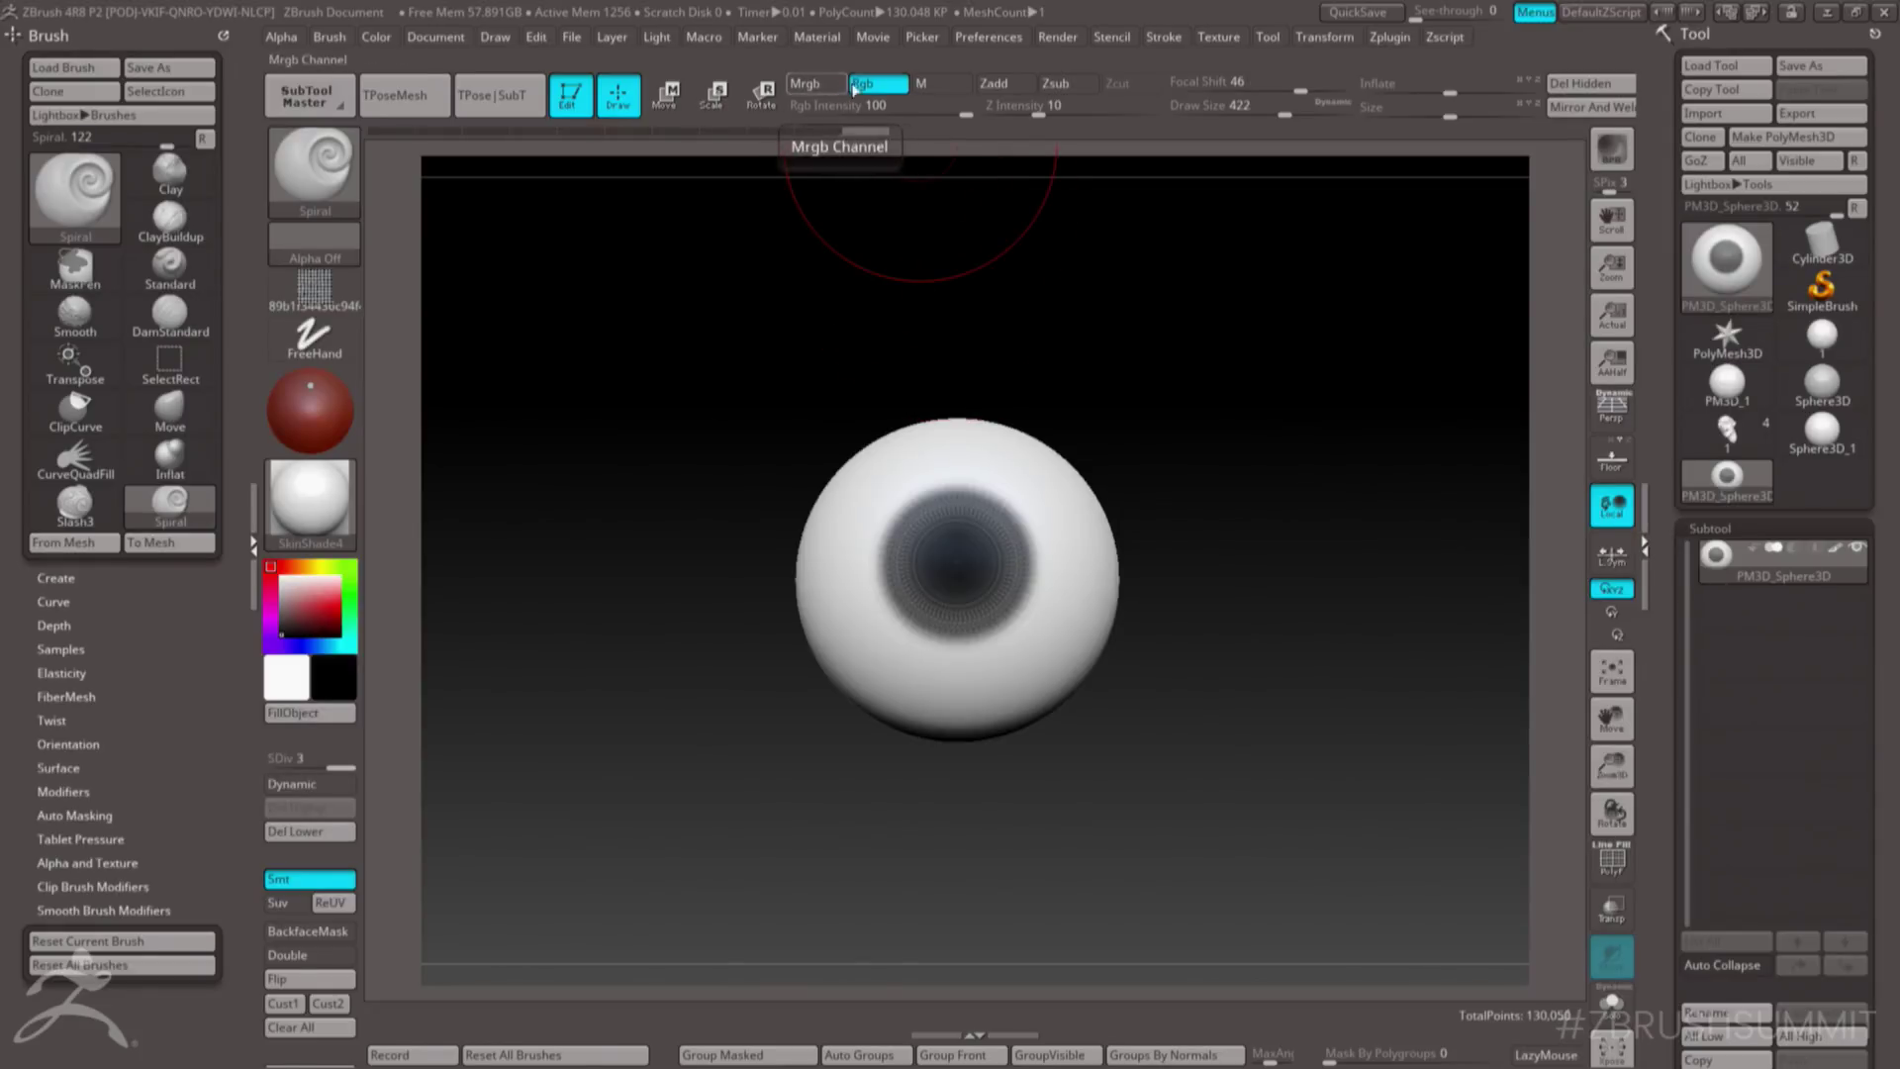
- Turn Zadd on and Rgb off for the Spiral brush and twist the iris outward into a curled horn
click(995, 85)
click(876, 86)
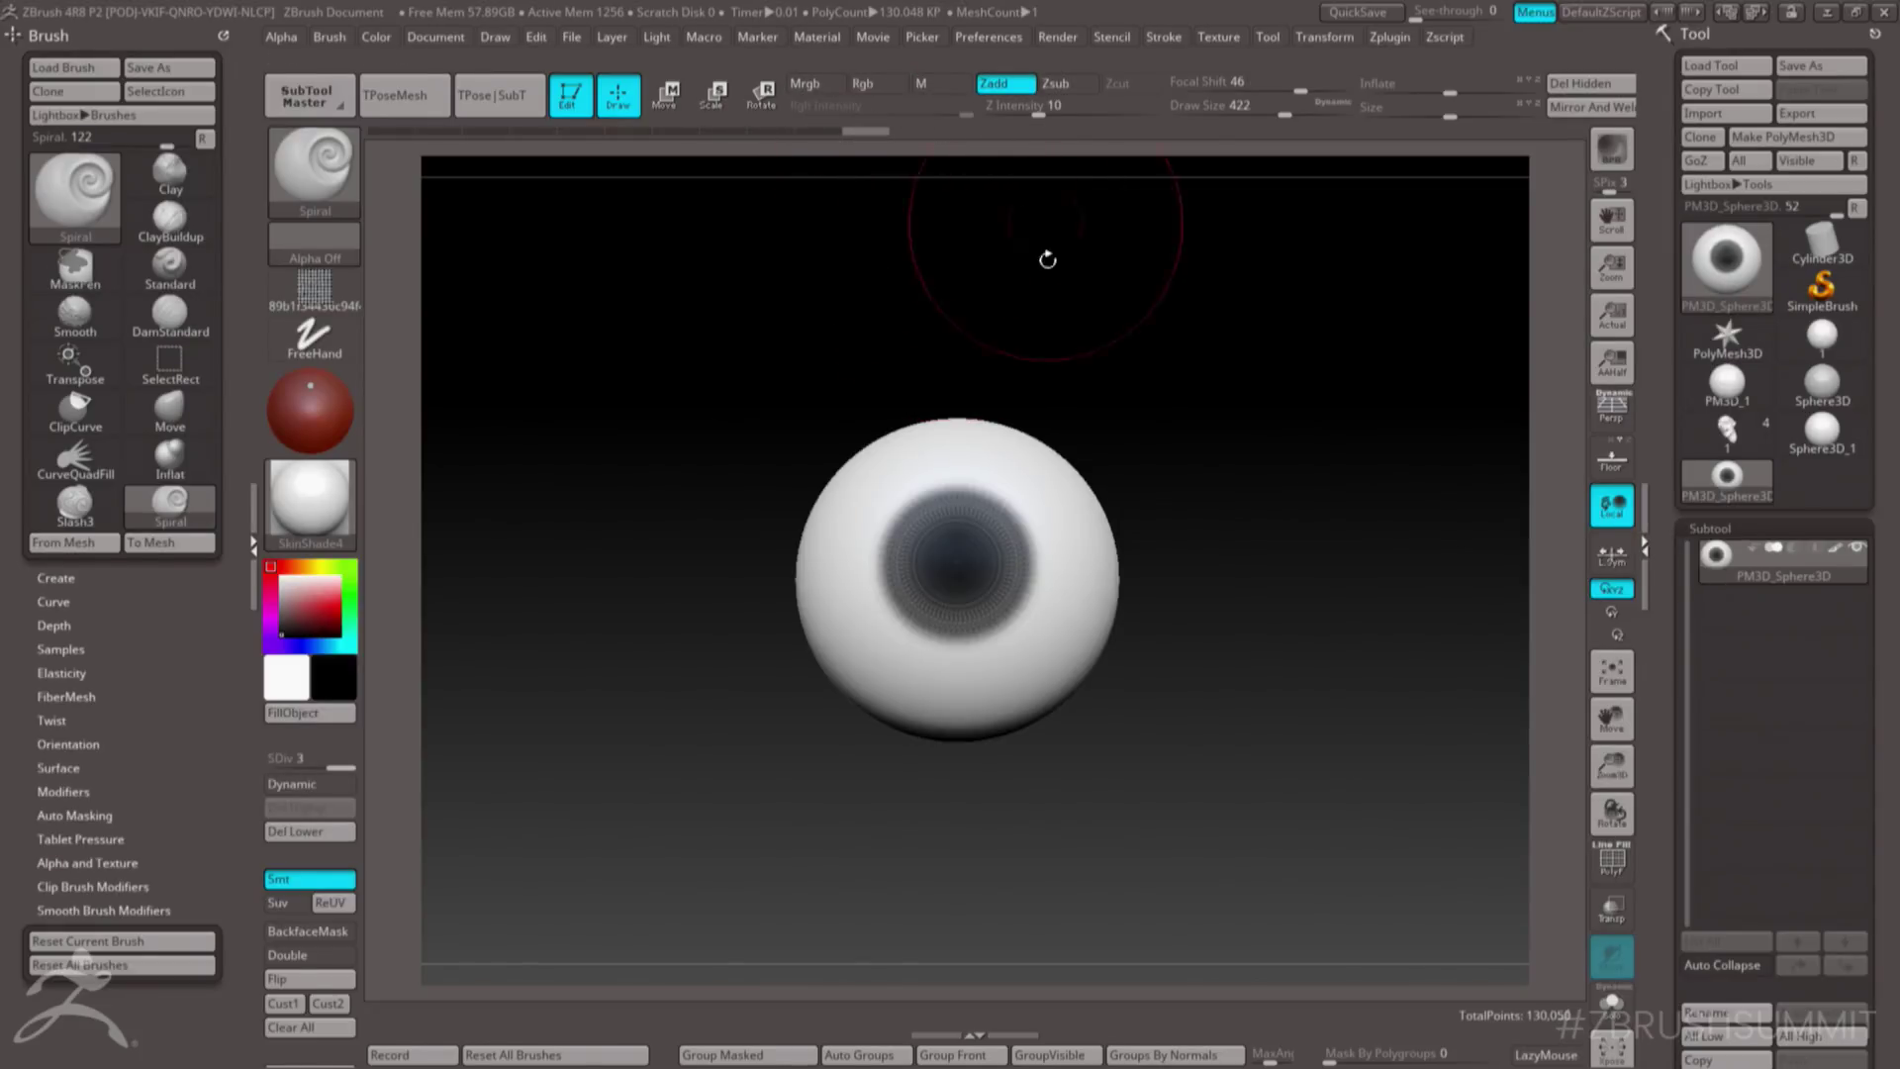
mouse_move(962, 559)
mouse_down()
mouse_move(952, 574)
mouse_move(951, 539)
mouse_up()
drag(952, 542, 940, 579)
drag(988, 382, 971, 406)
mouse_move(1086, 424)
mouse_down()
mouse_move(1045, 389)
mouse_move(899, 373)
mouse_move(871, 425)
mouse_move(911, 395)
mouse_move(934, 408)
mouse_move(925, 342)
mouse_up()
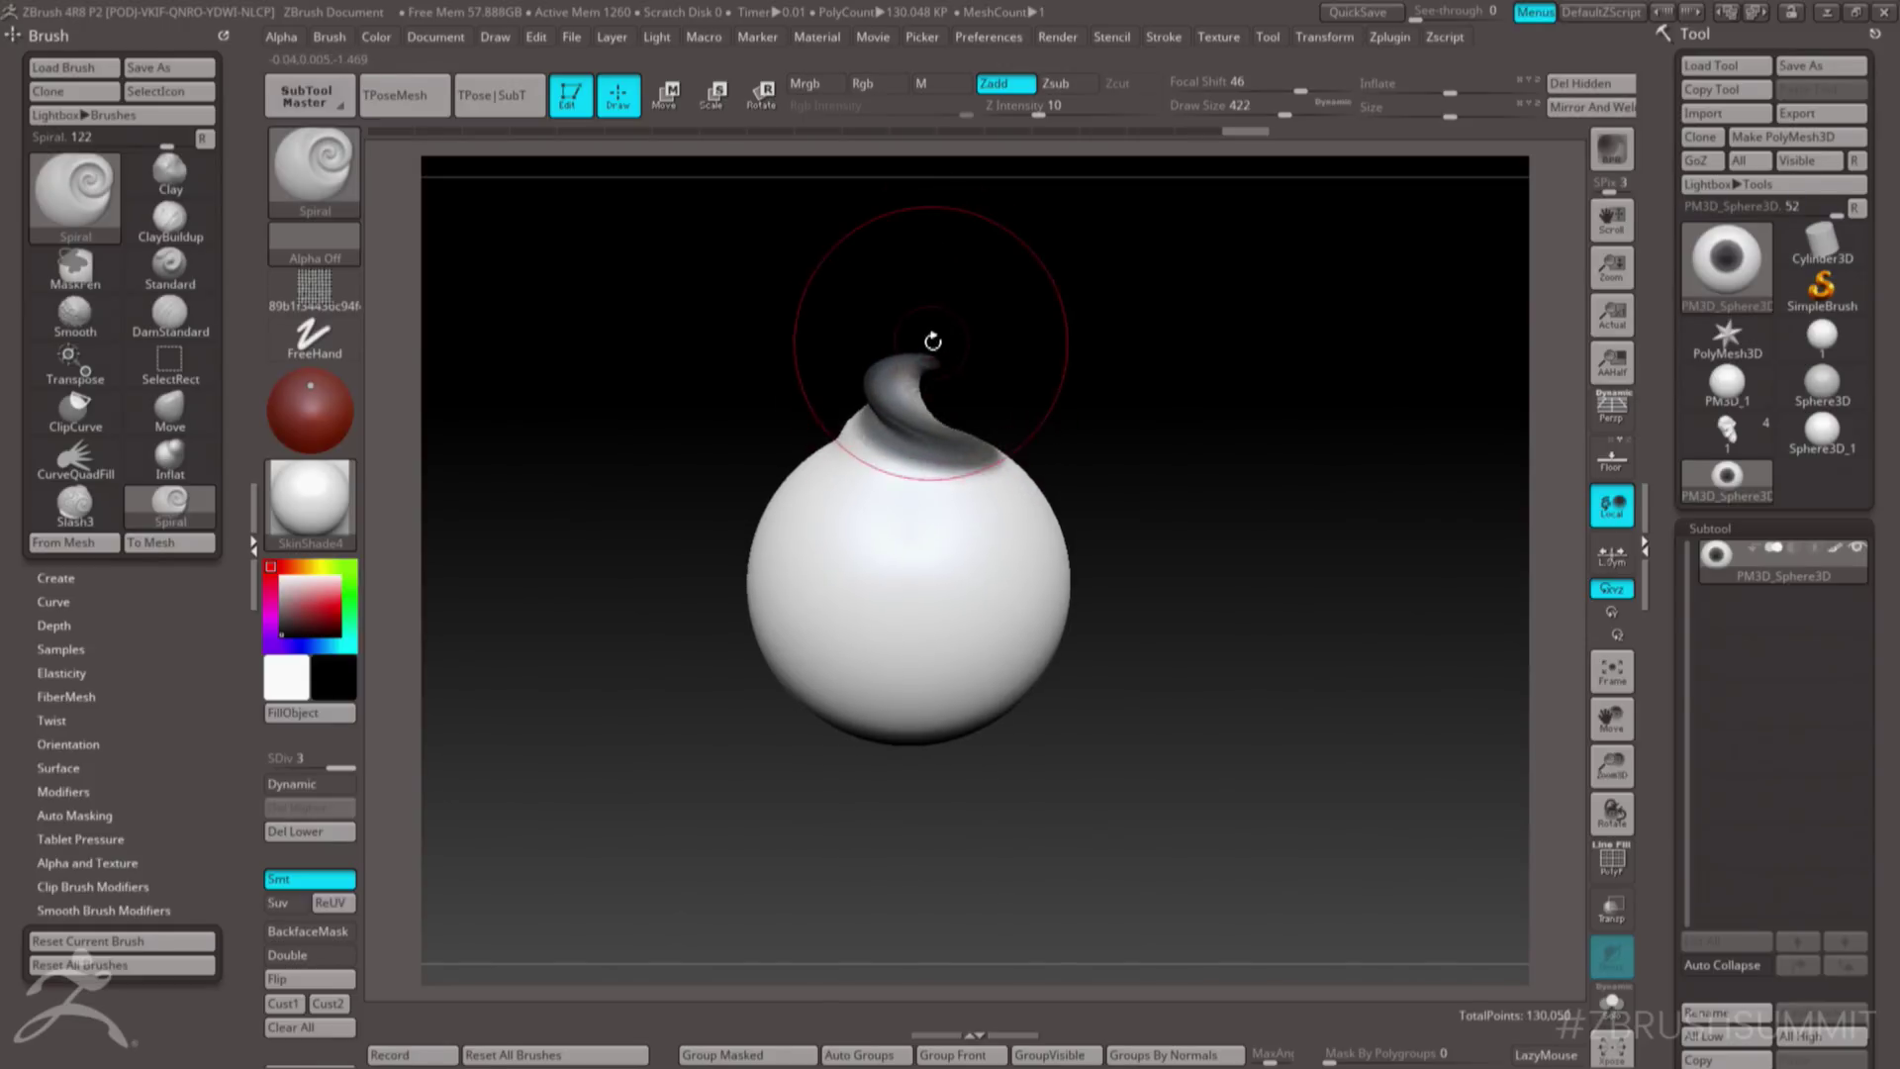
- Push the tip of the curled horn back toward the eyeball with the Move brush
key(b)
key(m)
key(v)
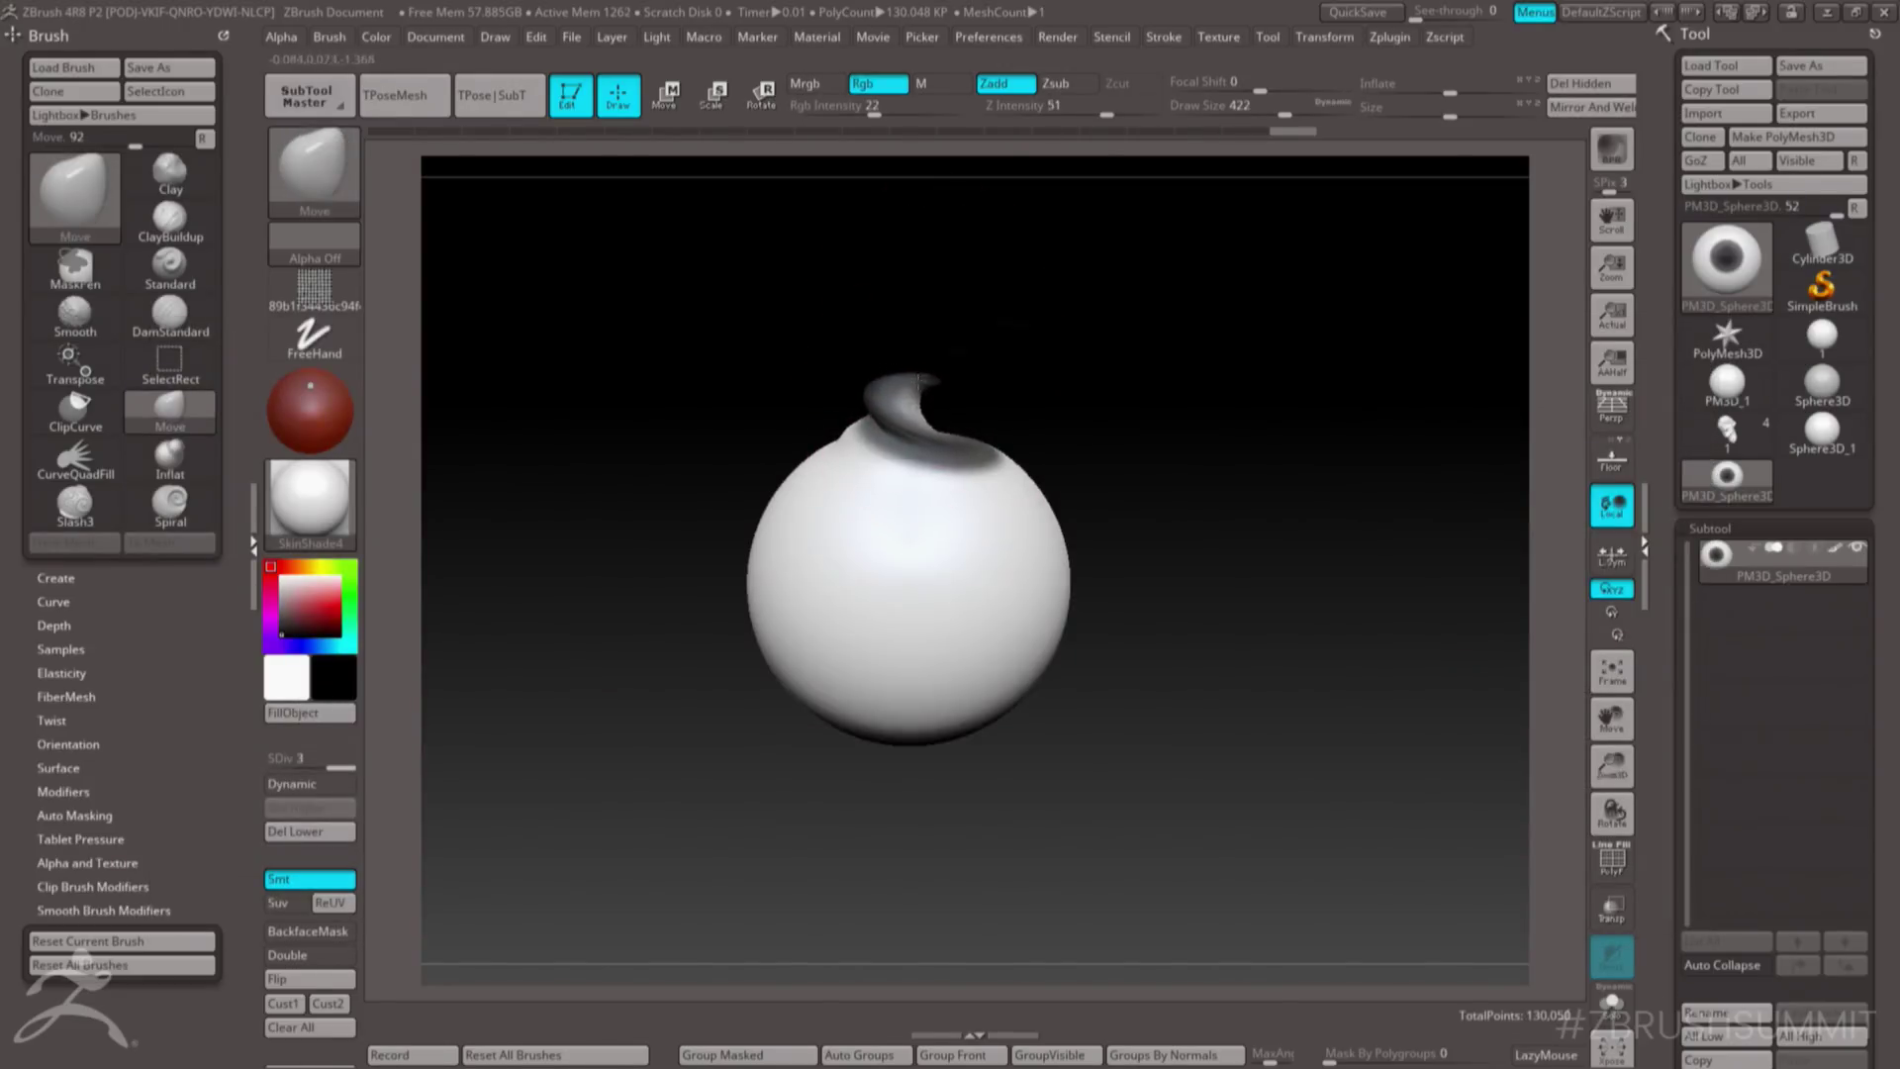
drag(963, 369, 920, 503)
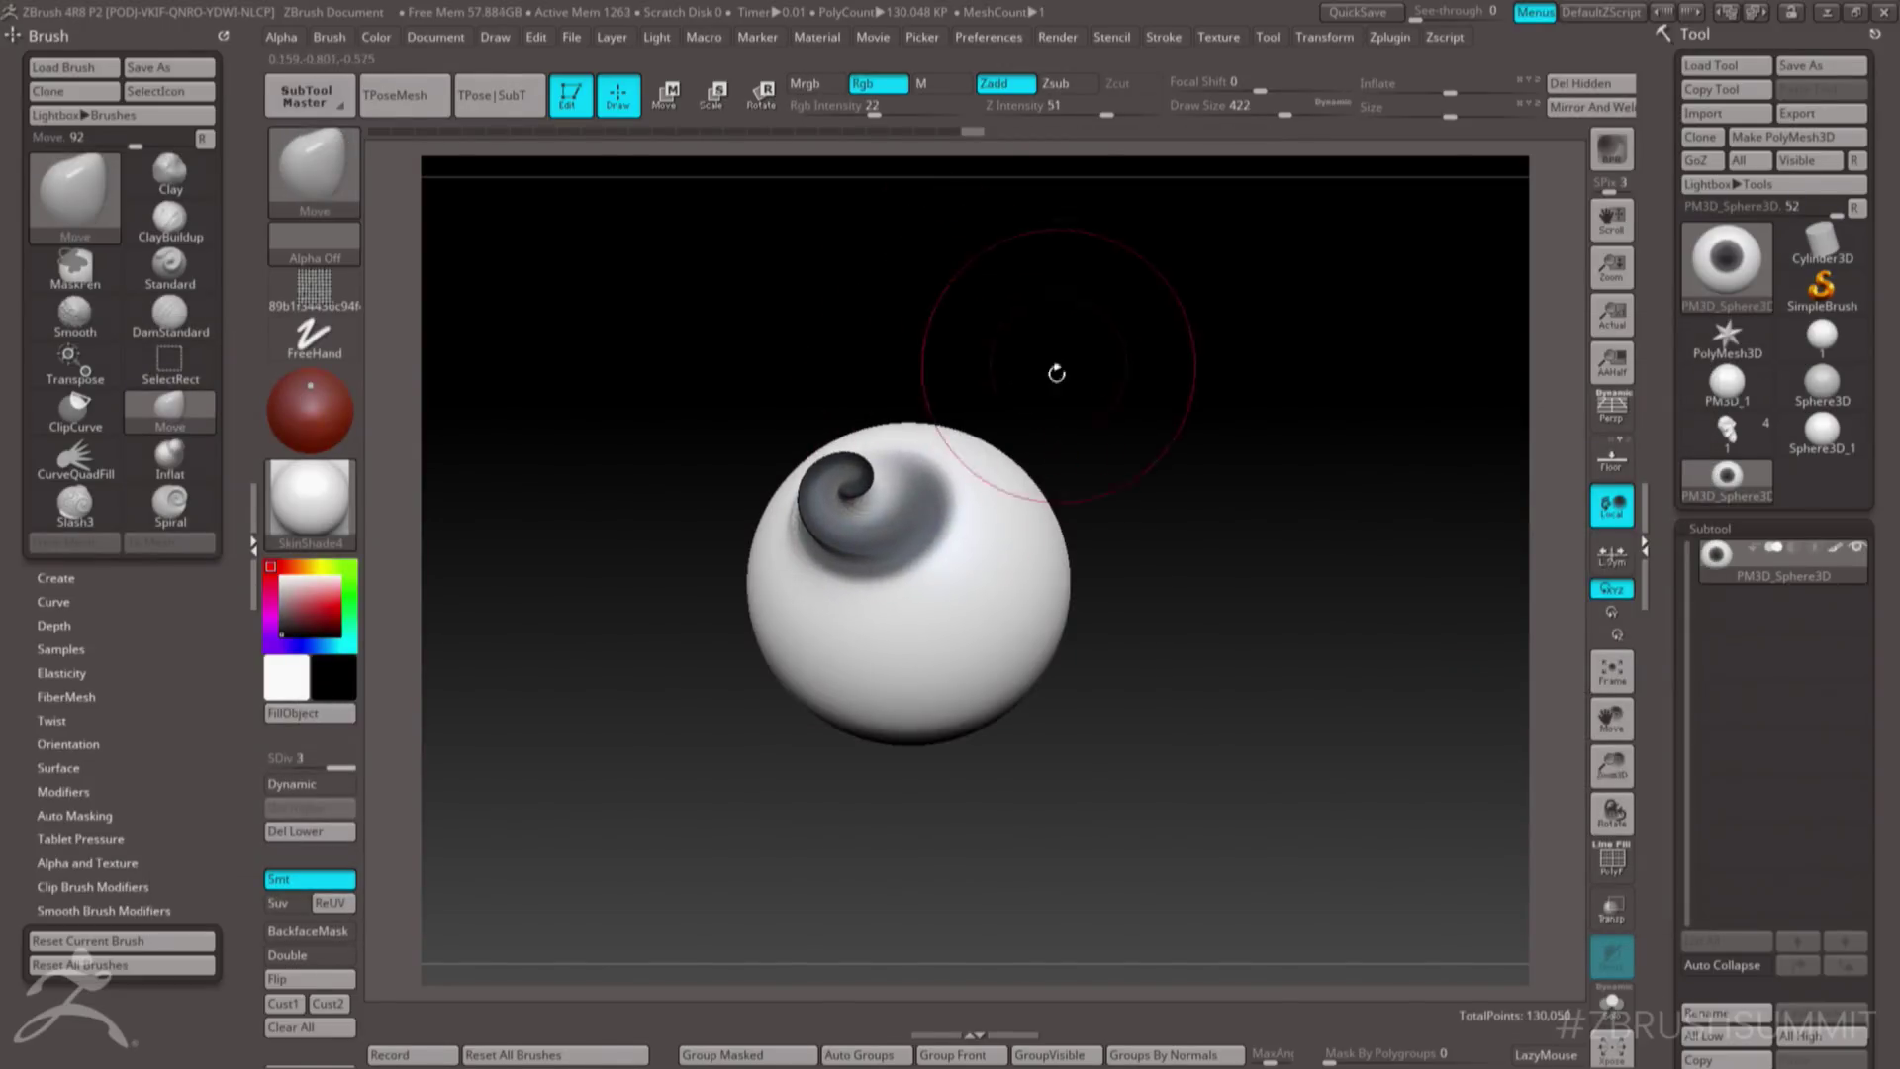
mouse_move(1056, 373)
mouse_down()
mouse_move(1039, 412)
mouse_move(941, 441)
mouse_move(990, 502)
mouse_move(968, 525)
mouse_up()
alt+drag(1131, 456, 1107, 416)
- Switch to the buck-toothed head tool and append the spiral eyeball sphere to it as a subtool
click(1727, 427)
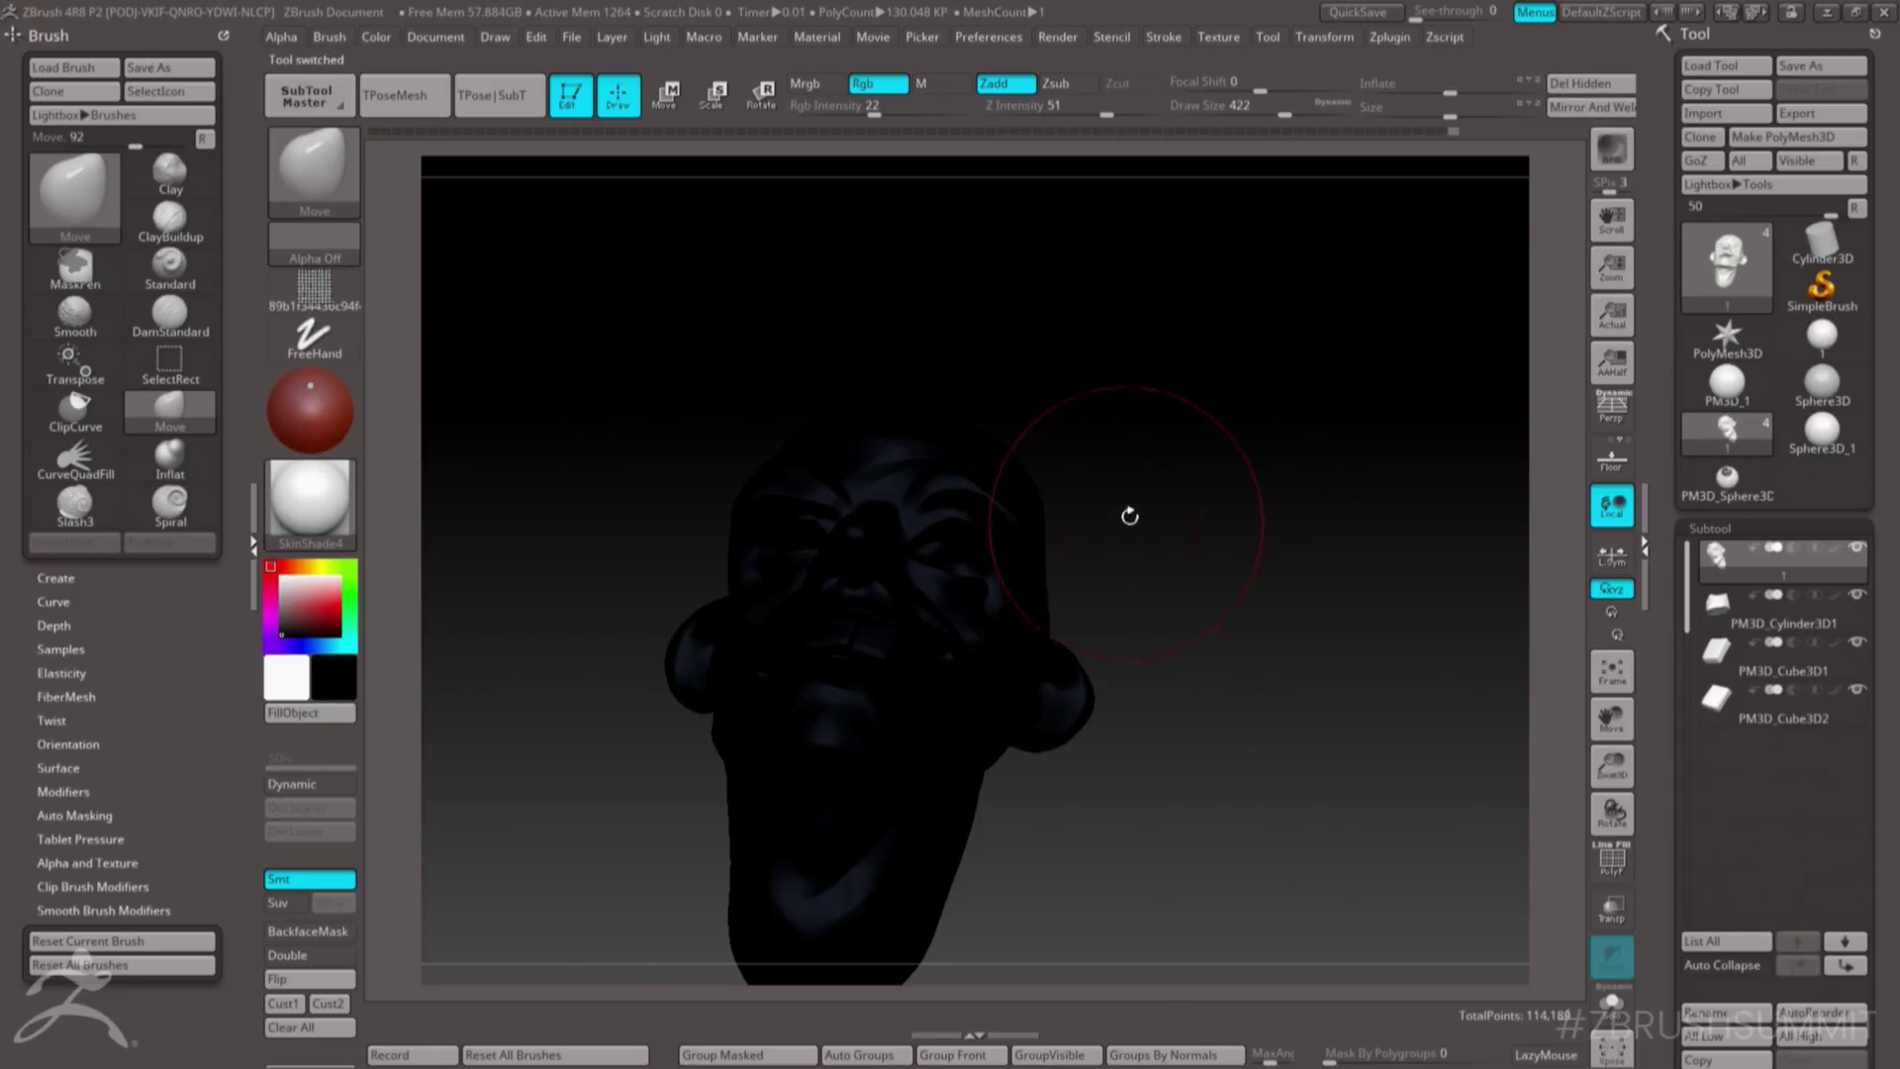
drag(1141, 514, 1116, 333)
scroll(1833, 1011, down, 2)
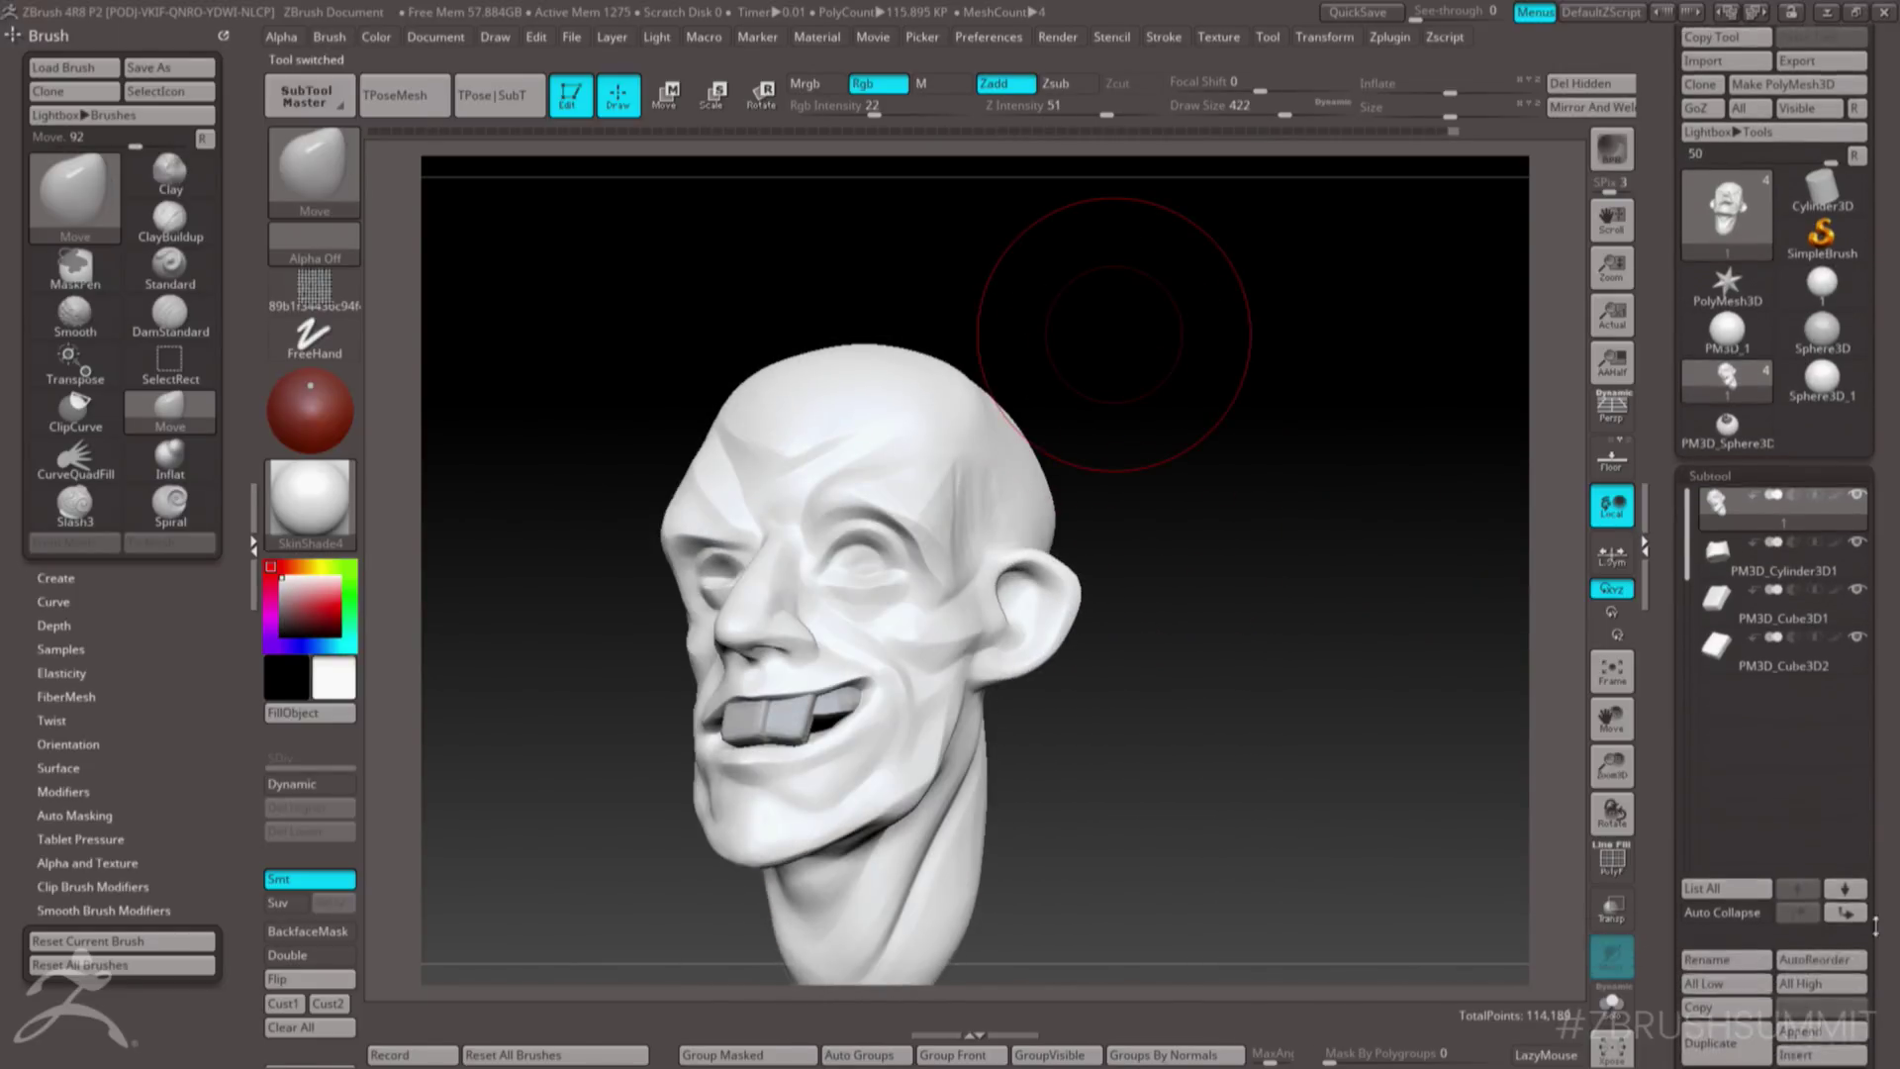
click(1826, 1032)
click(1156, 777)
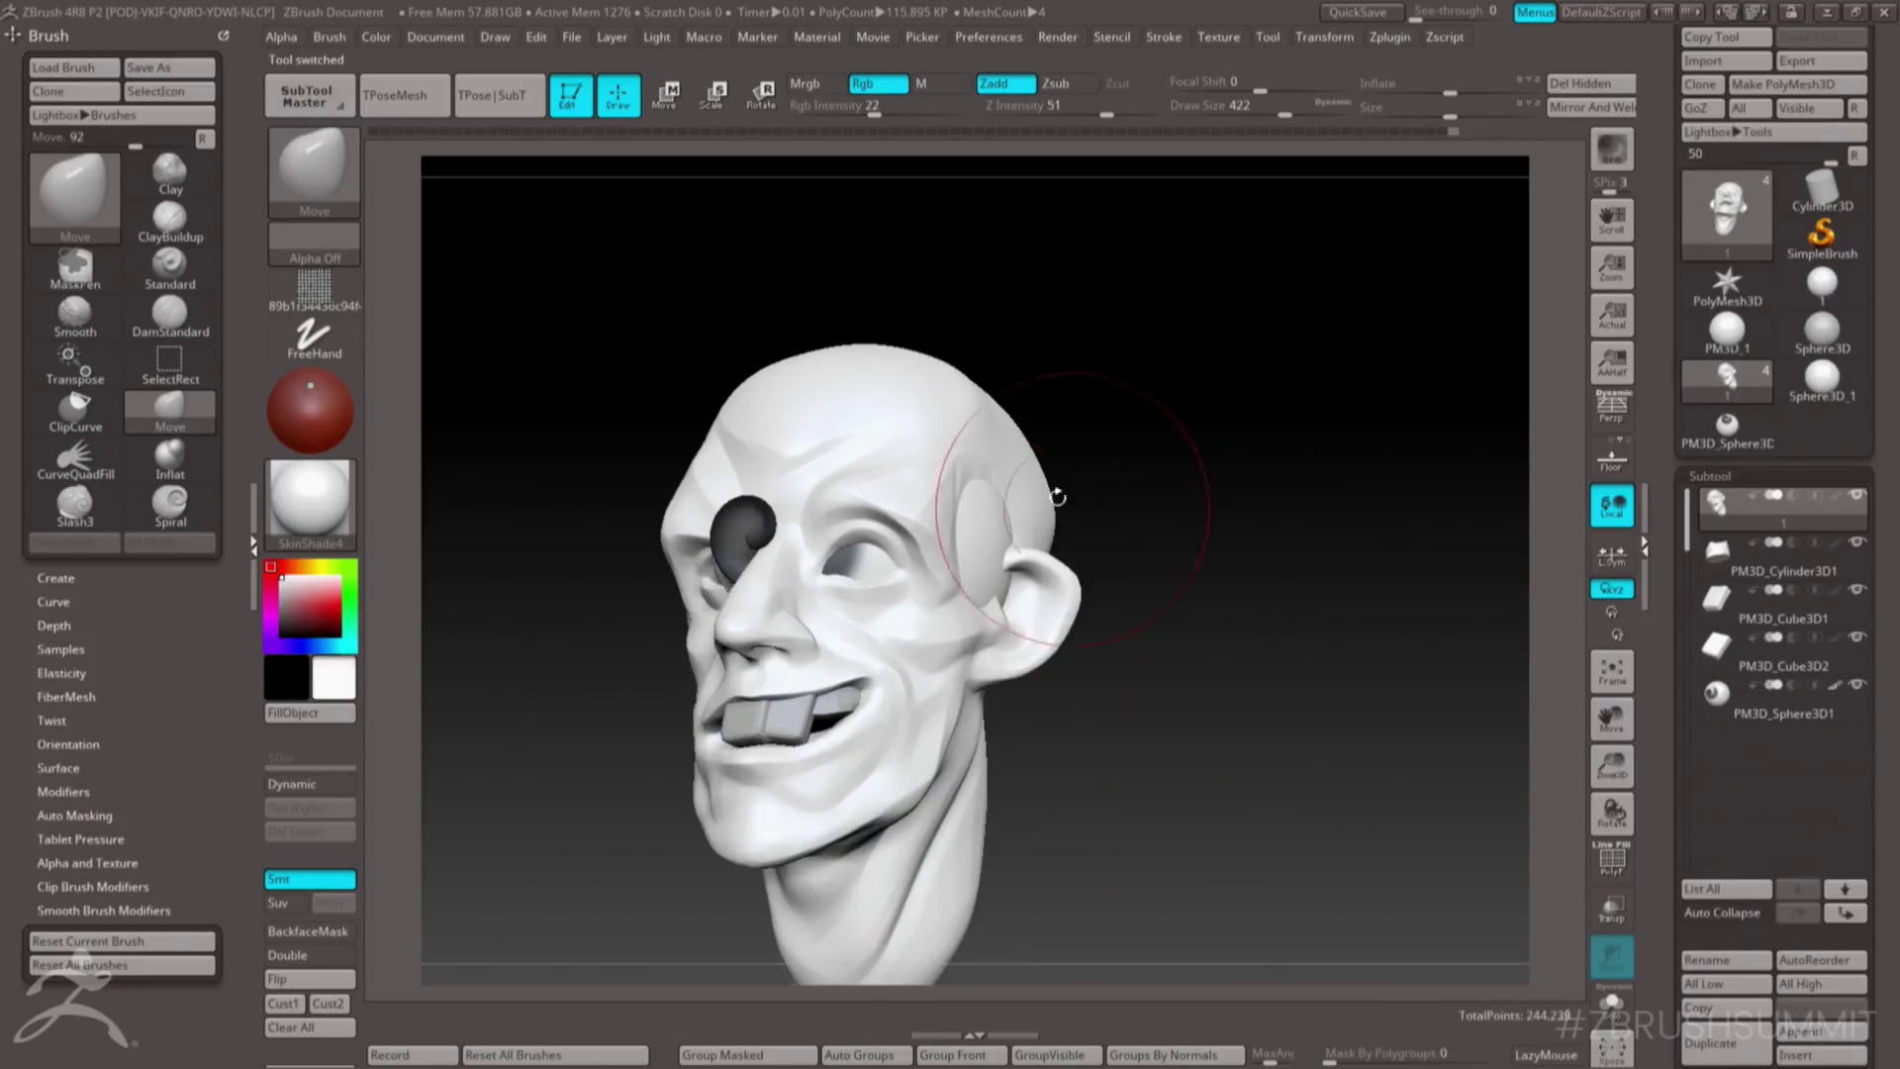
- Make the eyeball the active subtool and move it sideways out of the head with the gizmo
drag(604, 495, 895, 484)
key(w)
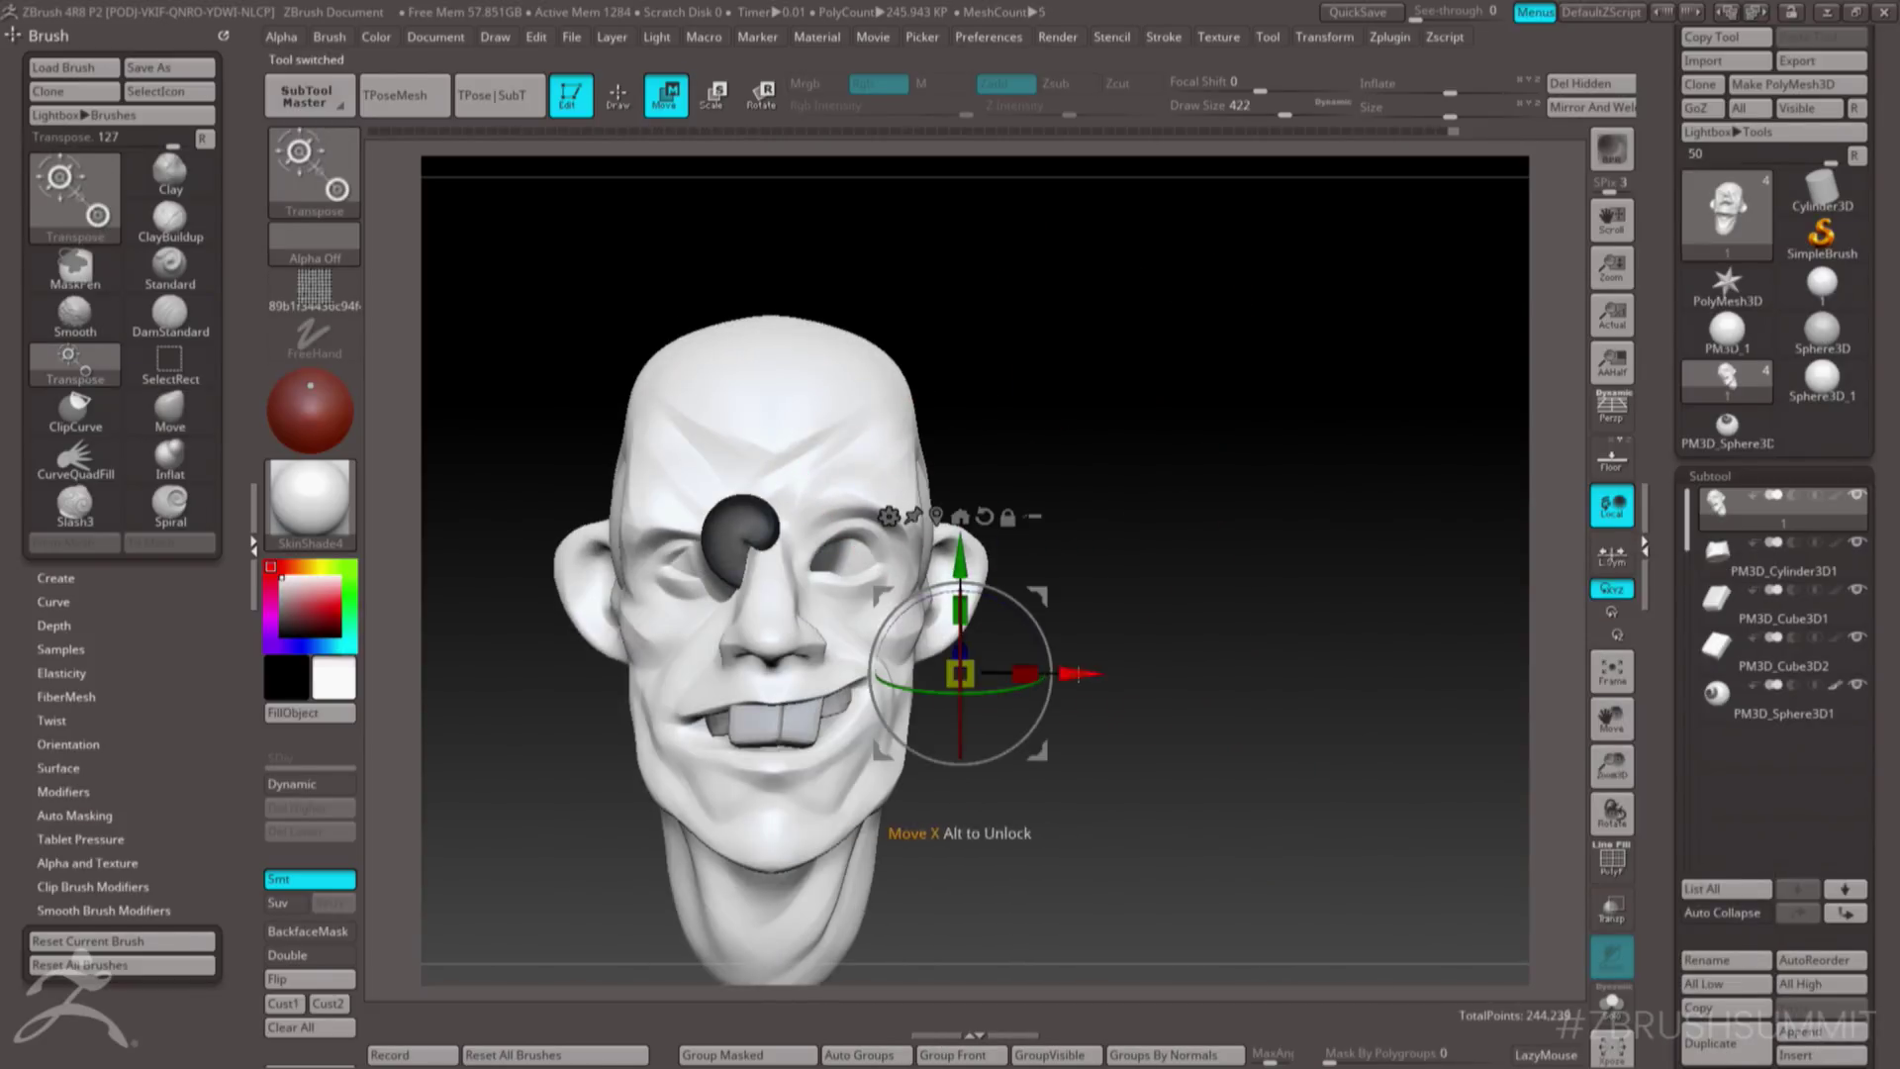
drag(1079, 674, 1282, 673)
key(ctrl+z)
alt+click(715, 528)
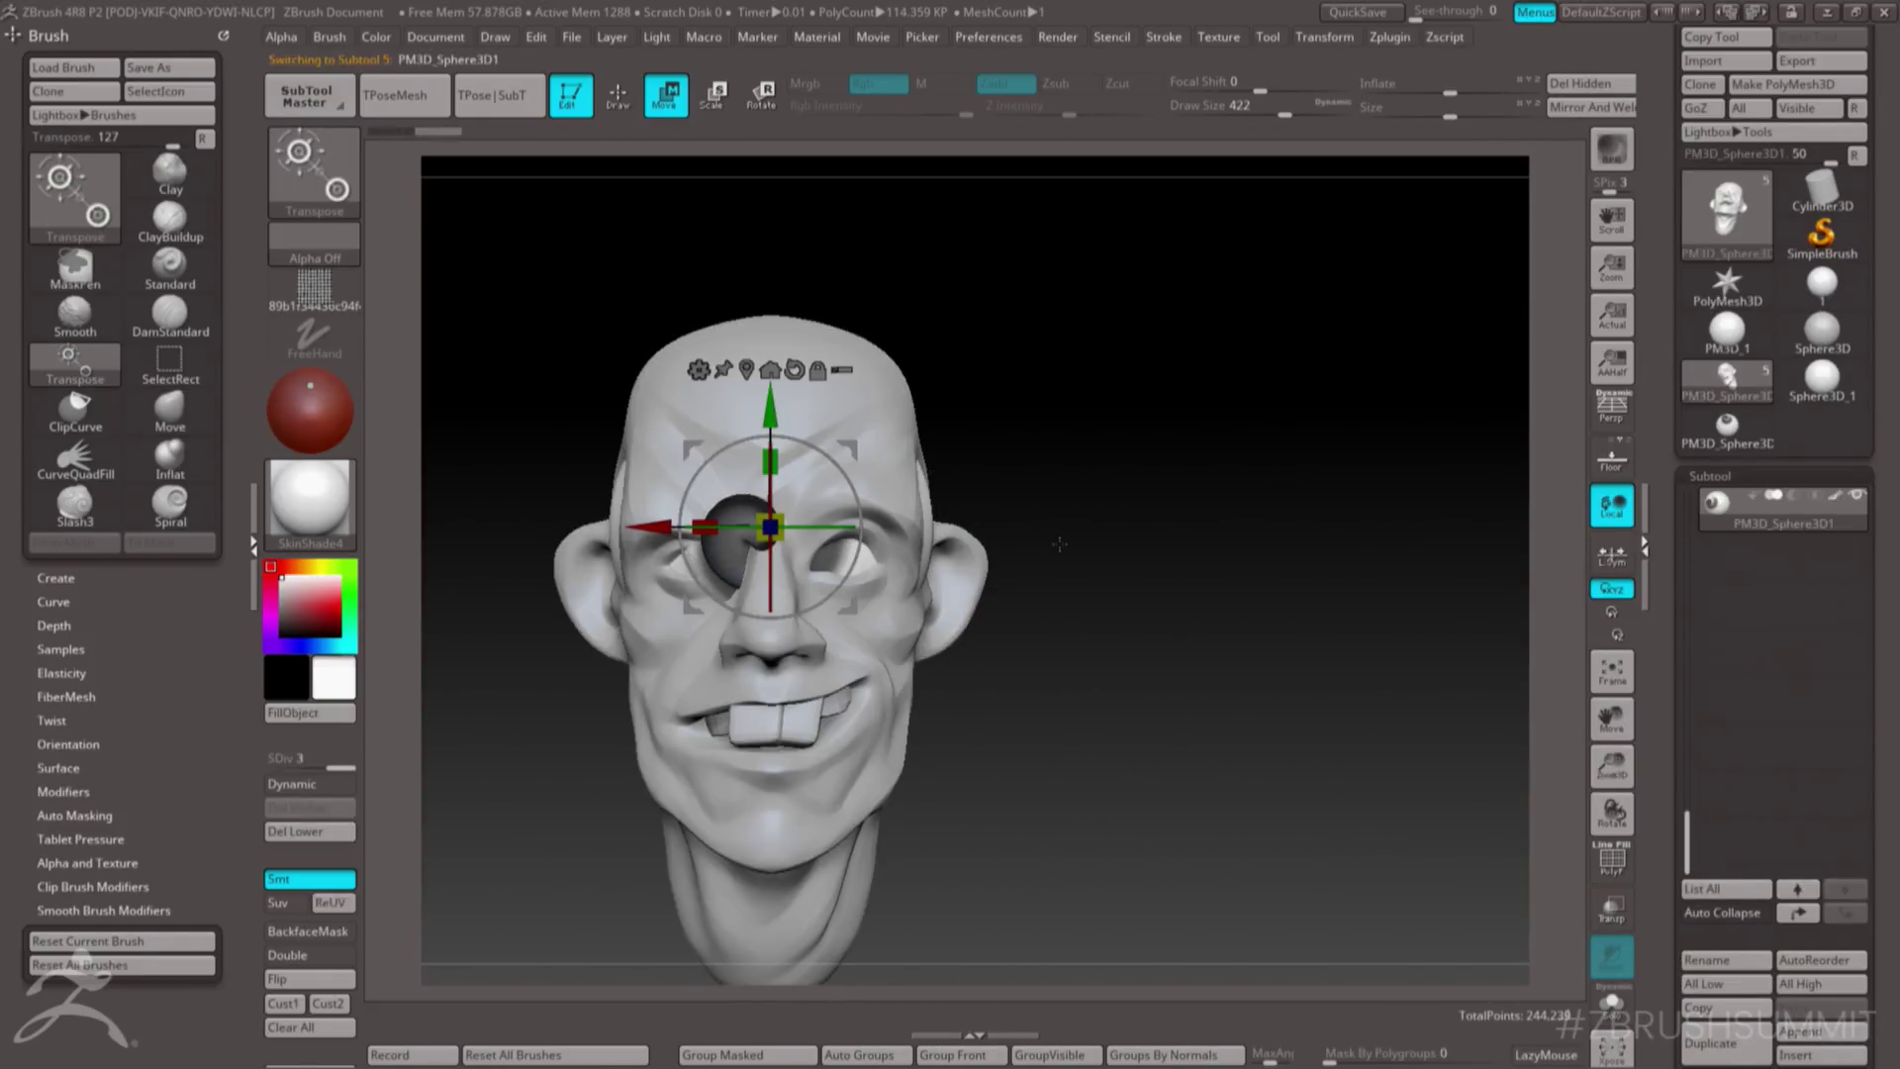
drag(650, 525, 1016, 525)
drag(1141, 532, 904, 785)
mouse_move(1049, 791)
mouse_down()
mouse_move(792, 791)
mouse_move(1049, 792)
mouse_up()
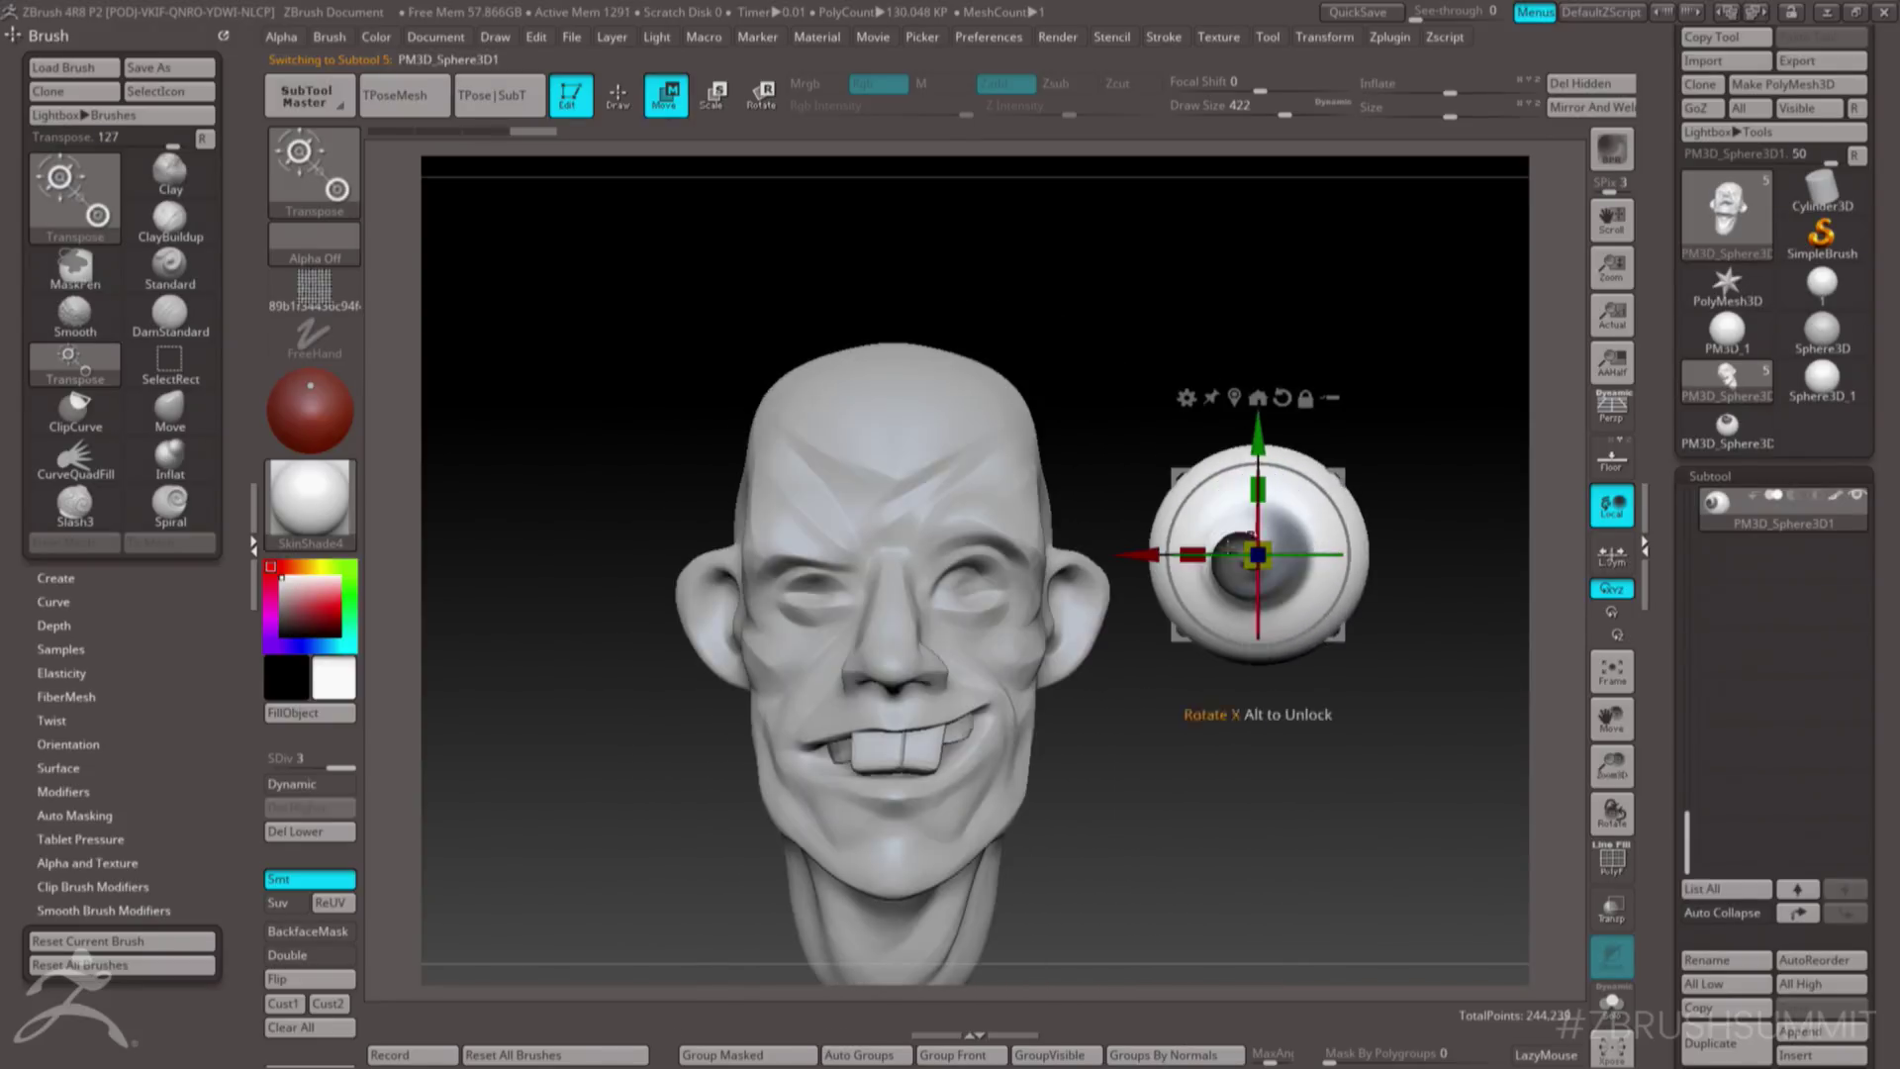
- Scale the eyeball down and move it sideways and in depth to the level of the eye socket
drag(1132, 554, 938, 600)
drag(1282, 503, 1049, 539)
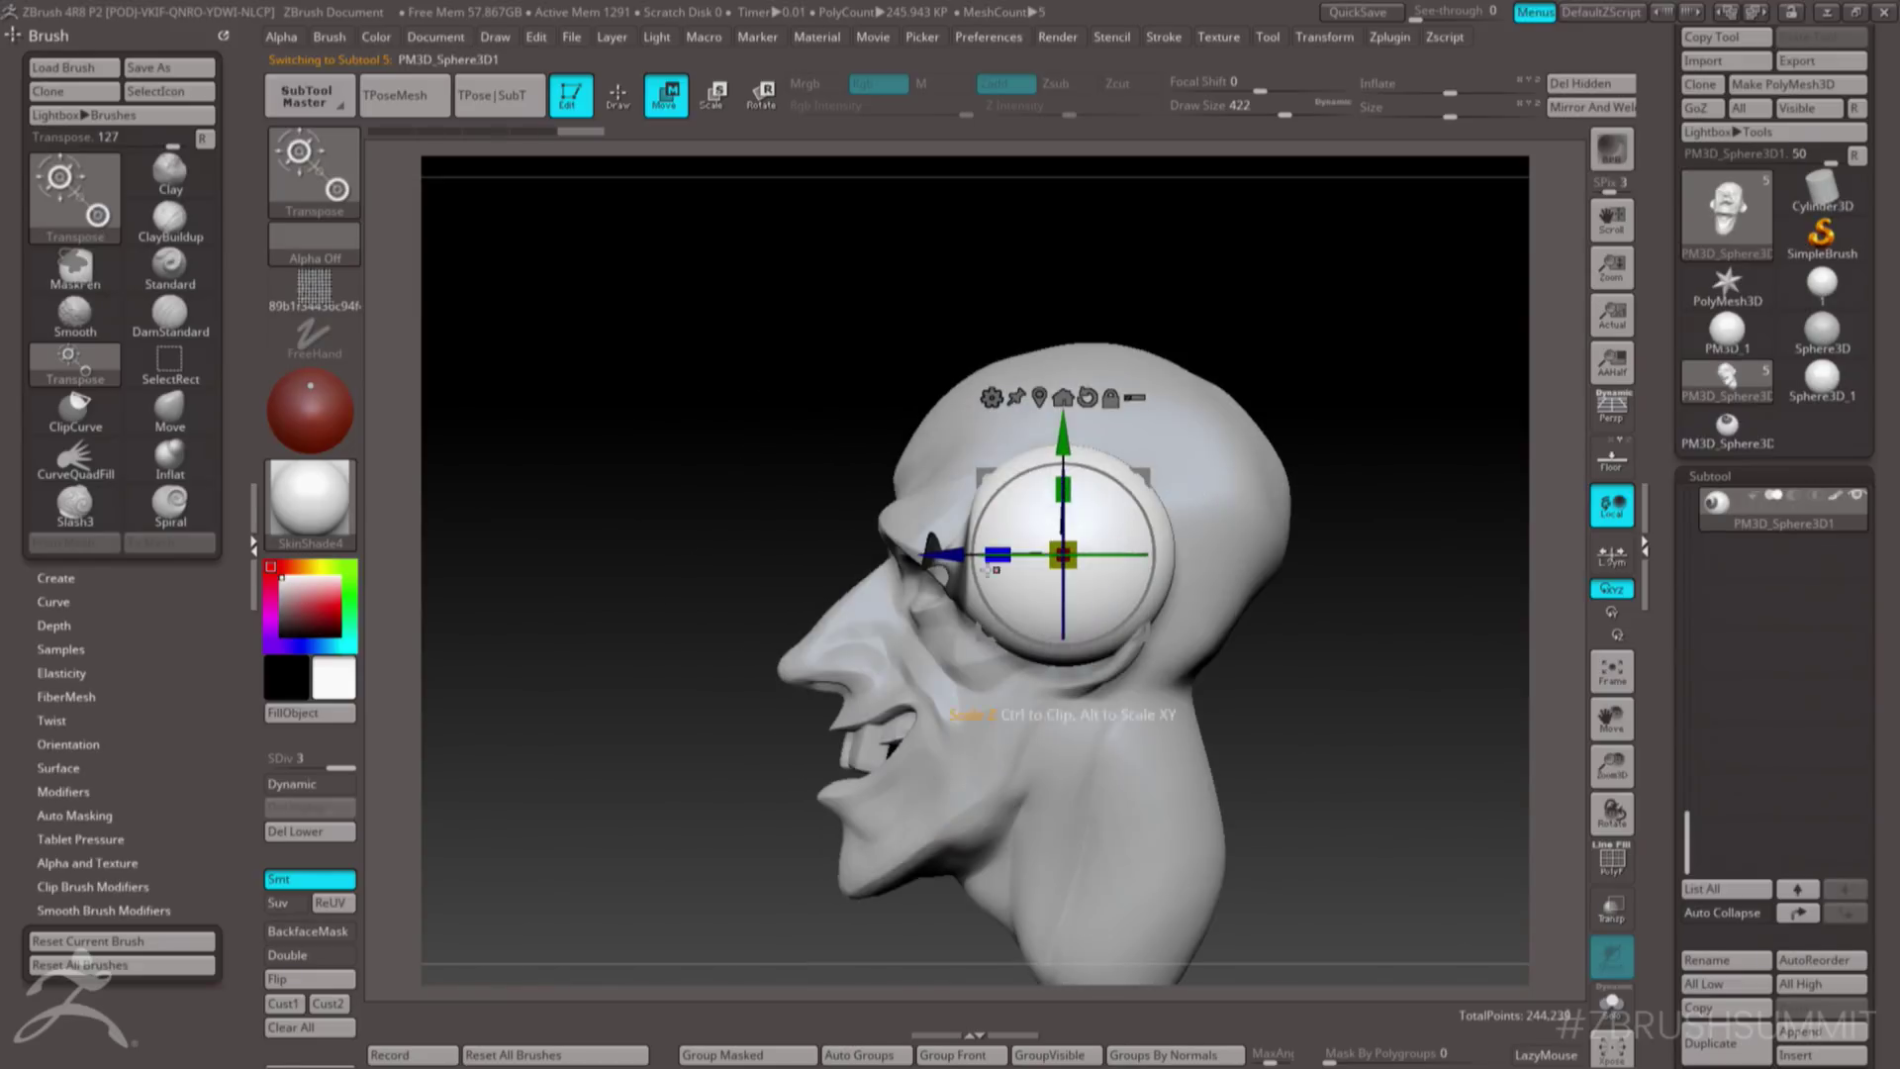
drag(924, 555, 699, 621)
drag(837, 561, 797, 485)
drag(708, 555, 826, 553)
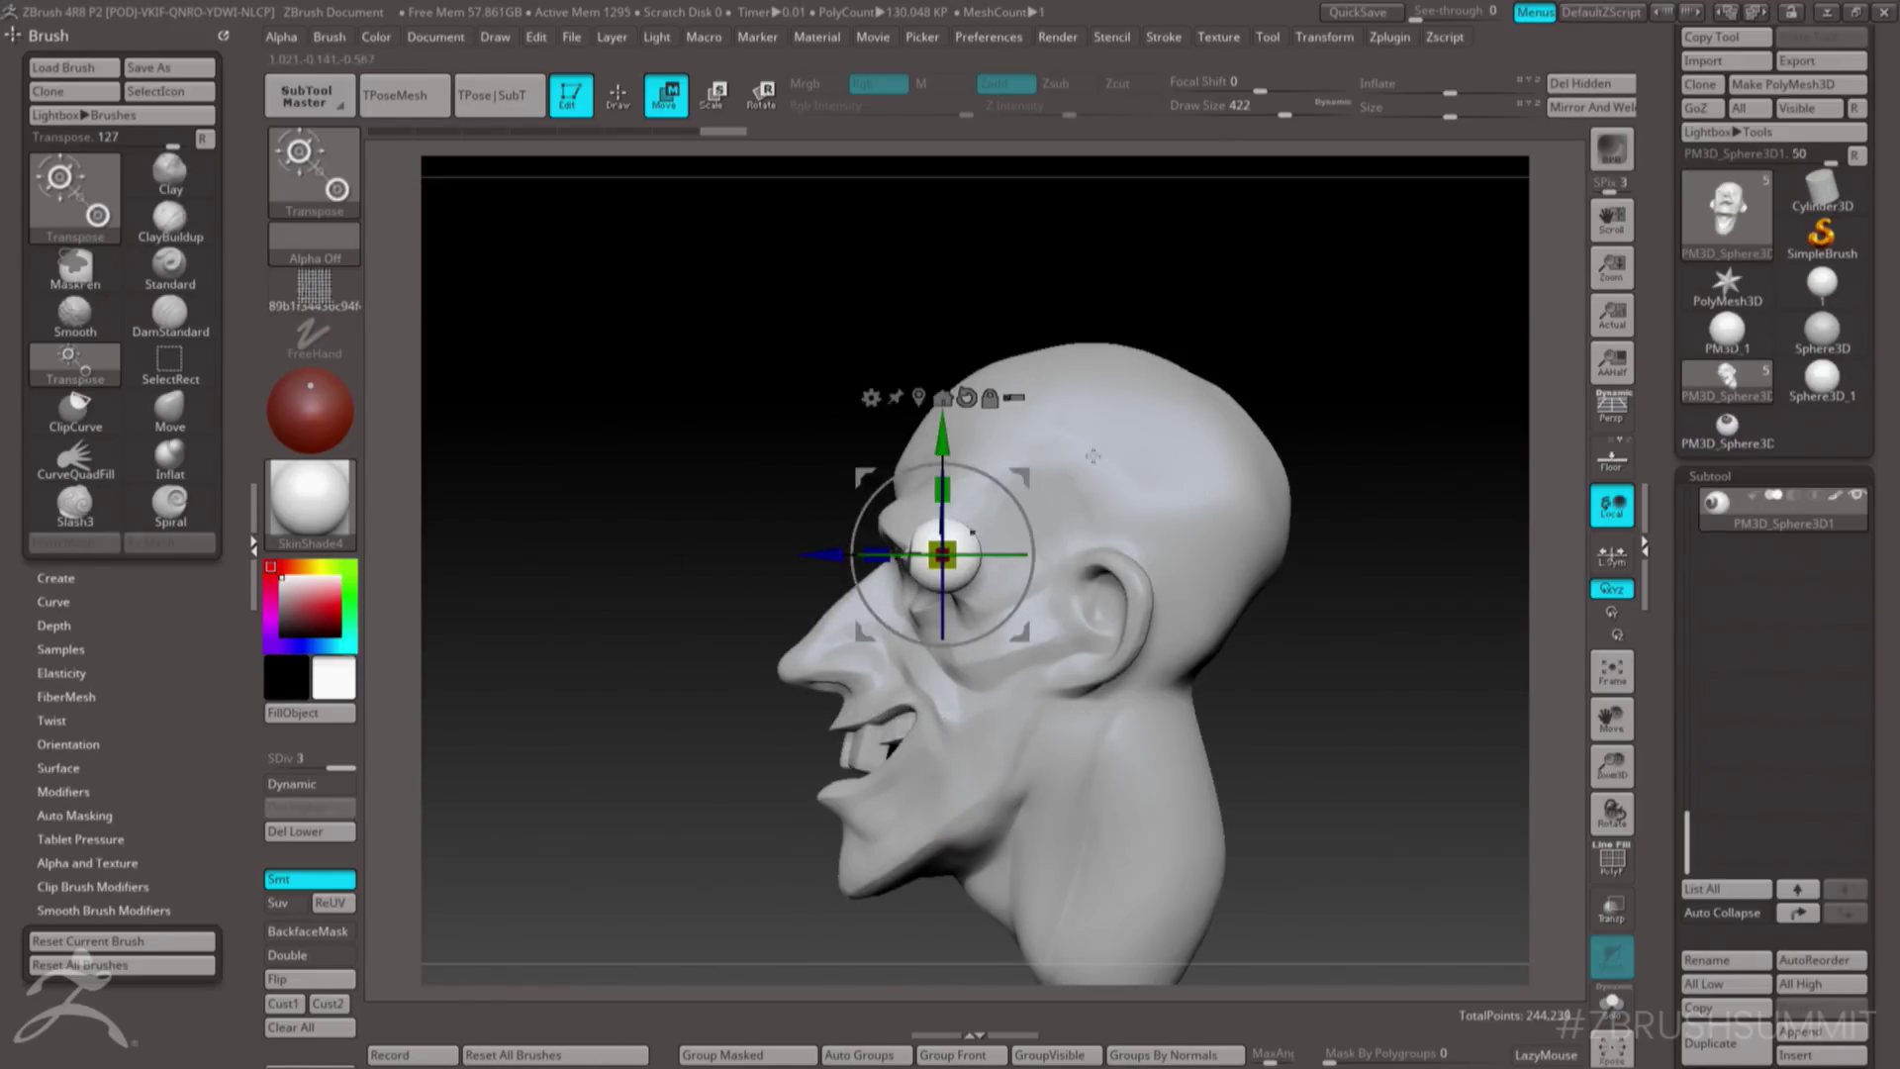
- Fit the eyeball into the wide-open eye socket and render the head with Best Preview Render
shift+drag(831, 446, 1176, 437)
drag(980, 554, 927, 582)
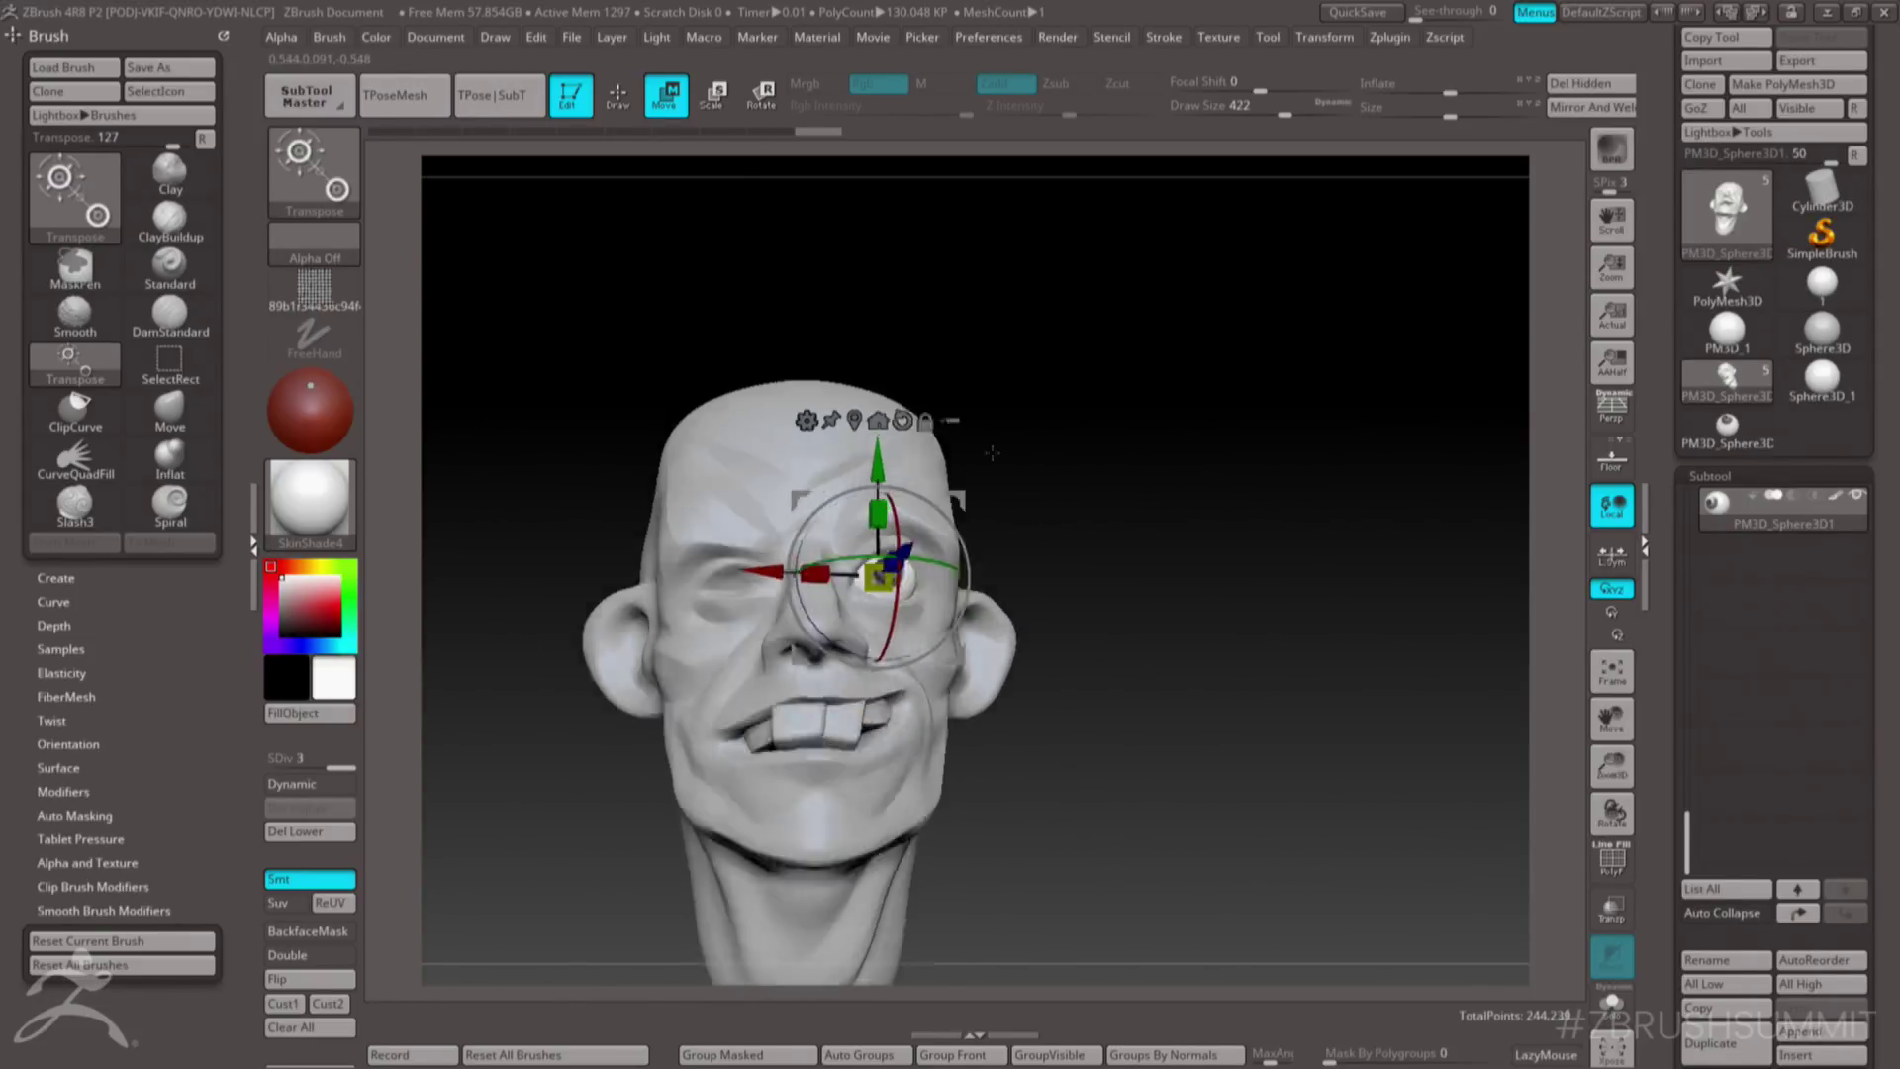
shift+drag(1079, 441, 1033, 380)
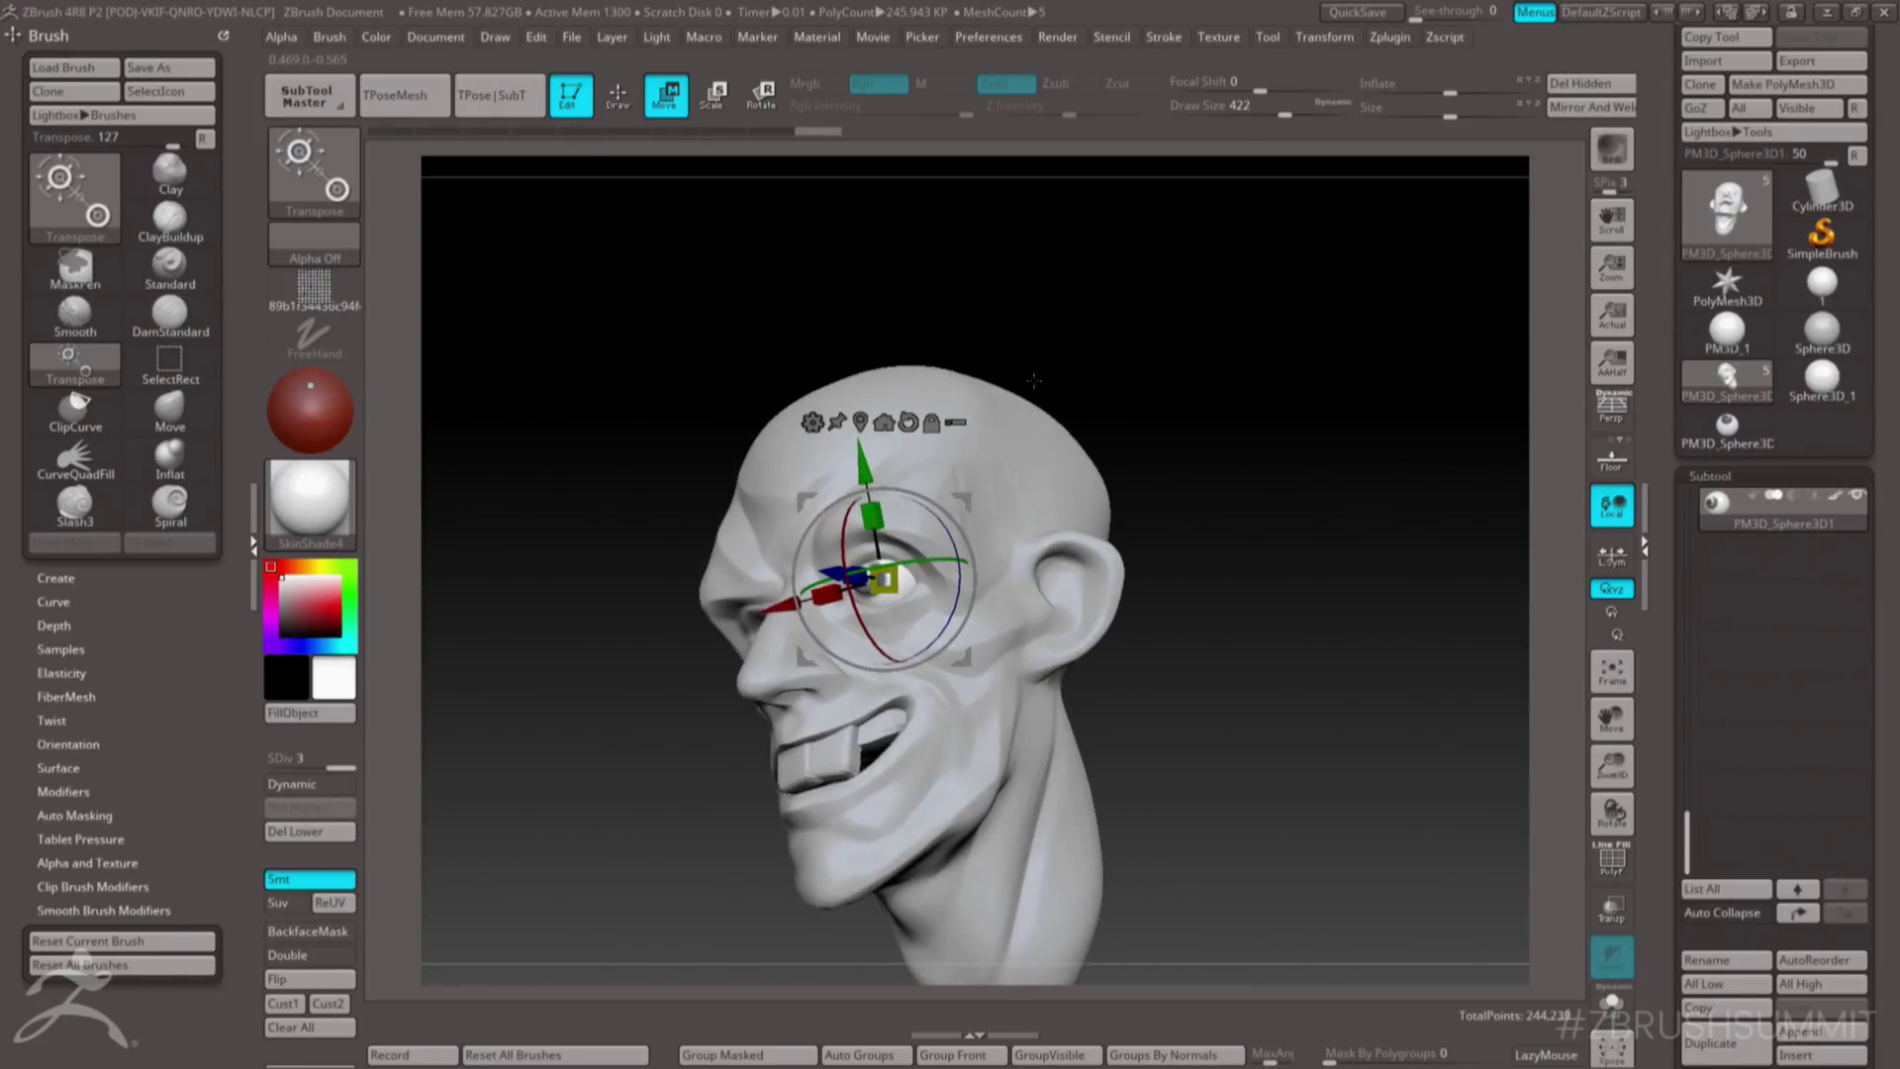
click(1619, 150)
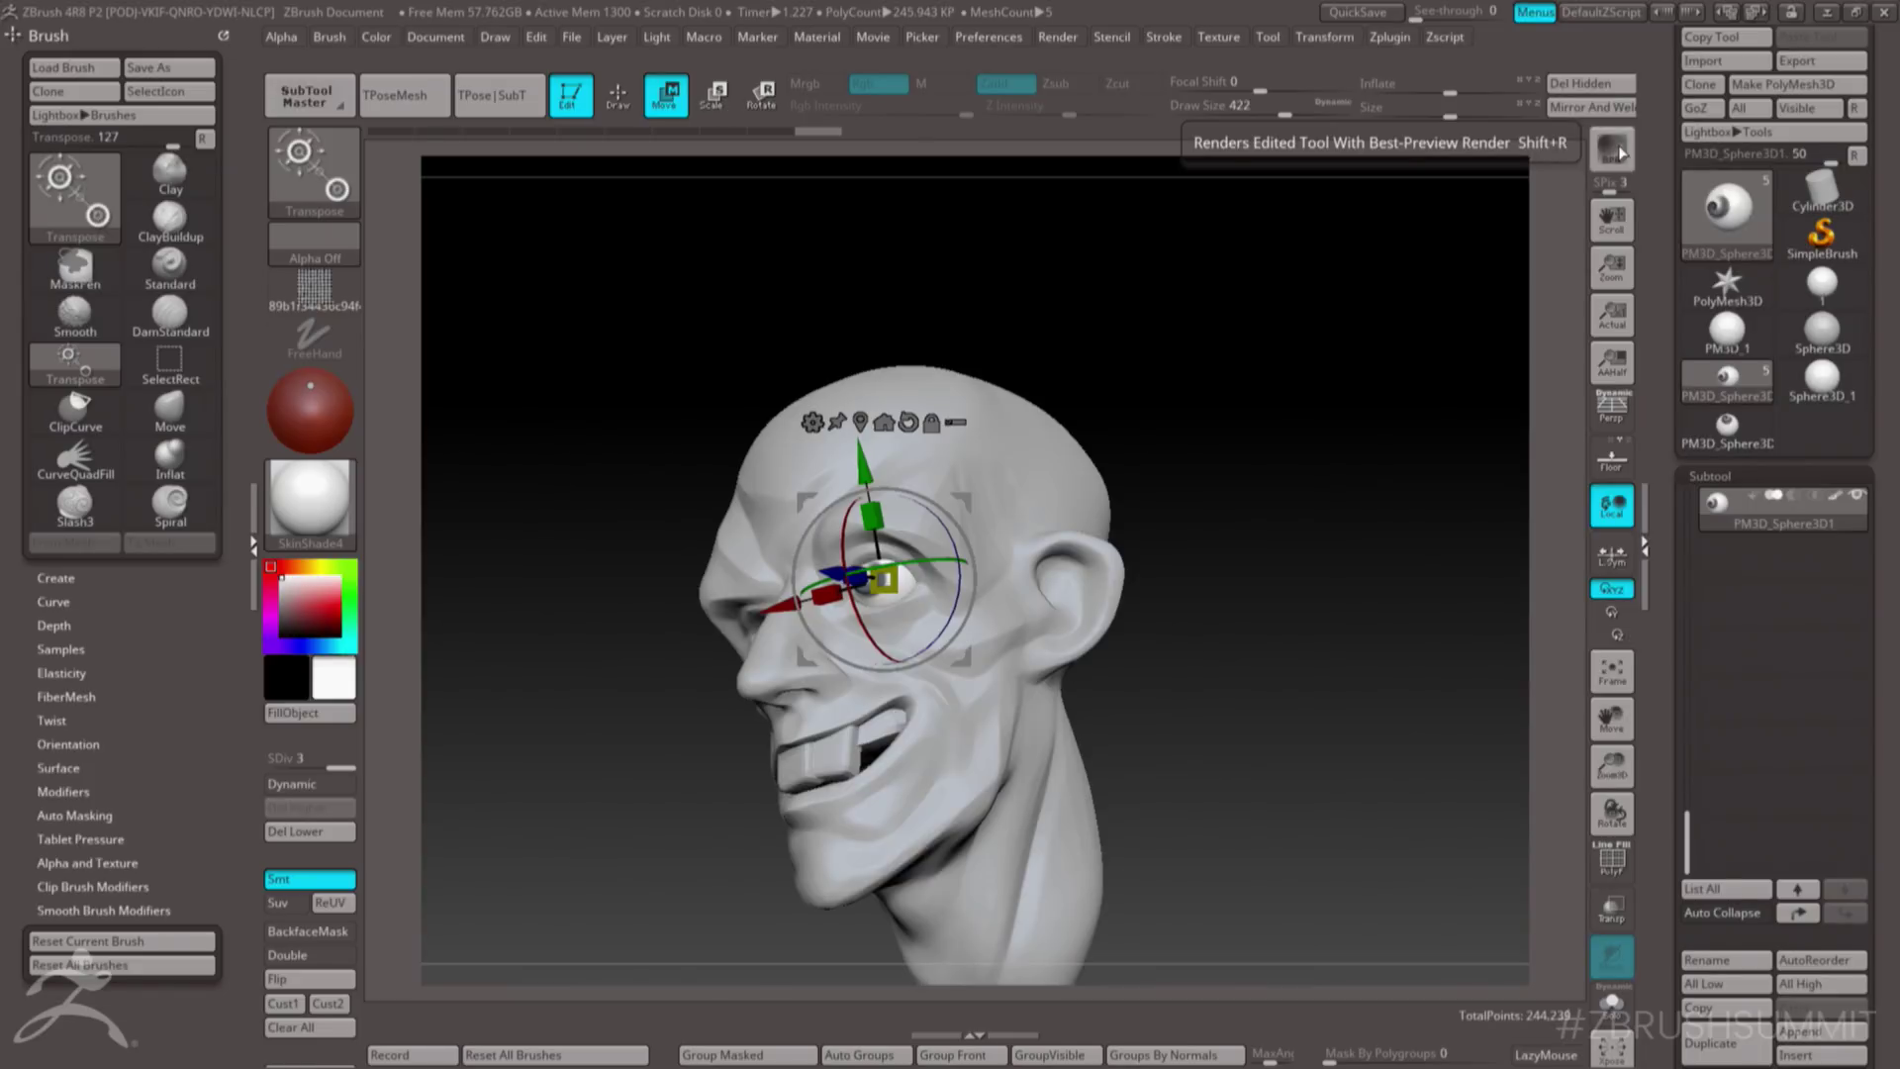
- Return to Draw mode and mirror the eyeball on the X axis with SubTool Master, merged into one SubTool
key(q)
mouse_move(1041, 459)
right_down()
mouse_move(1082, 540)
mouse_move(1055, 519)
mouse_move(1030, 412)
right_up()
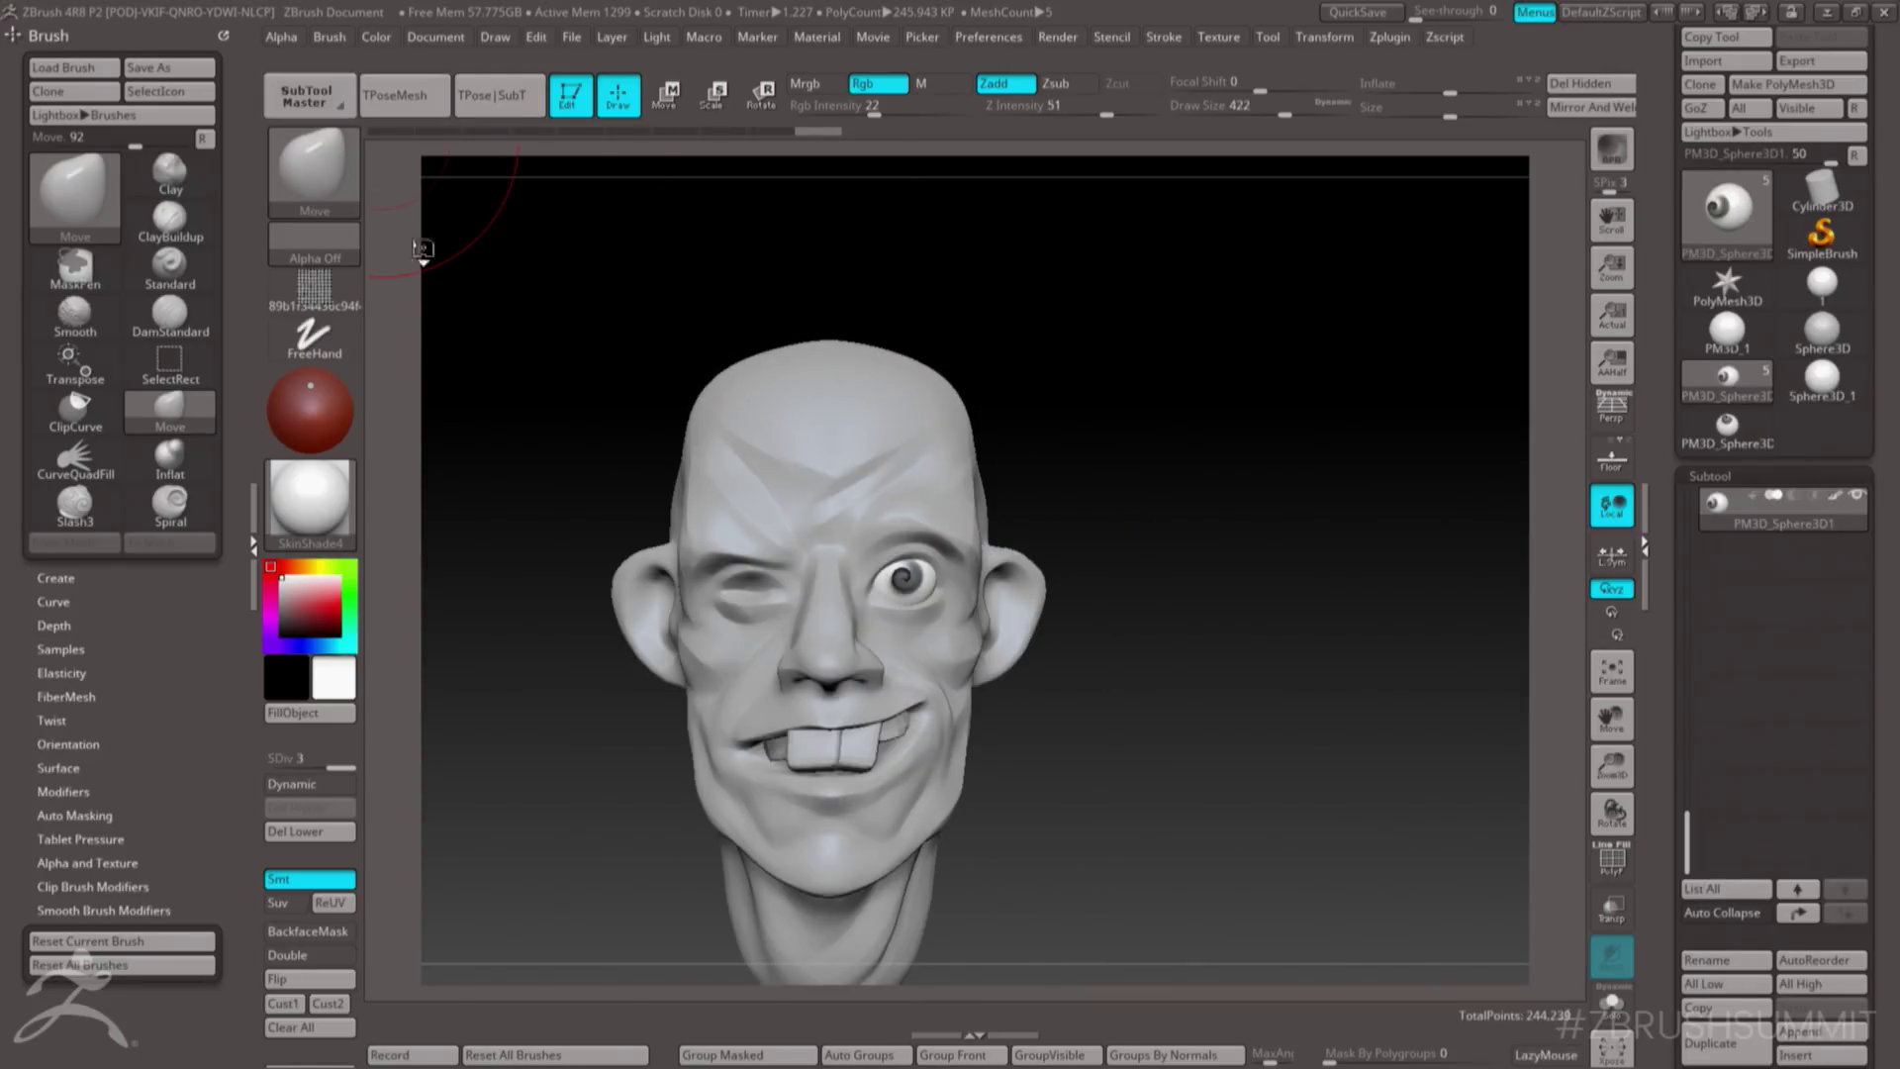
click(455, 323)
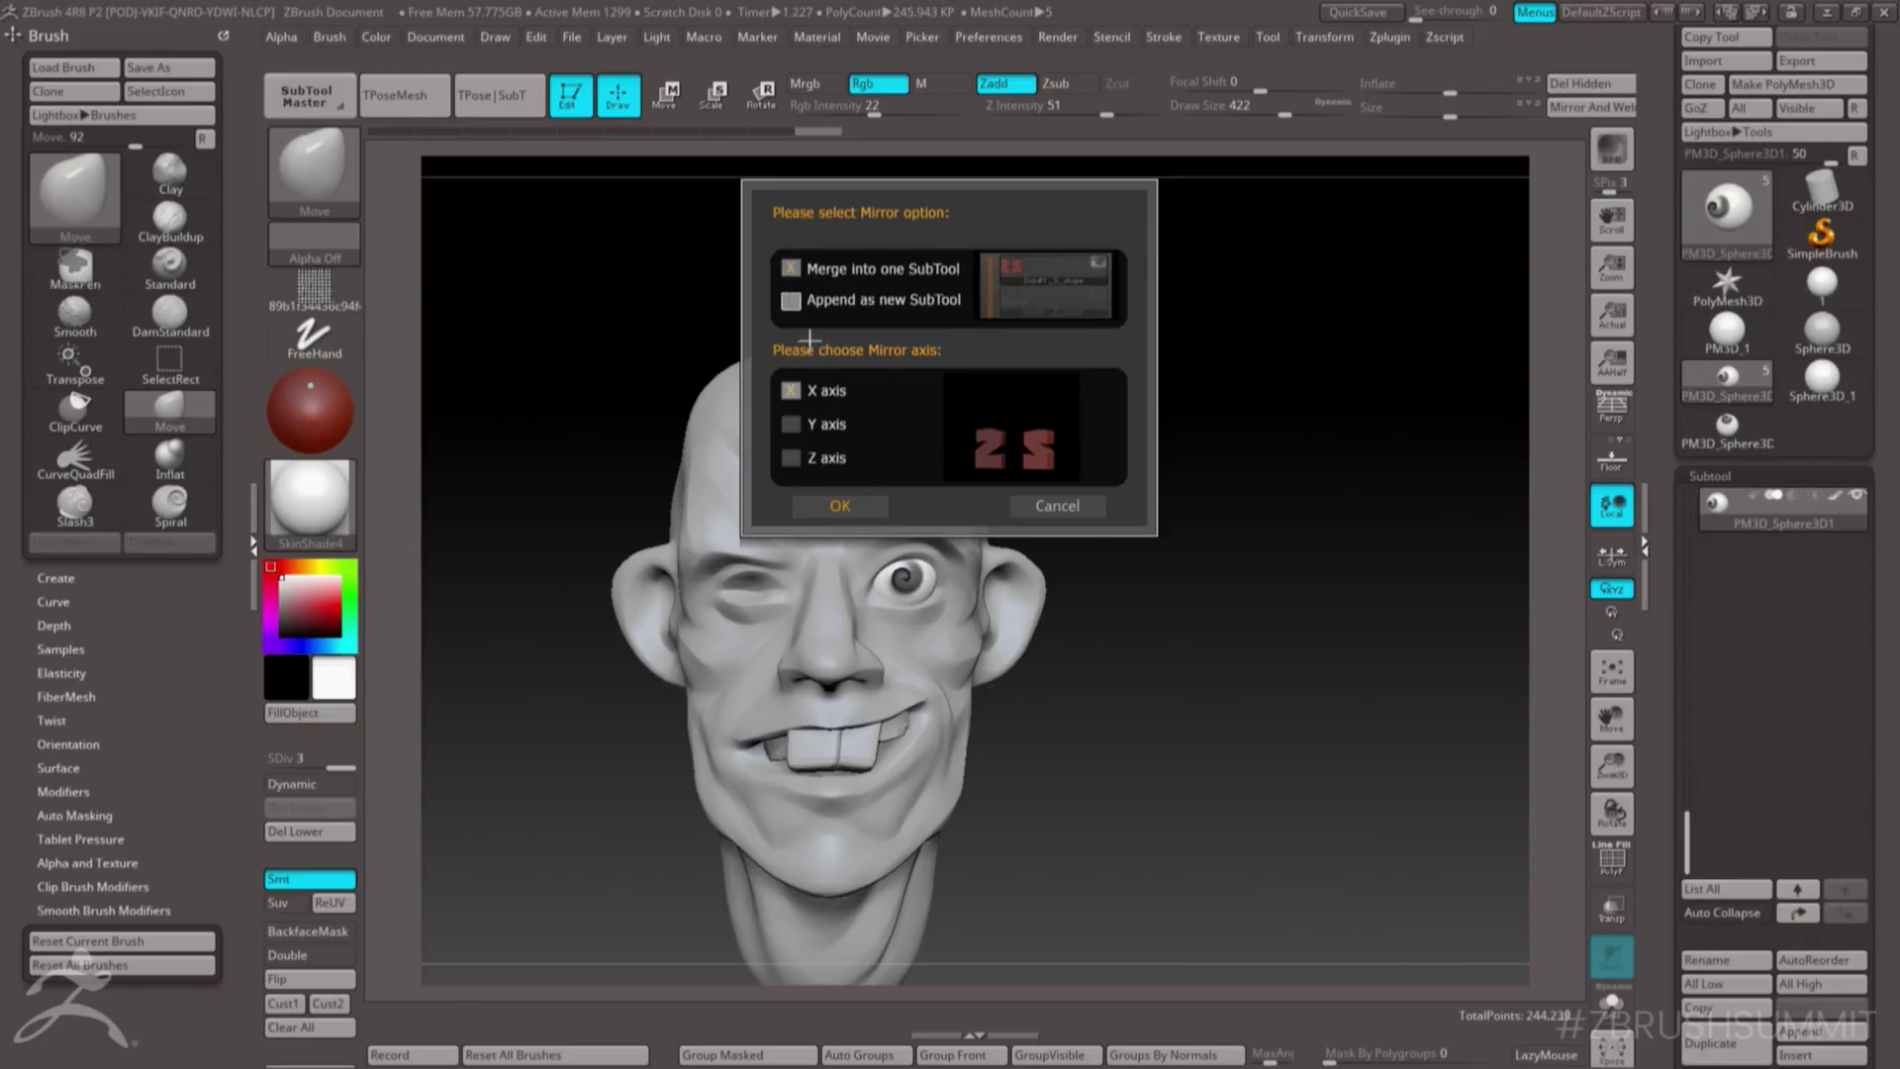
click(841, 506)
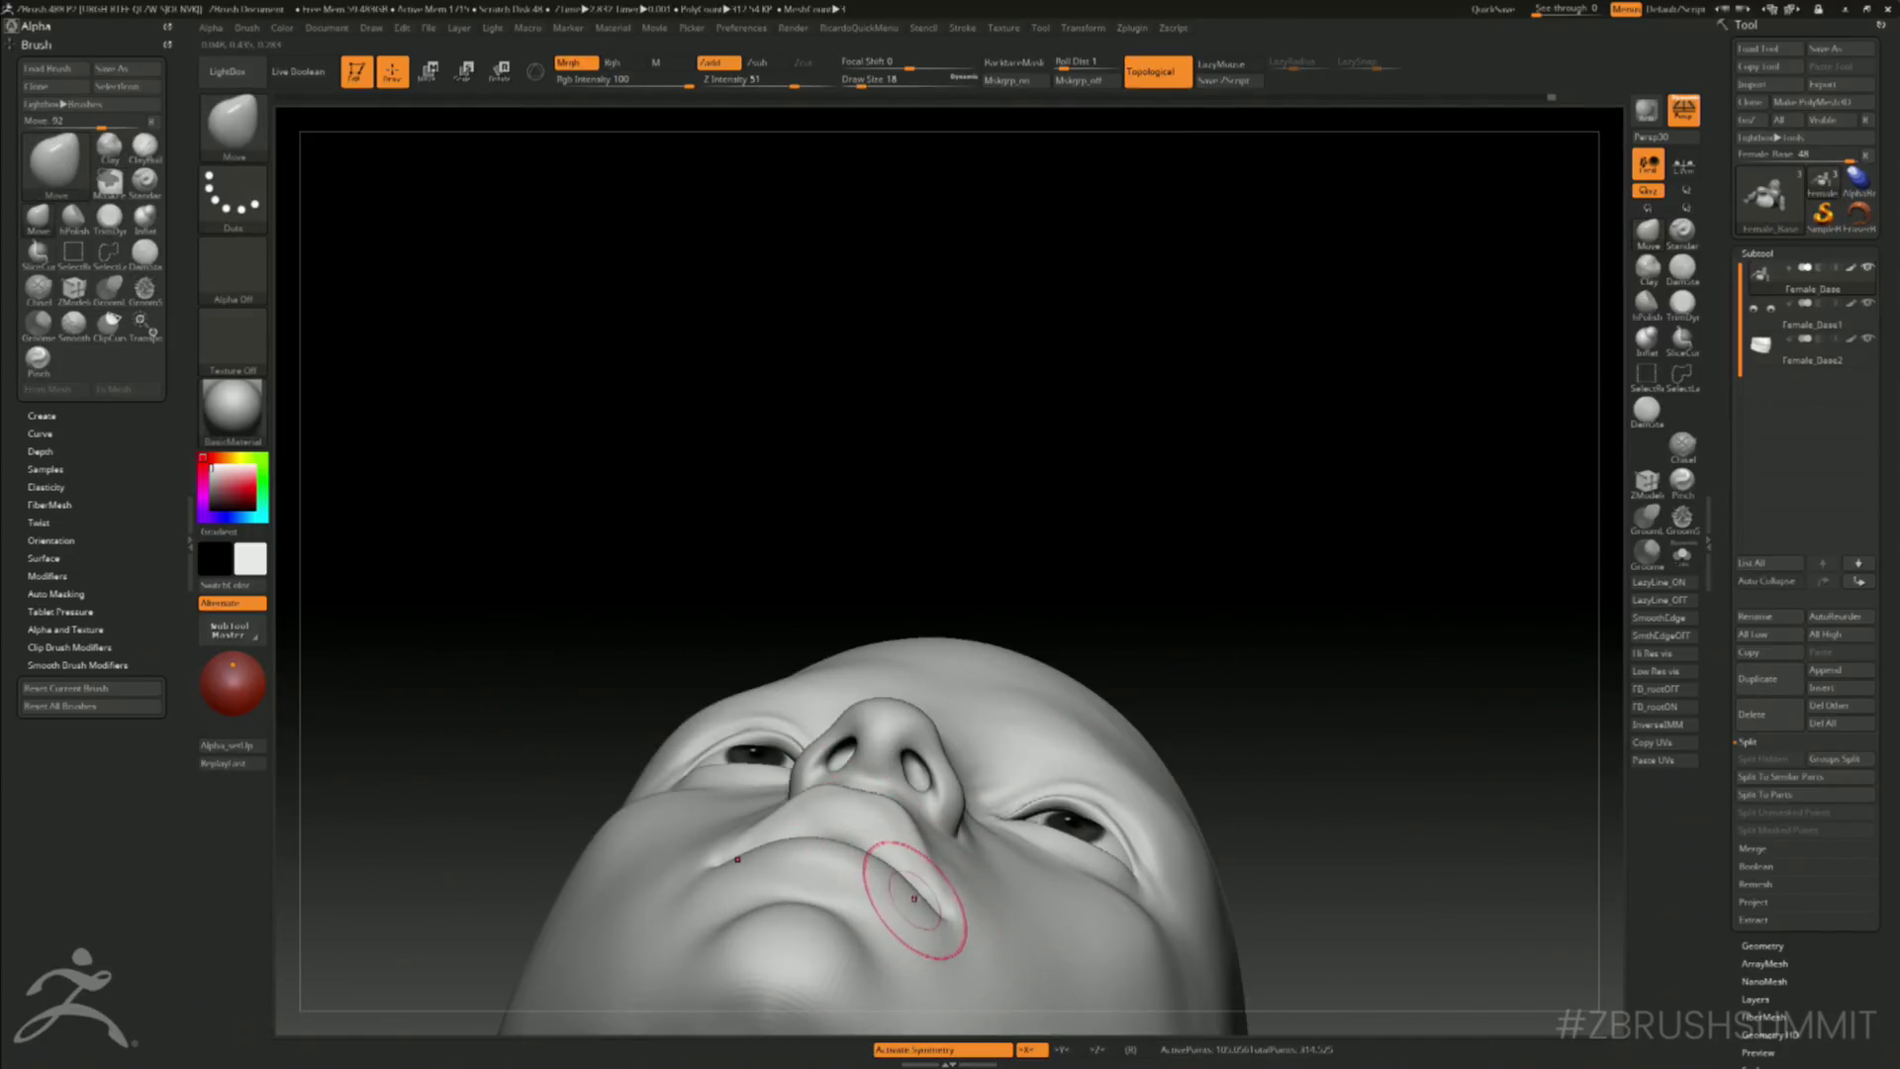
- Reshape the corners of the woman's mouth symmetrically with the Move brush and smooth the area below them
drag(914, 896, 907, 903)
drag(1290, 633, 1213, 648)
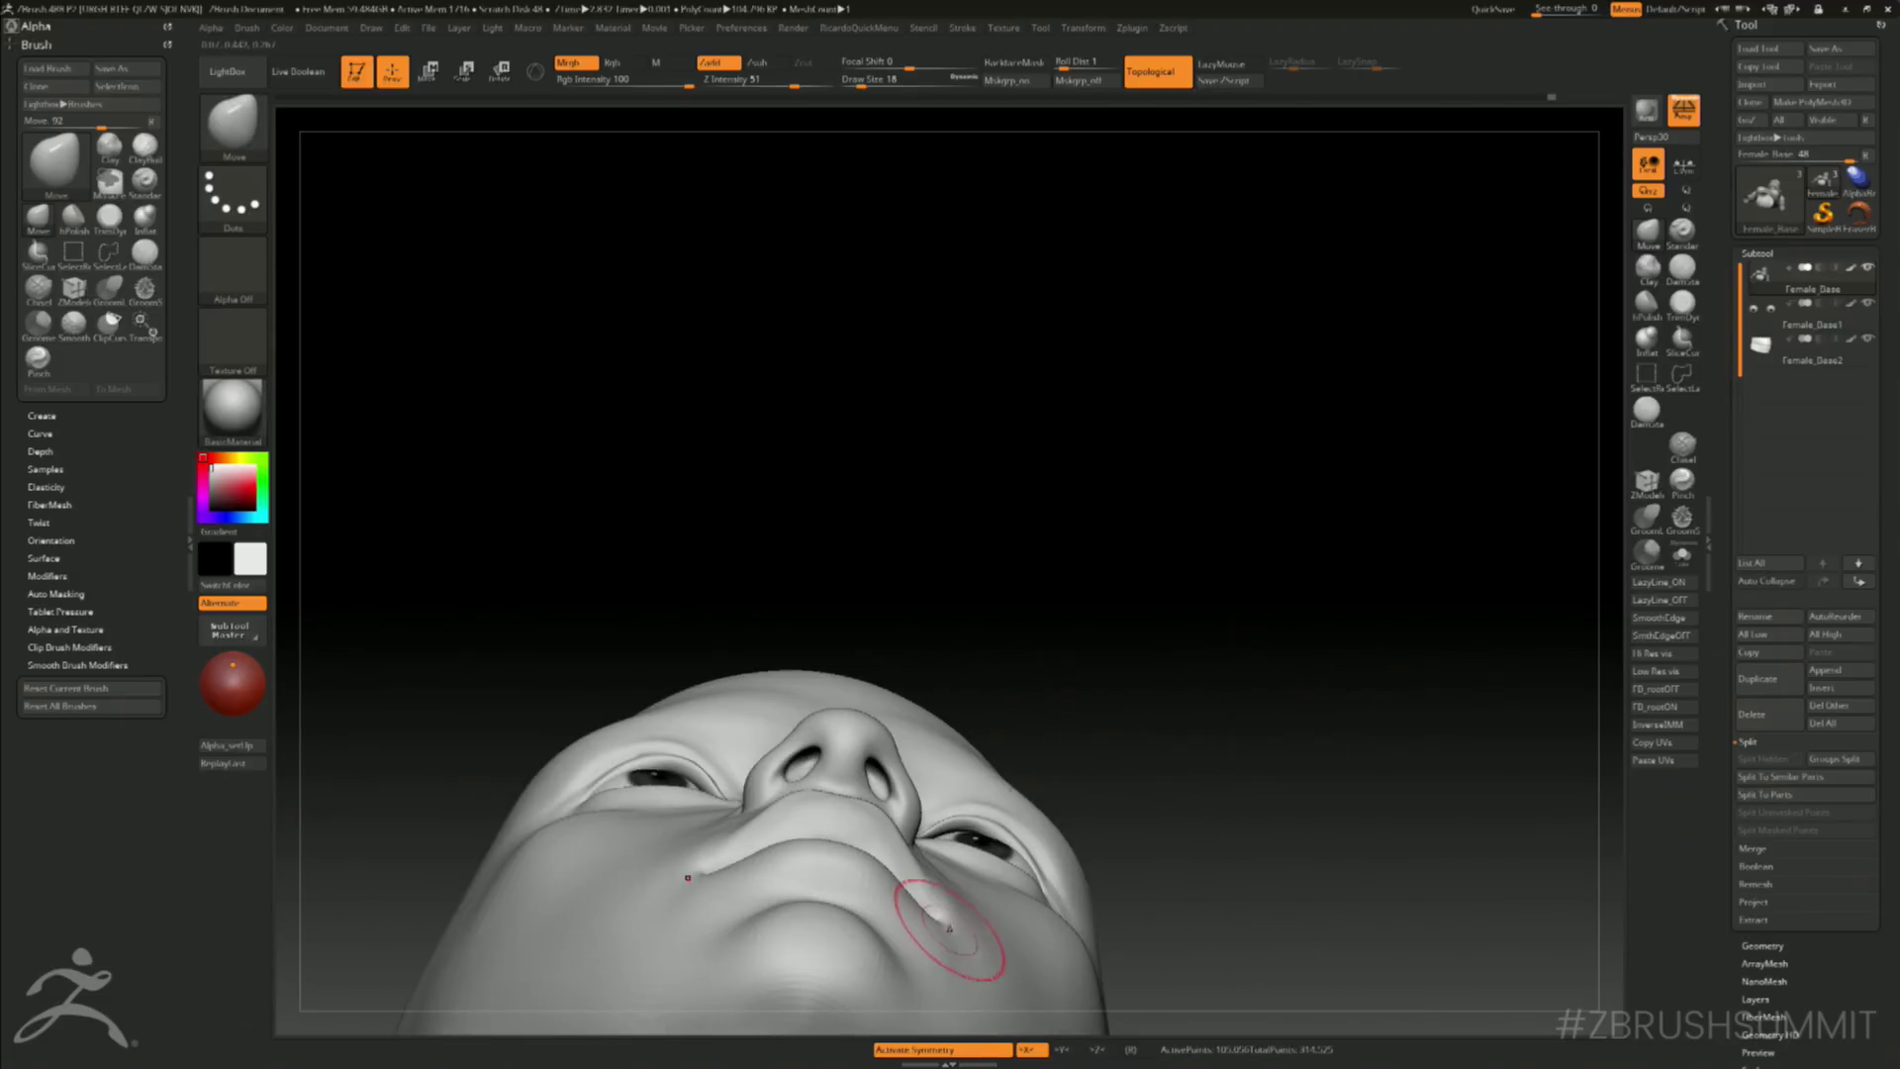
drag(948, 927, 940, 918)
drag(1106, 764, 1253, 796)
alt+drag(1237, 860, 1255, 743)
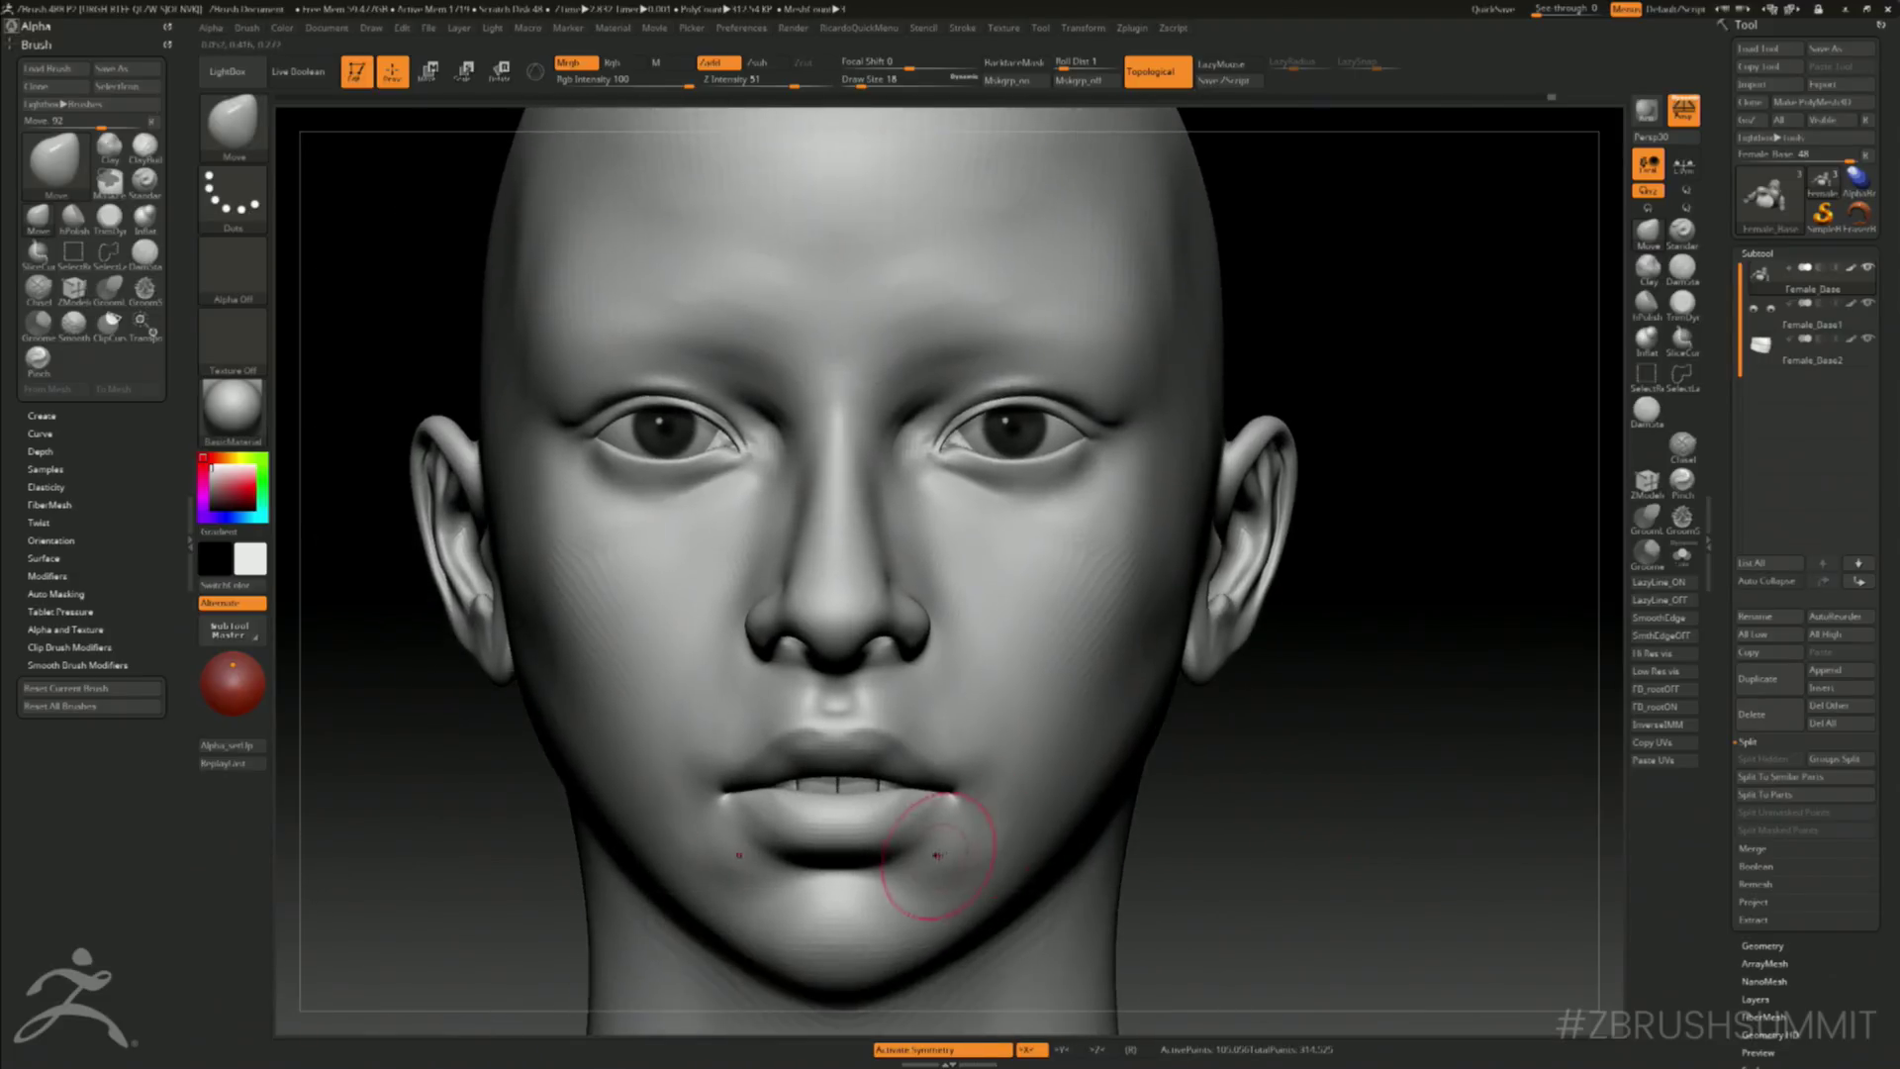
key(shift)
key(shift)
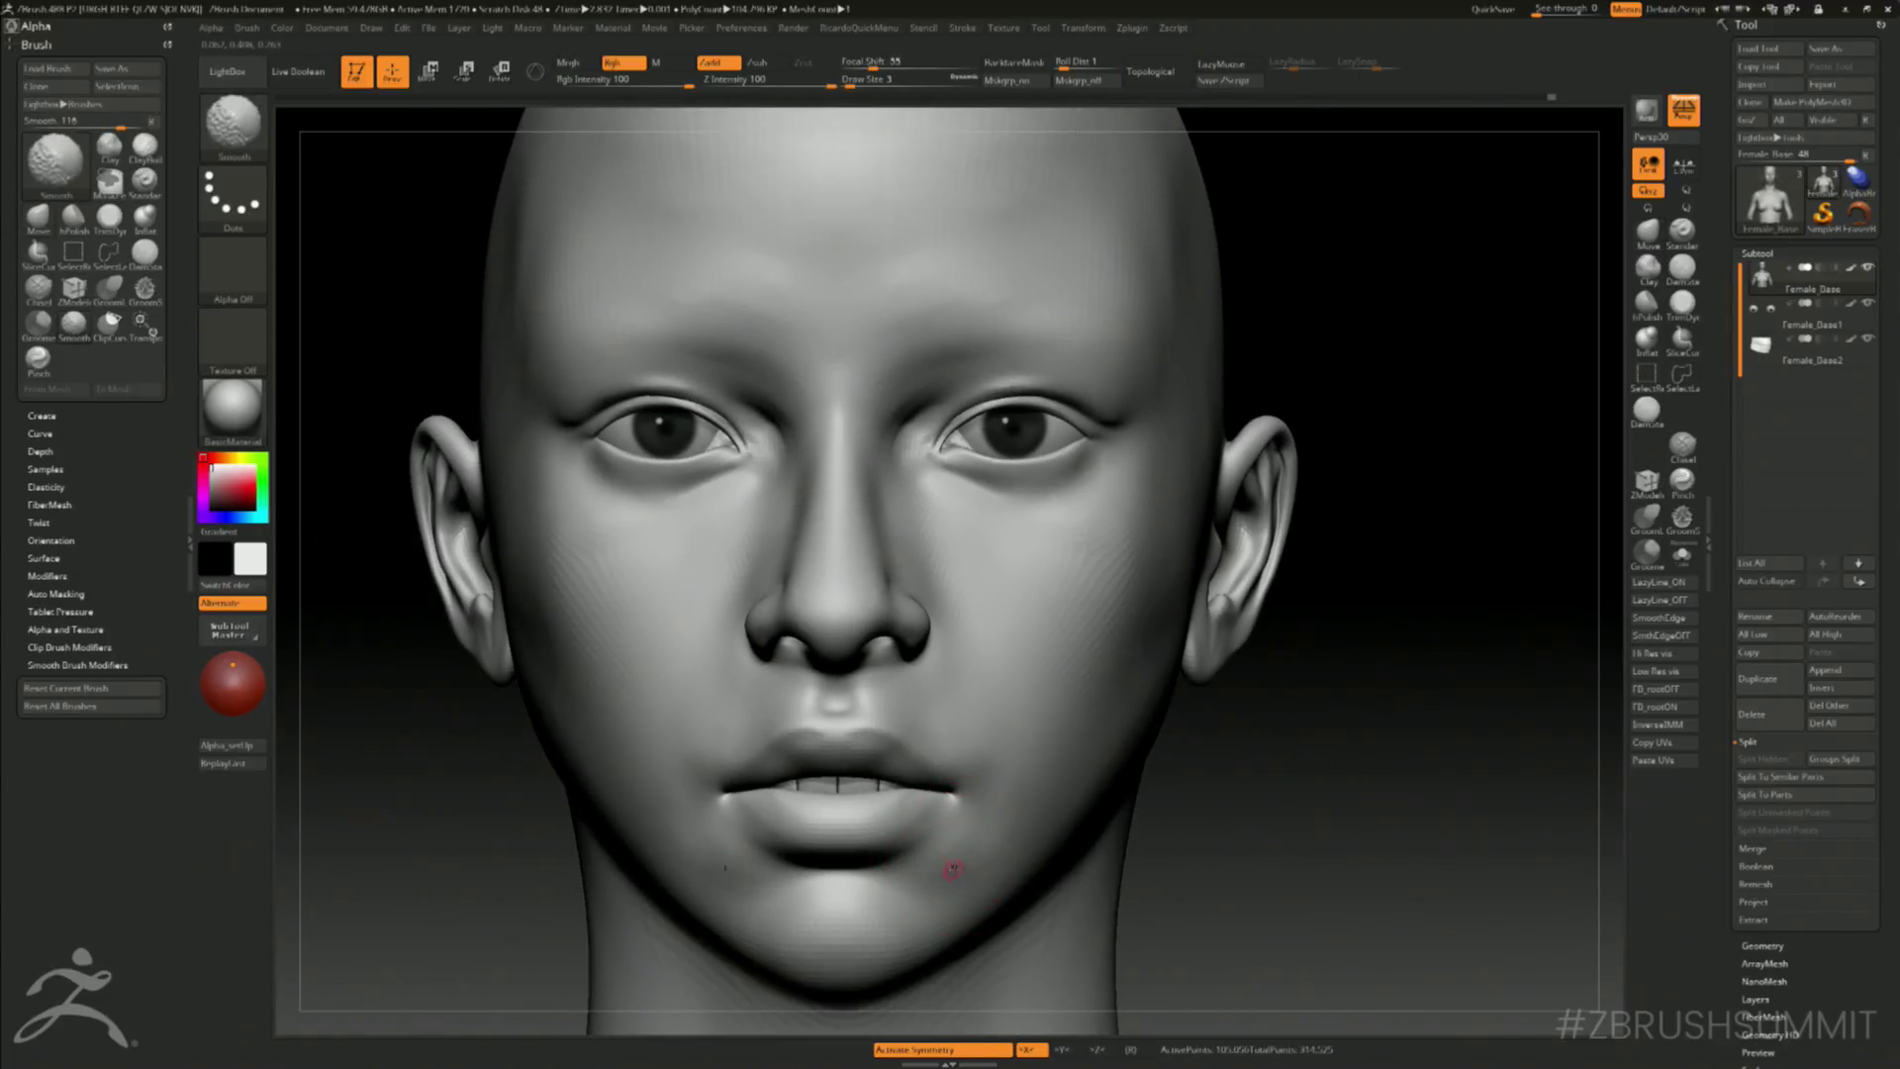
key(shift)
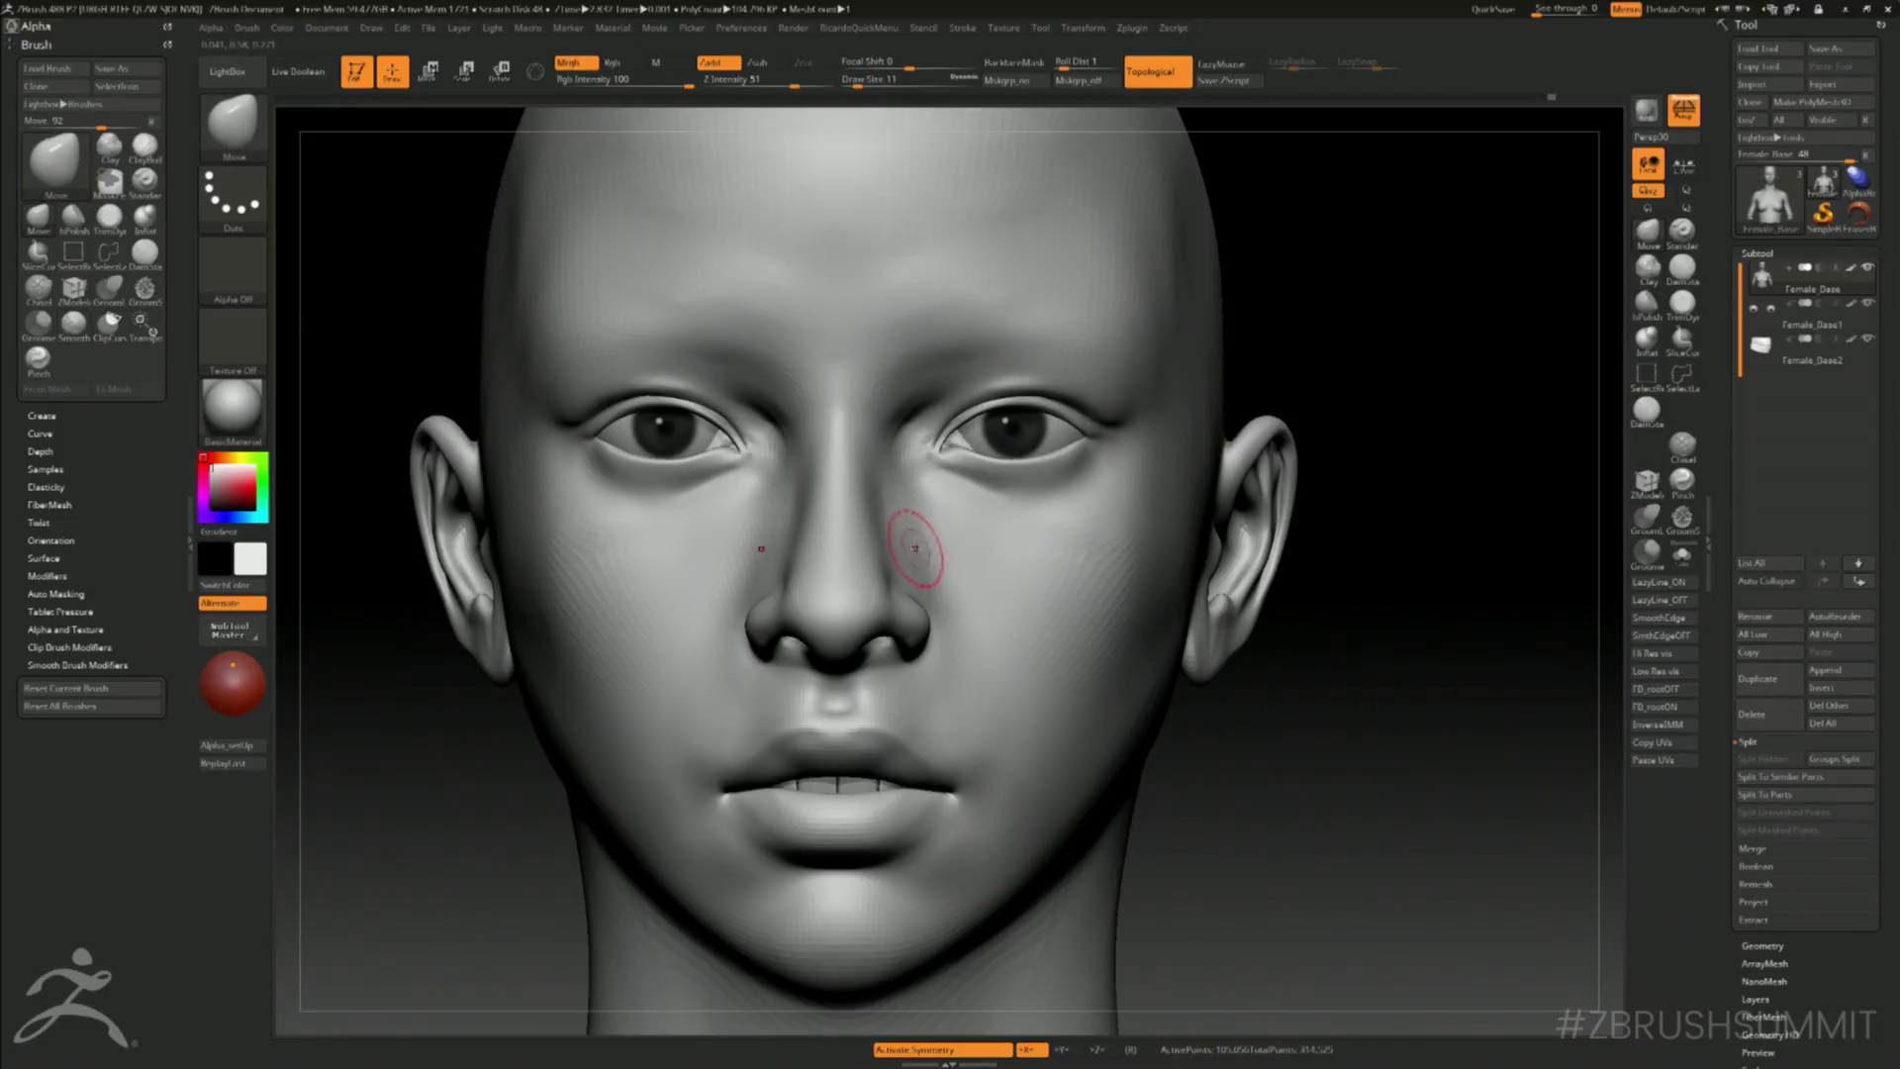
- Build up both sides of the woman's nose down to the nostrils with the Standard brush and smooth the strokes
key(b)
key(s)
key(t)
mouse_move(1336, 594)
mouse_down()
mouse_move(1353, 606)
mouse_move(1348, 564)
mouse_up()
mouse_move(931, 506)
mouse_down()
mouse_move(938, 572)
mouse_move(916, 591)
mouse_up()
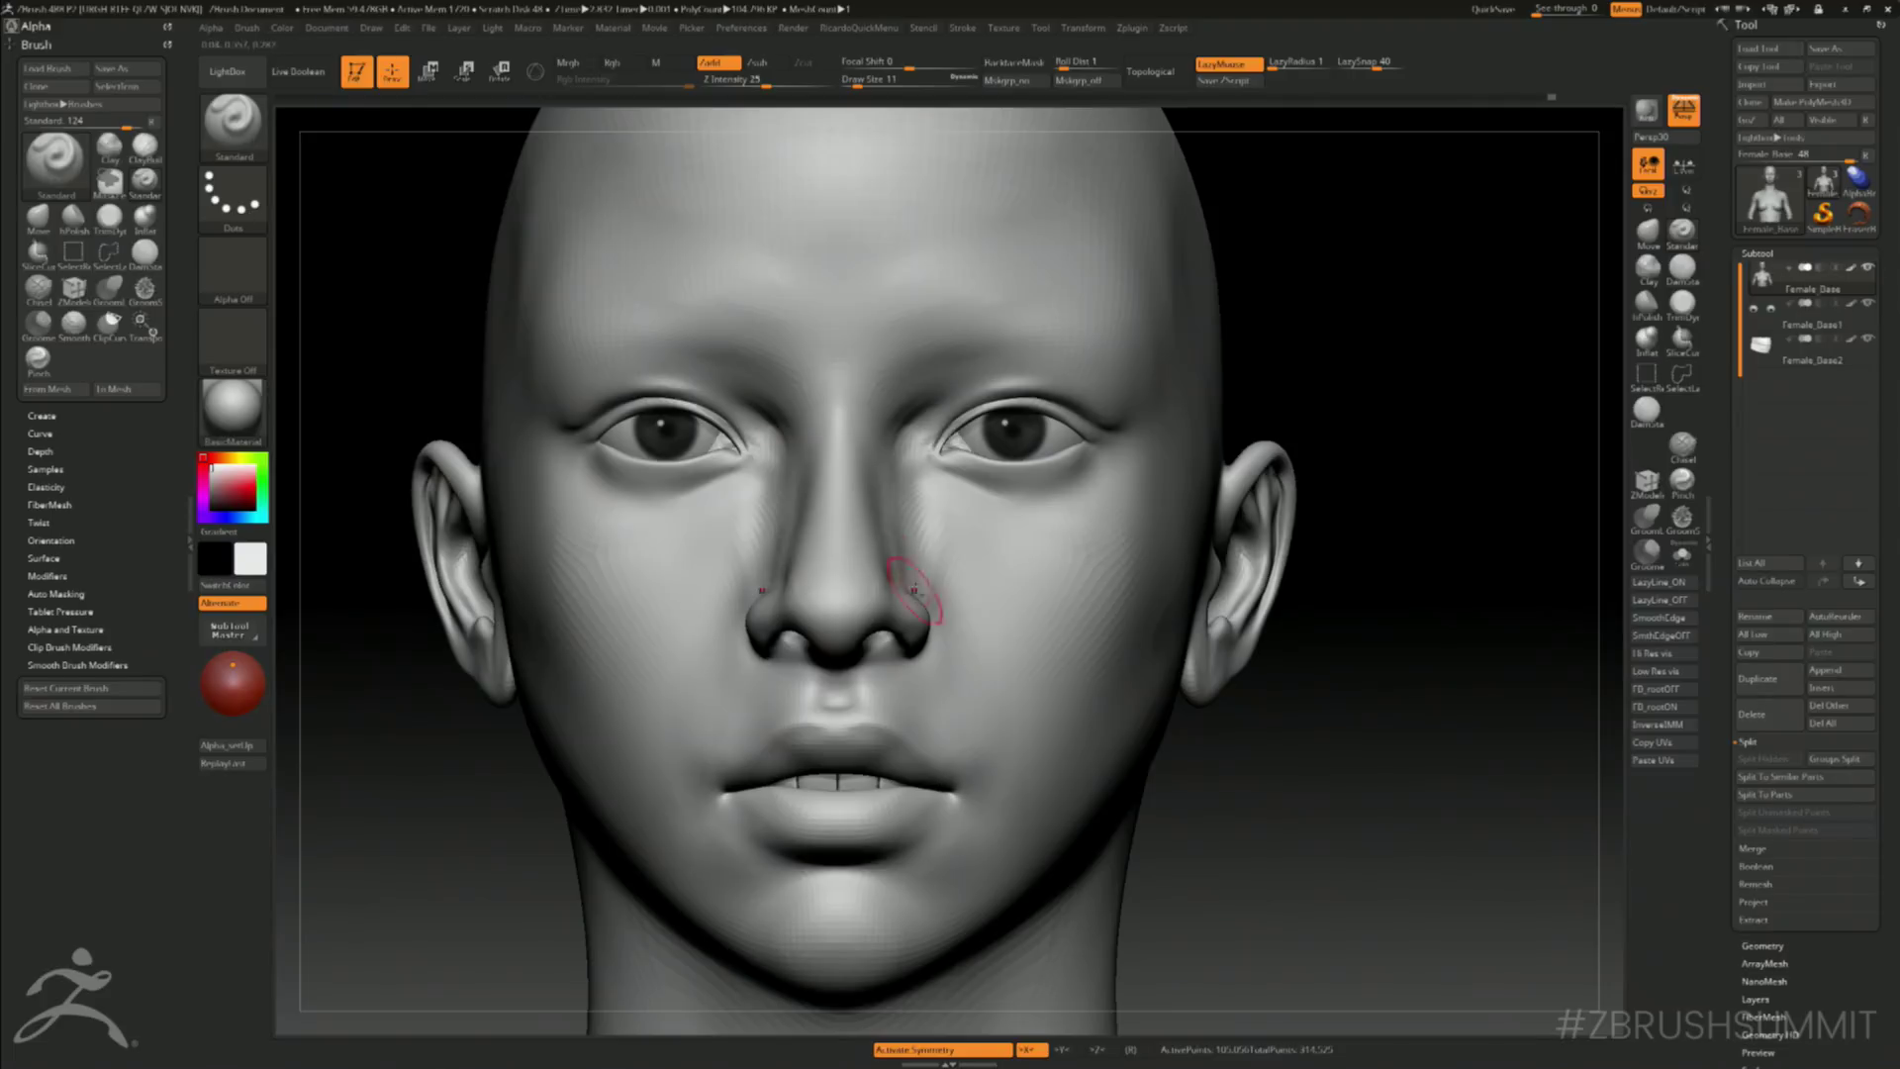
key(shift)
- Enlarge the Move brush and pull the woman's ears in closer to her head symmetrically
alt+drag(1254, 758, 1380, 766)
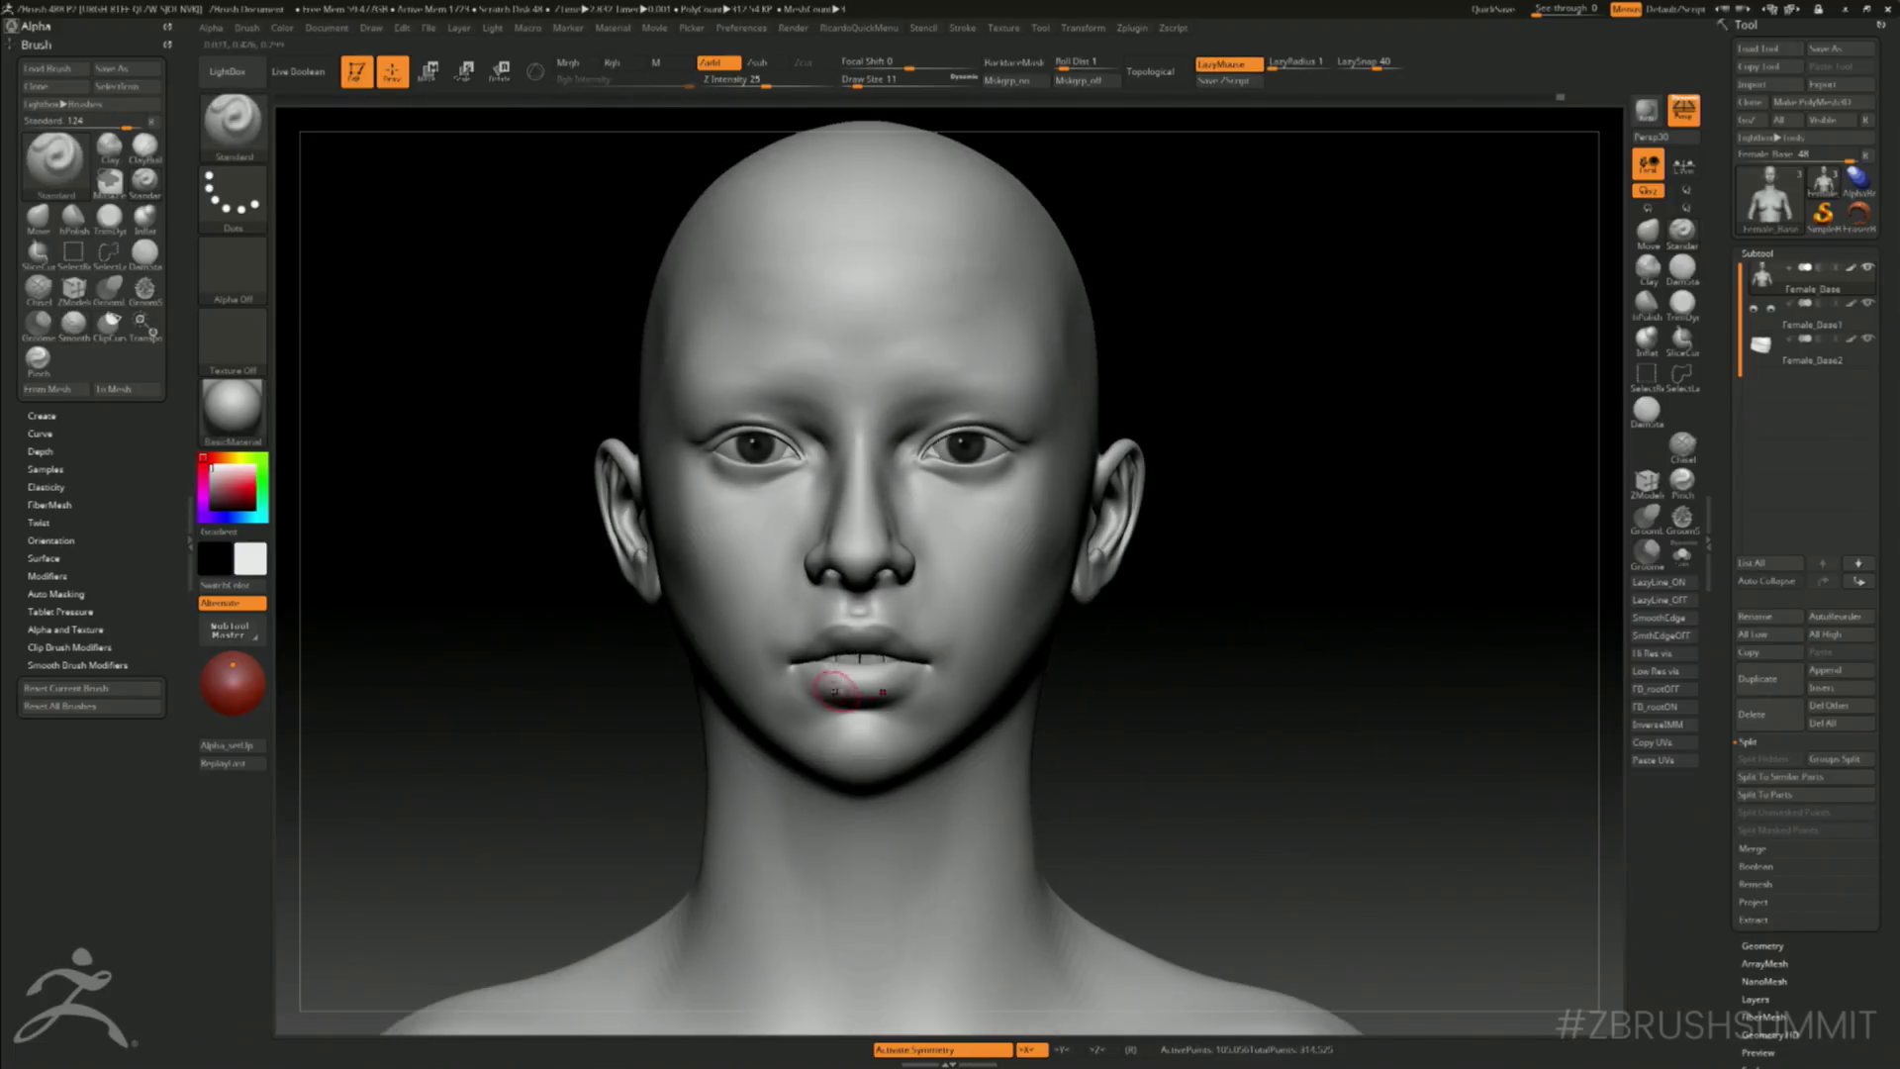
ctrl+right_drag(1254, 713, 1145, 712)
key(b)
key(m)
key(v)
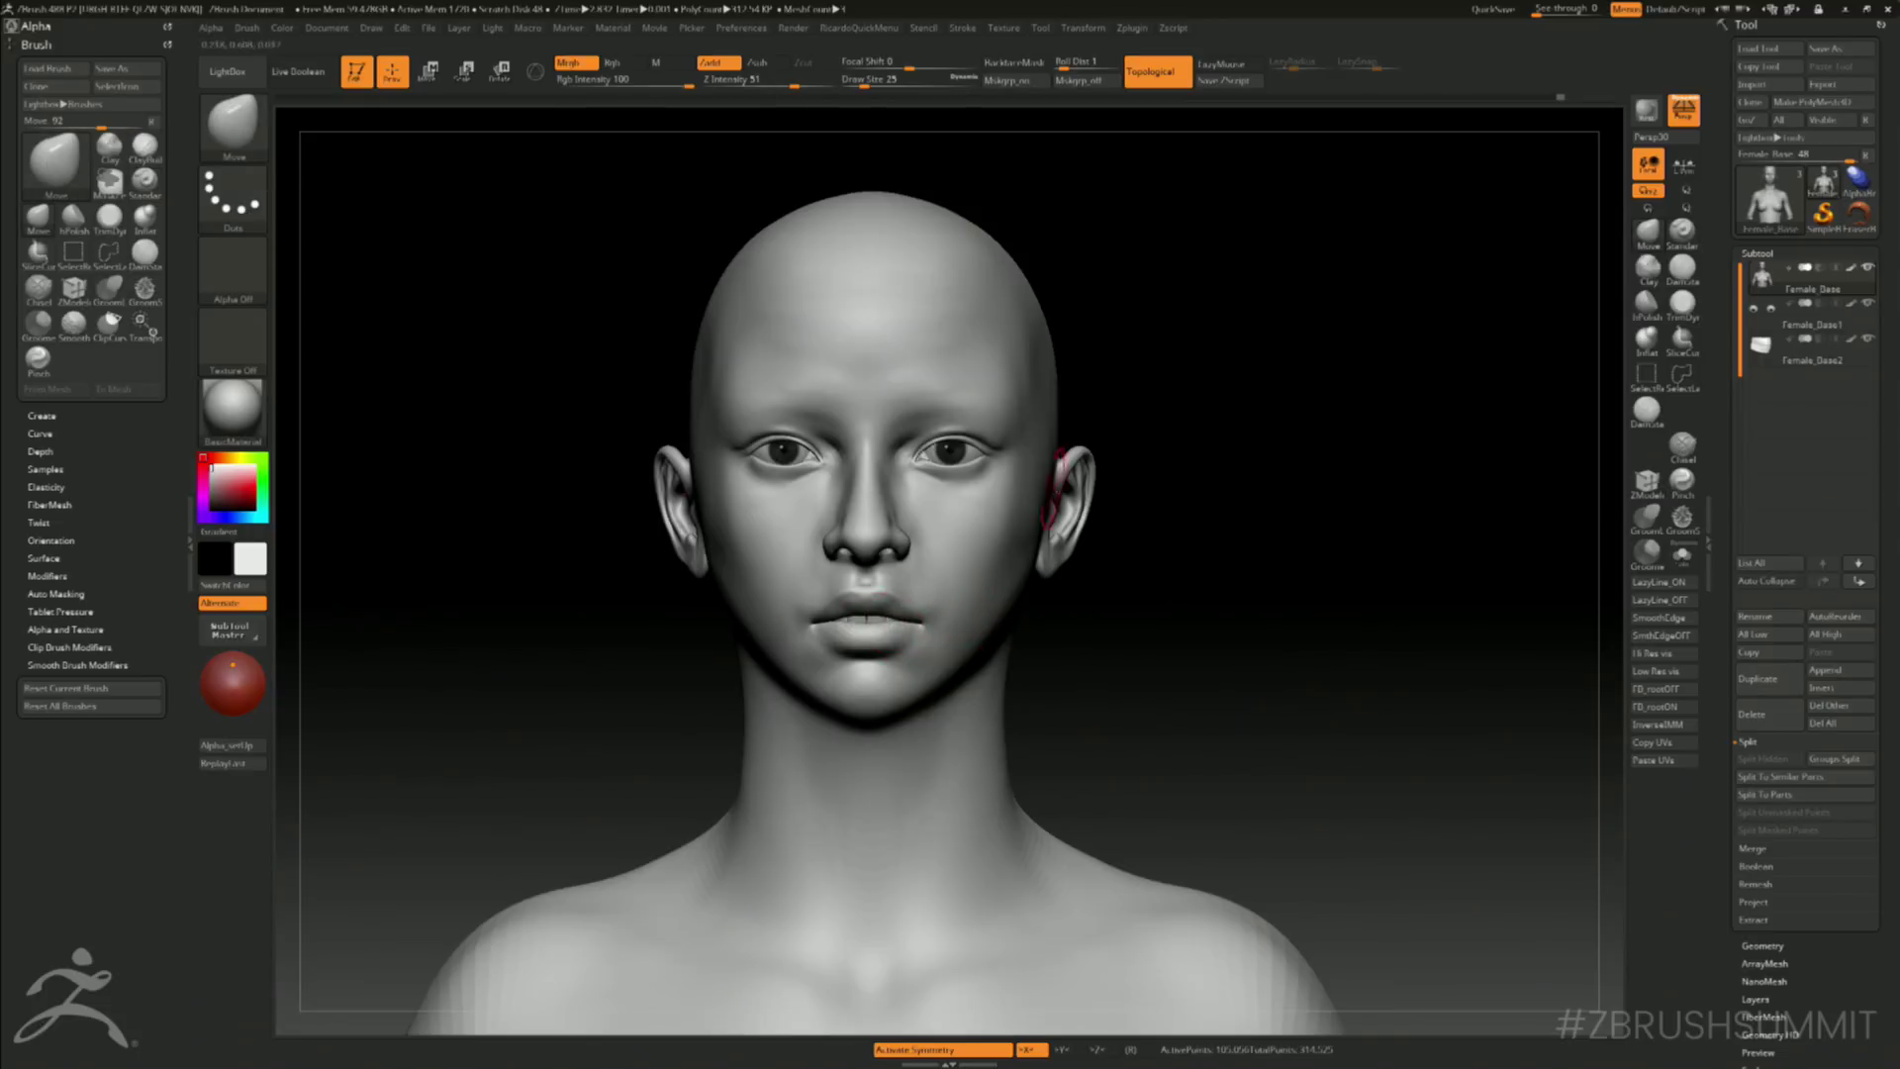
drag(1085, 457, 1076, 461)
drag(1060, 550, 1056, 535)
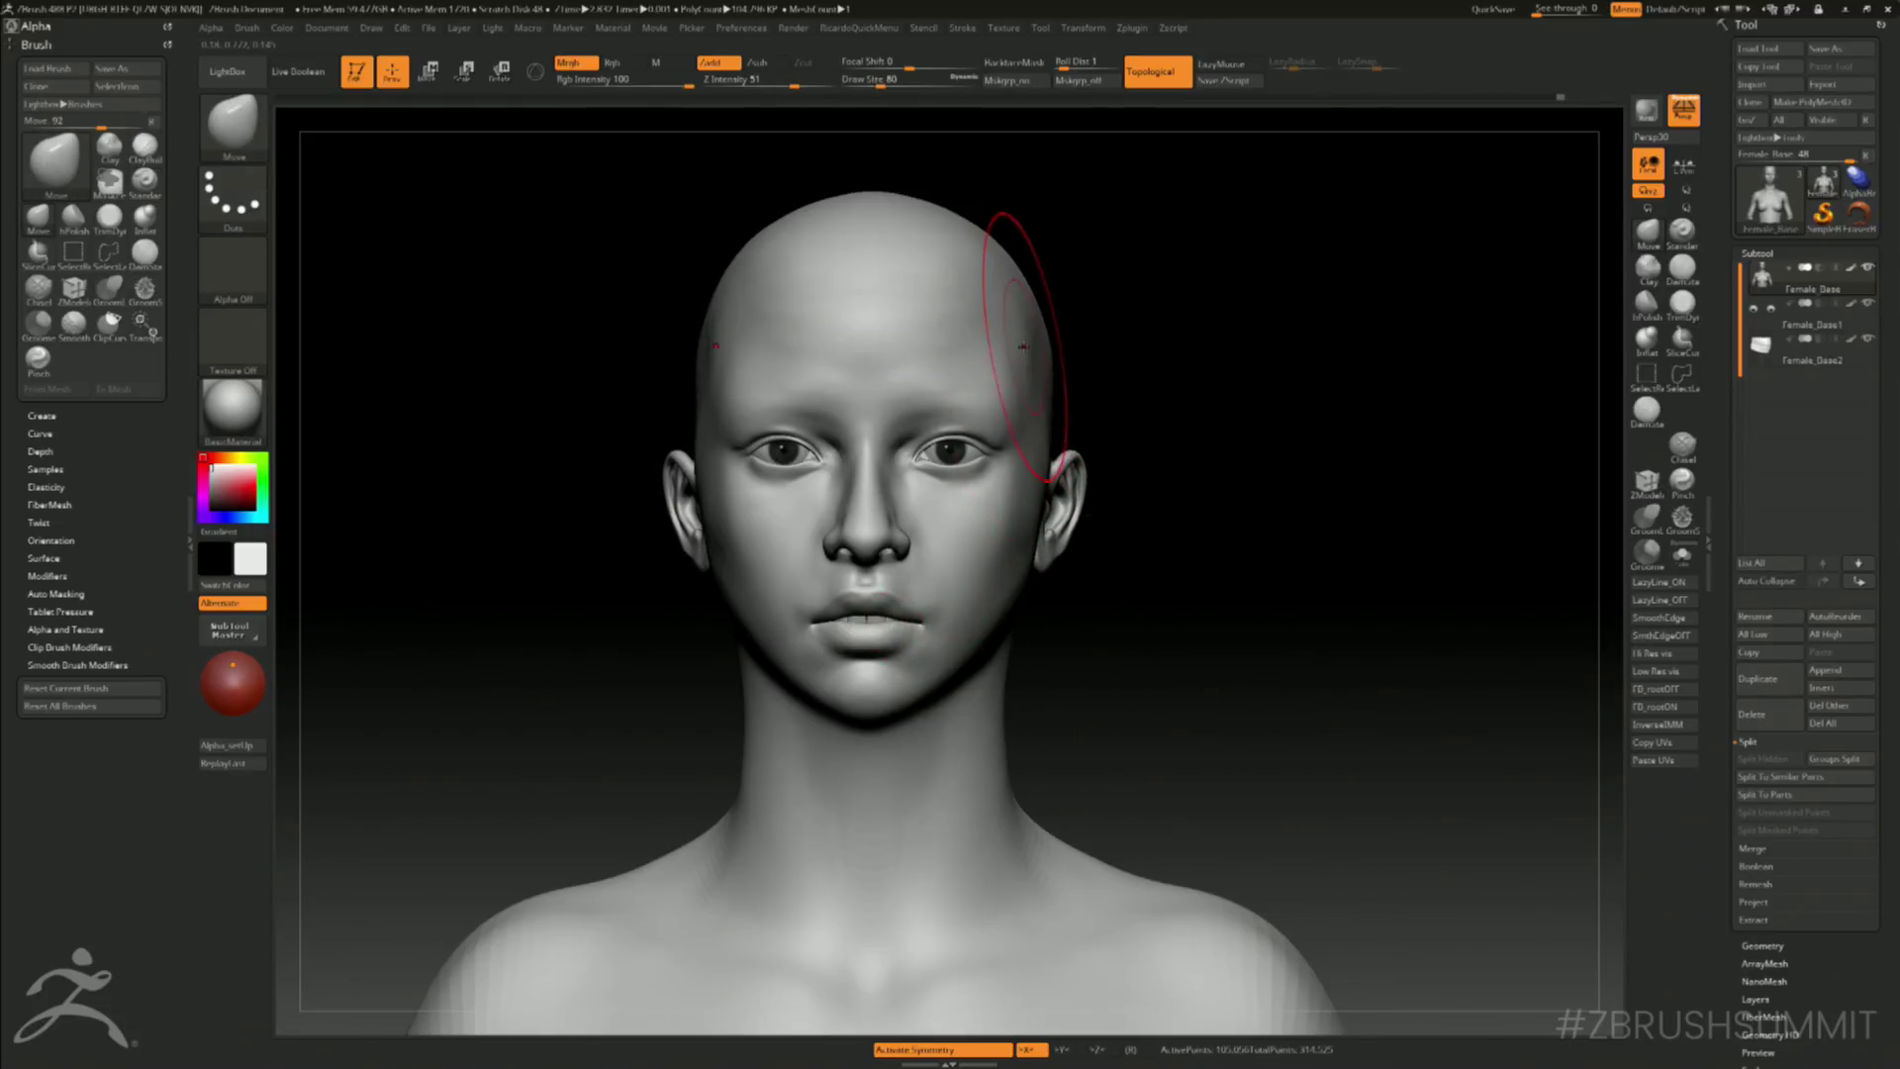
- Adjust the woman's temples and eye area symmetrically with the Move brush, and move the eyeballs slightly closer together
drag(1023, 346, 1008, 345)
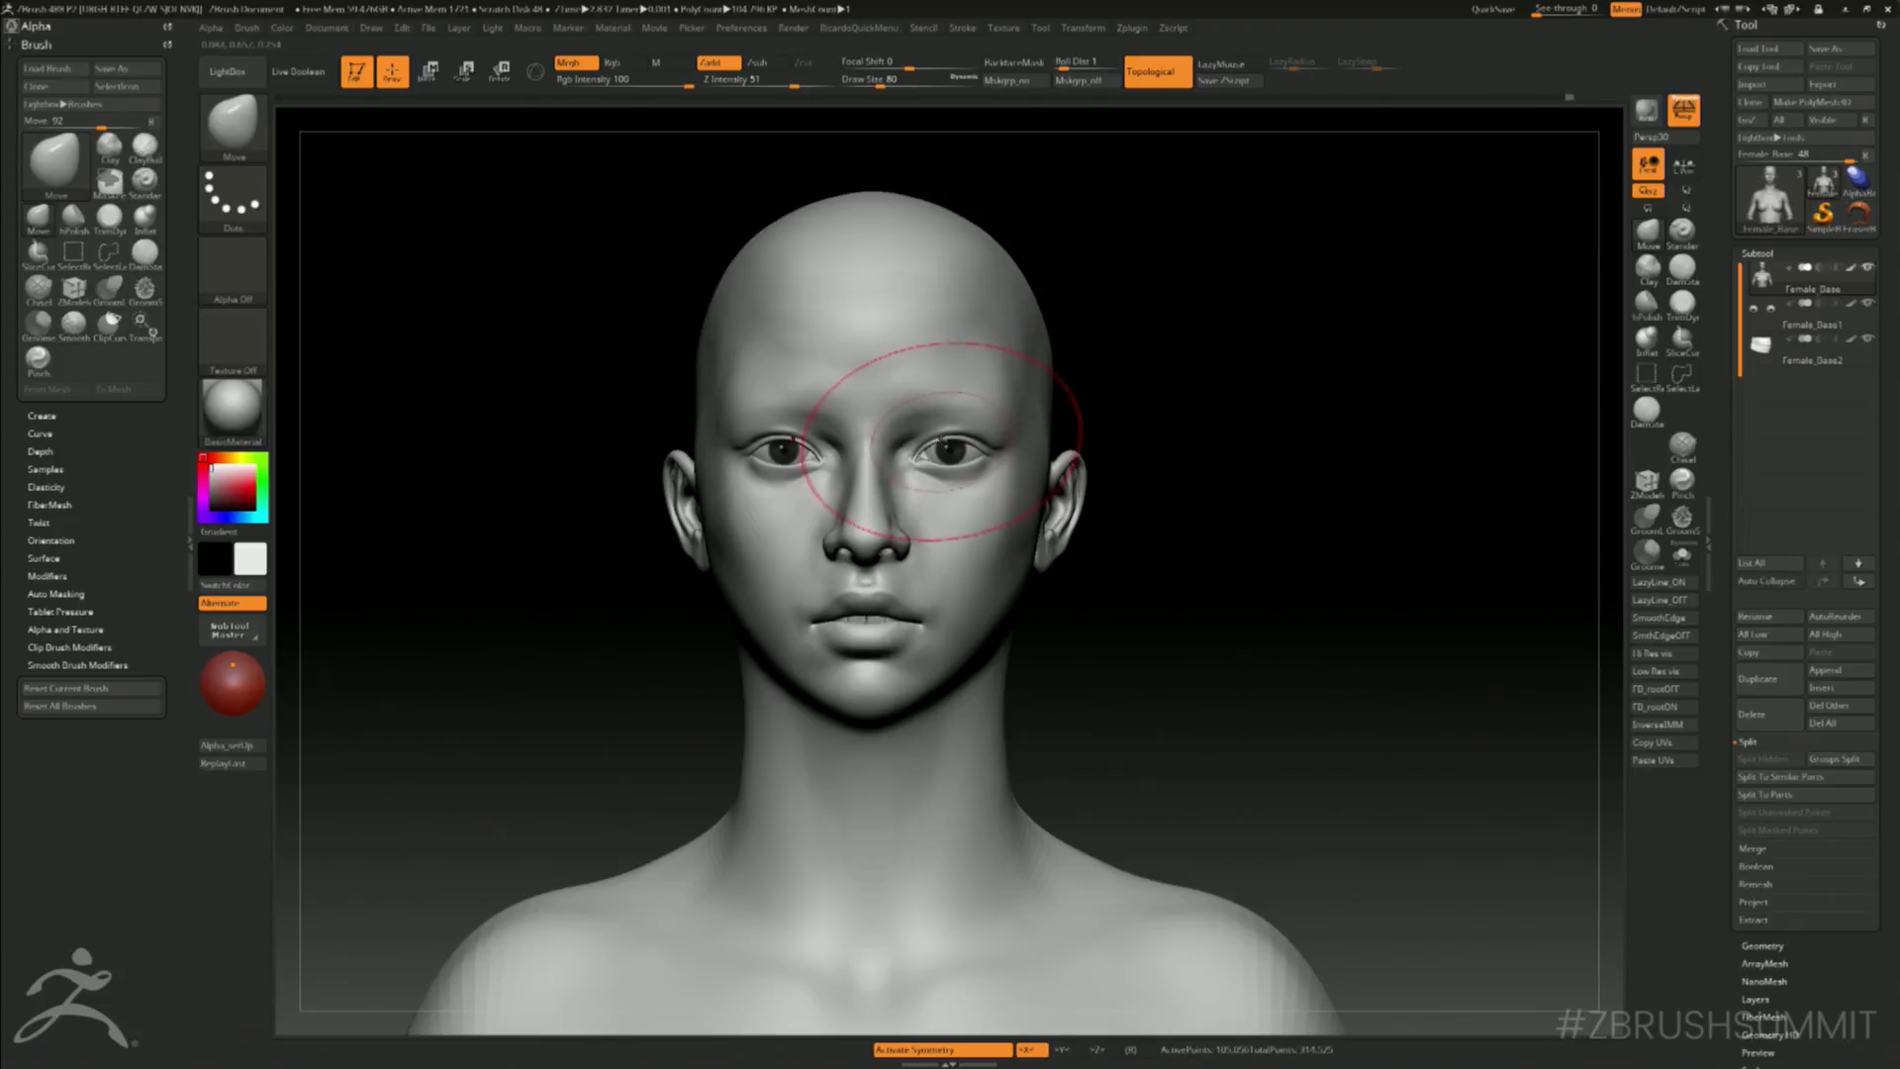
drag(947, 439, 945, 431)
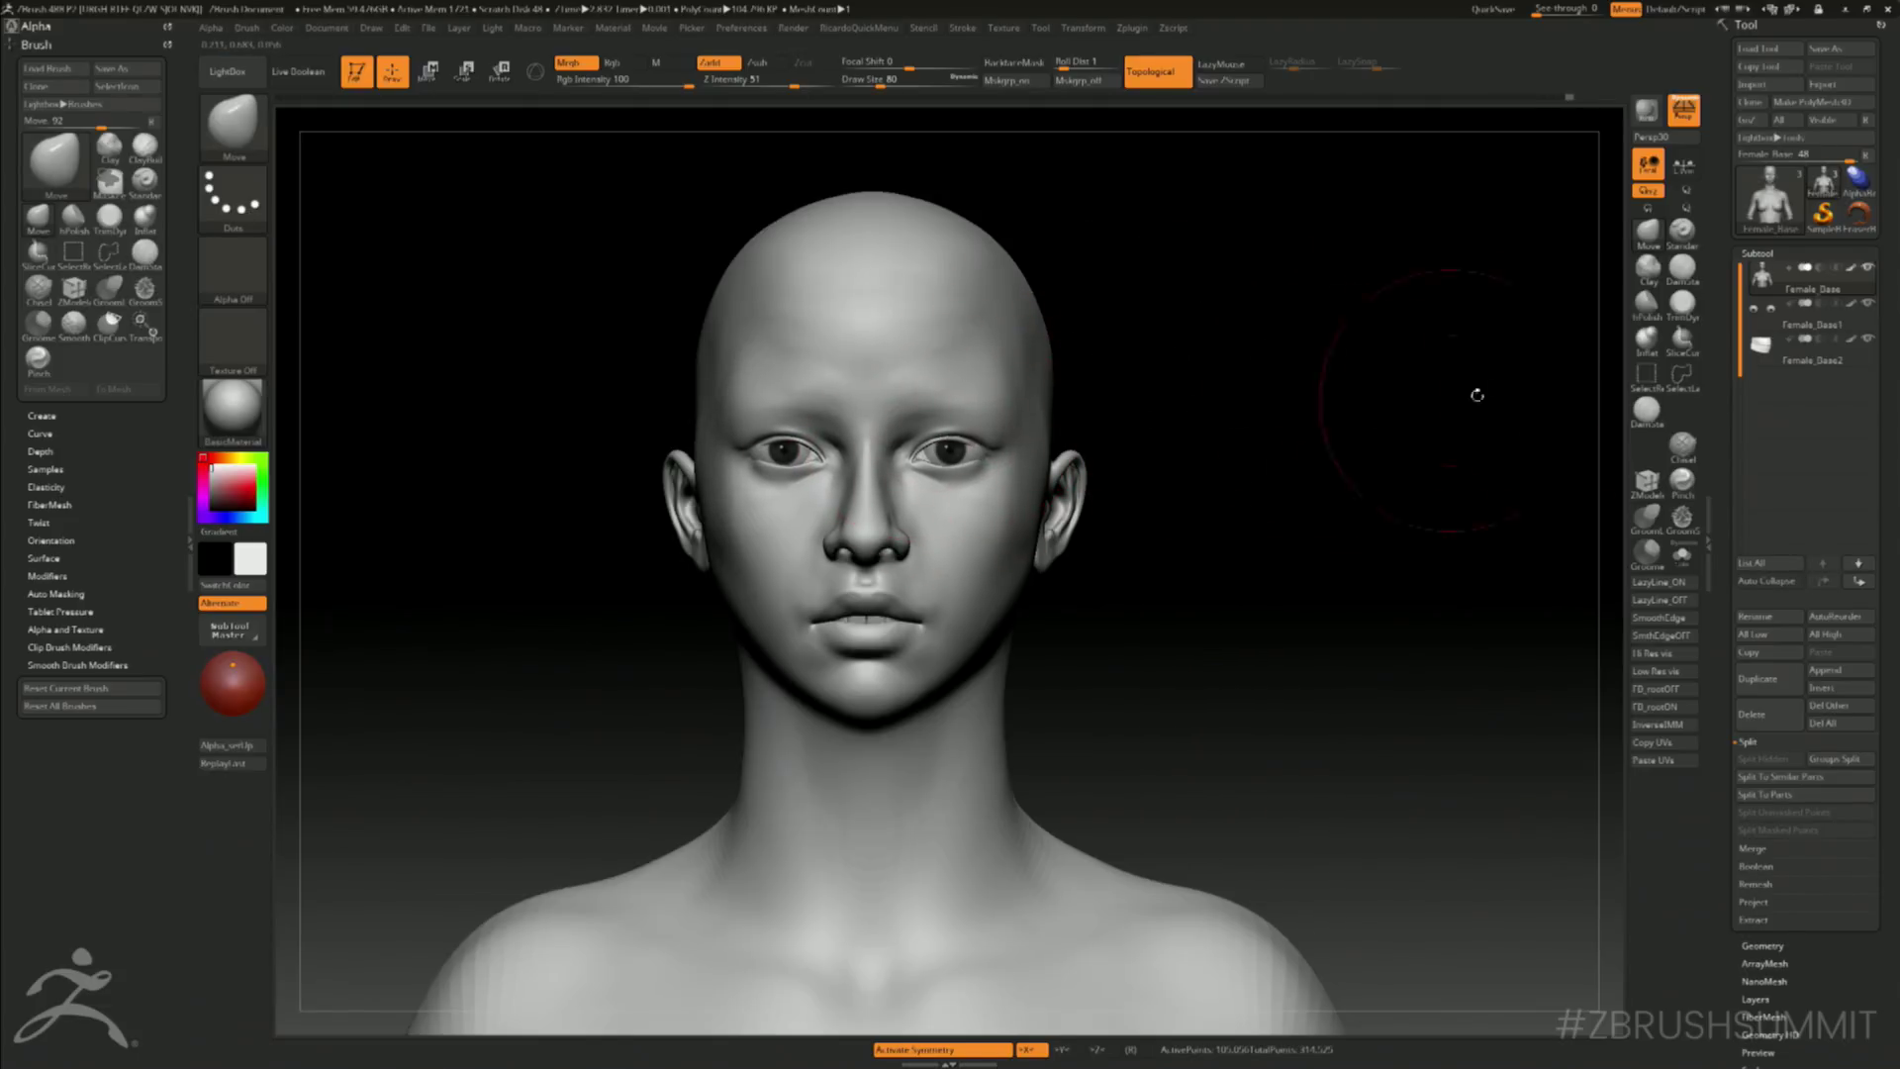
key(w)
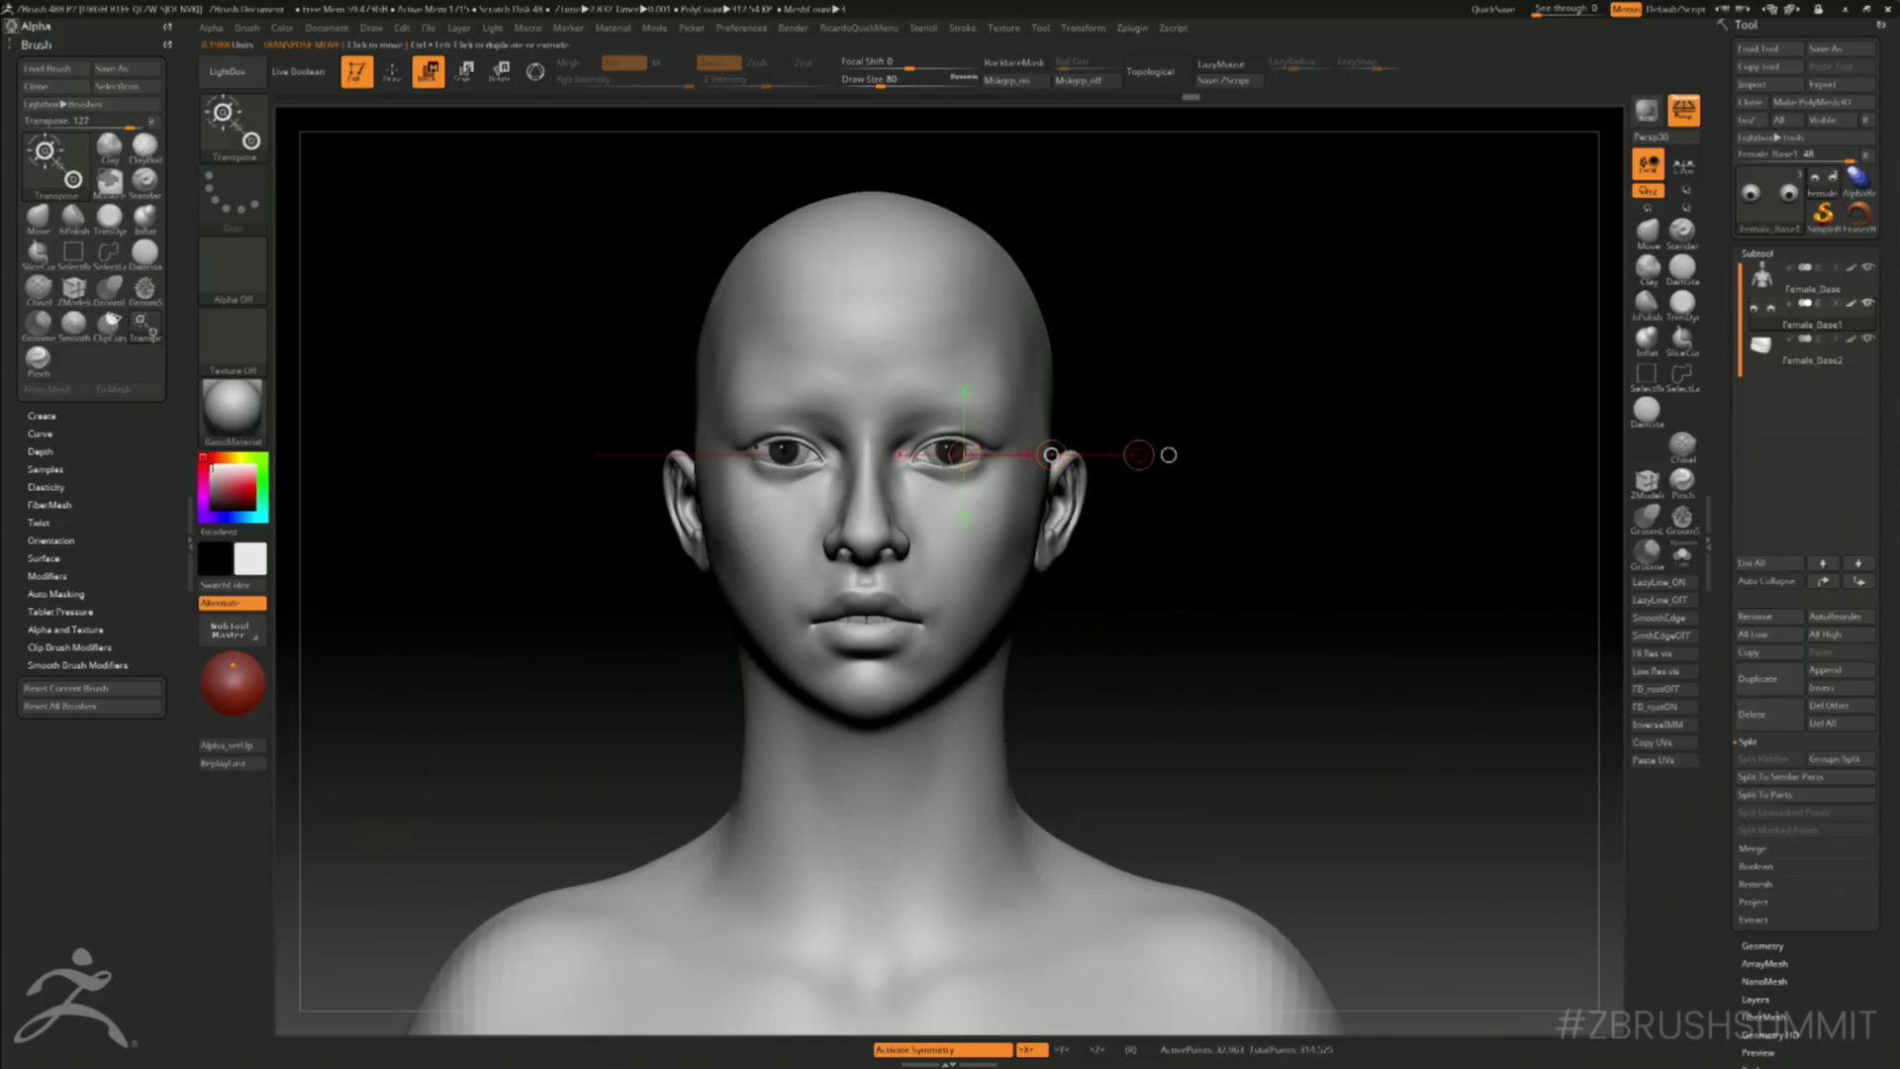
key(q)
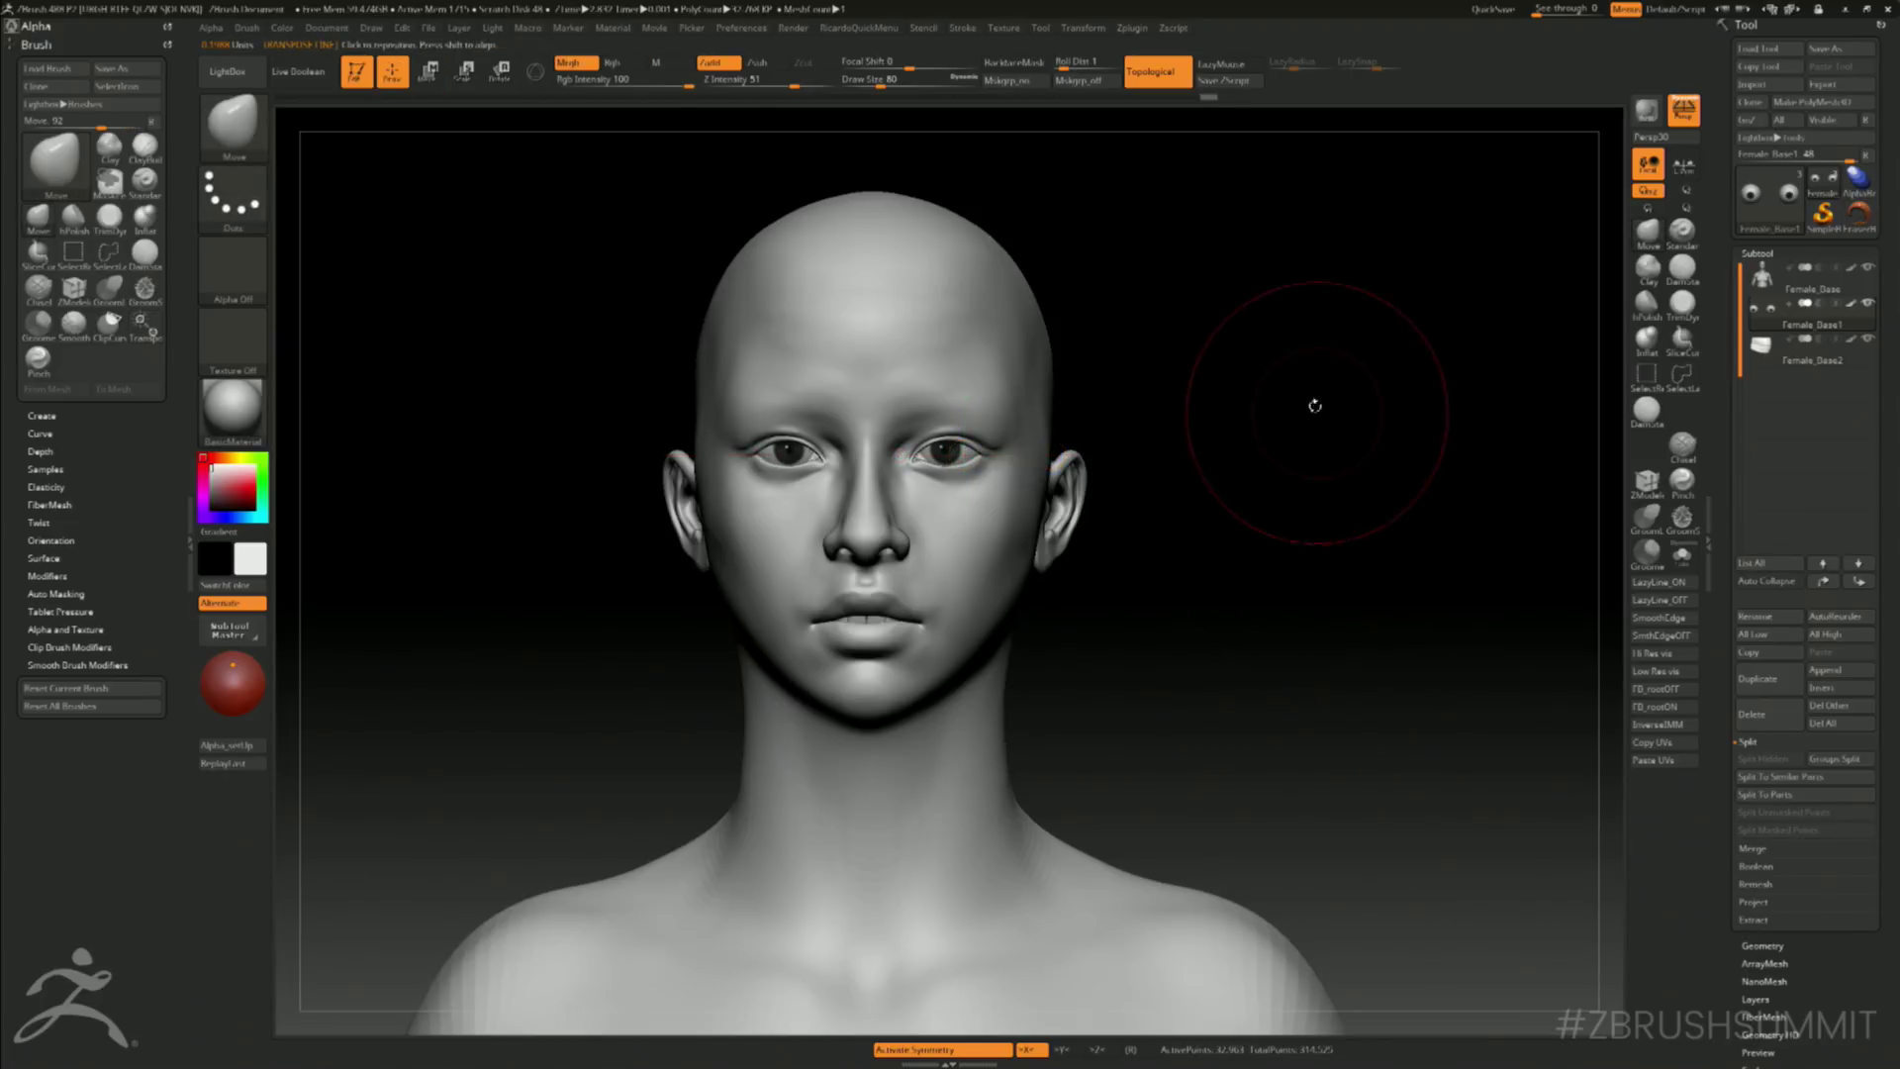
- Switch the eyeballs to Rotate mode and draw a transpose line upward from the centre of one eye
mouse_move(1315, 404)
mouse_down()
mouse_move(1349, 424)
mouse_move(1361, 286)
mouse_up()
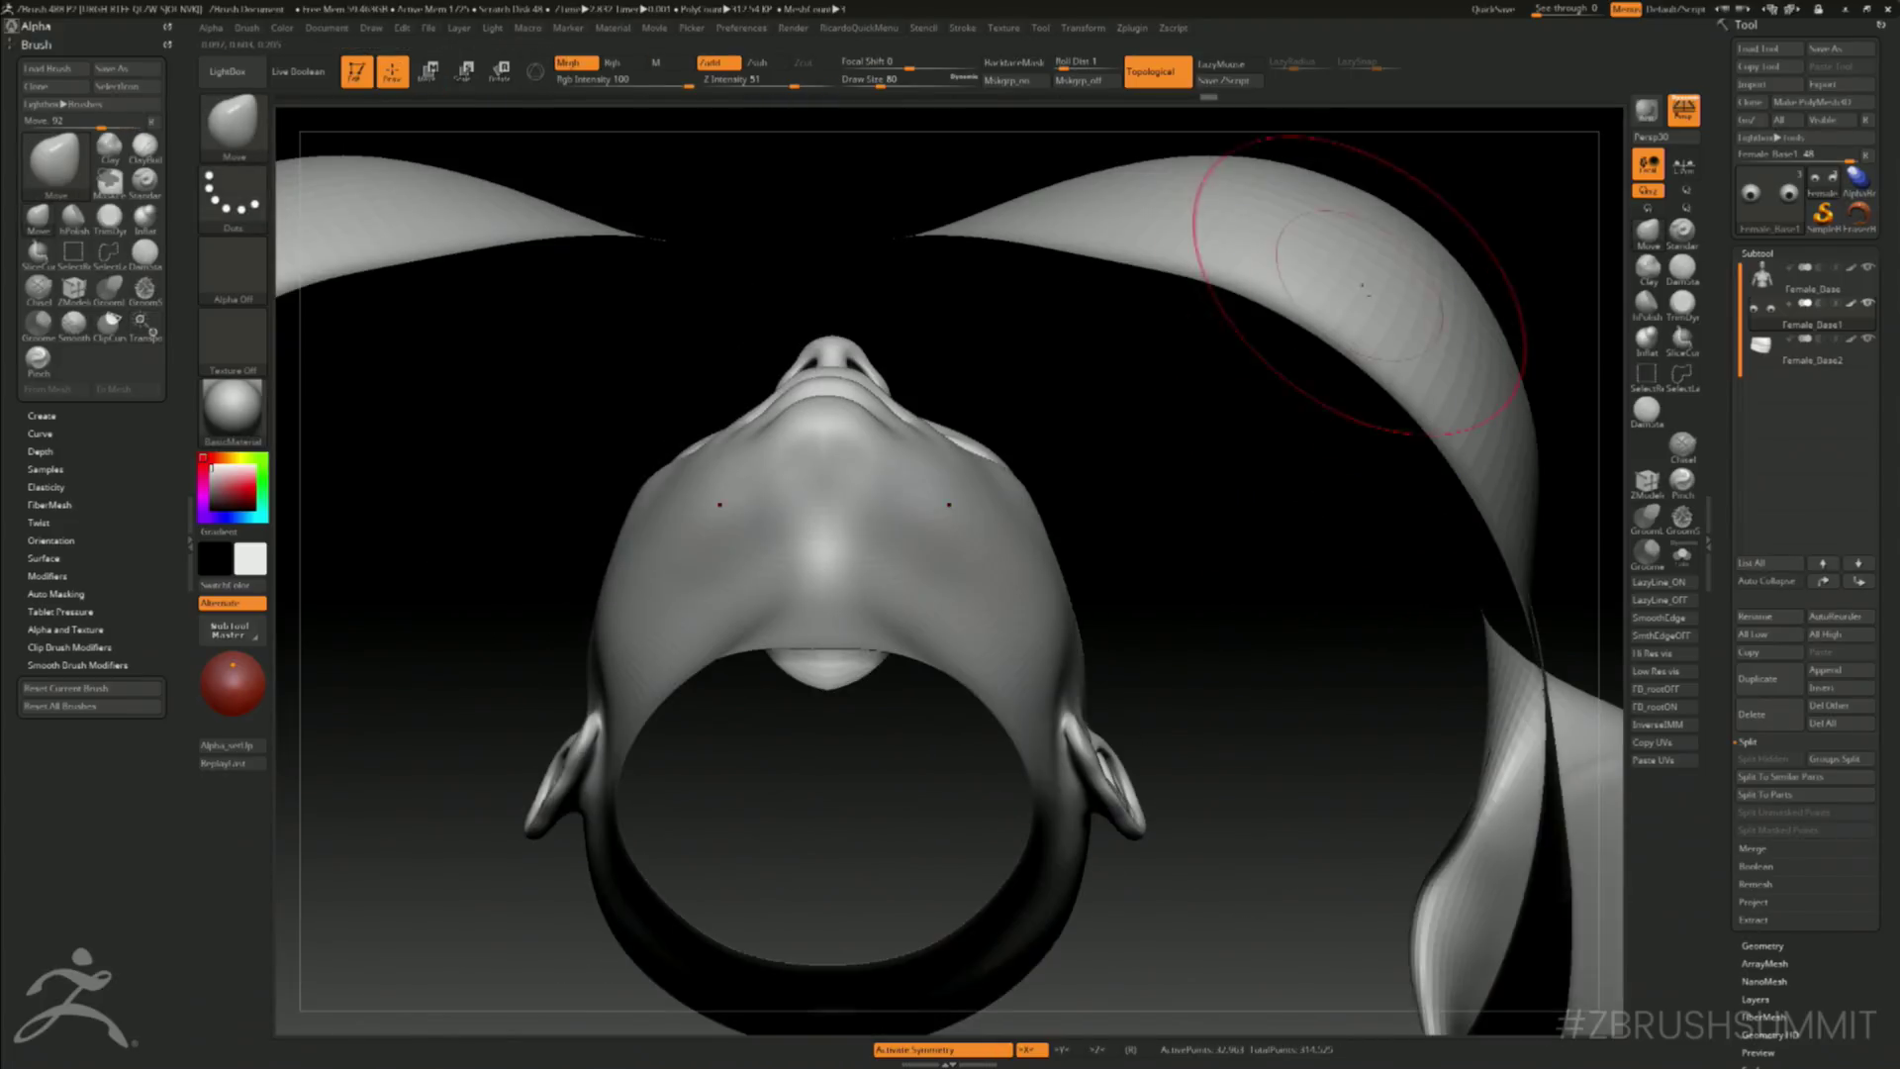
drag(1212, 427, 1237, 438)
key(r)
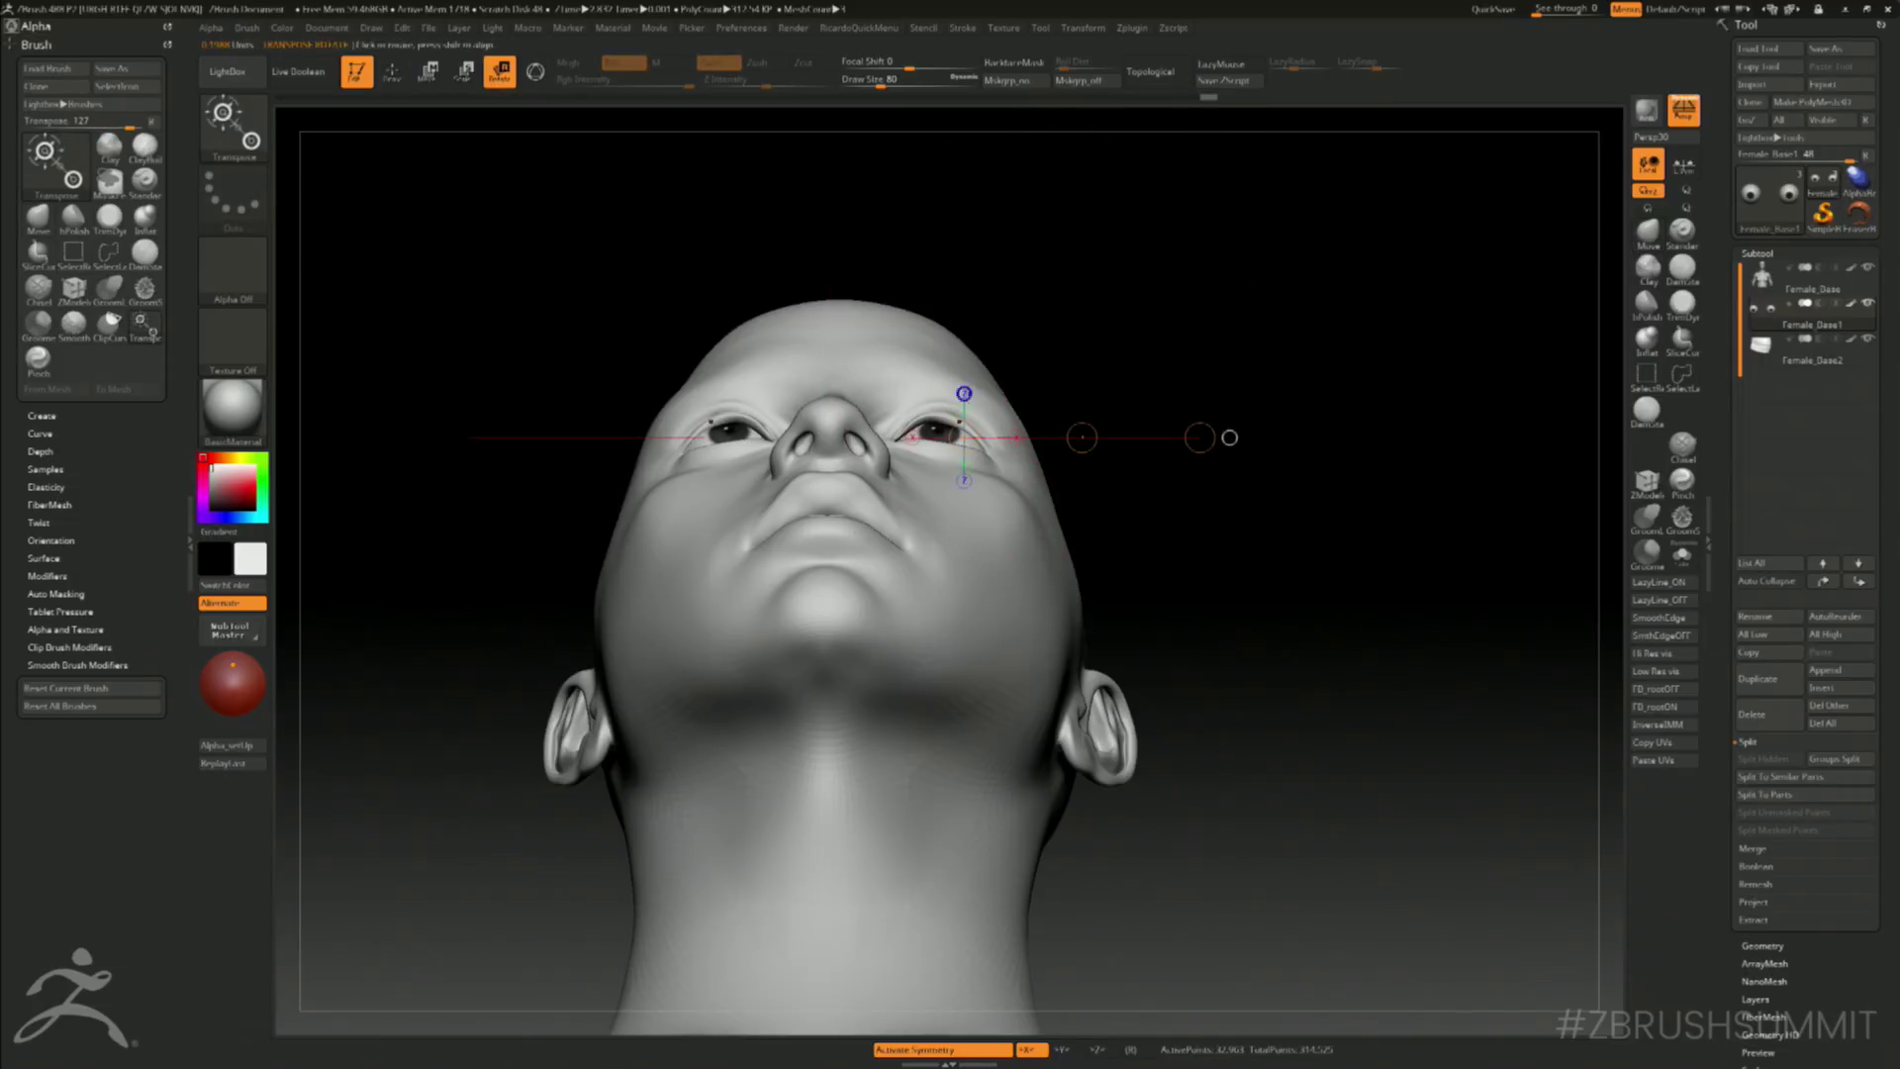
drag(937, 425, 997, 252)
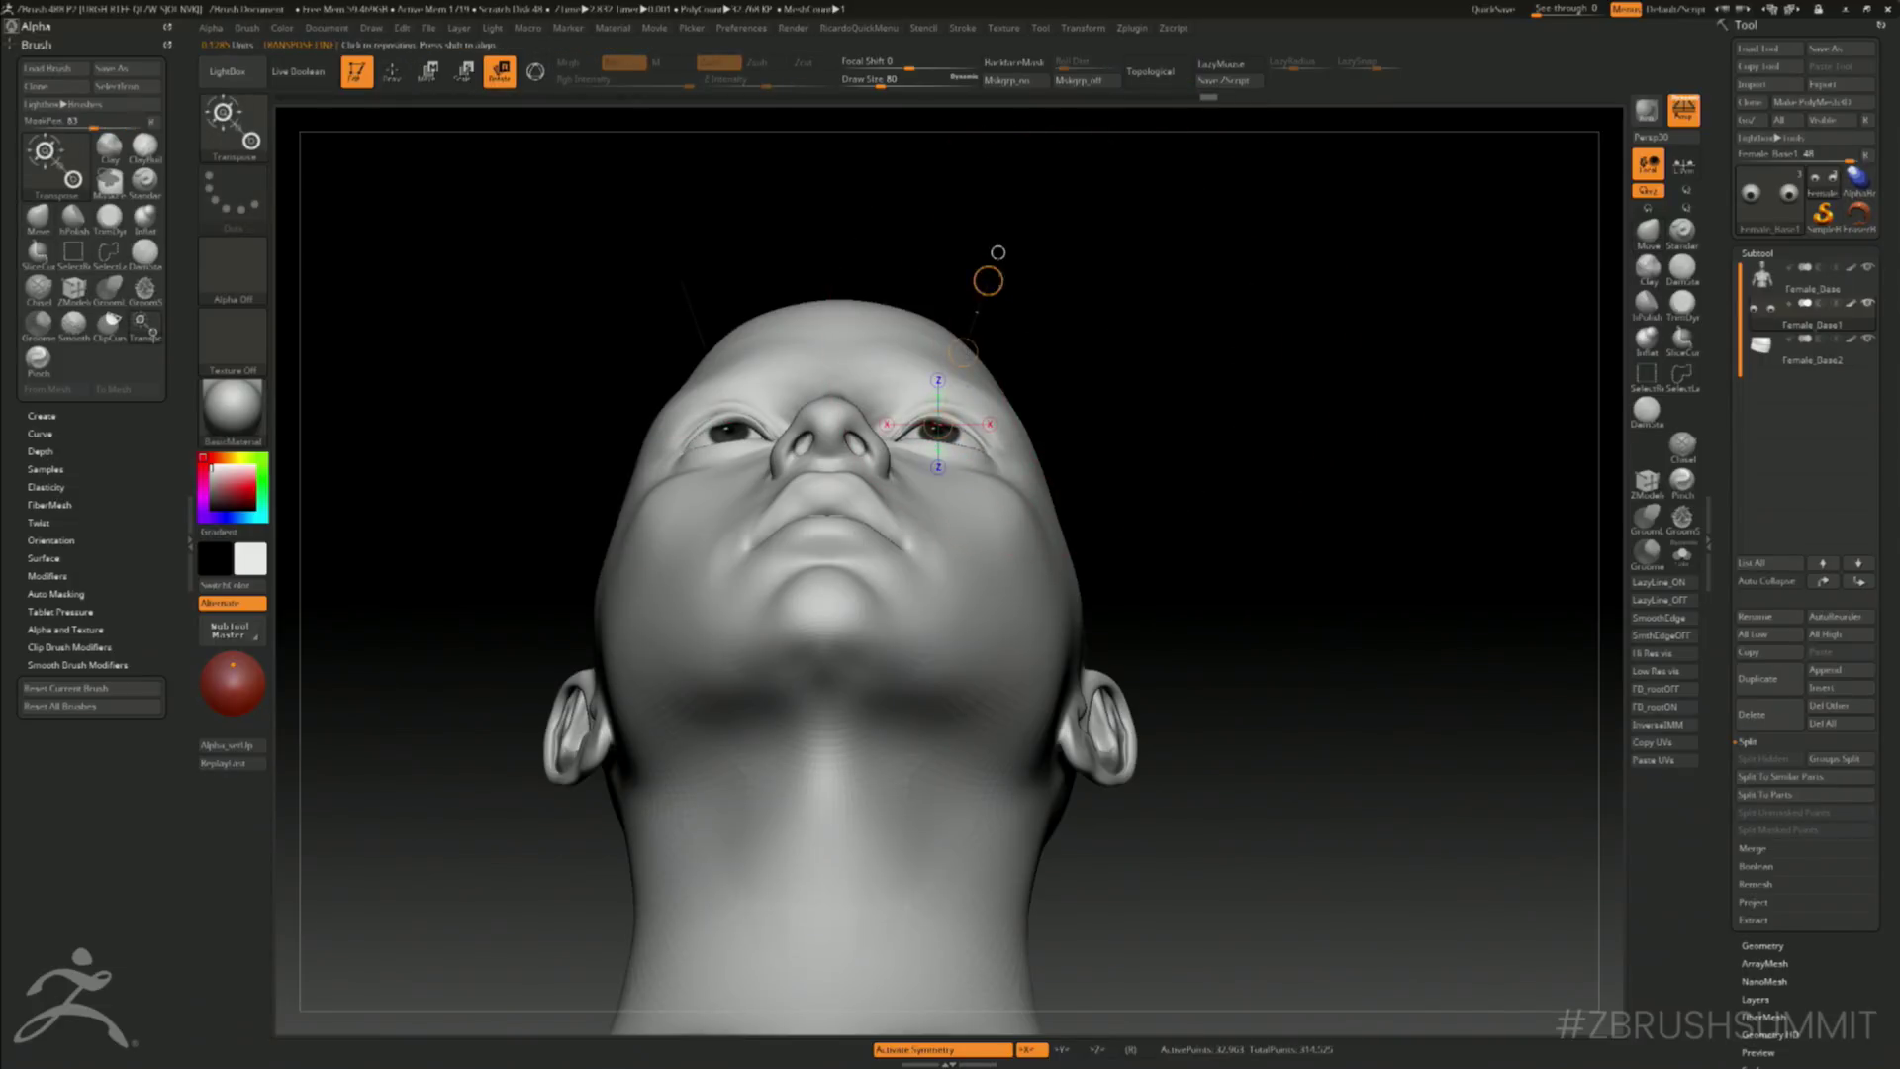
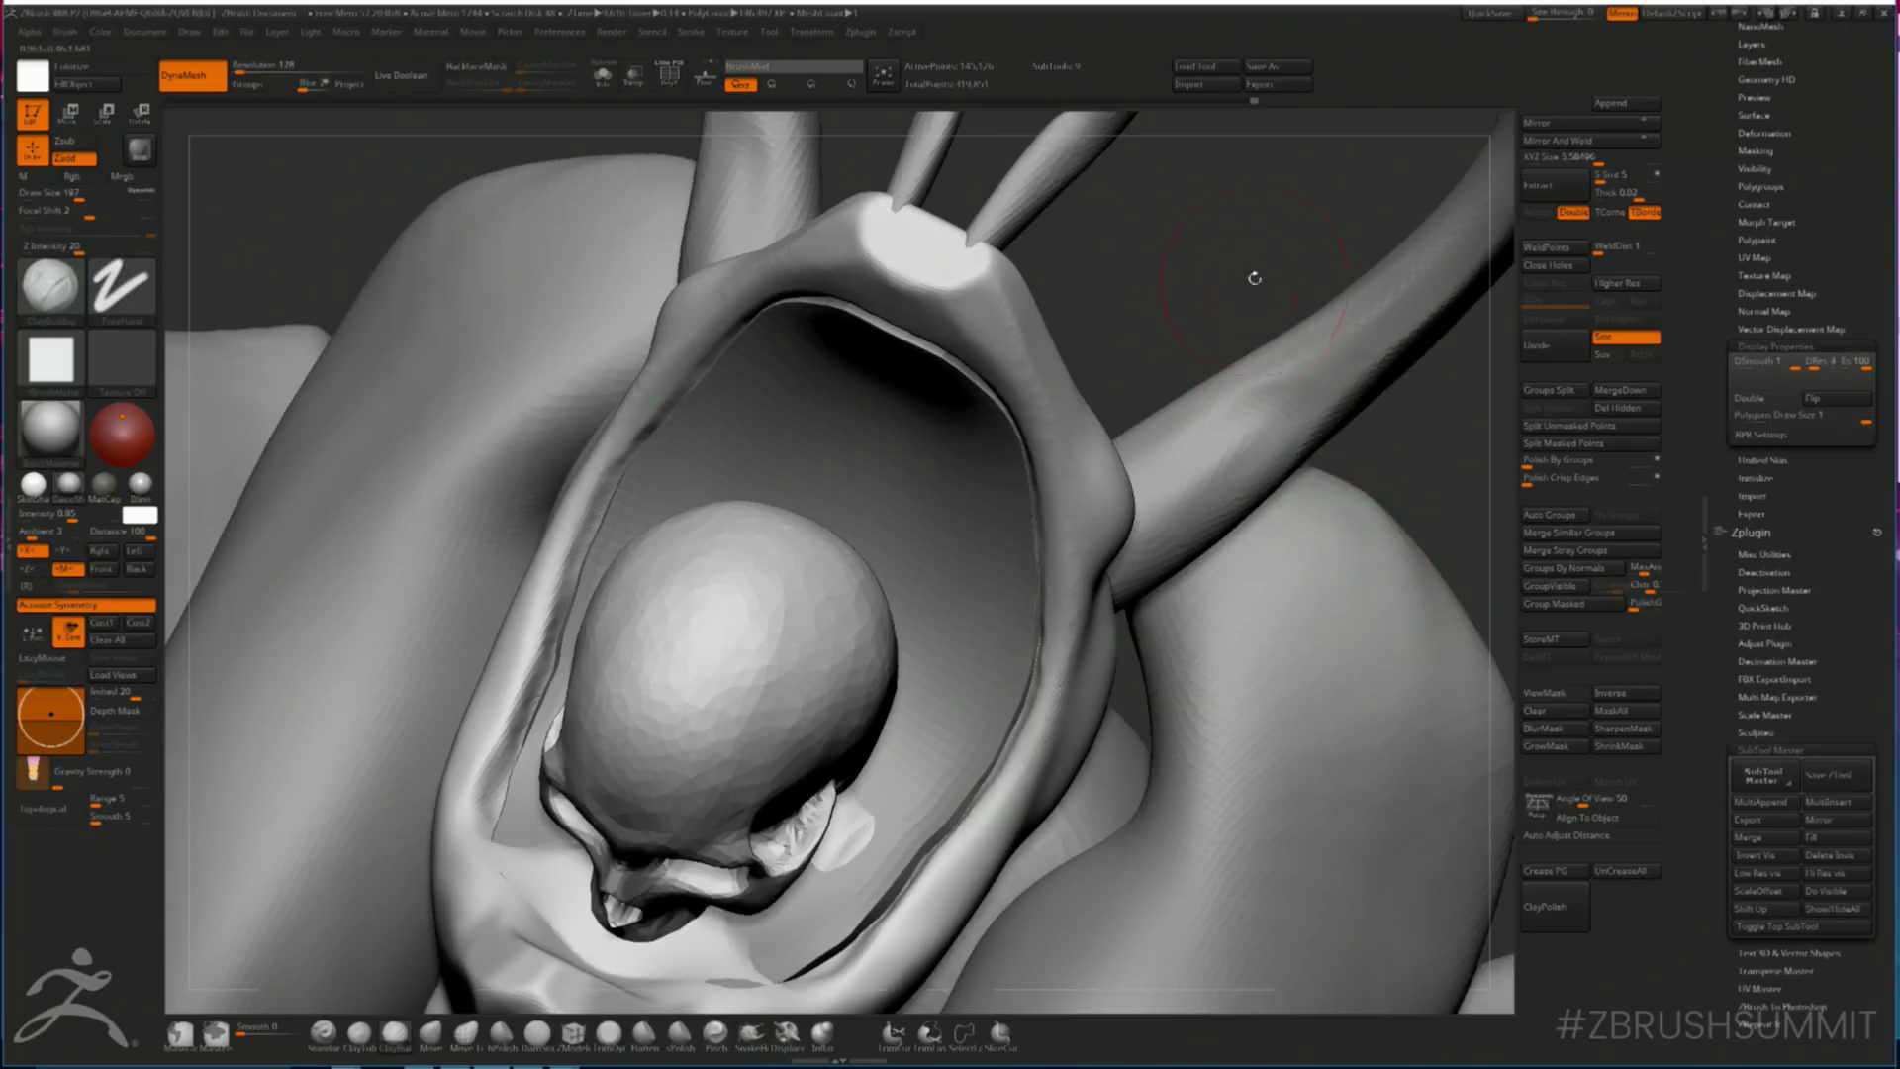
- Carve away the mask's interior surface around the small skull's jaw with the ClayBuildup brush to expose the teeth
drag(1255, 250, 1305, 388)
drag(806, 825, 861, 801)
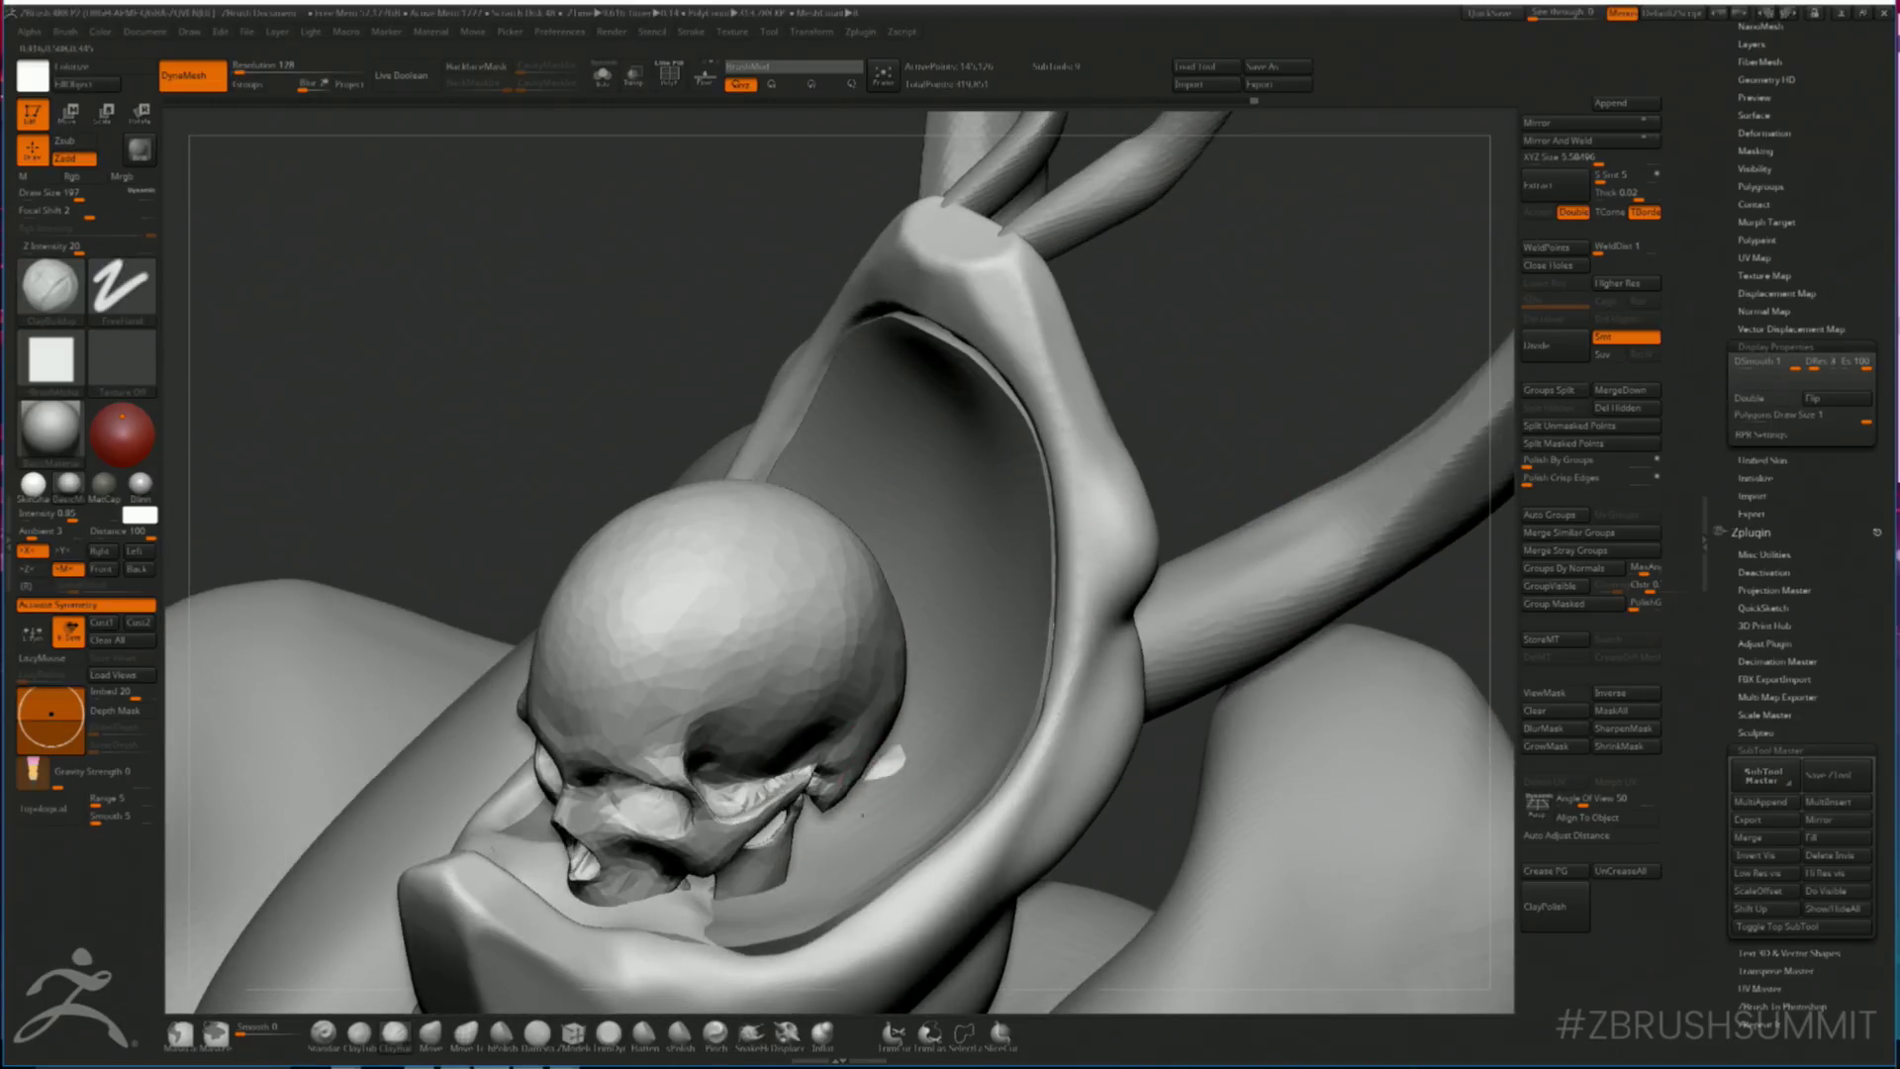
alt+drag(723, 914, 597, 896)
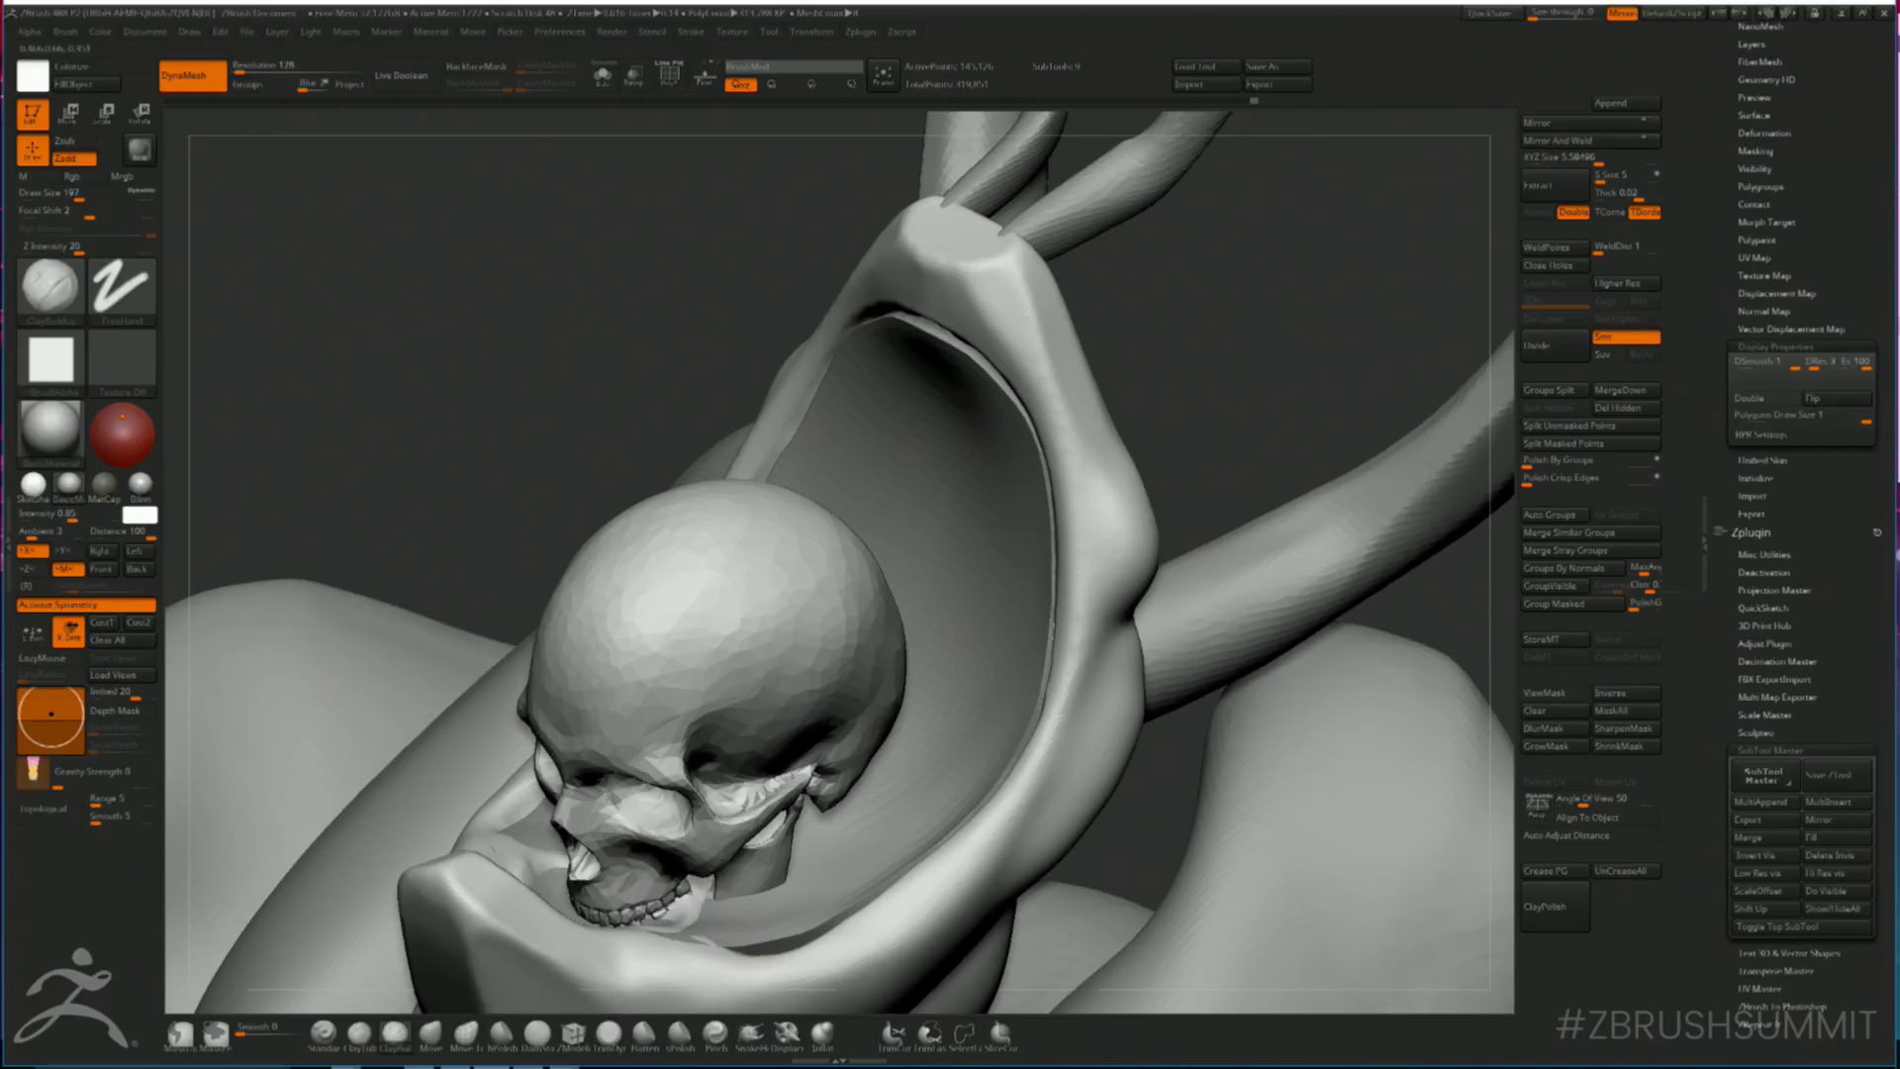
- Build up the hood's interior around the skull with ClayBuildup in see-through display, smooth the strokes and restore the opaque display
drag(633, 327, 583, 356)
alt+drag(756, 327, 747, 432)
key(shift+t)
drag(631, 728, 687, 905)
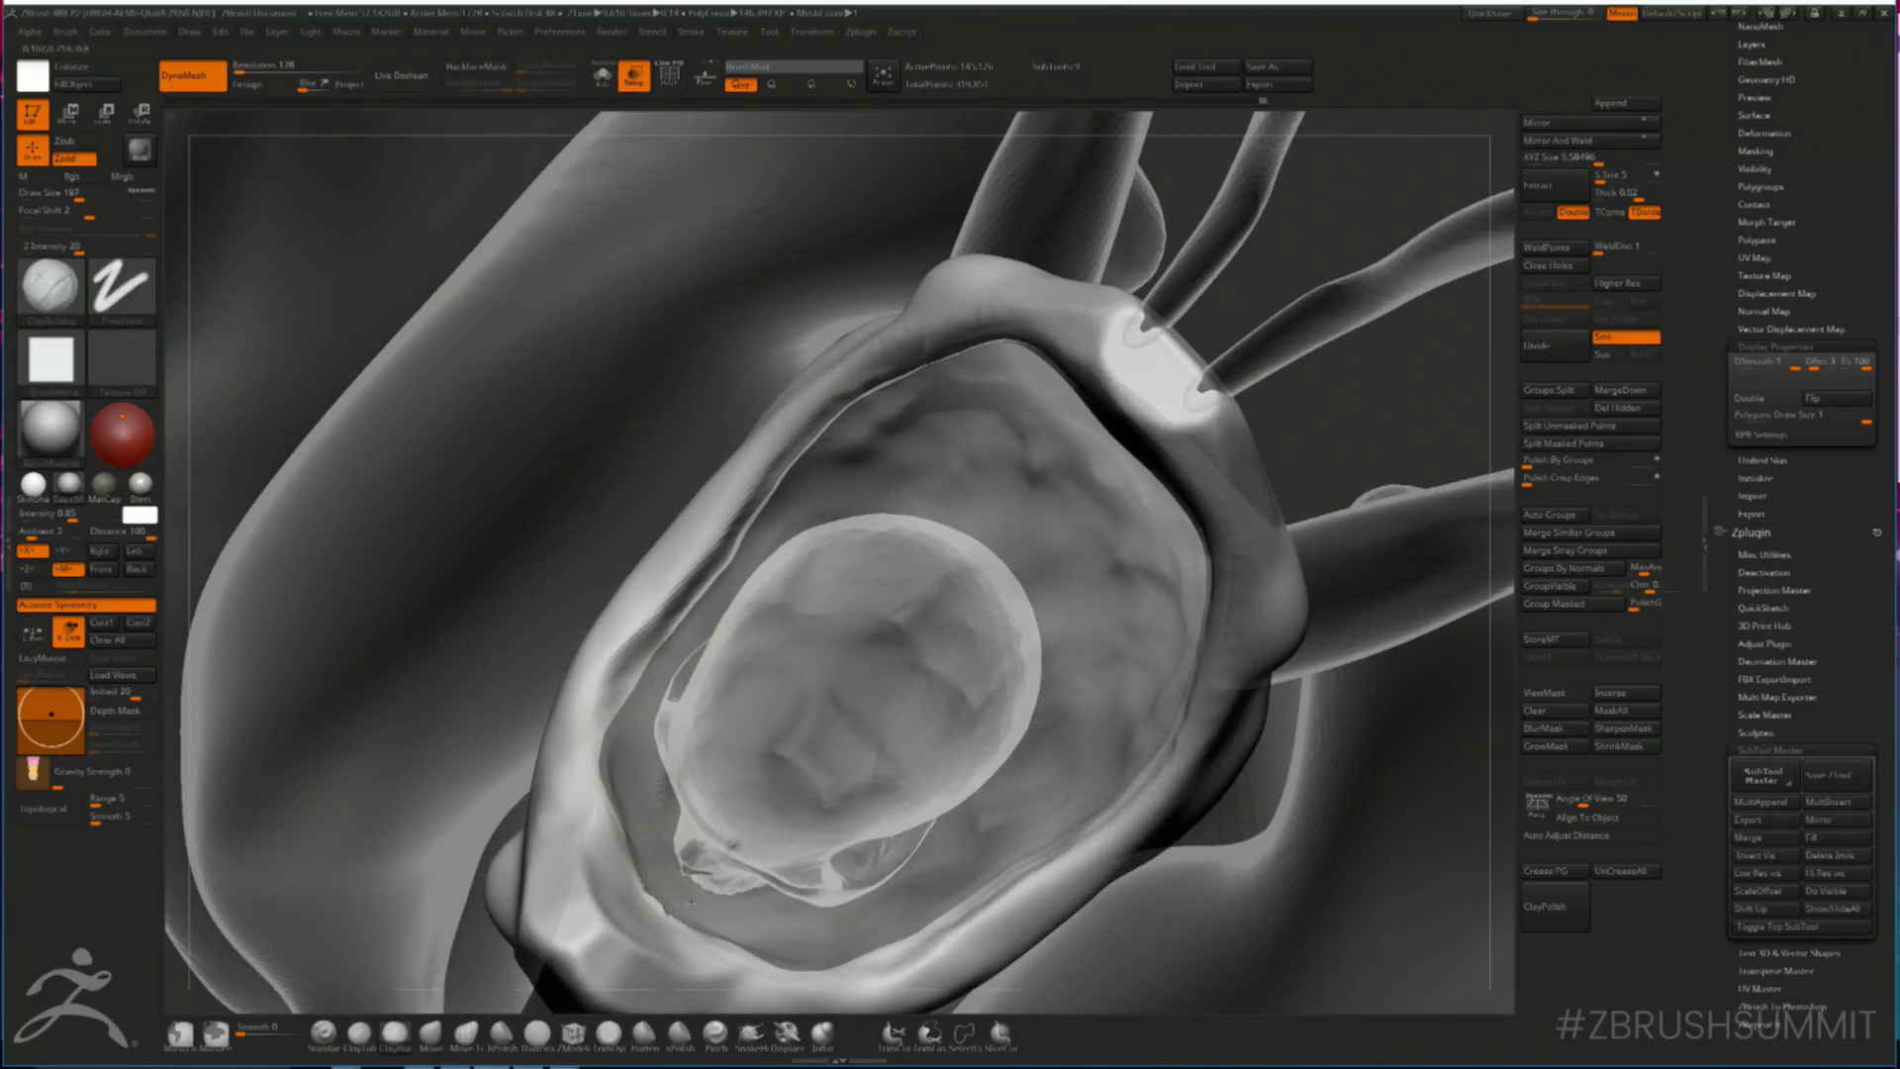
drag(952, 541, 1059, 522)
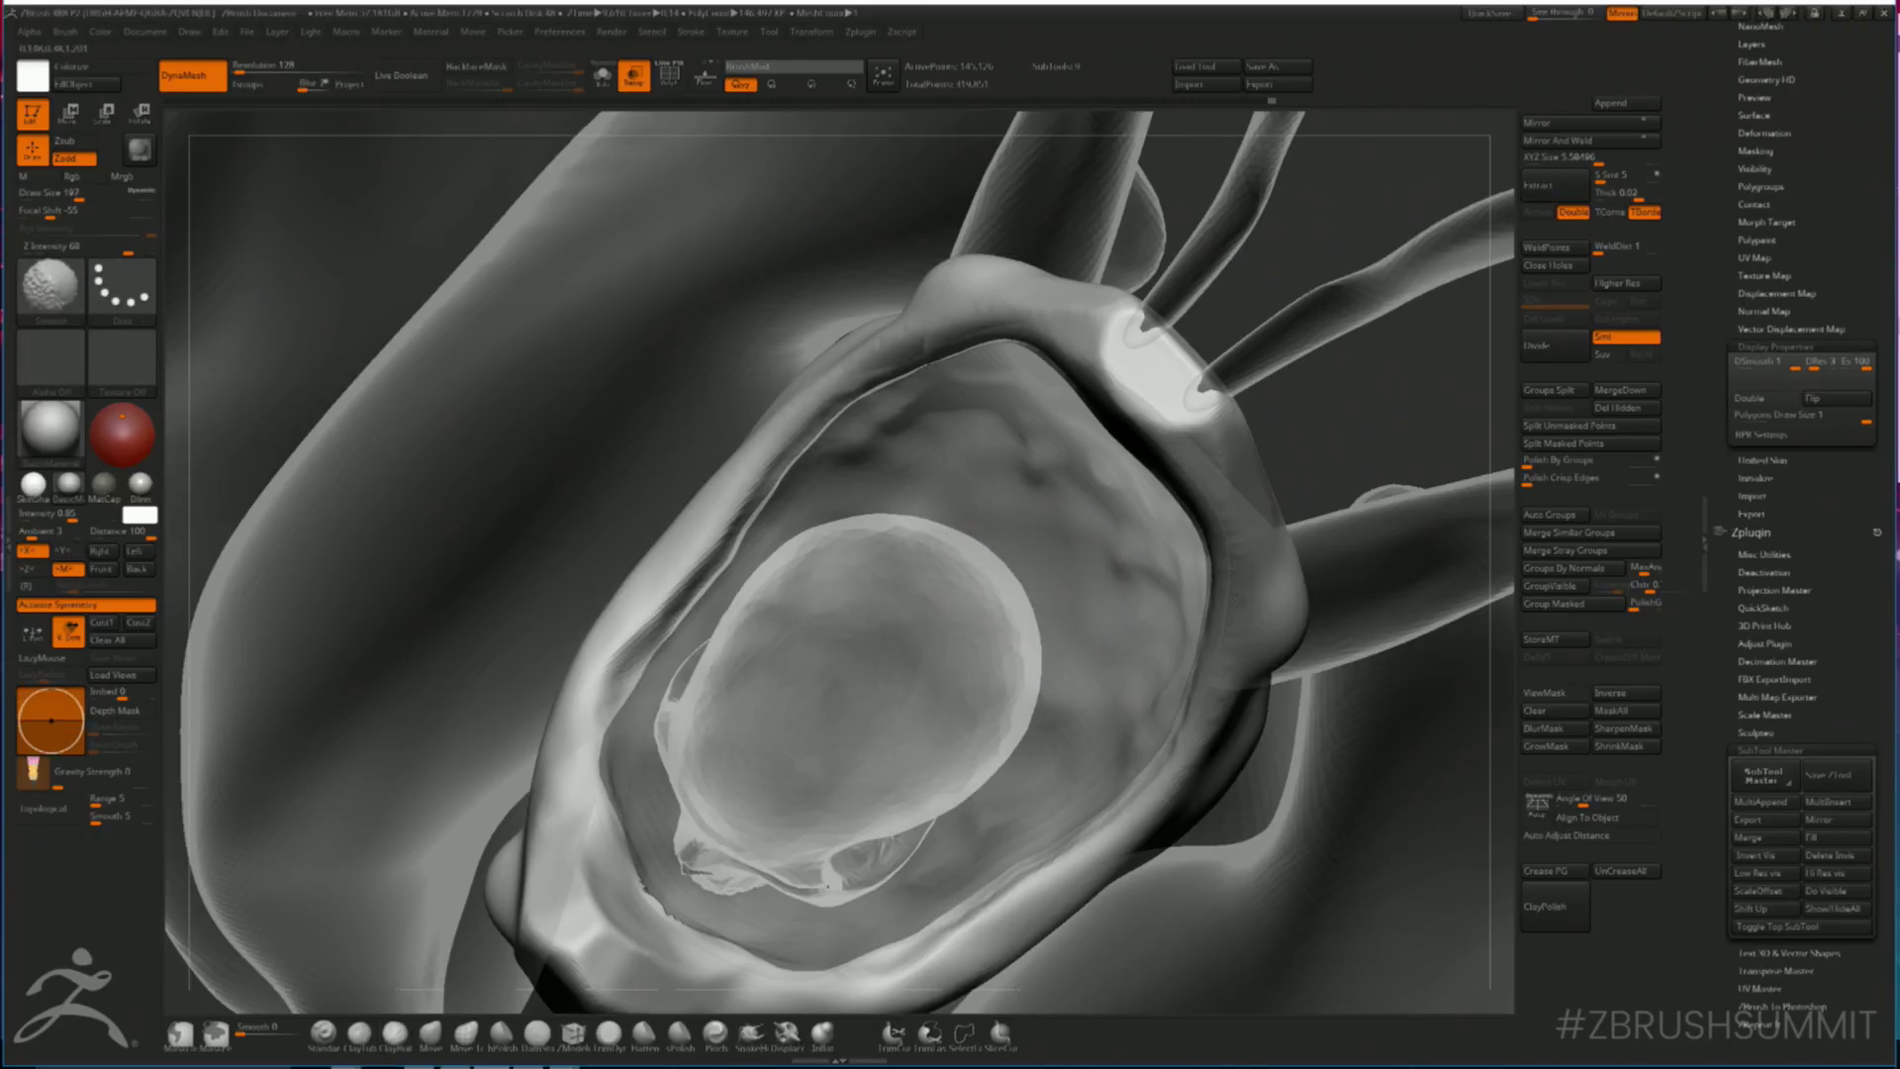
shift+drag(763, 843, 963, 737)
mouse_move(1398, 407)
alt+mouse_down()
mouse_move(1369, 309)
mouse_move(1084, 430)
mouse_move(1128, 449)
mouse_move(1111, 373)
mouse_move(1326, 388)
mouse_move(1378, 513)
mouse_move(1375, 445)
mouse_move(1322, 502)
alt+mouse_up()
key(shift+t)
- Reshape the character's looped horns symmetrically with the Move Topological brush
alt+click(903, 424)
key(b)
key(m)
key(t)
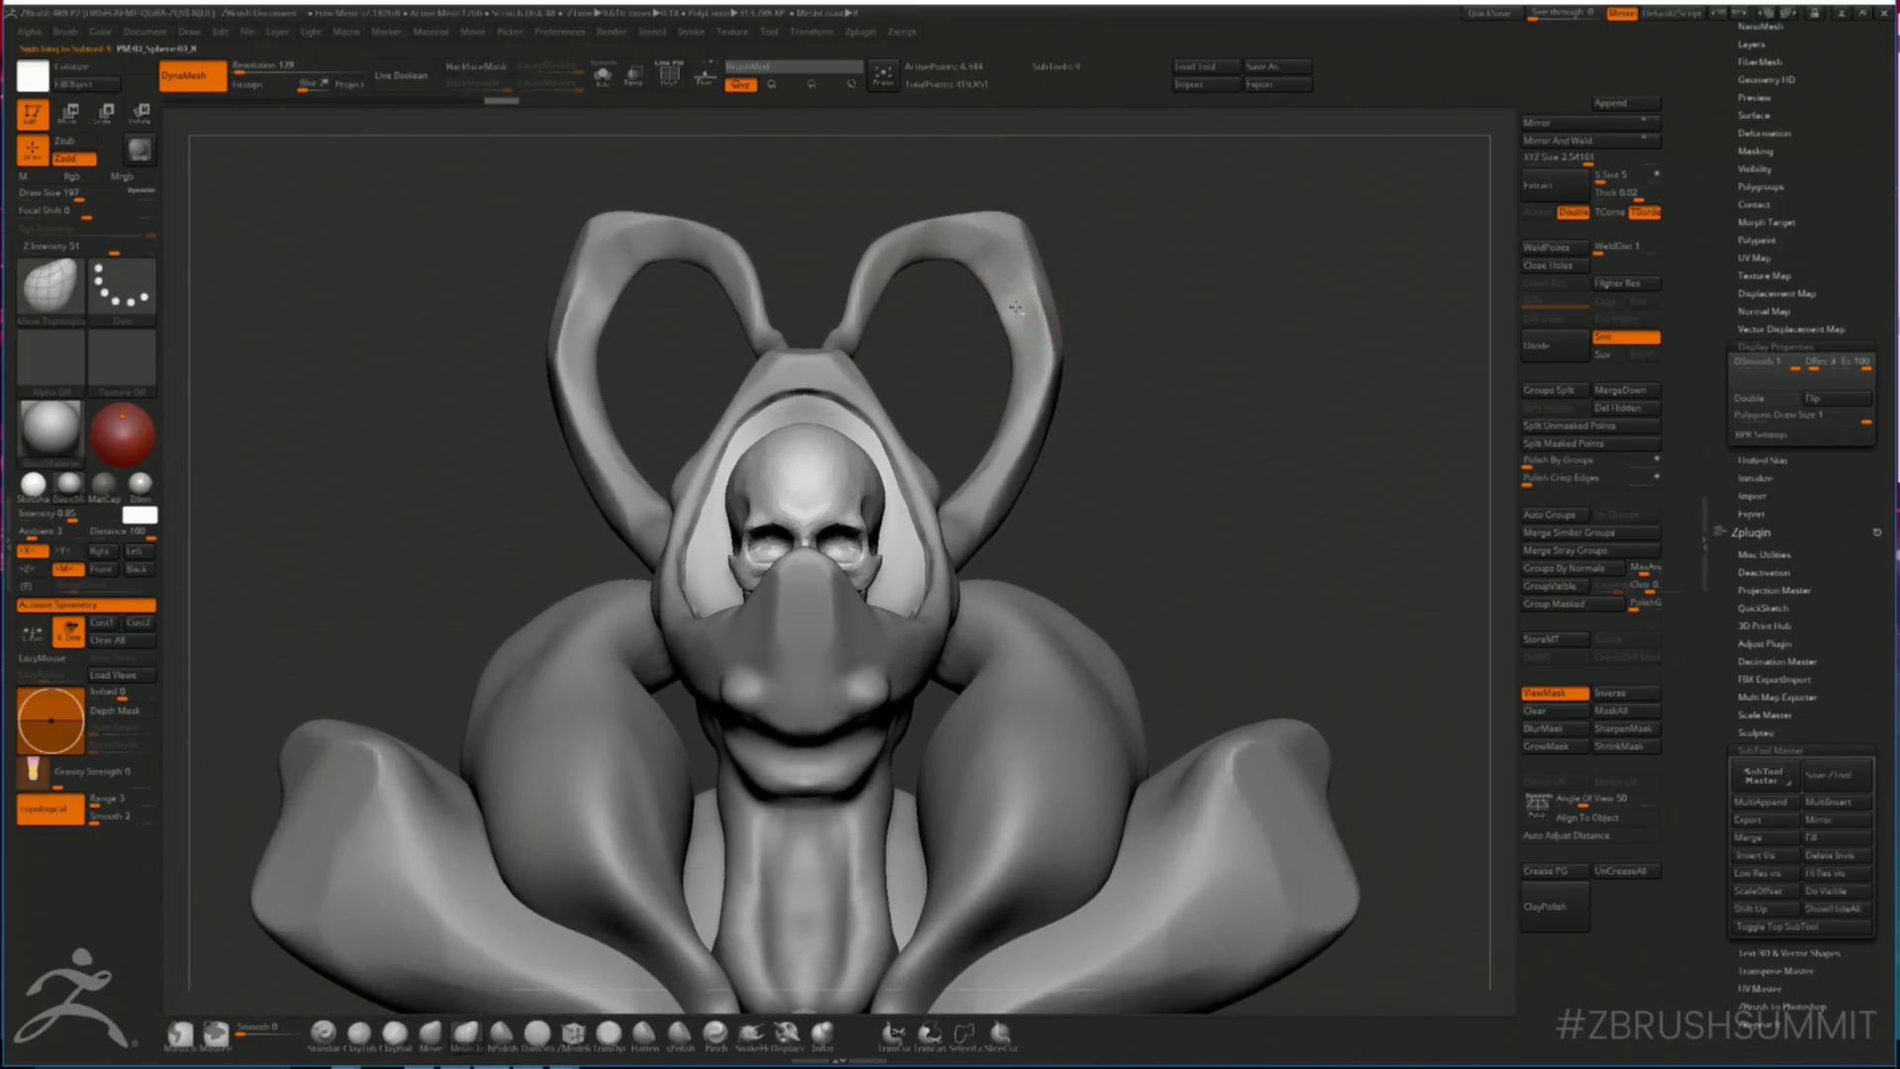
alt+click(1031, 341)
key(space)
drag(1048, 302, 1067, 303)
mouse_move(1227, 415)
mouse_down()
mouse_move(1276, 435)
mouse_move(1227, 435)
mouse_up()
drag(1009, 319, 1042, 308)
drag(853, 315, 848, 332)
drag(868, 257, 823, 265)
- Duplicate the looped-horn SubTool and start repositioning the copy in Move mode
mouse_move(1335, 564)
mouse_down()
mouse_move(1198, 591)
mouse_move(1196, 554)
mouse_up()
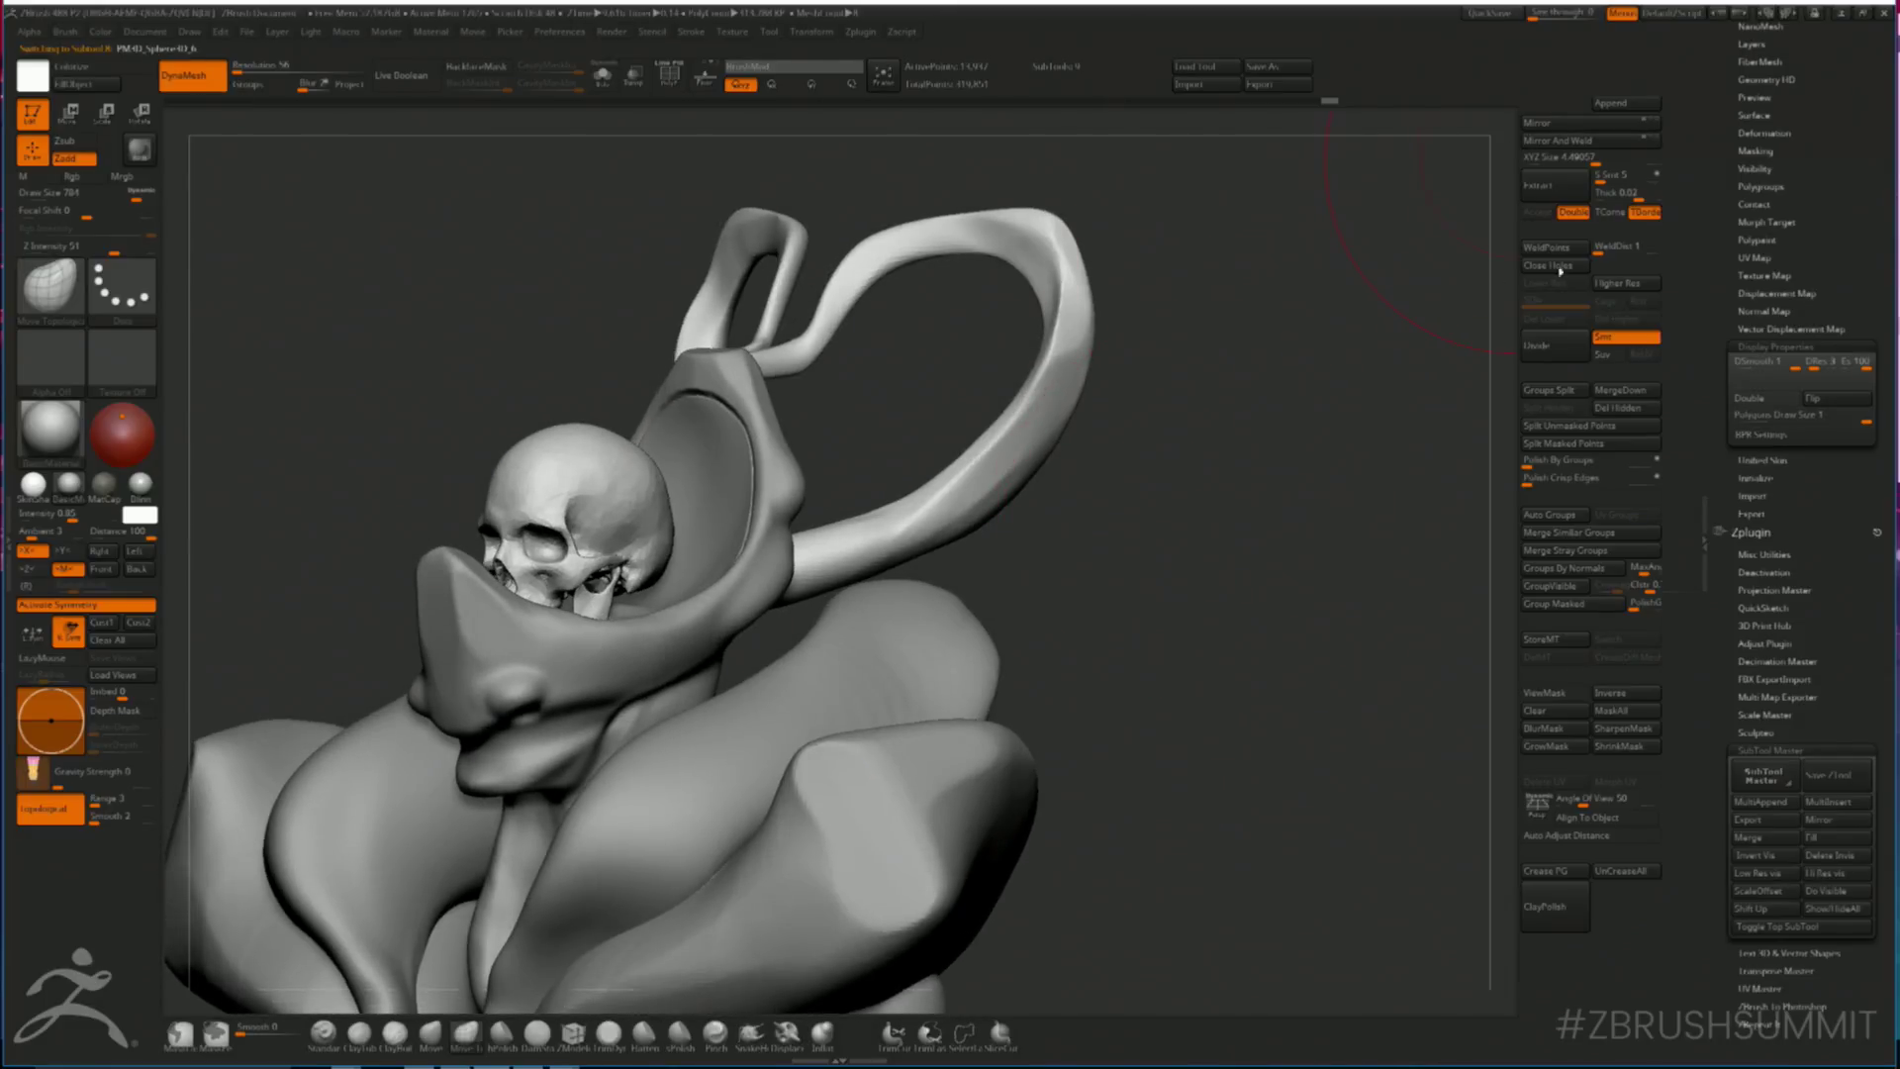
alt+drag(1171, 652, 1272, 550)
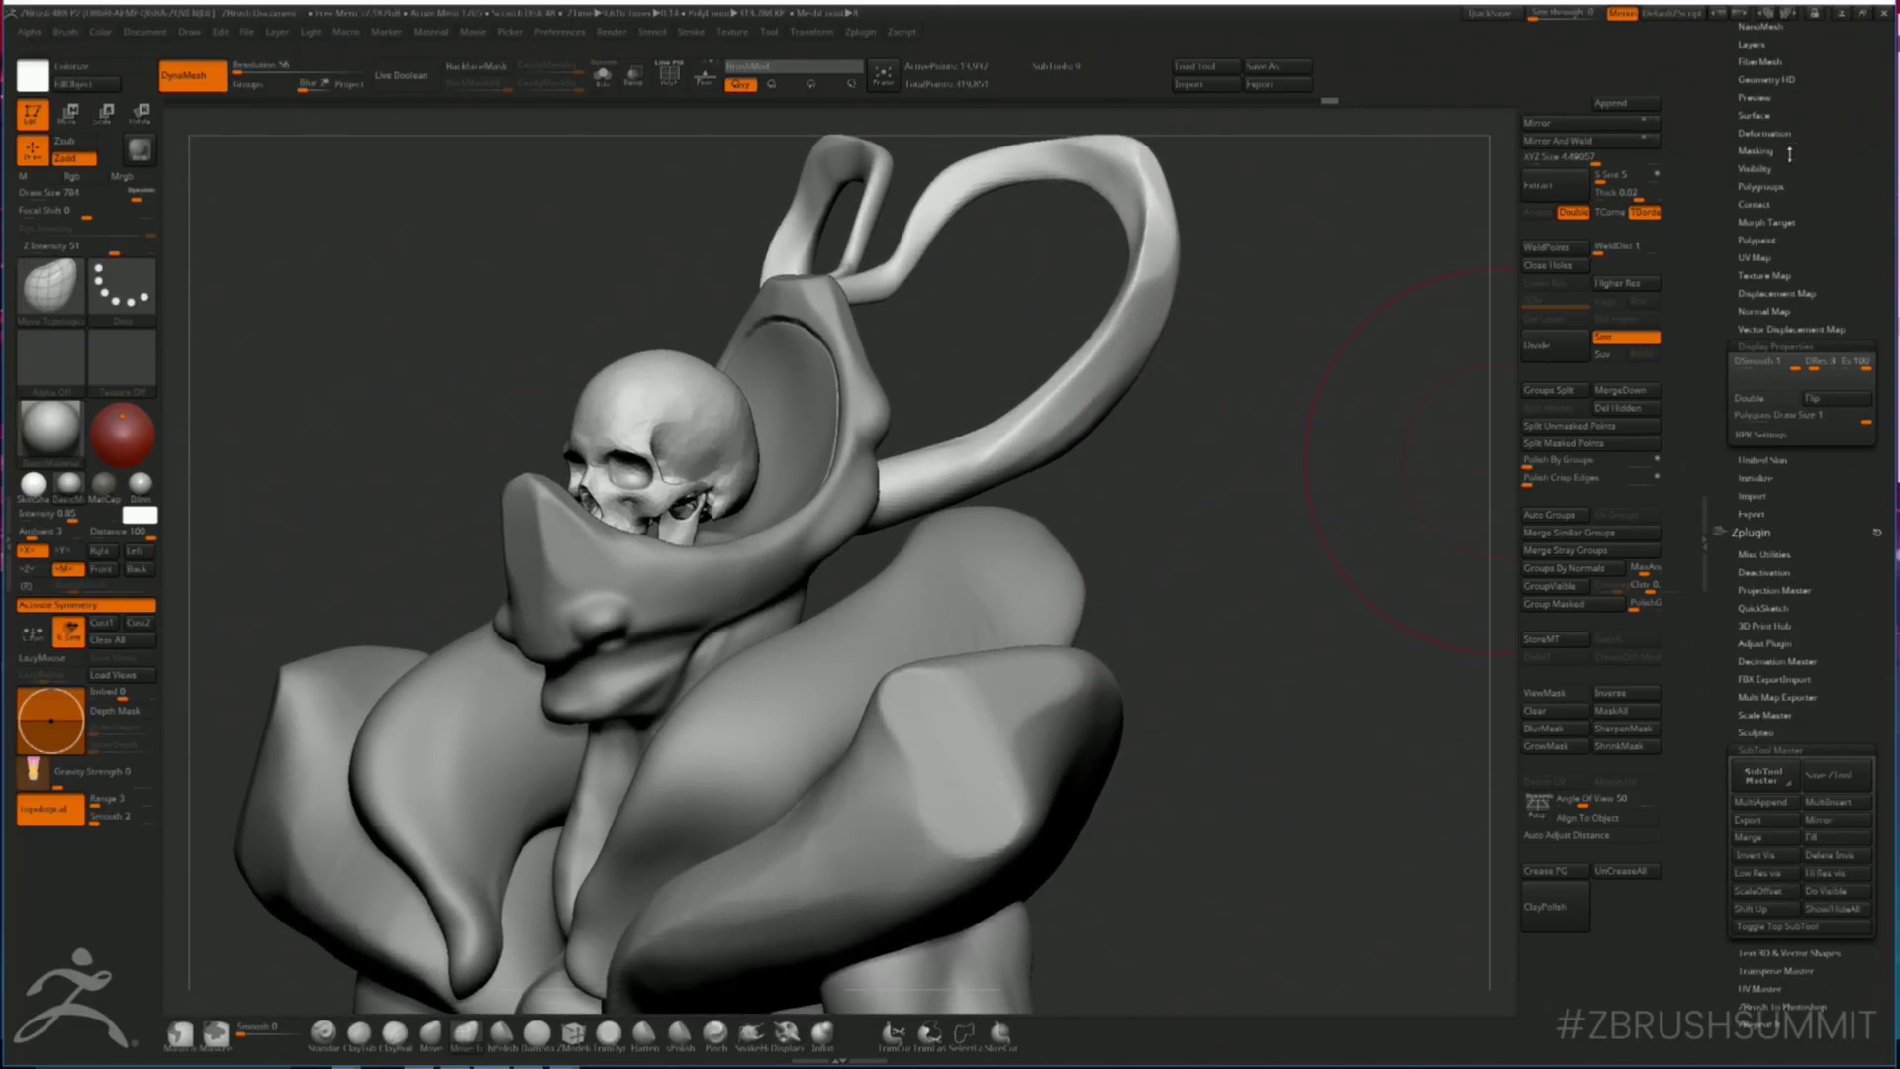
scroll(1803, 172, up, 5)
click(1749, 330)
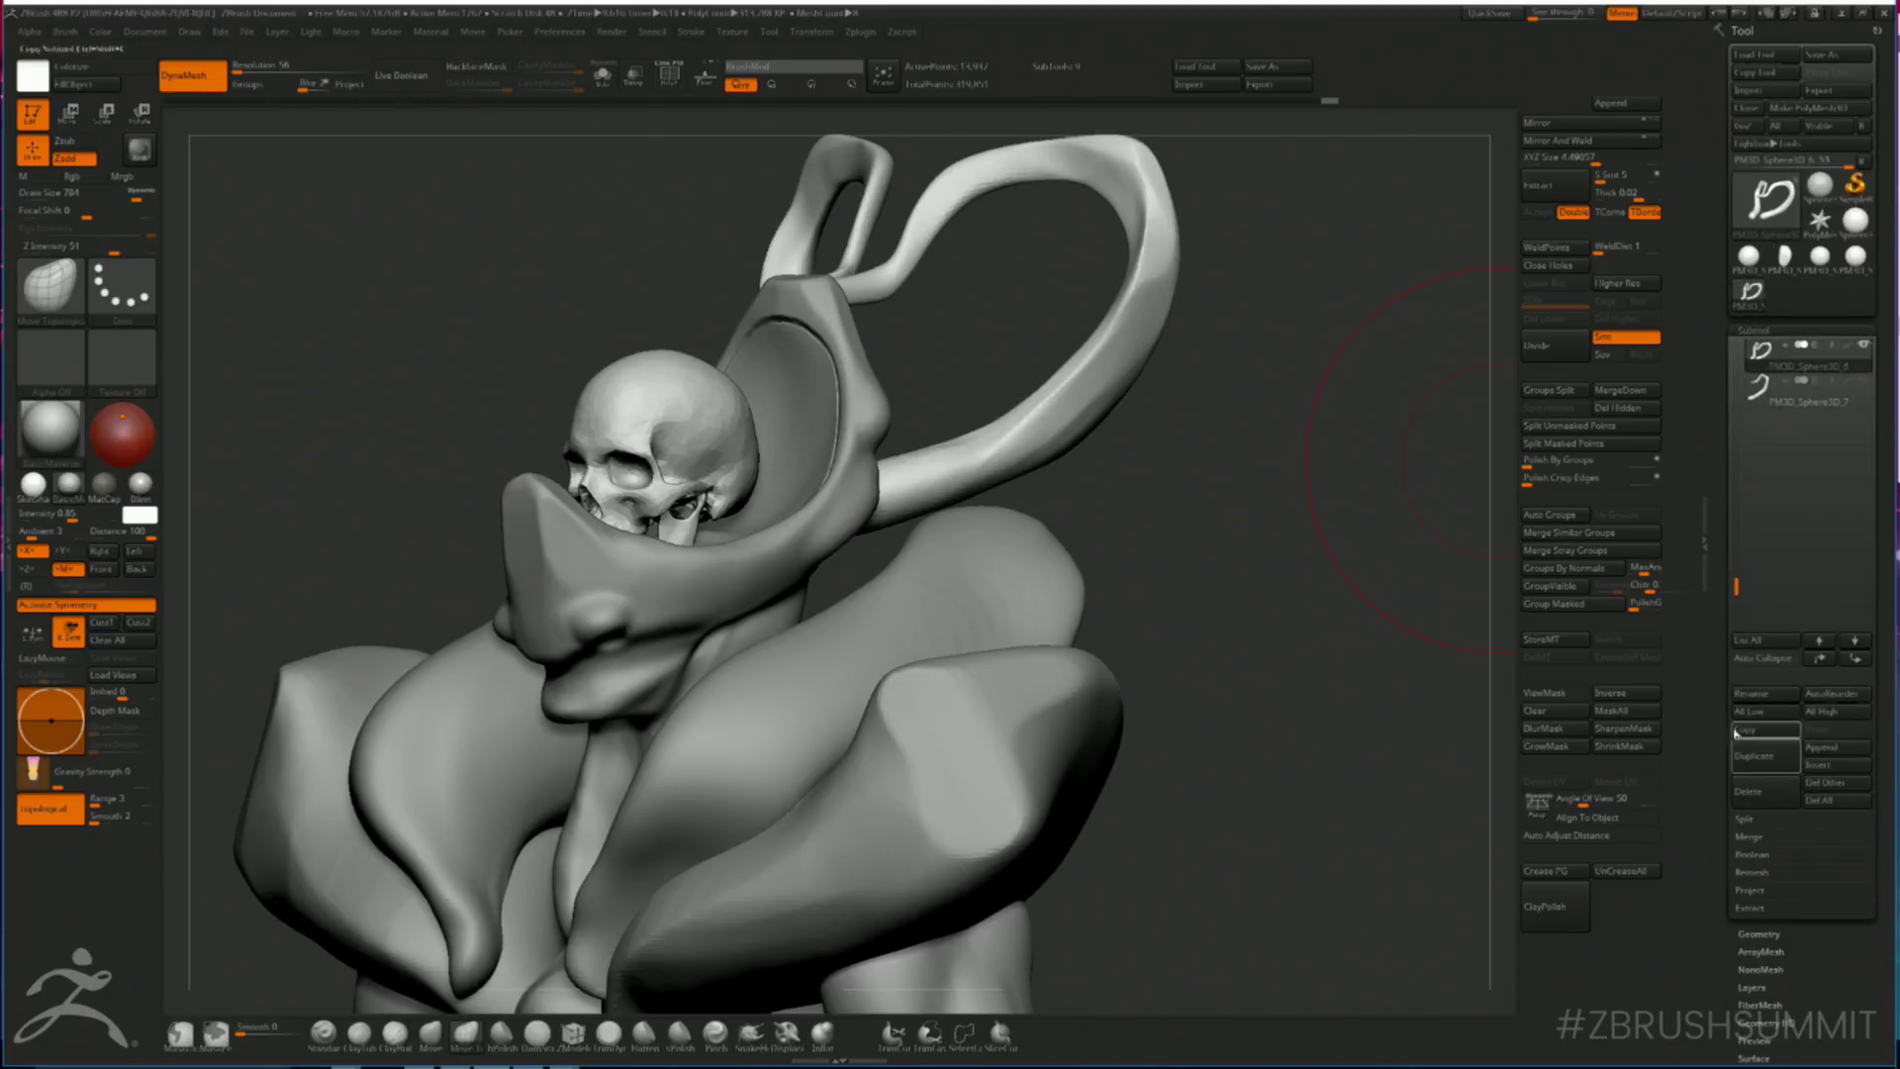
click(1753, 756)
drag(1365, 593, 1203, 594)
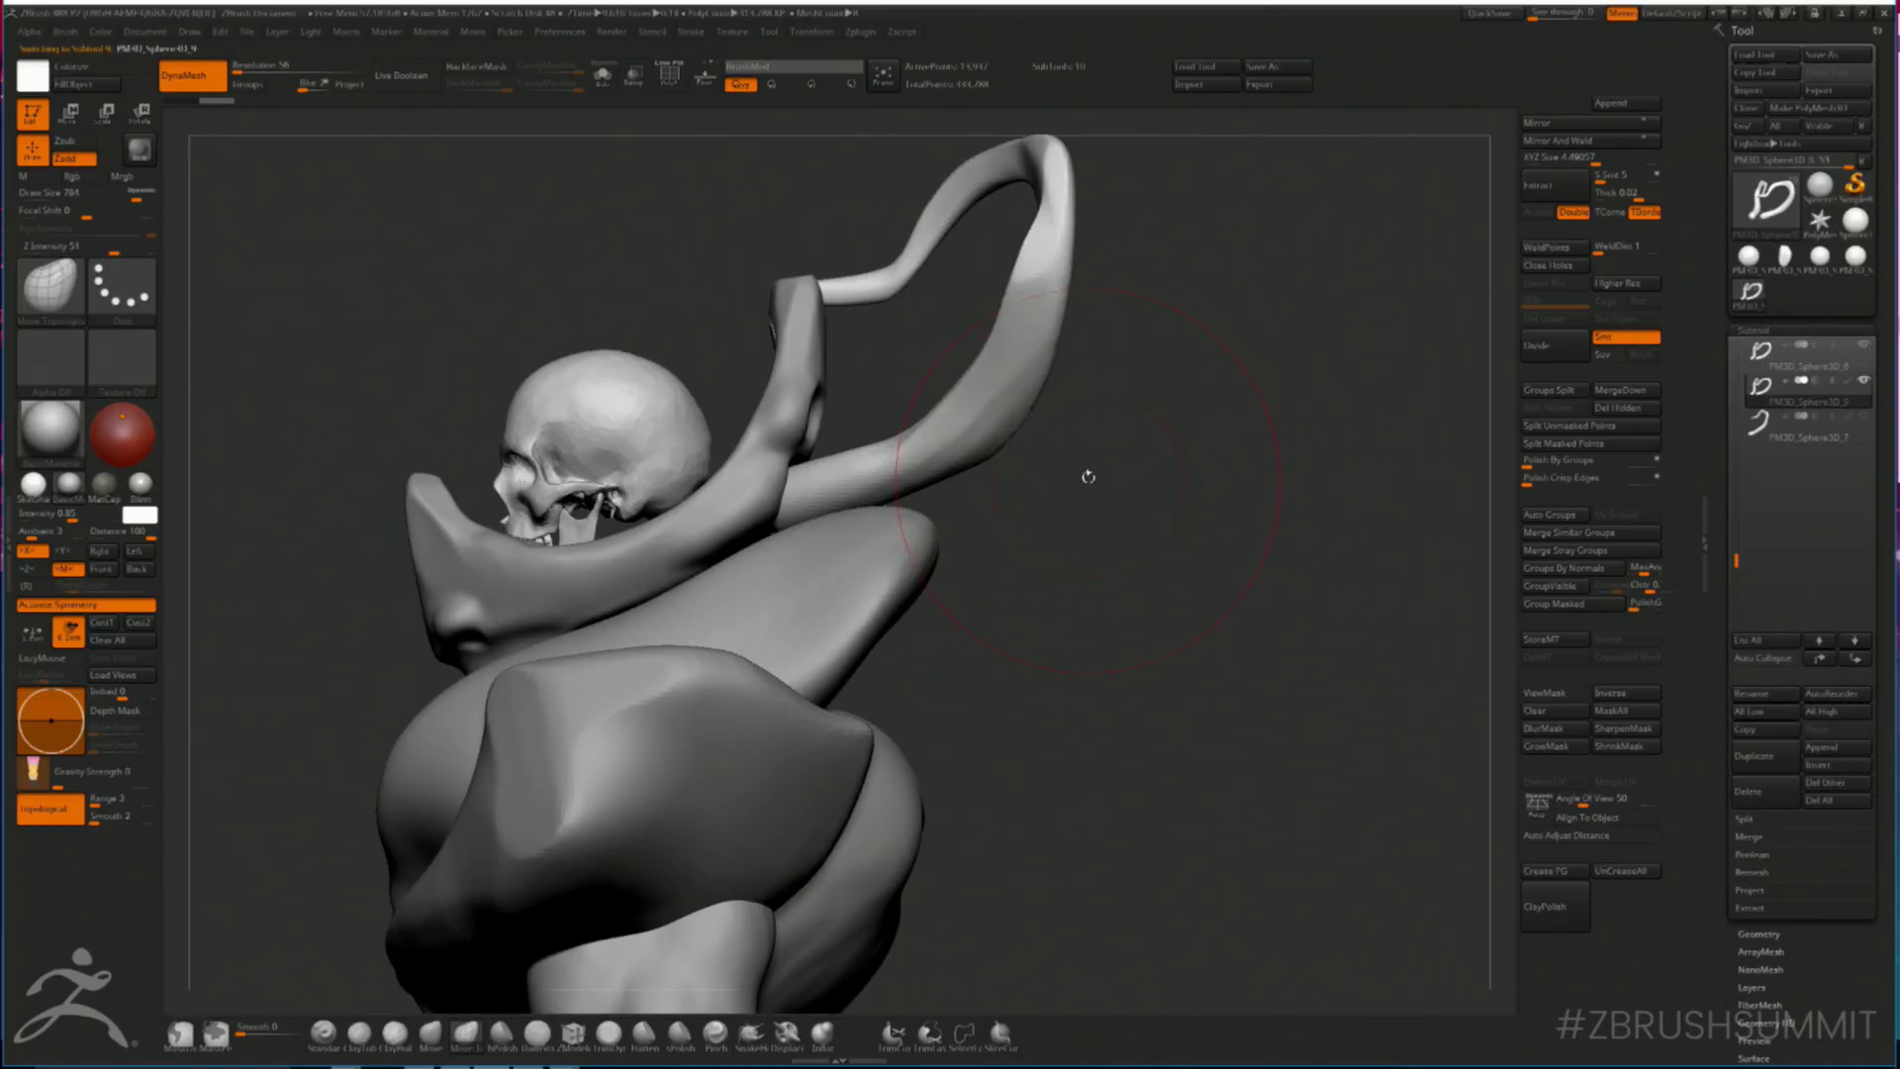
key(w)
drag(849, 386, 854, 386)
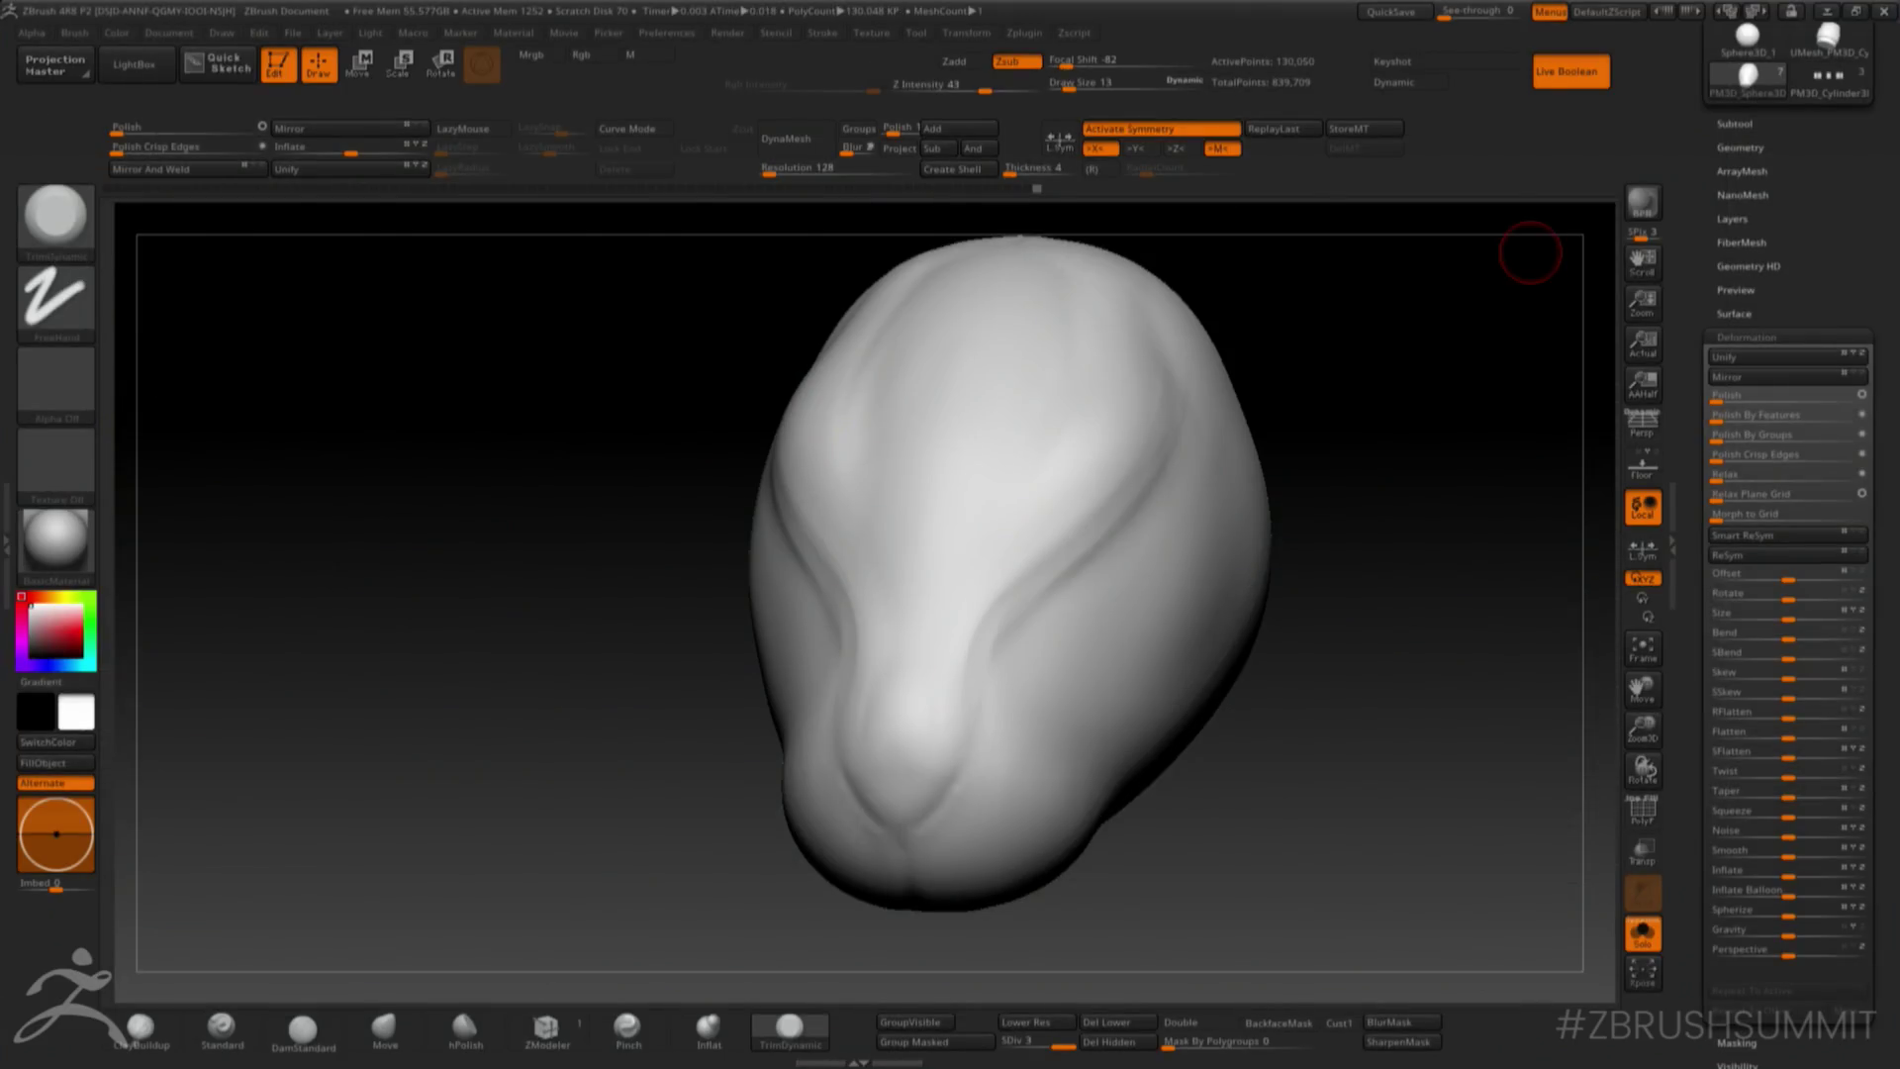
- Flatten the small triangular plane beneath the animal head's nose tip with TrimDynamic, reducing the draw size to 10
drag(1237, 736, 1321, 658)
key(space)
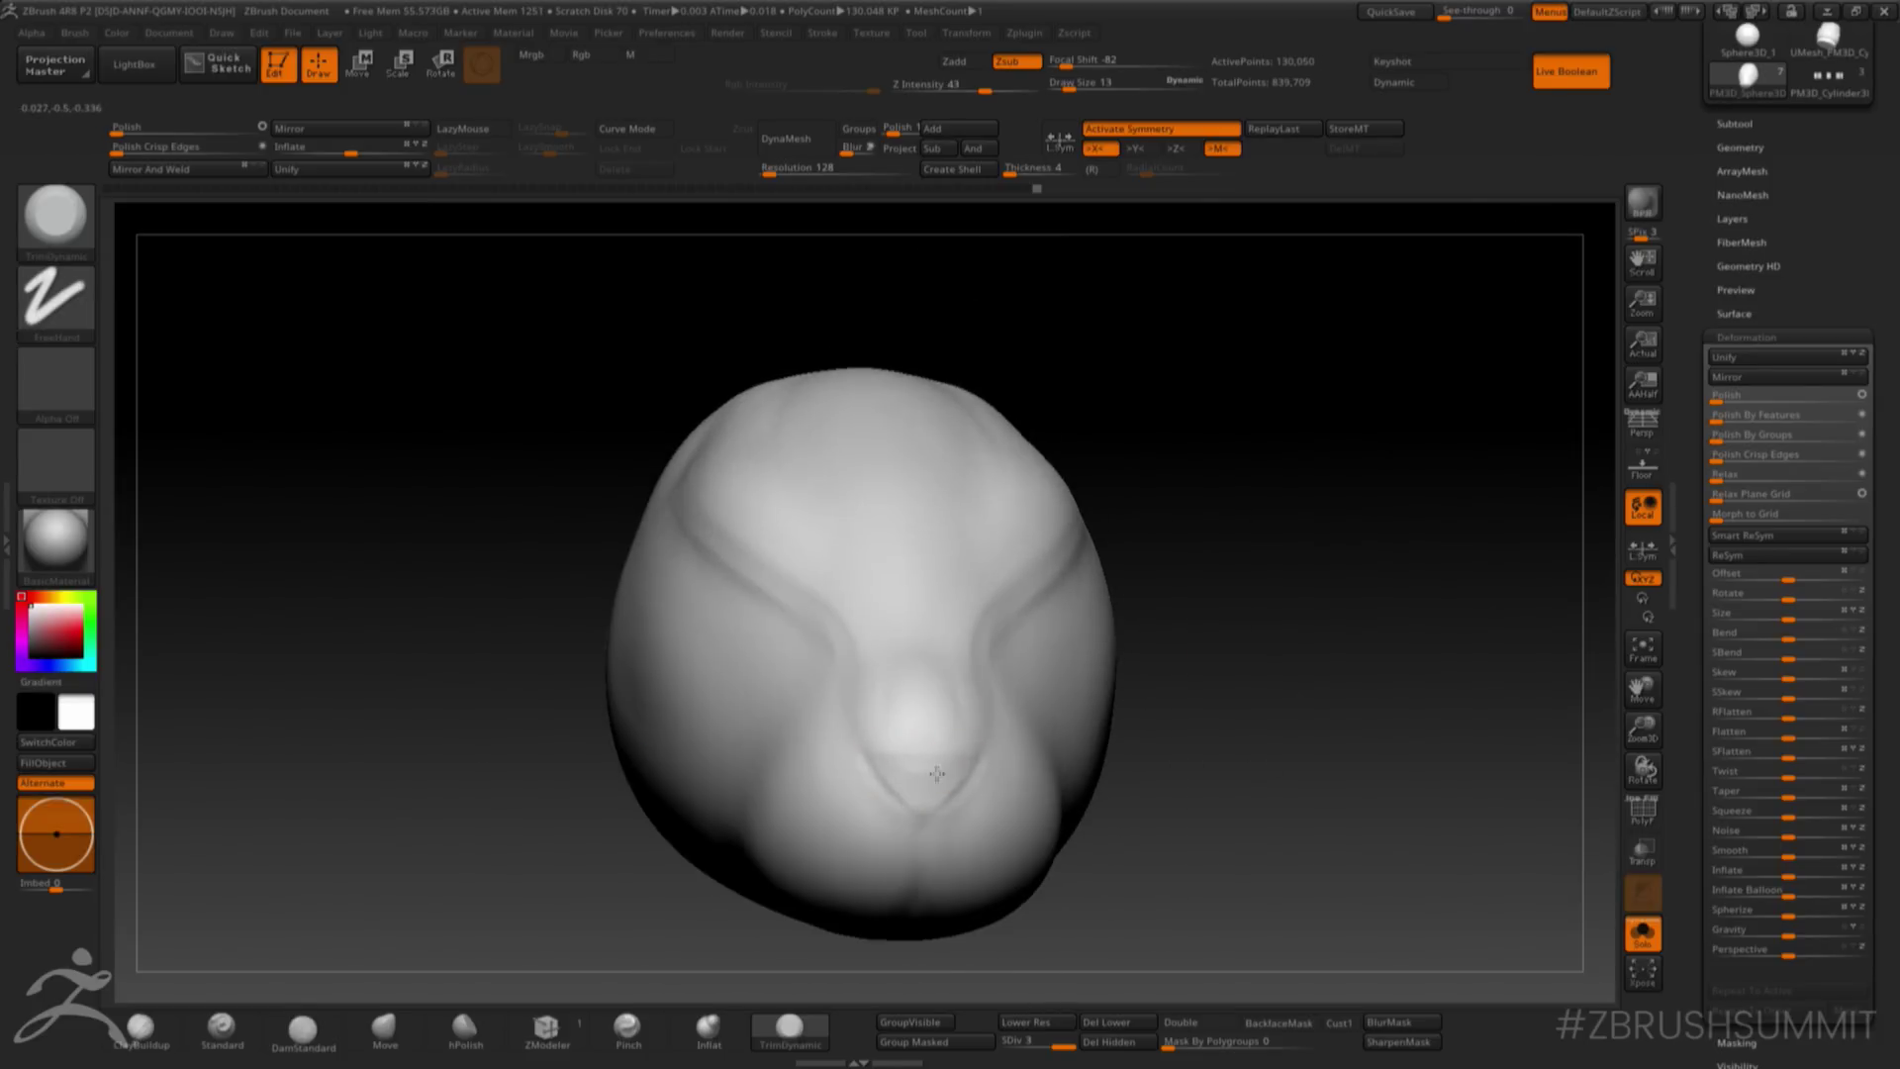
drag(1165, 439, 1155, 534)
key(space)
drag(920, 724, 933, 724)
key(space)
drag(871, 665, 851, 665)
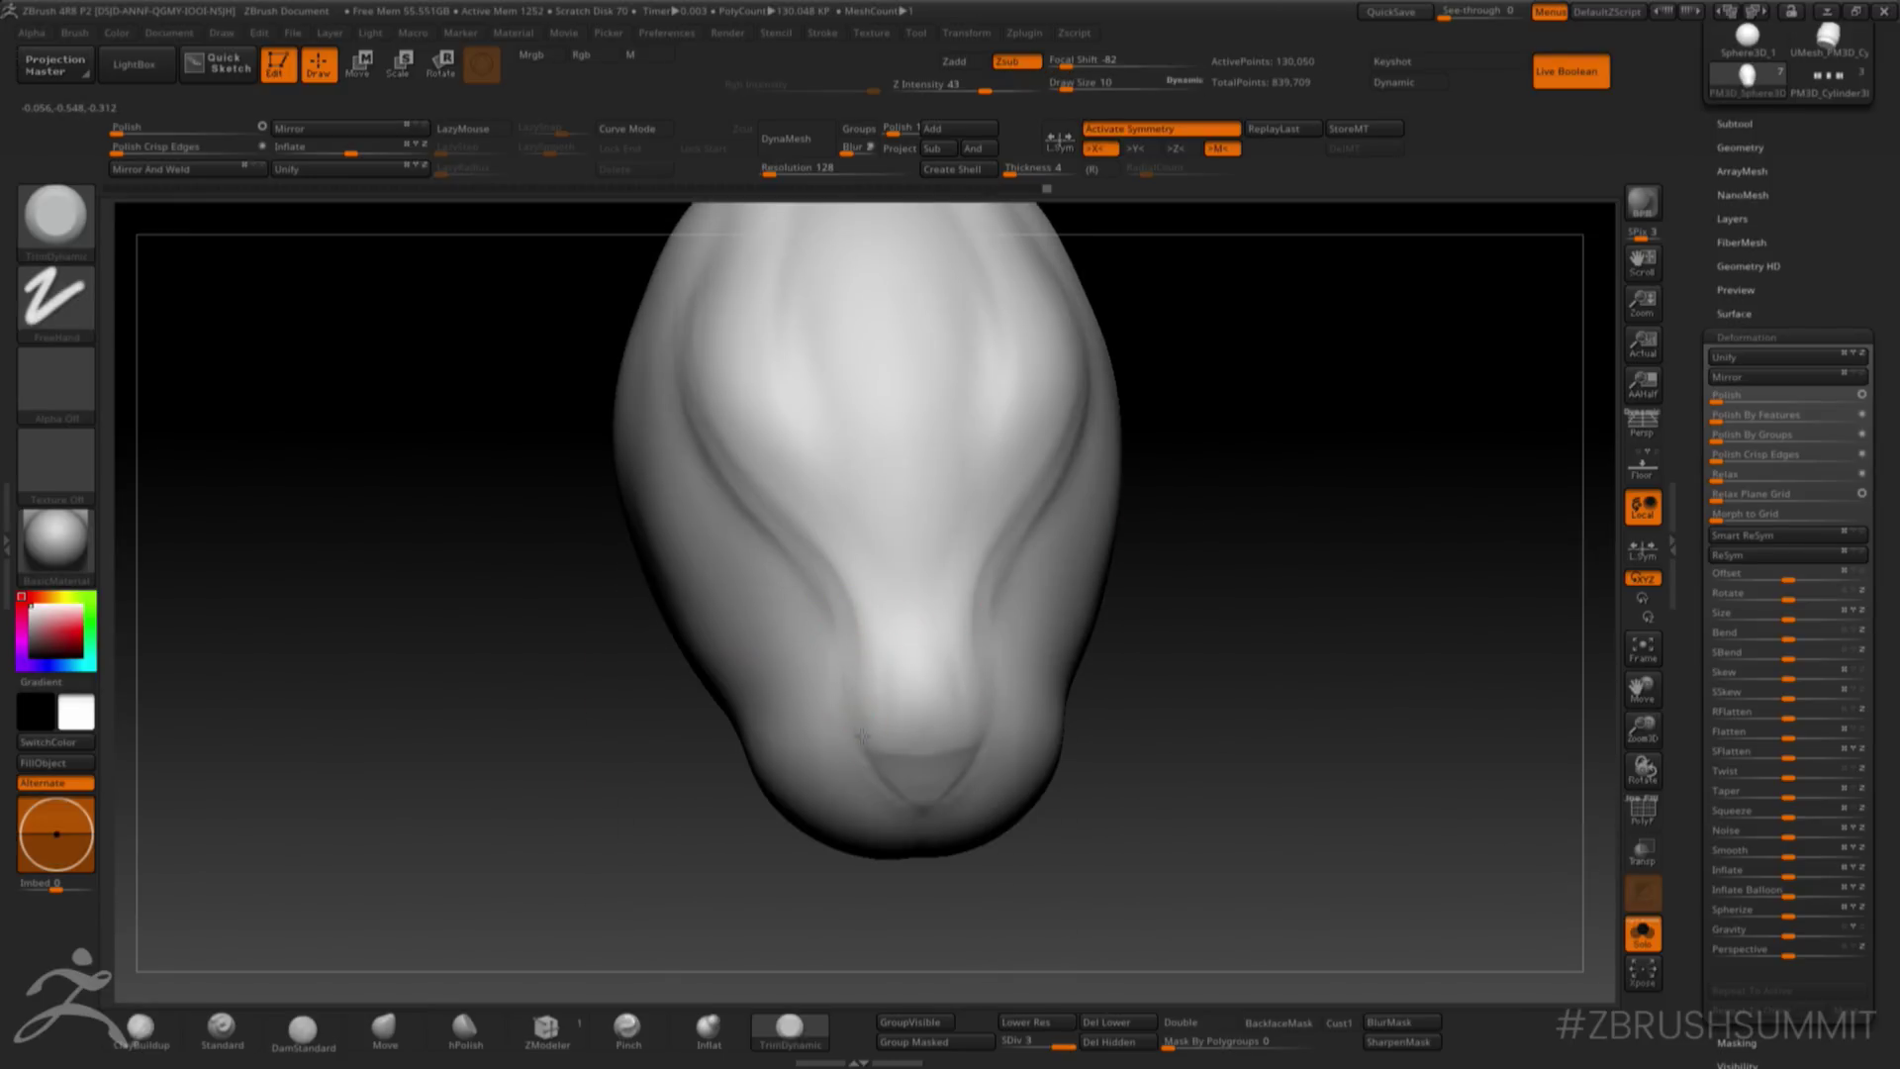
- Enlarge TrimDynamic to draw size 43 and flatten the top of the nose bridge down to its tip
drag(1223, 447, 1235, 495)
key(space)
drag(921, 633, 931, 634)
drag(918, 706, 903, 606)
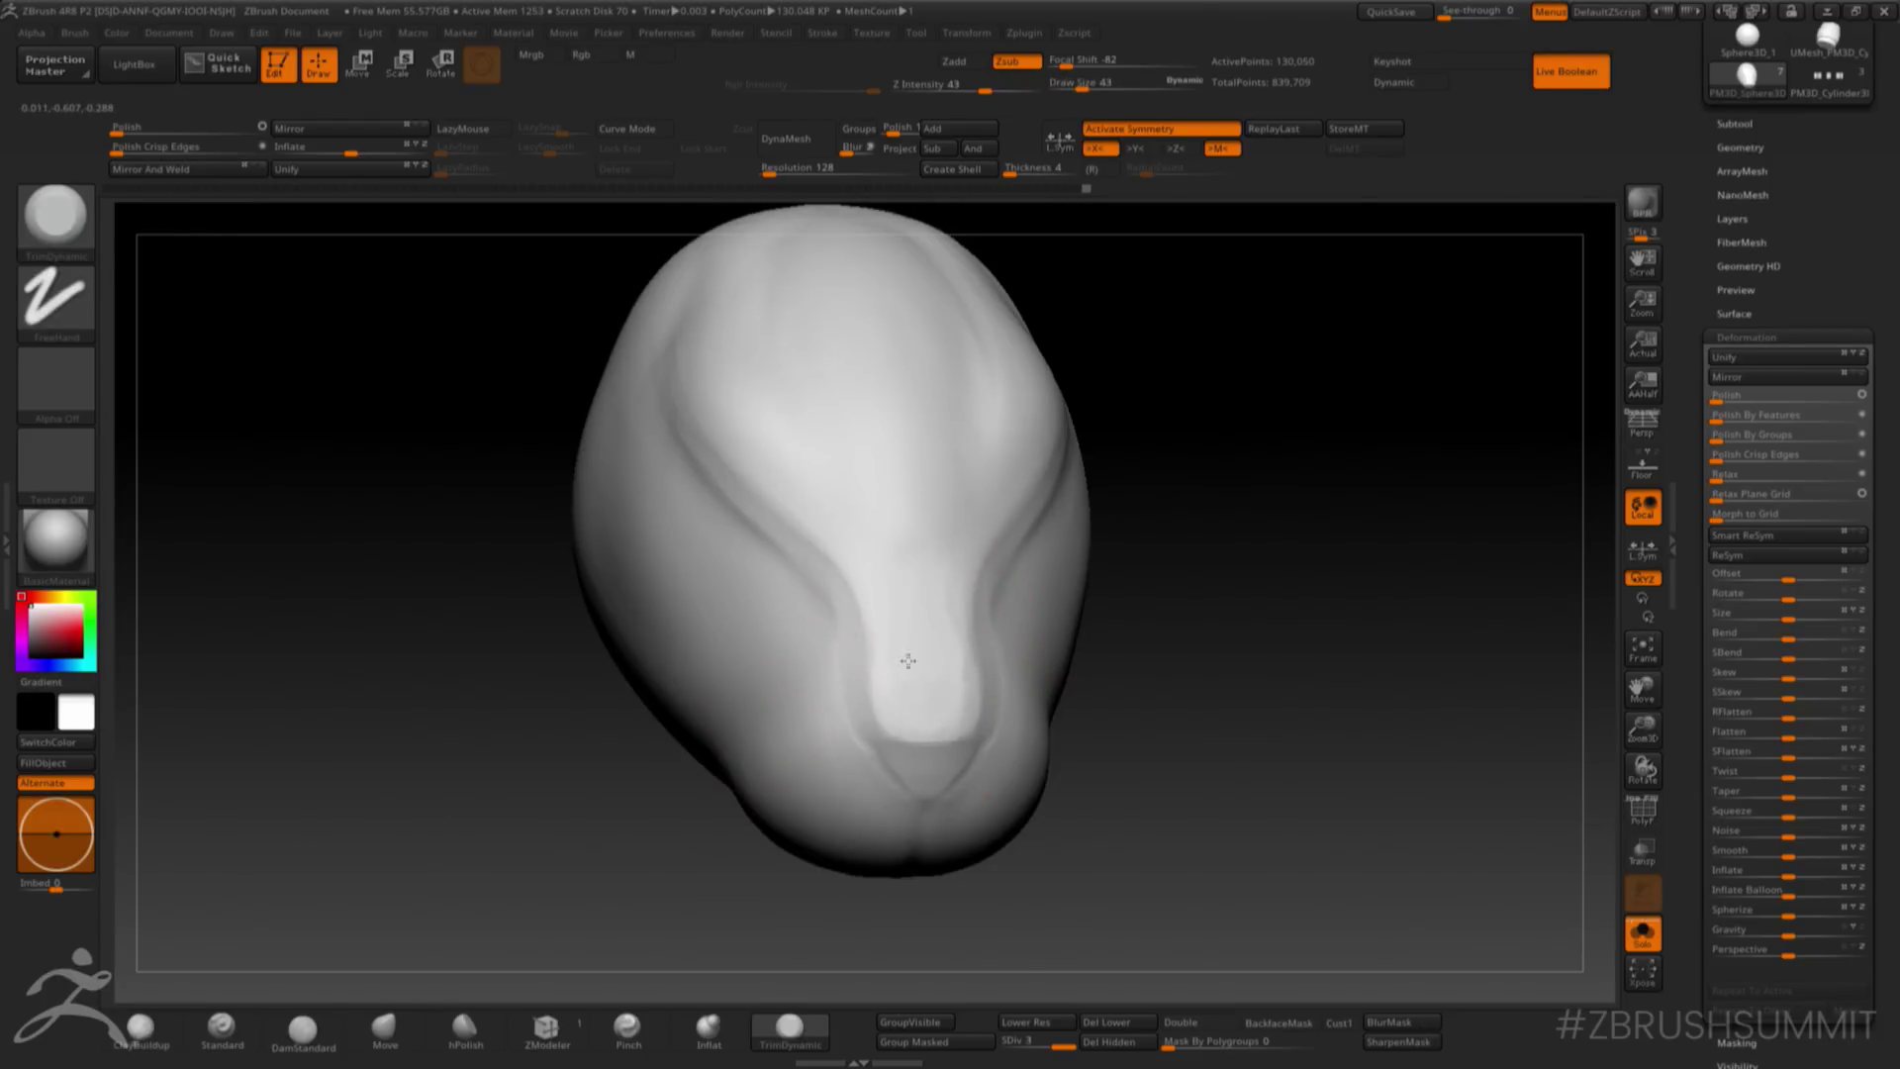
mouse_move(1223, 326)
mouse_down()
mouse_move(1132, 337)
mouse_move(1202, 426)
mouse_up()
mouse_move(959, 705)
mouse_down()
mouse_move(967, 667)
mouse_move(962, 707)
mouse_up()
- Trim the front of the muzzle along its central cleft with TrimDynamic, bringing the draw size down to 13
mouse_move(1272, 327)
right_down()
mouse_move(1202, 361)
mouse_move(1217, 390)
mouse_move(1251, 288)
mouse_move(1171, 456)
right_up()
key(space)
drag(1000, 736, 975, 733)
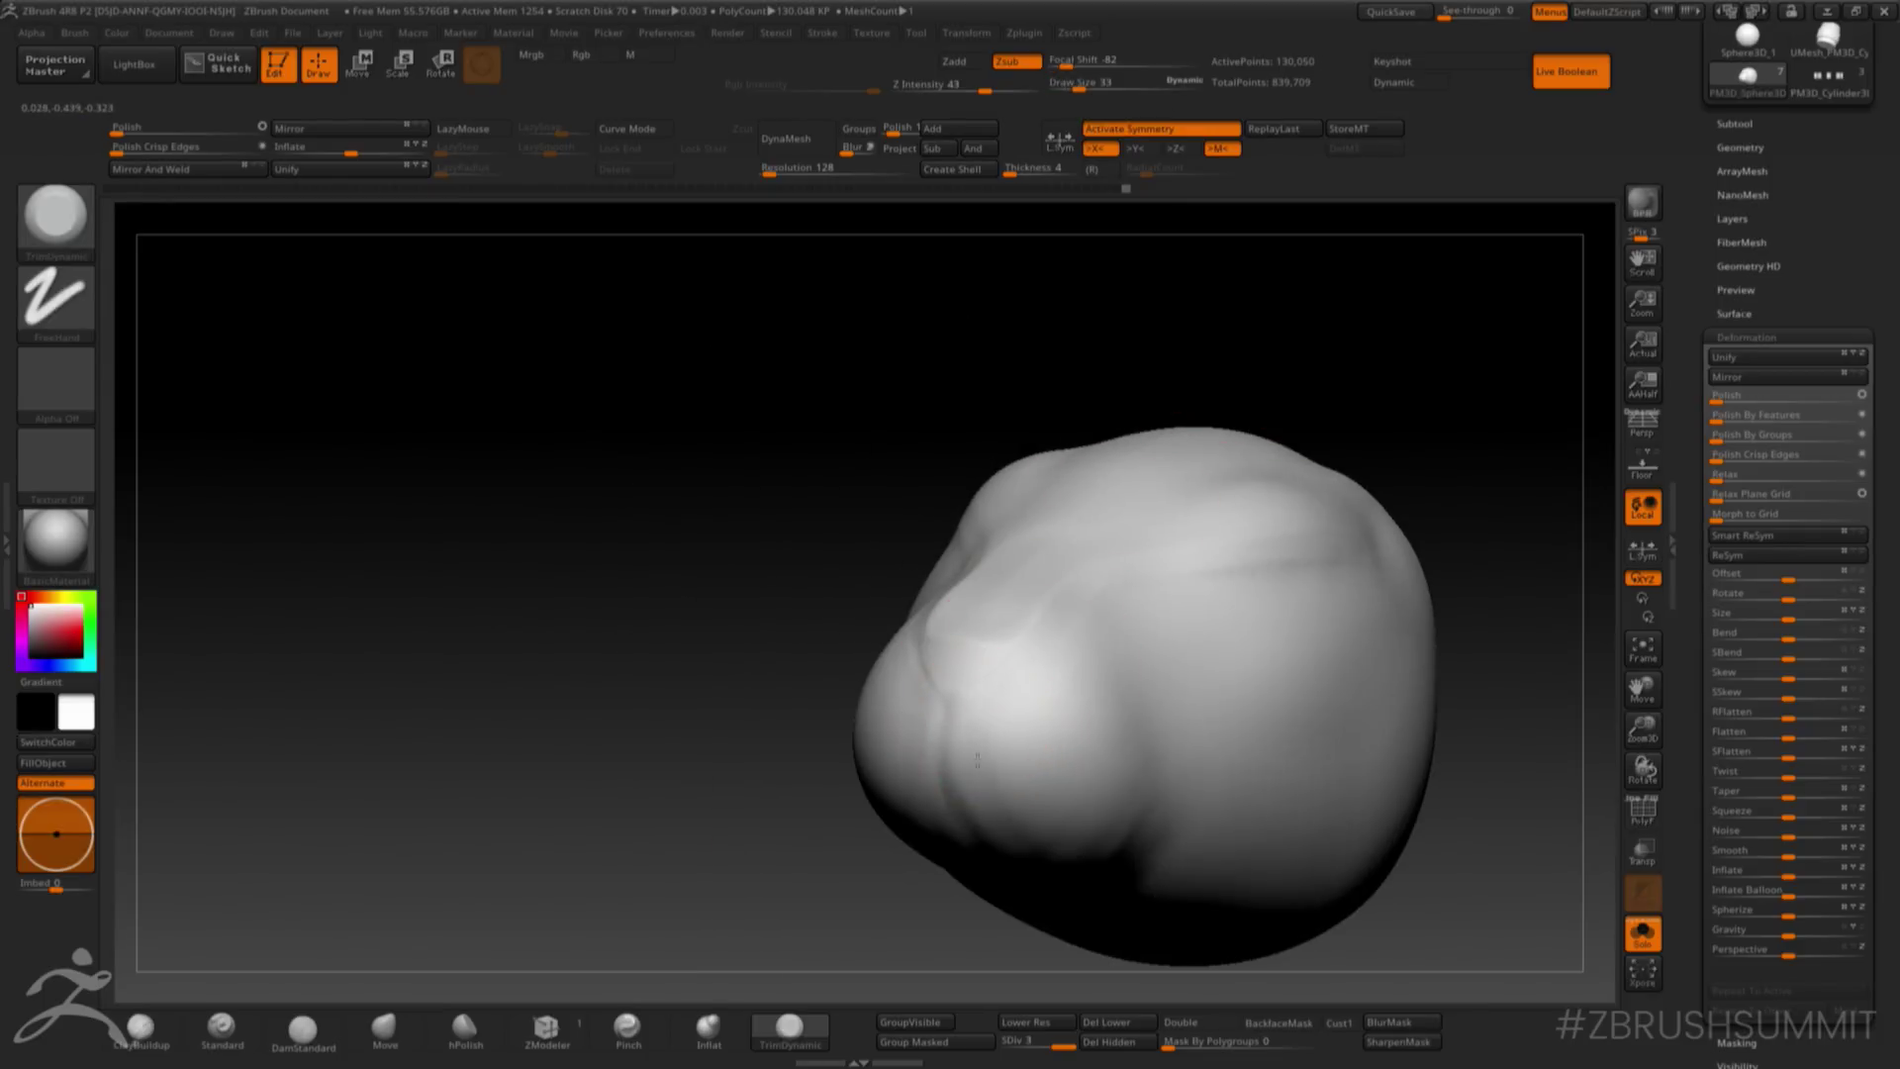
right_drag(1332, 369, 1095, 488)
key(space)
drag(989, 696, 967, 628)
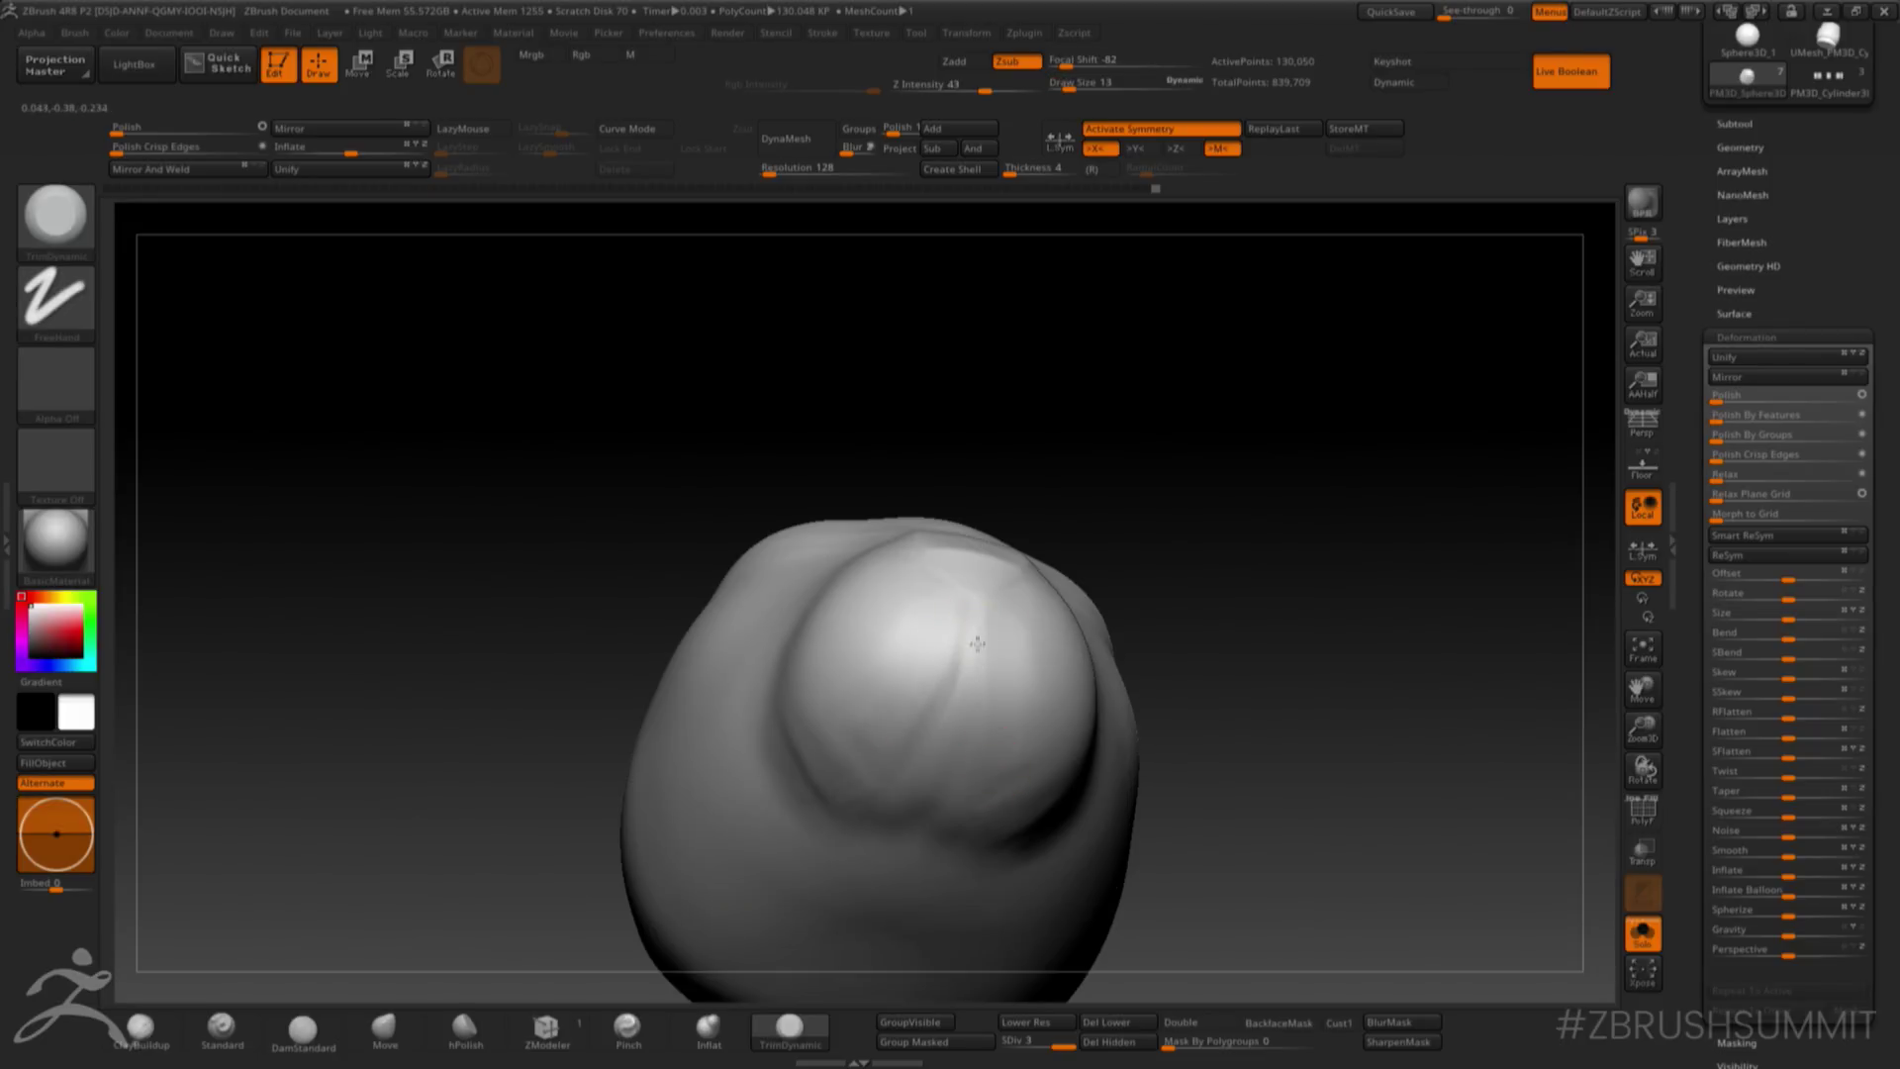
- Refine the plane beneath the nose tip and the upper ends of the side creases with TrimDynamic
right_drag(1108, 435, 912, 647)
key(ctrl)
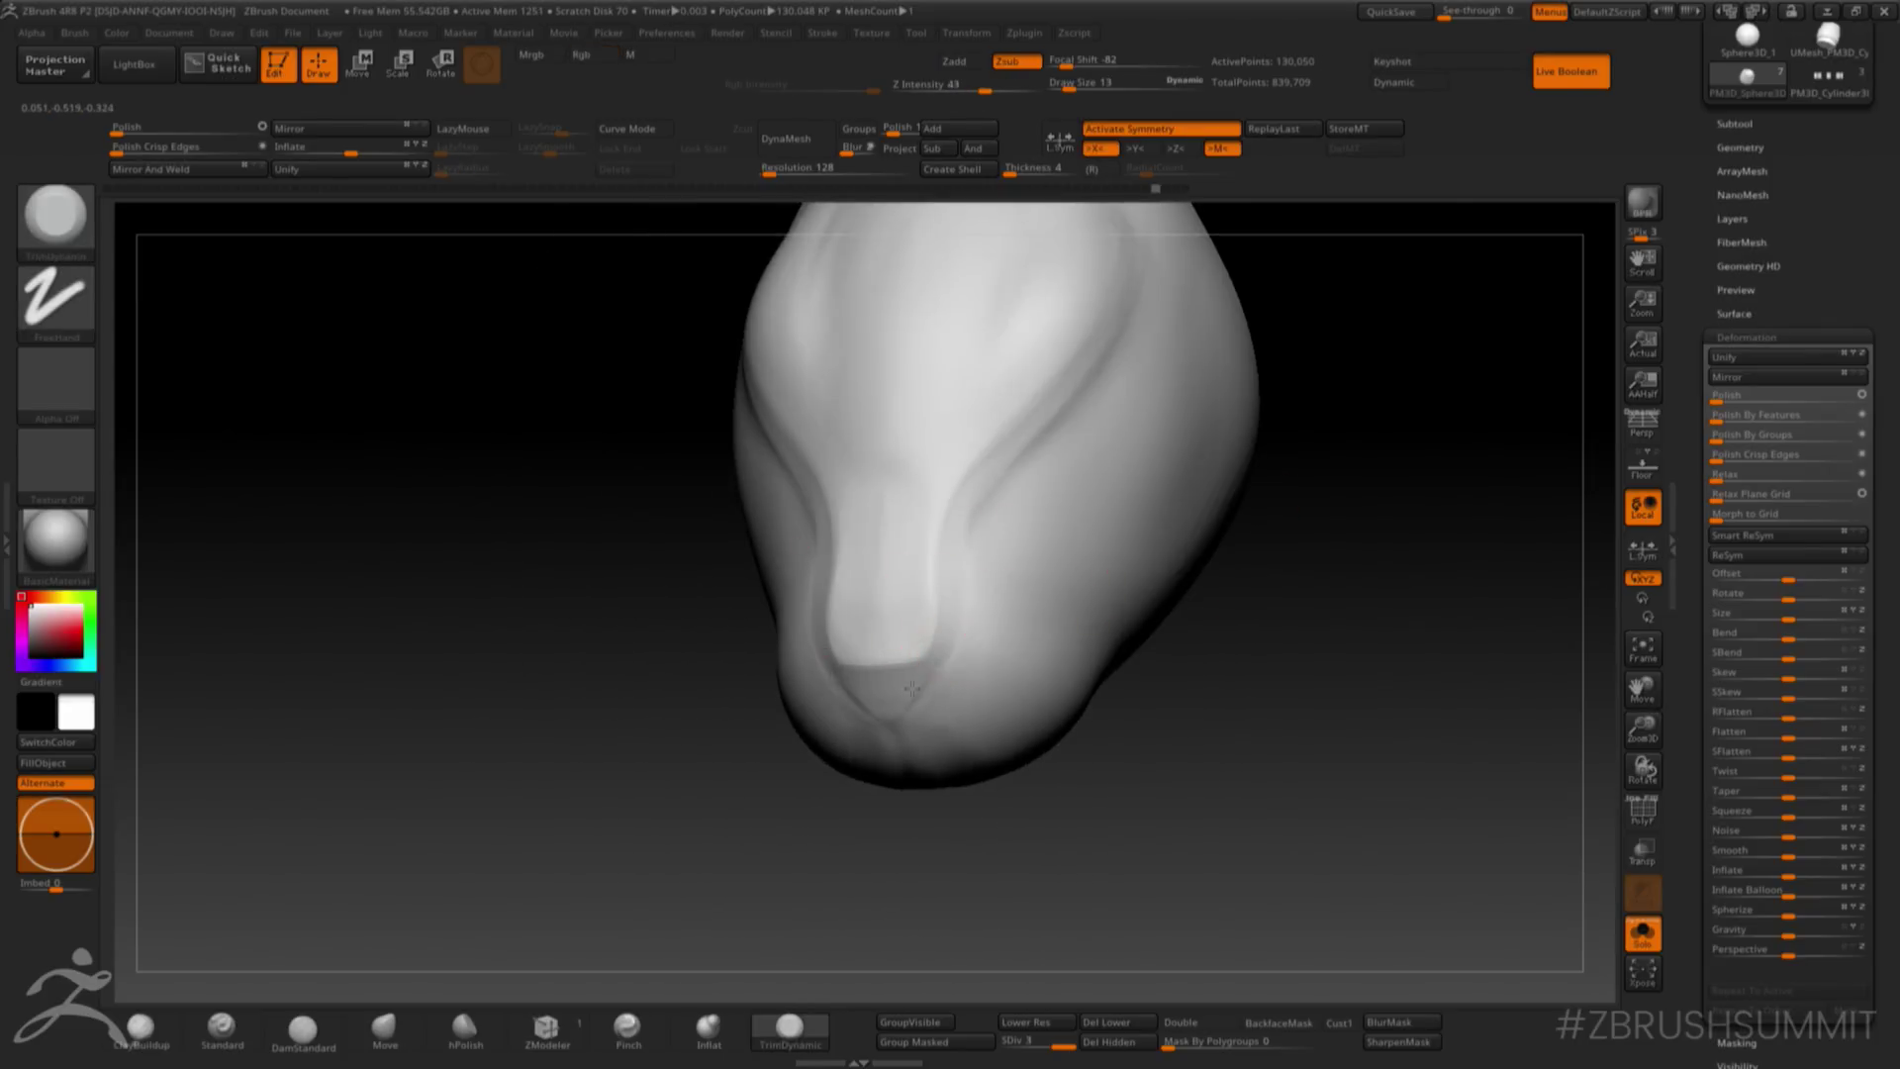
right_drag(1328, 276, 936, 680)
right_drag(1136, 382, 1030, 577)
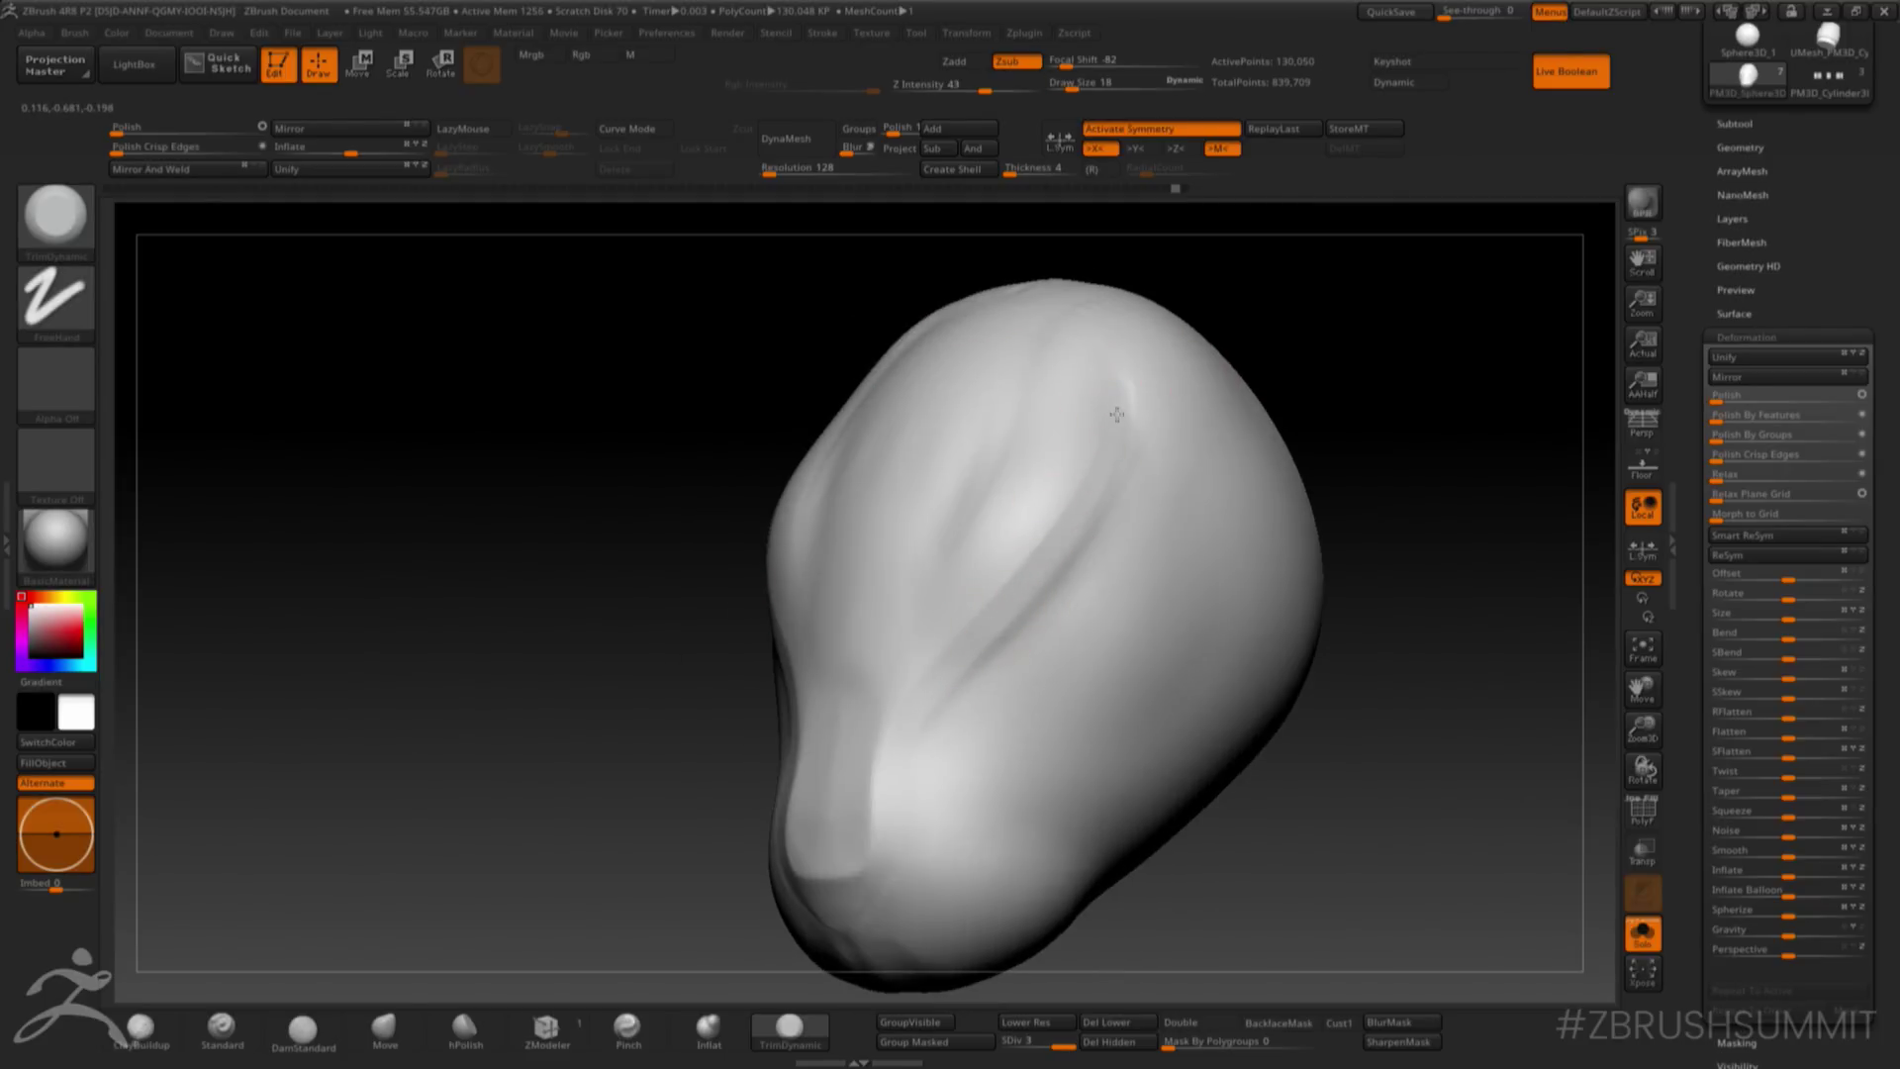
mouse_move(1225, 297)
right_down()
mouse_move(1312, 249)
mouse_move(1166, 326)
mouse_move(1208, 369)
mouse_move(1250, 318)
mouse_move(954, 543)
right_up()
- Build up both sides of the forehead with long symmetrical ClayBuildup strokes at draw size 46
click(141, 1030)
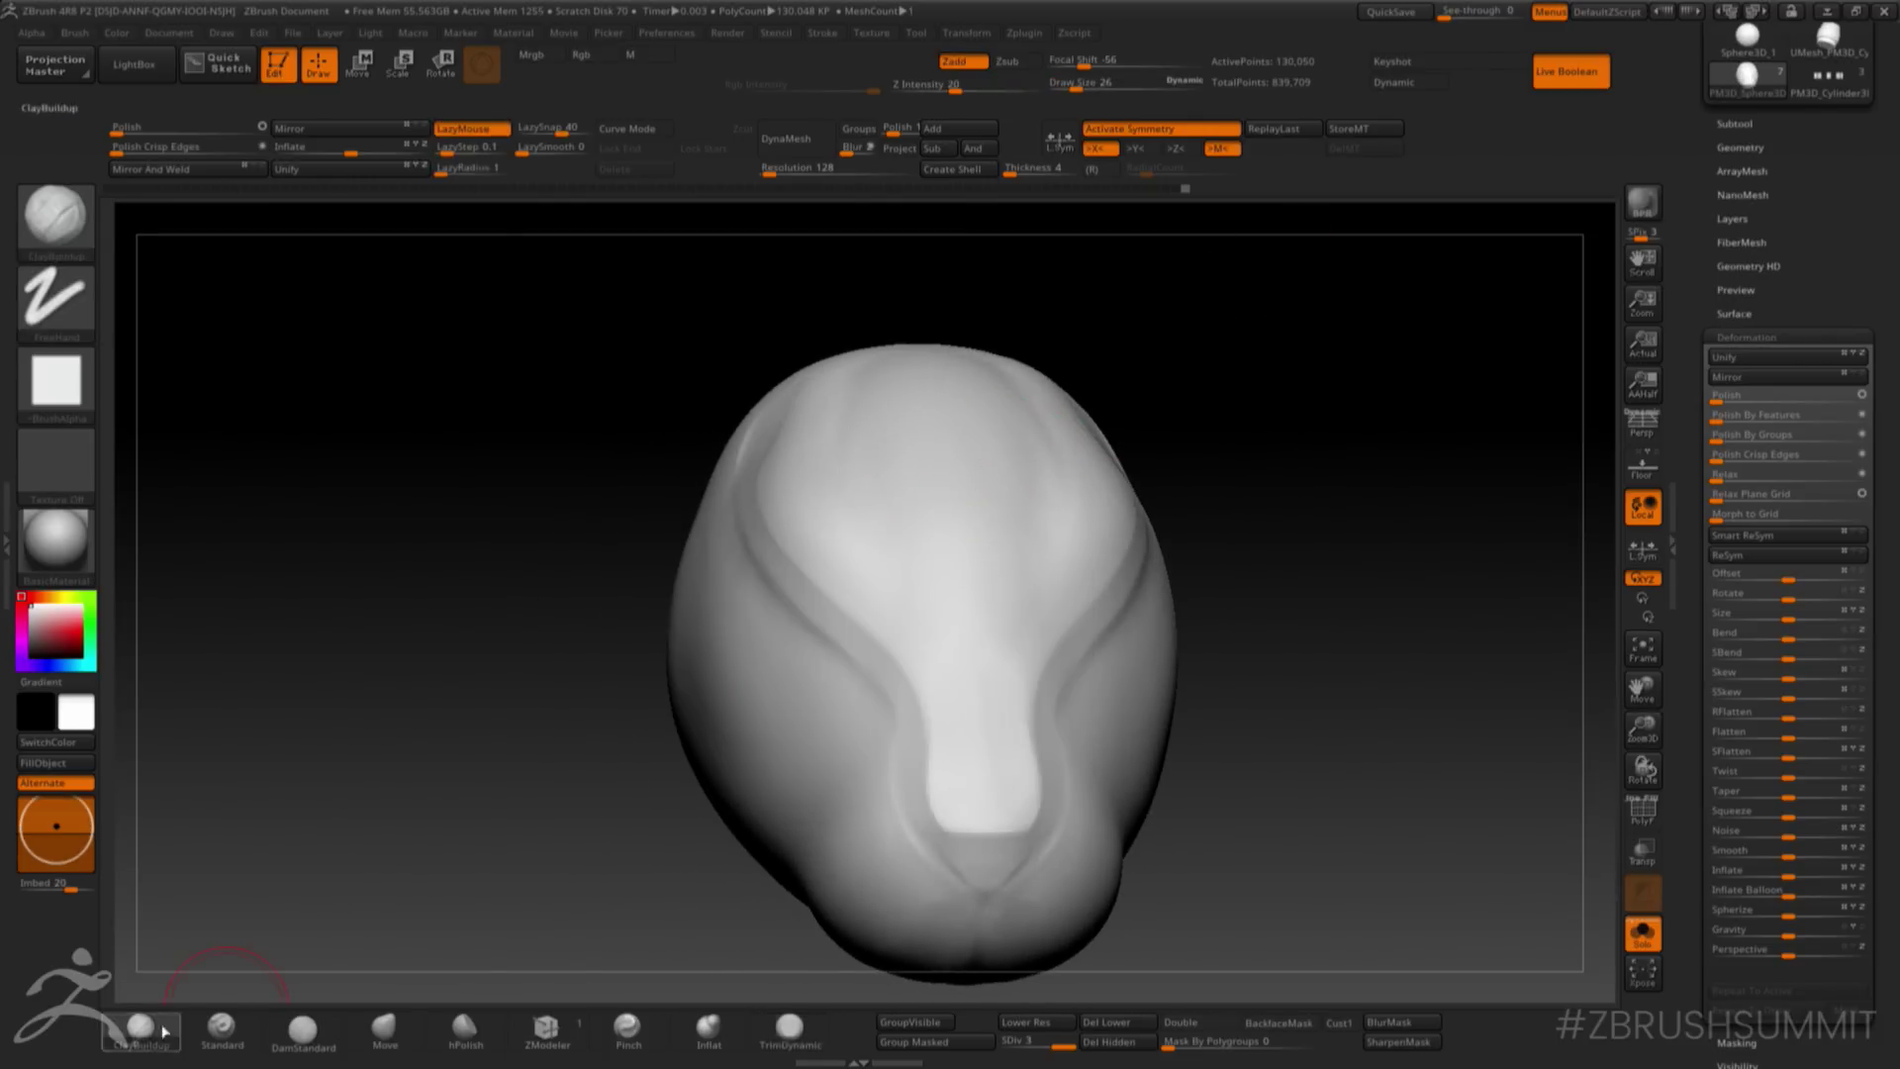
key(space)
drag(912, 591, 899, 593)
right_drag(905, 351, 1006, 330)
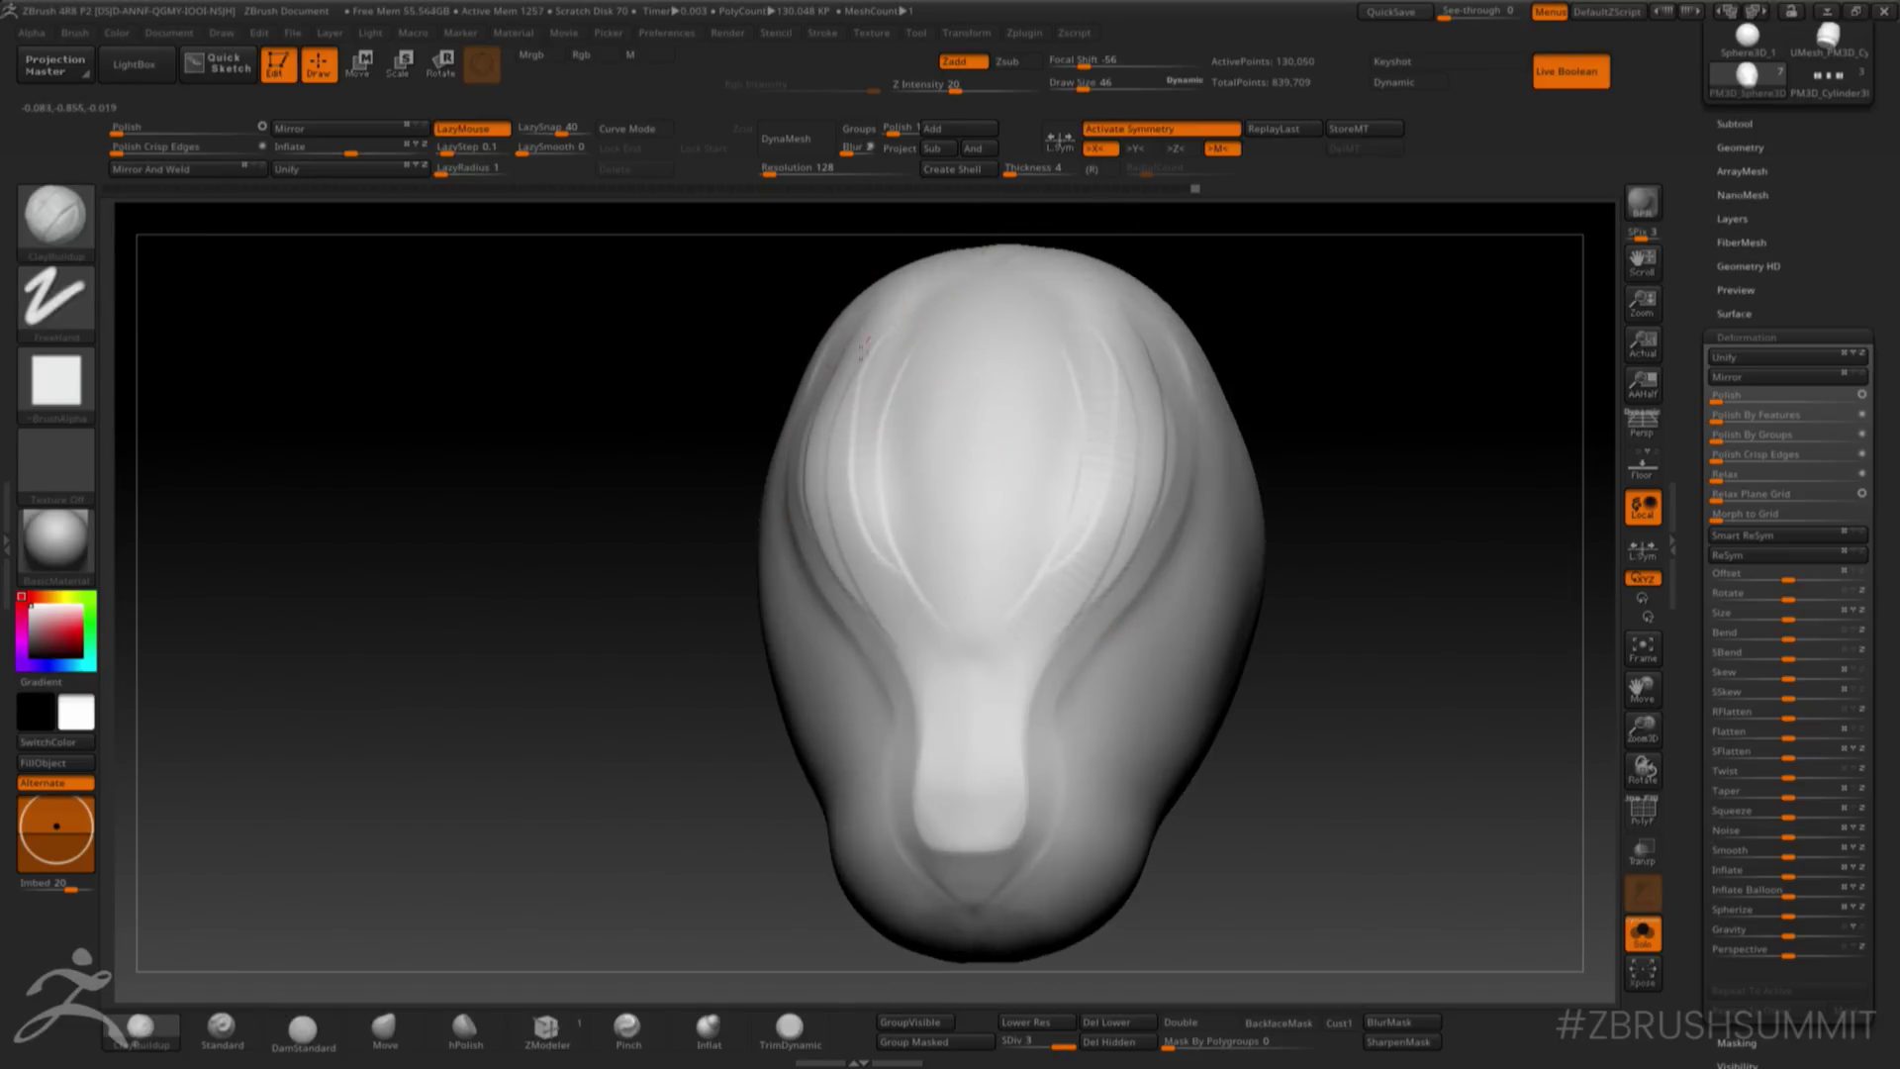
drag(891, 259, 863, 561)
- Step down to subdivision level 2, smooth the built-up forehead sides and reduce the brush's draw size to 16
key(shift+d)
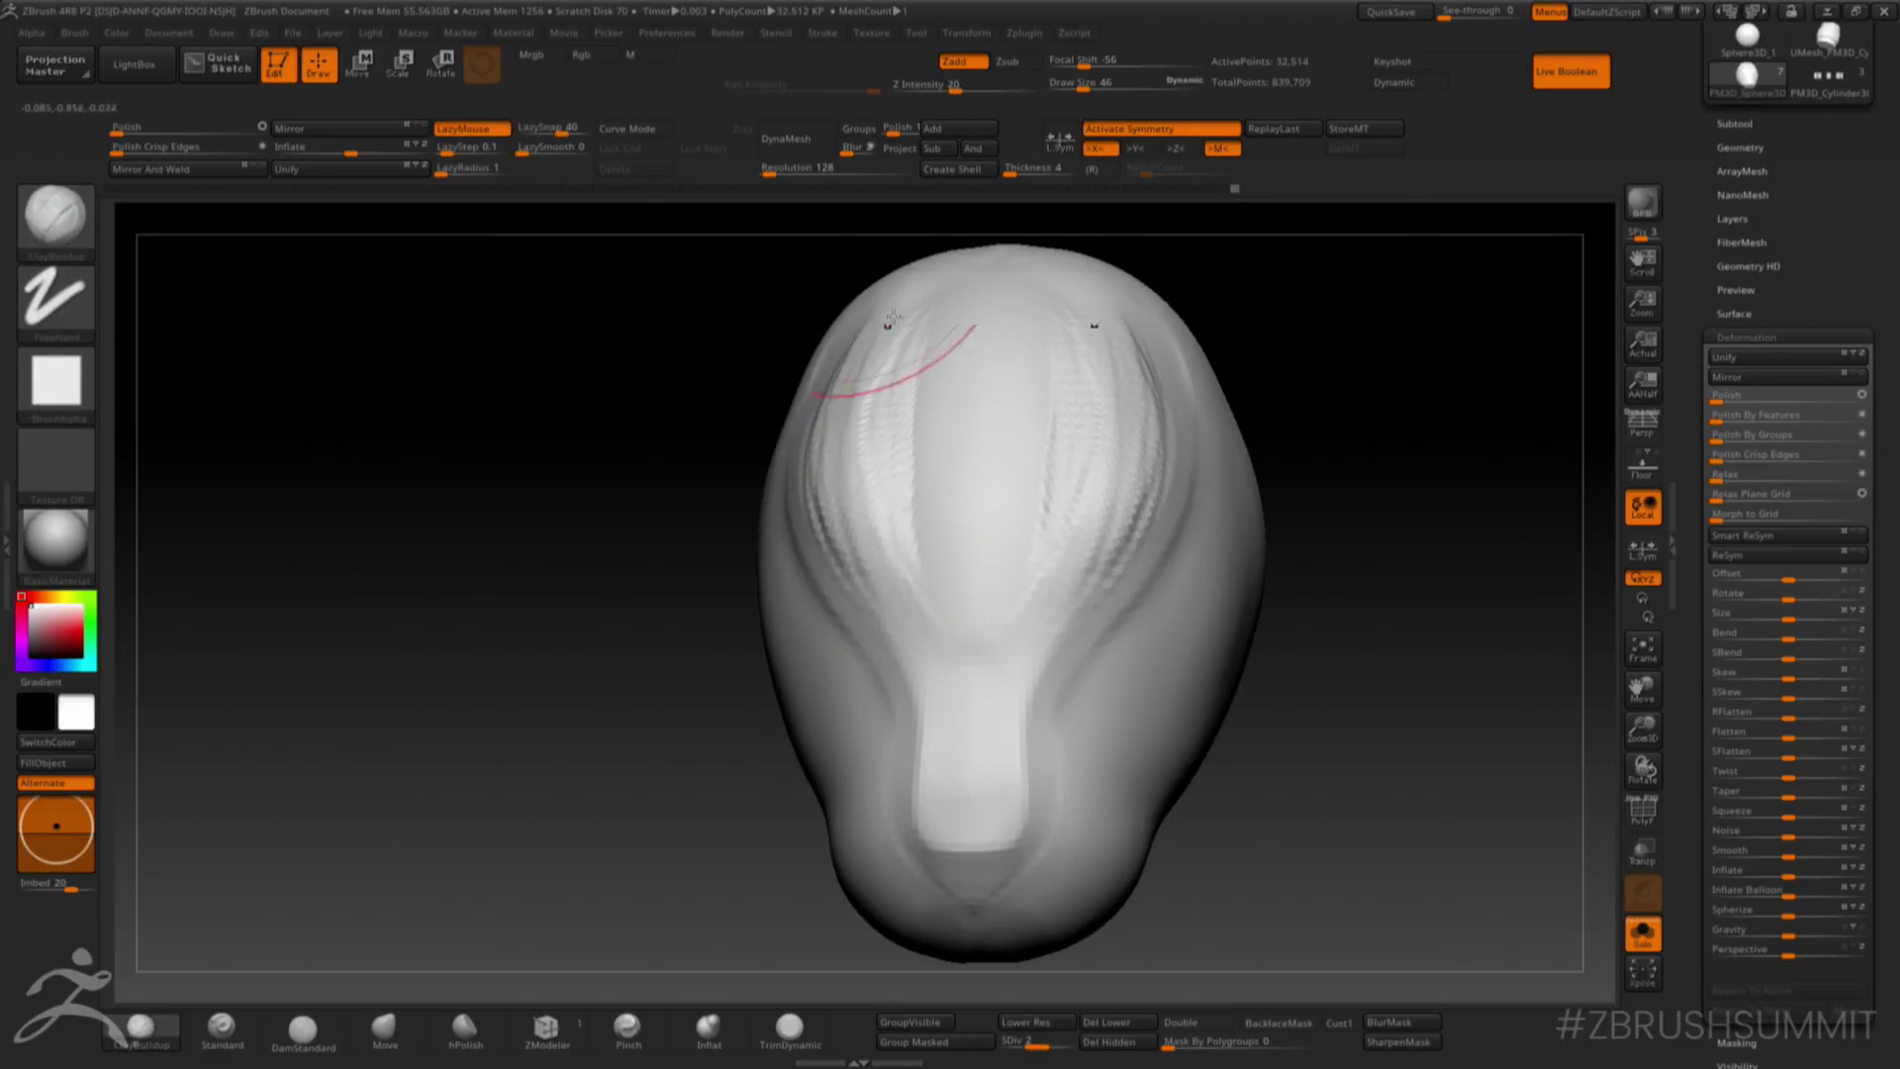
mouse_move(1234, 292)
mouse_down()
mouse_move(1253, 399)
mouse_move(869, 508)
mouse_up()
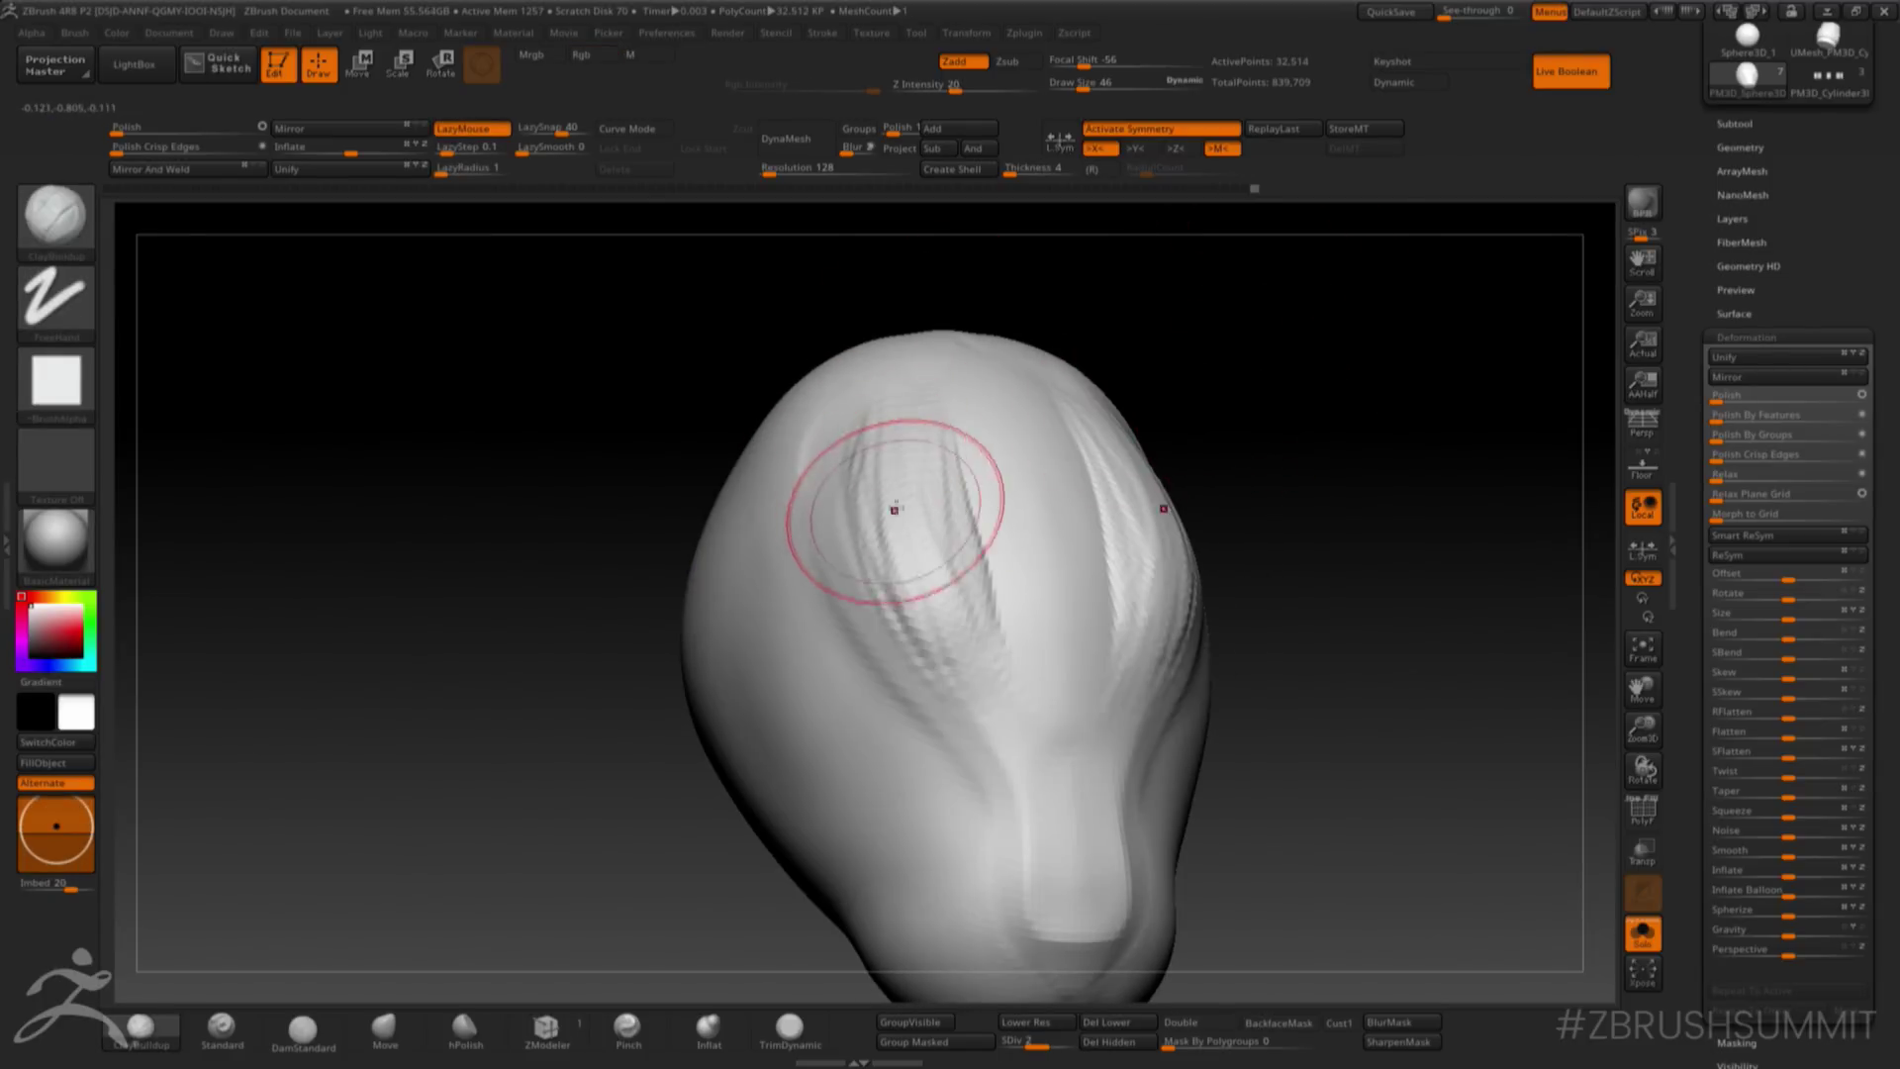
mouse_move(1167, 327)
mouse_down()
mouse_move(1102, 288)
mouse_move(1192, 276)
mouse_move(1264, 322)
mouse_move(1187, 349)
mouse_up()
shift+drag(903, 518, 893, 506)
shift+drag(911, 389, 906, 398)
key(space)
drag(973, 508, 931, 510)
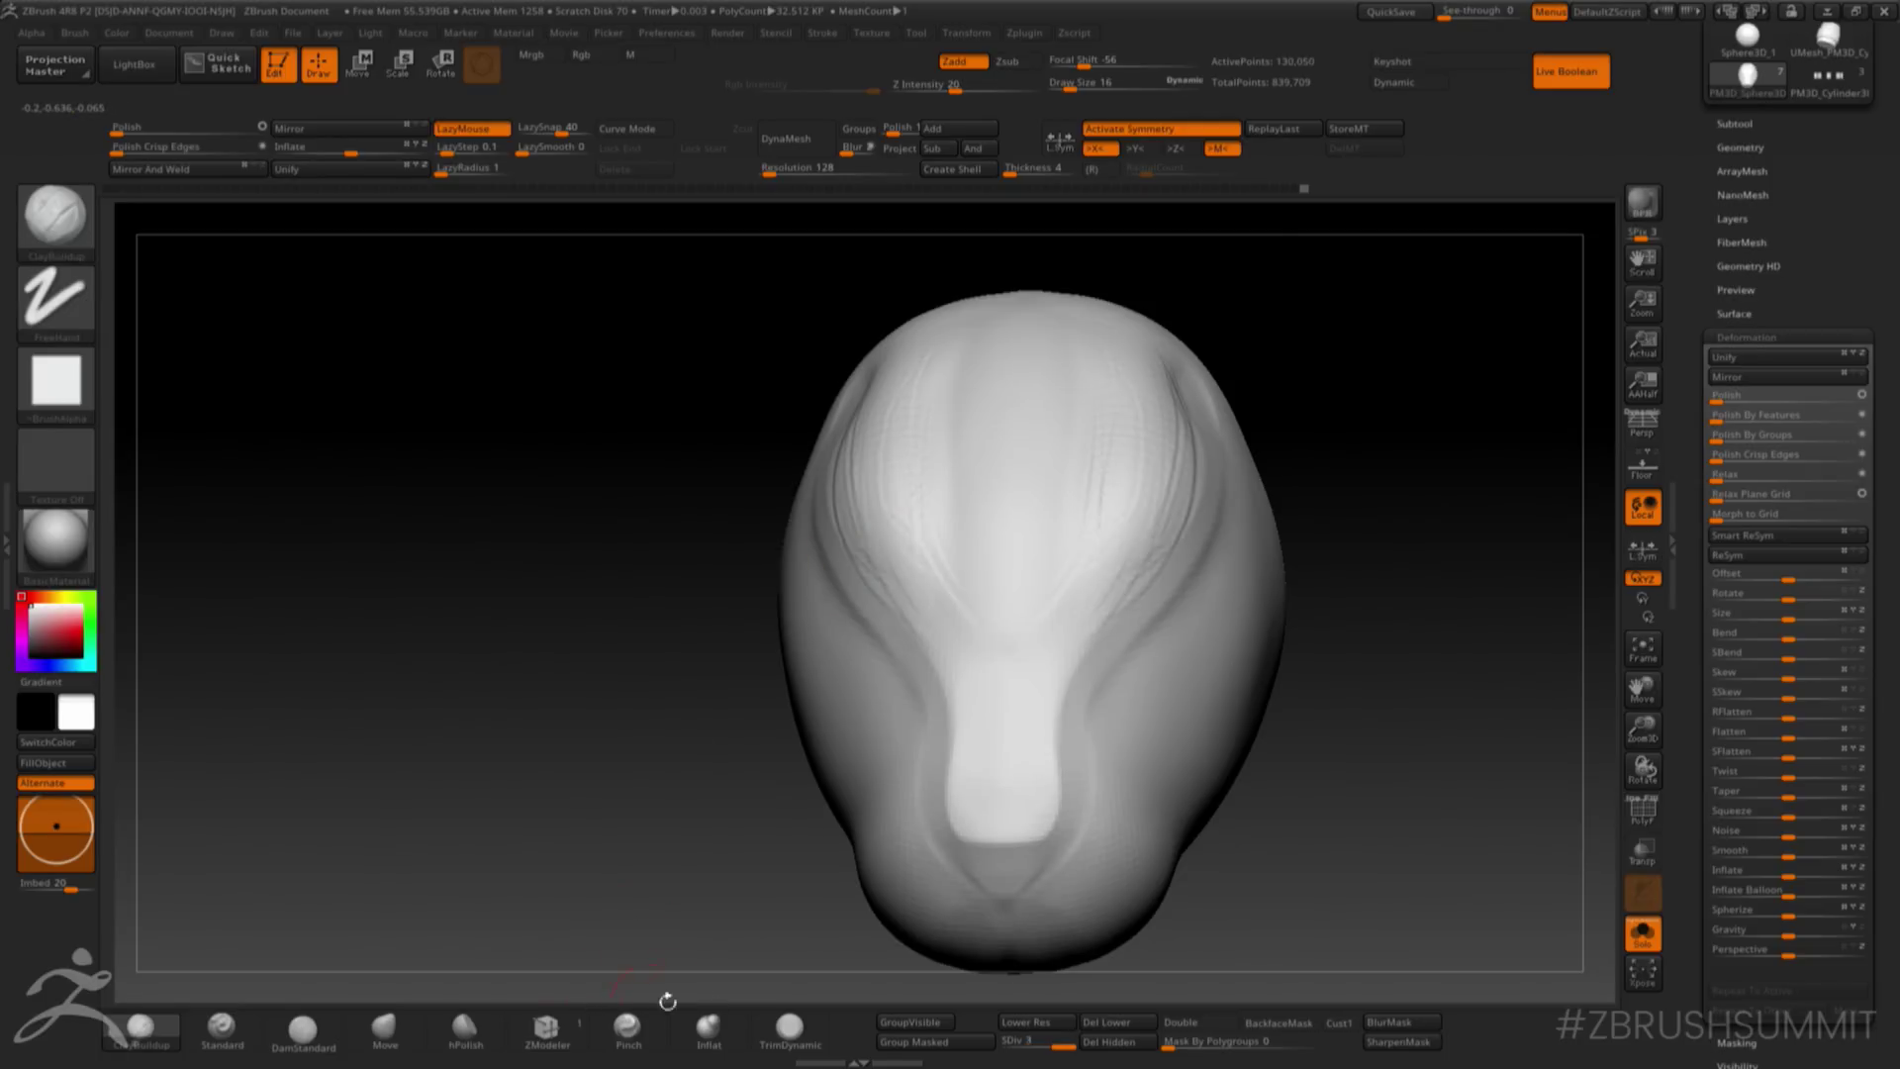
- Smooth the forehead strokes at subdivision level 3 and flatten both sides of the forehead into planes with TrimDynamic
click(788, 1030)
shift+drag(884, 574, 858, 444)
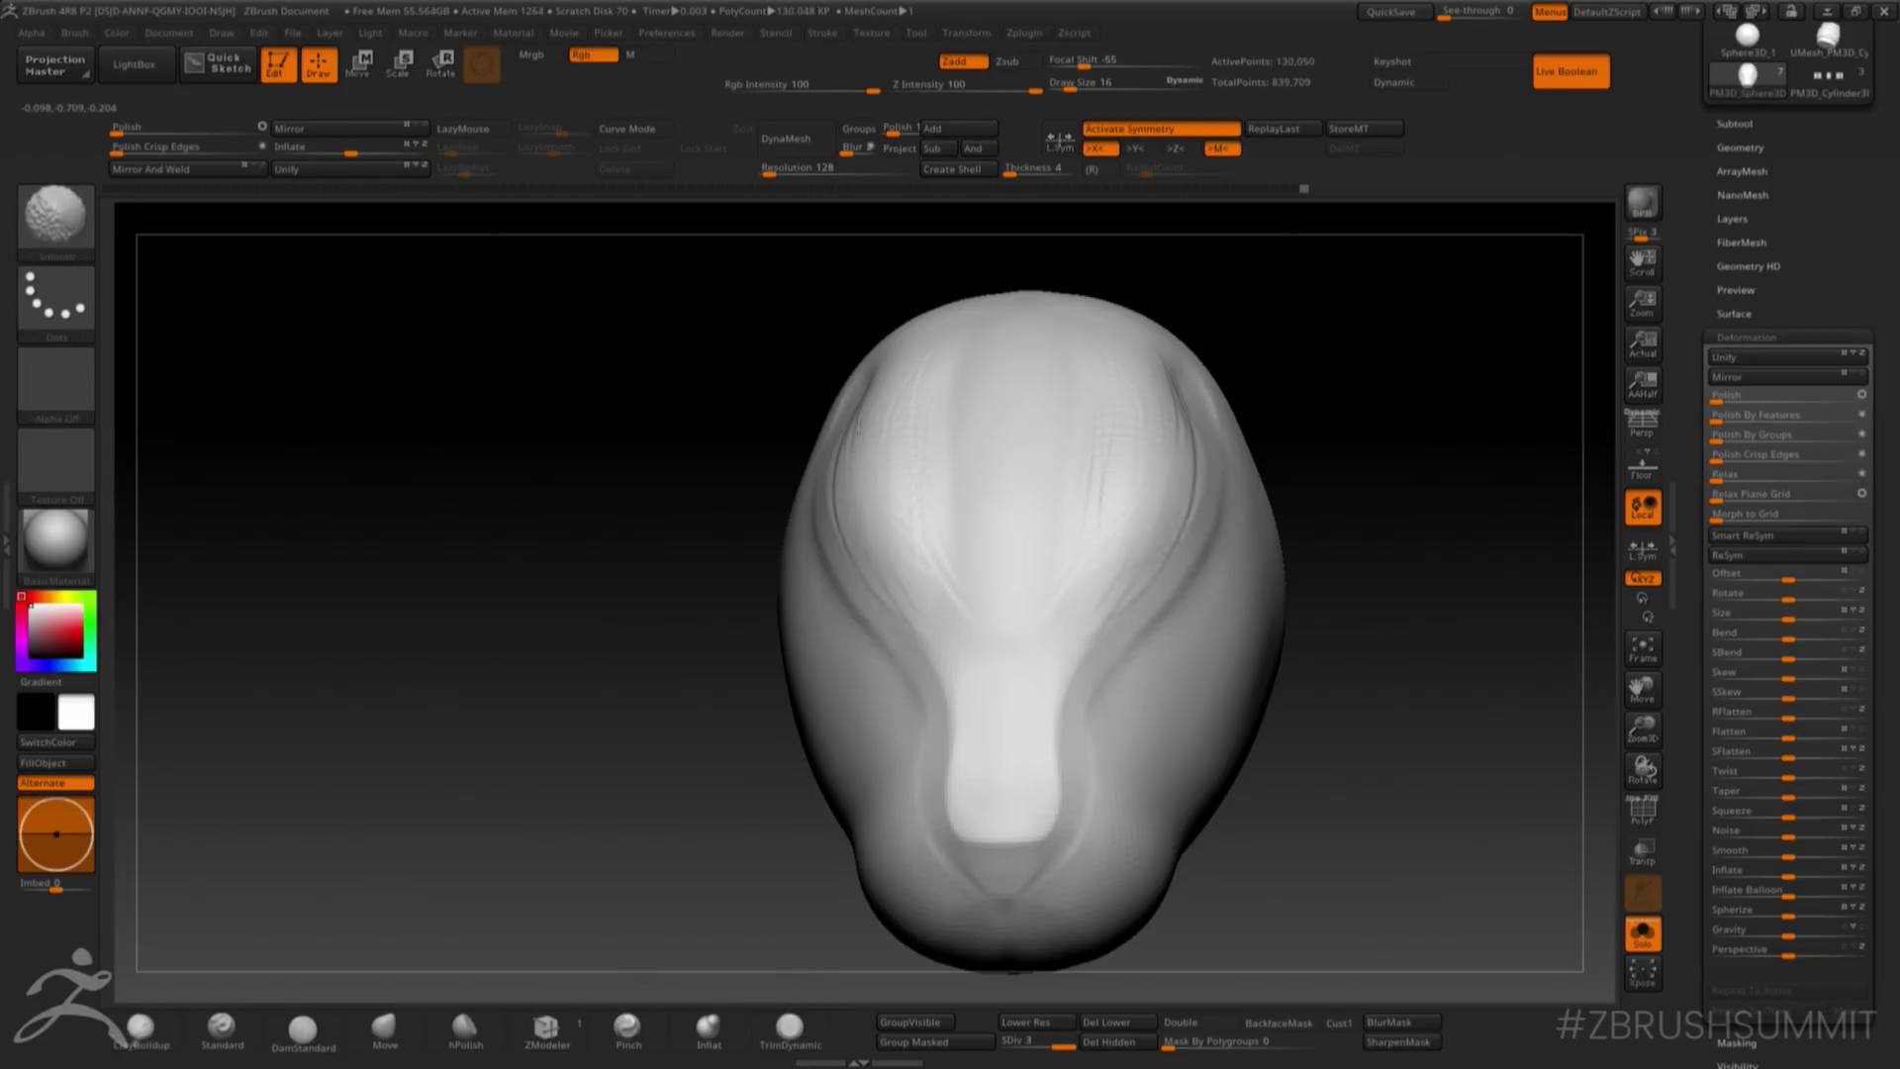
mouse_move(898, 573)
shift+mouse_down()
mouse_move(889, 597)
mouse_move(847, 465)
mouse_move(887, 471)
shift+mouse_up()
key(space)
mouse_move(920, 398)
mouse_down()
mouse_move(922, 368)
mouse_move(896, 507)
mouse_up()
key(space)
drag(888, 475, 916, 474)
key(space)
mouse_move(931, 406)
mouse_down()
mouse_move(899, 463)
mouse_move(945, 562)
mouse_up()
mouse_move(920, 504)
mouse_down()
mouse_move(900, 530)
mouse_move(929, 573)
mouse_move(900, 445)
mouse_move(939, 495)
mouse_up()
- Trim the edges of the forehead planes and their transition into the nose bridge with TrimDynamic at draw size 22
key(space)
mouse_move(1172, 265)
mouse_down()
mouse_move(1271, 287)
mouse_move(1160, 337)
mouse_move(1178, 373)
mouse_move(1093, 395)
mouse_up()
key(space)
drag(1209, 481, 1219, 463)
key(space)
mouse_move(1242, 373)
mouse_down()
mouse_move(1209, 457)
mouse_move(1261, 381)
mouse_up()
mouse_move(1340, 330)
mouse_down()
mouse_move(1415, 315)
mouse_move(1389, 372)
mouse_up()
mouse_move(1388, 371)
right_down()
mouse_move(1348, 341)
mouse_move(1357, 356)
mouse_move(1304, 360)
mouse_move(1370, 352)
mouse_move(1249, 392)
right_up()
key(space)
drag(1082, 622, 1070, 622)
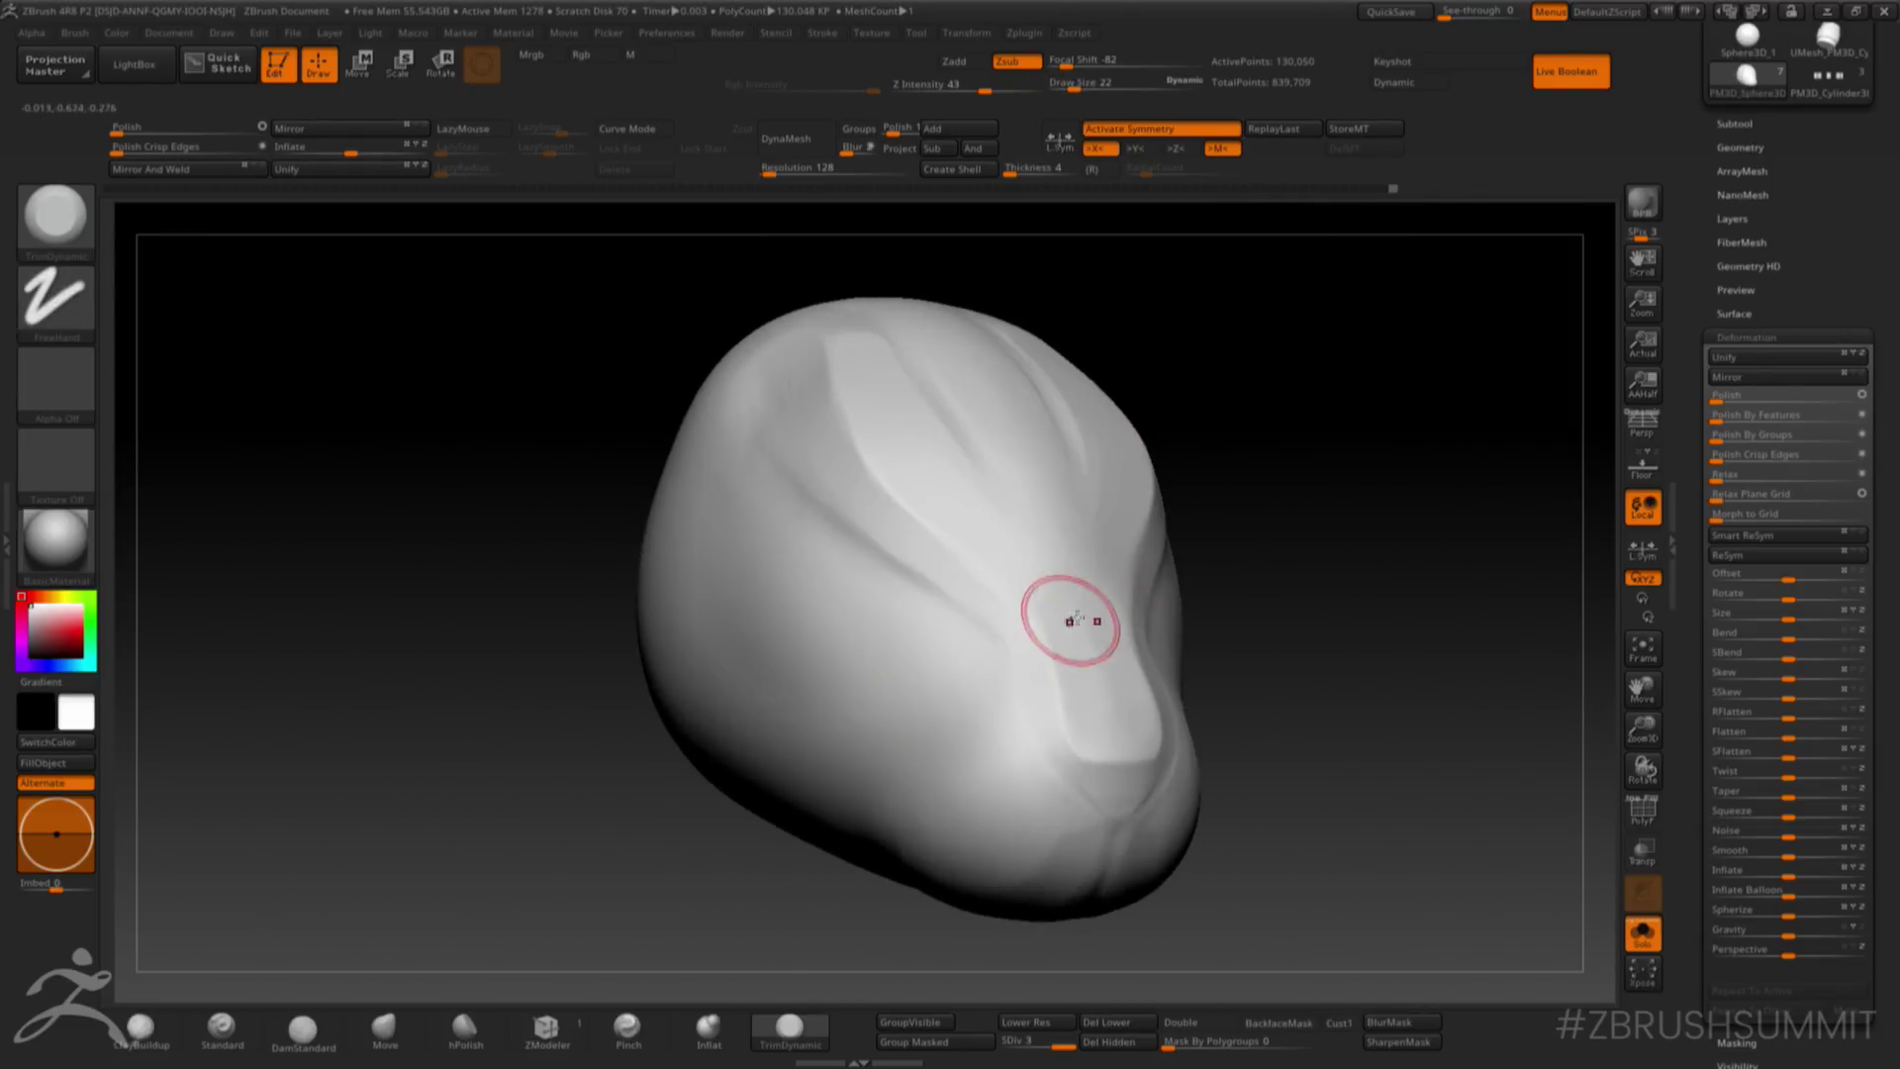
shift+right_drag(1100, 711, 1232, 429)
- Sharpen the edges along the sides of the nose bridge with the Pinch brush at draw size 10
click(627, 1027)
key(space)
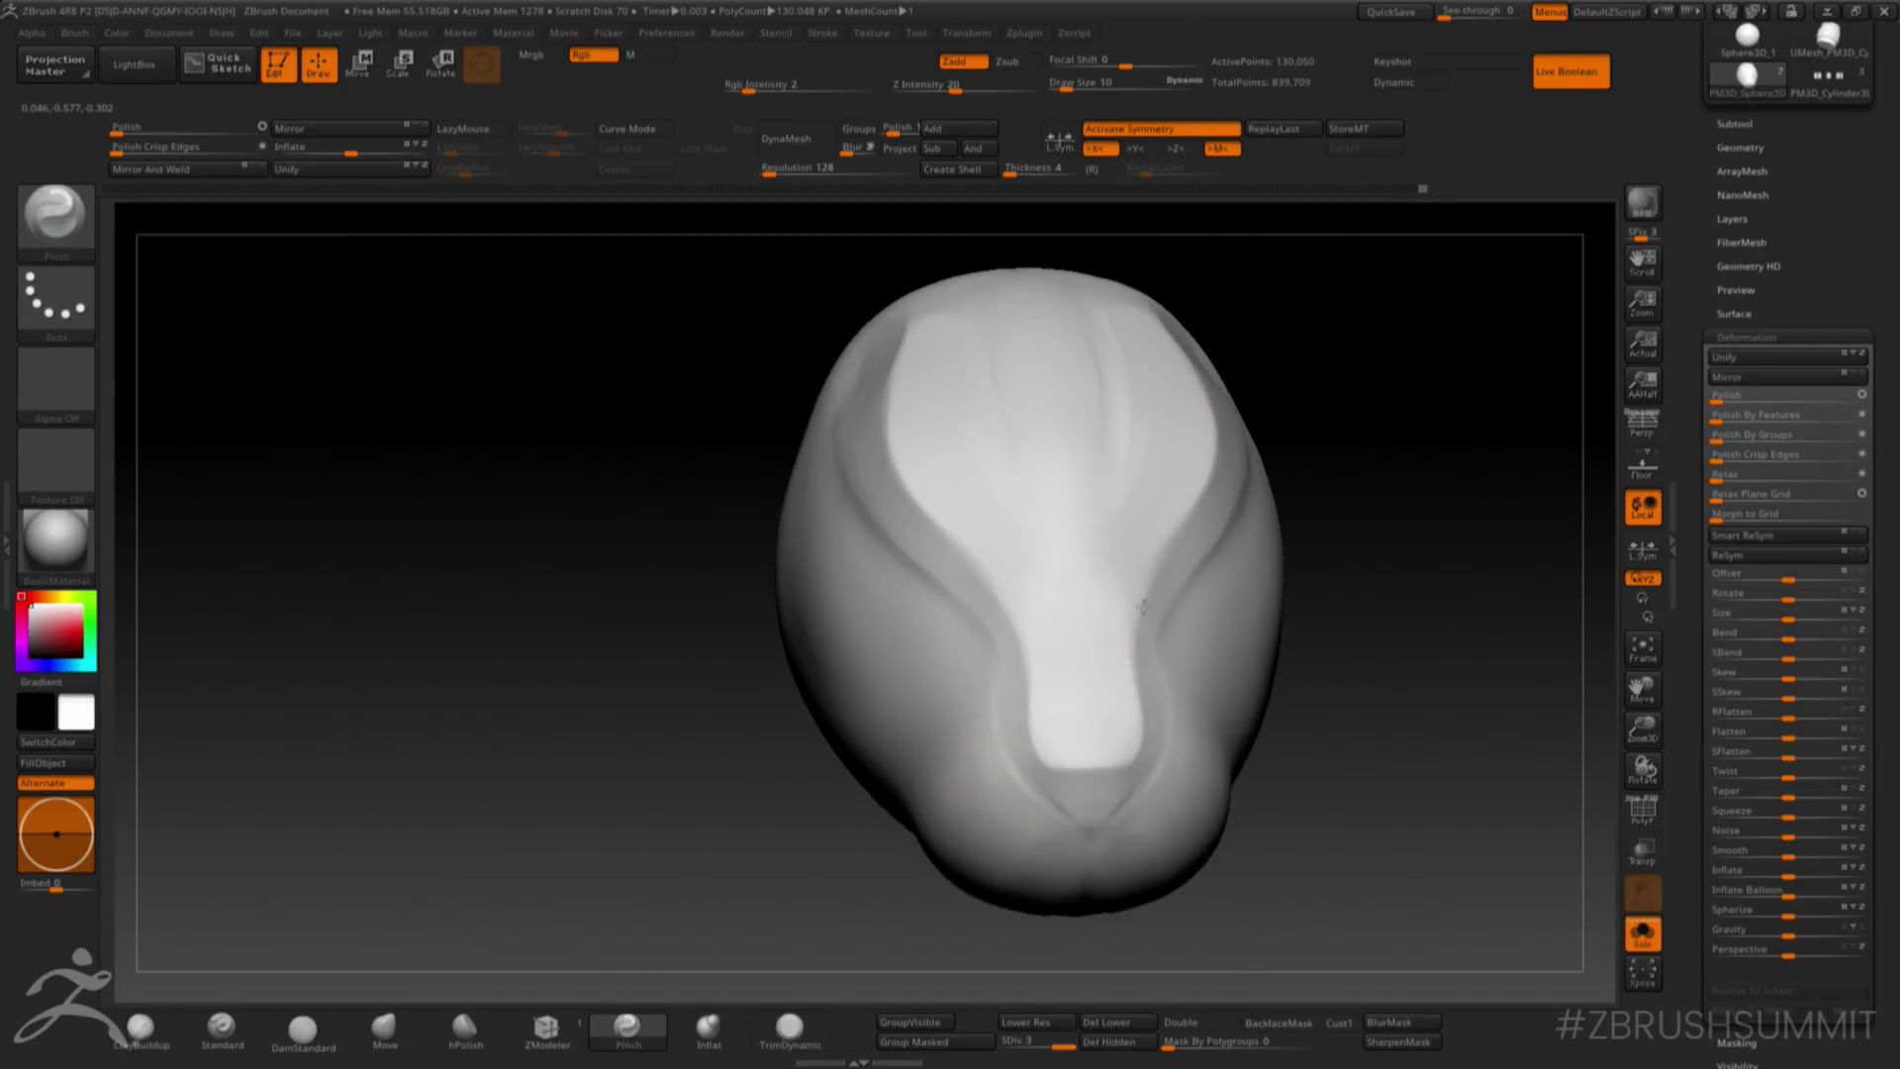
right_drag(1295, 380, 1103, 709)
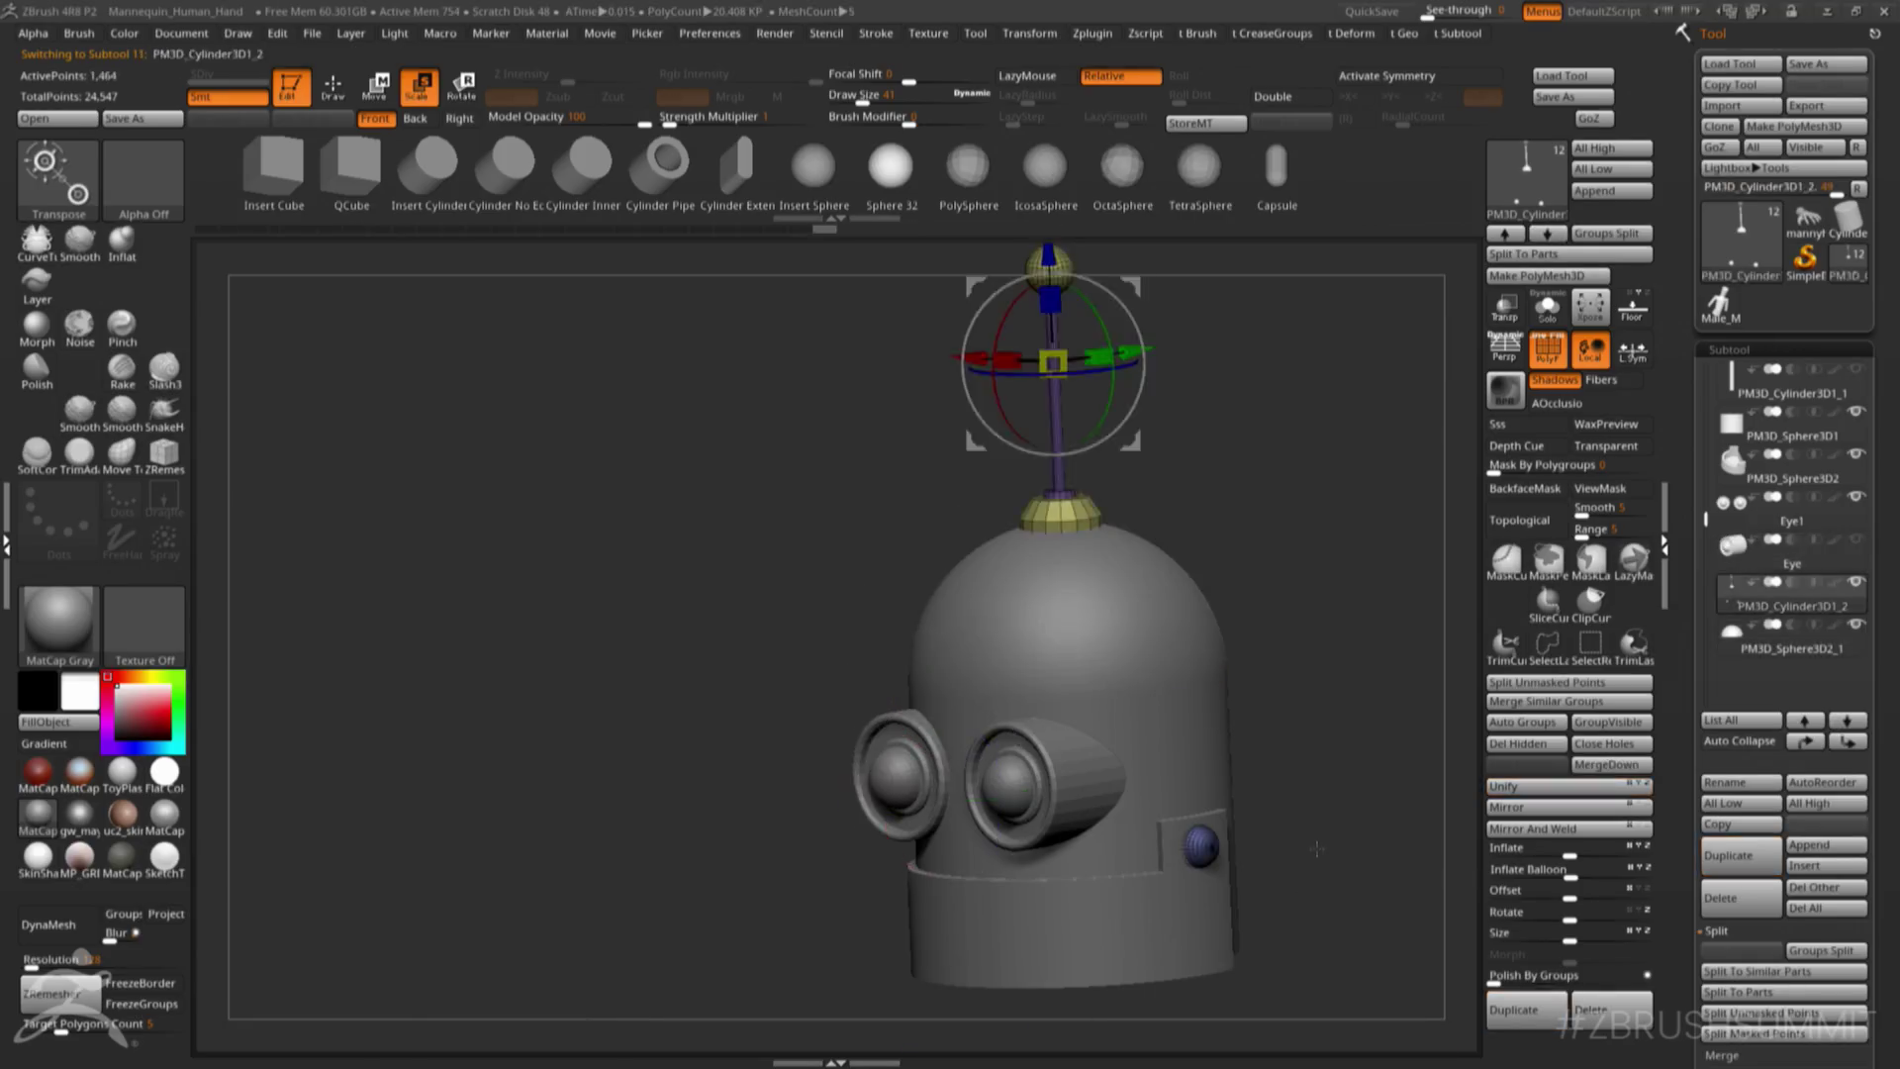
- Reorder the robot's antenna SubTool to sit directly above the dome SubTool and merge the two
key(Down)
key(alt+Up)
key(alt+Down)
key(alt+Up)
click(1610, 767)
drag(1298, 782, 1338, 768)
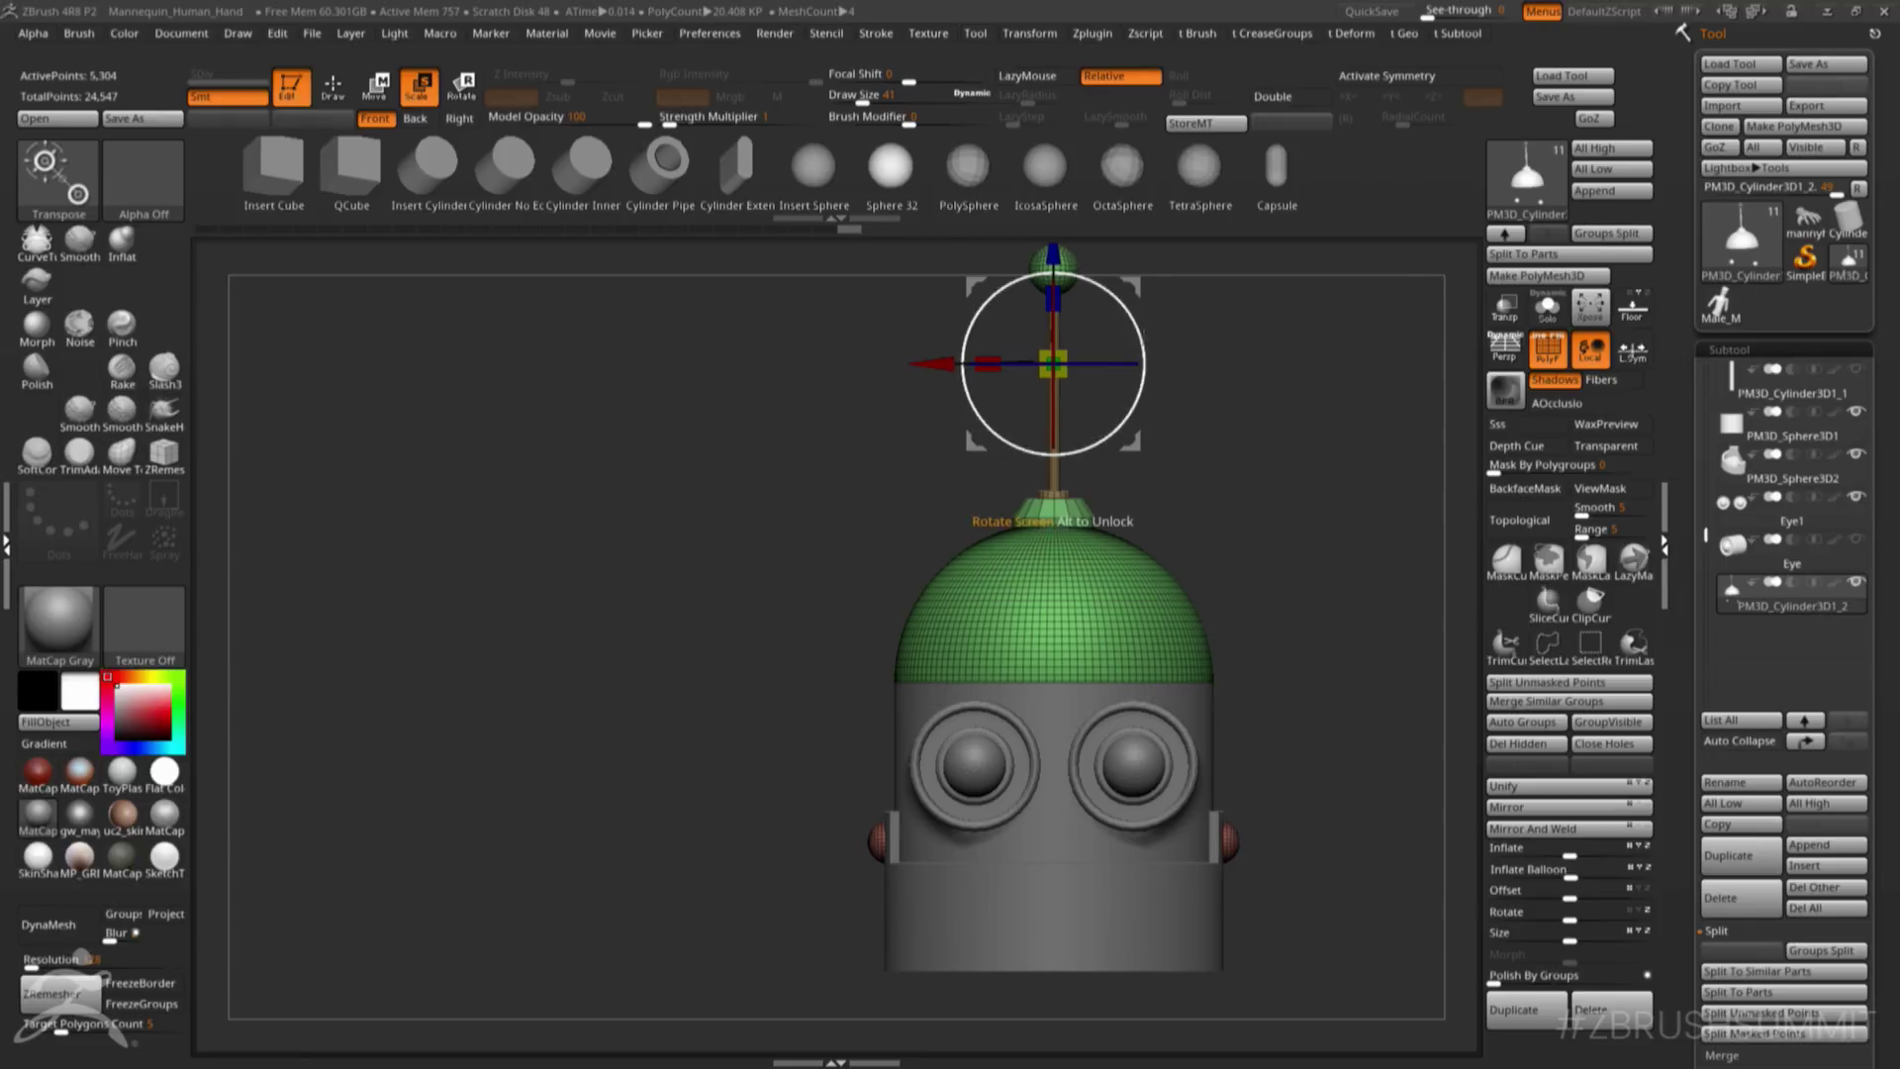
- Place the gizmo pivot on the lower outer edge of the robot's dome and try rotating the dome open around it
alt+drag(1053, 363, 893, 683)
ctrl+right_drag(978, 598, 1145, 600)
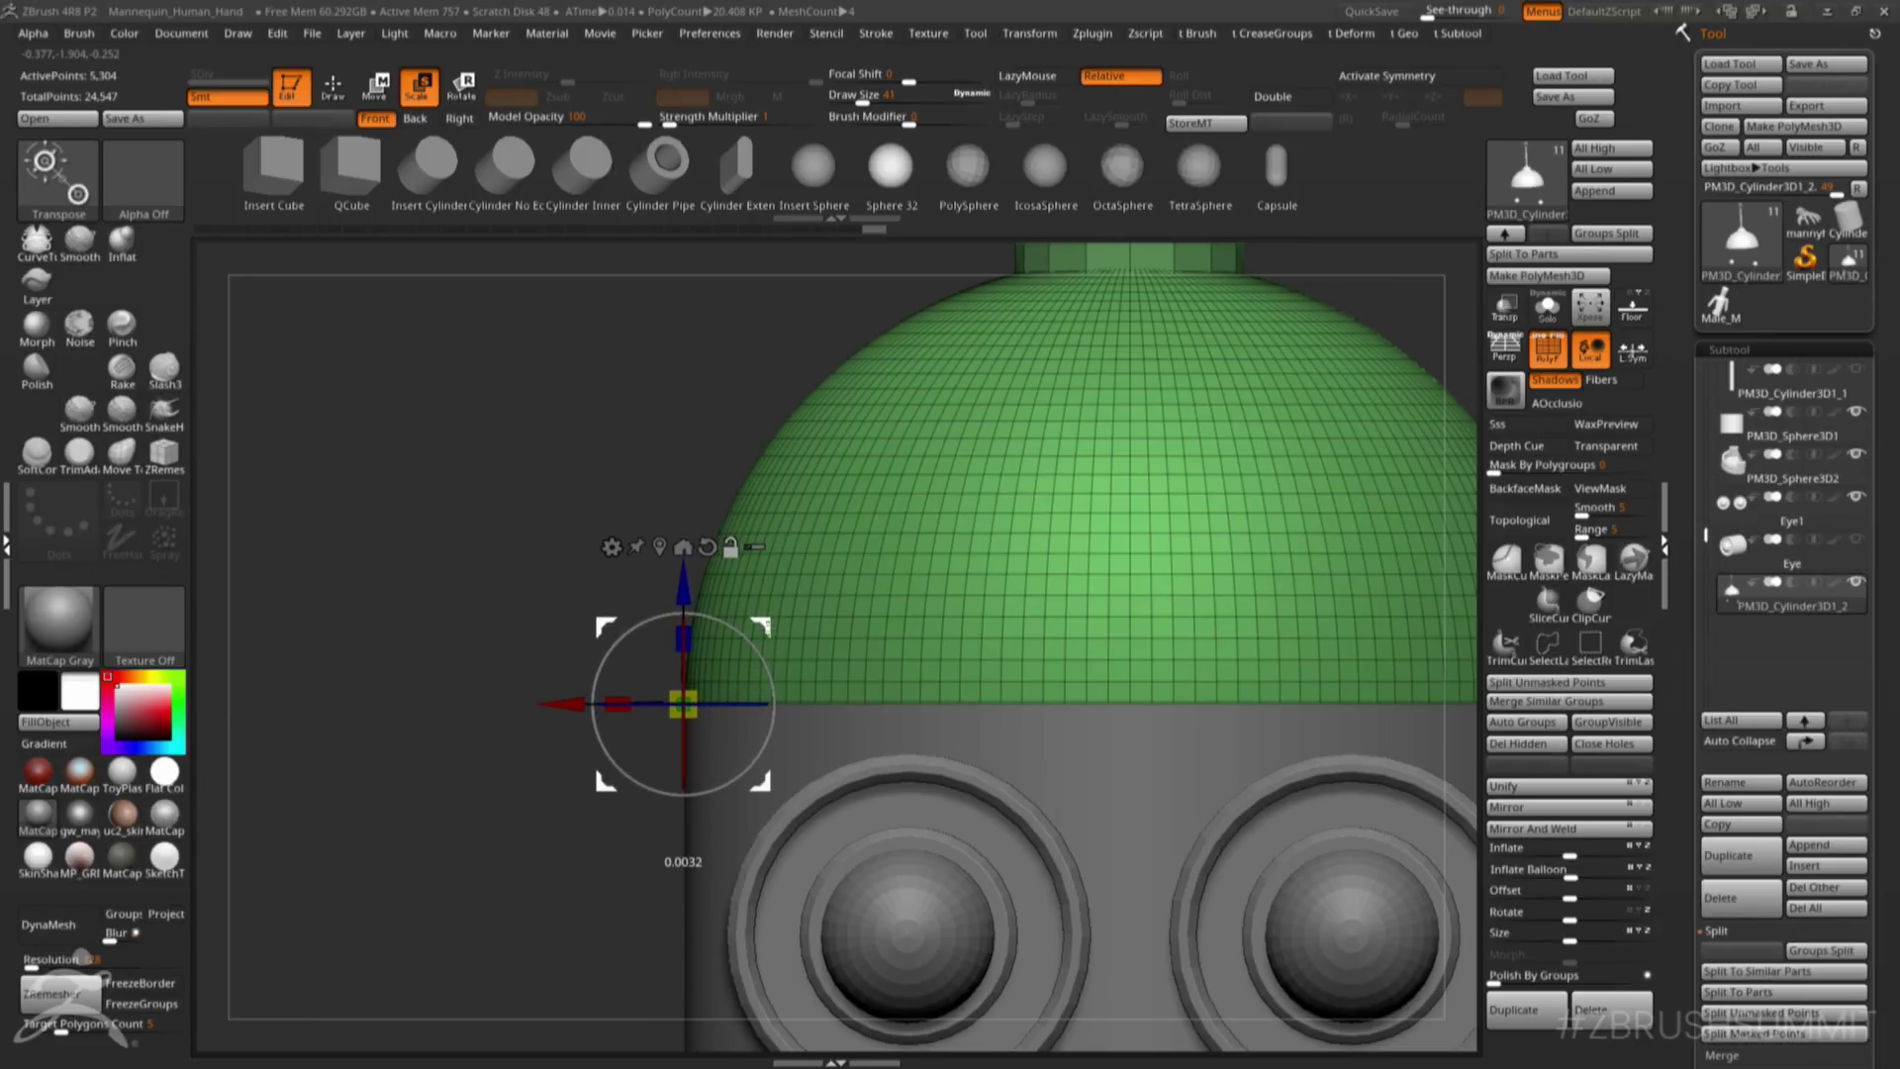
drag(774, 703, 817, 331)
ctrl+right_drag(1133, 818, 1152, 873)
ctrl+right_drag(1153, 873, 1169, 719)
key(ctrl+z)
key(ctrl+shift+z)
key(ctrl+z)
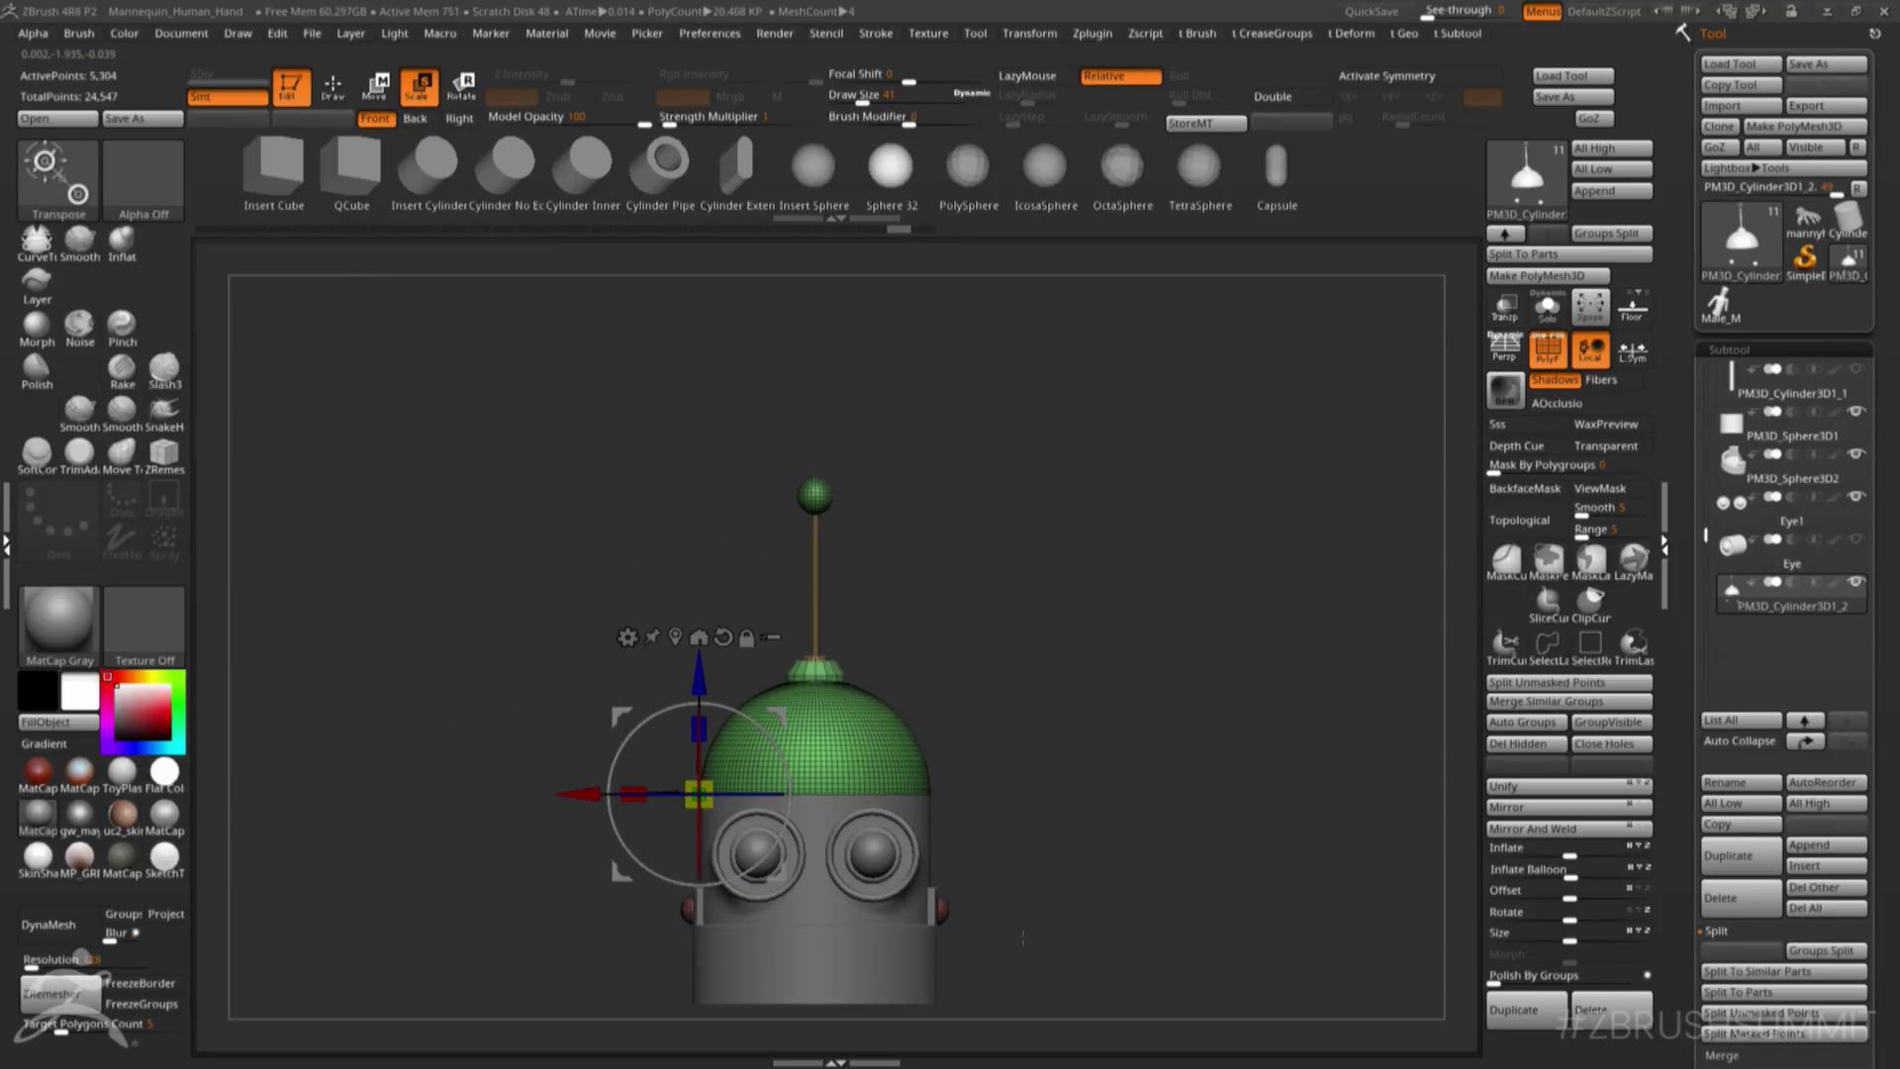
- Isolate the red side bolts within the dome SubTool and split them off into their own SubTool
alt+click(944, 910)
key(ctrl+z)
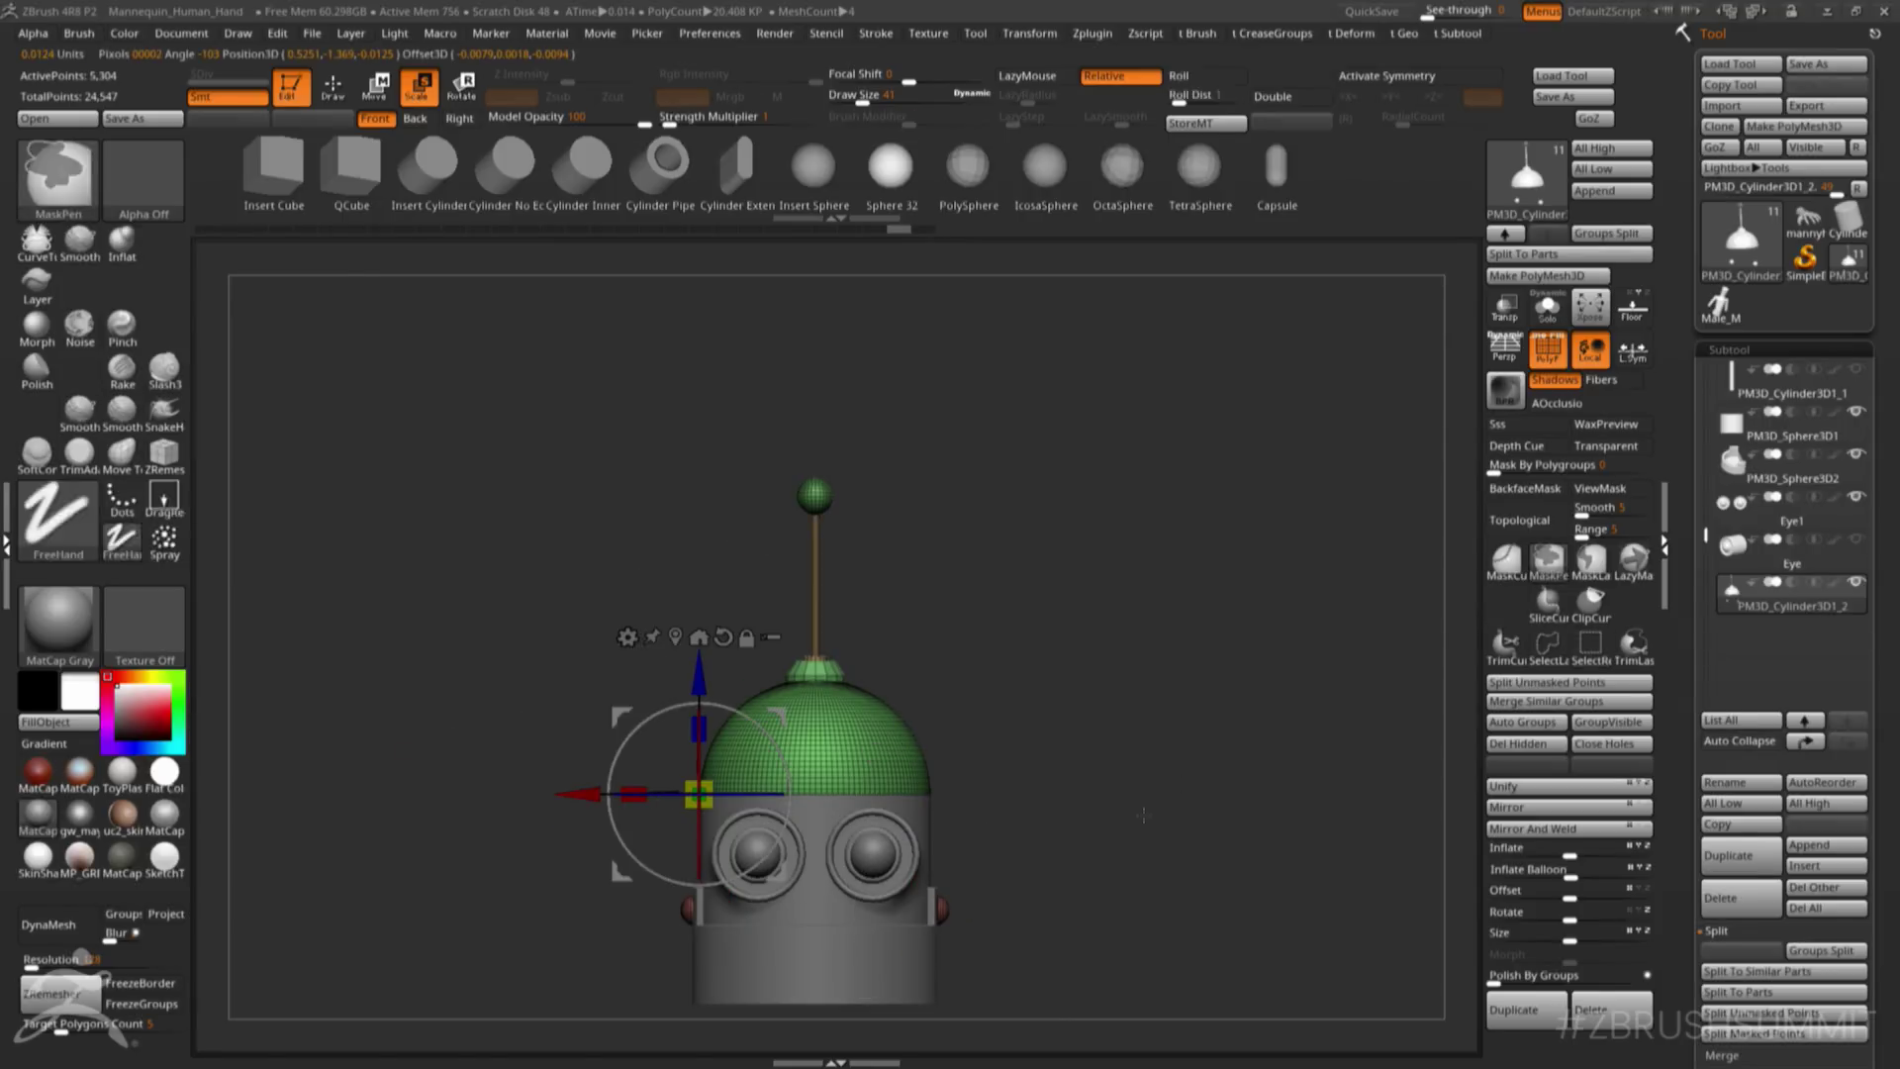
ctrl+shift+drag(1101, 842, 594, 977)
ctrl+shift+drag(1119, 912, 1137, 927)
click(1521, 763)
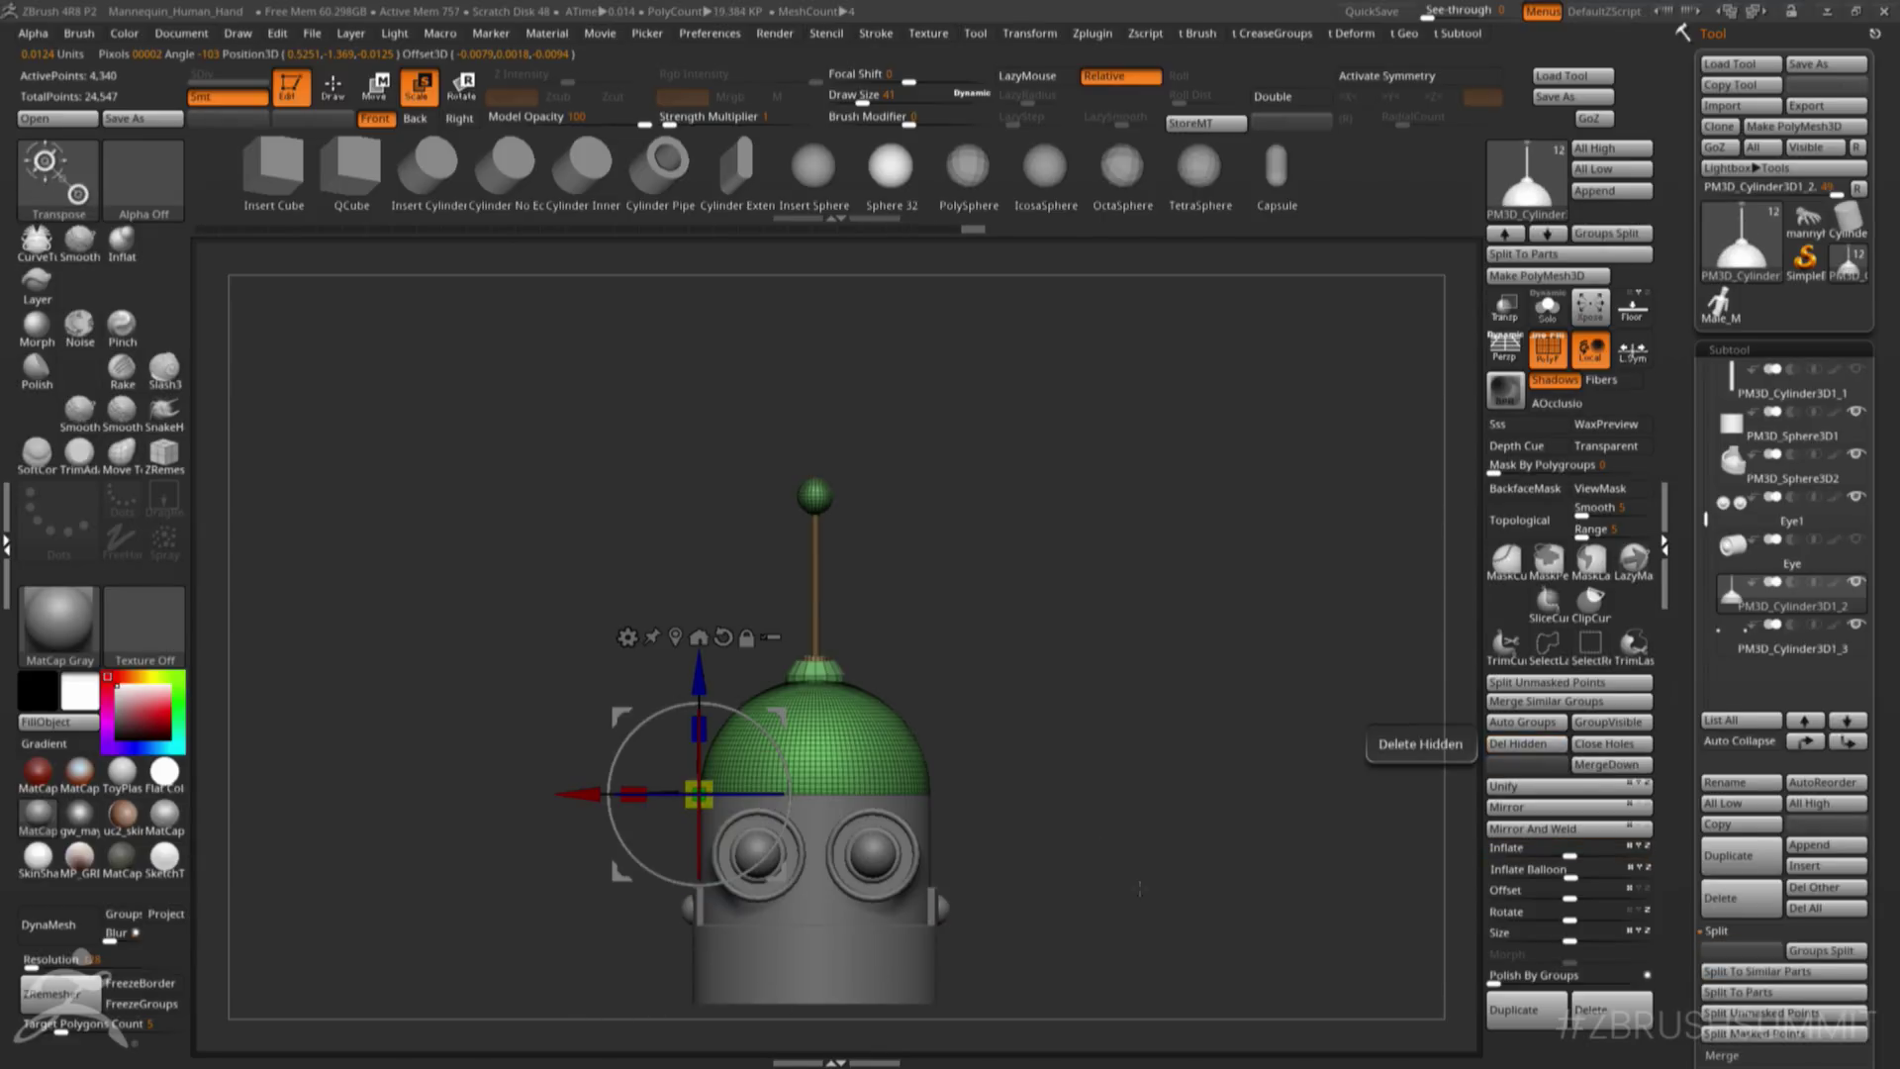
- Try swinging the dome and antenna open like a hinged lid around the pivot at the dome's lower edge
drag(778, 749, 661, 699)
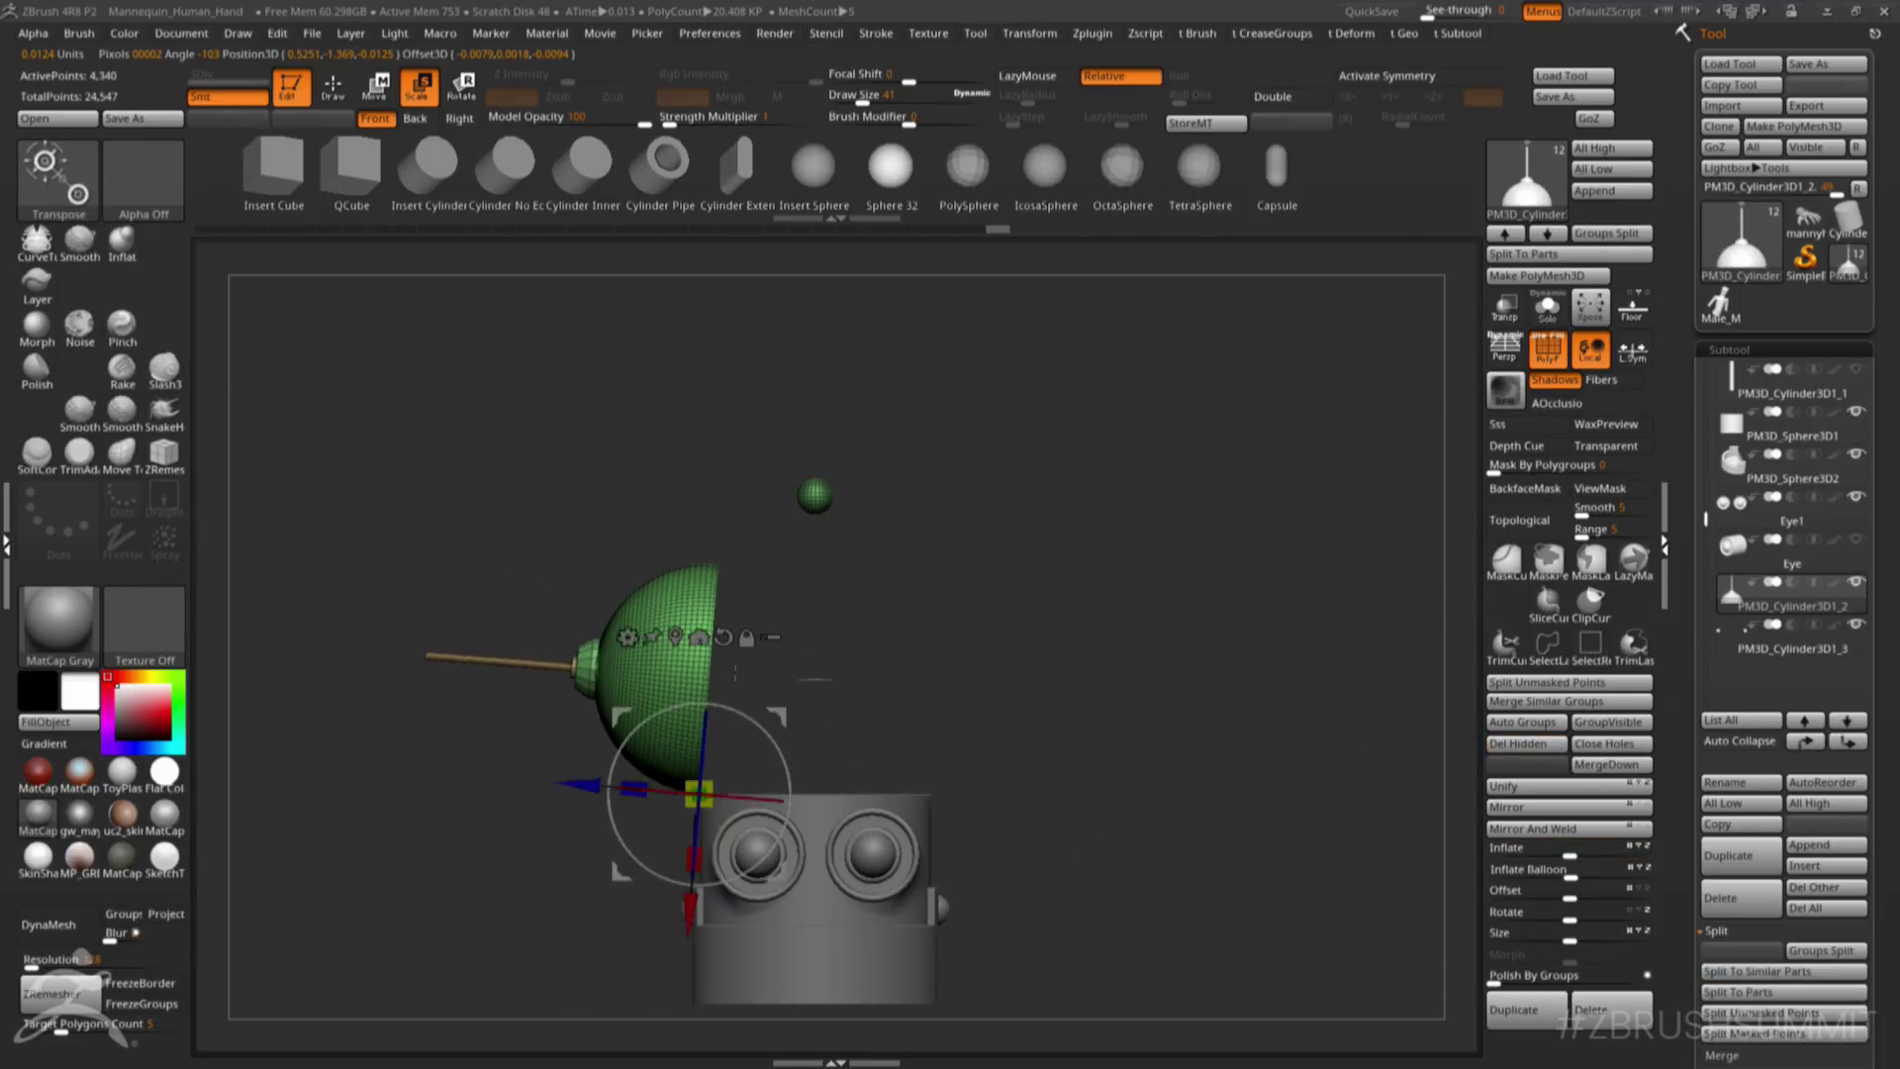
key(ctrl+z)
drag(783, 825, 700, 671)
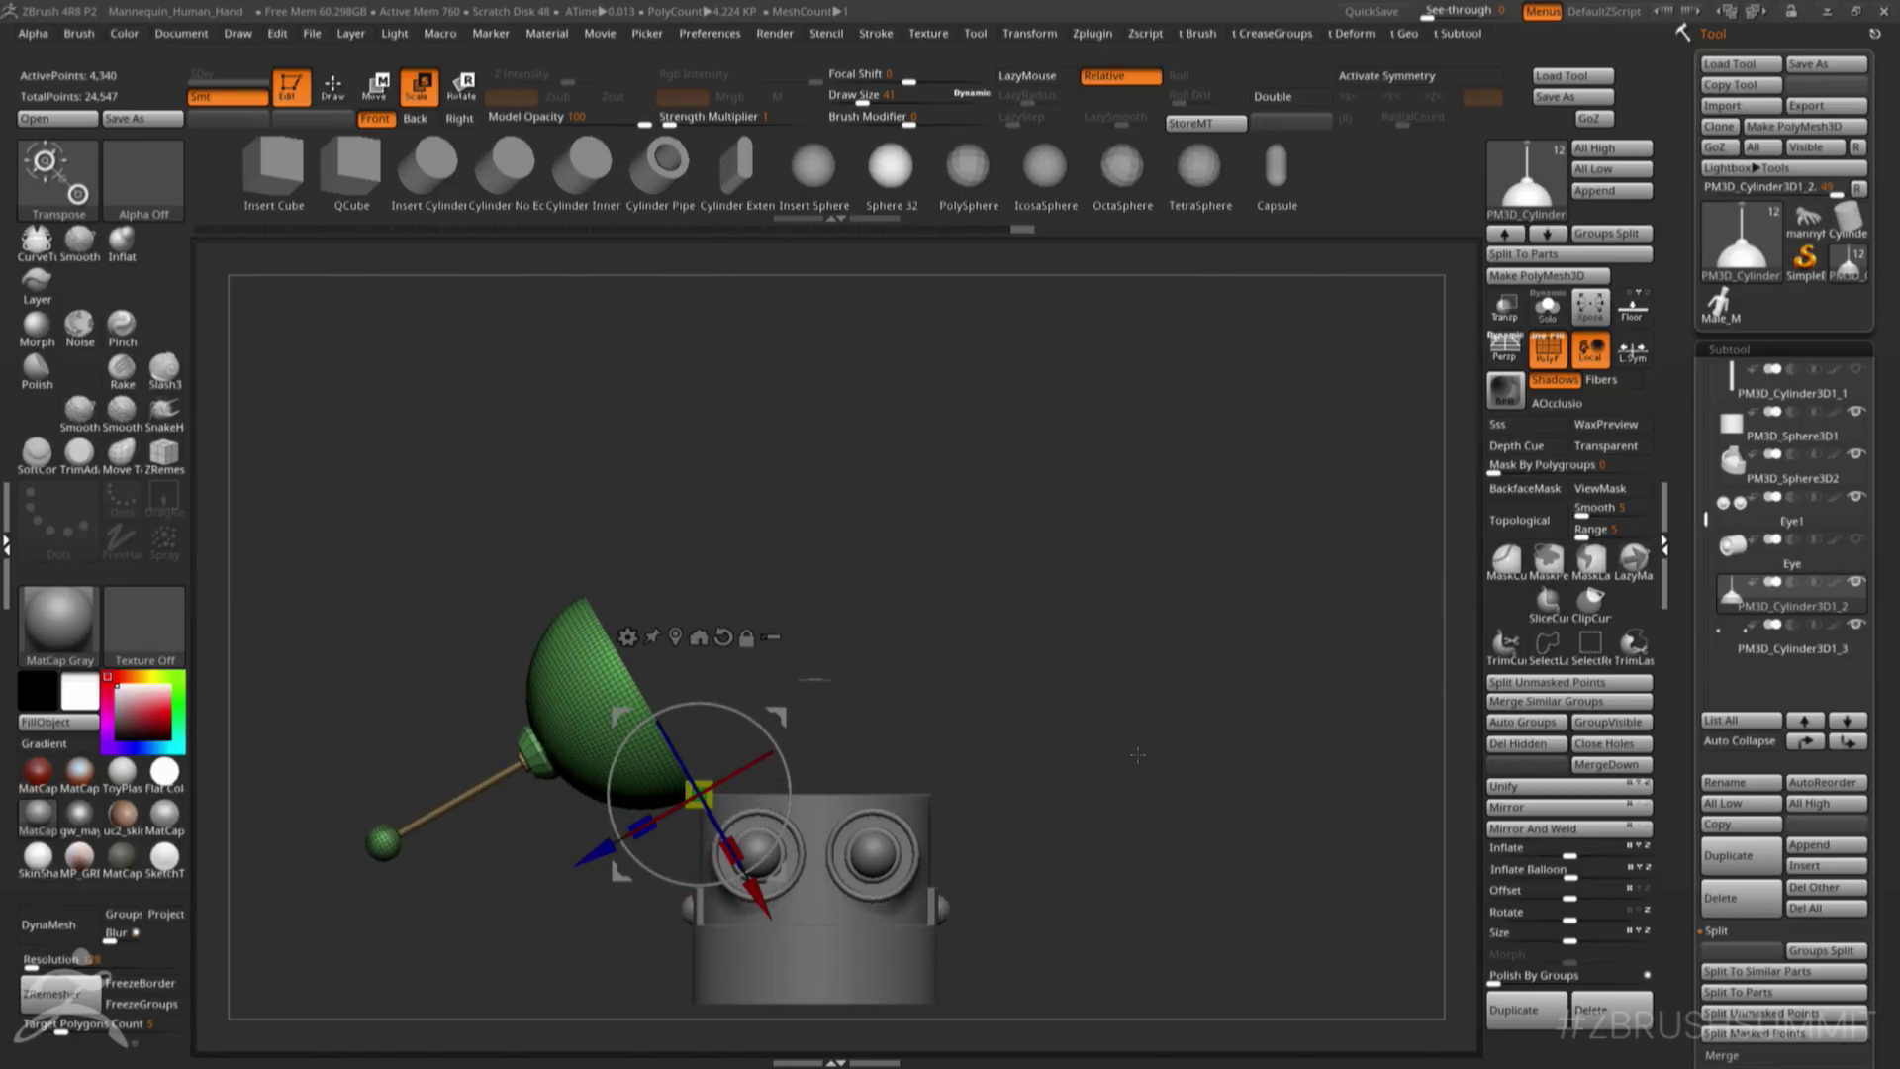
key(ctrl+z)
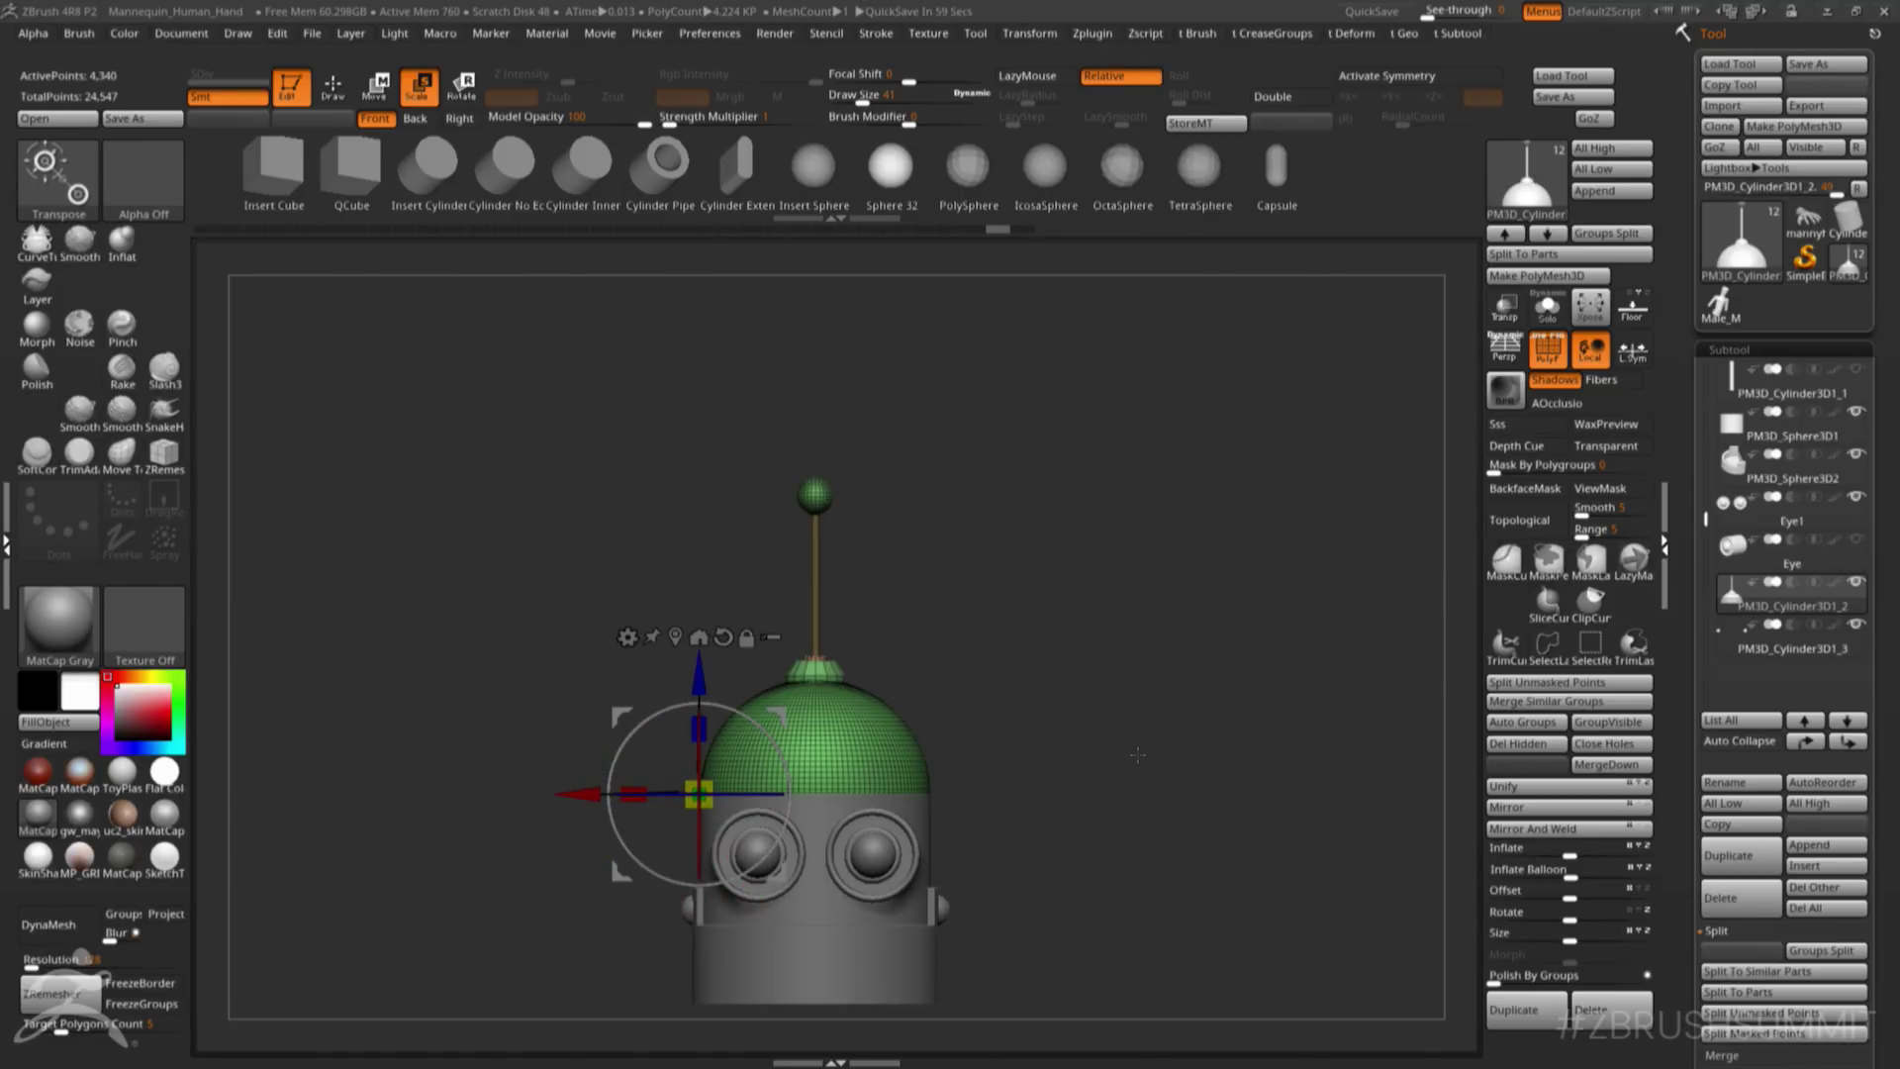
key(q)
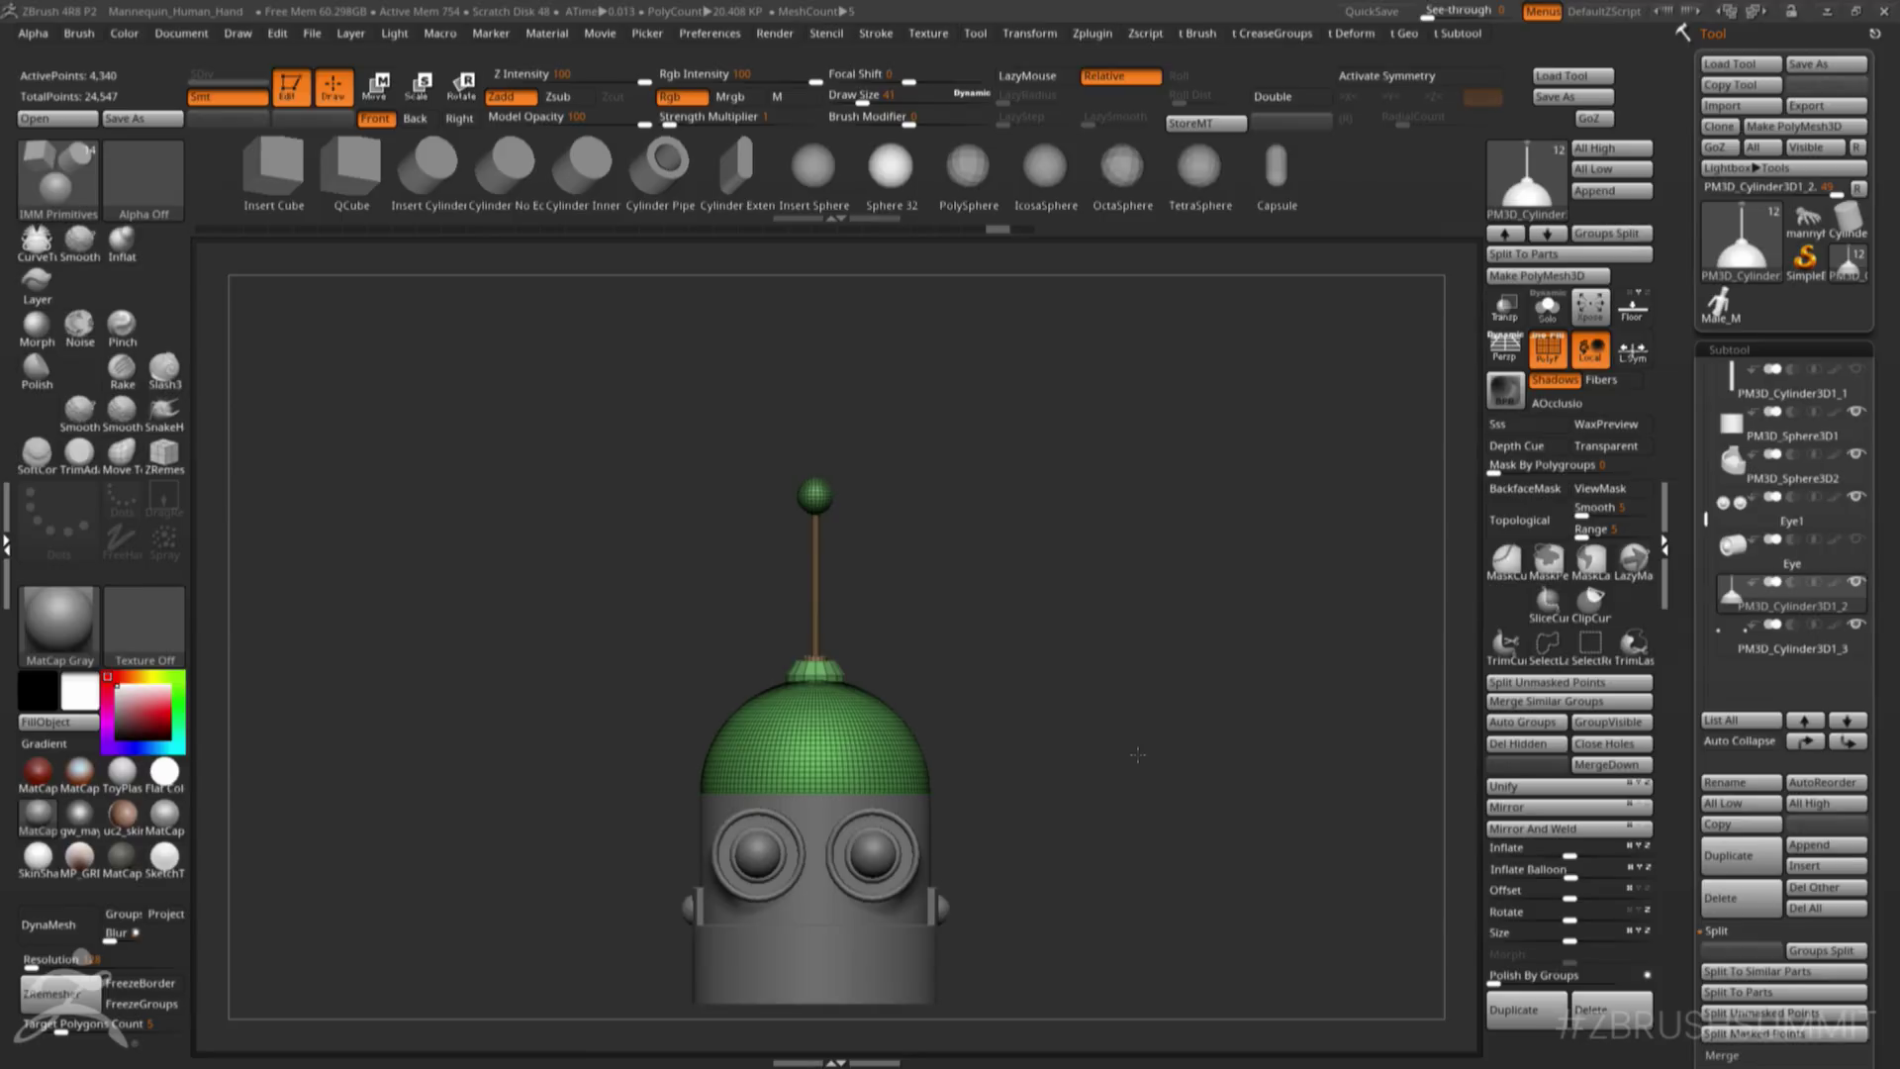
- Append a Cylinder3D SubTool to the robot, select it and isolate it with Solo
alt+drag(1264, 880, 1245, 734)
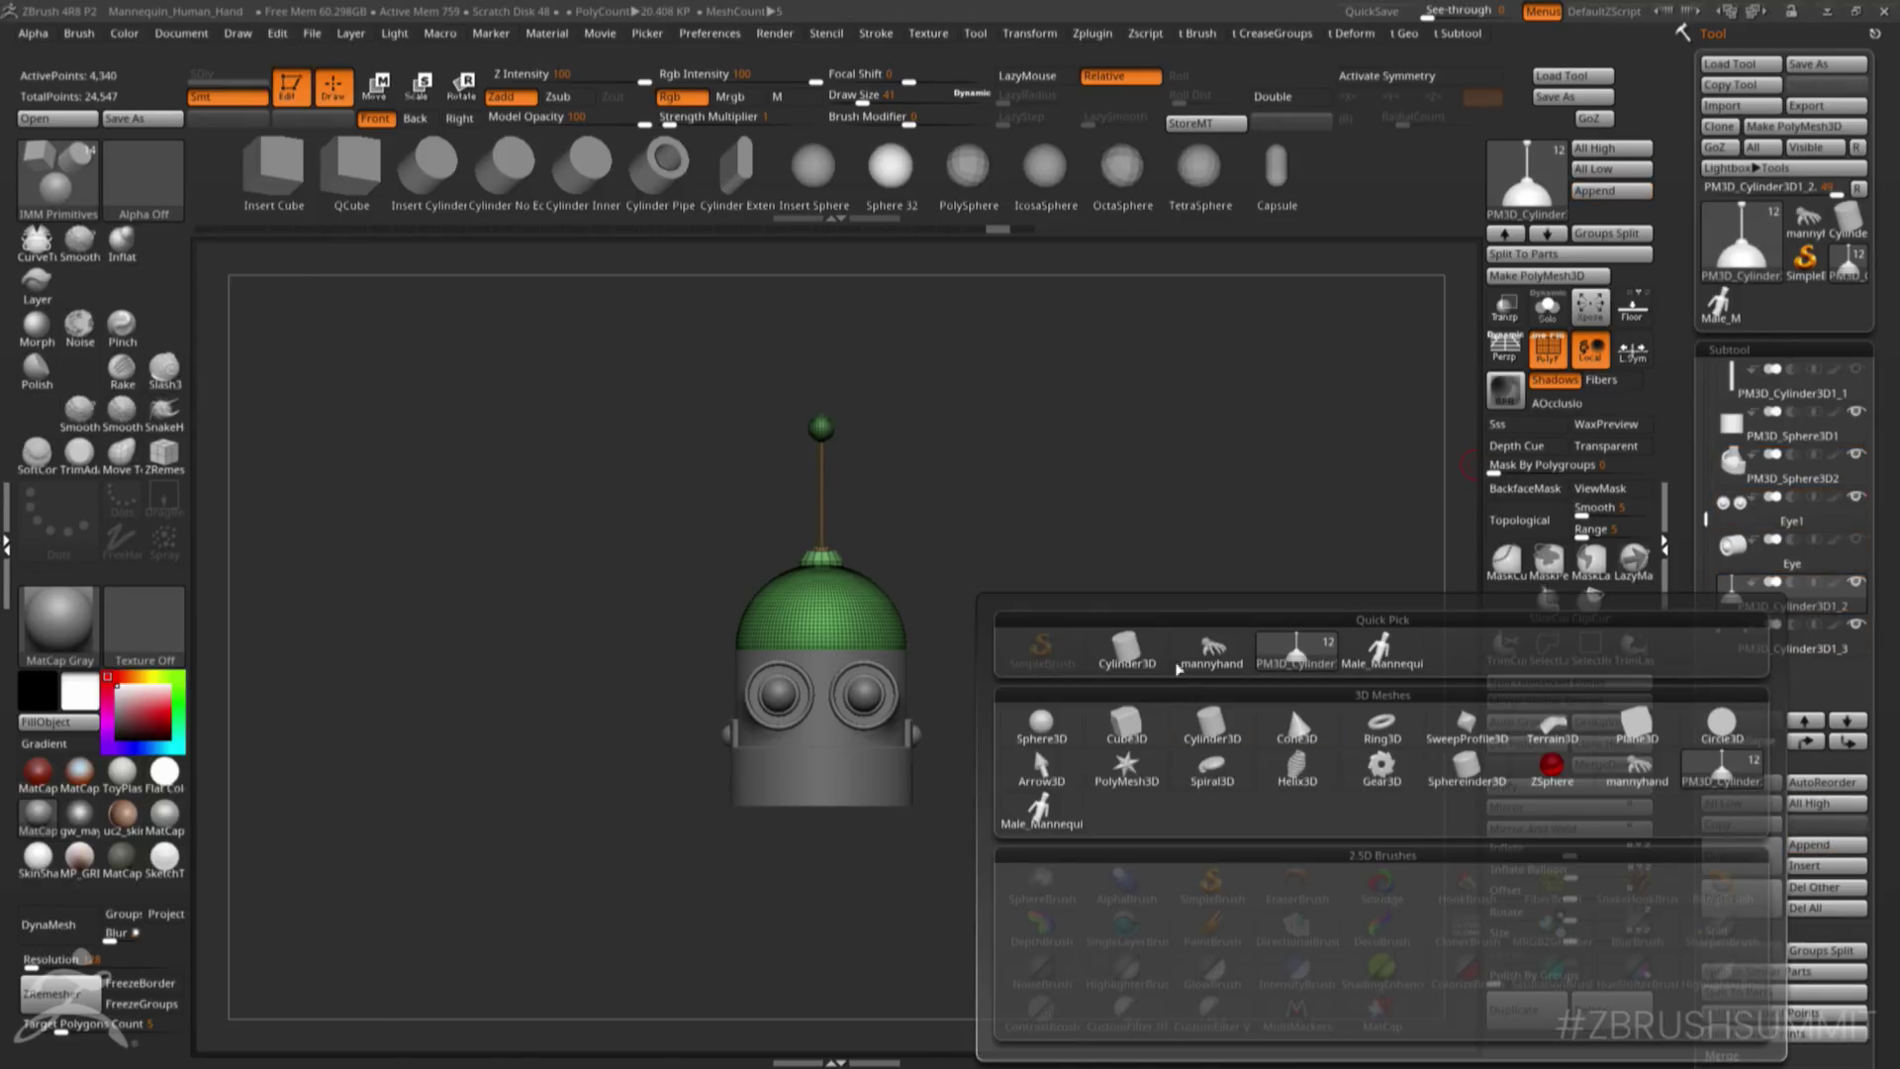
click(1295, 650)
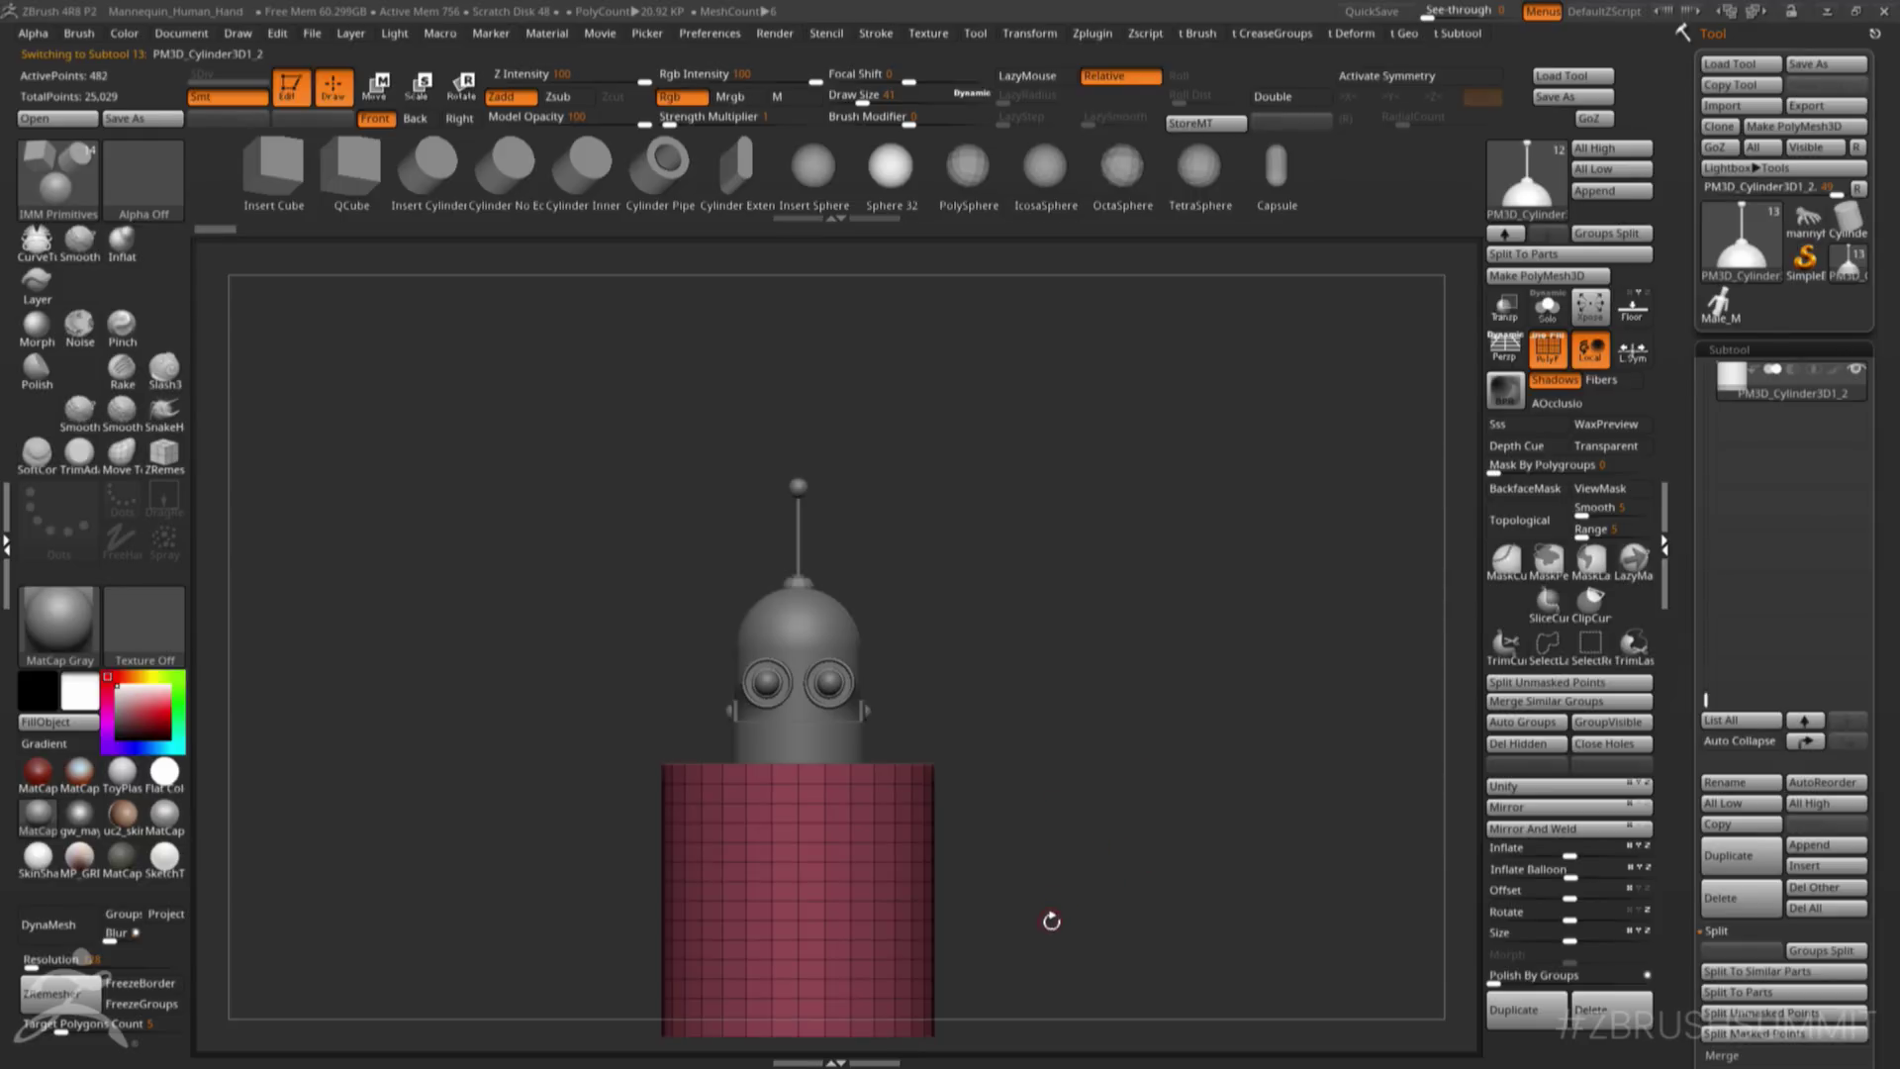
key(alt+s)
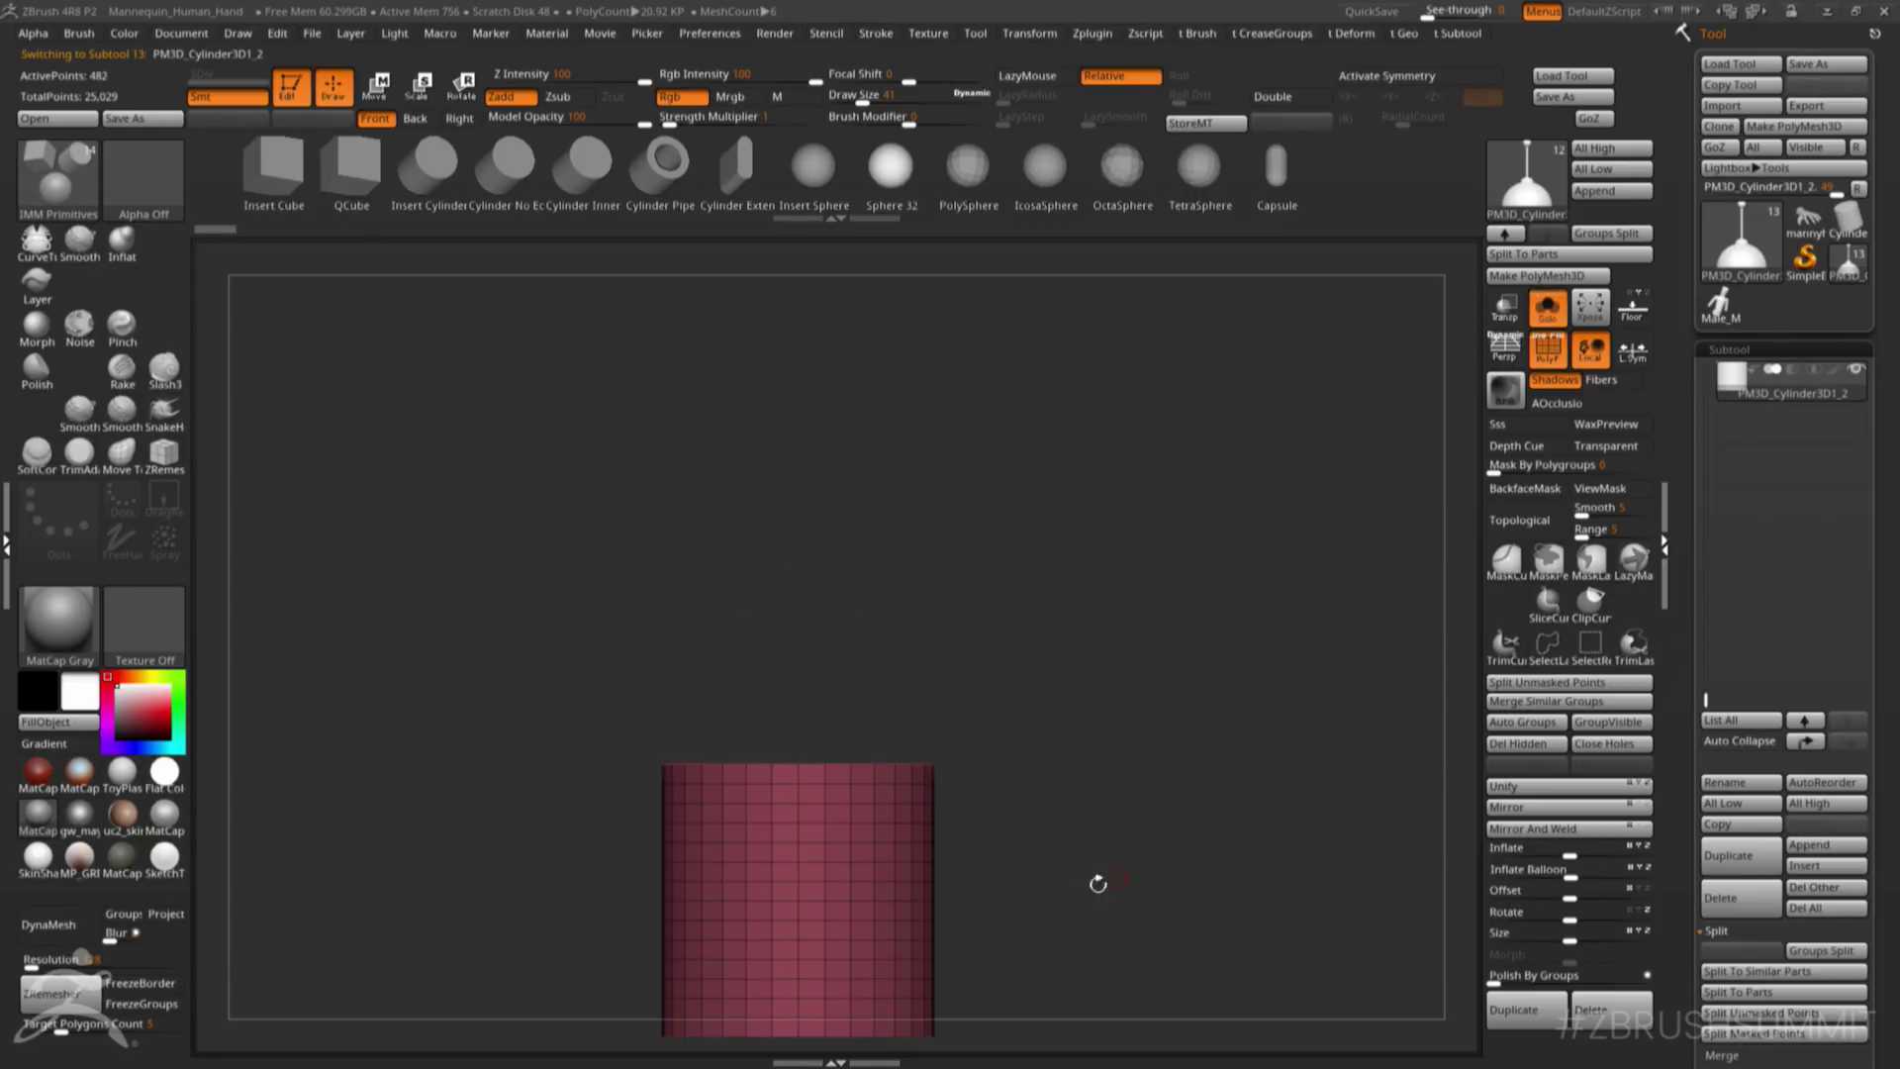
alt+drag(1119, 870, 1209, 722)
- Delete the horizontal edge loops from the cylinder's side wall with the ZModeler brush
key(b)
key(z)
key(m)
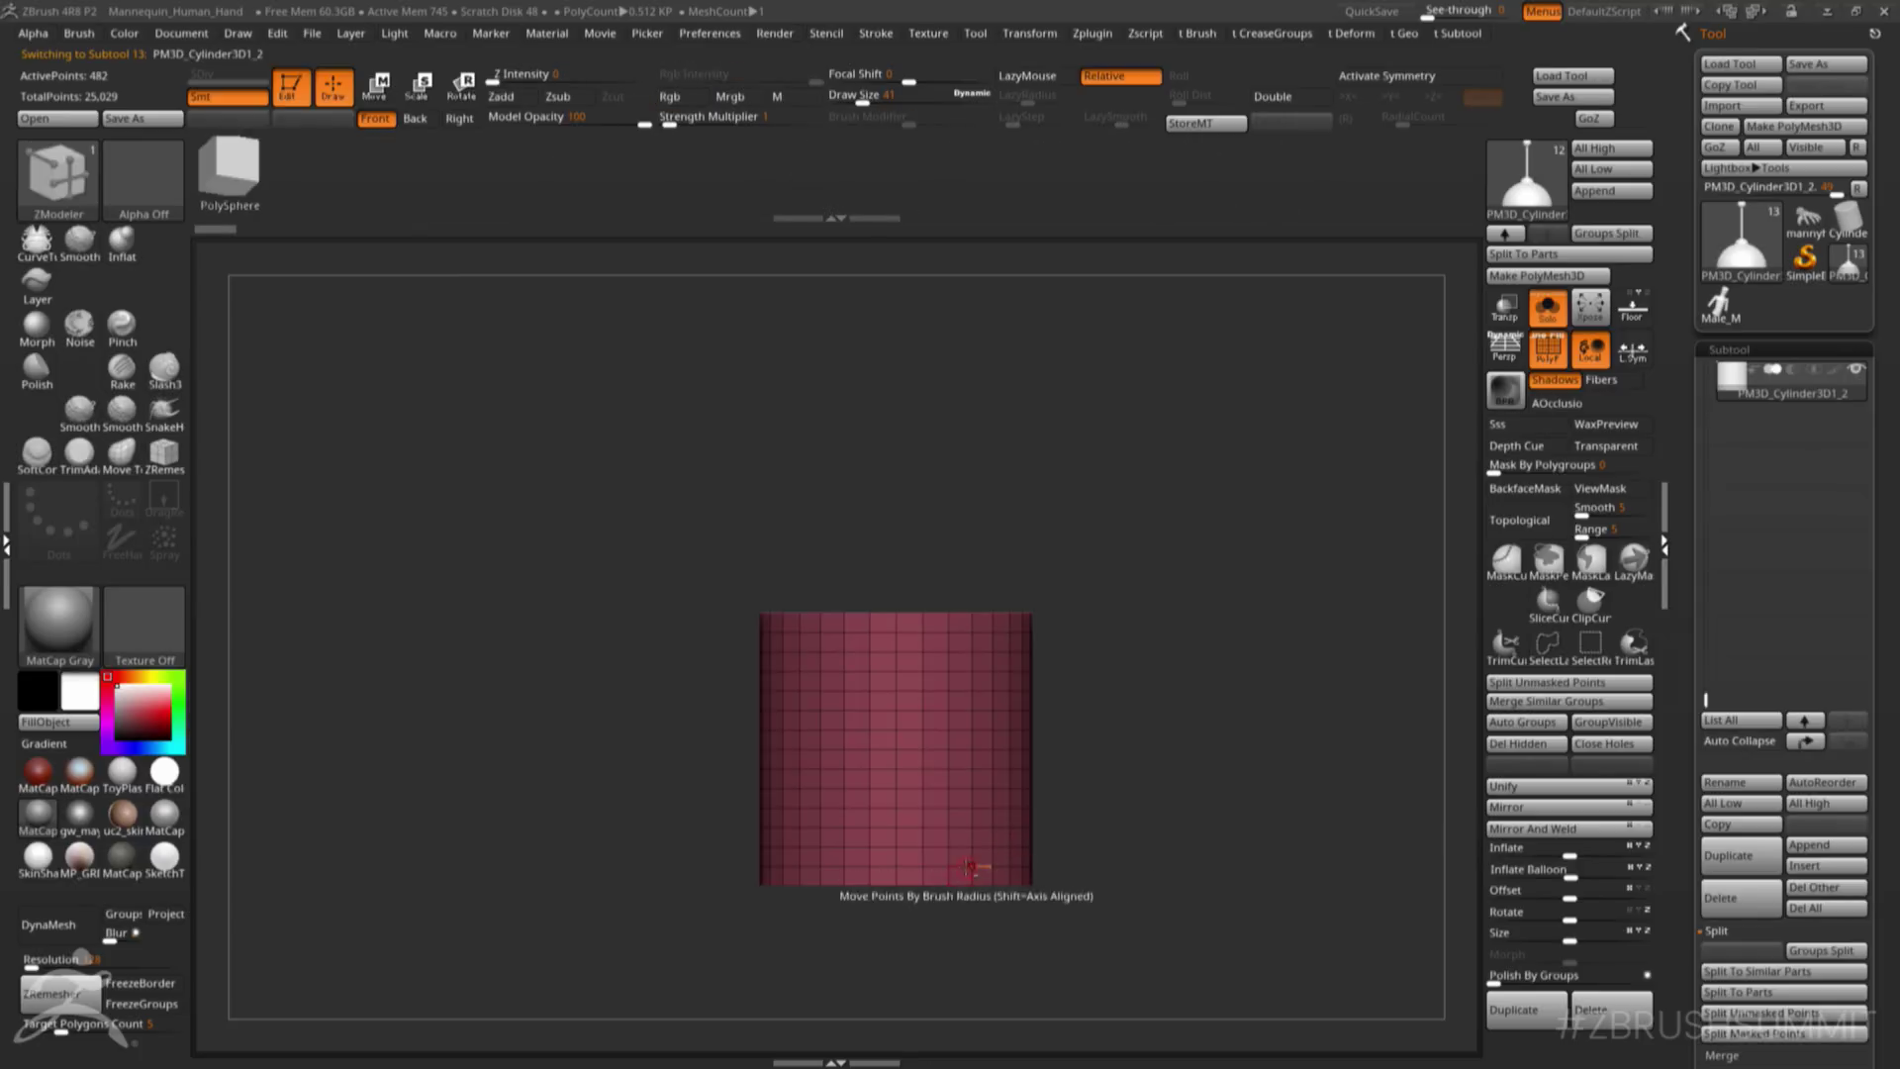
alt+click(959, 802)
alt+click(960, 789)
alt+click(961, 770)
alt+click(961, 751)
alt+click(962, 731)
alt+click(964, 711)
alt+click(964, 691)
alt+click(961, 670)
alt+click(960, 651)
alt+click(960, 625)
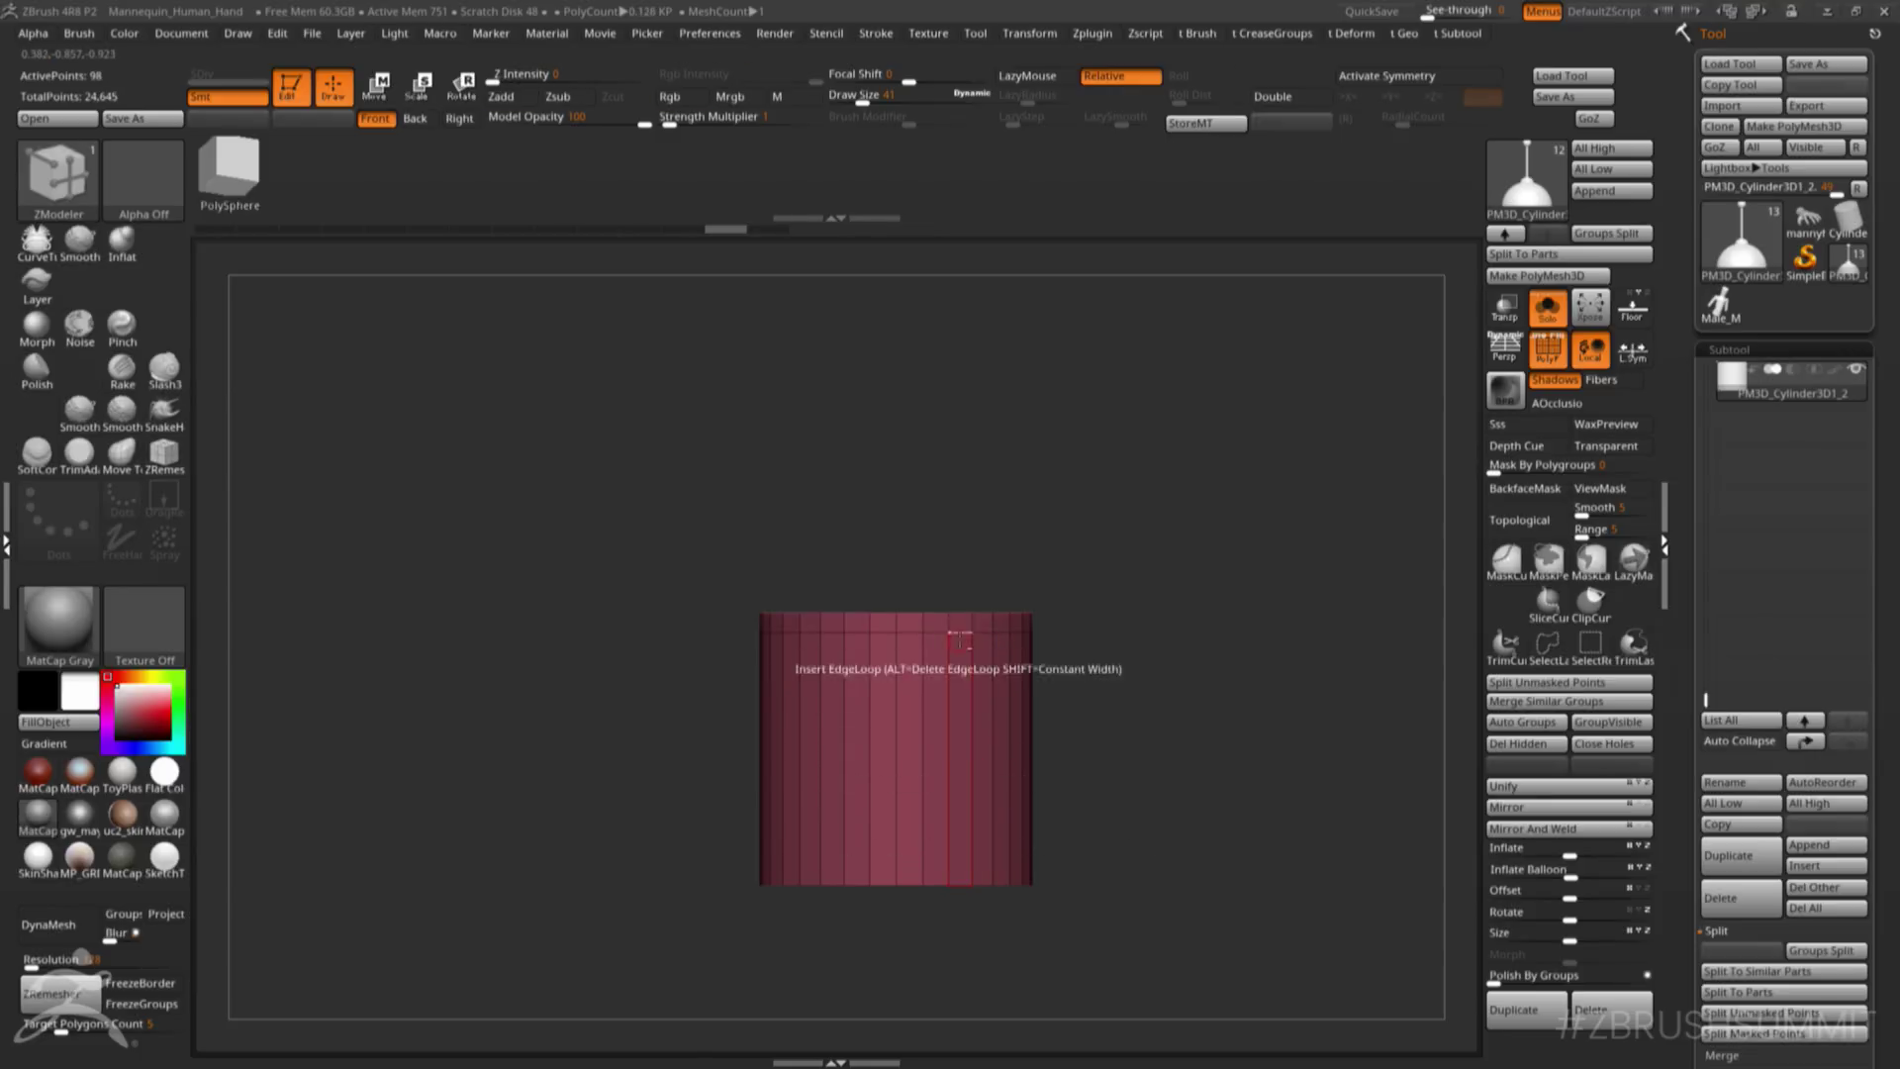
alt+click(976, 683)
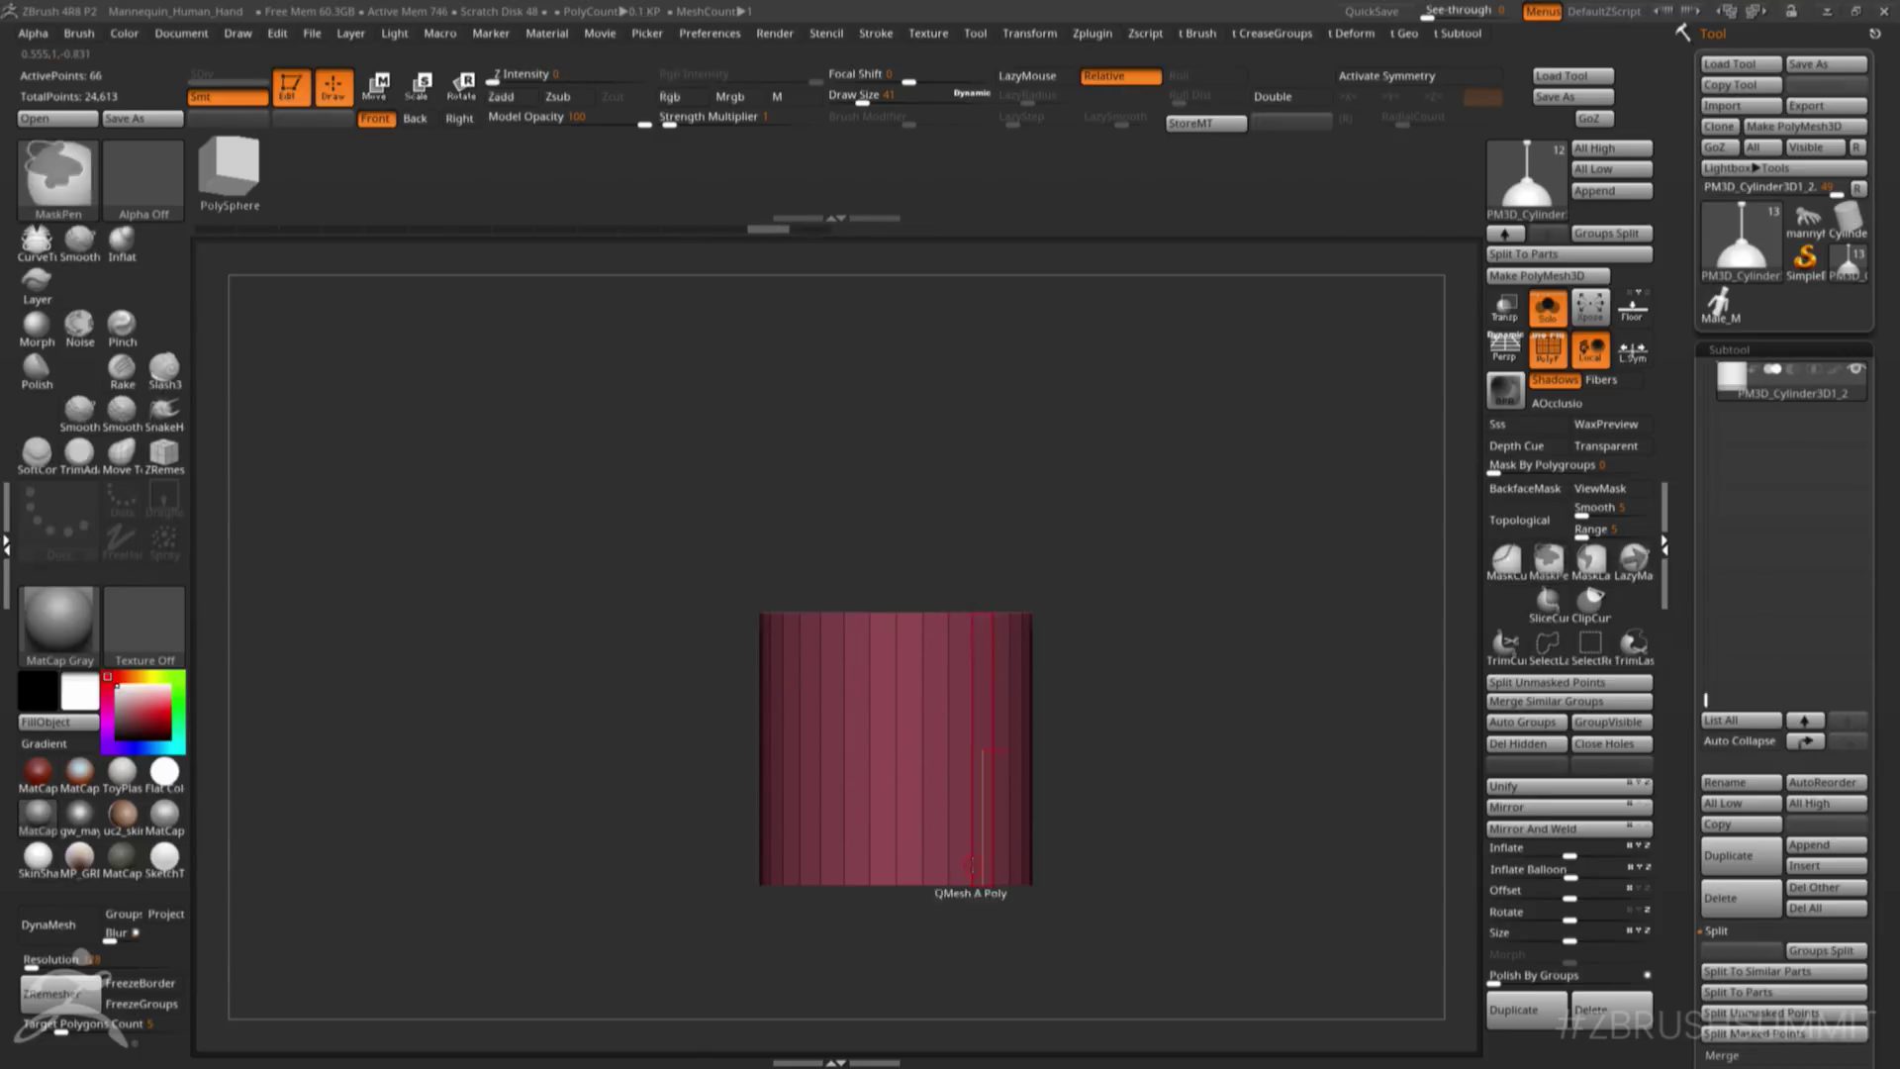
- Insert an edge loop near the cylinder's base and set the QMesh polygon action to target Polyloop
key(space)
click(964, 566)
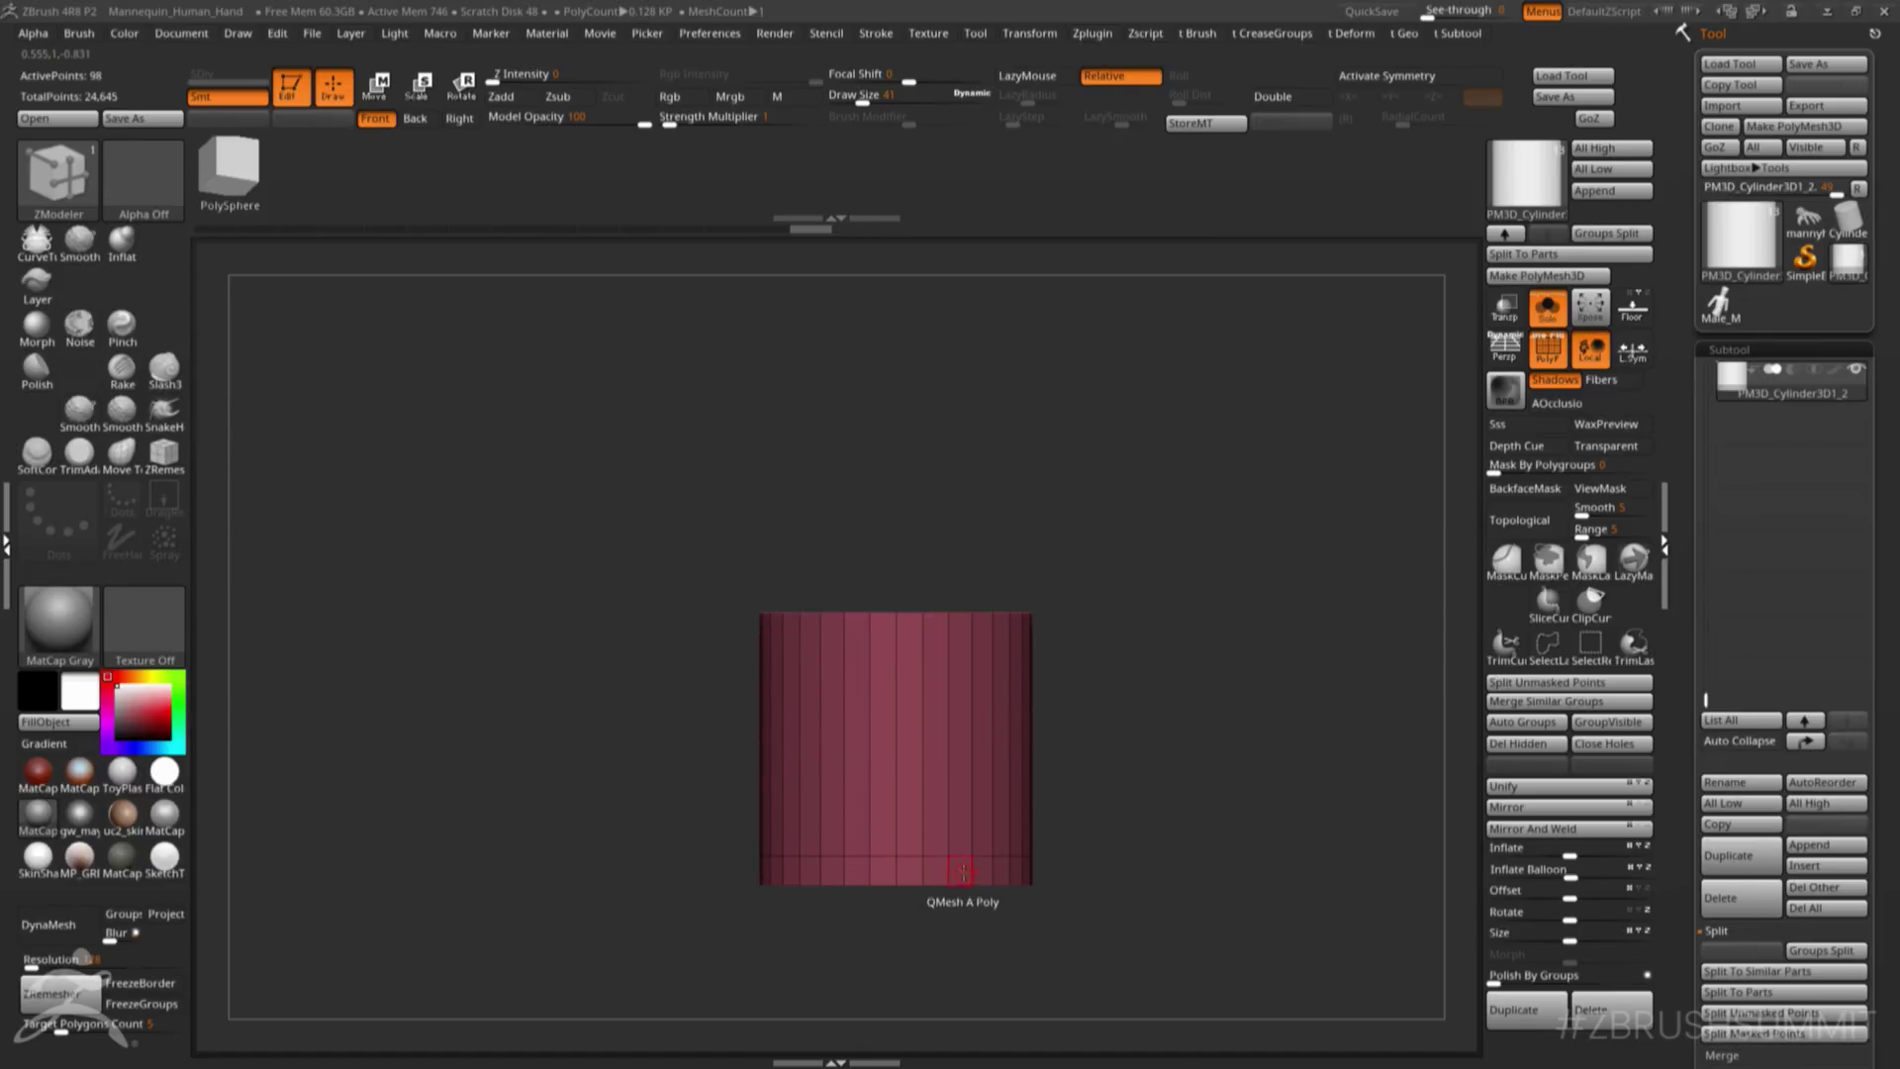
key(space)
click(1100, 667)
right_drag(972, 853, 994, 855)
key(f)
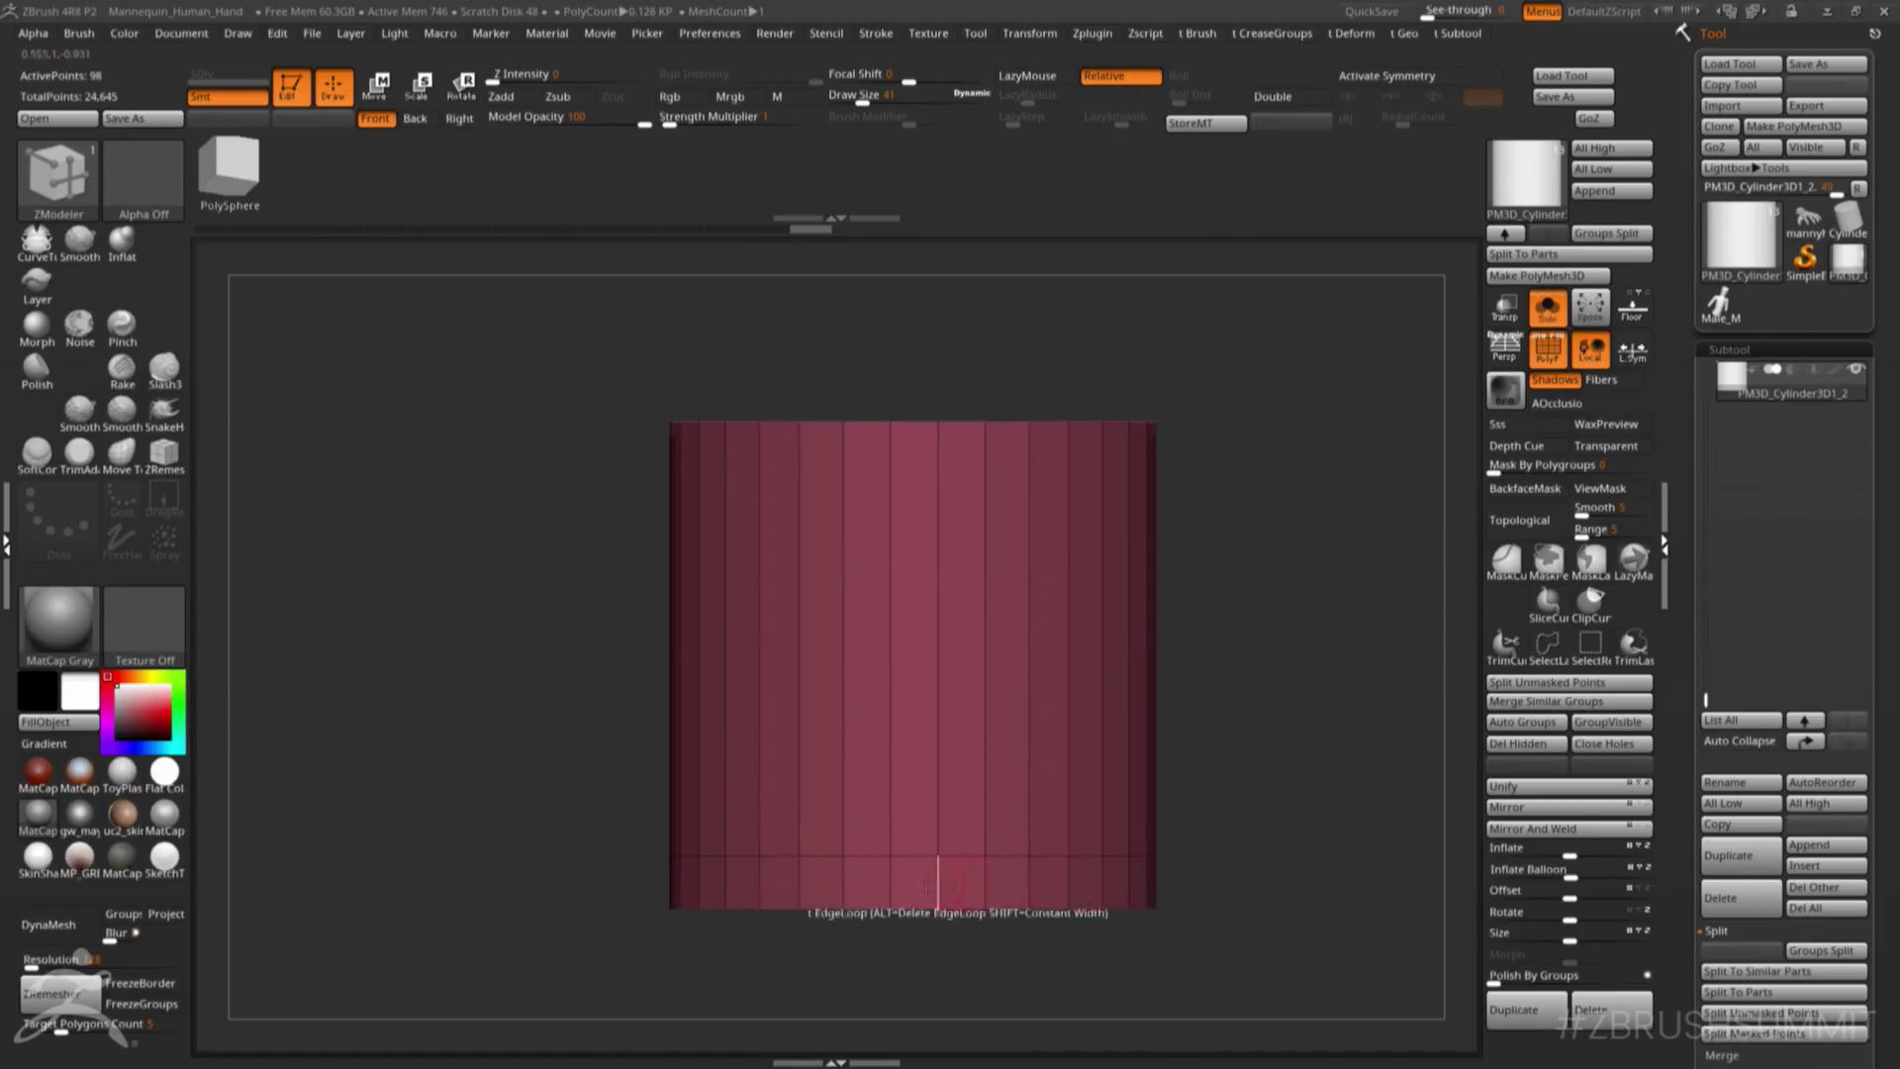
- Extrude the cylinder's bottom polyloop outward with QMesh to form a wide, flat hat brim
click(853, 901)
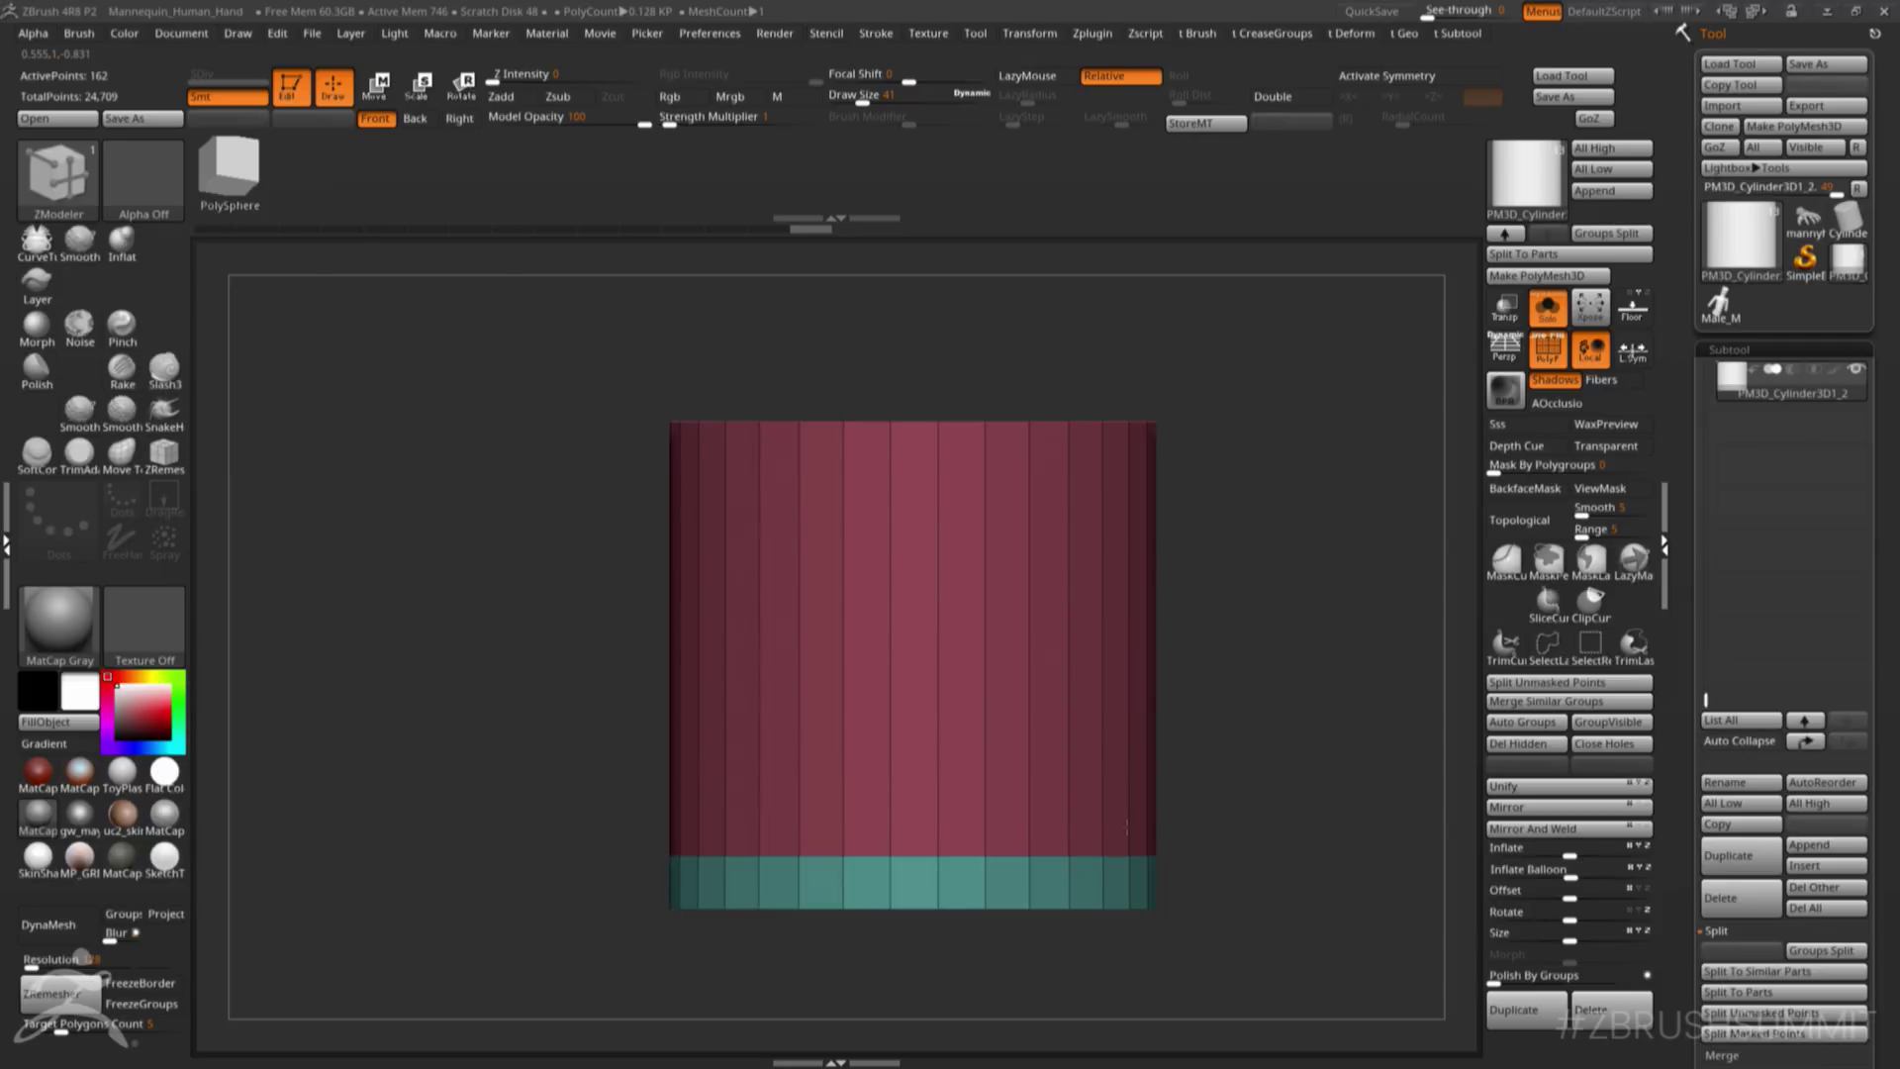
right_drag(1192, 248, 1059, 853)
key(ctrl+z)
key(space)
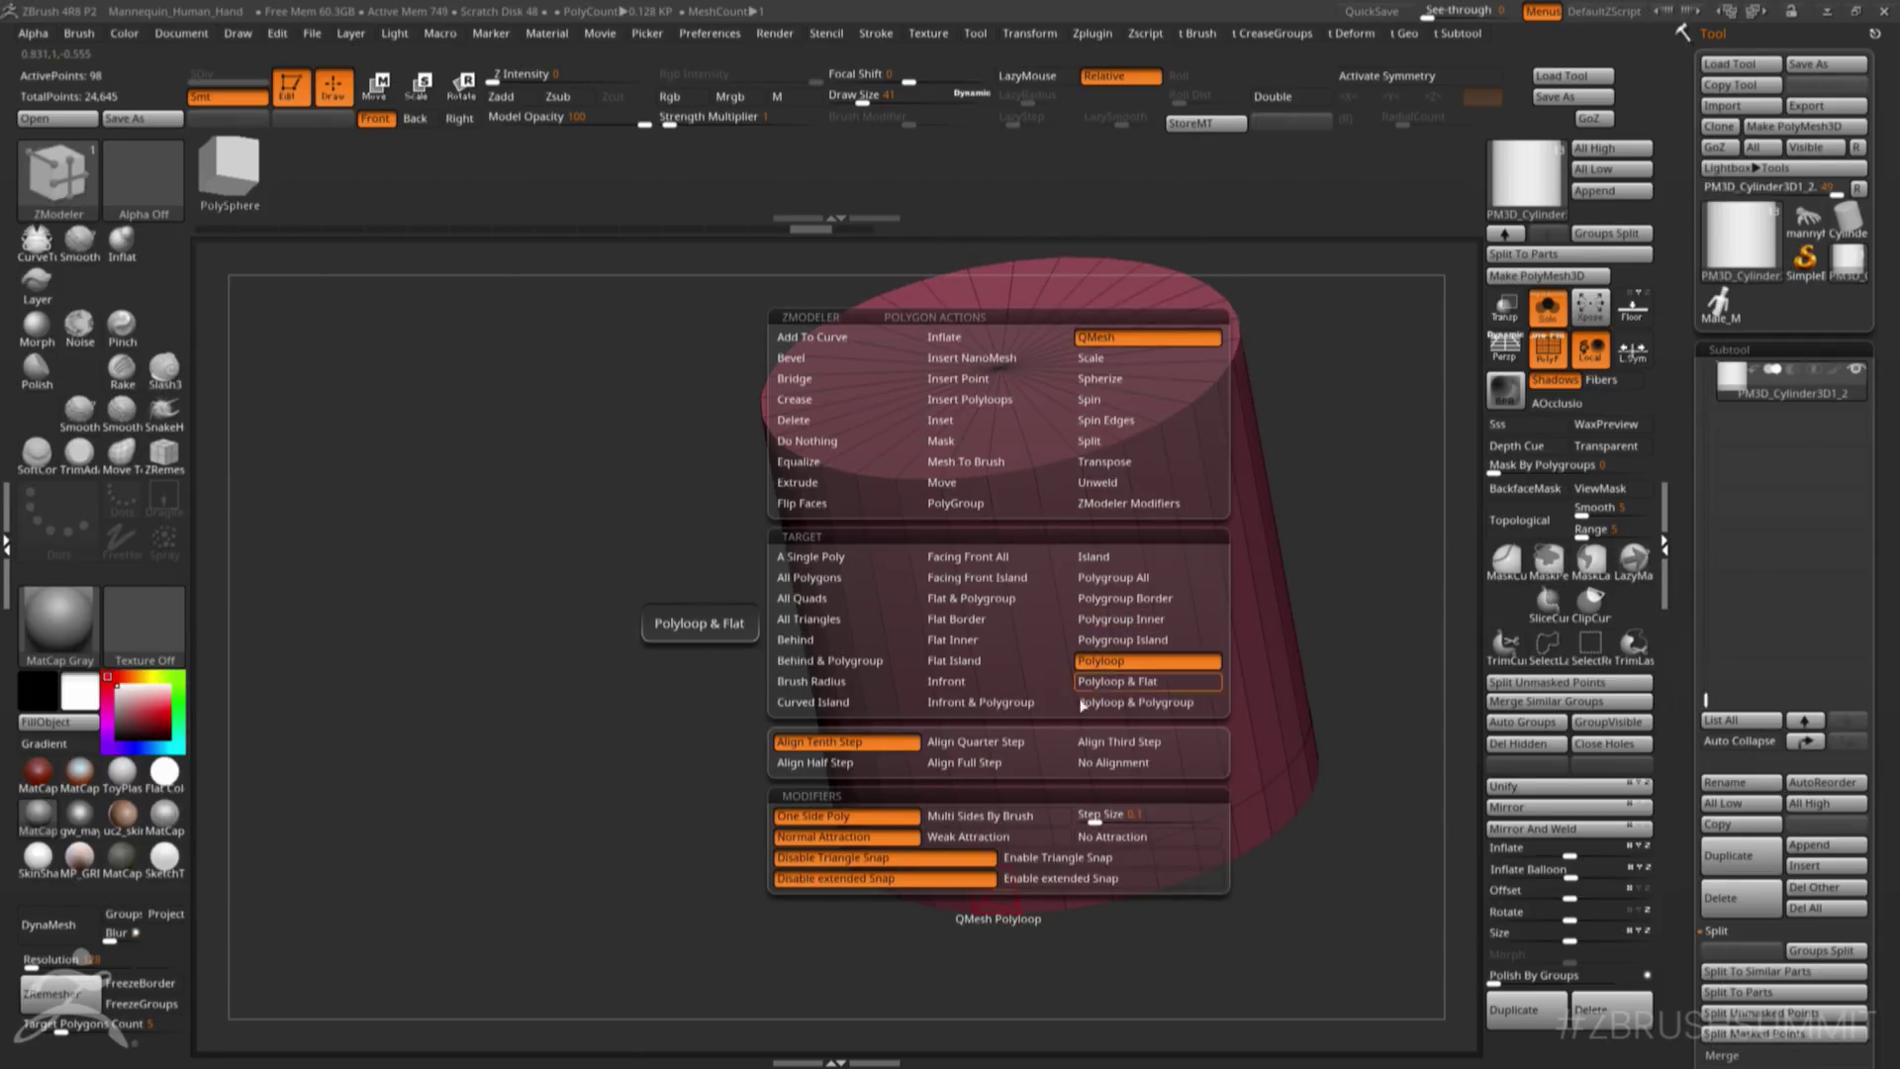
alt+right_drag(1014, 909, 1006, 853)
drag(992, 839, 638, 1002)
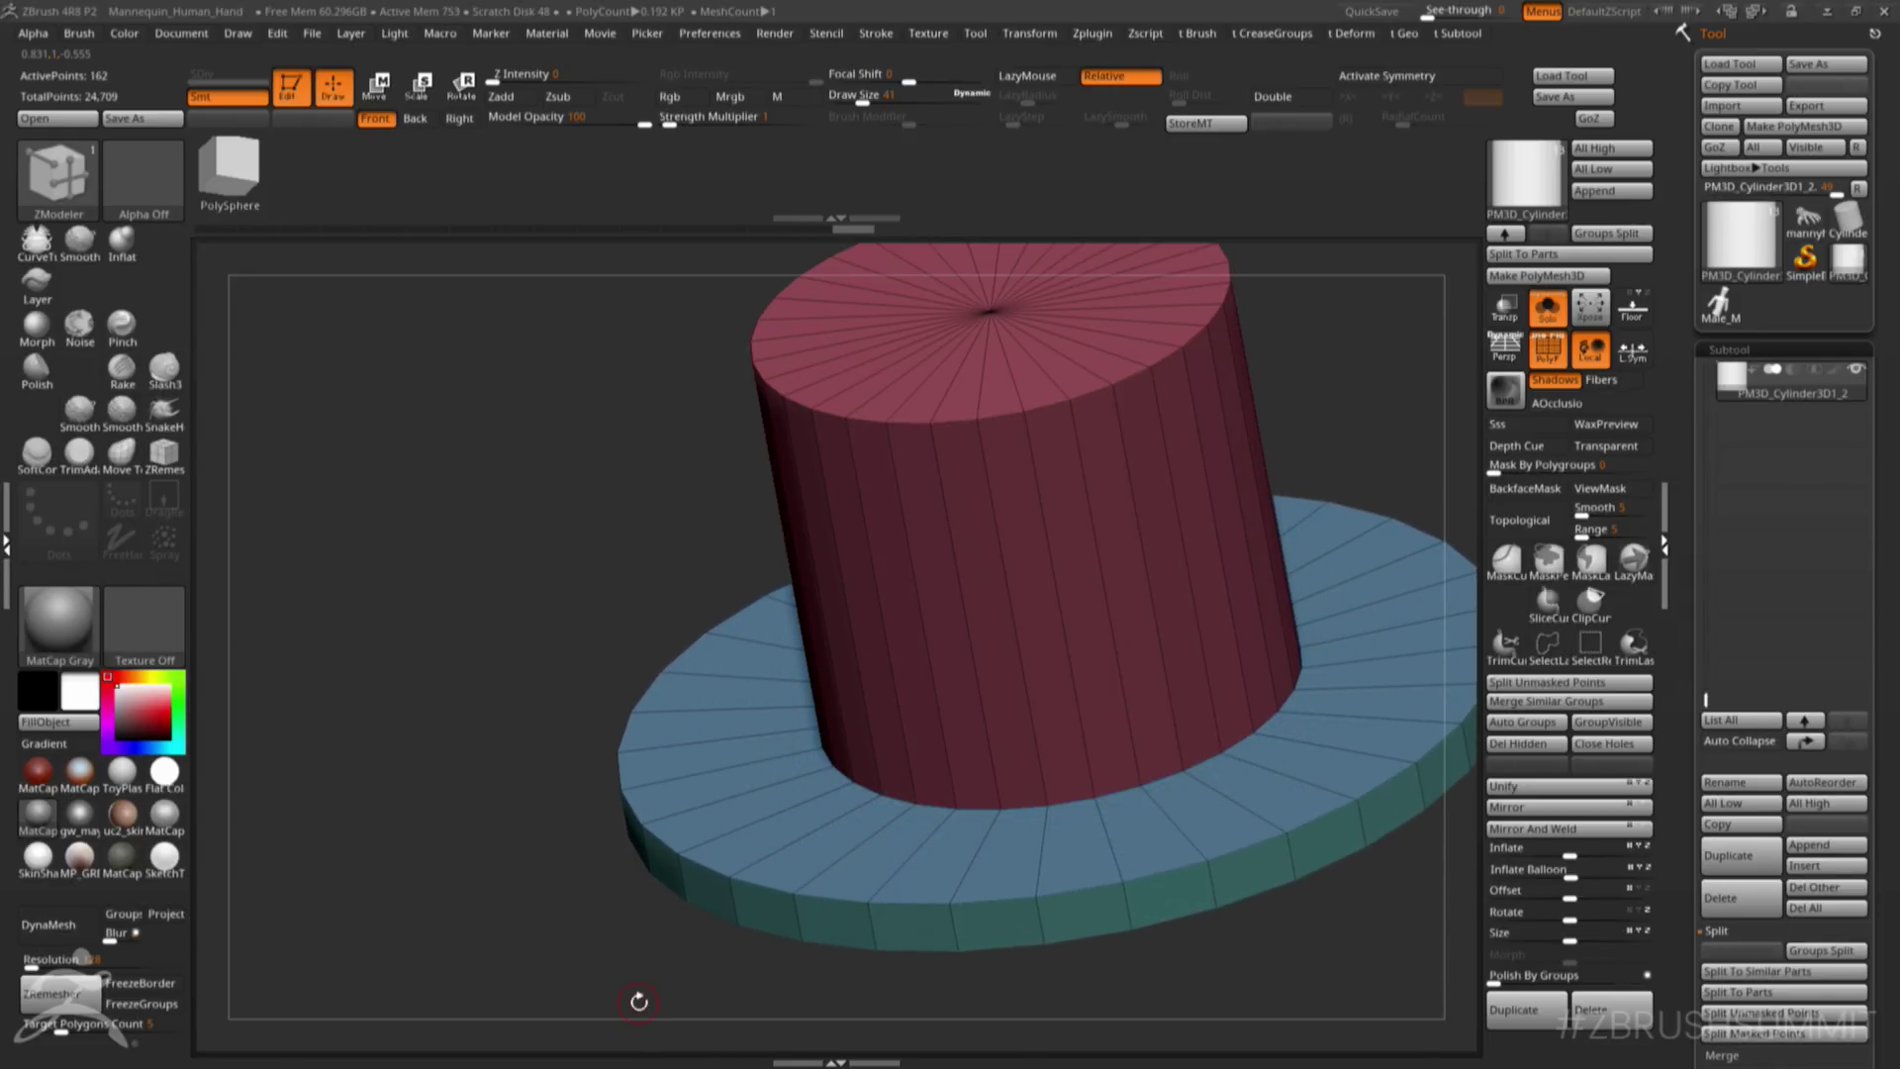
- Try subdividing the top hat to preview its smoothed shape
shift+right_drag(1255, 871, 1306, 841)
alt+drag(1252, 761, 1260, 886)
mouse_move(1274, 768)
ctrl+right_down()
mouse_move(1255, 844)
mouse_move(1230, 800)
mouse_move(1274, 727)
ctrl+right_up()
key(c)
click(1247, 803)
key(shift+c)
key(shift)
key(d)
right_drag(1163, 762, 1166, 821)
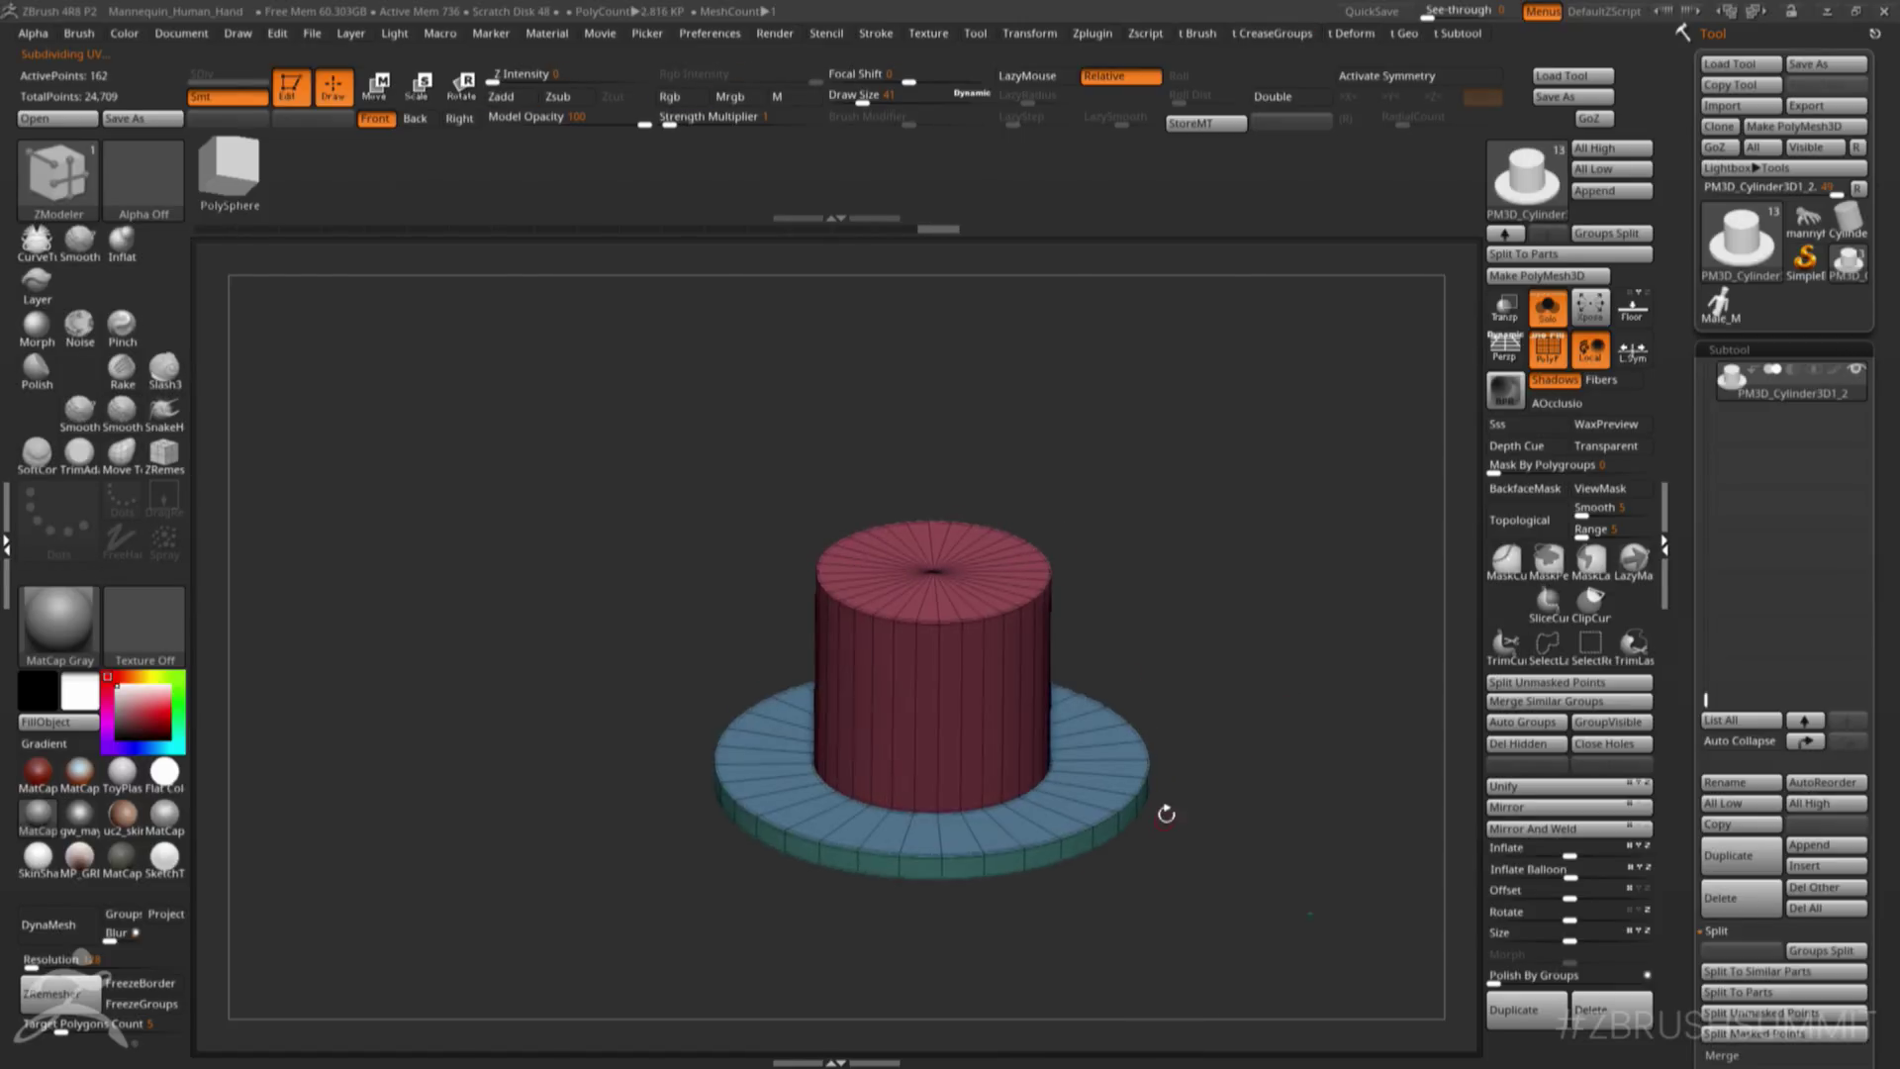
- Mask everything except the top of the hat's crown and move it up about 0.61 to make the crown taller
shift+drag(1162, 792, 1179, 772)
key(shift+f)
ctrl+drag(757, 522, 1134, 633)
ctrl+click(1165, 651)
key(w)
drag(932, 567, 932, 496)
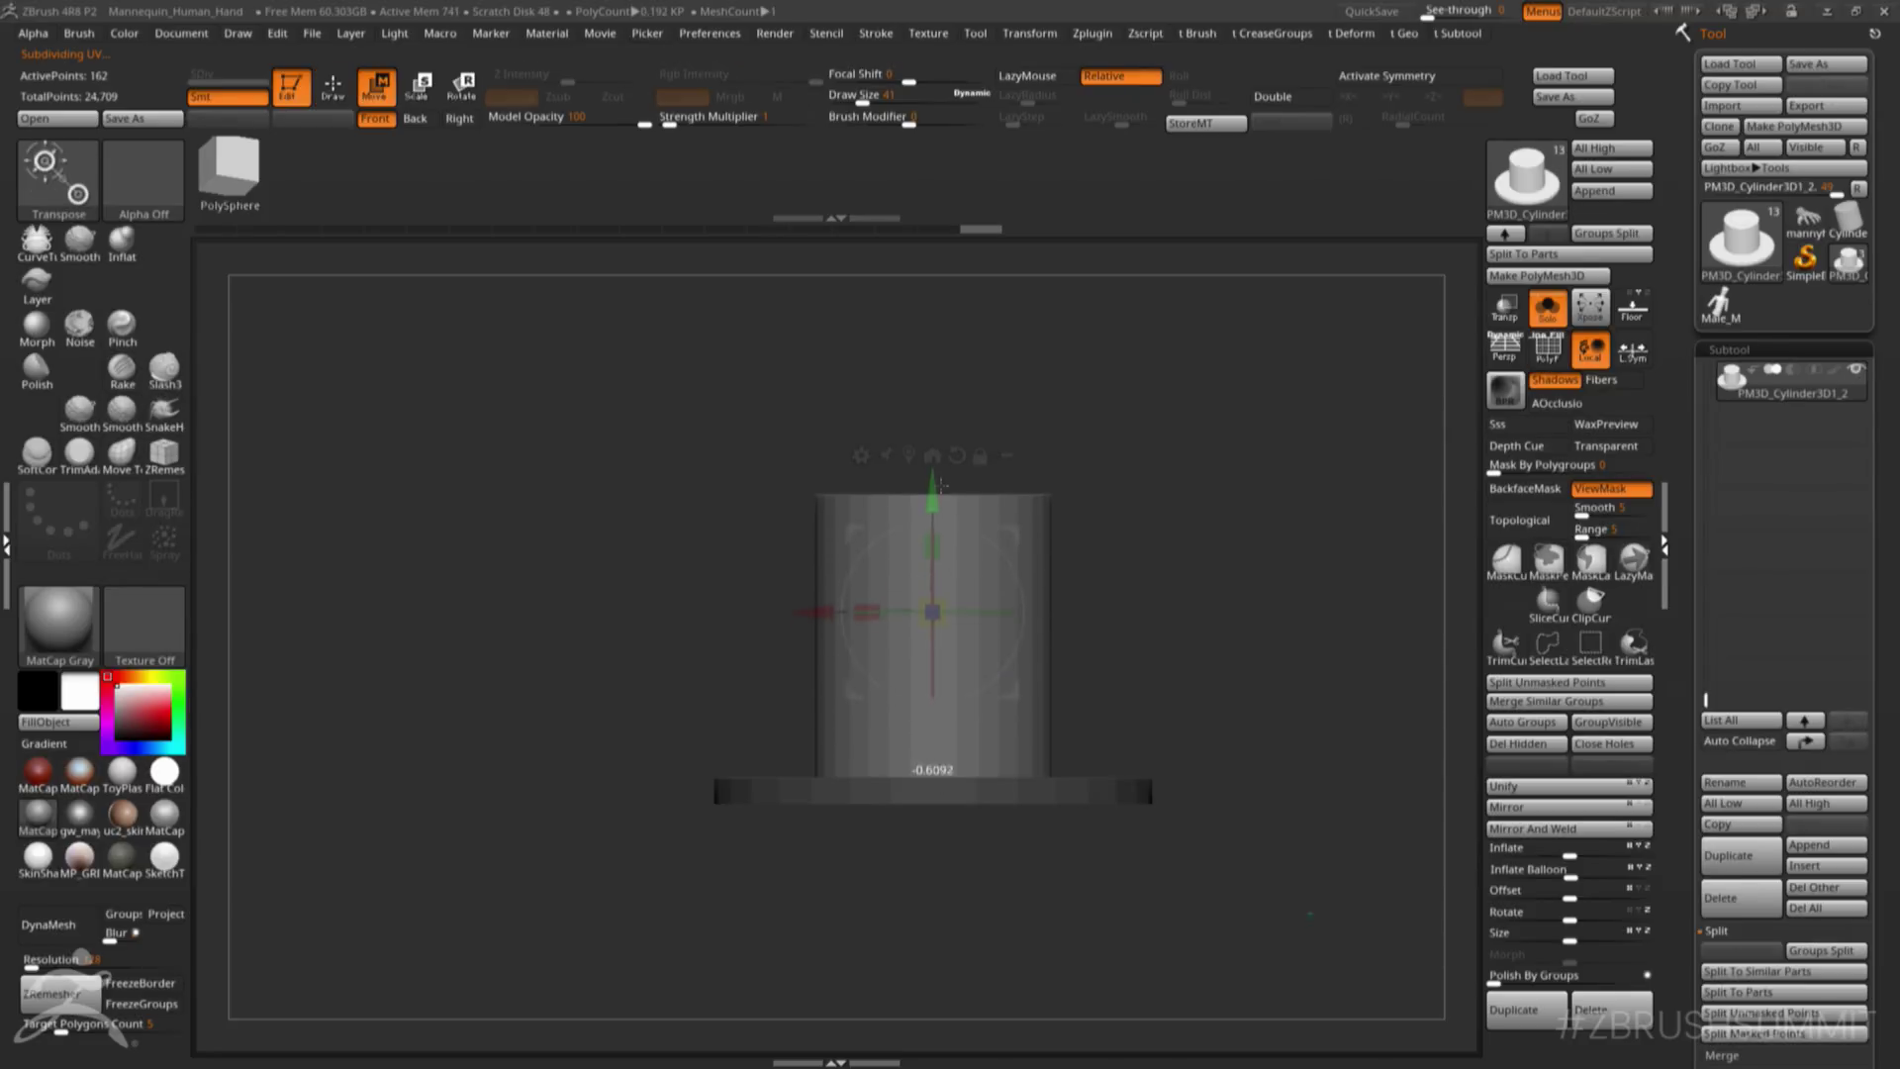
key(q)
- Try subdividing the taller hat to subdivision level 3 and compare it with and without the polyframe
key(ctrl+d)
key(ctrl+d)
drag(1226, 793, 1196, 775)
key(shift+f)
key(shift+f)
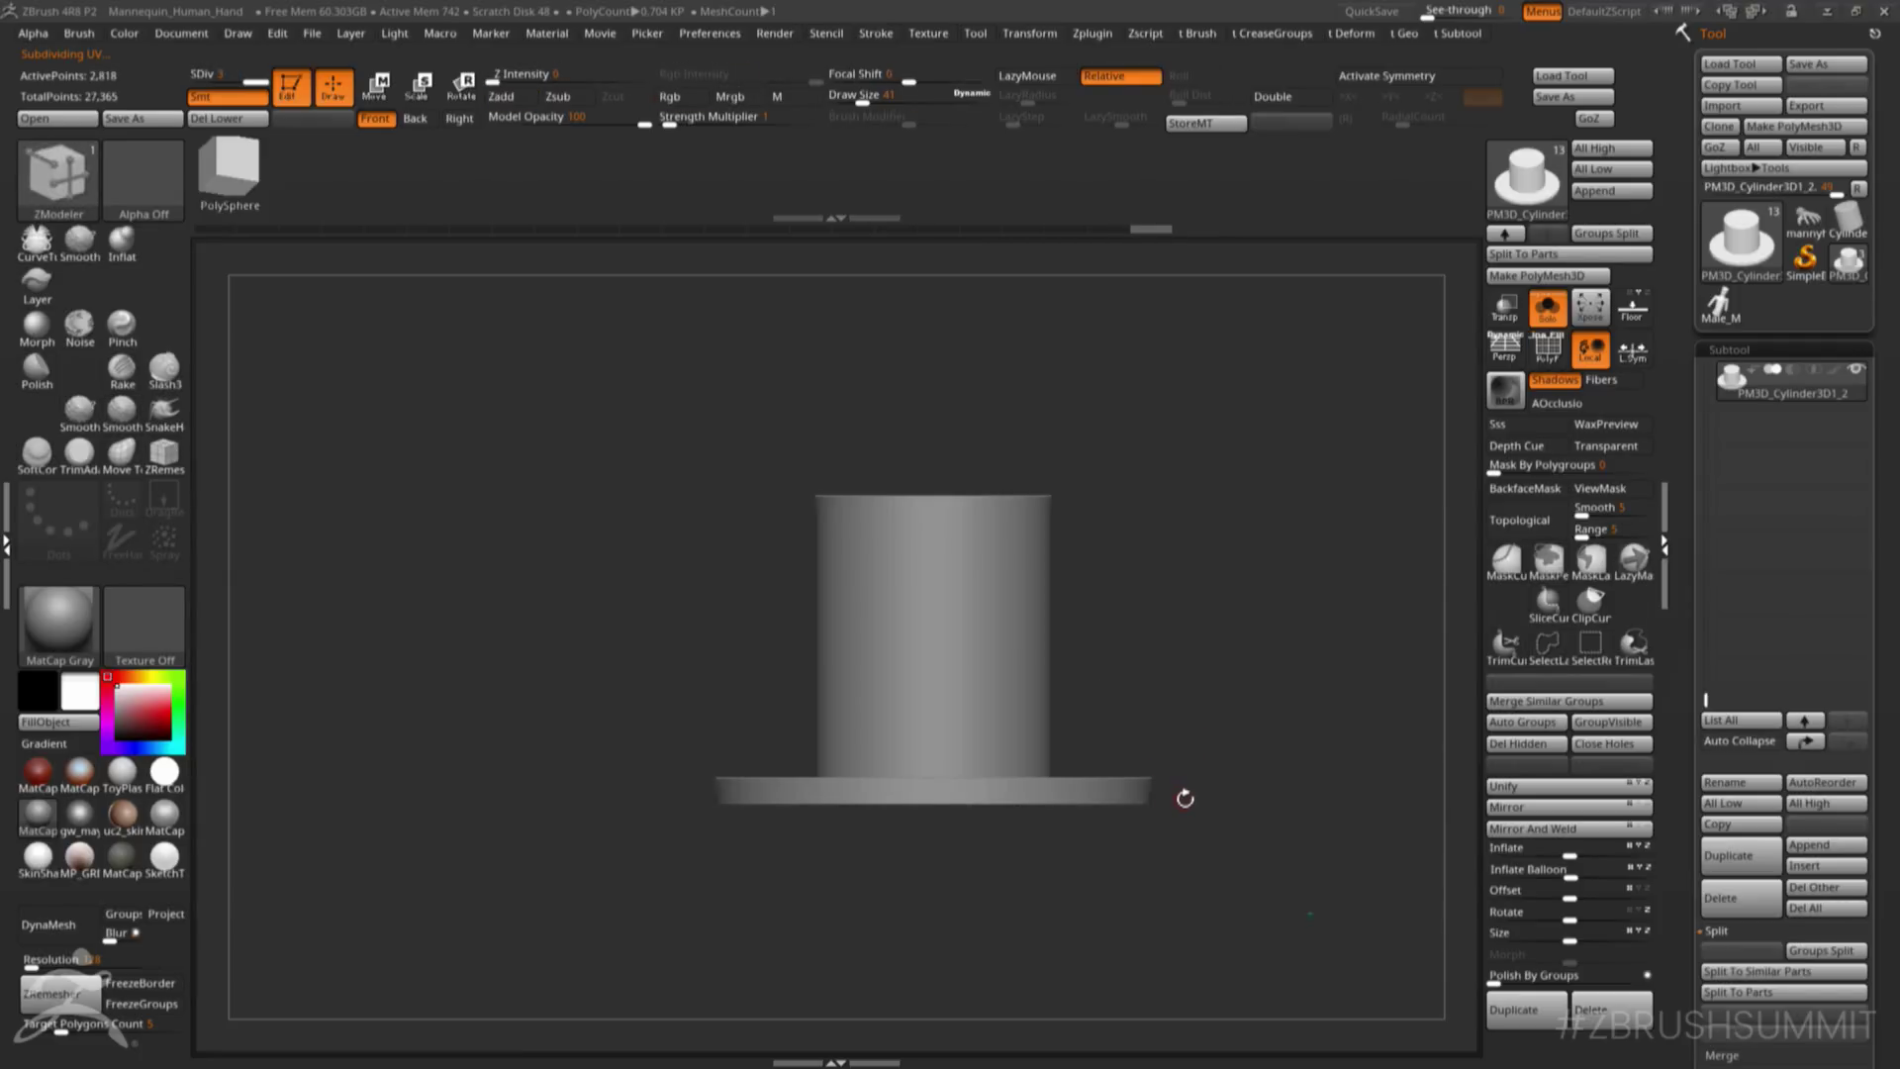
key(shift+f)
key(ctrl+z)
key(ctrl+z)
key(shift+f)
- Isolate the brim's upper edge loop with a mask and move it down about 0.09 to thin the brim, then clear the mask
ctrl+drag(657, 746, 1196, 782)
key(w)
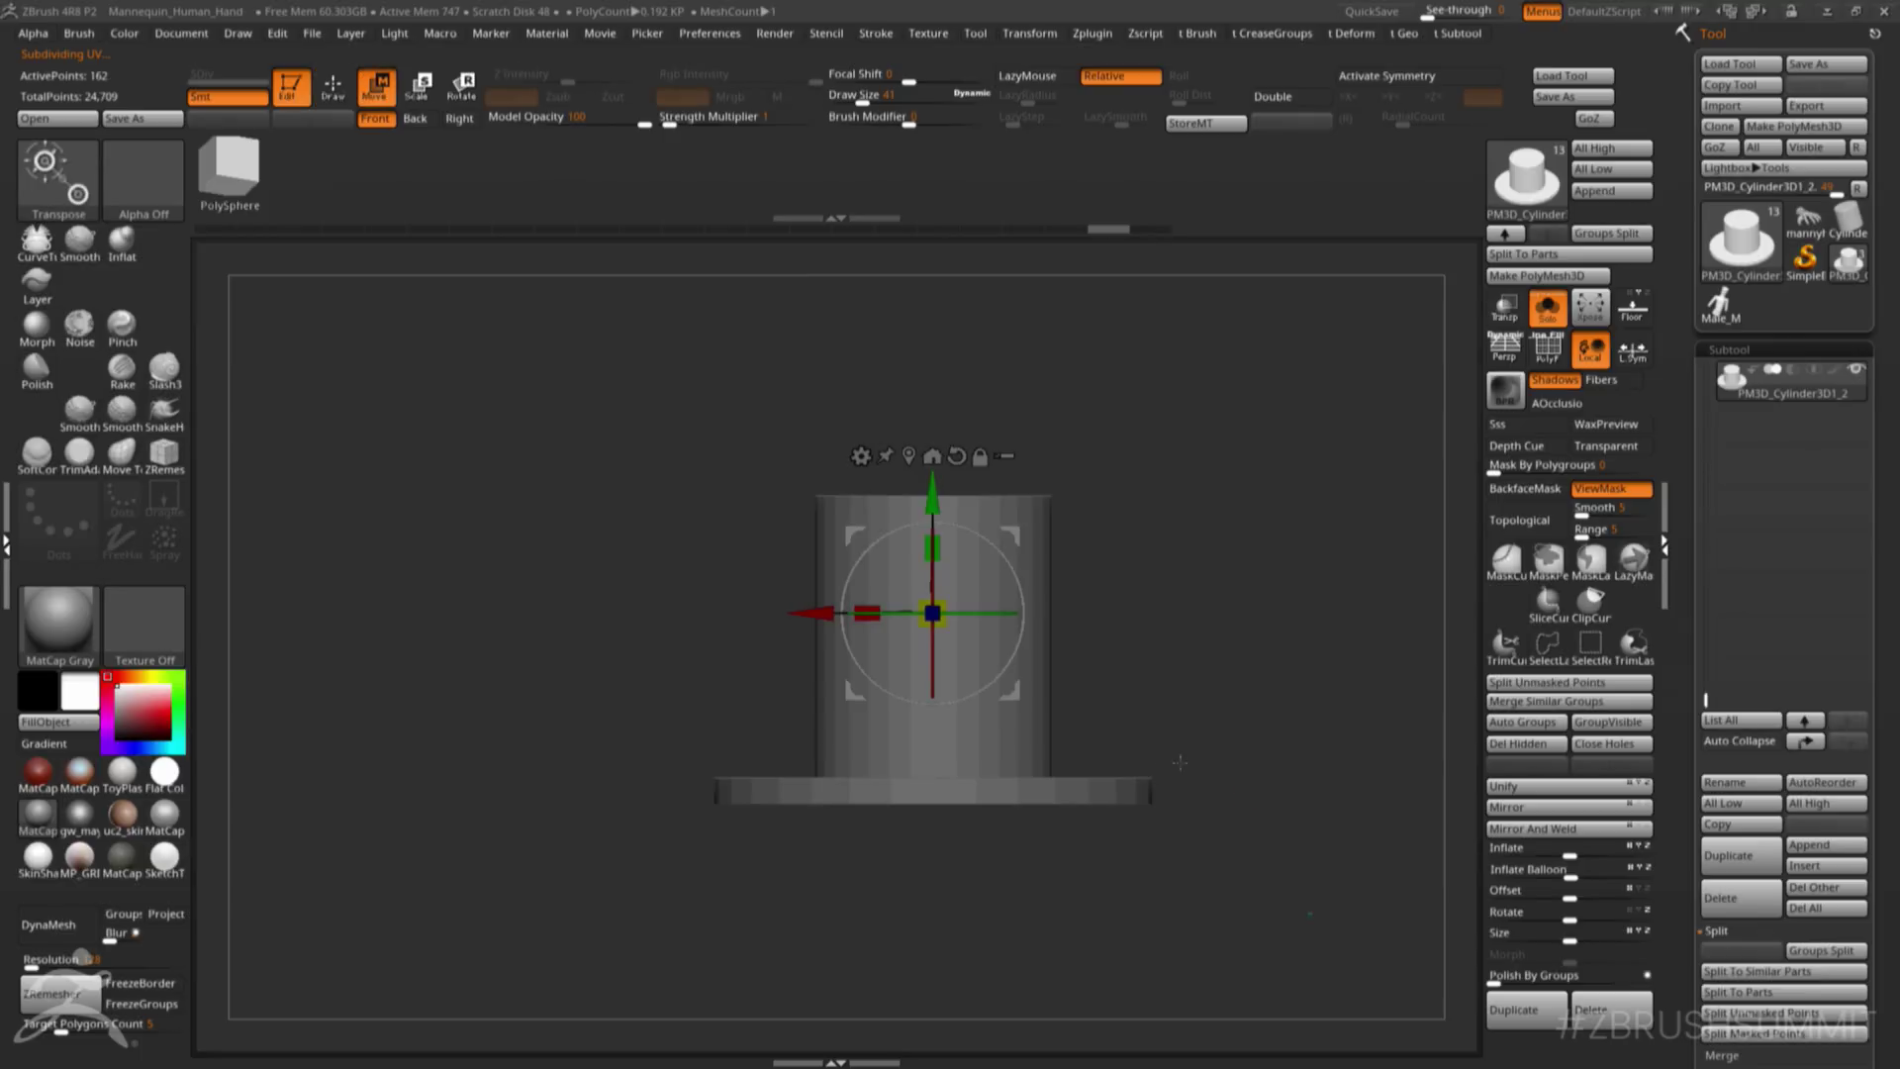
key(q)
ctrl+click(1248, 823)
ctrl+drag(658, 730, 1212, 792)
key(w)
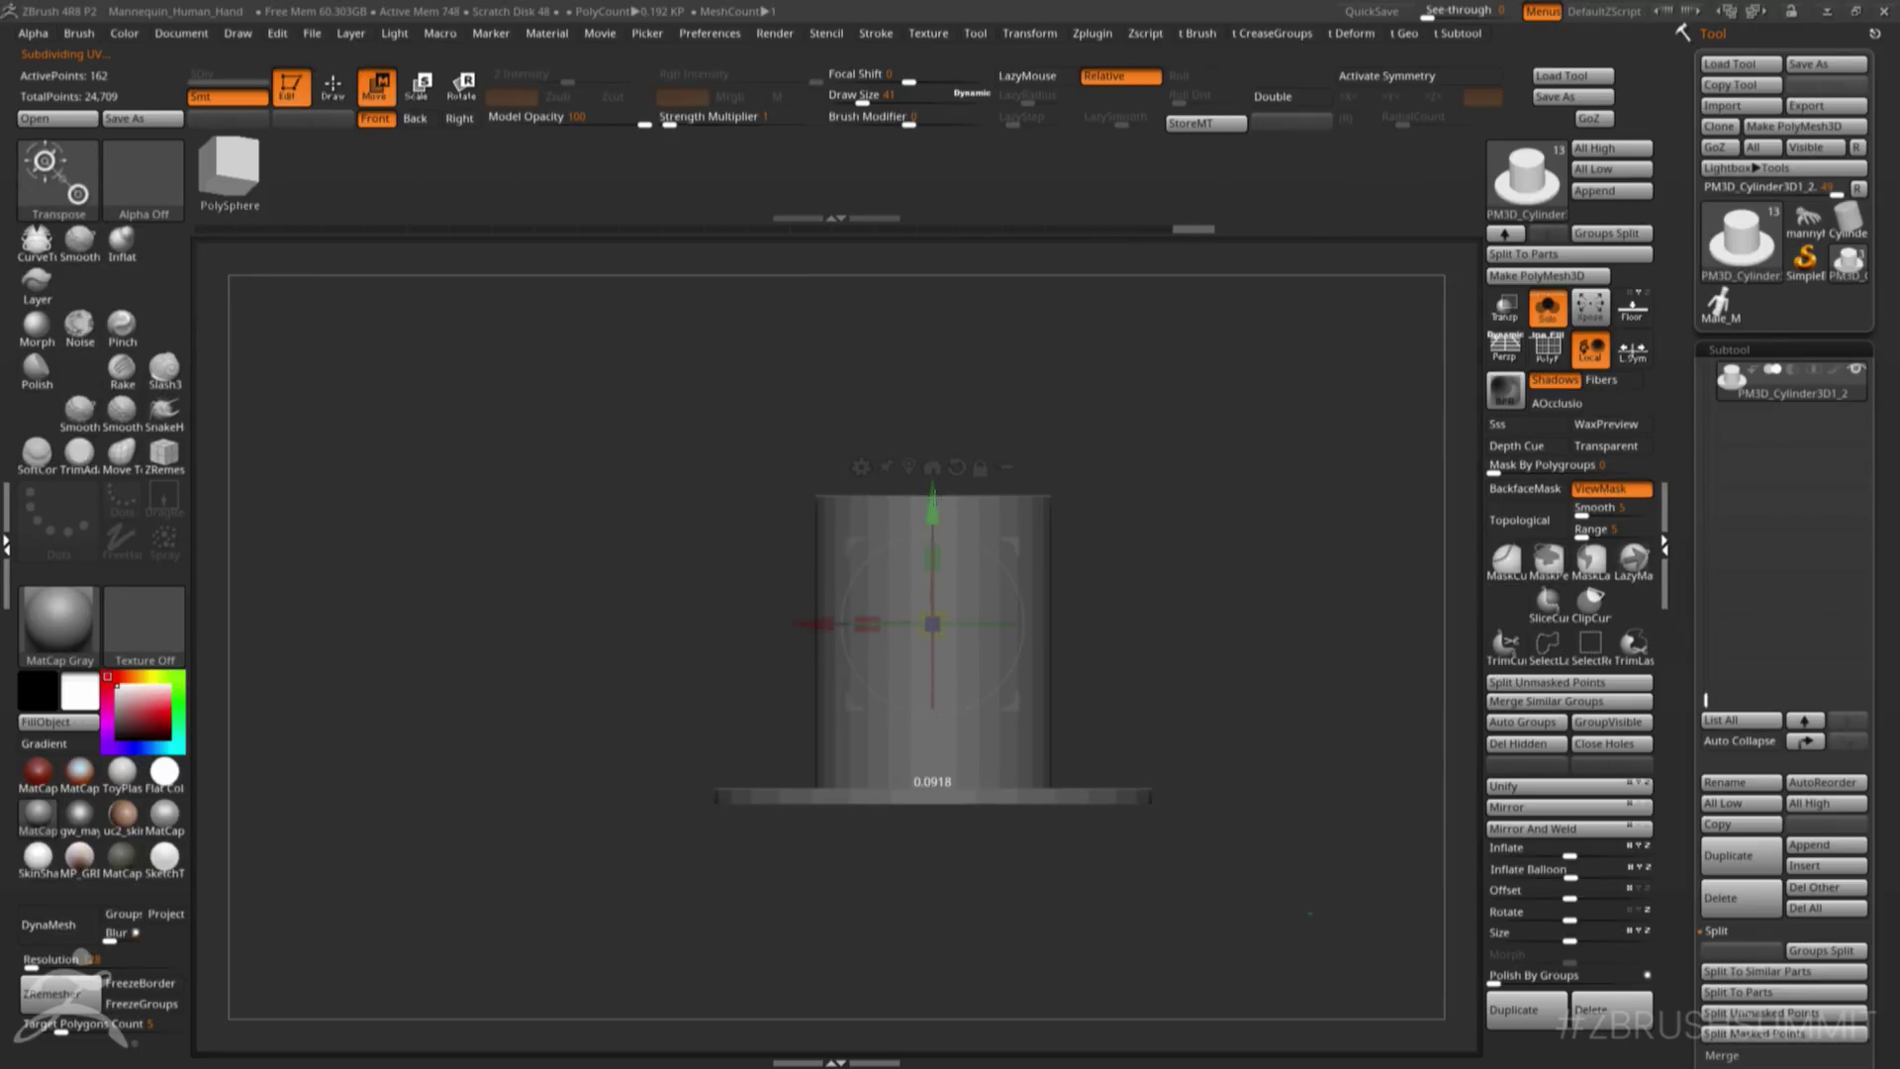
key(q)
alt+drag(1181, 792, 1250, 789)
ctrl+click(1254, 834)
key(shift+f)
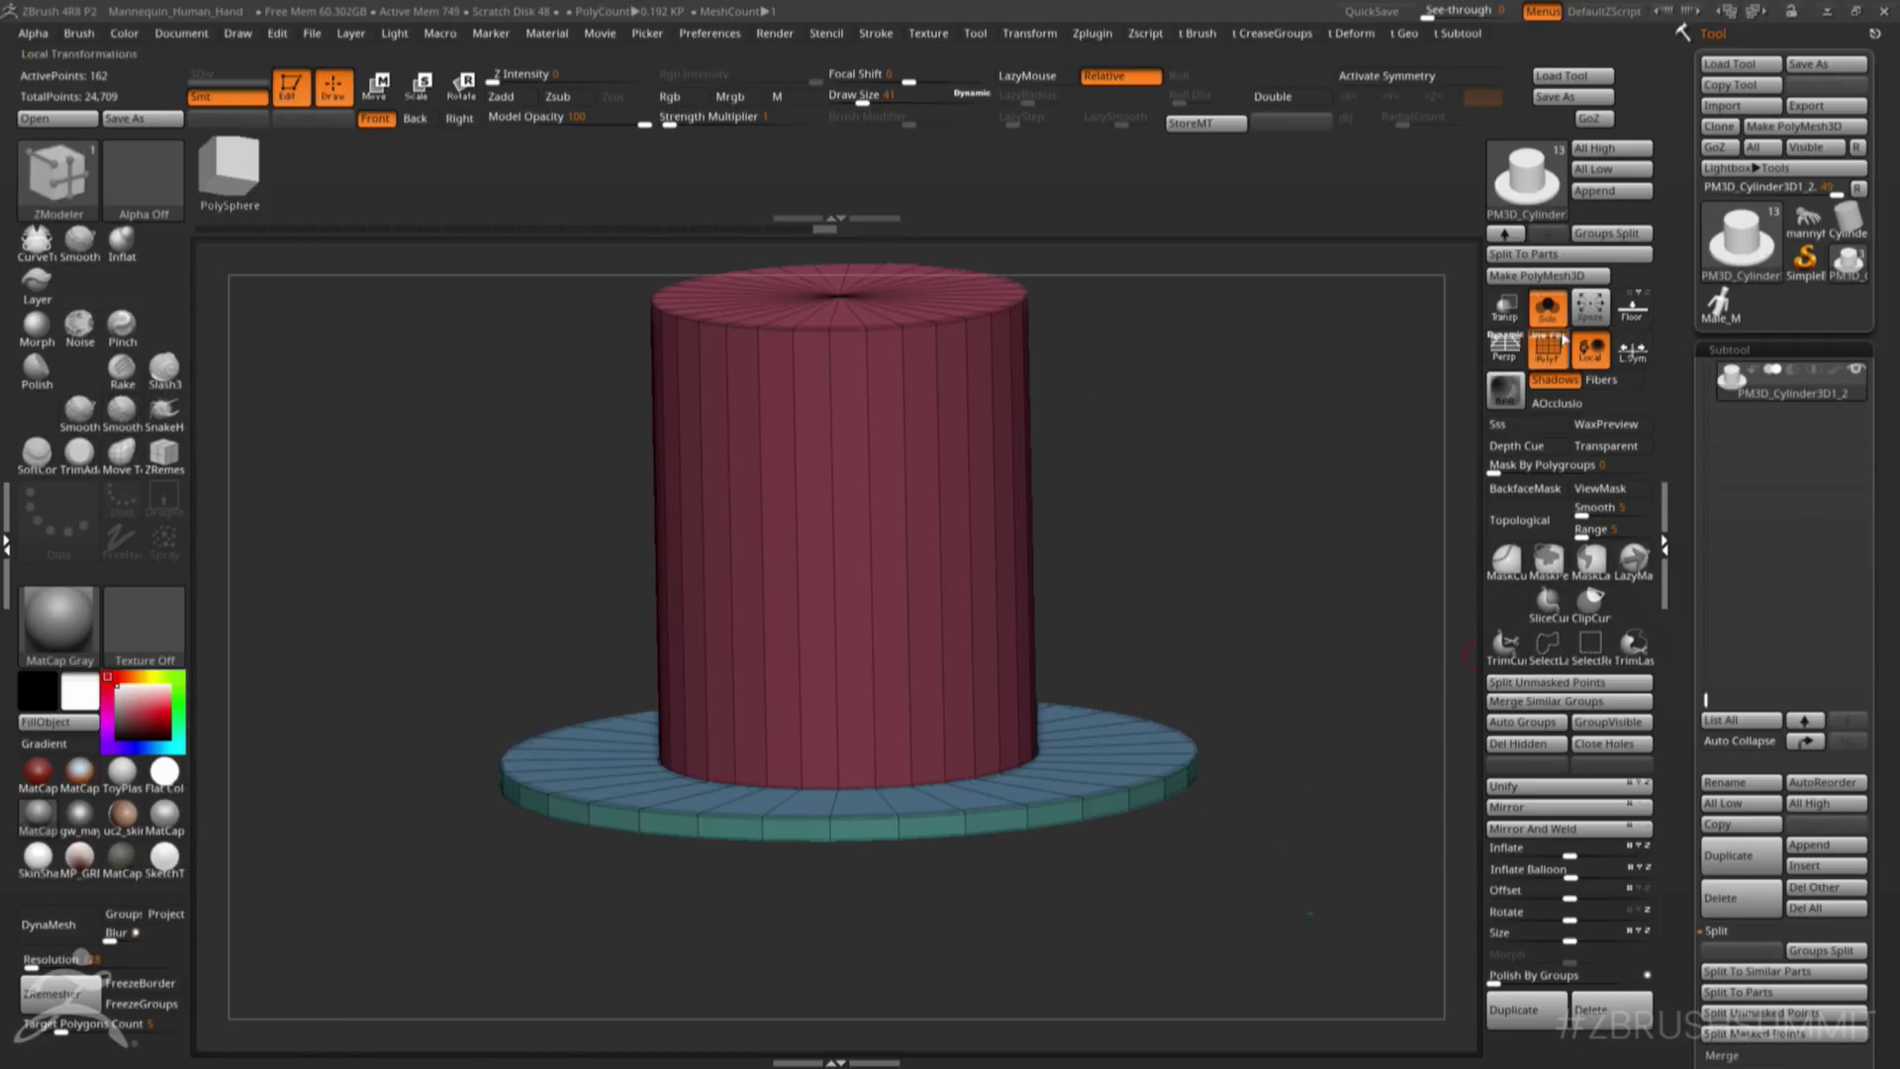
- Turn off Solo to bring back the robot's other SubTools alongside the hat
click(1548, 307)
drag(1705, 698, 1705, 465)
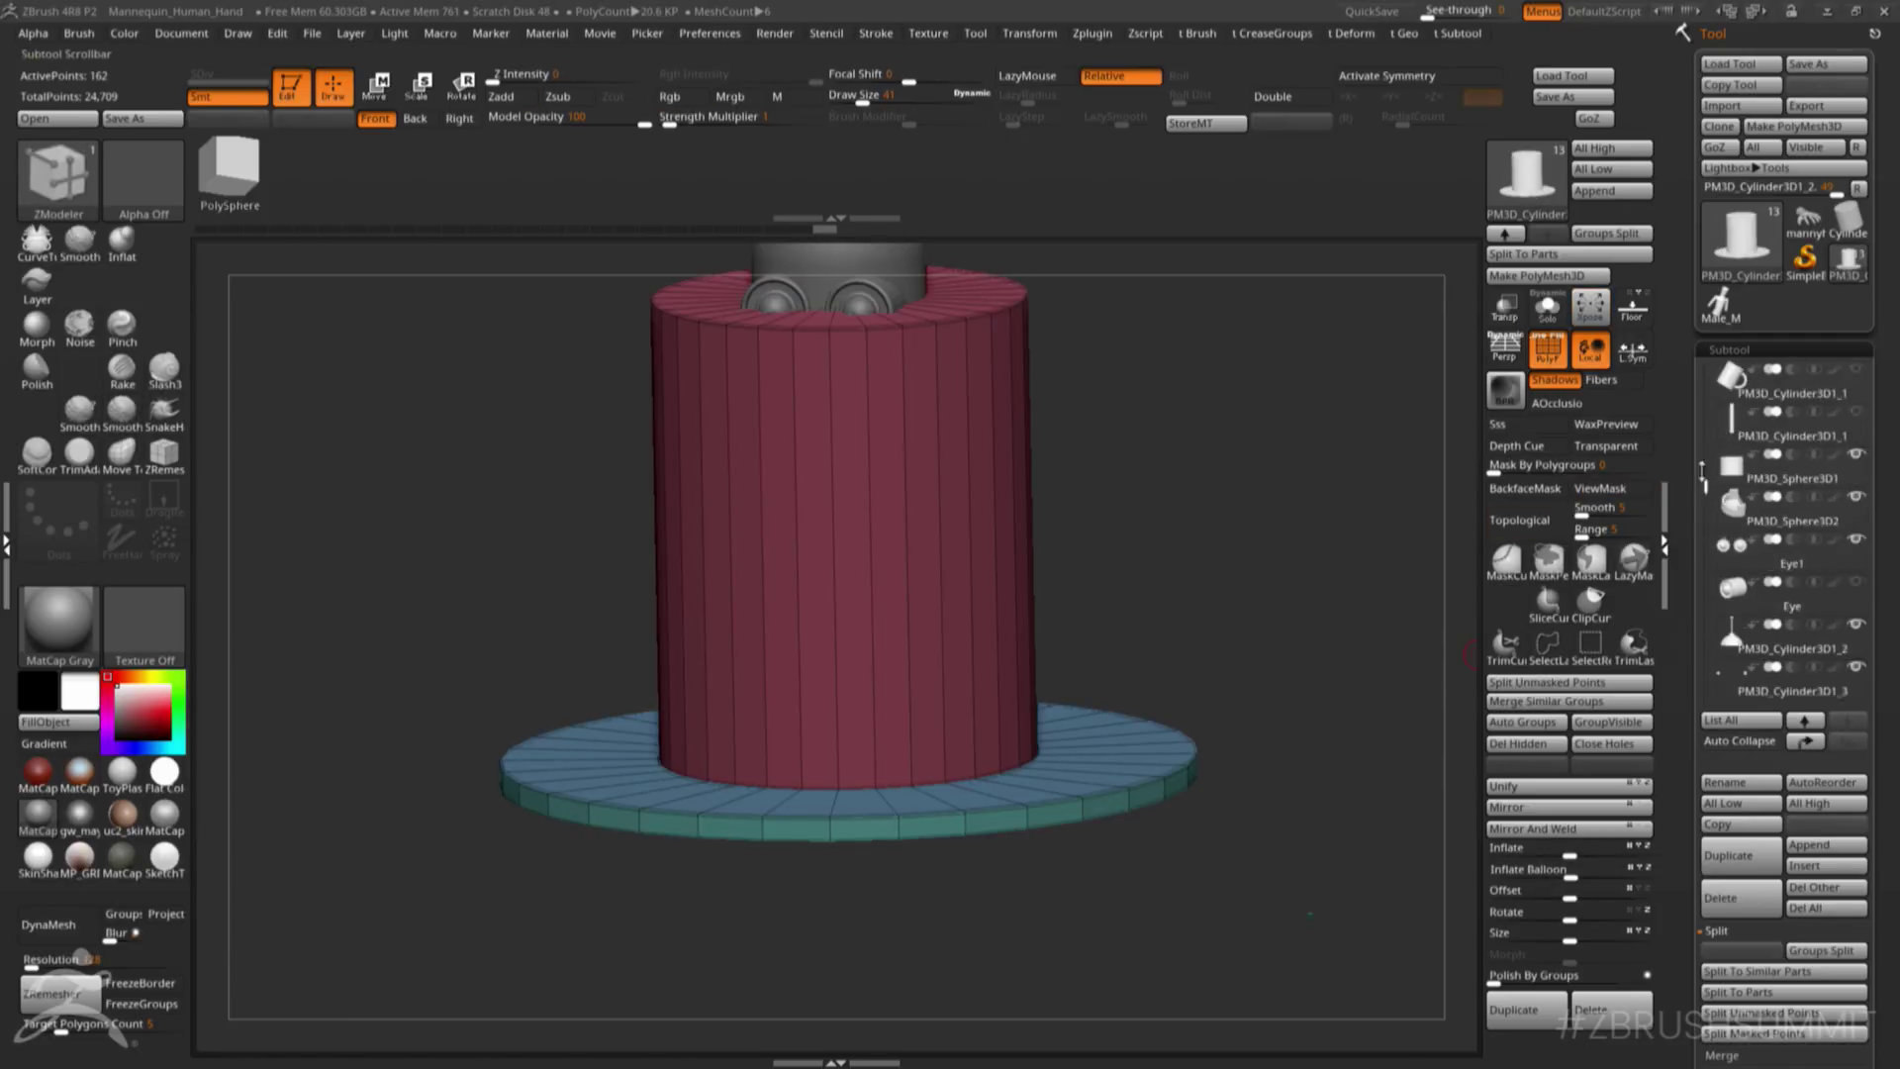
shift+drag(1304, 705, 1133, 772)
drag(1009, 853, 1230, 874)
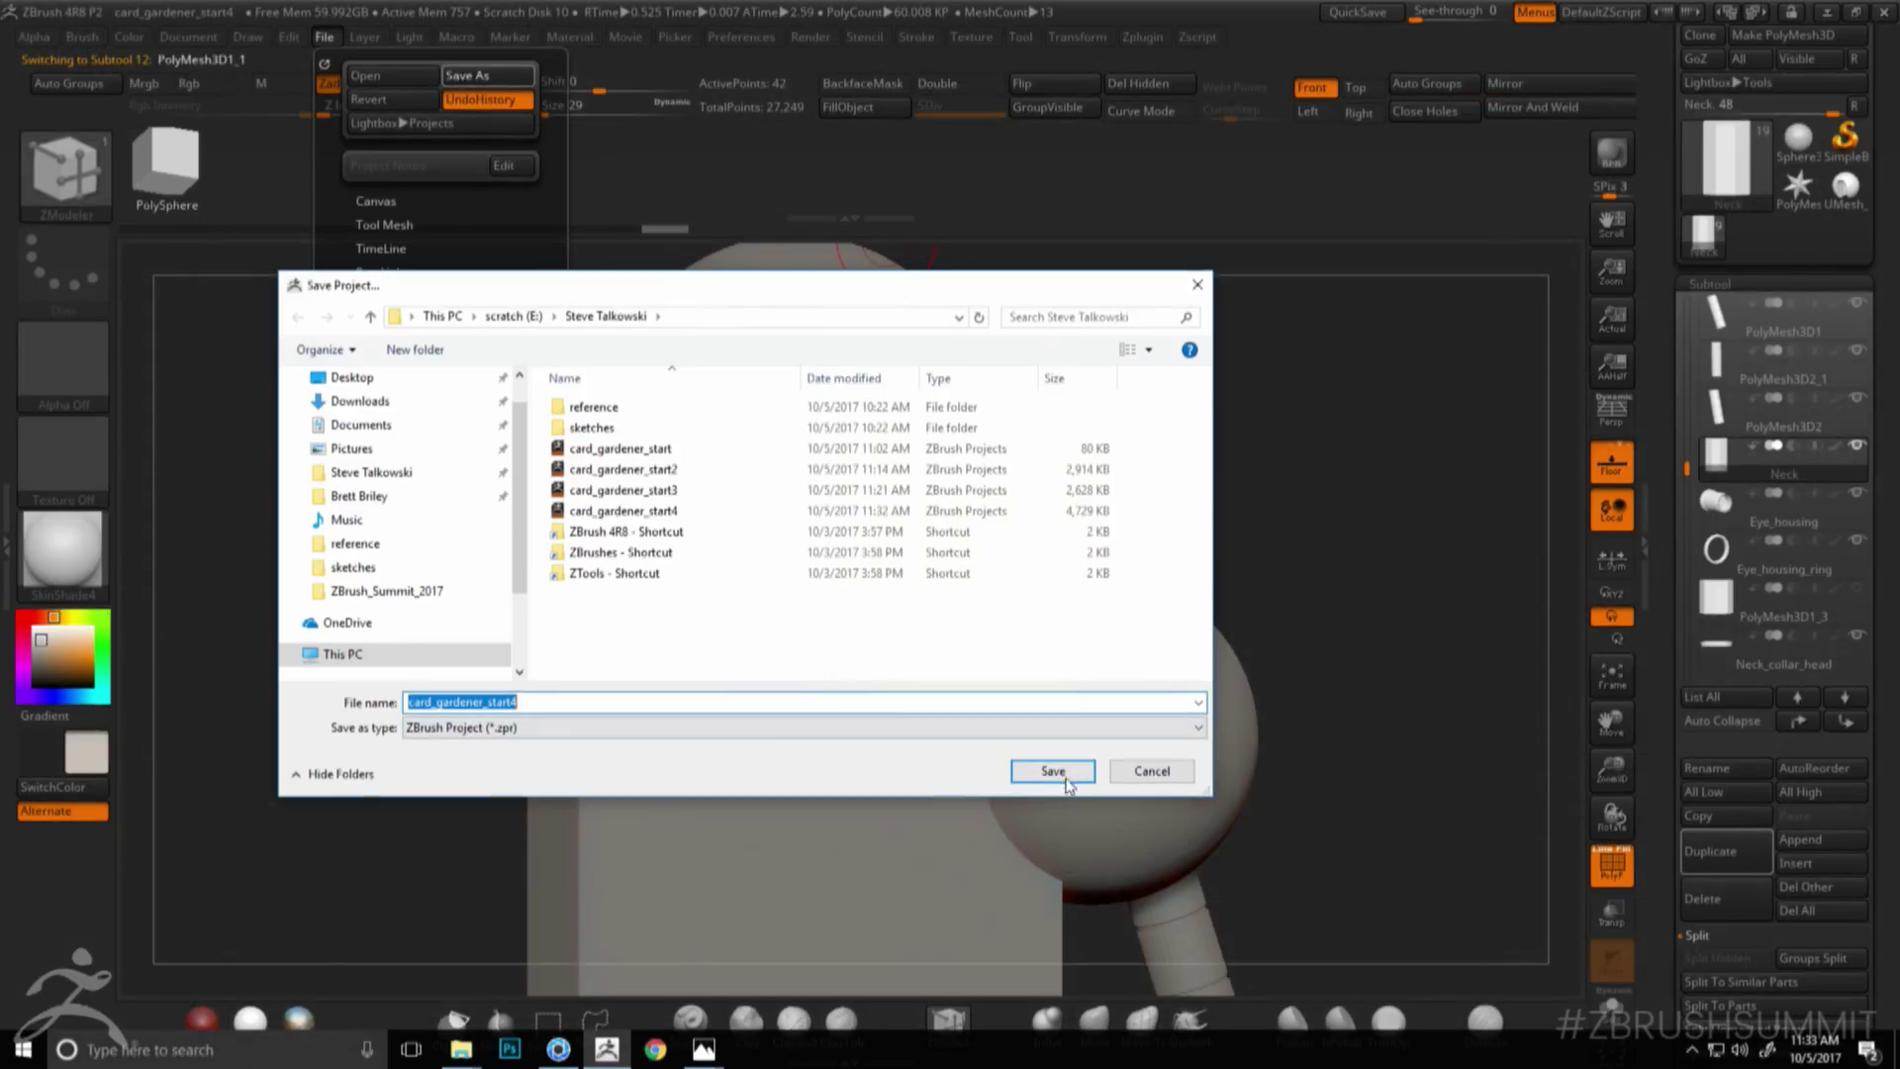
- Save the gardener robot project as card_gardener_start4, replacing the existing file
click(1053, 769)
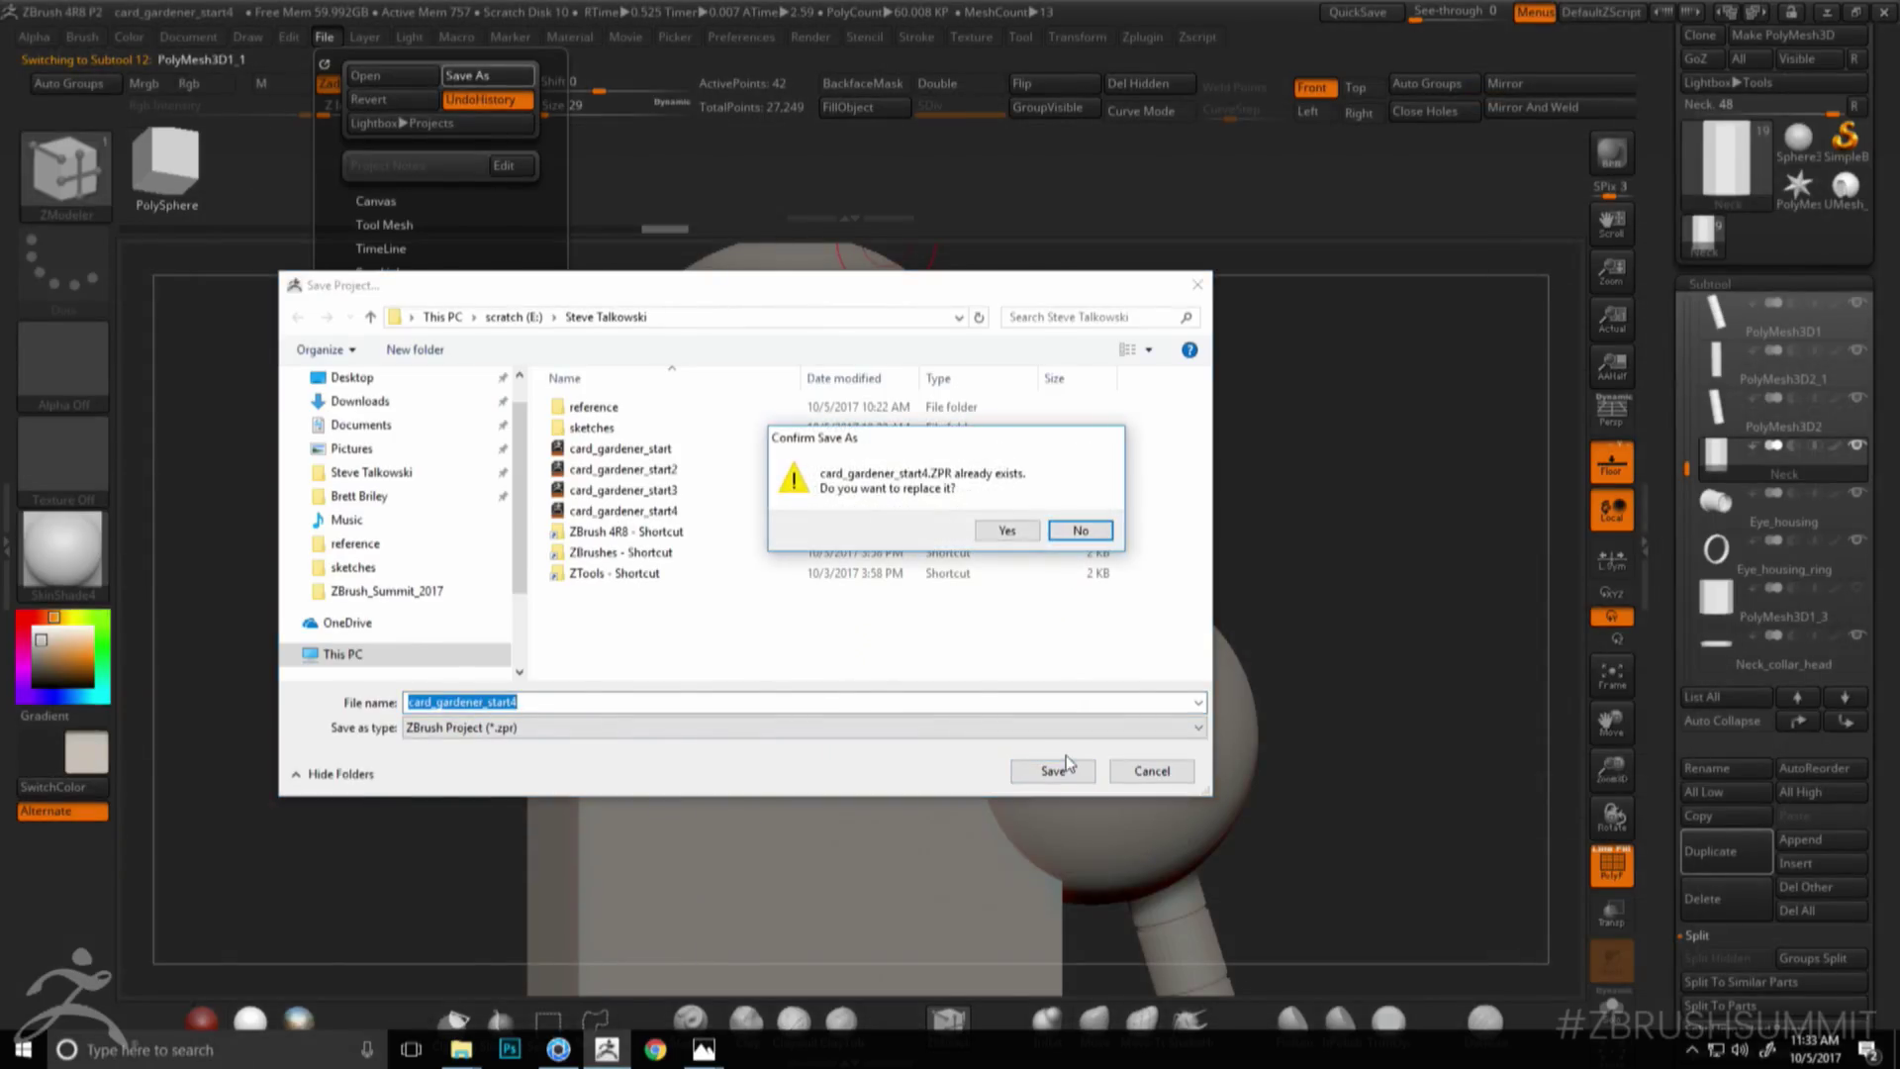
click(1005, 531)
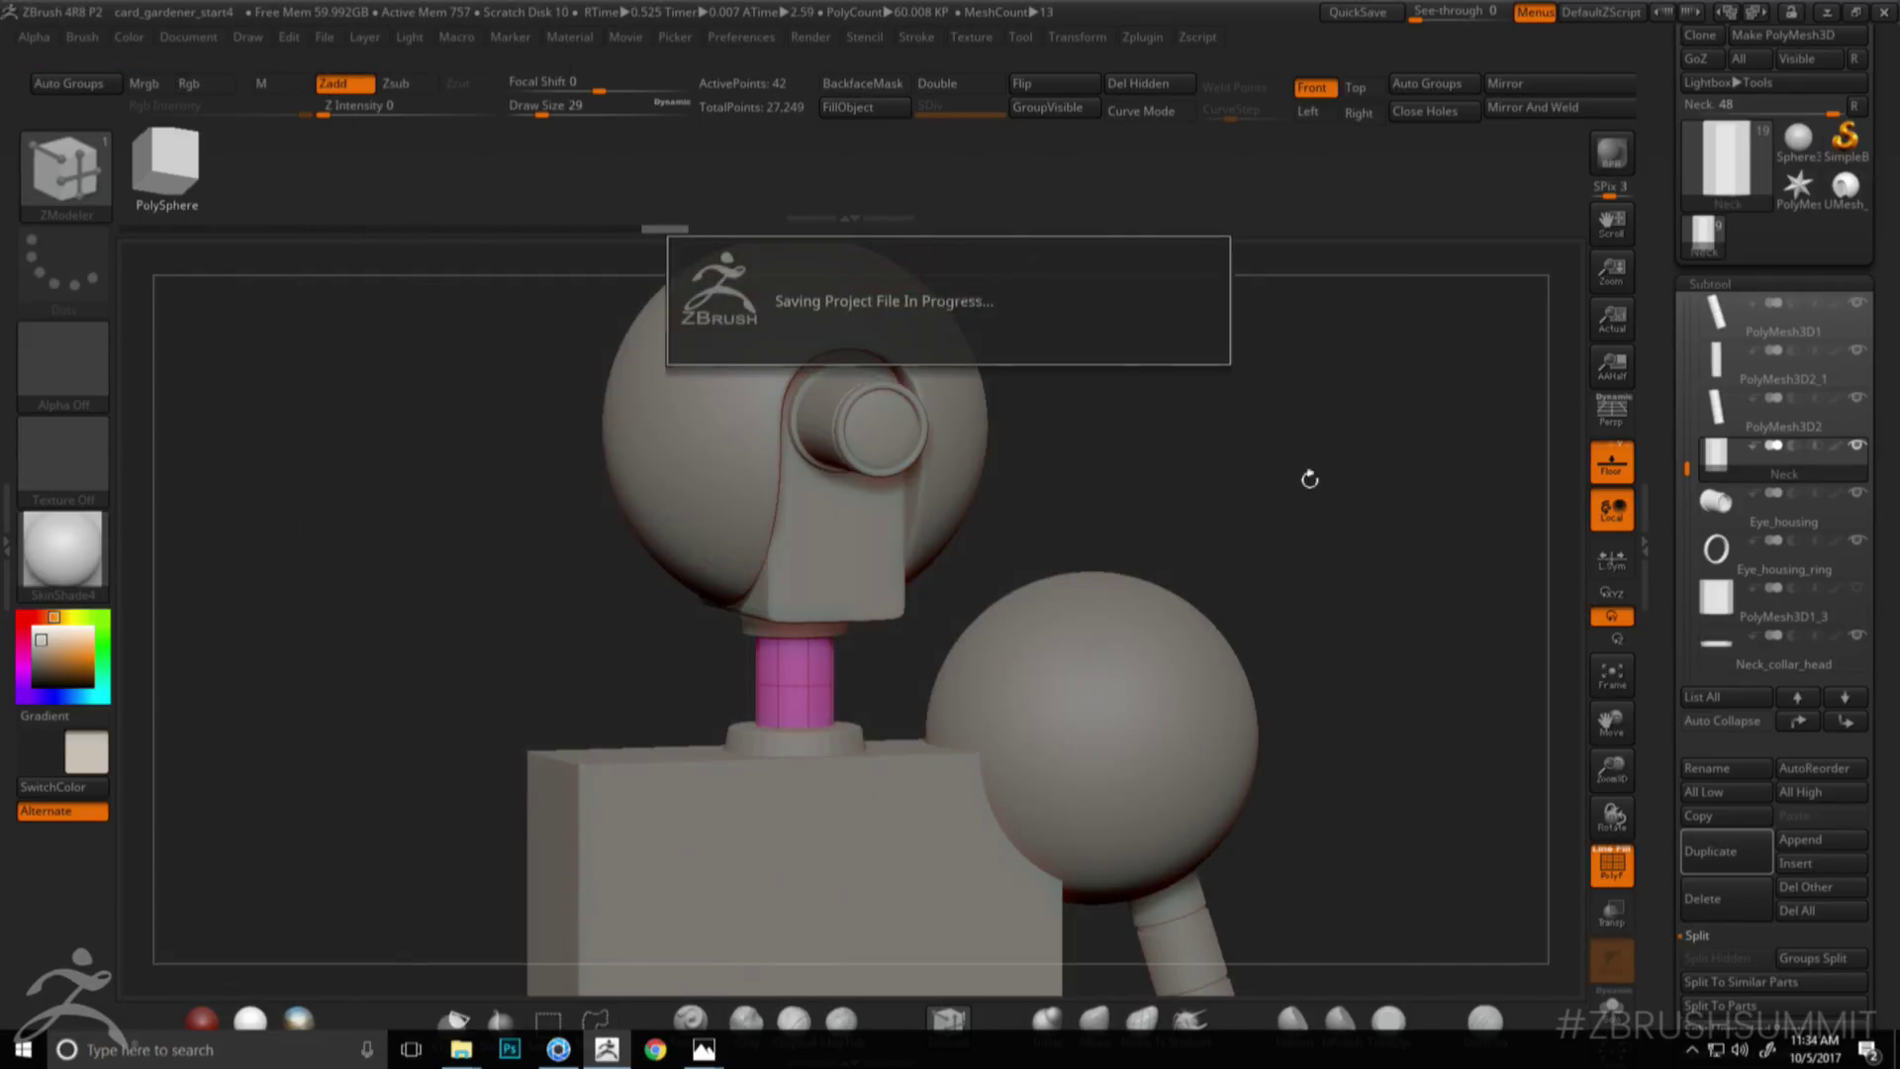
alt+drag(1355, 624, 1286, 569)
drag(1338, 635, 1360, 663)
- Try a duplicate of the Neck_collar_head SubTool in the waist gap between the torso and pelvis blocks
drag(1880, 592, 1881, 579)
click(1717, 650)
alt+drag(1267, 687, 1252, 588)
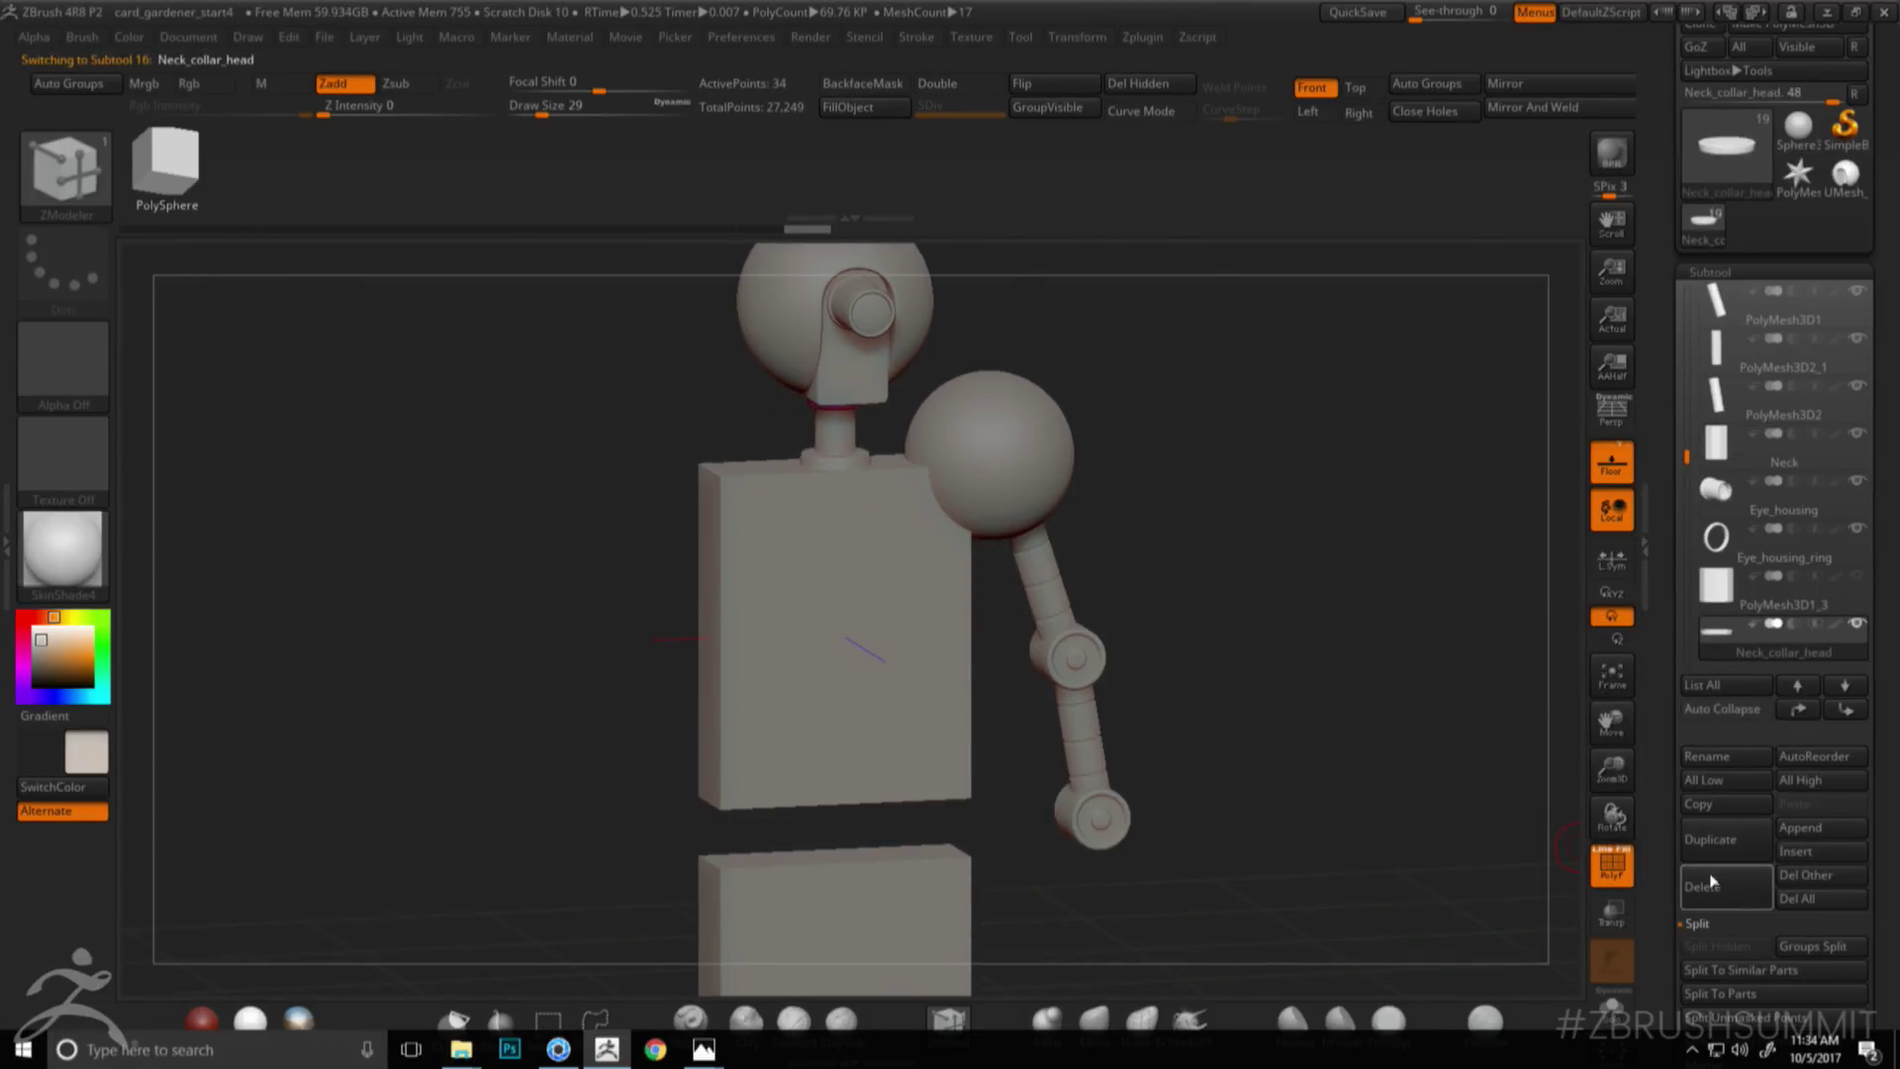
click(1722, 839)
key(w)
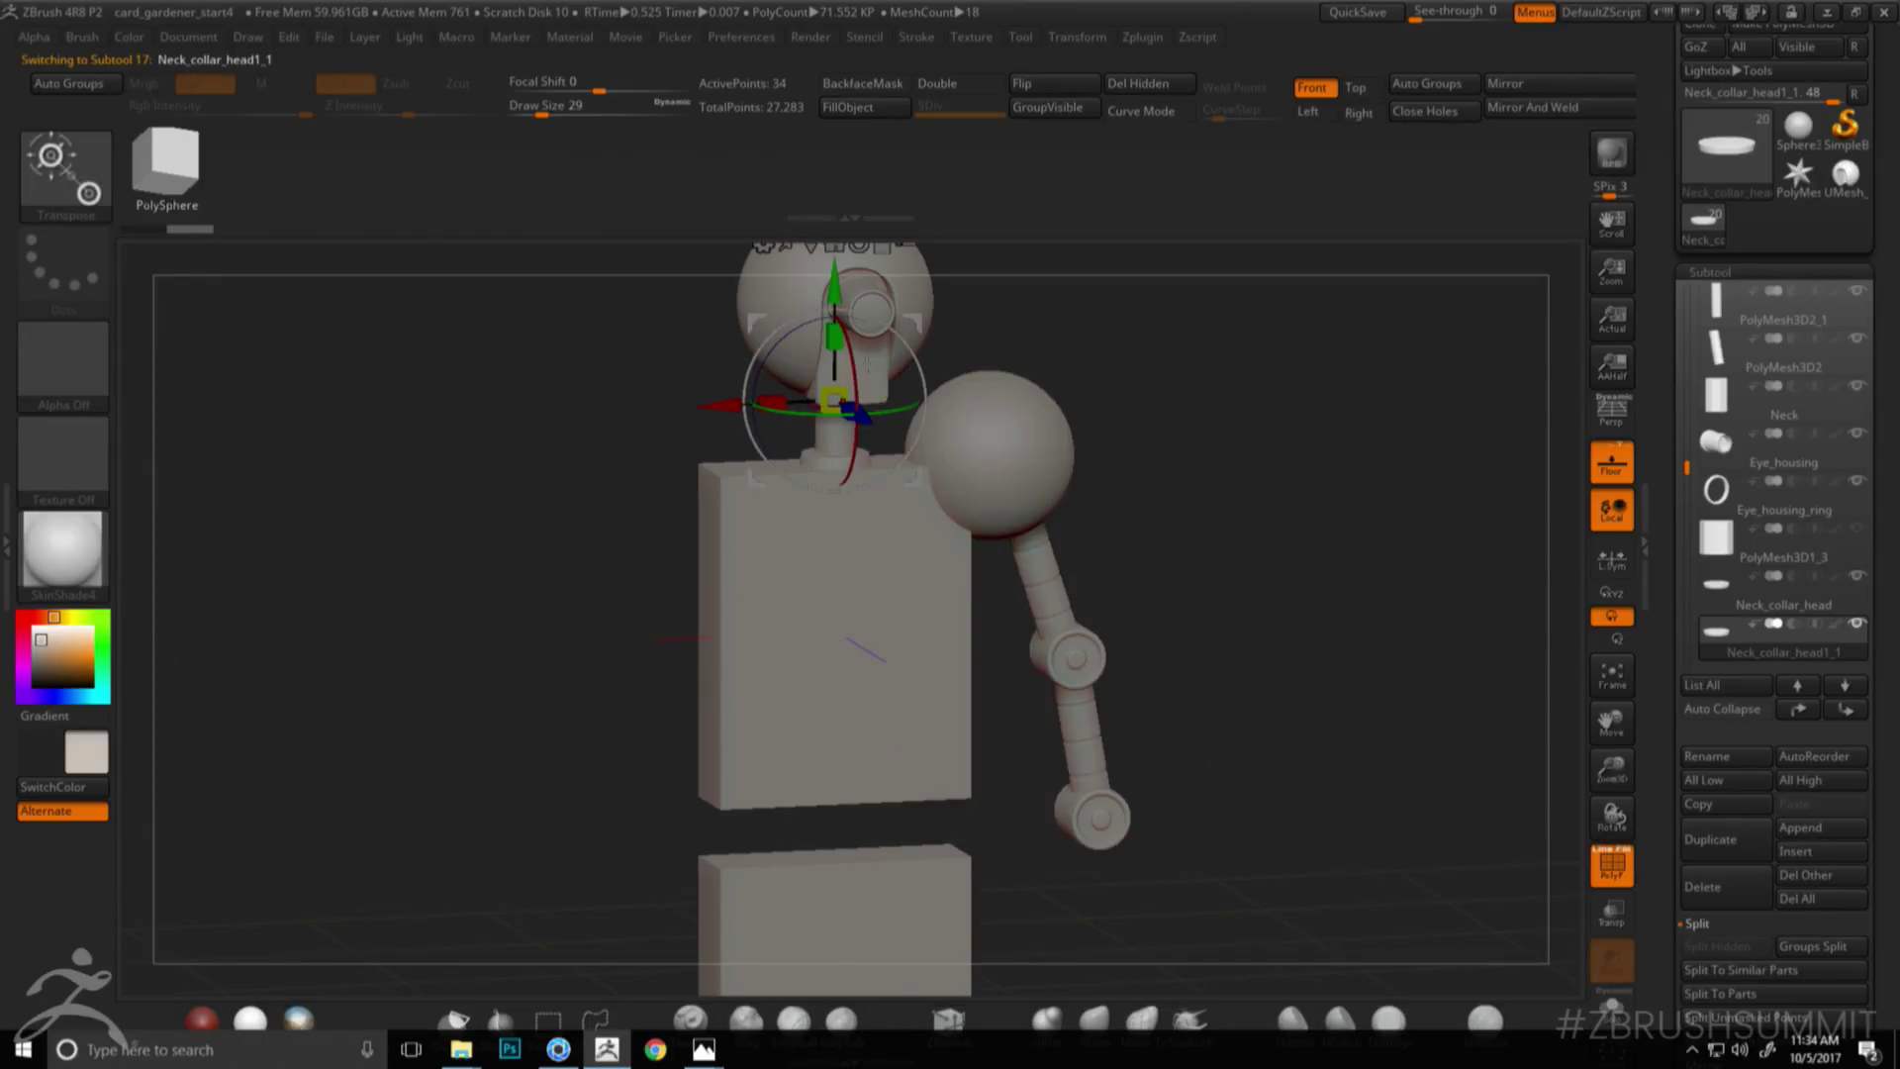
drag(835, 287, 885, 681)
alt+drag(1207, 616, 1175, 514)
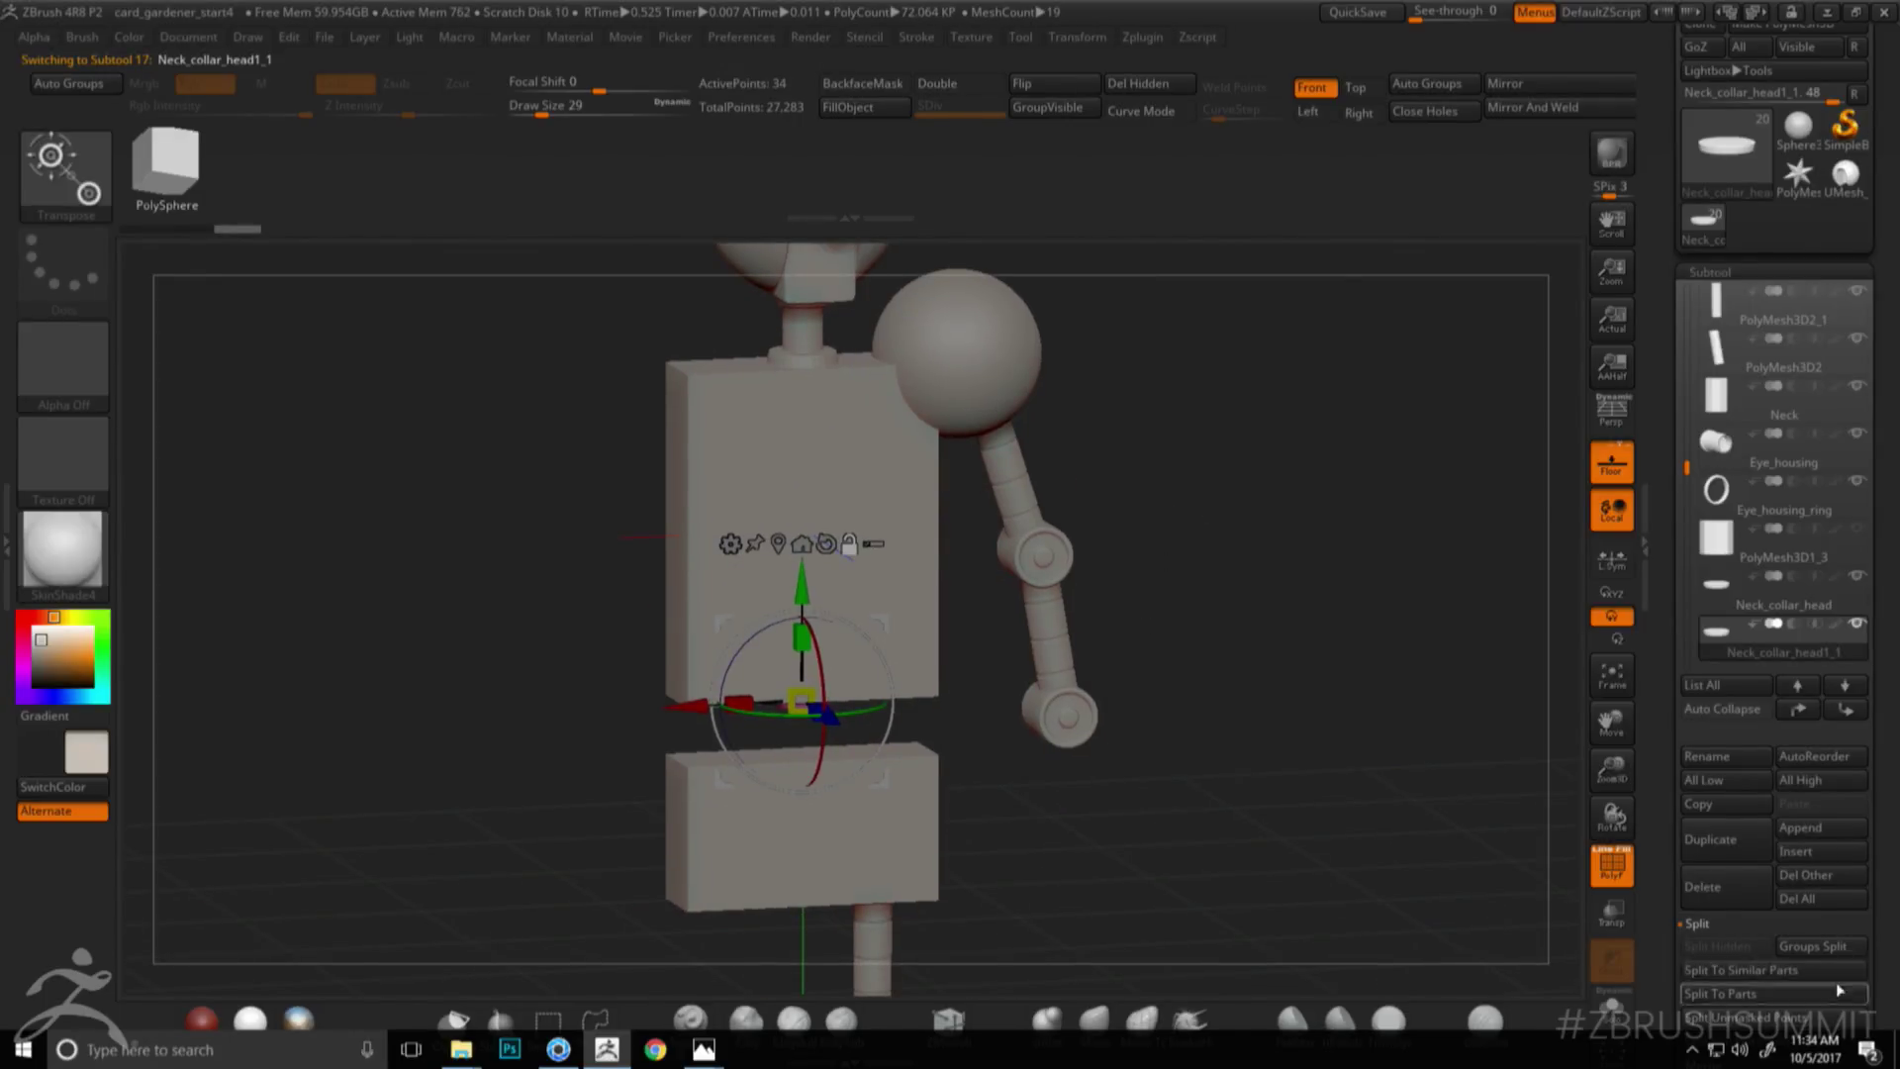
click(1721, 888)
drag(1266, 713, 1074, 665)
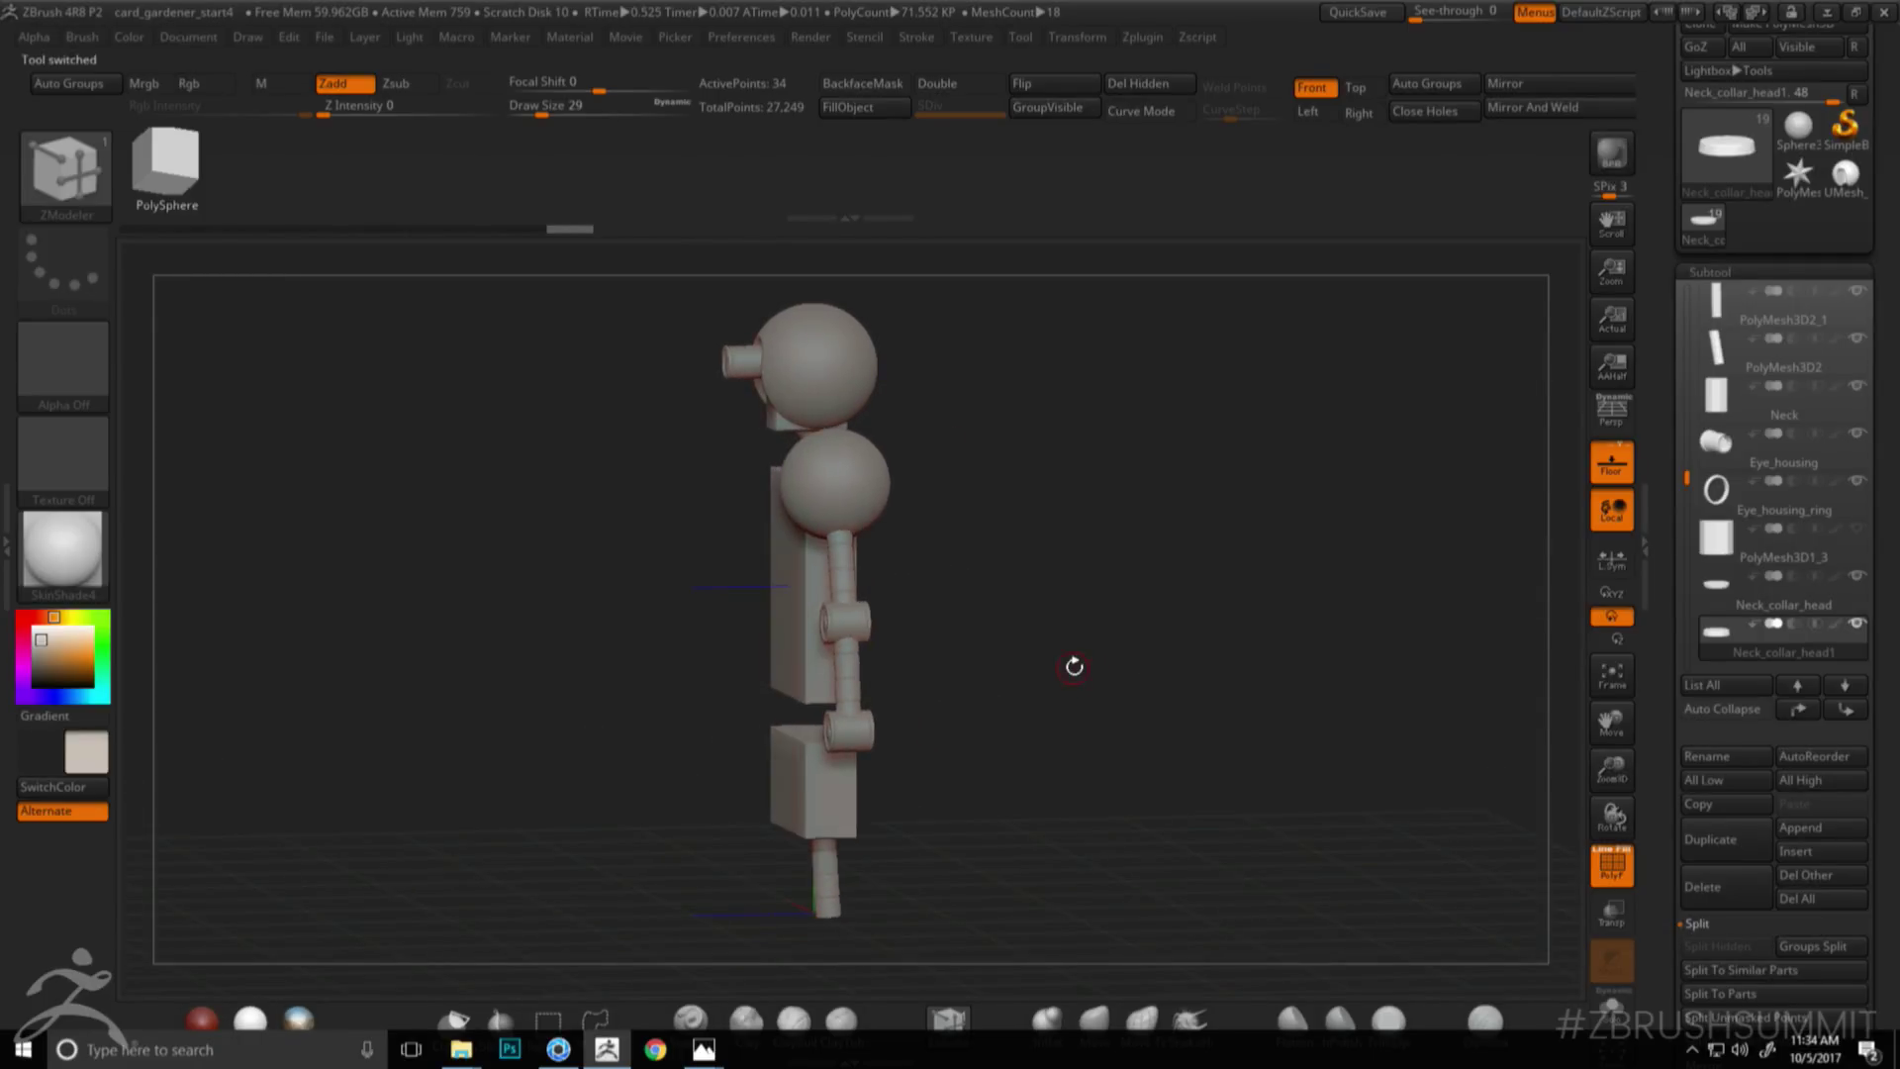
drag(1037, 774, 1097, 708)
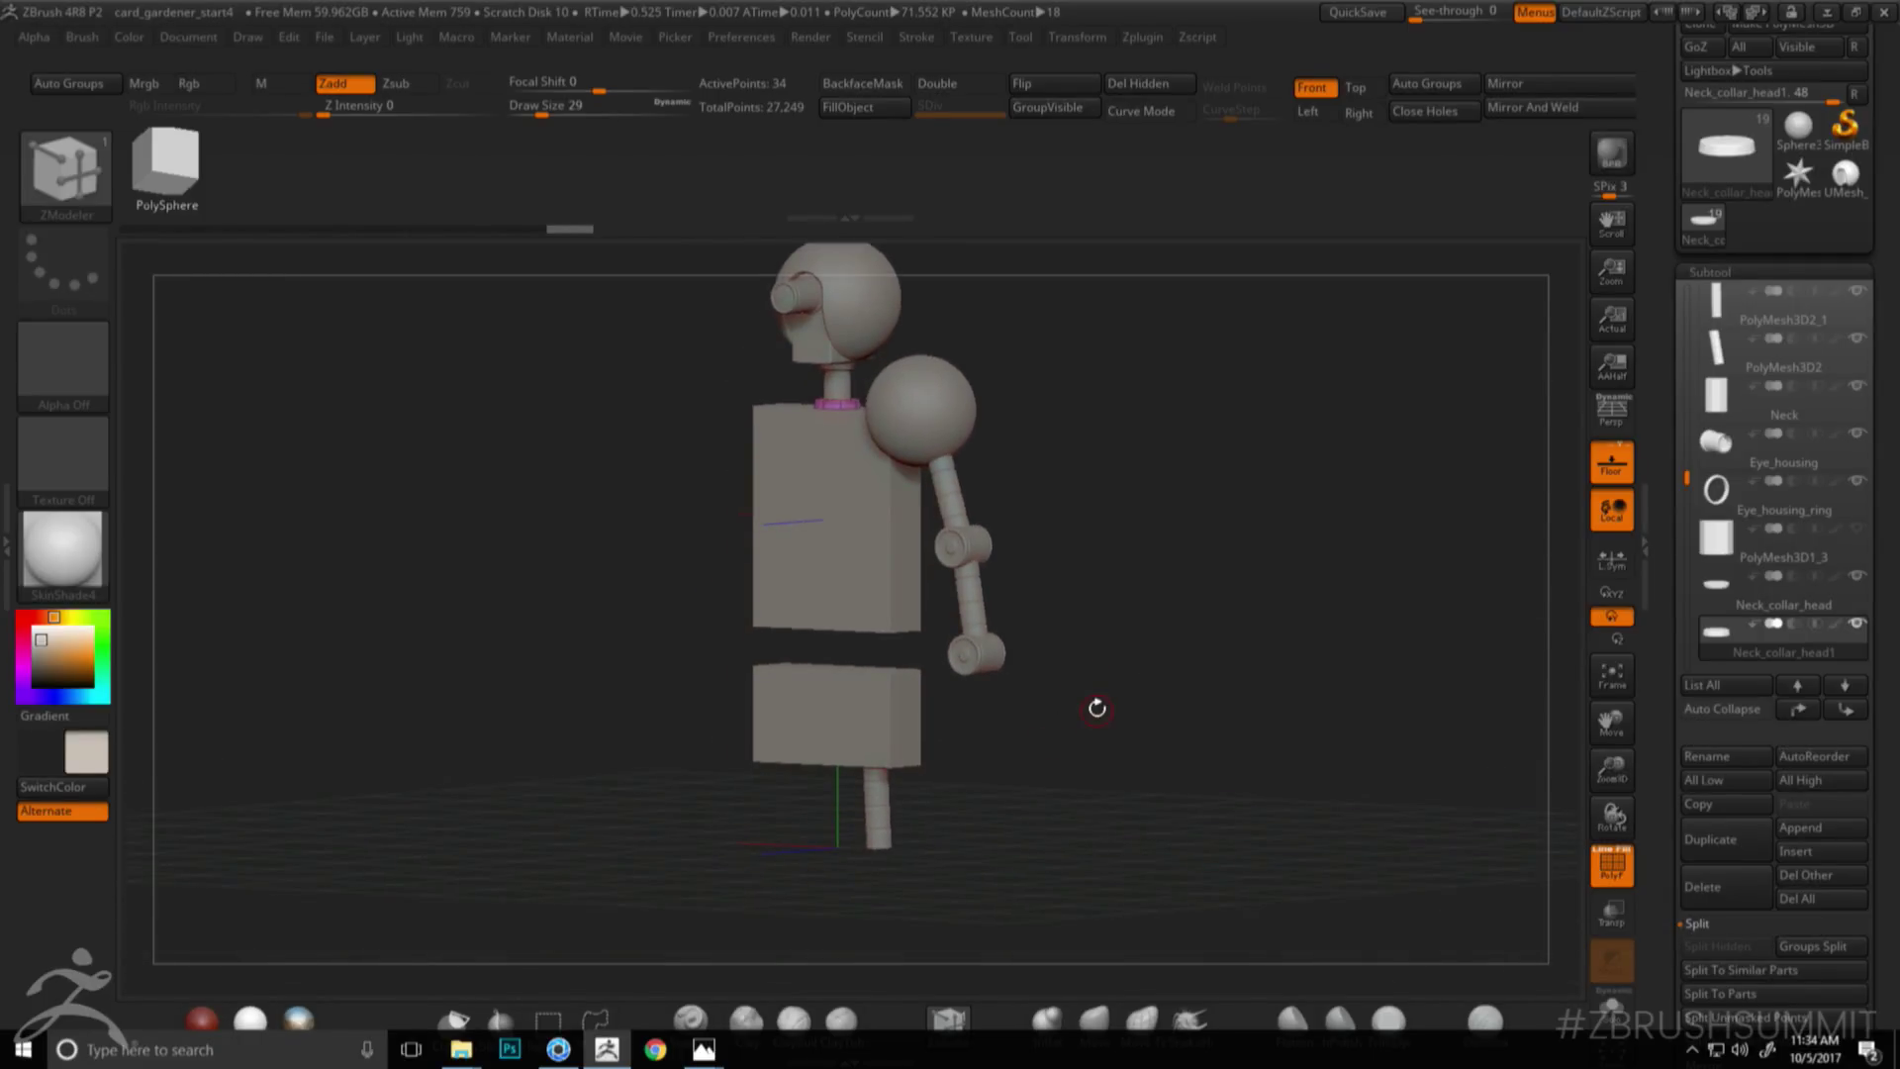
drag(1883, 495, 1883, 420)
drag(1690, 403, 1692, 452)
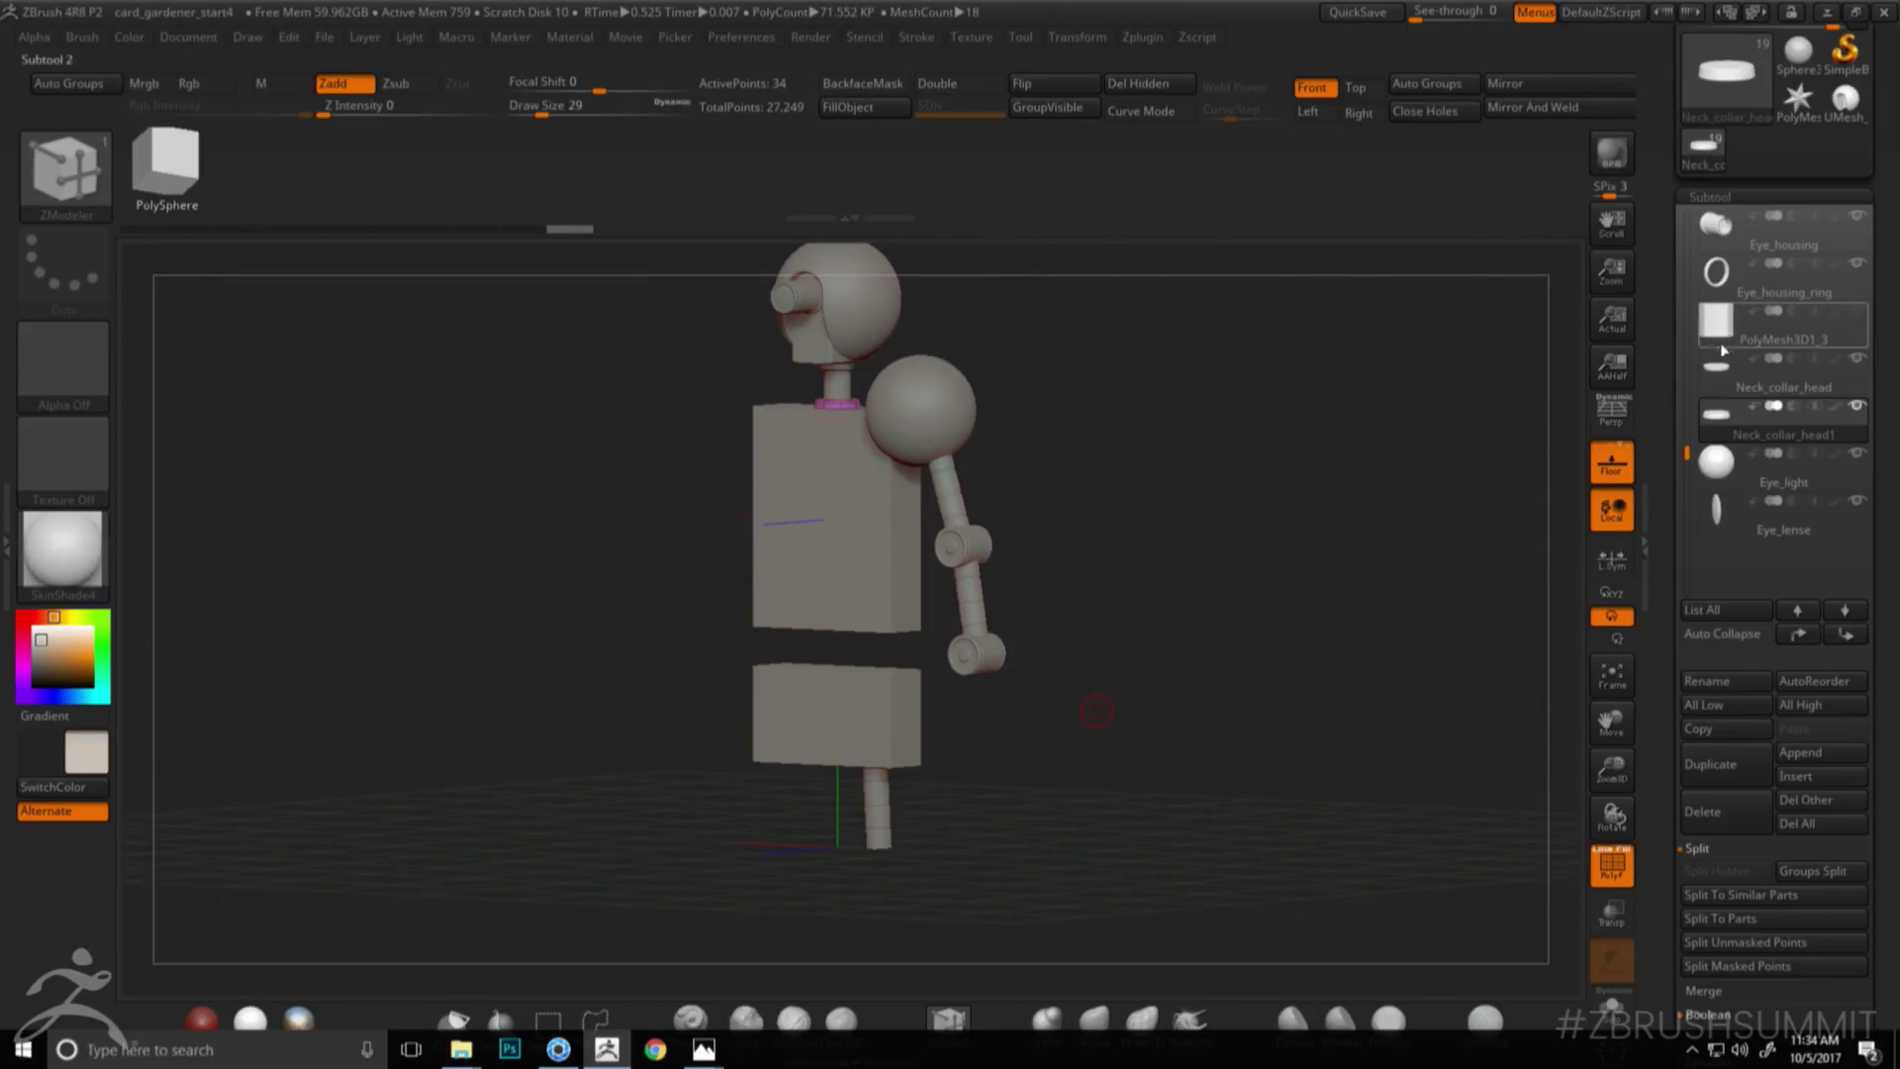
- Select the PolyMesh3D1_3 SubTool and move it lower in the SubTool list
drag(1687, 454, 1687, 365)
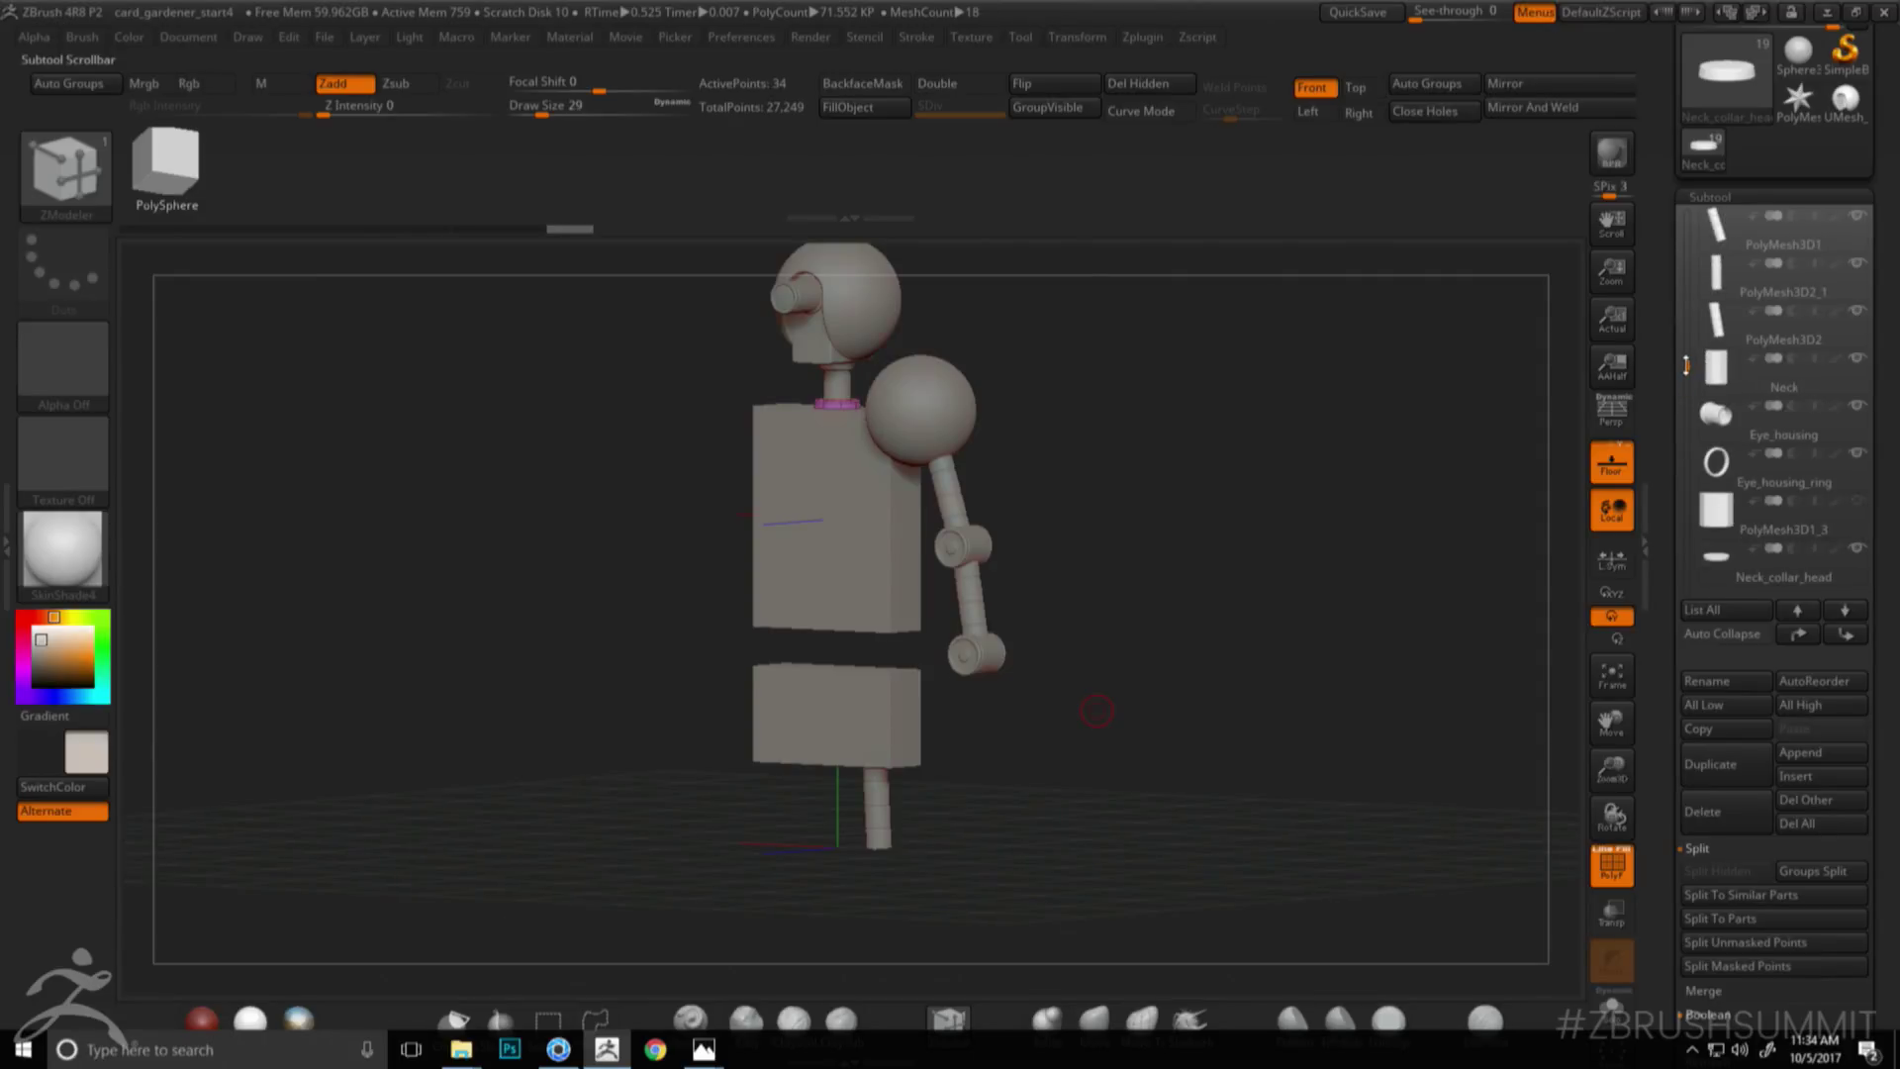
click(1732, 502)
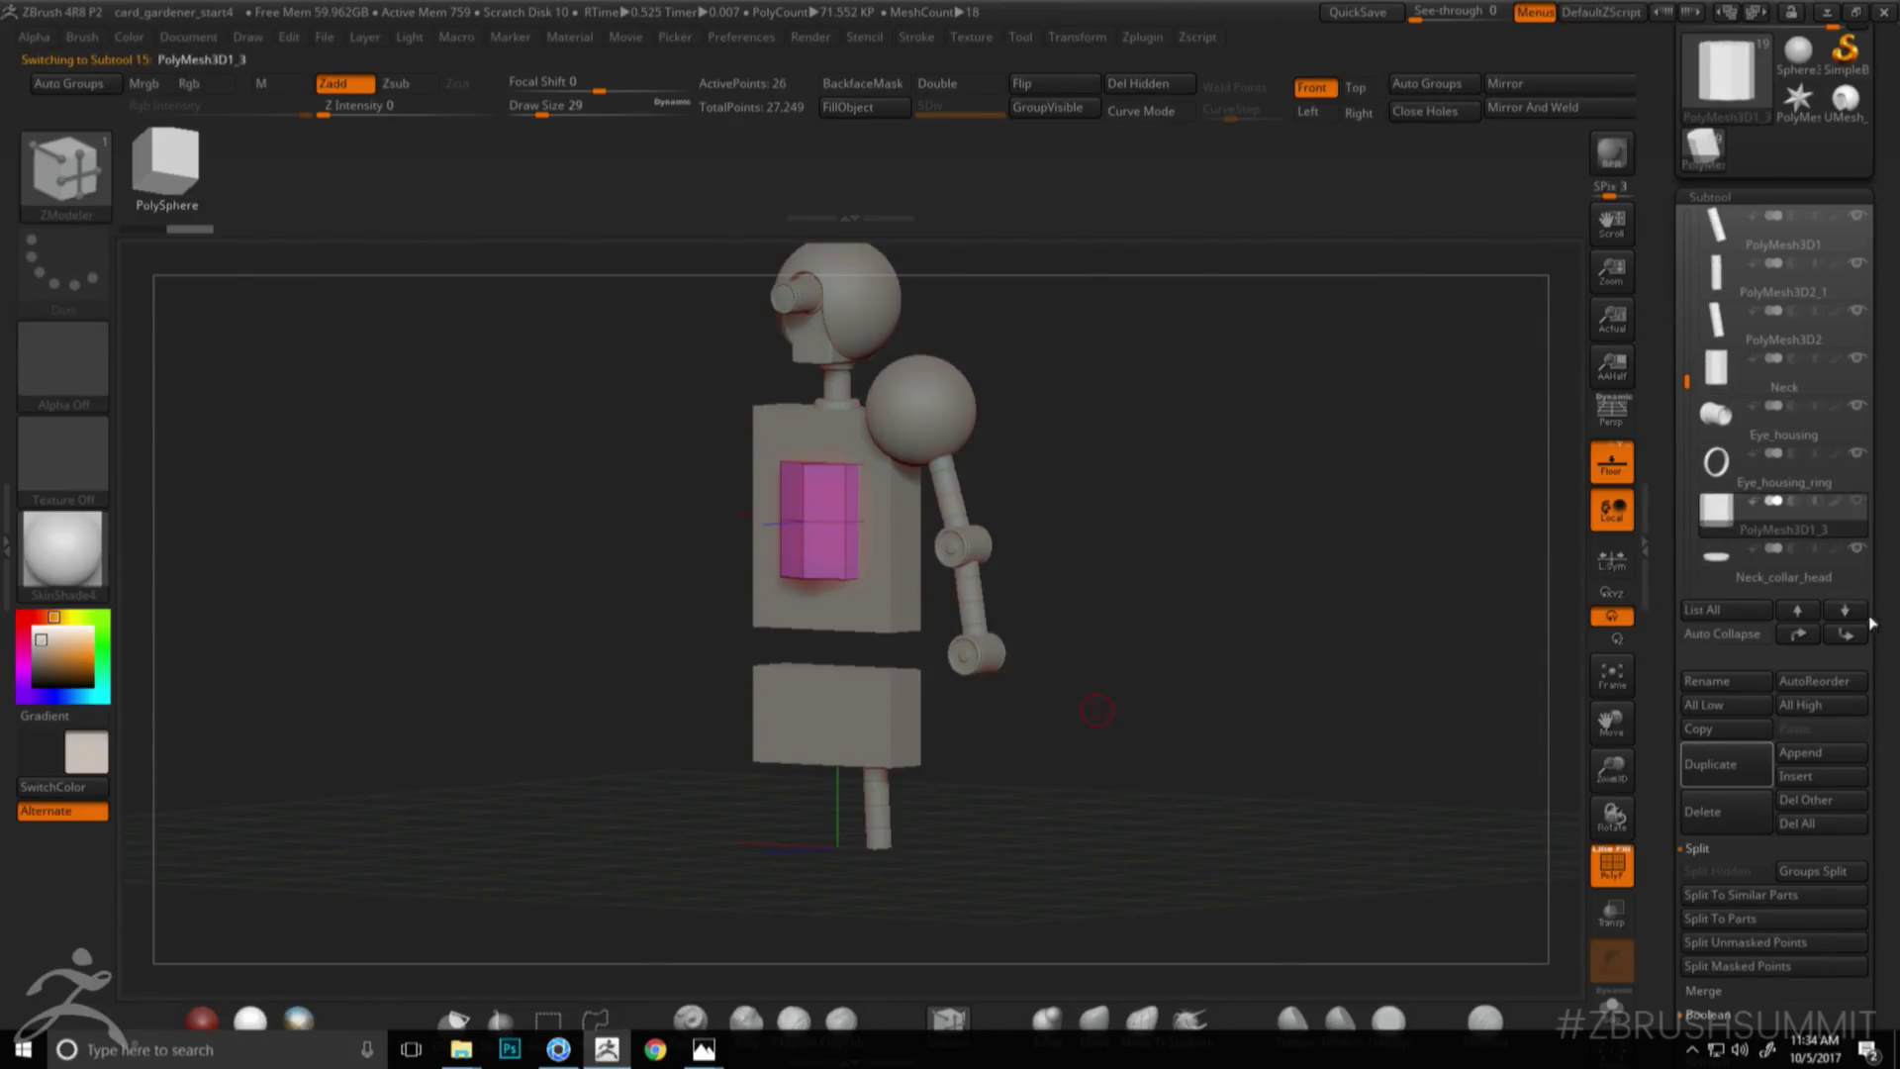
shift+click(1853, 636)
drag(1688, 446, 1688, 471)
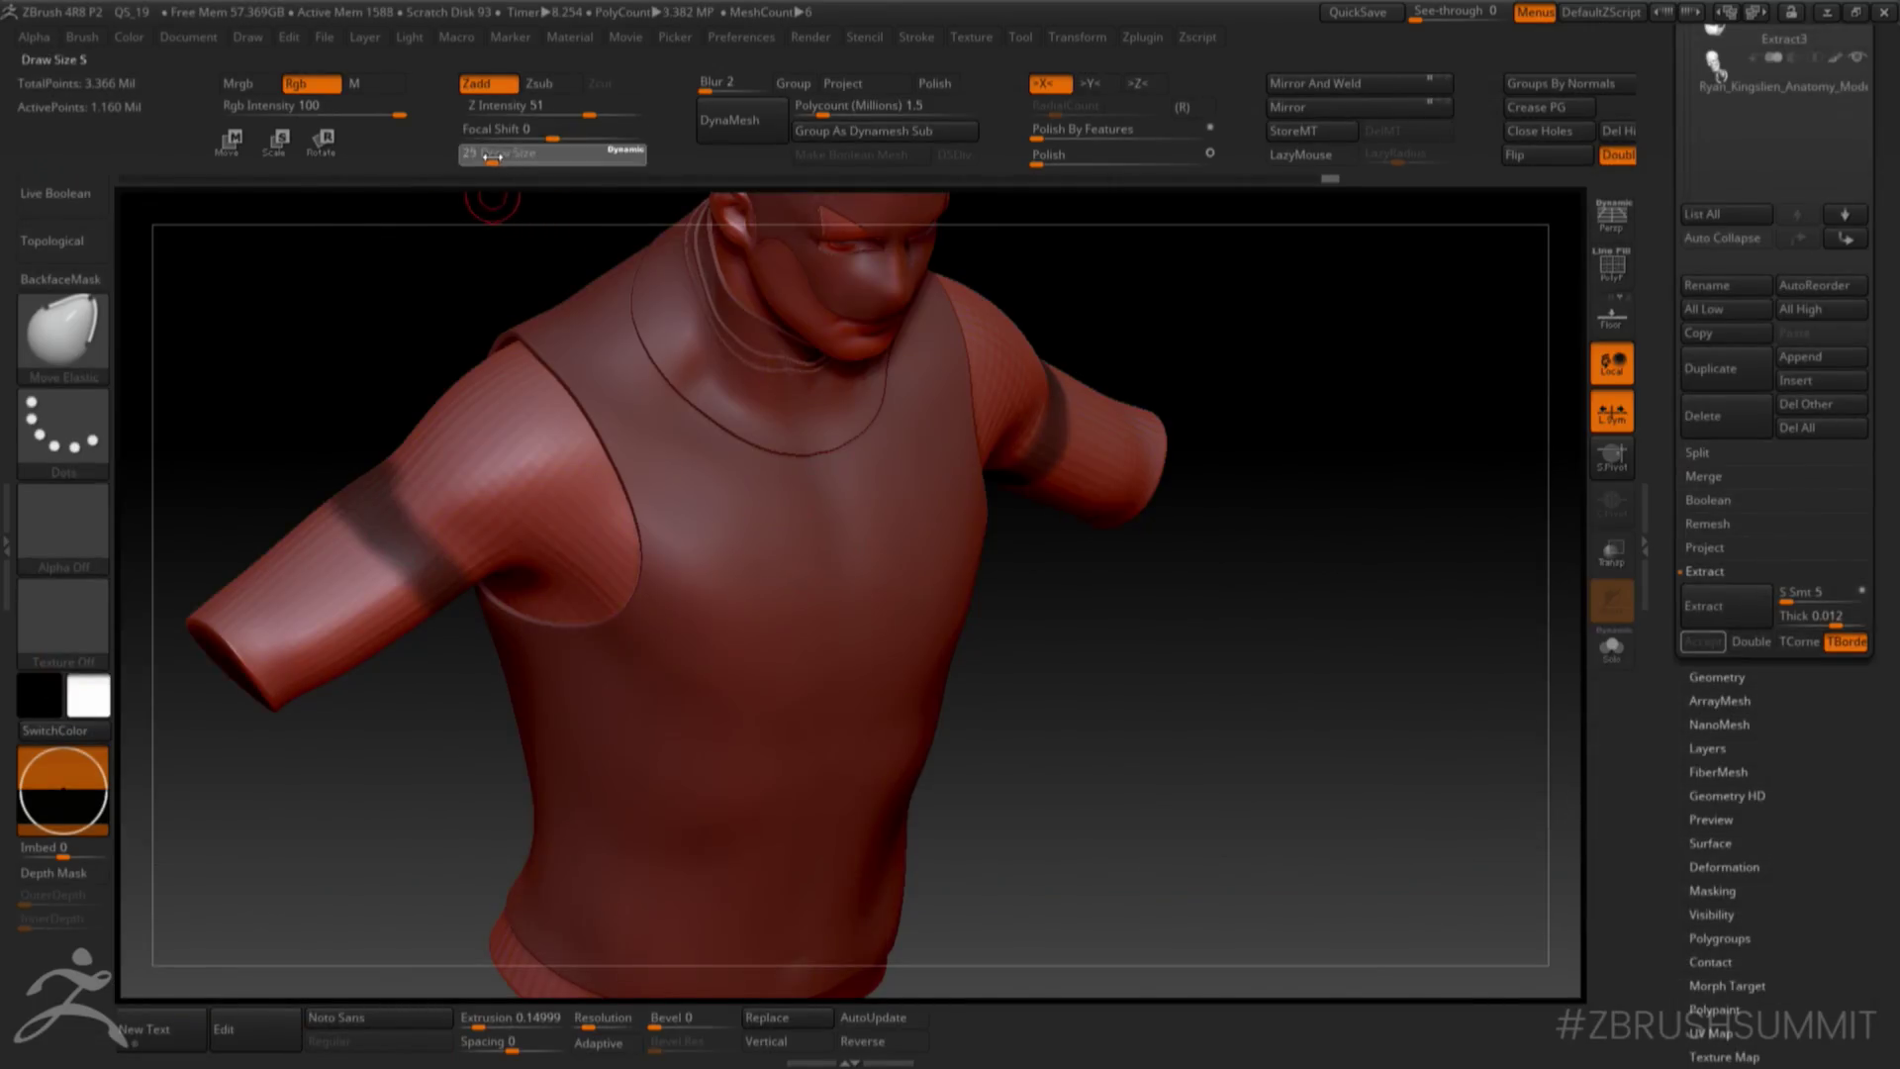
- Paint and sharpen a mask band around the upper arm, continuing it across the front and underside
mouse_move(395, 256)
mouse_down()
mouse_move(365, 377)
mouse_move(502, 528)
mouse_up()
key(ctrl)
key(ctrl+z)
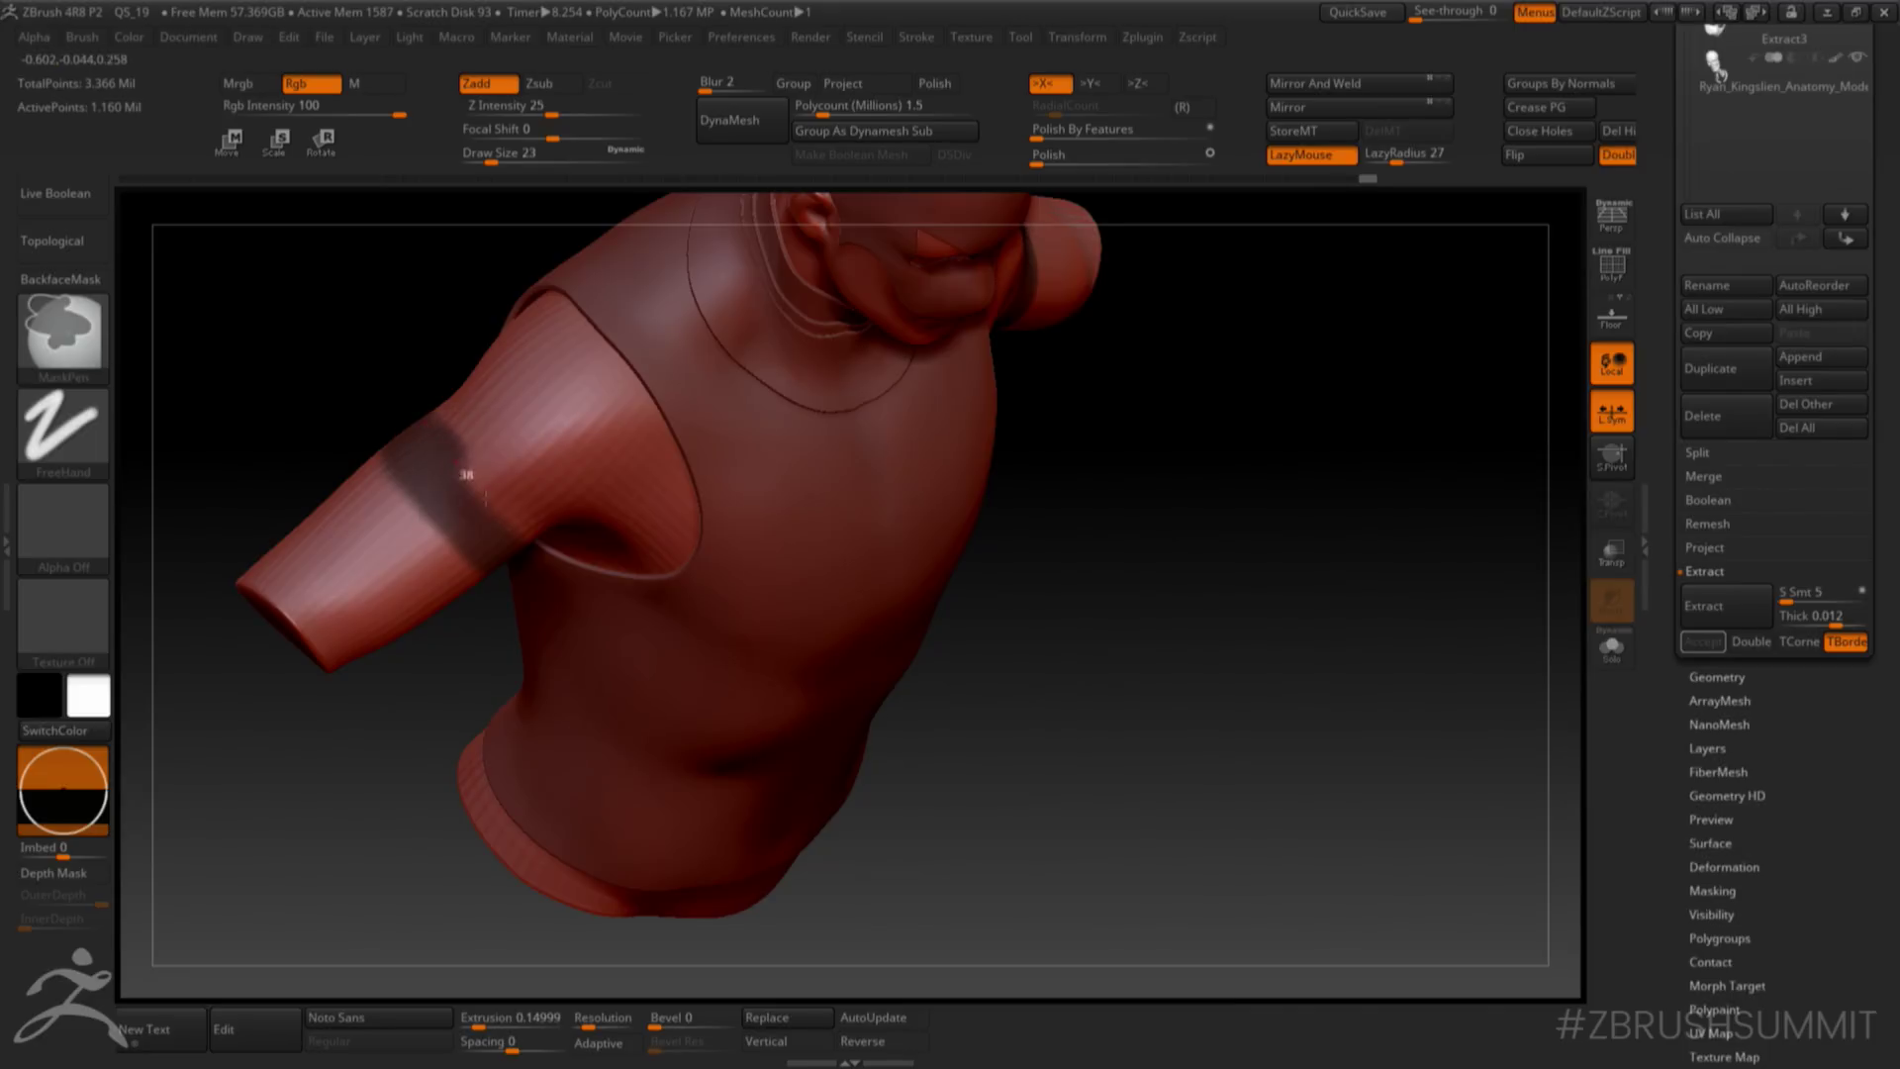
mouse_move(425, 319)
mouse_down()
mouse_move(373, 297)
mouse_move(355, 238)
mouse_up()
ctrl+drag(404, 409, 428, 441)
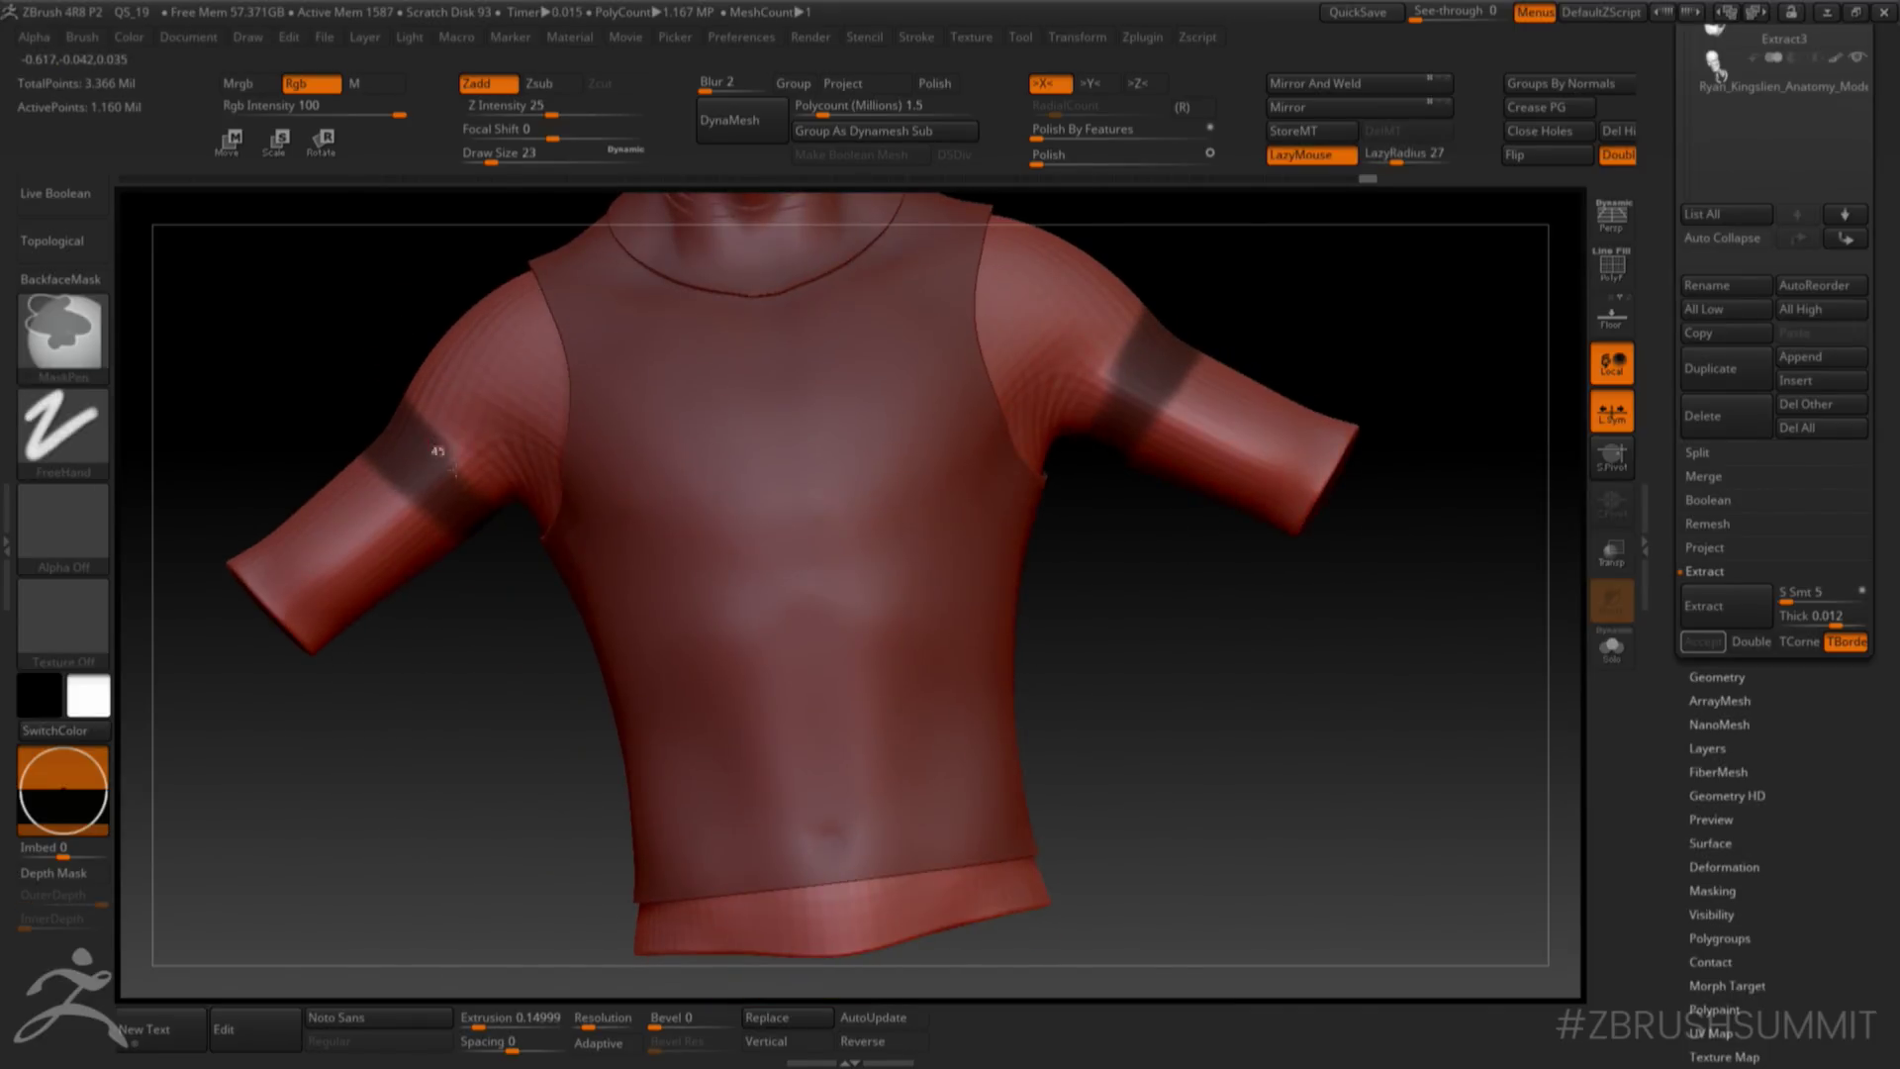
drag(537, 574, 406, 502)
ctrl+click(492, 506)
mouse_move(469, 674)
mouse_down()
mouse_move(661, 566)
mouse_move(629, 535)
mouse_up()
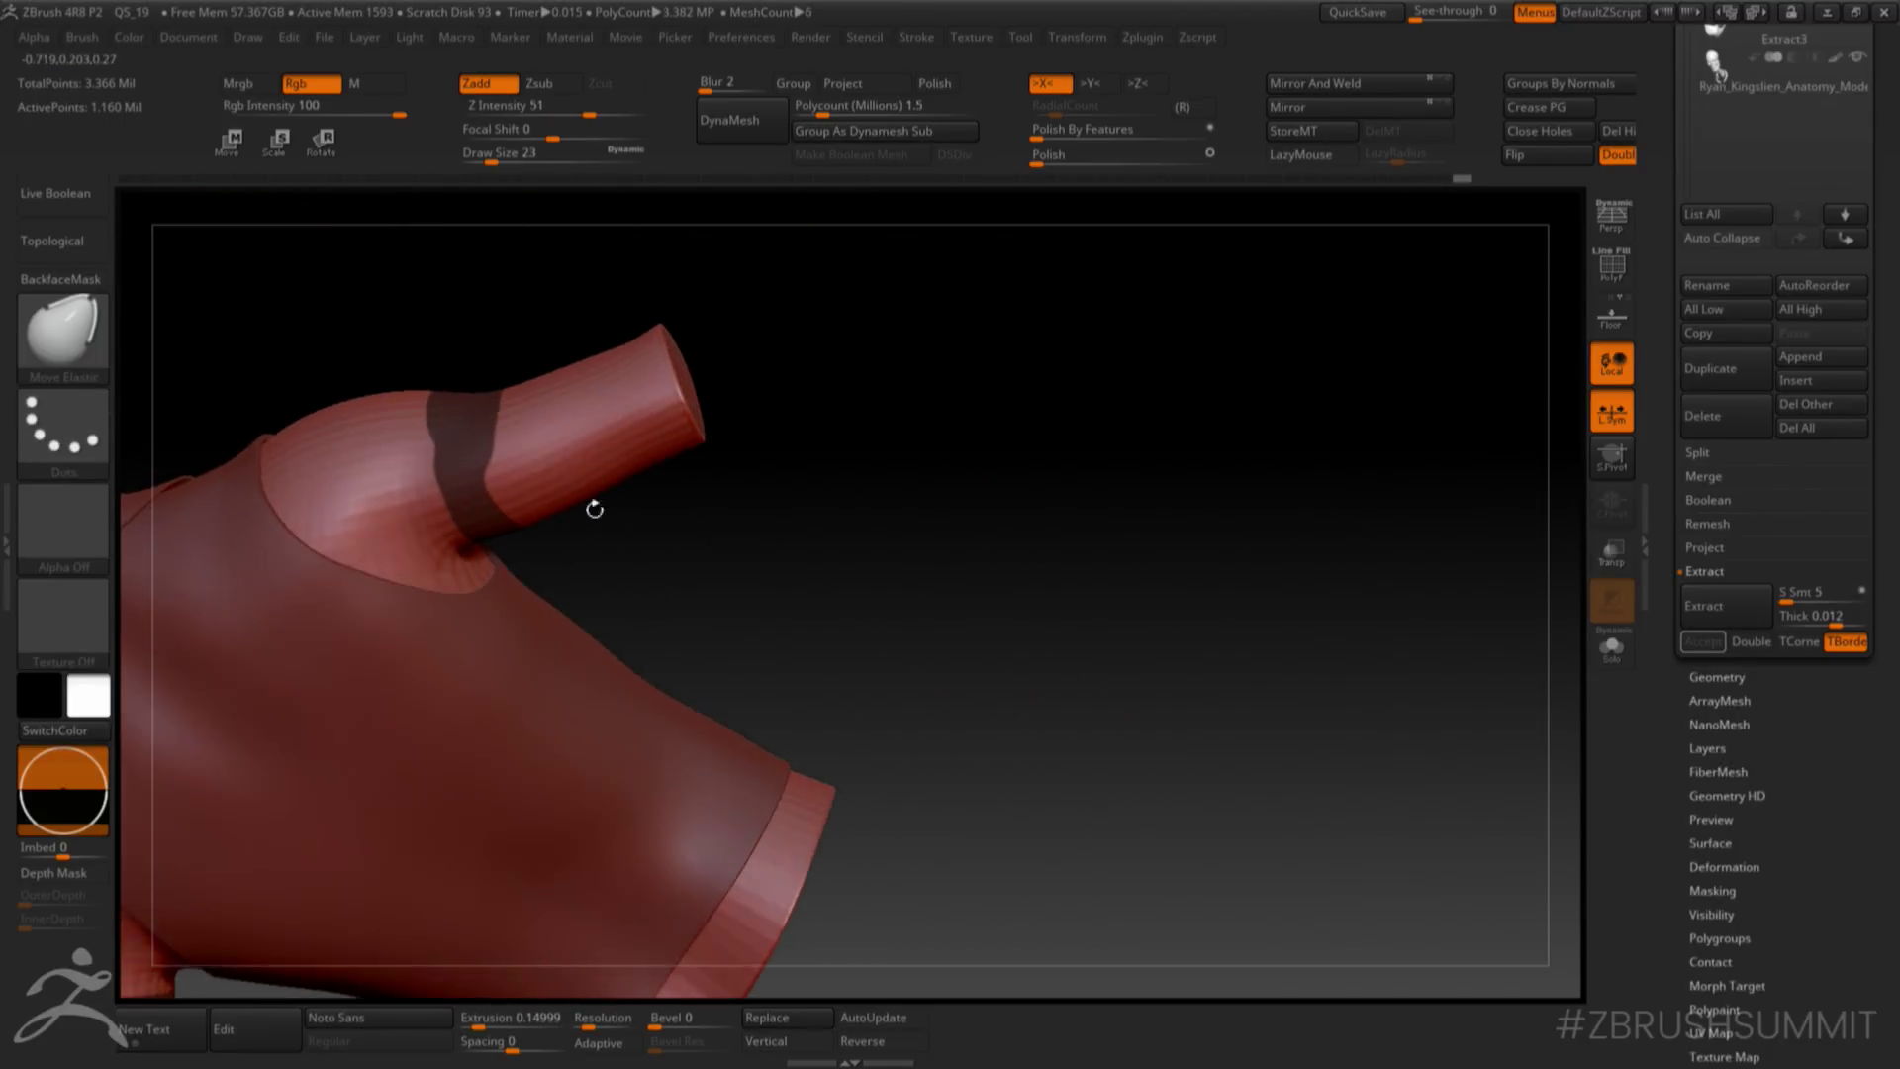
- Set the draw size to 7 and refine the edges of the mask band all around the upper arm
click(475, 153)
drag(509, 285, 501, 228)
click(479, 154)
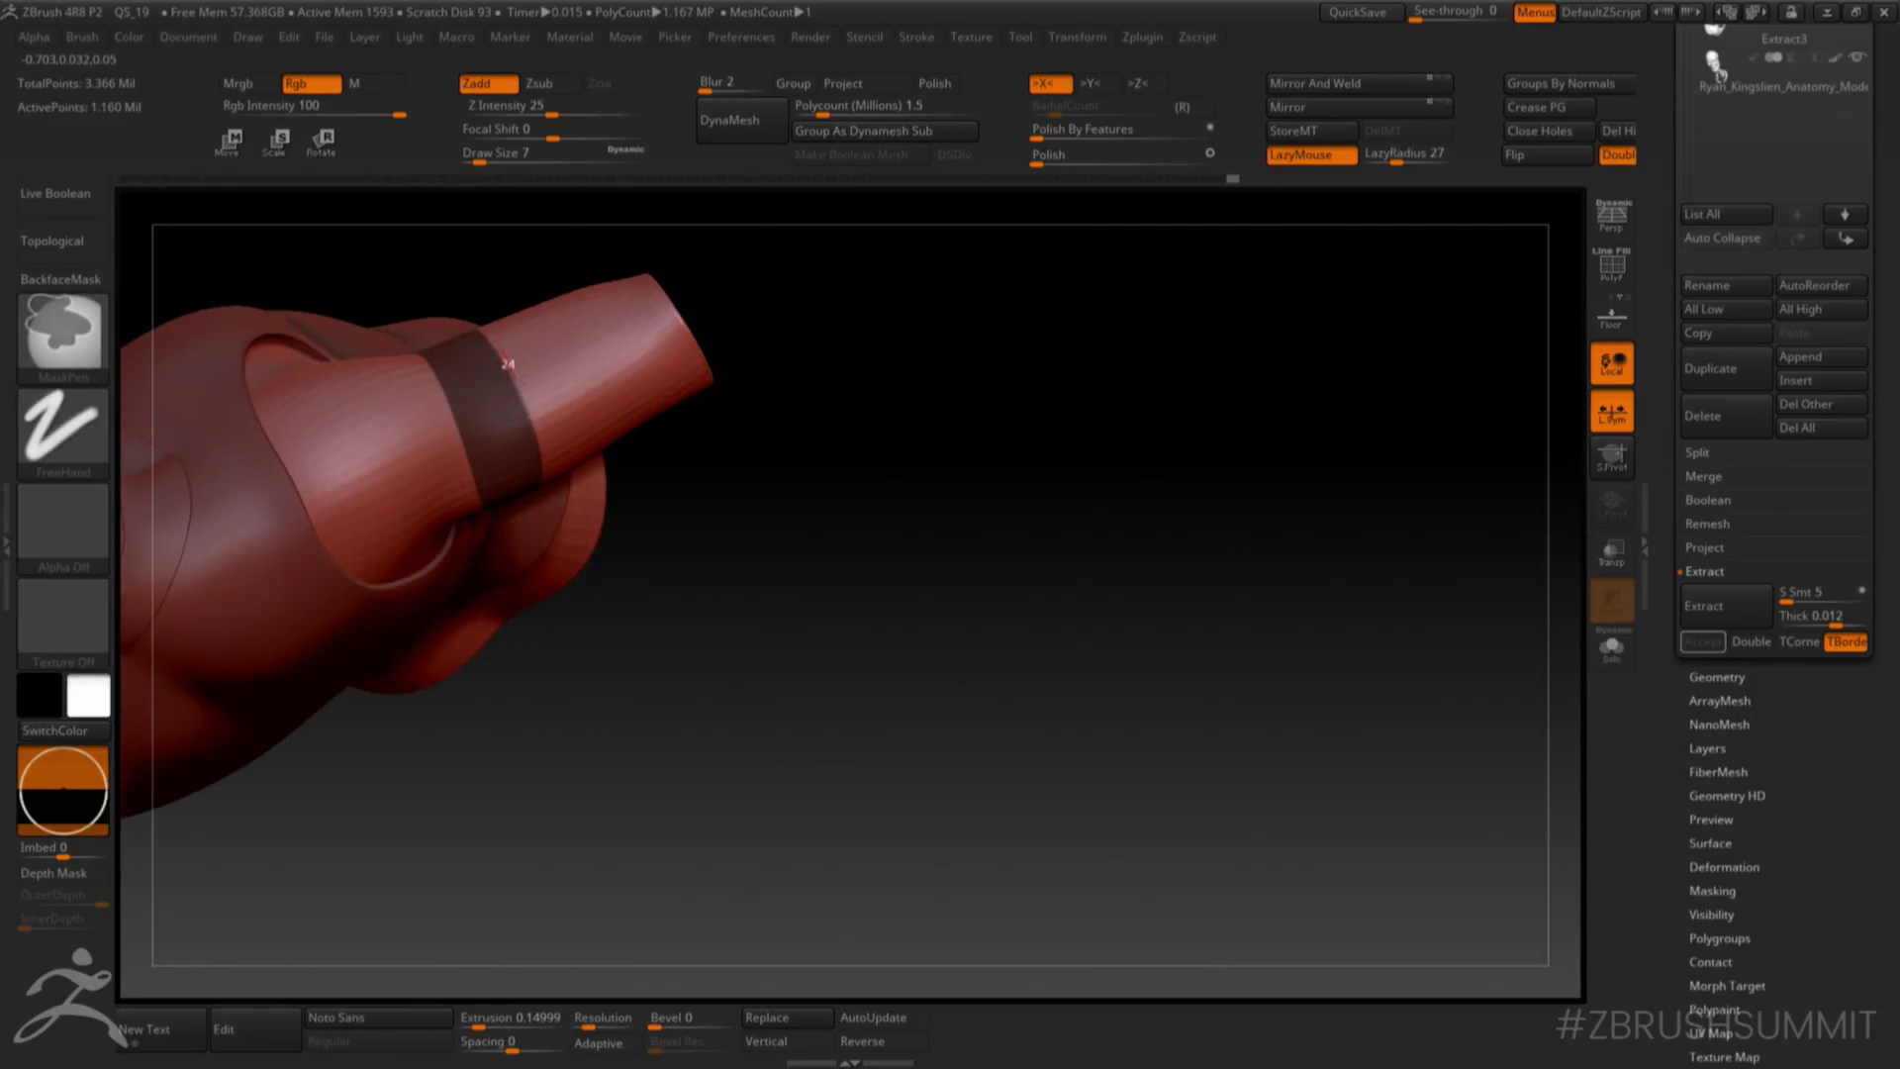
drag(653, 569, 583, 421)
ctrl+drag(466, 297, 460, 280)
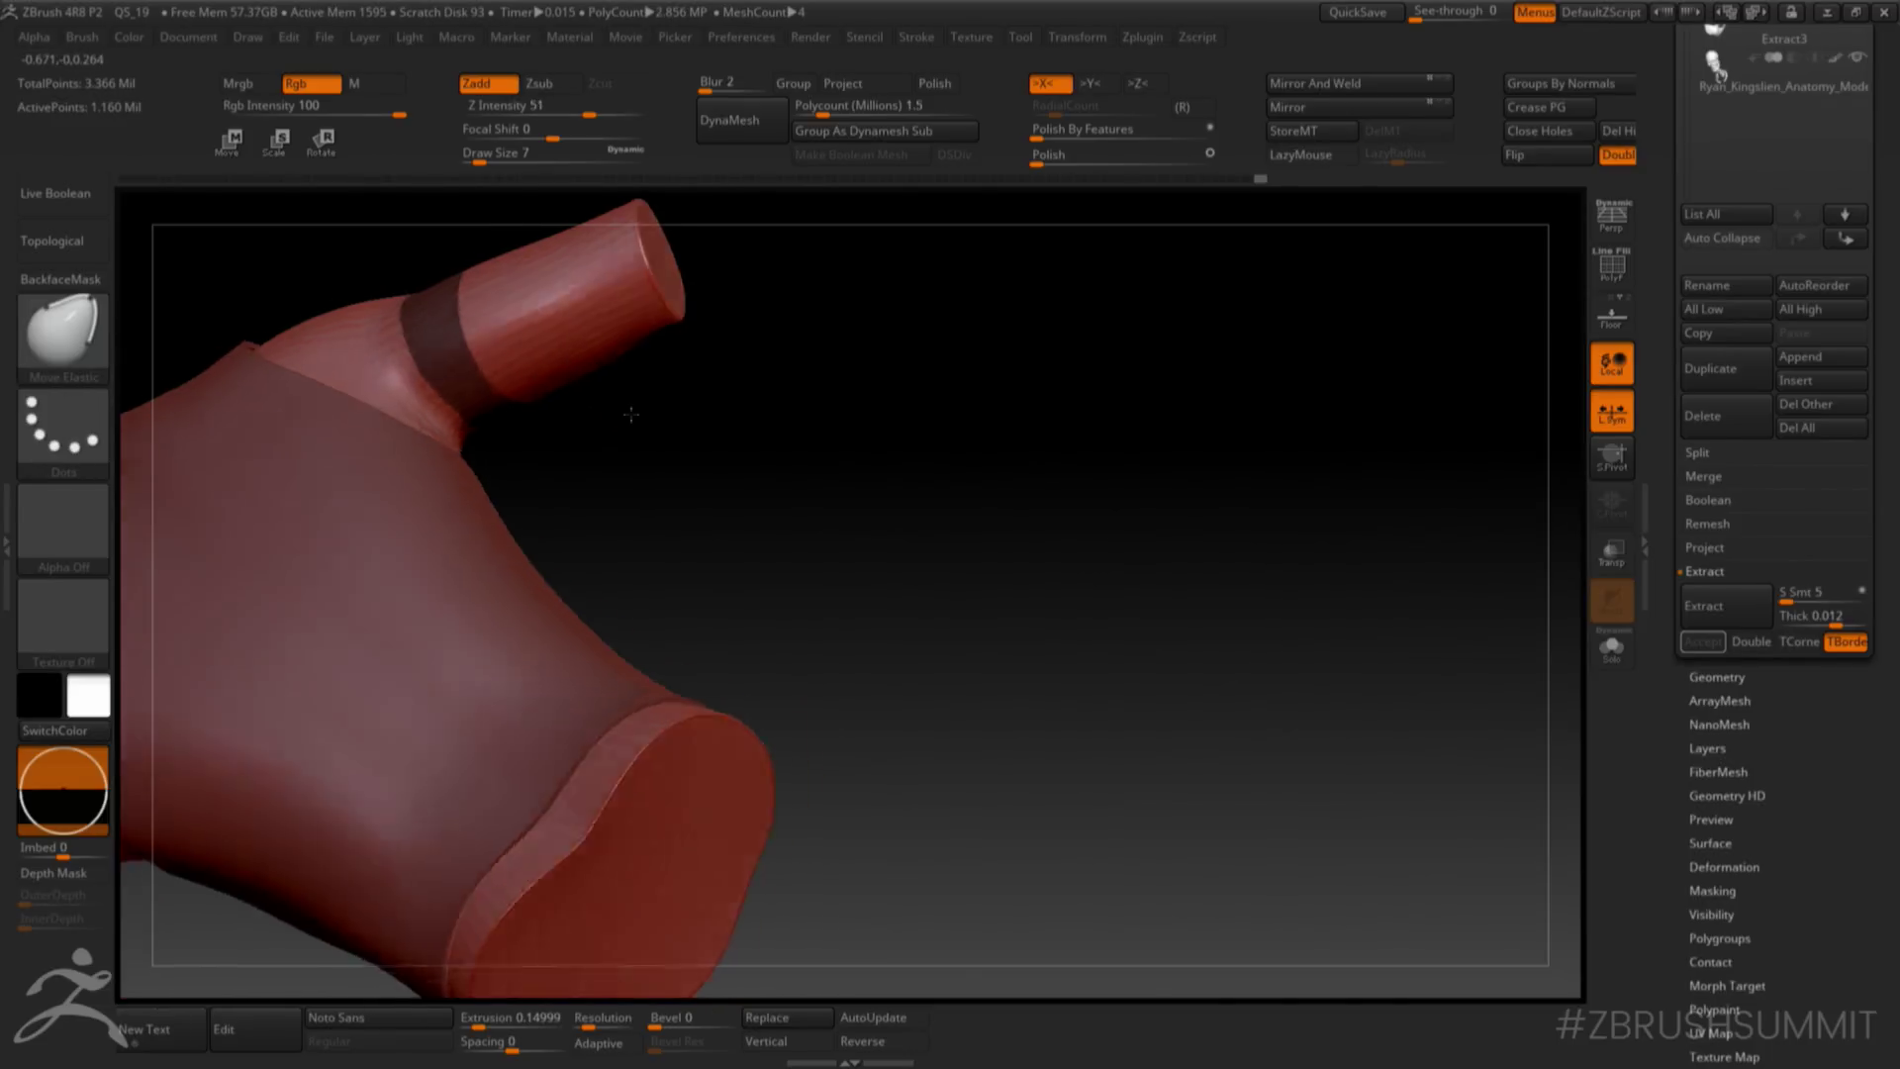
right_drag(627, 411, 424, 379)
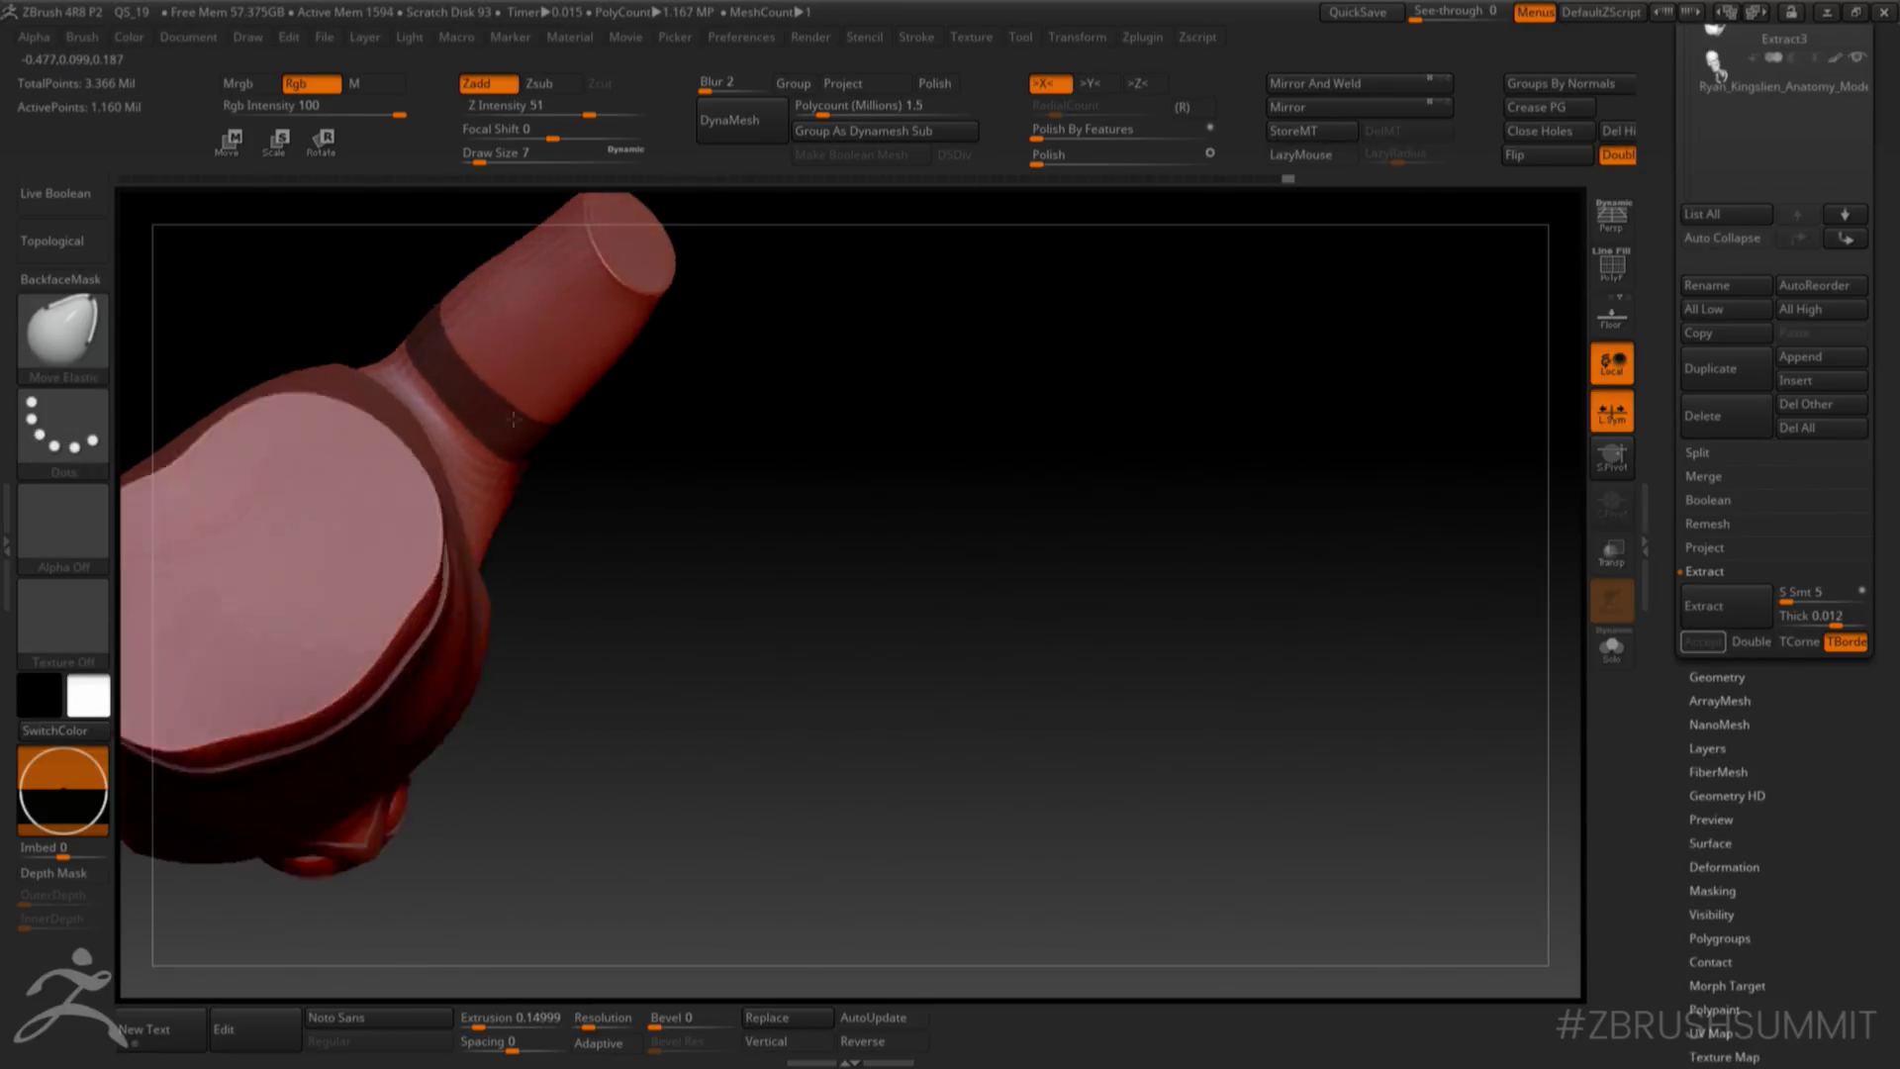
mouse_move(752, 465)
right_down()
mouse_move(1065, 389)
mouse_move(1054, 365)
mouse_move(981, 417)
right_up()
alt+right_drag(983, 636, 1246, 760)
- Turn the masked arm bands into a polygroup, isolate them, and extract them as a new SubTool with thickness 0.012
key(ctrl)
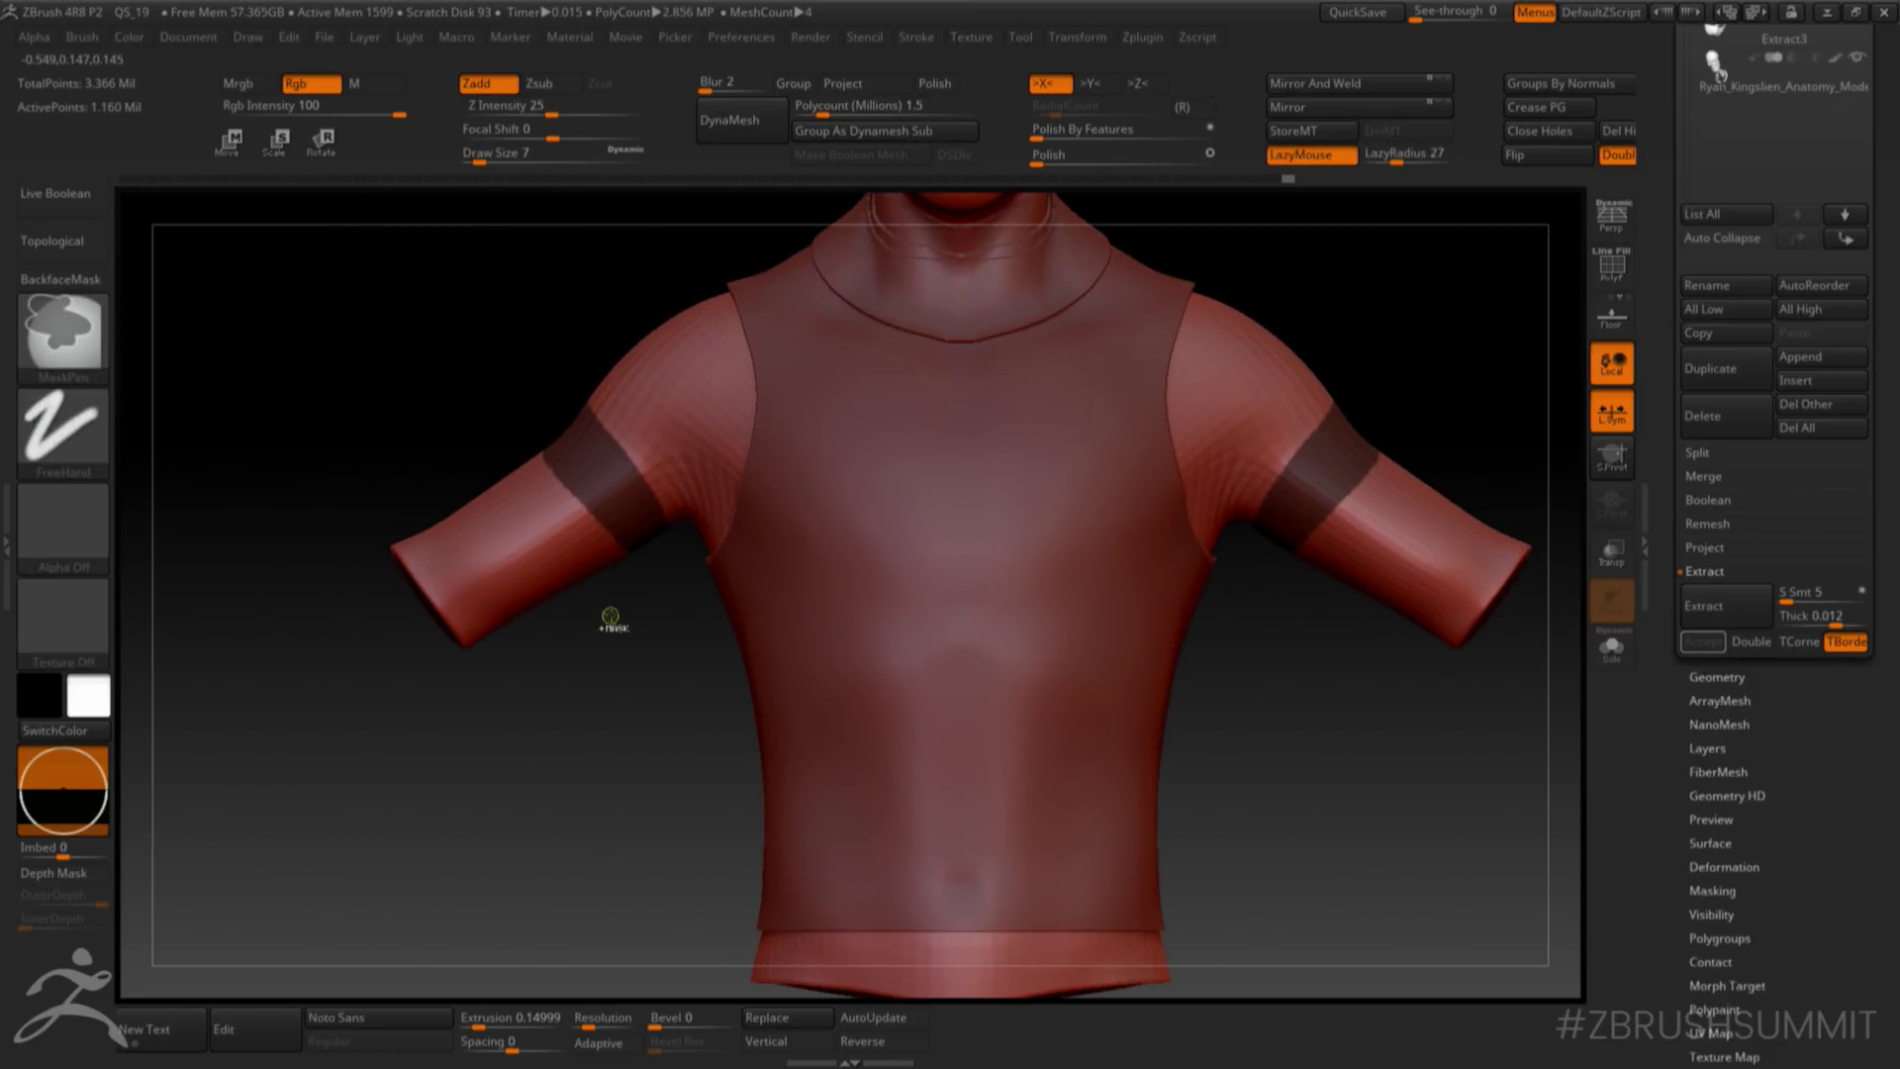
key(ctrl+w)
alt+right_drag(609, 621, 638, 564)
ctrl+shift+click(643, 529)
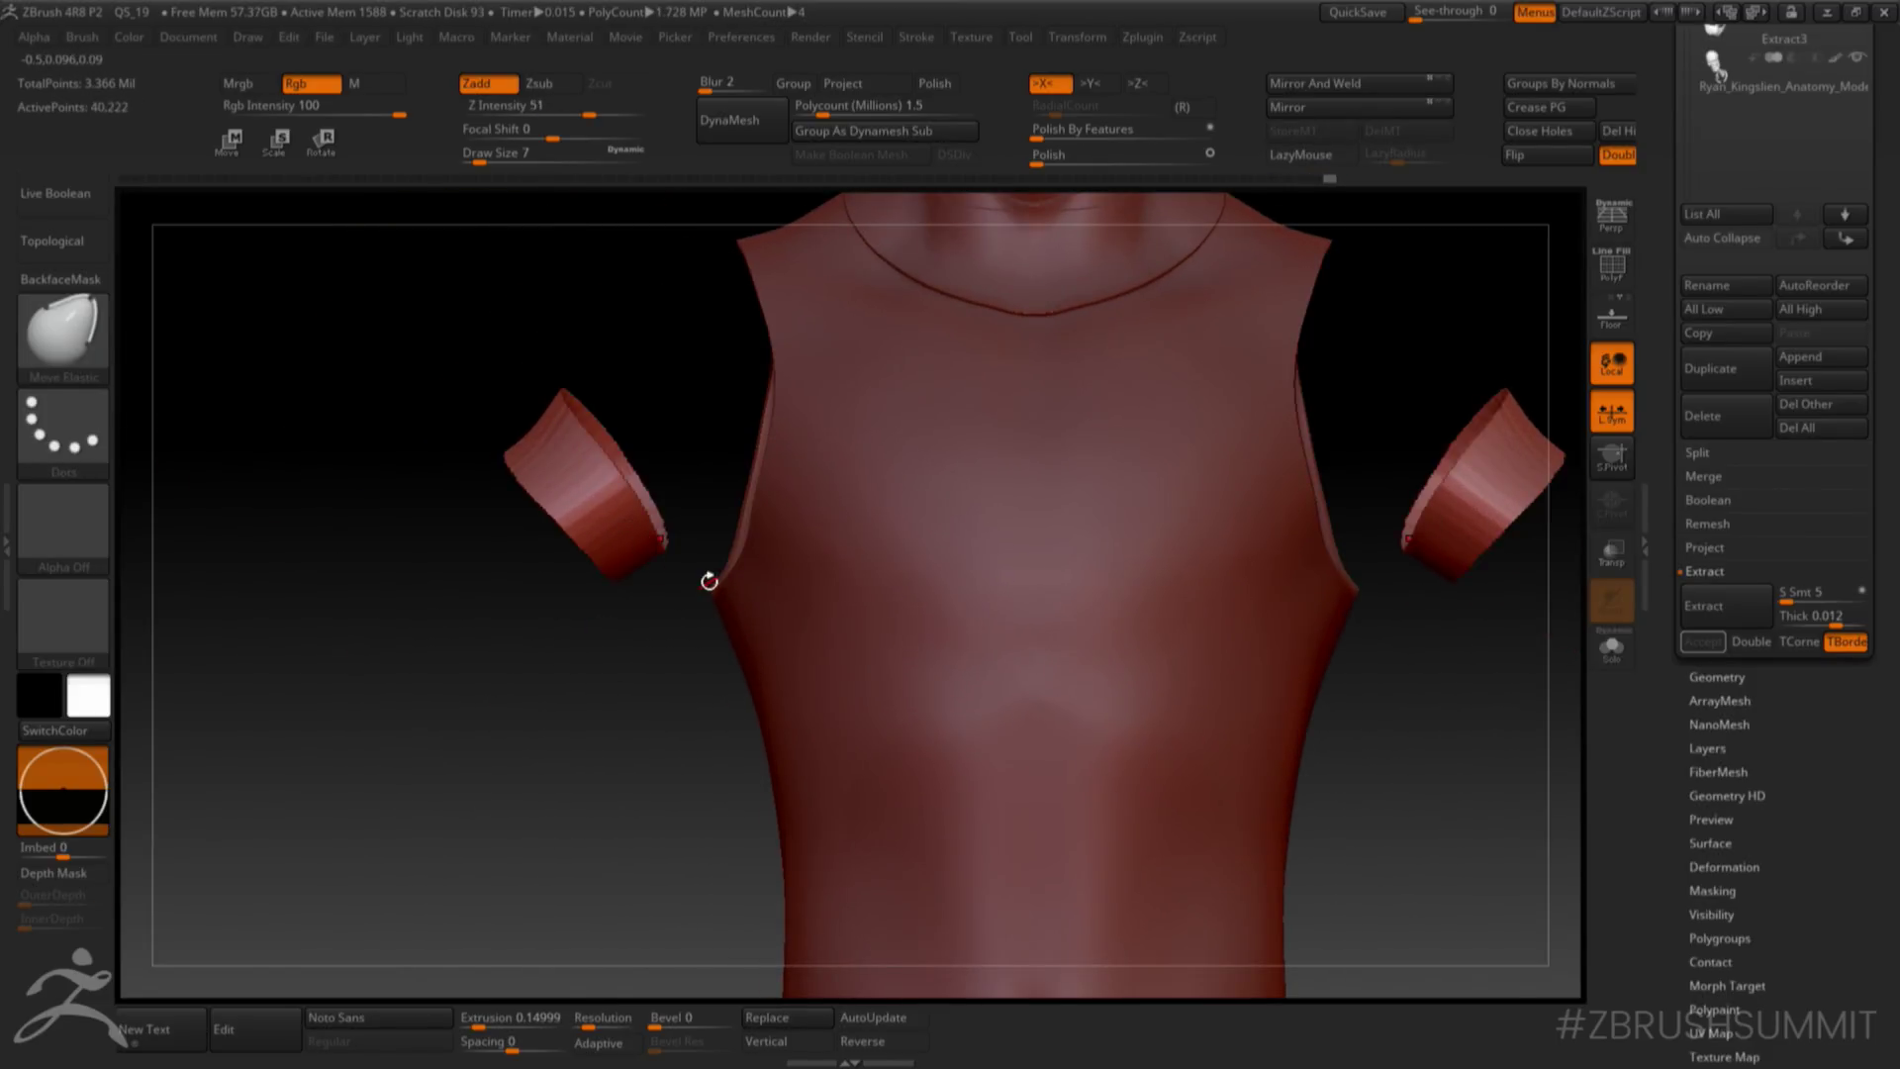
click(1732, 621)
click(1702, 641)
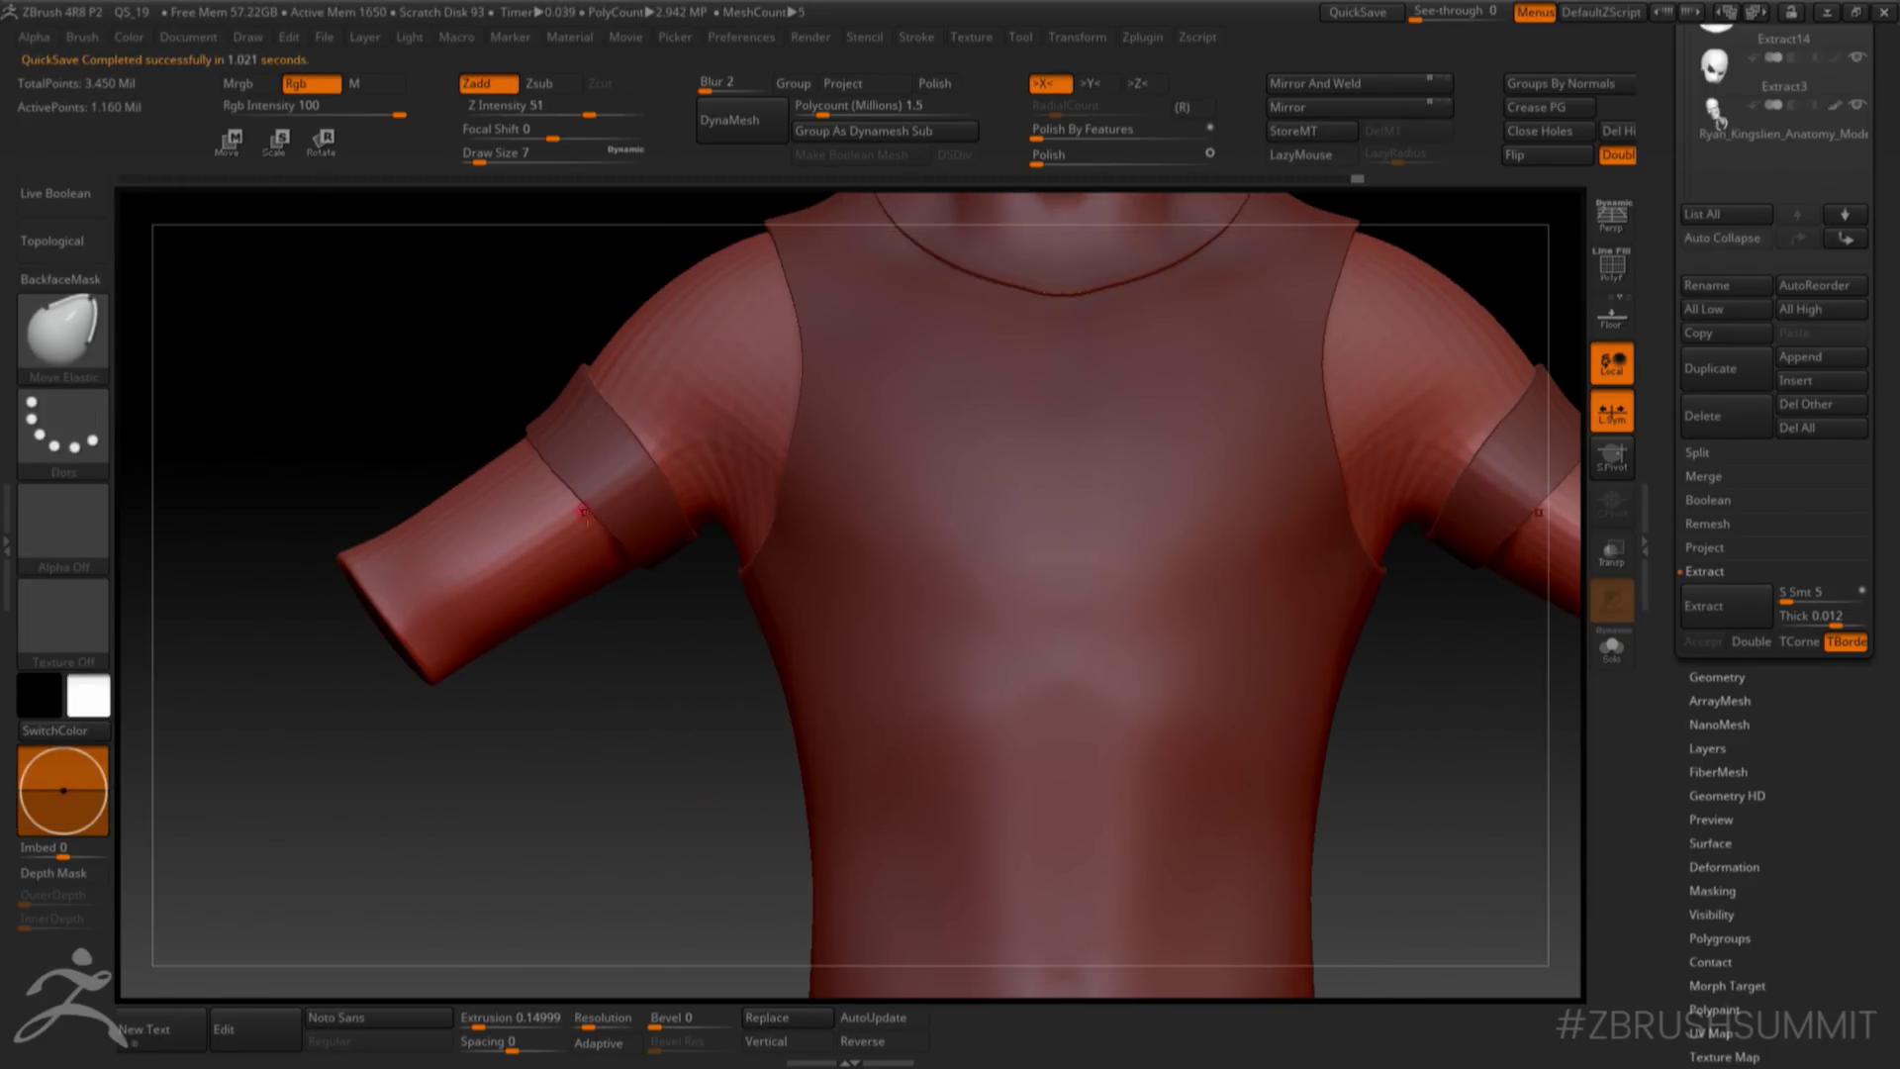
- Lay a transpose line outward along the arm from the extracted band and align the view to it
key(w)
key(y)
shift+drag(602, 477, 258, 709)
shift+click(227, 730)
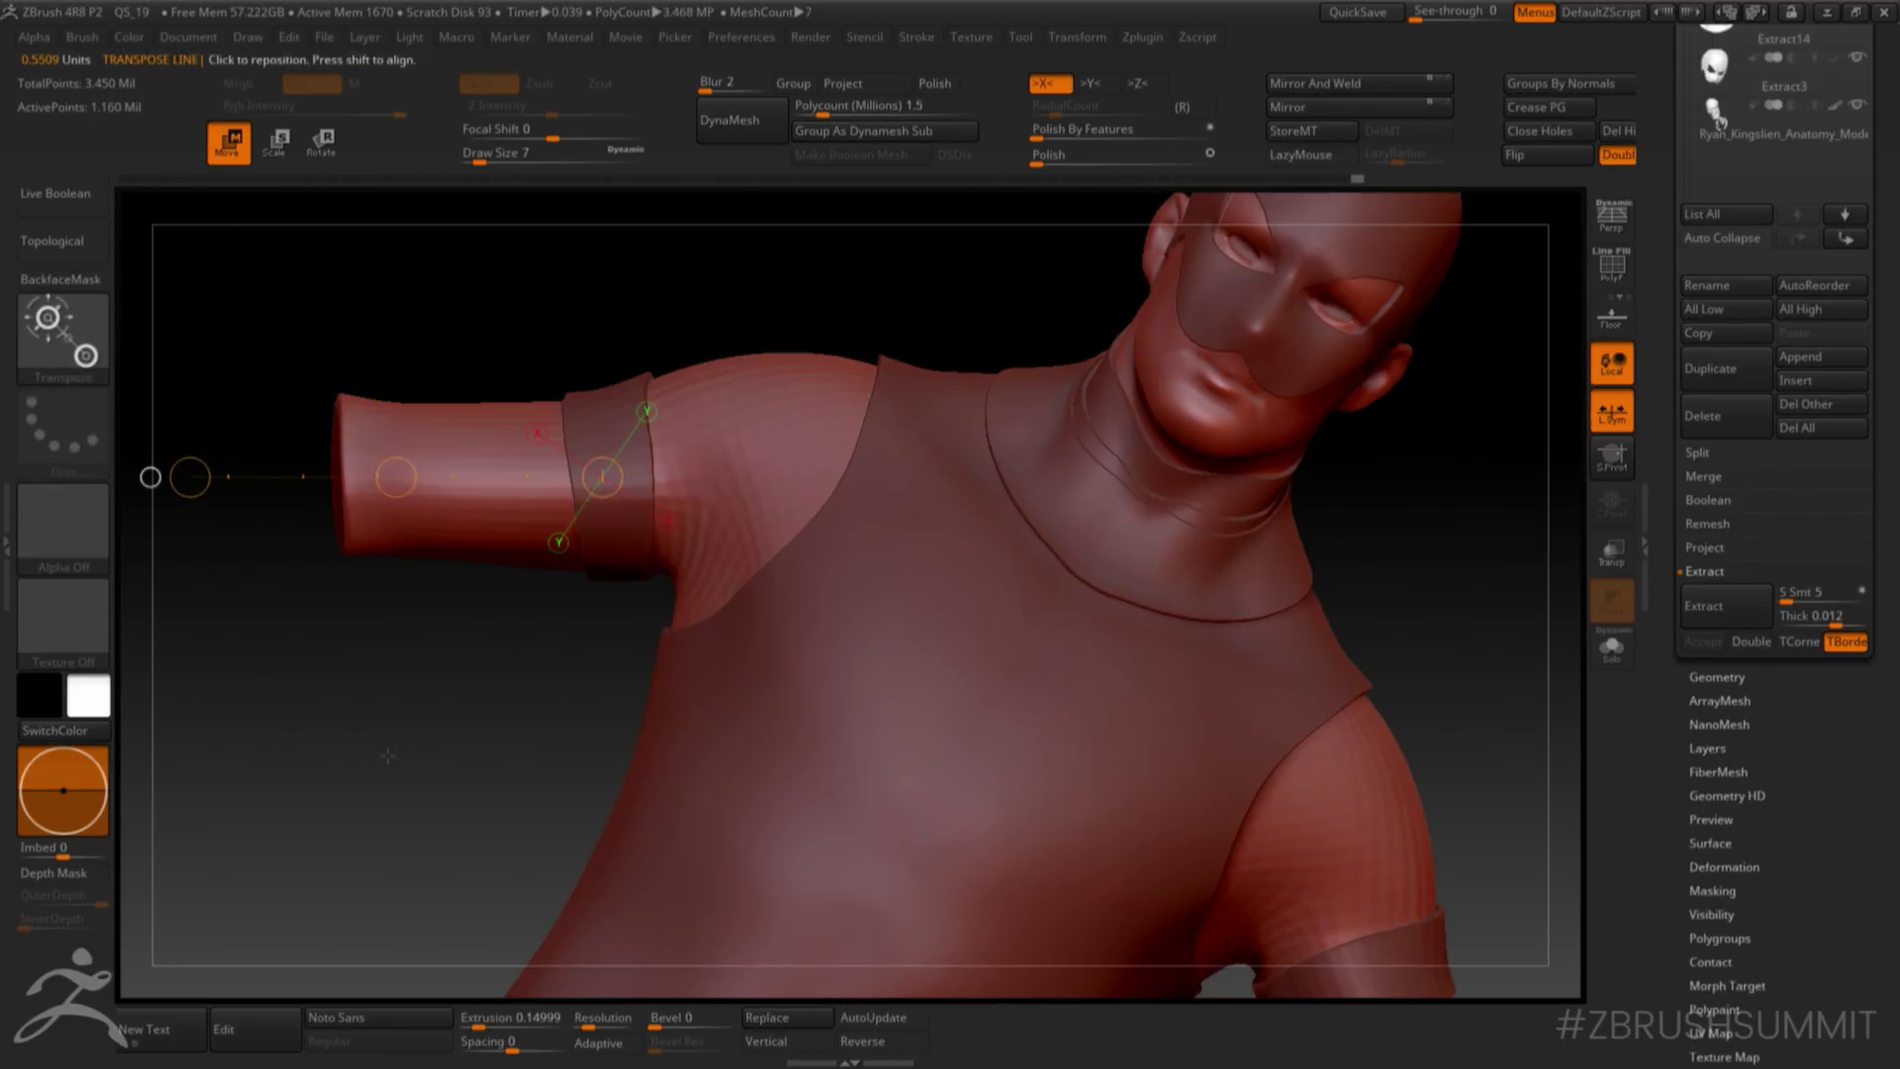
- Mask the strip of arm just beyond the first band, isolate it, and extract it as a new SubTool
ctrl+drag(504, 322, 600, 655)
ctrl+drag(224, 392, 154, 410)
ctrl+drag(498, 315, 611, 620)
ctrl+click(570, 668)
ctrl+click(570, 668)
key(ctrl+z)
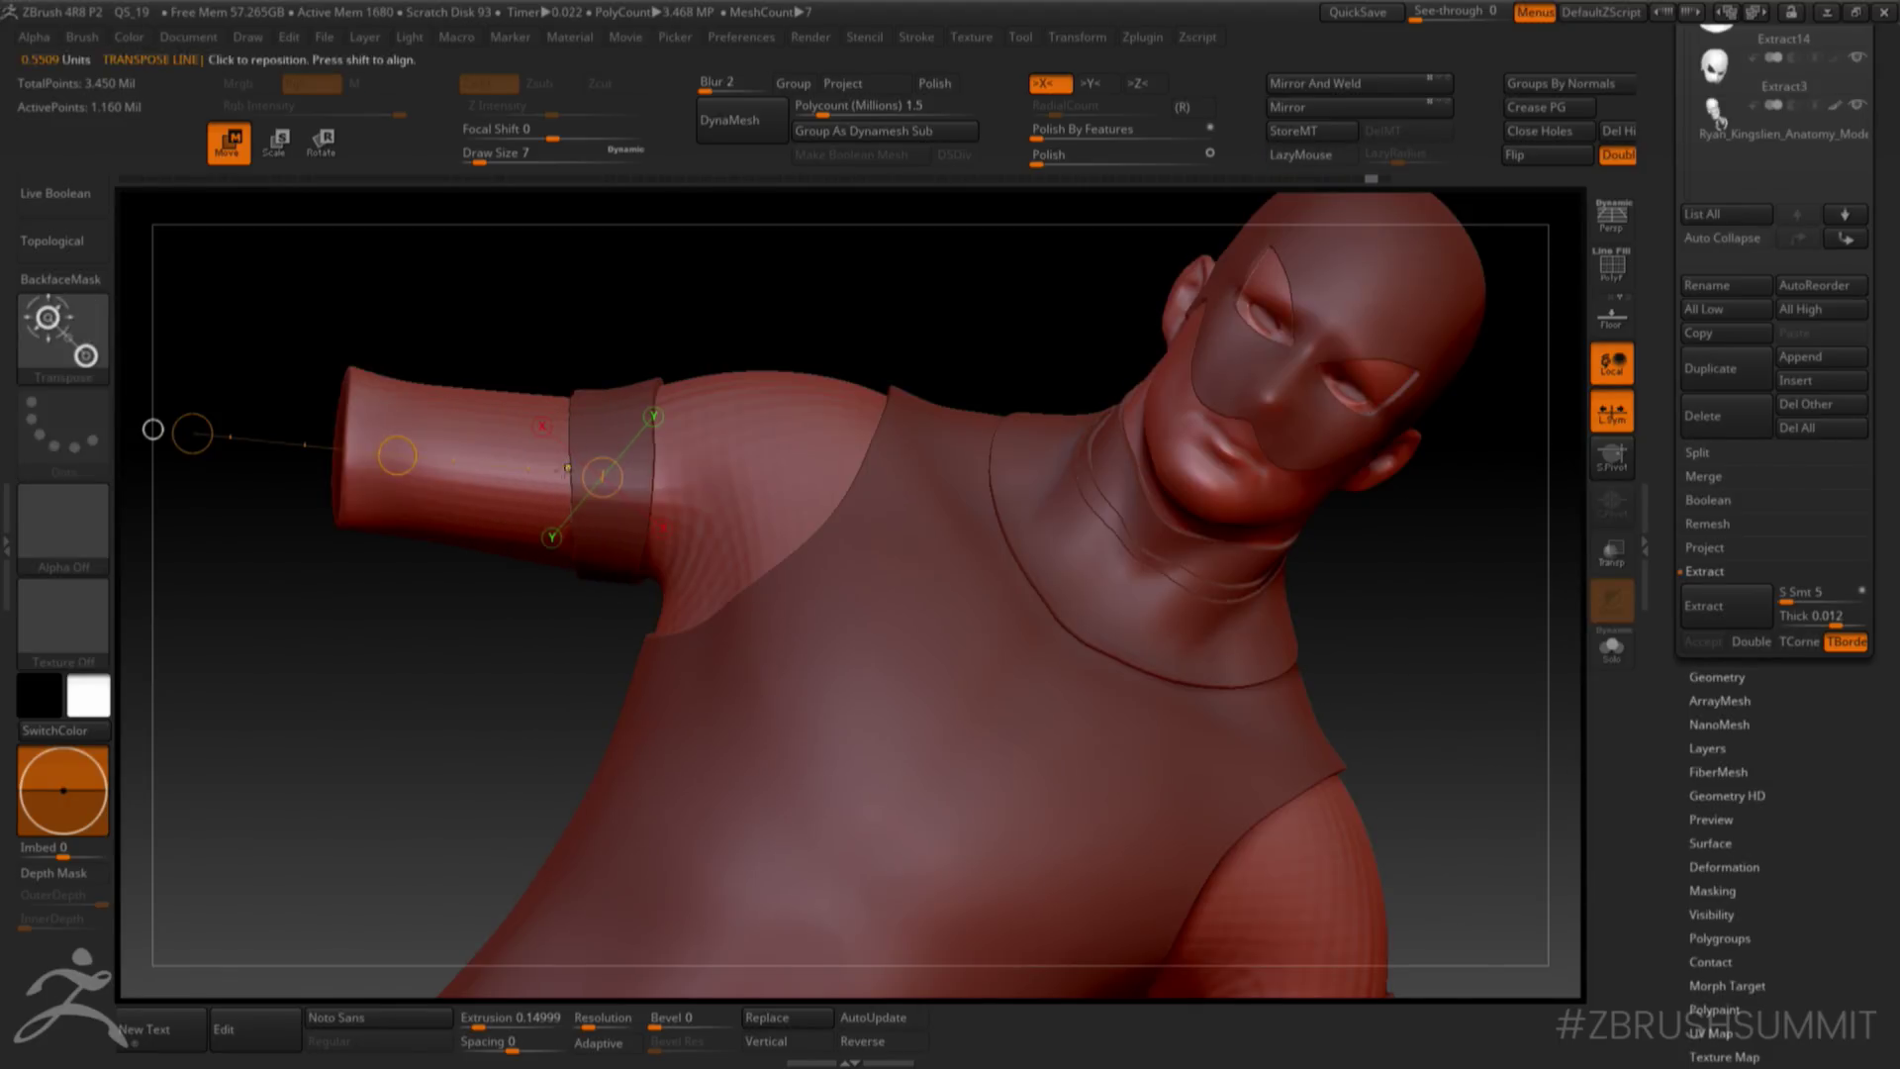
ctrl+click(550, 478)
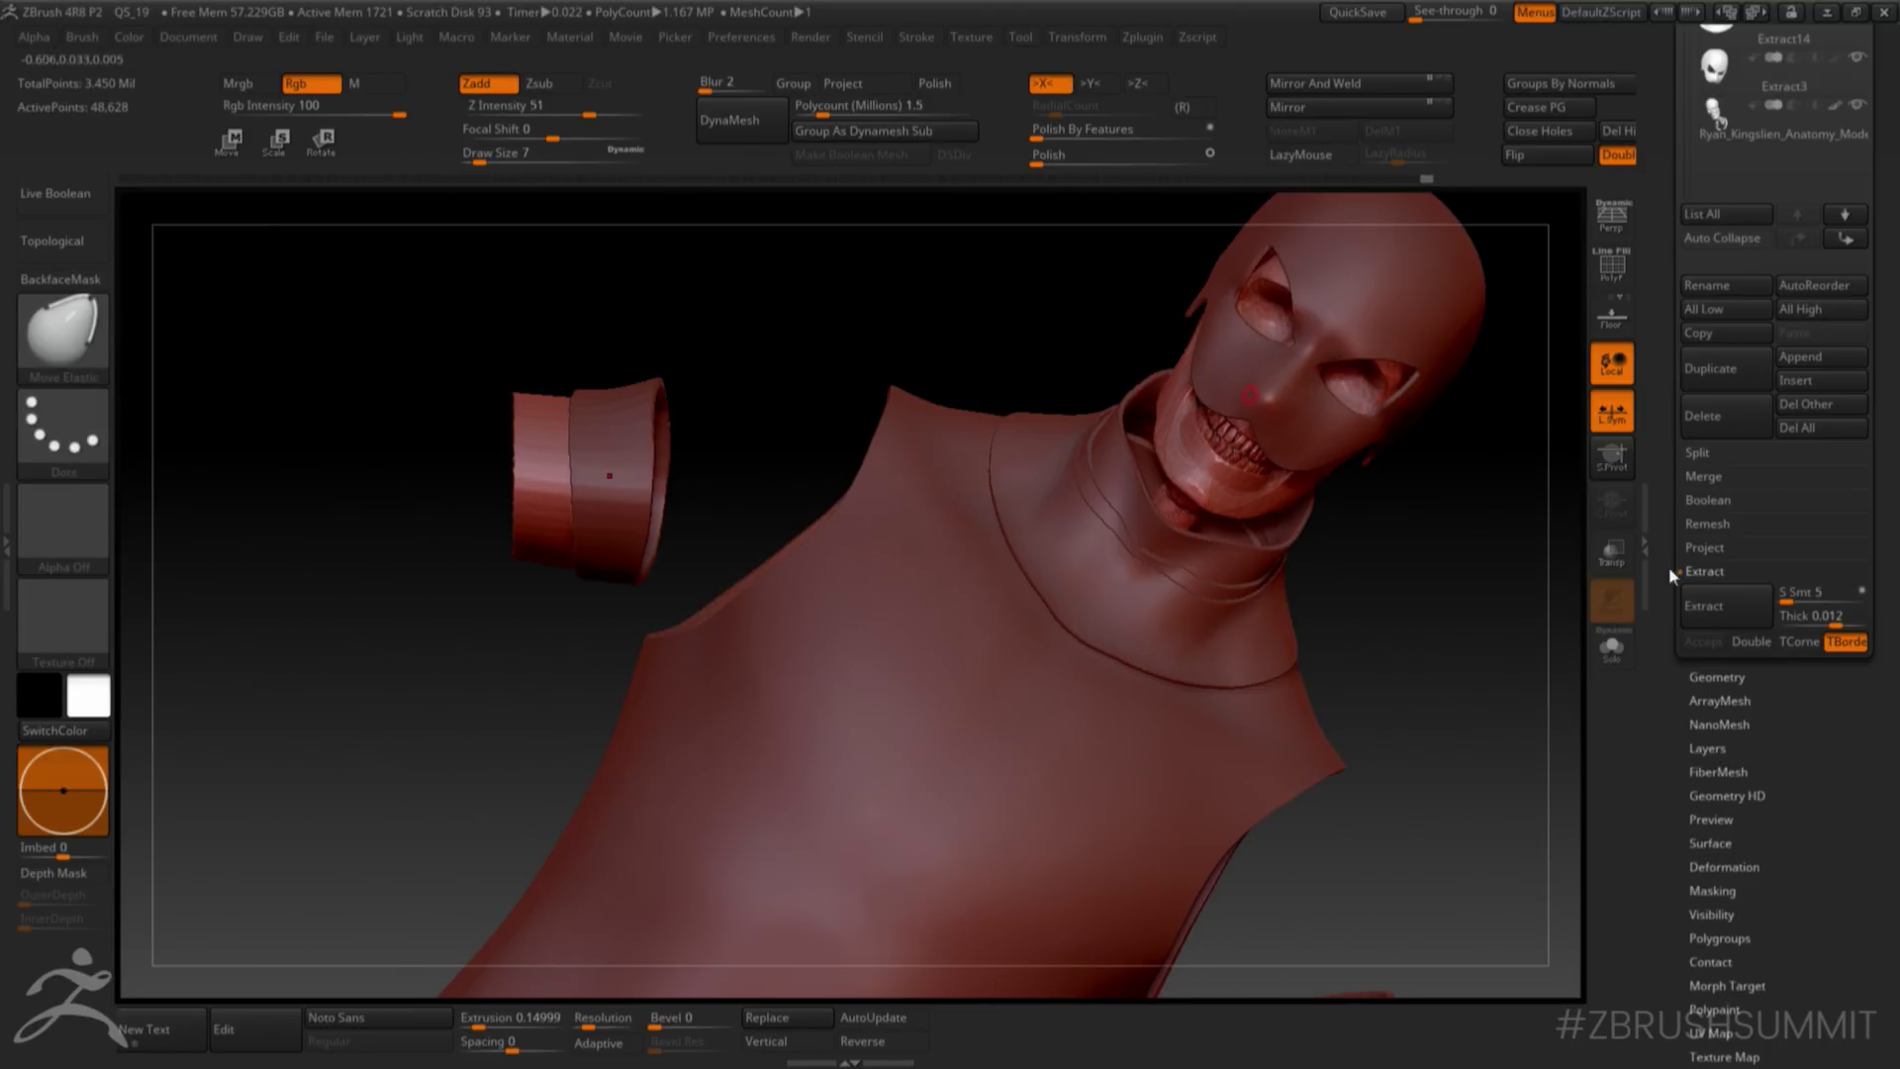
click(1703, 605)
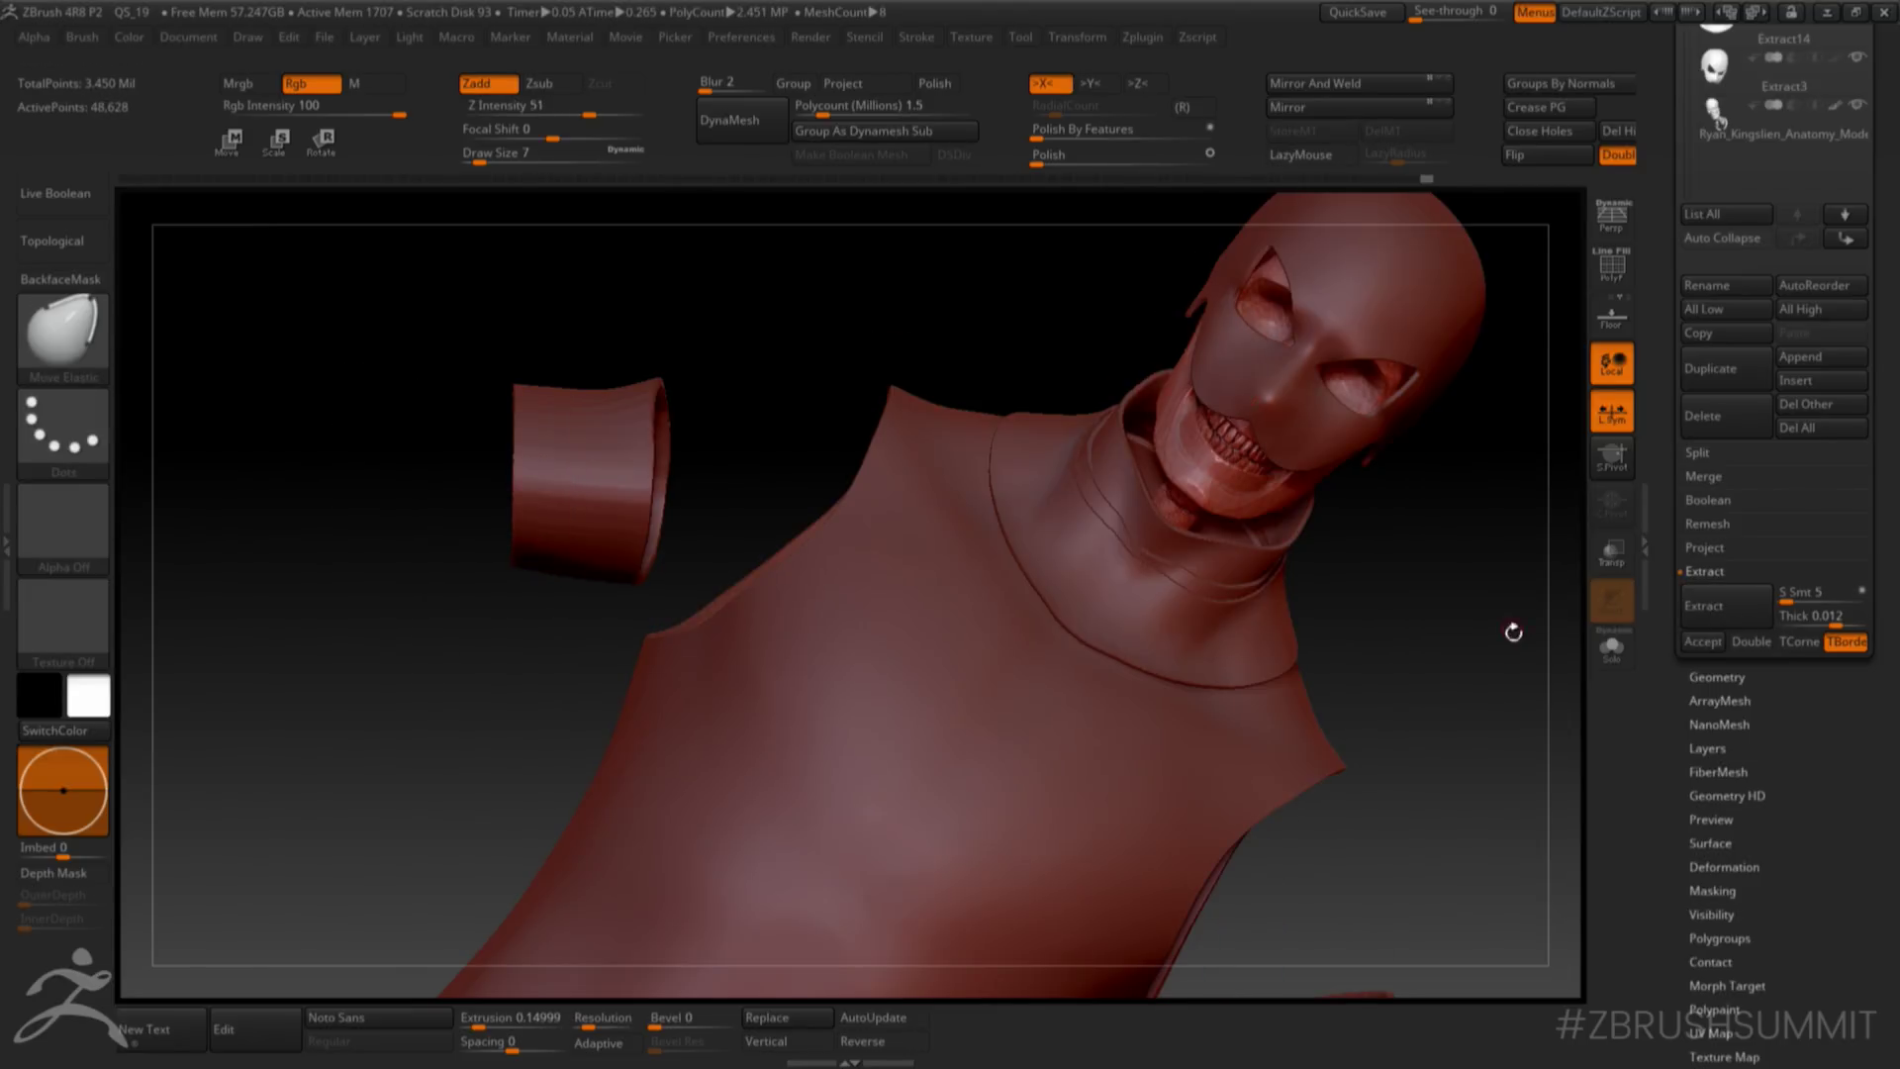
click(1703, 641)
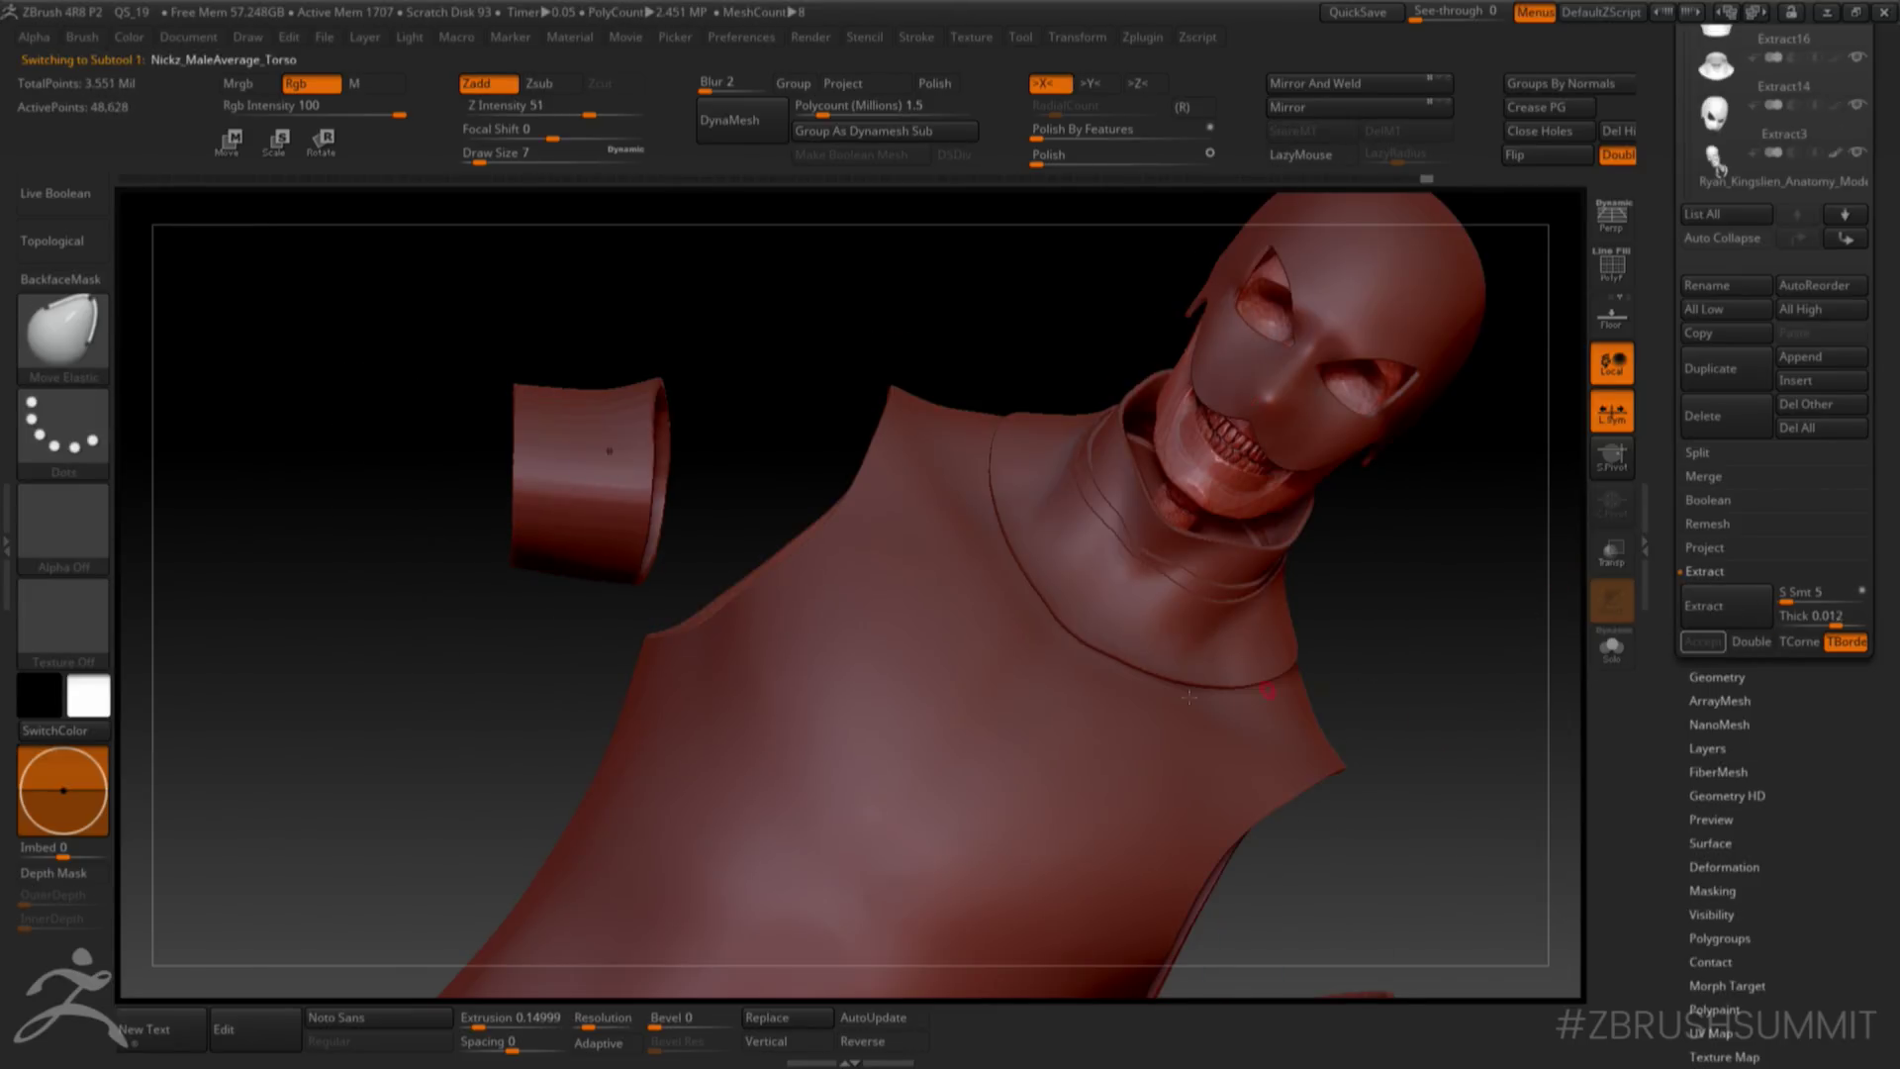
- Mask and isolate the third strip along the arm, extract it as a new SubTool, and clear its mask
mouse_move(455, 307)
ctrl+mouse_down()
mouse_move(517, 666)
mouse_move(534, 668)
ctrl+mouse_up()
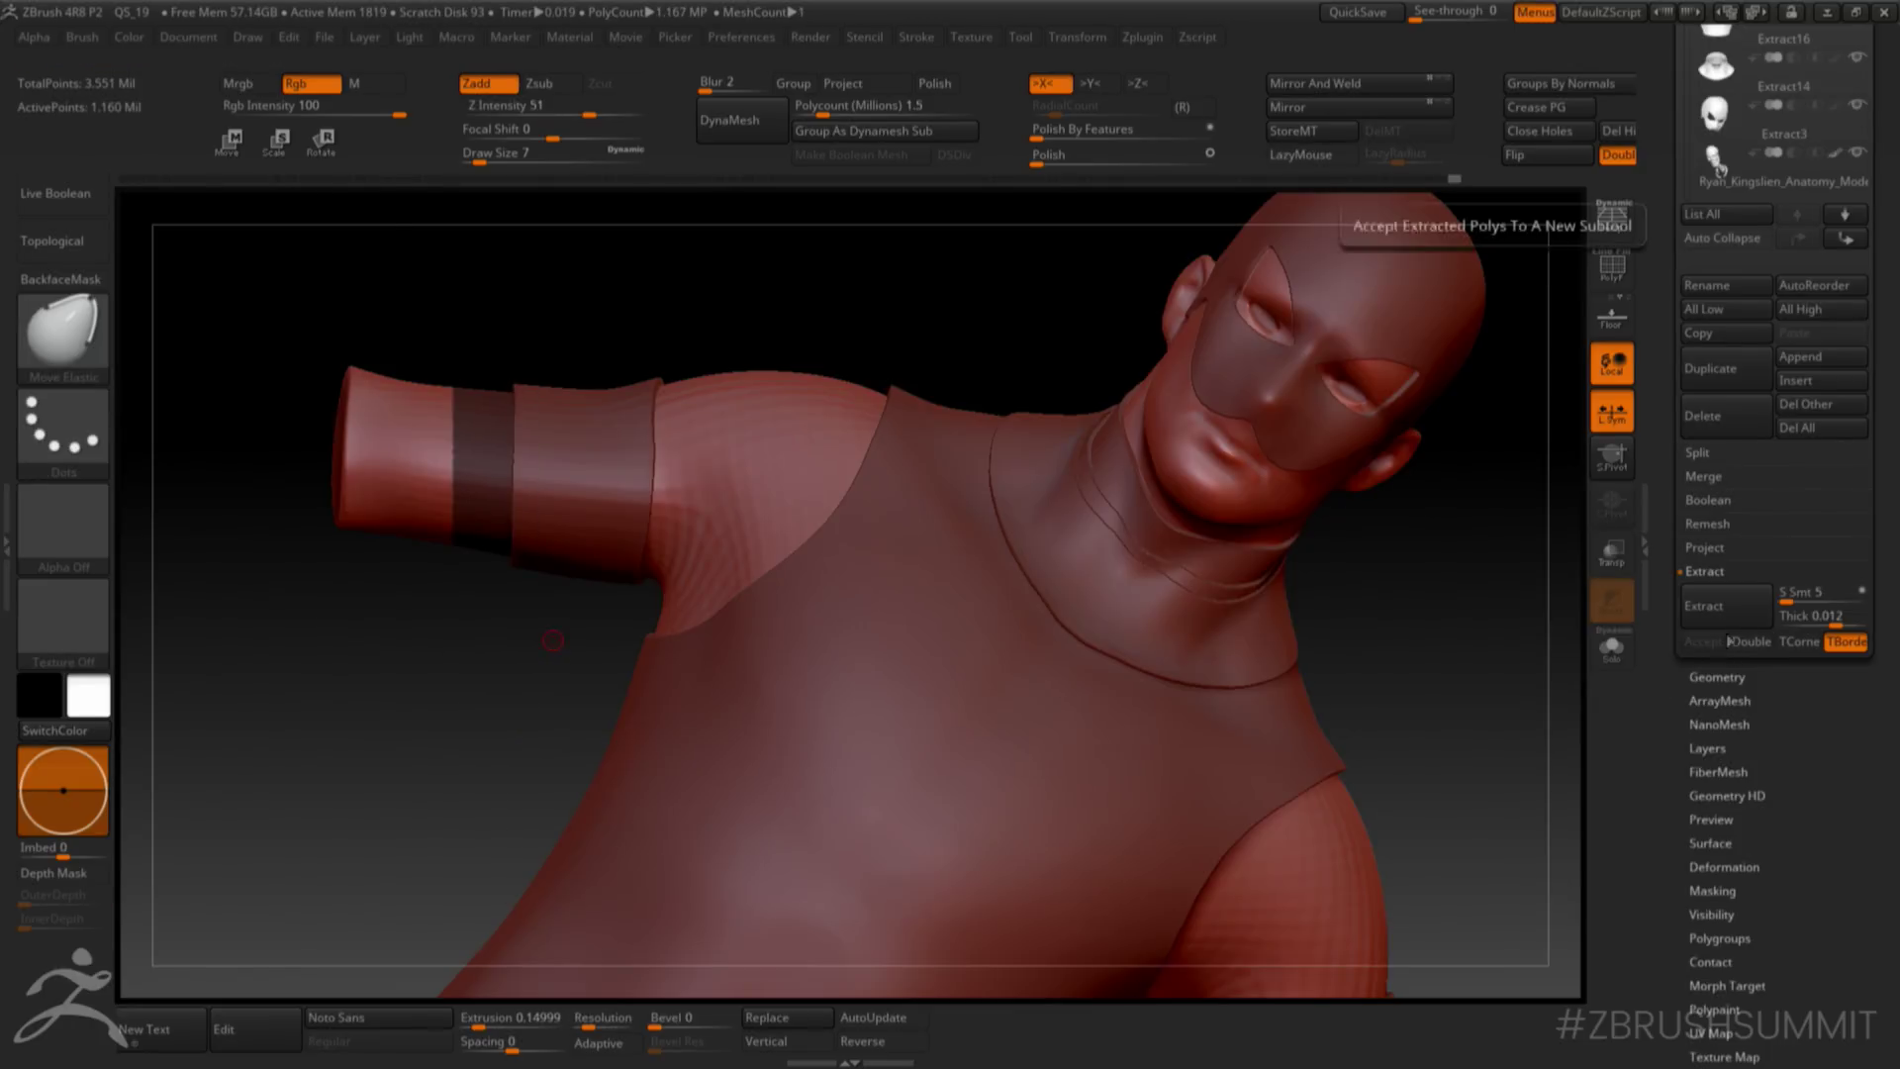
ctrl+shift+click(507, 495)
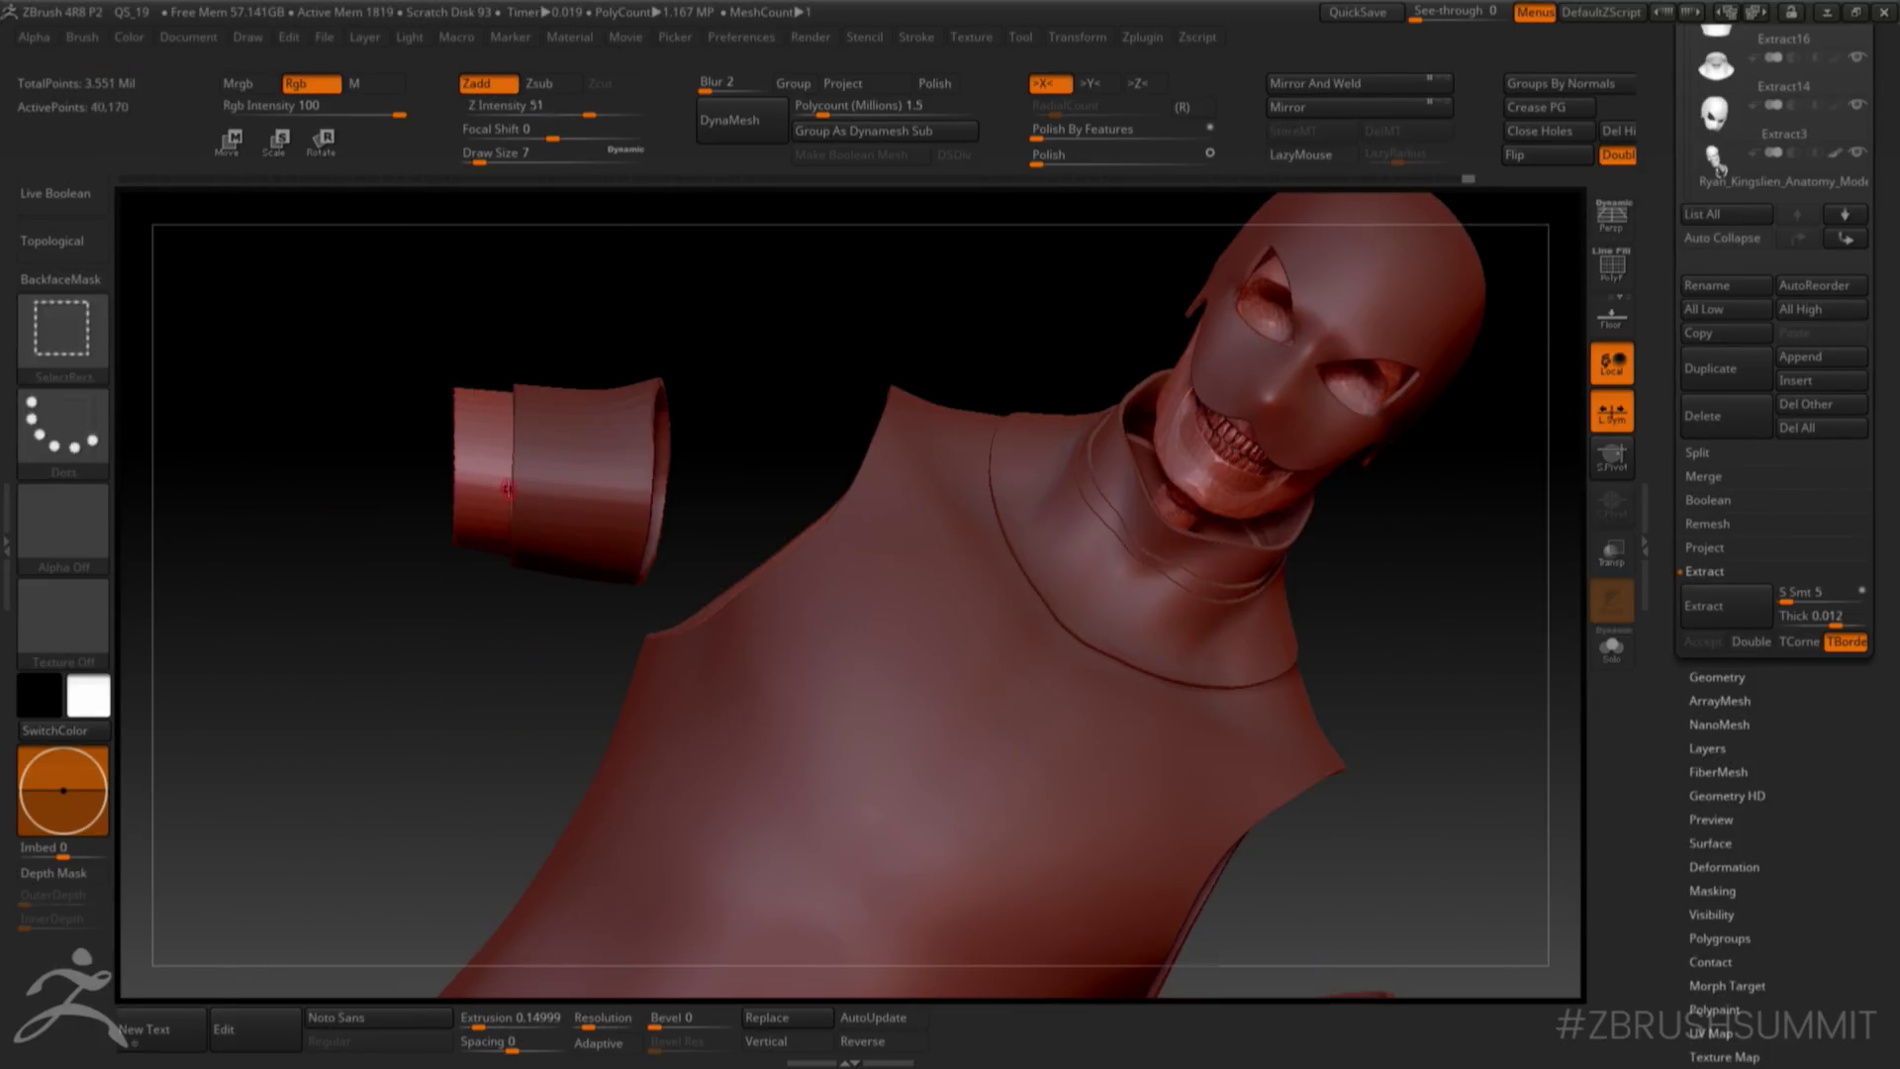
click(1711, 619)
click(1711, 644)
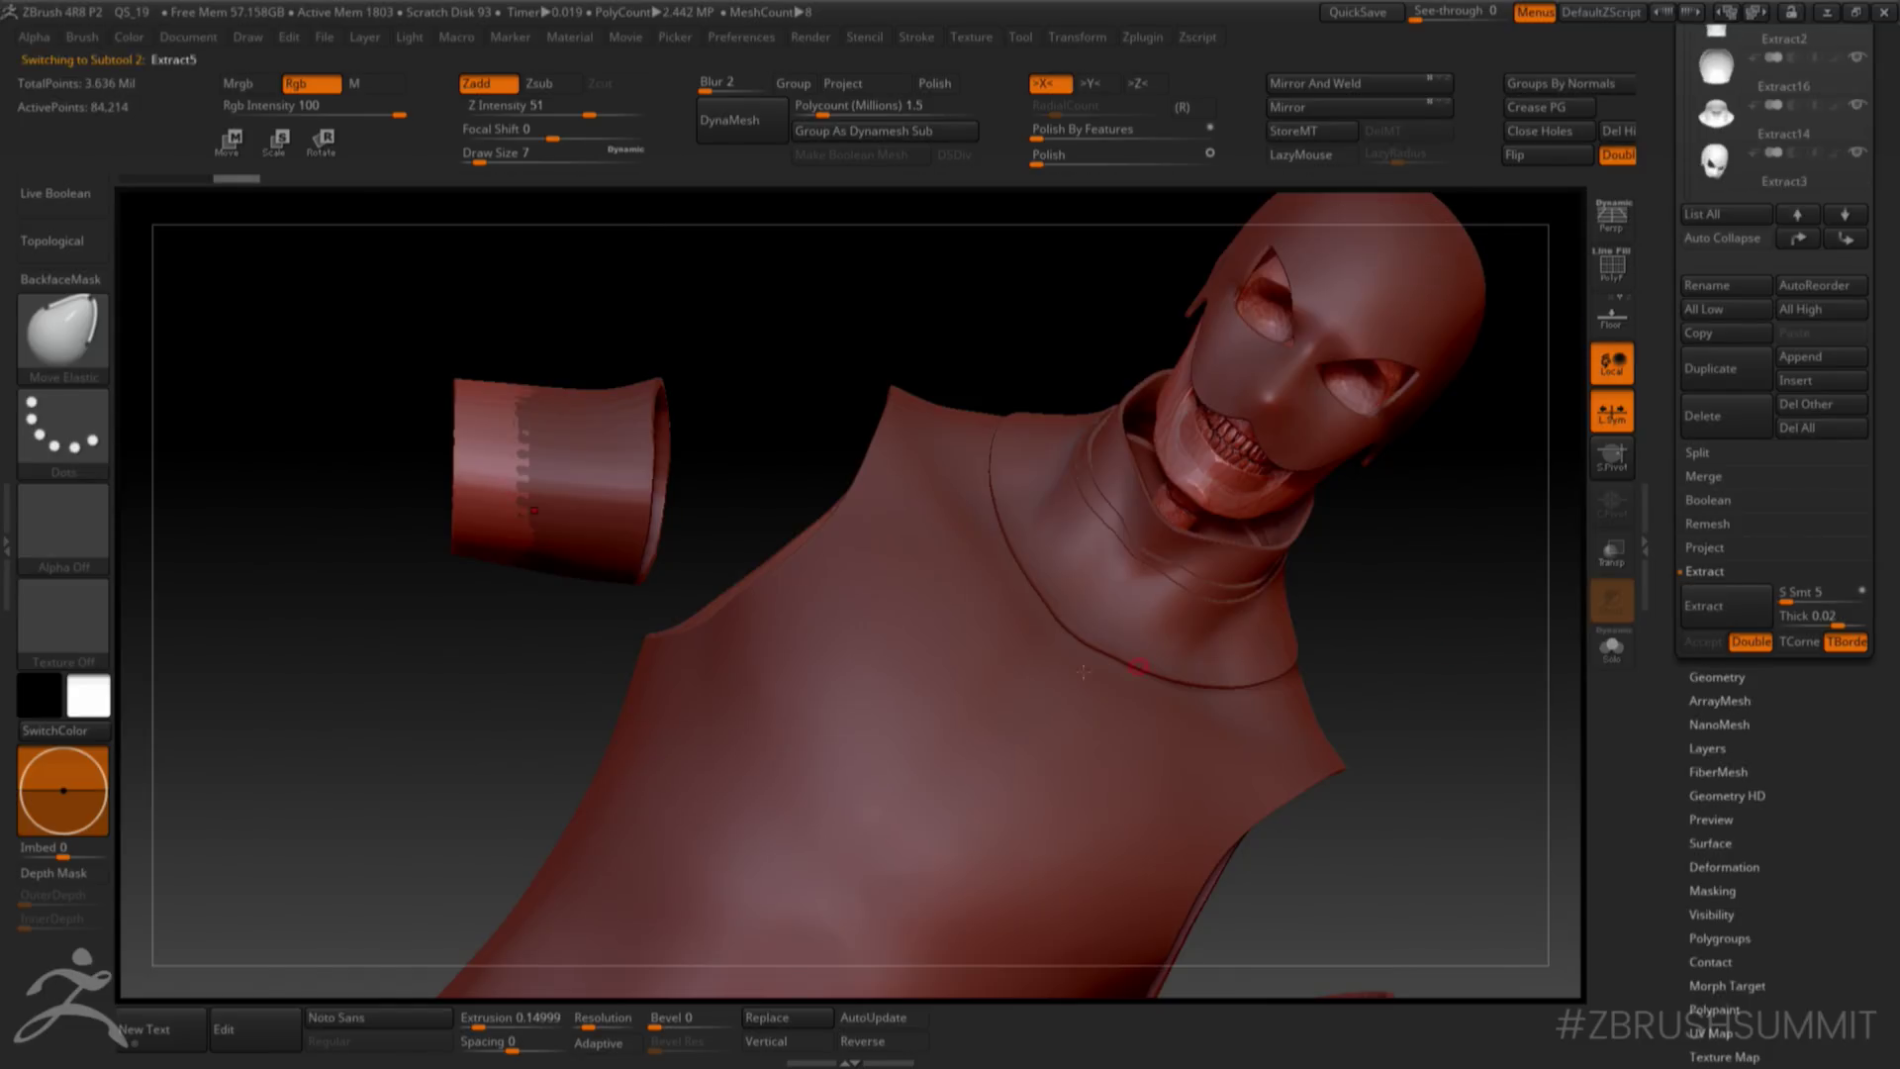
ctrl+click(425, 663)
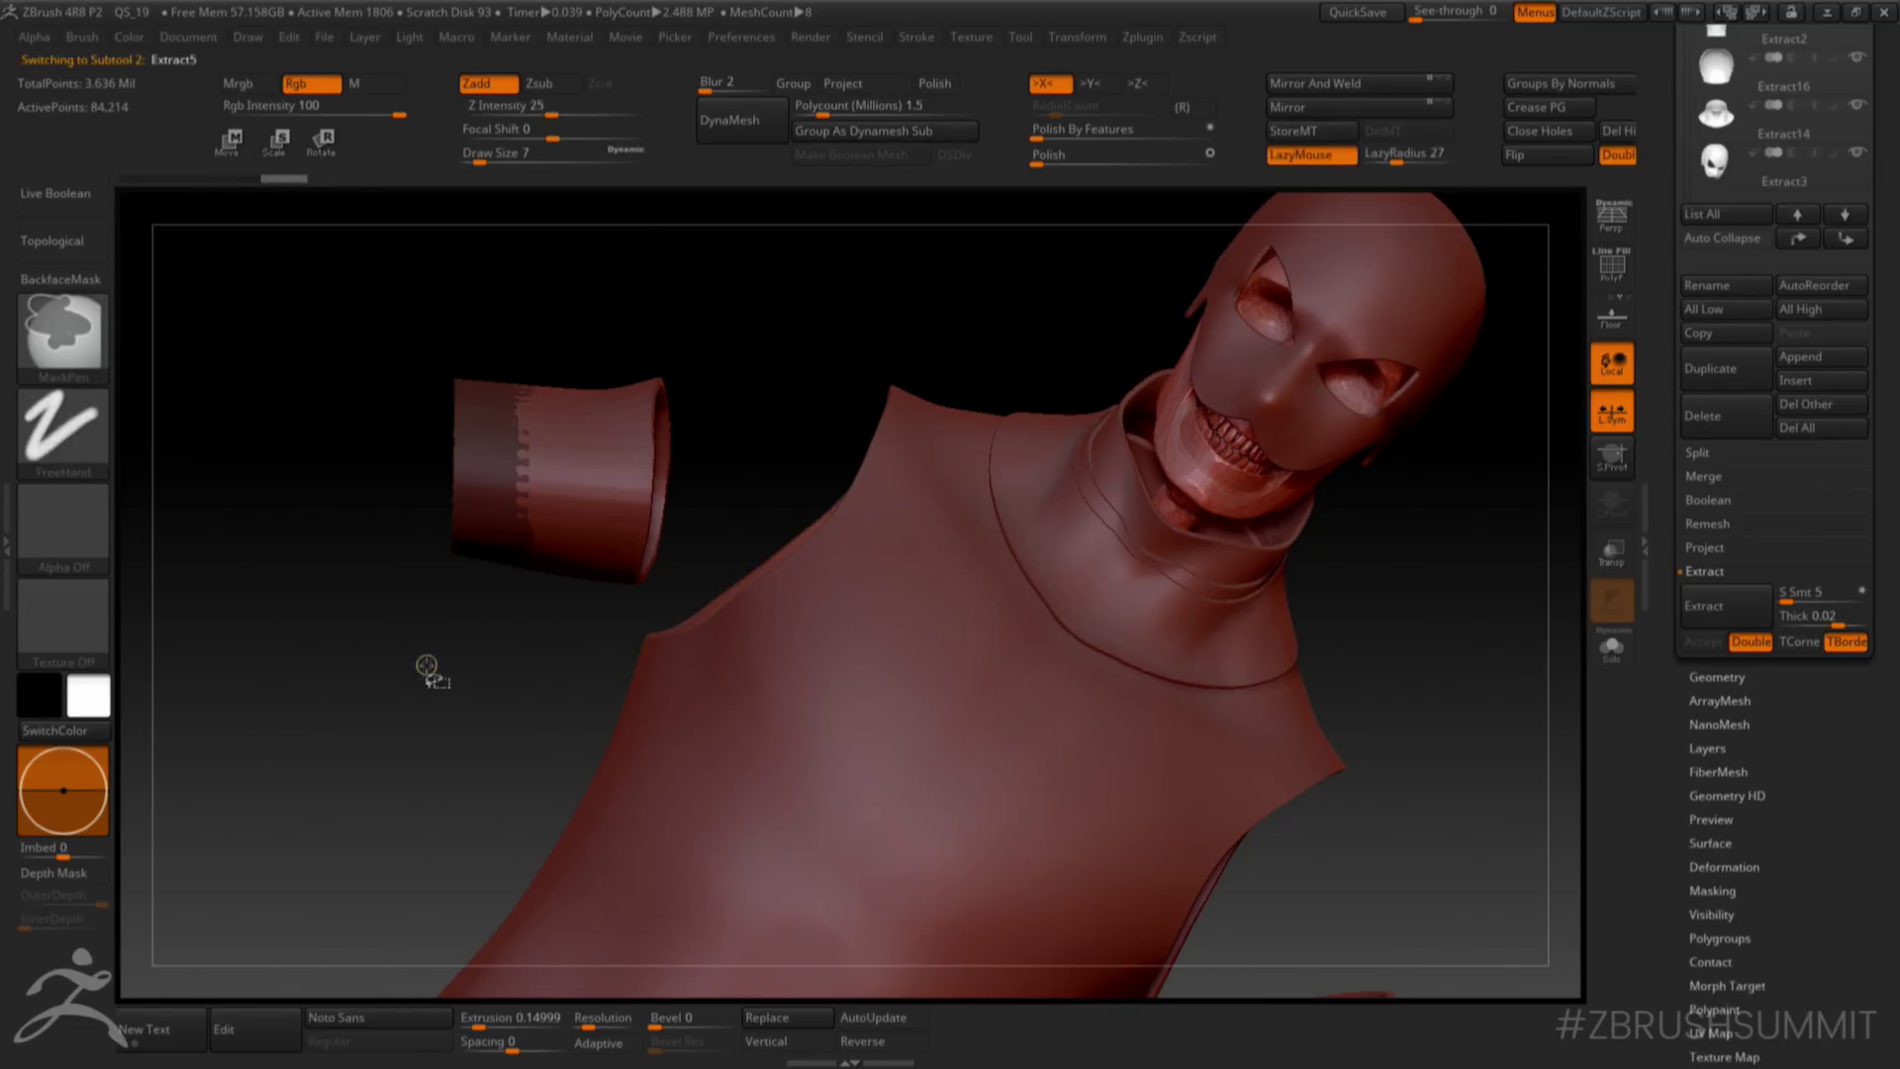
ctrl+drag(427, 662, 458, 685)
- Return to the full torso, group and isolate a fourth masked arm strip, and extract it as a new SubTool
key(Up)
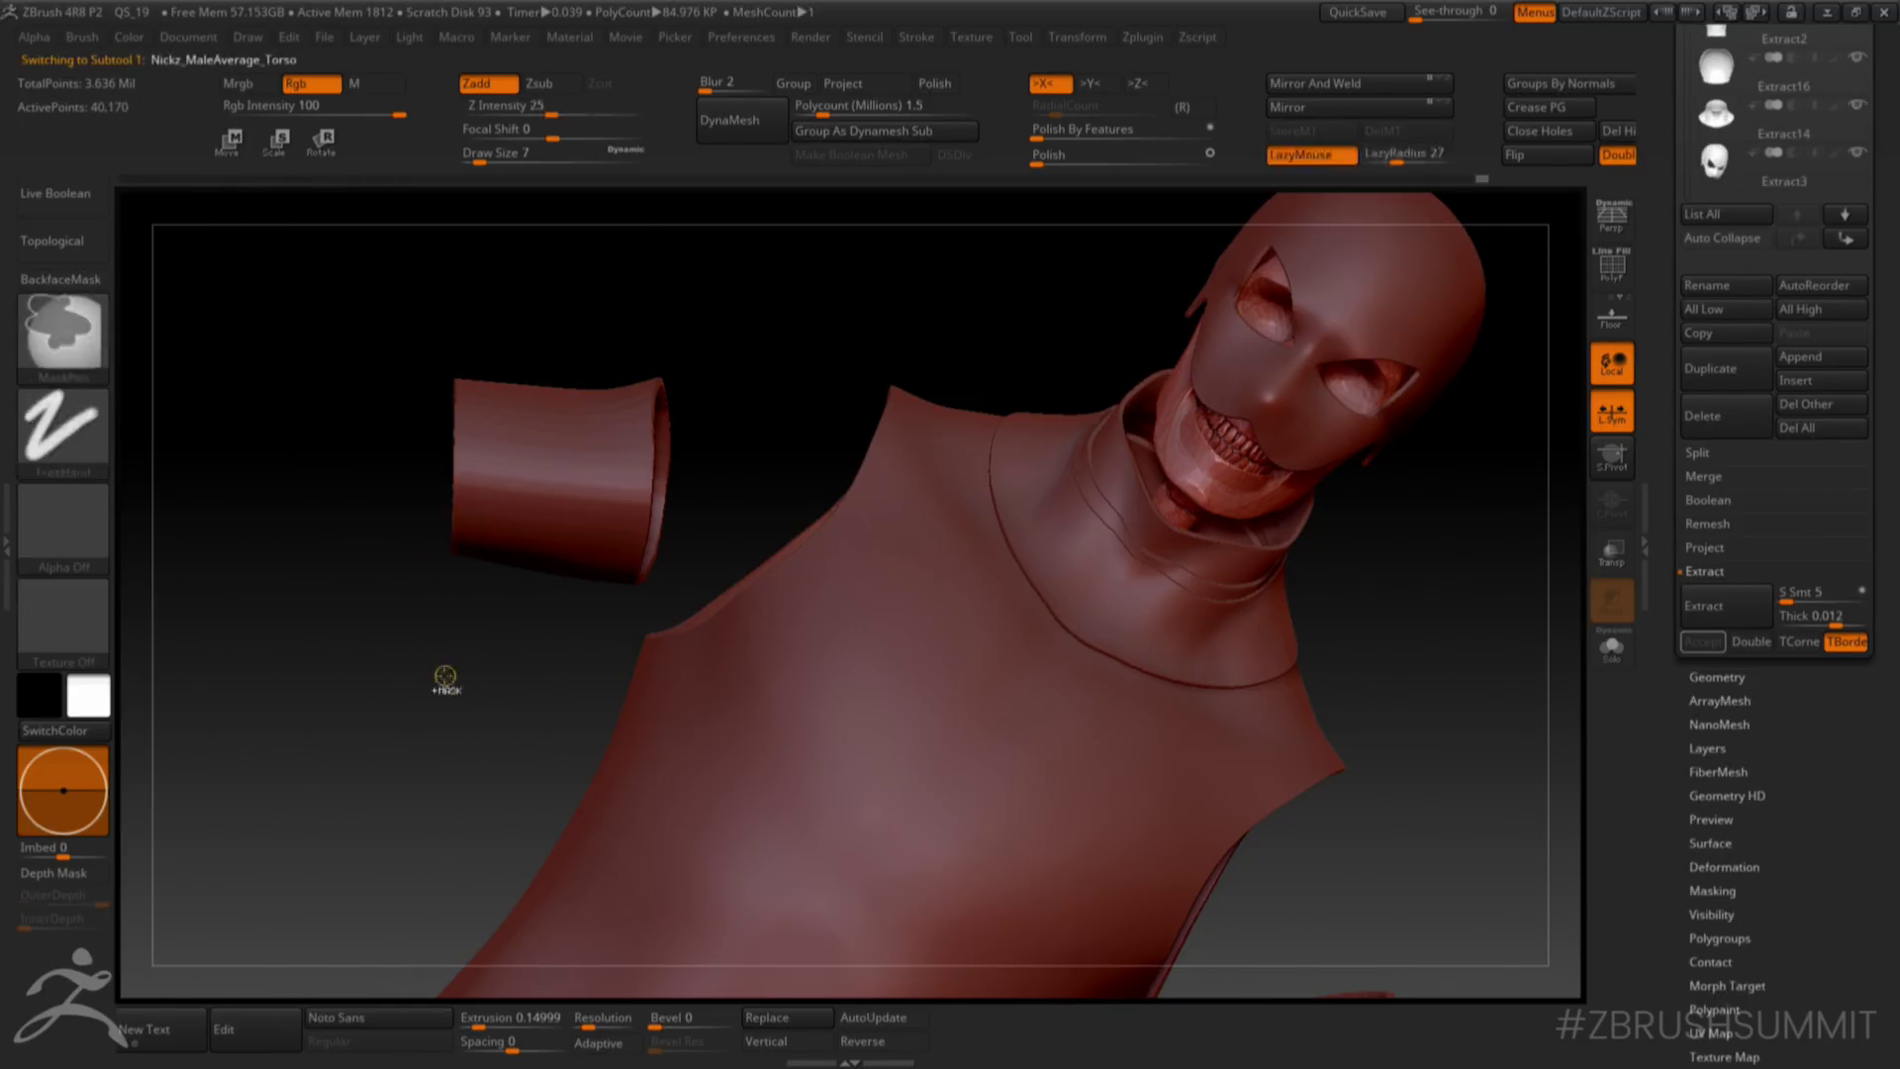
ctrl+shift+click(445, 679)
ctrl+drag(396, 326, 480, 621)
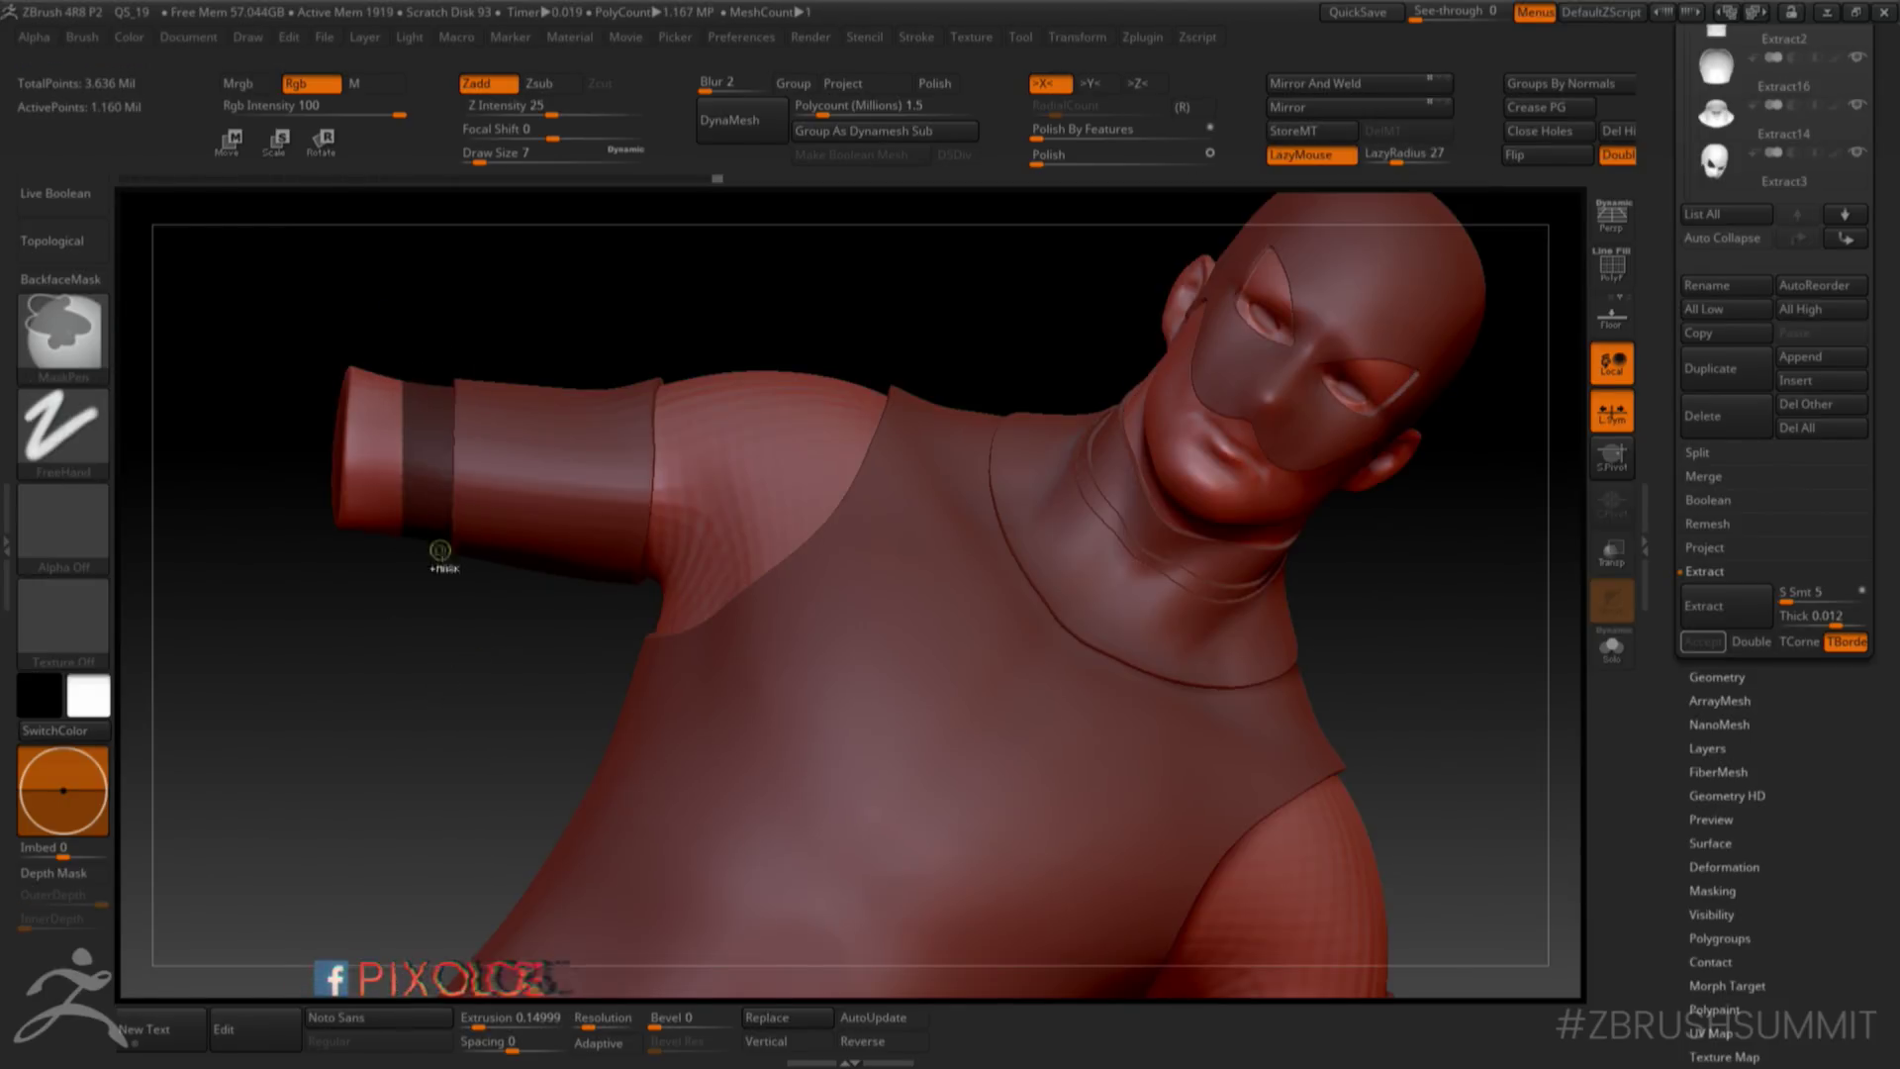
key(ctrl+w)
ctrl+shift+click(439, 526)
click(1718, 618)
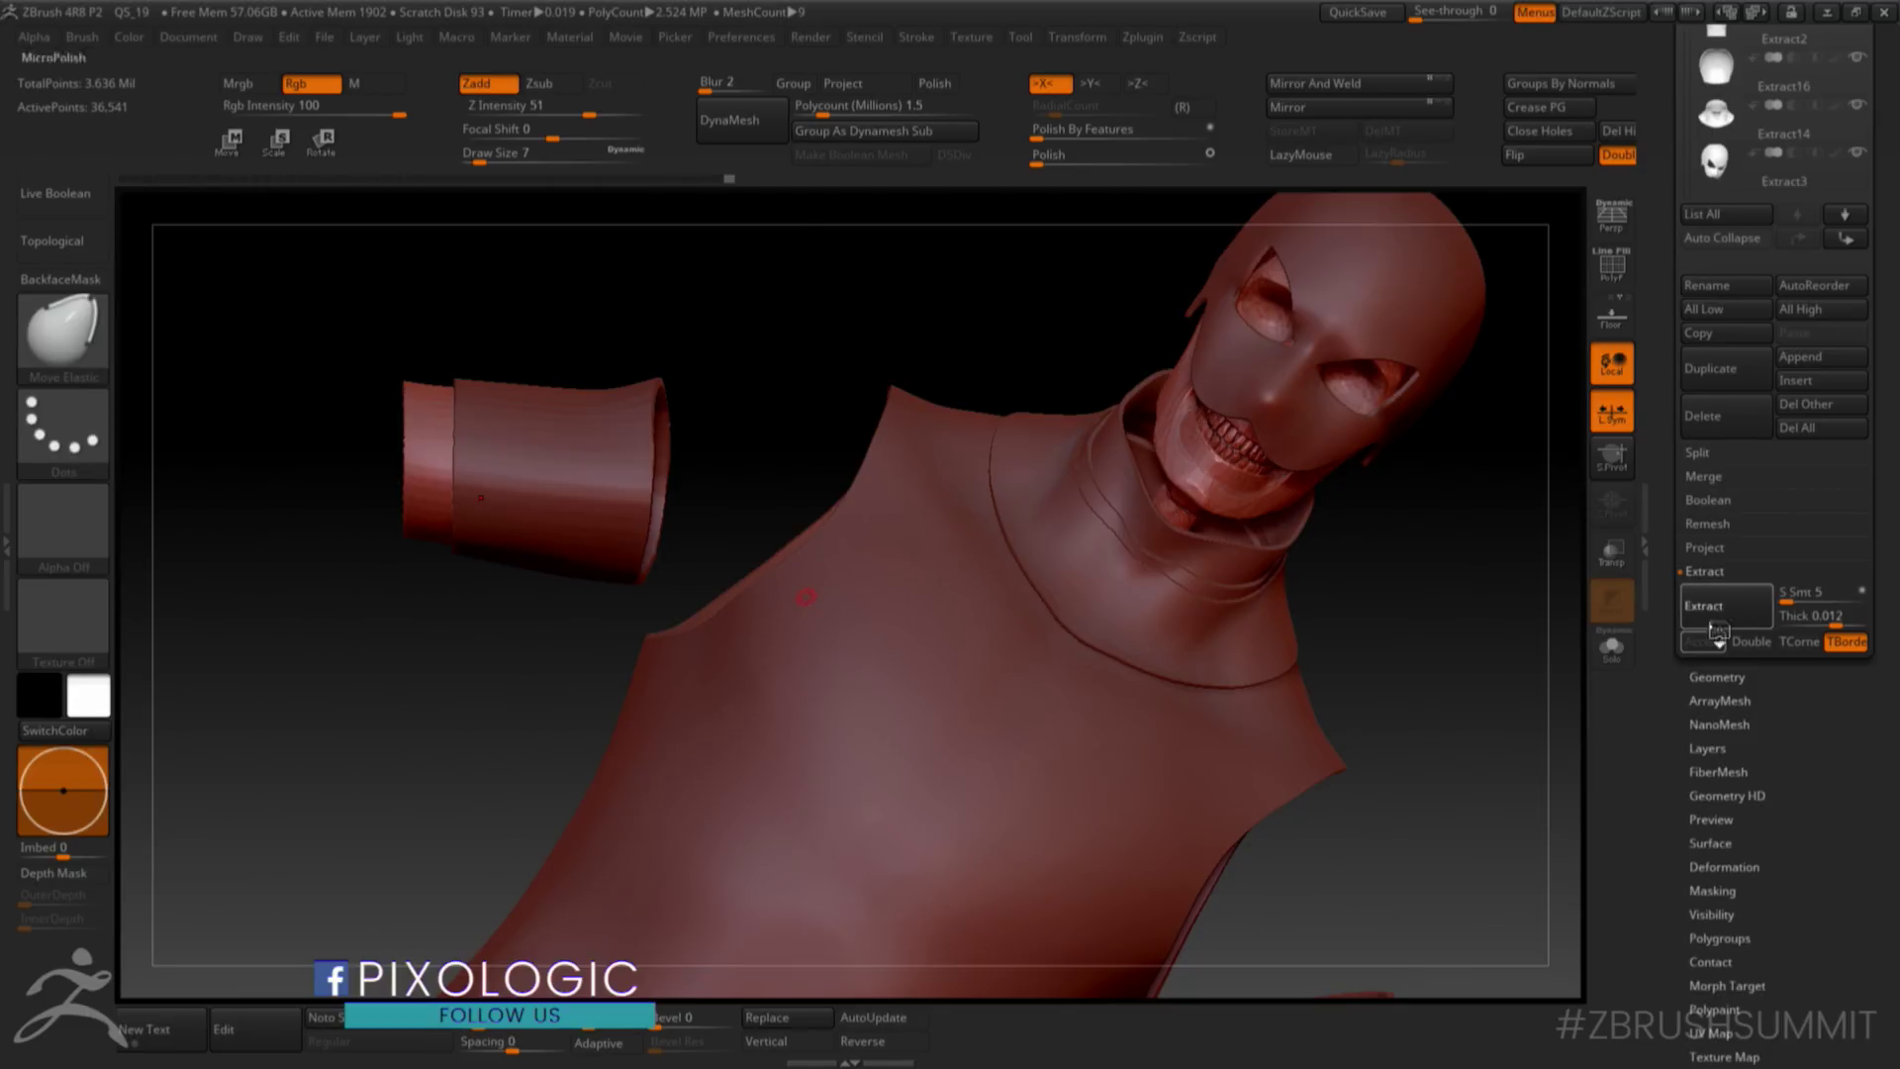
click(1713, 643)
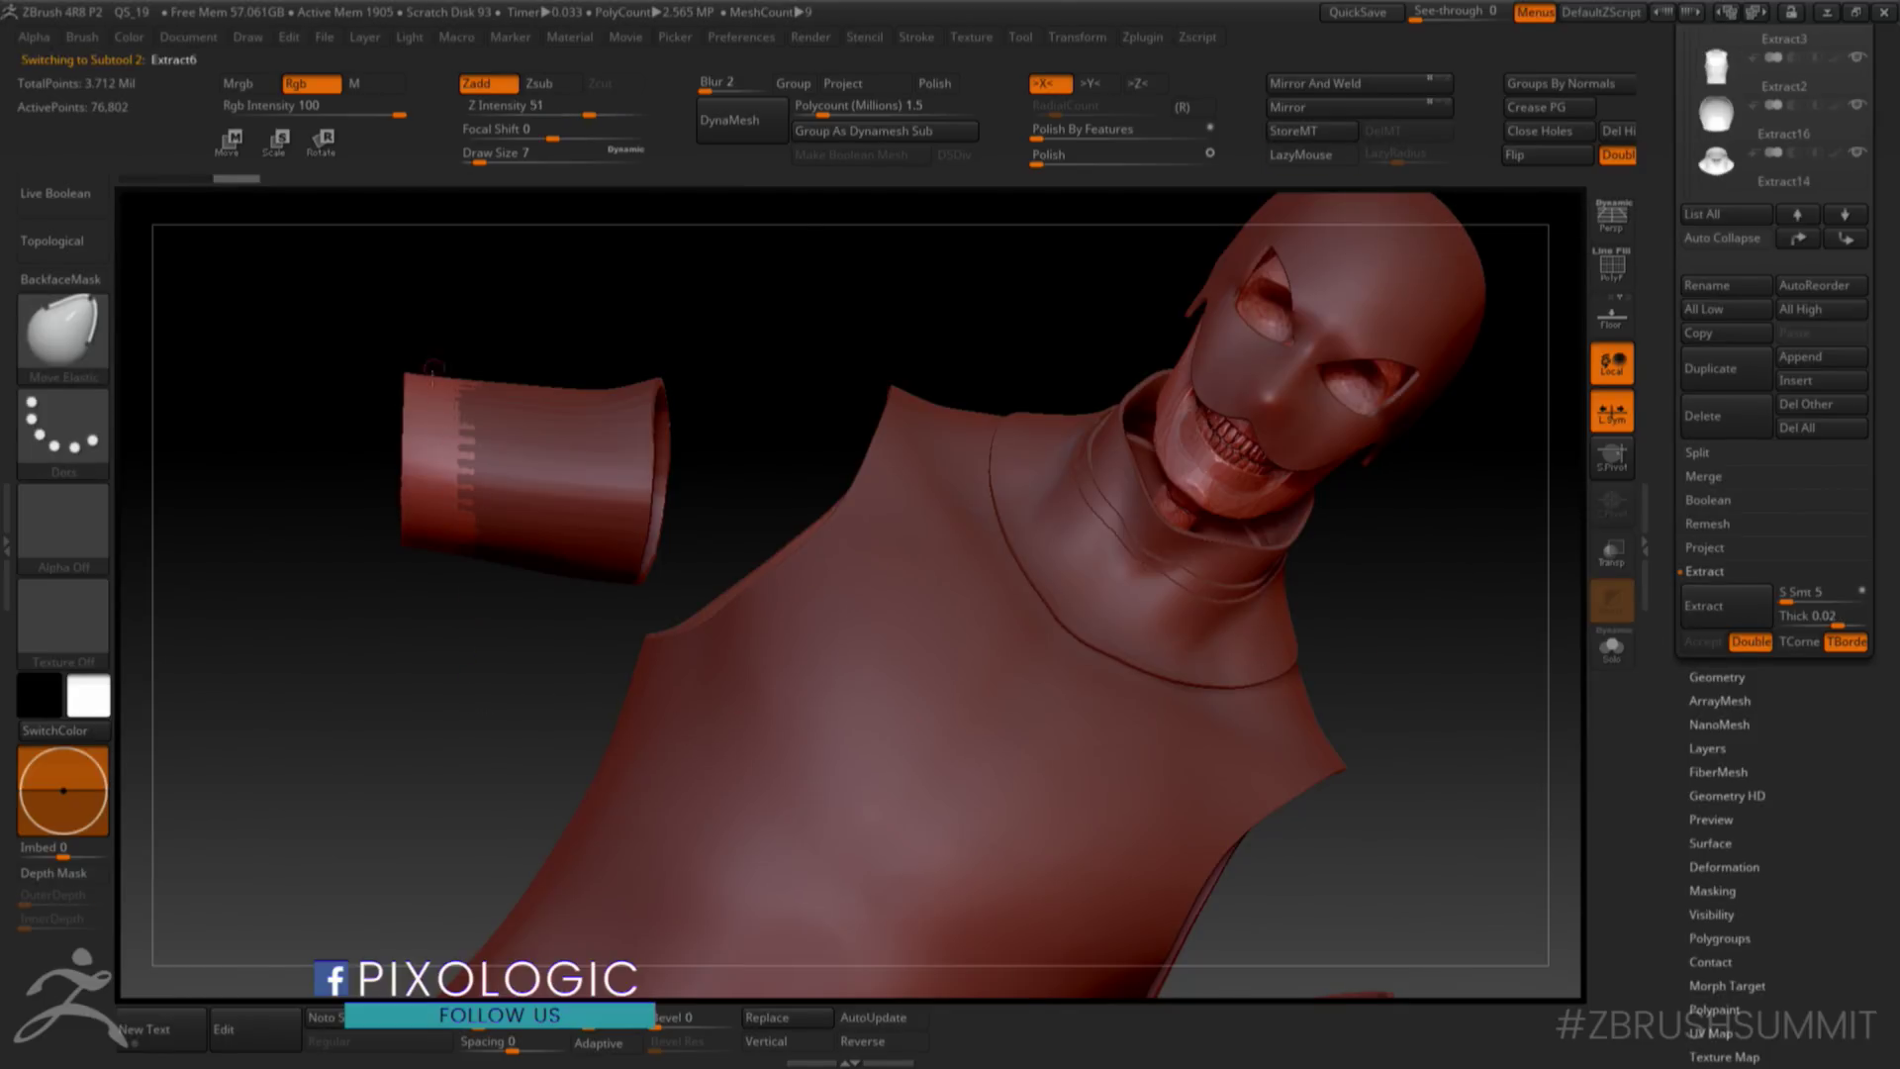
- Return to the full torso, mask the strip next to the arm's cut end, and isolate it as a polygroup
key(Up)
ctrl+shift+click(421, 643)
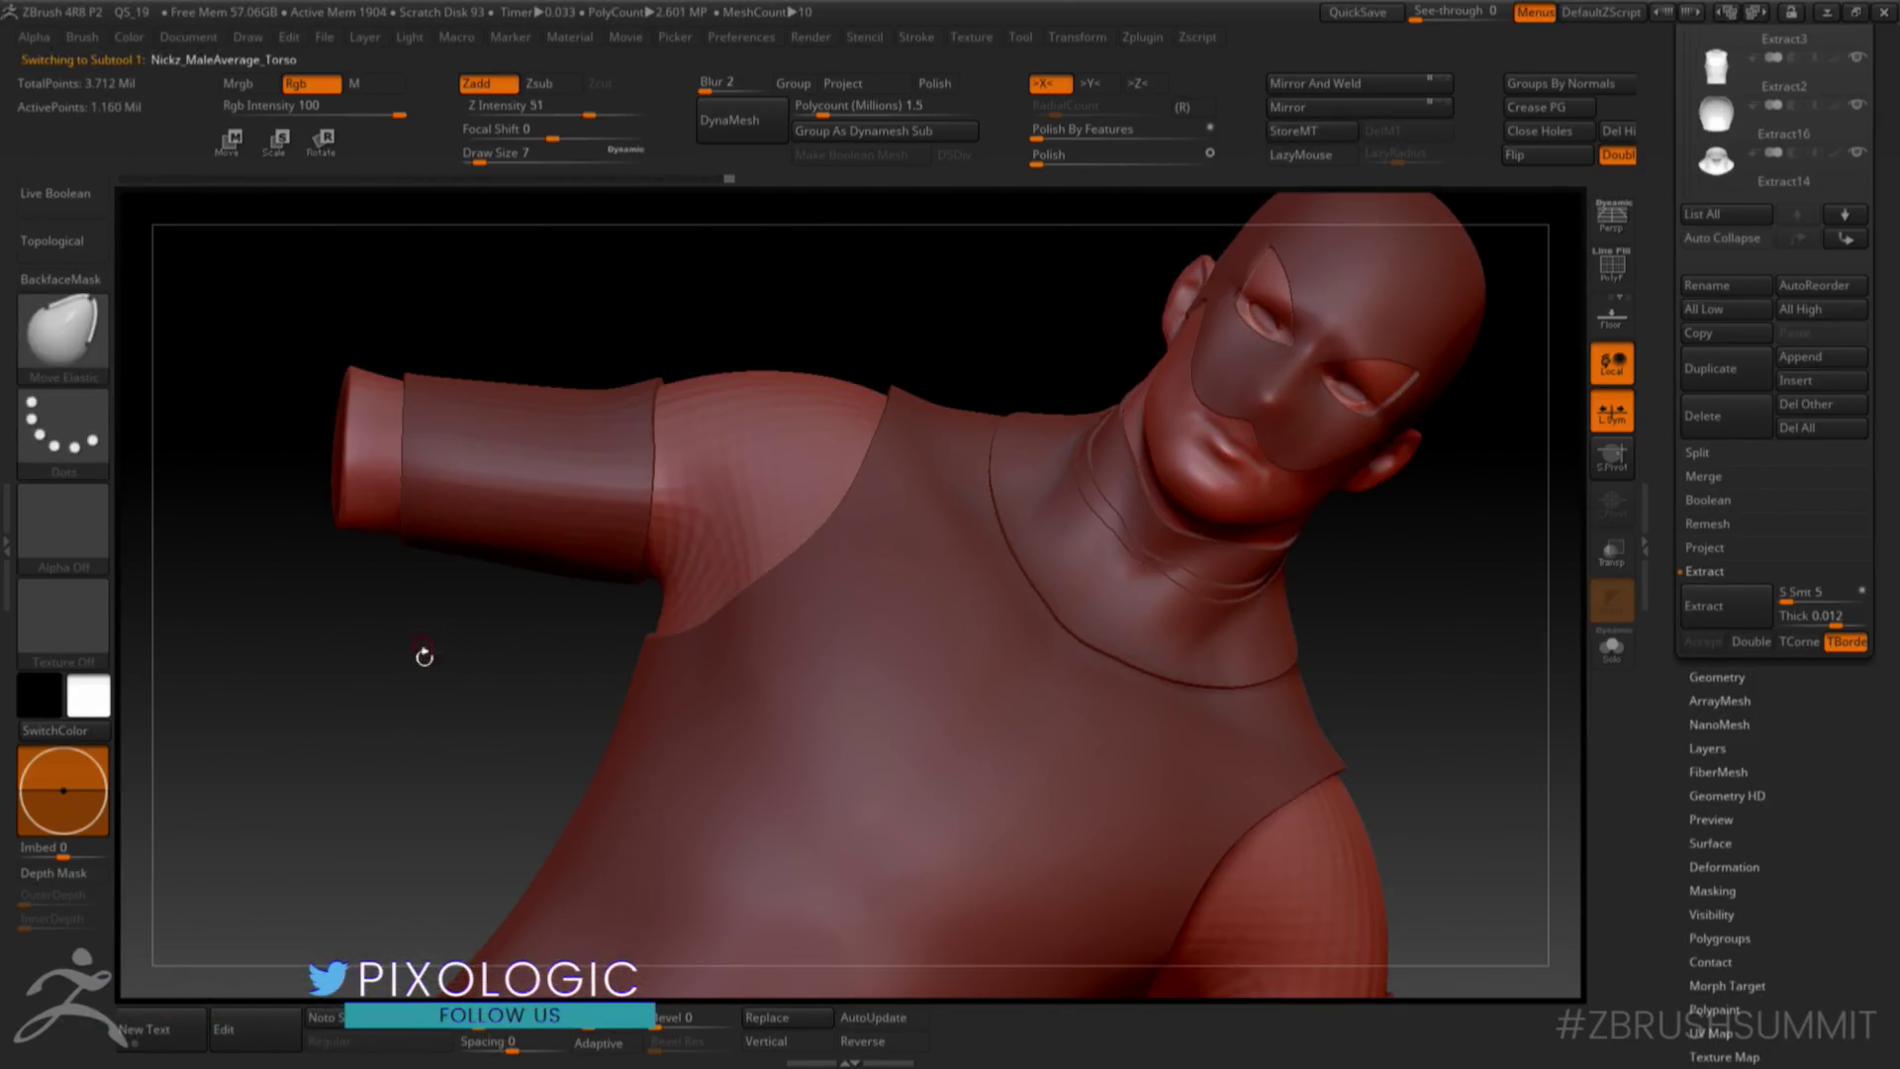
ctrl+drag(363, 311, 429, 609)
key(ctrl+w)
ctrl+shift+click(379, 487)
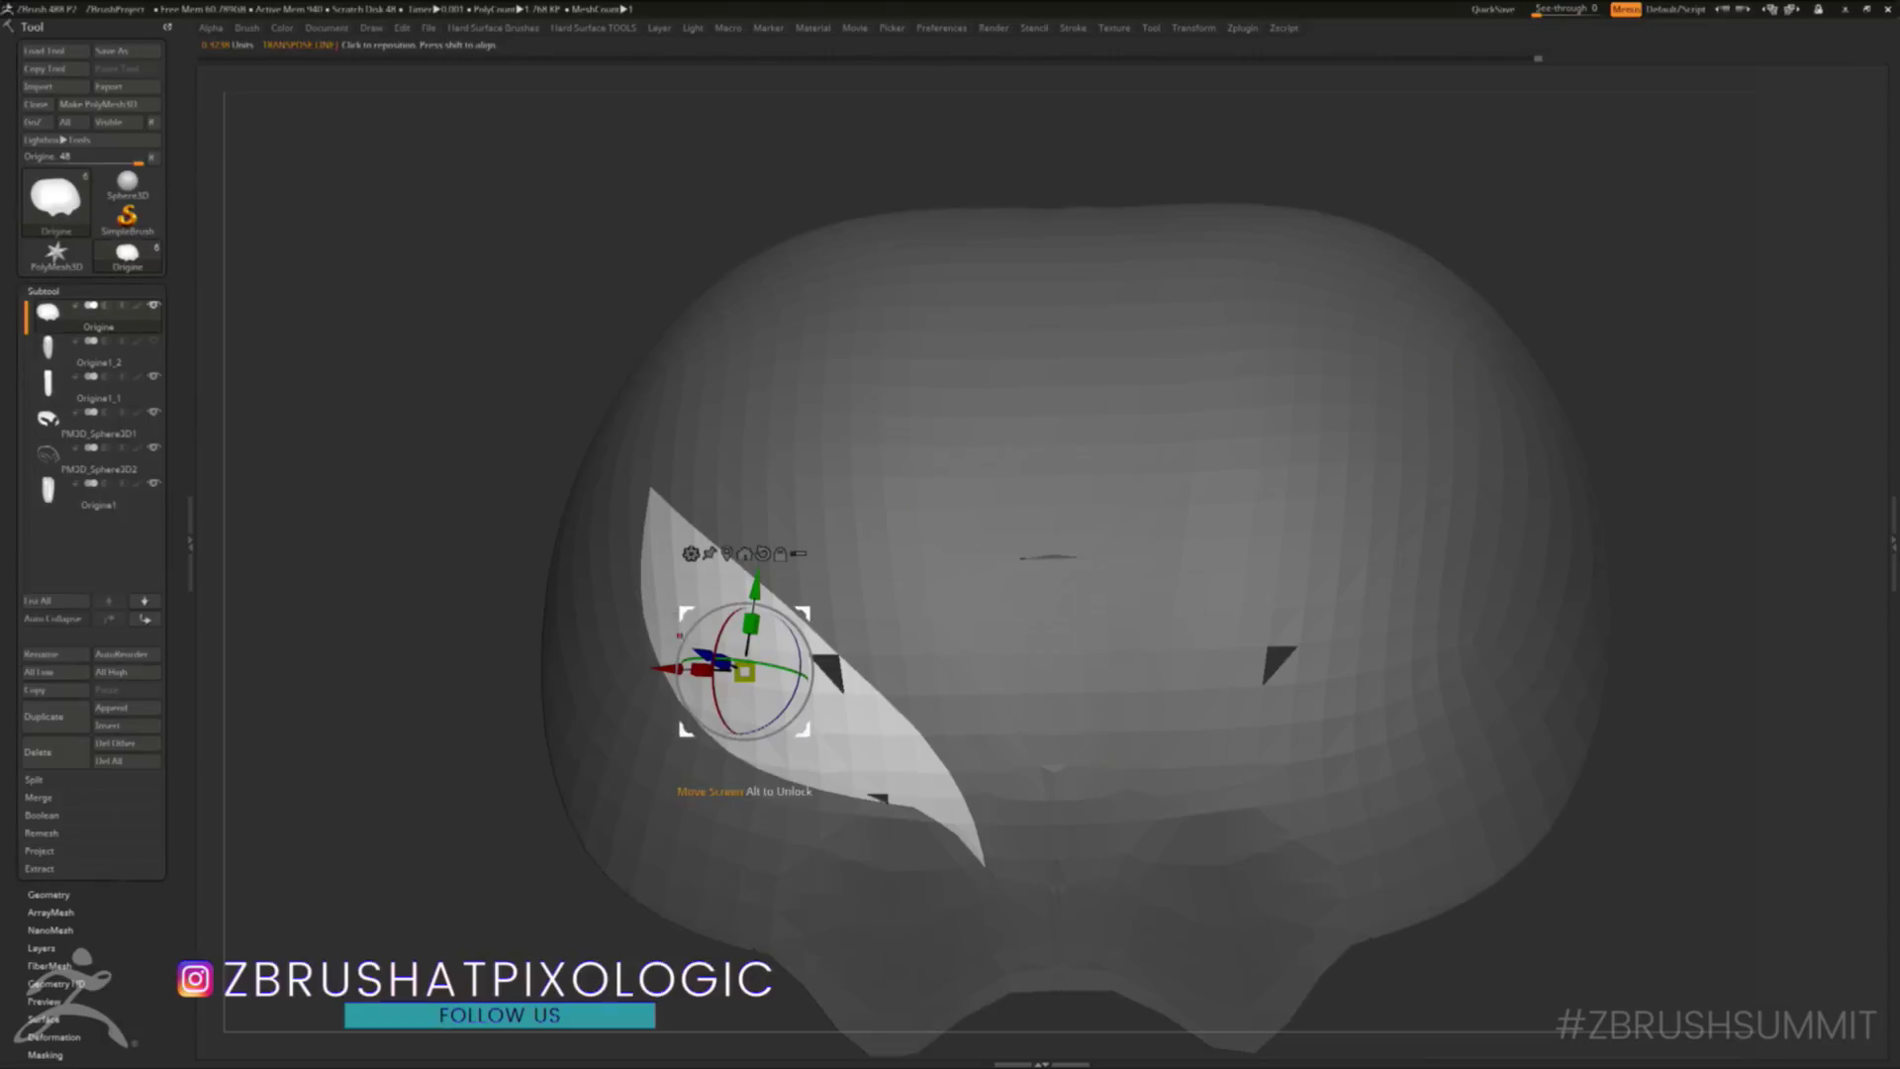
- Draw a transpose line across the unmasked eye shape and stretch it slightly away from the head surface
key(y)
drag(945, 825, 621, 522)
mouse_move(611, 496)
right_down()
mouse_move(648, 684)
mouse_move(614, 525)
right_up()
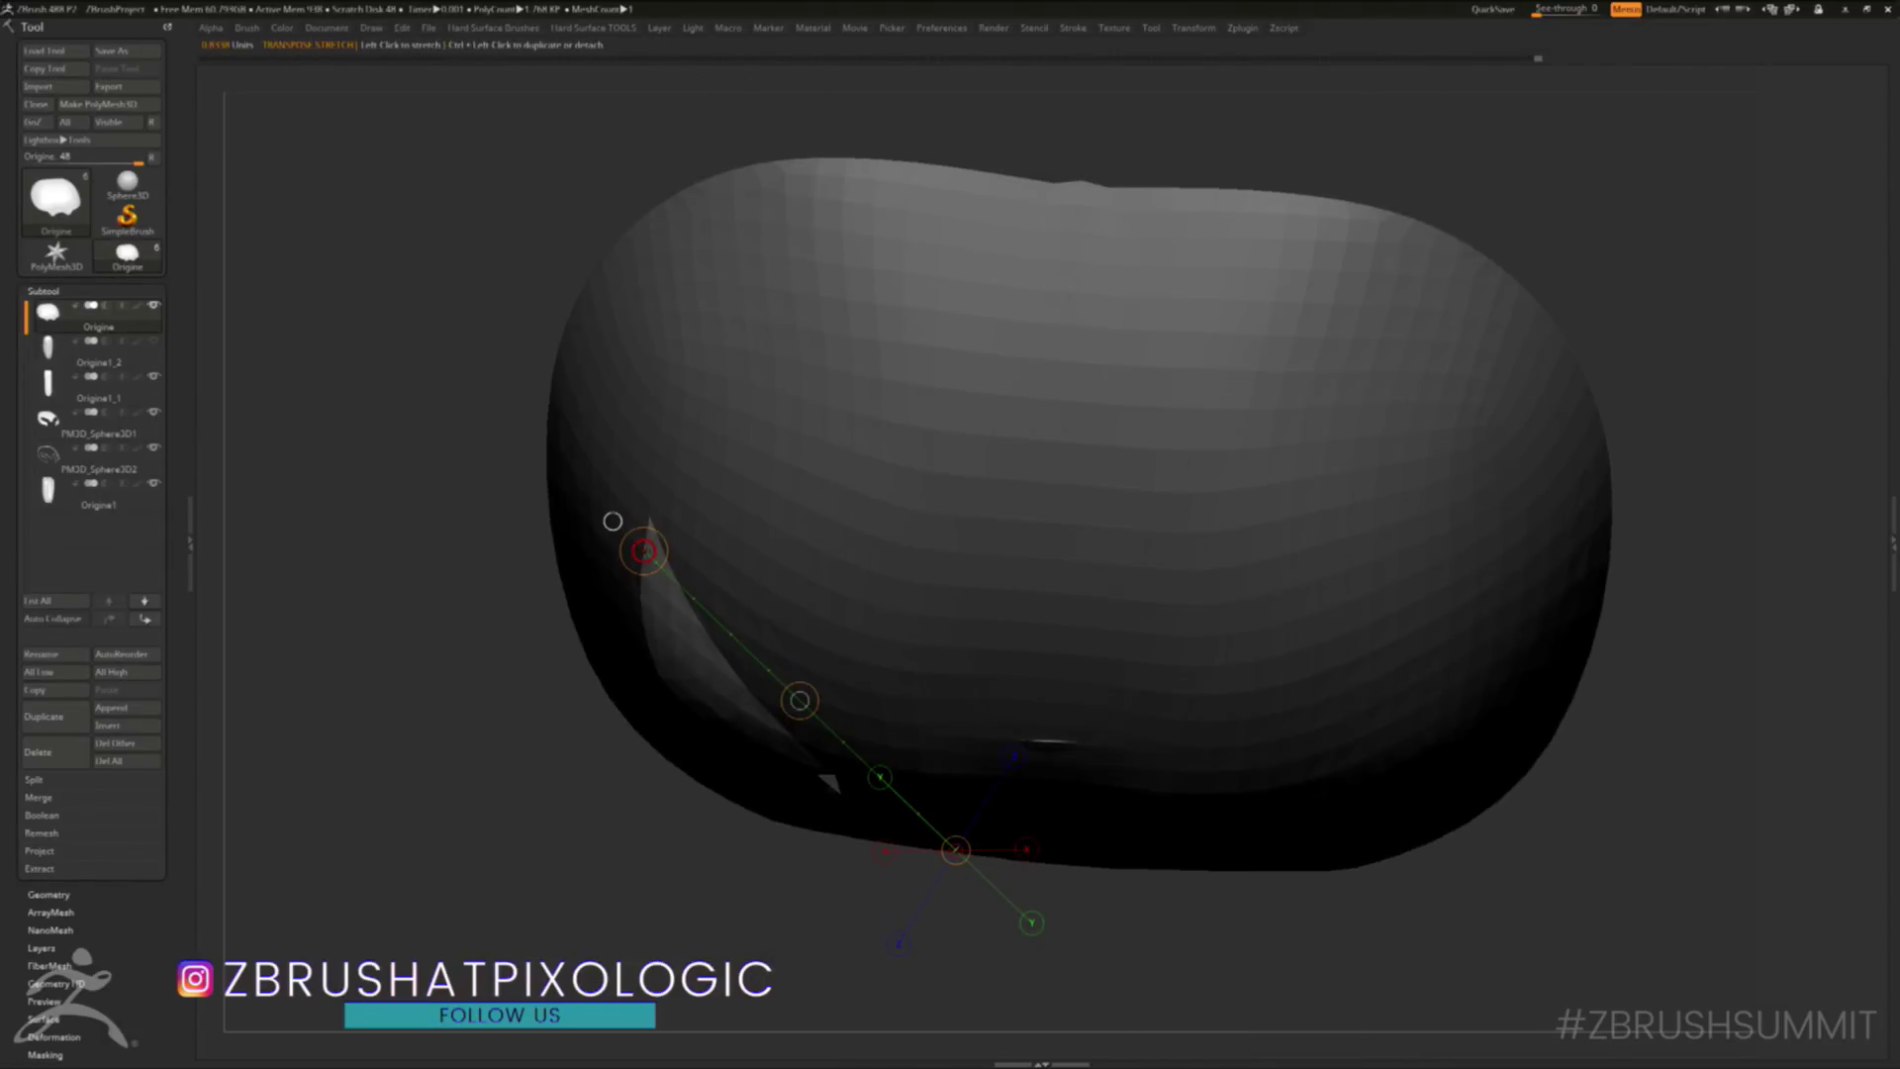
drag(643, 551, 631, 539)
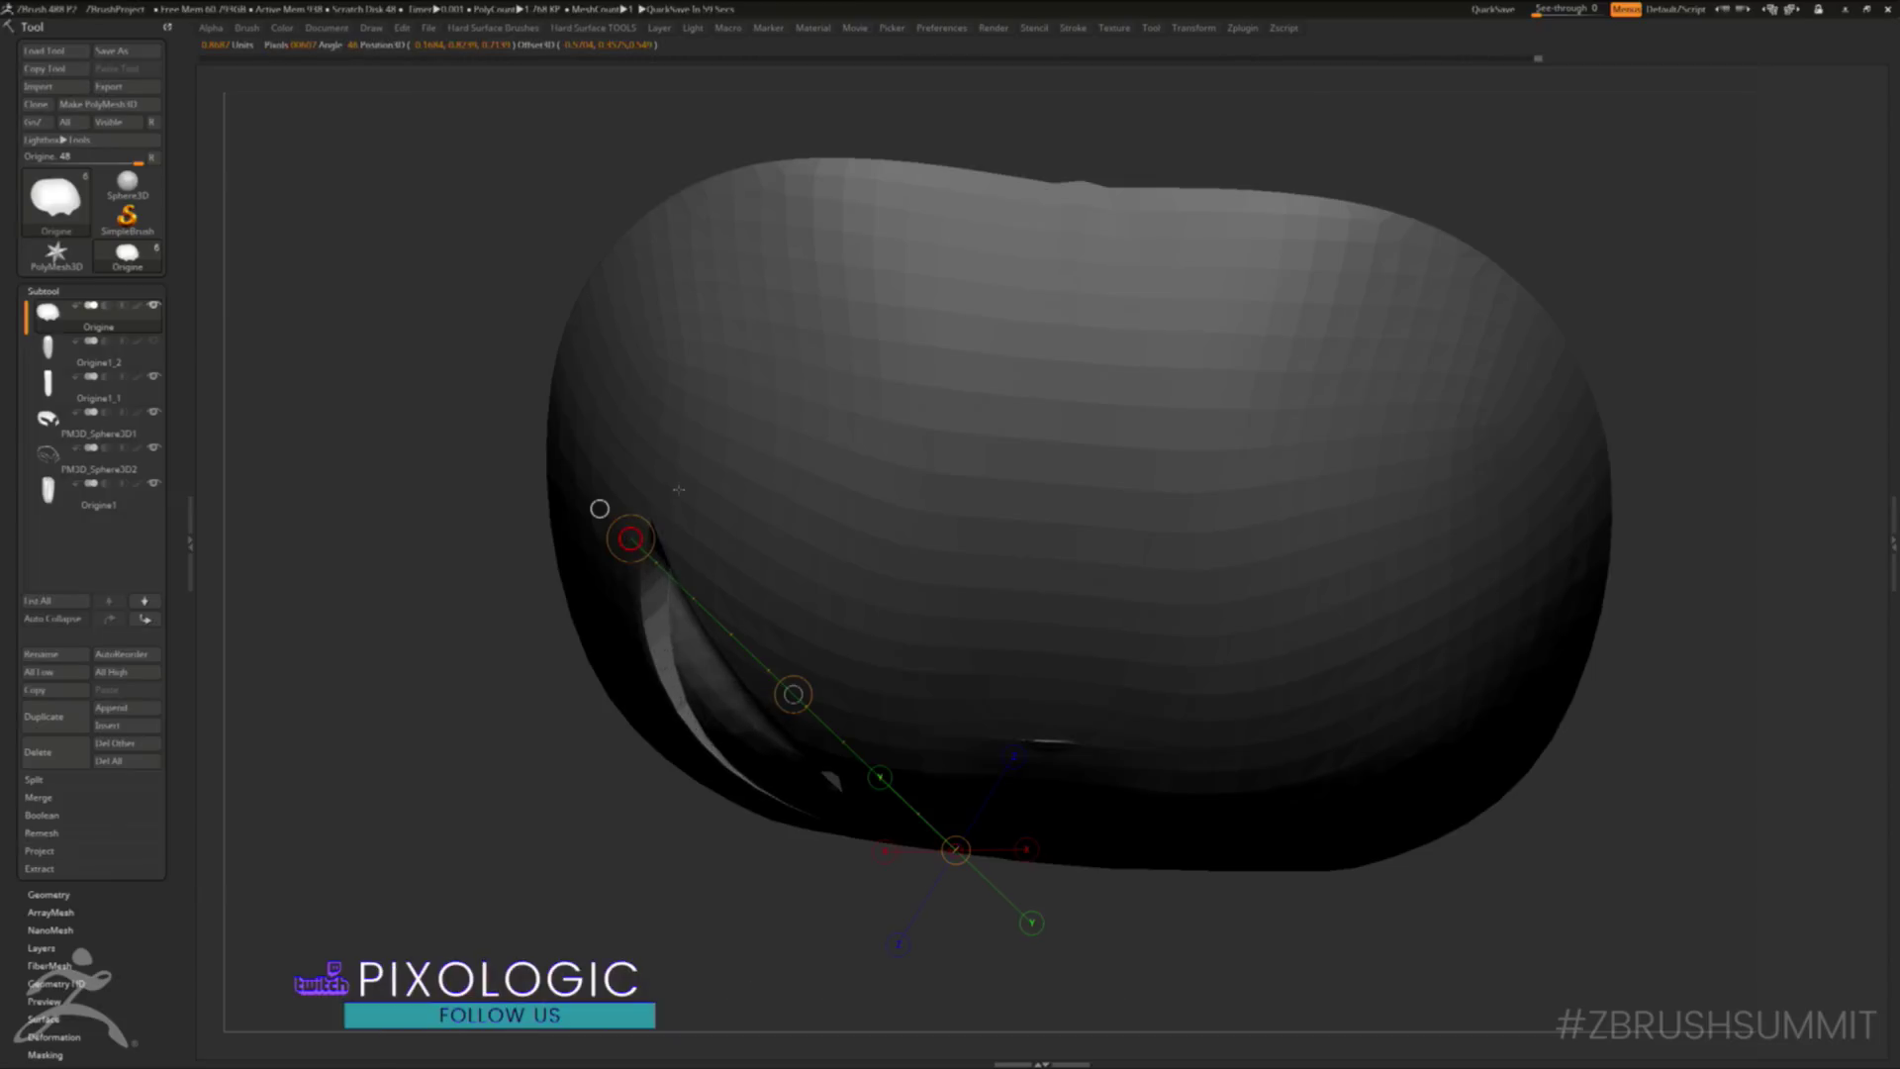
right_drag(597, 505, 551, 598)
- Clear the eye mask and bring back the rest of the helmet in Draw mode
key(alt+s)
key(ctrl+m)
ctrl+drag(396, 282, 413, 342)
right_drag(413, 341, 724, 737)
alt+right_drag(724, 738, 616, 574)
right_click(549, 485)
key(q)
key(space)
drag(851, 653, 802, 656)
mouse_move(737, 655)
right_down()
mouse_move(765, 663)
mouse_move(717, 589)
right_up()
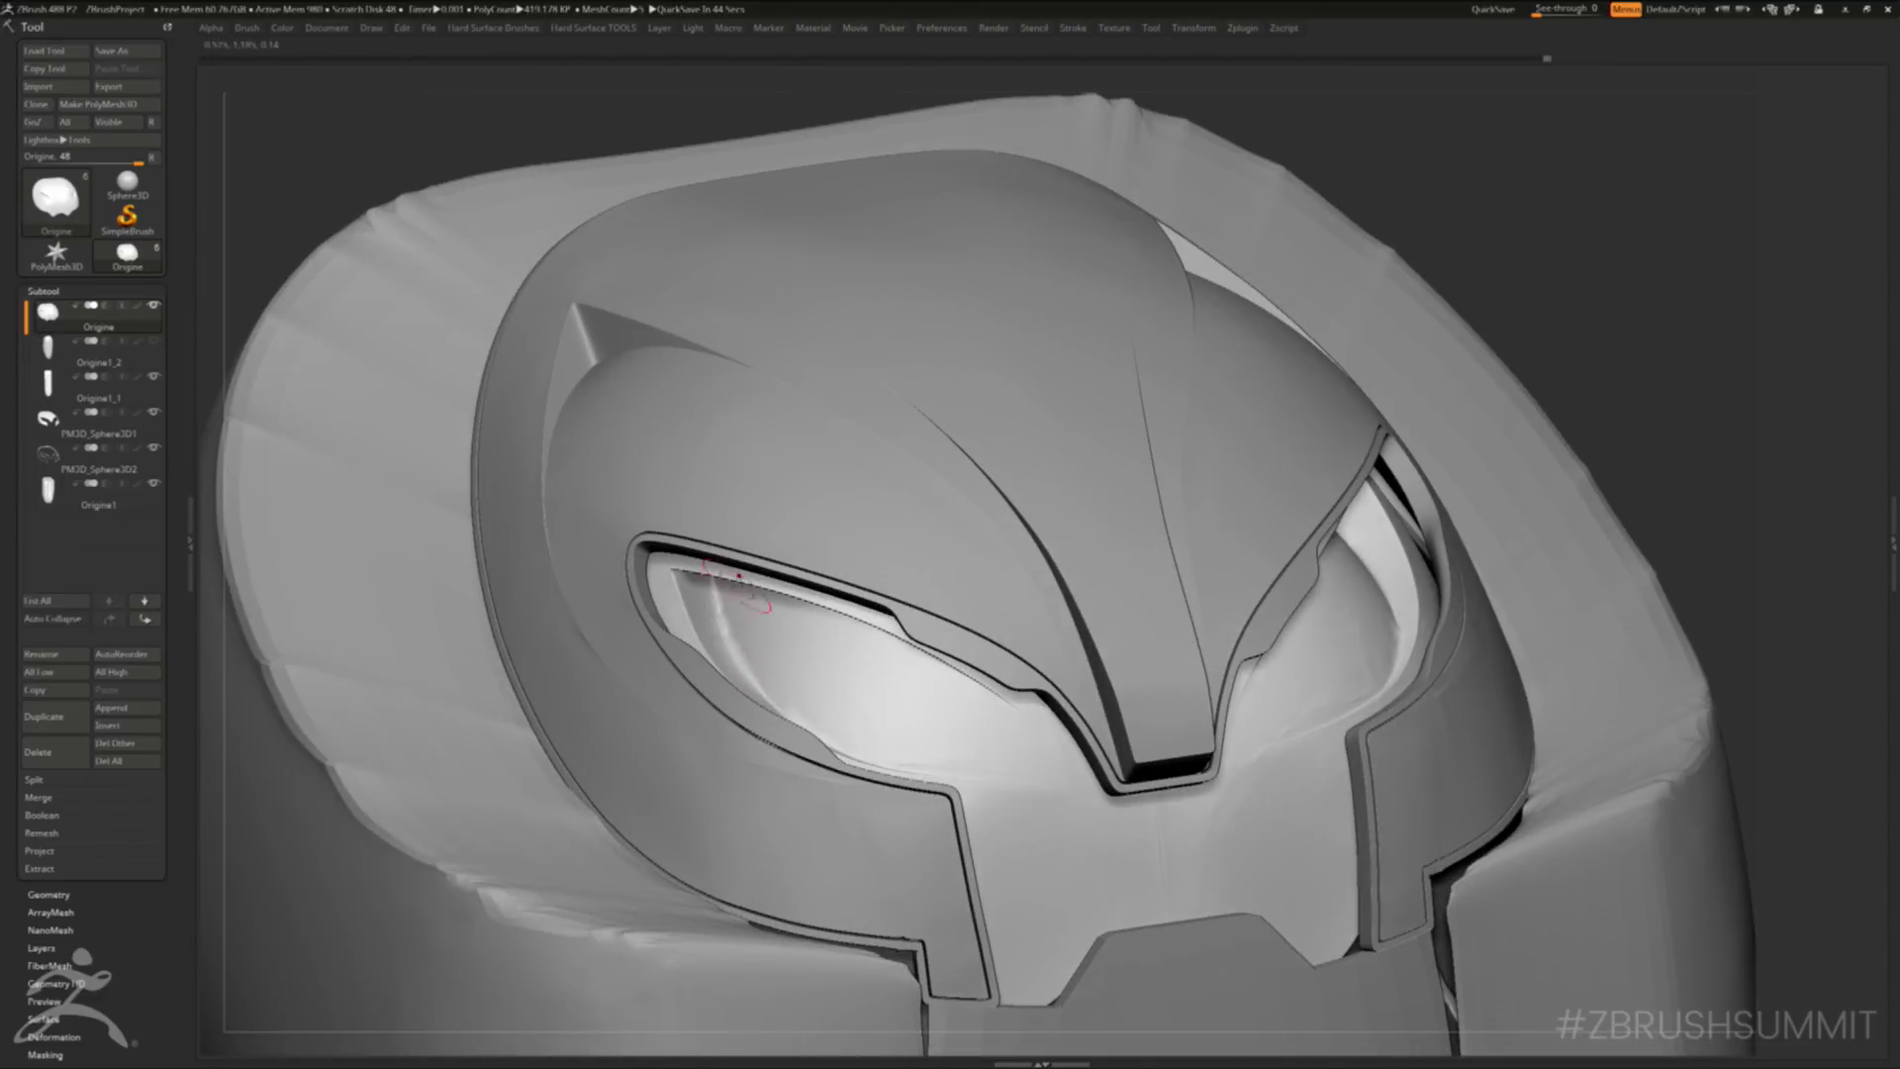
- Choose the insert-mesh brush with the mechanical and LED parts and isolate the helmet's eye surfaces
key(b)
key(b)
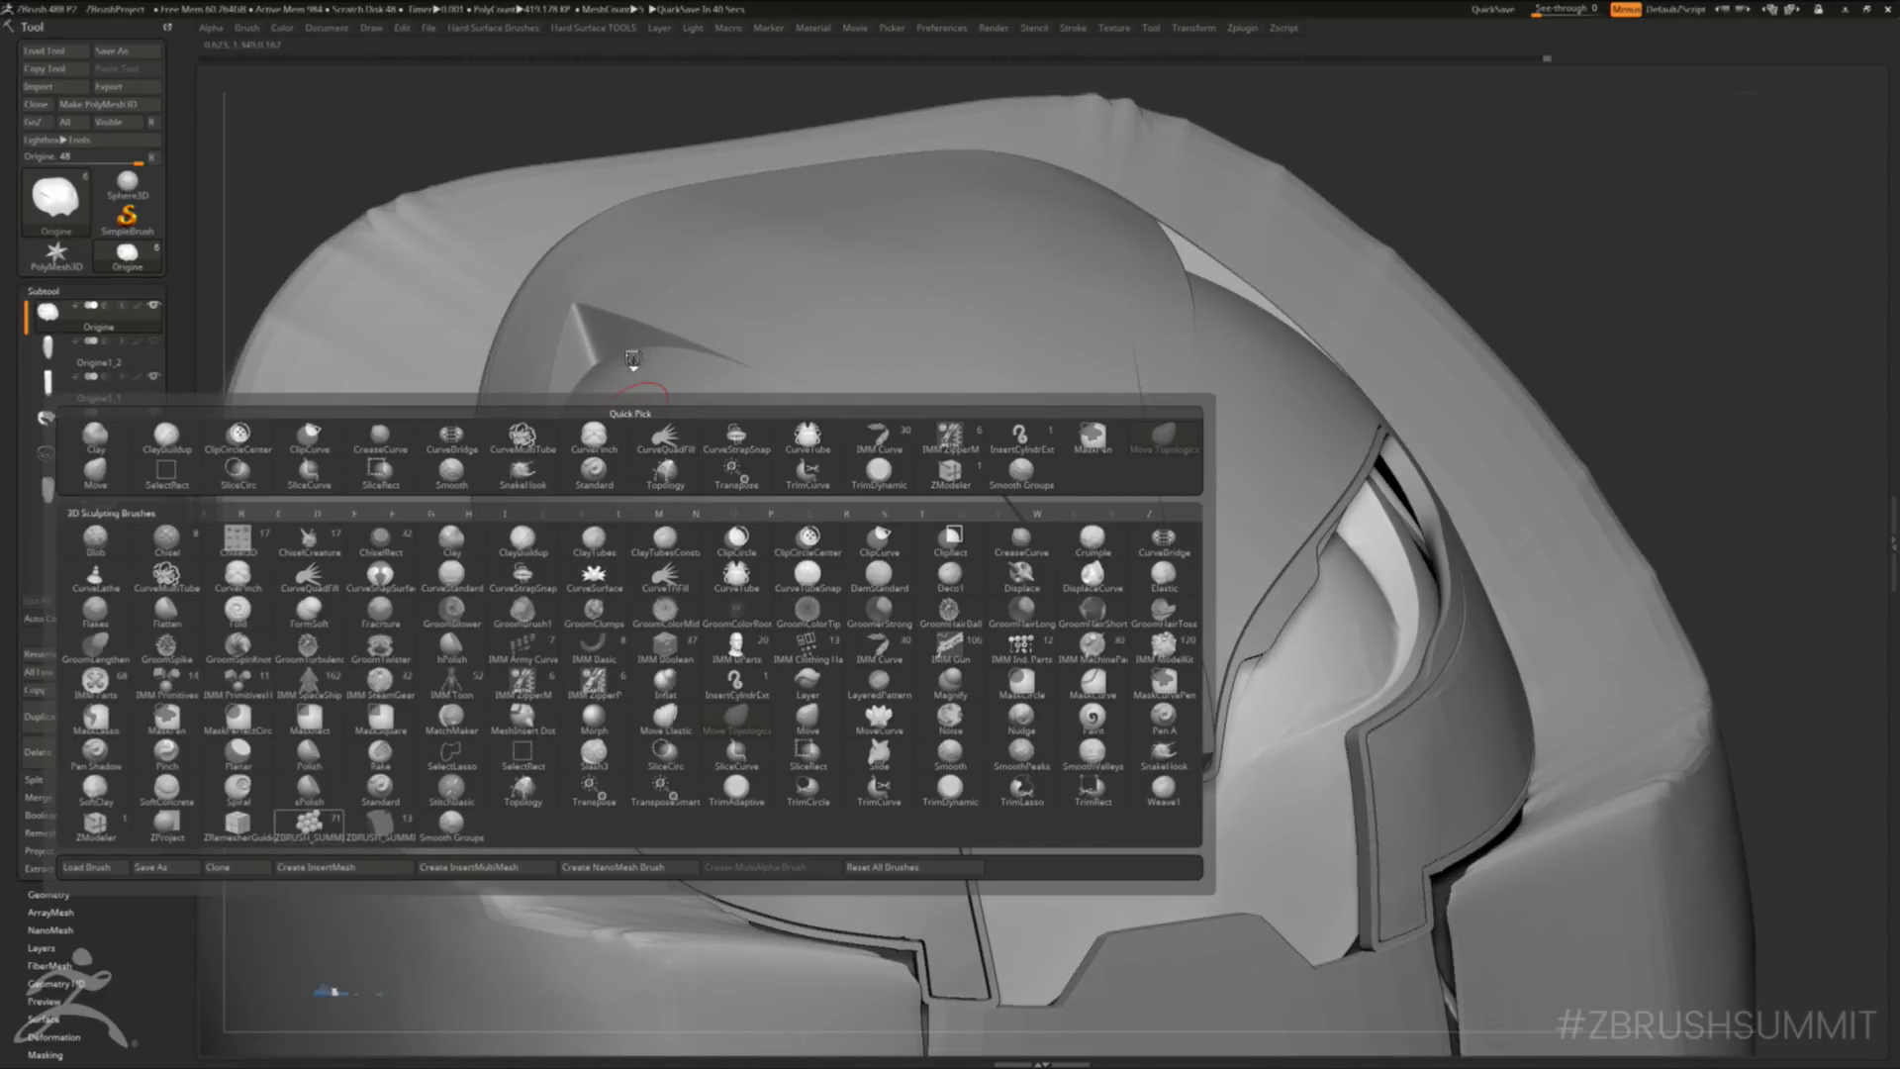
mouse_move(720, 555)
ctrl+right_down()
mouse_move(625, 565)
mouse_move(613, 633)
mouse_move(792, 788)
mouse_move(935, 782)
mouse_move(806, 795)
ctrl+right_up()
ctrl+shift+click(806, 795)
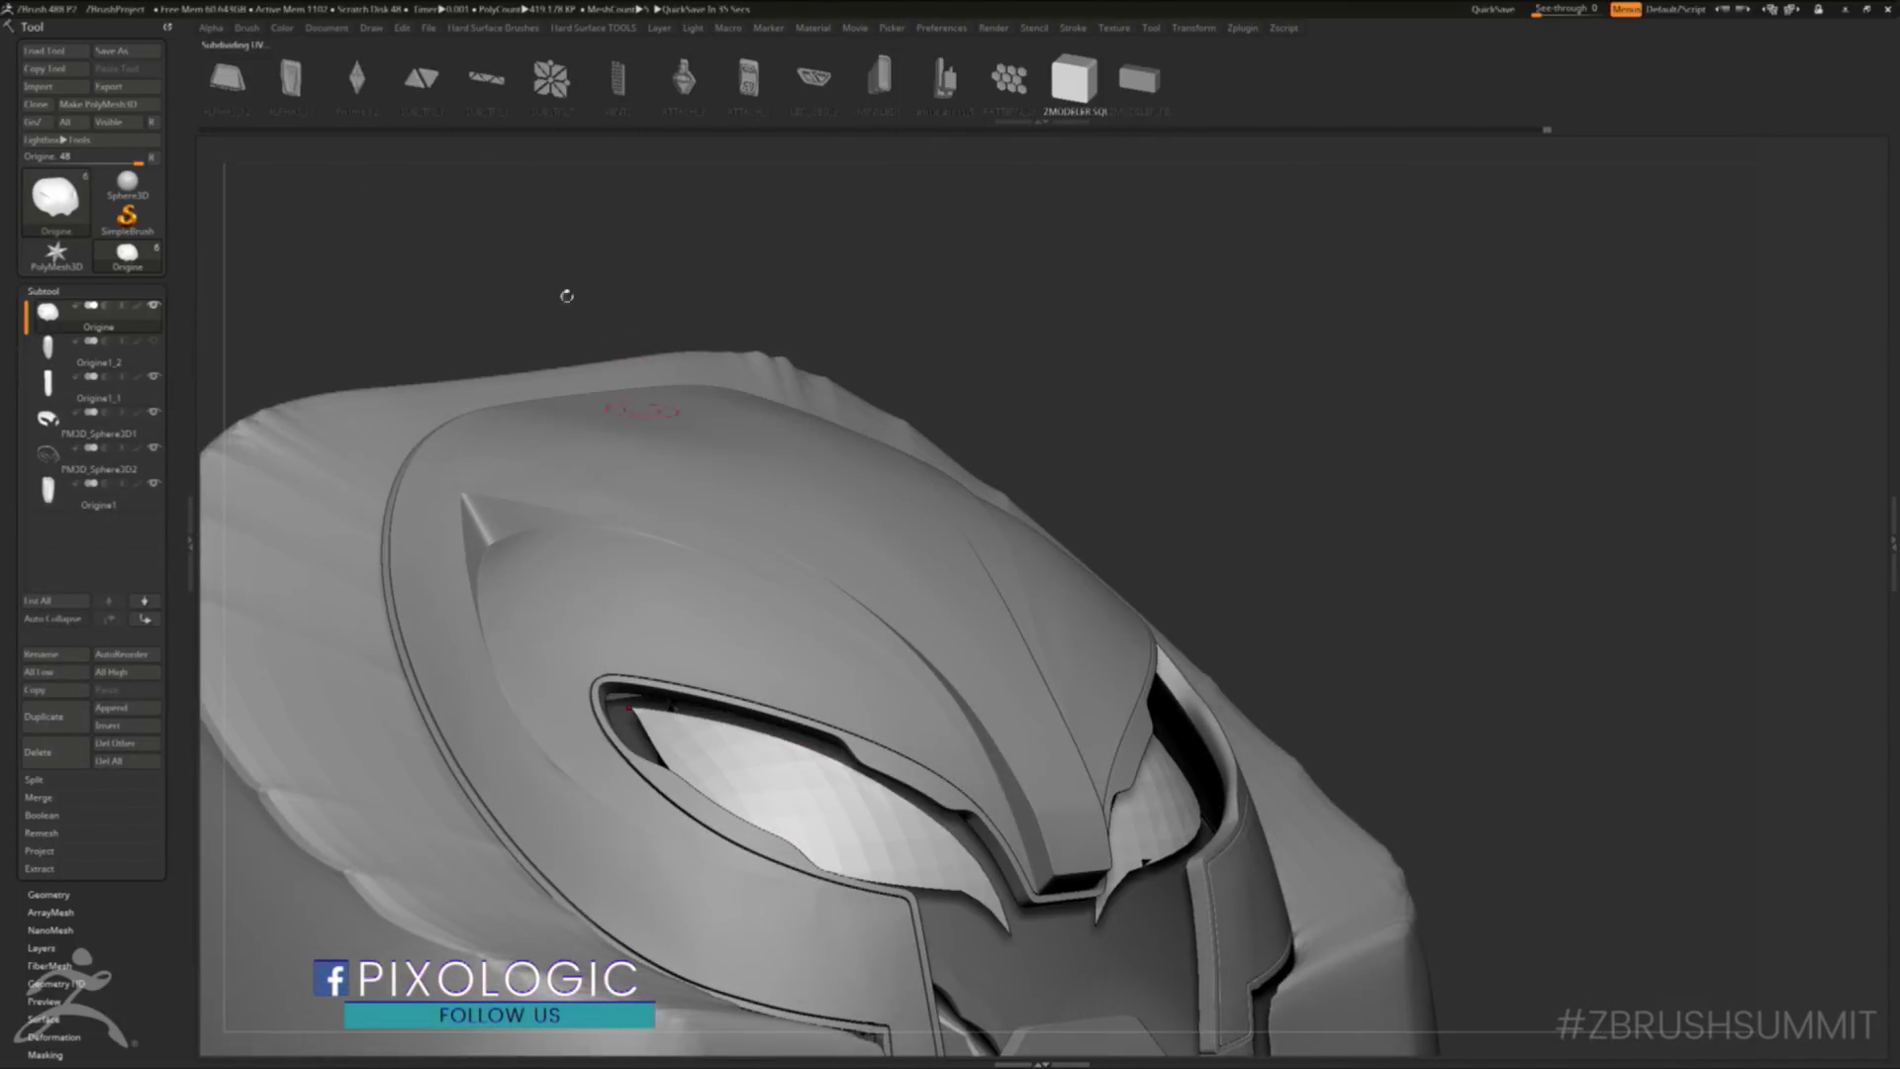
- Insert the faceted LED part onto the eye surface inside the helmet's eye opening and try to subdivide the mesh
click(814, 78)
drag(822, 801, 765, 919)
right_drag(853, 841, 752, 824)
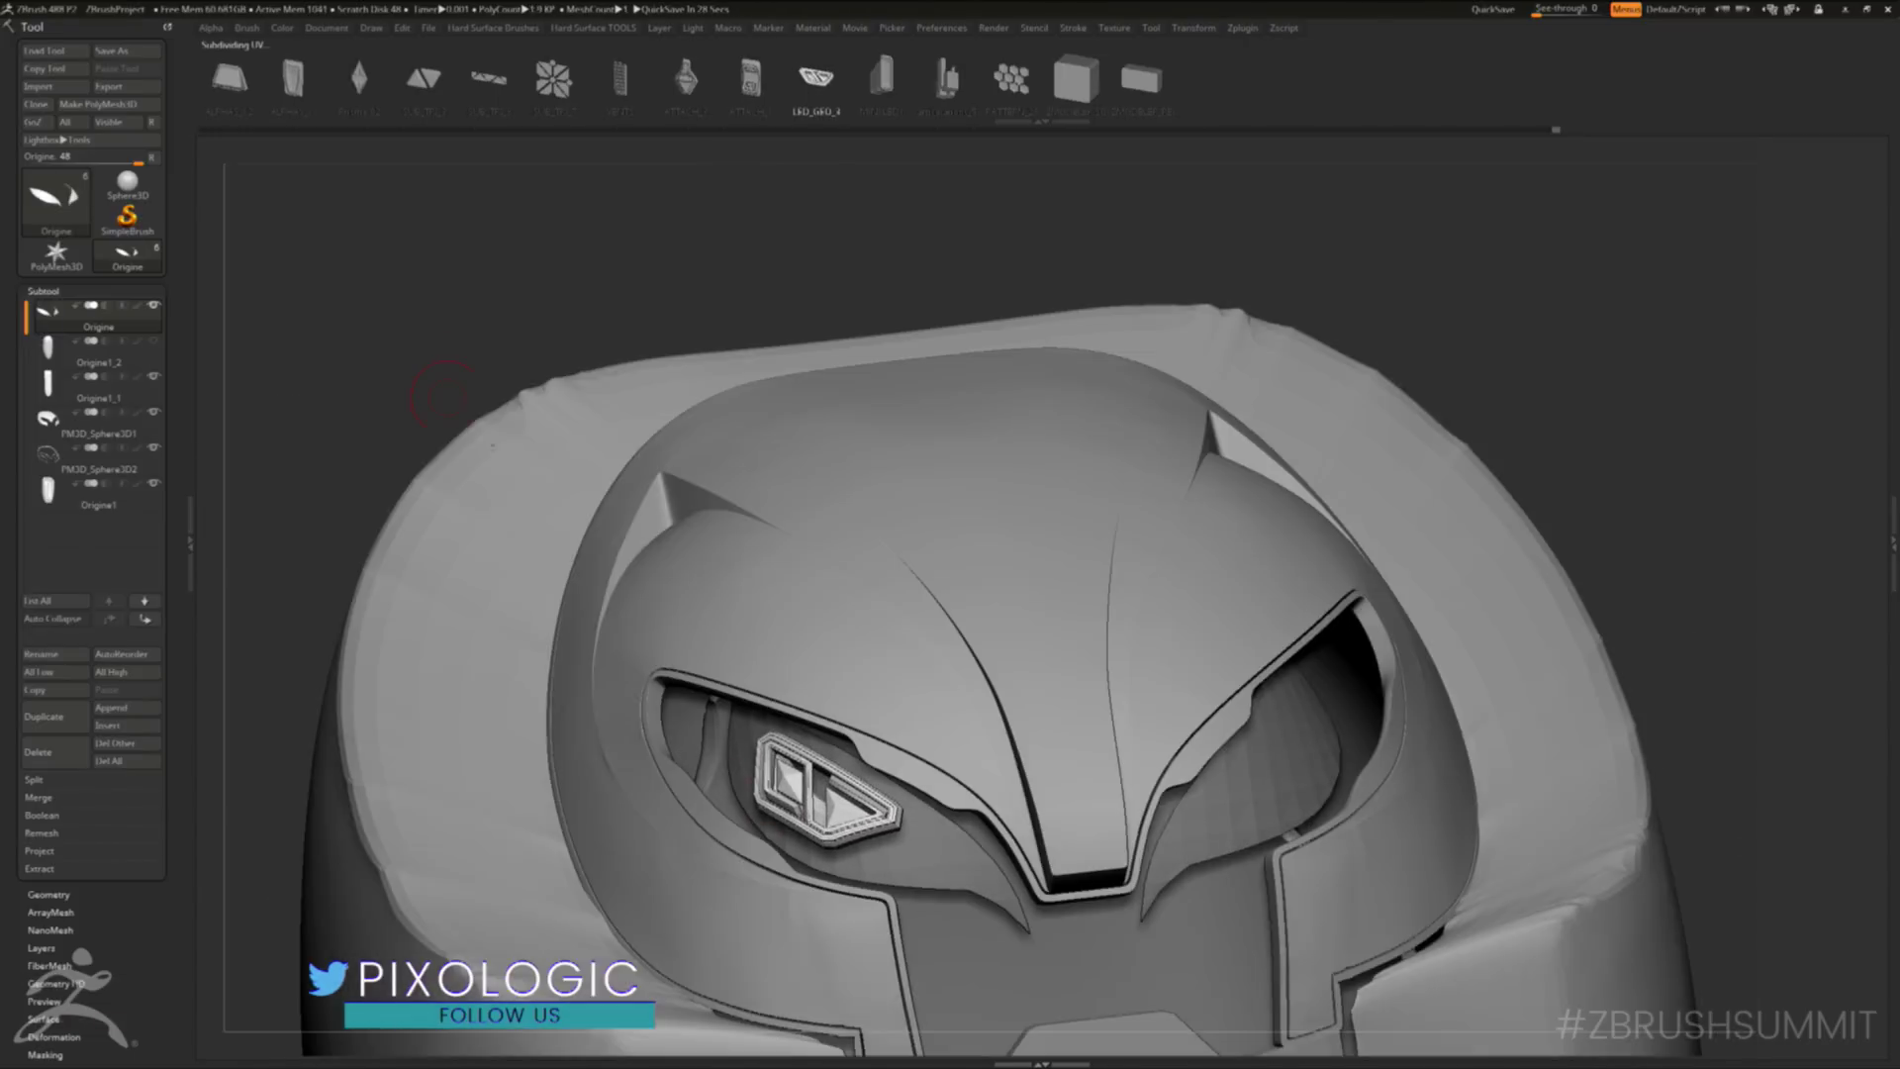
drag(382, 319, 441, 377)
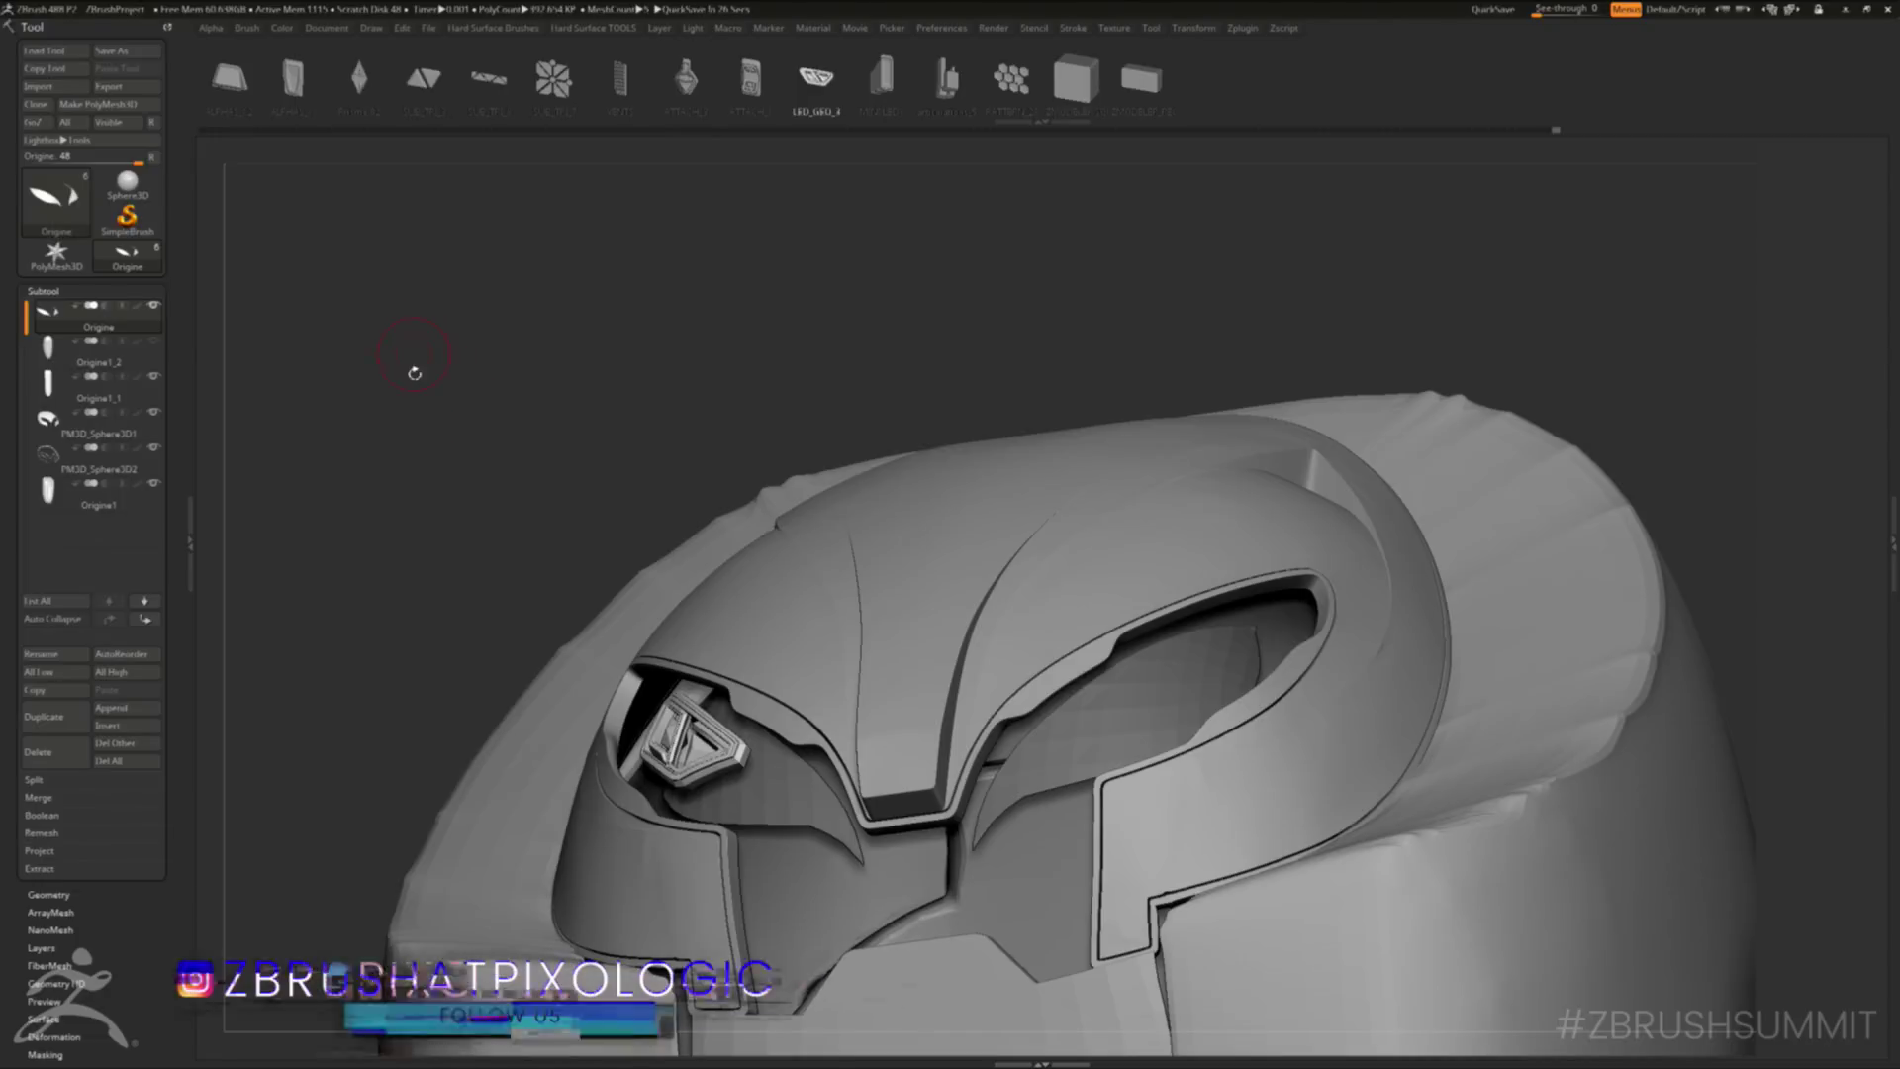
key(ctrl+d)
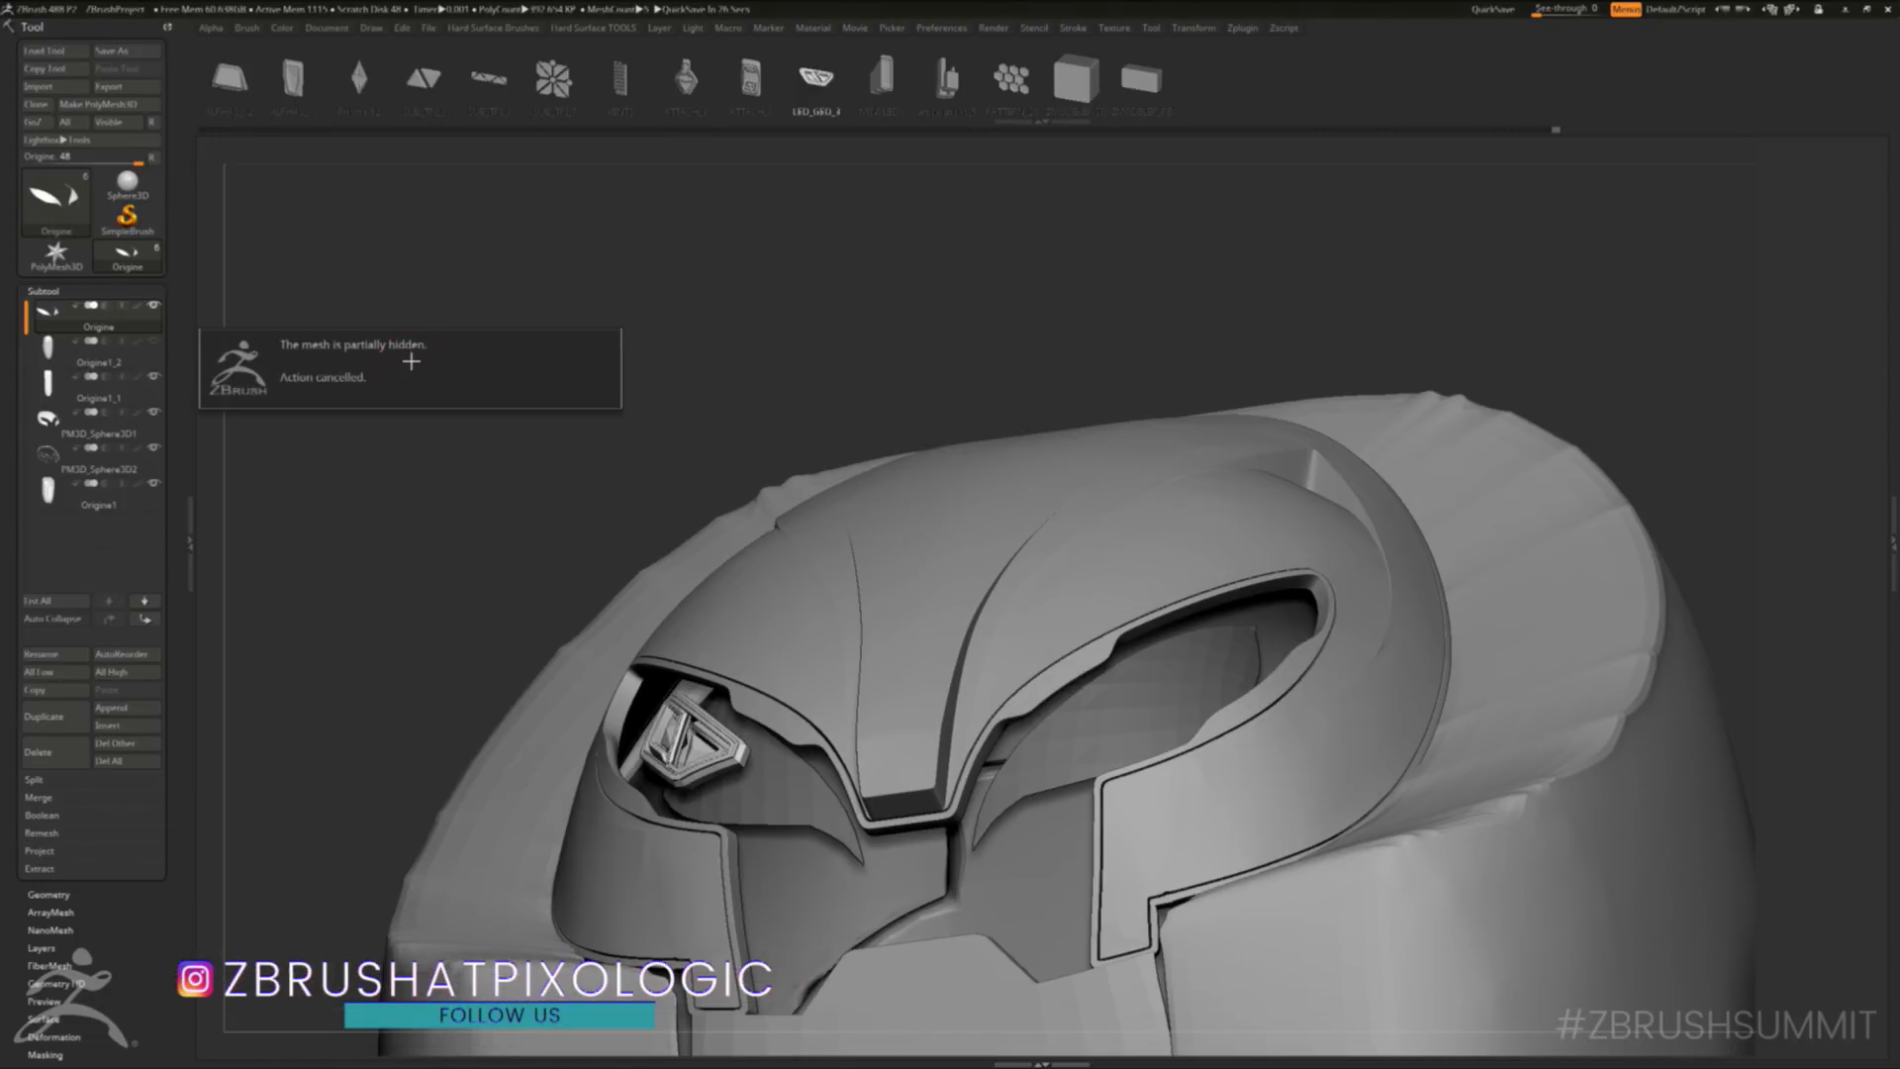
- Show the whole eye mesh, clear its mask and split the inserted LED part into its own subtool
ctrl+click(395, 432)
ctrl+shift+click(390, 417)
ctrl+click(387, 417)
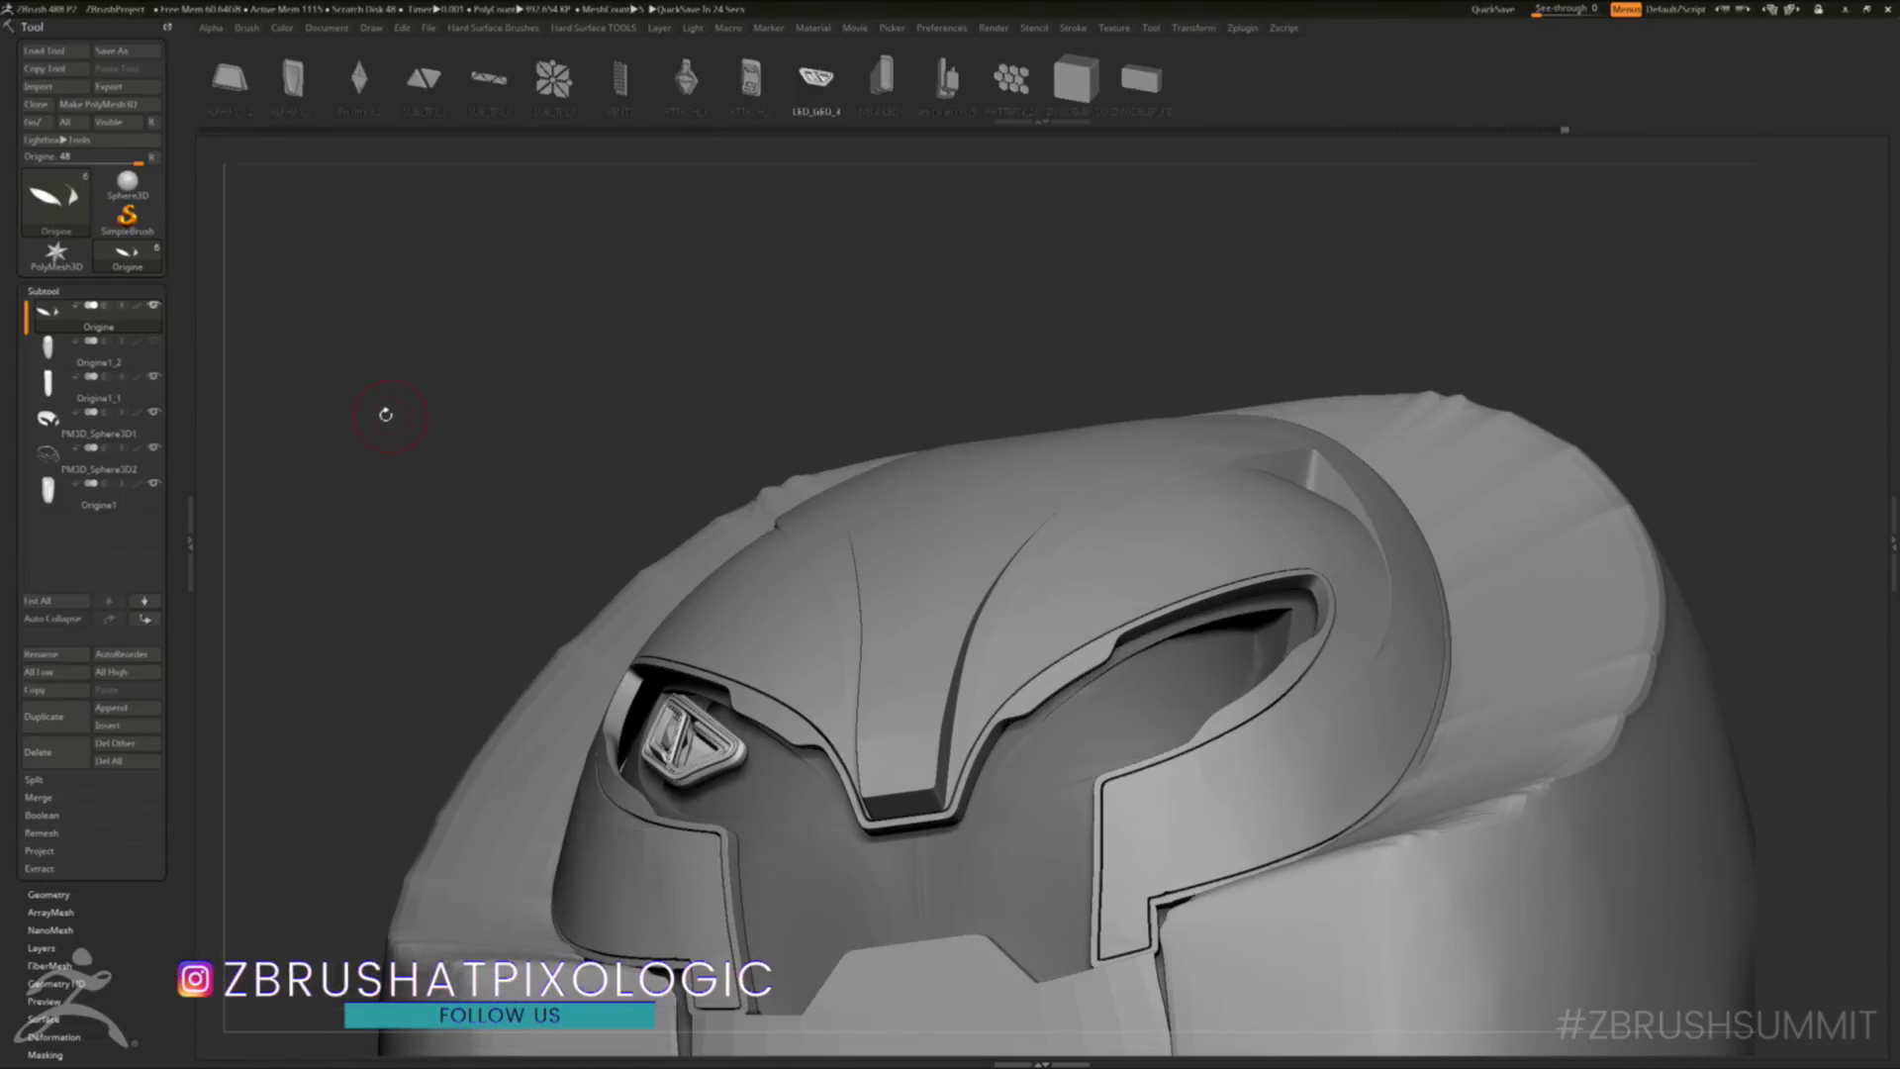
drag(386, 414, 594, 515)
key(ctrl+shift+s)
alt+right_drag(853, 745, 670, 630)
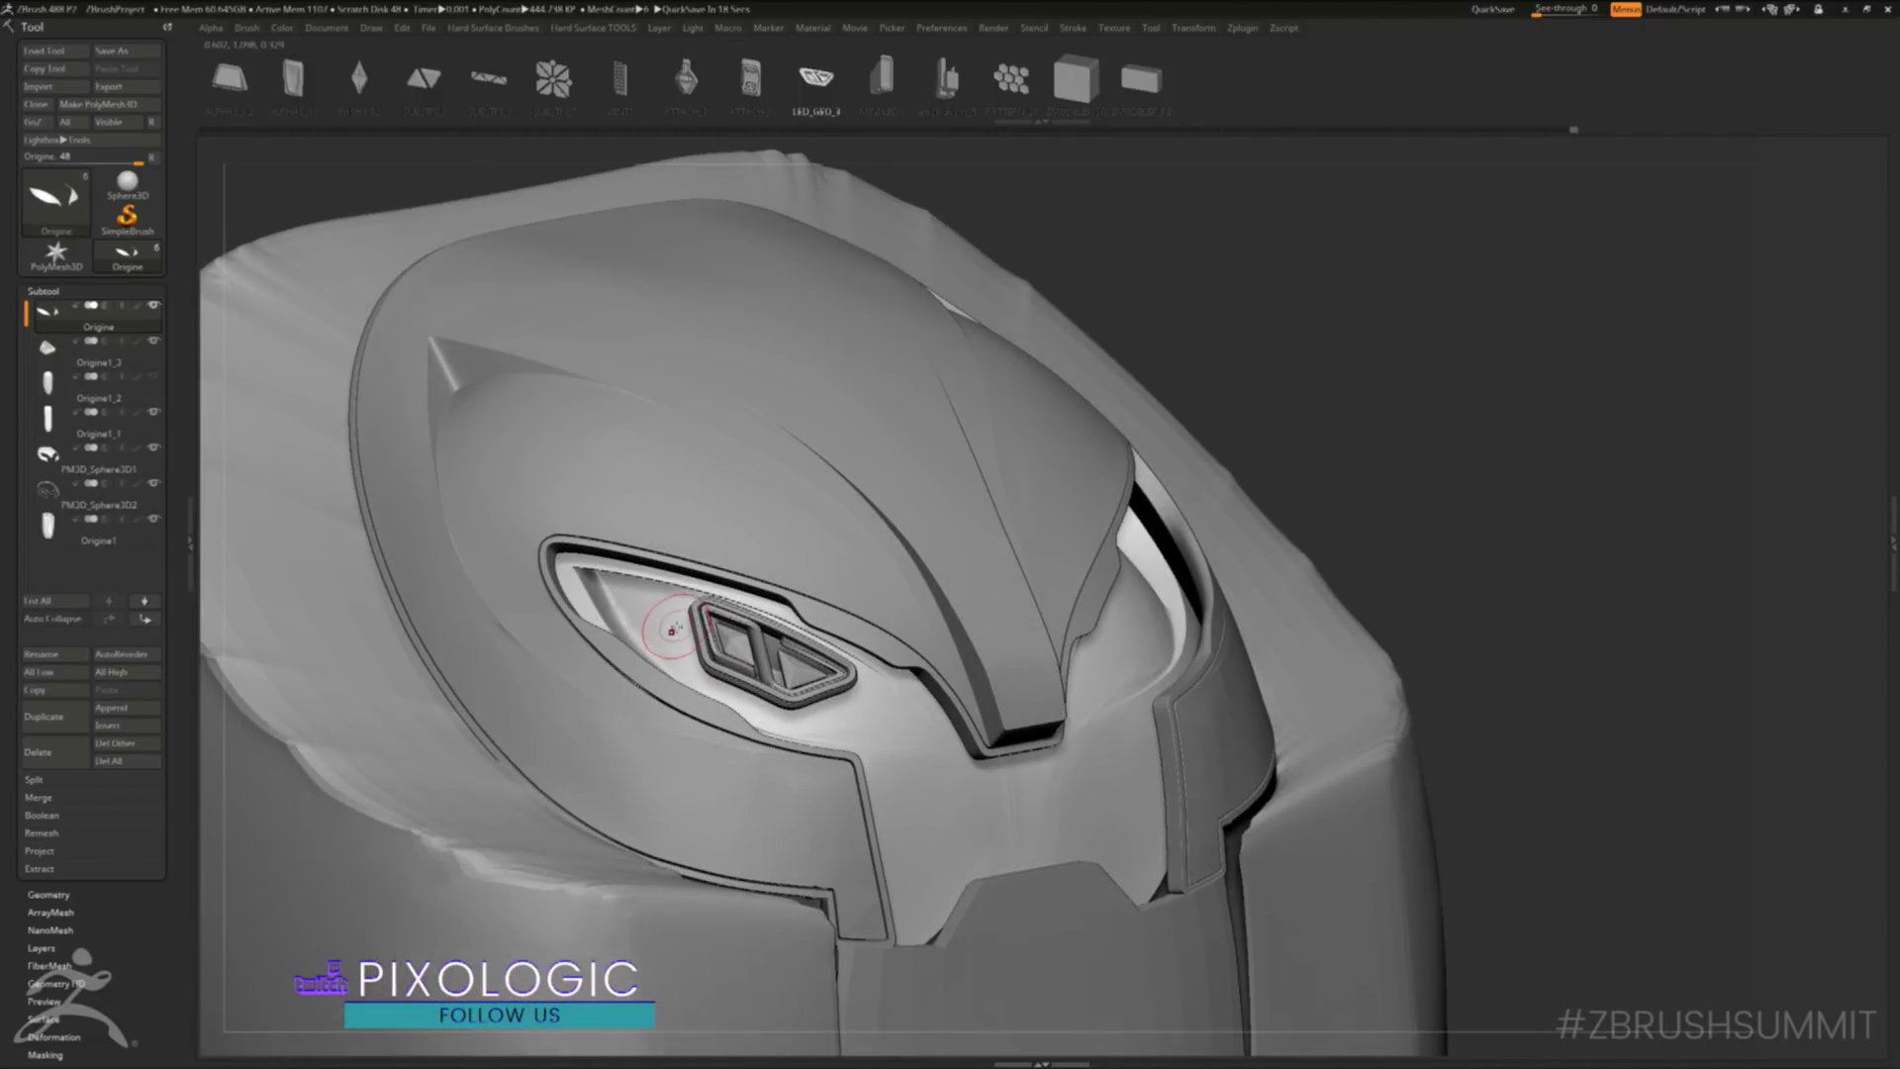
- Select the eye surface behind the LED part, choose the ZModeler brush and drop the surface to a lower subdivision level
alt+click(676, 643)
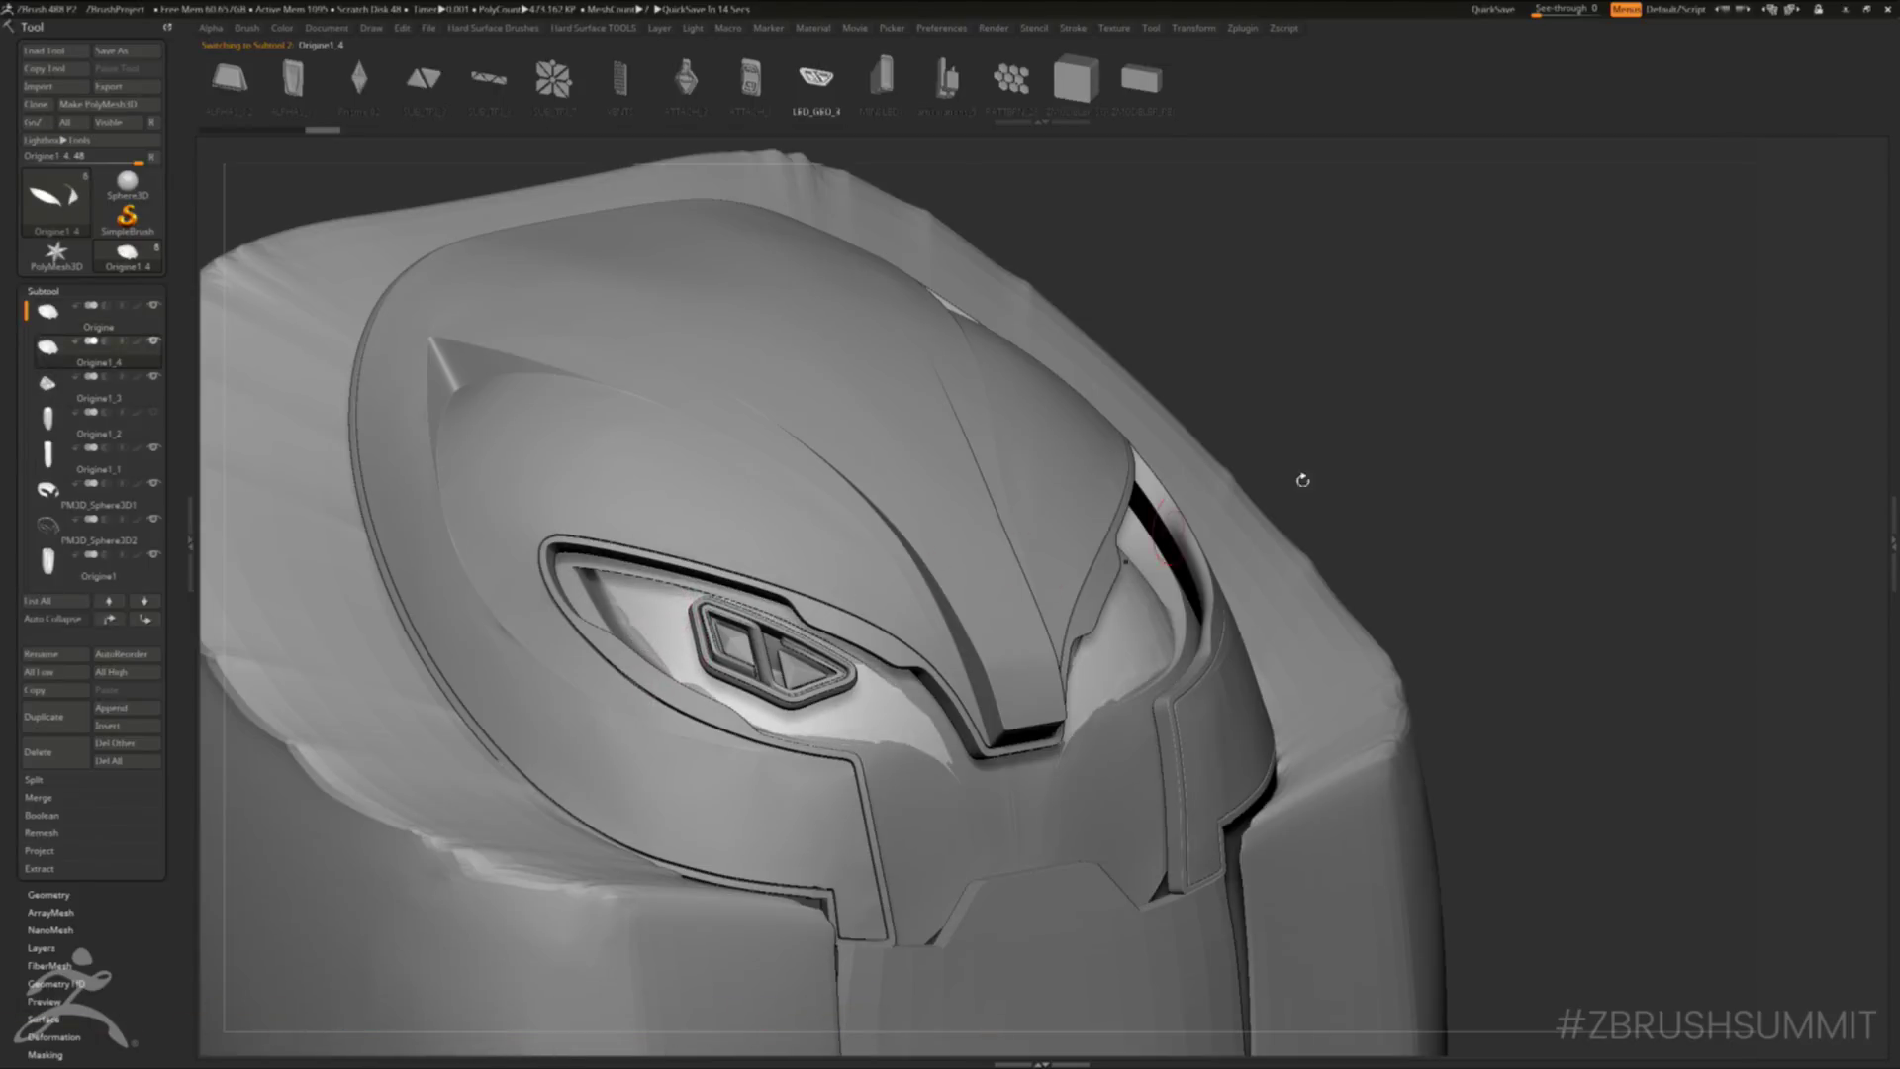
ctrl+right_drag(523, 441, 561, 446)
right_drag(662, 604, 665, 752)
right_click(663, 754)
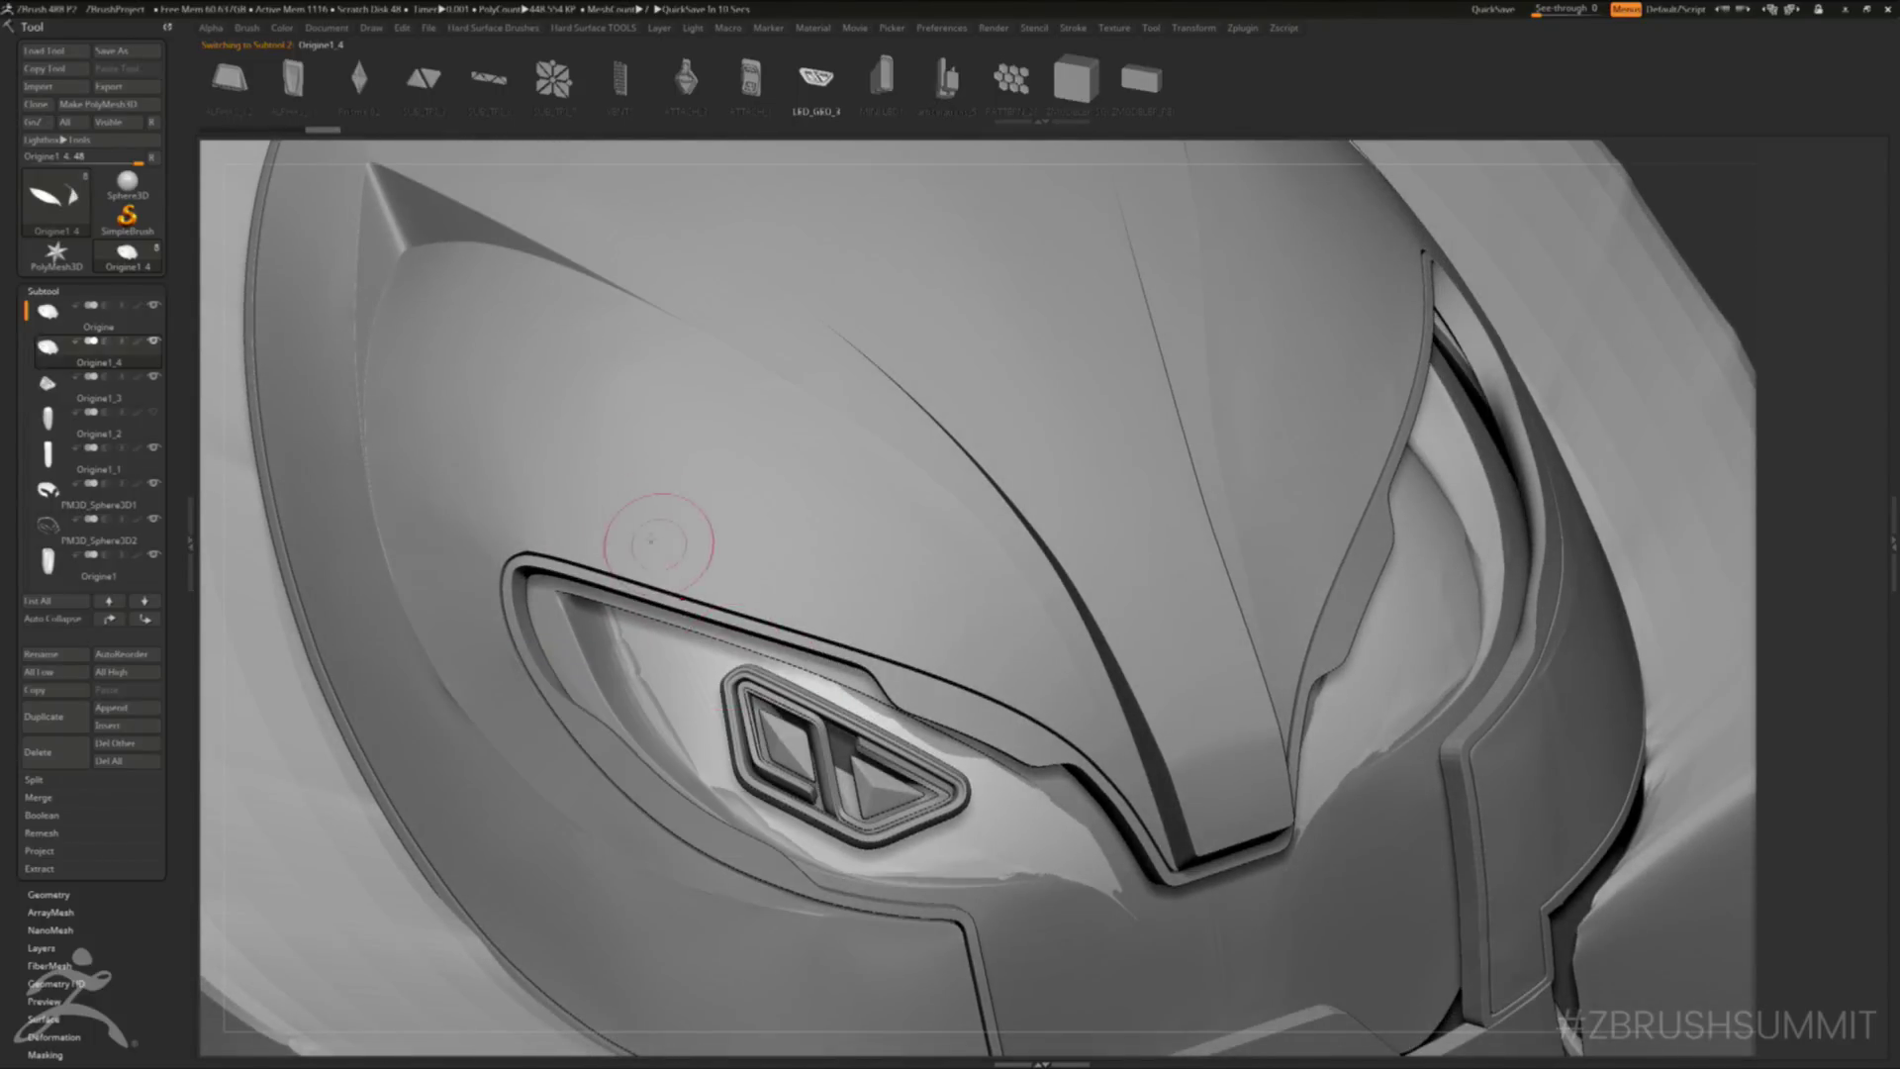
key(b)
key(z)
key(m)
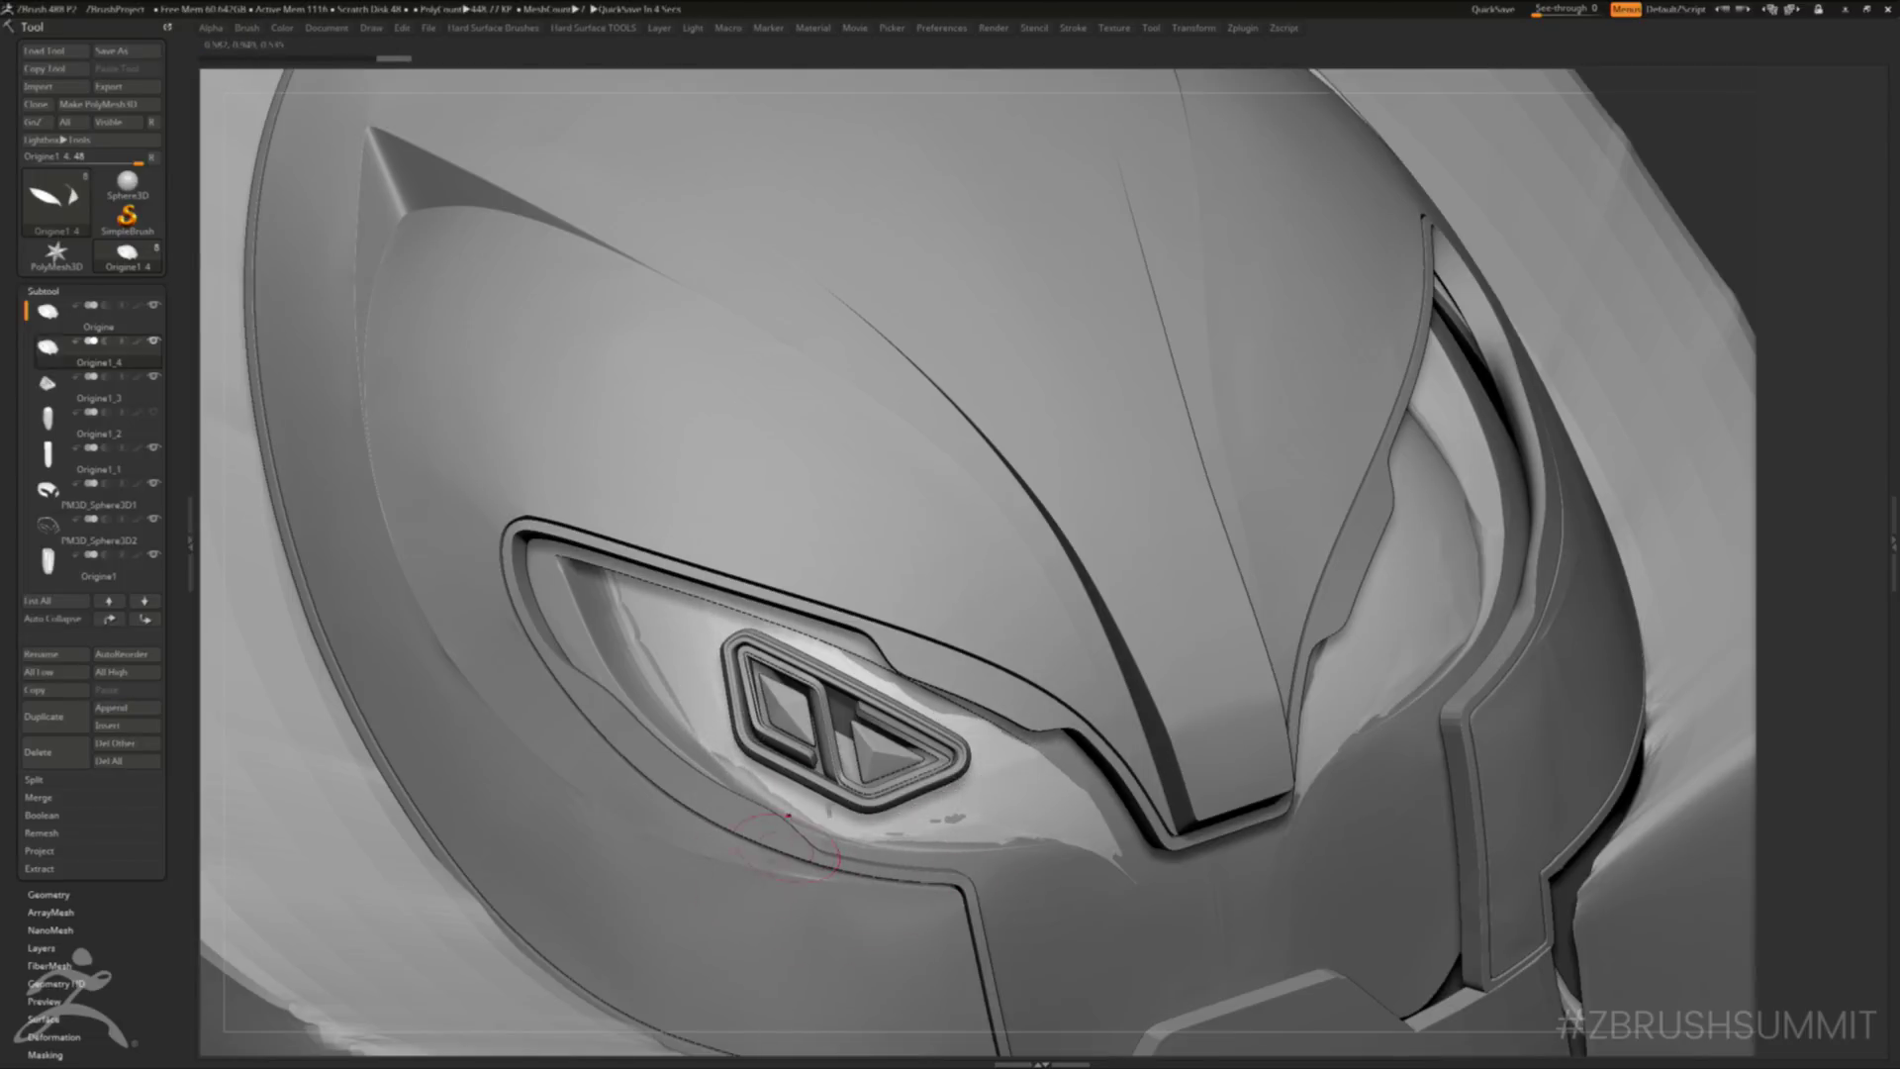
key(shift+d)
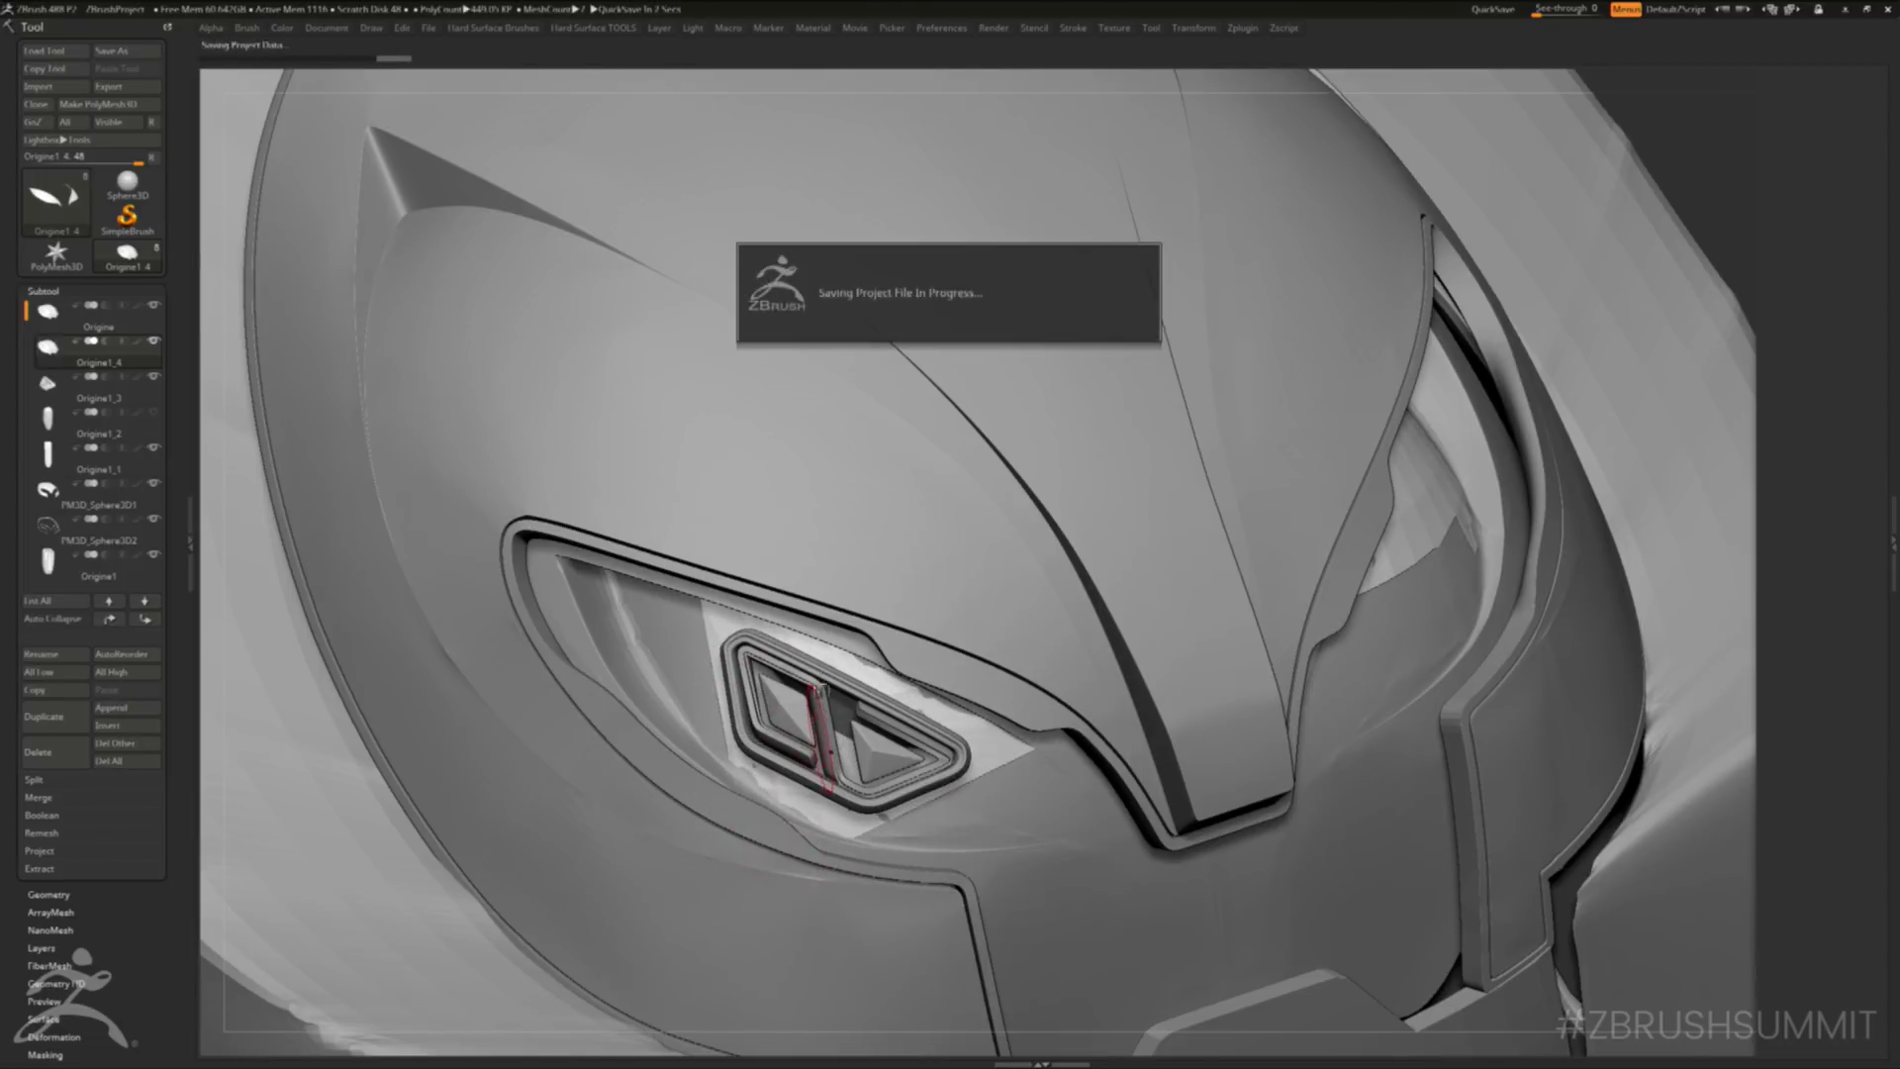
- Try a ZModeler edit on the eye surface beside the LED part and undo it
right_drag(817, 744, 834, 655)
mouse_move(741, 782)
right_down()
mouse_move(812, 759)
mouse_move(826, 825)
right_up()
drag(919, 837, 851, 817)
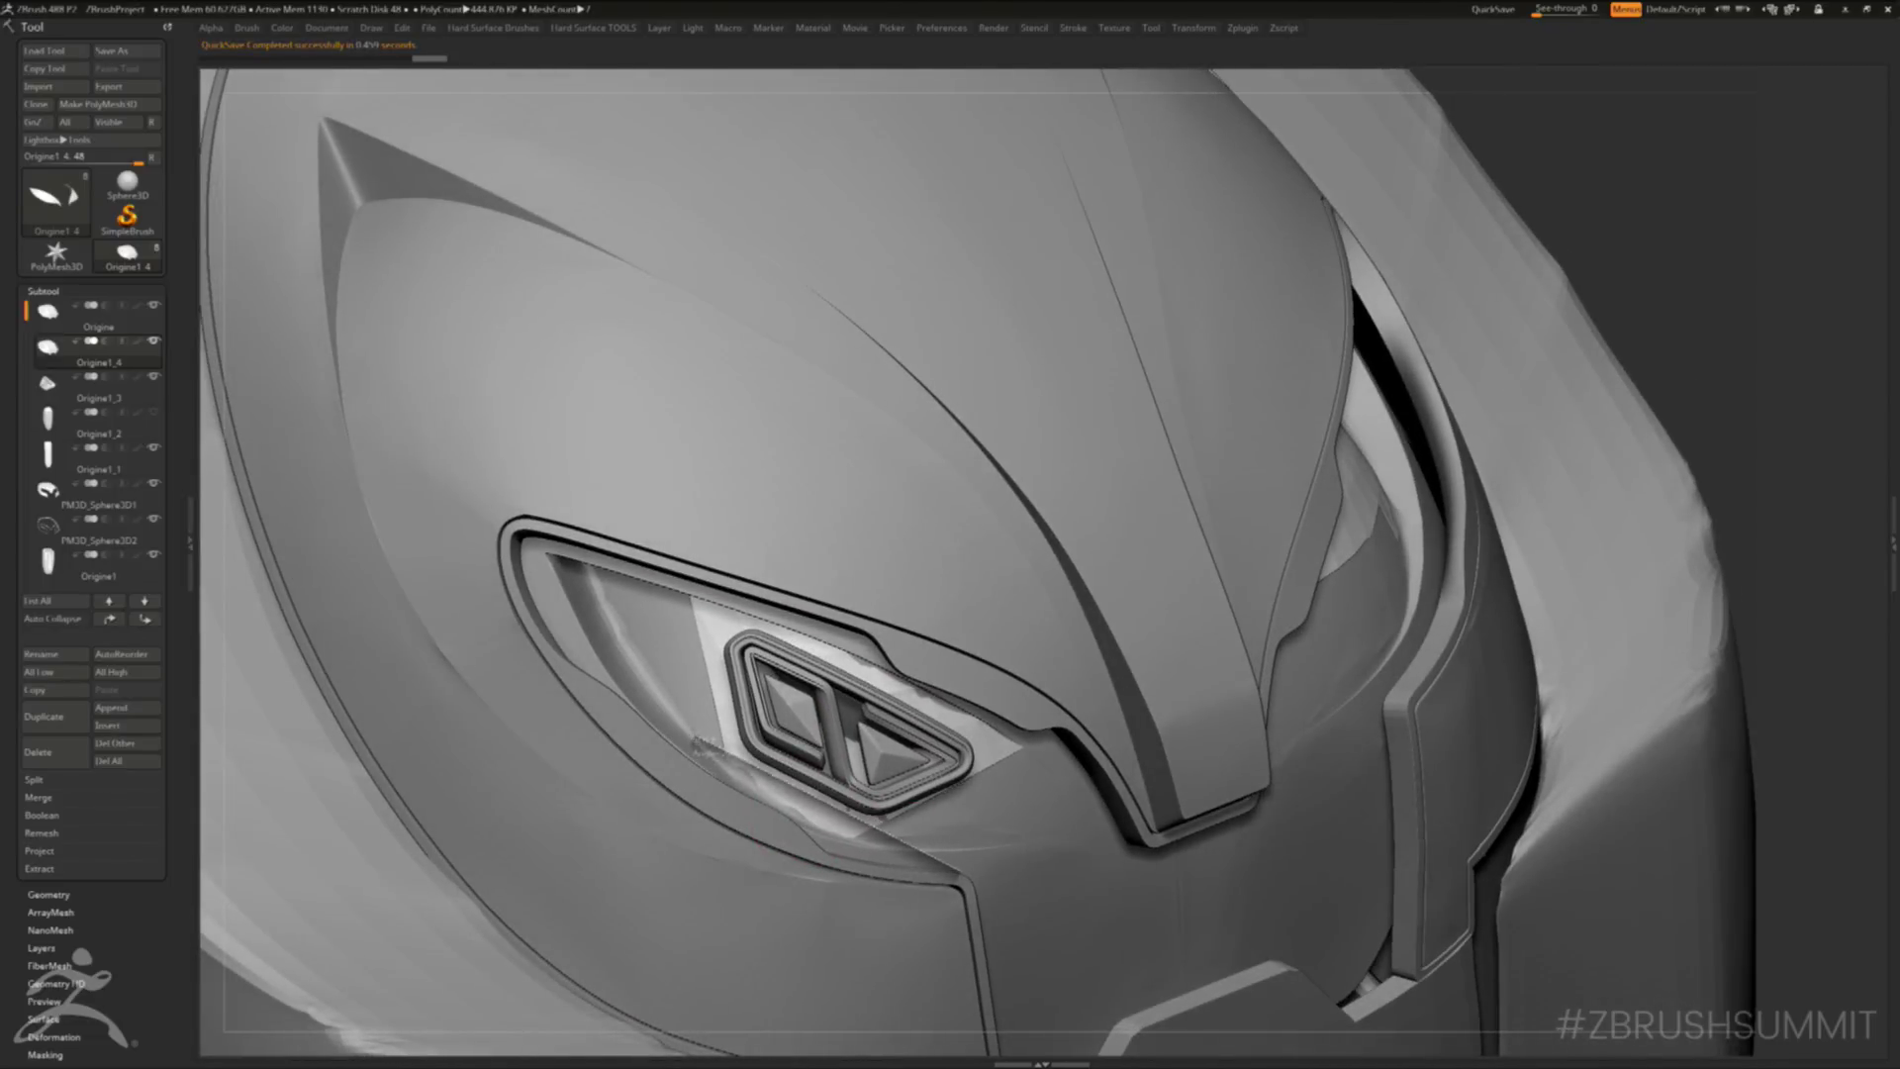
right_drag(697, 742, 715, 702)
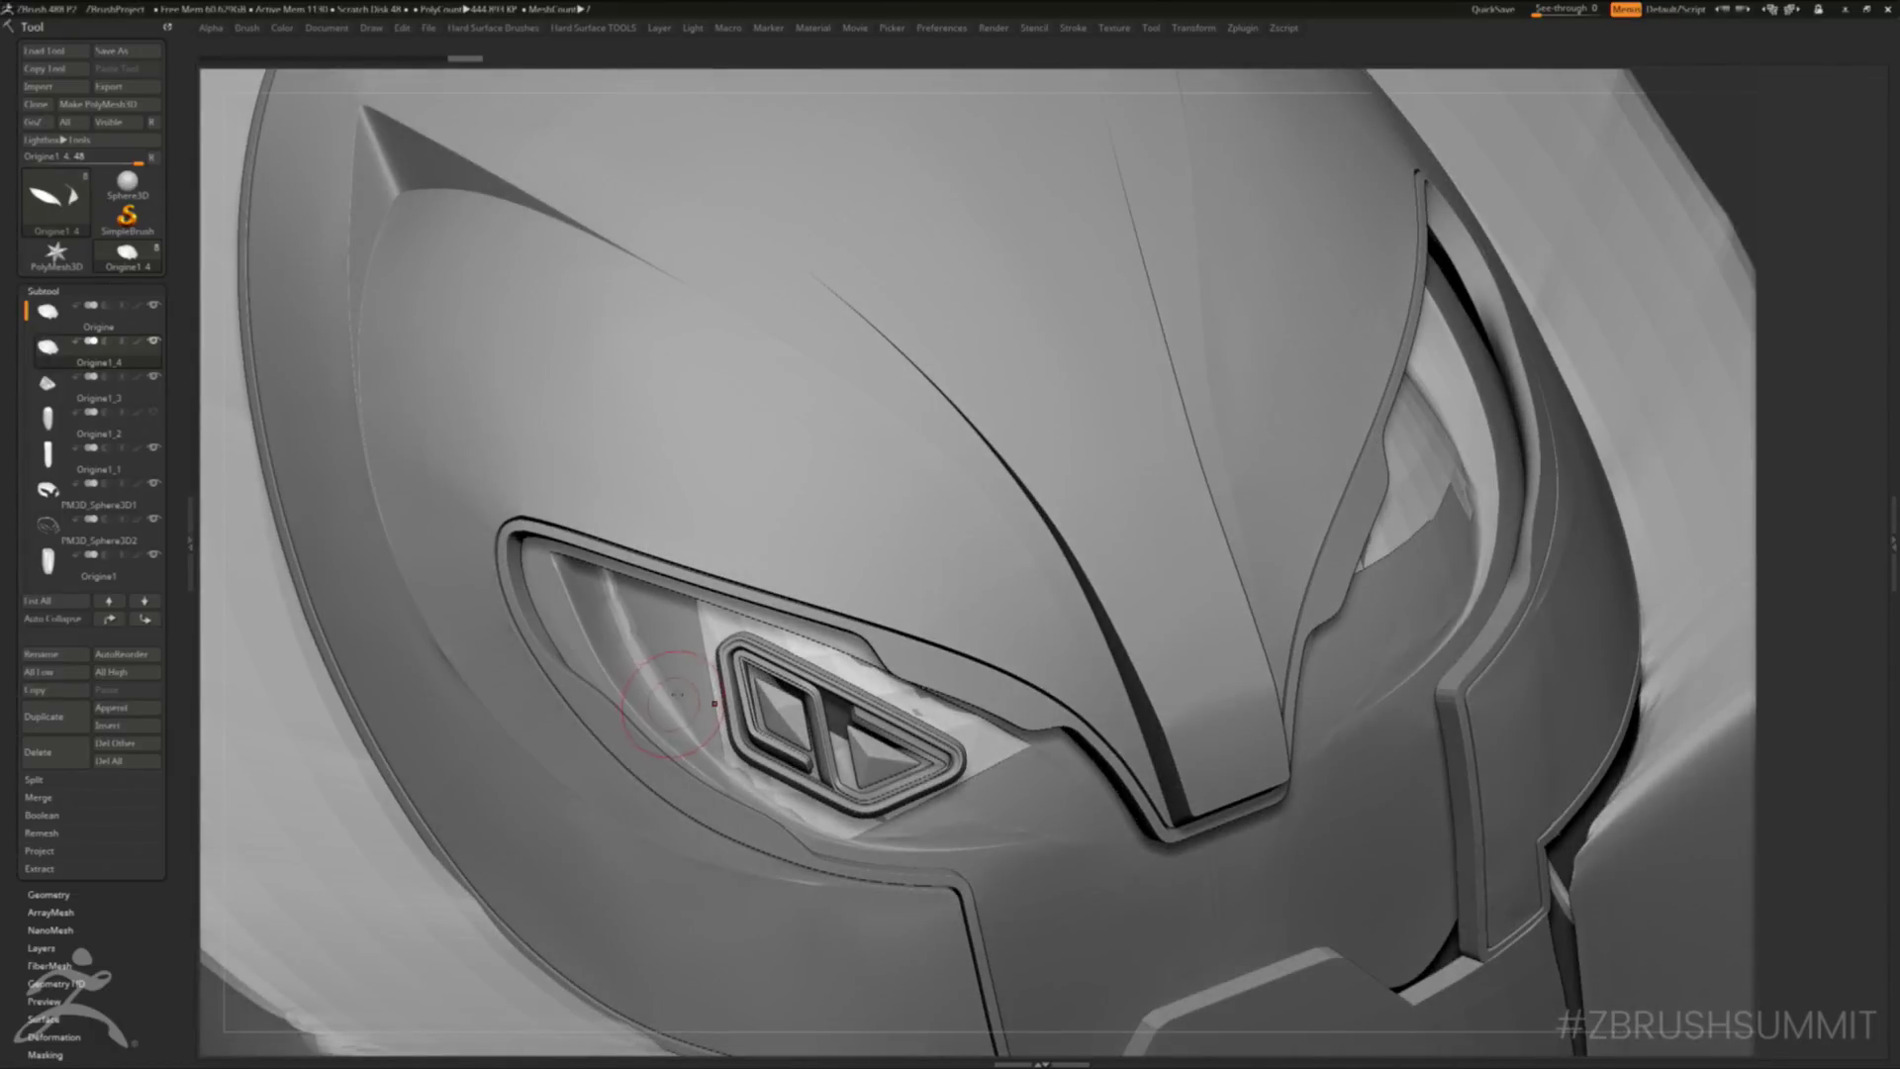
click(721, 680)
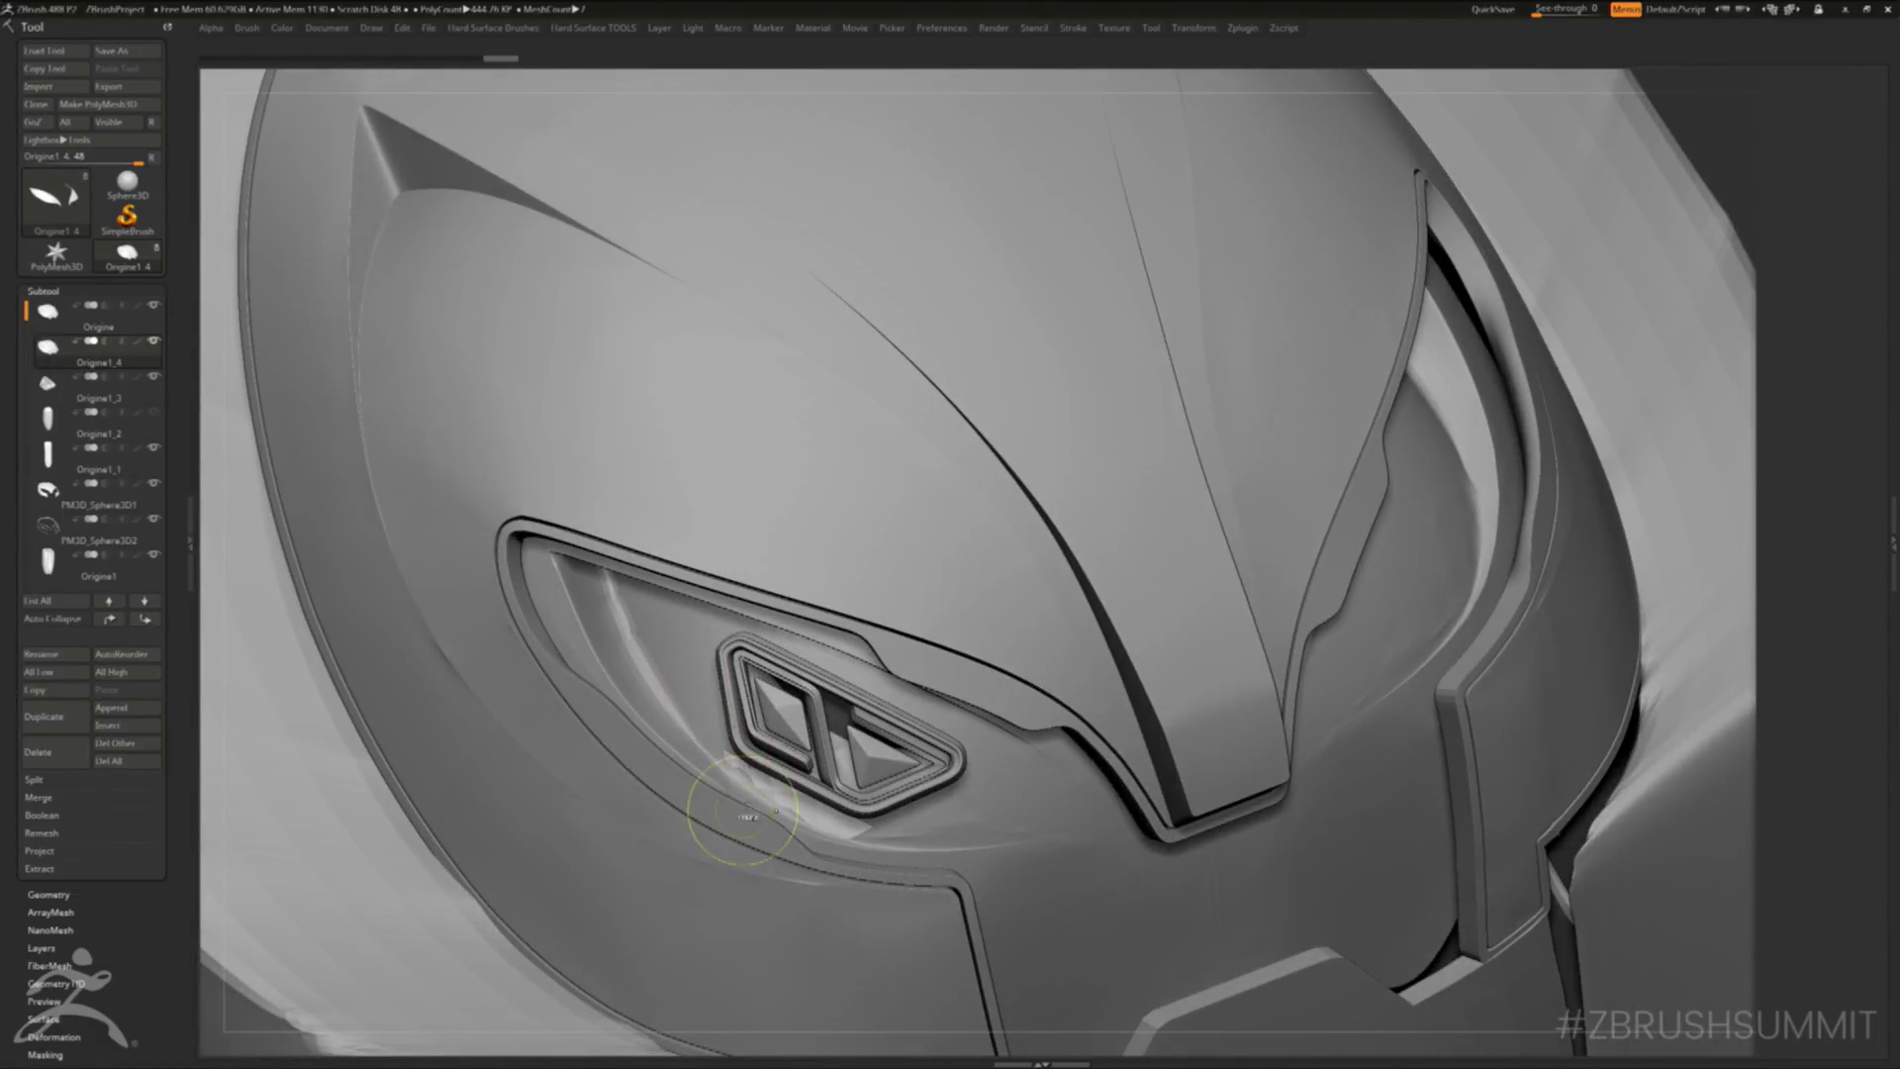
key(ctrl+z)
- Isolate the surface around the LED part inside the helmet's eye opening and edit it with ZModeler
mouse_move(782, 734)
right_down()
mouse_move(759, 714)
mouse_move(841, 707)
mouse_move(752, 698)
mouse_move(791, 688)
right_up()
drag(792, 687, 805, 697)
right_drag(805, 697, 853, 641)
mouse_move(1082, 818)
mouse_down()
mouse_move(947, 712)
mouse_move(709, 622)
mouse_move(678, 590)
mouse_up()
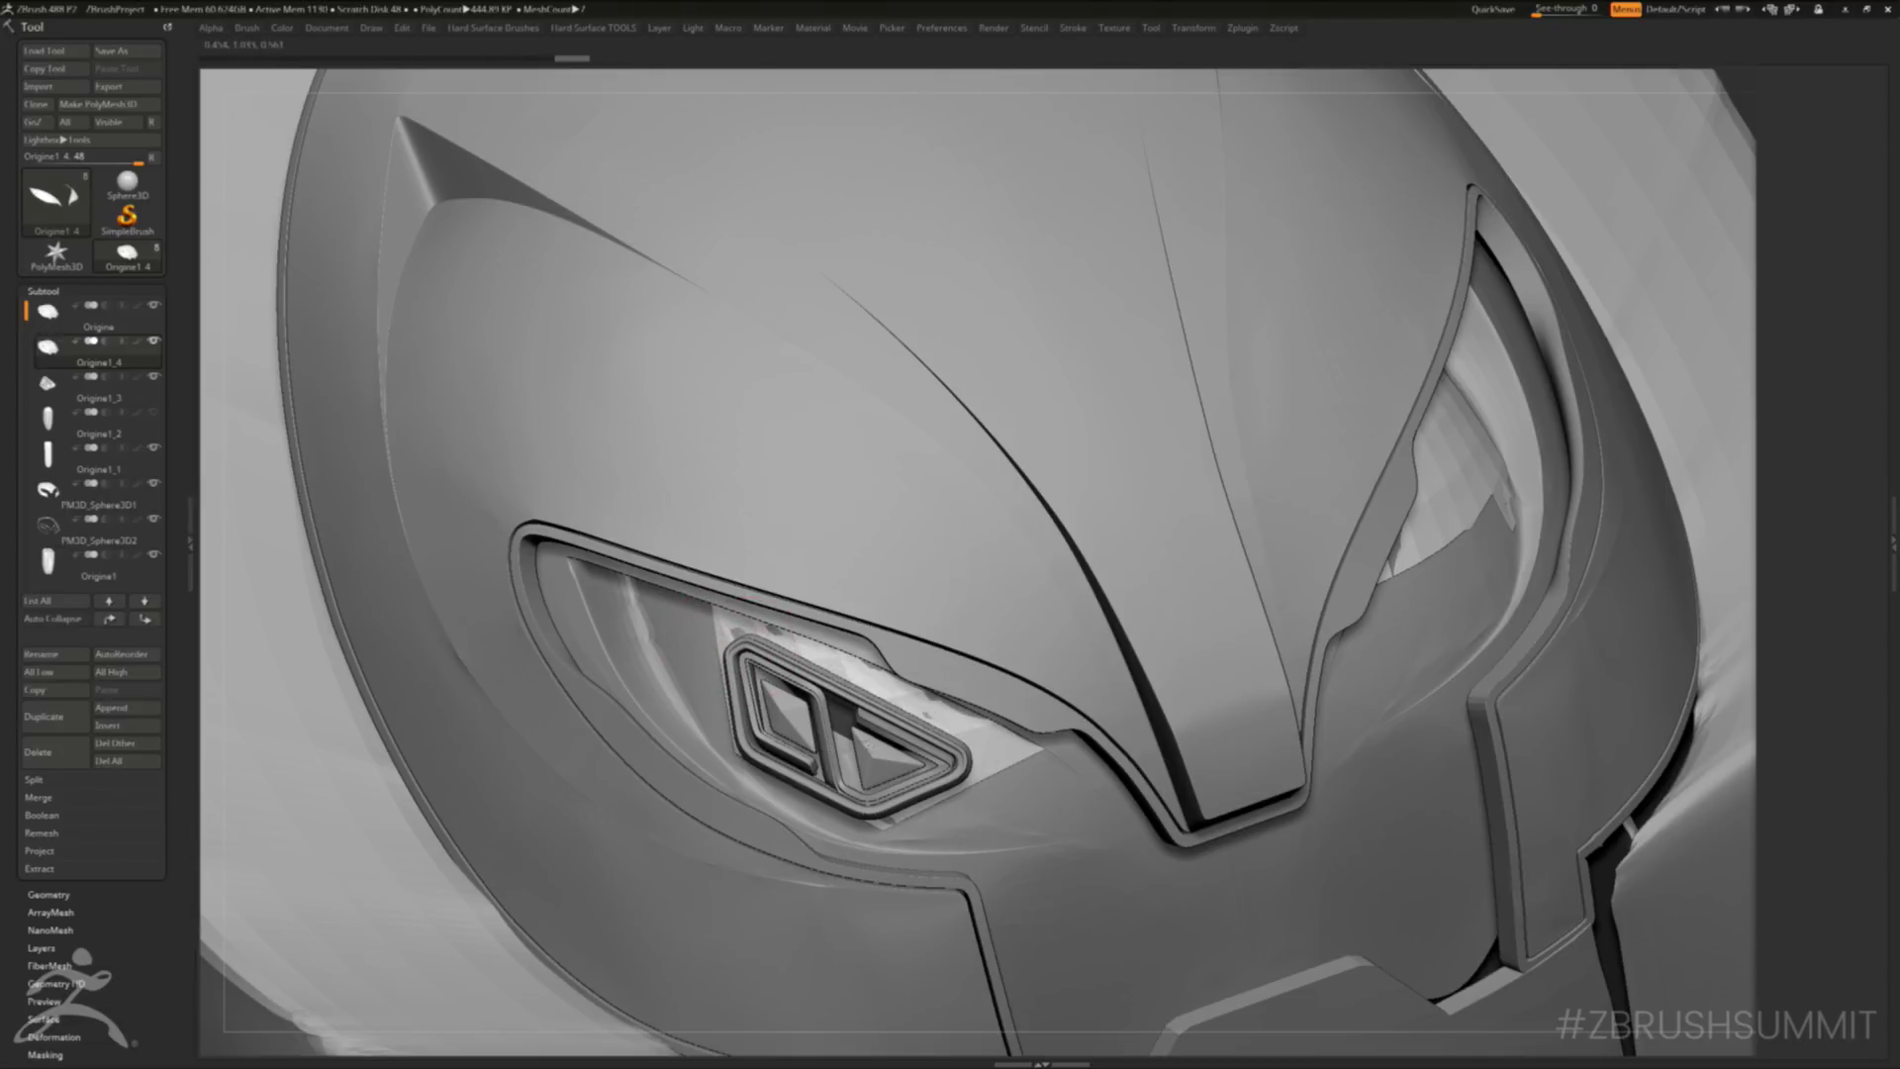
ctrl+shift+click(871, 770)
mouse_move(816, 762)
right_down()
mouse_move(811, 683)
mouse_move(727, 708)
mouse_move(767, 677)
mouse_move(539, 653)
mouse_move(565, 680)
mouse_move(562, 597)
right_up()
click(728, 709)
right_drag(562, 597, 519, 594)
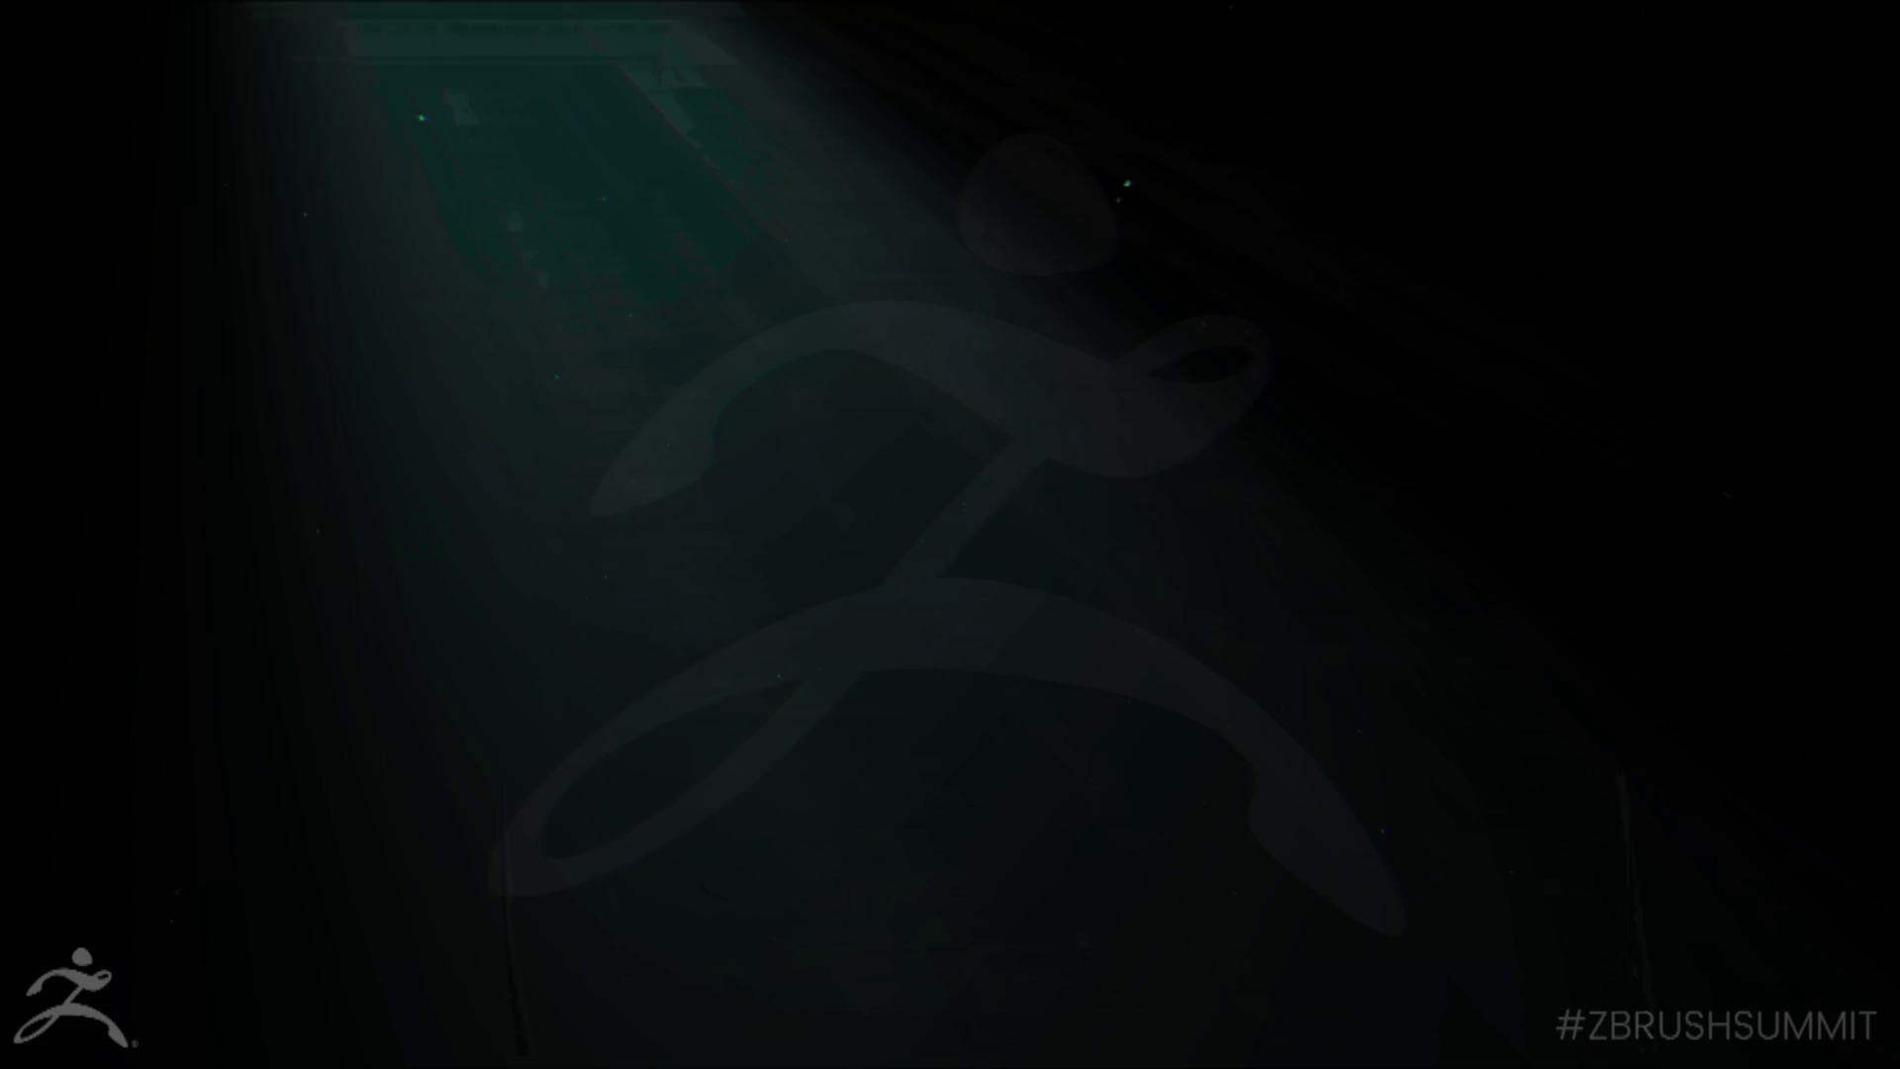
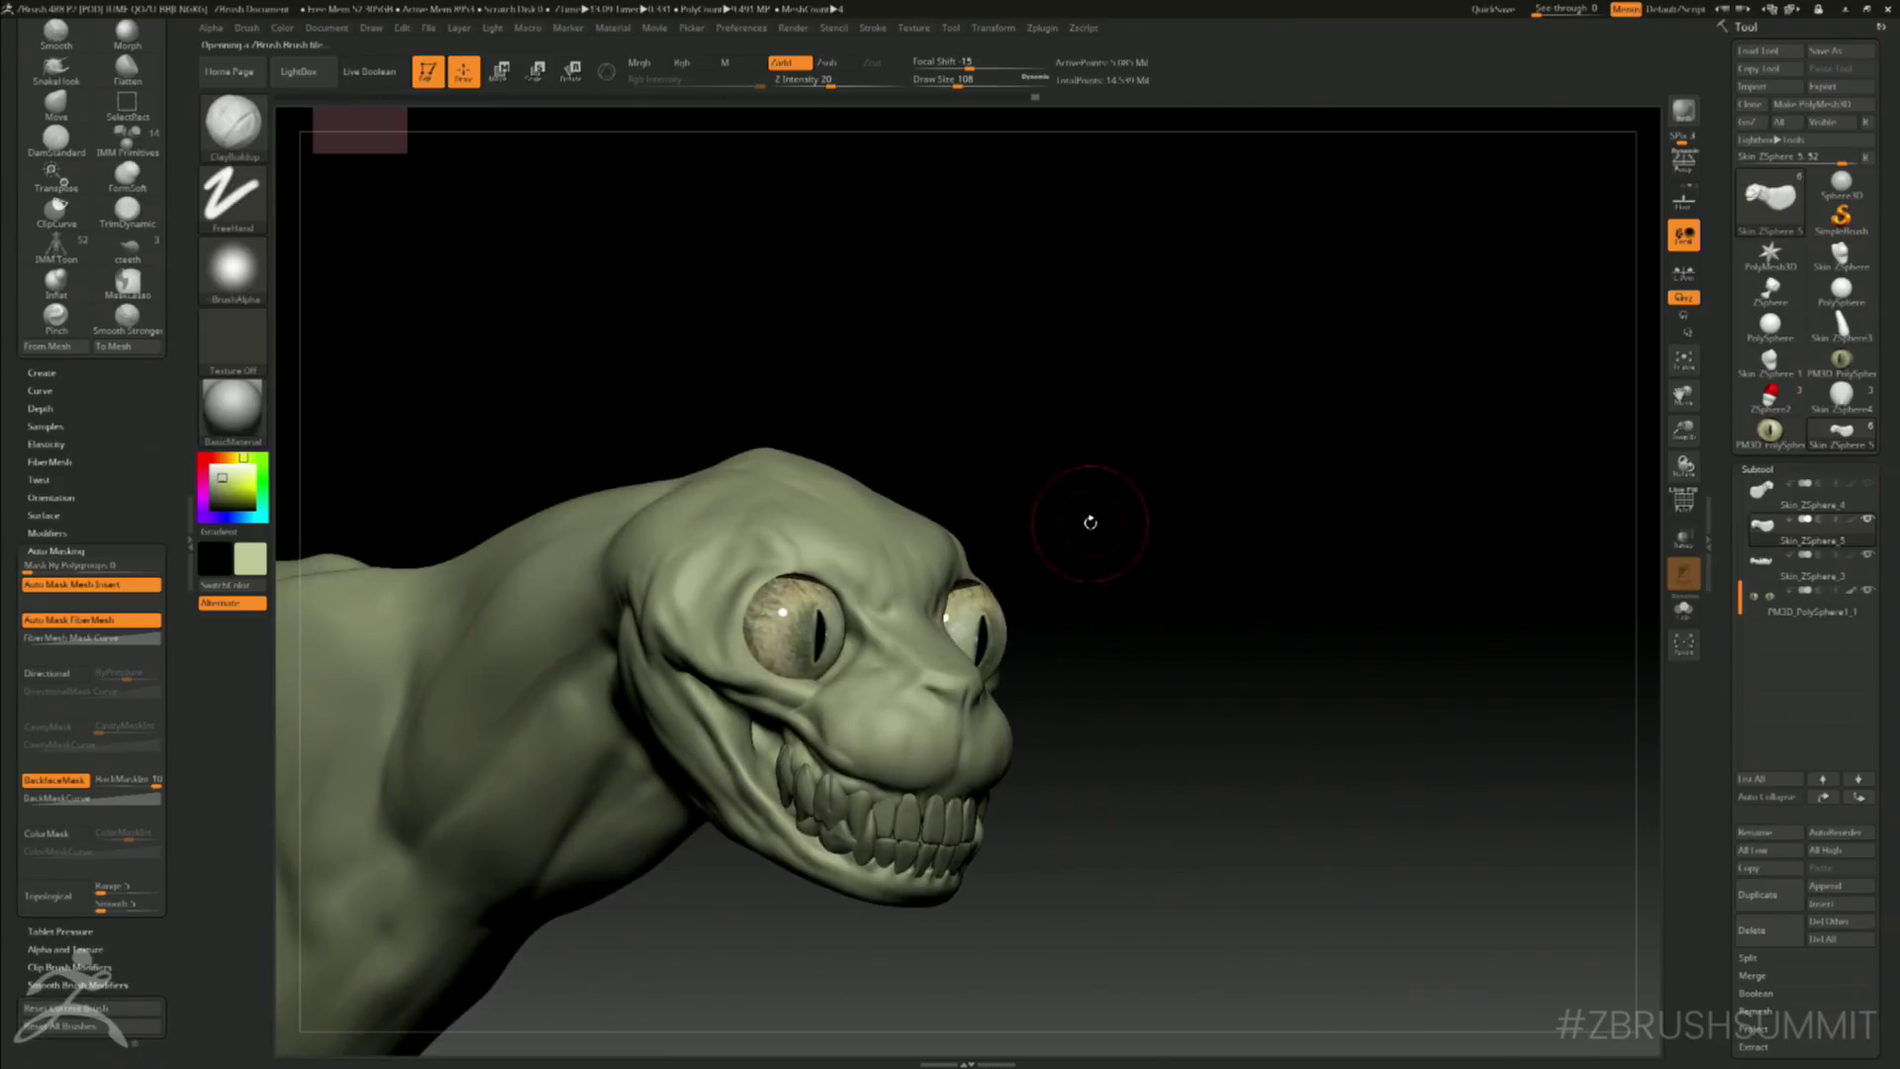
- Build up the forms beside the eye and on the creature's head with smaller ClayBuildup strokes
key(space)
drag(924, 625, 902, 625)
drag(831, 569, 875, 634)
key(space)
drag(950, 445, 1029, 449)
drag(788, 395, 663, 564)
- Paint a crescent-shaped mask for the ear base on the back of the creature's head and invert it
key(space)
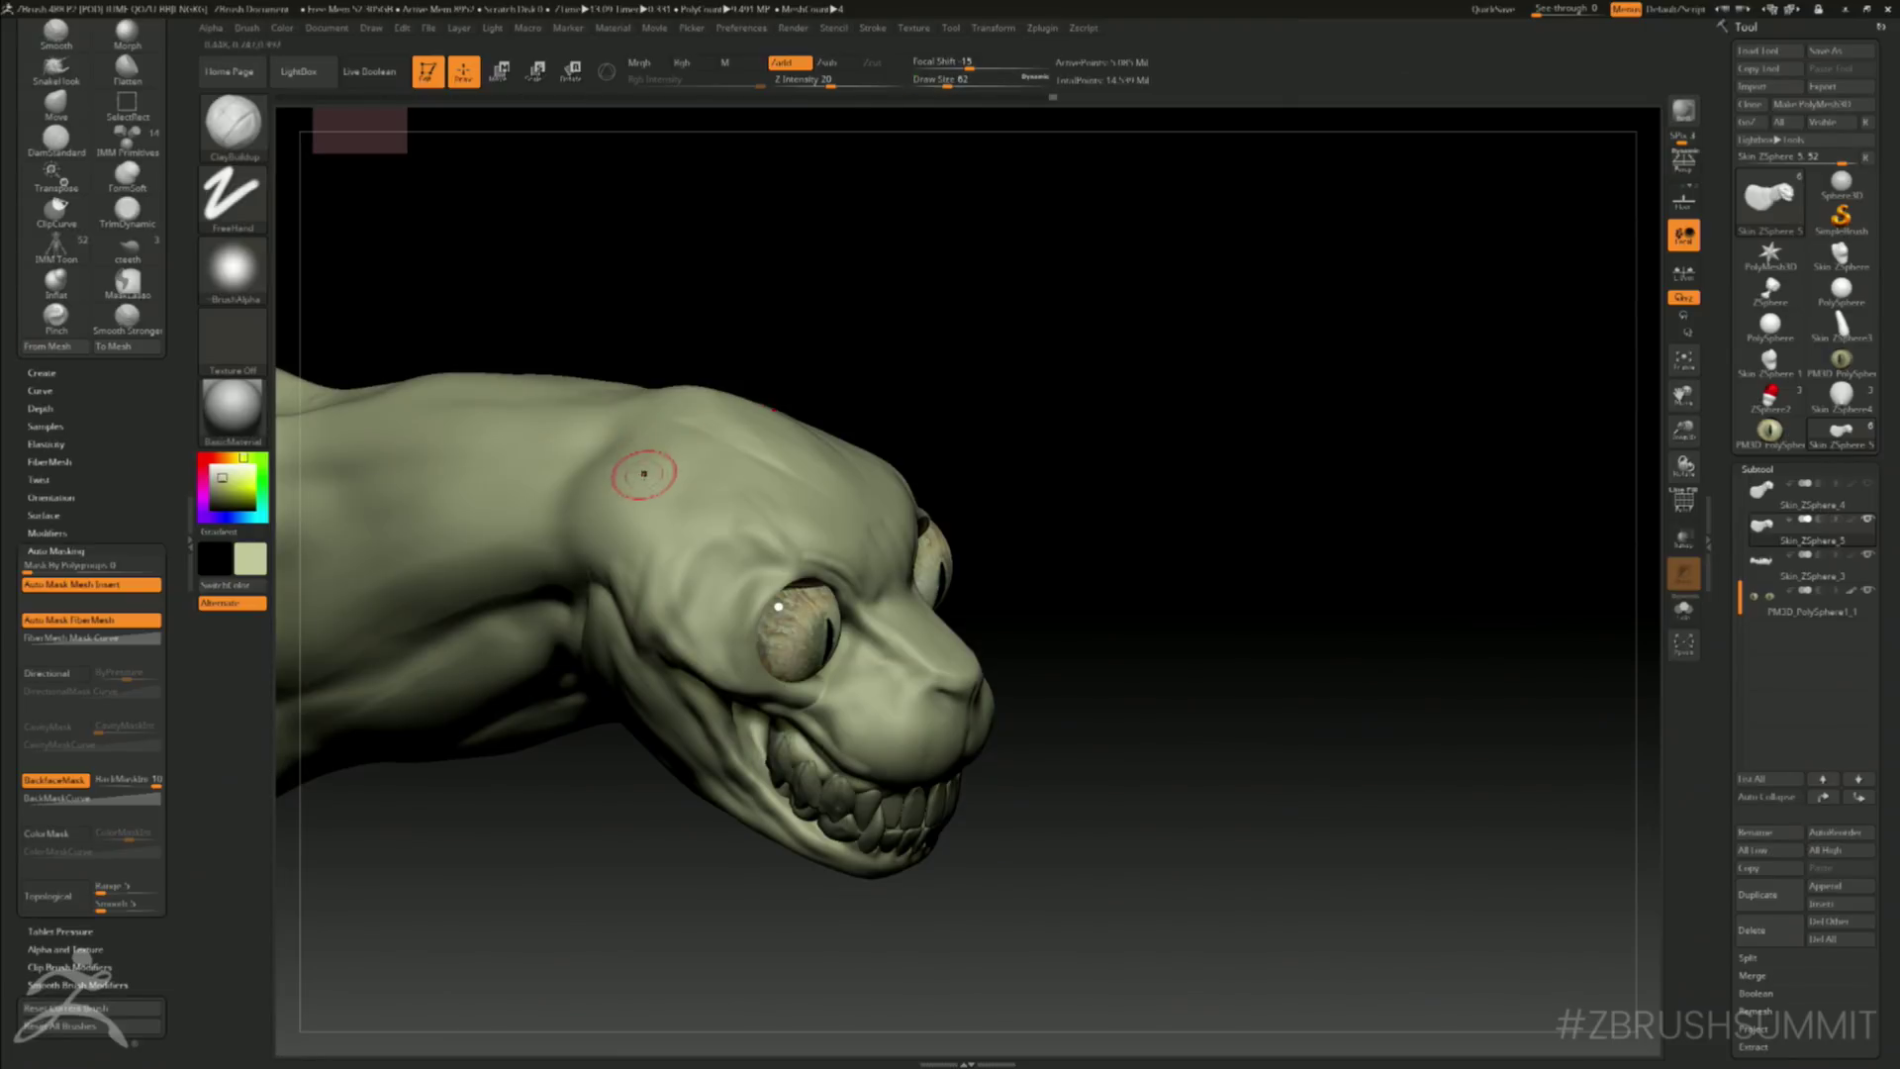
key(space)
key(ctrl)
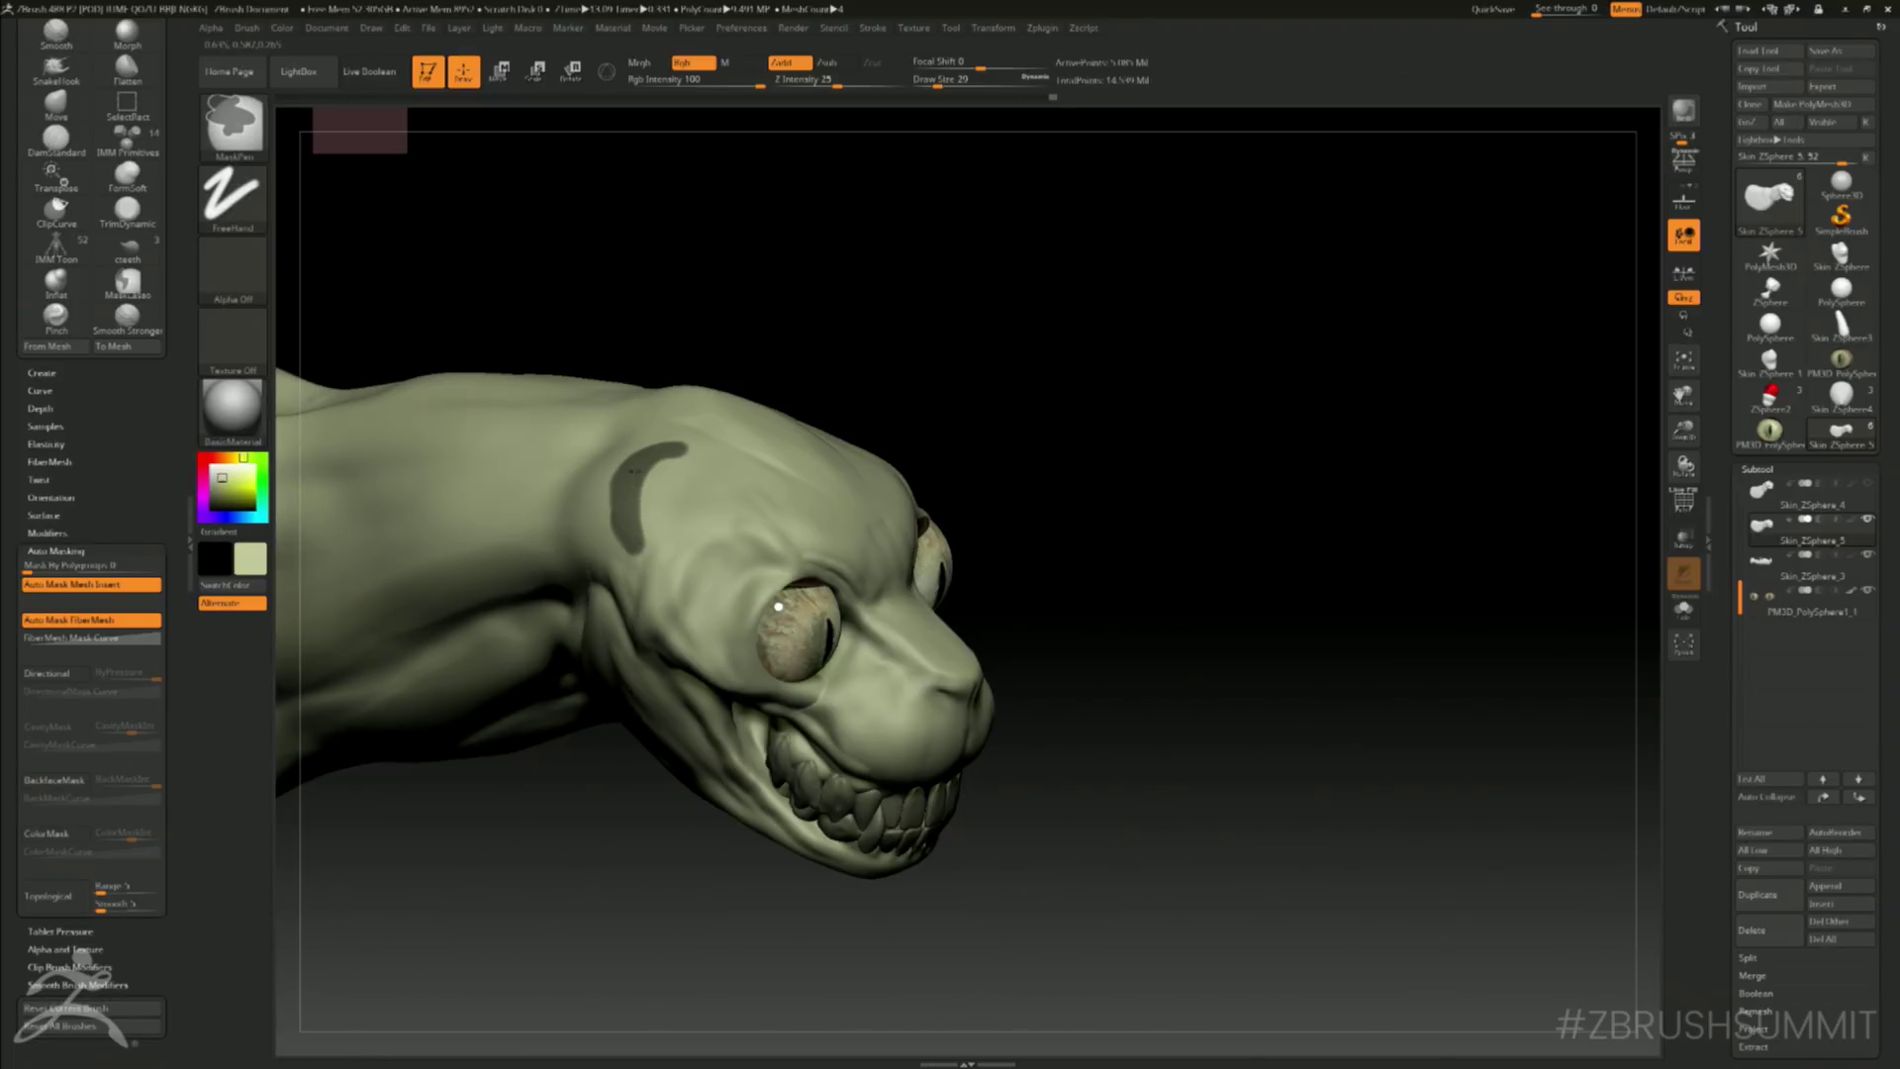
mouse_move(818, 347)
mouse_down()
mouse_move(776, 335)
mouse_move(921, 280)
mouse_move(952, 299)
mouse_up()
ctrl+click(998, 382)
- Switch to the Move brush at draw size 217 and start pulling the unmasked ear patch out of the head
key(space)
click(1018, 376)
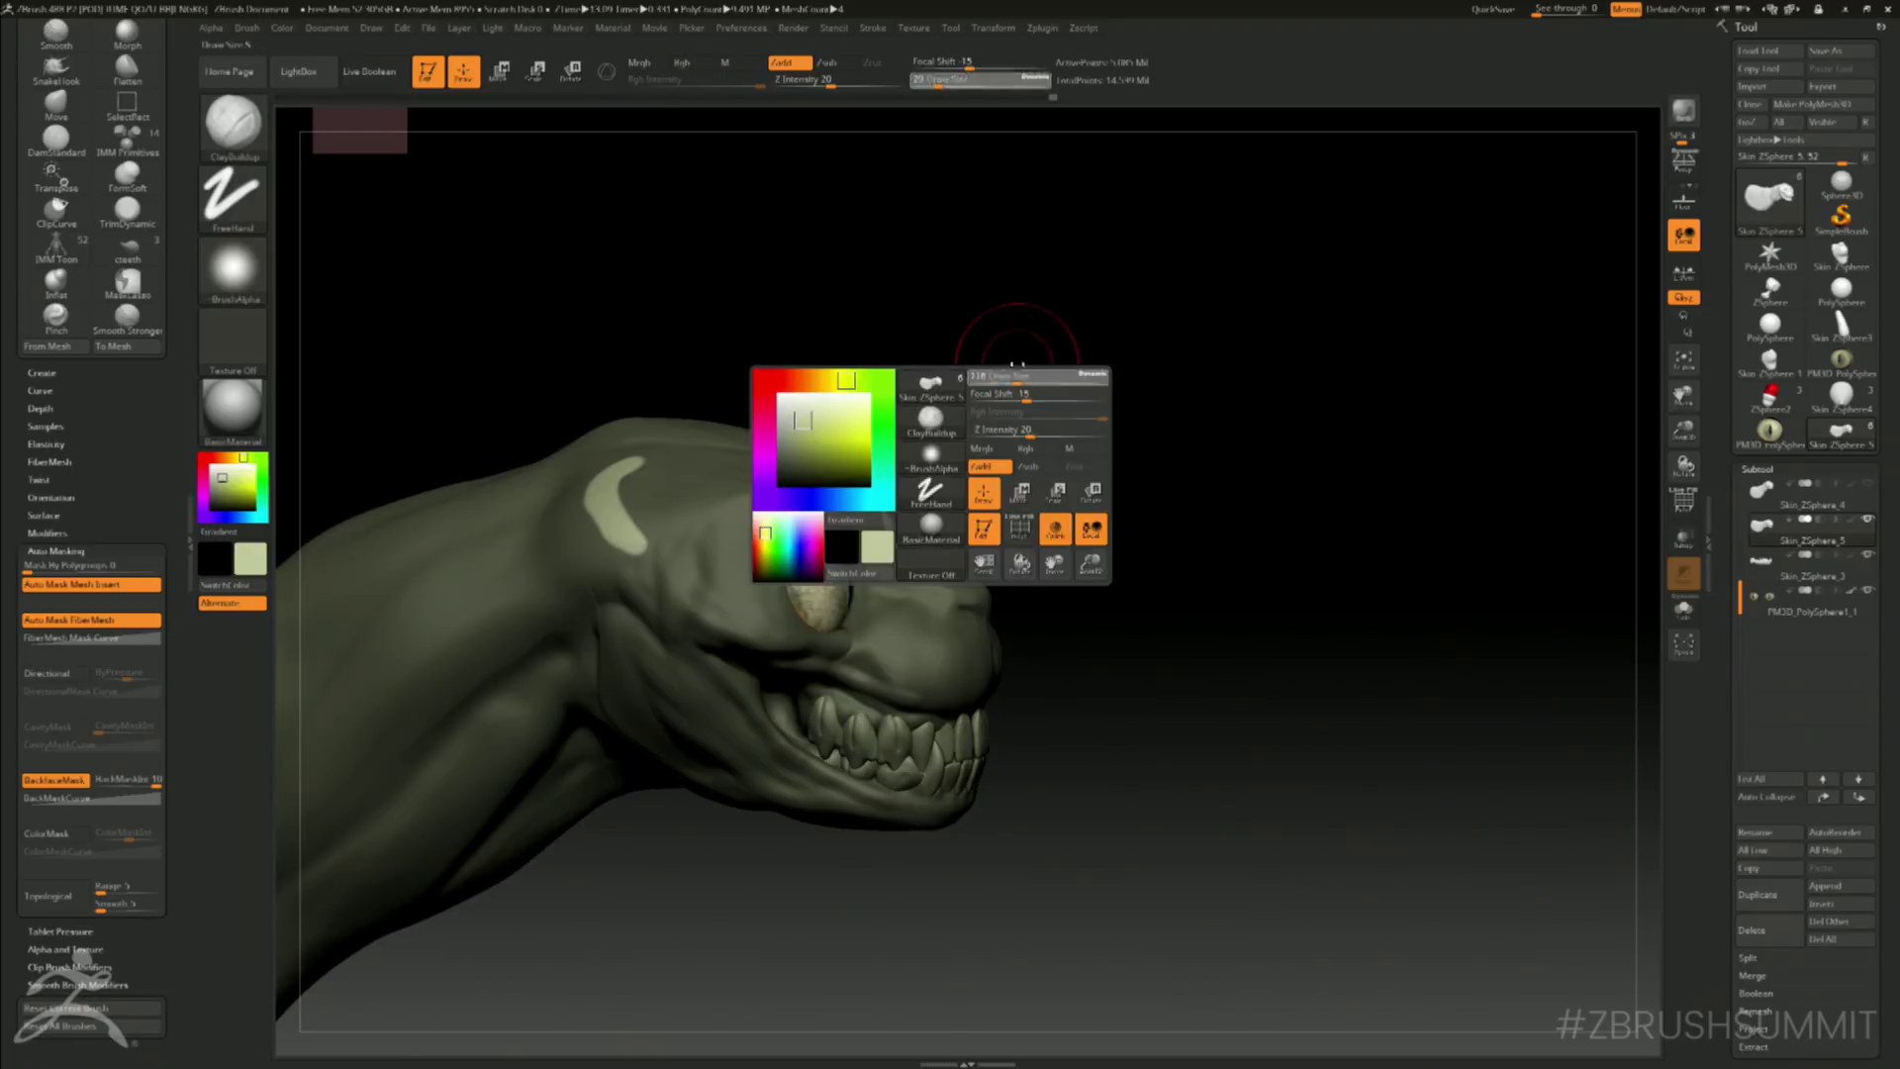
key(b)
key(m)
key(v)
drag(909, 421, 871, 337)
key(space)
click(750, 493)
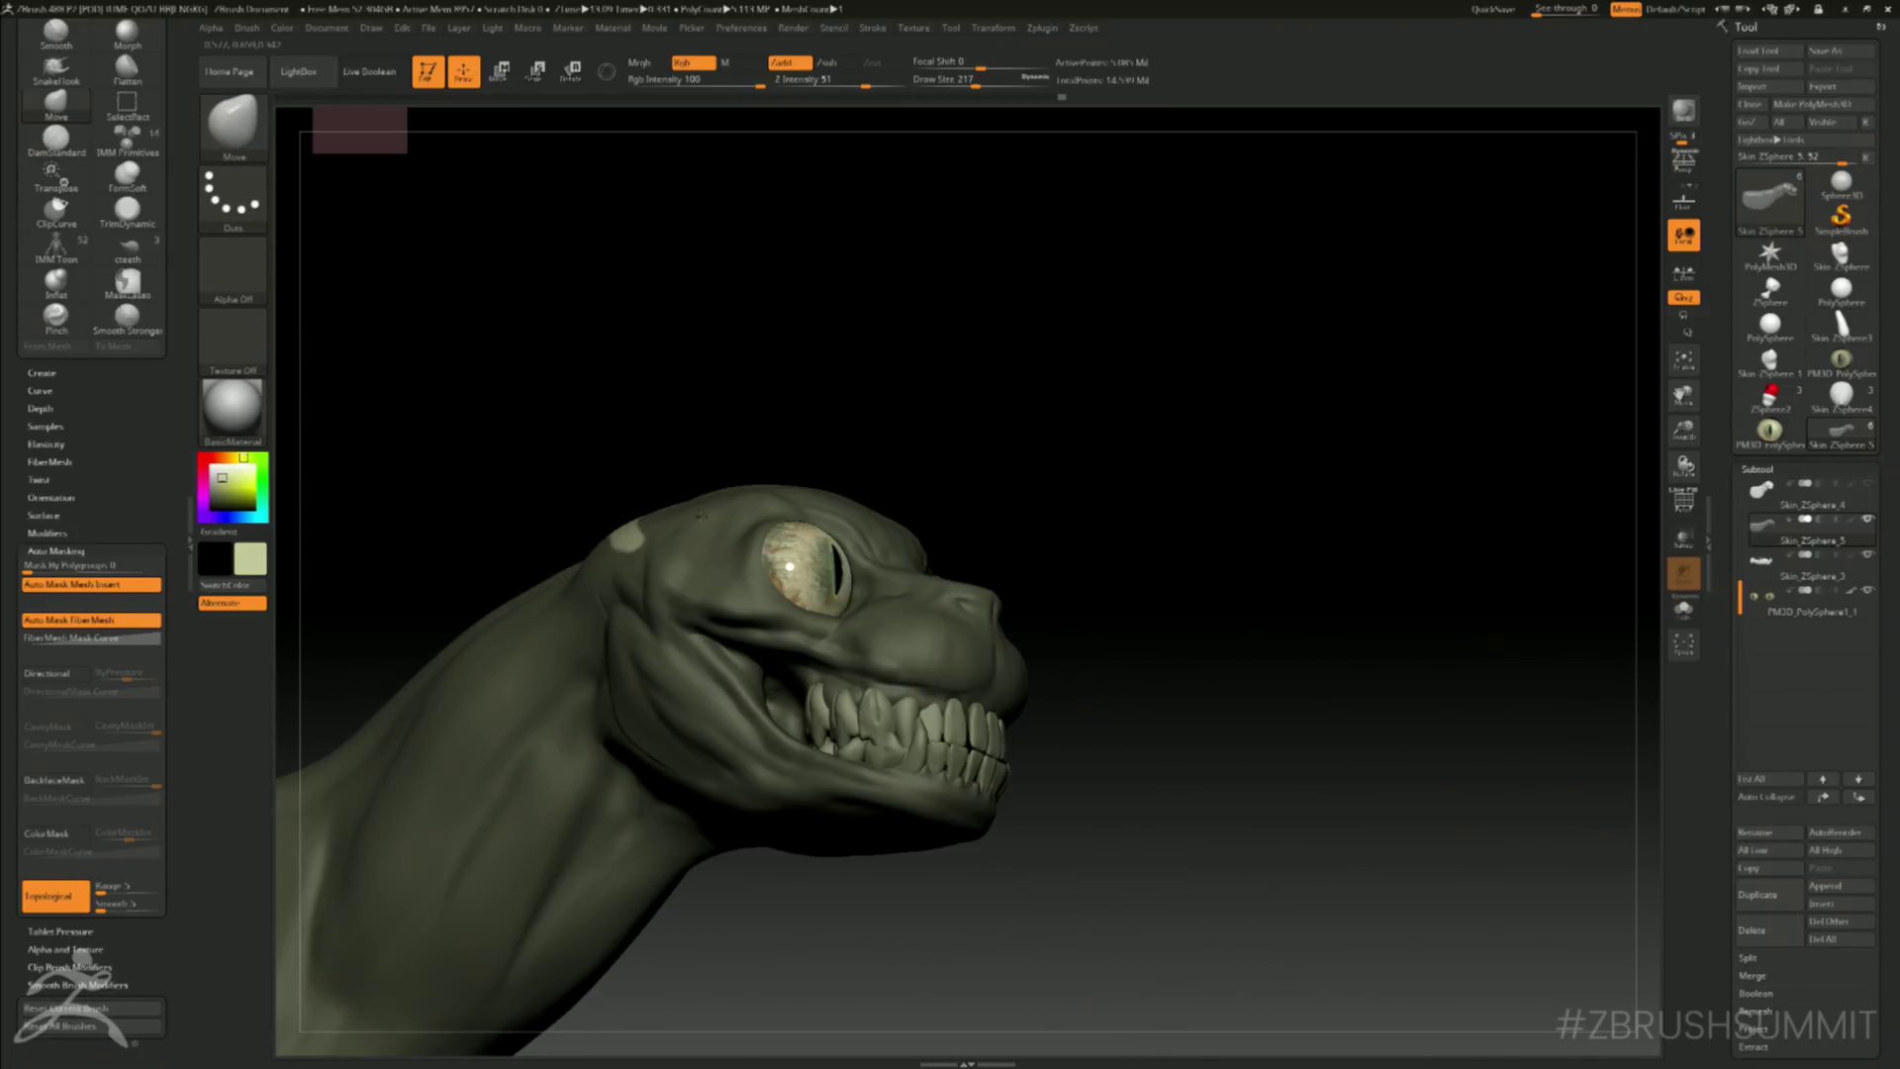
drag(706, 552, 701, 524)
drag(817, 411, 638, 435)
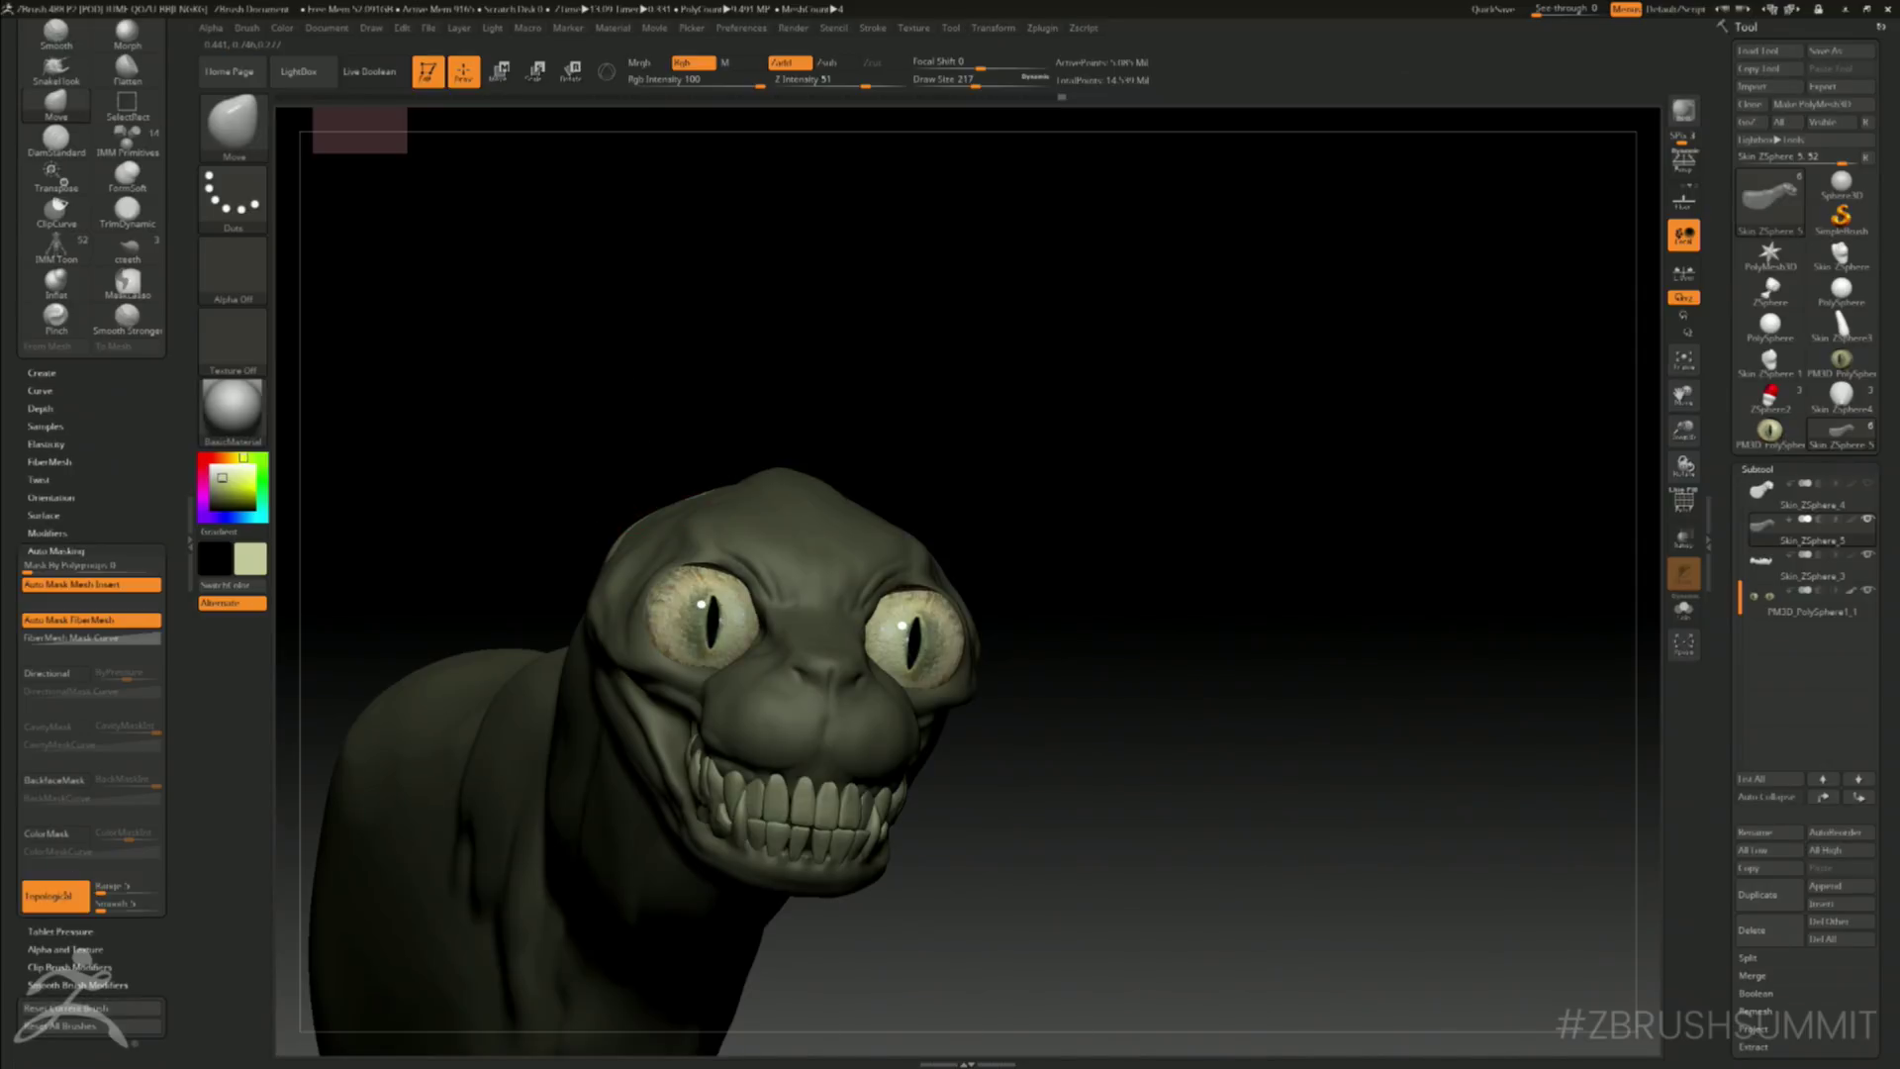
- Turn off topological masking for the Move brush and pull the unmasked patches up into tall ears
click(66, 895)
mouse_move(646, 521)
mouse_down()
mouse_move(612, 415)
mouse_move(645, 267)
mouse_up()
drag(763, 301, 858, 314)
key(space)
mouse_move(627, 372)
mouse_down()
mouse_move(668, 338)
mouse_move(691, 364)
mouse_up()
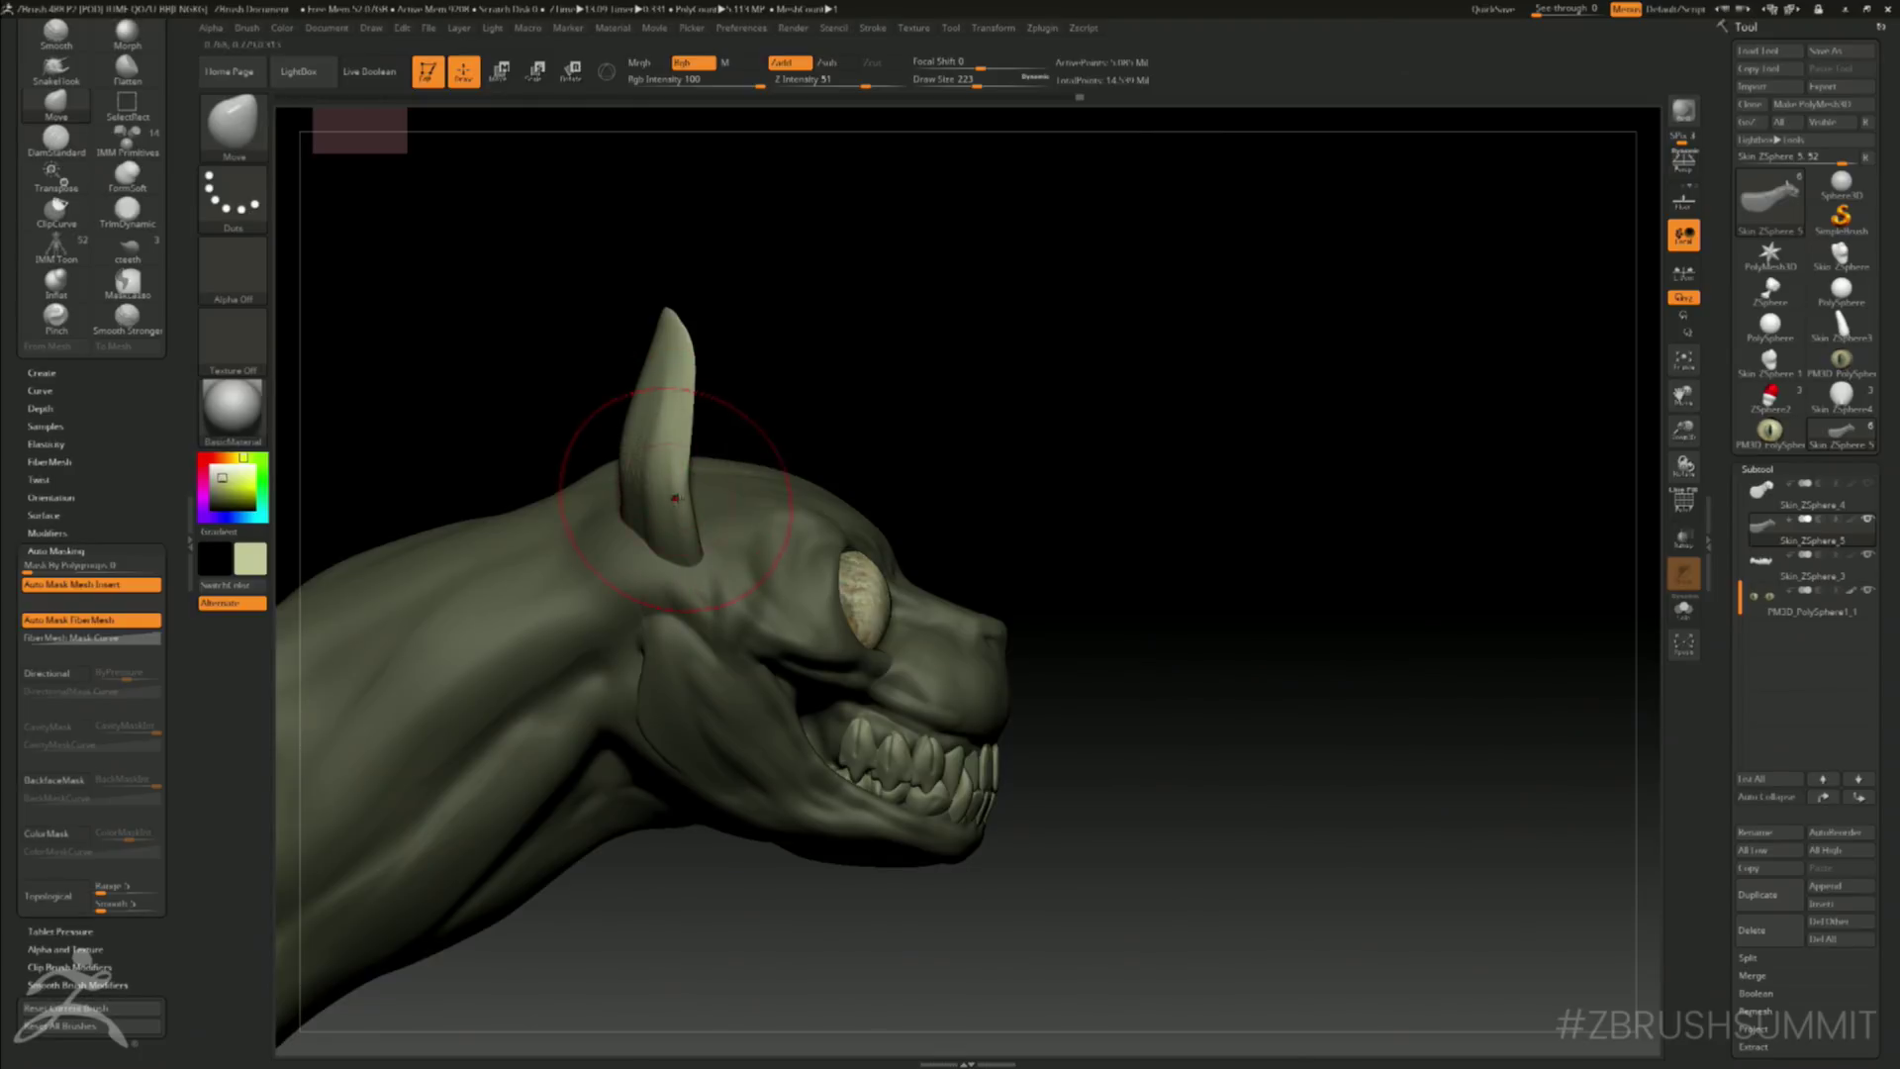
drag(676, 499, 732, 517)
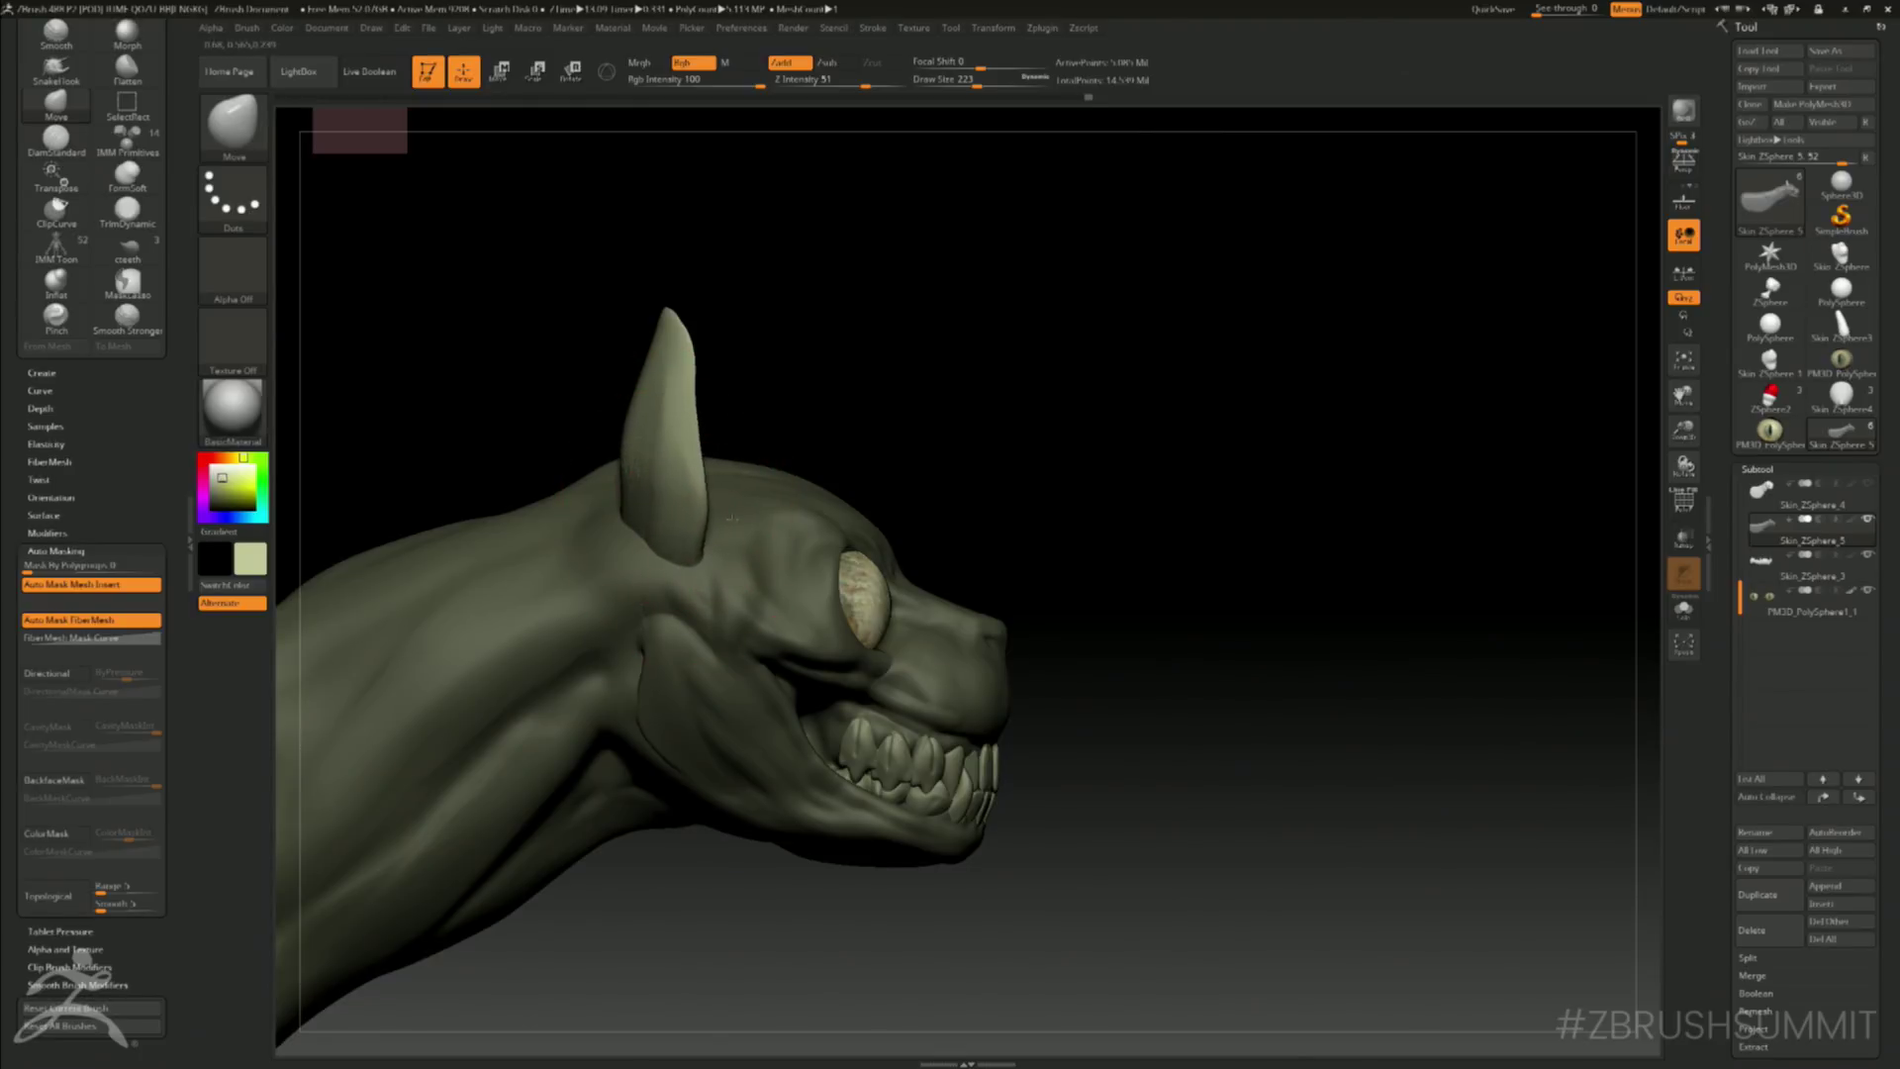
- Shape the ears from the front with the Move brush, lowering the tips and tapering the inner edges
mouse_move(906, 371)
mouse_down()
mouse_move(663, 358)
mouse_move(718, 402)
mouse_up()
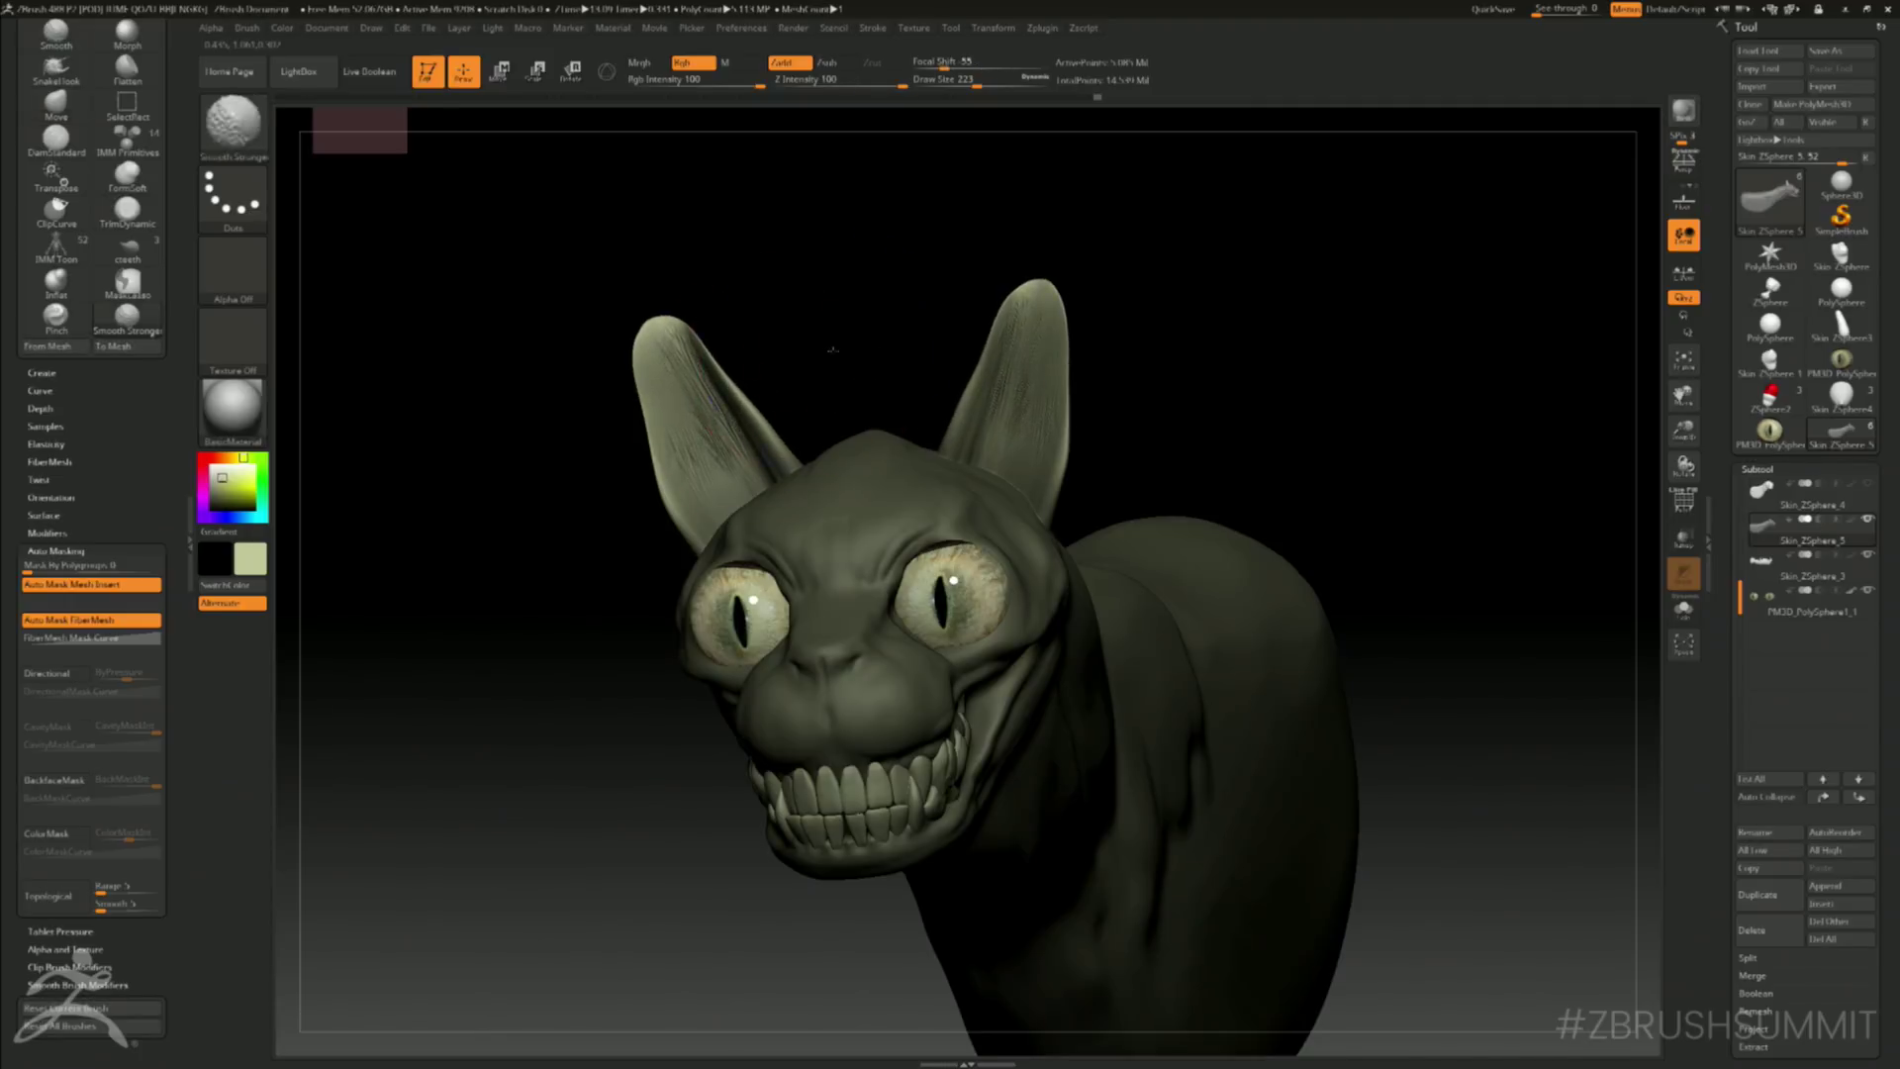
shift+drag(832, 350, 657, 373)
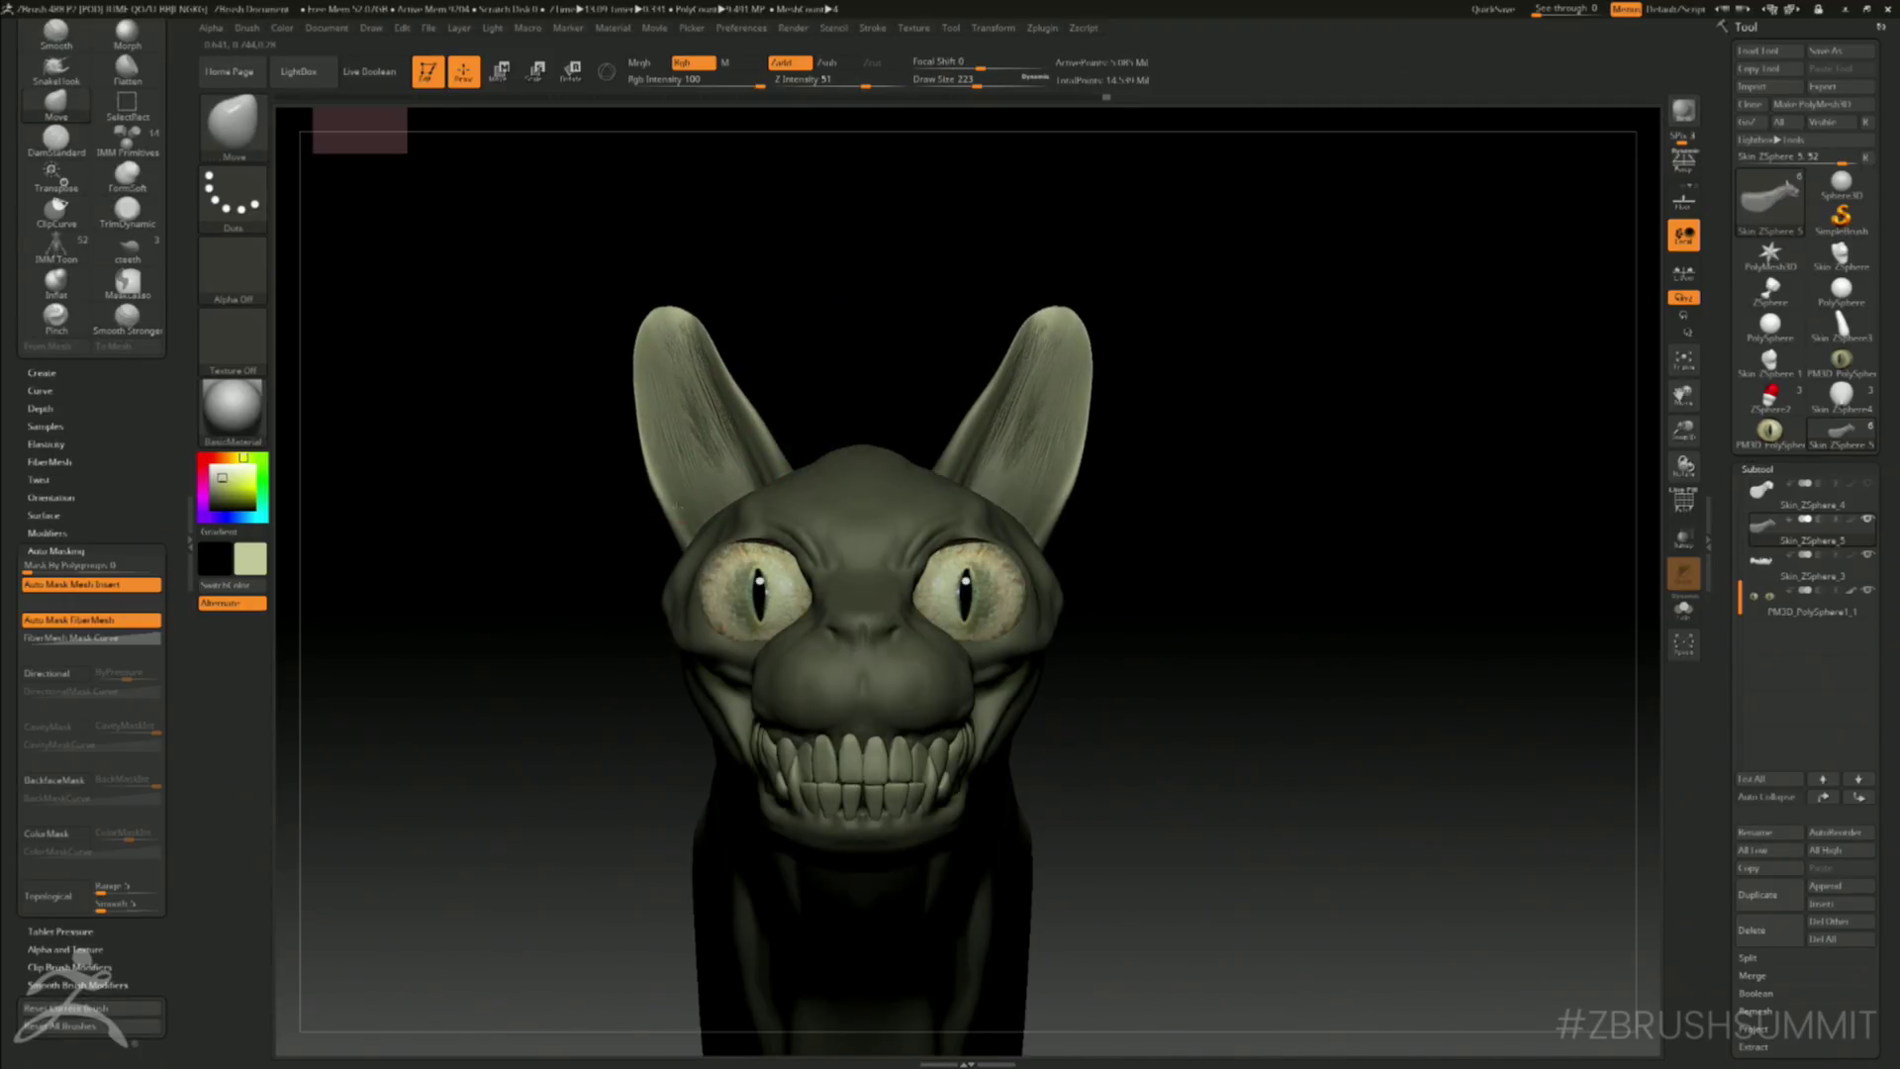
drag(686, 309, 678, 343)
mouse_move(744, 406)
mouse_down()
mouse_move(747, 463)
mouse_move(740, 415)
mouse_move(657, 436)
mouse_move(651, 405)
mouse_move(661, 460)
mouse_move(708, 391)
mouse_up()
mouse_move(839, 298)
mouse_down()
mouse_move(1053, 316)
mouse_move(950, 347)
mouse_up()
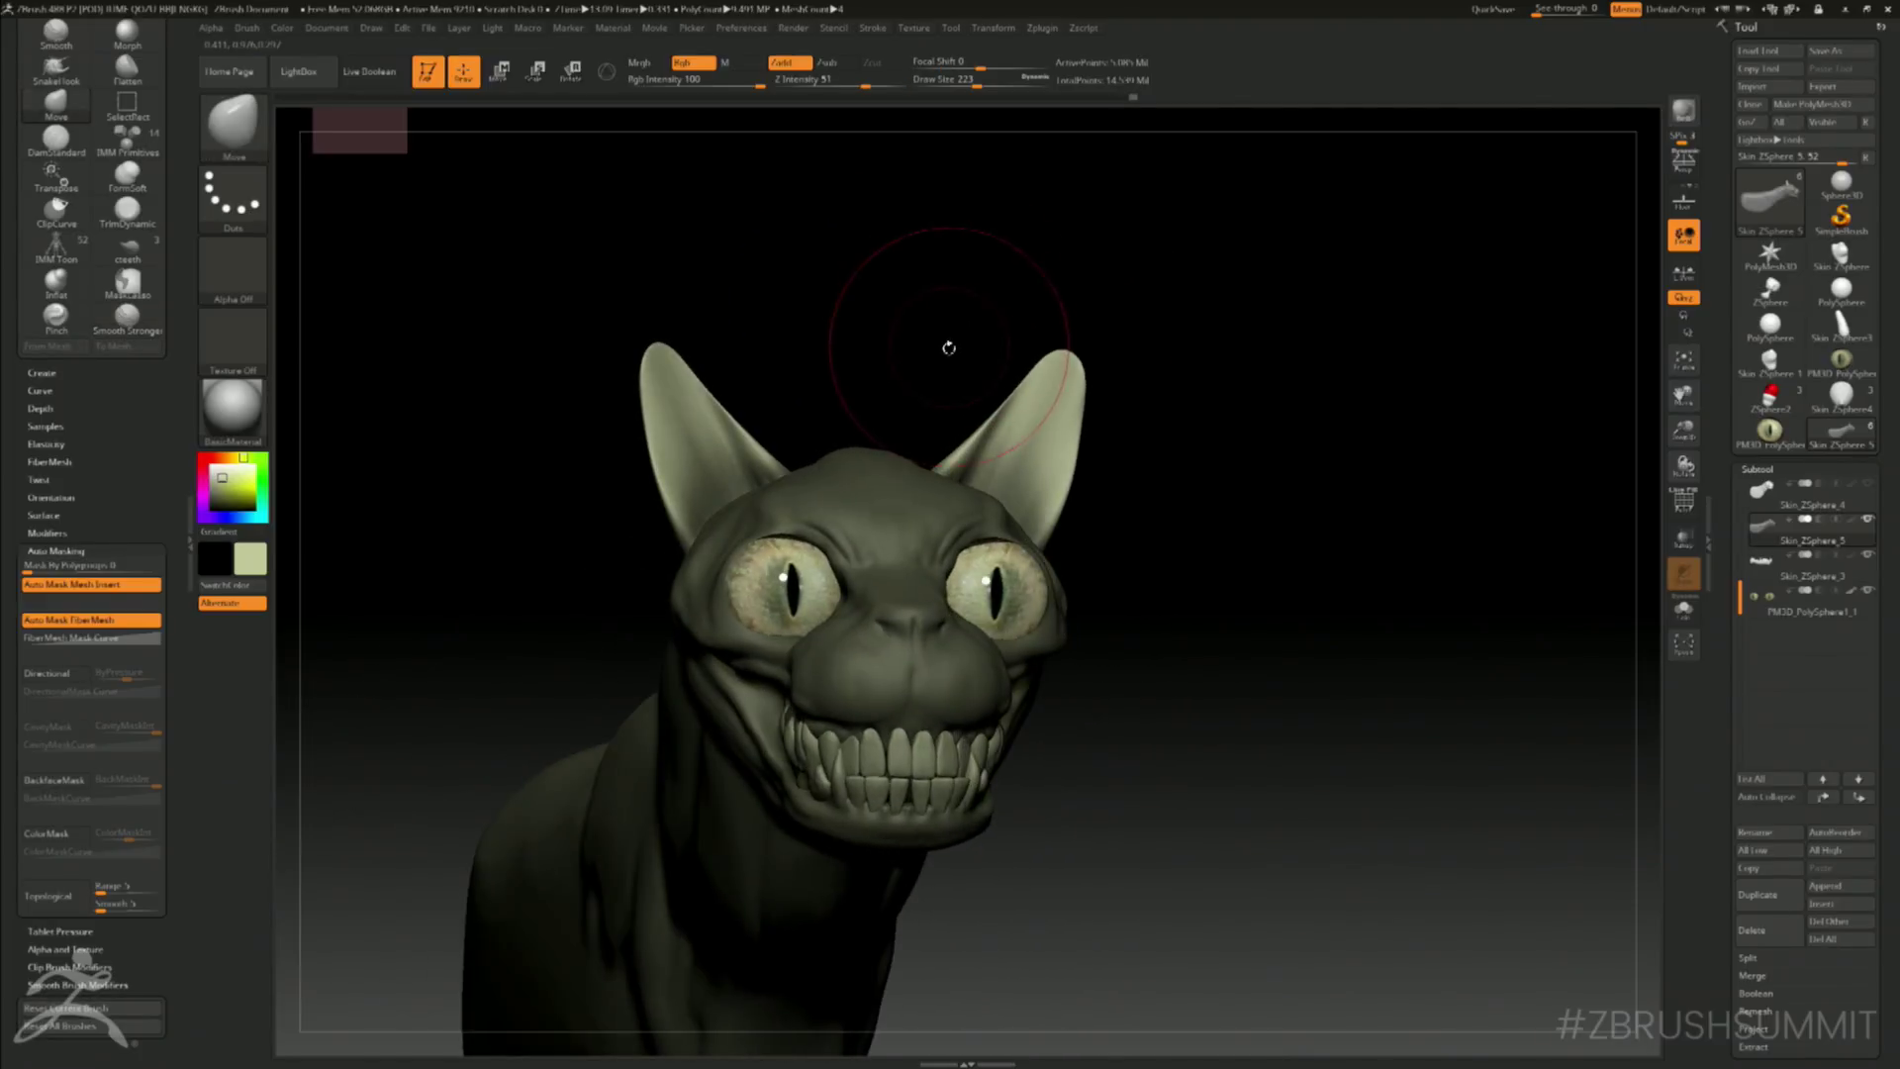
- Thicken the lower part of the ears with the Inflat brush at draw size 197
key(b)
key(i)
key(n)
key(space)
click(696, 471)
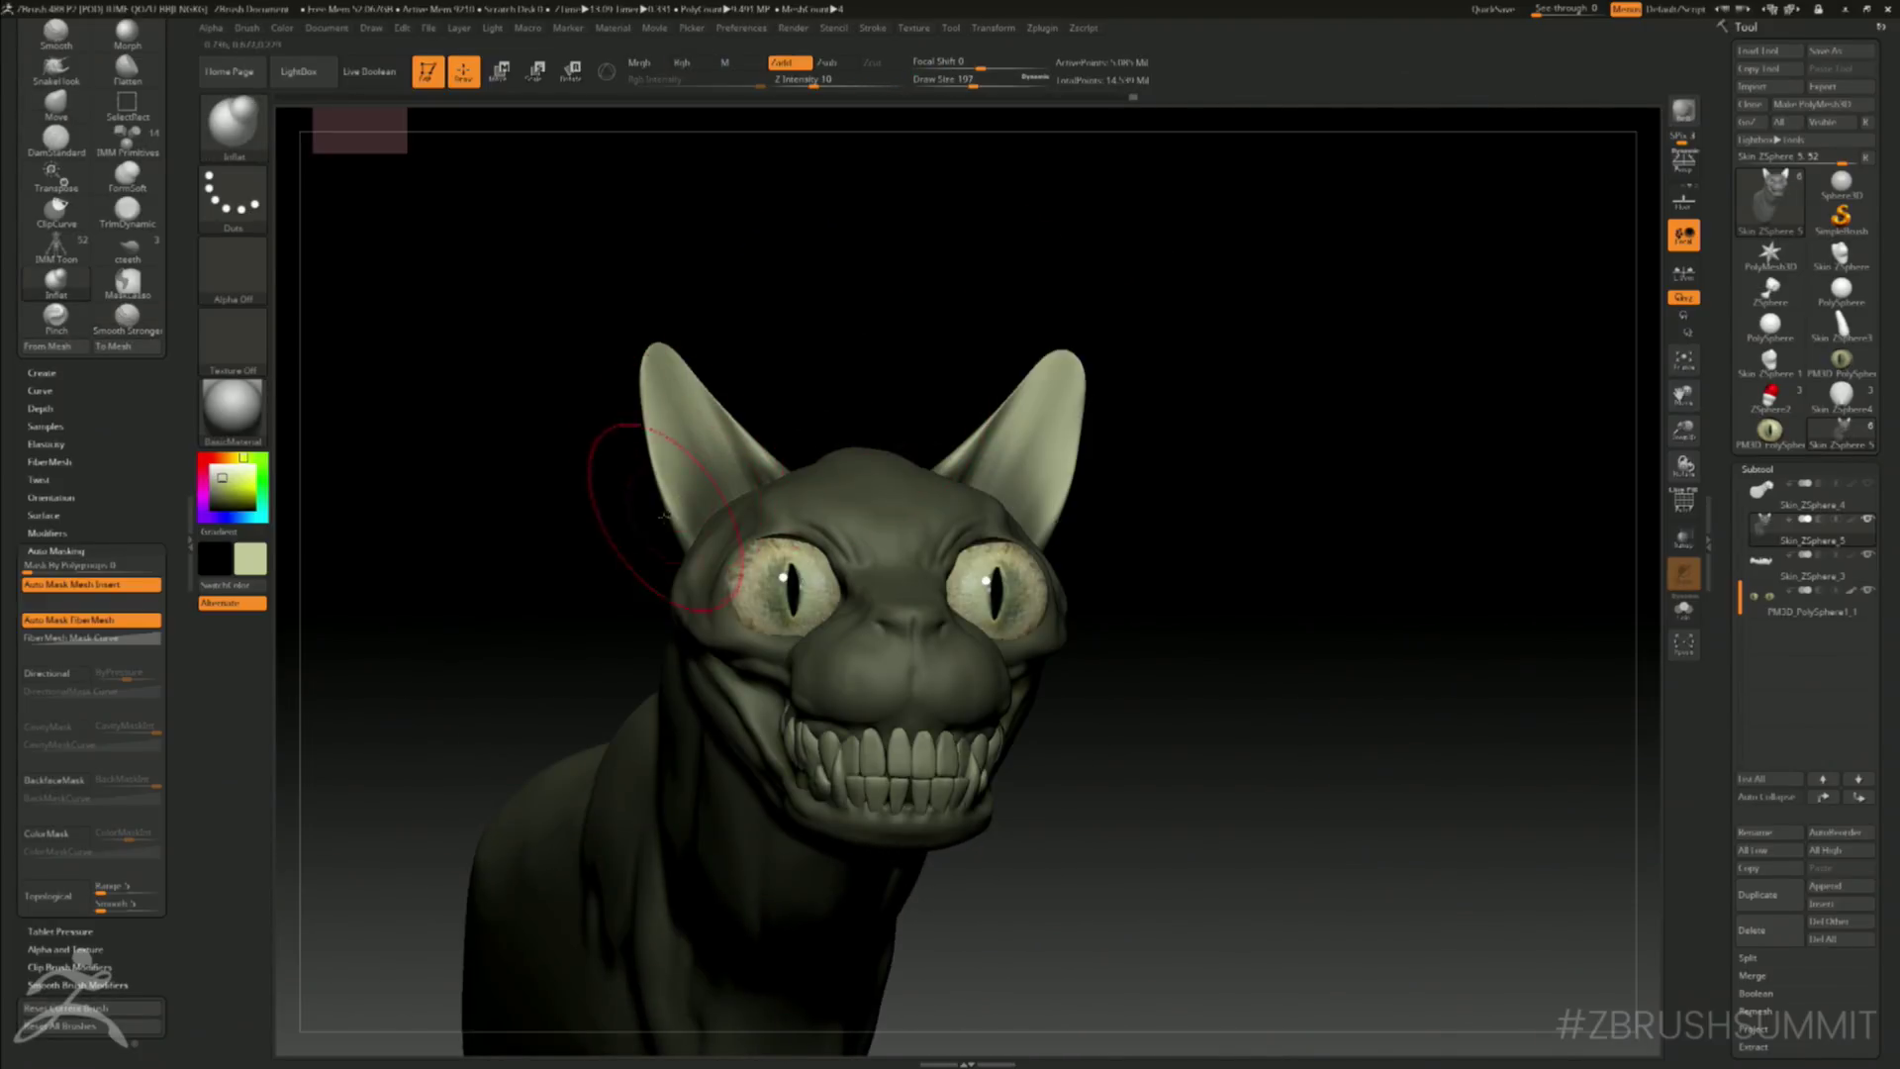
mouse_move(682, 485)
mouse_down()
mouse_move(655, 354)
mouse_move(716, 390)
mouse_up()
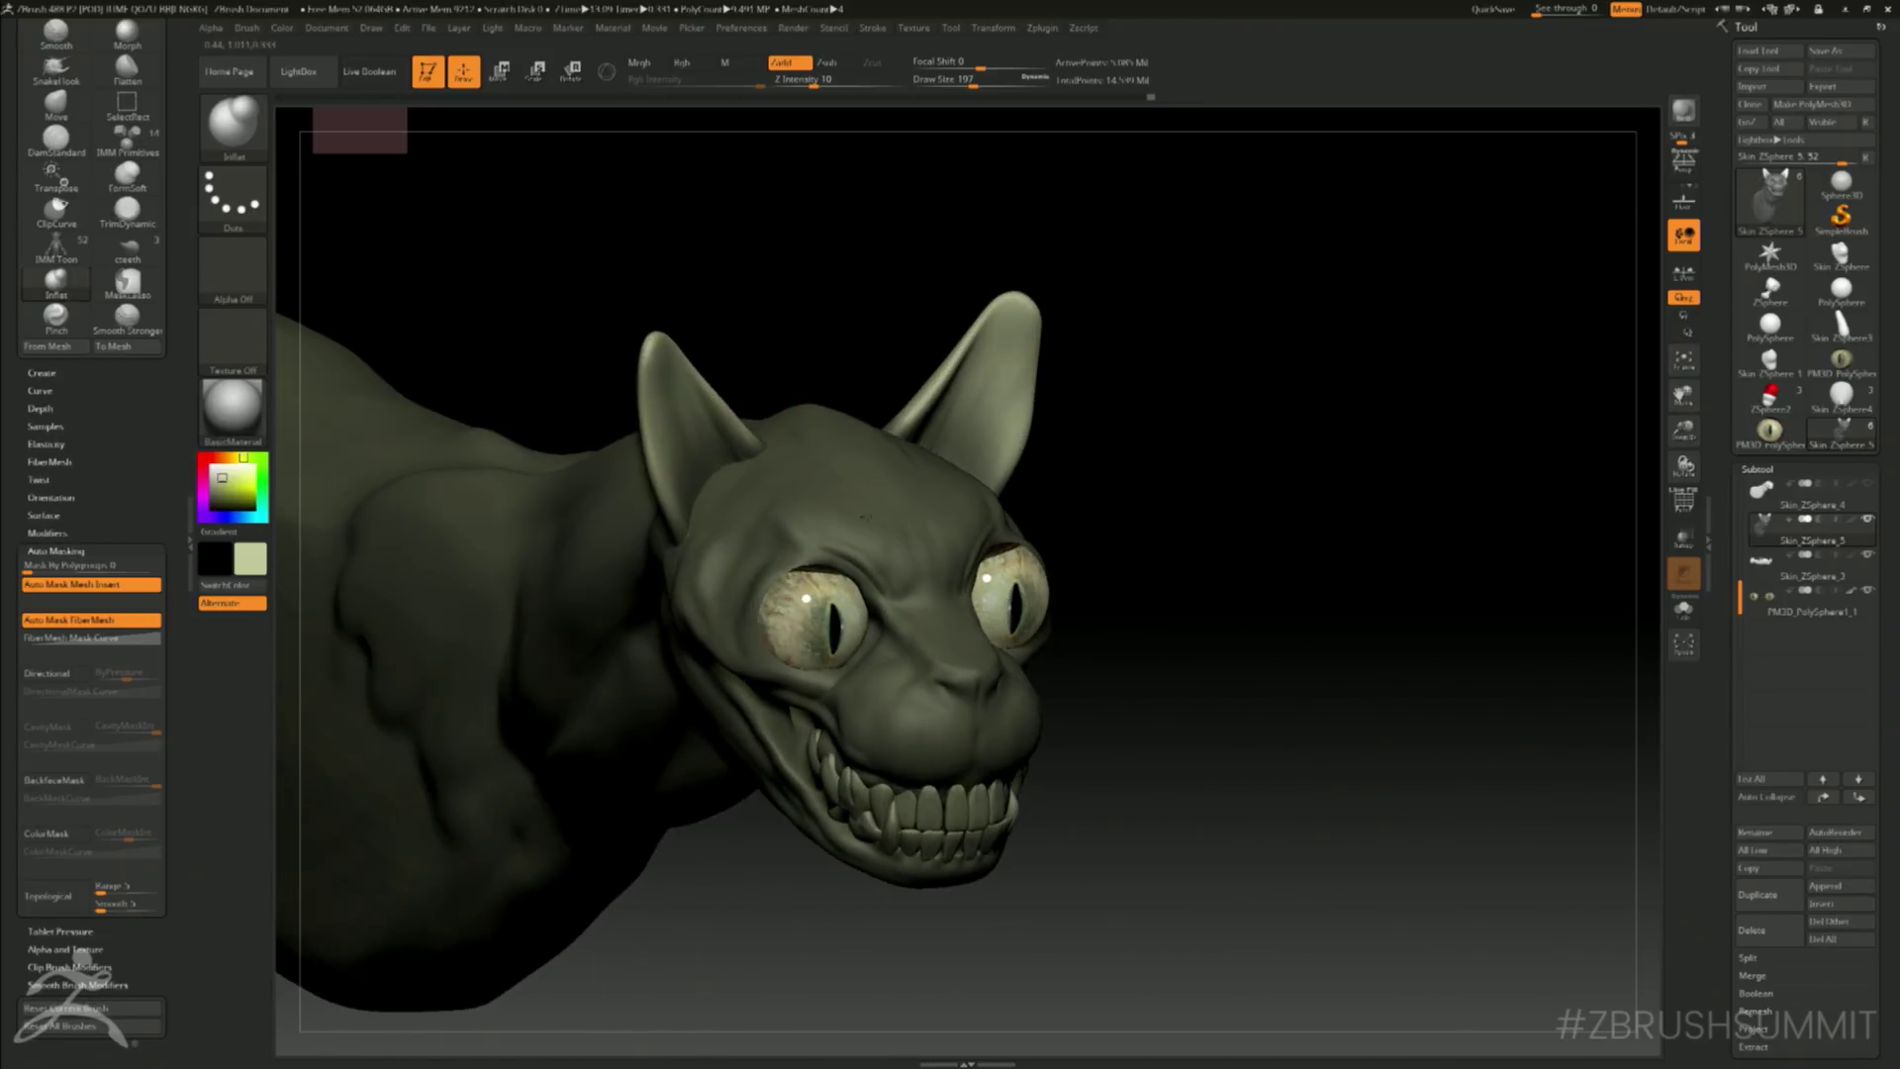
- Clear the mask from the creature's body and switch to the Flatten brush at a small draw size
mouse_move(1261, 416)
mouse_down()
mouse_move(1176, 429)
mouse_move(1165, 411)
mouse_up()
mouse_move(1227, 395)
ctrl+mouse_down()
mouse_move(1314, 627)
mouse_move(1203, 579)
ctrl+mouse_up()
alt+drag(1246, 554, 1219, 407)
key(space)
drag(753, 597, 686, 586)
key(2)
key(space)
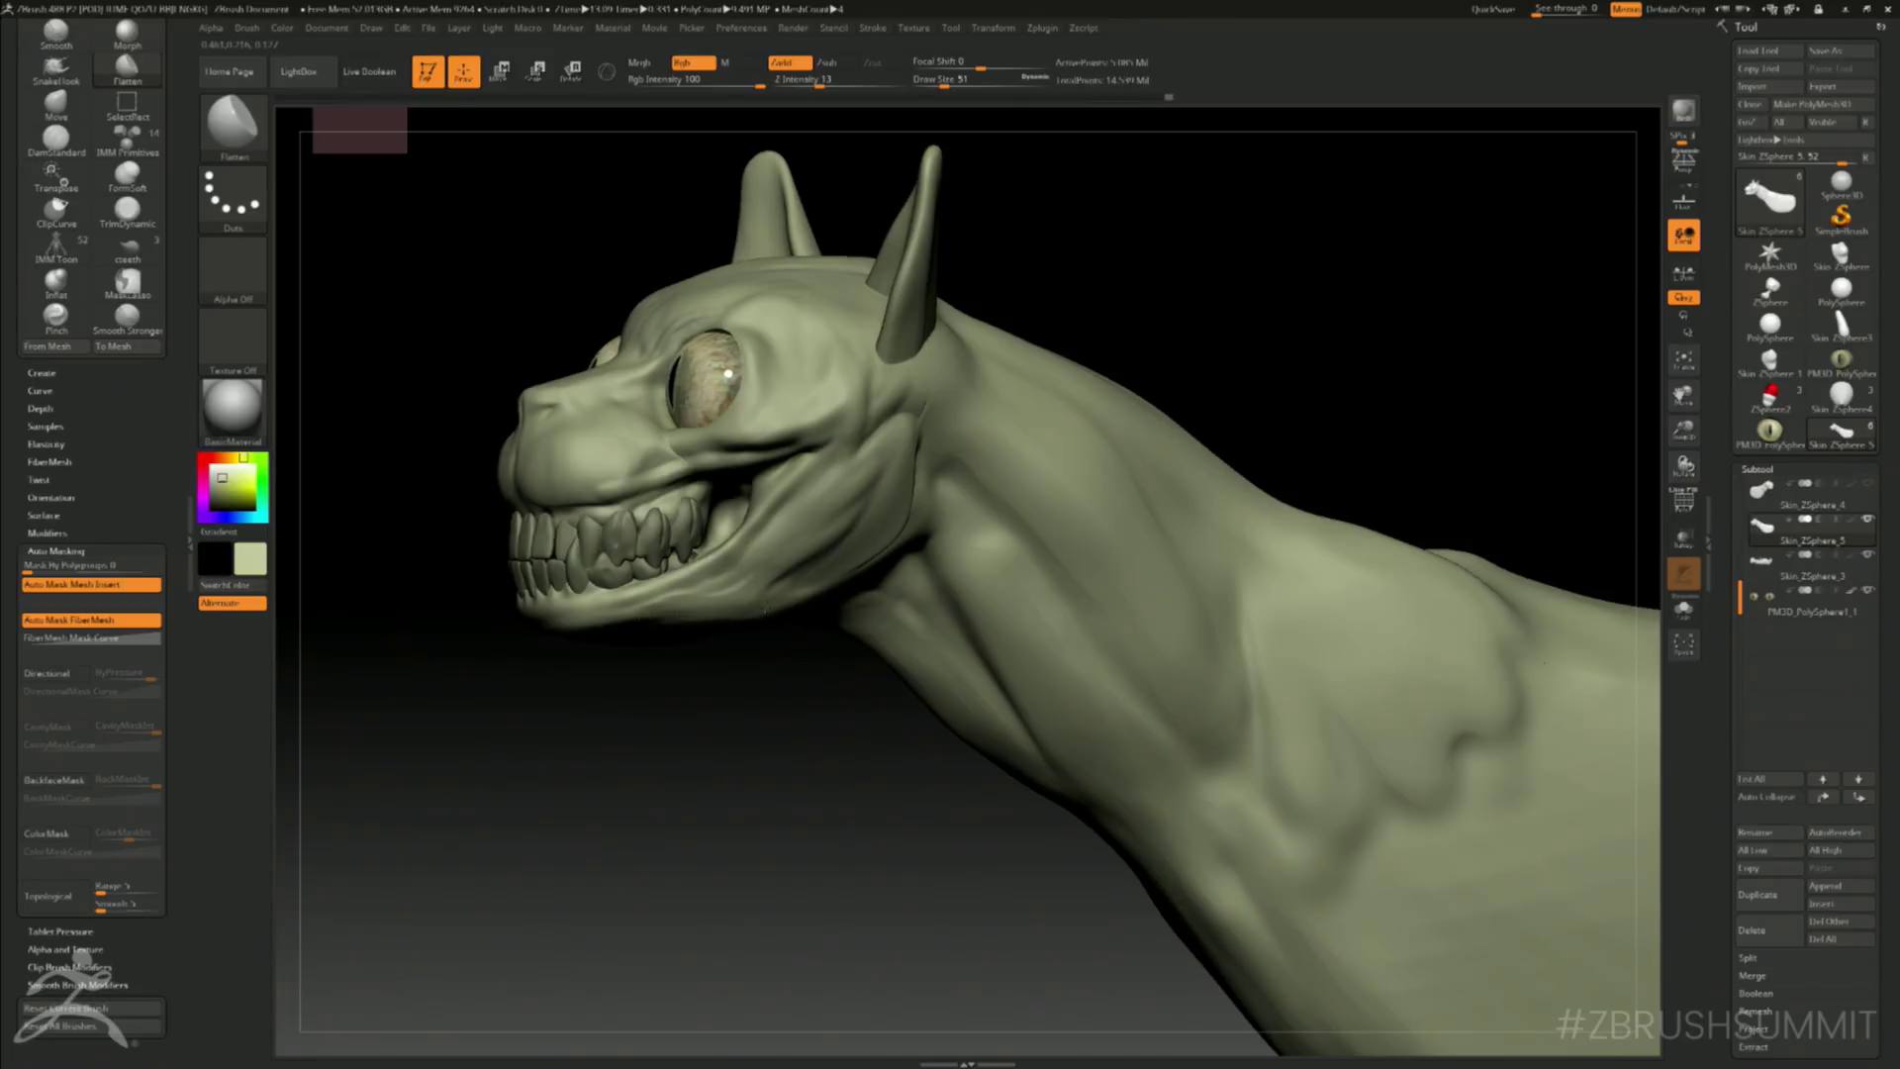
- Flatten the cheekbone area below the creature's eye with the Flatten brush
mouse_move(828, 622)
mouse_down()
mouse_move(752, 634)
mouse_move(908, 657)
mouse_move(594, 500)
mouse_move(556, 554)
mouse_move(598, 584)
mouse_up()
shift+drag(536, 451, 539, 500)
drag(653, 448, 698, 436)
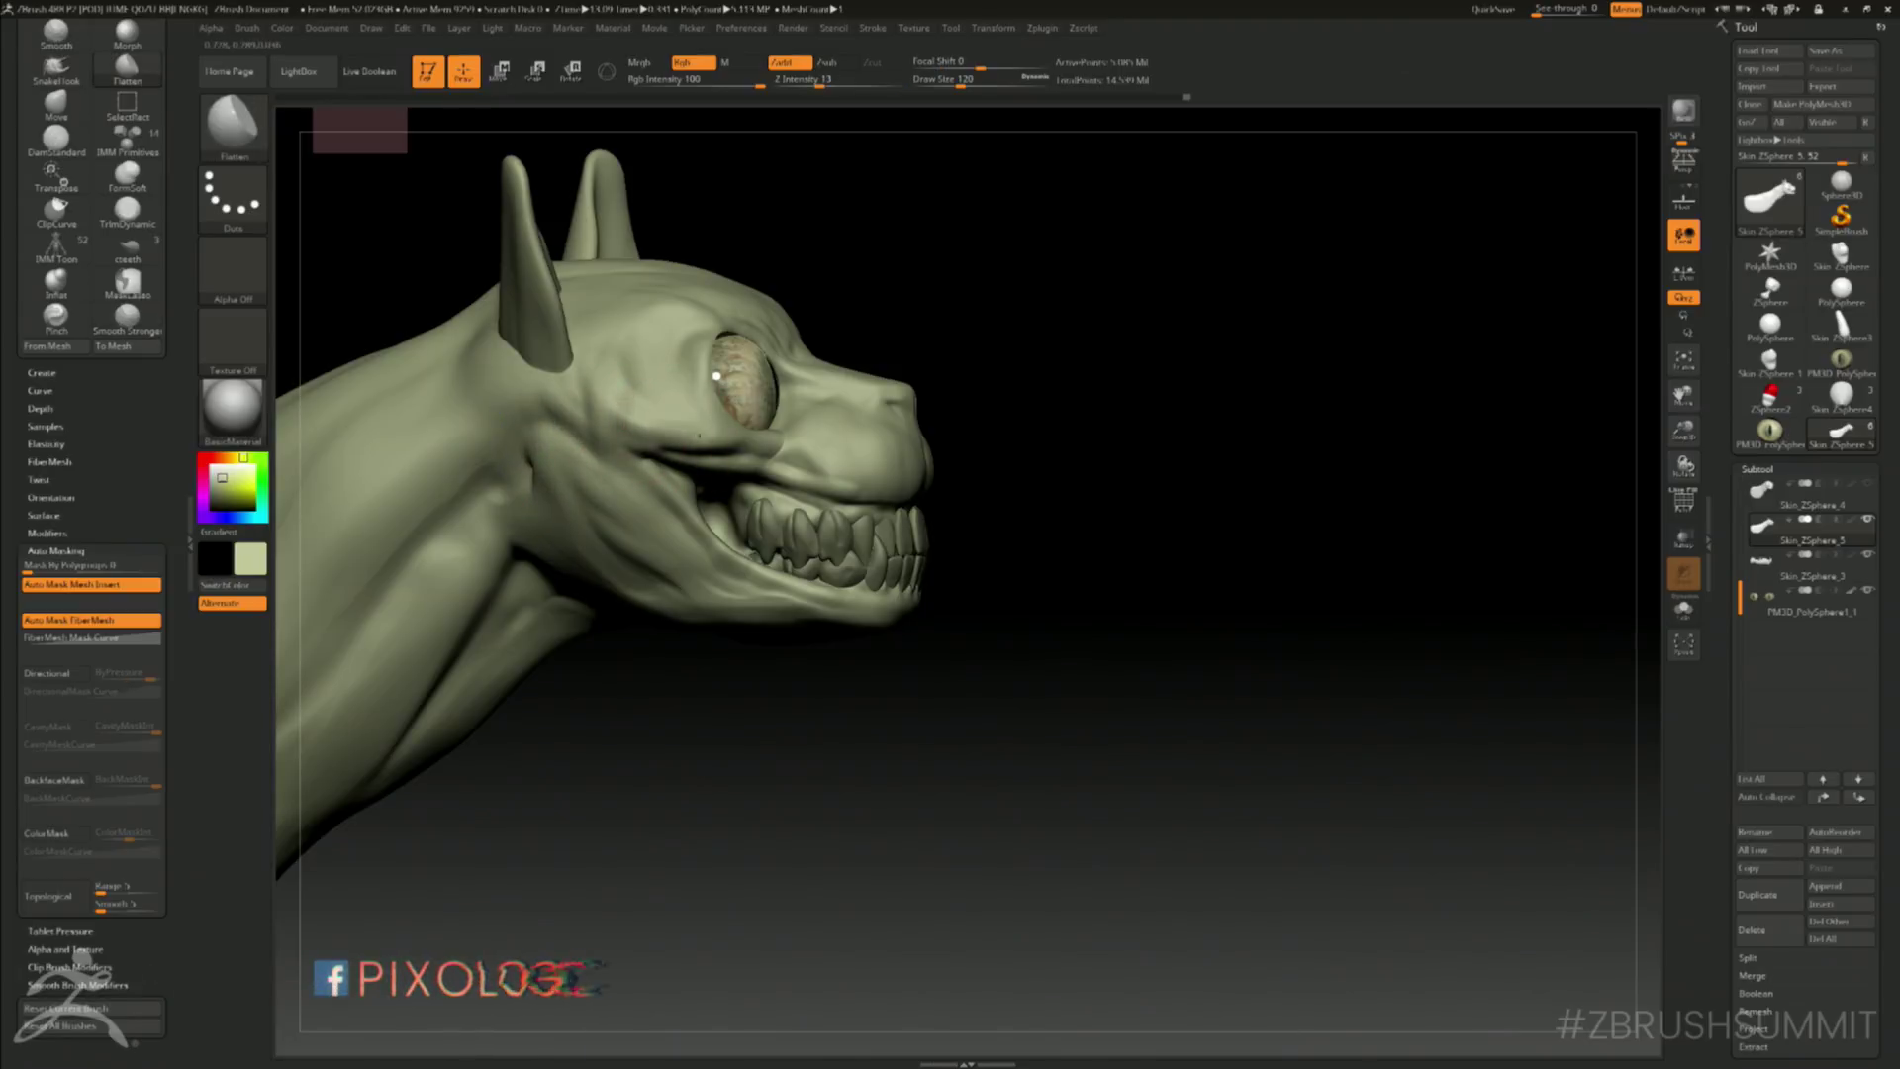
mouse_move(1050, 330)
mouse_down()
mouse_move(974, 329)
mouse_move(932, 454)
mouse_up()
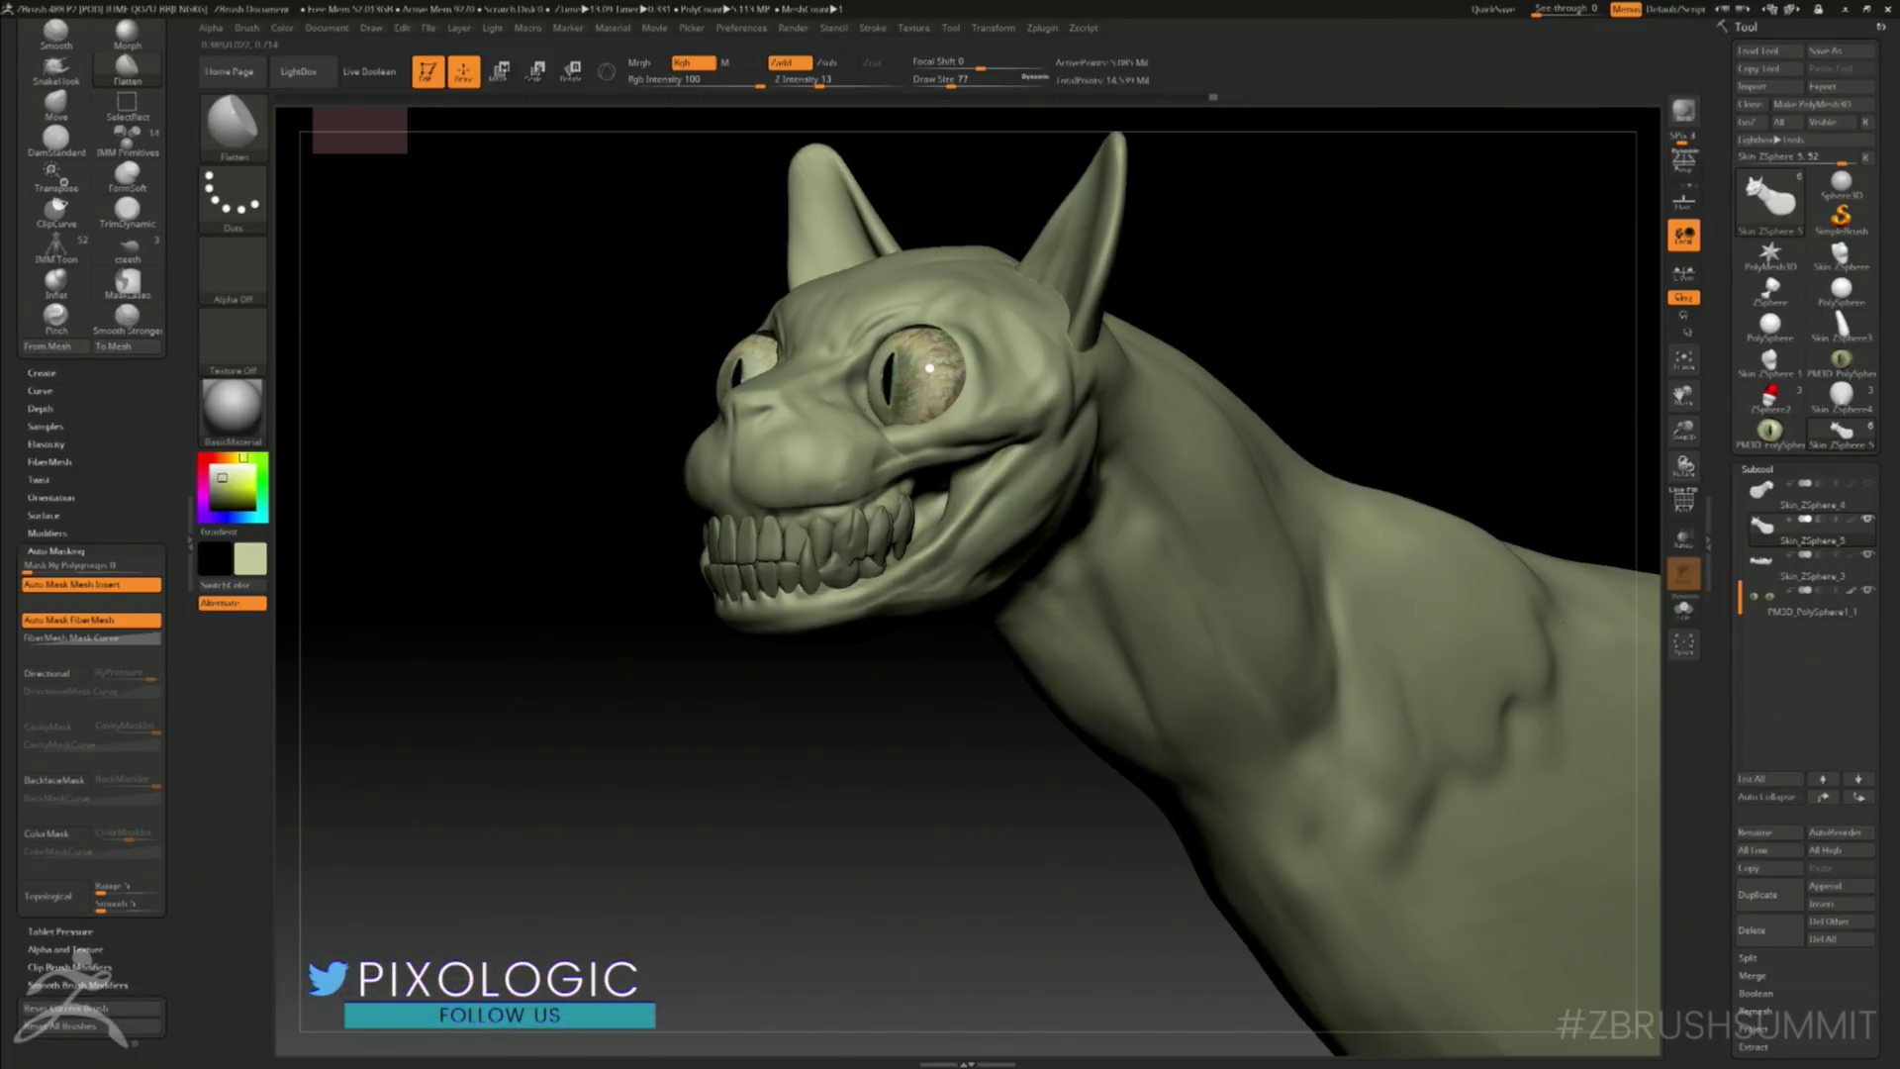
- Flatten the sides of the muzzle above the teeth with the Flatten brush at draw size 77
mouse_move(1193, 300)
mouse_down()
mouse_move(592, 465)
mouse_move(690, 501)
mouse_up()
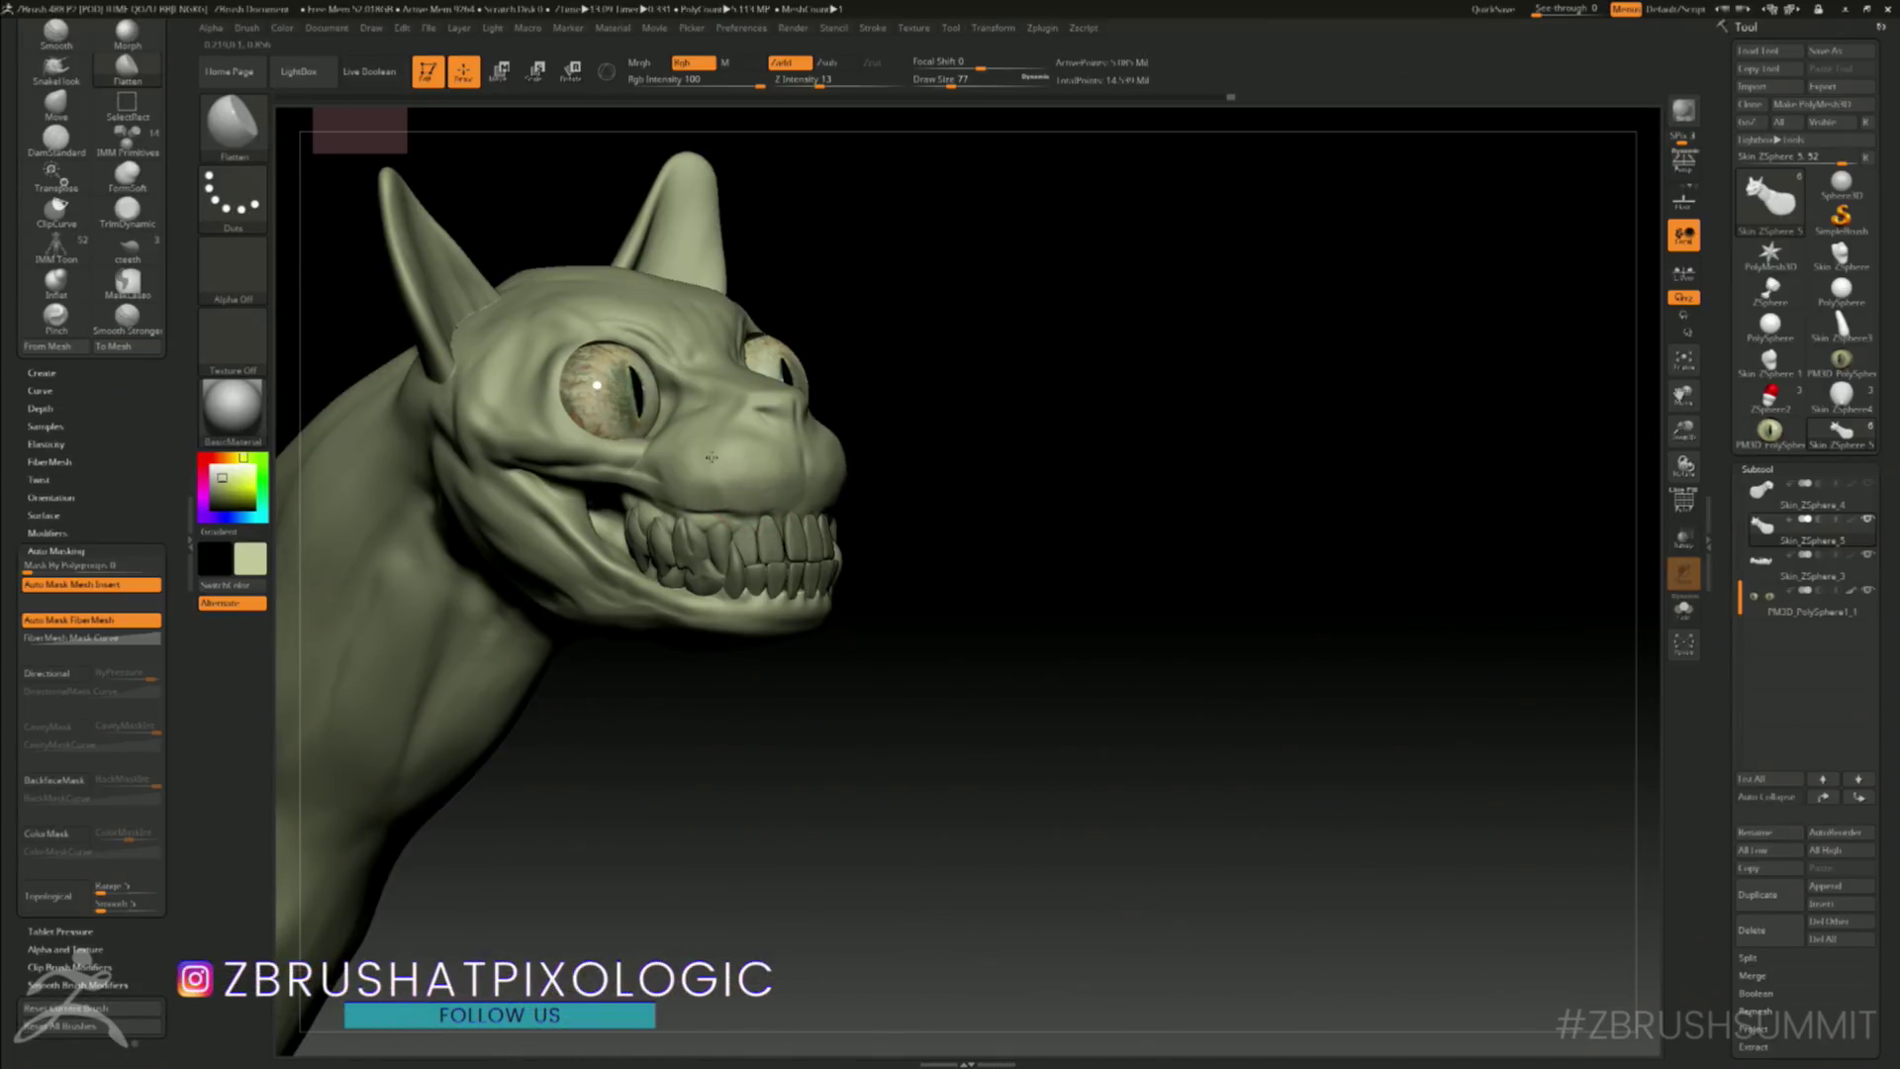
drag(670, 486, 683, 491)
drag(1069, 455, 614, 485)
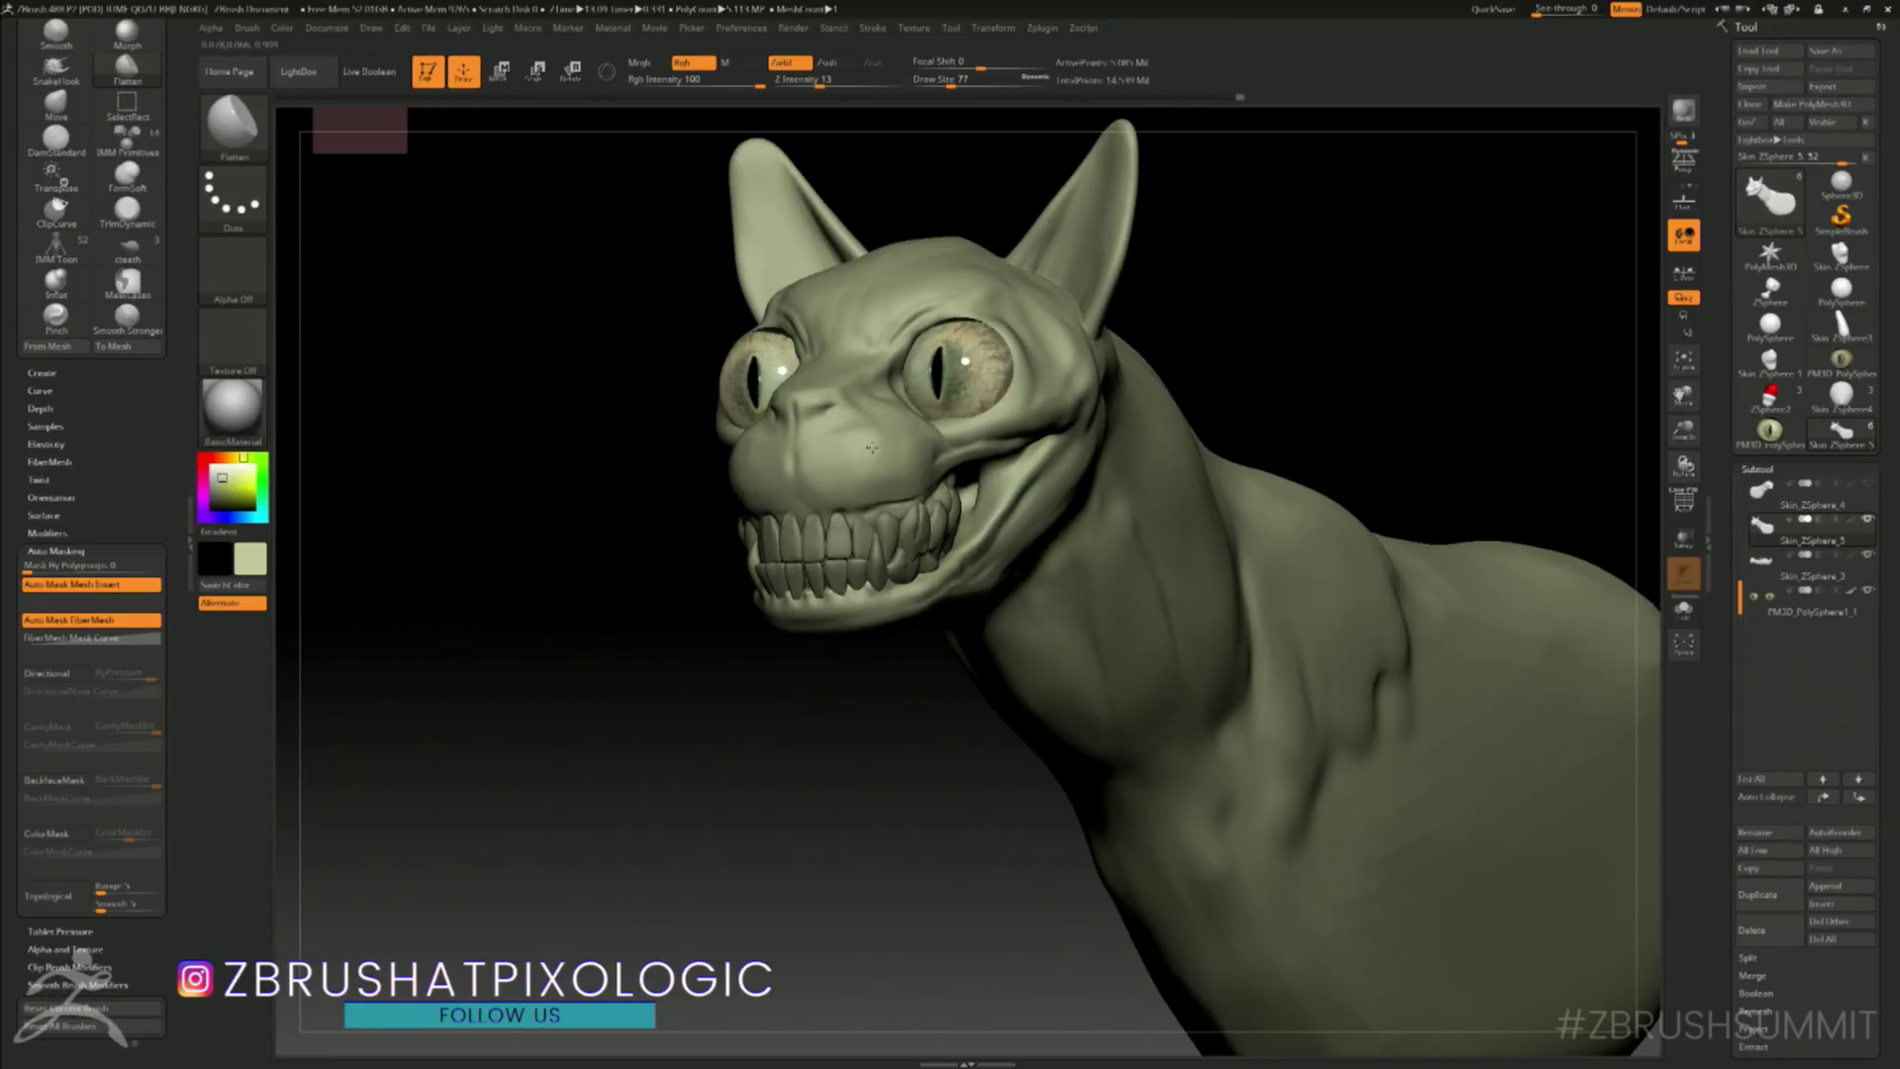
- Switch to the ClayBuildup brush and adjust its draw size for close work on the creature's muzzle
drag(1251, 317, 1277, 477)
alt+drag(1296, 660, 1212, 692)
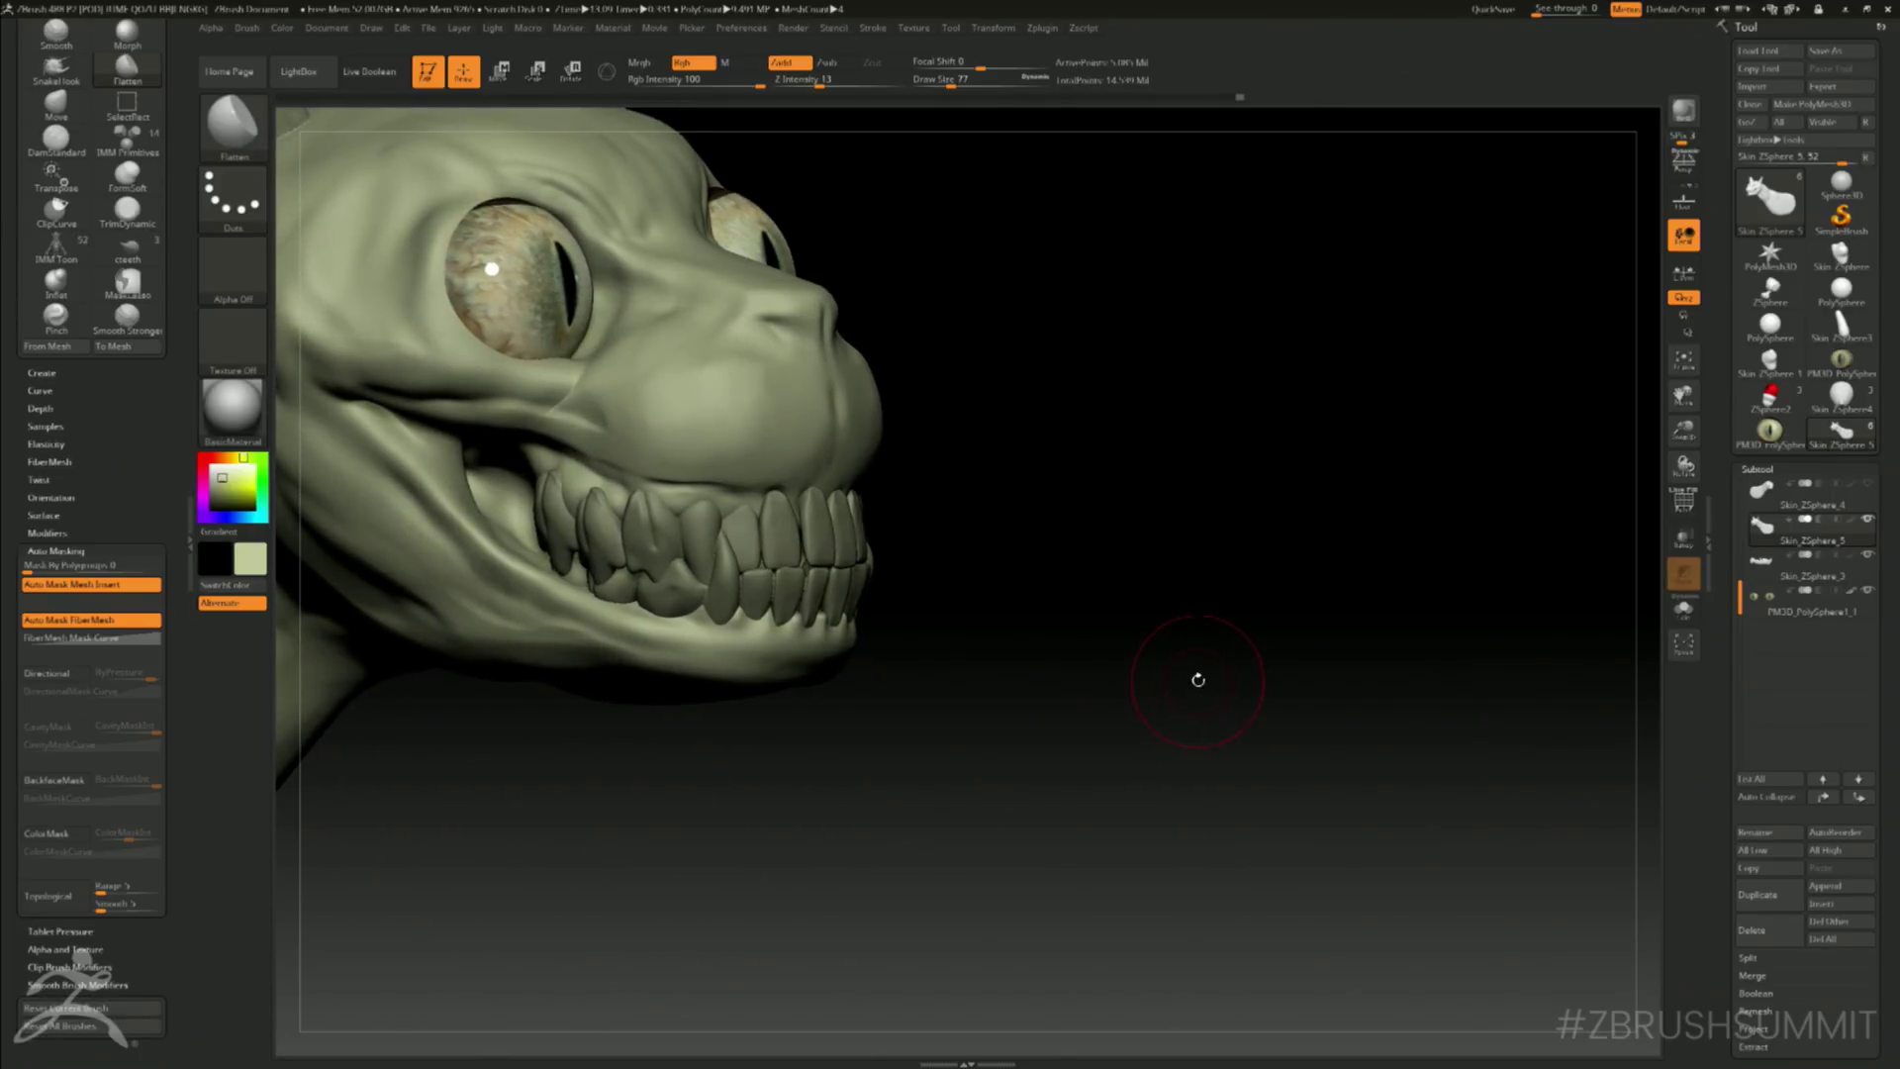
key(b)
key(c)
key(b)
key(space)
click(624, 583)
drag(999, 643, 1273, 623)
key(space)
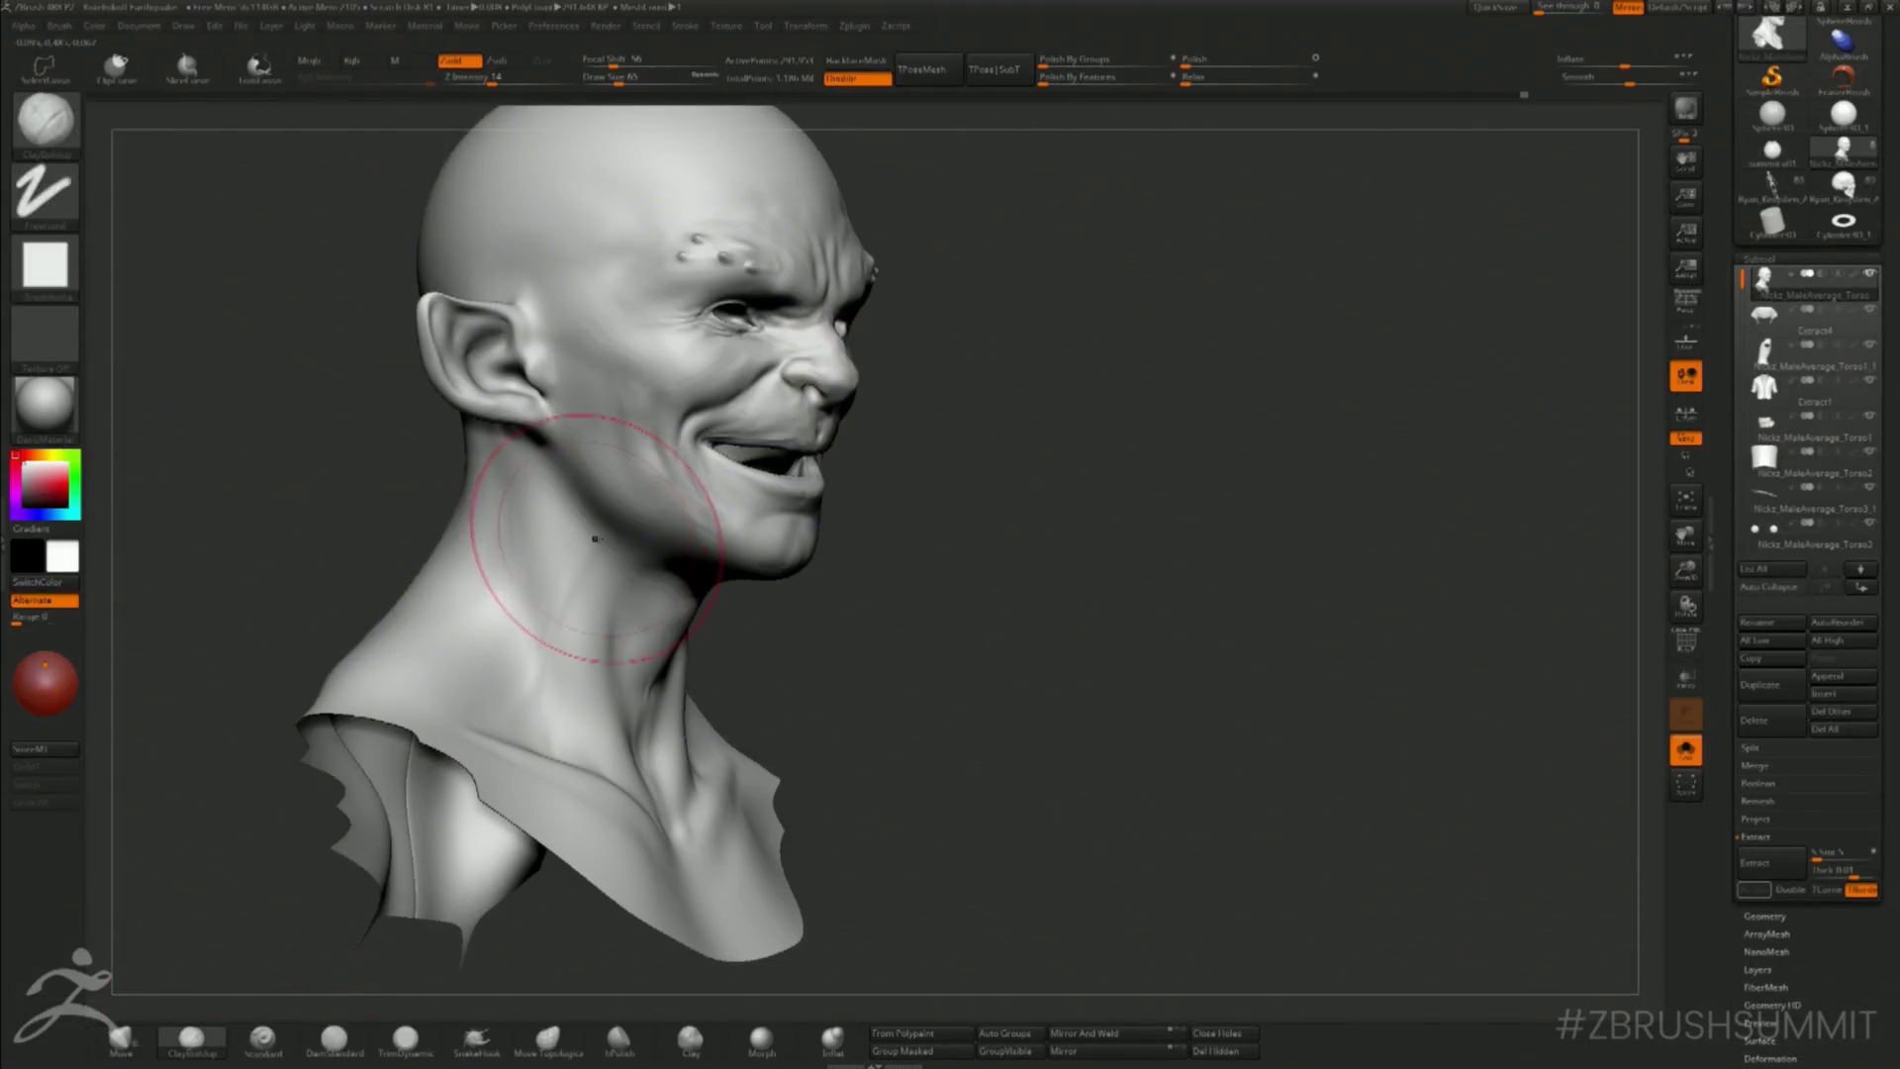
- Build up diagonal skin folds on the neck below the jaw with the ClayBuildup brush at draw size 7, and smooth them
shift+drag(633, 479, 600, 537)
key(s)
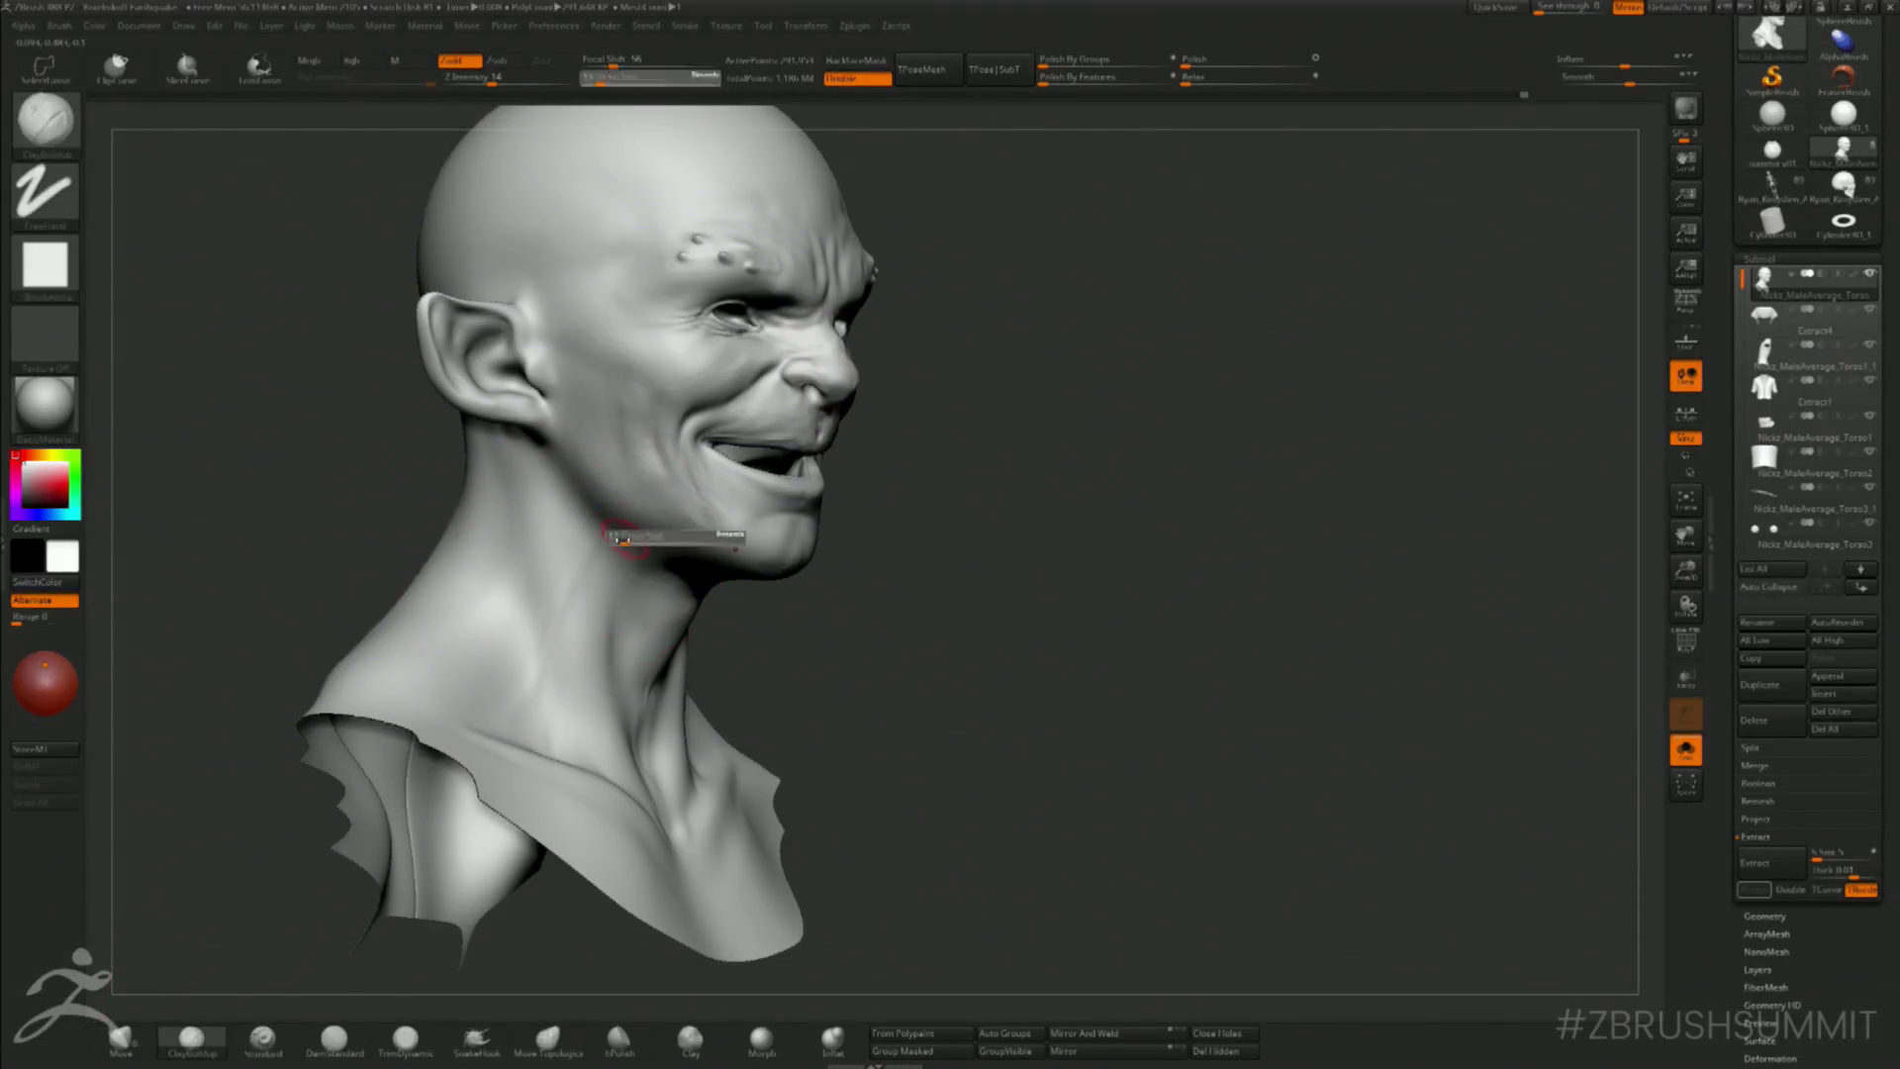
click(621, 540)
mouse_move(558, 469)
mouse_down()
mouse_move(628, 570)
mouse_move(673, 594)
mouse_up()
drag(566, 508, 663, 604)
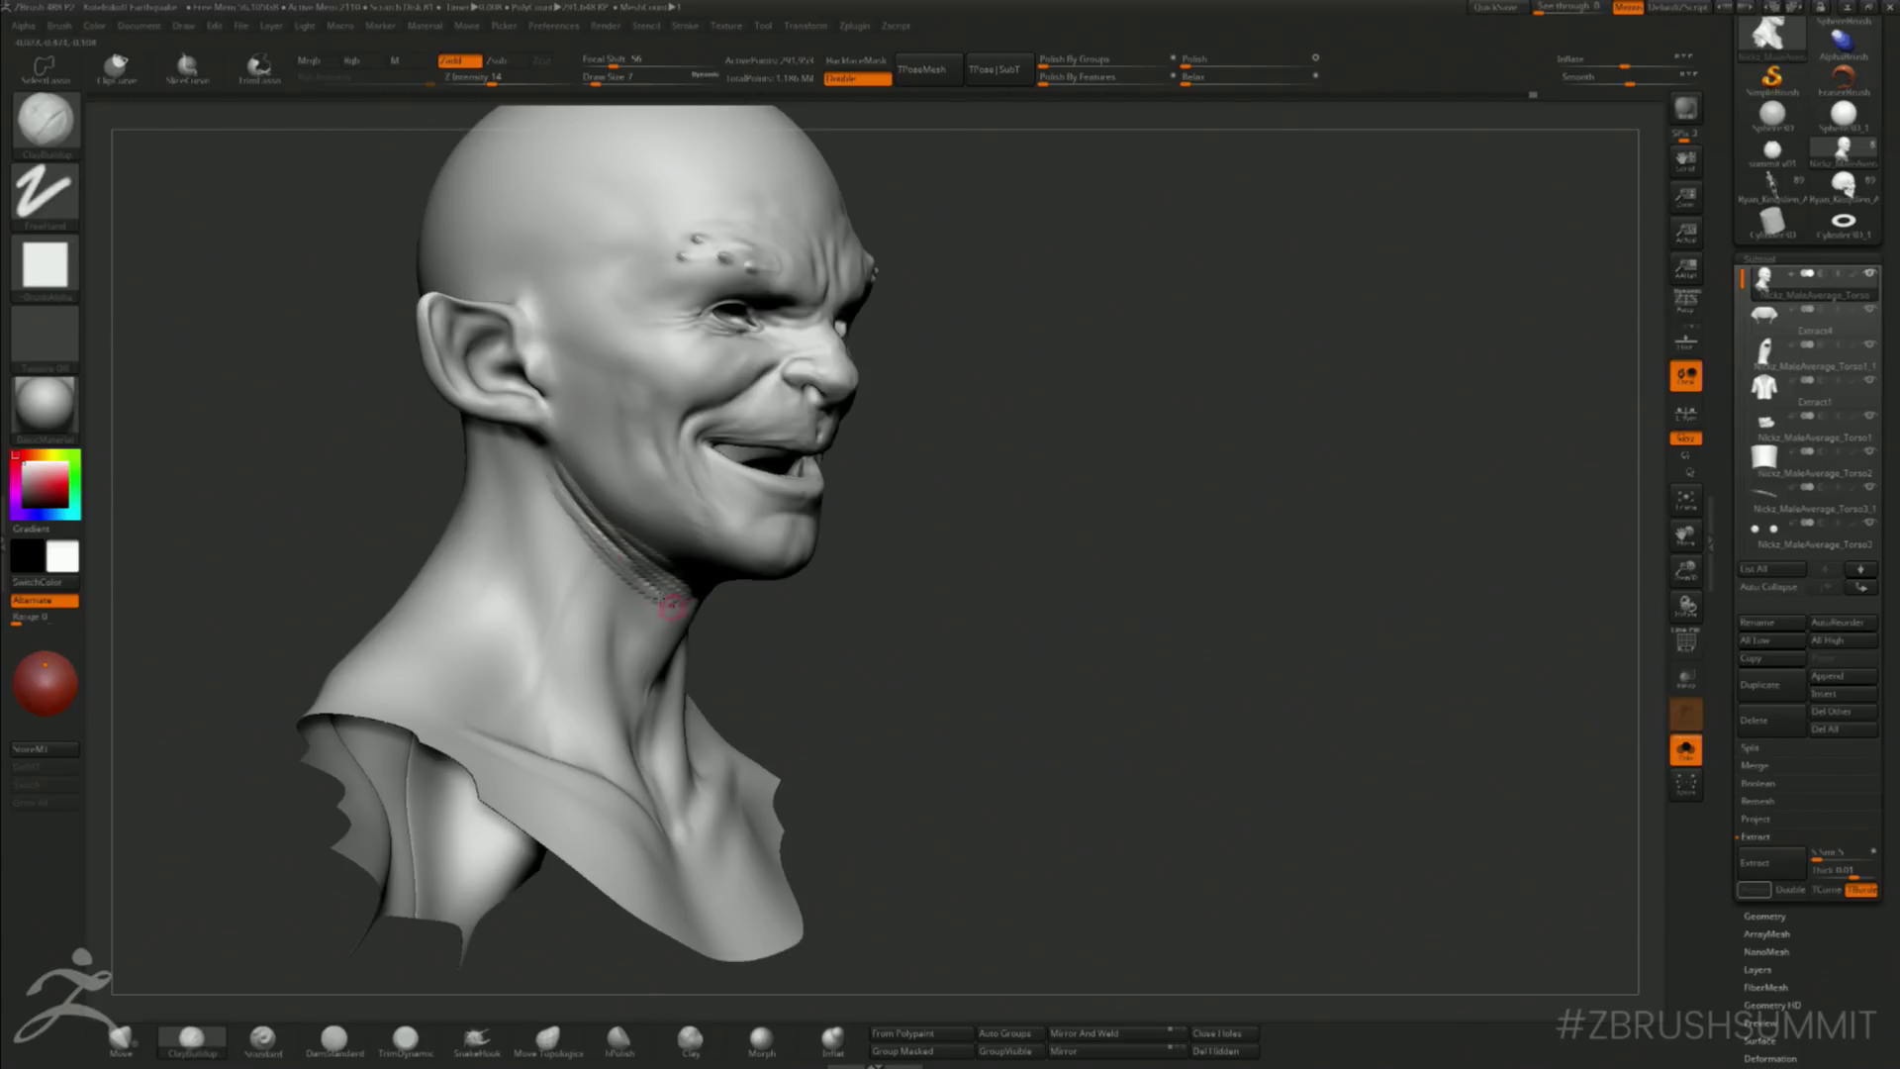
drag(538, 475, 644, 618)
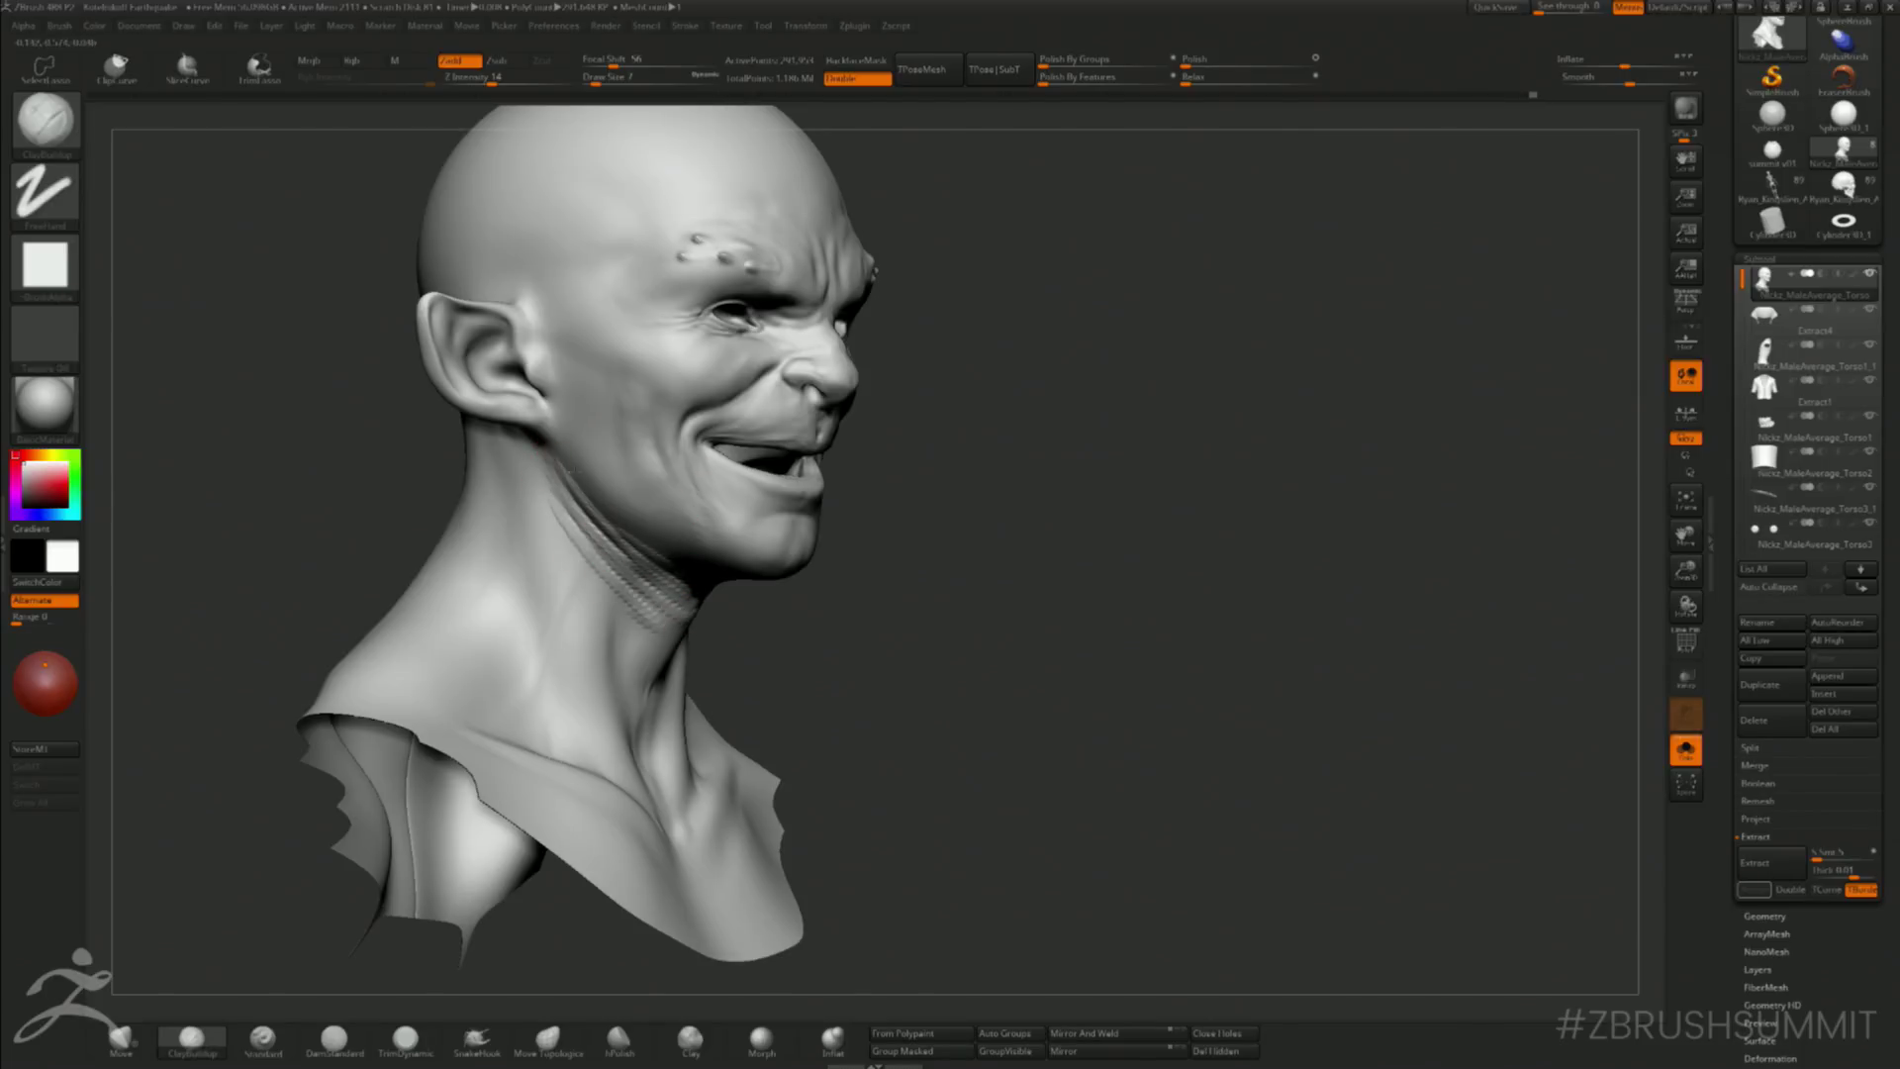
drag(543, 465, 643, 621)
key(shift)
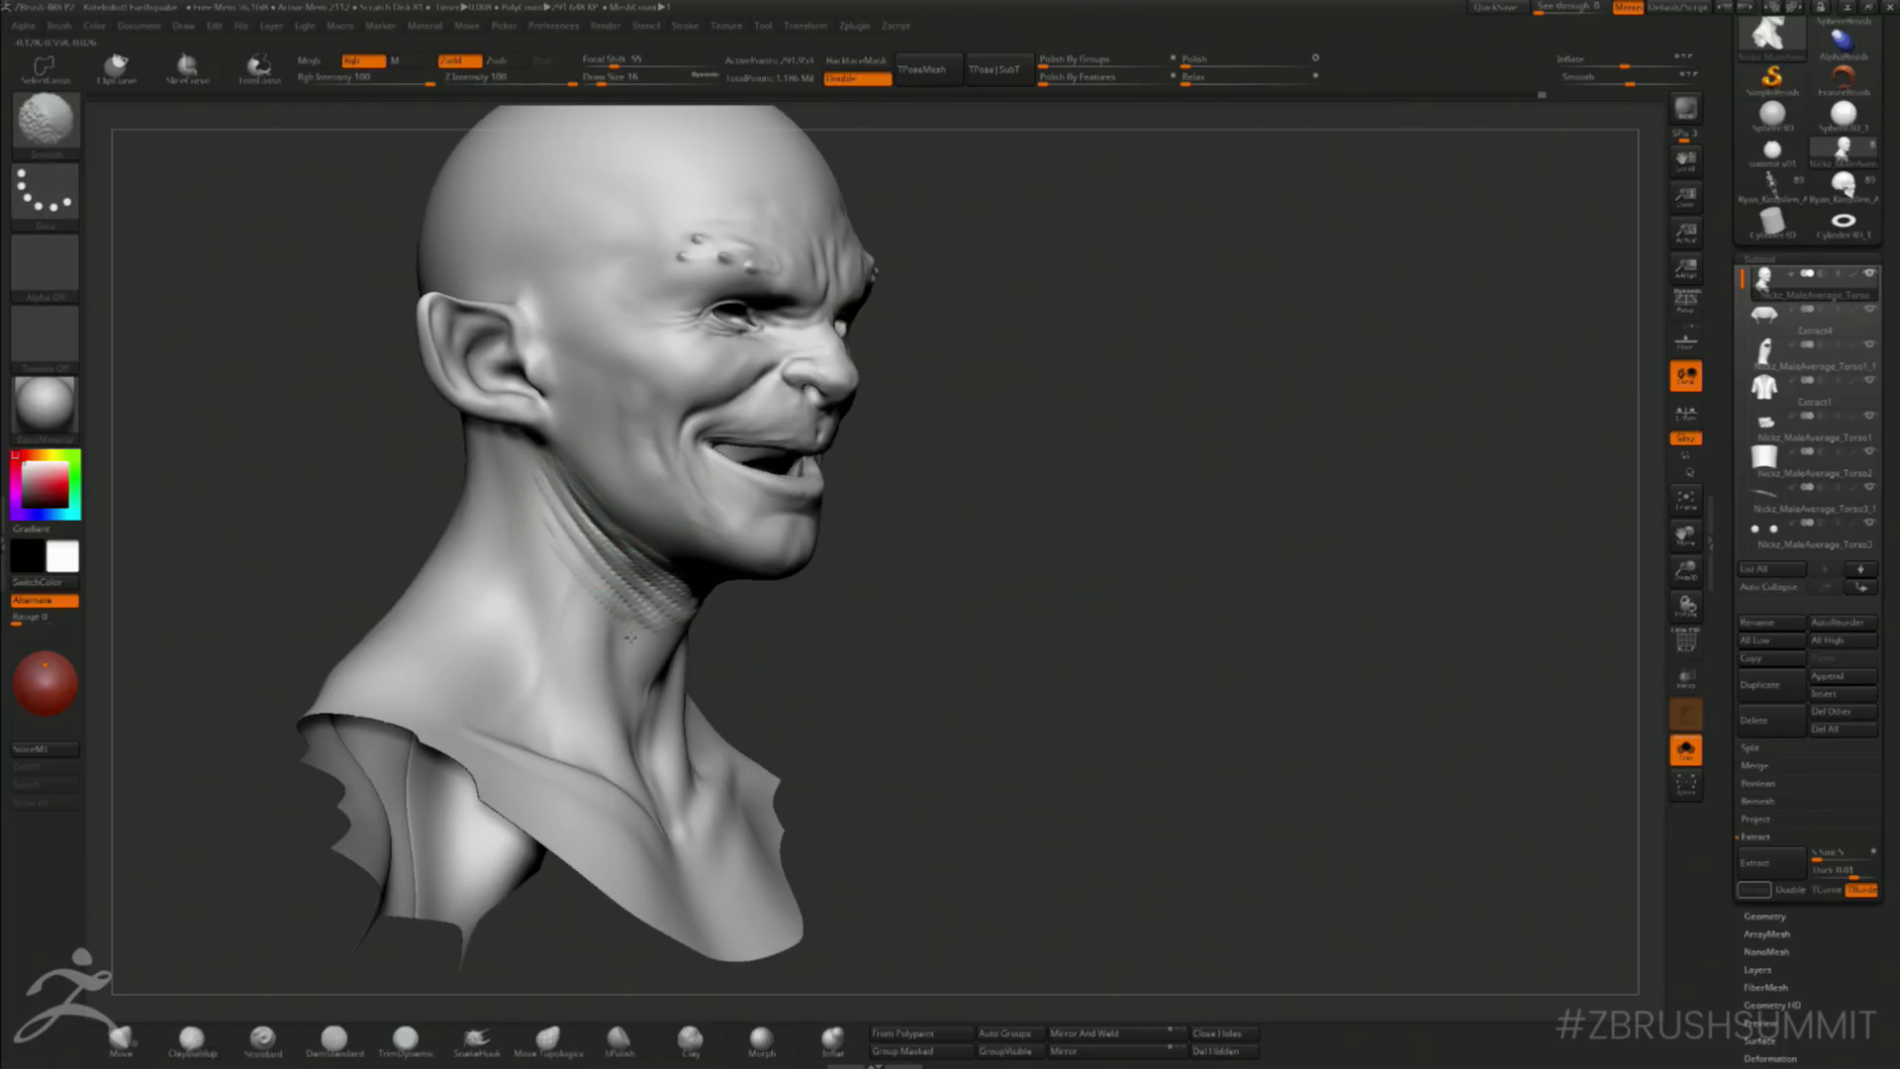
shift+drag(671, 586, 630, 639)
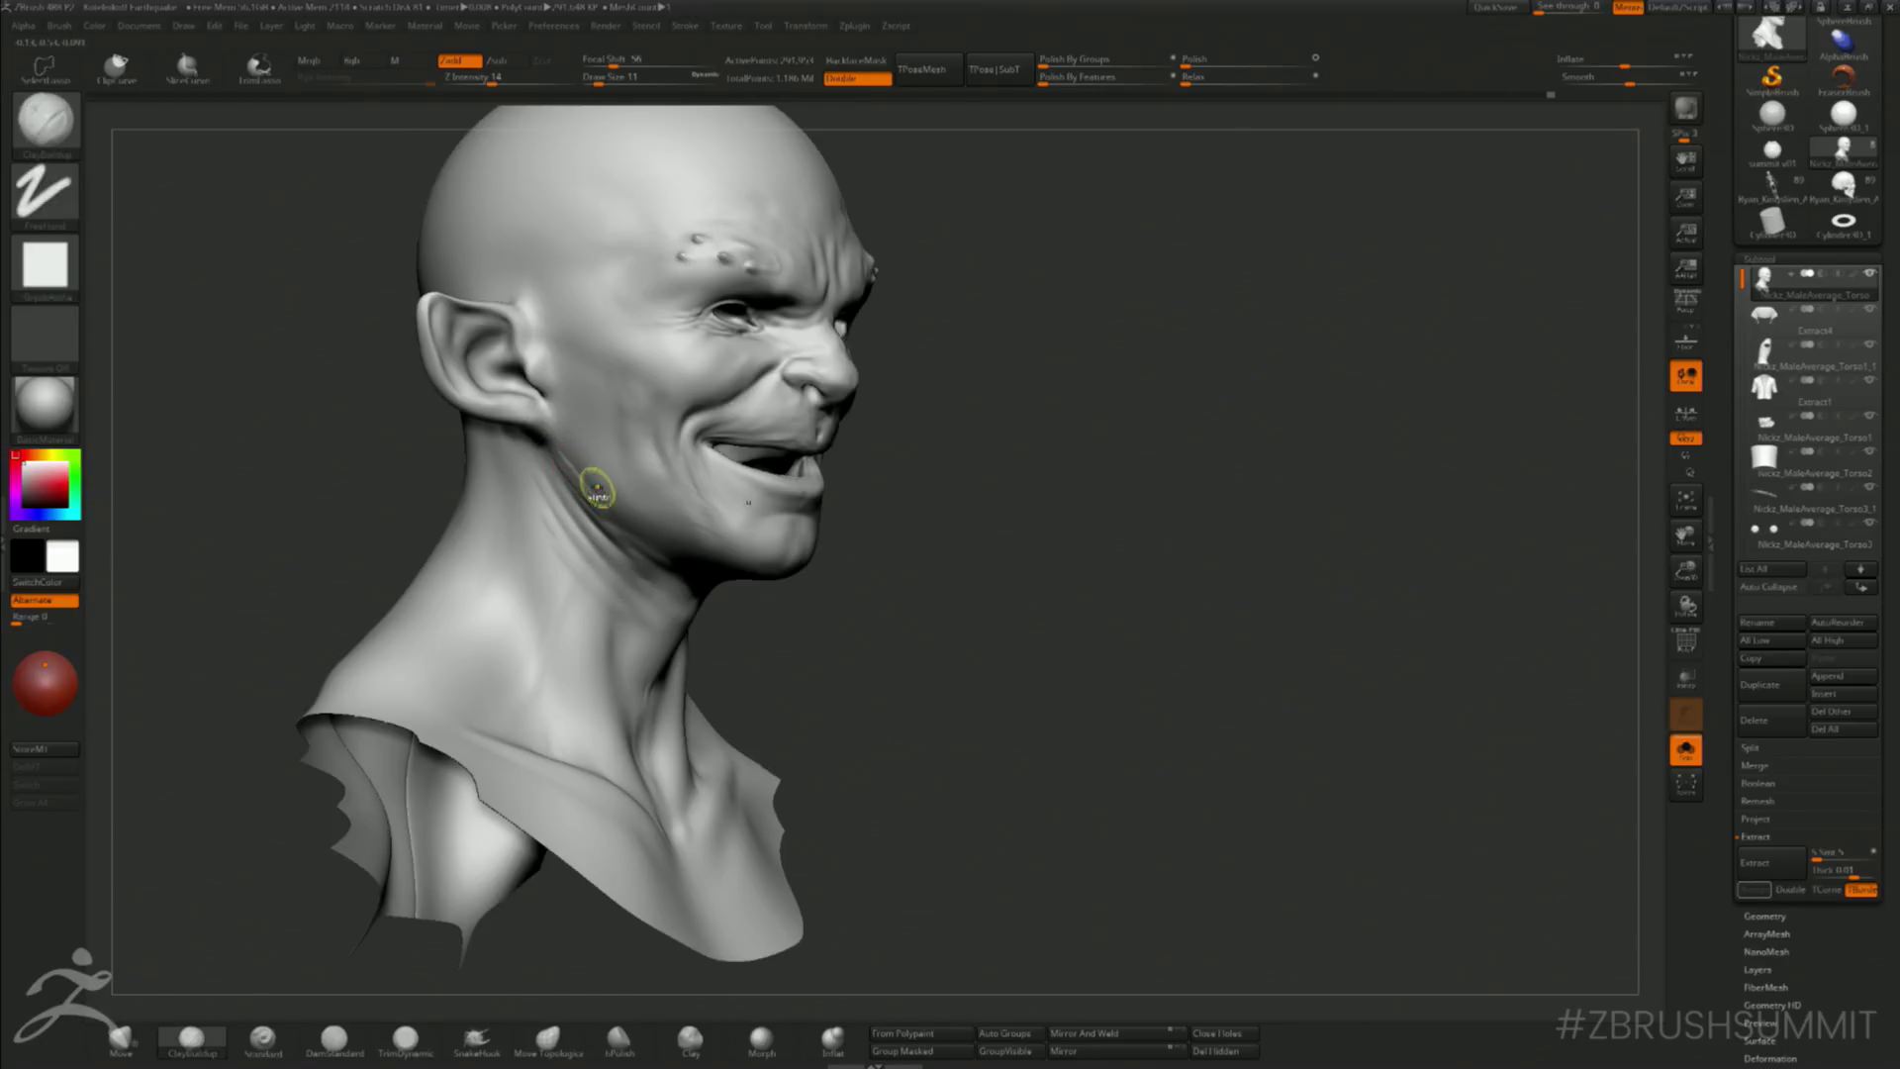
- Undo the last neck stroke and build up the skin along the jaw below the ear with a larger ClayBuildup brush
key(ctrl+z)
key(s)
drag(583, 478, 587, 478)
mouse_move(596, 507)
mouse_down()
mouse_move(561, 471)
mouse_move(556, 526)
mouse_move(579, 510)
mouse_up()
alt+drag(1059, 575, 1102, 419)
mouse_move(1103, 420)
shift+mouse_down()
mouse_move(1081, 398)
mouse_move(1005, 534)
shift+mouse_up()
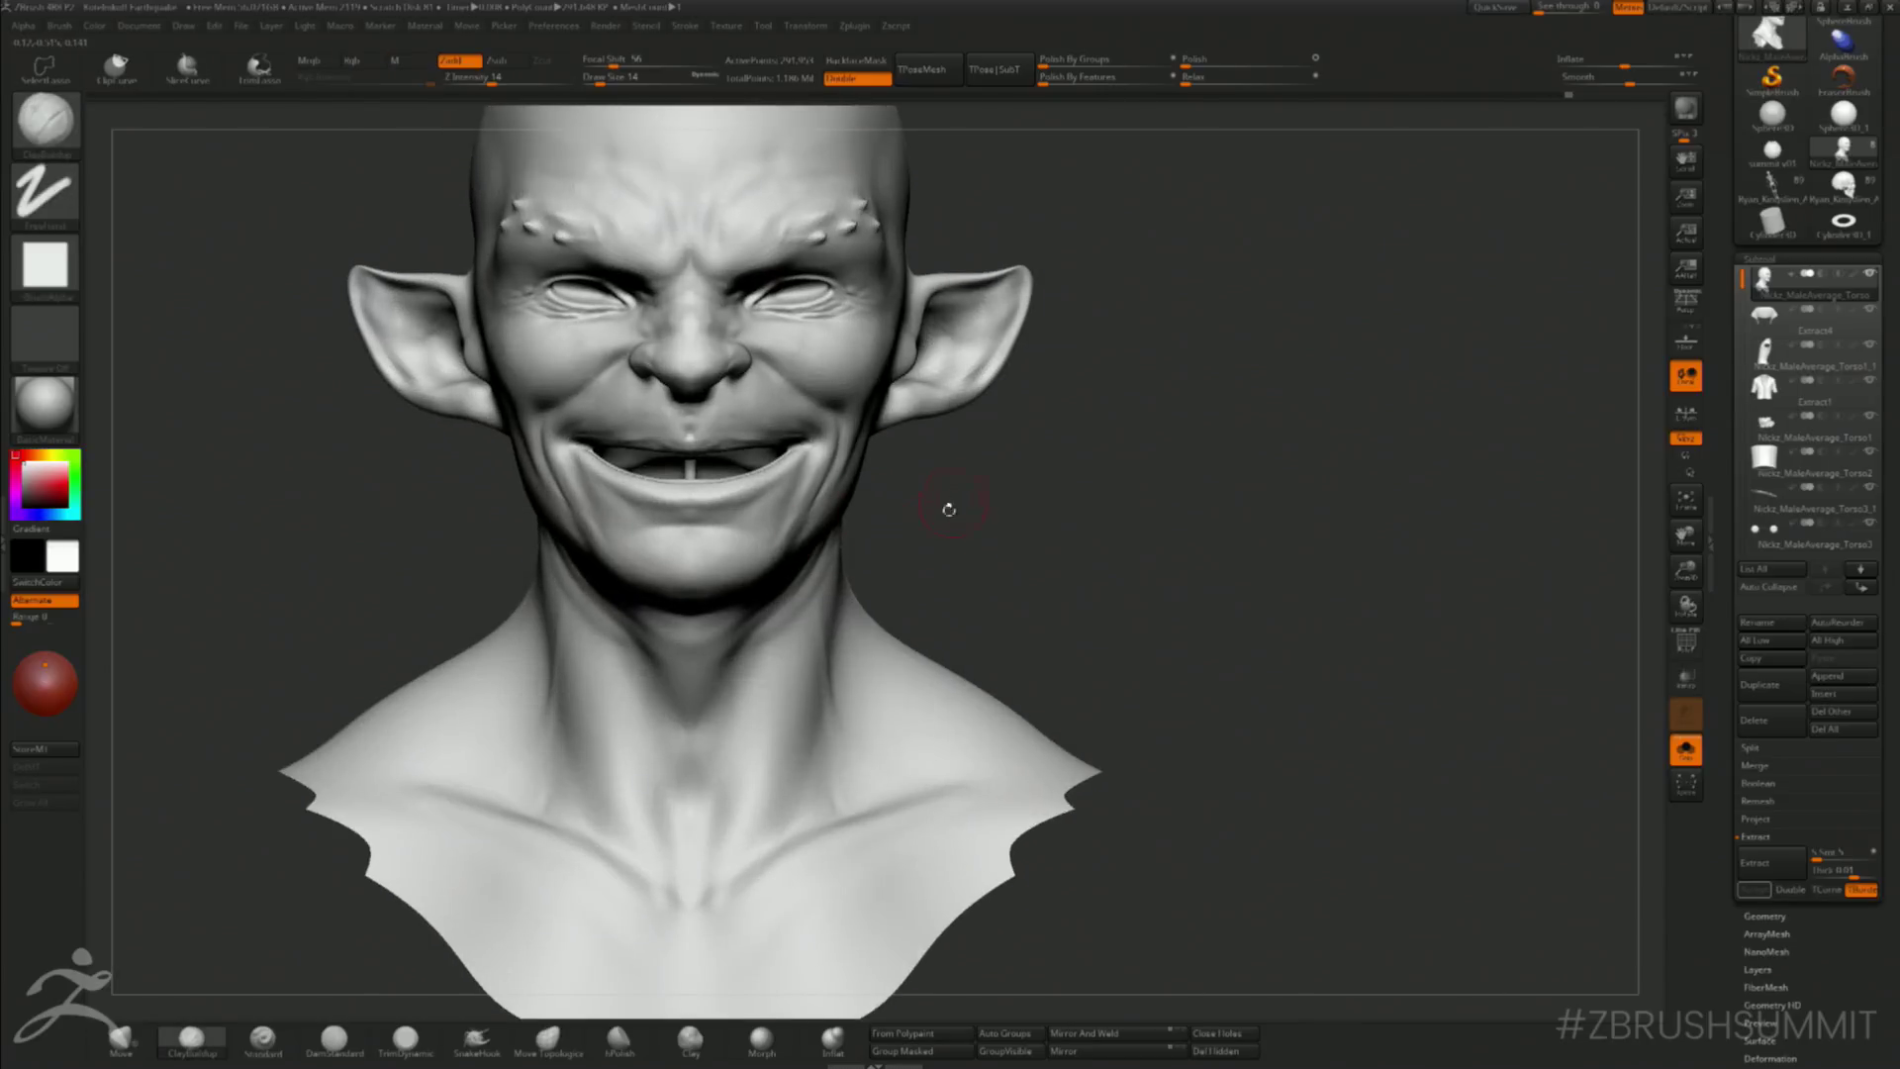
- Add small ClayBuildup strokes to the front of the chin and smooth them
key(s)
mouse_move(756, 525)
mouse_down()
mouse_move(750, 548)
mouse_move(740, 533)
mouse_move(756, 555)
mouse_move(703, 539)
mouse_move(699, 571)
mouse_up()
key(])
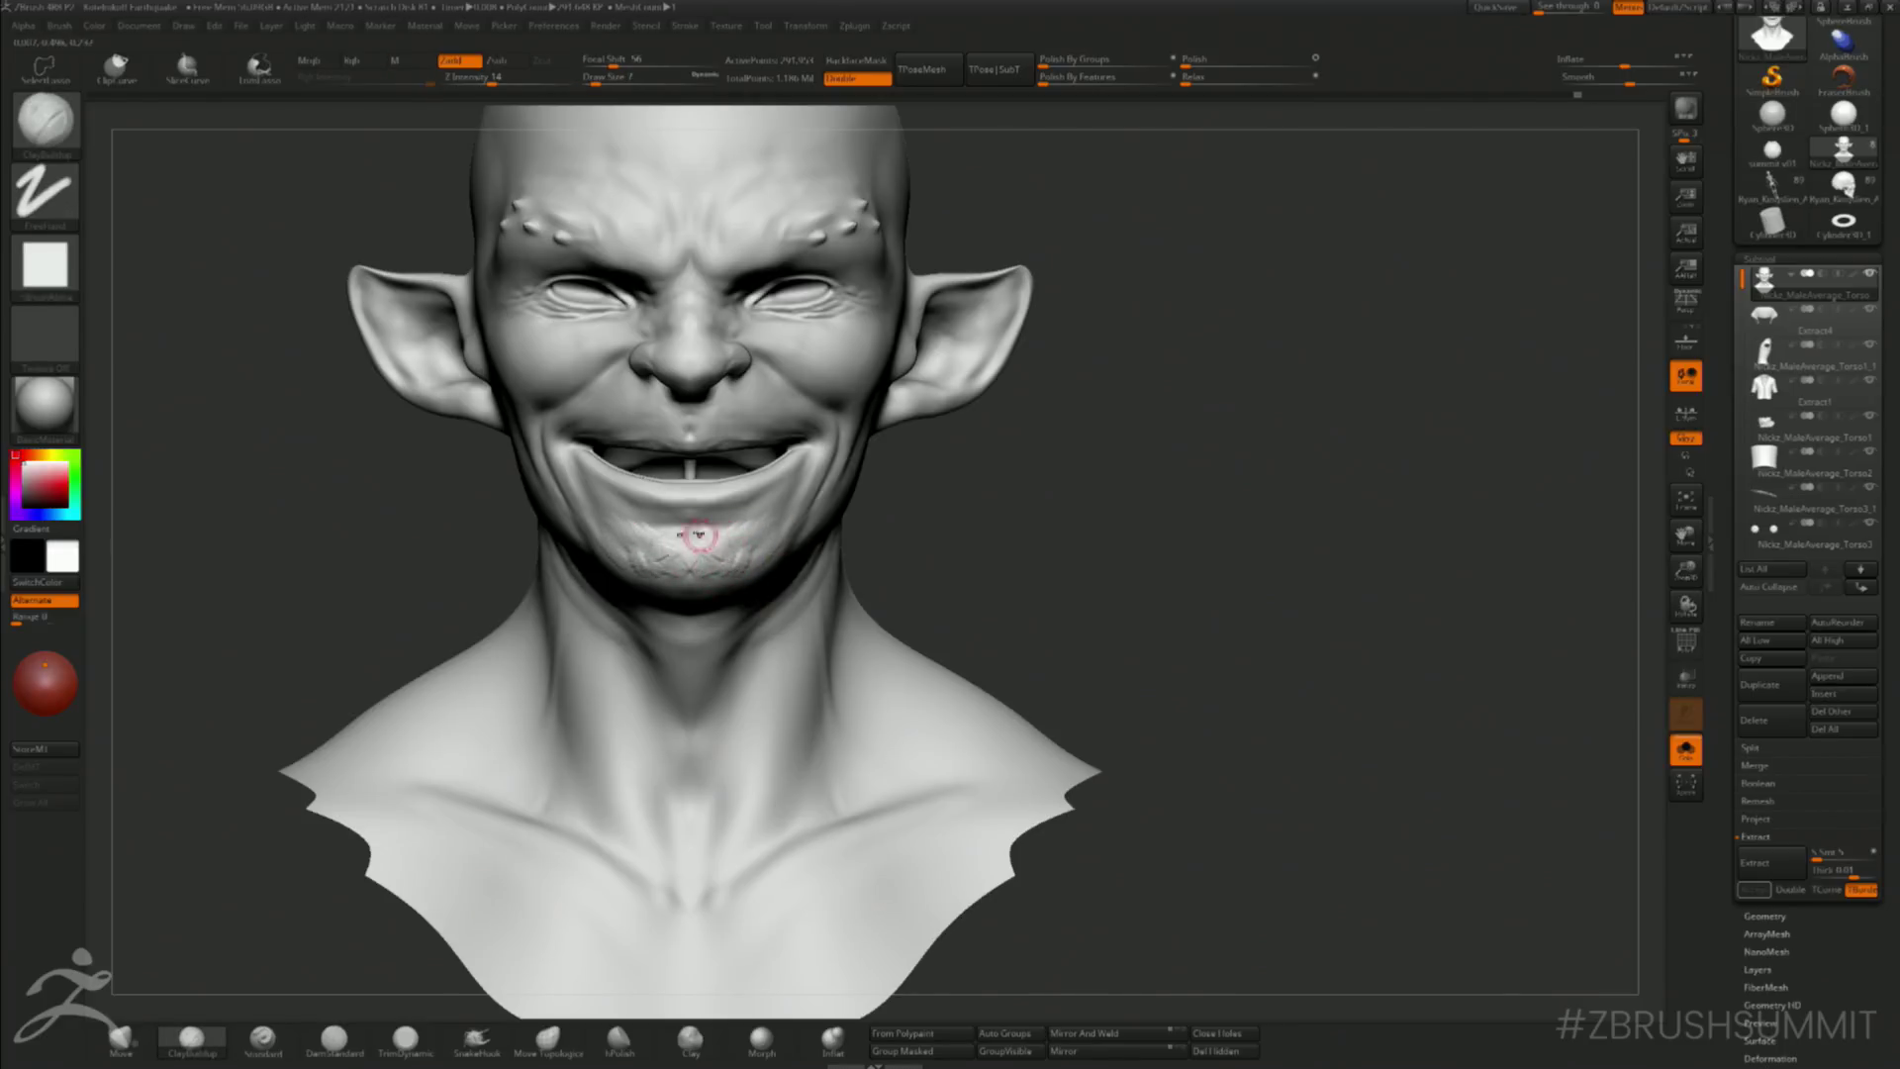
key(shift)
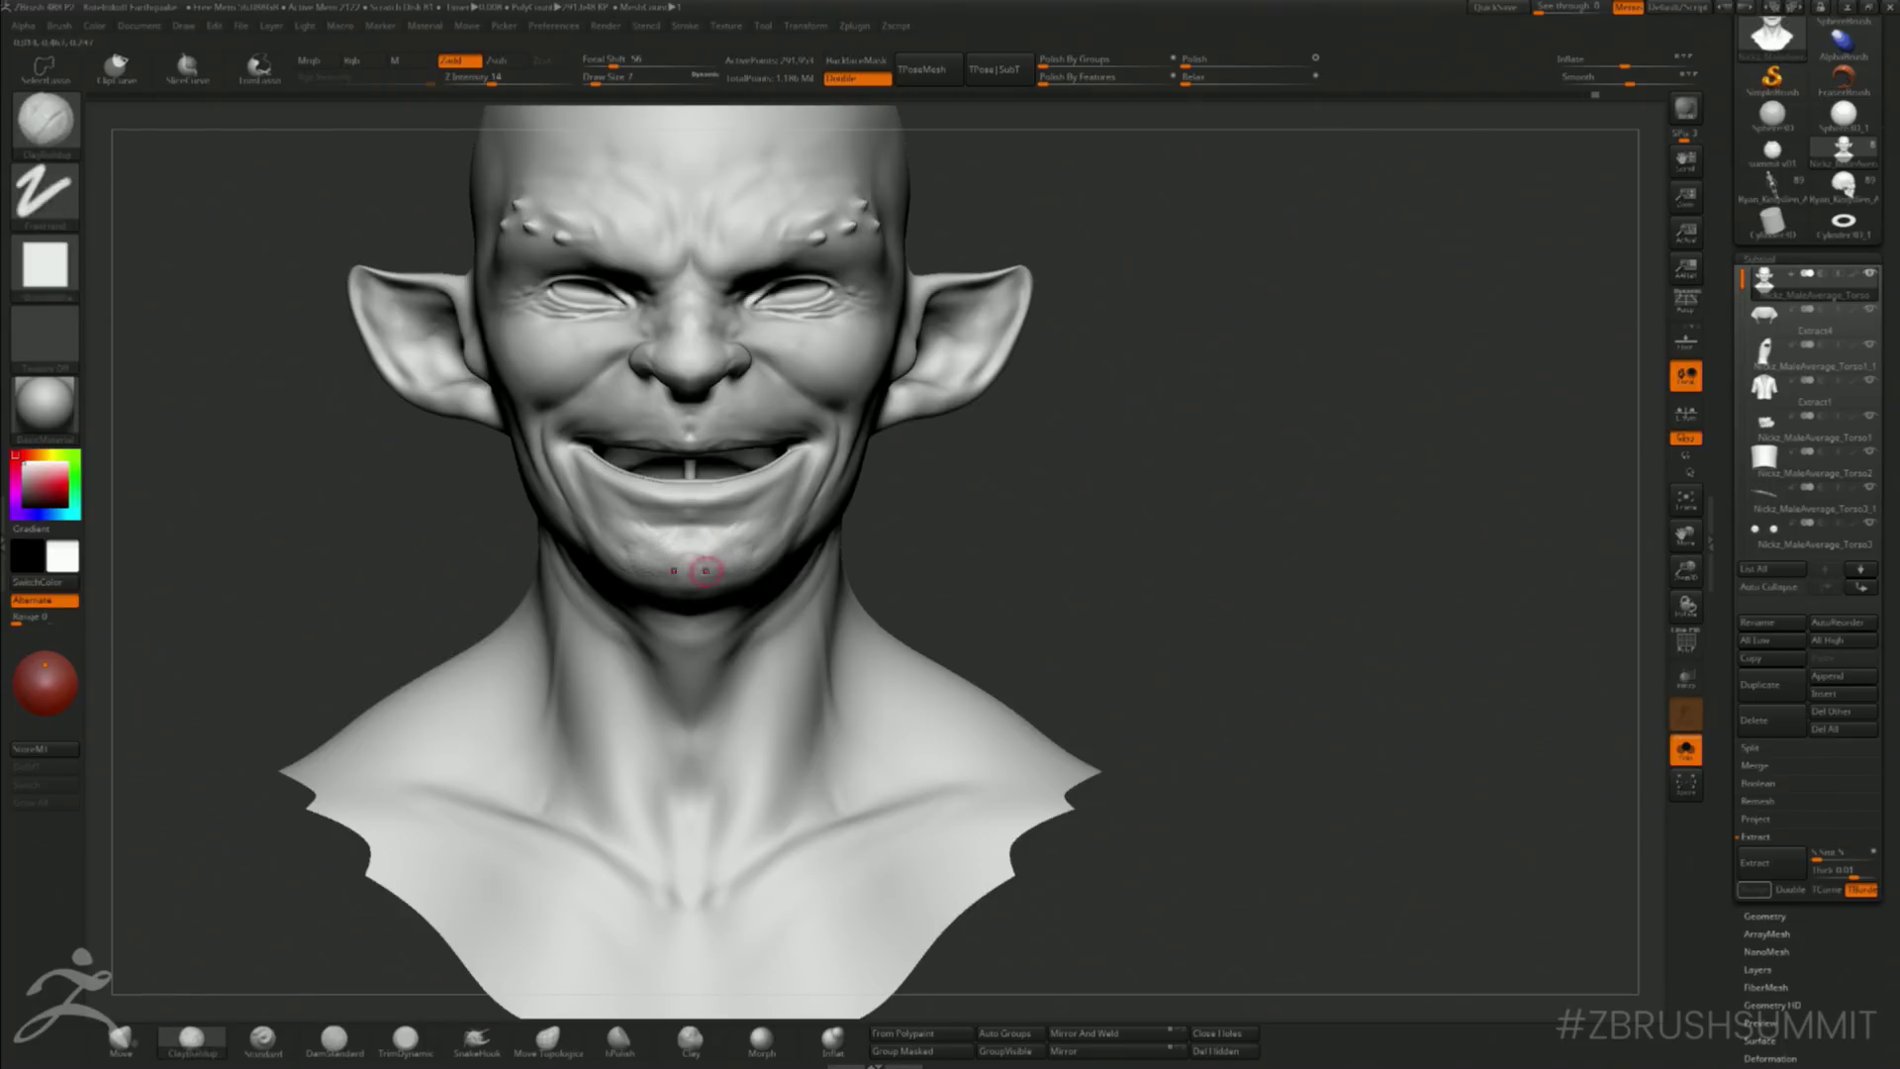
- Refine and smooth the forms between the chin and the corners of the lower lip
drag(1034, 499, 851, 525)
key(shift)
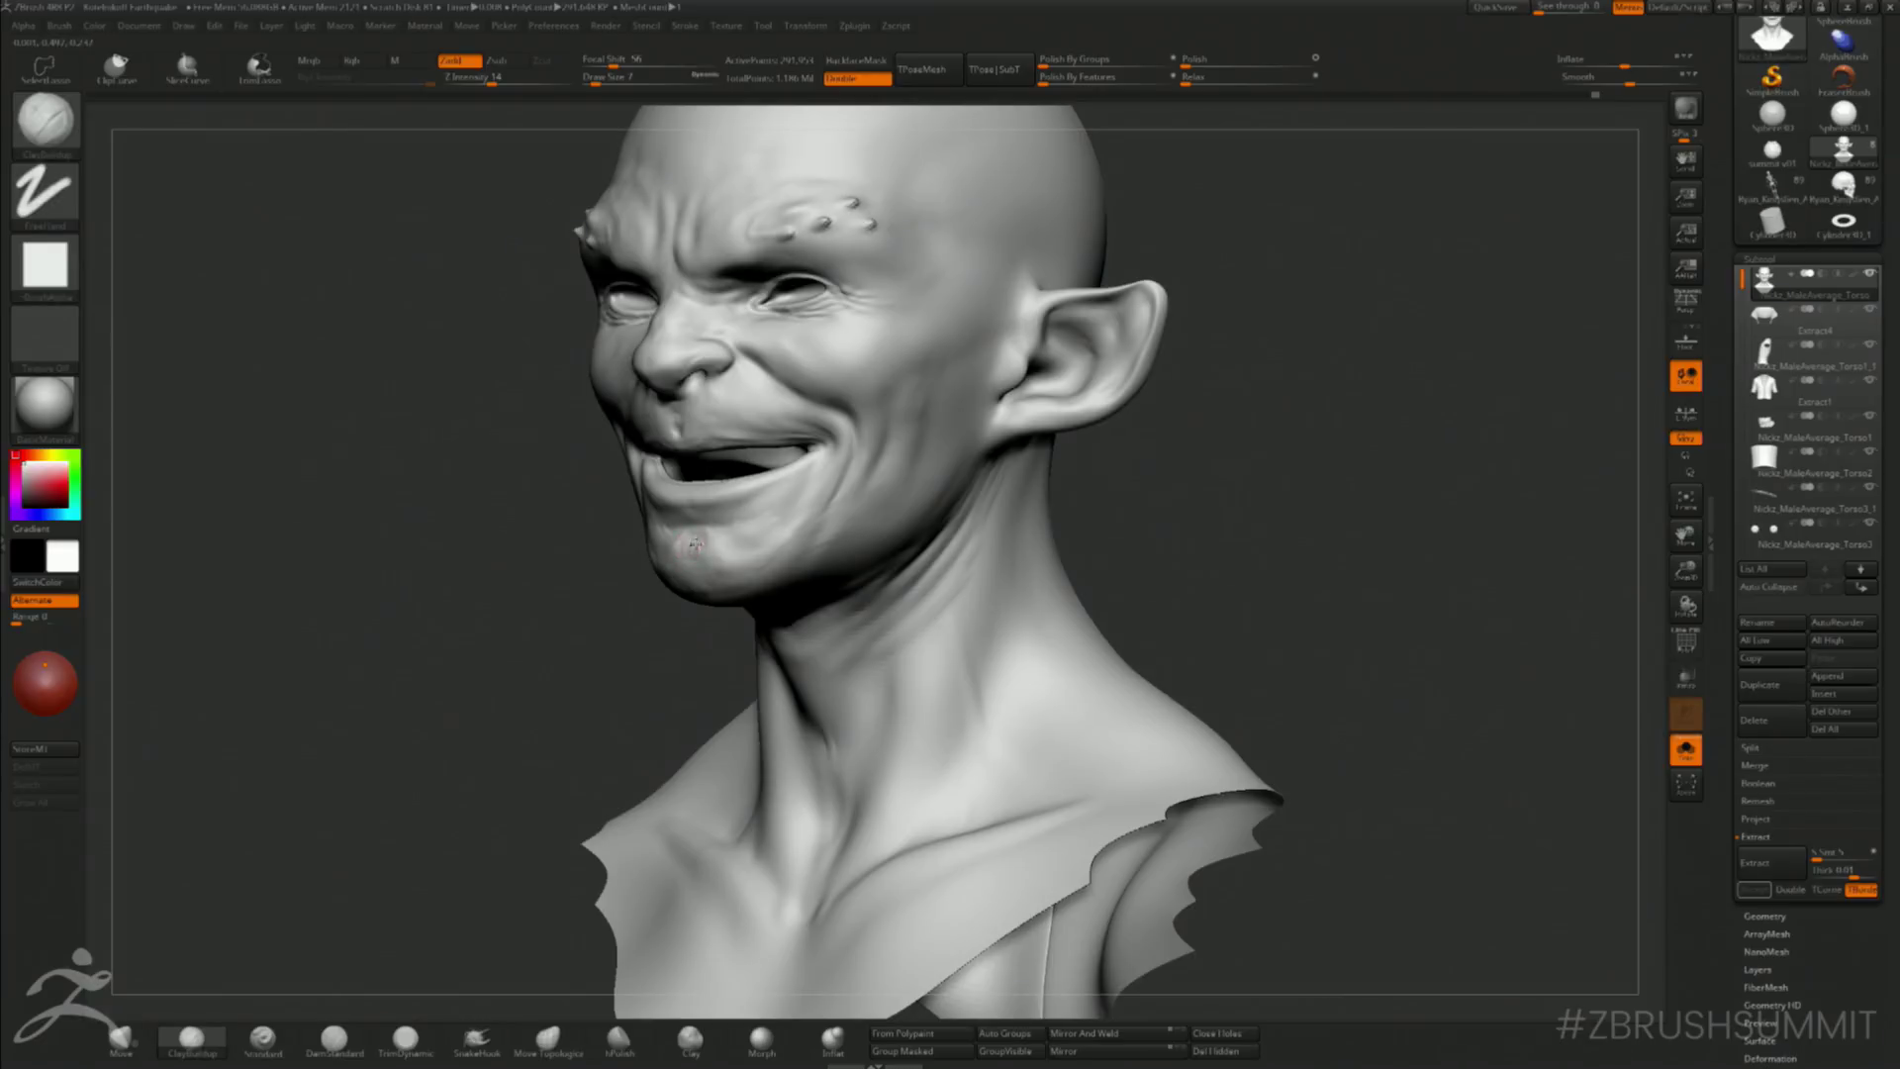
key(shift)
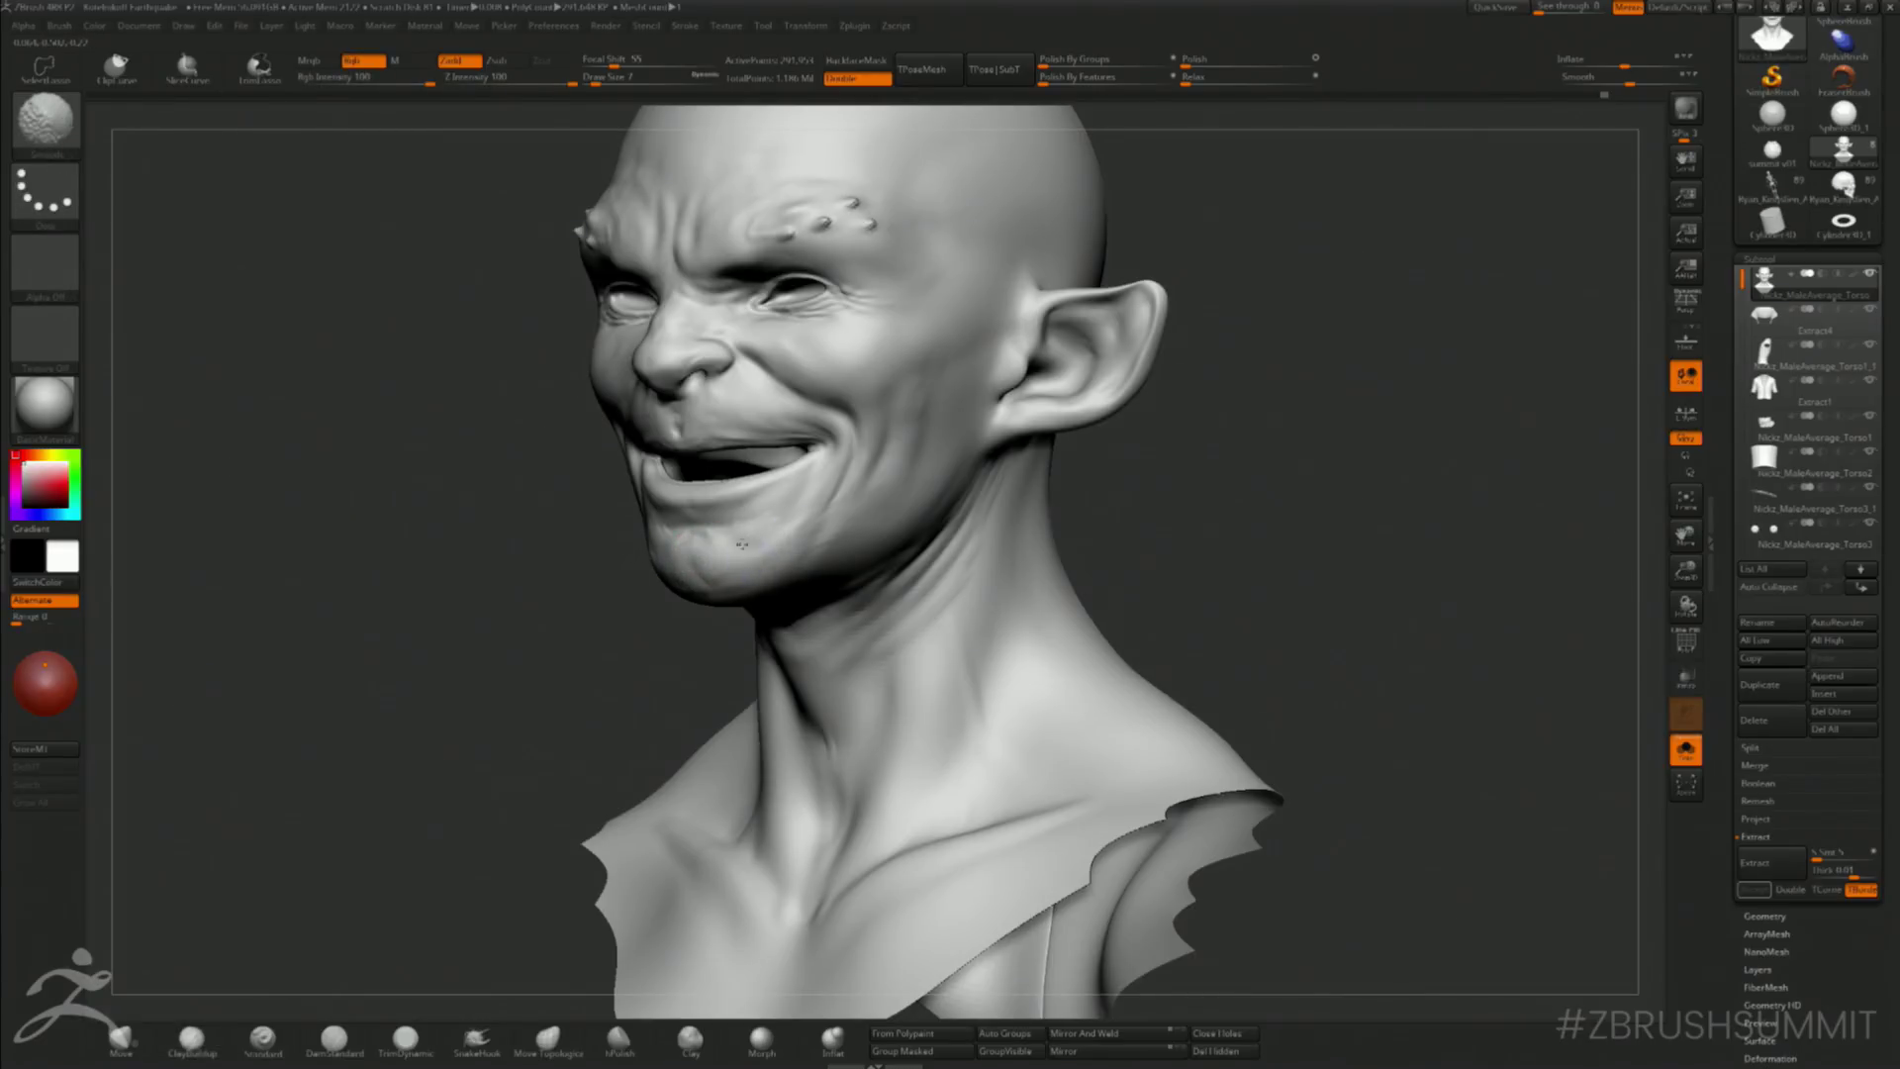
shift+drag(606, 554, 788, 478)
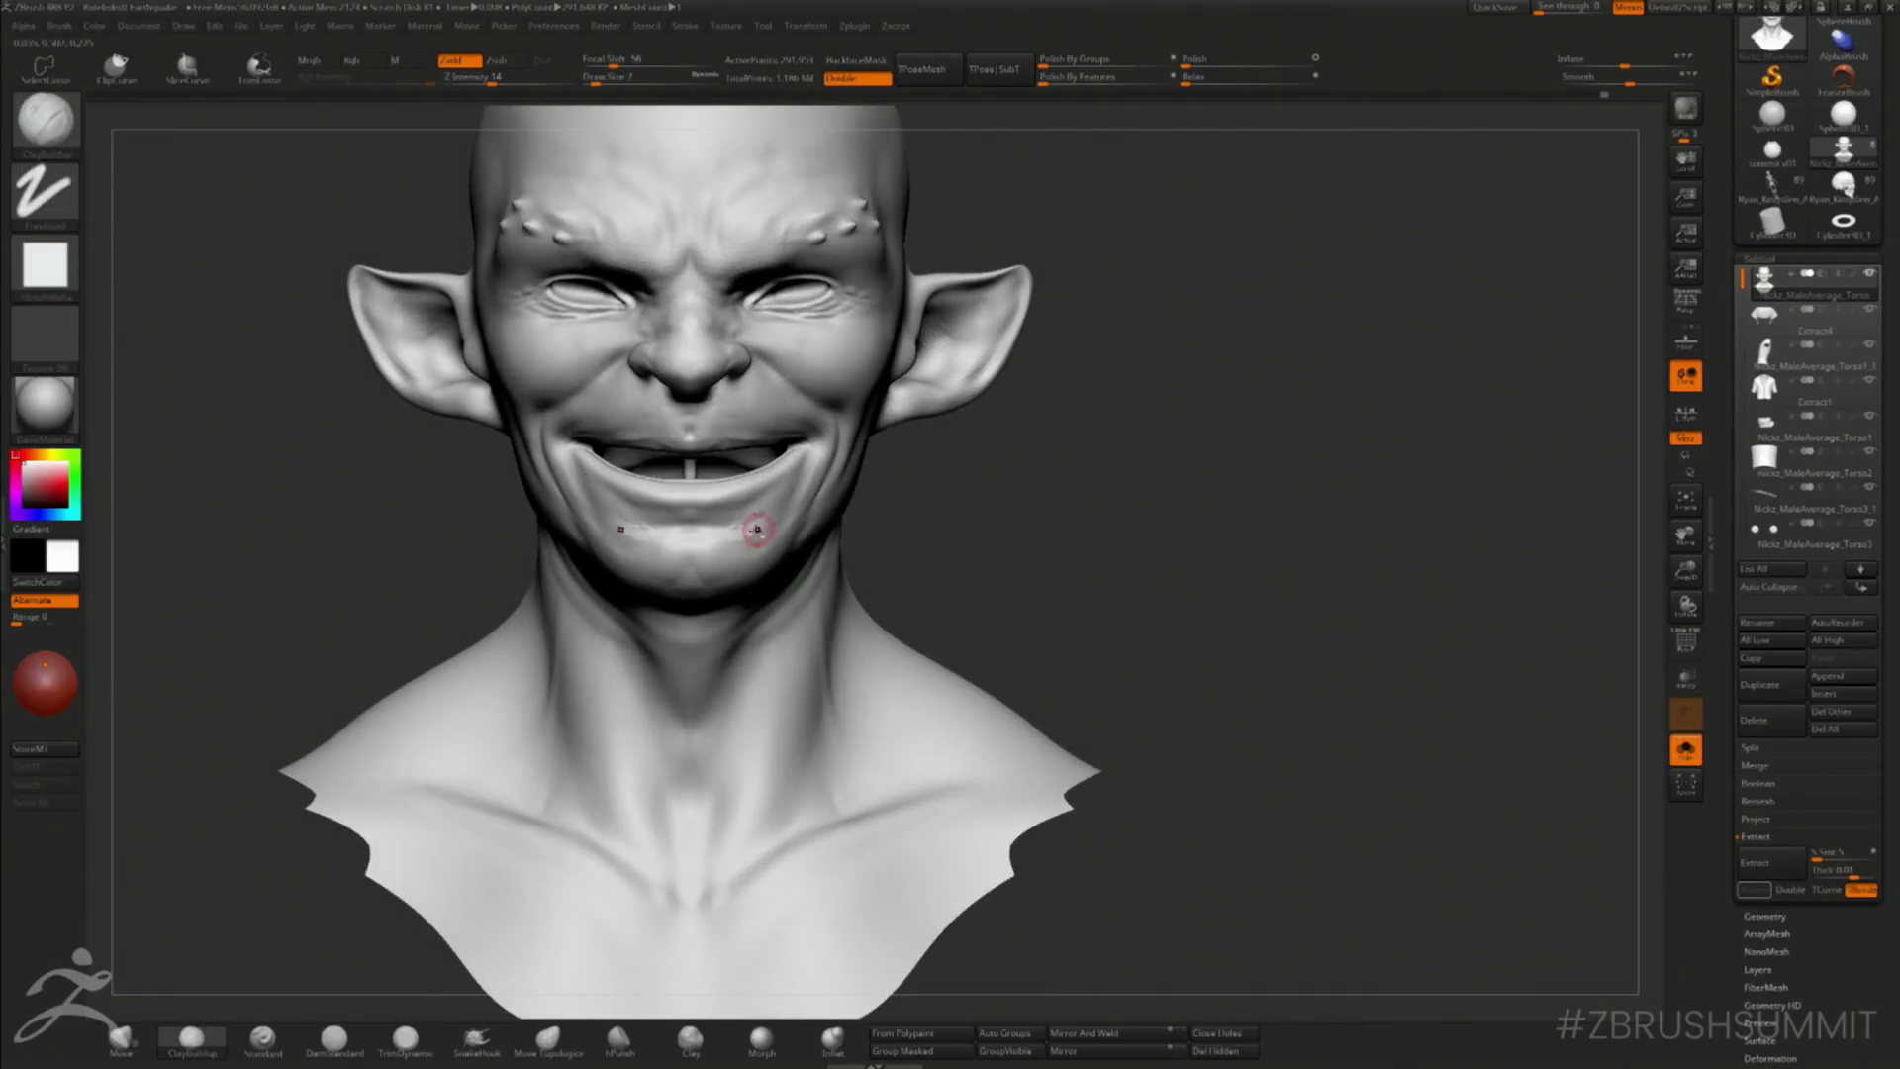
key(shift)
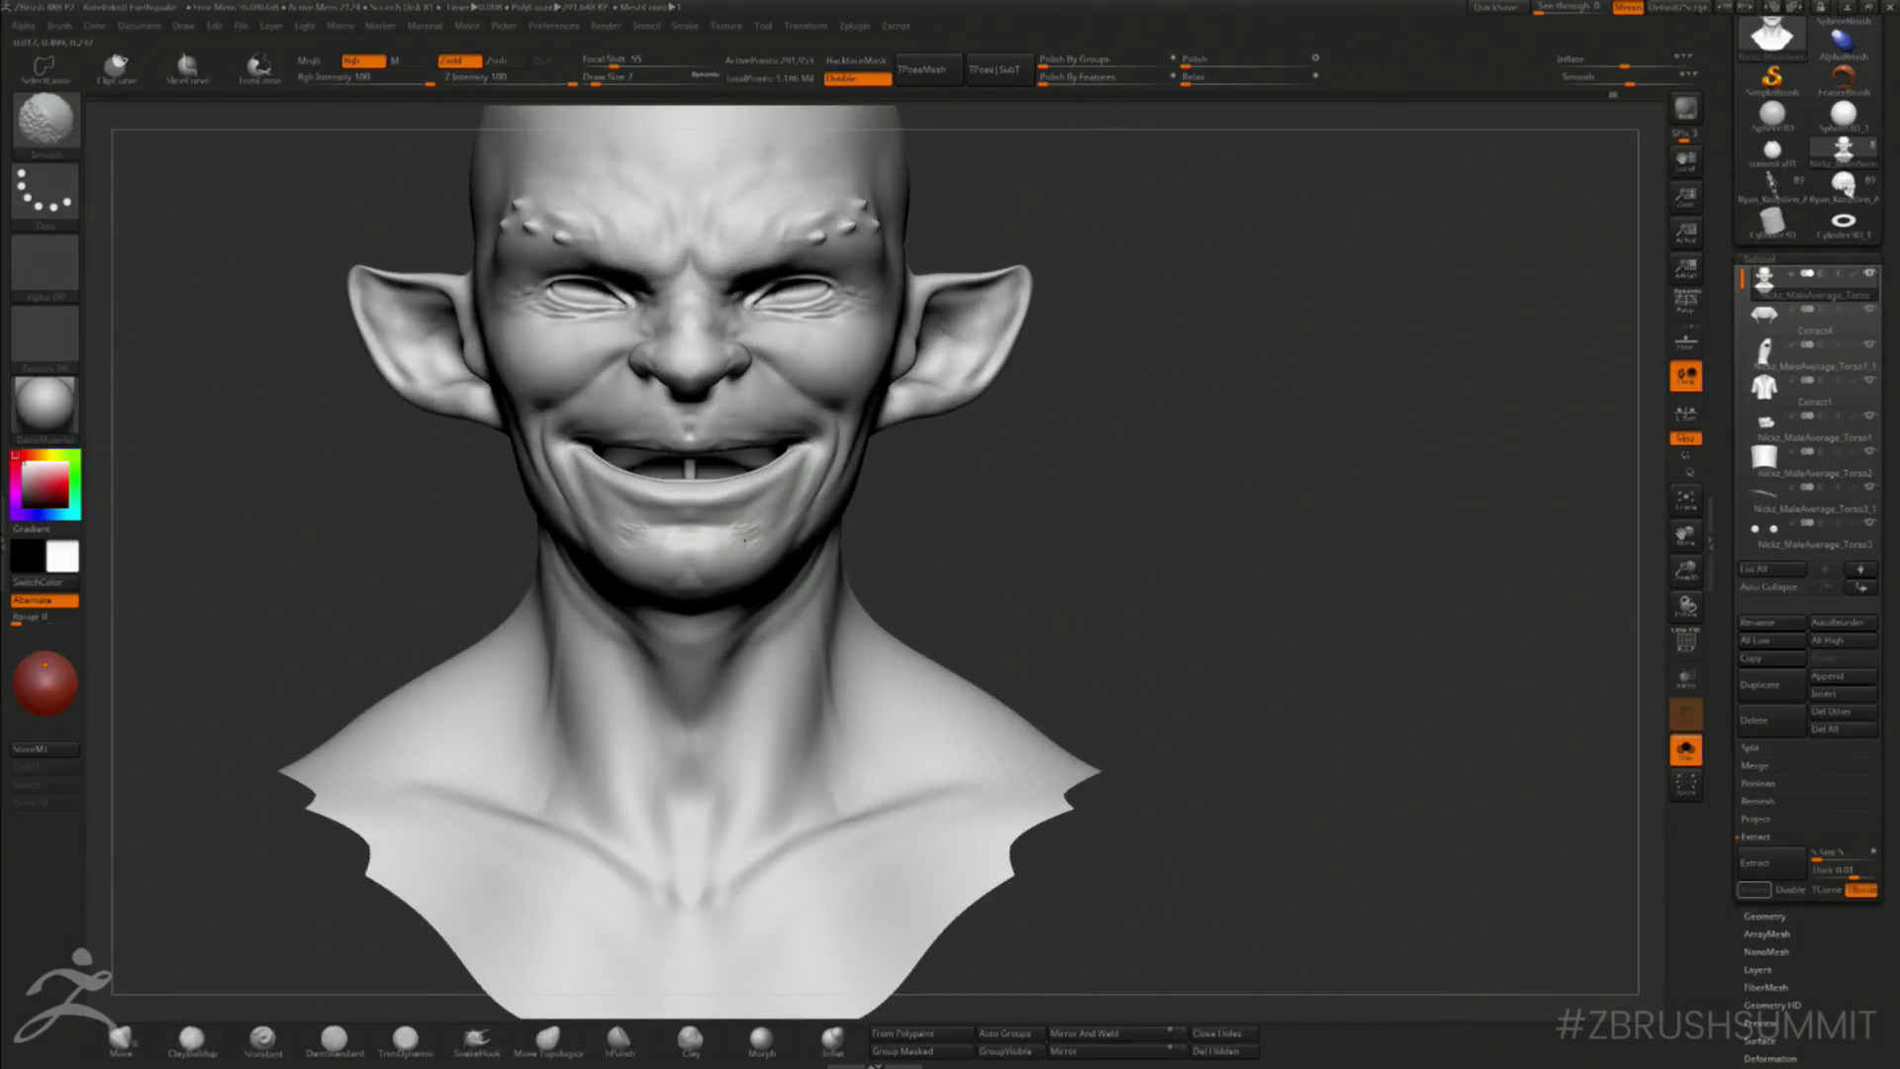
- Adjust the shape of the chin and lower lip with the Move brush, enlarging its draw size
click(121, 1037)
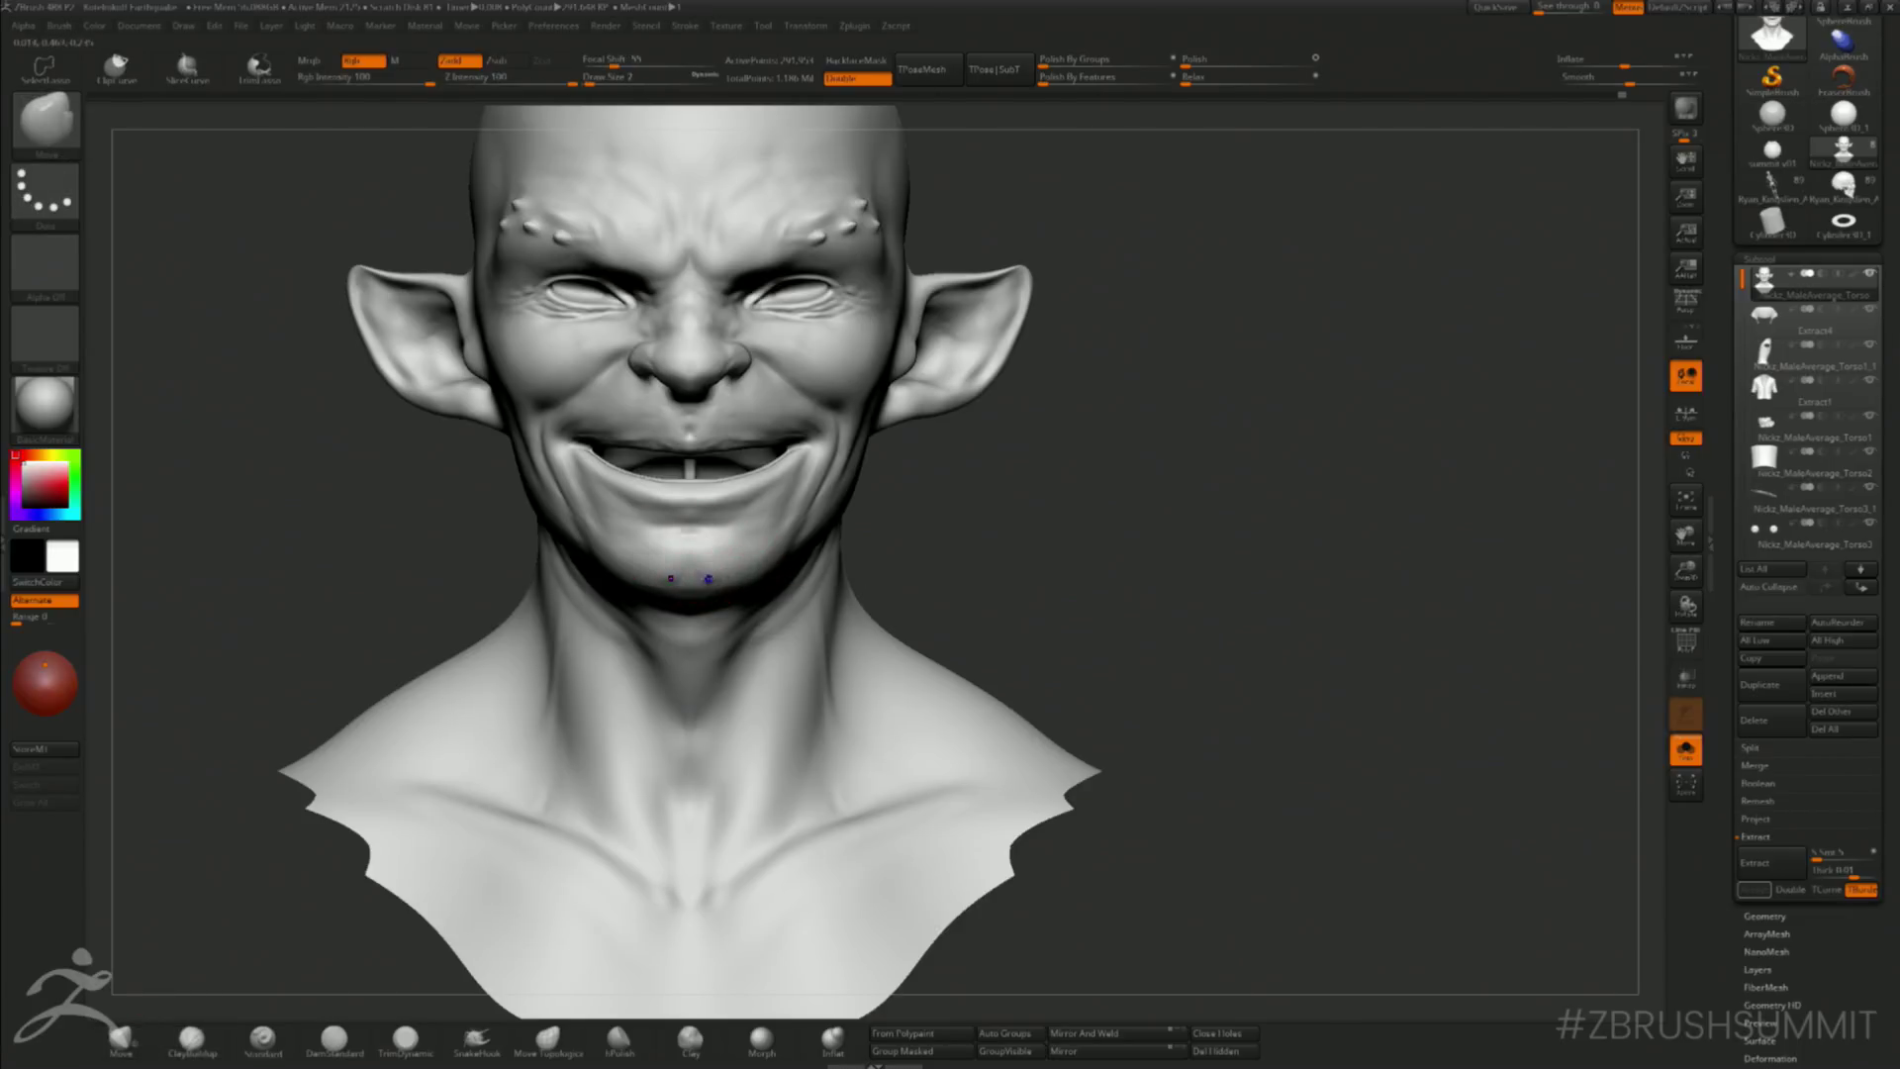
key(shift)
mouse_move(923, 505)
mouse_down()
mouse_move(1042, 500)
mouse_move(713, 564)
mouse_up()
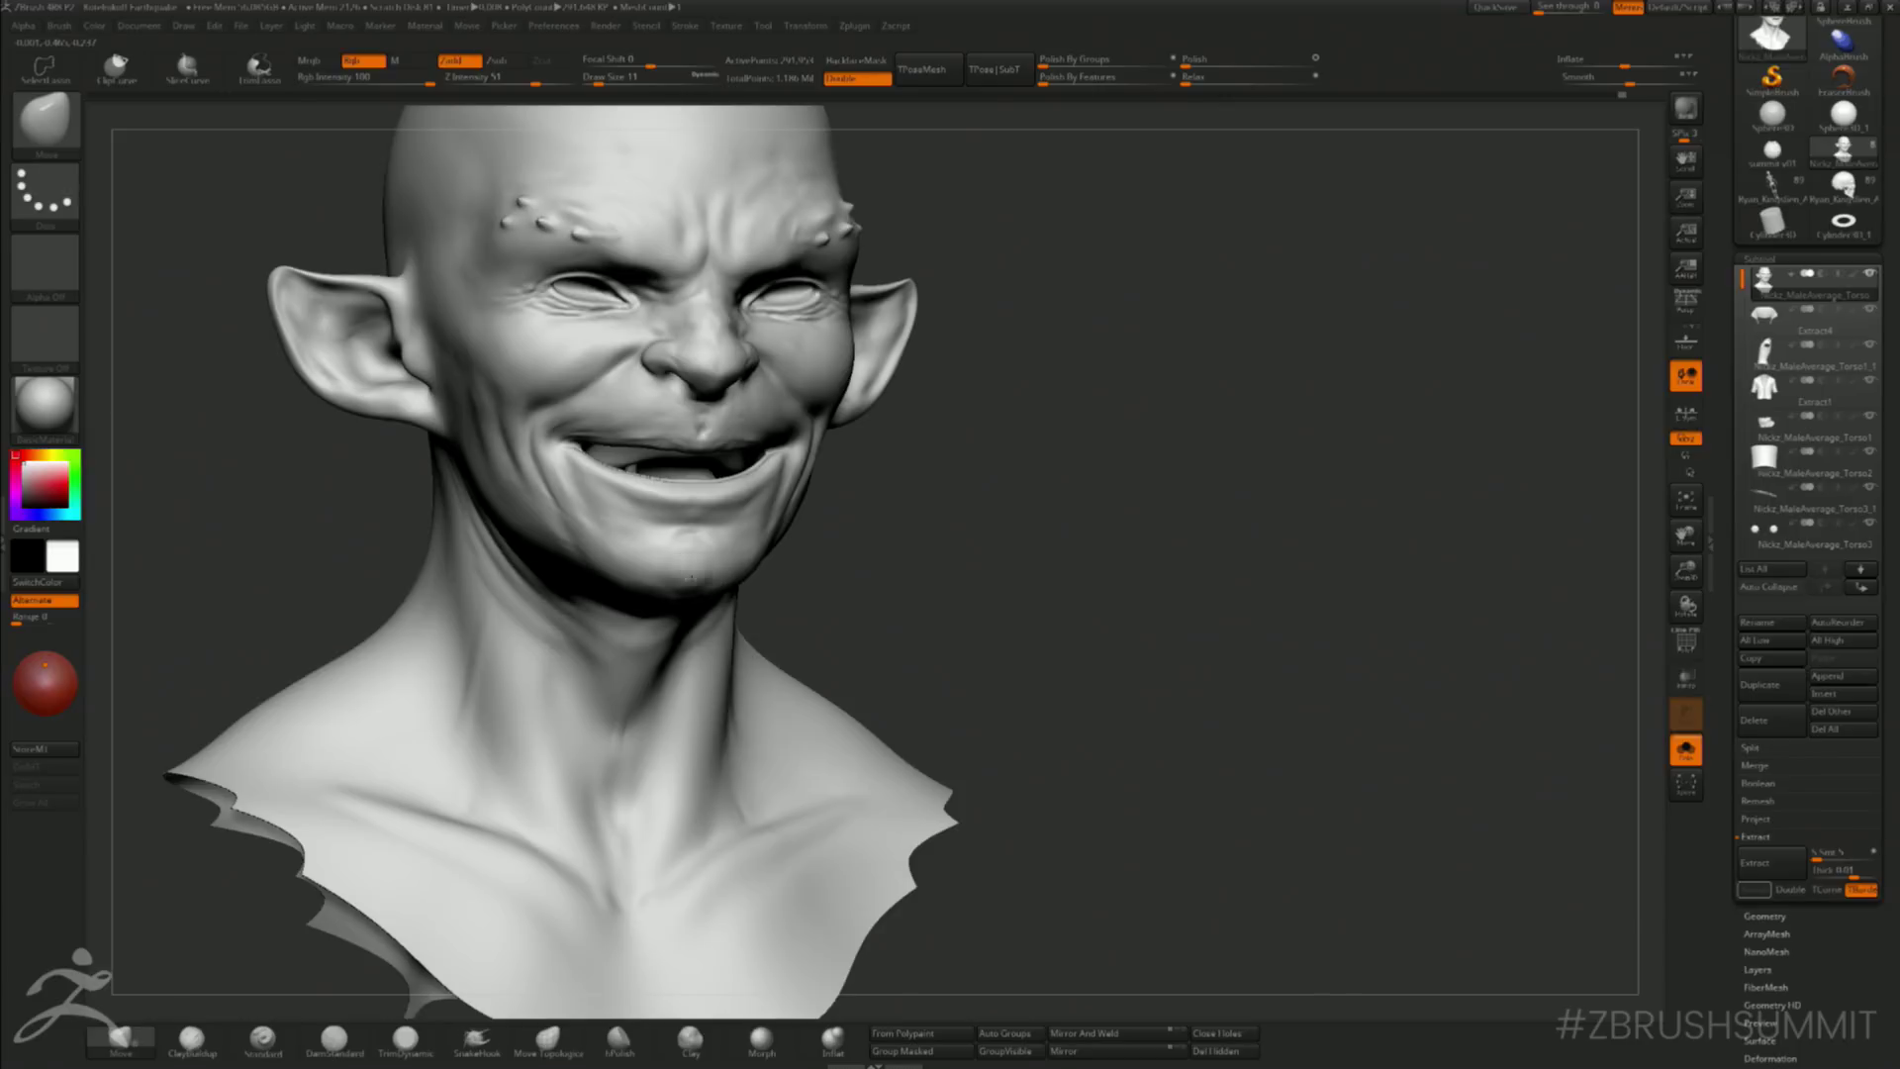
key(])
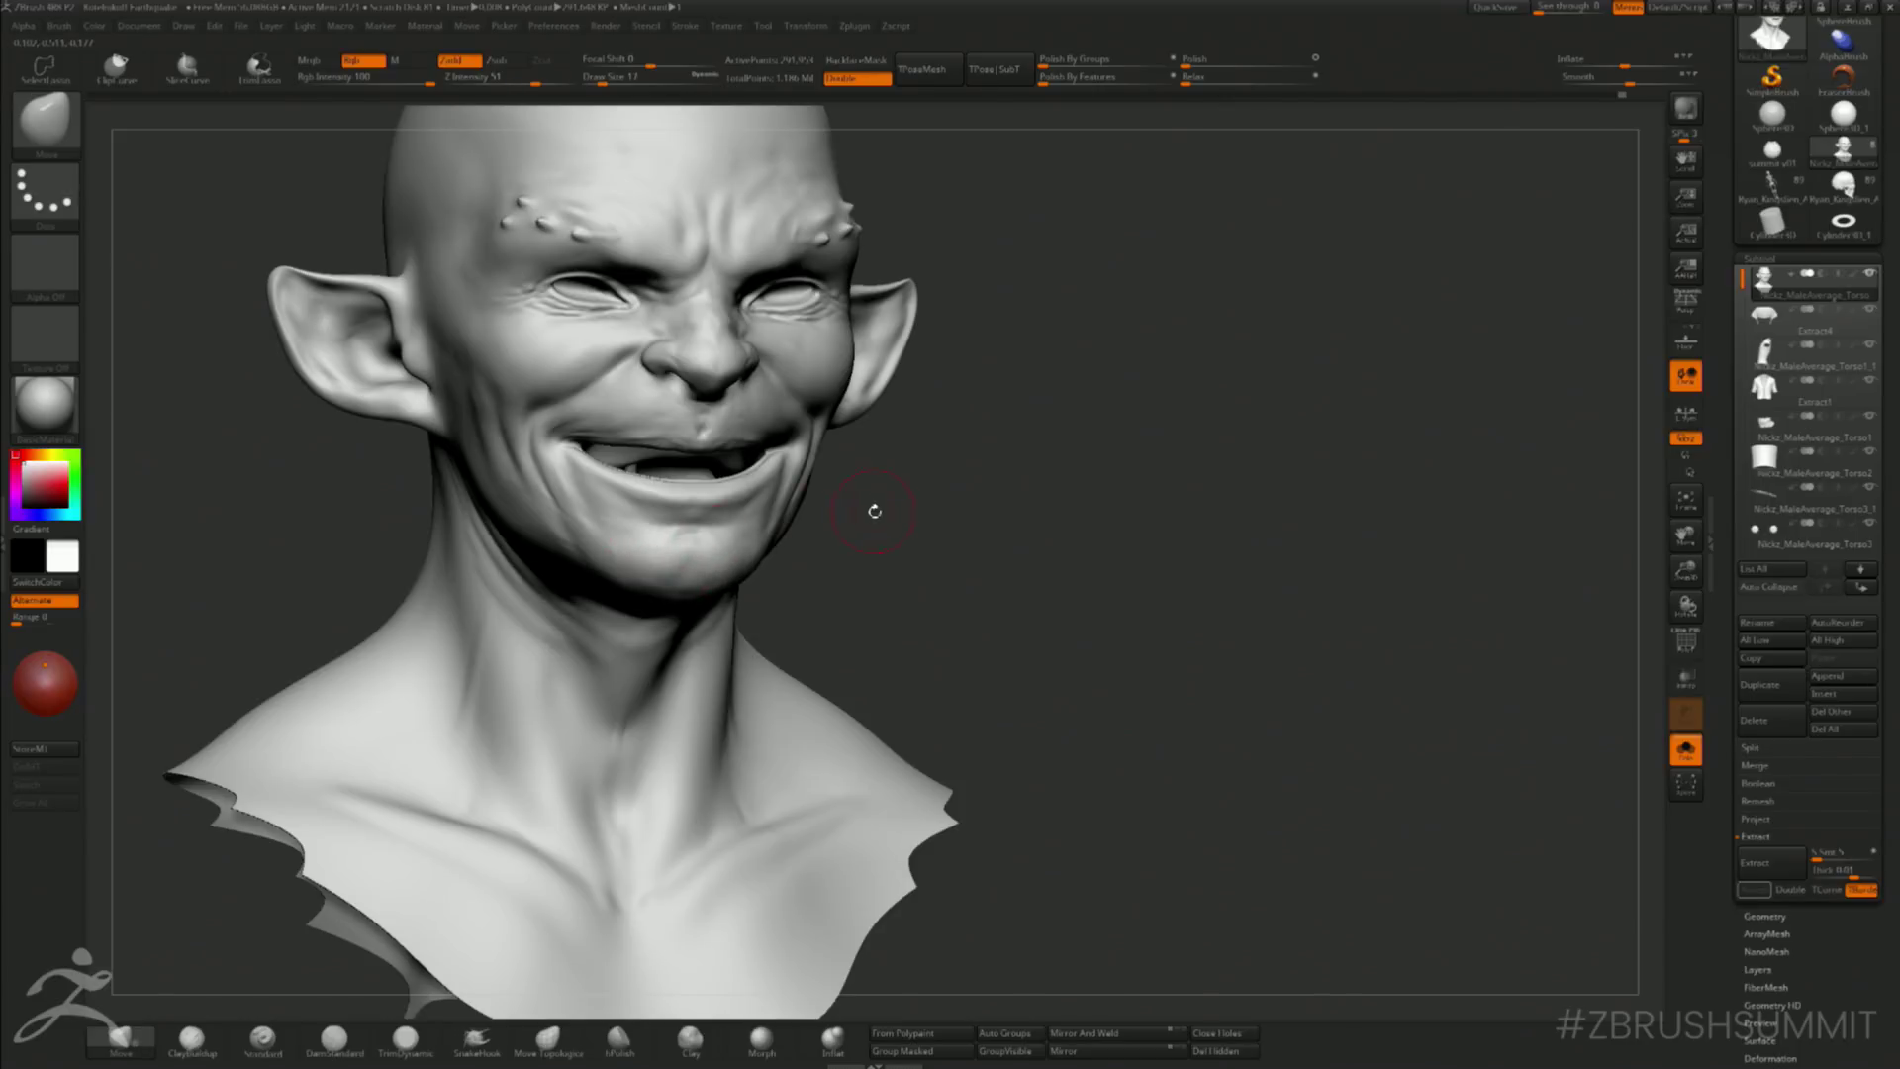
shift+drag(873, 511, 849, 514)
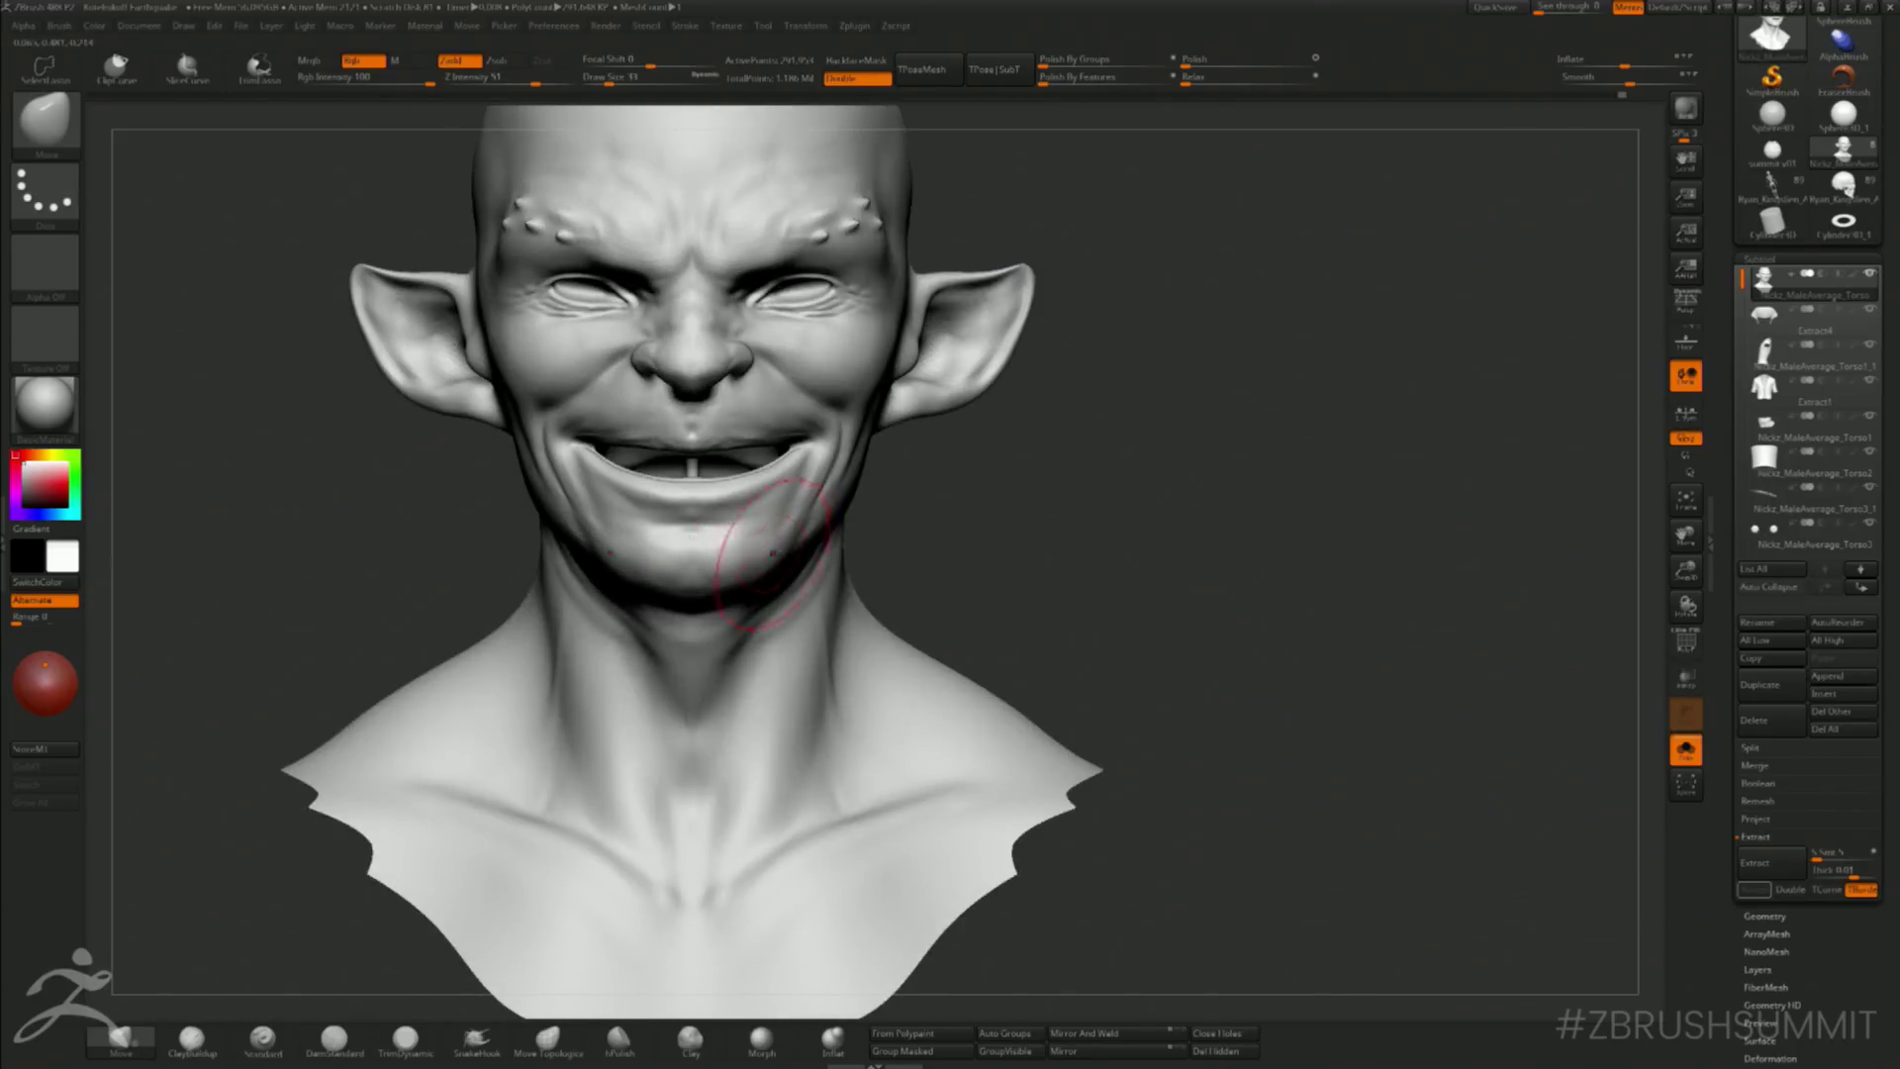
- Turn off Solo to show the whole character, and make the top hat's crown the active subtool
click(1685, 749)
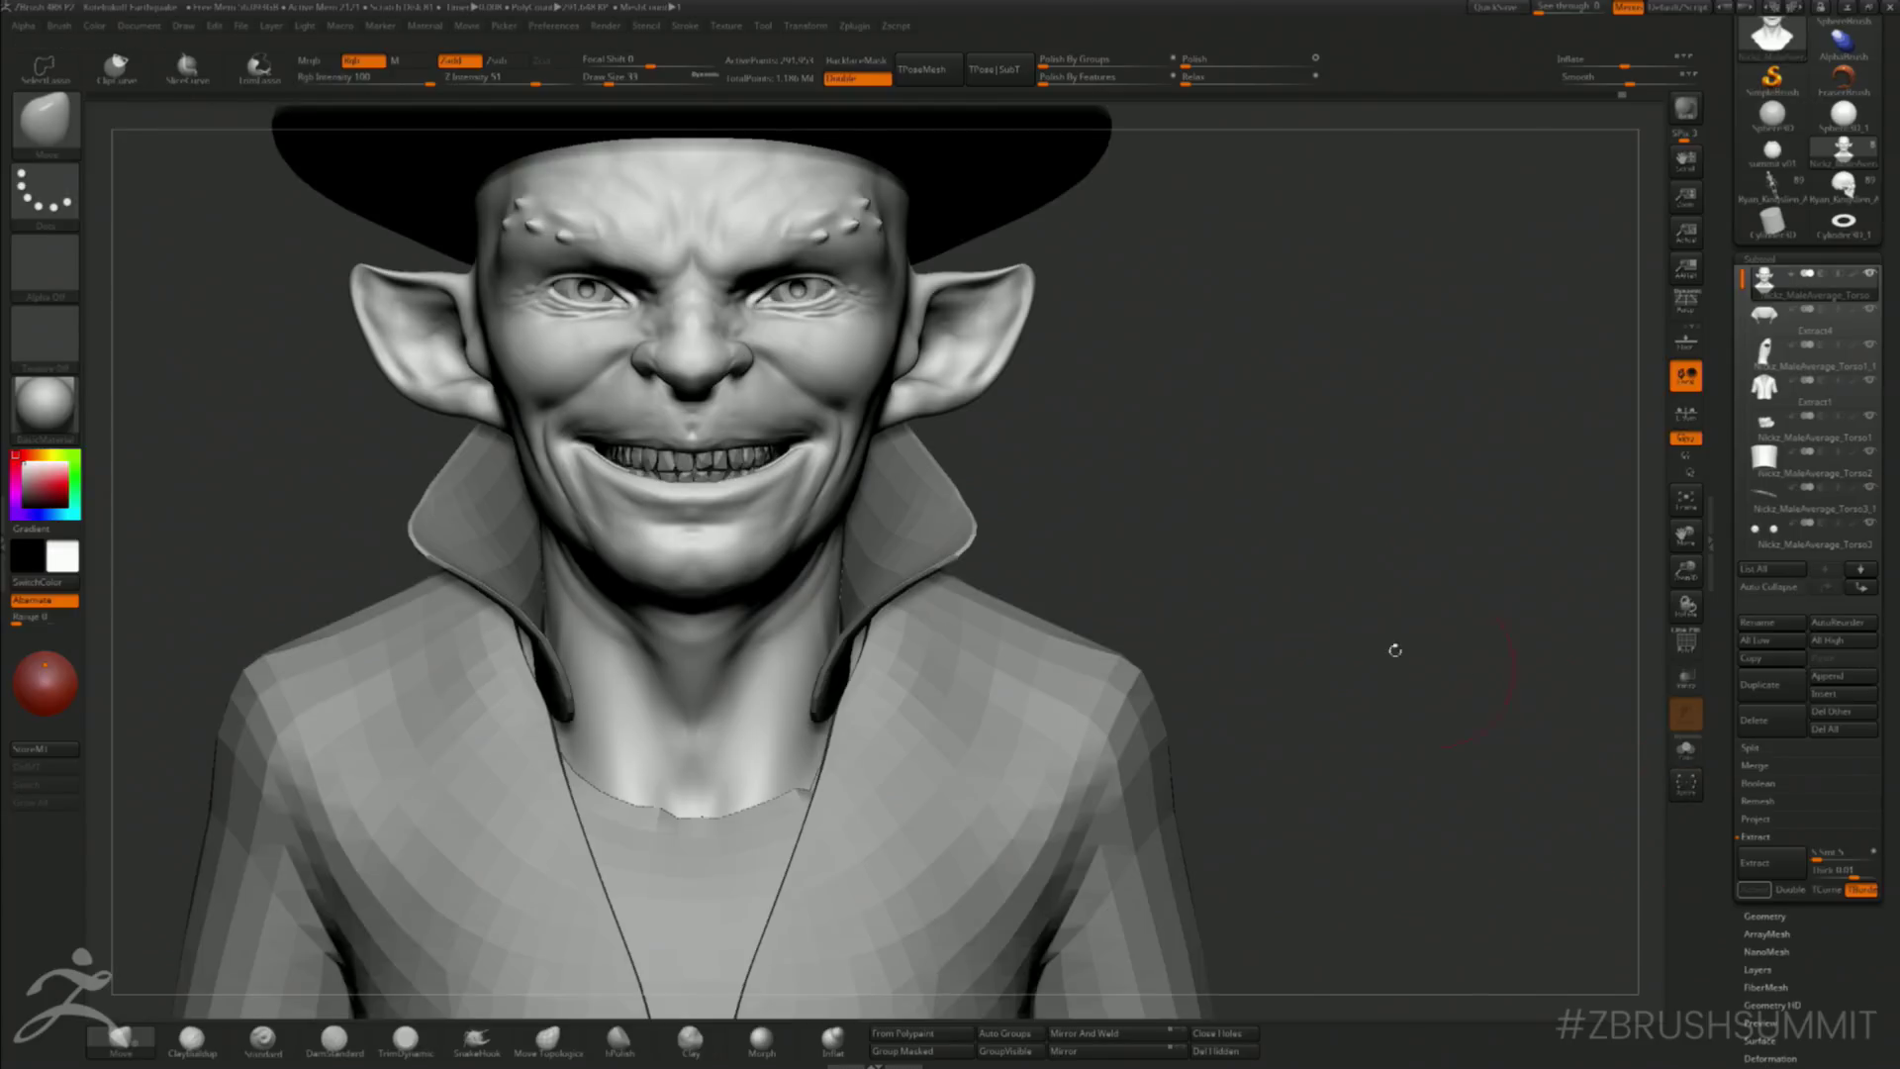
key(f)
drag(1185, 380, 1115, 421)
alt+drag(1128, 292, 1082, 462)
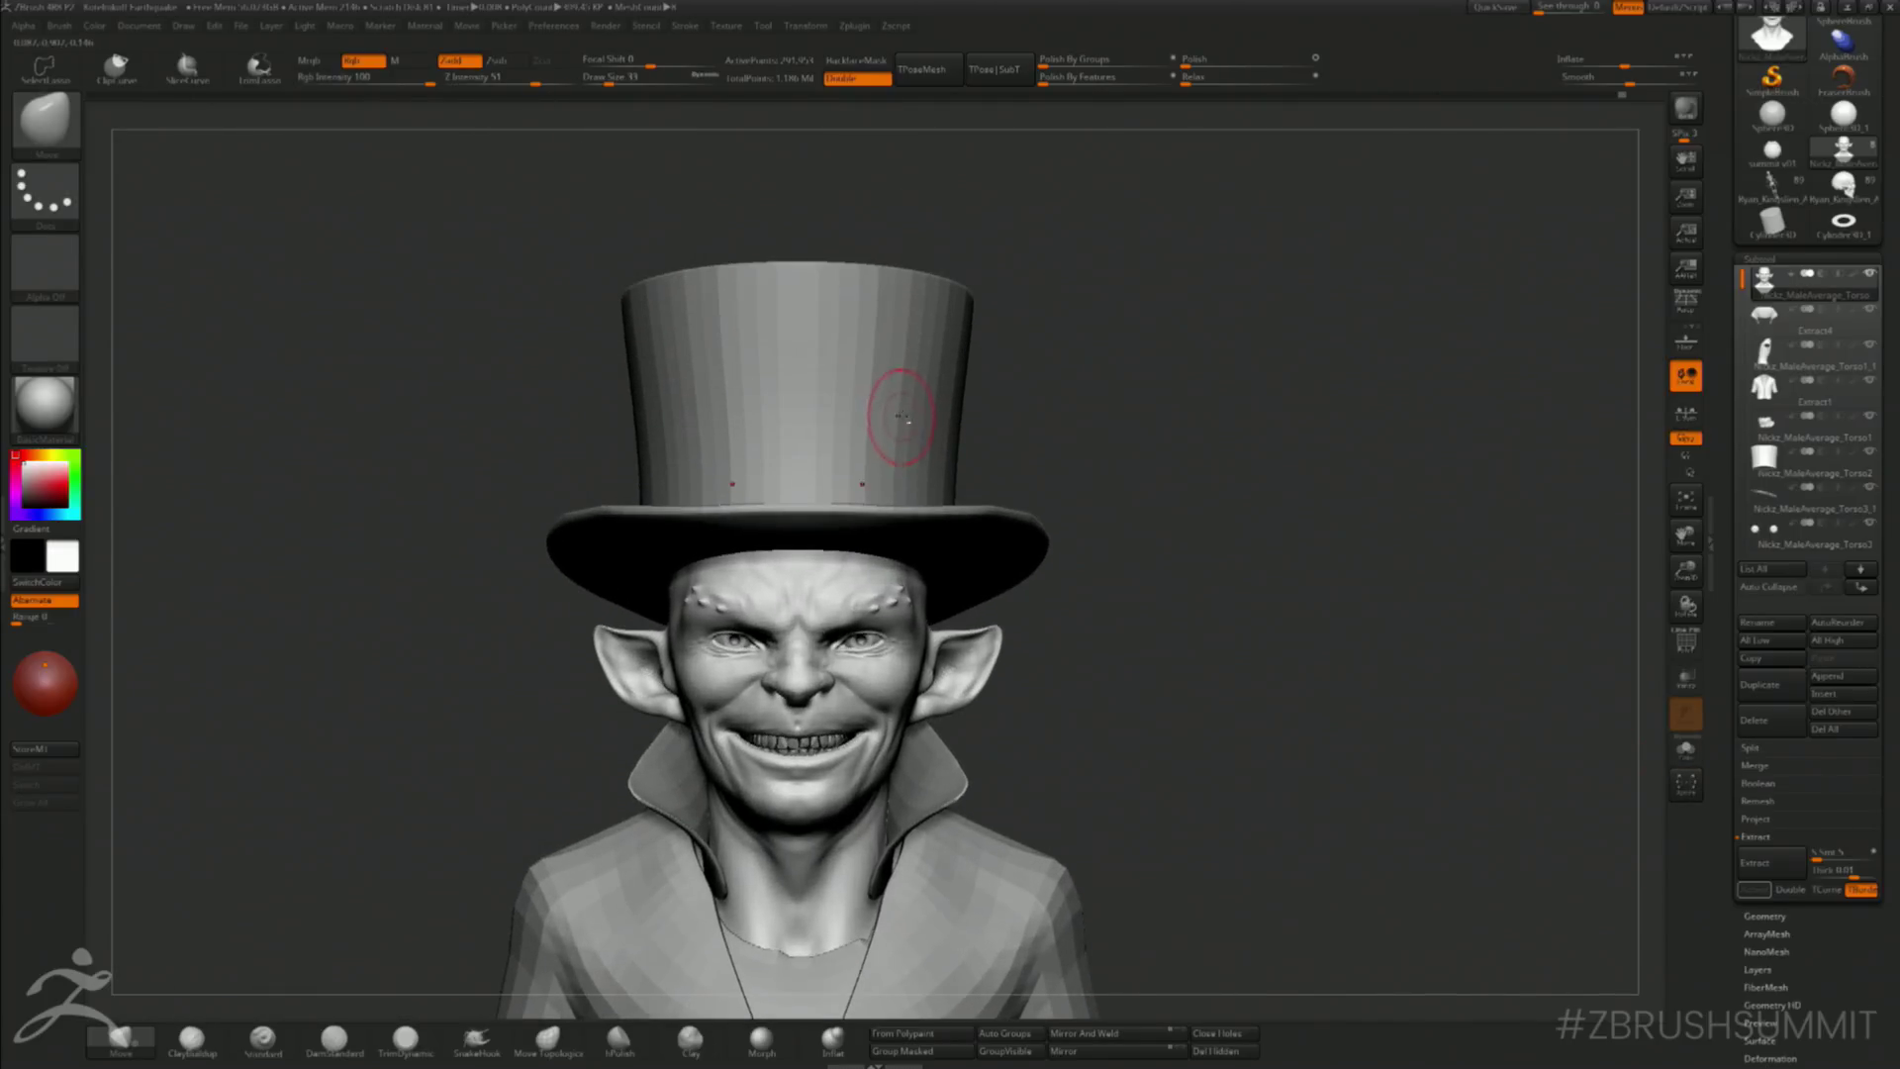
alt+click(901, 414)
alt+drag(1120, 351, 1122, 380)
- Choose the IMM Primitives brush and its QCube insert mesh
key(b)
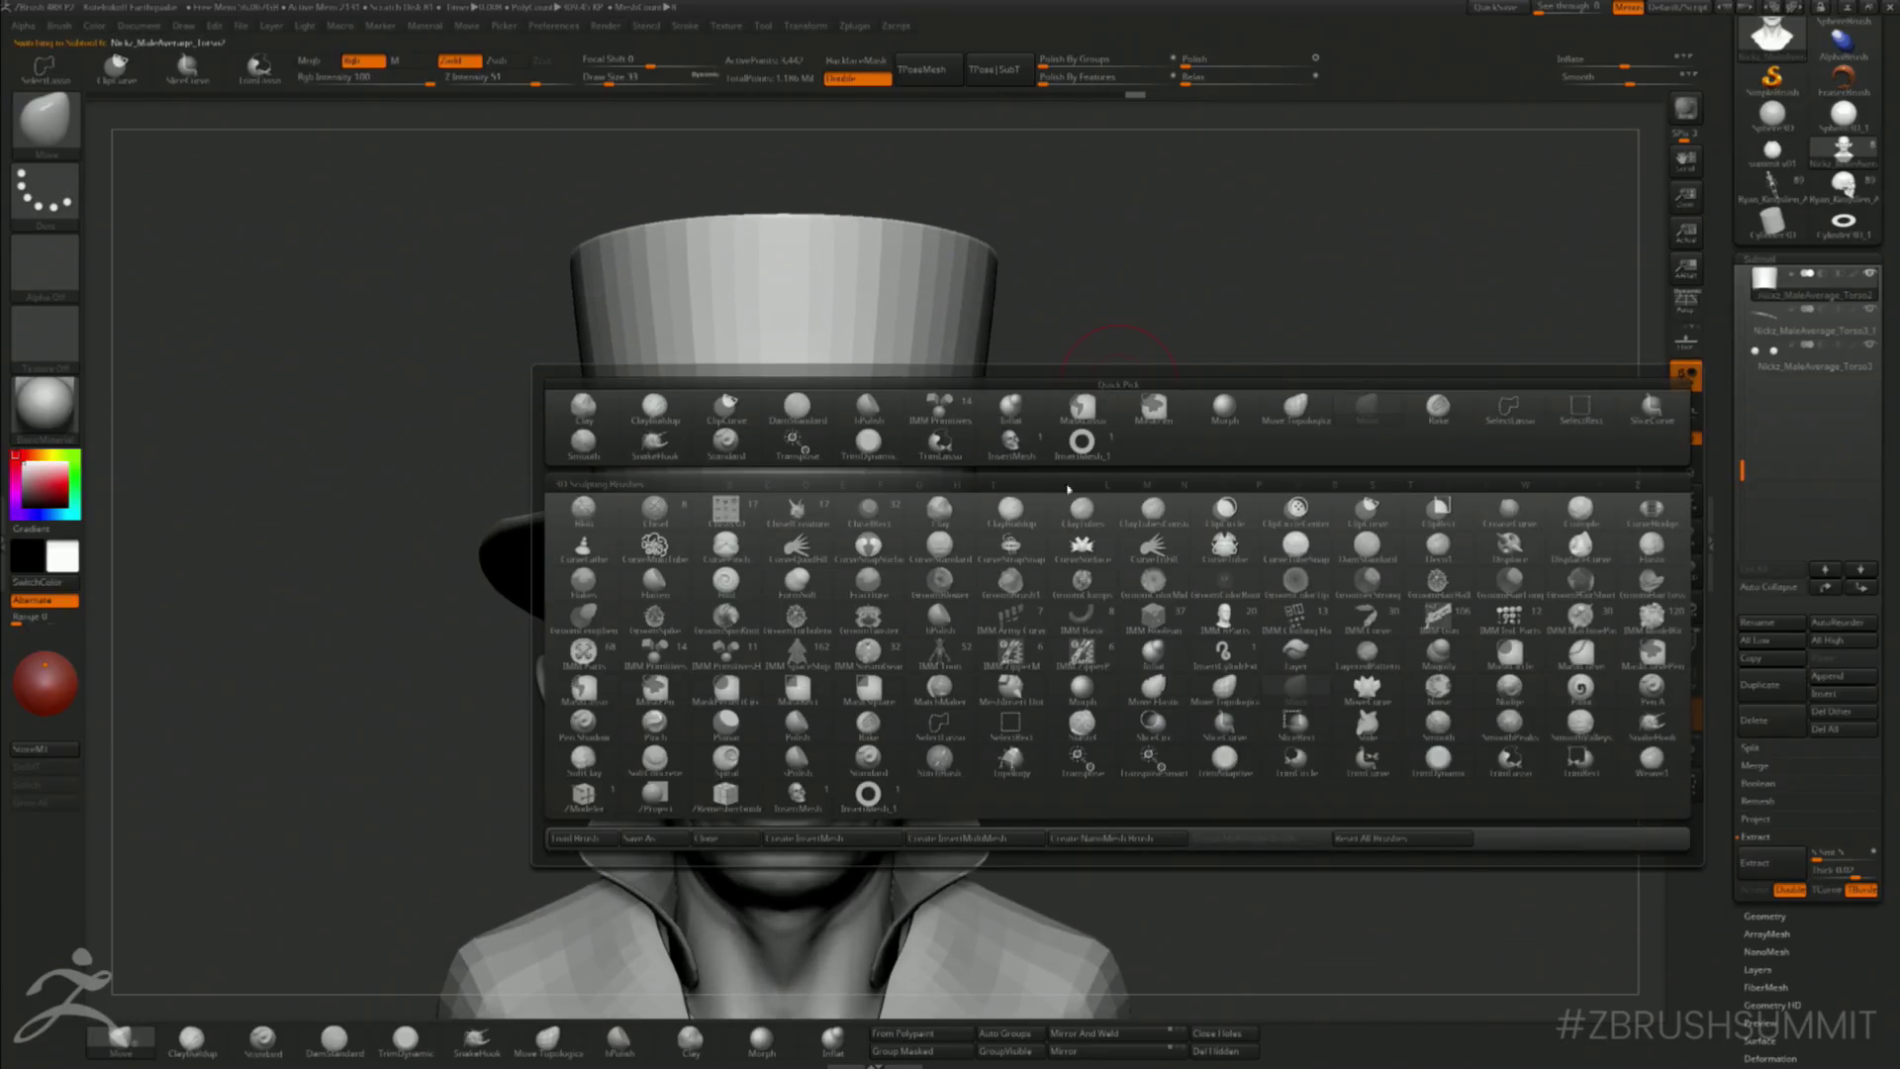
key(i)
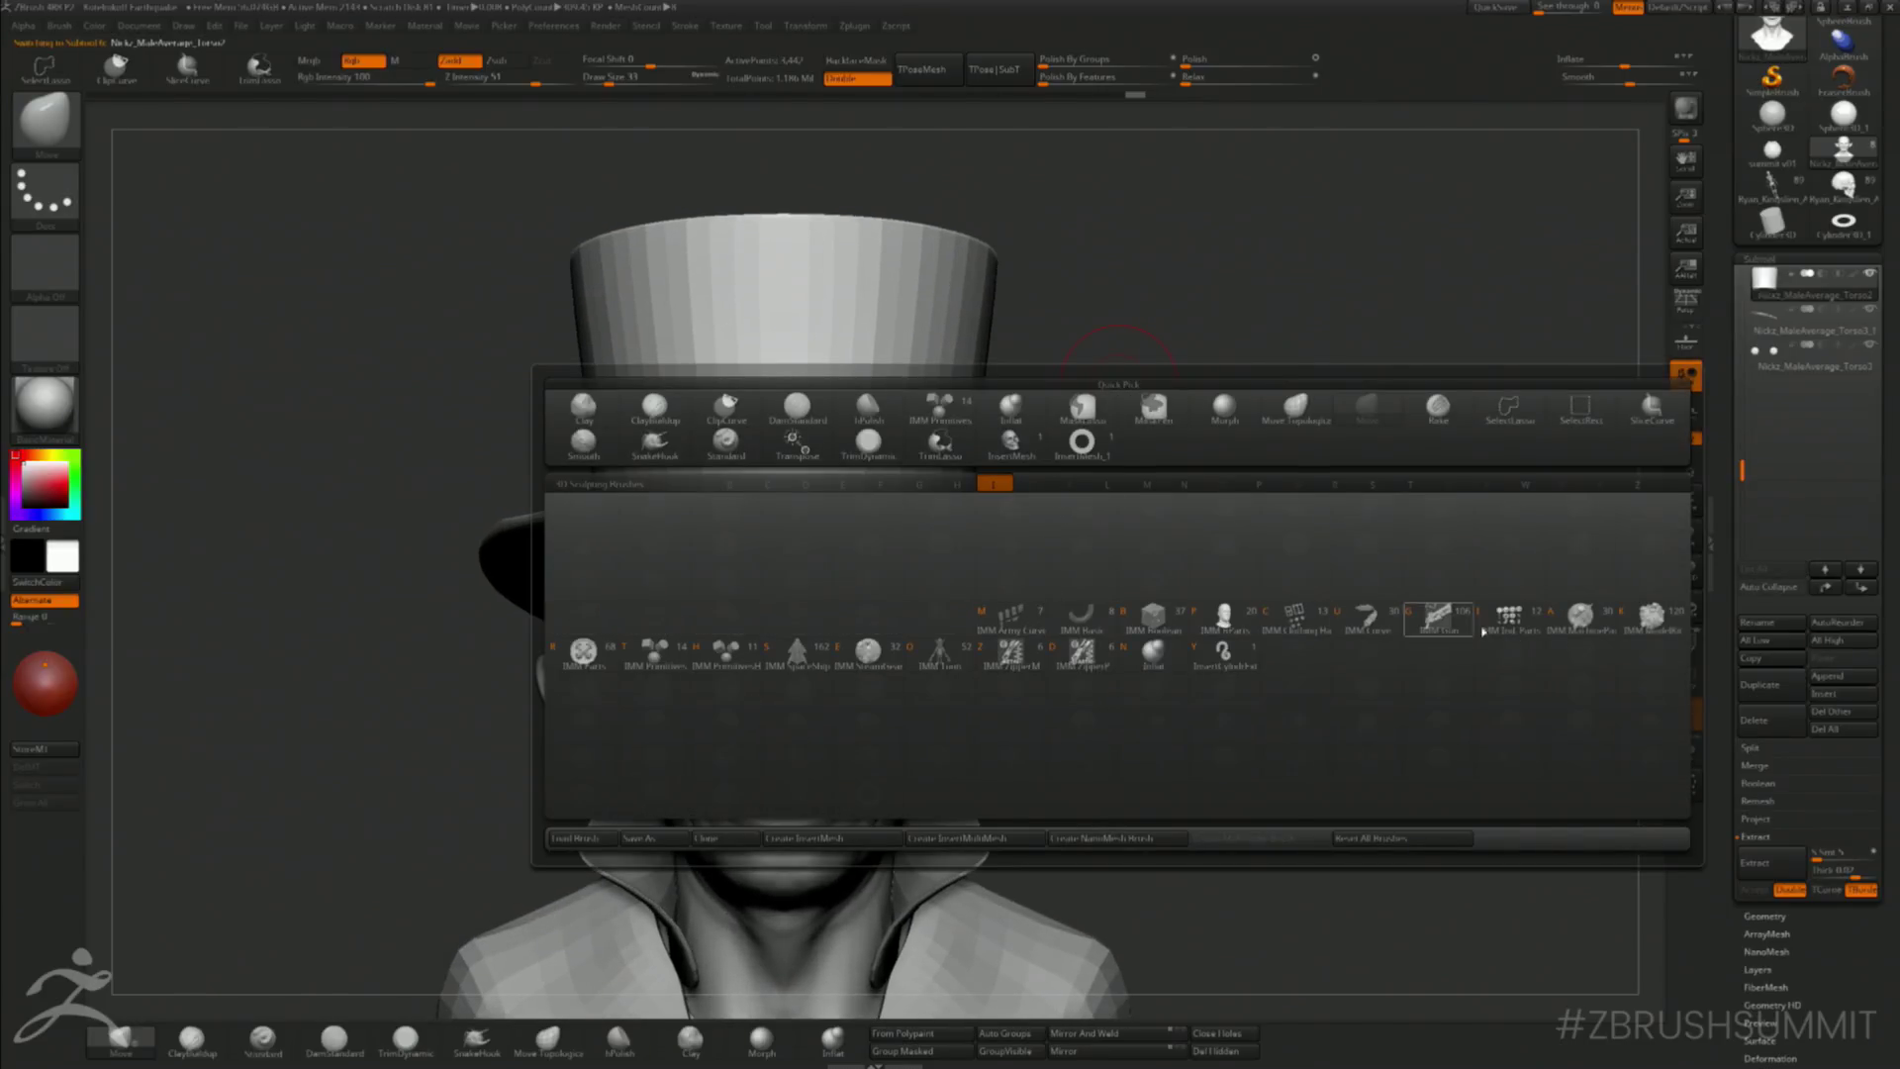
click(1581, 627)
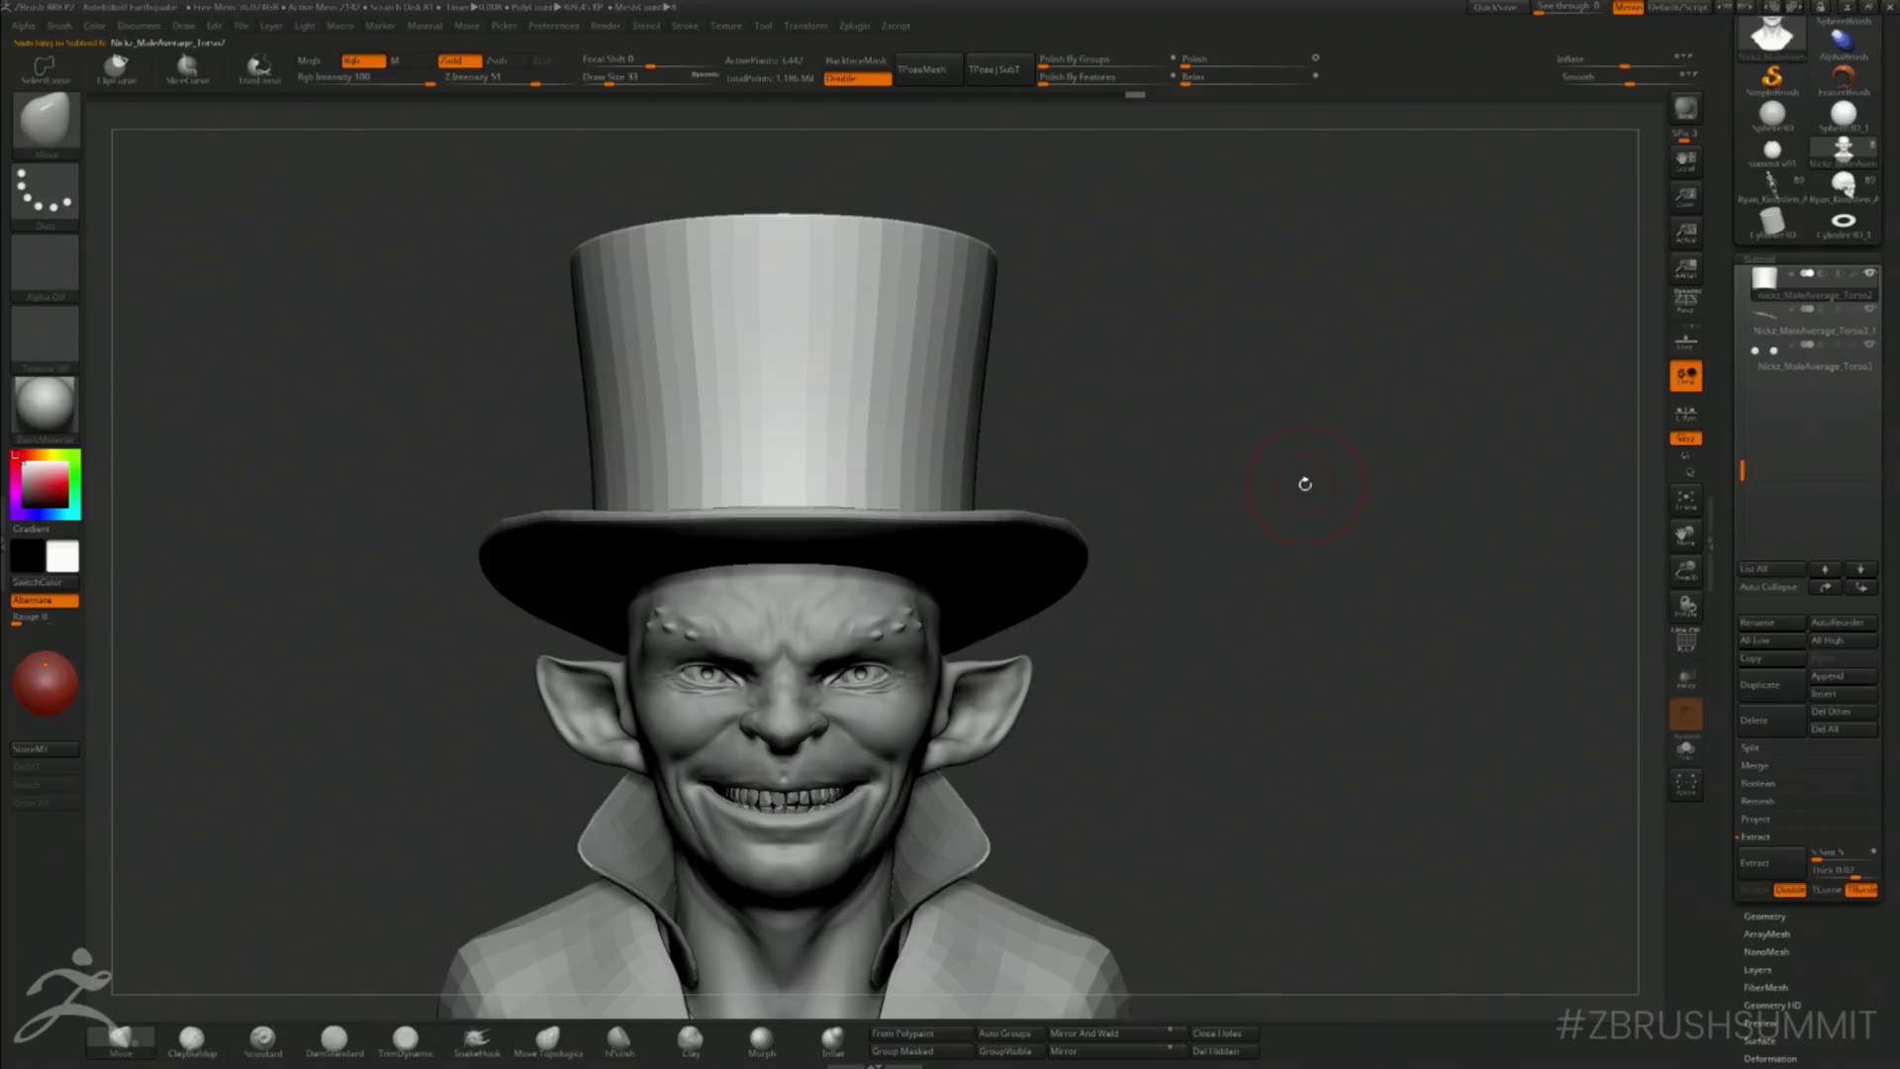
key(b)
click(850, 757)
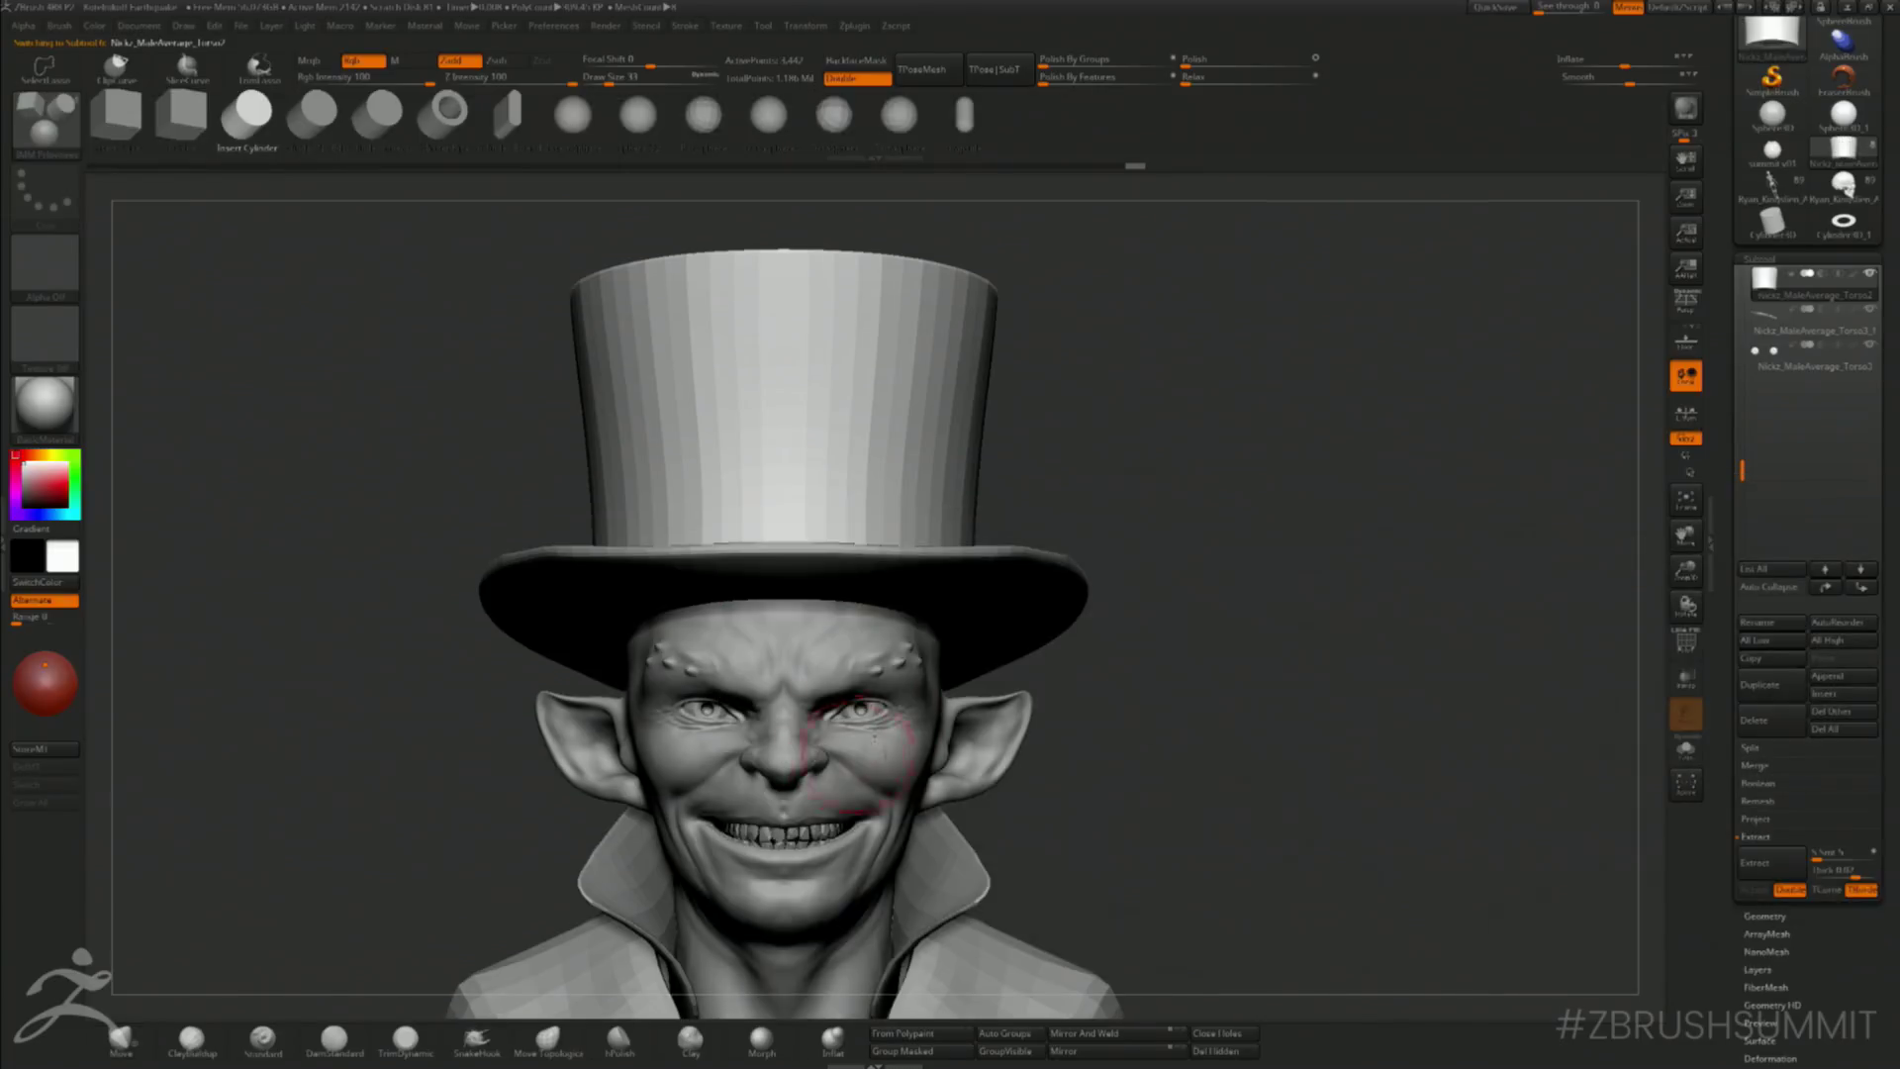
alt+drag(1193, 319, 1195, 331)
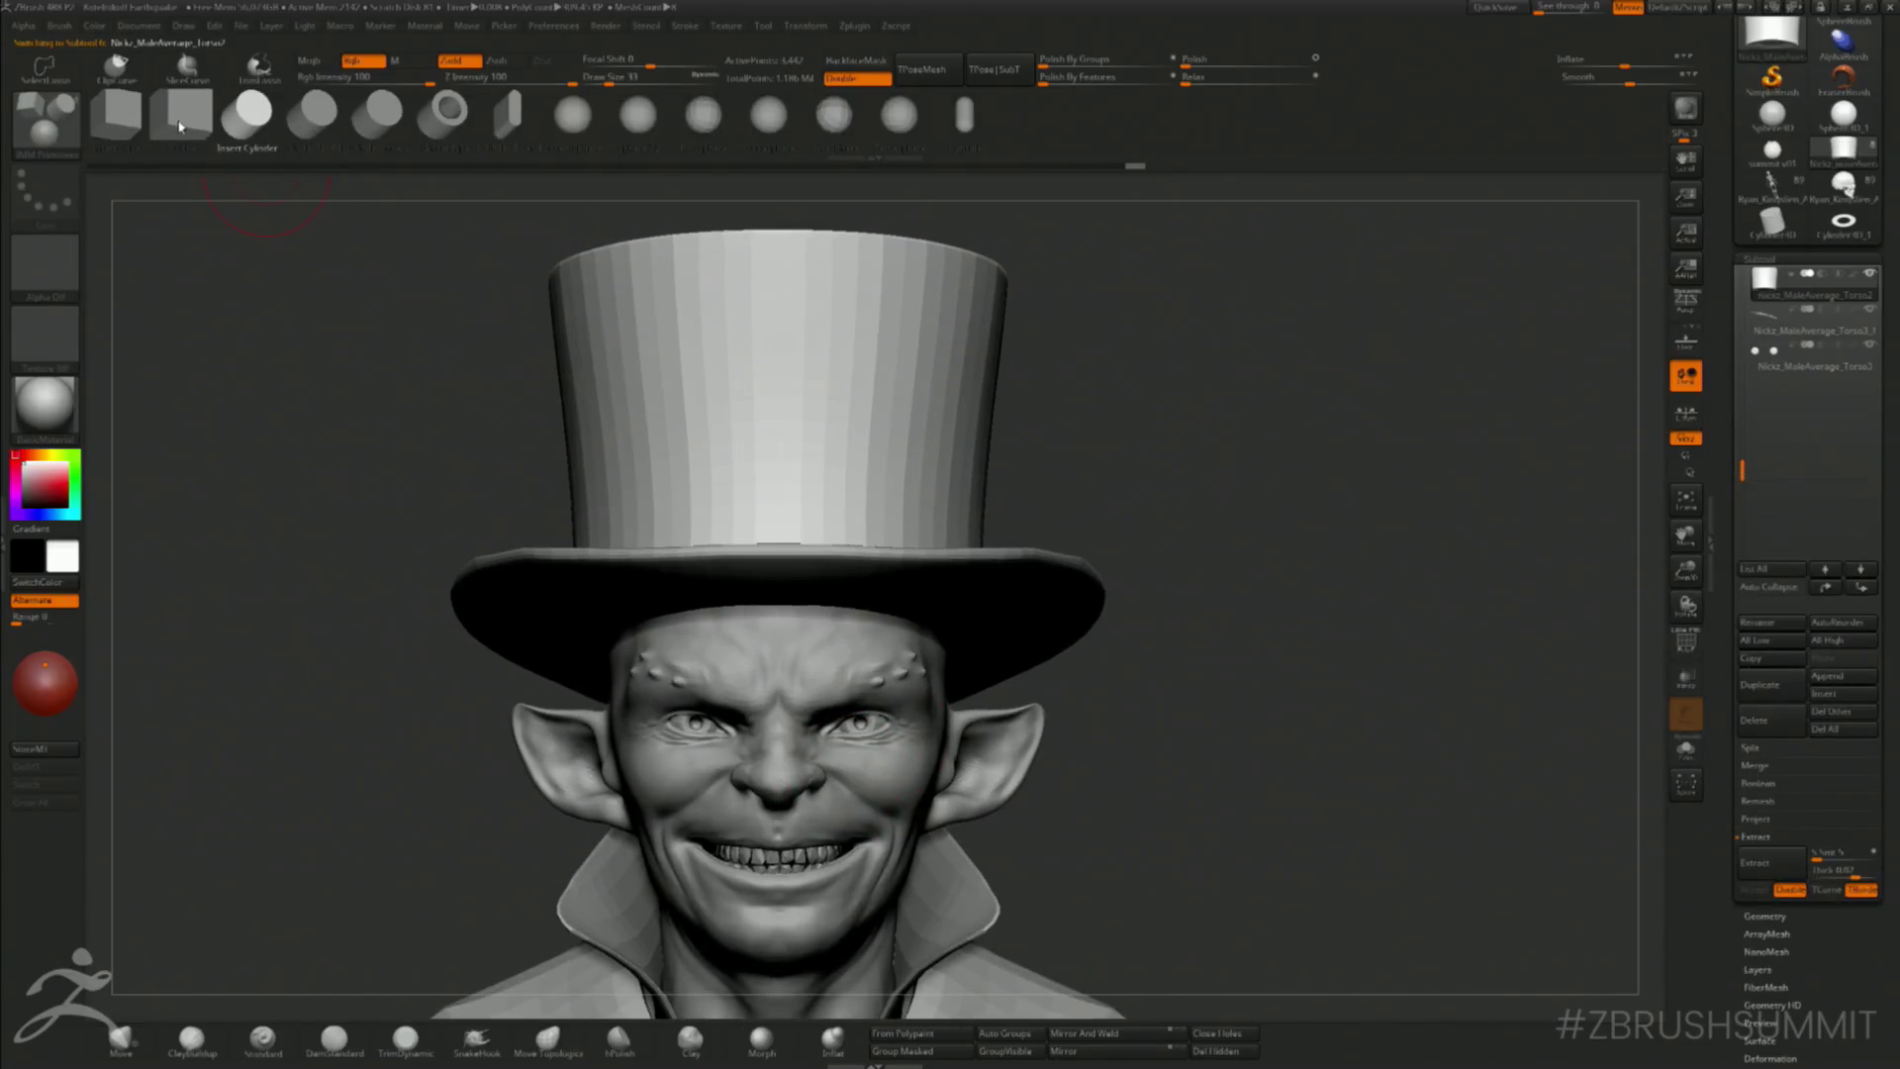
click(124, 125)
click(182, 123)
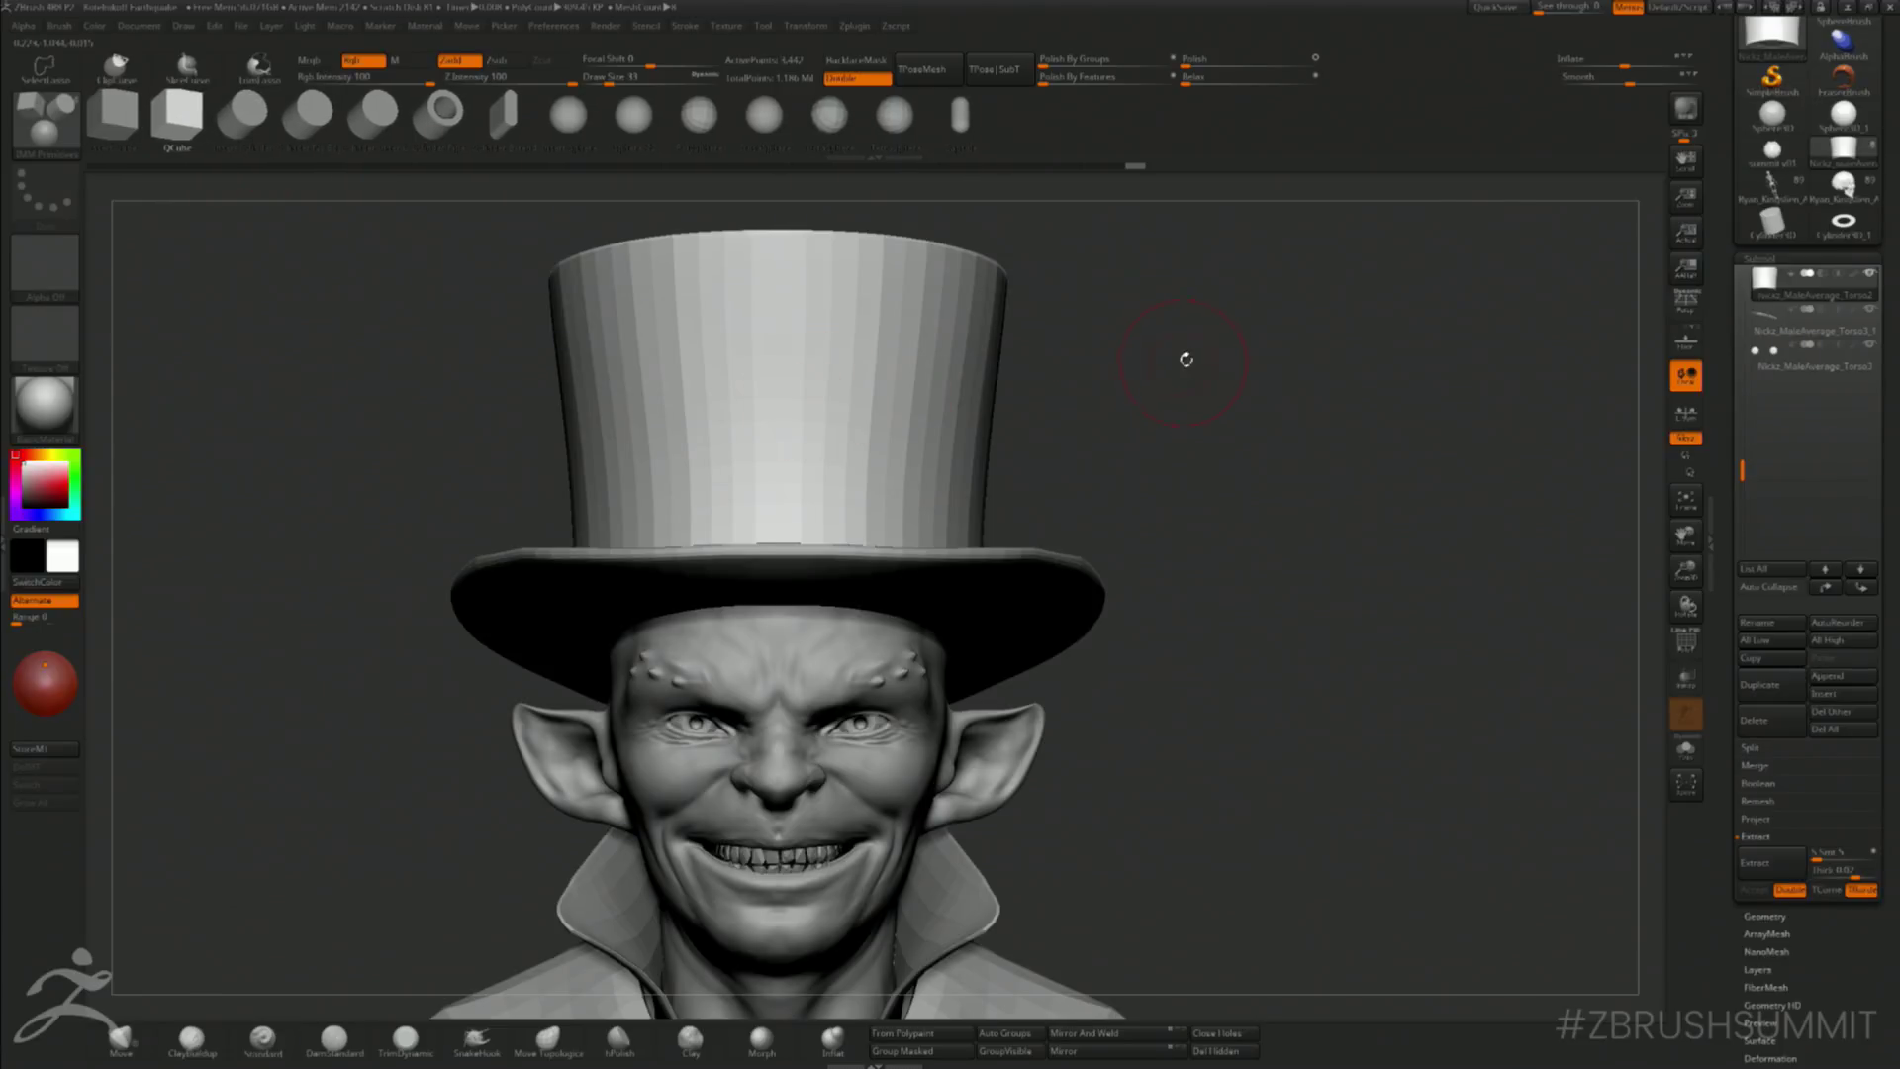
- Insert a small cube on the front of the top hat's crown, just above the brim
drag(1186, 359, 920, 500)
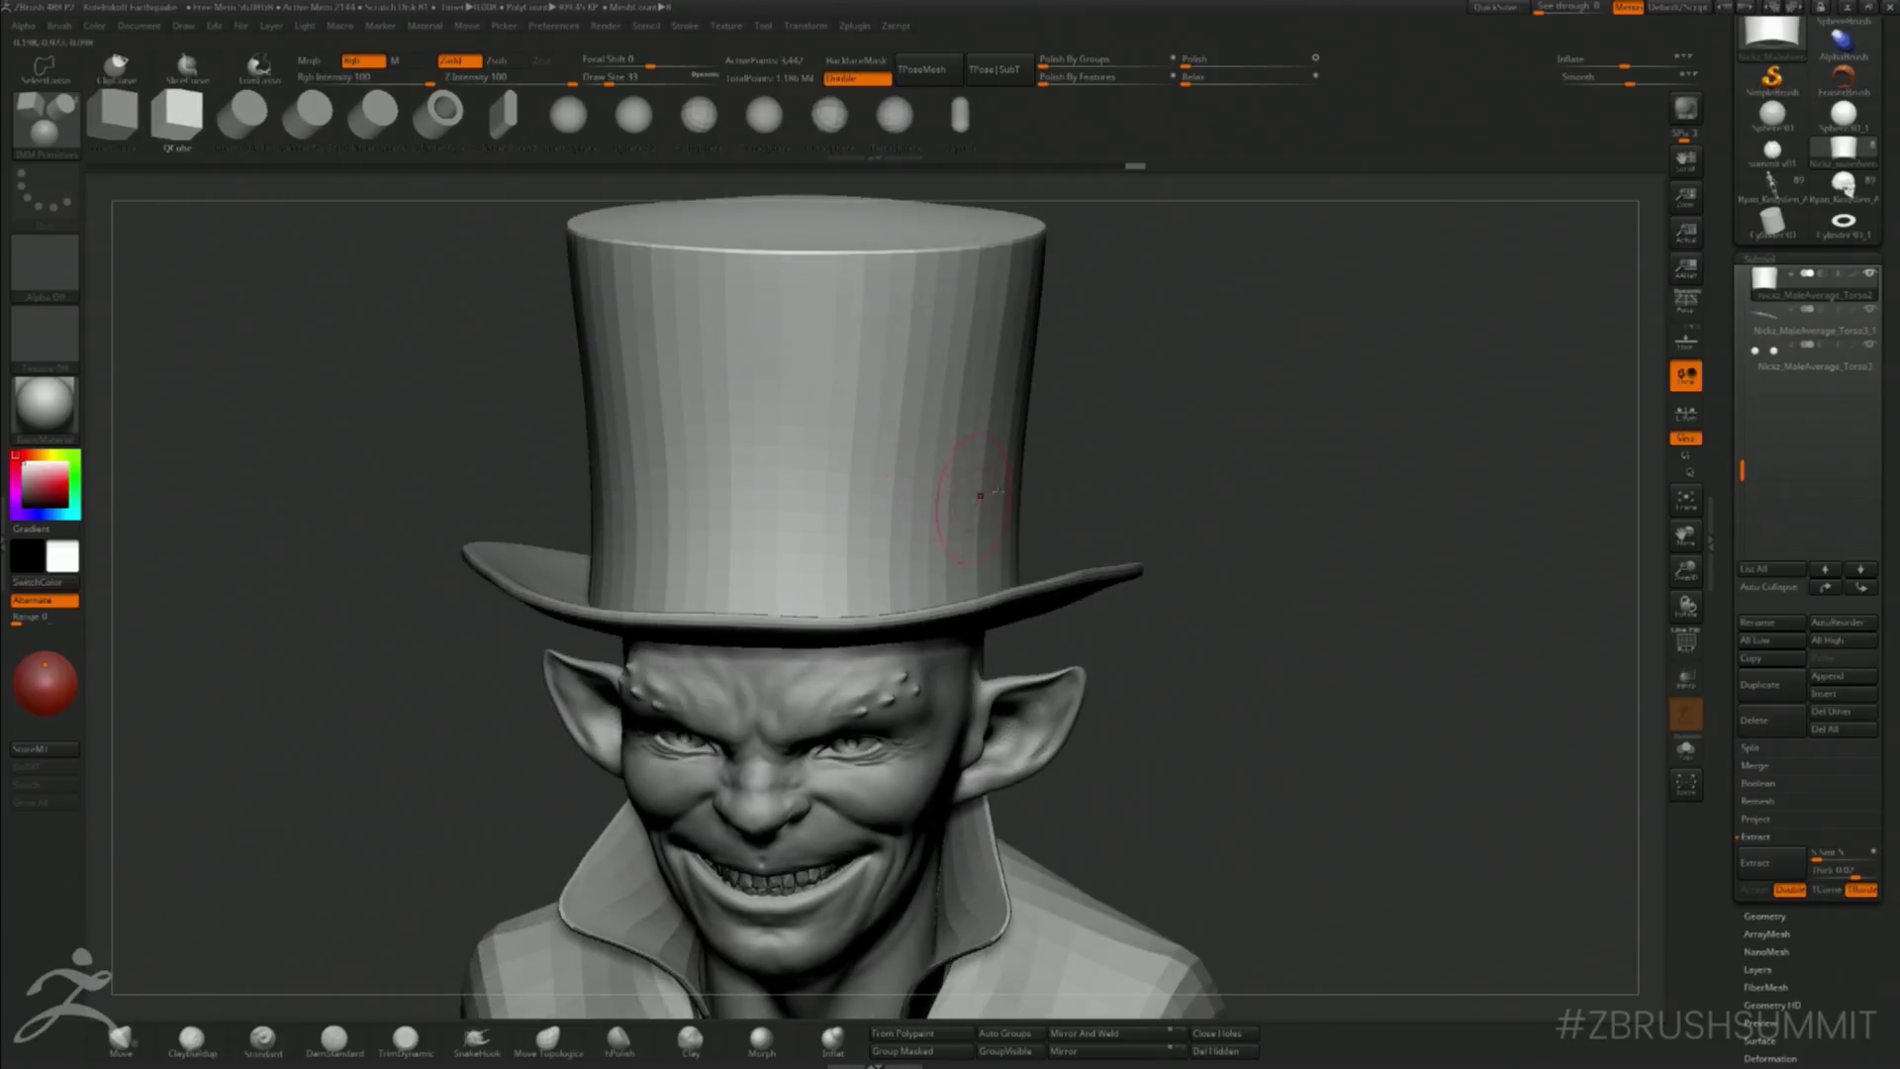
key(shift+f)
key(shift+f)
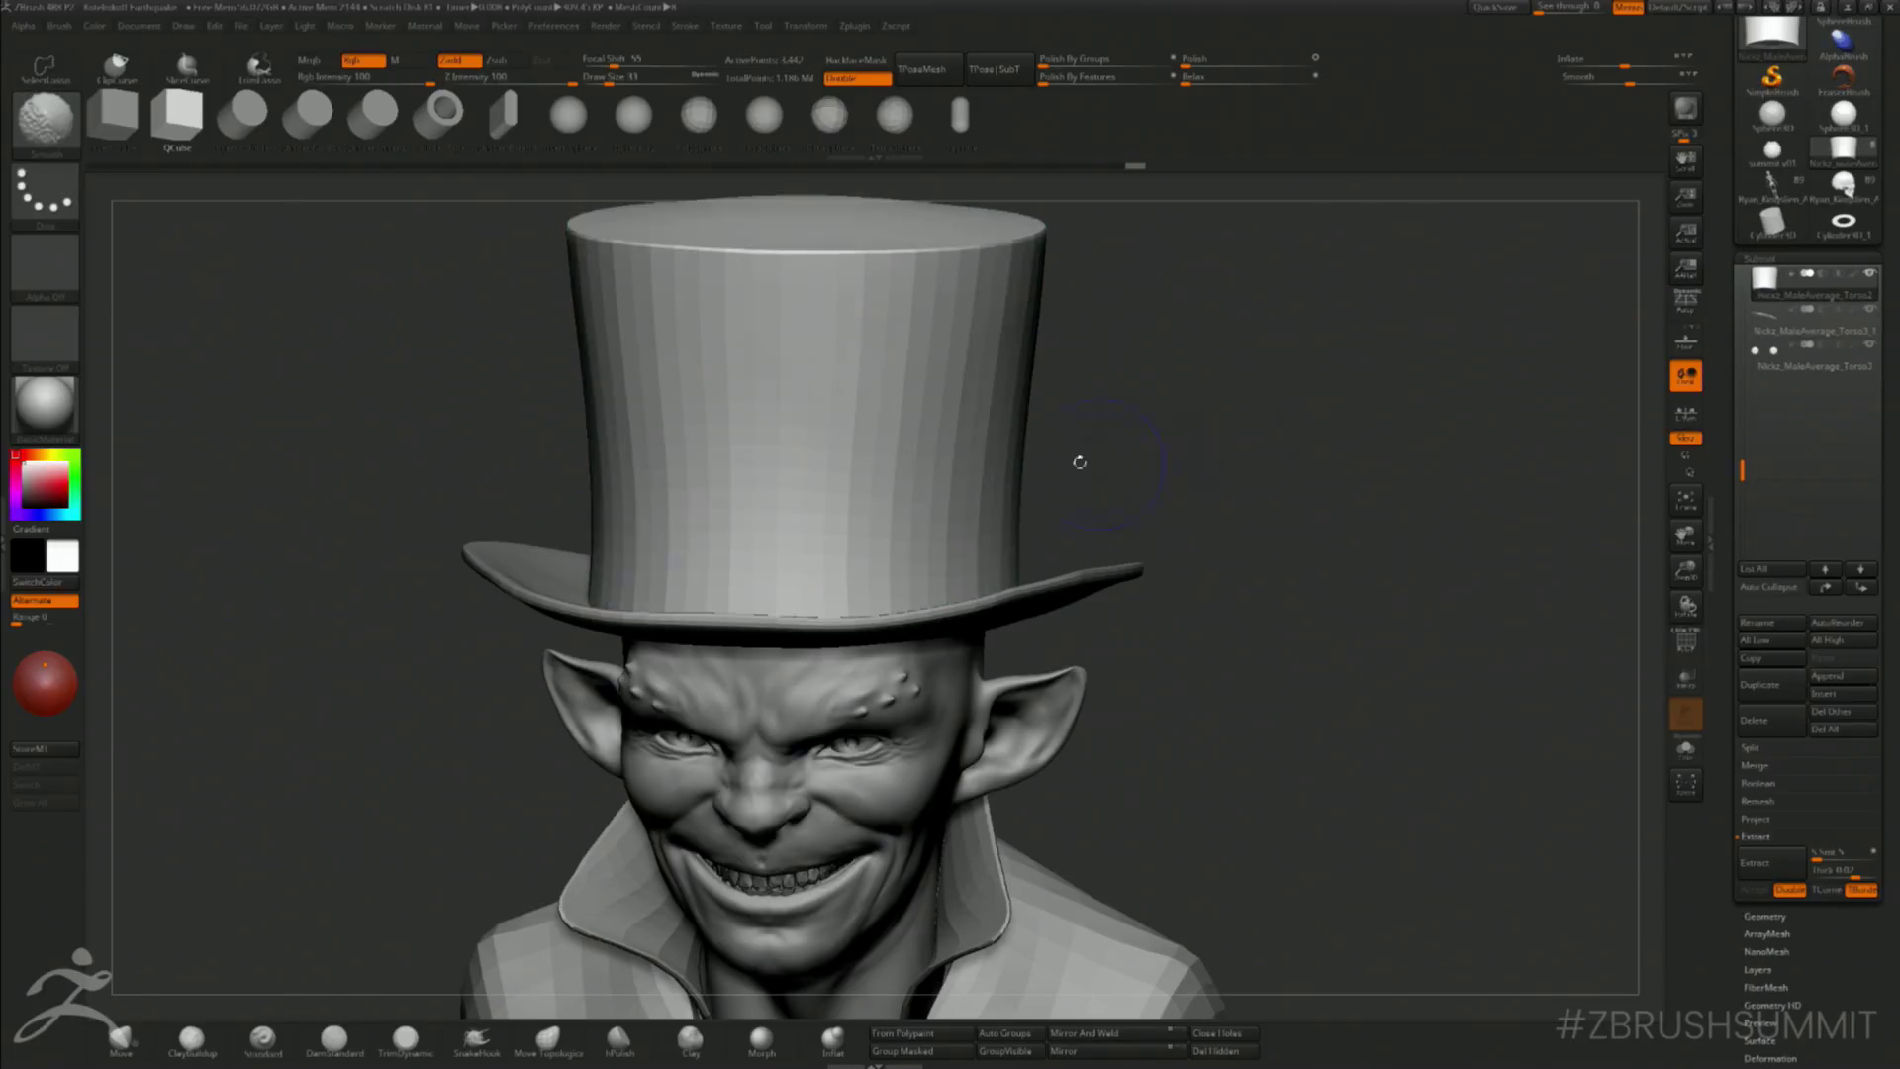
drag(922, 530, 975, 495)
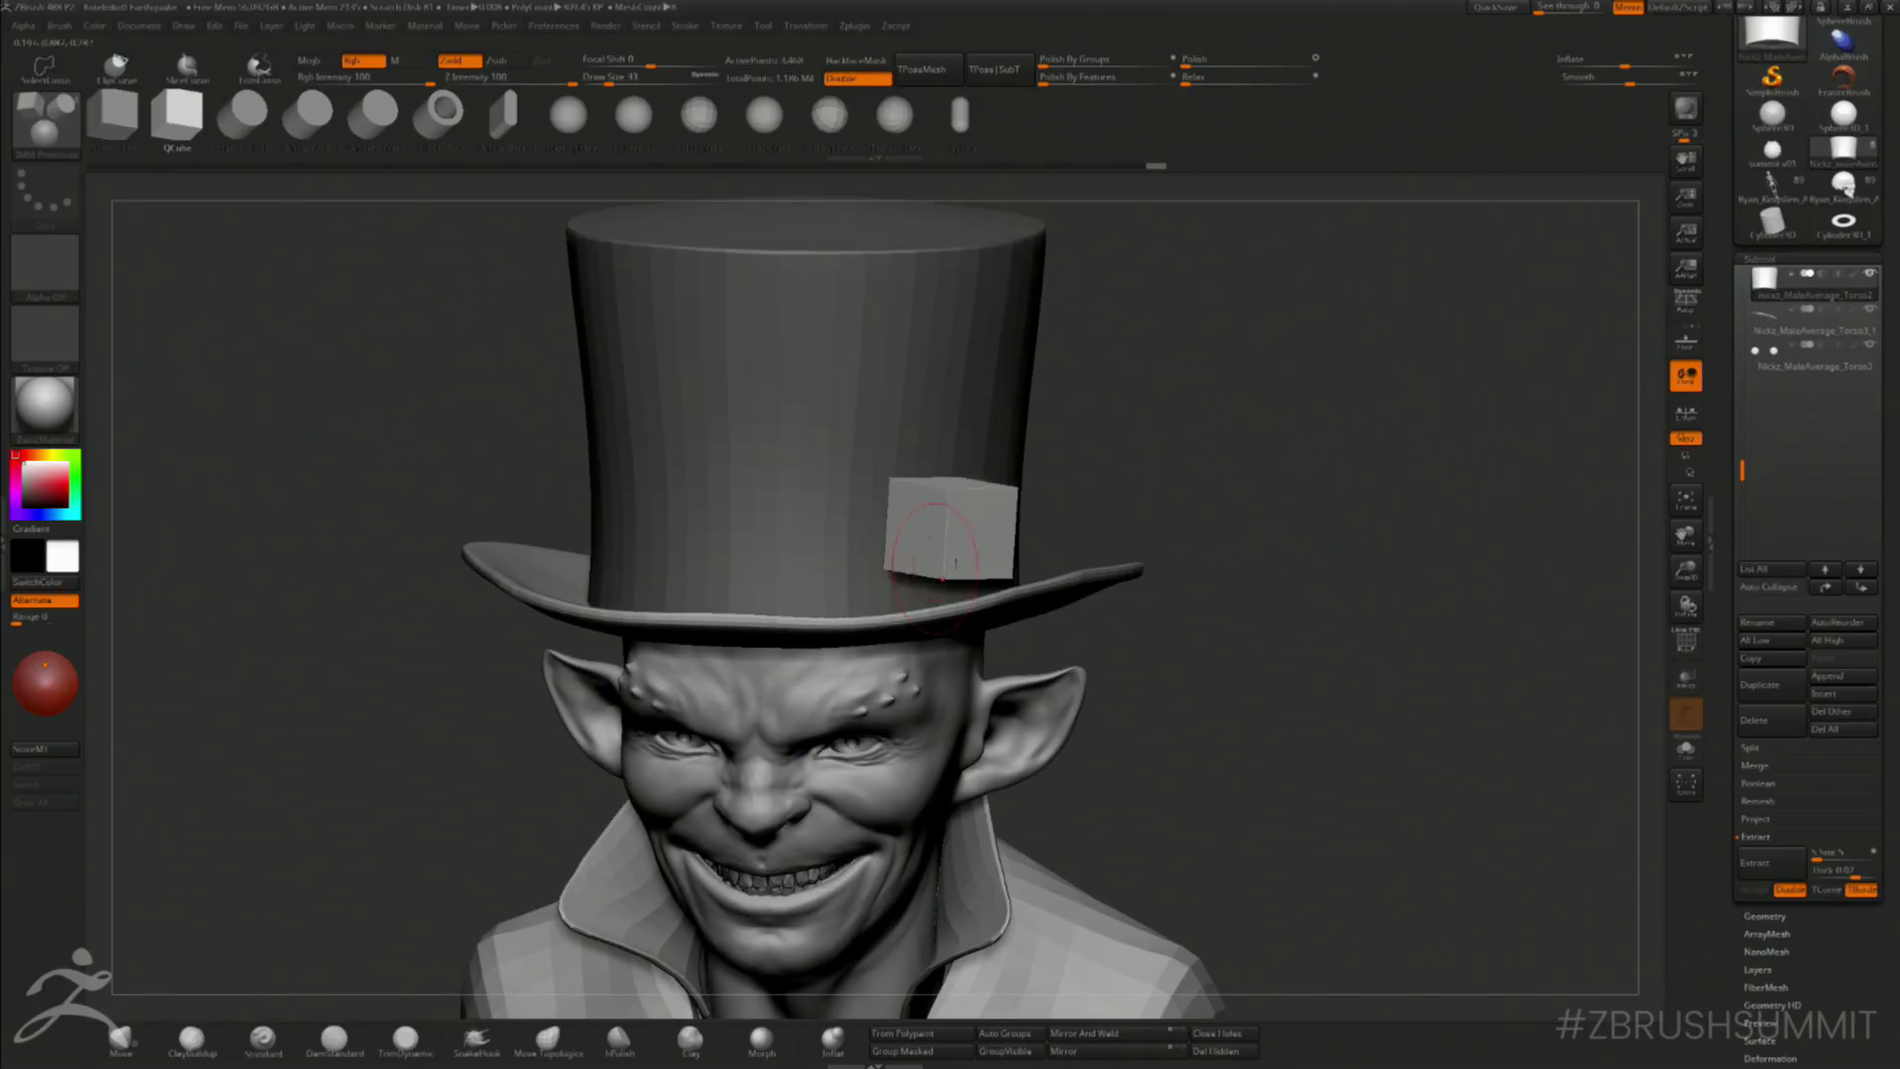
- Move the inserted cube back into the front of the hat's crown with the Gizmo
key(shift+f)
key(shift+f)
drag(1269, 419, 1111, 466)
key(w)
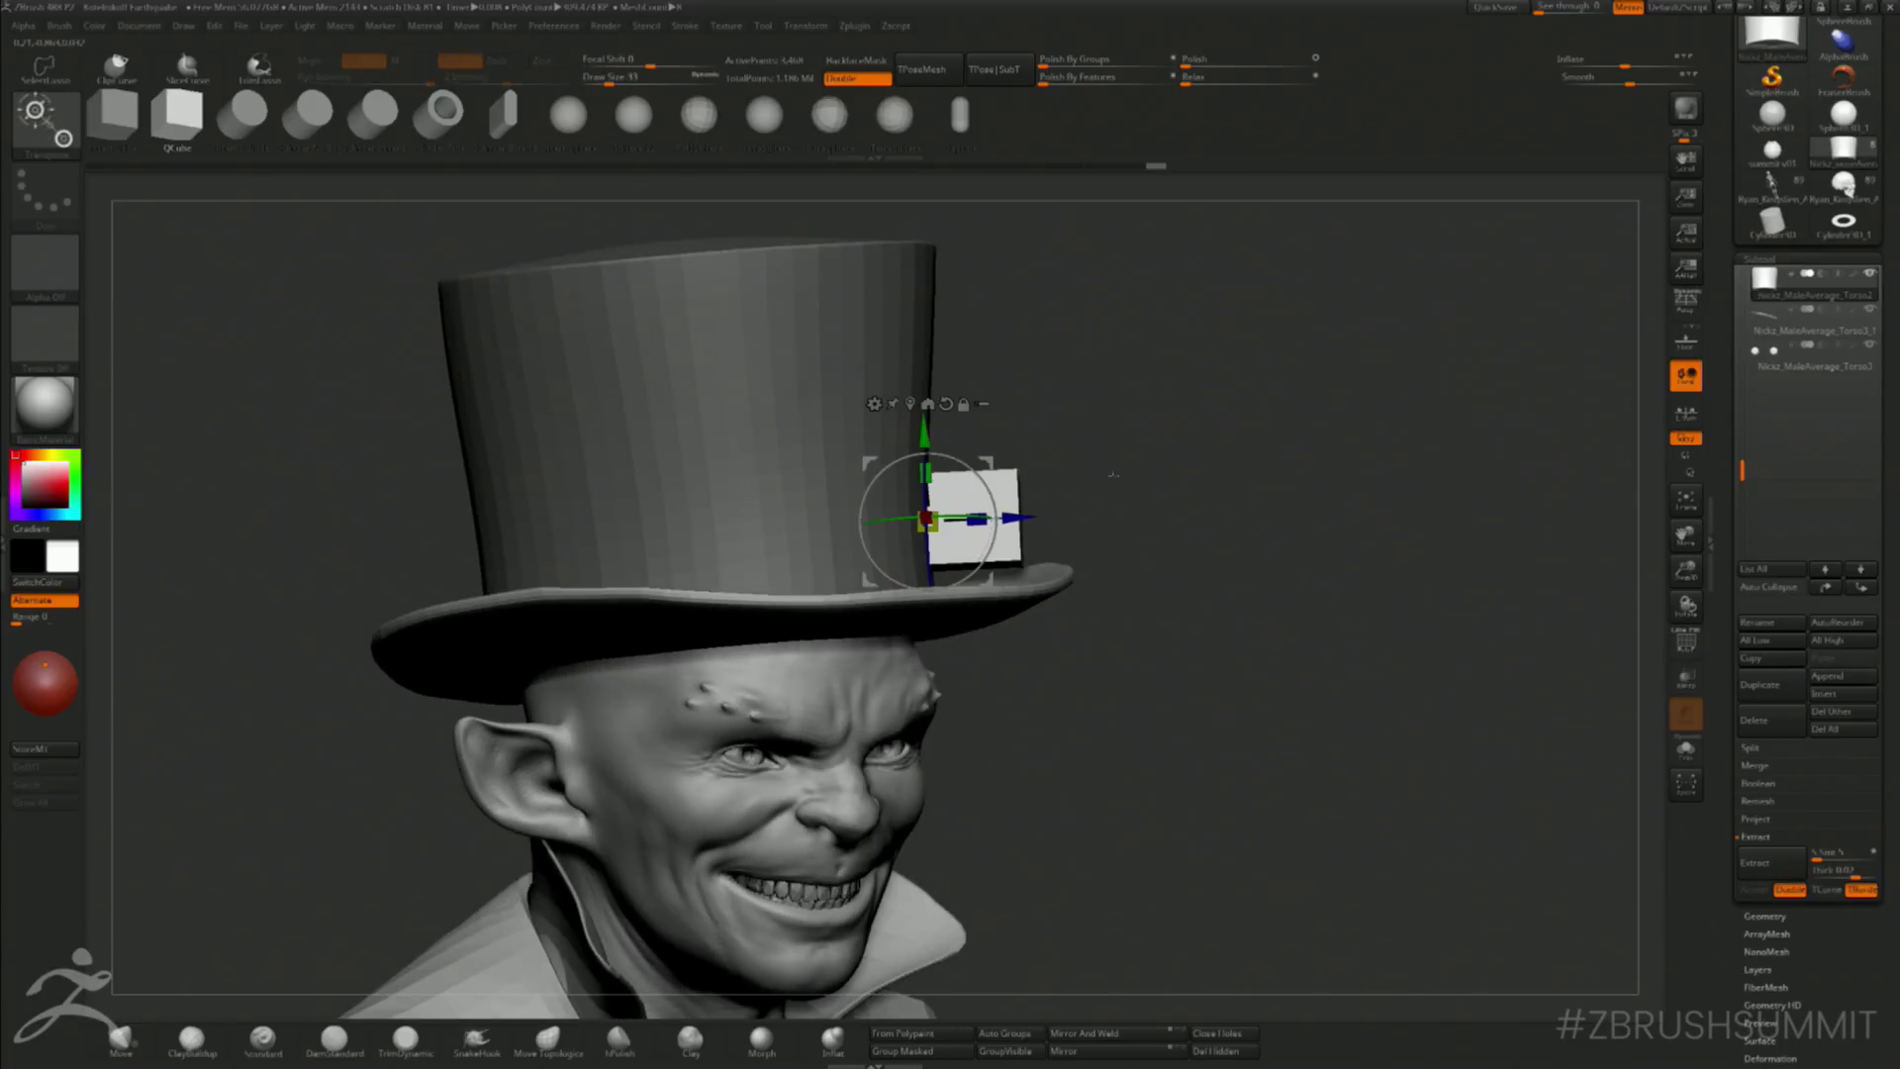
drag(970, 522, 922, 525)
drag(1247, 425, 1183, 422)
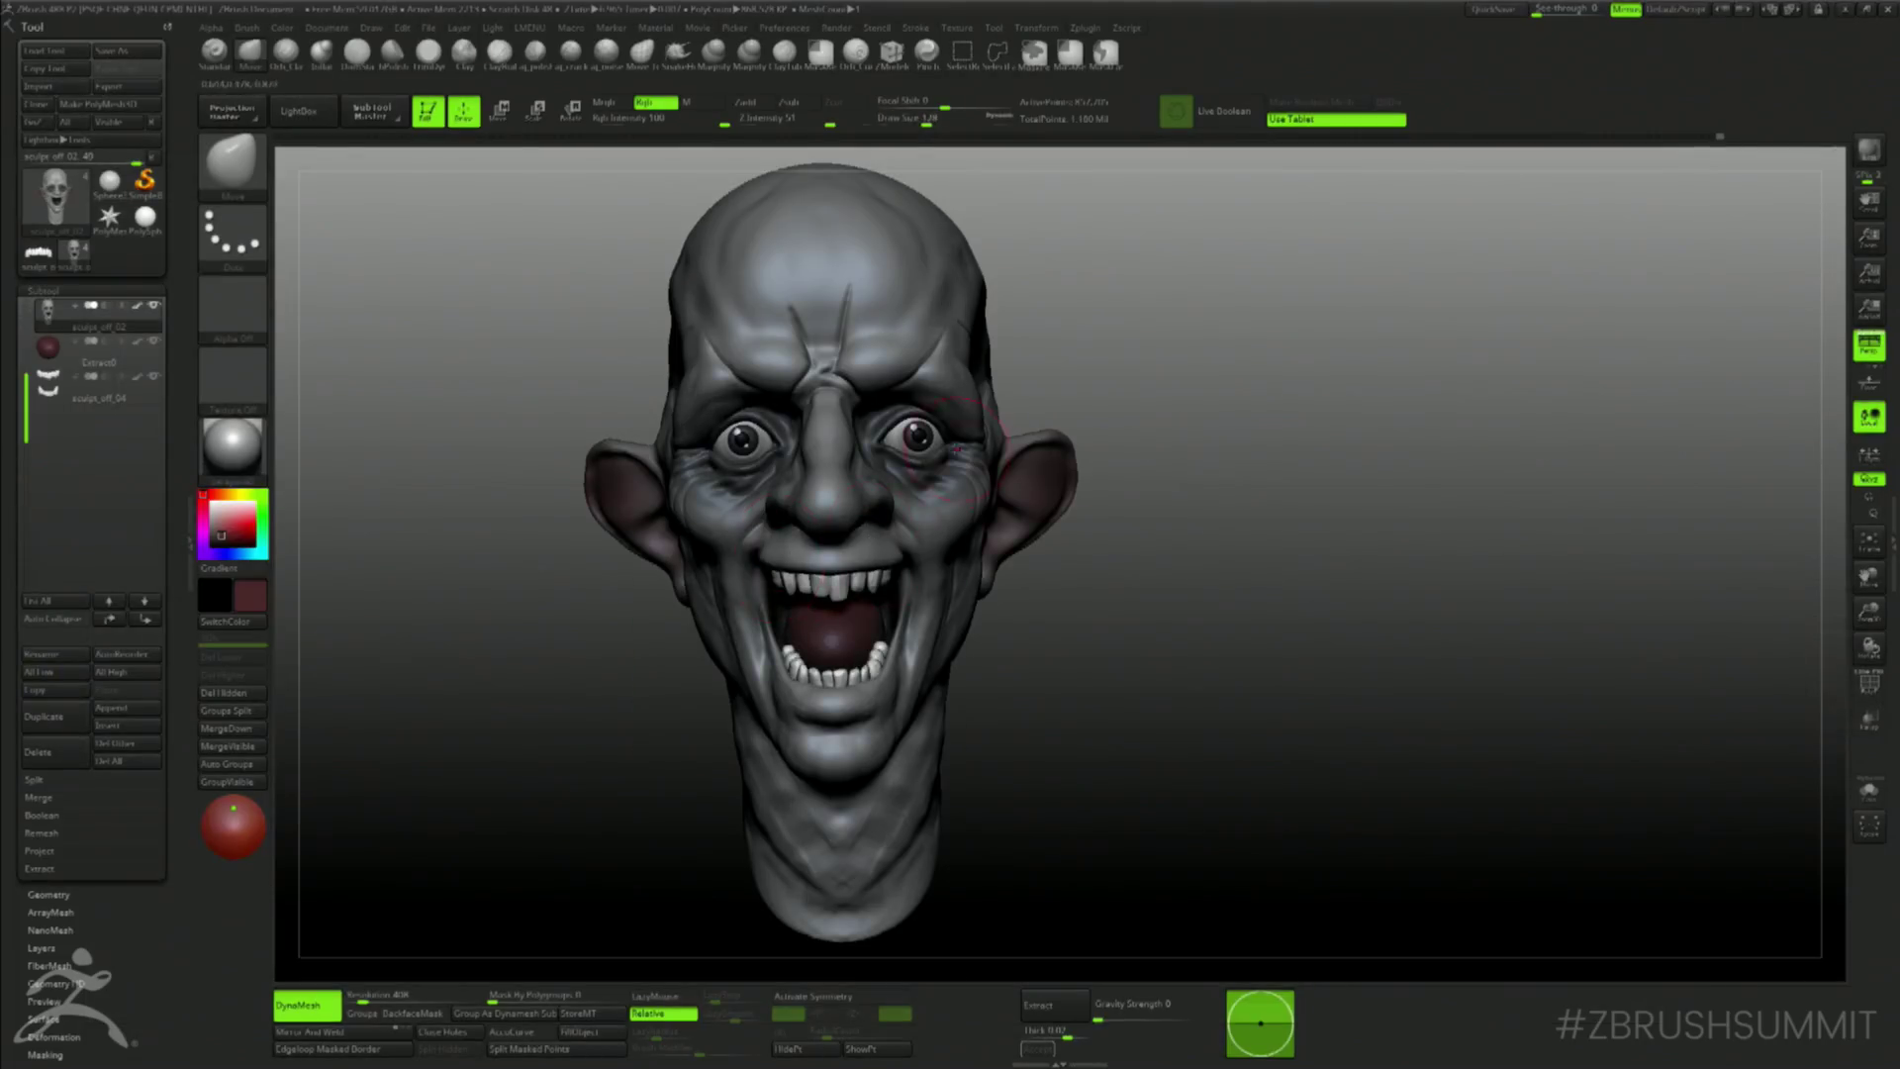
- Adjust the outline of the screaming man's head and neck with the Move brush at varying draw sizes
mouse_move(1066, 343)
mouse_down()
mouse_move(1101, 347)
mouse_move(1080, 346)
mouse_up()
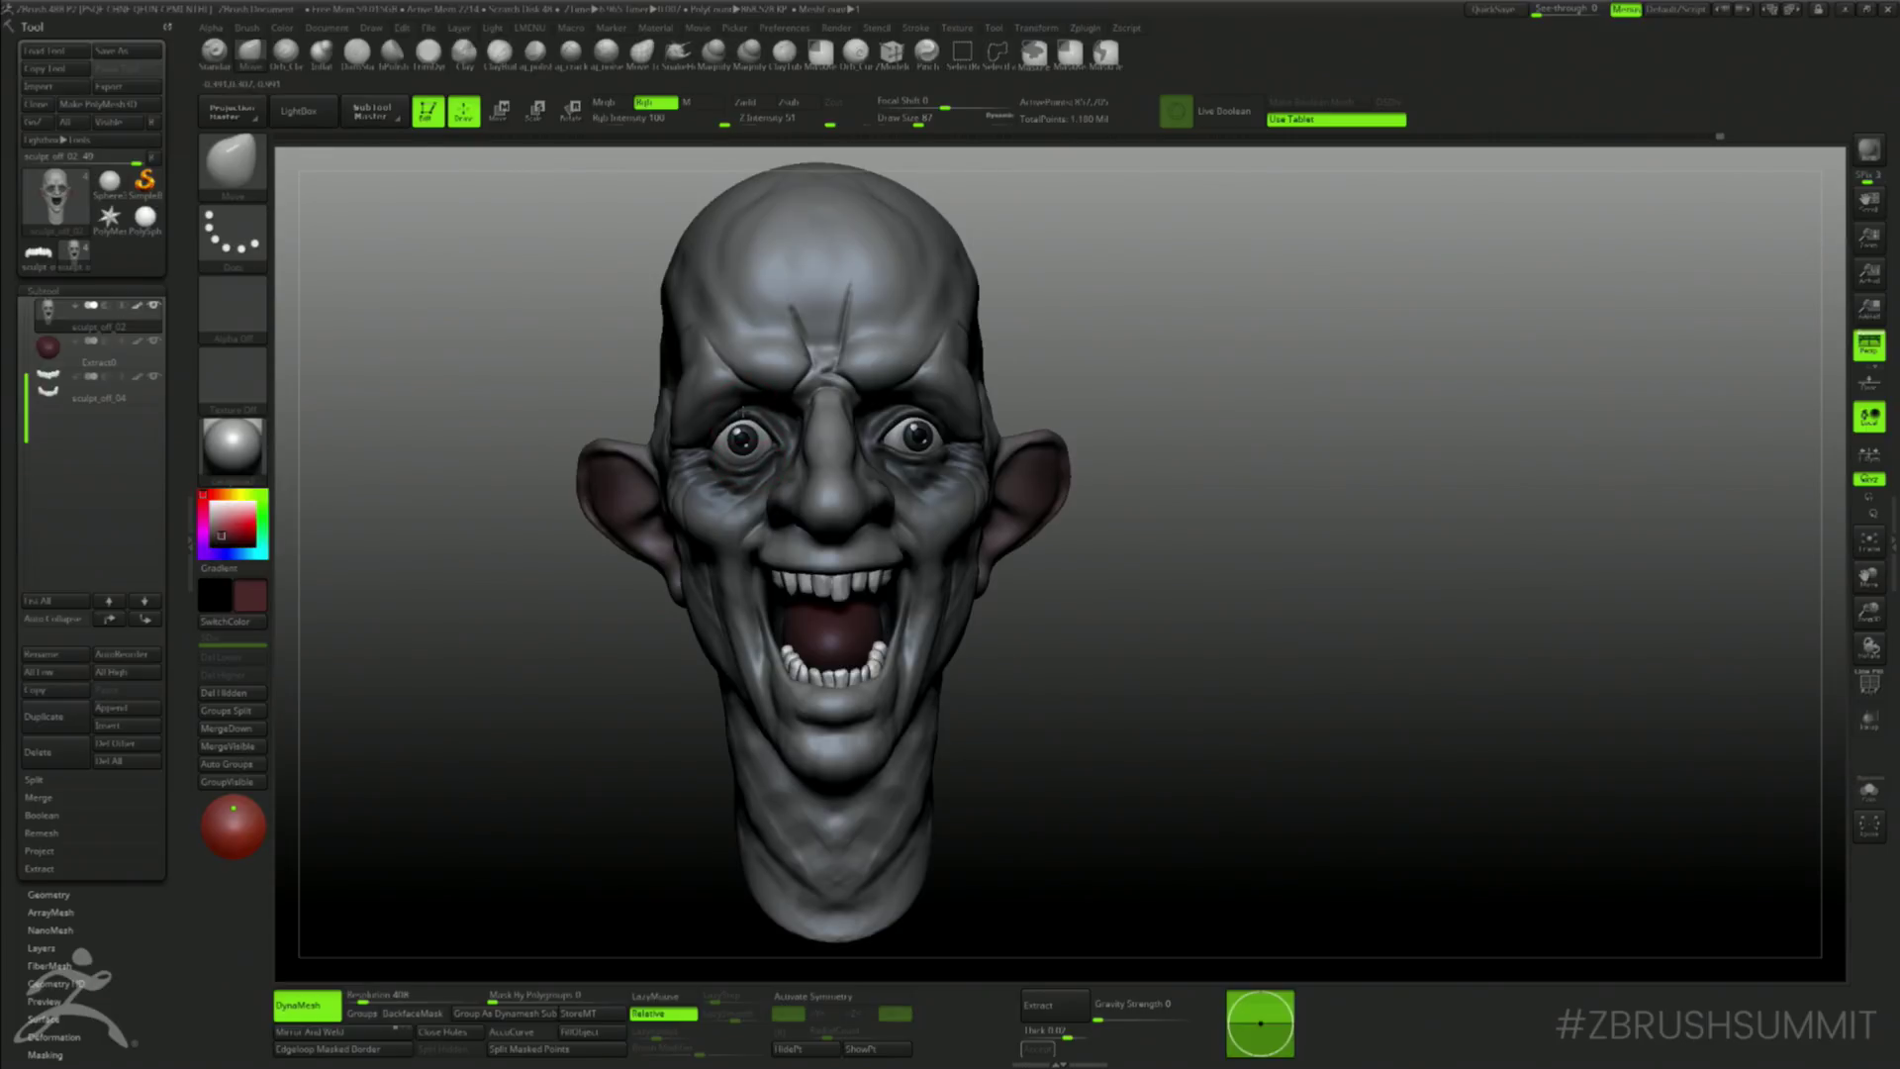
drag(628, 642, 729, 485)
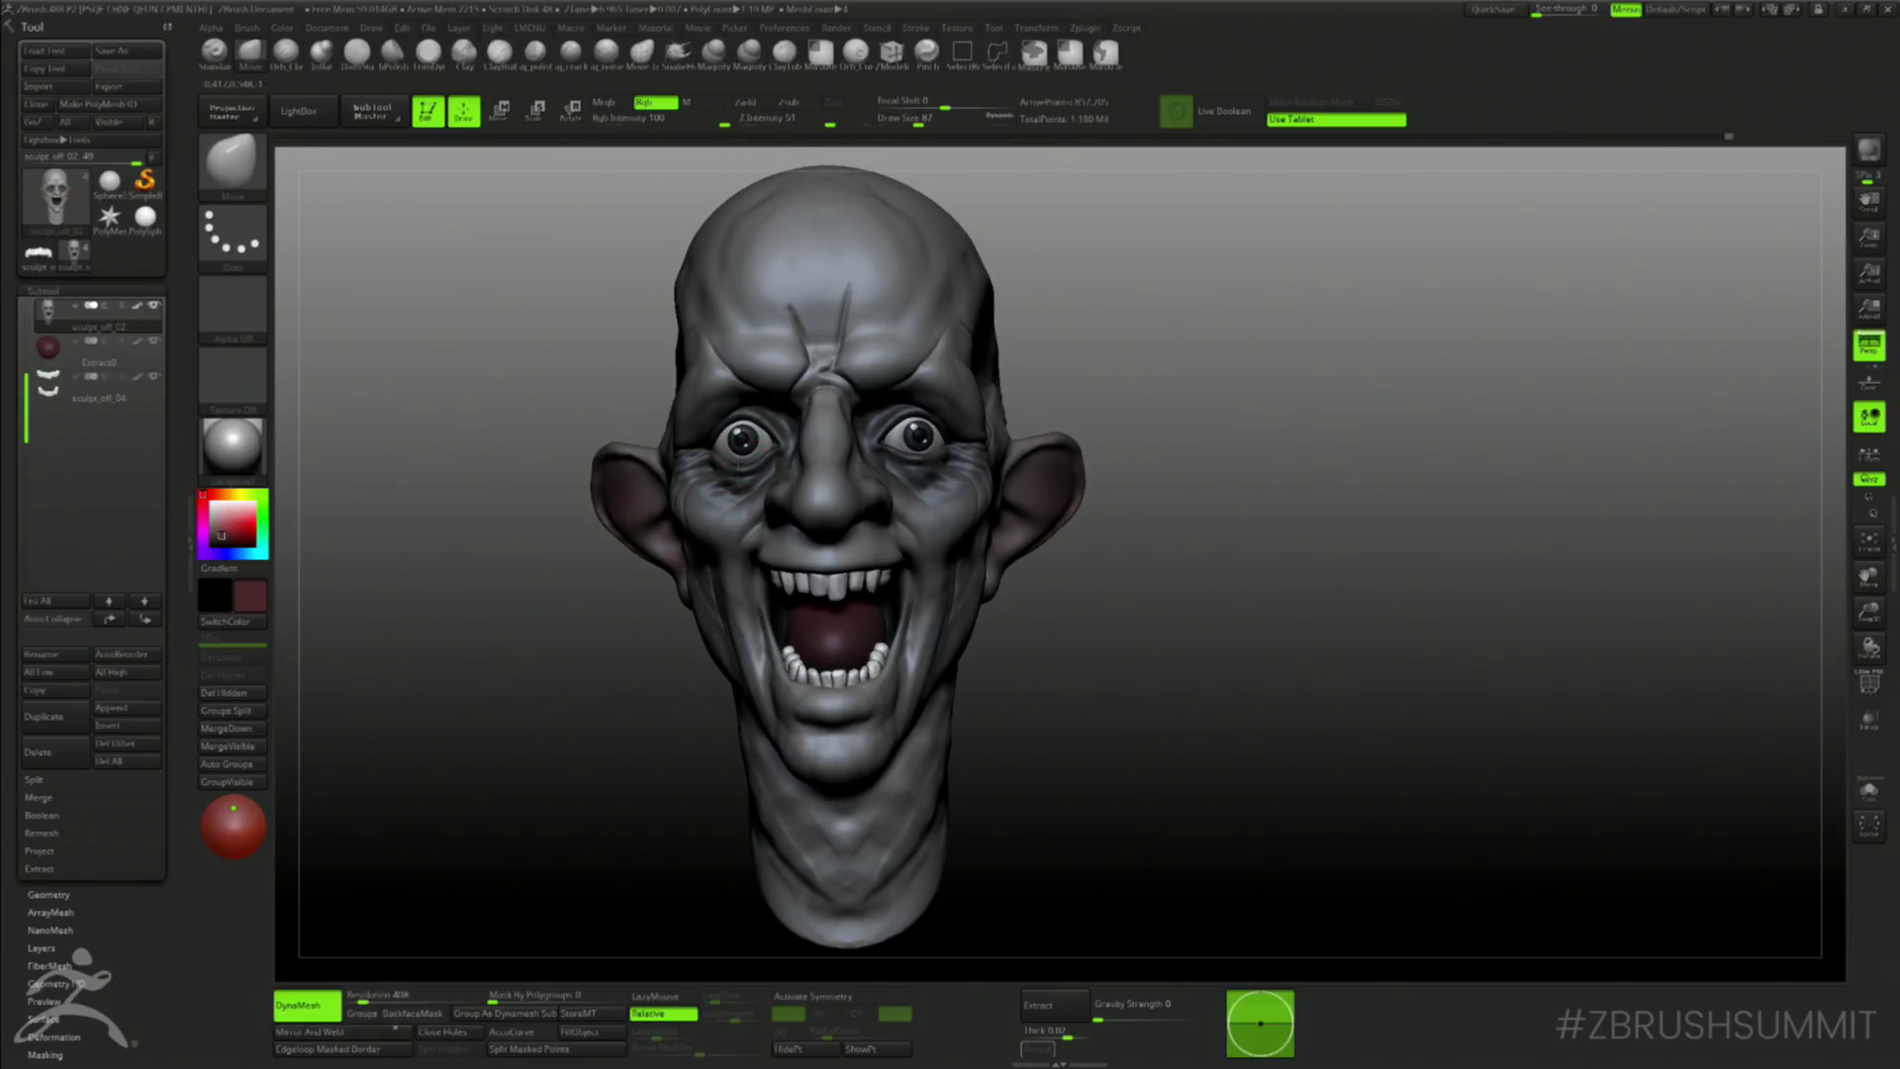
key(space)
drag(599, 624, 608, 624)
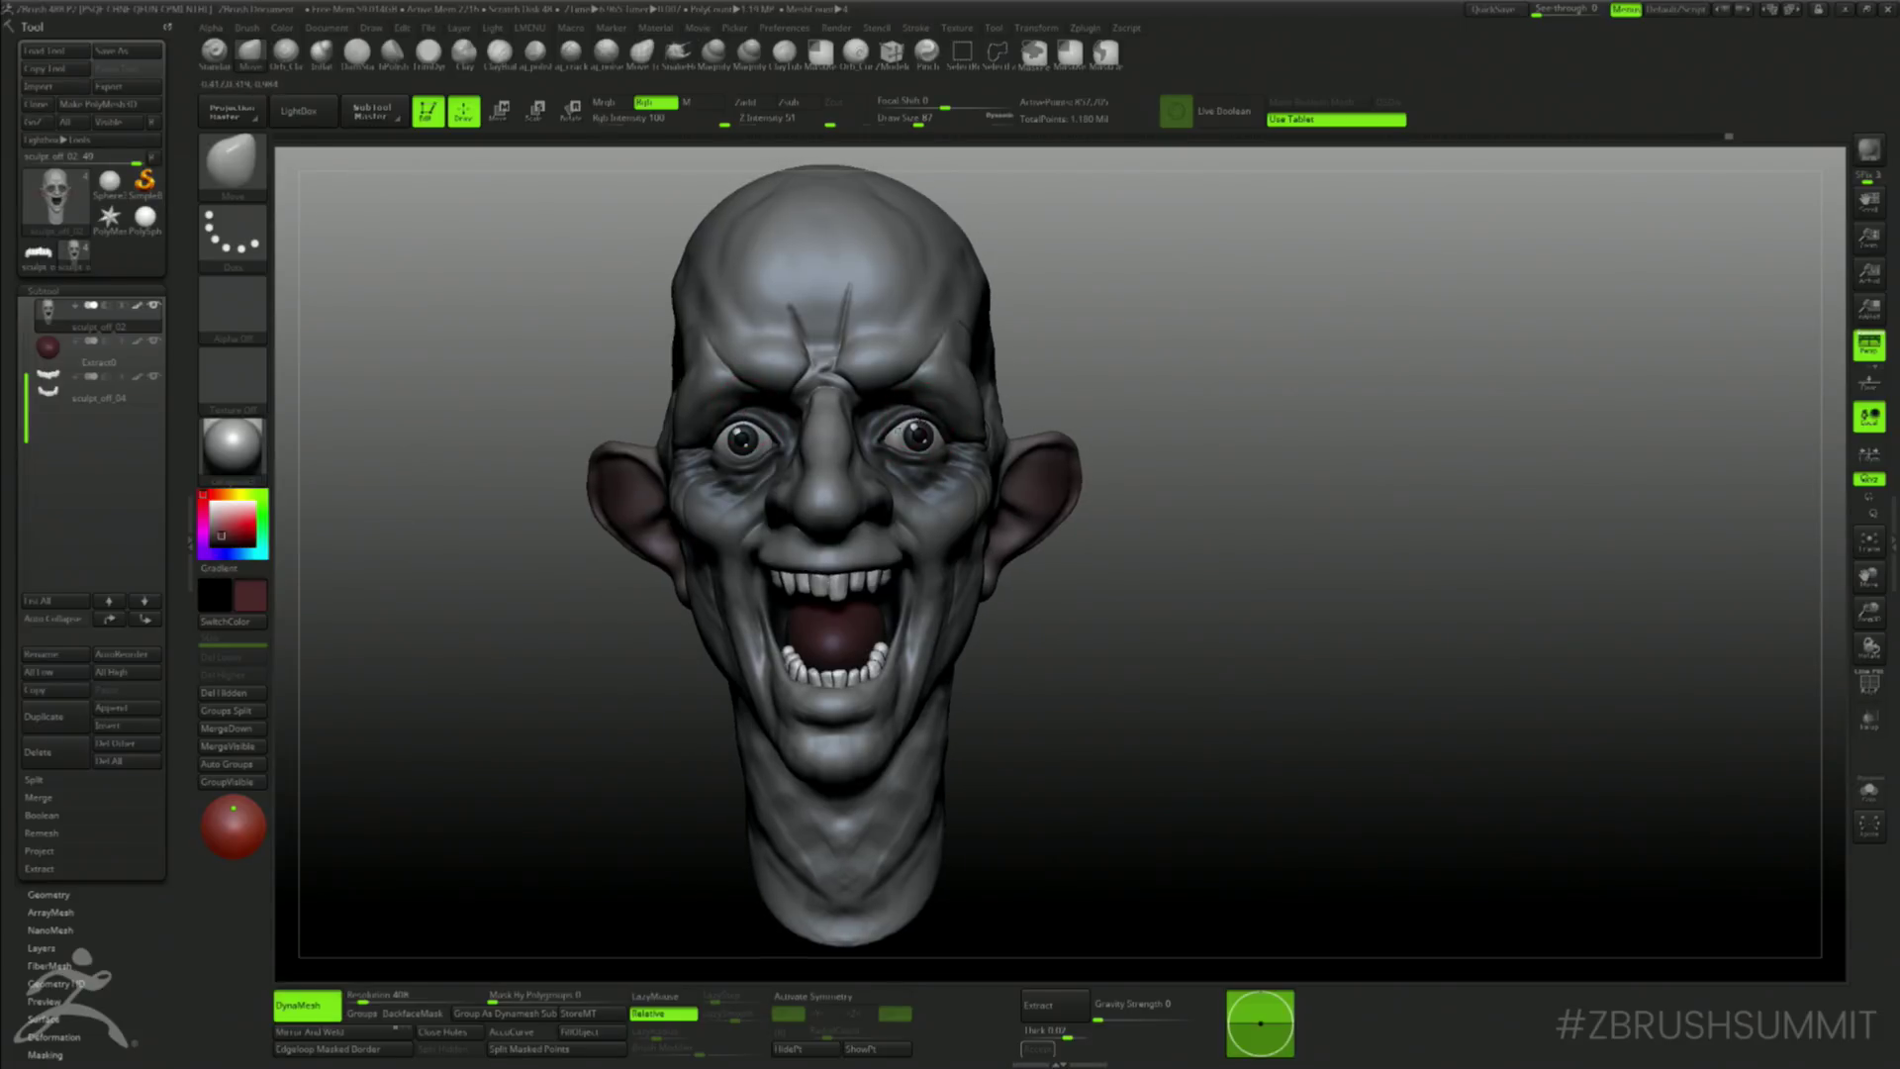
key(bracketleft)
alt+drag(1174, 350, 1177, 383)
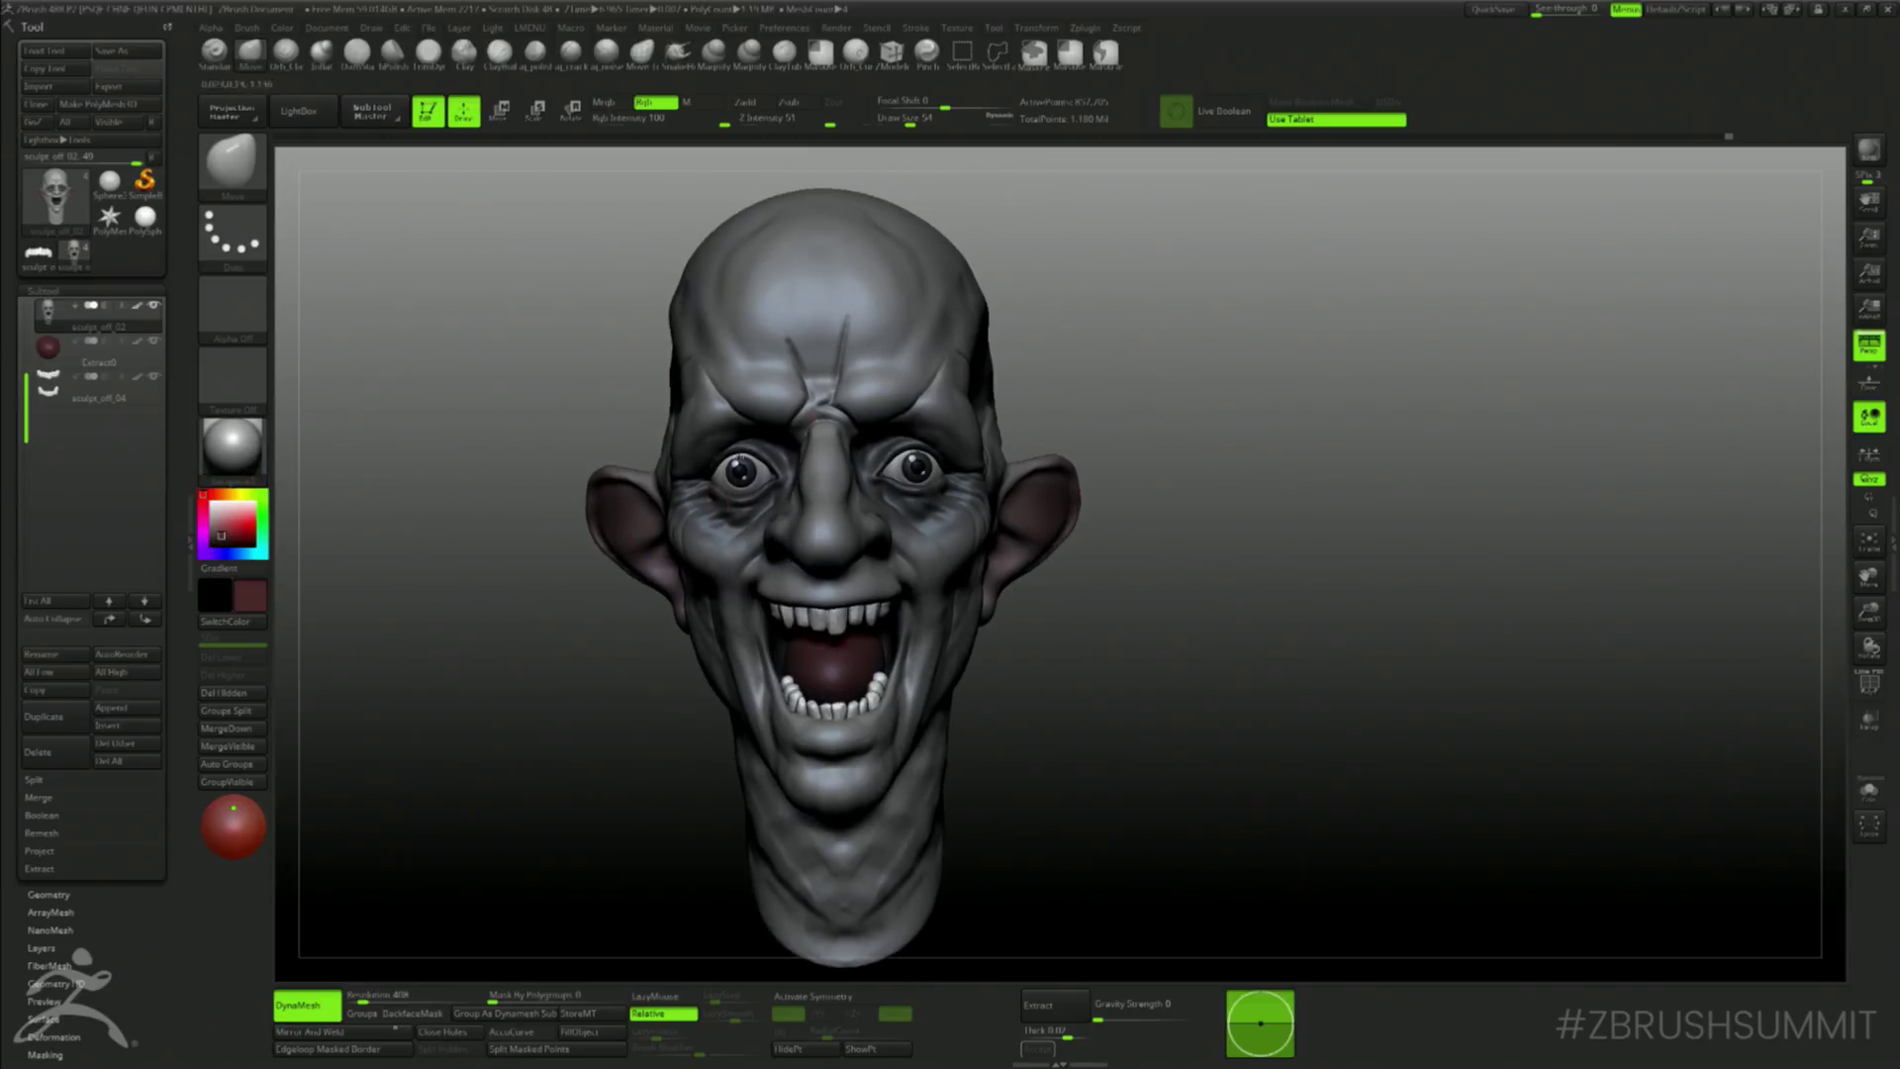
key(bracketright)
- Switch to the Inflat brush and set a small draw size for detail work around the screaming man's eye
mouse_move(560, 653)
mouse_down()
mouse_move(1018, 347)
mouse_move(1014, 219)
mouse_move(942, 263)
mouse_up()
key(b)
key(i)
key(n)
key(space)
click(727, 478)
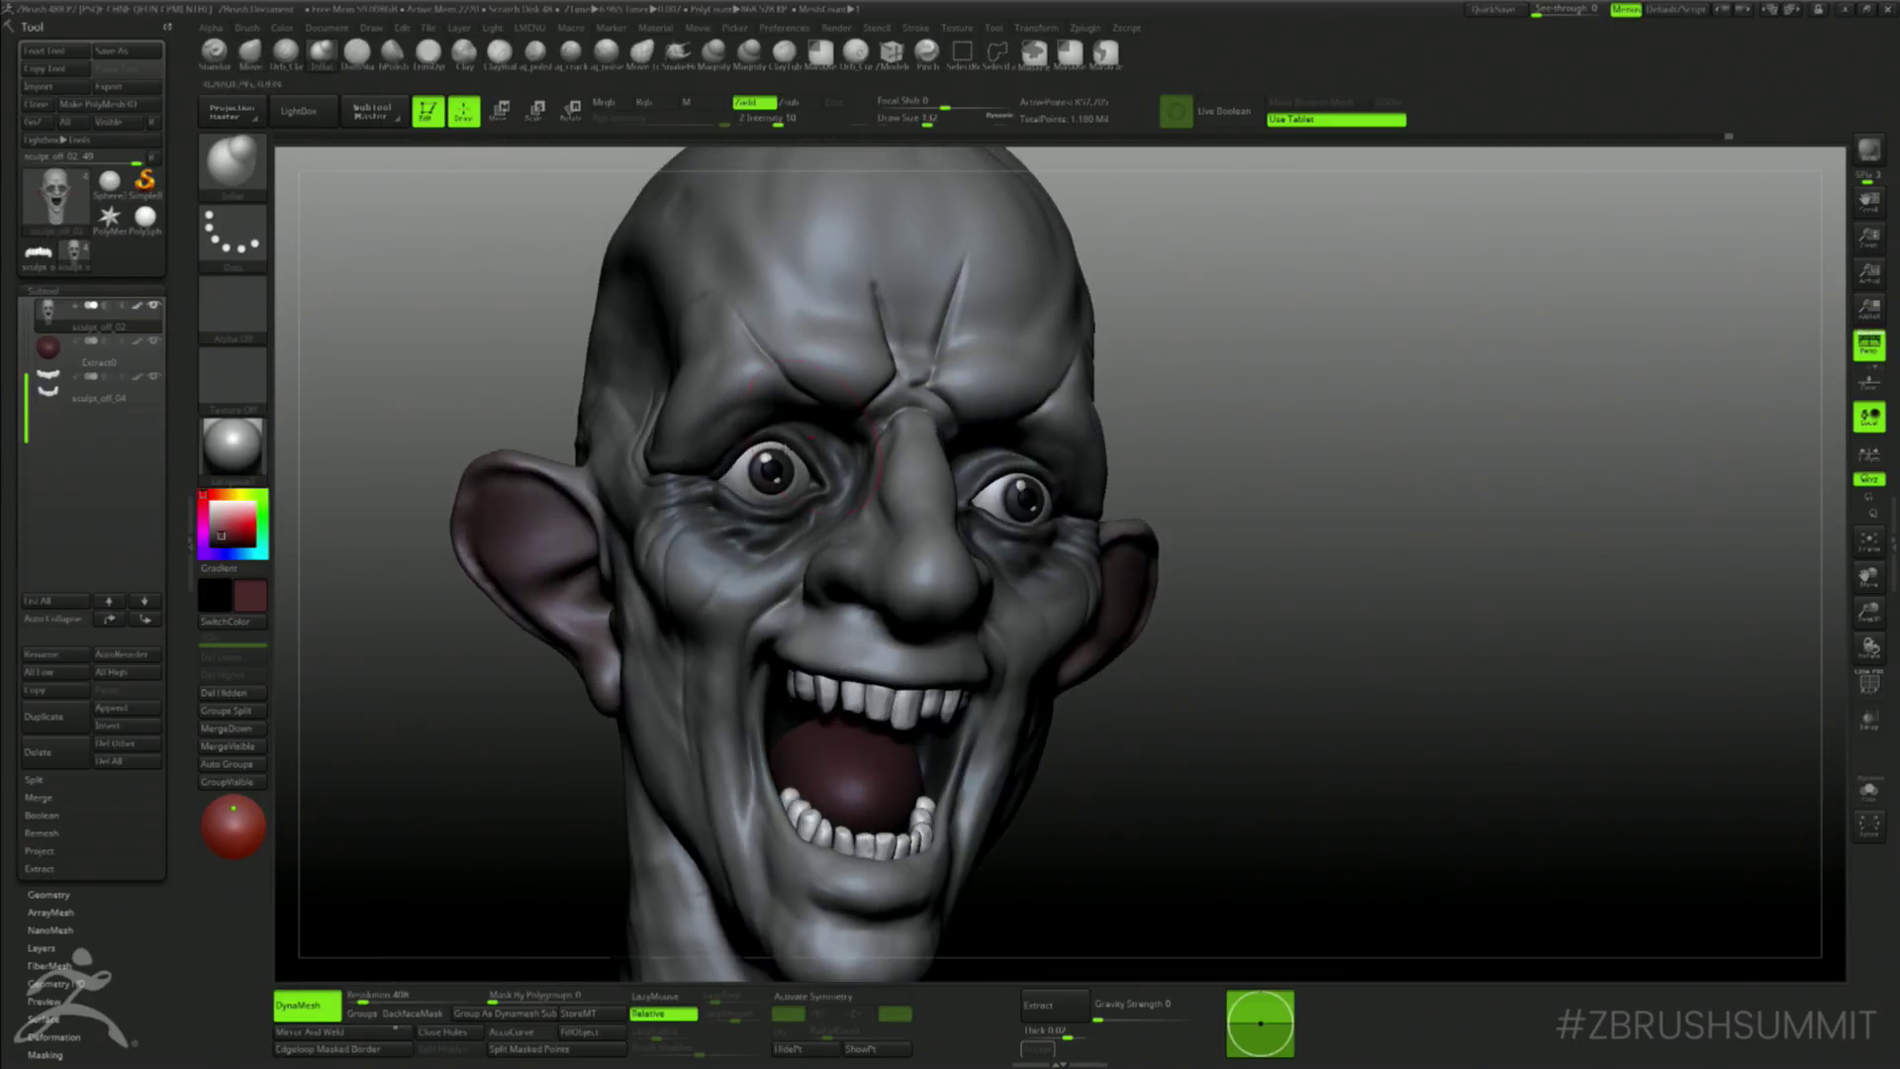
- Nudge the upper eyelid above the character's eye slightly upward with the Move brush
key(bracketleft)
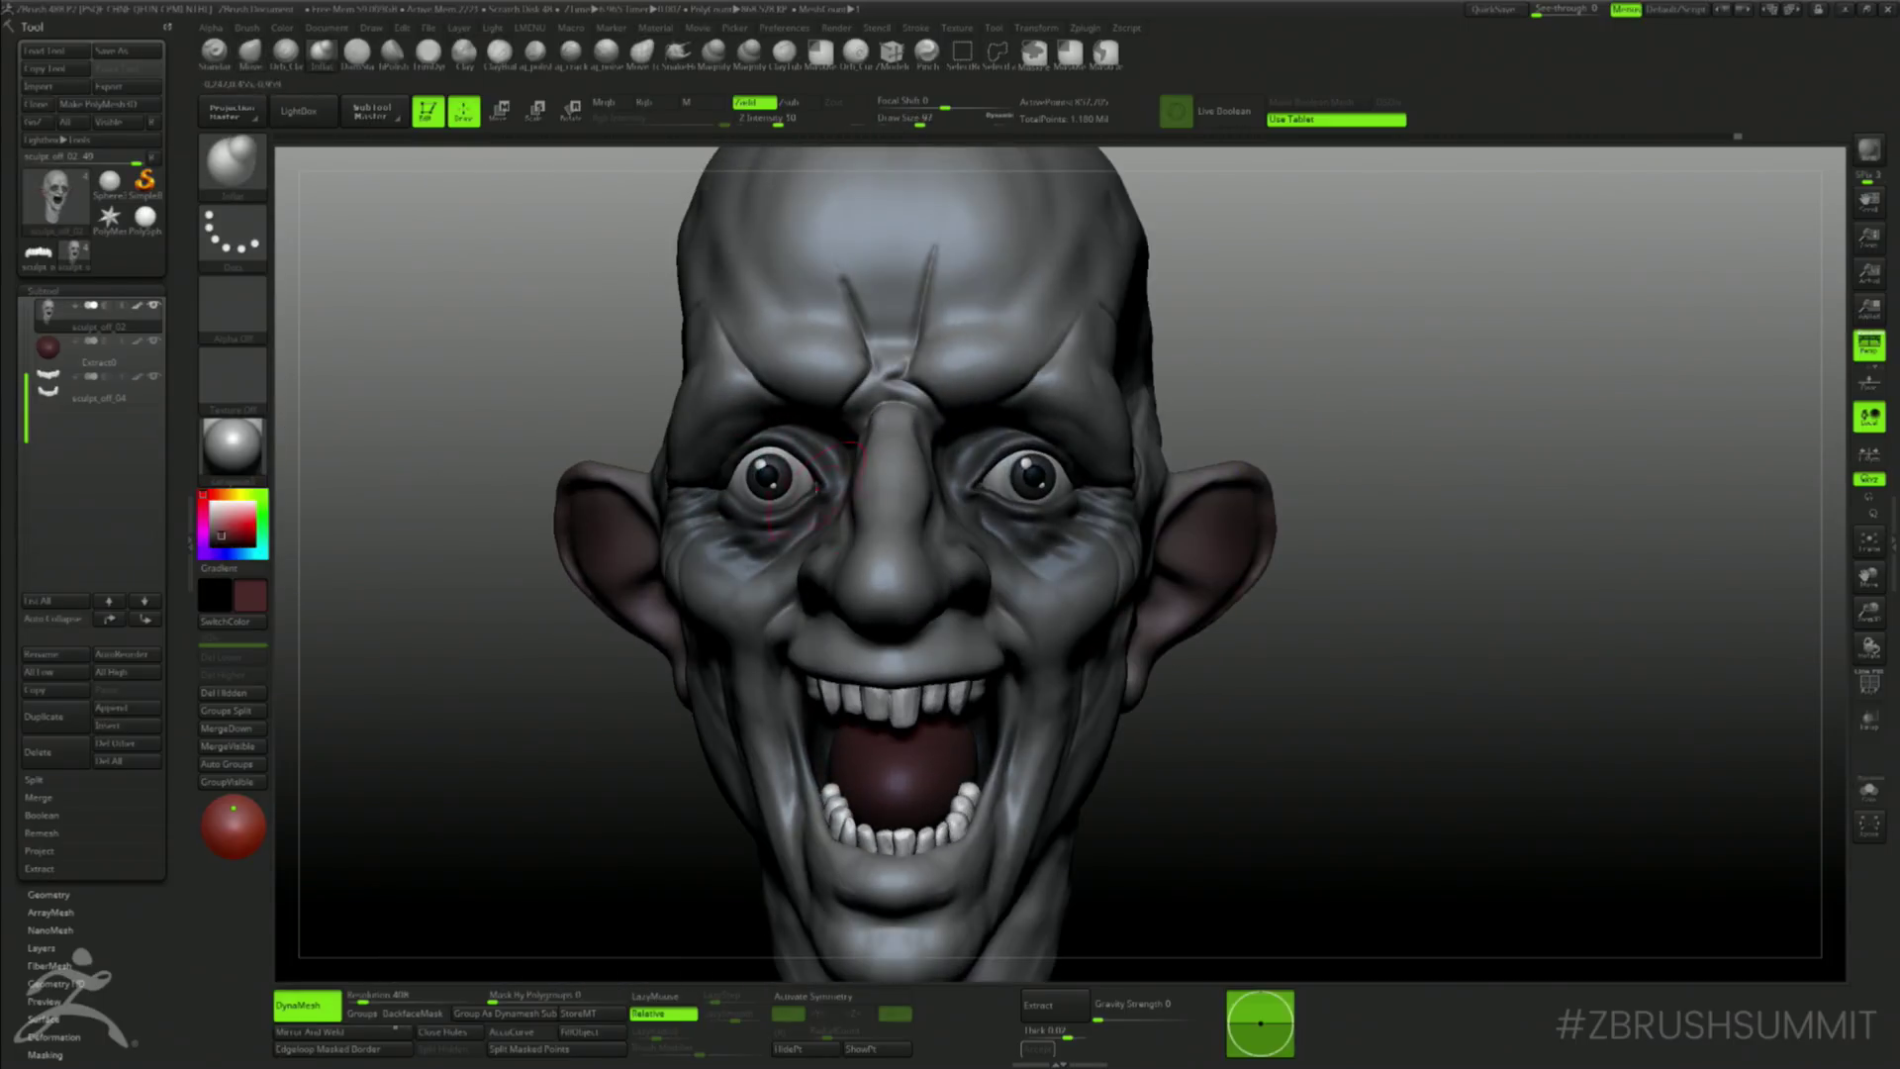
key(b)
key(m)
key(v)
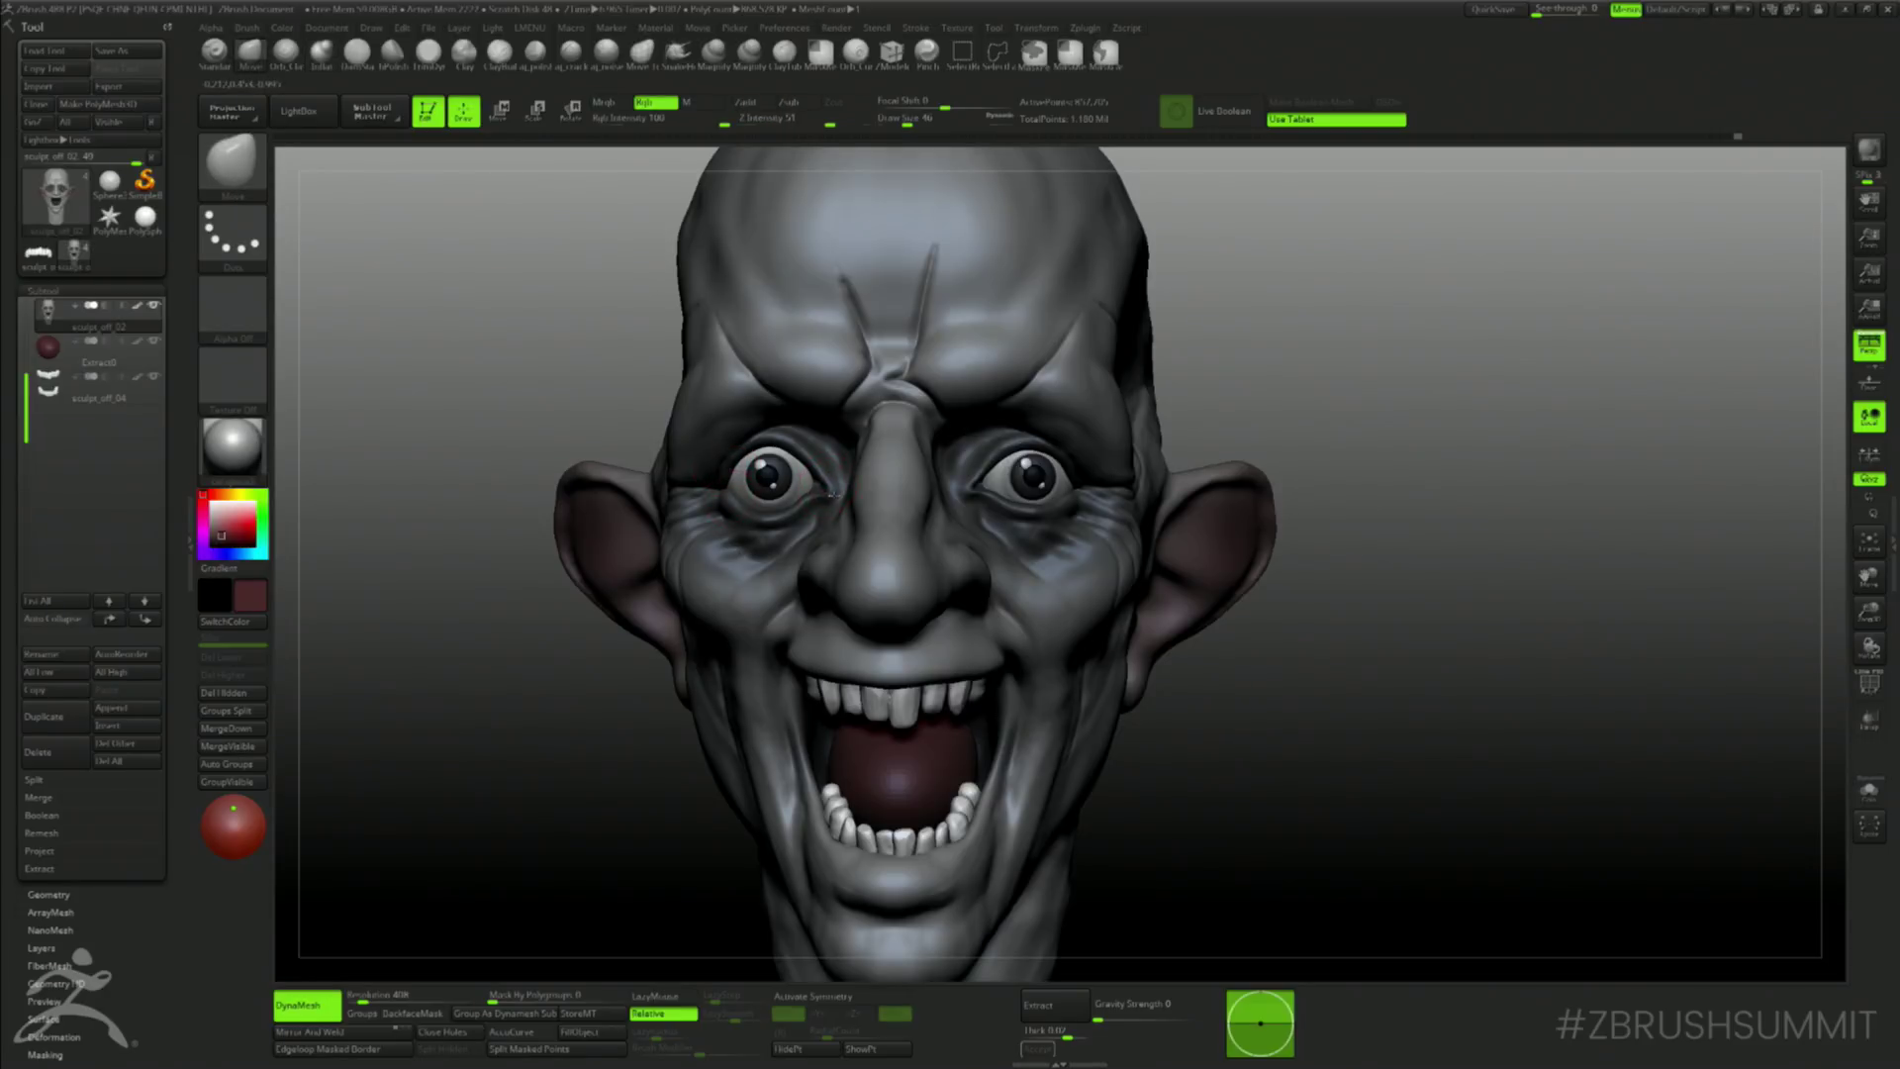
key(bracketright)
drag(768, 443, 769, 432)
mouse_move(539, 855)
alt+mouse_down()
mouse_move(557, 676)
mouse_move(673, 688)
mouse_move(569, 694)
alt+mouse_up()
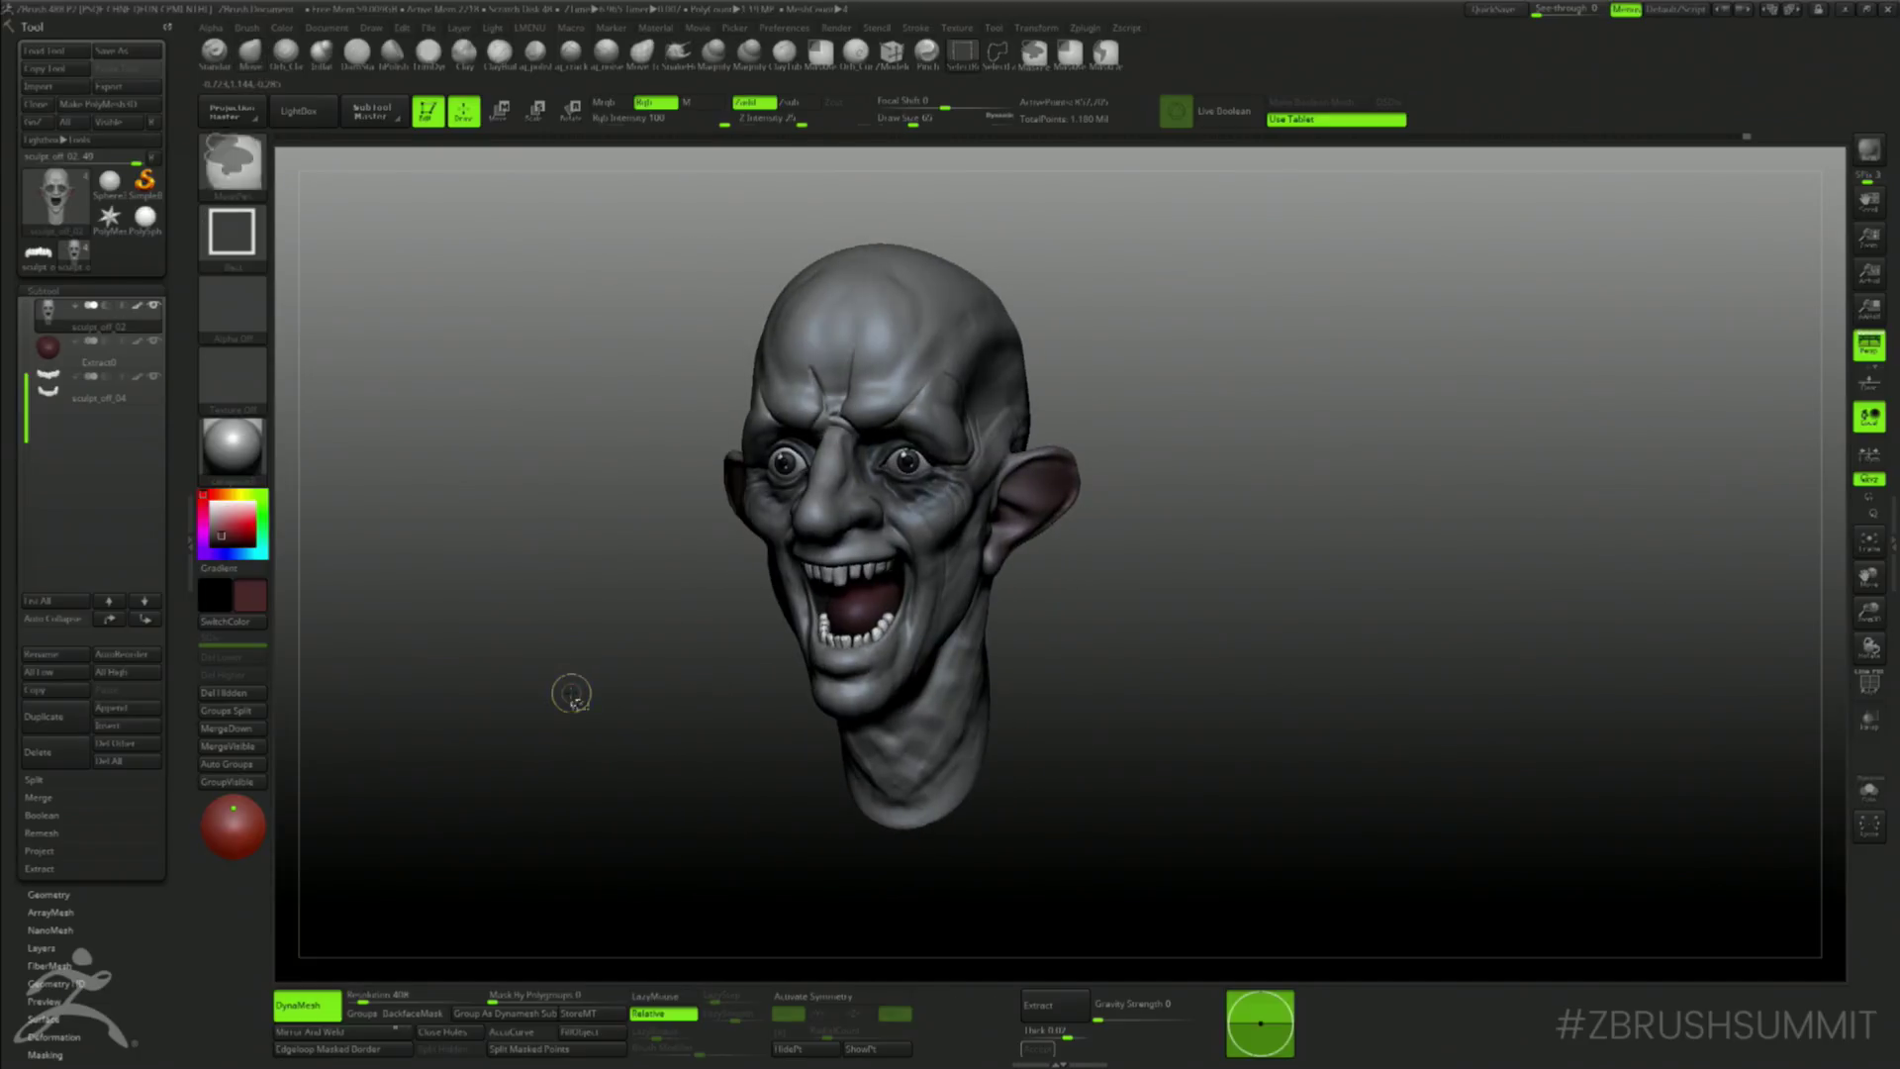
- Save the project and push the side of the jaw slightly inward with a larger Move brush
key(ctrl+s)
drag(1267, 431, 1280, 416)
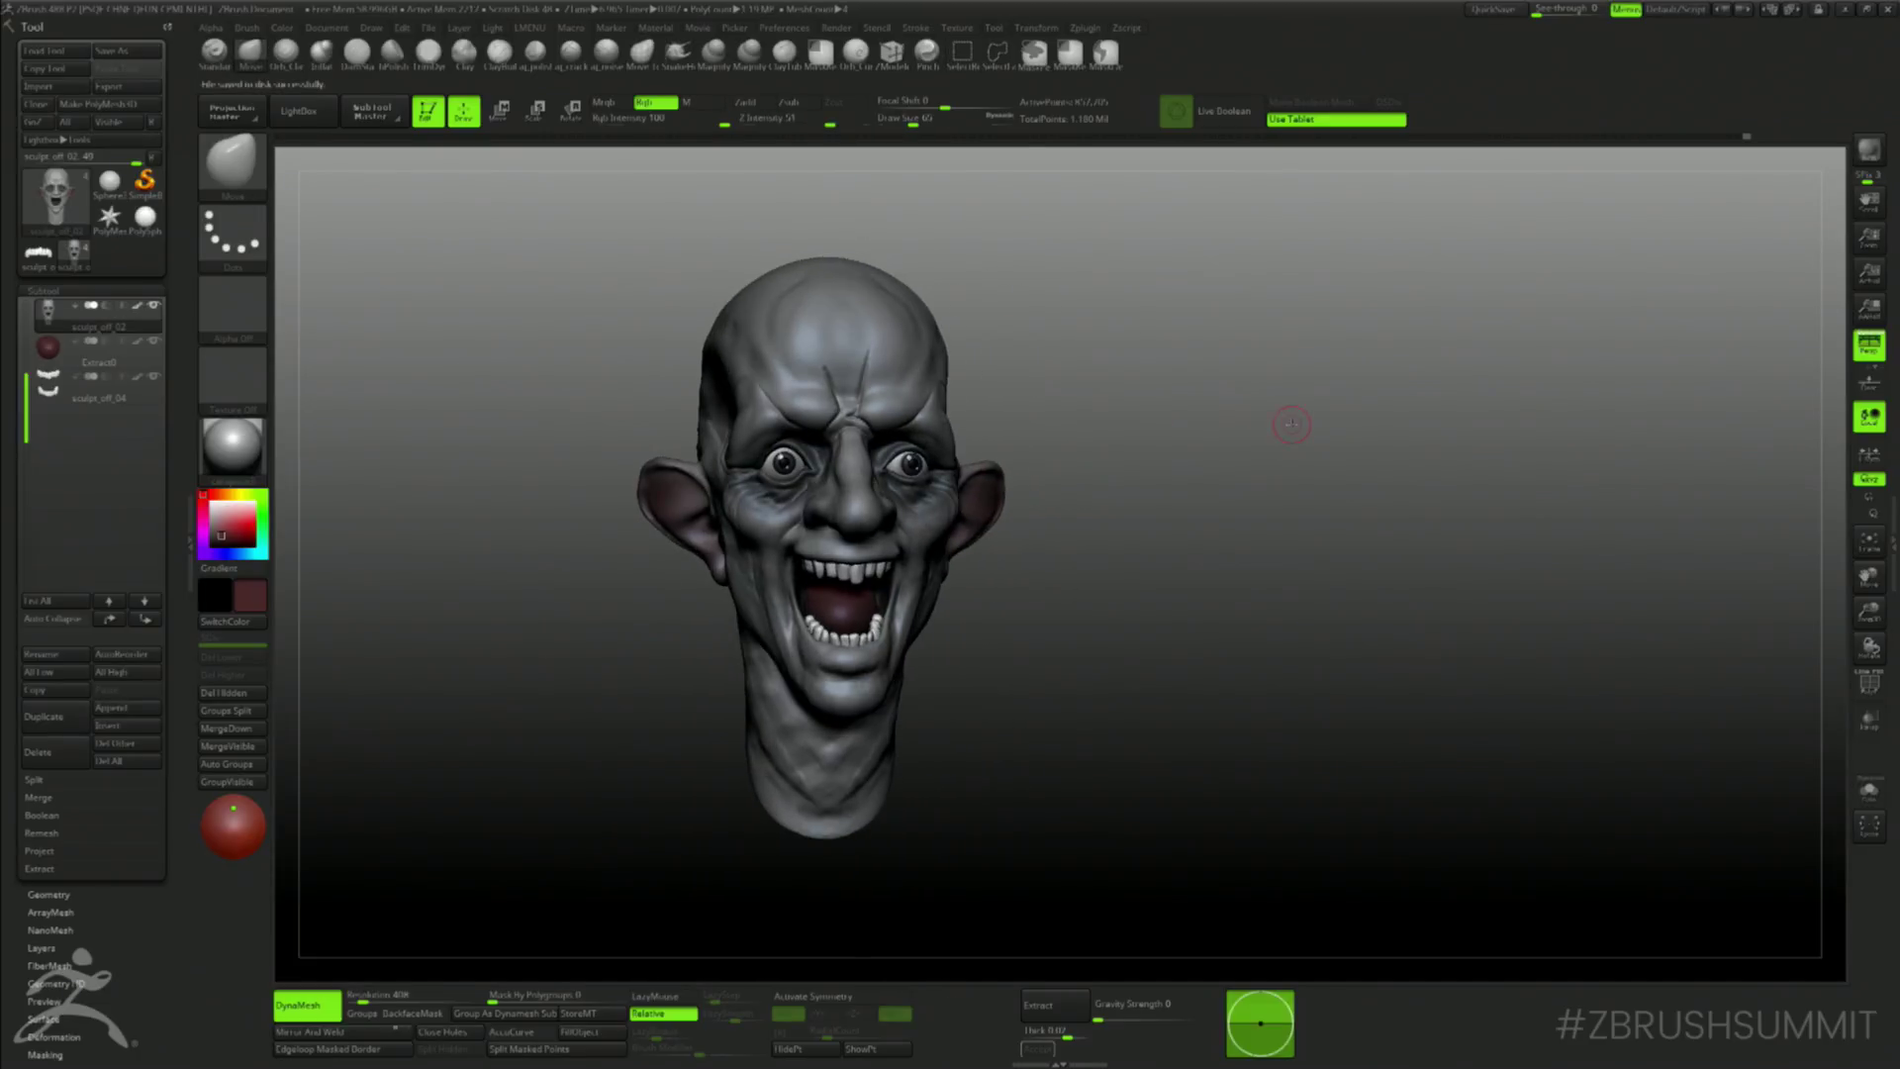
key(ctrl+shift)
mouse_move(1415, 586)
shift+mouse_down()
mouse_move(1424, 673)
mouse_move(1484, 648)
shift+mouse_up()
key(space)
drag(821, 574, 836, 574)
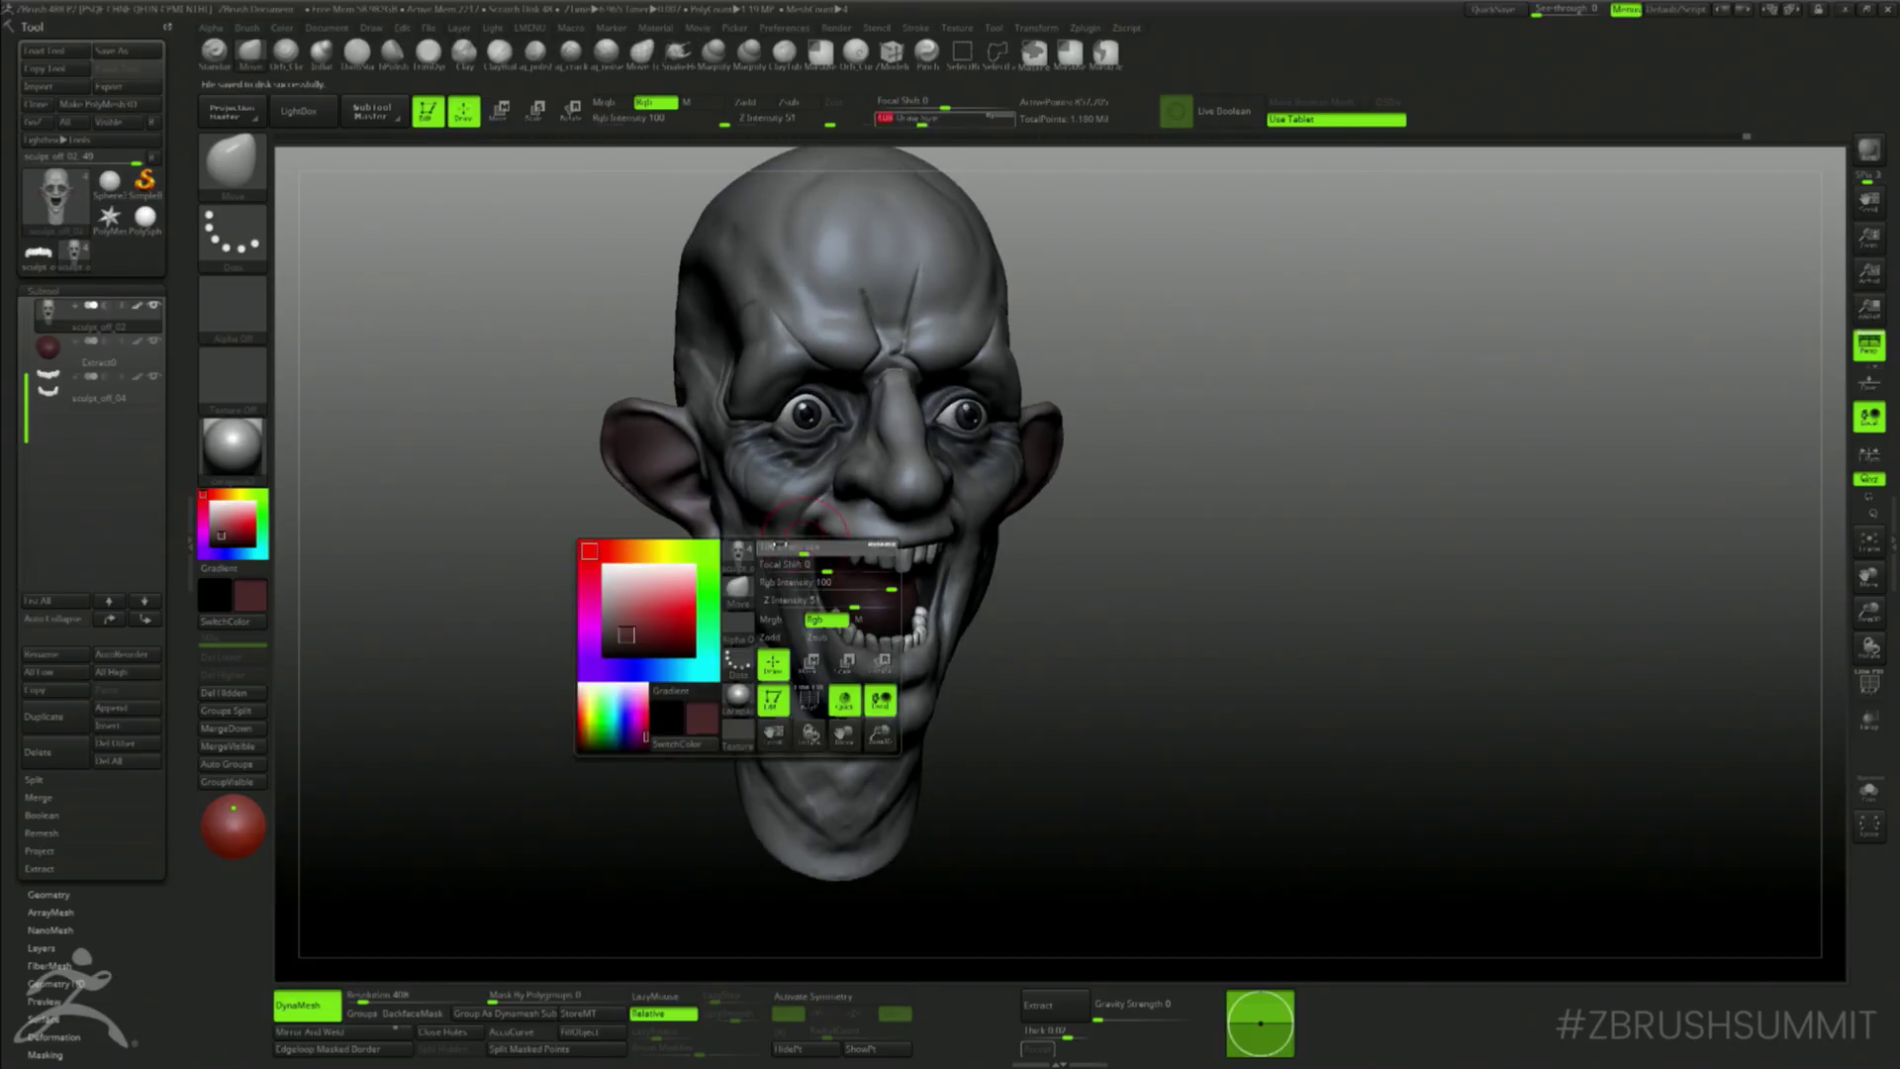
drag(643, 645, 682, 633)
key(shift)
drag(974, 766, 935, 772)
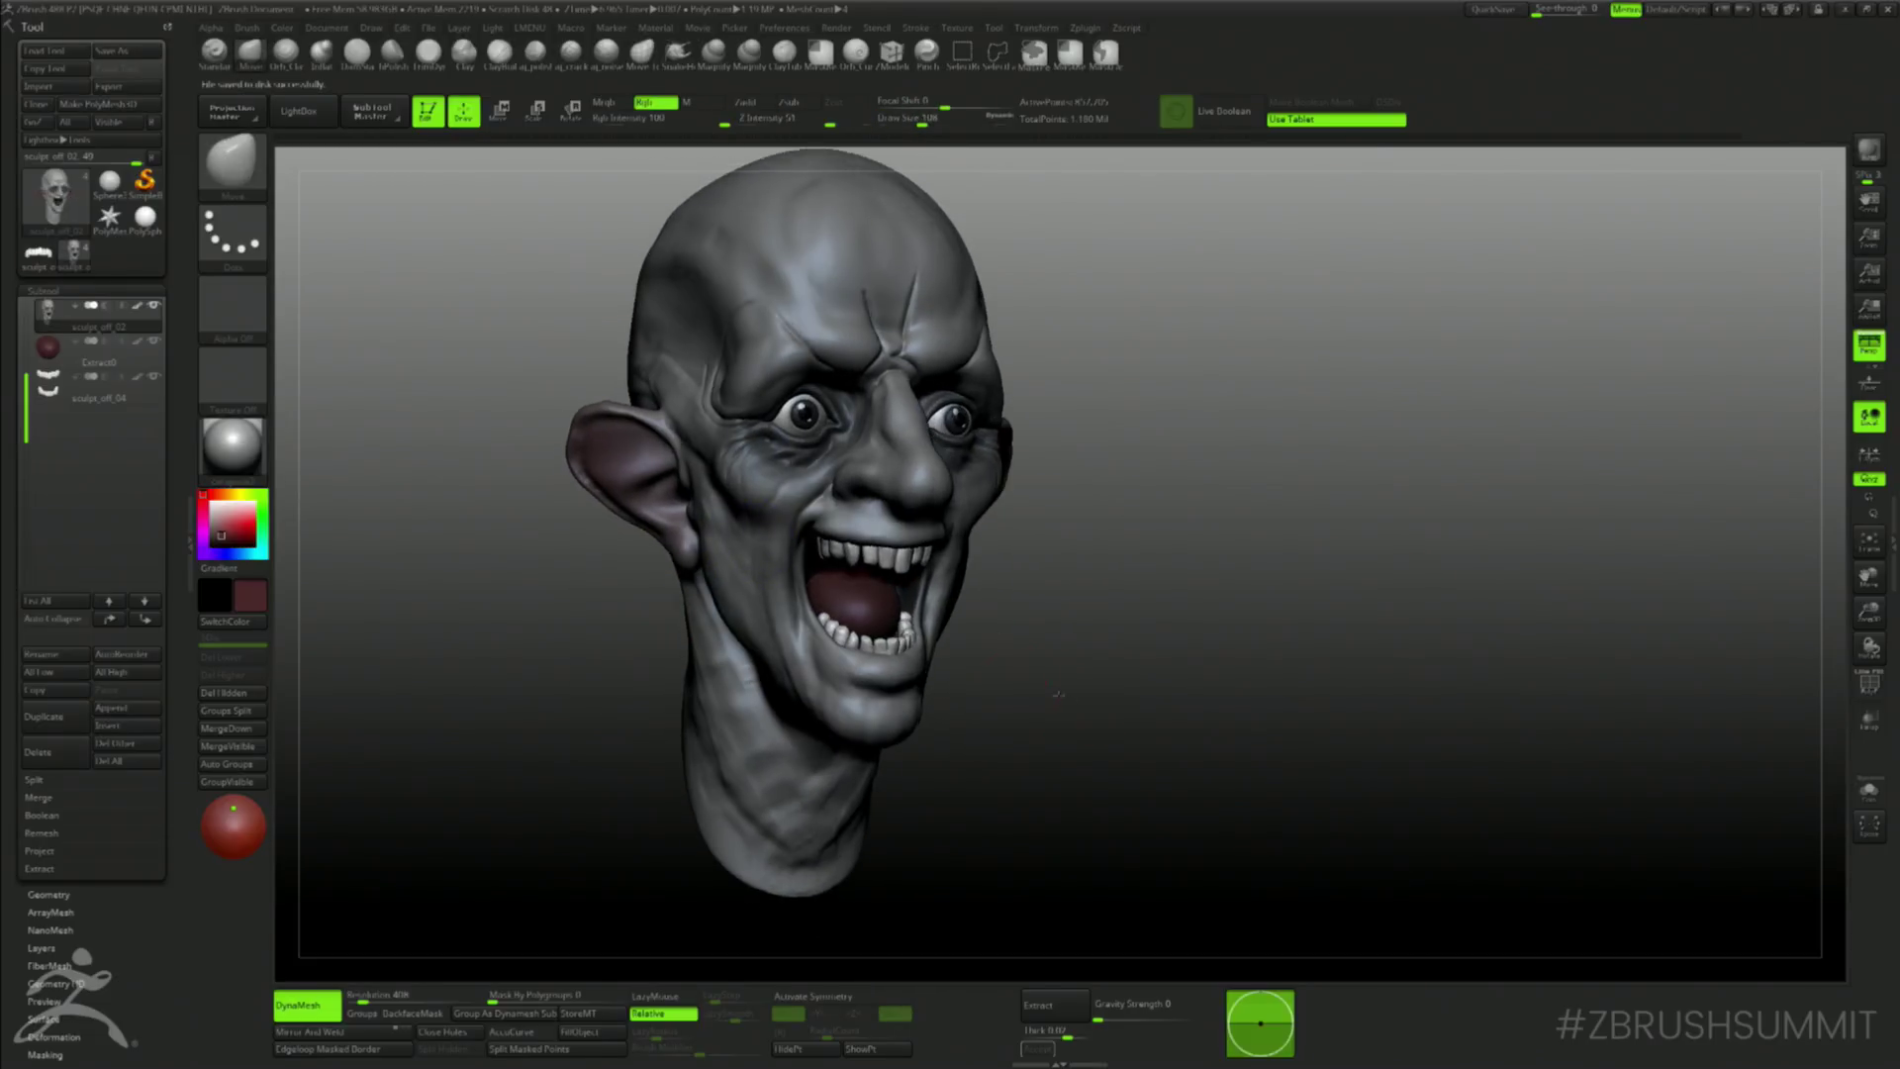
- Choose the DamStandard brush and smooth the skin fold beside the corner of the lower lip
key(space)
drag(906, 677, 887, 676)
mouse_move(1134, 554)
alt+mouse_down()
mouse_move(1136, 627)
mouse_move(1134, 565)
alt+mouse_up()
key(b)
key(i)
key(n)
key(b)
key(d)
key(s)
mouse_move(1266, 699)
alt+mouse_down()
mouse_move(1263, 644)
mouse_move(1285, 629)
alt+mouse_up()
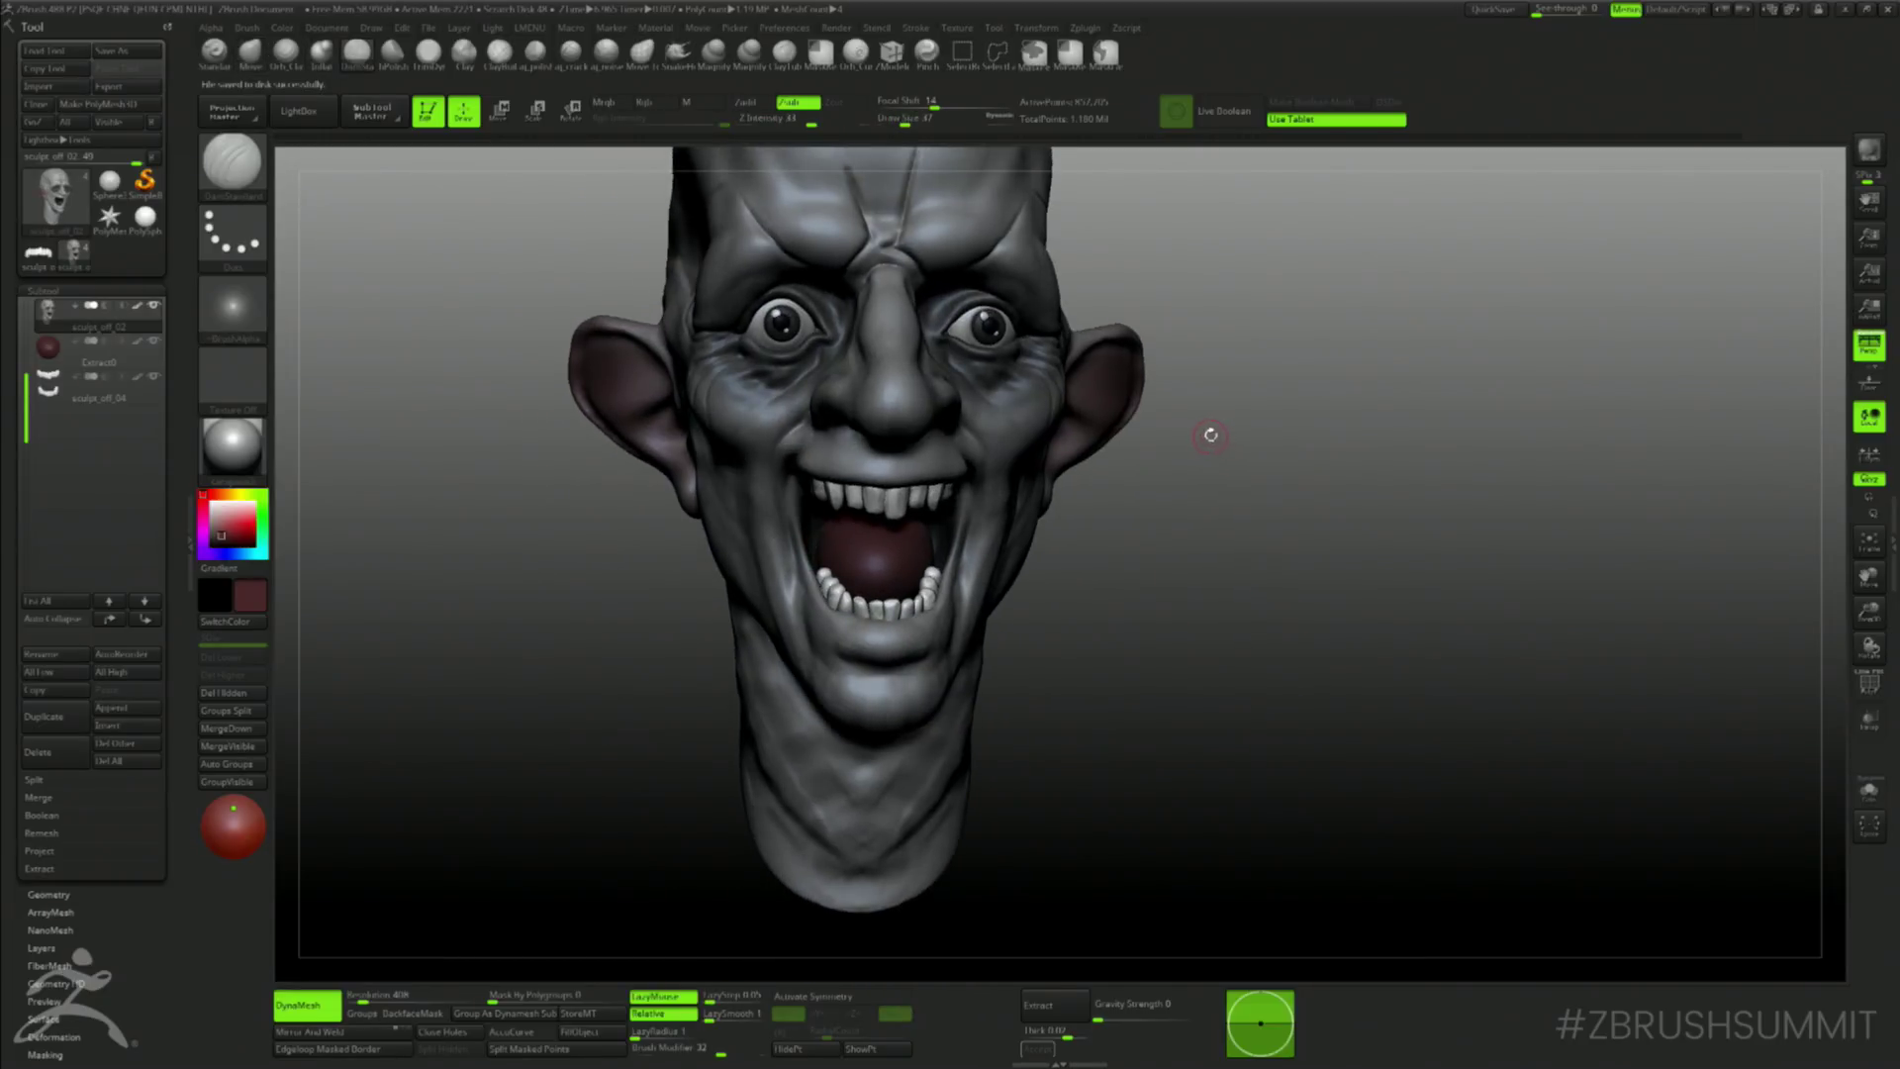
drag(1312, 578, 1326, 608)
shift+drag(780, 627, 792, 666)
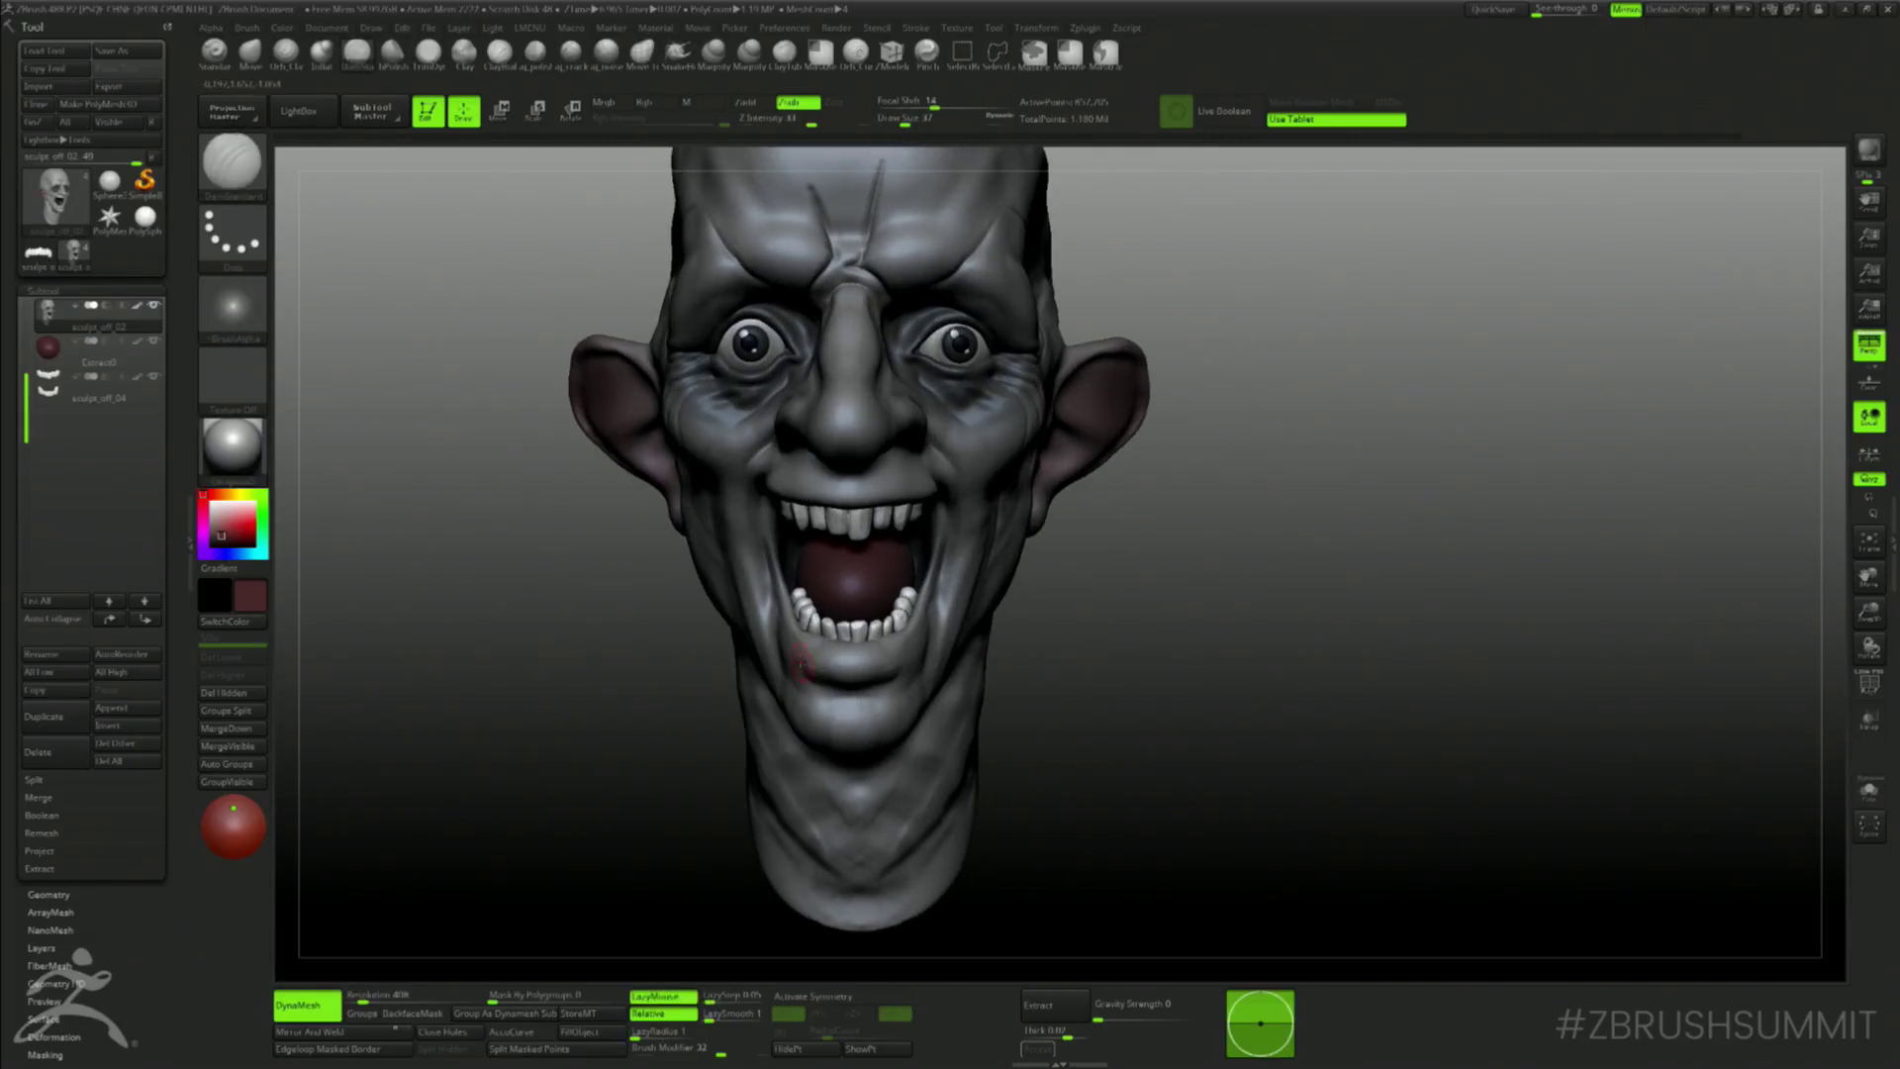
mouse_move(1243, 658)
alt+mouse_down()
mouse_move(1259, 697)
mouse_move(1272, 666)
alt+mouse_up()
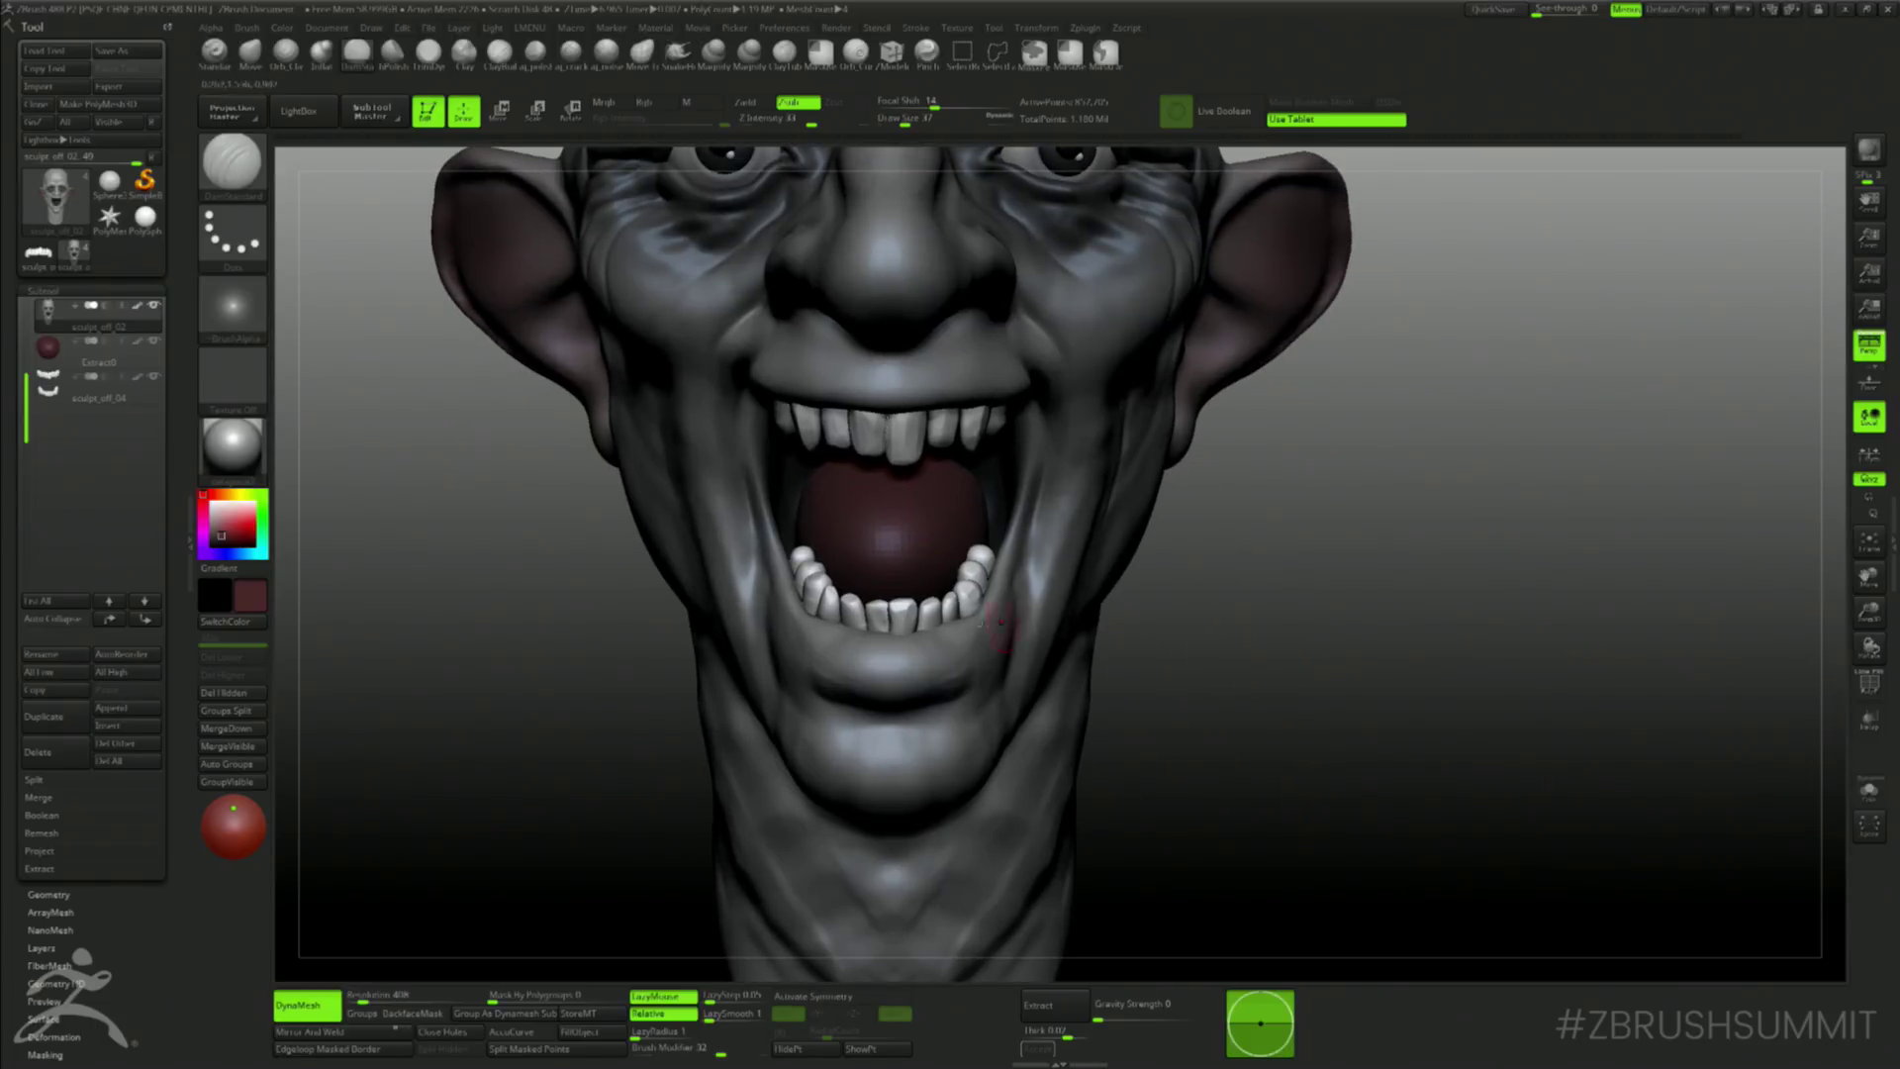
- Isolate the head subtool and carve creases across the lower lip with DamStandard at draw size 25
key(space)
drag(824, 645, 814, 645)
key(space)
key(ctrl+shift+s)
drag(1277, 636, 1277, 680)
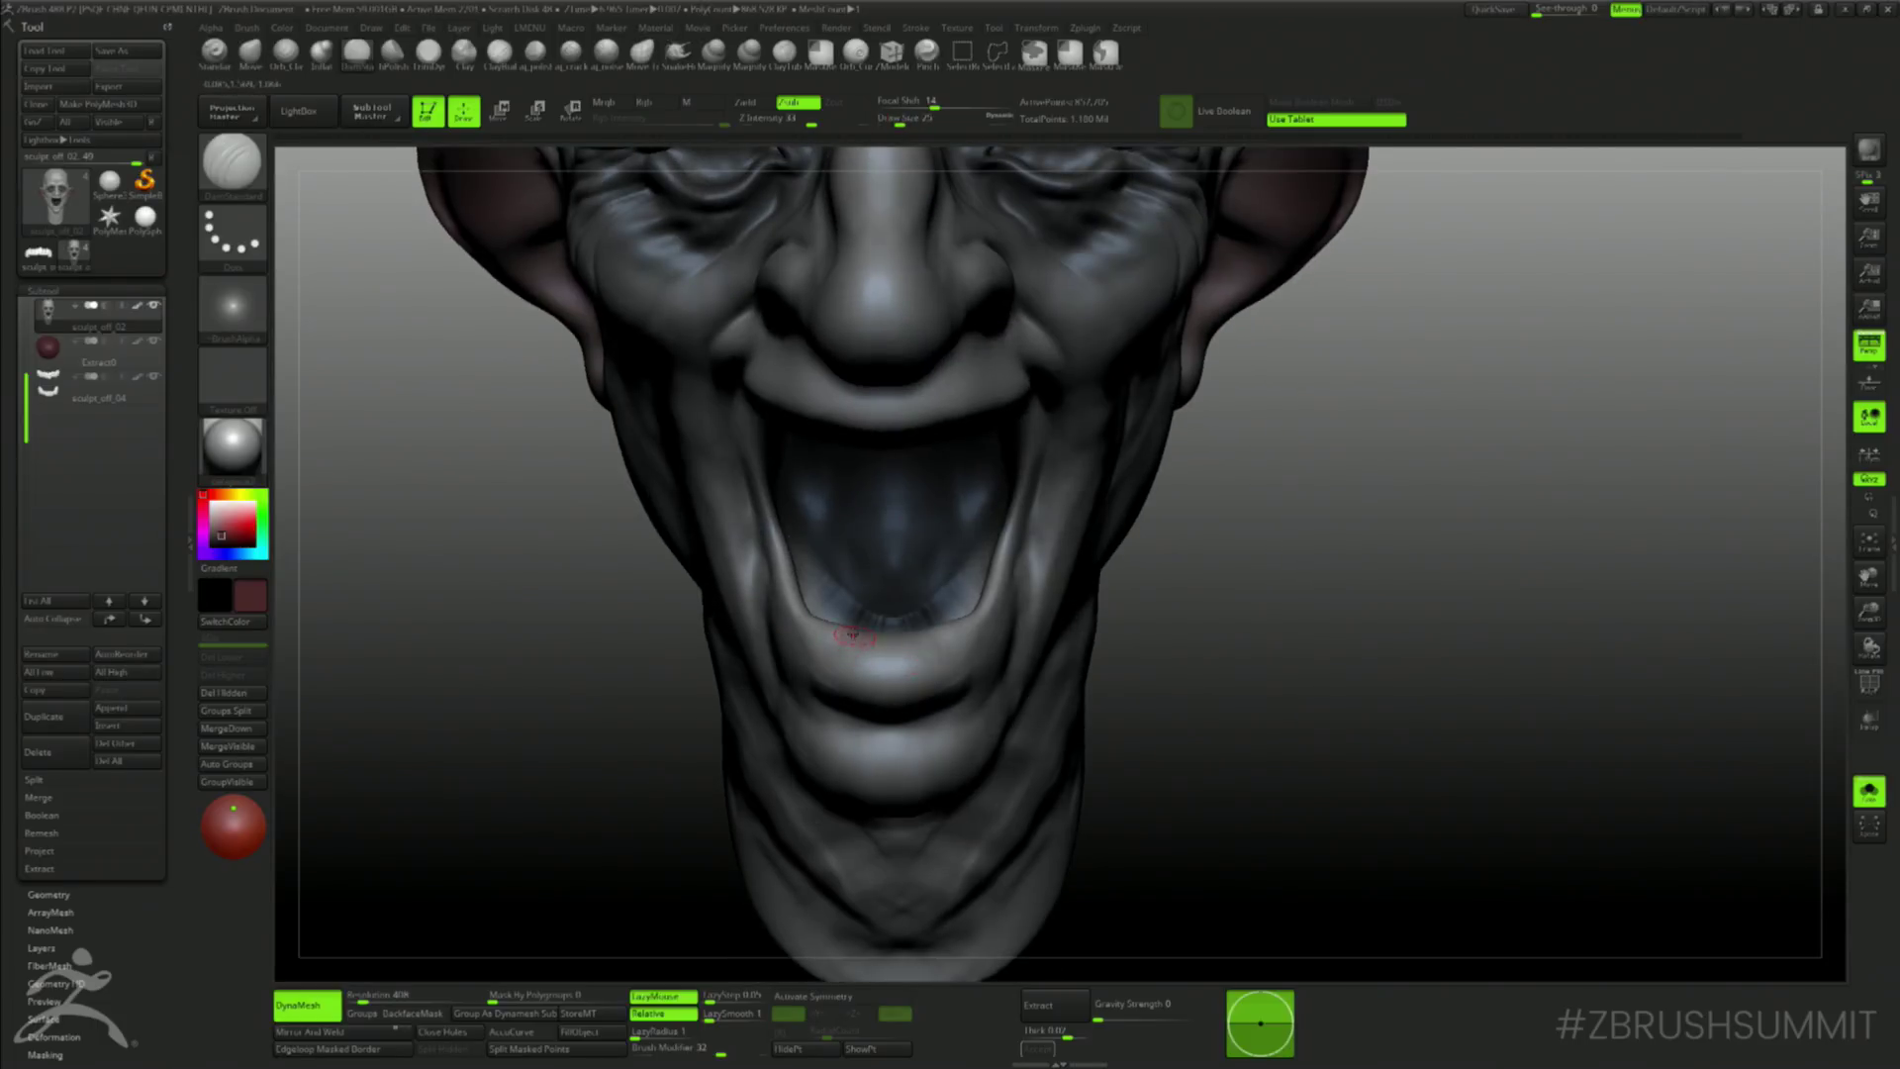
mouse_move(832, 667)
mouse_down()
mouse_move(861, 660)
mouse_move(885, 692)
mouse_move(955, 621)
mouse_move(971, 641)
mouse_up()
key(ctrl+z)
mouse_move(821, 668)
mouse_down()
mouse_move(885, 695)
mouse_move(871, 689)
mouse_move(940, 685)
mouse_move(992, 641)
mouse_up()
mouse_move(1187, 633)
mouse_down()
mouse_move(1316, 623)
mouse_move(1175, 513)
mouse_move(1235, 619)
mouse_move(1302, 687)
mouse_move(1302, 661)
mouse_move(1334, 680)
mouse_up()
- Turn on symmetry, show all subtools and swell the cheeks below the eyes with the Inflate brush
key(b)
key(i)
key(n)
key(space)
drag(762, 543, 775, 526)
key(space)
key(x)
key(alt+s)
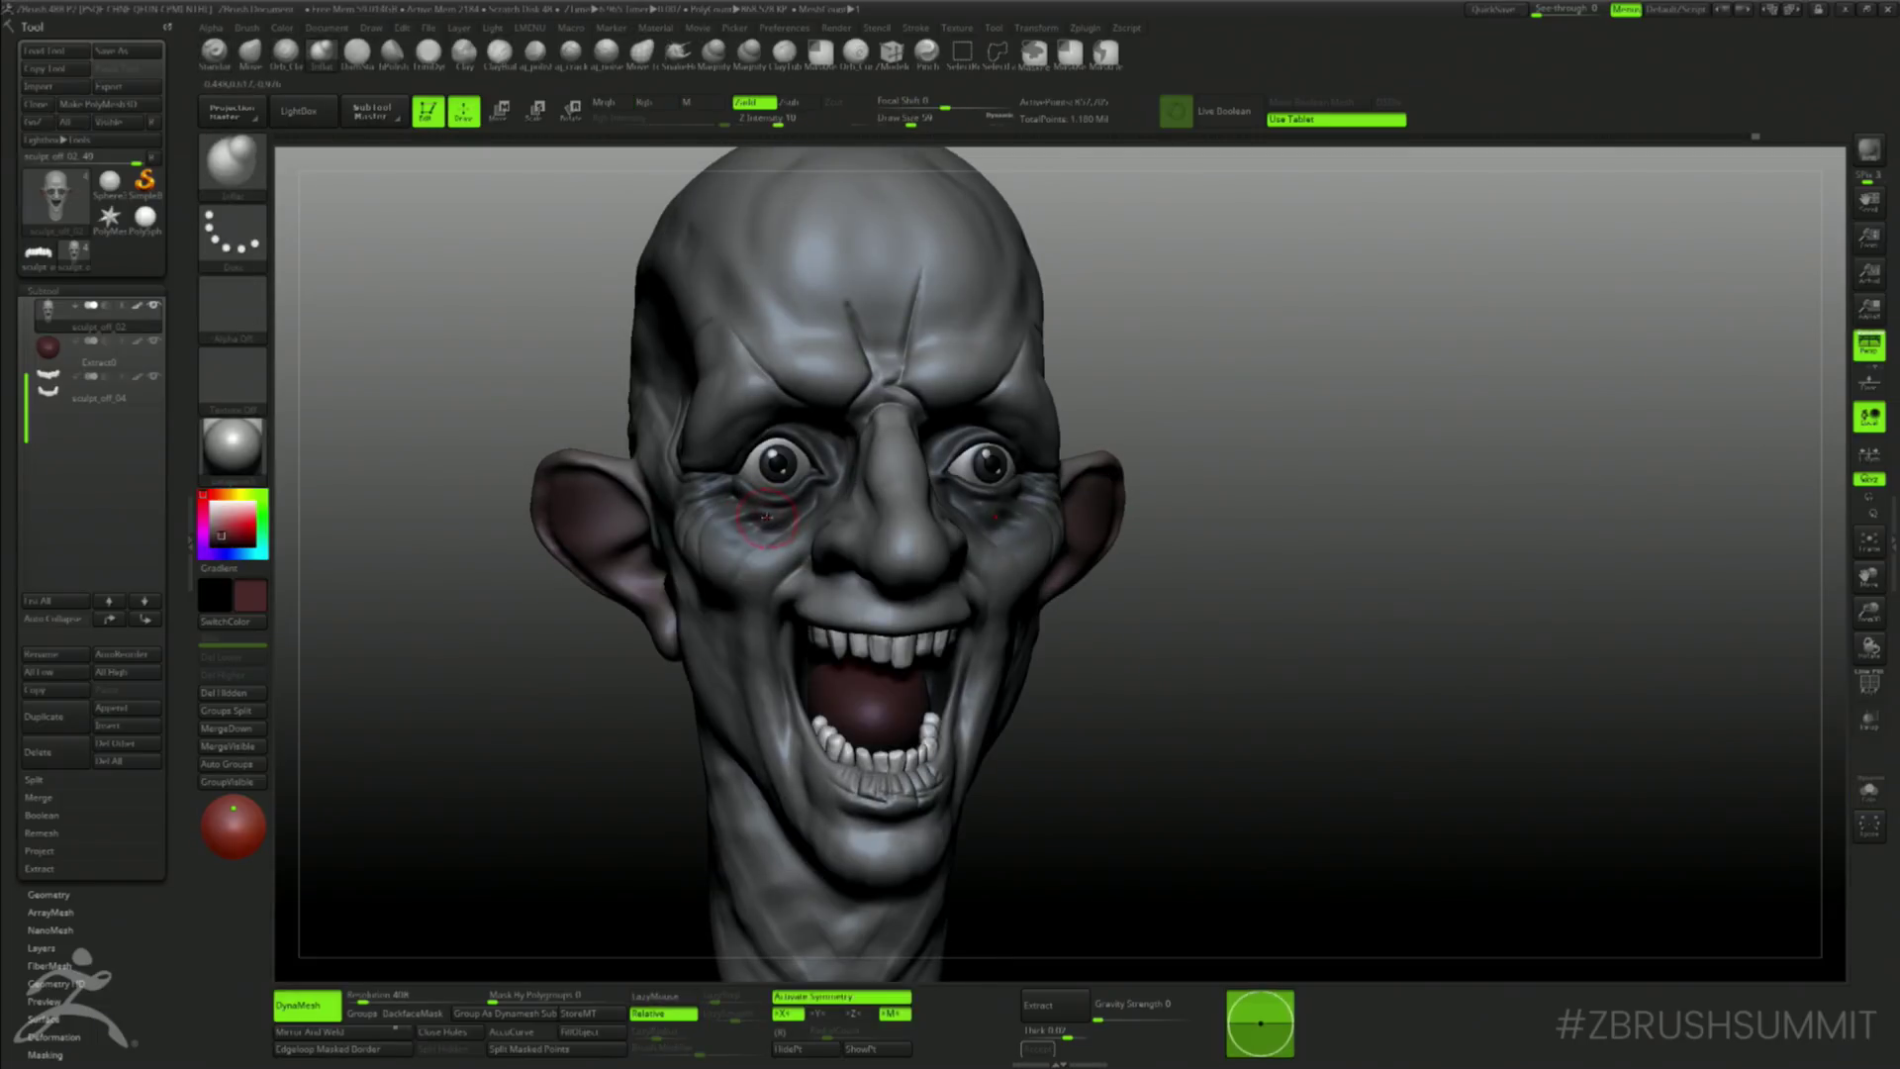
drag(757, 529, 783, 572)
key(space)
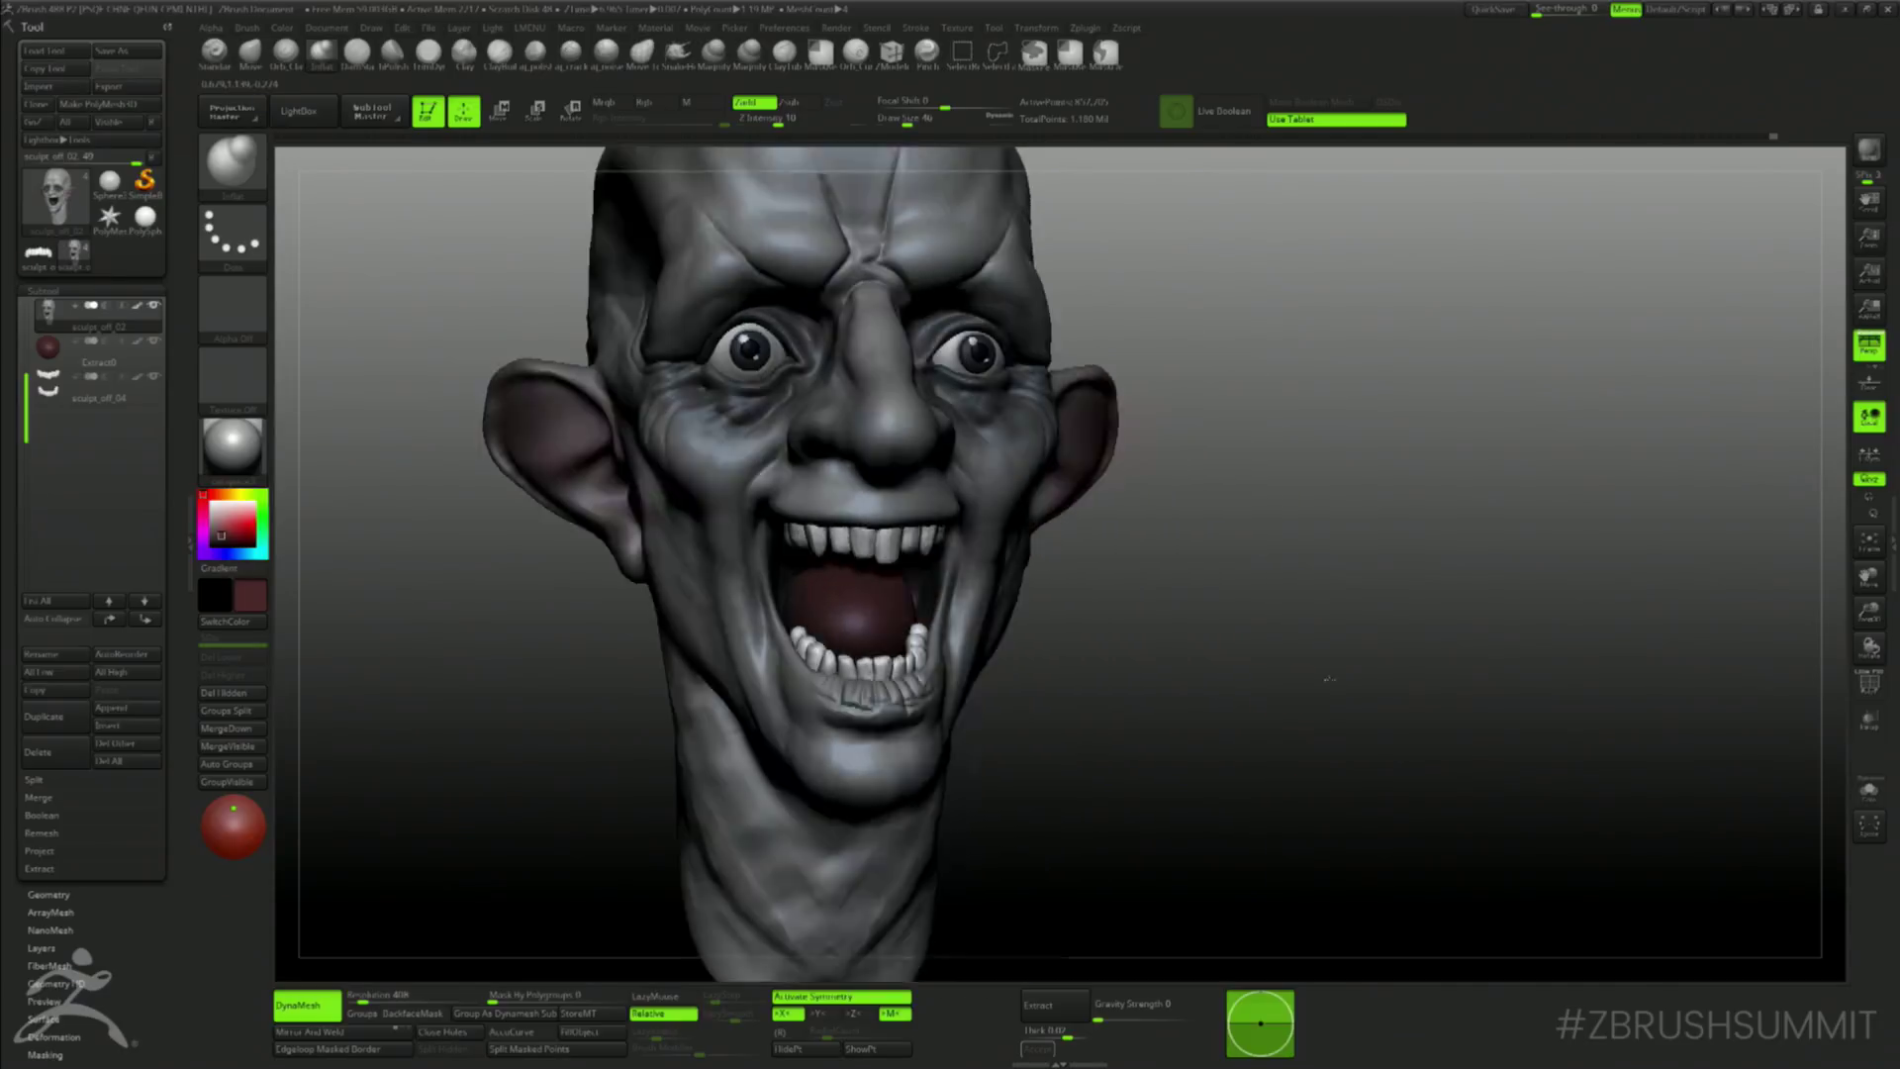
- Build up vertical folds running down the cheek from the cheekbone to the jaw with the Standard brush
drag(1329, 678, 1230, 631)
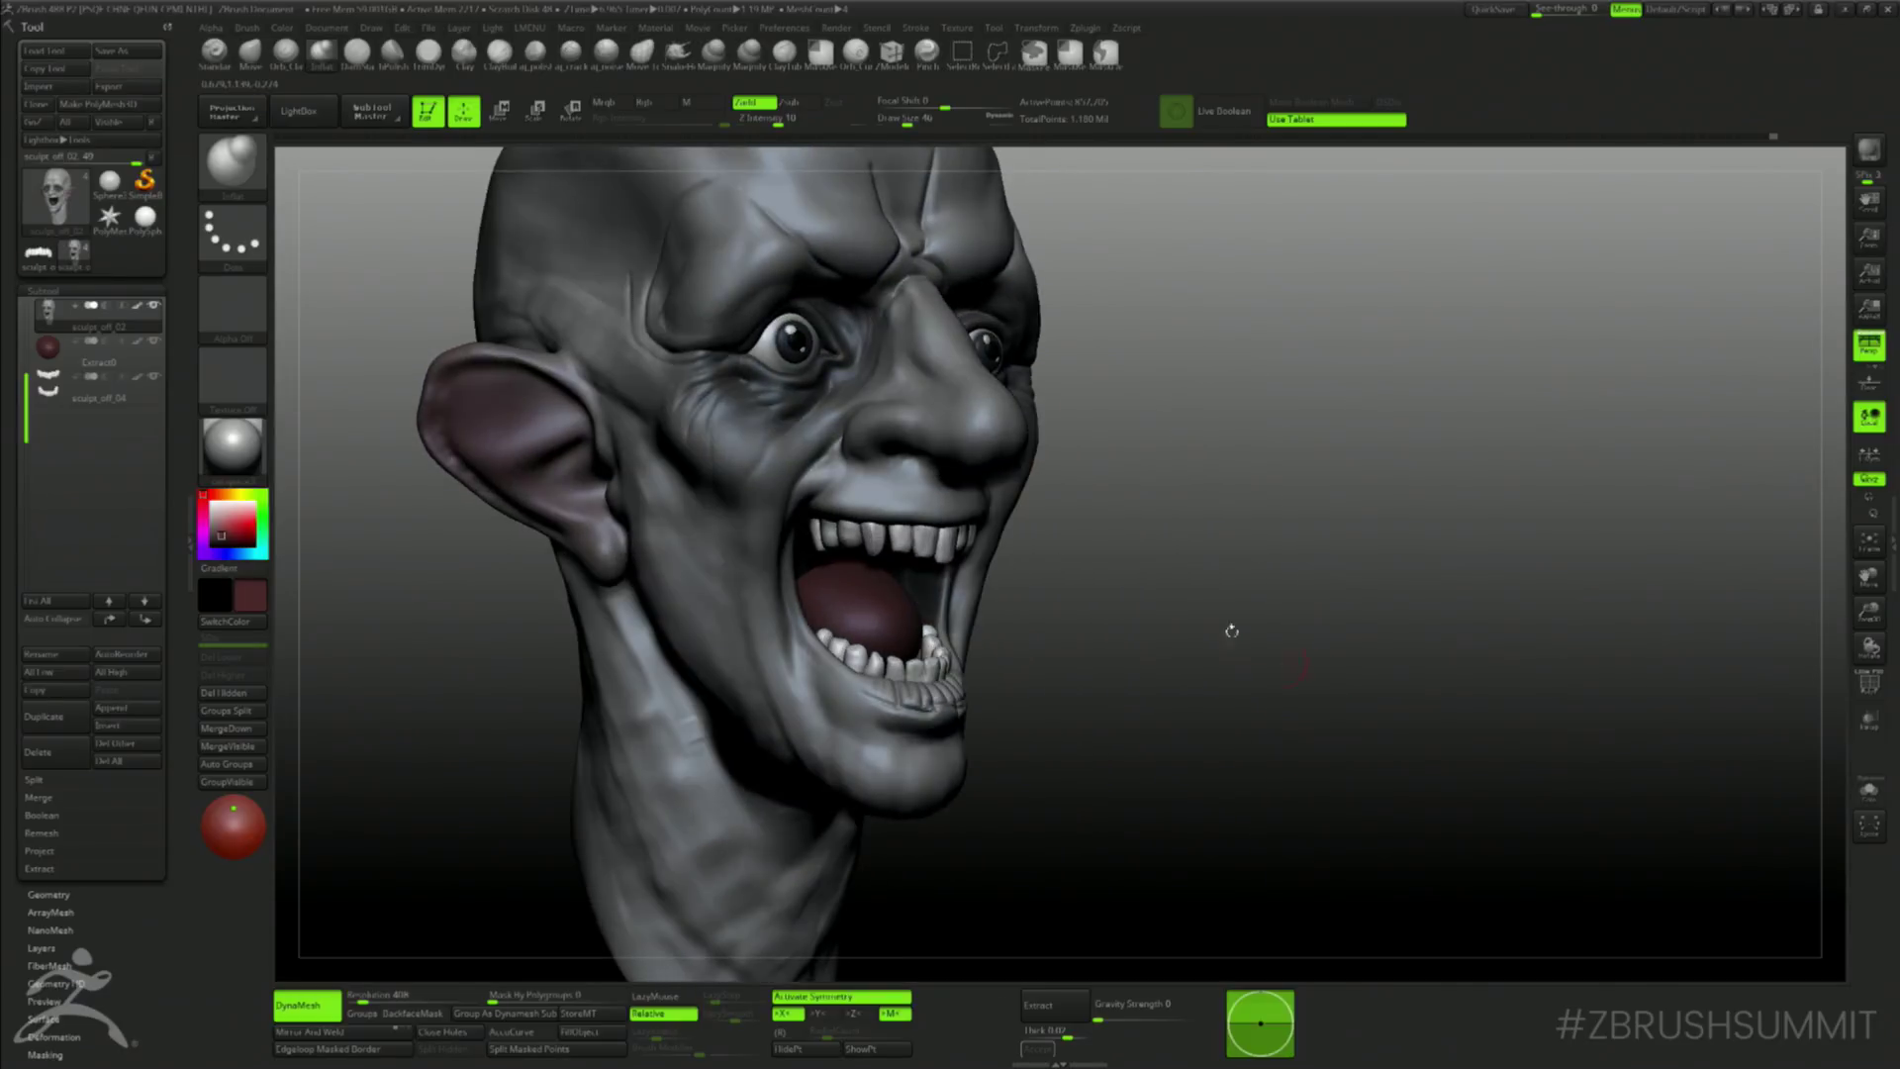
key(b)
key(s)
key(t)
mouse_move(712, 480)
mouse_down()
mouse_move(732, 574)
mouse_move(741, 546)
mouse_up()
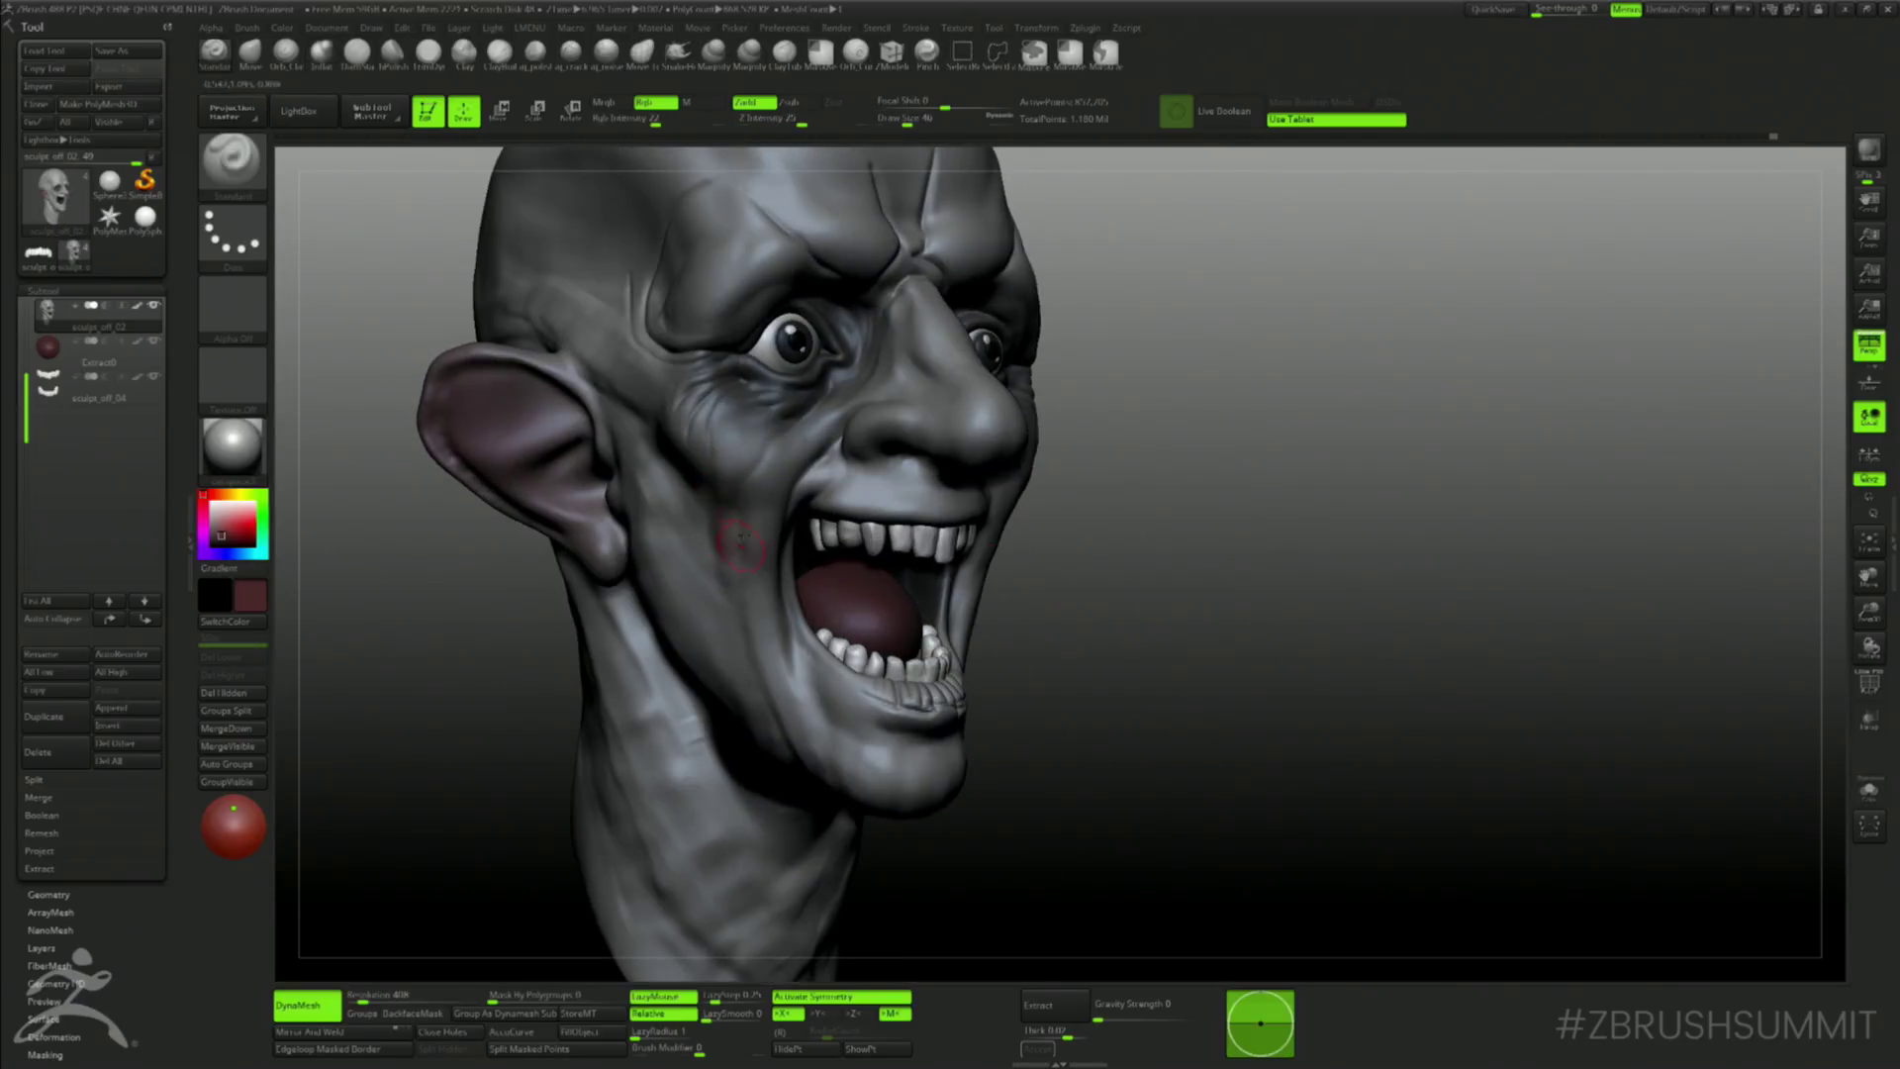
key(shift)
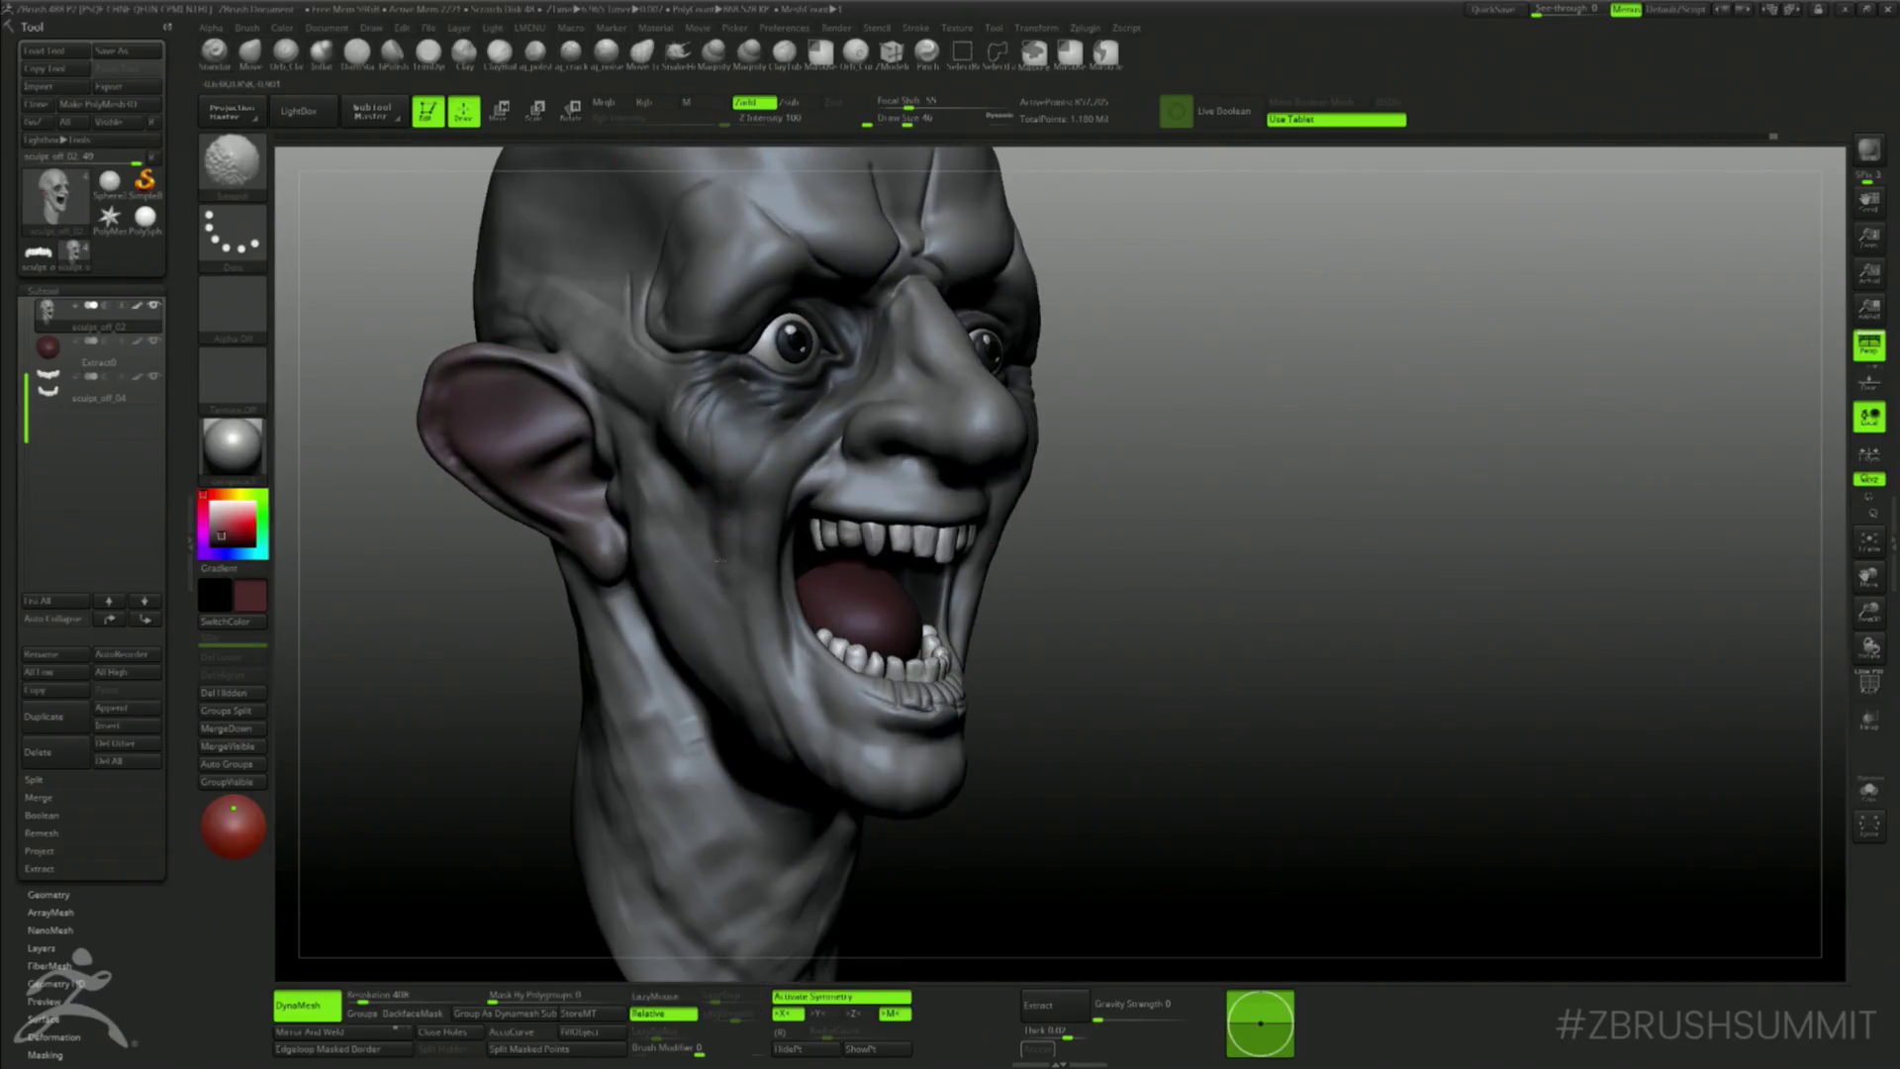
key(b)
key(s)
key(t)
drag(731, 482, 750, 704)
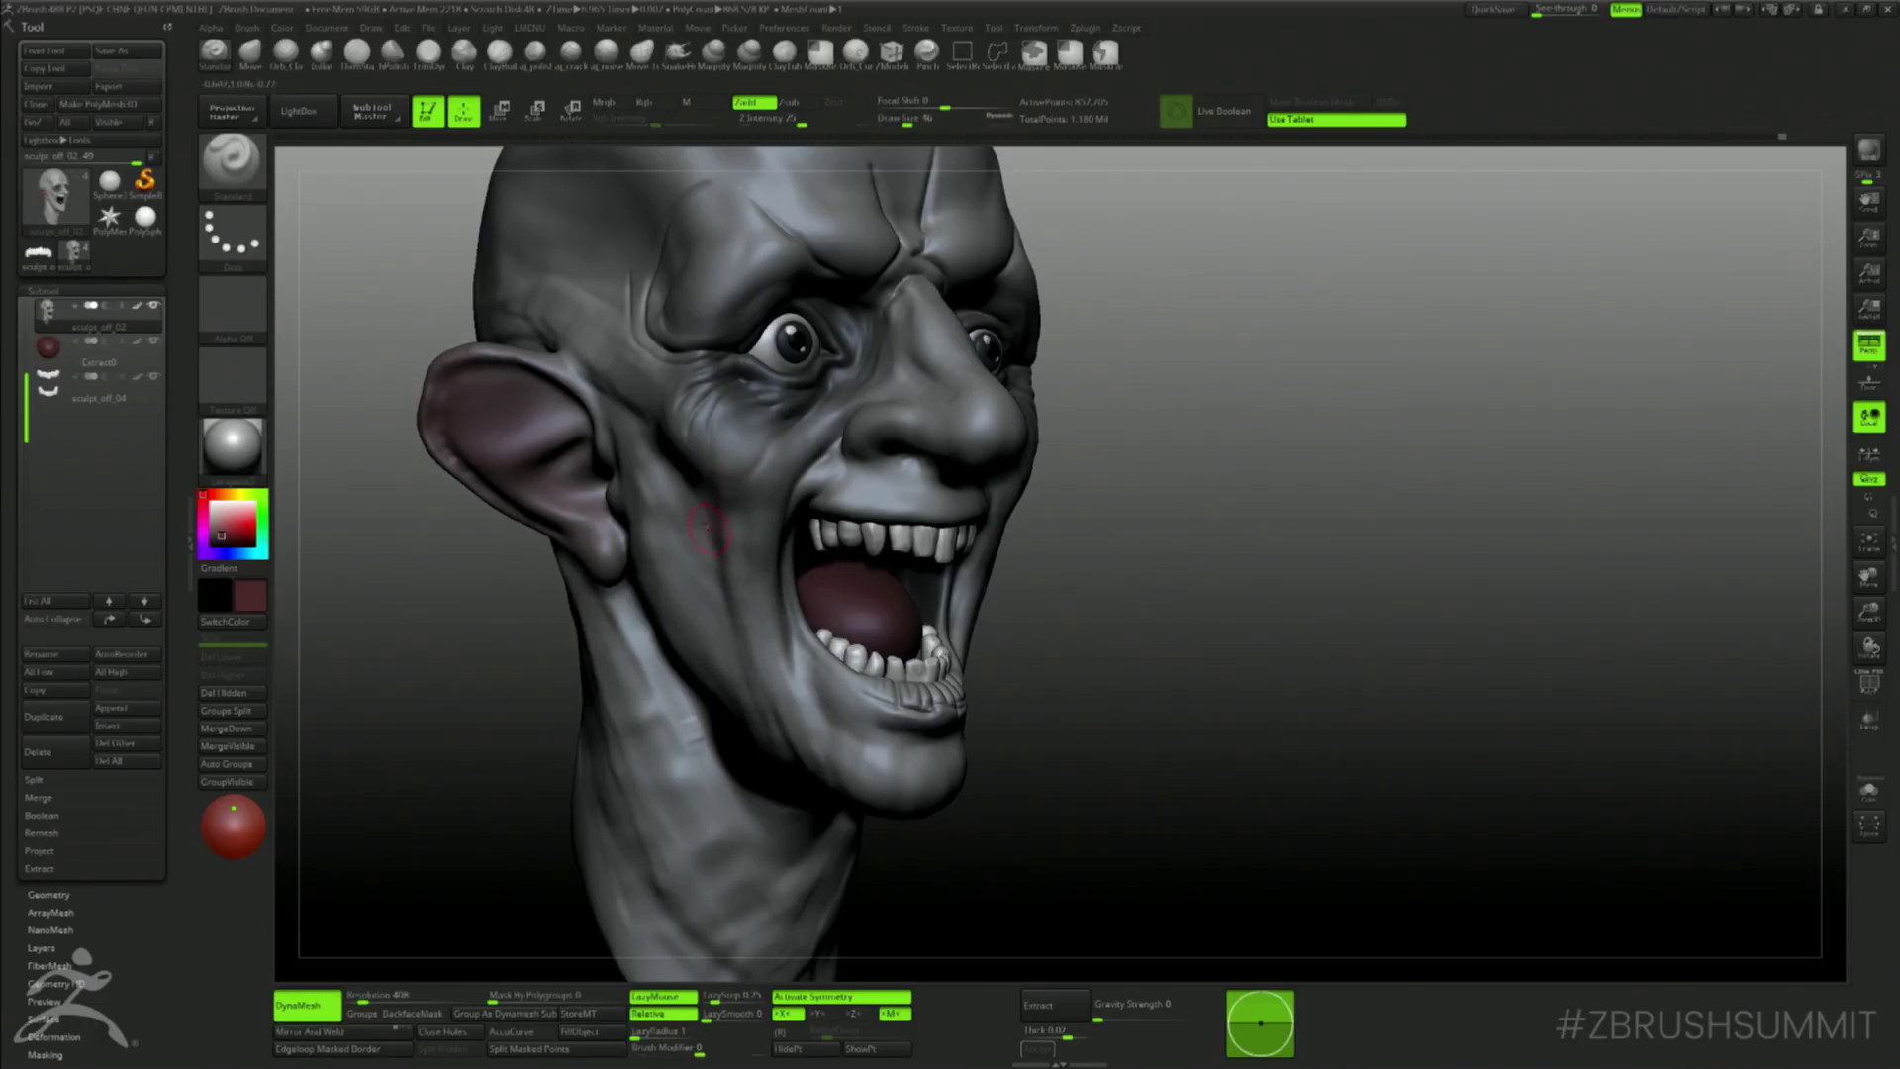
drag(699, 530, 762, 724)
drag(753, 633, 813, 777)
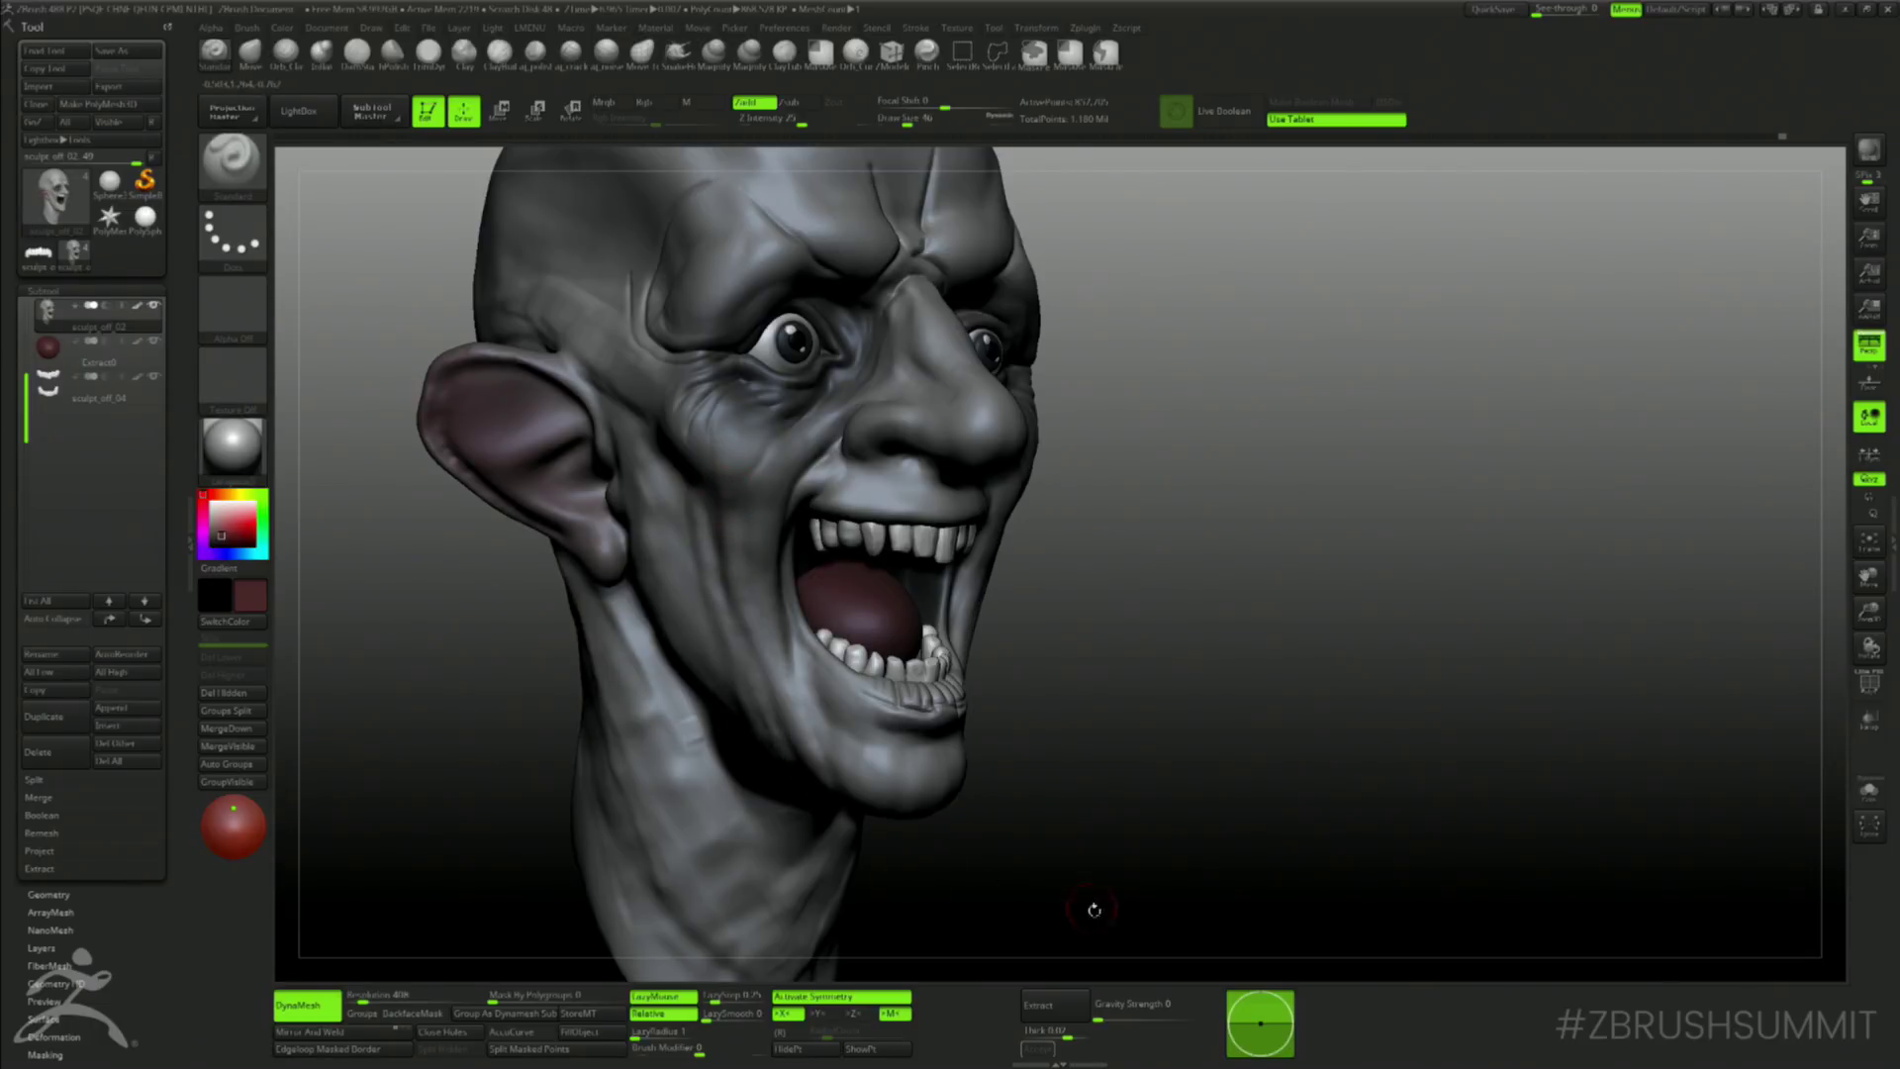
- Pull the side of the cheek slightly inward with a large Move brush, keeping symmetry on
mouse_move(1094, 911)
alt+mouse_down()
mouse_move(1037, 733)
mouse_move(966, 687)
alt+mouse_up()
alt+drag(611, 602, 683, 705)
right_click(686, 708)
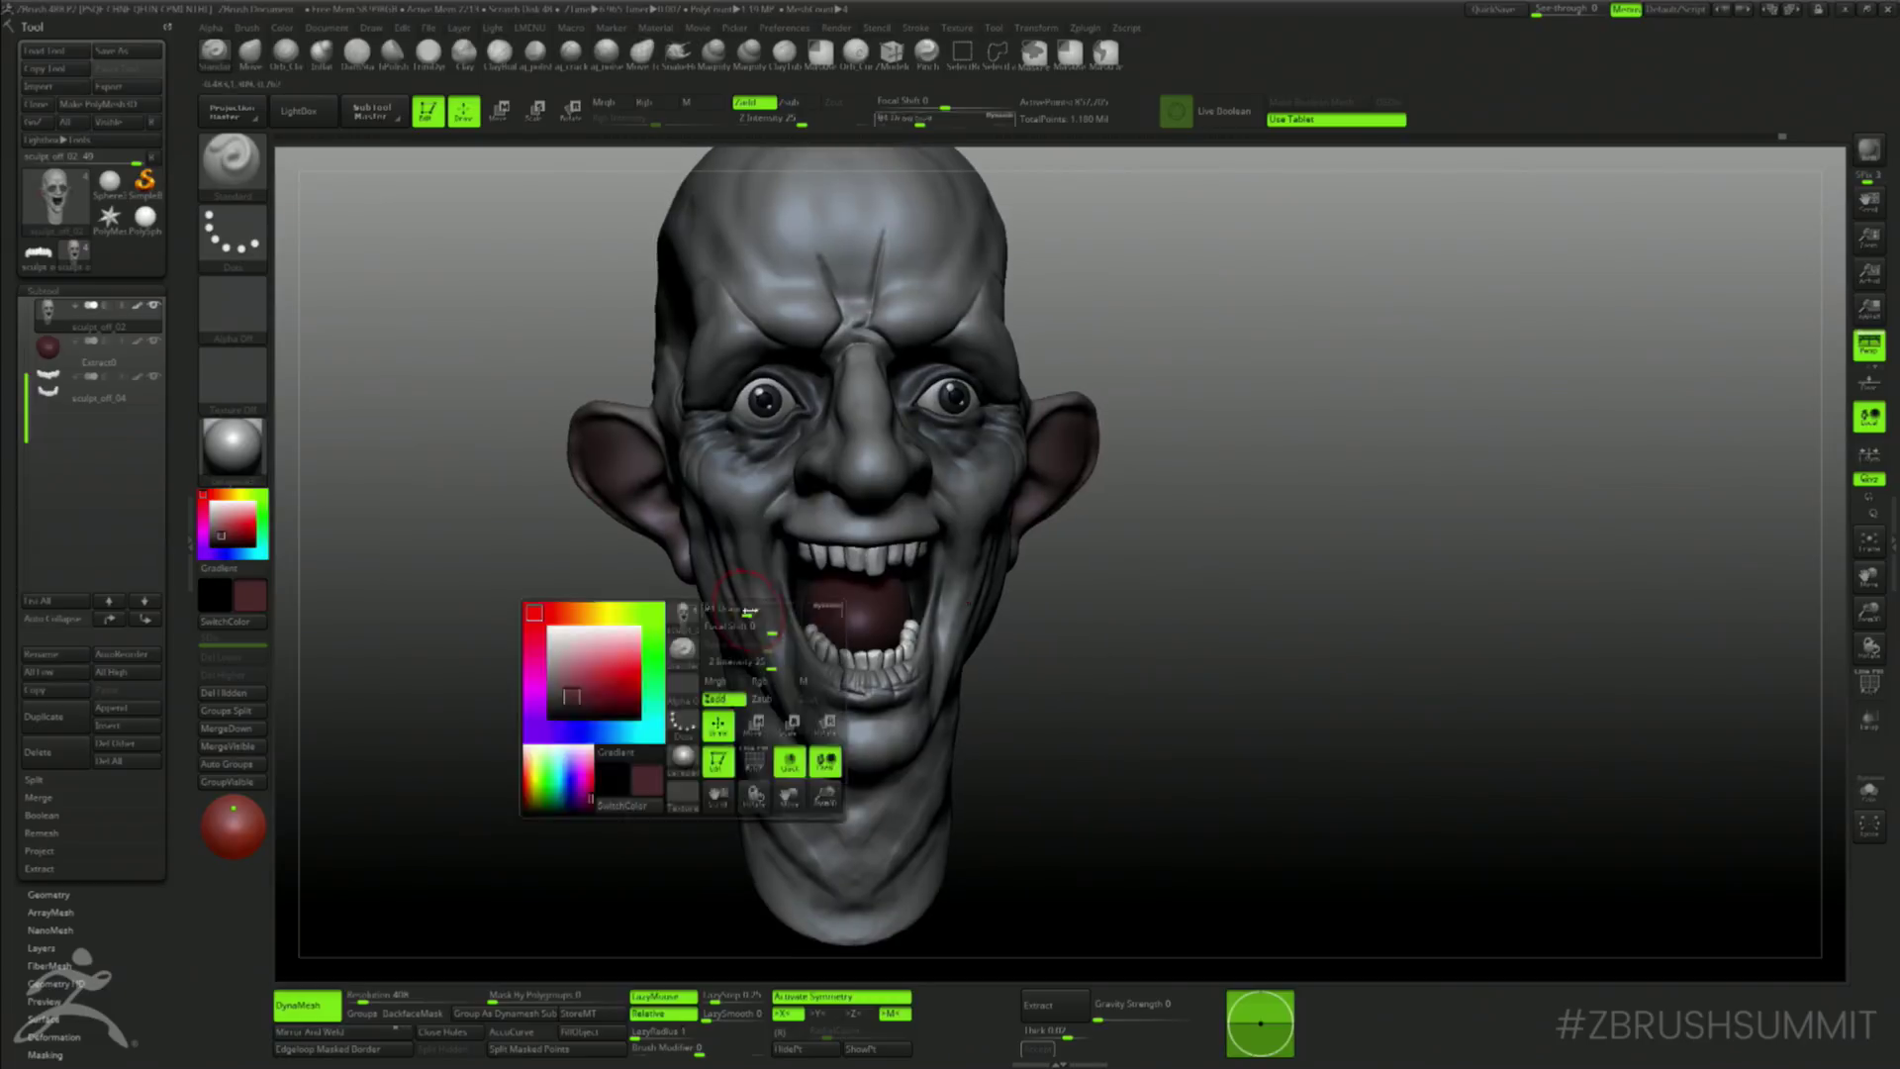
key(shift)
key(b)
key(m)
key(v)
drag(728, 582, 741, 584)
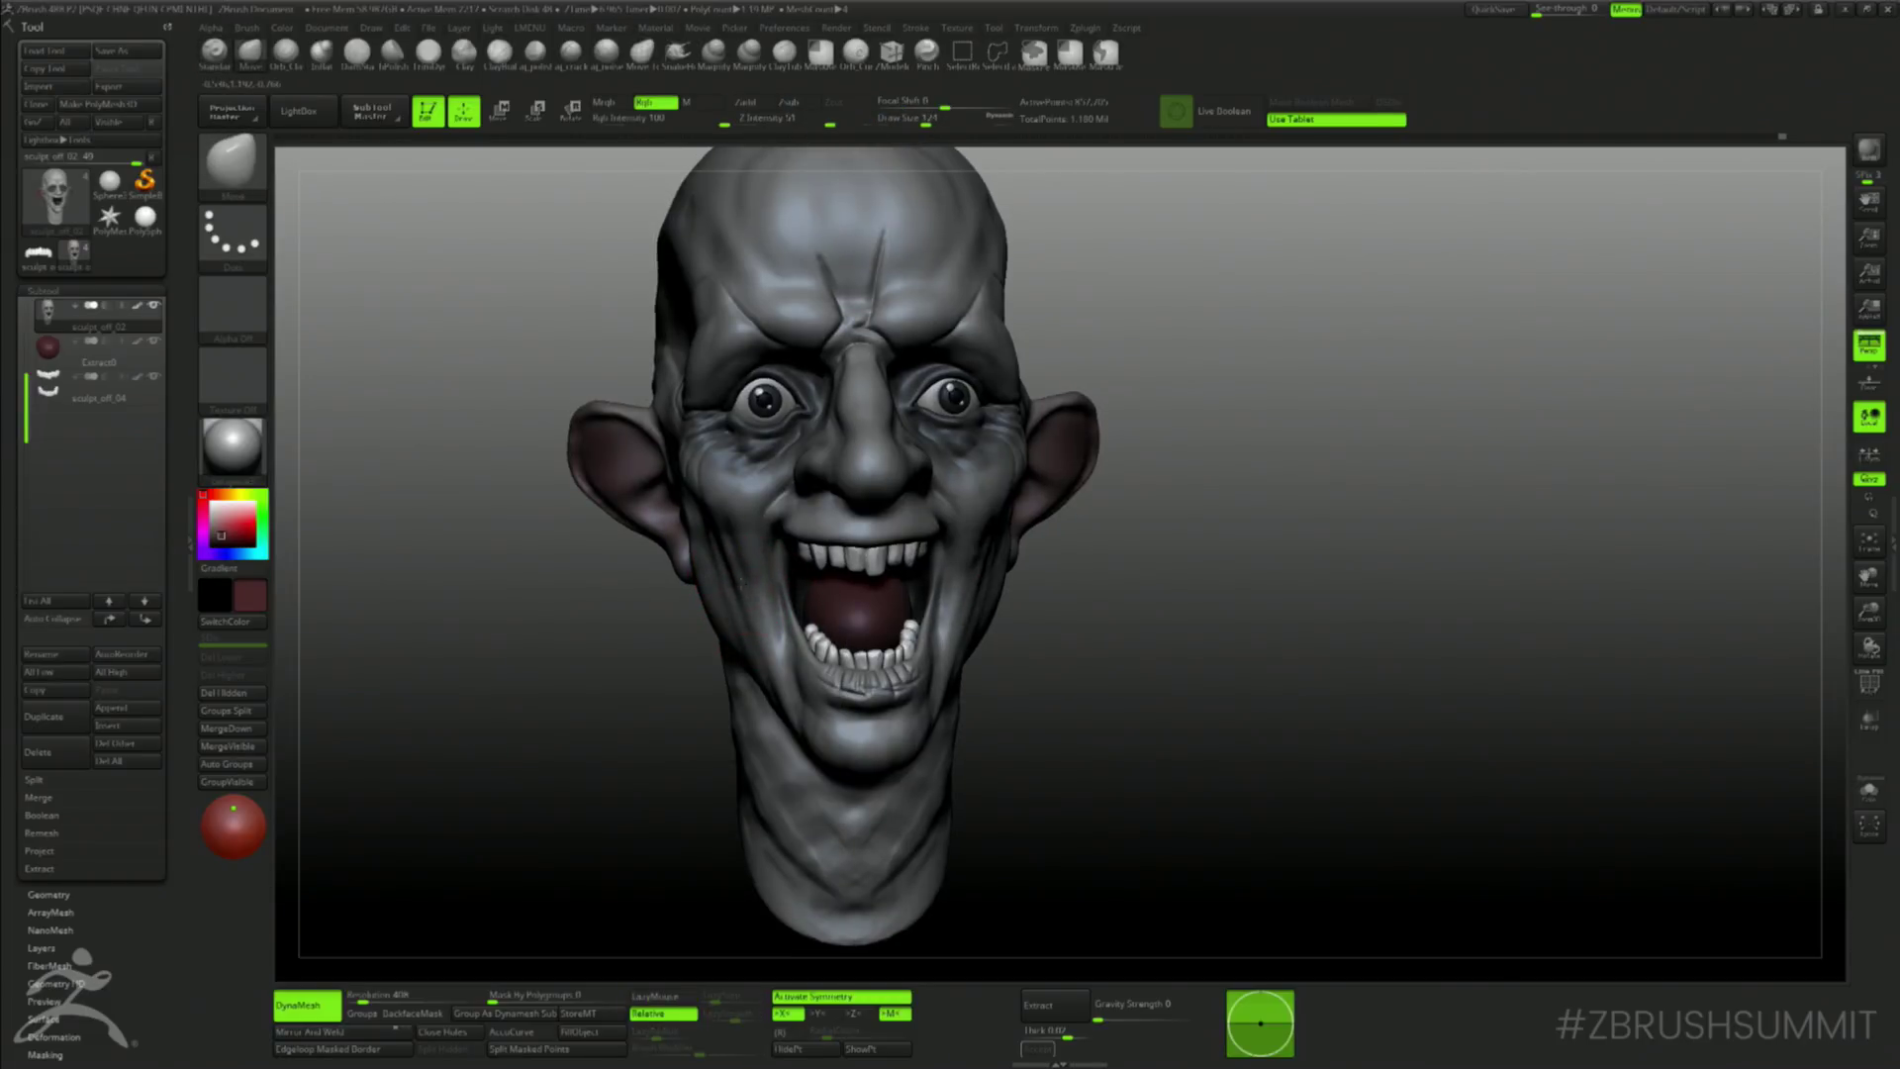
key(bracketright)
key(bracketright)
mouse_move(1205, 607)
mouse_down()
mouse_move(1208, 650)
mouse_move(1112, 589)
mouse_up()
key(shift)
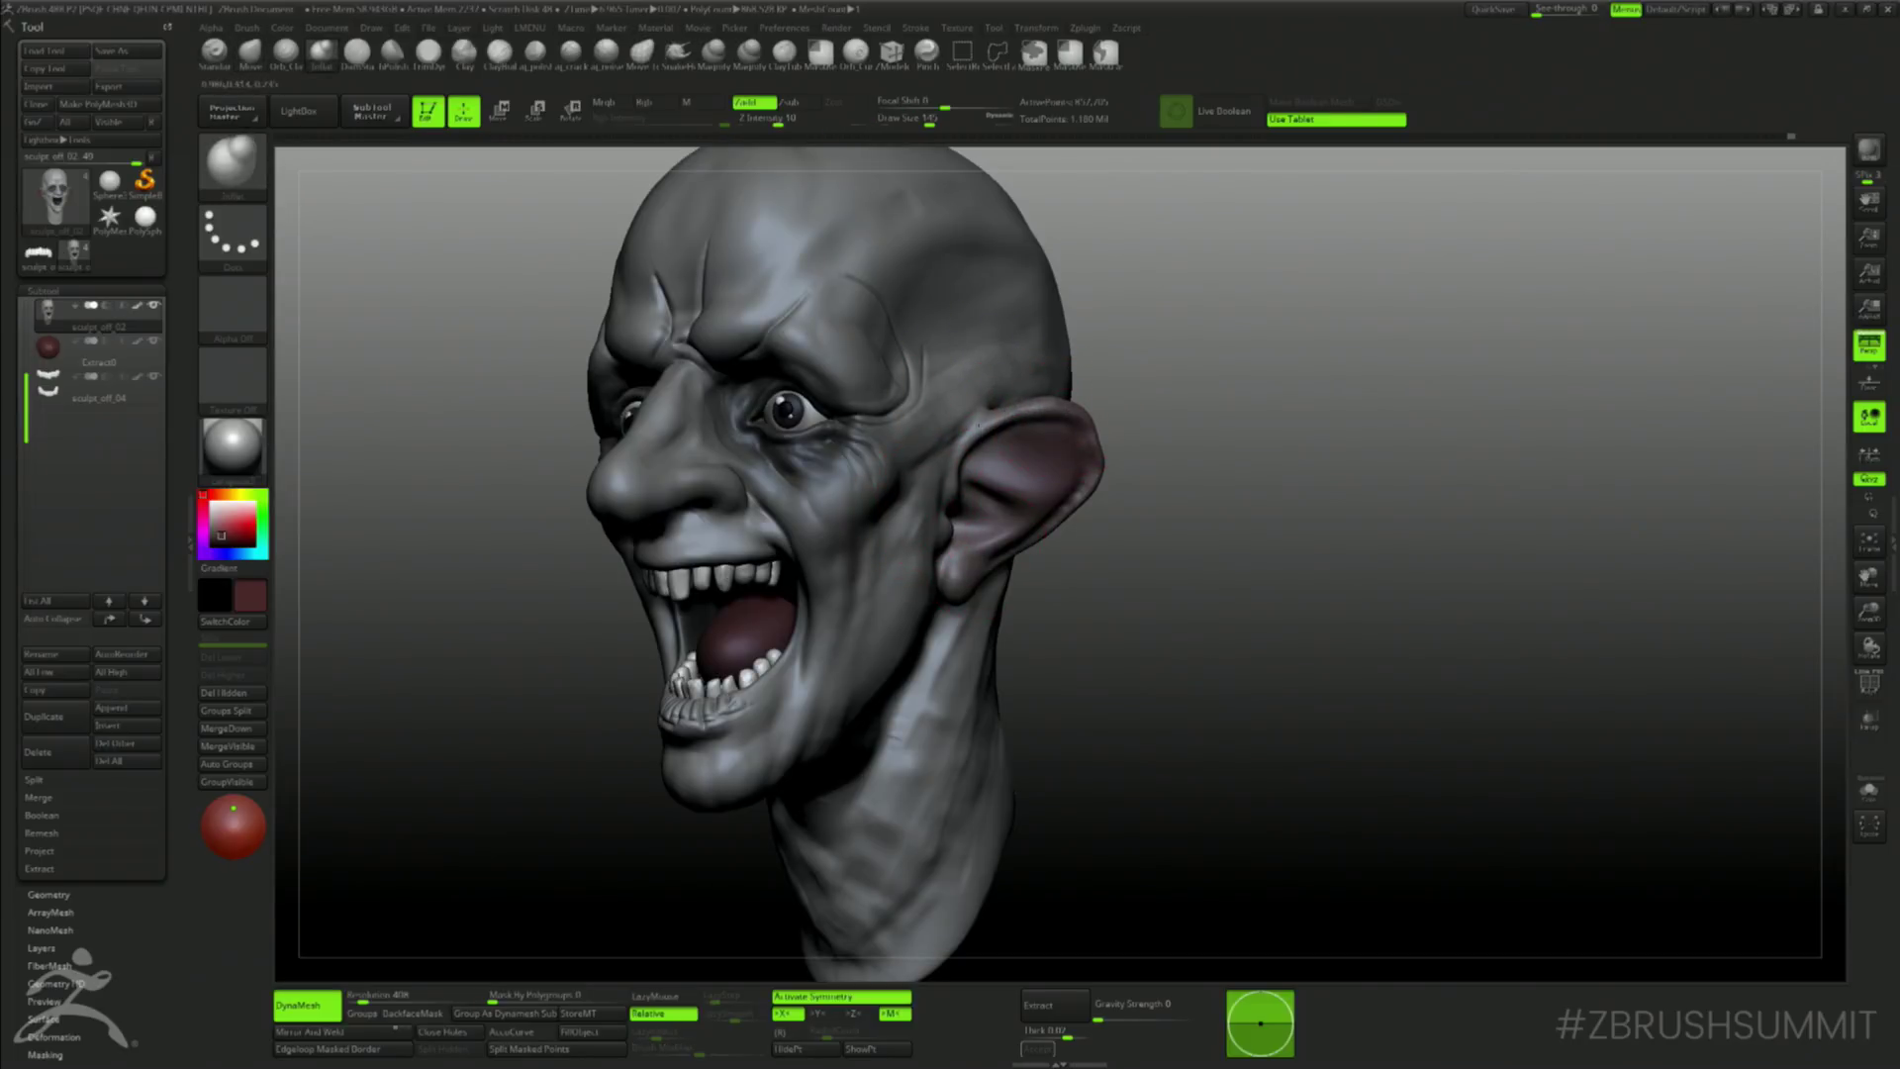
- Carve a horizontal crease across the lower forehead with a smaller DamStandard brush and symmetry off
drag(1247, 327, 1370, 352)
mouse_move(1205, 436)
alt+mouse_down()
mouse_move(1234, 365)
mouse_move(1262, 365)
mouse_move(1226, 372)
mouse_move(1235, 437)
alt+mouse_up()
drag(1235, 437, 1181, 421)
key(b)
key(d)
key(s)
key(x)
key(space)
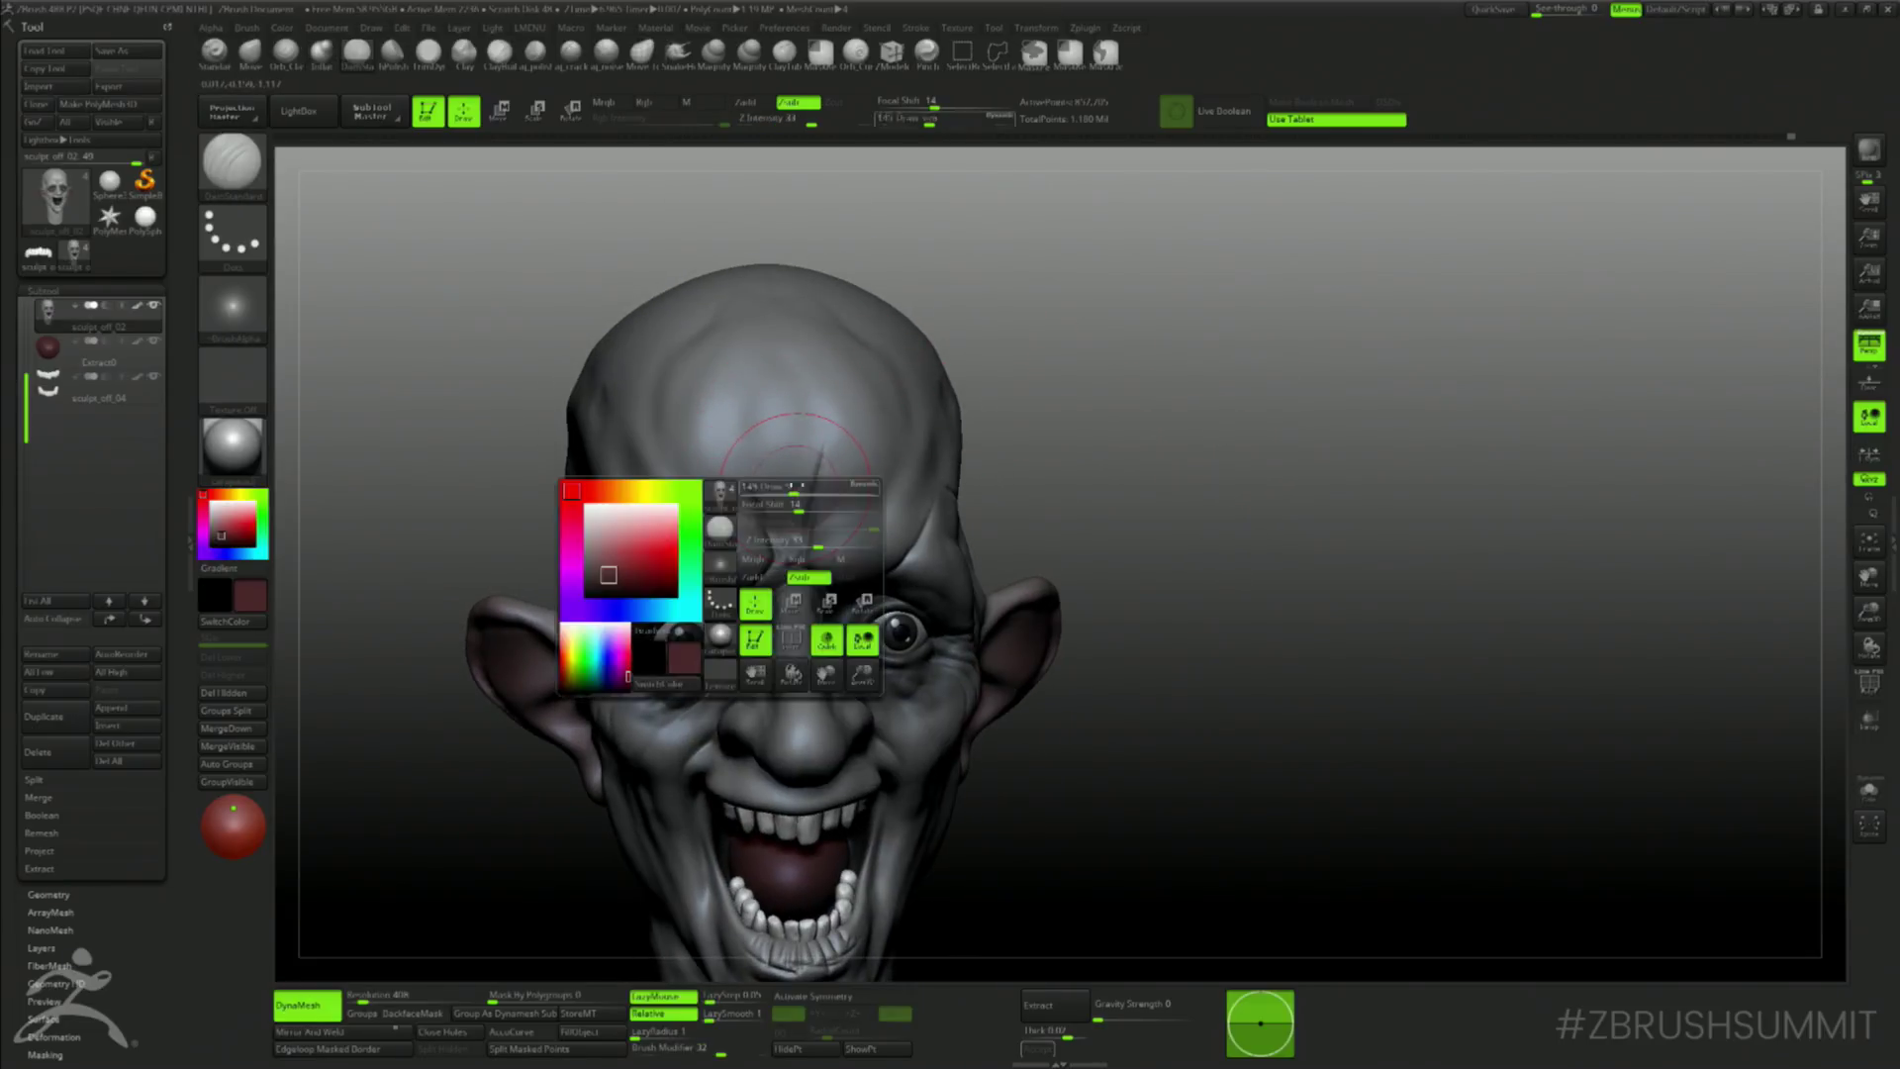
drag(800, 486, 776, 487)
drag(869, 445, 929, 368)
drag(376, 539, 456, 541)
key(x)
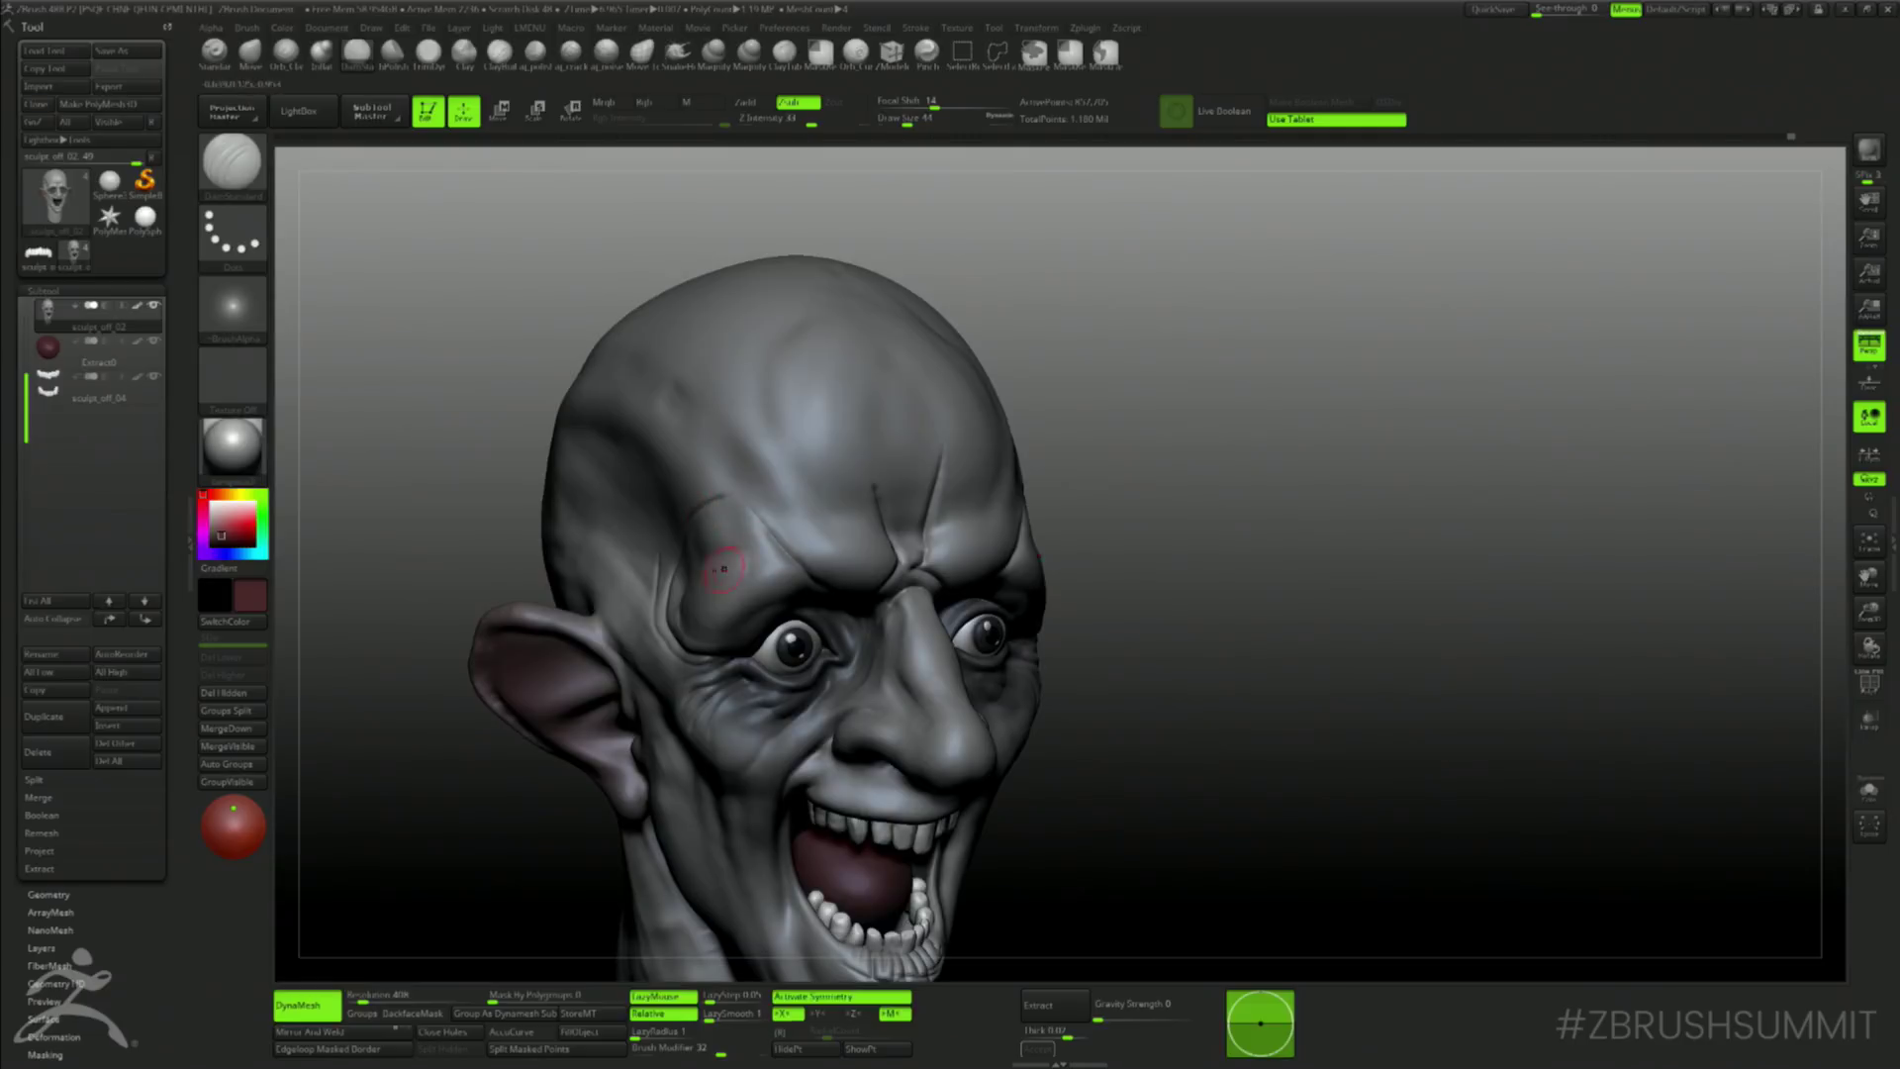
key(x)
mouse_move(698, 551)
mouse_down()
mouse_move(792, 518)
mouse_move(938, 520)
mouse_up()
- Add further asymmetrical DamStandard wrinkles across the forehead above the brows
drag(1229, 499, 1173, 499)
drag(1027, 512, 828, 543)
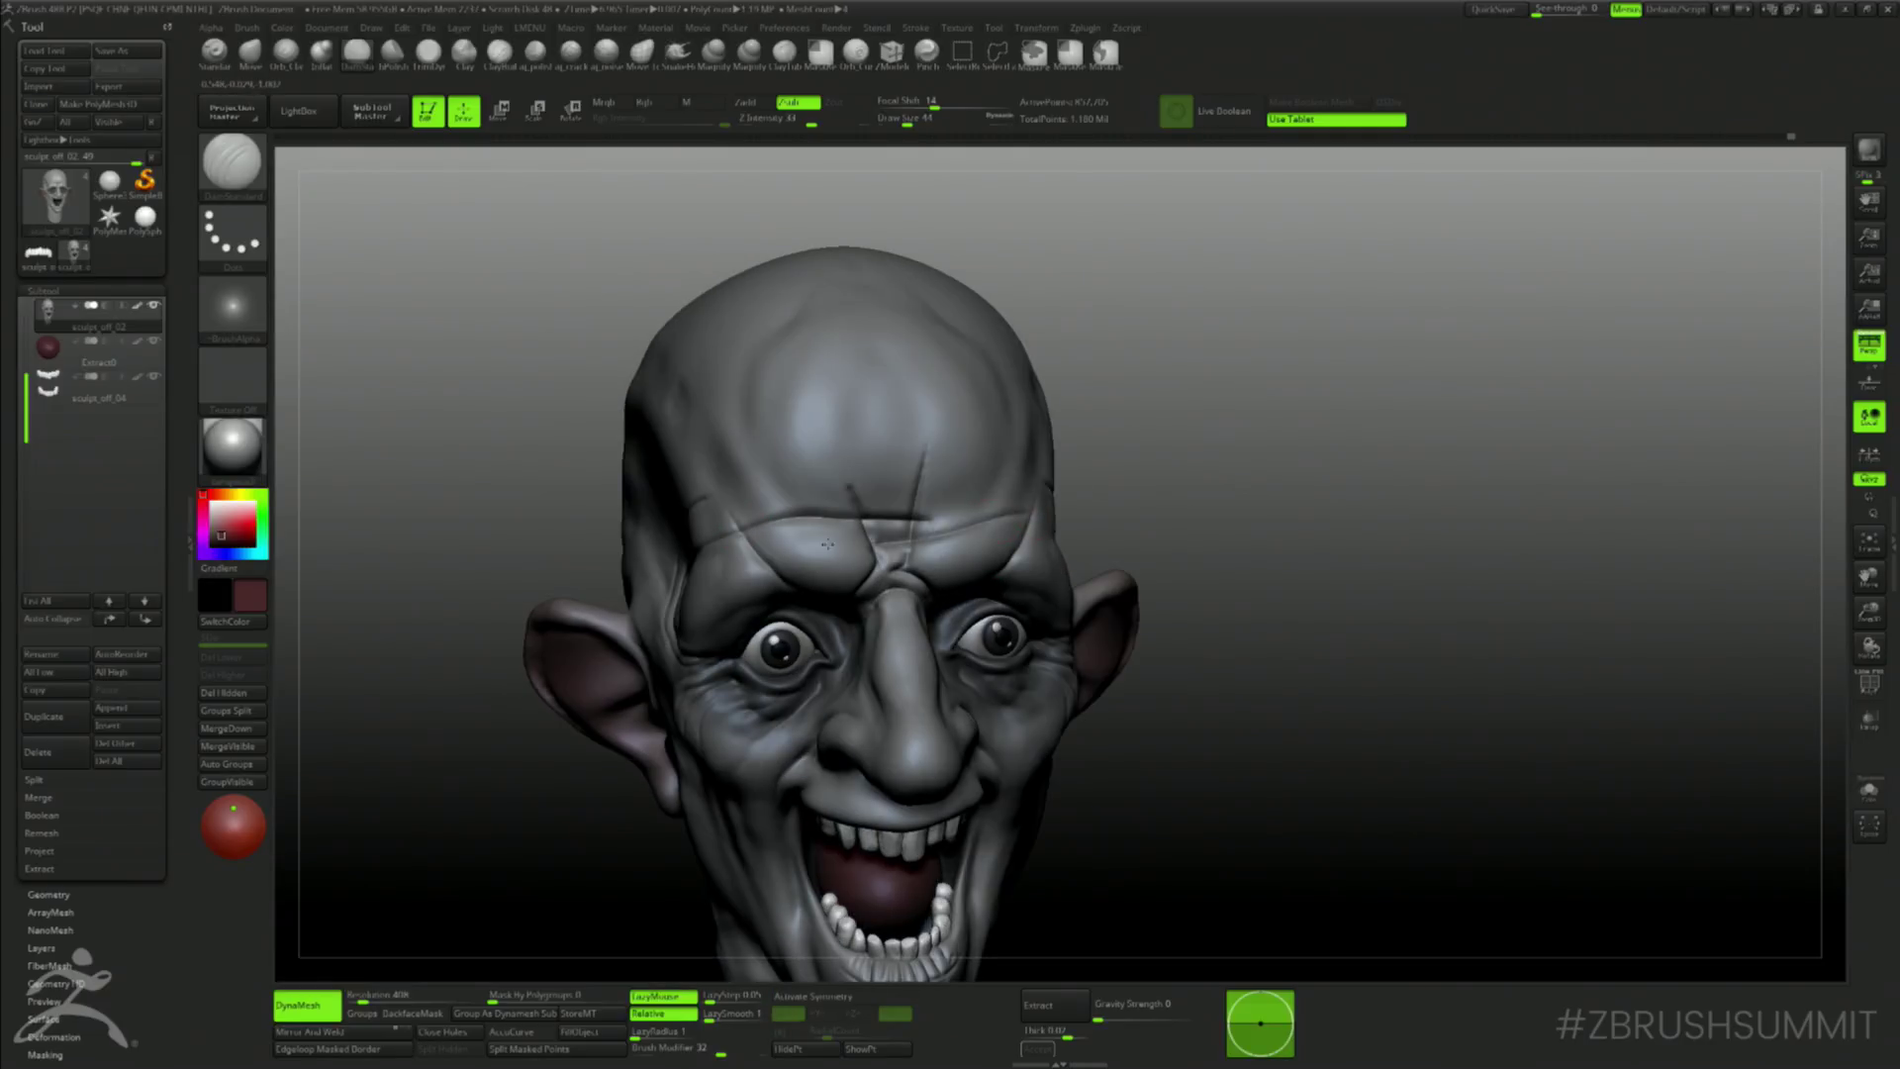
mouse_move(1018, 483)
mouse_down()
mouse_move(762, 500)
mouse_move(1049, 450)
mouse_up()
drag(1293, 481, 1212, 489)
alt+drag(1432, 574, 1426, 349)
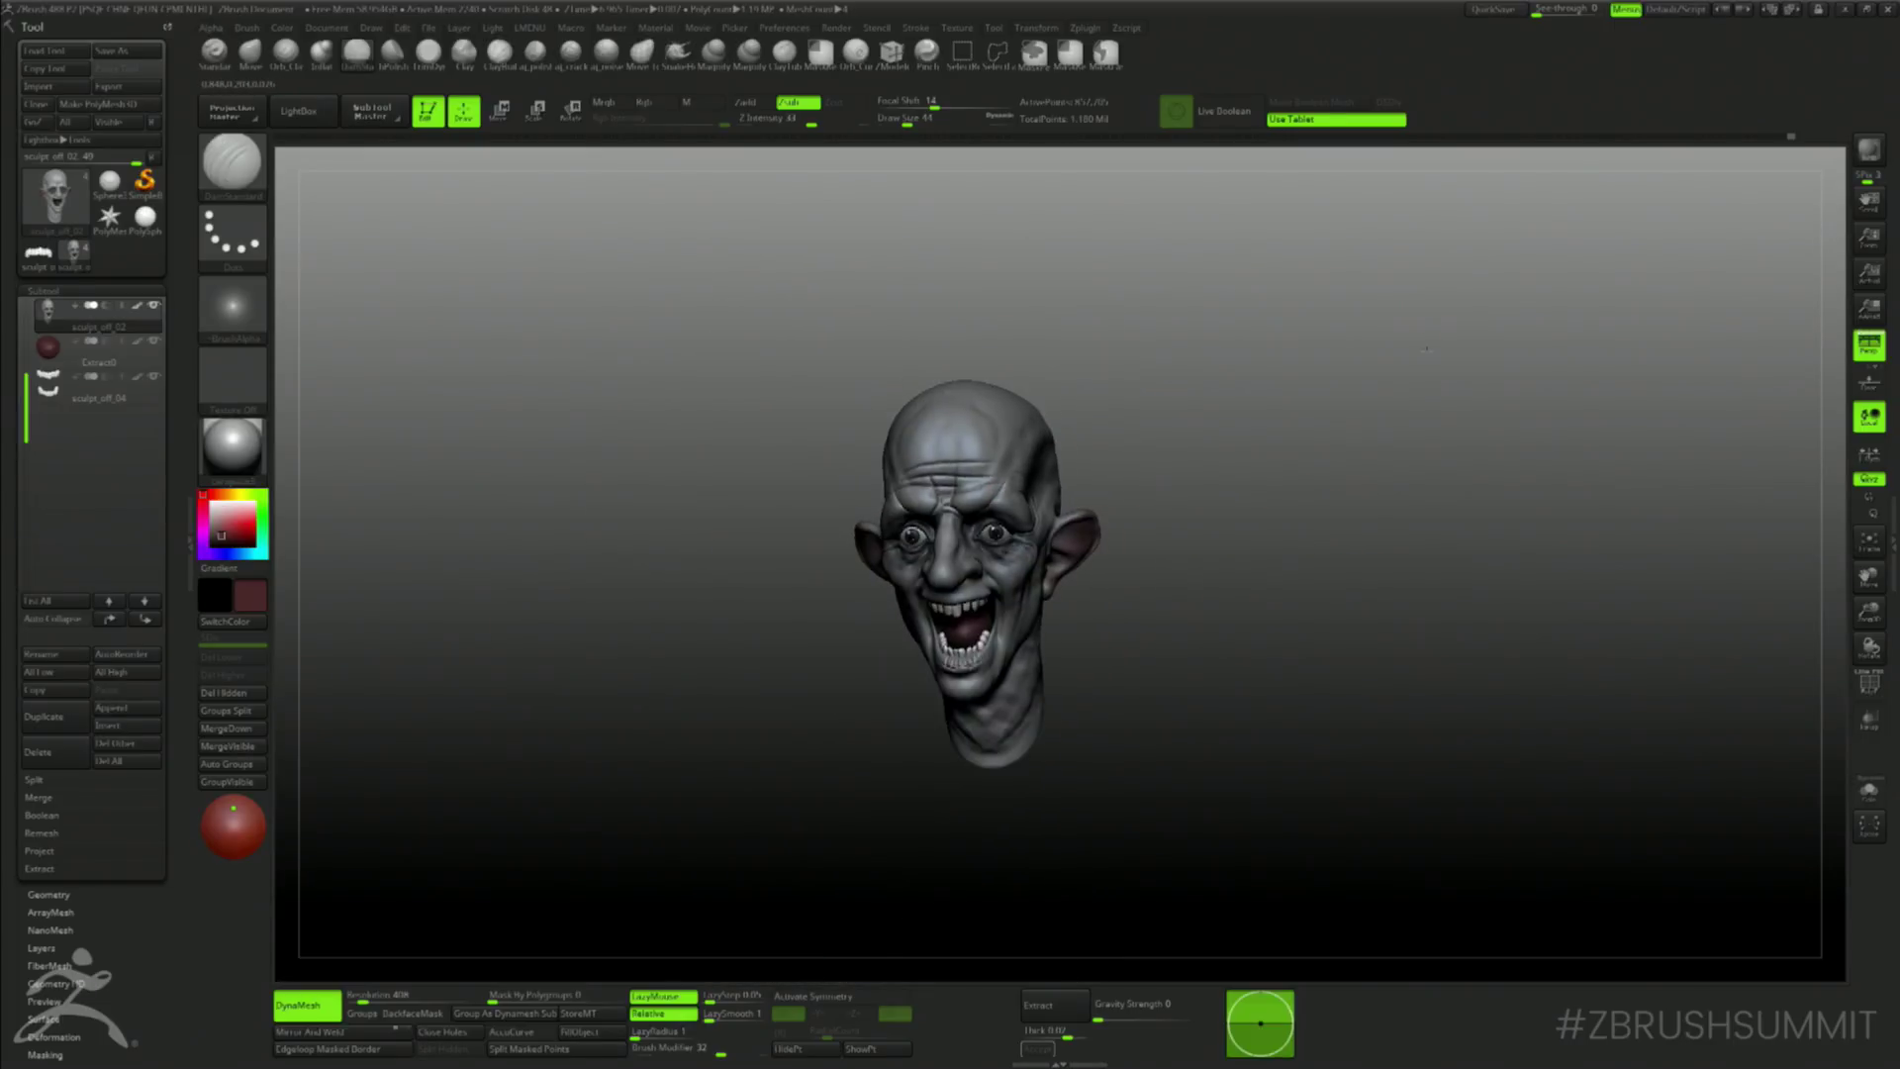
- Enlarge the brush and smooth the surface under the chin and at the top of the neck
mouse_move(1448, 469)
mouse_down()
mouse_move(1286, 407)
mouse_move(1362, 510)
mouse_move(1149, 534)
mouse_up()
key(space)
drag(846, 683, 872, 684)
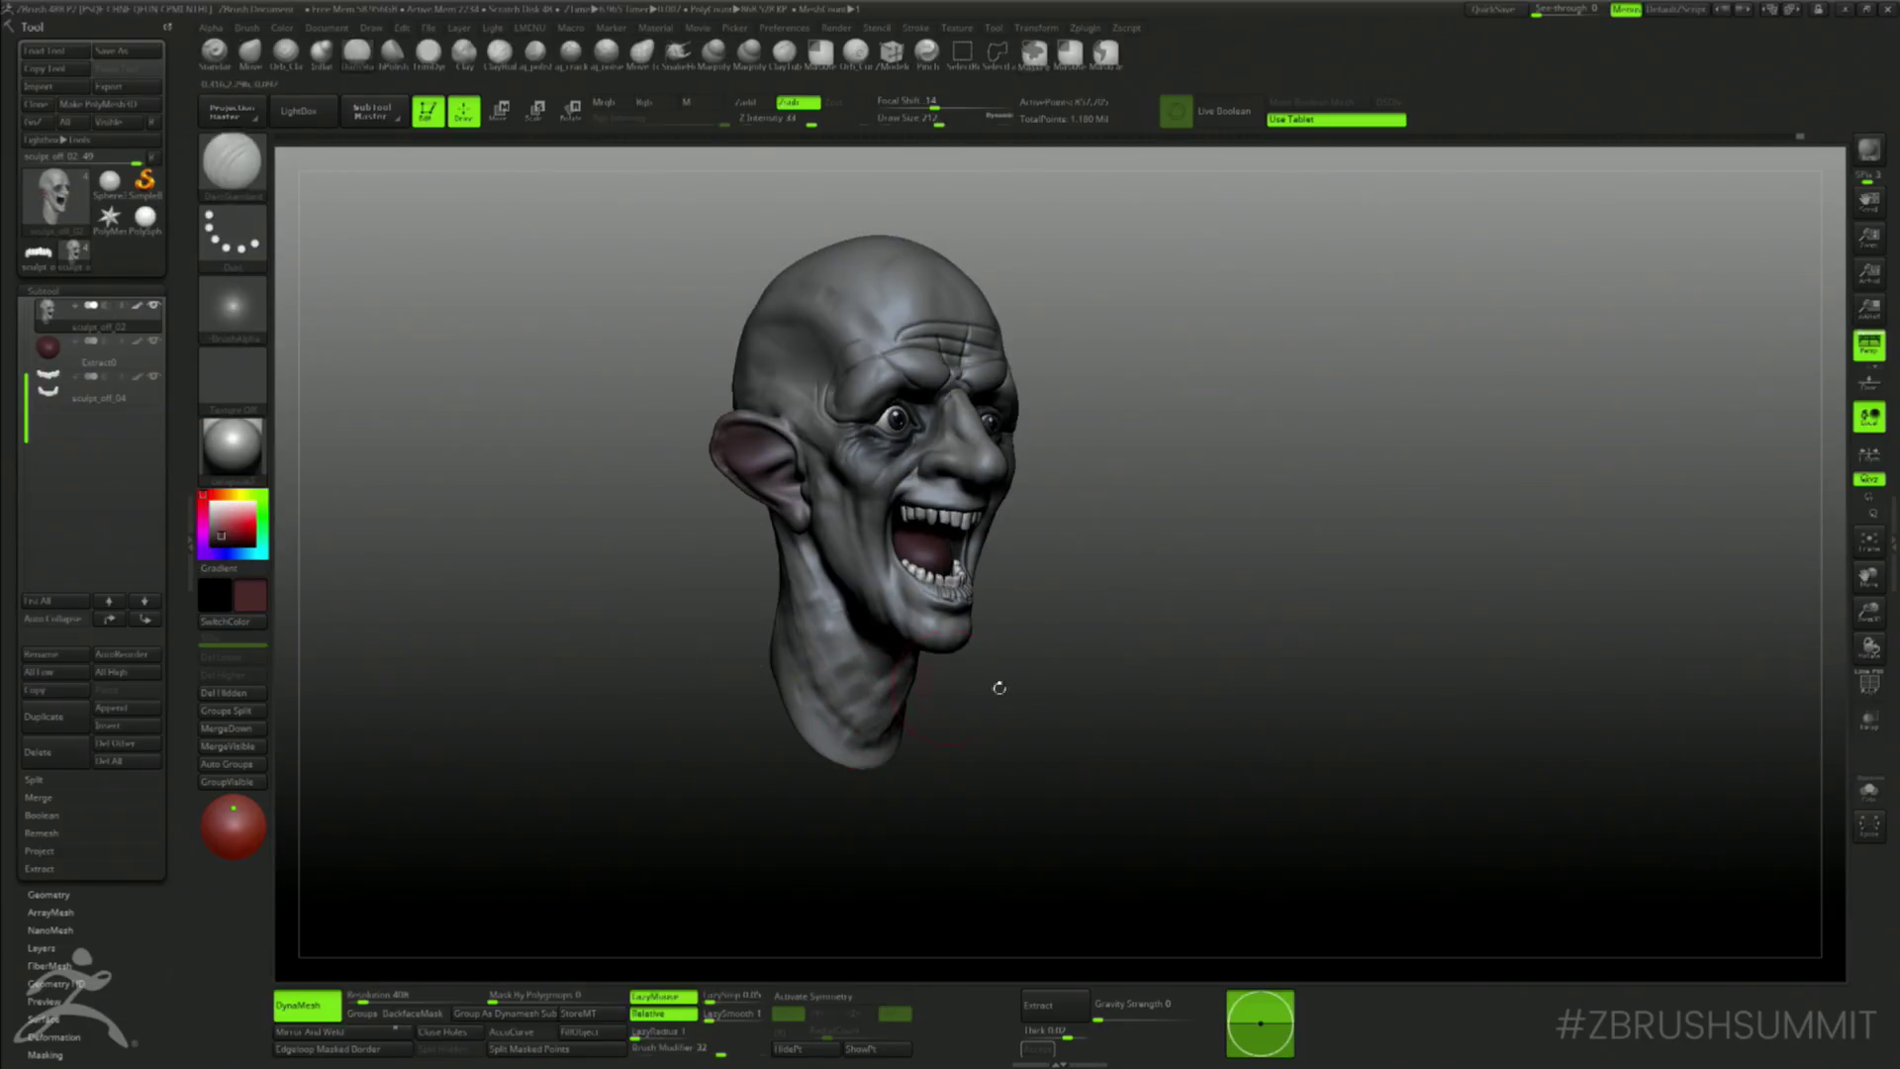
mouse_move(1105, 713)
mouse_down()
mouse_move(1093, 732)
mouse_move(846, 735)
mouse_up()
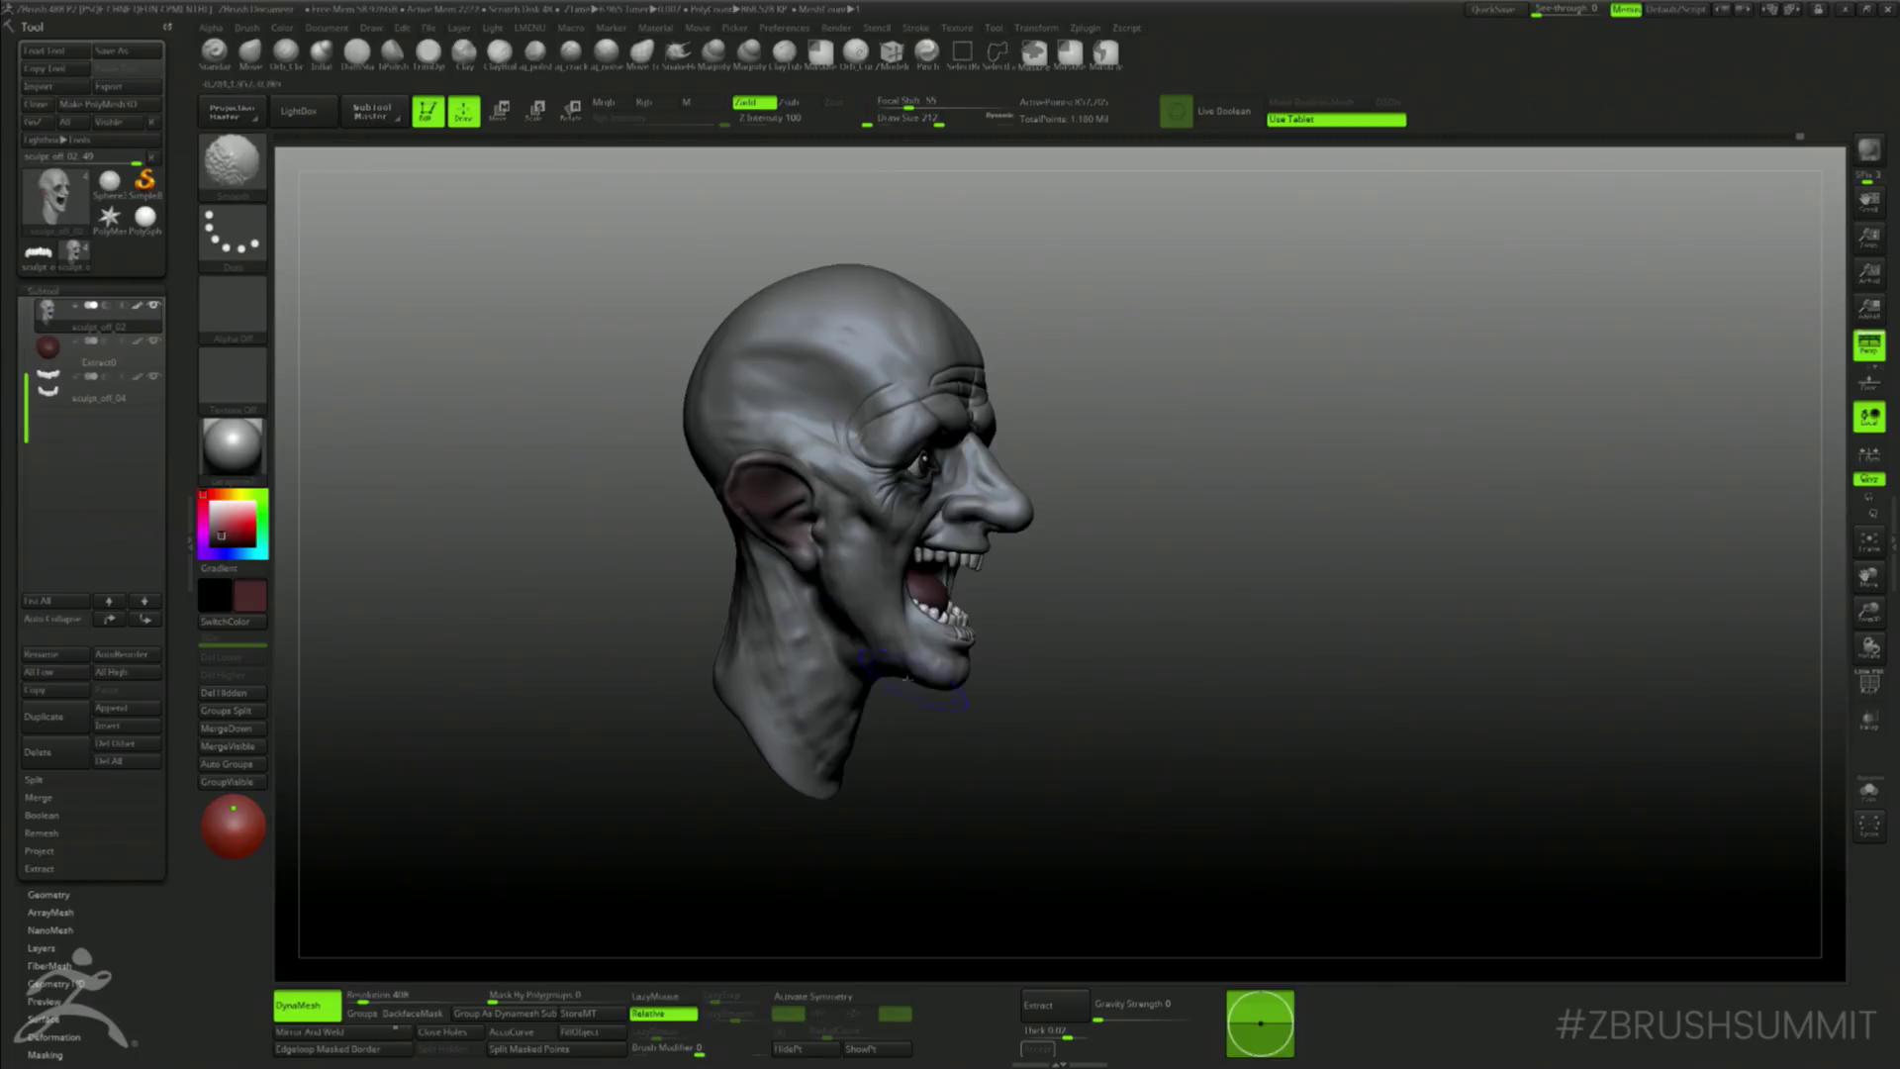
drag(1138, 653, 950, 648)
mouse_move(1297, 584)
alt+mouse_down()
mouse_move(1183, 556)
mouse_move(1222, 588)
mouse_move(1229, 656)
alt+mouse_up()
drag(1229, 656, 1125, 602)
- Set up a smaller Standard brush with the Color Spray stroke, Alpha 40 and symmetry on
key(space)
drag(668, 626, 633, 625)
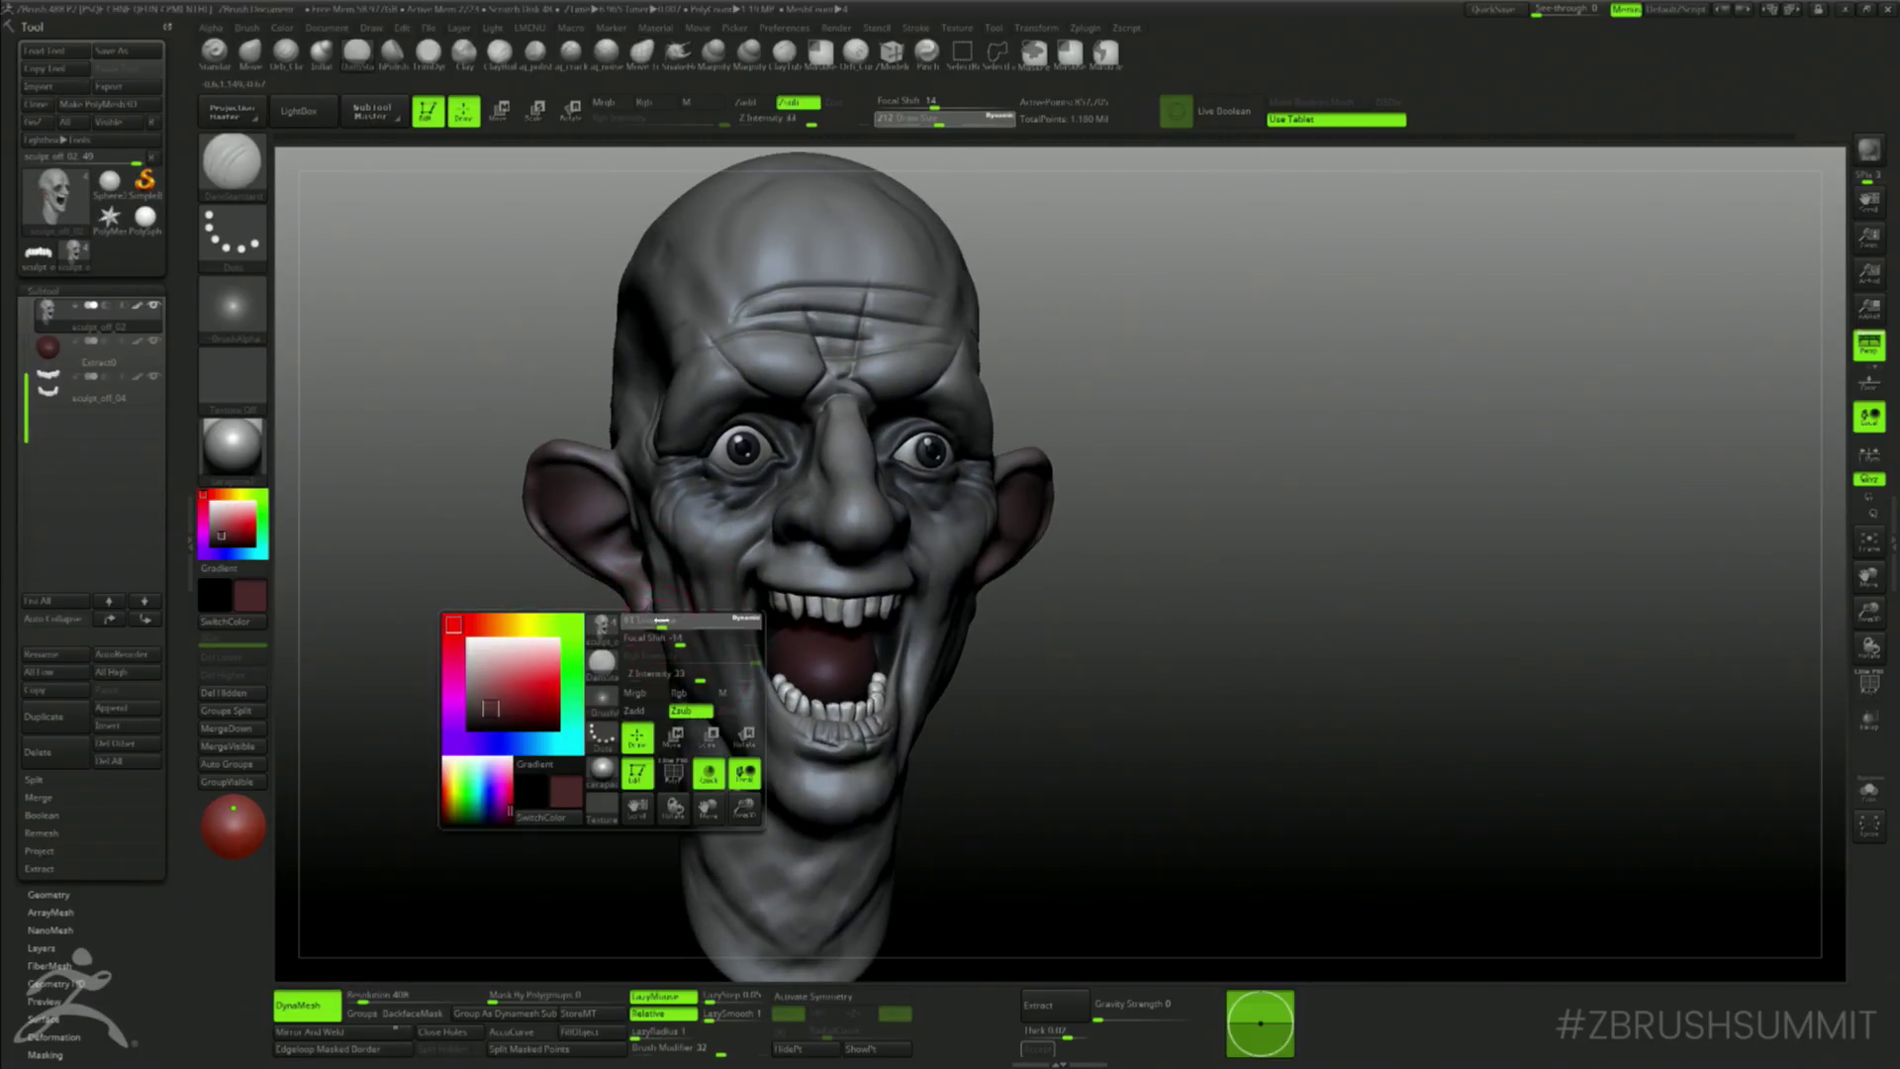
alt+drag(540, 713, 526, 674)
click(213, 53)
click(235, 243)
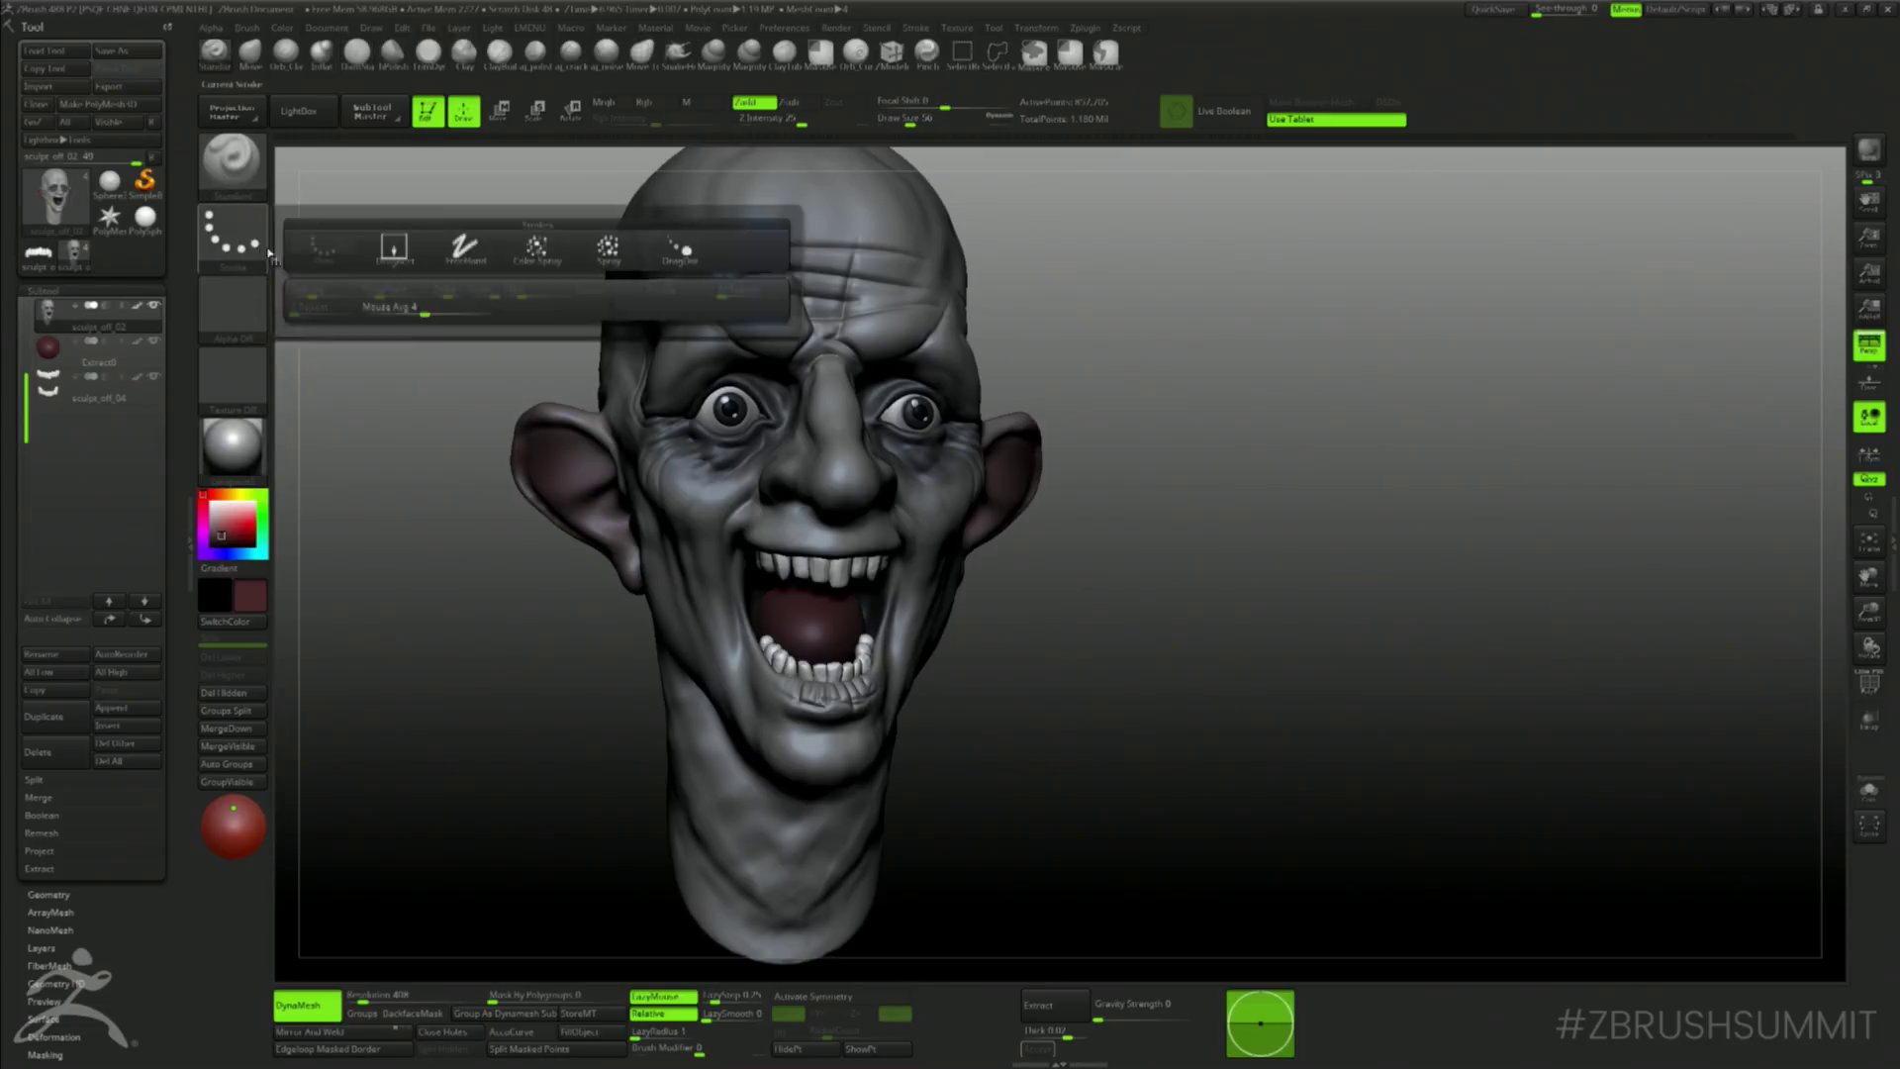
click(538, 249)
click(233, 307)
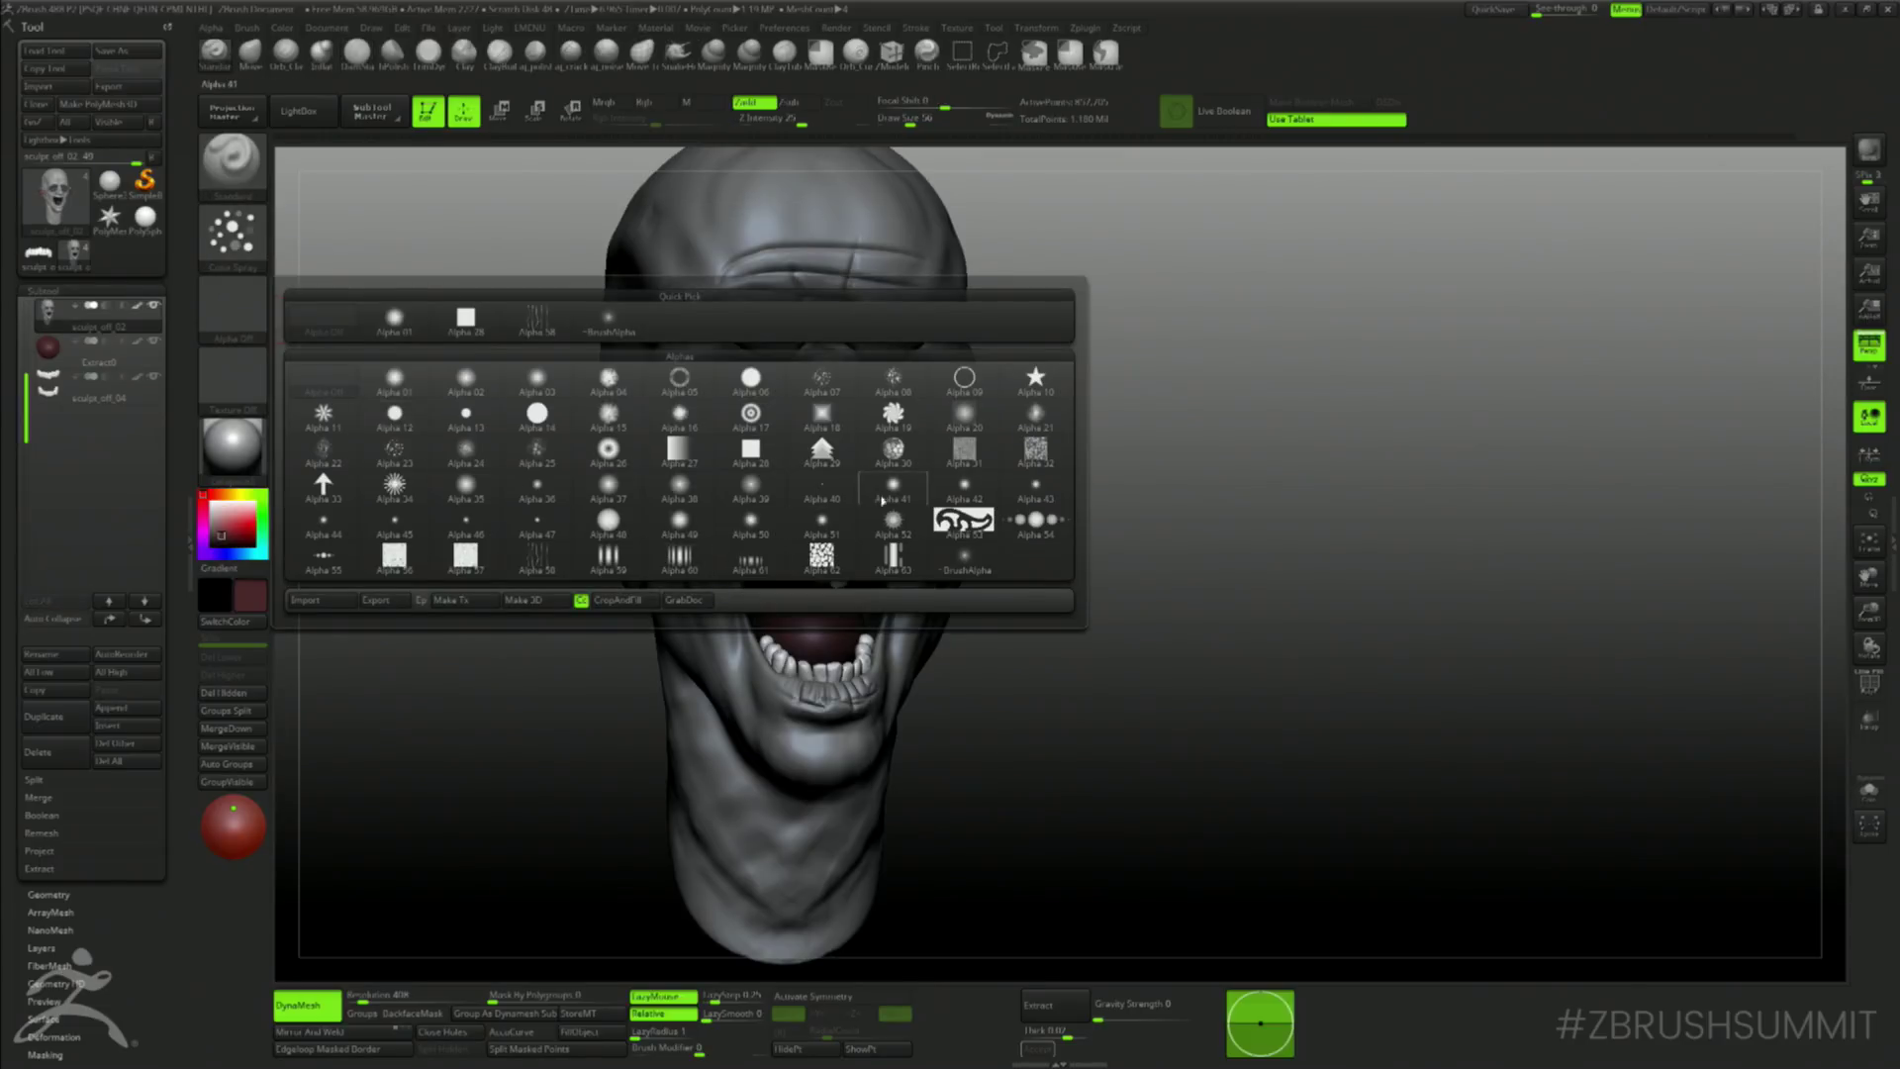
click(824, 490)
key(x)
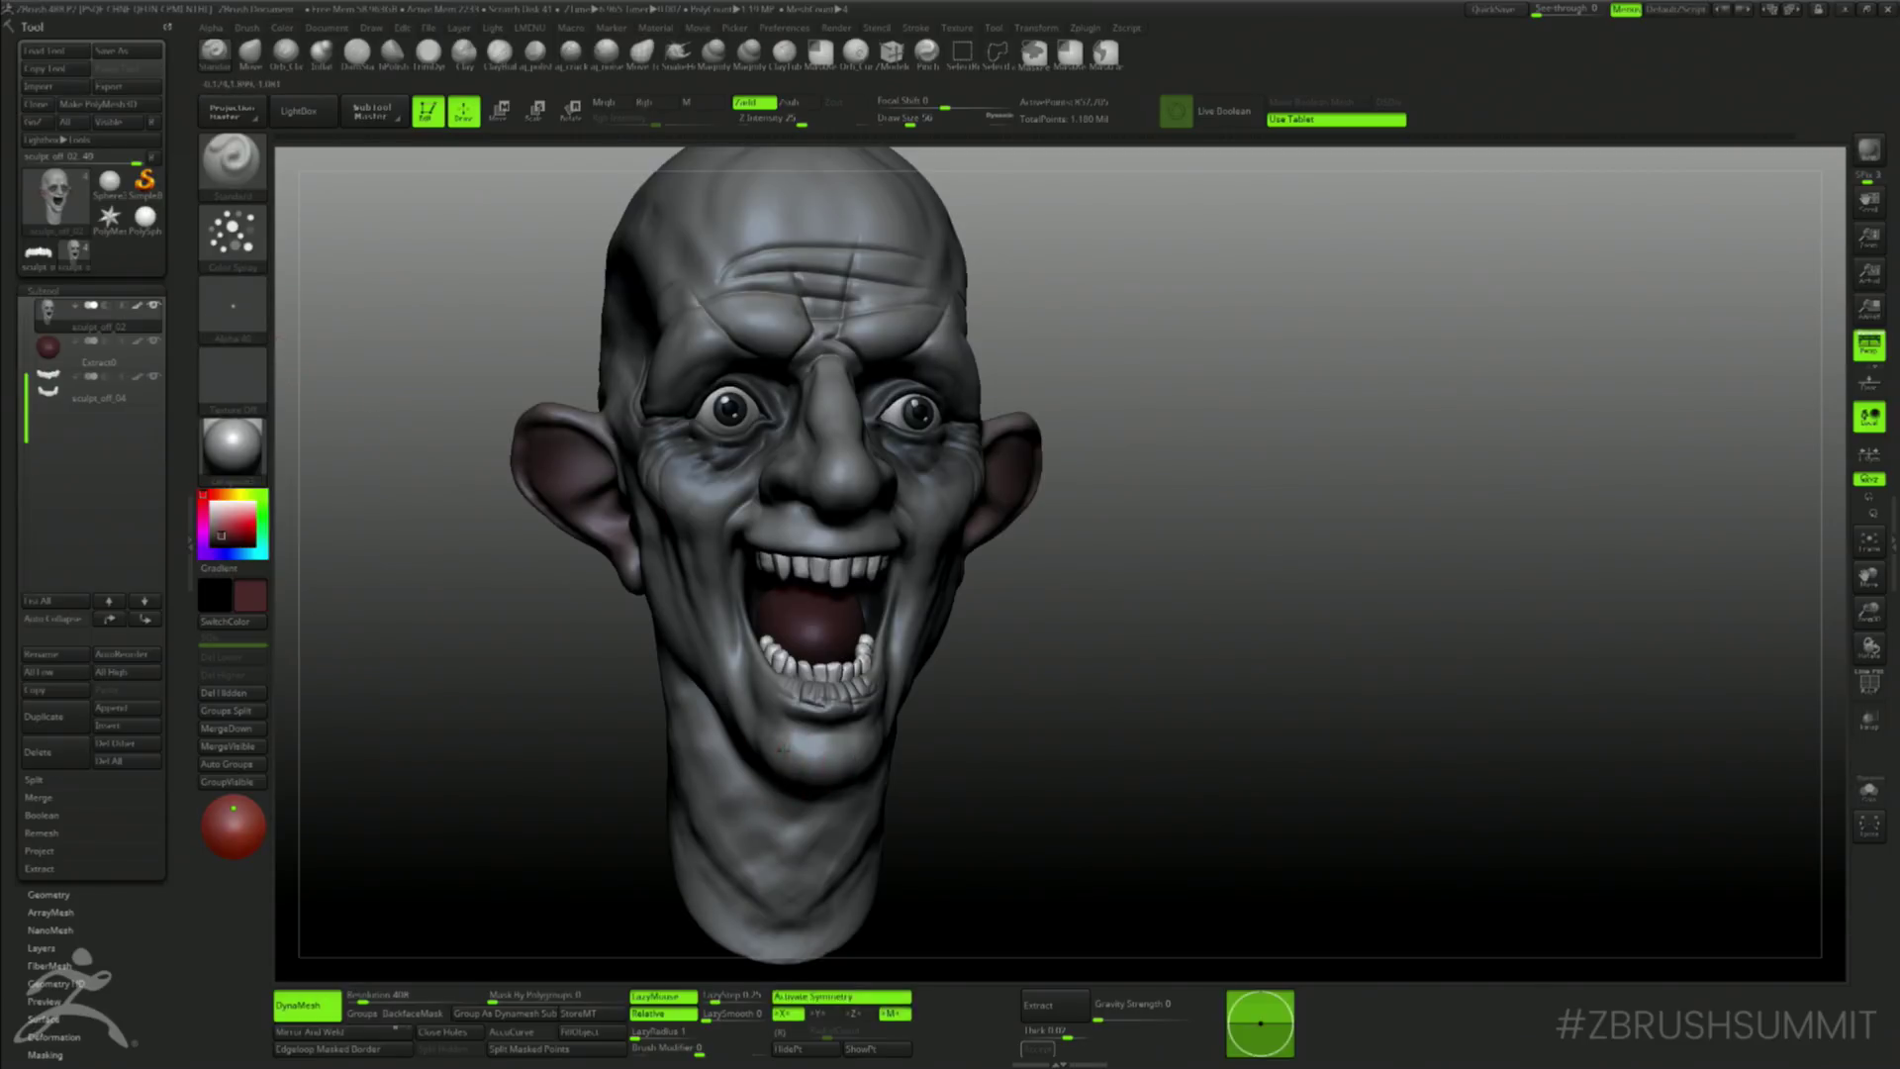
- Spray fine pore texture over the chin and along the lower jaw
drag(783, 749, 792, 737)
right_click(708, 819)
right_drag(682, 827, 760, 837)
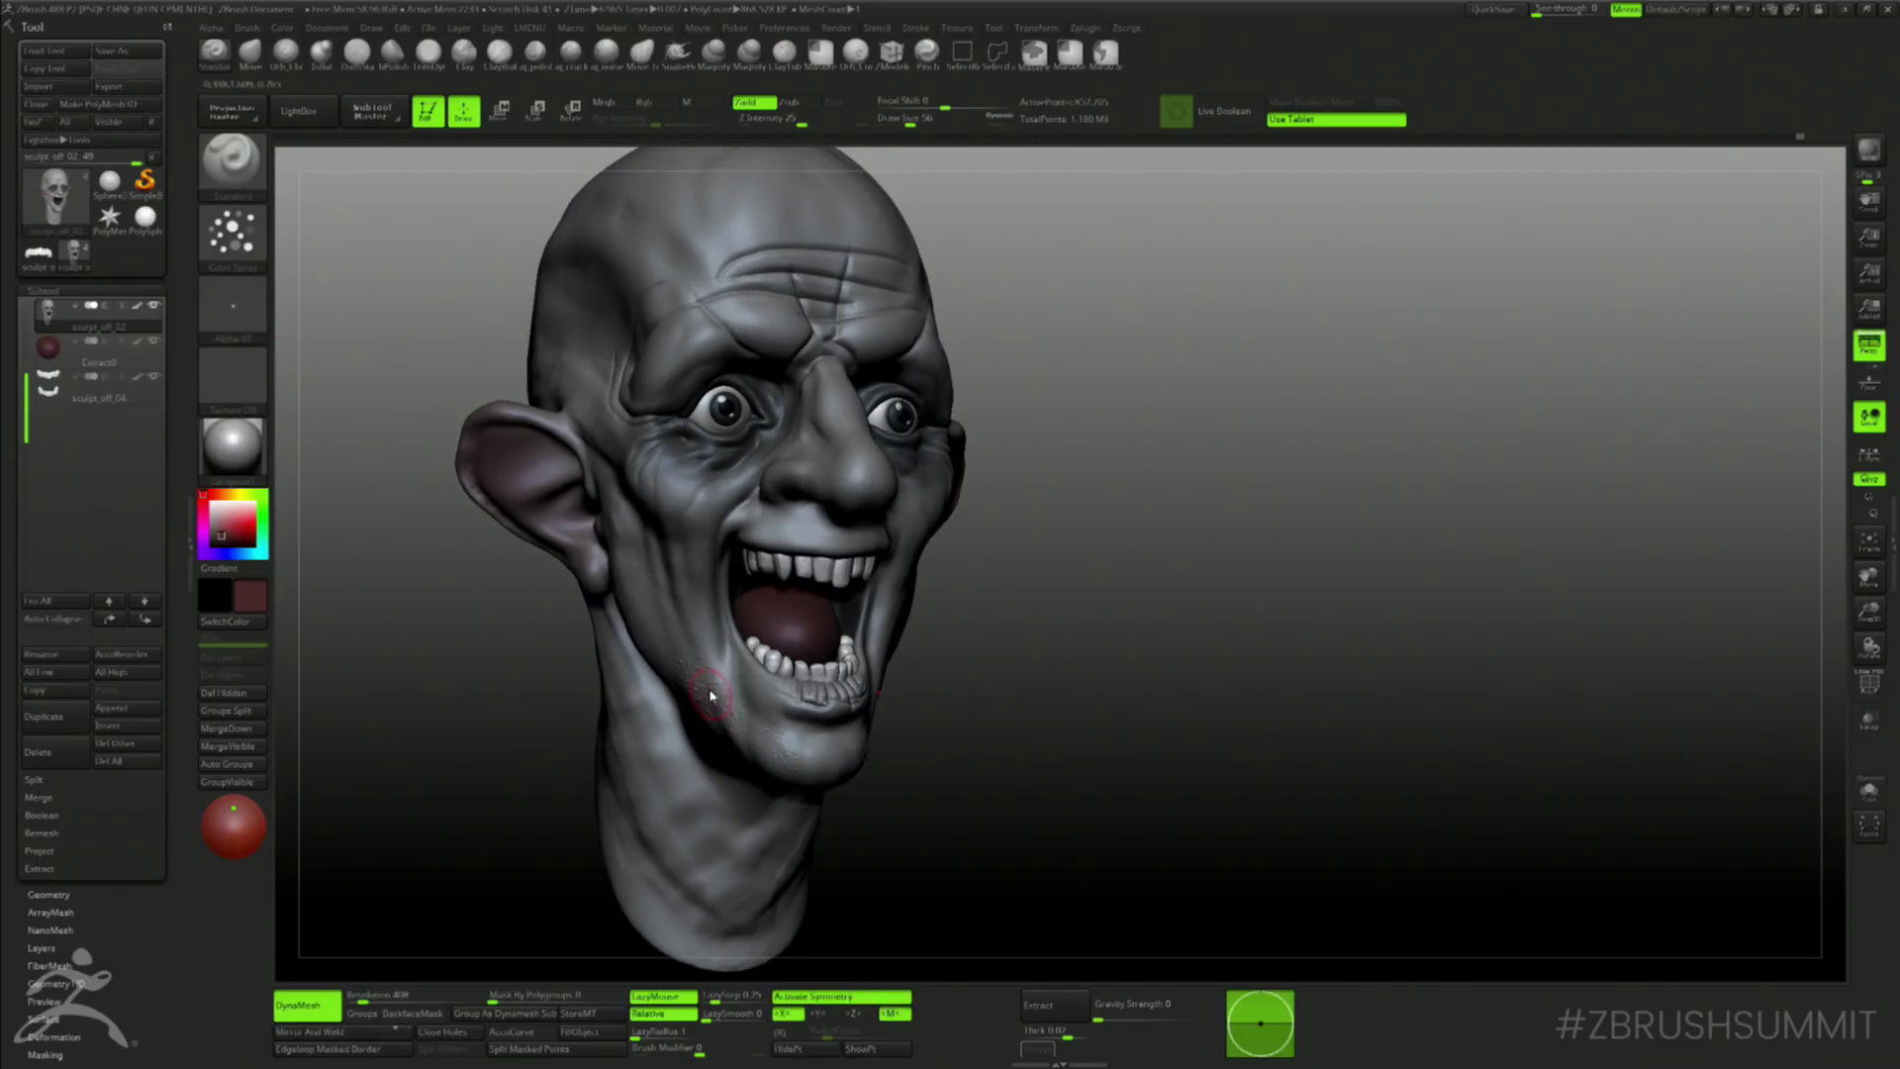
drag(710, 696, 705, 683)
right_drag(593, 682, 677, 678)
key(ctrl)
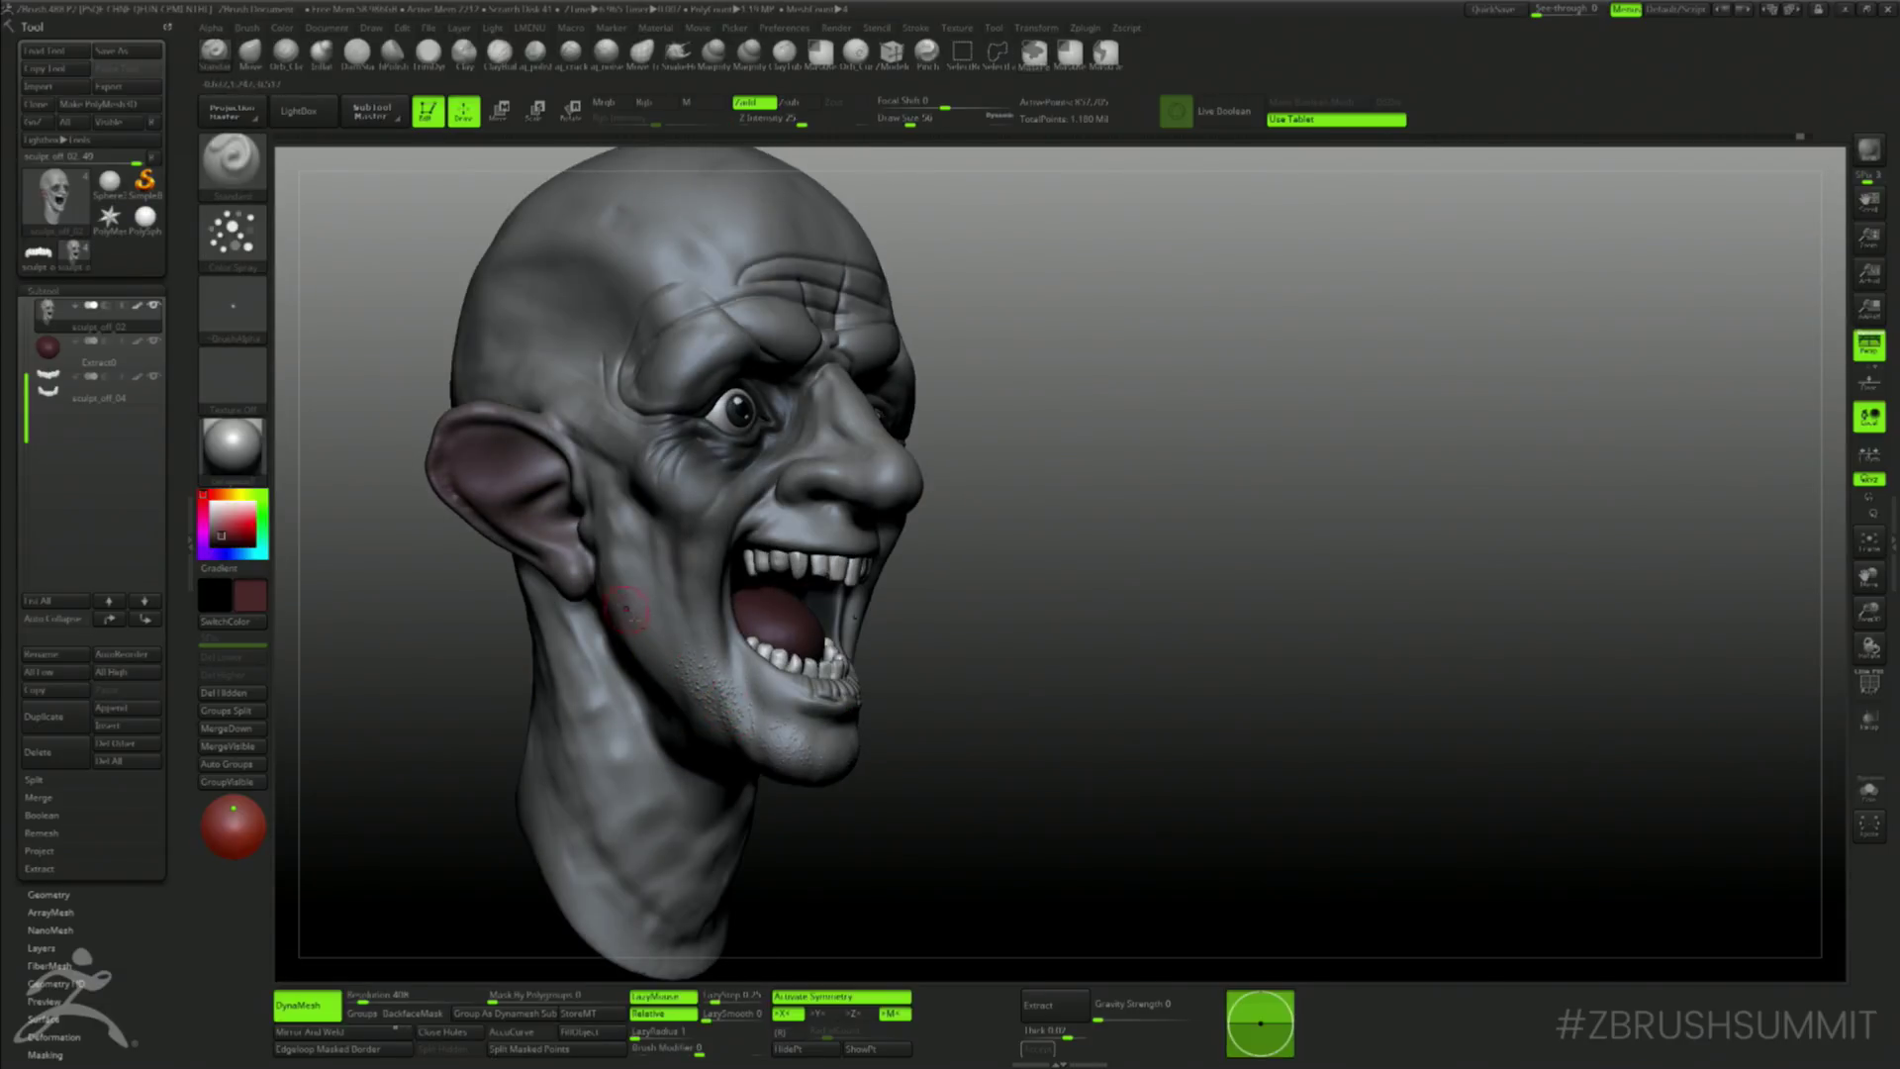
- Extend the sprayed pore texture over the jaw and cheek up to the ear, using a larger brush
mouse_move(639, 635)
mouse_down()
mouse_move(684, 697)
mouse_move(654, 633)
mouse_up()
mouse_move(841, 810)
right_down()
mouse_move(627, 703)
mouse_move(597, 571)
right_up()
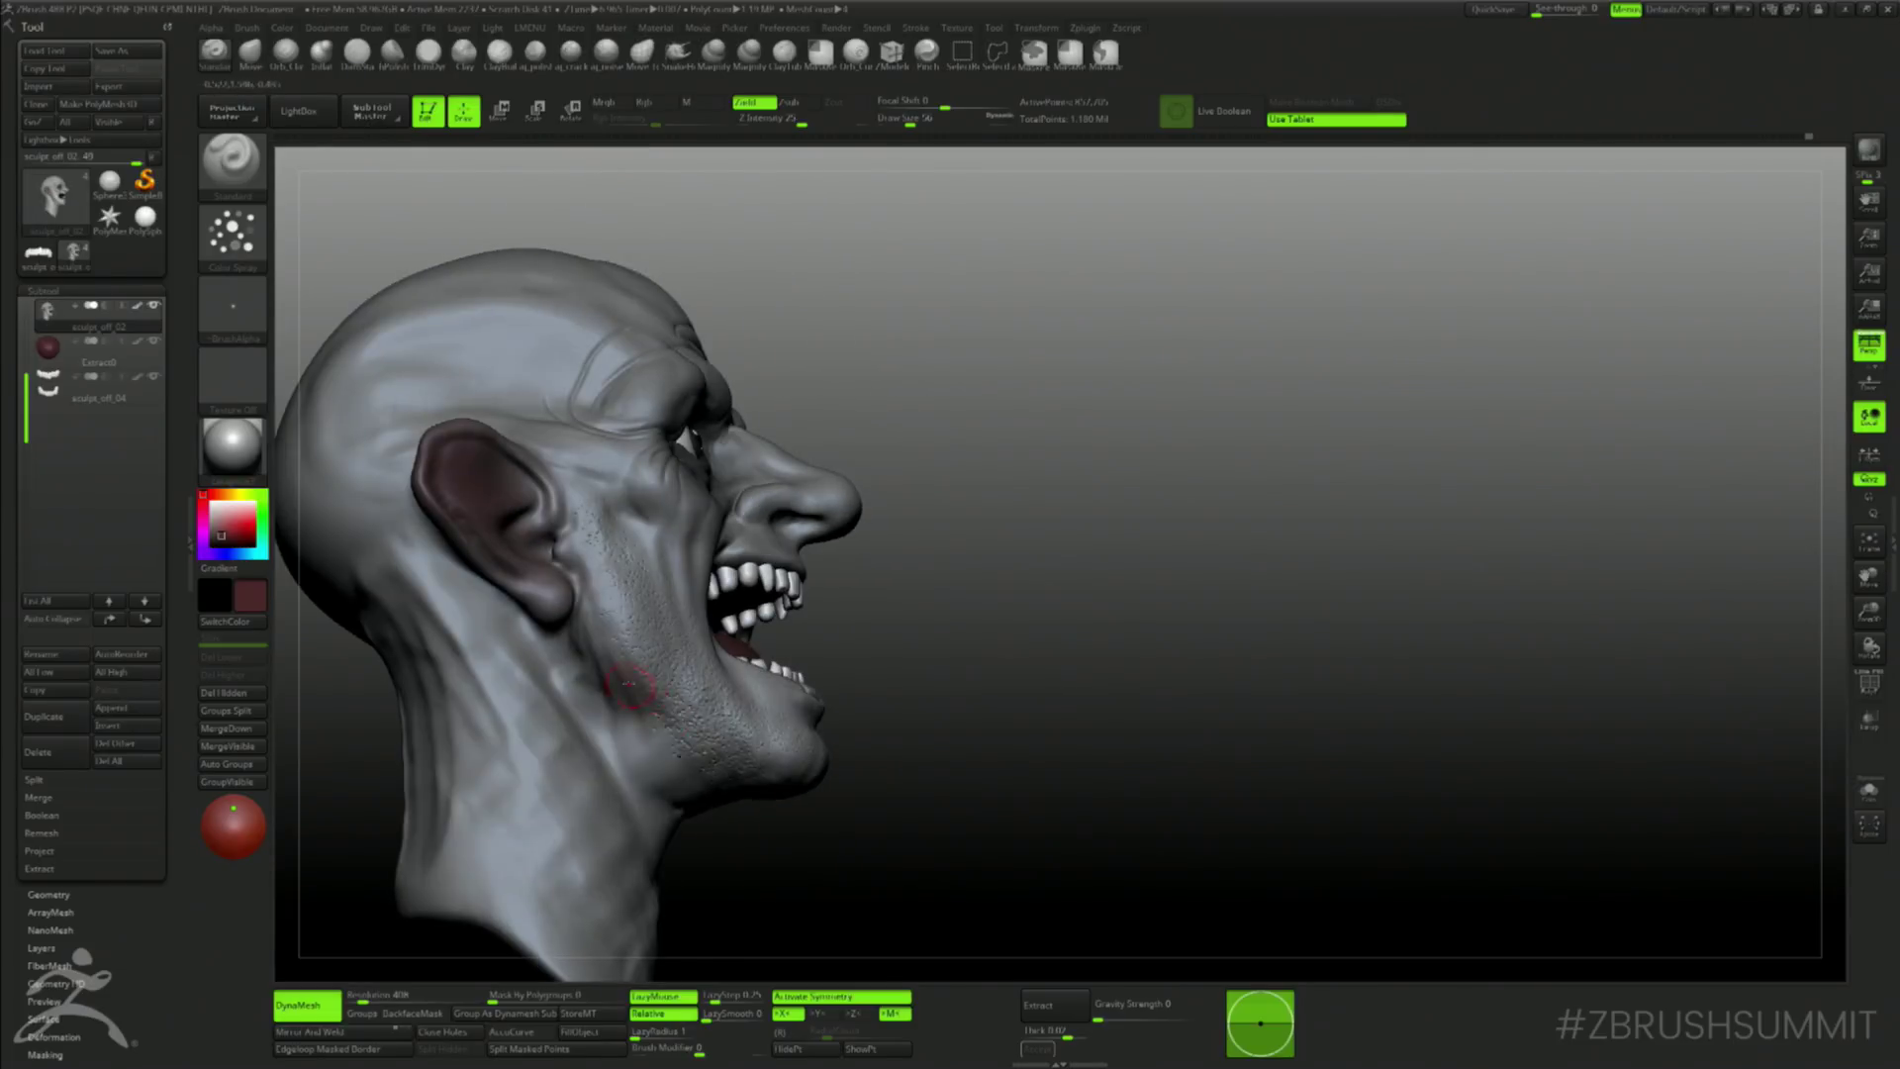
key(space)
mouse_move(610, 627)
mouse_down()
mouse_move(593, 627)
mouse_move(606, 600)
mouse_up()
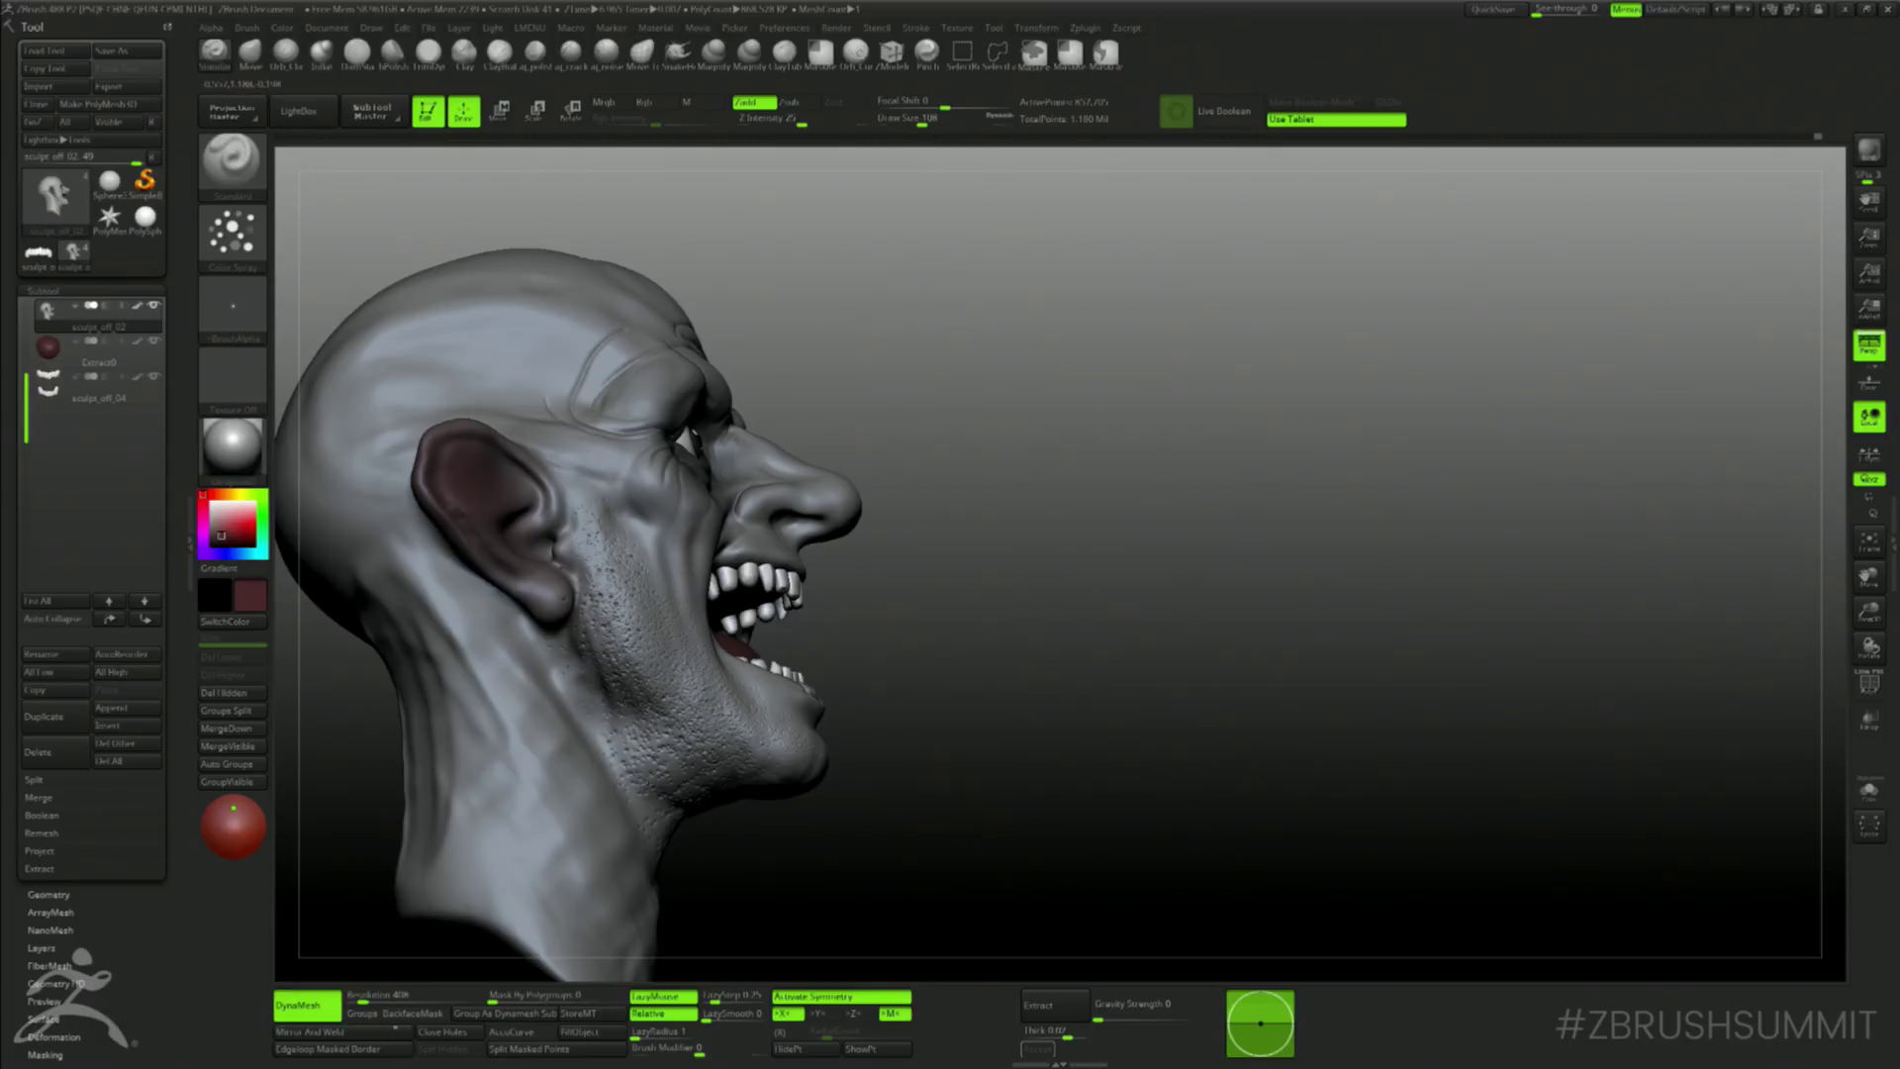
drag(759, 884, 665, 859)
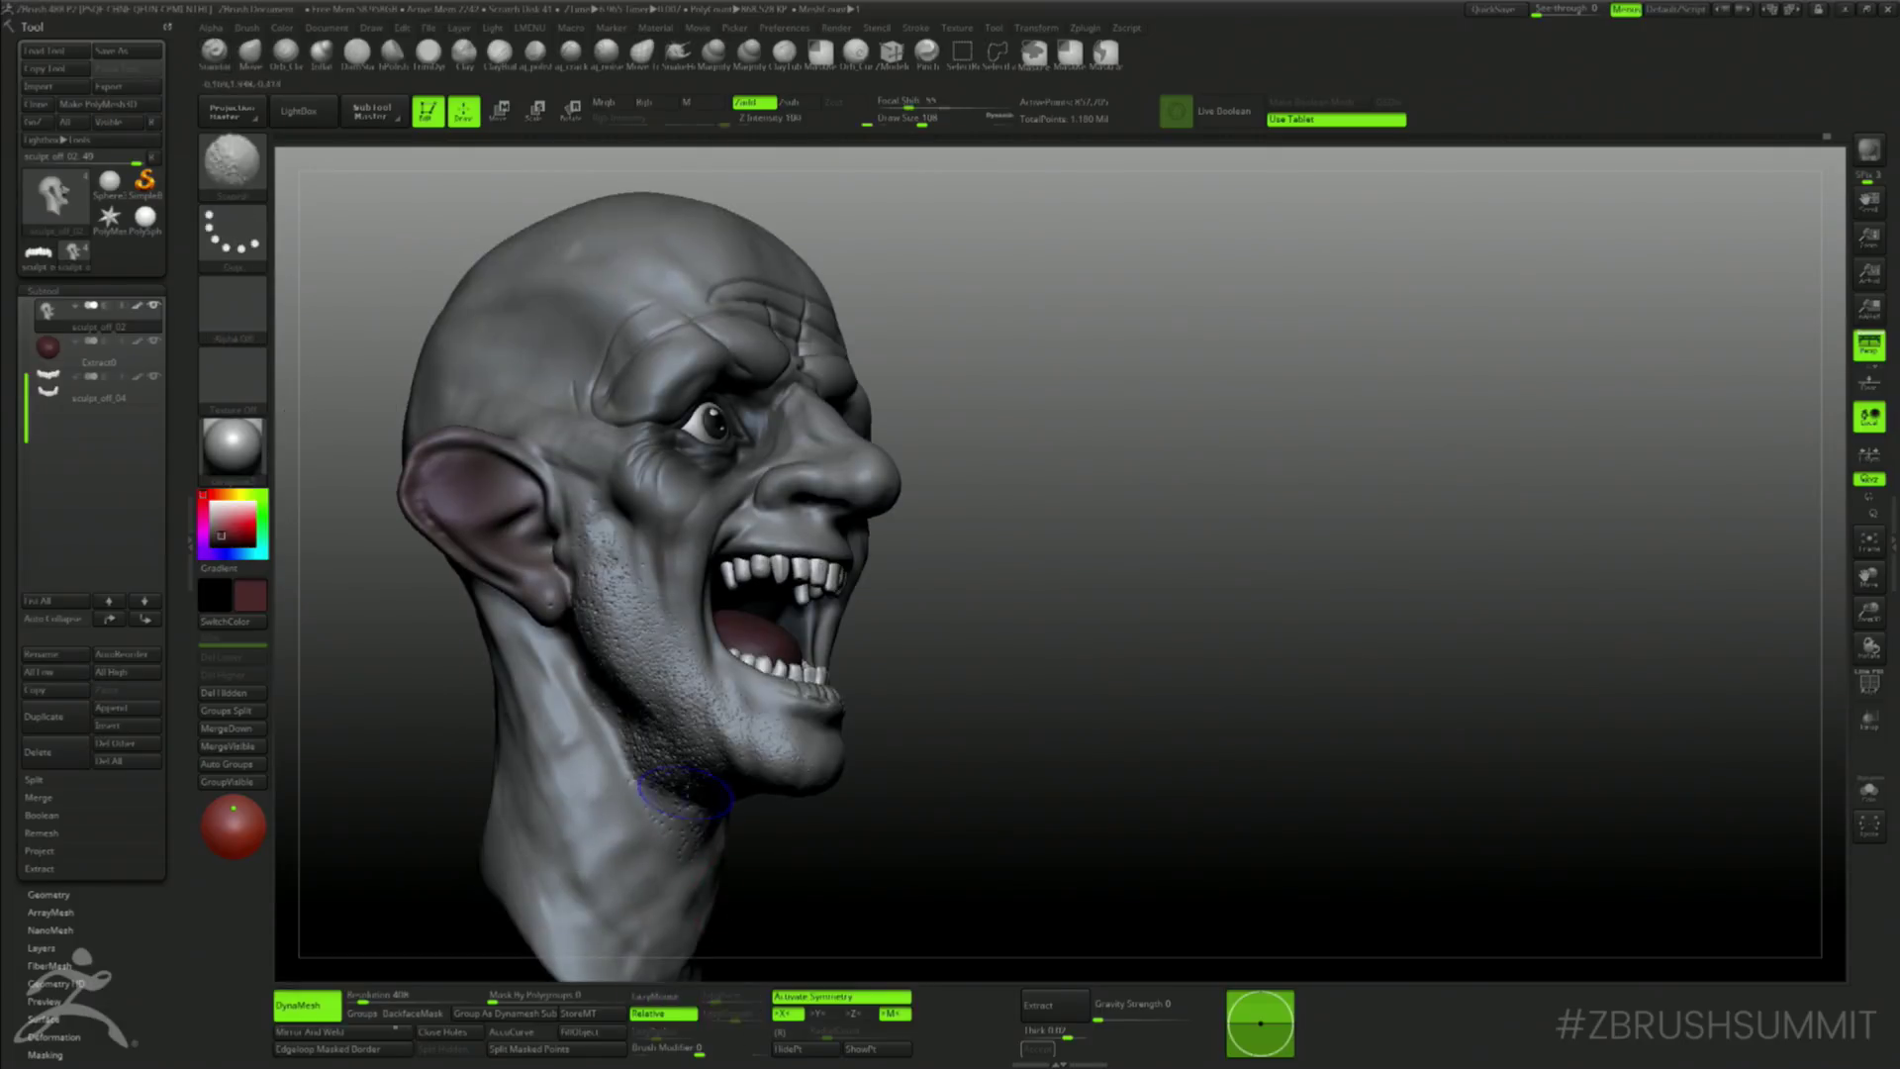
- Turn X symmetry back on, reduce the brush size and spray fine pore texture above the upper lip
mouse_move(946, 836)
mouse_down()
mouse_move(856, 824)
mouse_move(821, 764)
mouse_up()
key(x)
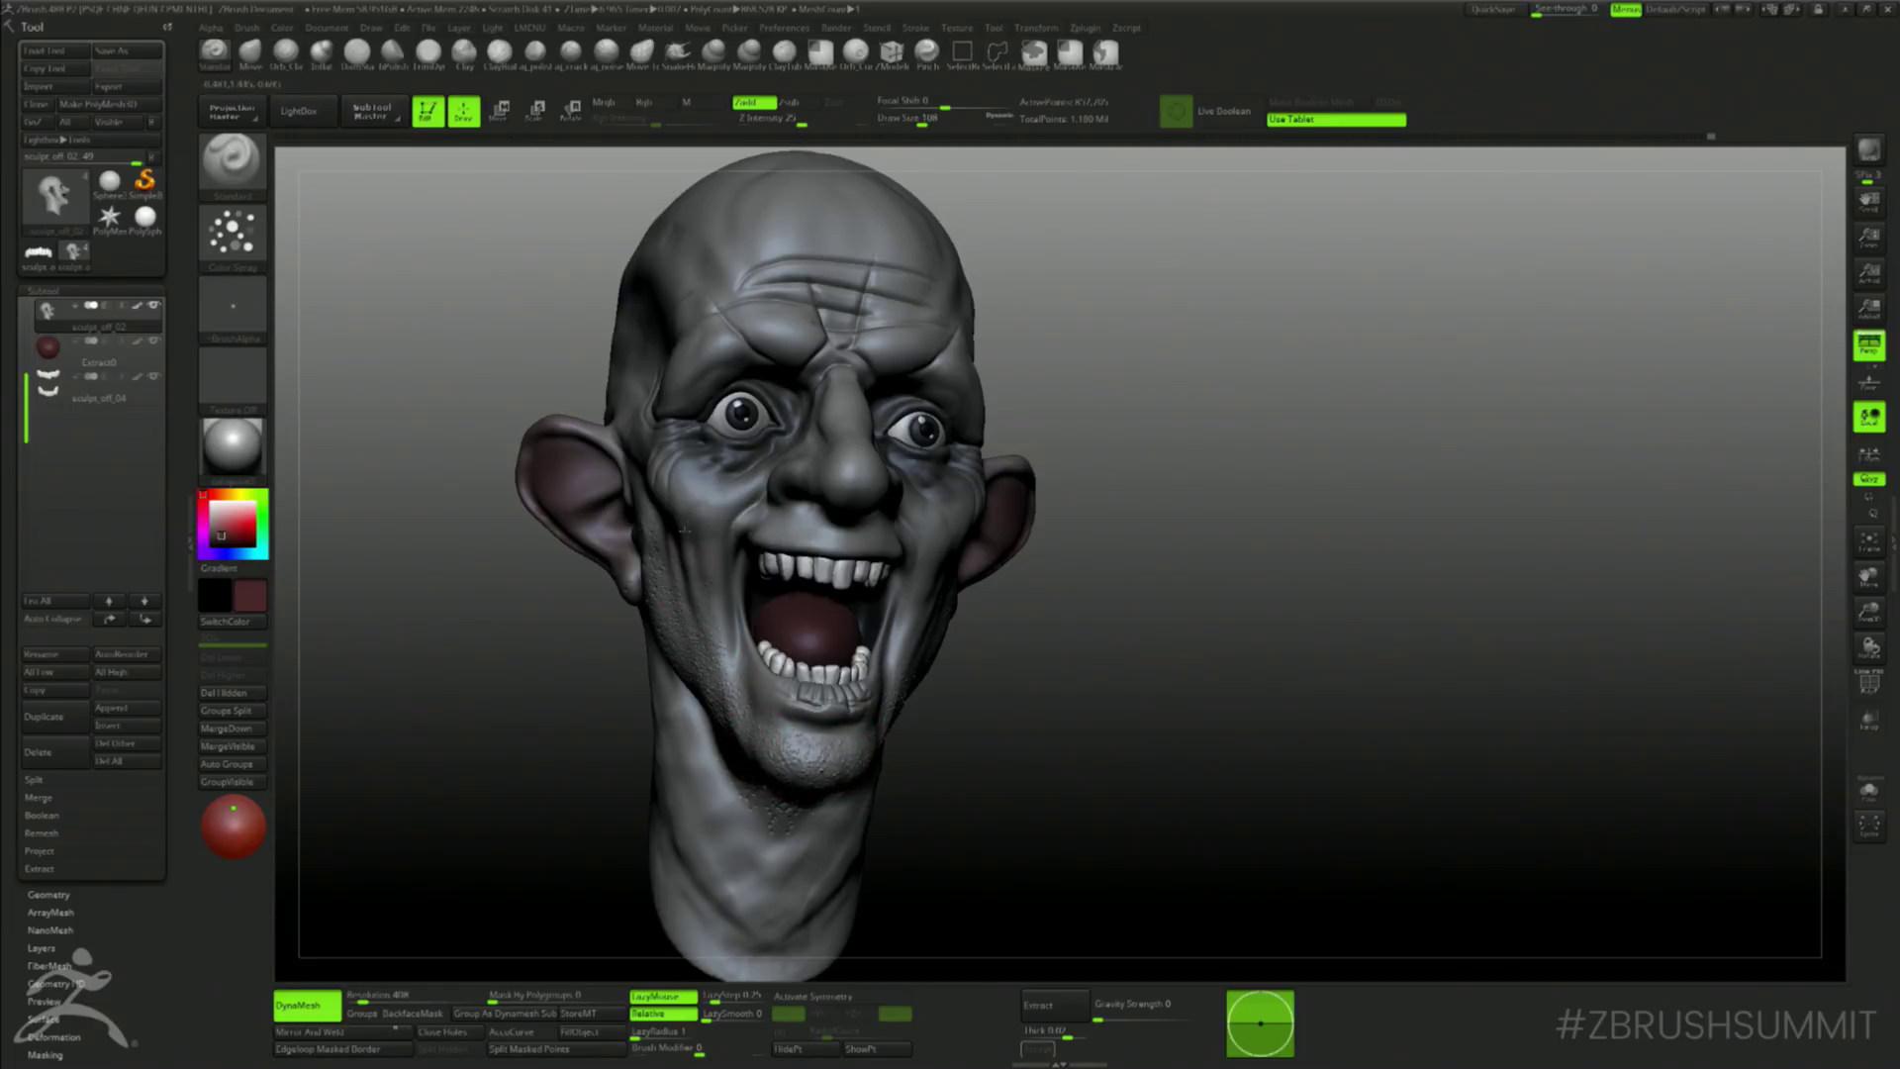
key(x)
key(shift)
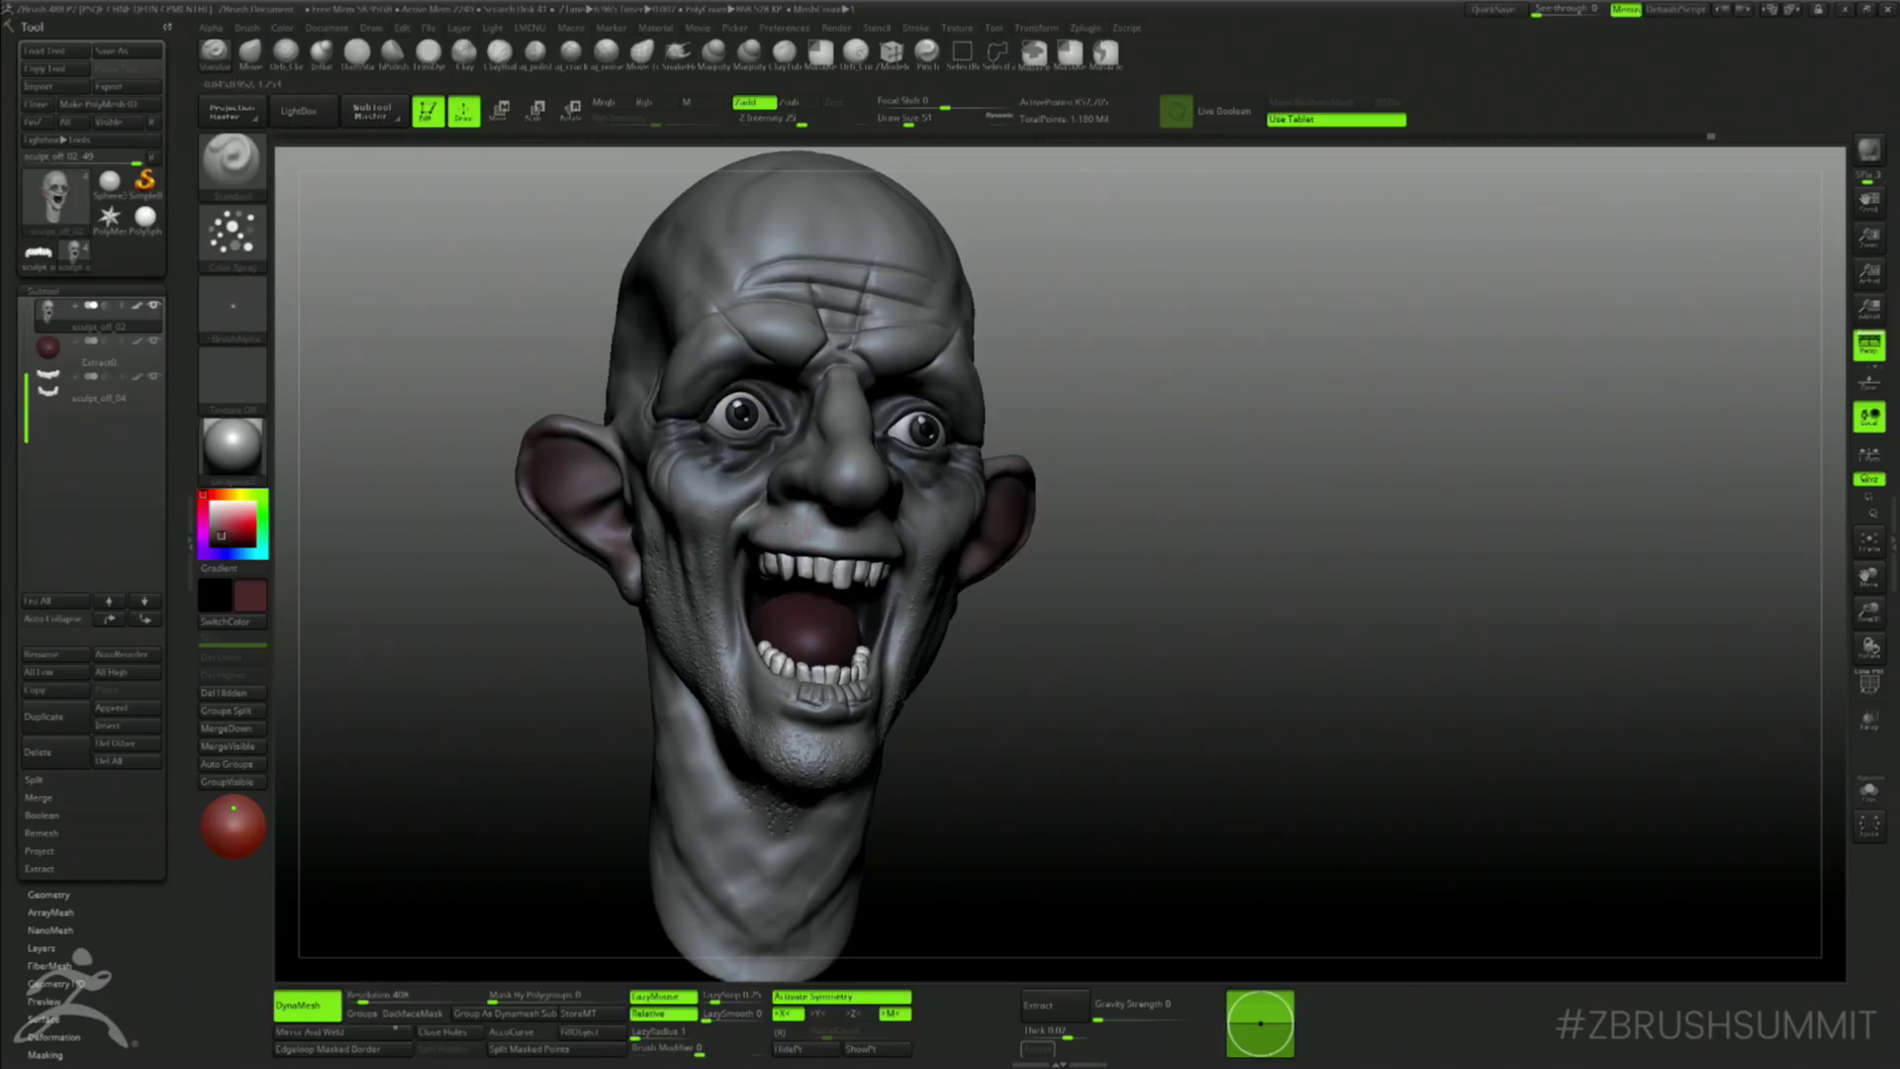
drag(1078, 630, 1032, 635)
alt+drag(1266, 651, 1197, 678)
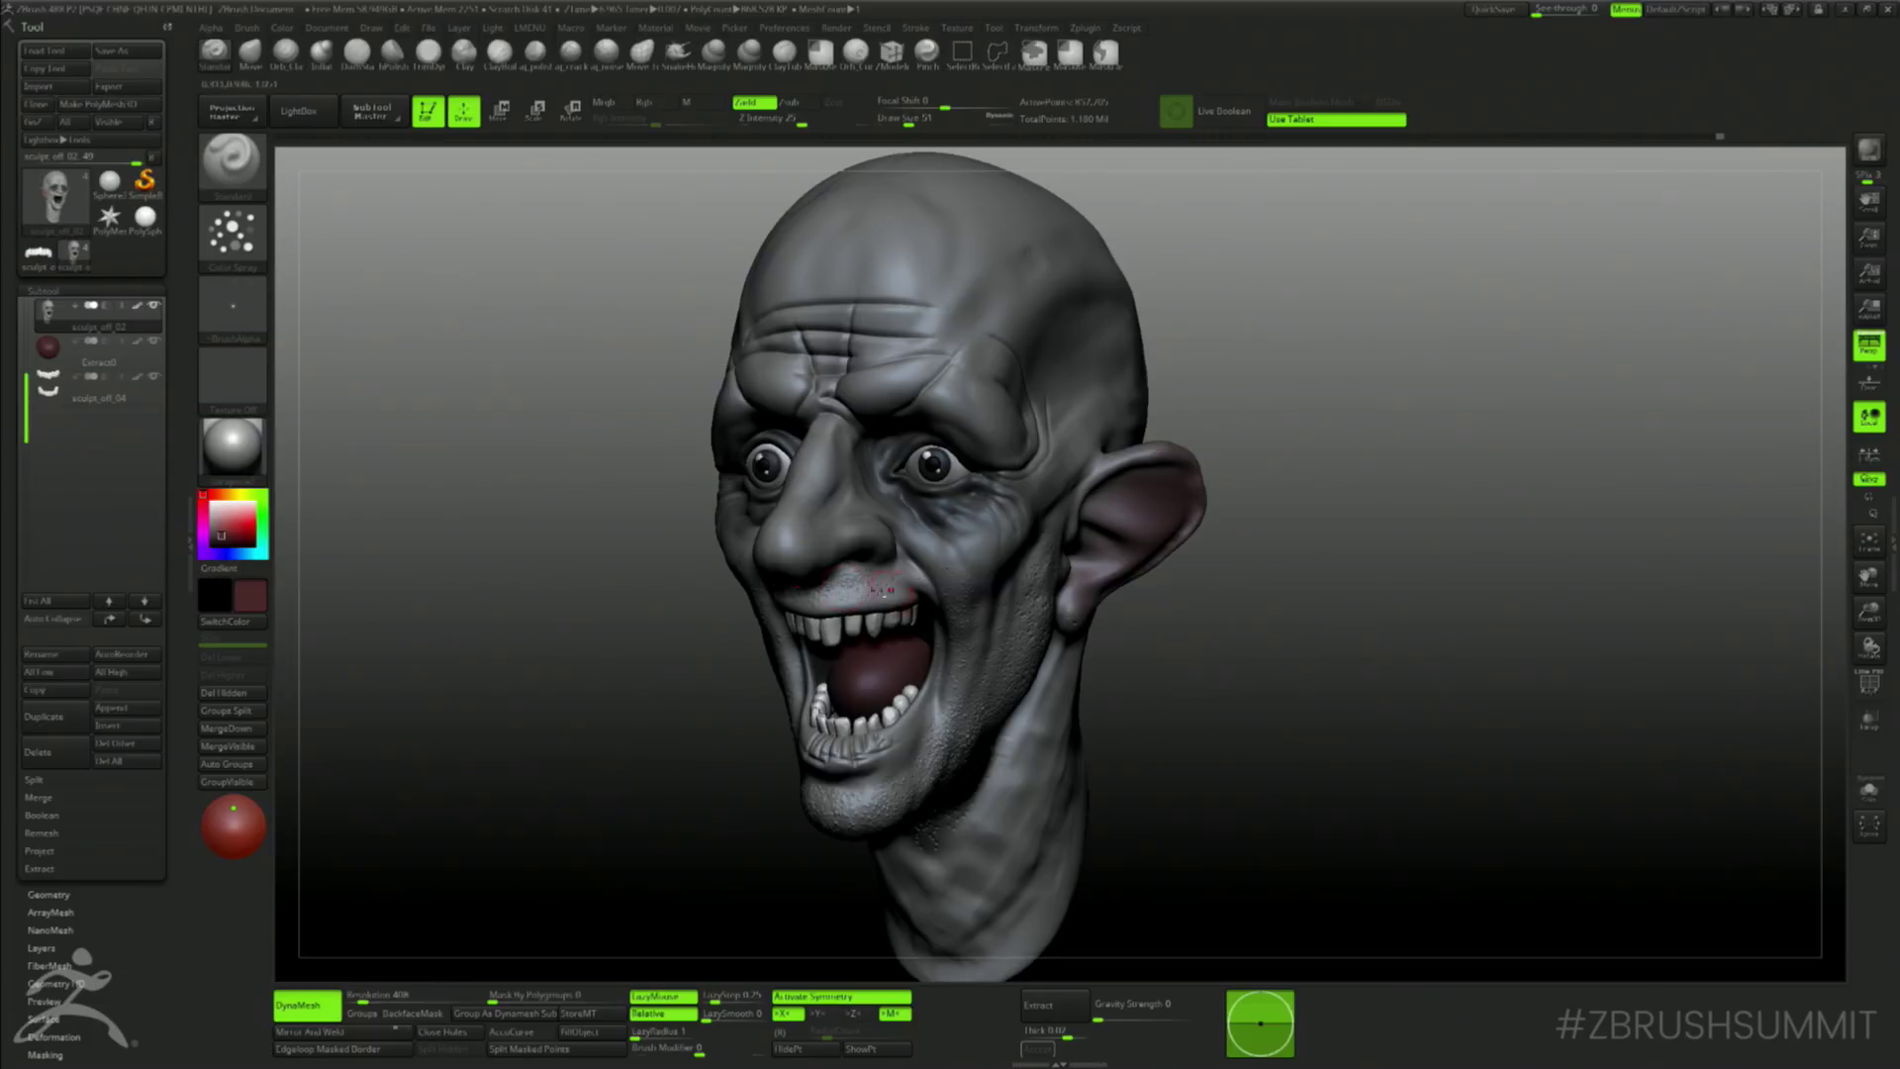
- Adjust the brush size and spray fine pore texture over the cheeks beside the nose and mouth
key(s)
click(951, 566)
mouse_move(550, 663)
mouse_down()
mouse_move(619, 633)
mouse_move(635, 604)
mouse_up()
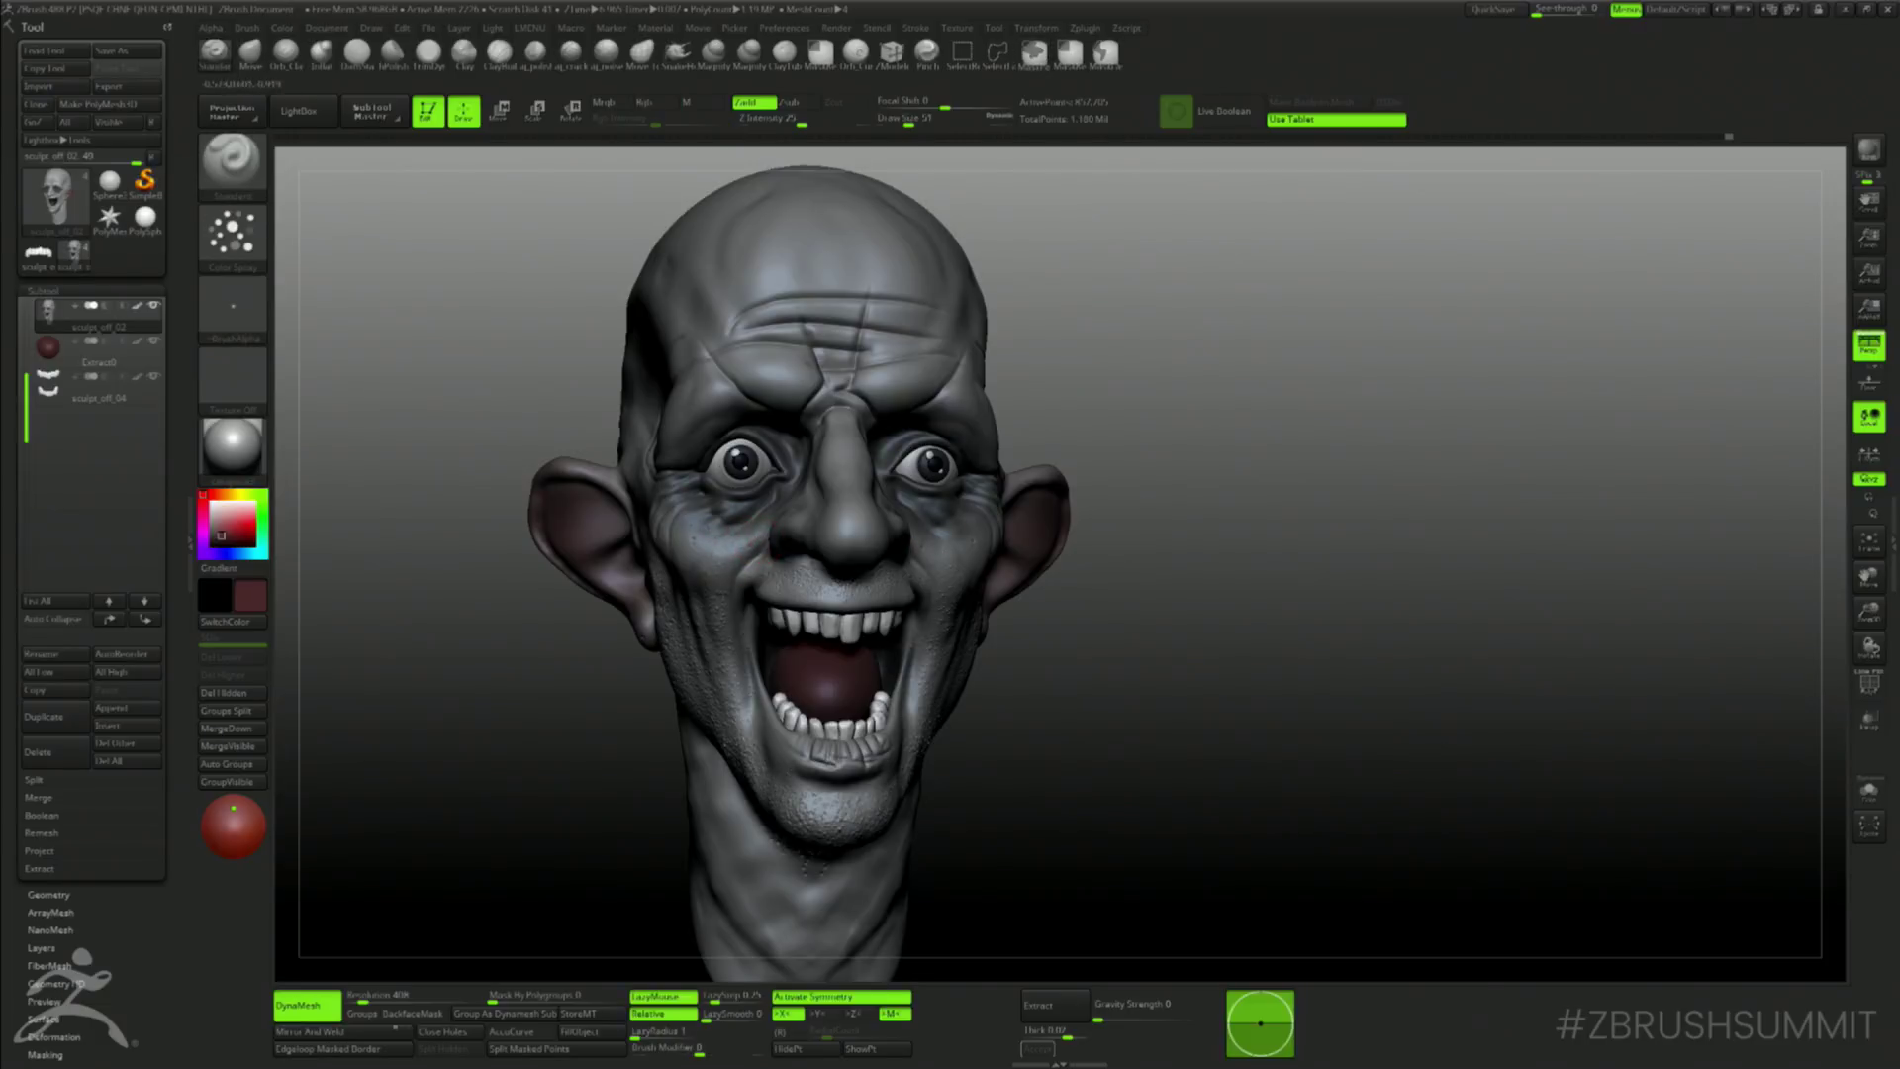
drag(696, 544, 705, 558)
drag(538, 611, 509, 627)
drag(728, 549, 732, 552)
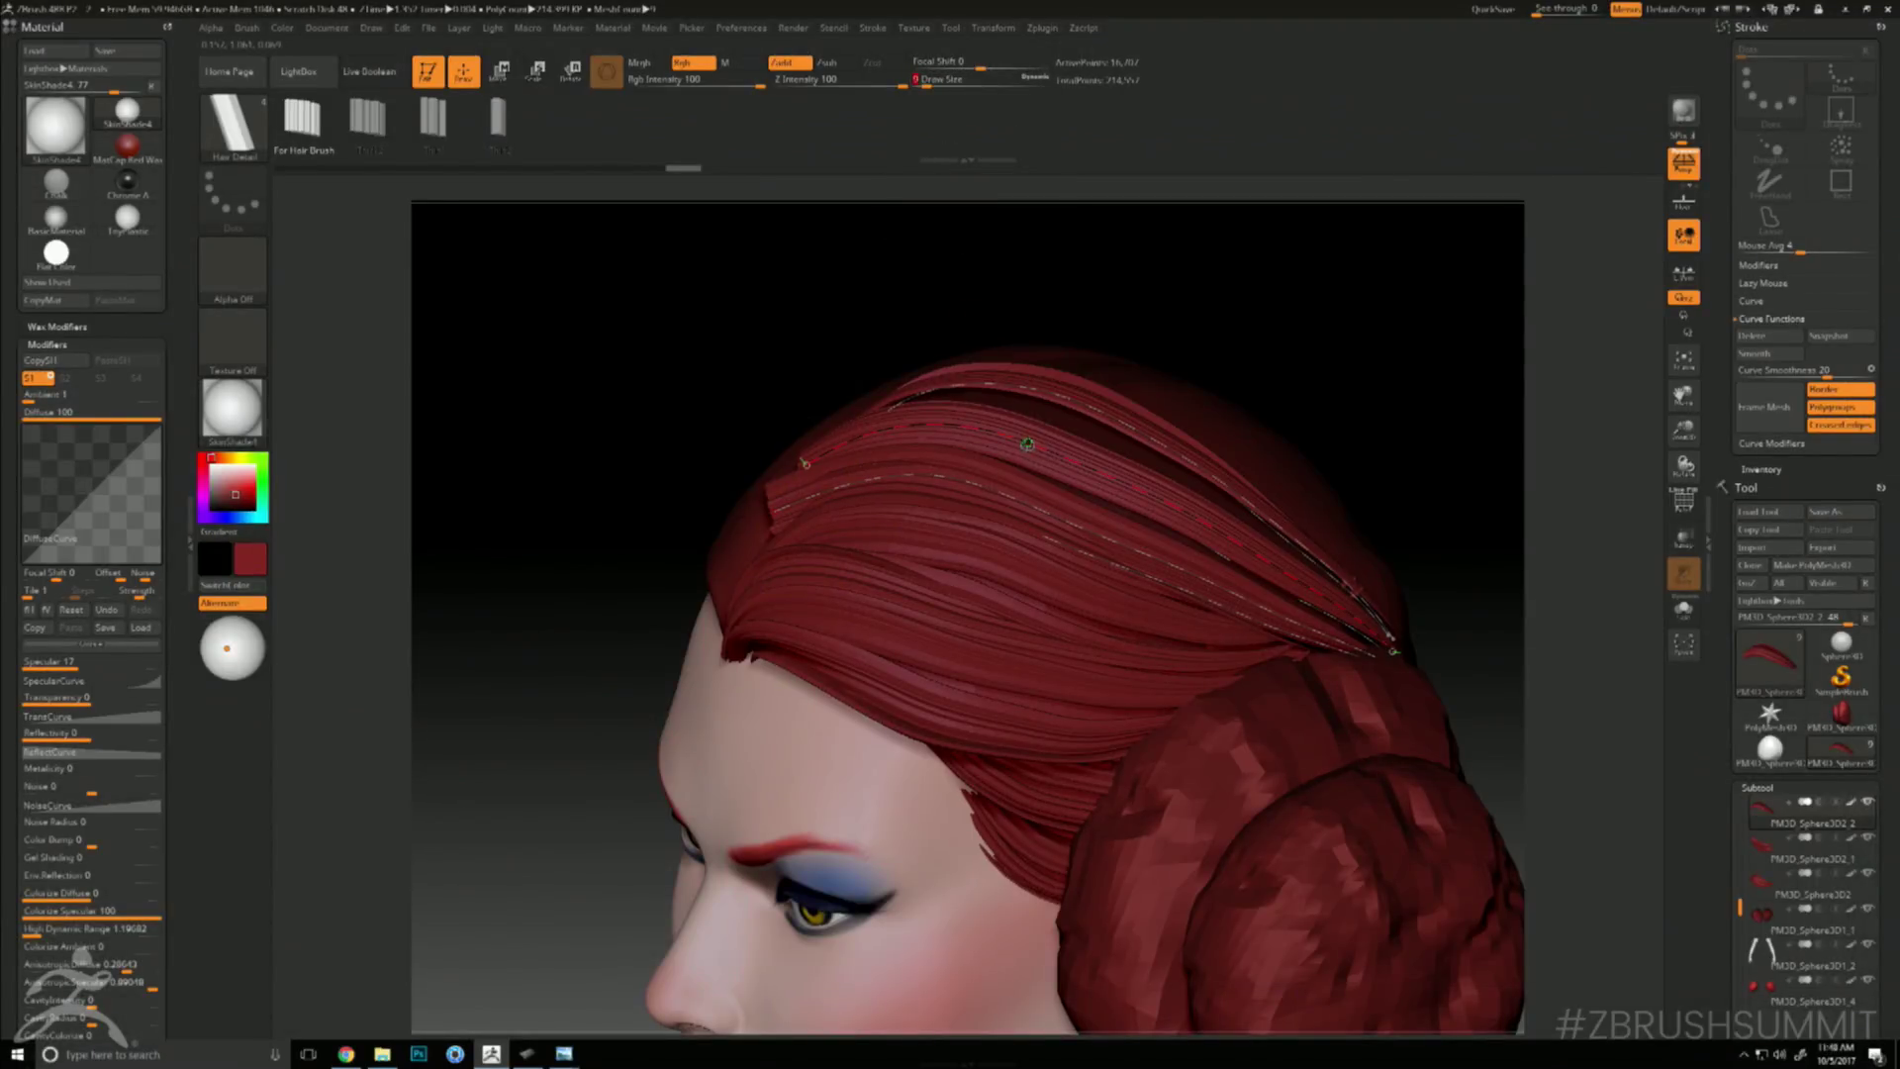
- Finish the hair strips laid over the red-haired head with the Hair Detail brush and delete their guide curves
click(1027, 444)
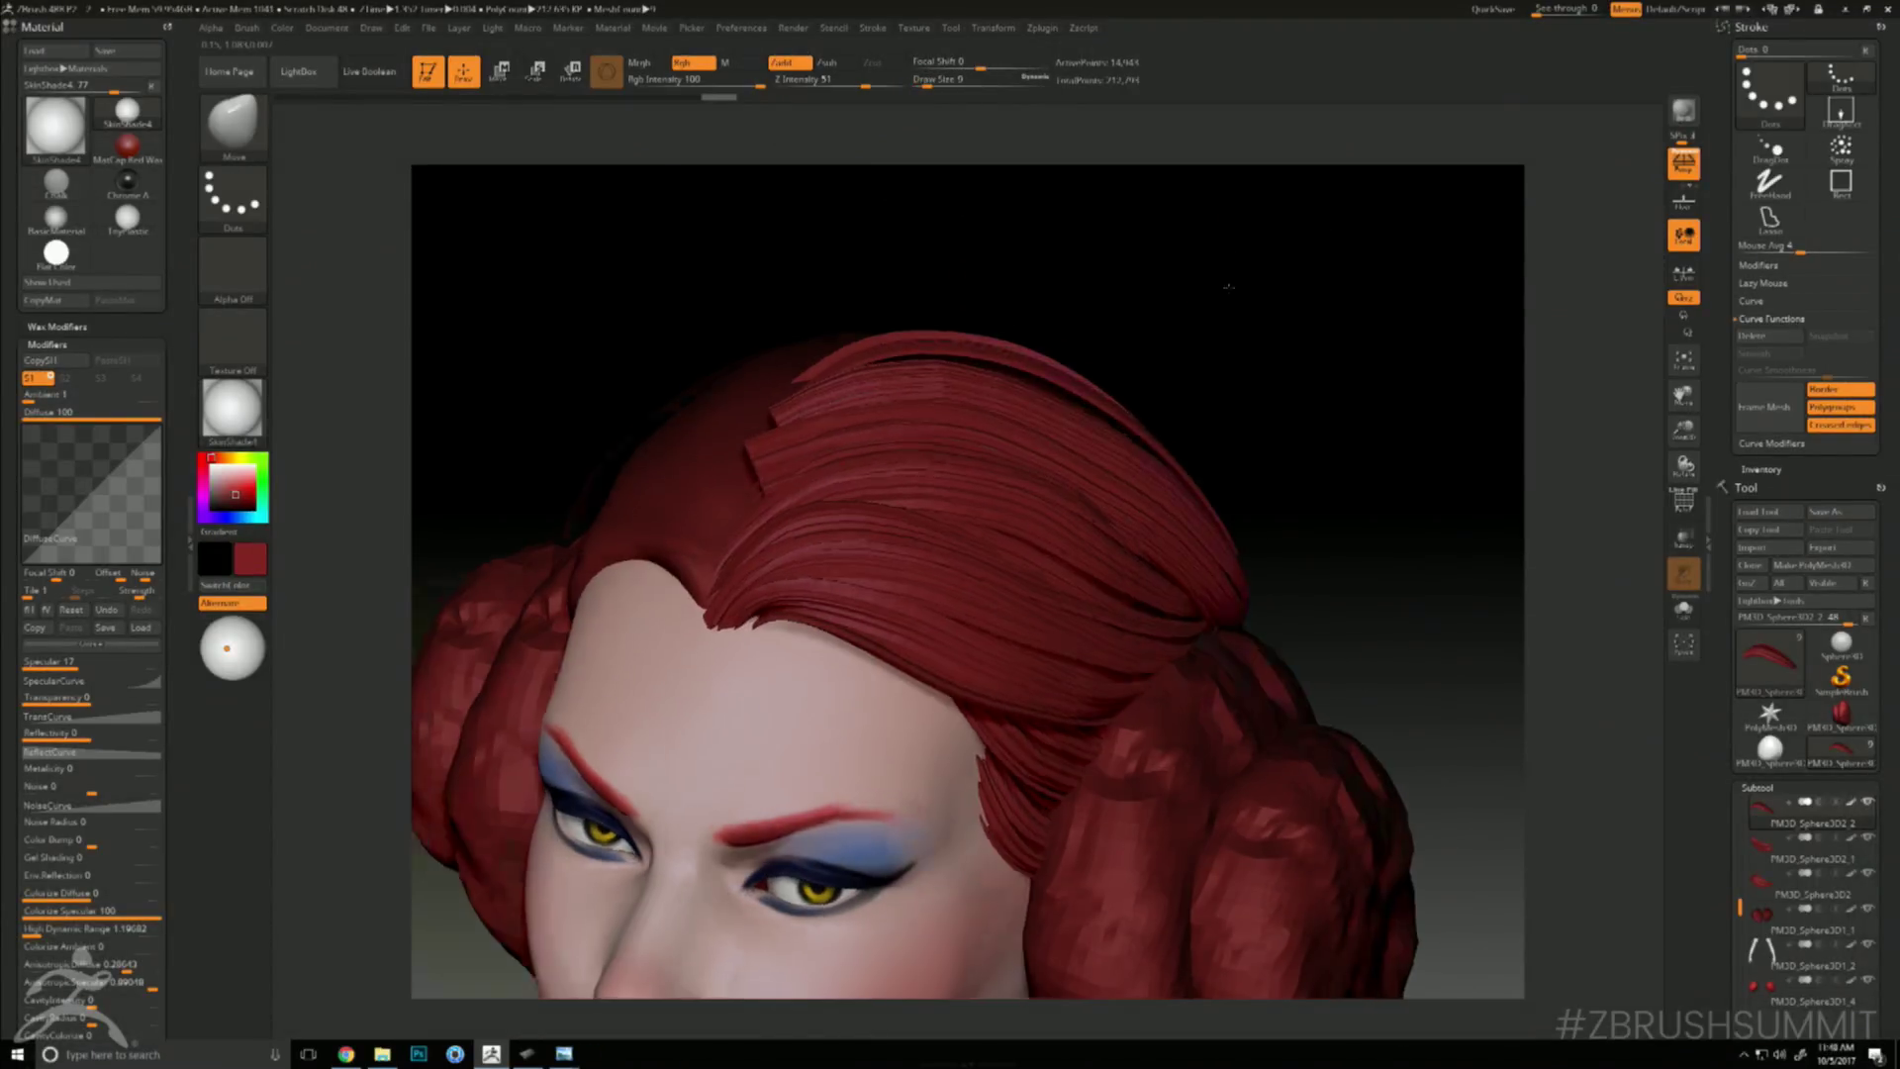
key(b)
click(1767, 333)
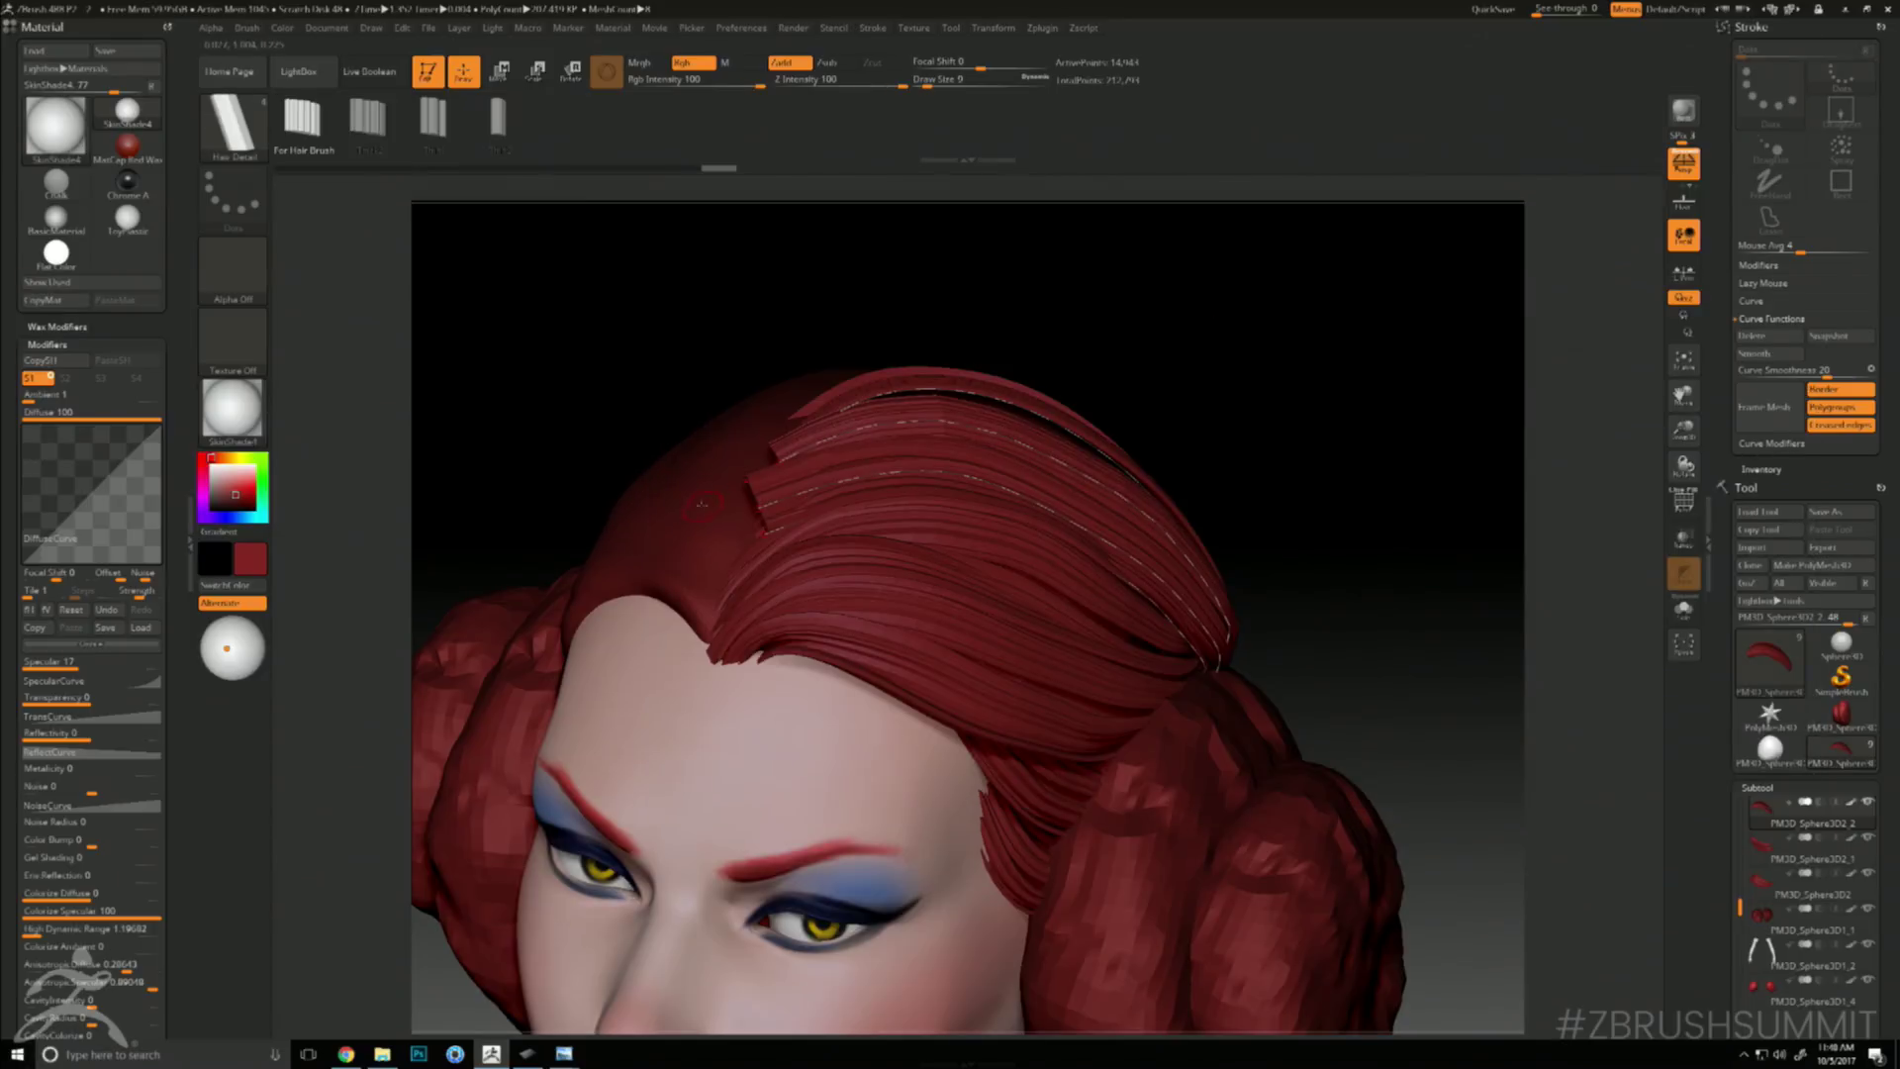
click(702, 505)
drag(974, 302, 1022, 330)
- Switch to the Move brush at draw size 41 and adjust the front ends of the new hair strips
key(b)
key(m)
key(v)
key(space)
click(772, 539)
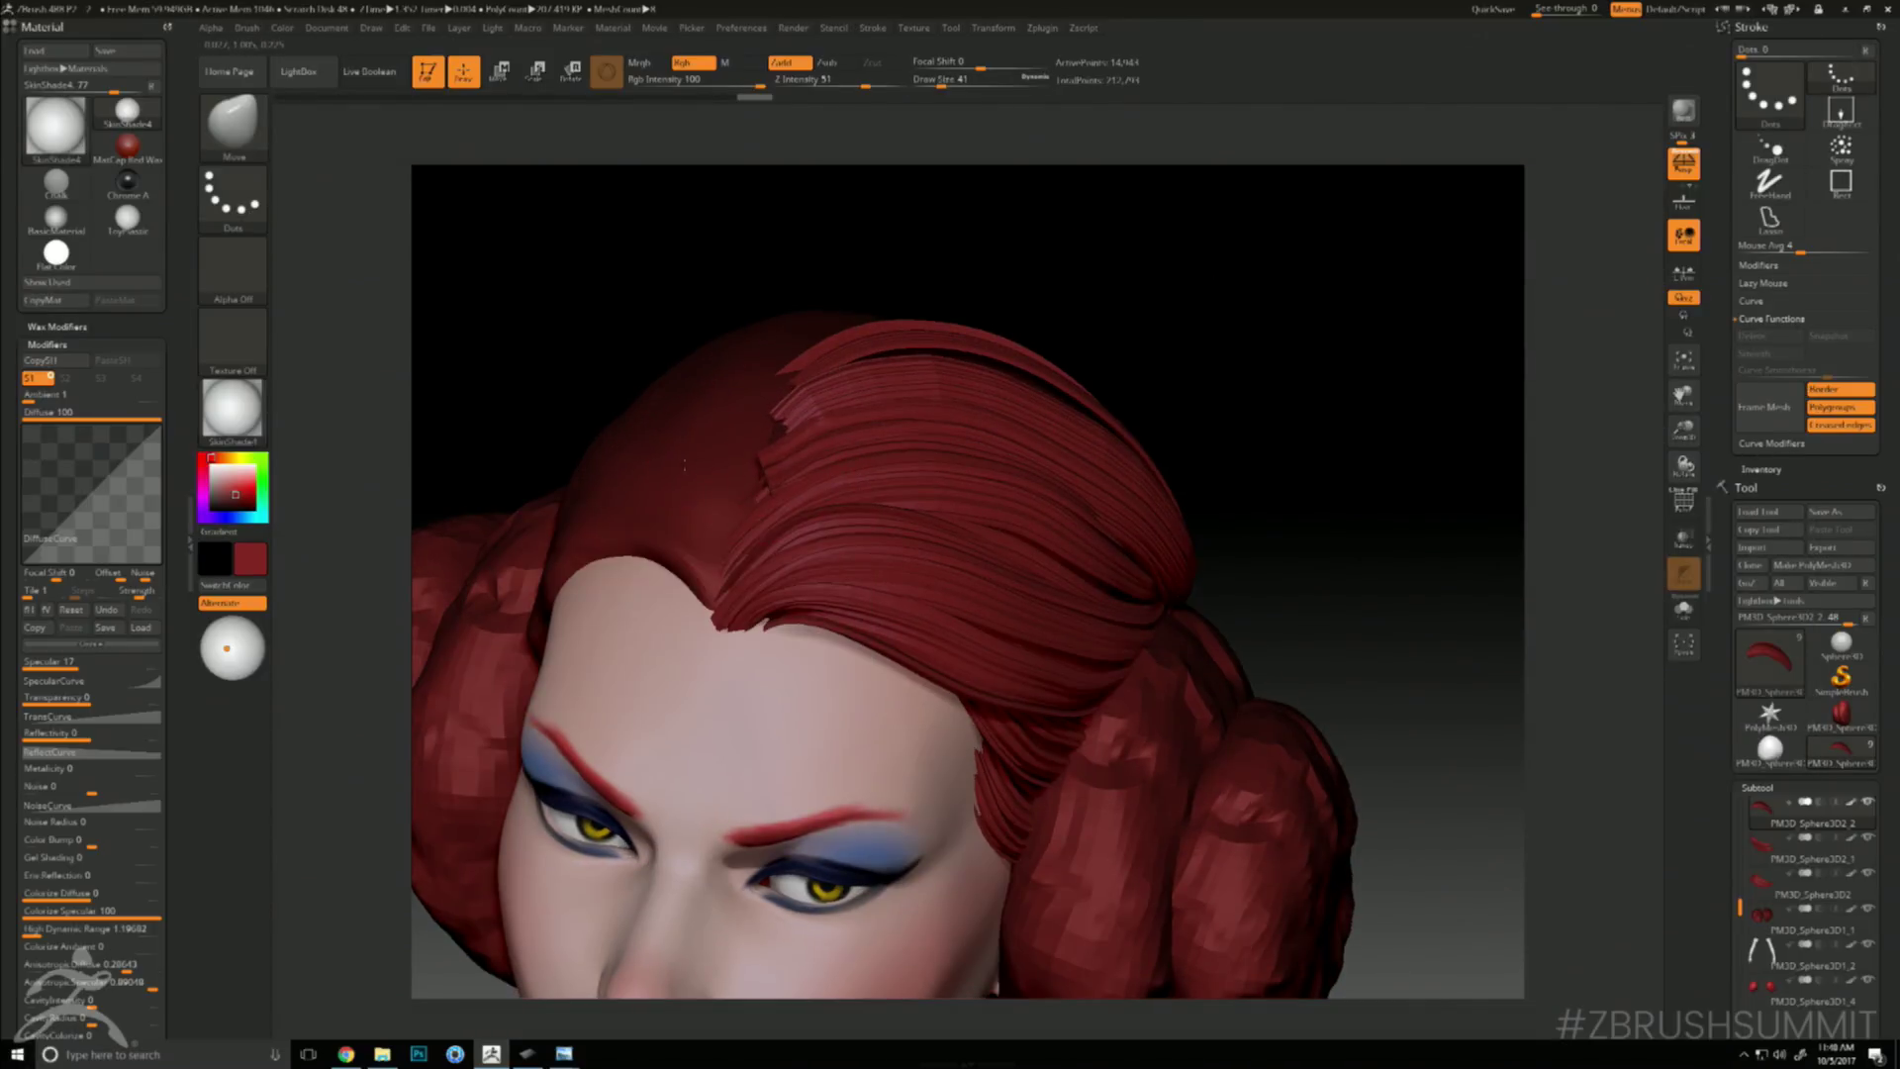
drag(1086, 195, 1153, 277)
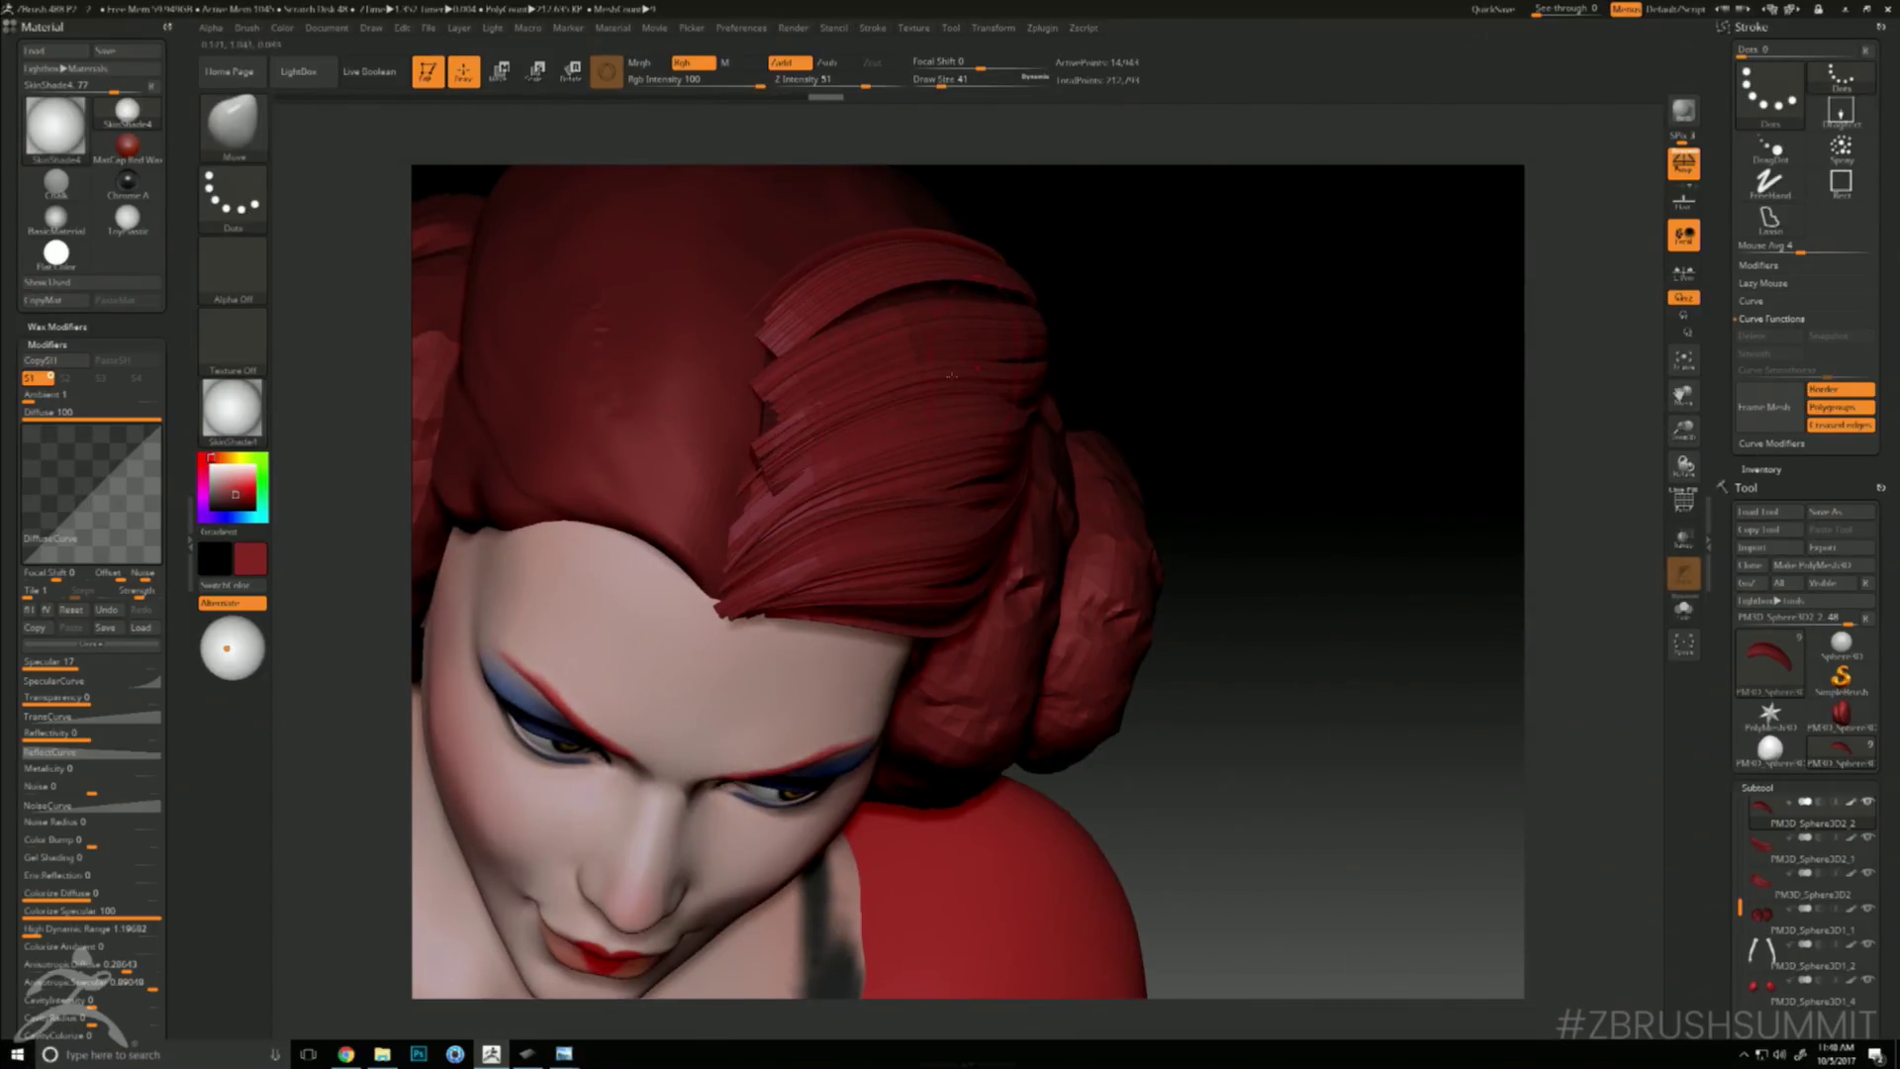
- Set the Move brush to draw size 94 and pull the front ends of the strips toward the centre parting
key(space)
click(899, 406)
drag(1321, 302, 1246, 416)
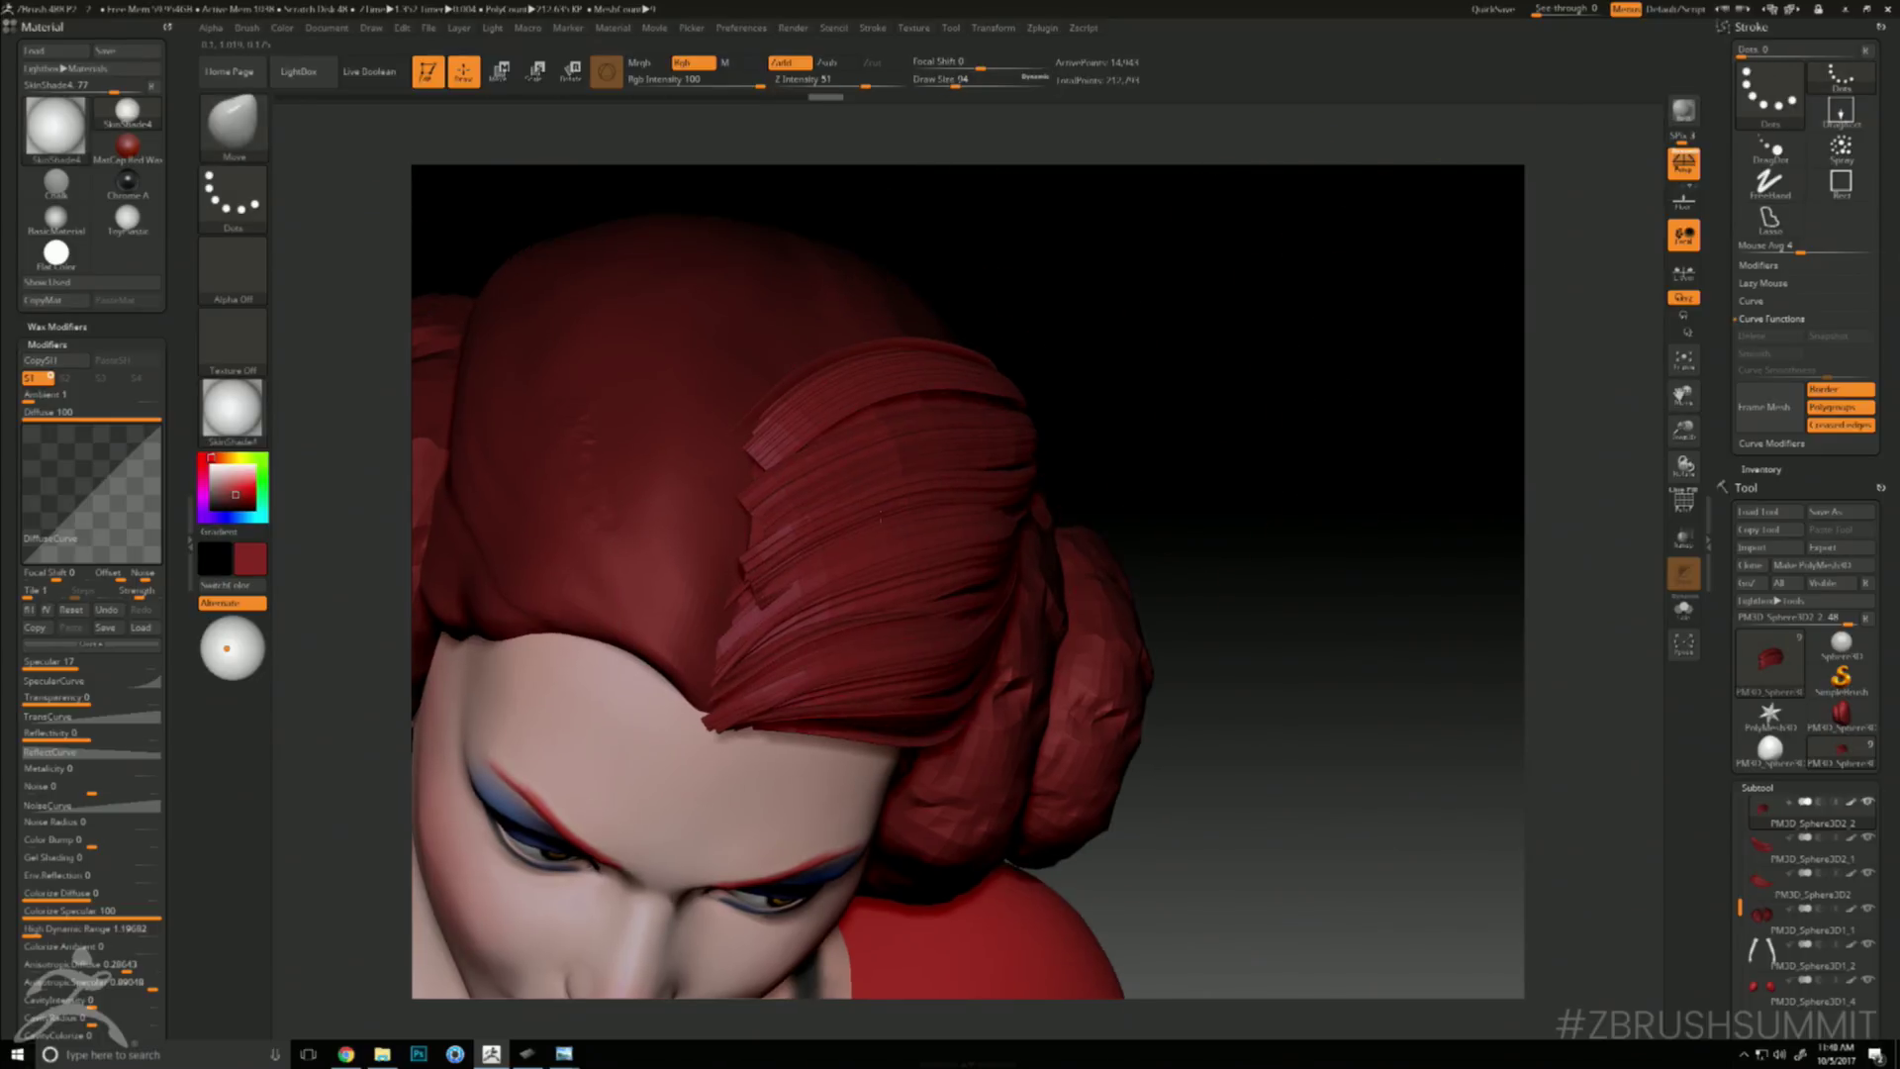
drag(881, 515, 865, 497)
drag(767, 608, 759, 591)
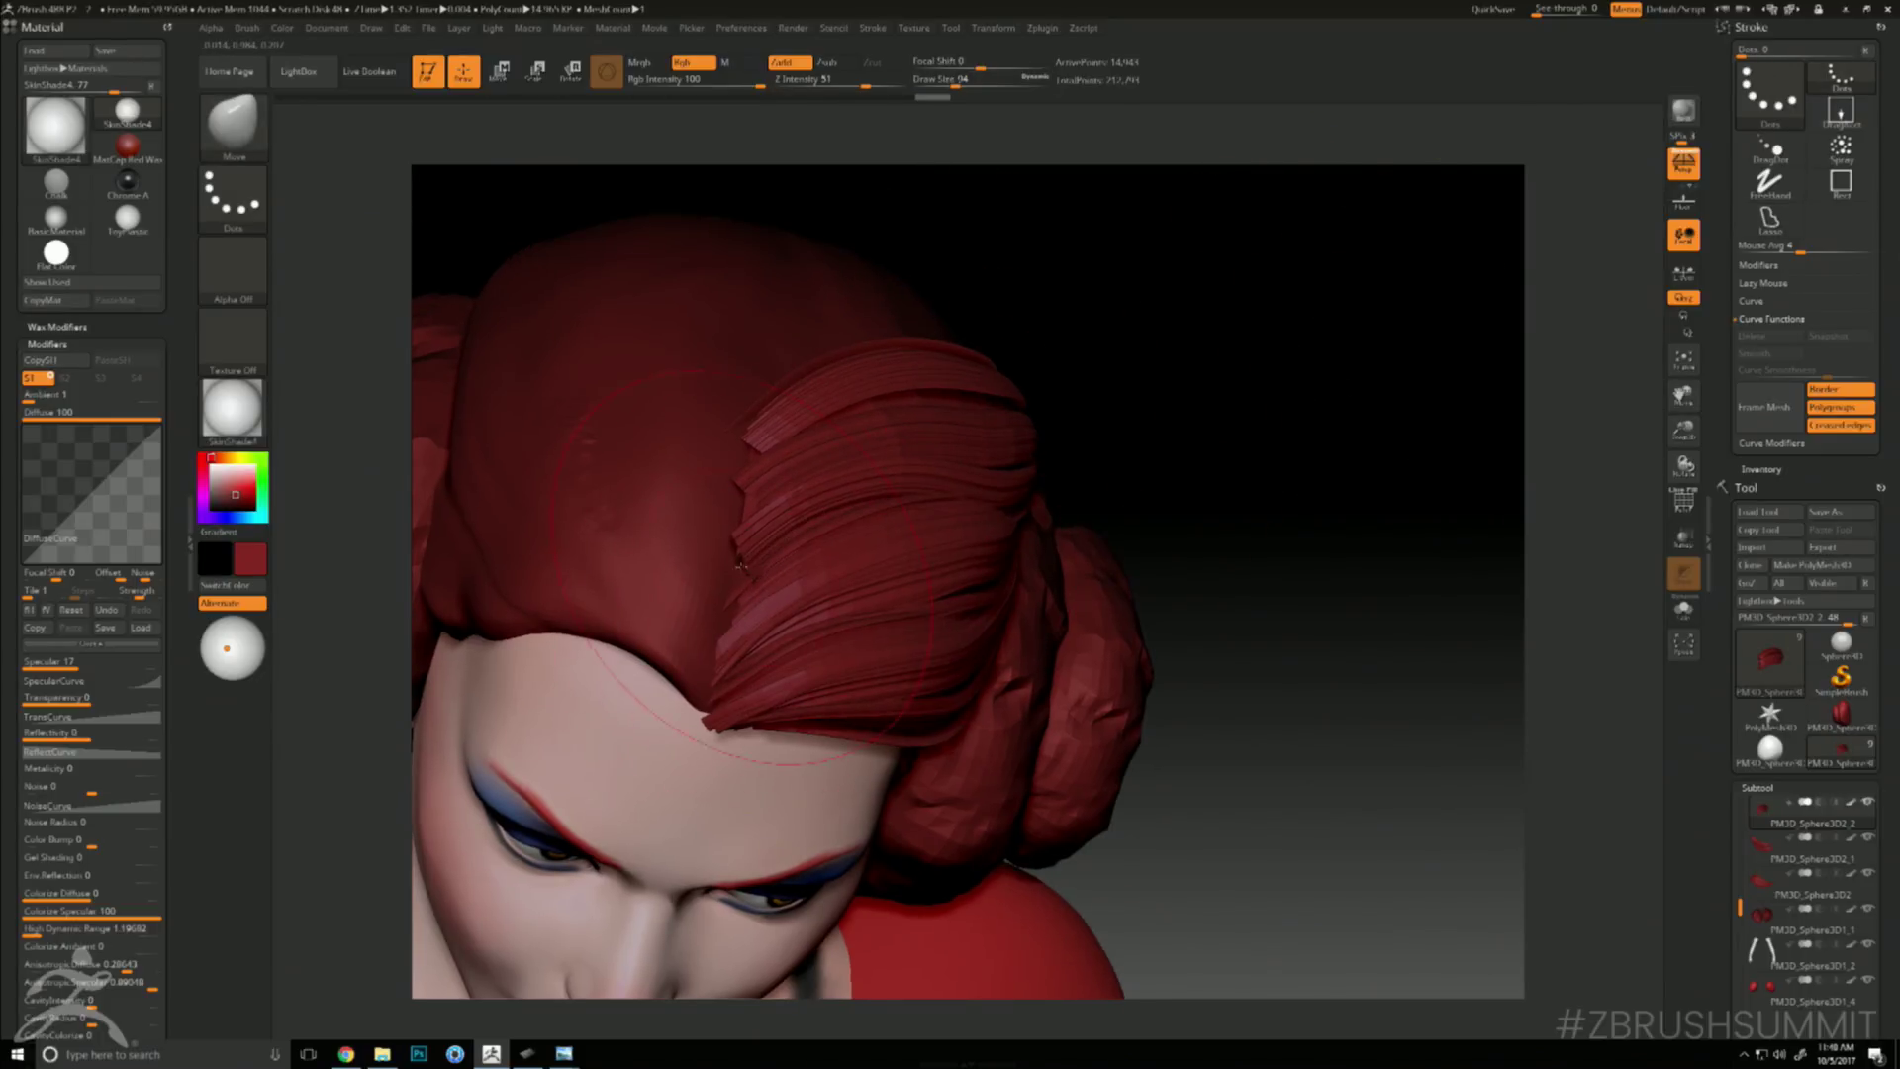
- Reshape the uppermost hair strip into a rounder curve from the side, using the Move brush at draw sizes 68 and 120
key(space)
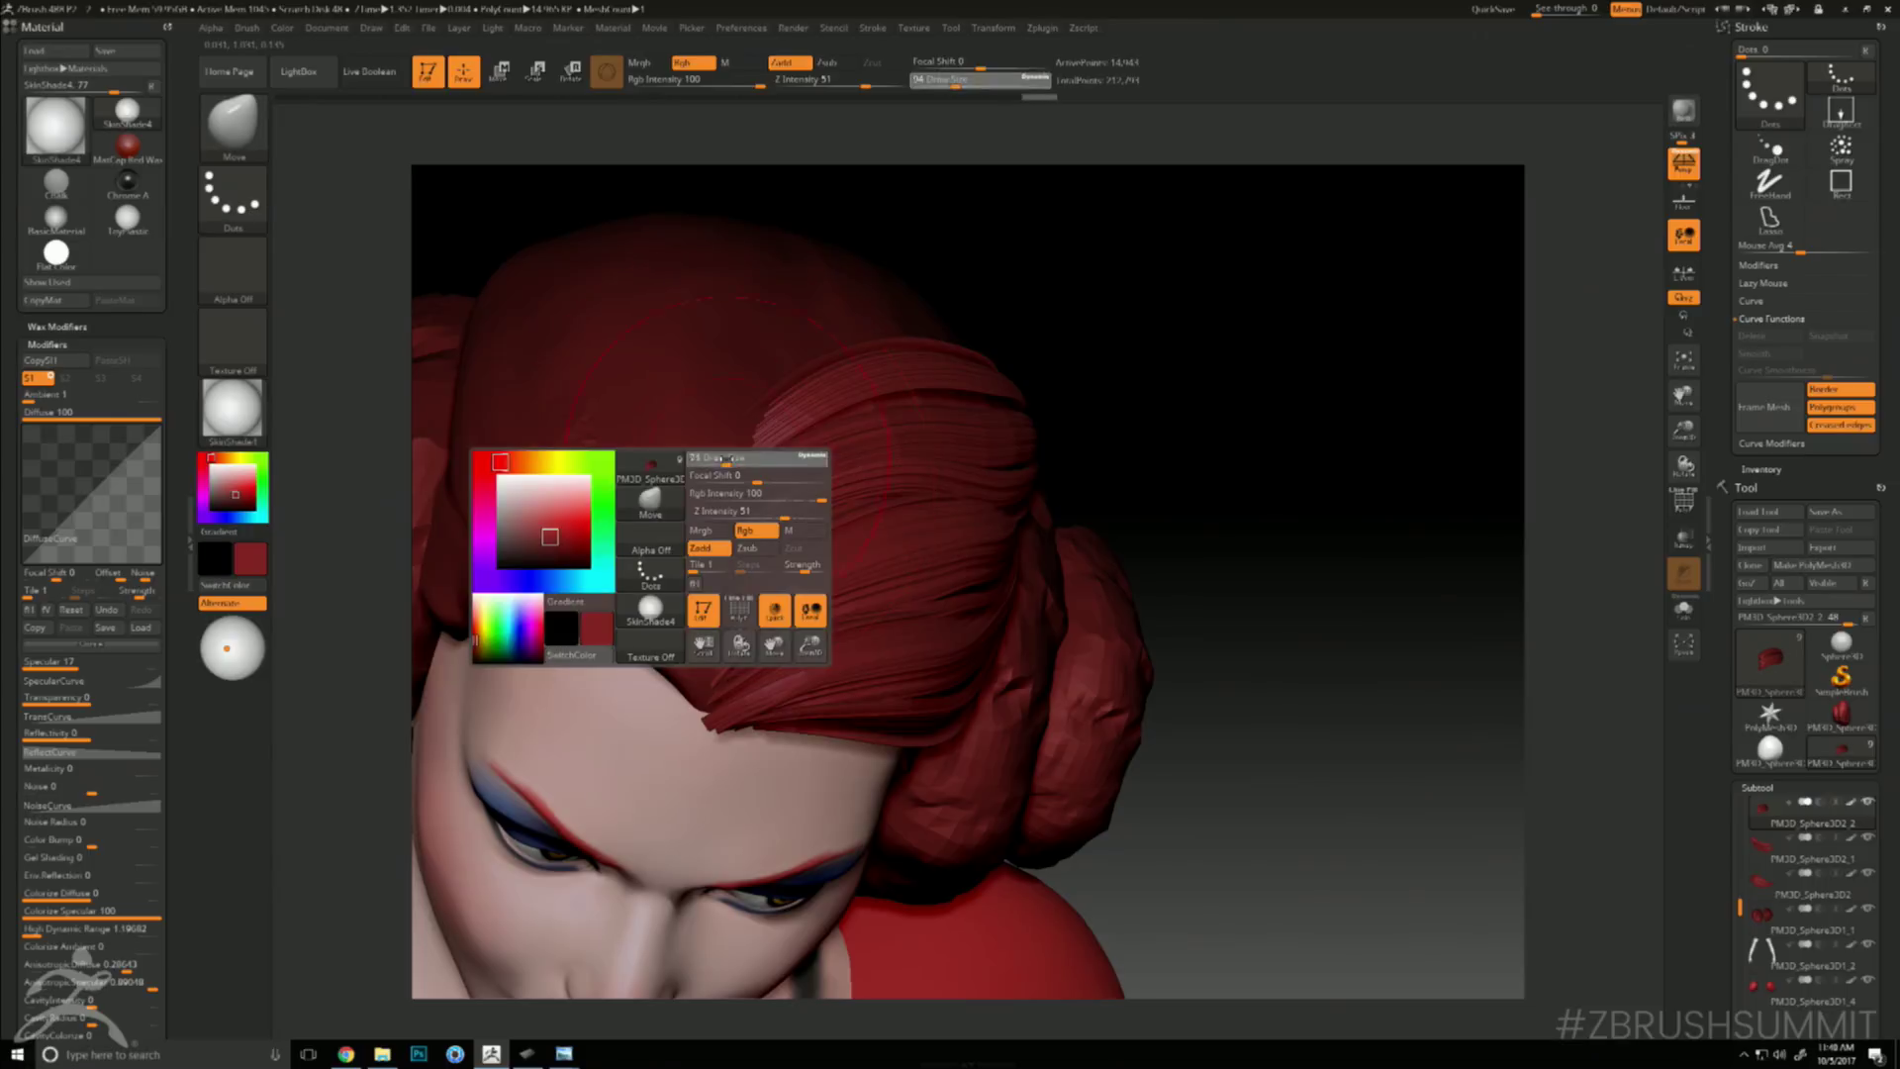
click(727, 459)
mouse_move(1193, 371)
mouse_down()
mouse_move(1256, 247)
mouse_move(1175, 266)
mouse_move(1195, 269)
mouse_up()
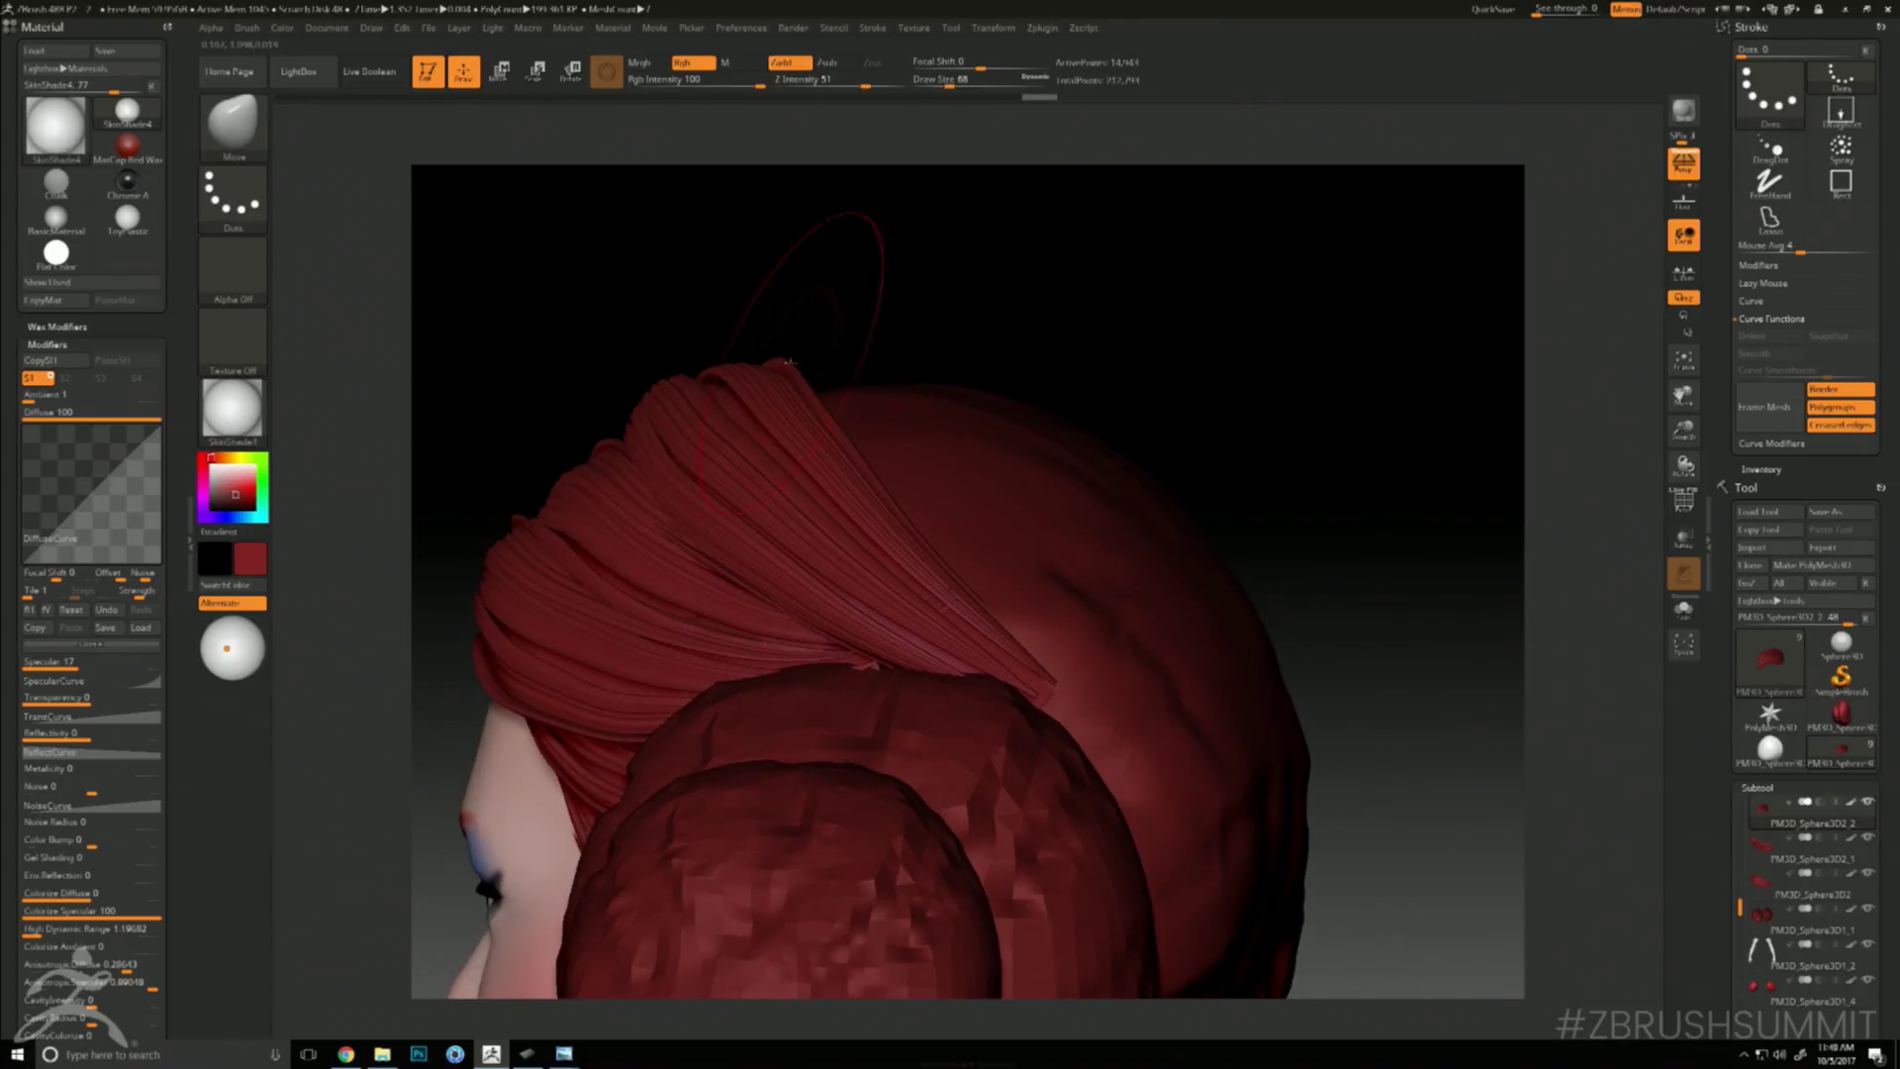
key(space)
mouse_move(760, 426)
mouse_down()
mouse_move(849, 429)
mouse_move(822, 436)
mouse_up()
key(space)
click(806, 459)
right_drag(822, 436, 830, 428)
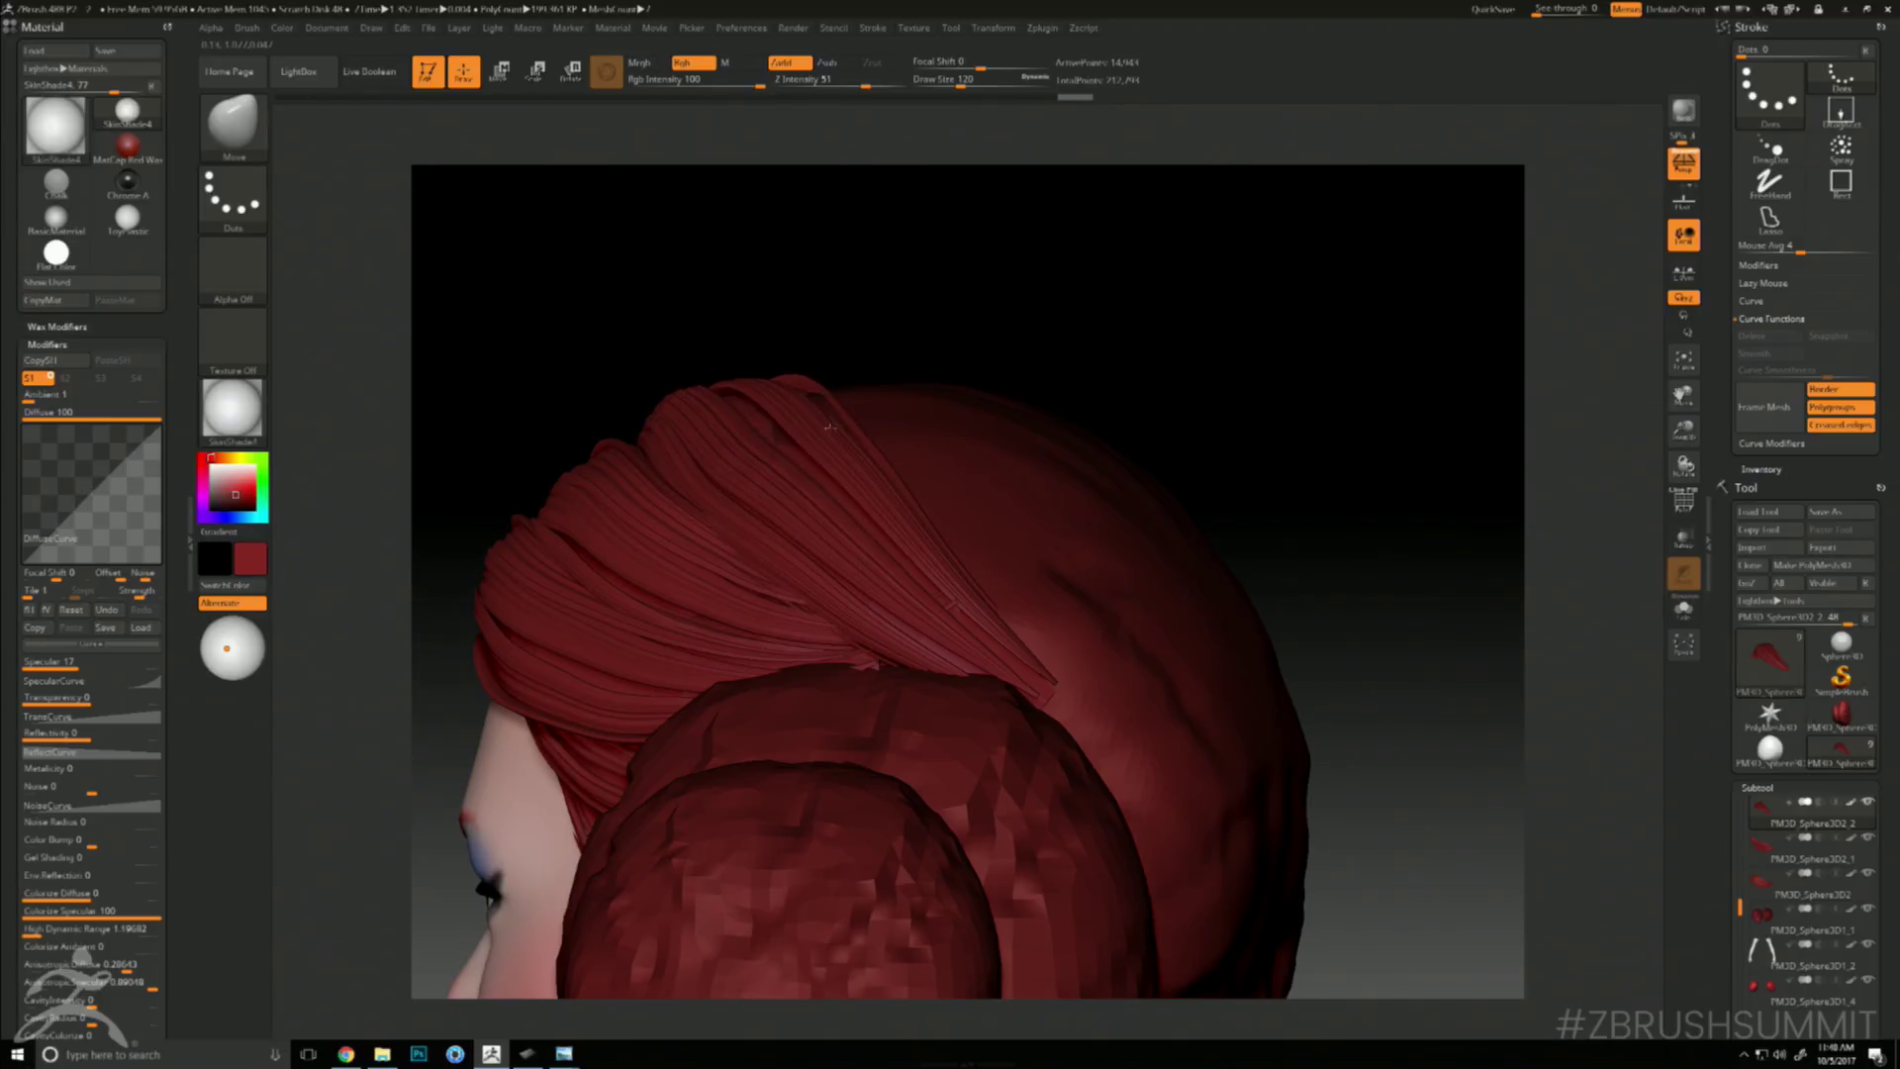
- Push the strips over the forehead and reshape their rear ends above the bun with a smaller Move brush
drag(657, 463, 616, 457)
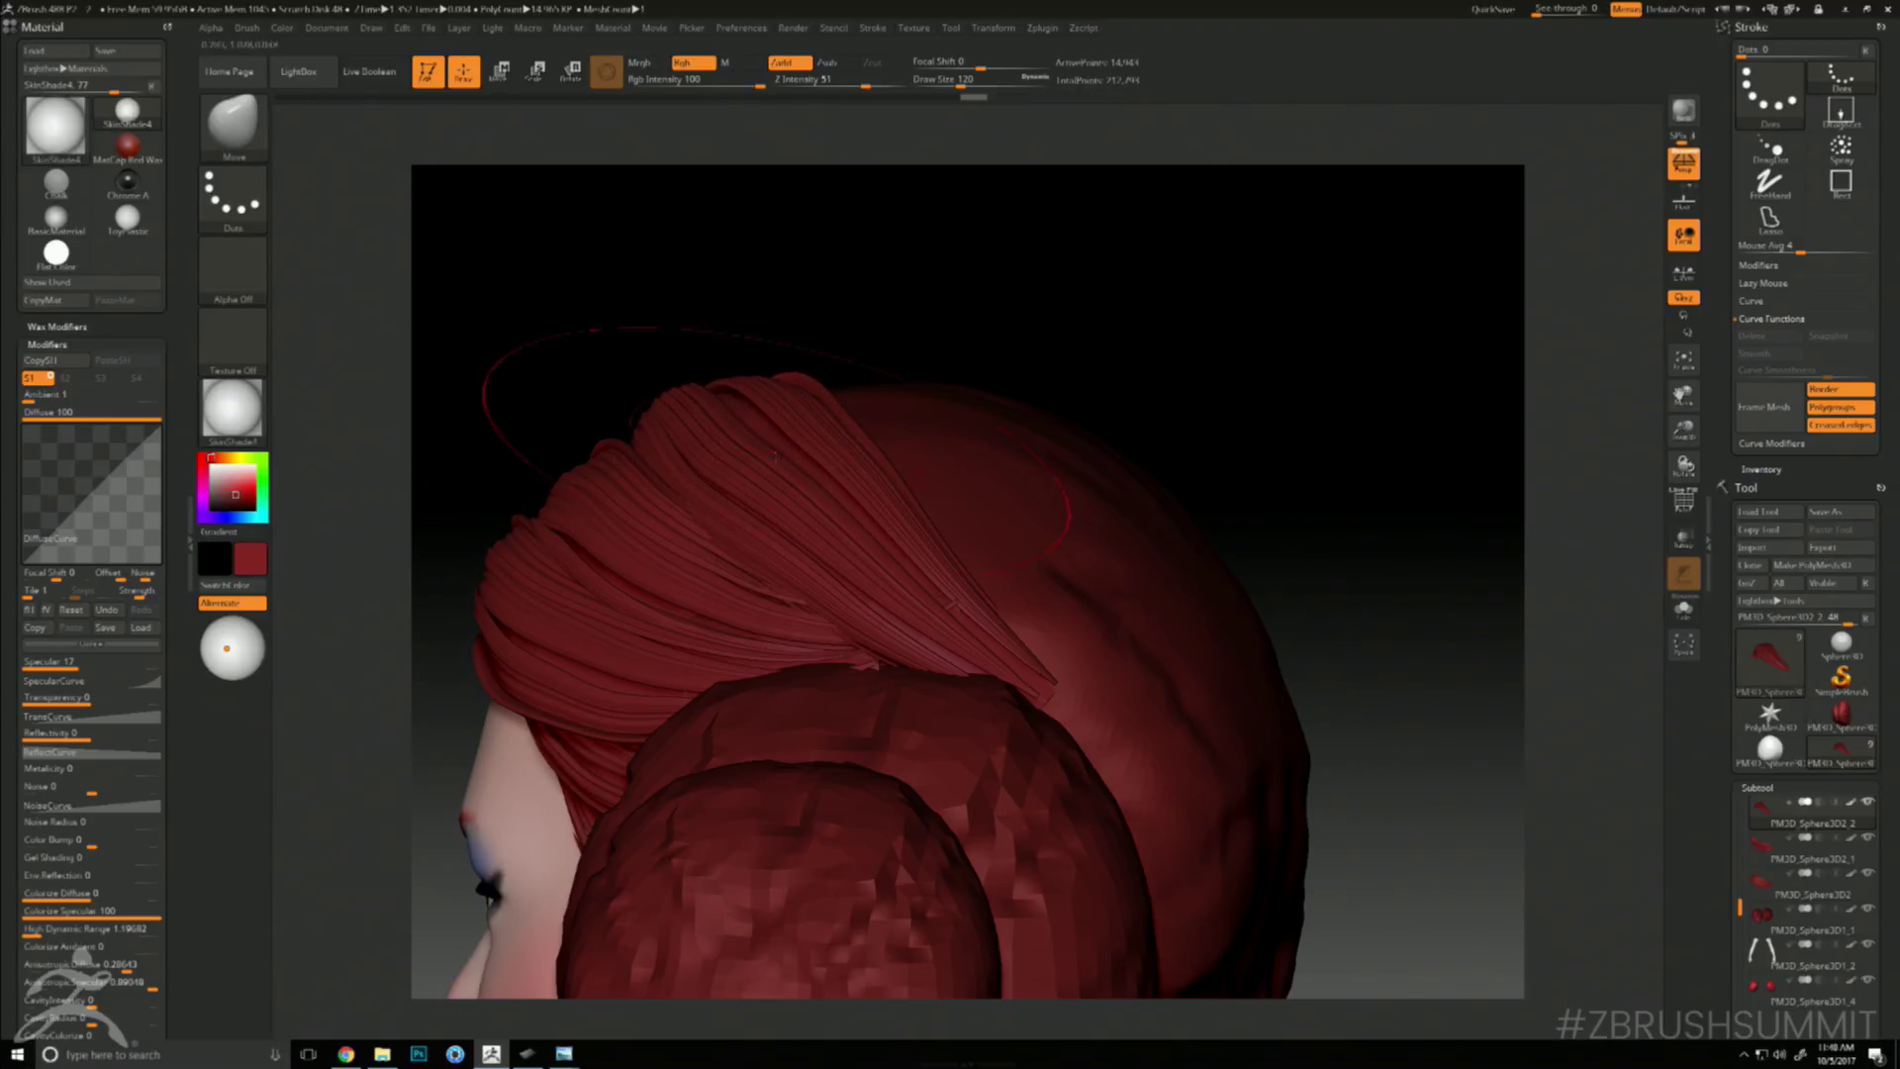
key(space)
drag(776, 457, 748, 457)
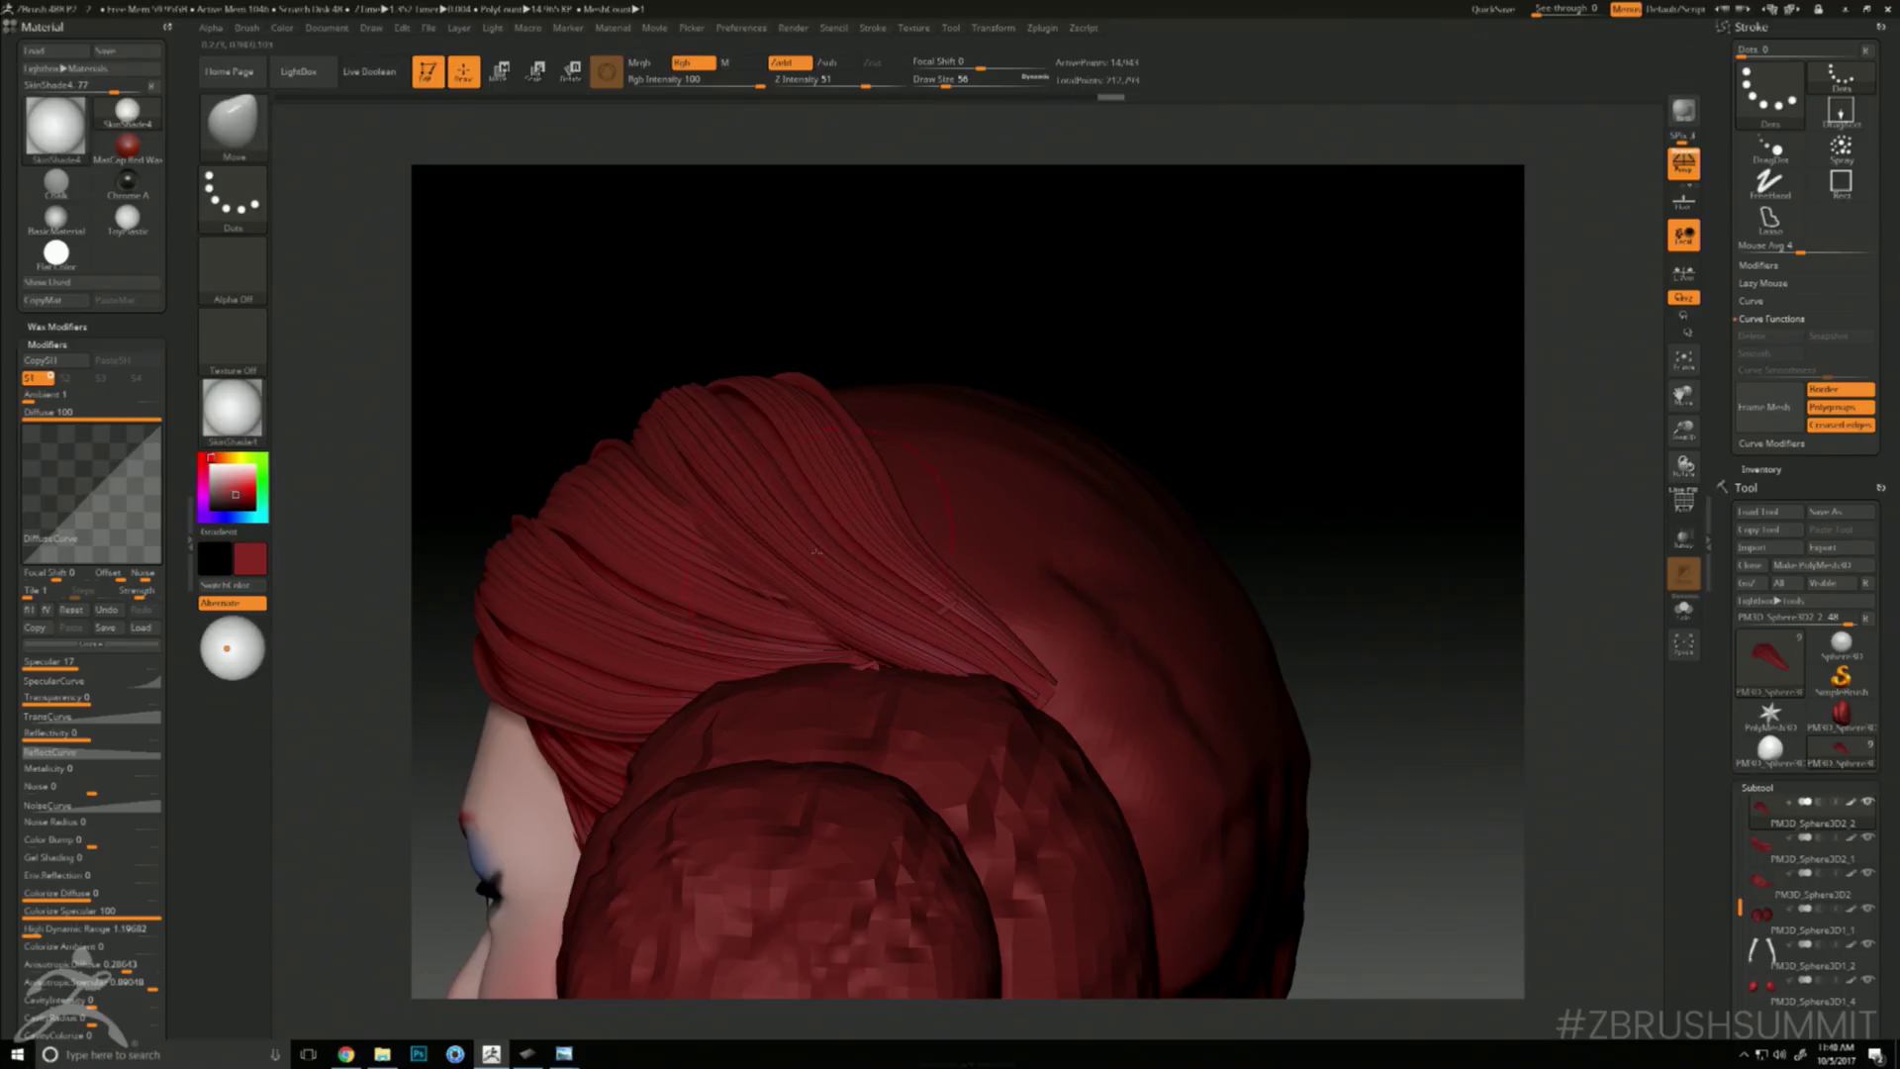
drag(946, 631, 1008, 638)
key(space)
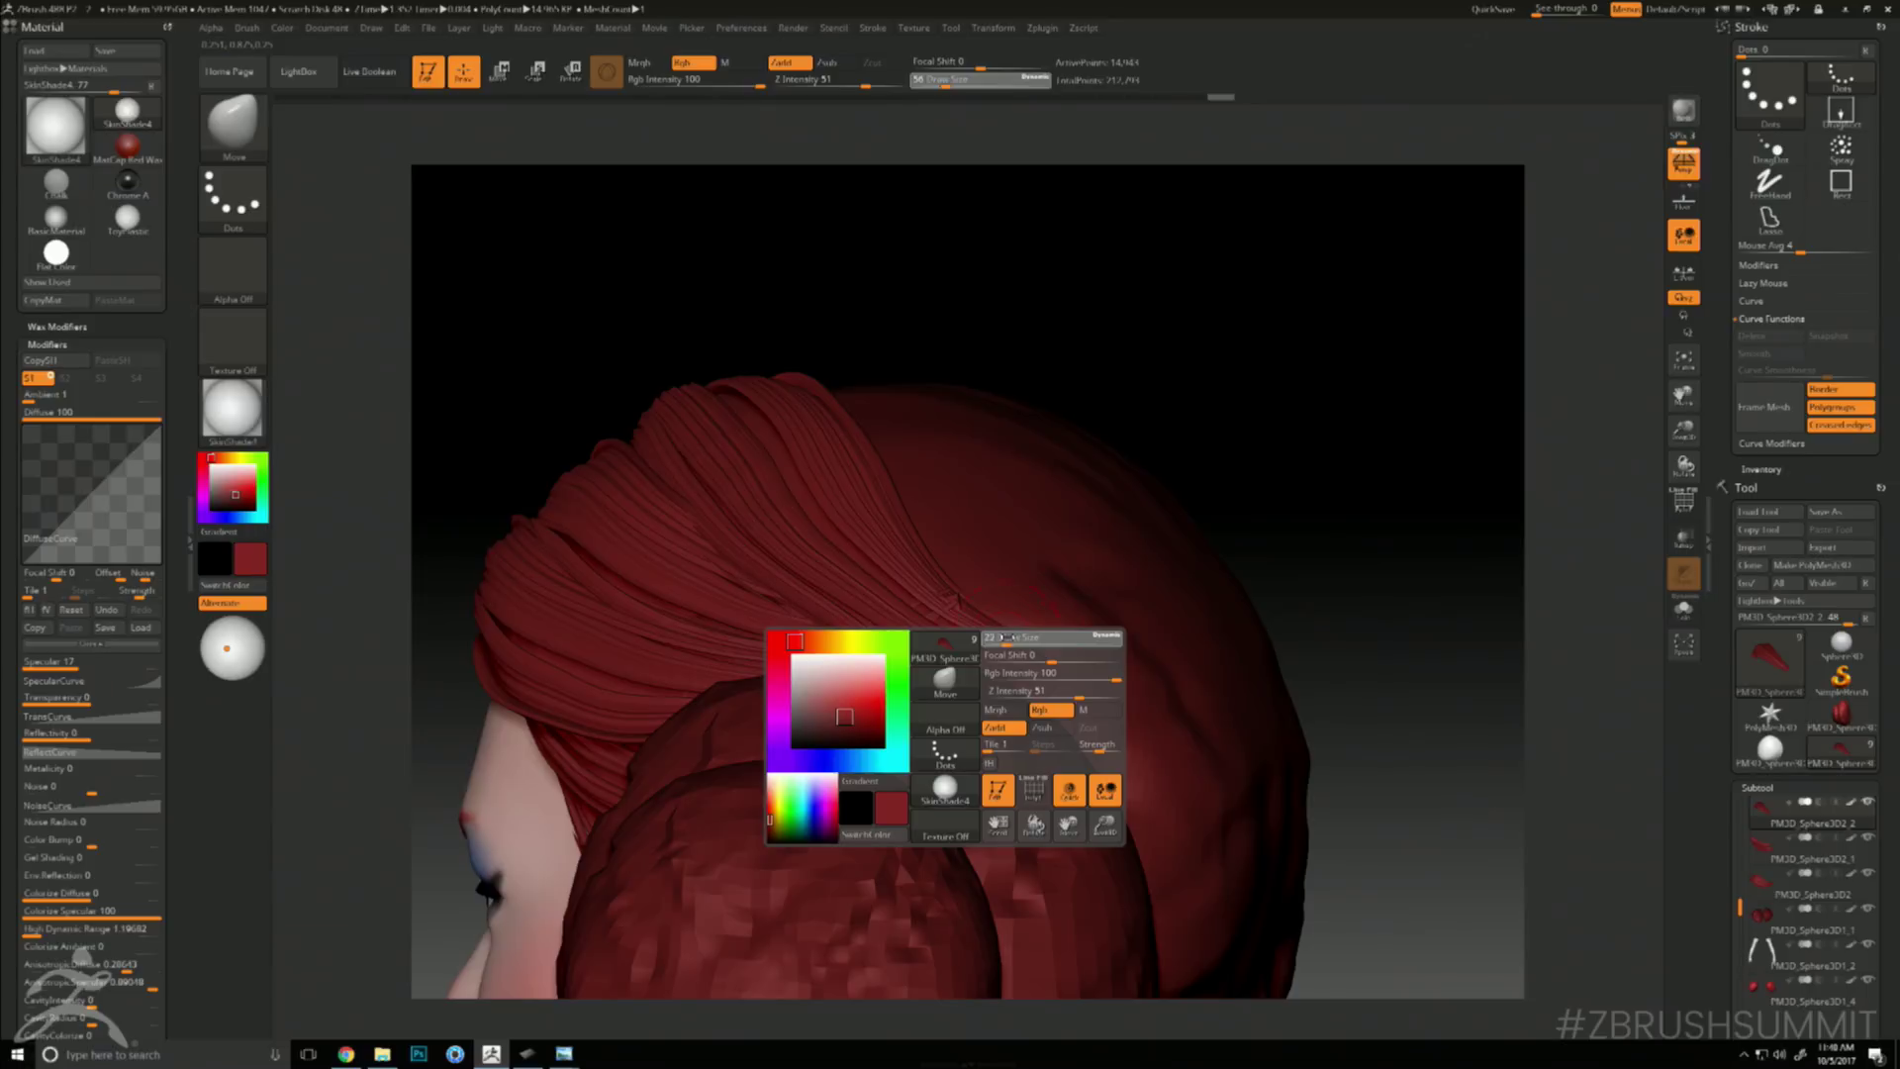
- Set the Move brush to draw size 83 and adjust the flow of the strips along the side of the head
alt+drag(1218, 438, 1200, 382)
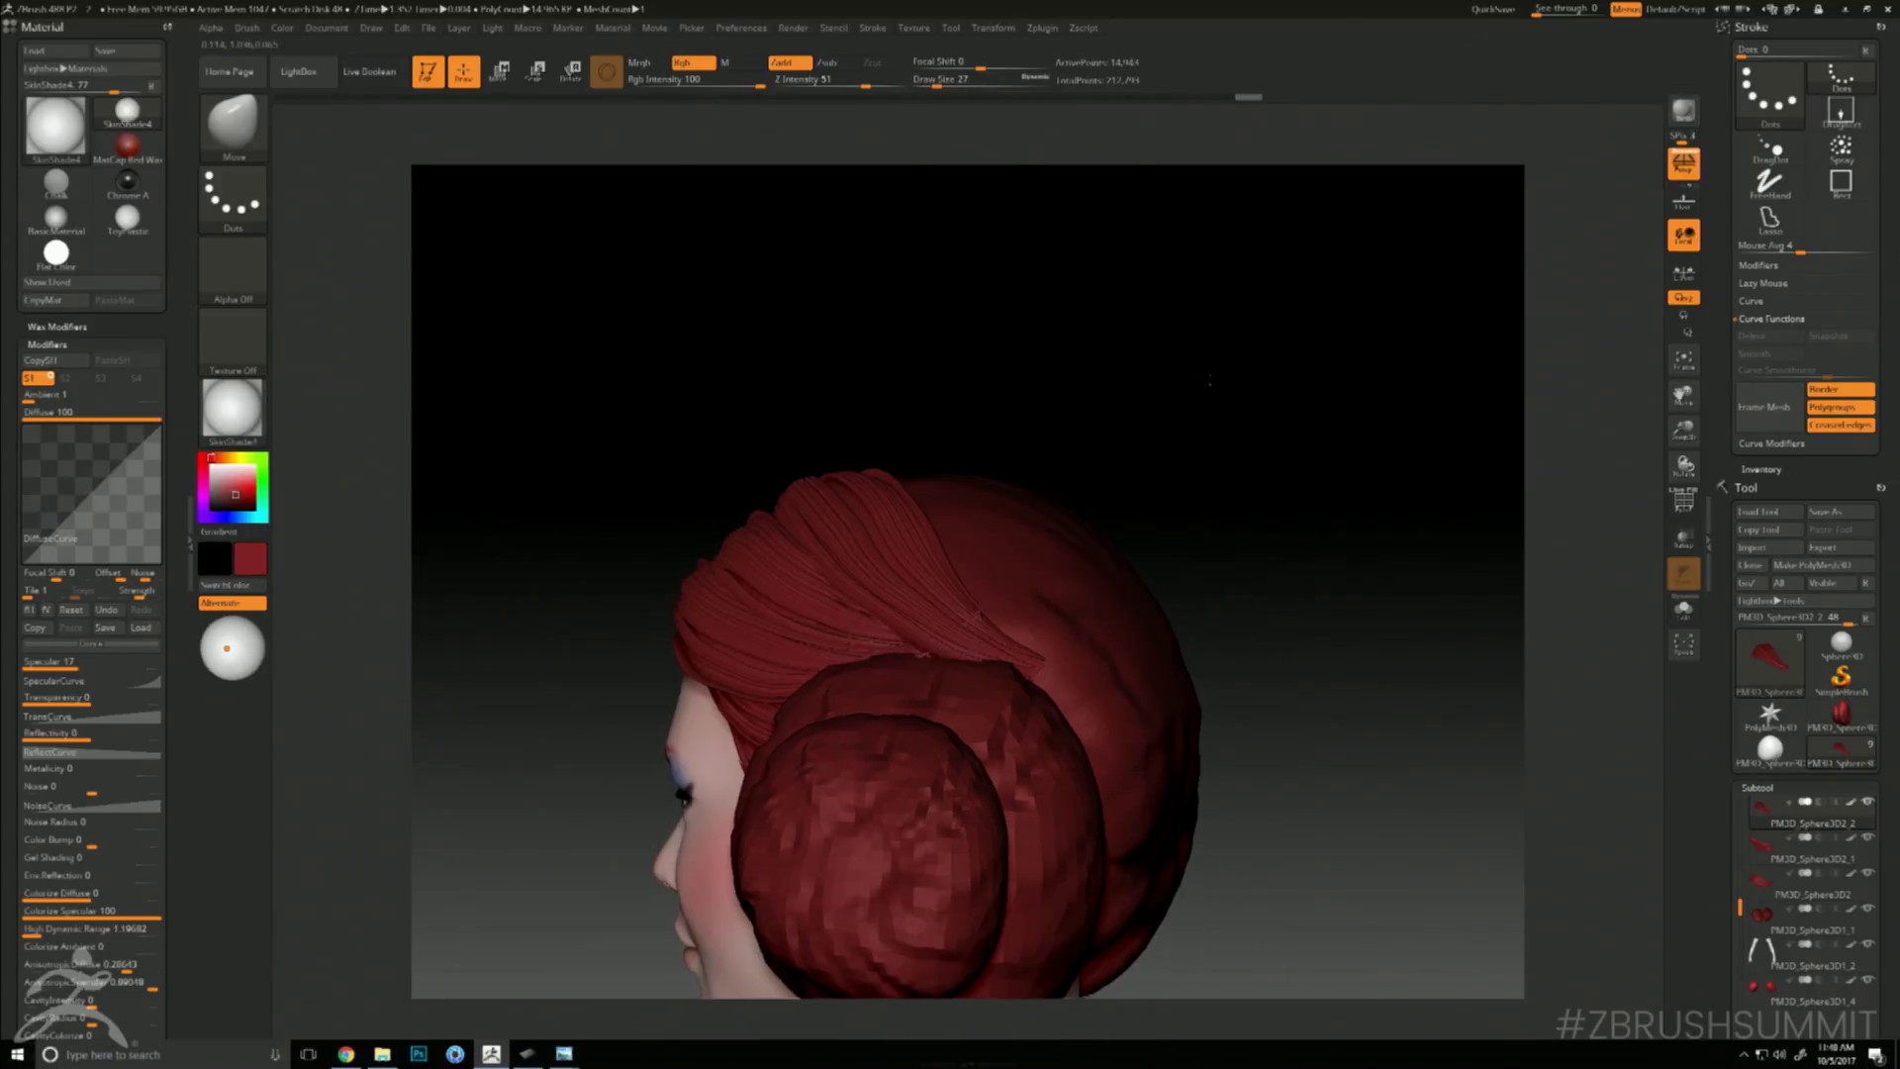
key(space)
drag(972, 644, 995, 645)
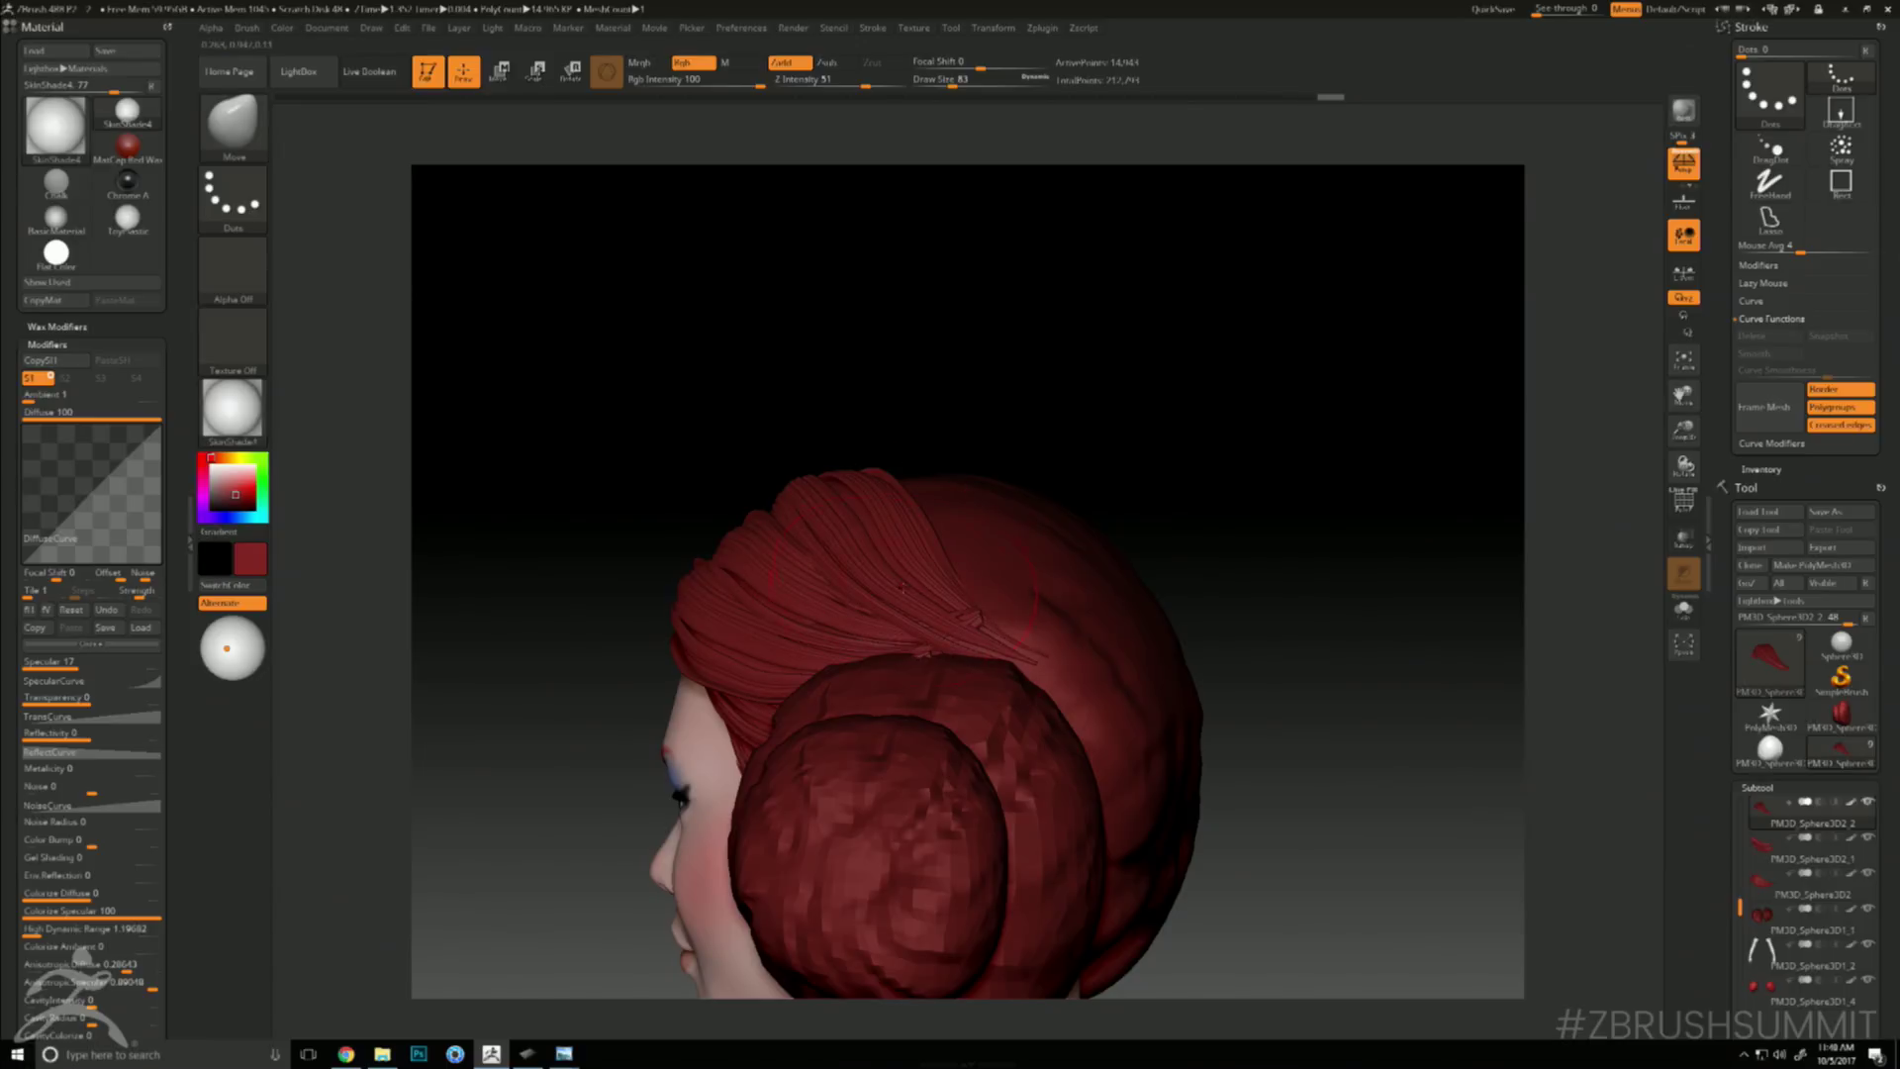
right_drag(930, 568, 975, 512)
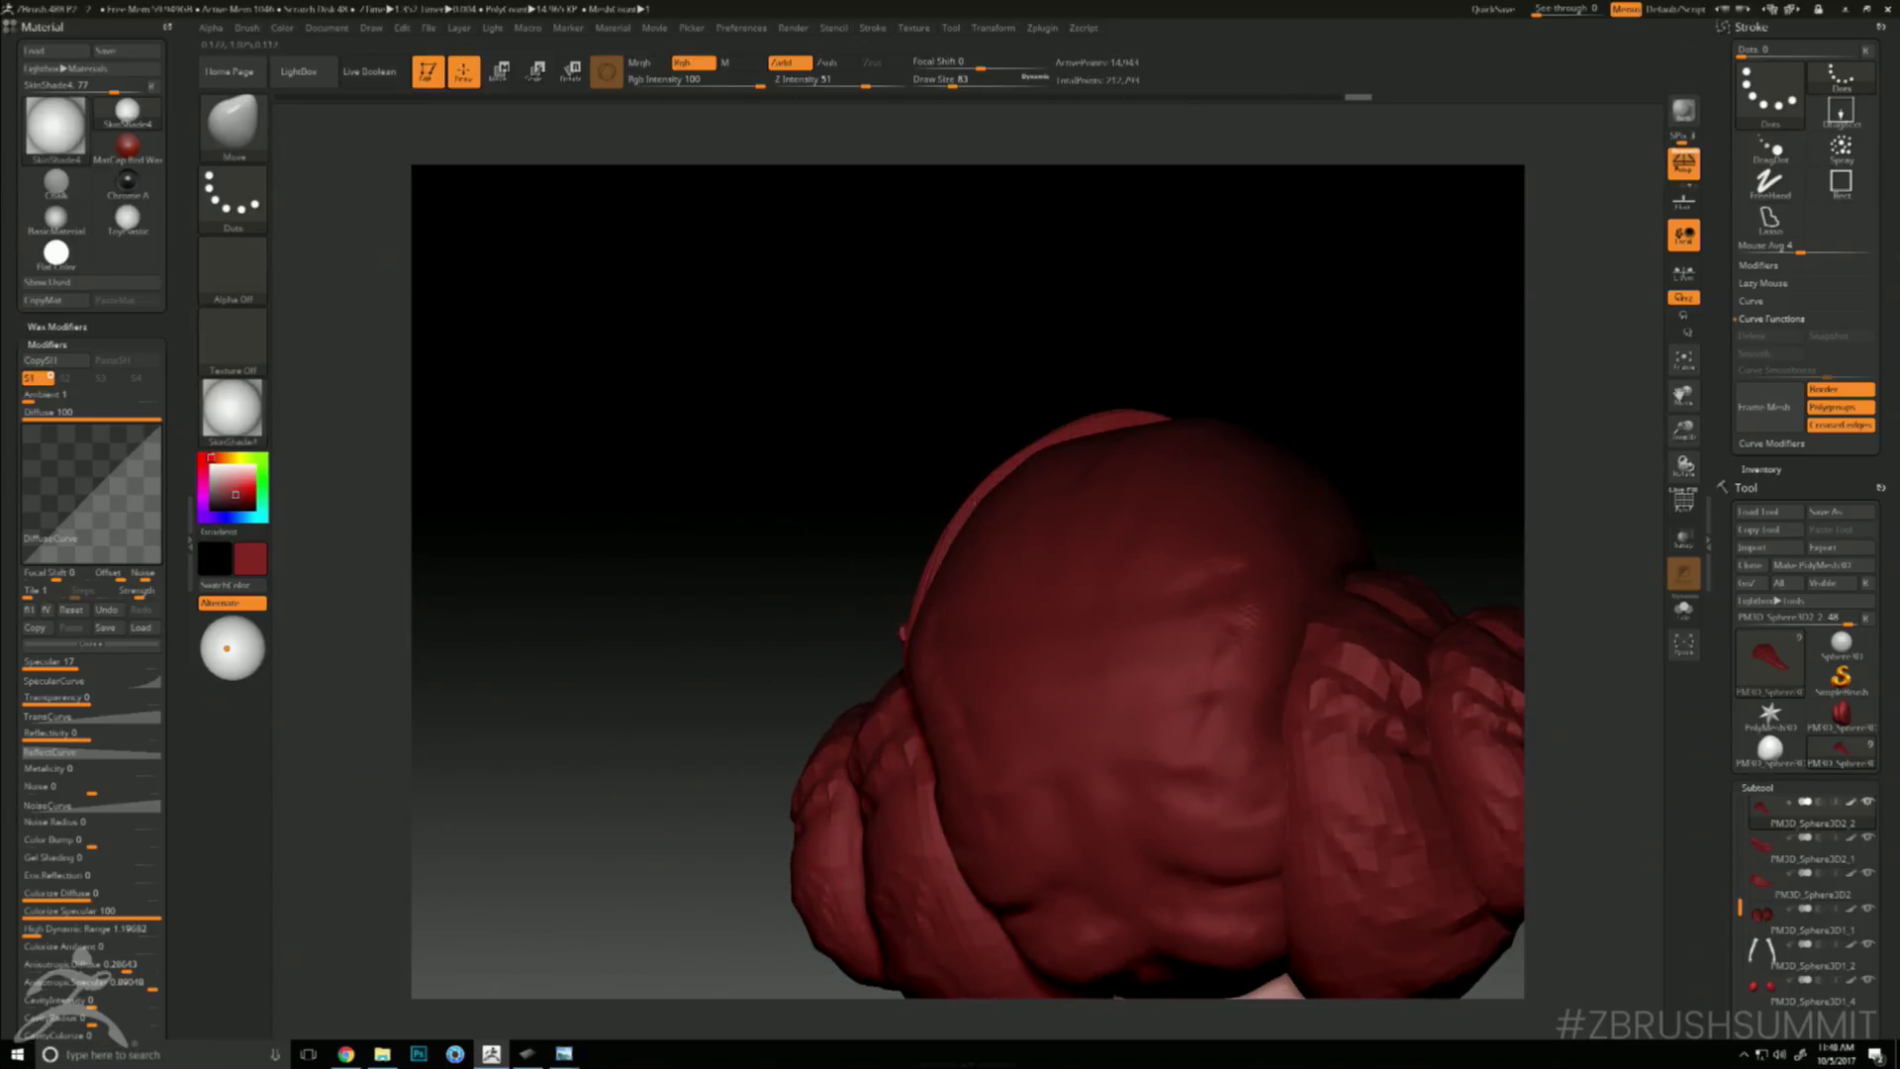
right_drag(1244, 346, 1302, 382)
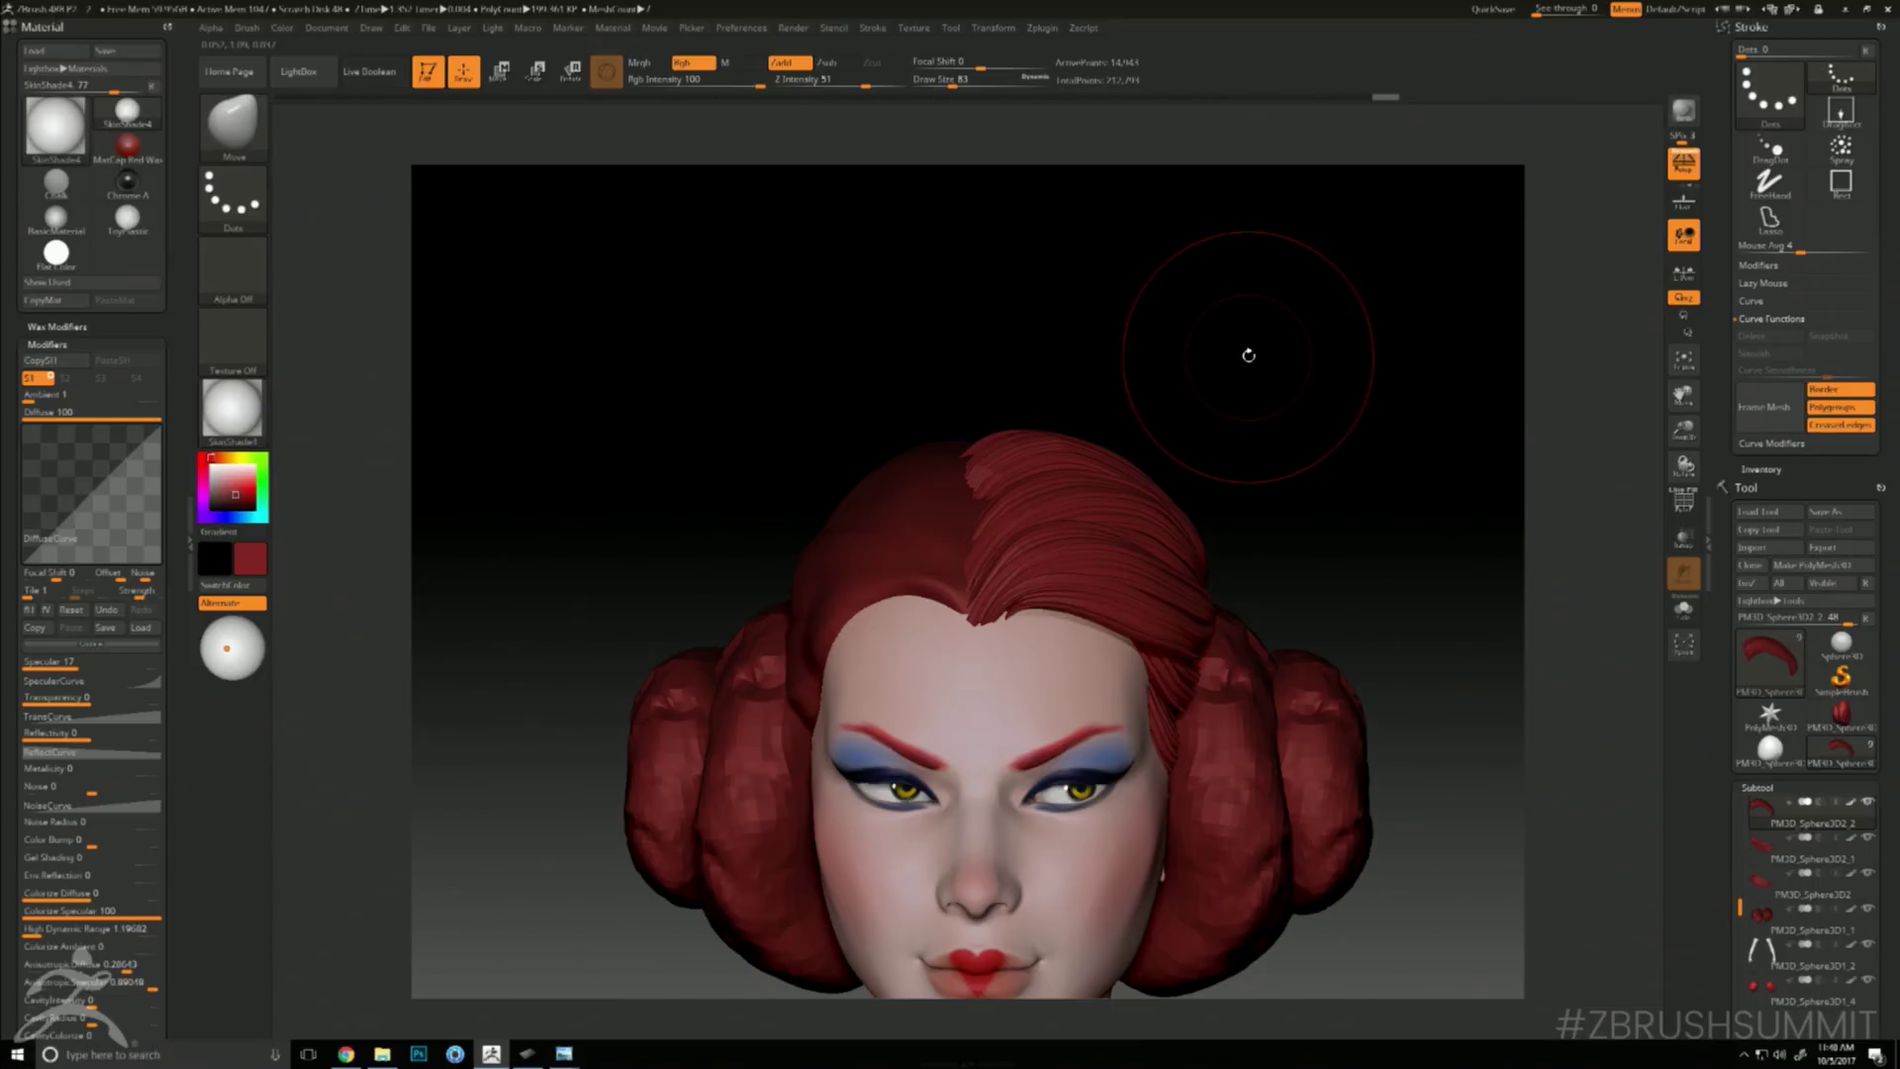
- Set the Move brush to draw size 65 and nudge the strips on top of the head into place
right_drag(1257, 361, 1158, 465)
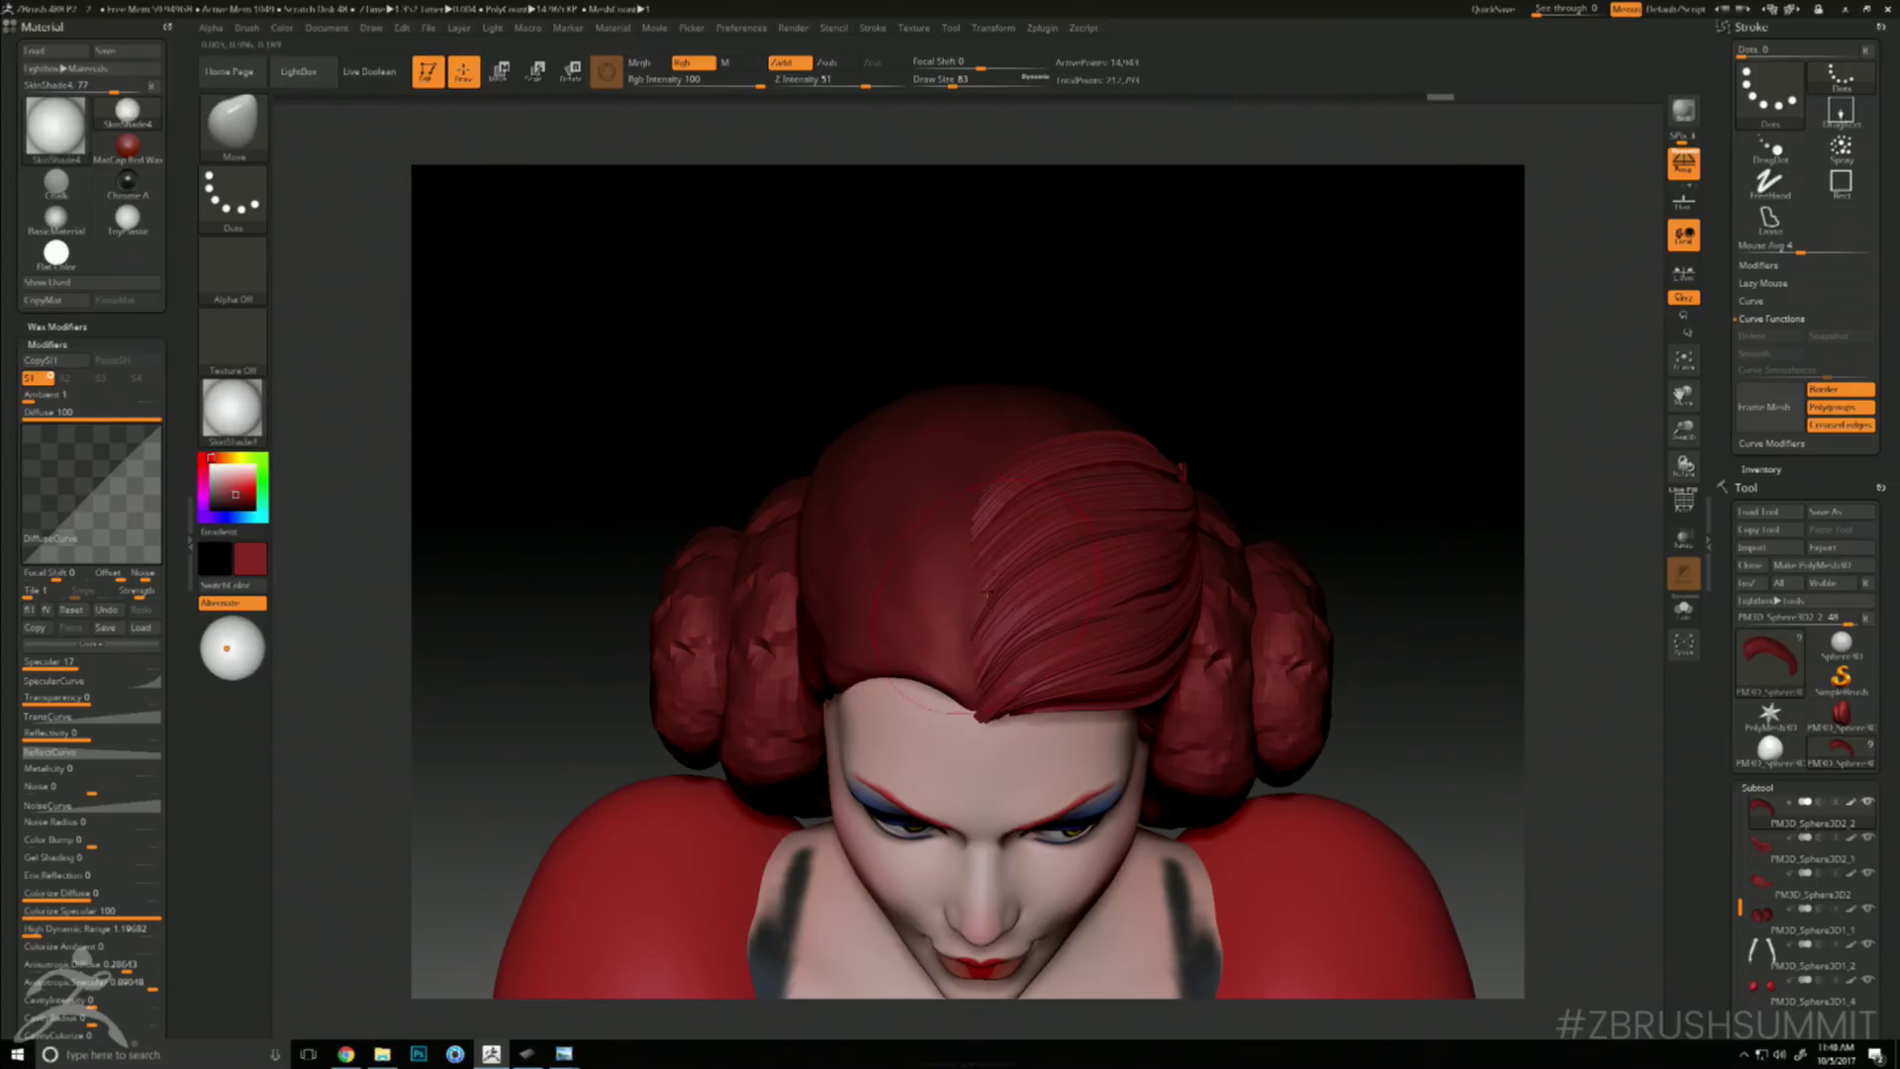
key(space)
drag(1074, 519, 1070, 523)
right_drag(1332, 340, 1390, 417)
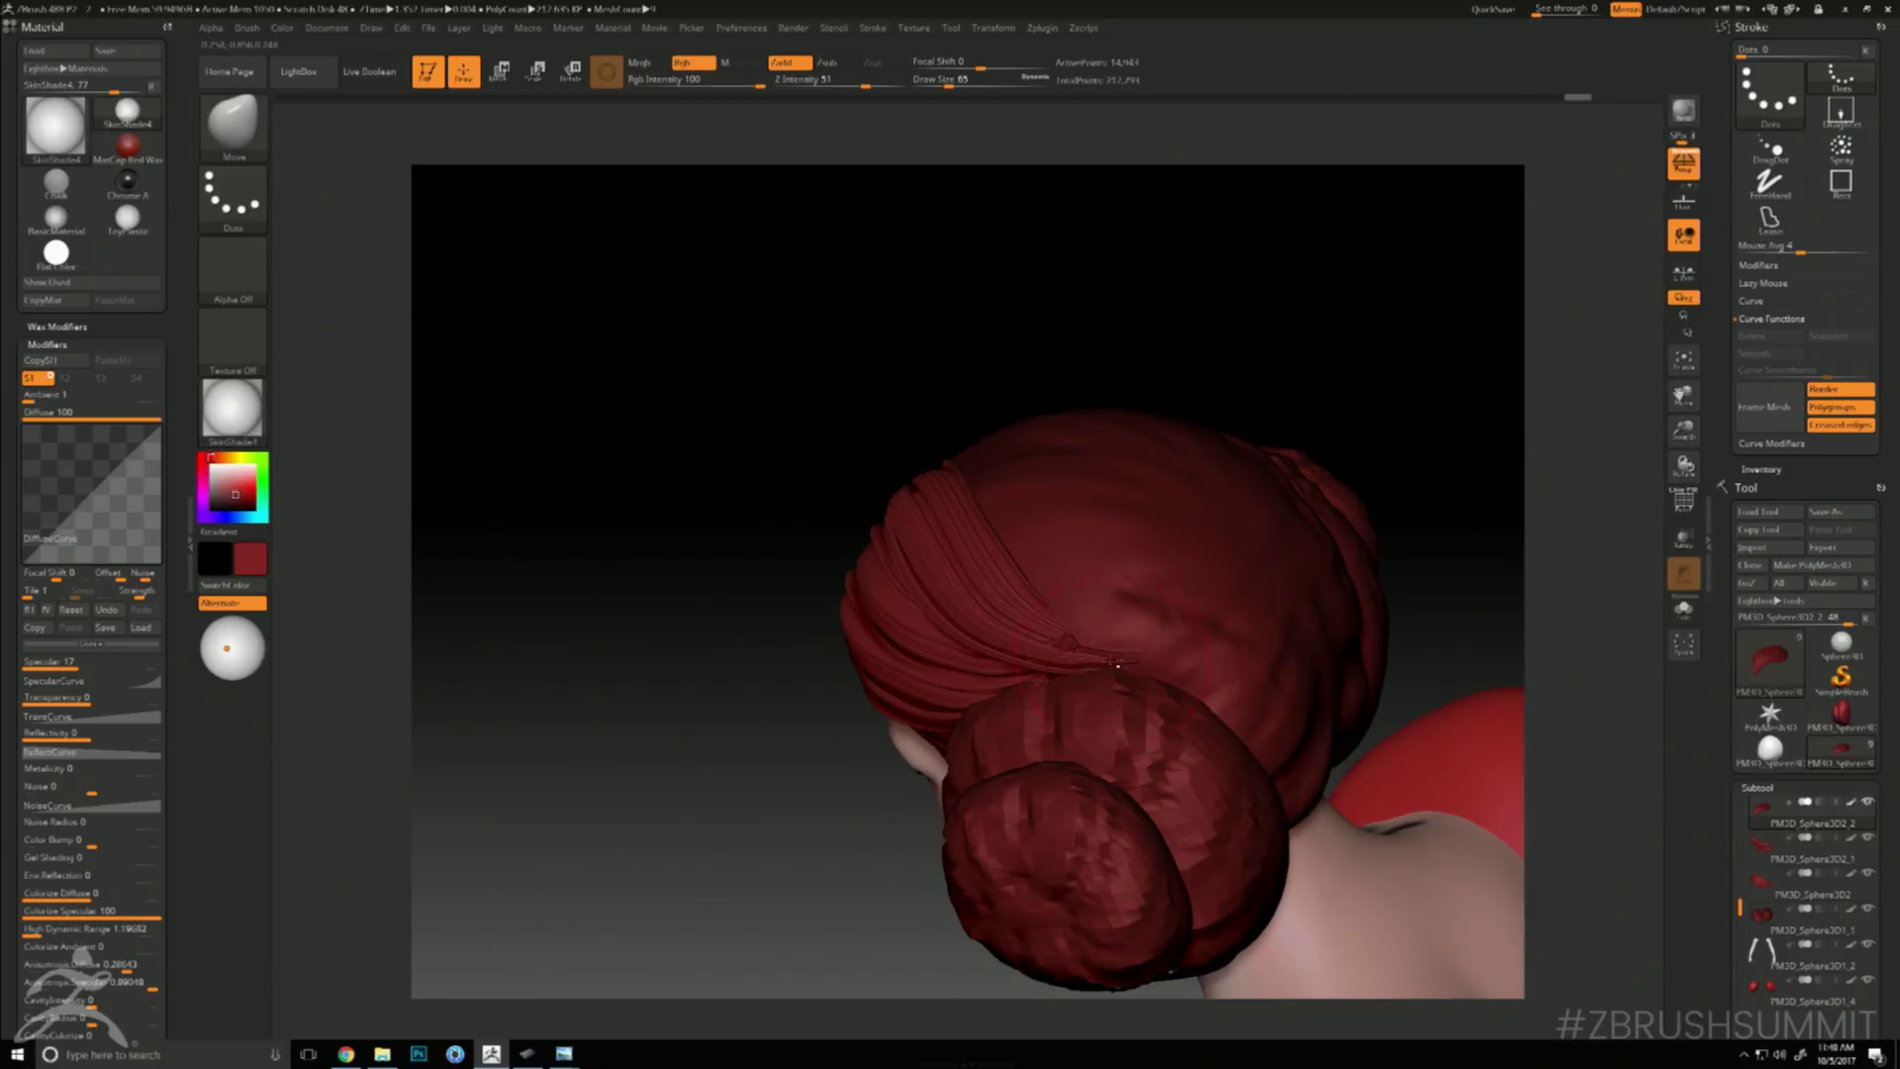
alt+click(1131, 631)
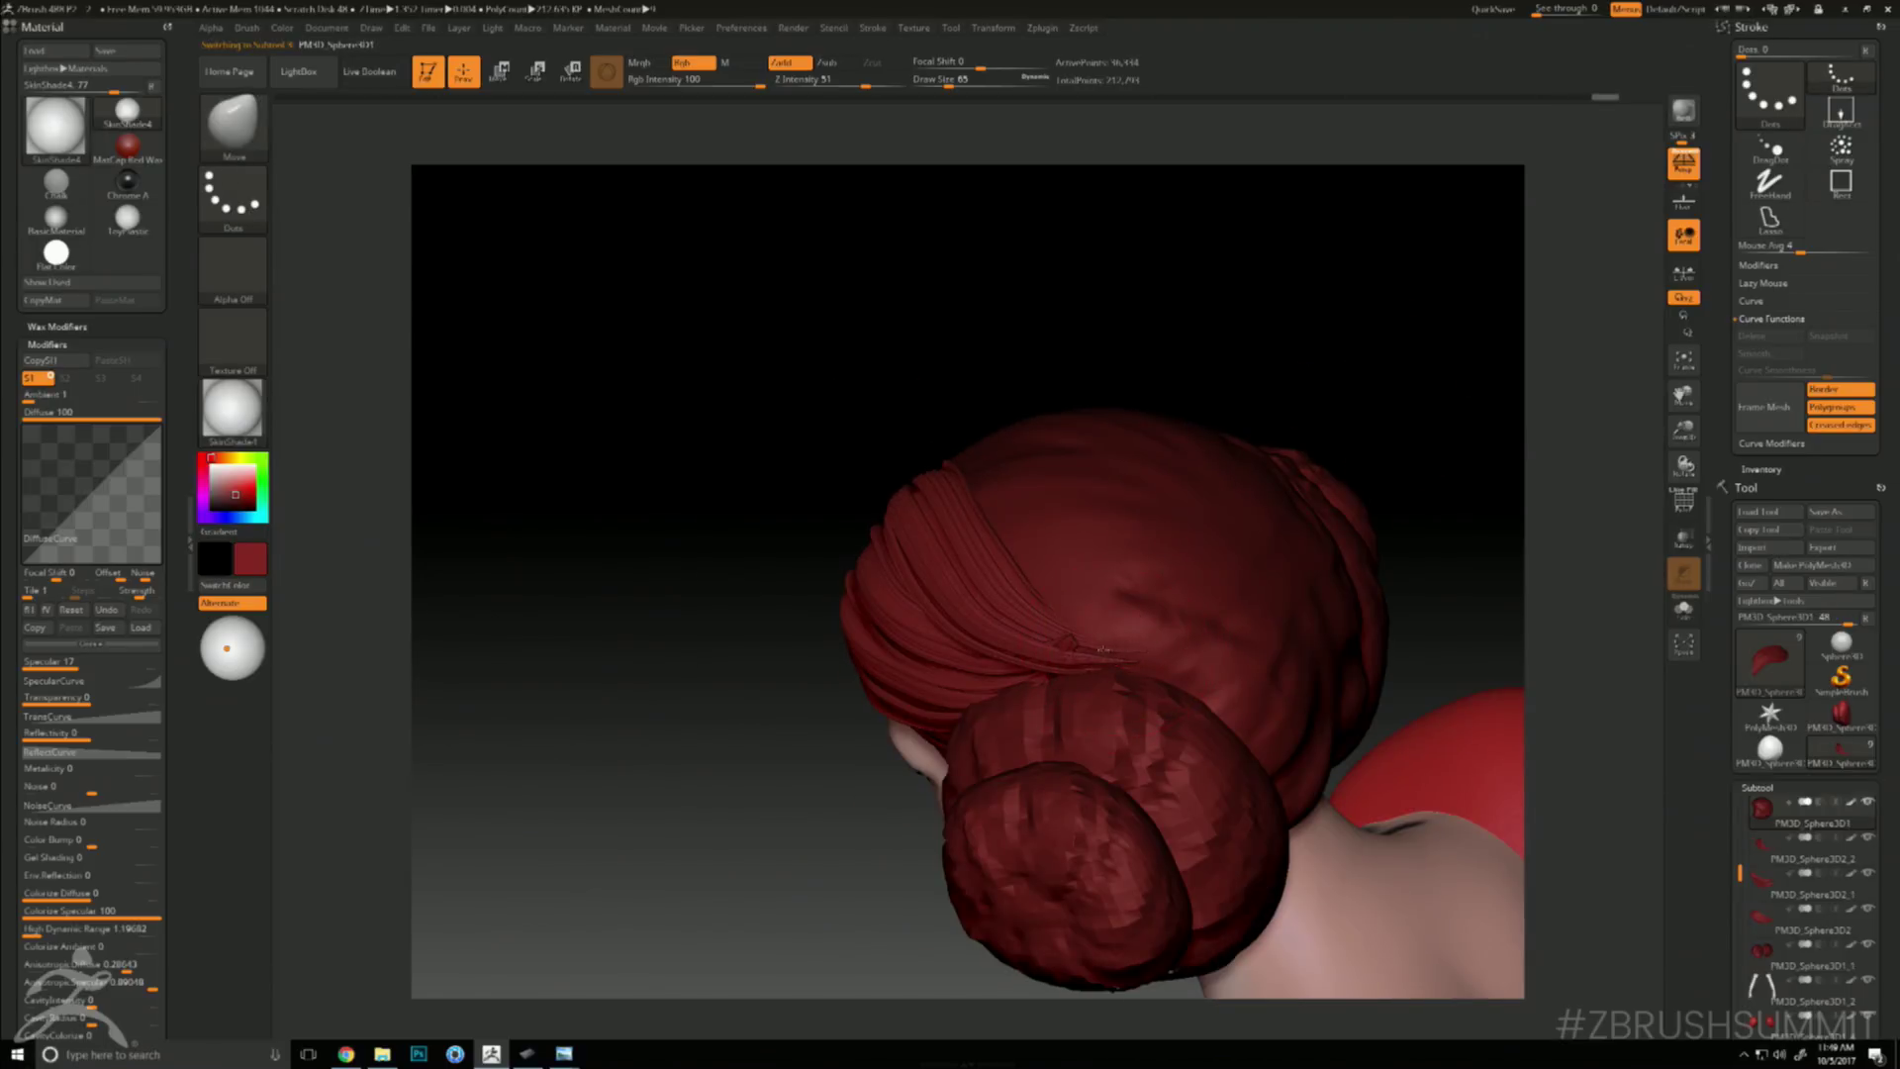
right_drag(1291, 352, 1268, 490)
key(w)
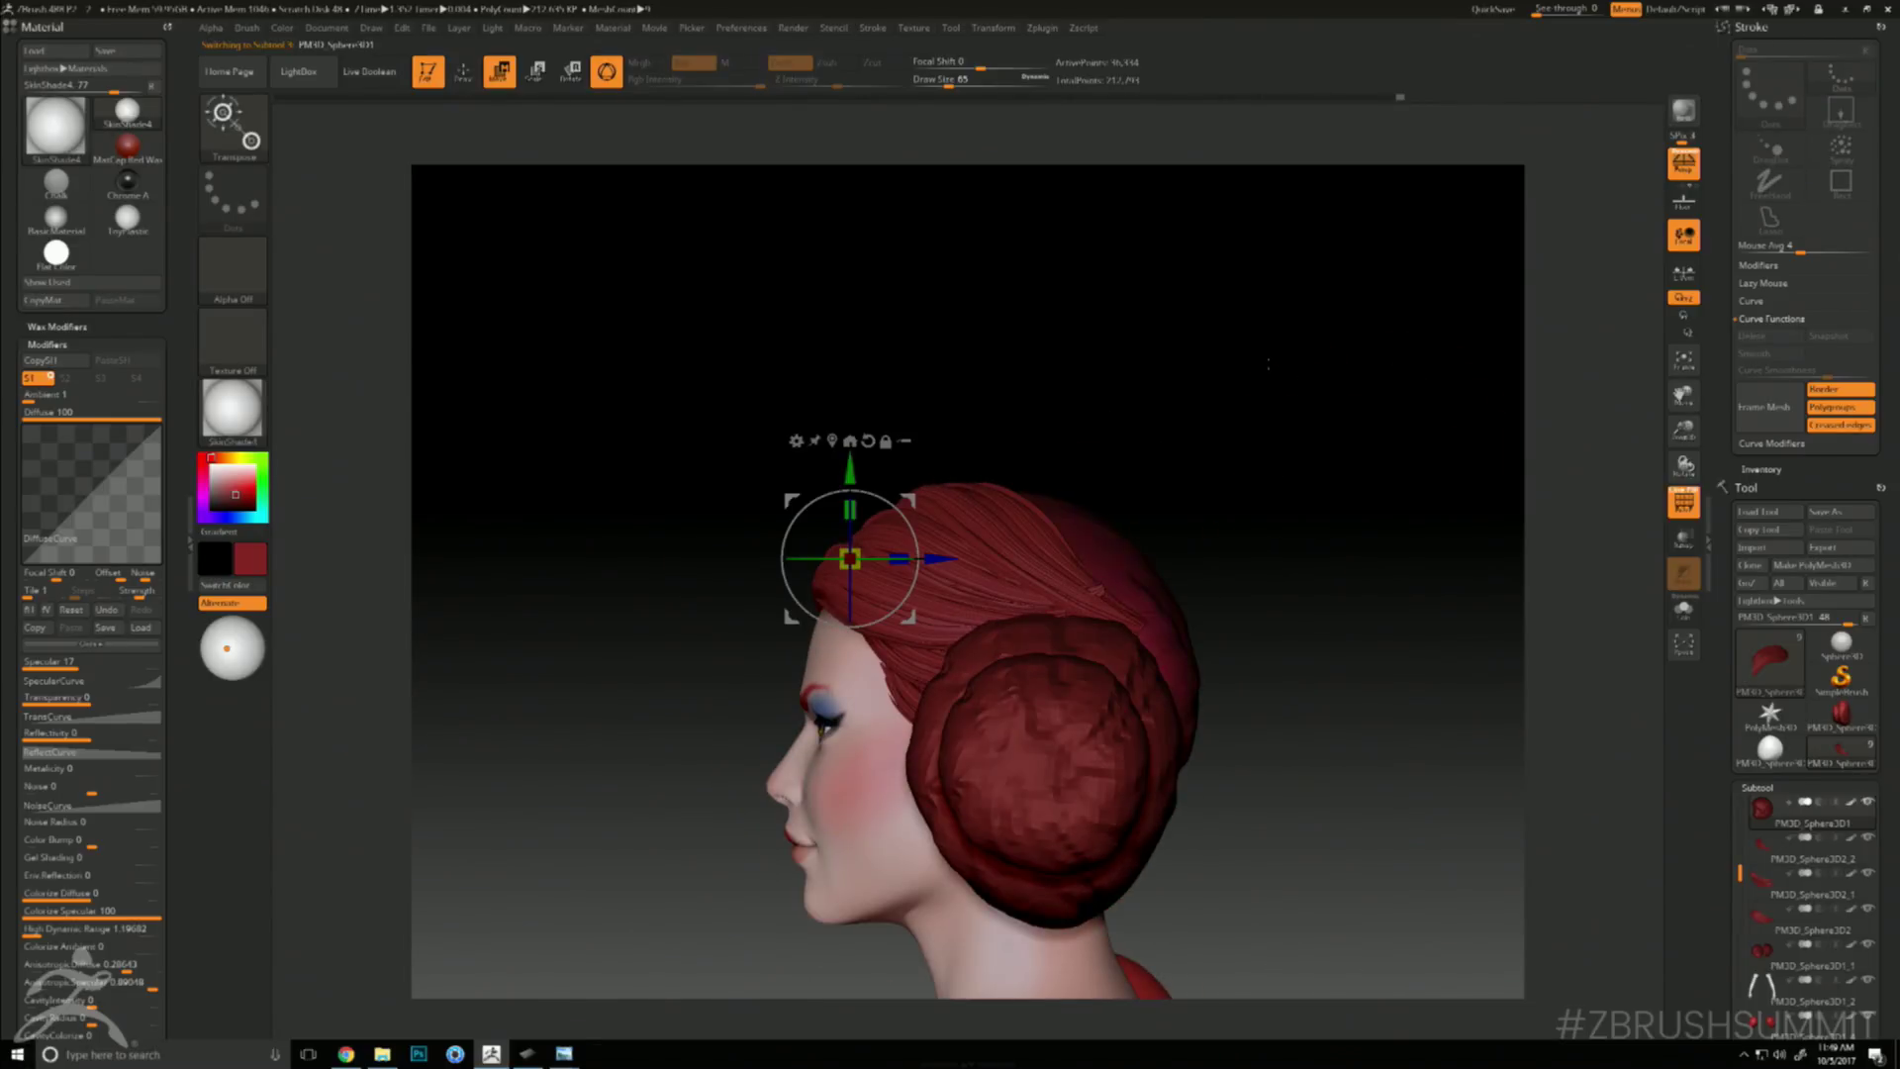
right_drag(1269, 364, 1225, 475)
key(q)
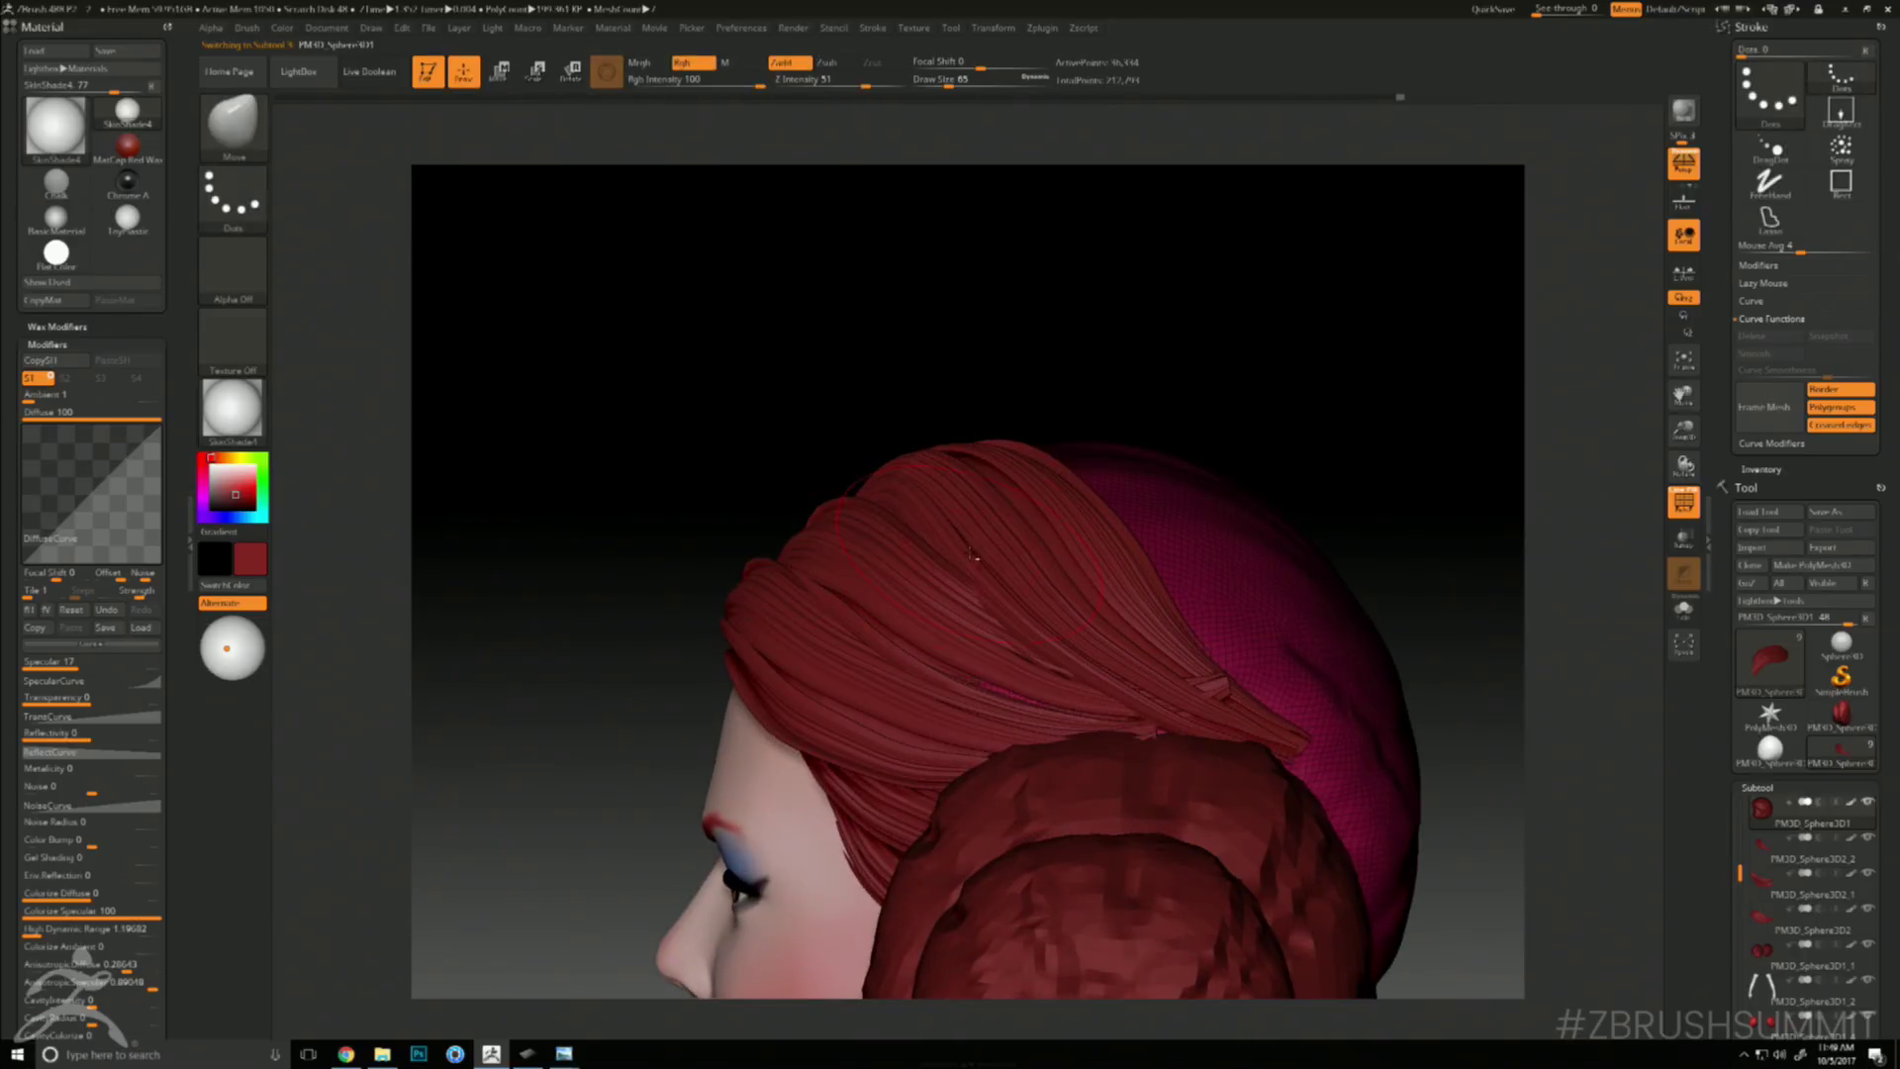
- Select the top hair strips subtool, display its polygroups and merge the strips into a single polygroup
alt+click(972, 554)
key(shift+f)
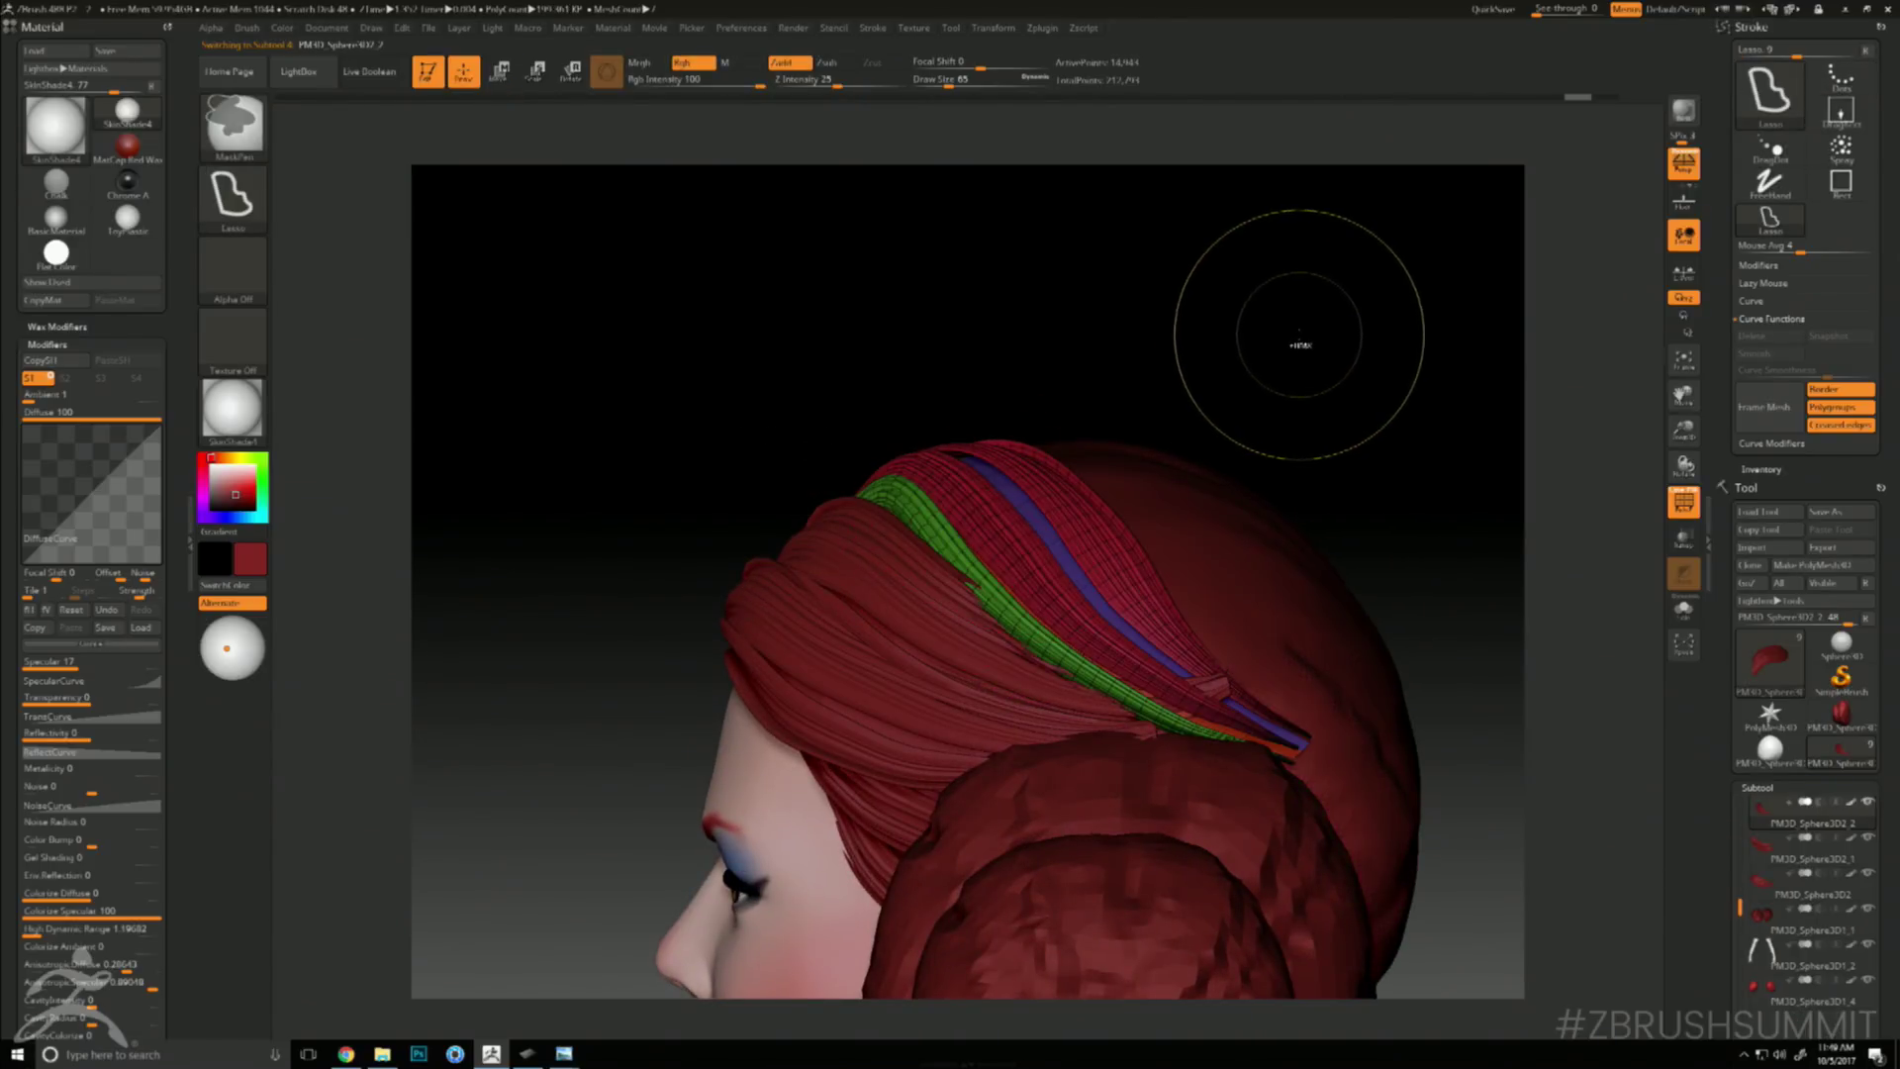
key(ctrl+w)
right_drag(1299, 335, 1267, 356)
- Duplicate the top hair strips toward the back of the head and rotate the copy to follow the scalp
key(w)
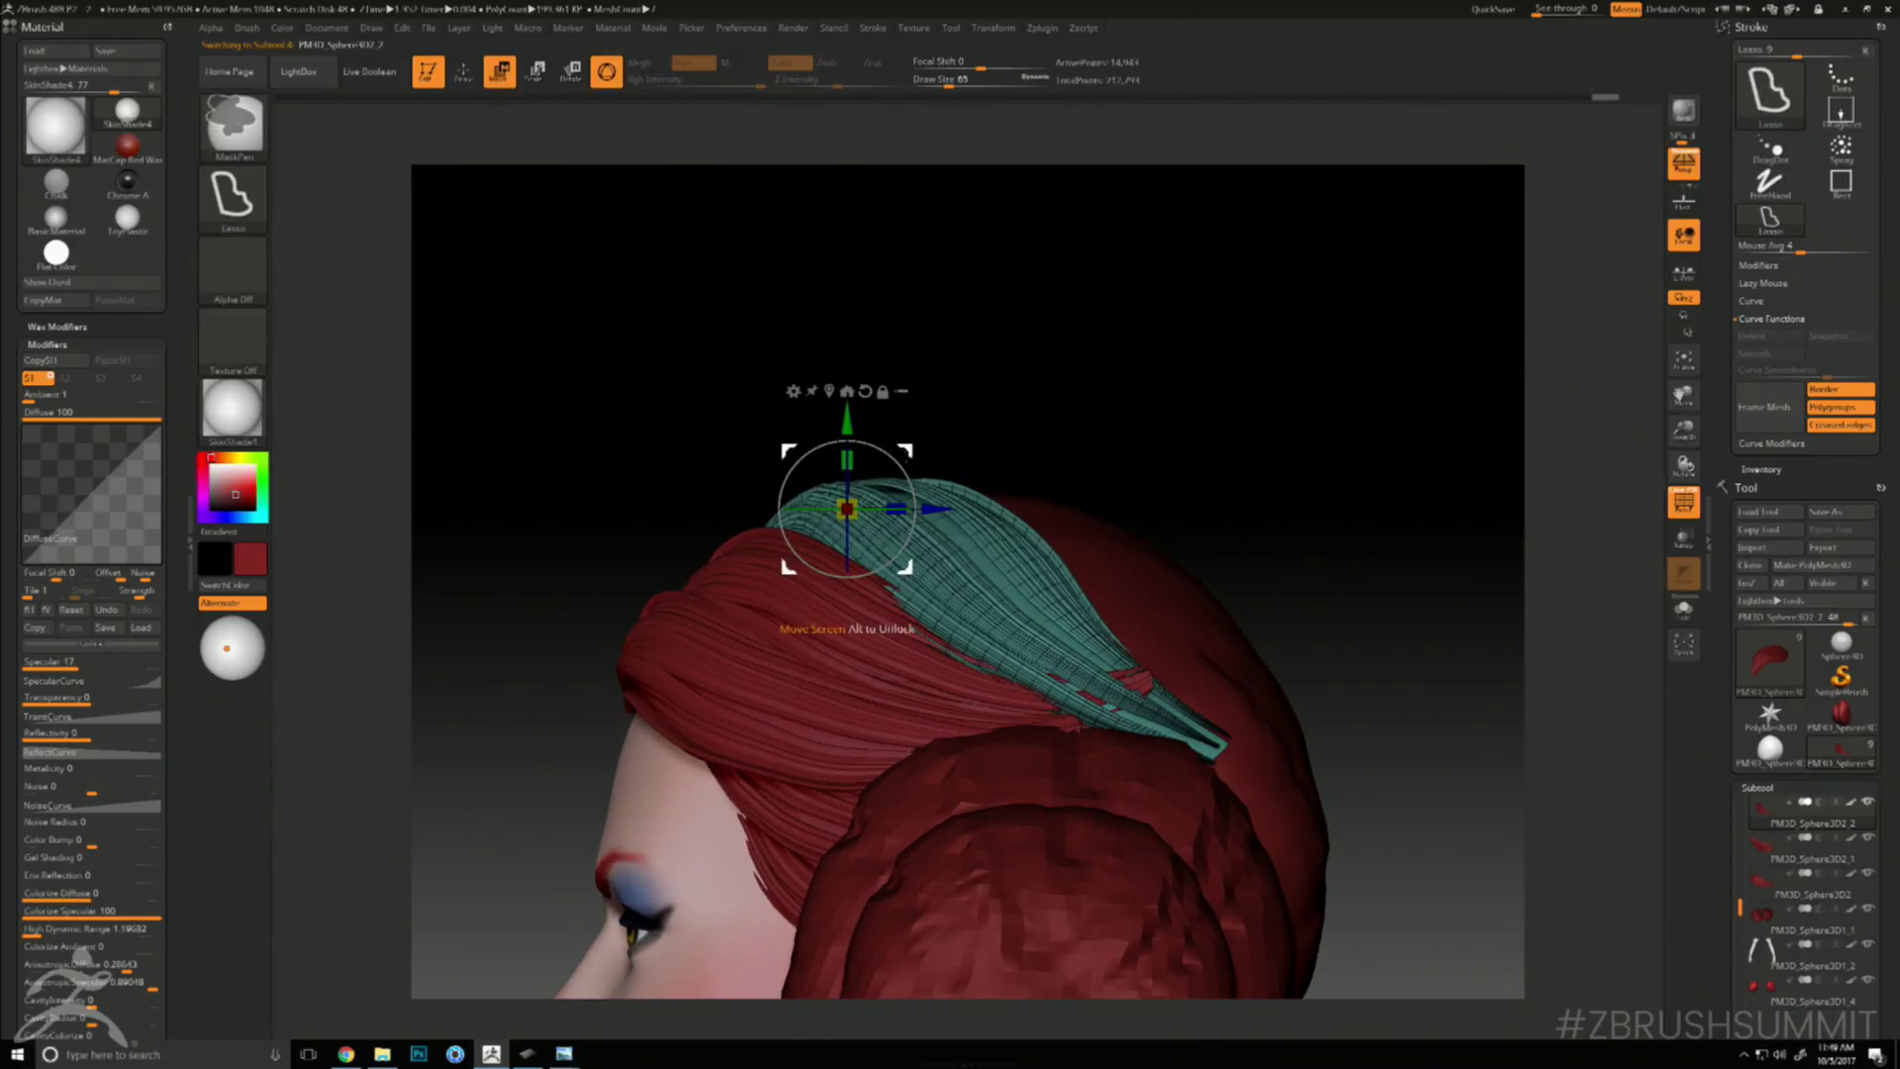
ctrl+drag(906, 455, 1082, 468)
mouse_move(1044, 475)
right_down()
mouse_move(1079, 540)
mouse_move(1044, 475)
right_up()
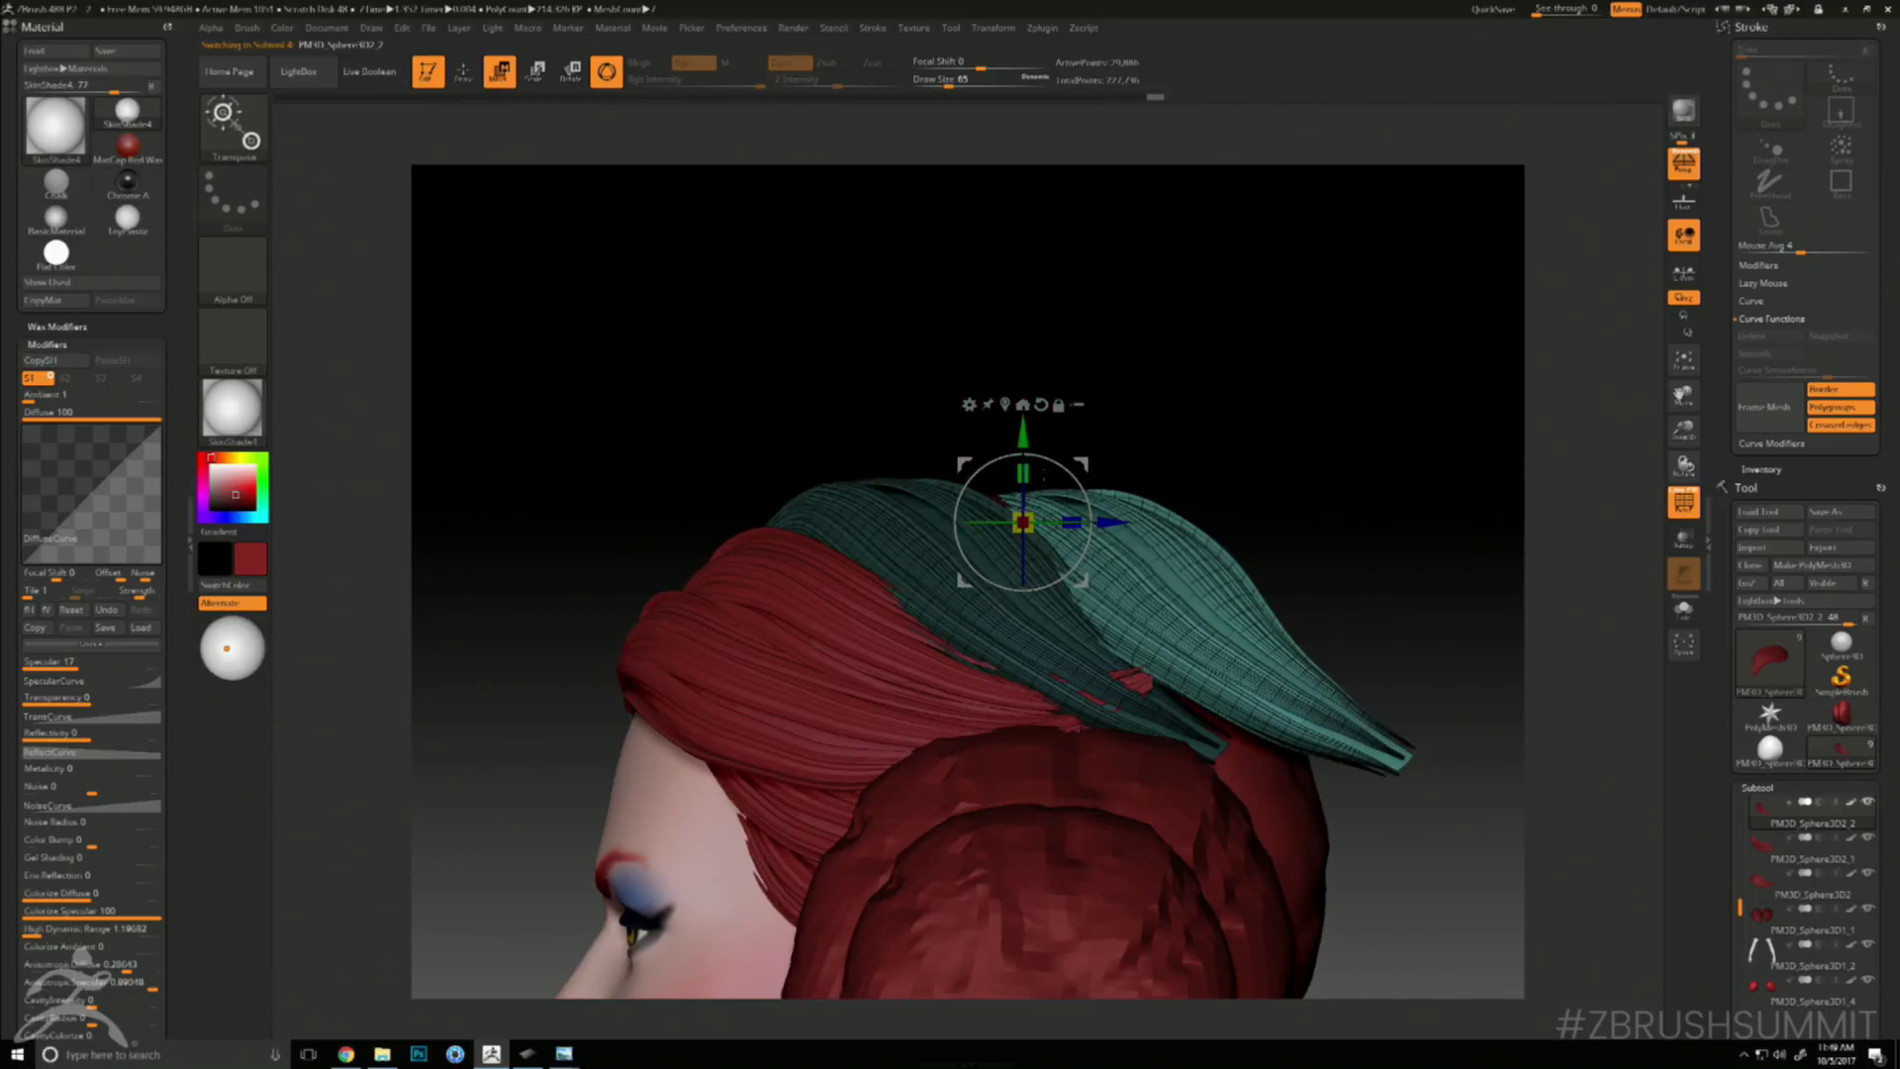
mouse_move(1057, 463)
mouse_down()
mouse_move(1088, 475)
mouse_move(1095, 438)
mouse_up()
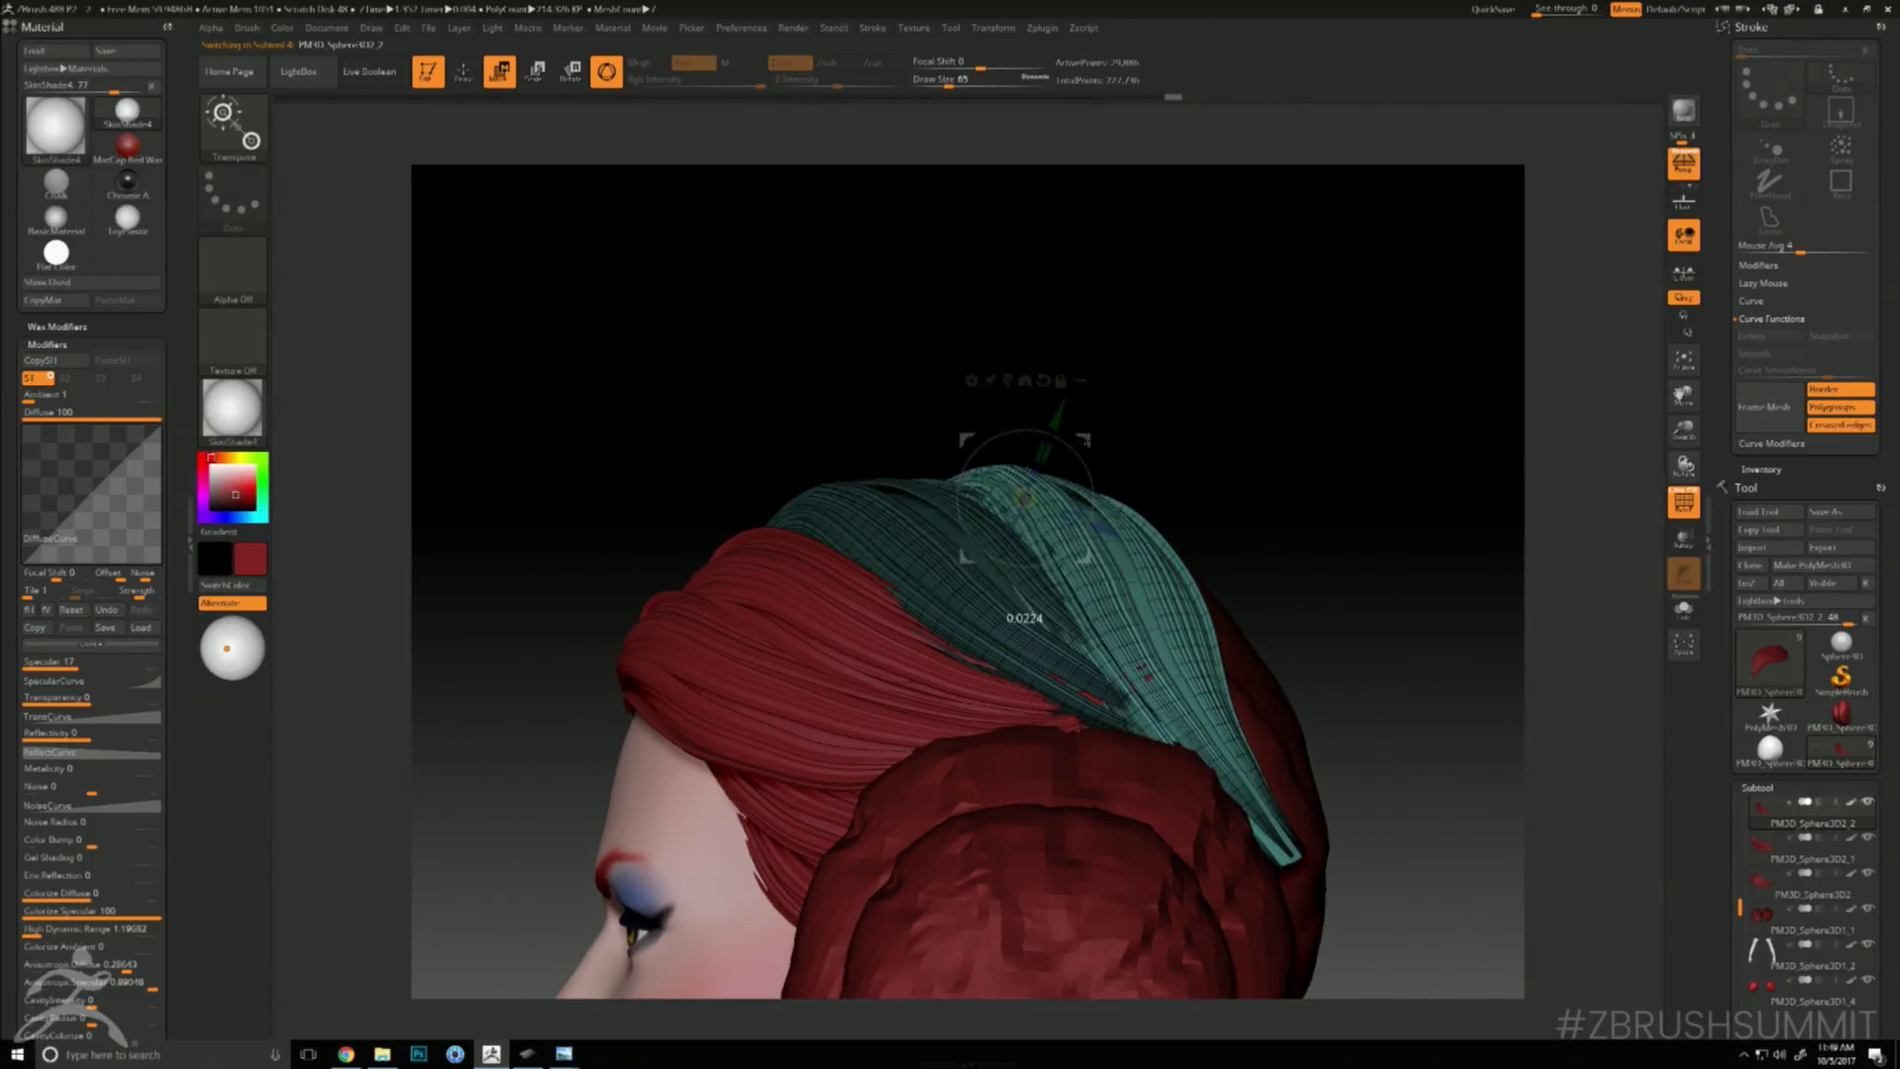
- Set the Move brush to draw size 177 and fit the duplicated strips against the scalp behind the originals
key(q)
mouse_move(1242, 436)
right_down()
mouse_move(1148, 494)
mouse_move(1193, 528)
right_up()
key(space)
drag(1169, 556, 1192, 556)
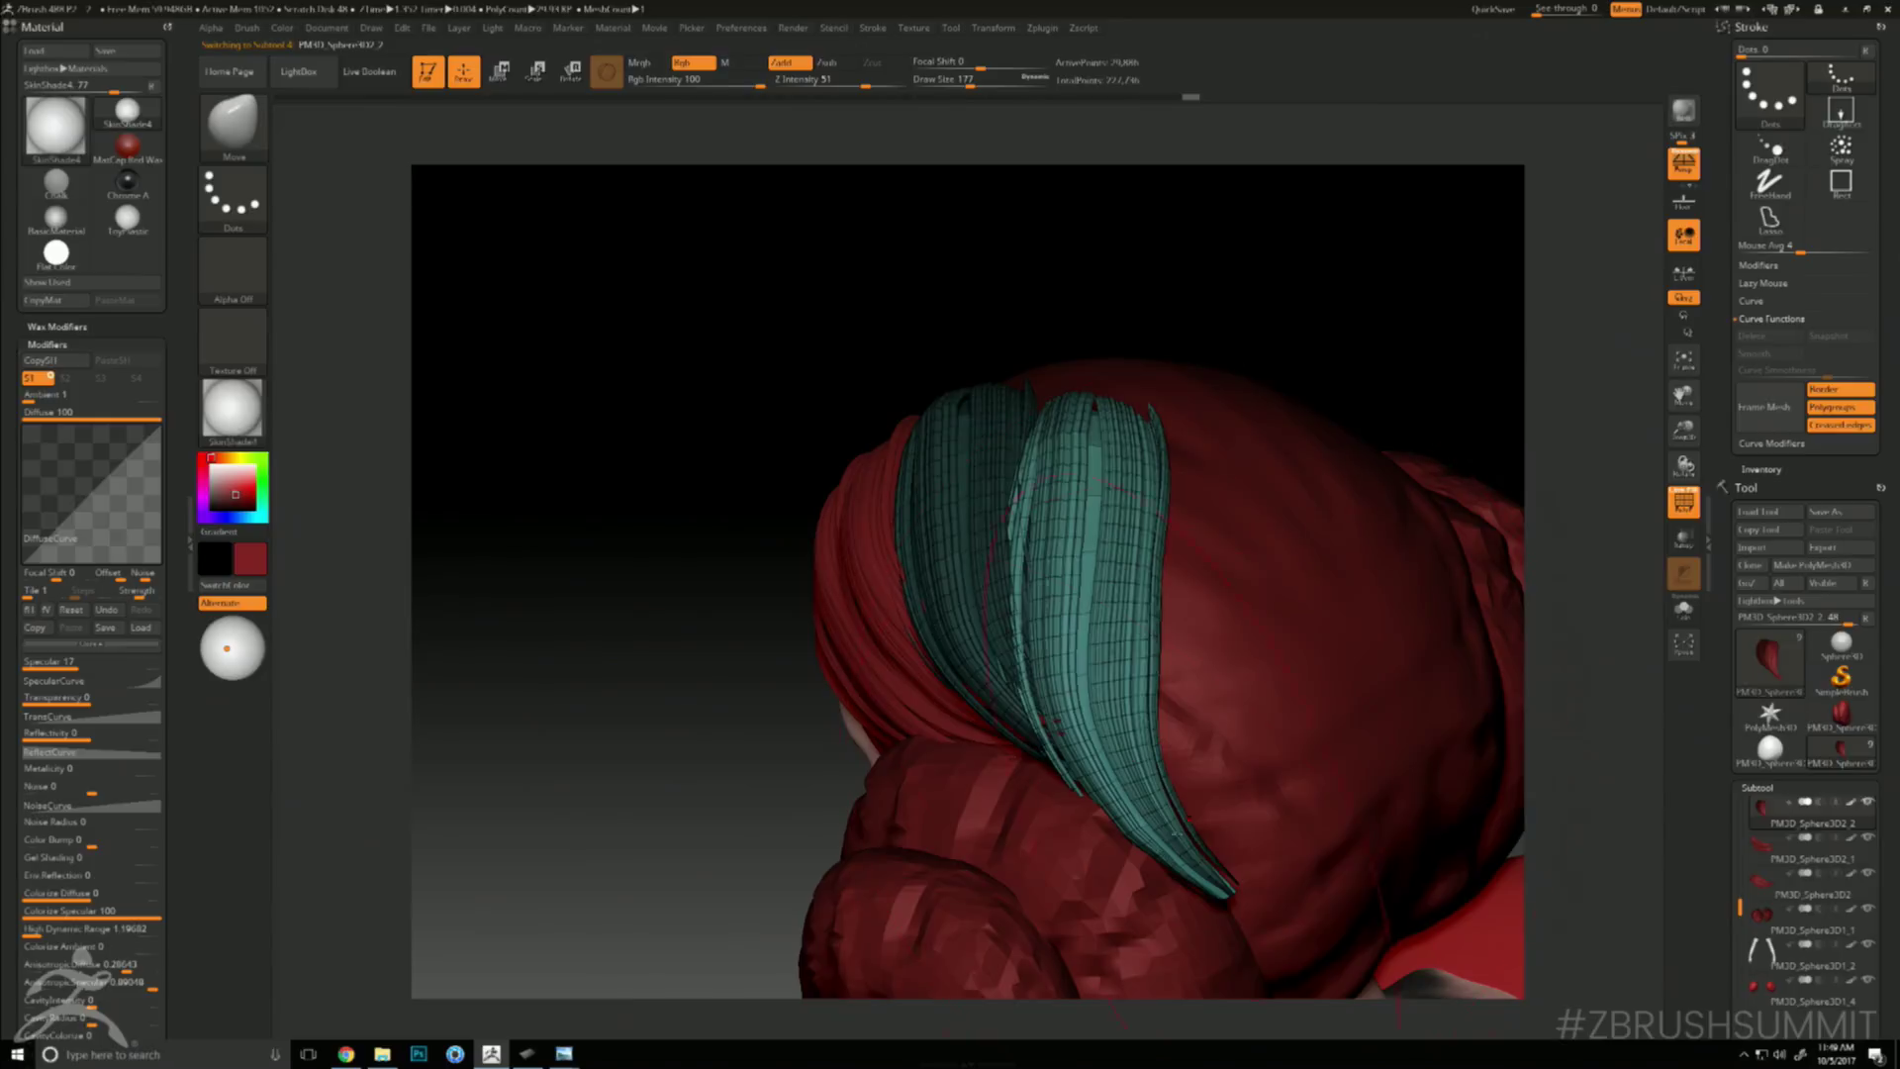
drag(1148, 791, 1255, 783)
right_drag(1254, 784, 1177, 752)
- Set the Move brush to draw size 136 and pull the upper ends of the duplicated strips onto the crown
key(space)
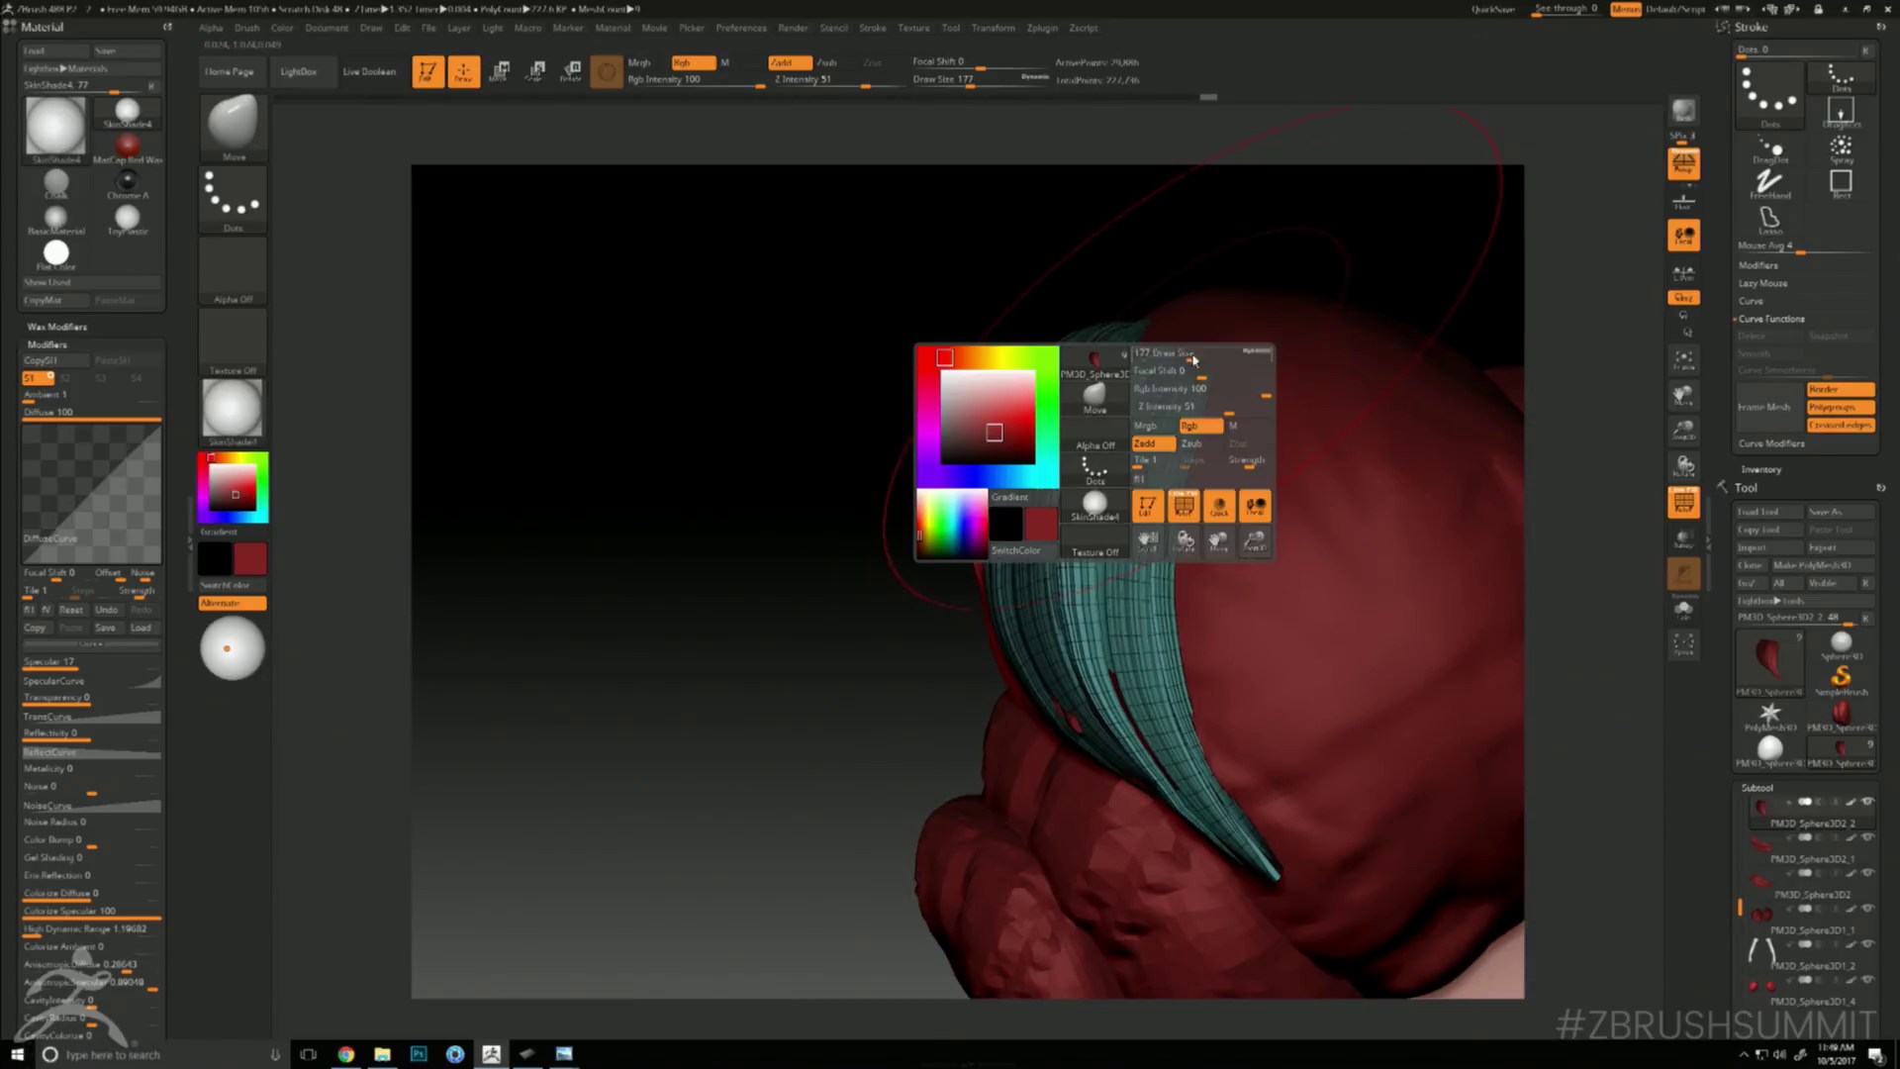
drag(1192, 356, 1142, 316)
right_drag(1362, 229, 1379, 347)
drag(1164, 297, 1201, 326)
right_drag(1513, 717, 1484, 574)
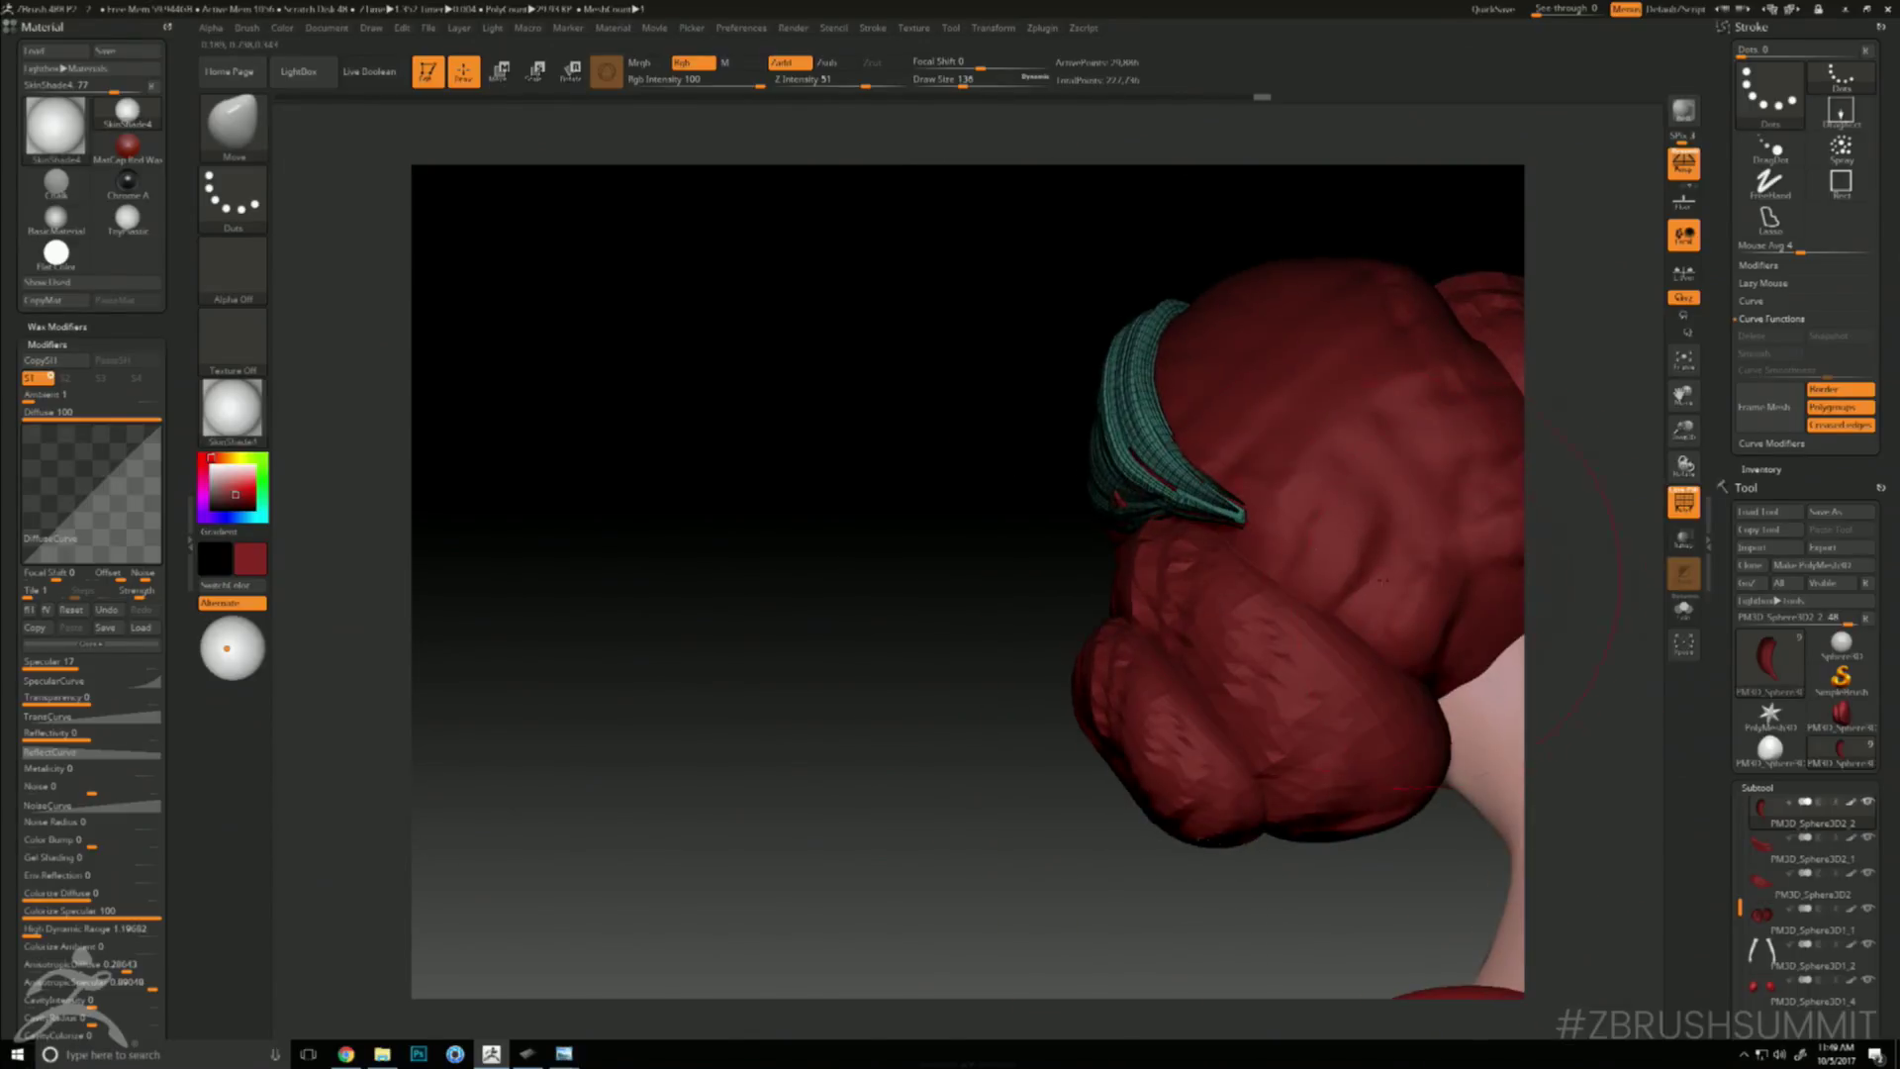
- Refine the top edge of the duplicated strips with the Move brush at draw size 49, then hide the polyframe
right_drag(1391, 210, 1300, 276)
key(space)
drag(944, 302, 926, 302)
drag(930, 302, 931, 310)
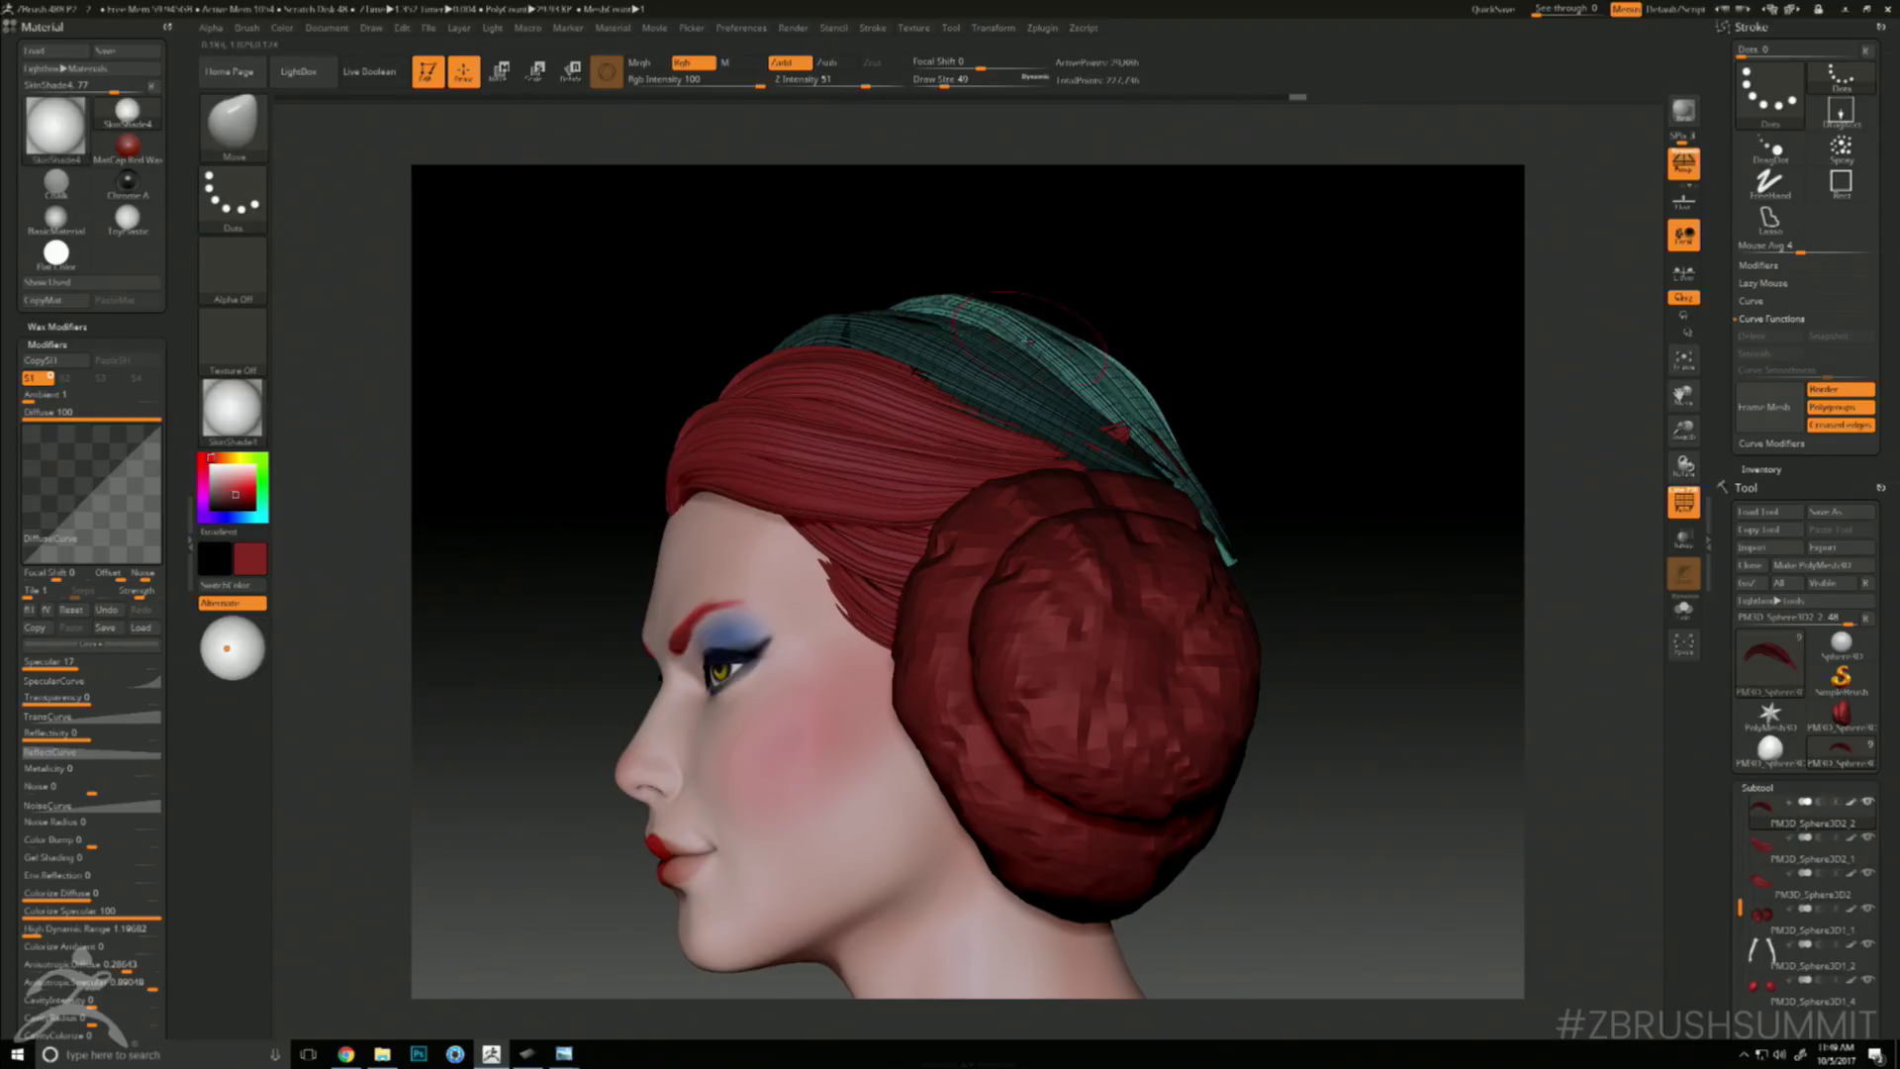
right_drag(1294, 303, 1269, 377)
key(shift+f)
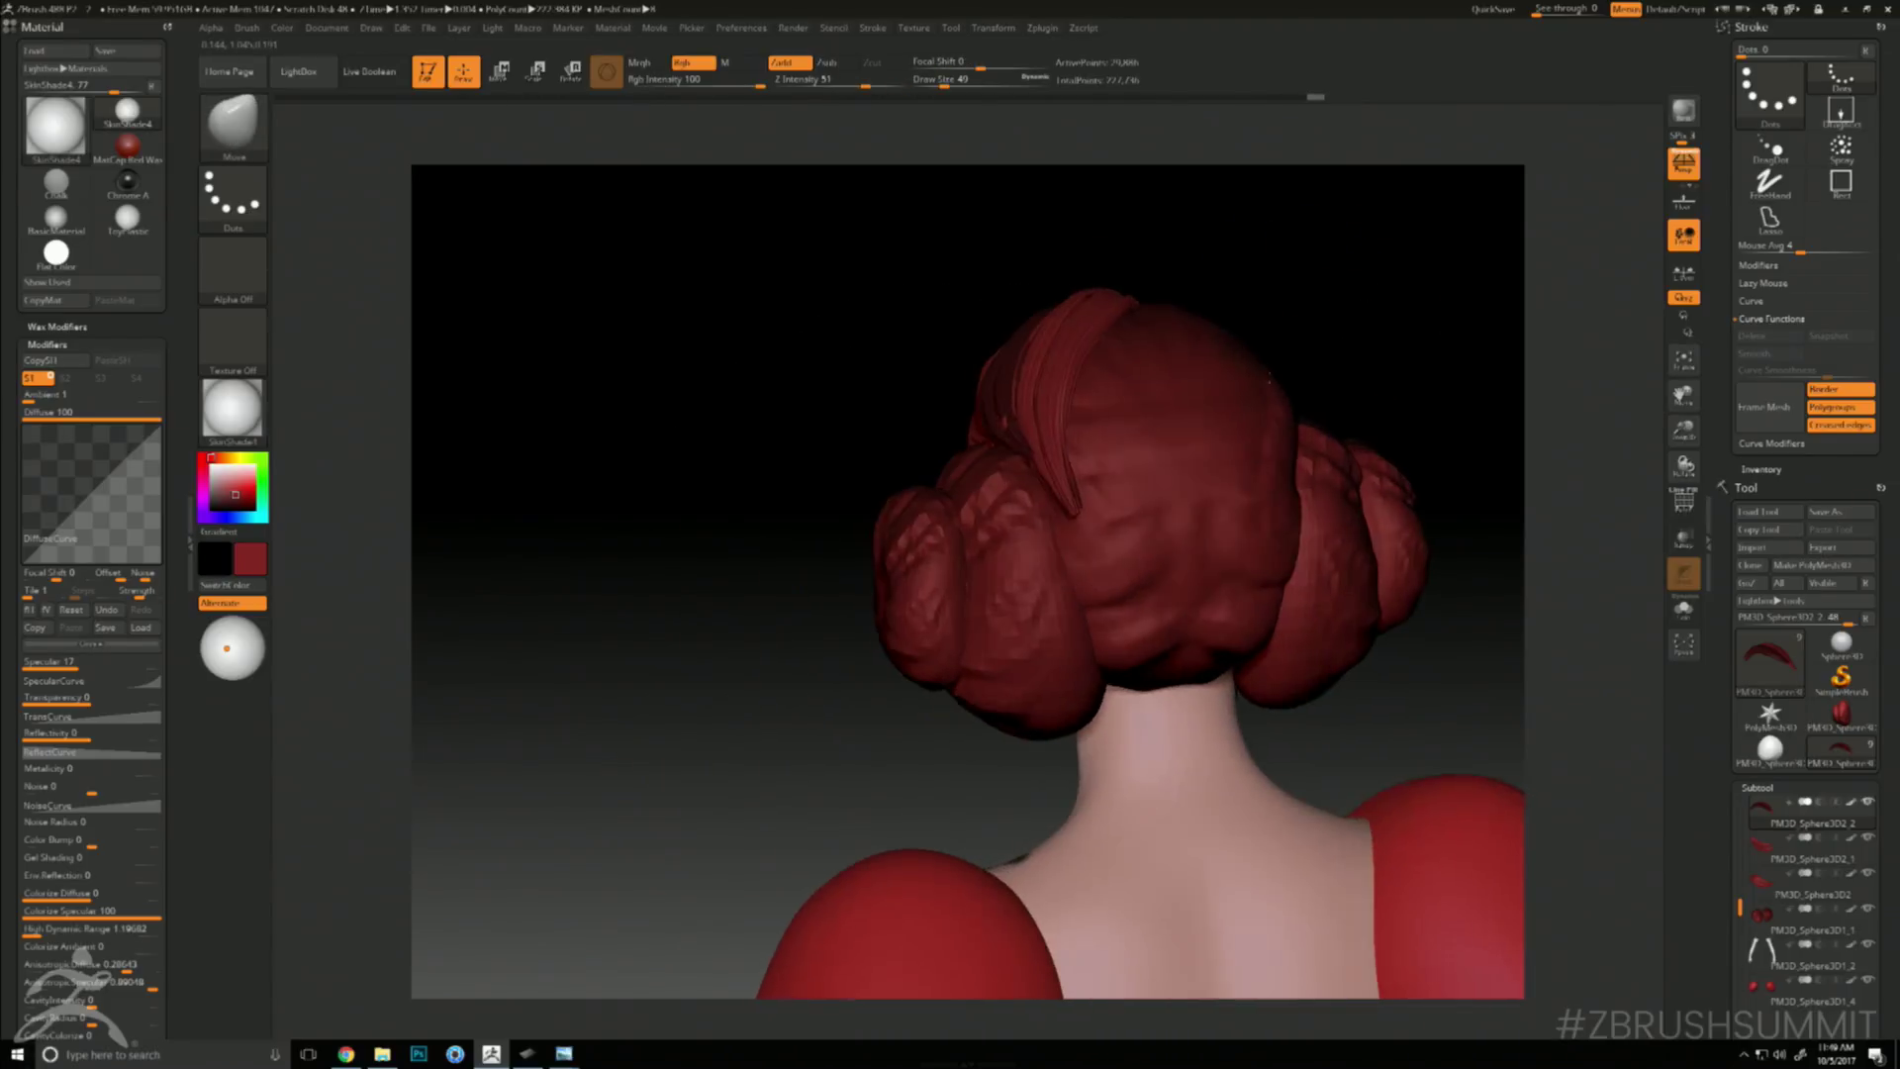
- Undo the last Move stroke and refine the duplicated strips behind the crown with draw sizes 132 and 51
drag(1089, 512, 1089, 513)
right_drag(1376, 297, 1524, 274)
key(ctrl+z)
key(space)
drag(1069, 504, 1085, 504)
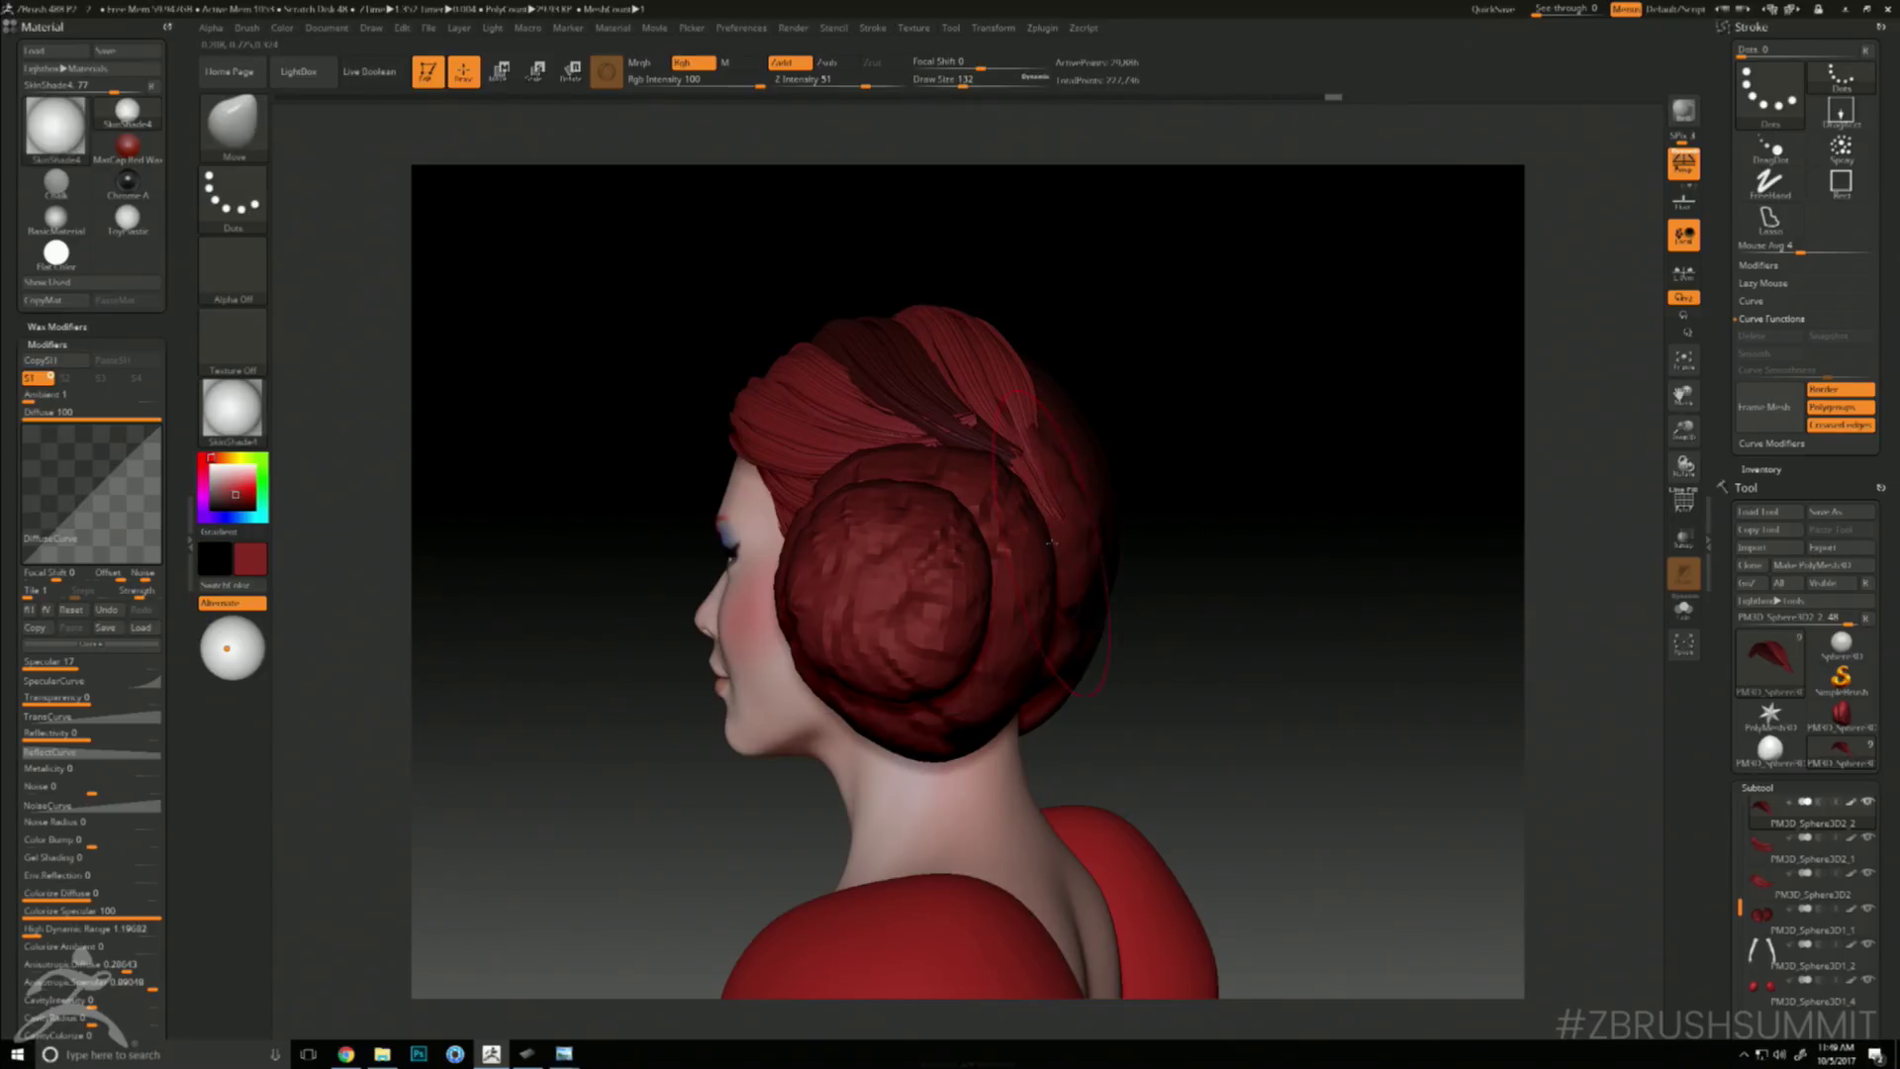
key(space)
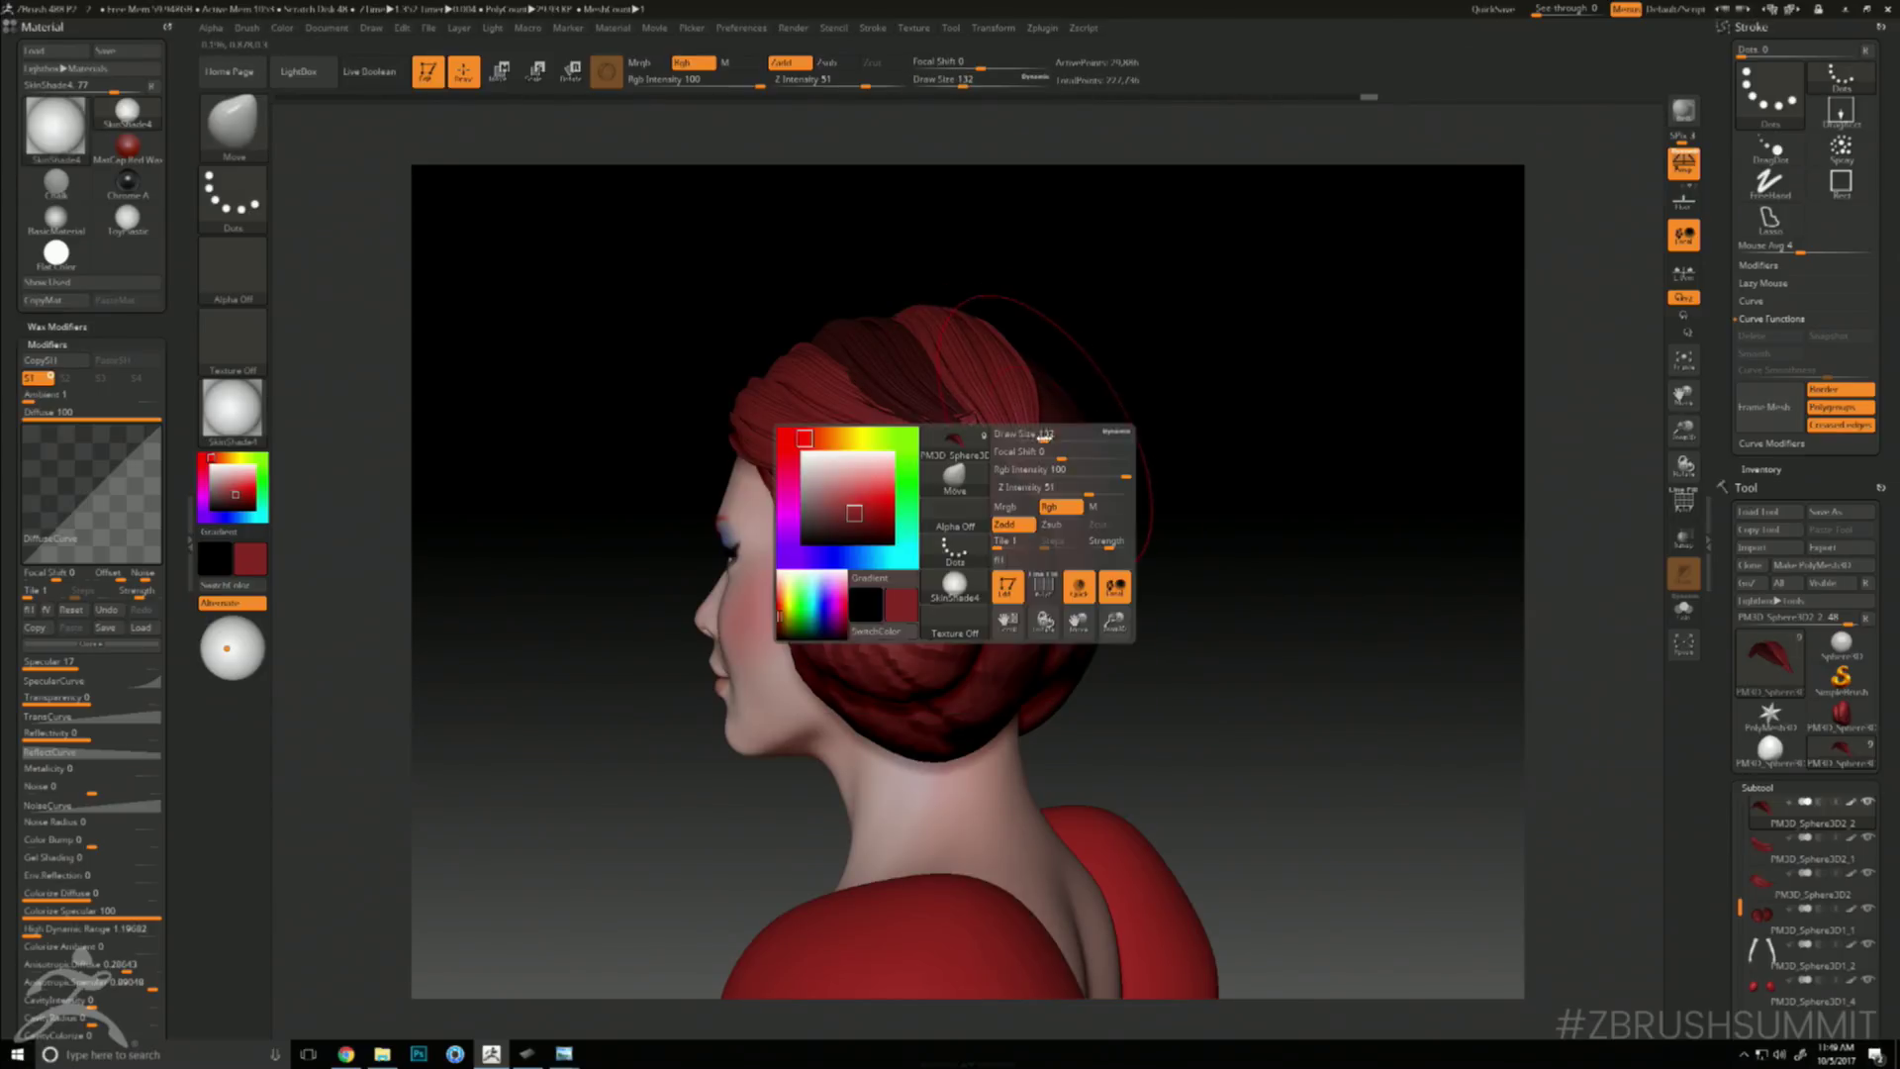
drag(1049, 442, 1101, 451)
key(space)
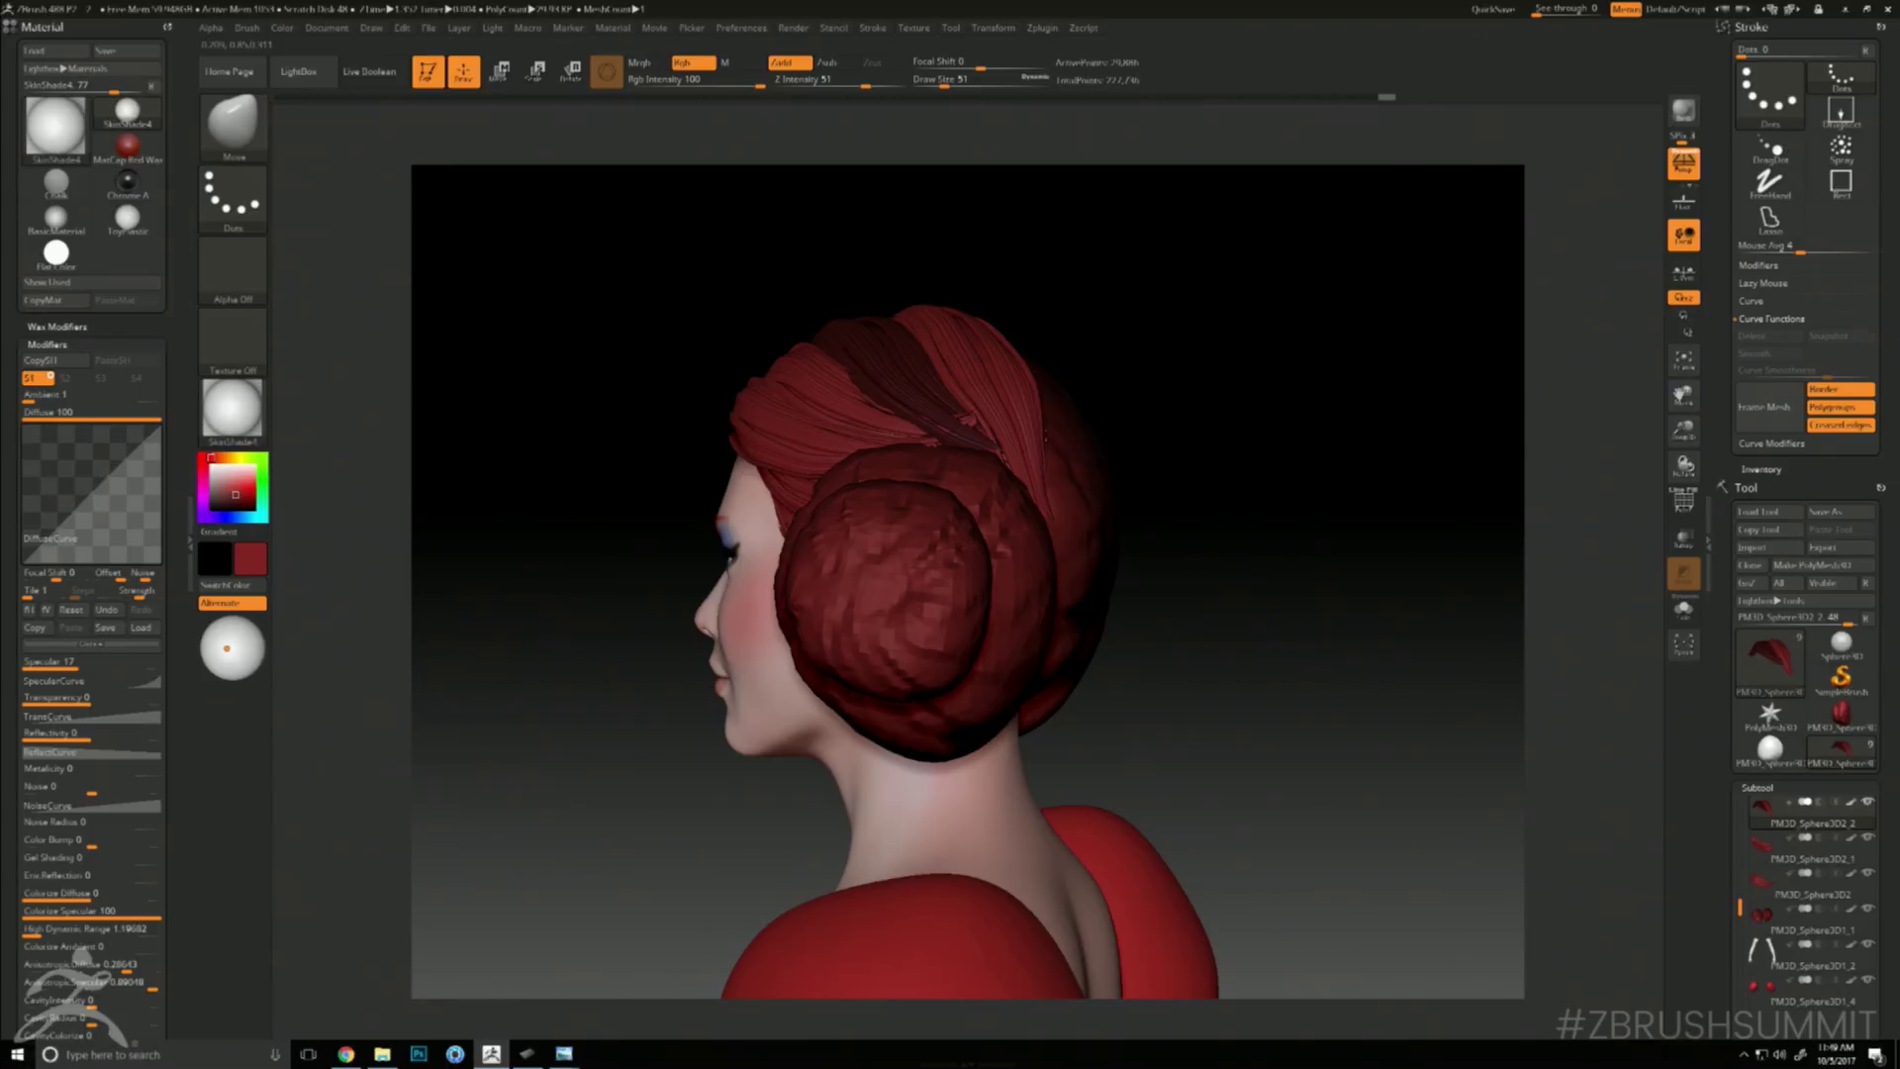
- Mirror the front hair strips across the X axis as a new SubTool, then hide the polyframe
right_drag(1046, 468, 1198, 490)
alt+click(793, 459)
right_drag(1233, 339, 1277, 340)
key(shift+f)
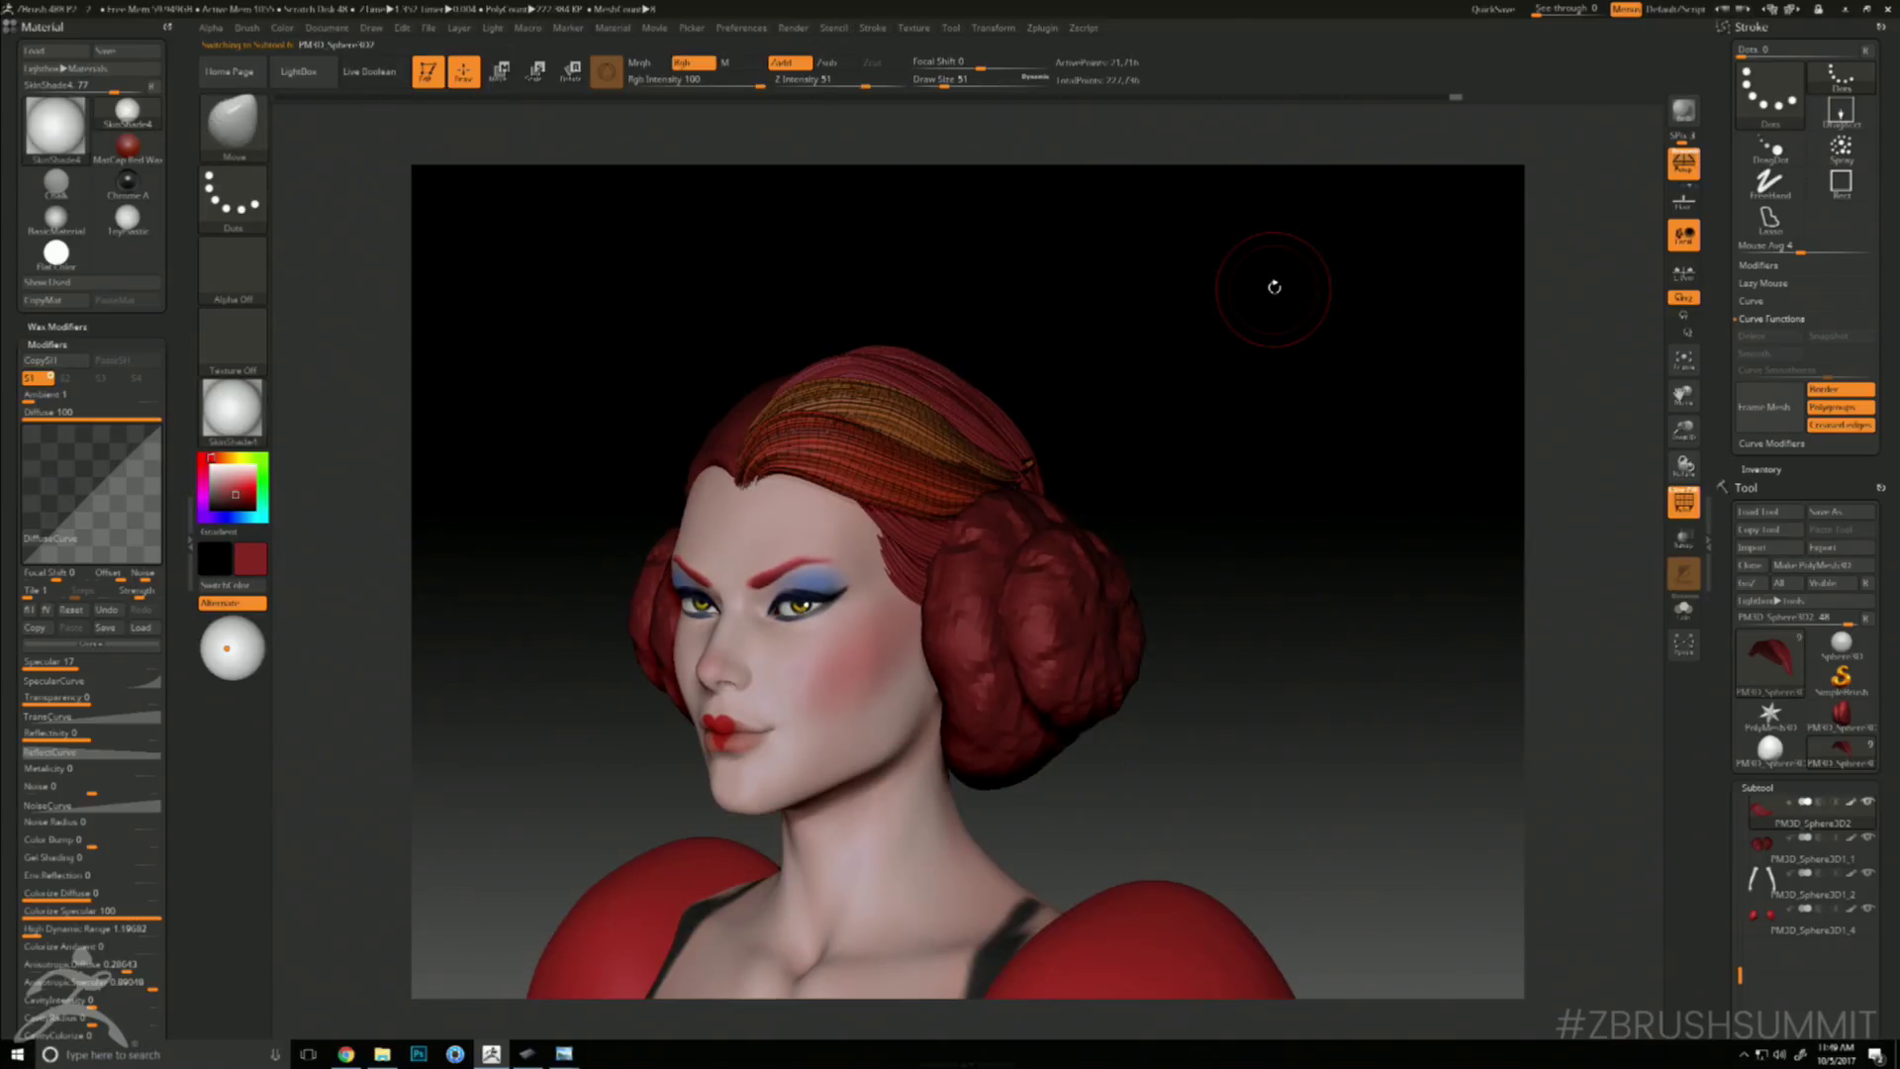
click(1042, 28)
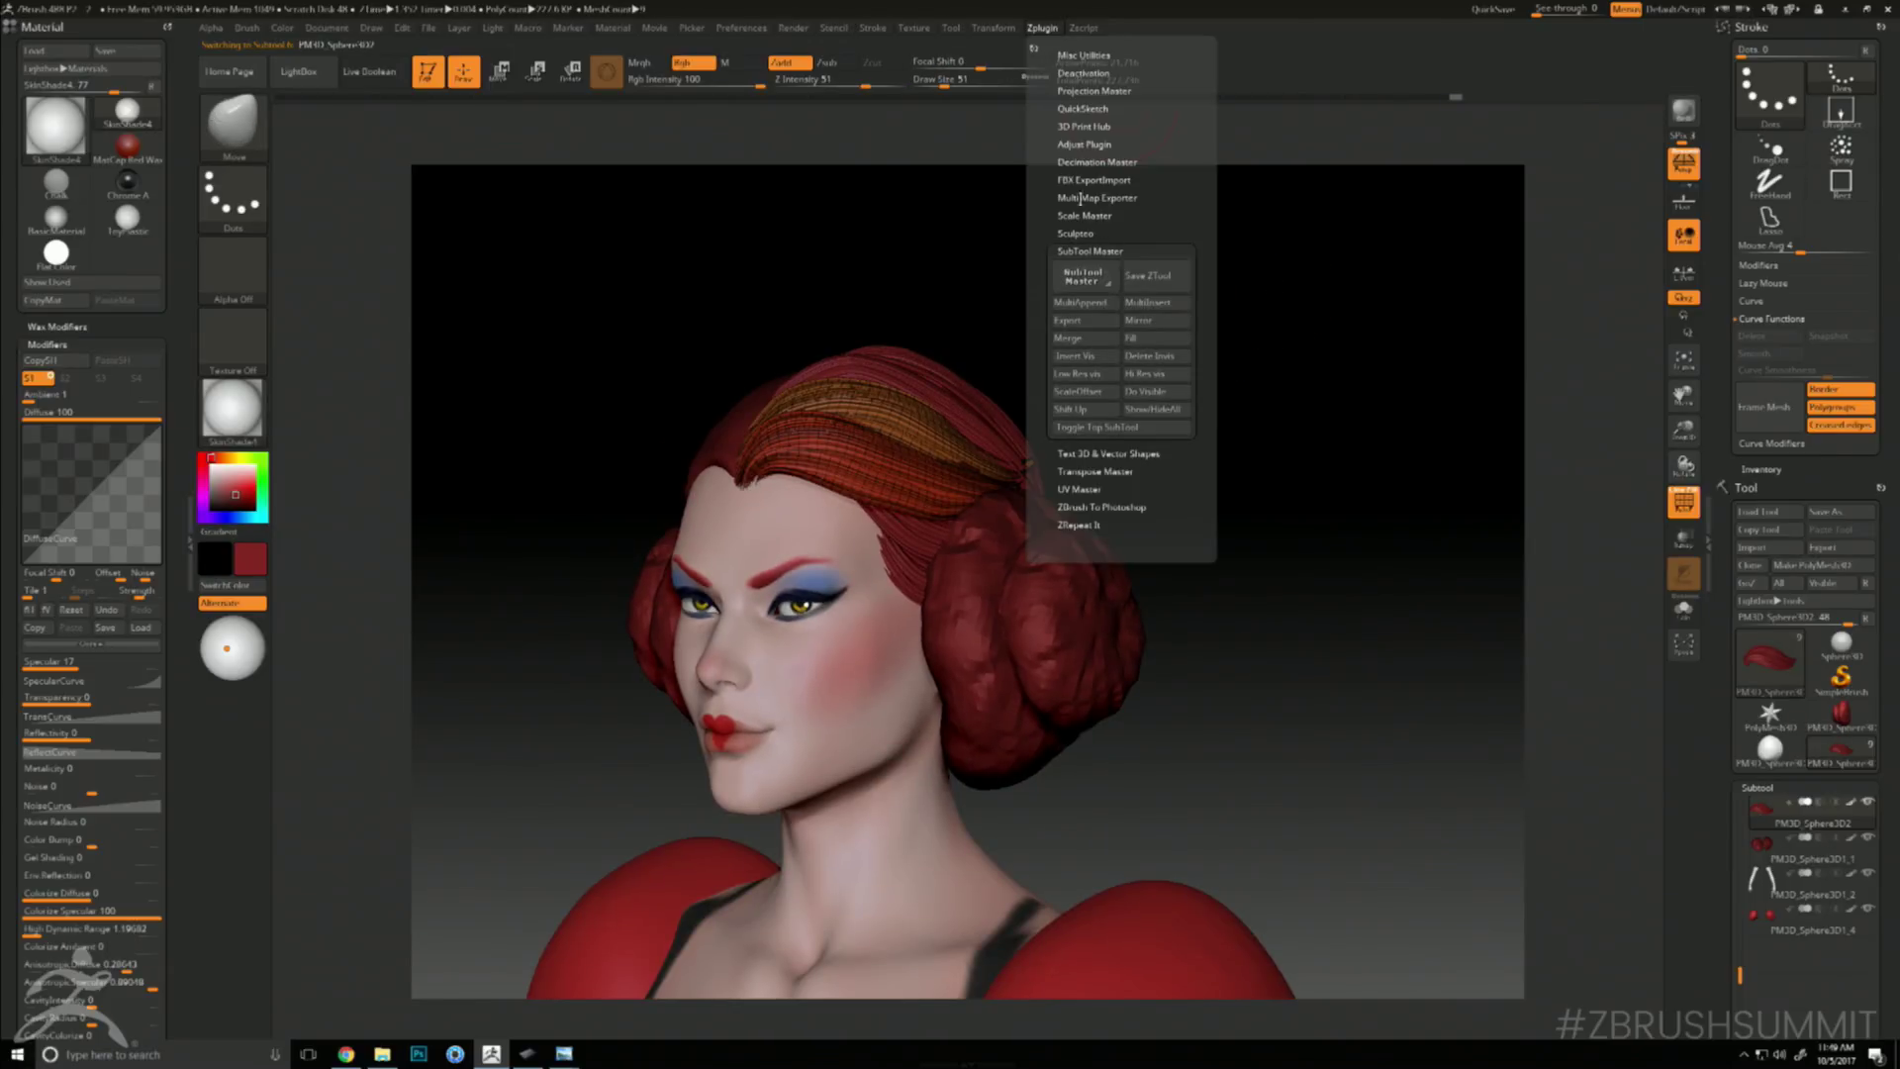
click(1149, 321)
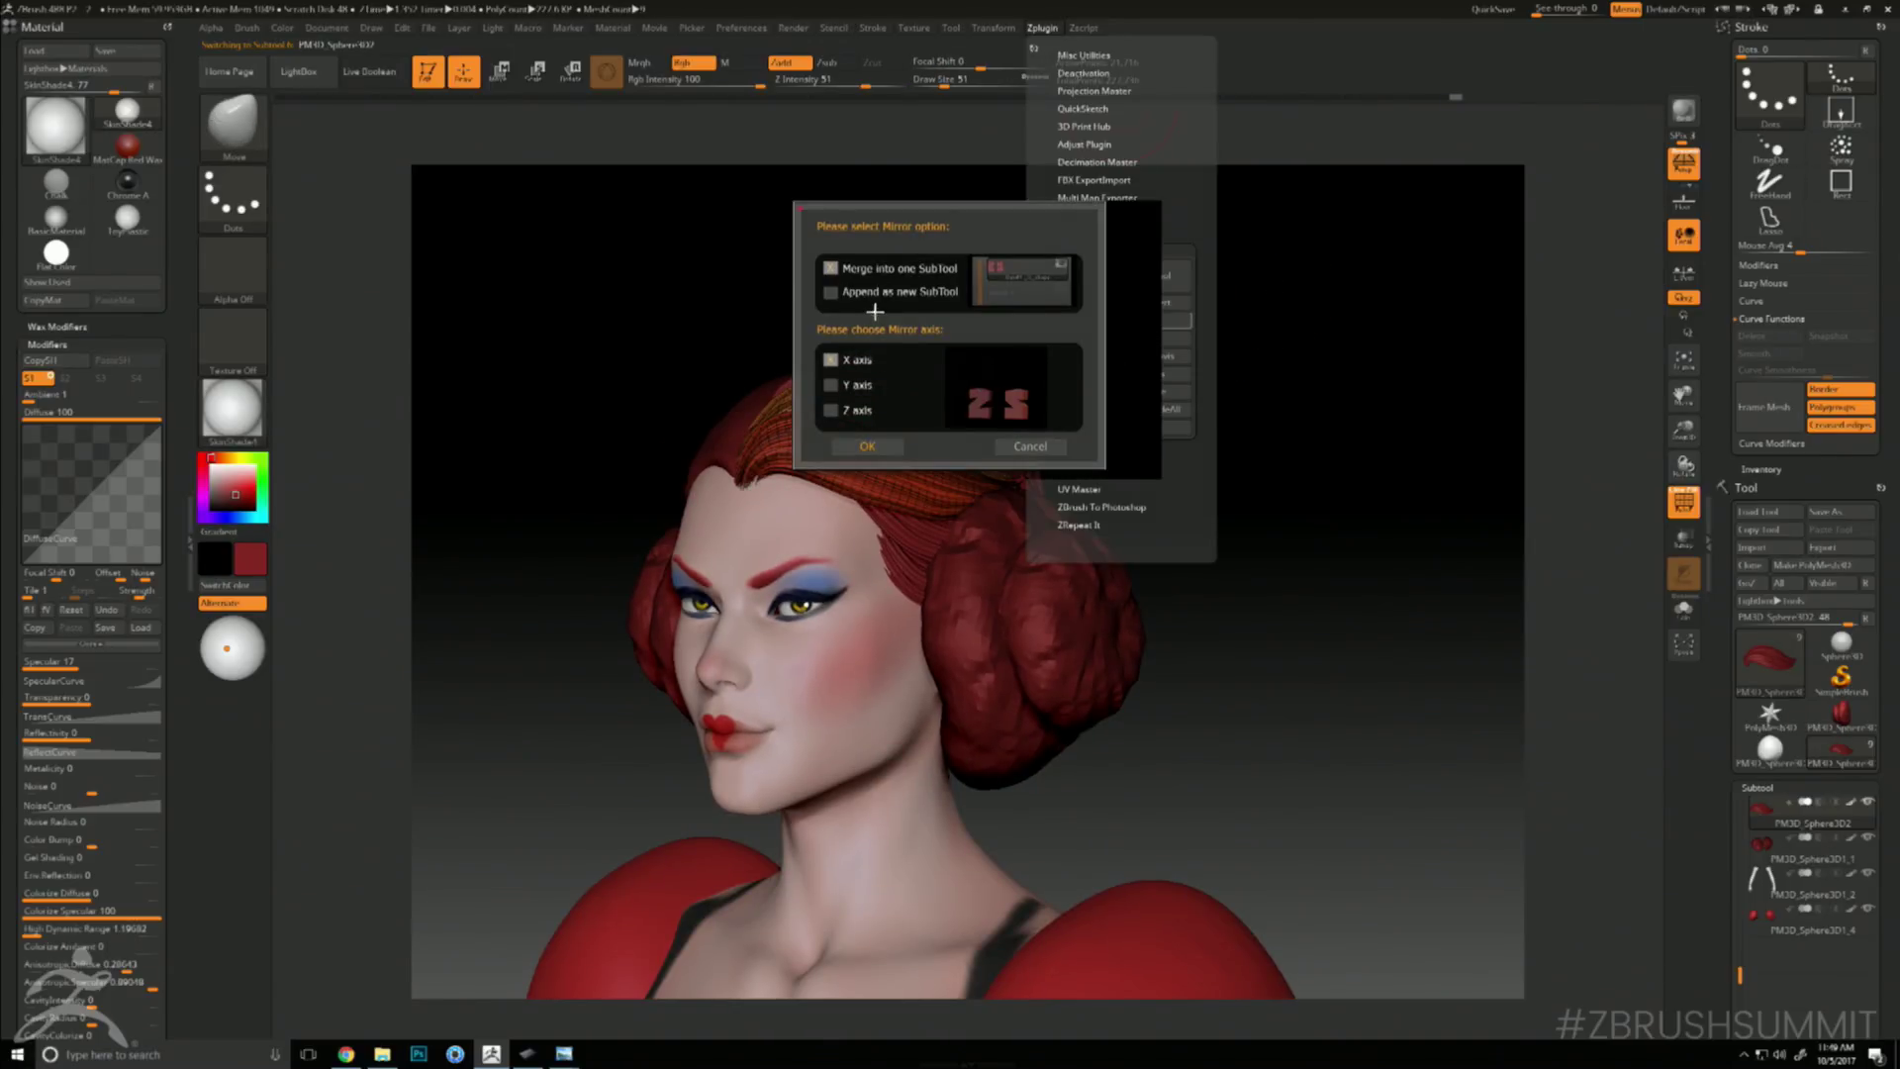
click(827, 294)
click(850, 445)
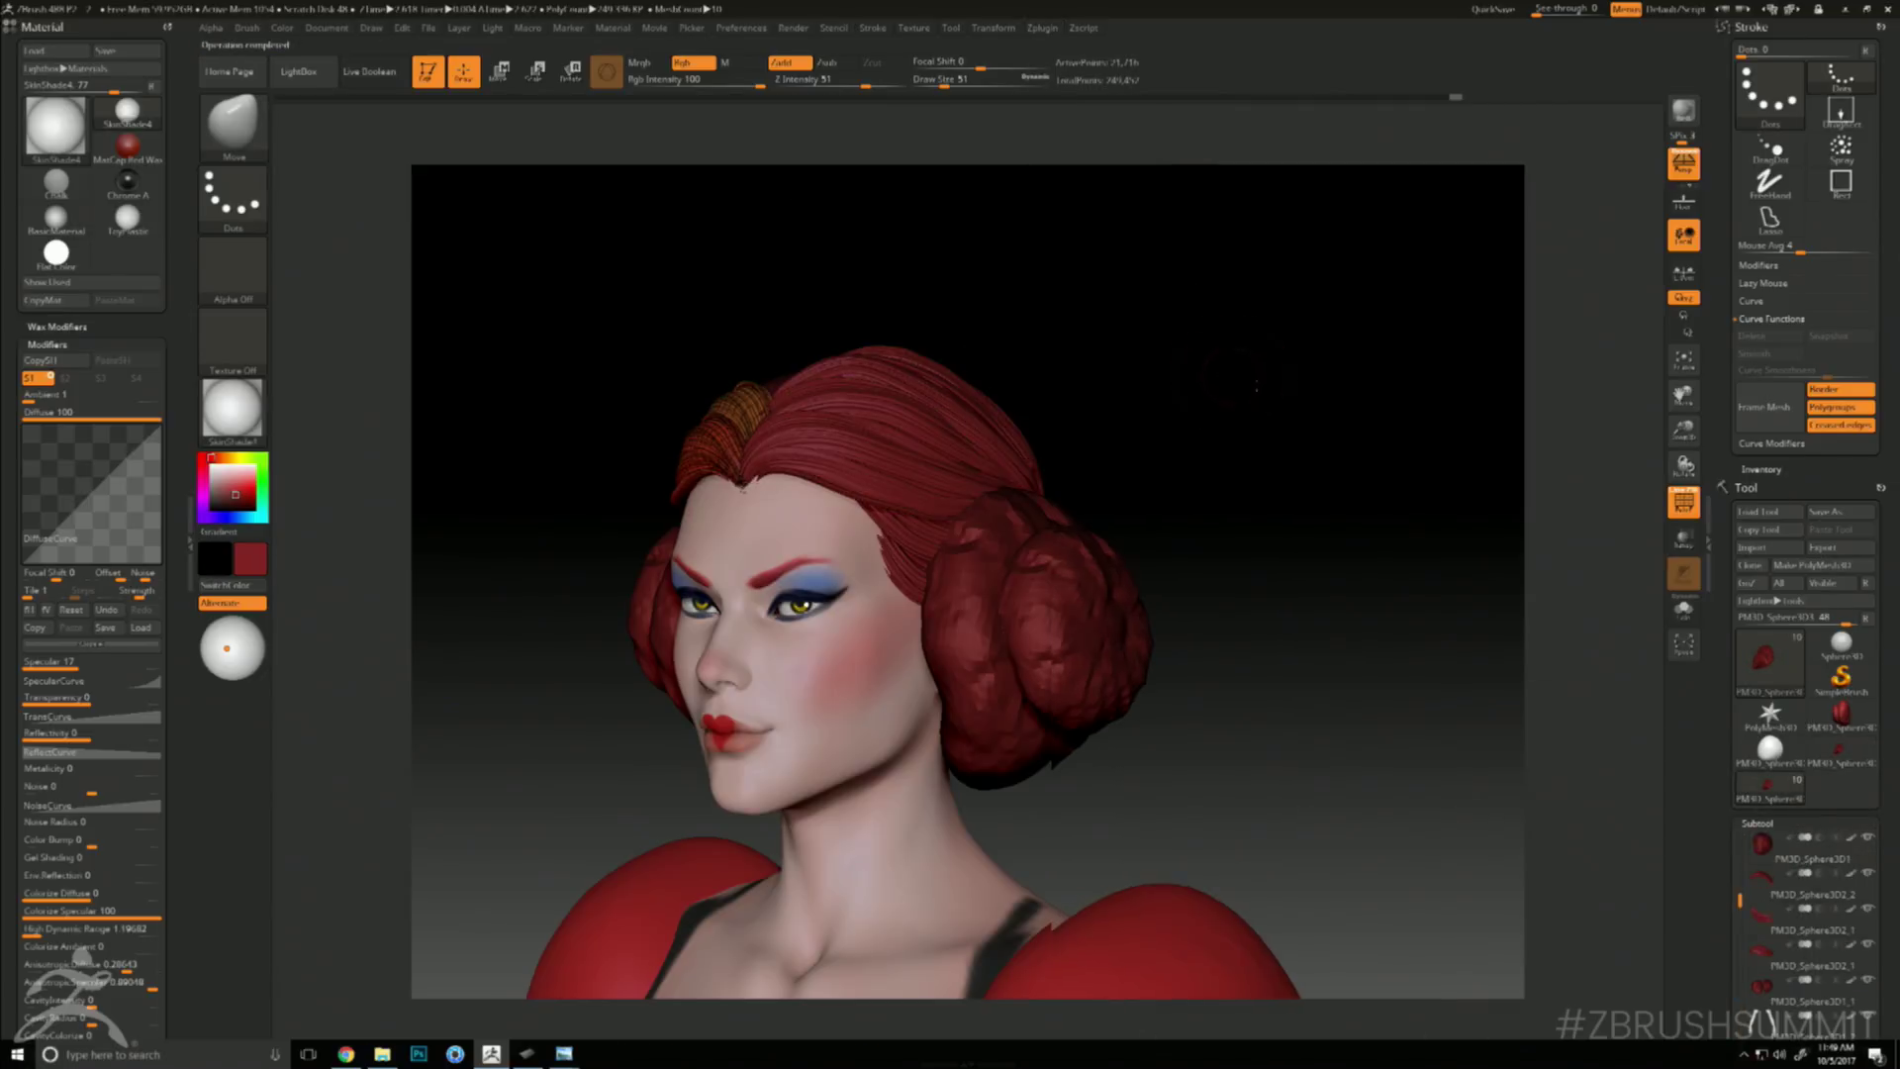
mouse_move(1203, 396)
alt+mouse_down()
mouse_move(1248, 362)
mouse_move(1286, 415)
mouse_move(1284, 455)
alt+mouse_up()
key(shift+f)
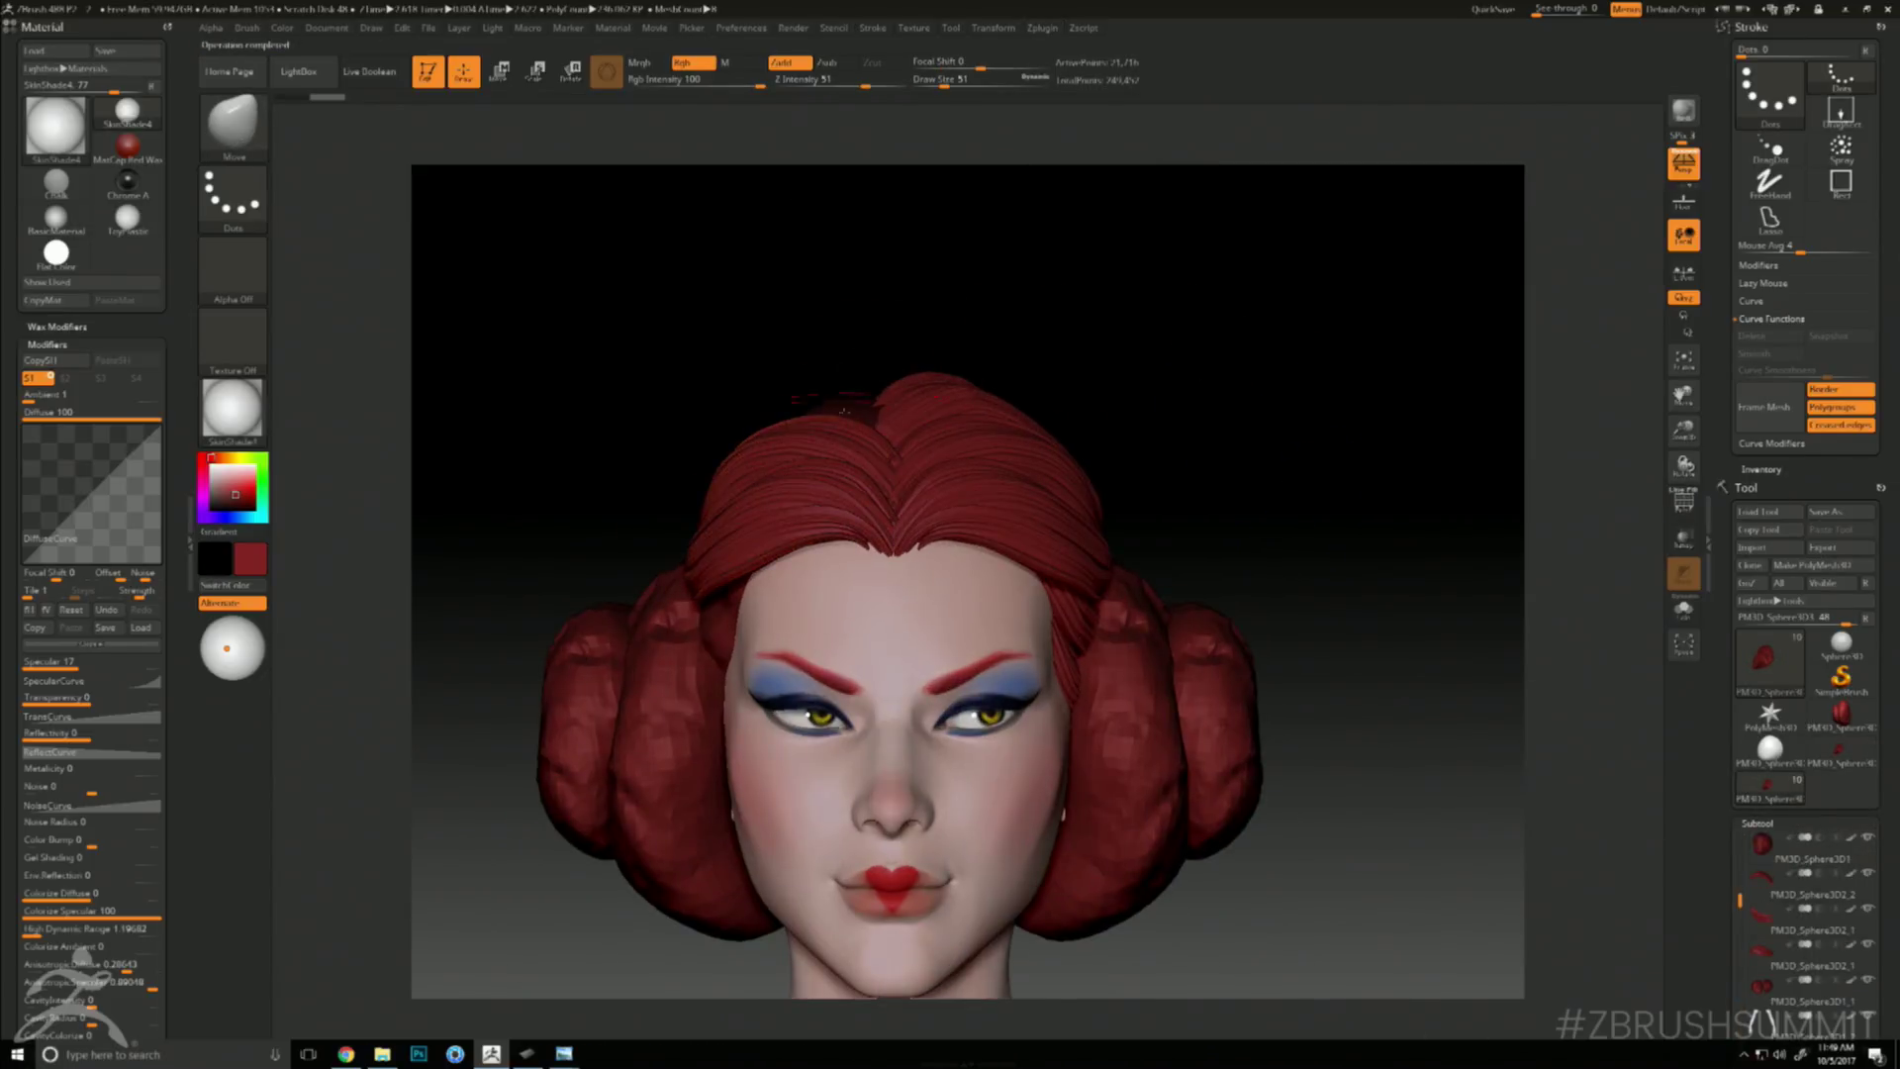
- Set the draw size to 77 and mirror the crown hair strips across the X axis as a new SubTool
key(space)
drag(821, 445, 829, 444)
drag(891, 356, 871, 375)
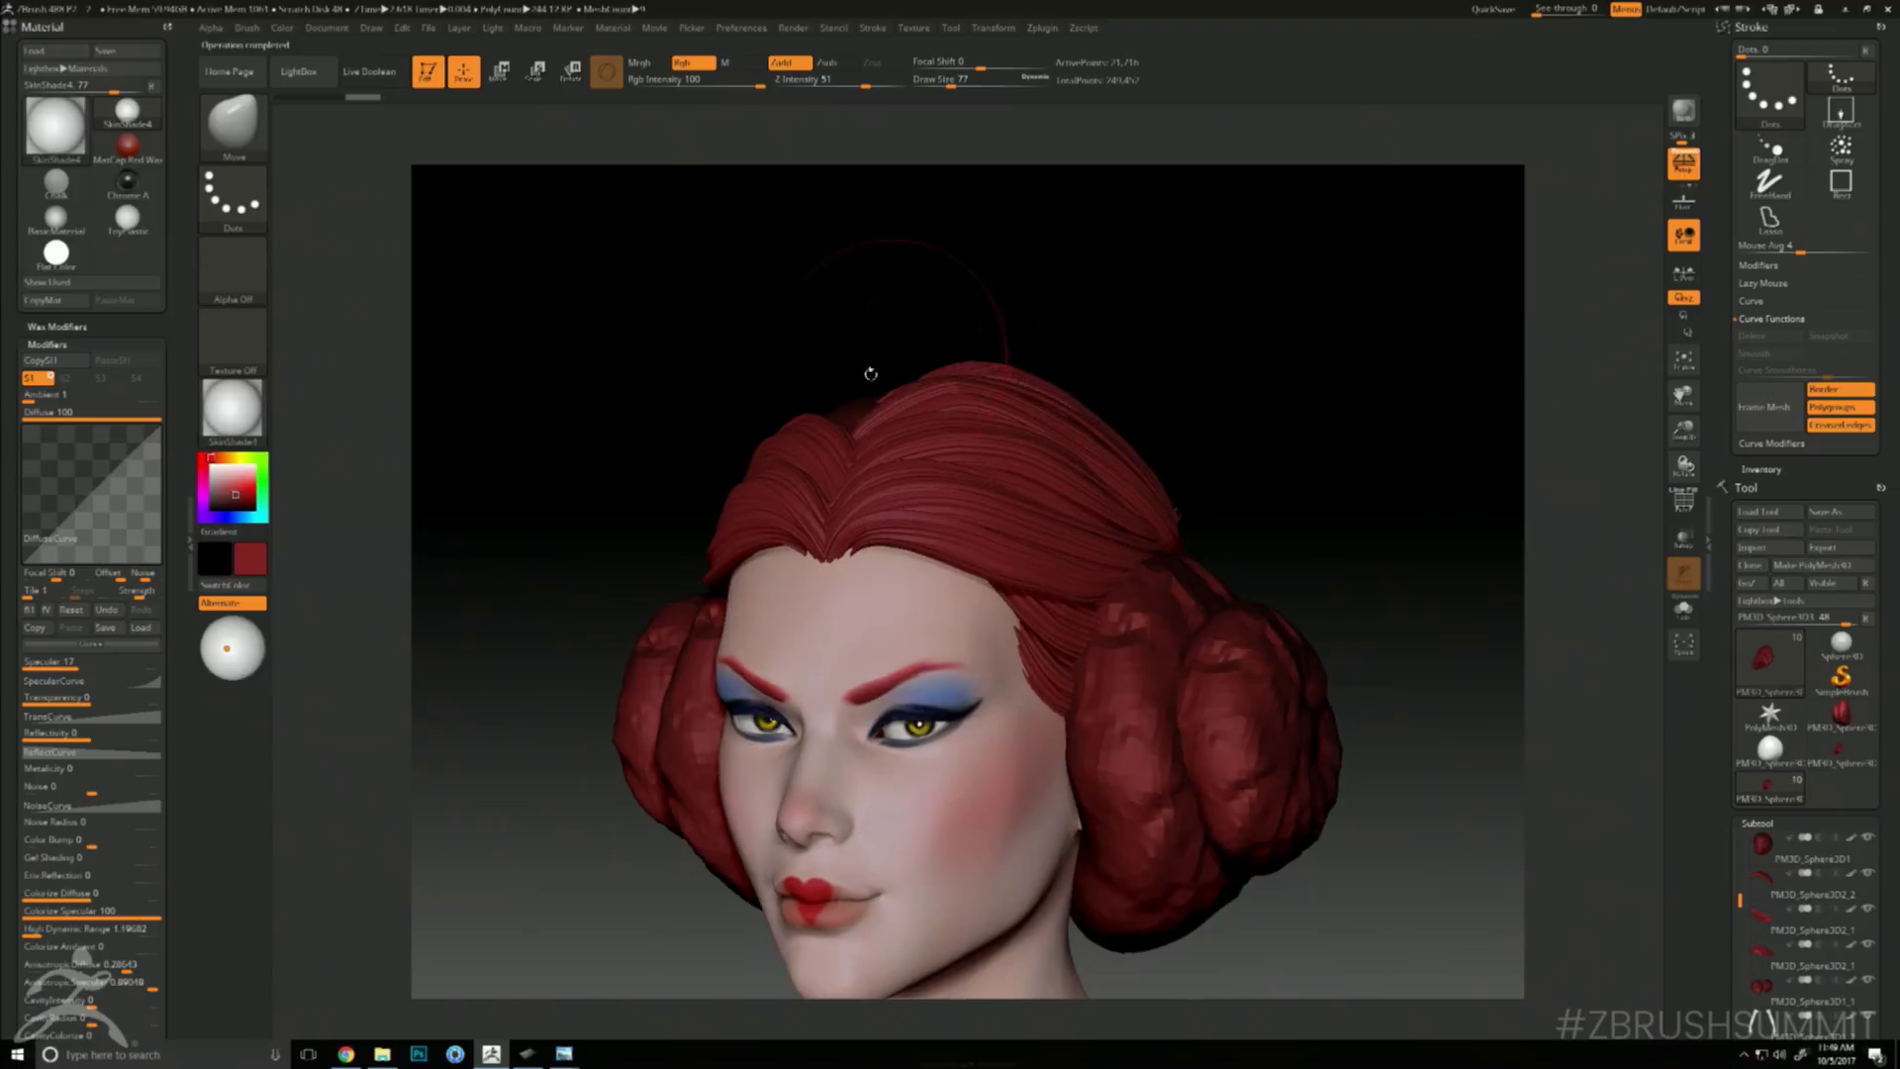
right_drag(1069, 307, 781, 566)
right_drag(997, 441, 1050, 458)
right_drag(1203, 372, 1142, 400)
key(shift+f)
alt+click(1039, 544)
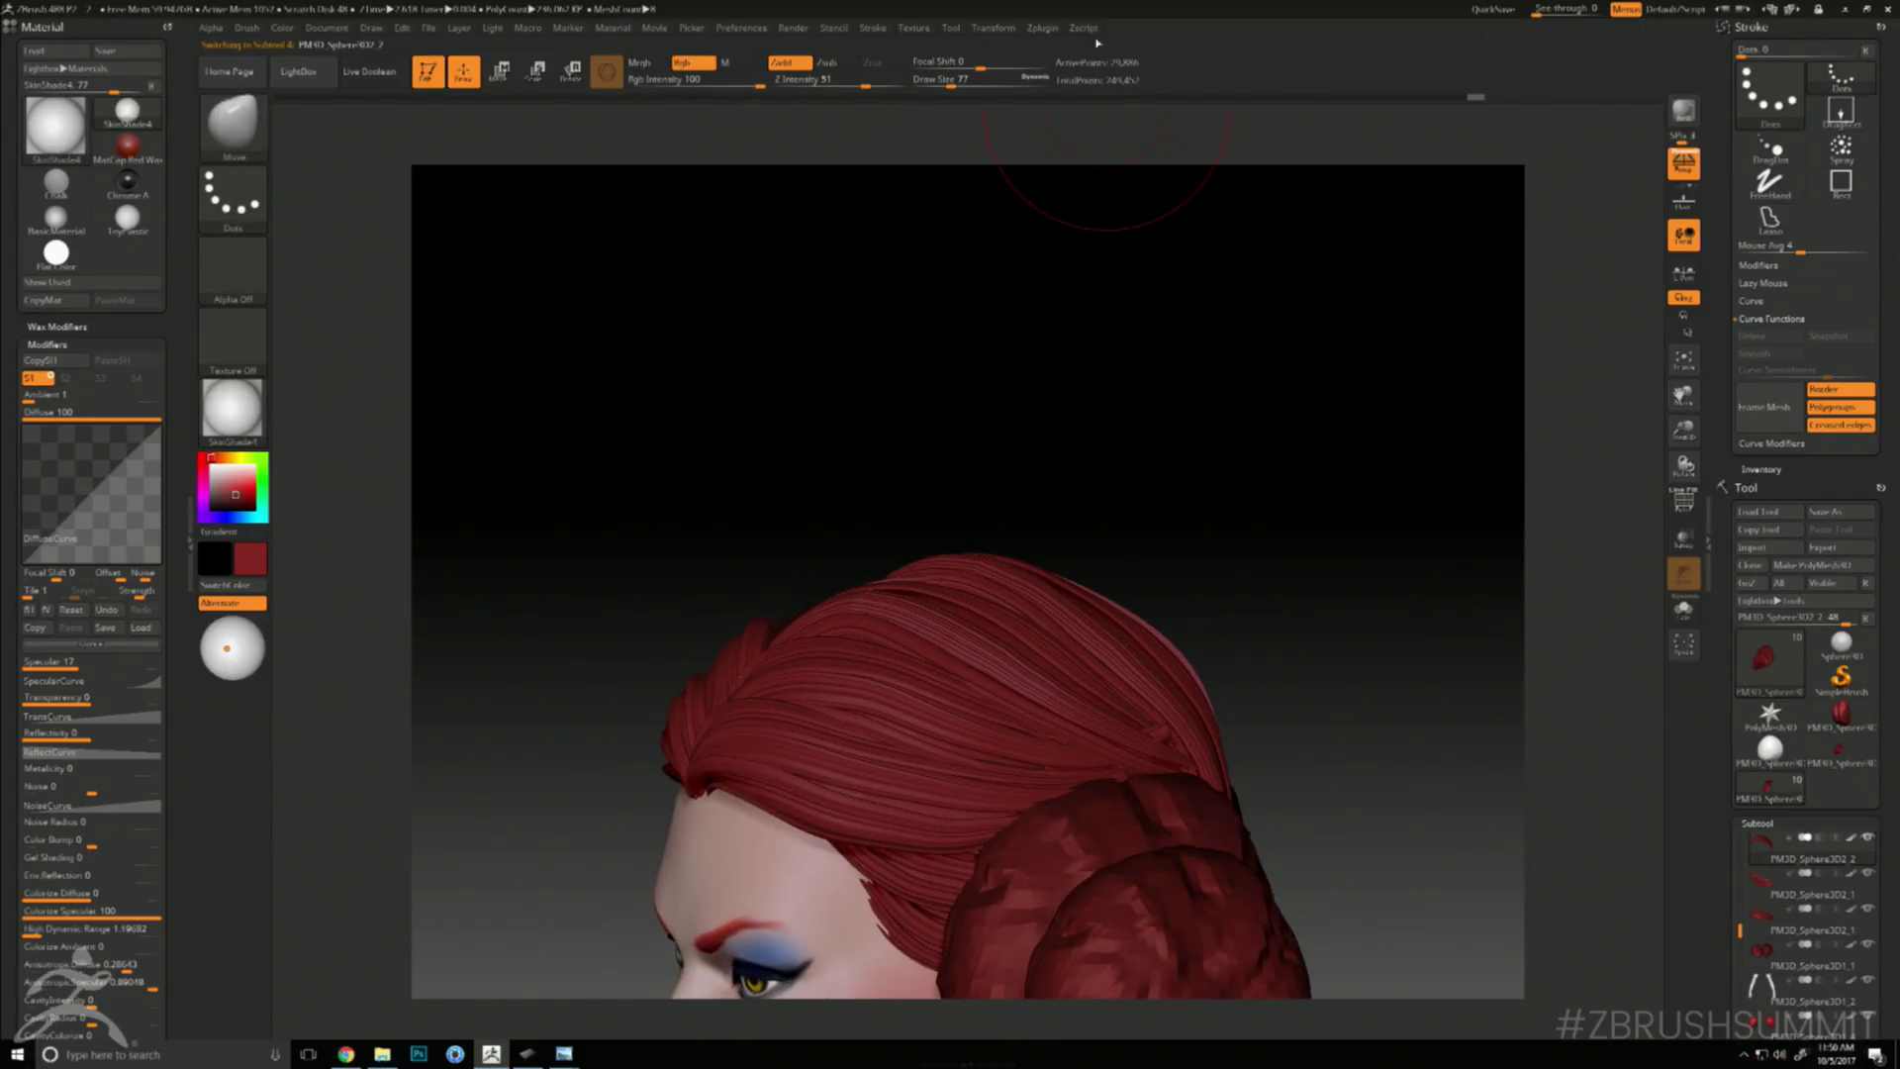
click(1043, 29)
click(1154, 322)
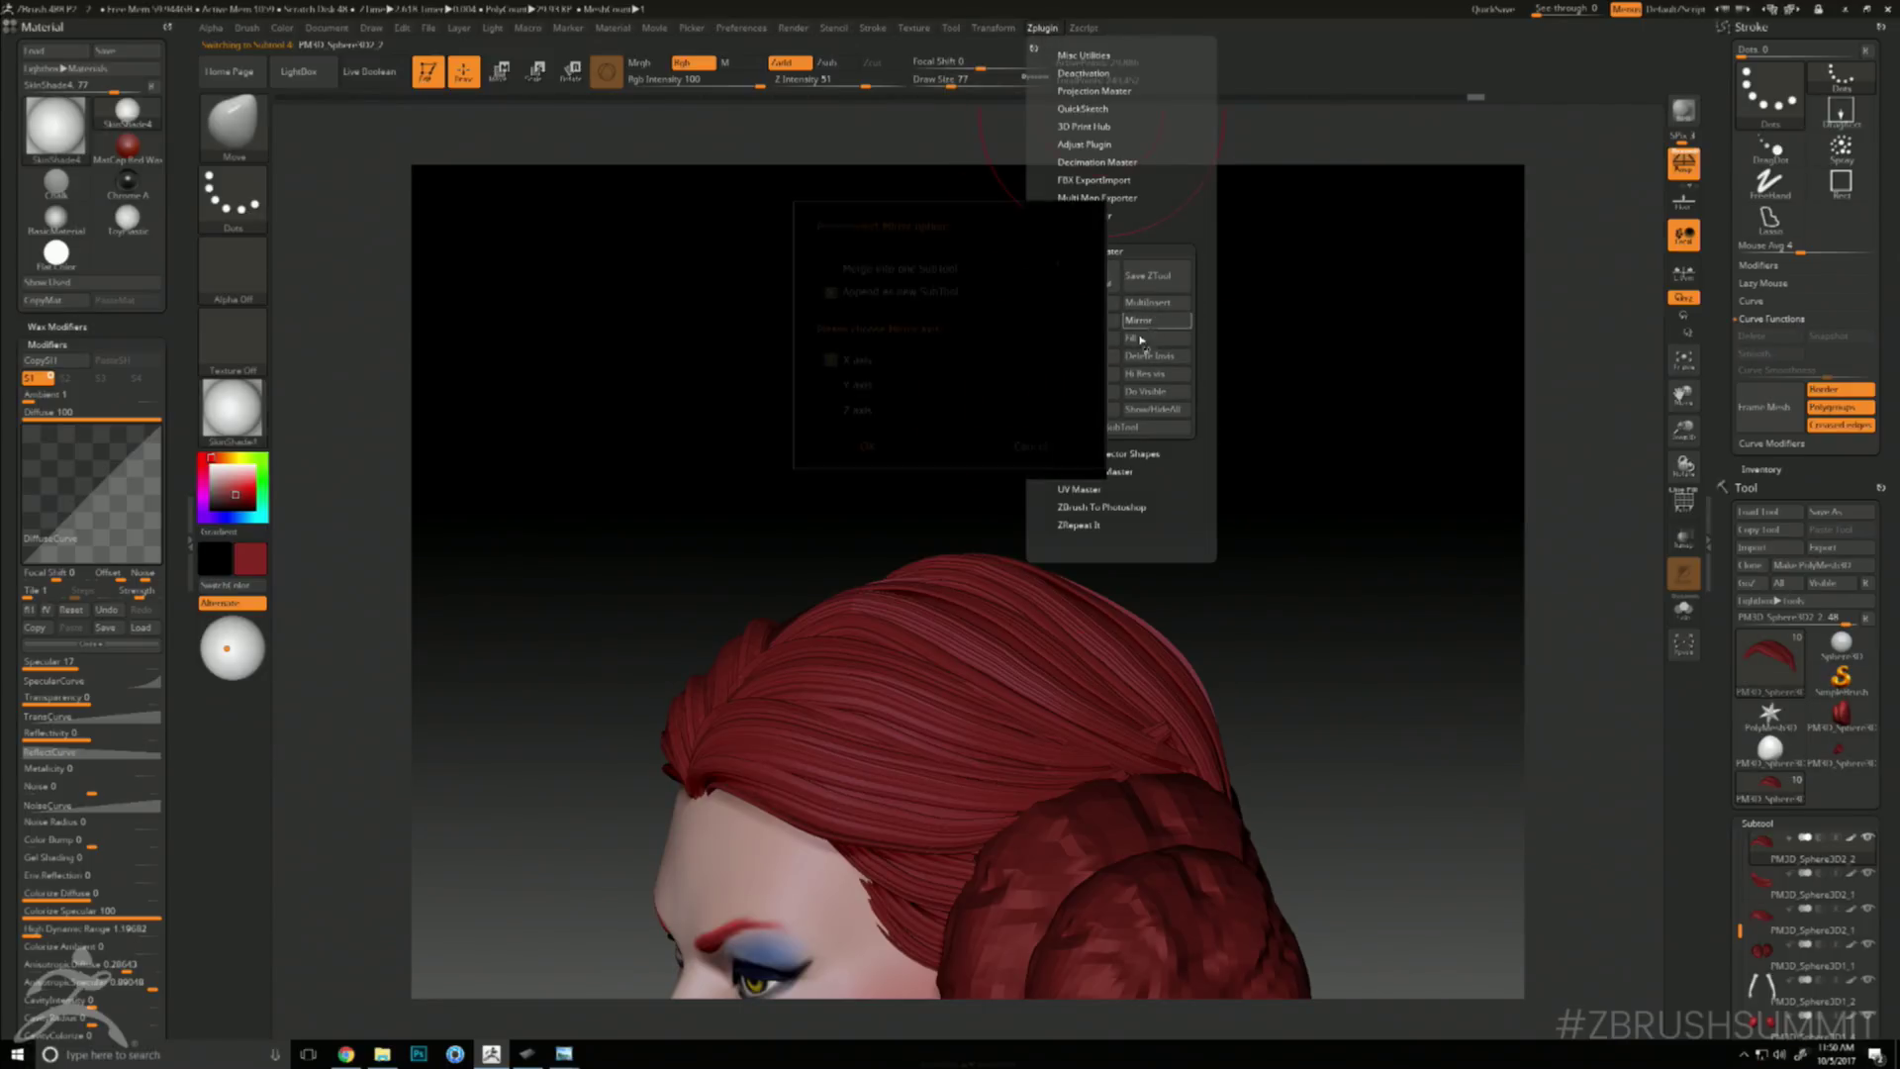
click(868, 446)
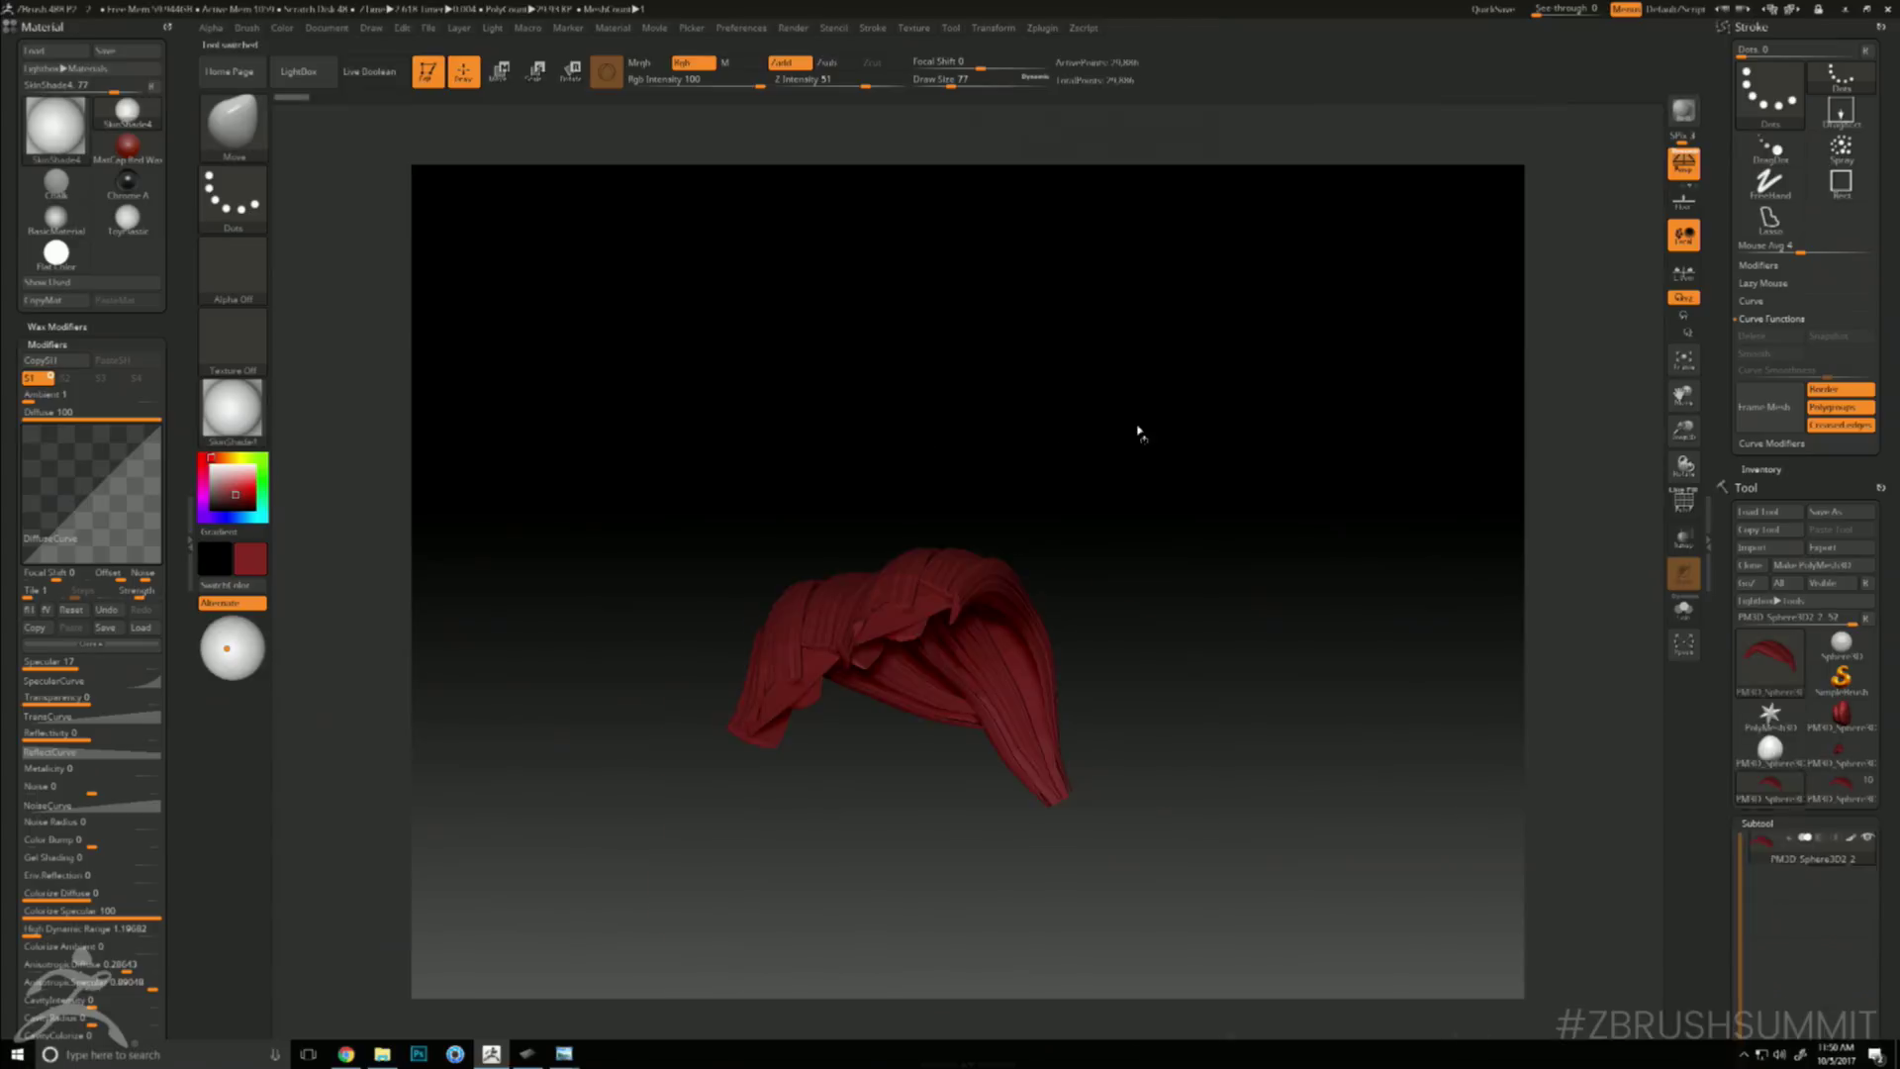
drag(1294, 395, 1258, 465)
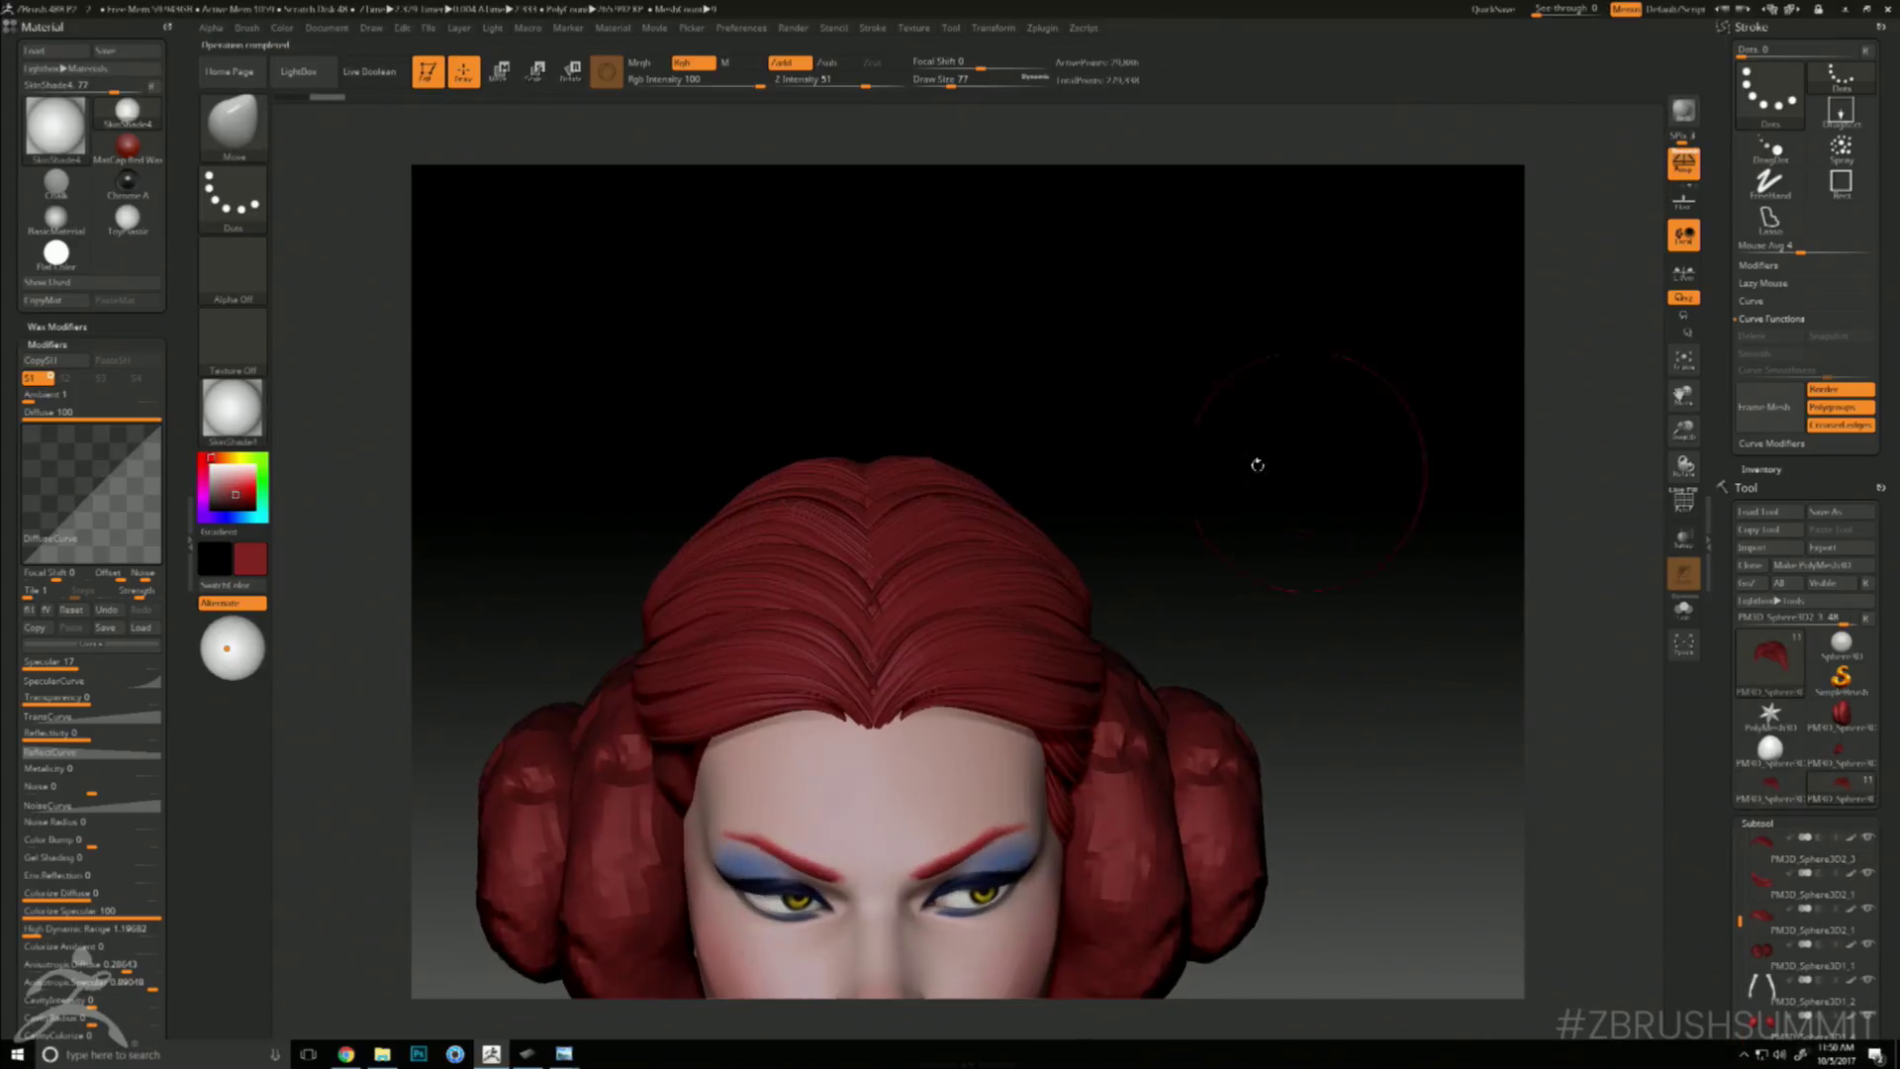
- Select the mirrored crown strips and refine their fit along the parting with the Move brush, ending at draw size 74
right_drag(803, 520, 872, 599)
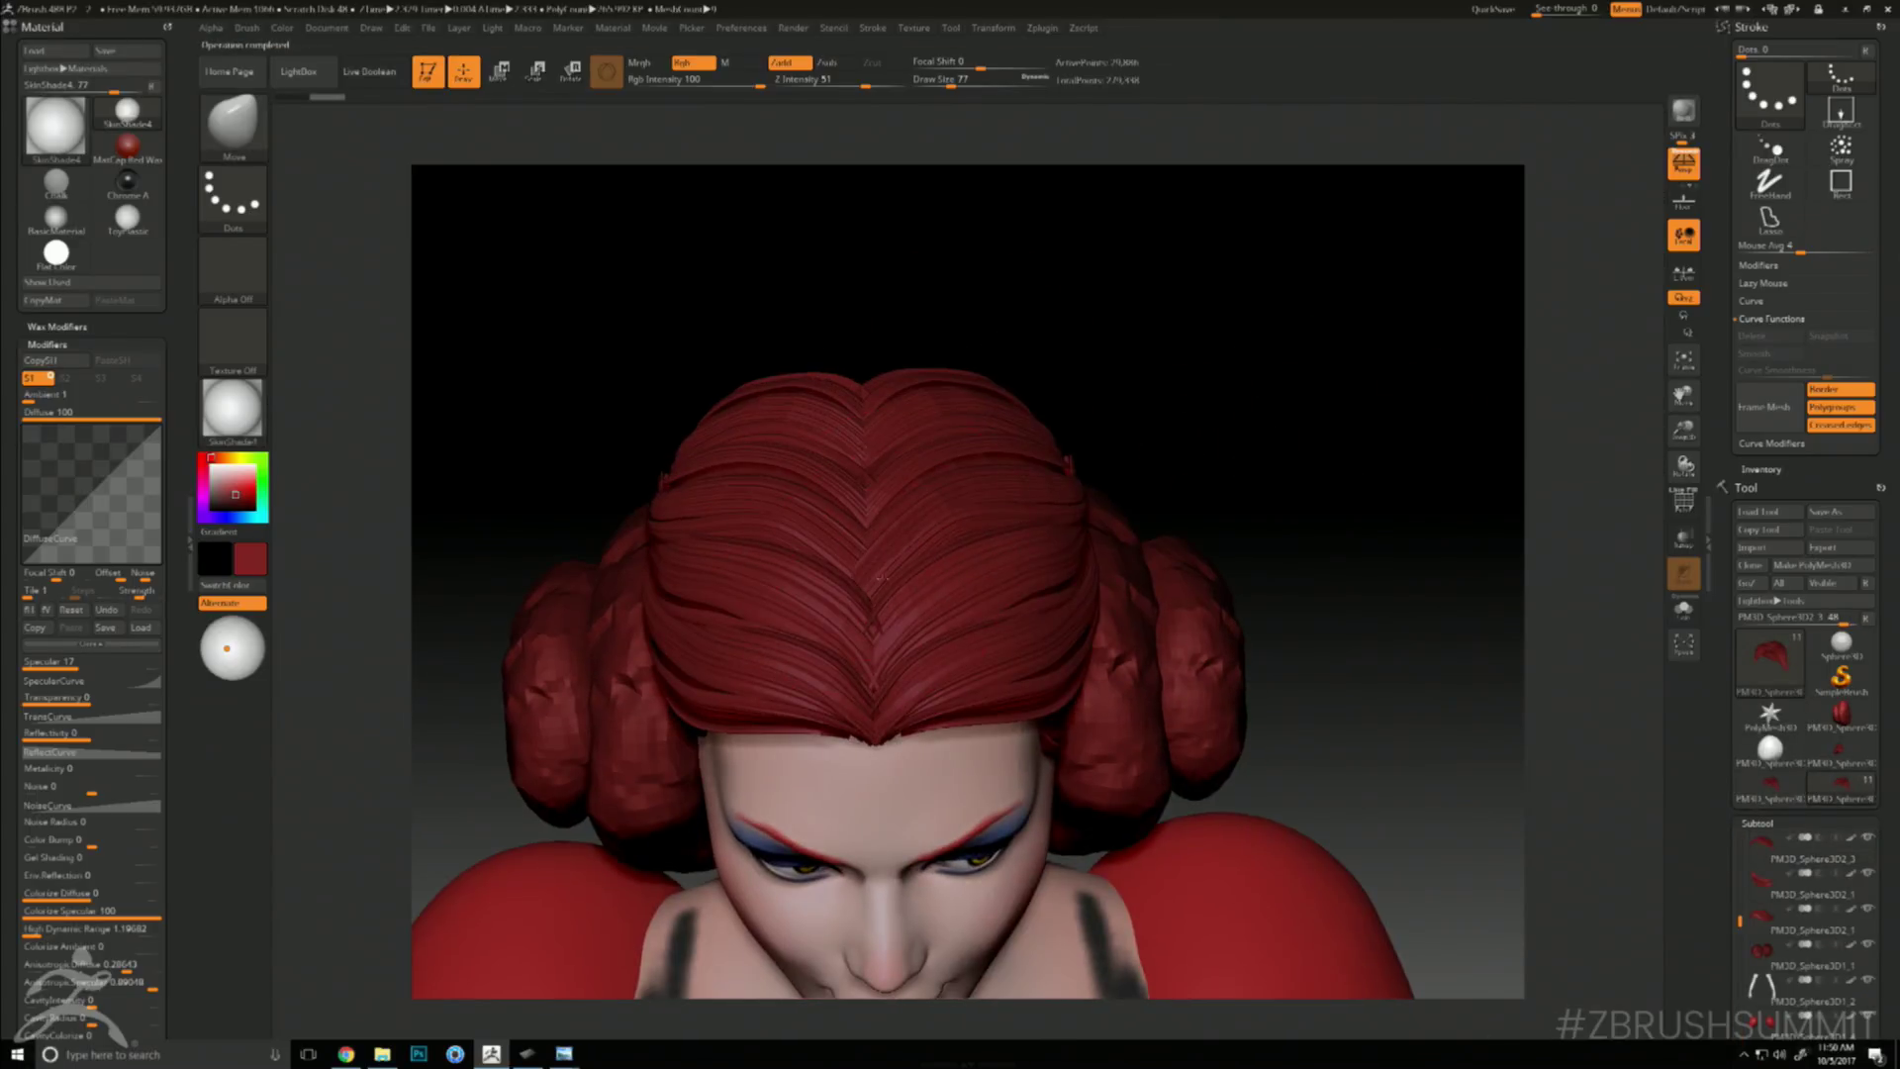
key(space)
mouse_move(888, 489)
mouse_down()
mouse_move(876, 478)
mouse_move(881, 494)
mouse_up()
key(space)
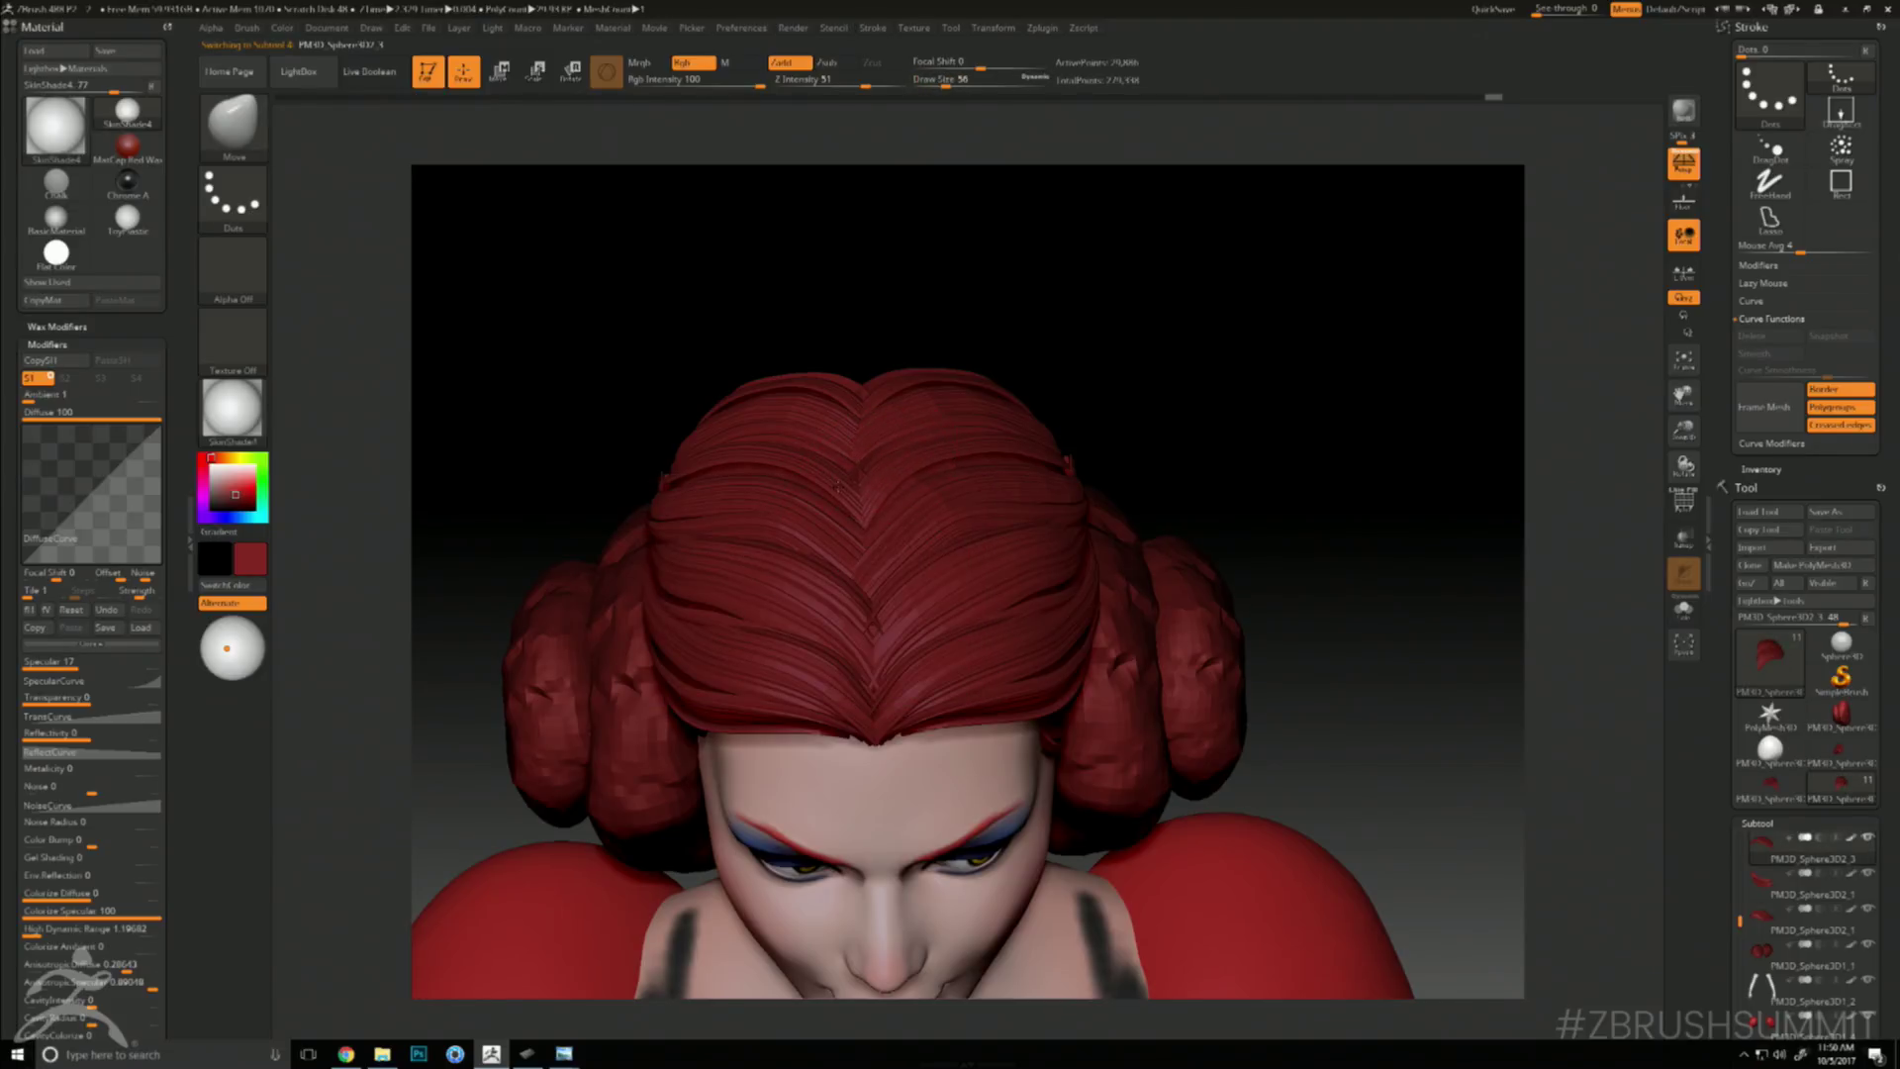
drag(1090, 287, 1029, 271)
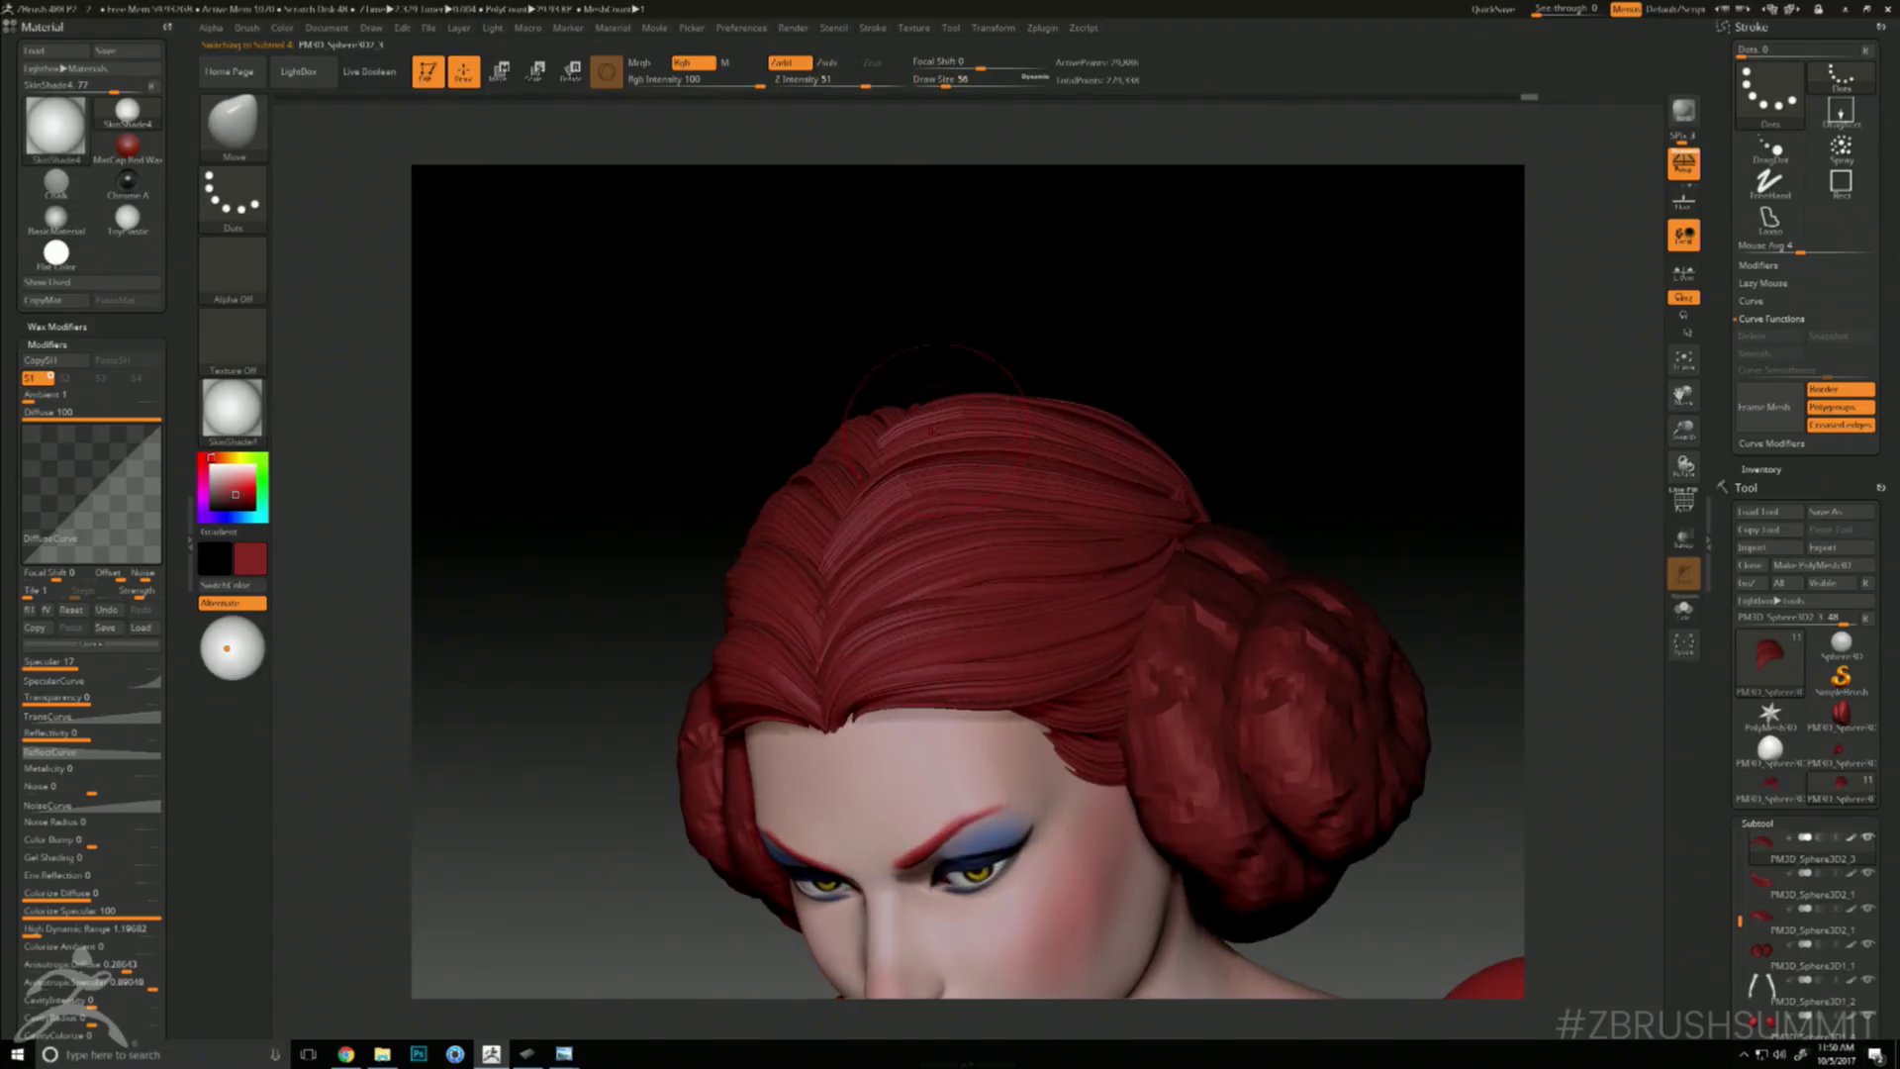
key(space)
drag(923, 435, 931, 436)
drag(1103, 310, 1096, 299)
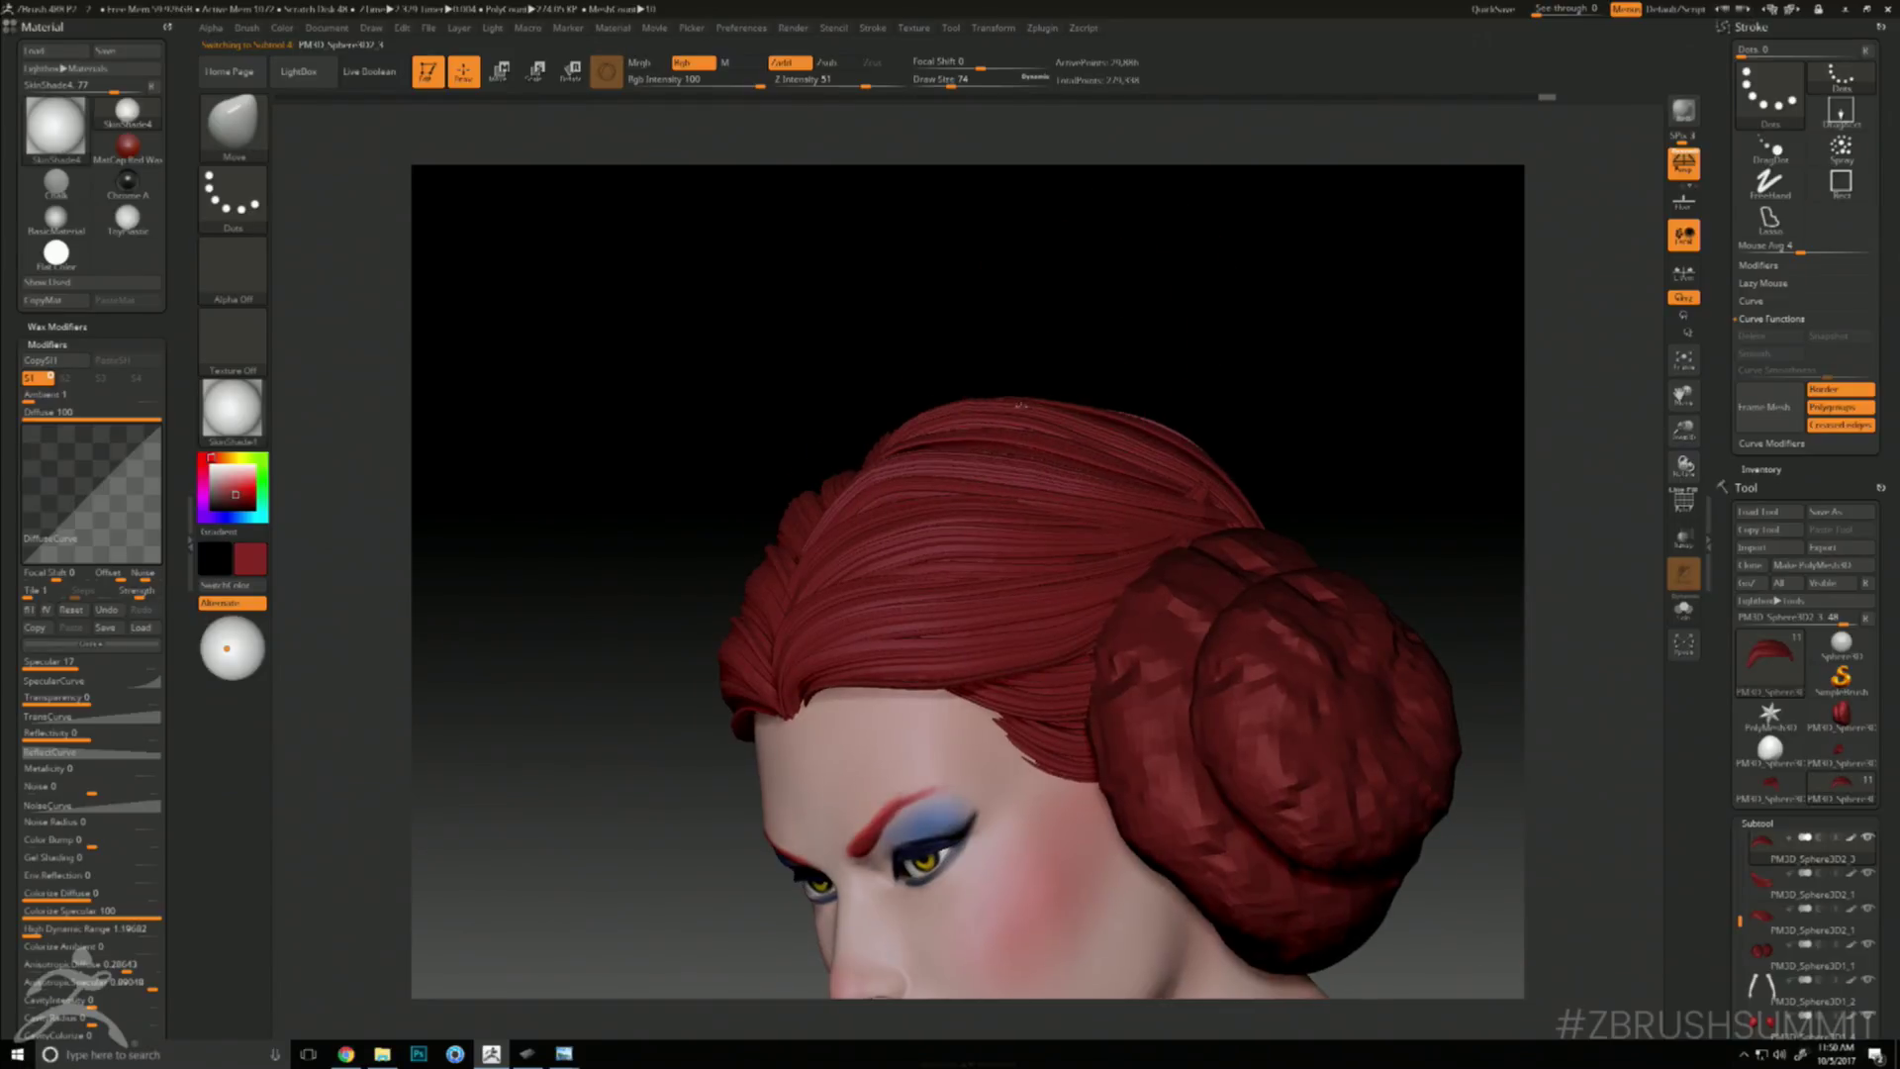
- Set the Move brush to draw size 98 and make the female body the active SubTool
mouse_move(1296, 361)
mouse_down()
mouse_move(1357, 339)
mouse_move(1378, 471)
mouse_move(1488, 195)
mouse_move(1345, 258)
mouse_up()
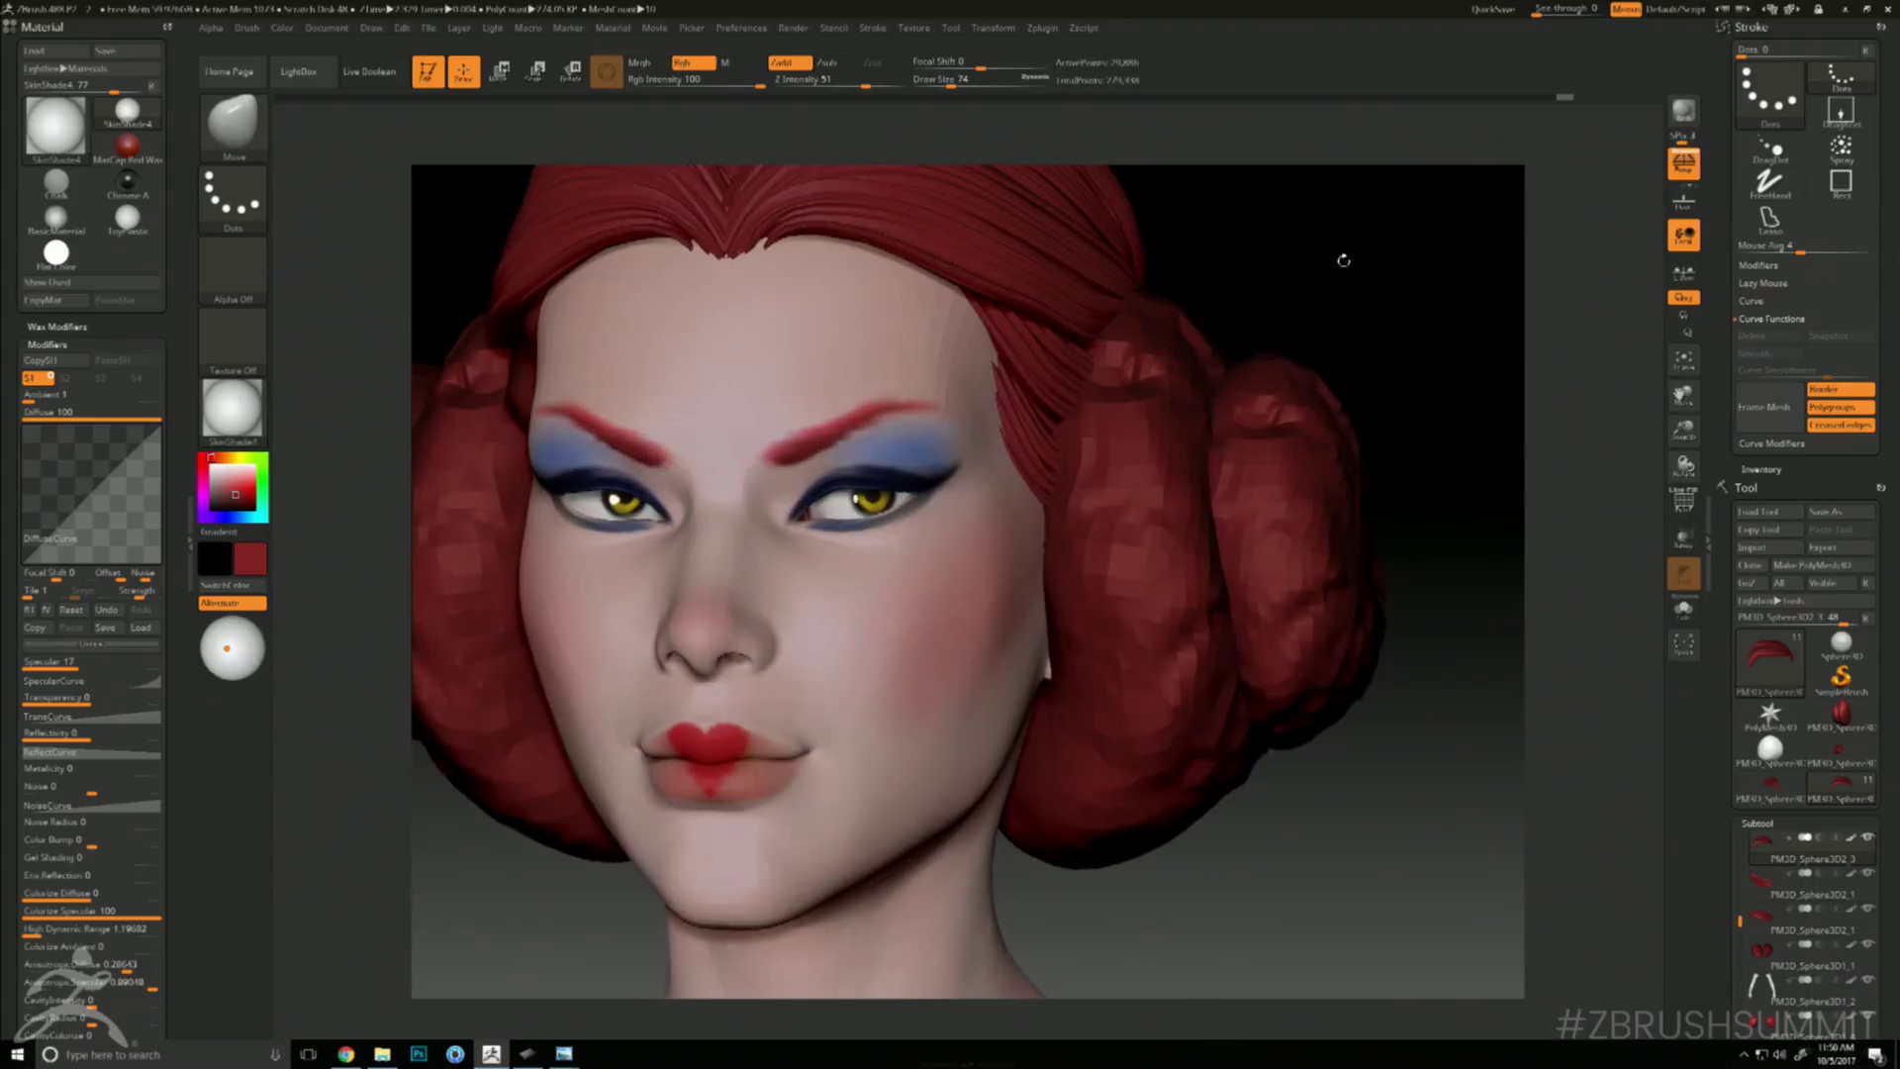
key(space)
drag(903, 483, 912, 482)
alt+click(905, 482)
alt+drag(1276, 259, 870, 203)
alt+drag(741, 282, 951, 736)
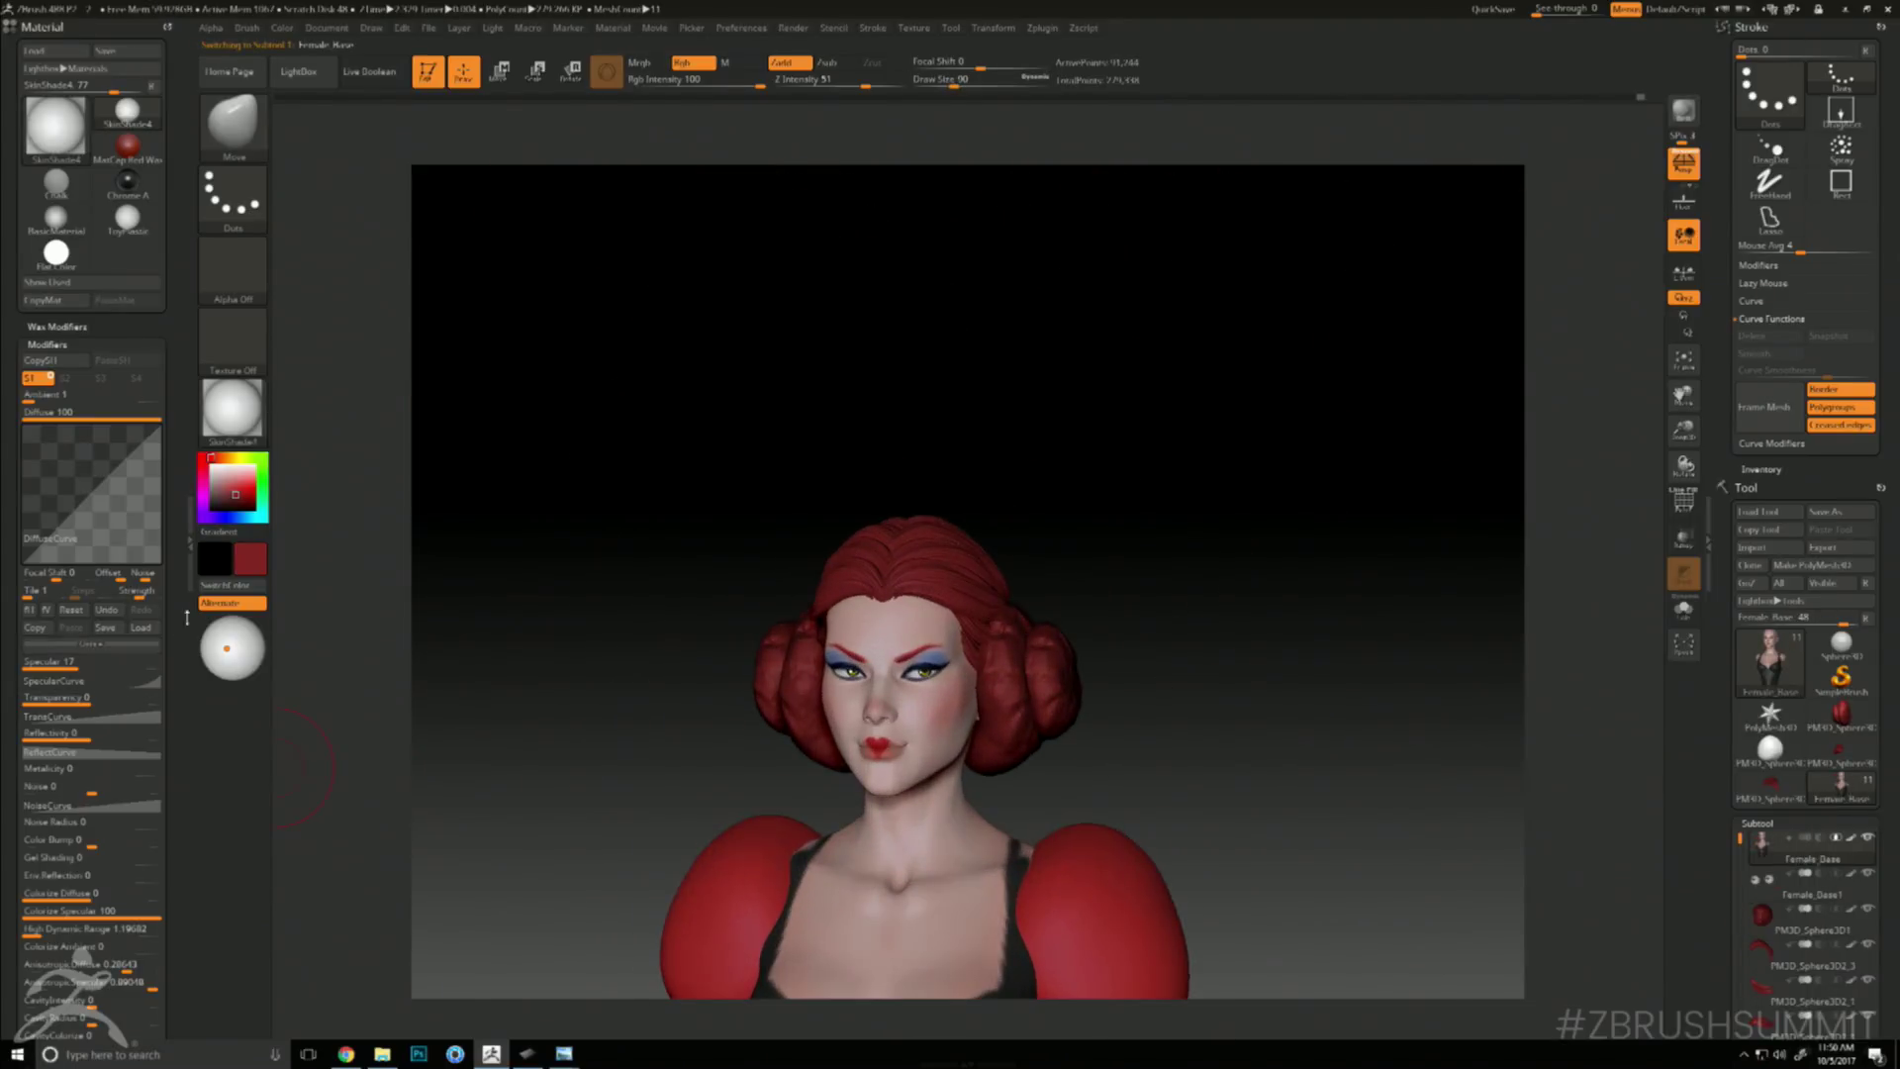
- Adjust the light direction on the character and check the shading on the face and hair
click(225, 631)
mouse_move(1073, 420)
mouse_down()
mouse_move(1124, 356)
mouse_move(1291, 340)
mouse_move(317, 591)
mouse_up()
click(225, 643)
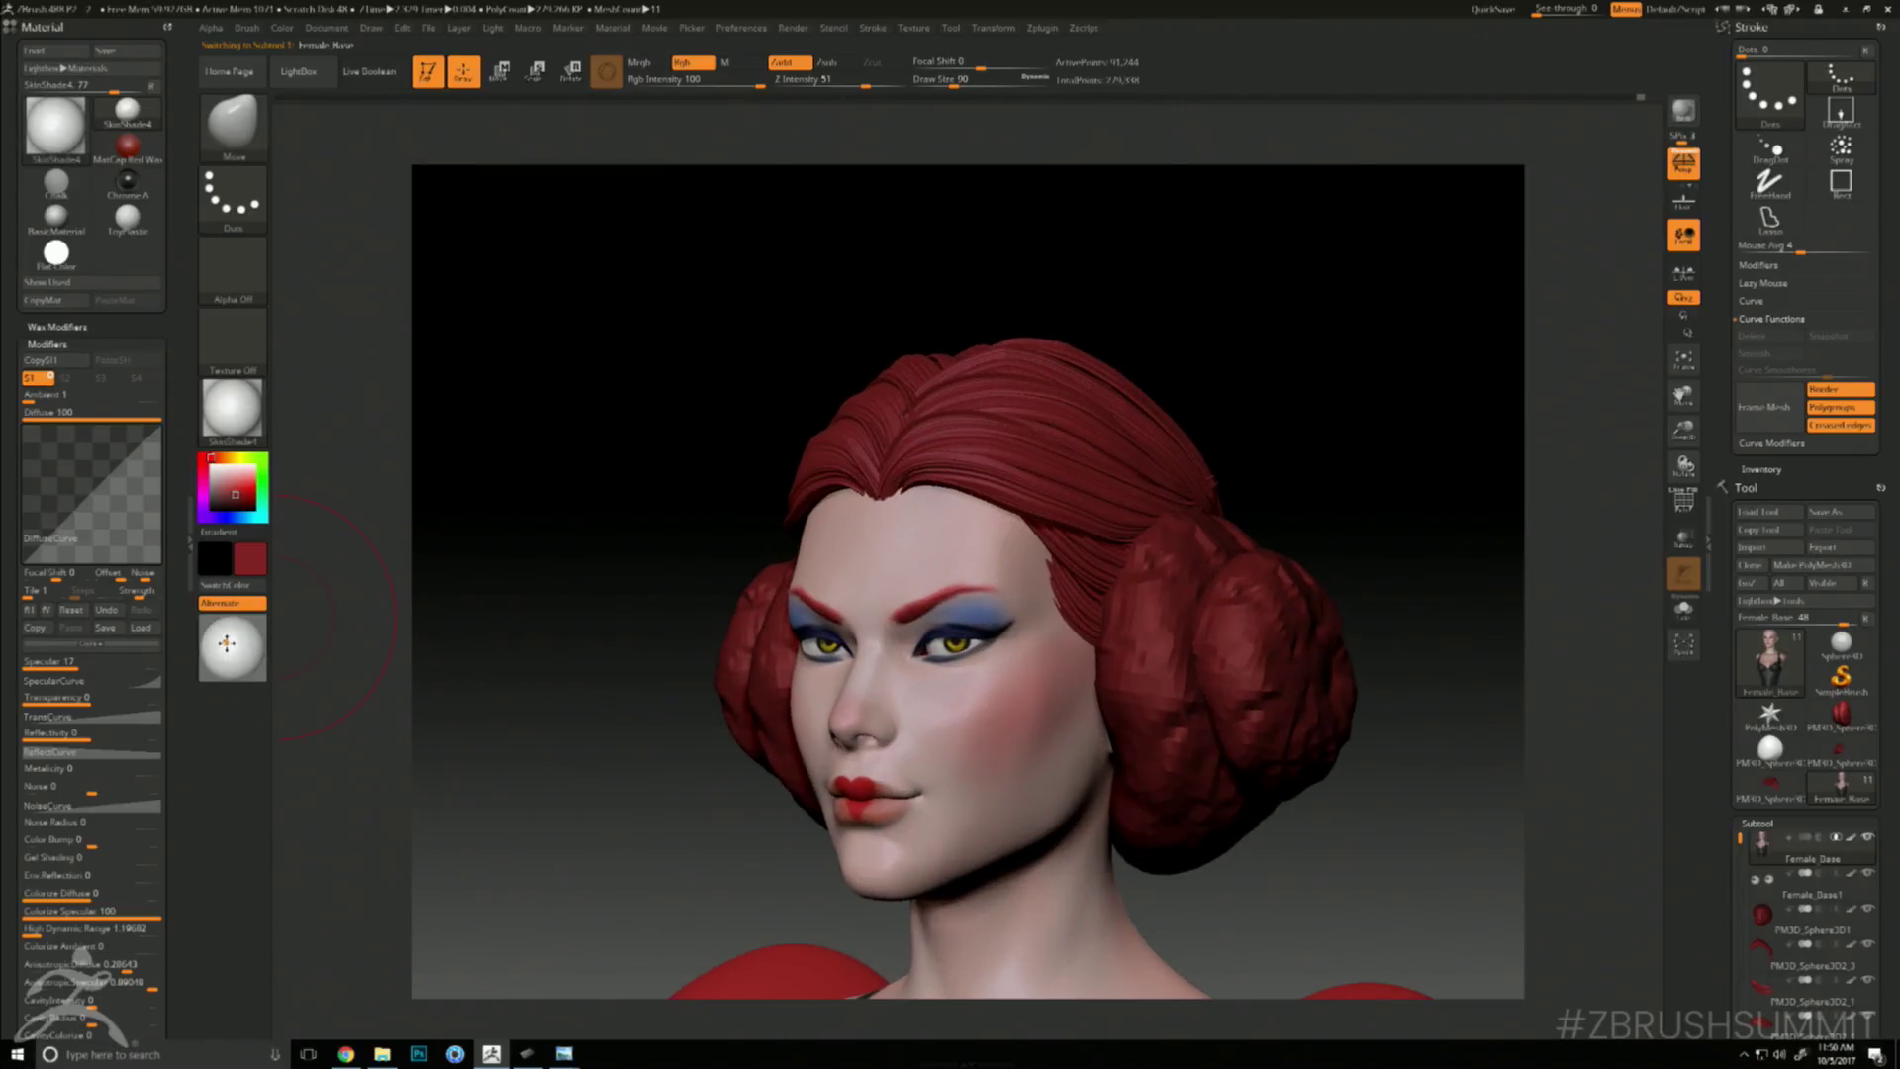
drag(505, 645, 633, 495)
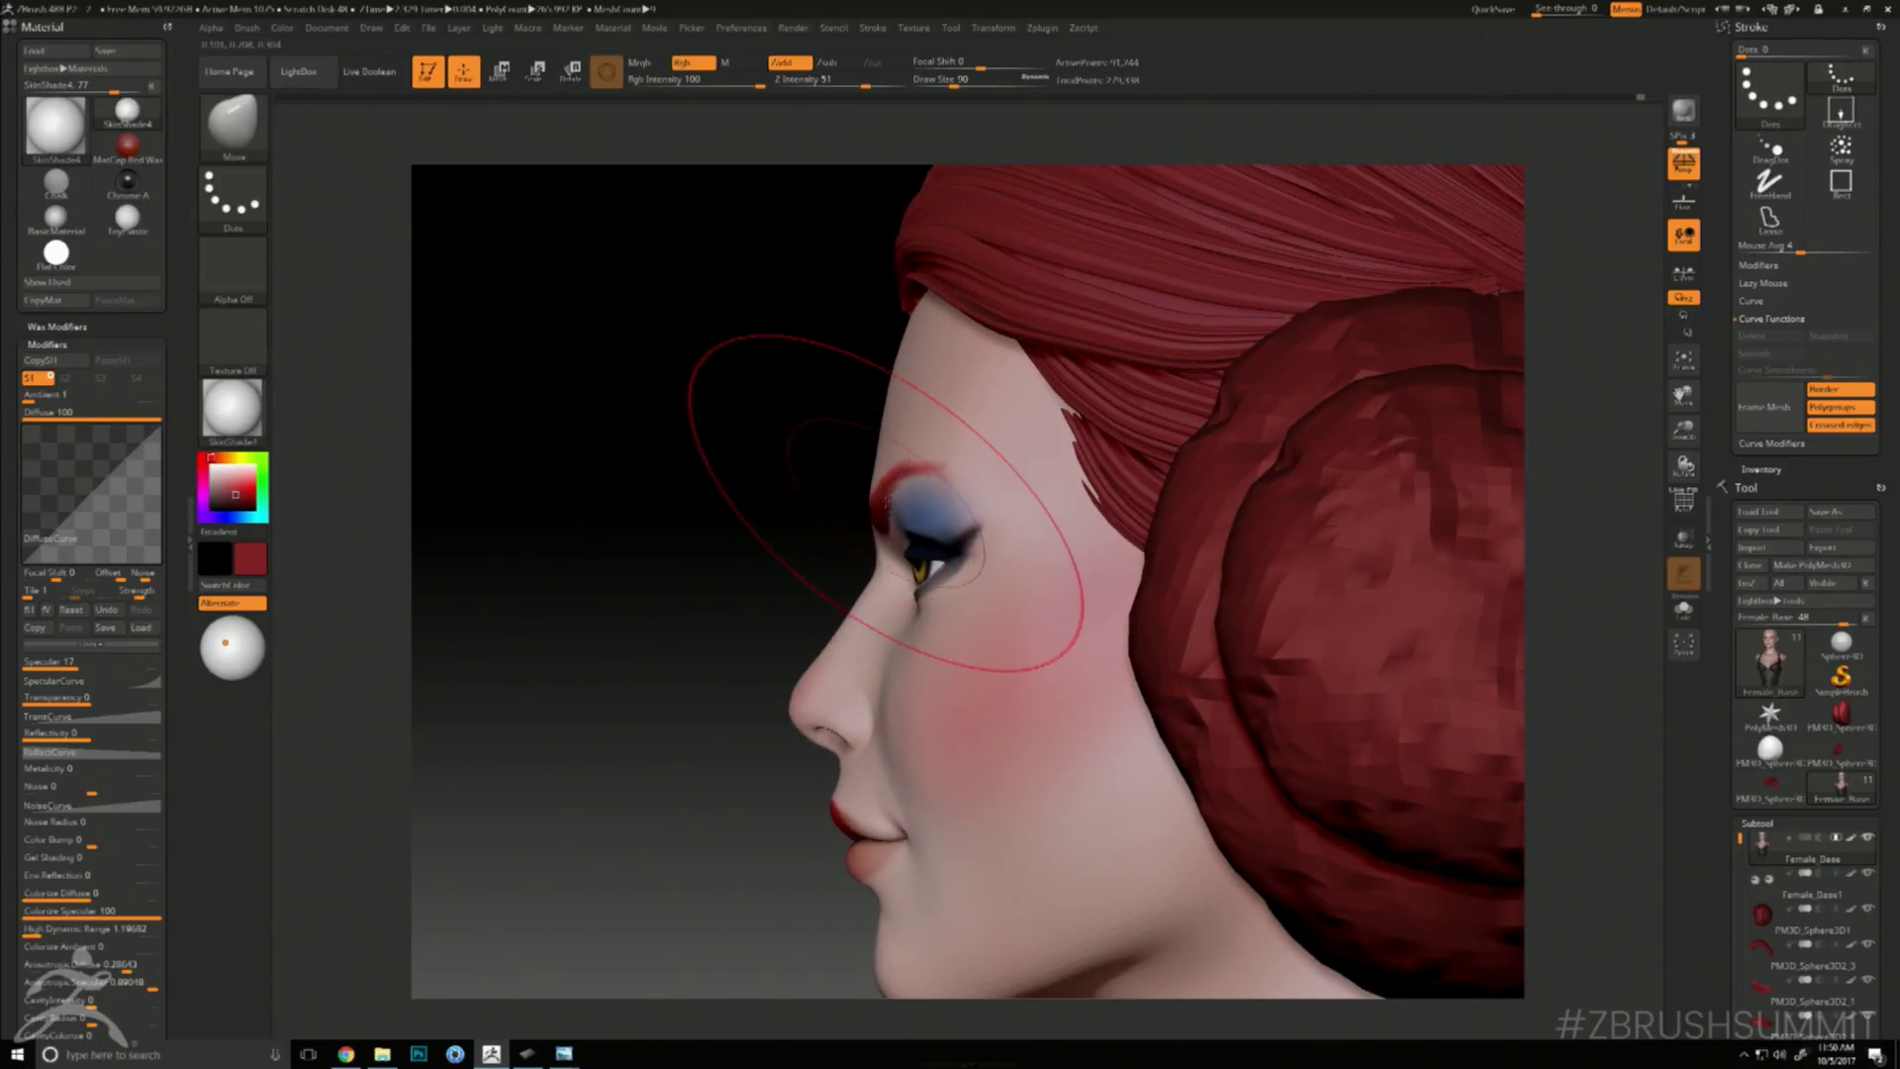
key(space)
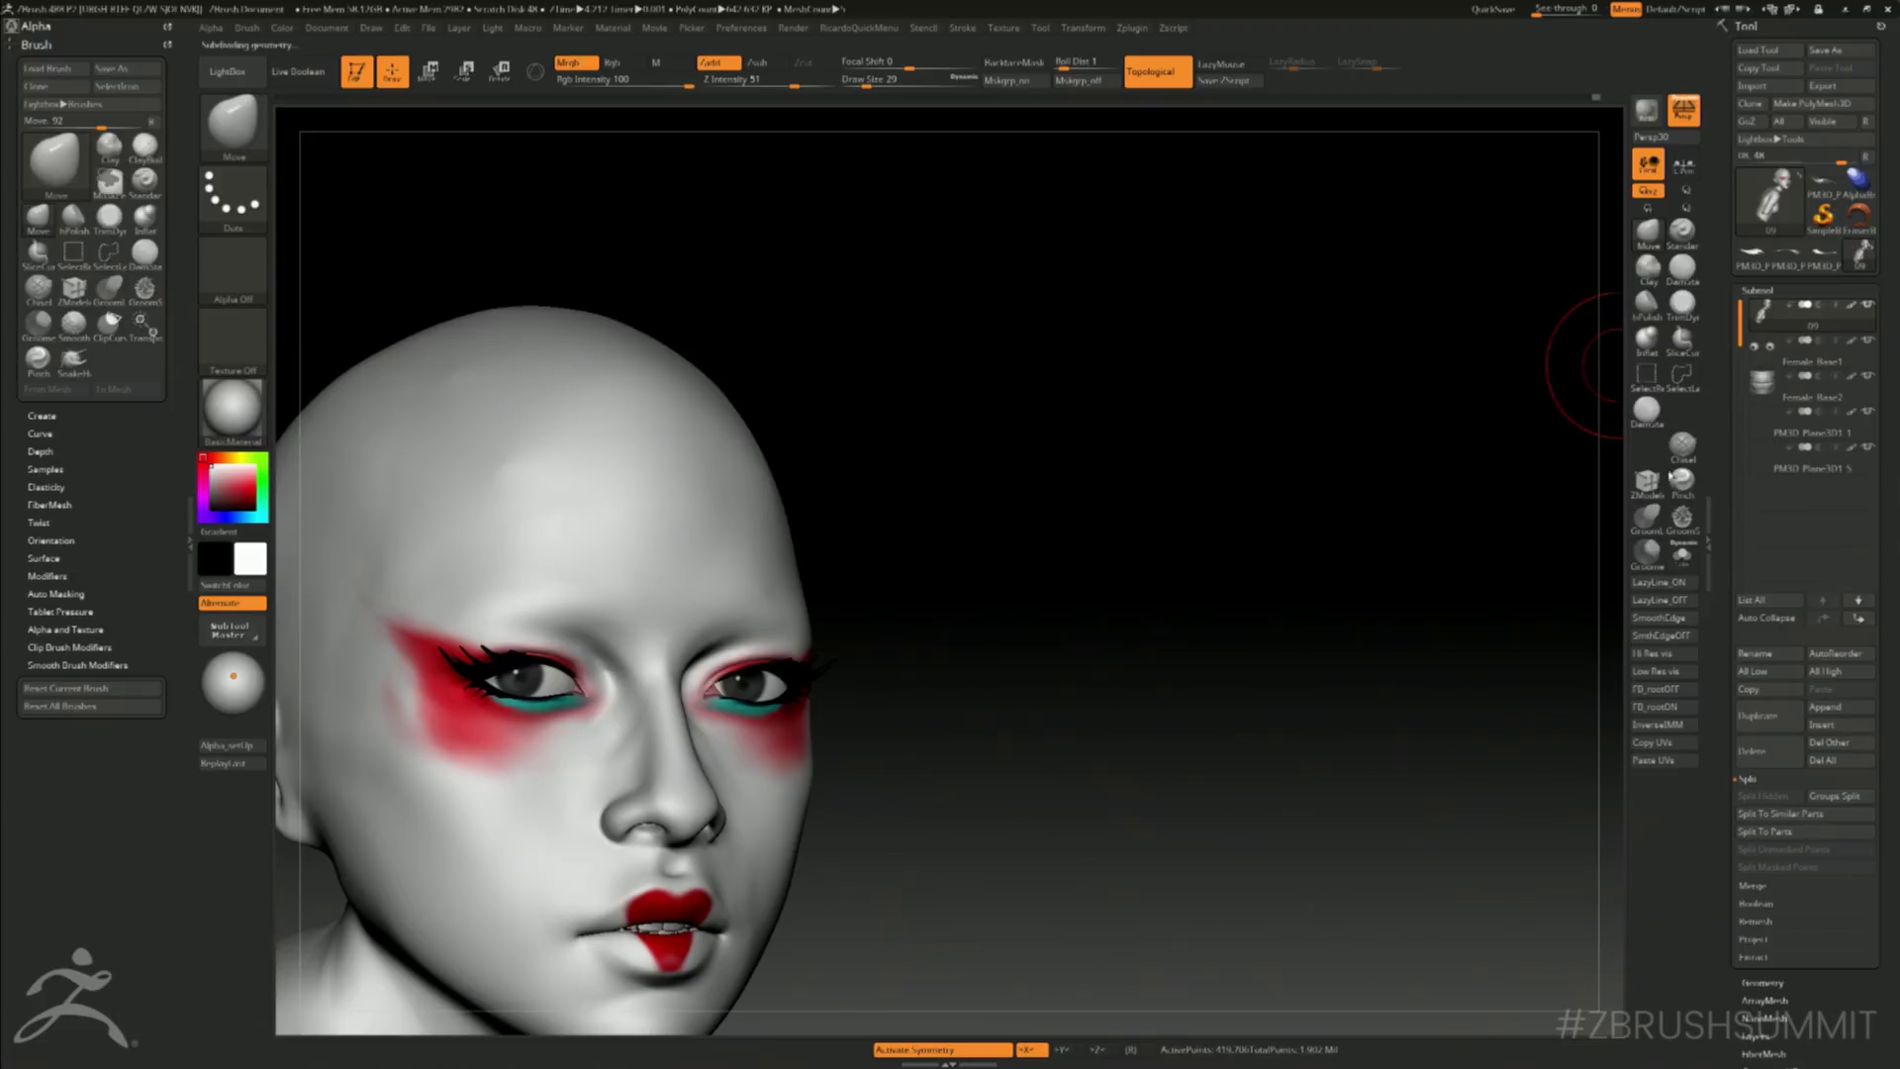
- Lower the bald figure's subdivision level and push in the back of the skull with the Move brush at draw size 104
drag(1583, 362, 1453, 438)
mouse_move(1391, 495)
alt+mouse_down()
mouse_move(1416, 462)
mouse_move(1382, 449)
mouse_move(1375, 582)
alt+mouse_up()
key(shift+d)
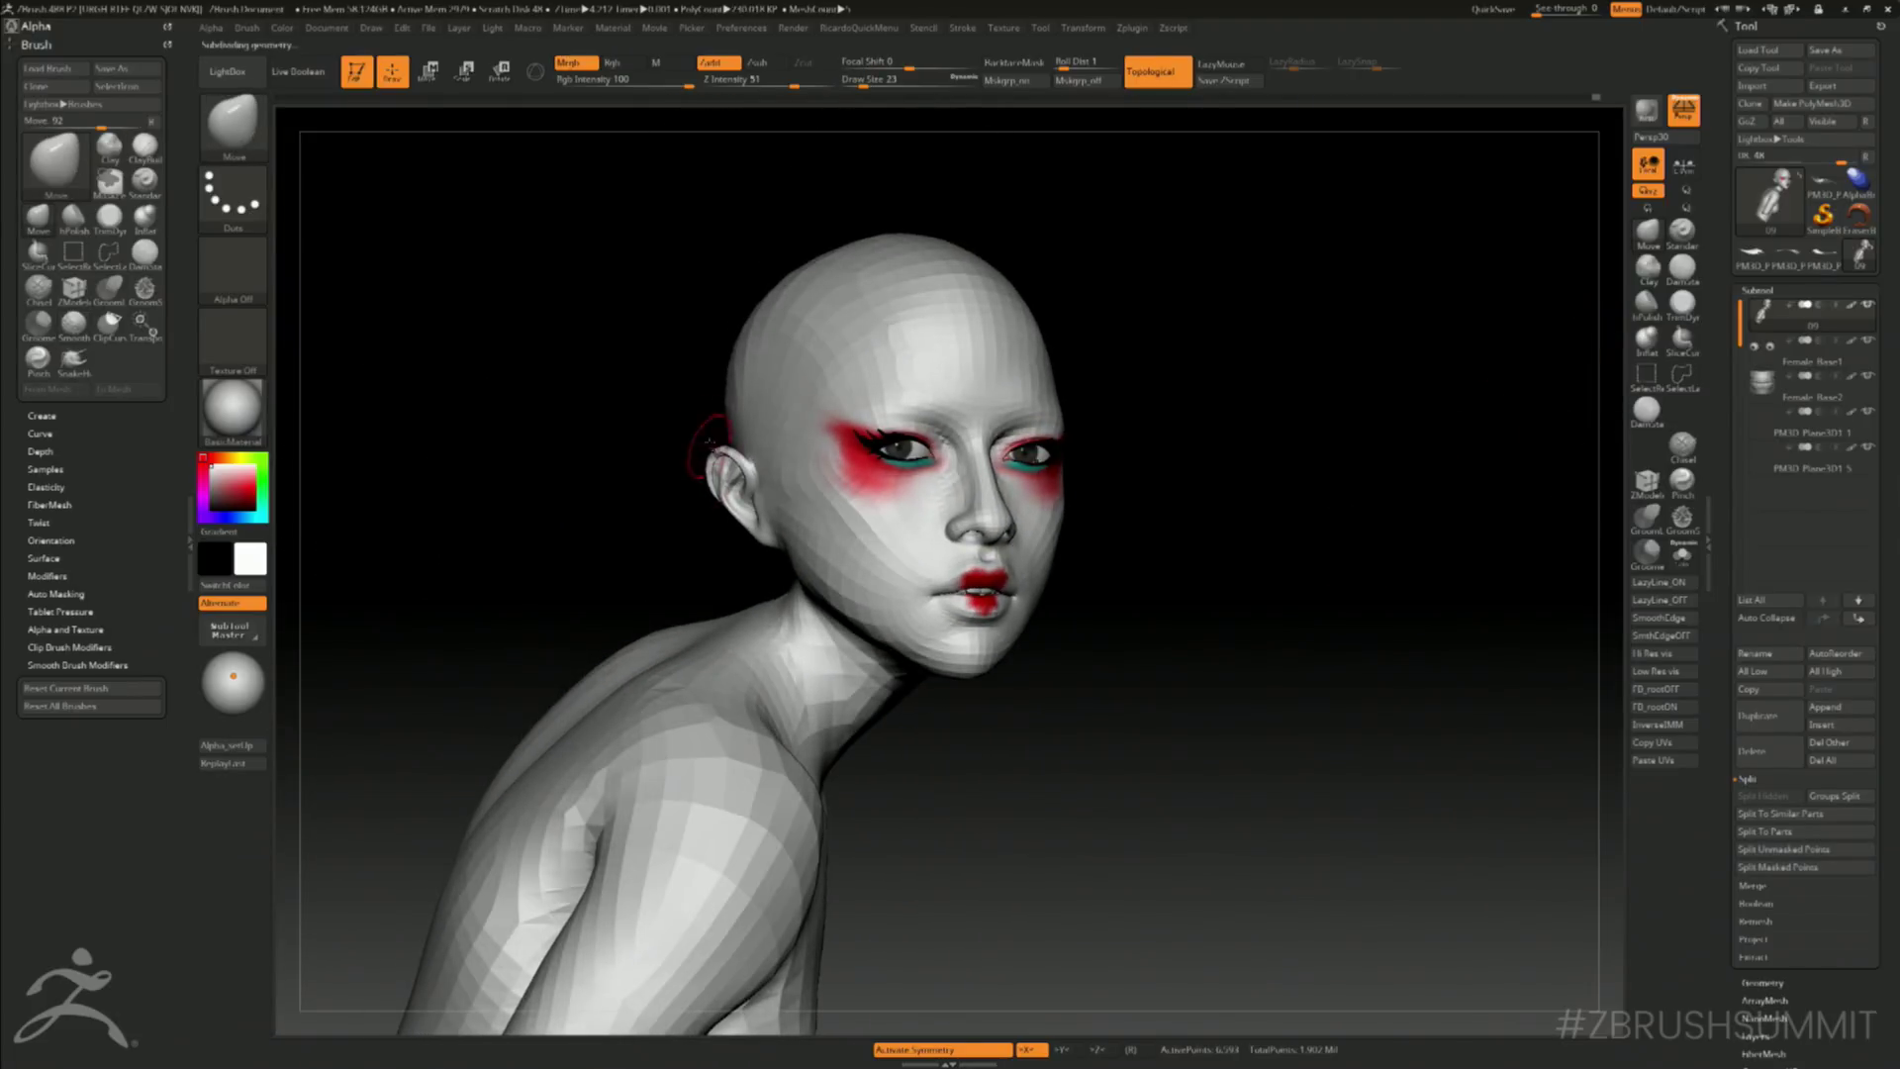
key(s)
key(s)
drag(727, 405, 740, 397)
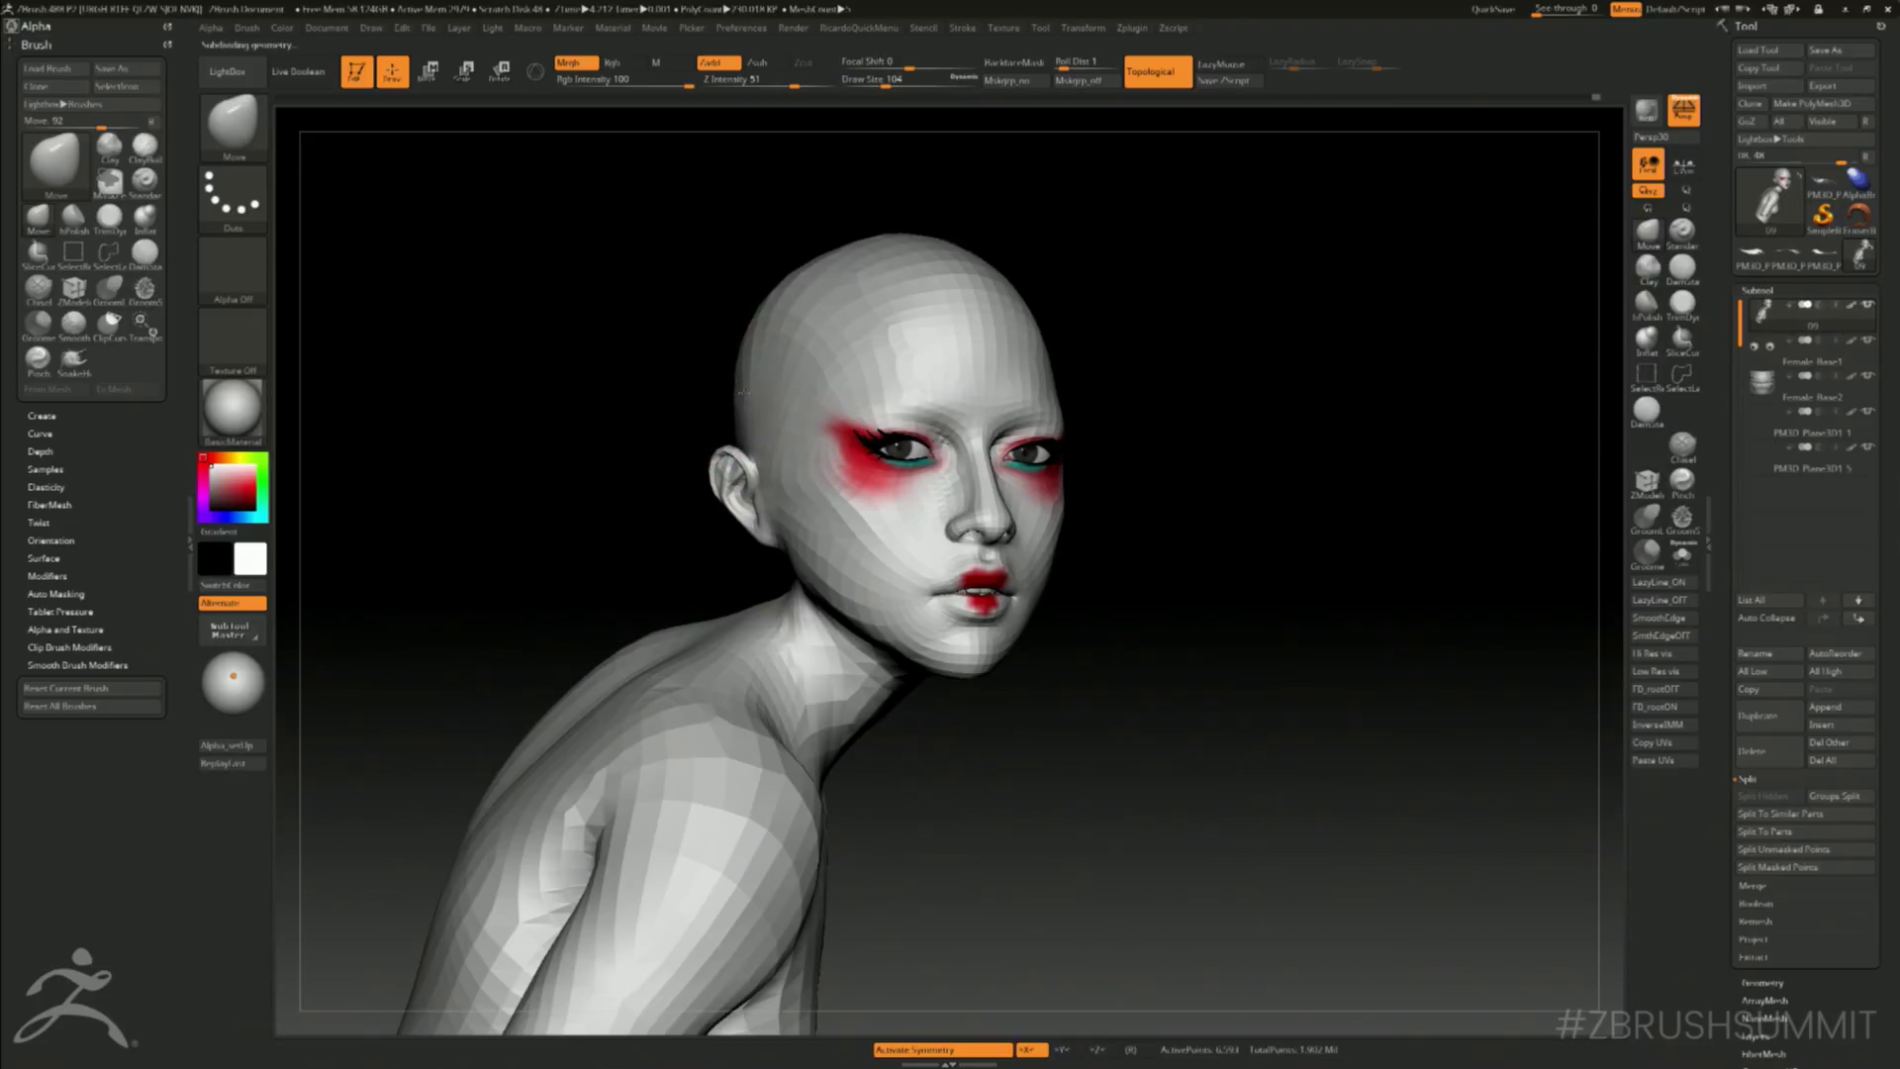
- Set the Move brush to draw size 65 and reshape the back of the skull down to the neck
drag(644, 471, 759, 475)
key(s)
drag(776, 475, 722, 427)
mouse_move(698, 348)
mouse_down()
mouse_move(754, 341)
mouse_move(754, 445)
mouse_up()
drag(749, 530, 772, 547)
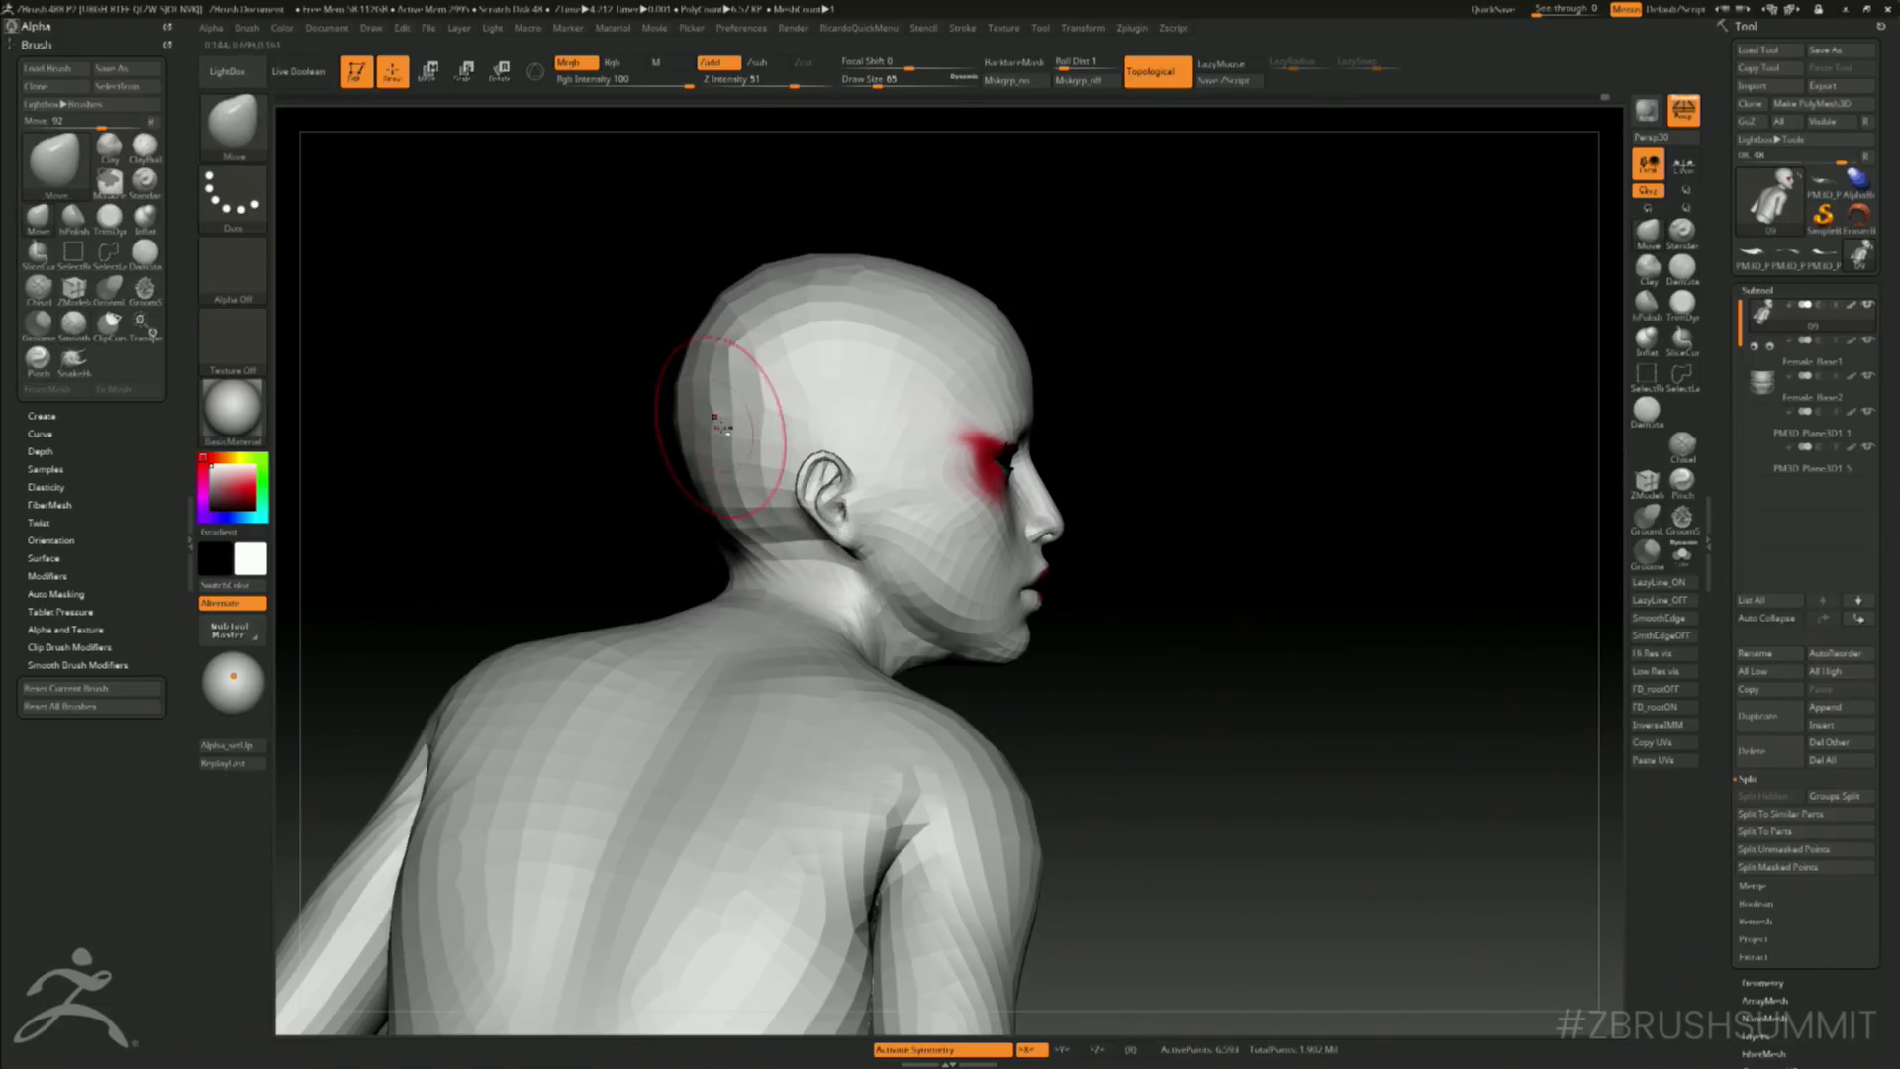
- Smooth the back and top of the bald skull and raise the mesh by three subdivision levels
mouse_move(720, 410)
shift+mouse_down()
mouse_move(729, 325)
mouse_move(771, 310)
shift+mouse_up()
drag(1044, 211, 969, 228)
shift+drag(835, 296, 989, 227)
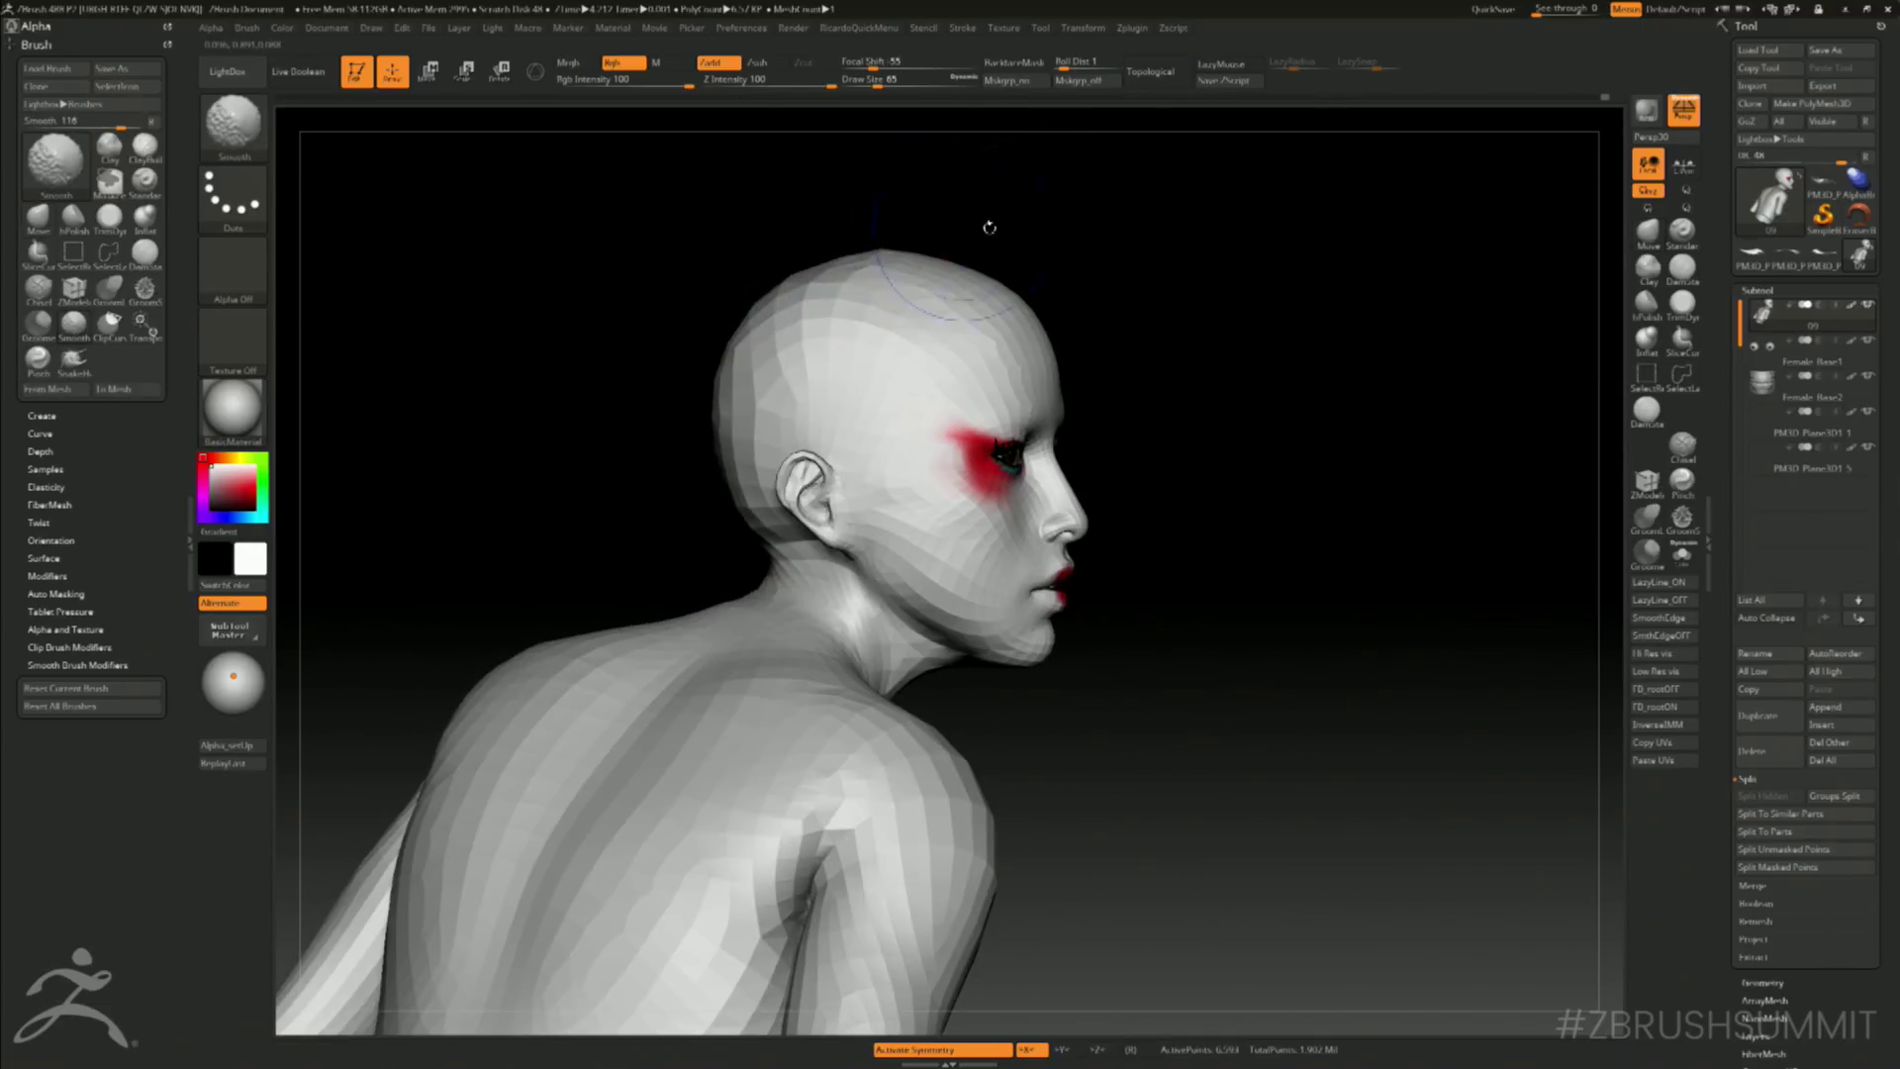
key(d)
key(d)
key(d)
drag(1338, 371, 836, 515)
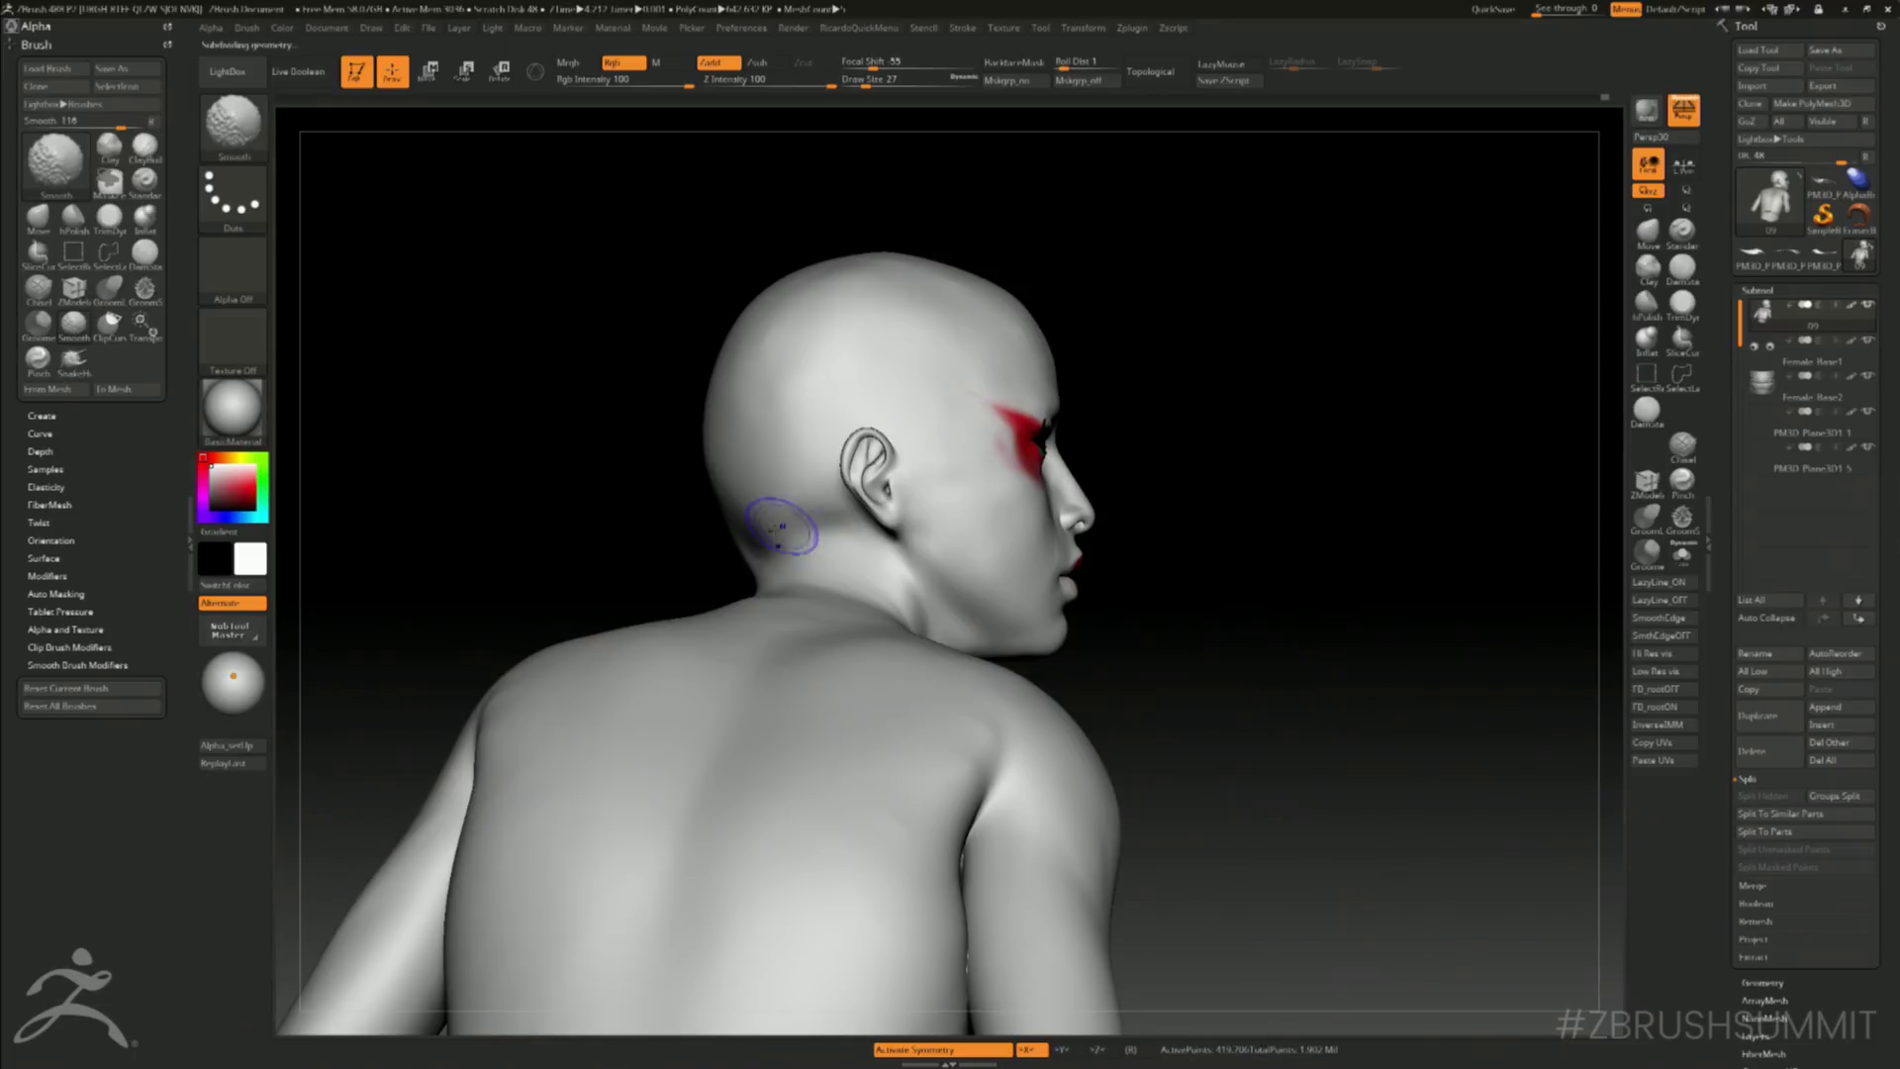
- Smooth the nape behind the ear at draw size 27 and sculpt it with the Clay brush, with symmetry turned off
drag(737, 557, 698, 530)
shift+drag(777, 510, 829, 475)
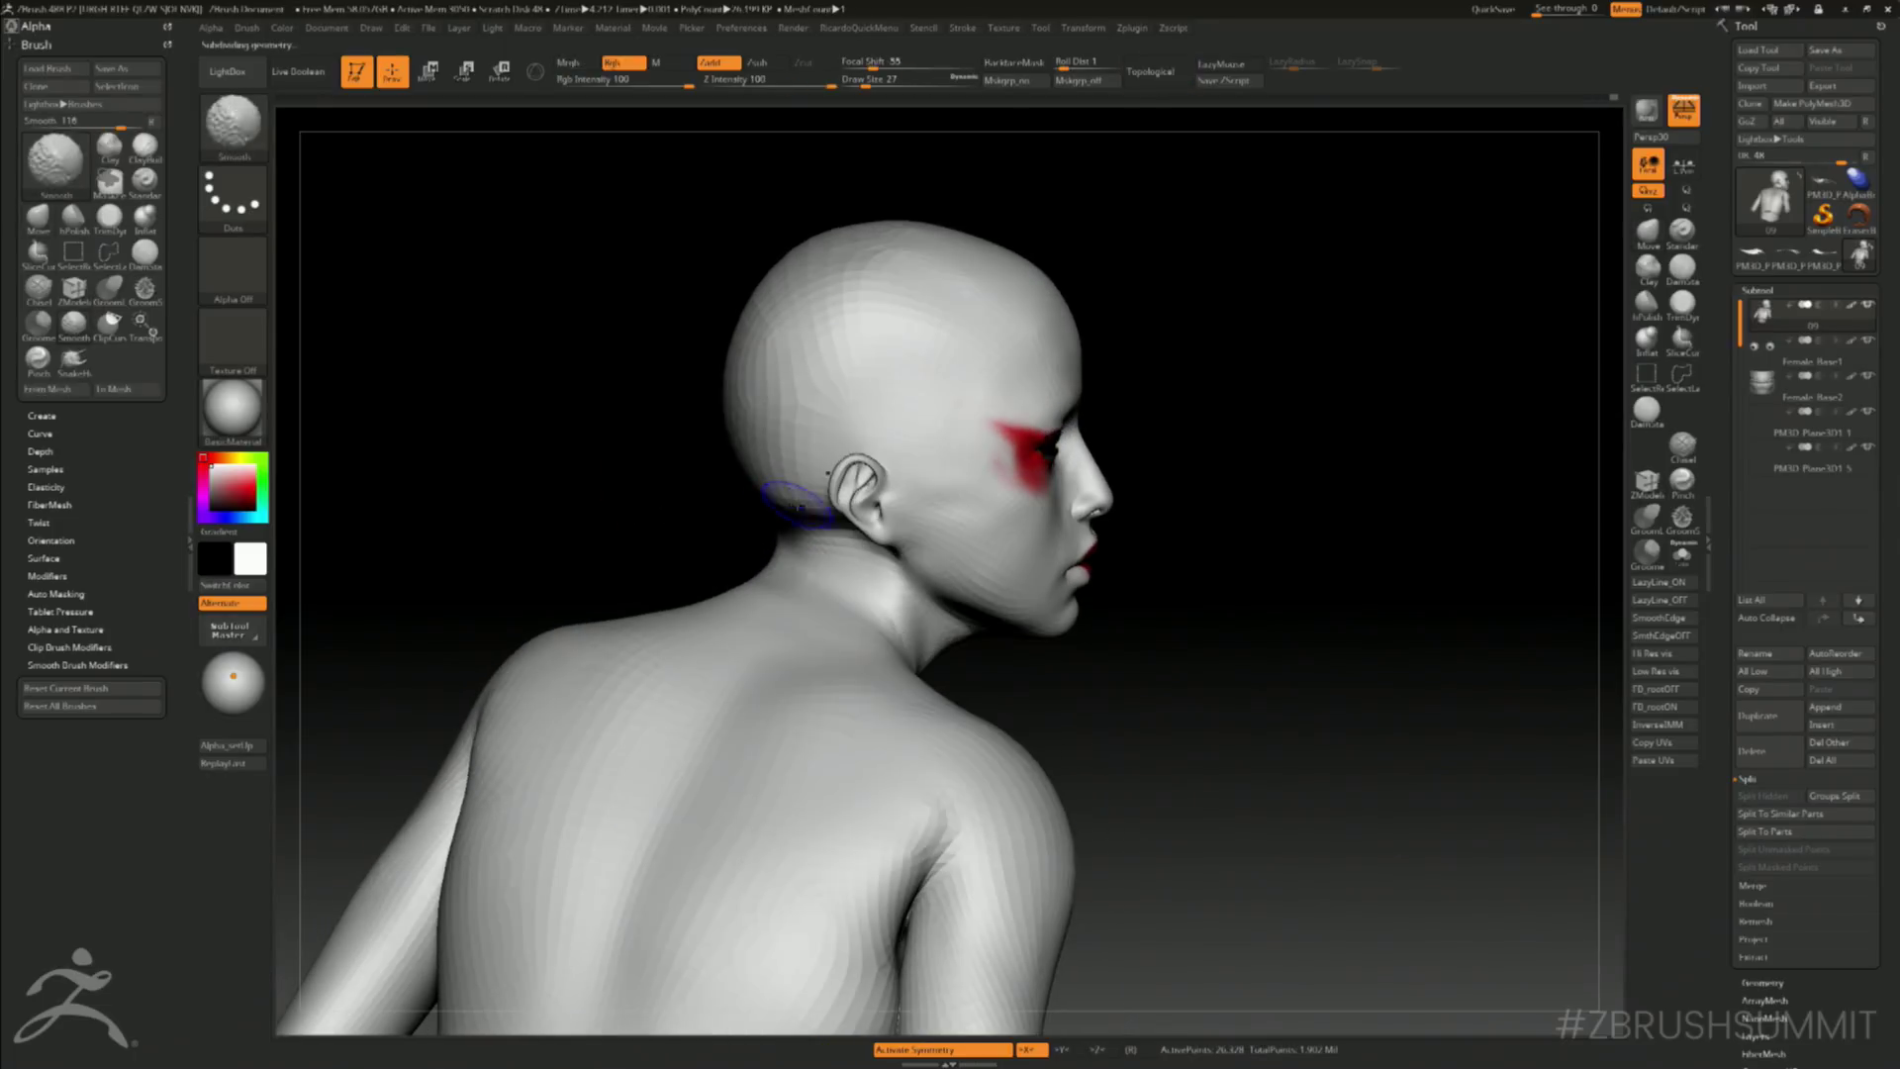
drag(584, 504, 908, 499)
key(b)
key(c)
key(l)
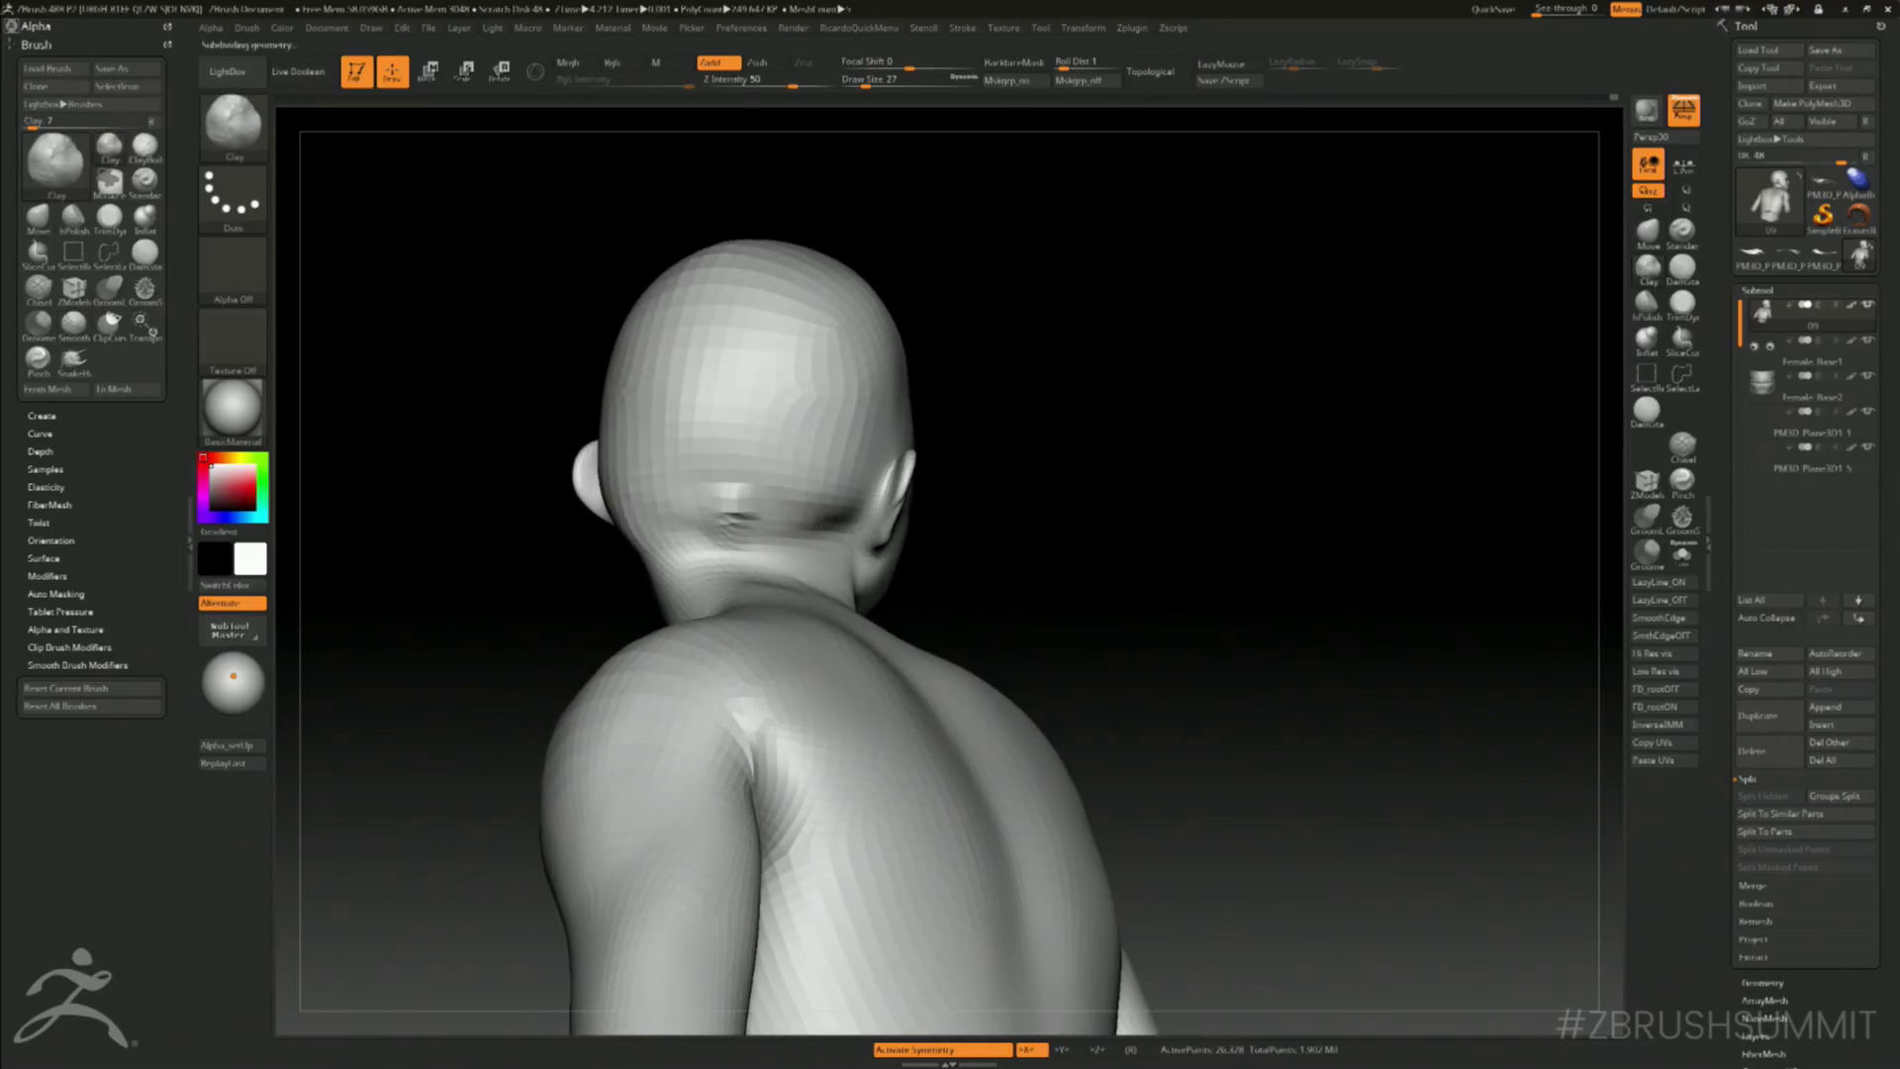
key(x)
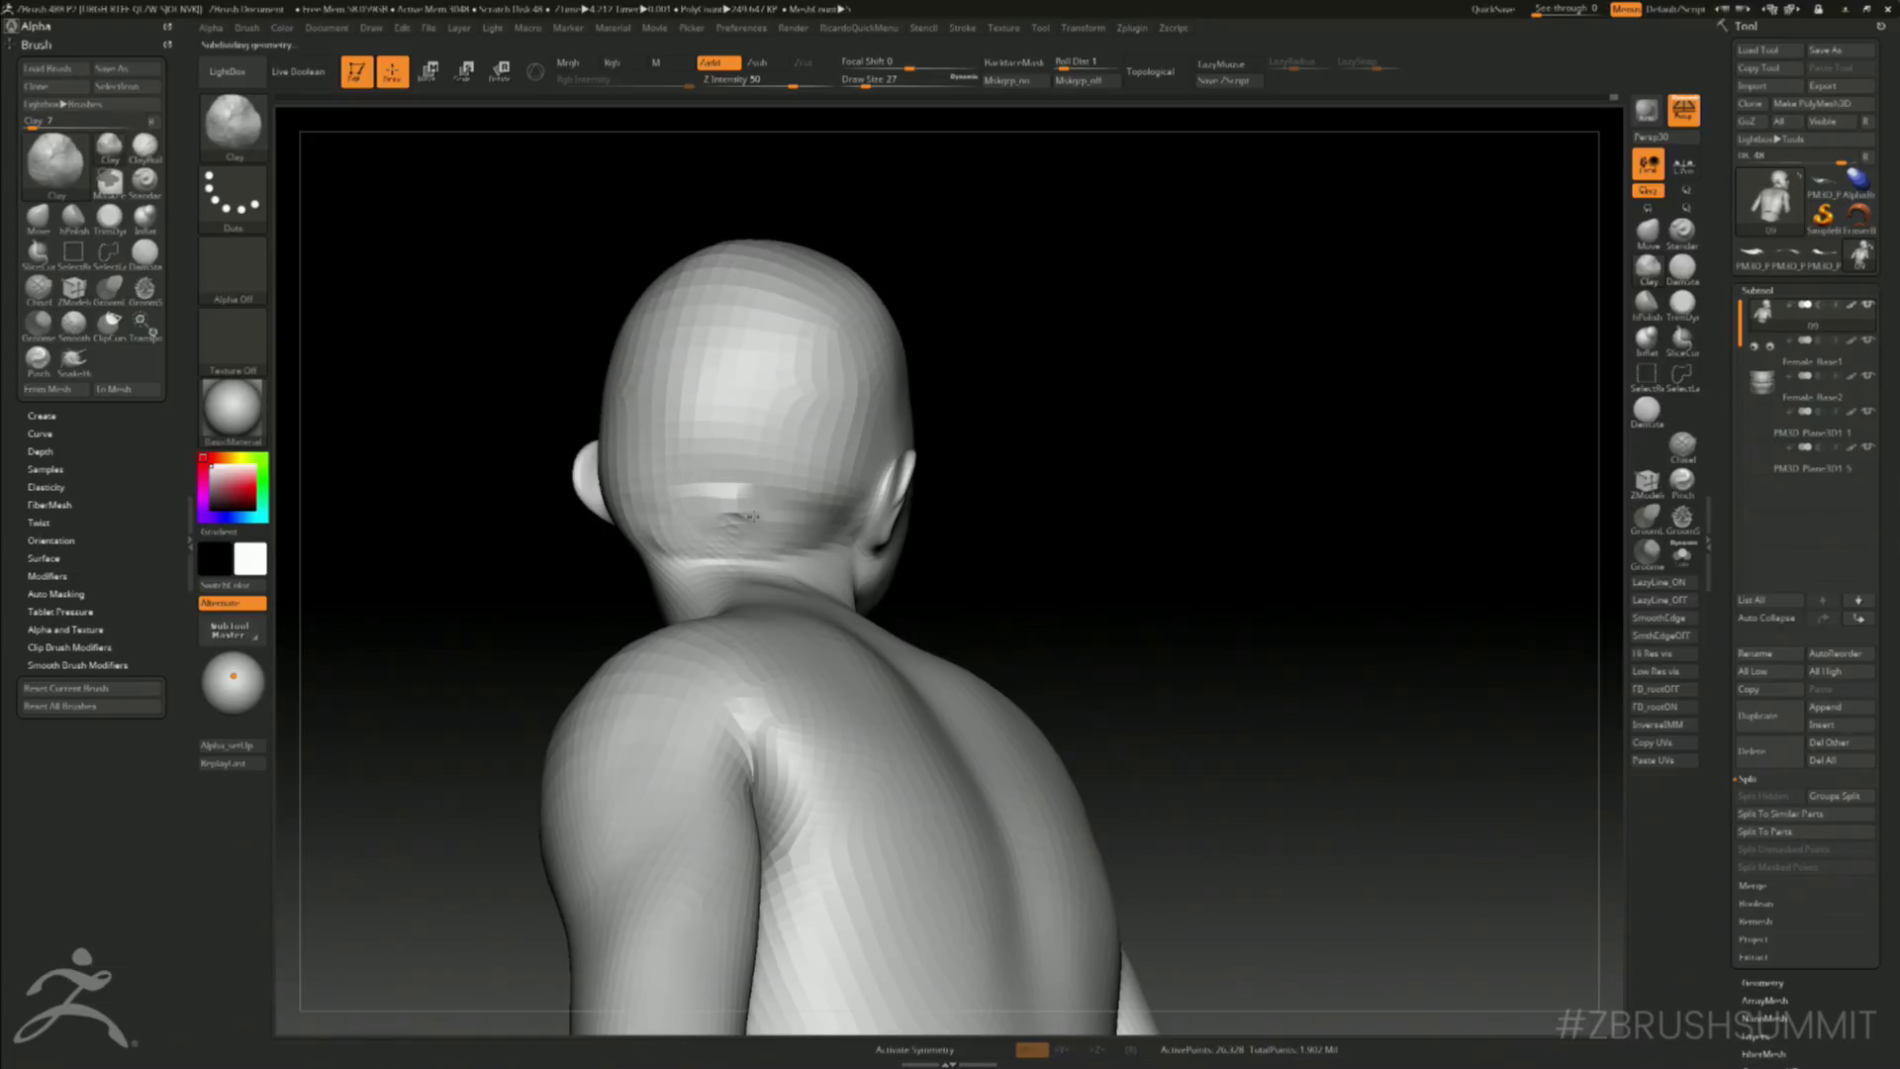
key(shift)
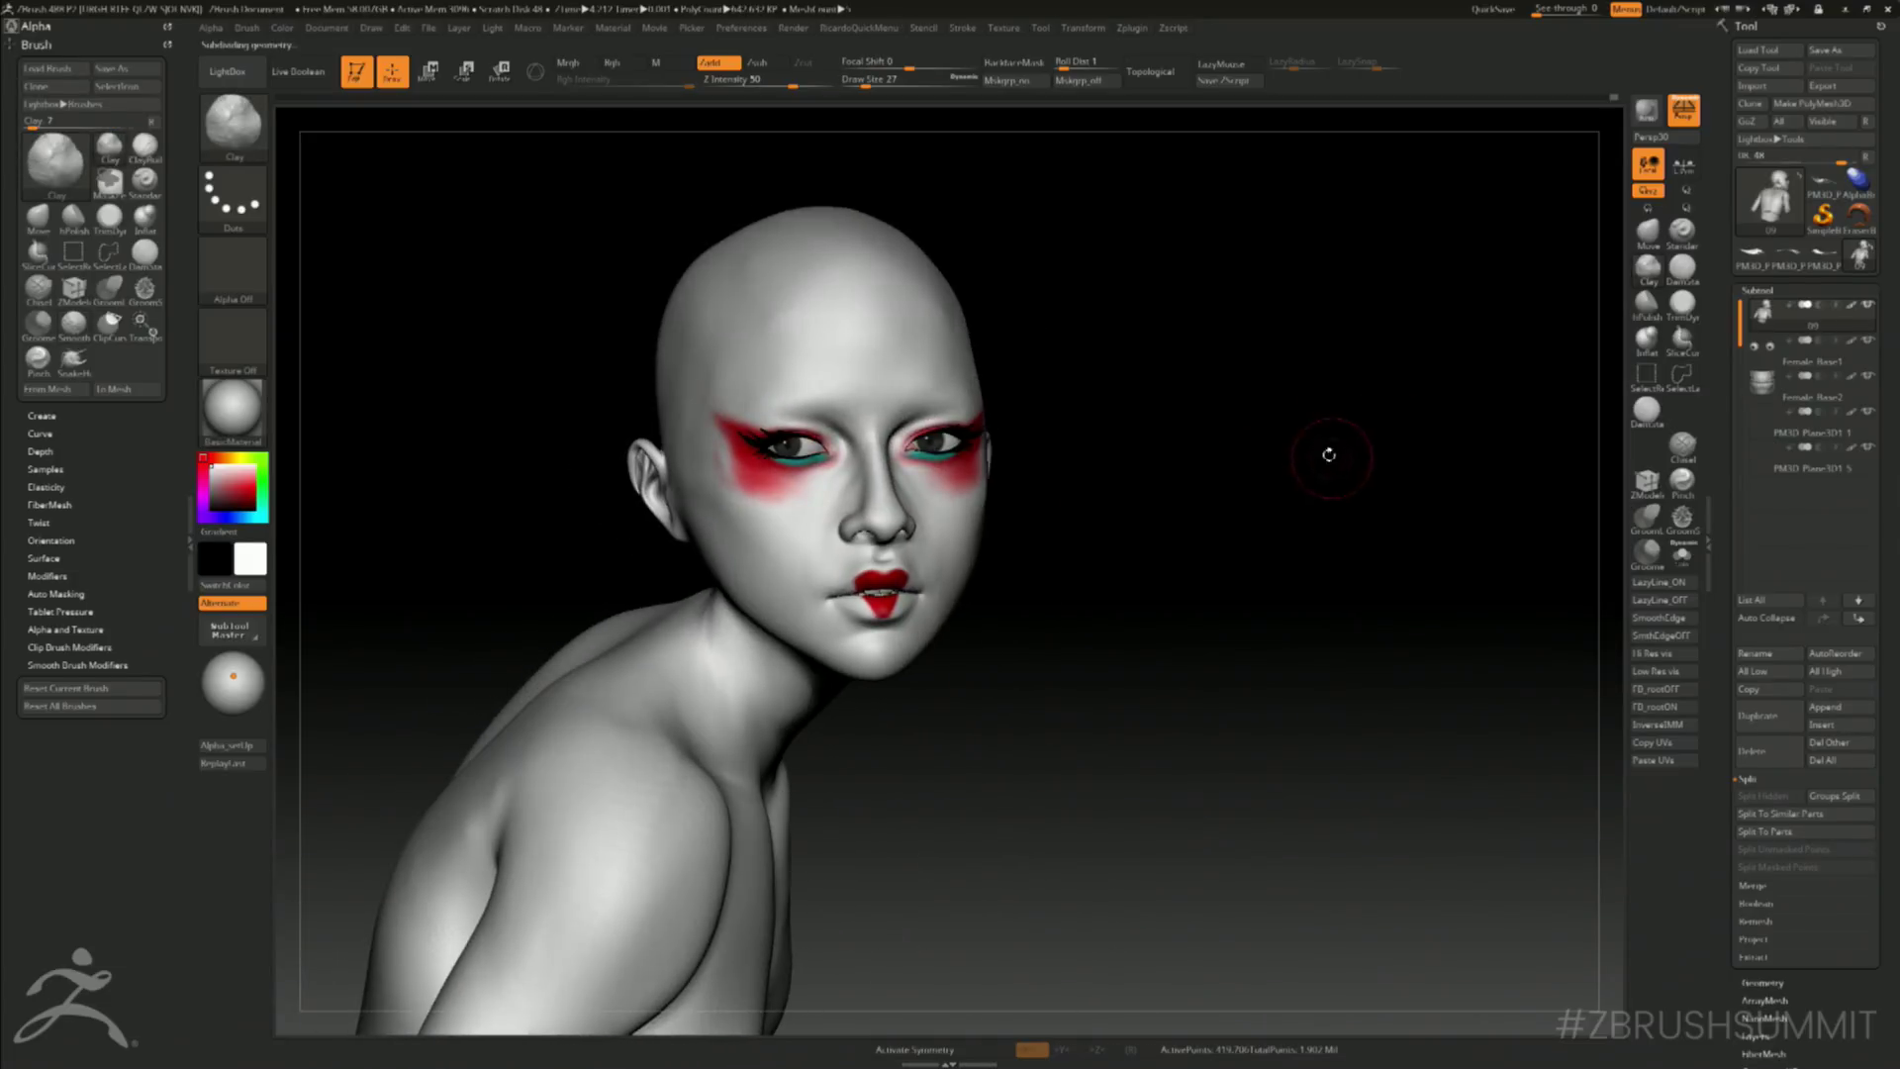
- Enlarge the Standard brush and turn X symmetry back on for the bald figure at its low subdivision level
mouse_move(694, 276)
mouse_down()
mouse_move(975, 182)
mouse_move(1166, 452)
mouse_up()
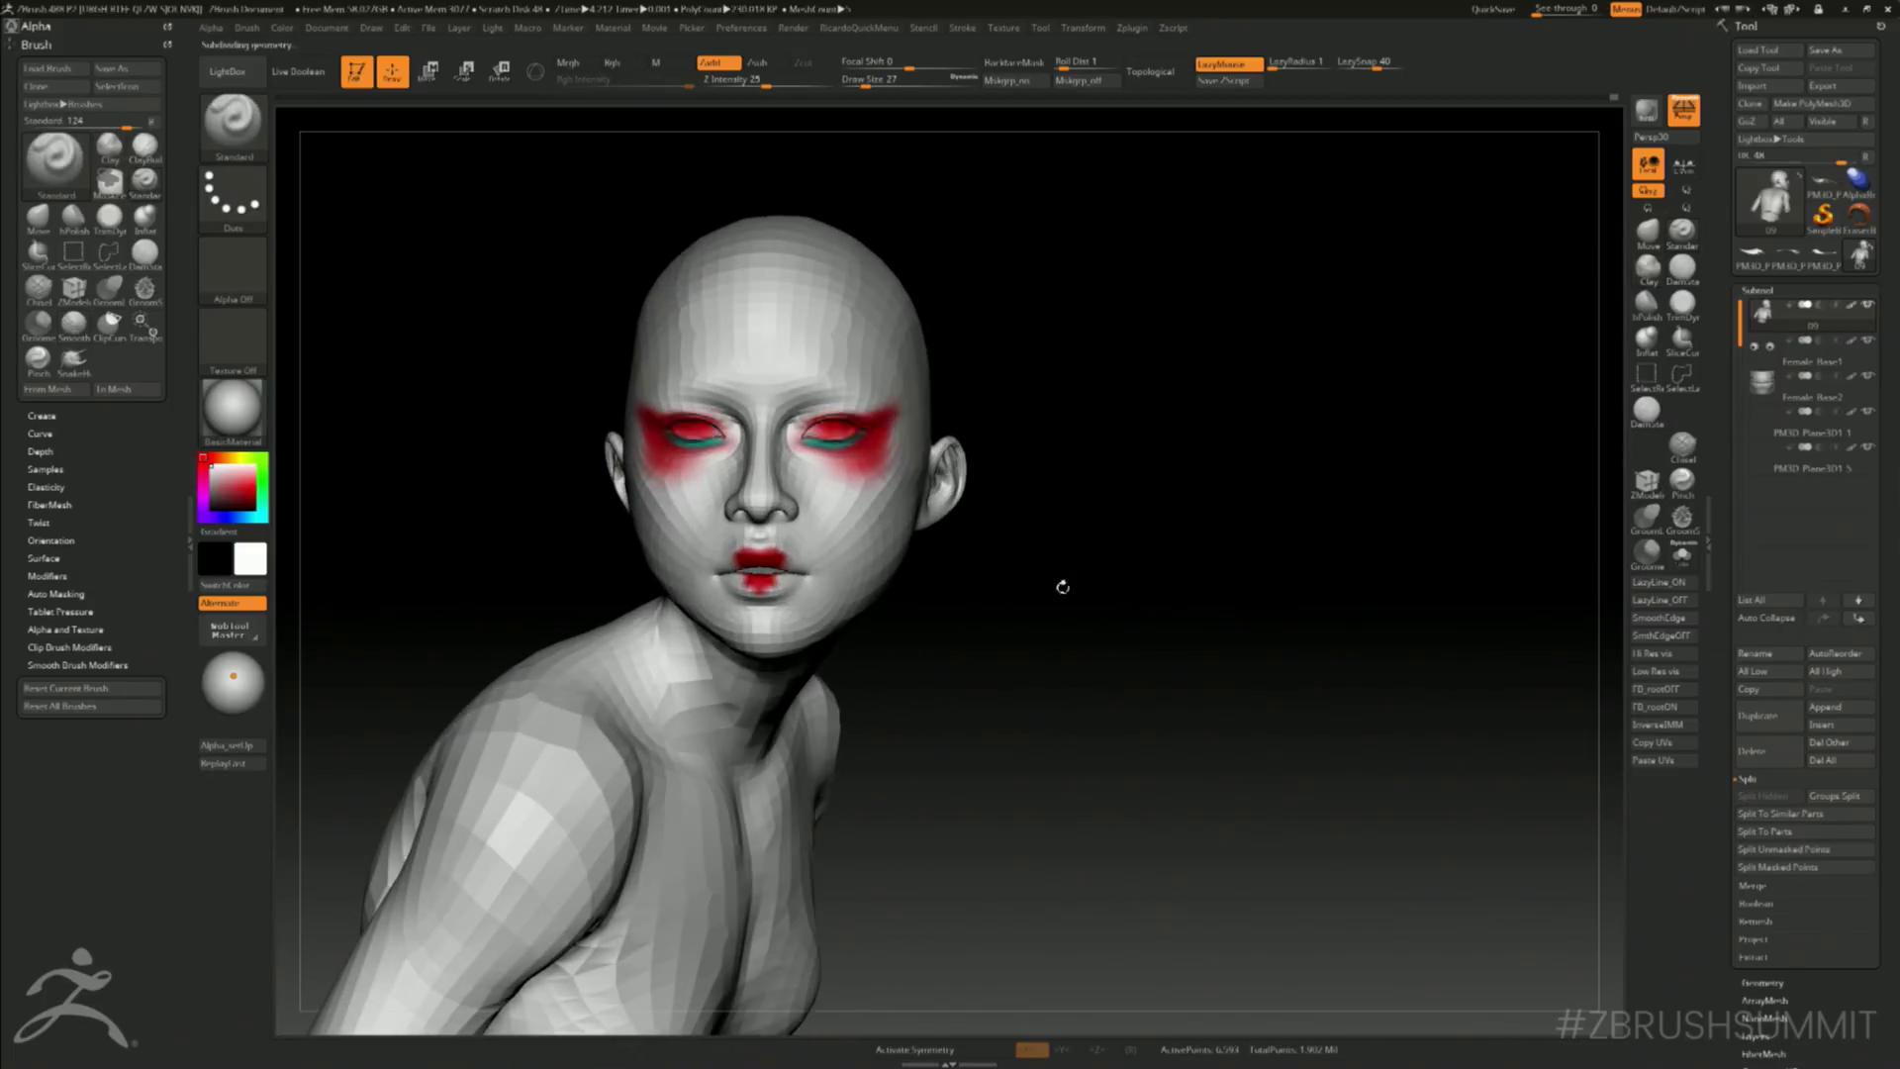
key(bracketright)
key(bracketright)
key(bracketright)
drag(1018, 551, 792, 545)
key(x)
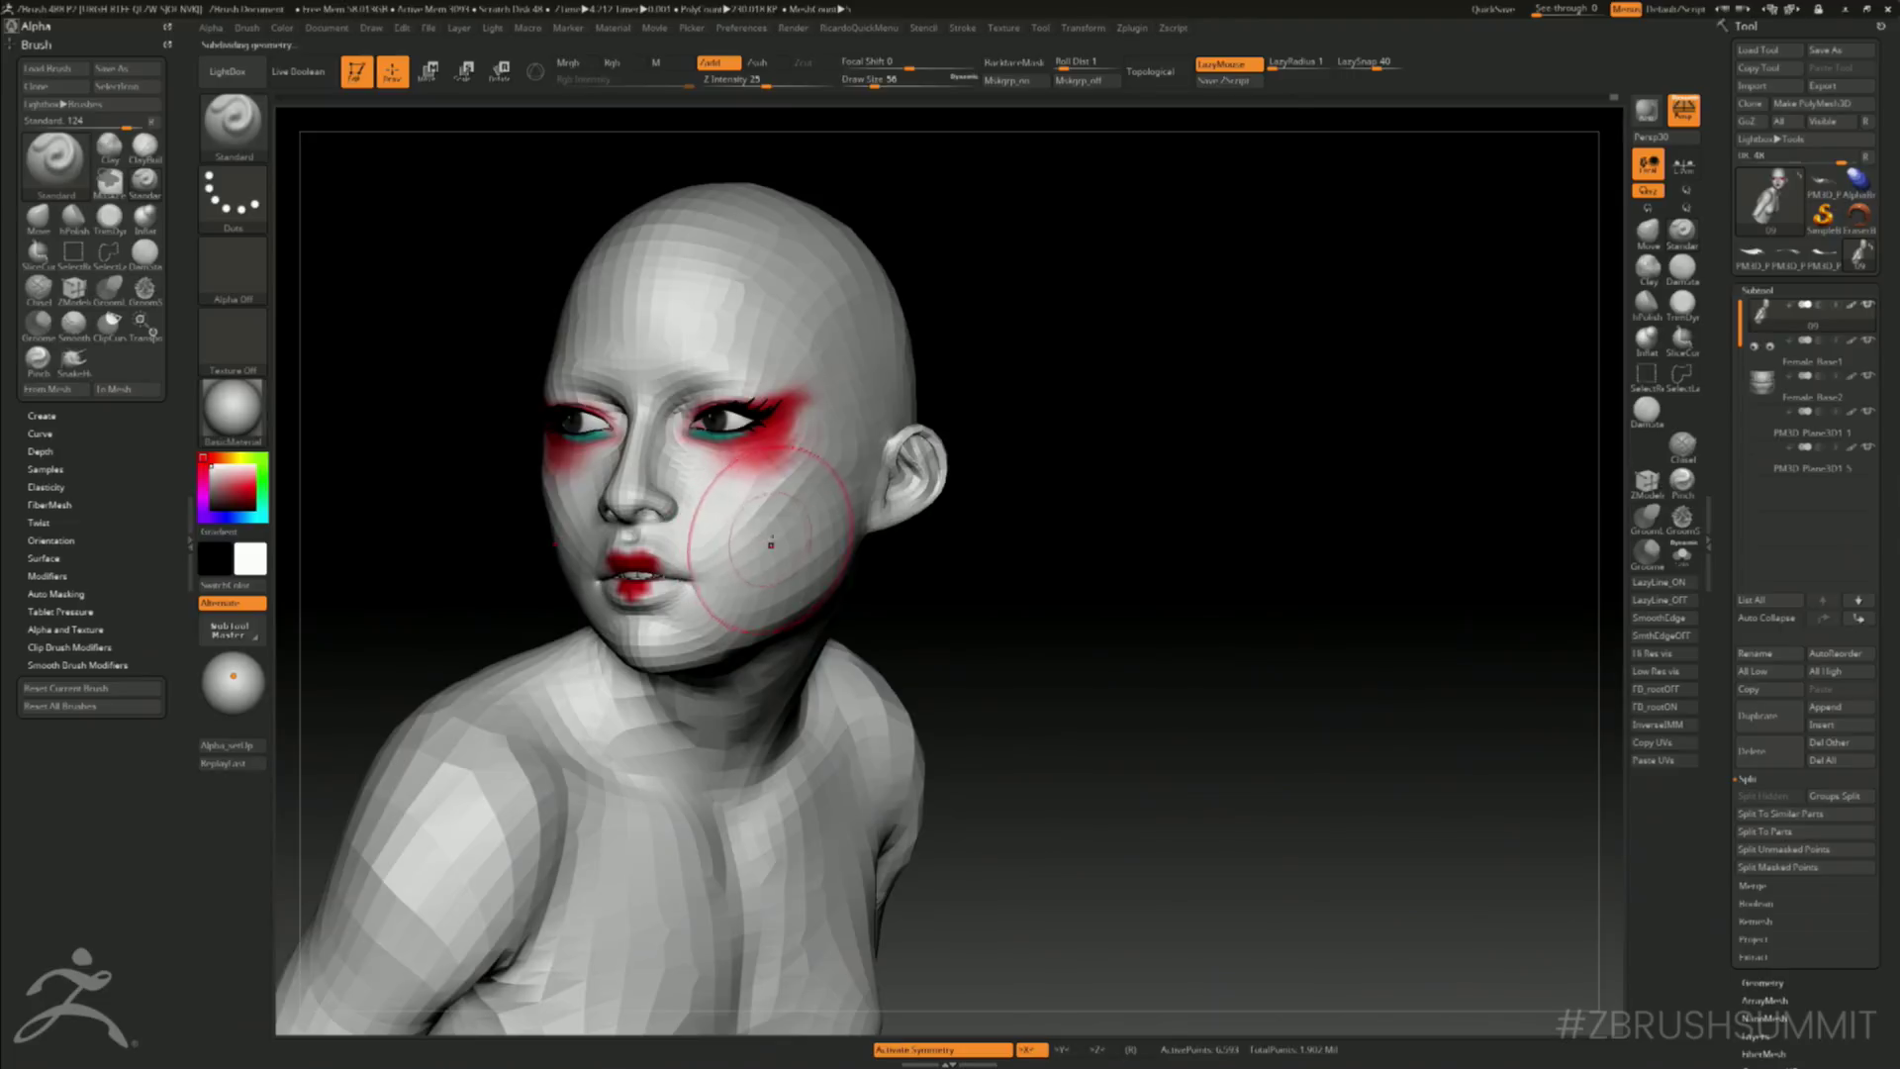
- Raise the bald figure by three subdivision levels and view the head from the side of the face
key(d)
key(d)
key(d)
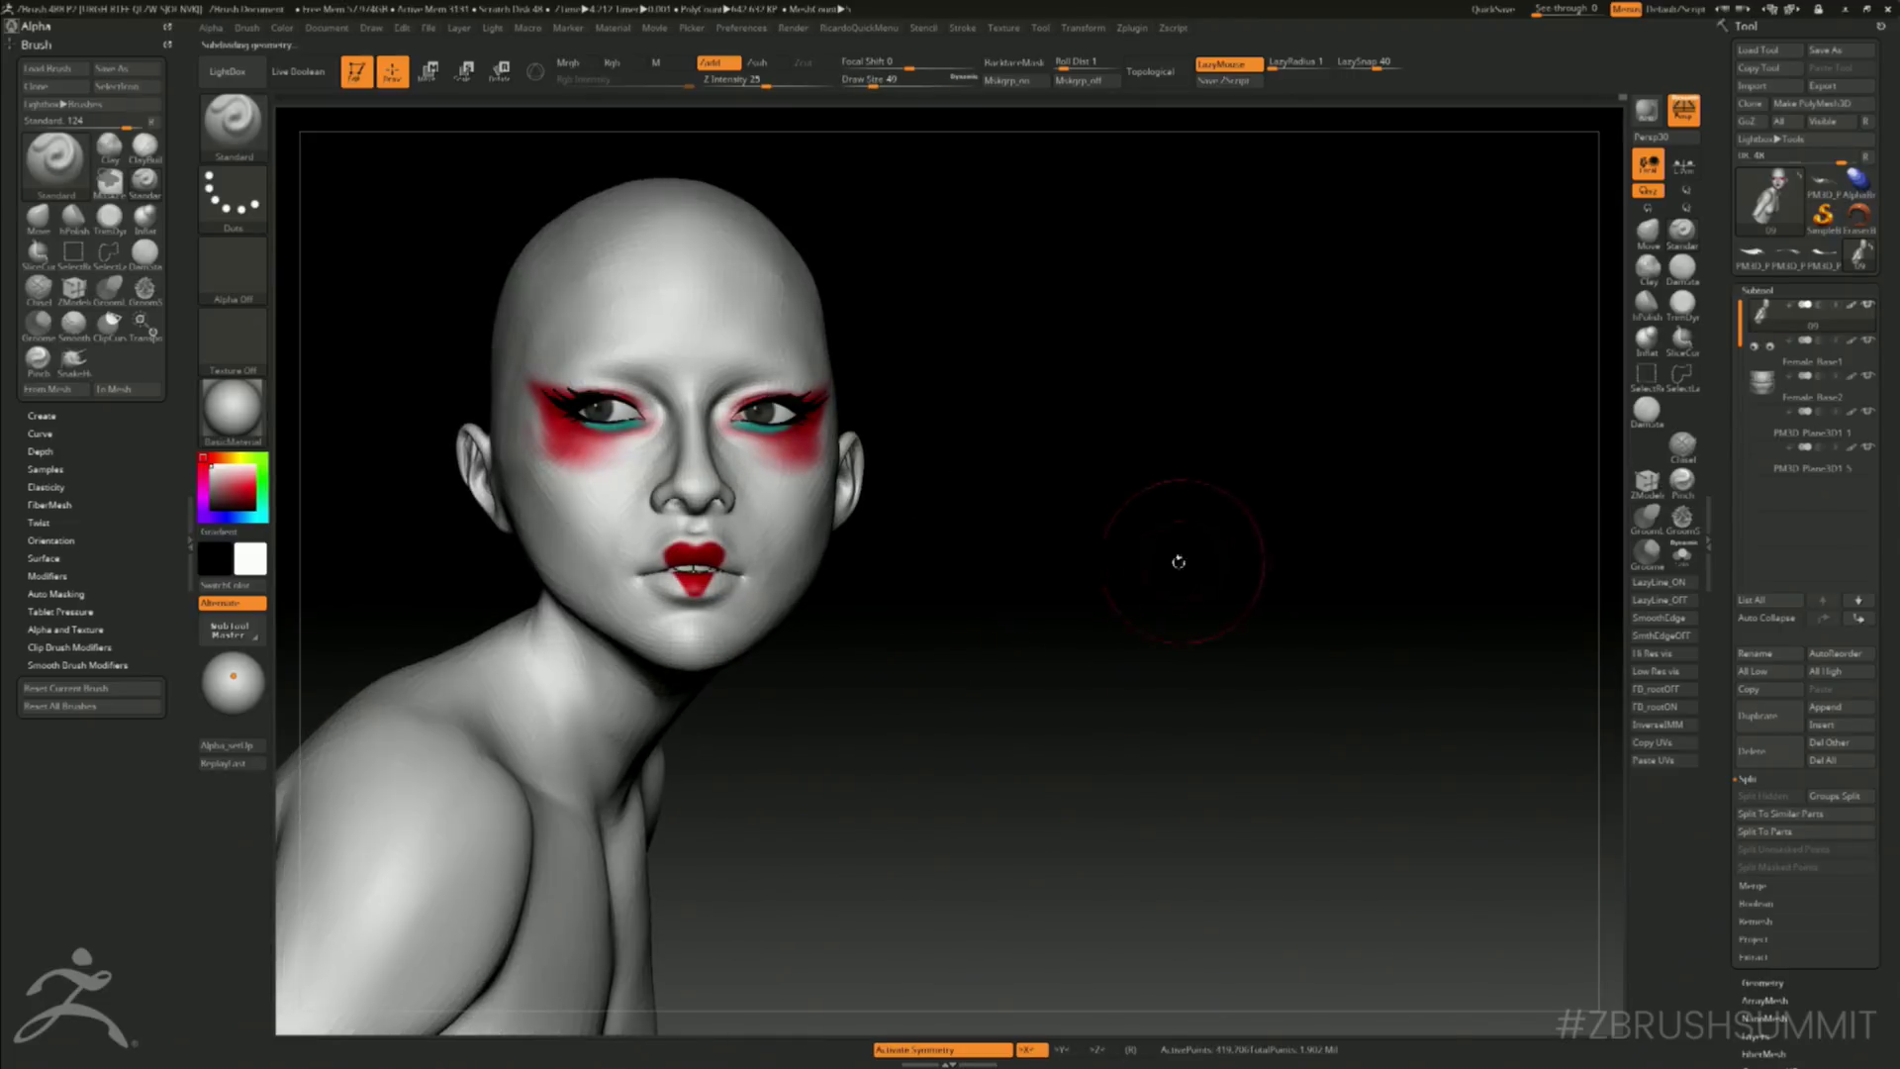
drag(1223, 563, 1447, 572)
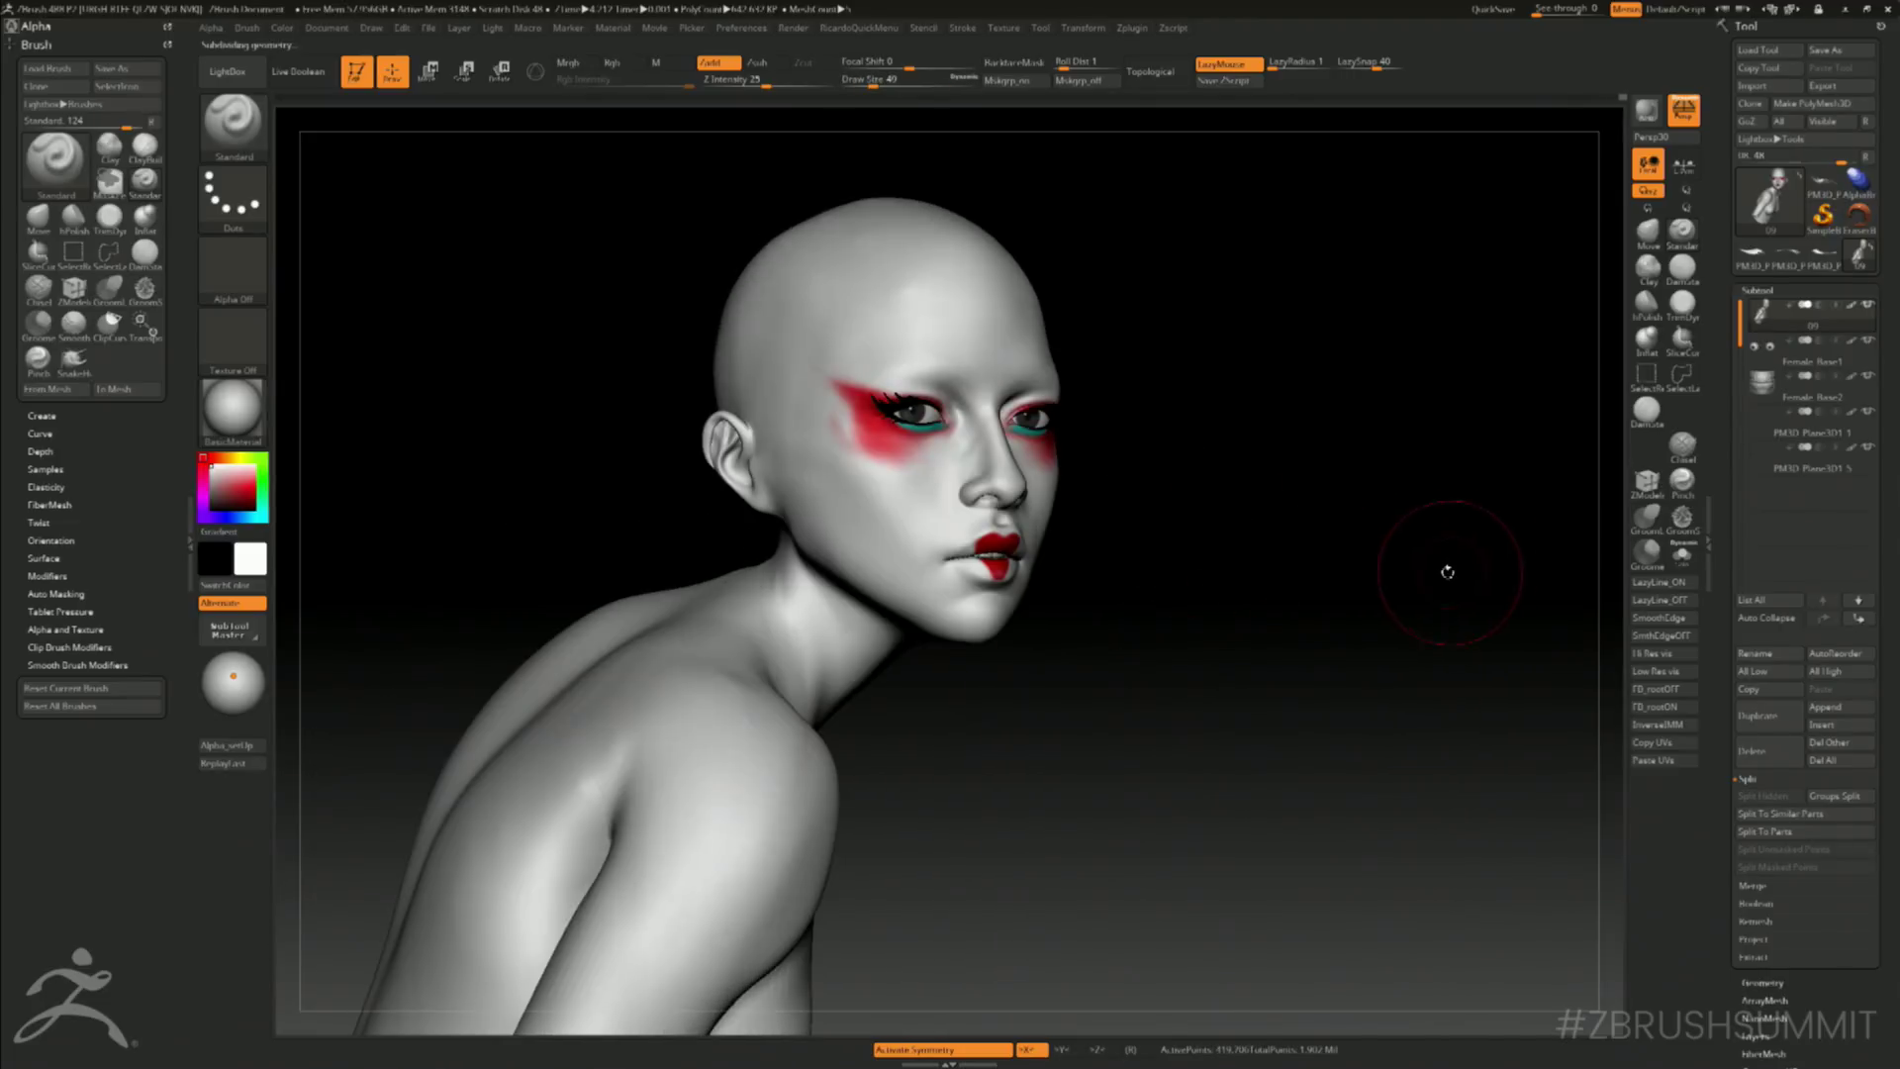
mouse_move(1393, 422)
mouse_down()
mouse_move(1372, 403)
mouse_move(1458, 340)
mouse_move(1455, 426)
mouse_up()
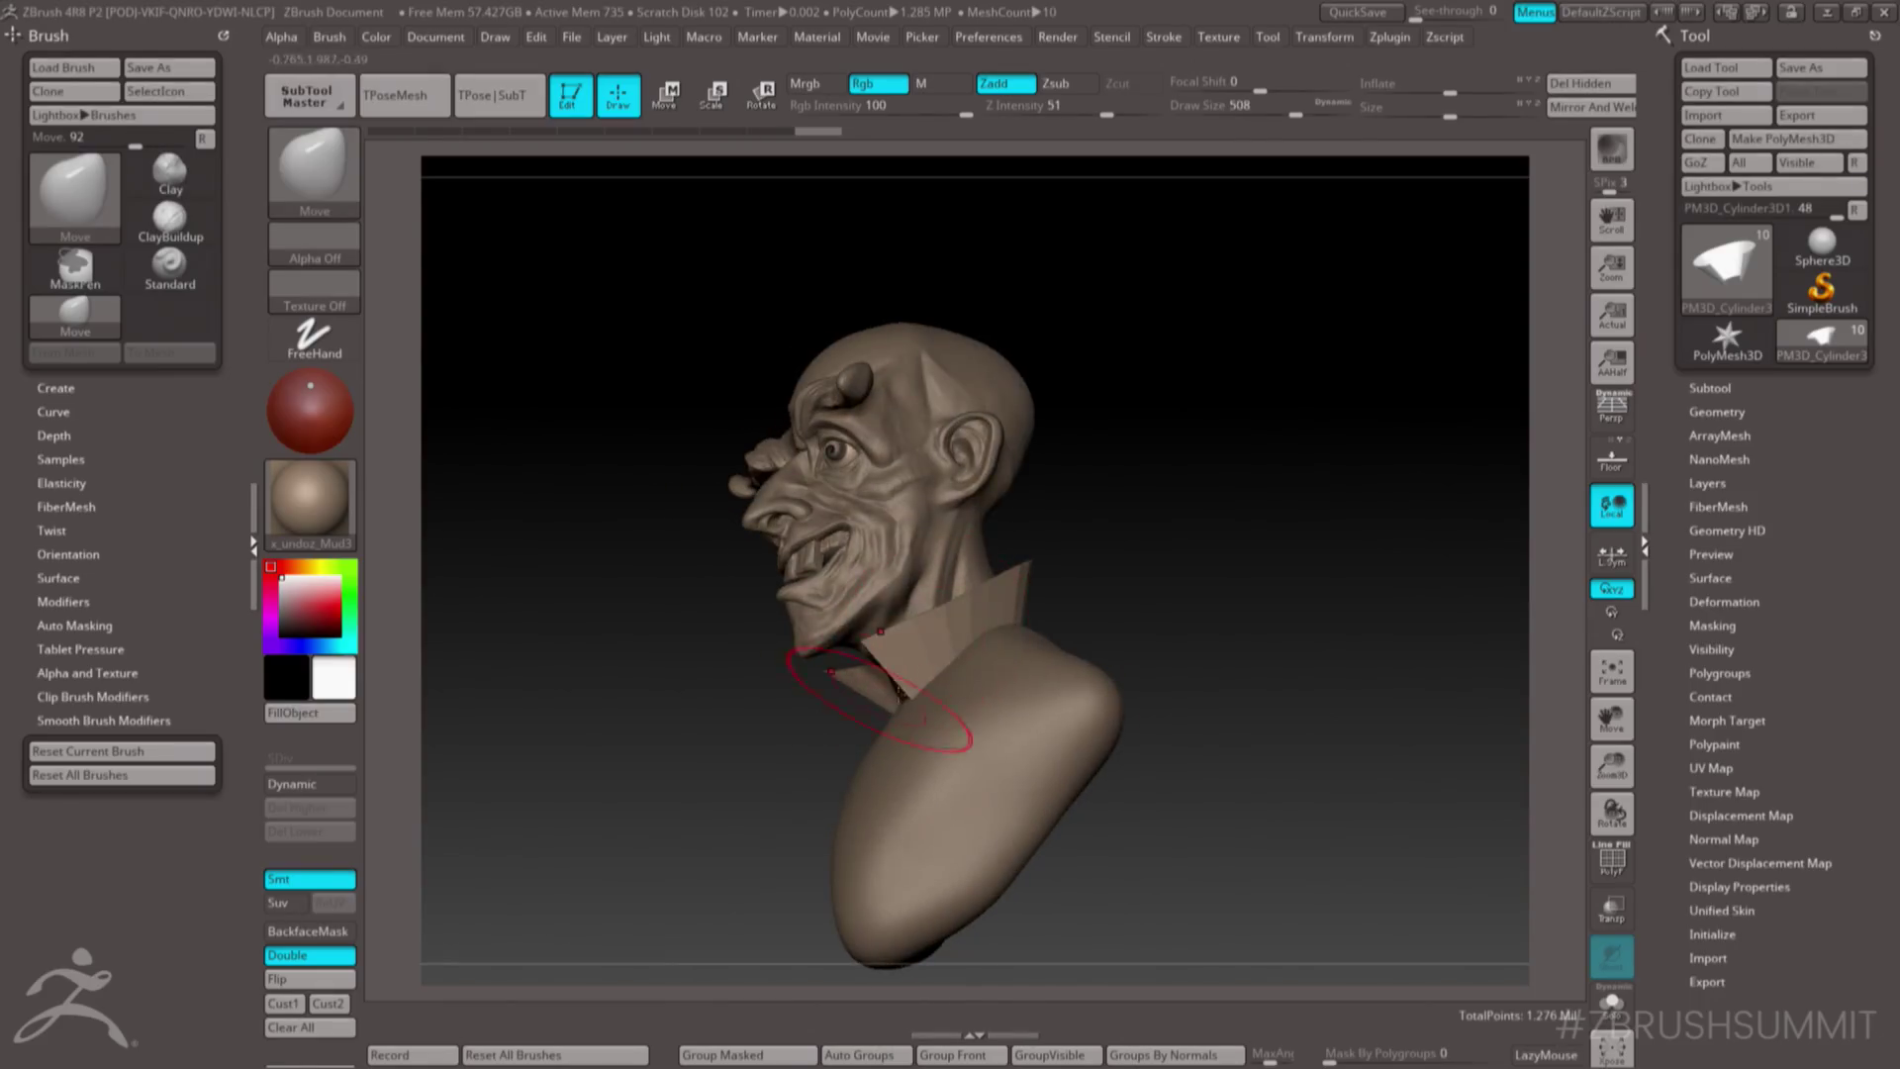
- Pull the points and edges of the bust's upright collar into shape around the neck with the Move brush at draw size 508
drag(878, 699, 1007, 514)
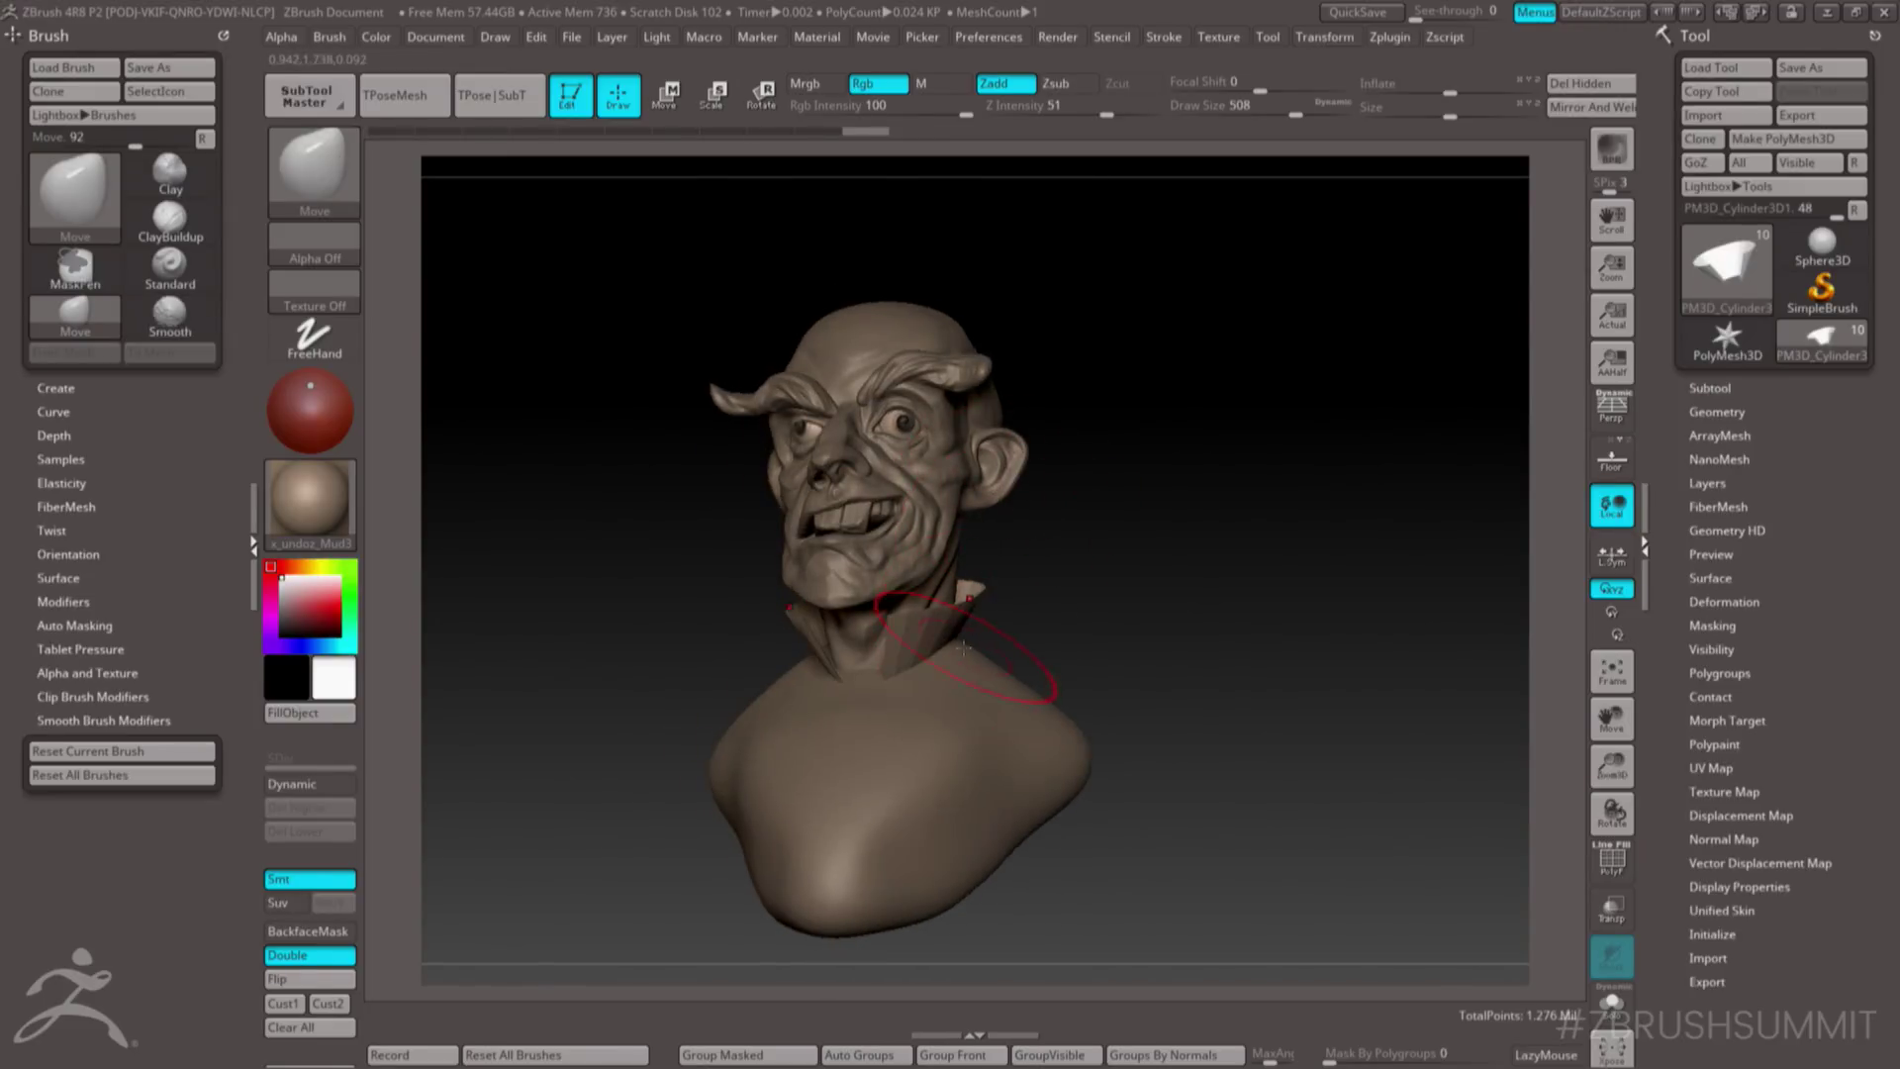
drag(963, 648, 899, 706)
drag(1009, 590, 1031, 580)
drag(925, 683, 1000, 673)
mouse_move(1021, 591)
mouse_down()
mouse_move(1077, 585)
mouse_move(1078, 501)
mouse_move(979, 554)
mouse_move(920, 624)
mouse_move(890, 596)
mouse_up()
drag(841, 609, 839, 594)
drag(1024, 590, 1078, 570)
mouse_move(1074, 593)
ctrl+right_down()
mouse_move(1039, 519)
mouse_move(1113, 539)
ctrl+right_up()
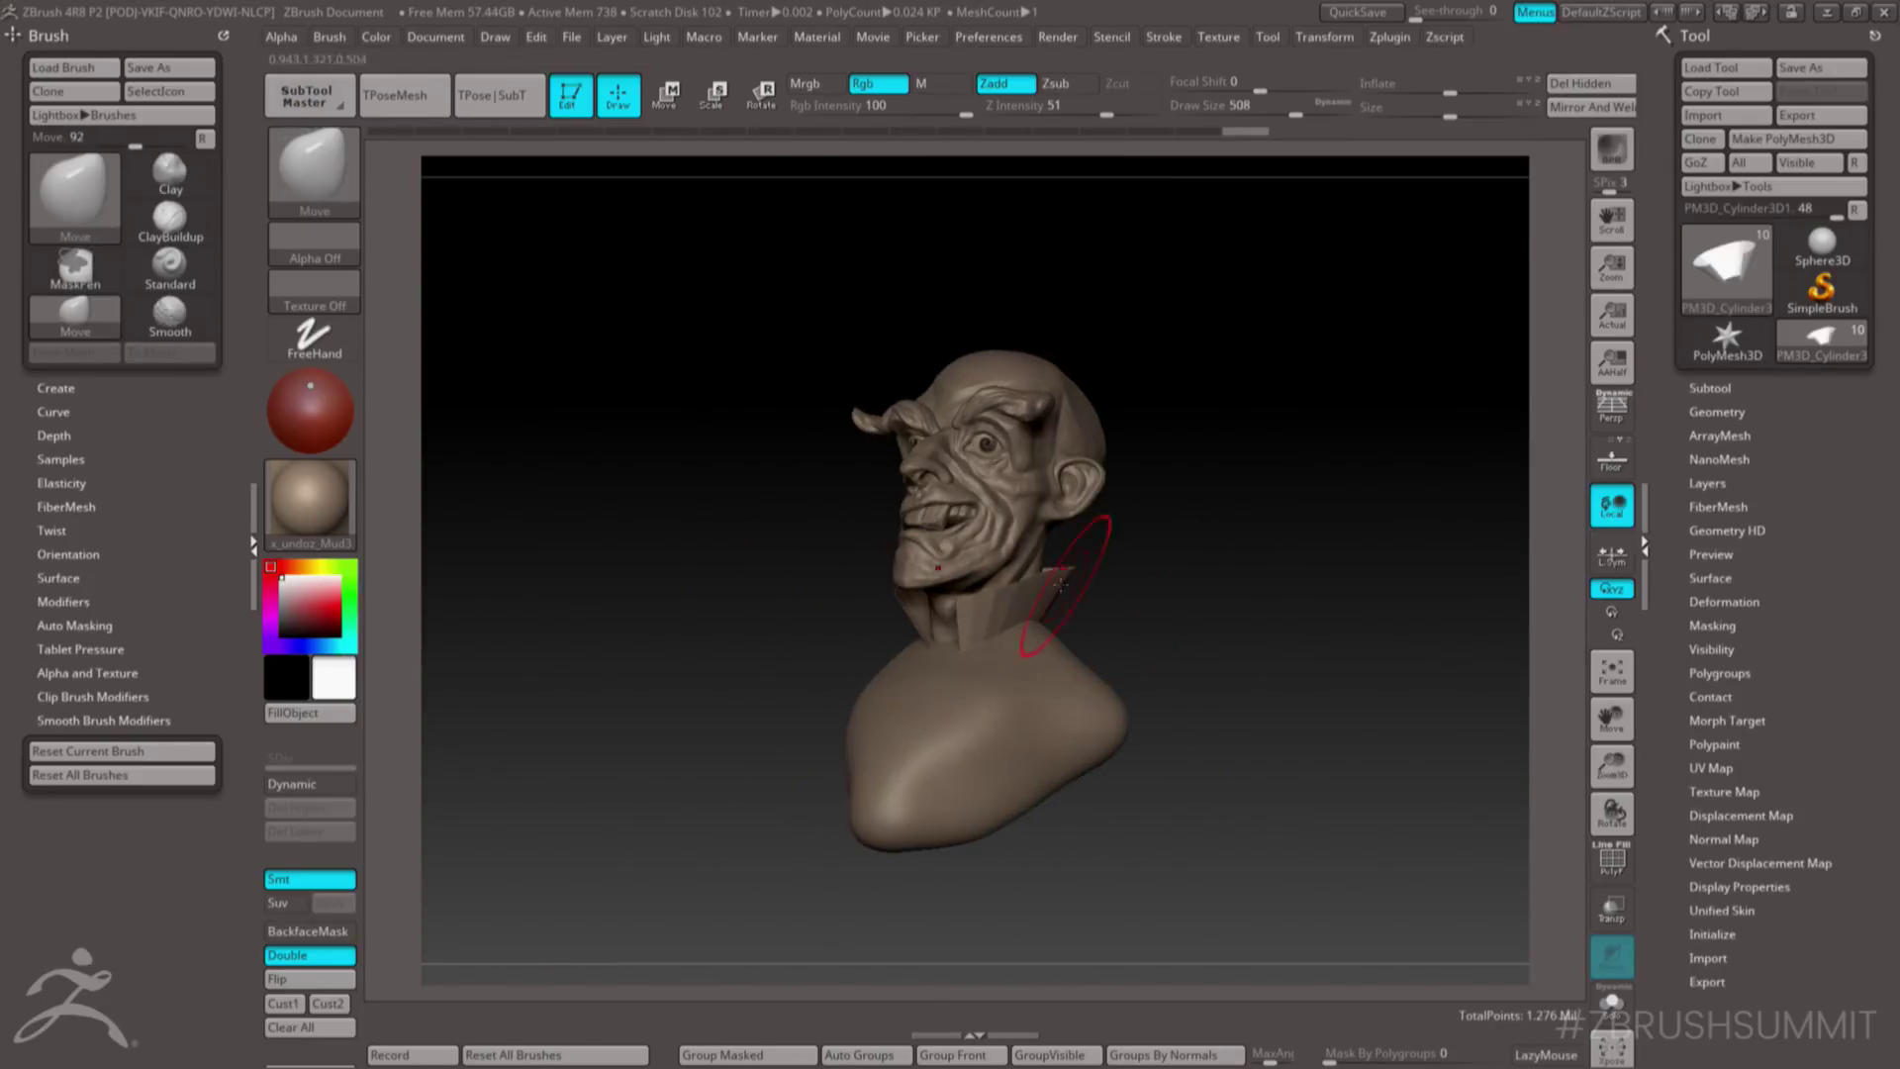
mouse_move(1061, 583)
mouse_down()
mouse_move(952, 689)
mouse_move(851, 692)
mouse_up()
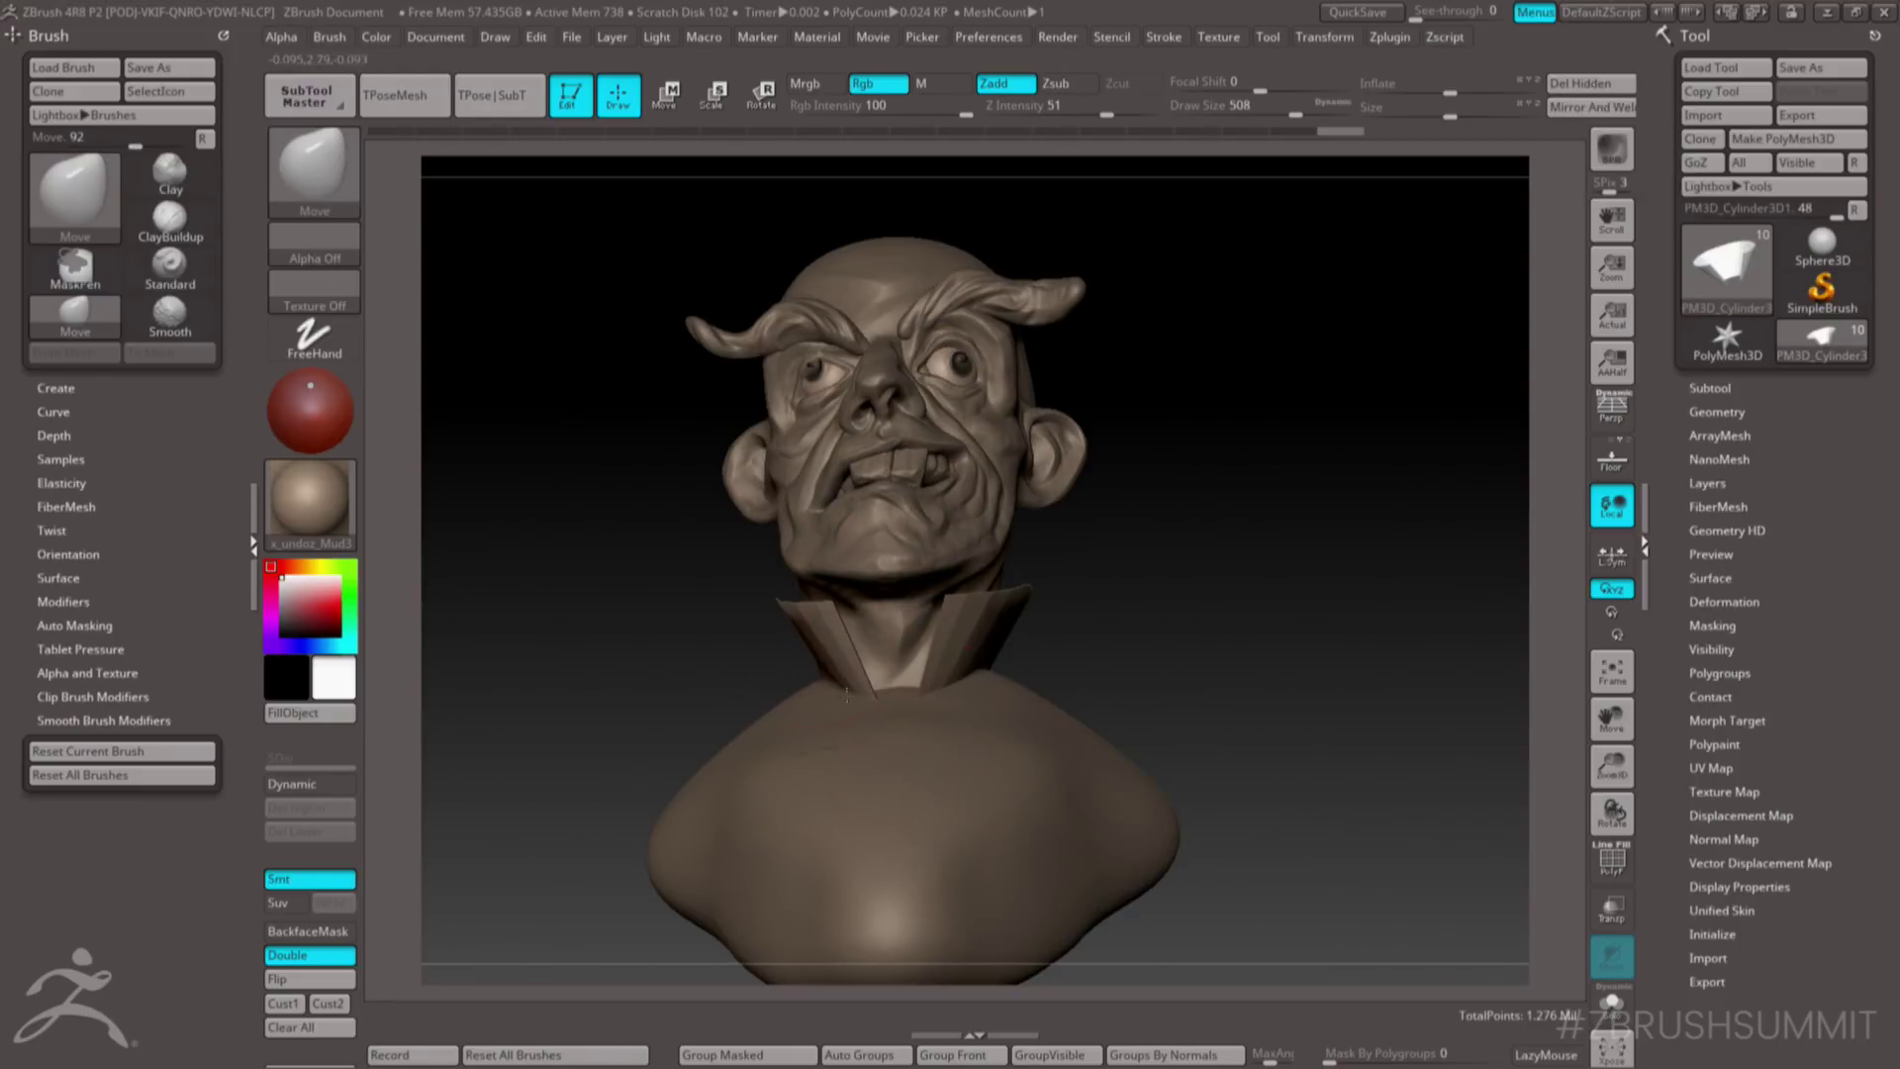
drag(934, 590, 968, 600)
drag(1039, 538, 1017, 570)
- Switch to the eyebrow over the bulging eye and curl its outer tip with the Spiral brush at draw size 508
key(b)
key(s)
key(p)
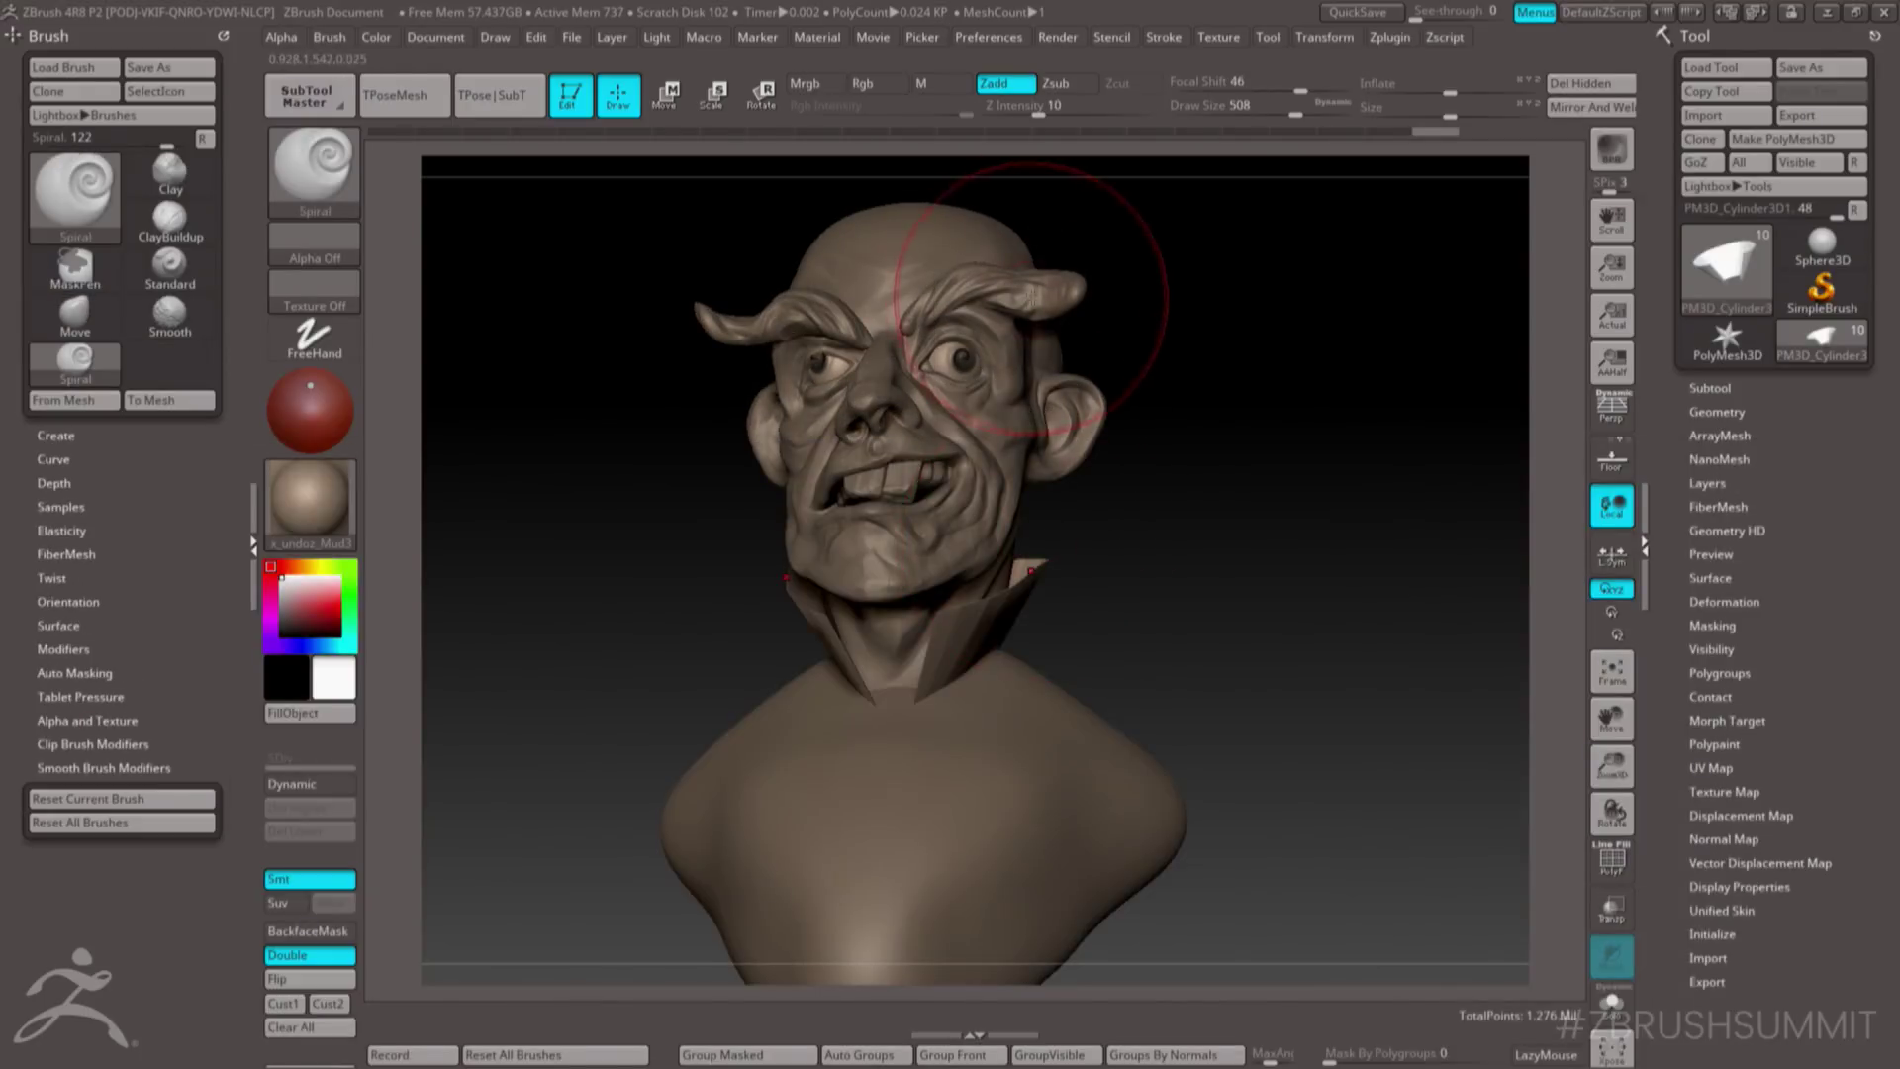
alt+click(1031, 295)
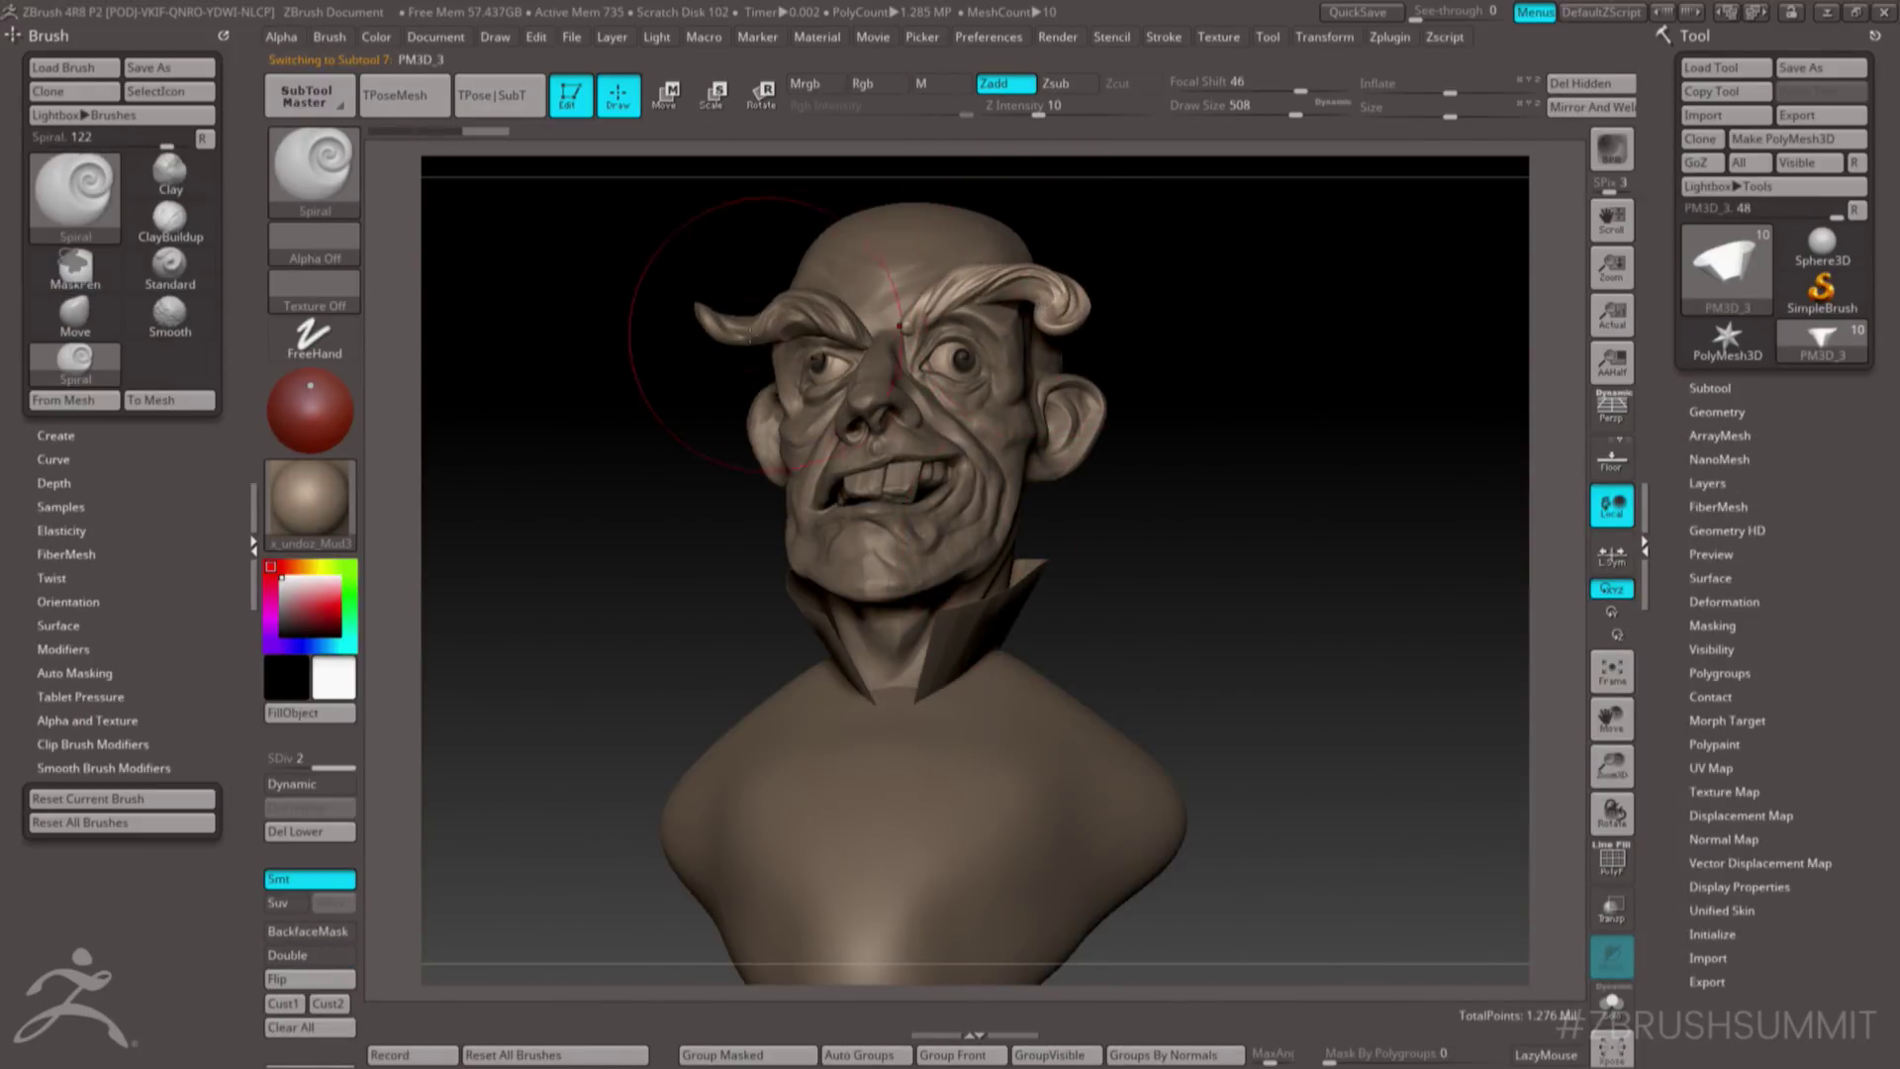
- Switch to the opposite eyebrow, undo the first twists and curl its outer tip with the Spiral brush at draw size 228
alt+click(730, 319)
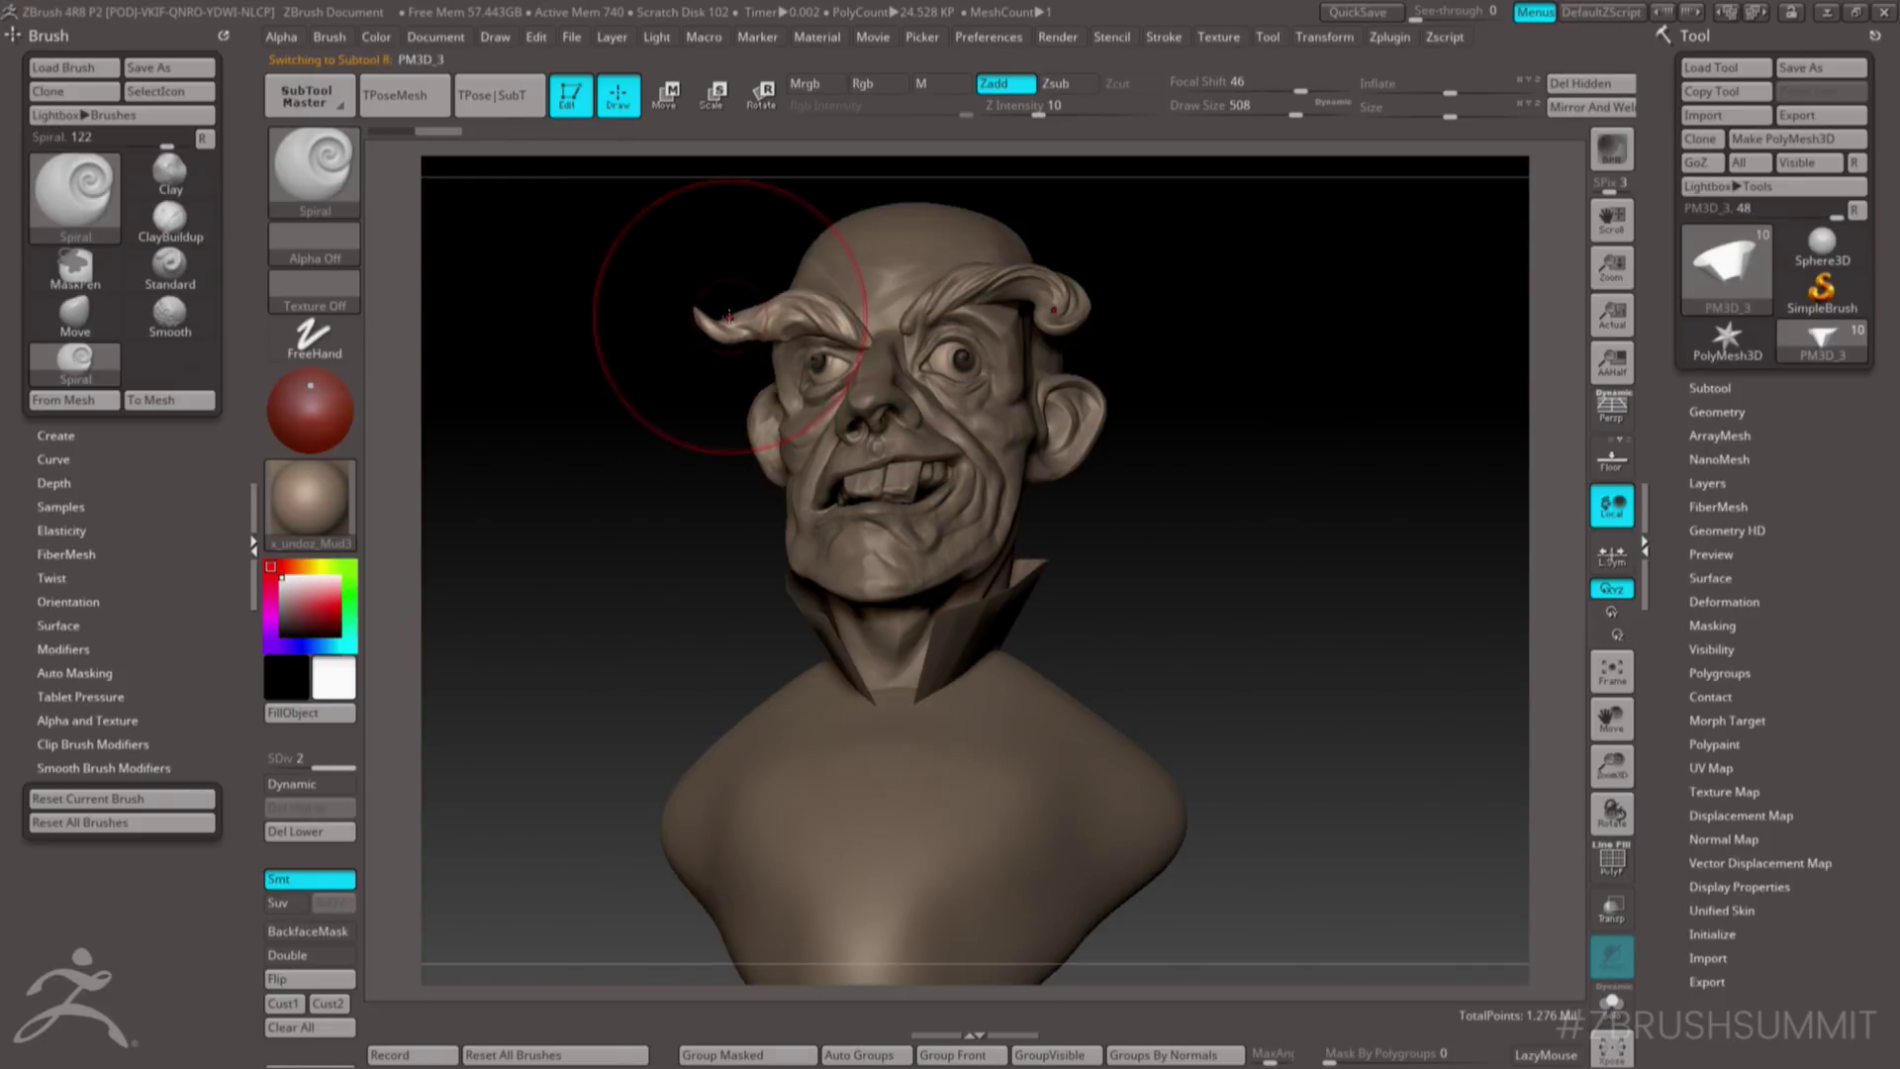
key(ctrl+z)
key(ctrl+z)
drag(729, 316, 727, 324)
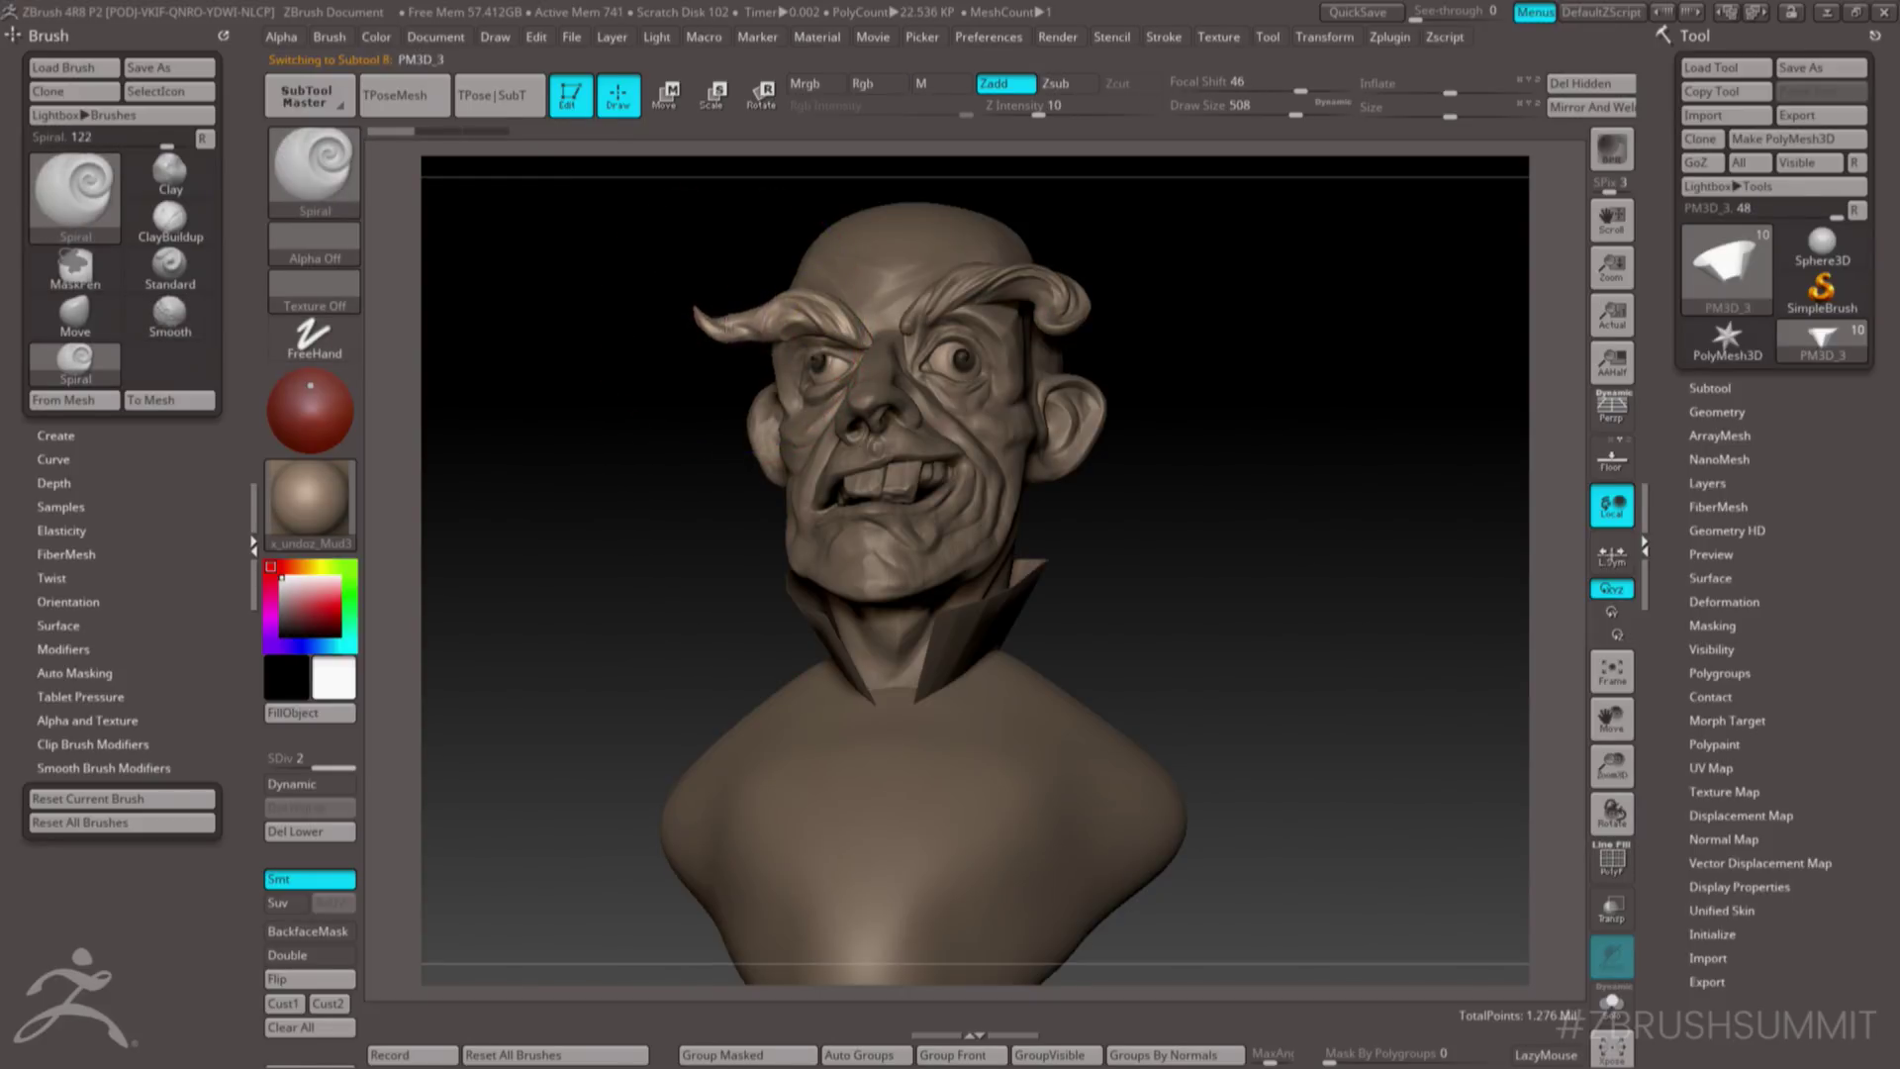
key(space)
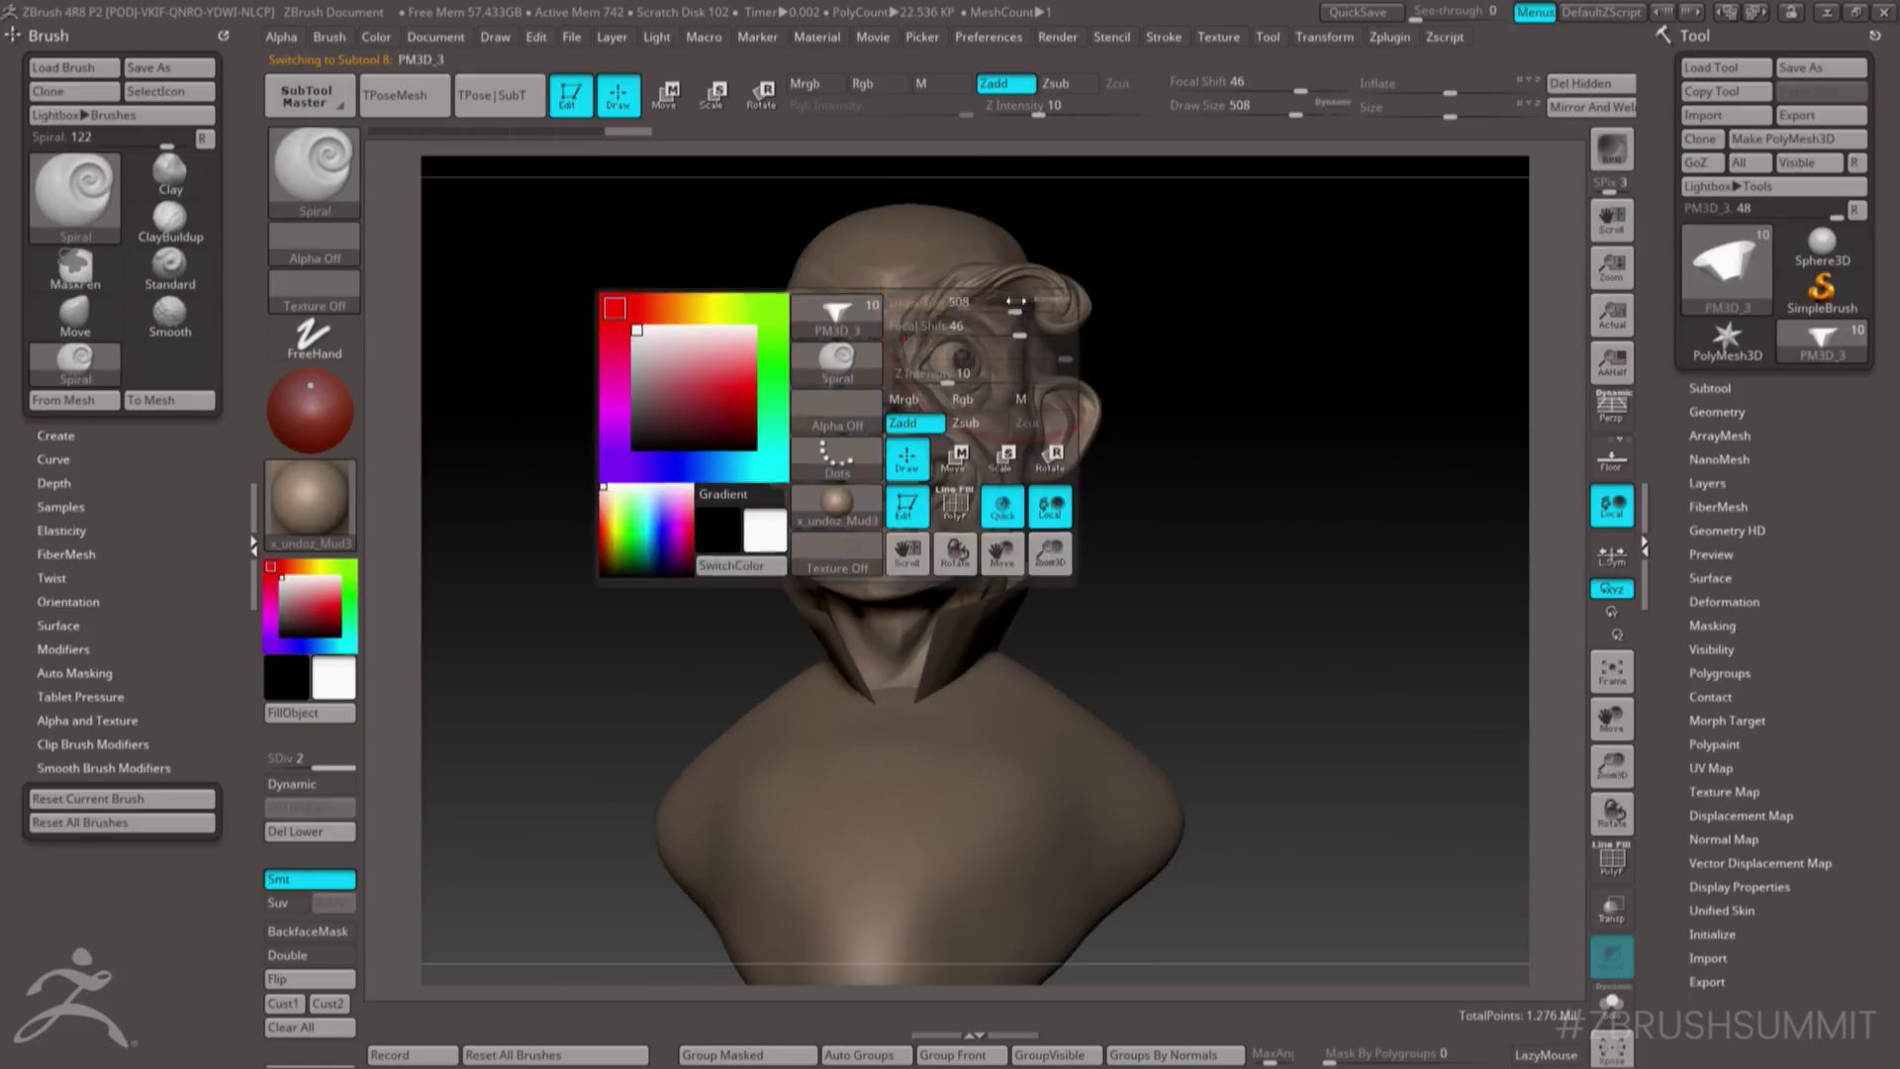
drag(1016, 301, 972, 300)
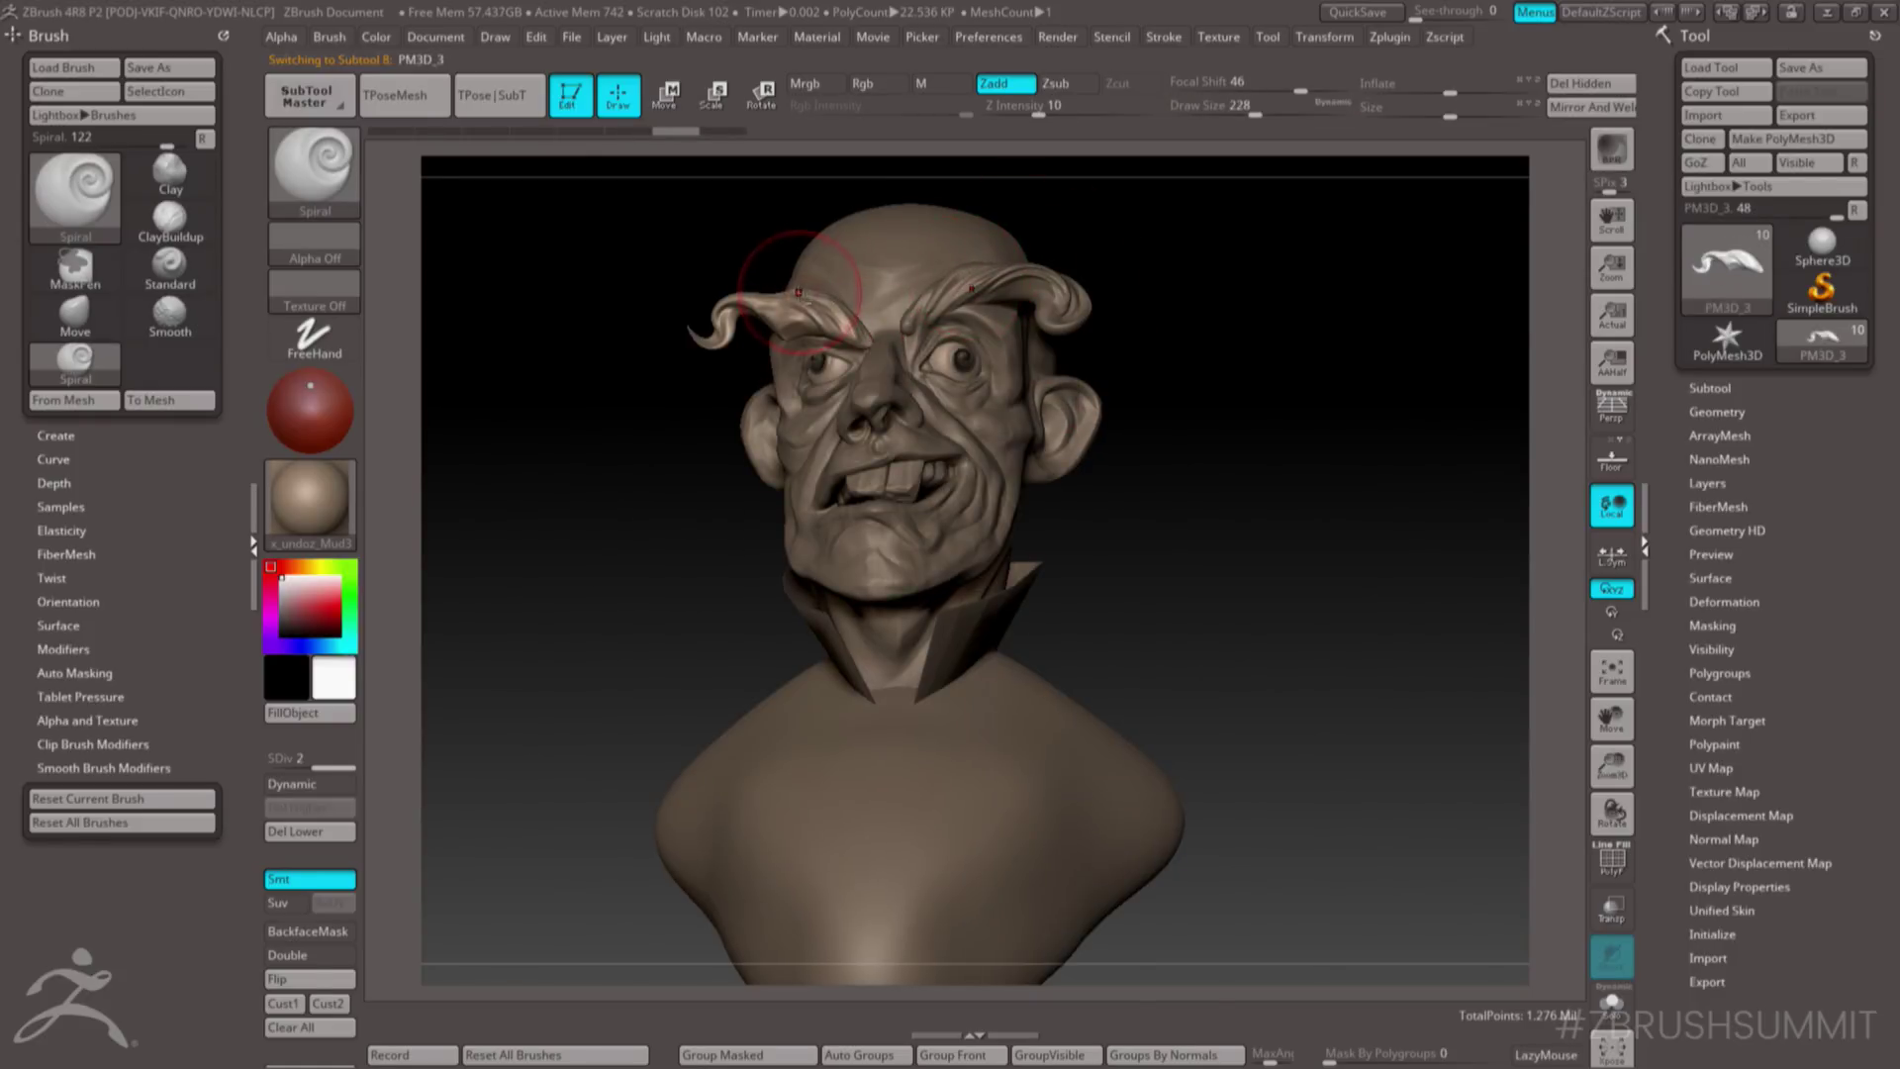
- Twist waves along both eyebrows with the Spiral brush at draw size 228, selecting each eyebrow in turn
alt+click(981, 280)
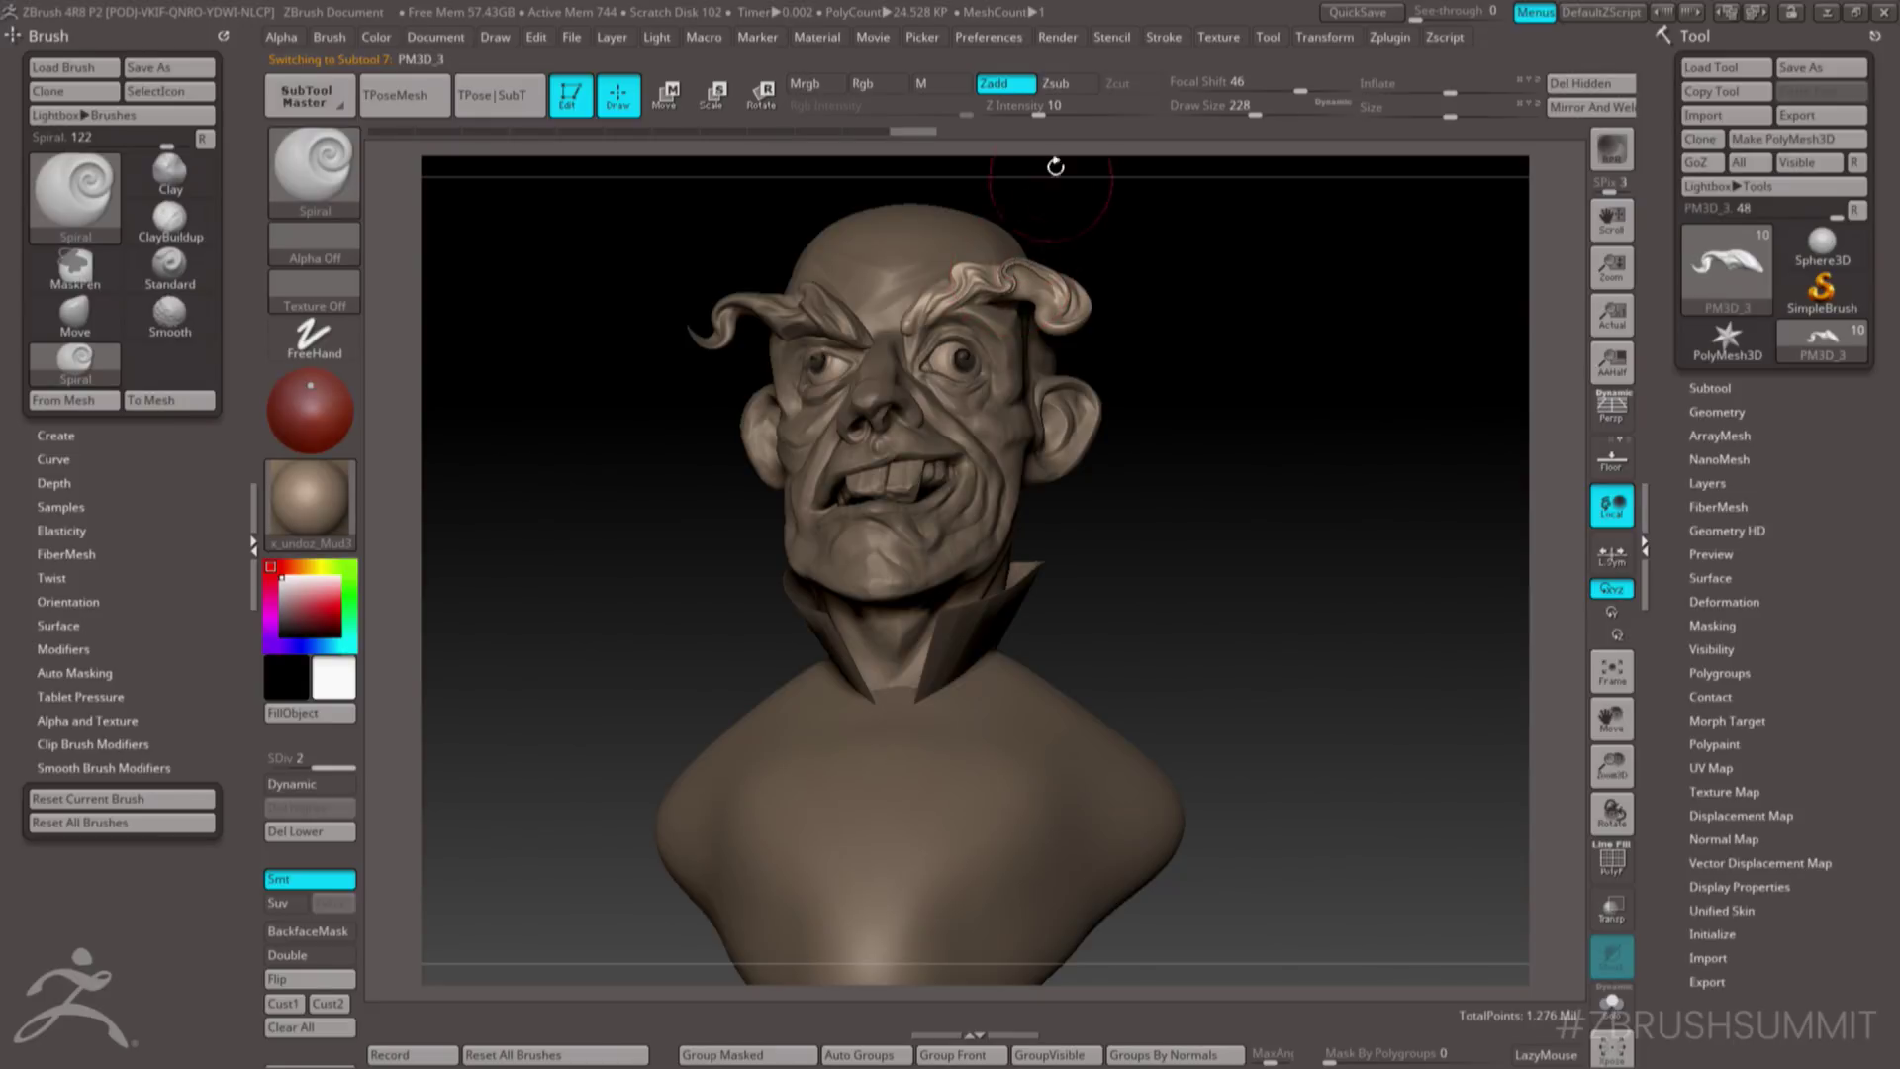
key(ctrl)
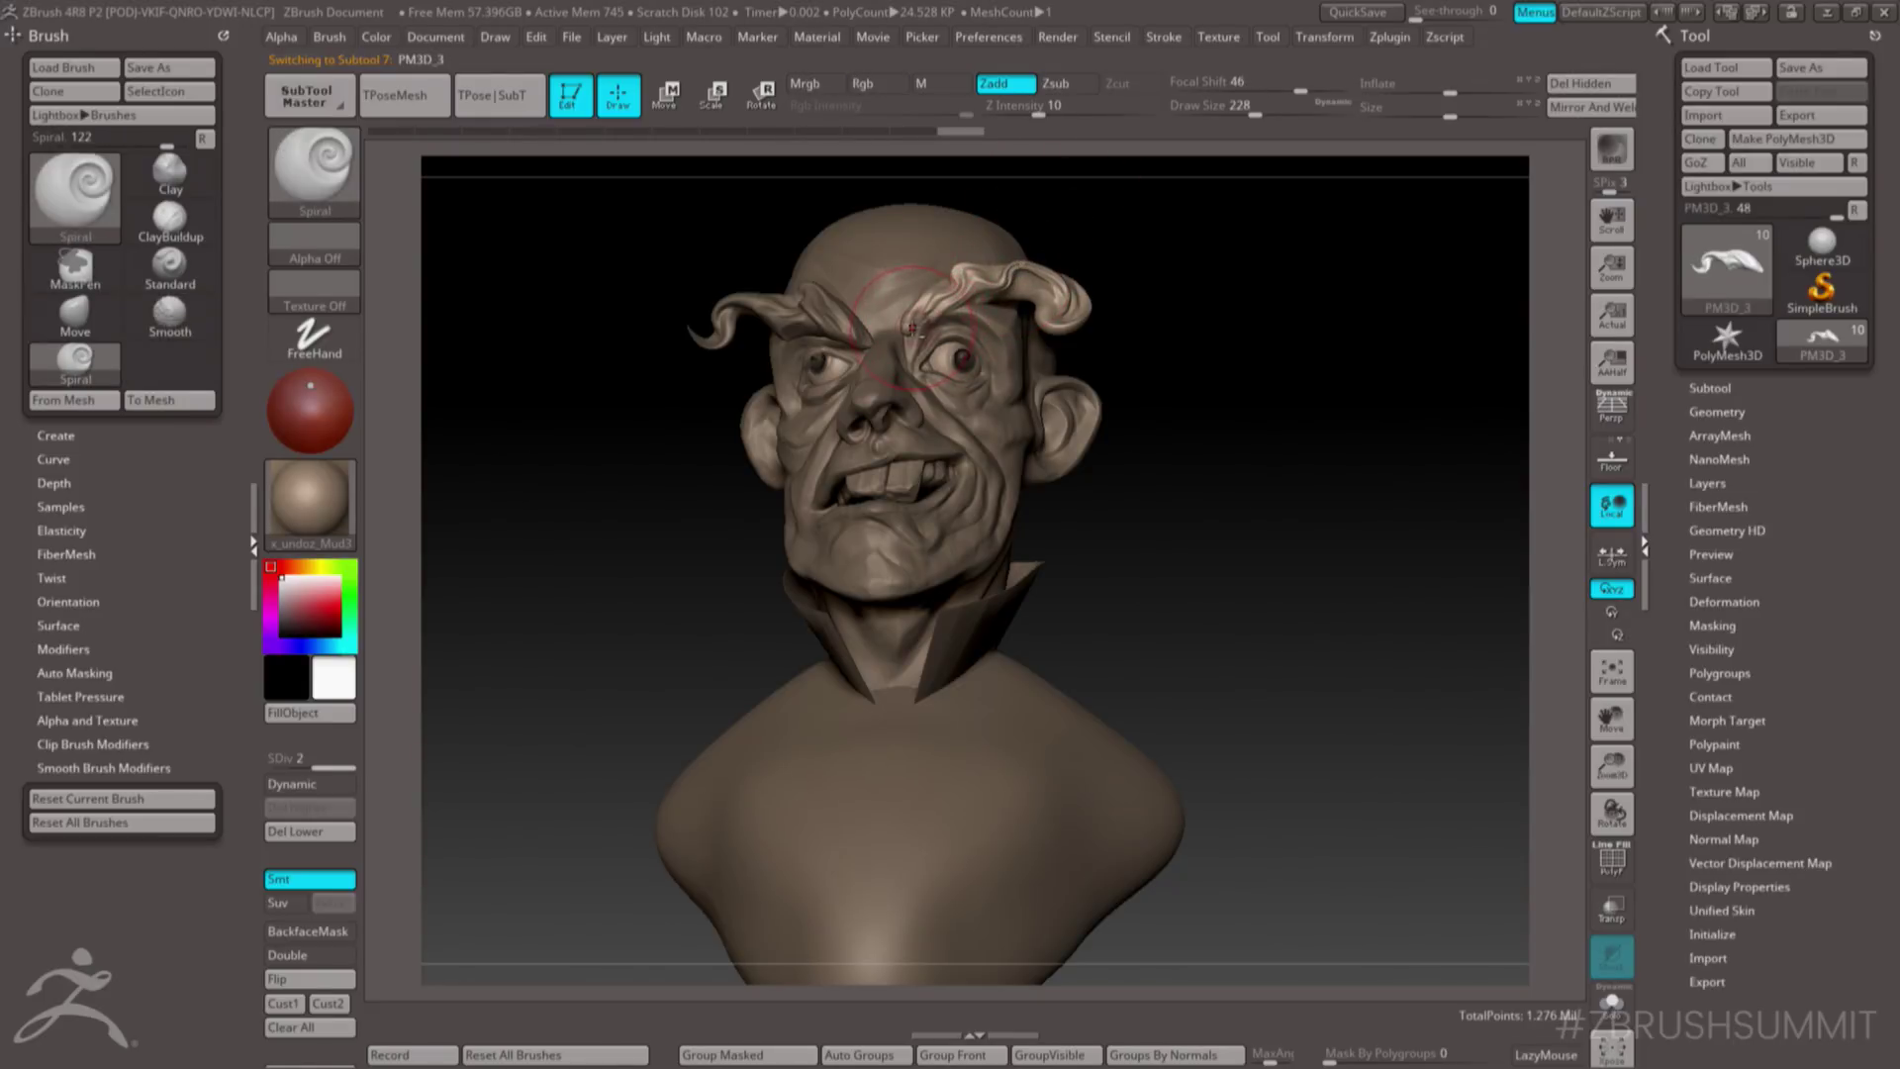
alt+click(841, 321)
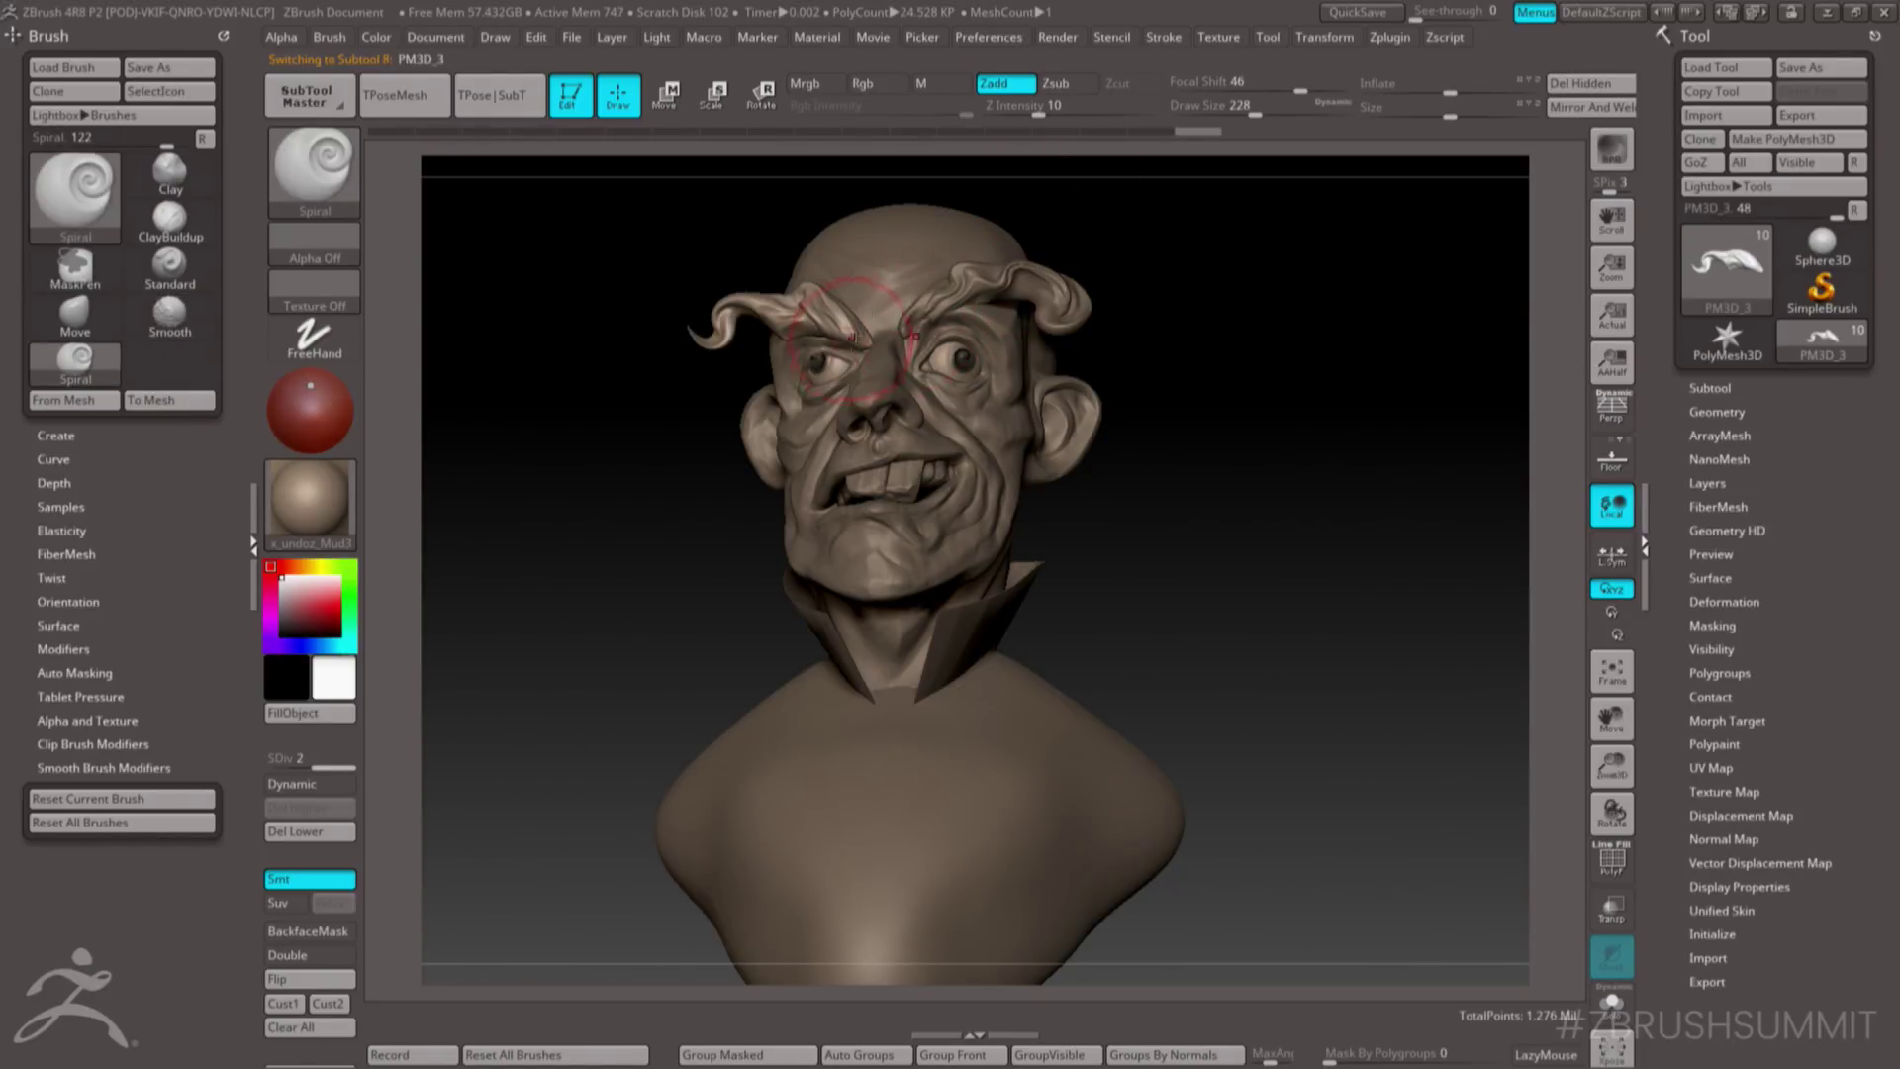
mouse_move(841, 322)
right_down()
mouse_move(891, 288)
mouse_move(840, 363)
mouse_move(873, 333)
right_up()
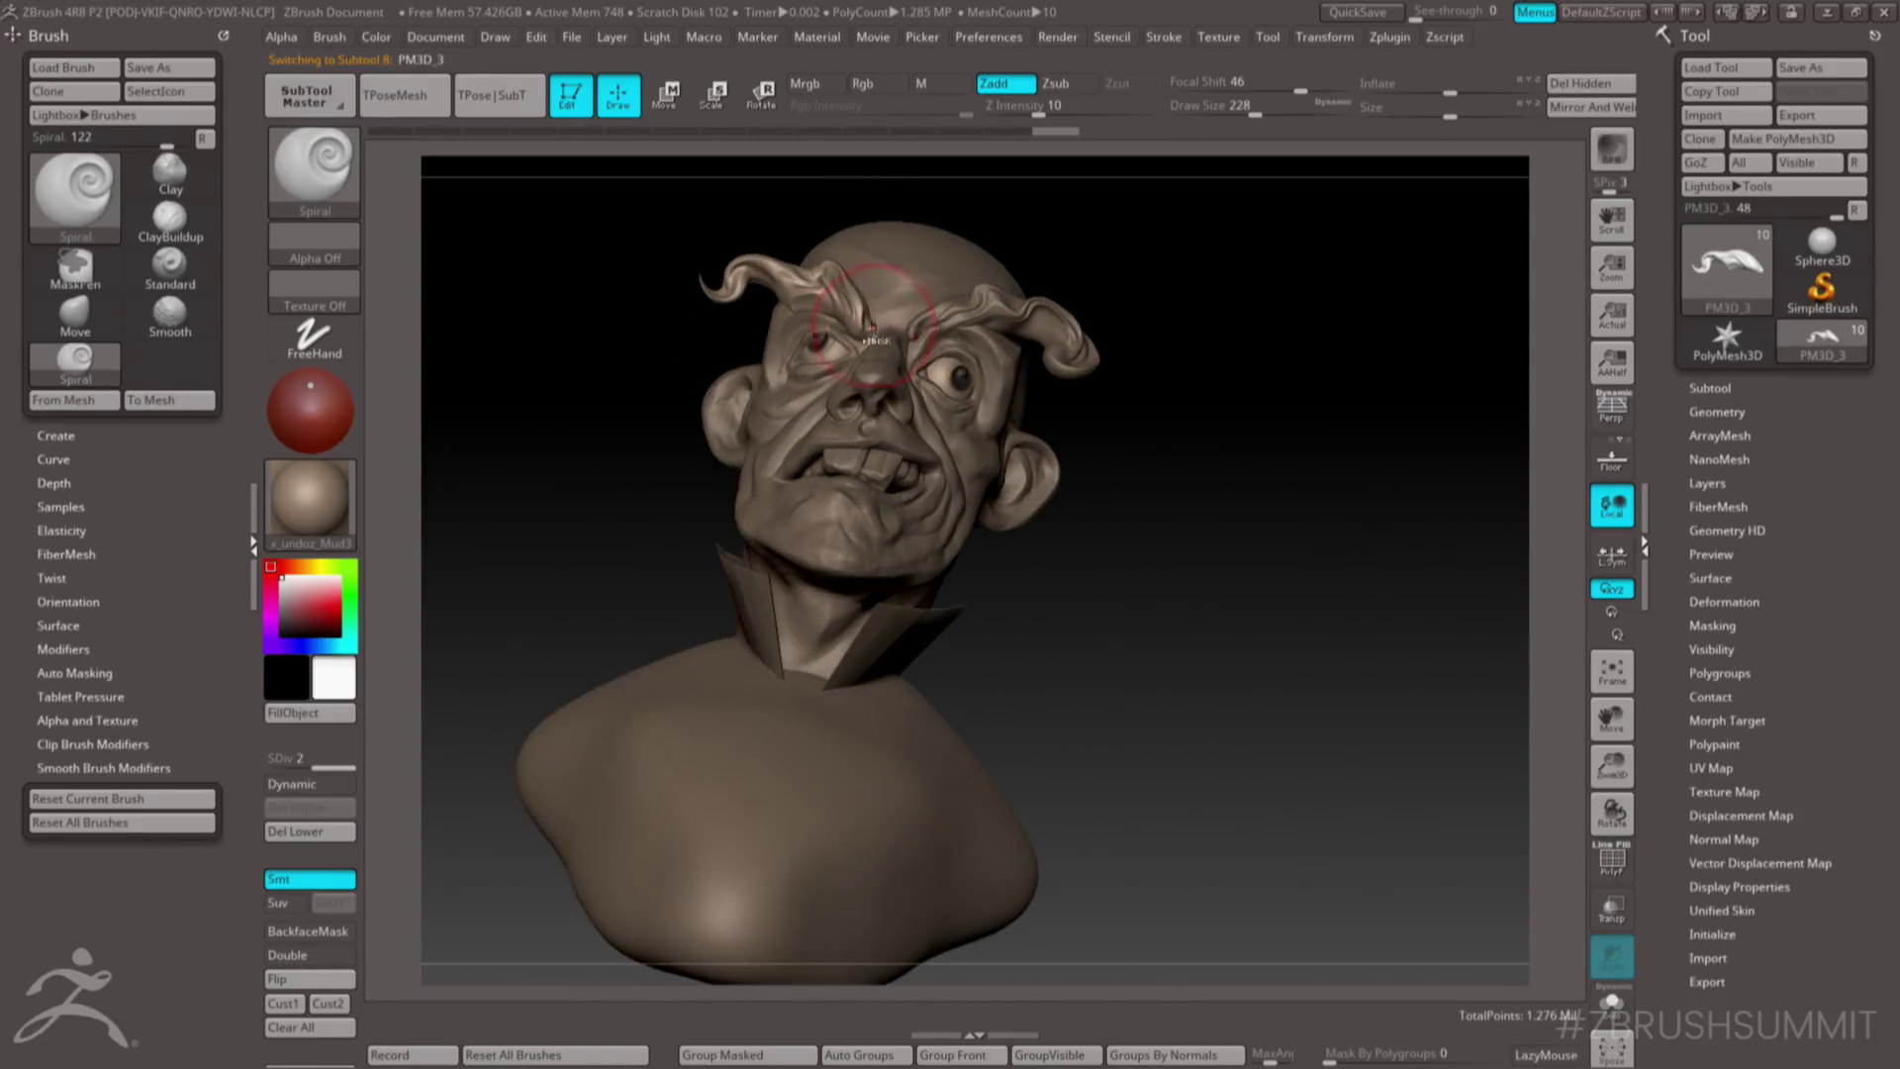
drag(872, 326, 869, 331)
key(ctrl+z)
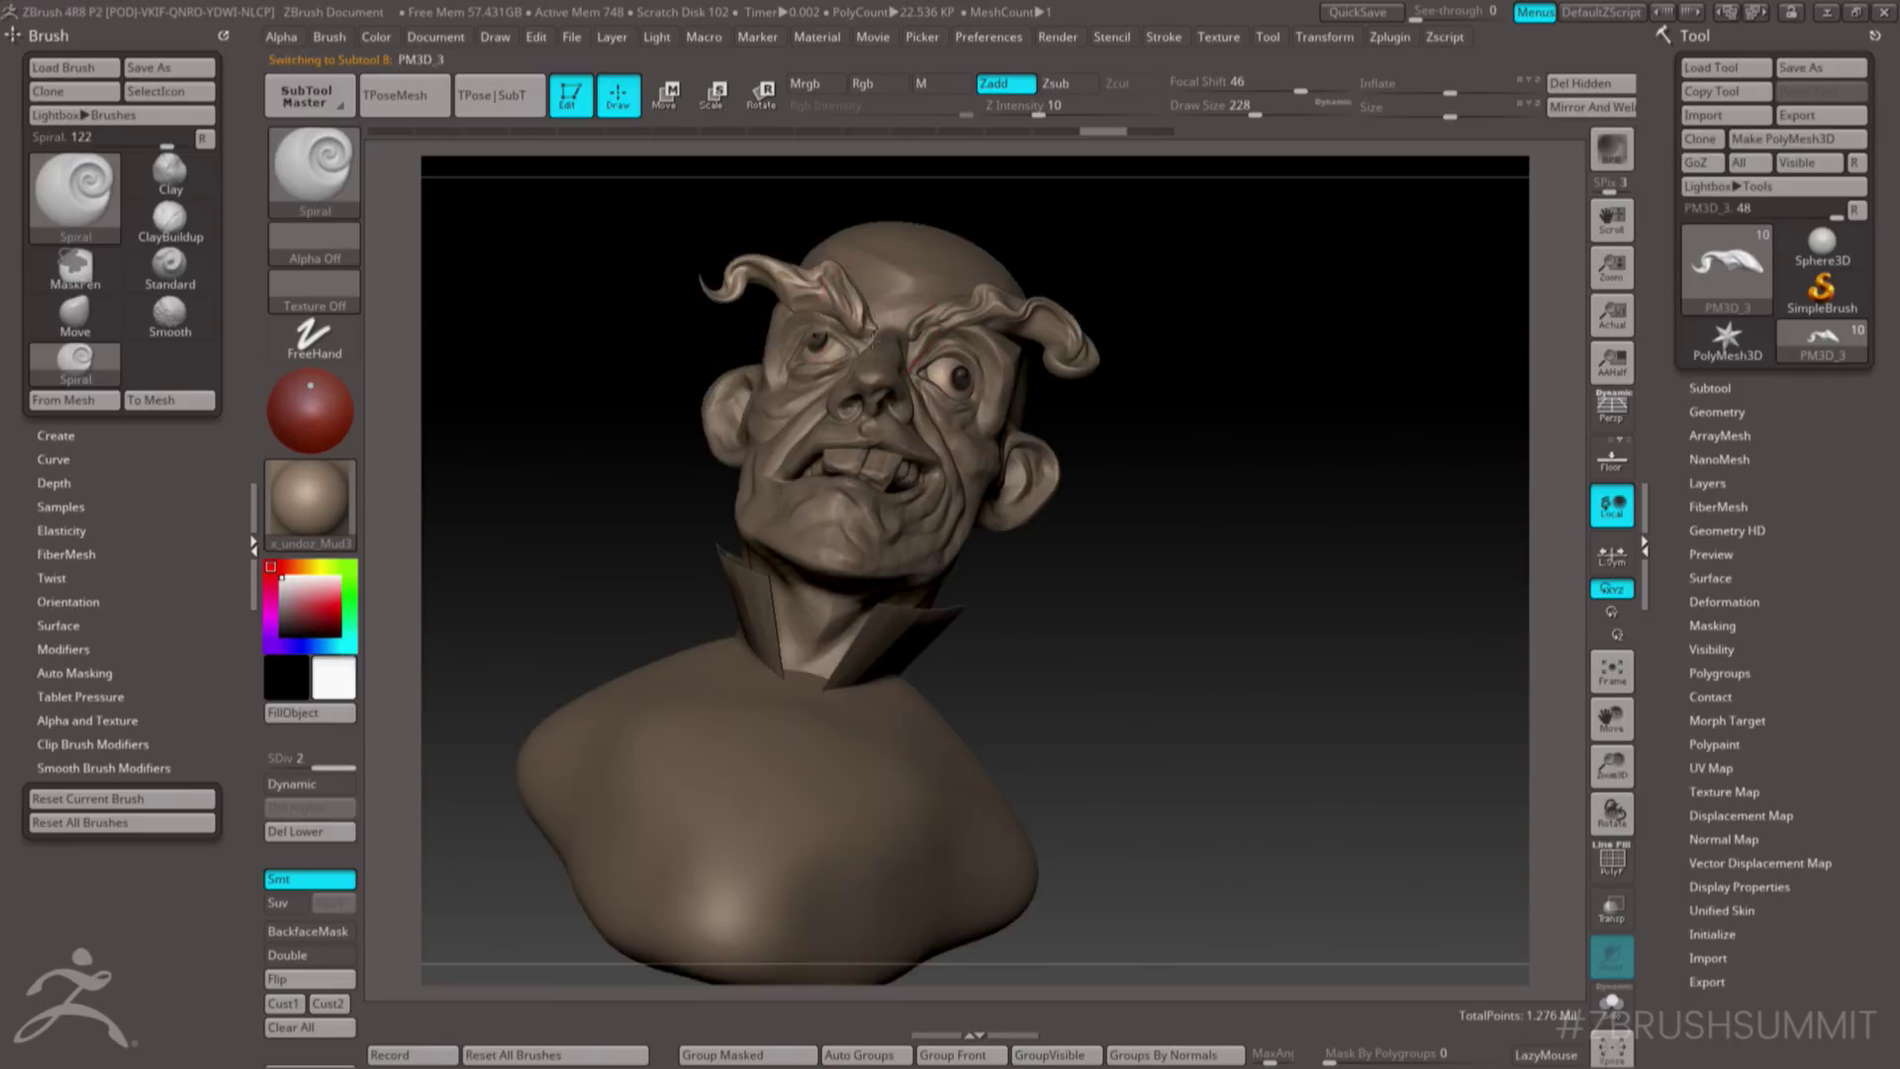
right_drag(871, 340, 857, 339)
drag(863, 311, 853, 330)
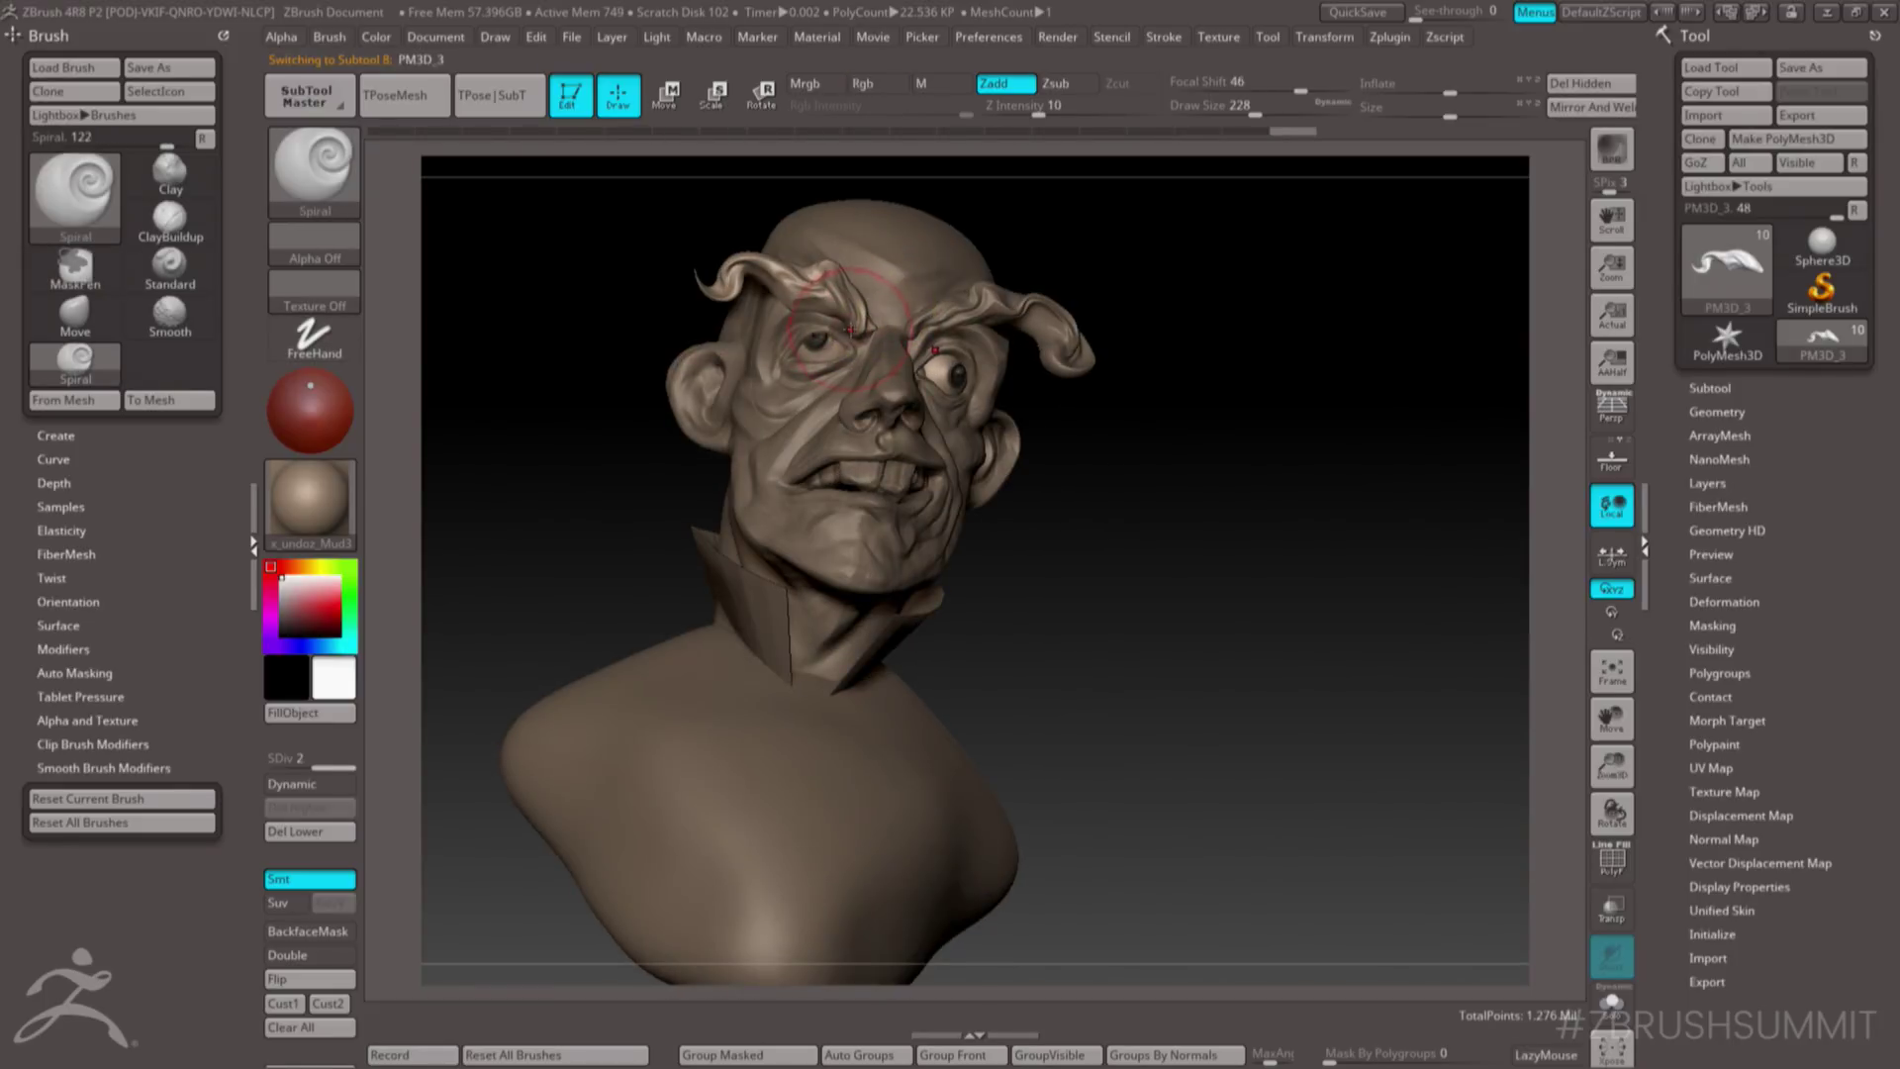
- Reshape the curled eyebrow over the bulging eye with the Move brush at draw size 228
key(b)
key(m)
key(p)
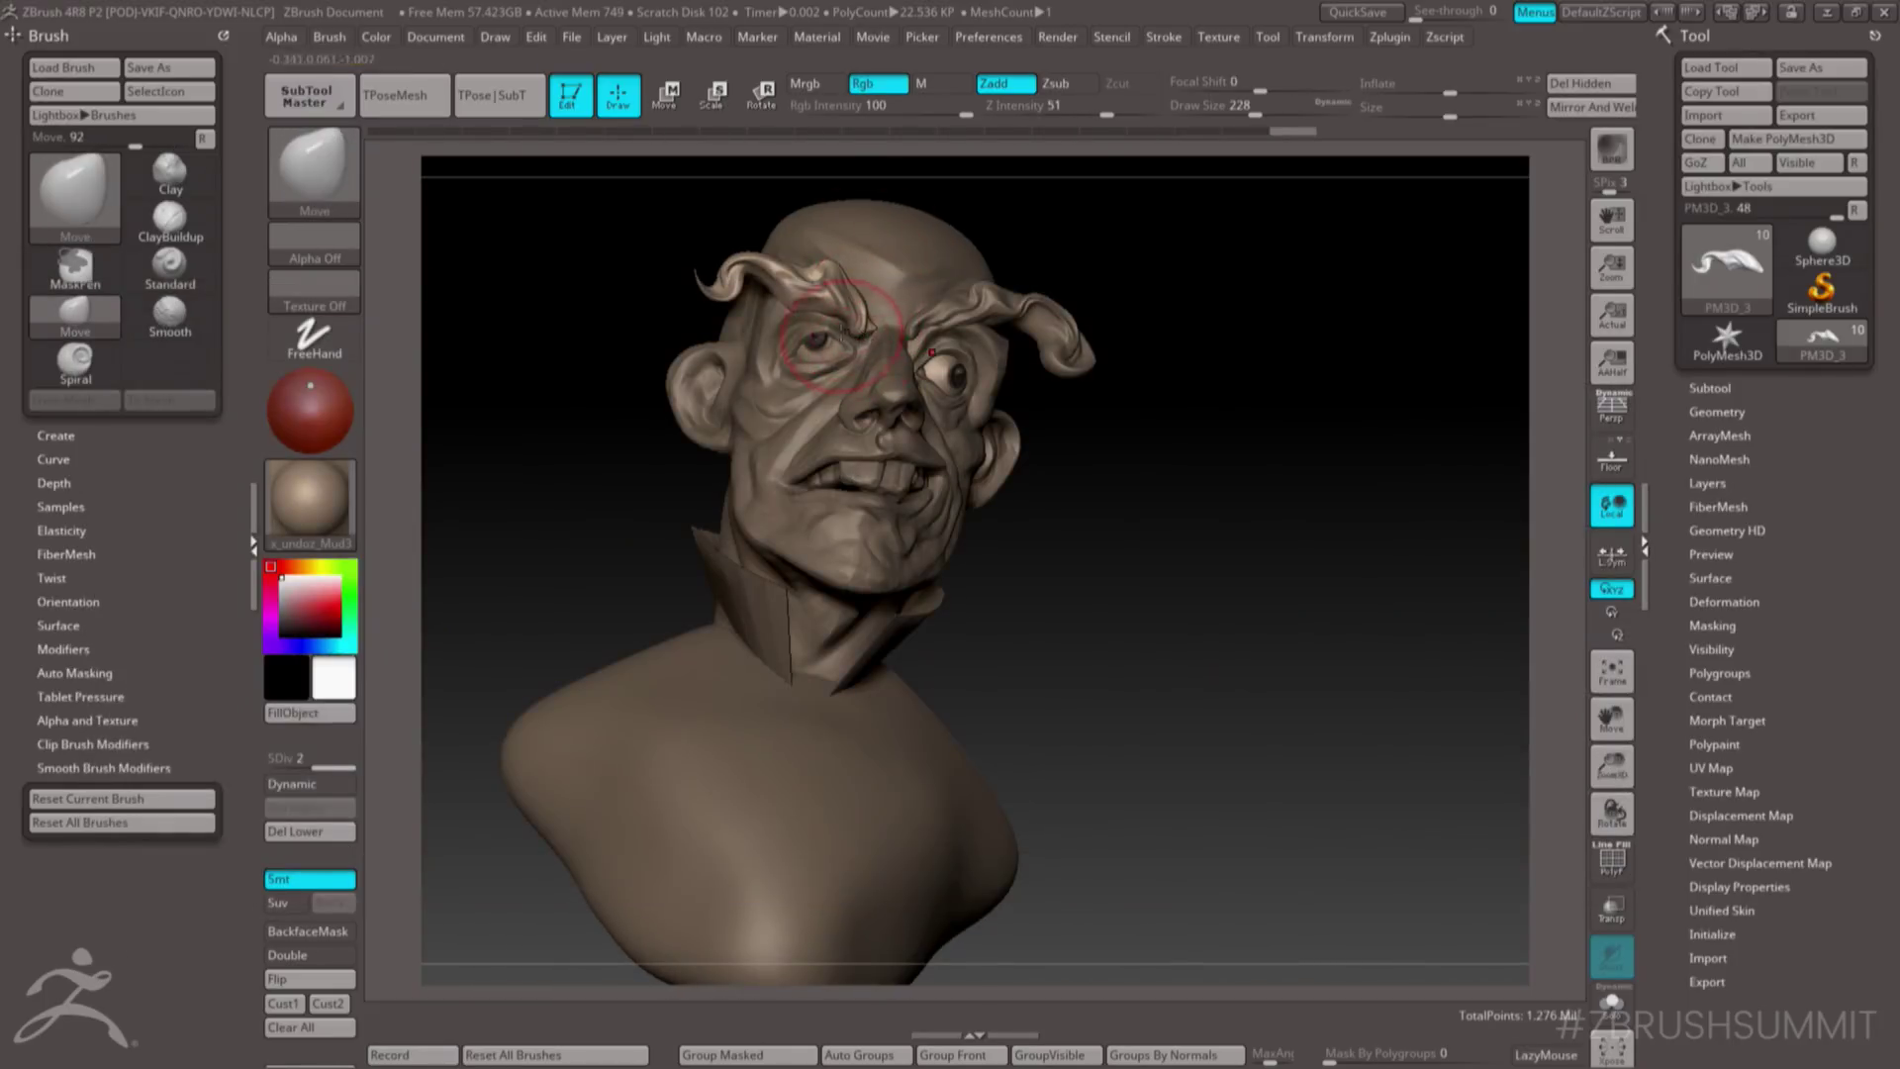
alt+drag(1105, 277, 1117, 338)
mouse_move(1117, 338)
right_down()
mouse_move(1167, 365)
mouse_move(1157, 394)
mouse_move(1128, 394)
right_up()
mouse_move(1128, 394)
ctrl+right_down()
mouse_move(1138, 346)
mouse_move(1143, 427)
ctrl+right_up()
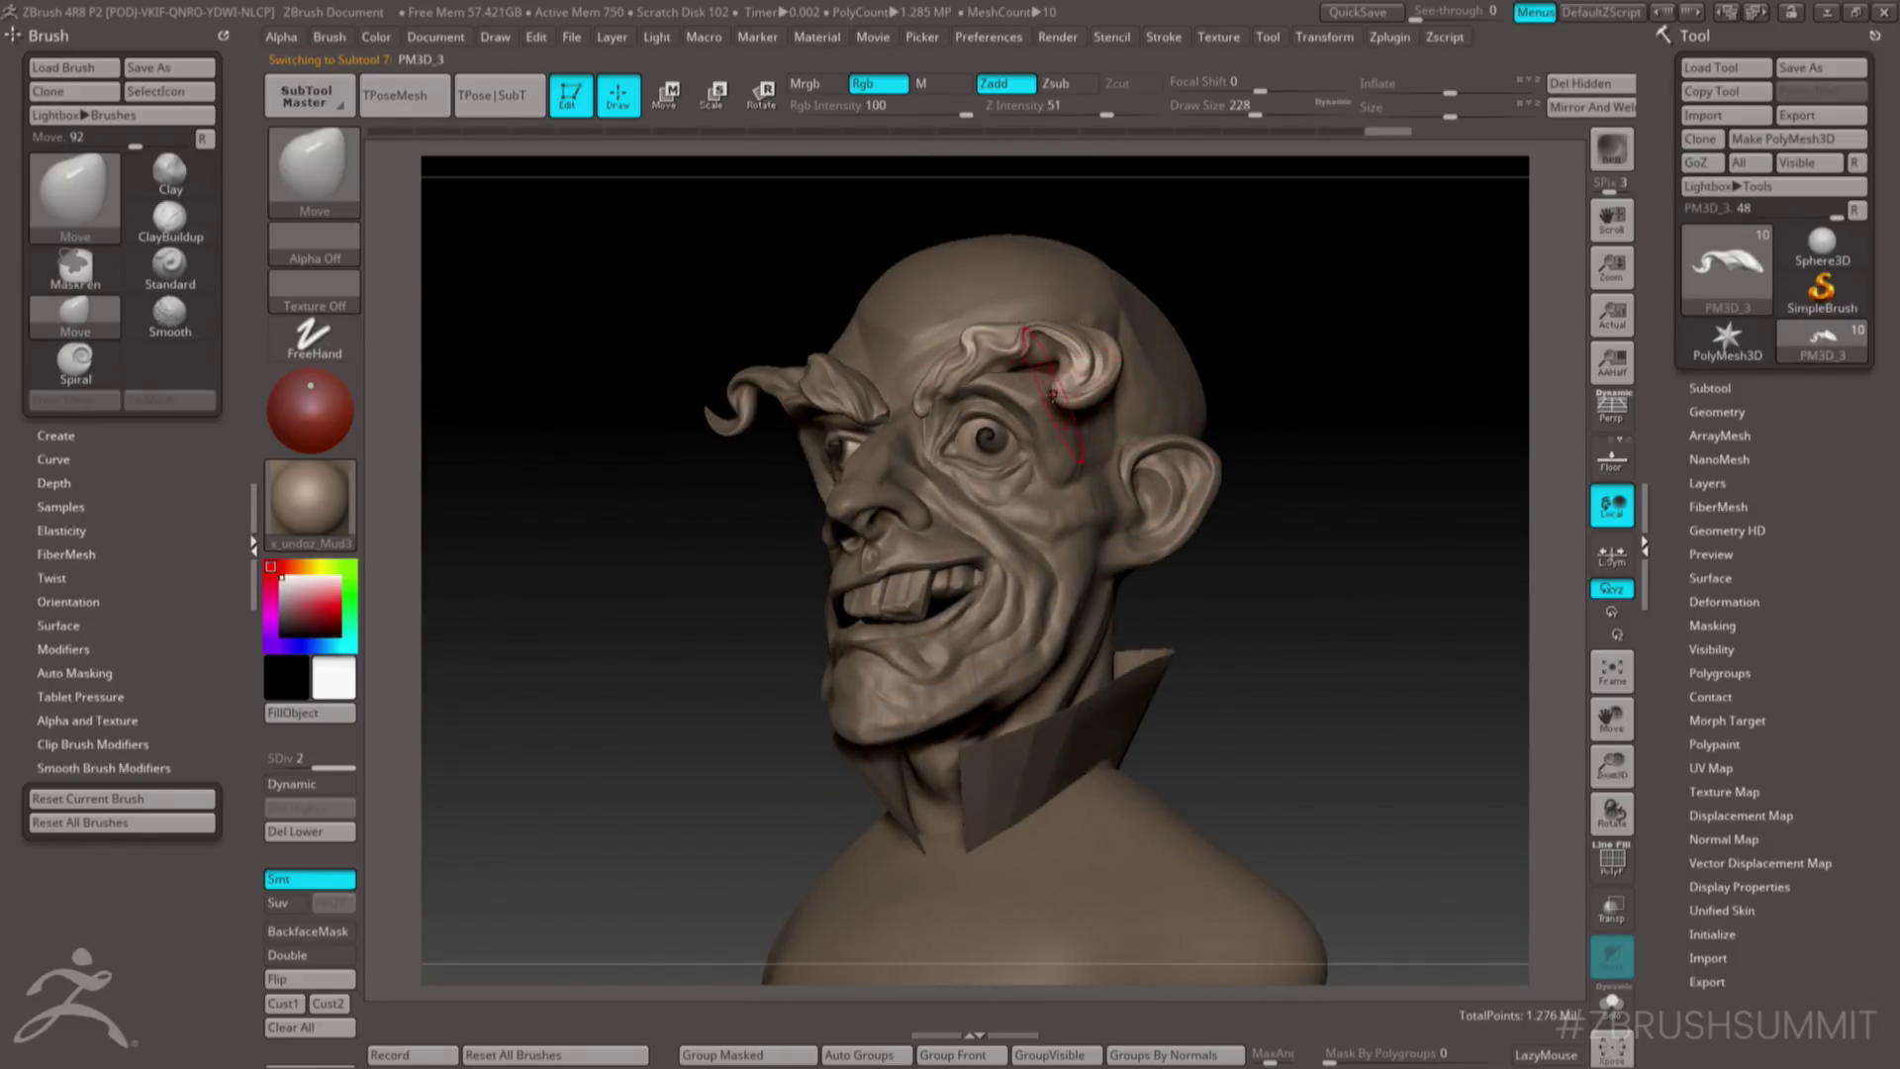
drag(1075, 393, 1074, 362)
mouse_move(1118, 391)
ctrl+right_down()
mouse_move(1158, 326)
mouse_move(1054, 436)
ctrl+right_up()
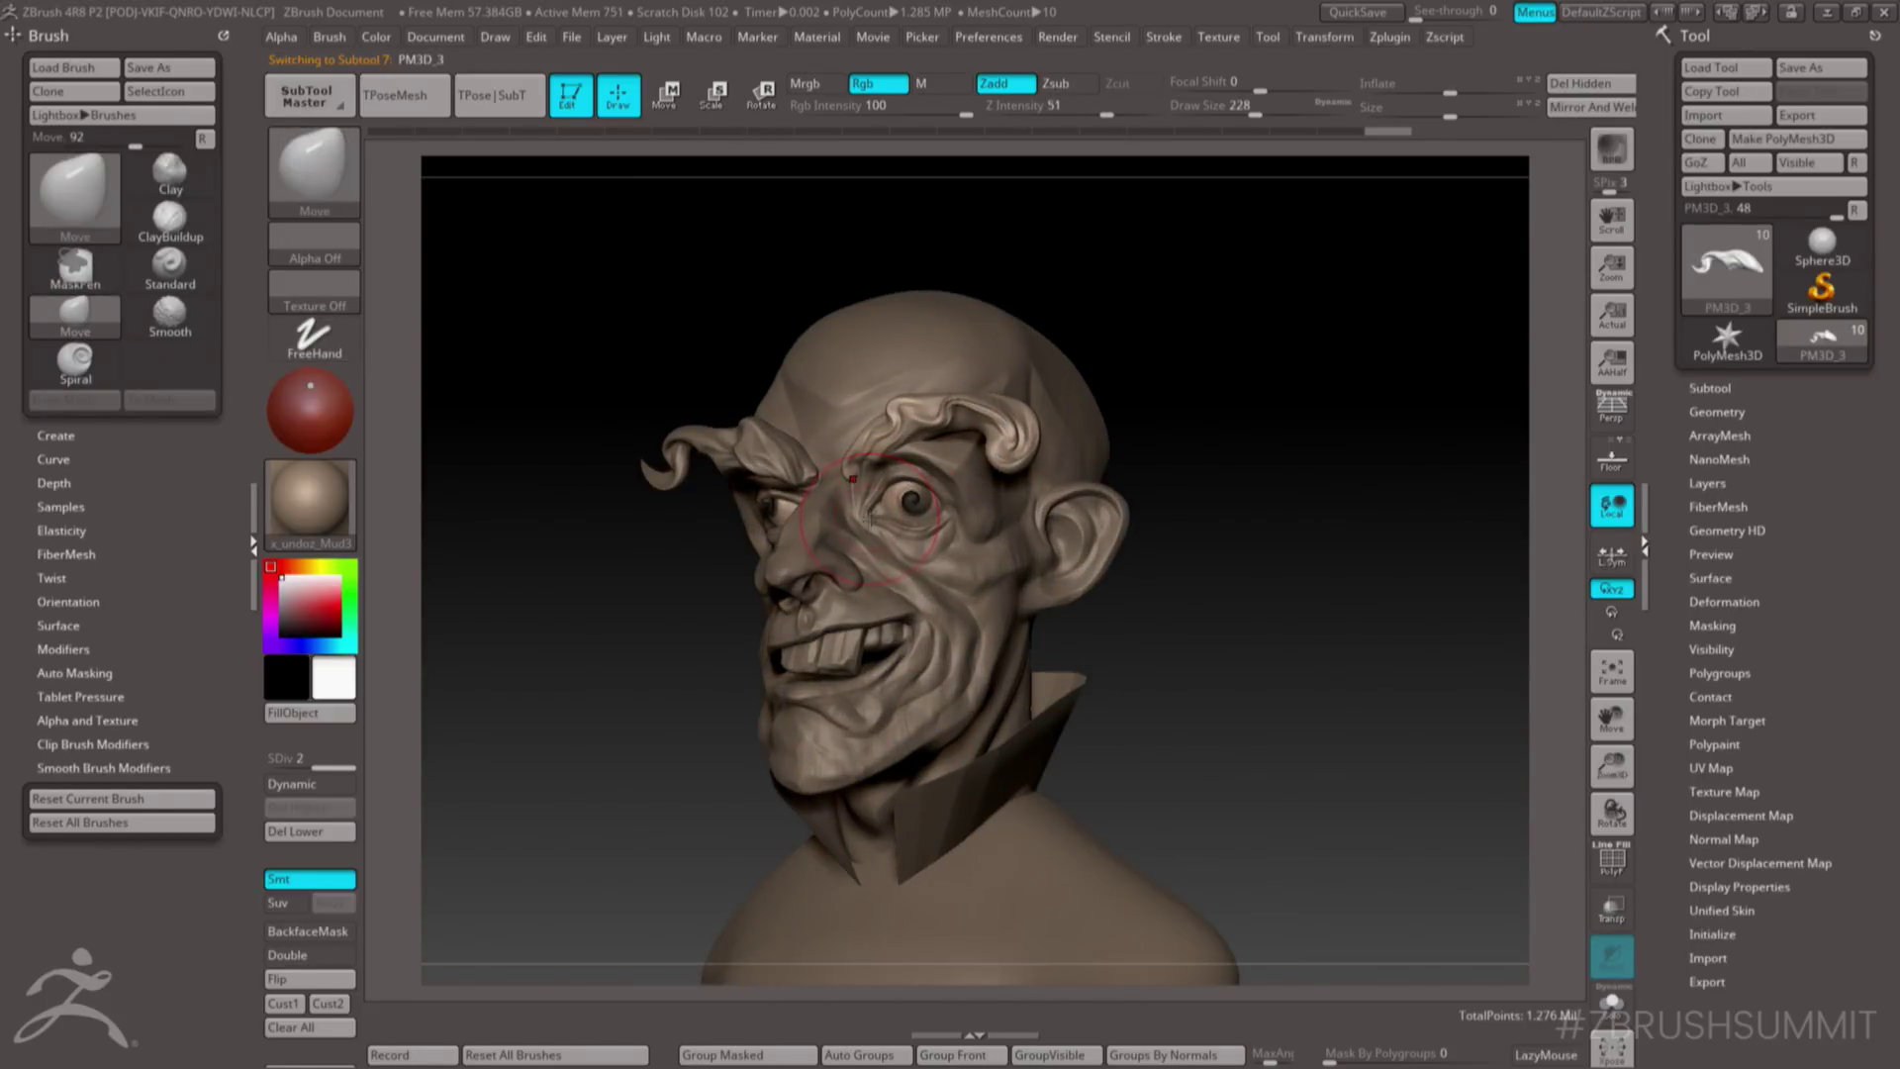
- Try the DamStandard brush at Z Intensity 33 on the head's nose bridge and undo the strokes
key(b)
key(d)
key(s)
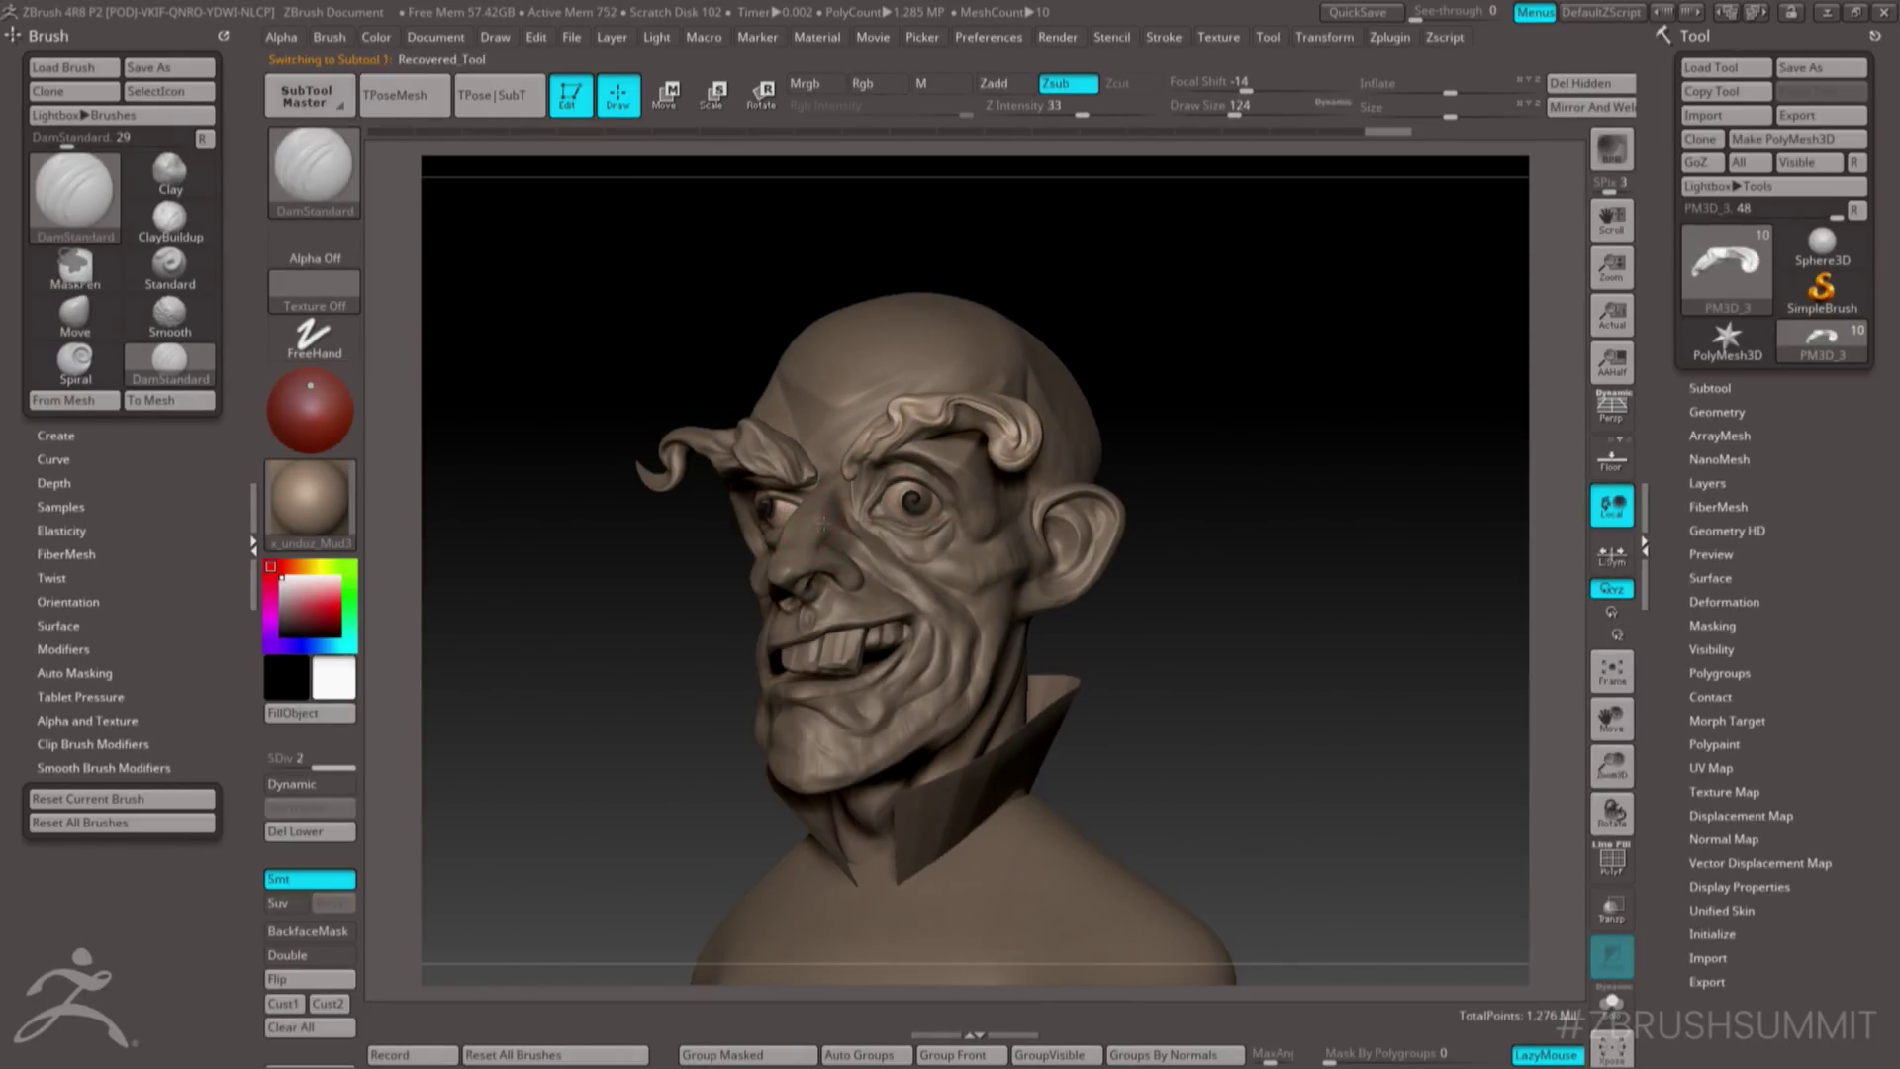
right_drag(824, 521, 811, 527)
drag(817, 516, 806, 491)
key(ctrl+z)
key(ctrl+z)
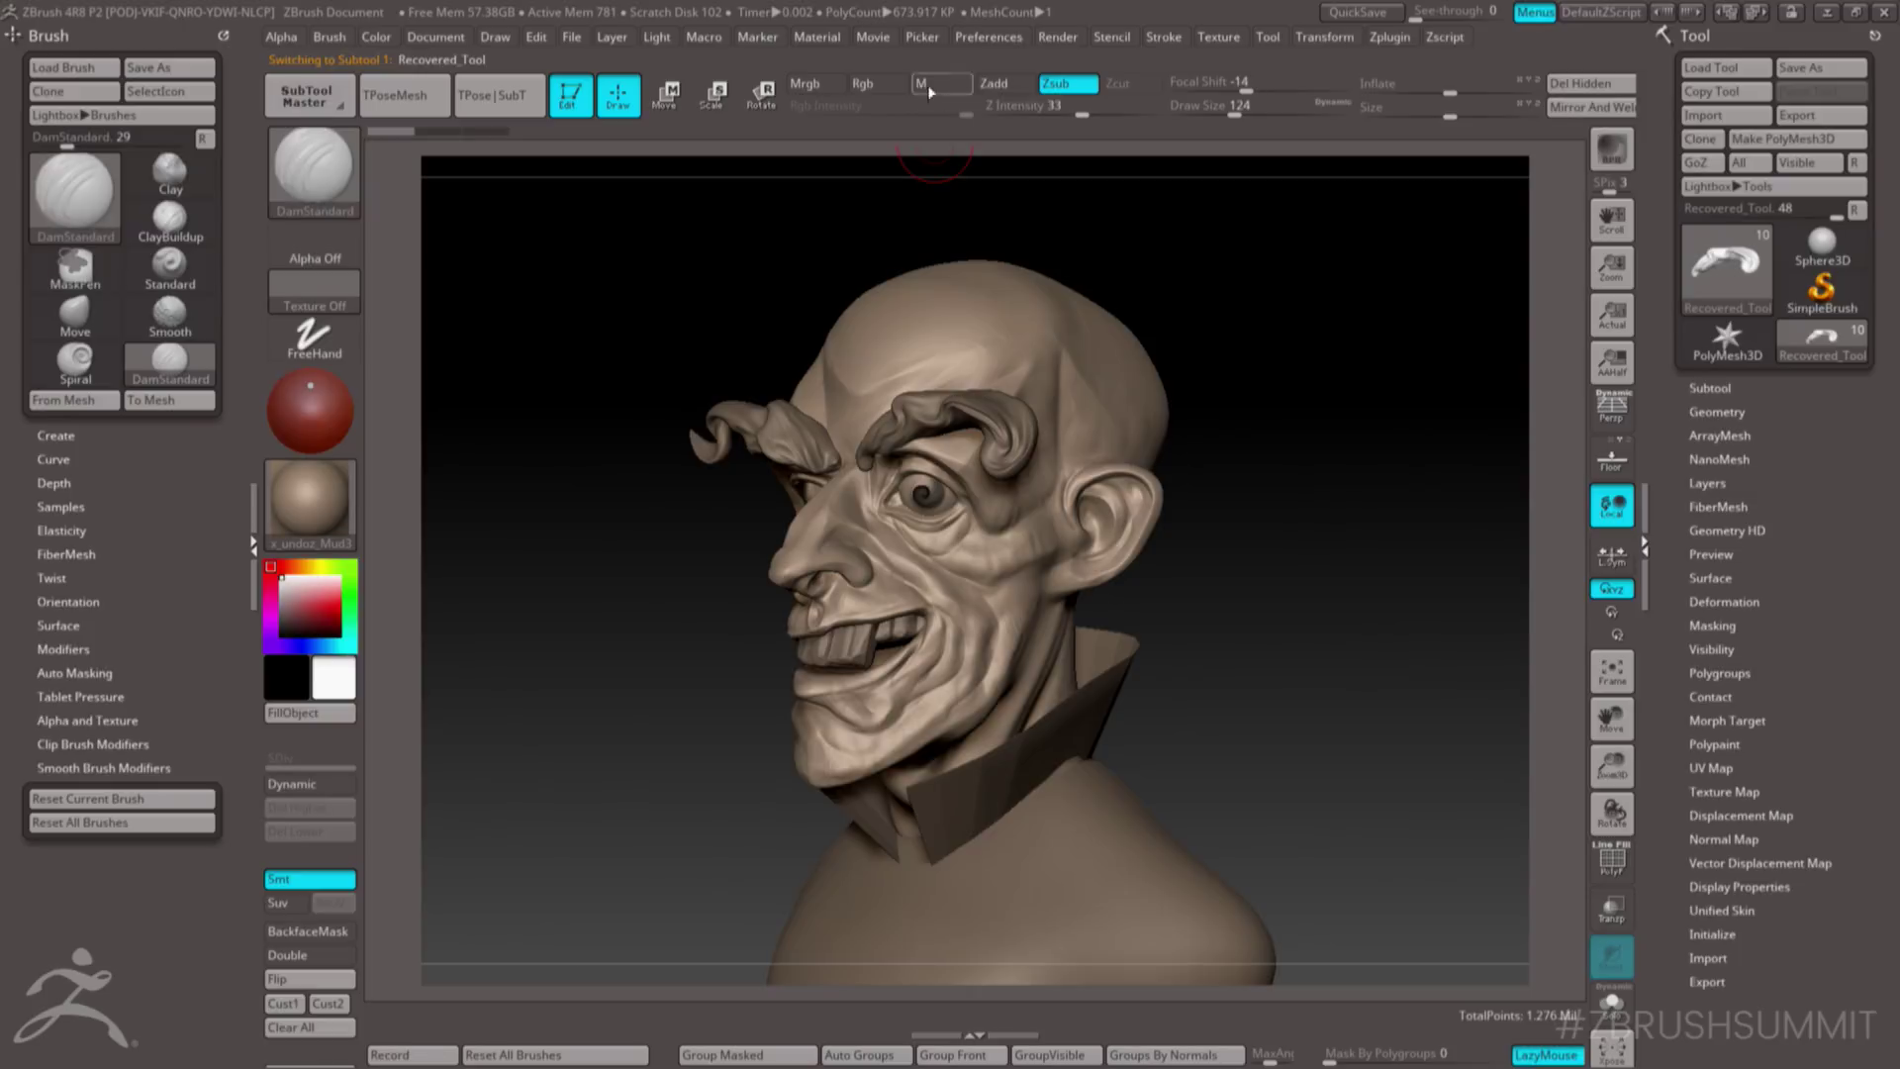
- Lower the DamStandard brush to Z Intensity 11 and carve fine creases along the nose bridge
drag(1059, 111, 1029, 113)
key(Return)
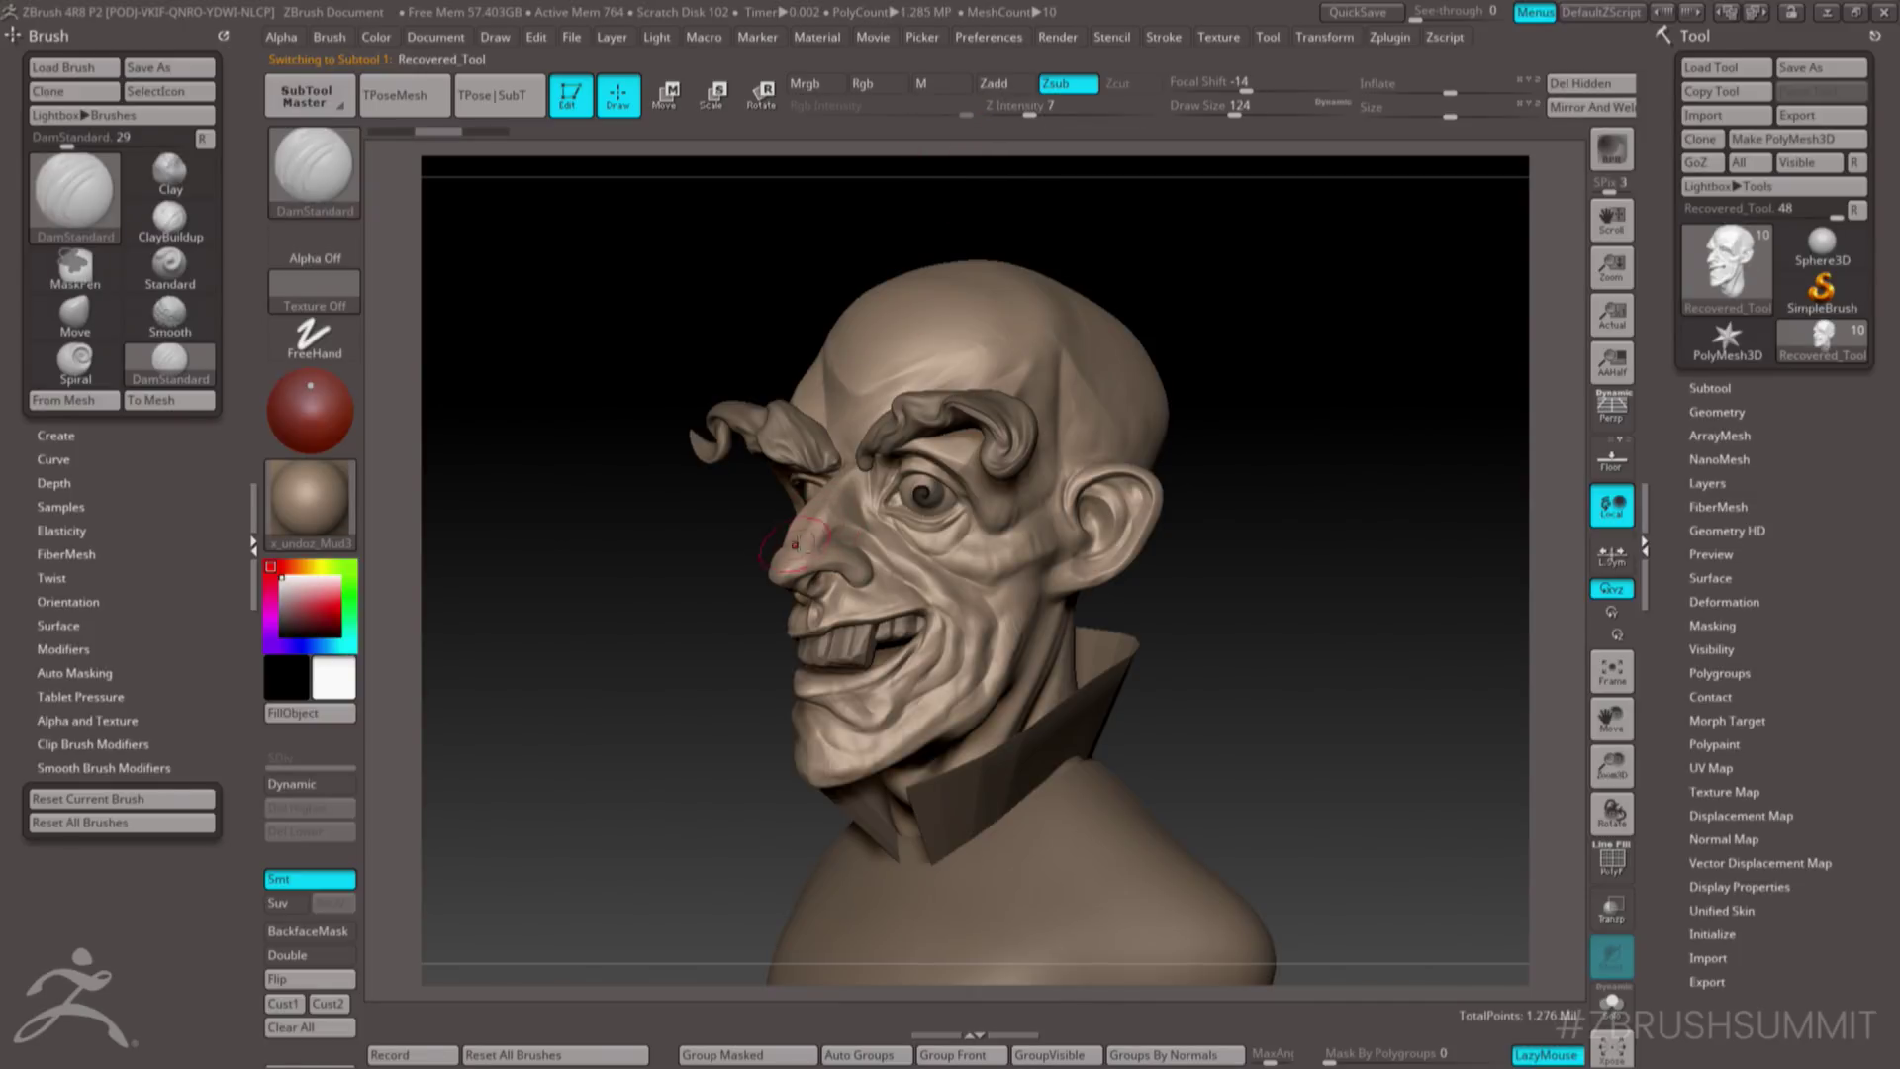
mouse_move(795, 538)
right_down()
mouse_move(818, 545)
mouse_move(818, 572)
mouse_move(857, 516)
mouse_move(819, 505)
right_up()
click(1040, 109)
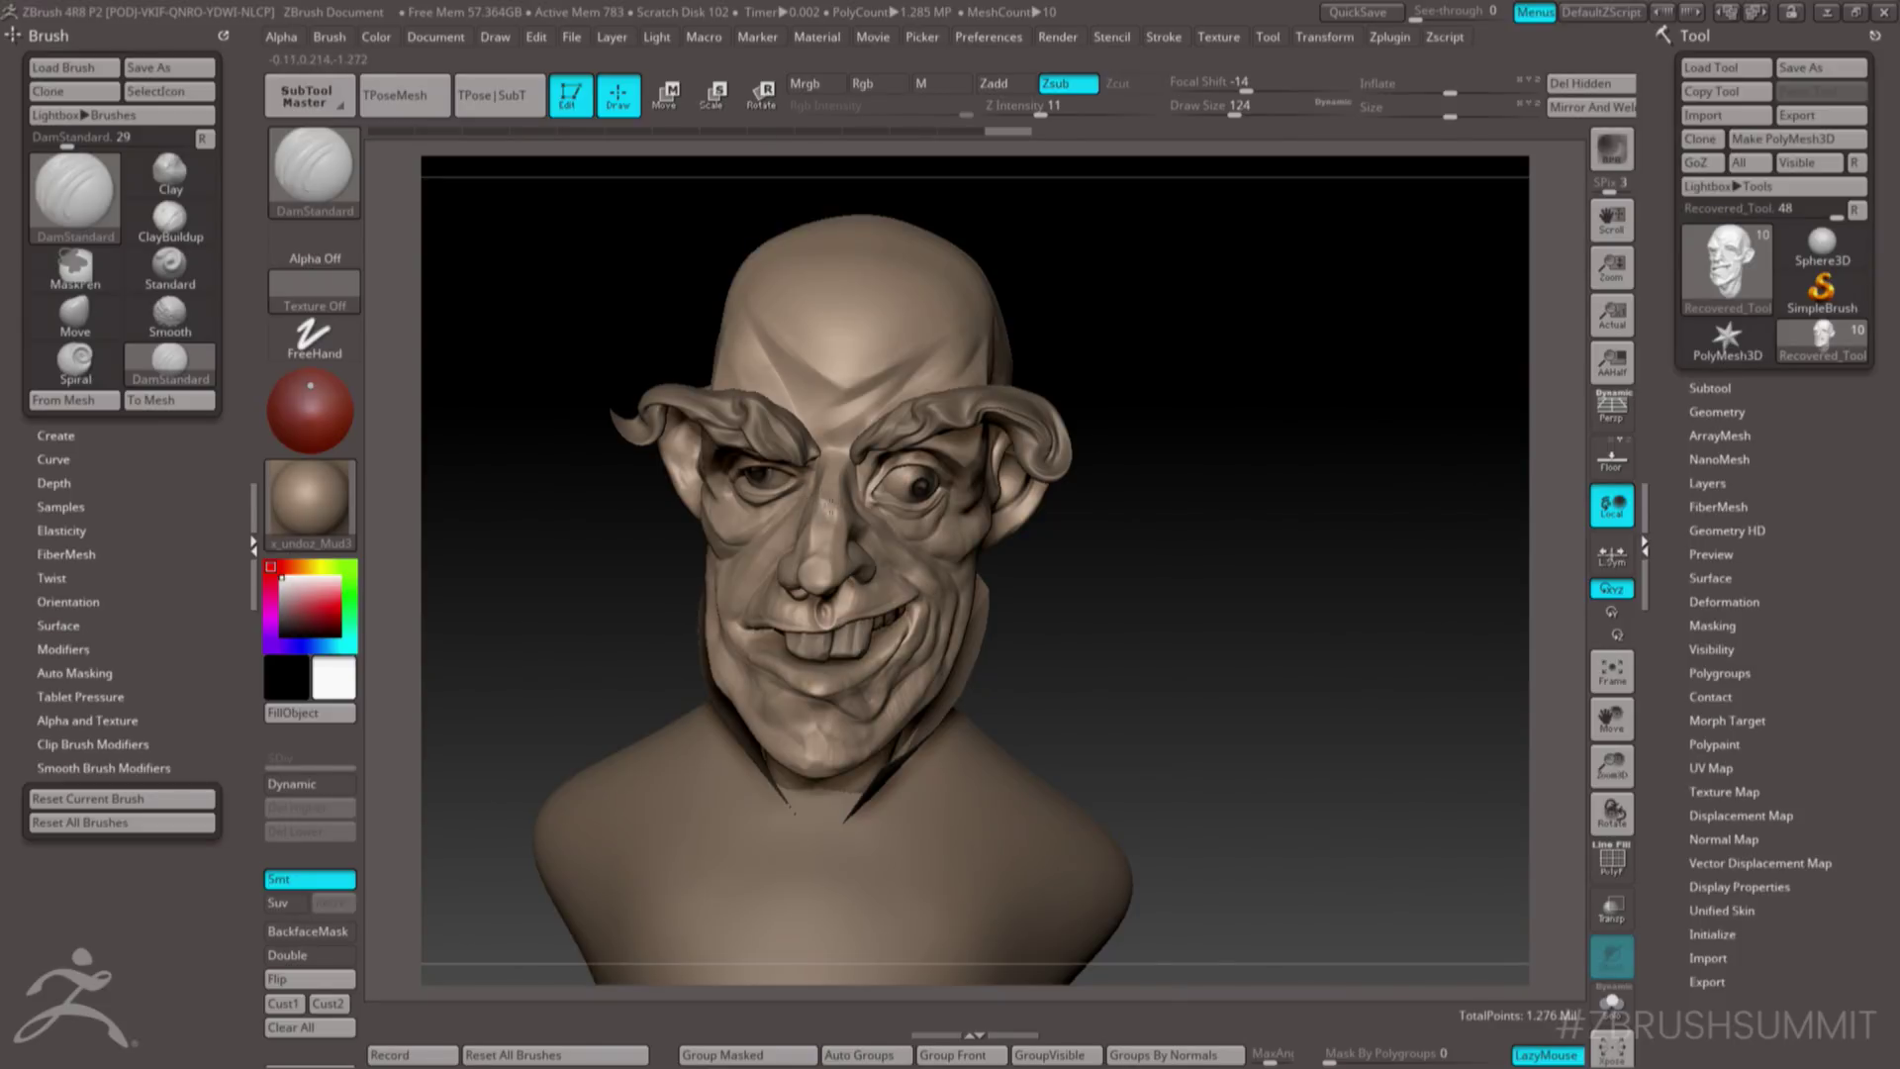
mouse_move(831, 498)
right_down()
mouse_move(834, 466)
mouse_move(834, 514)
mouse_move(864, 487)
mouse_move(823, 500)
right_up()
drag(828, 509, 829, 505)
right_drag(829, 506, 693, 485)
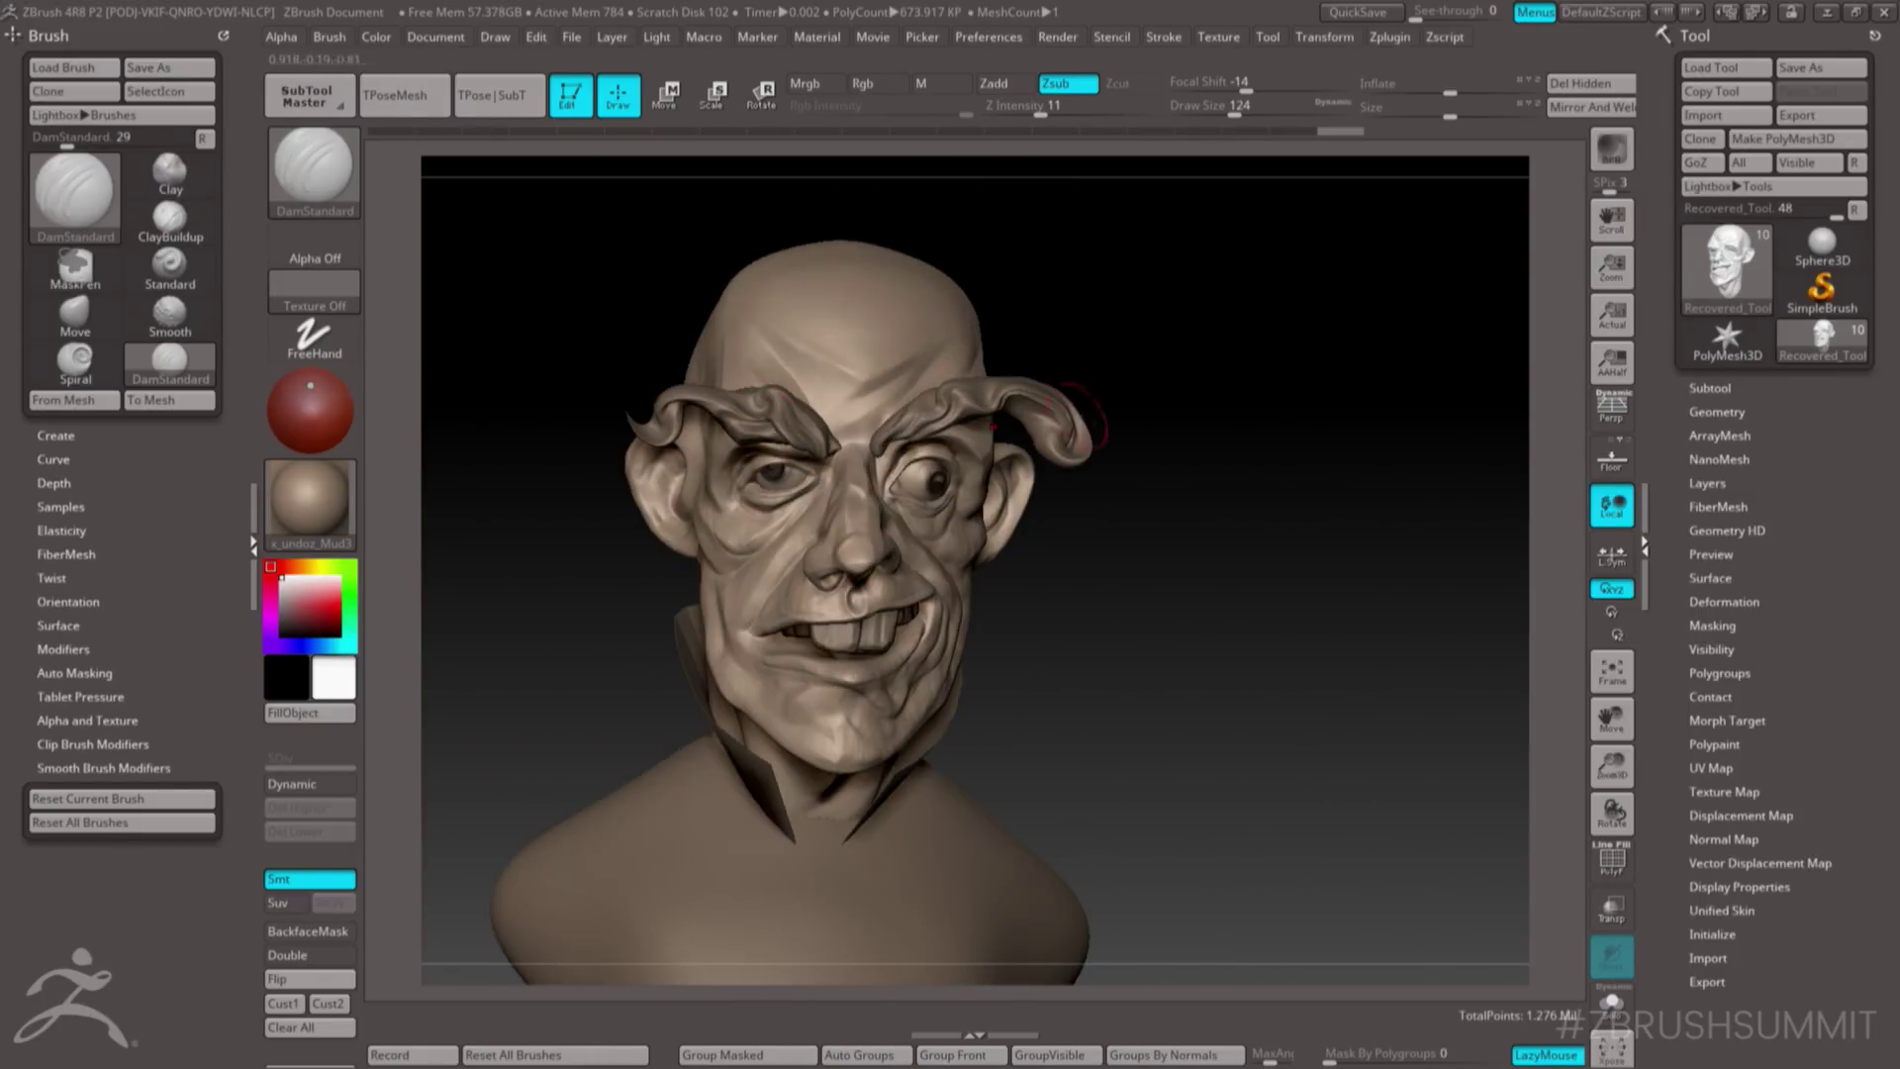
mouse_move(1237, 495)
right_down()
mouse_move(1167, 445)
mouse_move(1166, 400)
right_up()
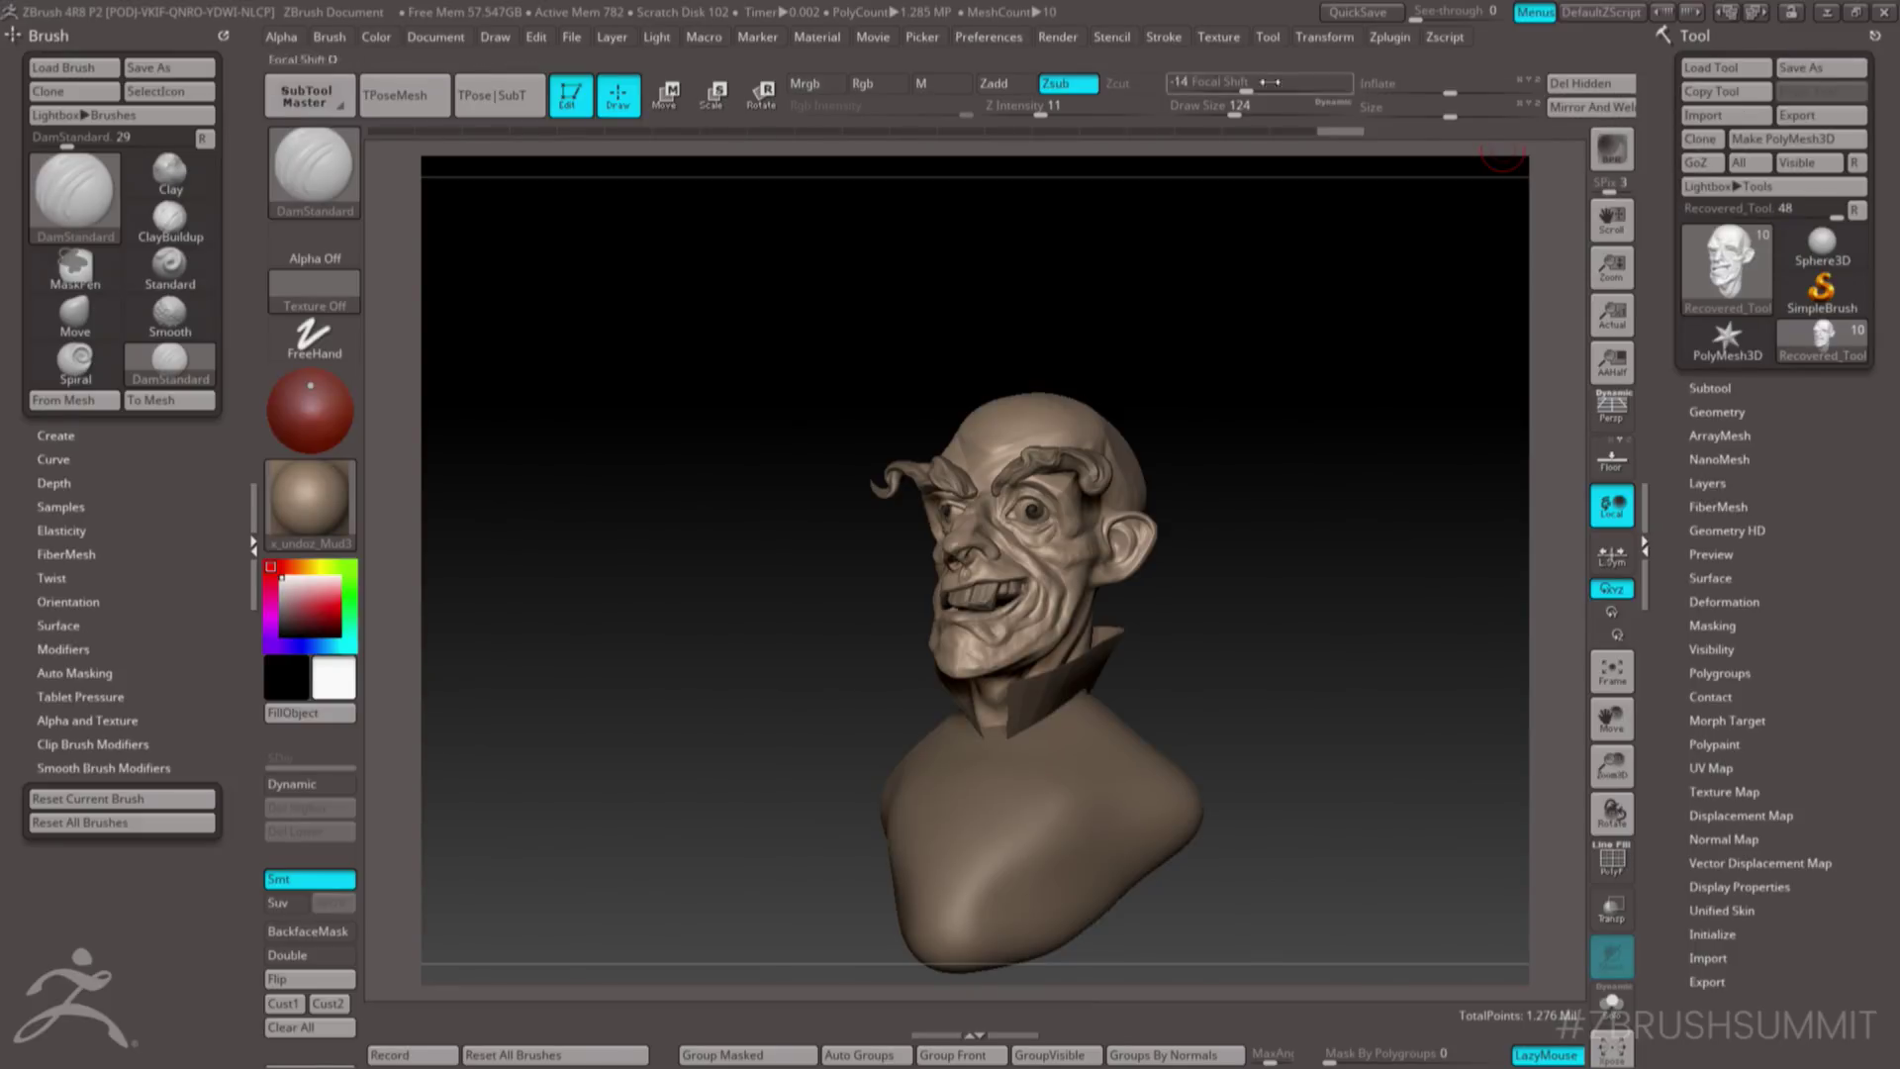
- Render the bust with KeyShot as the external renderer
click(1061, 39)
click(1148, 183)
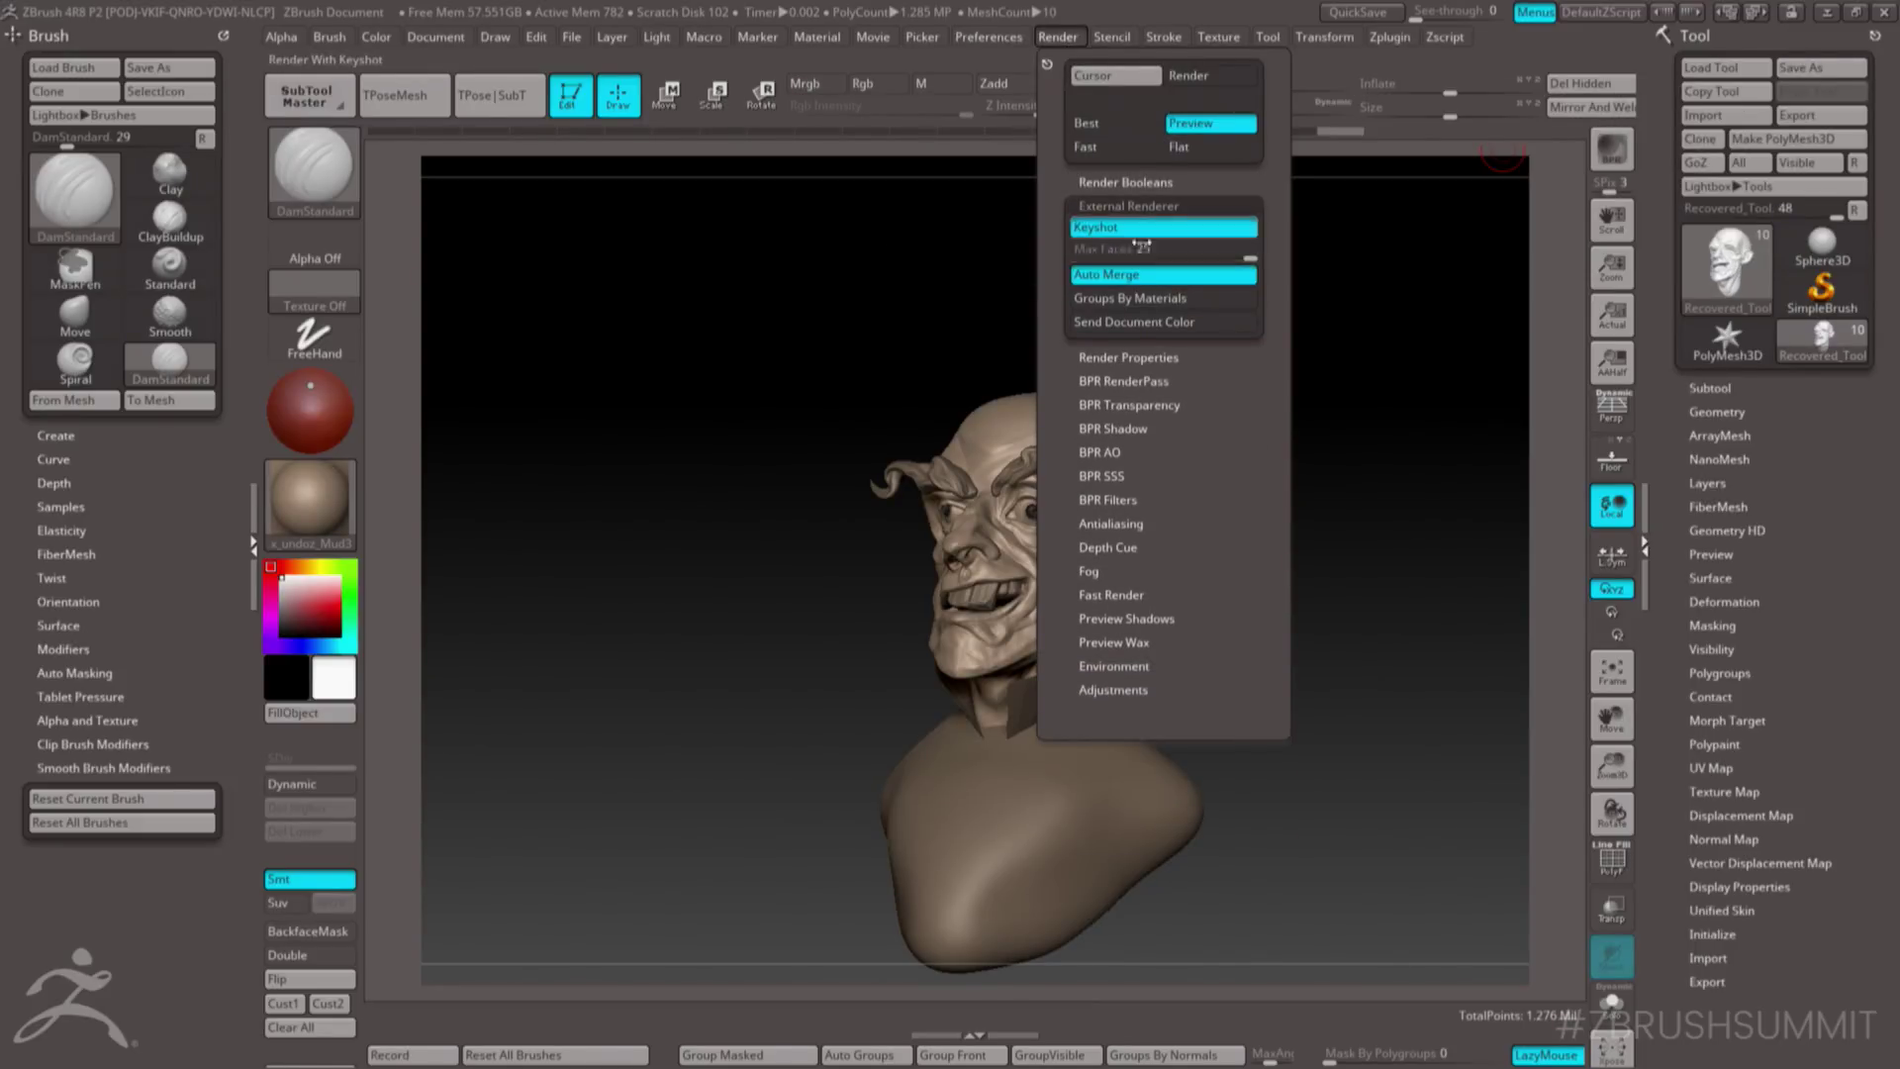
click(1597, 149)
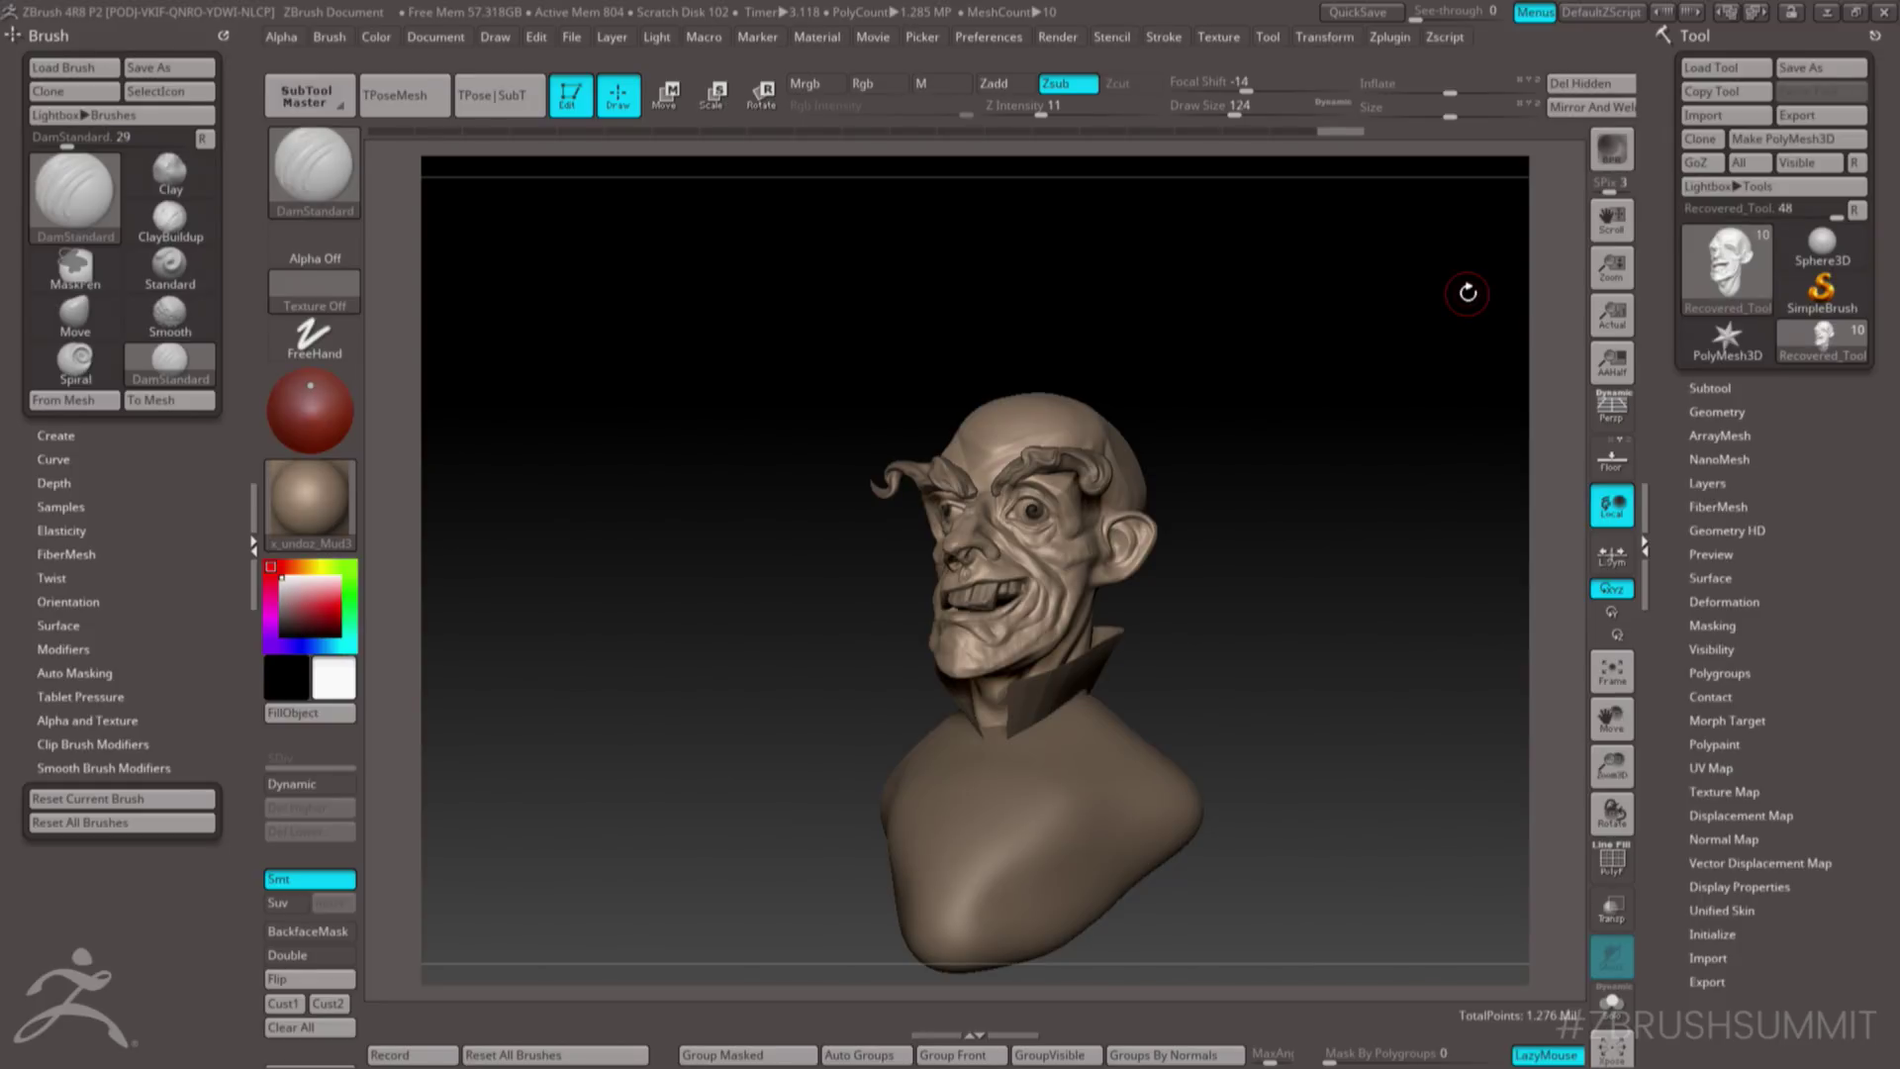
- Select the eyebrow over the bulging eye and twist finer strands into it with the Spiral brush at draw size 87
alt+click(1153, 498)
key(b)
key(s)
key(p)
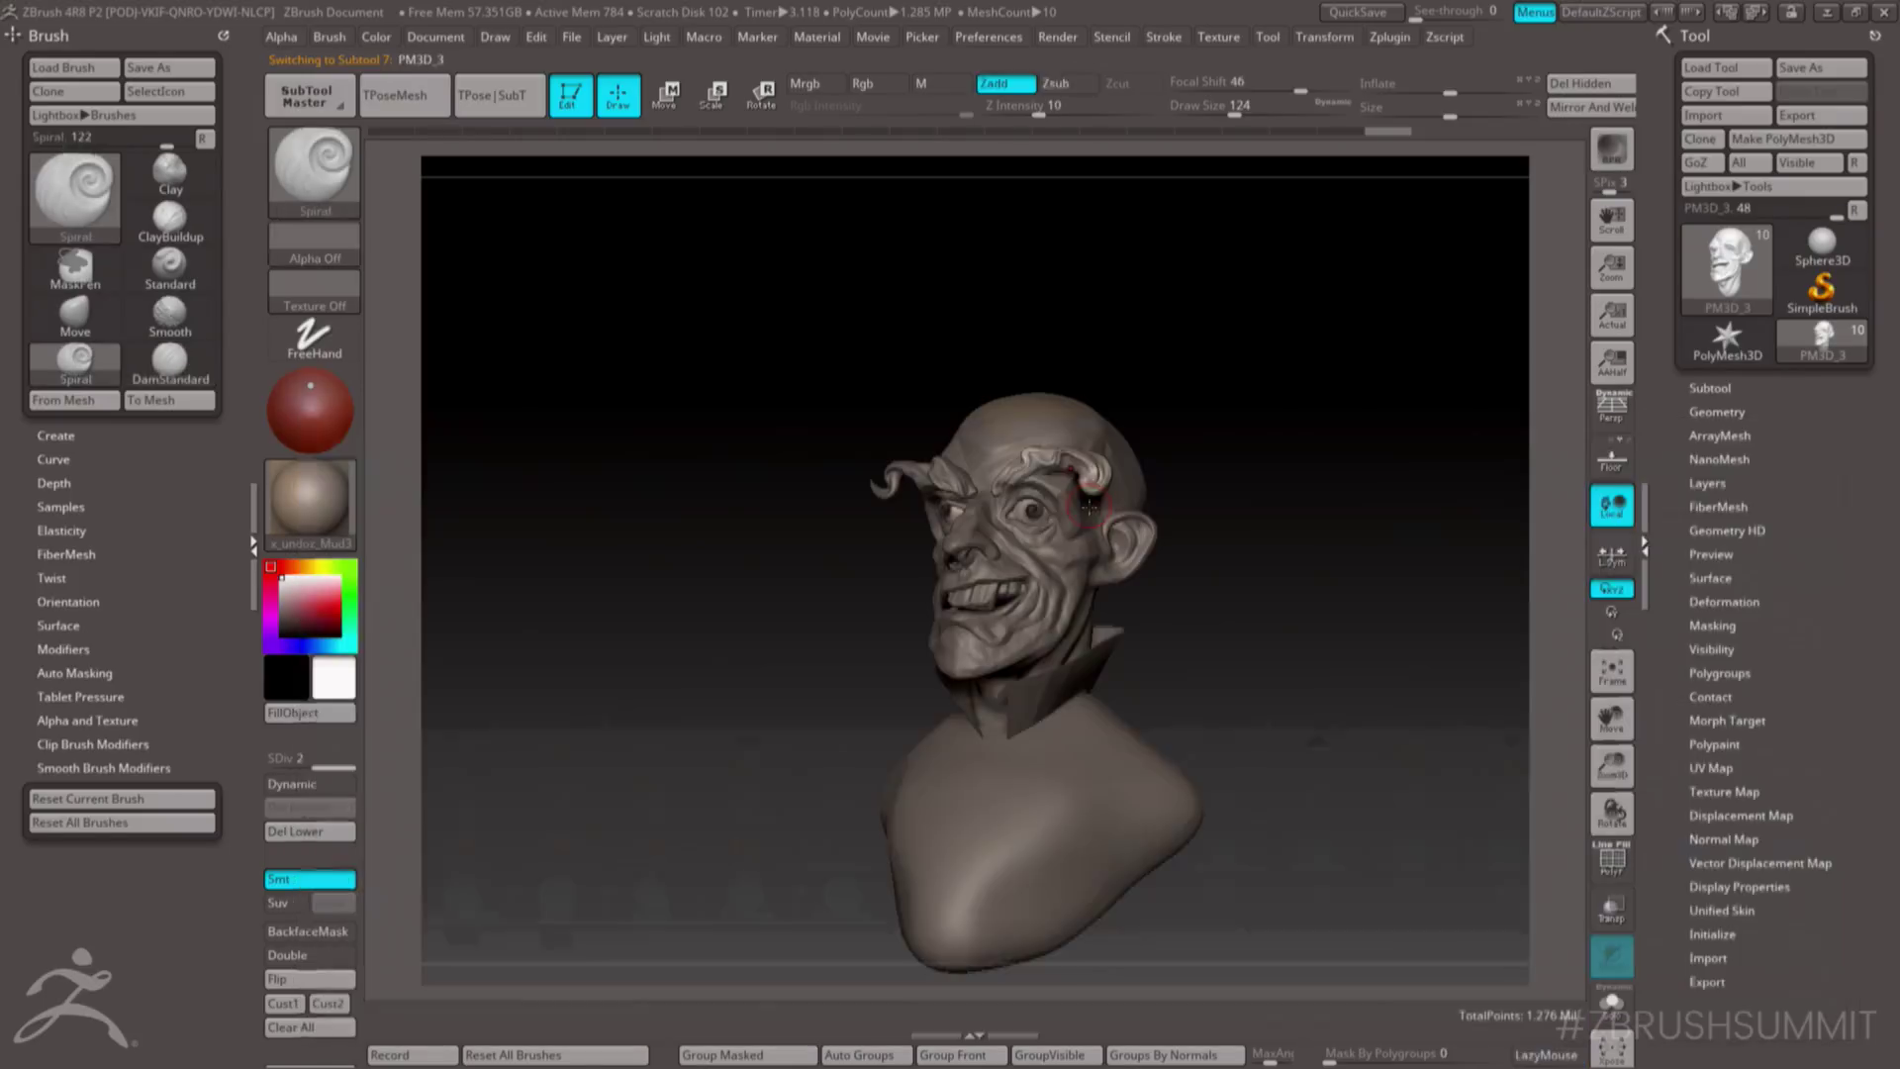
key(space)
drag(1077, 475, 1064, 473)
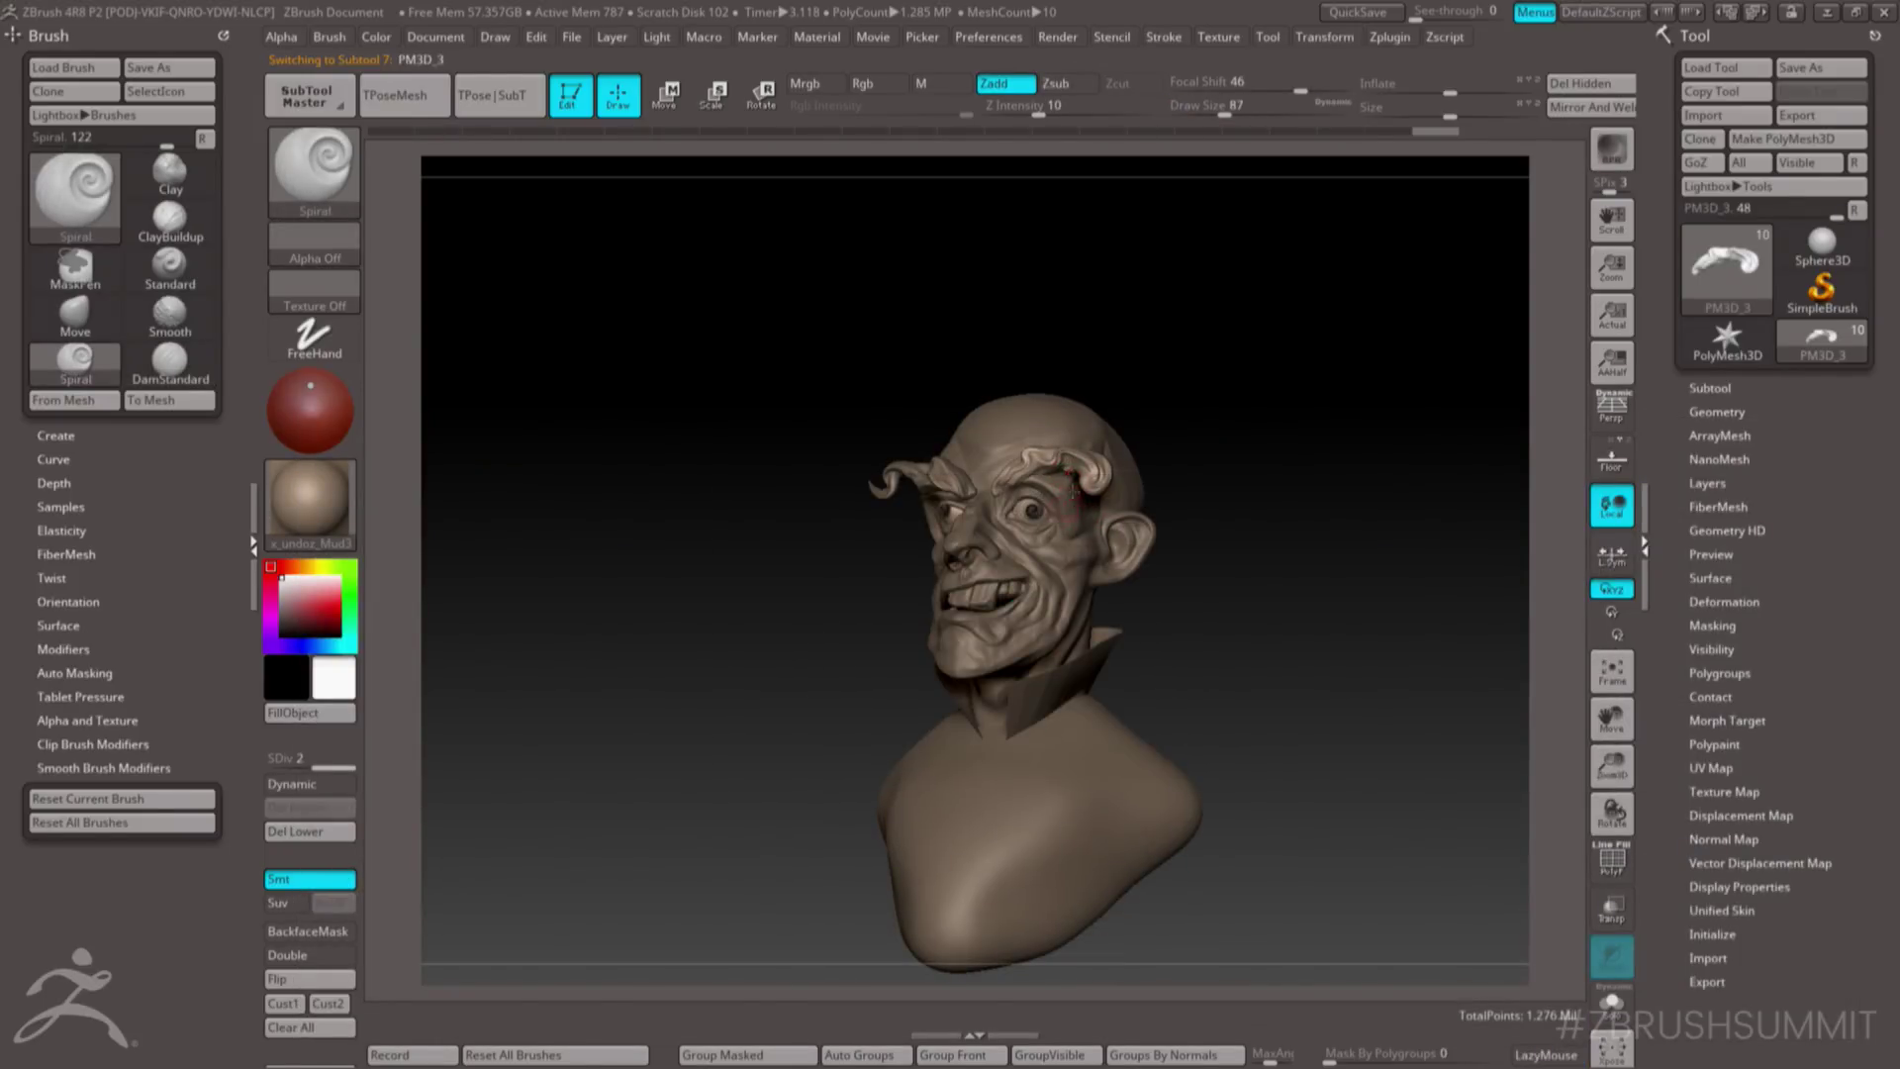
ctrl+right_drag(1072, 473, 1100, 461)
drag(1101, 457, 1057, 469)
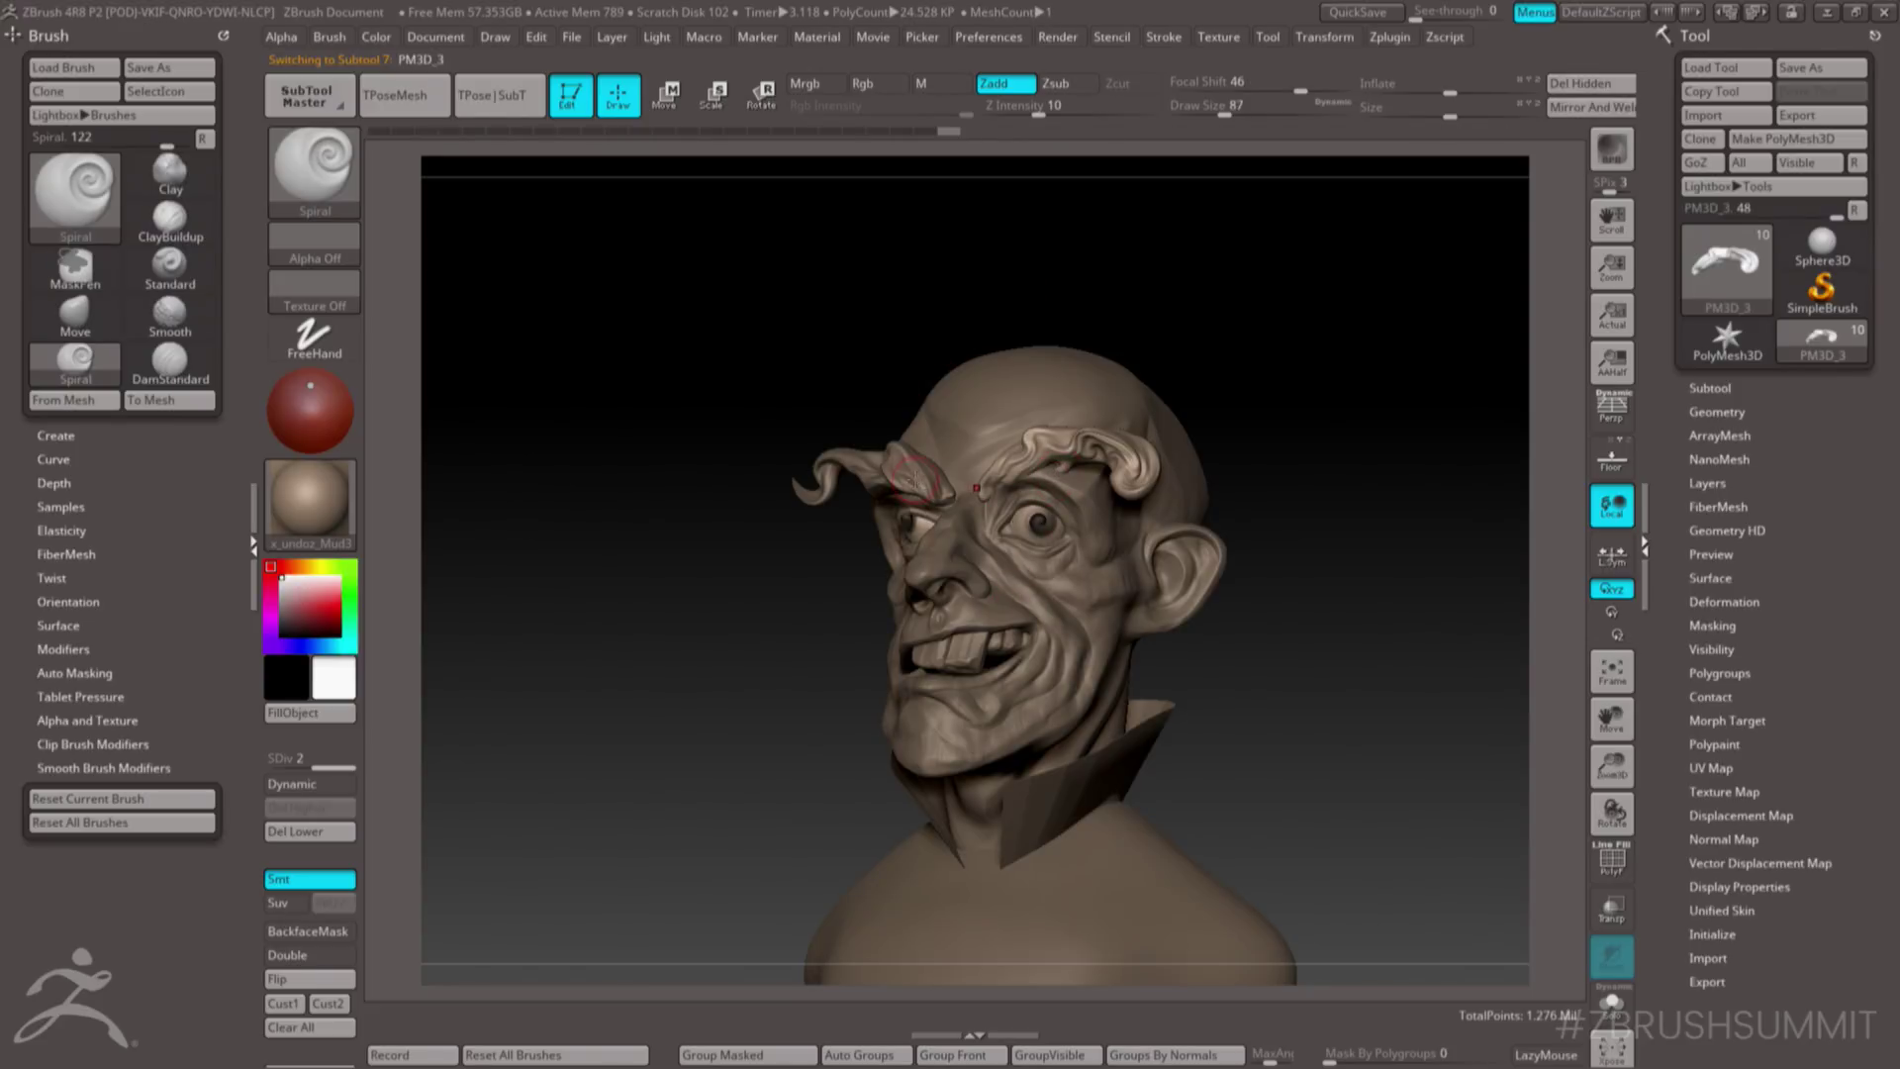
- Select the opposite eyebrow and twist small strands into its inner half with the Spiral brush at draw size 65
alt+click(876, 477)
mouse_move(791, 480)
right_down()
mouse_move(924, 480)
mouse_move(871, 473)
right_up()
right_click(924, 467)
drag(937, 490, 844, 460)
right_click(911, 480)
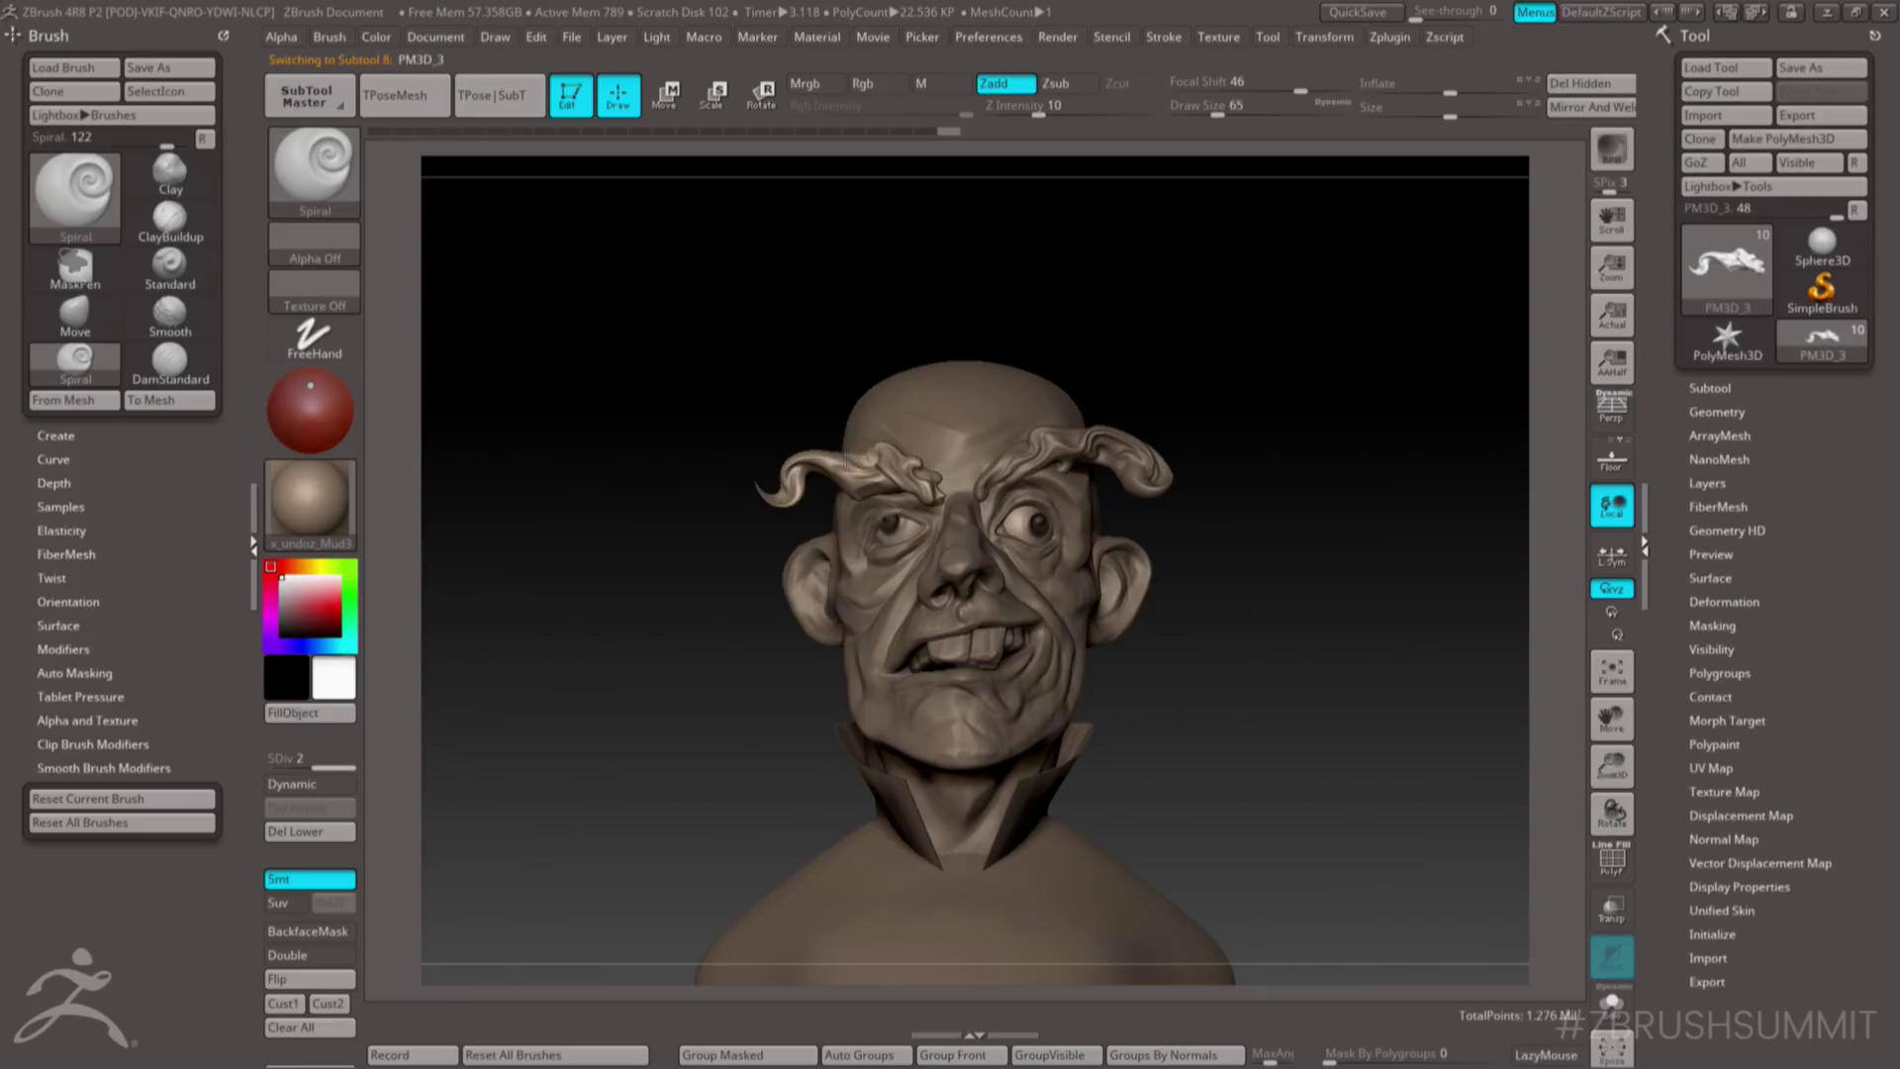
- Enlarge the Spiral brush to draw size 163 and tighten the curl at the same eyebrow's outer tip
right_click(1128, 467)
drag(1128, 467, 1154, 465)
drag(1148, 463, 1149, 473)
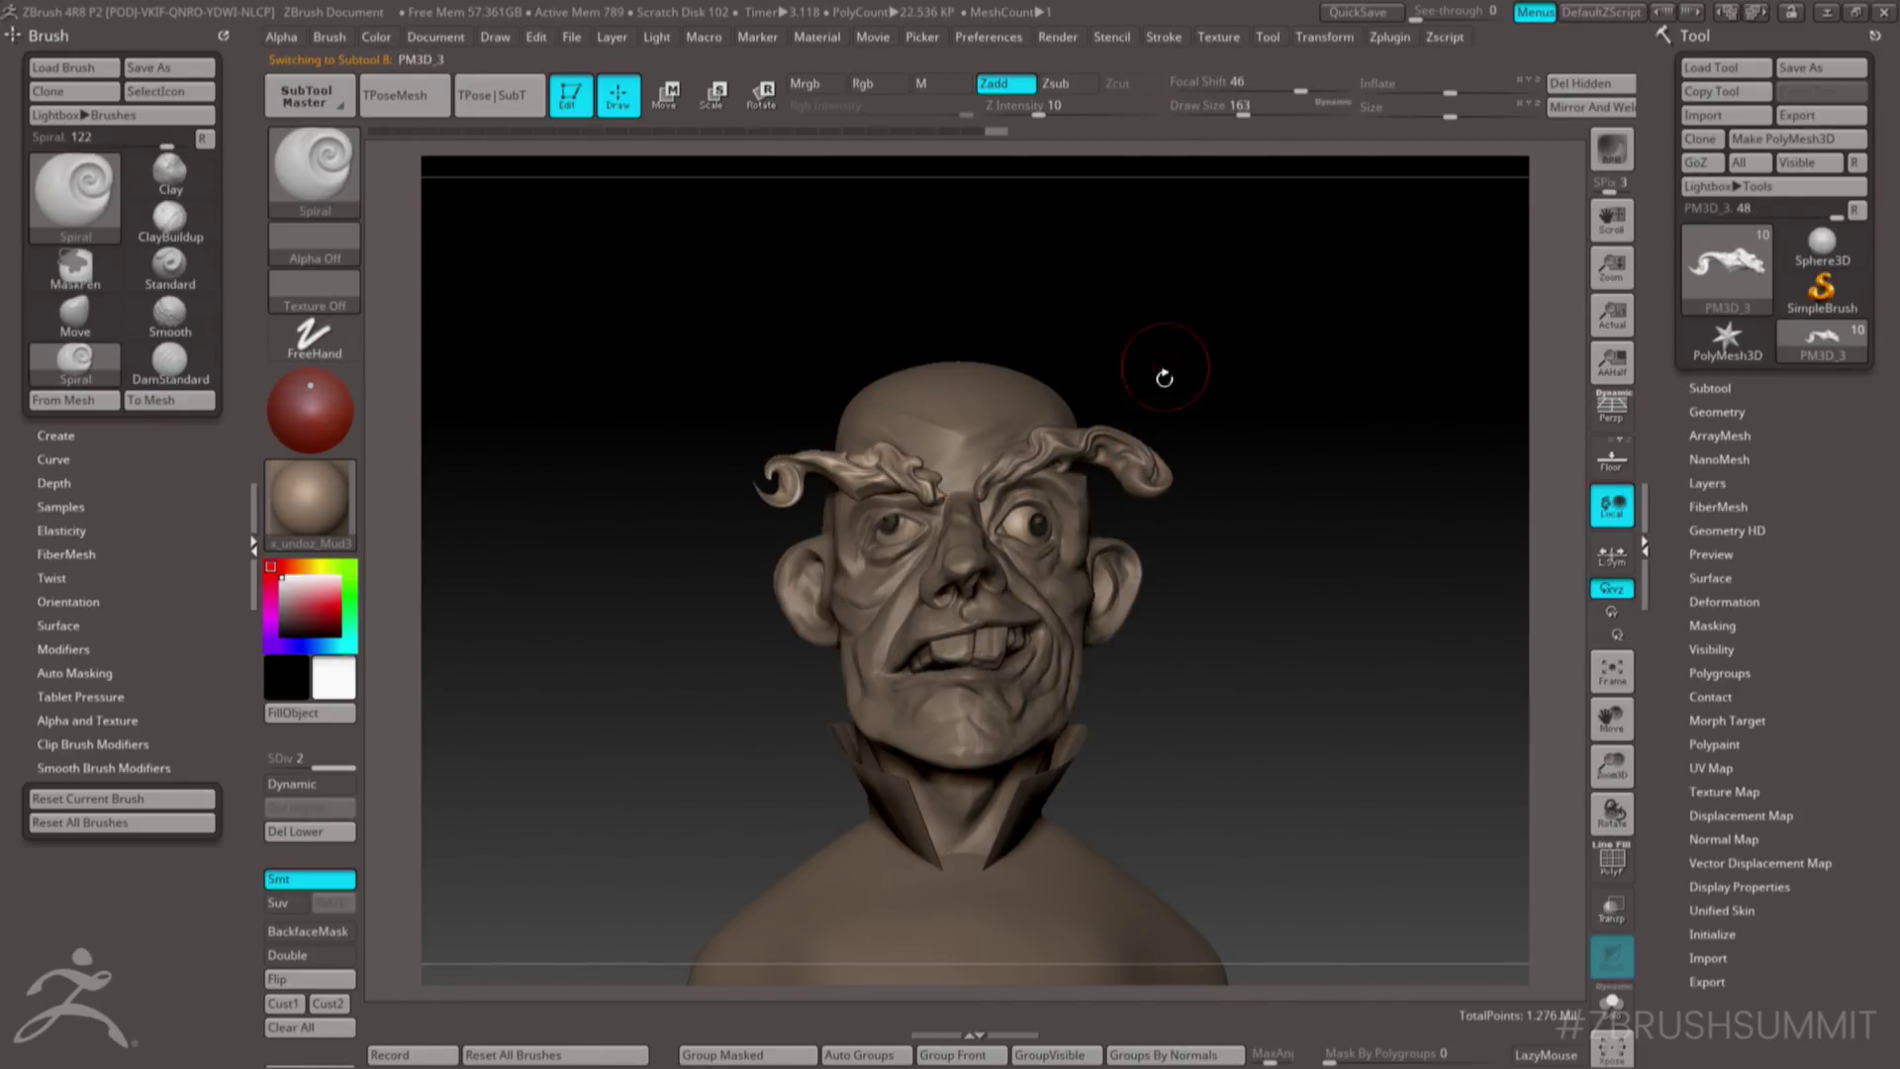
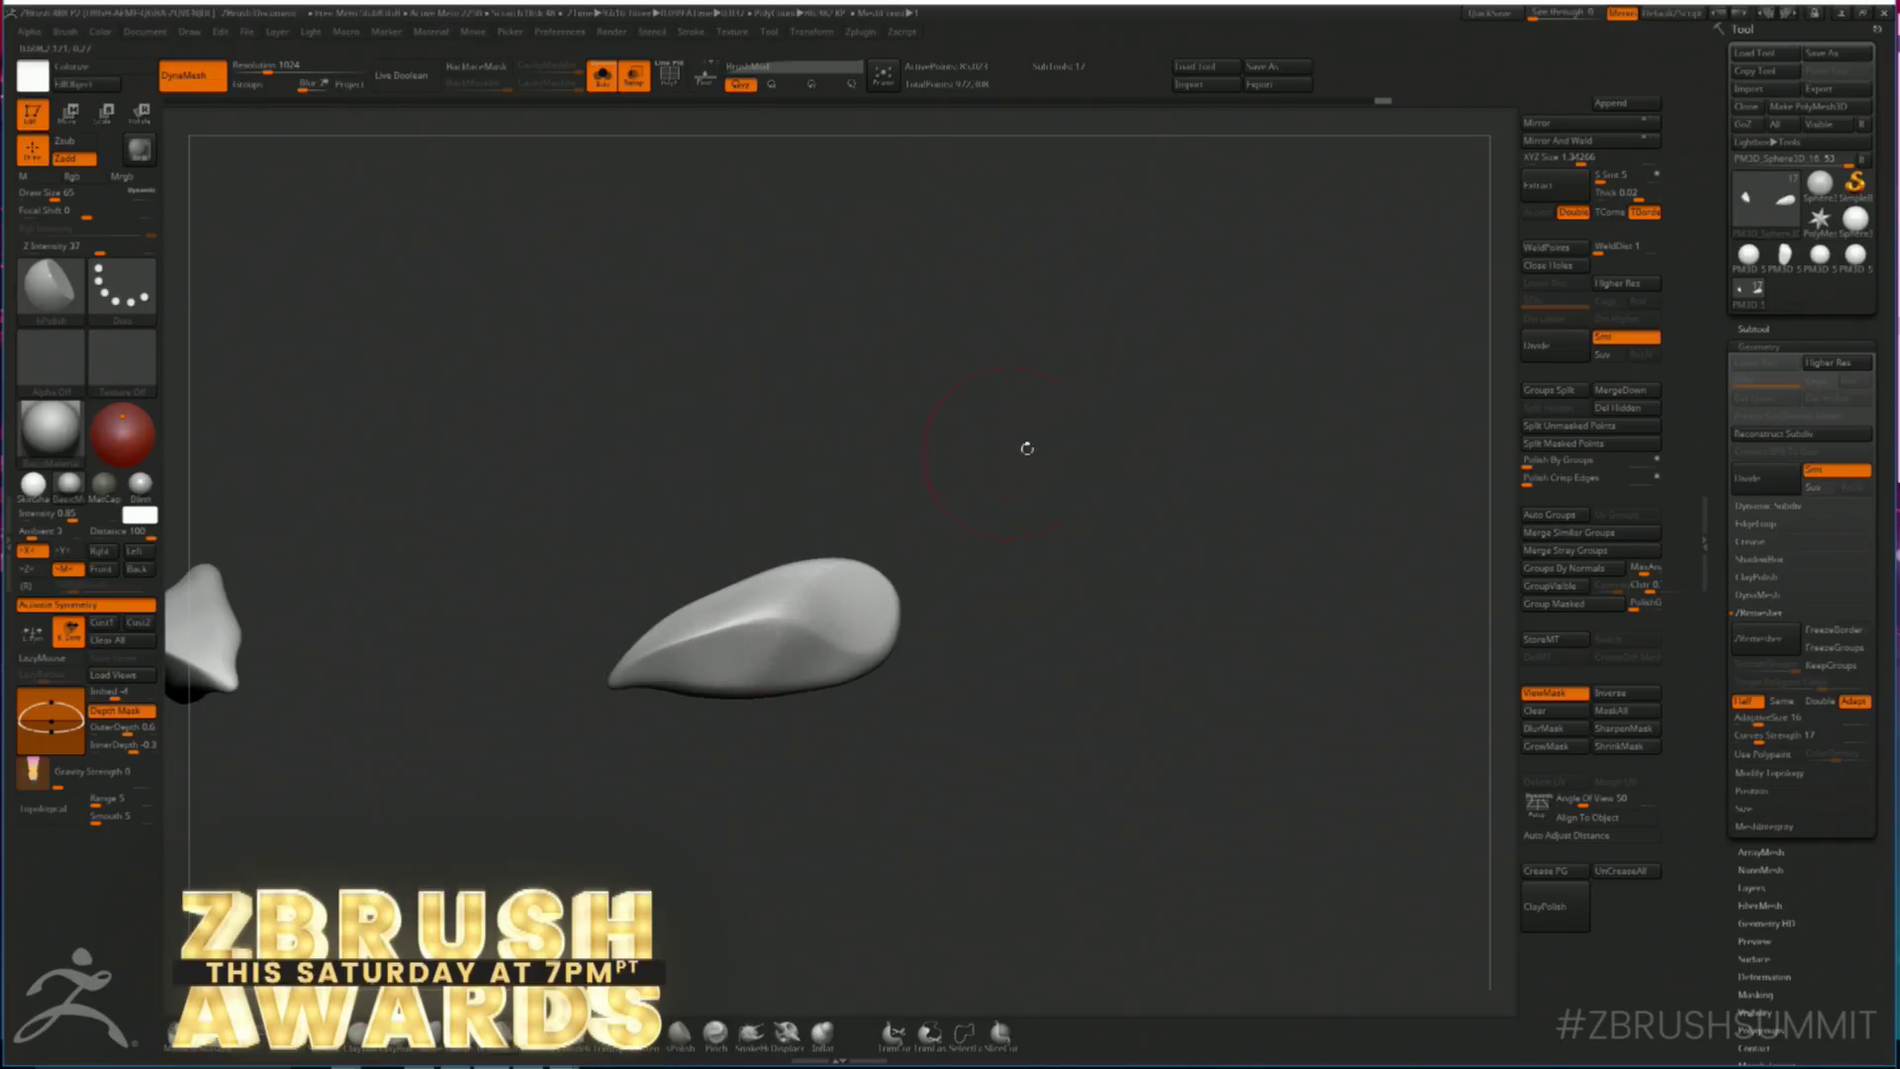
- Show the polyframe on the pointed, rounded mesh piece and examine its underside
drag(972, 461, 1059, 571)
key(shift+f)
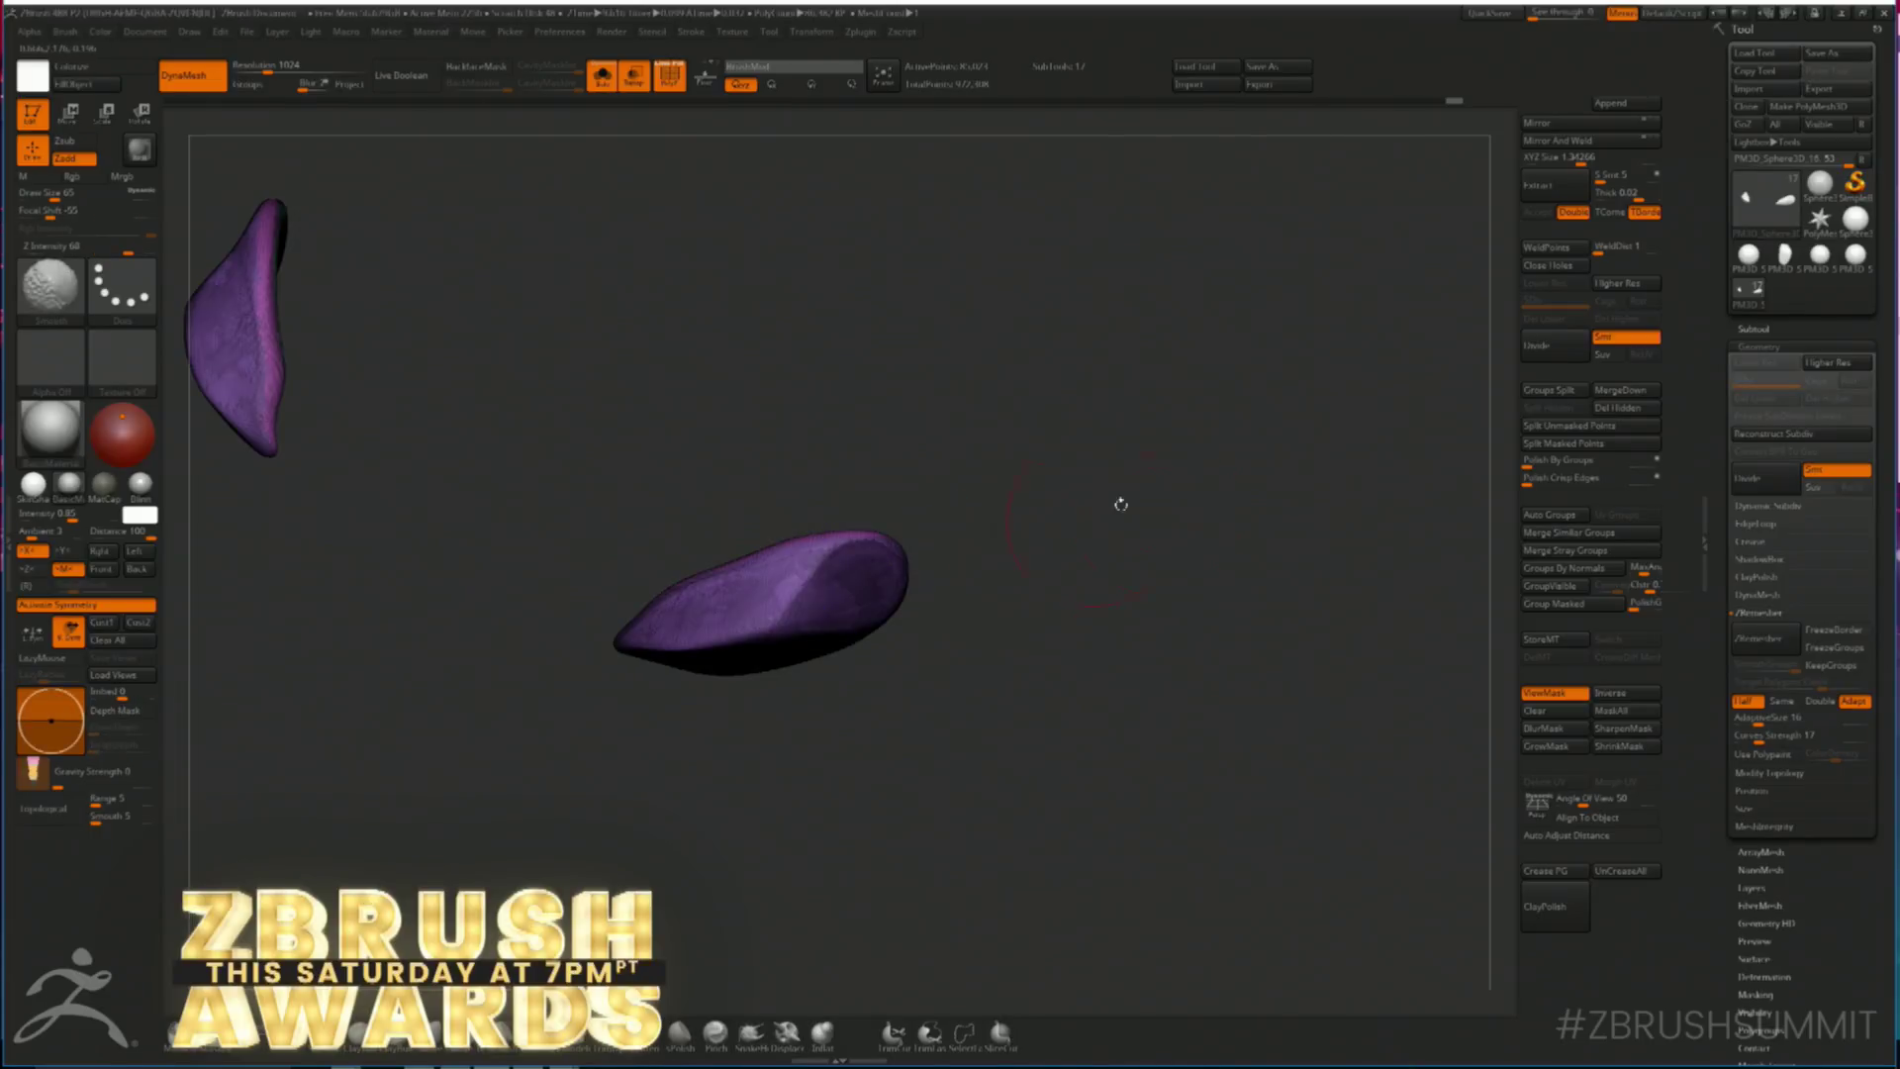
drag(1238, 514, 1448, 587)
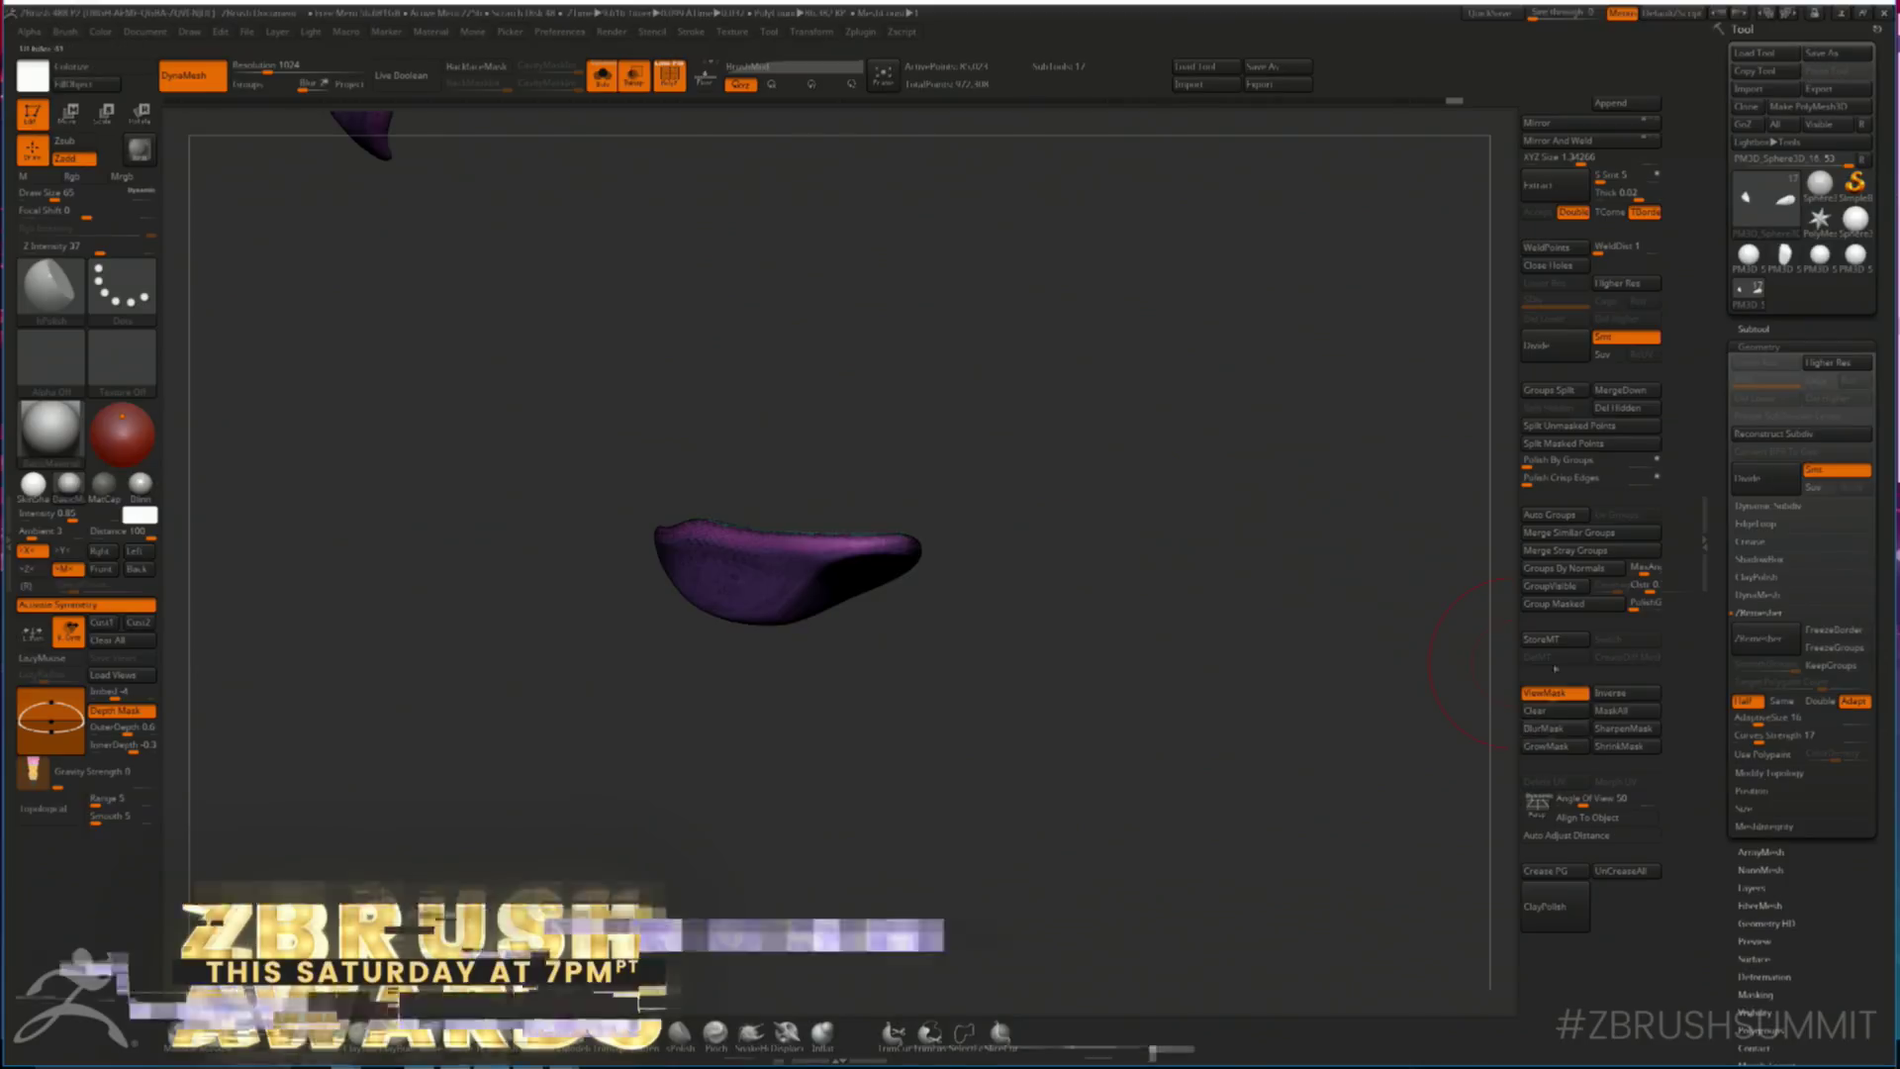
- Stamp the slotted round bolt alpha onto the rounded end of the pointed piece with the Standard brush
key(shift+f)
drag(1319, 597, 1185, 559)
key(shift+f)
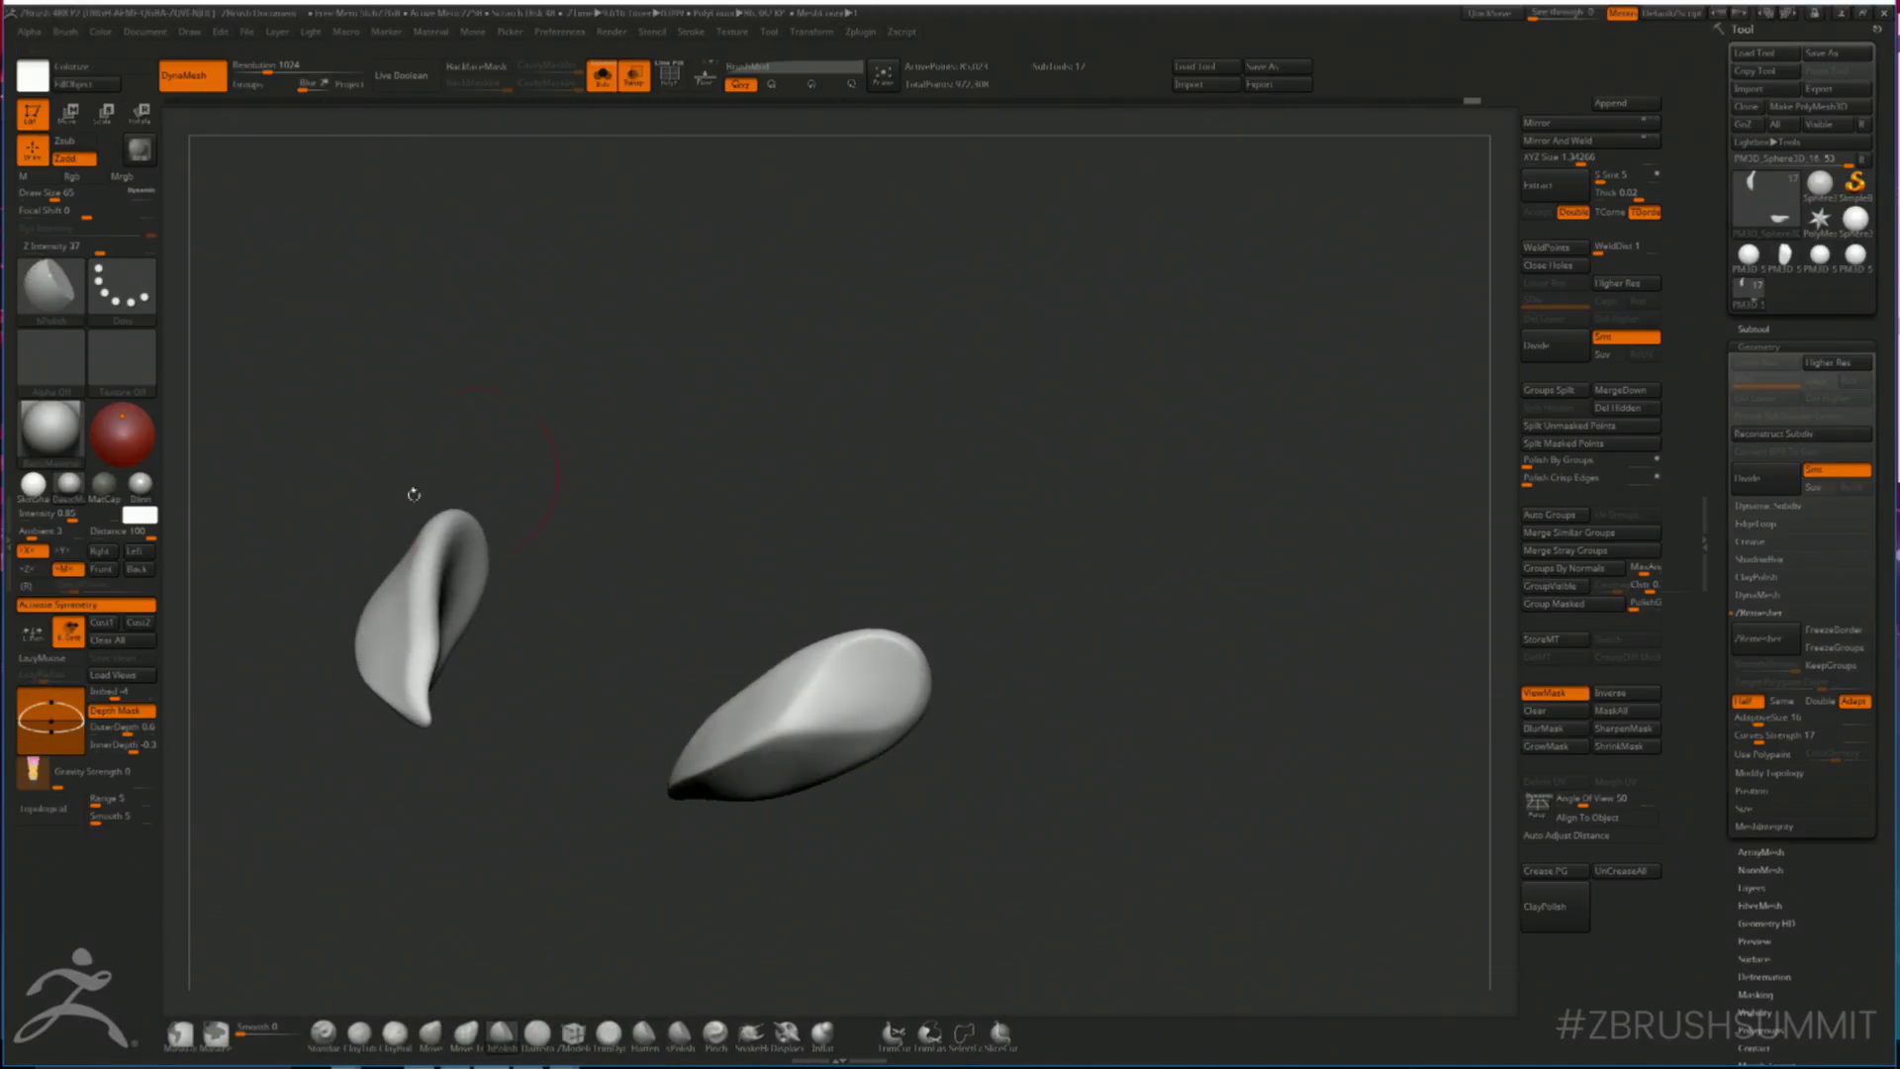
click(5, 550)
mouse_move(111, 421)
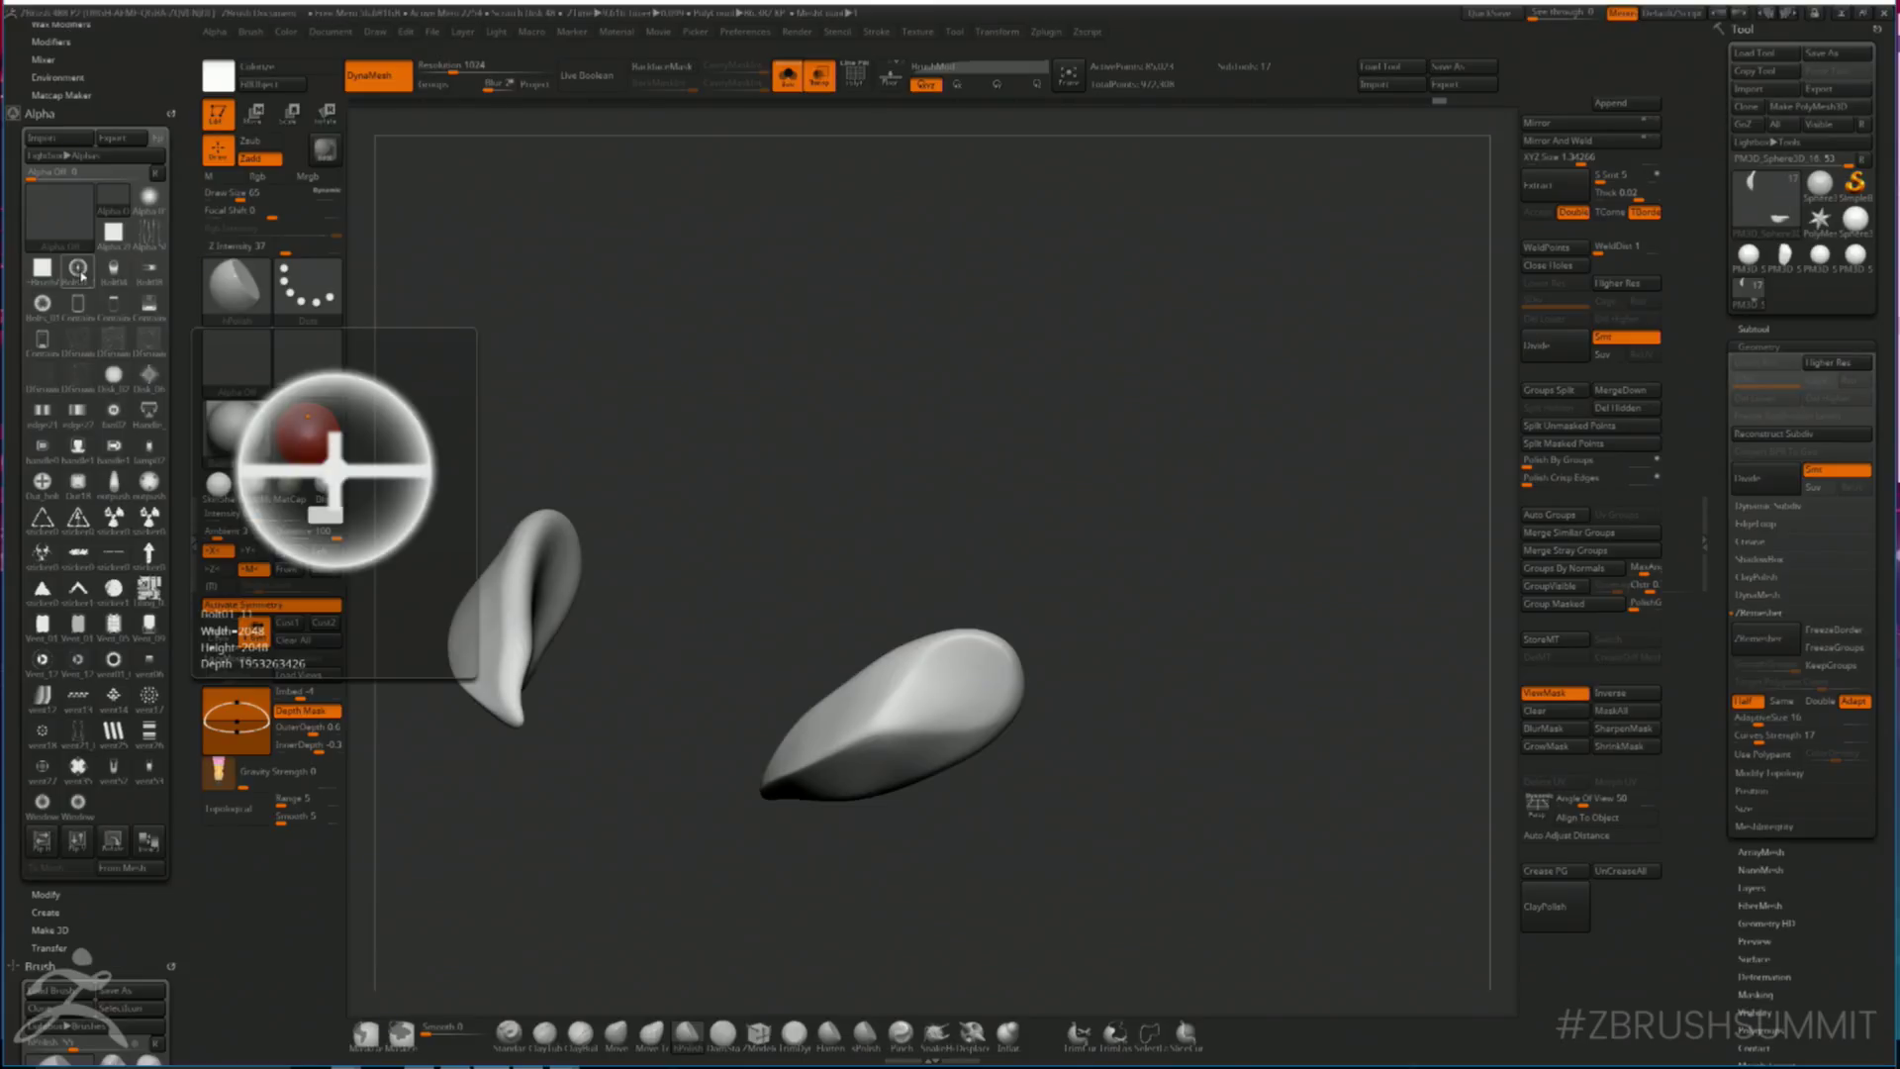
click(514, 1034)
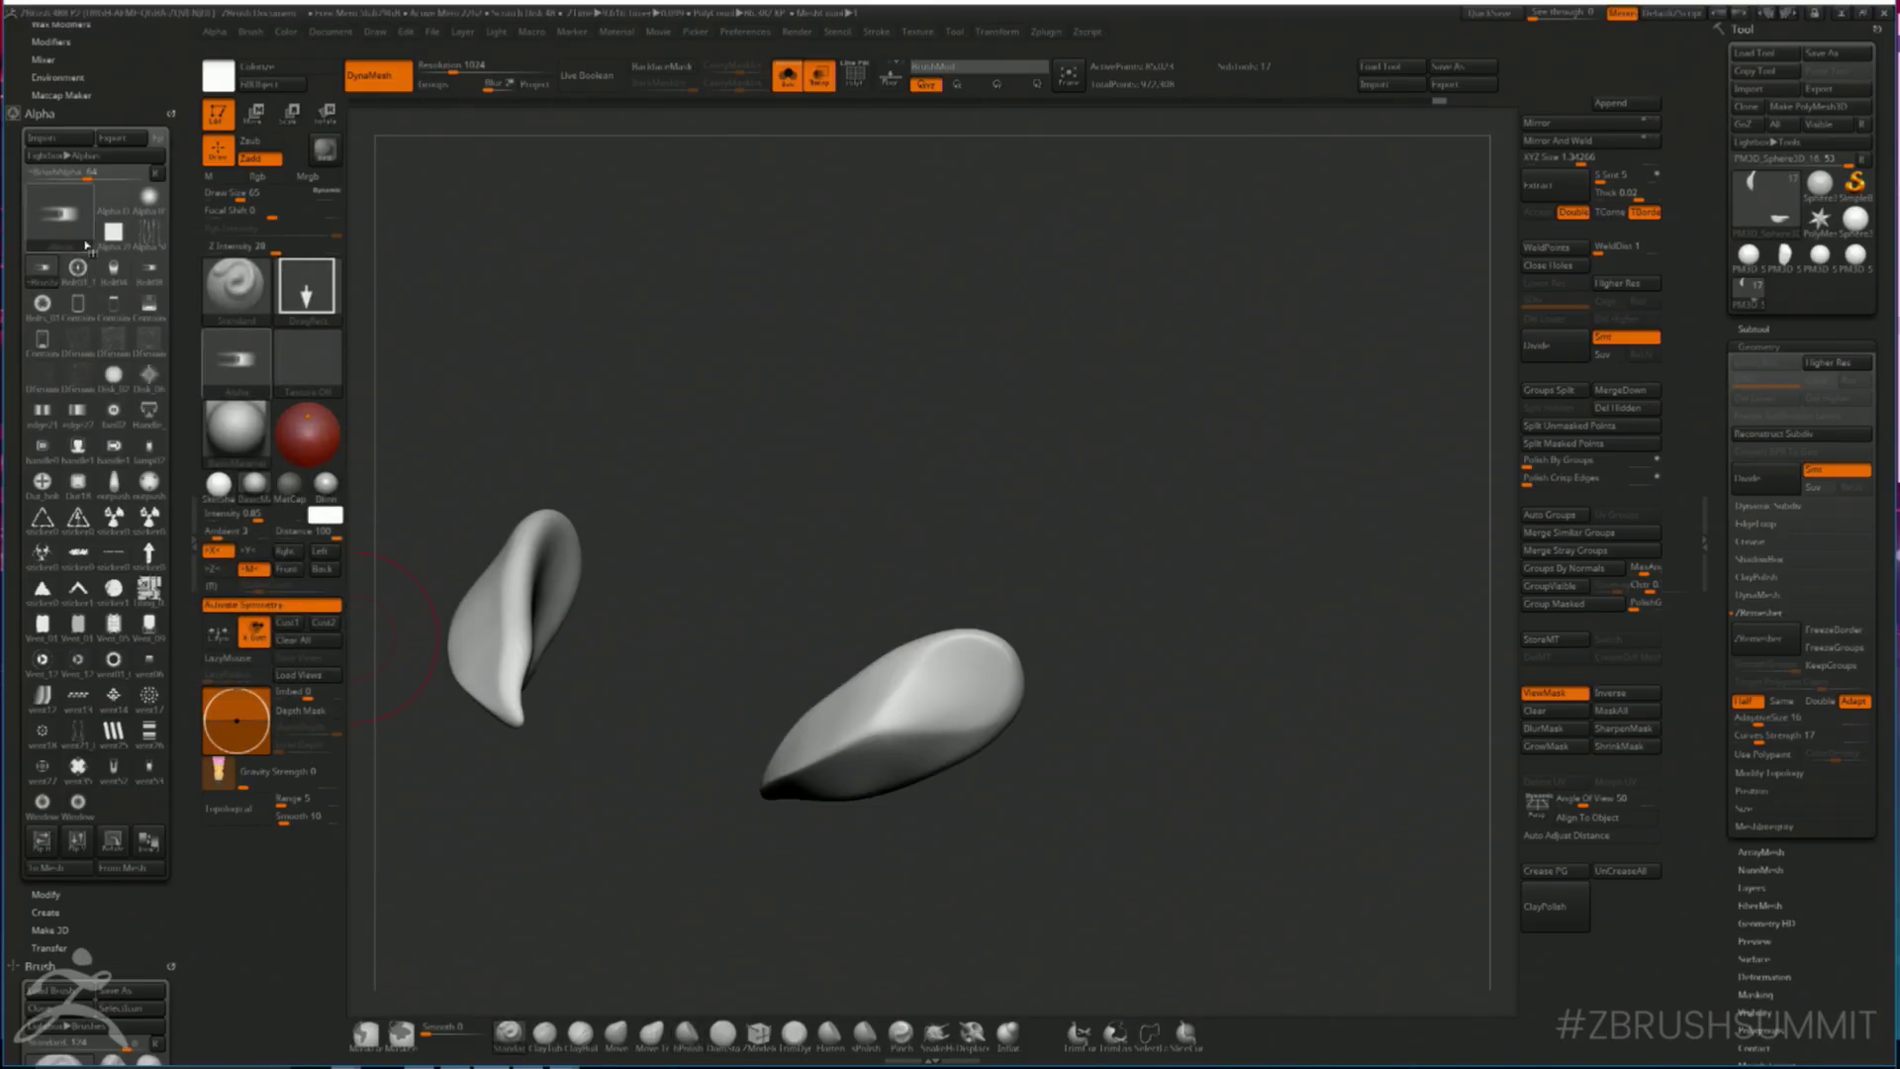
click(73, 272)
right_drag(977, 715, 968, 691)
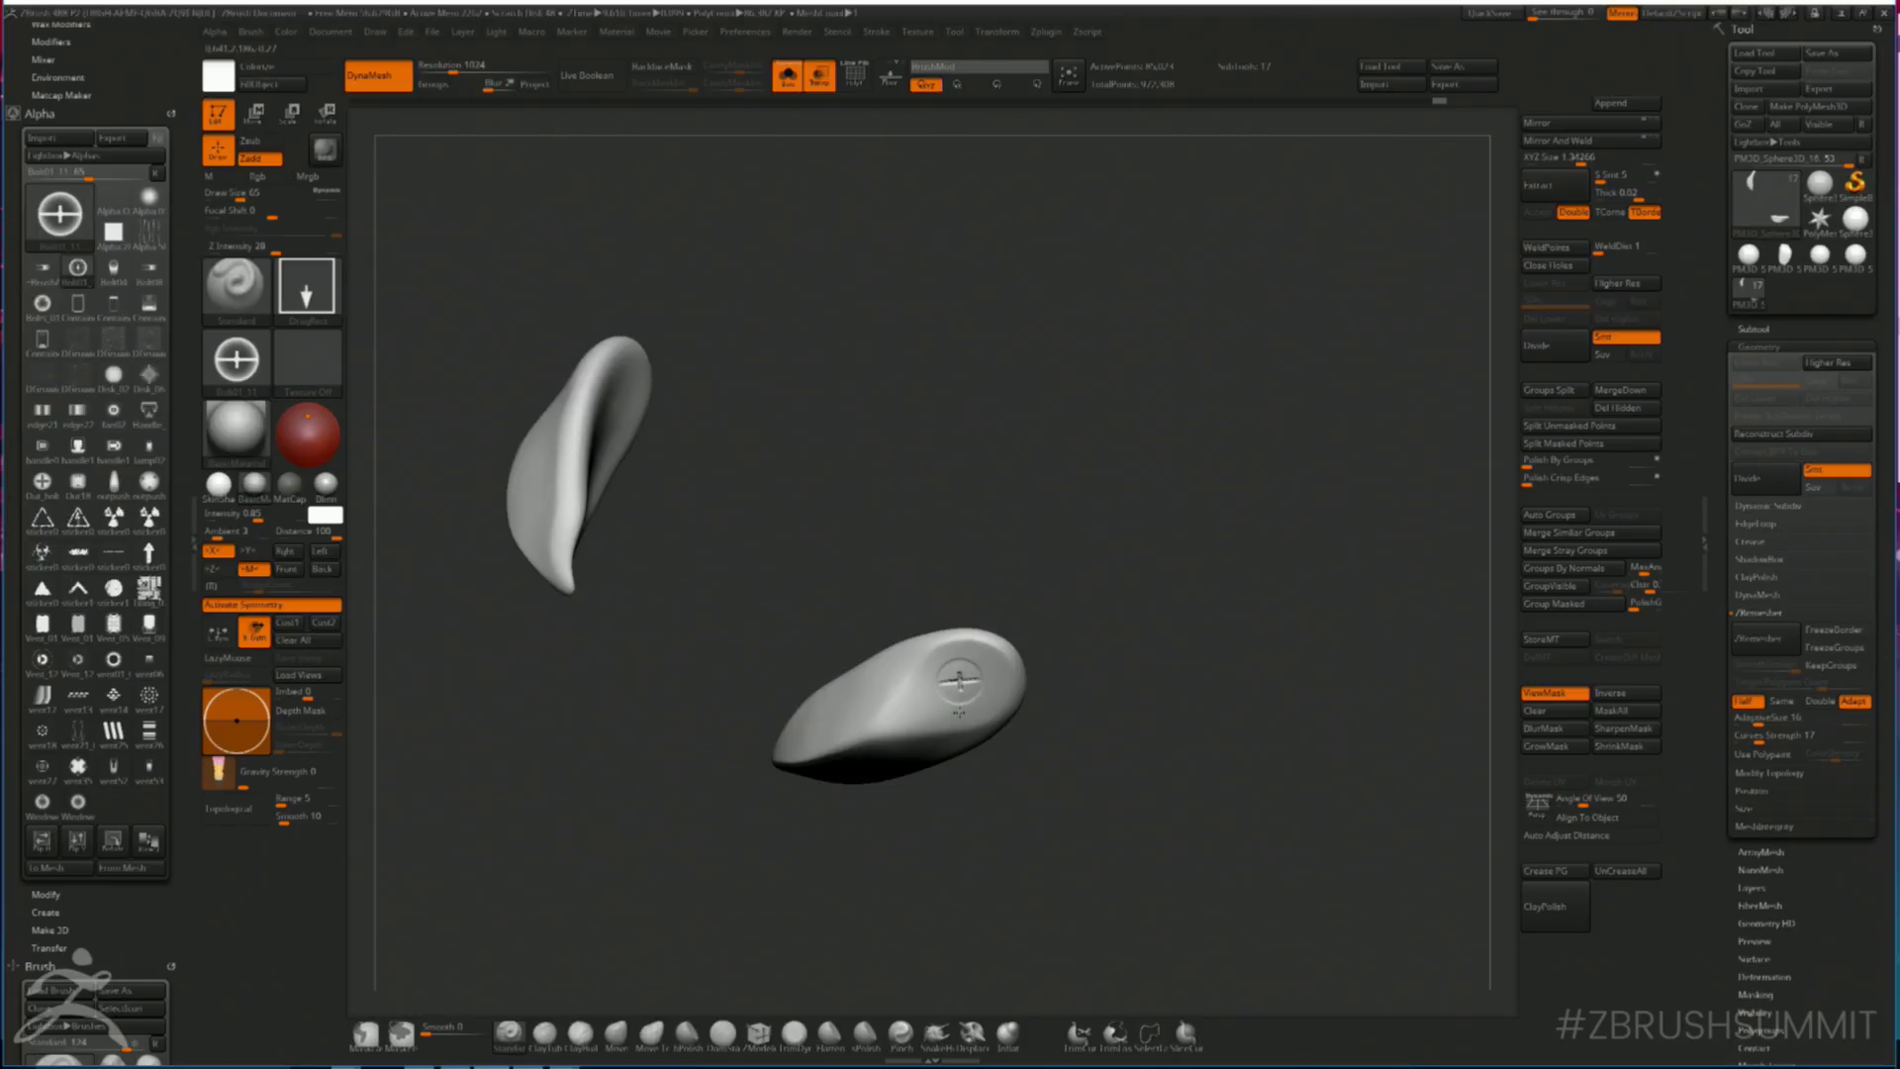
key(space)
mouse_move(1025, 643)
mouse_down()
mouse_move(963, 692)
mouse_move(974, 726)
mouse_up()
alt+drag(1165, 673, 1196, 532)
- Show the whole model, reset the transform gizmo's orientation and place it on the spike beside the segmented throat tube
key(alt+s)
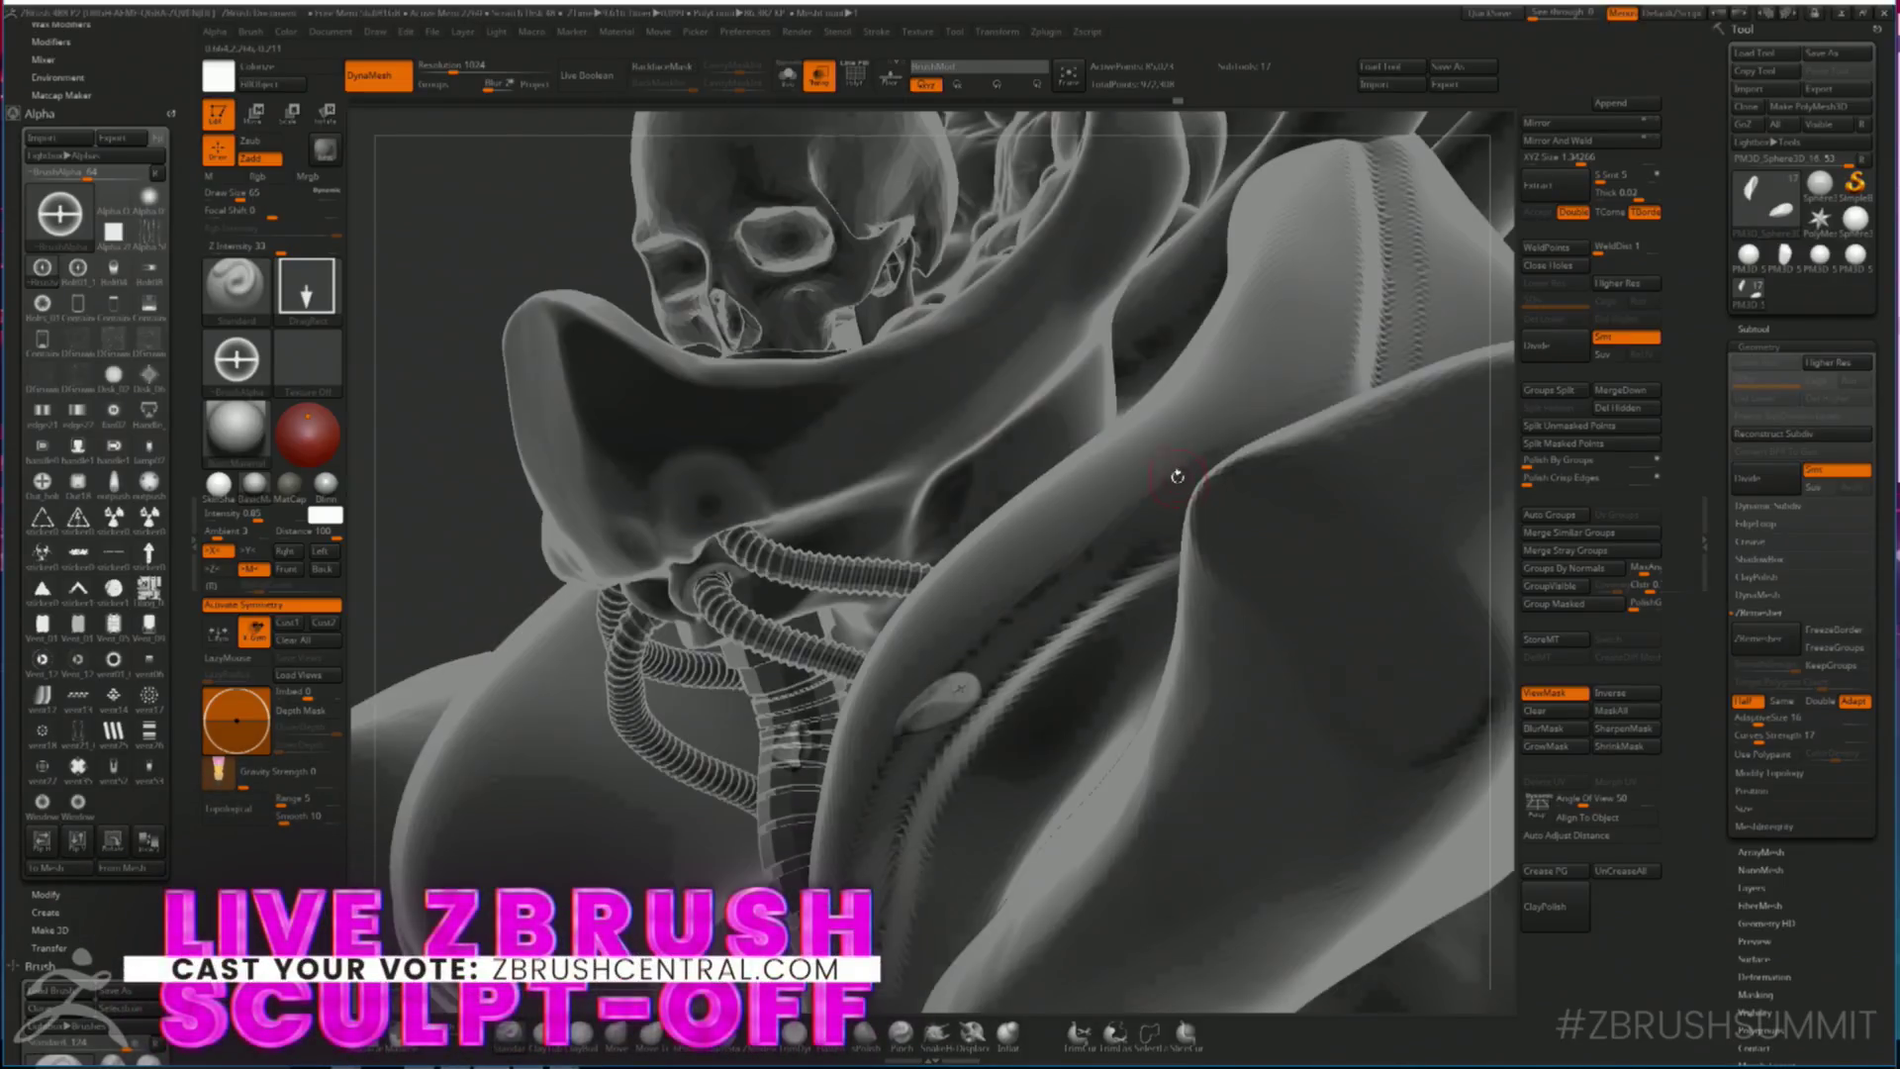
mouse_move(990, 625)
mouse_down()
mouse_move(1019, 727)
mouse_move(970, 600)
mouse_up()
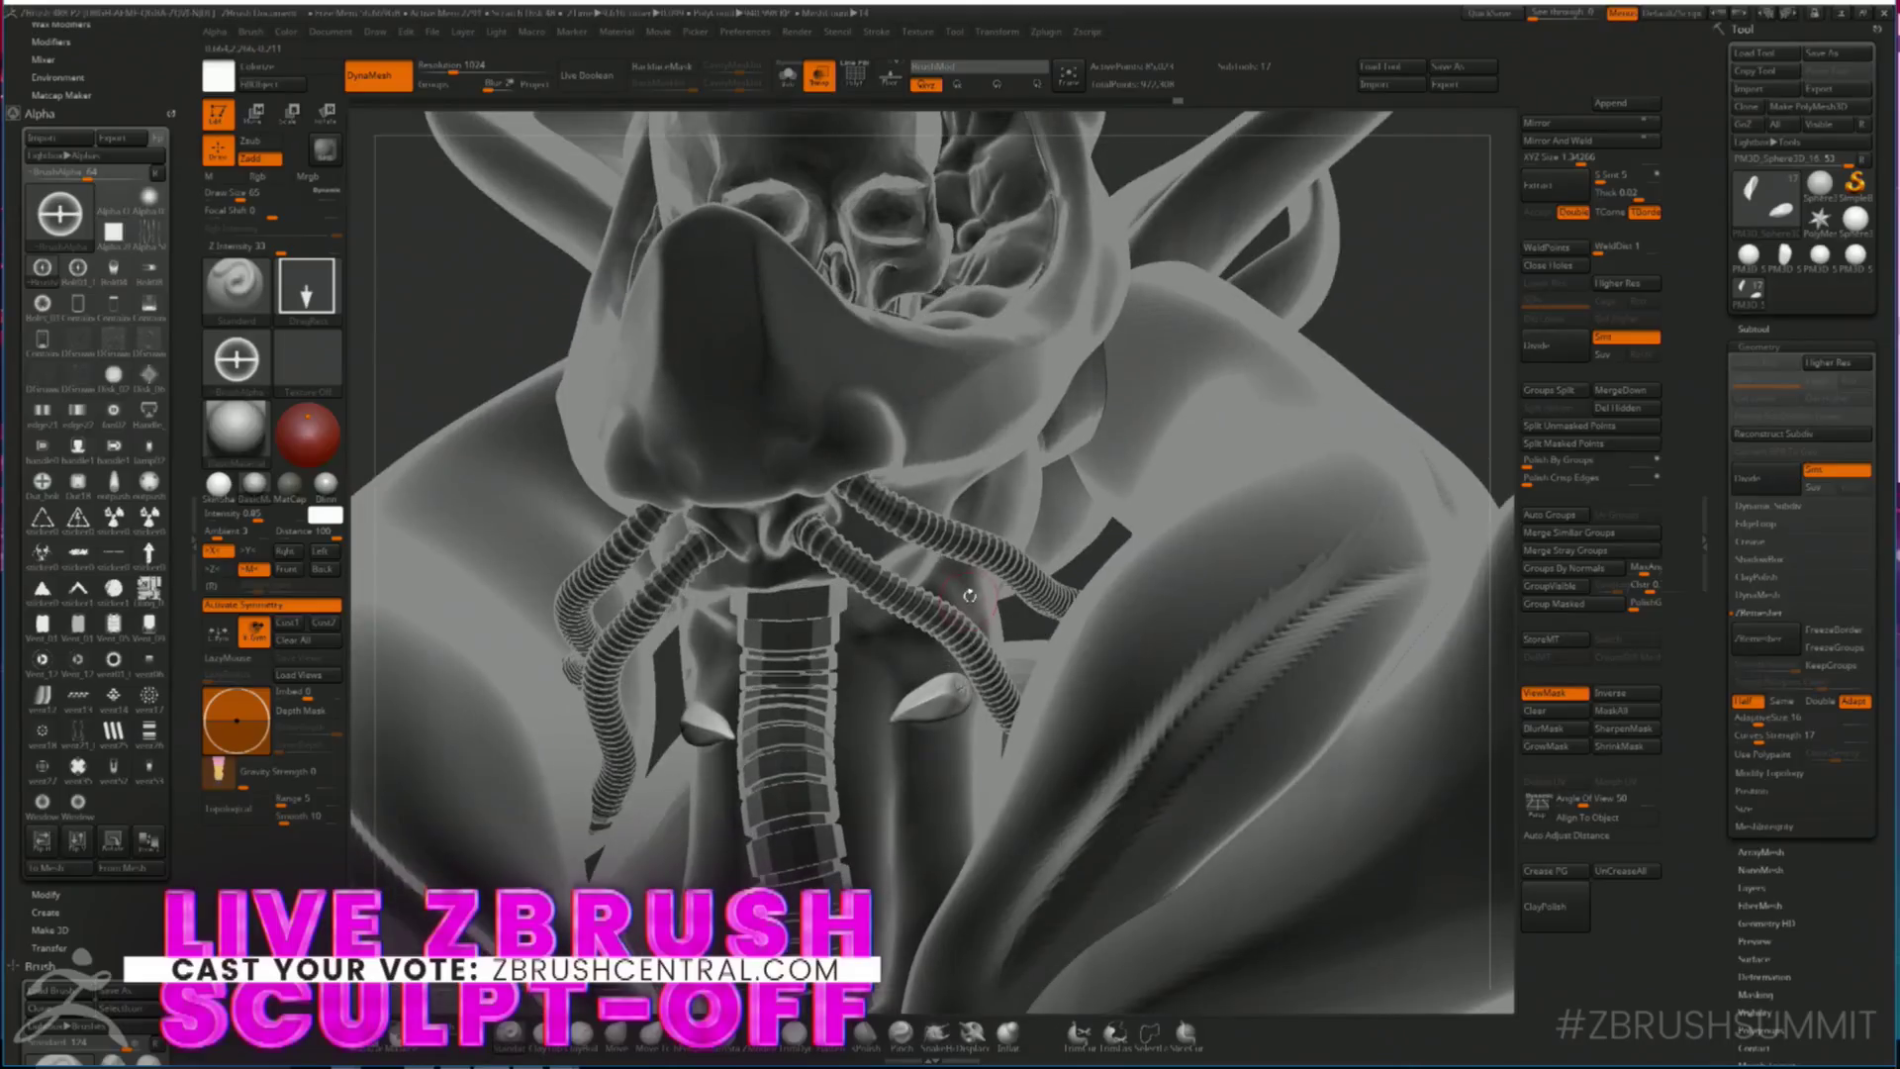
key(alt+s)
key(alt+s)
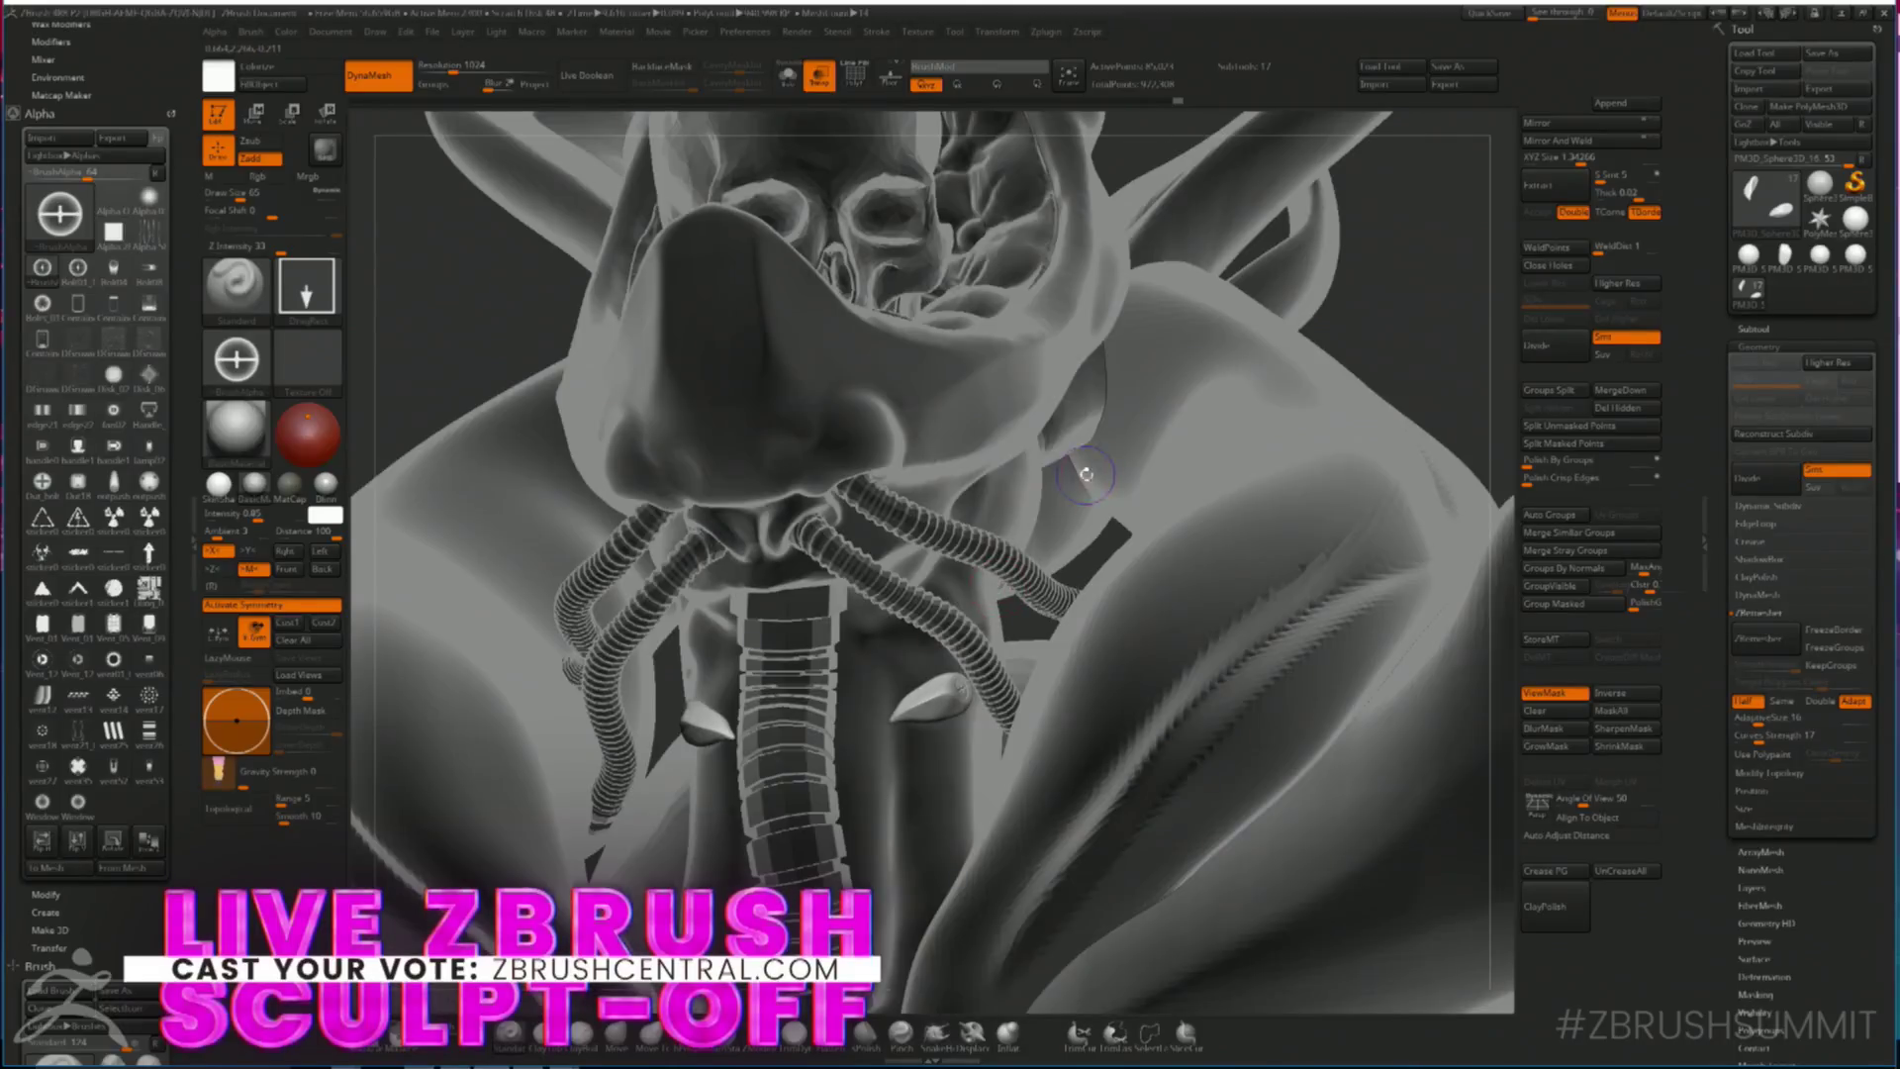
shift+drag(1087, 474, 1079, 507)
key(w)
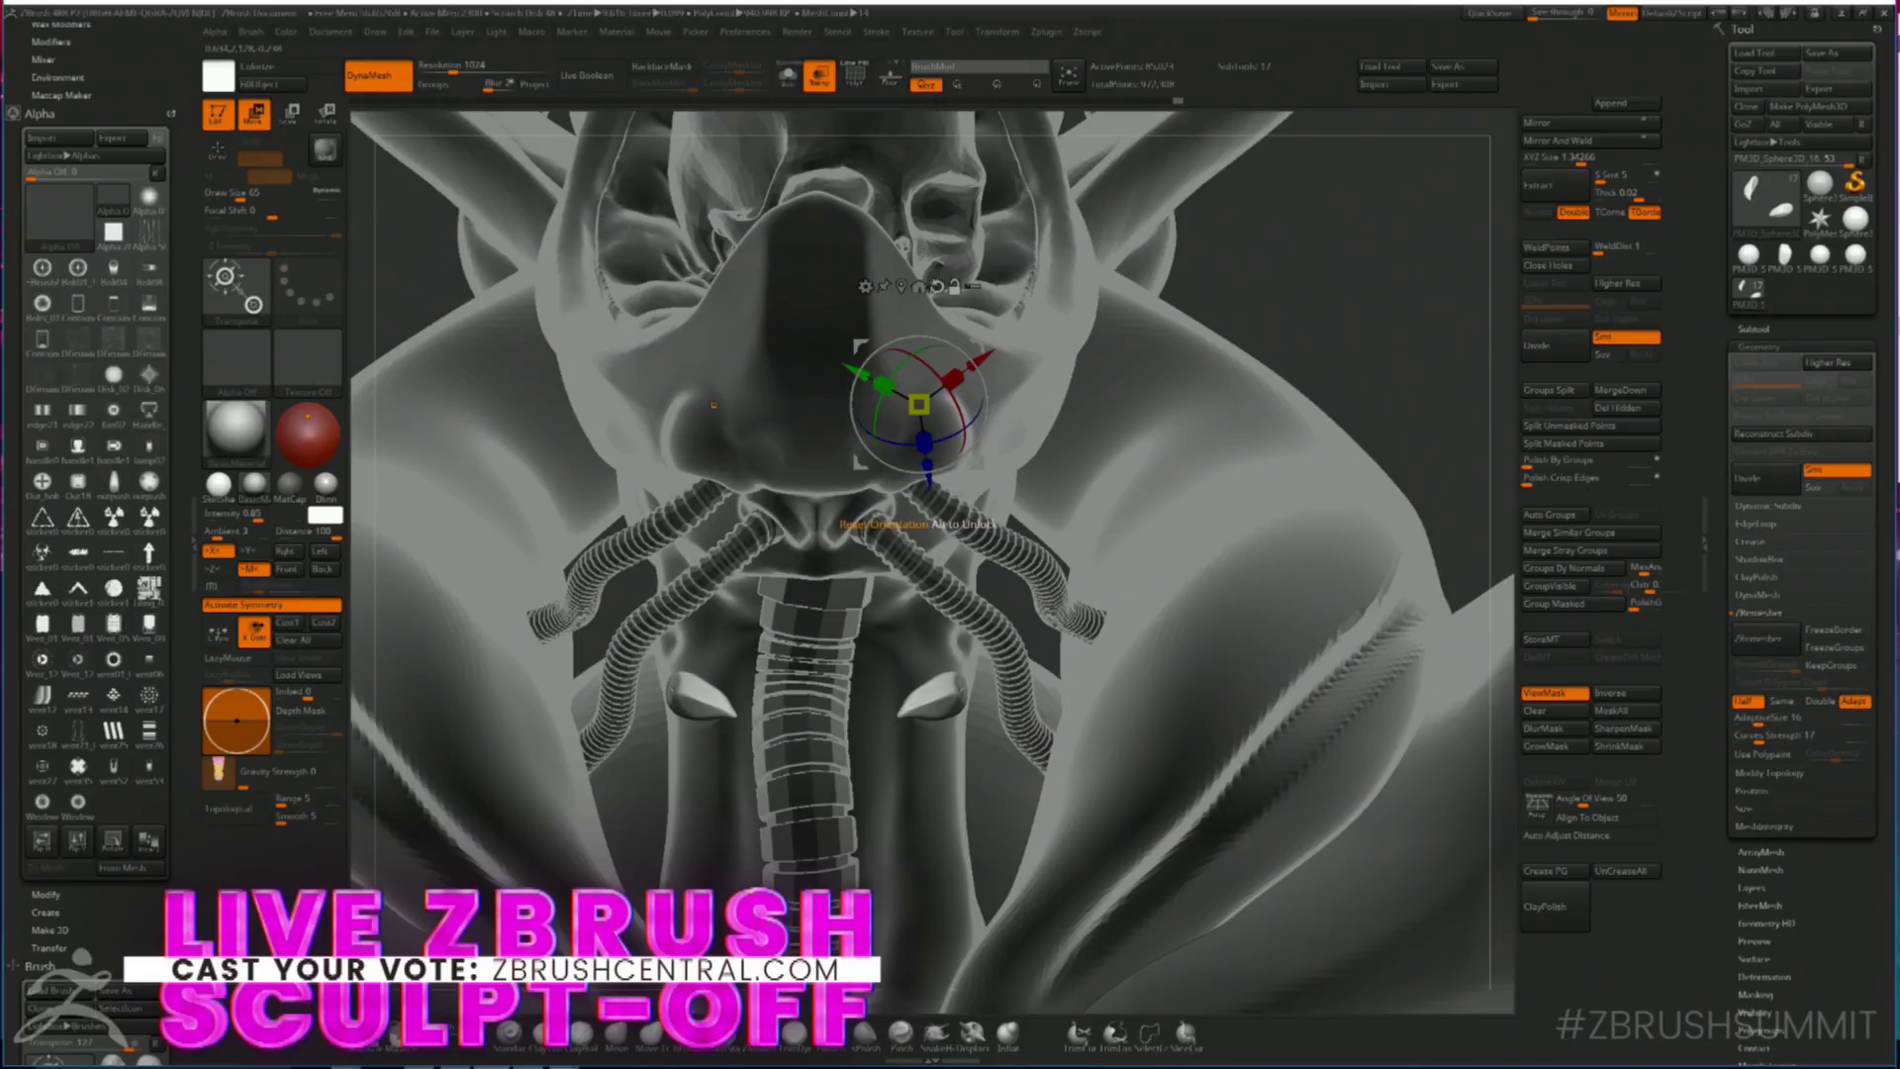
alt+click(930, 314)
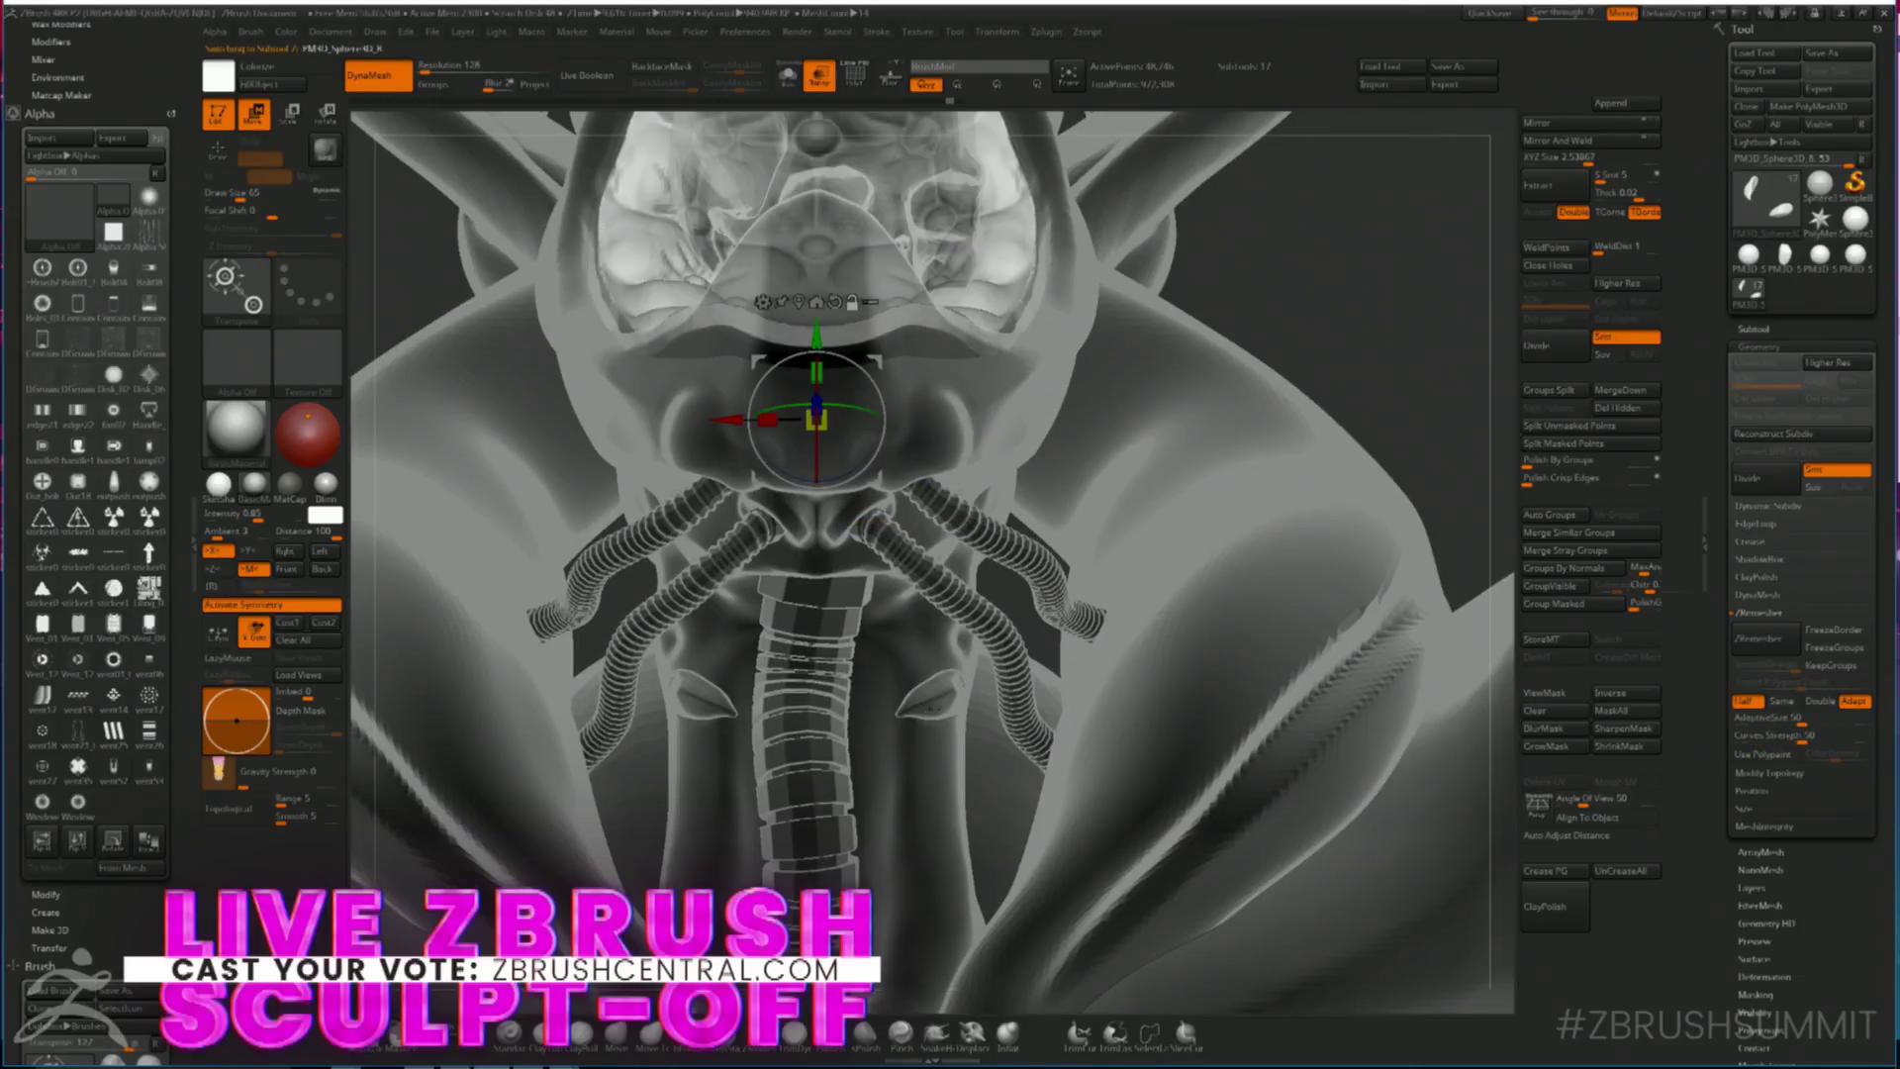
alt+click(712, 403)
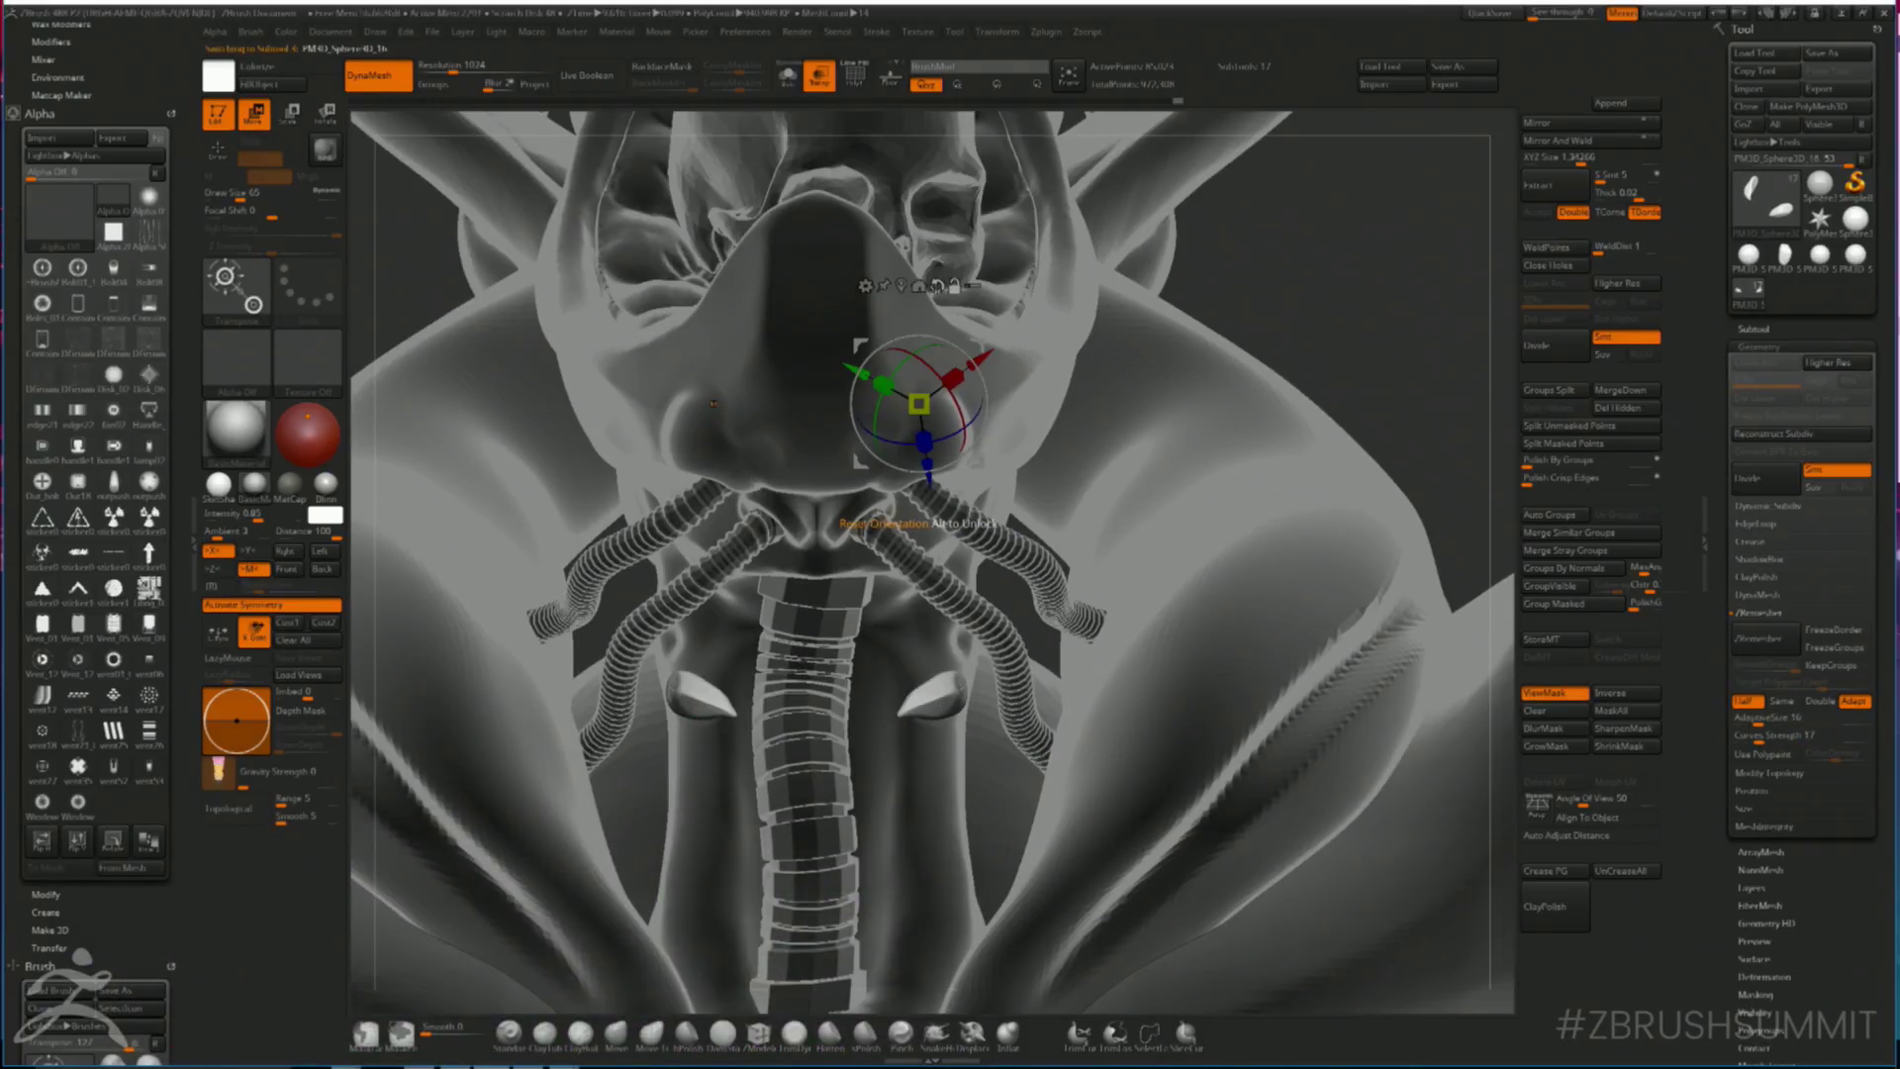
click(936, 286)
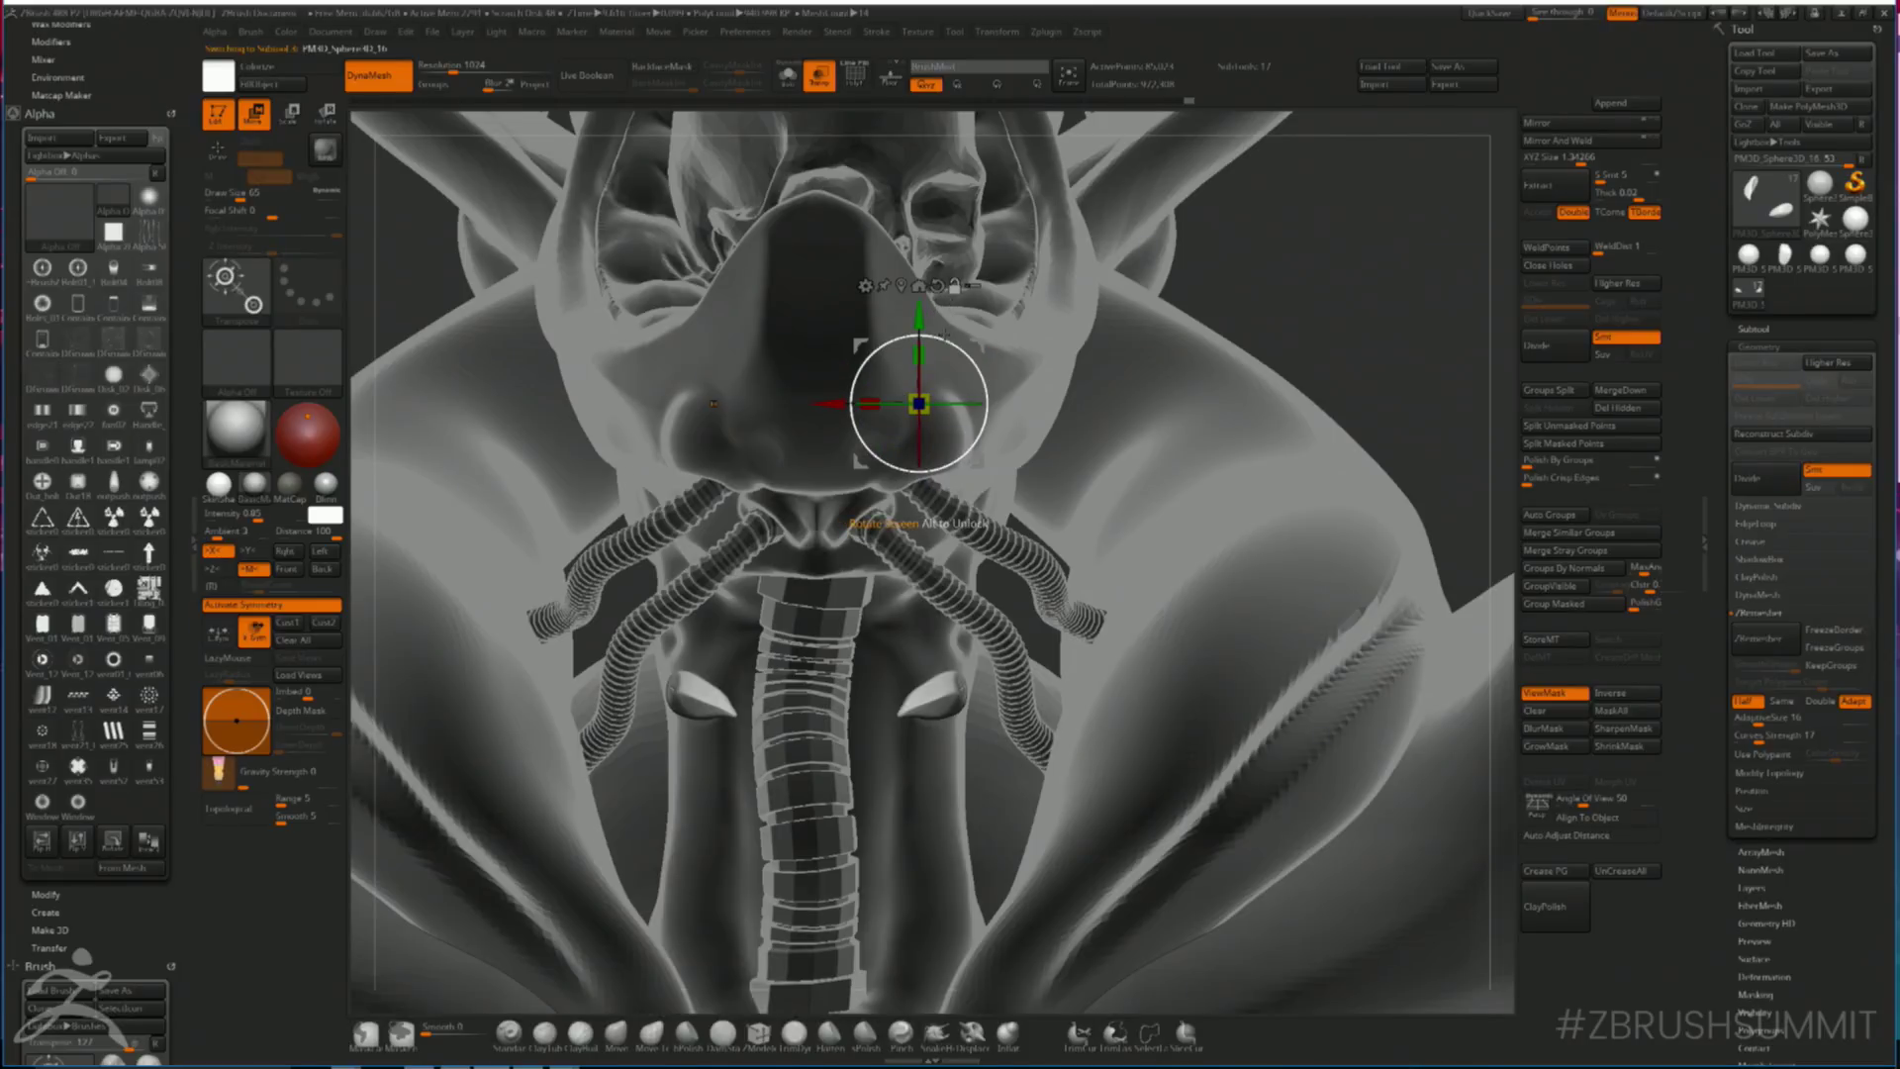
click(931, 696)
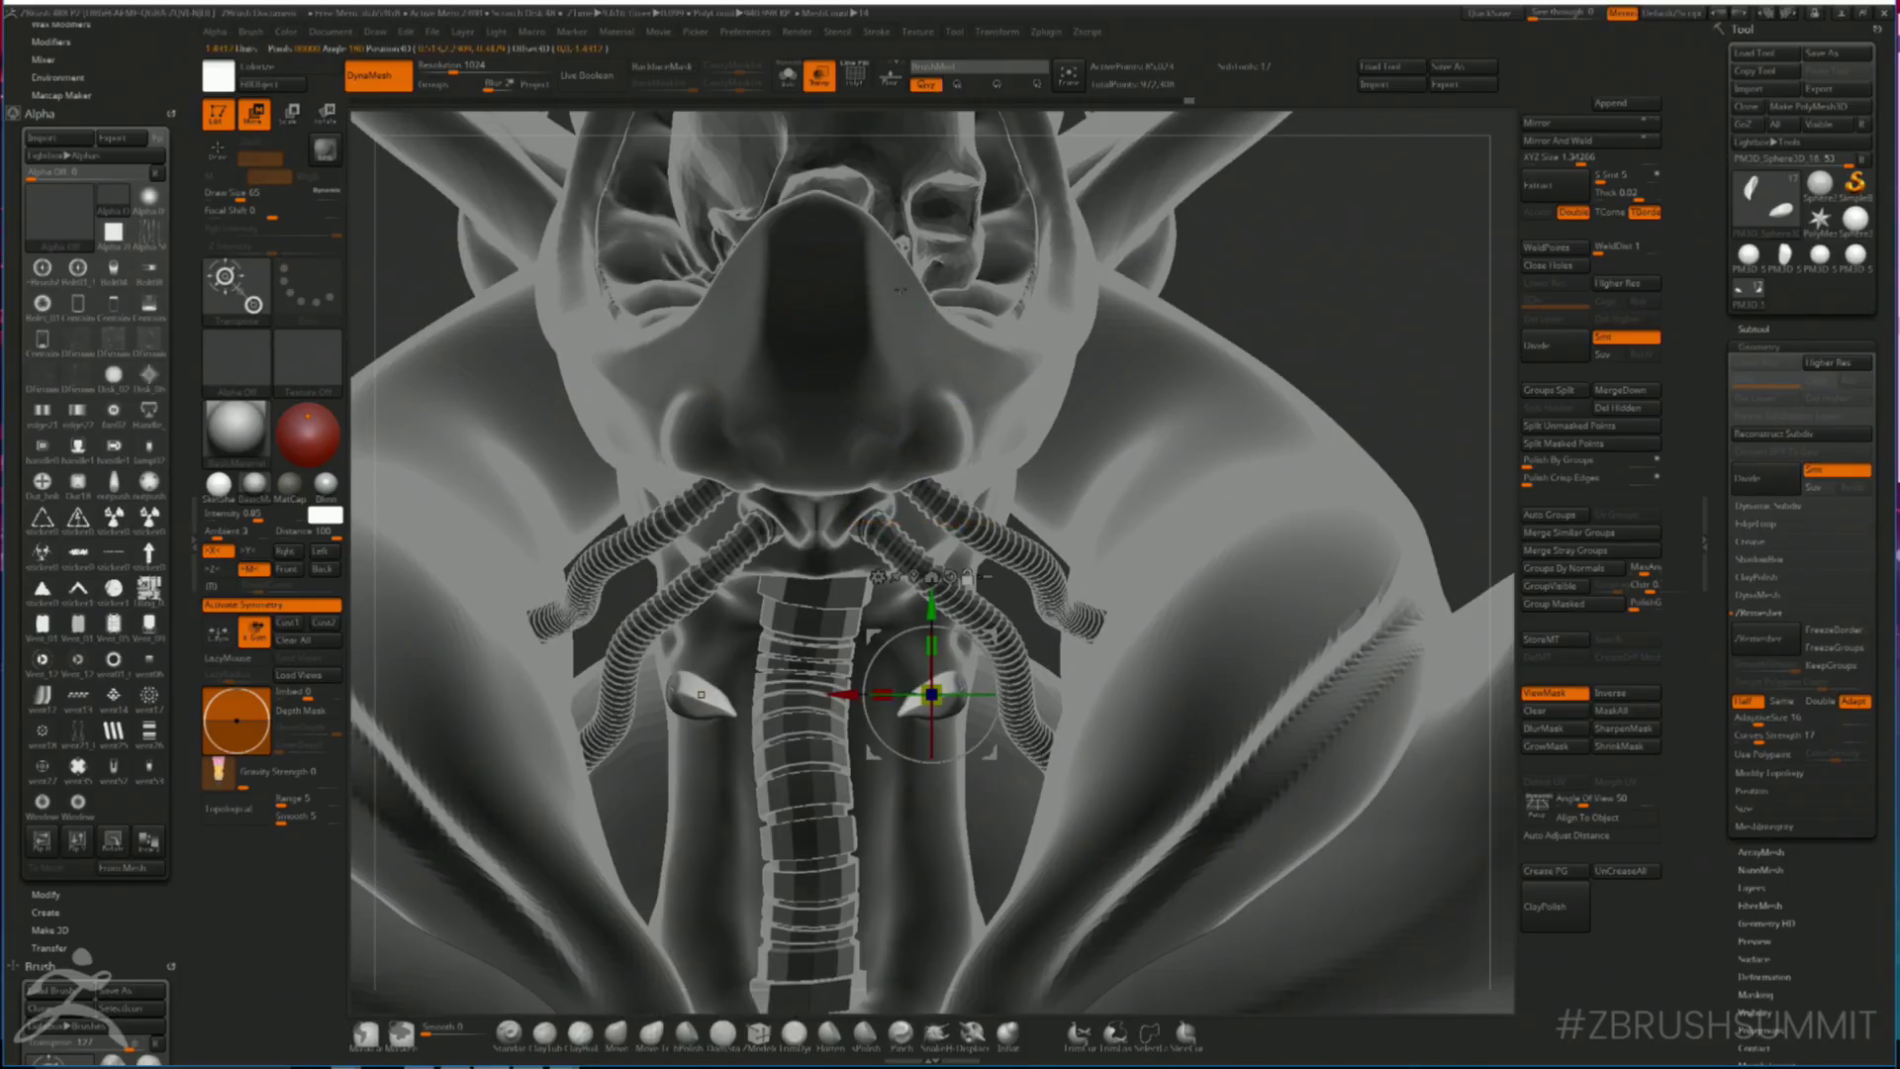
- Duplicate the spike pair downward along the throat and adjust the depth of the lowest copy
ctrl+drag(932, 696, 932, 752)
key(ctrl+z)
ctrl+drag(931, 695, 934, 817)
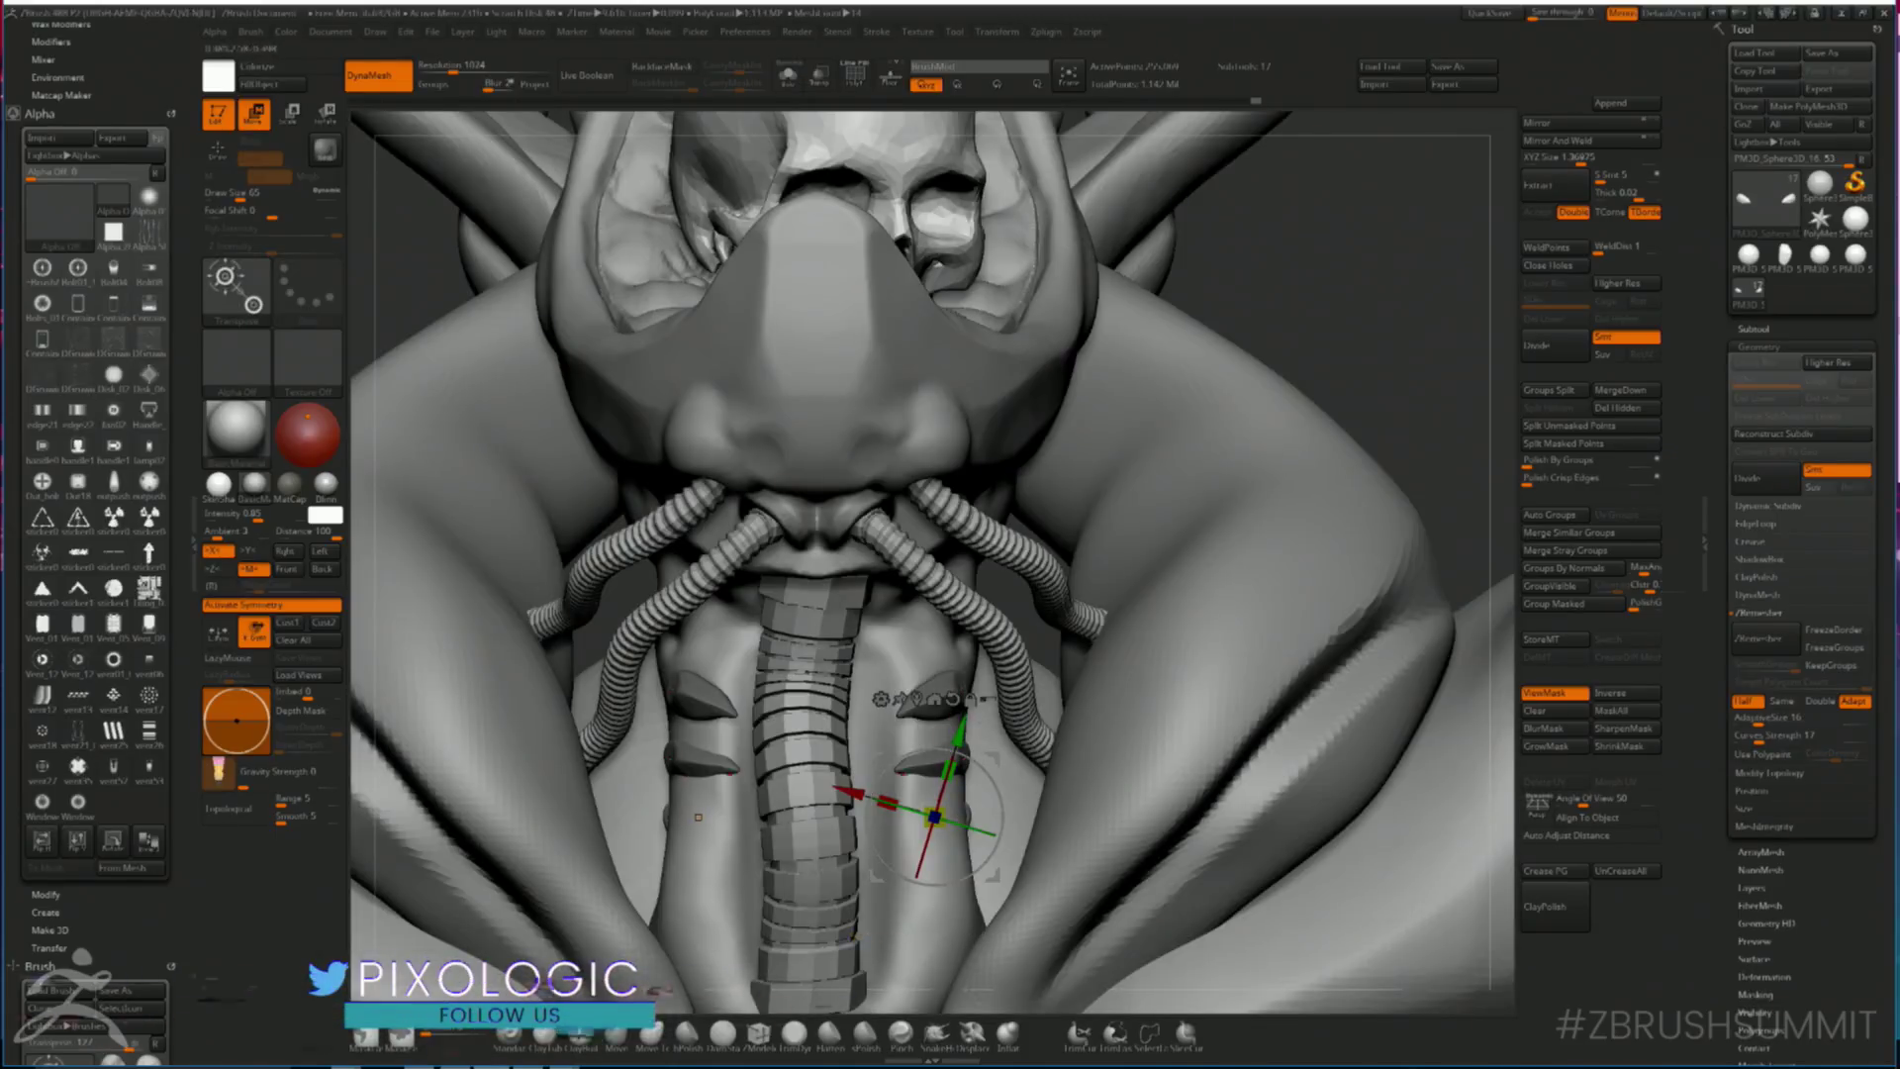
drag(1420, 340, 1492, 380)
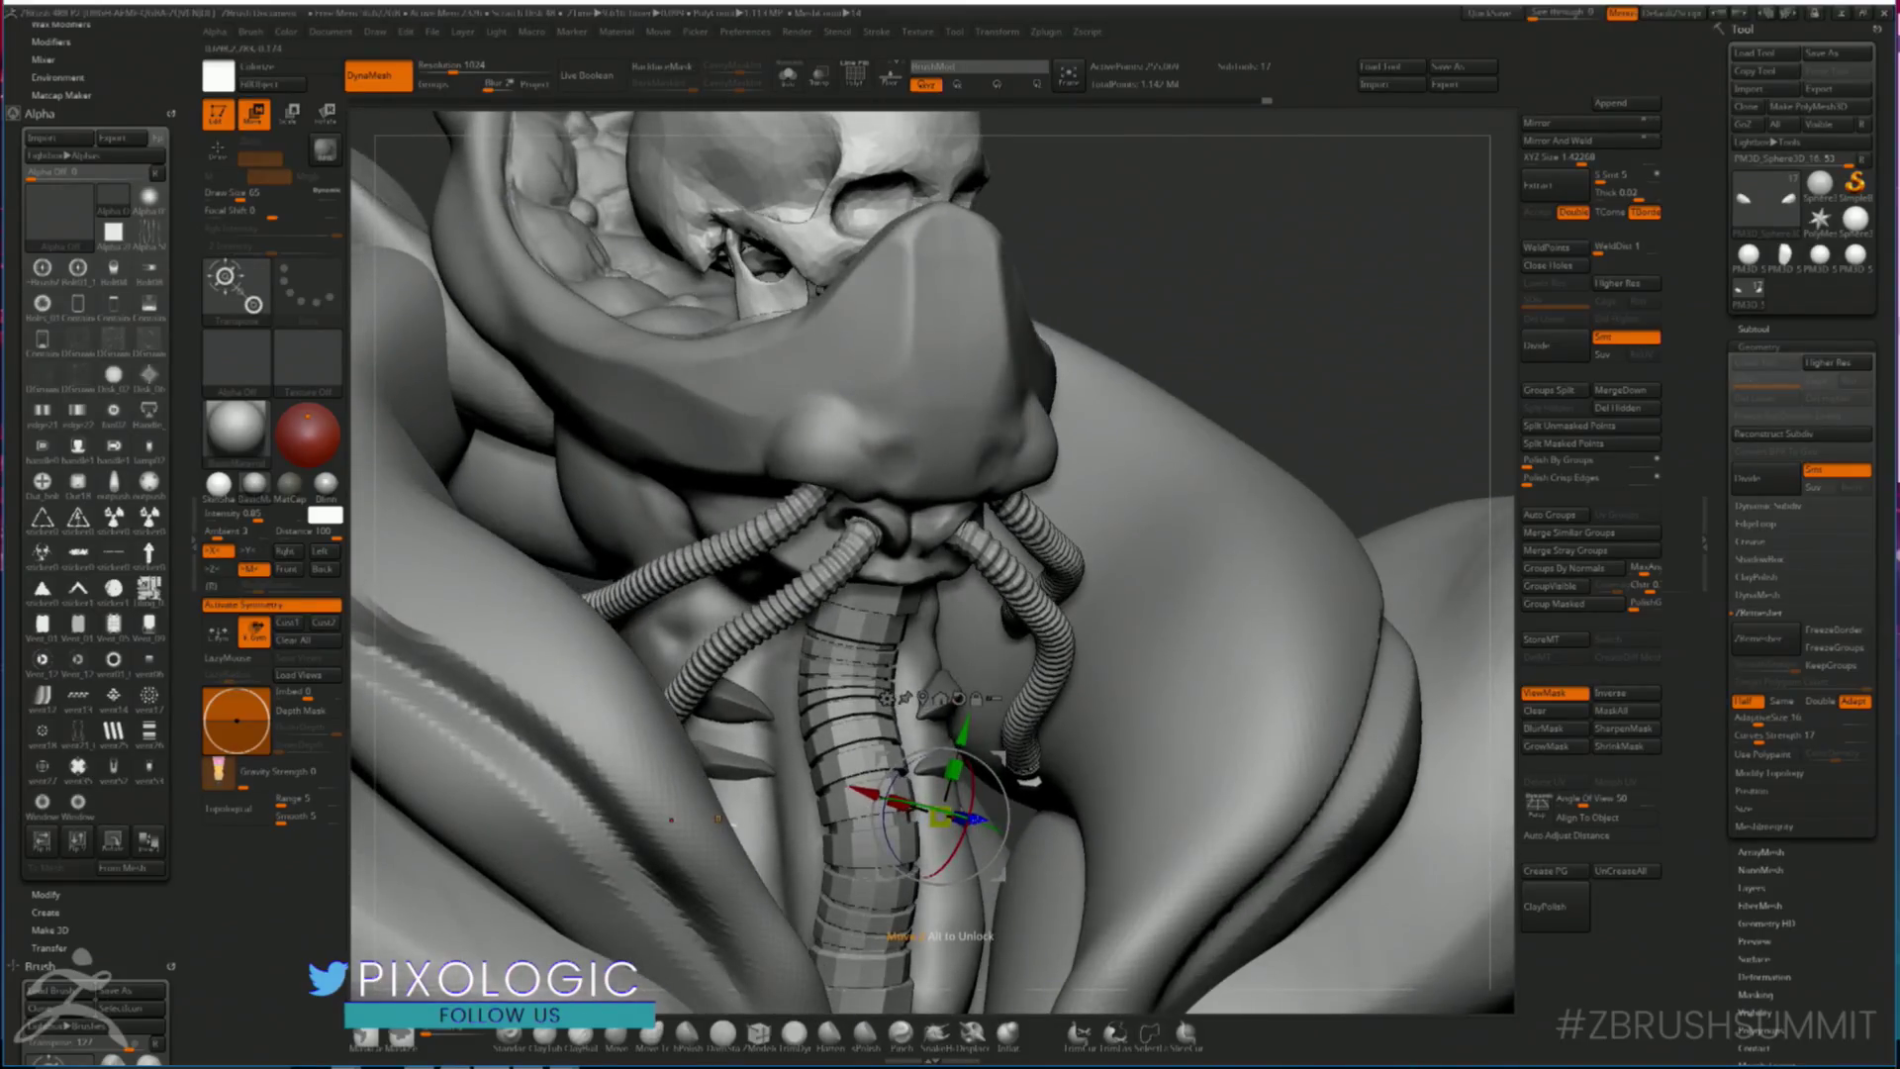
drag(992, 817, 998, 818)
mouse_move(1468, 358)
mouse_down()
mouse_move(1404, 345)
mouse_move(1021, 644)
mouse_up()
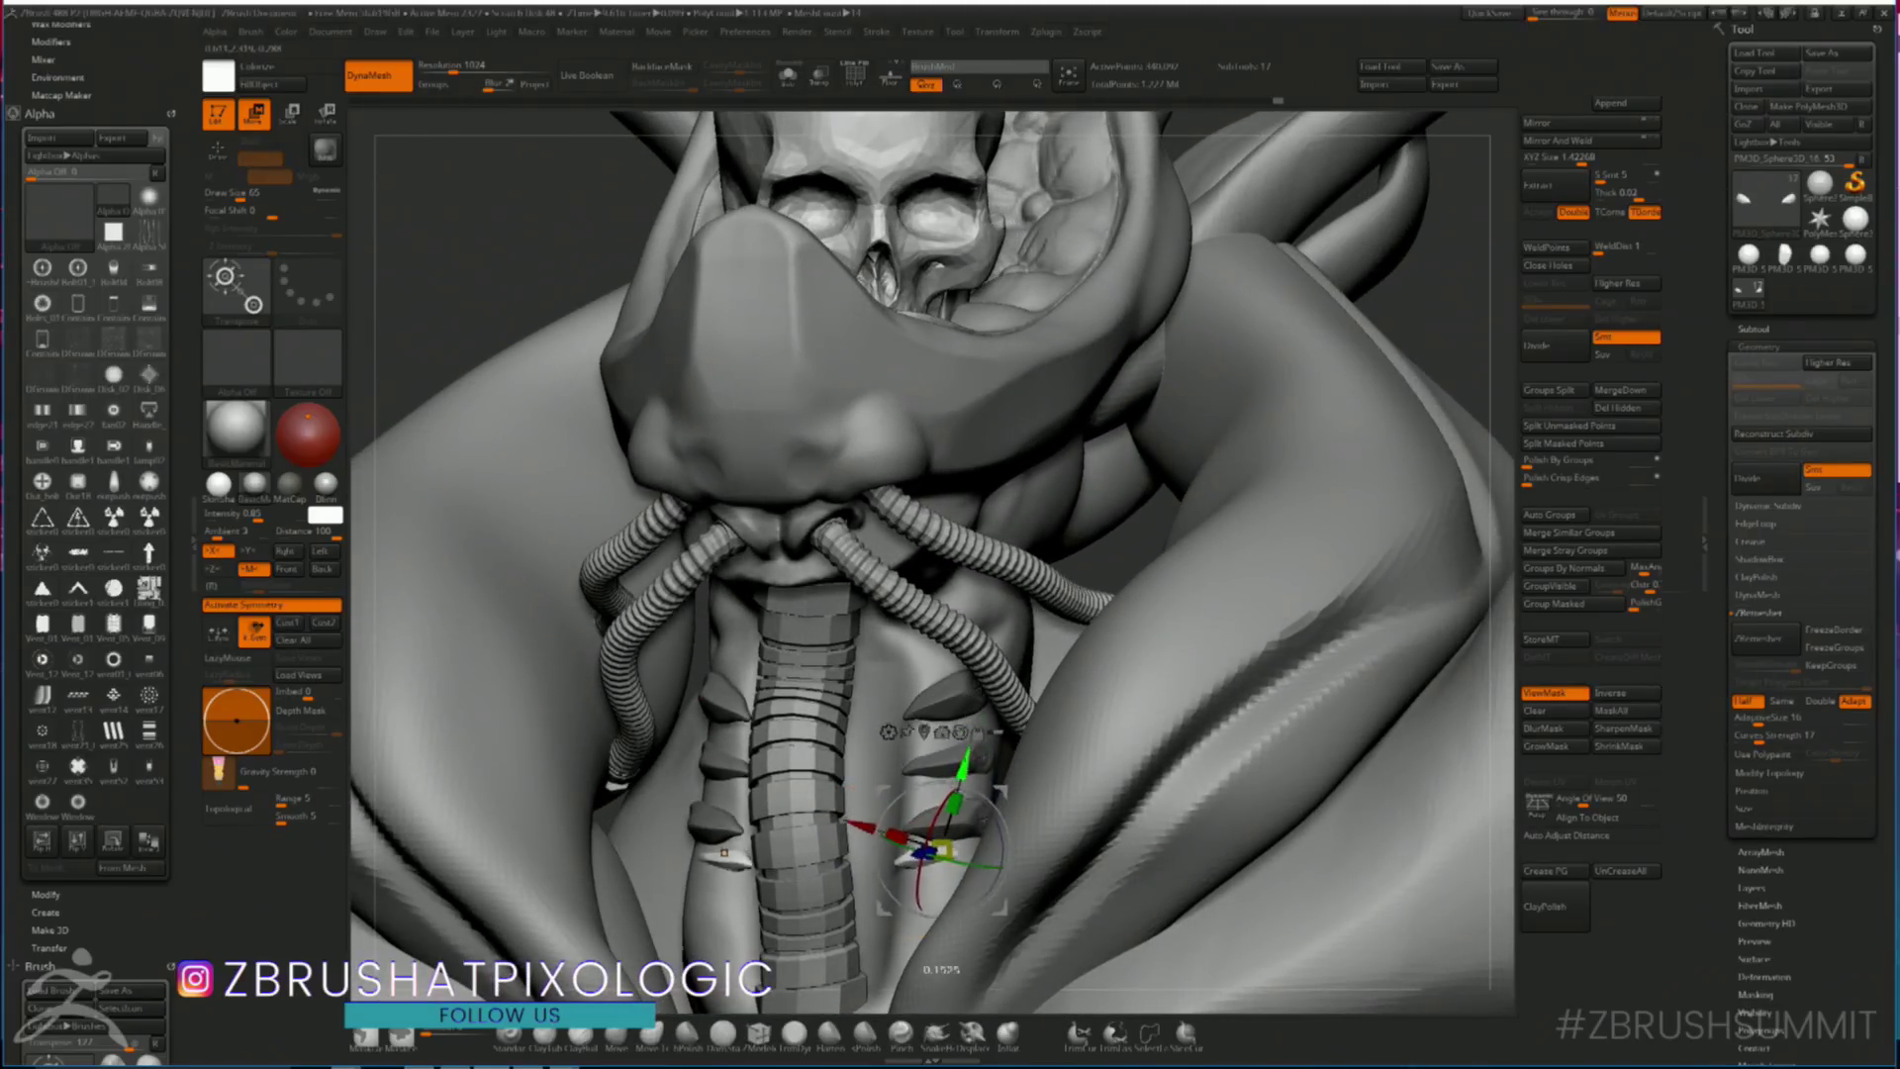
- Move and rotate the lowest spike pair to sit on the outer ridges of the throat, in line with the spikes above
drag(729, 868, 709, 875)
drag(930, 686, 1138, 683)
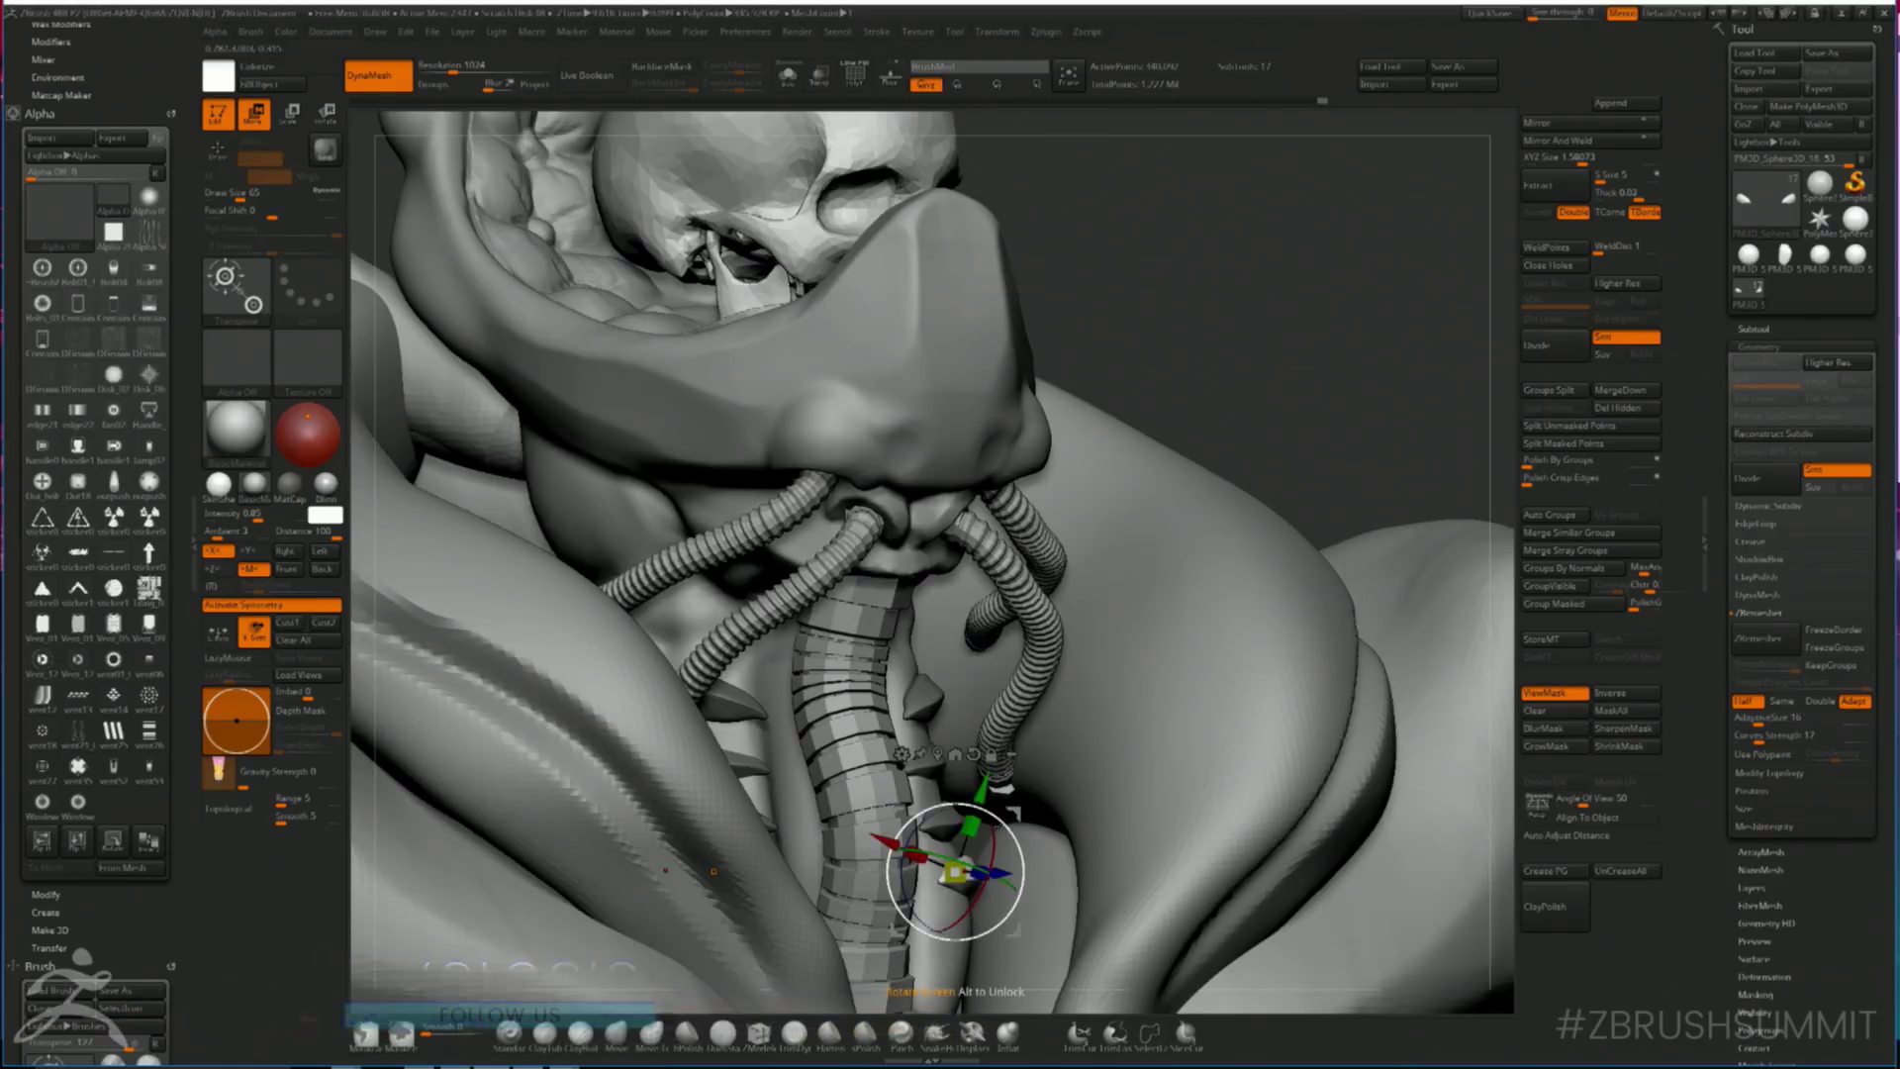
drag(713, 871, 677, 872)
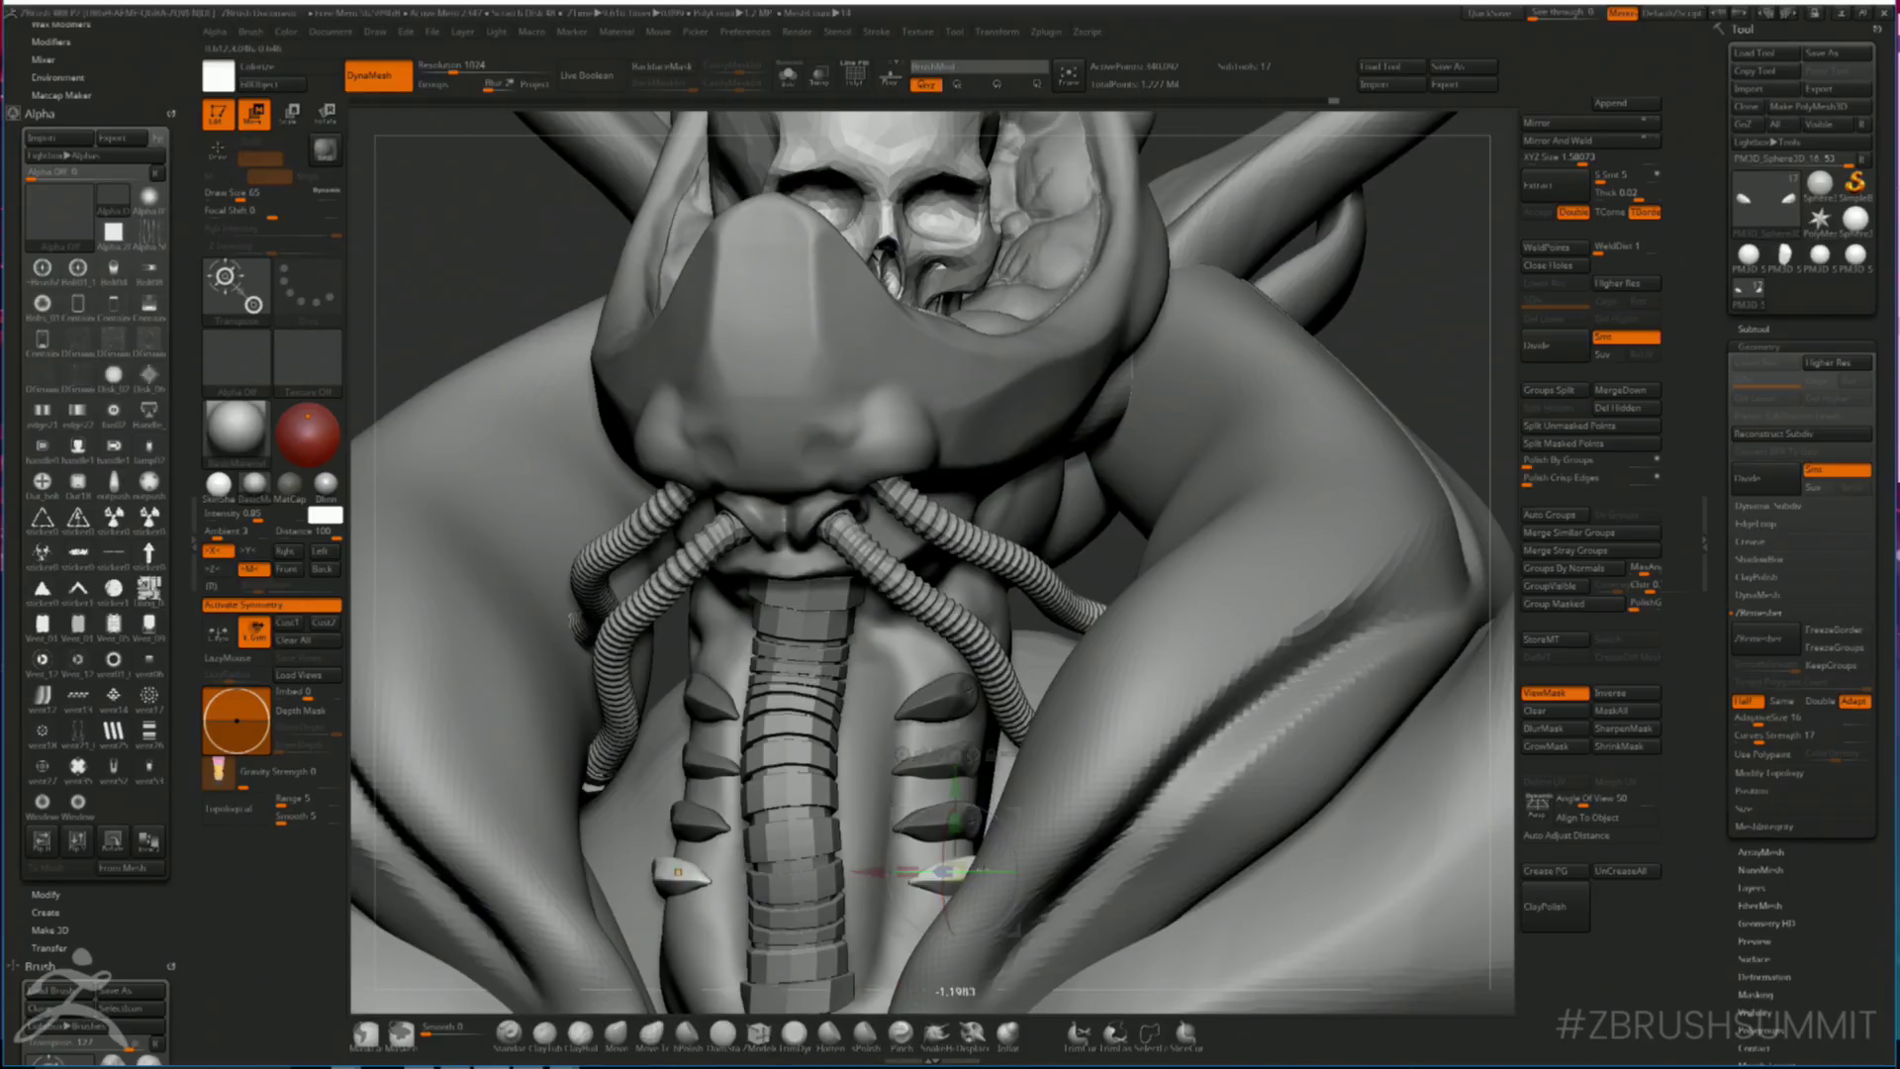
drag(868, 861, 947, 879)
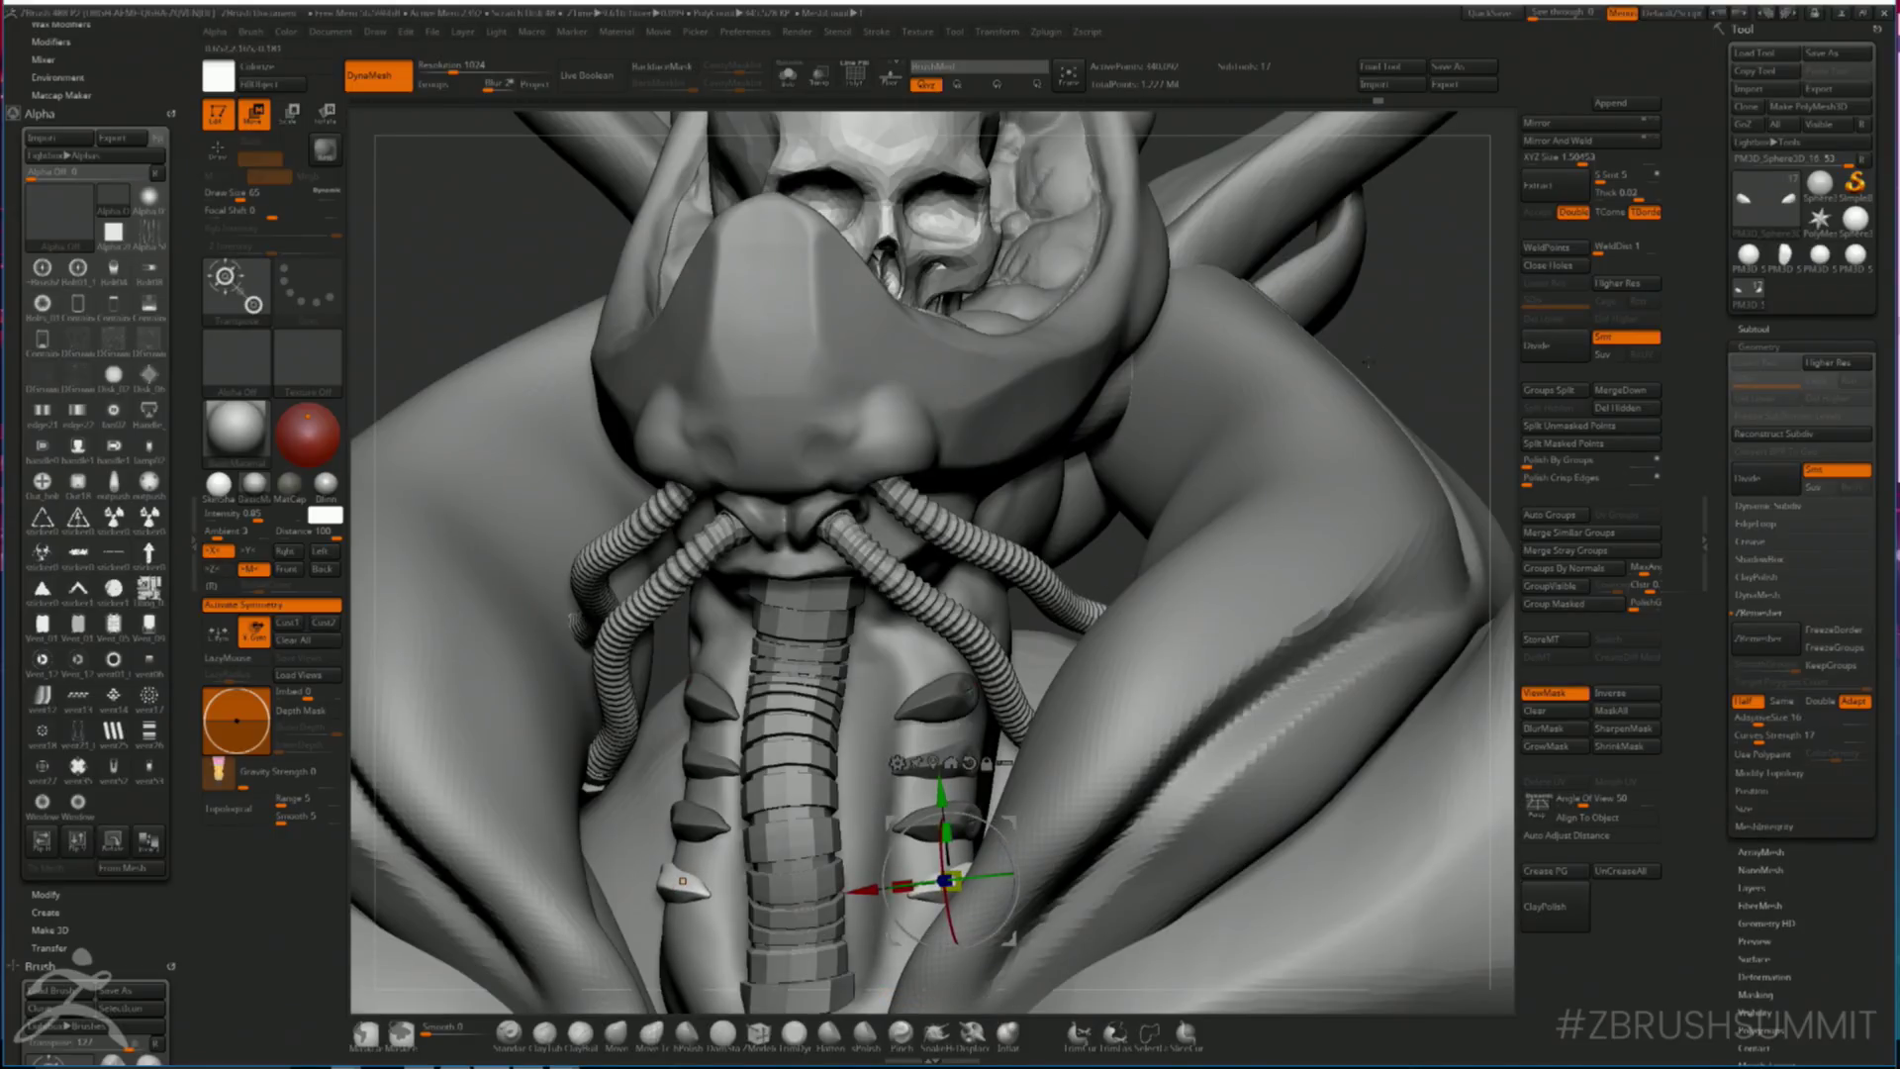
mouse_move(1359, 368)
alt+mouse_down()
mouse_move(1353, 267)
mouse_move(1296, 179)
mouse_move(1391, 467)
mouse_move(1422, 336)
alt+mouse_up()
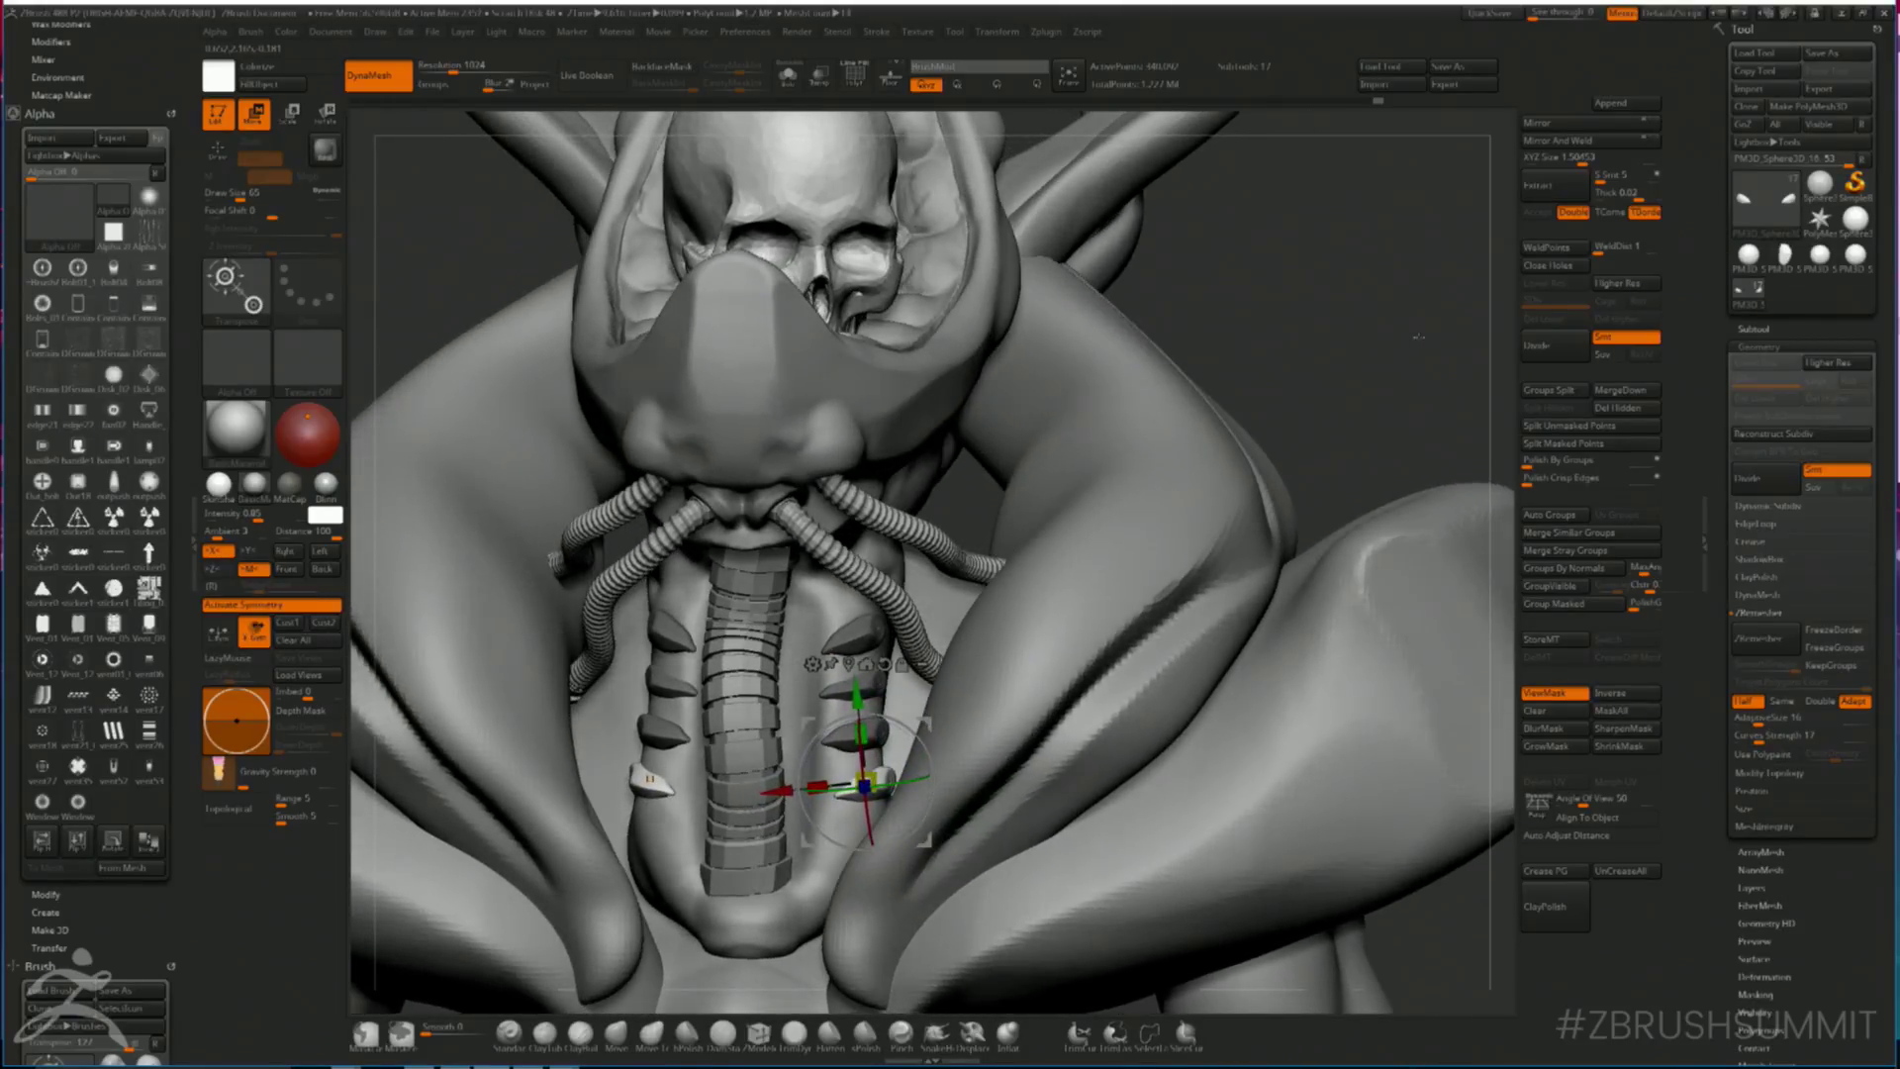
- Clear the mask from the spikes and make the throat mesh the active subtool
key(alt+s)
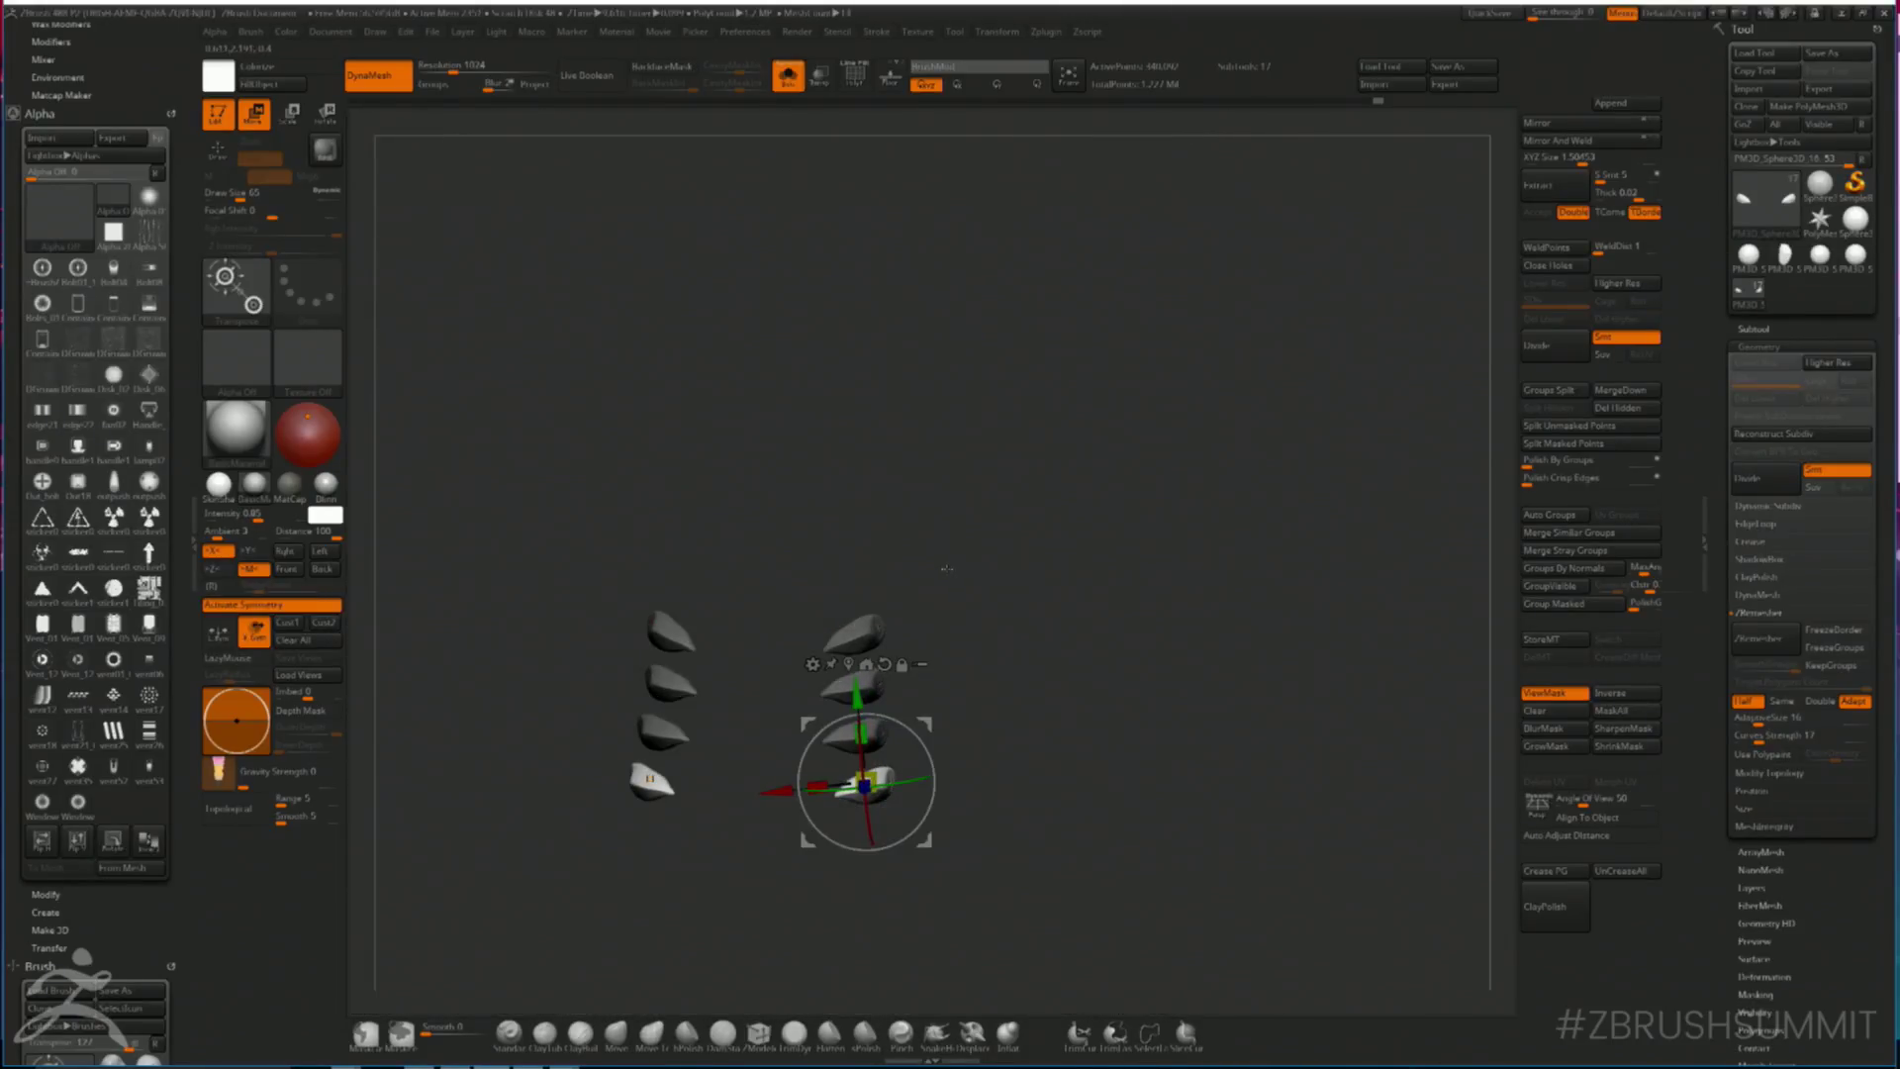
key(q)
key(ctrl+shift+s)
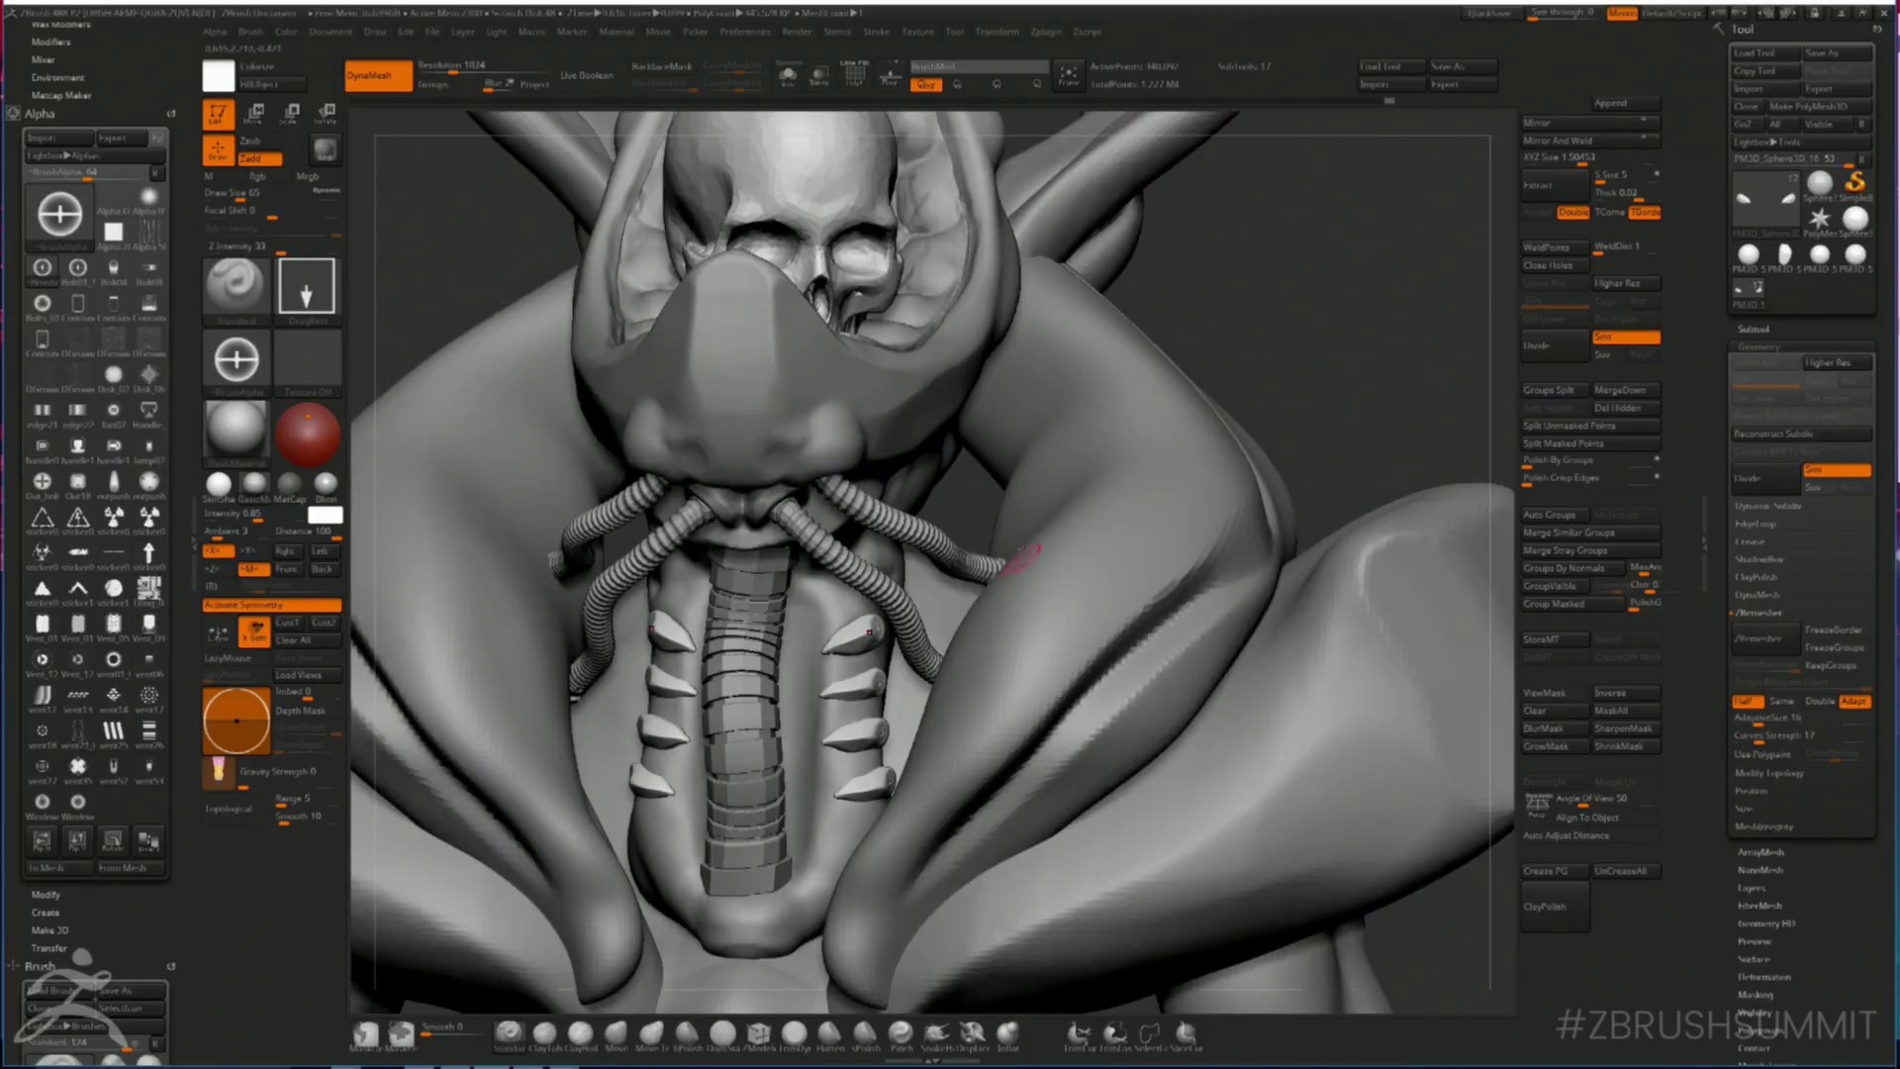
alt+click(811, 821)
key(alt+s)
key(alt+s)
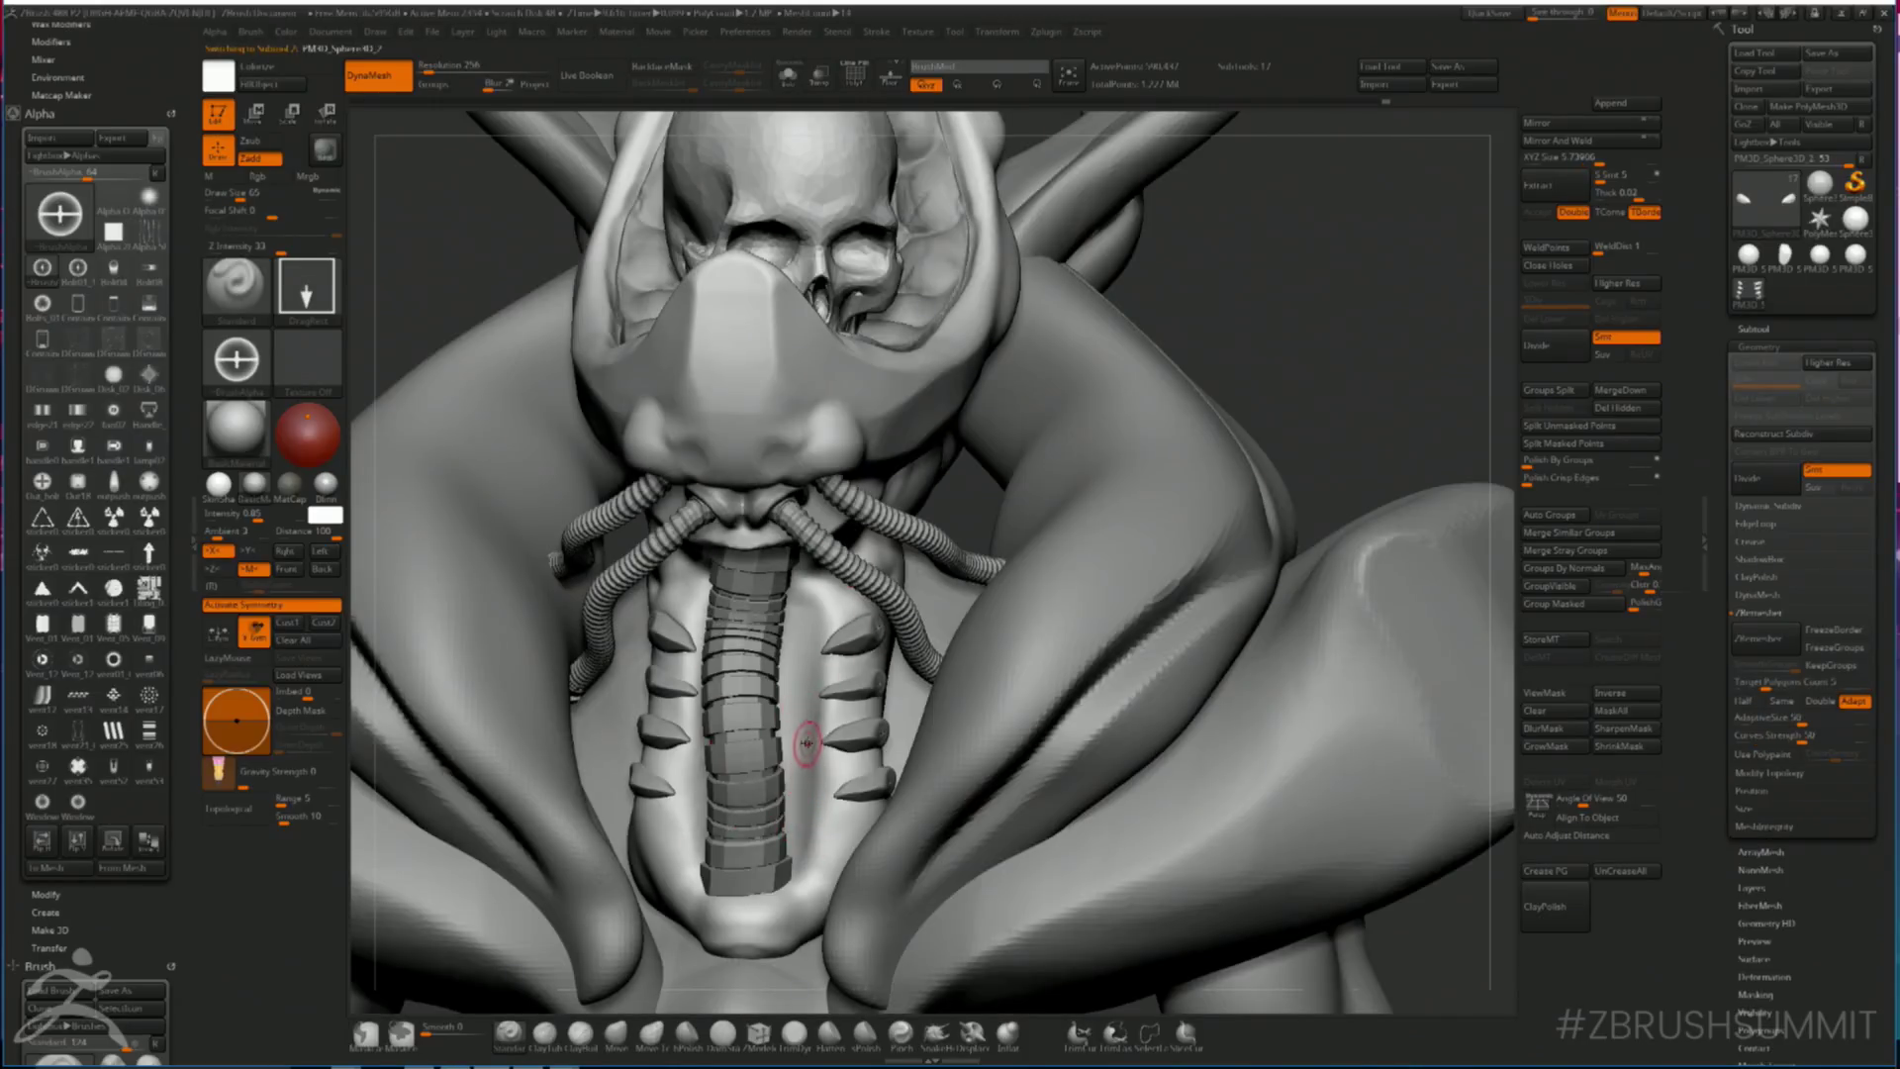
- Switch to the hPolish brush at draw size 124 and check the throat and jaw with ghost transparency
key(shift+t)
key(b)
key(h)
key(p)
key(space)
drag(826, 661, 841, 661)
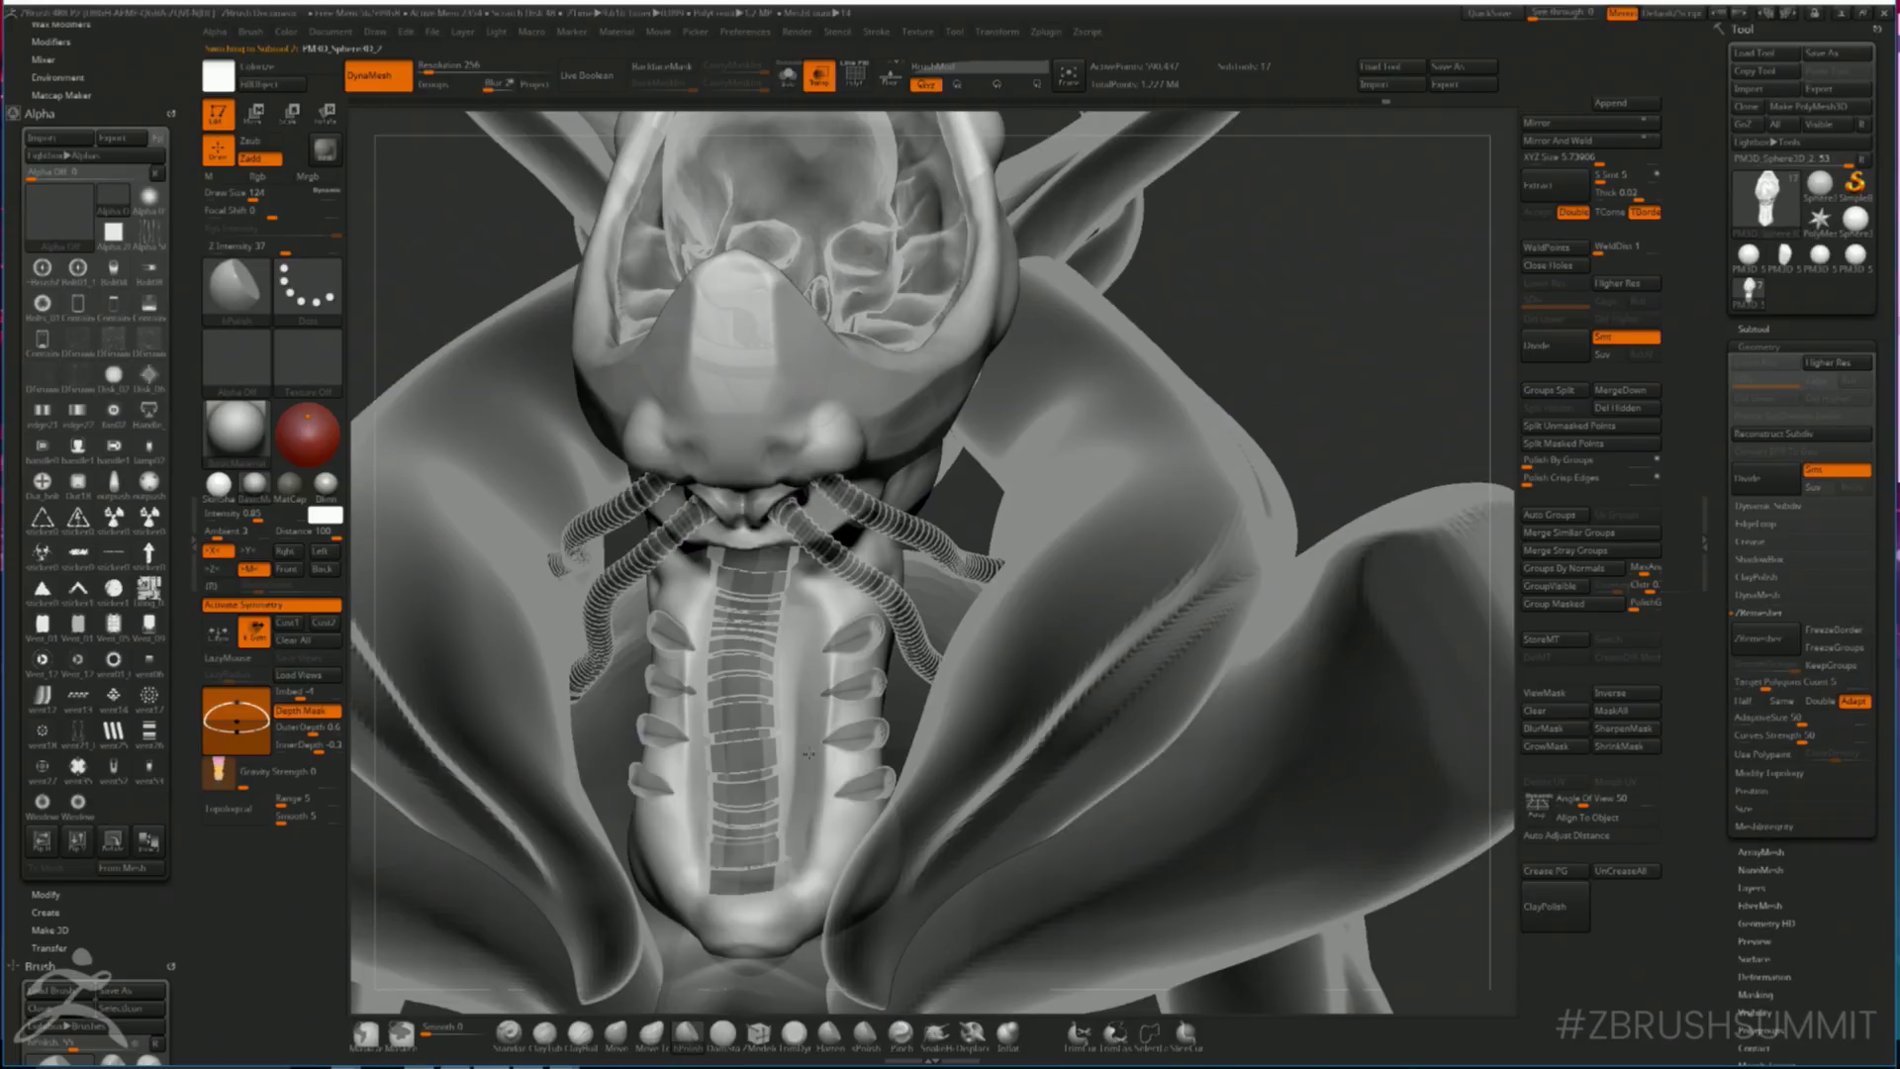
alt+drag(1002, 442, 983, 515)
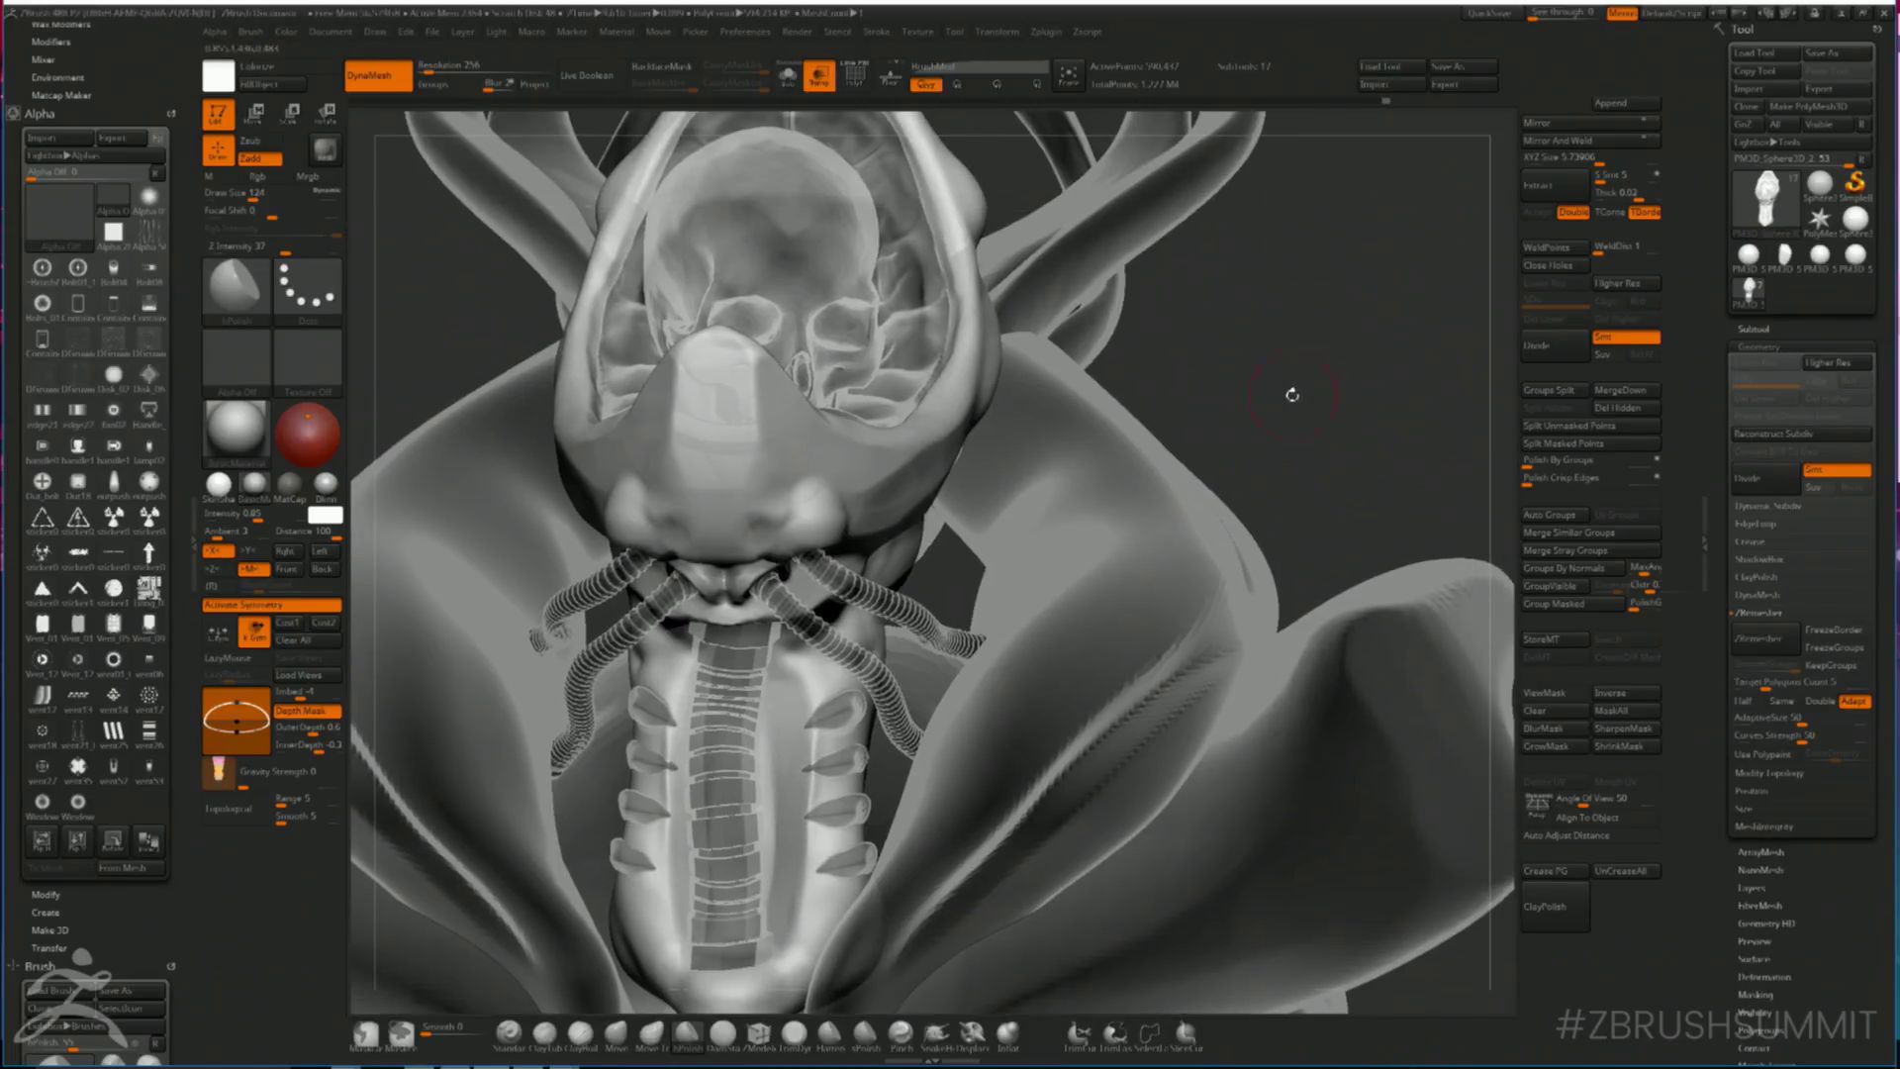
key(shift+t)
drag(1315, 386, 1339, 382)
right_drag(1338, 381, 1093, 481)
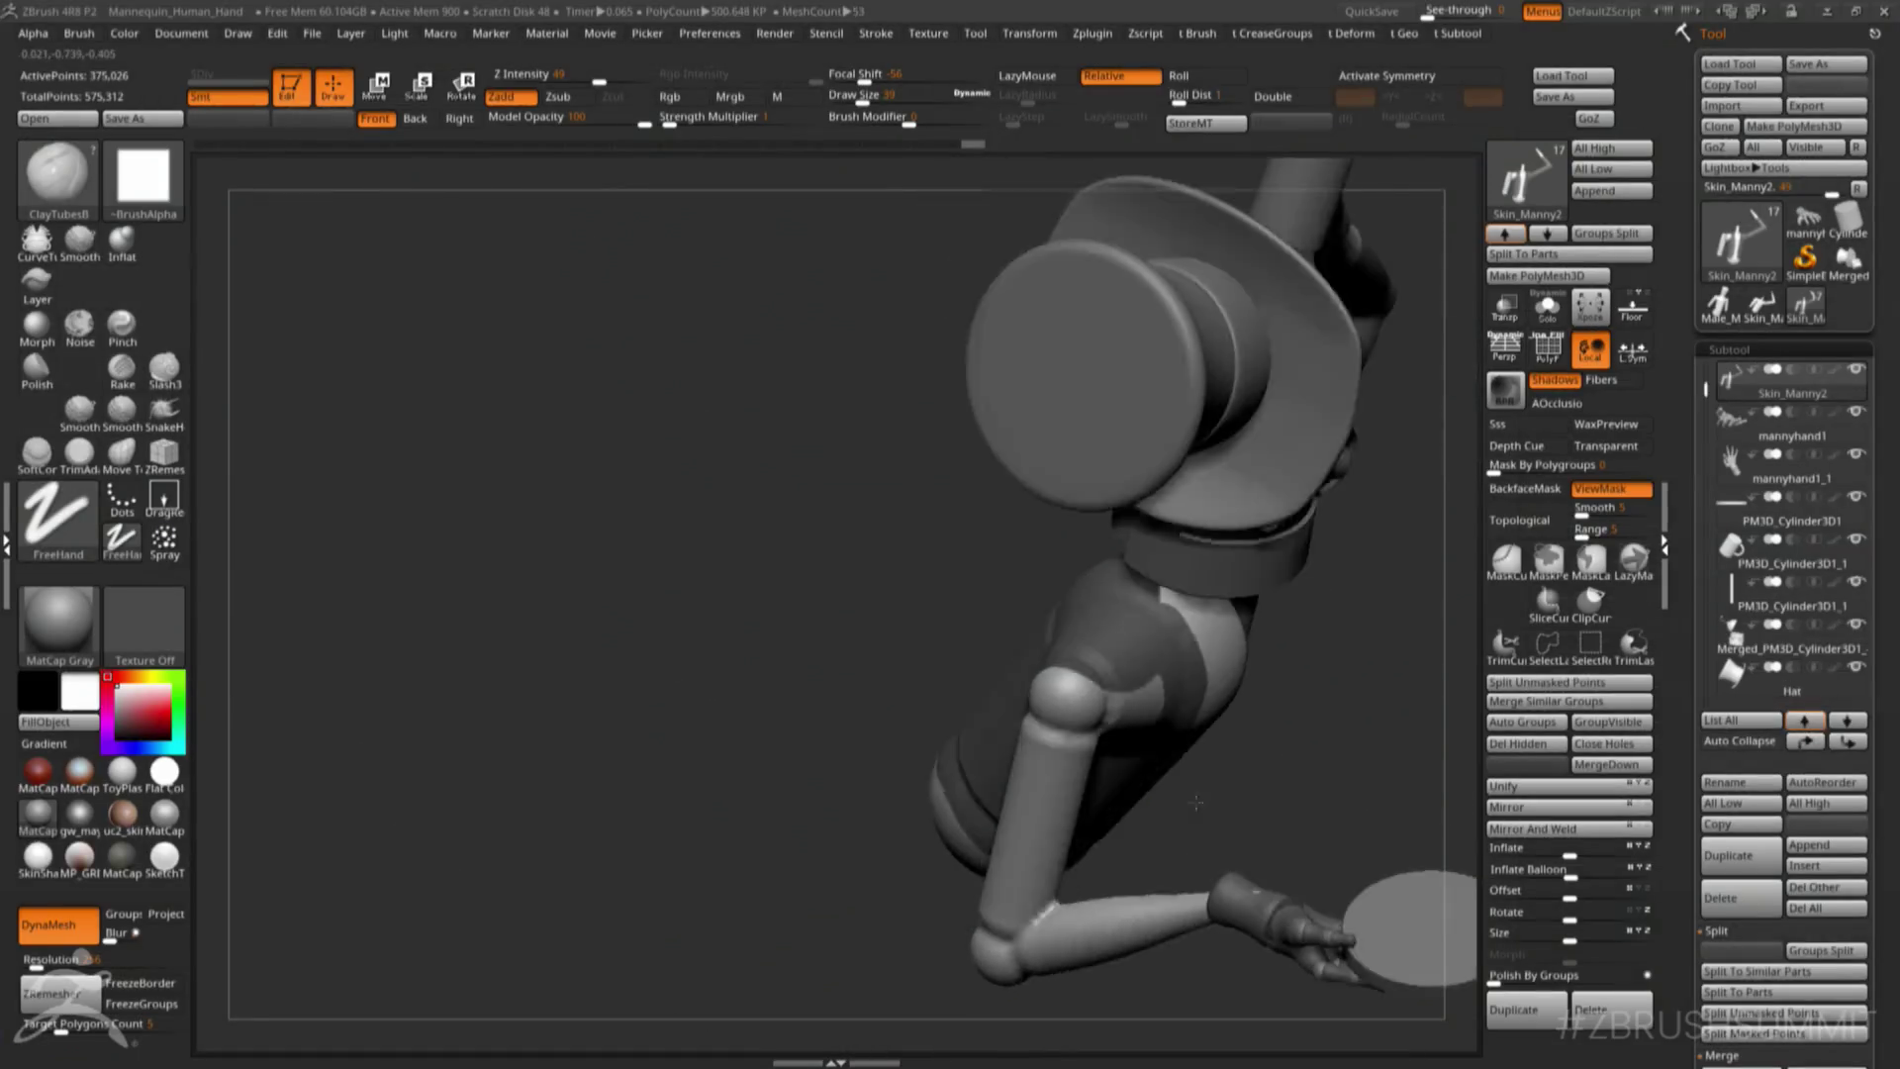
- Paint the jacket mask over the bent arm of the top-hat mannequin with the MaskPen brush
right_drag(1287, 594, 1158, 613)
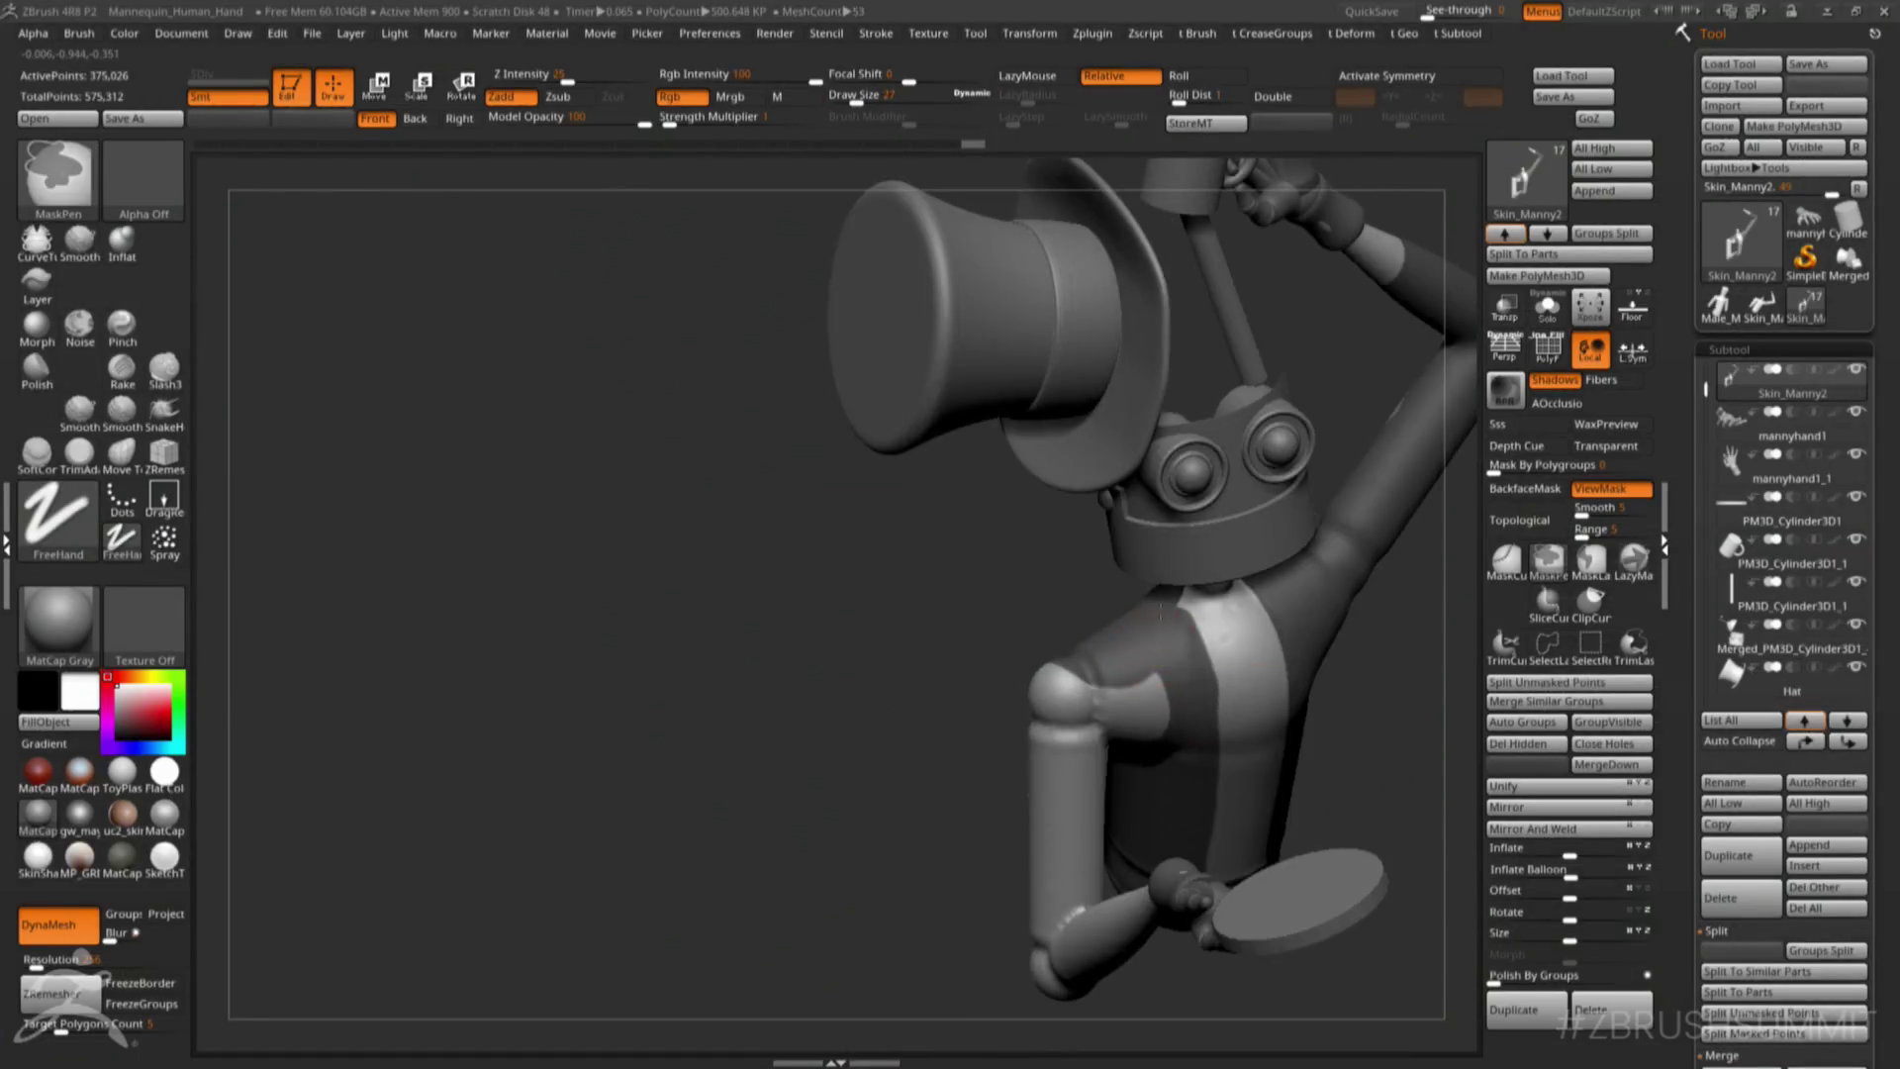
right_drag(1049, 683, 1188, 754)
key(s)
drag(1188, 754, 1204, 755)
mouse_move(1195, 727)
right_down()
mouse_move(1180, 755)
mouse_move(1191, 730)
mouse_move(1201, 798)
mouse_move(1128, 682)
right_up()
key(ctrl)
mouse_move(1133, 754)
right_down()
mouse_move(1259, 861)
mouse_move(1019, 870)
mouse_move(1060, 861)
mouse_move(1018, 882)
mouse_move(1079, 880)
mouse_move(1237, 819)
mouse_move(1209, 870)
mouse_move(1309, 858)
mouse_move(1242, 727)
right_up()
key(ctrl)
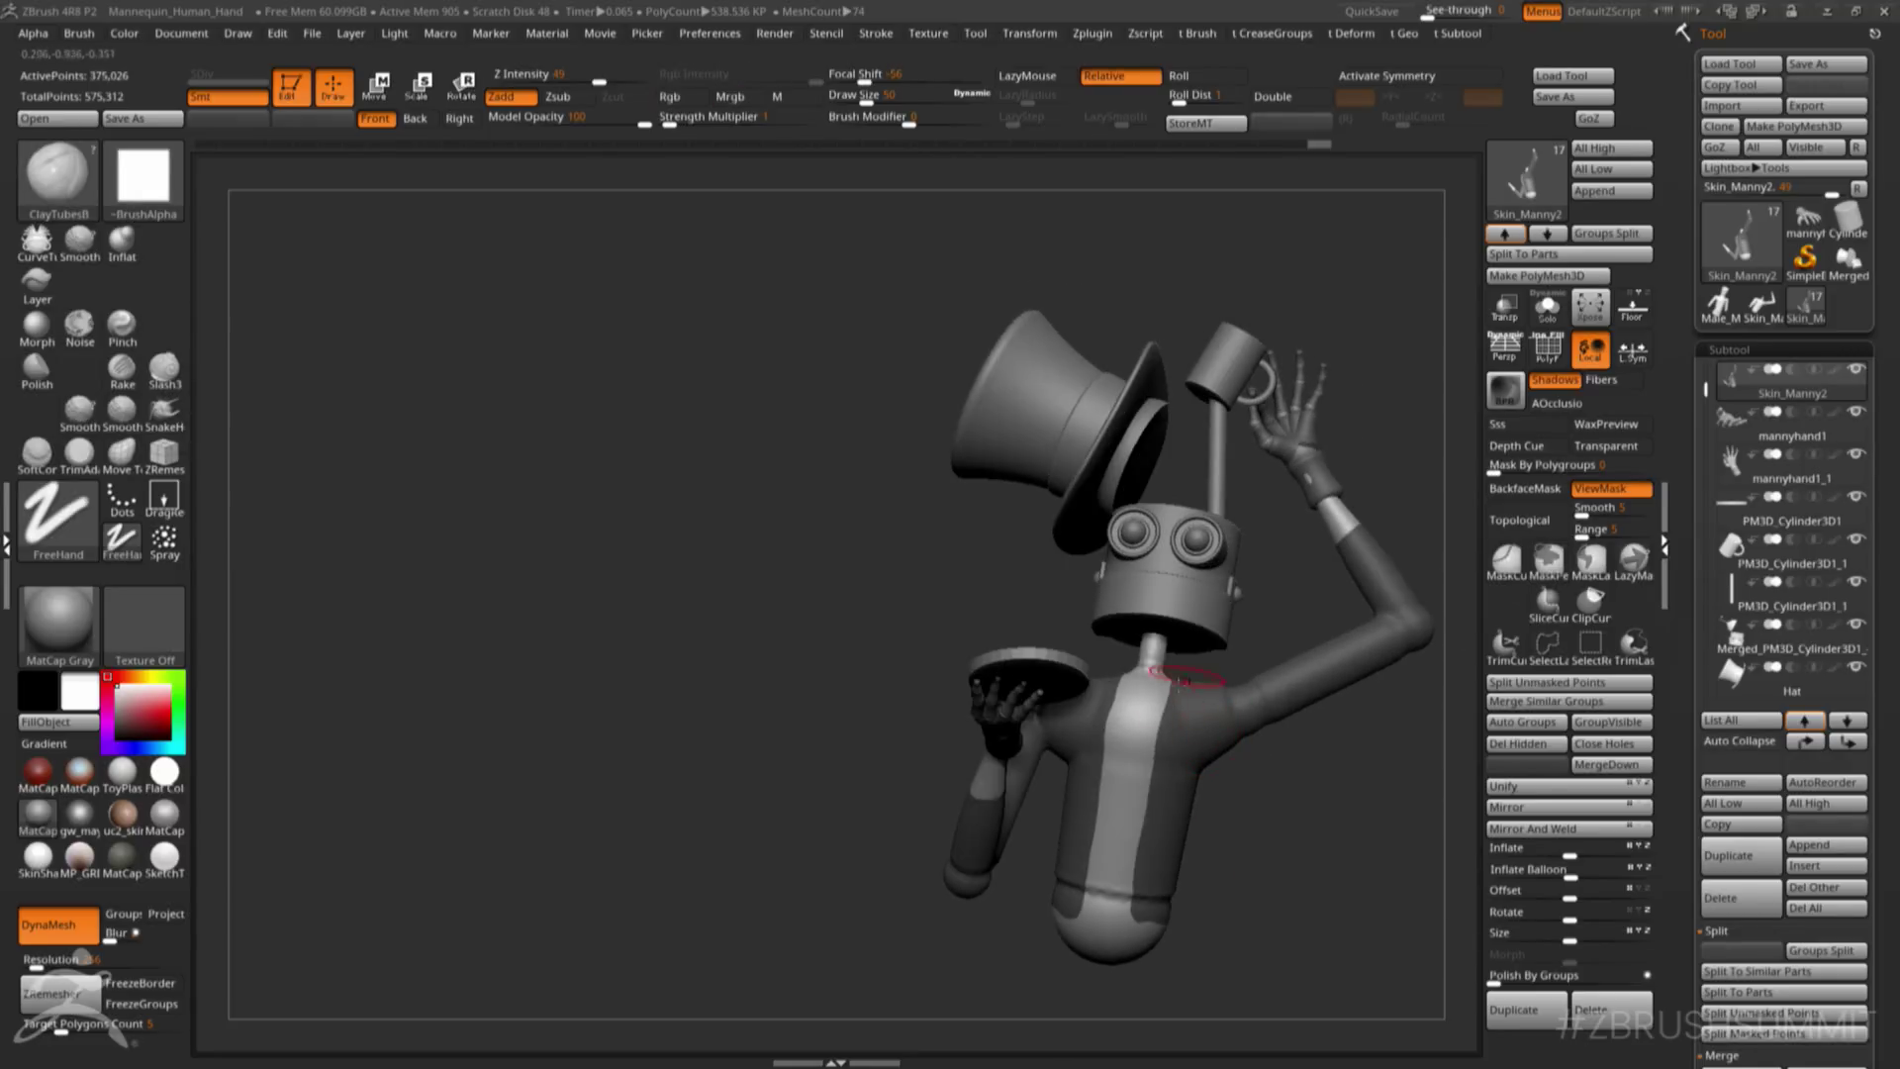
- Undo the last stroke on the mannequin's torso and reduce the sculpting brush's draw size to 23
mouse_move(1107, 745)
mouse_down()
mouse_move(1122, 714)
mouse_move(1099, 719)
mouse_up()
key(s)
key(ctrl+z)
alt+right_drag(1117, 738, 1094, 729)
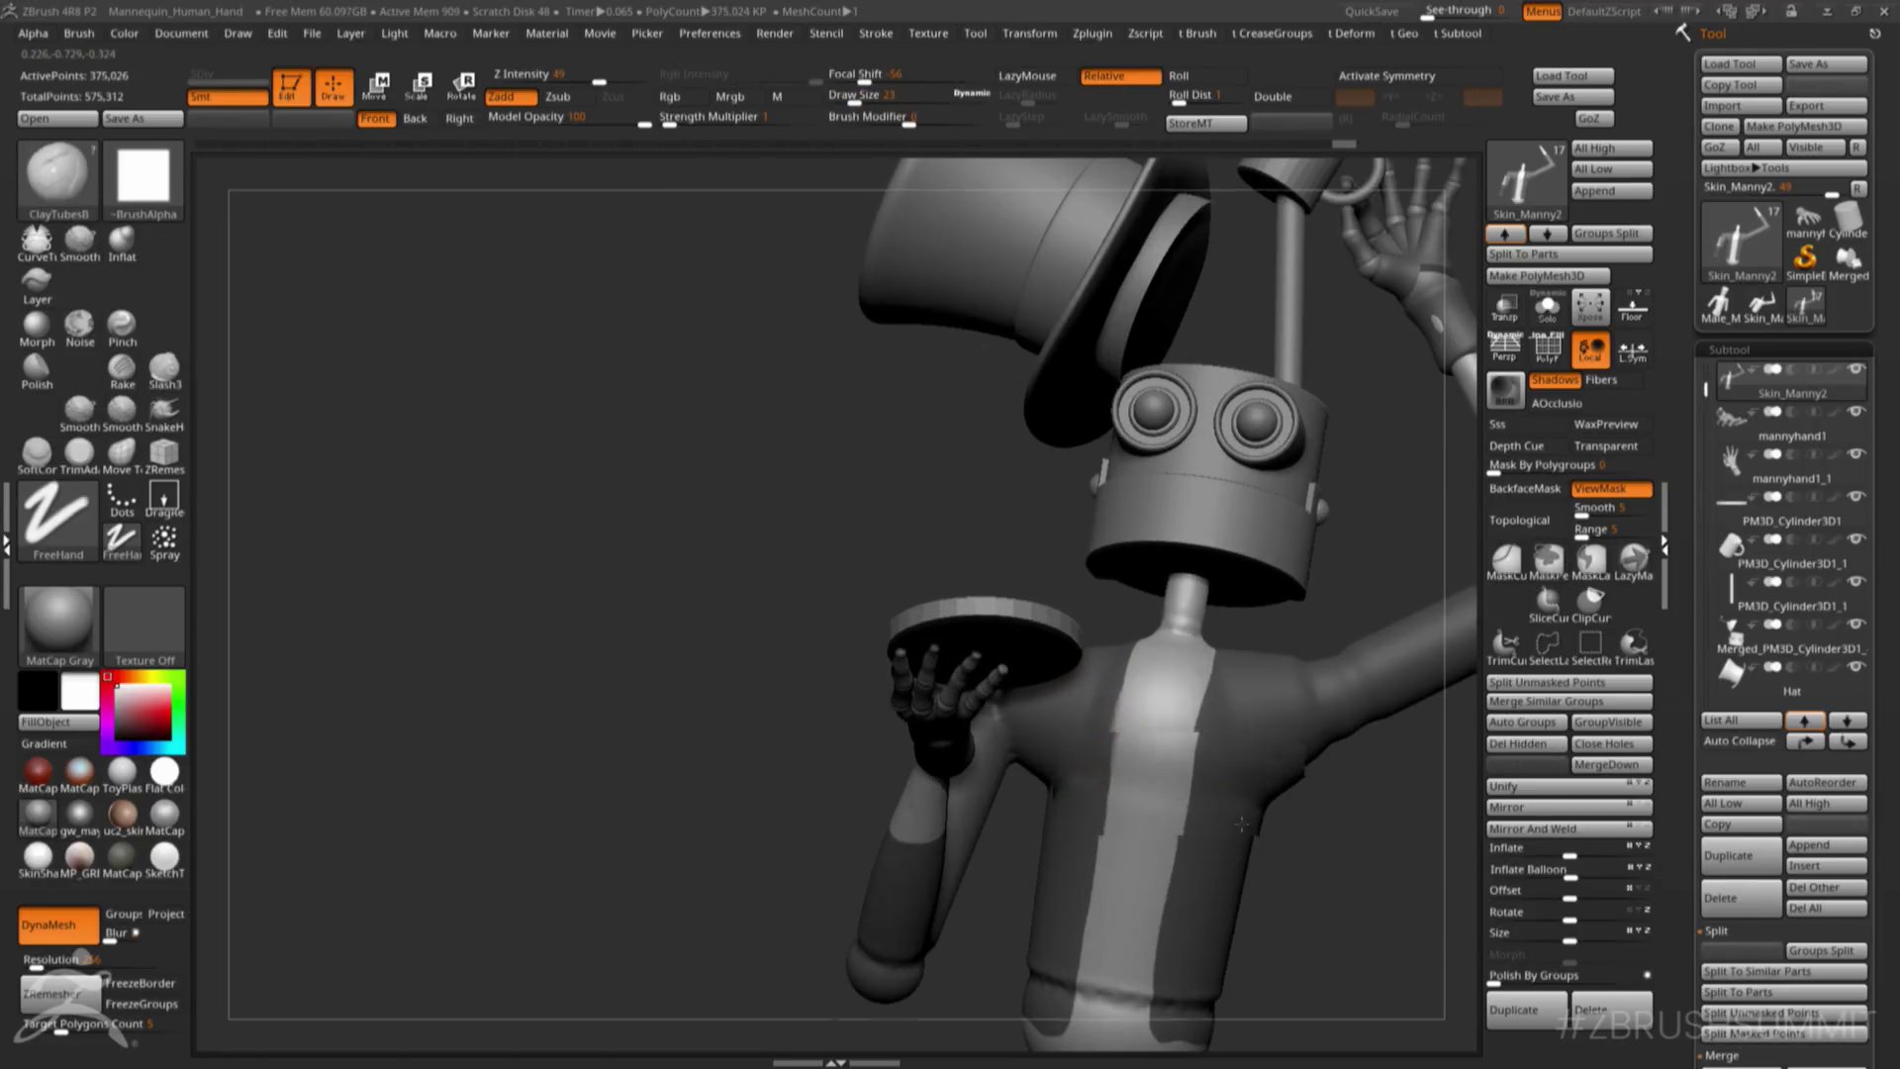
right_drag(1230, 785, 1171, 859)
right_drag(1289, 847, 1192, 812)
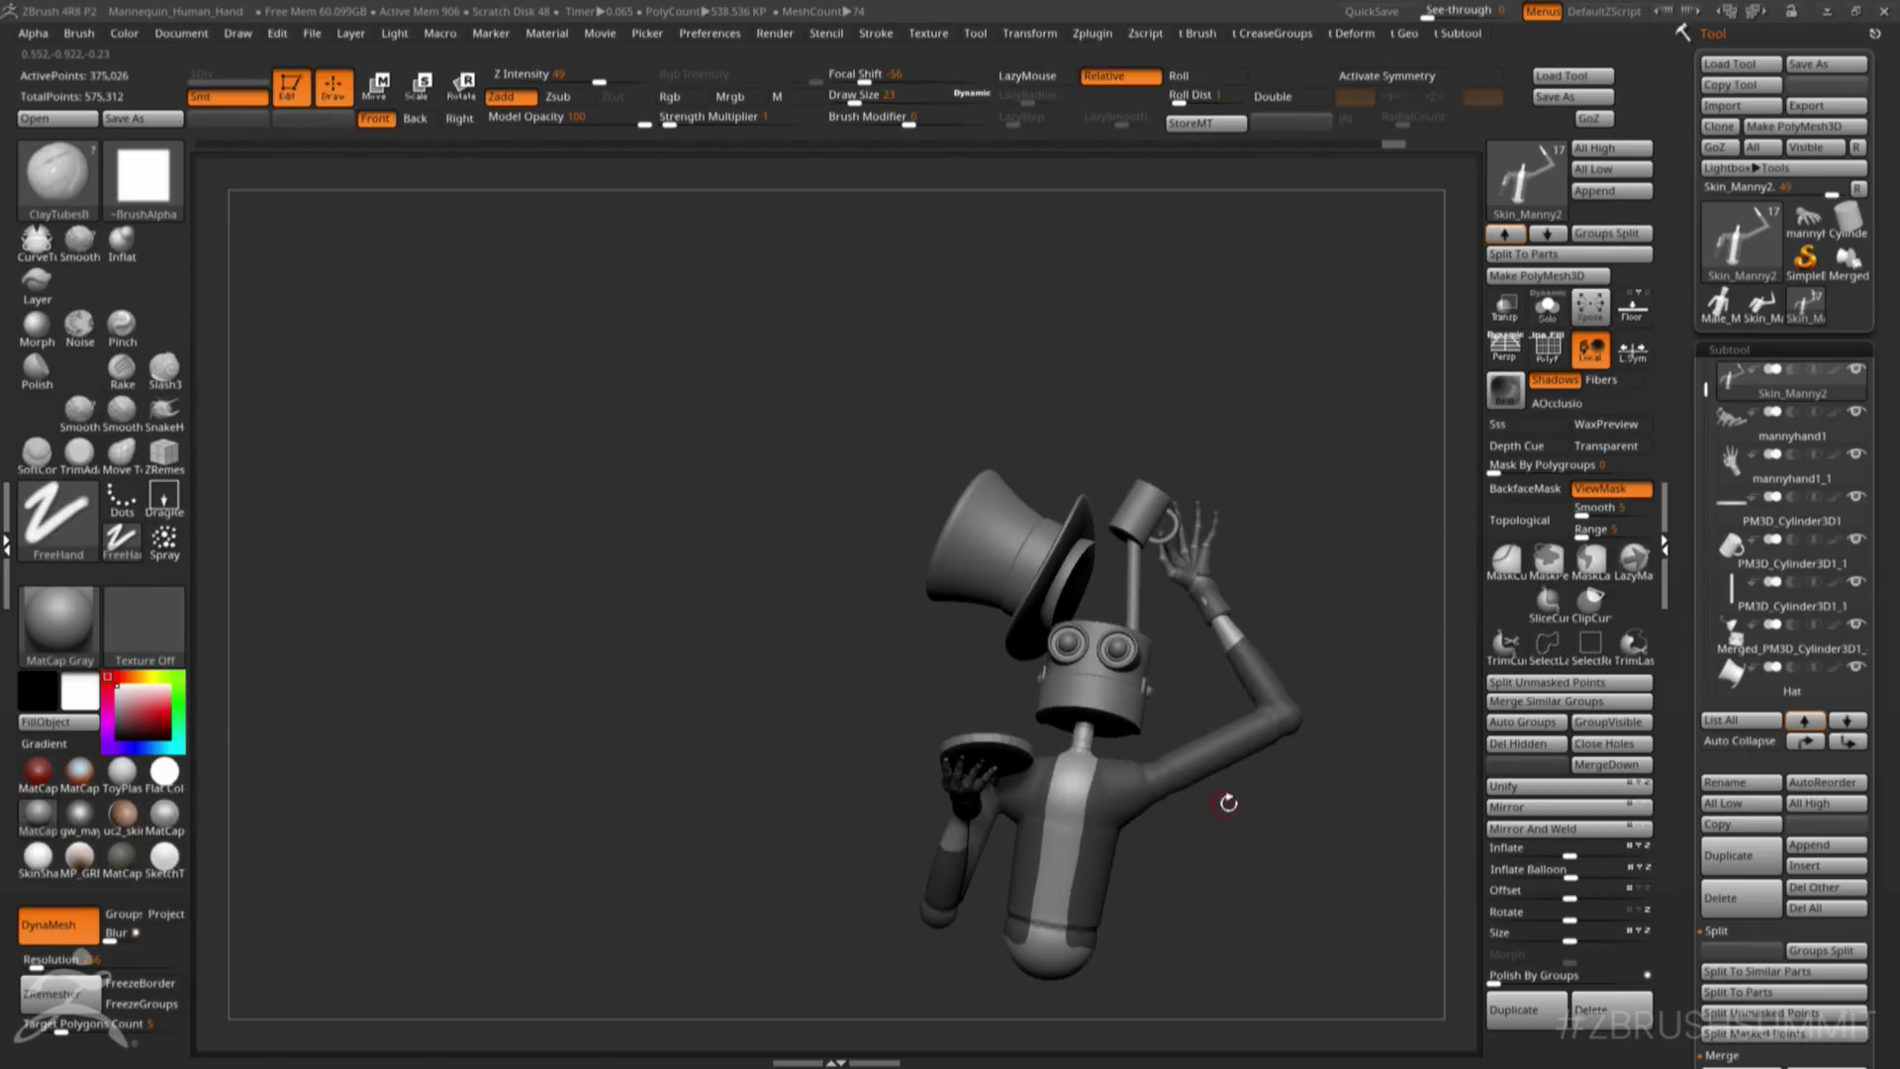
drag(1178, 851, 1240, 857)
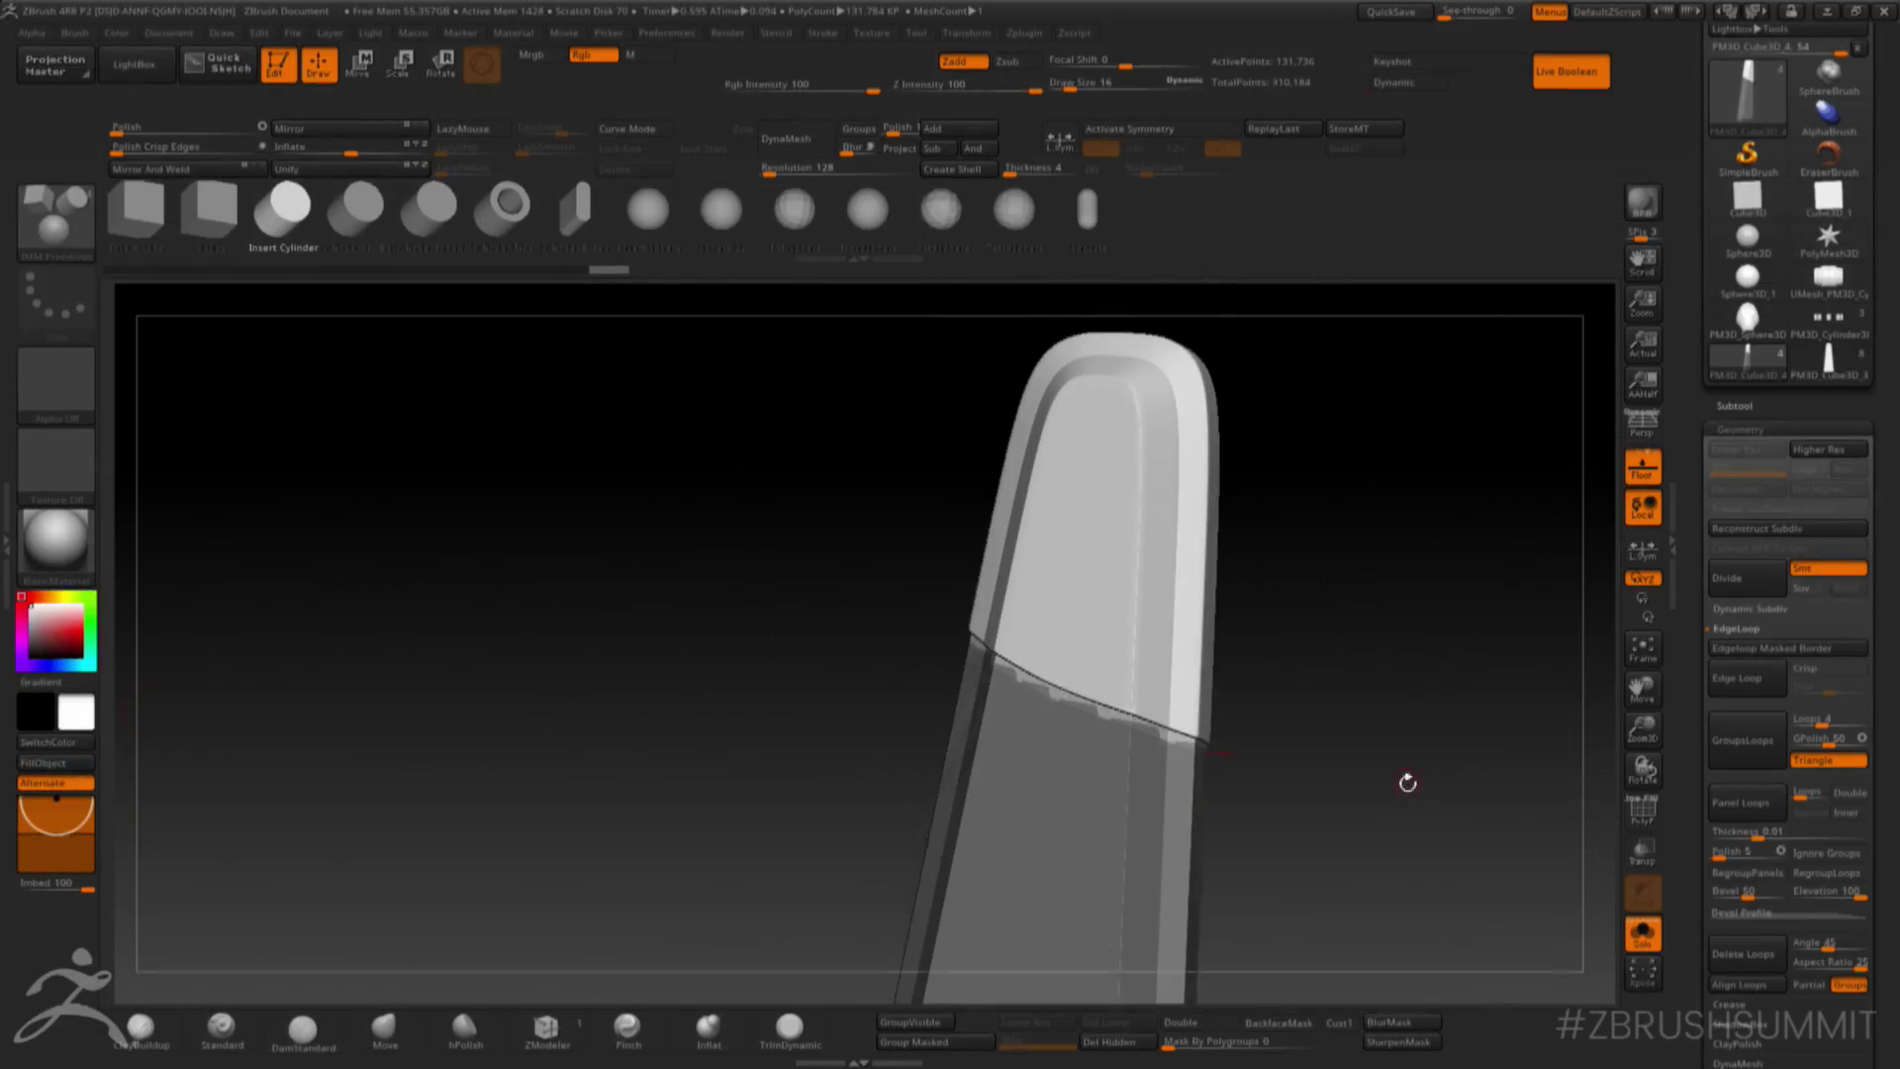
- Undo the panel loops on the blade-shaped mesh and show the polyframe at its open lower edge
drag(1403, 781, 1519, 778)
key(ctrl+z)
click(1647, 811)
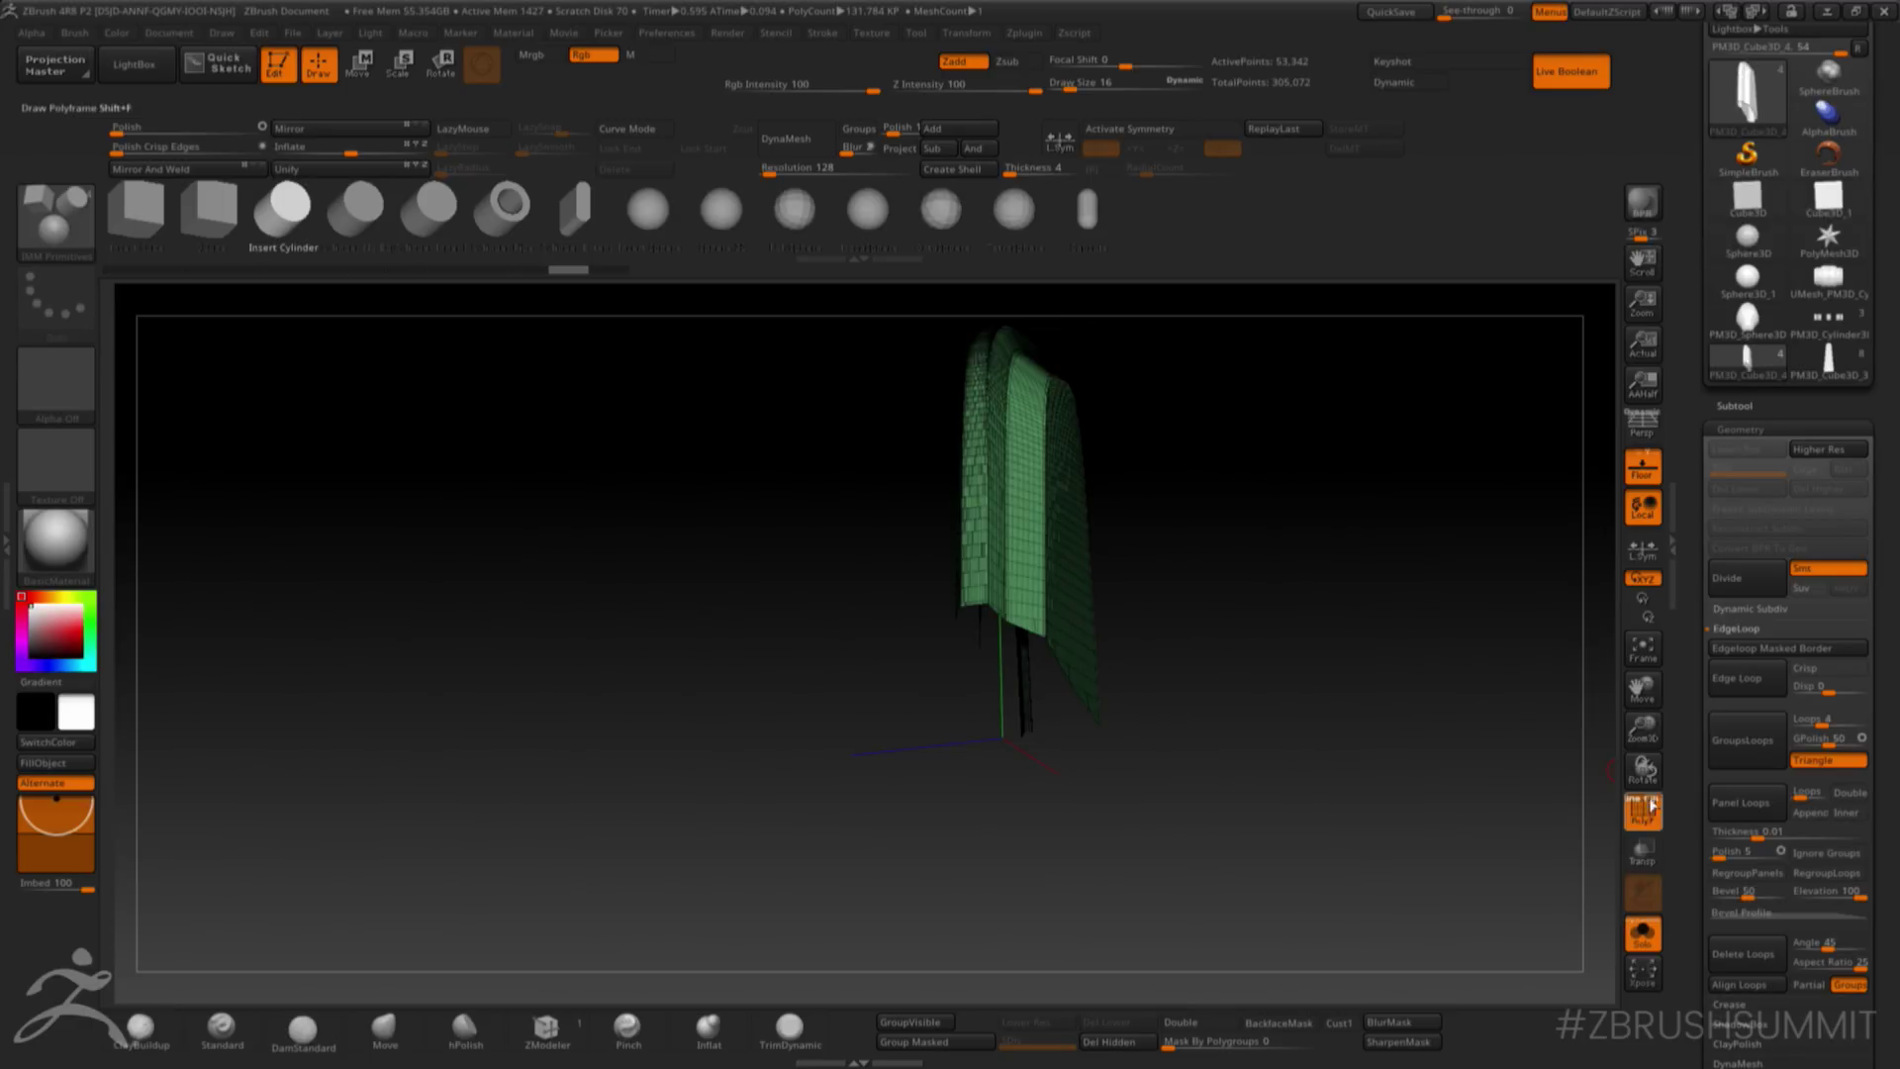
drag(1648, 733, 1654, 815)
drag(1528, 802, 1499, 770)
- Set the panel thickness to 0.02129 and apply Panel Loops to the blade-shaped mesh
drag(1769, 835, 1781, 835)
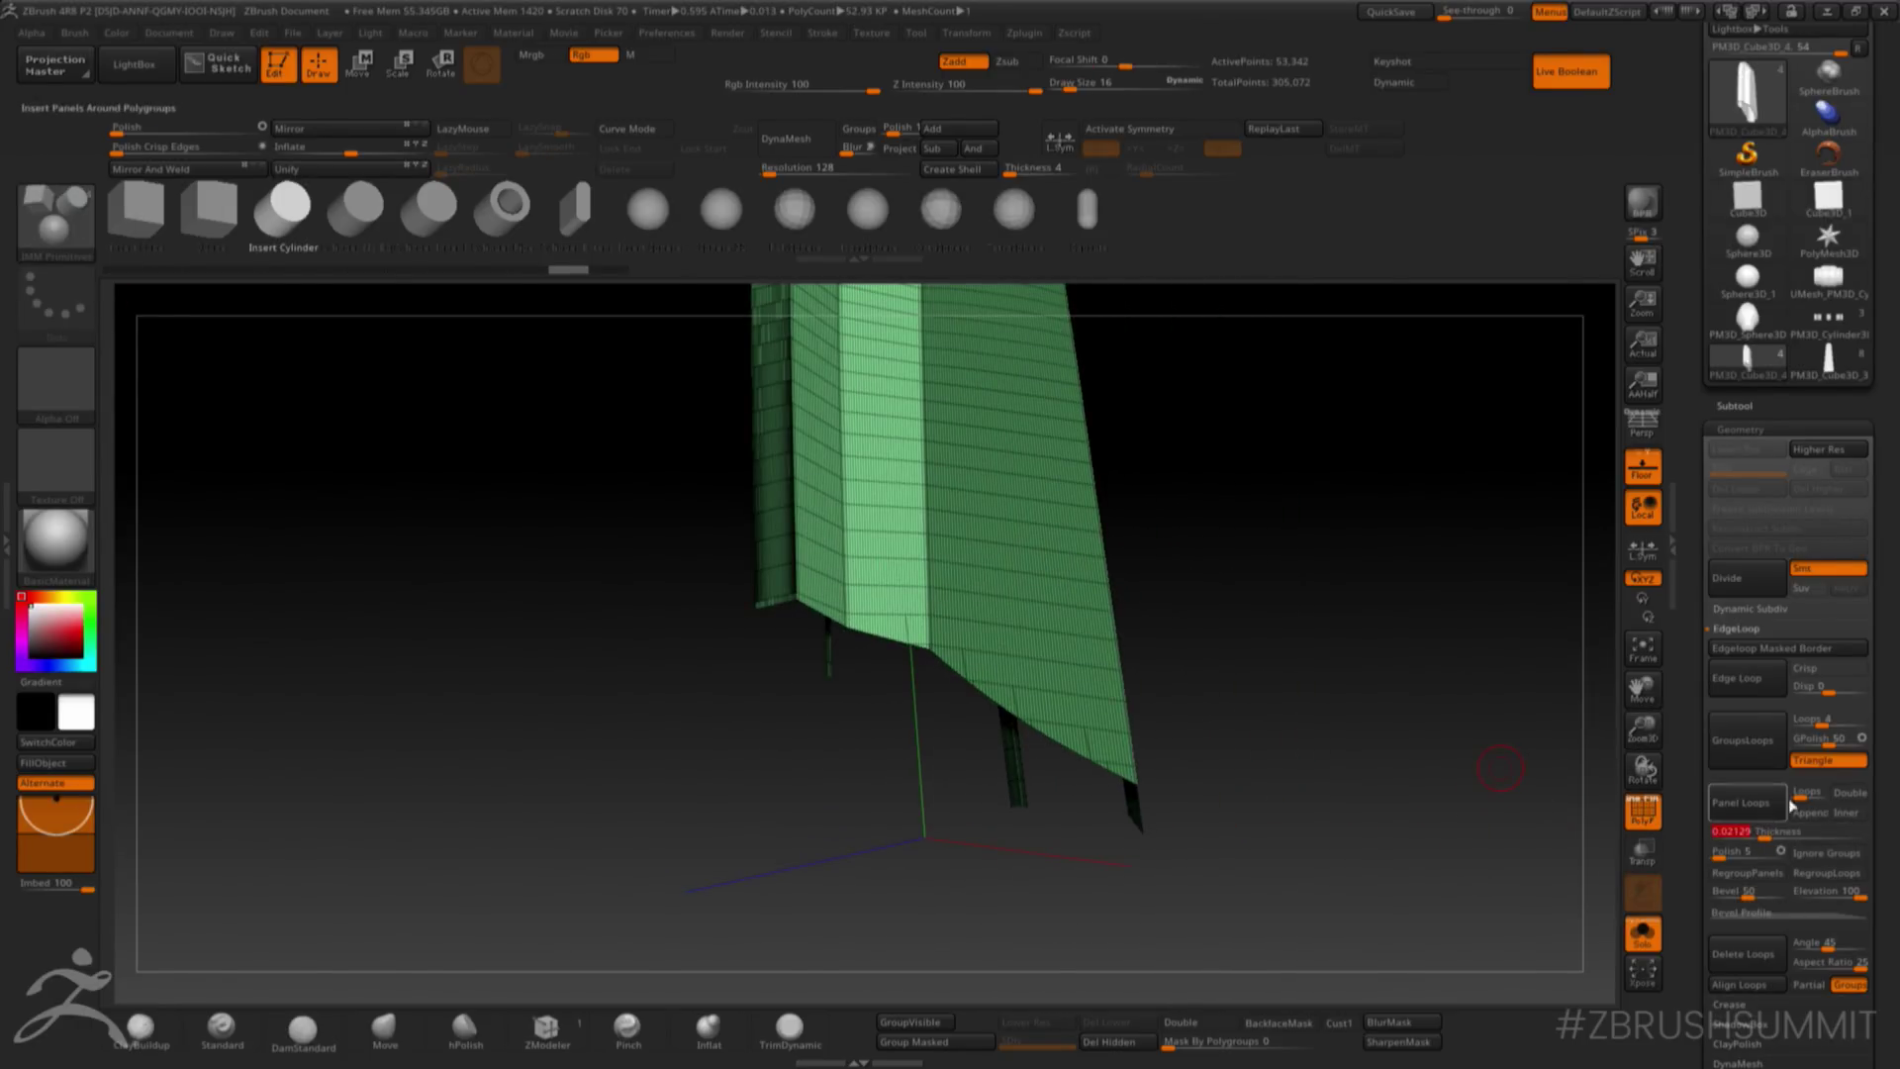
click(1739, 912)
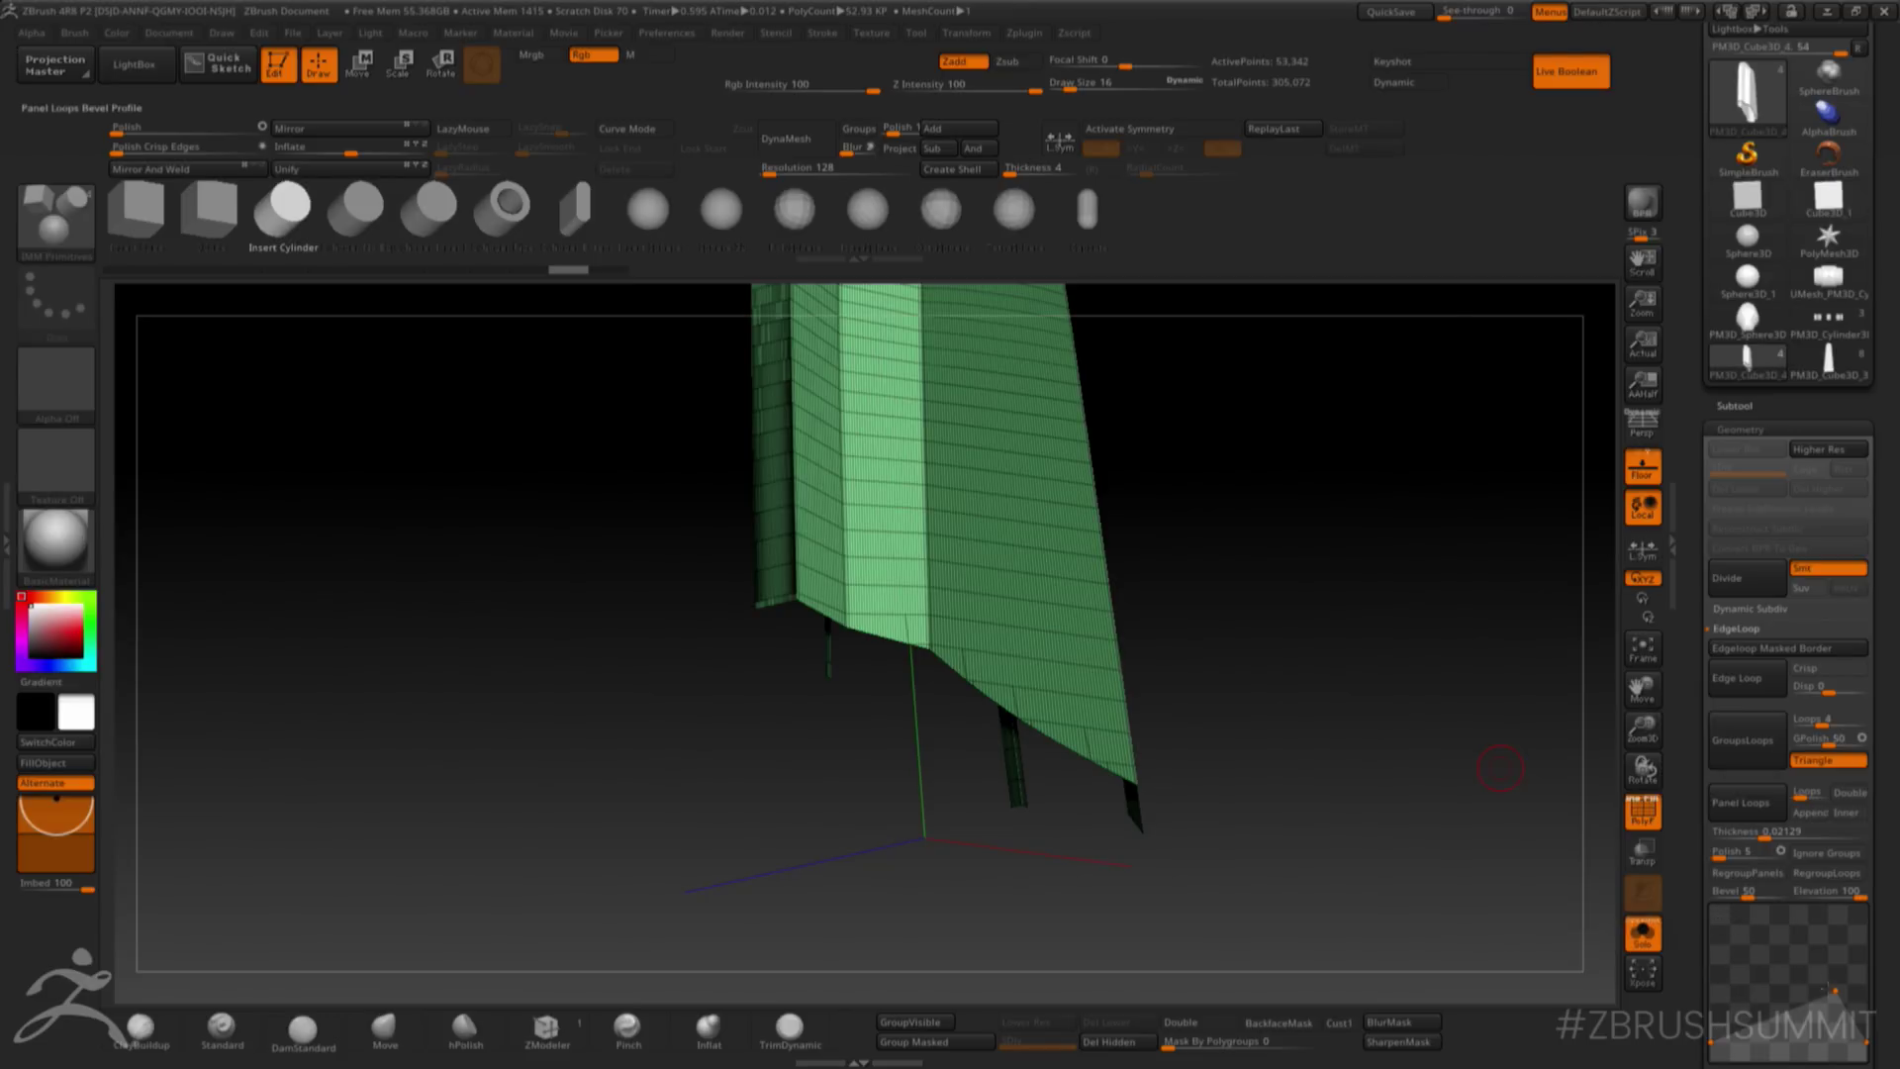
click(1748, 813)
drag(1455, 746, 1570, 781)
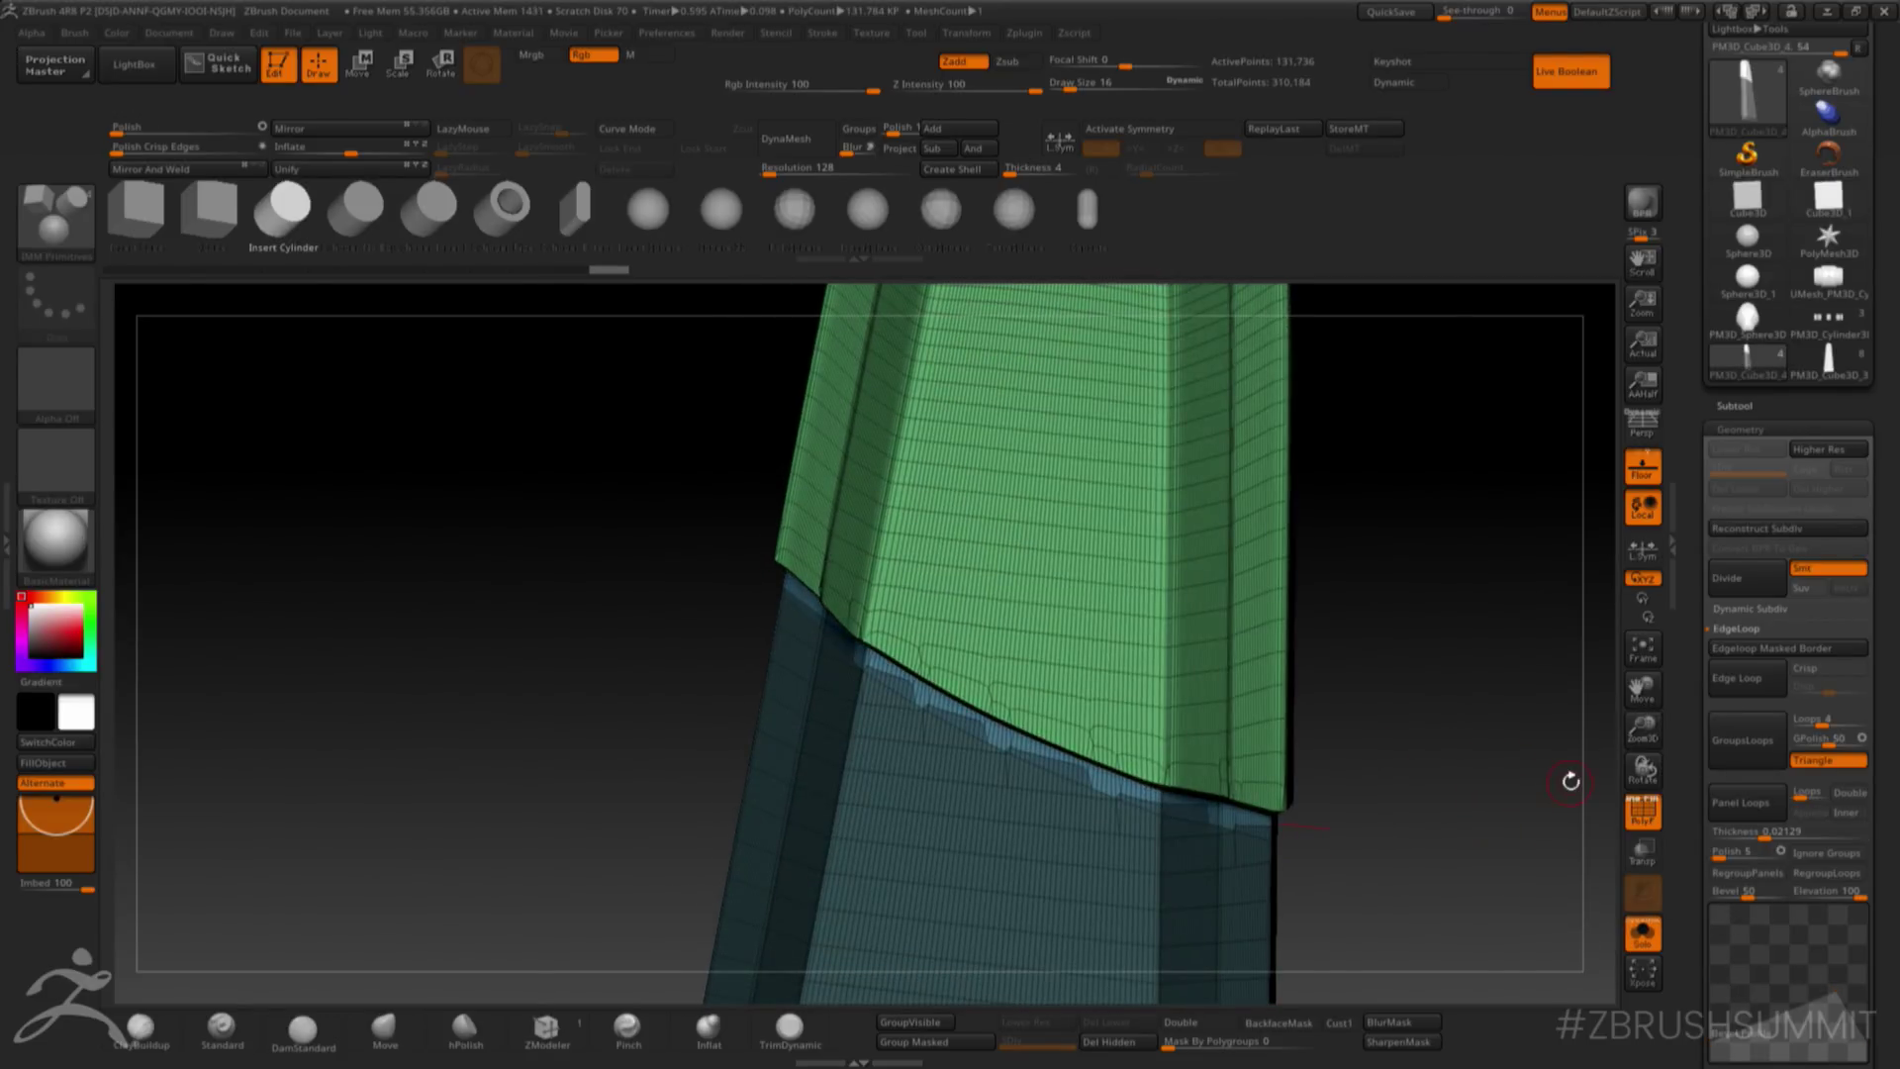
- Hide the polyframe to examine the panel seam, and undo the Panel Loops operation
key(shift+f)
drag(1489, 819, 1495, 813)
drag(1643, 732, 1639, 701)
mouse_move(1554, 703)
mouse_down()
mouse_move(1531, 698)
mouse_move(1577, 624)
mouse_move(1518, 670)
mouse_move(1525, 704)
mouse_up()
key(ctrl+z)
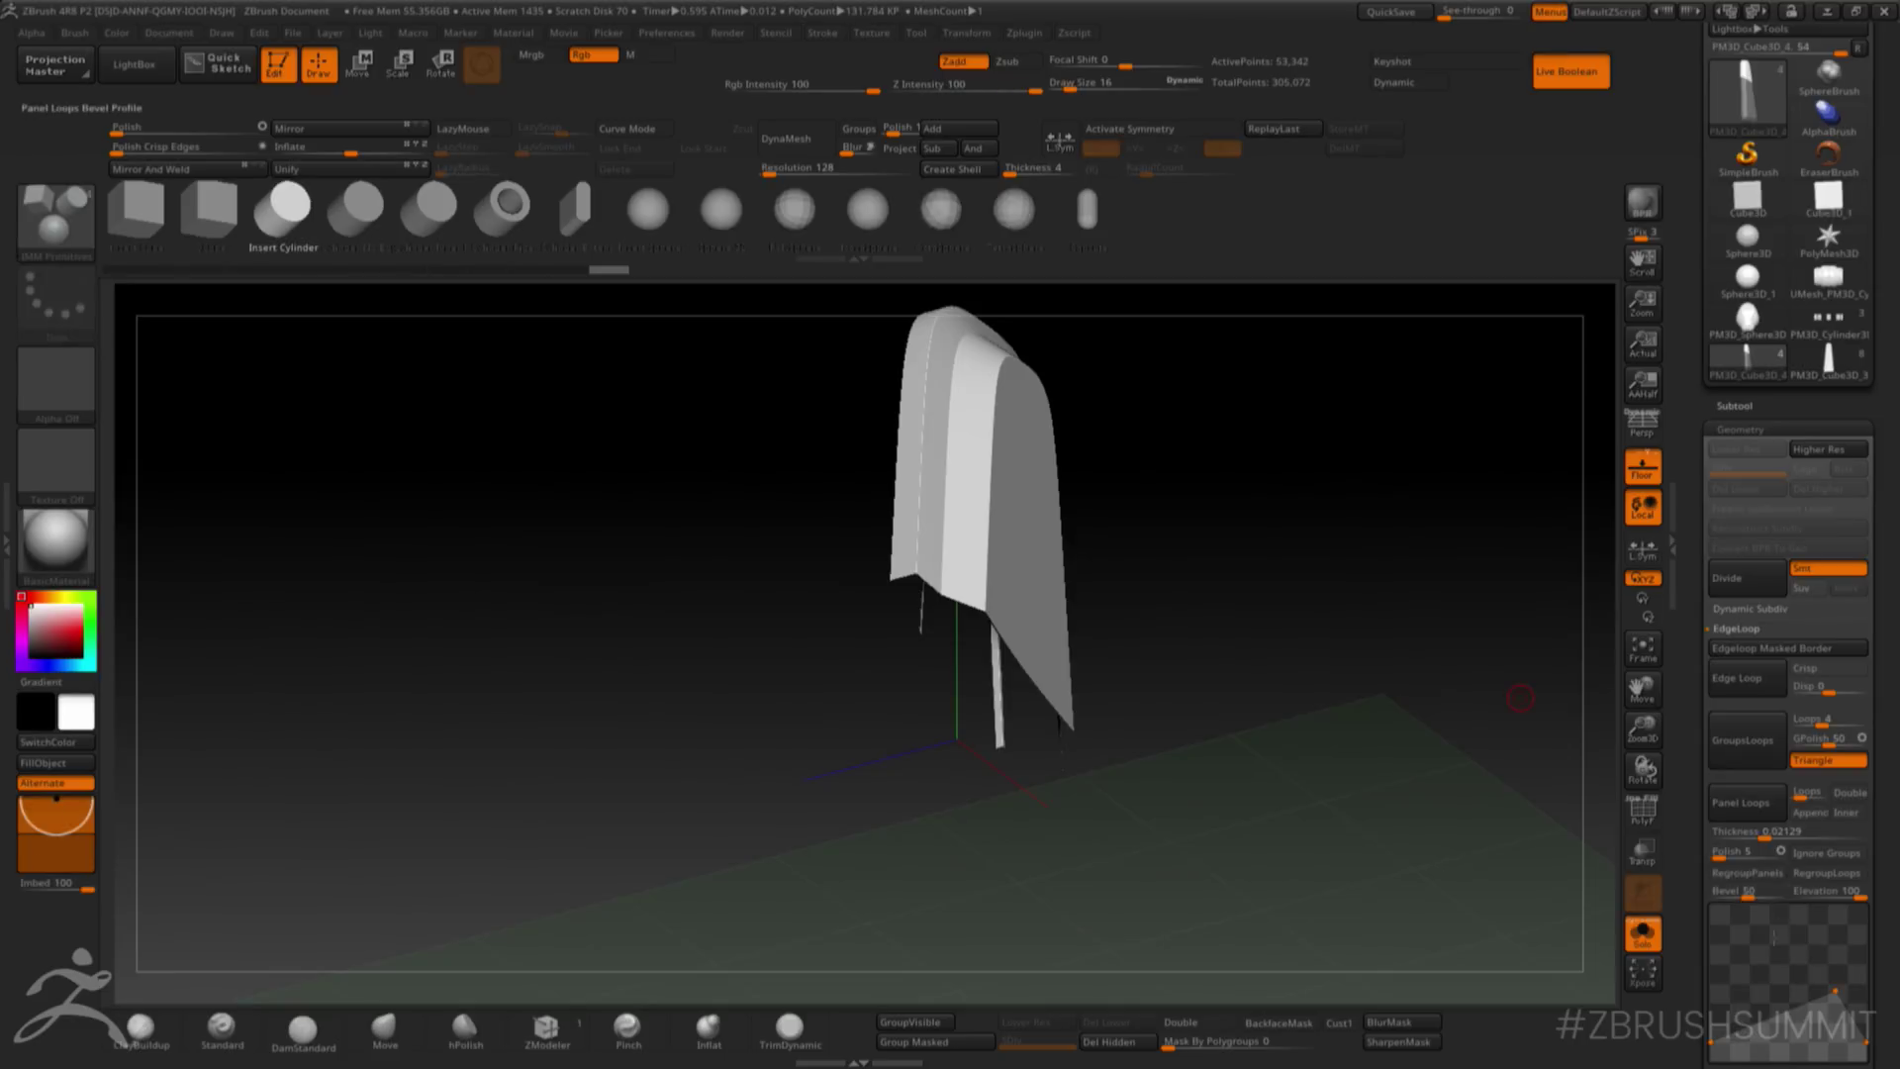
- Apply Panel Loops to the blade-shaped mesh with bevel 50 and thickness 0.02129, examine the seam, and undo the operation
click(1768, 893)
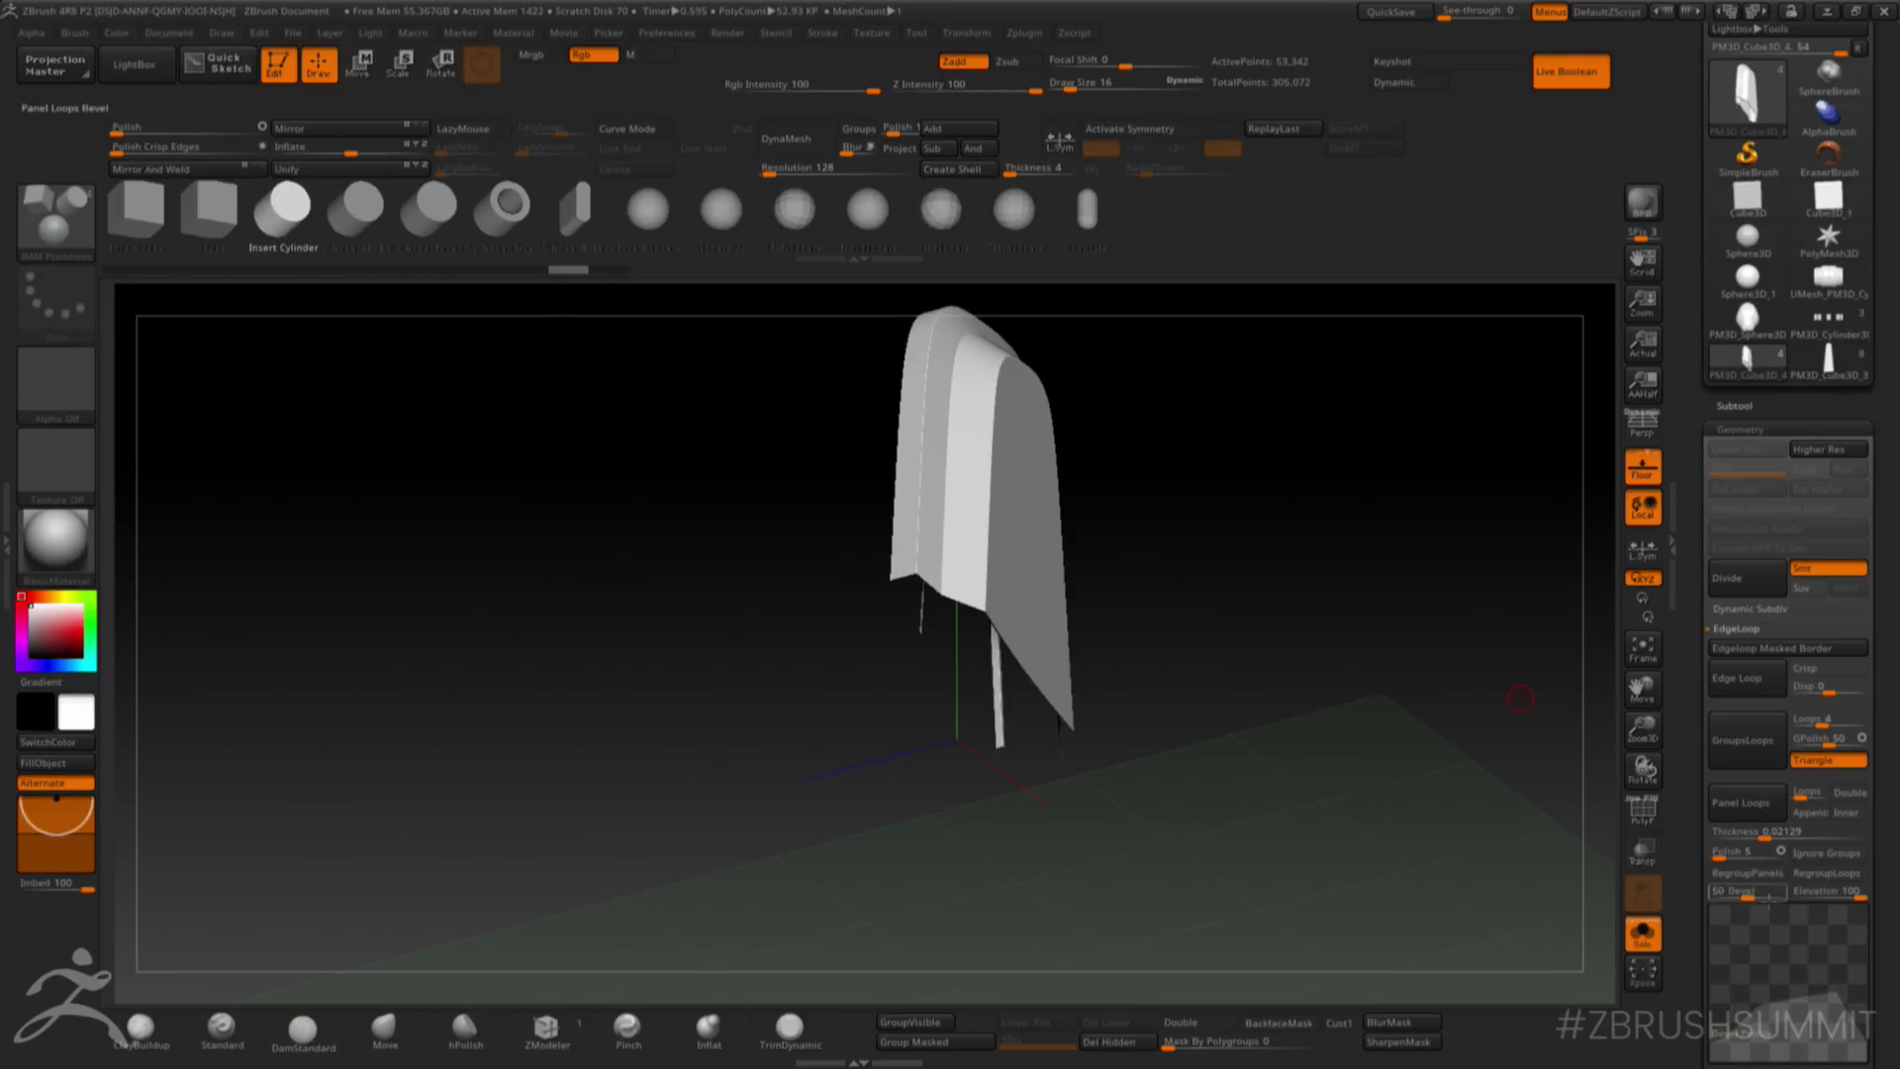
click(1739, 809)
mouse_move(1539, 773)
mouse_down()
mouse_move(1476, 797)
mouse_move(1504, 771)
mouse_up()
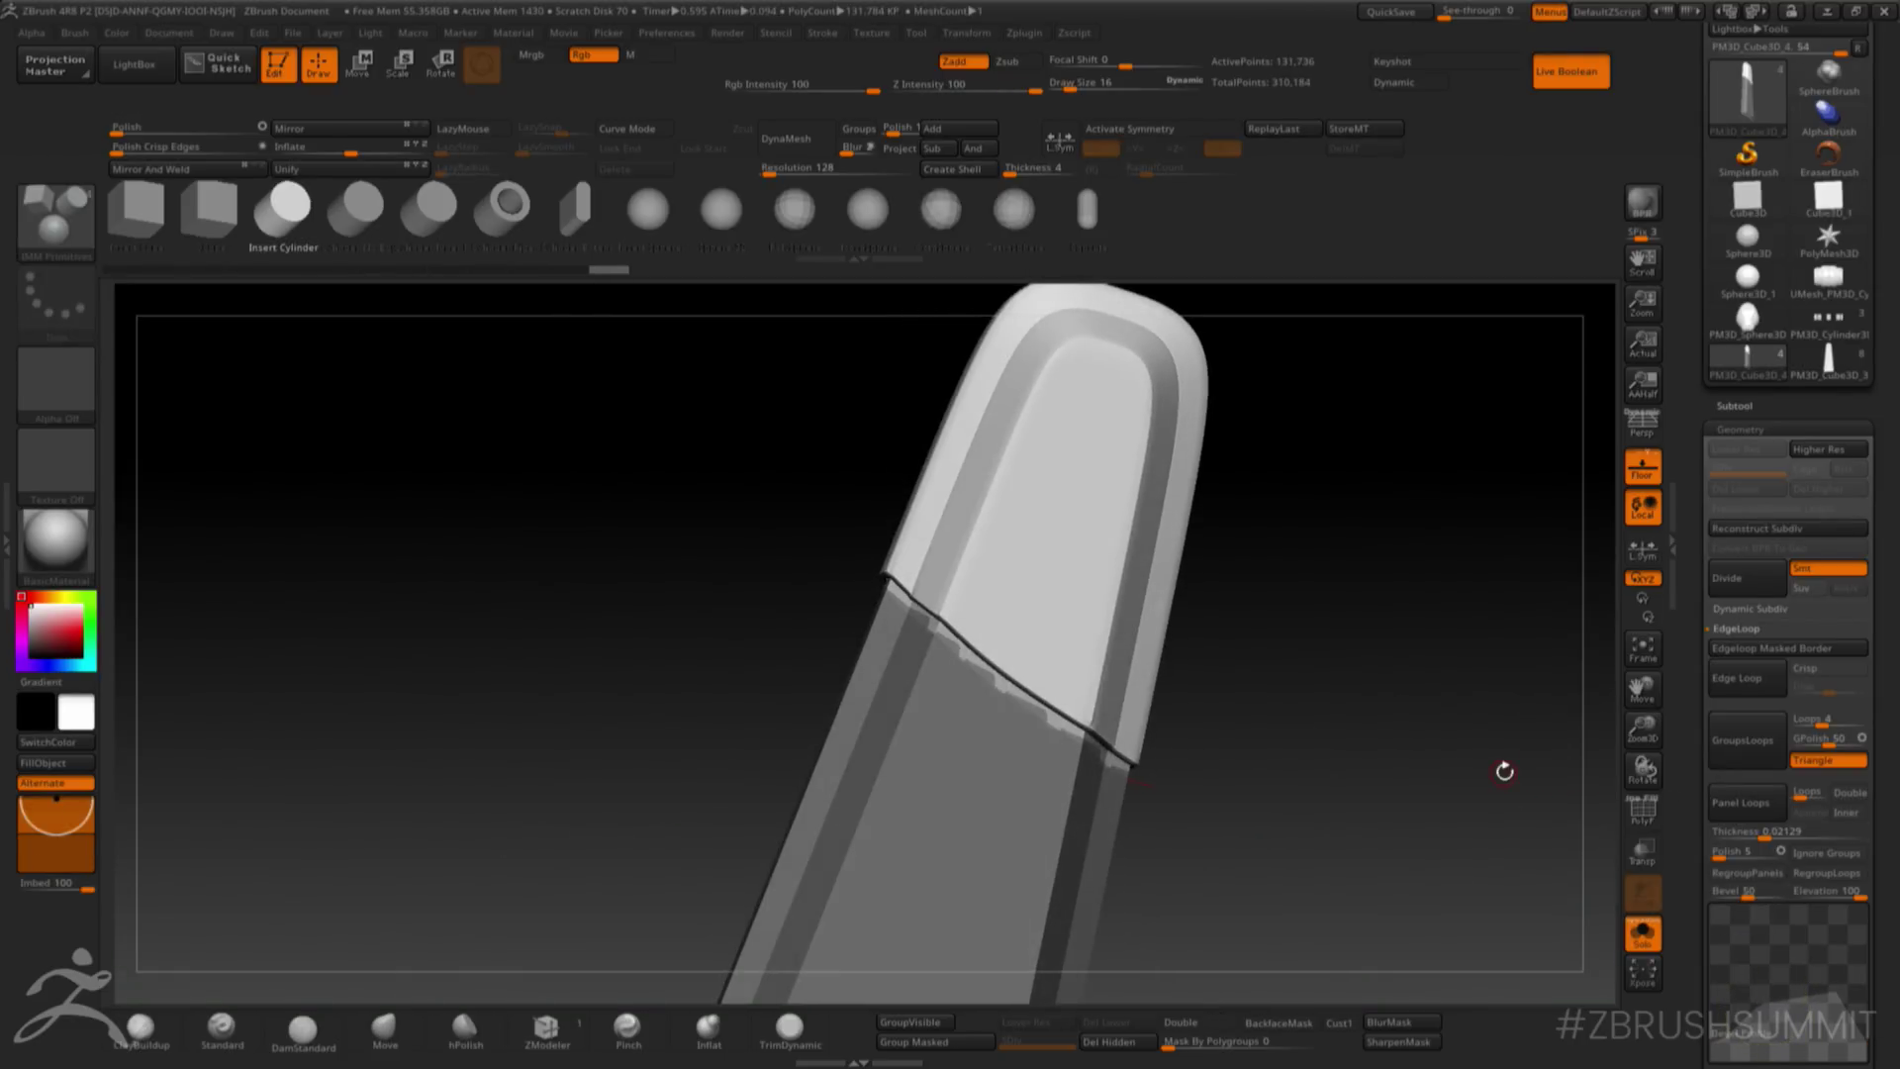
key(ctrl+z)
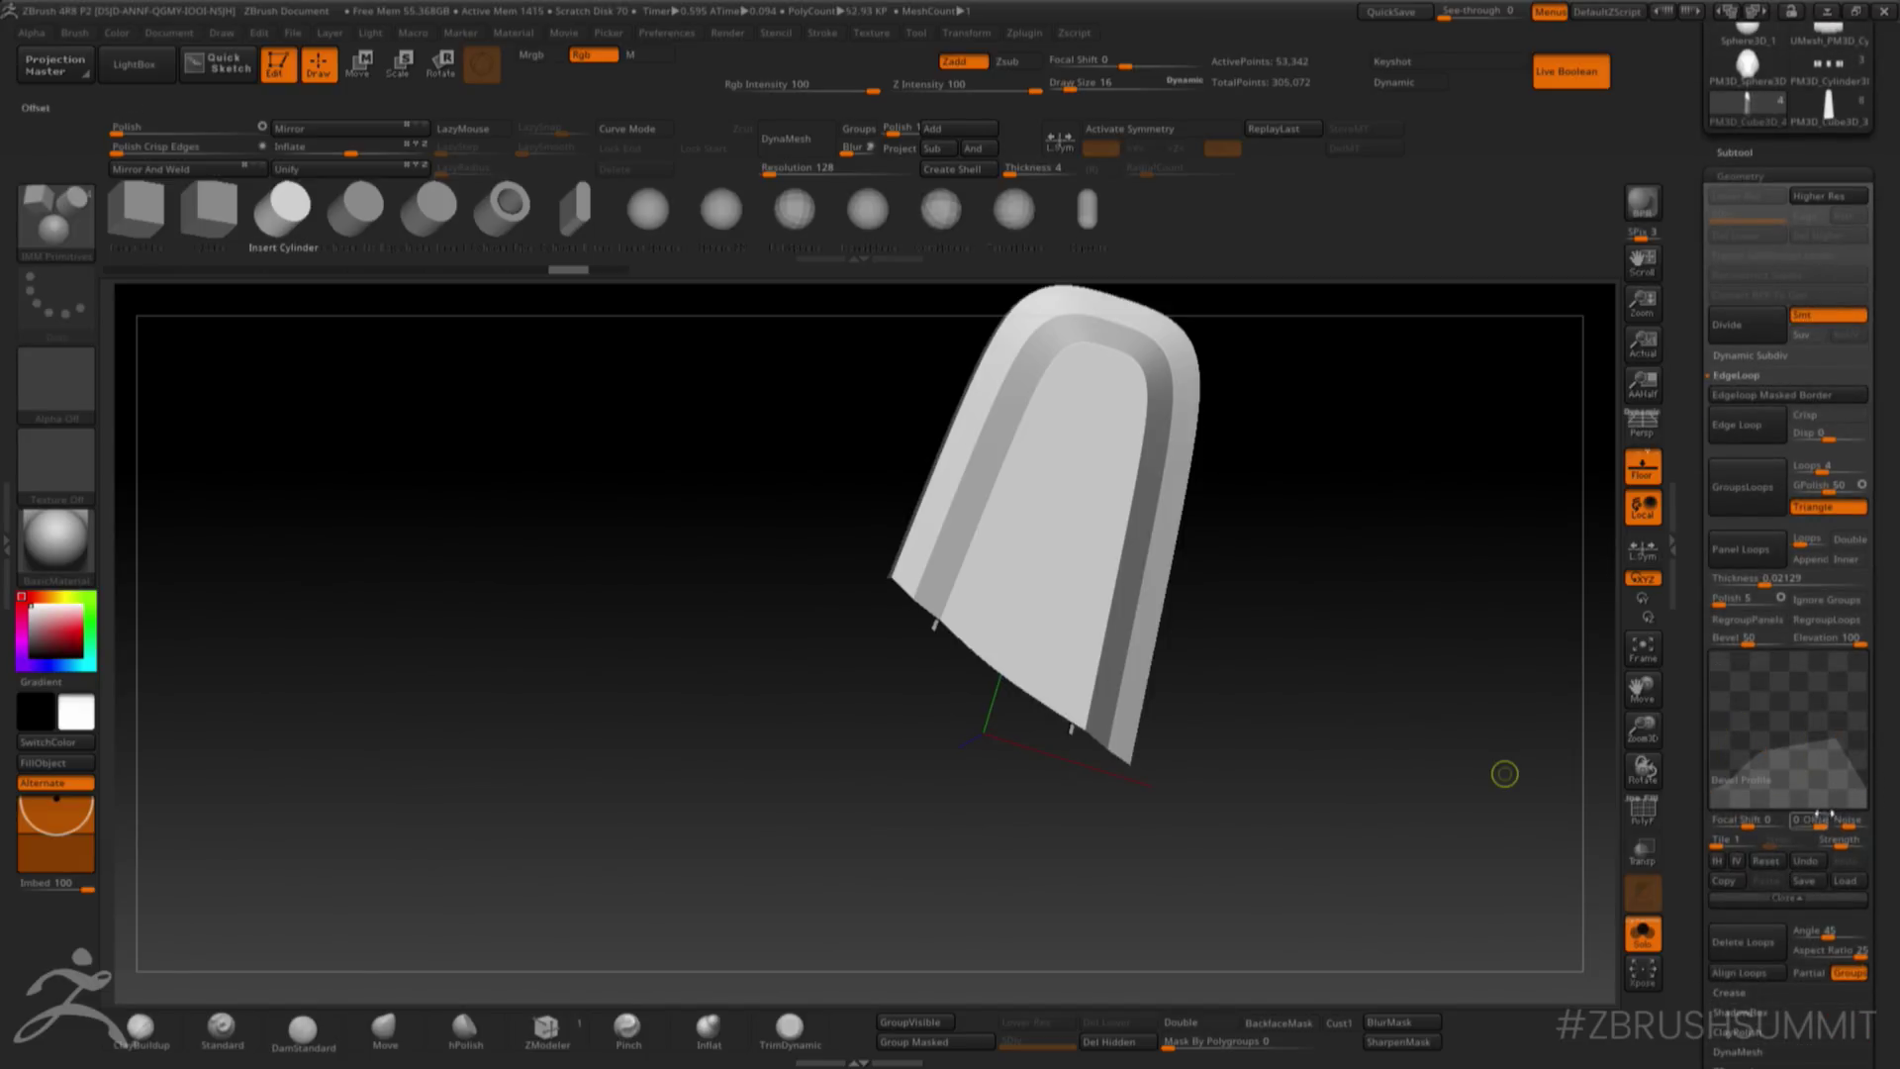
- Reset the Panel Loops bevel profile and reshape its curve into a flat-topped trapezoid with two raised points
click(1777, 862)
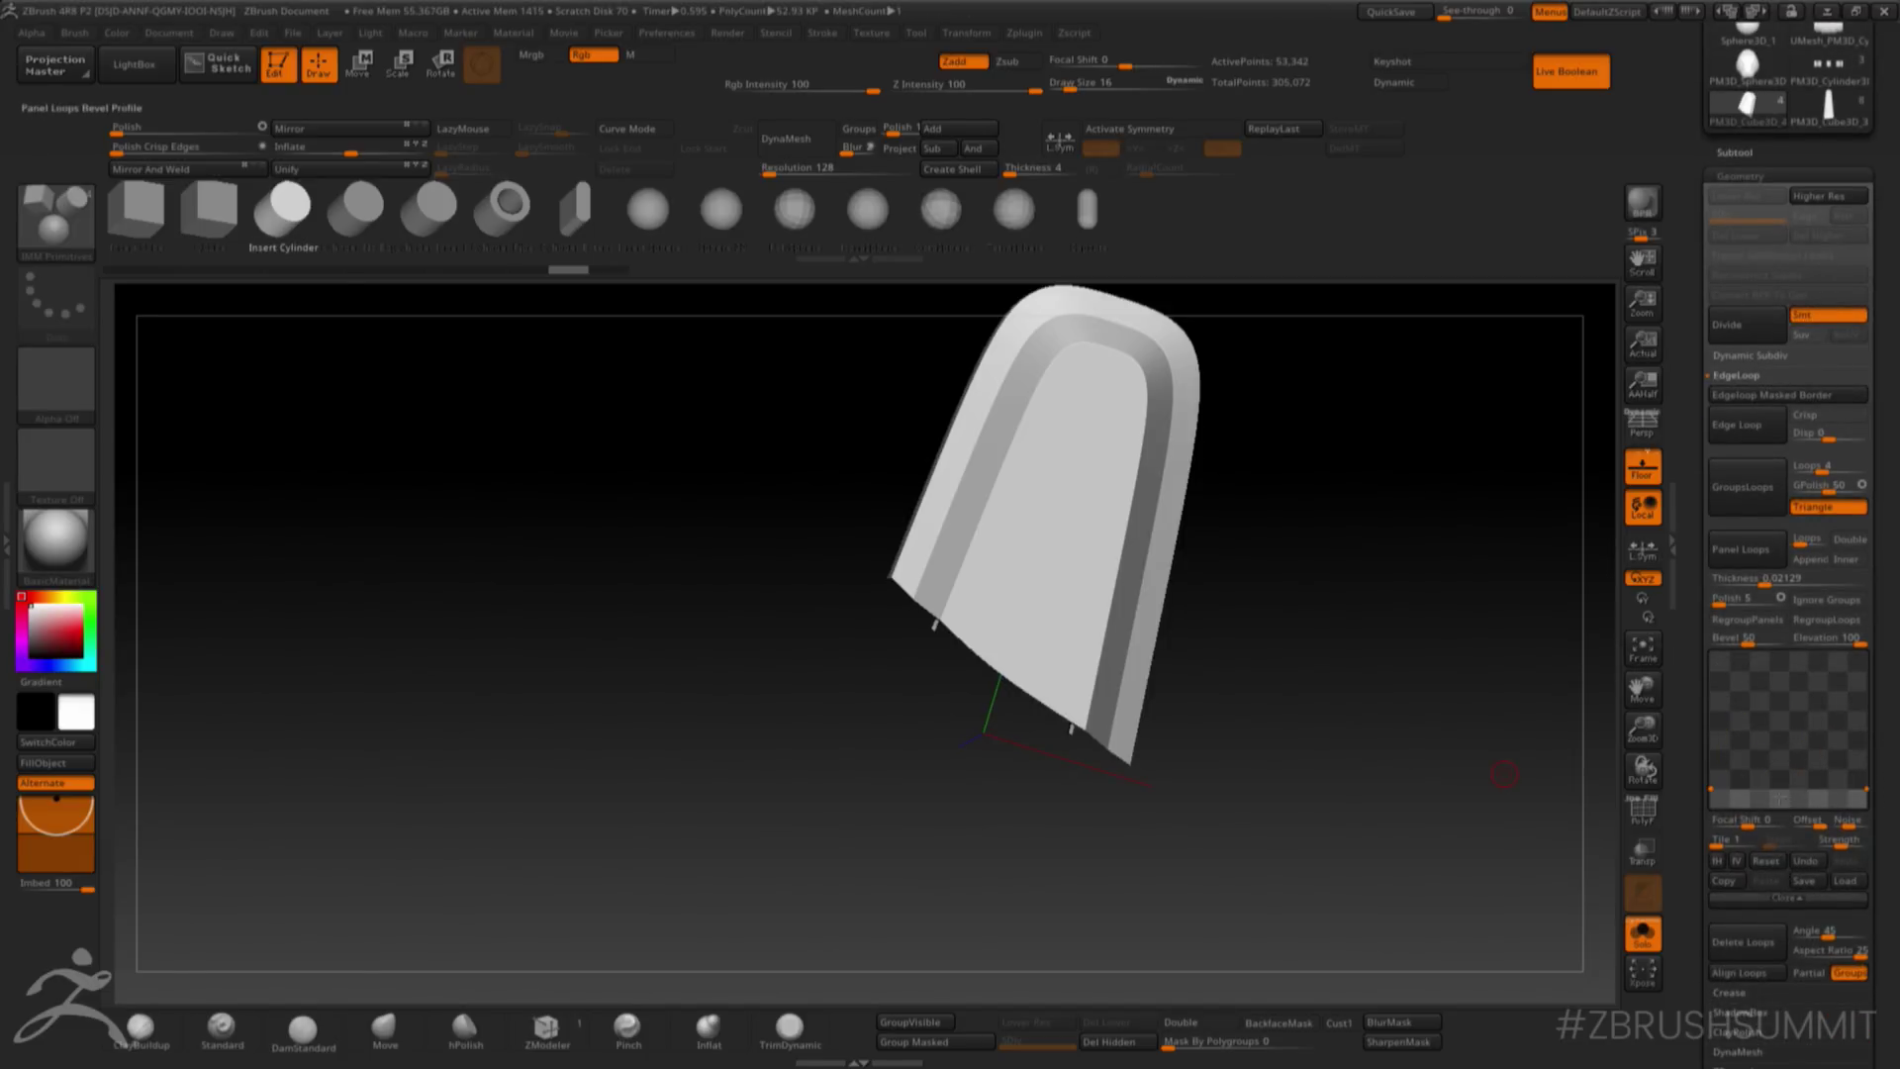
drag(1753, 791, 1756, 750)
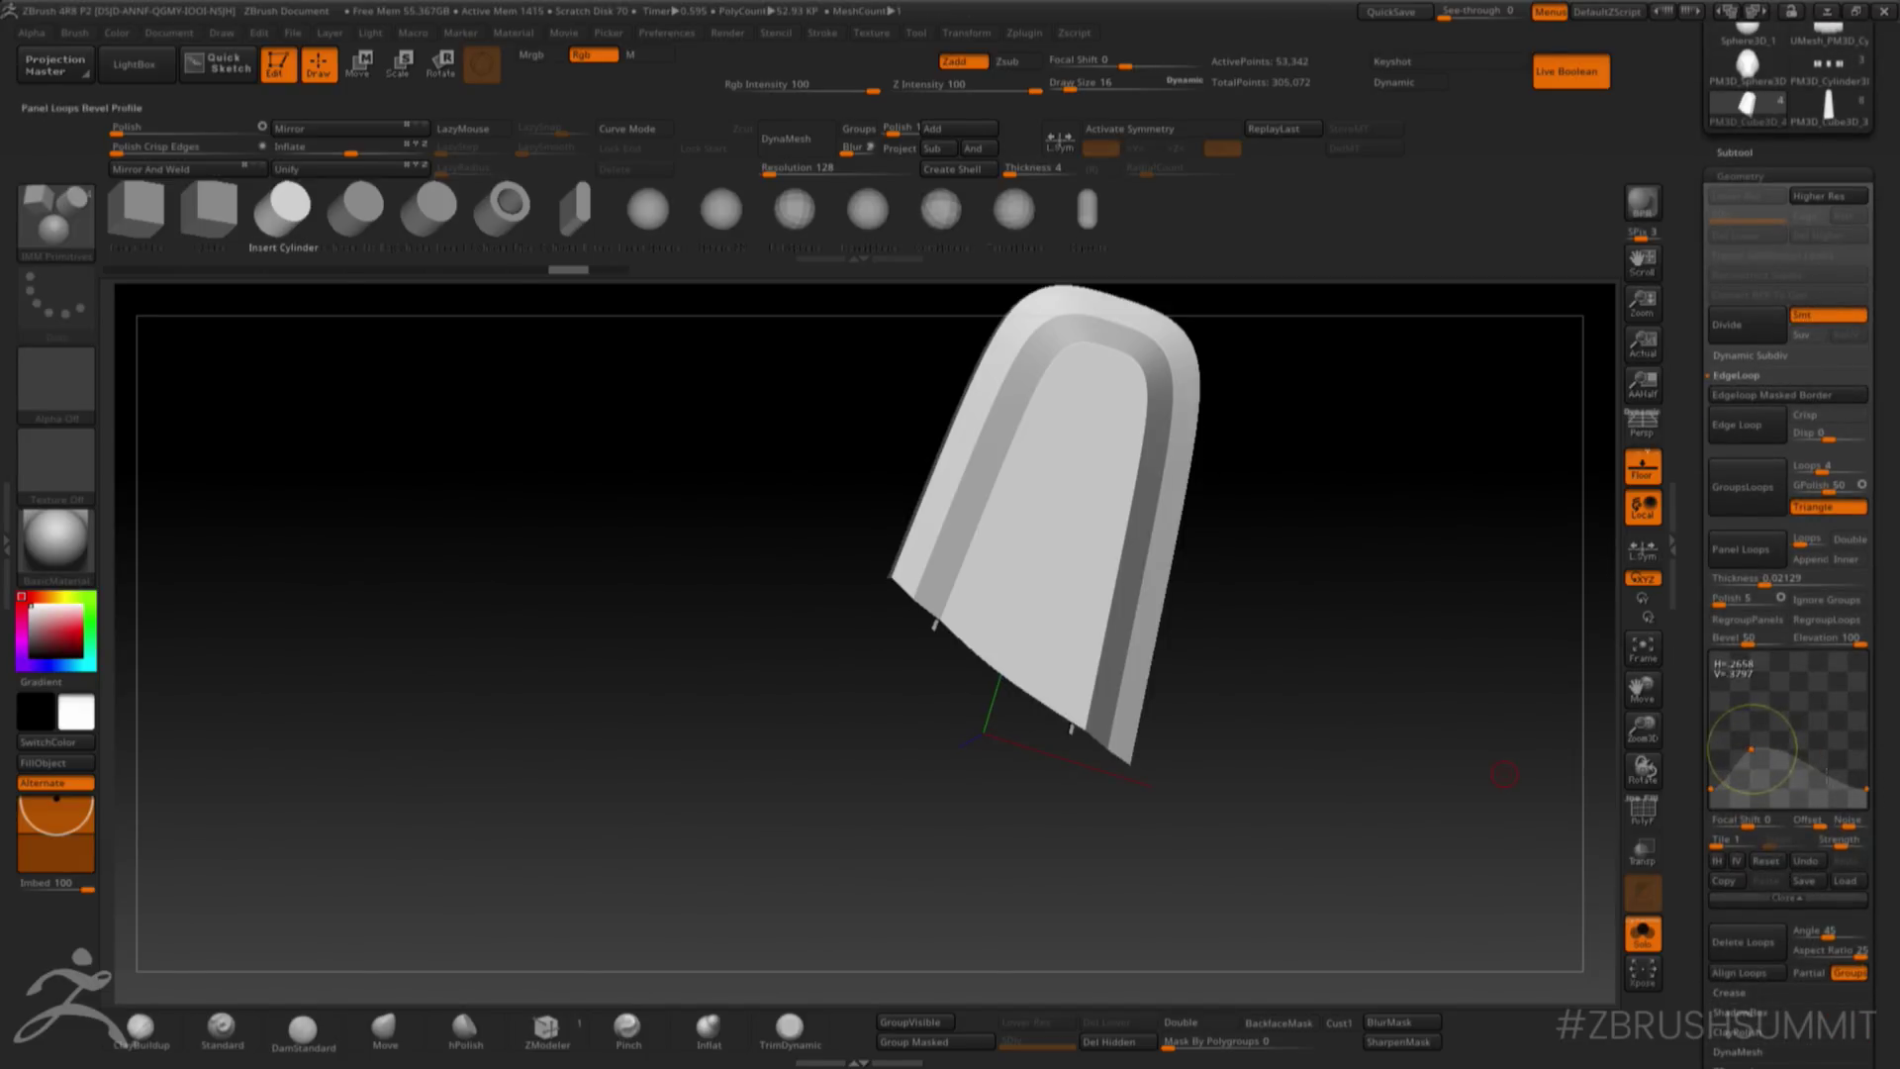
drag(1829, 750, 1853, 752)
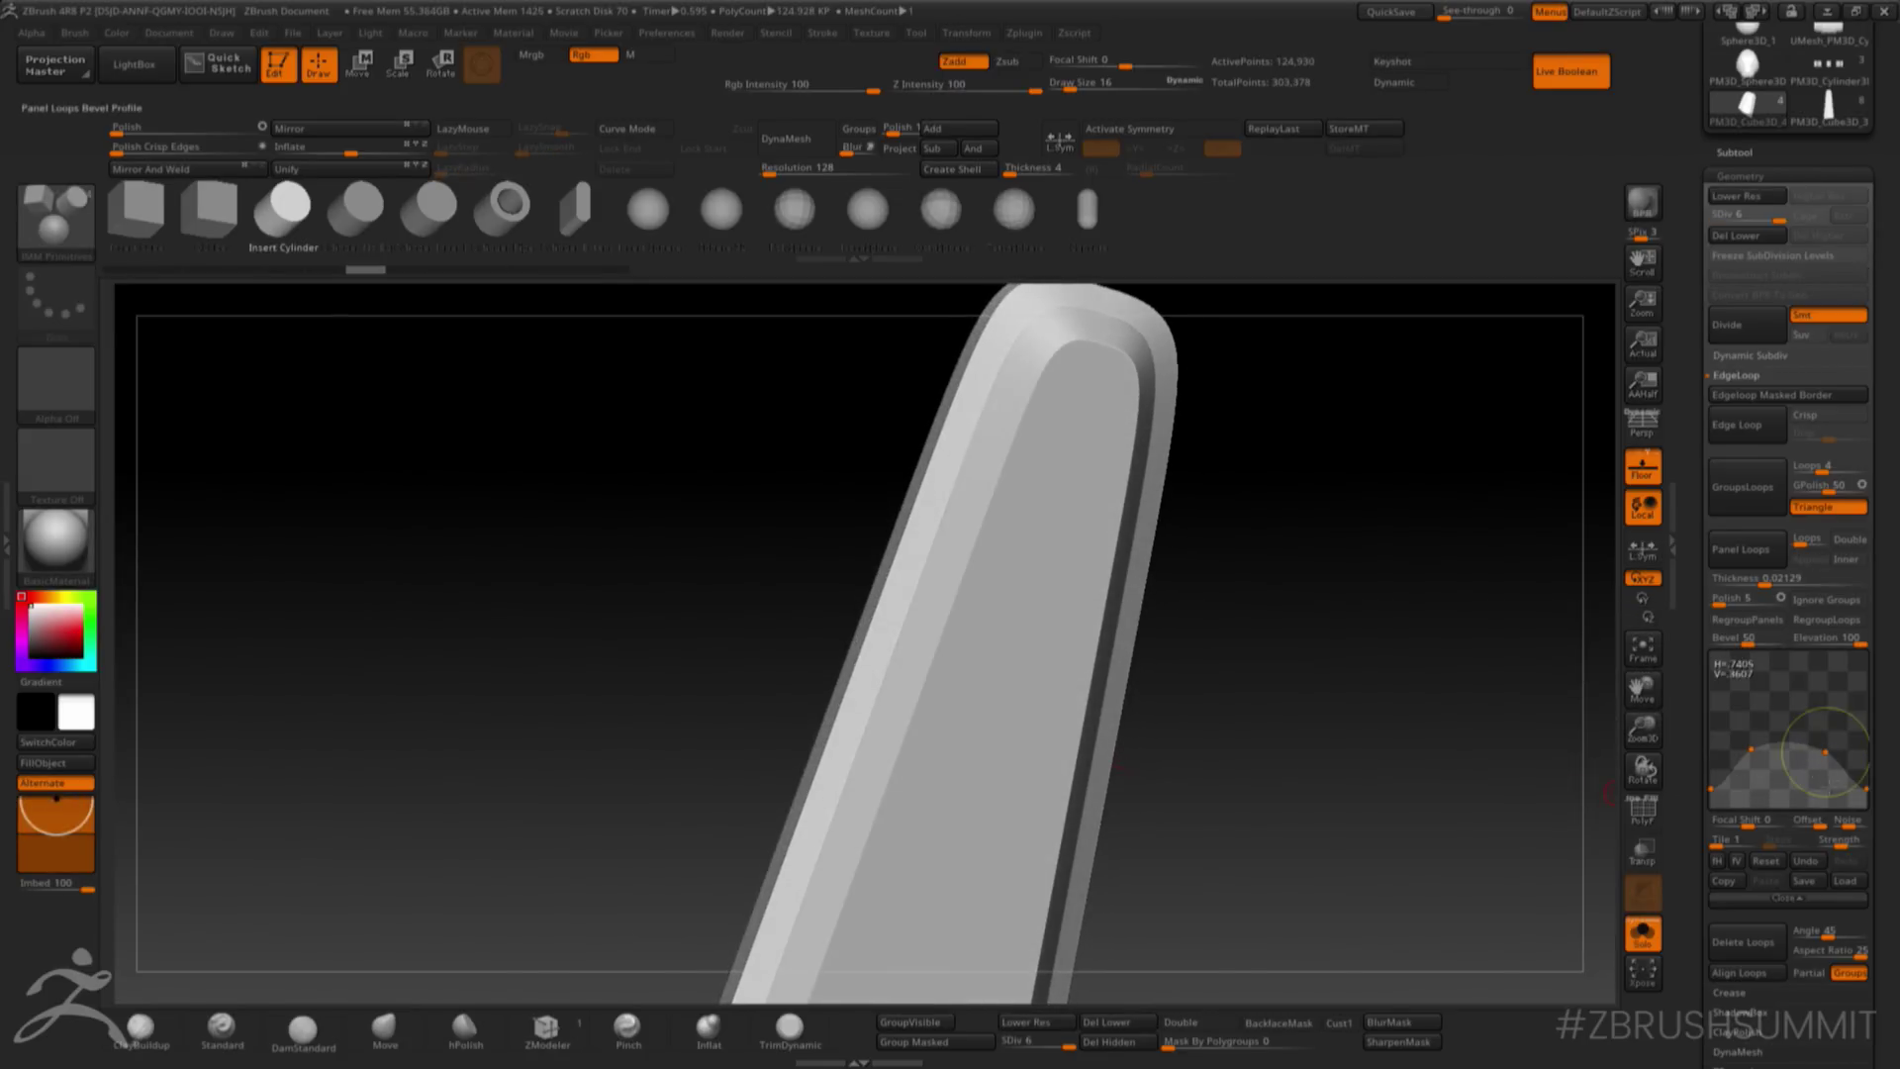
click(1772, 864)
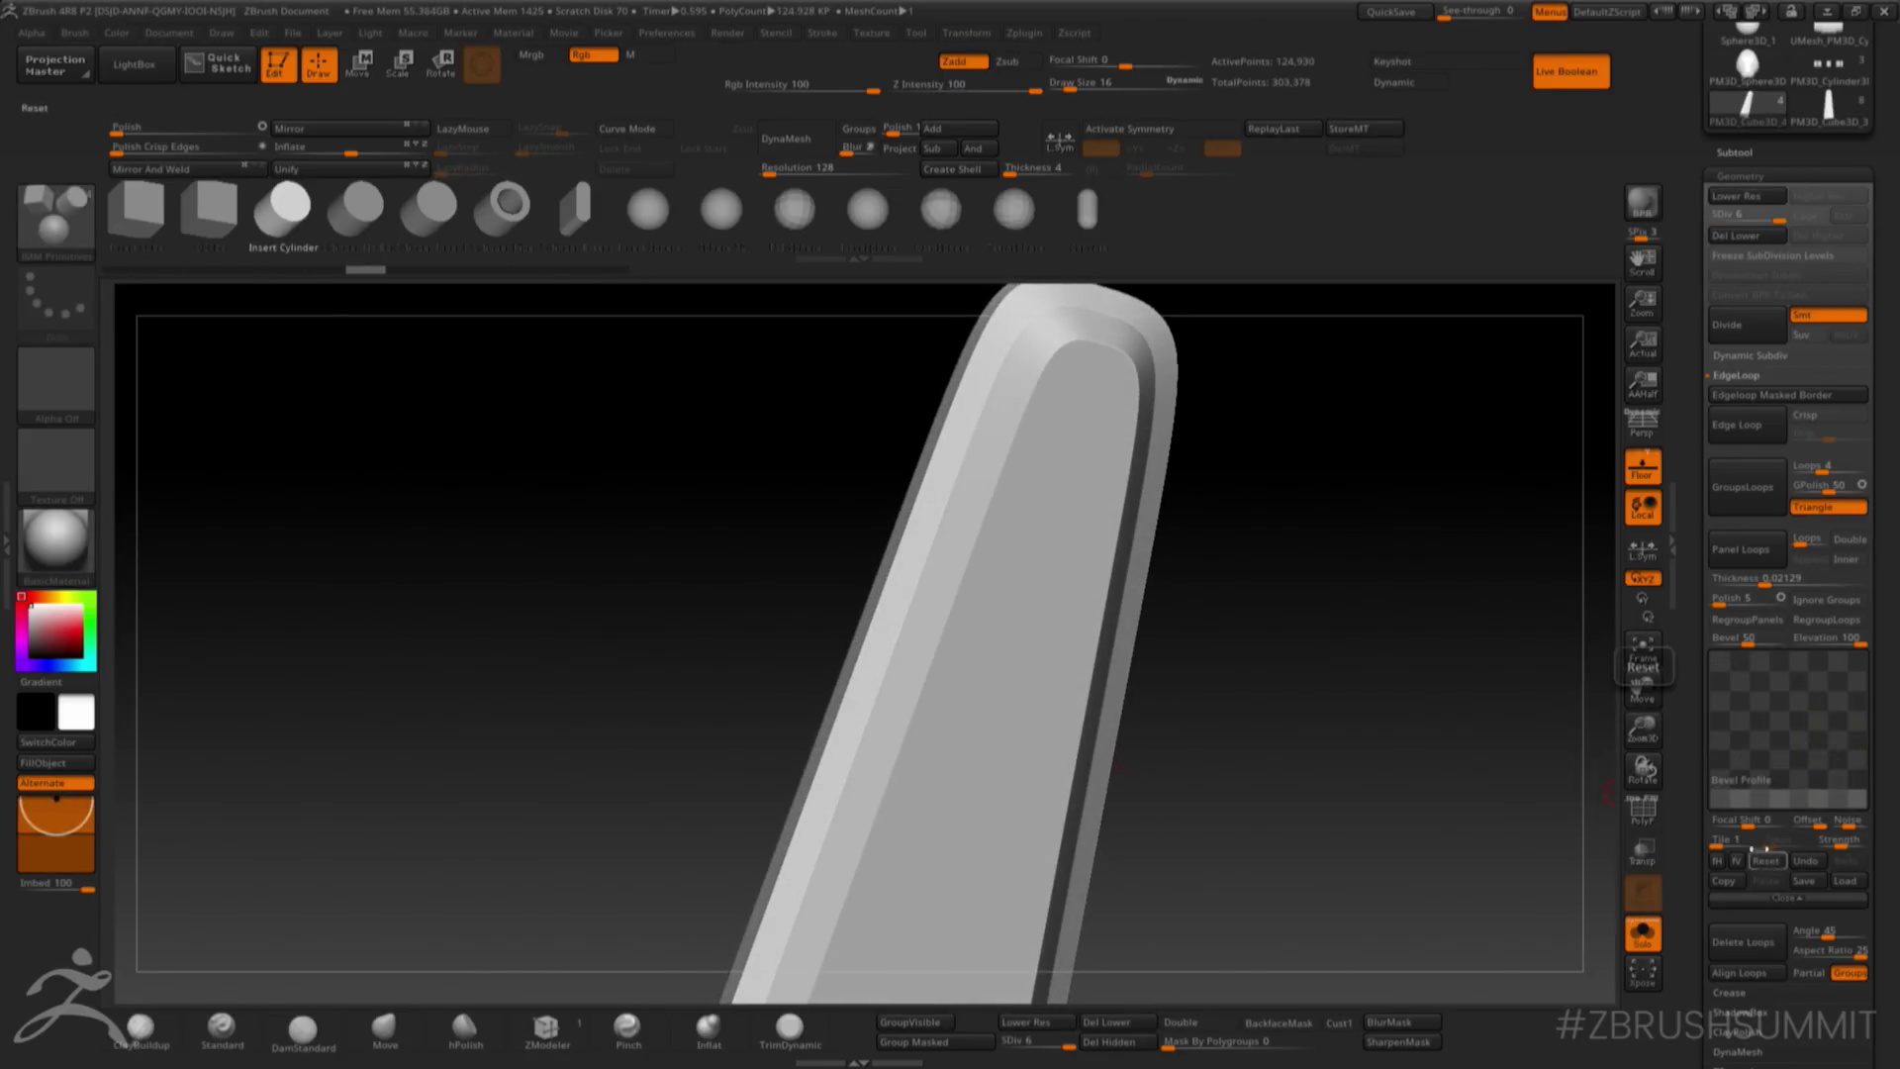
click(1752, 750)
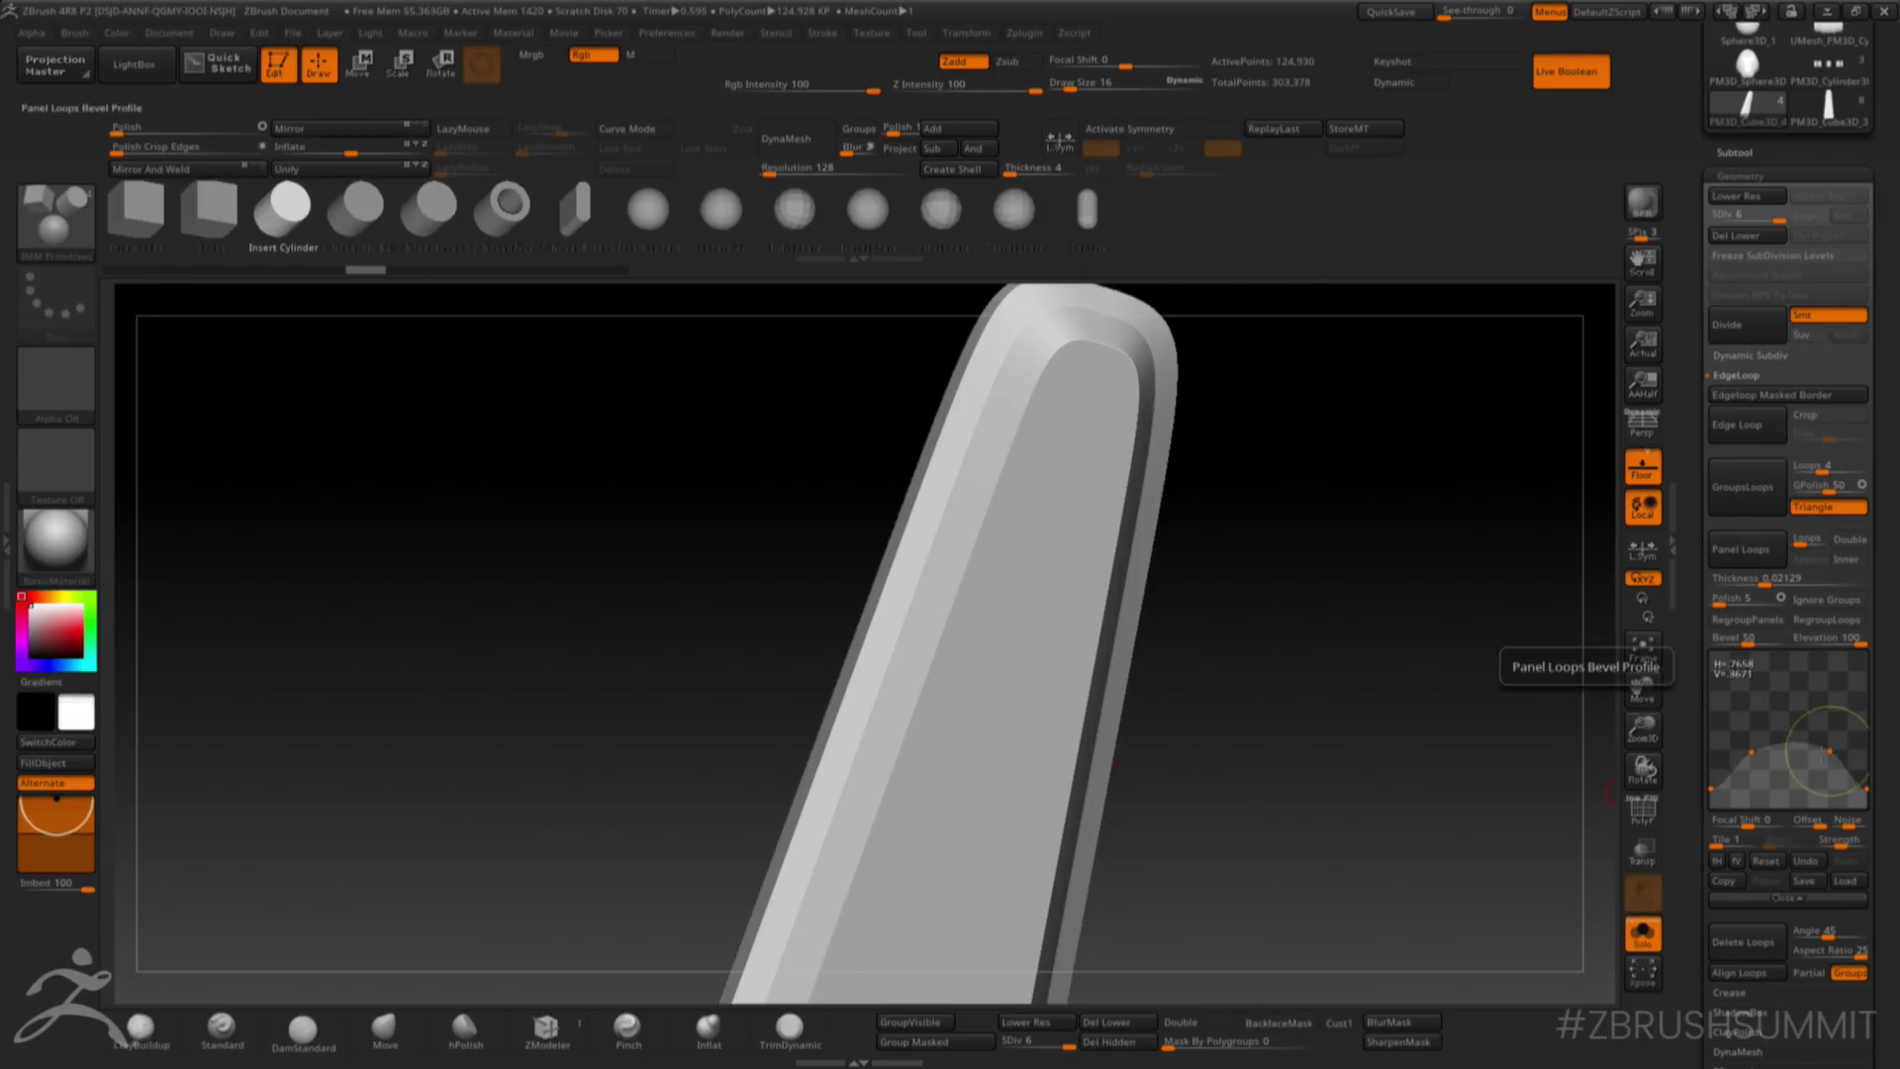
click(1811, 868)
click(1813, 868)
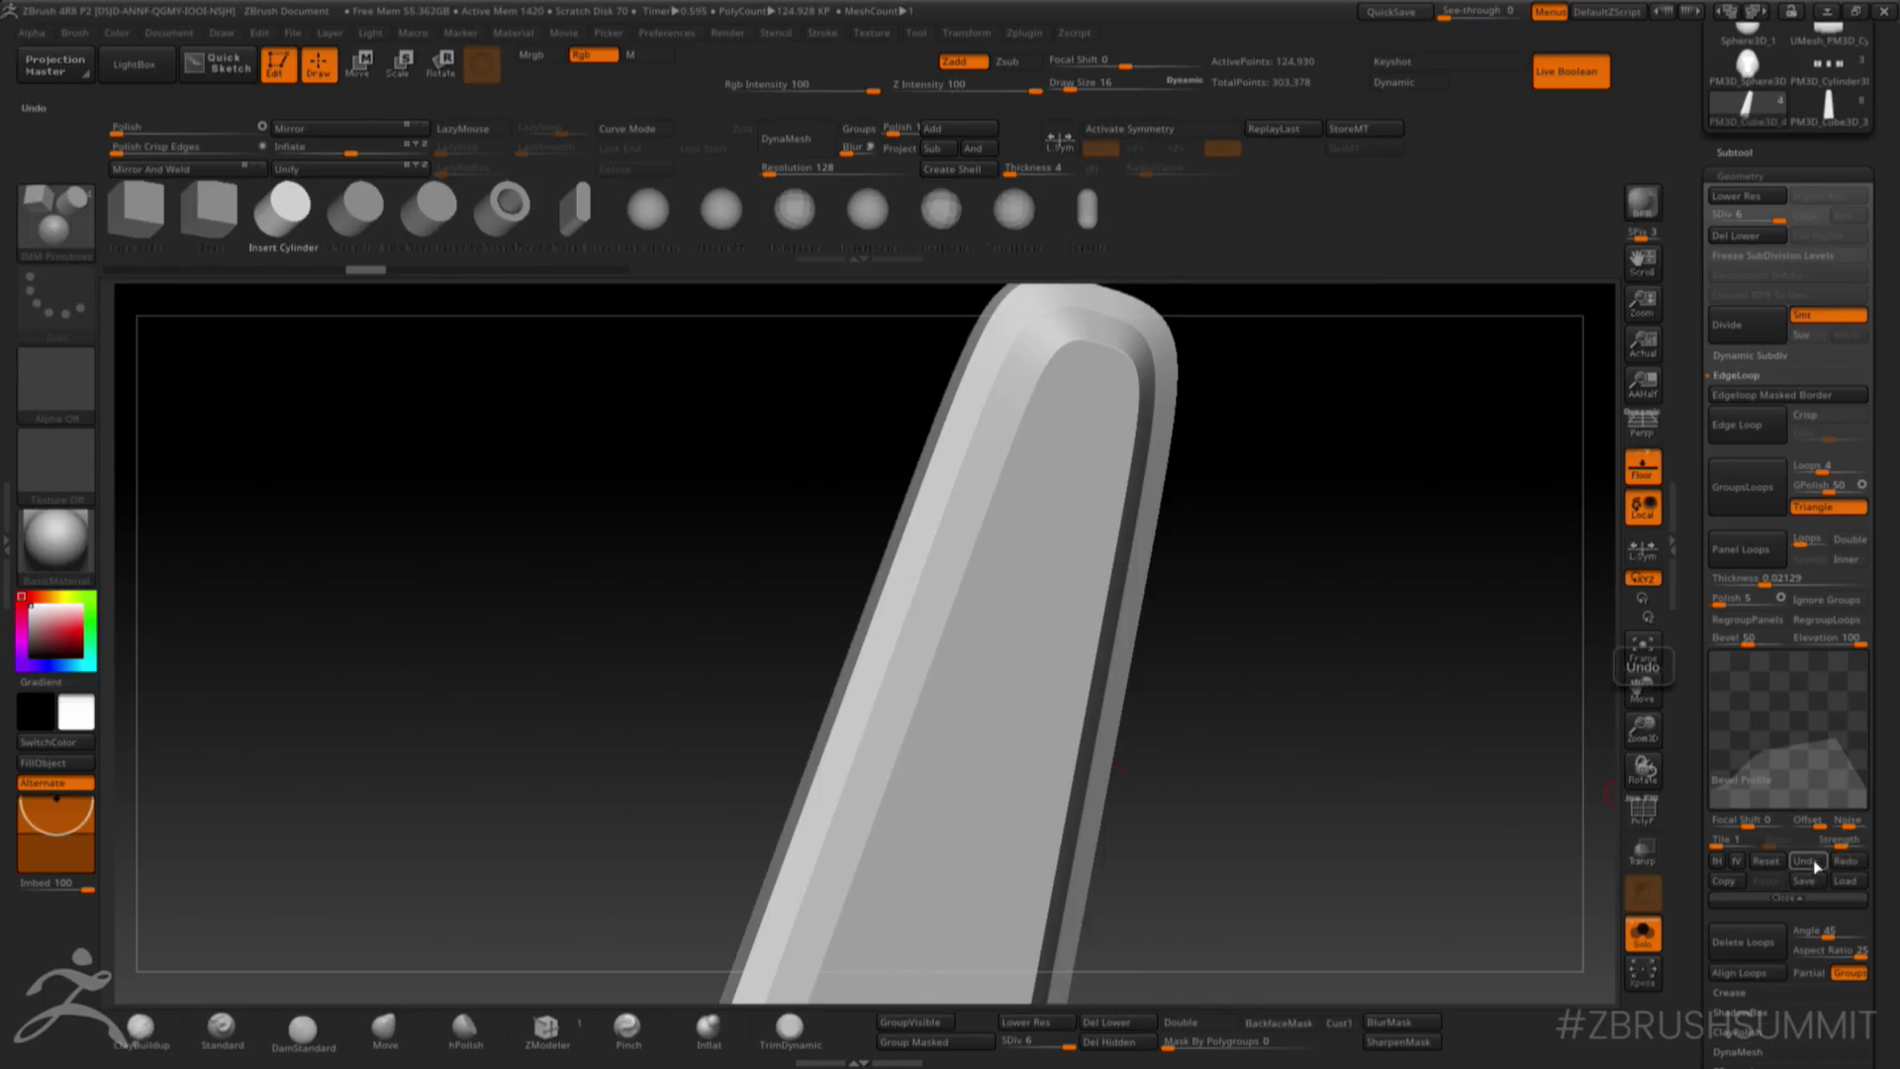
click(1815, 865)
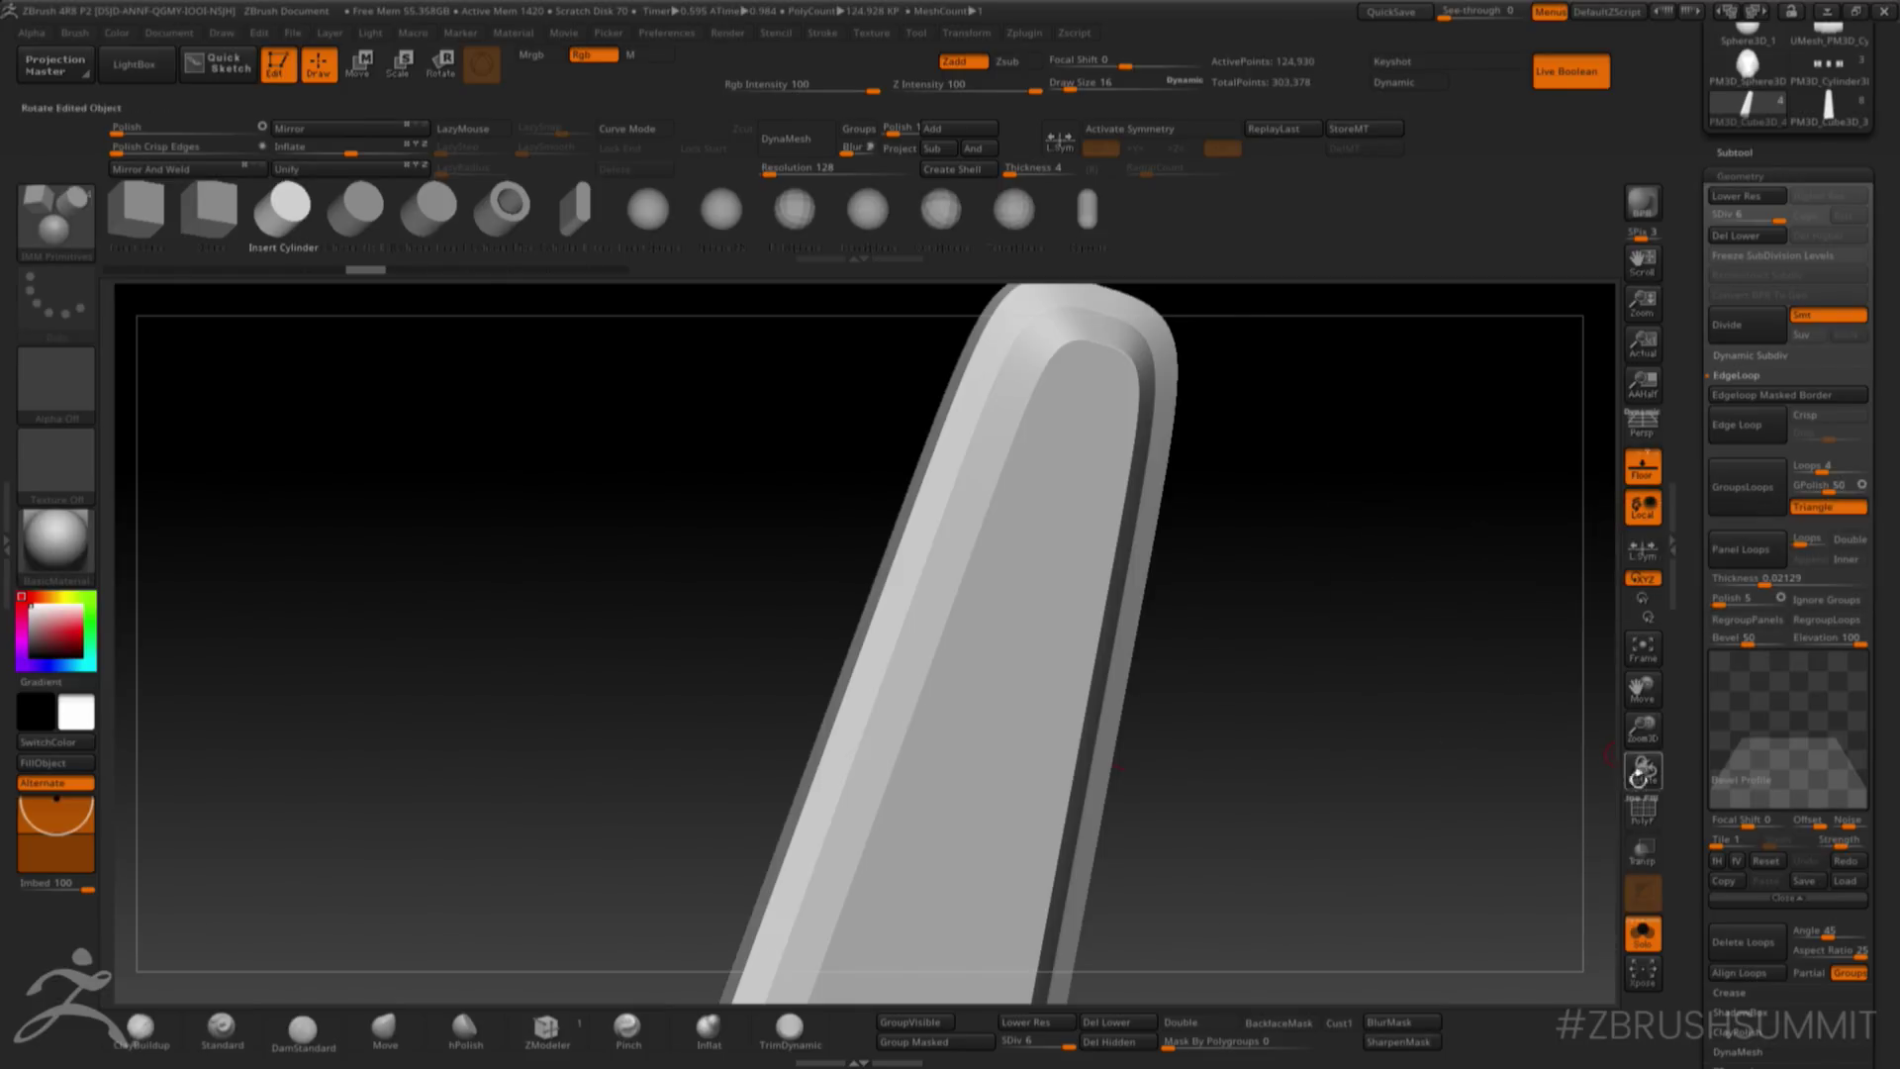
- Delete the blade's lower subdivision levels and turn the whole mesh into a single polygroup with the polyframe shown
click(1638, 806)
drag(1543, 822, 1593, 740)
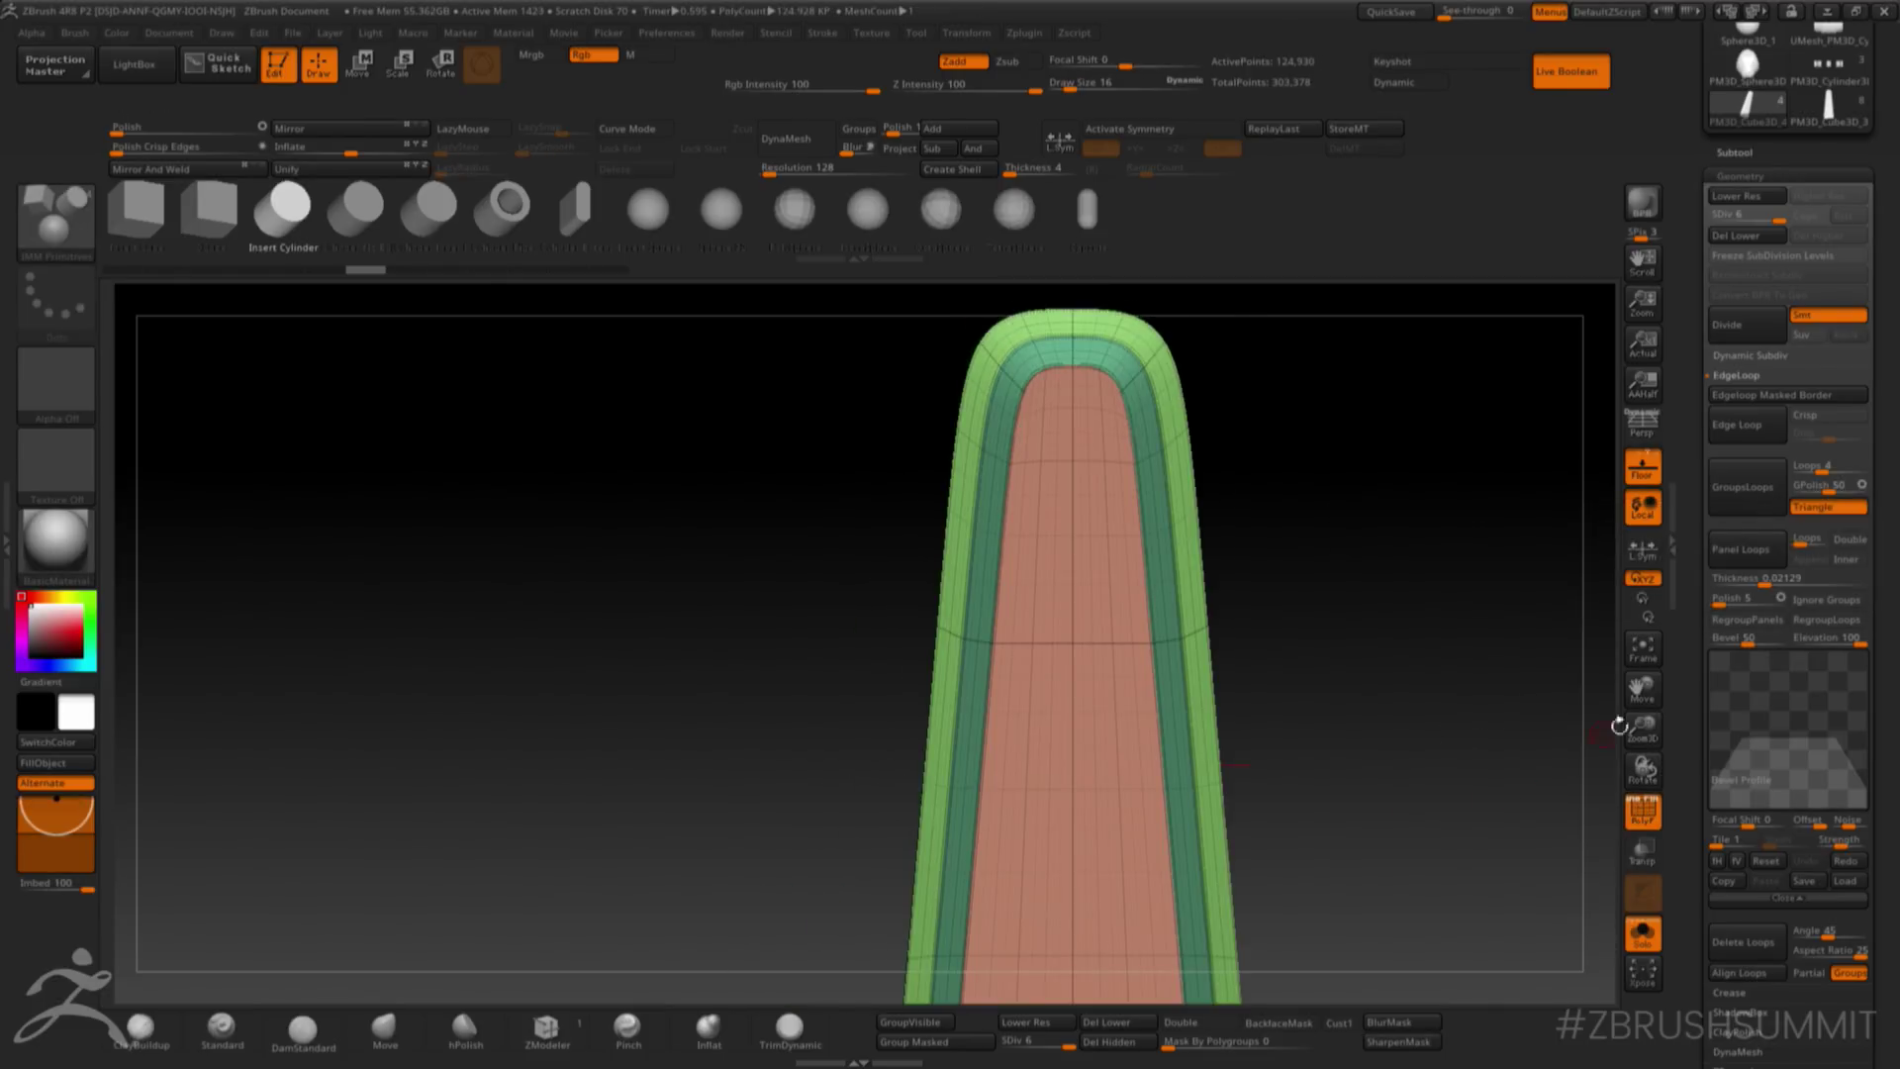
click(1737, 238)
key(ctrl+w)
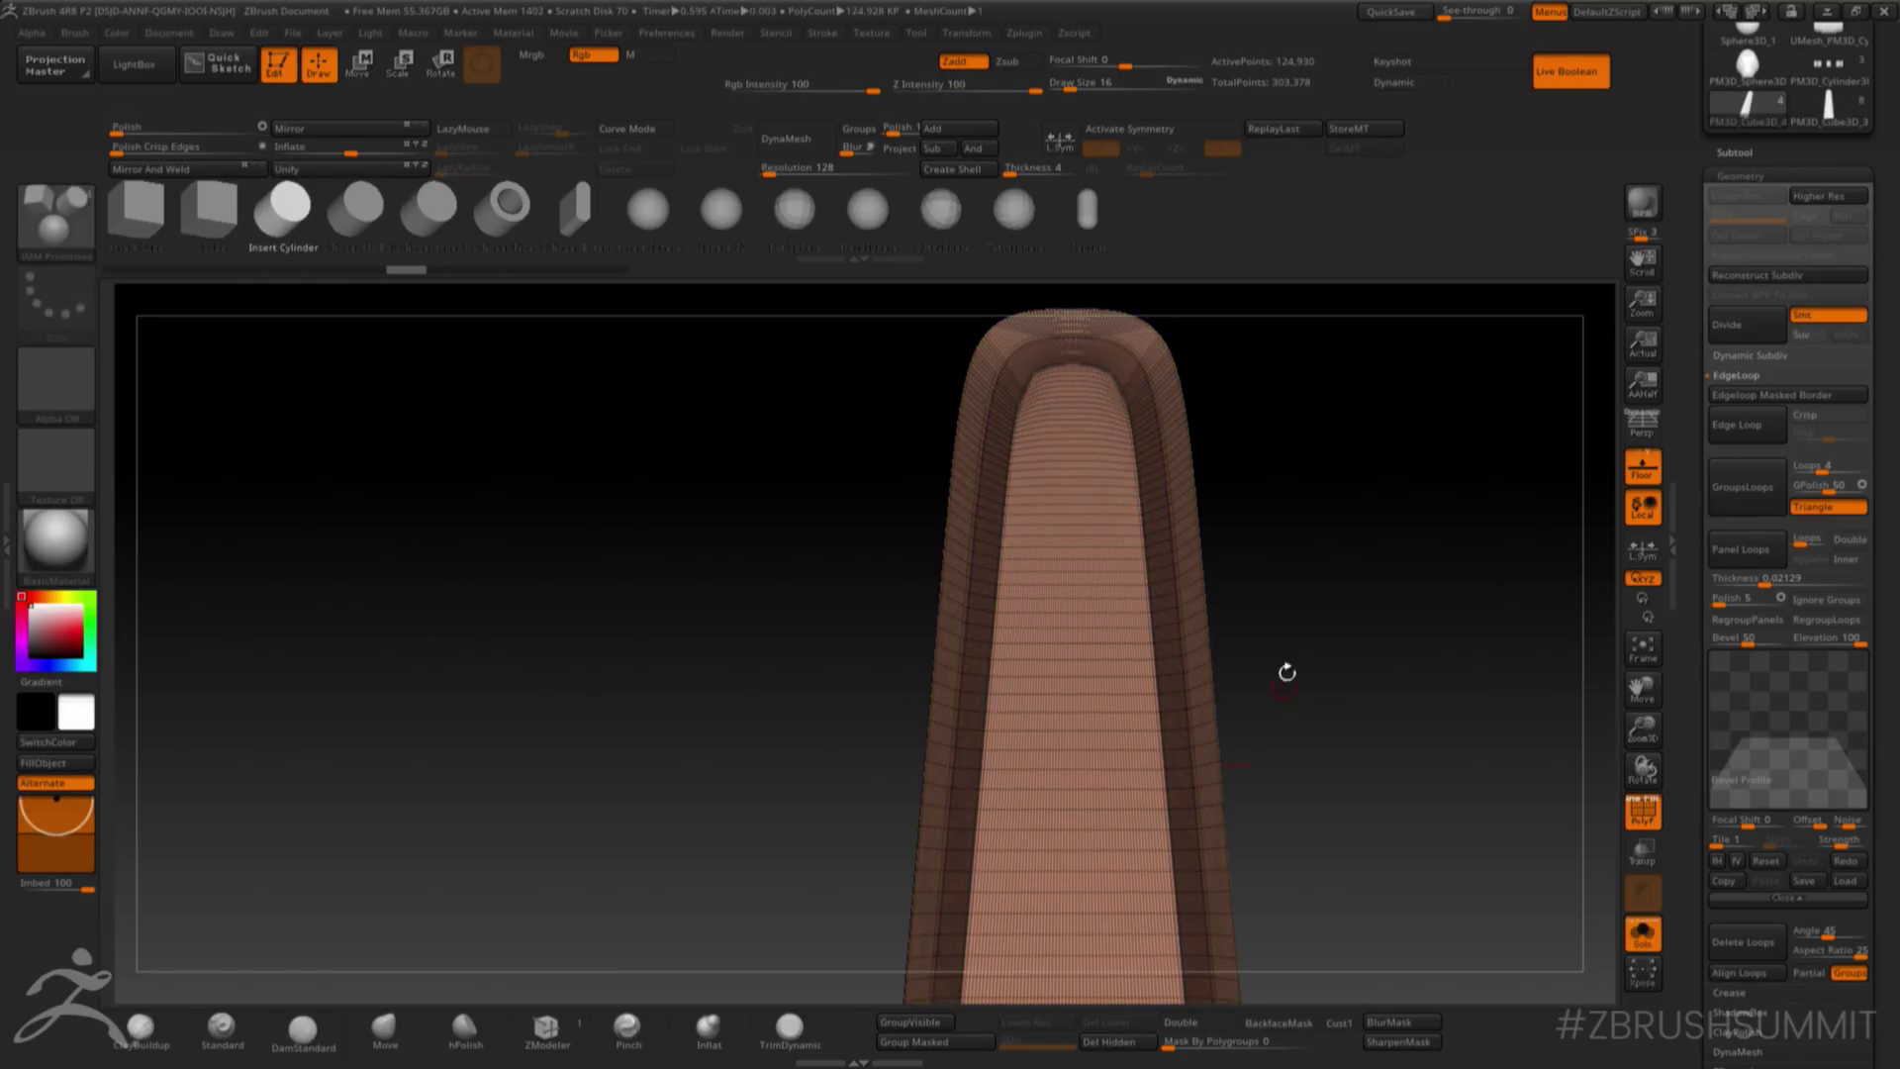
- Slice the blade with a diagonal SliceCurve line a little below its rounded narrow tip
alt+drag(1291, 580, 1272, 616)
ctrl+shift+drag(841, 530, 1315, 791)
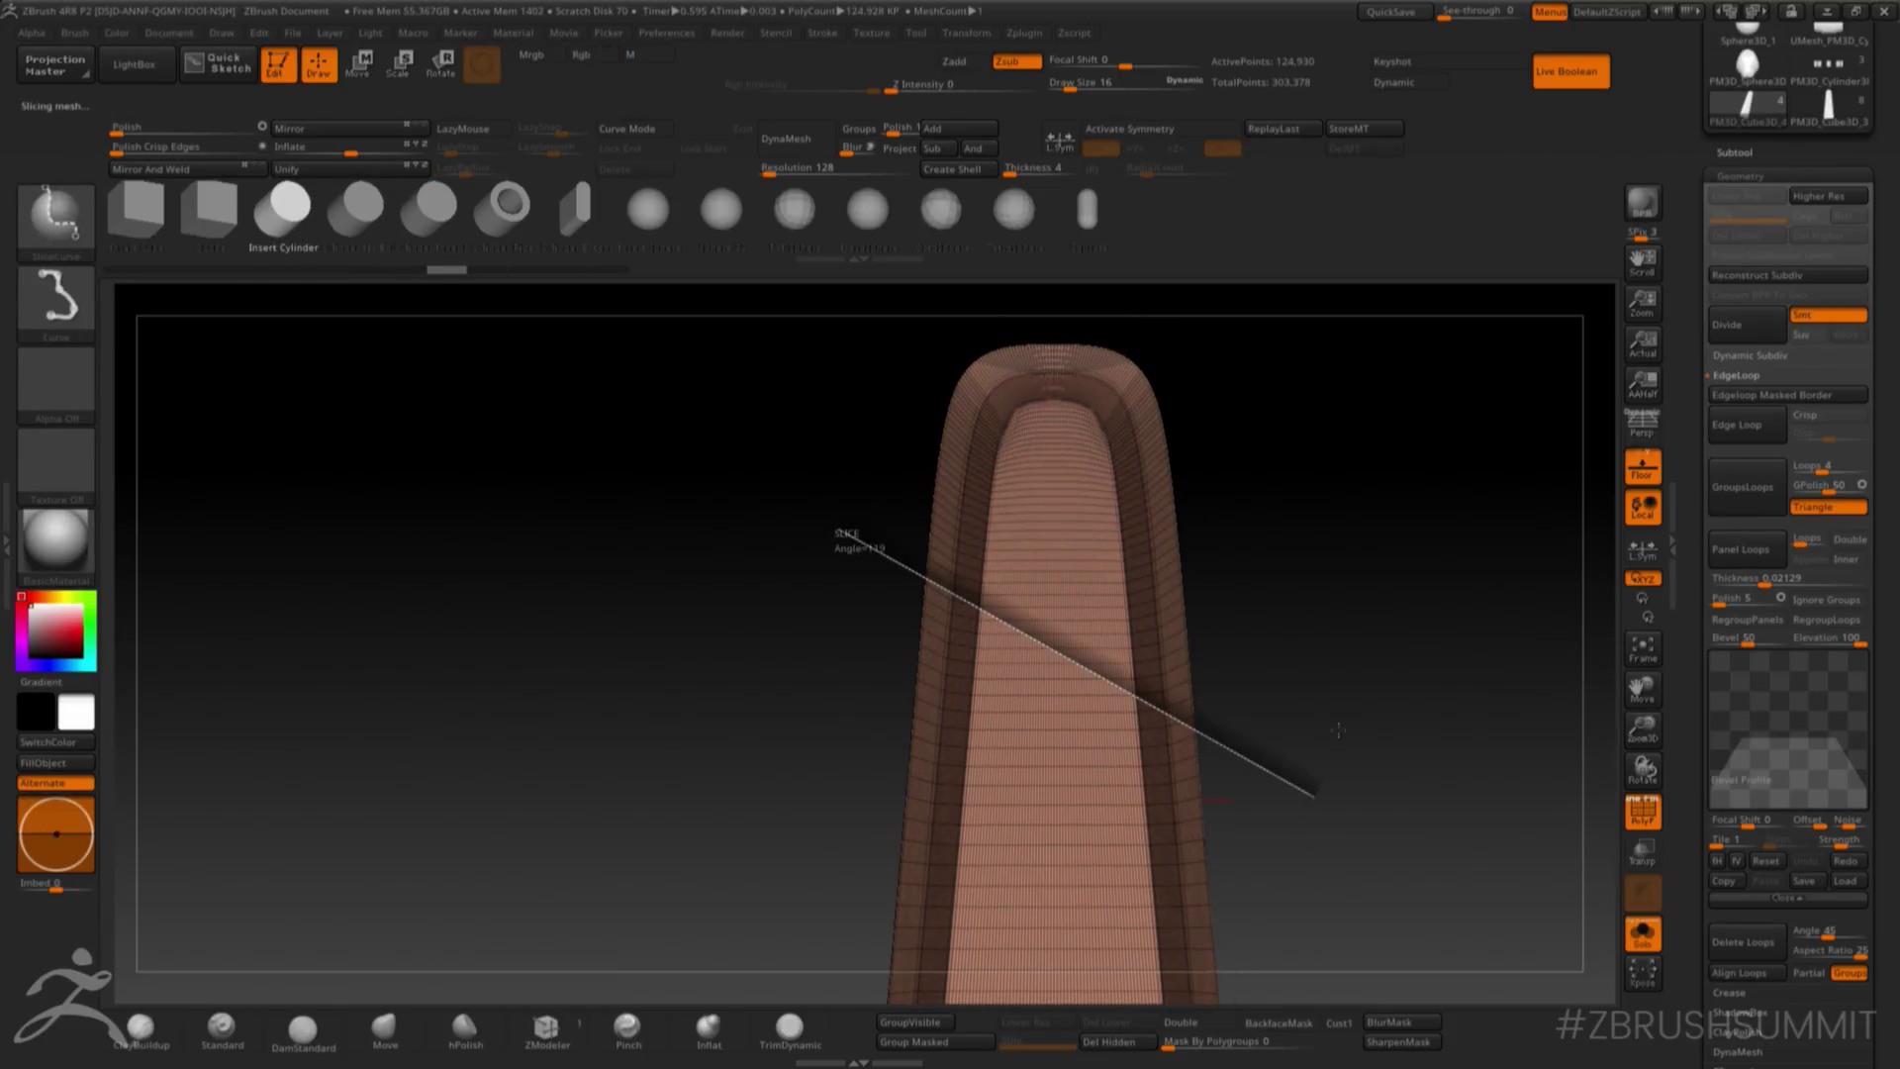
mouse_move(1315, 650)
mouse_down()
mouse_move(1399, 624)
mouse_move(1446, 573)
mouse_move(1427, 531)
mouse_move(1341, 666)
mouse_move(1296, 683)
mouse_up()
- Isolate the sliced tip section and apply Panel Loops to it with thickness 0.02129
key(ctrl+shift)
ctrl+shift+click(1295, 685)
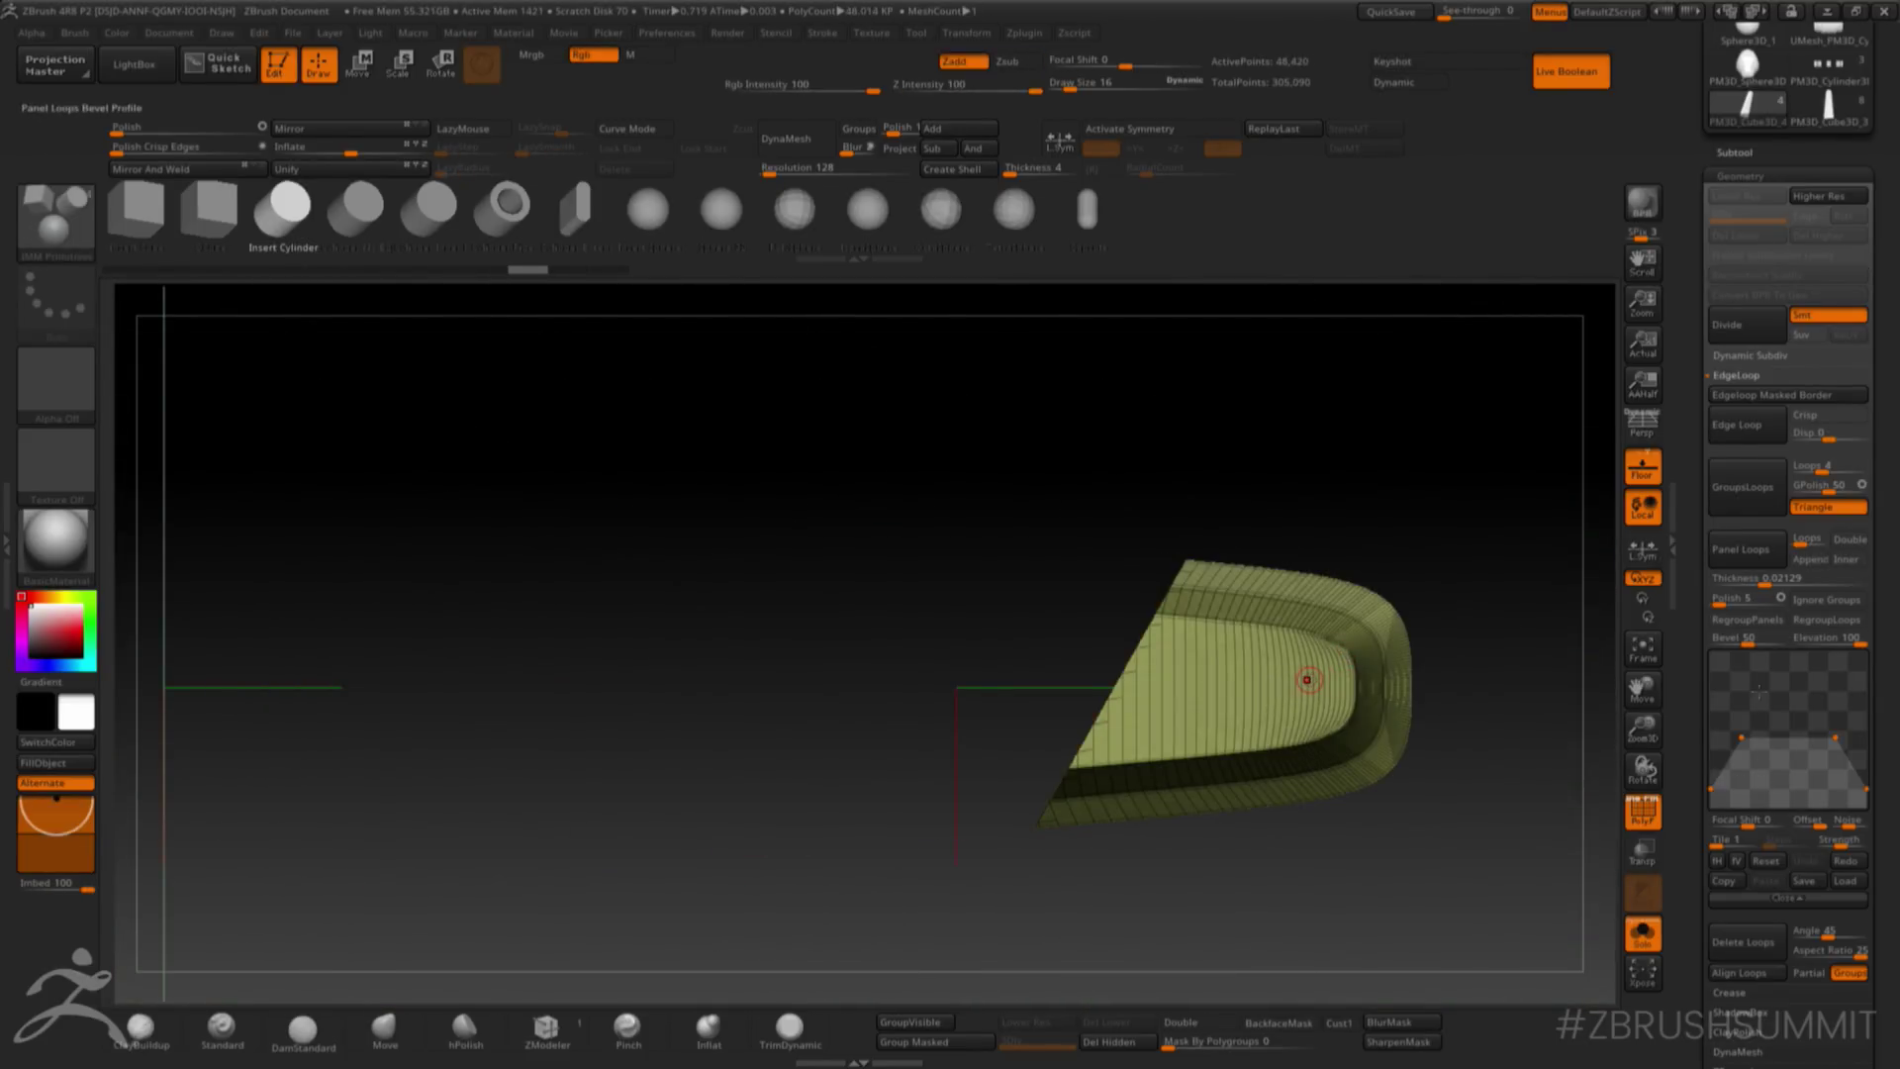
click(1757, 560)
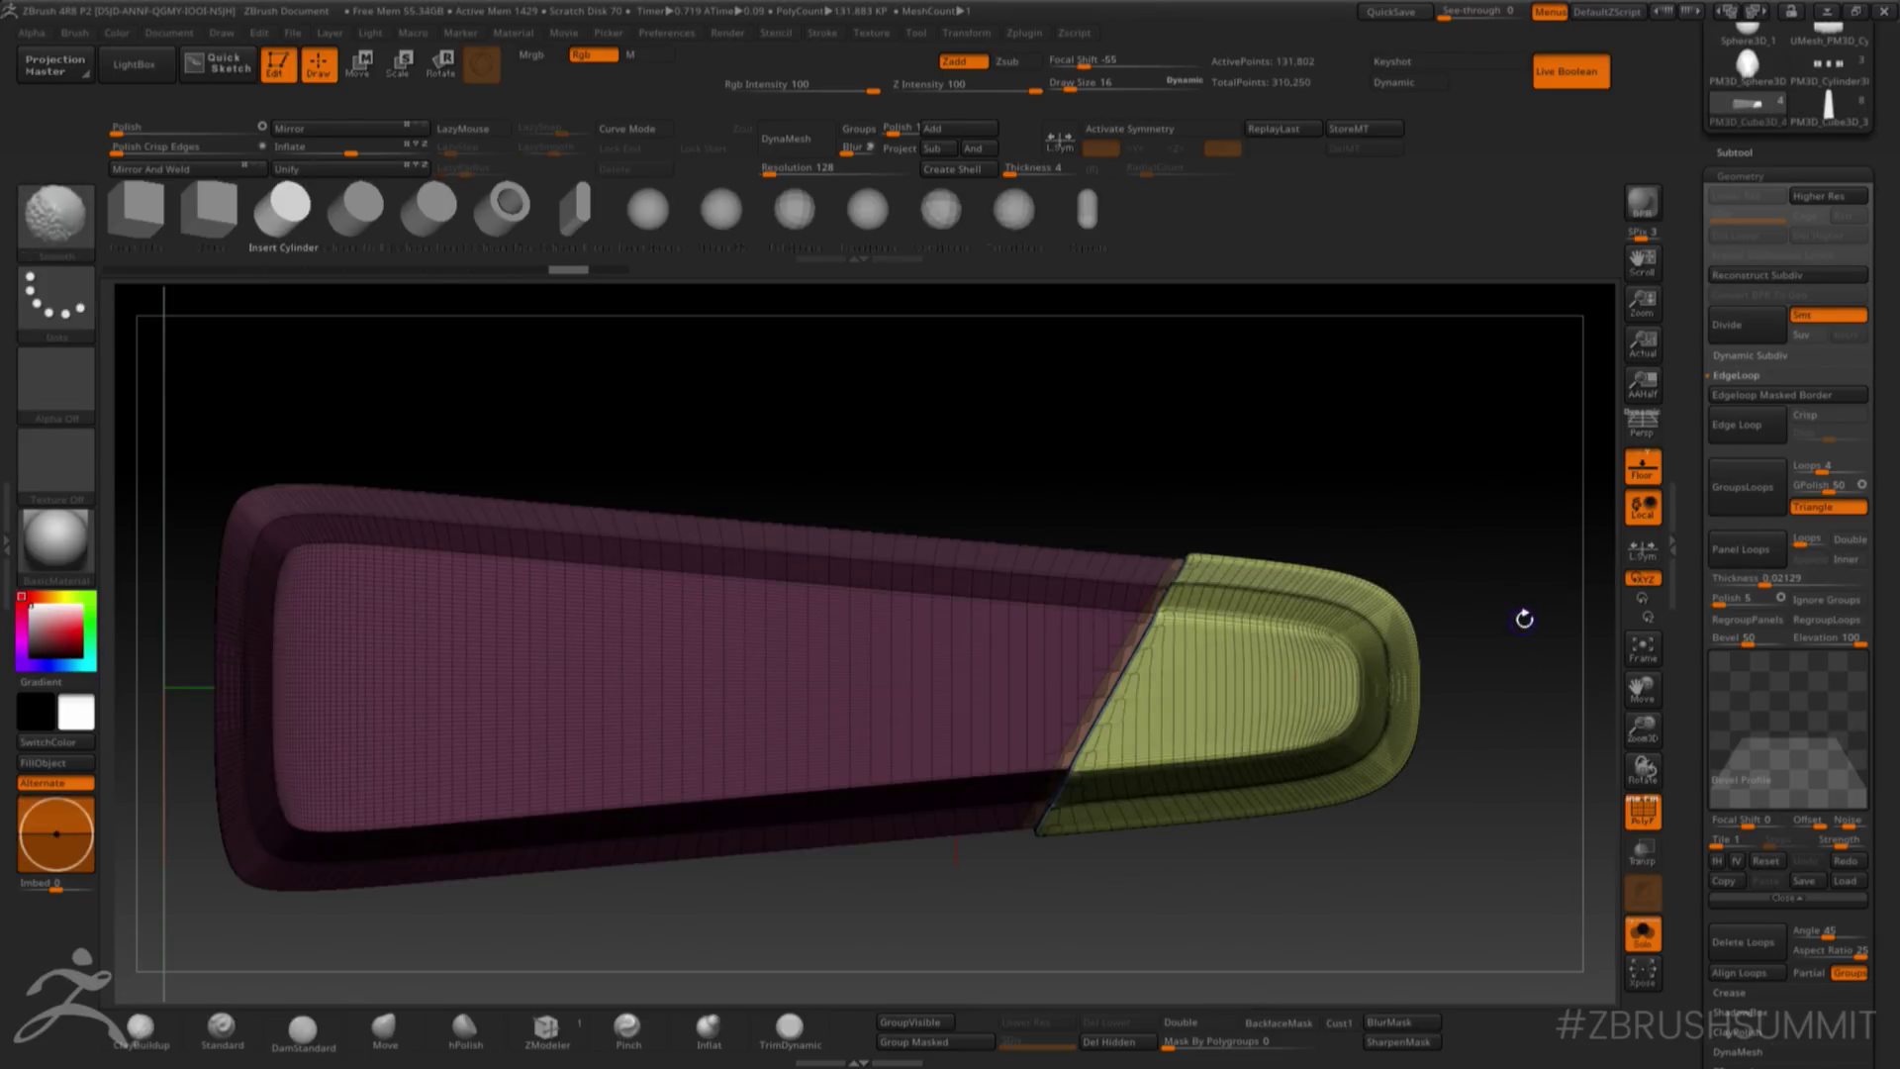
- Hide the polyframe and clear the mask from the blade's longer section
key(shift+f)
drag(1488, 590, 1489, 640)
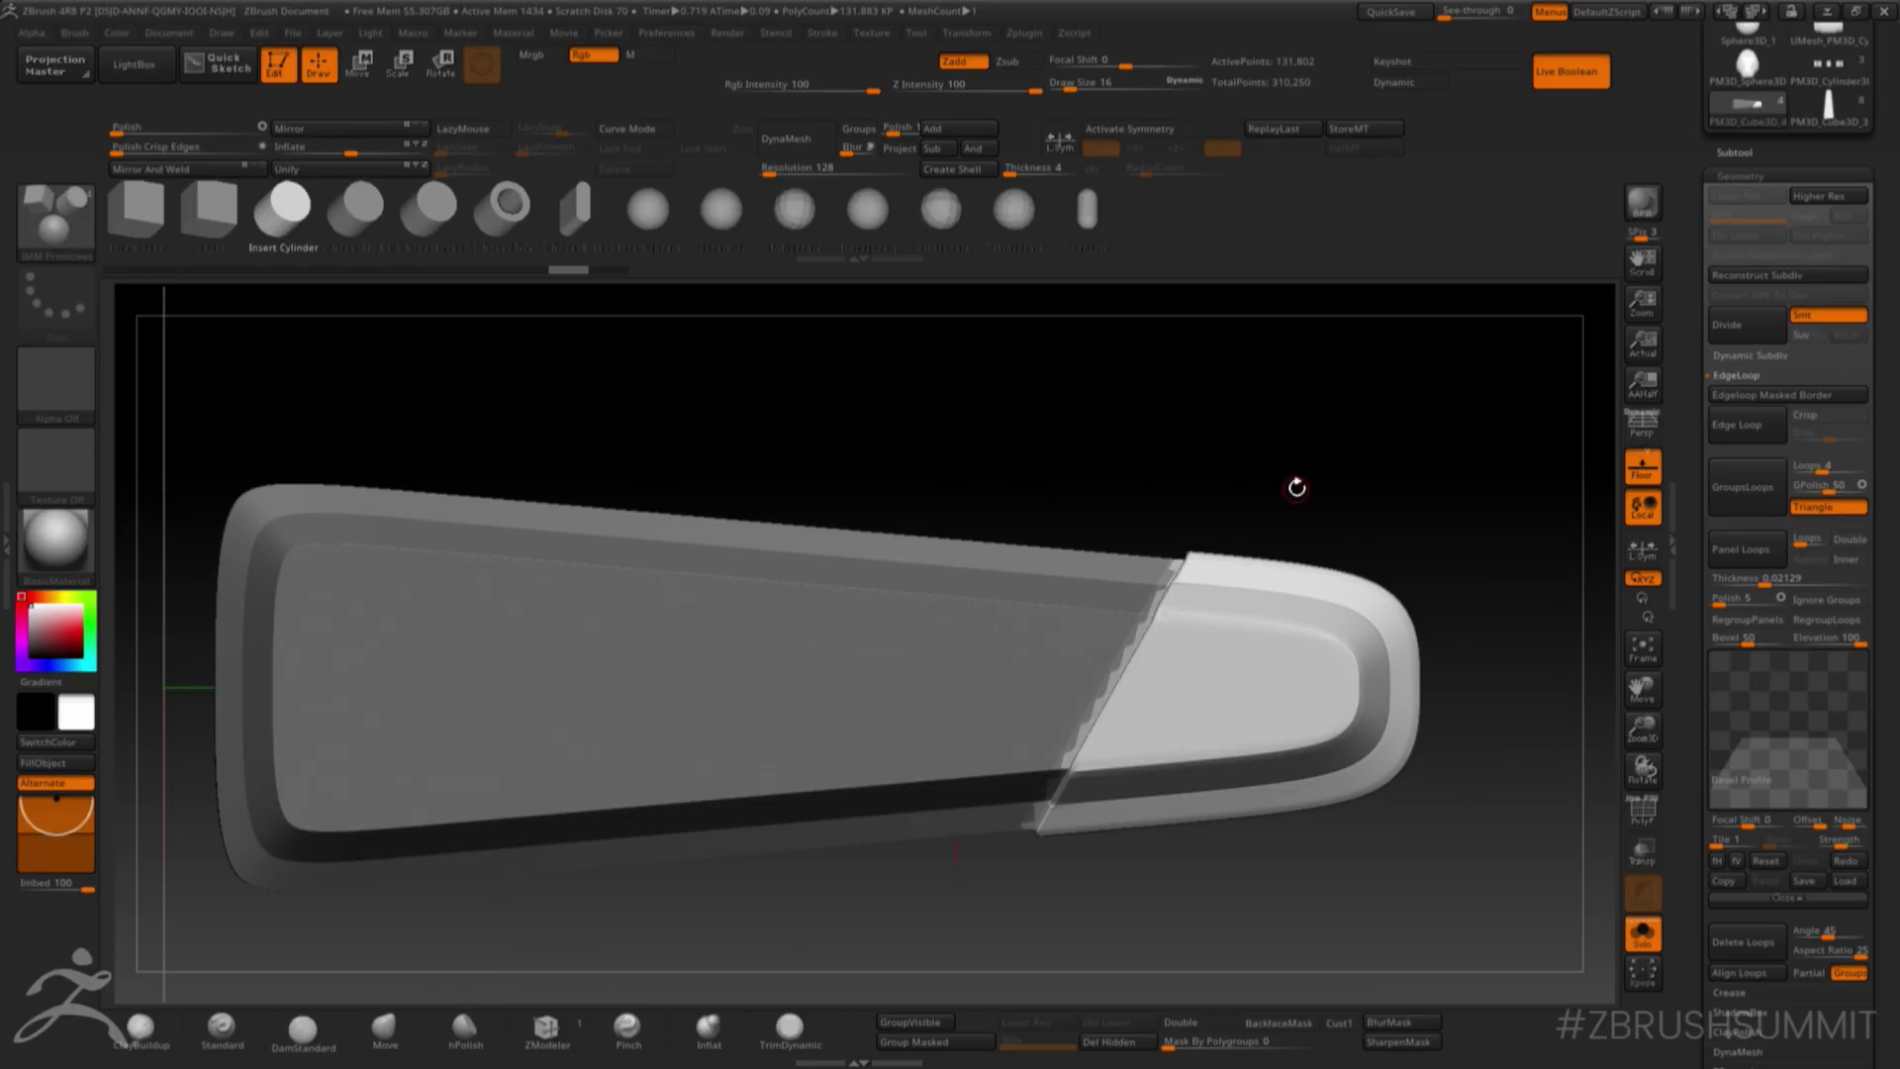
ctrl+click(1299, 477)
ctrl+drag(1302, 474, 1297, 479)
- Isolate the blade's longer section, apply Panel Loops to it, and examine the diagonal seam from several sides
ctrl+shift+click(1076, 654)
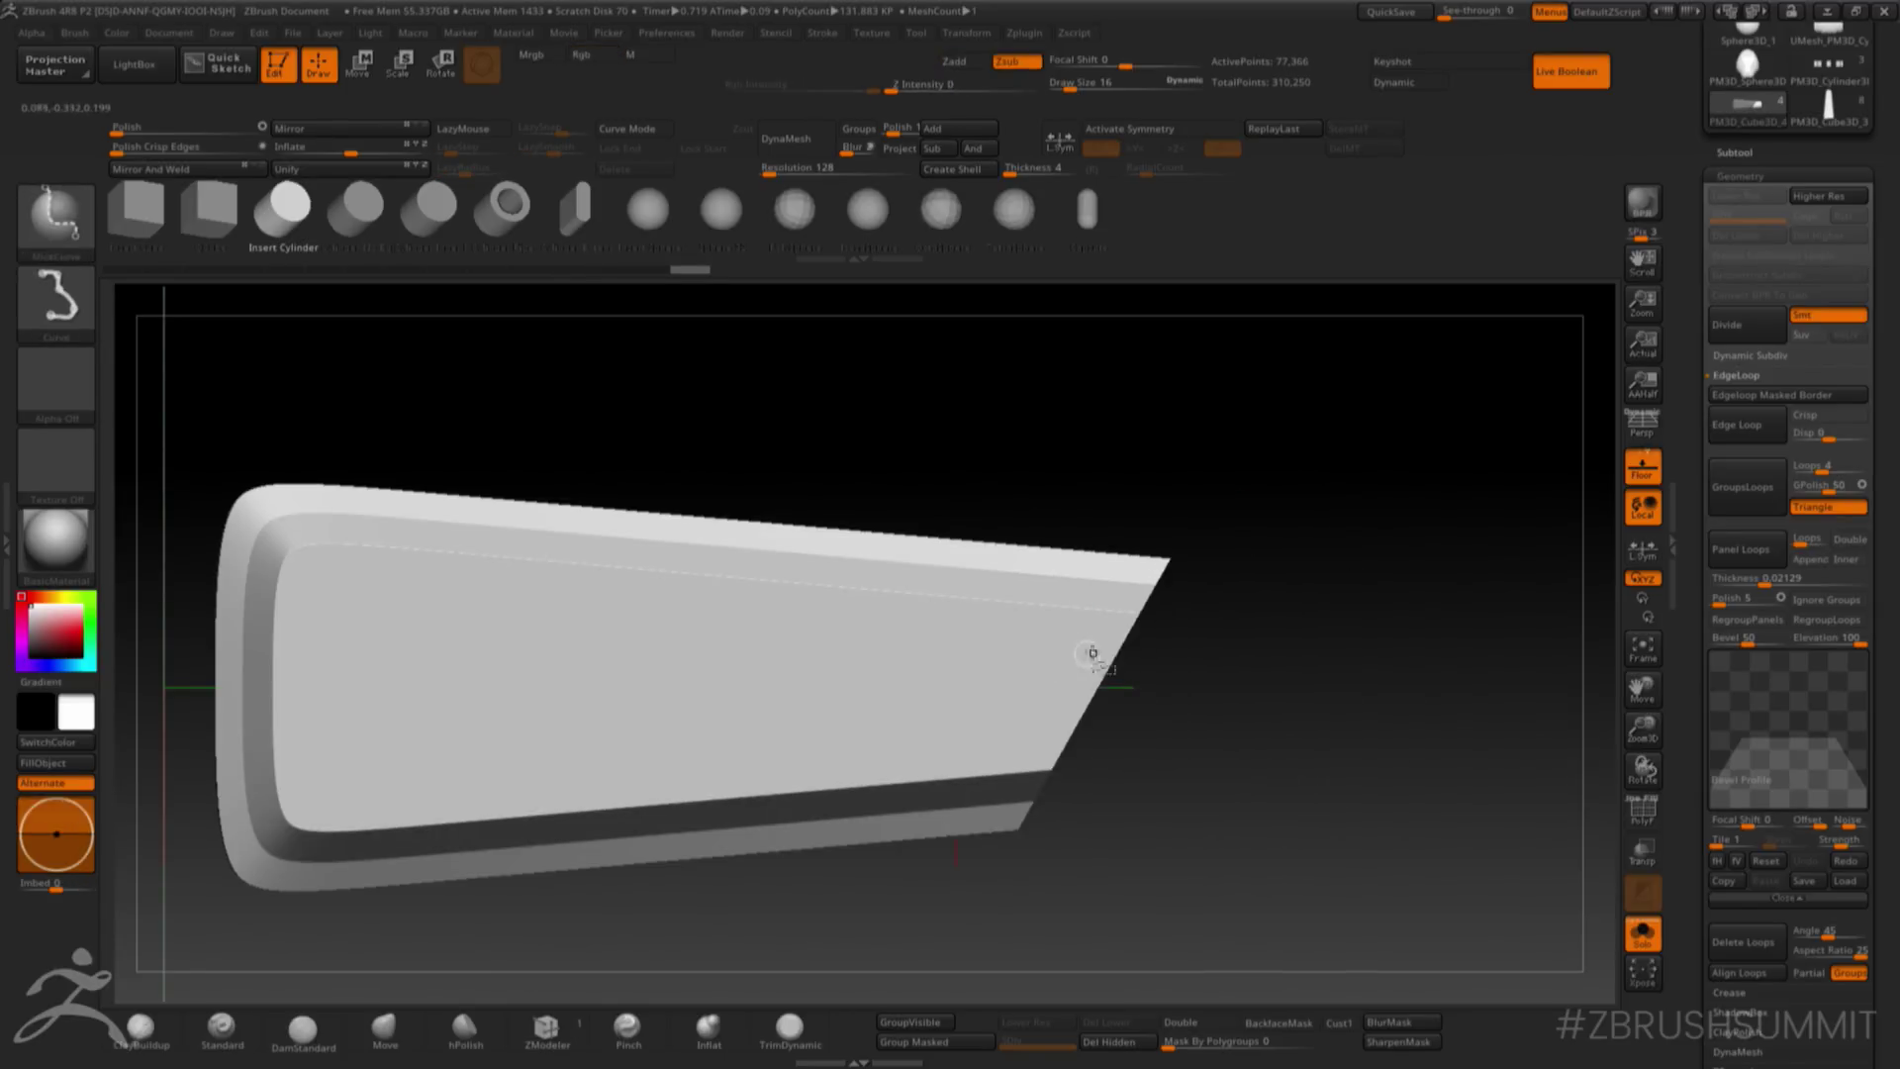
click(1732, 564)
mouse_move(1442, 534)
mouse_down()
mouse_move(1347, 772)
mouse_move(1366, 792)
mouse_up()
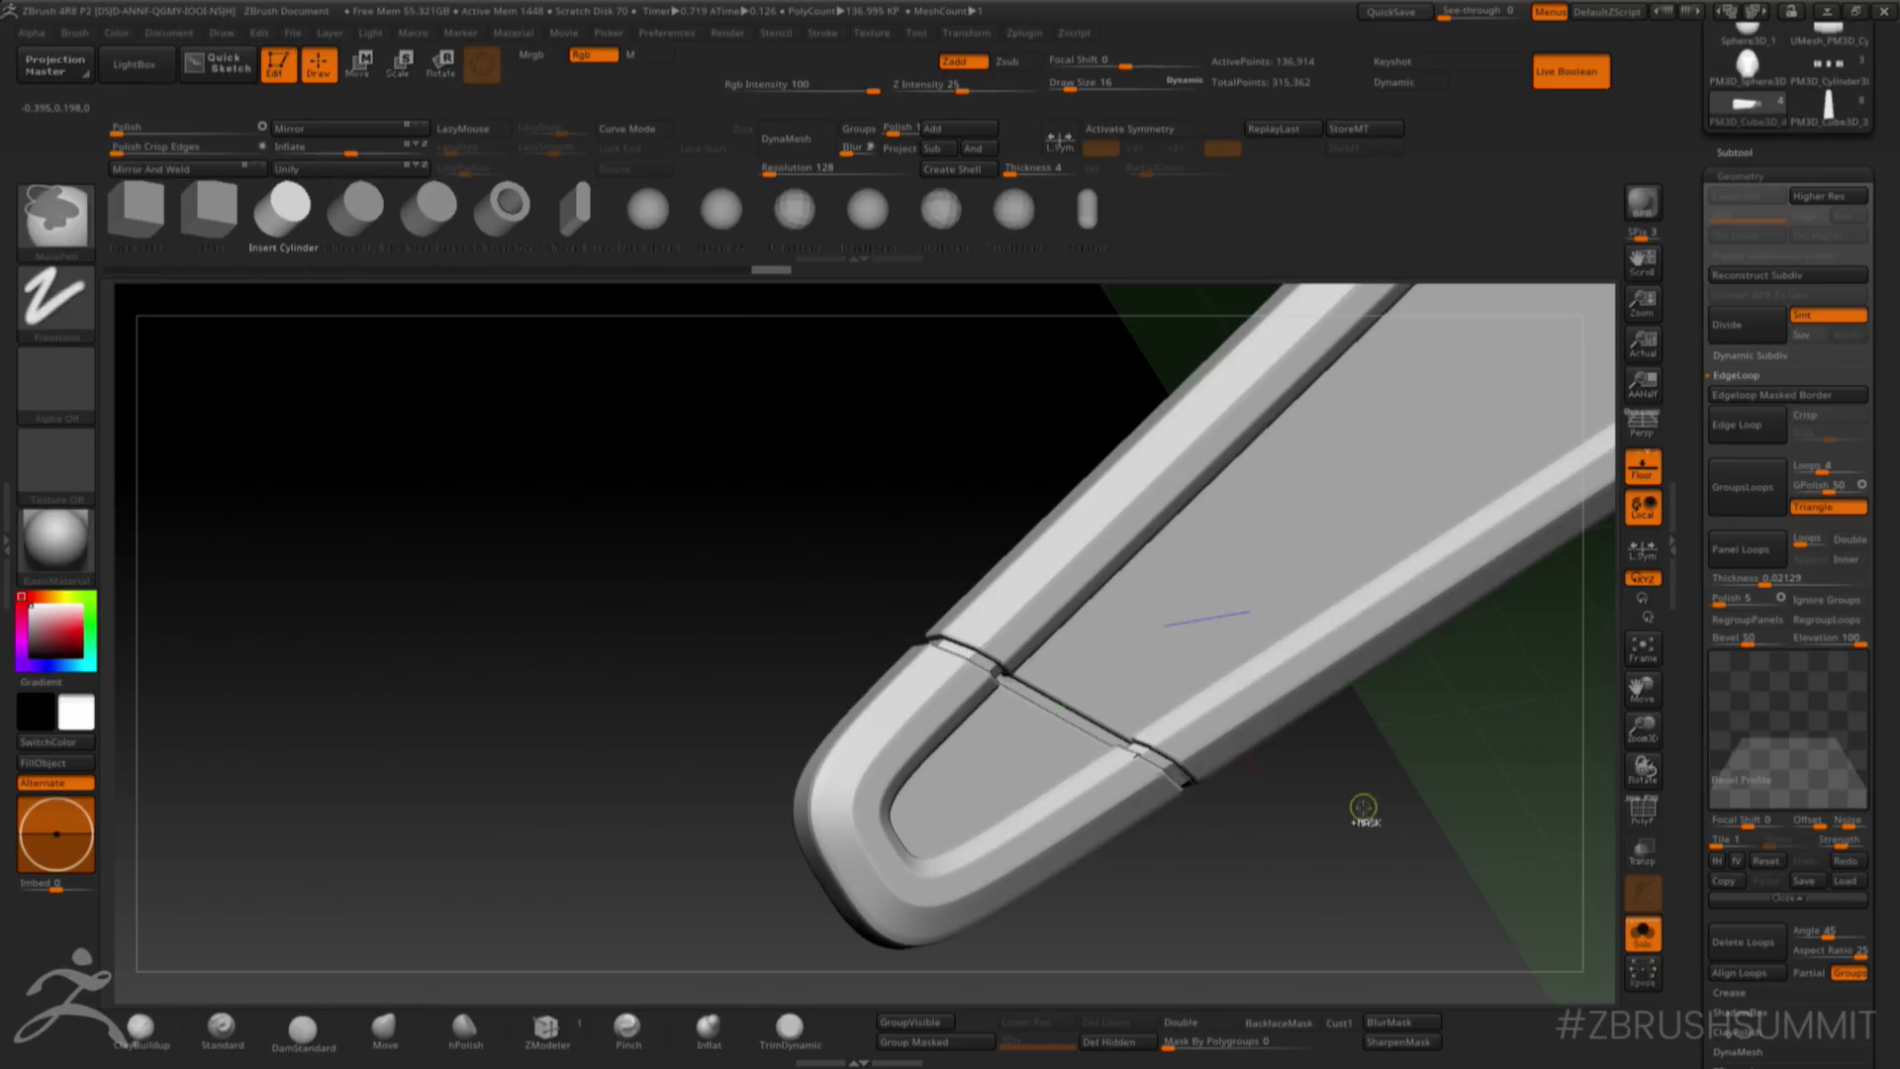
drag(1643, 736, 1624, 627)
drag(1405, 673, 1592, 705)
drag(1472, 690, 1297, 722)
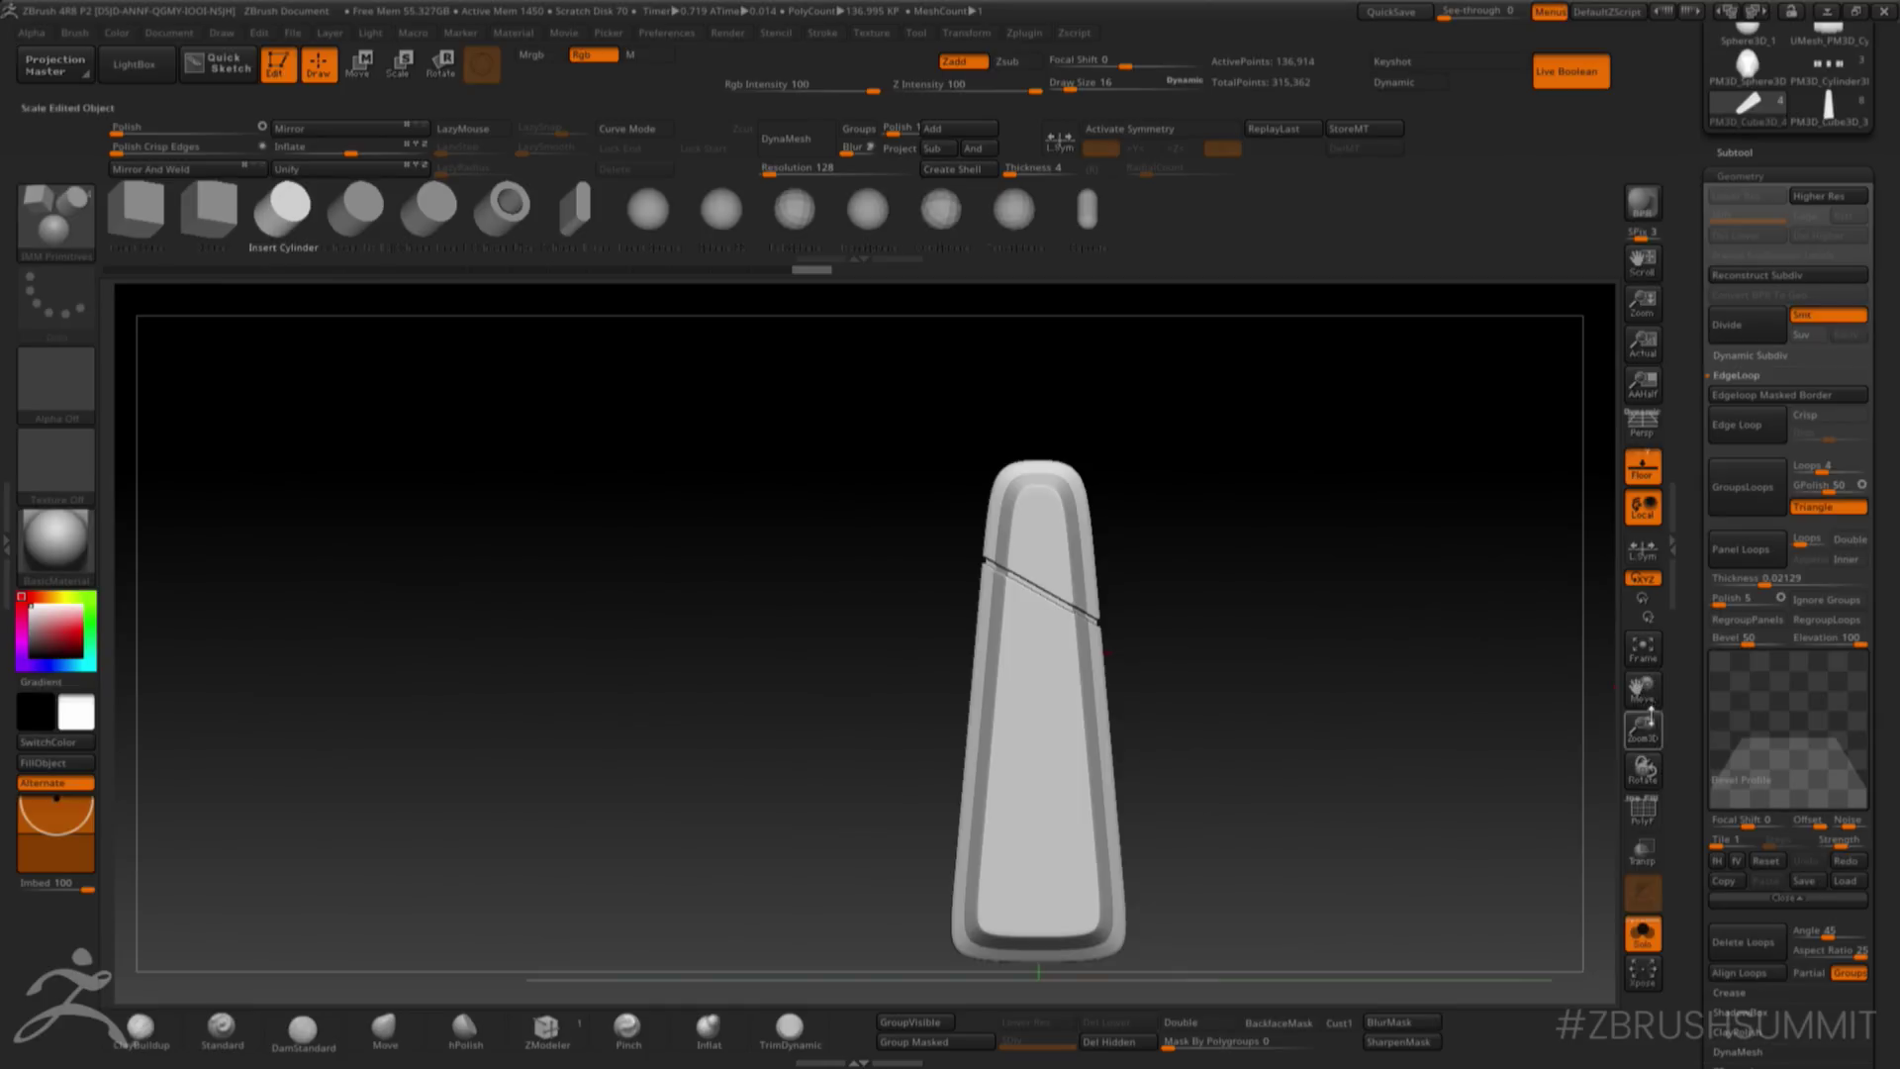
drag(1500, 716, 1573, 675)
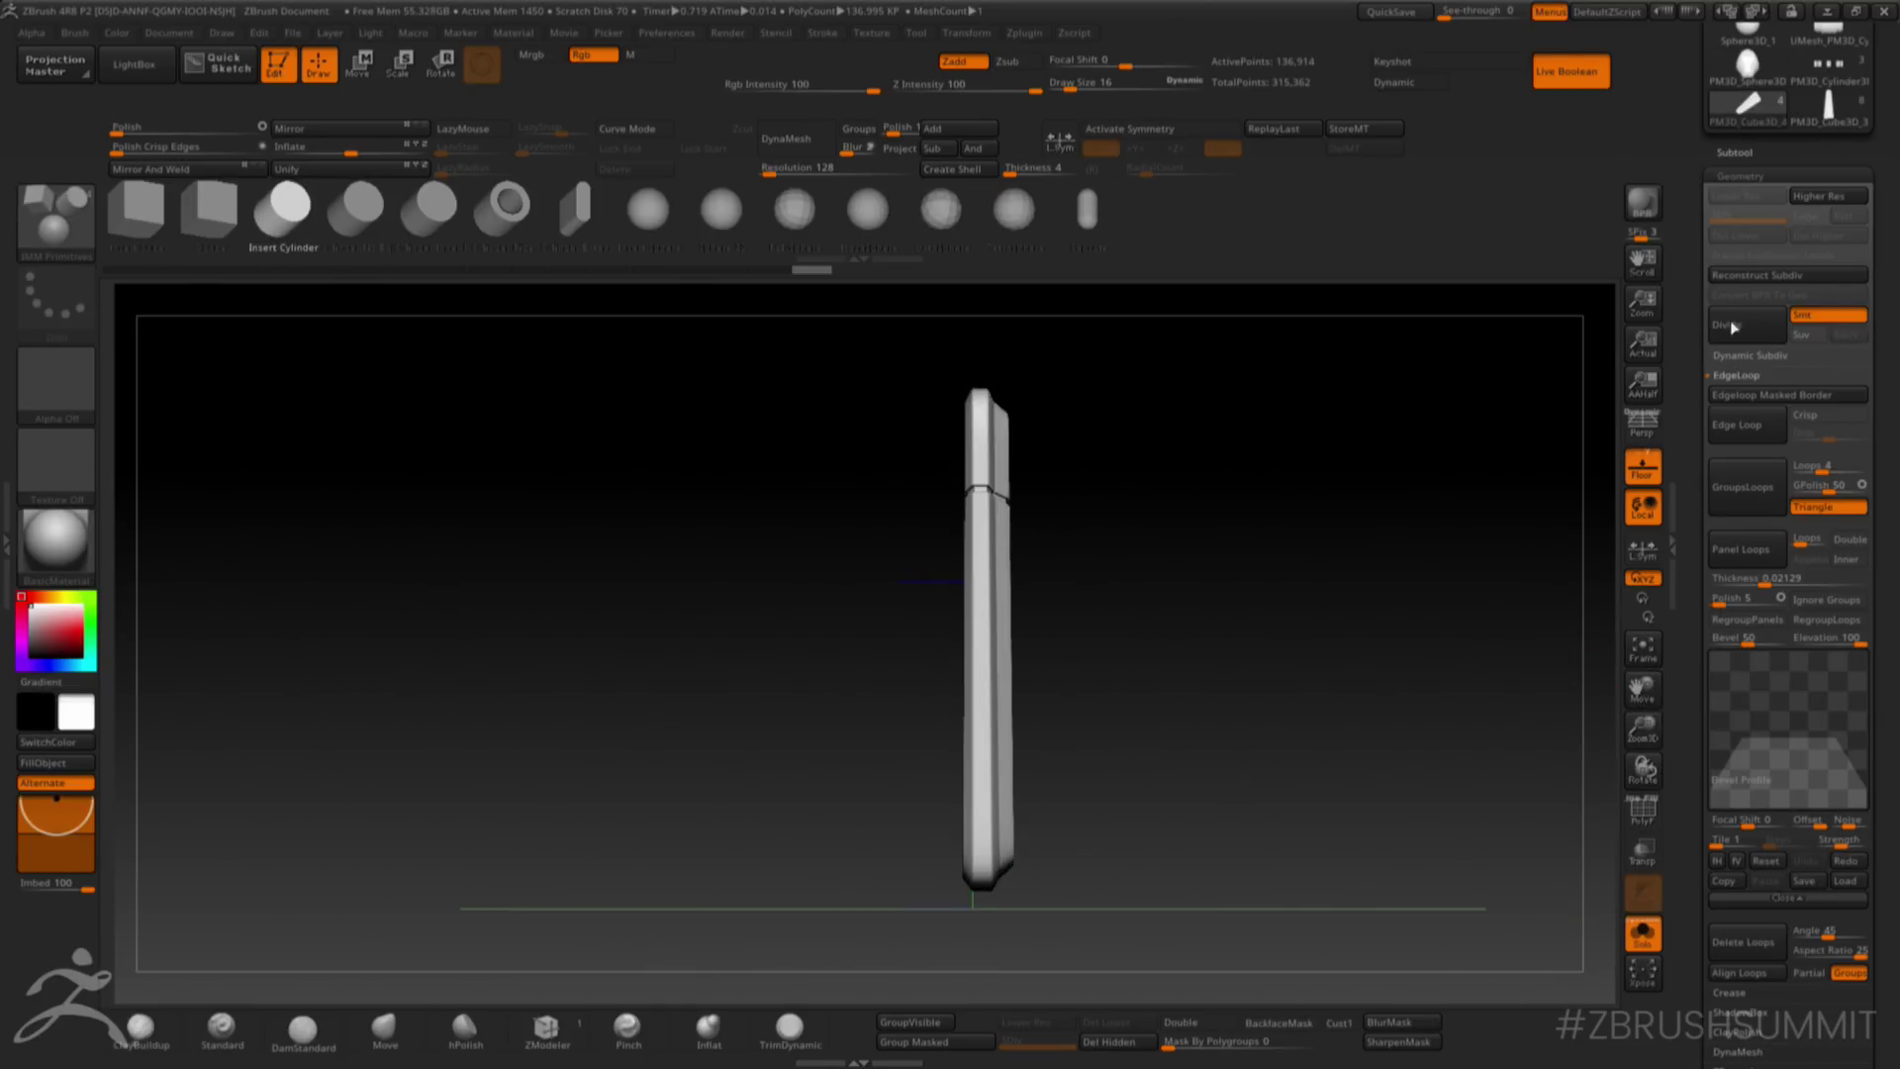
- Duplicate the panelled blade subtool and save the tool as ear_1
click(1733, 154)
click(1769, 638)
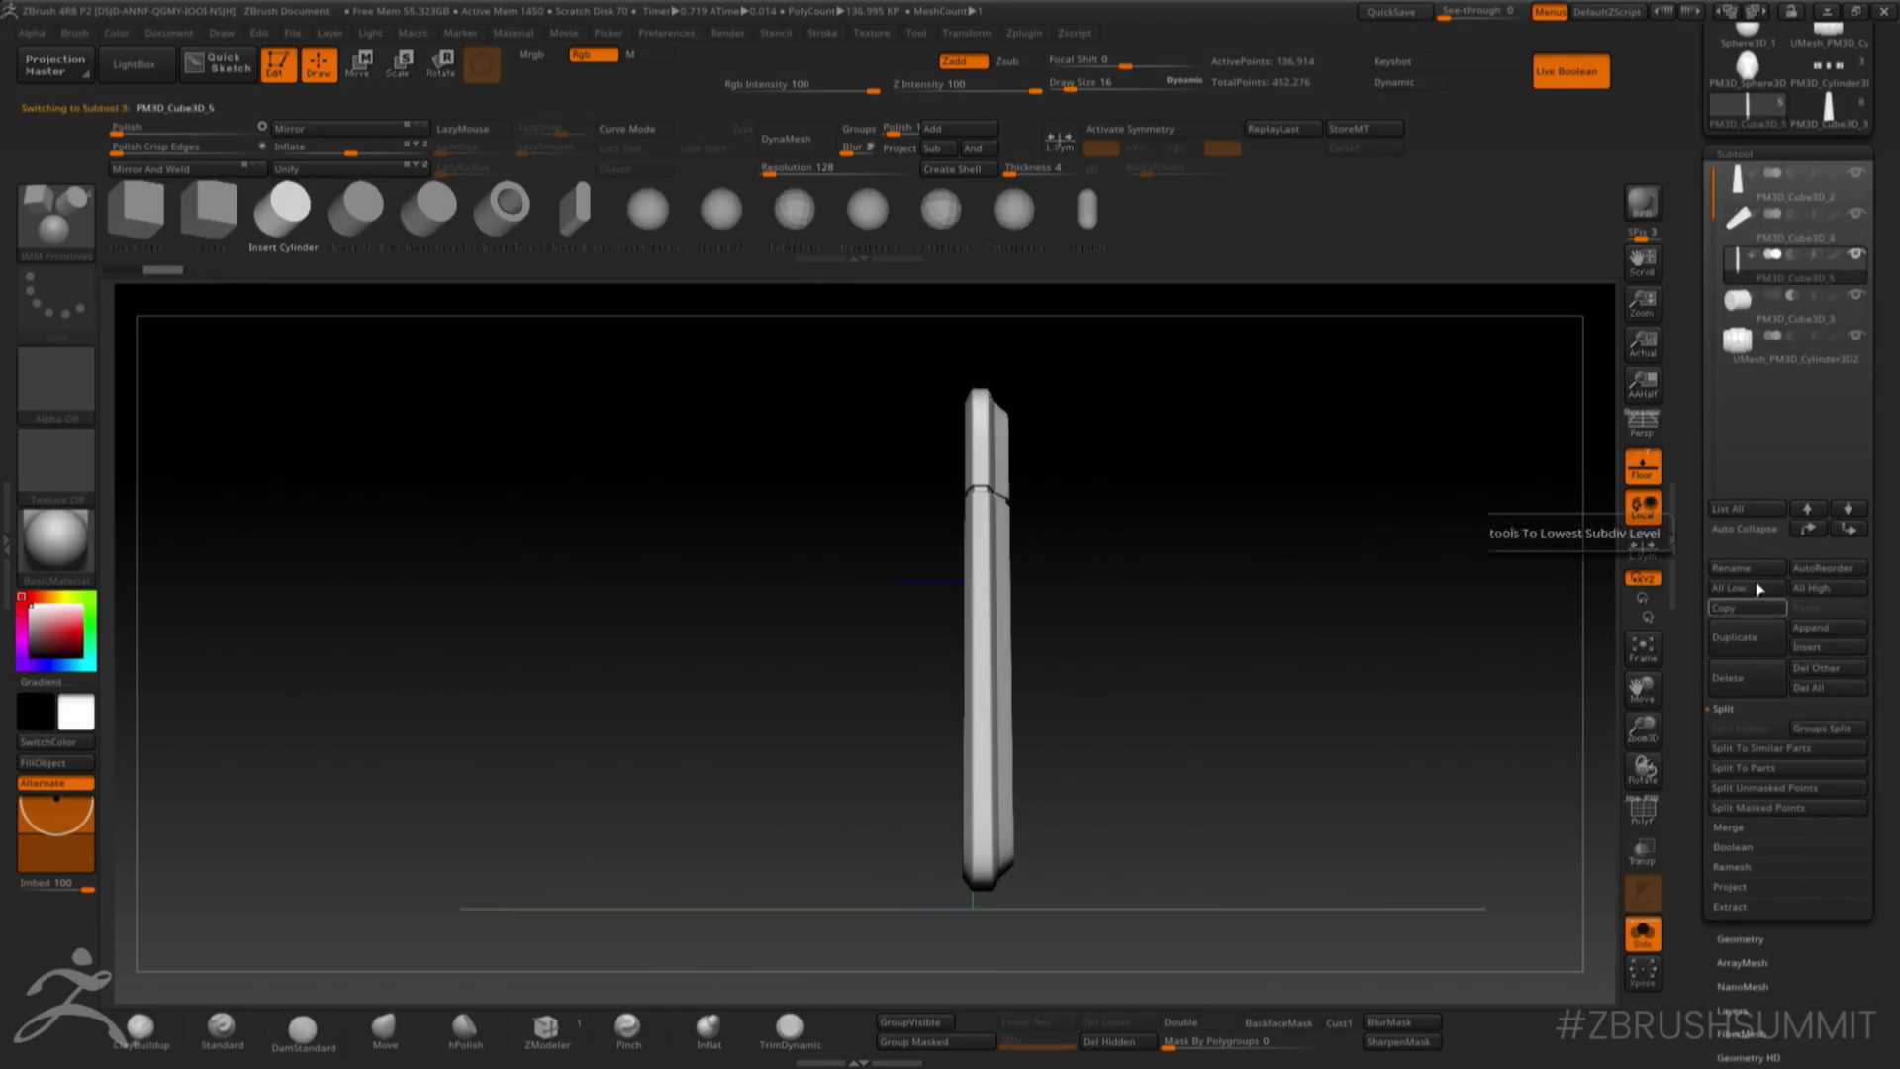
scroll(1801, 136, up, 5)
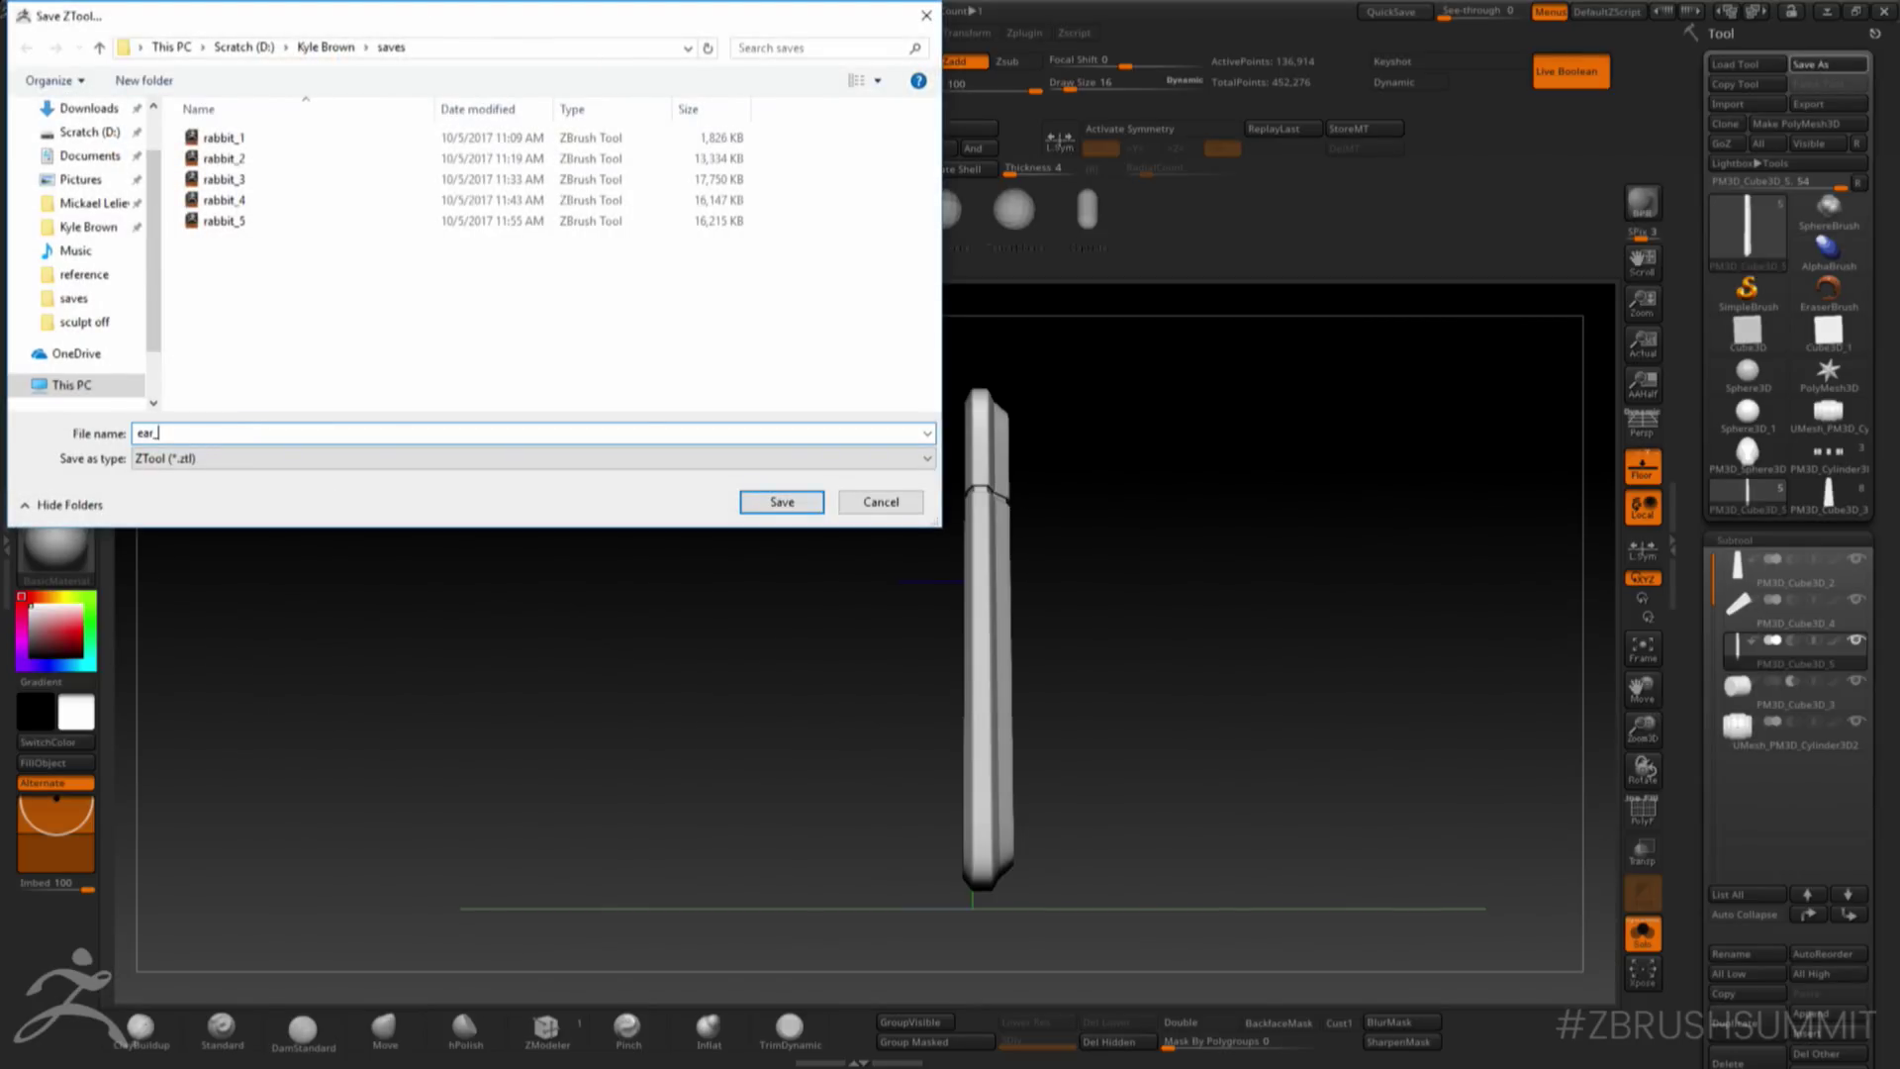
click(815, 505)
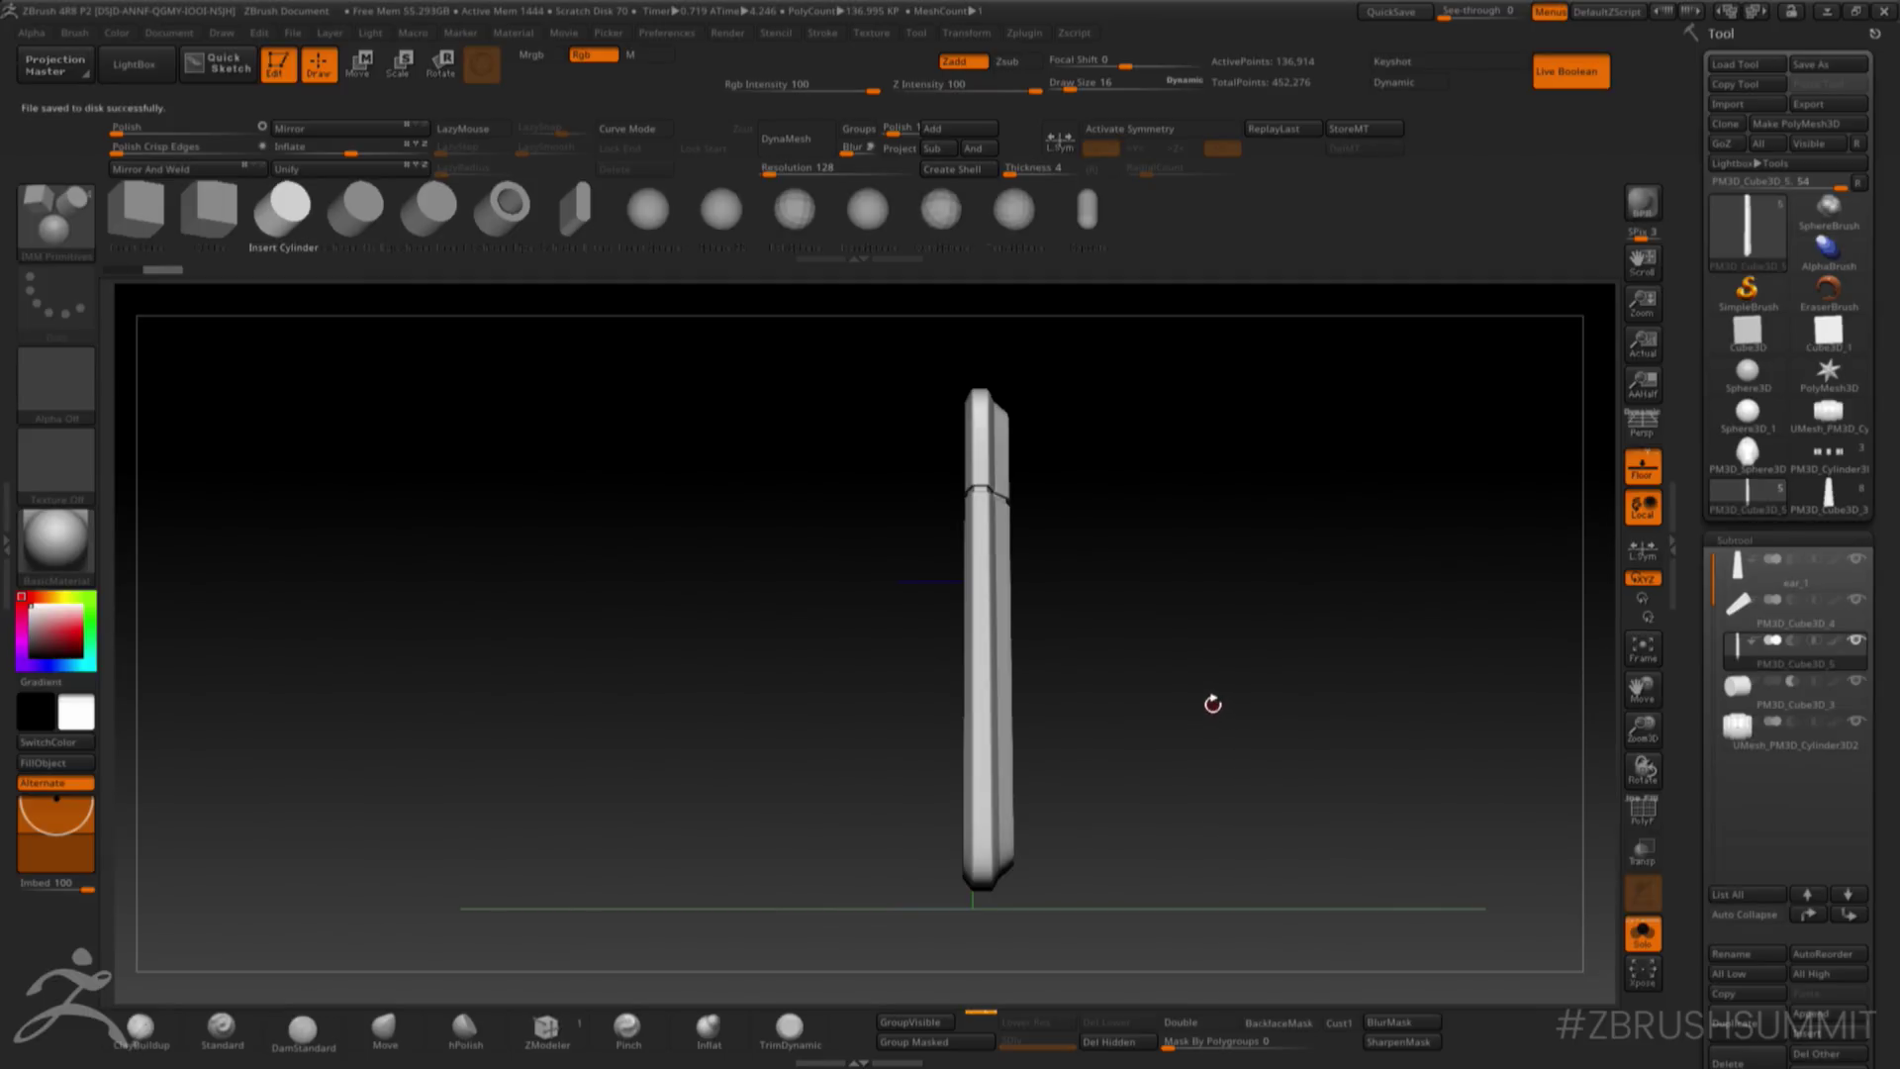
- Try to bend the duplicated blade with the Bend Arc deformer, and undo the bend
drag(1212, 703, 1287, 693)
key(w)
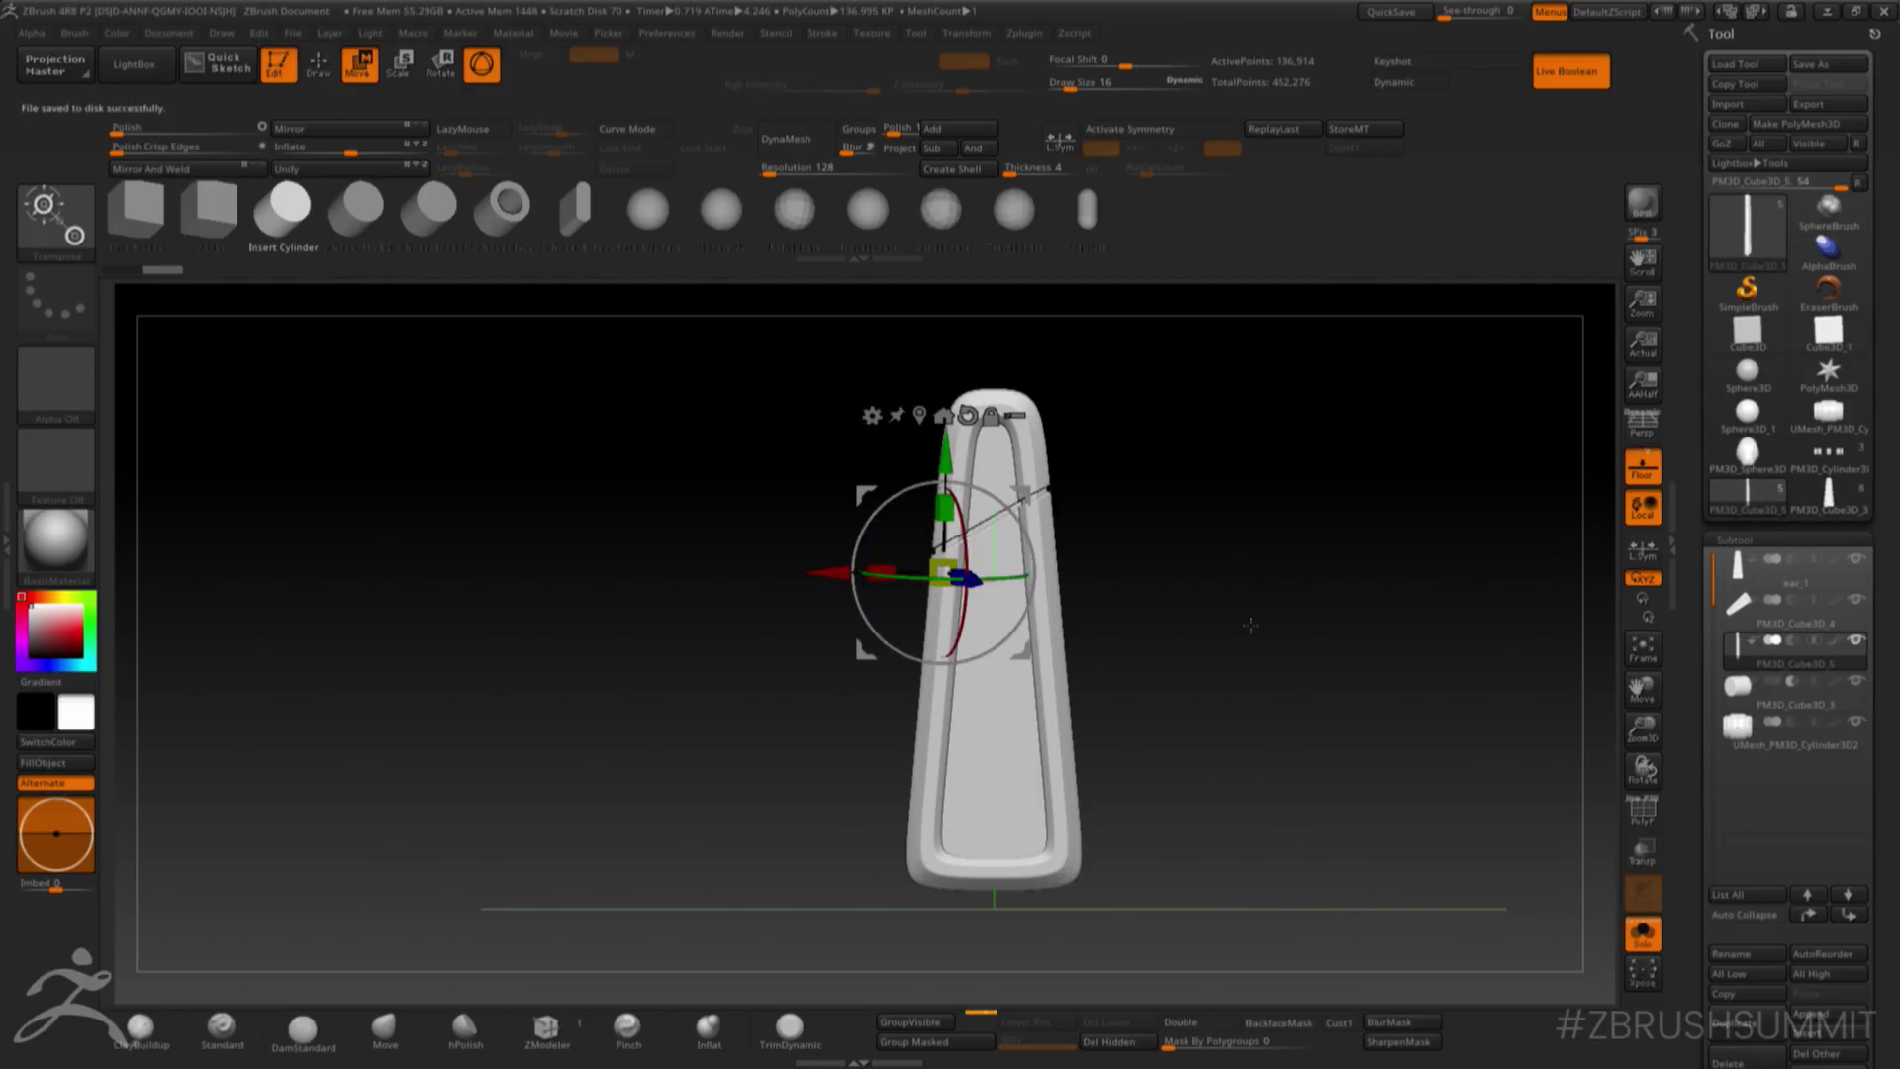
click(871, 414)
click(913, 467)
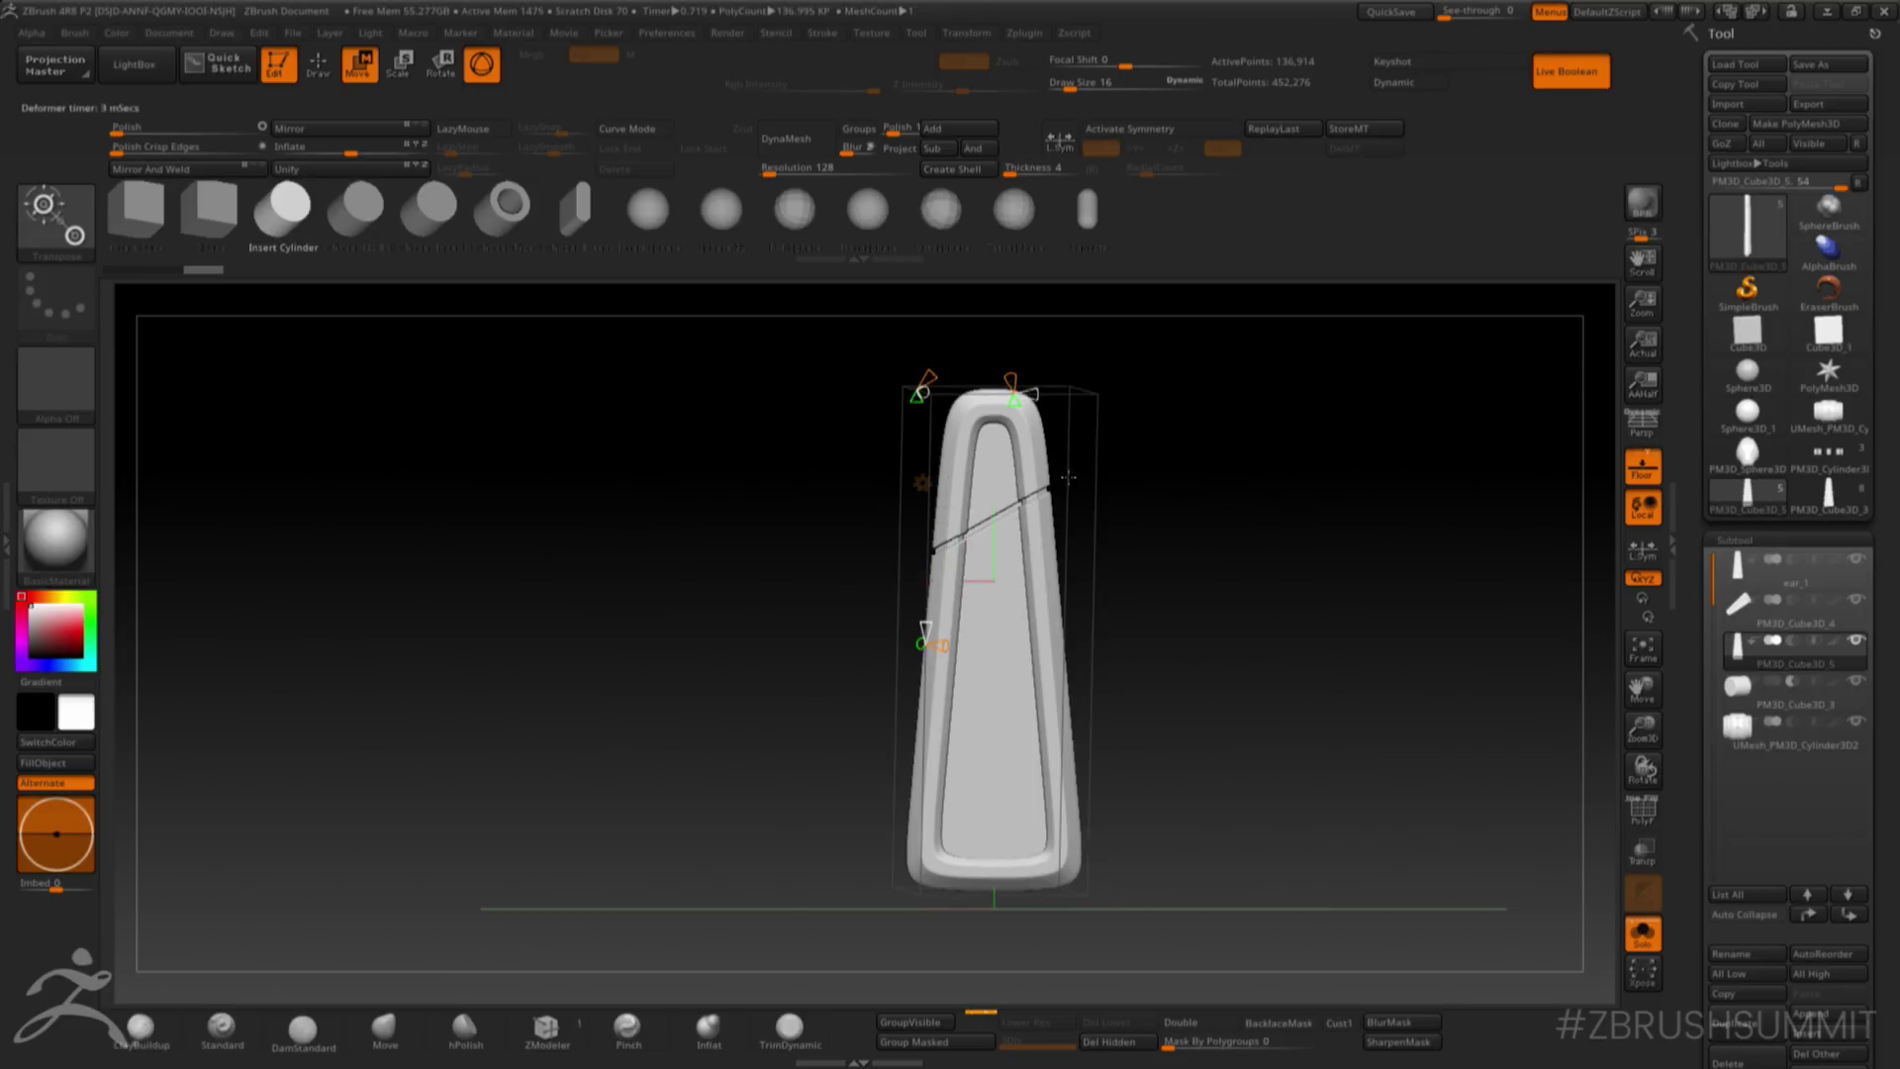
drag(920, 644, 990, 577)
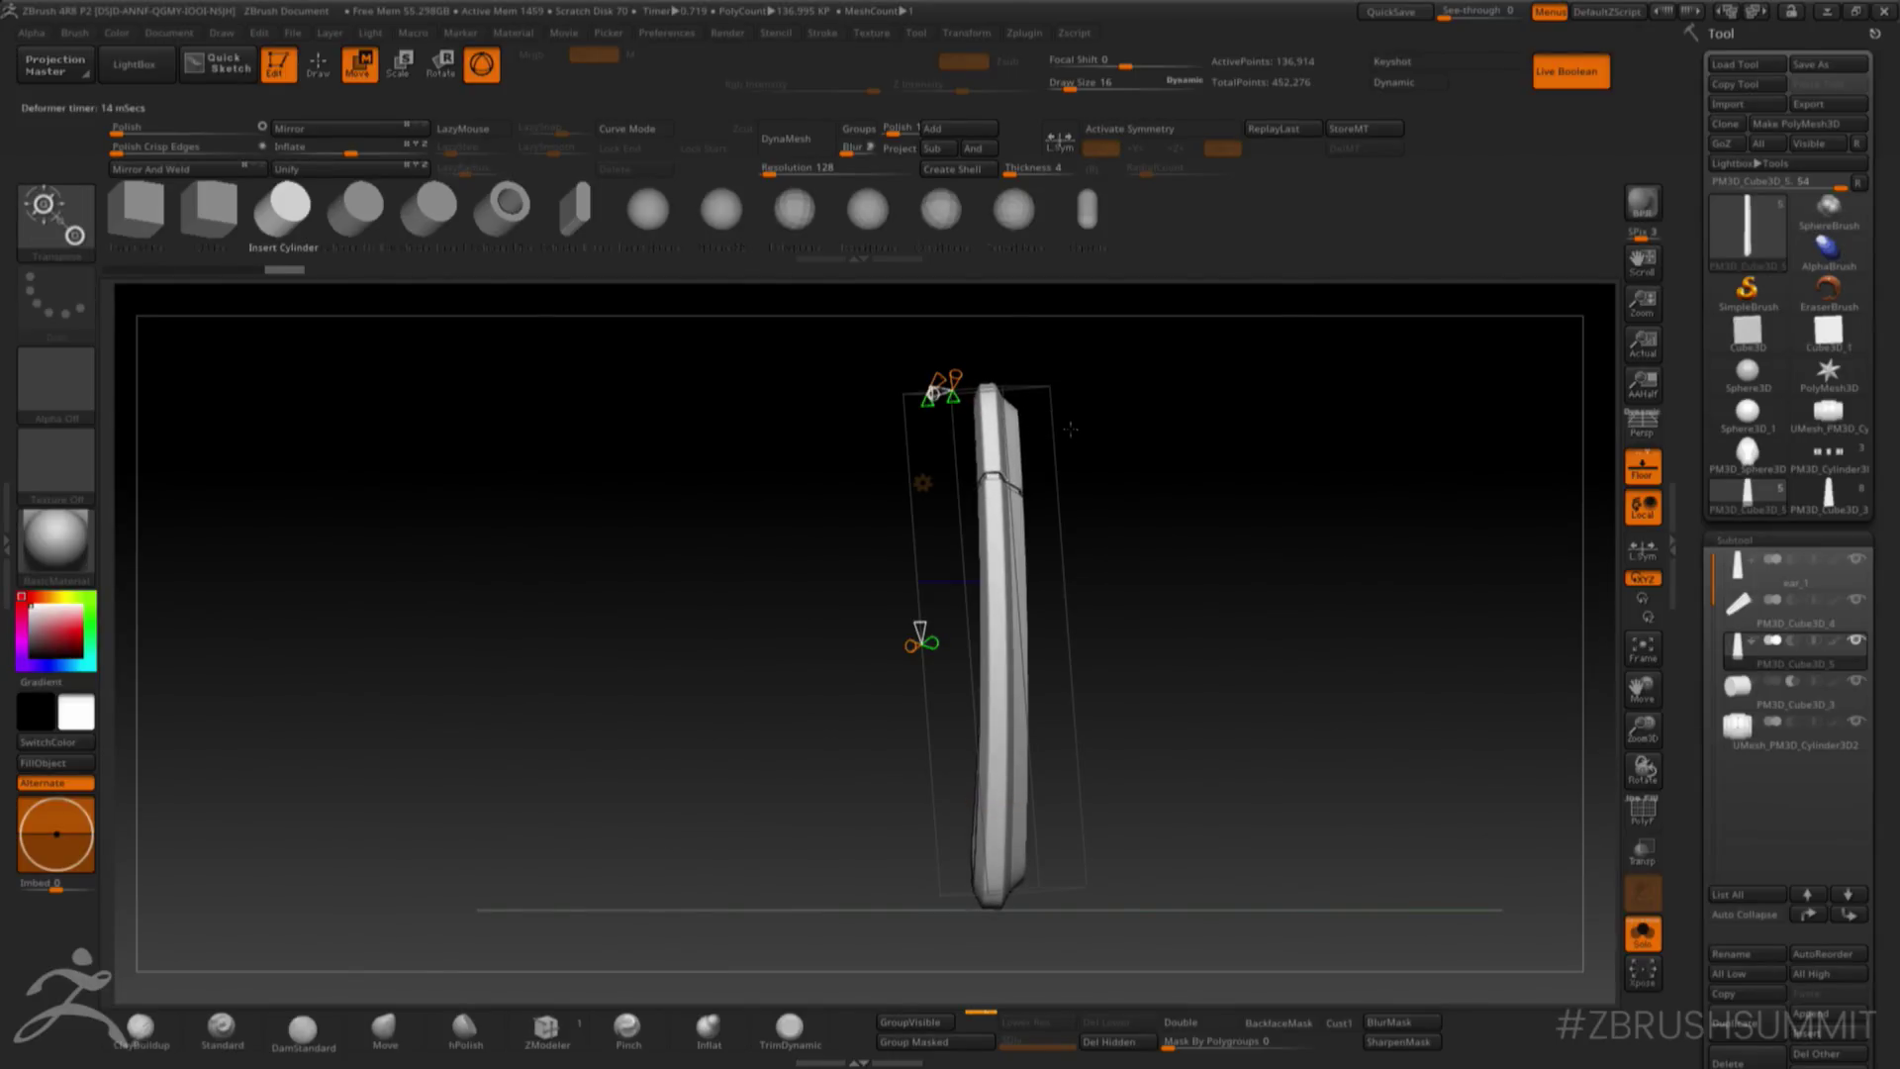
key(w)
drag(1149, 443, 1143, 467)
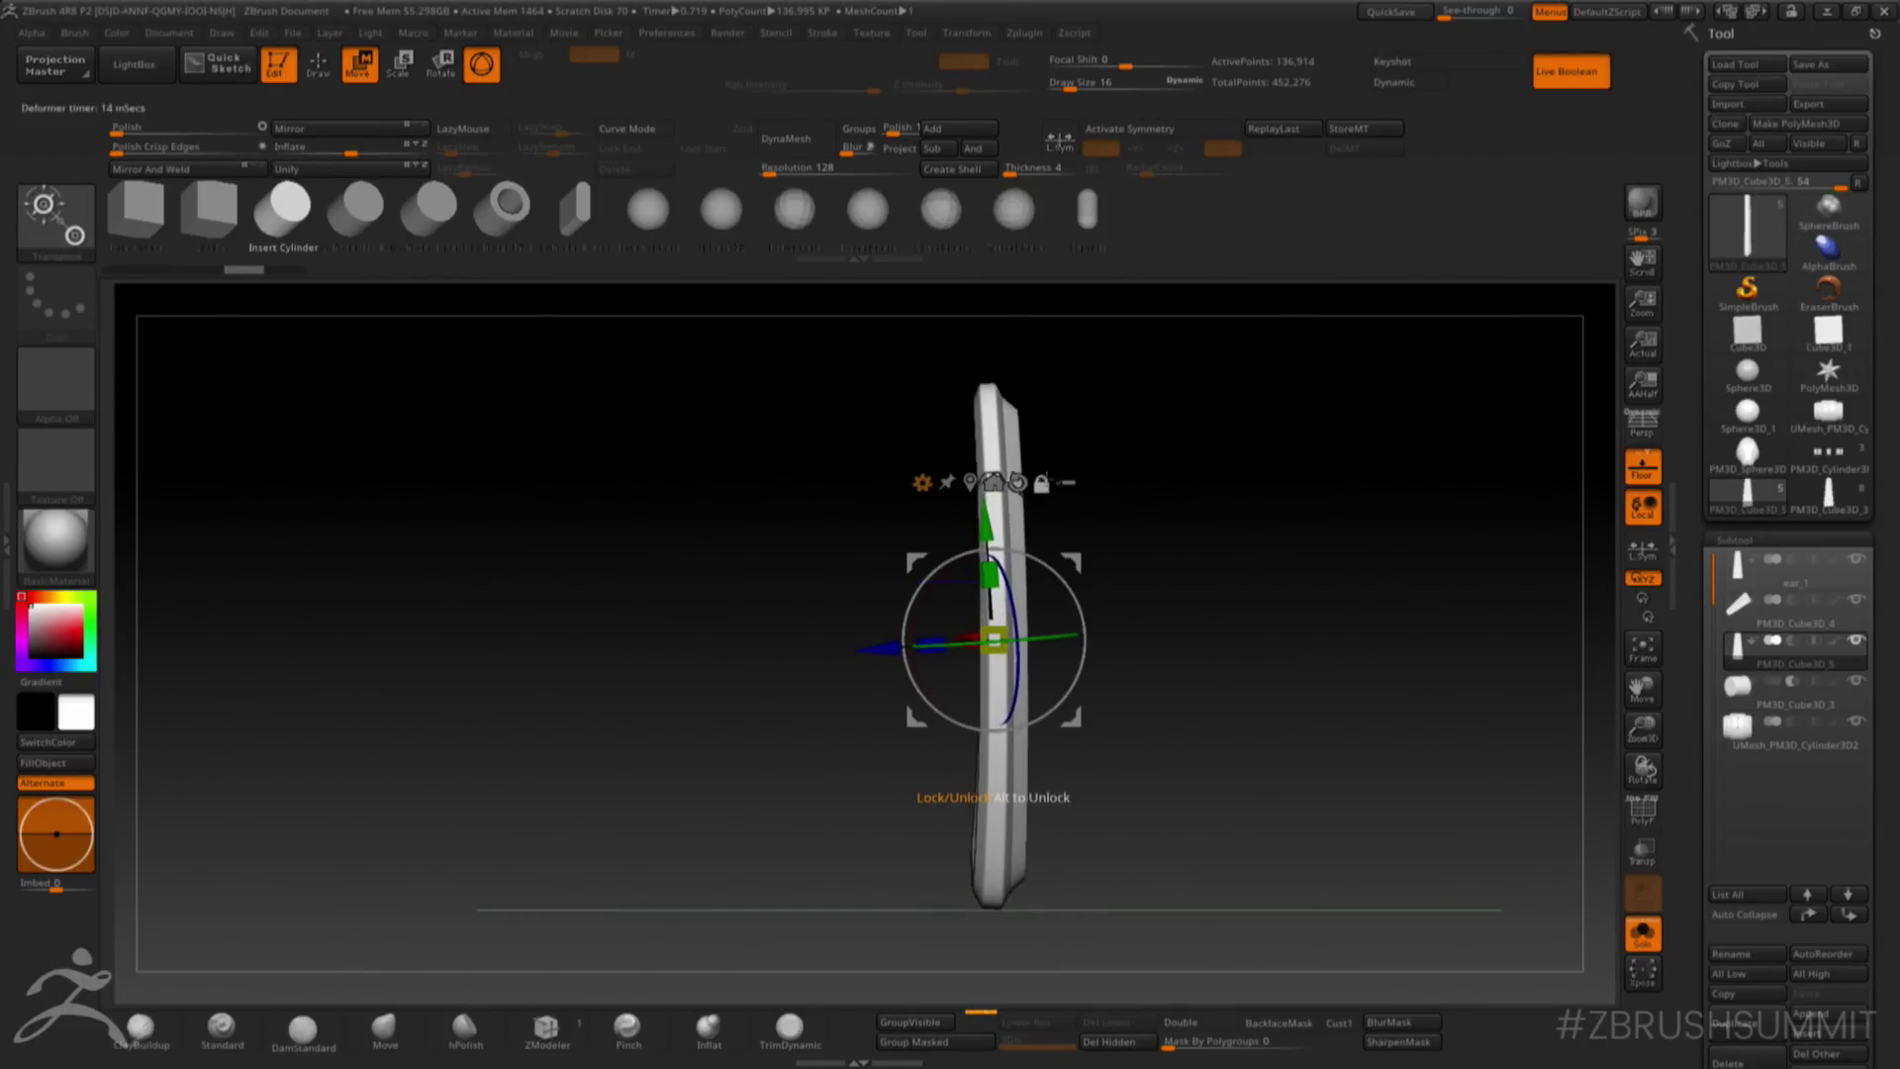
click(1018, 481)
key(ctrl+z)
key(ctrl+z)
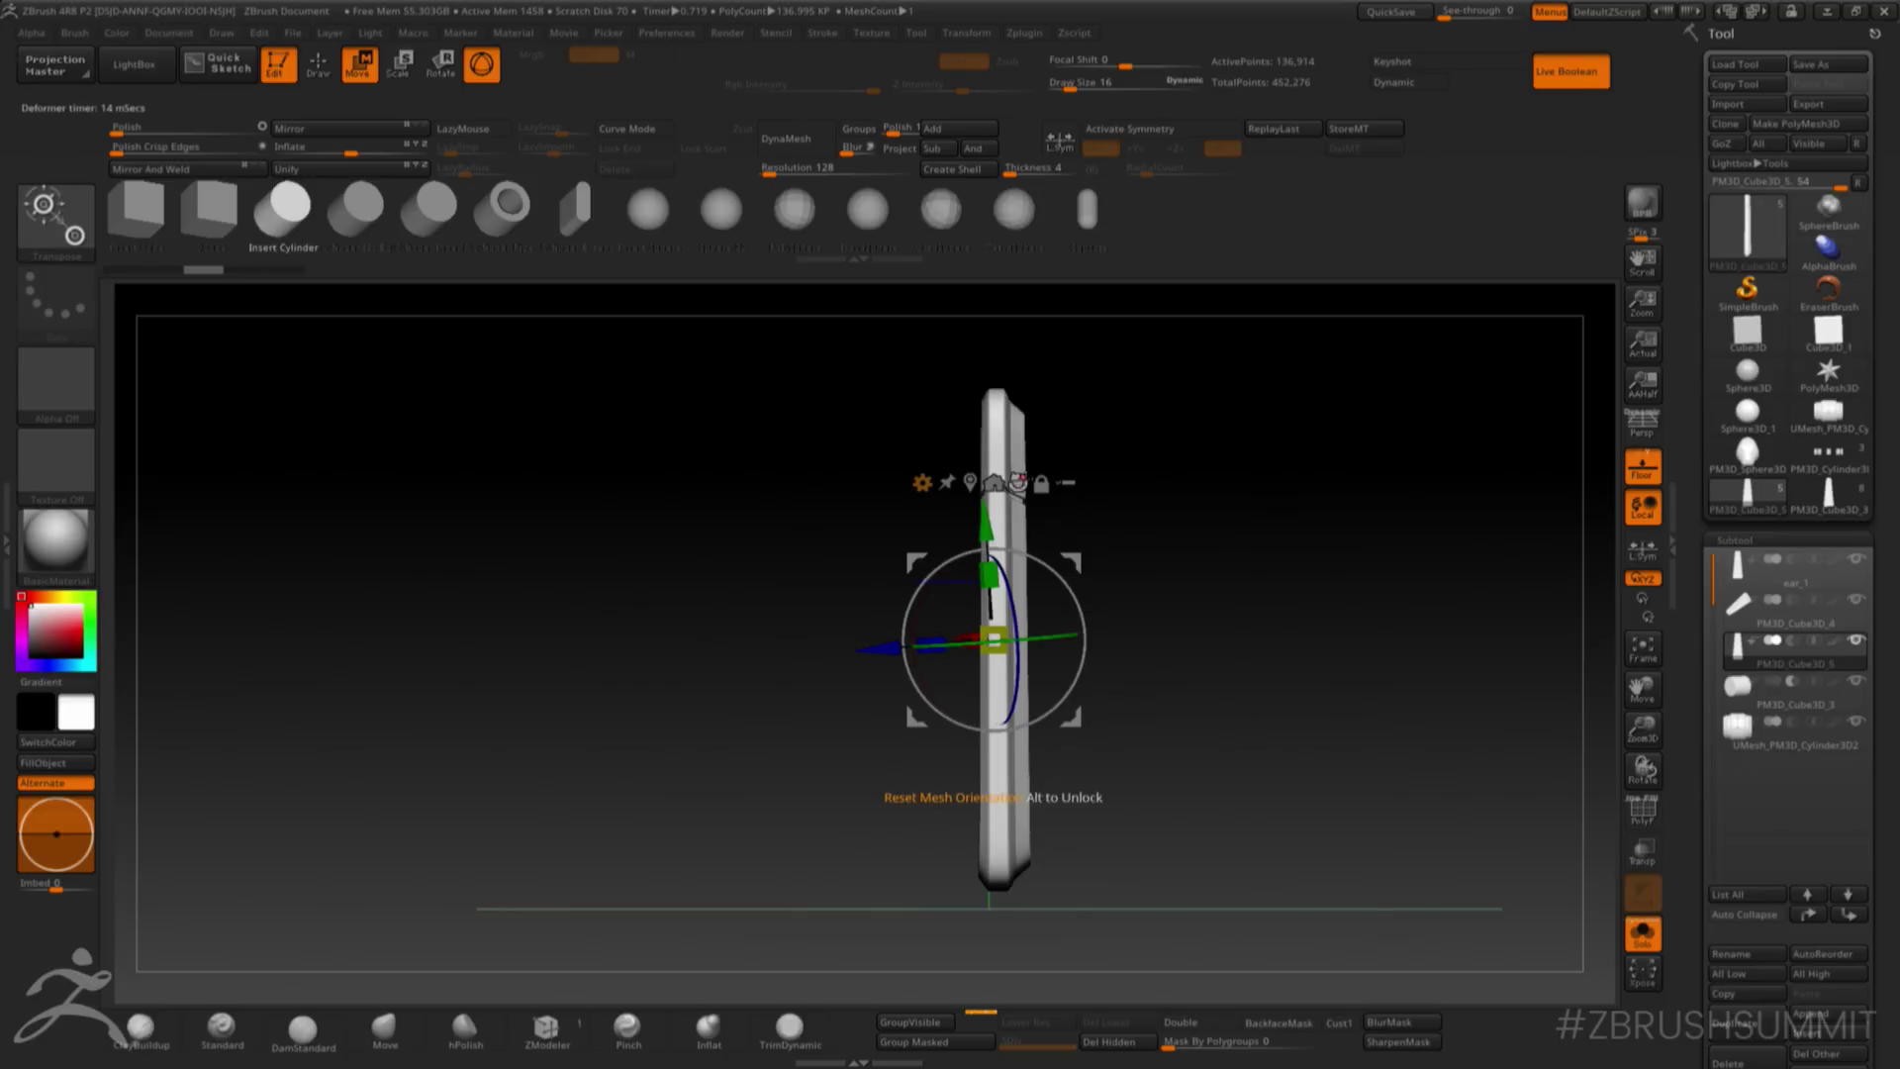
- Reset the gizmo's mesh orientation and attach a Bend Arc deformer to the duplicated blade
click(1018, 483)
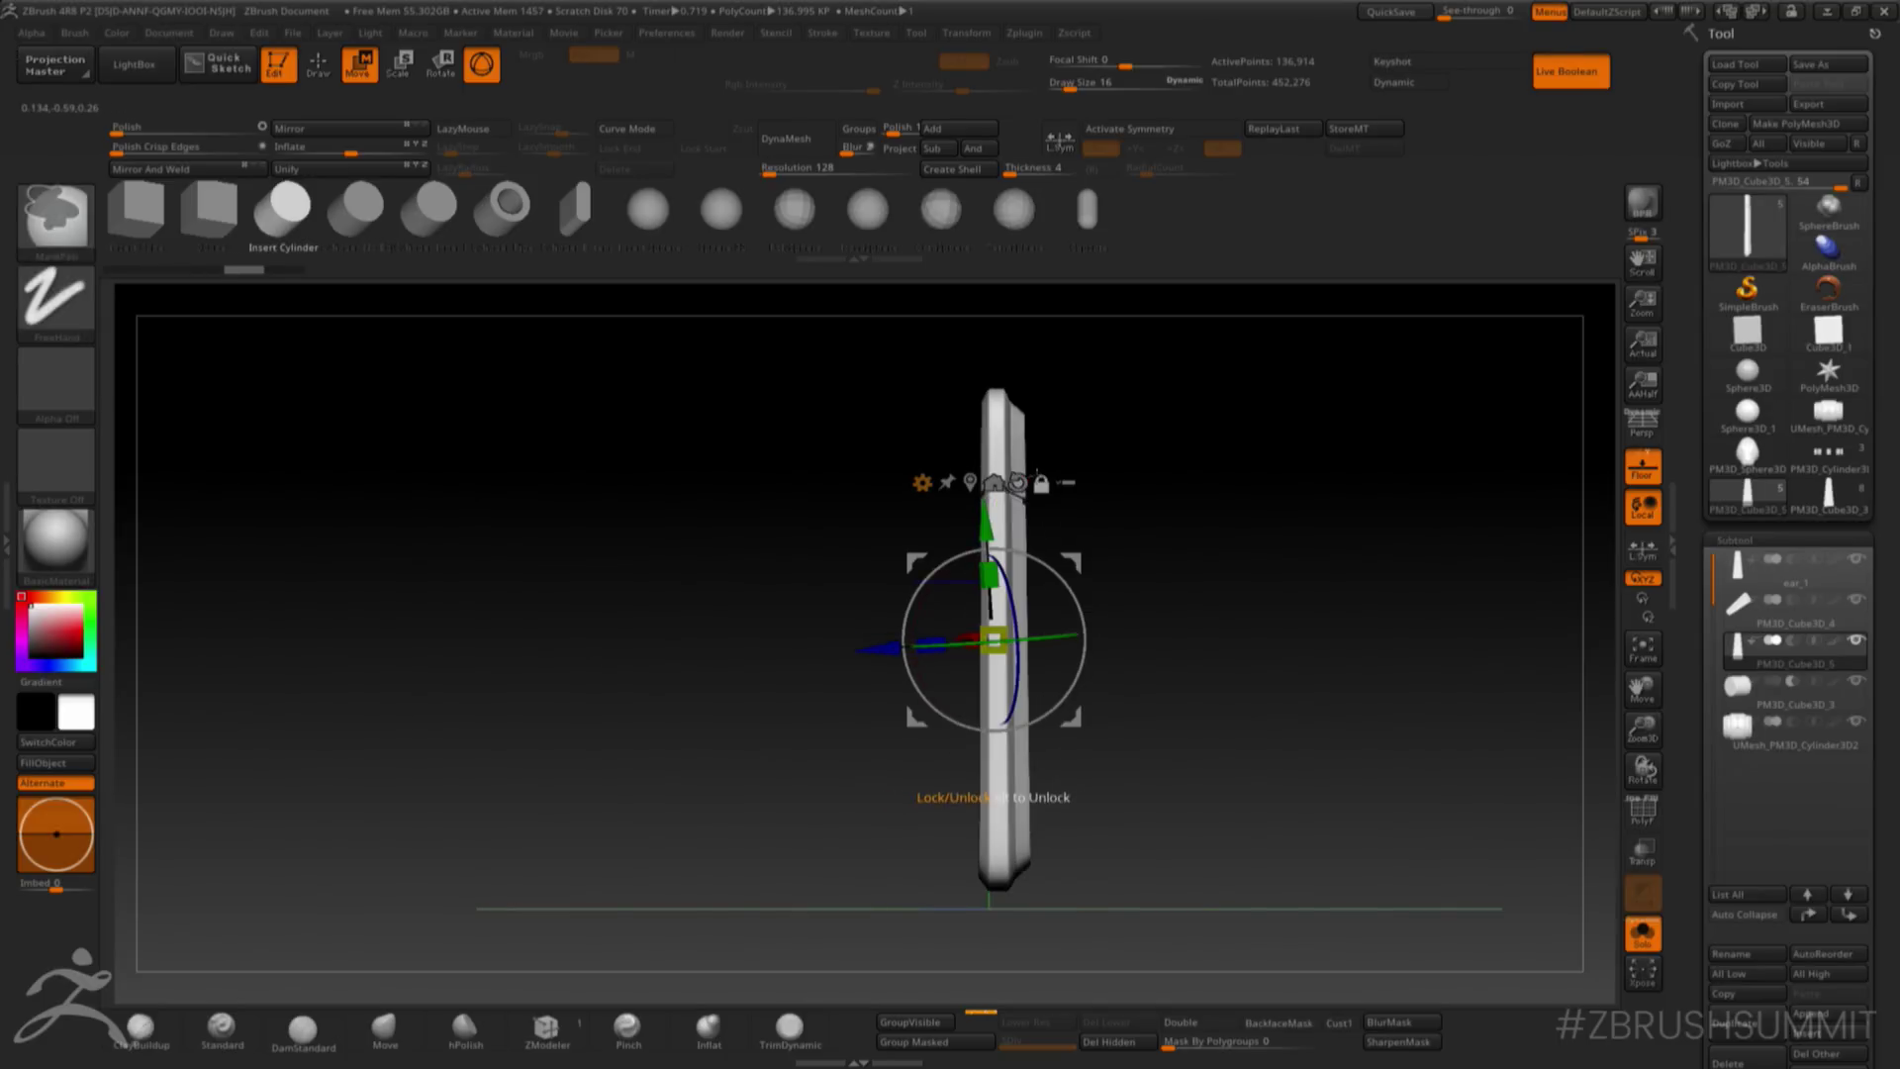
click(1041, 483)
click(922, 482)
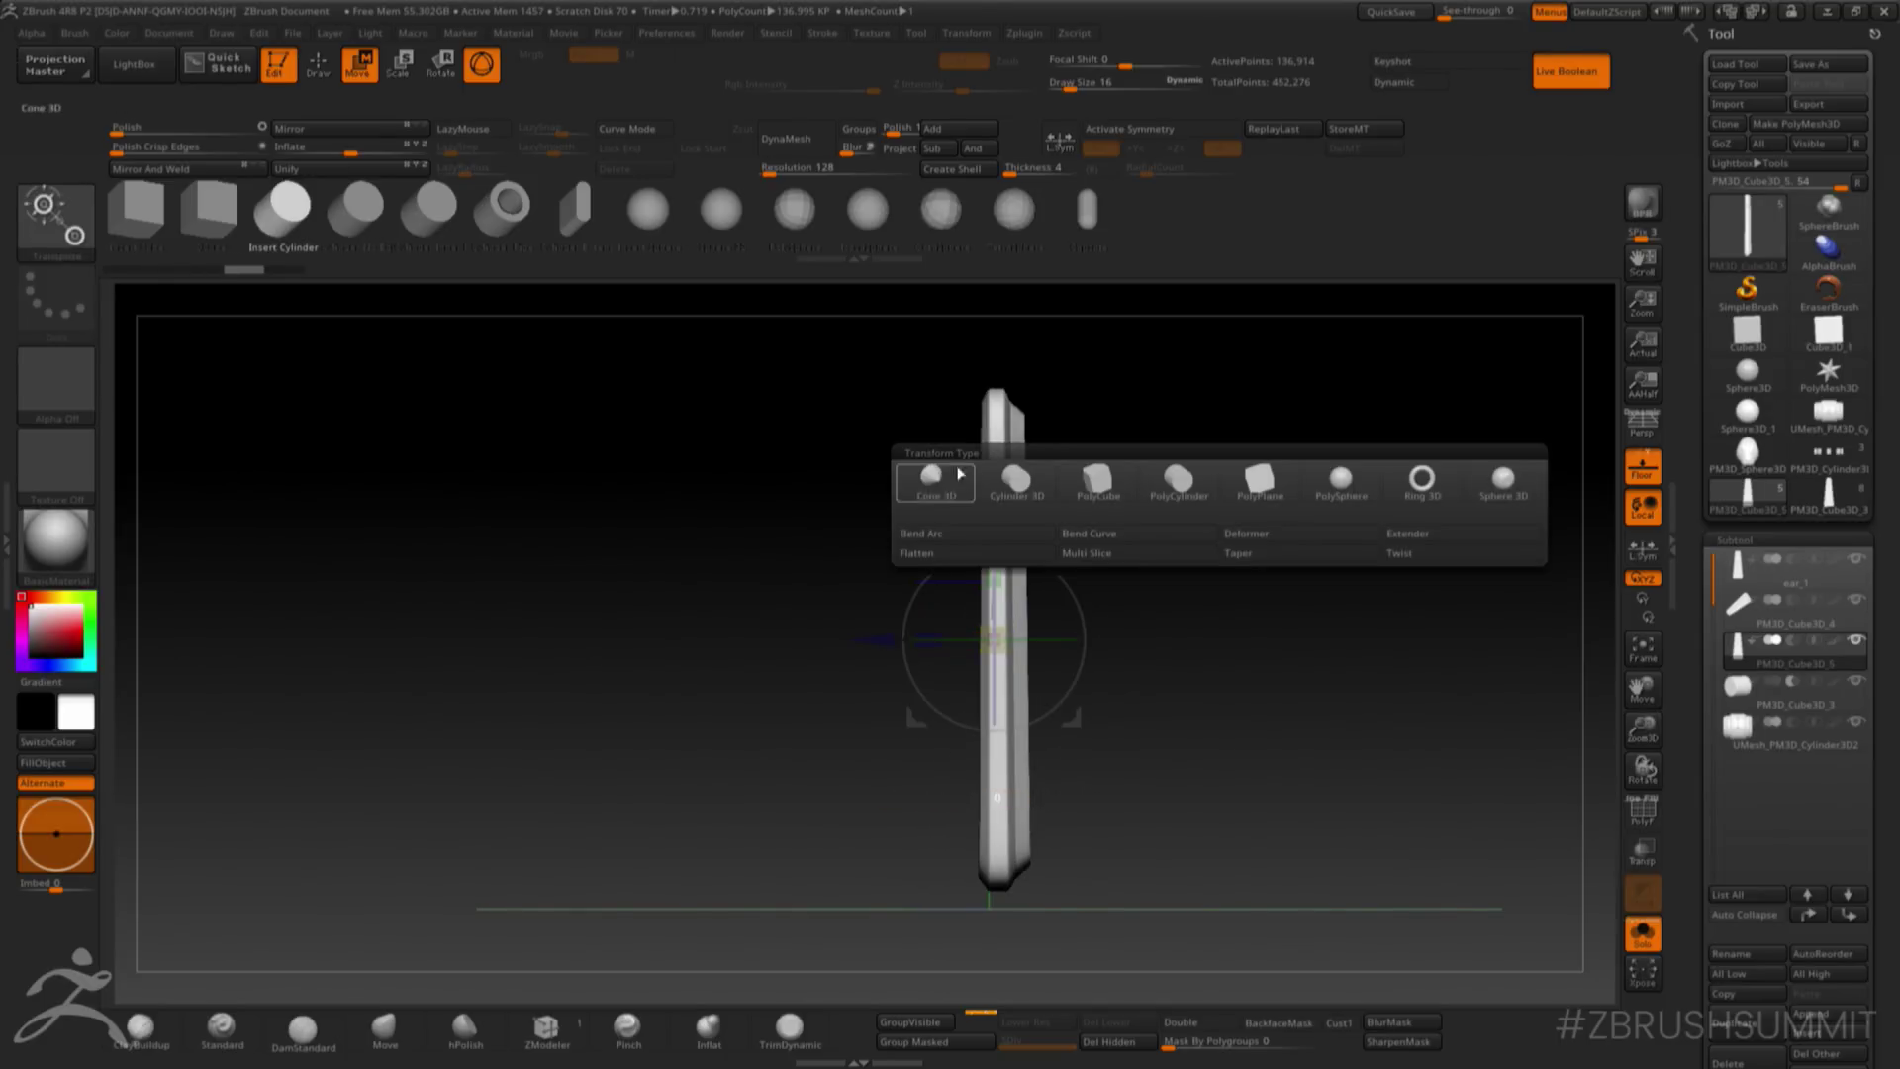
click(986, 534)
drag(993, 640, 932, 640)
drag(1107, 481, 1195, 494)
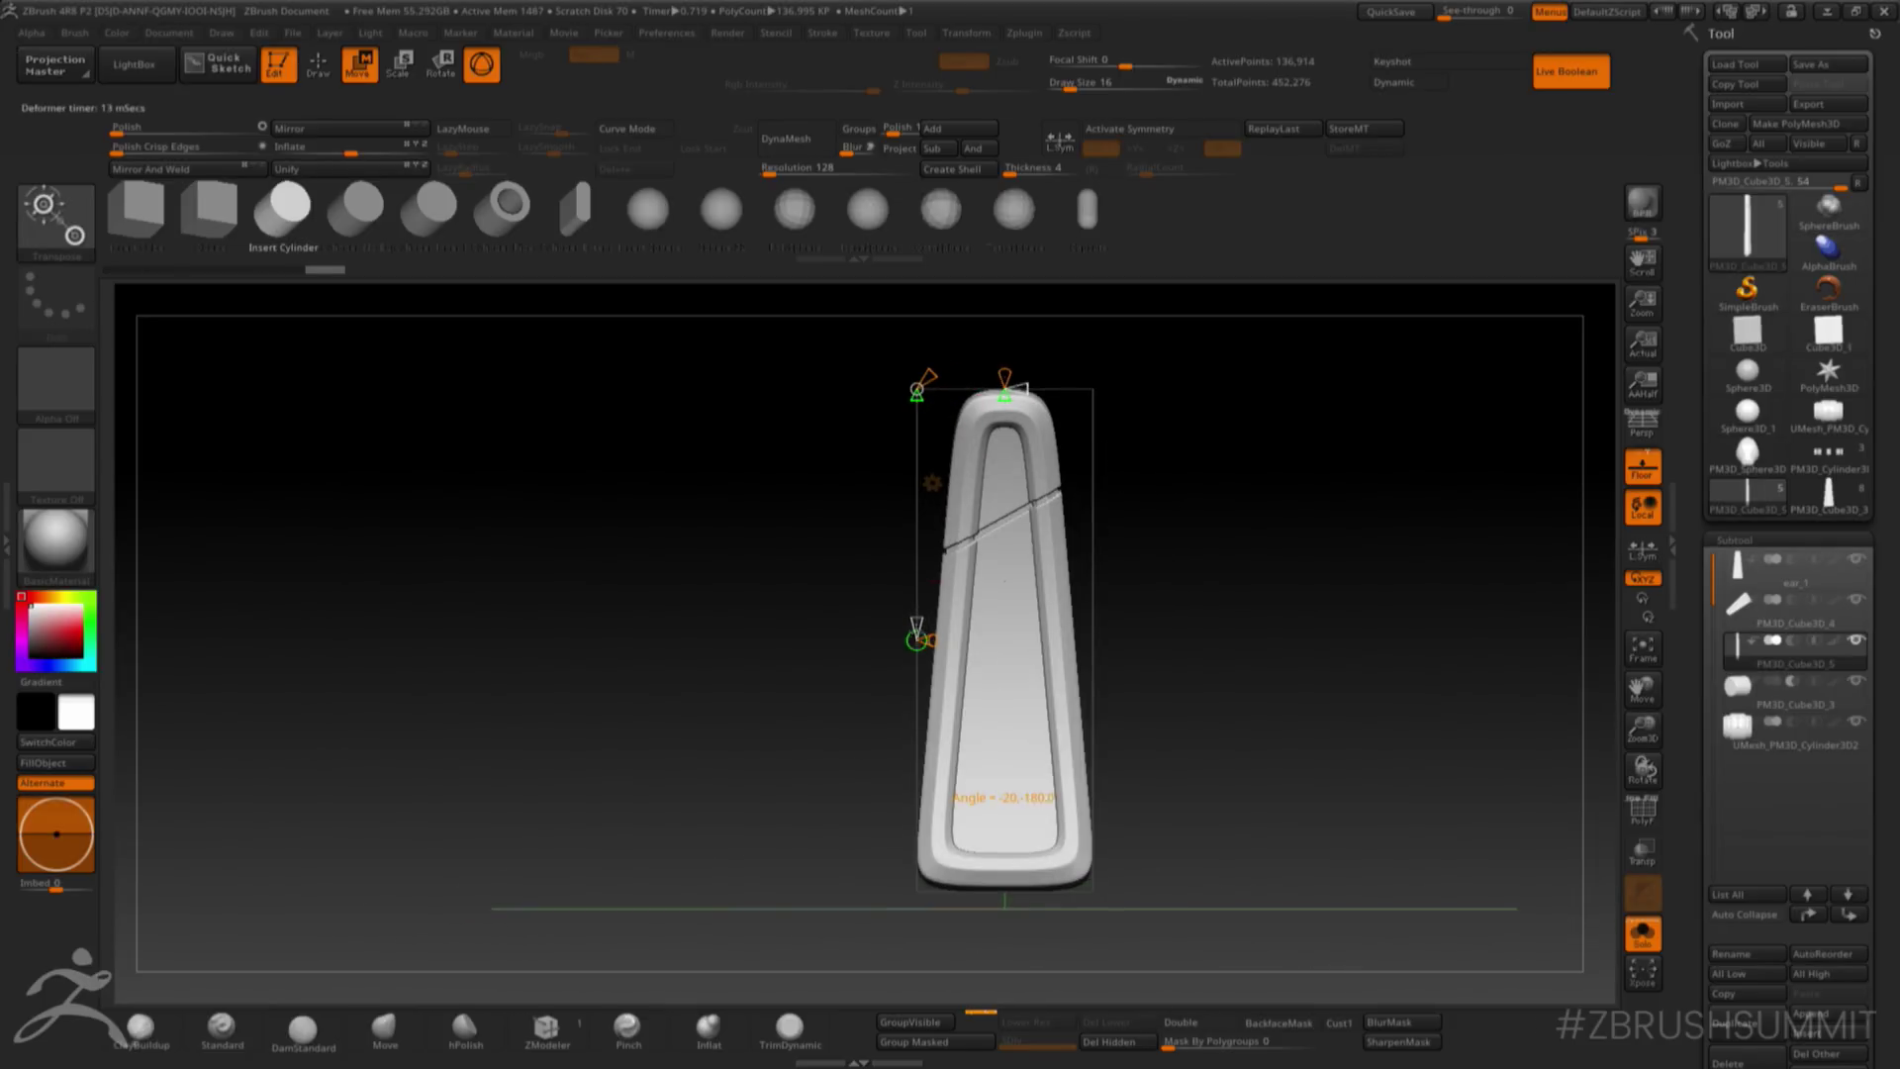
- Bend the duplicated blade sideways into a gentle curve along its length with Bend Arc
drag(906, 640, 856, 639)
drag(1215, 479, 1199, 405)
drag(855, 640, 865, 641)
key(q)
mouse_move(1191, 644)
mouse_down()
mouse_move(1227, 619)
mouse_move(1178, 611)
mouse_up()
key(w)
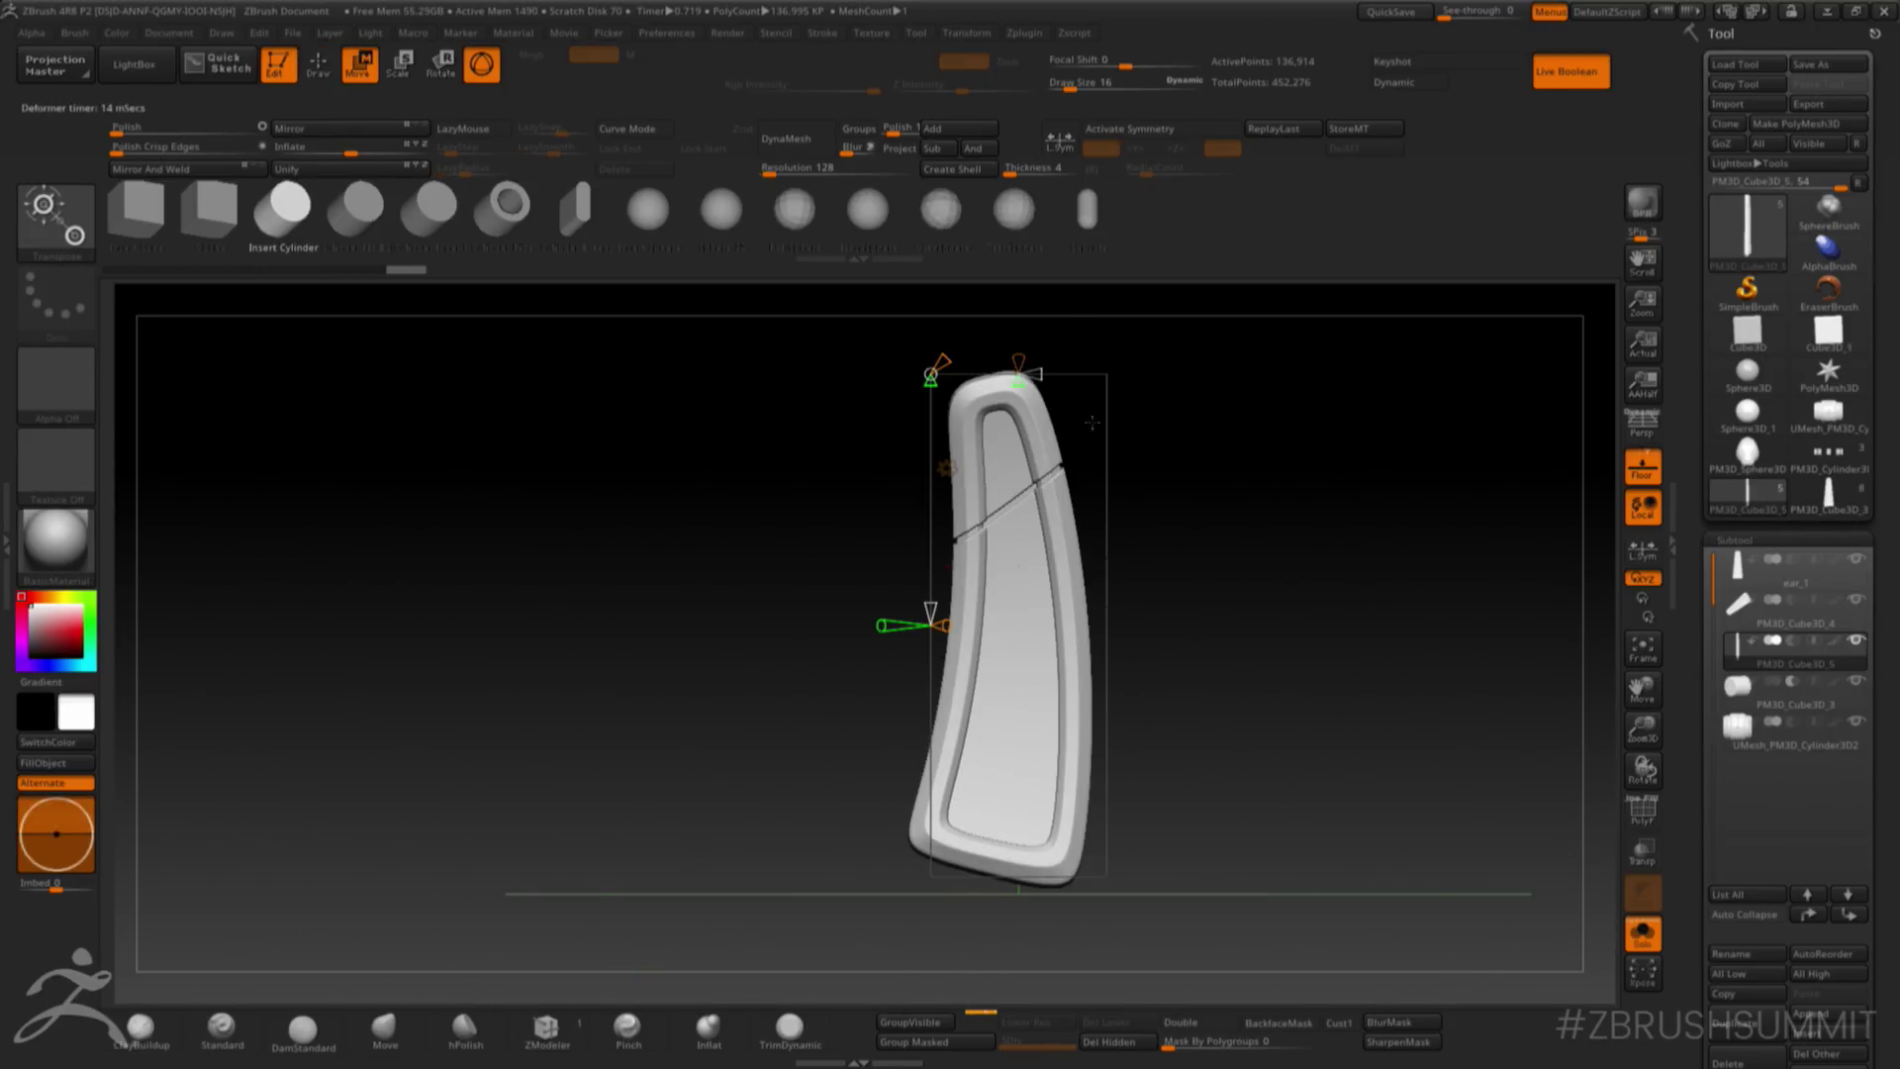
- Accept the bend on the duplicated blade and return to Draw mode to examine the curved shape
key(q)
key(w)
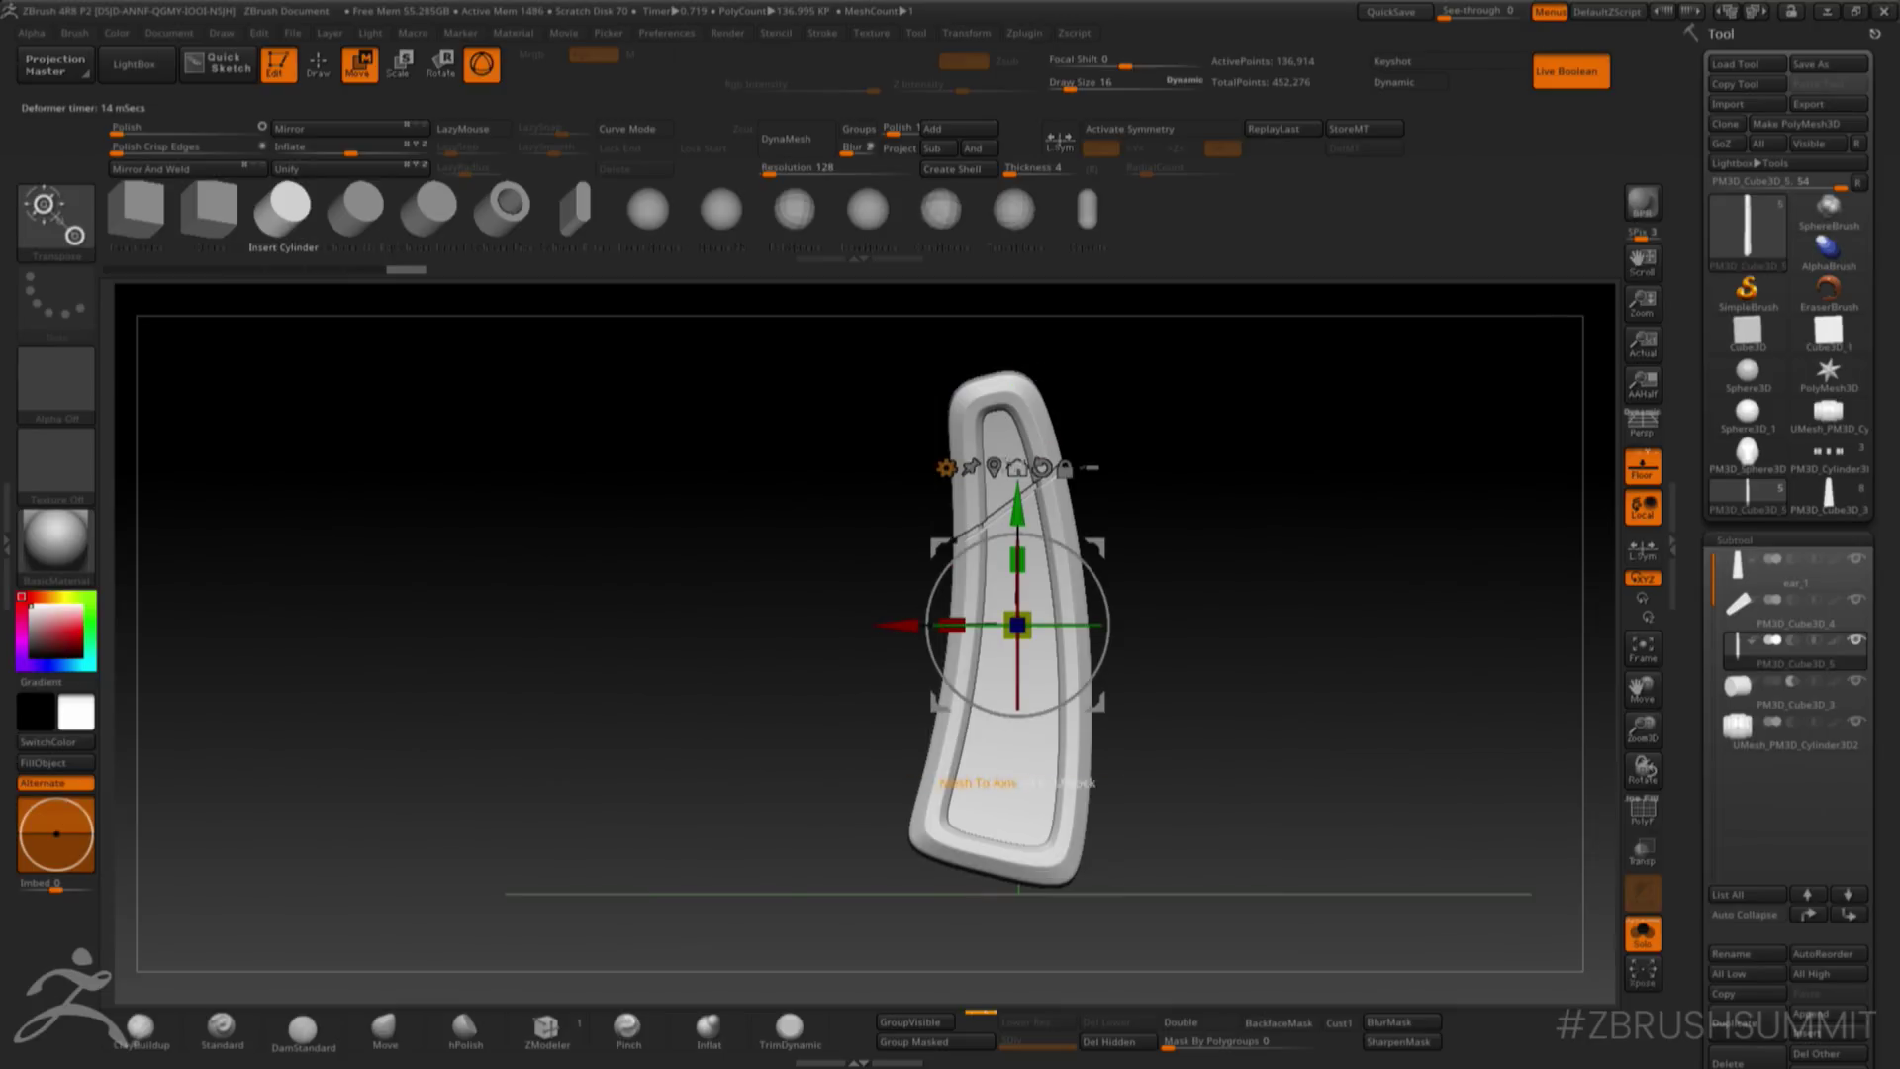
click(946, 467)
click(1245, 470)
key(q)
mouse_move(1265, 687)
mouse_down()
mouse_move(1306, 692)
mouse_move(1197, 748)
mouse_move(1298, 696)
mouse_up()
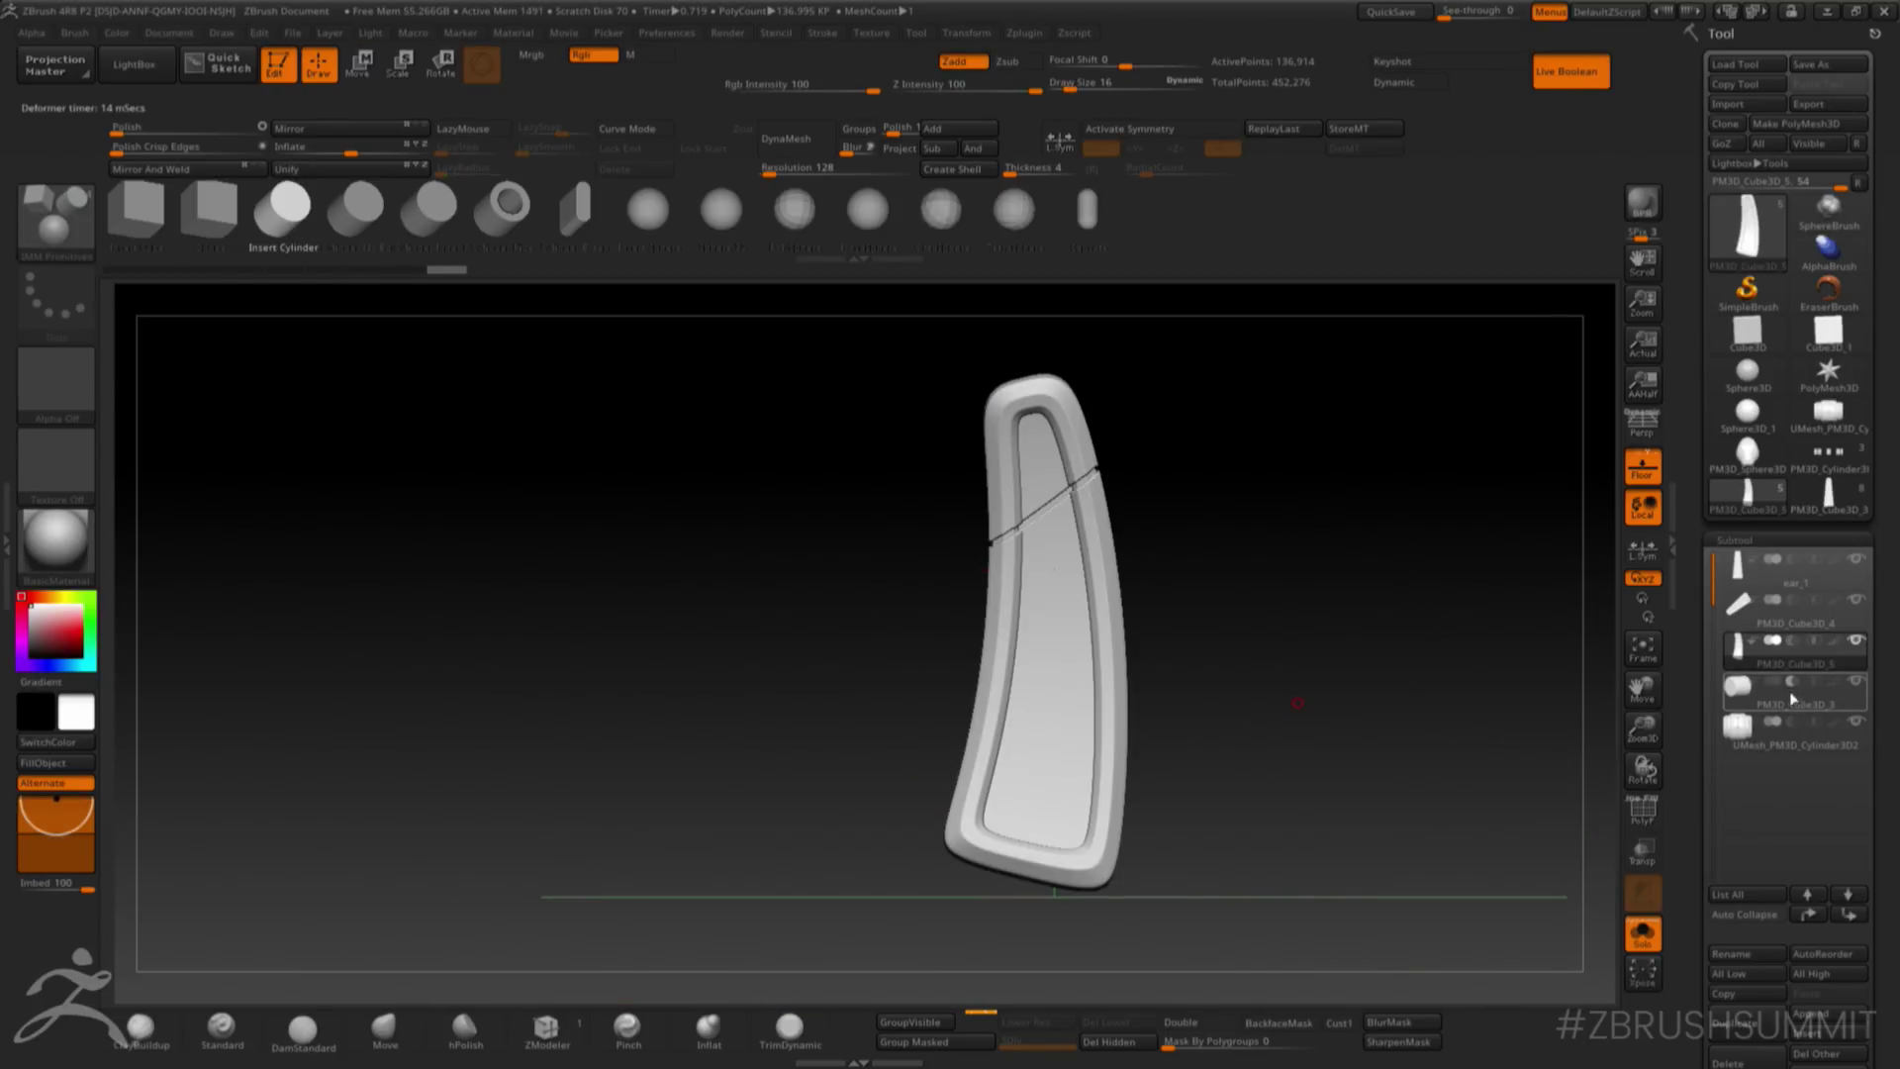
mouse_move(1751, 660)
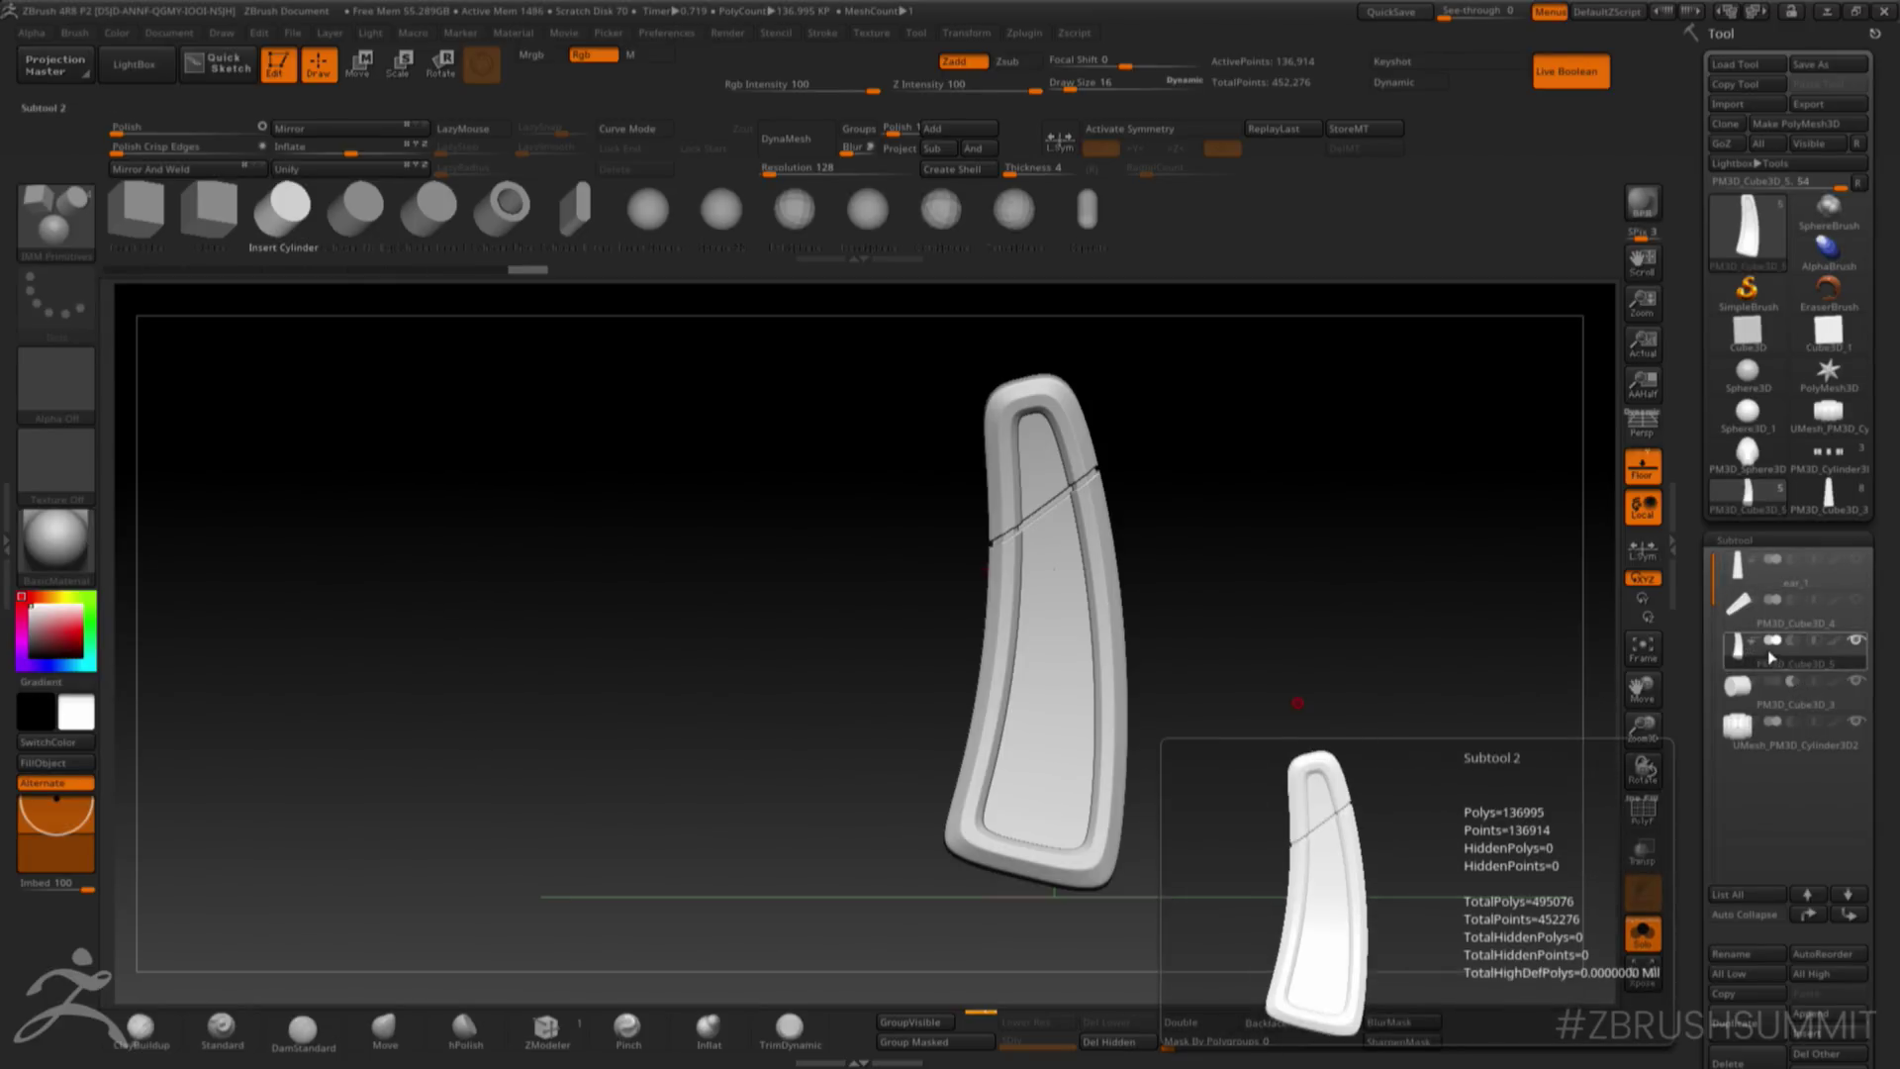
- Show all the ear parts again and move the subtractive cylinder at the blade's base along its axis
click(1643, 932)
drag(1493, 797, 1542, 708)
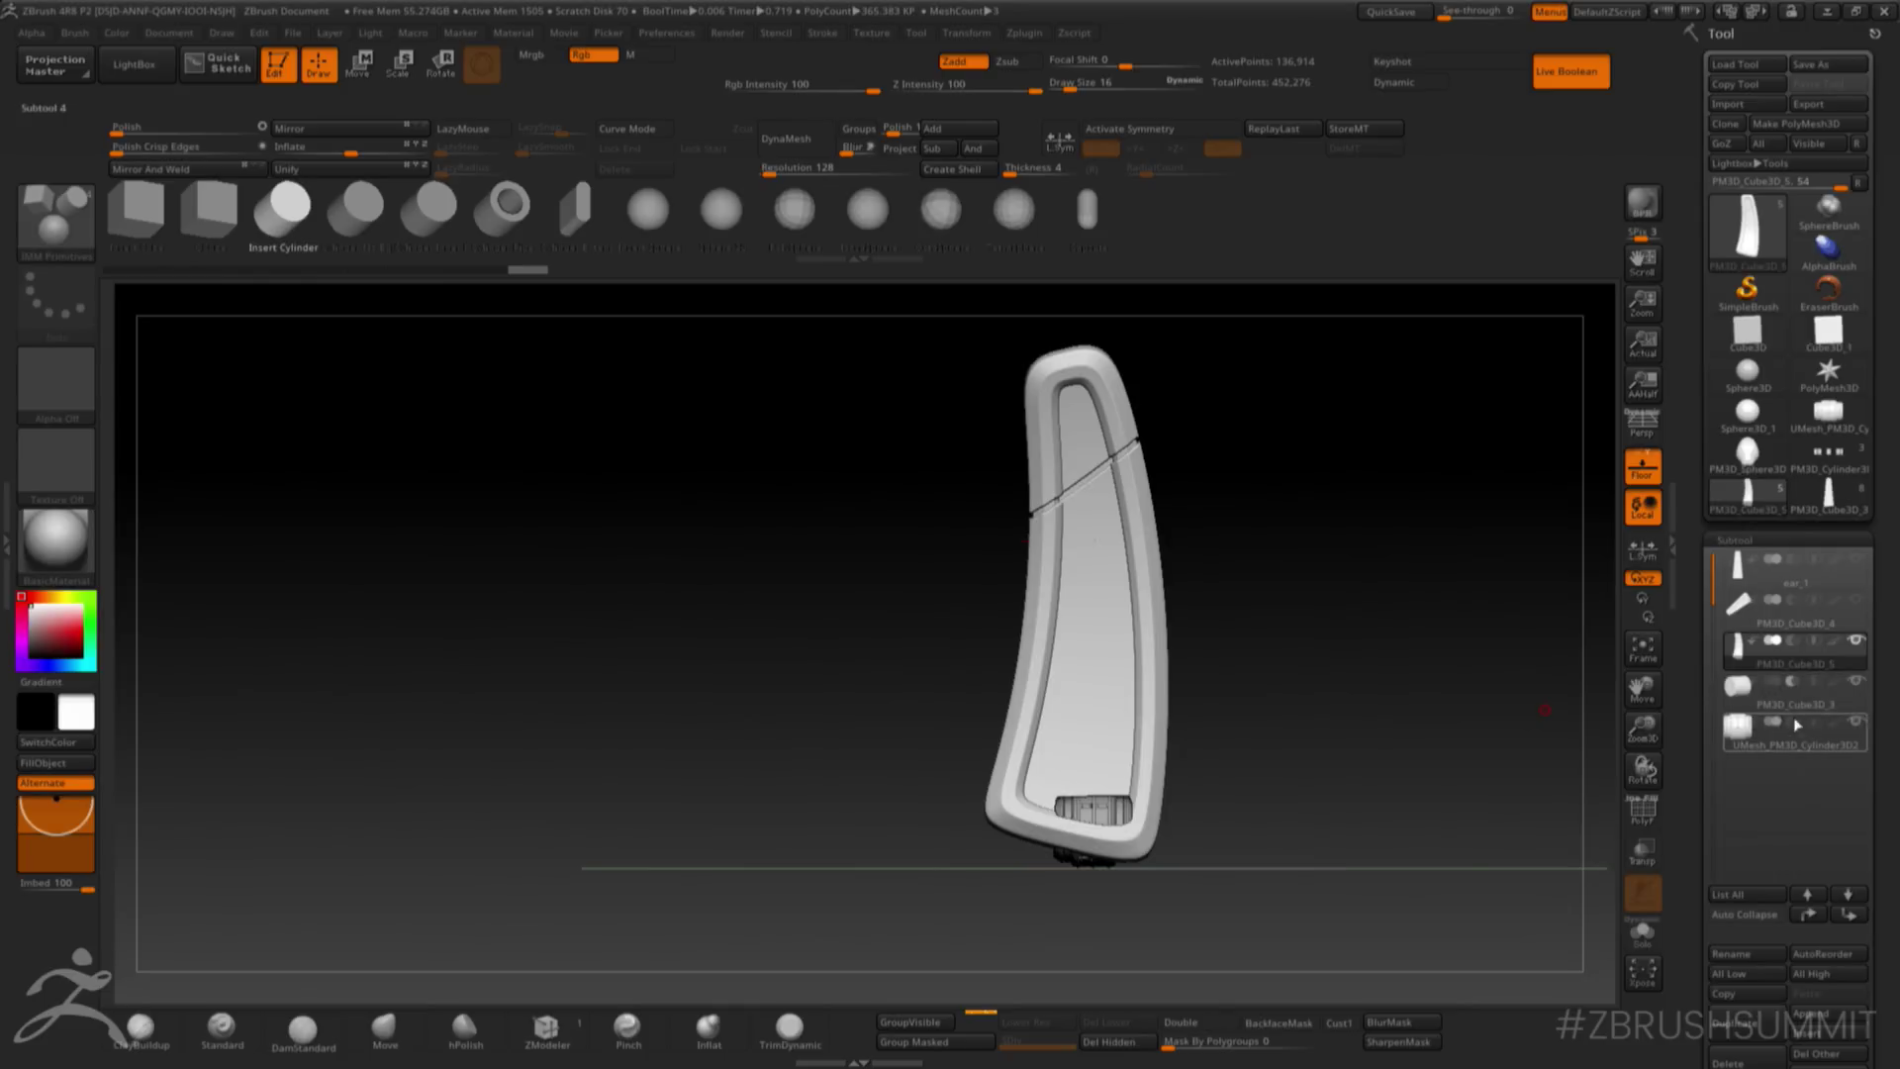
click(1742, 706)
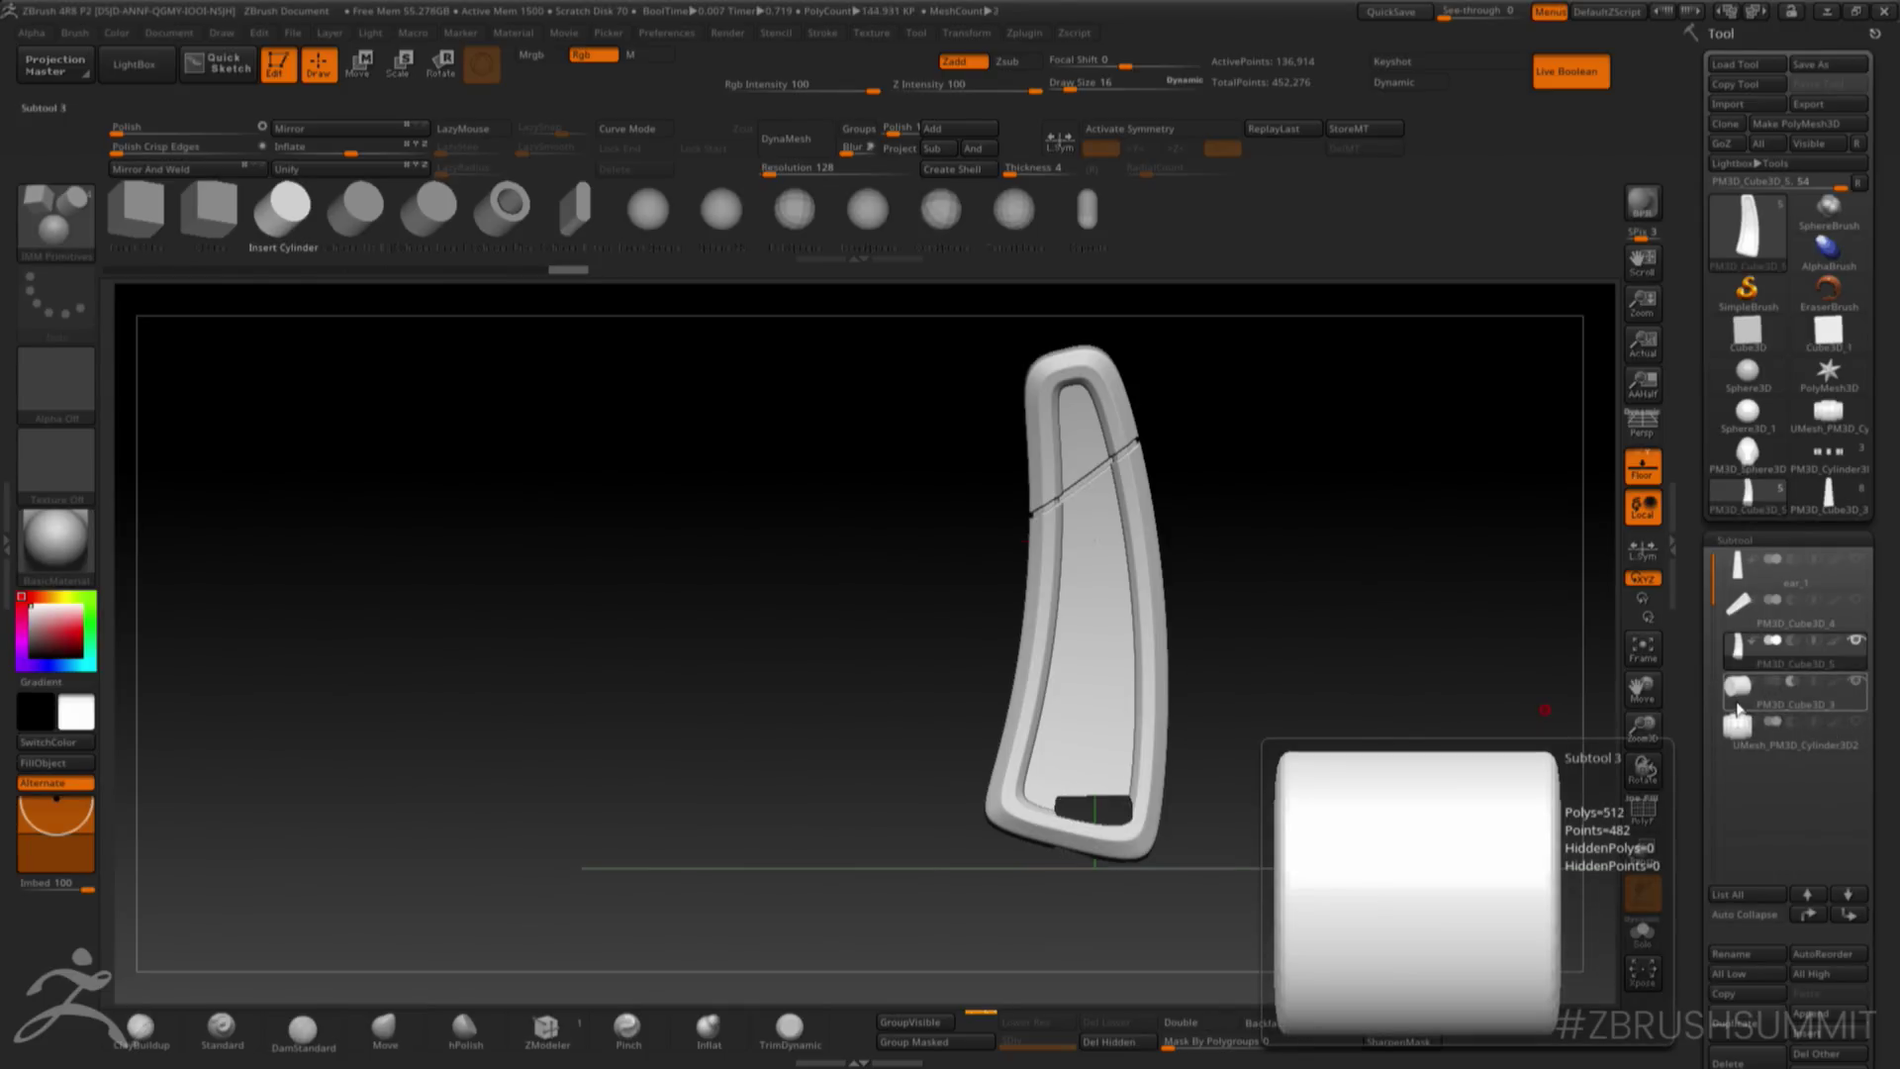
click(1740, 706)
key(w)
drag(1011, 826, 974, 826)
drag(1101, 705, 1187, 797)
drag(1294, 729, 1425, 742)
- Fine-tune the subtractive cylinder's placement so it cuts an open notch through the blade's base, and return to Draw mode
key(shift+f)
drag(1220, 834, 1201, 835)
key(shift+f)
drag(1237, 727, 1348, 658)
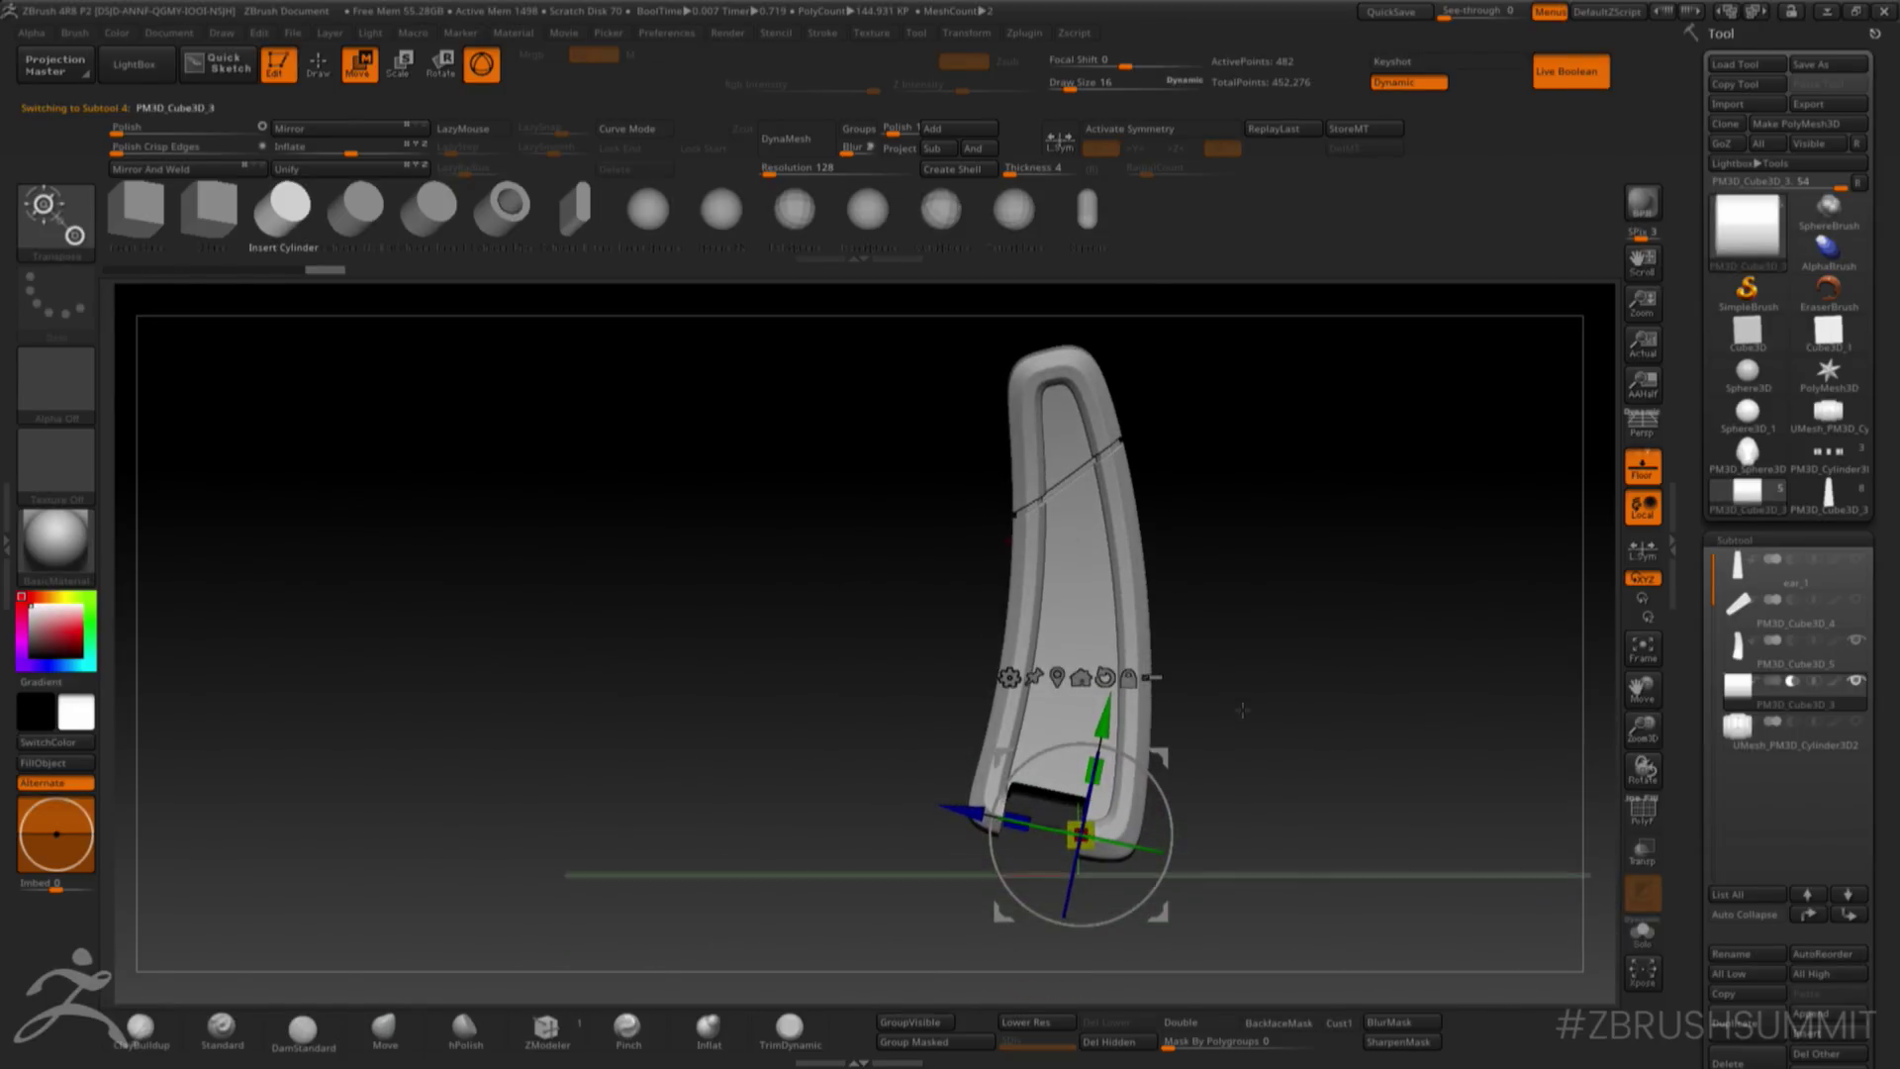
drag(976, 812, 974, 823)
mouse_move(1425, 634)
mouse_down()
mouse_move(1346, 648)
mouse_move(1272, 586)
mouse_move(1177, 602)
mouse_move(1309, 615)
mouse_move(1292, 613)
mouse_move(1439, 745)
mouse_move(1272, 801)
mouse_move(1407, 809)
mouse_move(1343, 767)
mouse_move(1397, 784)
mouse_up()
key(q)
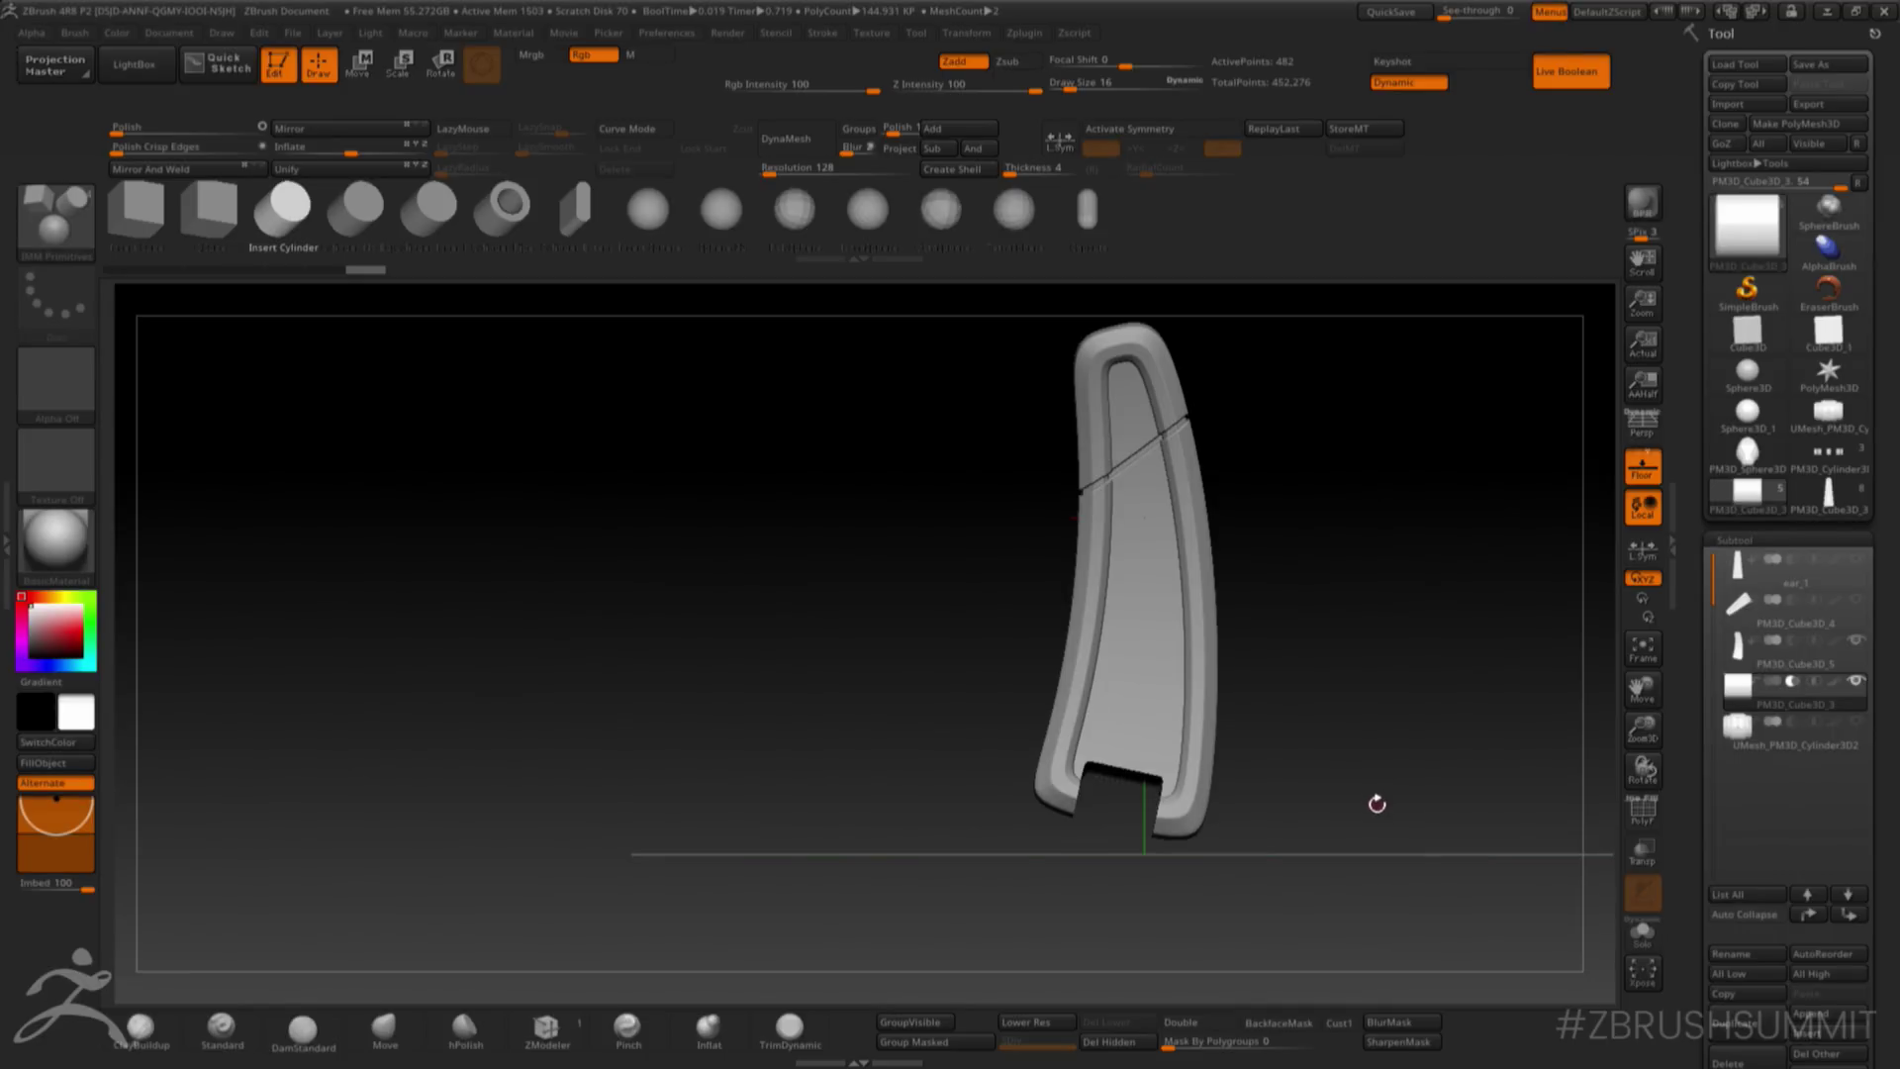
mouse_move(1376, 803)
mouse_down()
mouse_move(1378, 767)
mouse_move(1379, 798)
mouse_up()
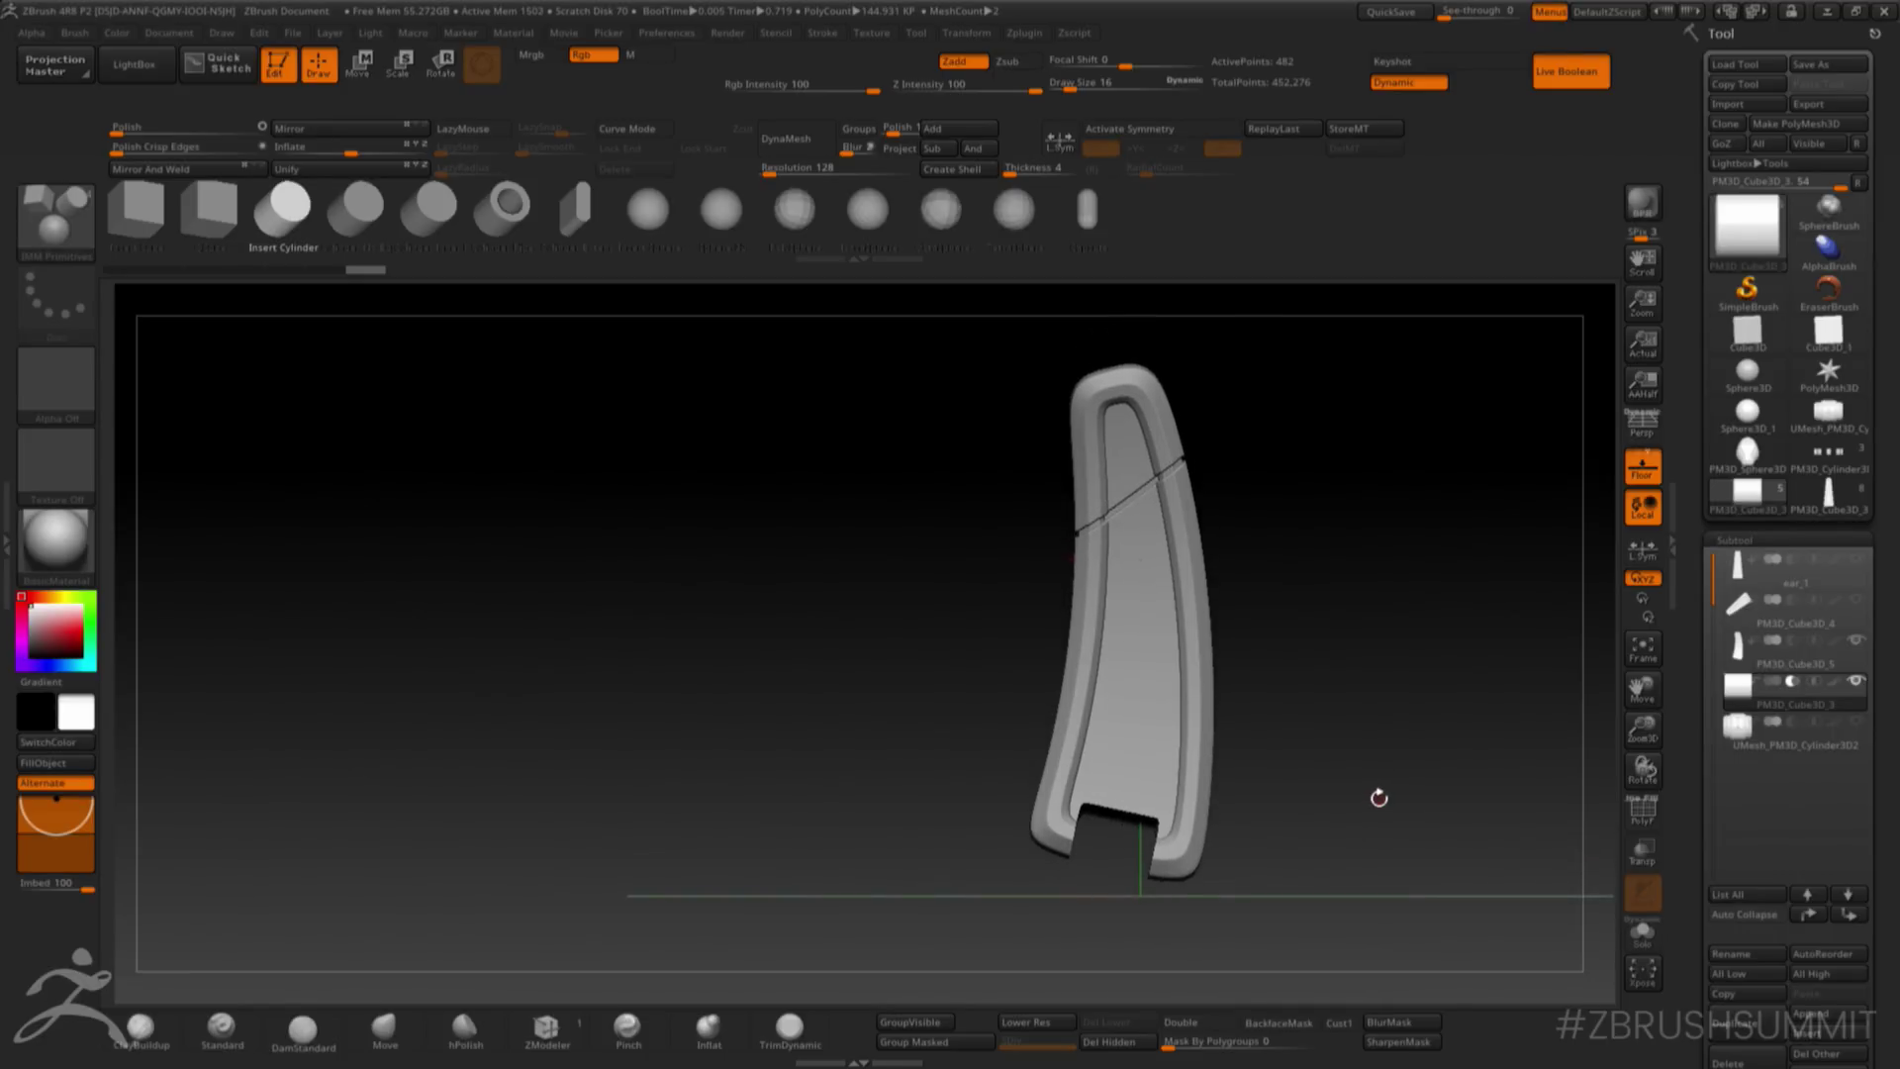
- Select the curved blade subtool and attach the Deformer to it
key(w)
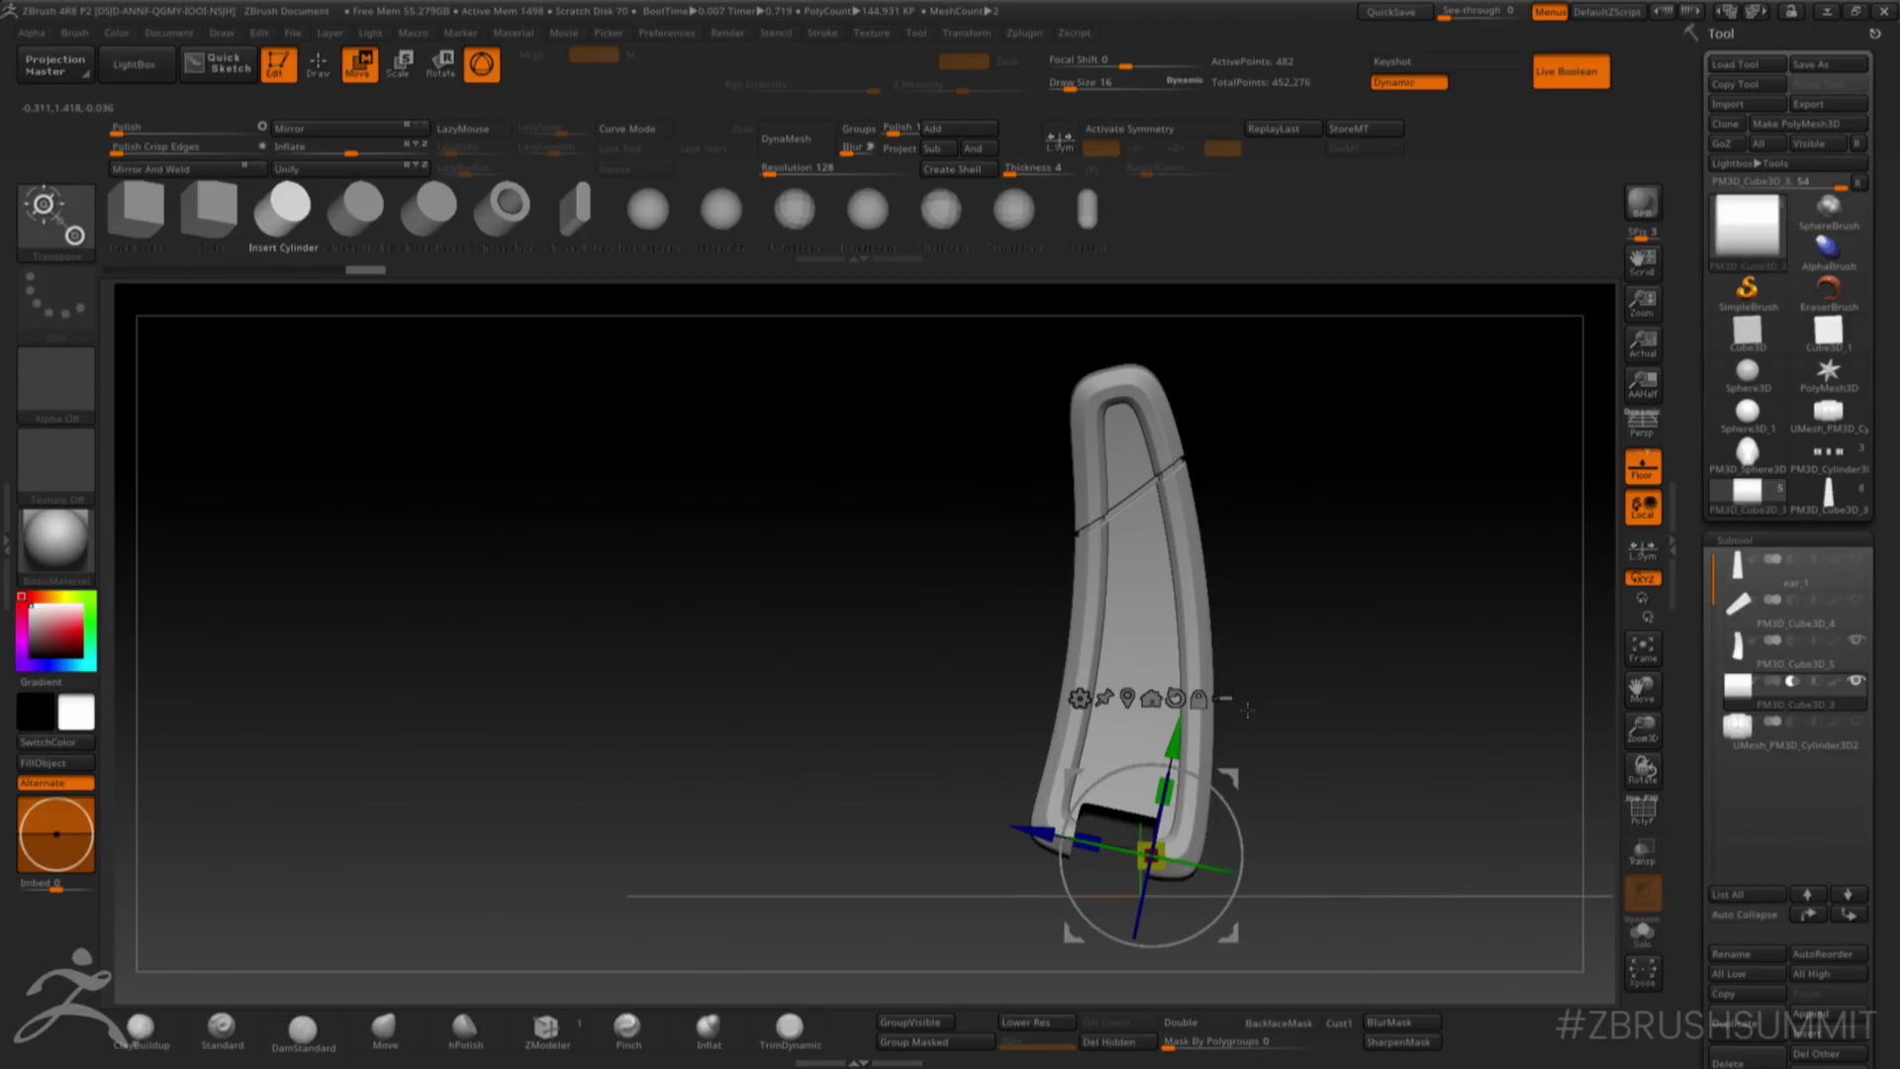
click(1742, 659)
click(1068, 461)
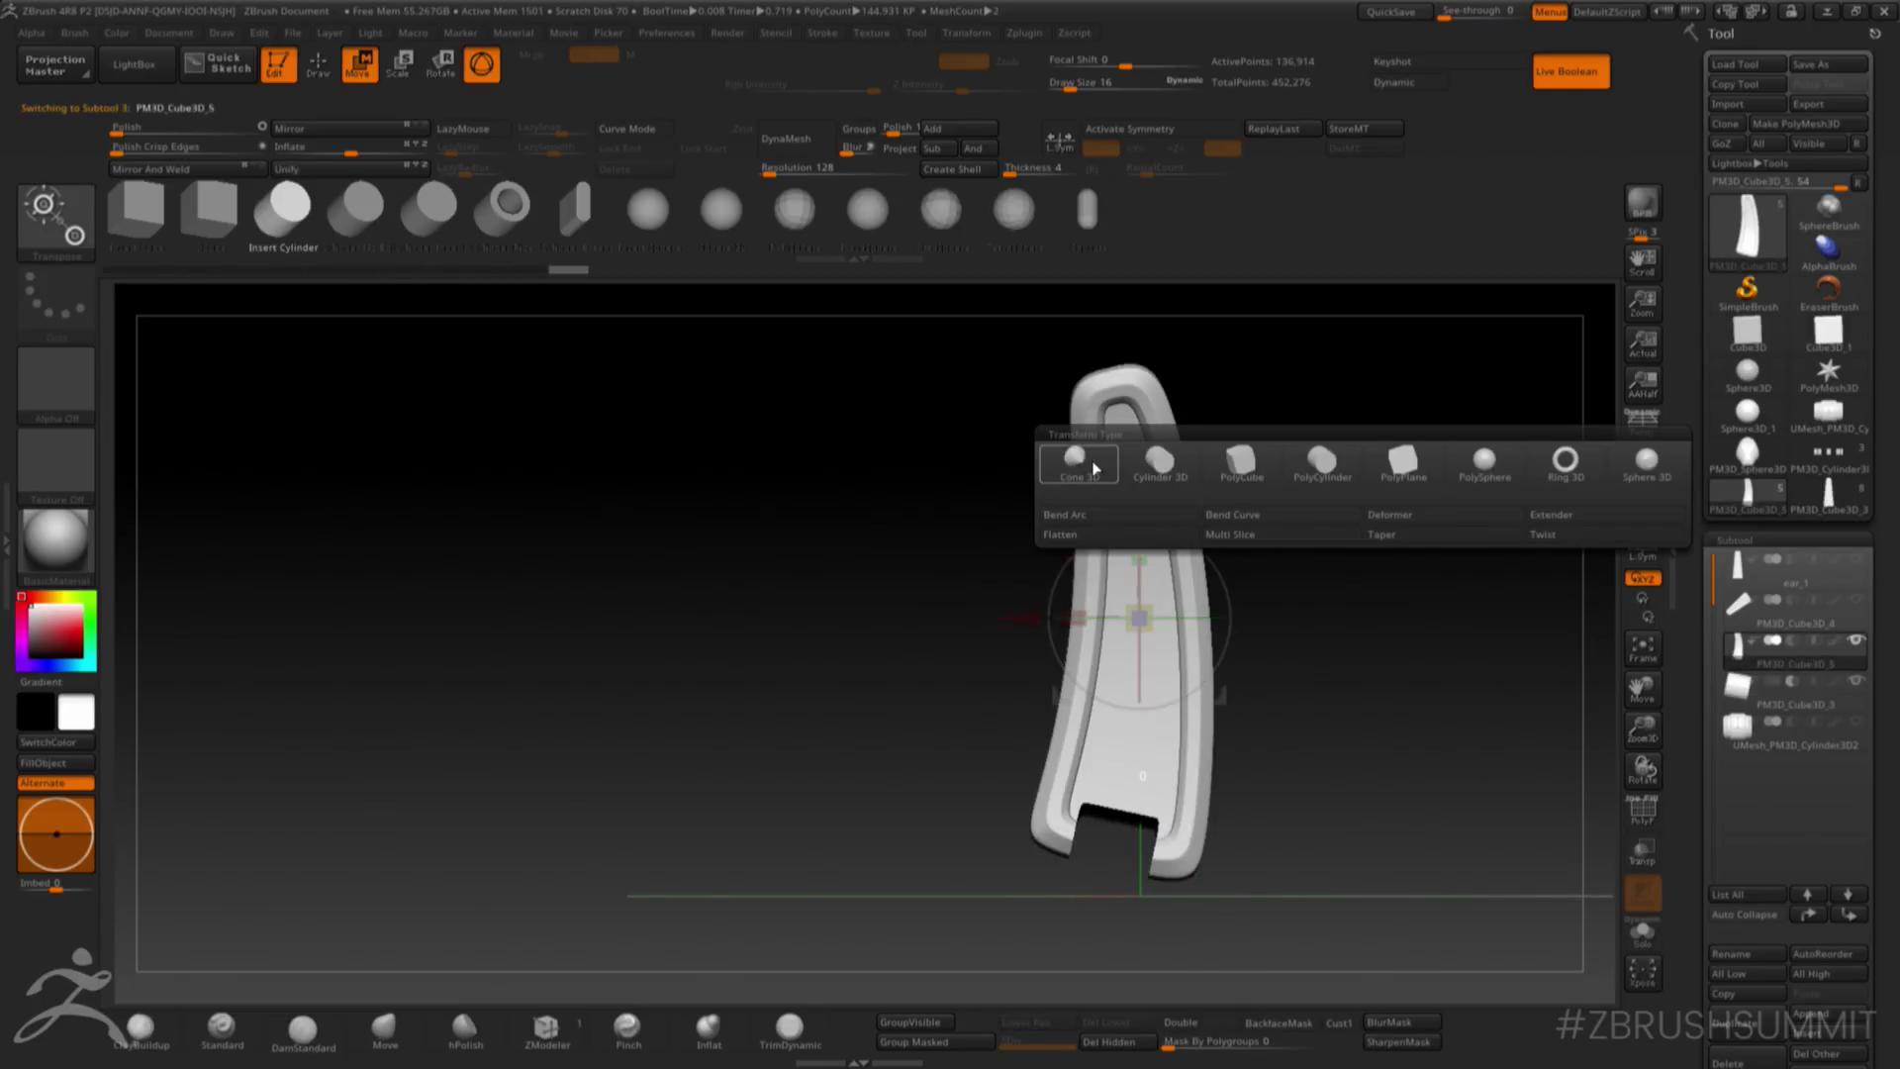
click(1418, 517)
- Try pulling the deformer cage's middle point on the blade's concave side far outward, and undo the pull
drag(1029, 621, 591, 668)
drag(1288, 578, 1409, 535)
key(ctrl+z)
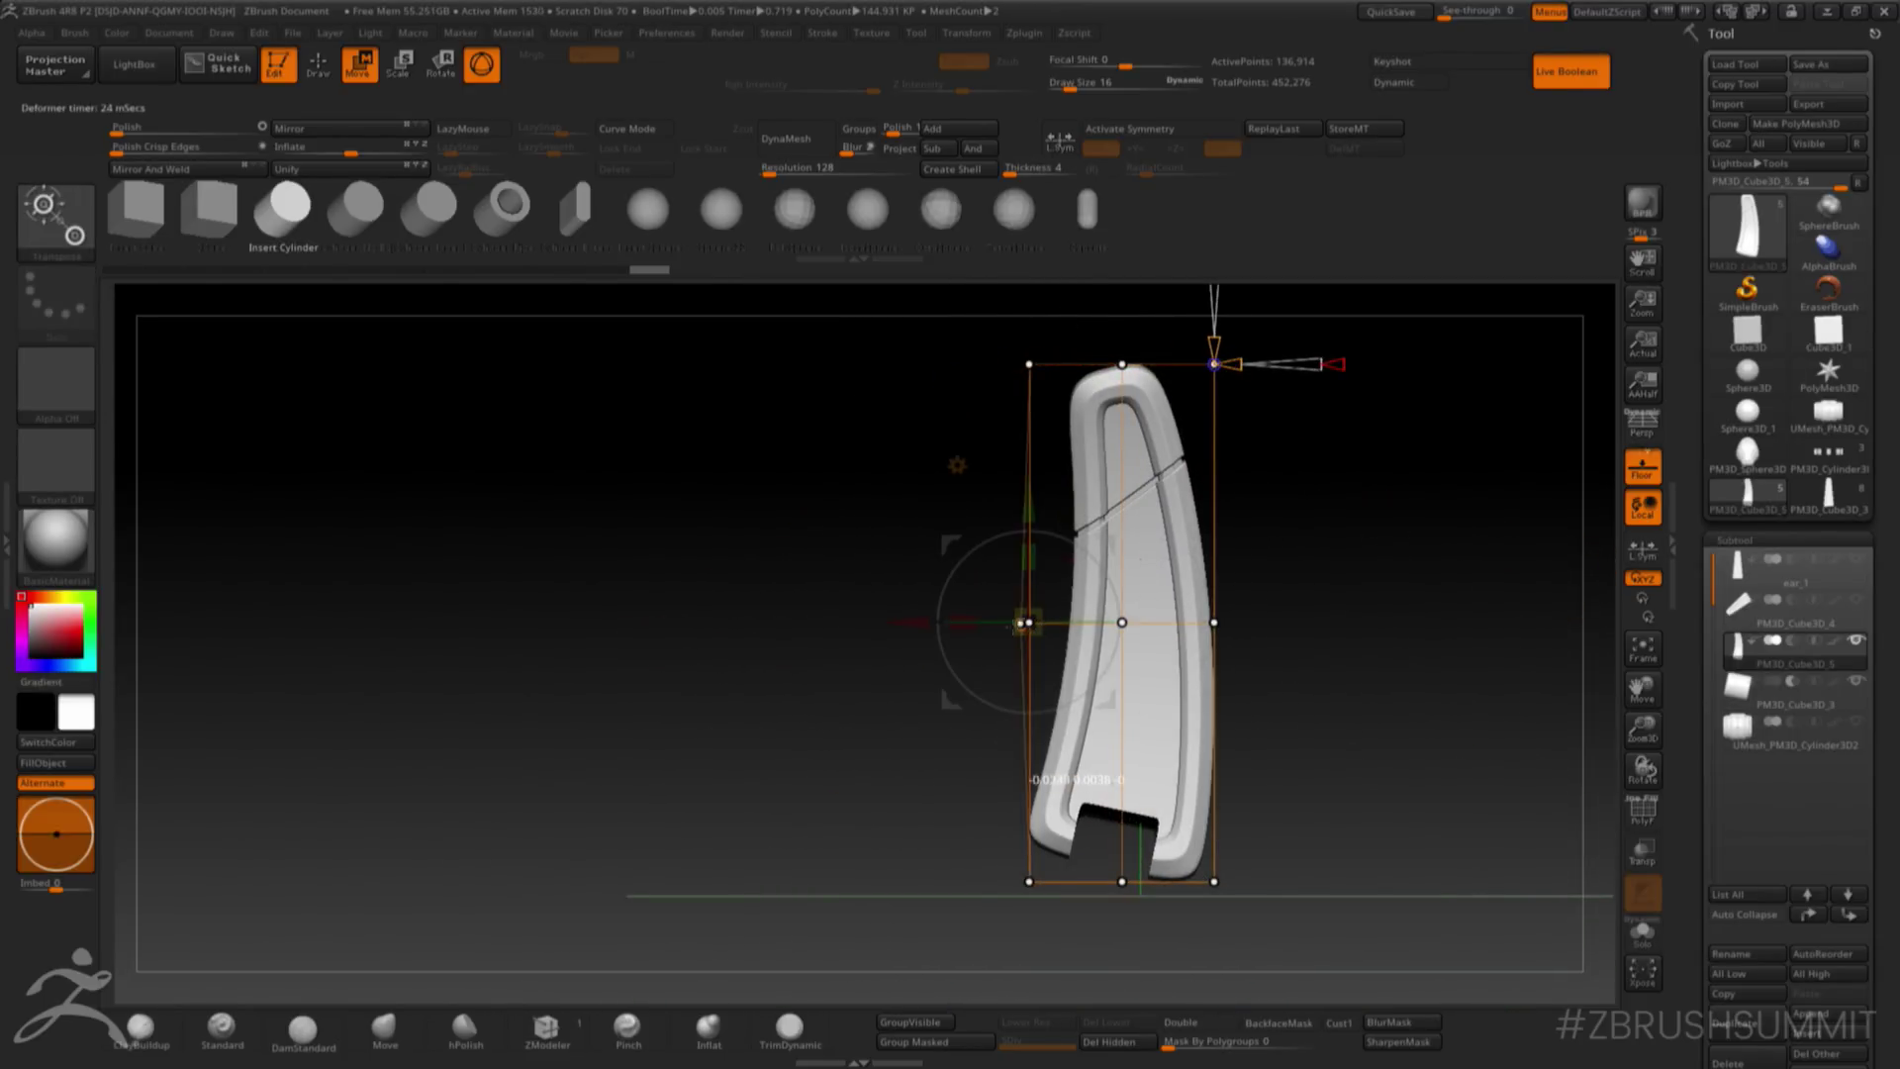
- Pull the cage's middle point moderately outward to fill the blade's concave side, and accept the deformation
drag(874, 627, 1283, 491)
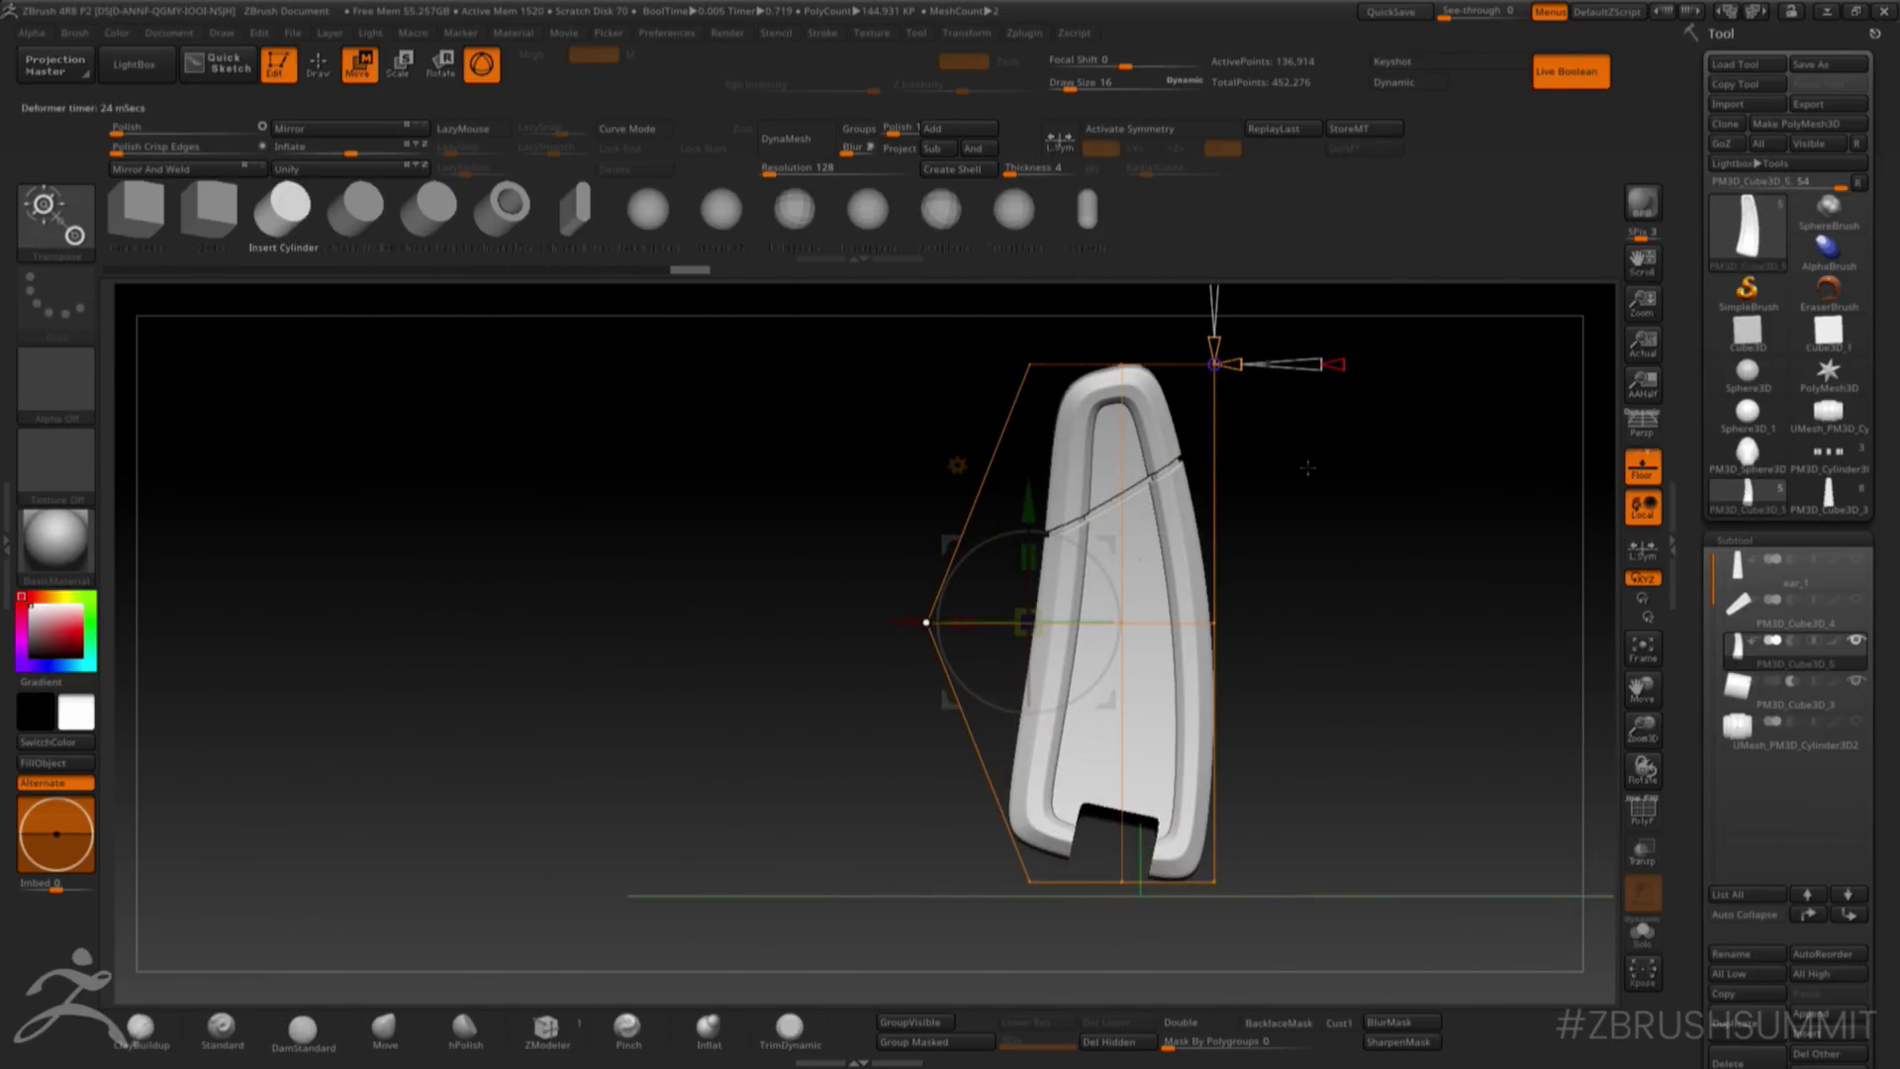
alt+drag(1269, 424, 1269, 488)
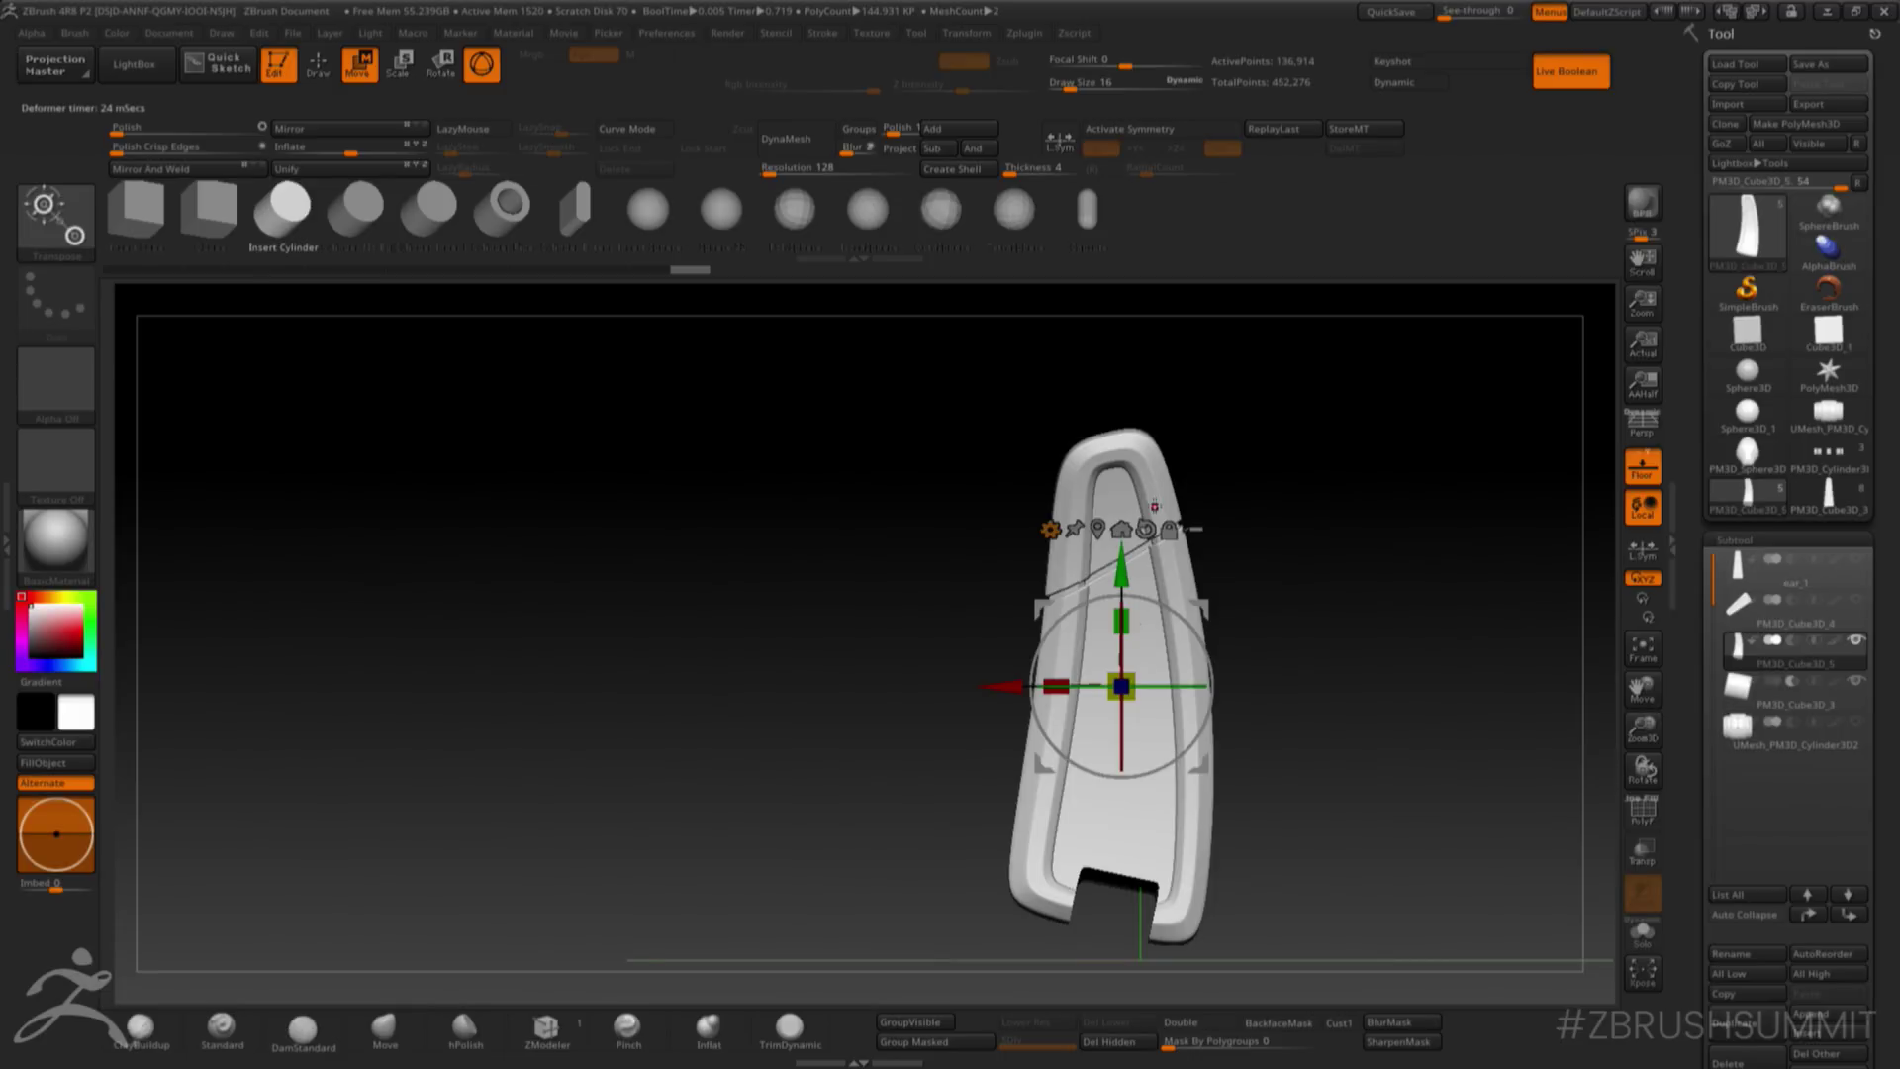
click(1050, 528)
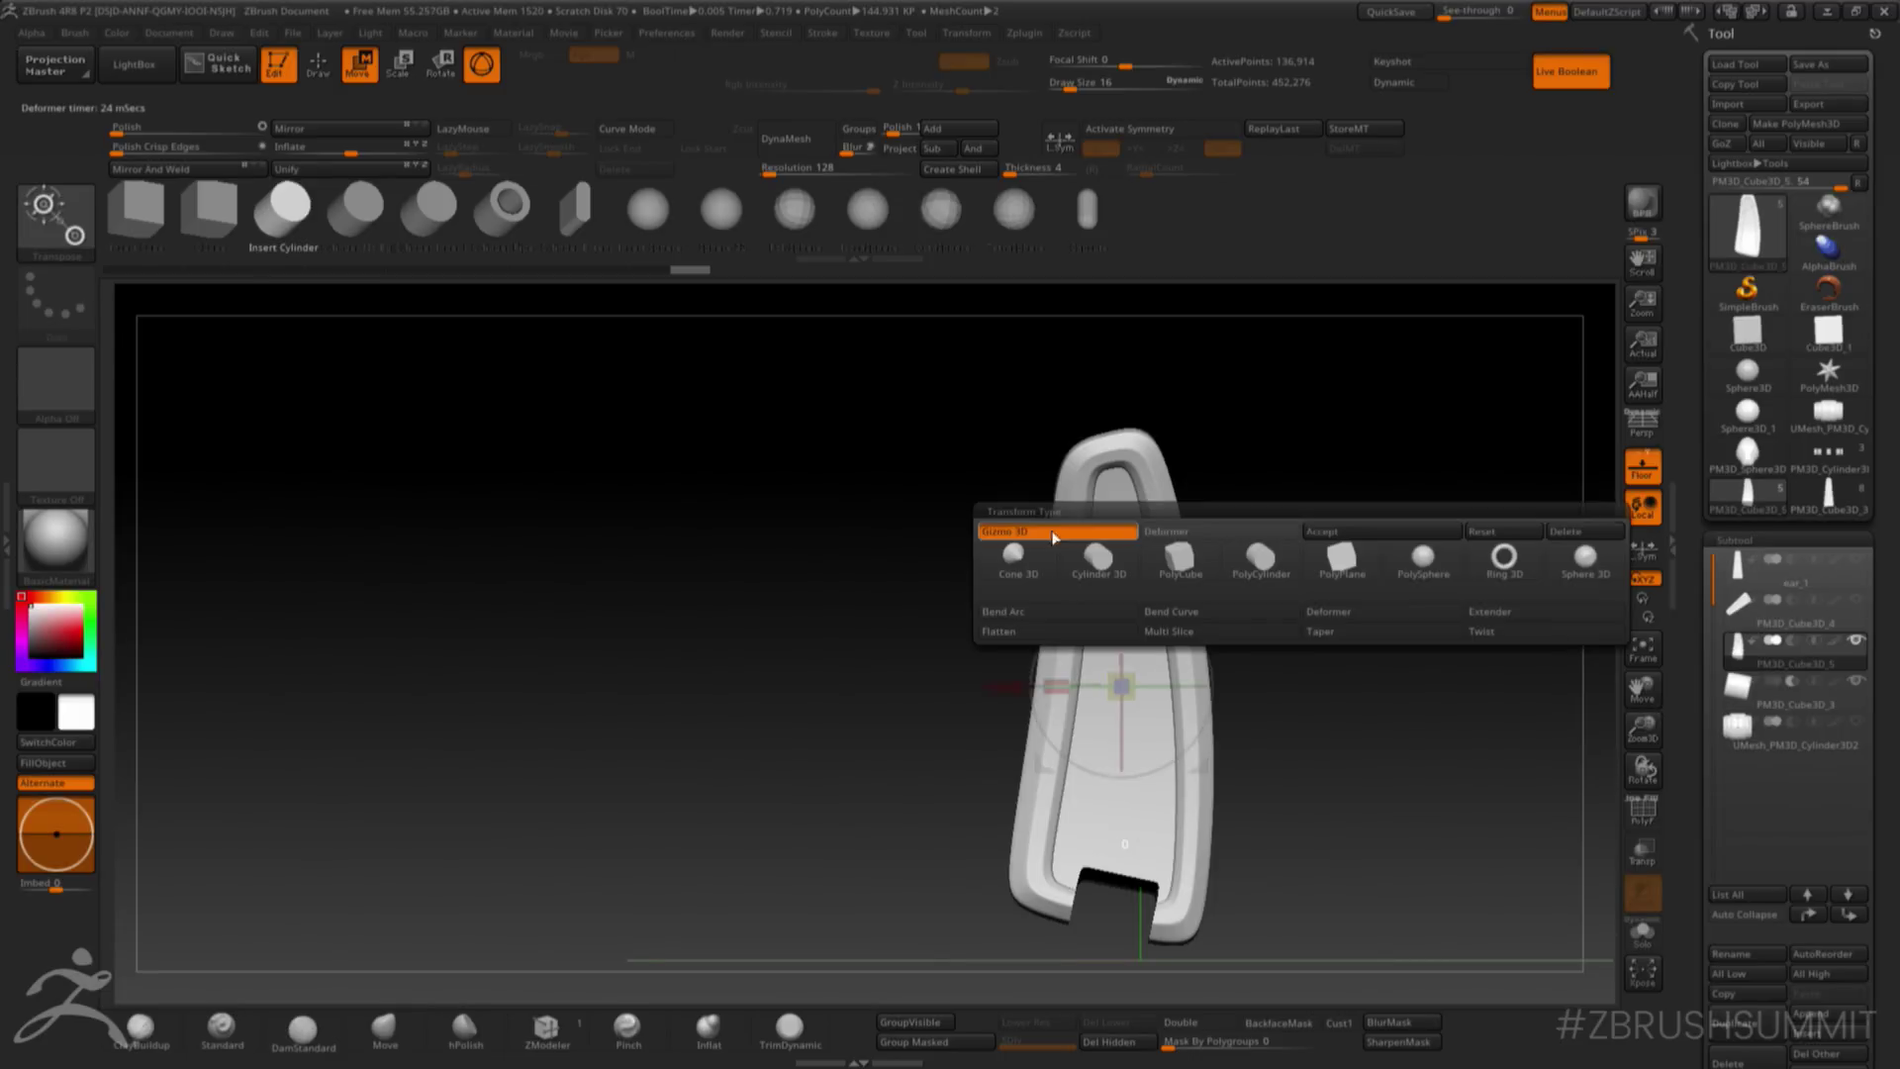
click(1331, 531)
mouse_move(1128, 559)
mouse_down()
mouse_move(1131, 537)
mouse_move(1129, 561)
mouse_up()
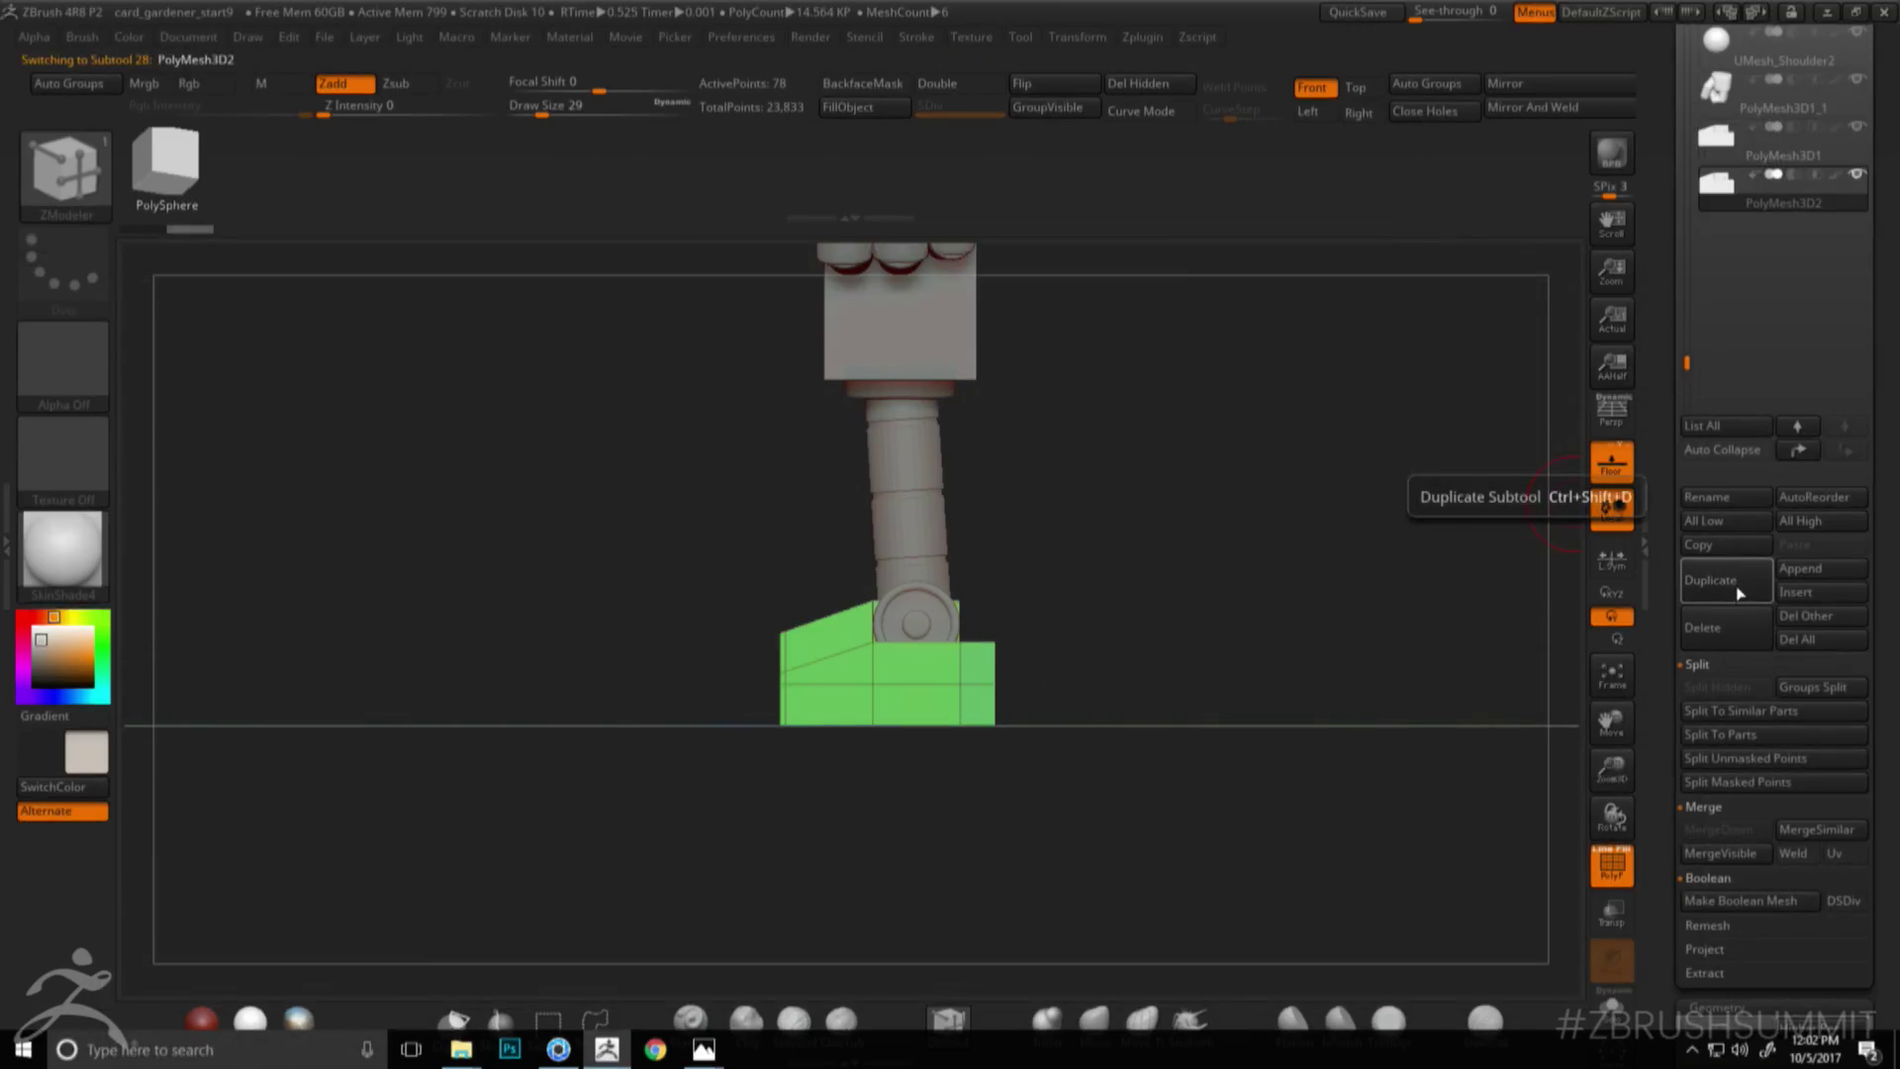
- Move the duplicated foot block out in front of the original foot and return to Draw mode
key(w)
drag(789, 697, 597, 820)
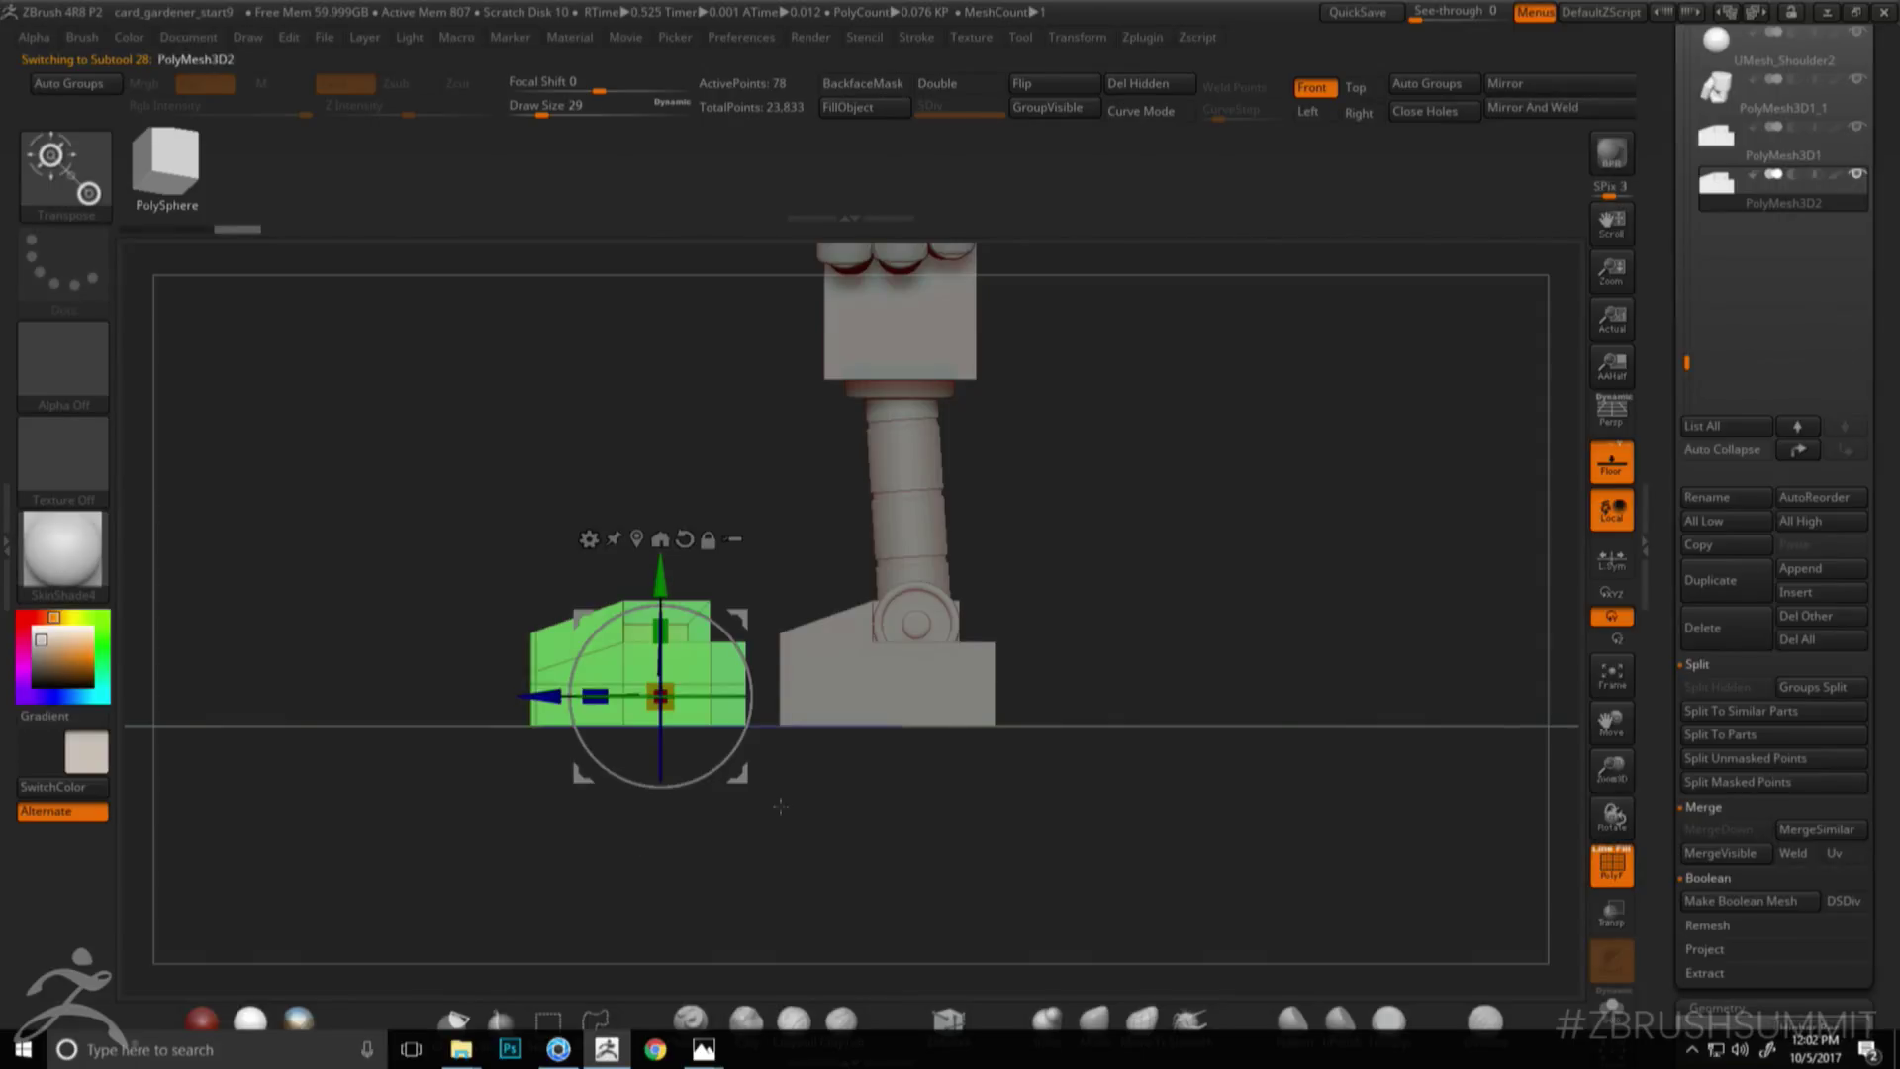
drag(922, 815, 957, 526)
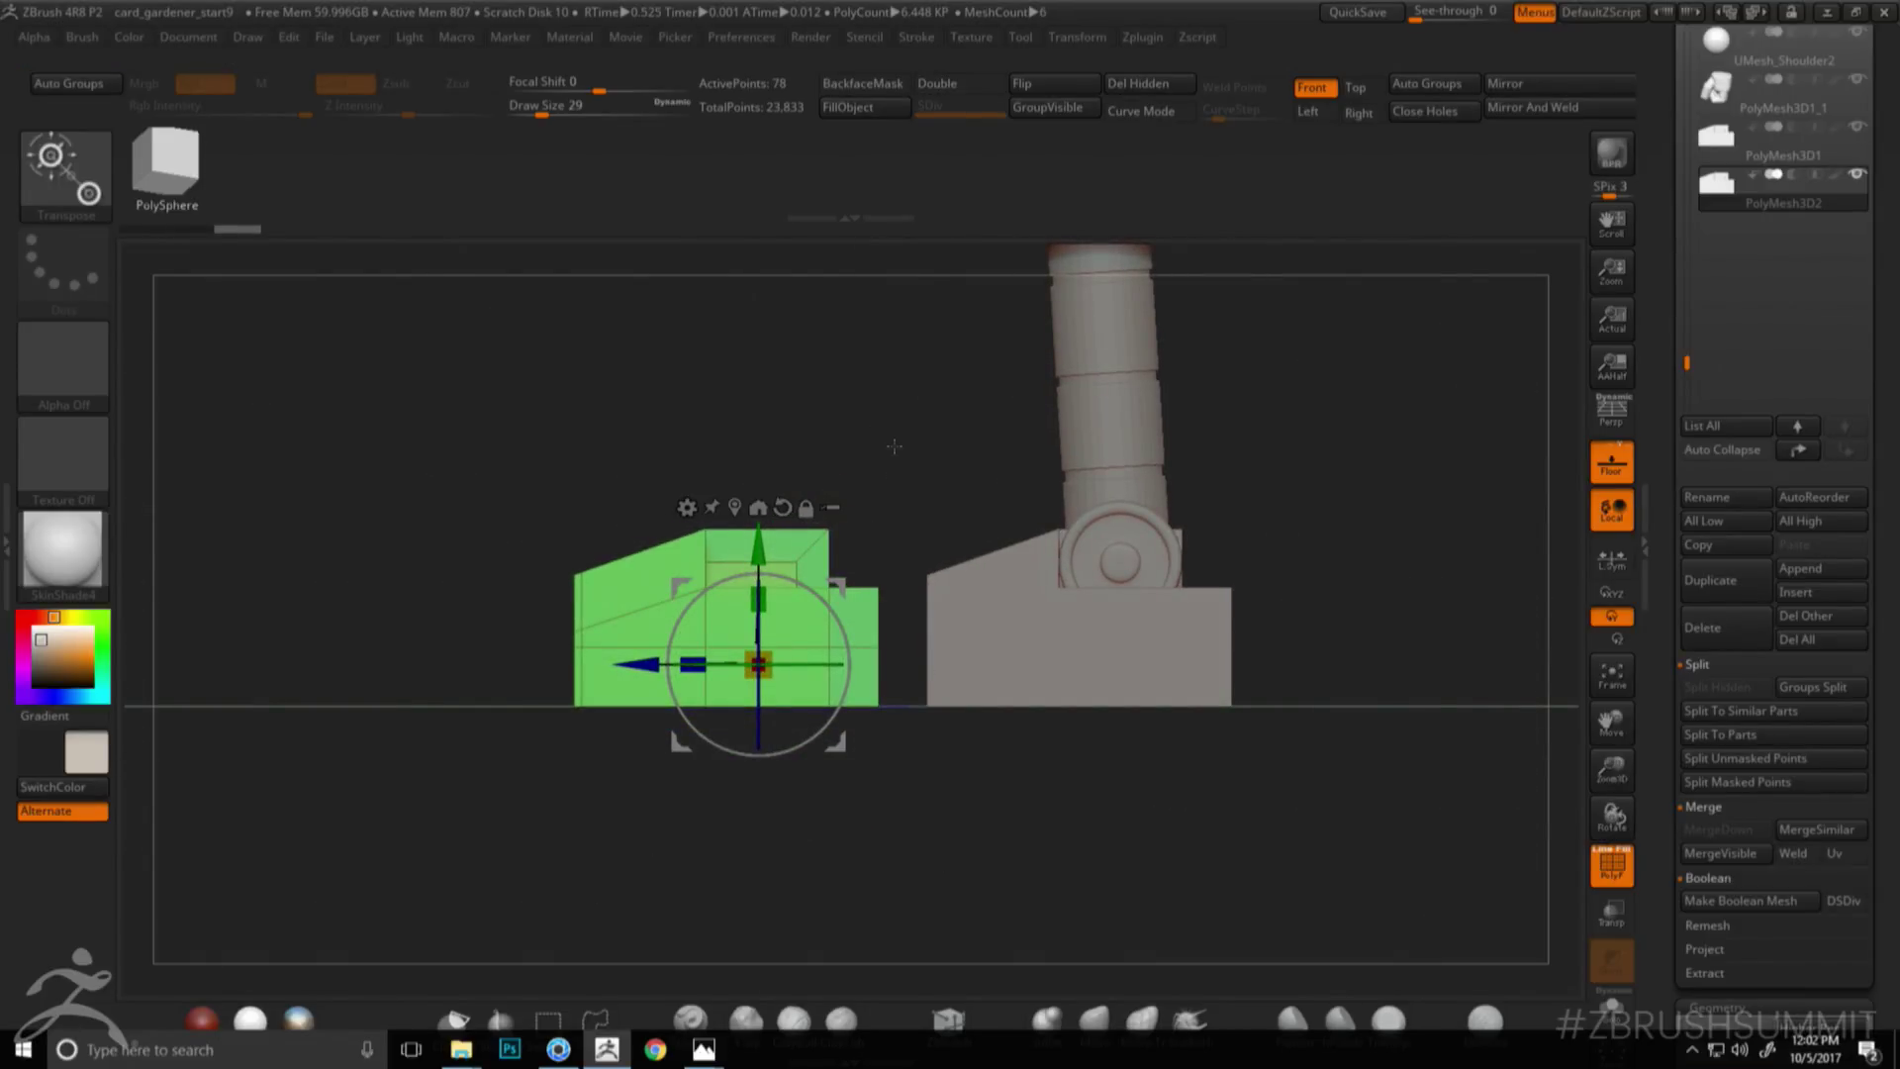
key(q)
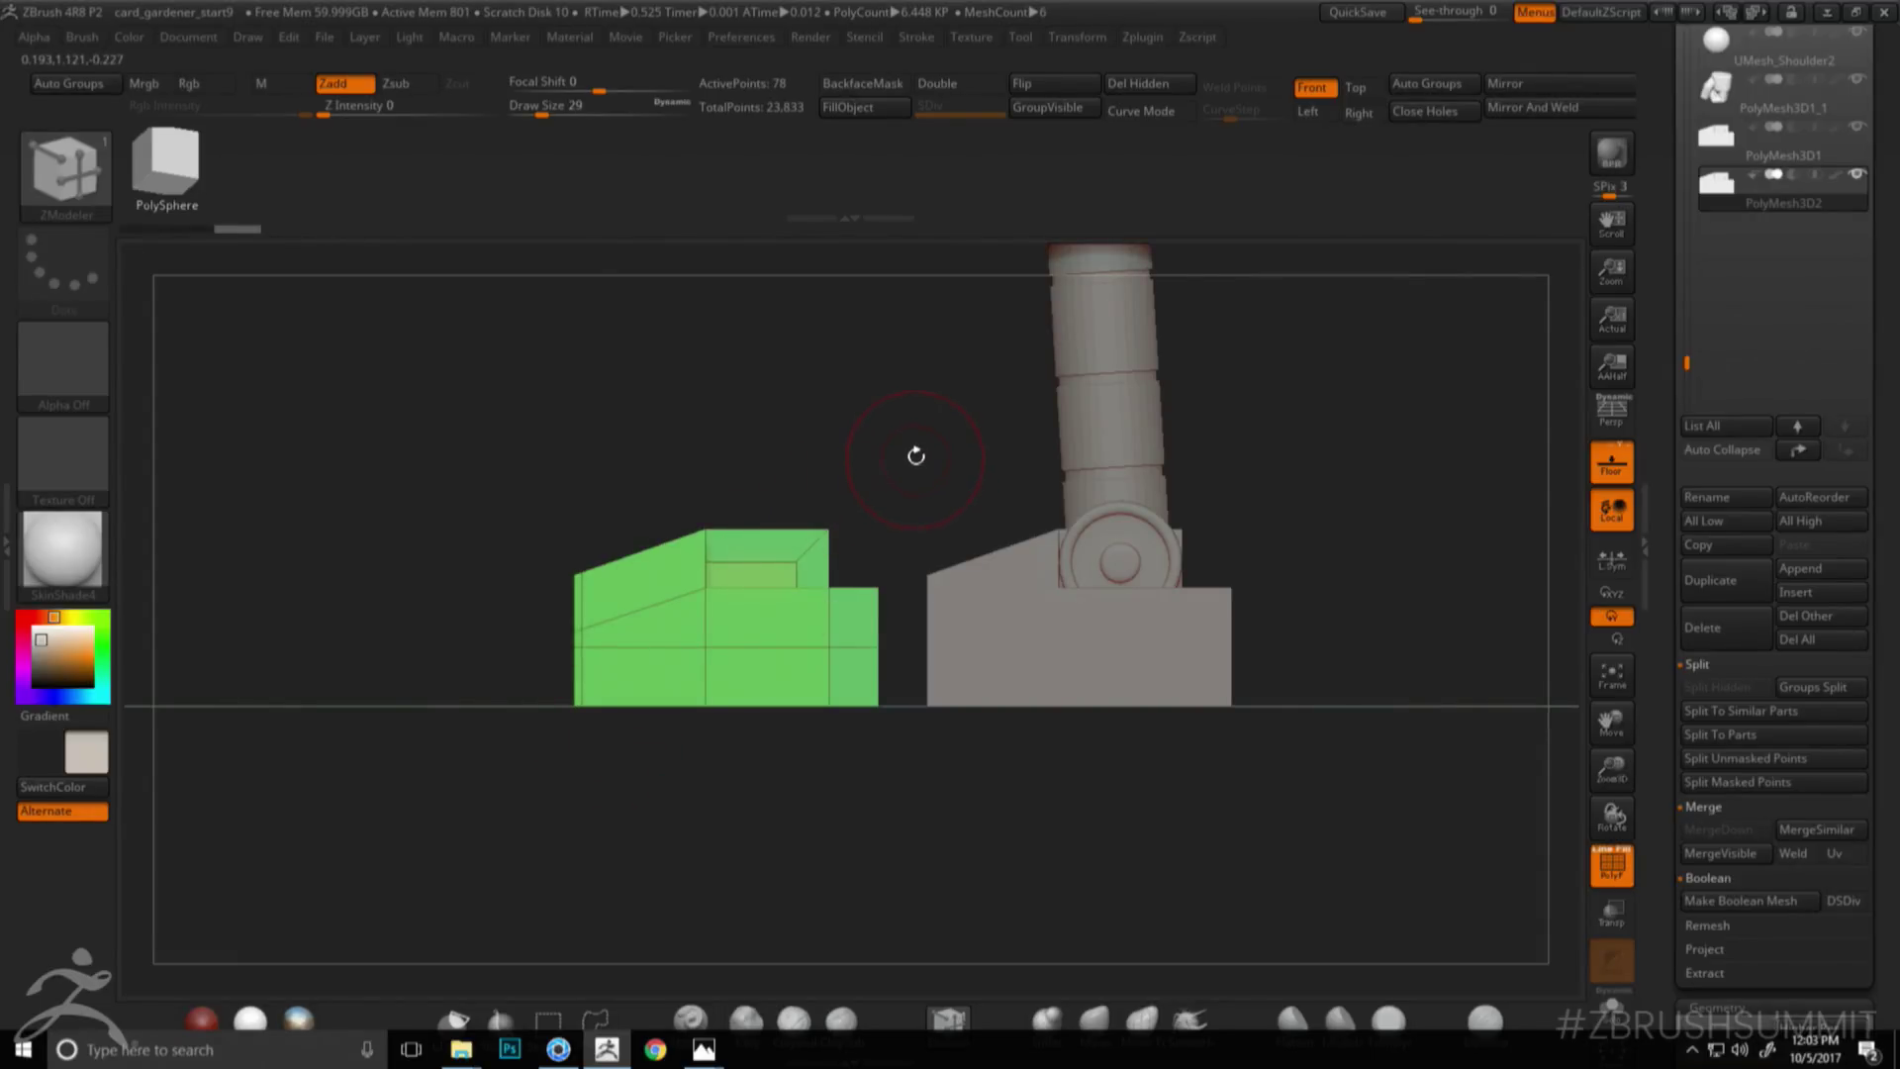
mouse_move(512, 500)
ctrl+shift+mouse_down()
mouse_move(666, 822)
mouse_move(524, 450)
ctrl+shift+mouse_up()
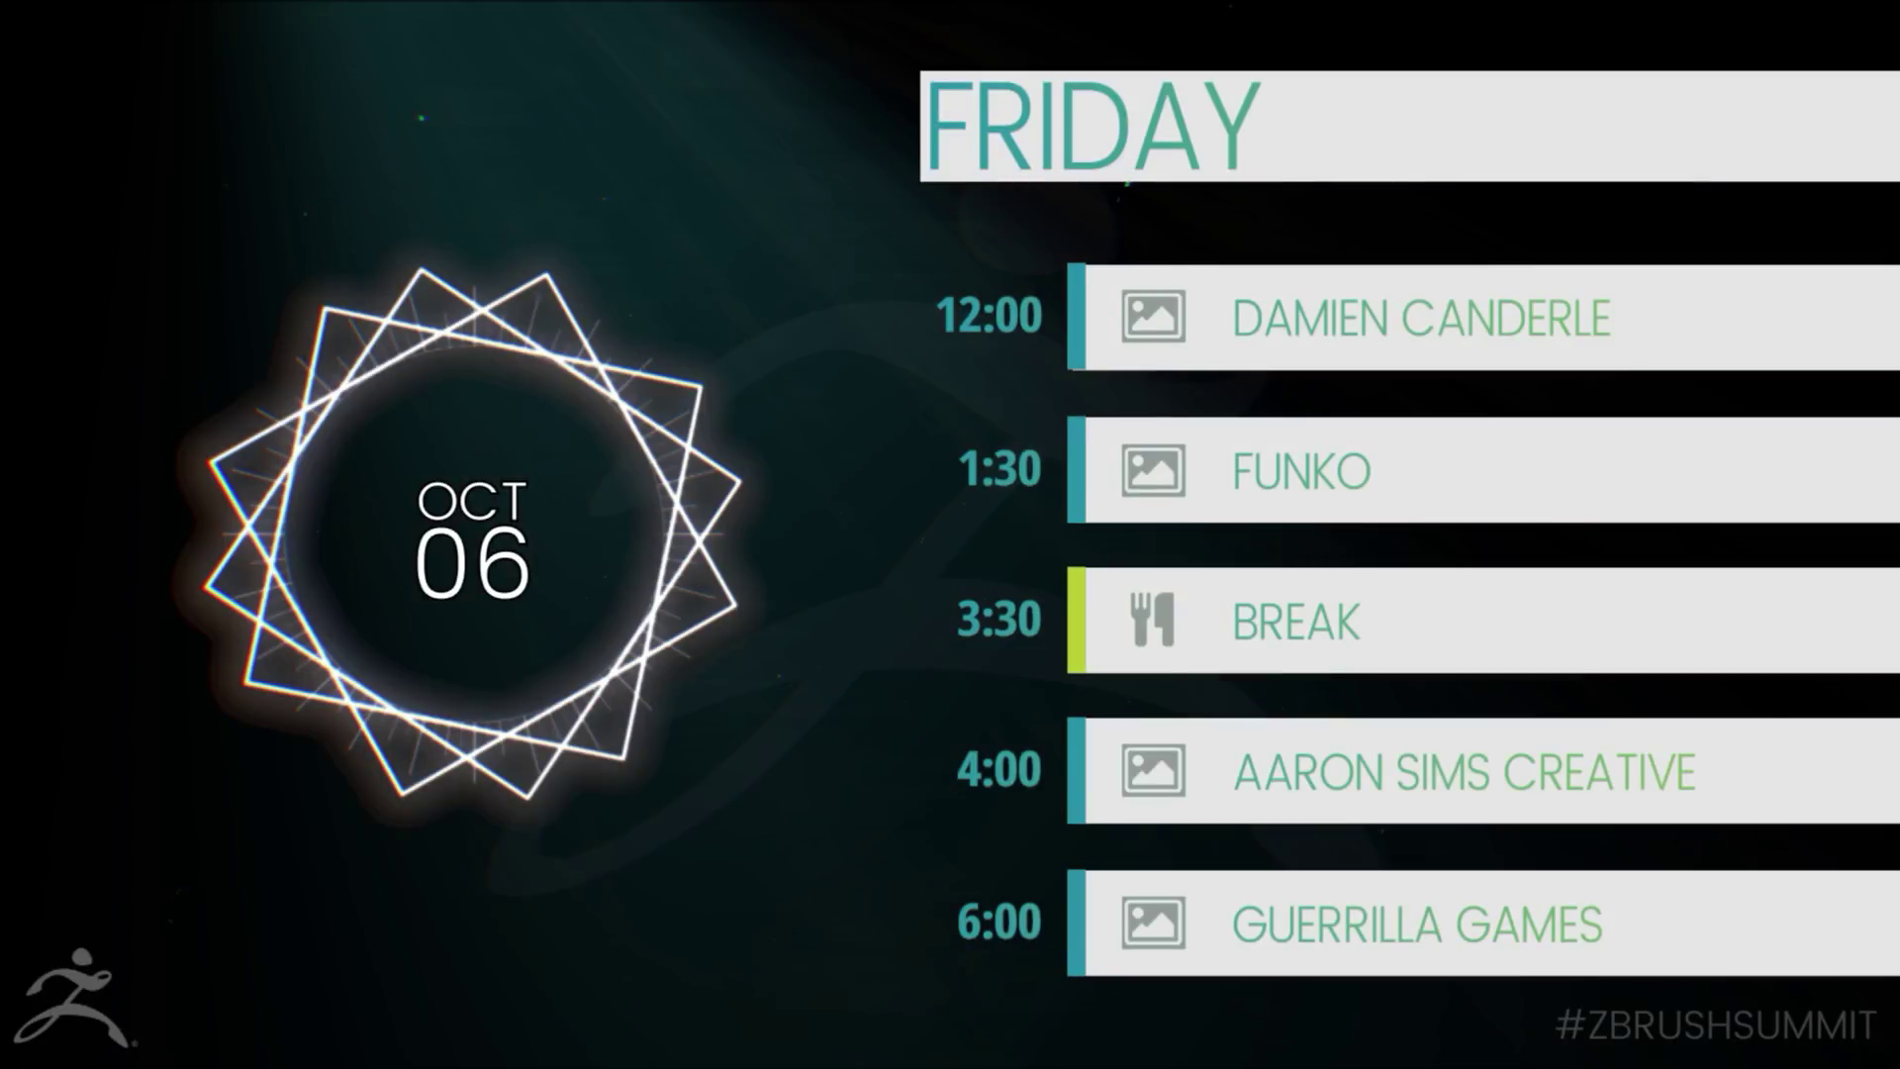
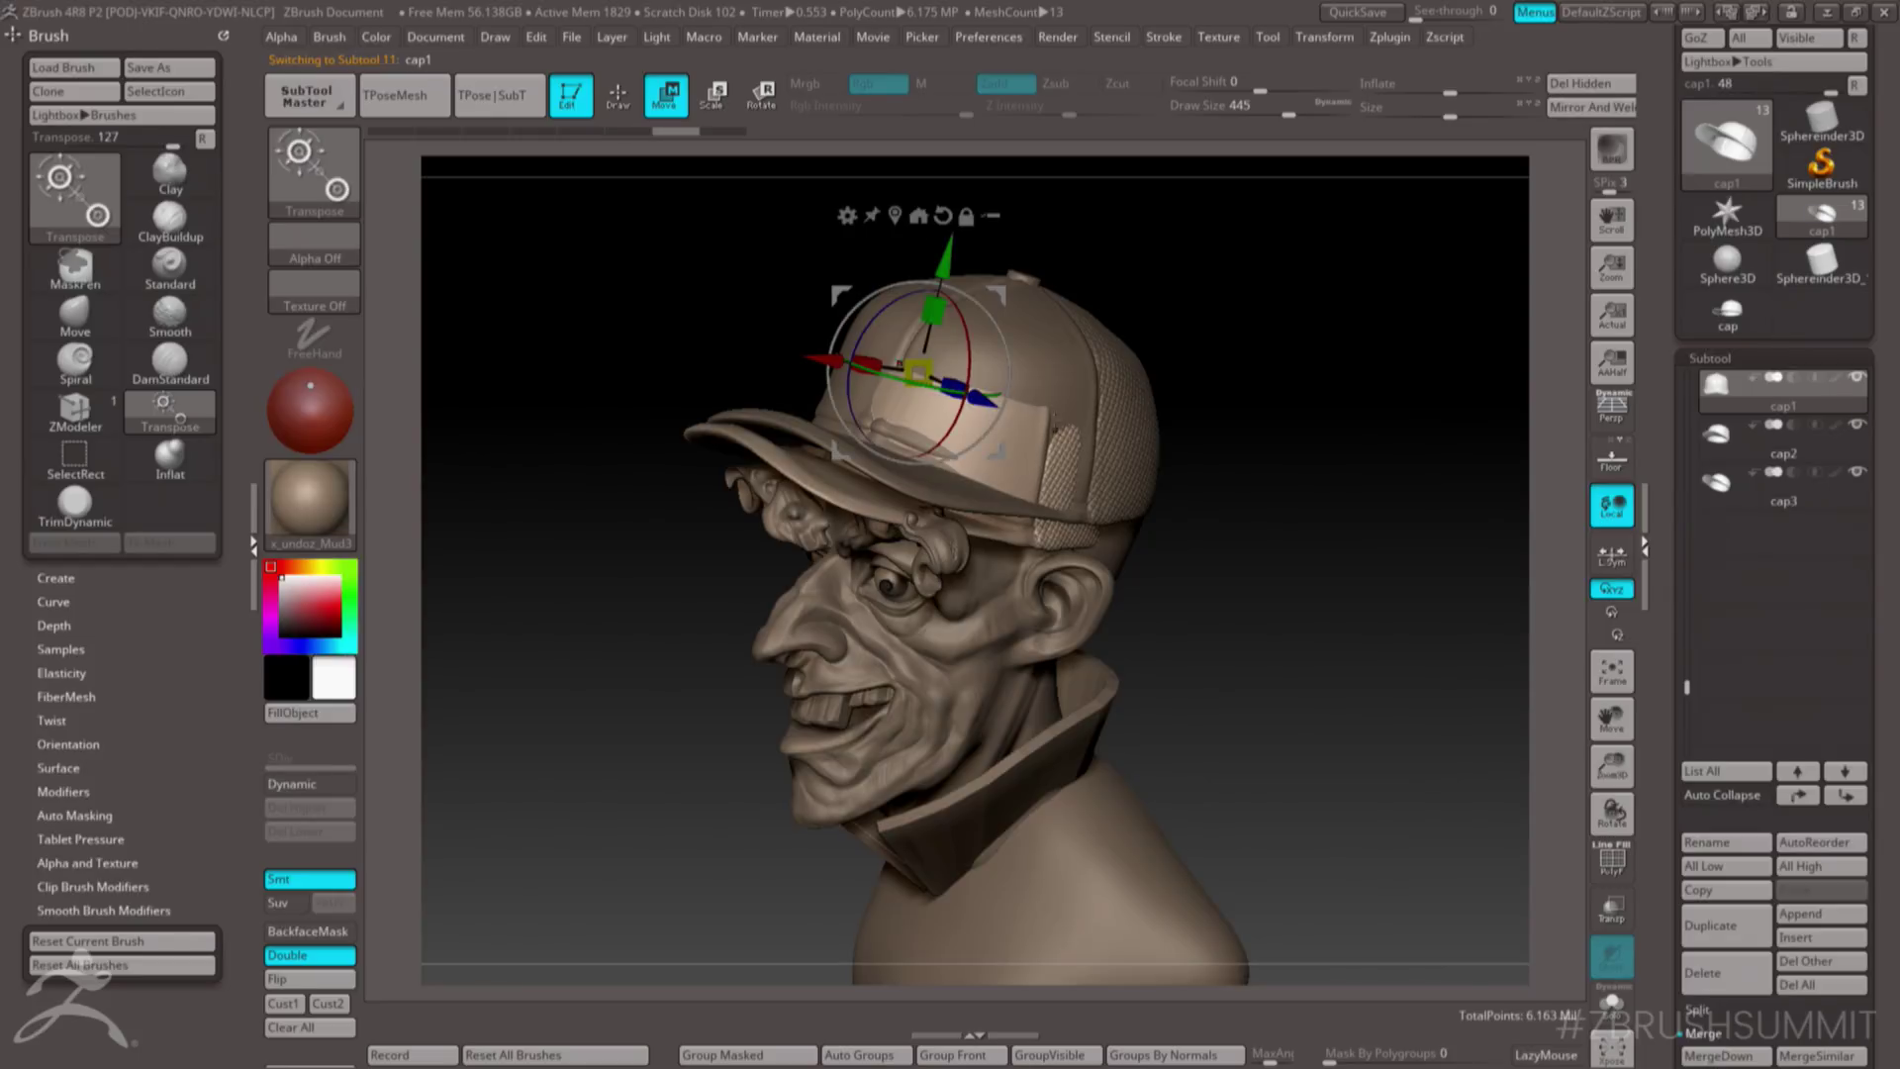
- Select the cap3 subtool and reshape the lower side of the cap above the ear with the Move brush
key(q)
drag(1004, 429, 1028, 439)
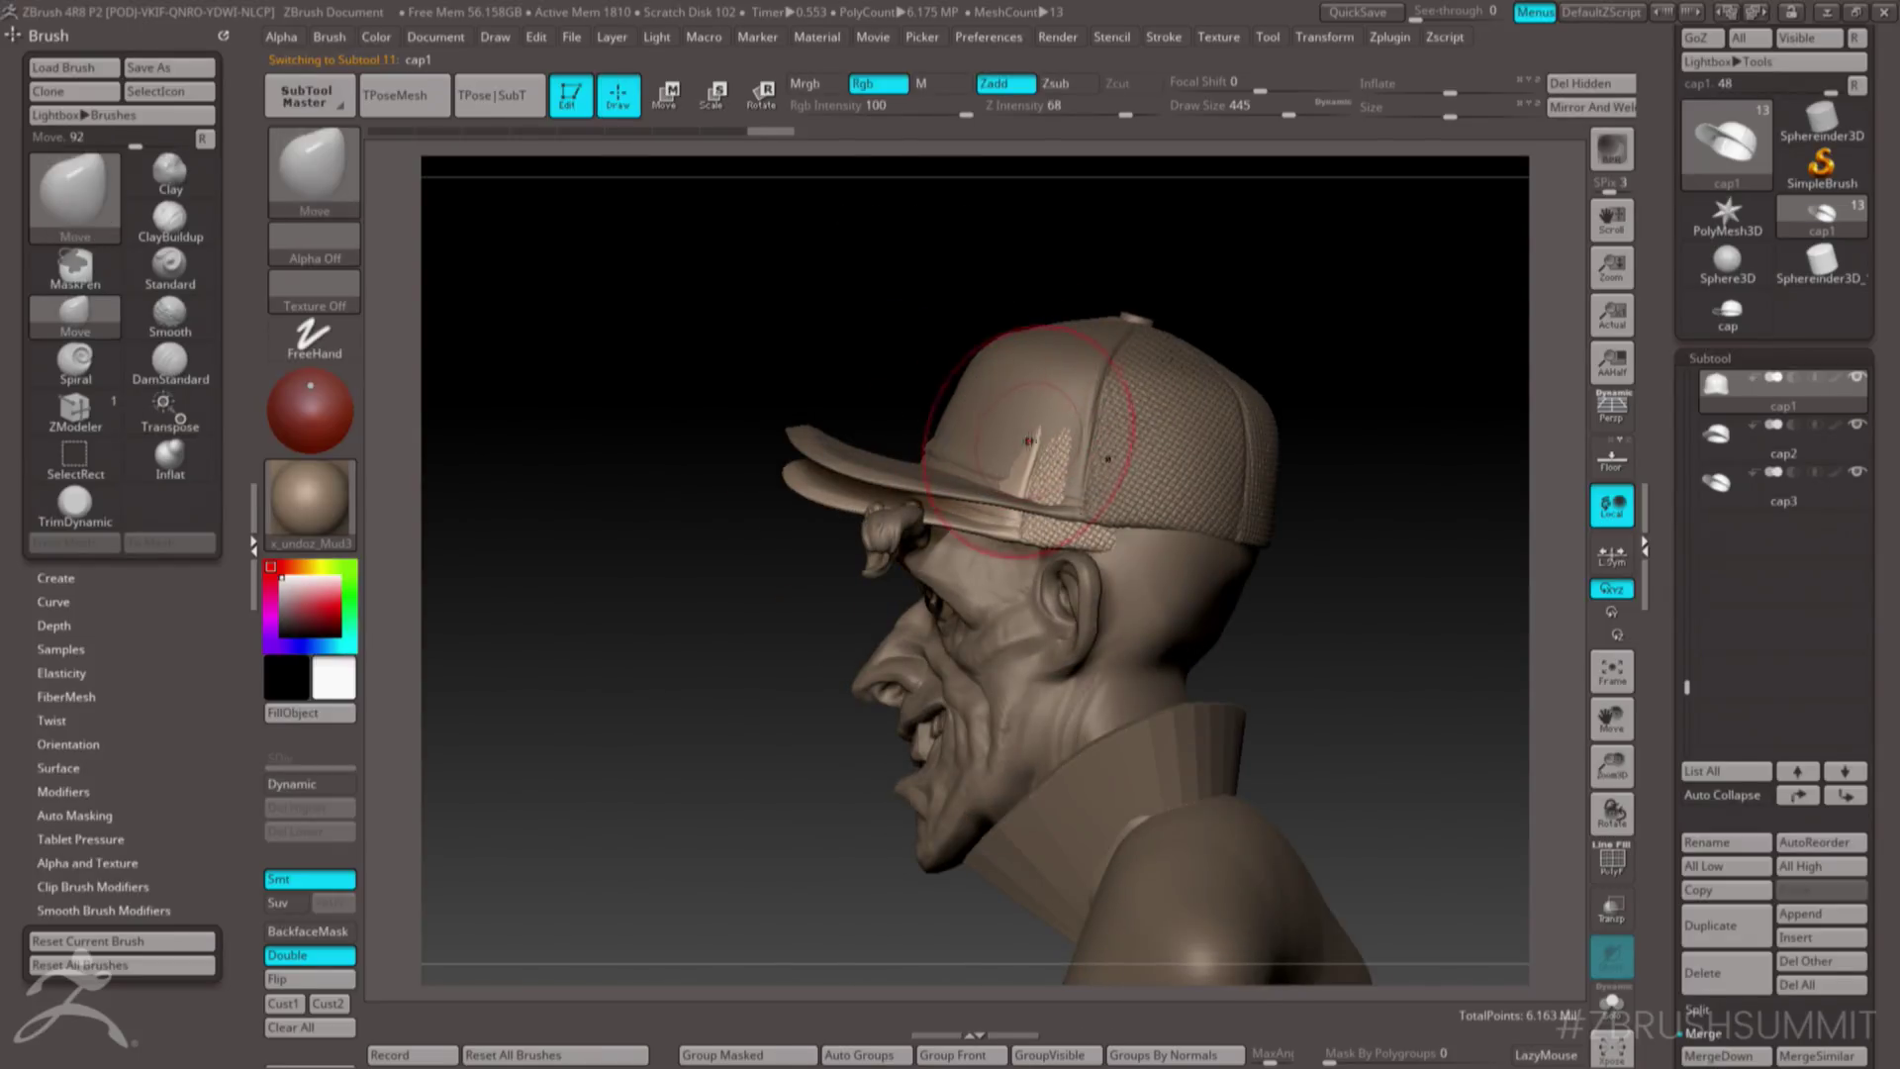
alt+click(1022, 456)
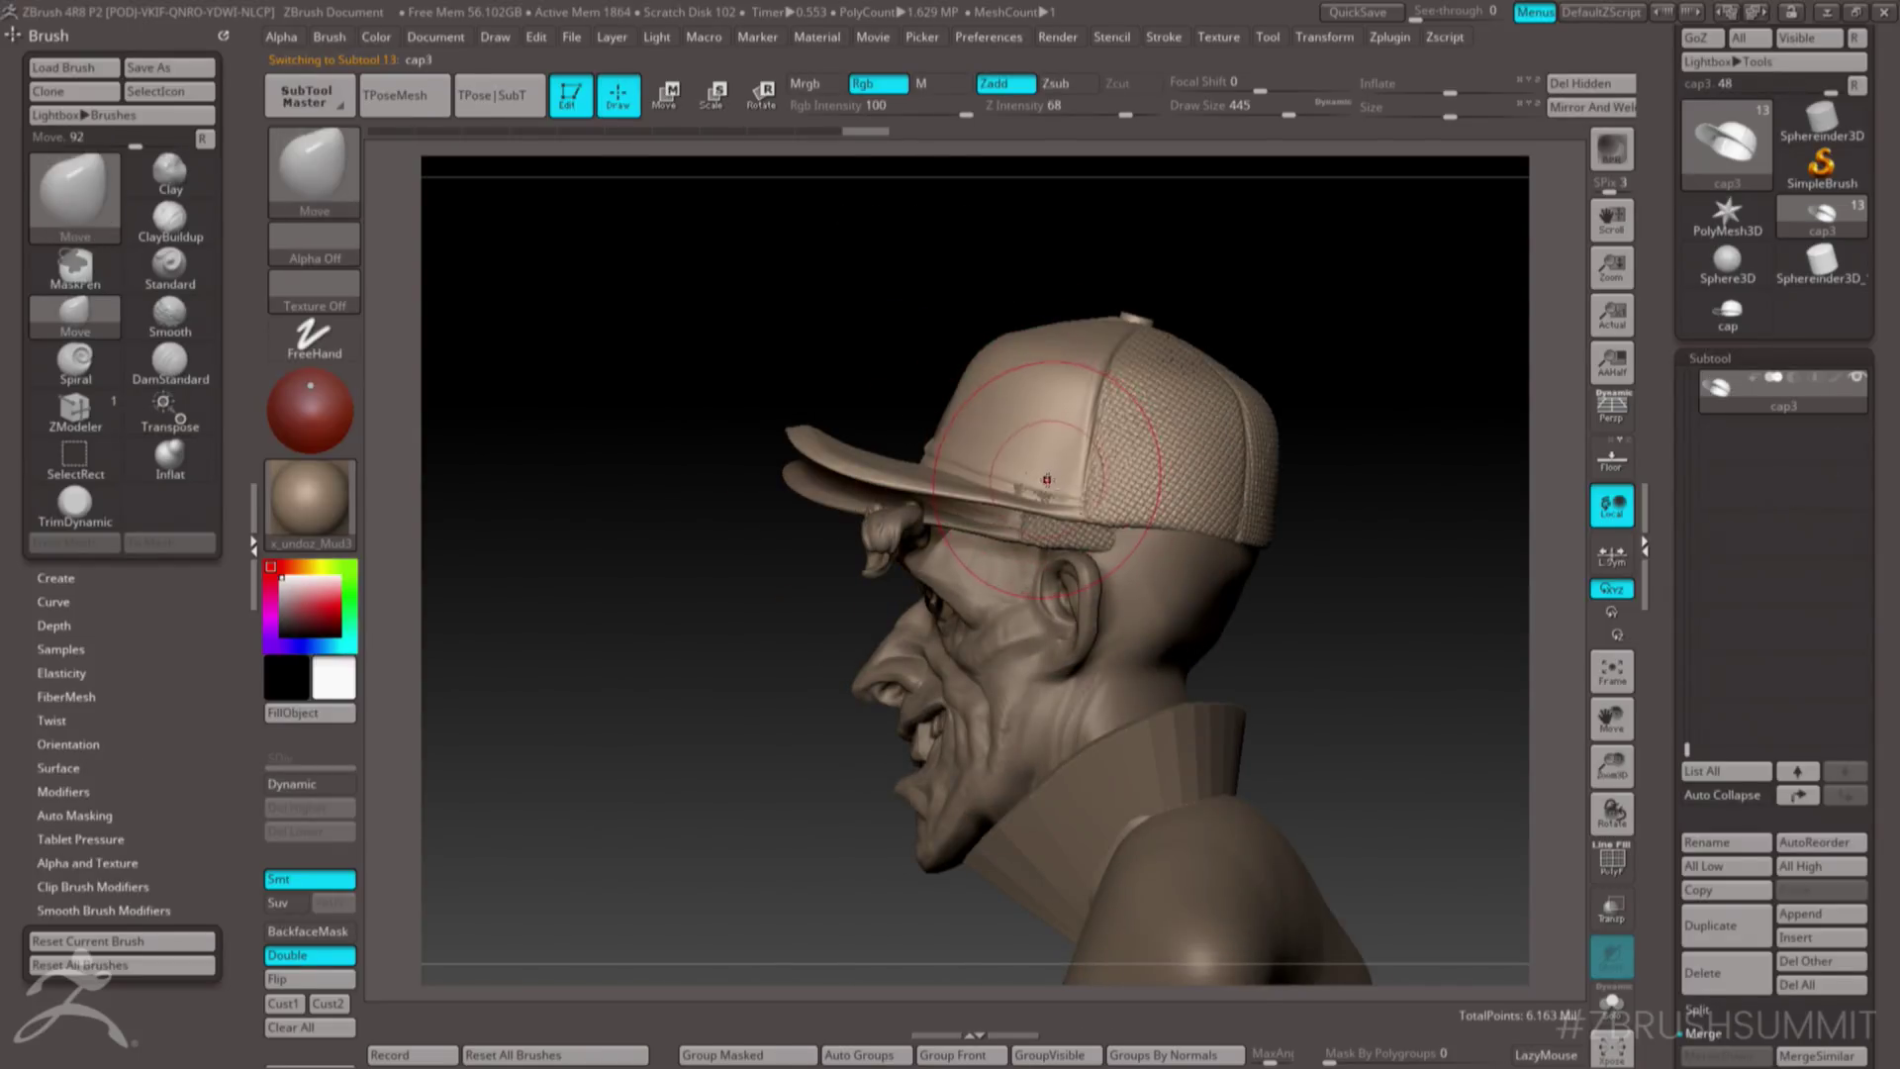
drag(1117, 535, 1117, 527)
right_drag(1117, 526, 1177, 503)
drag(1109, 522, 1175, 539)
alt+click(1095, 533)
- Set the Move brush draw size to 585 and reshape the cap's back and front crown
key(space)
mouse_move(1189, 545)
mouse_down()
mouse_move(1174, 552)
mouse_move(1204, 557)
mouse_up()
drag(1205, 551, 1204, 518)
alt+click(1194, 514)
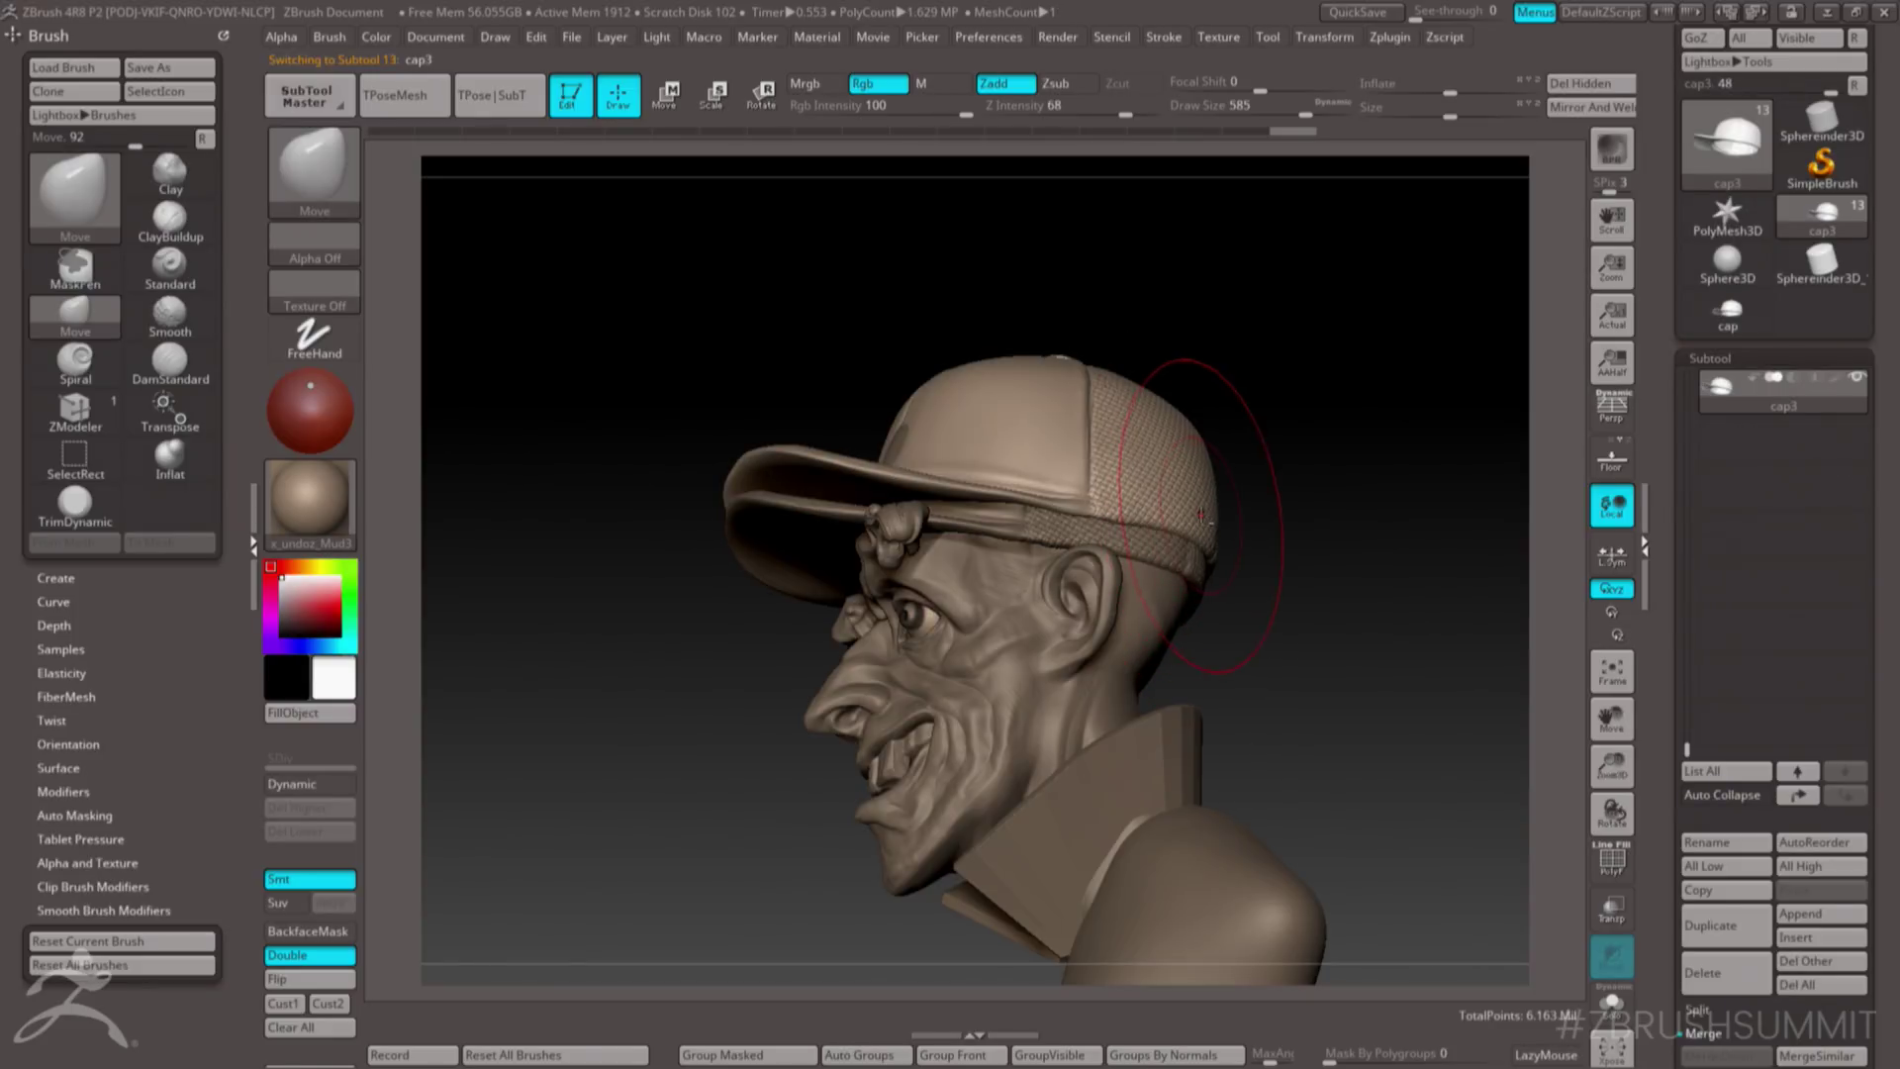
drag(940, 426, 924, 417)
mouse_move(936, 426)
right_down()
mouse_move(1049, 420)
mouse_move(1022, 455)
mouse_move(1030, 425)
mouse_move(1058, 515)
right_up()
- Adjust the cap's placement on the head with the gizmo, and return to the Move brush
key(w)
drag(947, 414, 1020, 383)
right_drag(1138, 435, 993, 279)
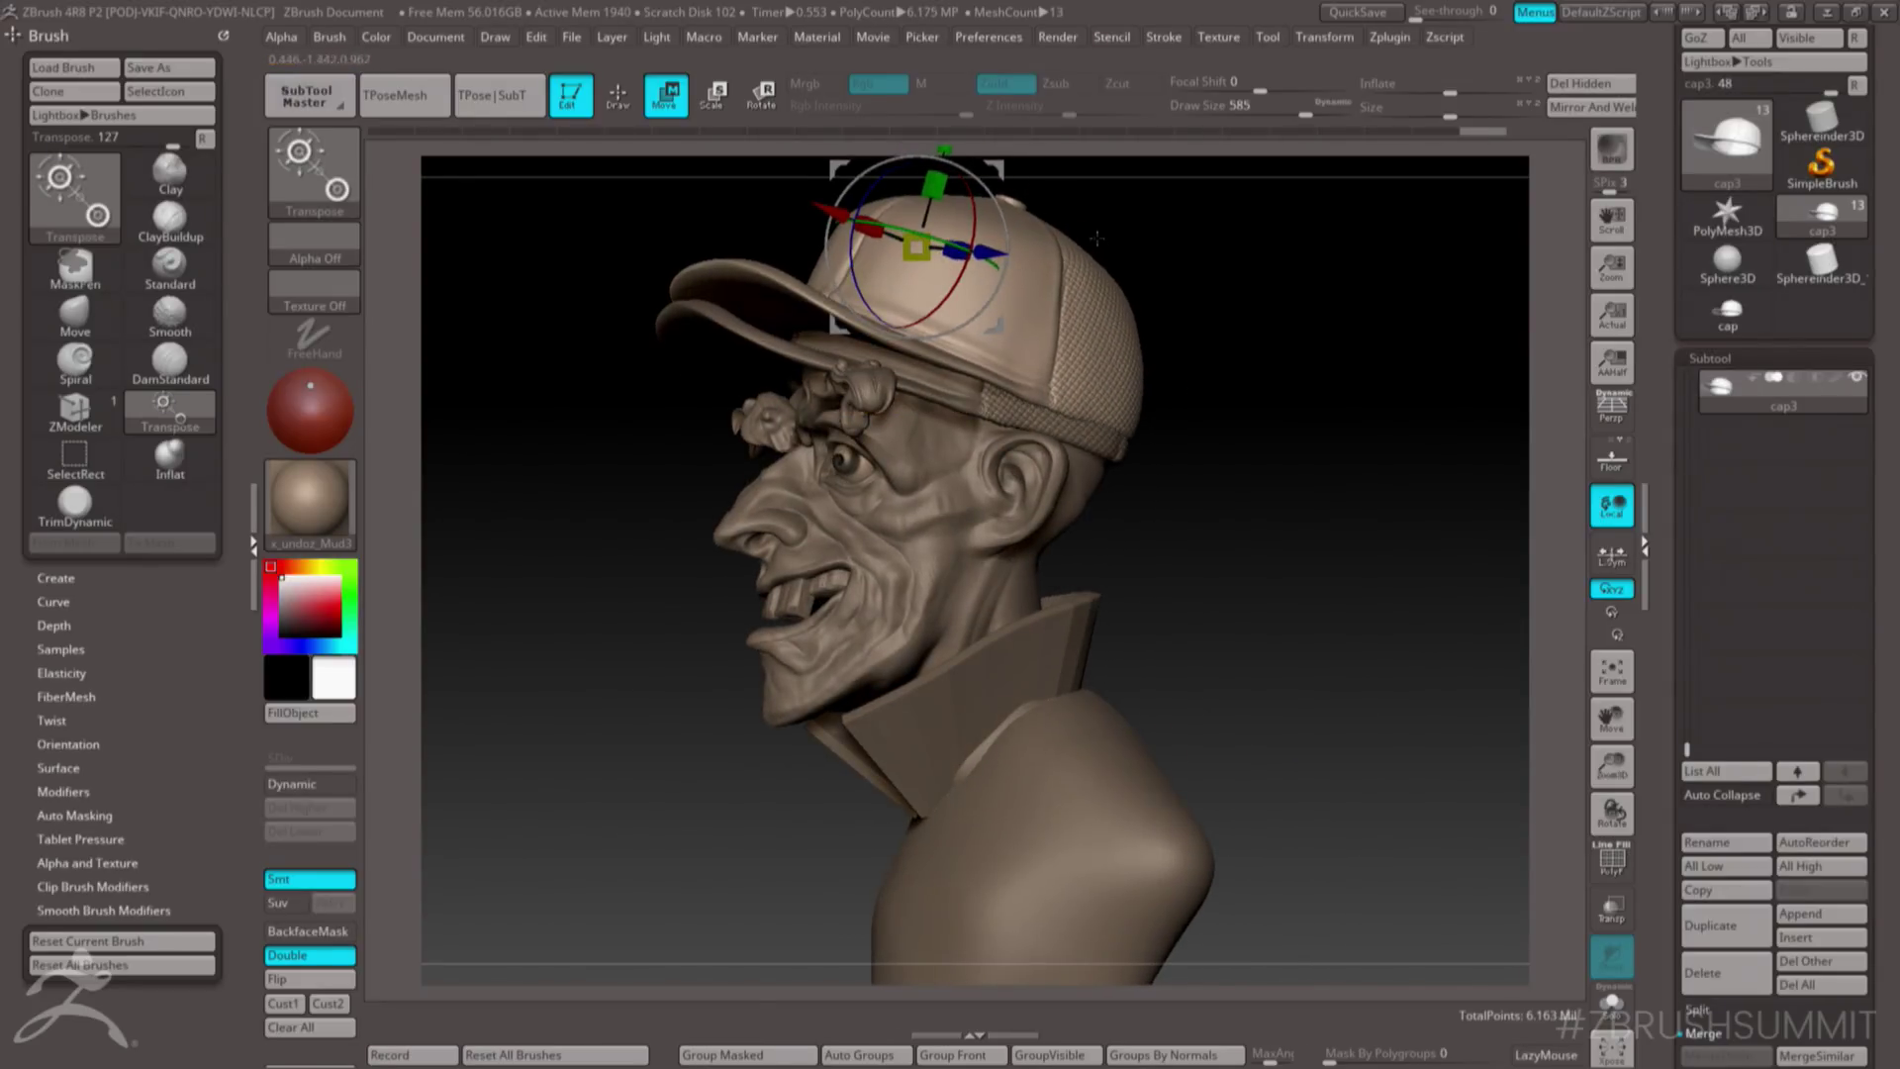
key(q)
right_drag(1089, 402, 1105, 372)
alt+right_drag(1105, 372, 1112, 425)
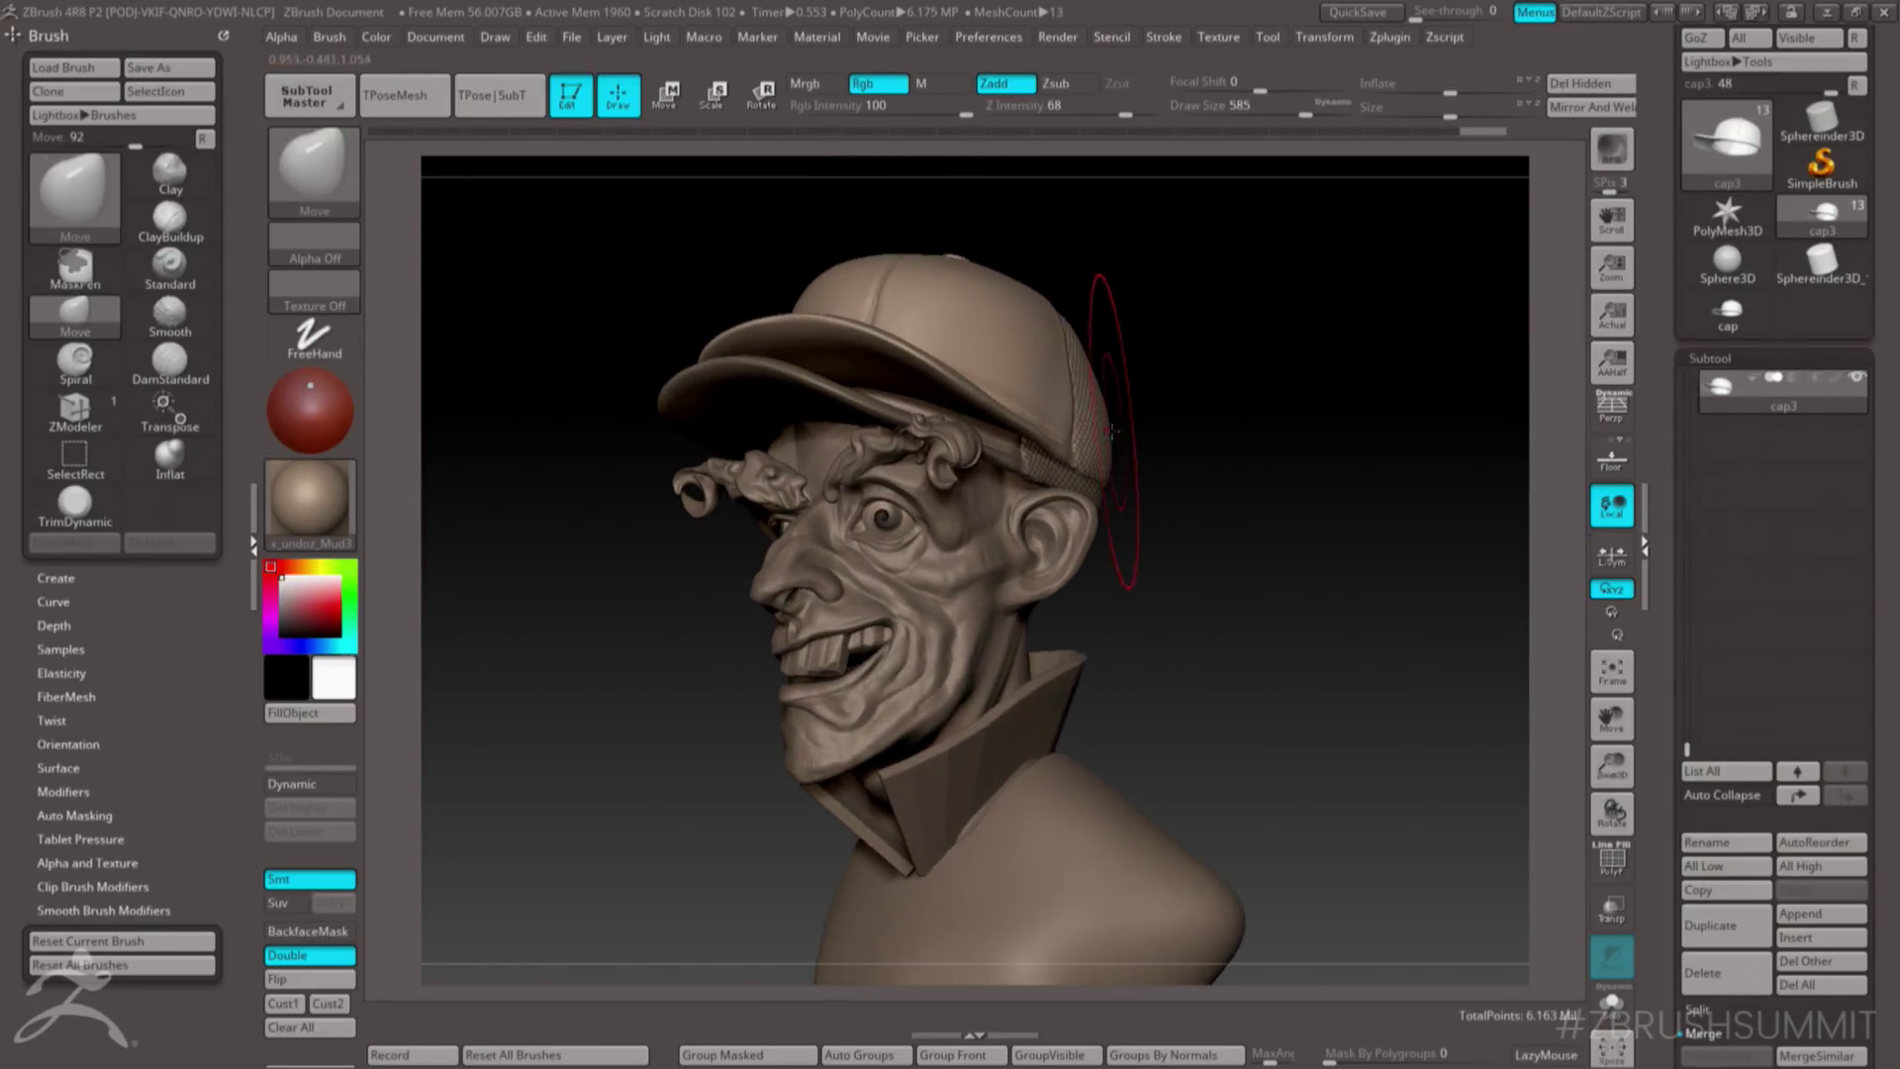
- Adjust the Move brush size and refine the shape of the cap's brim and front crown
key(space)
right_drag(653, 339, 749, 346)
key(s)
mouse_move(749, 346)
mouse_down()
mouse_move(780, 297)
mouse_move(794, 313)
mouse_up()
drag(792, 309, 792, 295)
drag(905, 358, 904, 339)
right_drag(923, 287, 799, 279)
alt+click(797, 408)
drag(799, 406, 816, 383)
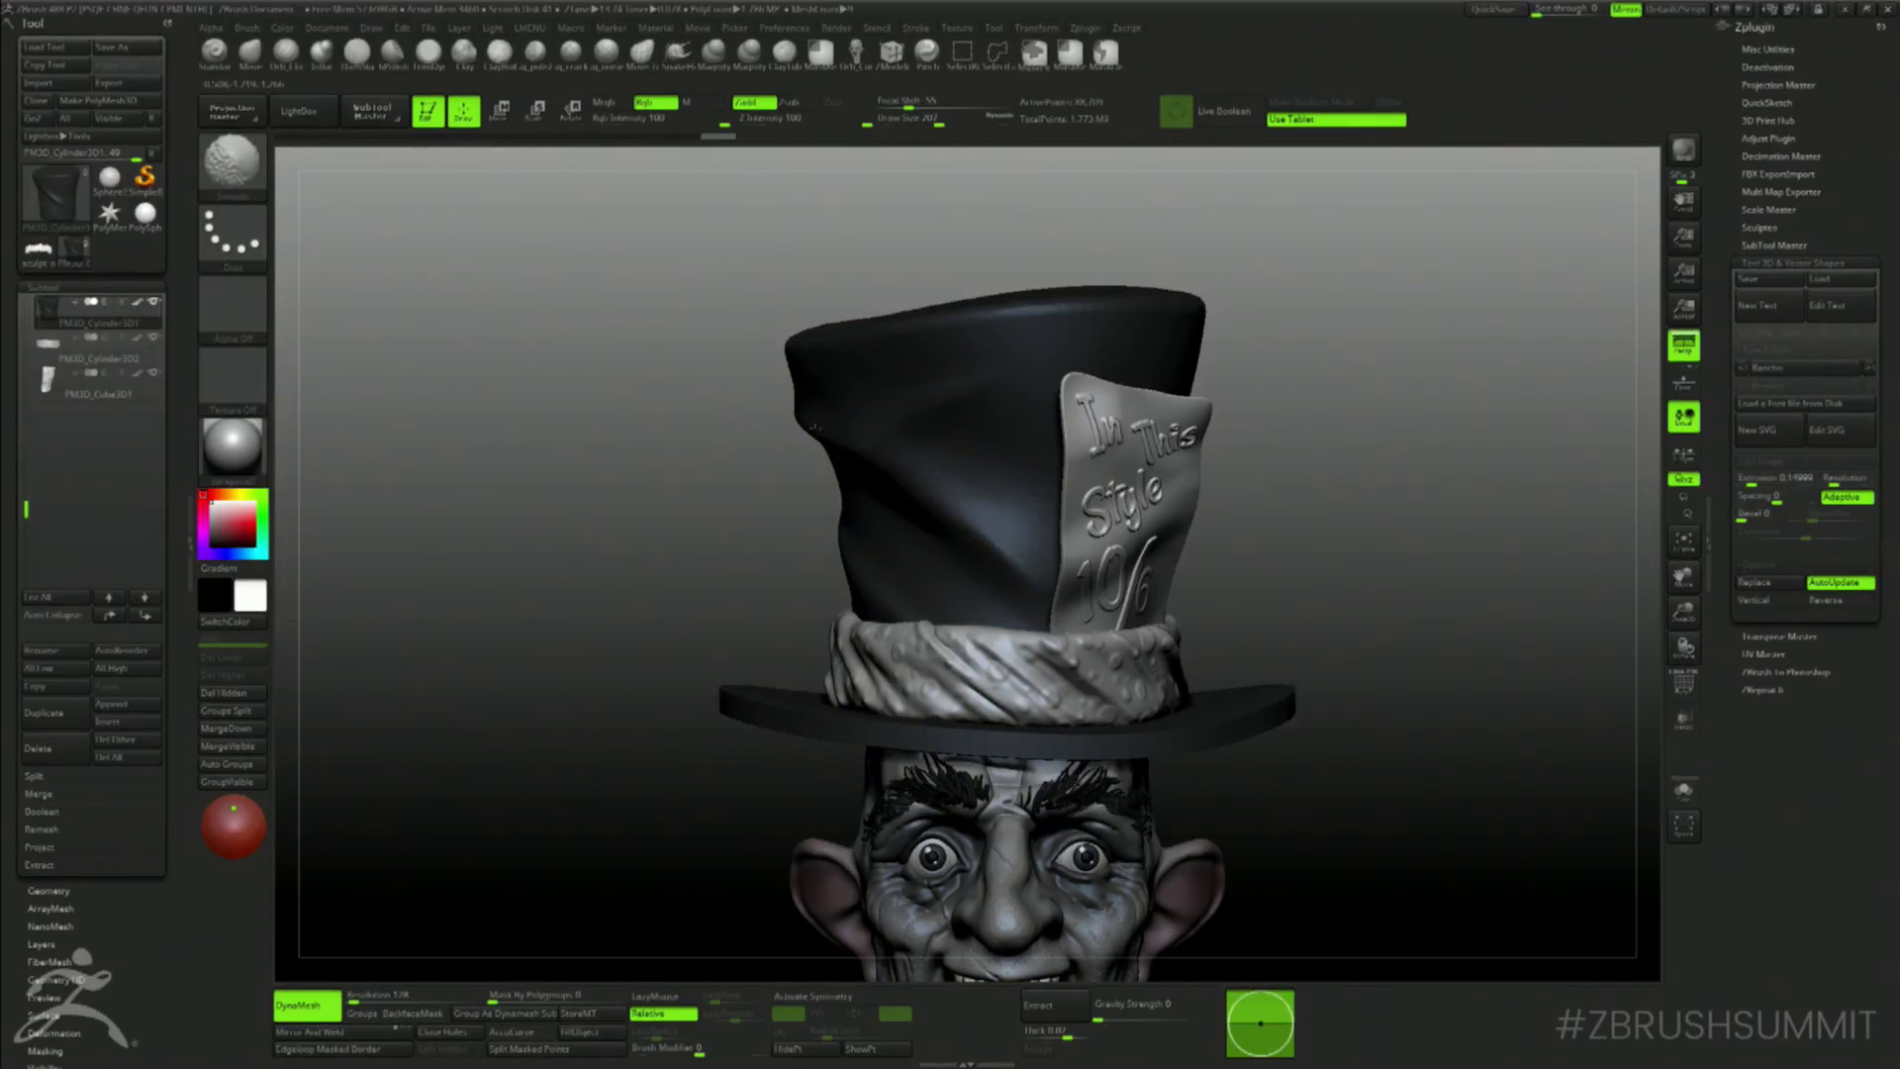
- Carve diagonal fabric folds into the side of the top hat's crown with the DamStandard brush
mouse_move(640, 488)
mouse_down()
mouse_move(813, 493)
mouse_move(857, 581)
mouse_up()
drag(642, 495, 614, 498)
mouse_move(499, 446)
mouse_down()
mouse_move(653, 446)
mouse_move(603, 465)
mouse_move(651, 516)
mouse_up()
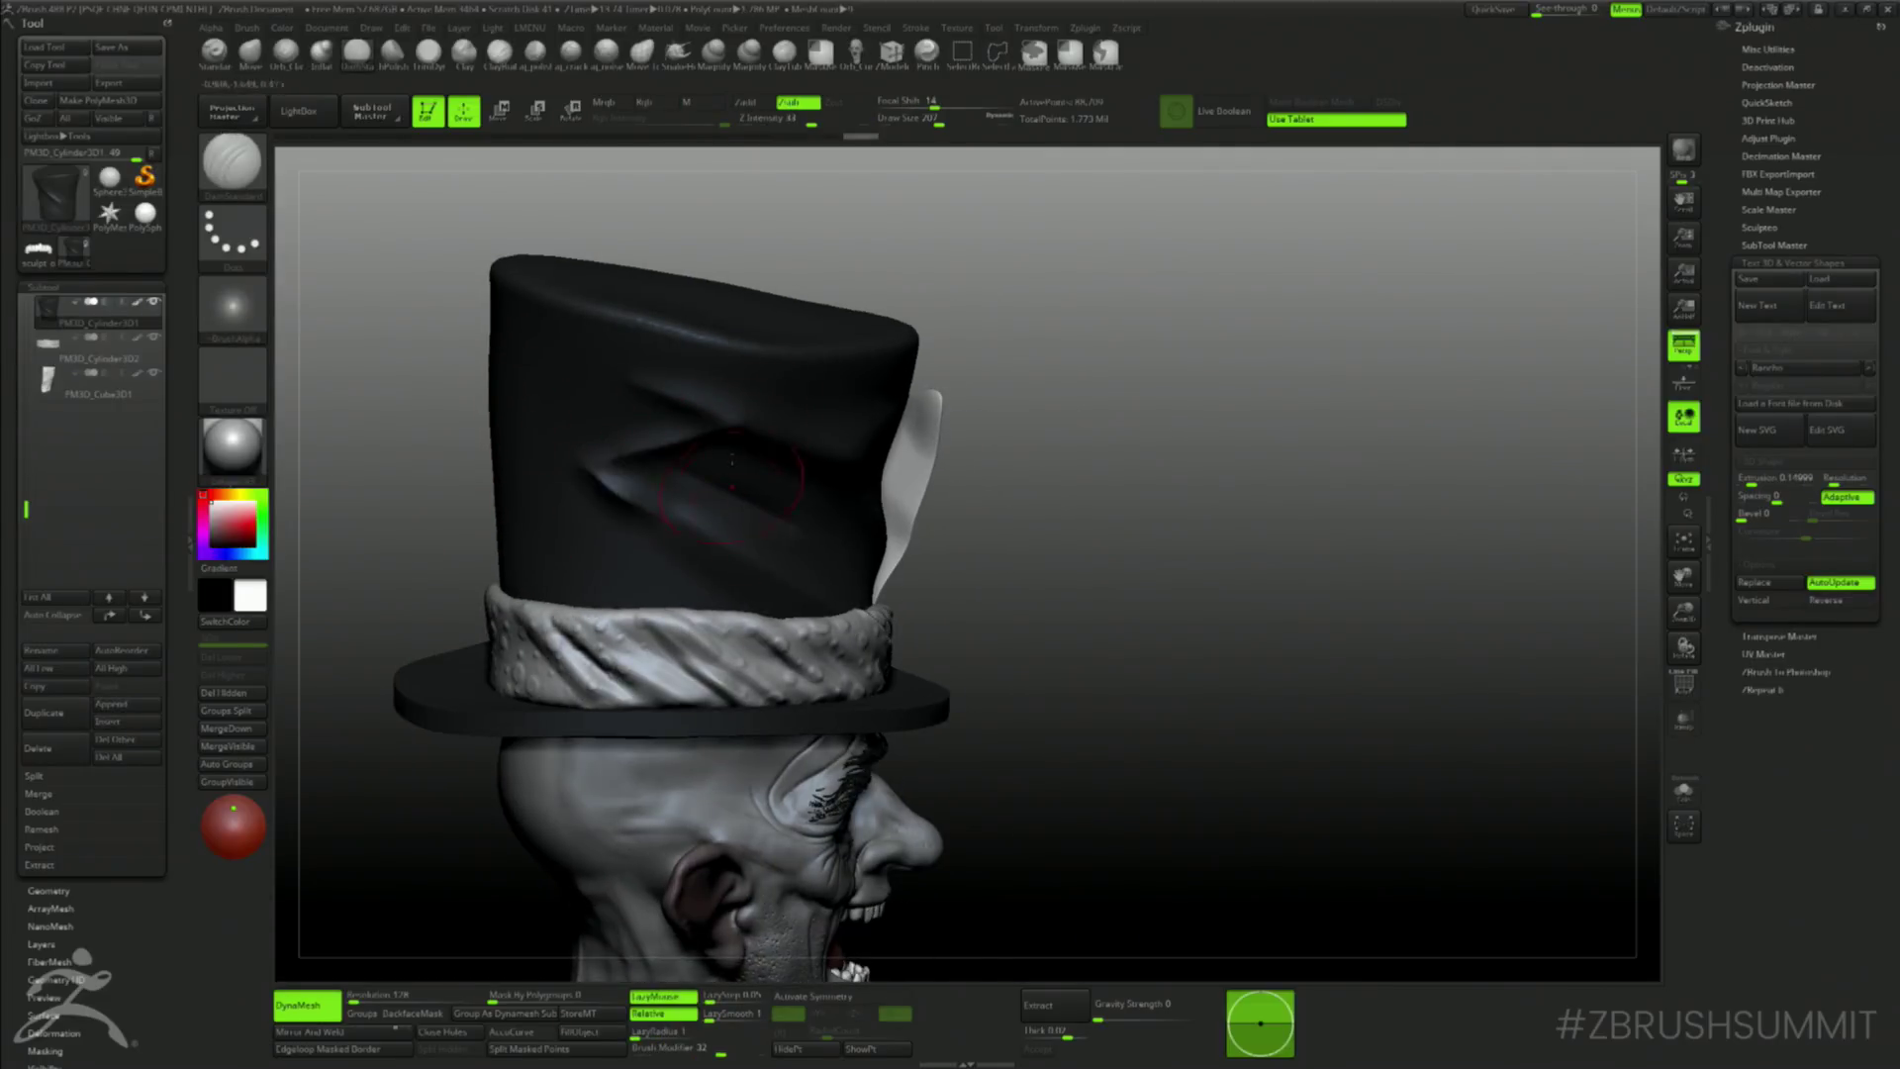
right_drag(665, 540, 673, 525)
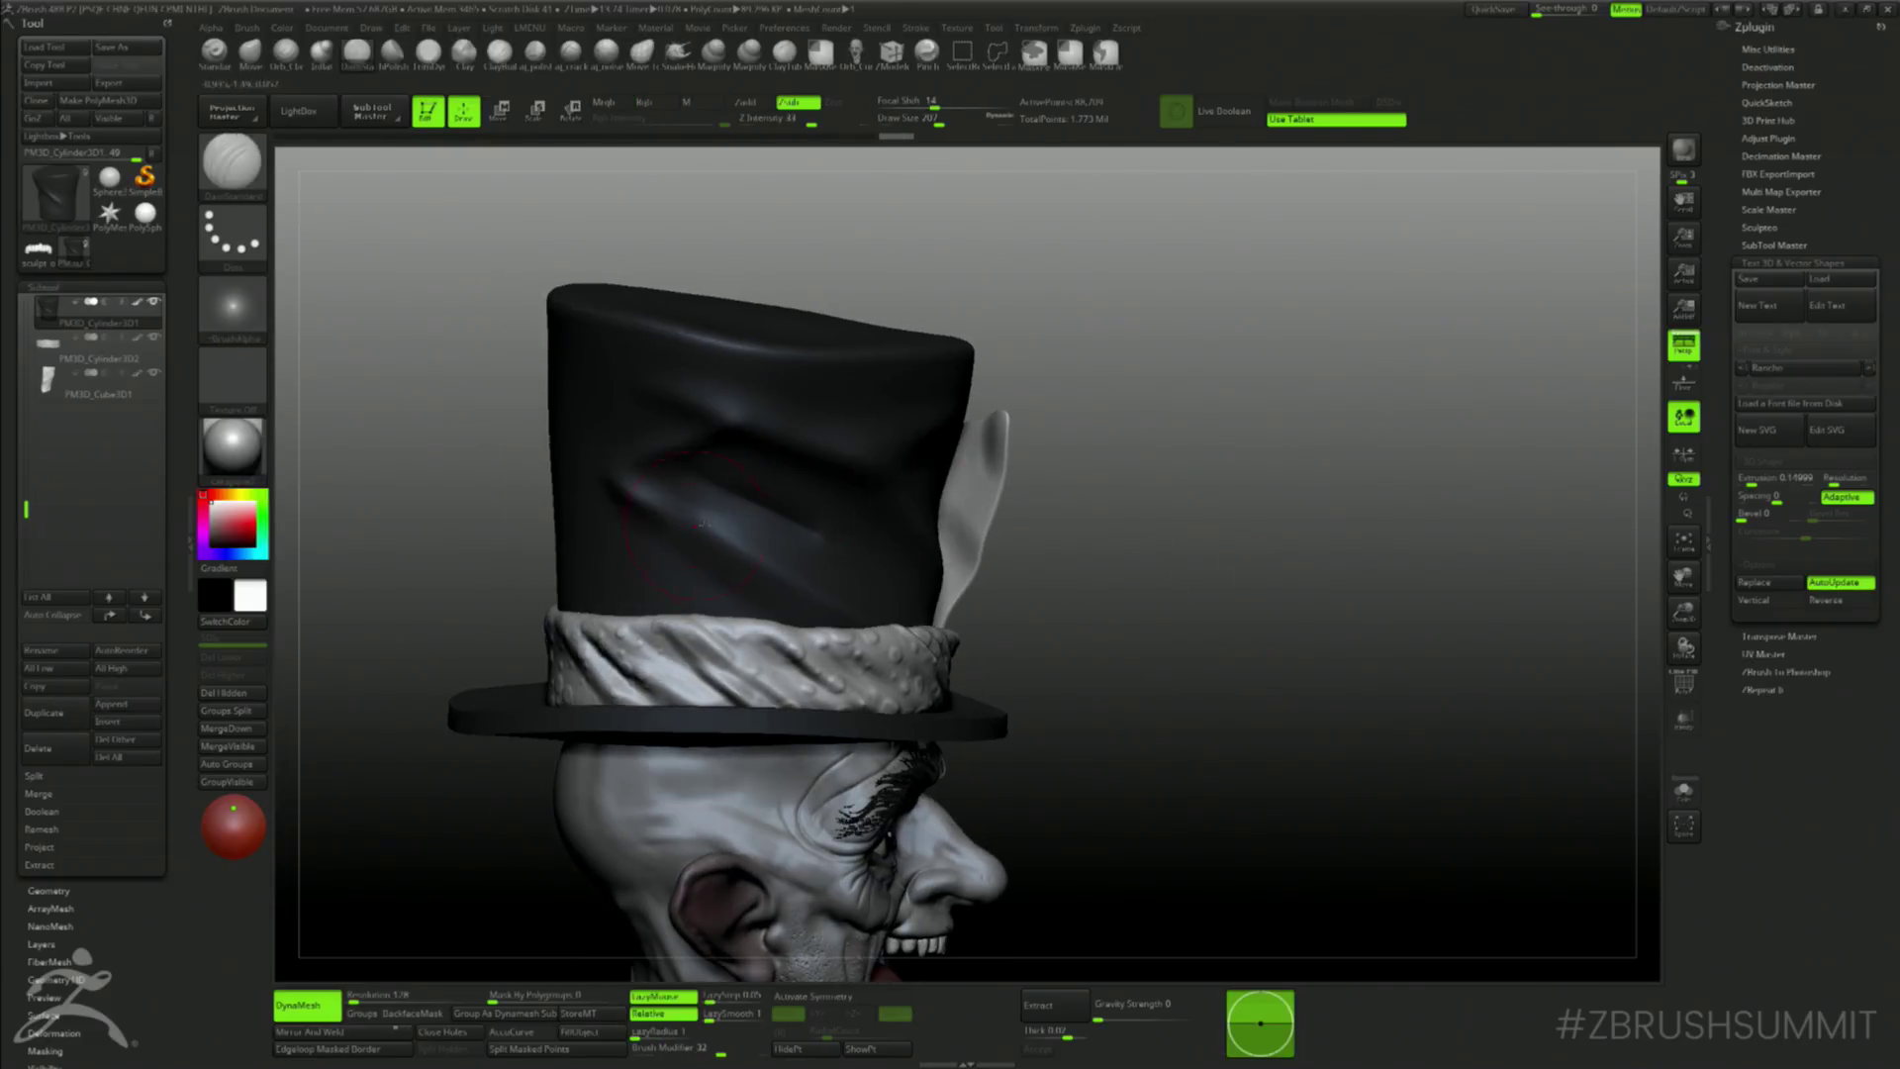
alt+drag(428, 449, 643, 542)
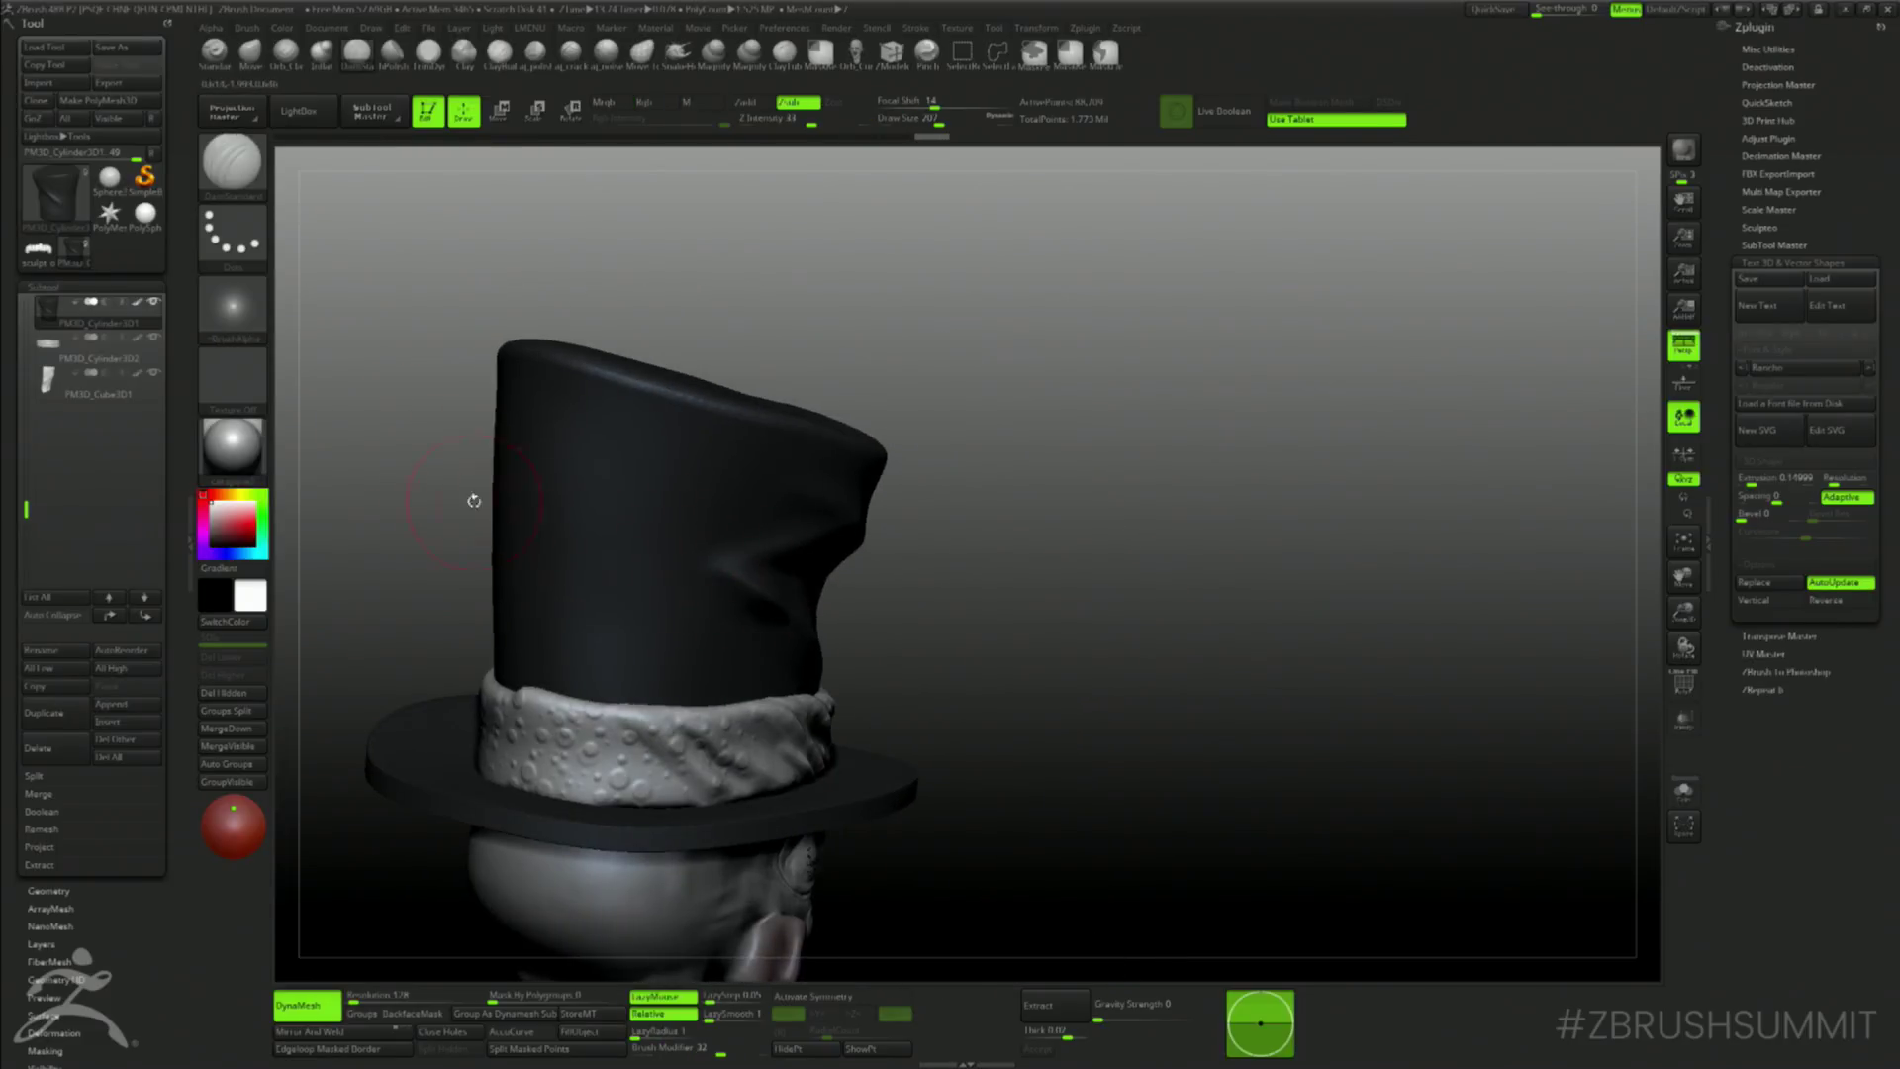
- Carve a long fold around the back of the hat's crown and blend it into the existing side folds
drag(500, 511, 780, 583)
drag(1016, 627, 921, 598)
key(ctrl+z)
mouse_move(710, 572)
mouse_down()
mouse_move(567, 519)
mouse_move(721, 576)
mouse_up()
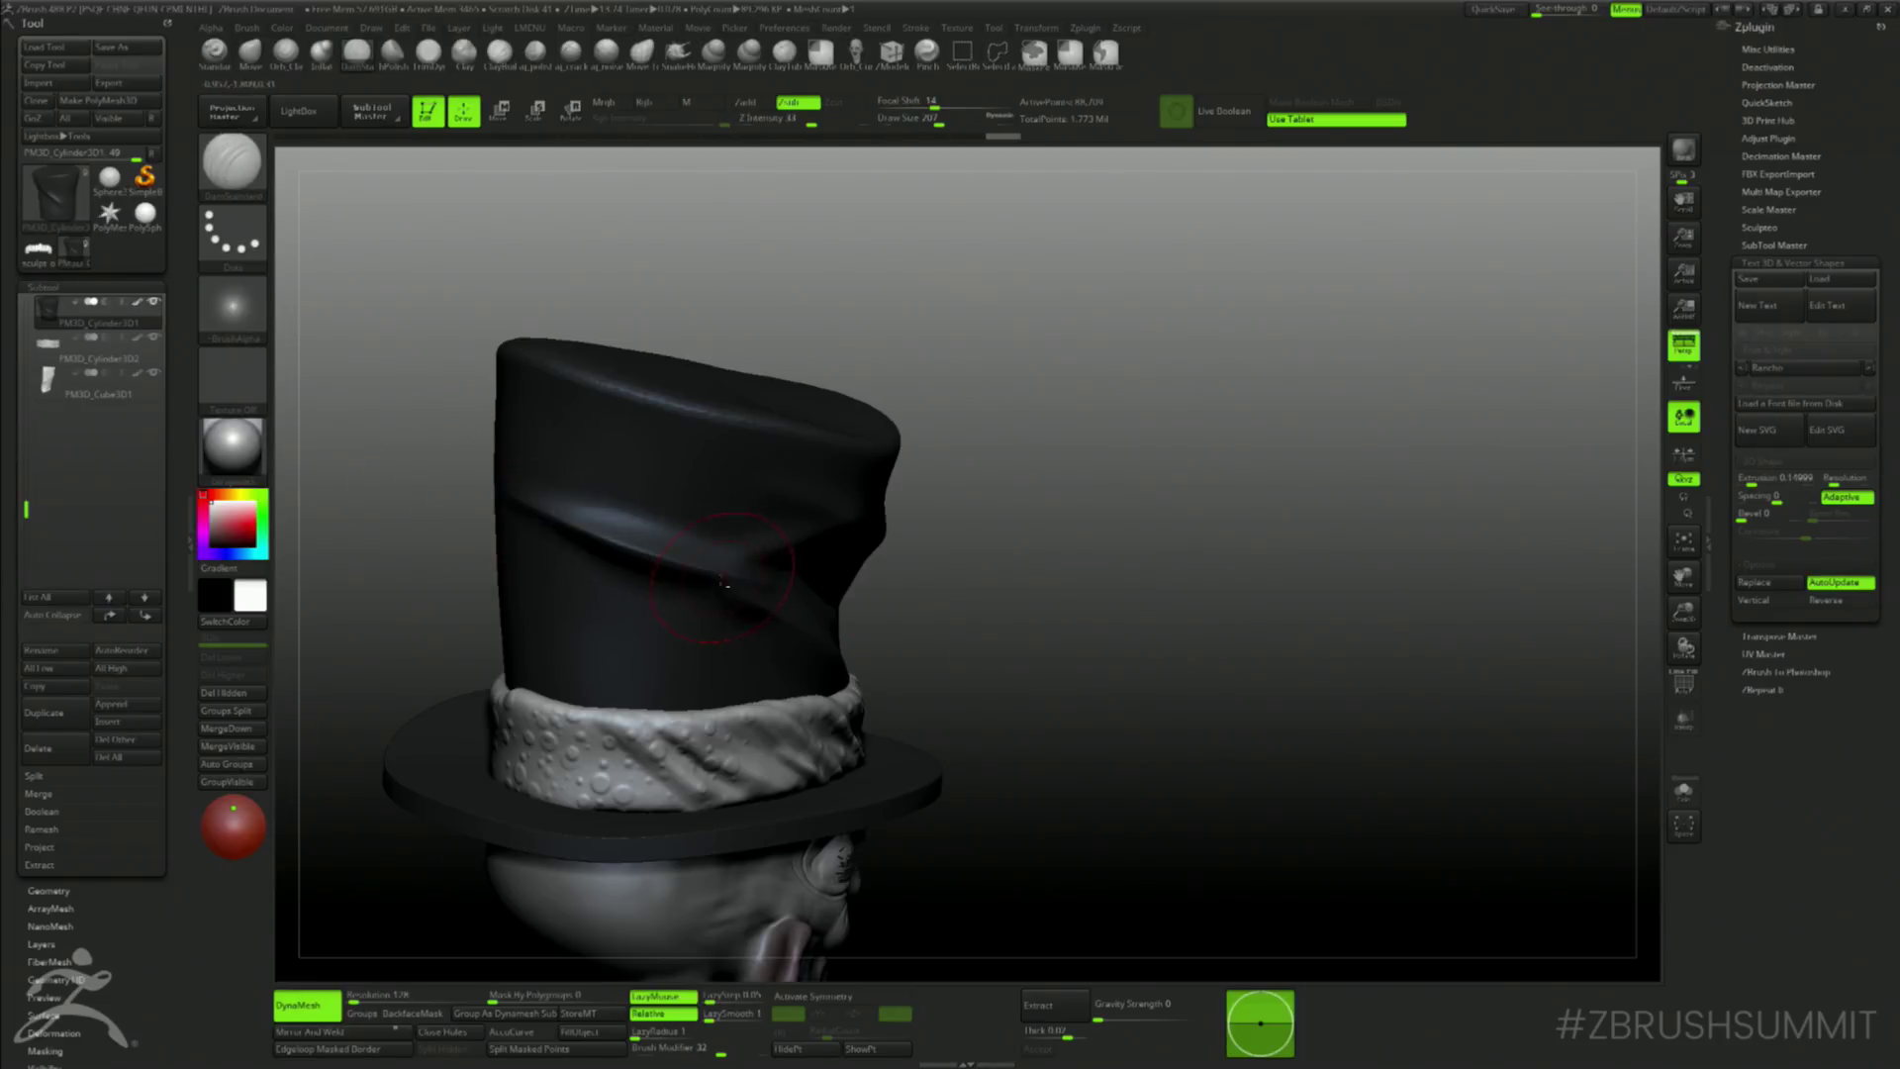
drag(1002, 639, 954, 627)
mouse_move(823, 526)
mouse_down()
mouse_move(714, 572)
mouse_move(591, 533)
mouse_up()
drag(1078, 585, 890, 604)
- Examine the hat's folds together with the face from the front and the side
mouse_move(1138, 593)
alt+mouse_down()
mouse_move(1147, 475)
mouse_move(1196, 546)
mouse_move(1218, 479)
alt+mouse_up()
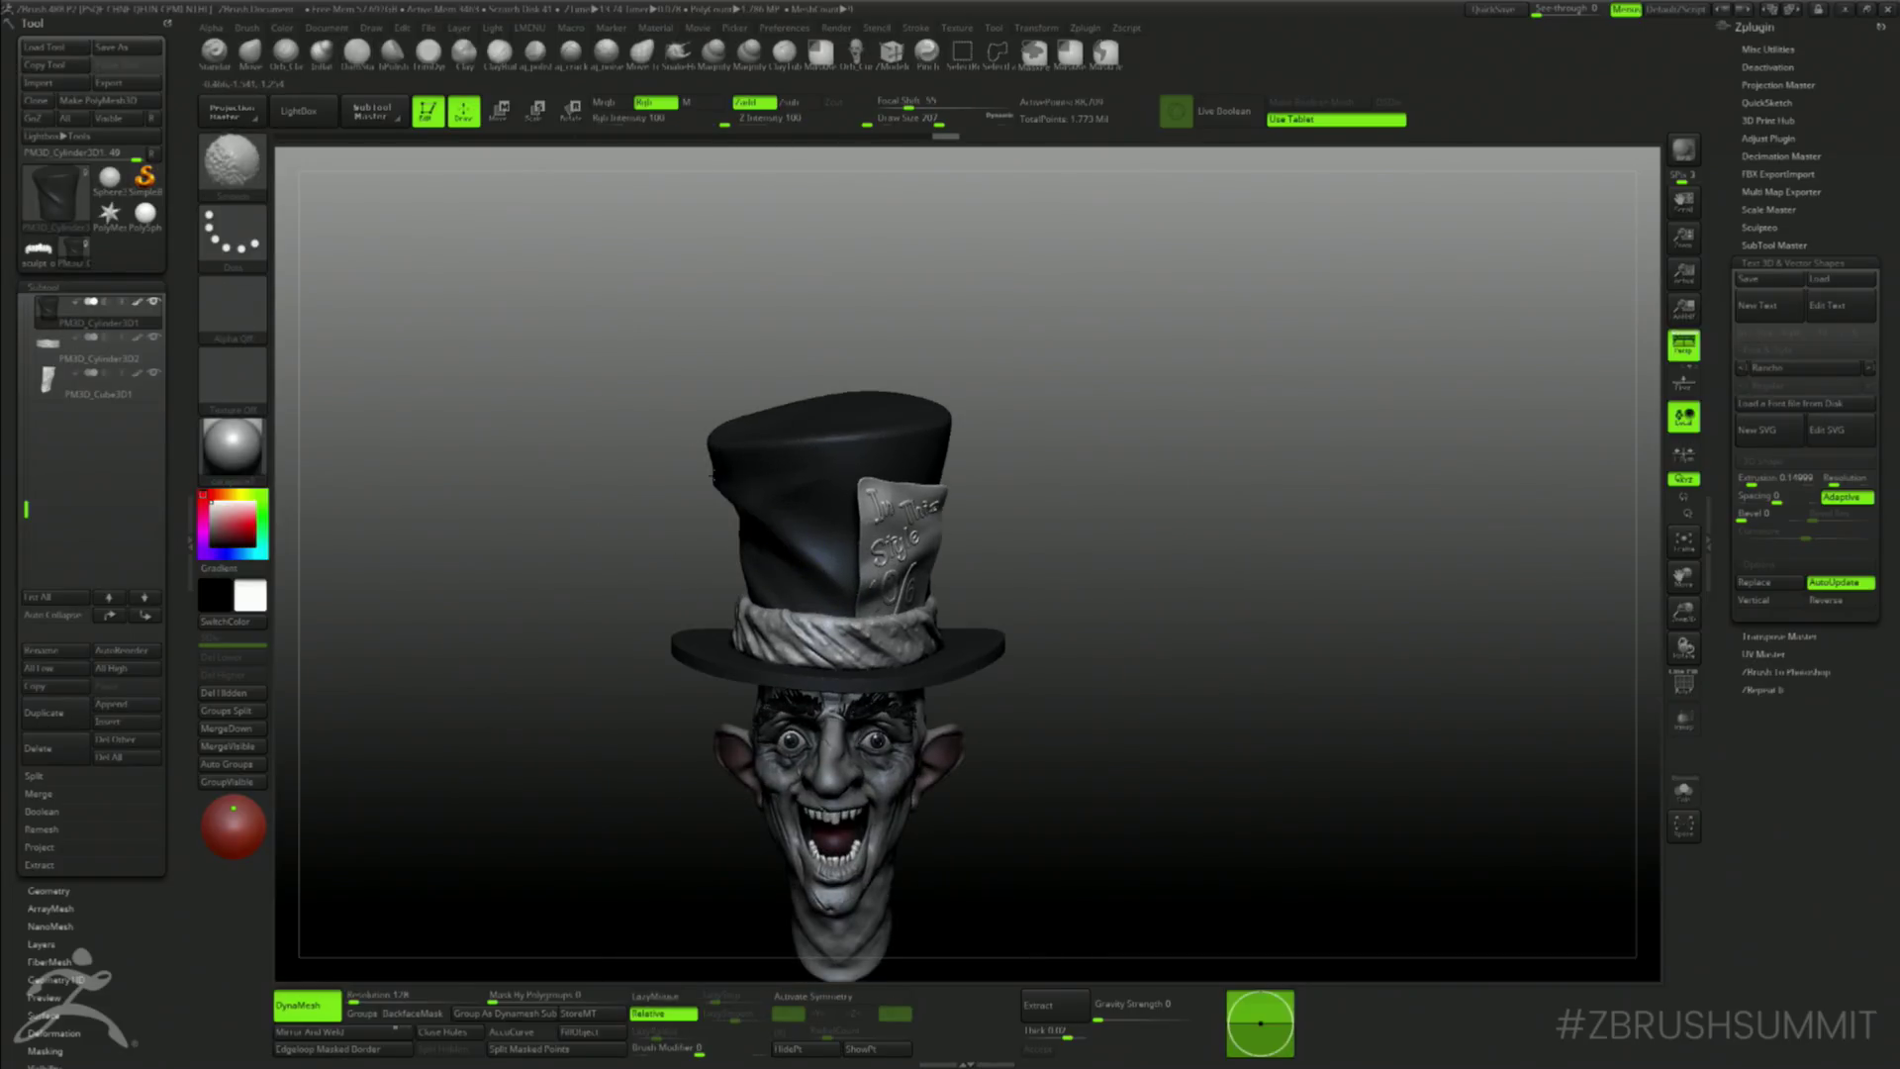
drag(554, 540, 682, 530)
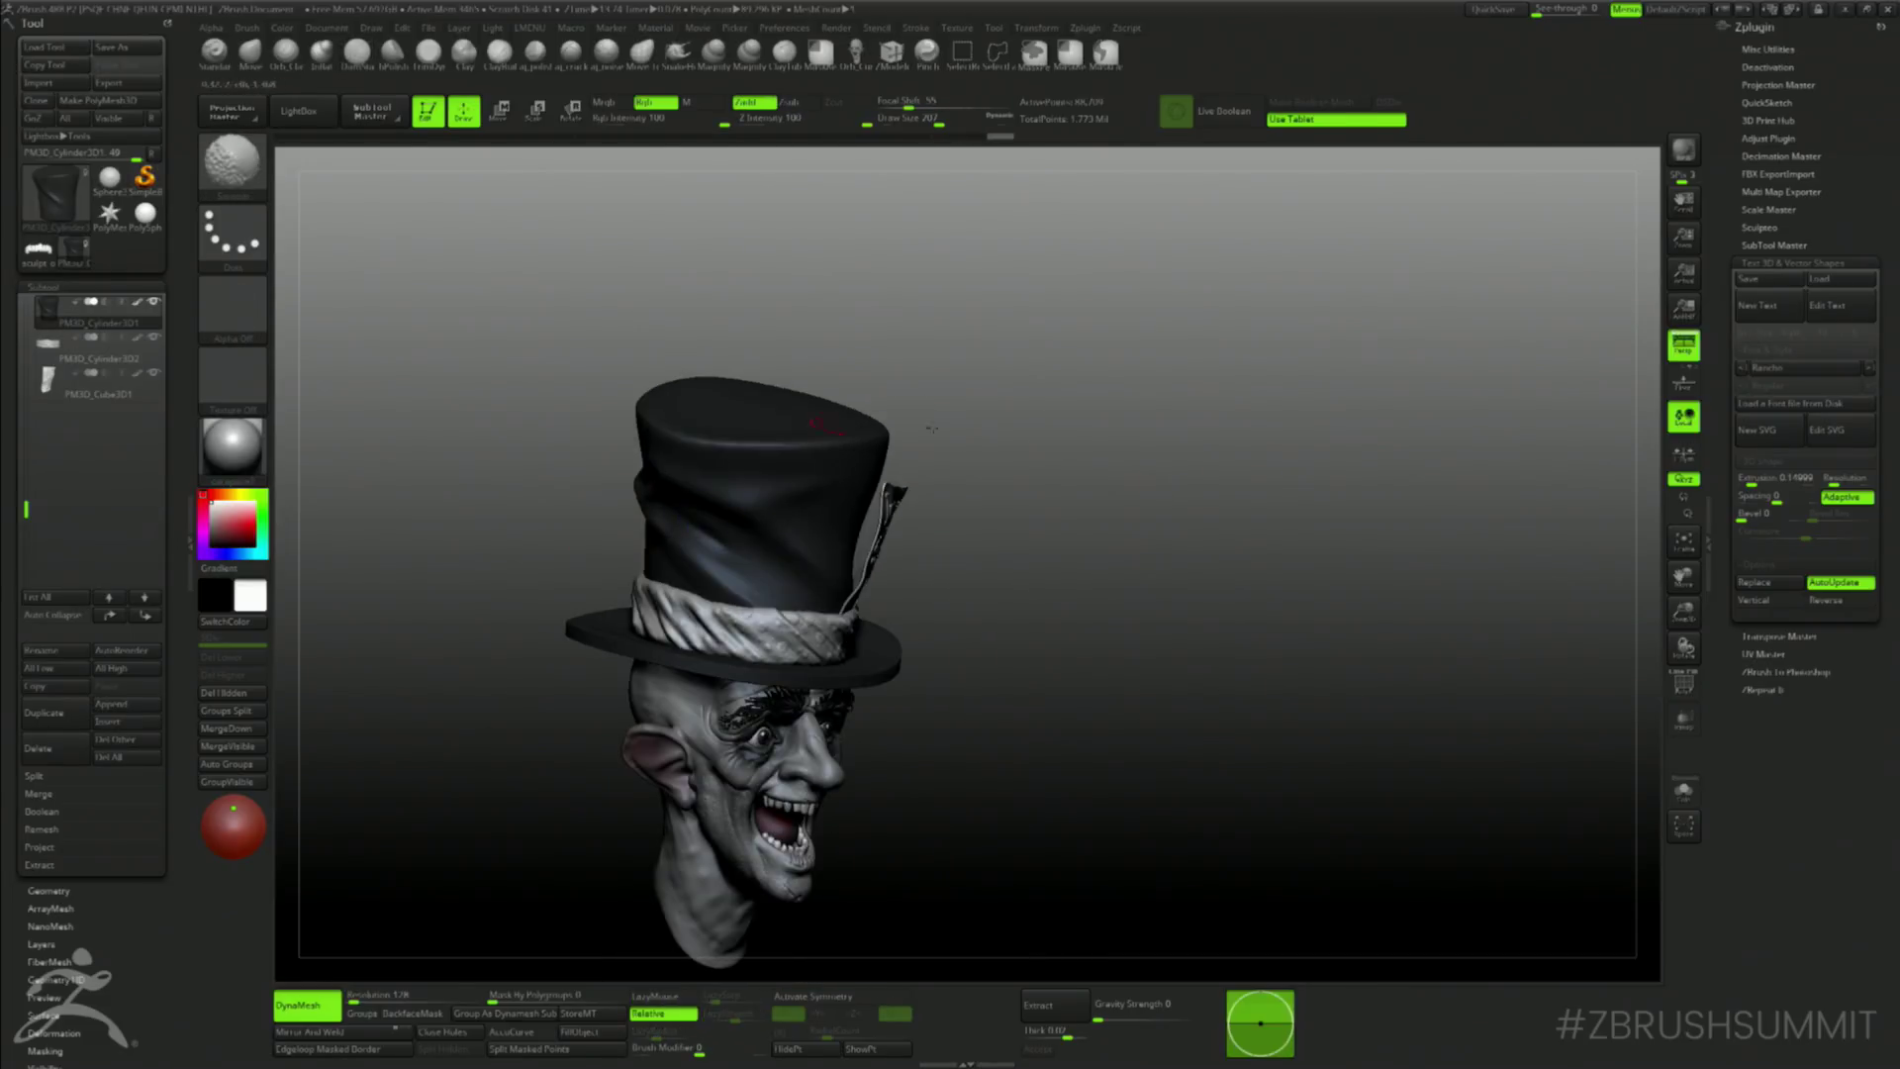
right_drag(874, 361, 811, 349)
key(shift)
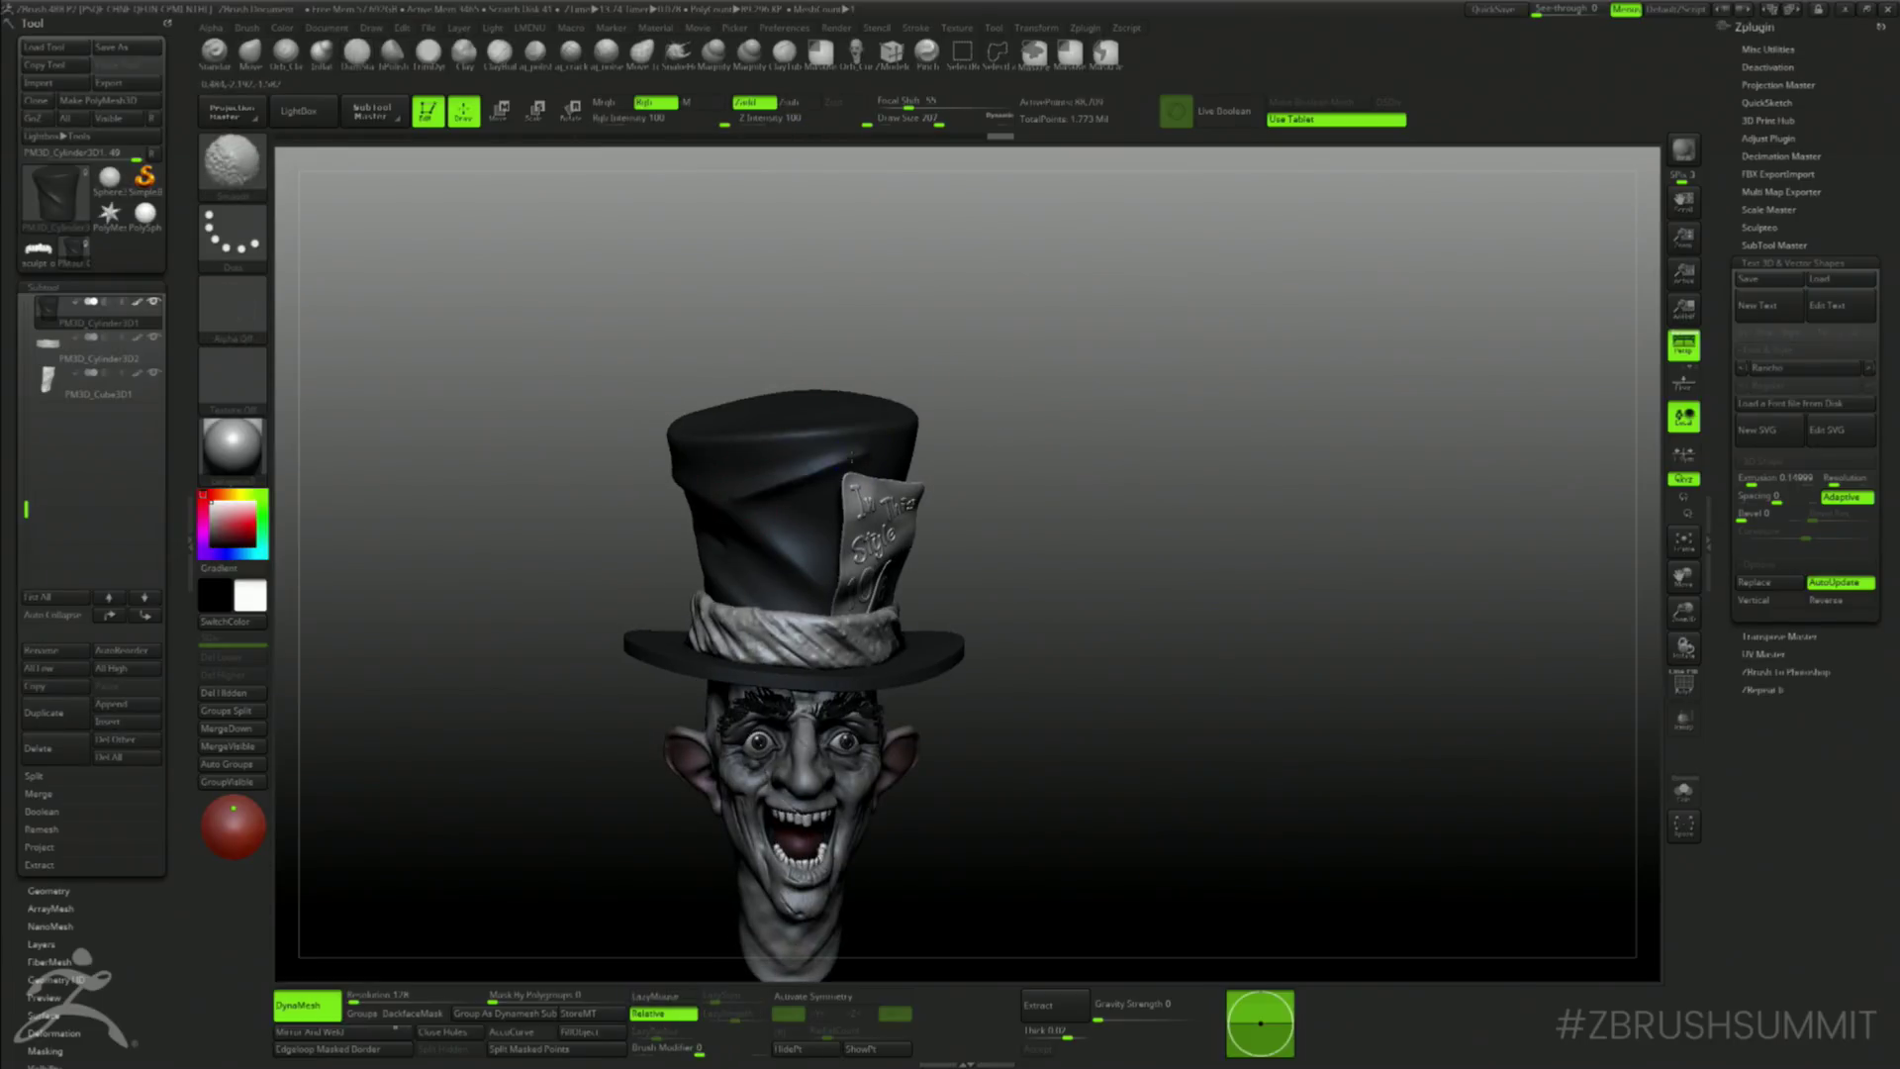
key(ctrl+z)
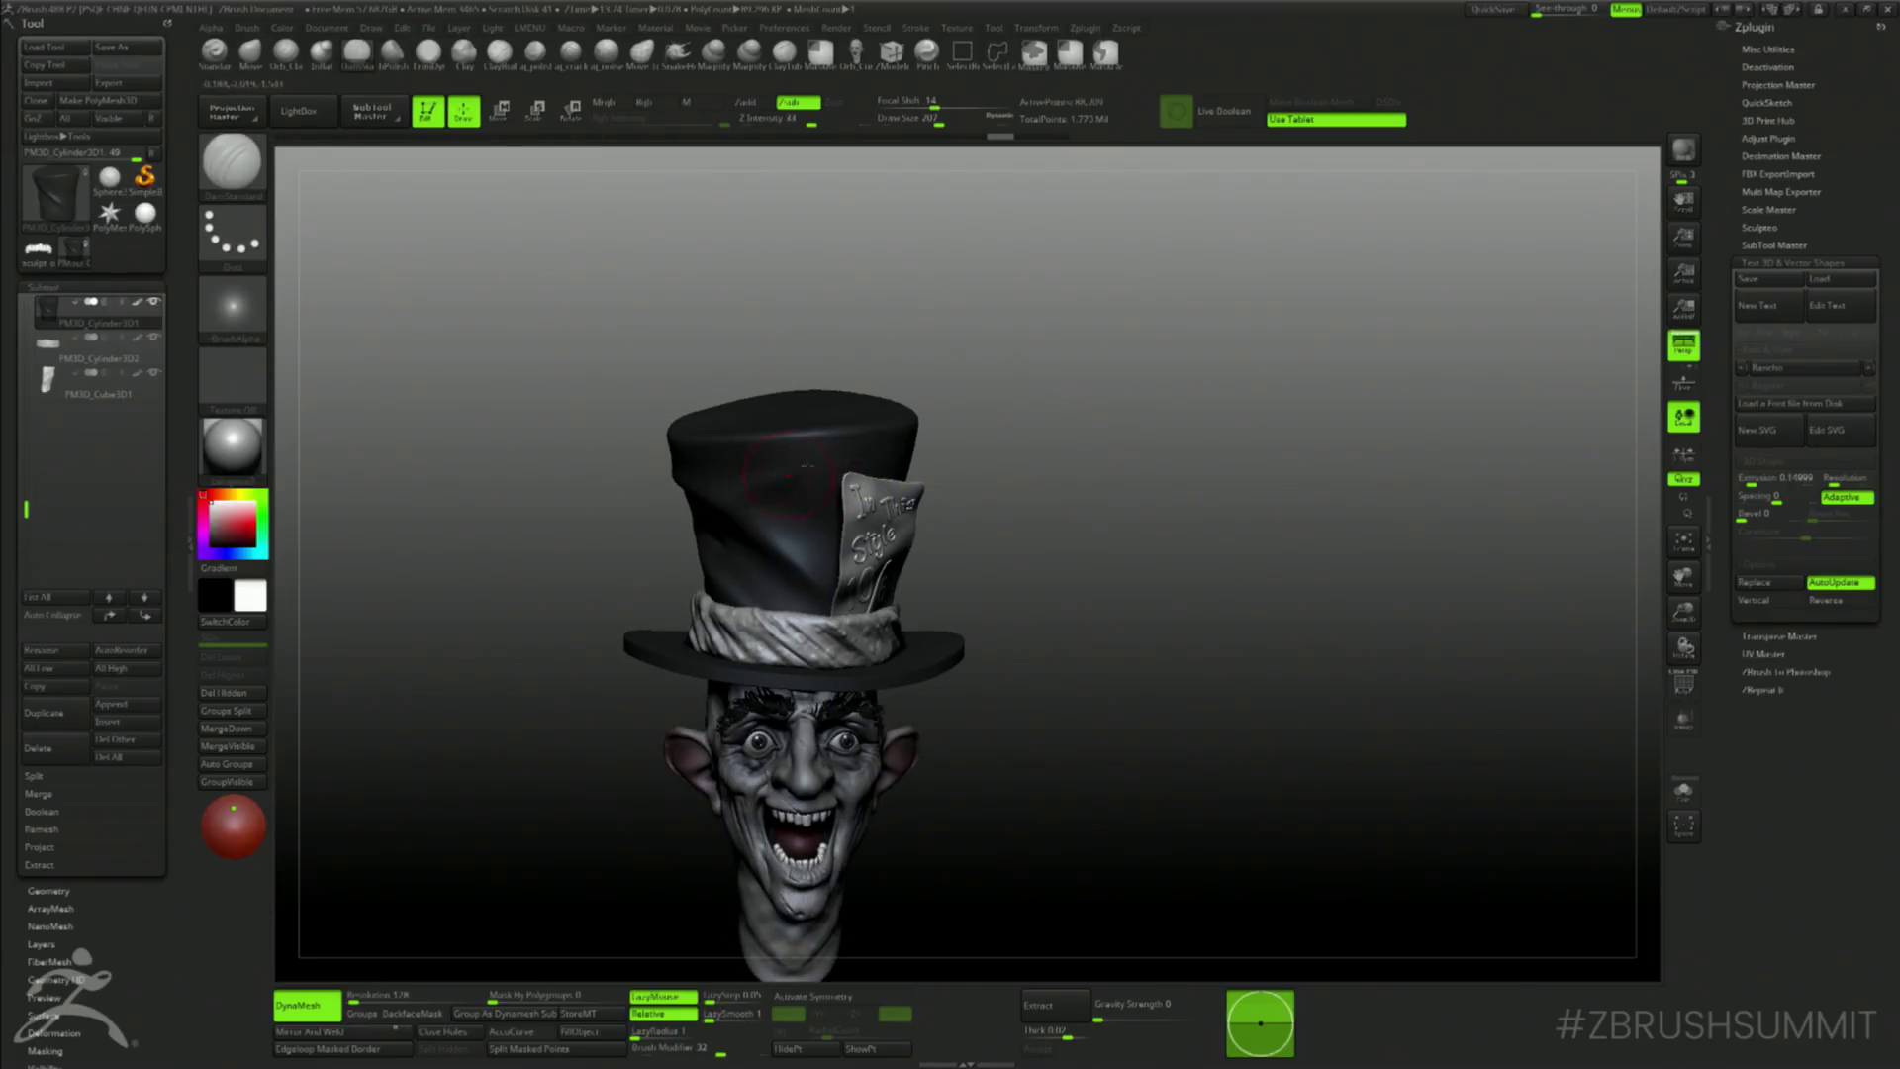
key(shift)
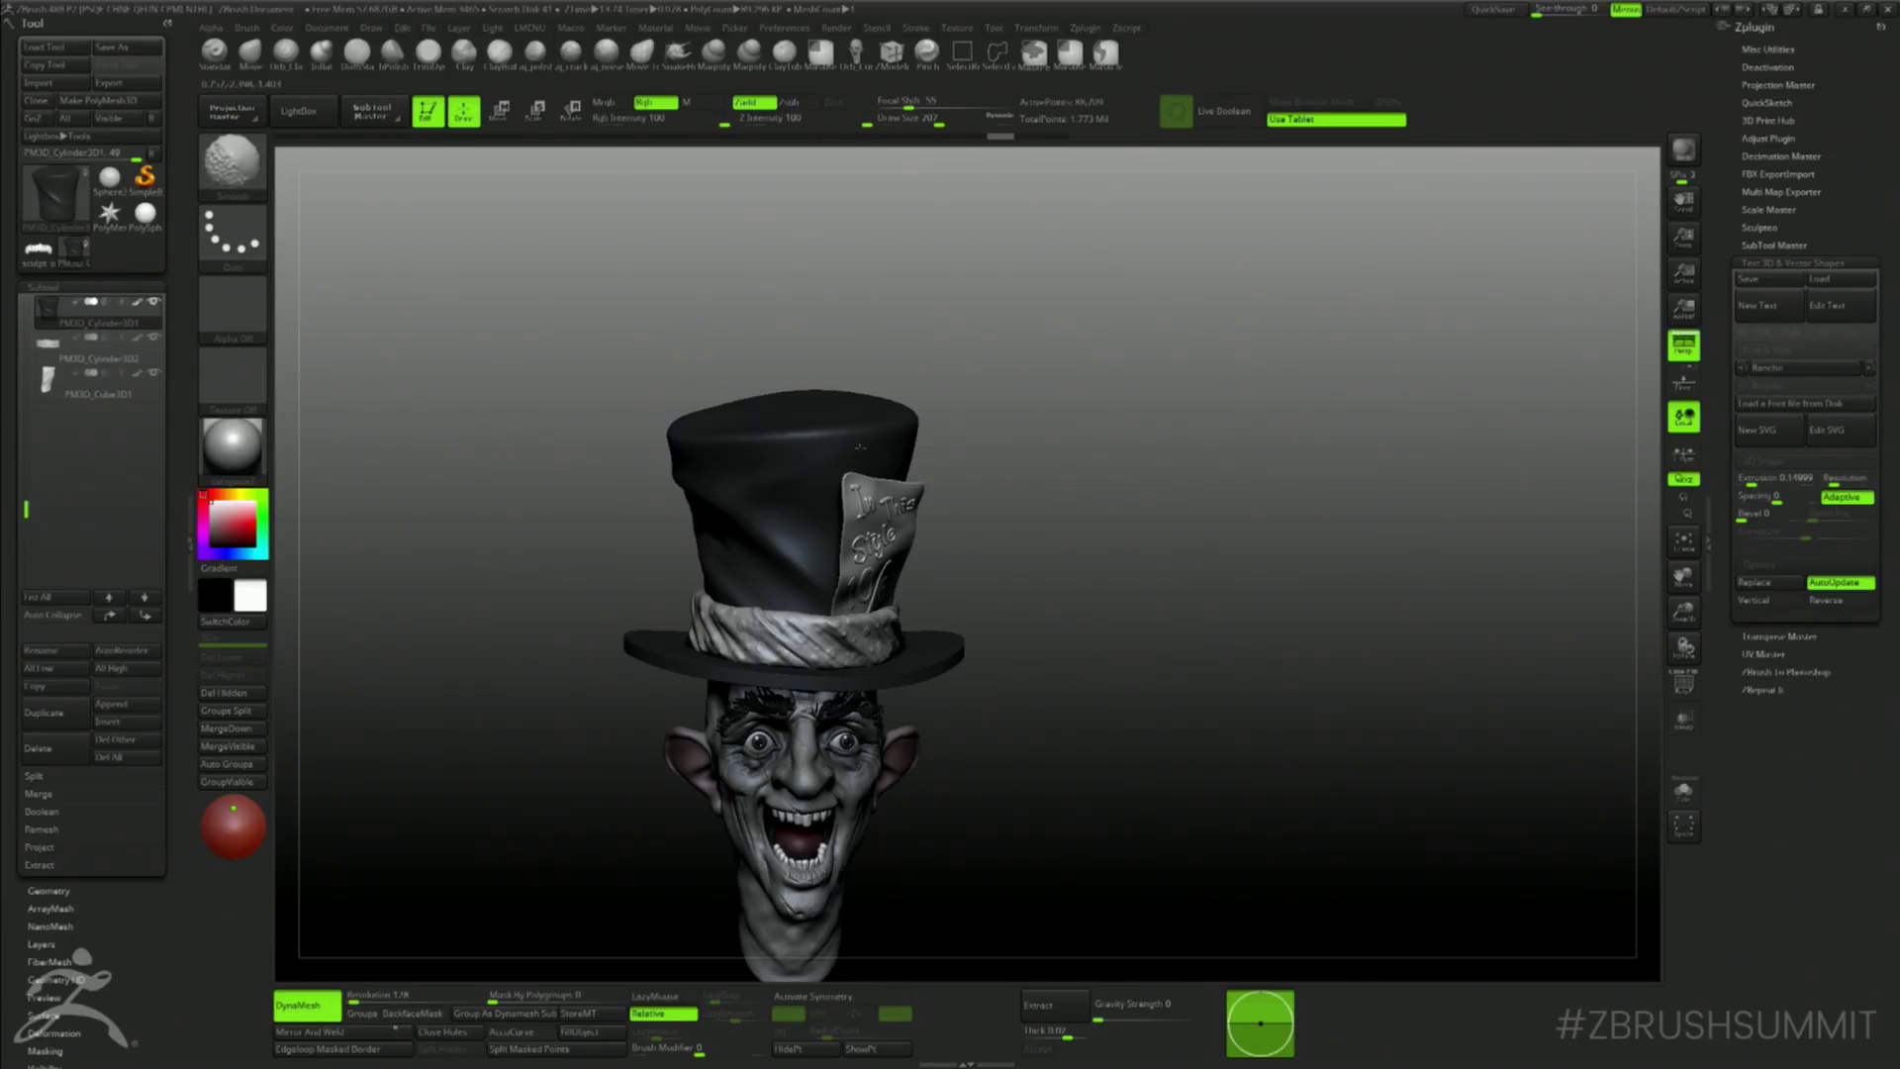
mouse_move(1239, 547)
alt+mouse_down()
mouse_move(1285, 560)
mouse_move(1324, 497)
alt+mouse_up()
mouse_move(1174, 513)
mouse_down()
mouse_move(1211, 482)
mouse_move(1199, 464)
mouse_move(1251, 492)
mouse_move(1254, 524)
mouse_up()
- Isolate the hat's crown and subdivide its mesh to subdivision level 3
key(ctrl+d)
key(alt+s)
key(shift)
key(ctrl+d)
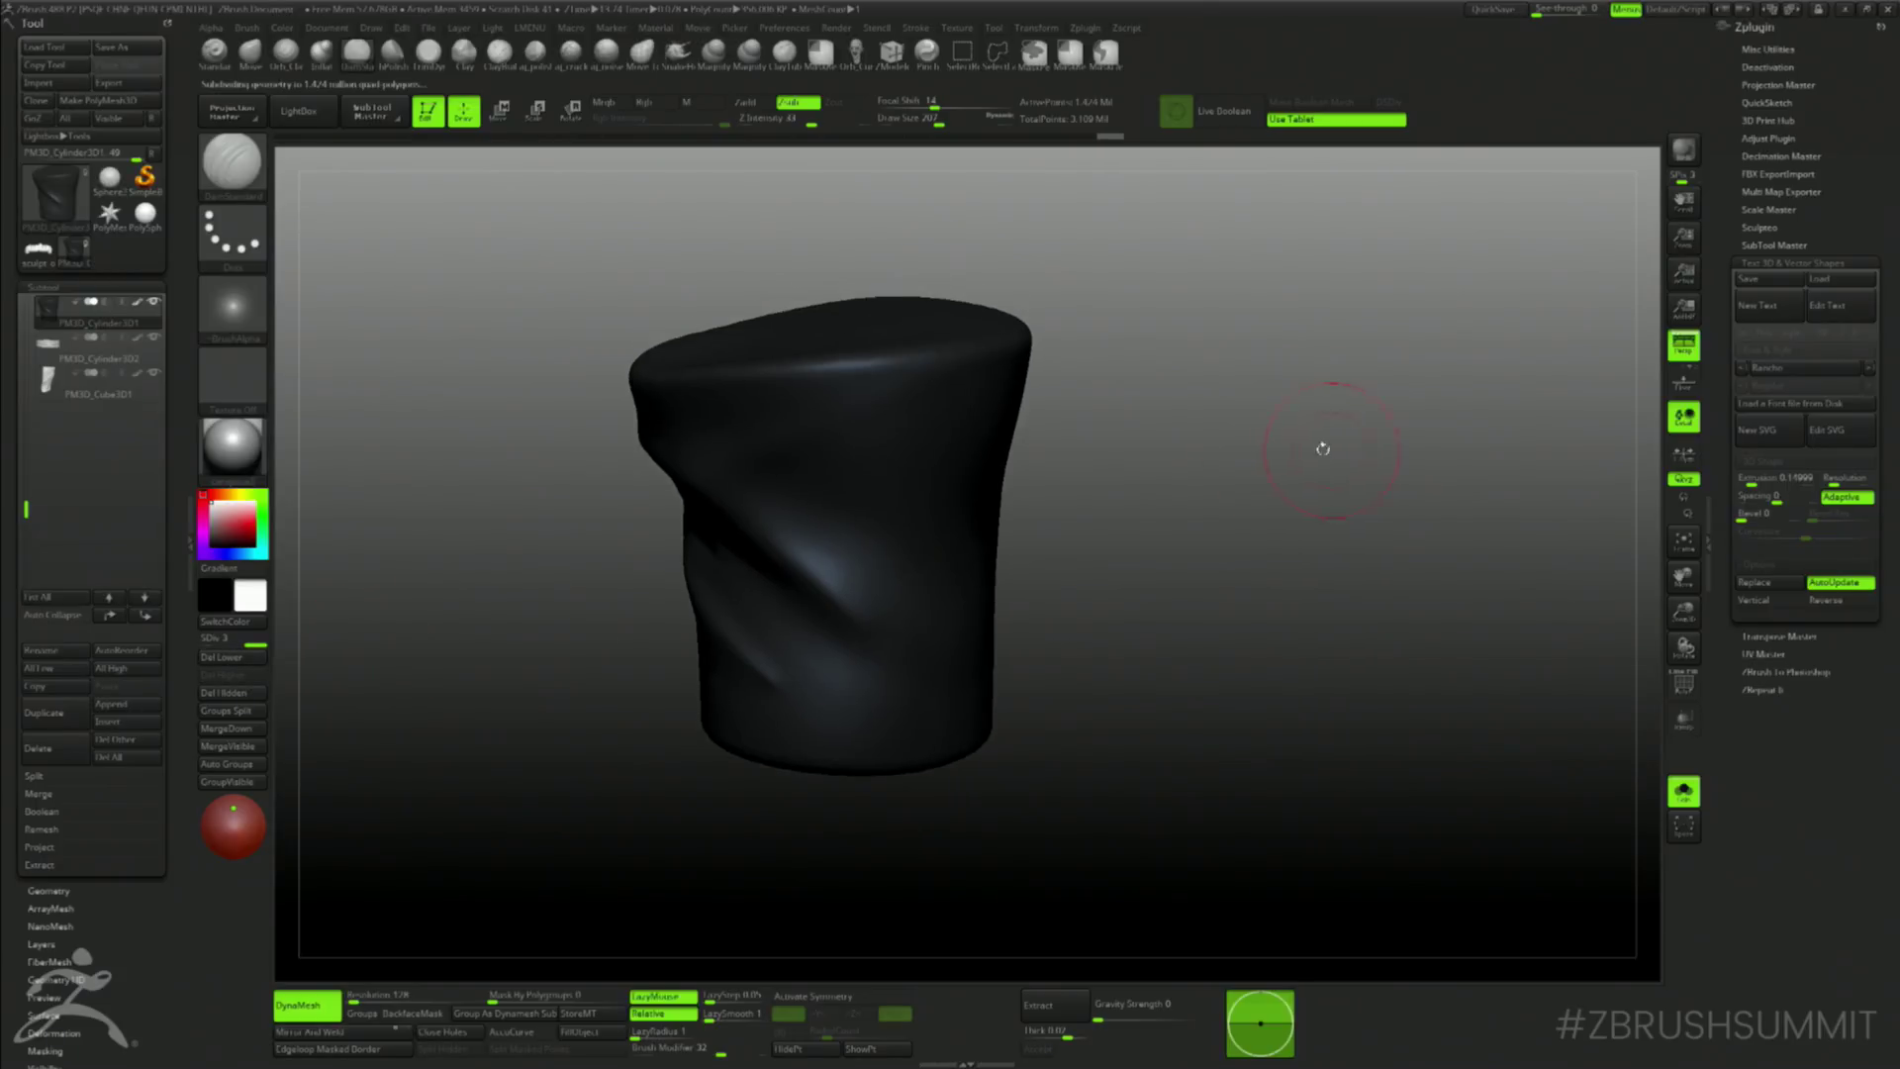
- Test a seam brush stroke along the crown's top rim, undo it, and turn off the brush's Mrgb colour
key(ctrl+shift)
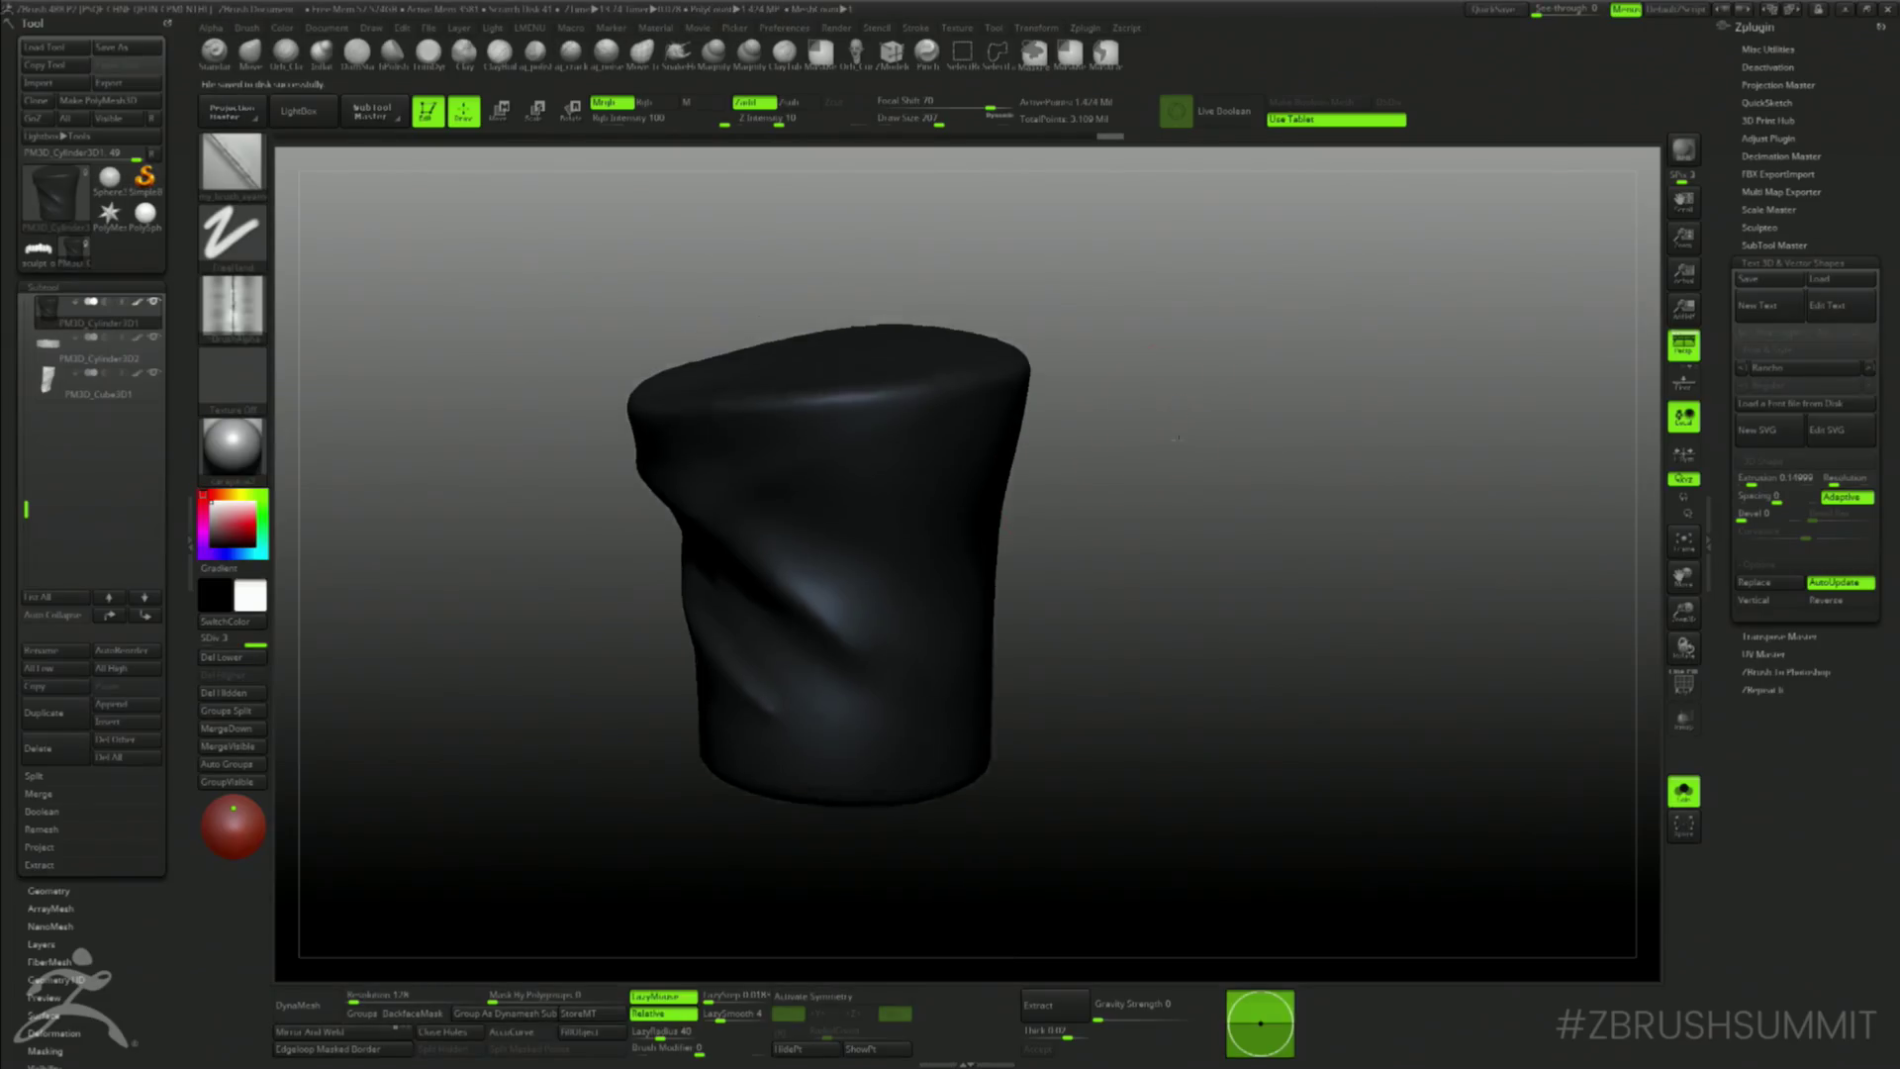
drag(1188, 495, 1306, 297)
drag(712, 441, 756, 441)
key(ctrl+z)
click(614, 104)
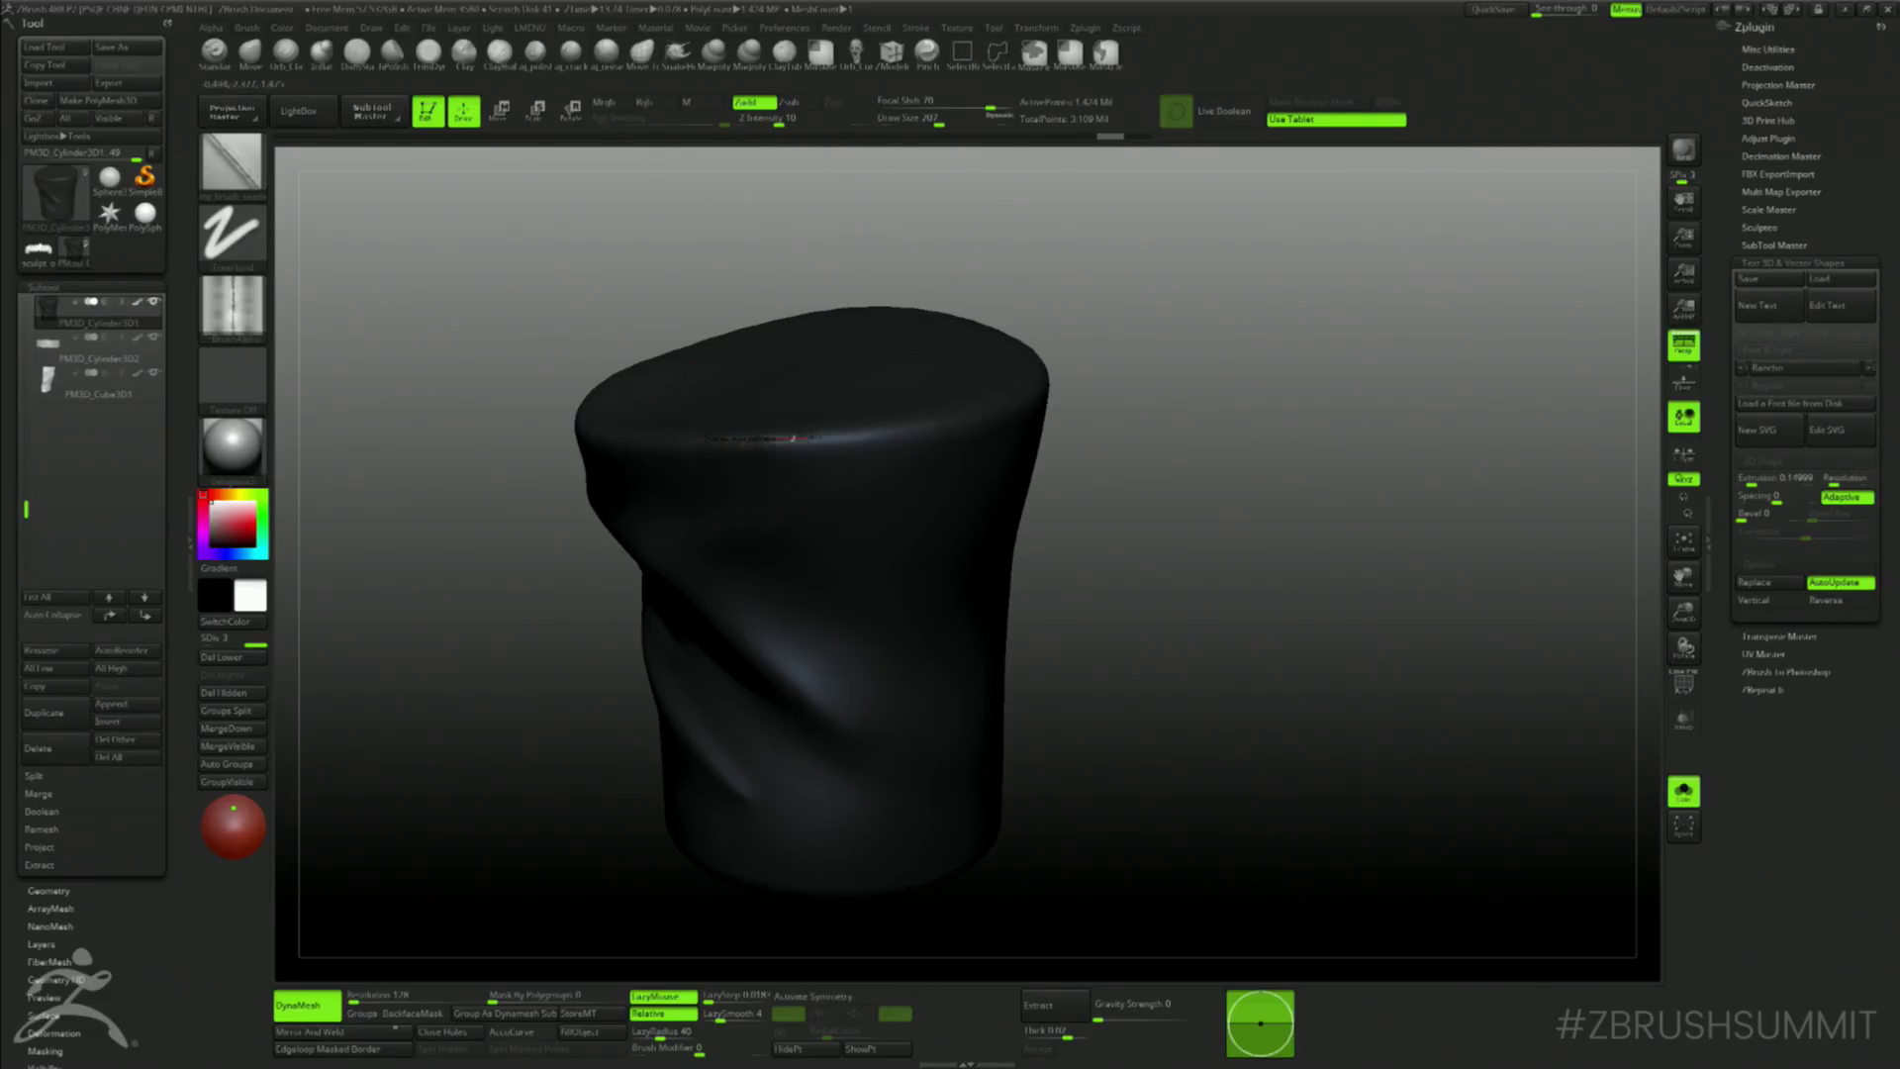
- Stitch a seam along the crown's top rim with the seam brush, continuing it around from the front to the side
drag(855, 434, 930, 426)
drag(1351, 375, 1014, 507)
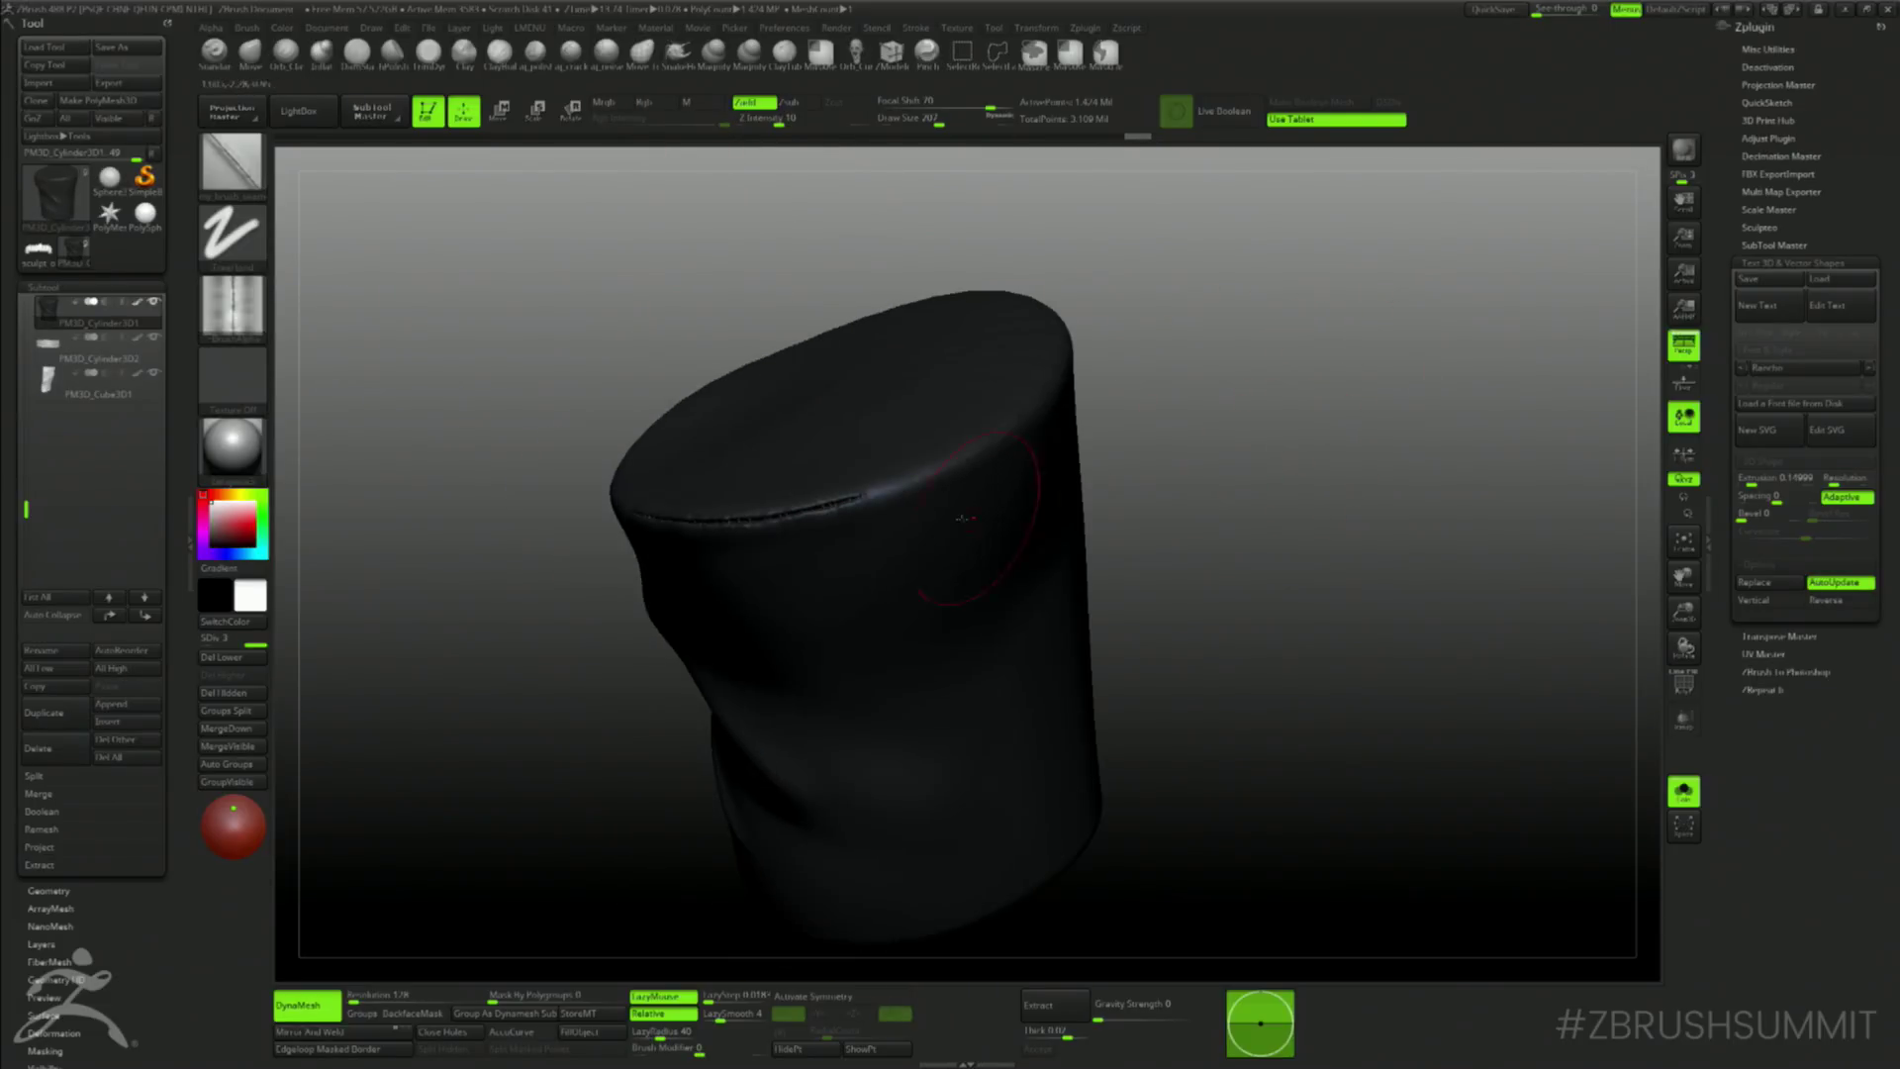
mouse_move(1138, 381)
mouse_down()
mouse_move(1251, 412)
mouse_move(970, 480)
mouse_move(1086, 293)
mouse_up()
mouse_move(1193, 327)
mouse_down()
mouse_move(1227, 361)
mouse_move(1370, 395)
mouse_move(1394, 454)
mouse_move(1305, 430)
mouse_move(1276, 399)
mouse_move(1349, 473)
mouse_move(1138, 594)
mouse_up()
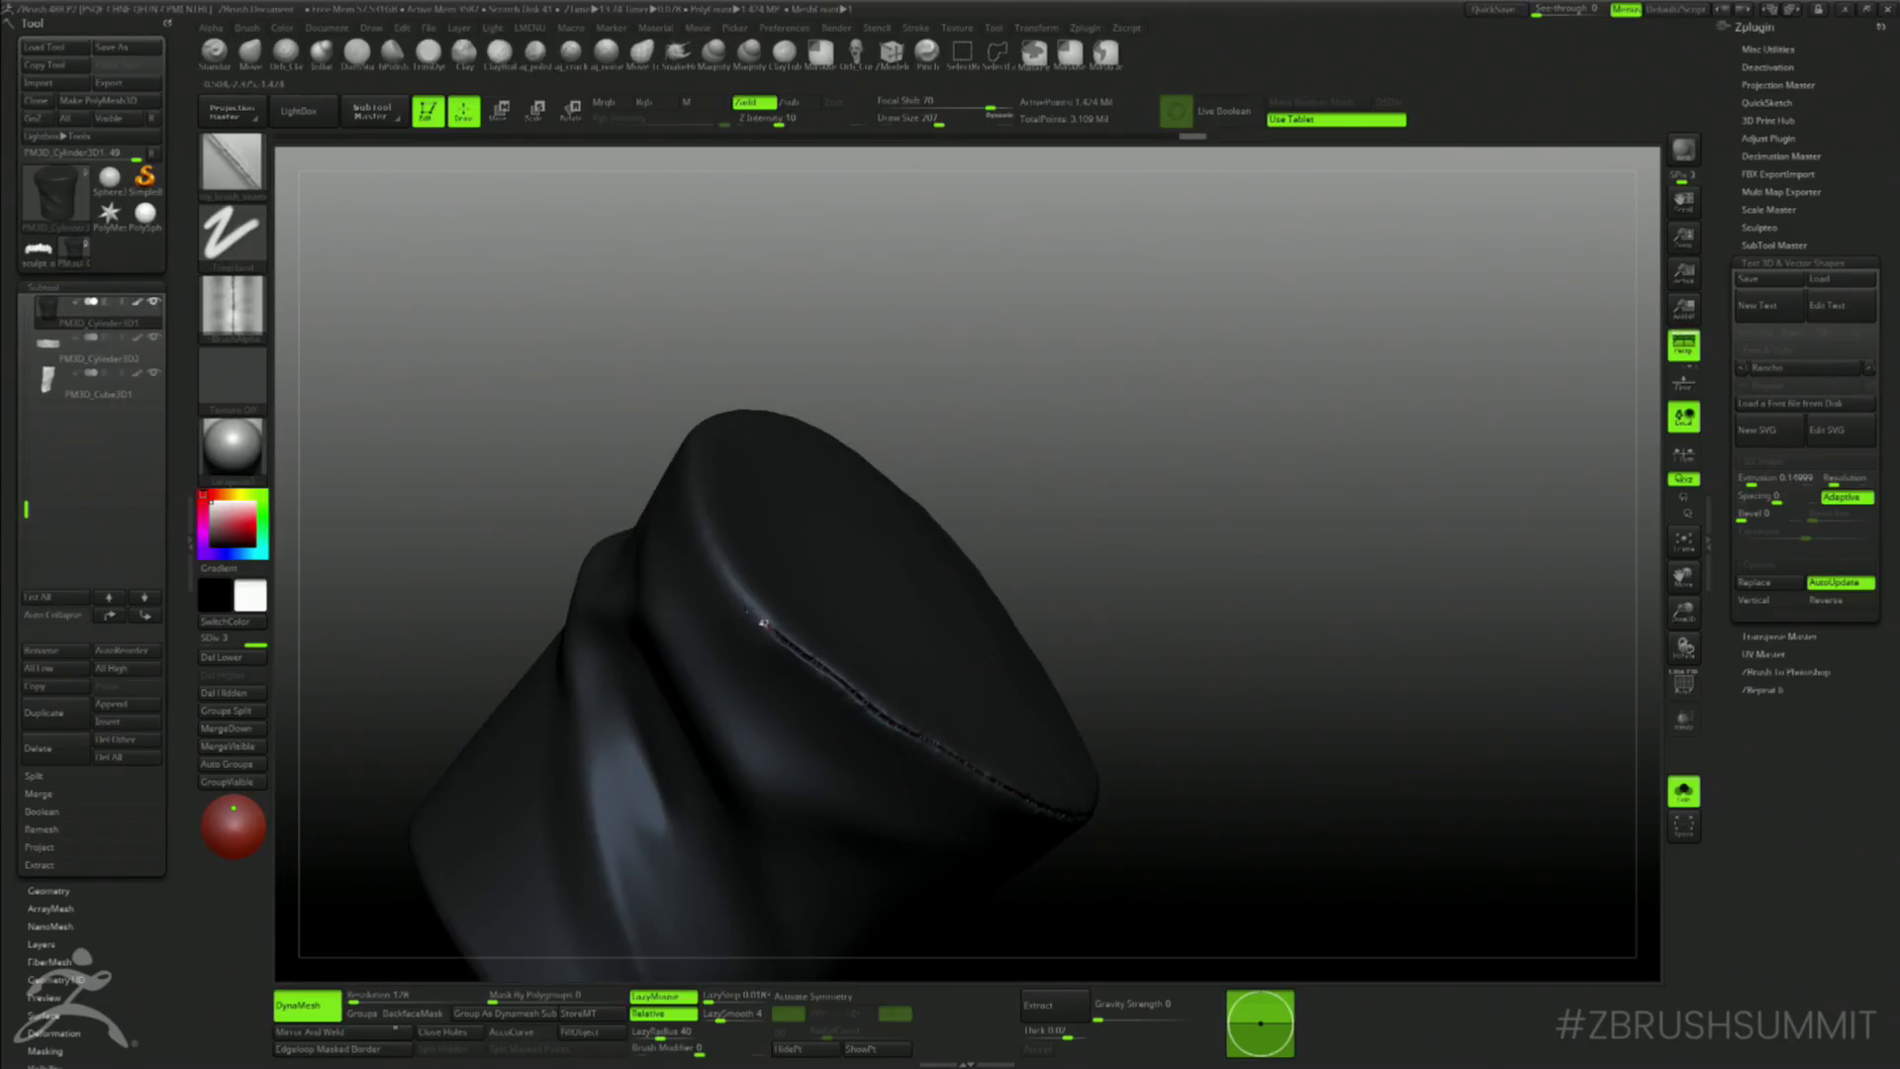
mouse_move(737, 337)
mouse_down()
mouse_move(747, 309)
mouse_move(677, 507)
mouse_up()
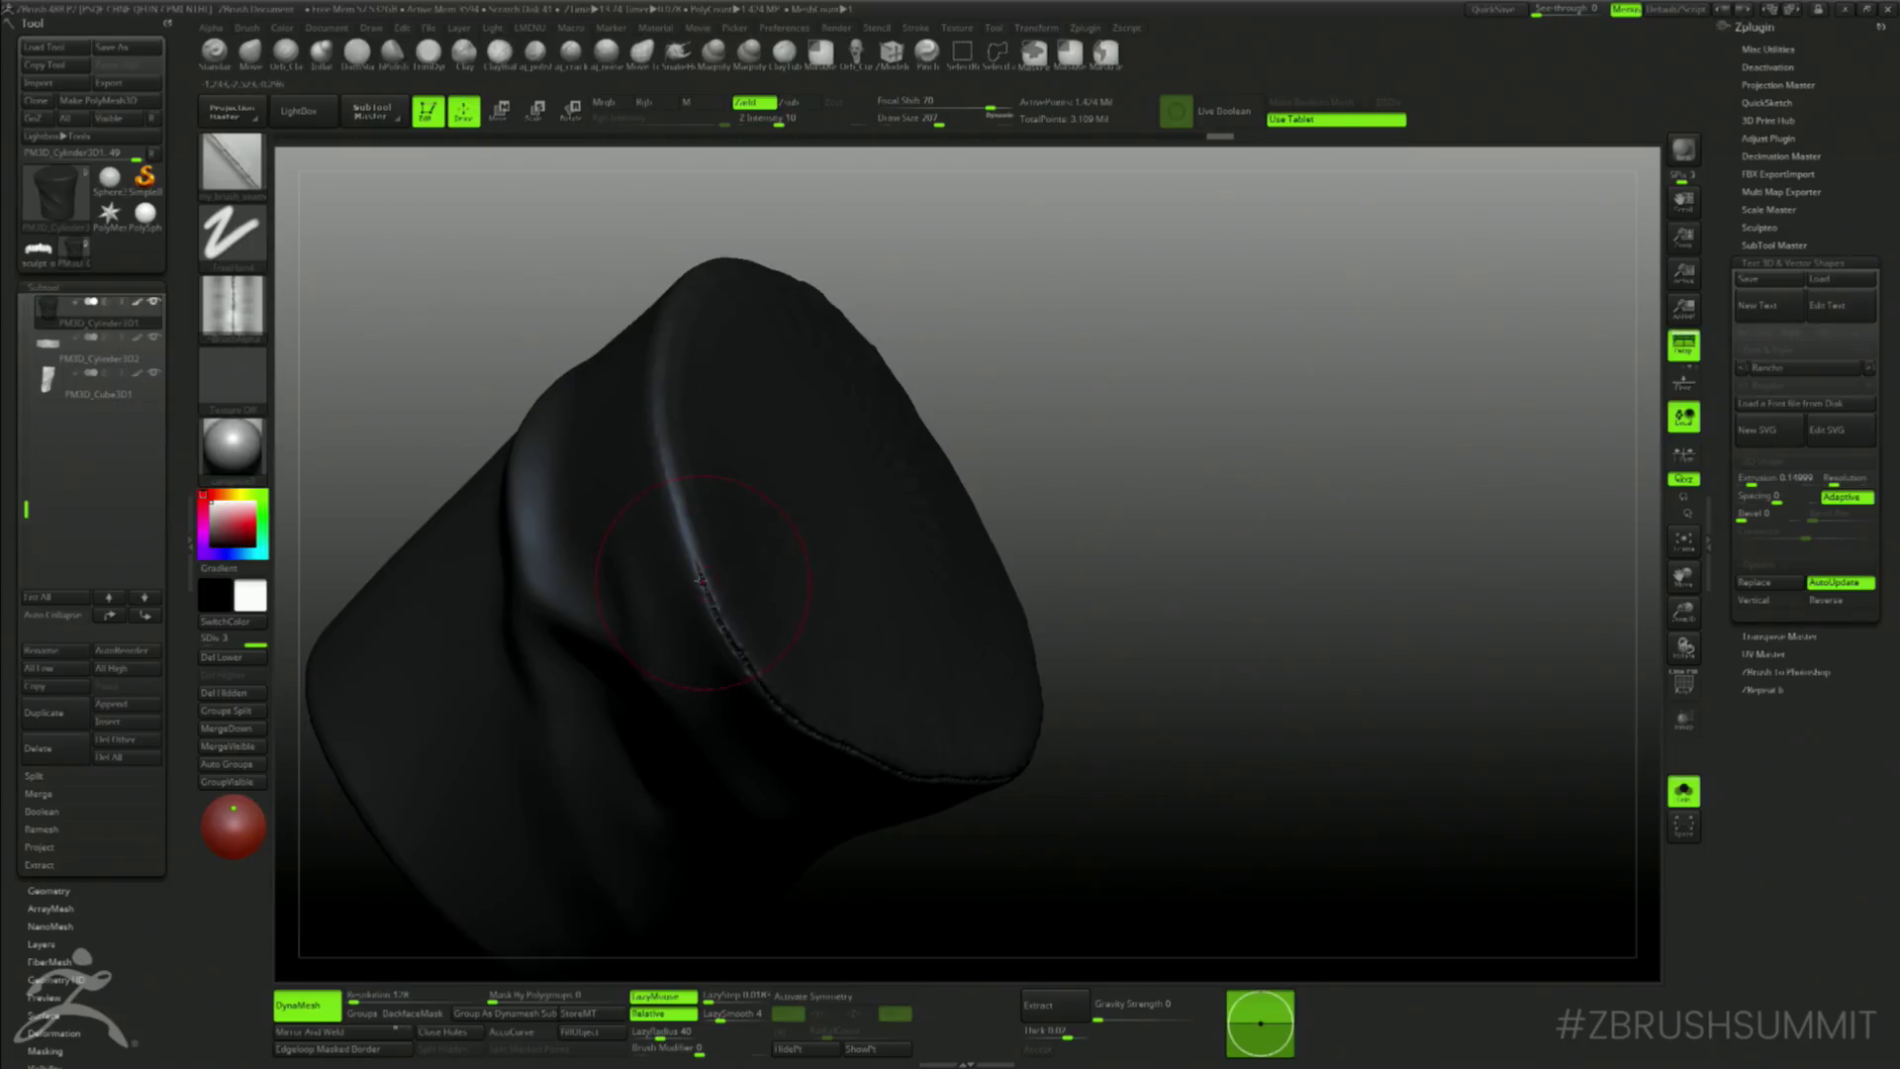
mouse_move(691, 208)
mouse_down()
mouse_move(665, 432)
mouse_move(677, 277)
mouse_up()
alt+drag(966, 194, 965, 396)
drag(988, 280, 1315, 412)
key(alt+s)
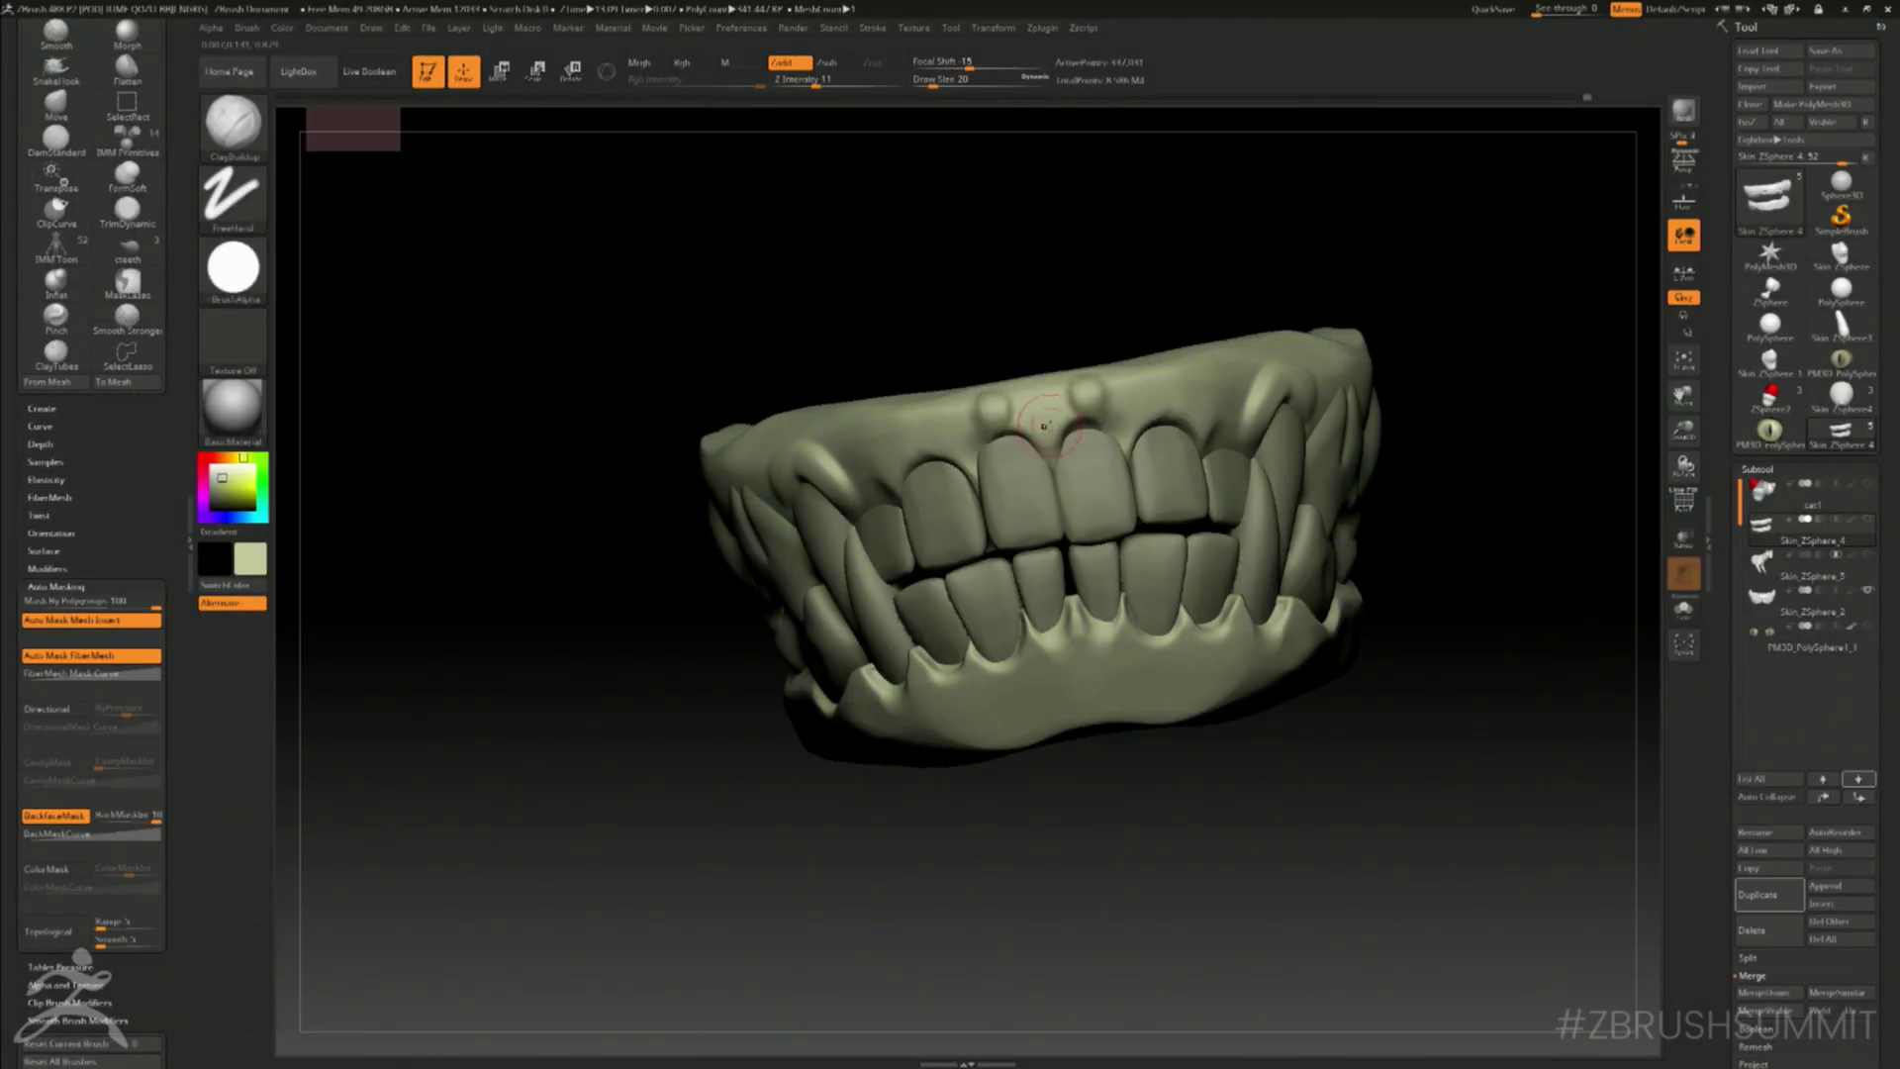
- Build up the upper gum above the front teeth with ClayBuildup and smooth the gums with a larger brush
mouse_move(1031, 399)
mouse_down()
mouse_move(1049, 422)
mouse_move(1134, 380)
mouse_up()
mouse_move(1196, 354)
mouse_down()
mouse_move(1209, 386)
mouse_move(1203, 365)
mouse_up()
drag(1098, 302, 1196, 312)
key(bracketright)
key(shift)
shift+drag(933, 430, 817, 495)
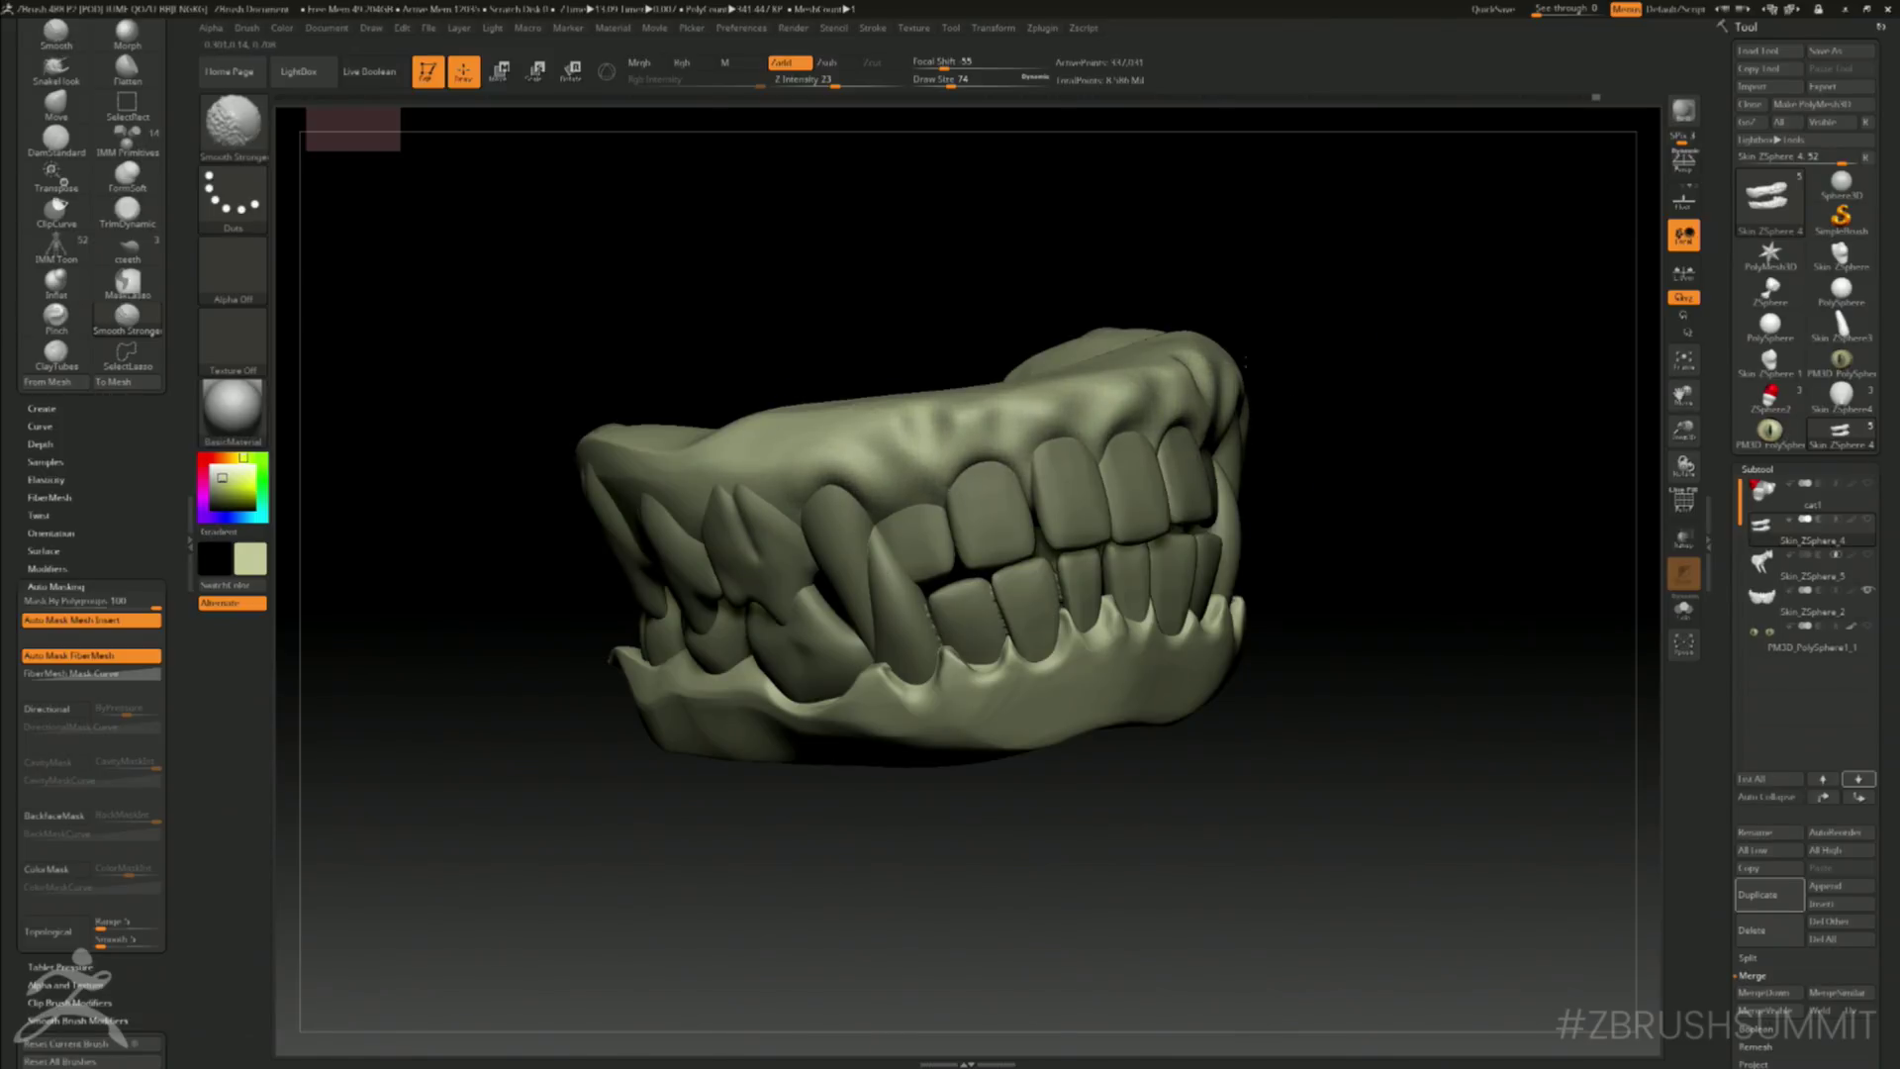
shift+drag(1106, 646, 1079, 653)
mouse_move(1327, 590)
mouse_down()
mouse_move(1416, 623)
mouse_move(1450, 683)
mouse_move(1594, 287)
mouse_up()
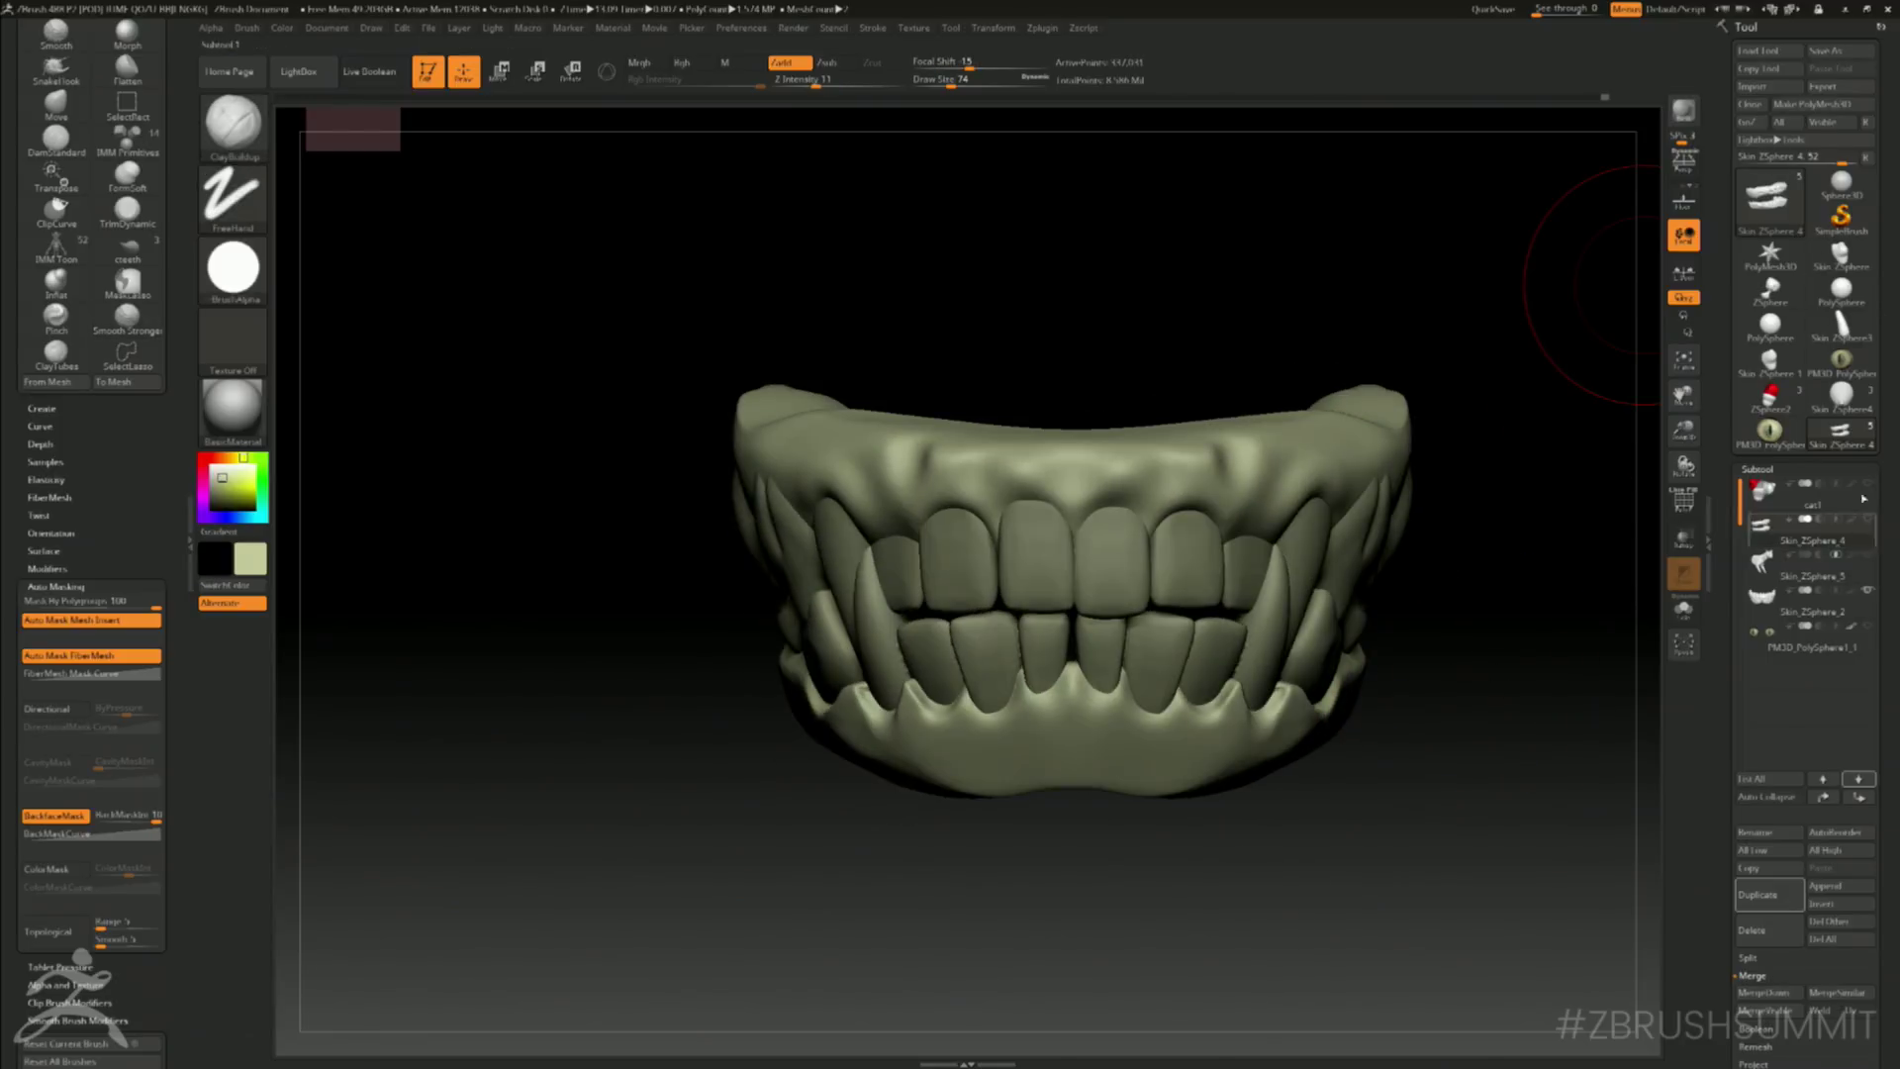
- Show the creature's head around the teeth and check how the gums sit beneath the muzzle
click(1868, 558)
drag(1616, 701, 1810, 692)
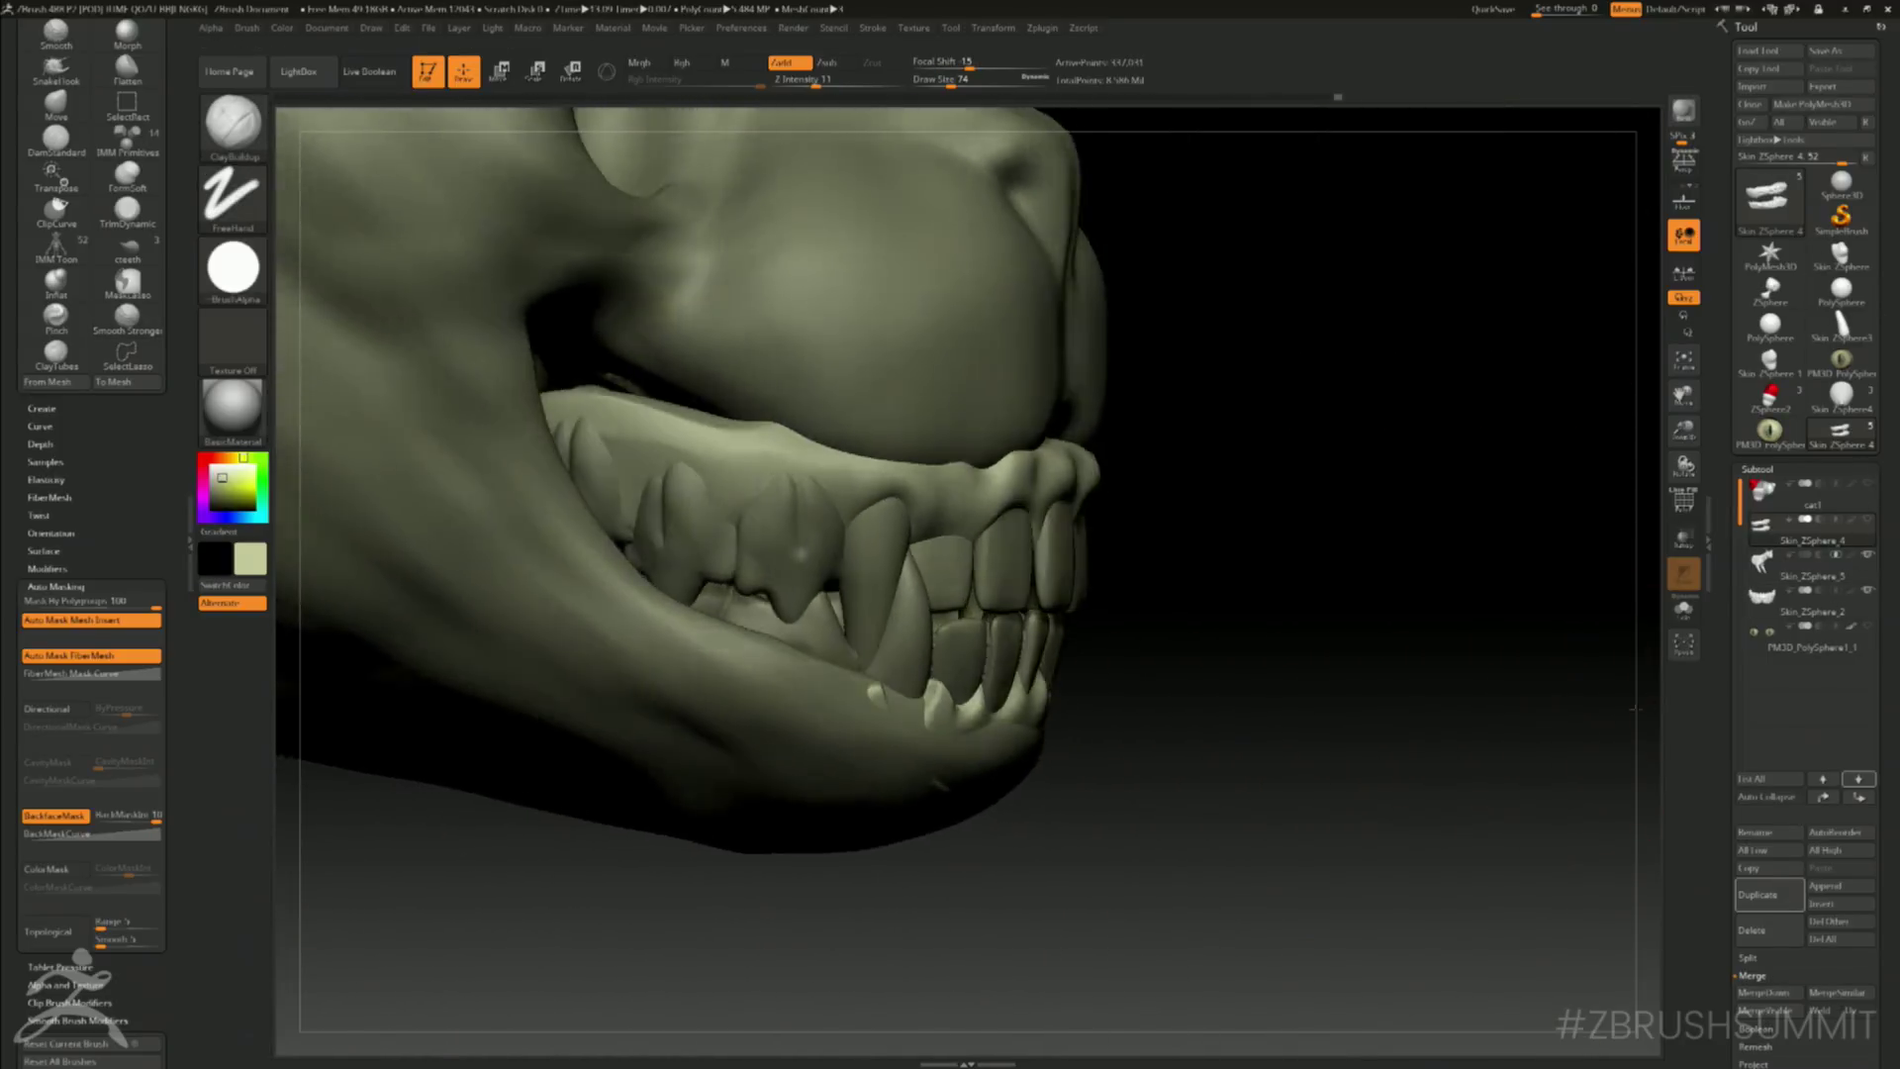
alt+drag(1326, 647, 1337, 633)
mouse_move(1218, 485)
mouse_down()
mouse_move(1280, 490)
mouse_move(1069, 524)
mouse_up()
- Reshape the front of the upper gum under the muzzle with the Move brush, working from front and side
key(b)
key(m)
key(v)
drag(1452, 520, 1554, 494)
key(space)
mouse_move(1069, 462)
mouse_down()
mouse_move(1146, 420)
mouse_move(1154, 394)
mouse_move(1148, 423)
mouse_up()
key(space)
drag(992, 459, 940, 445)
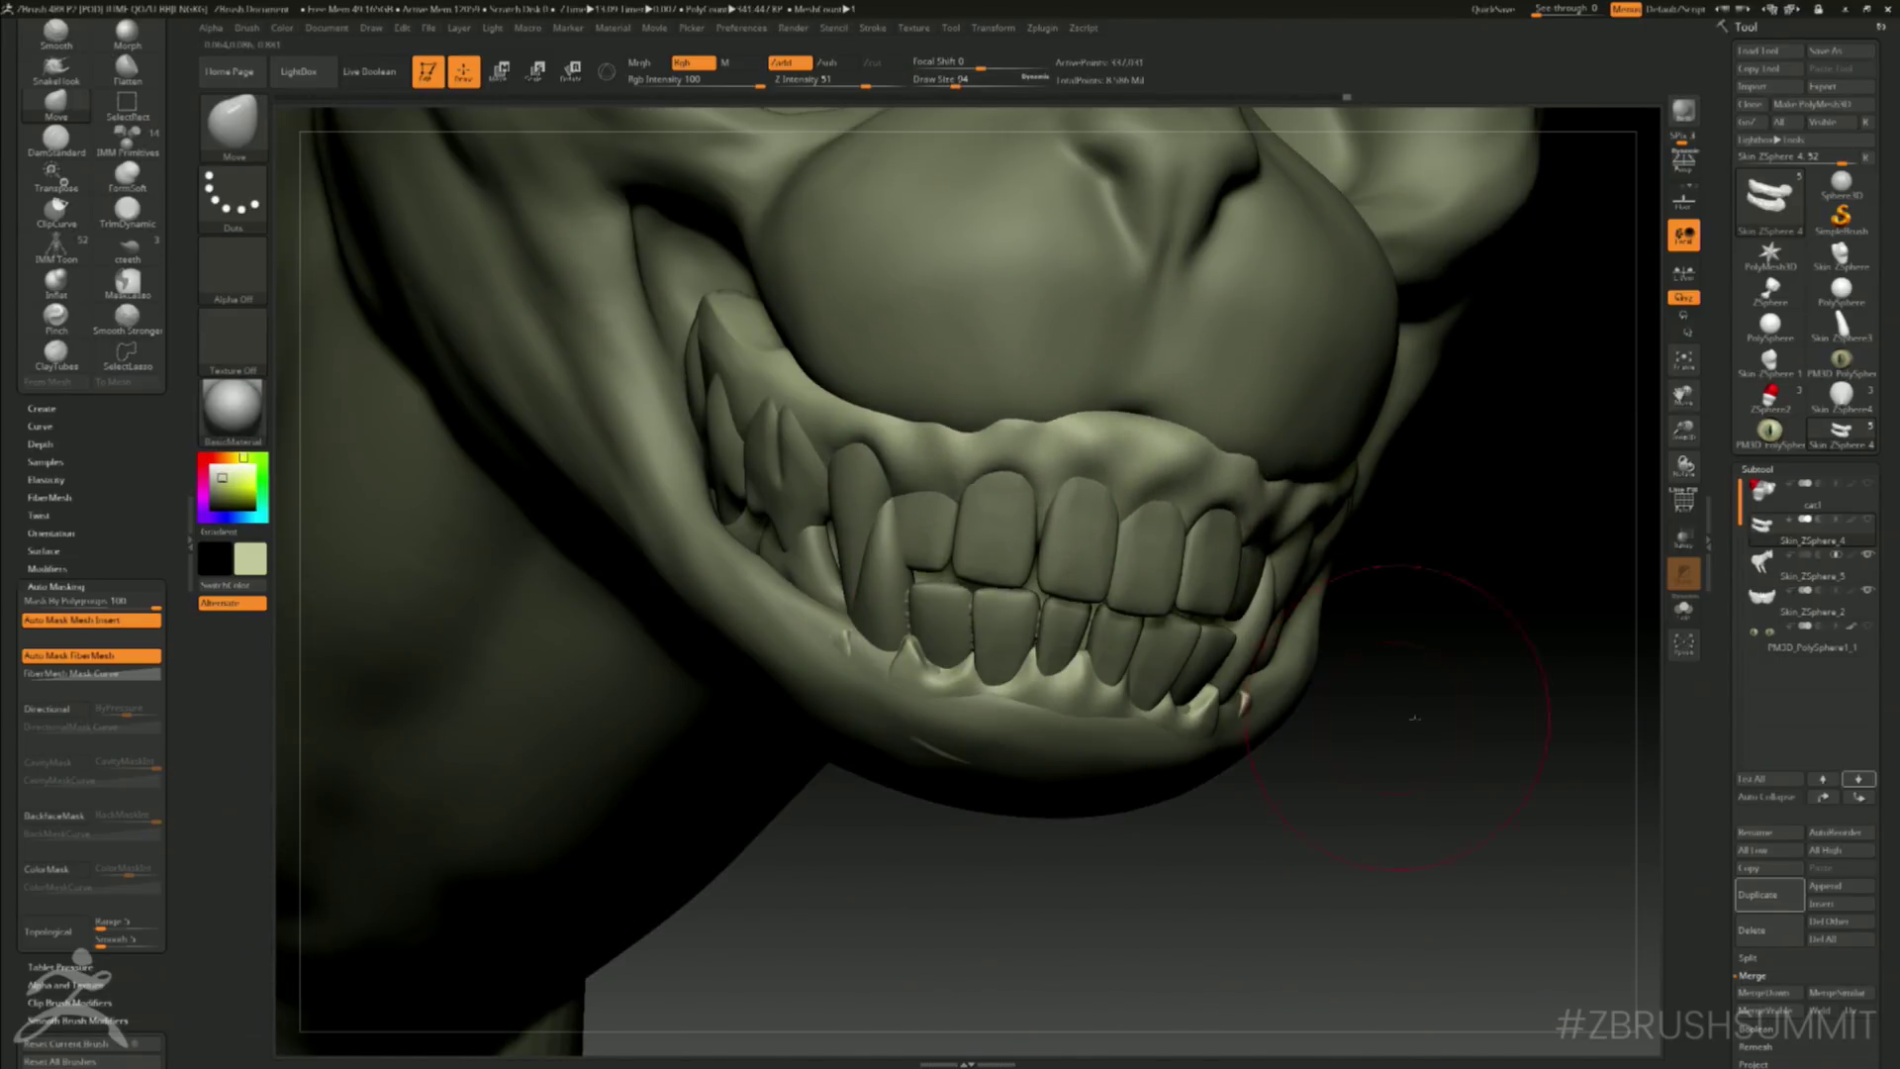
drag(1400, 717, 1583, 697)
drag(1049, 398, 1056, 412)
mouse_move(1188, 653)
mouse_down()
mouse_move(1053, 690)
mouse_move(1187, 662)
mouse_up()
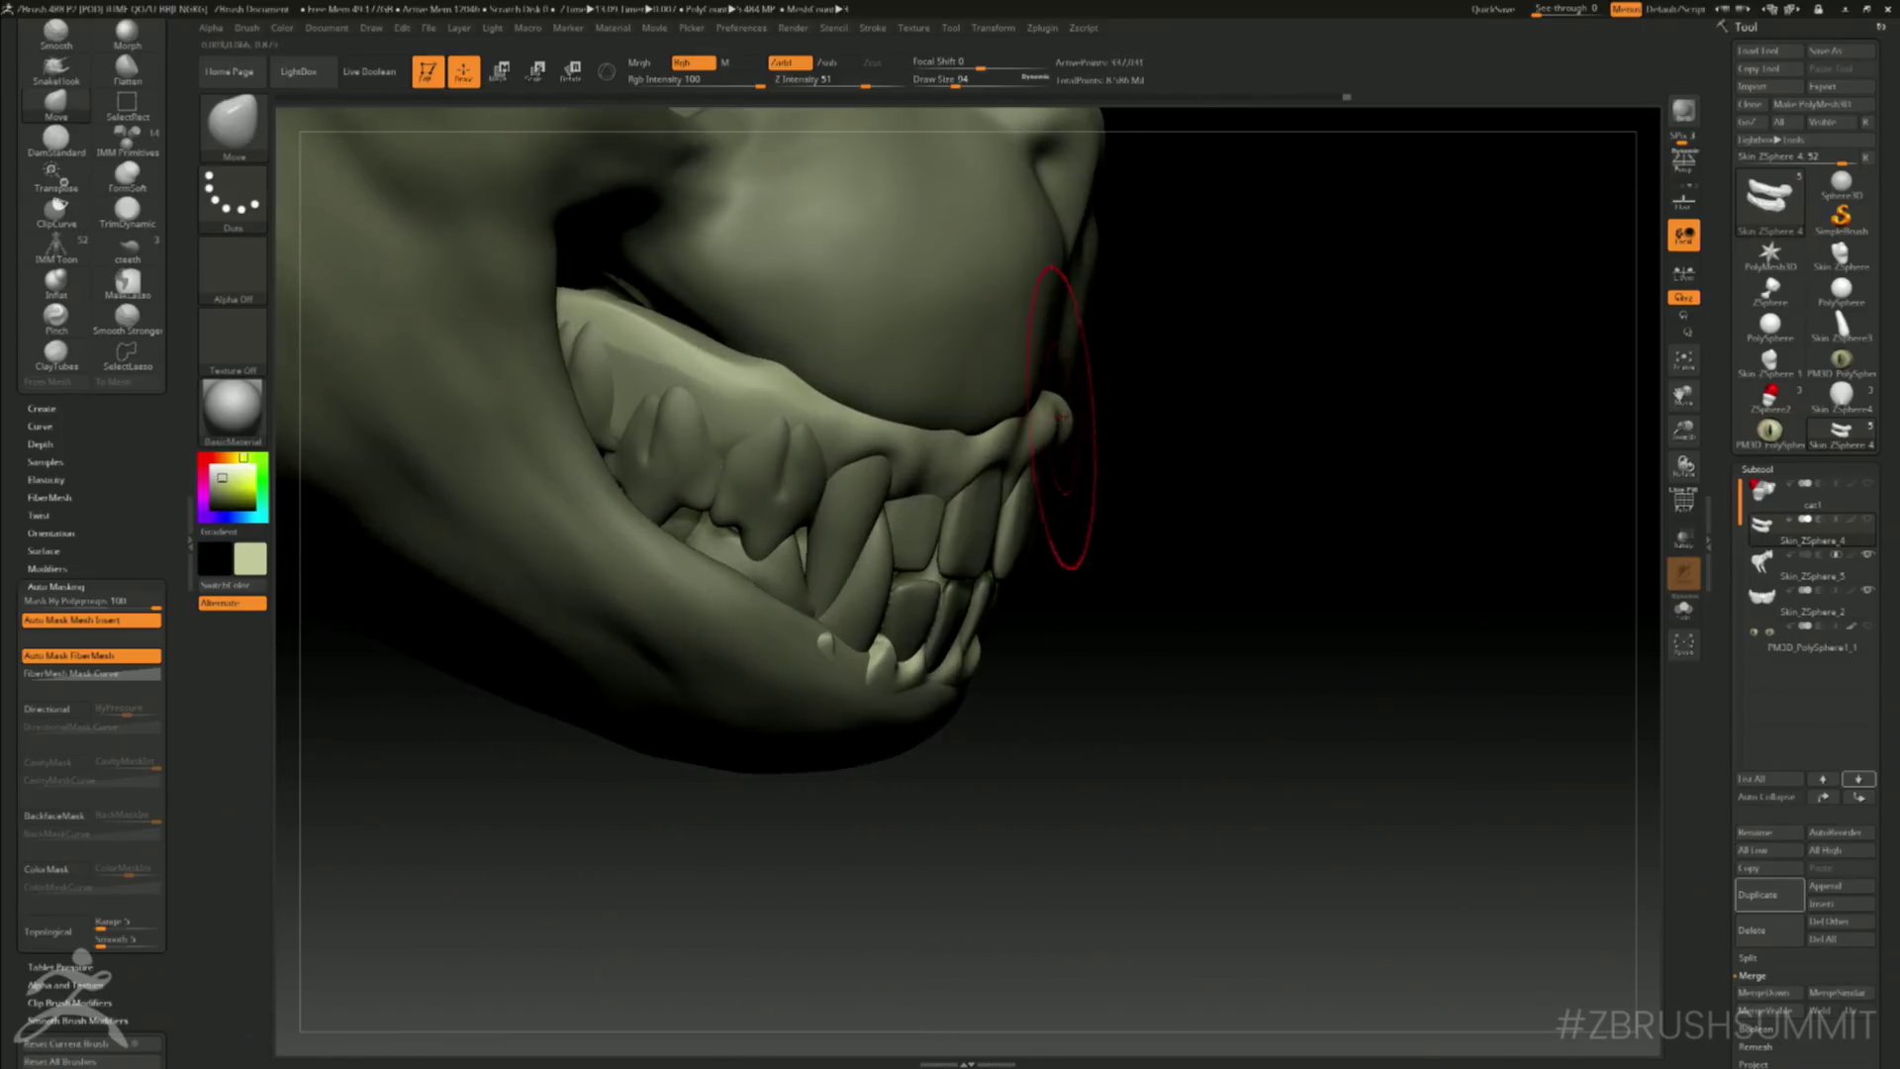
- Adjust the gums from the side with a Transpose line and remesh them
key(ctrl)
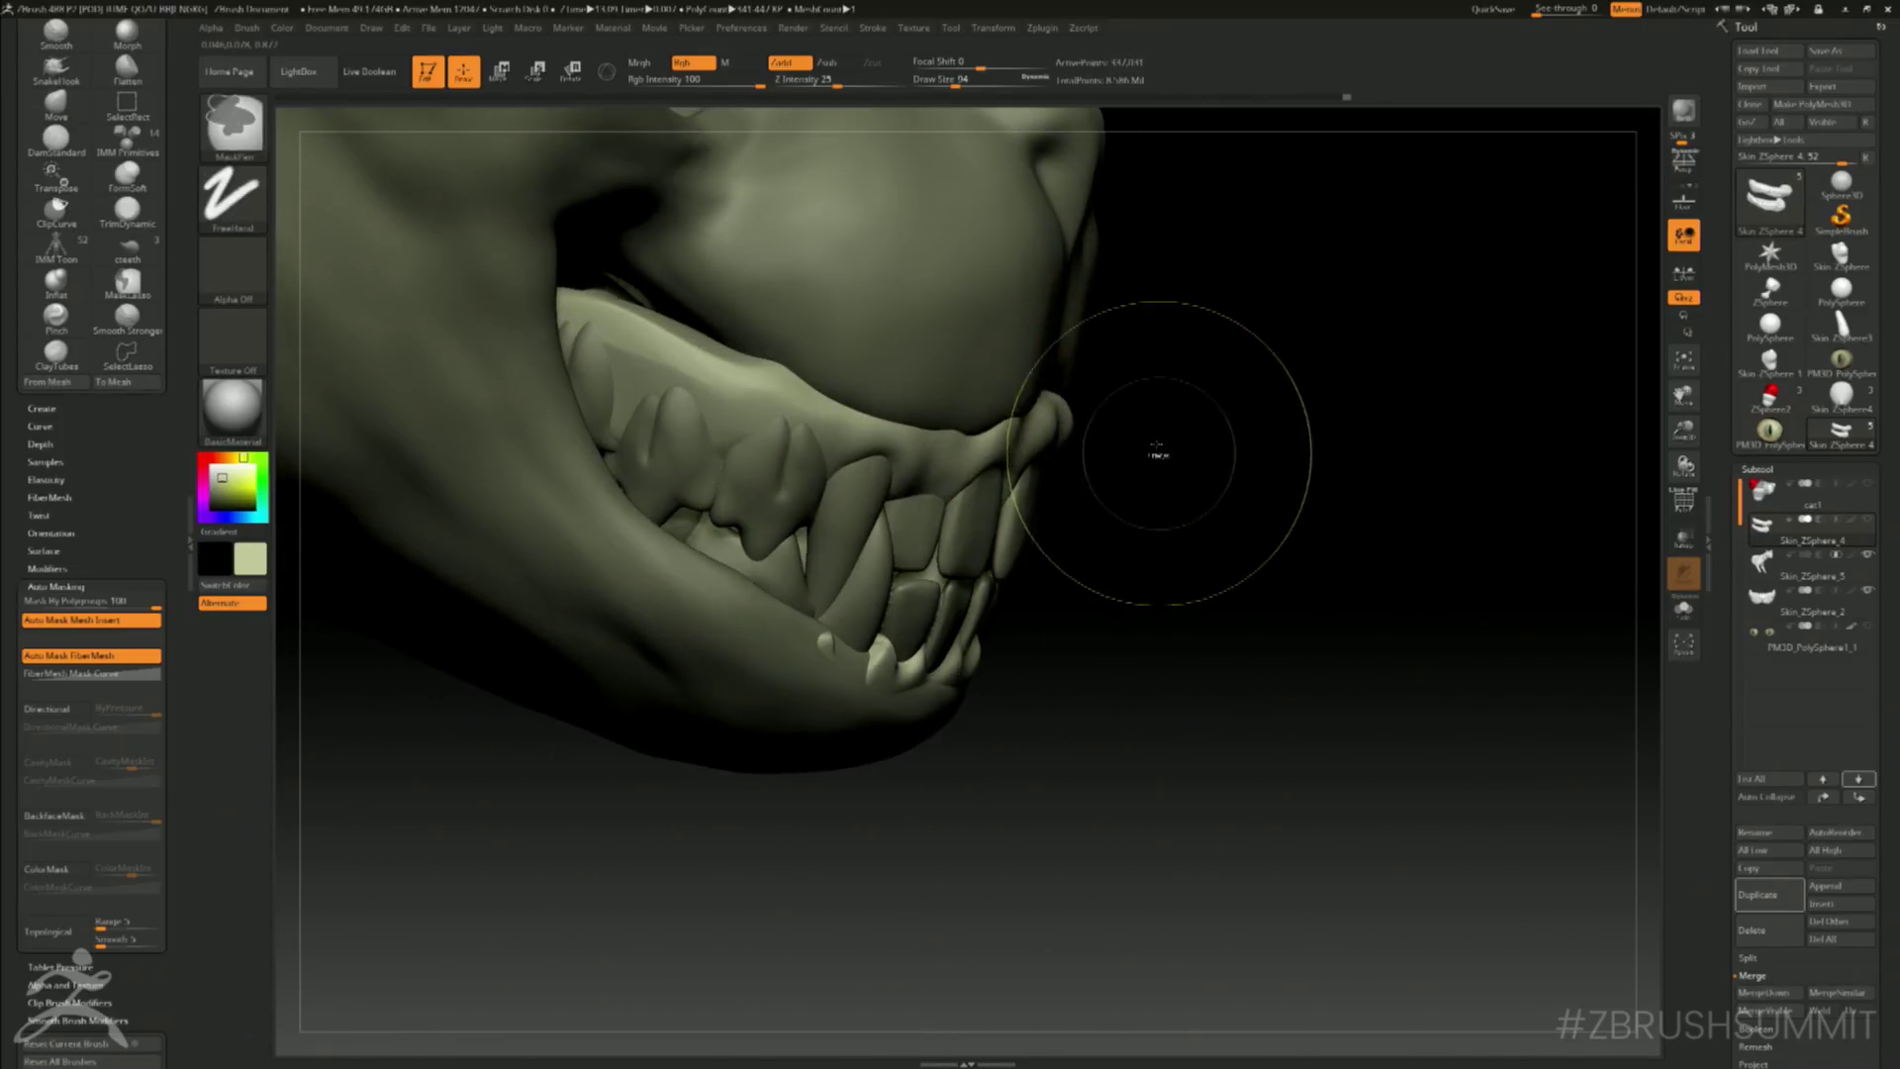
mouse_move(1302, 389)
shift+mouse_down()
mouse_move(1319, 407)
mouse_move(1250, 396)
mouse_move(1268, 351)
mouse_move(1158, 420)
mouse_move(839, 626)
mouse_move(846, 679)
mouse_move(870, 508)
shift+mouse_up()
key(w)
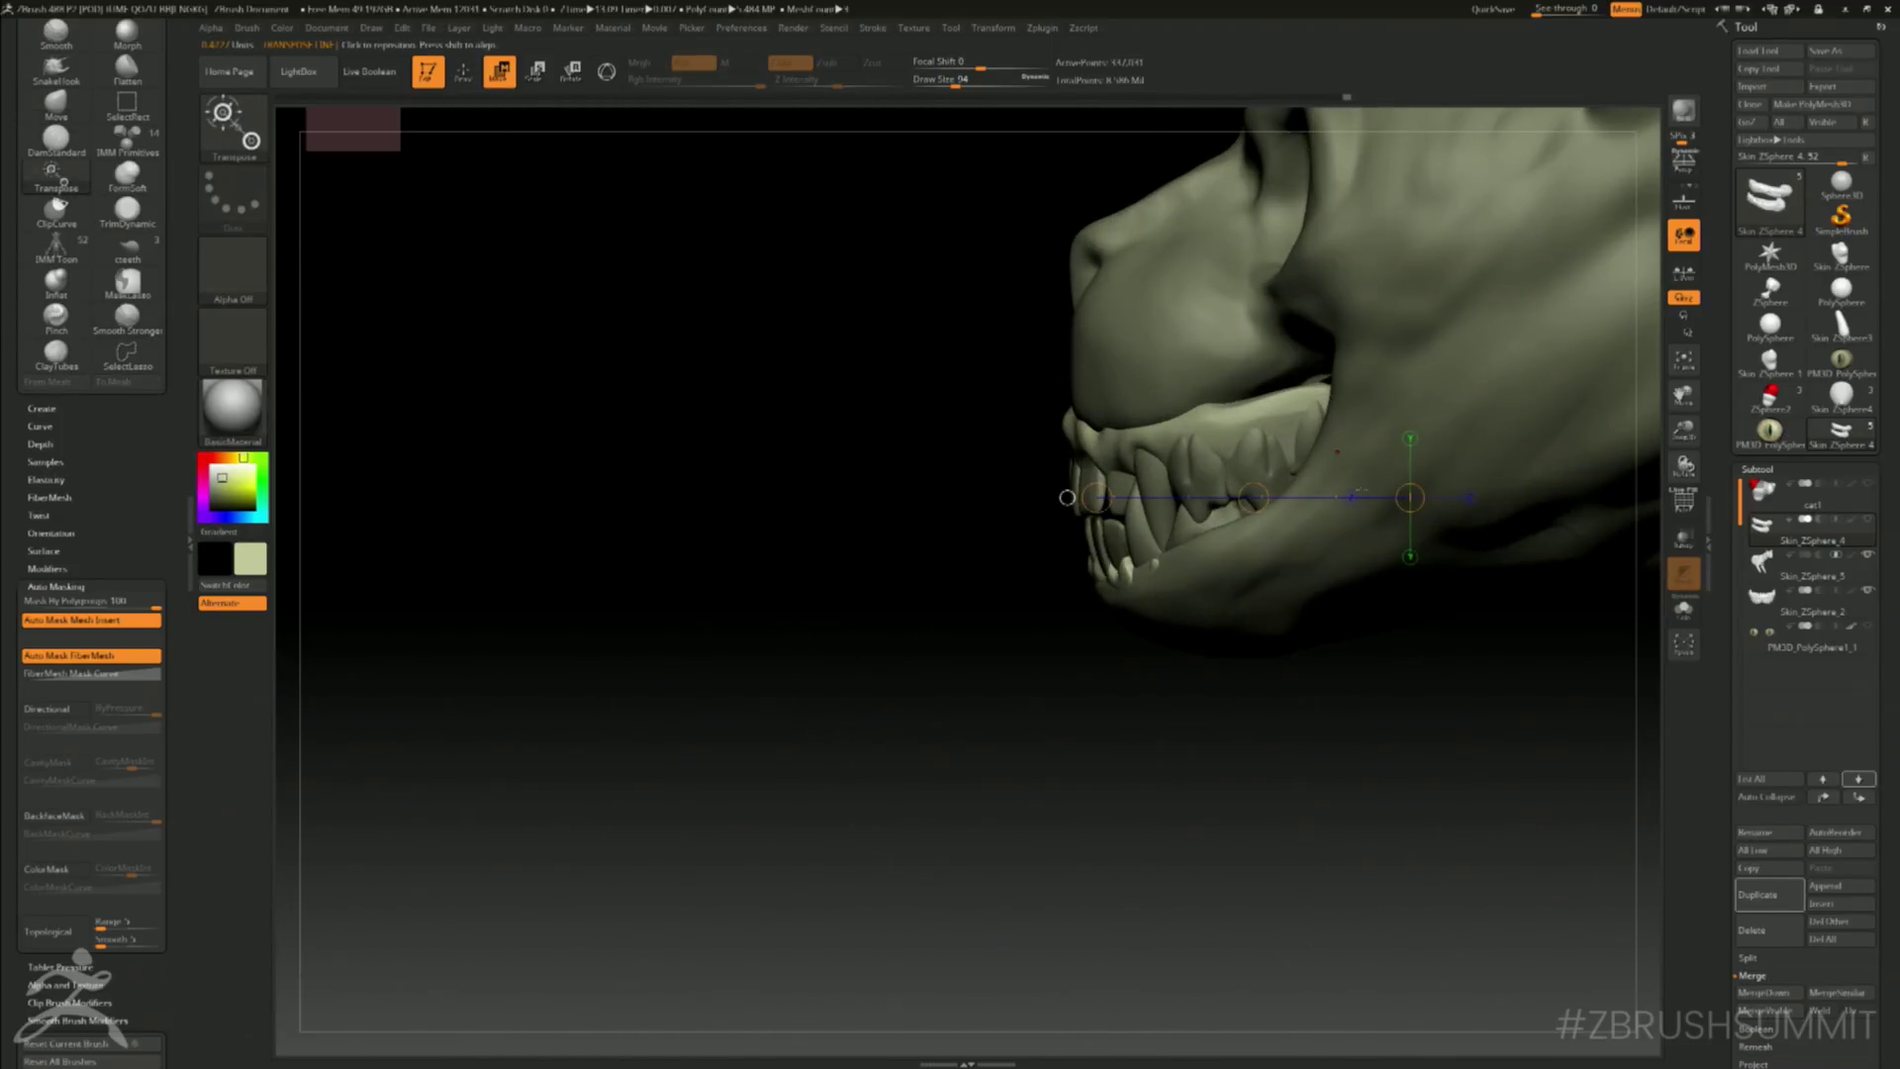
drag(1255, 497, 1299, 454)
ctrl+drag(958, 655, 1188, 790)
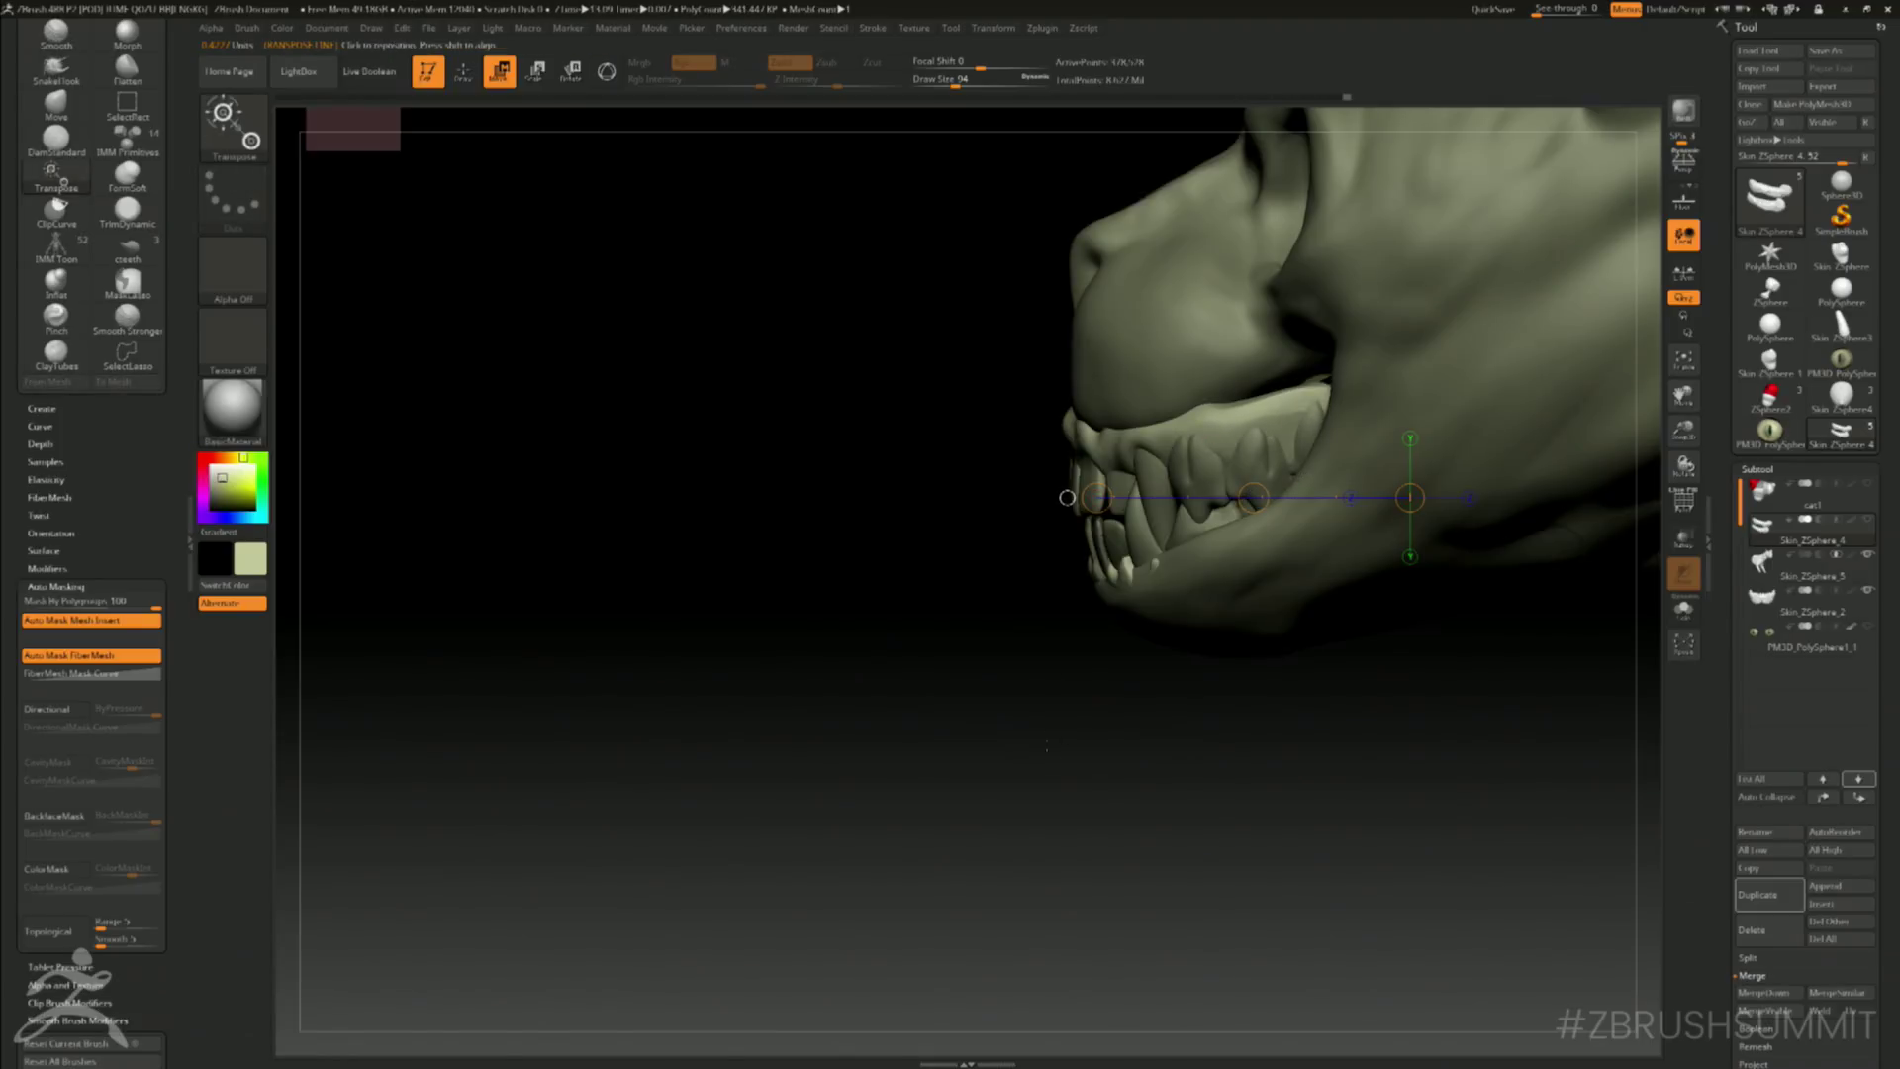
key(q)
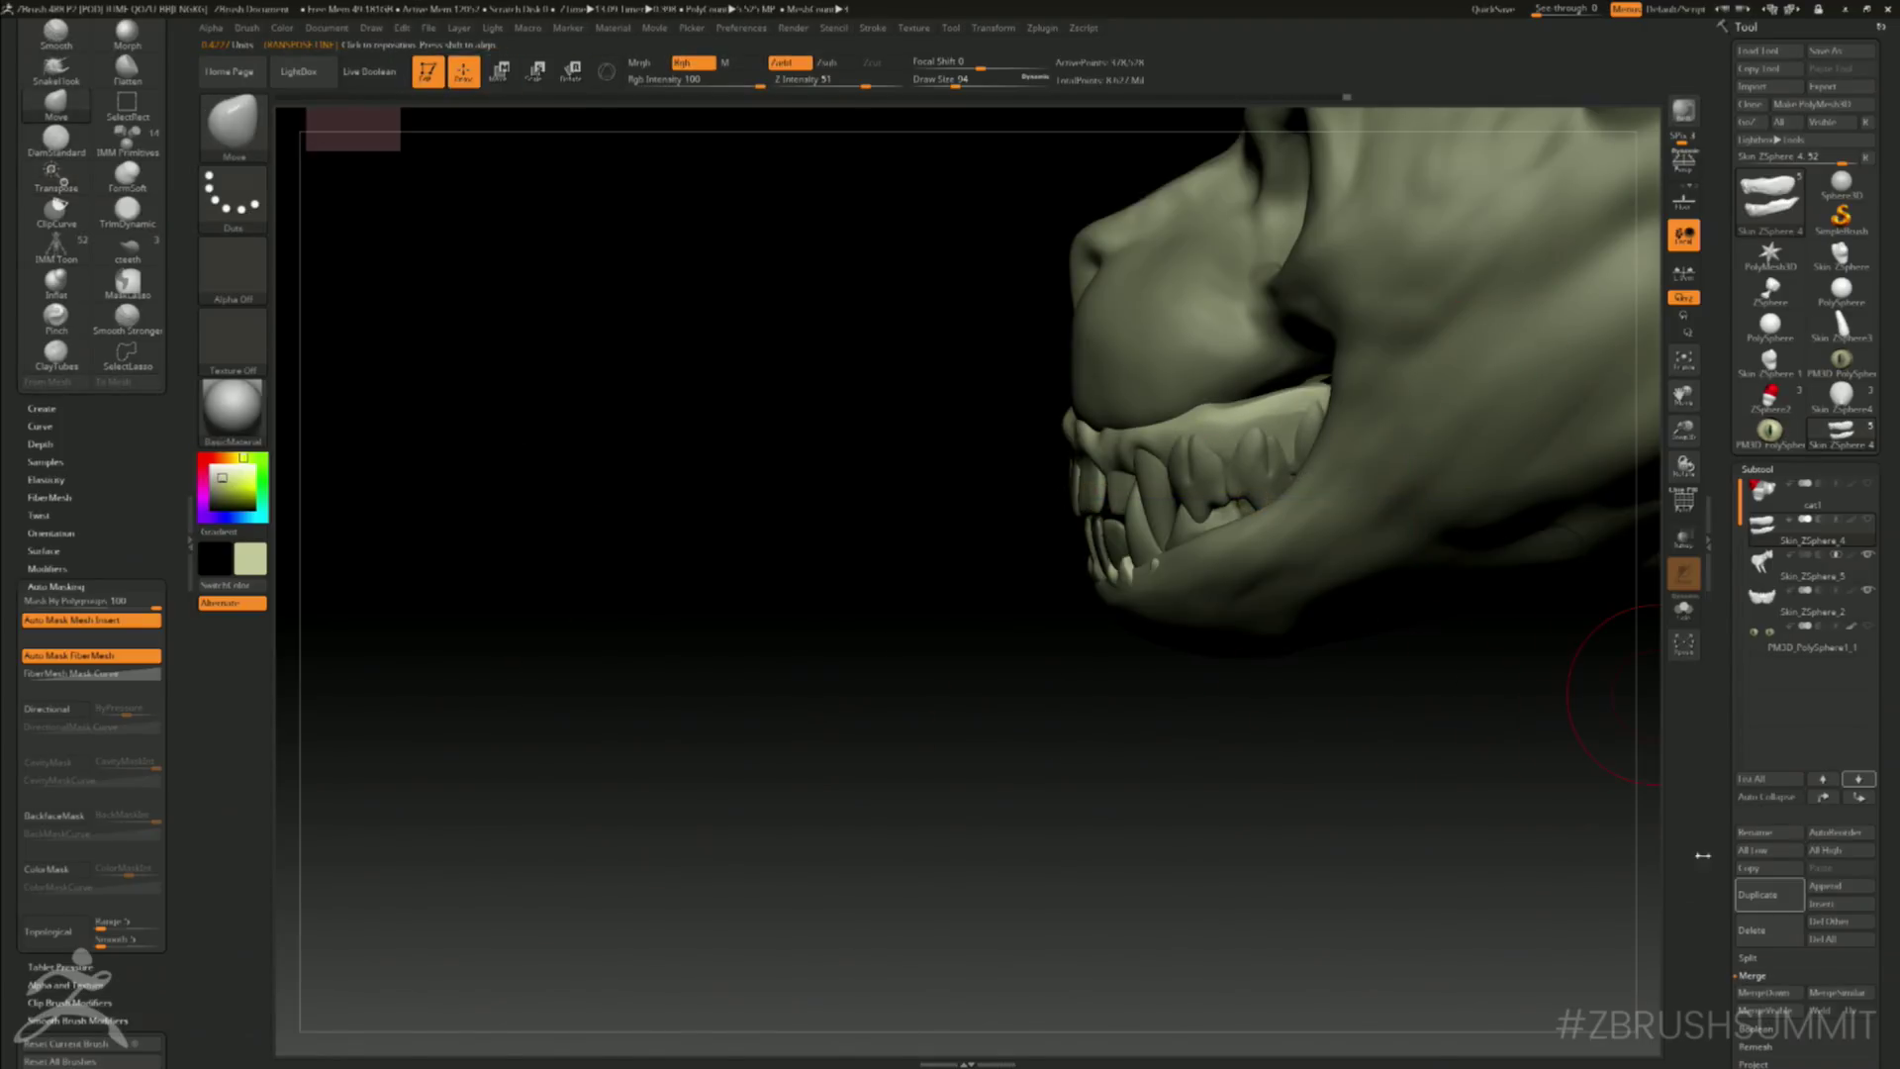
- Examine the gums in isolation and bring the other parts back
click(1684, 619)
key(f)
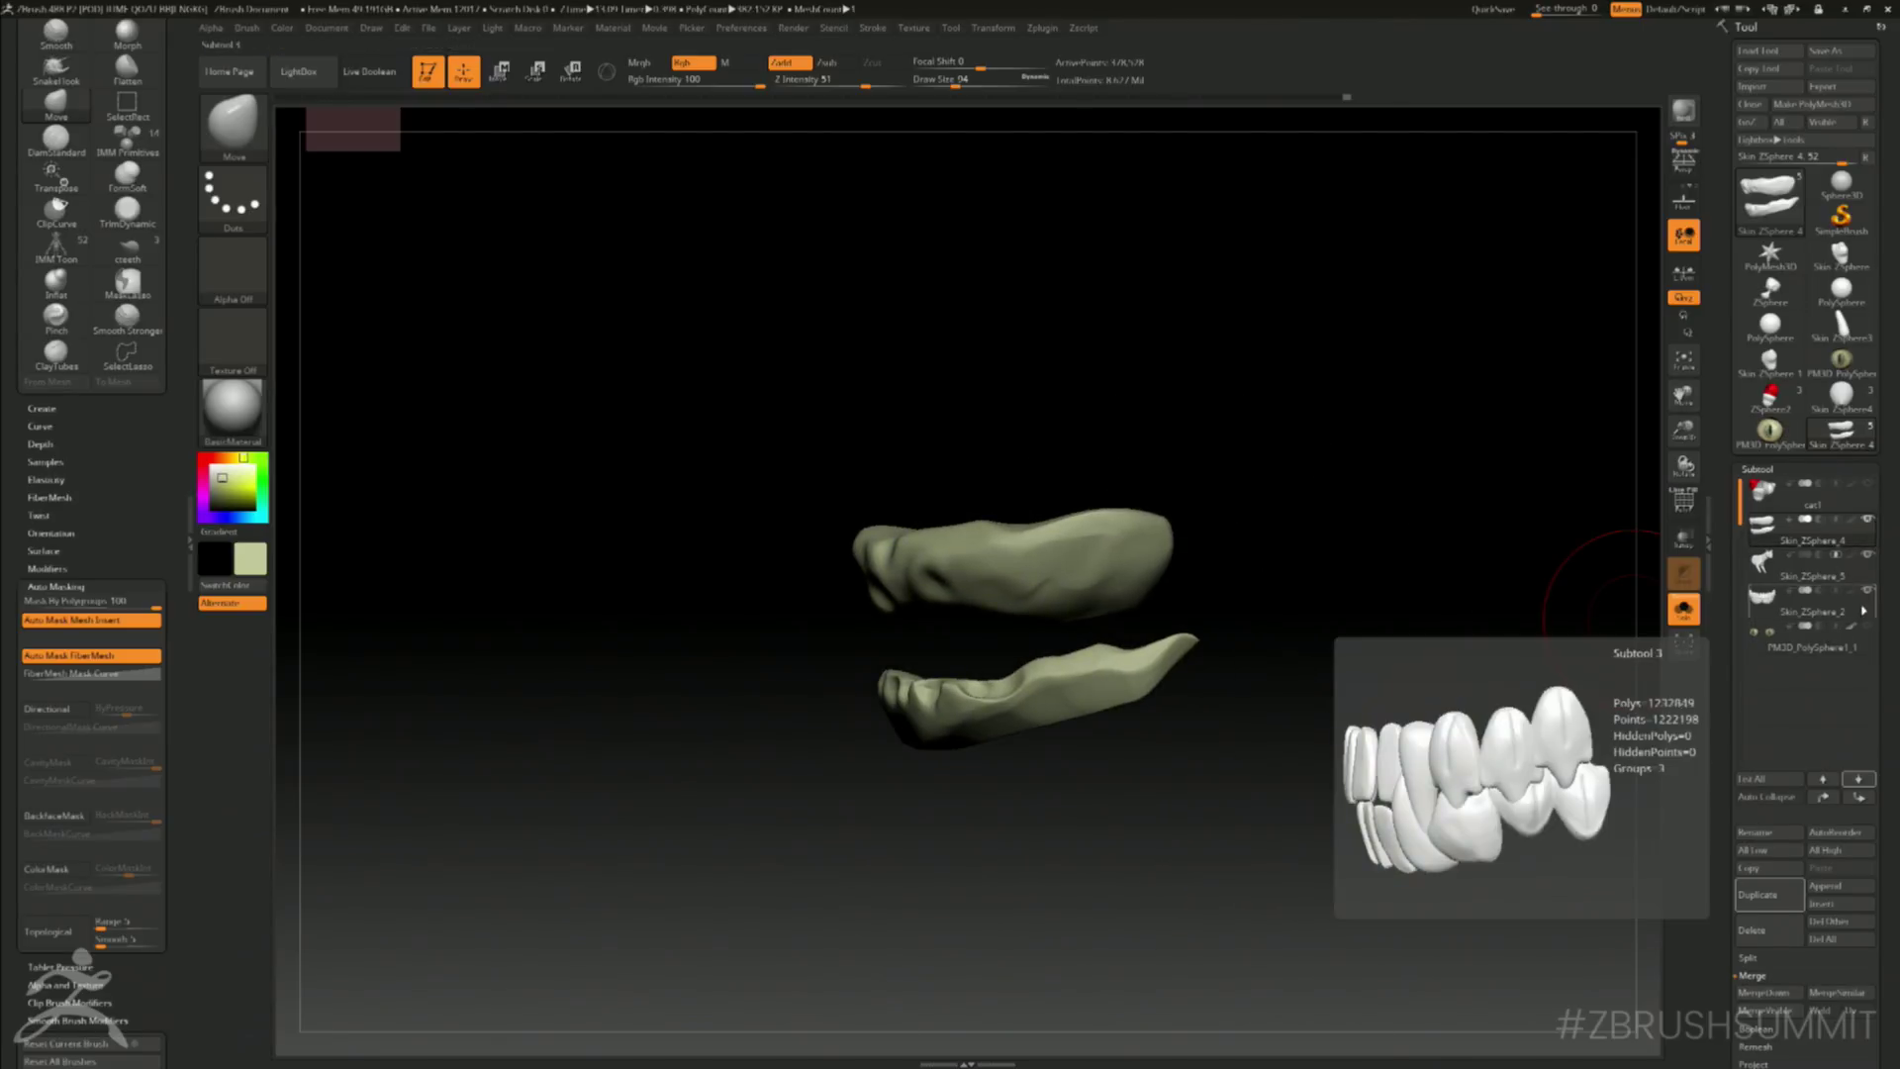
click(1684, 611)
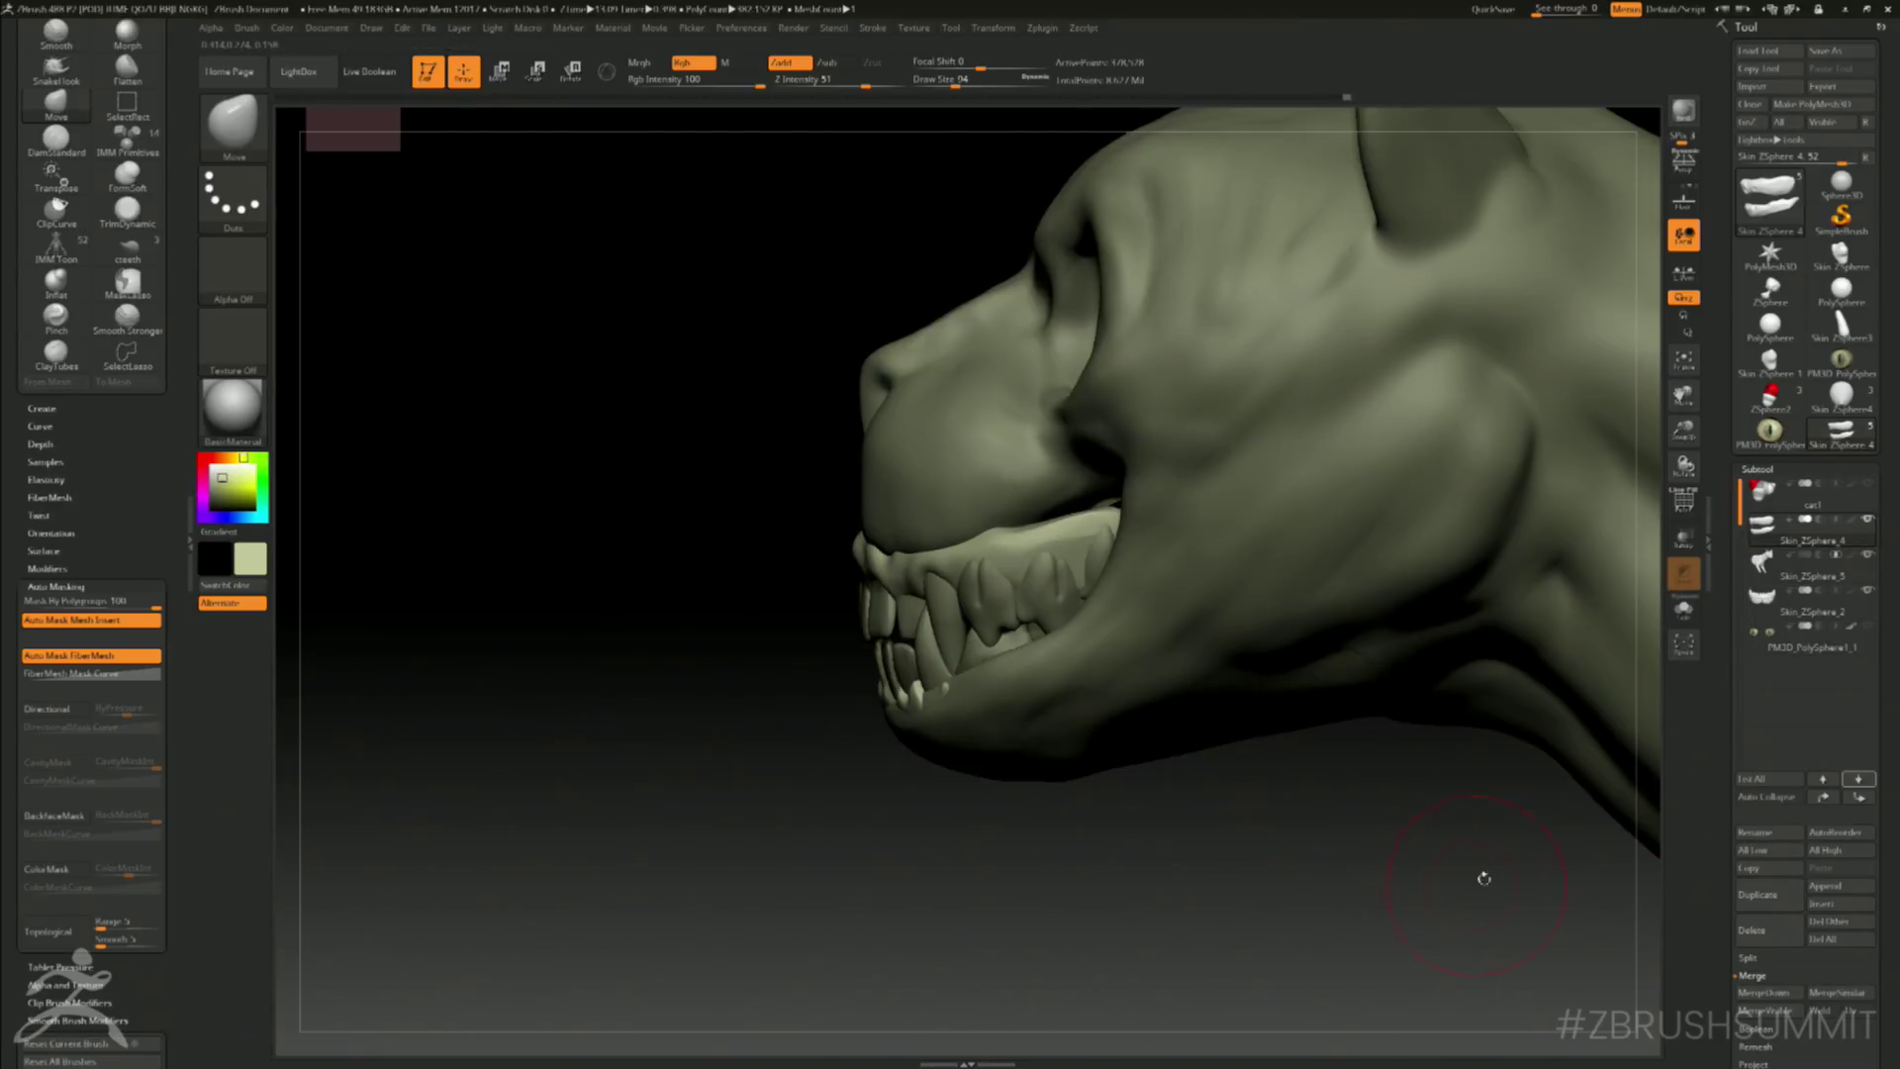
- Hide the head and flatten the front of the upper gum with the TrimDynamic brush
click(1867, 560)
drag(1006, 342, 1078, 486)
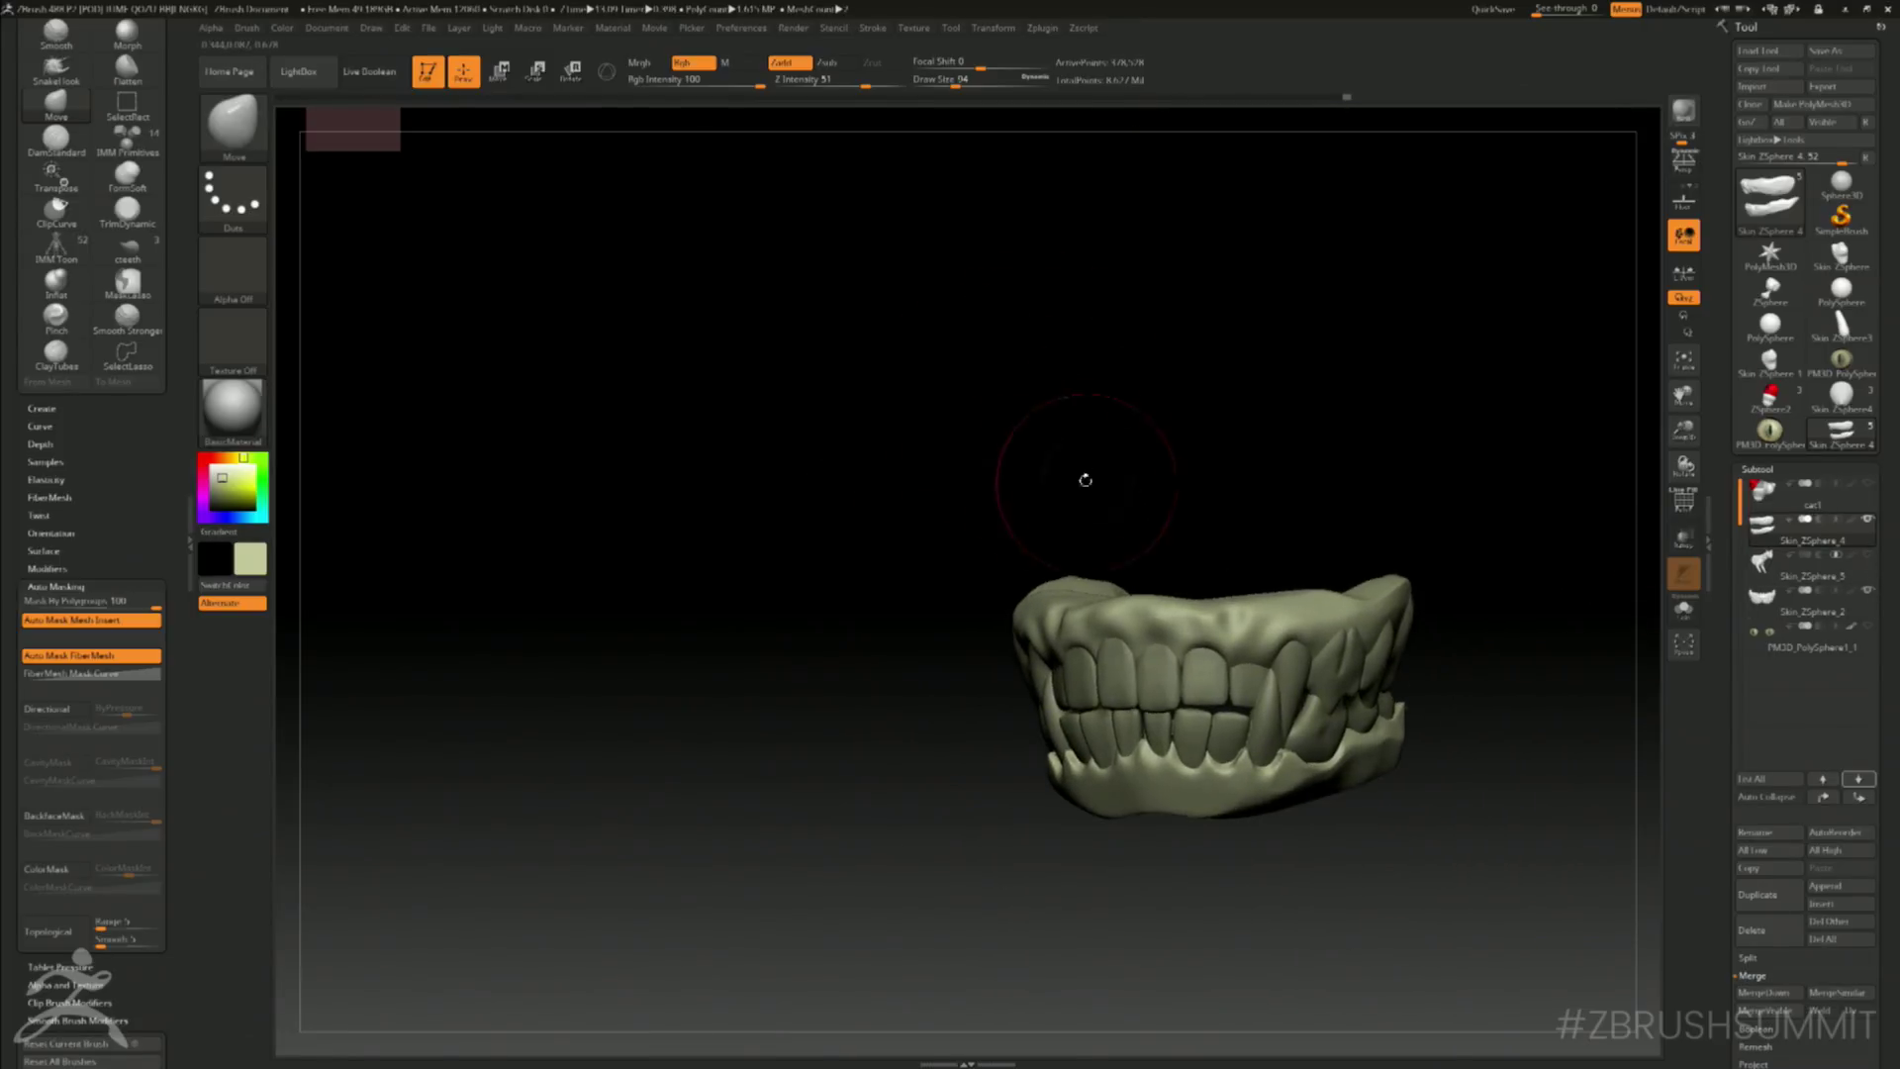
key(b)
key(t)
key(d)
key(space)
mouse_move(1160, 616)
mouse_down()
mouse_move(1106, 614)
mouse_move(1245, 615)
mouse_up()
right_drag(1305, 615, 1396, 552)
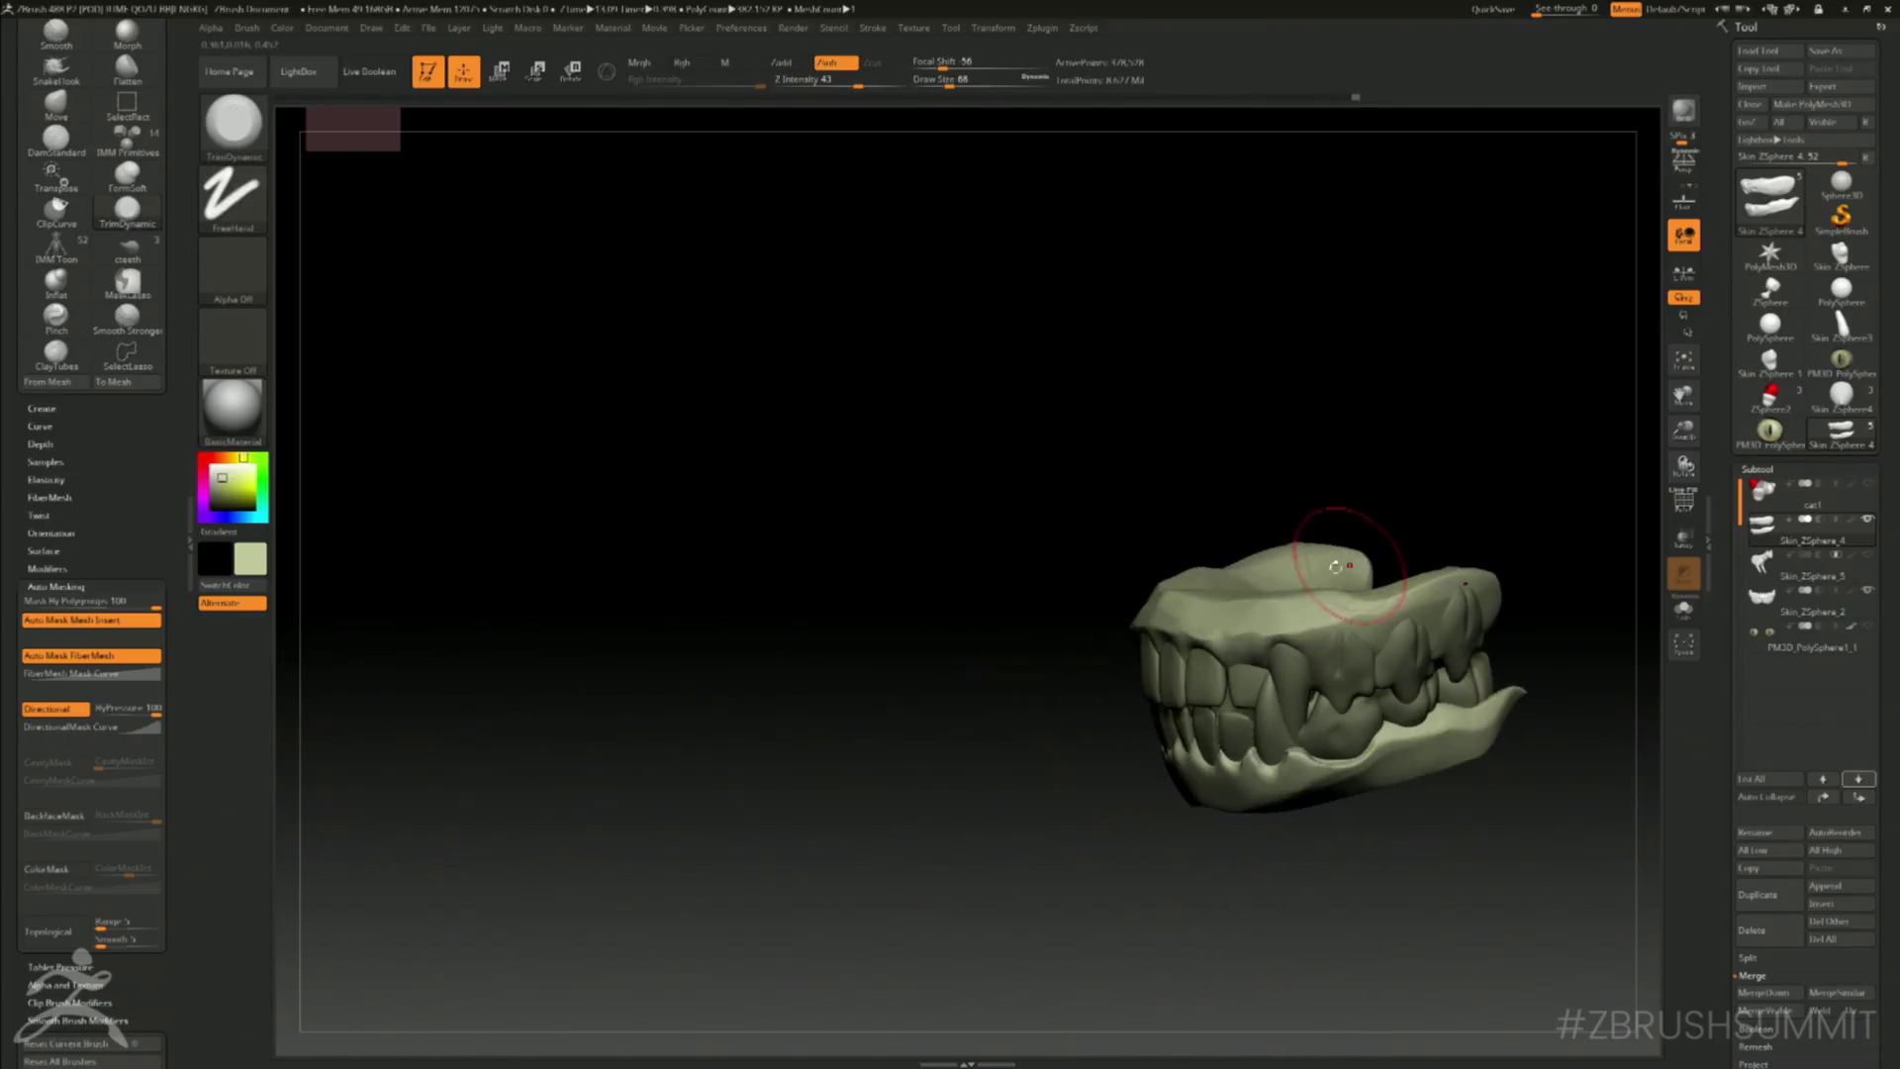
right_drag(1177, 622, 1311, 626)
drag(1136, 632, 1109, 625)
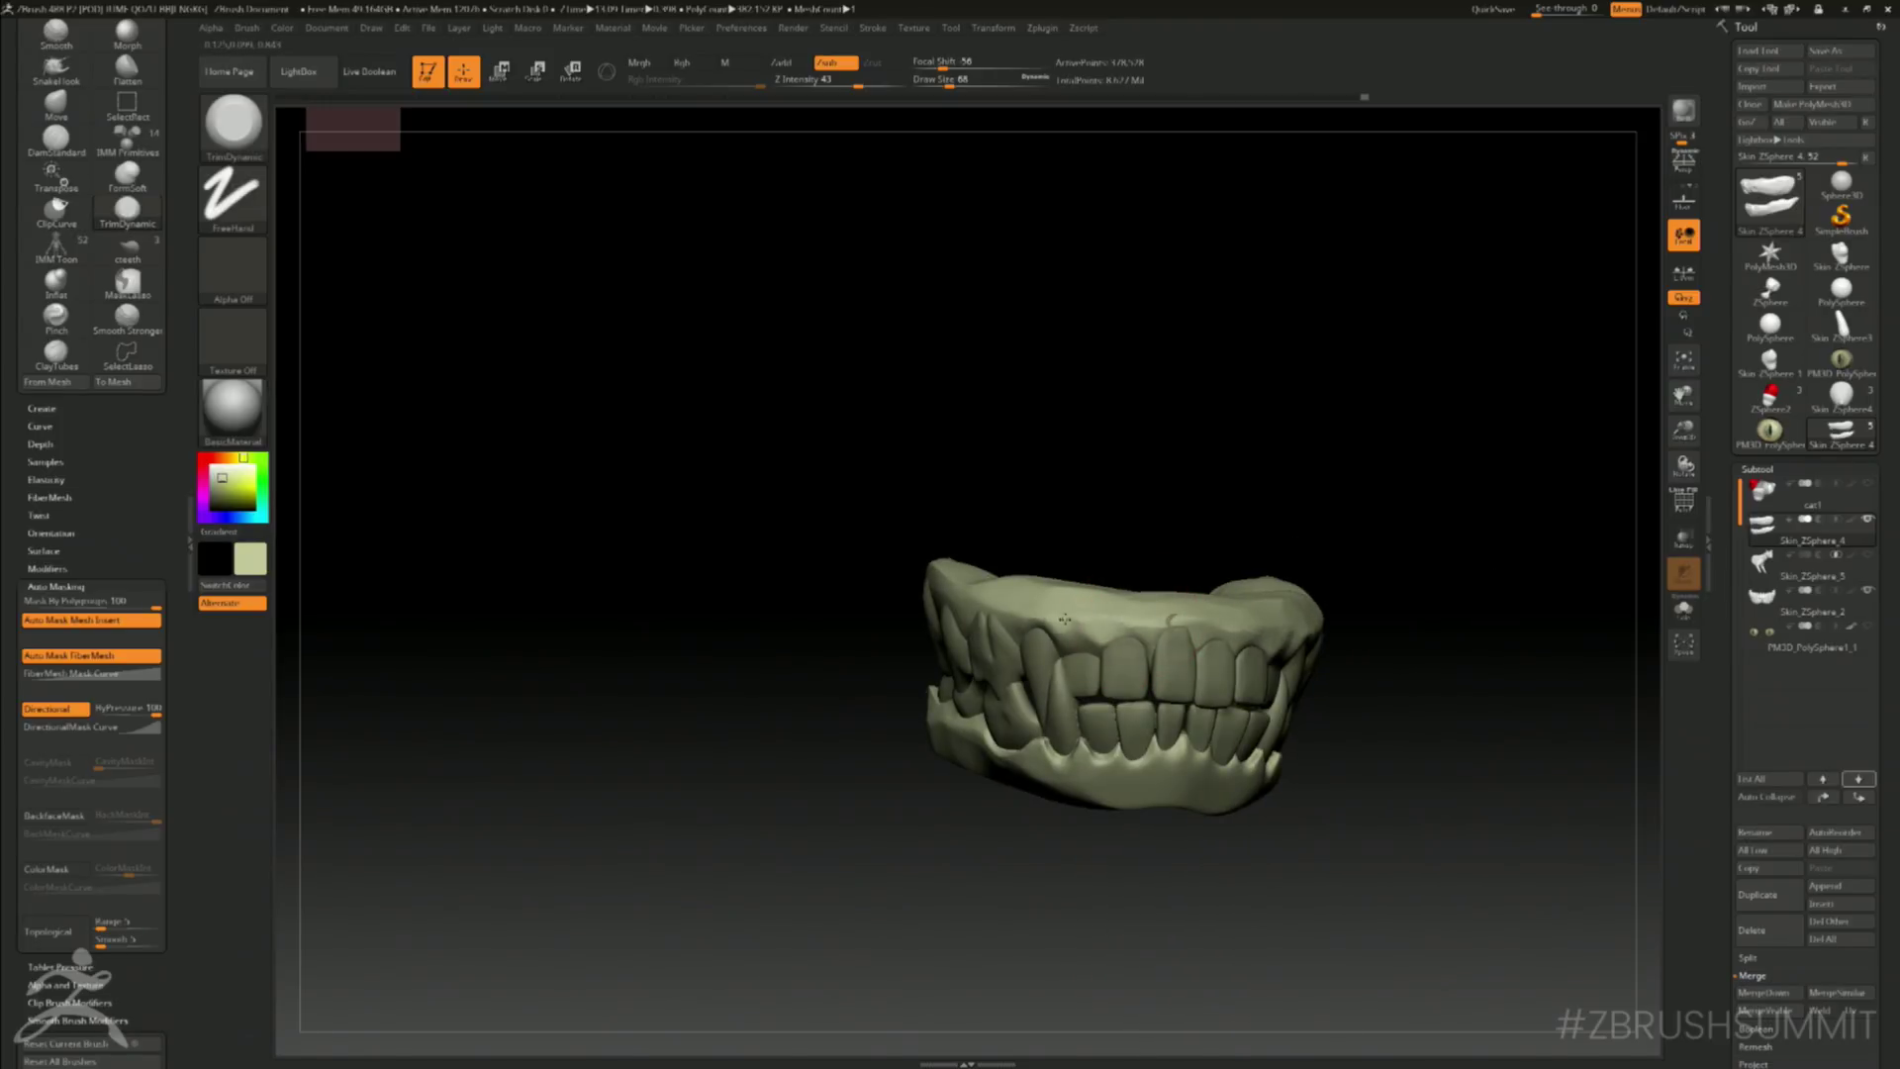
- Trim and smooth the gums along both sides of the jaws, and show the head again
right_drag(1062, 617, 1354, 625)
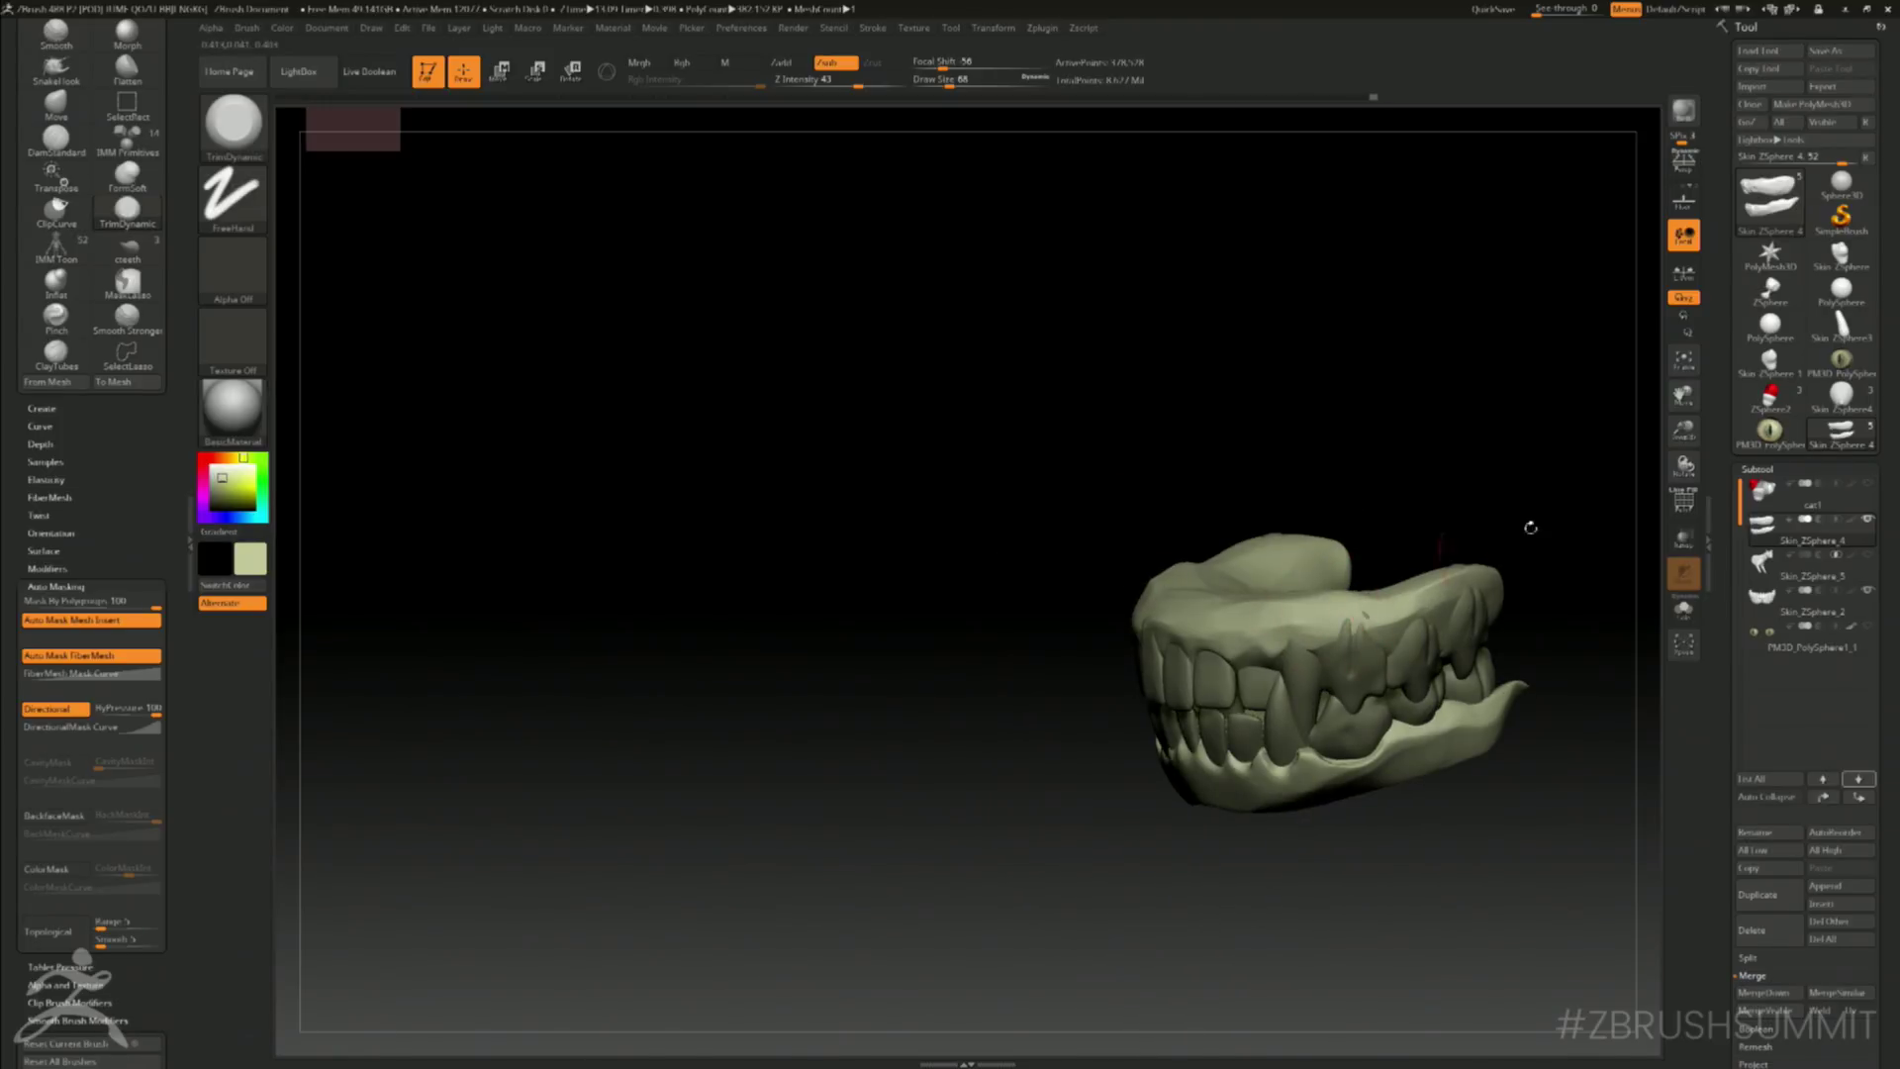
key(shift)
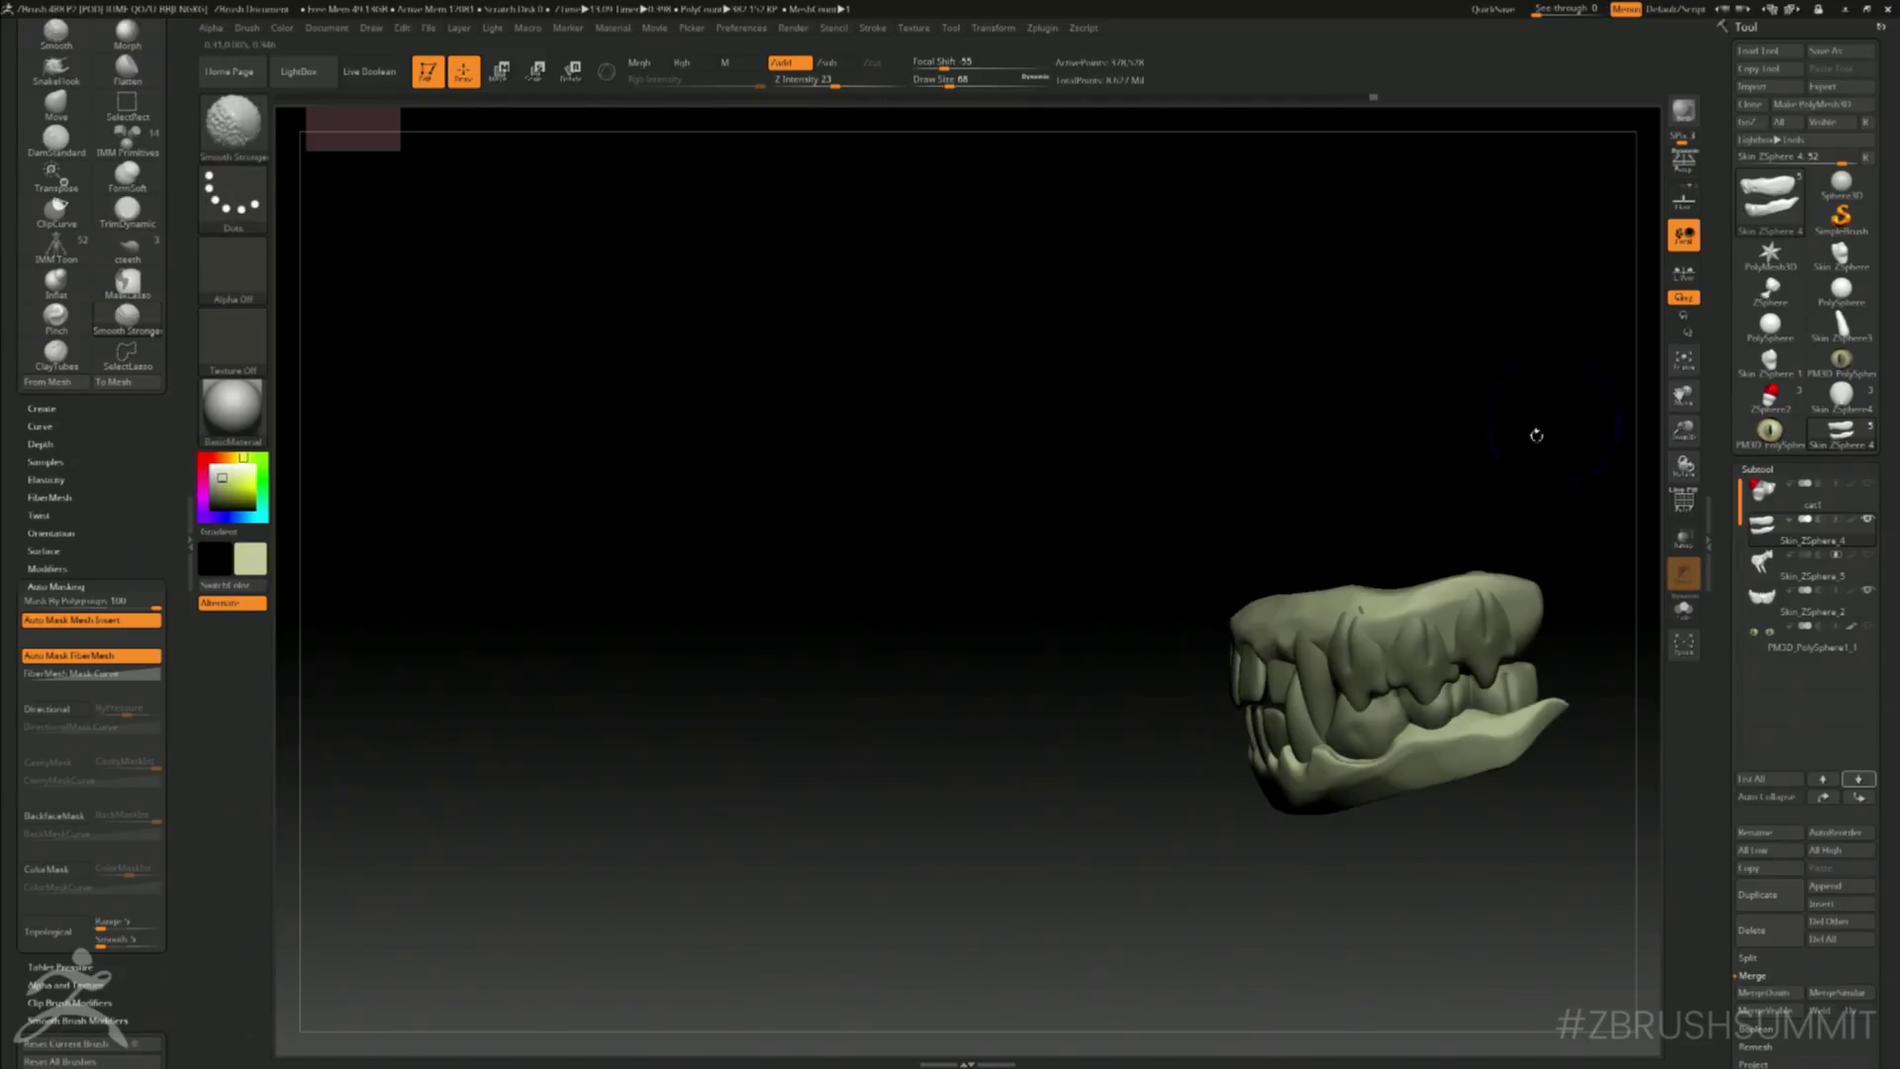
right_drag(1412, 496, 1197, 744)
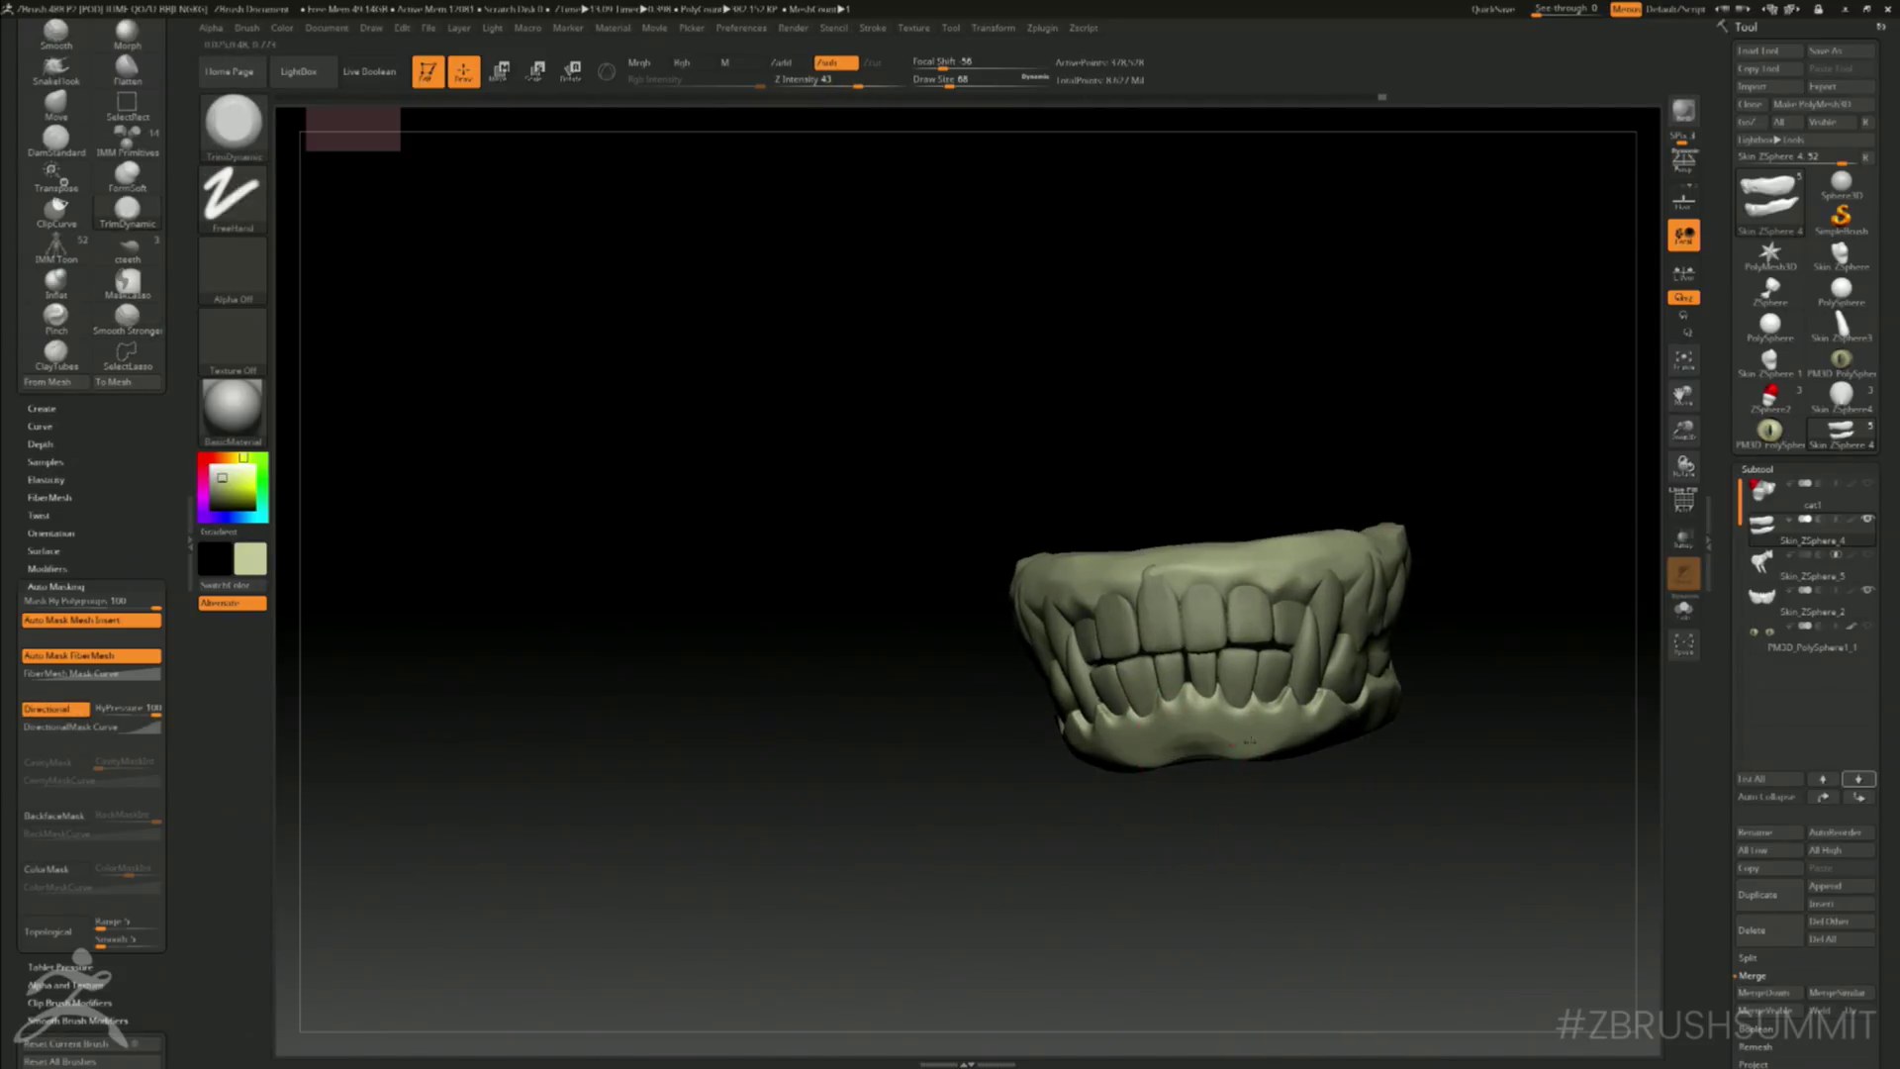
right_drag(1509, 661, 1381, 733)
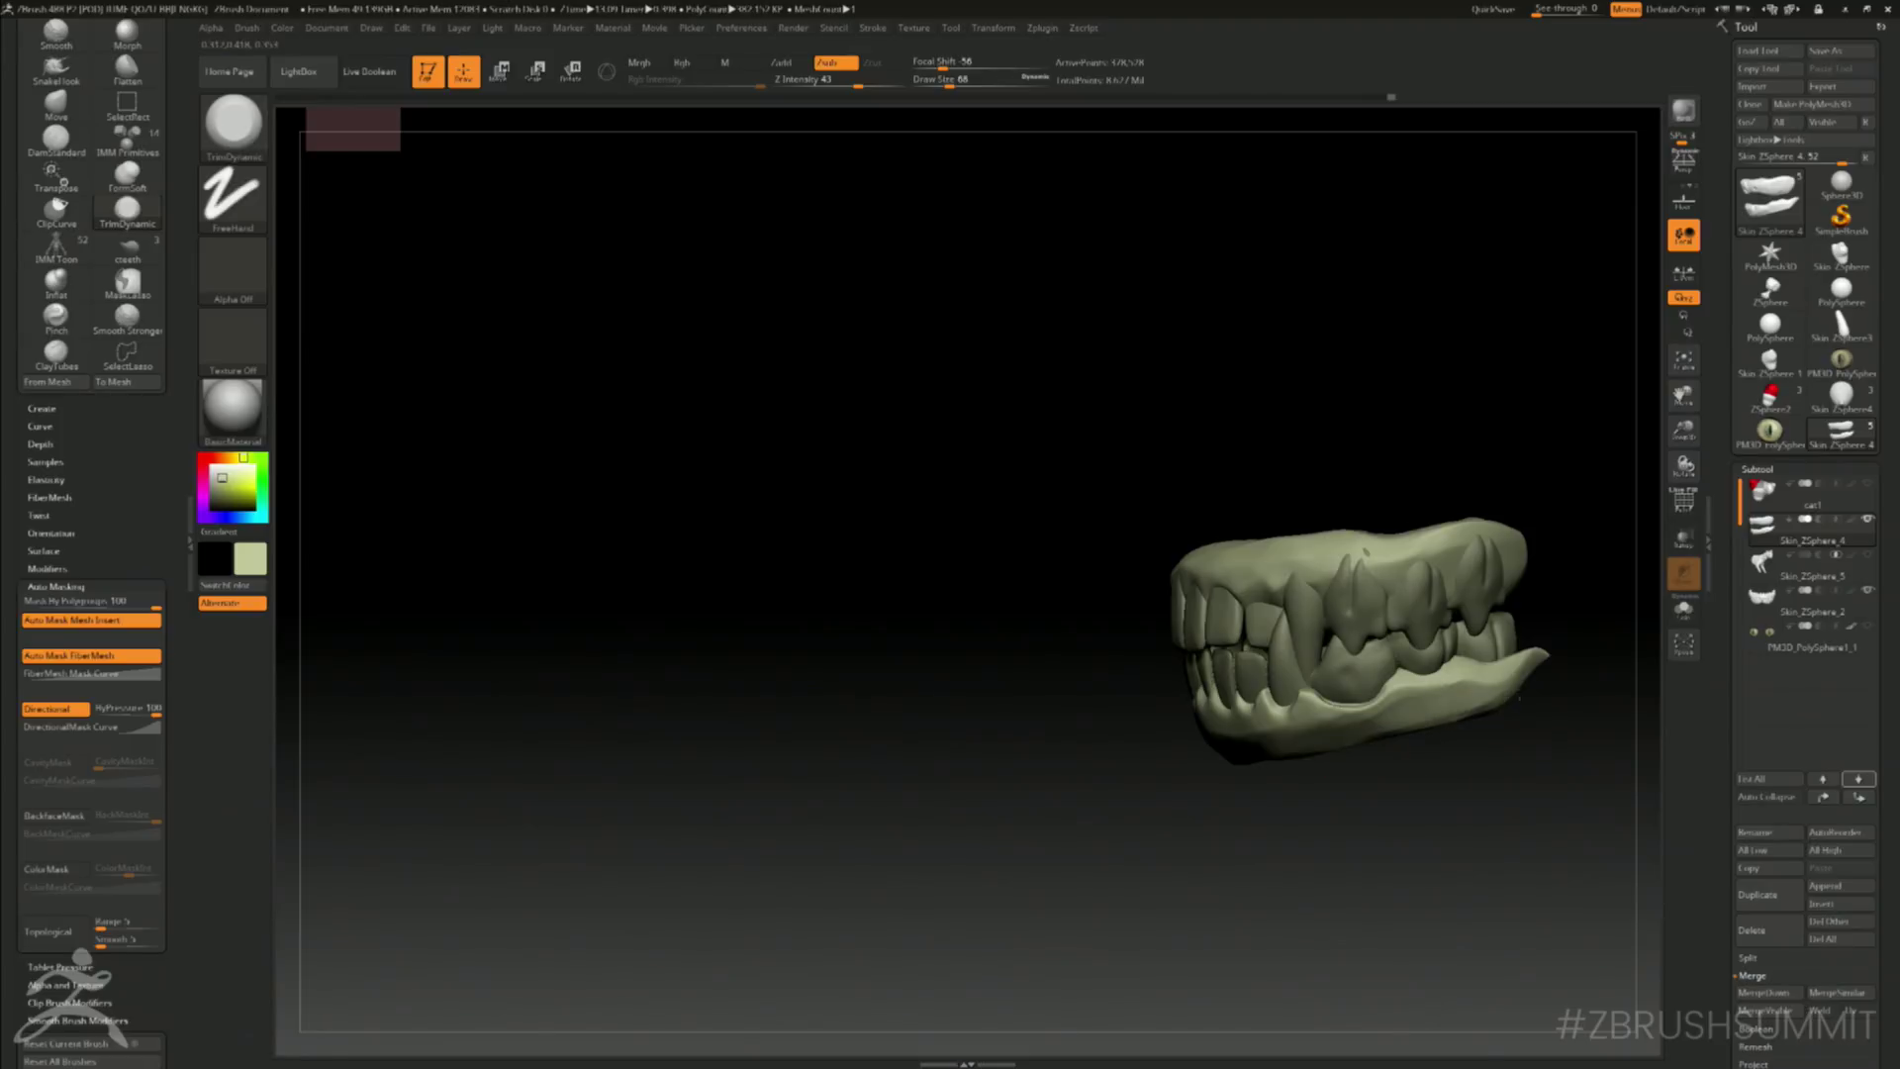
drag(1630, 593, 1333, 635)
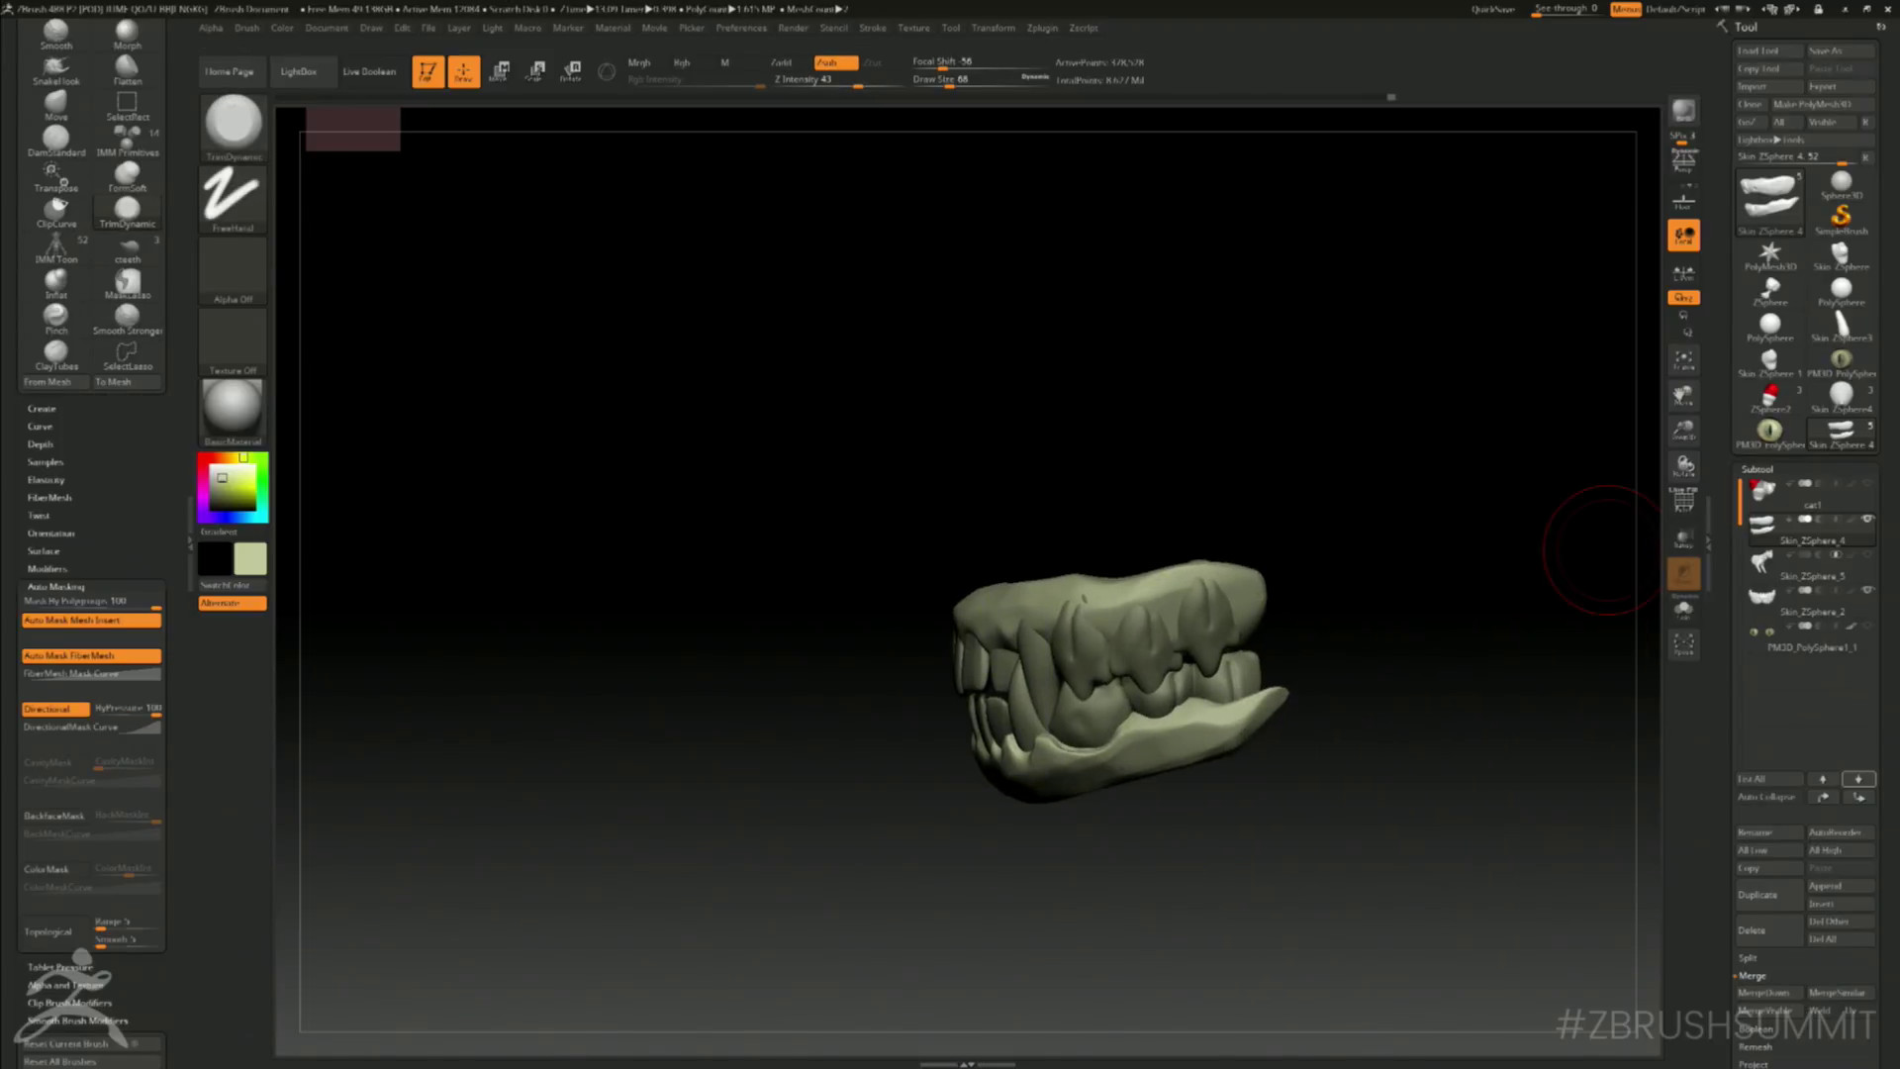
click(1851, 570)
- Select the standing collar on the top-hatted goblin character and isolate it
right_drag(1326, 942, 496, 191)
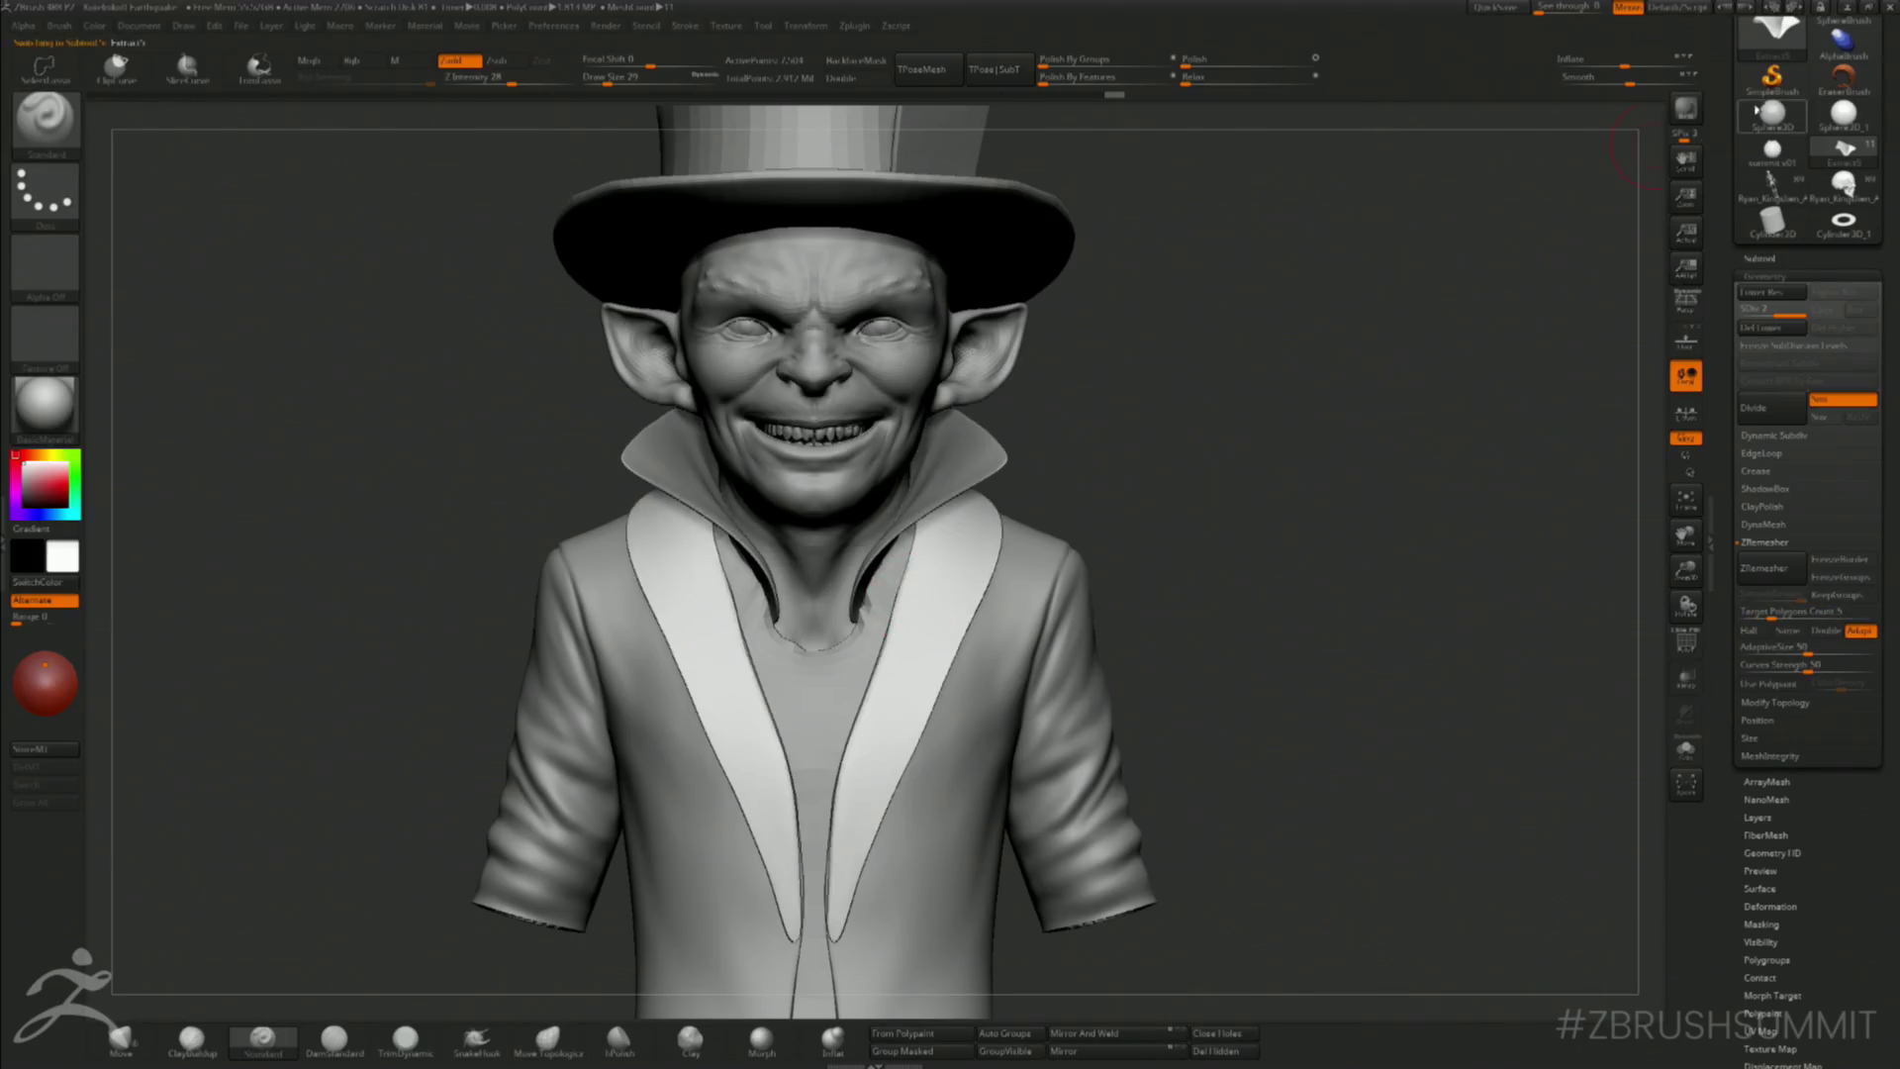
drag(1174, 503, 1143, 507)
alt+click(823, 686)
mouse_move(1227, 420)
mouse_down()
mouse_move(1126, 413)
mouse_move(1205, 426)
mouse_up()
alt+click(976, 497)
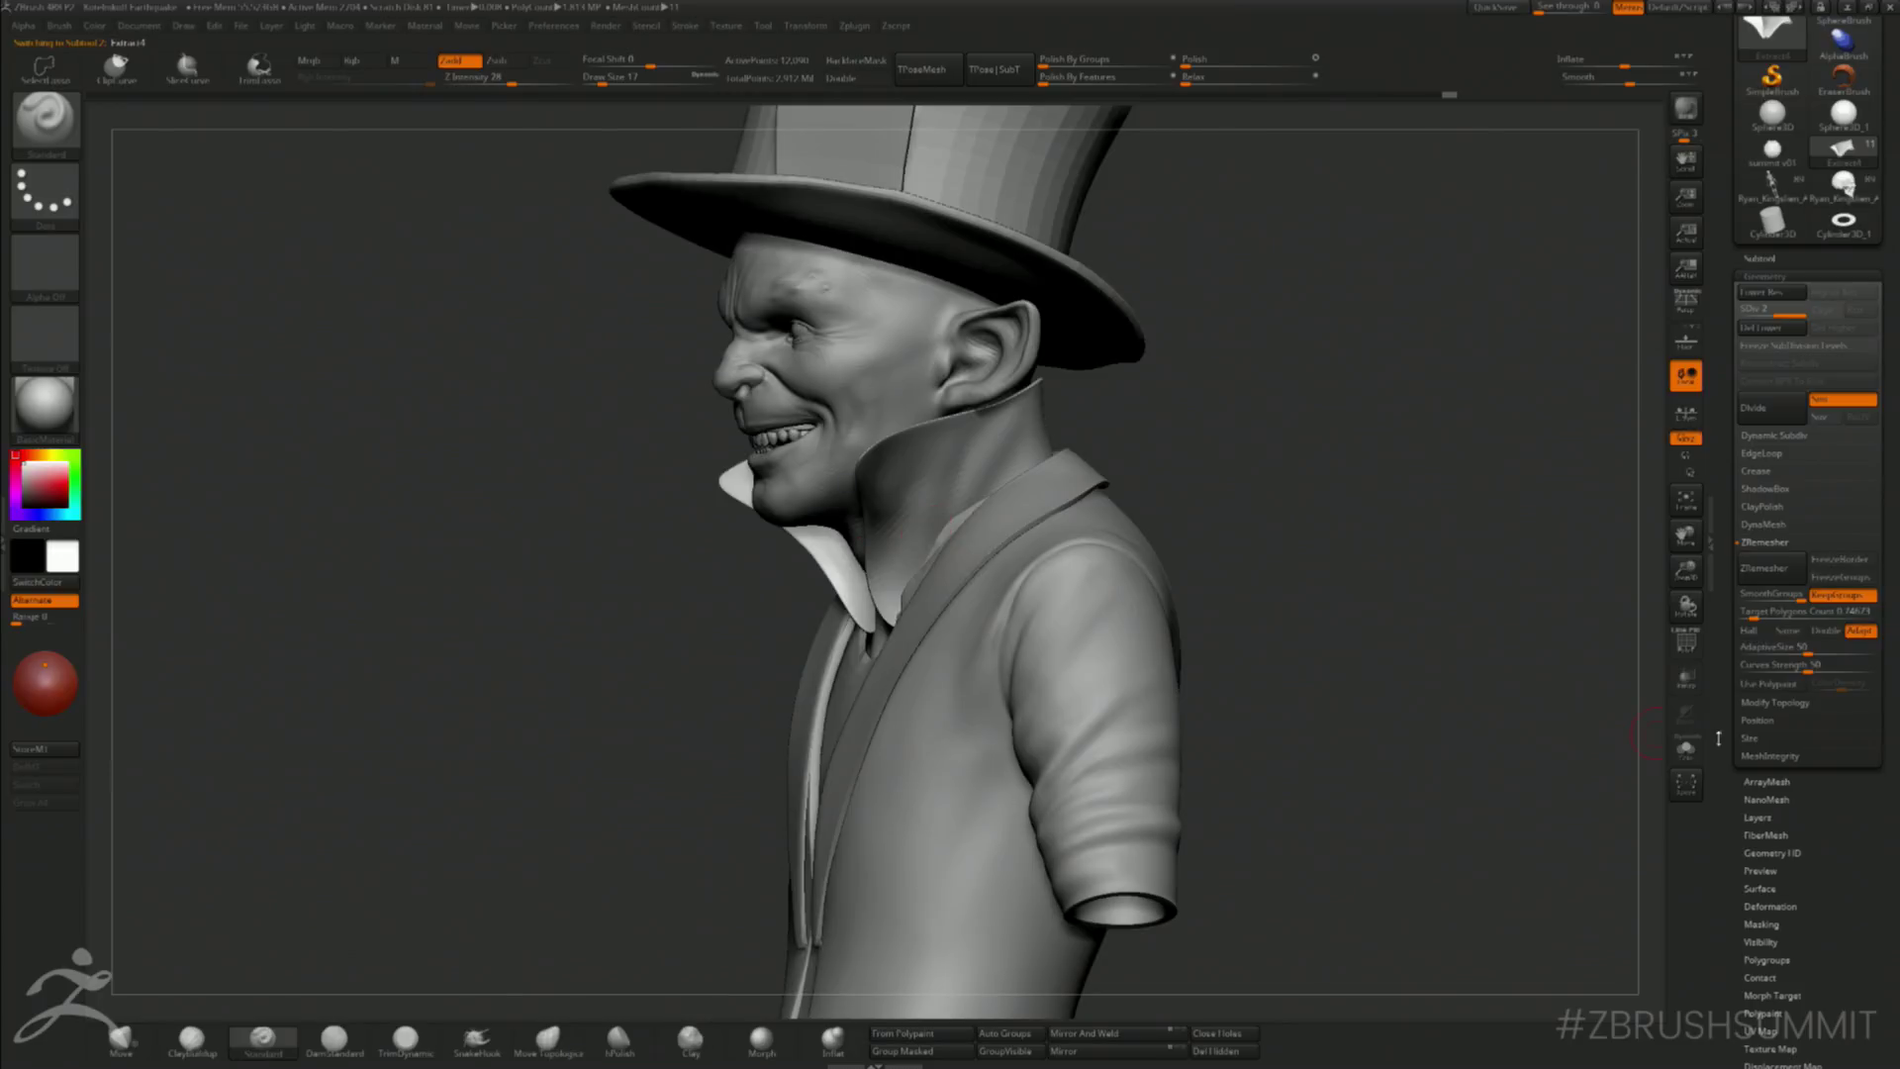
click(1686, 750)
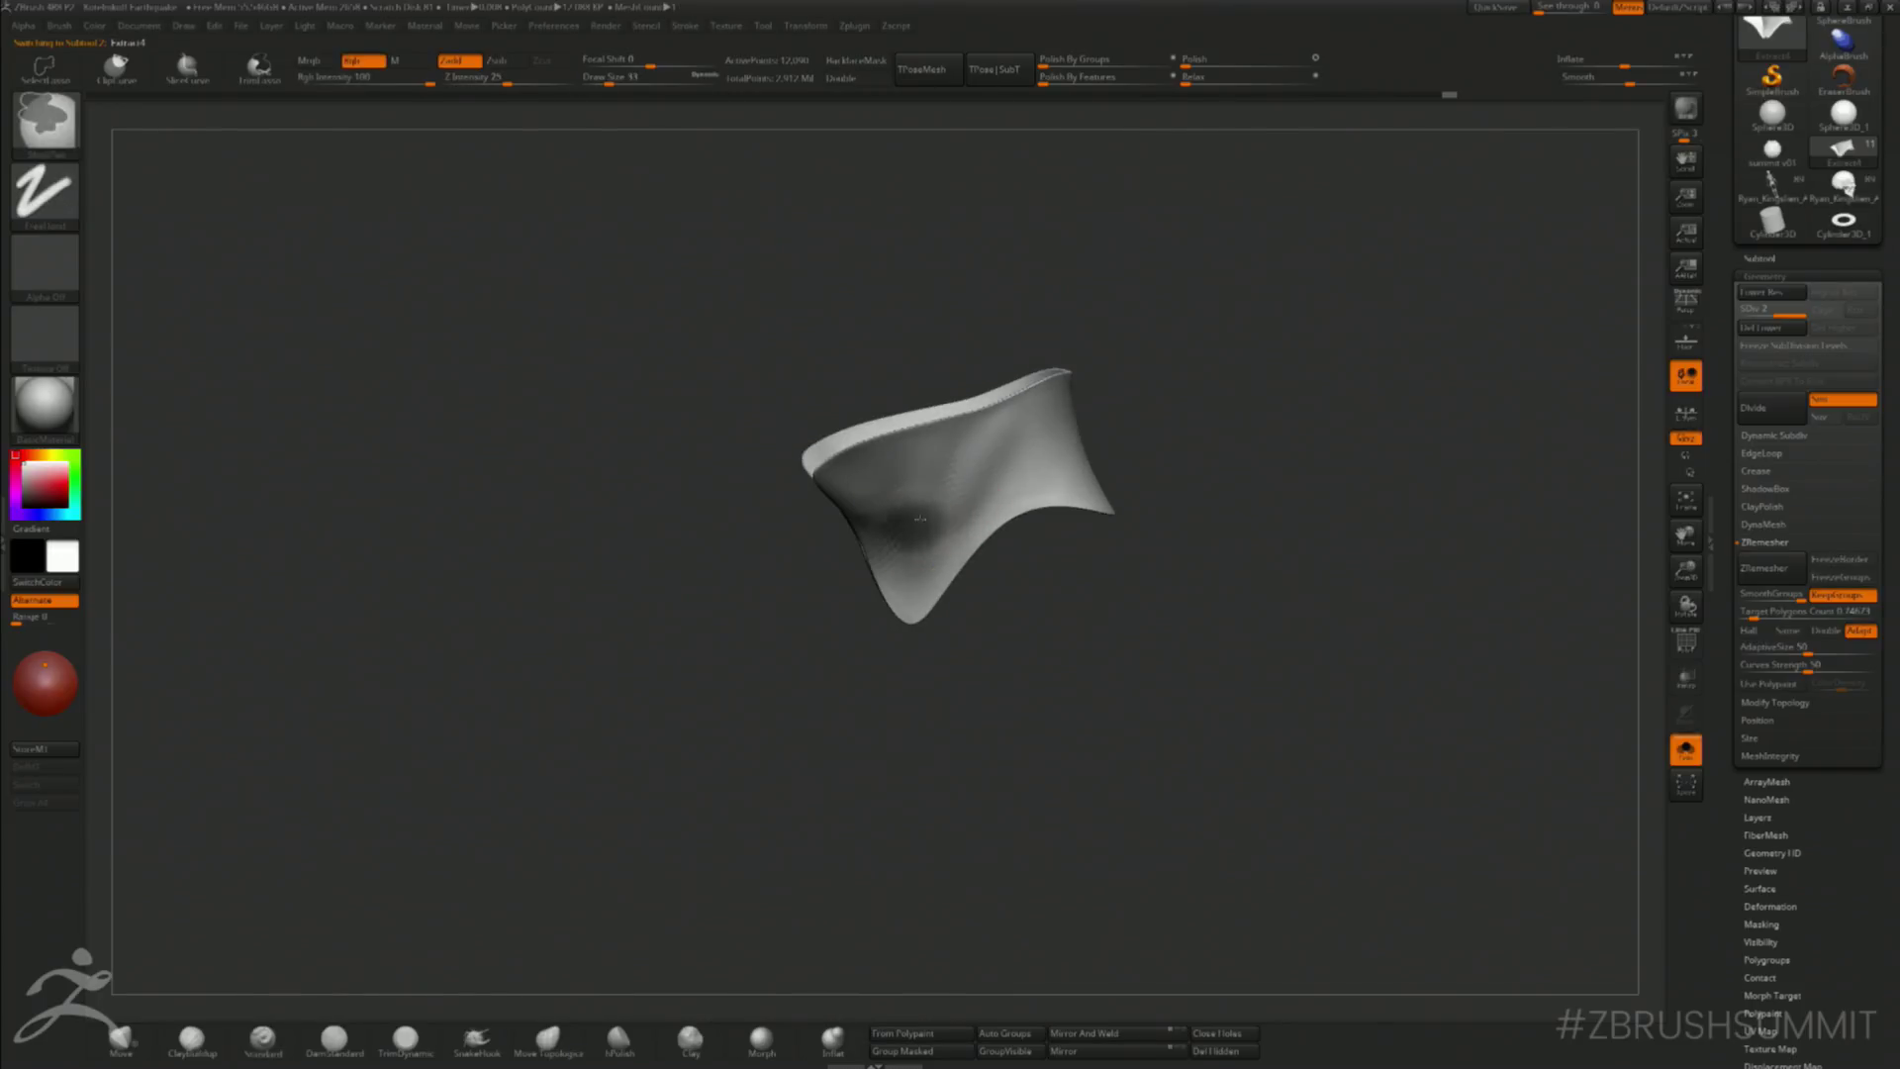
- Mask a band along the lower edge of the isolated collar, undoing the first mask stroke
key(ctrl)
key(ctrl+z)
mouse_move(924, 528)
ctrl+mouse_down()
mouse_move(1095, 425)
mouse_move(1029, 435)
ctrl+mouse_up()
mouse_move(1019, 457)
ctrl+mouse_down()
mouse_move(1100, 443)
mouse_move(959, 494)
ctrl+mouse_up()
right_drag(911, 541, 1000, 491)
ctrl+drag(1000, 492, 971, 510)
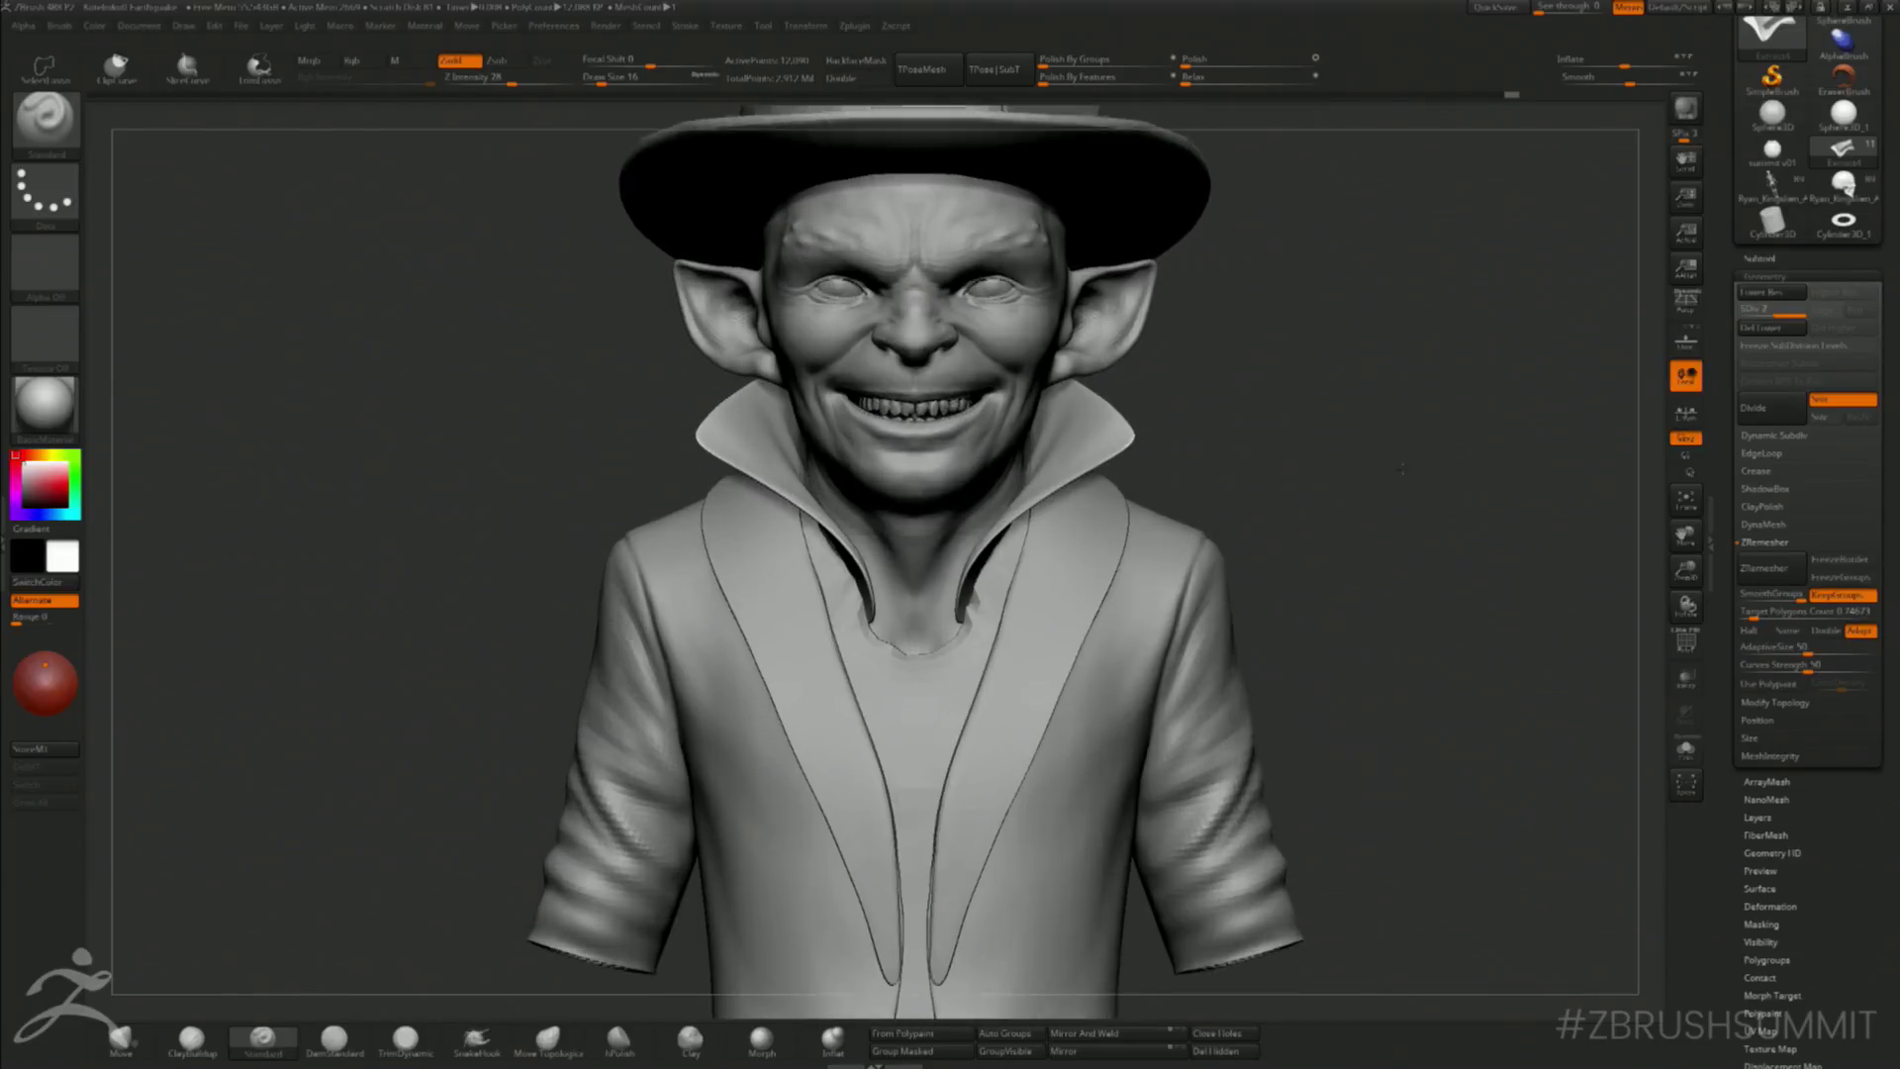
- Display only the outer surface of the masked collar alongside the rest of the character
drag(1401, 469, 1413, 471)
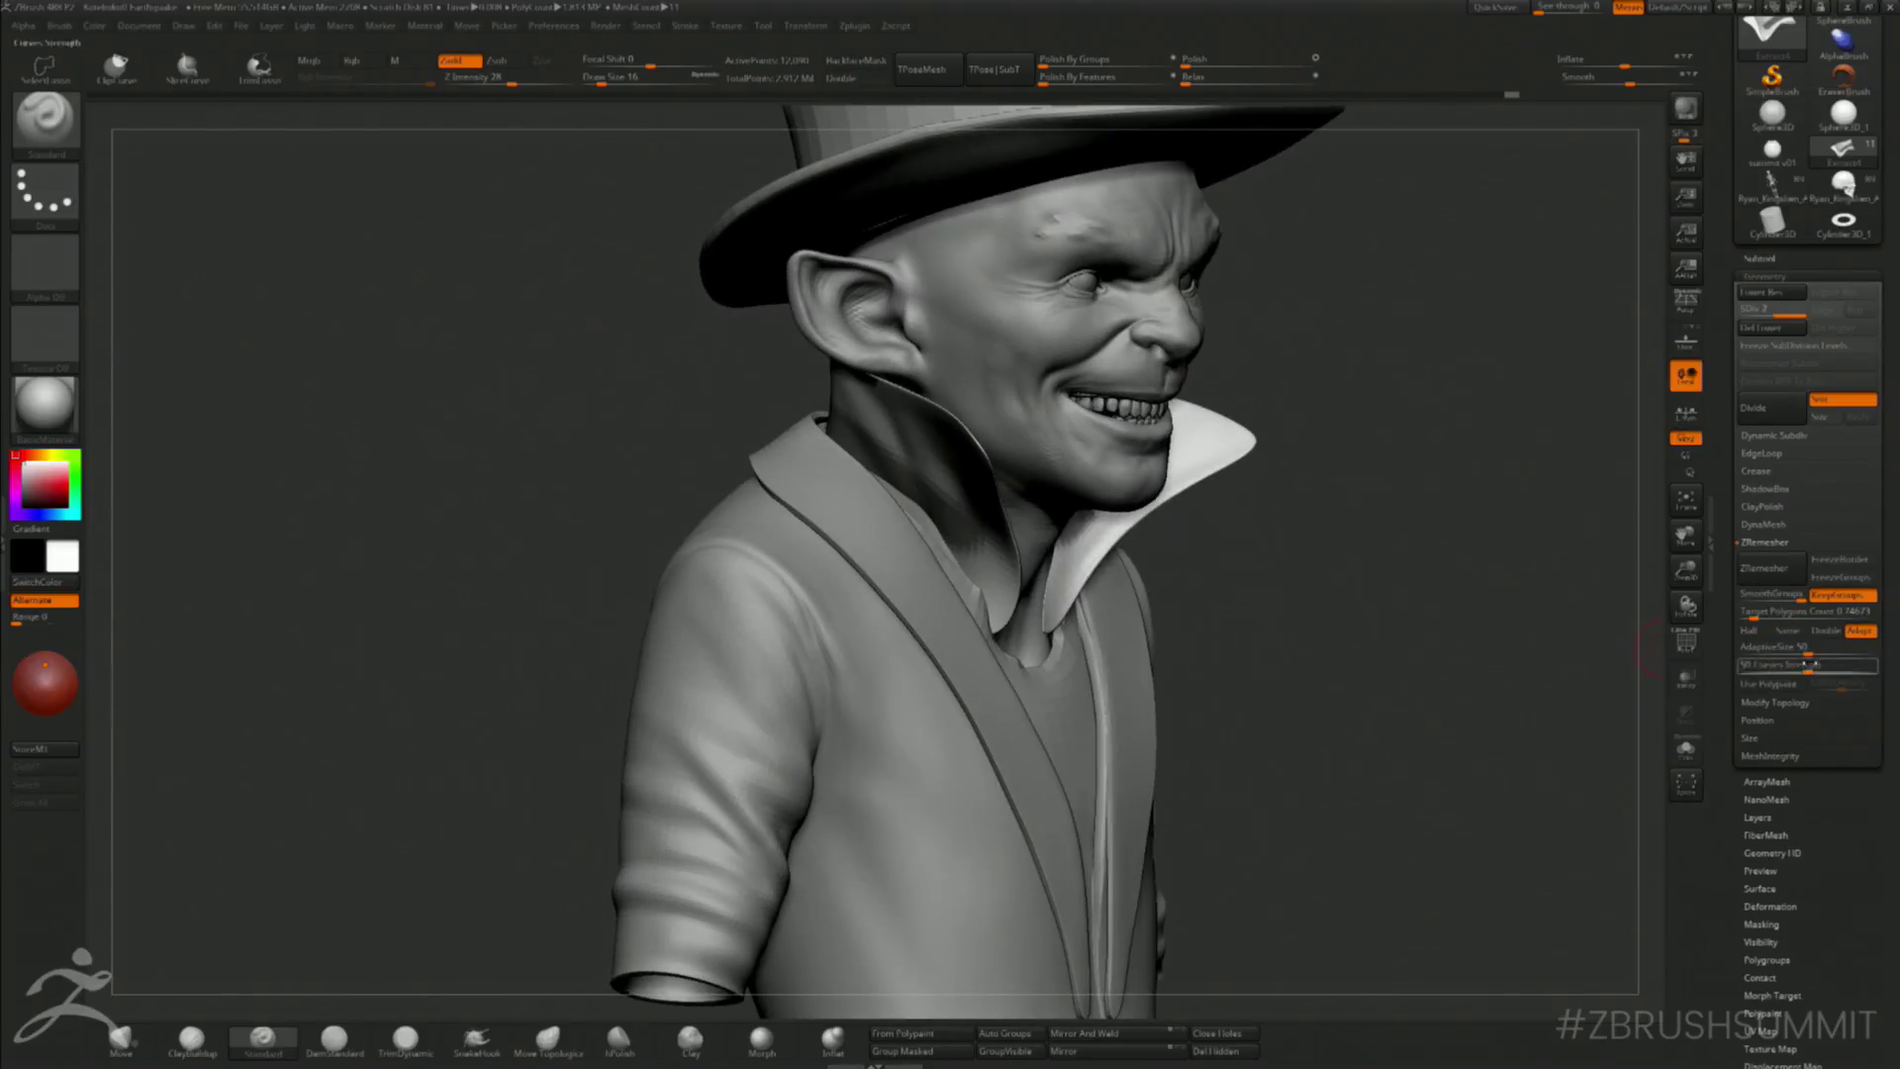
drag(1419, 574, 1057, 426)
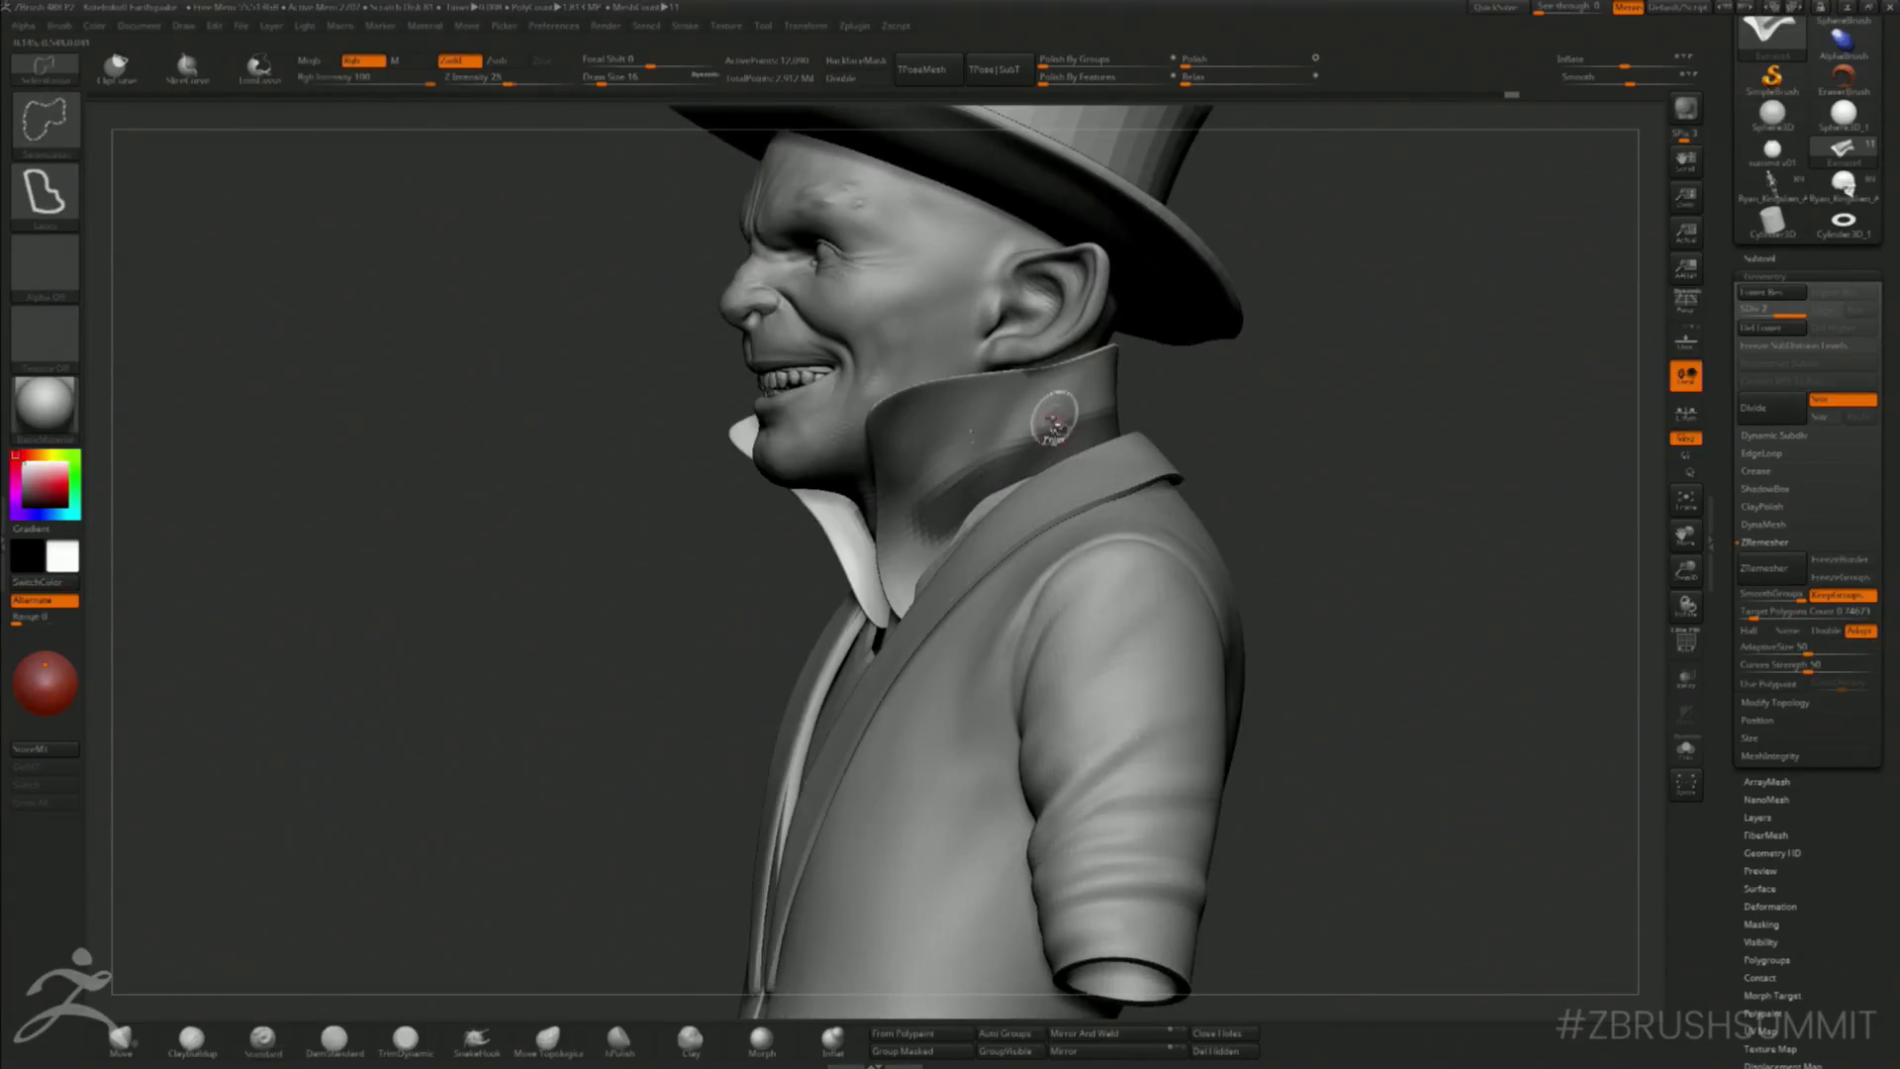
drag(1578, 437, 1577, 606)
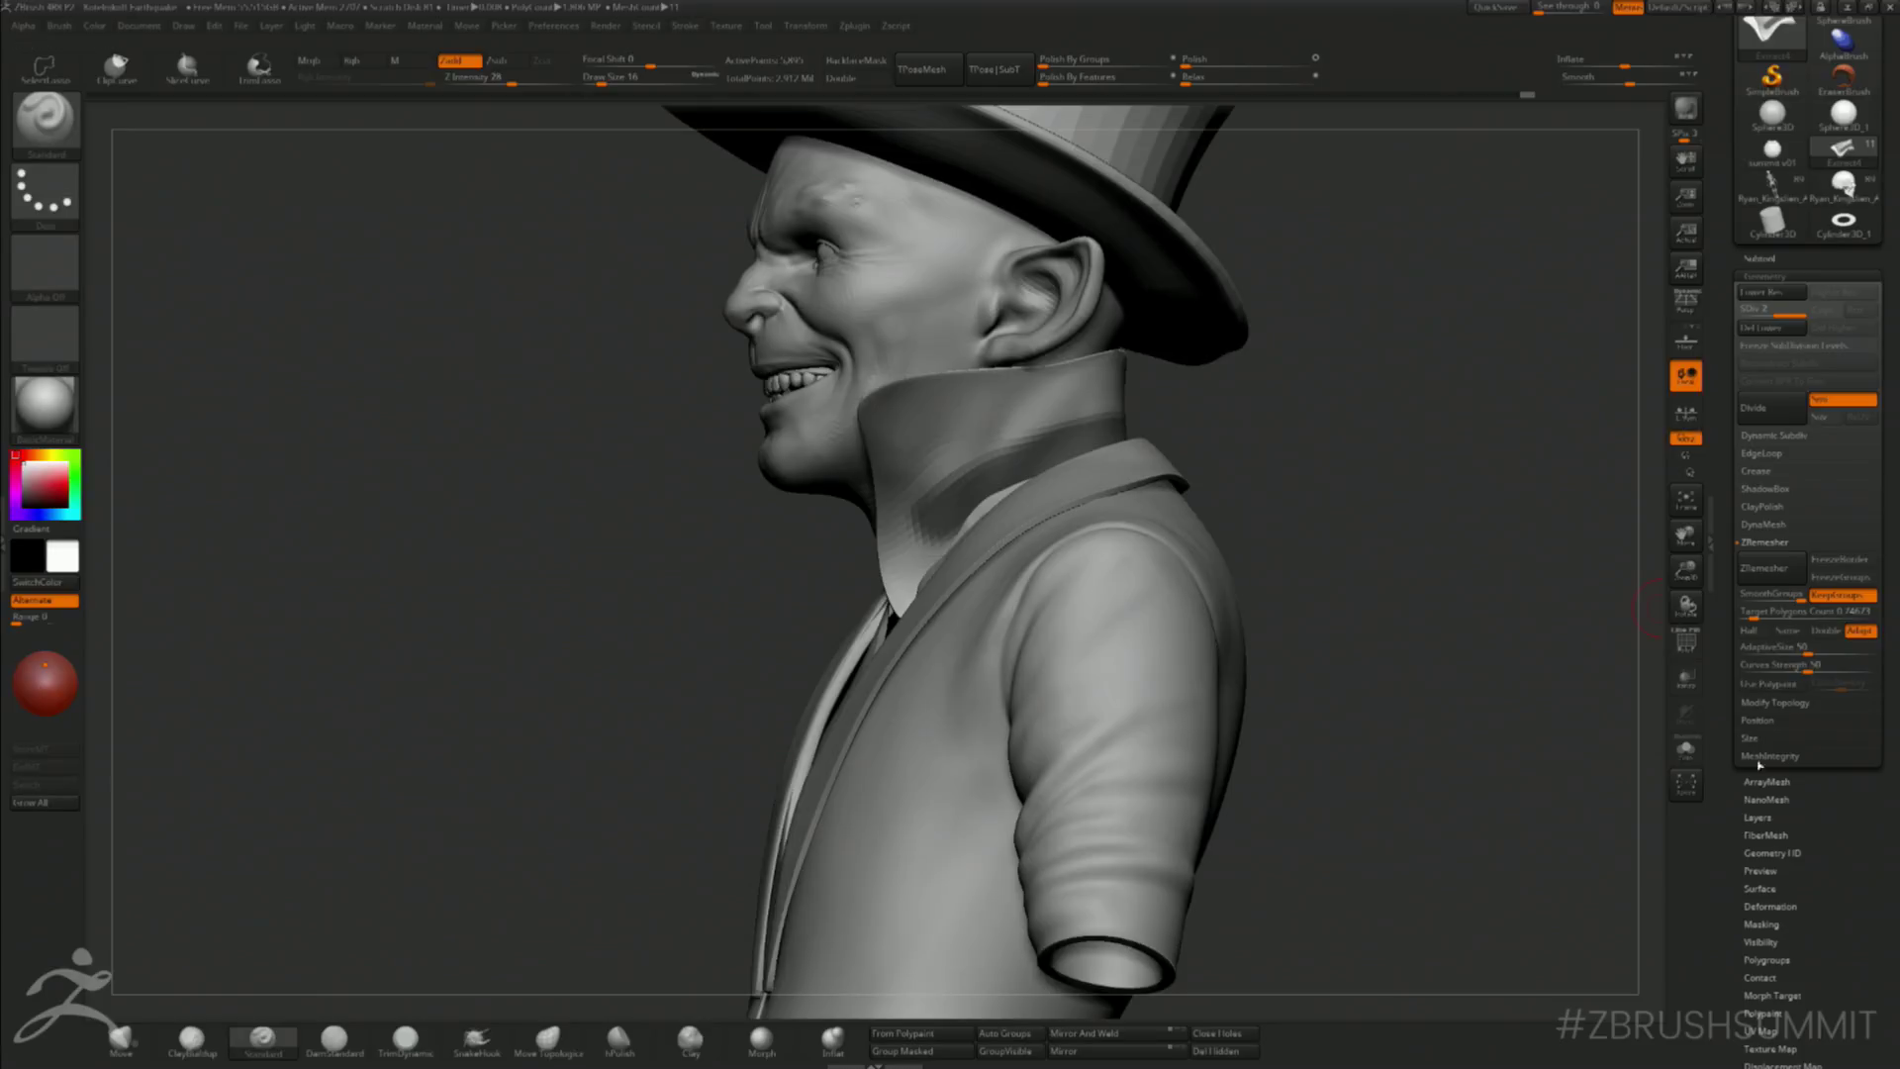
- Extract the masked collar band as a new subtool with an adjusted thickness and Double turned off
click(1759, 258)
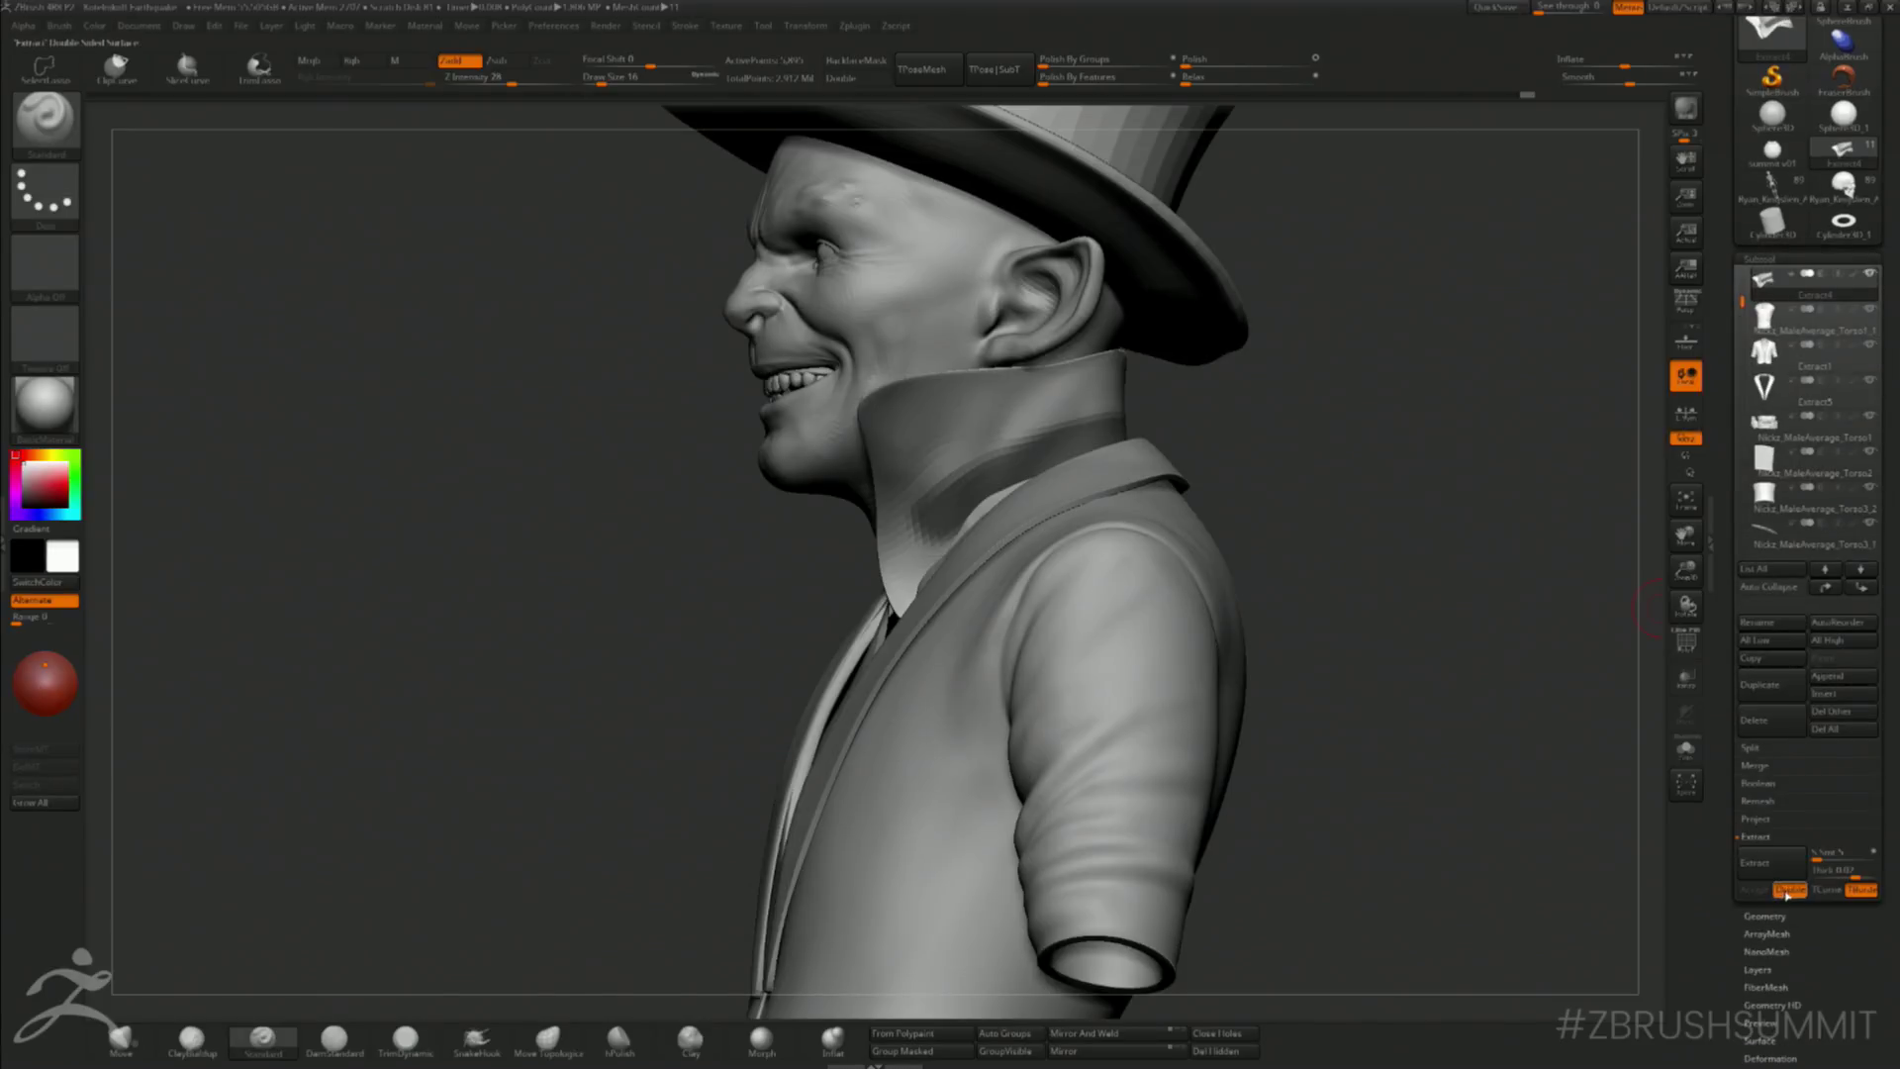
click(1850, 871)
click(1851, 874)
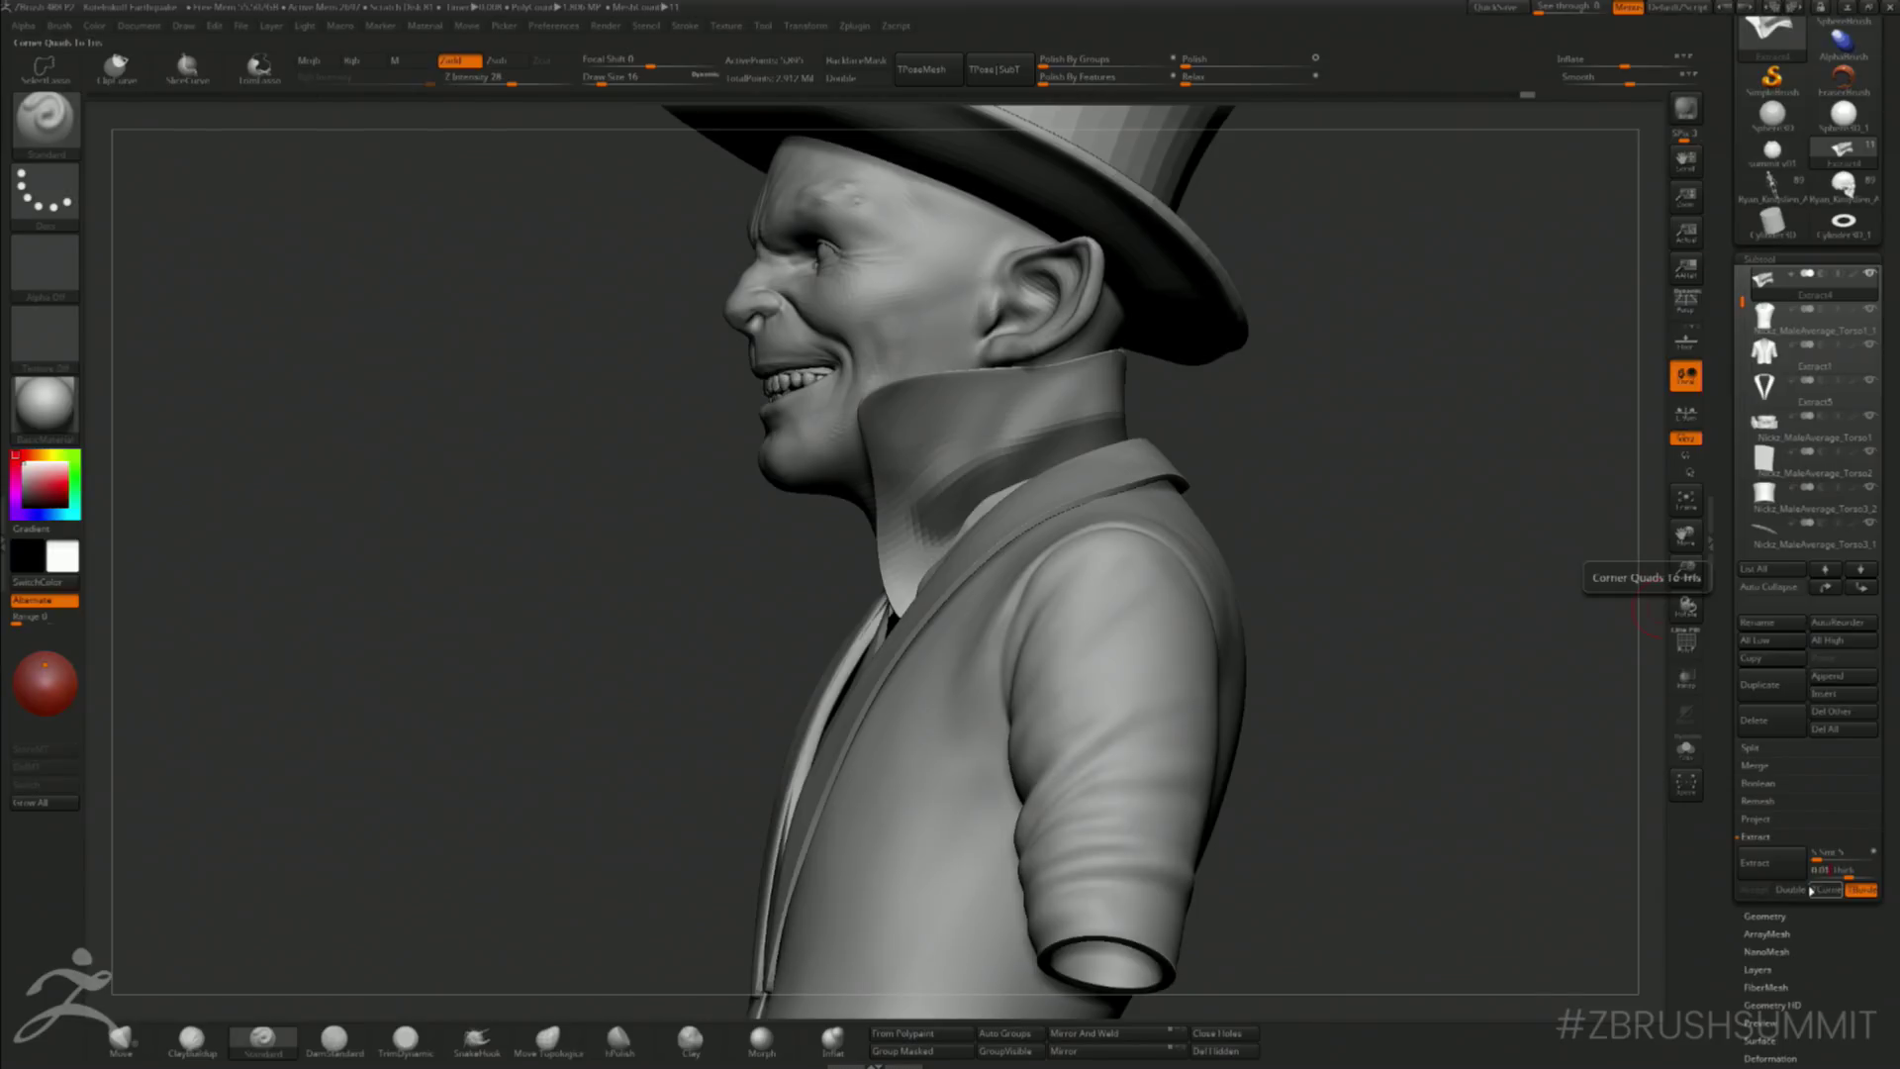
click(1788, 866)
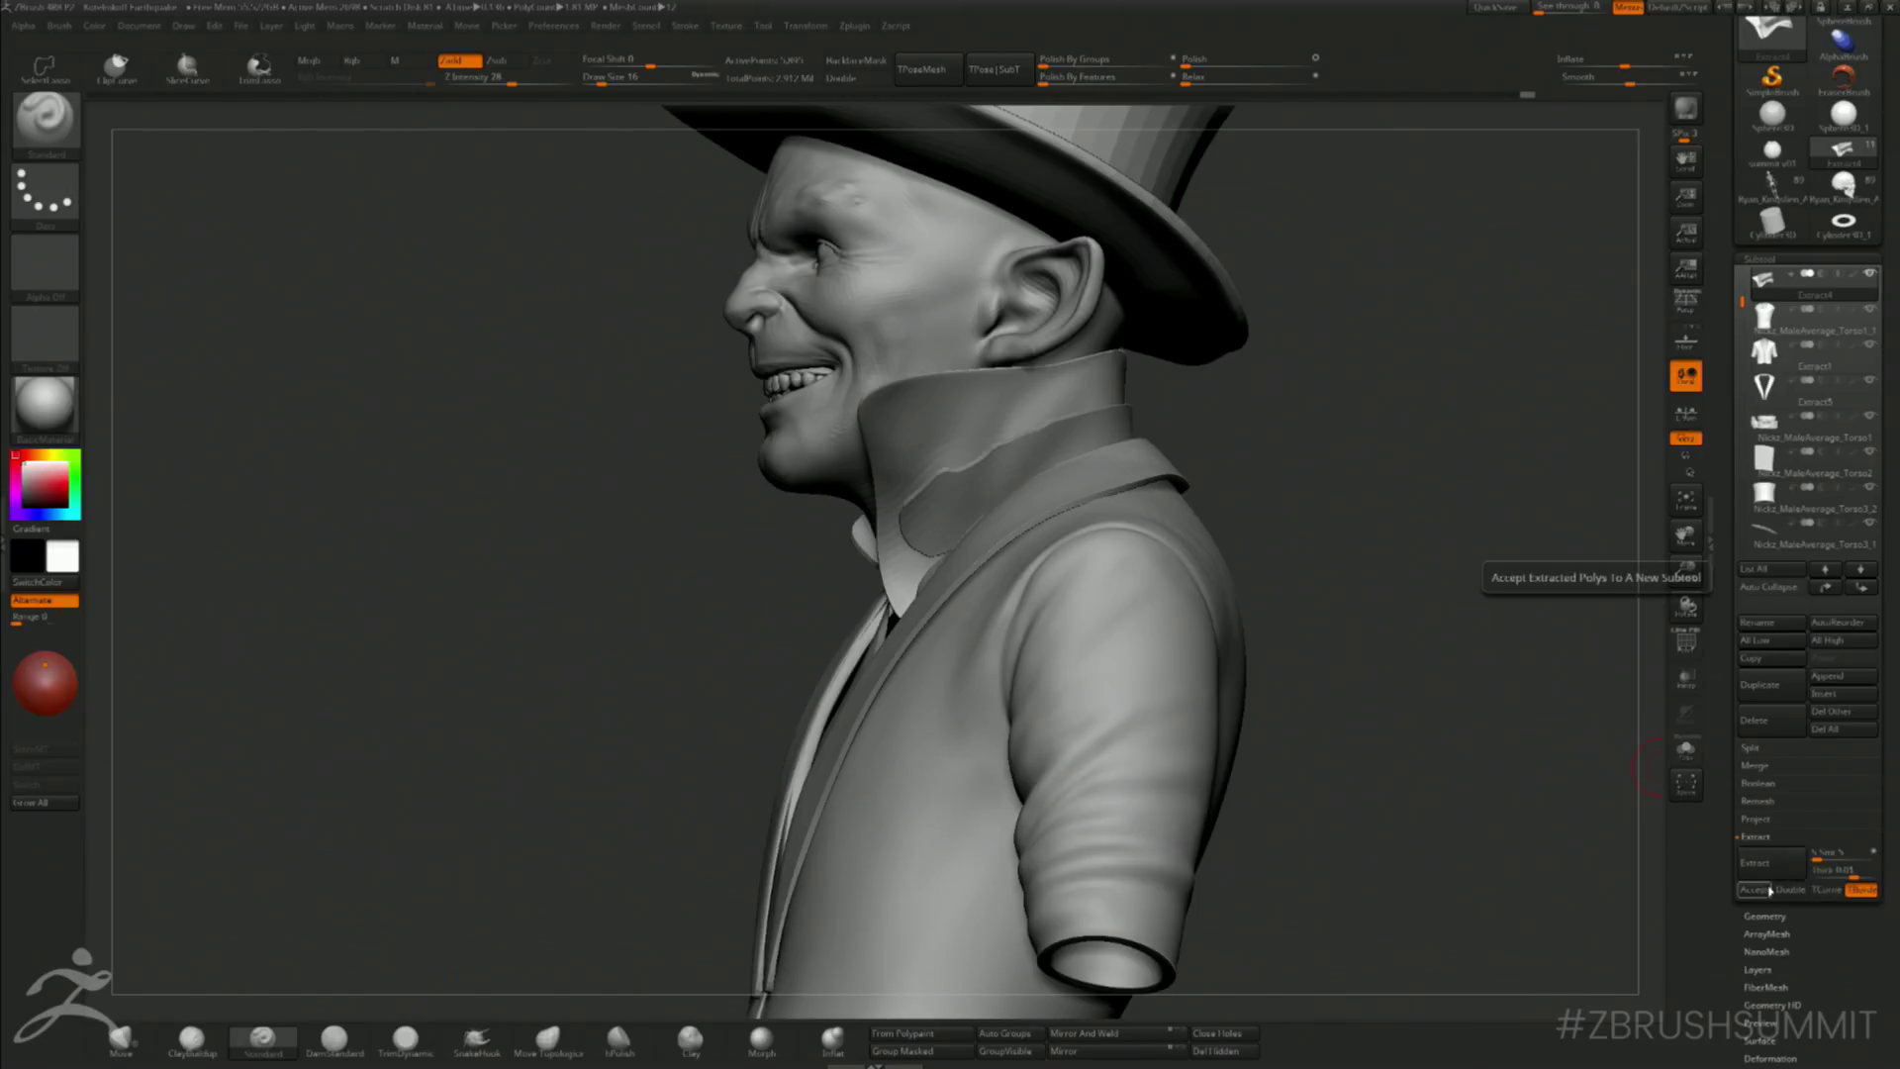
click(1753, 890)
- Check the extracted band from the front and make the original collar the active subtool
mouse_move(1380, 438)
mouse_down()
mouse_move(1287, 465)
mouse_move(1324, 471)
mouse_up()
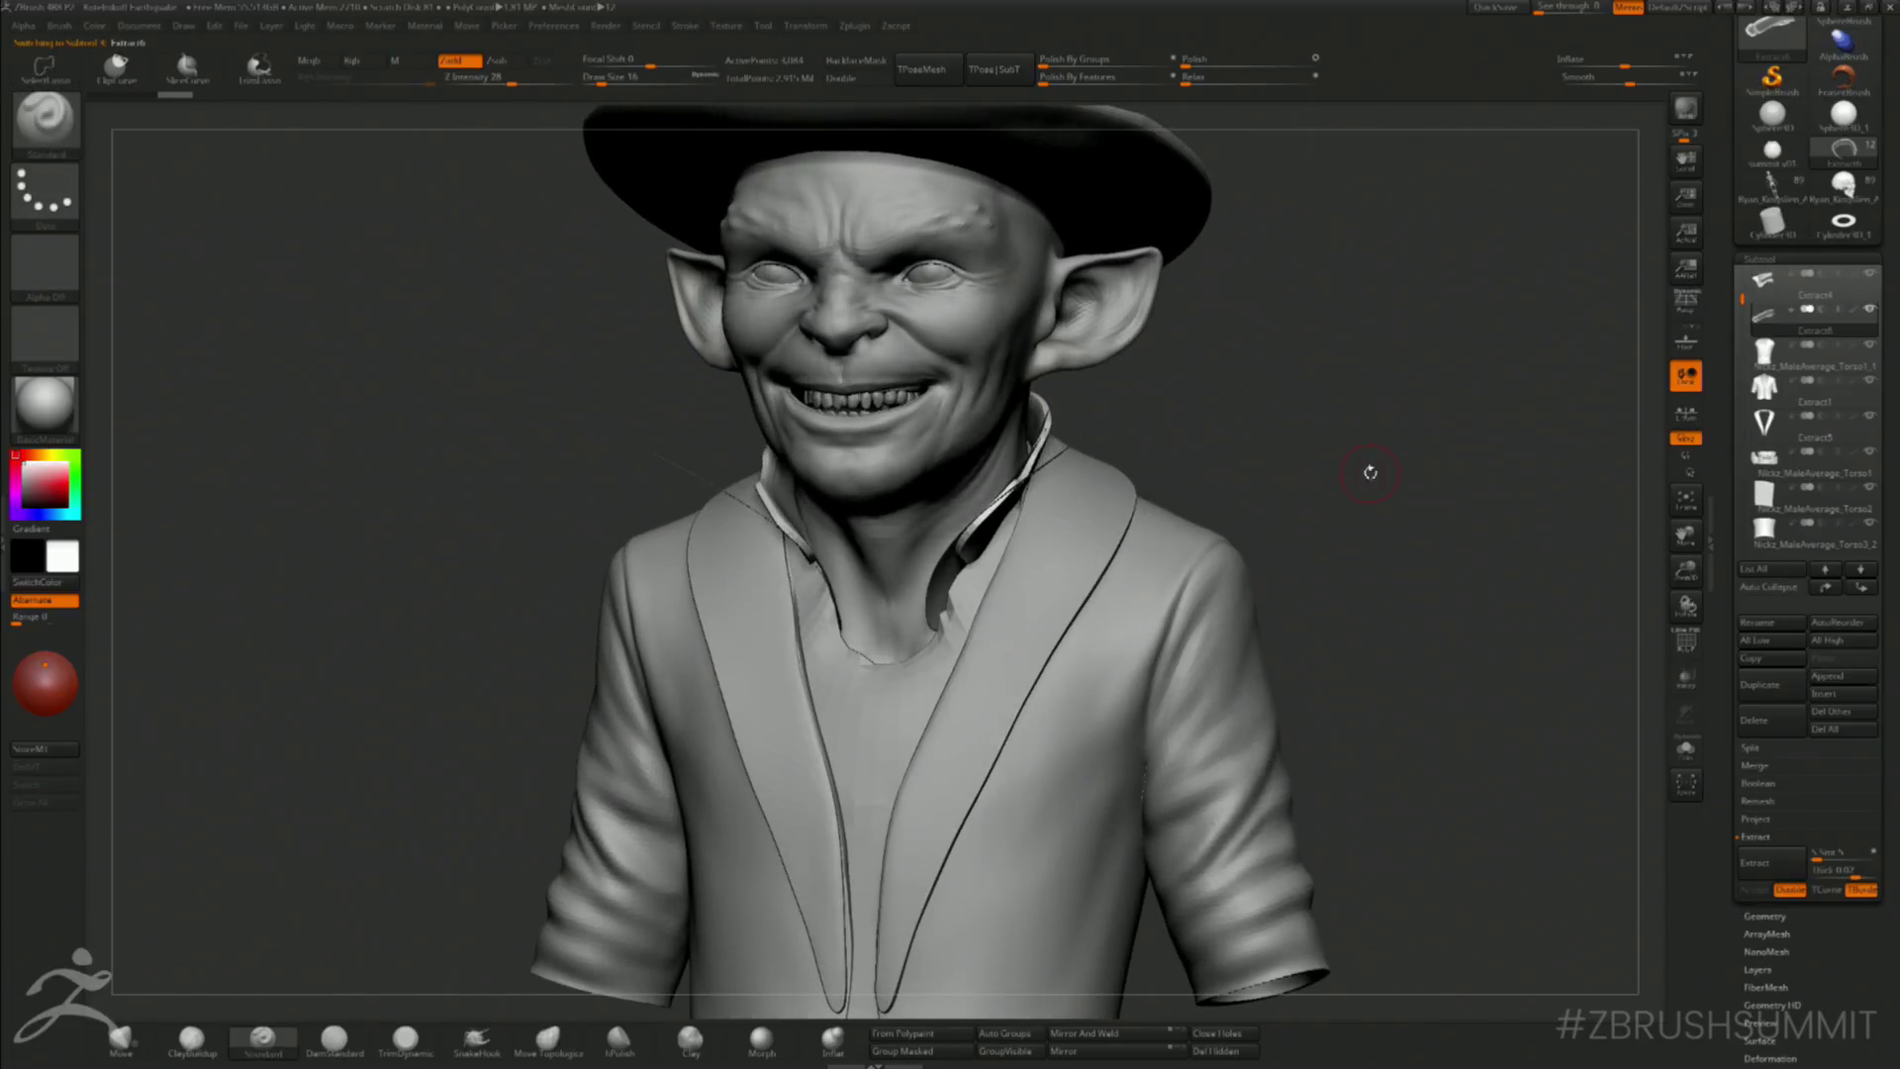
ctrl+shift+click(1327, 496)
click(1770, 285)
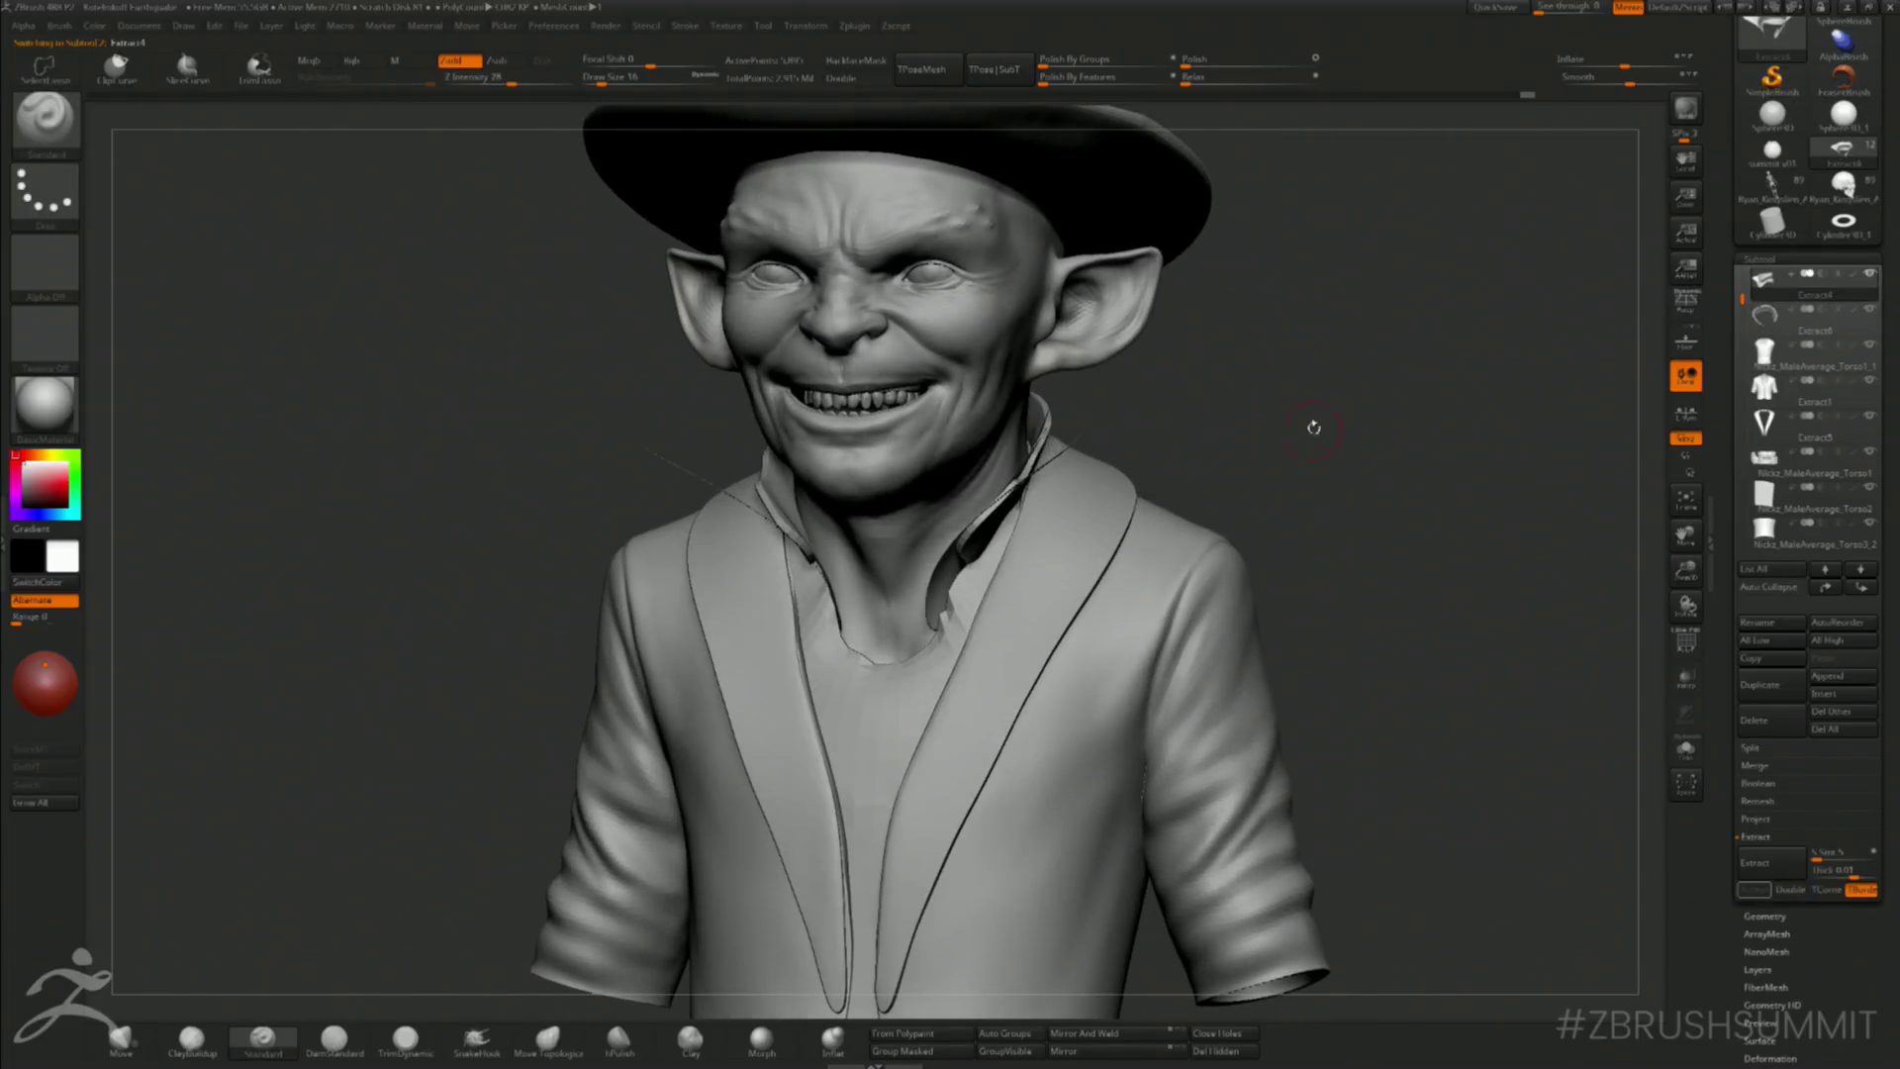
- Show the whole model again and pull the extracted band's front end down along the collar with the Move brush
ctrl+shift+click(1315, 435)
drag(1438, 509, 1110, 489)
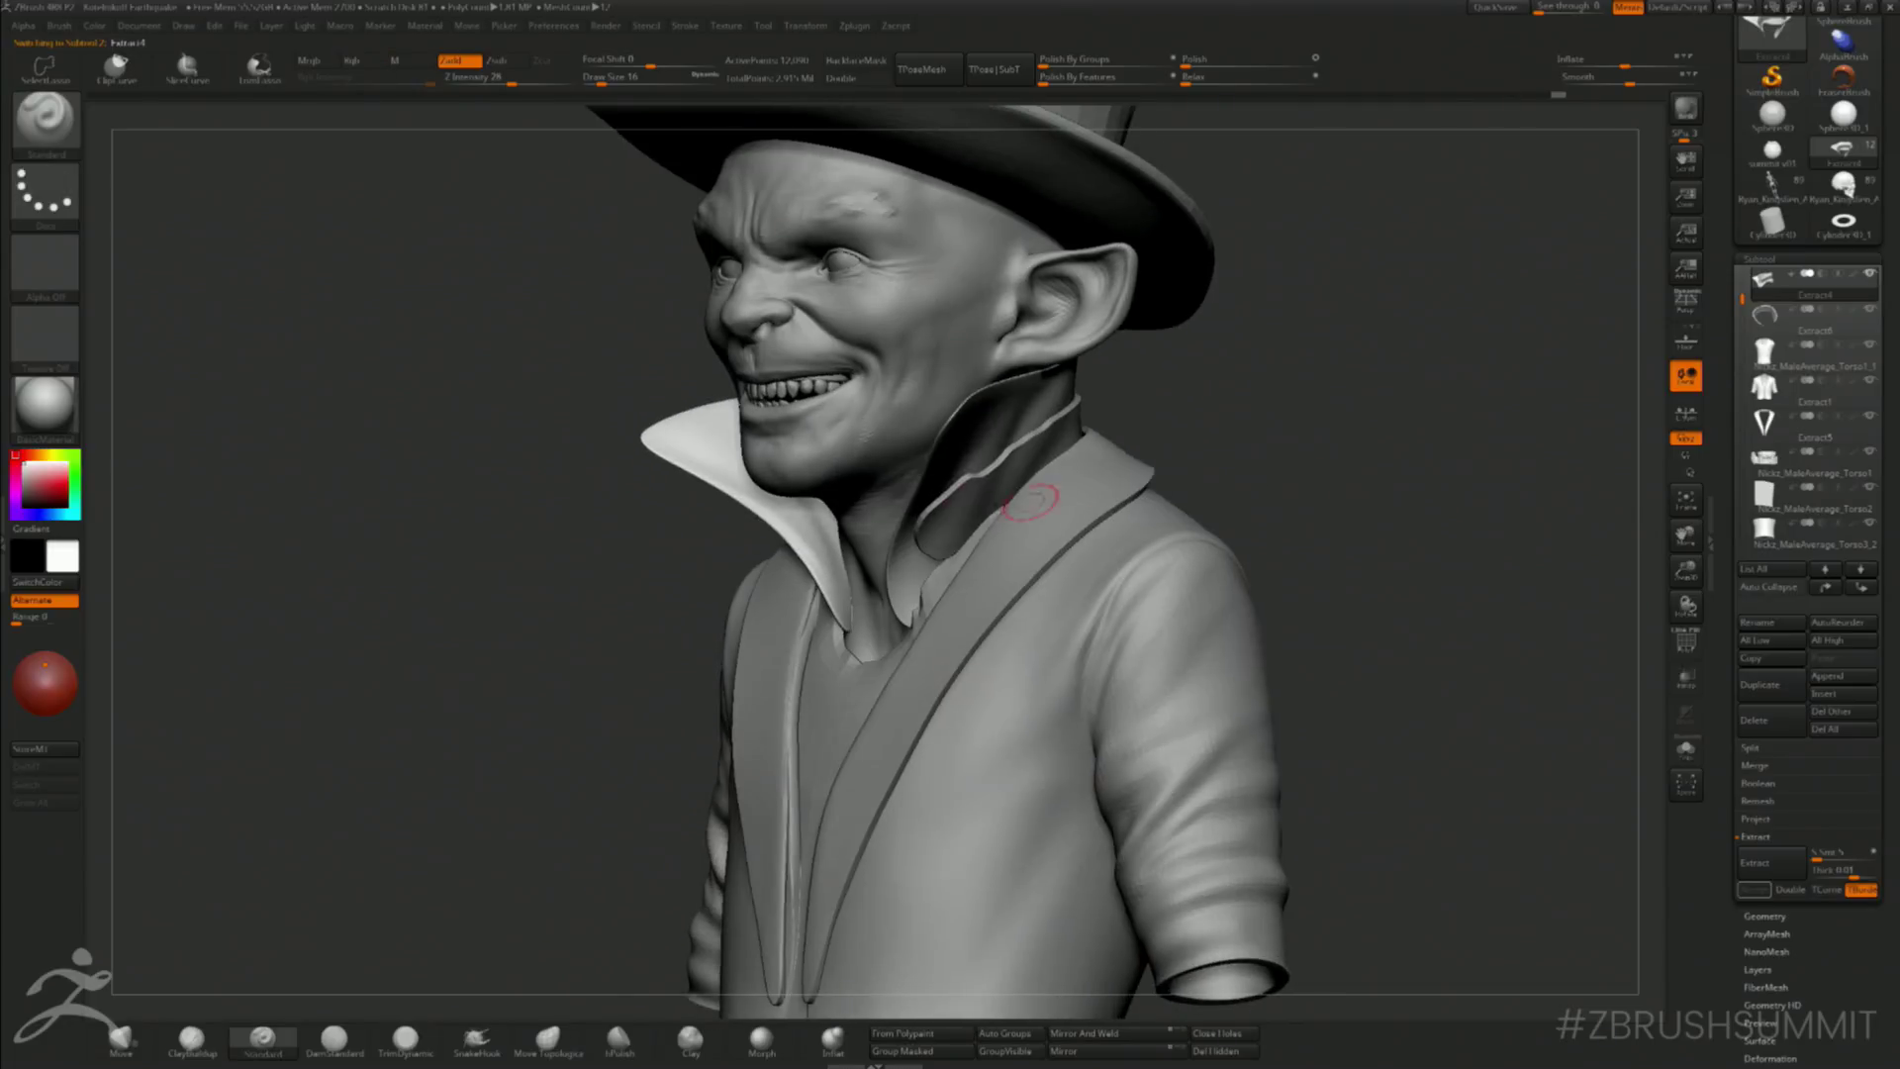
drag(1268, 403, 1205, 452)
key(])
key(])
key(])
key(])
click(151, 1055)
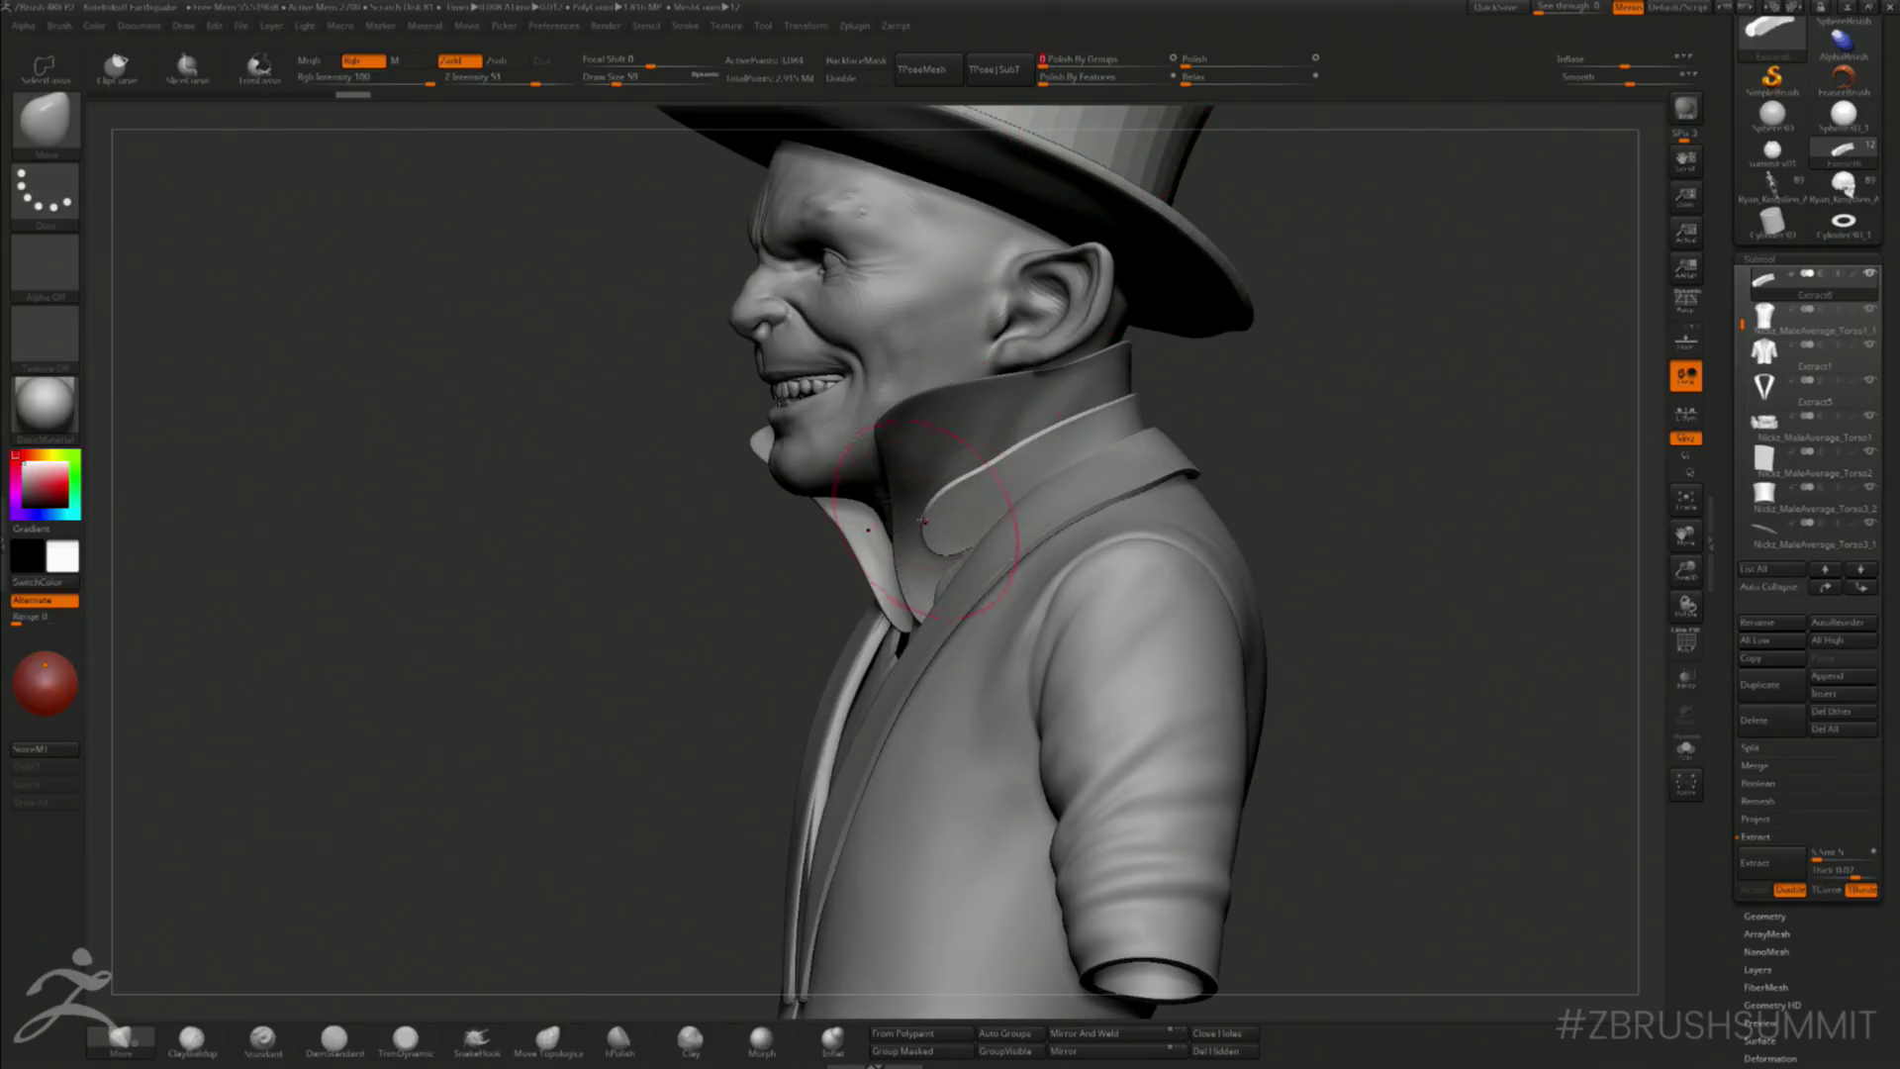
drag(953, 531, 920, 597)
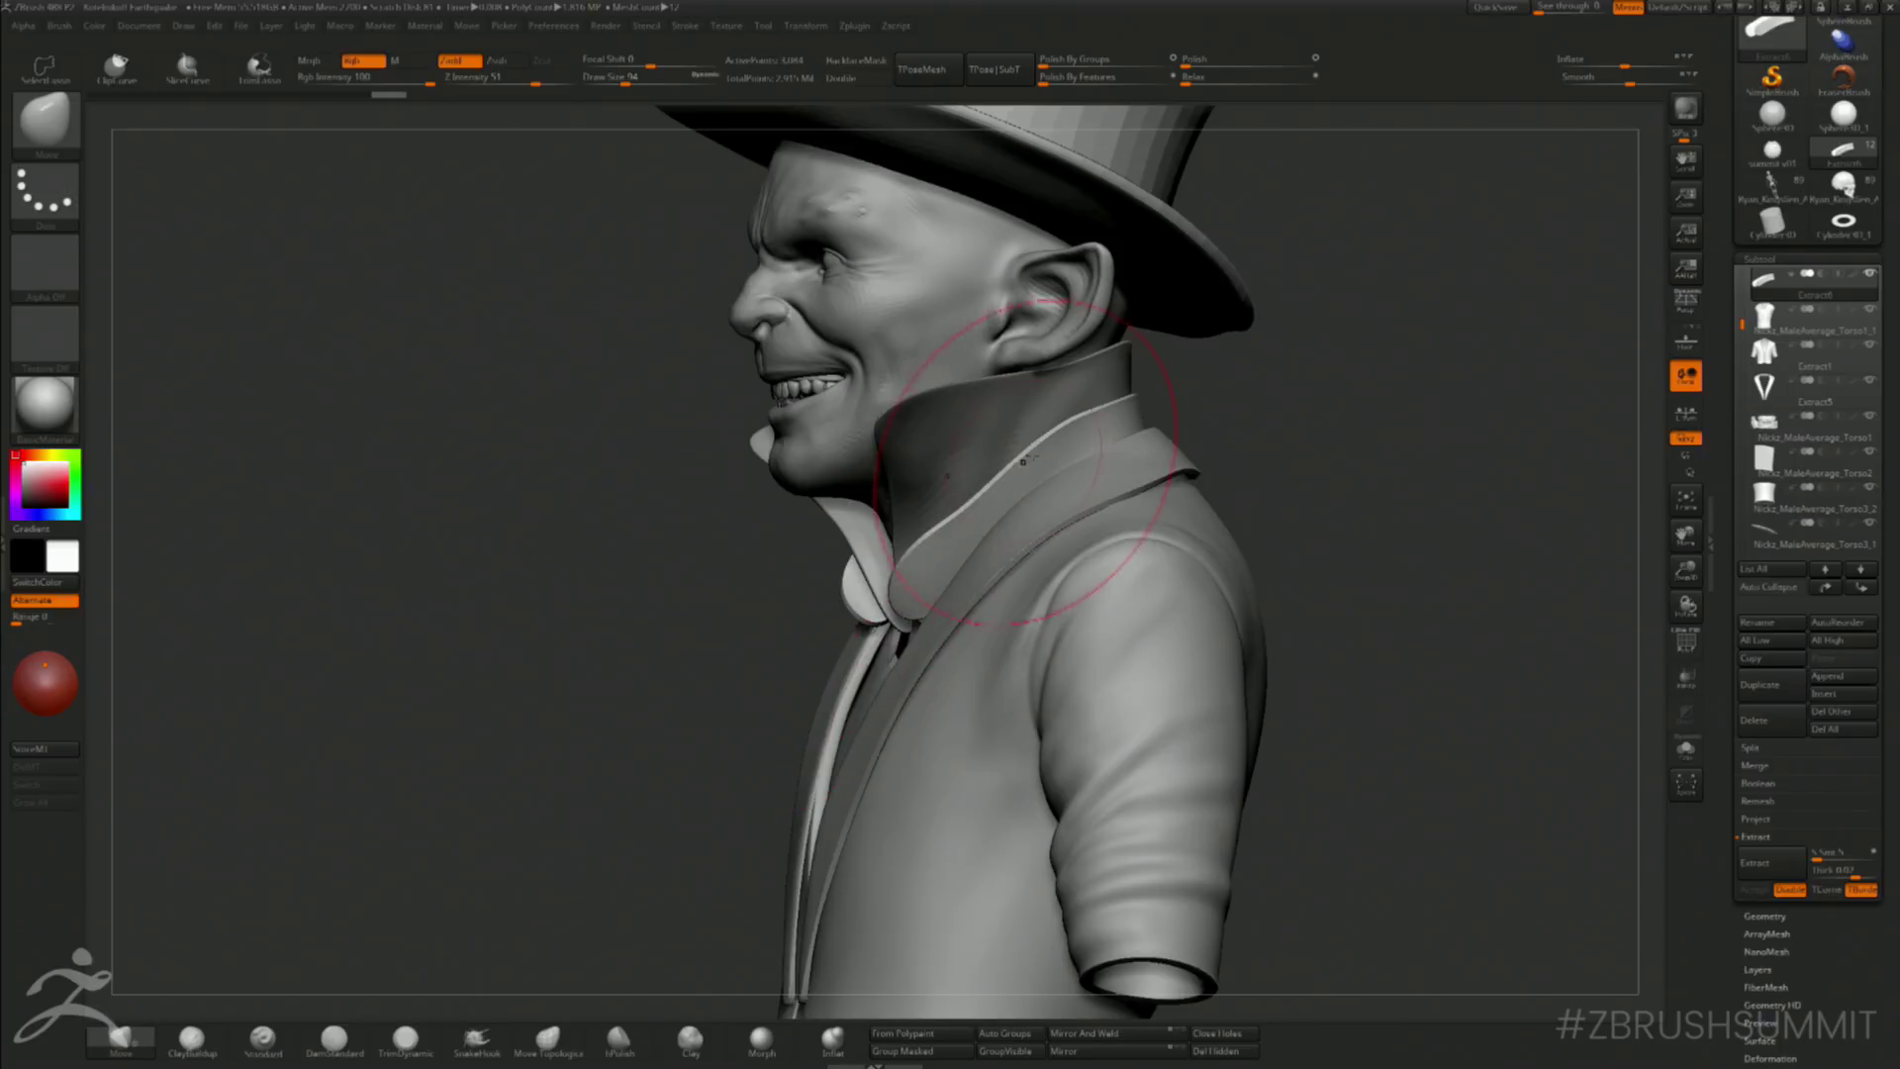
drag(1136, 399, 1135, 408)
- Reshape the band along the side of the neck and draw its front edge in toward the collar
mouse_move(1405, 376)
mouse_down()
mouse_move(1207, 426)
mouse_move(1162, 417)
mouse_up()
drag(1083, 420, 1052, 440)
shift+right_drag(1413, 347, 1047, 527)
key(])
drag(1009, 554, 952, 574)
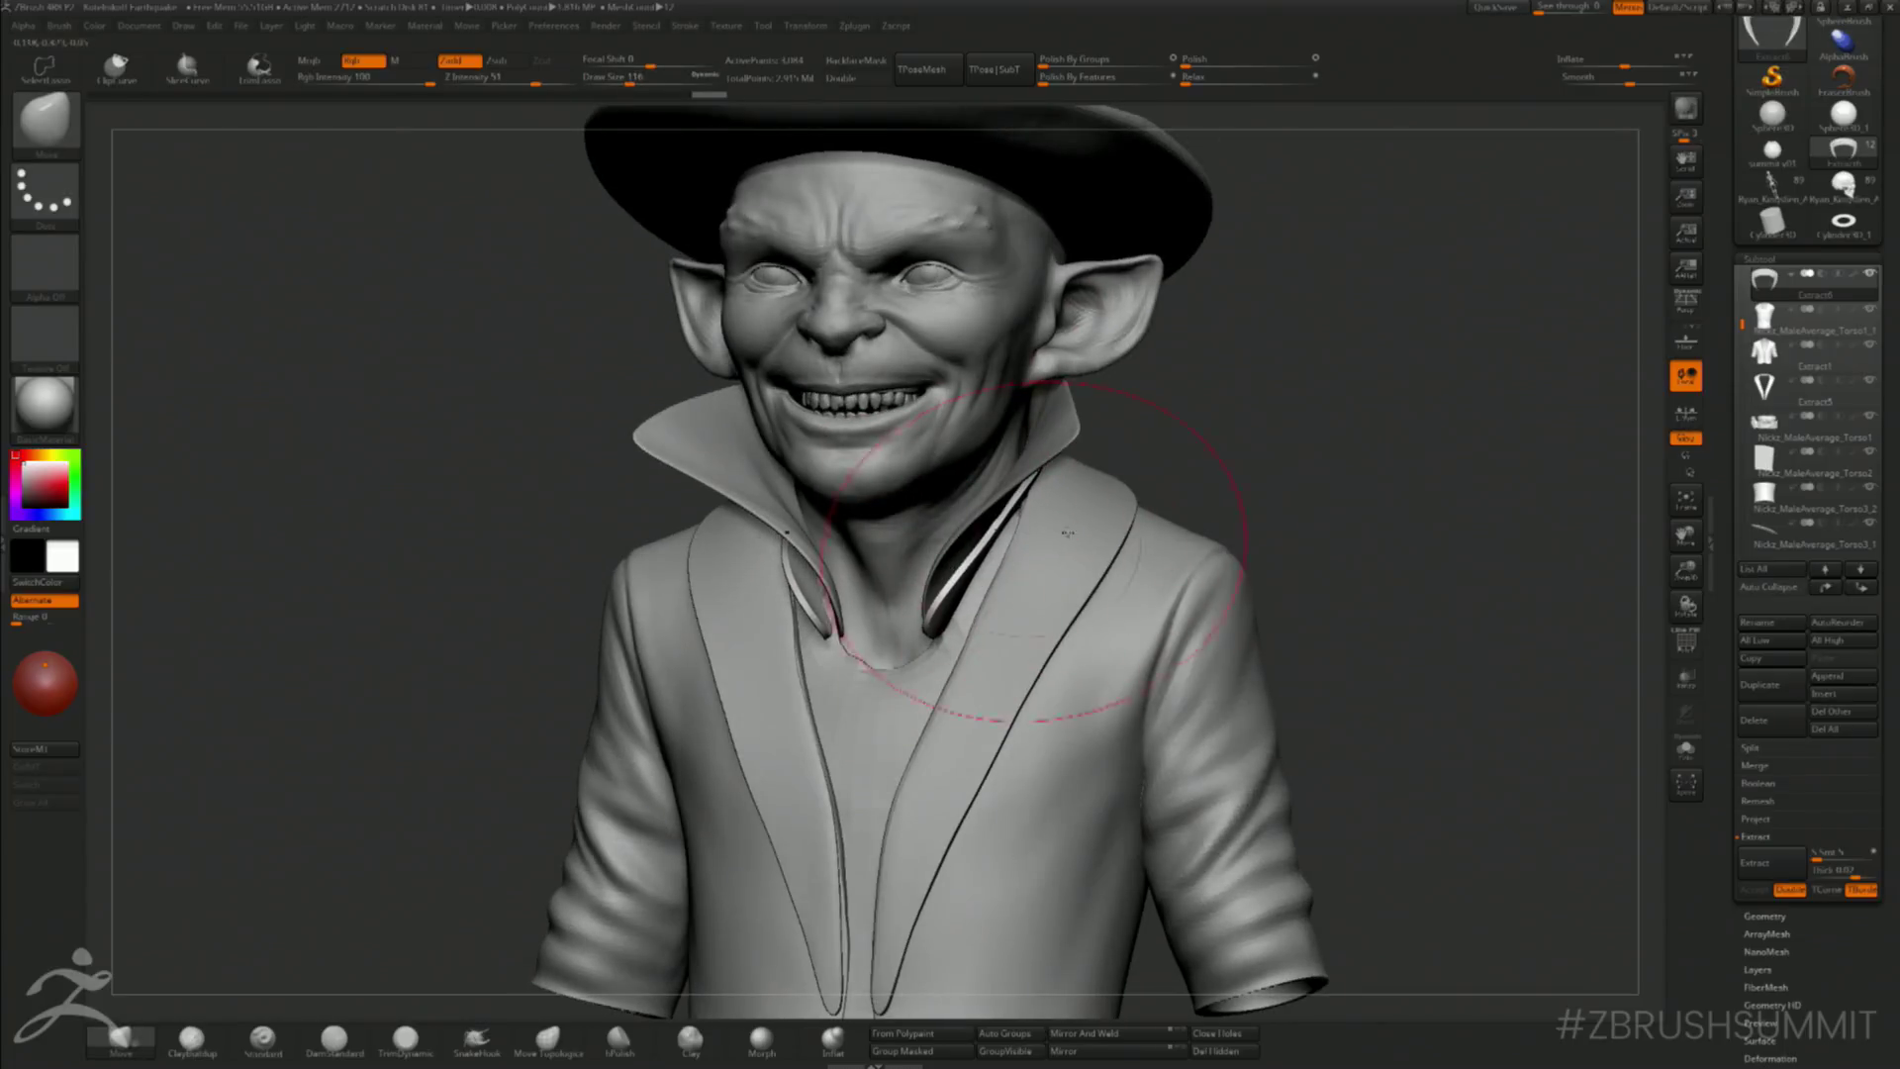
- Adjust the band's two front ends symmetrically beside the throat with a smaller Move brush
right_drag(1138, 567, 1047, 562)
key([)
key([)
mouse_move(1011, 552)
mouse_down()
mouse_move(982, 566)
mouse_move(1007, 578)
mouse_move(1031, 550)
mouse_up()
mouse_move(1051, 524)
right_down()
mouse_move(1244, 474)
mouse_move(1014, 581)
right_up()
key([)
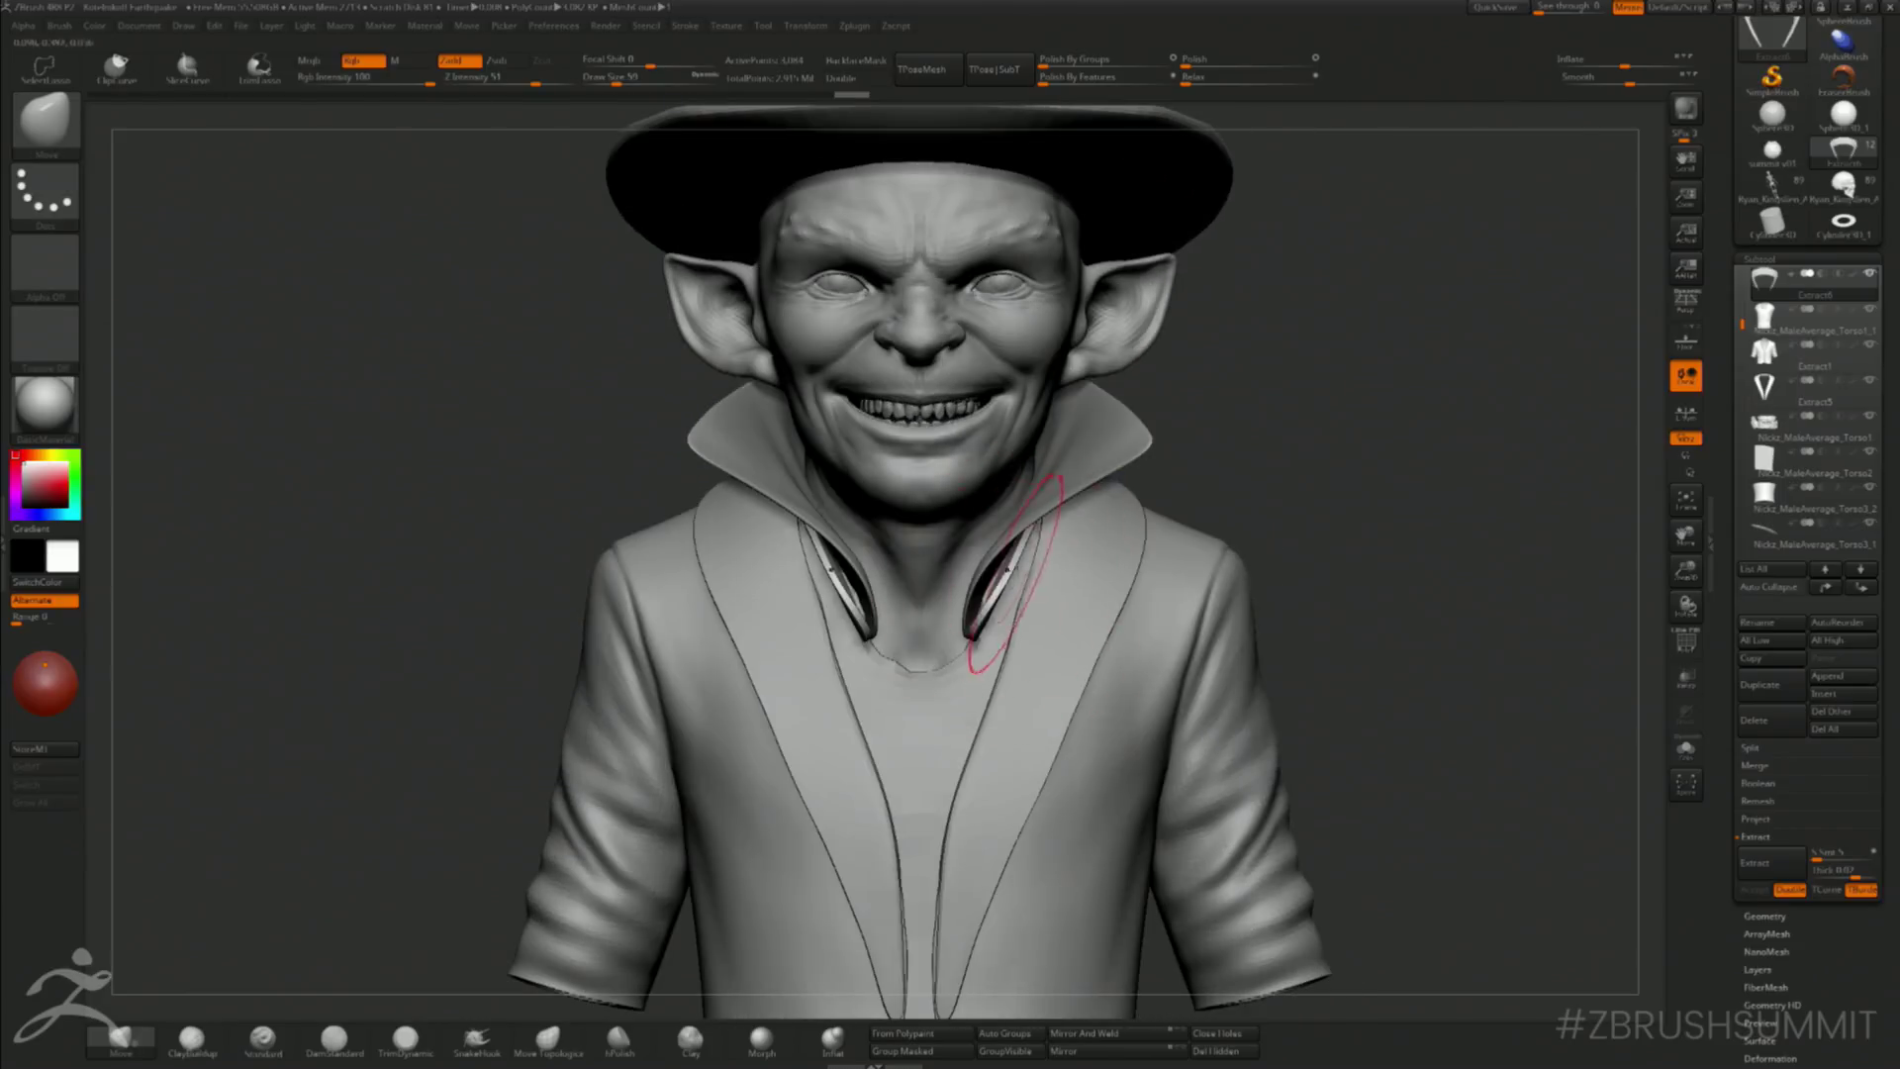
drag(1002, 577, 978, 638)
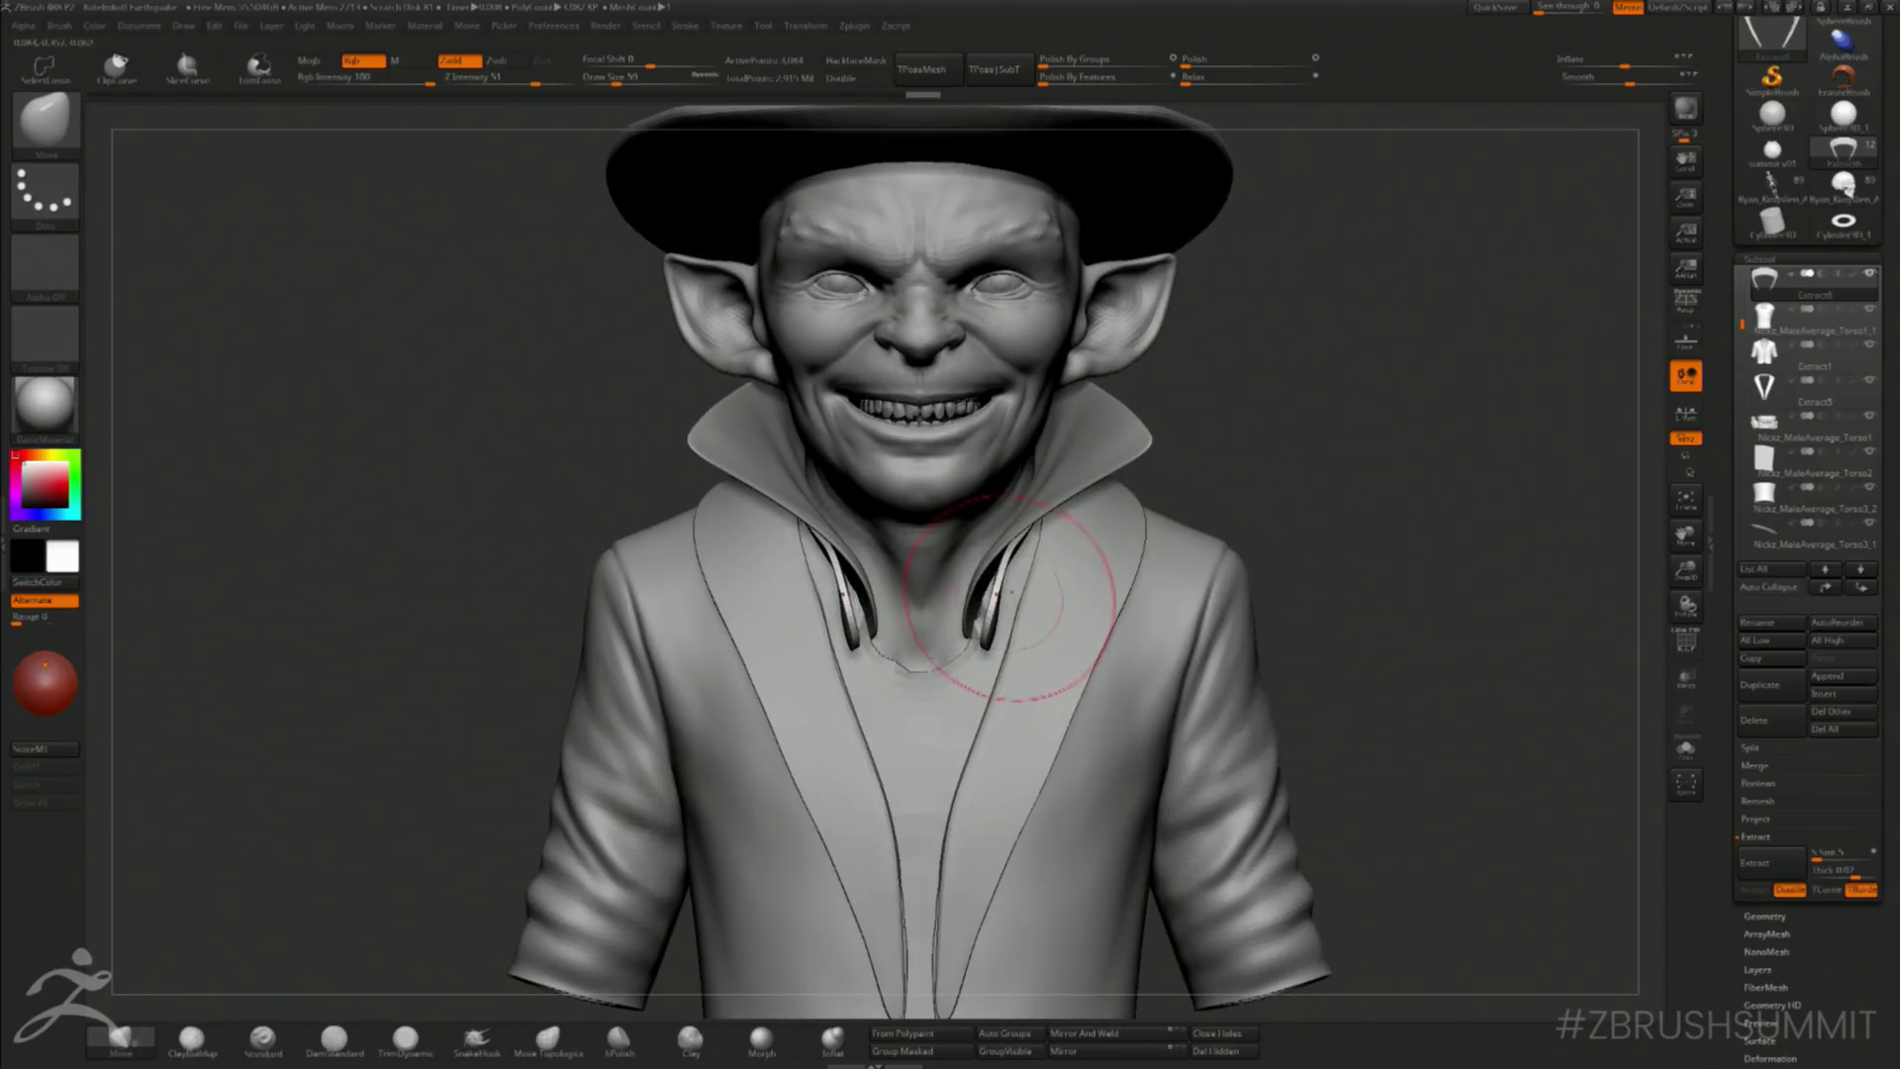
- Smooth the band's front ends as seen from below and undo the extra stroke made on them
right_drag(1024, 574, 1017, 656)
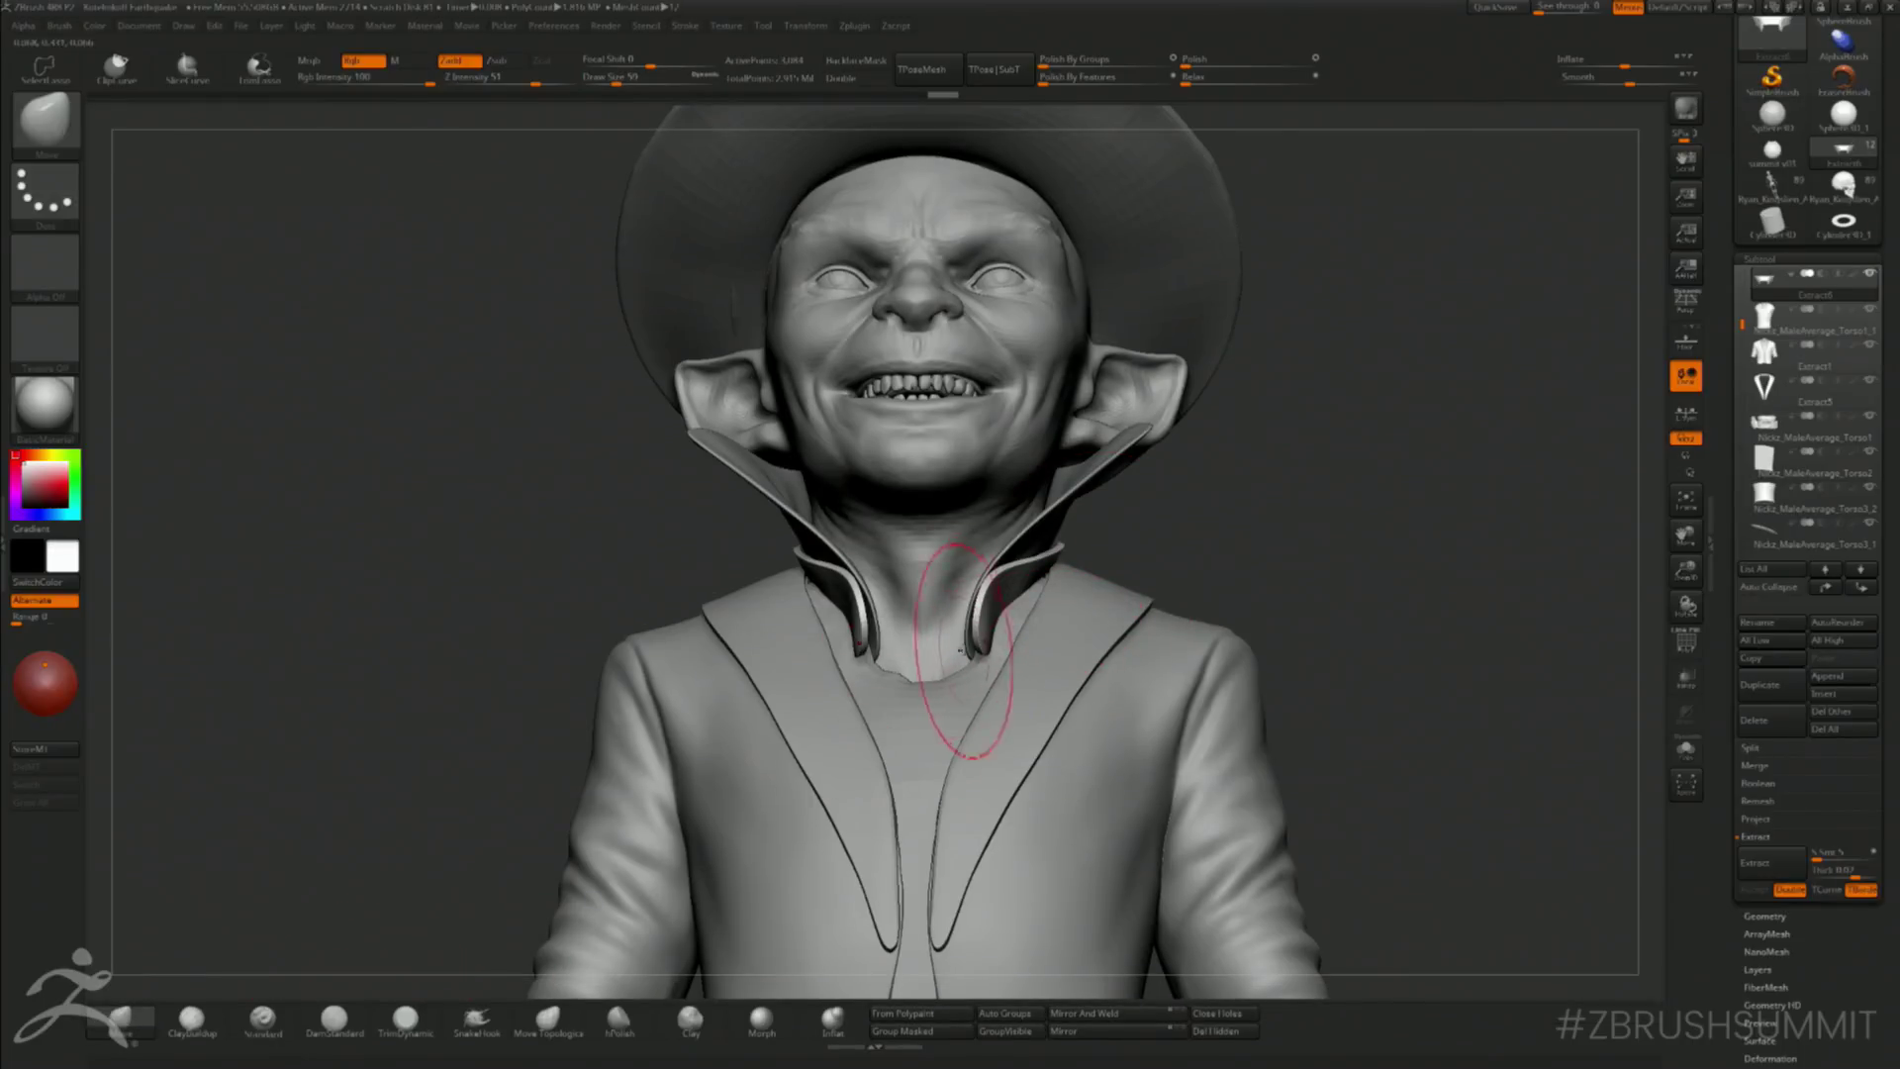
mouse_move(1008, 590)
shift+mouse_down()
mouse_move(1005, 631)
mouse_move(989, 628)
shift+mouse_up()
key(s)
drag(989, 630, 1021, 615)
key(ctrl+z)
key(b)
key(s)
key(t)
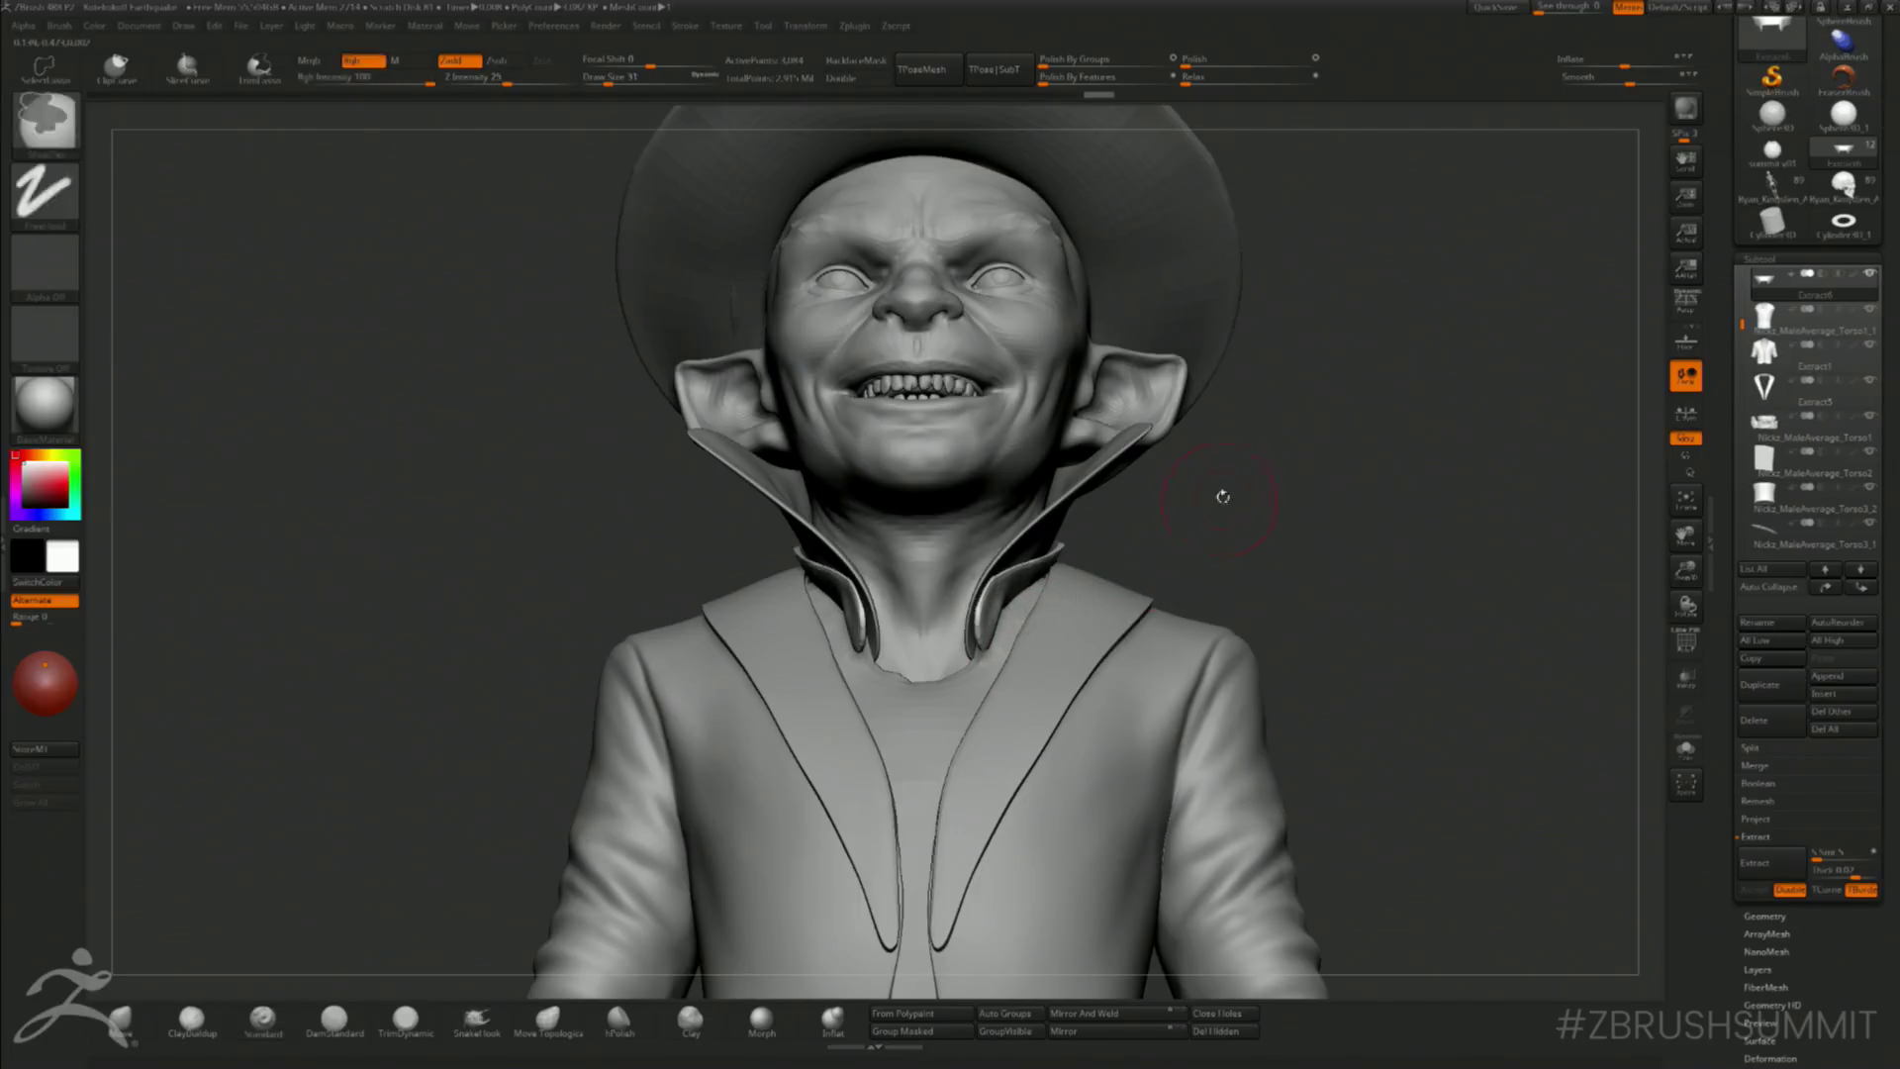
drag(1226, 496, 1136, 569)
- Fit the band's front end closely to the collar with the Move brush in side and three-quarter views
key(b)
key(m)
key(v)
drag(387, 844, 1096, 581)
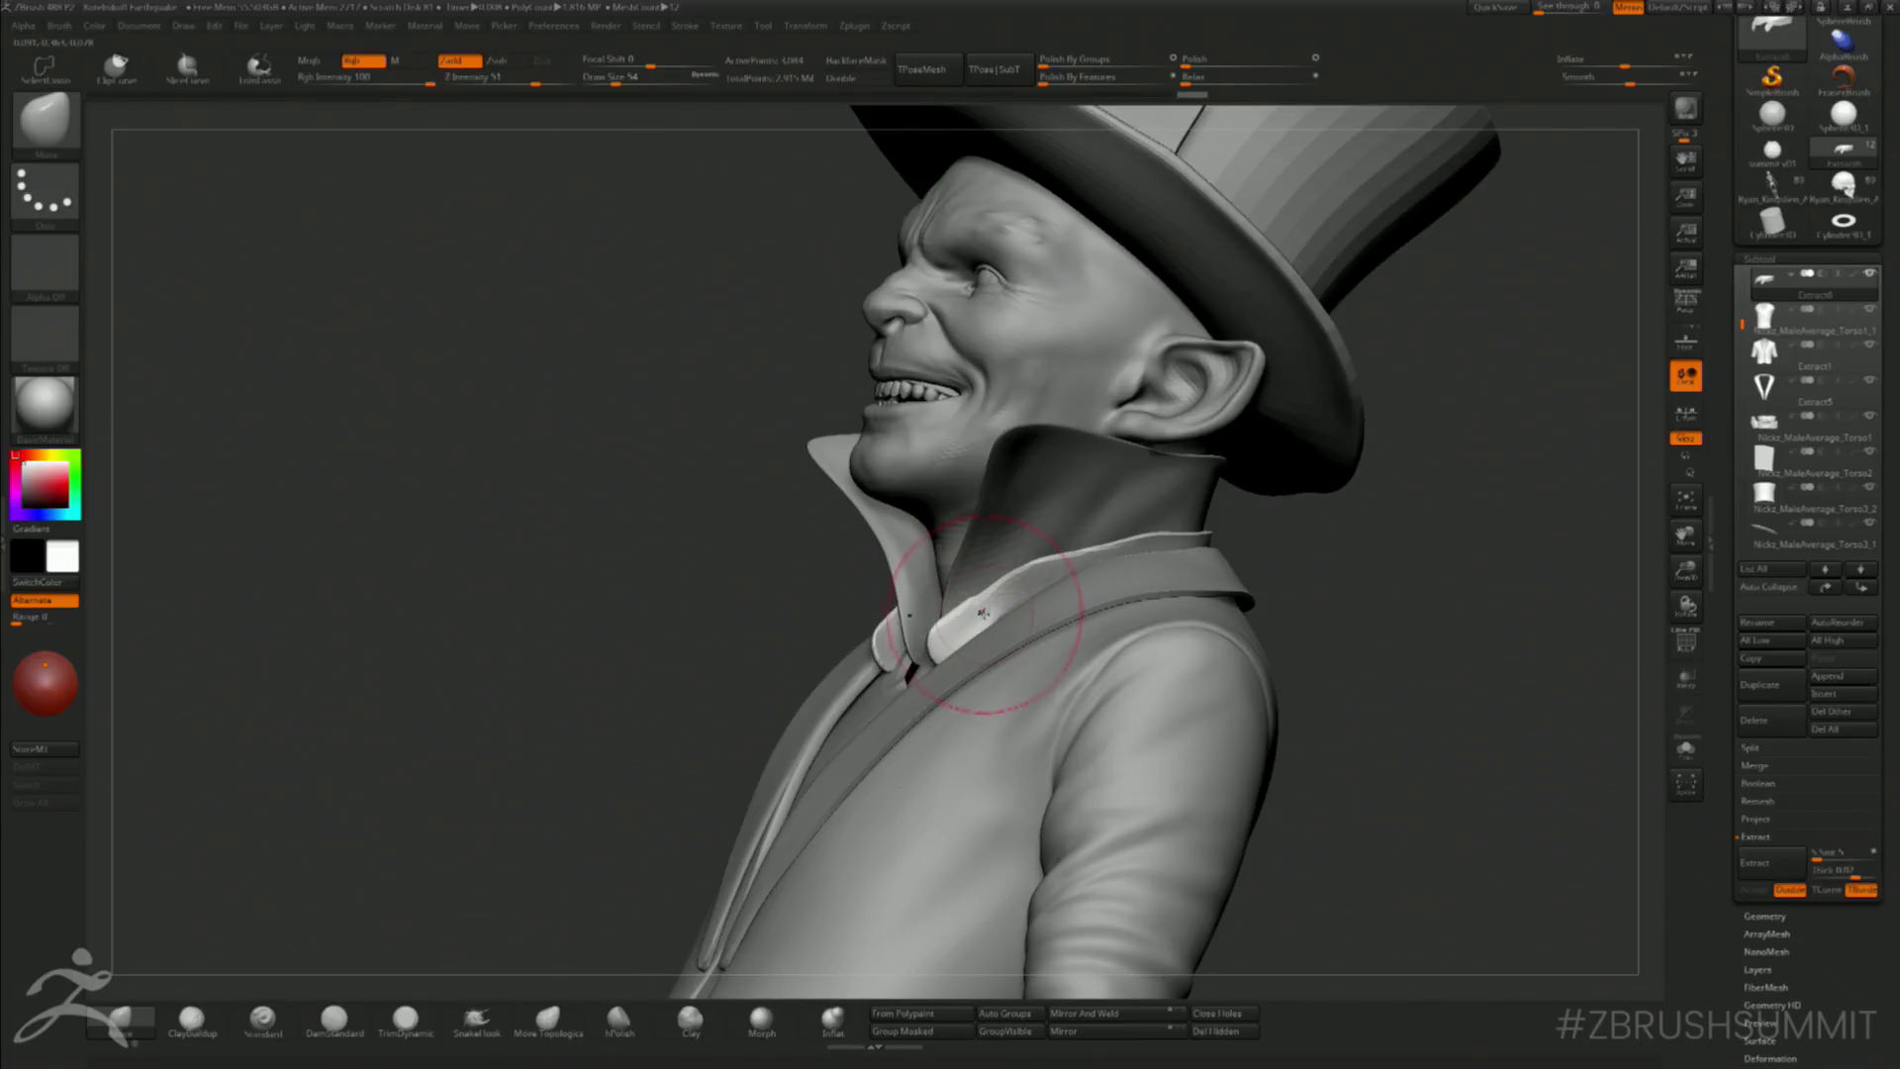
shift+drag(1331, 594, 1399, 601)
key(])
key(])
drag(974, 655, 967, 633)
drag(1263, 507, 1158, 534)
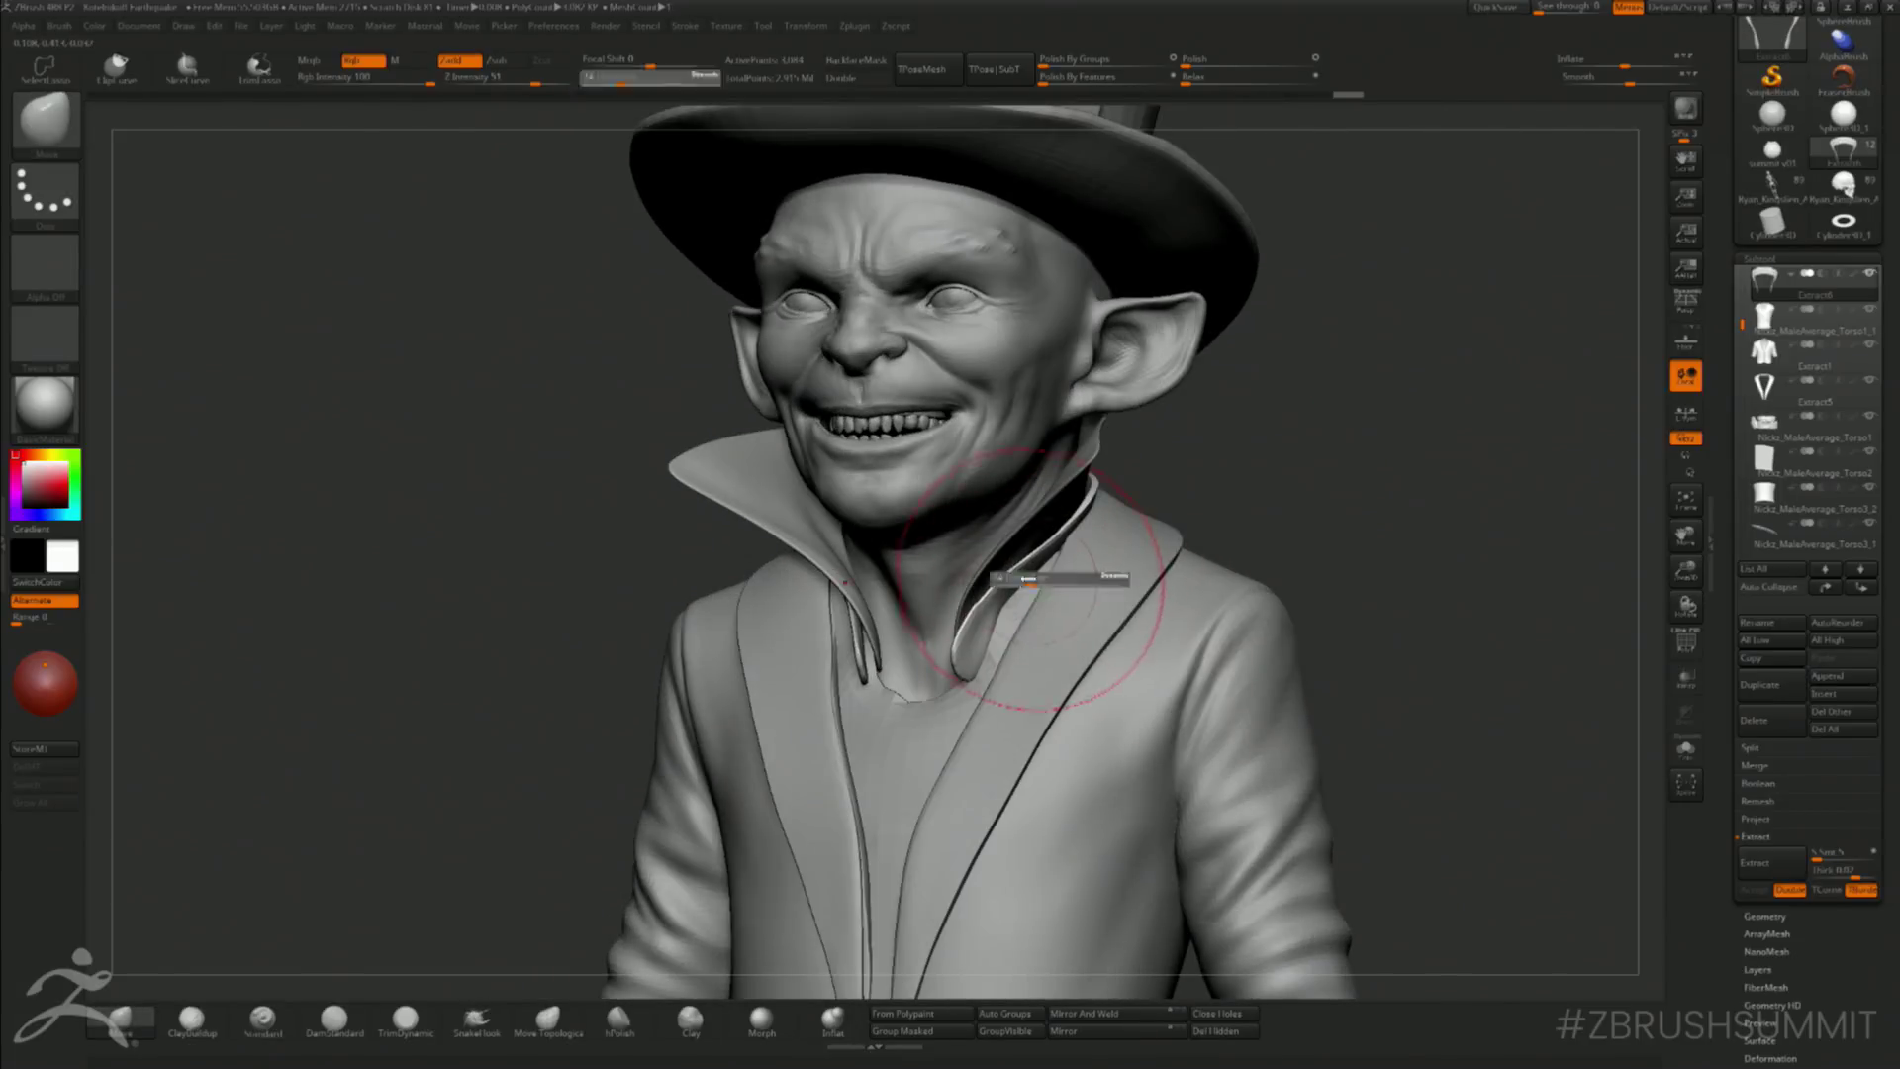
right_drag(1029, 579, 1289, 570)
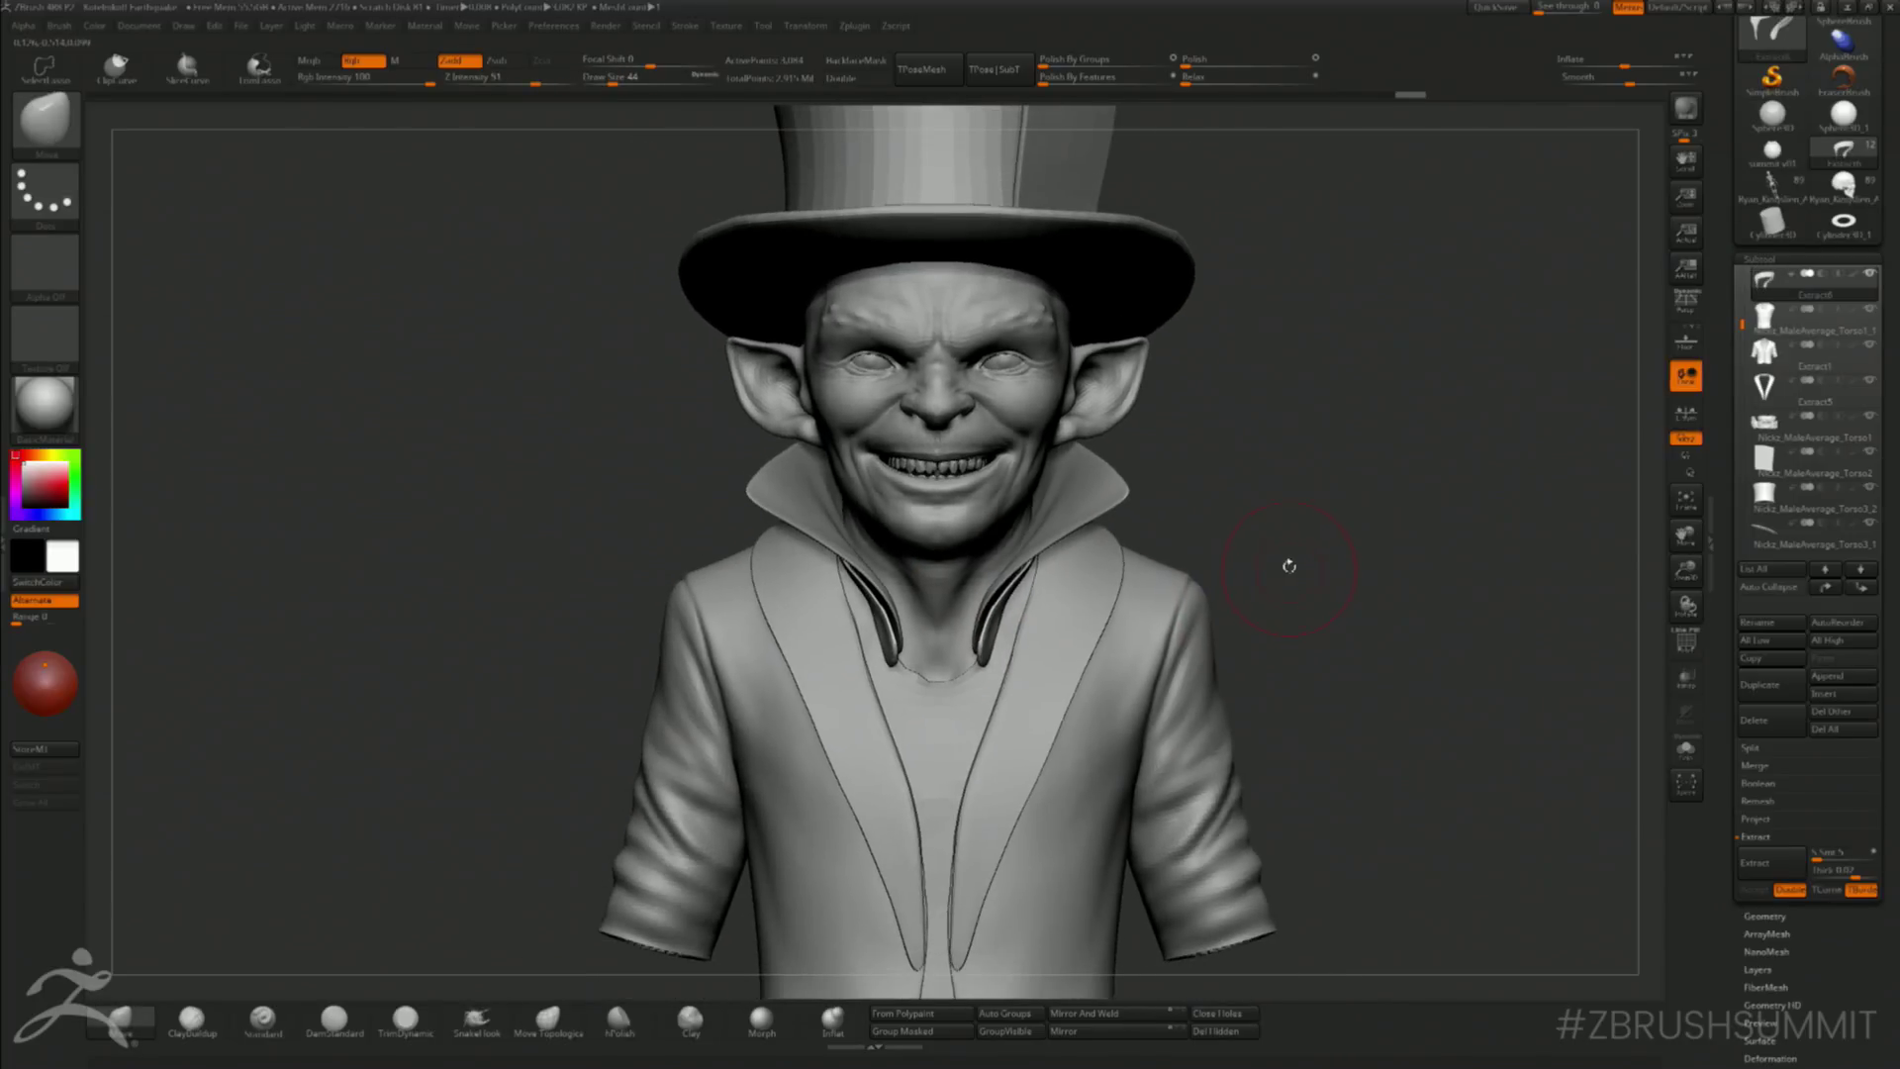
- Insert a sphere at the base of the throat with the IMM Primitives brush and split it from the band by masked points
key(b)
key(n)
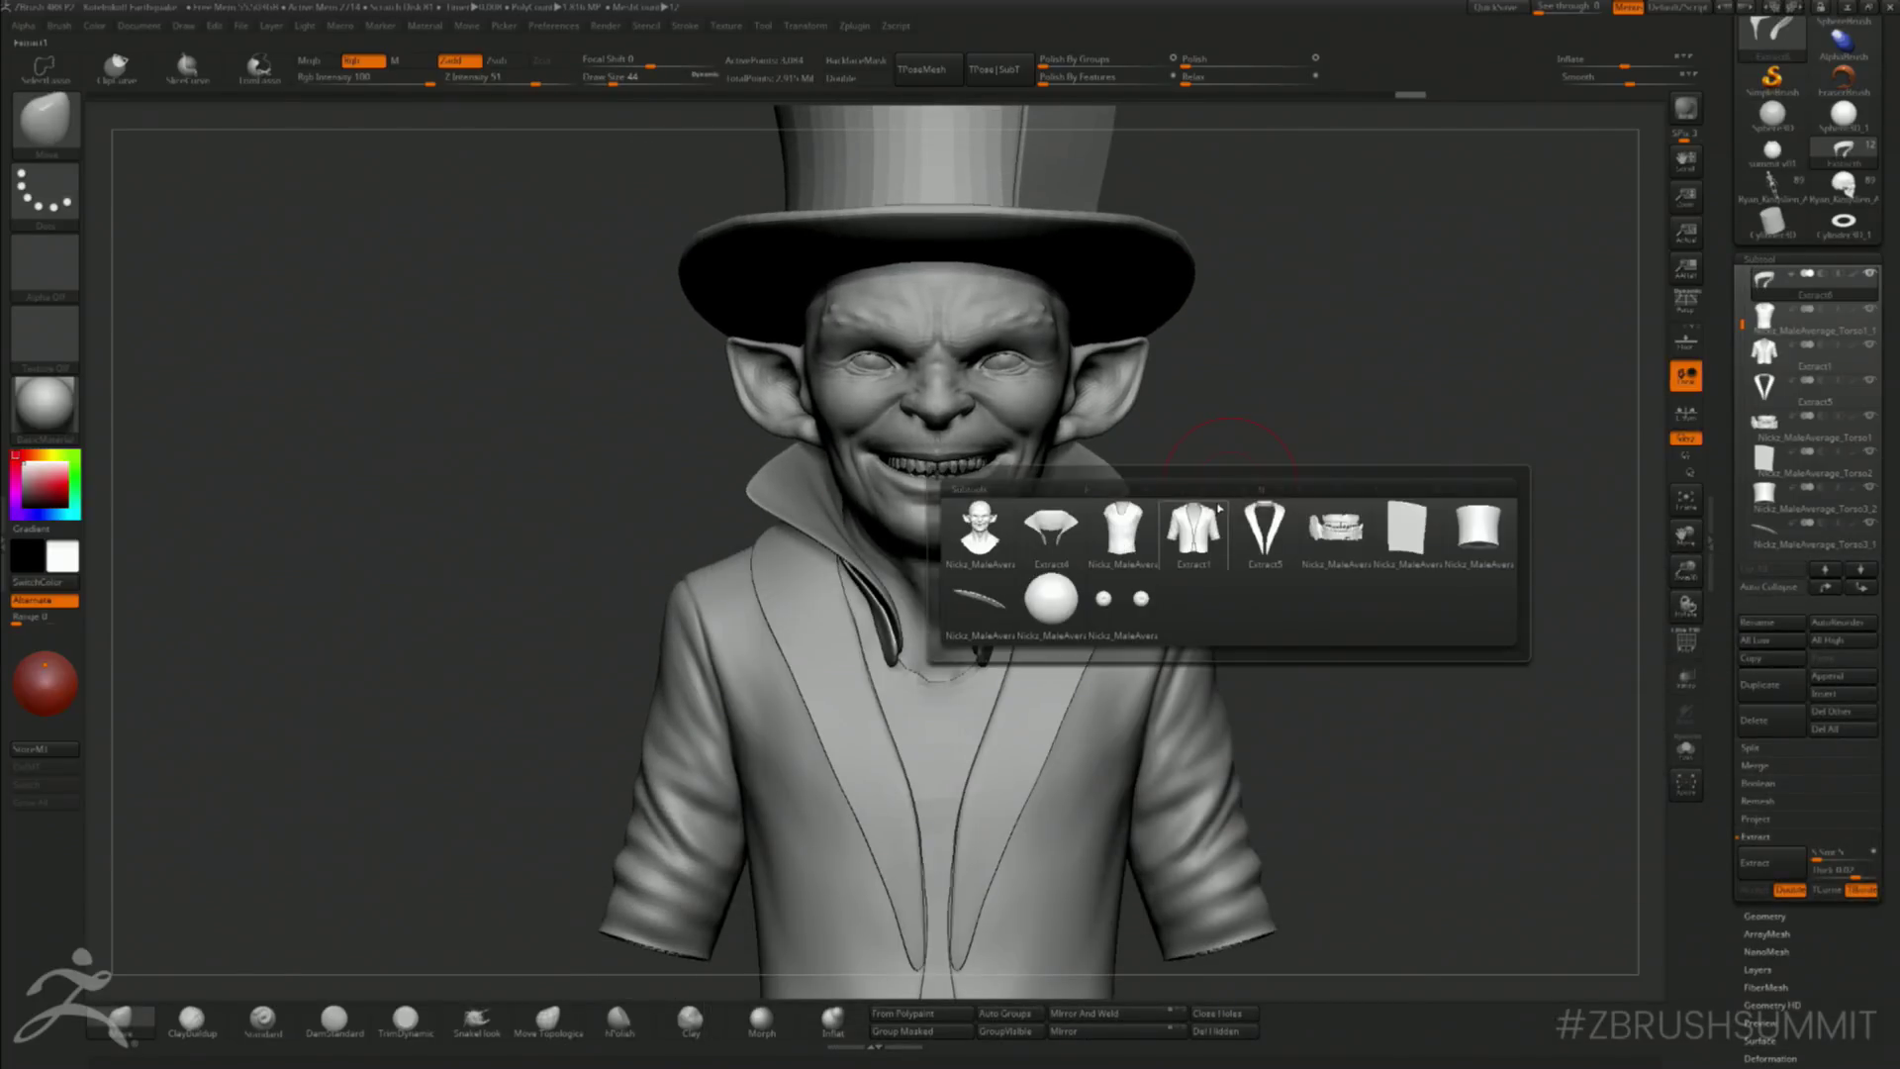
key(b)
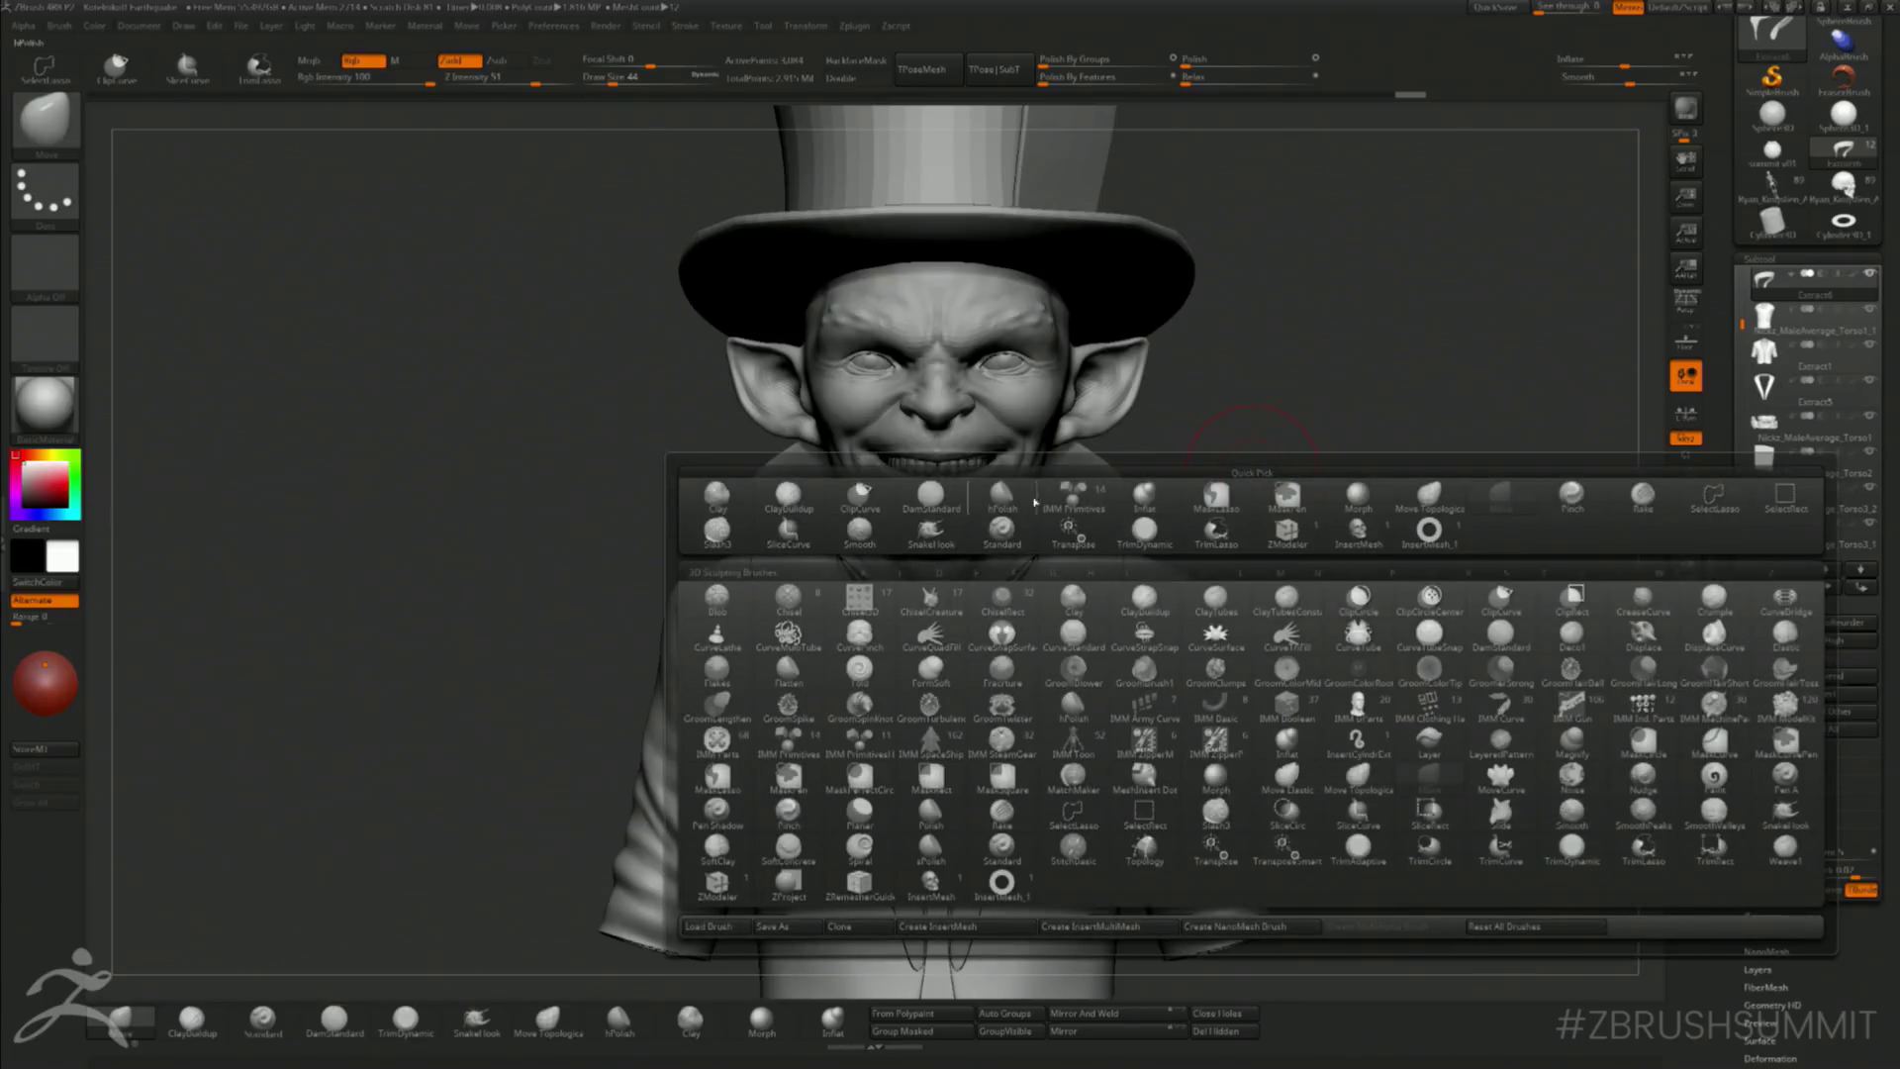
click(1066, 495)
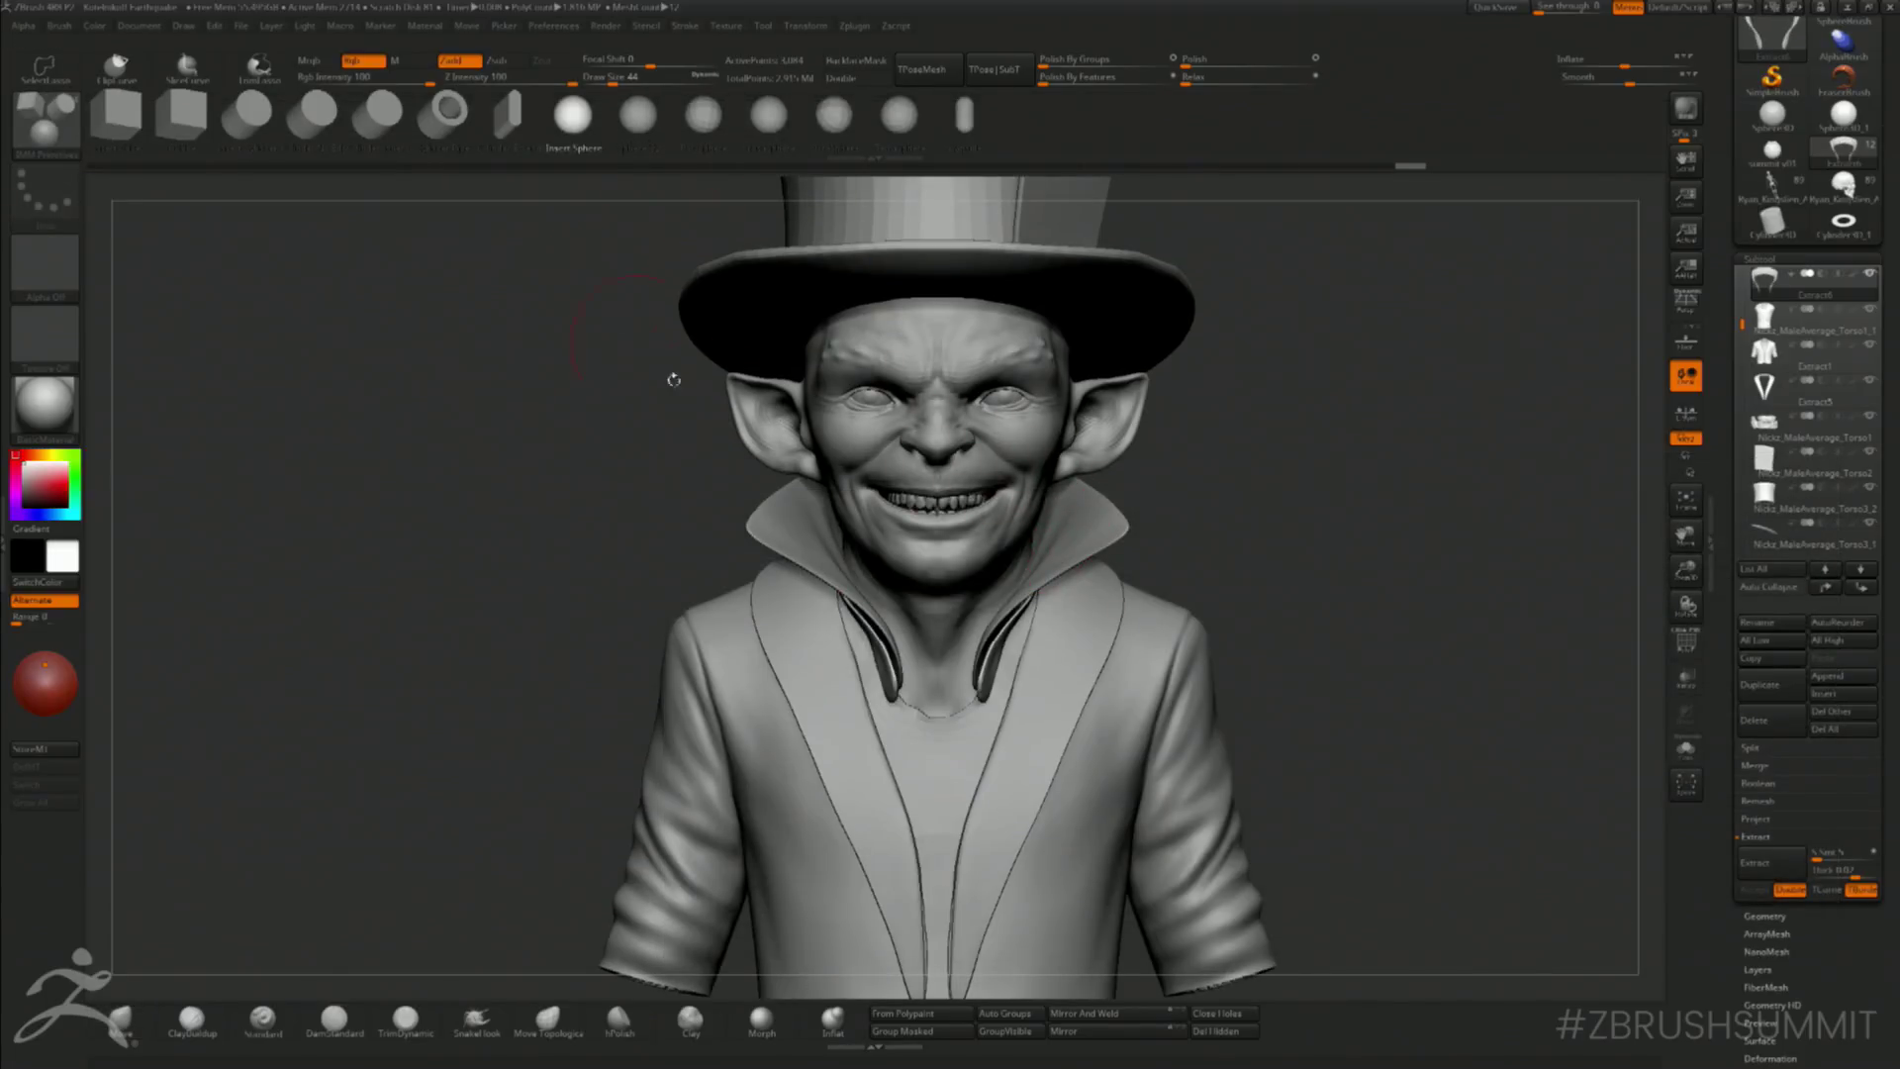
drag(936, 728, 965, 787)
drag(1319, 583, 1511, 608)
click(1749, 749)
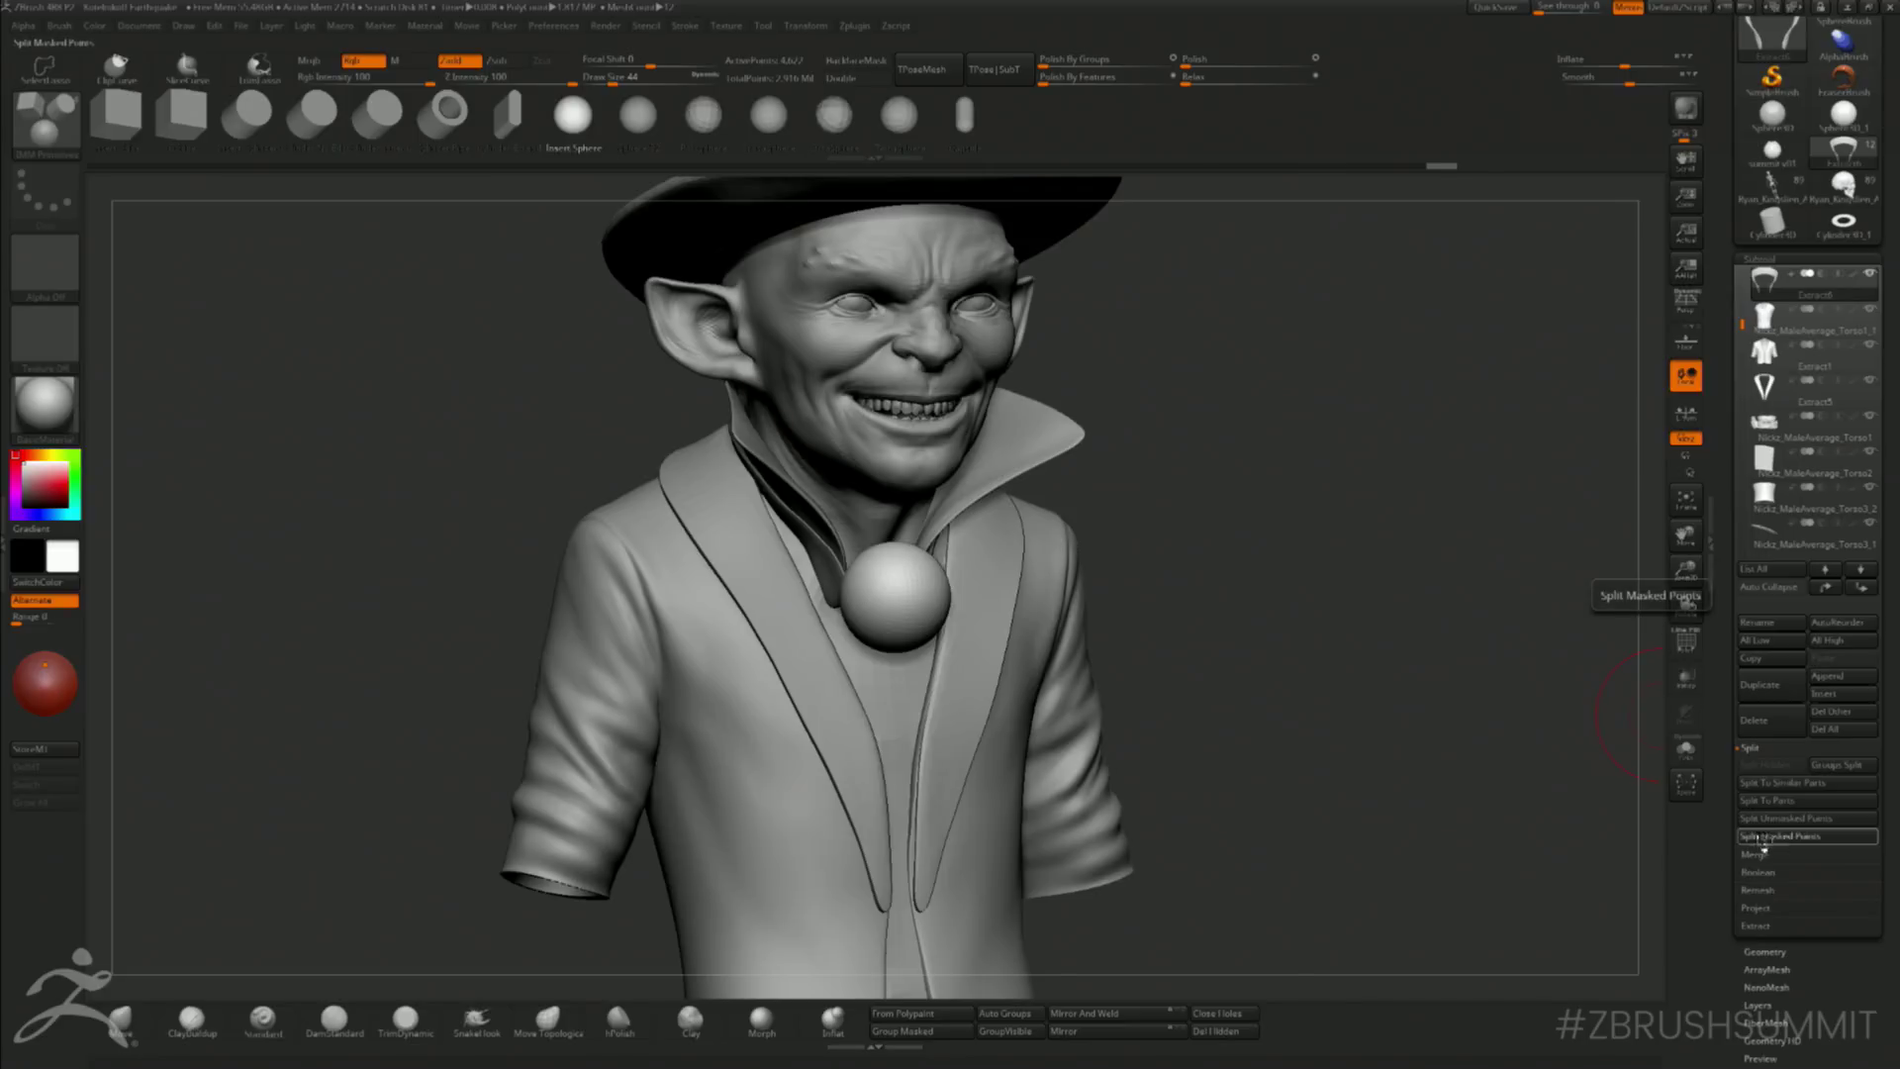
click(1778, 839)
- Build up rough clay strokes across the front of the sphere with the ClayBuildup brush
mouse_move(1391, 543)
shift+mouse_down()
mouse_move(1343, 523)
mouse_move(1316, 604)
shift+mouse_up()
click(191, 1021)
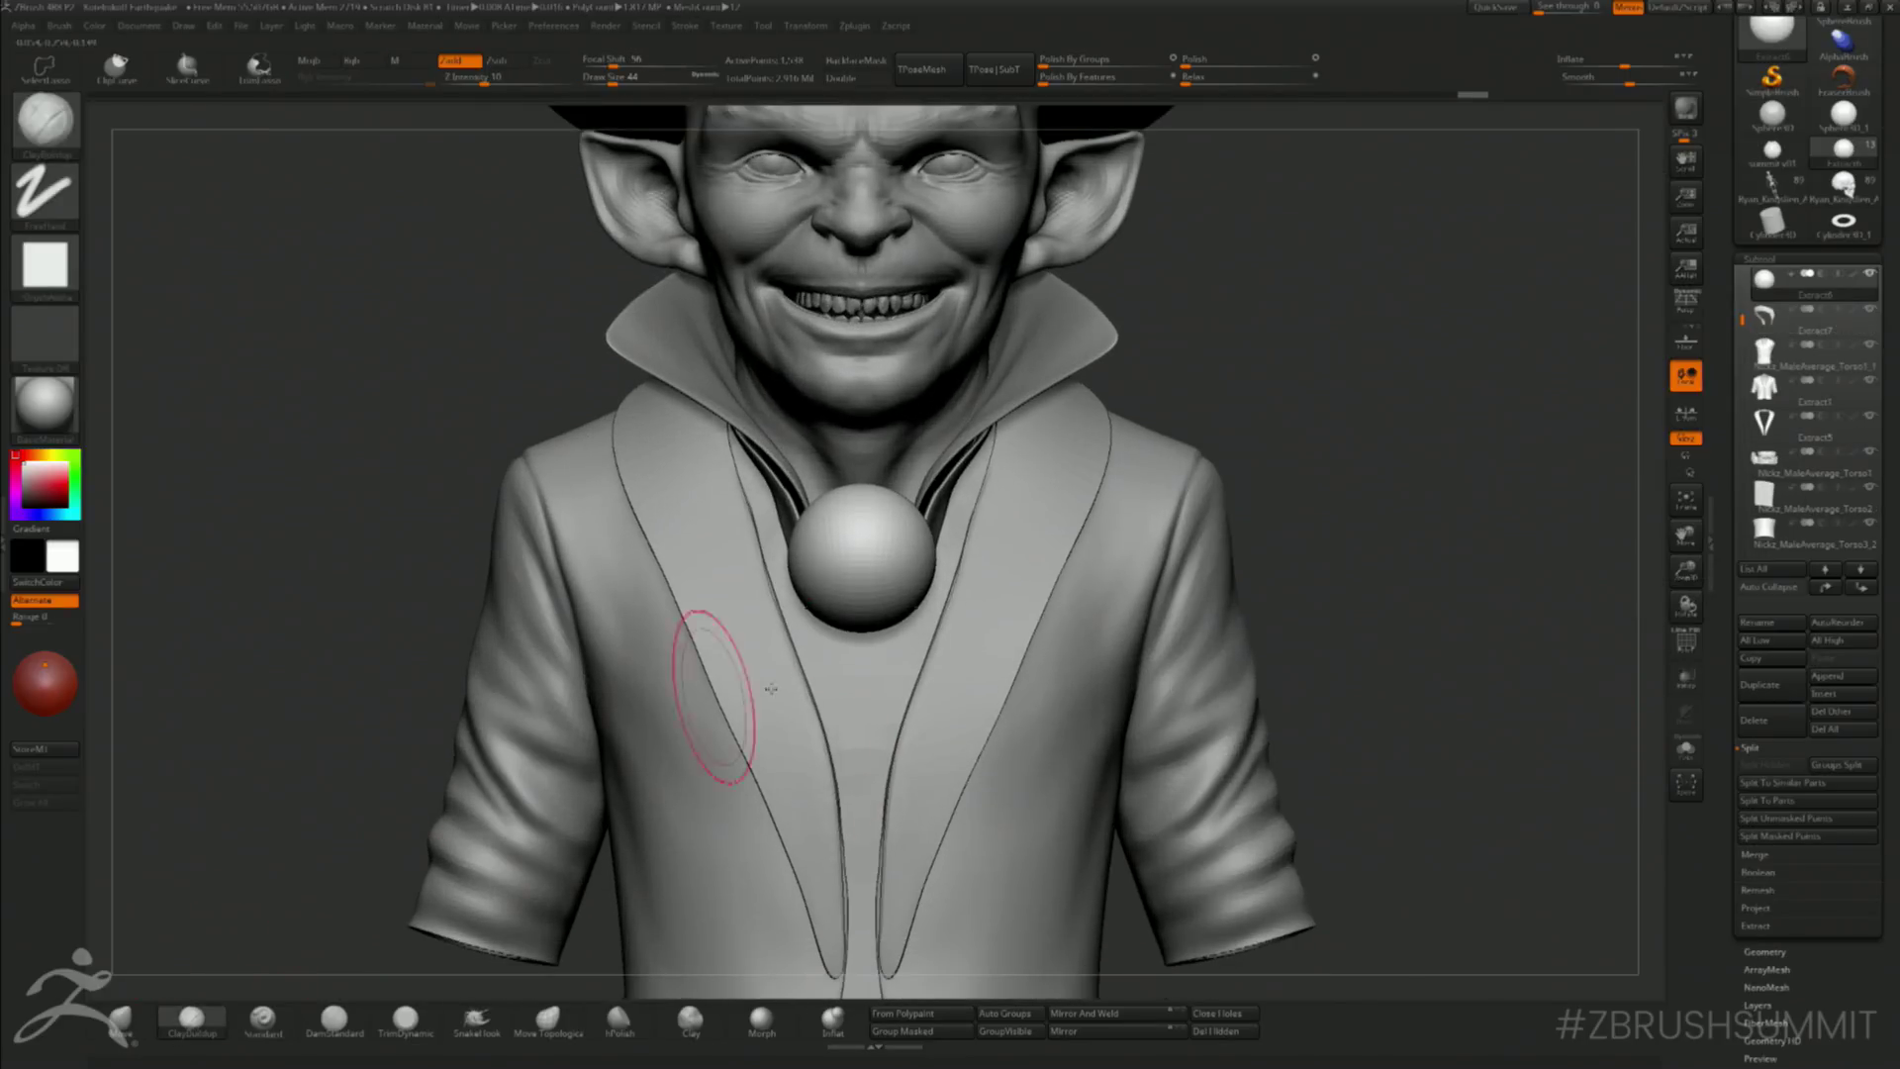
key(s)
mouse_move(867, 567)
mouse_down()
mouse_move(907, 584)
mouse_move(913, 539)
mouse_up()
mouse_move(1296, 419)
mouse_down()
mouse_move(1146, 424)
mouse_move(958, 536)
mouse_up()
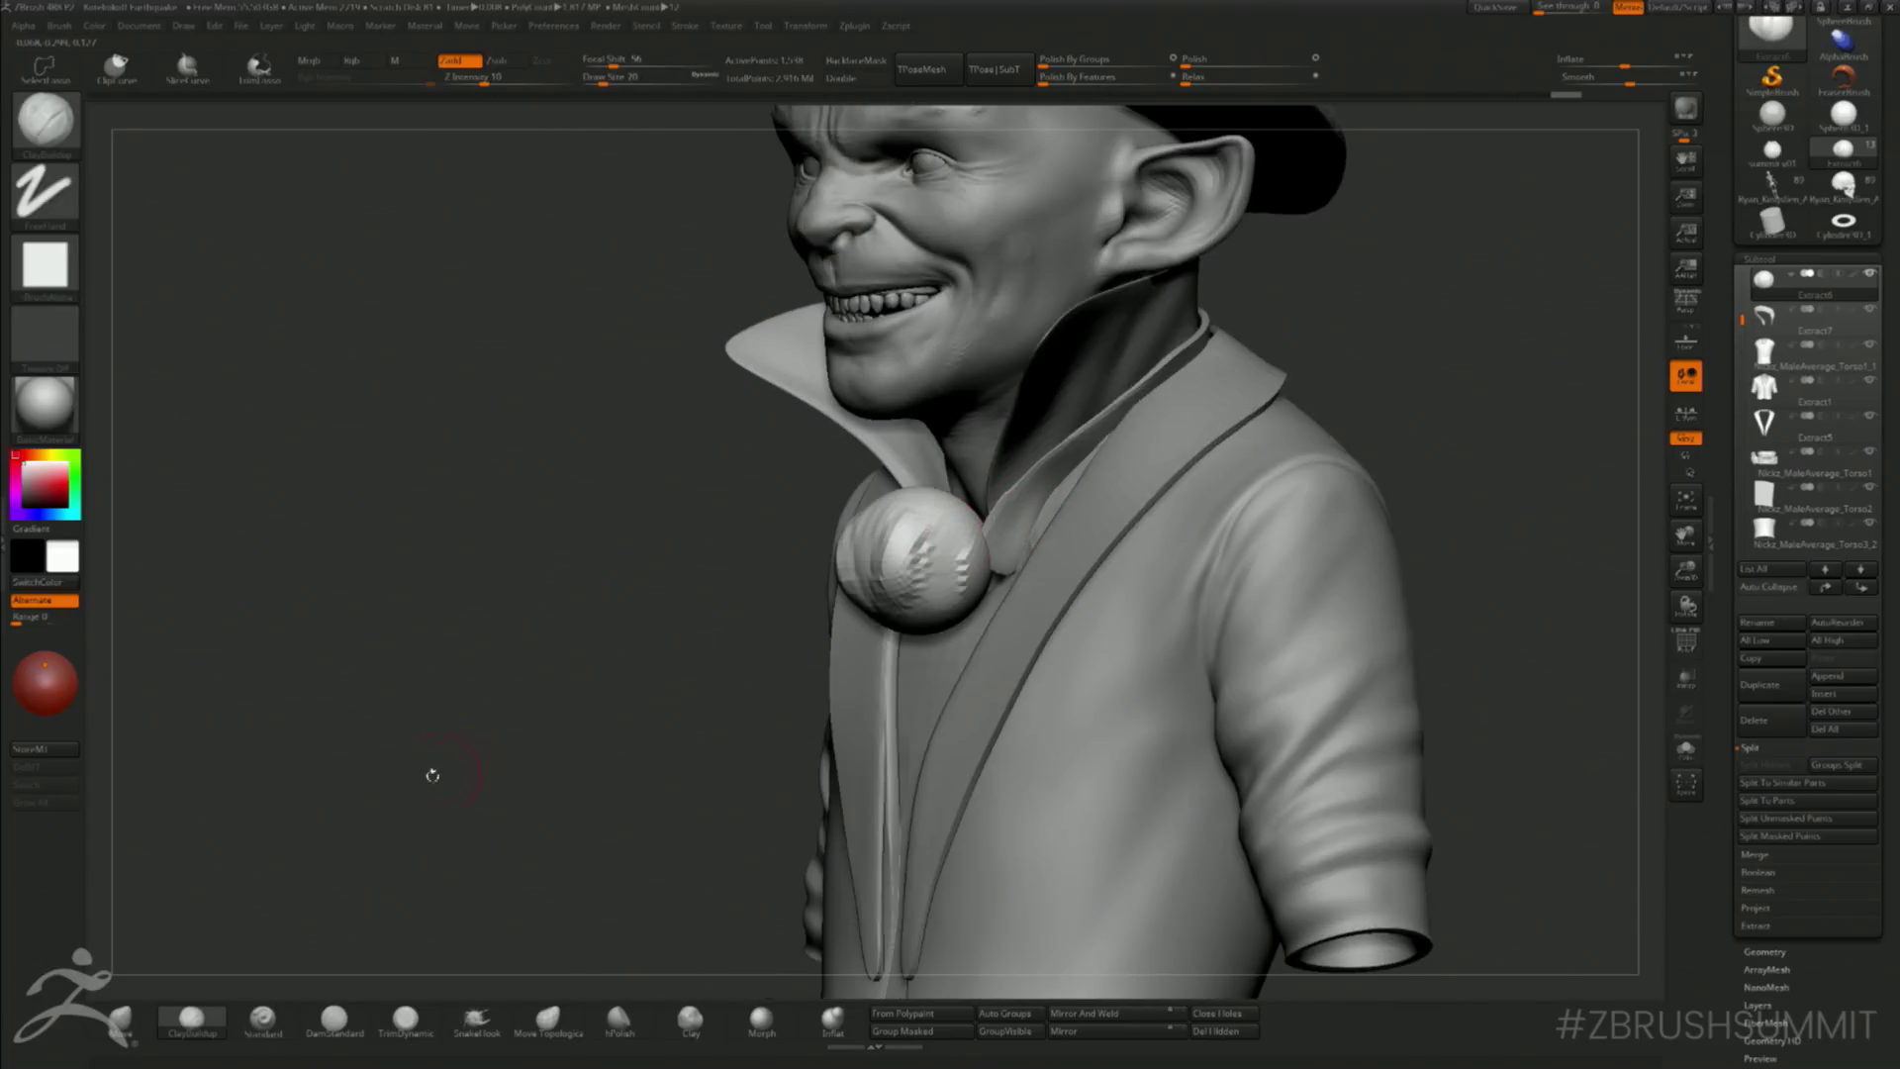
- Flatten the sphere against the chest and square it into a tie-knot shape with the Move brush
drag(462, 763, 416, 777)
key(b)
key(m)
key(v)
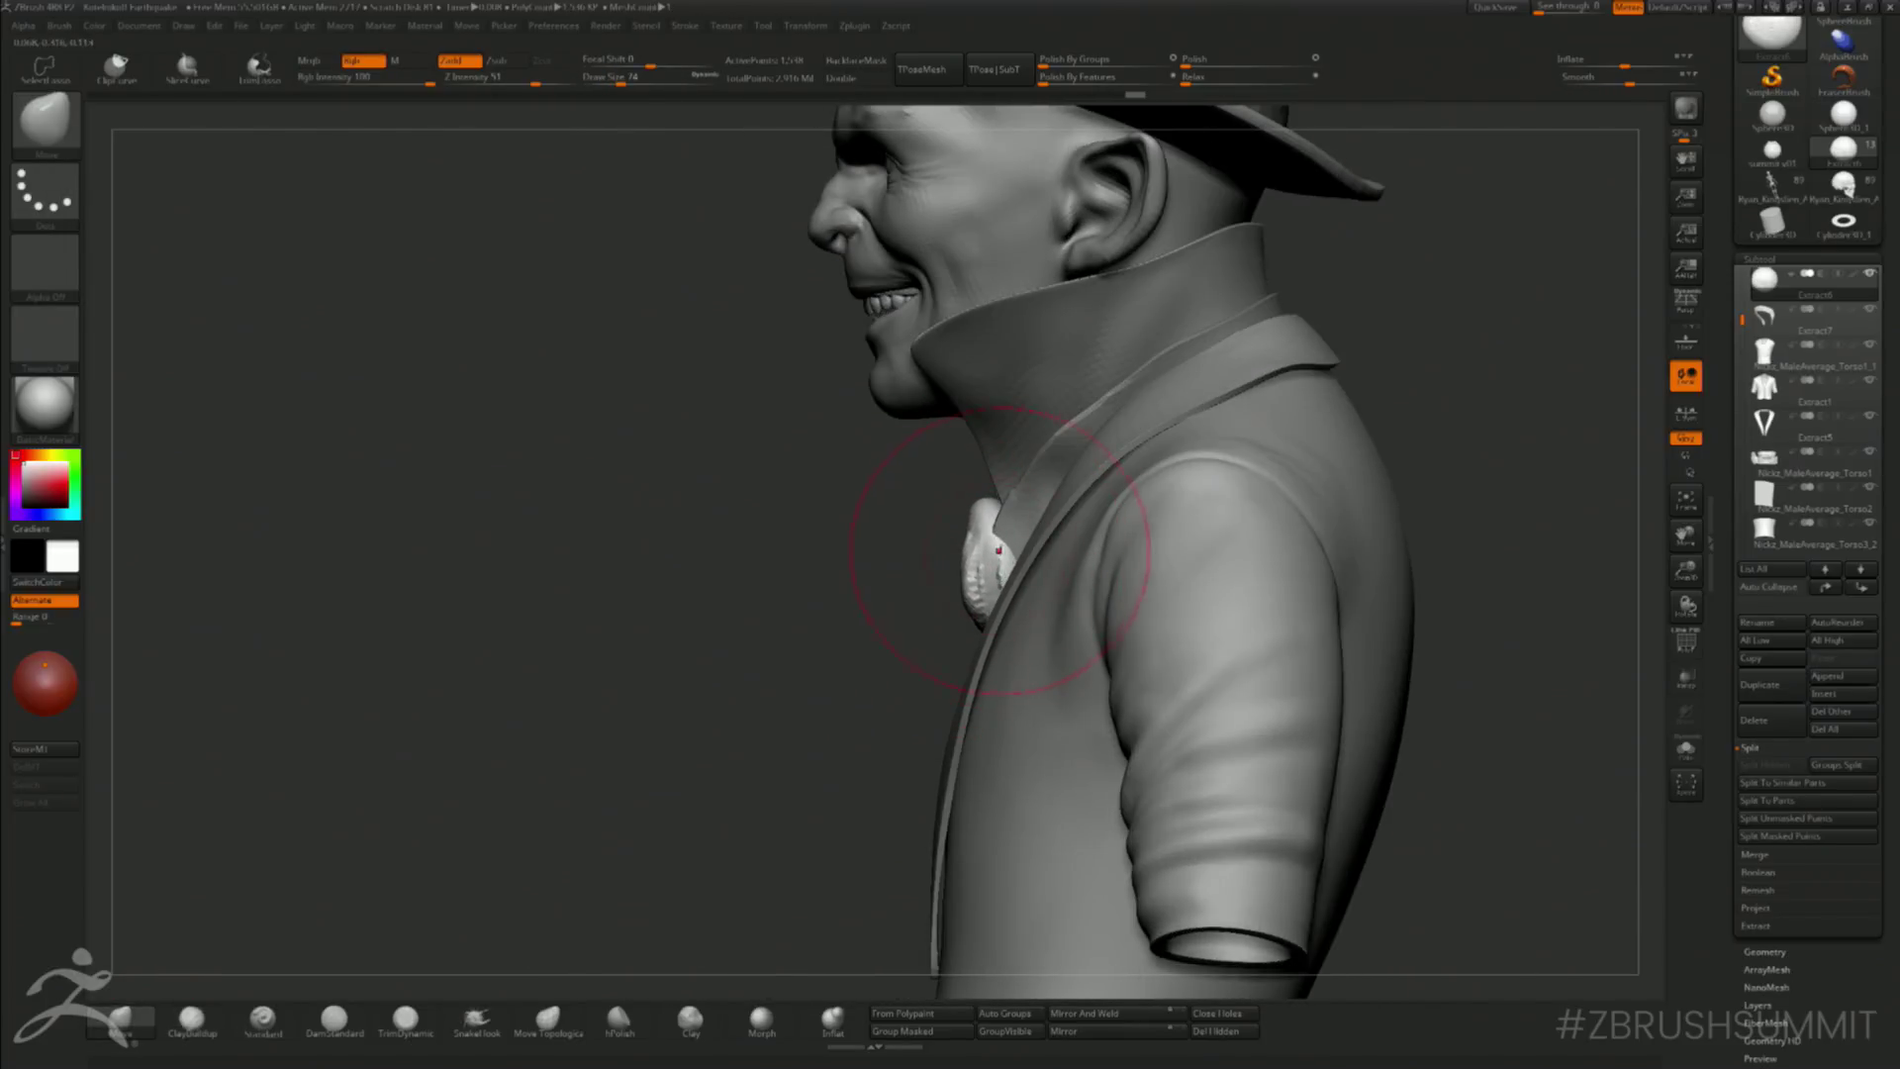
mouse_move(857, 629)
shift+mouse_down()
mouse_move(1001, 564)
mouse_move(989, 584)
mouse_move(1029, 581)
shift+mouse_up()
key(s)
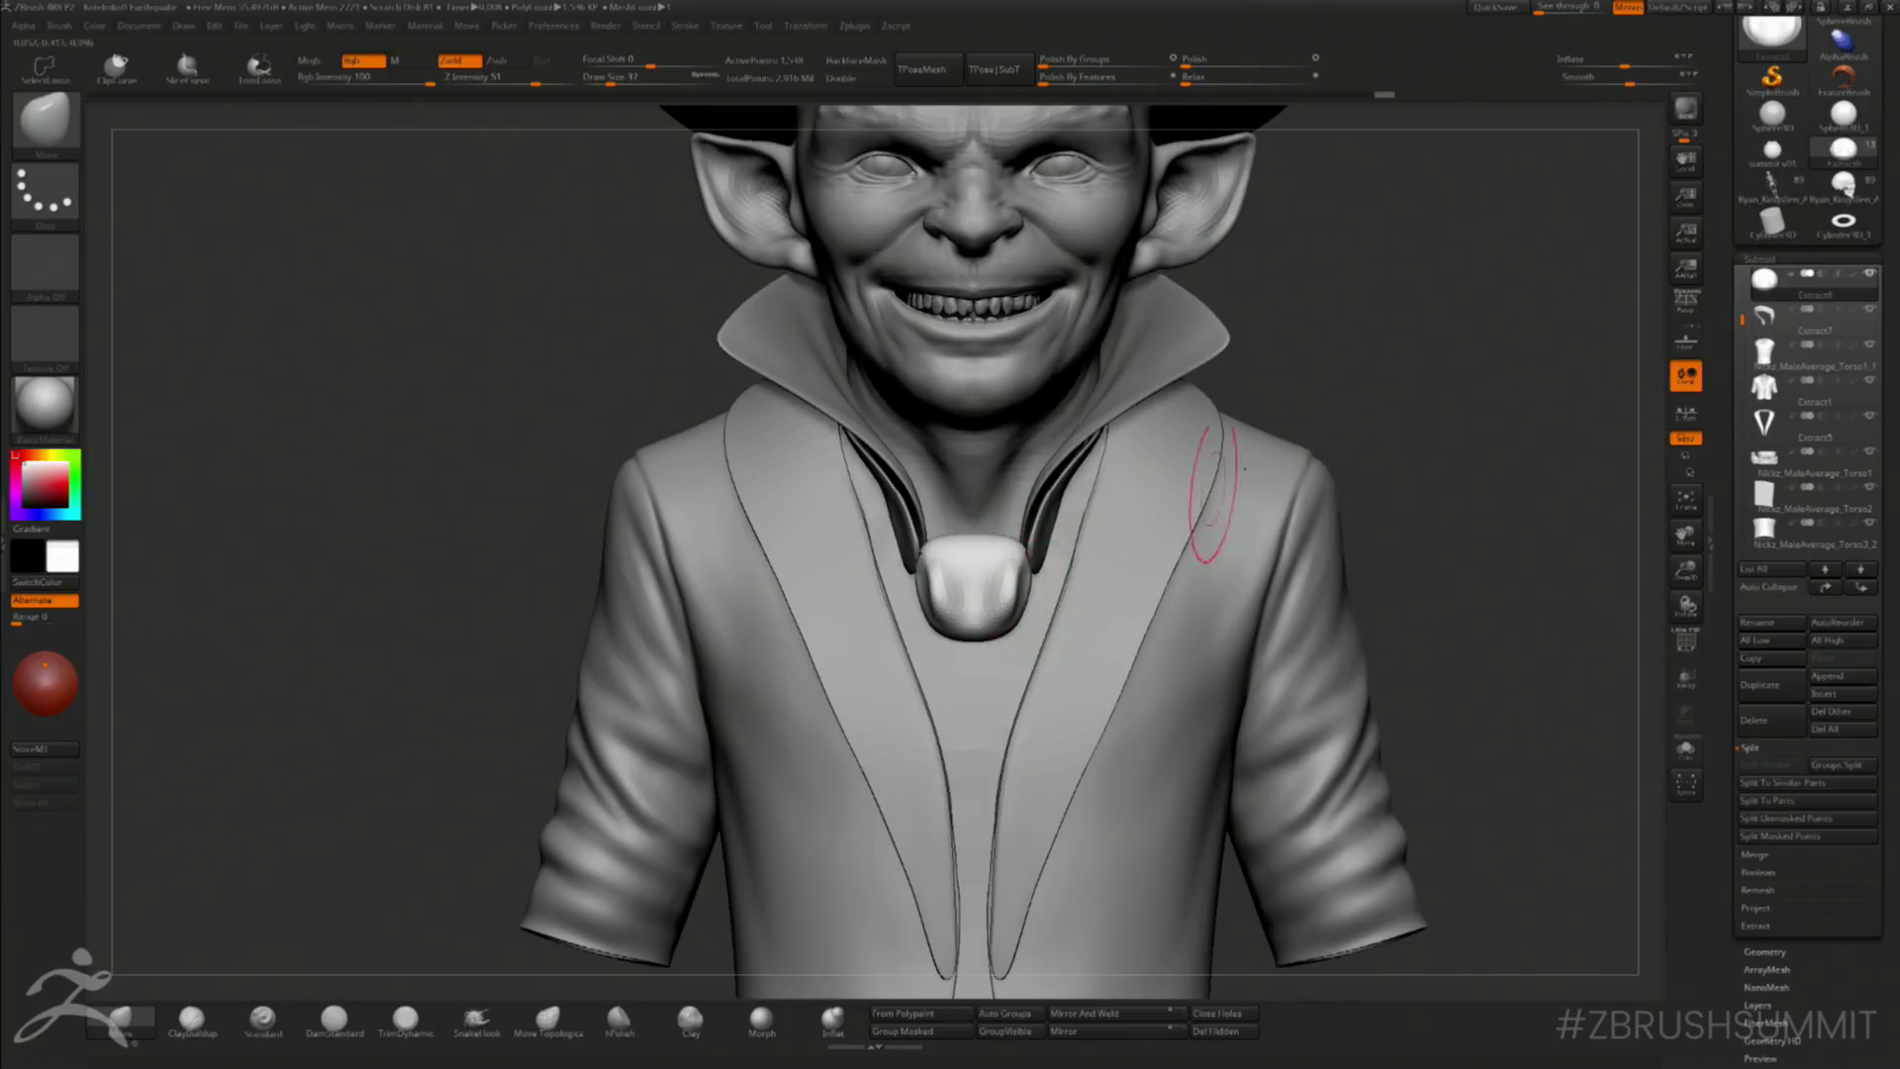
right_drag(1138, 554, 1012, 674)
- Refine the knot's surface with ClayBuildup strokes and smooth it
click(192, 1017)
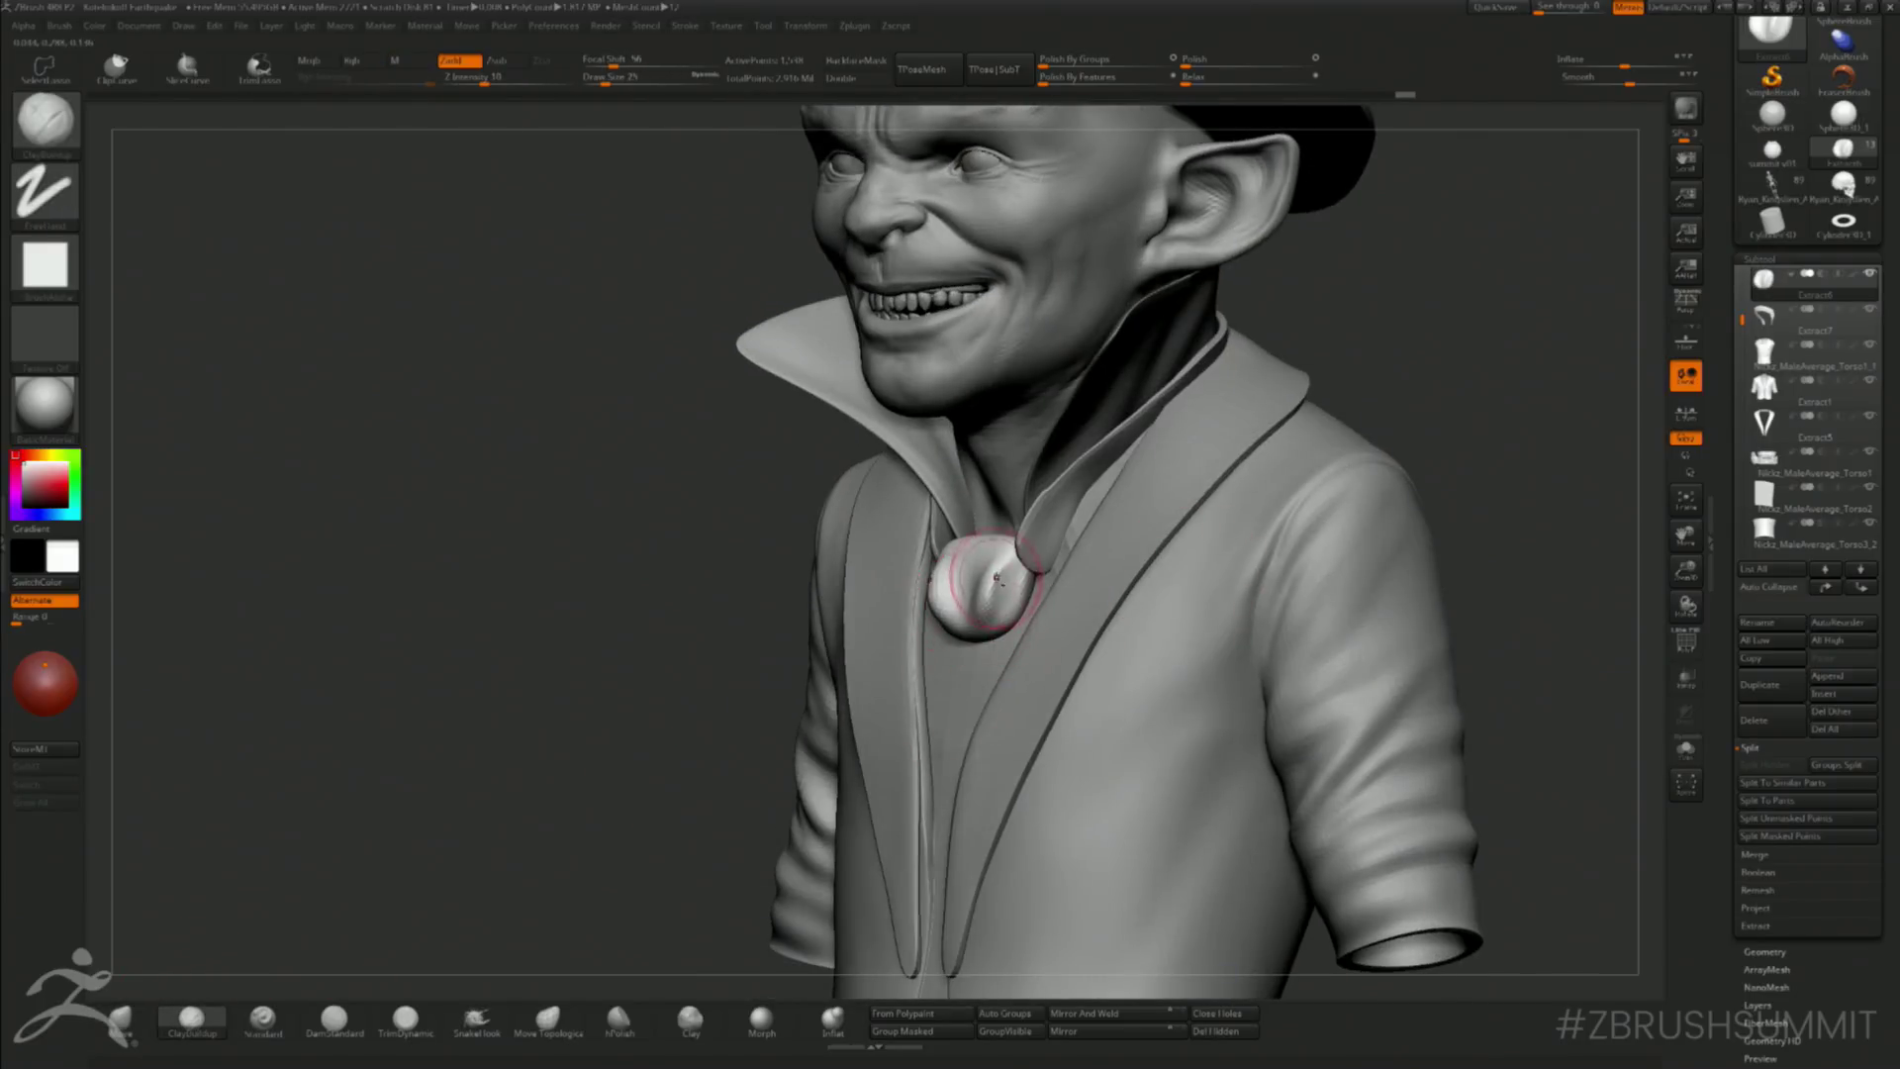
drag(988, 571, 990, 608)
mouse_move(975, 569)
shift+mouse_down()
mouse_move(984, 596)
mouse_move(990, 573)
shift+mouse_up()
right_drag(989, 583, 1049, 593)
drag(997, 607, 1001, 554)
- Adjust the band's front ends to meet the knot and tweak the collar points with the Move brush
alt+click(1030, 550)
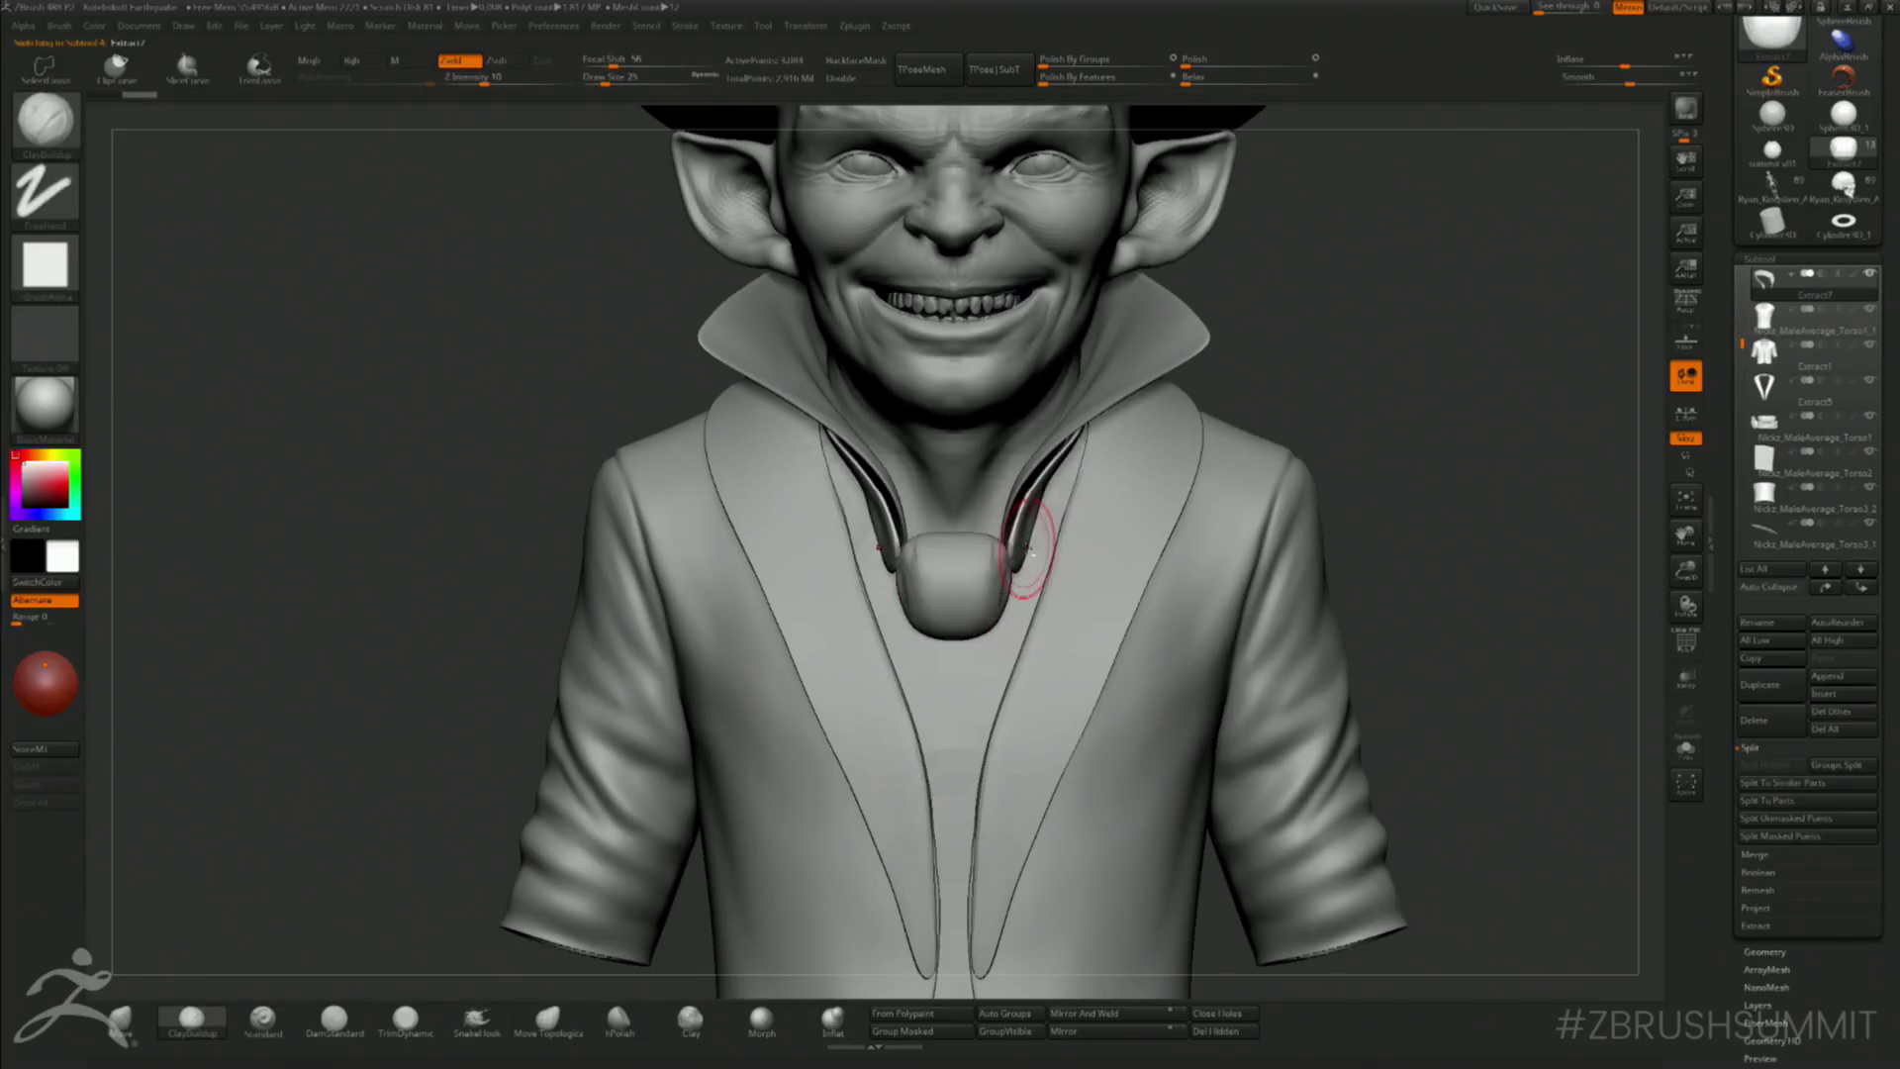
click(120, 1017)
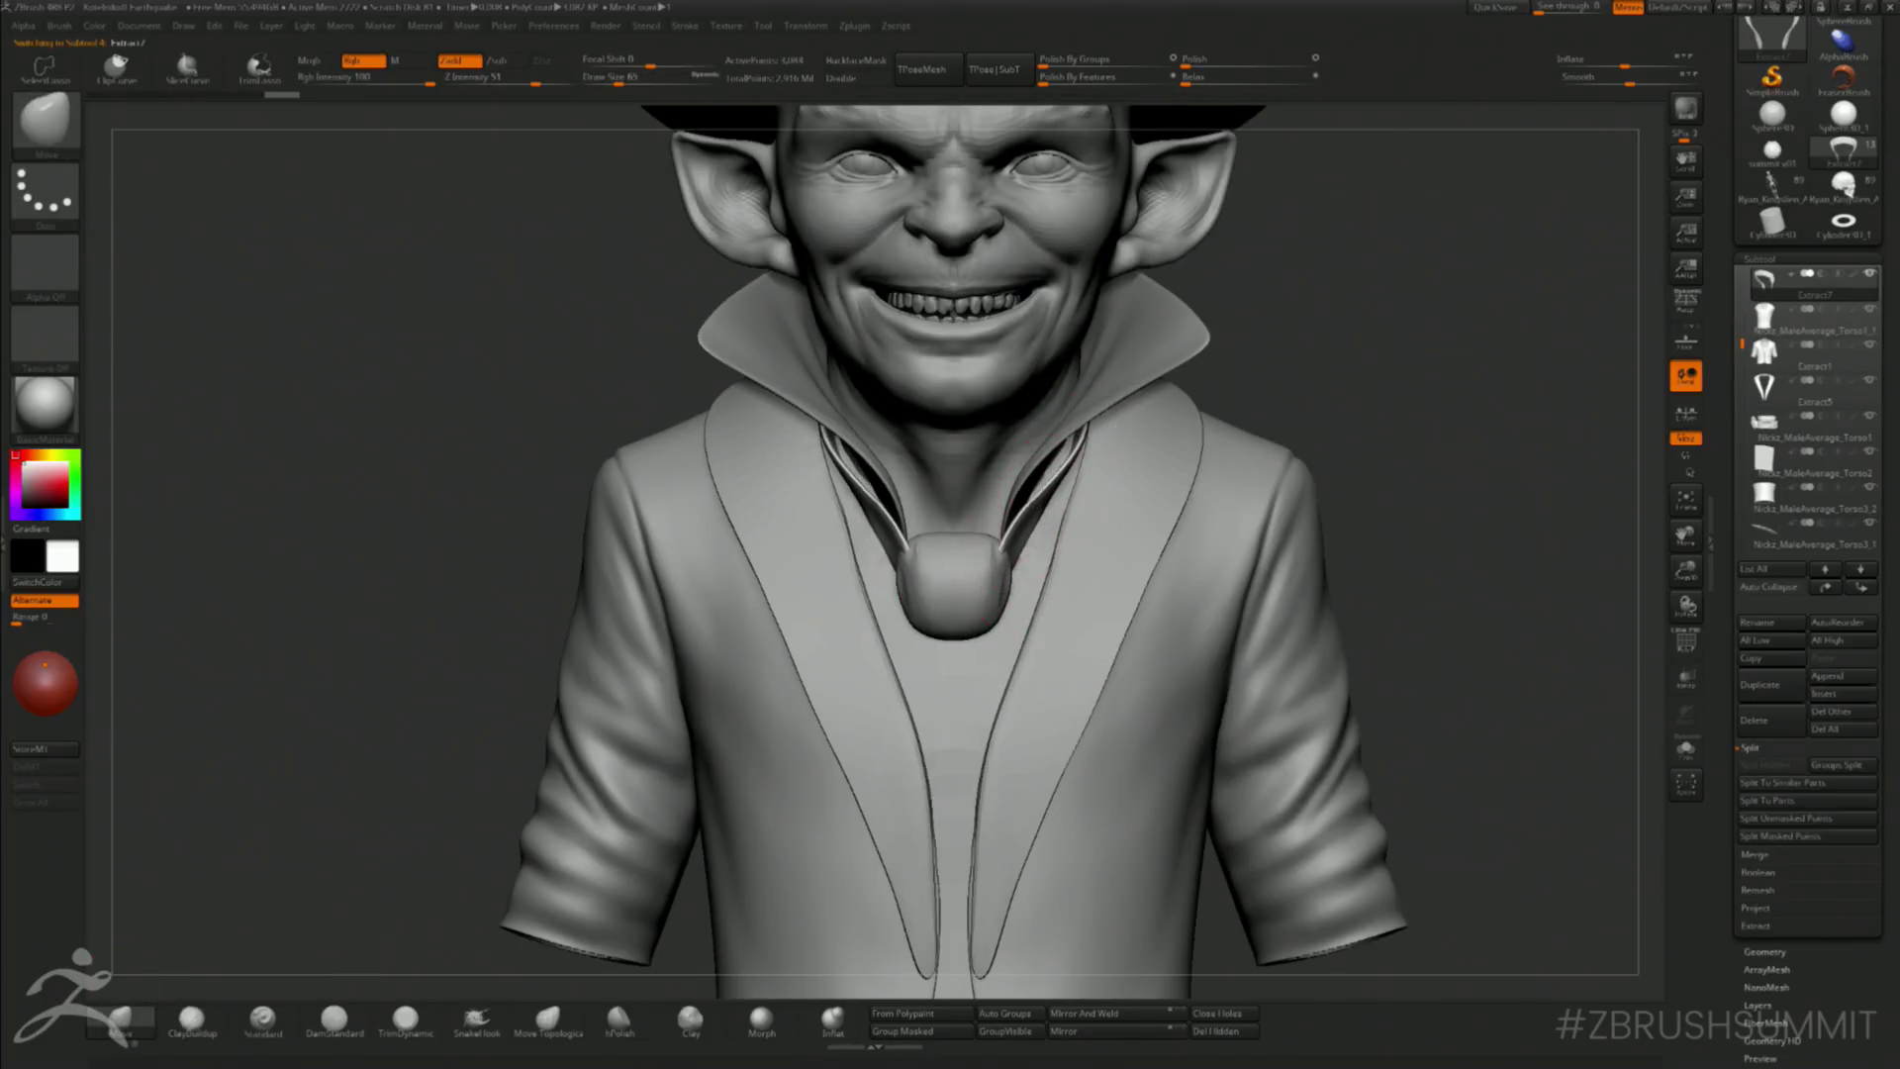
alt+click(1148, 356)
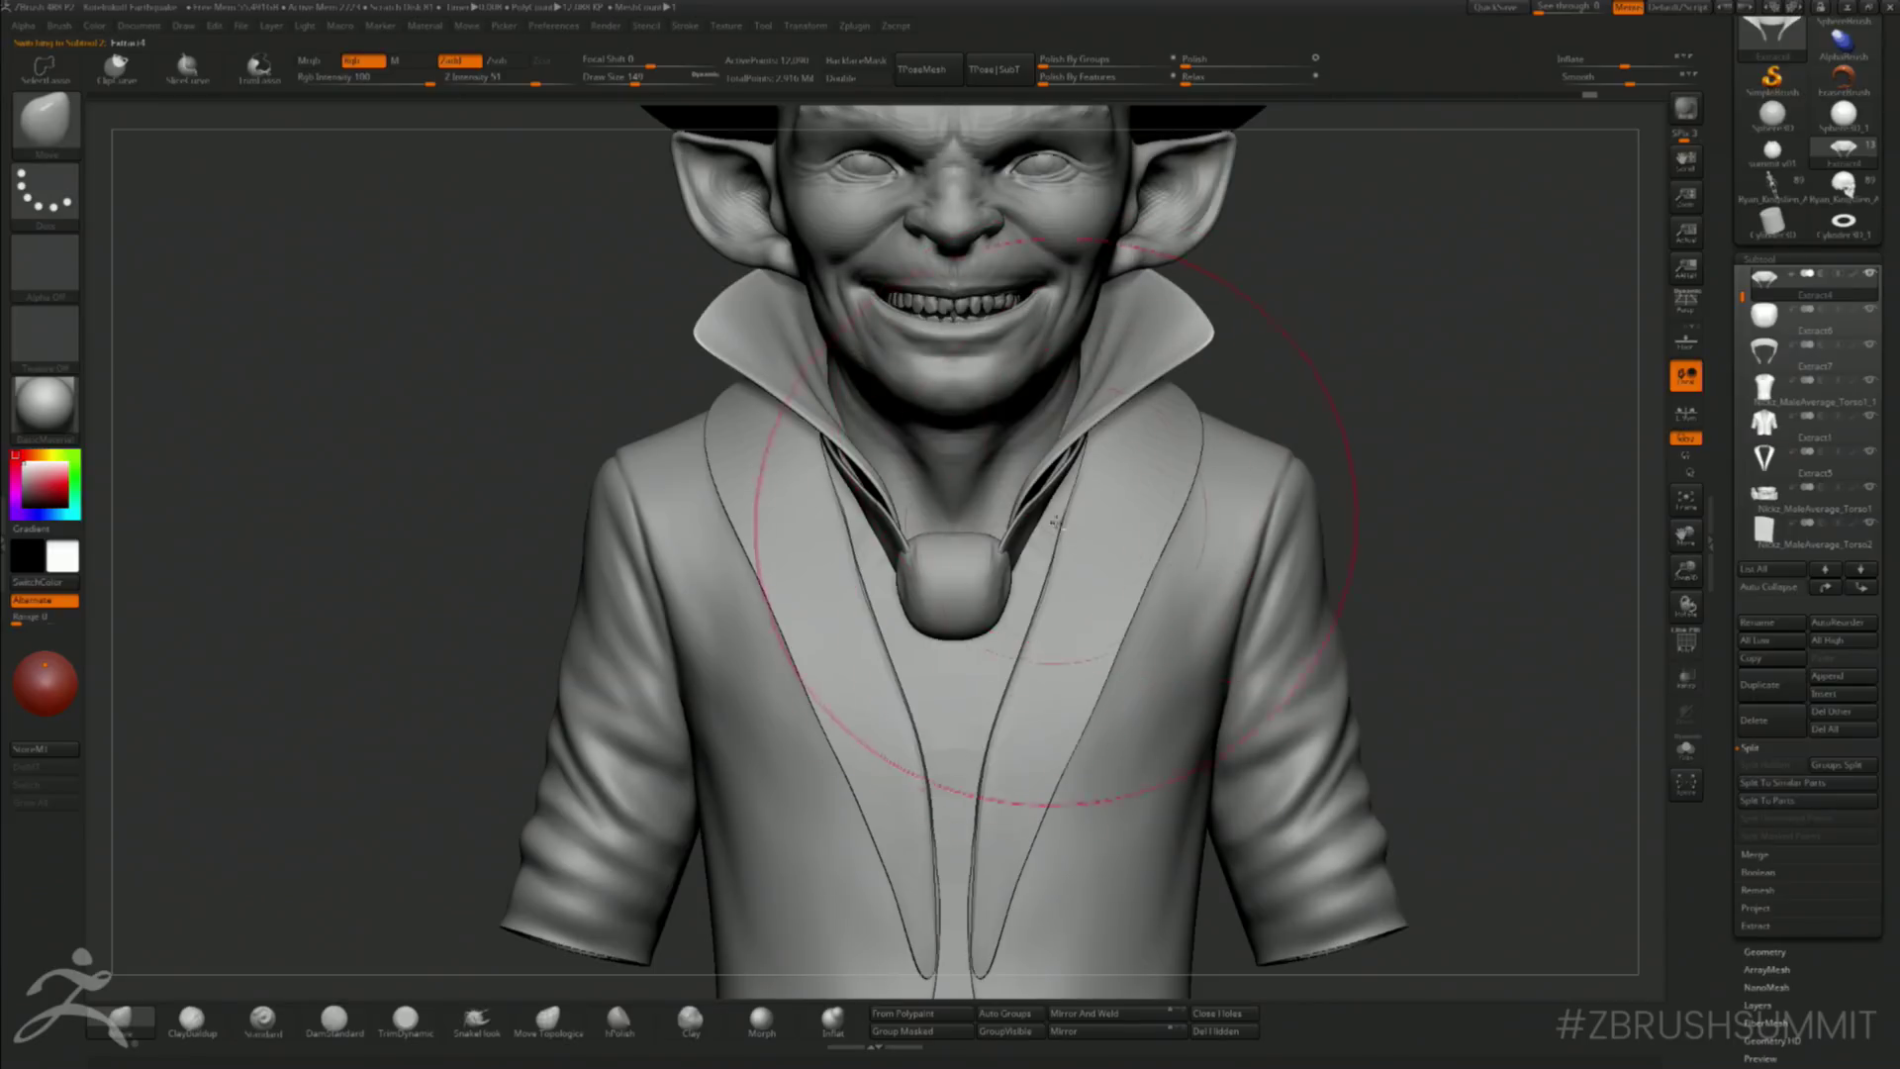
alt+click(1019, 594)
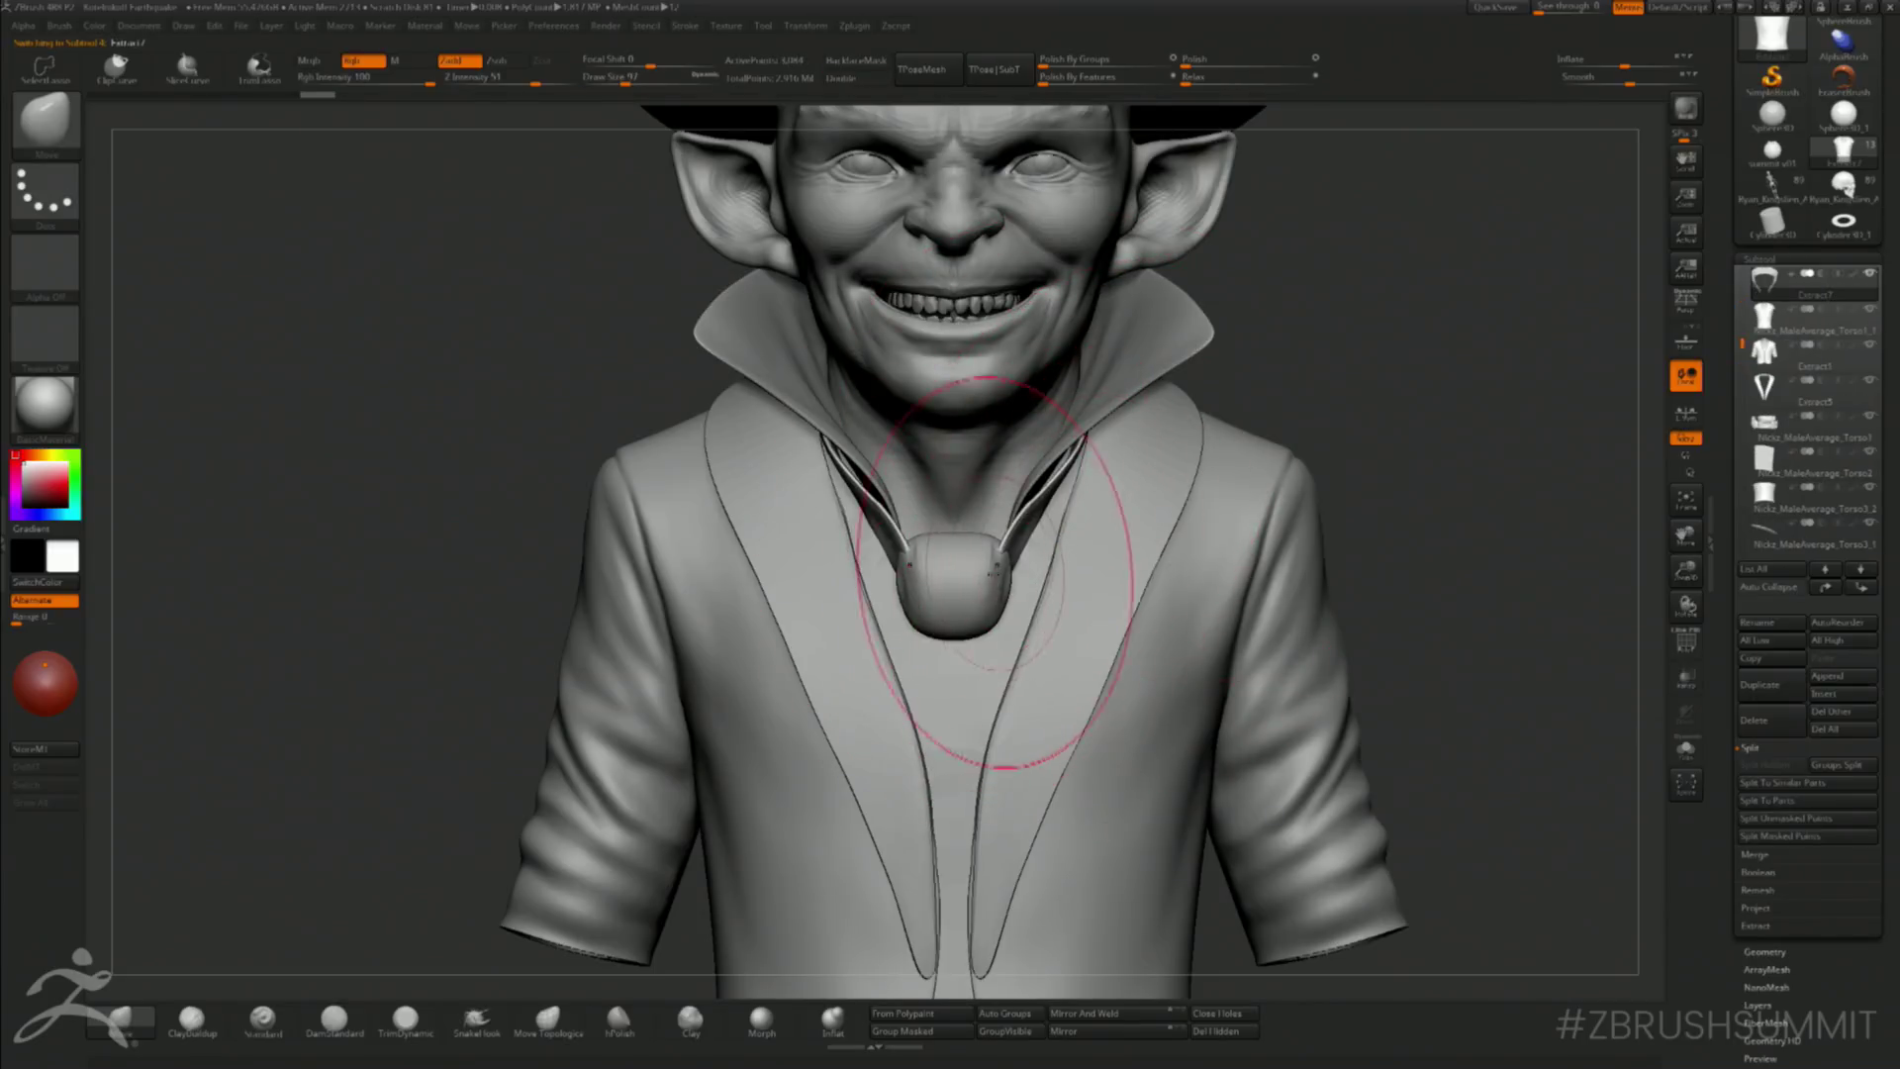
- Raise the knot between the collar ends and adjust the collar edges around it, switching between the two subtools
alt+click(994, 577)
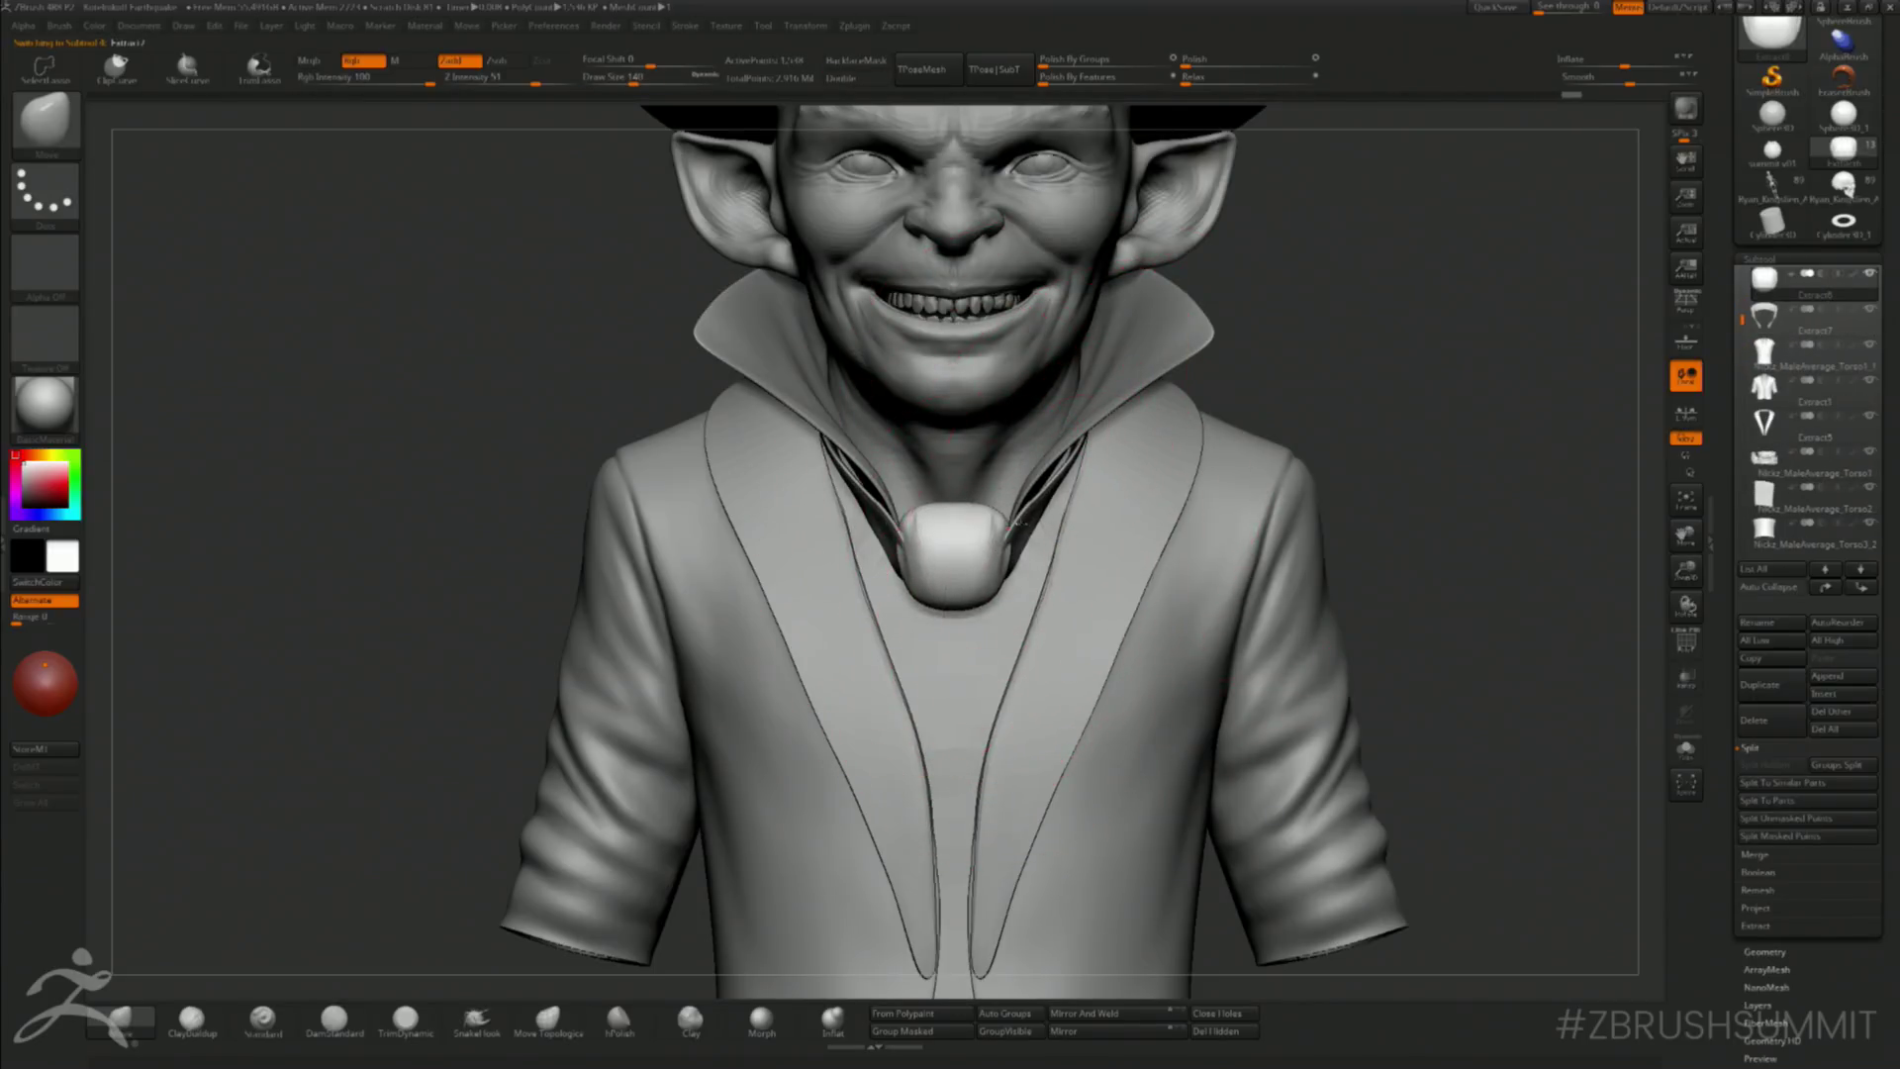
alt+click(1014, 543)
key(s)
drag(1019, 537, 1009, 535)
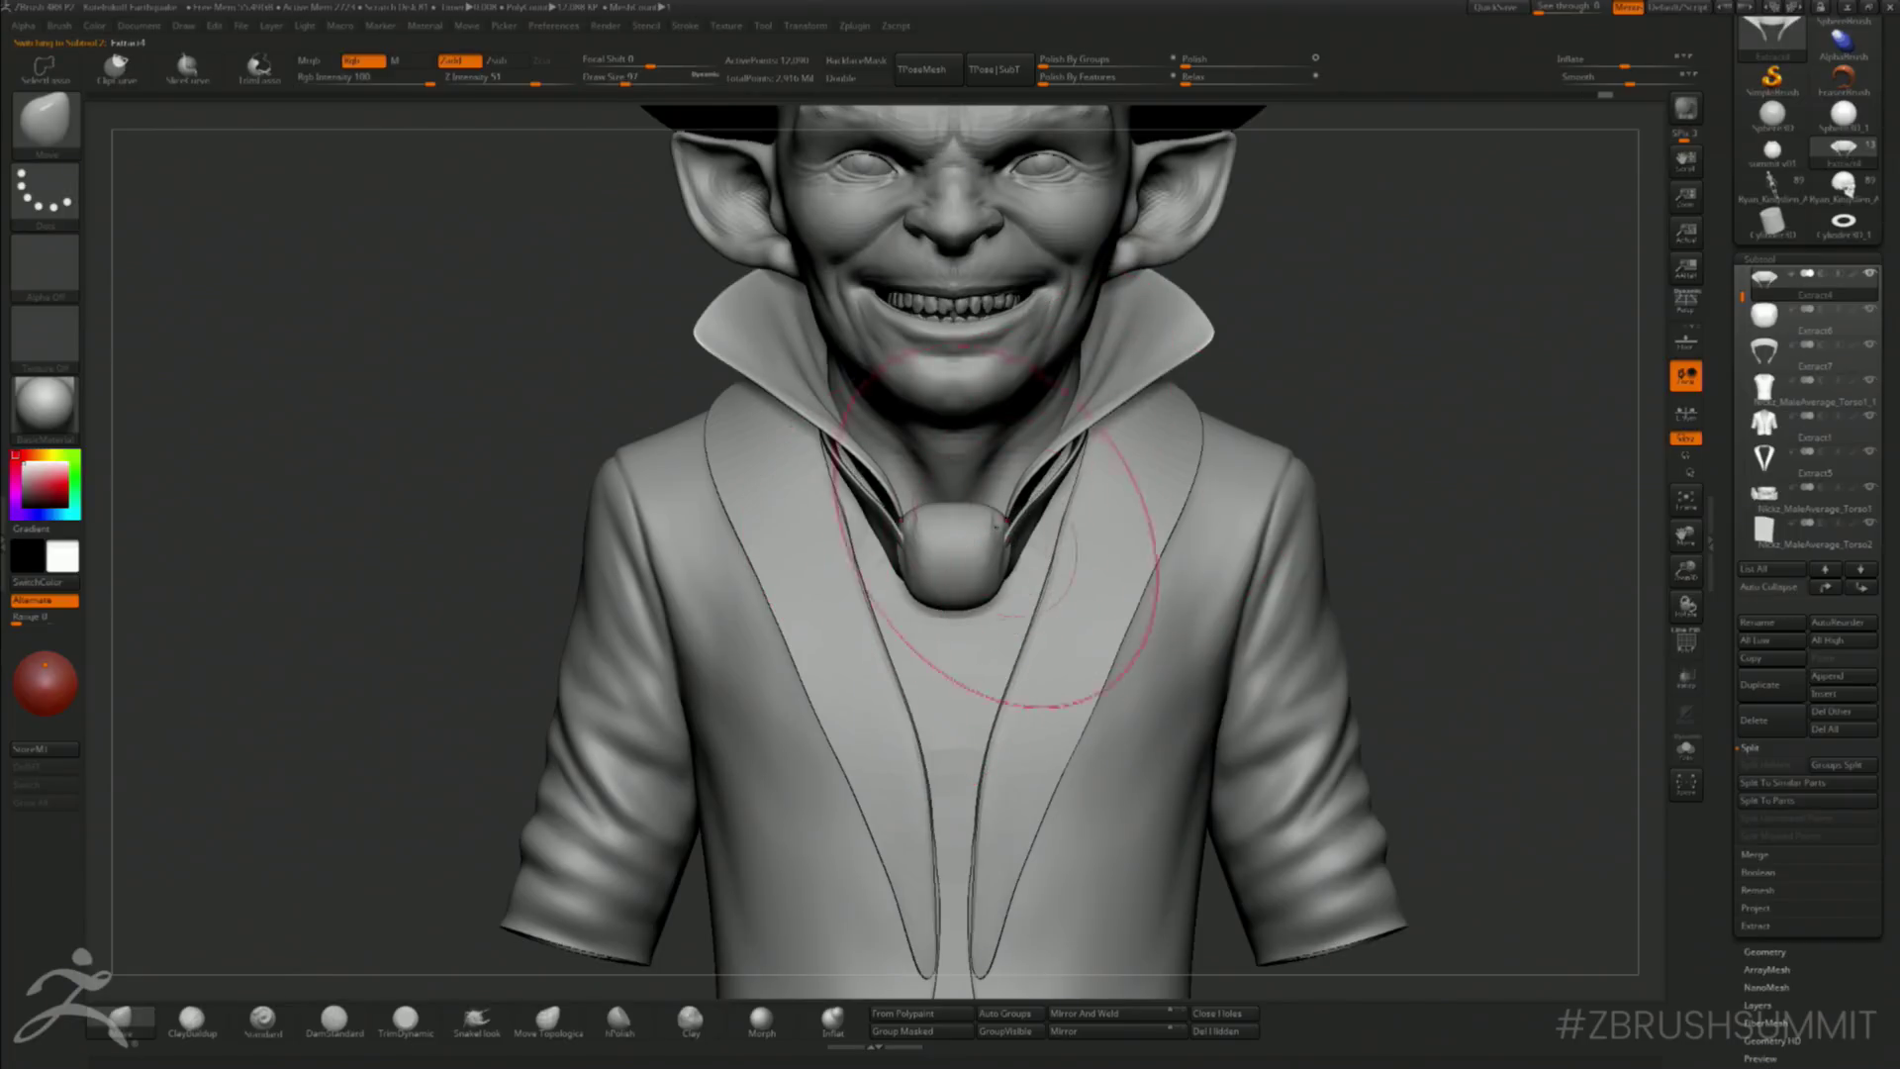
alt+click(992, 527)
mouse_move(1426, 404)
alt+mouse_down()
mouse_move(1296, 430)
mouse_move(1327, 428)
mouse_move(1277, 405)
mouse_move(1274, 439)
alt+mouse_up()
alt+click(1025, 546)
key(b)
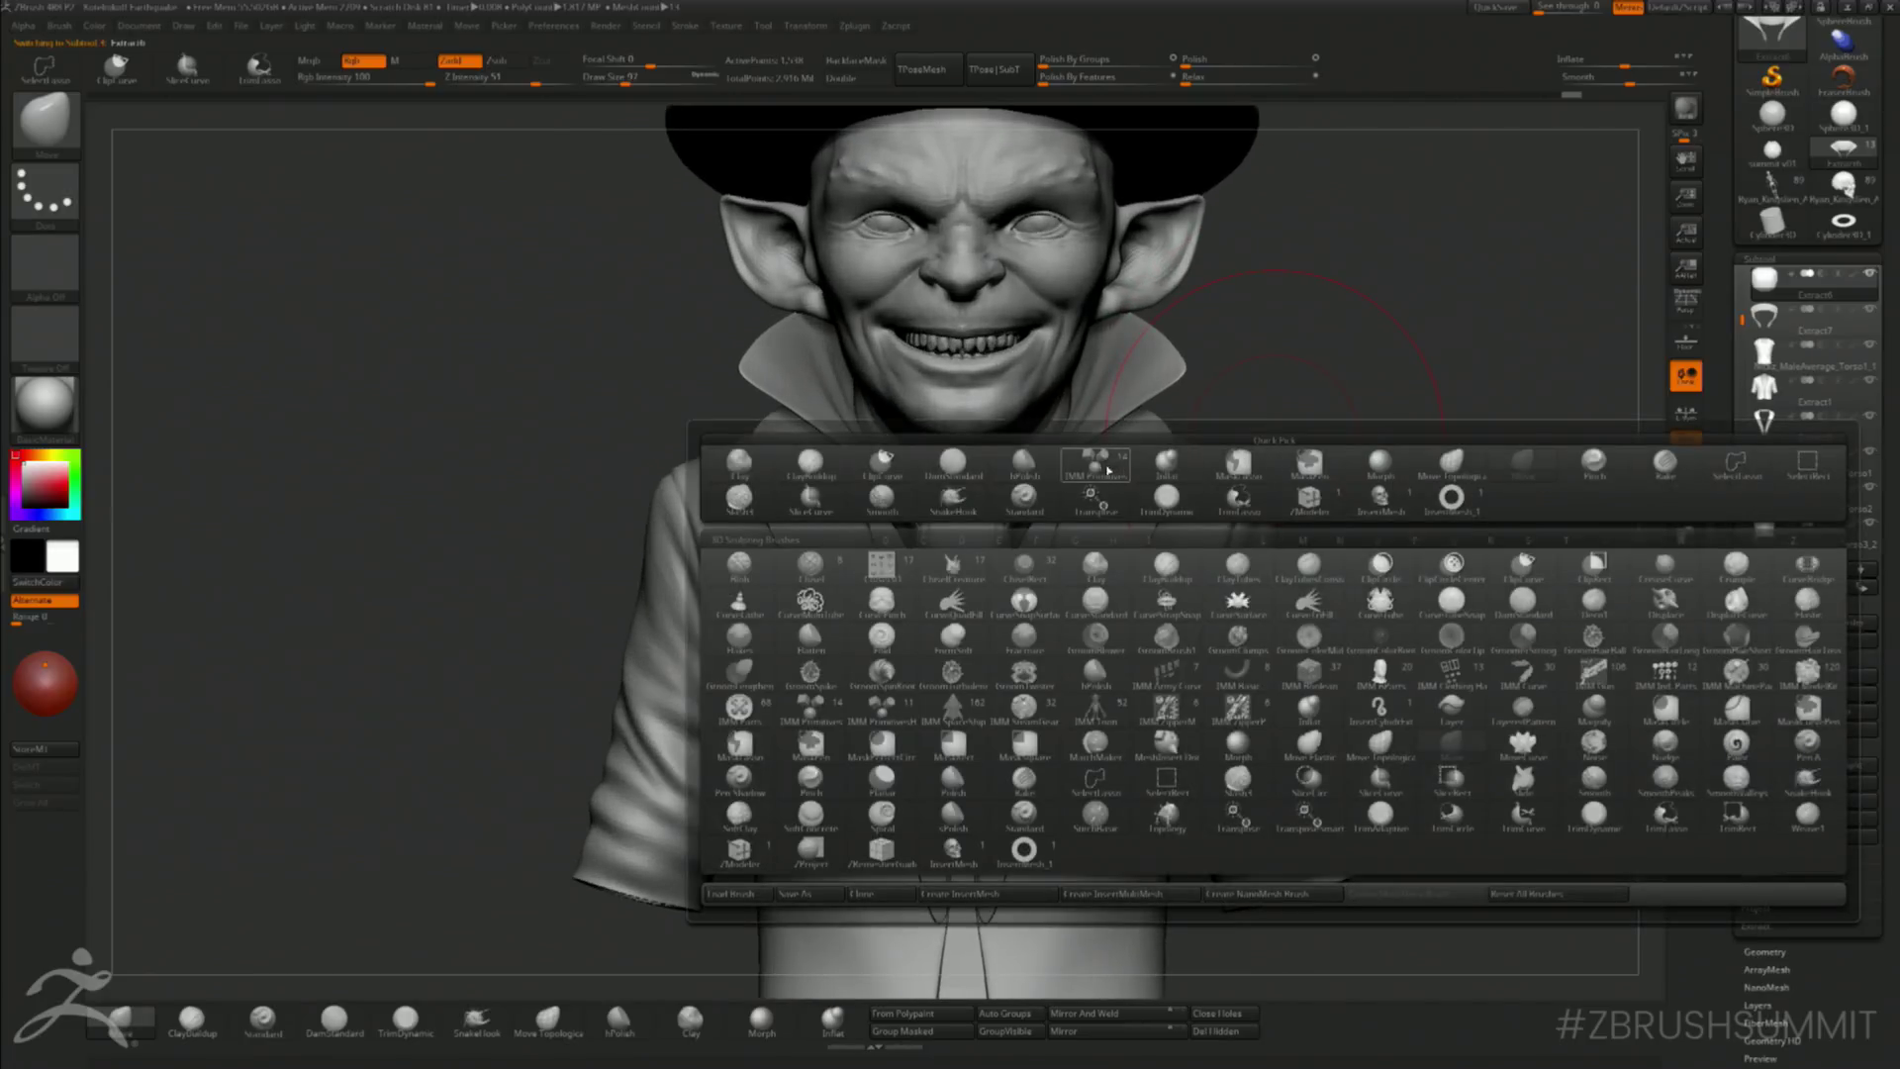
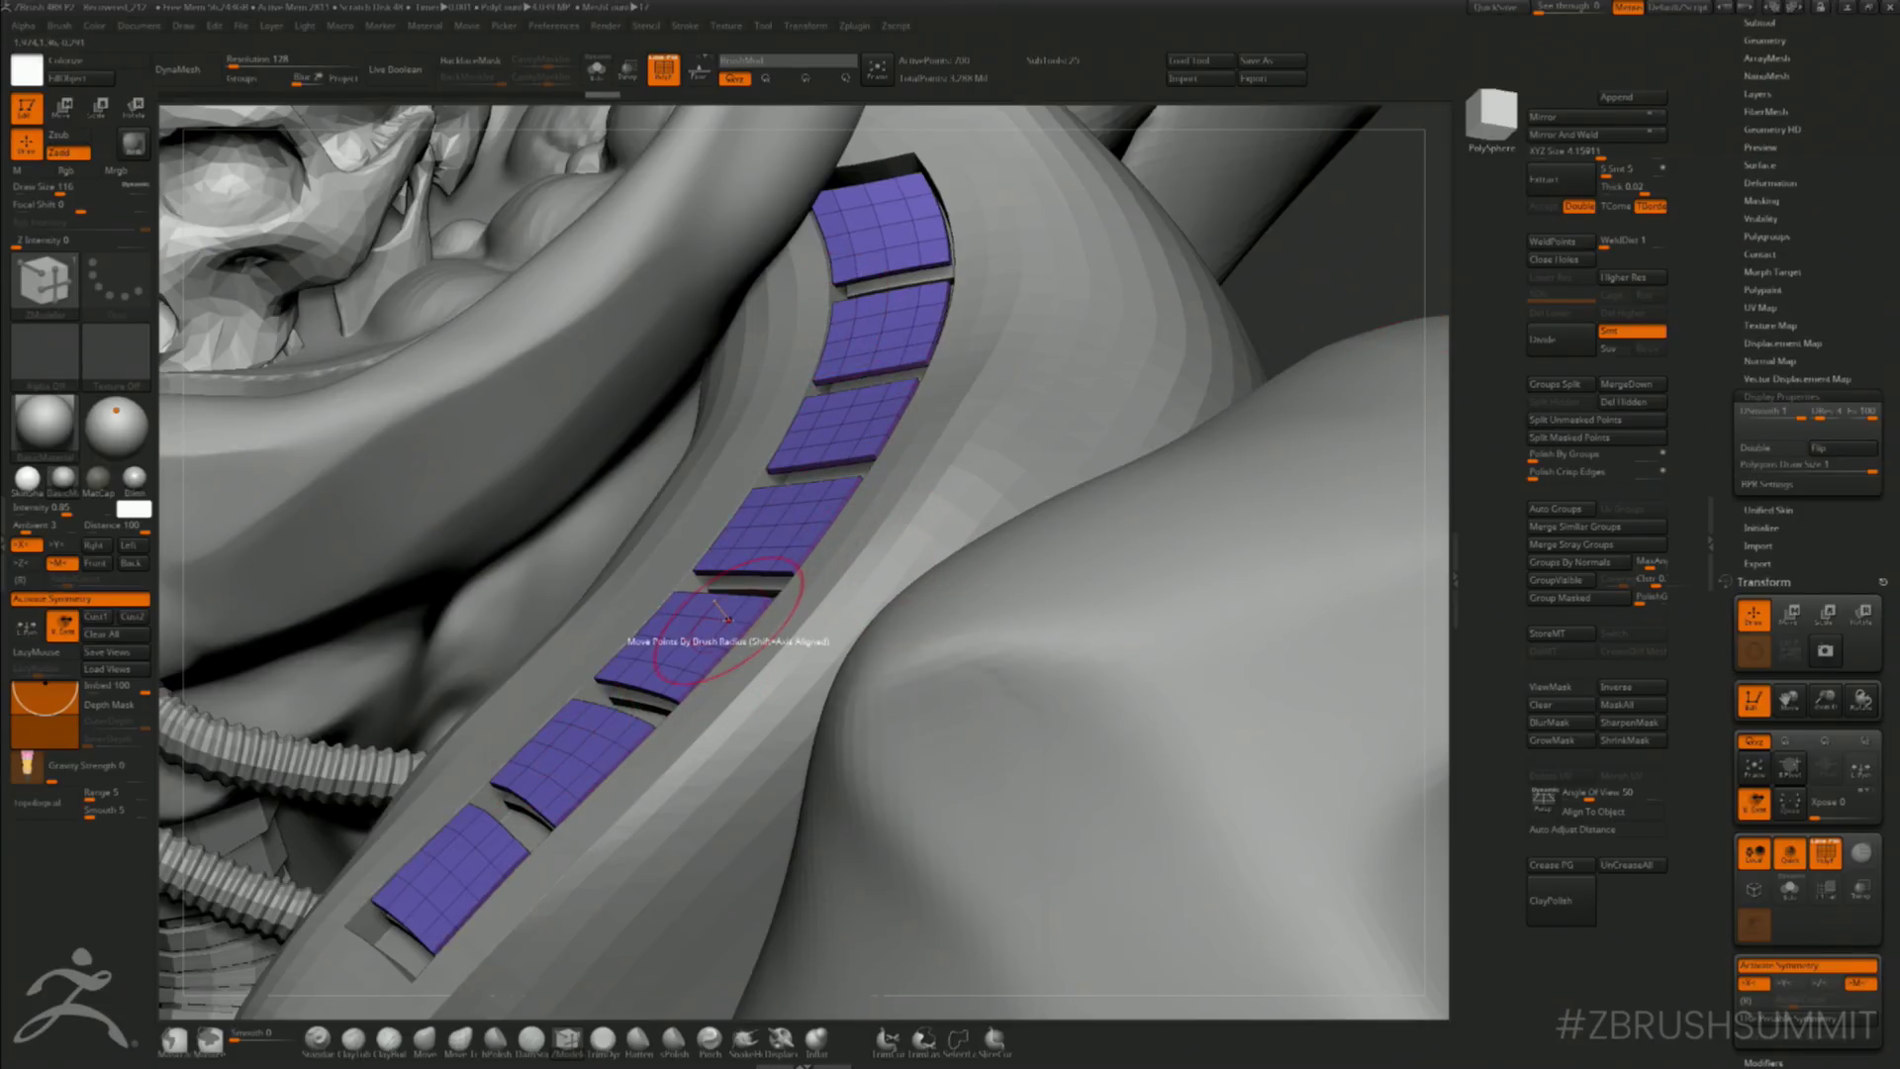
- Place the transform gizmo on the end panel of the curved strip, enable transparency for the surrounding parts, and undo the trial move
key(w)
click(887, 268)
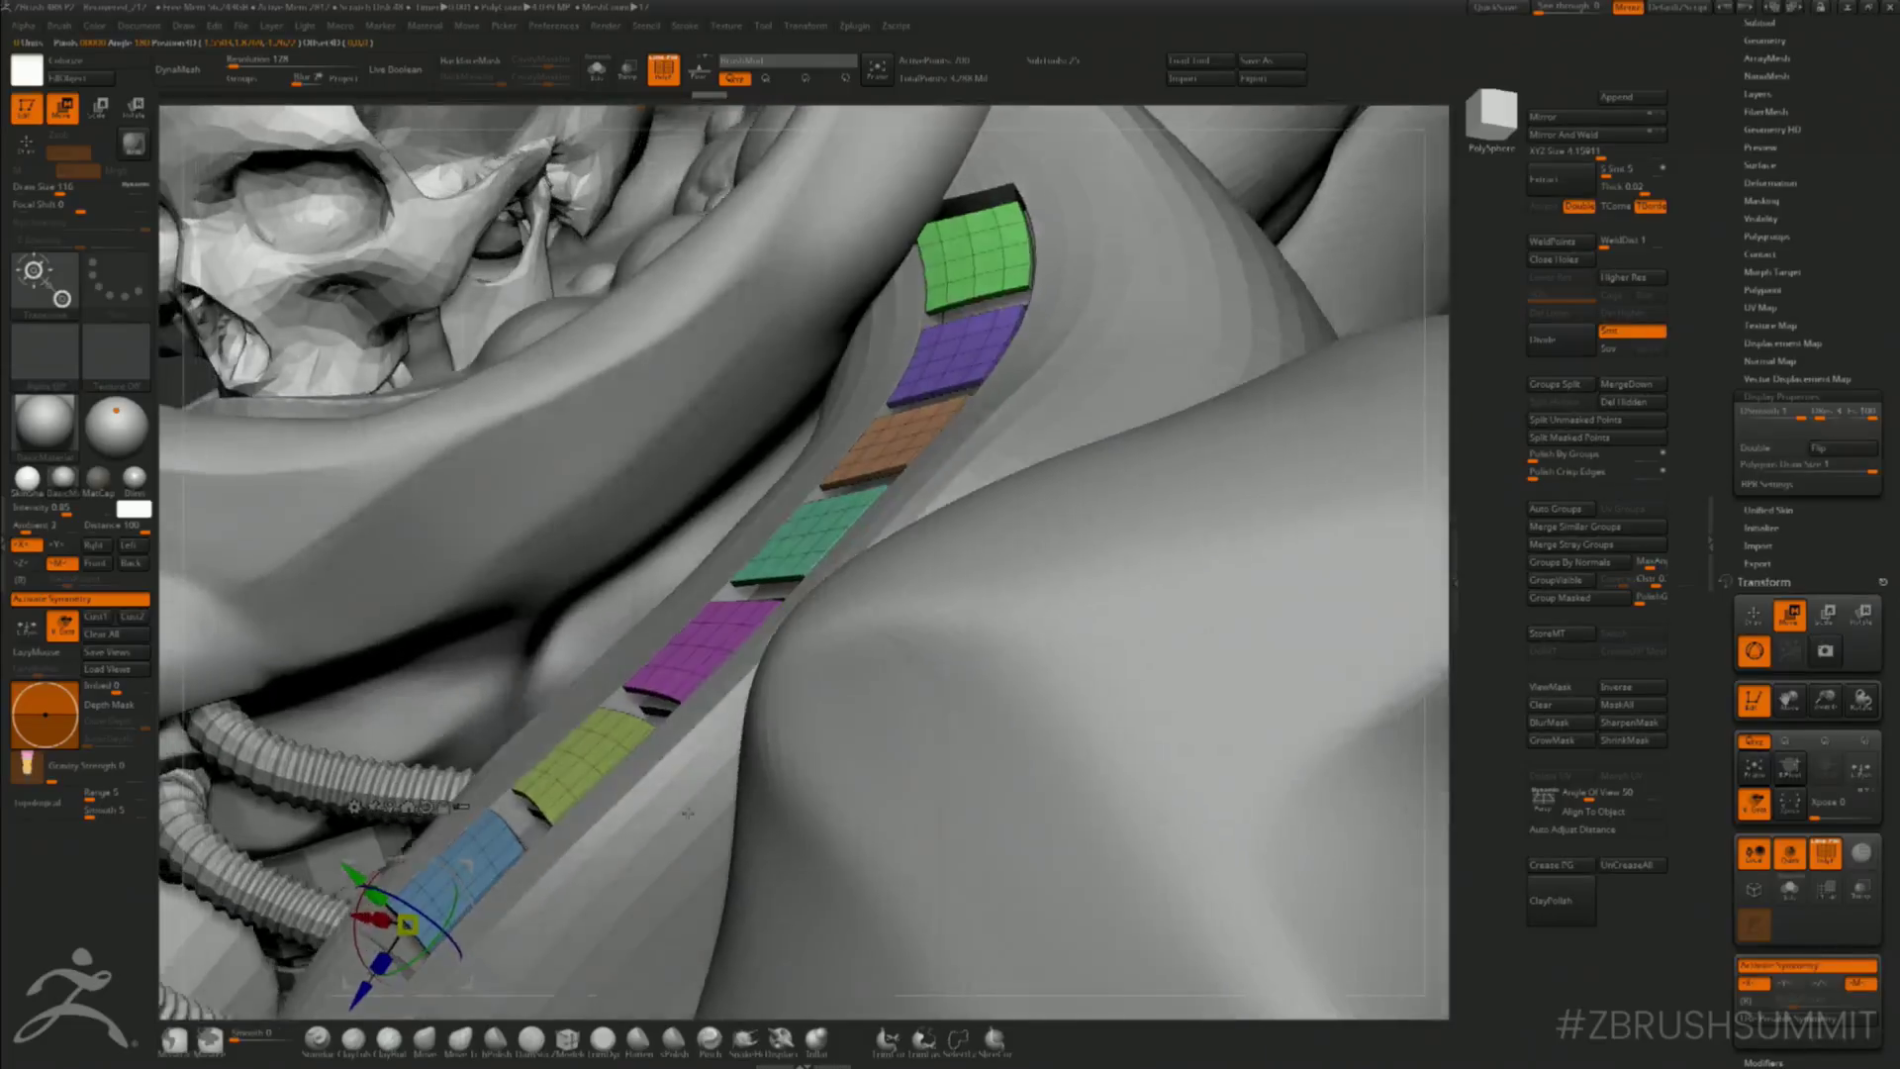
drag(752, 692, 680, 779)
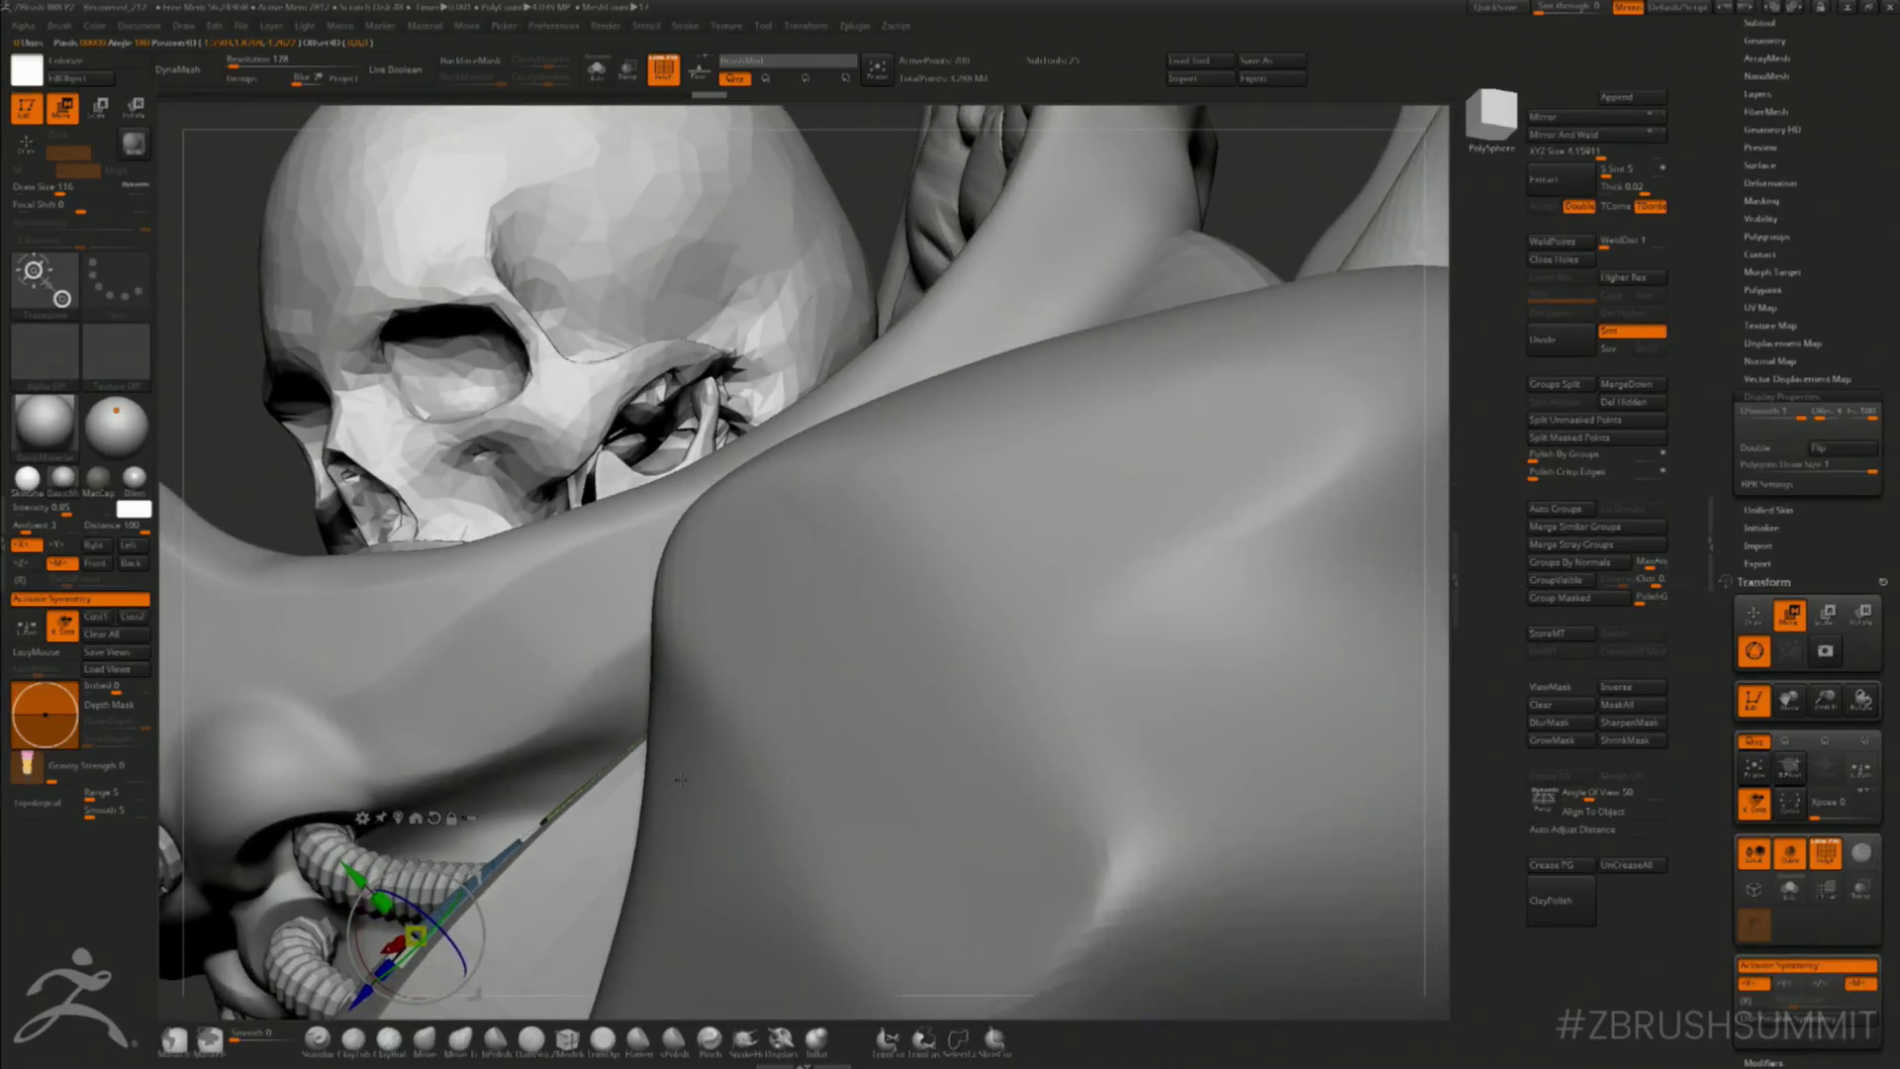
key(shift+t)
drag(477, 904, 467, 886)
key(ctrl+z)
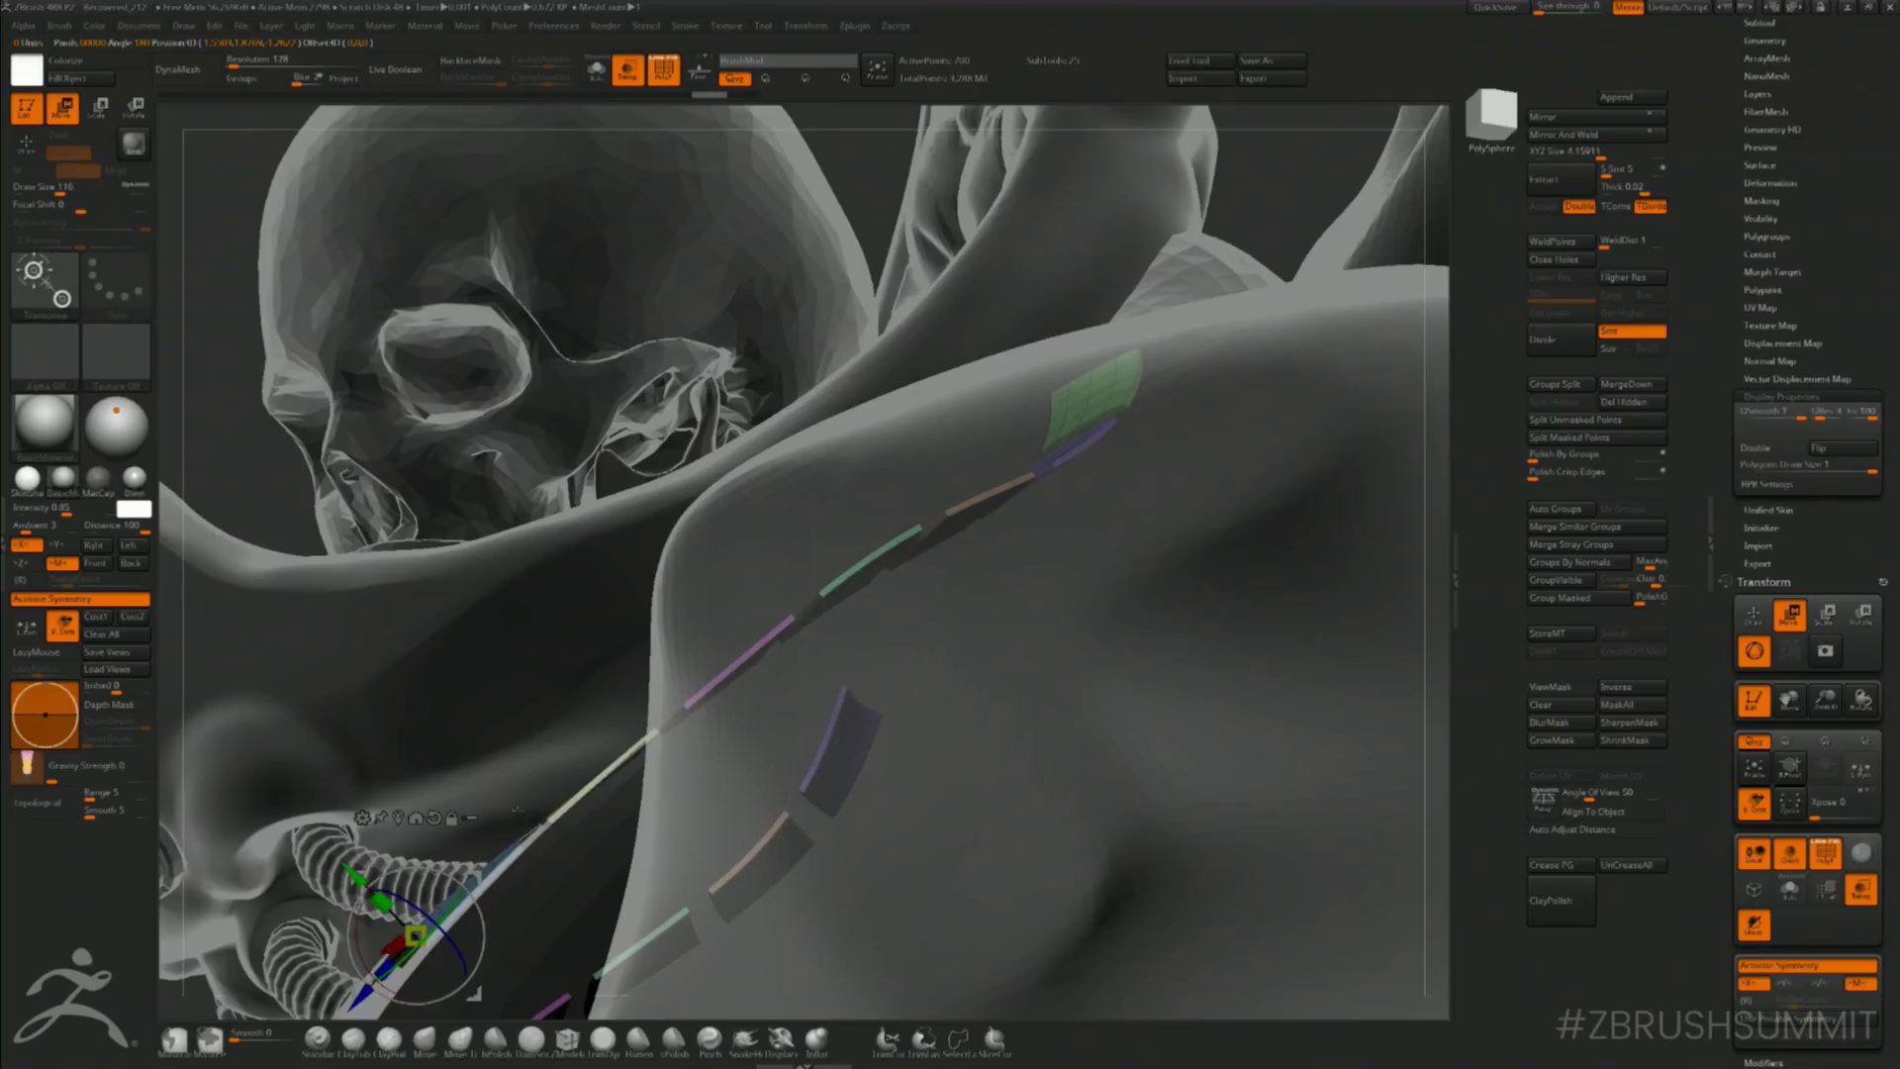
- Switch from ZModeler to the ClayBuildup brush and use the gizmo to mask all panels except the blue end panel
drag(693, 683, 555, 739)
key(q)
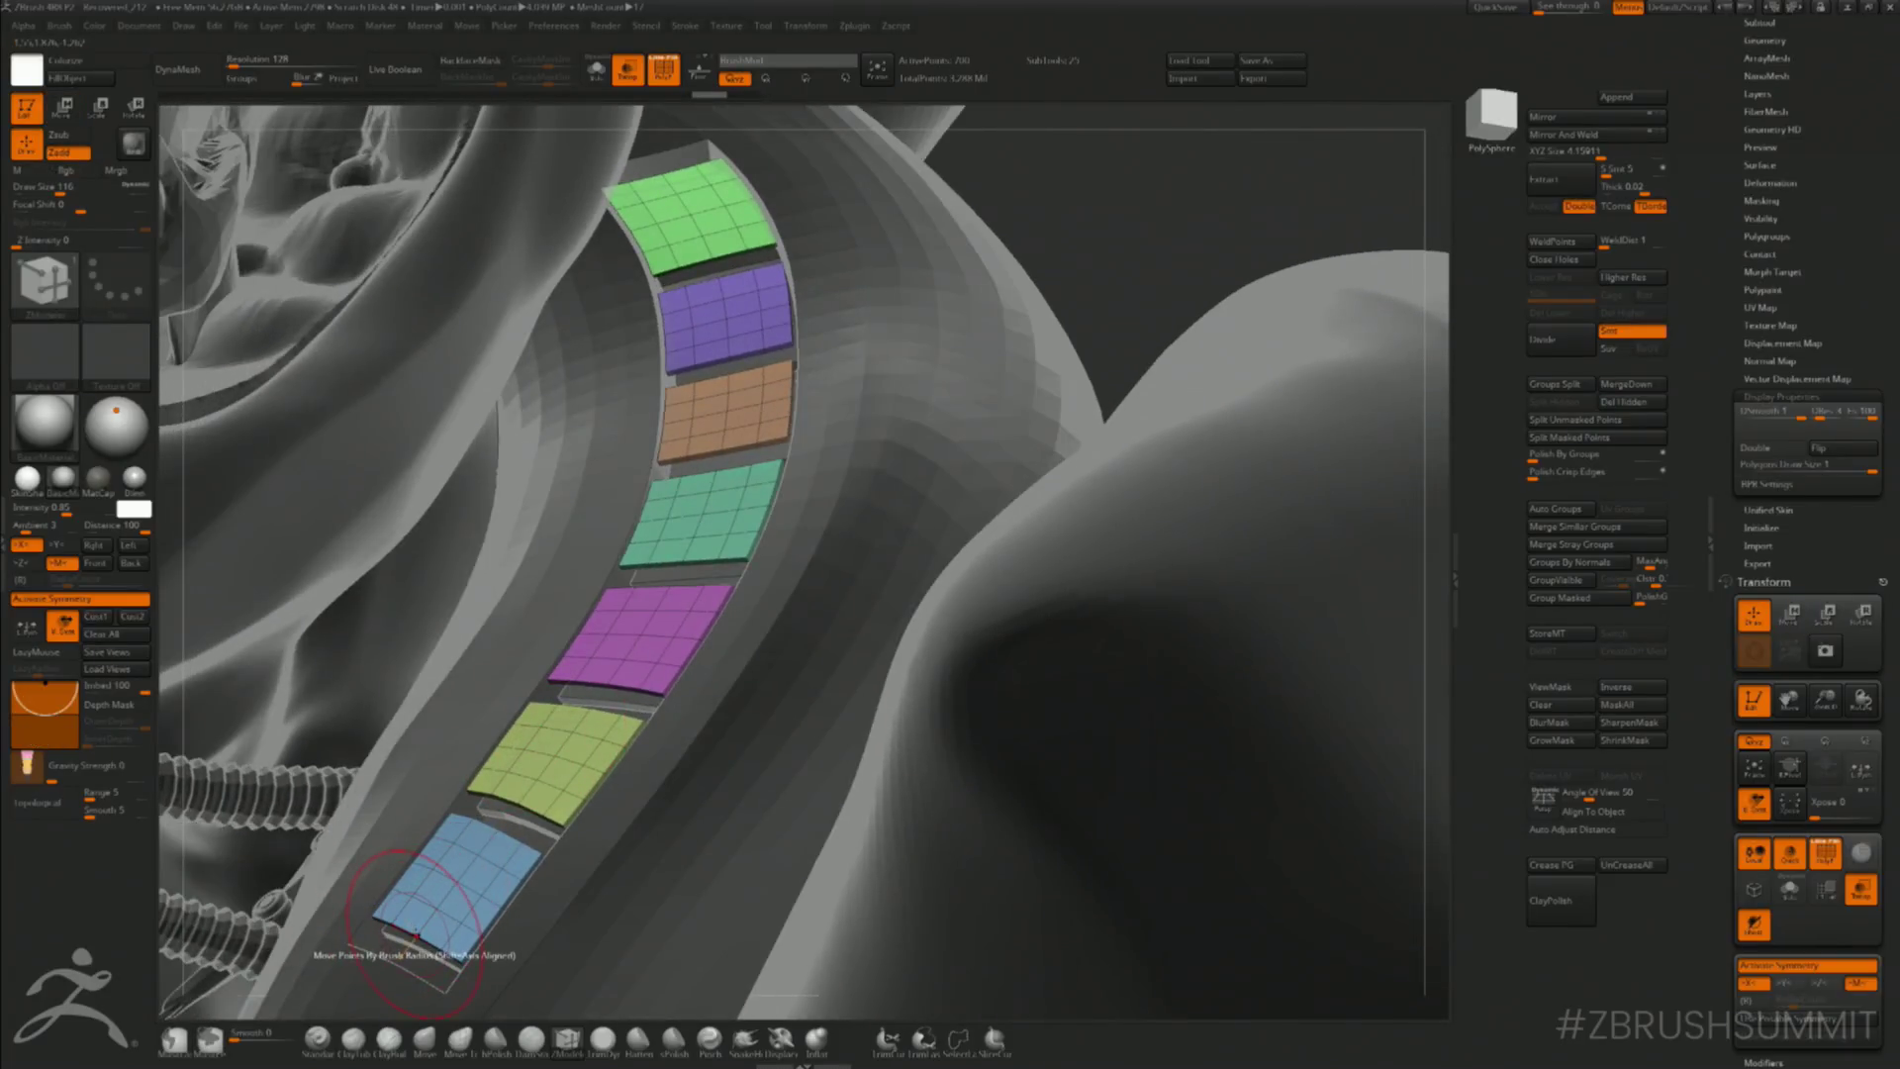
key(b)
key(c)
key(b)
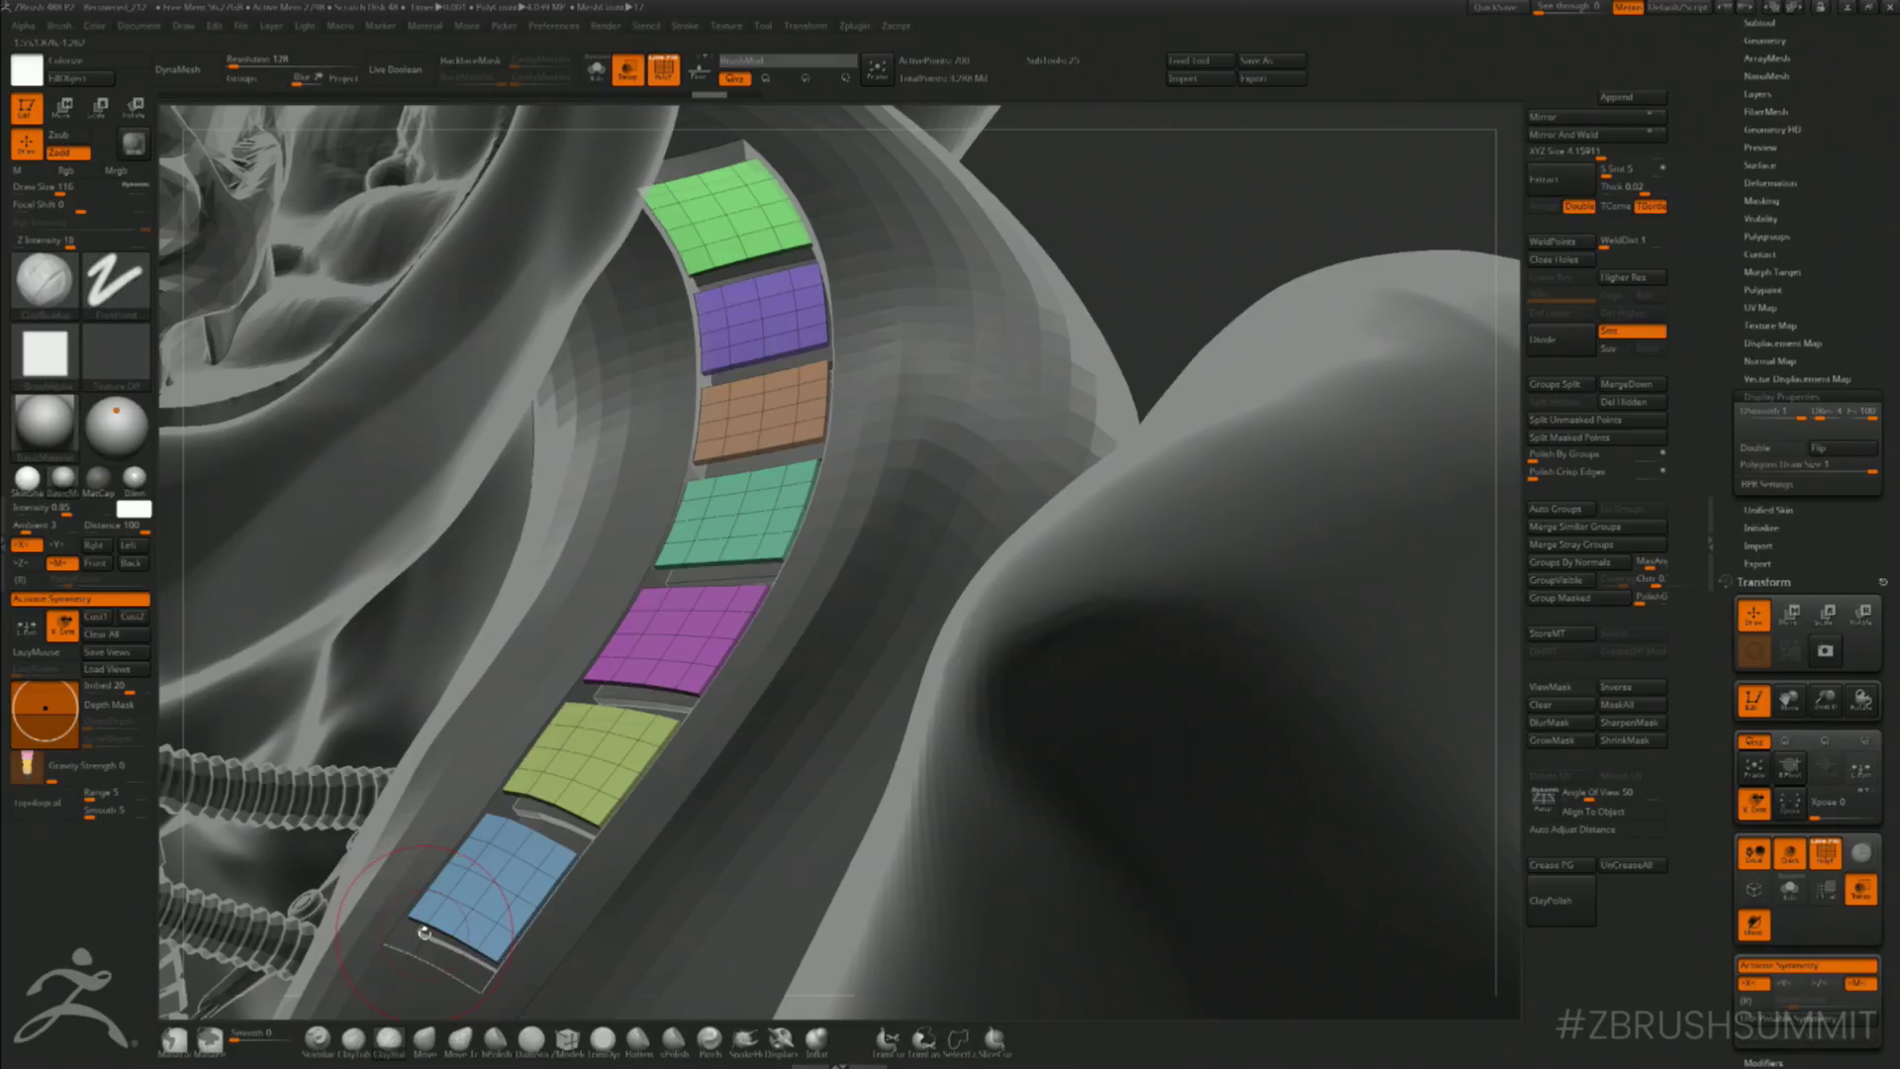
key(w)
alt+click(778, 428)
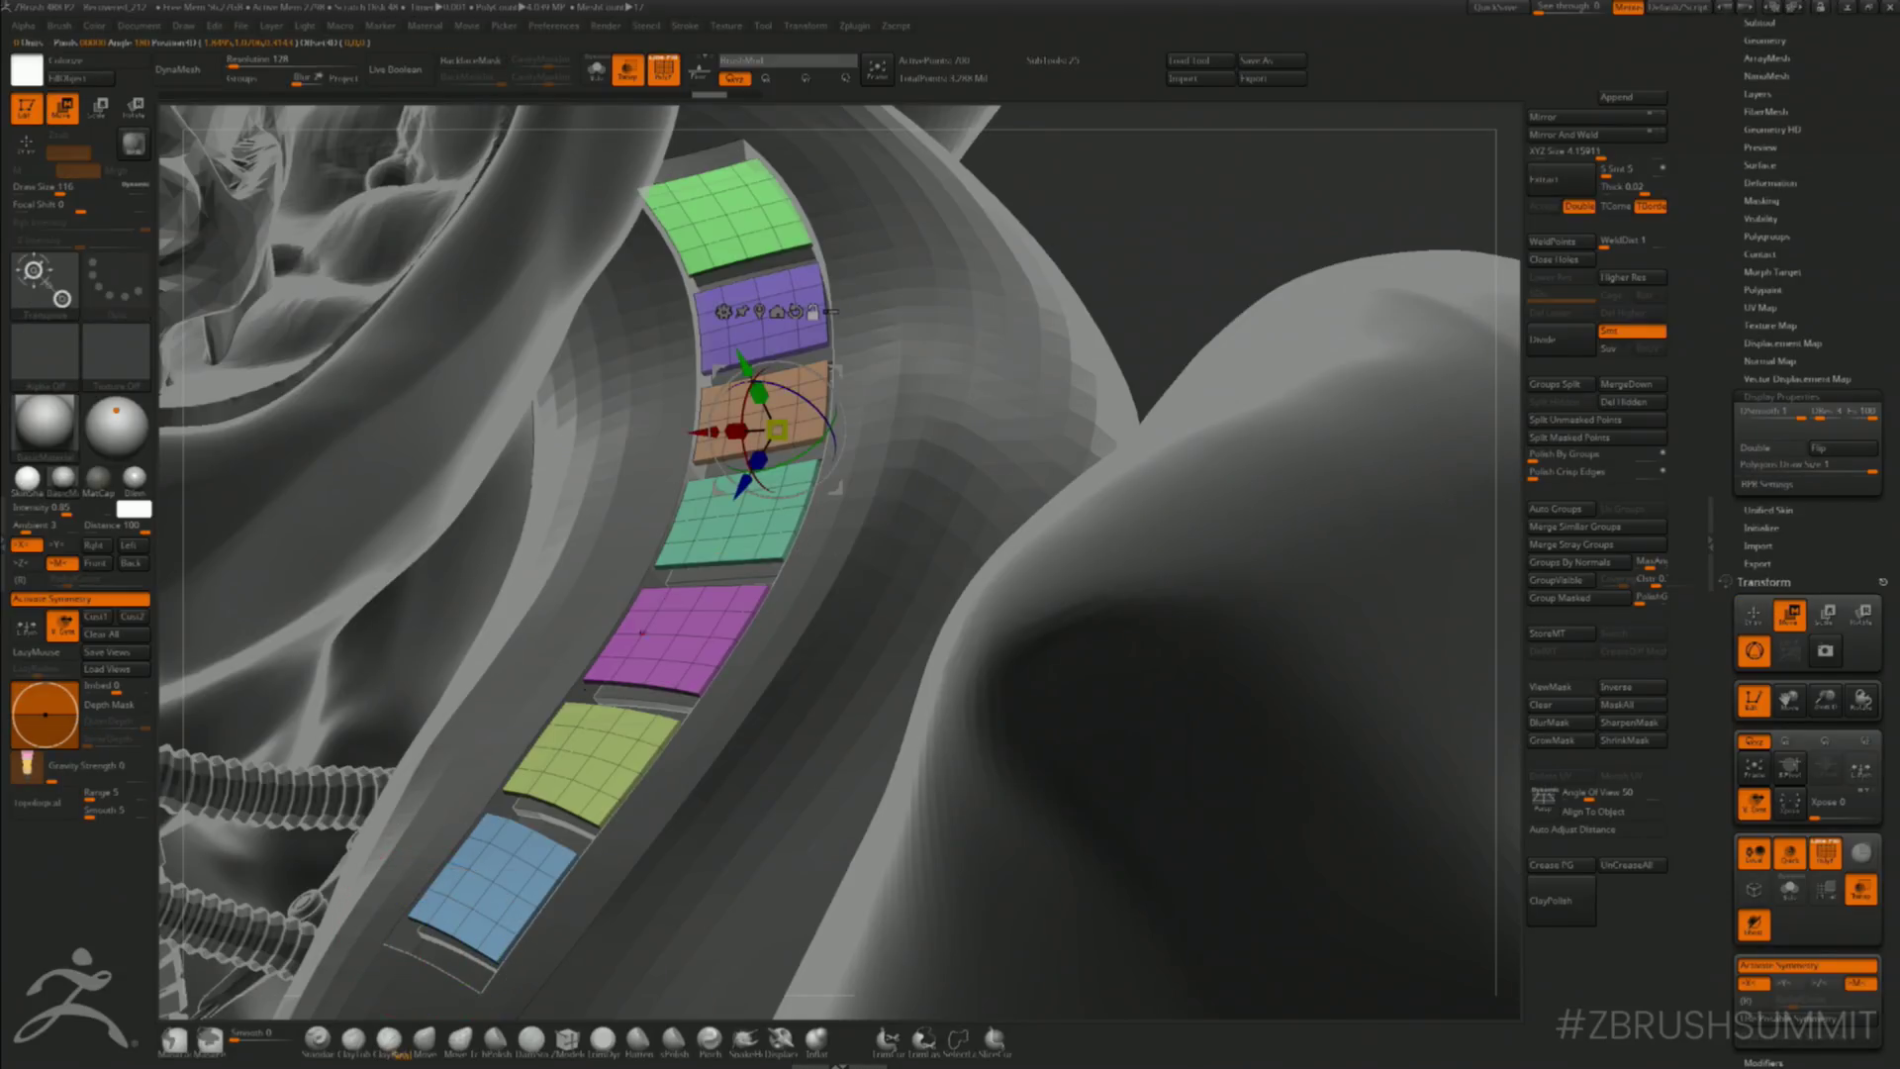
ctrl+click(452, 933)
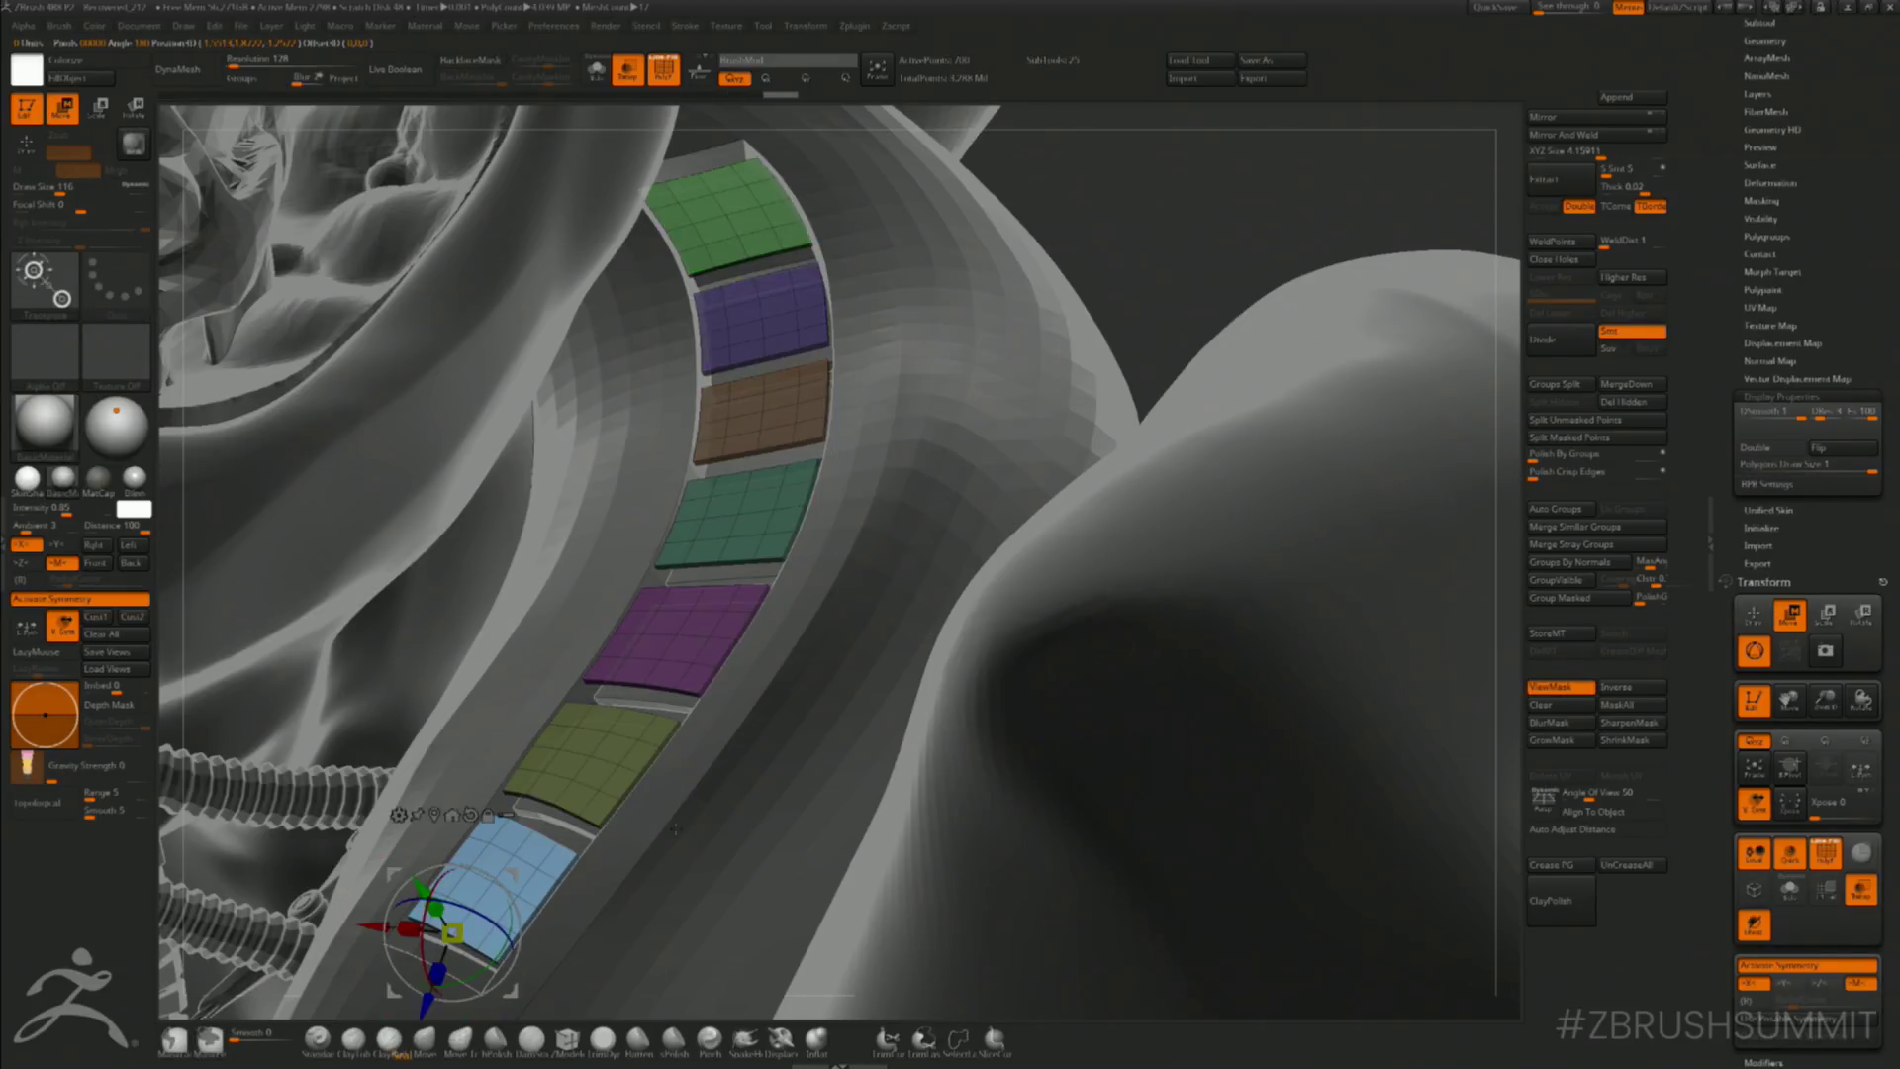
- Isolate the olive panel next to the blue one with the gizmo and rotate it to follow the strip's curve
right_drag(940, 819, 683, 779)
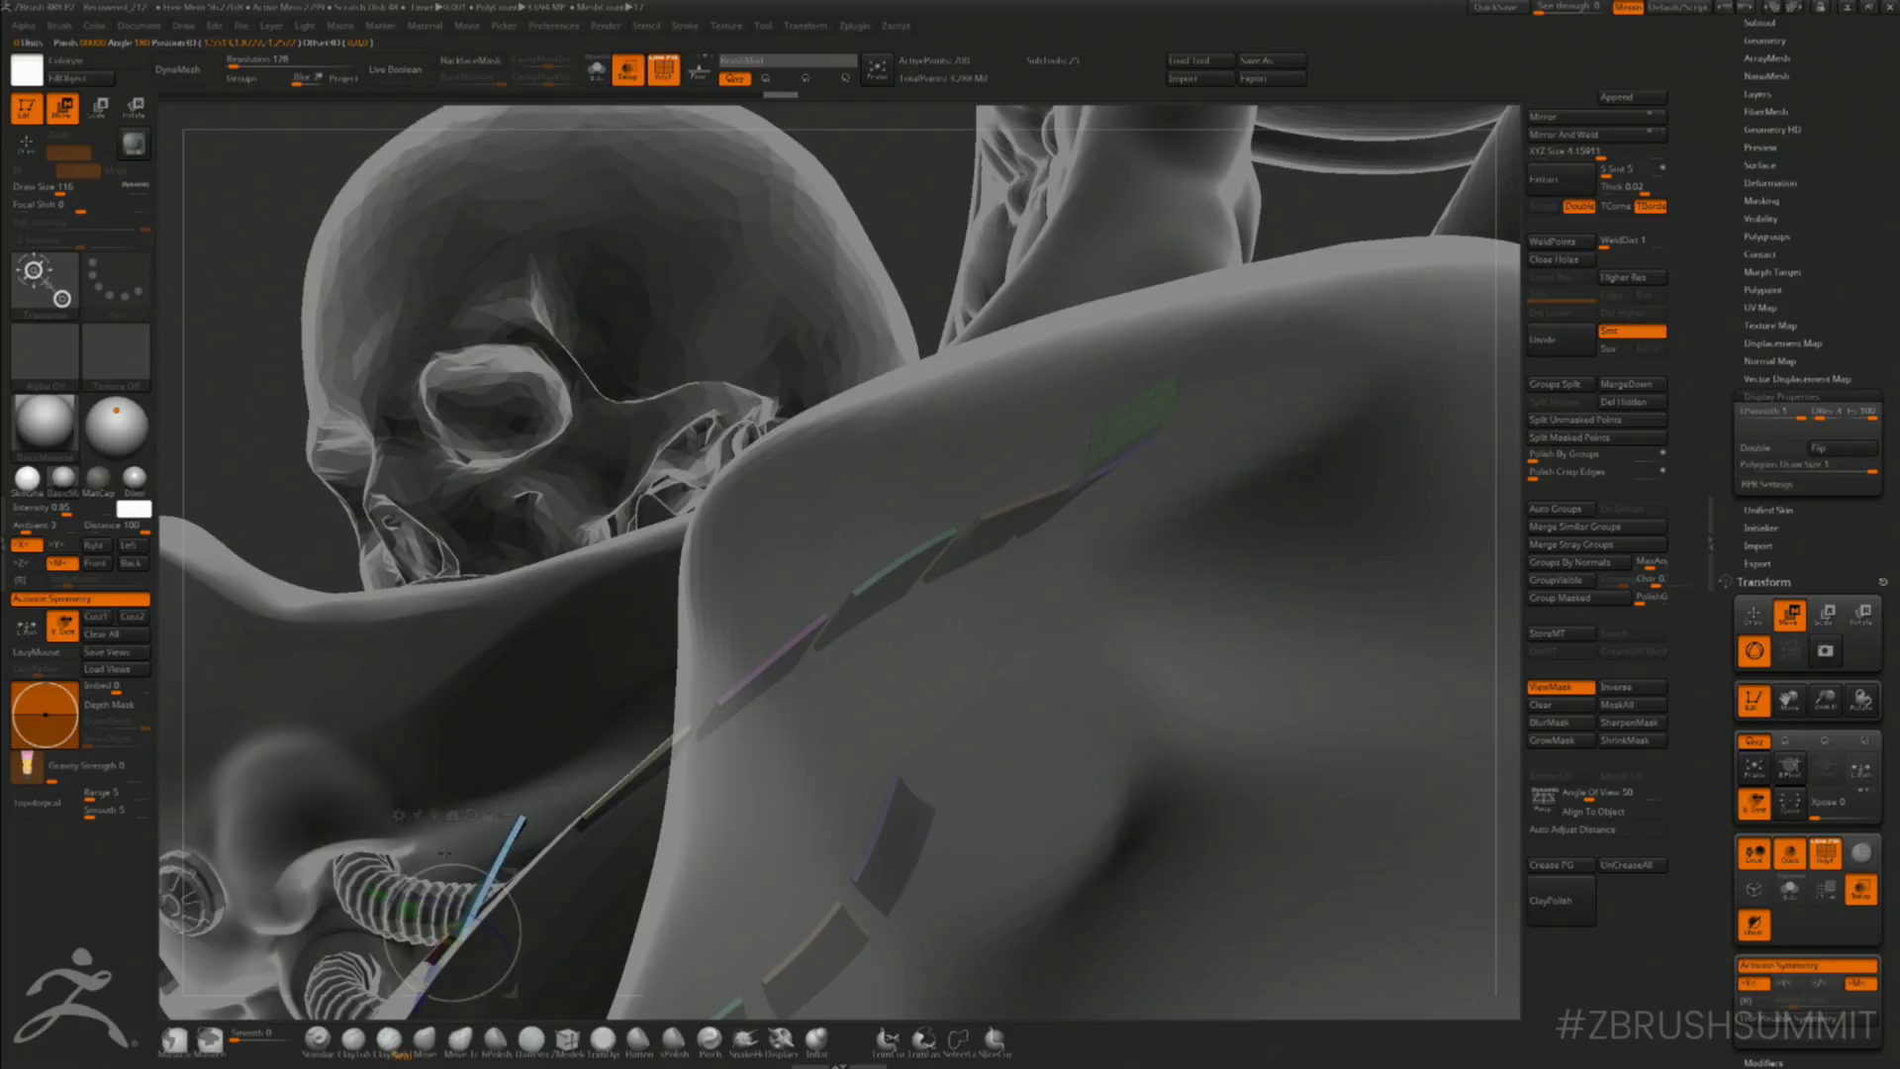
right_drag(444, 851, 627, 769)
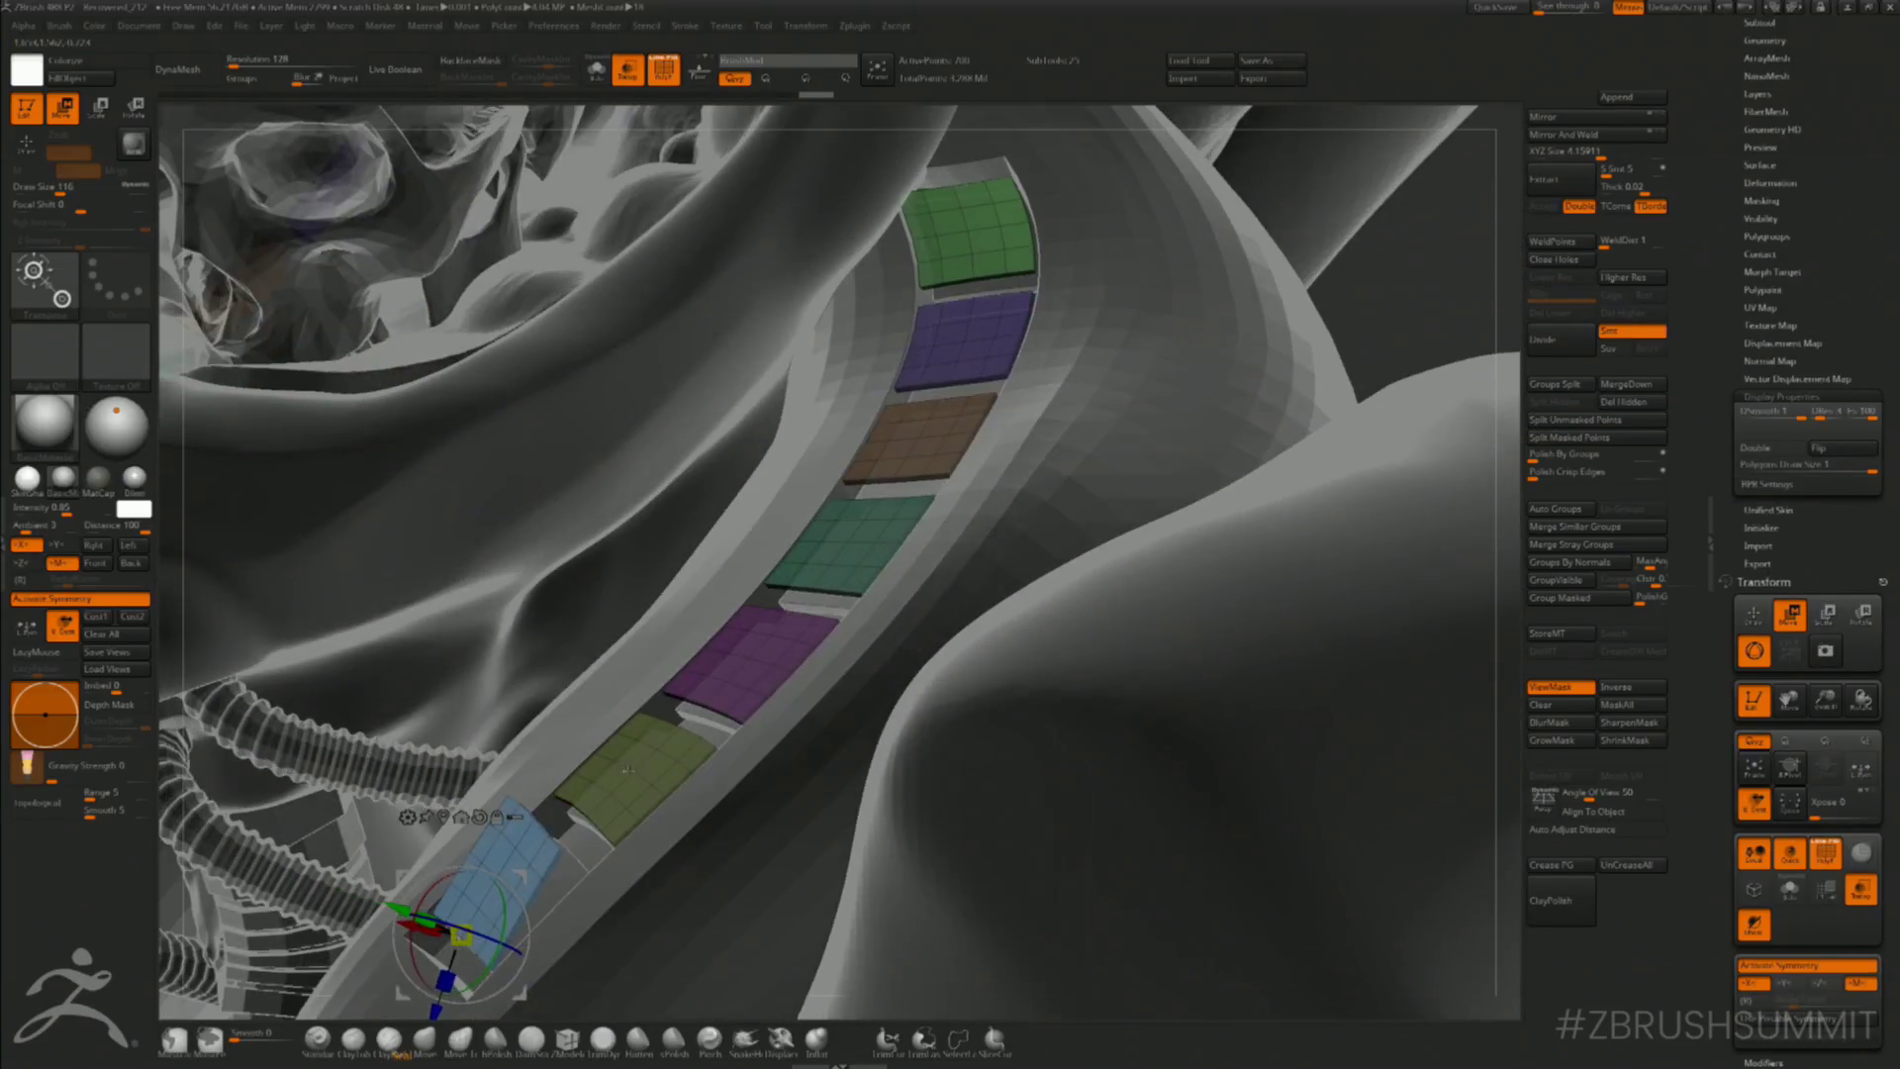
click(588, 810)
right_drag(800, 797, 780, 752)
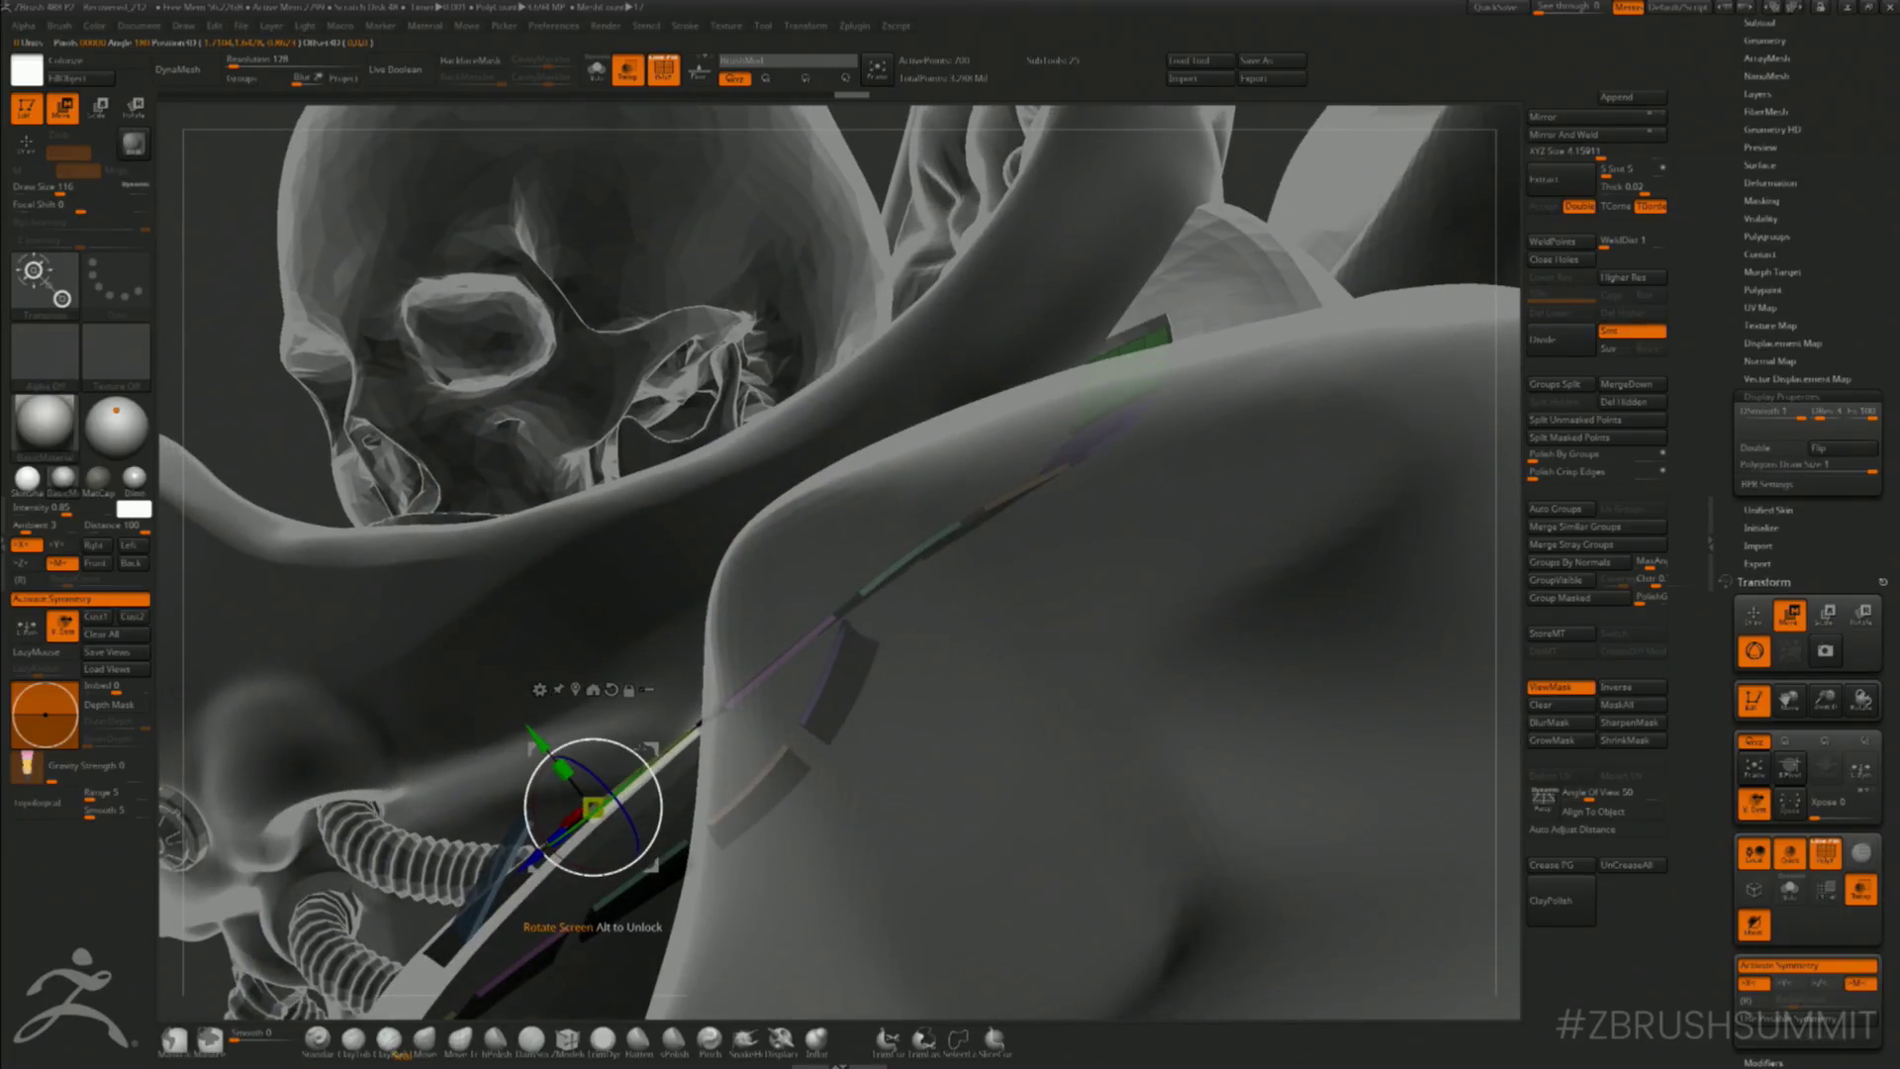
drag(633, 750, 624, 742)
right_drag(607, 734, 653, 809)
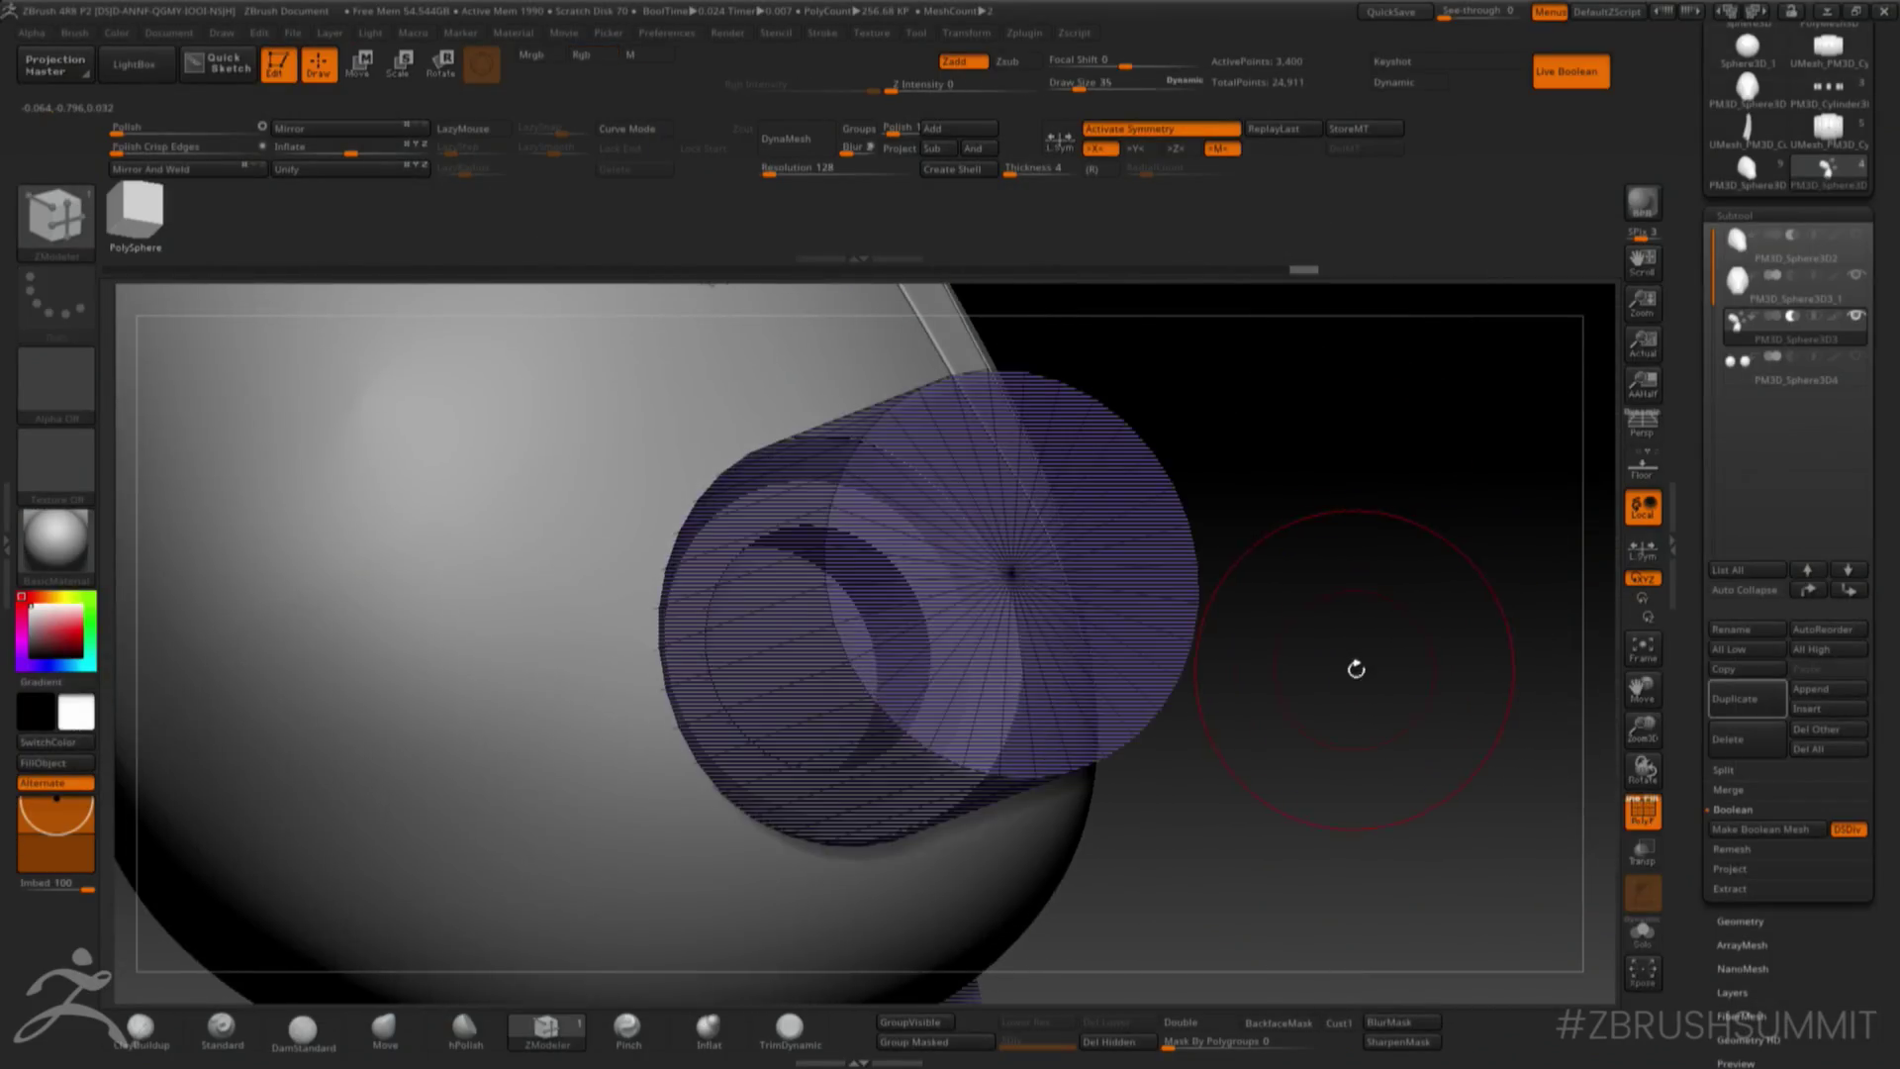
- Solo the ear-socket cutter subtool and crease the edge loop on its inner cylinder with ZModeler
click(1631, 947)
drag(1474, 830, 1423, 773)
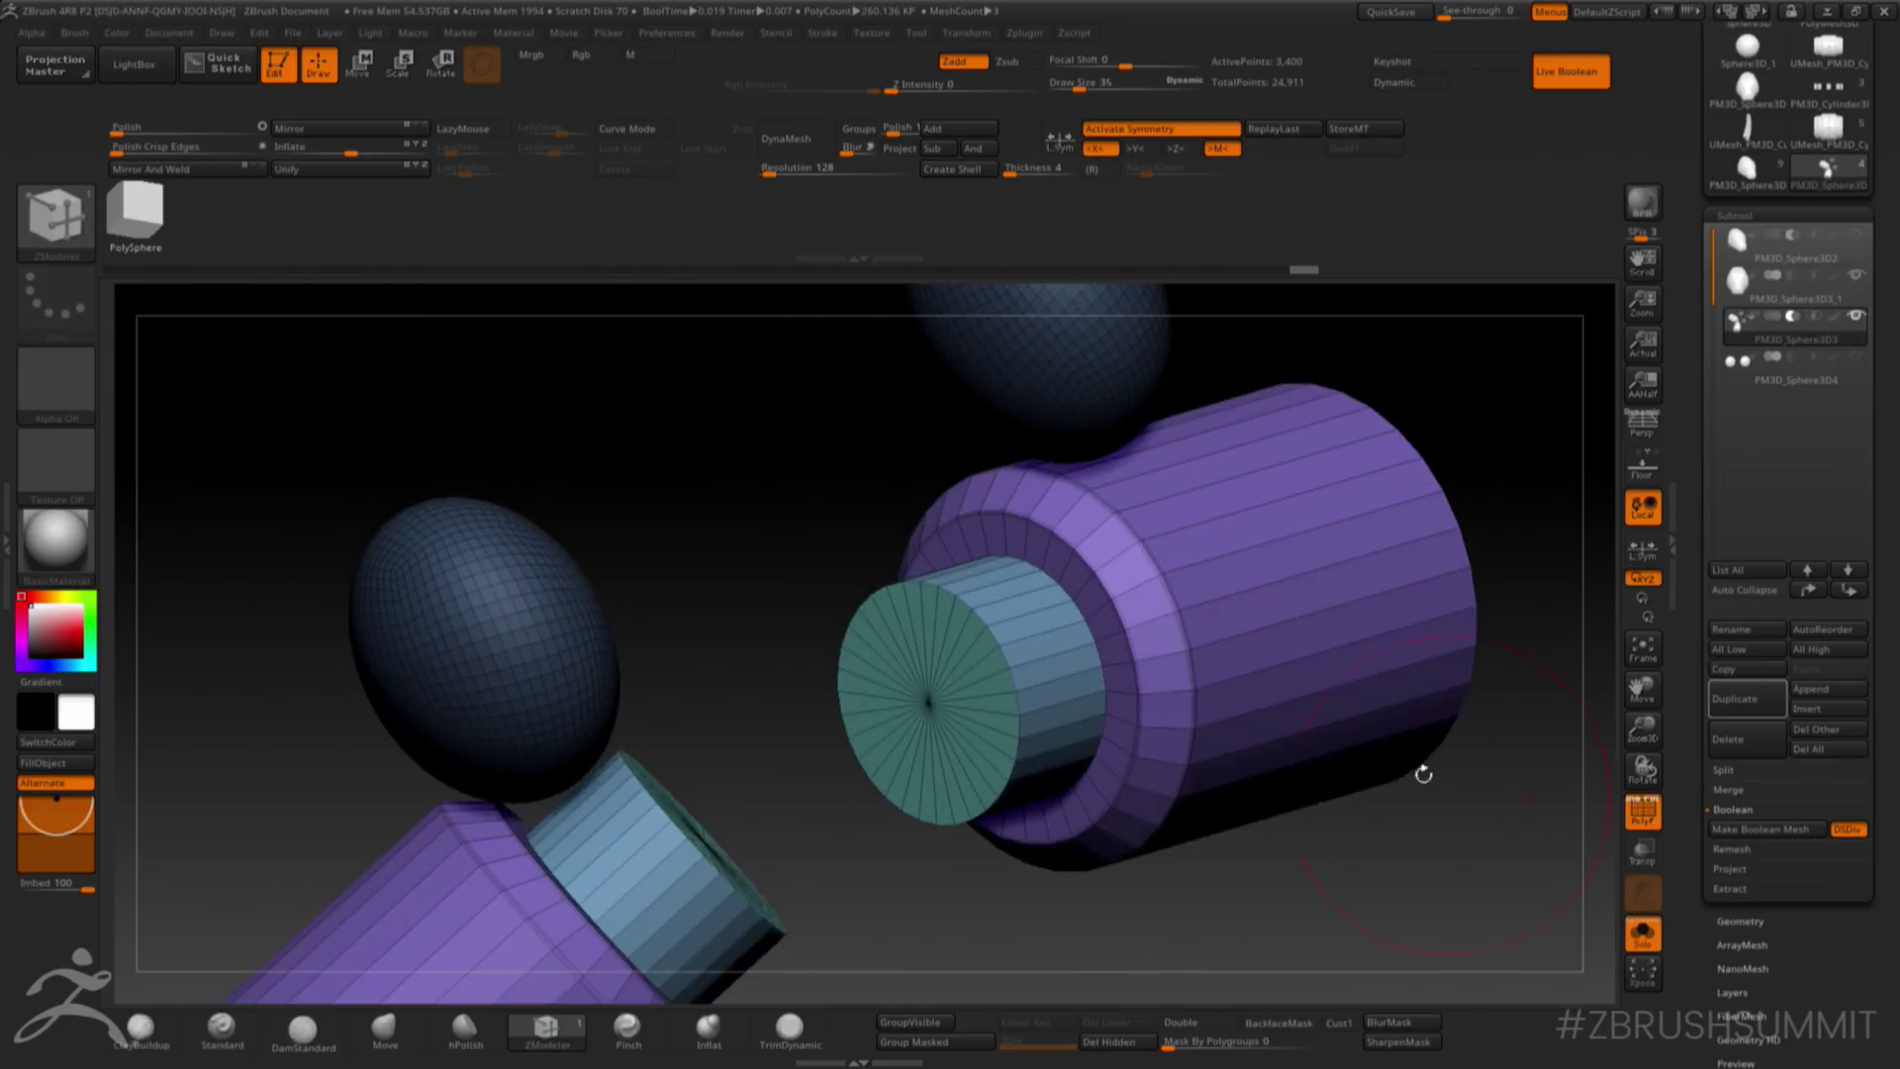
key(space)
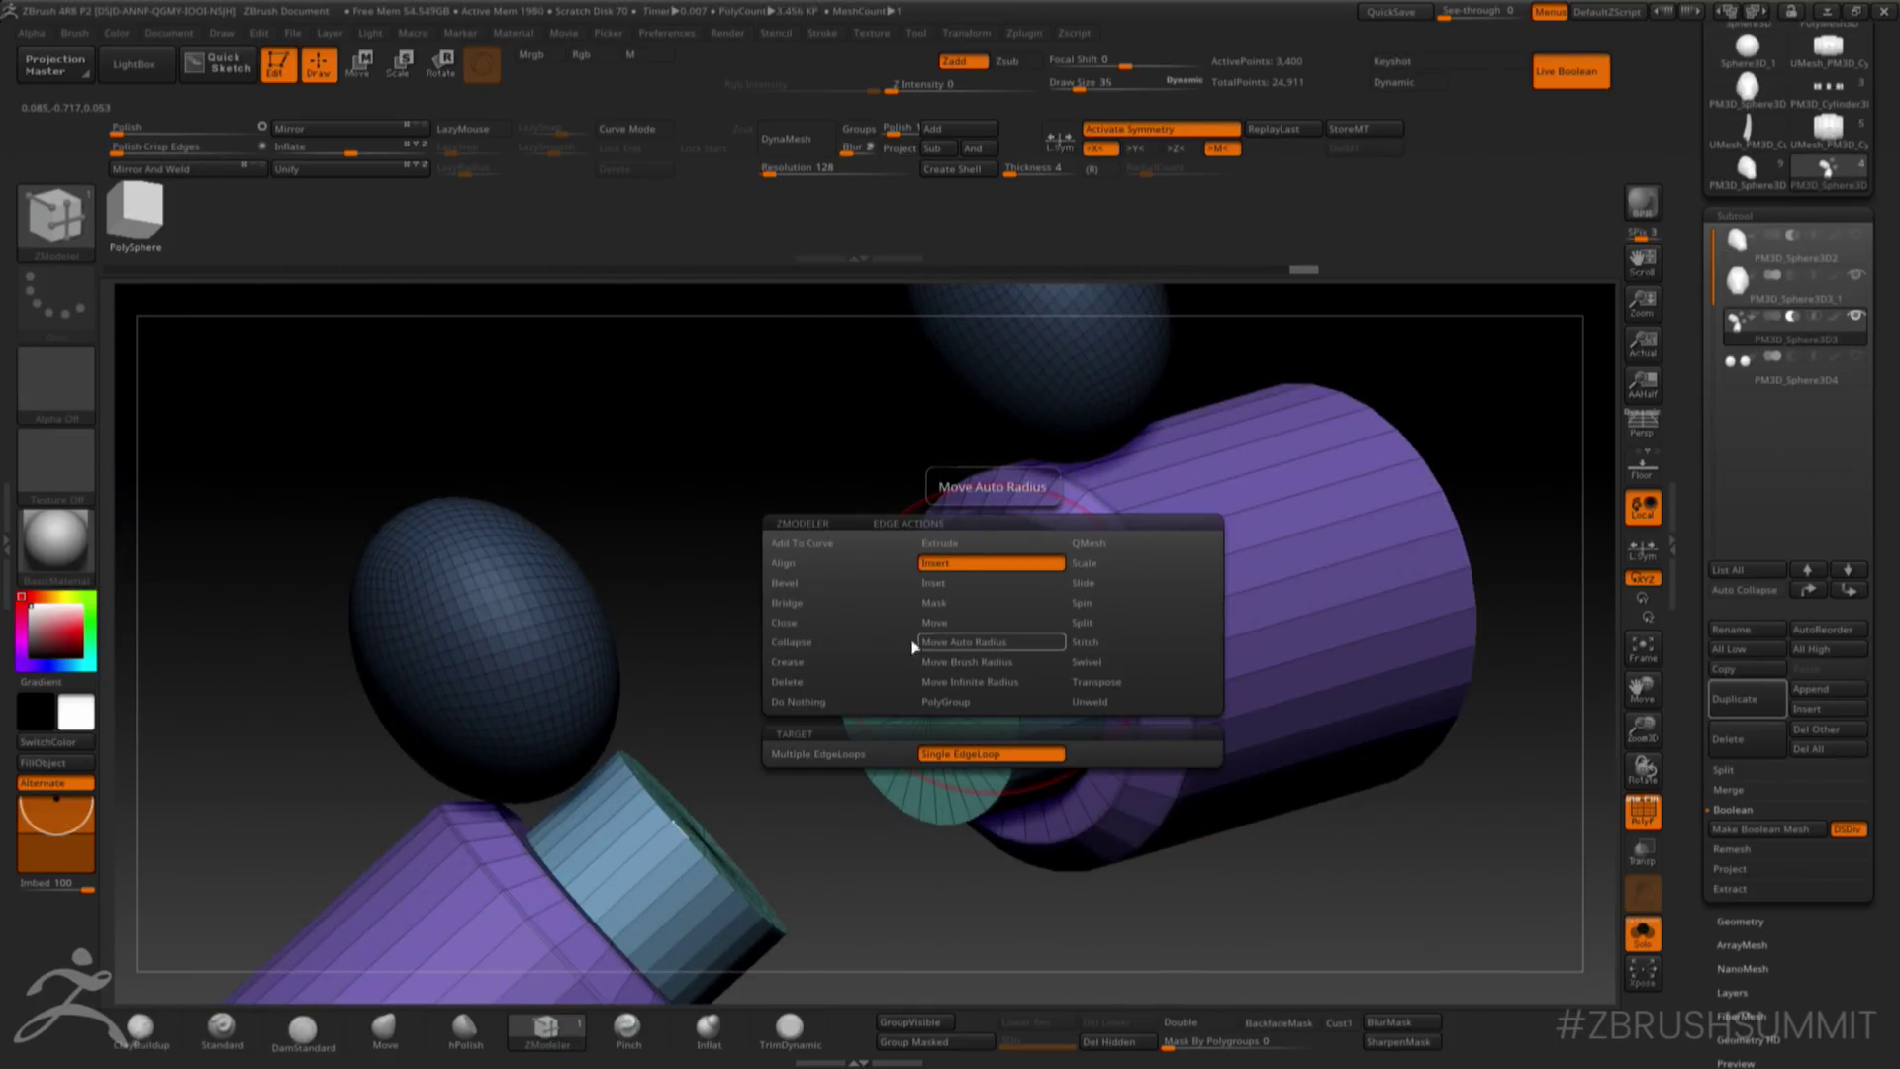
click(862, 661)
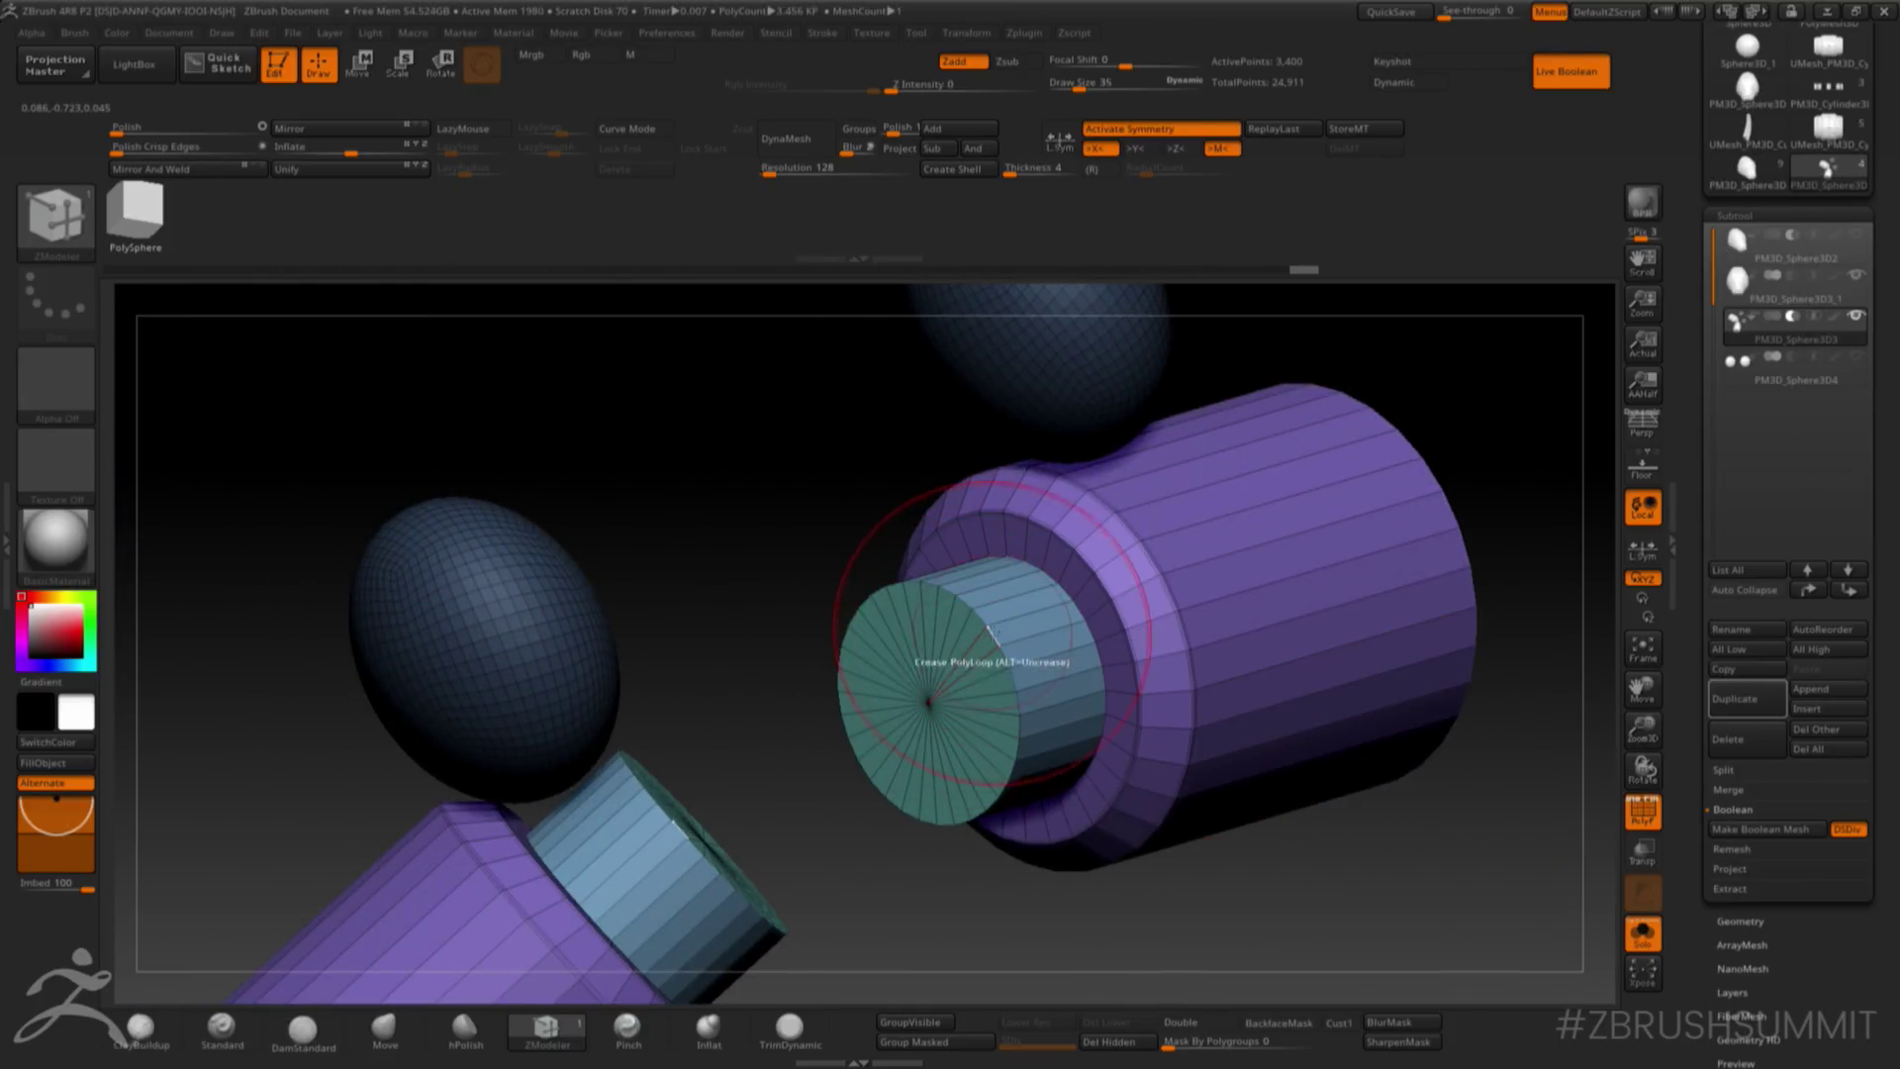
key(ctrl+z)
key(space)
click(843, 774)
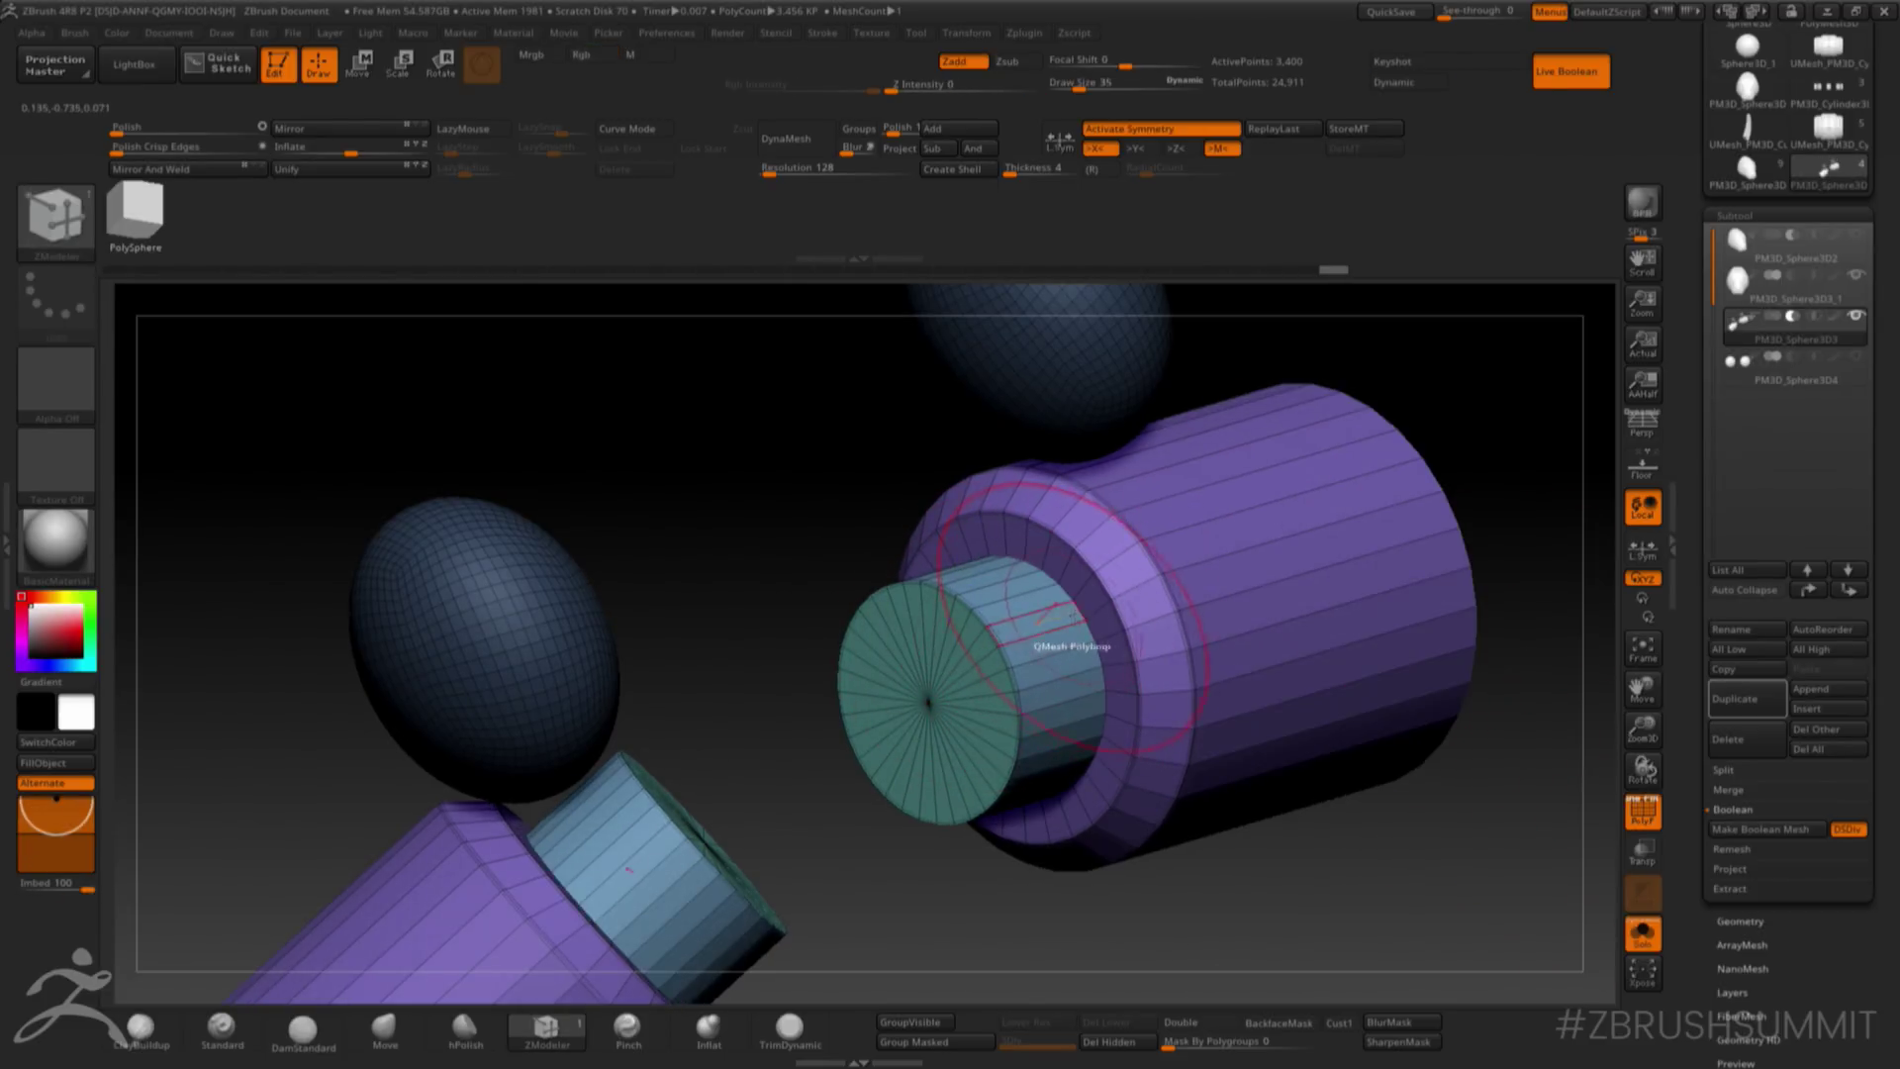
- Enable dynamic subdivision on the cutters, end Solo mode and turn off the polyframe to show the whole head
key(d)
click(1642, 934)
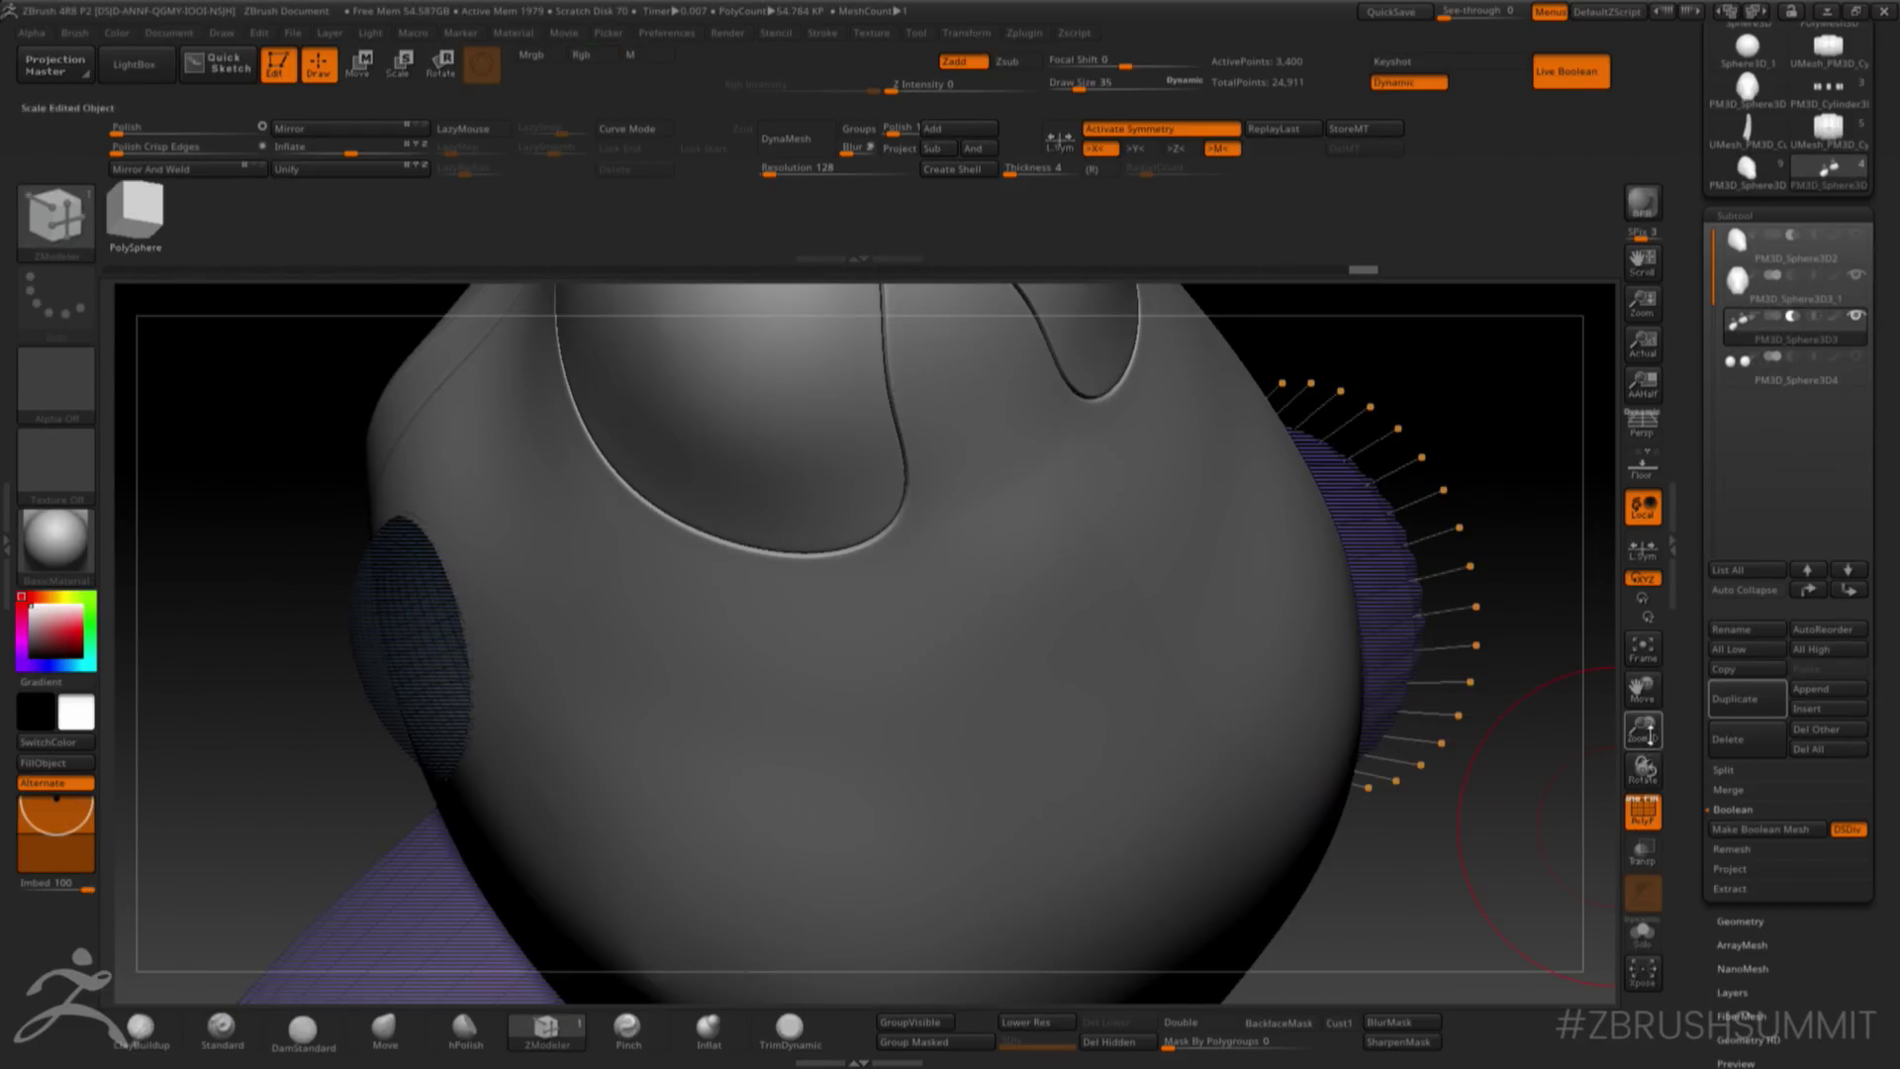
drag(1649, 734, 1643, 648)
key(shift+f)
drag(1465, 752, 1424, 704)
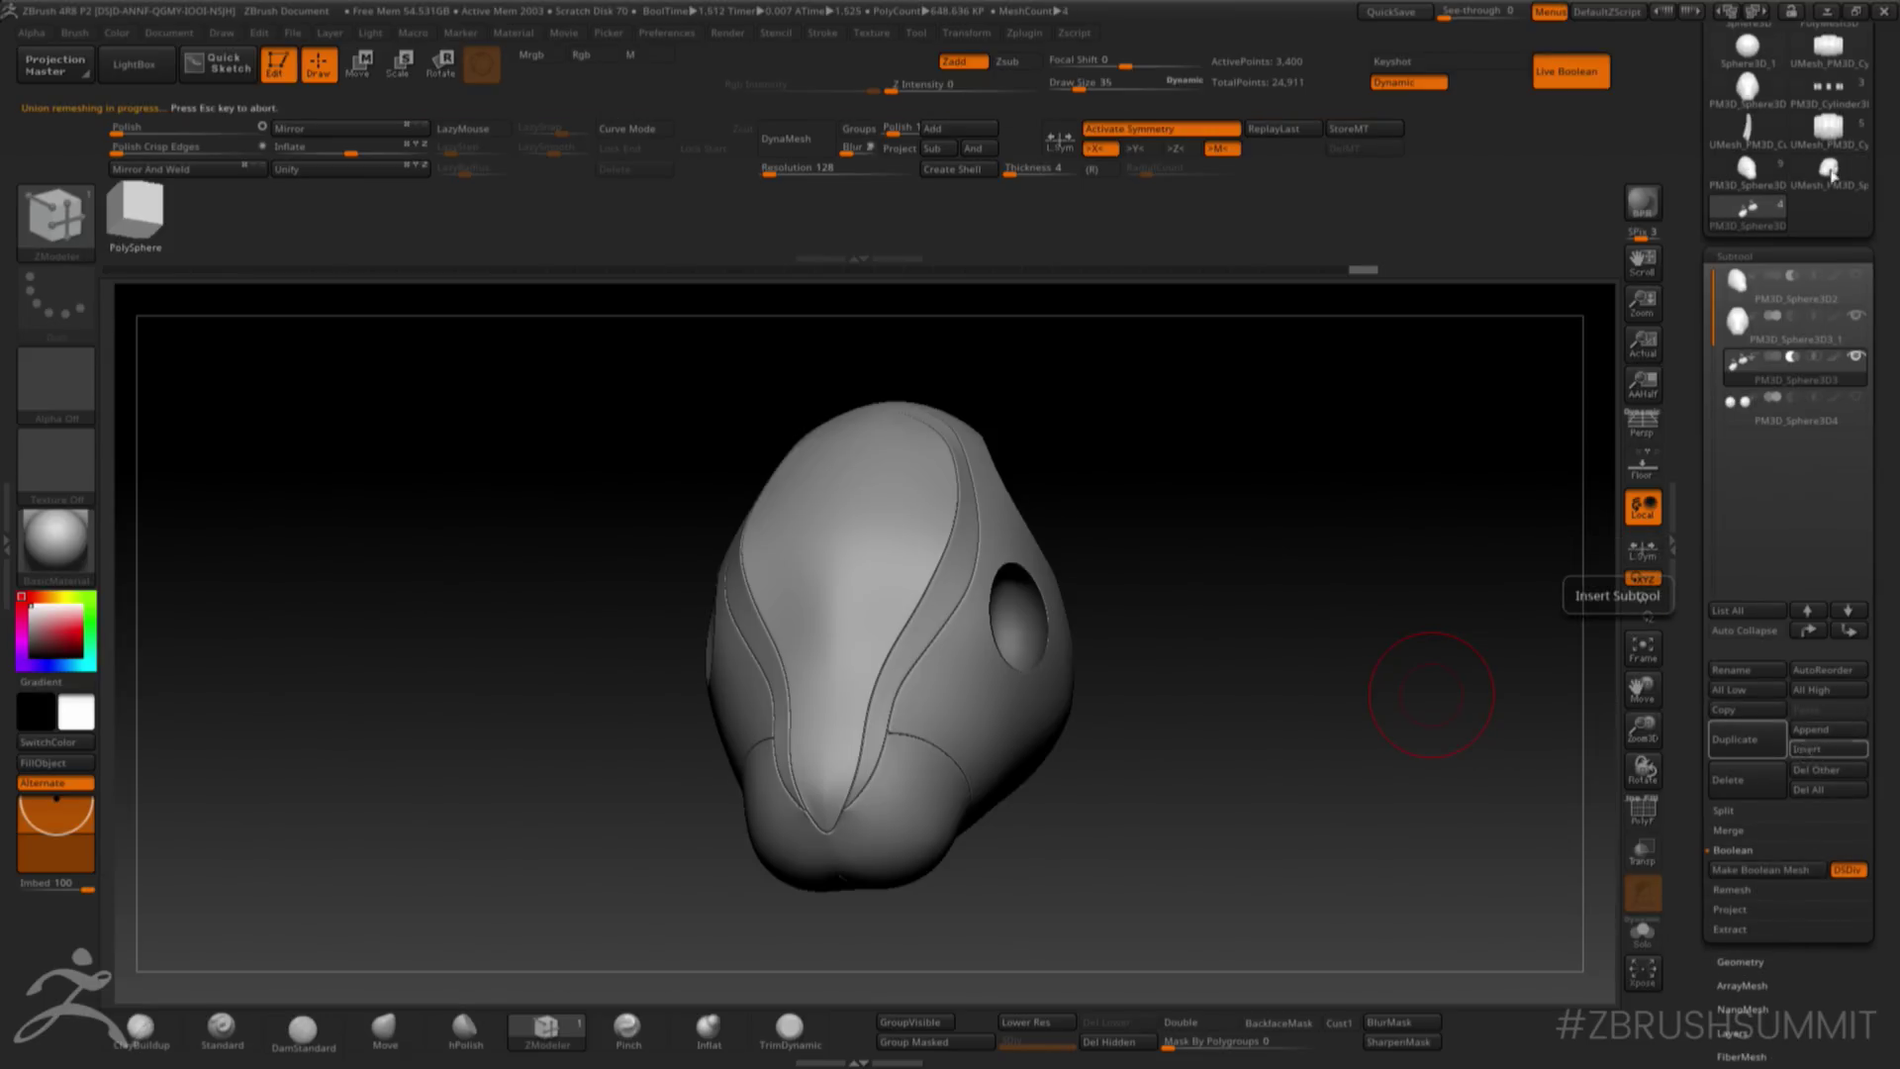
- Append the UMesh head generated by Make Boolean Mesh to the subtools of the original head
mouse_move(1823, 184)
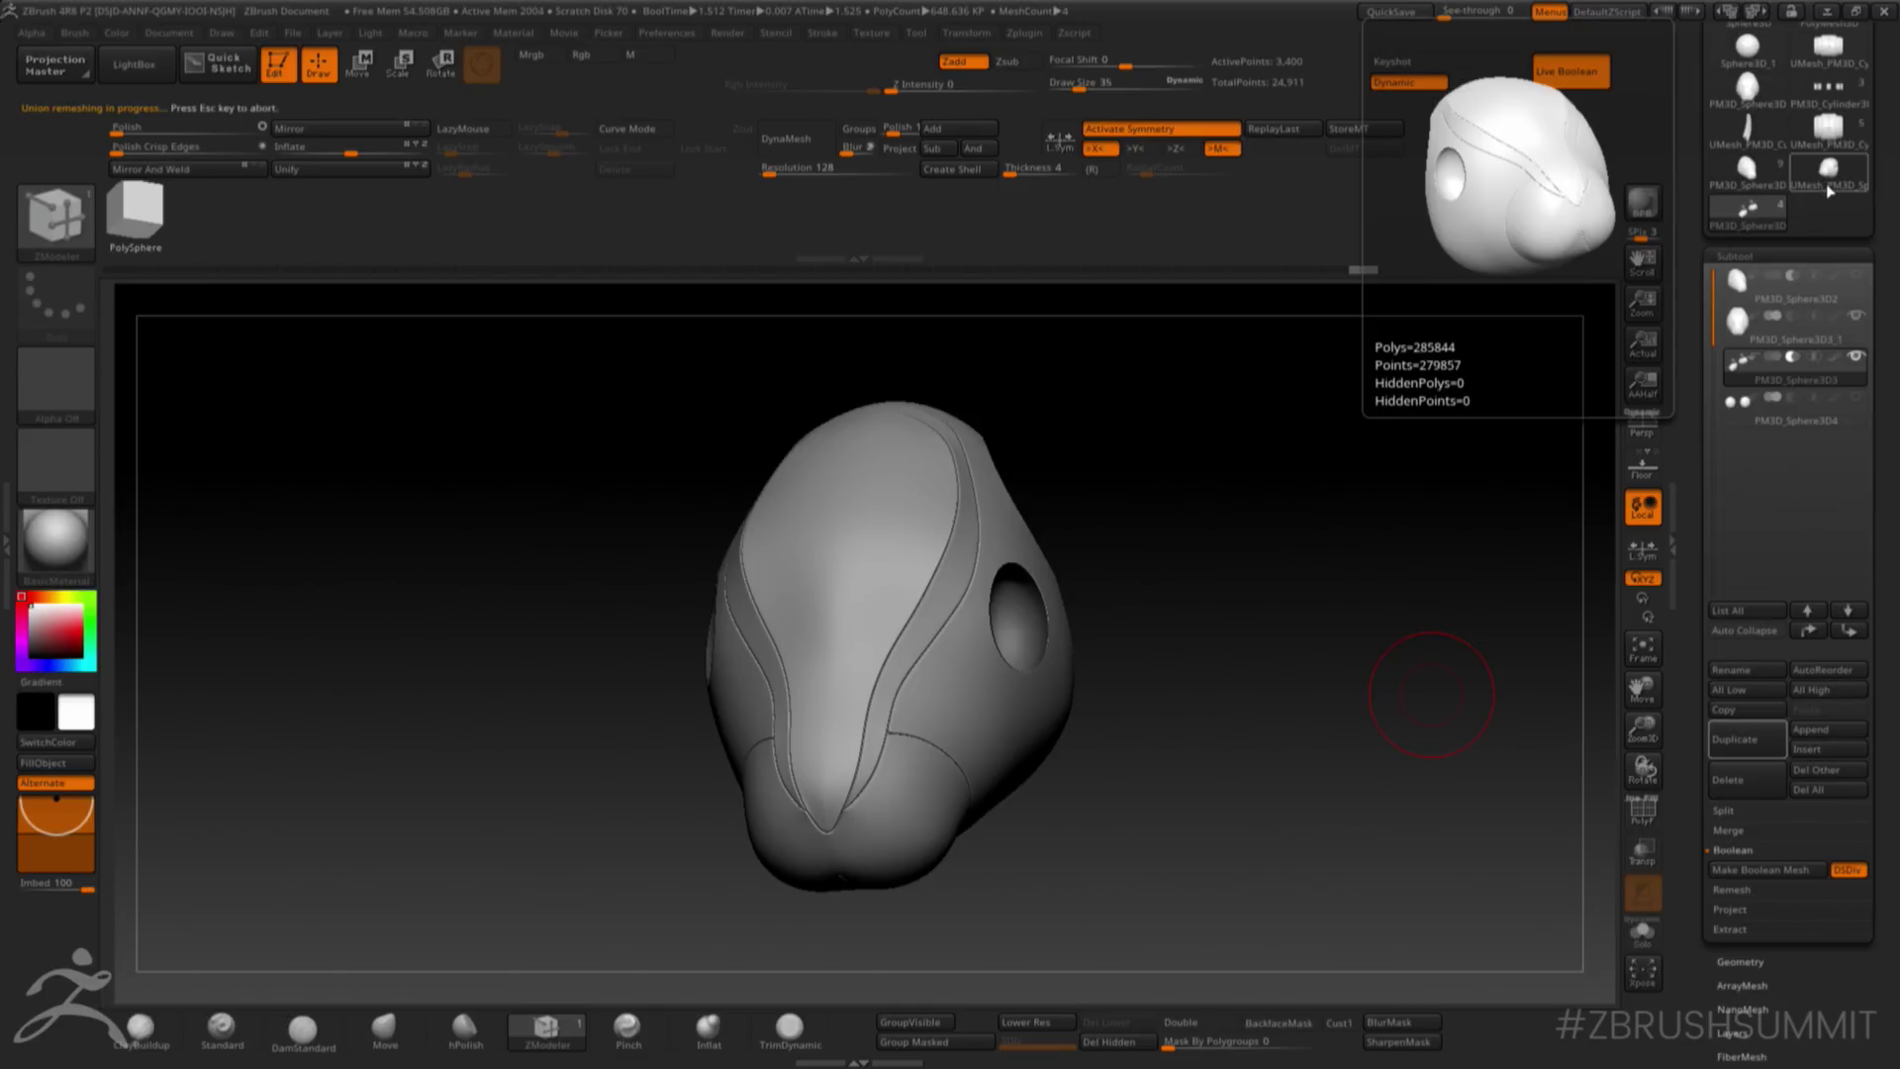
click(1811, 733)
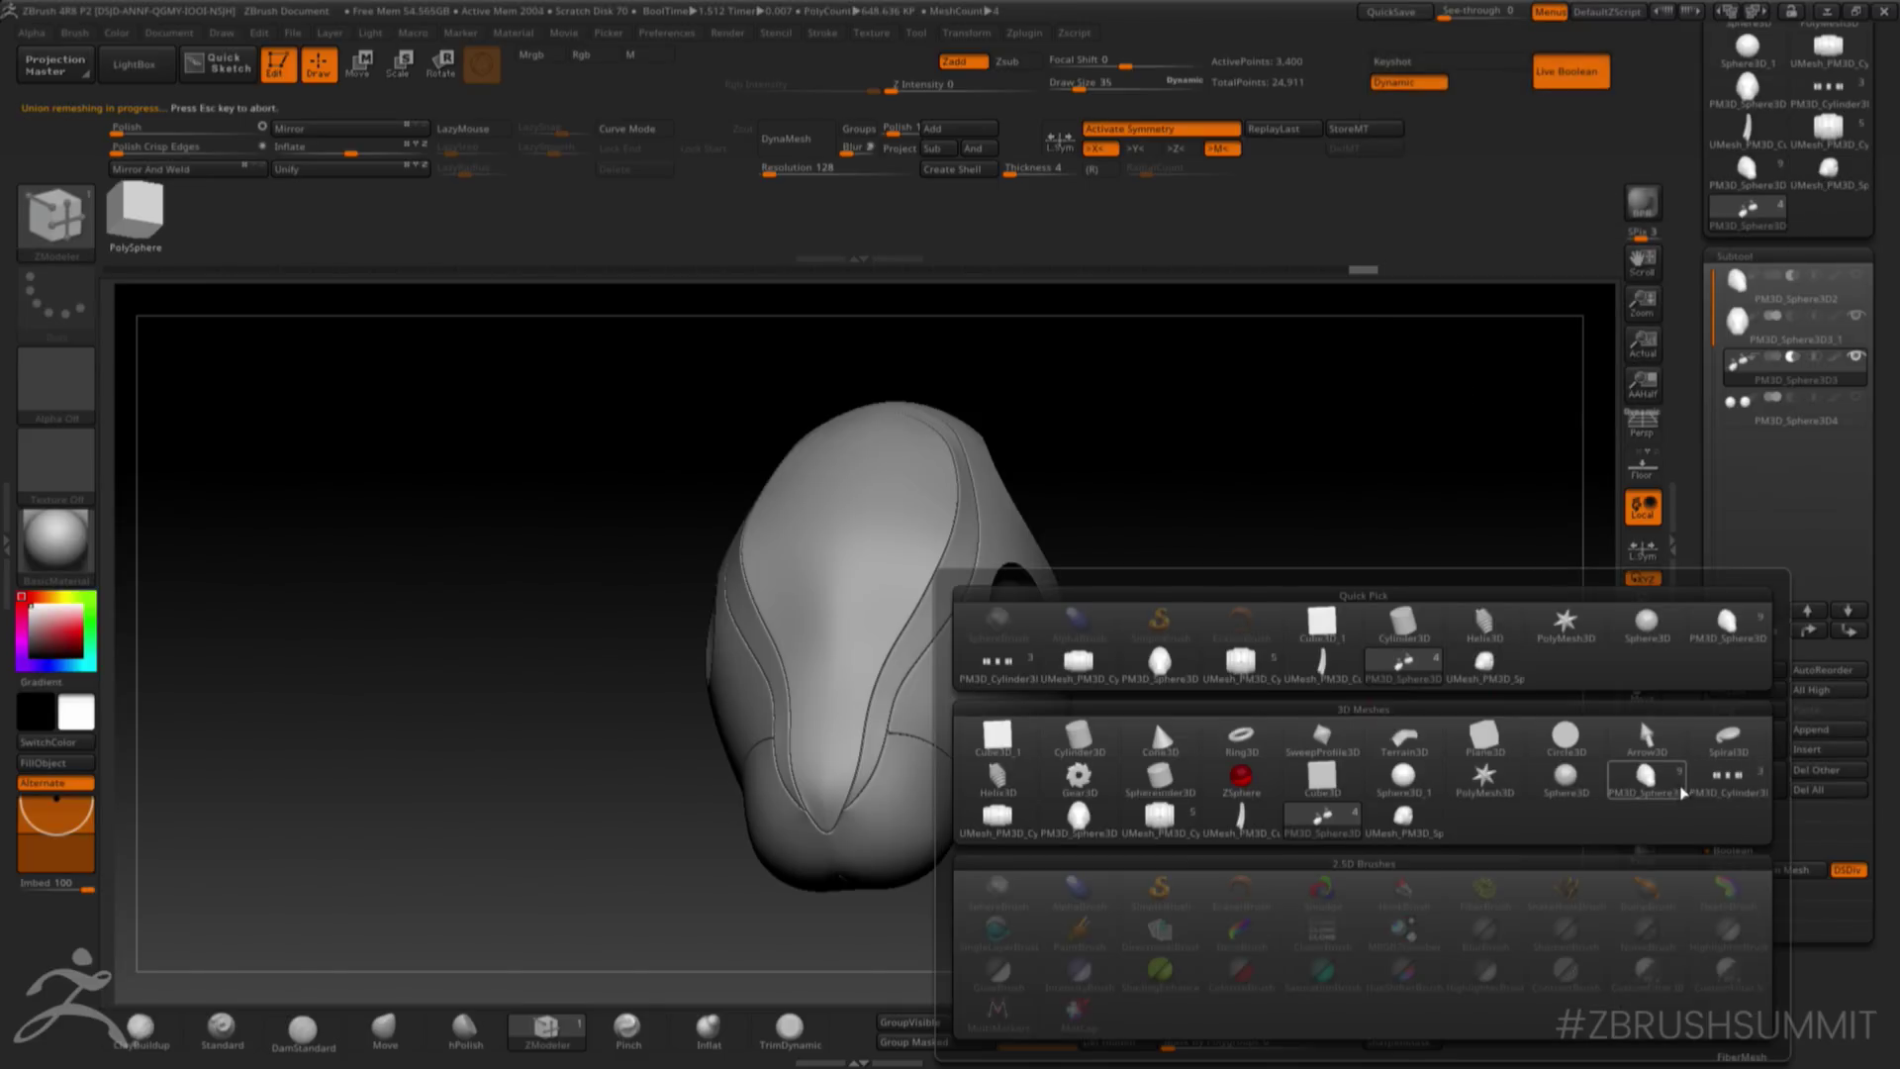
mouse_move(1089, 832)
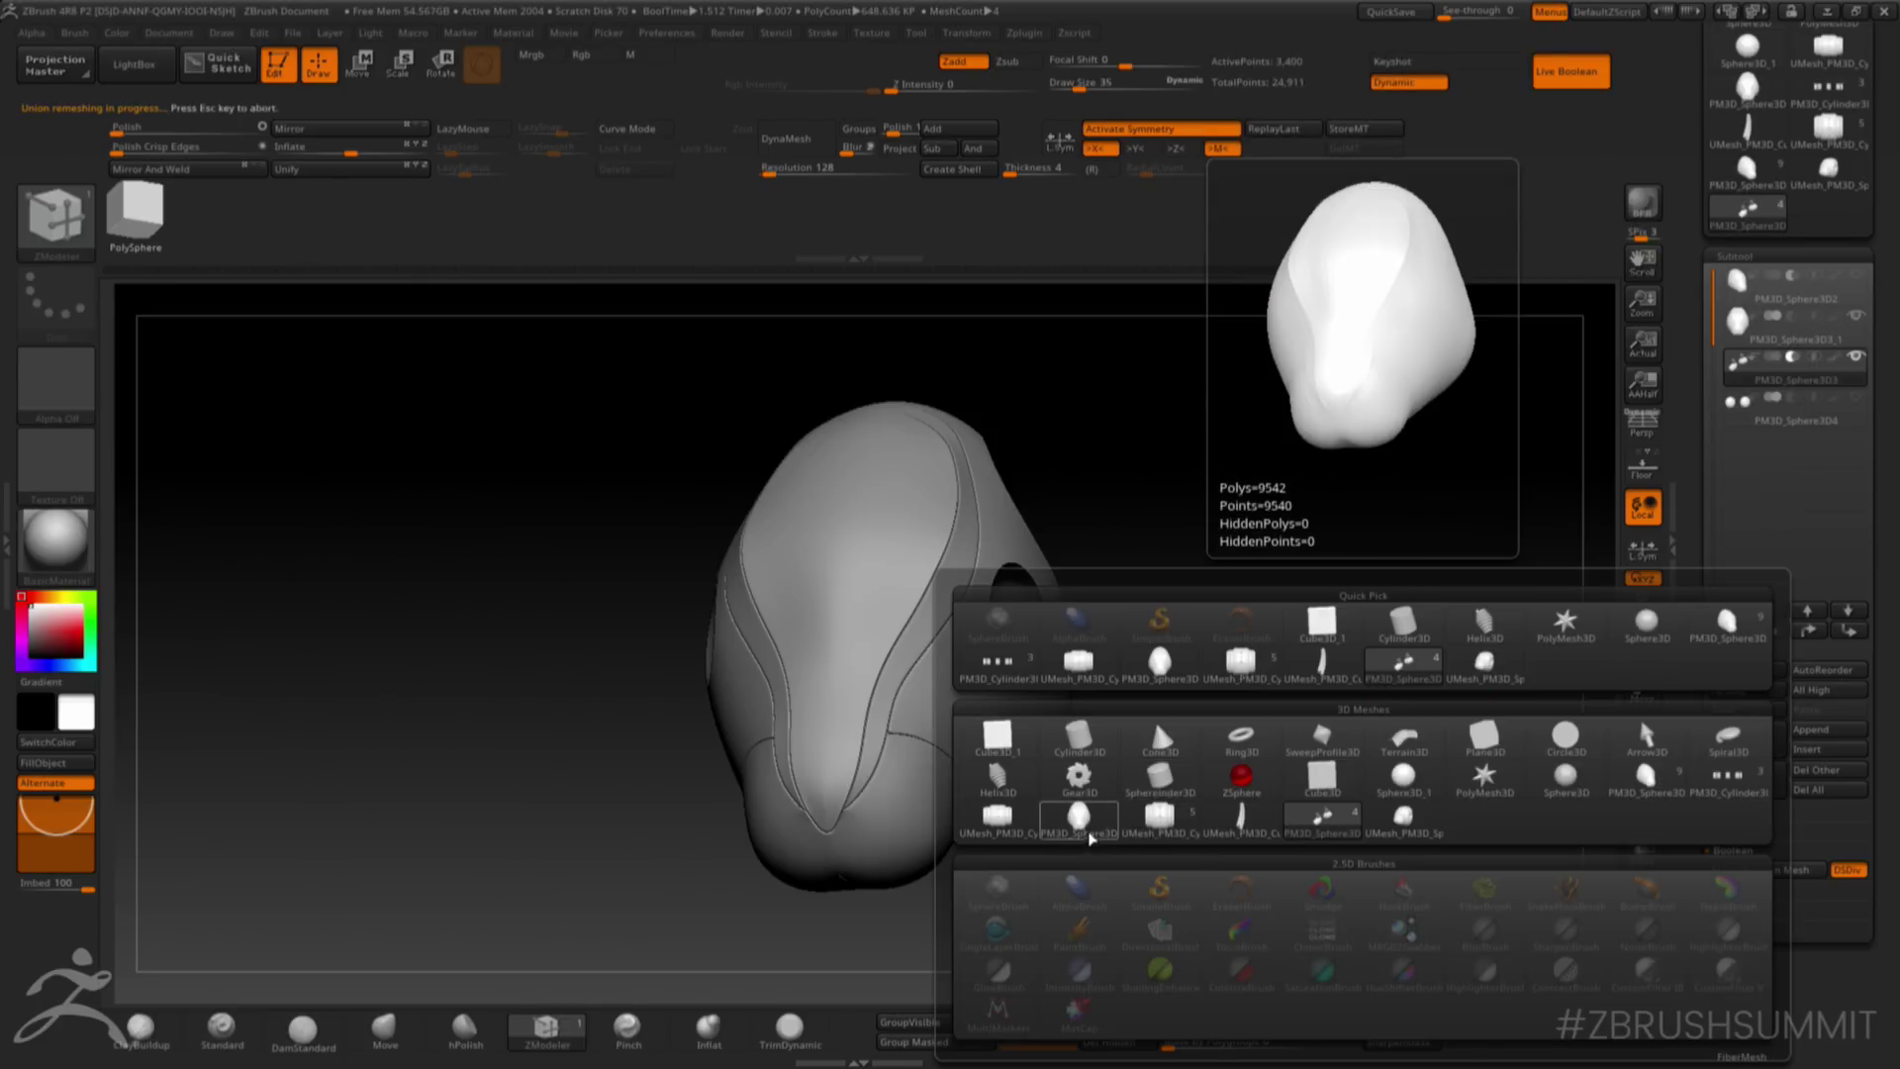
click(1403, 833)
drag(1362, 768, 1352, 735)
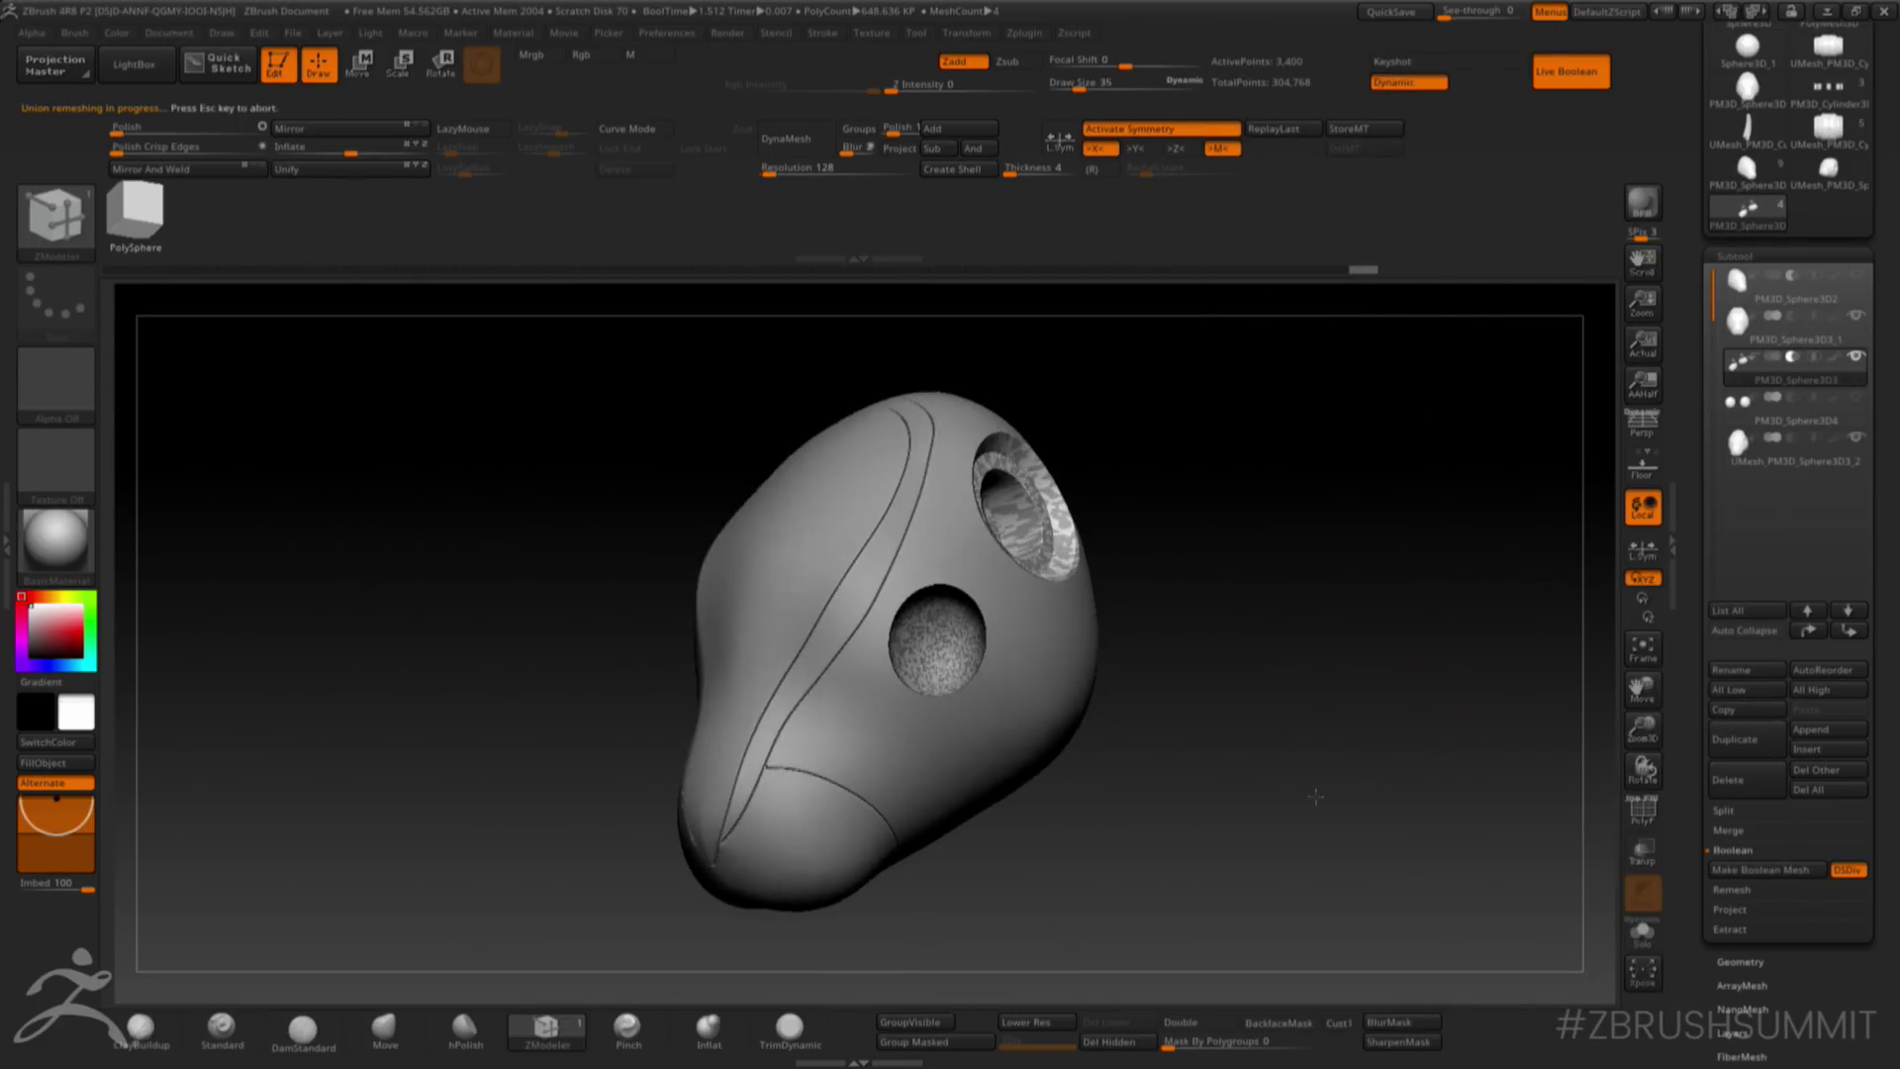
- Hide the original head and the cutter subtool, and select the eye spheres PM3D_Sphere3D4
click(1858, 318)
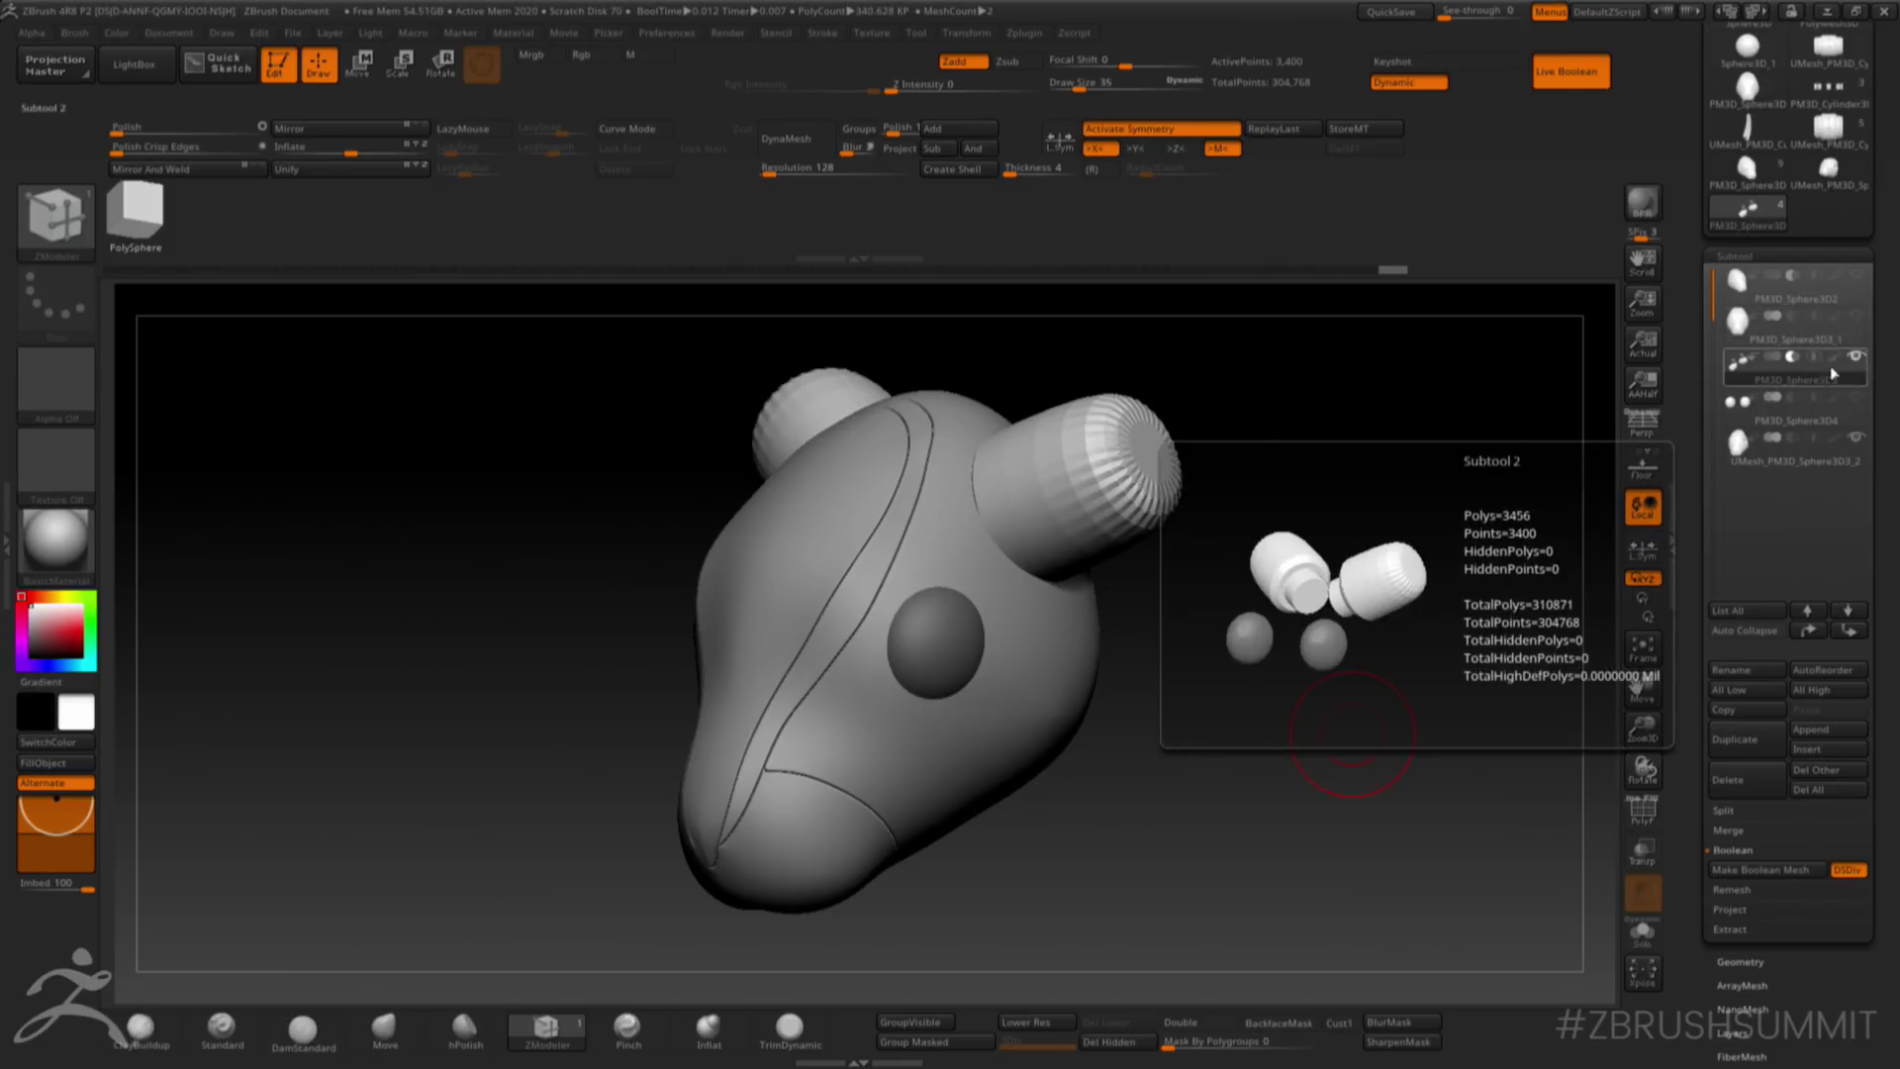
click(1744, 423)
click(1856, 359)
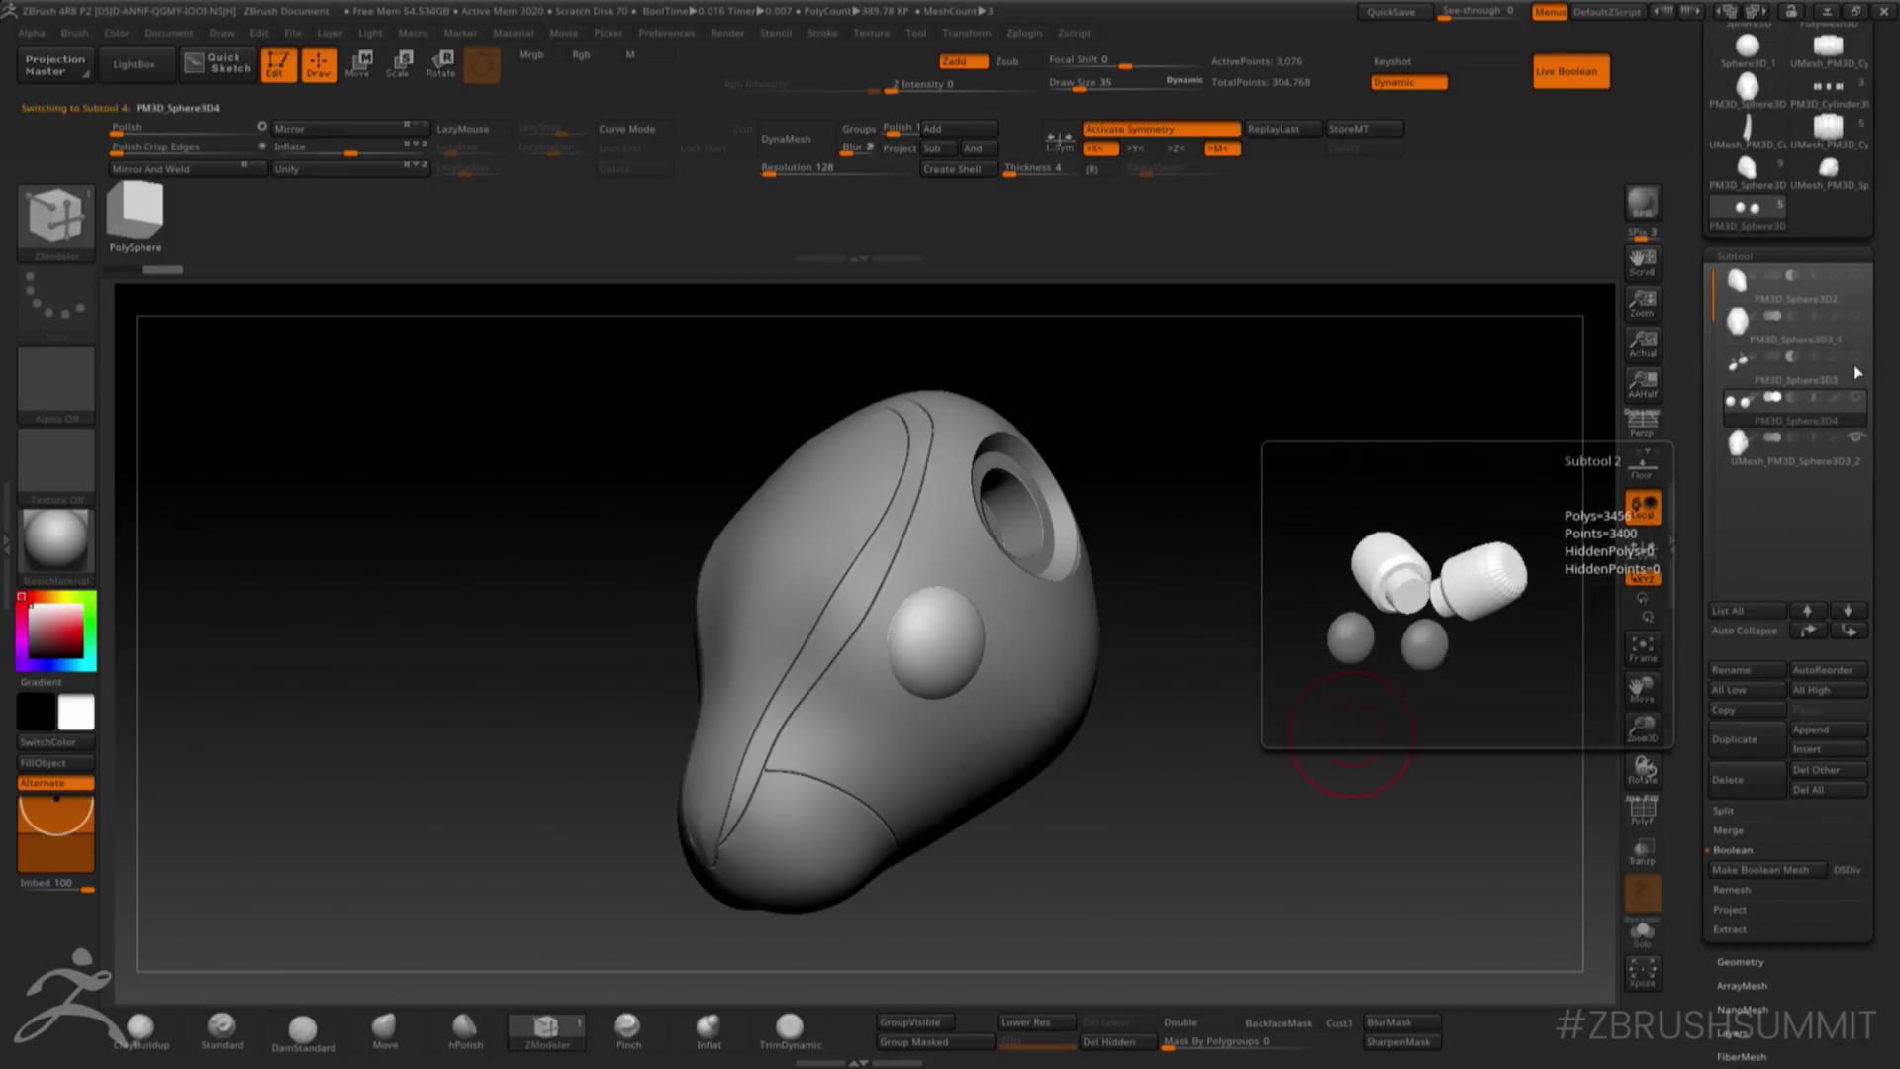
mouse_move(1374, 544)
mouse_down()
mouse_move(1357, 471)
mouse_move(1302, 555)
mouse_move(1263, 564)
mouse_move(1410, 538)
mouse_move(1378, 525)
mouse_up()
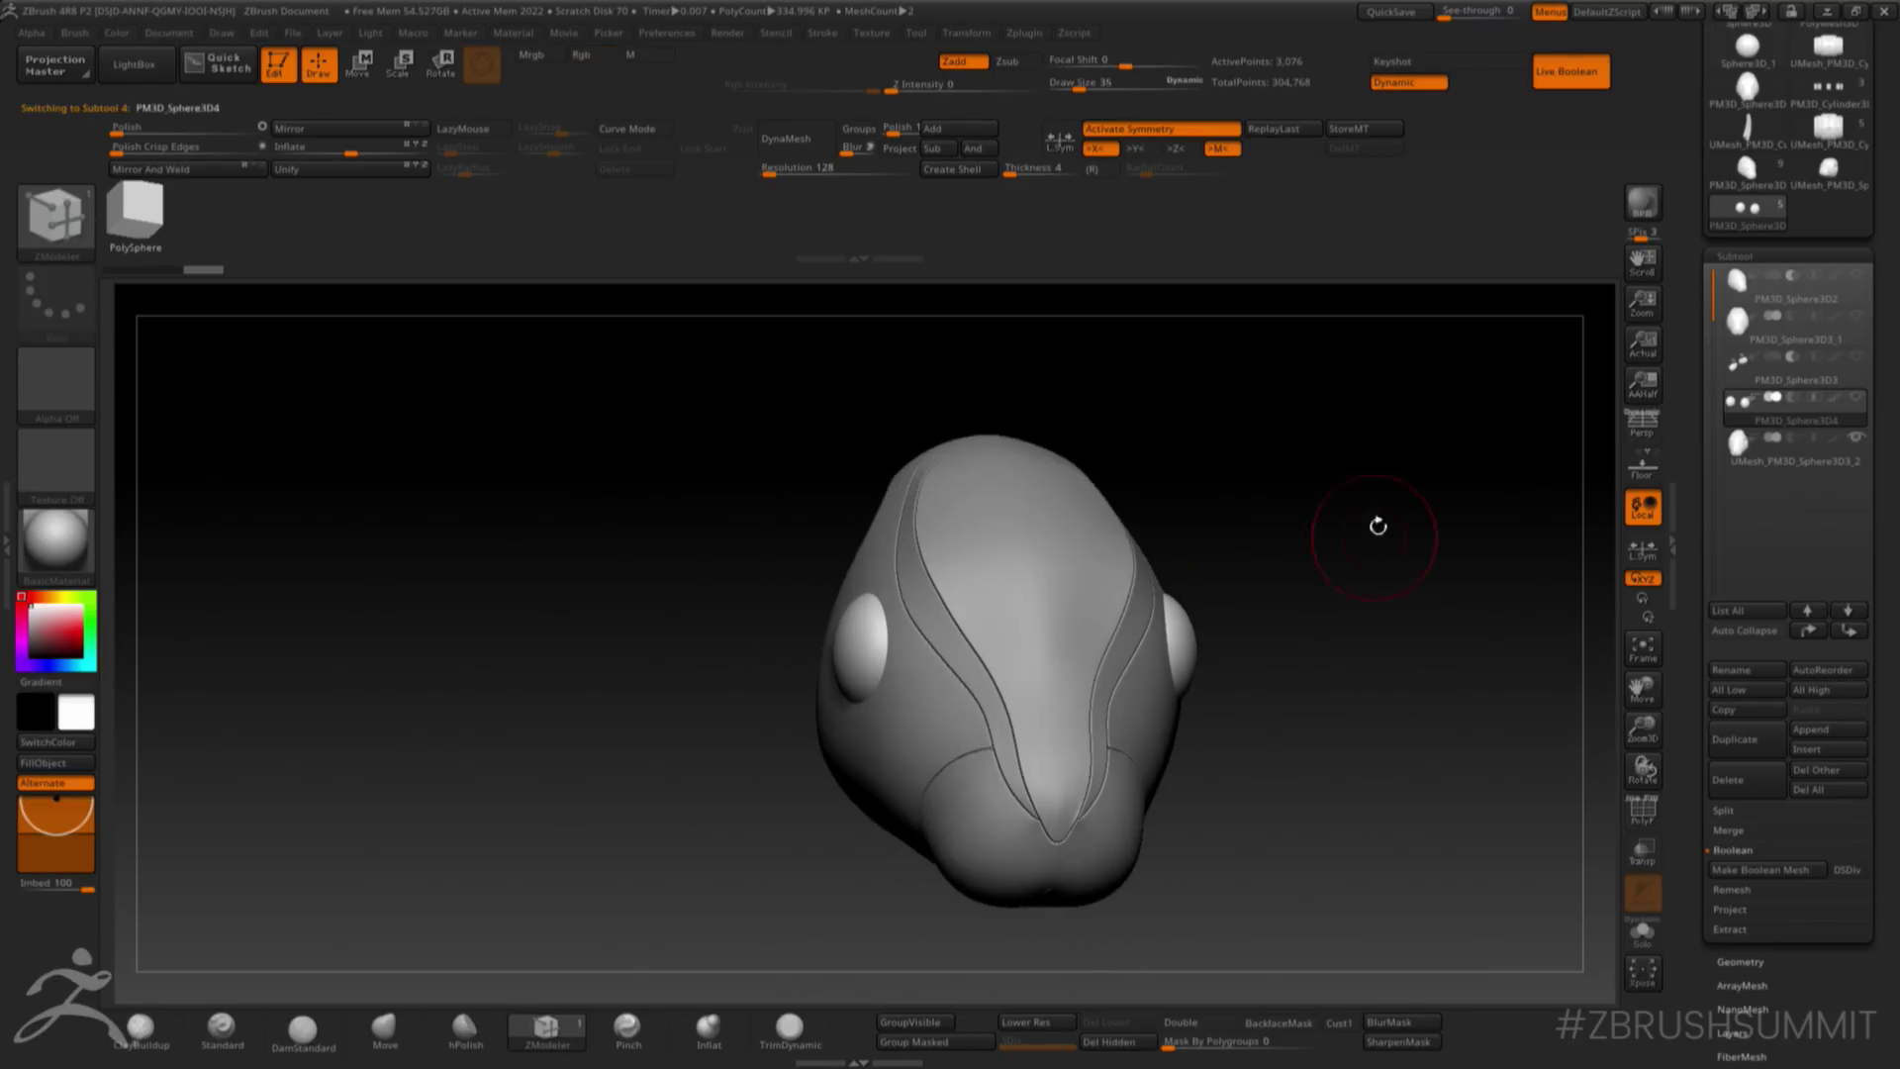
- Switch to the full rabbit tool and append the boolean UMesh head to its subtools
click(1826, 185)
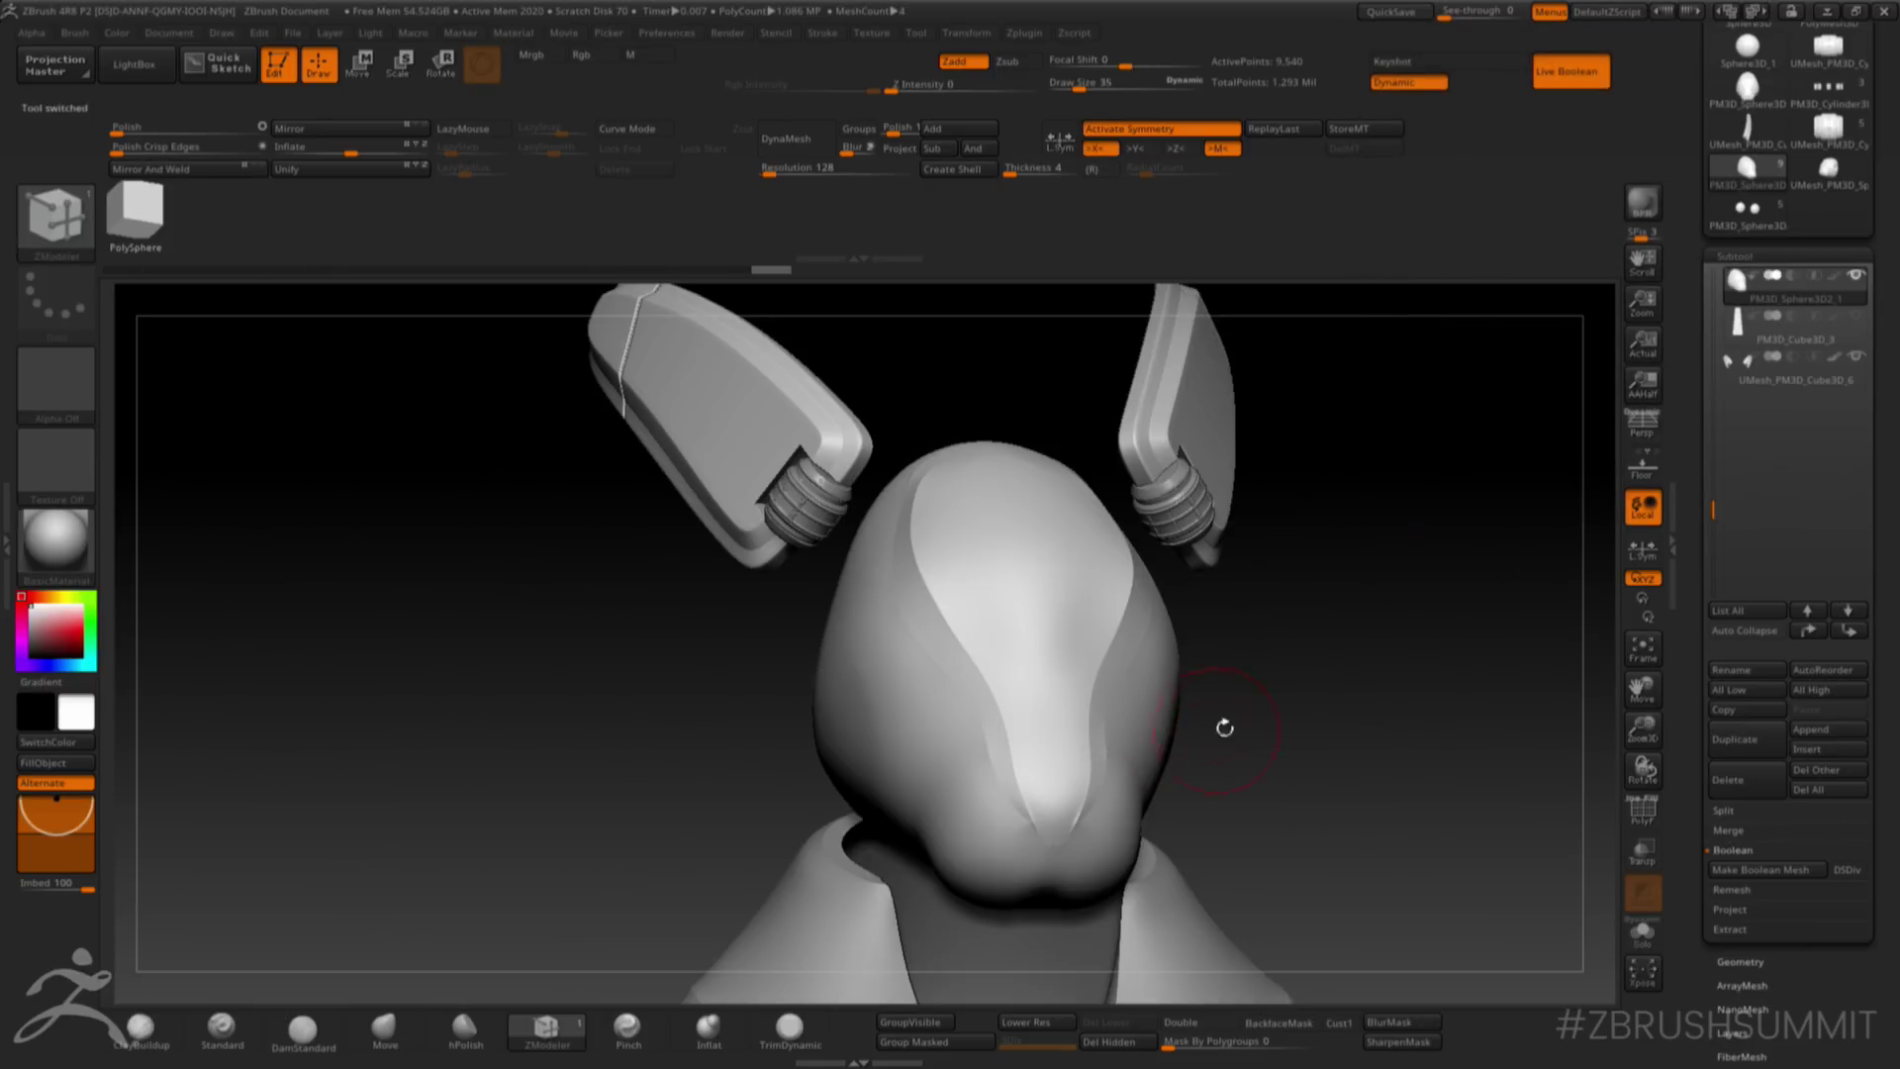
mouse_move(1293, 711)
mouse_down()
mouse_move(1412, 670)
mouse_move(1298, 670)
mouse_move(1314, 682)
mouse_up()
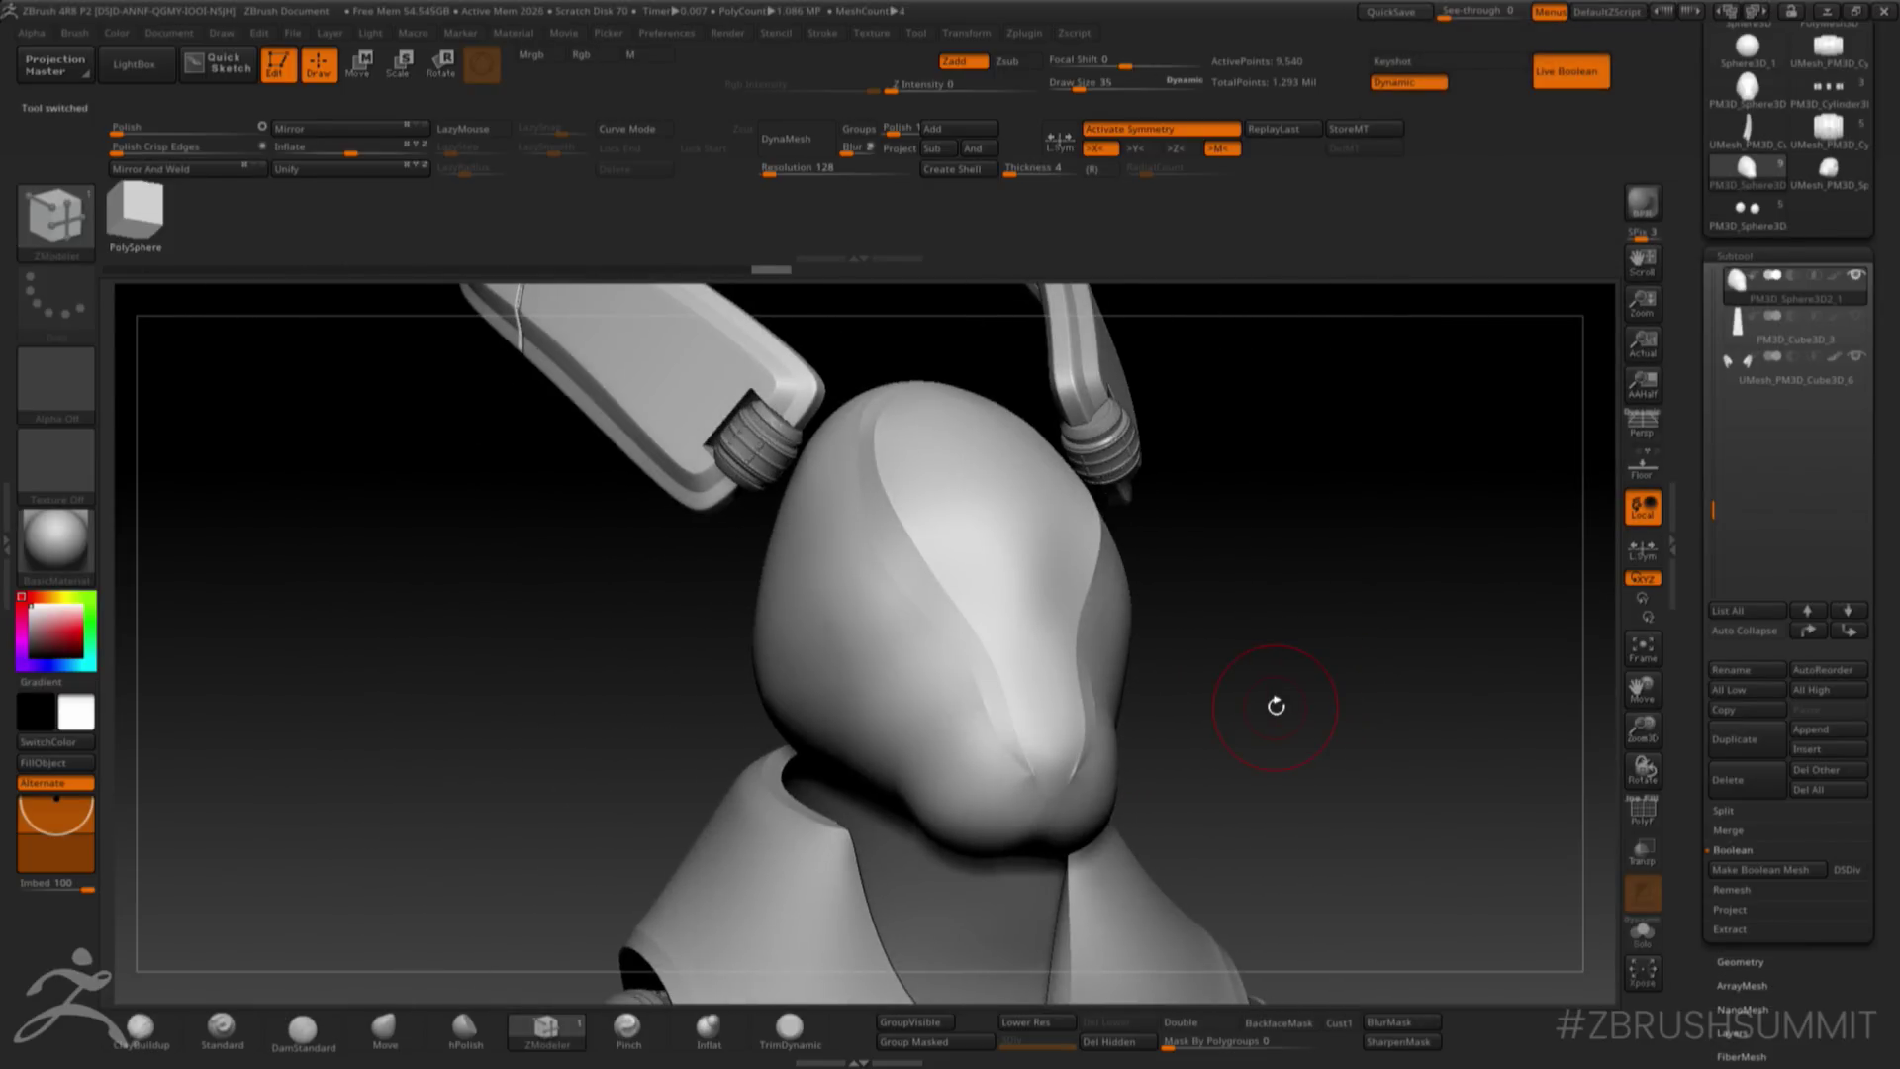
drag(1276, 705, 1264, 524)
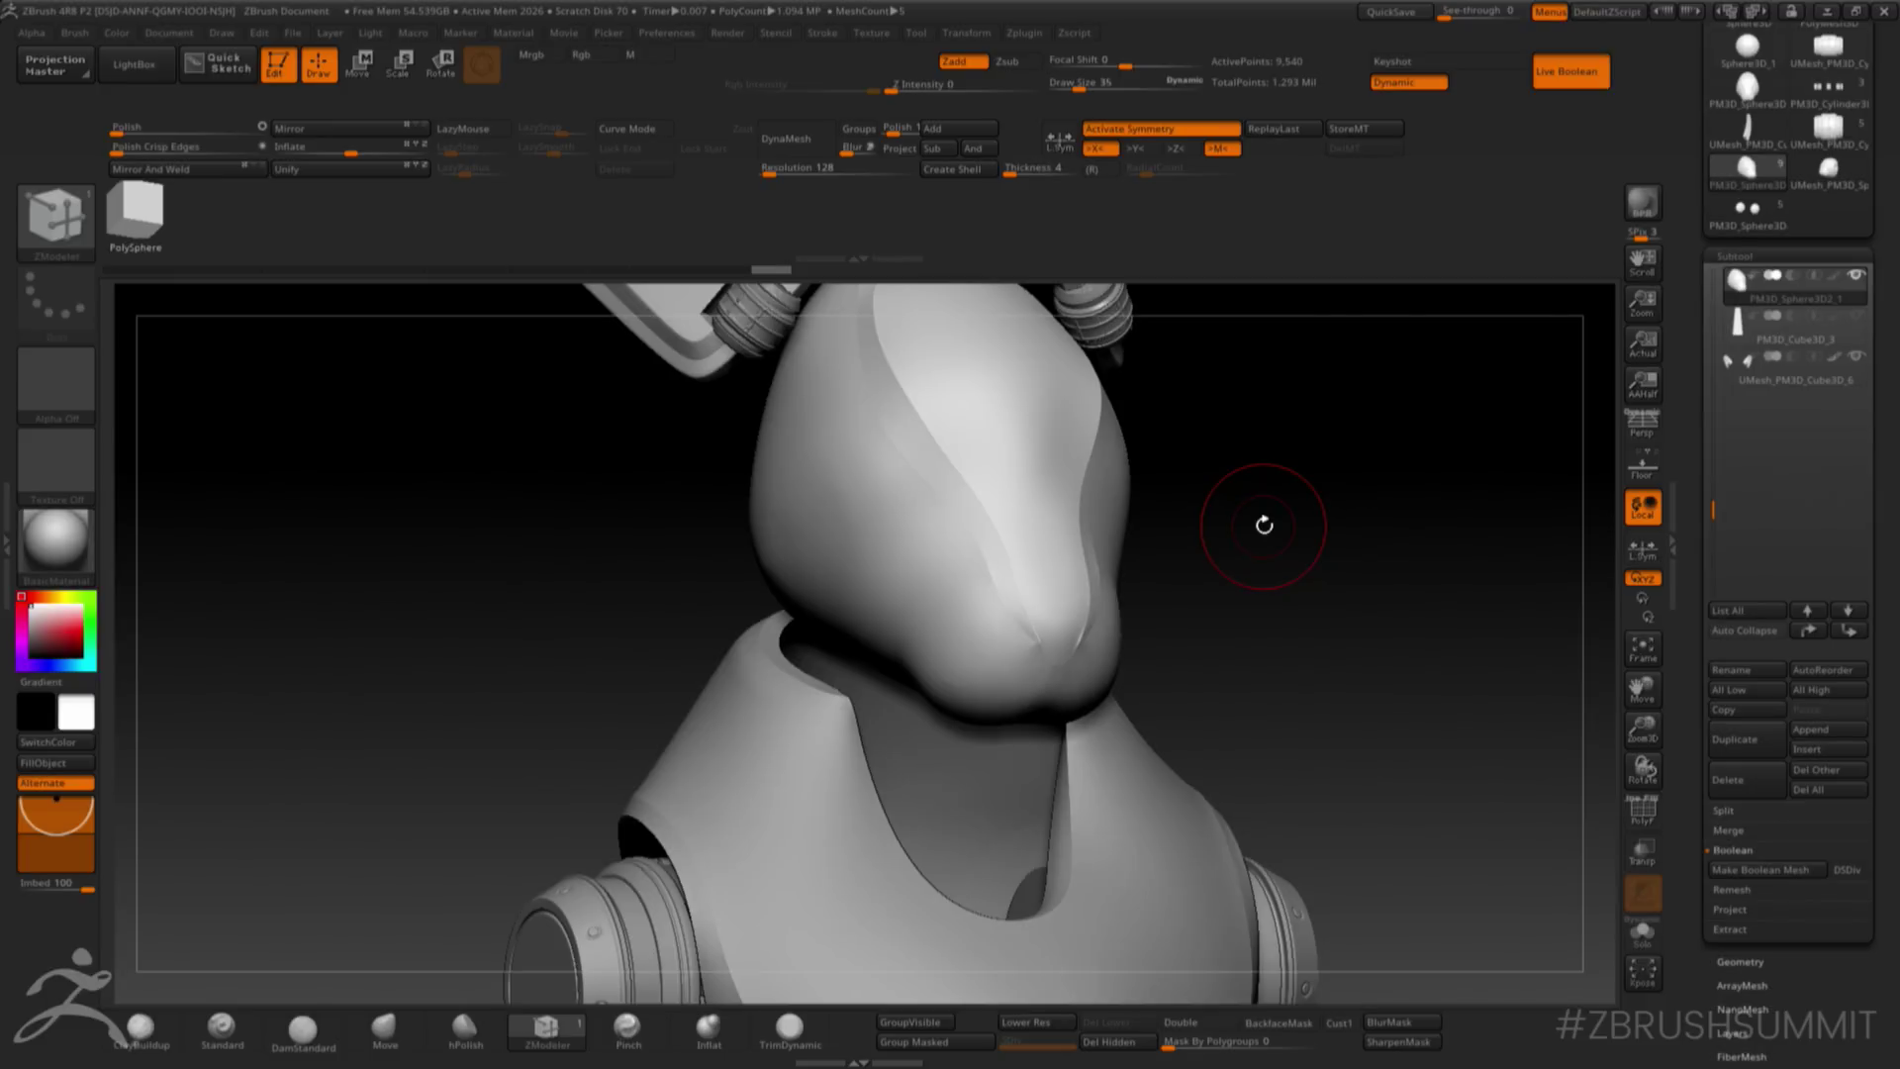
drag(1264, 525, 1332, 639)
click(1828, 732)
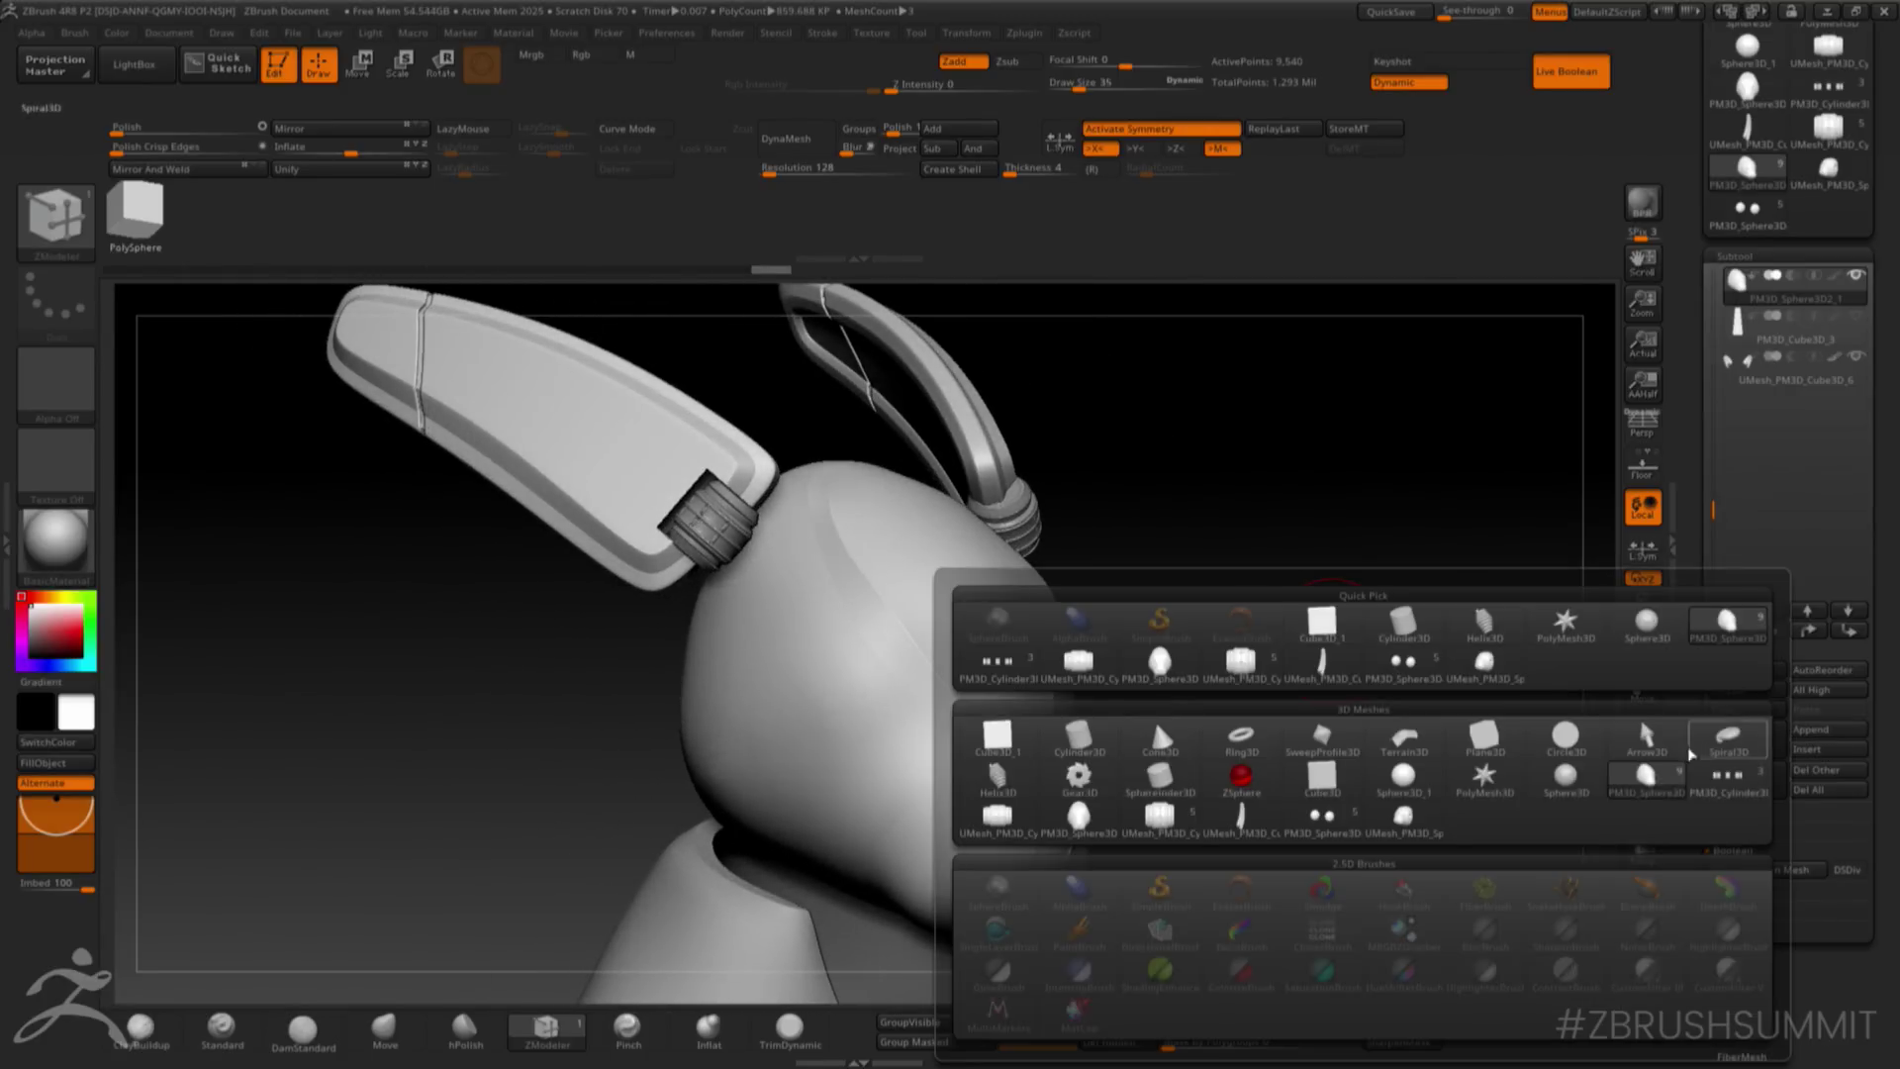
click(1150, 715)
drag(1417, 757, 1333, 728)
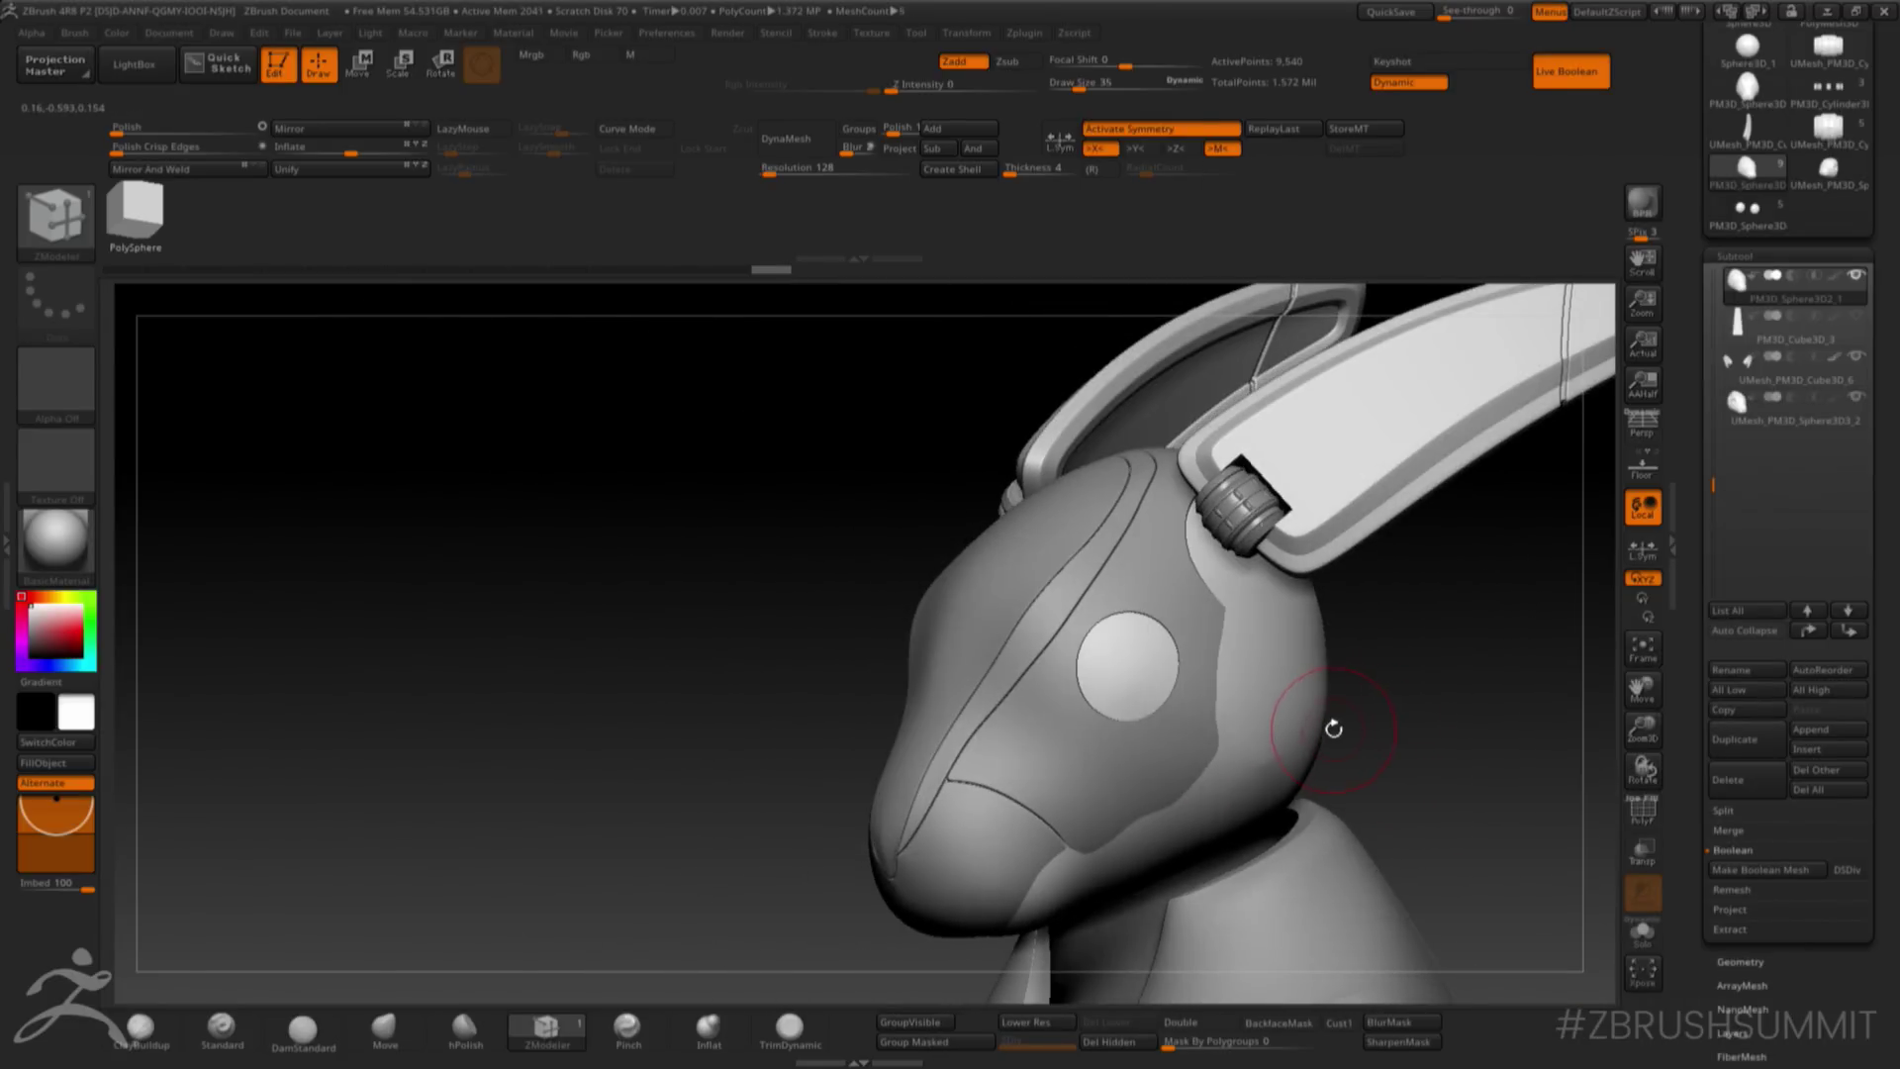
- Select the appended boolean head, hide the old head shape and view the character from further away
click(1741, 420)
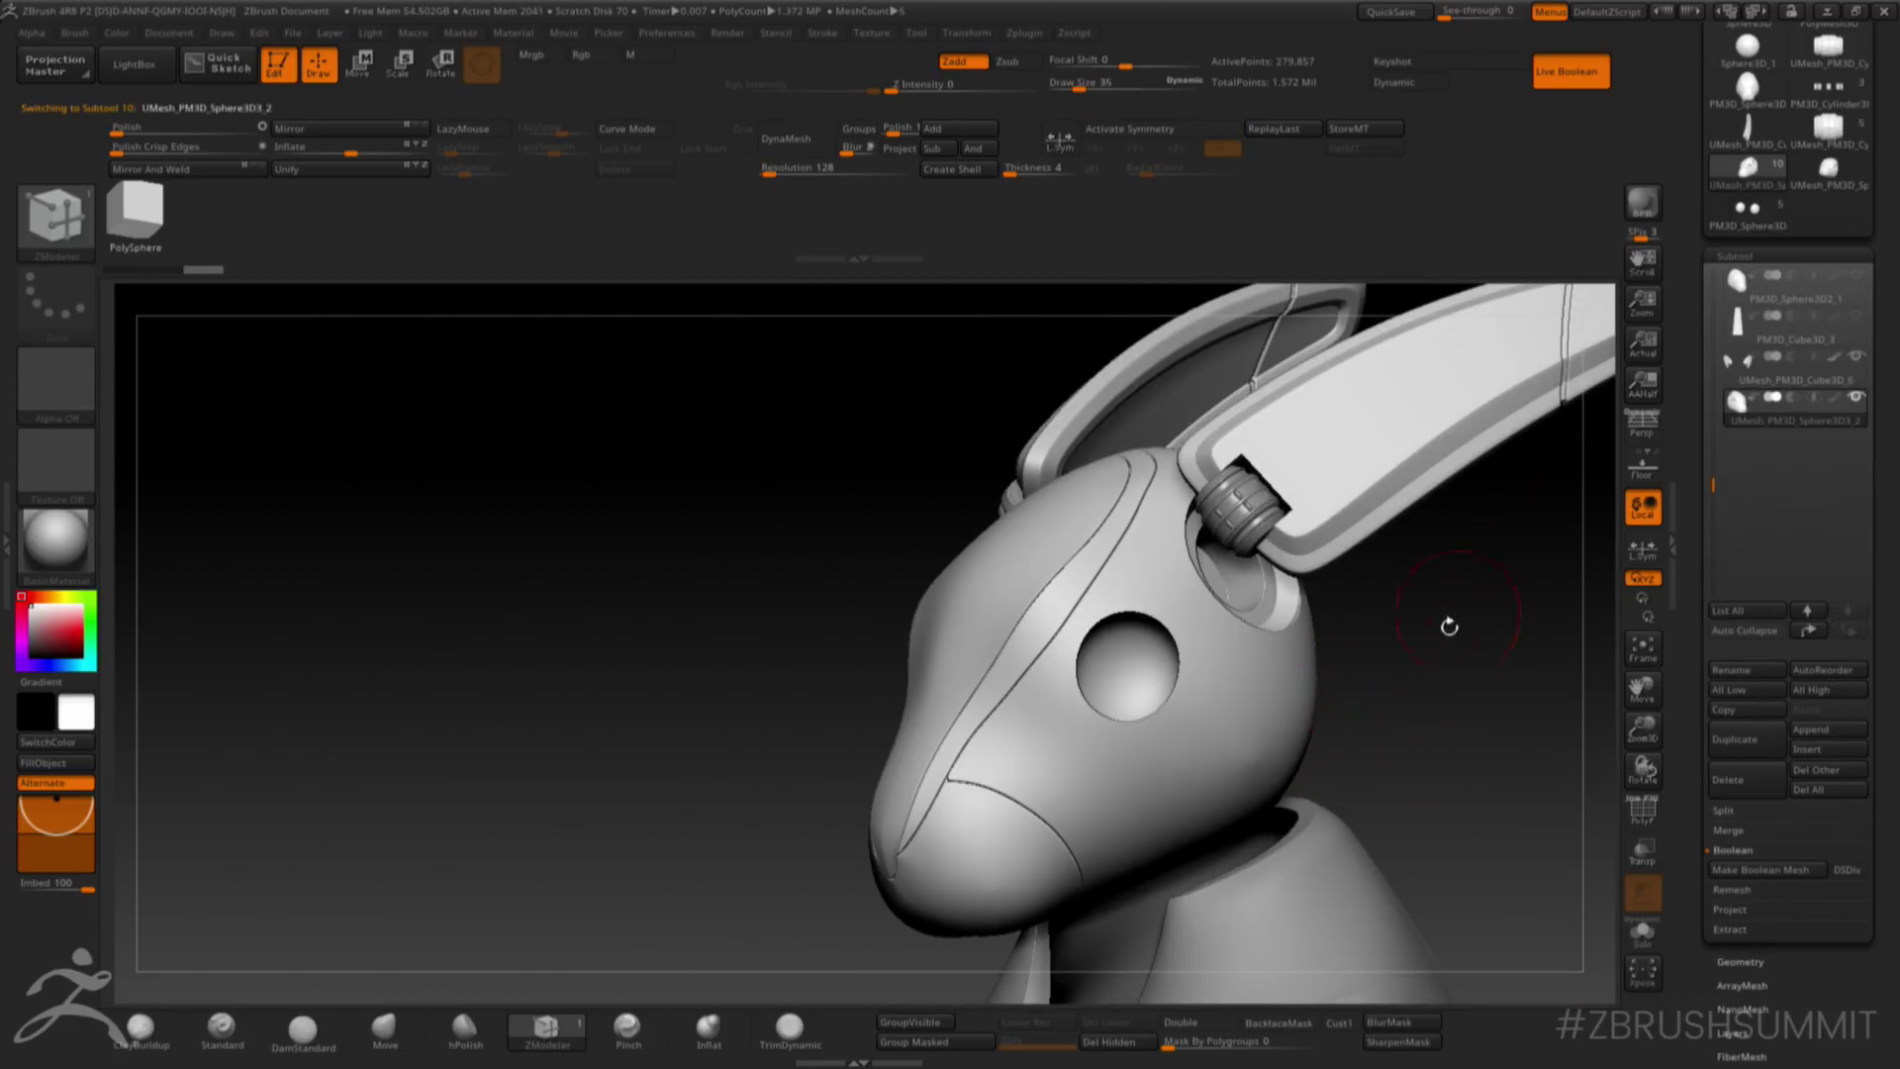
drag(1446, 627, 1640, 721)
drag(1500, 657, 1527, 607)
- Check the single-mesh boolean head tool and make the head tool containing the eye spheres active
click(1756, 234)
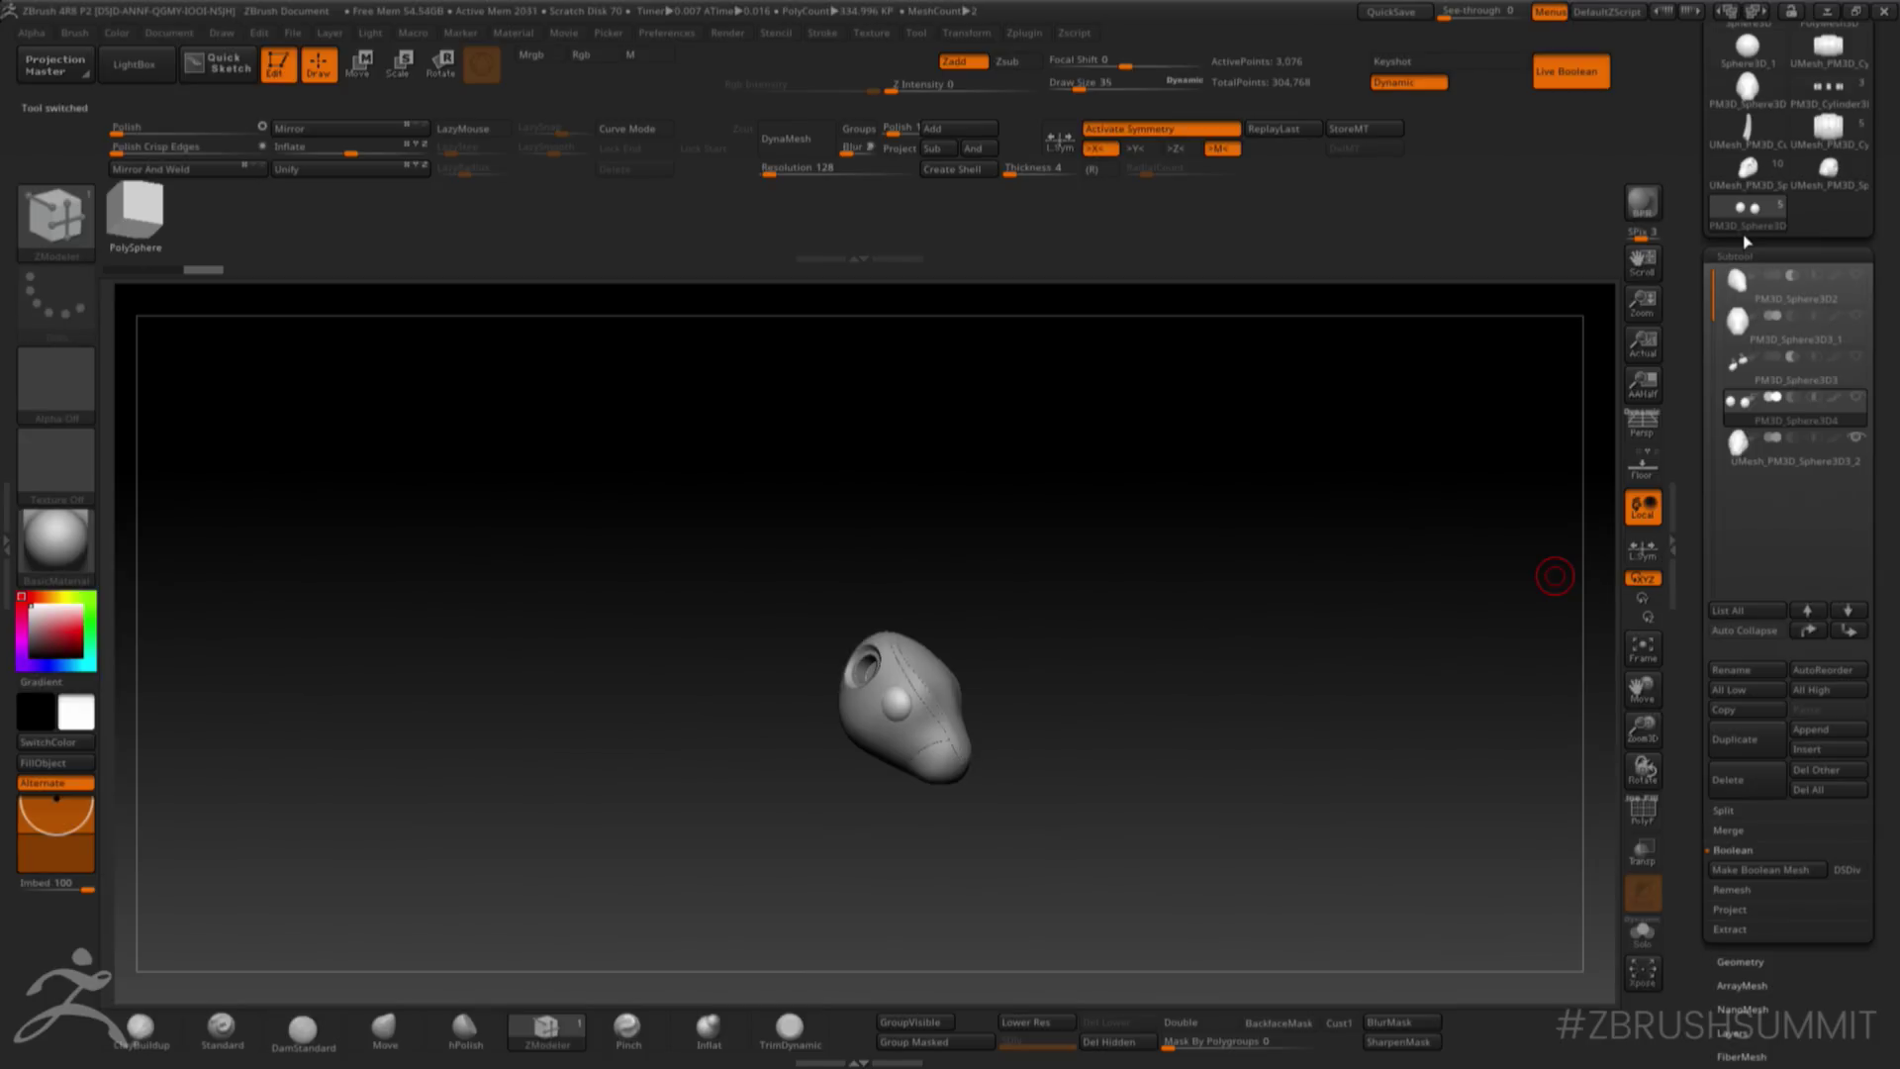
click(1833, 176)
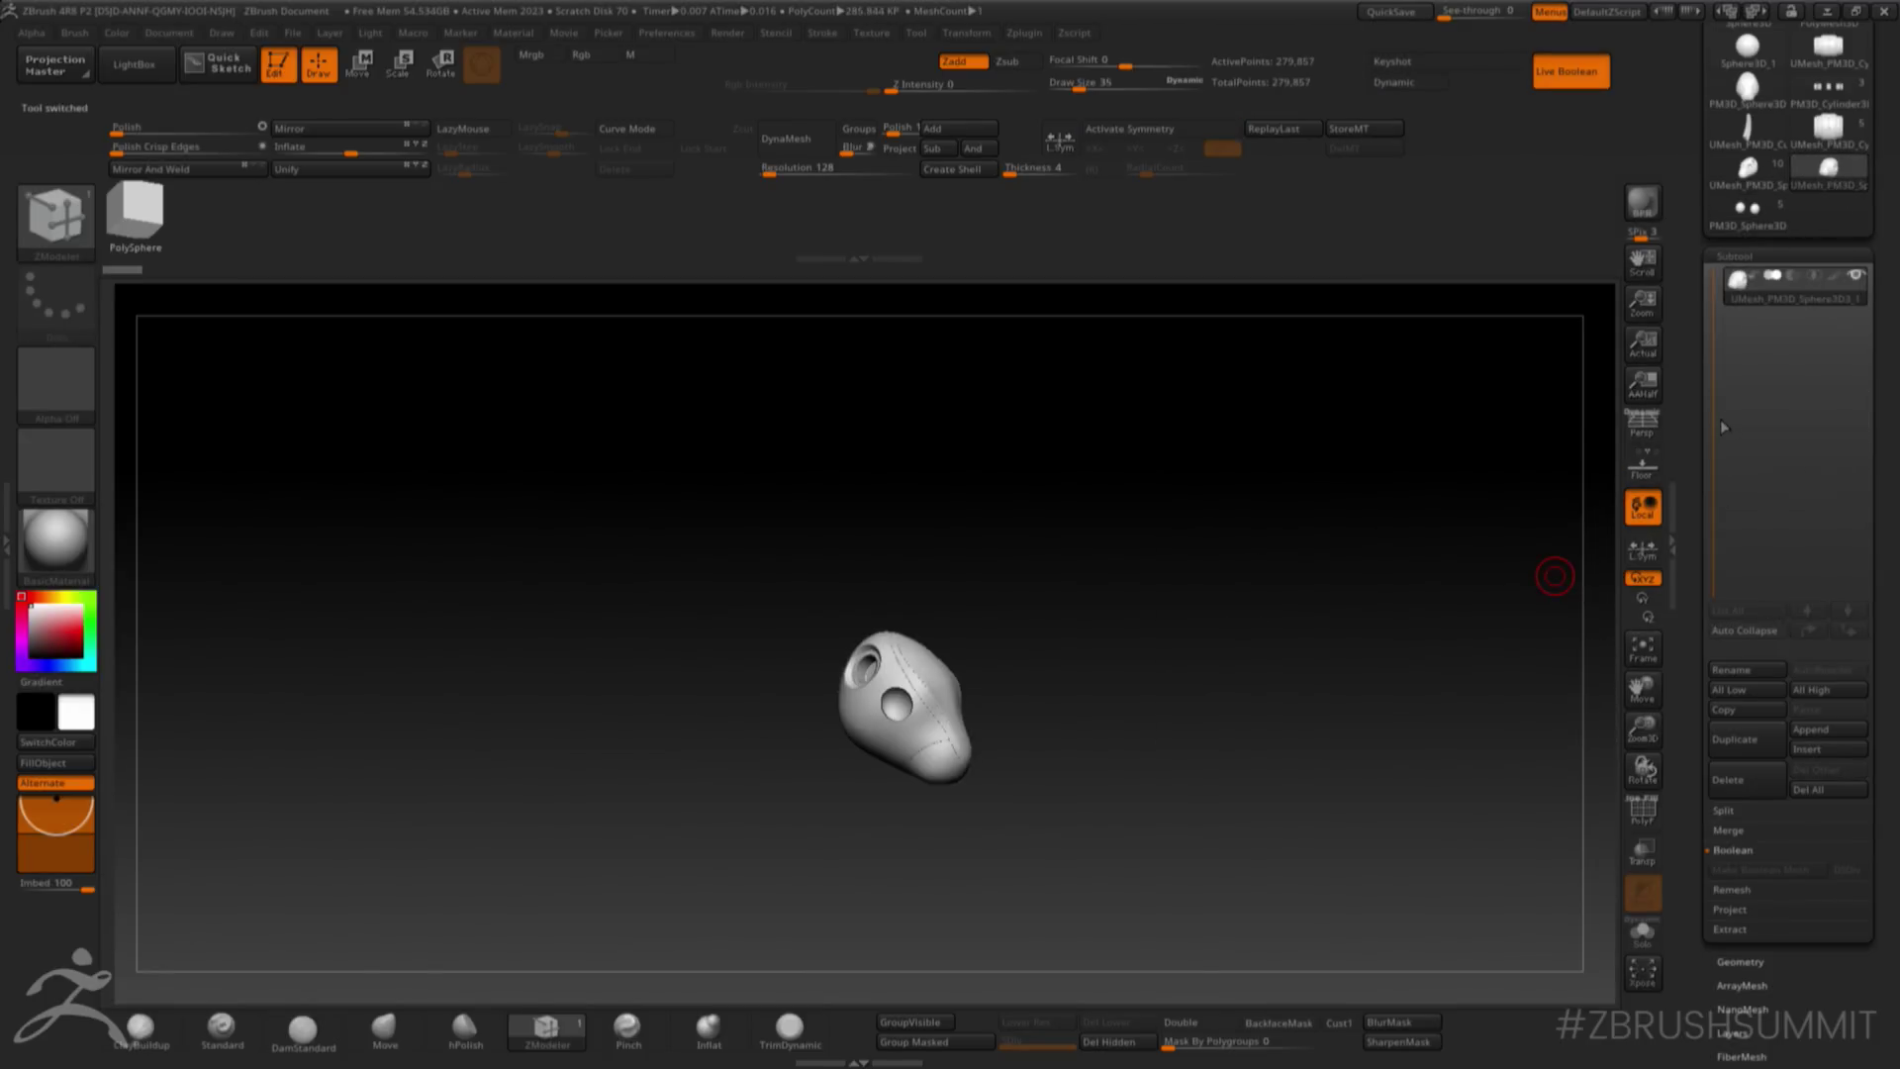
click(1747, 208)
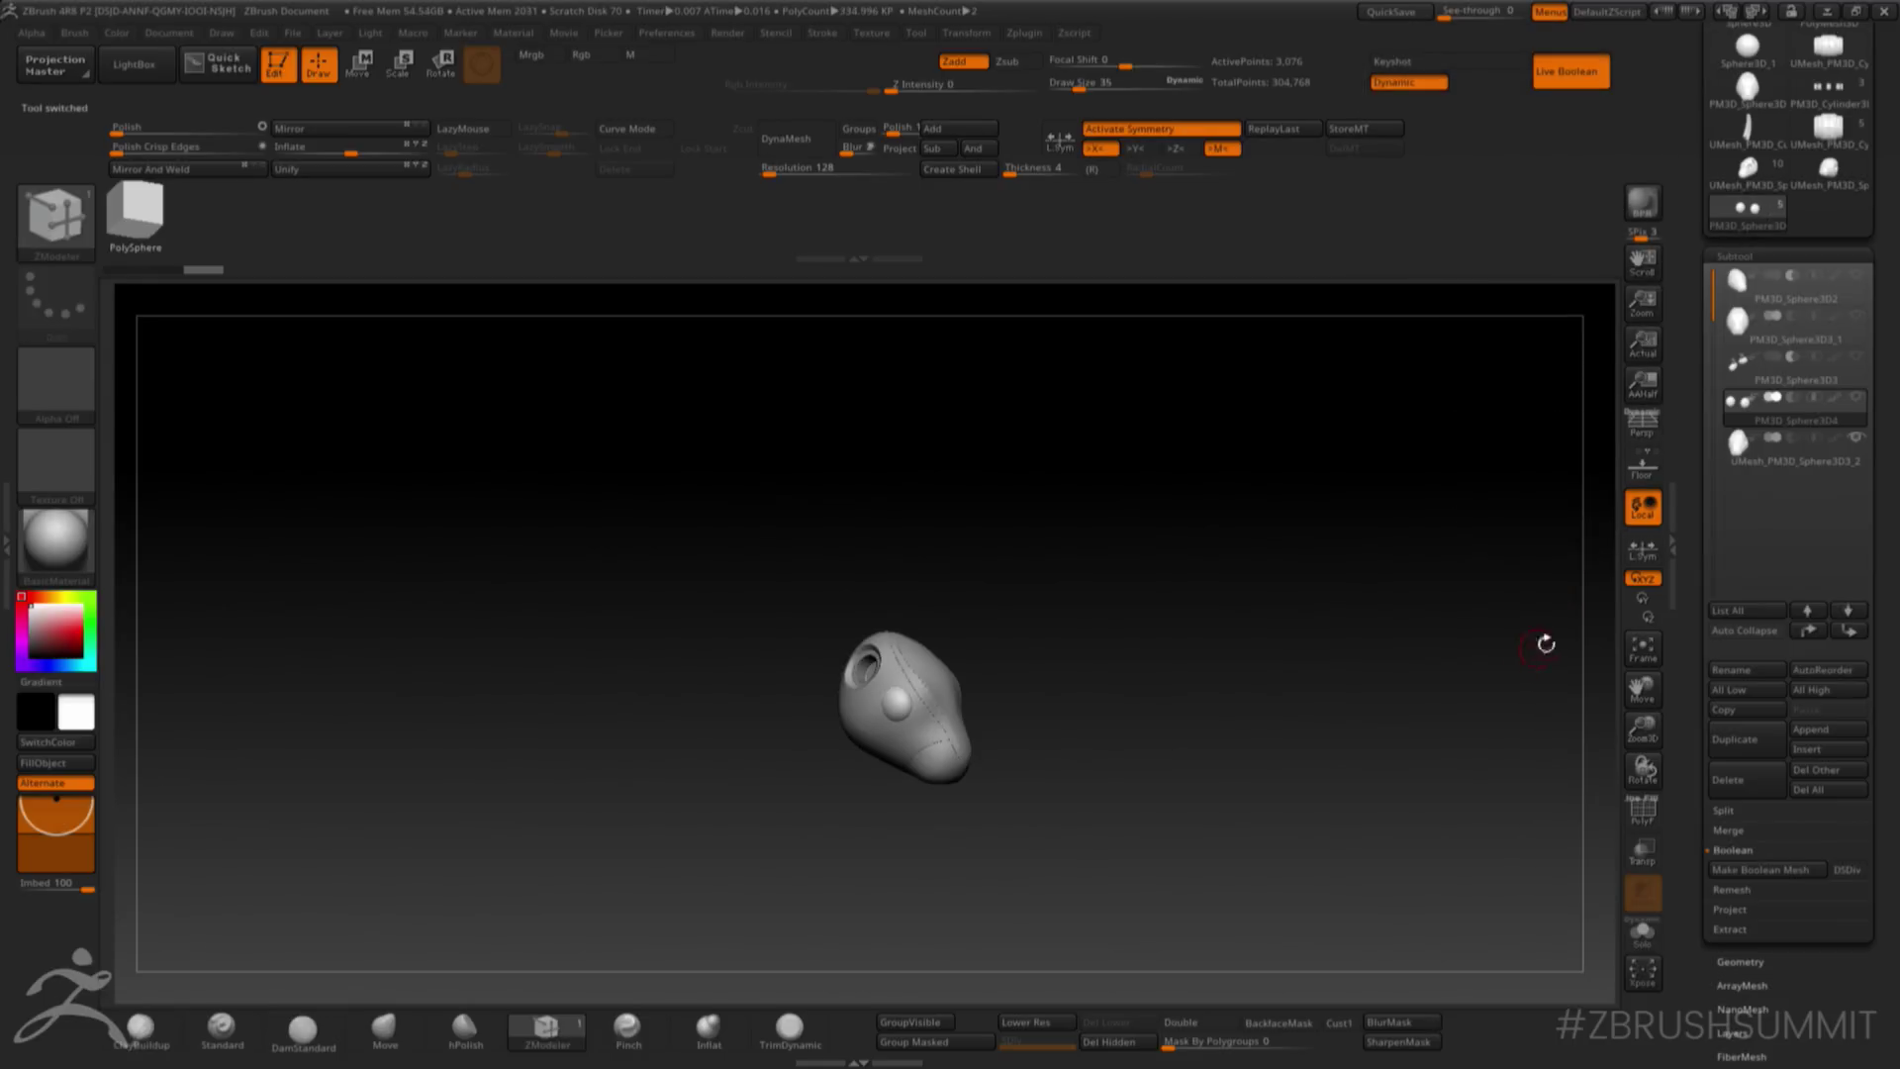
- Switch to the rabbit model and append the pair of eye spheres to it as a subtool
click(1761, 184)
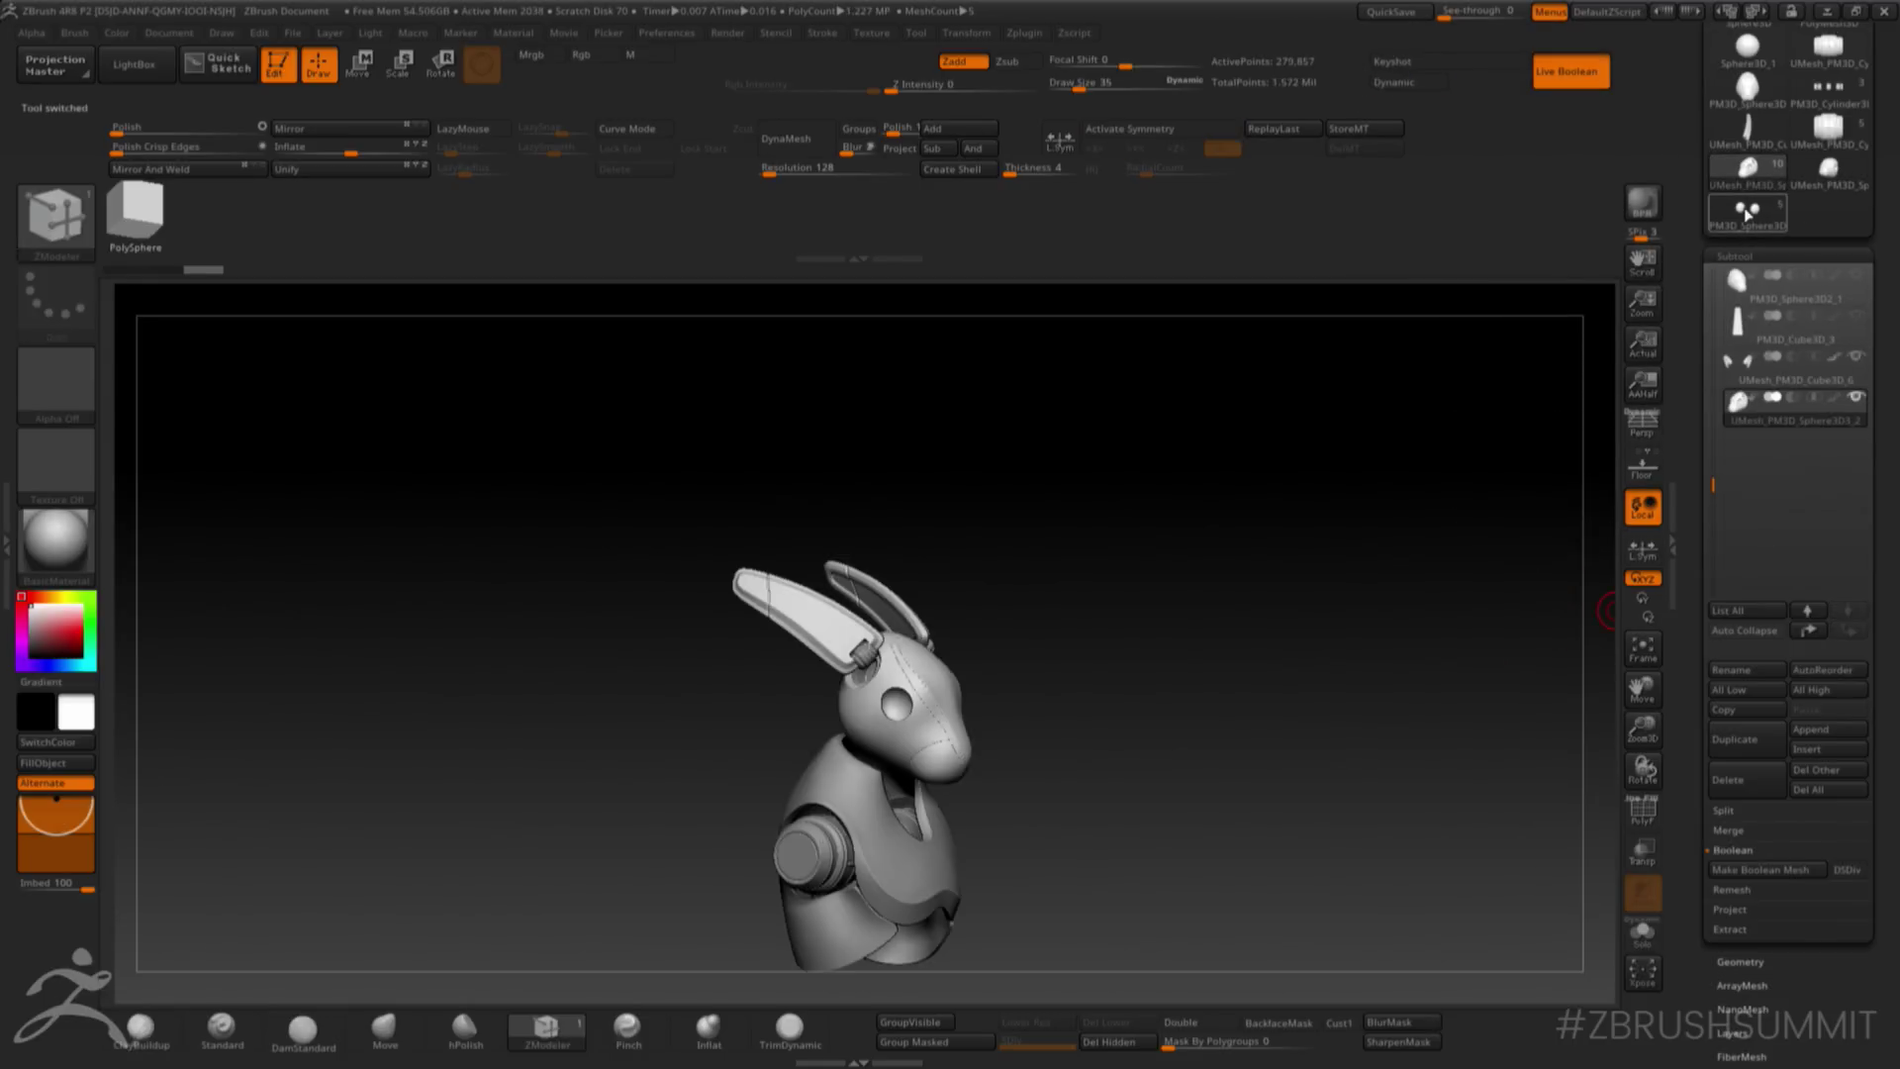
click(1825, 730)
click(1340, 829)
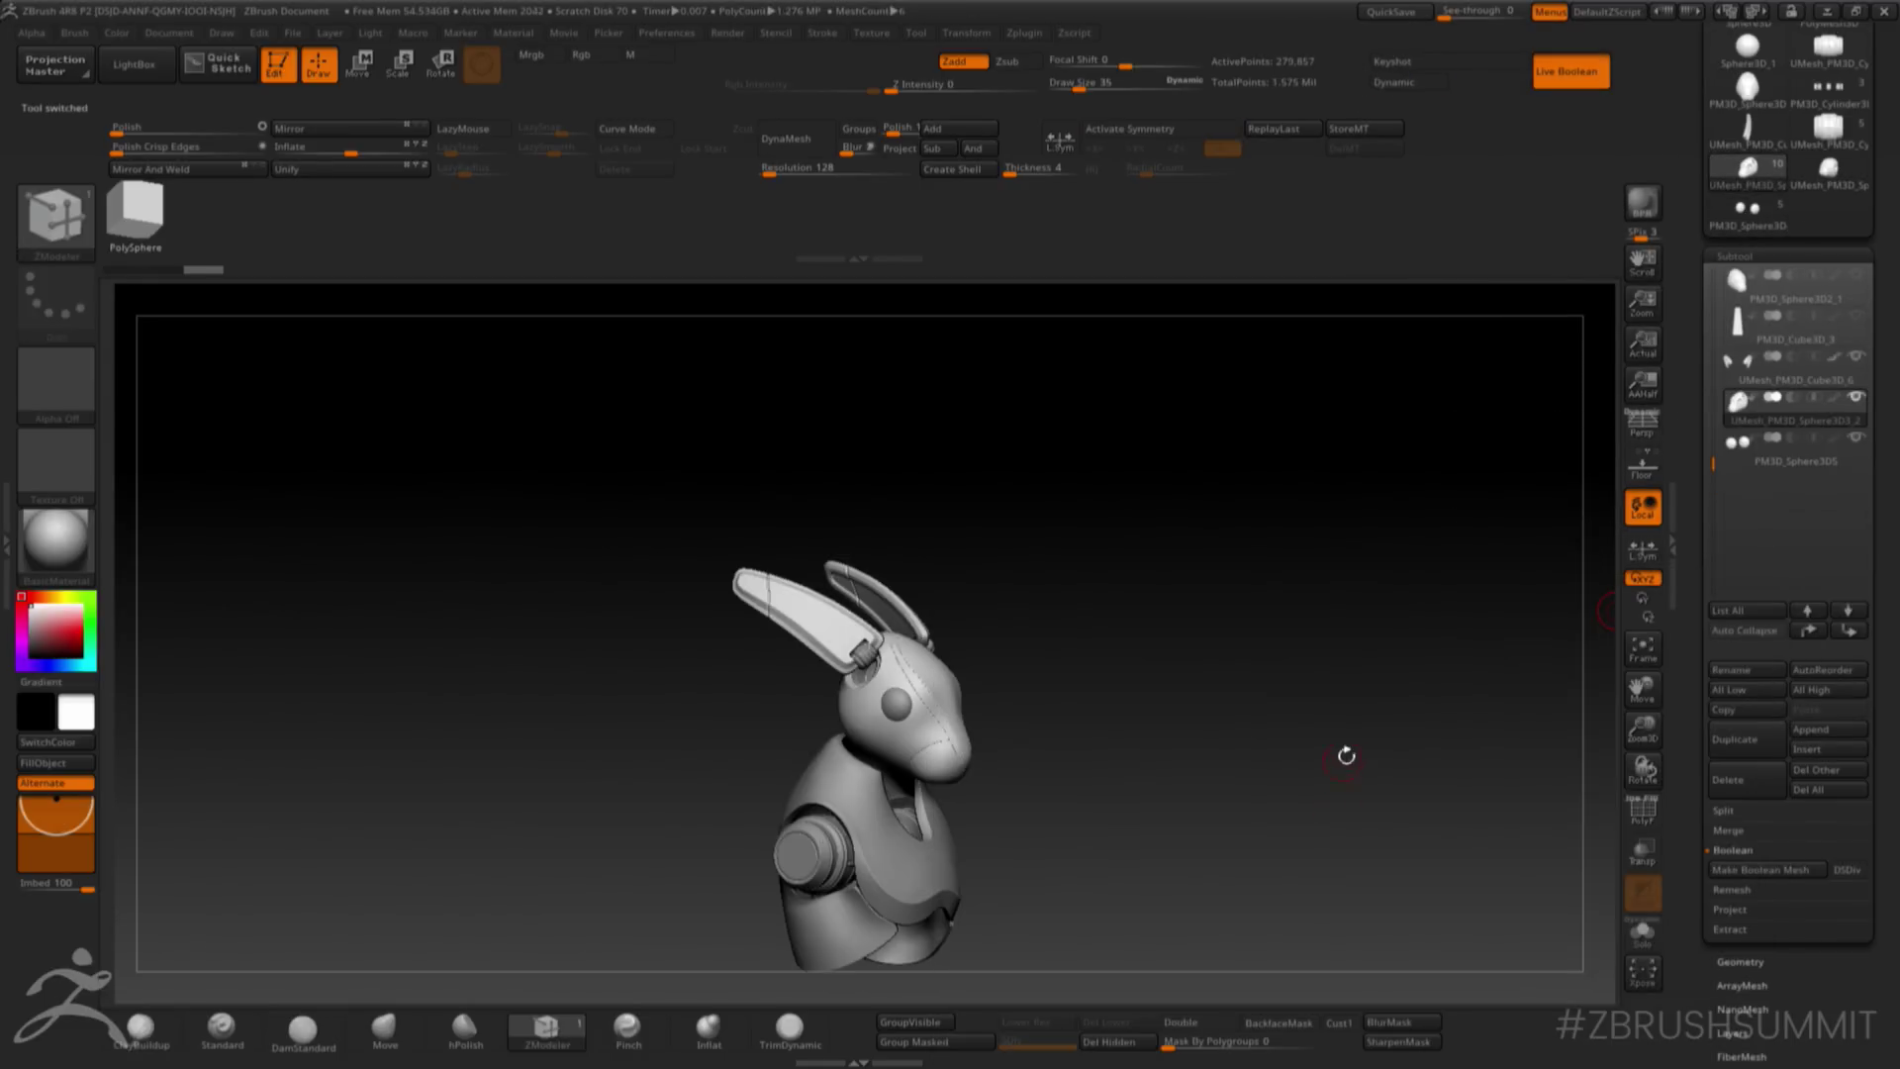
mouse_move(1345, 755)
mouse_down()
mouse_move(1251, 763)
mouse_move(1380, 724)
mouse_move(1237, 737)
mouse_move(1303, 727)
mouse_move(1303, 710)
mouse_move(1272, 733)
mouse_move(1385, 751)
mouse_move(1303, 721)
mouse_move(1326, 726)
mouse_up()
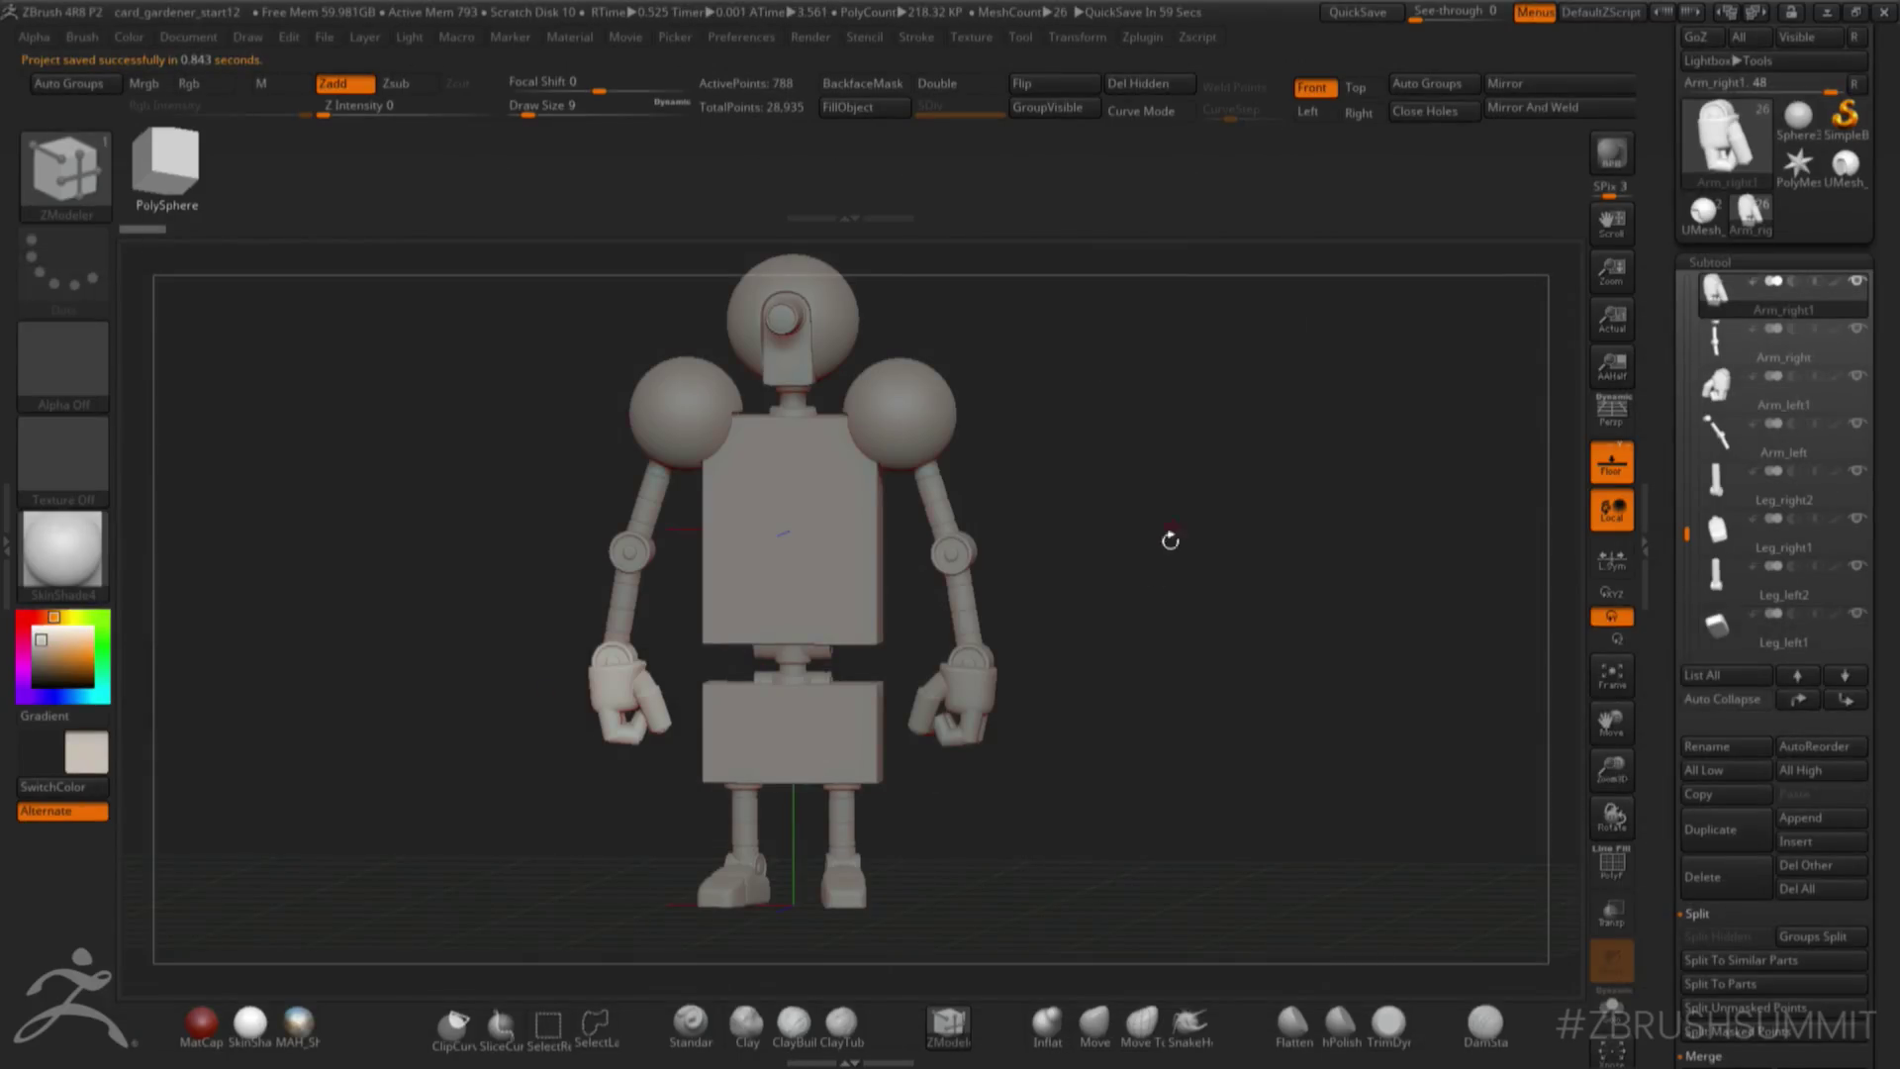
- Turn on perspective view for the robot and look through its subtool list
drag(1185, 591, 1173, 683)
click(1629, 425)
drag(1370, 517, 1382, 627)
drag(1689, 535, 1686, 376)
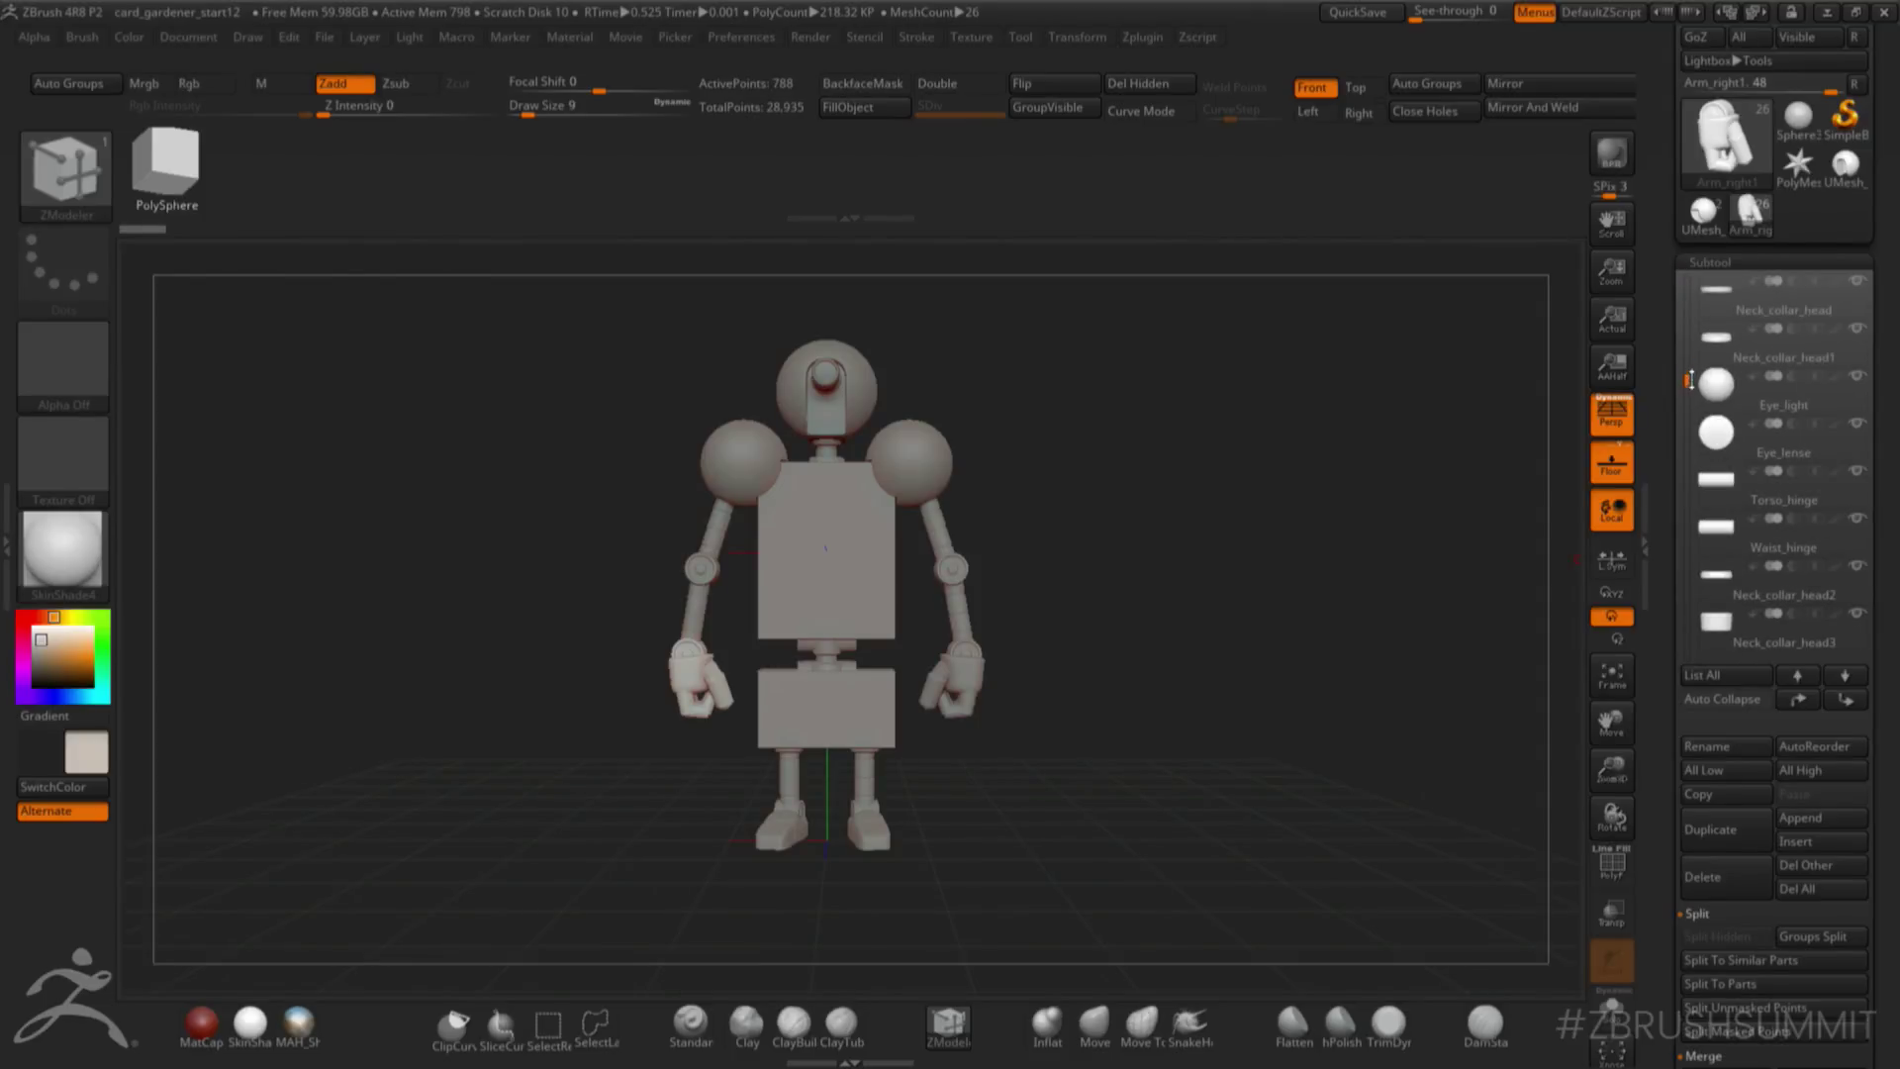
drag(1249, 665, 1216, 689)
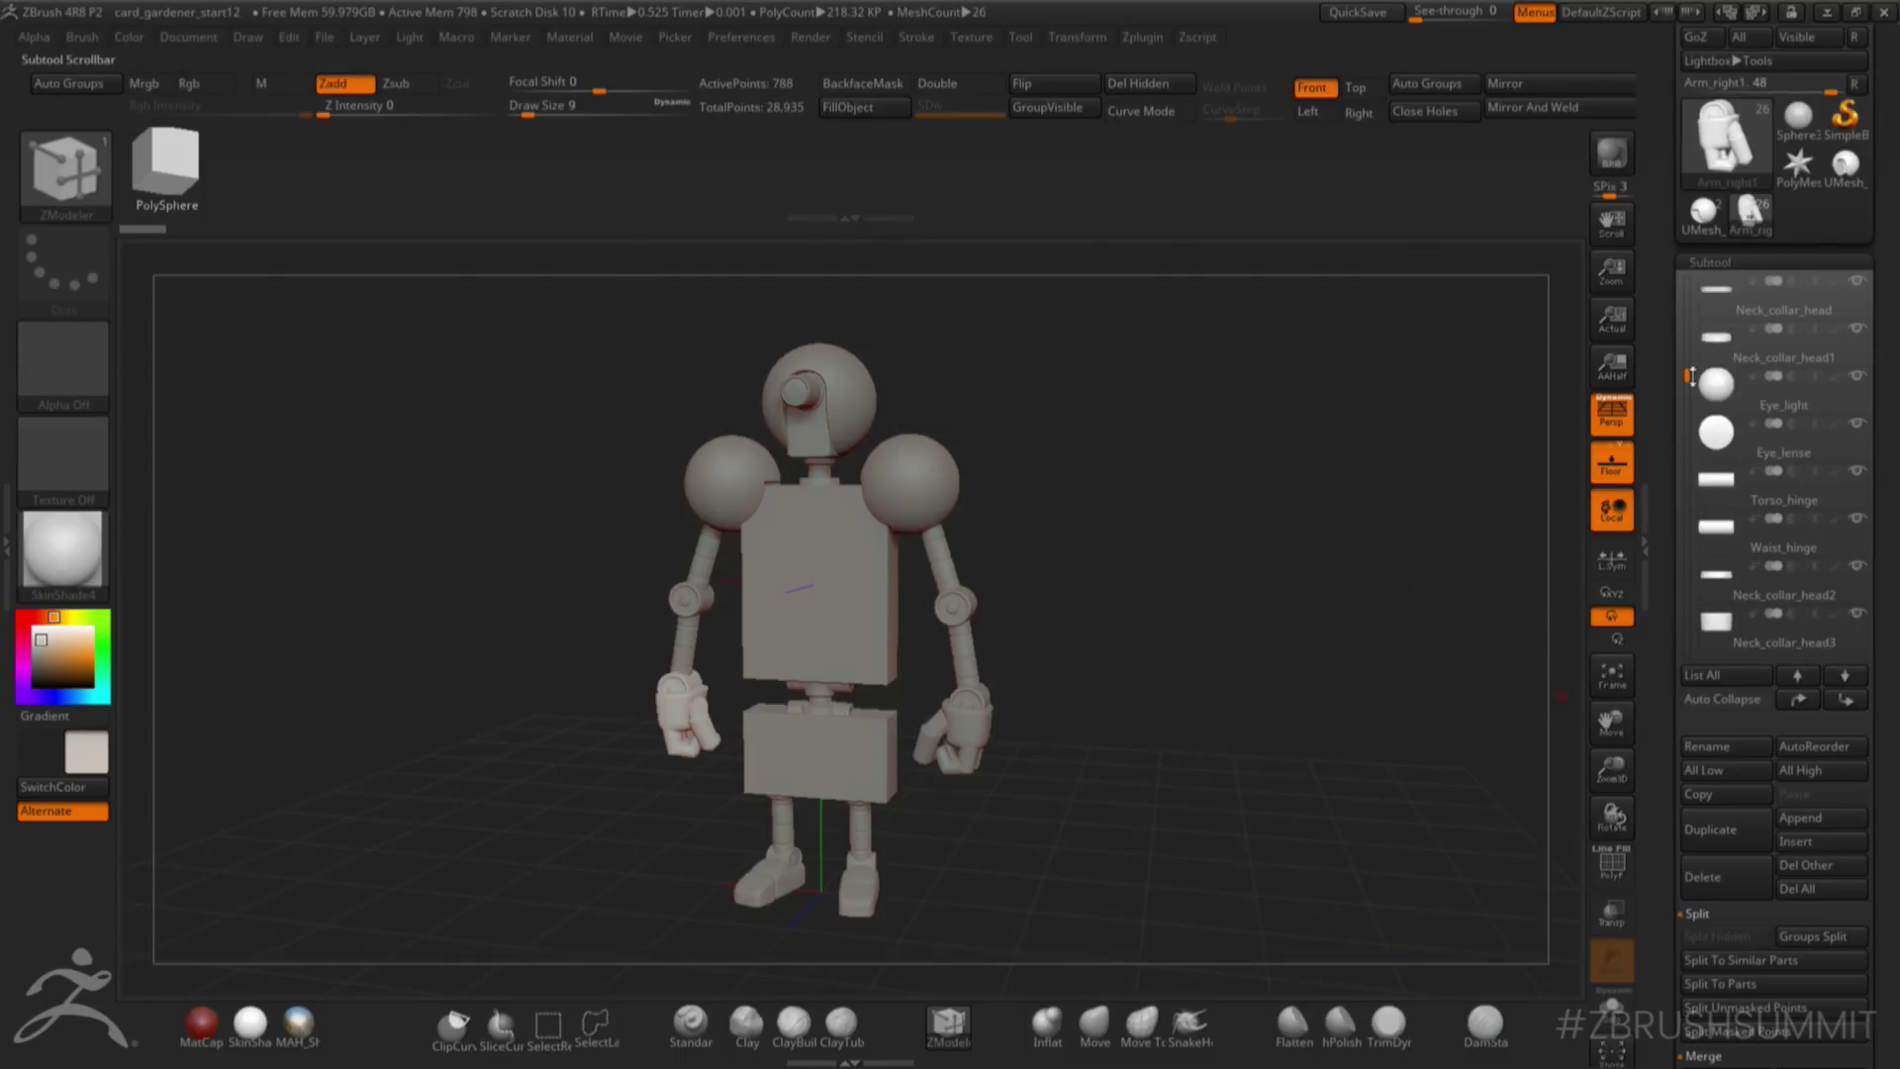
drag(1688, 377, 1686, 574)
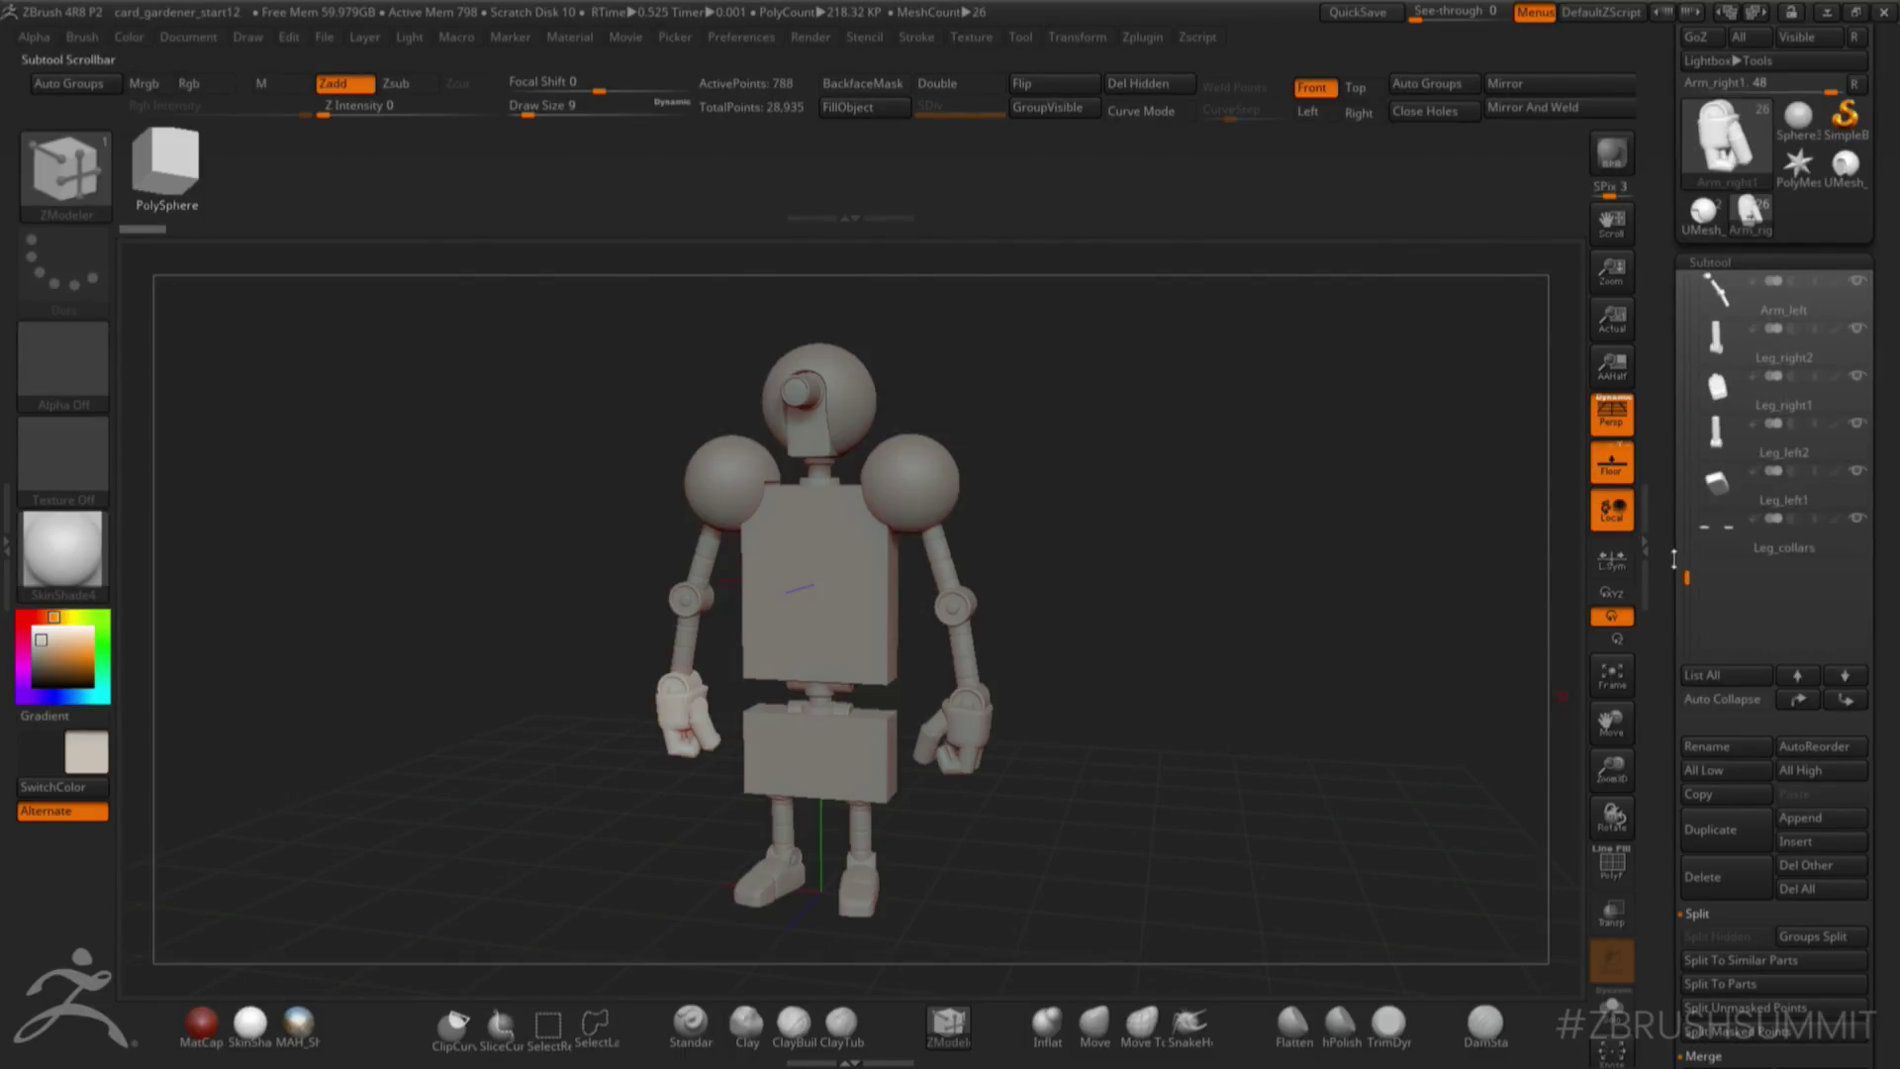
- Append a PolyMesh3D star as a new subtool of the robot and select it
drag(1878, 762, 1881, 678)
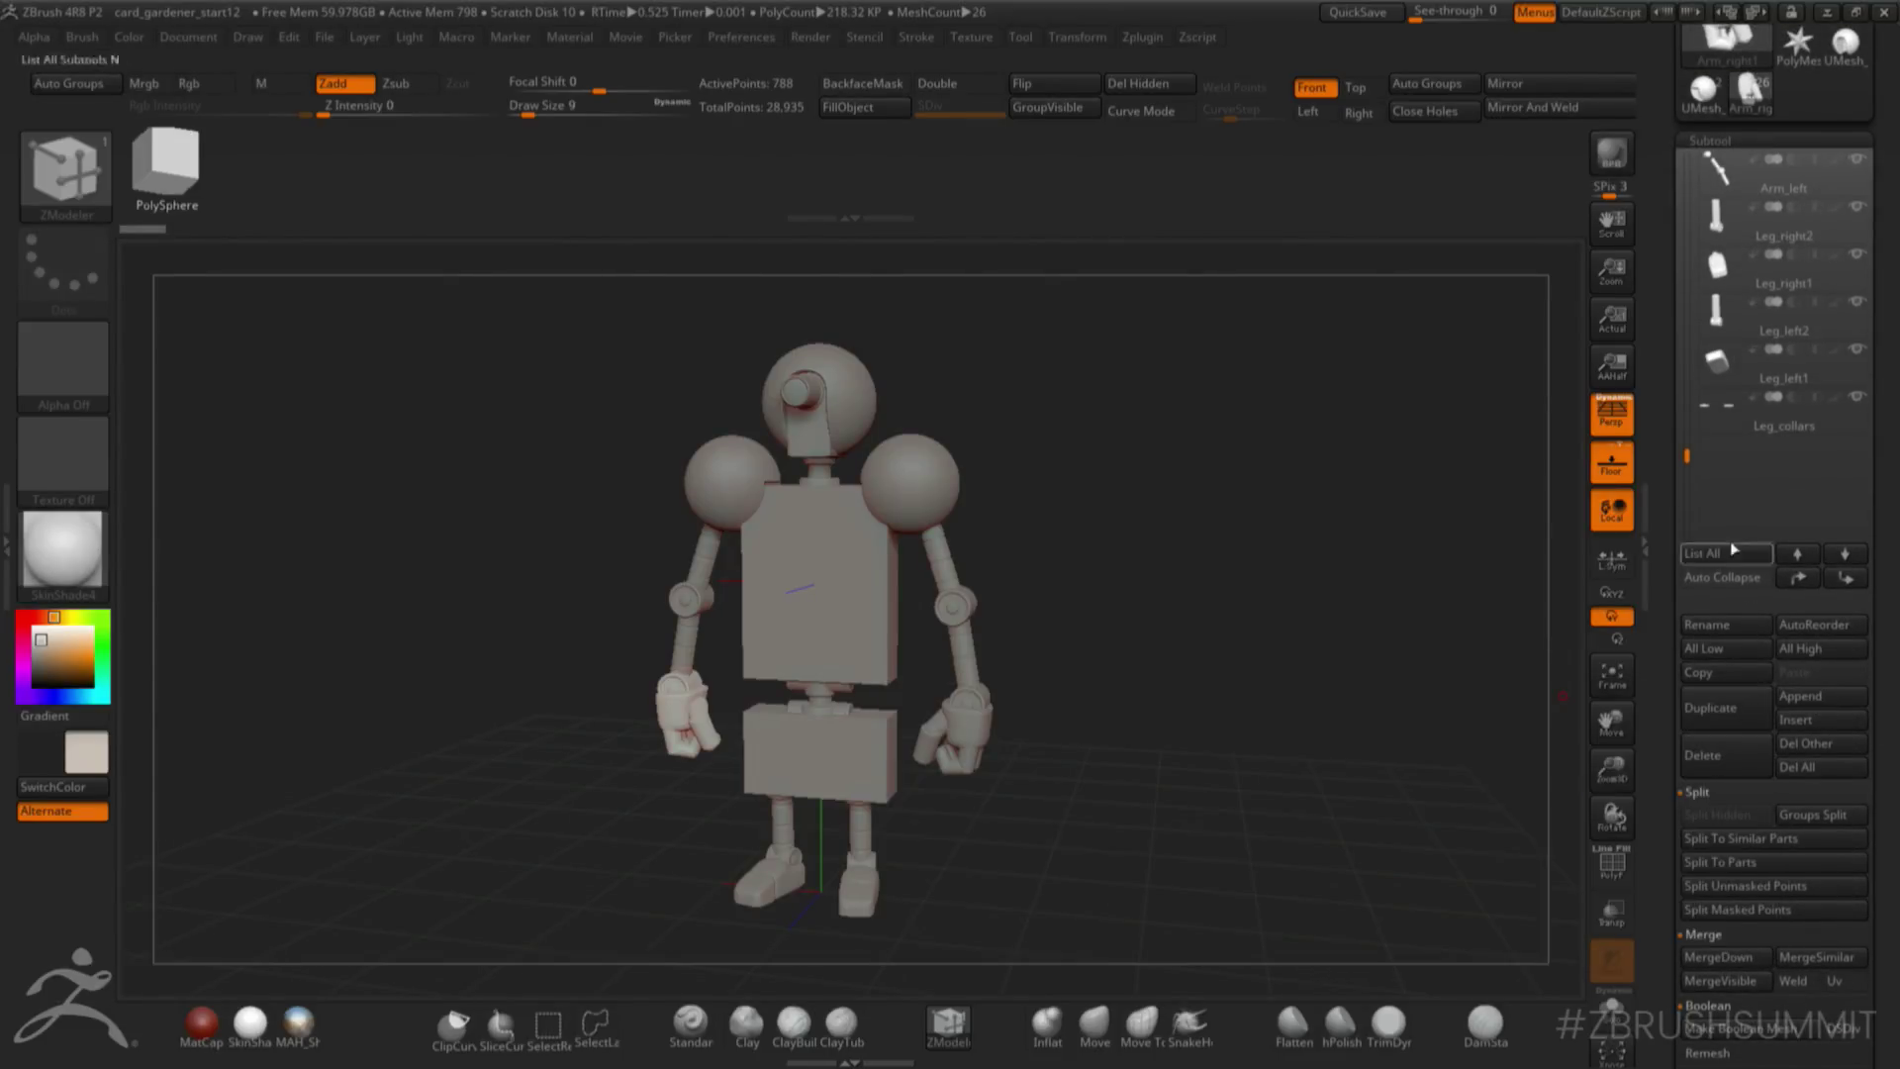
click(1799, 696)
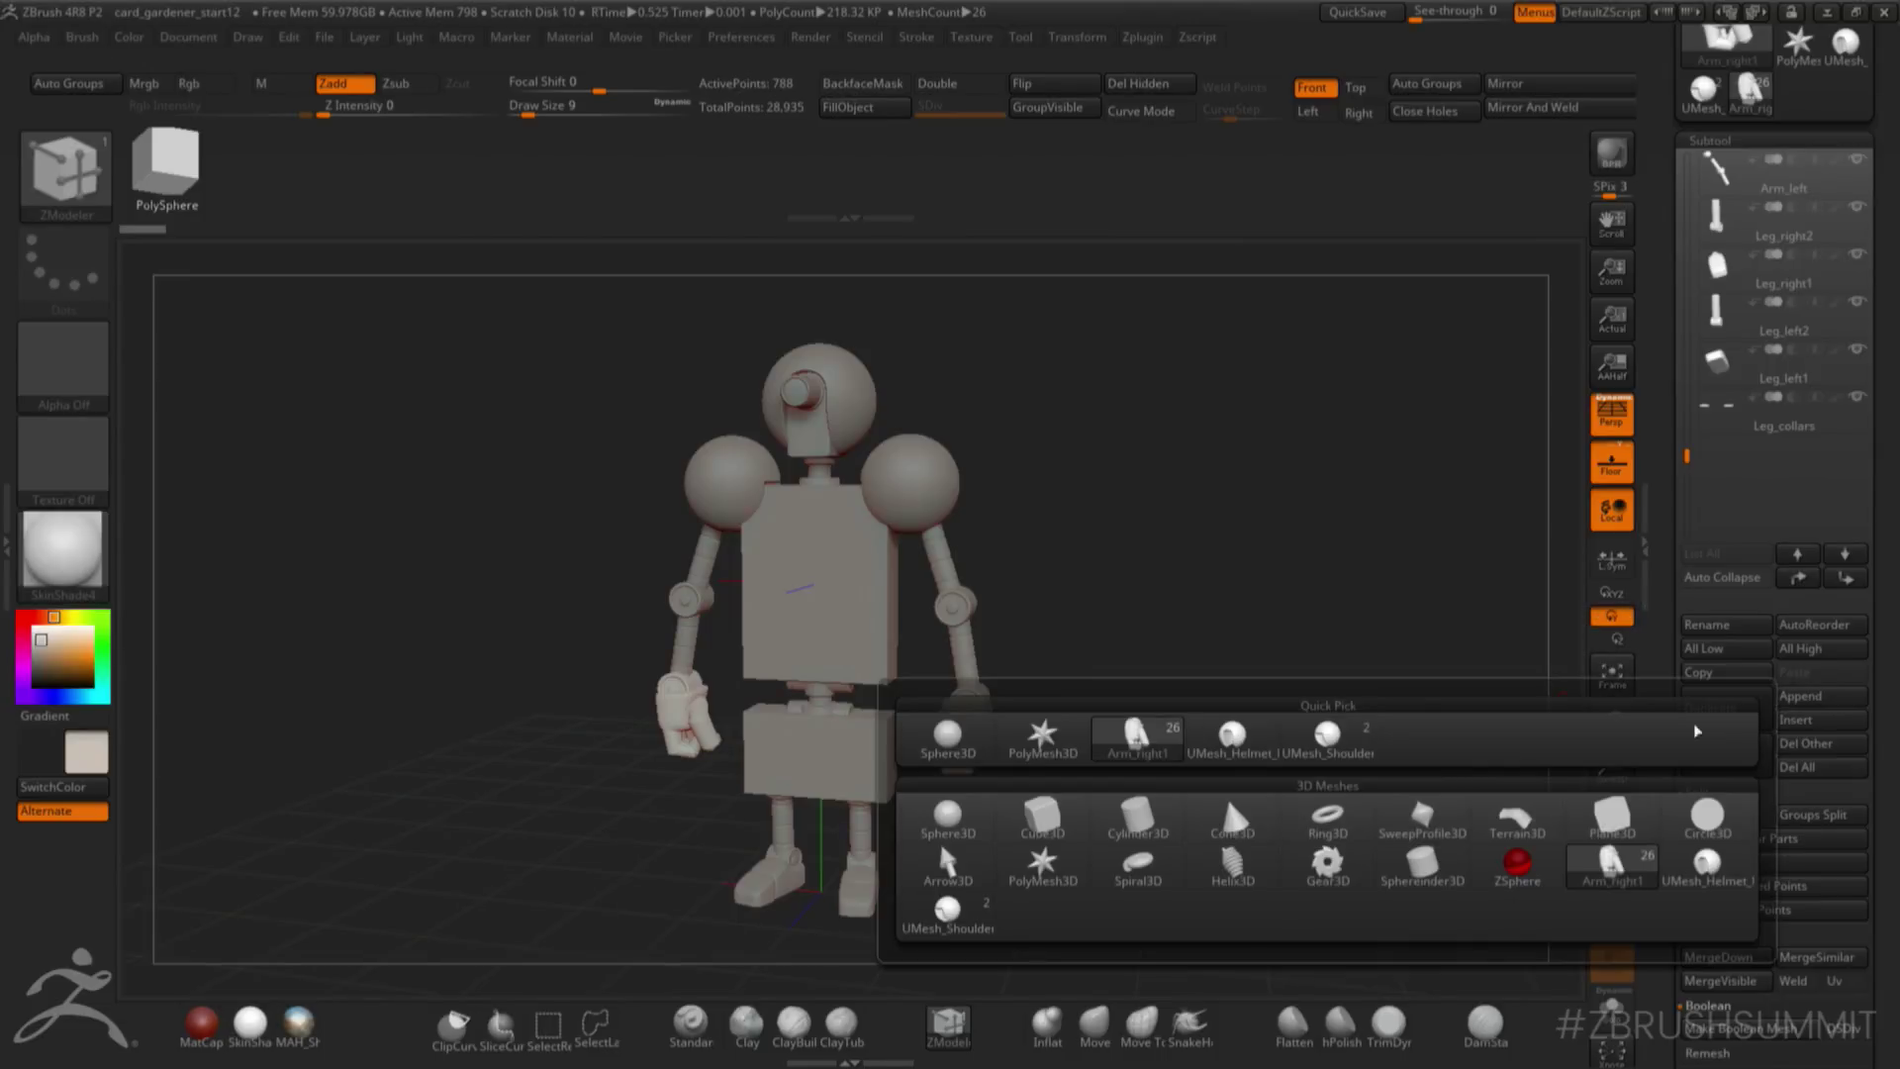
click(1057, 752)
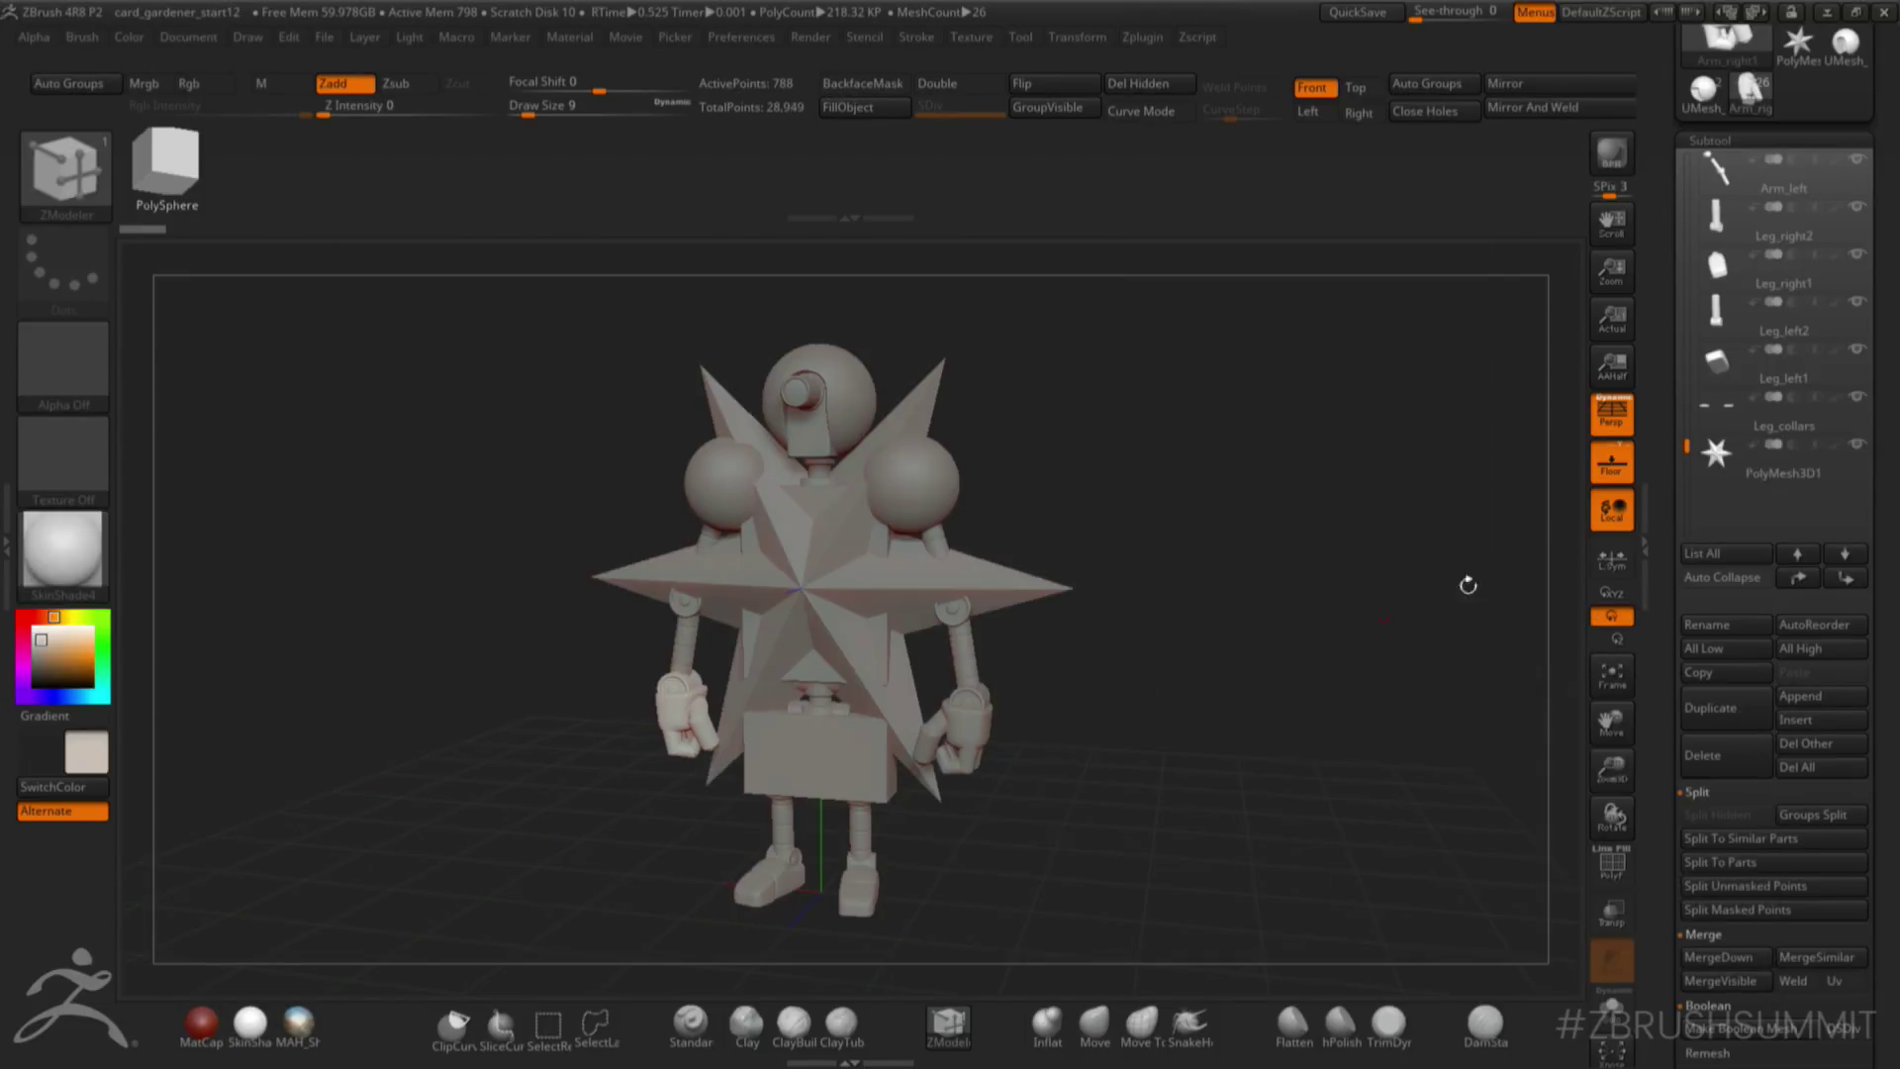
click(1754, 474)
- Replace the star with a quick Y-axis cylinder using QCyl Y
drag(1878, 722, 1879, 463)
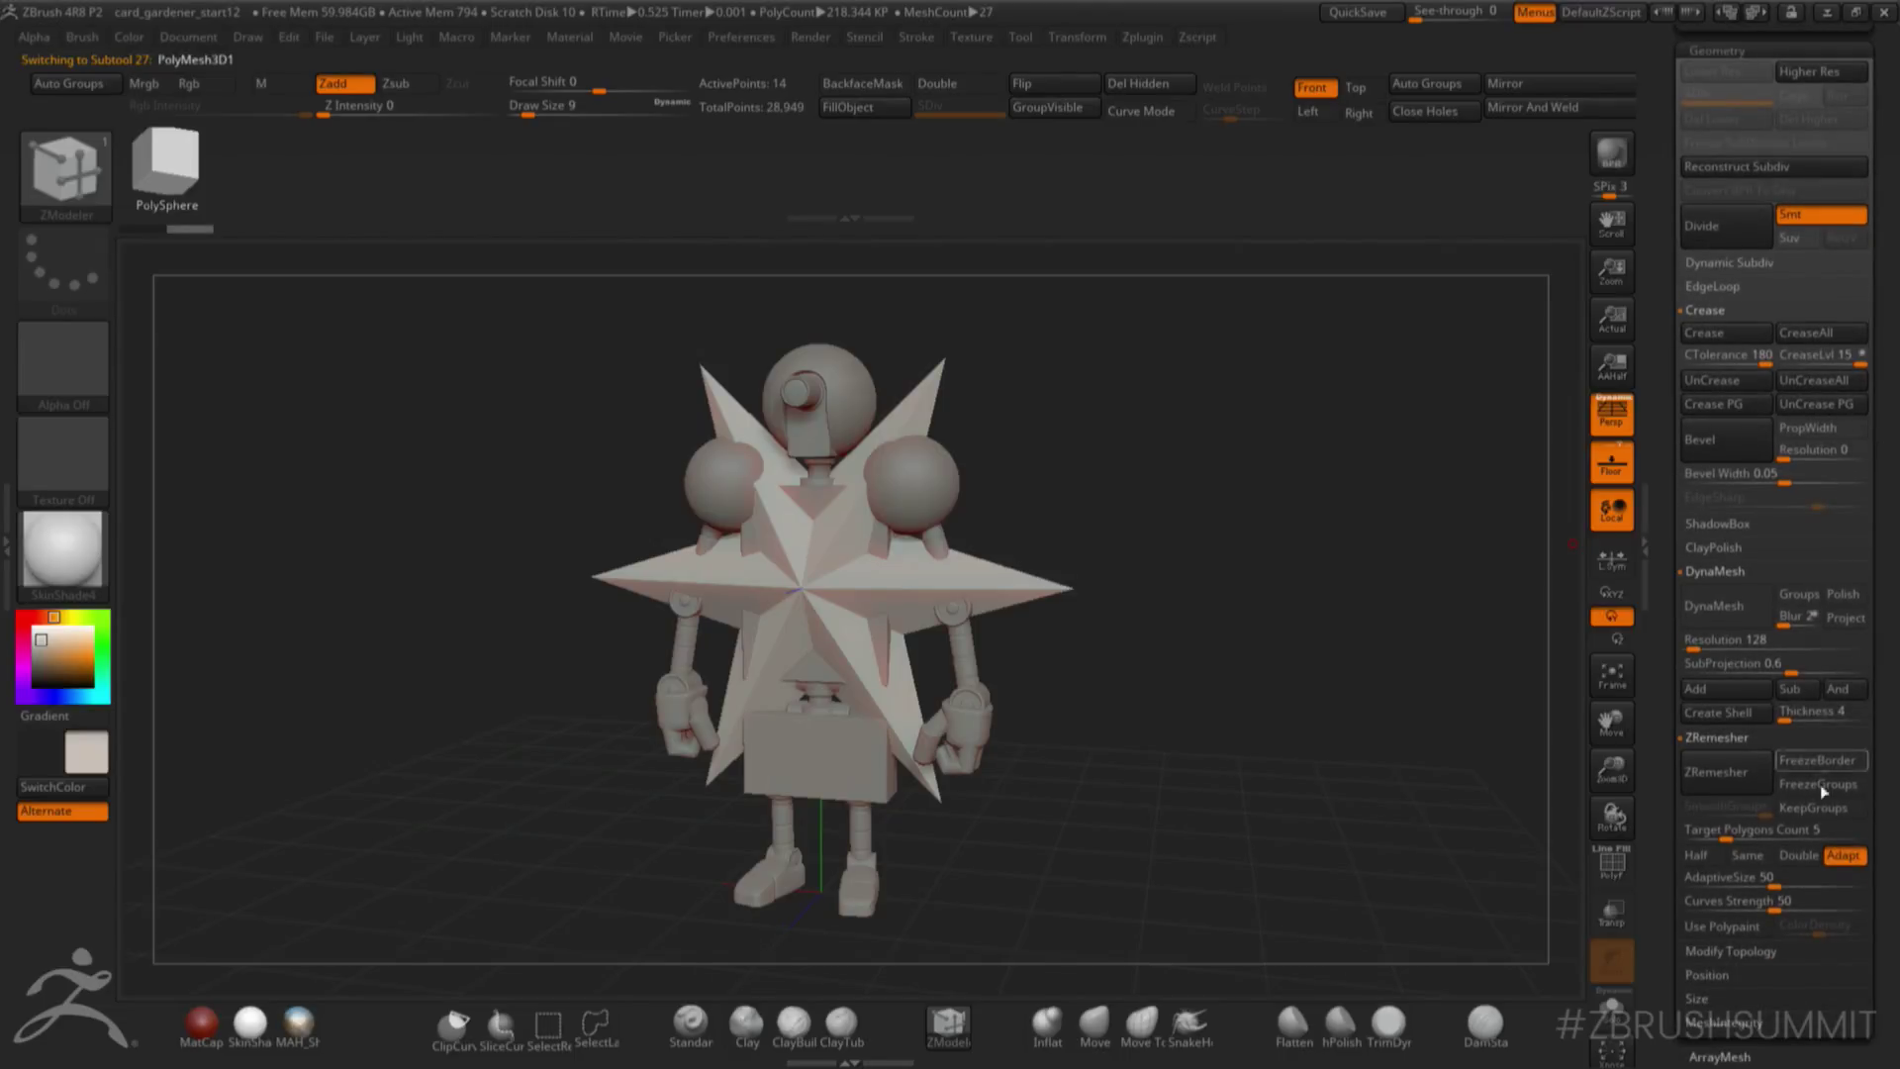
drag(1882, 831, 1897, 574)
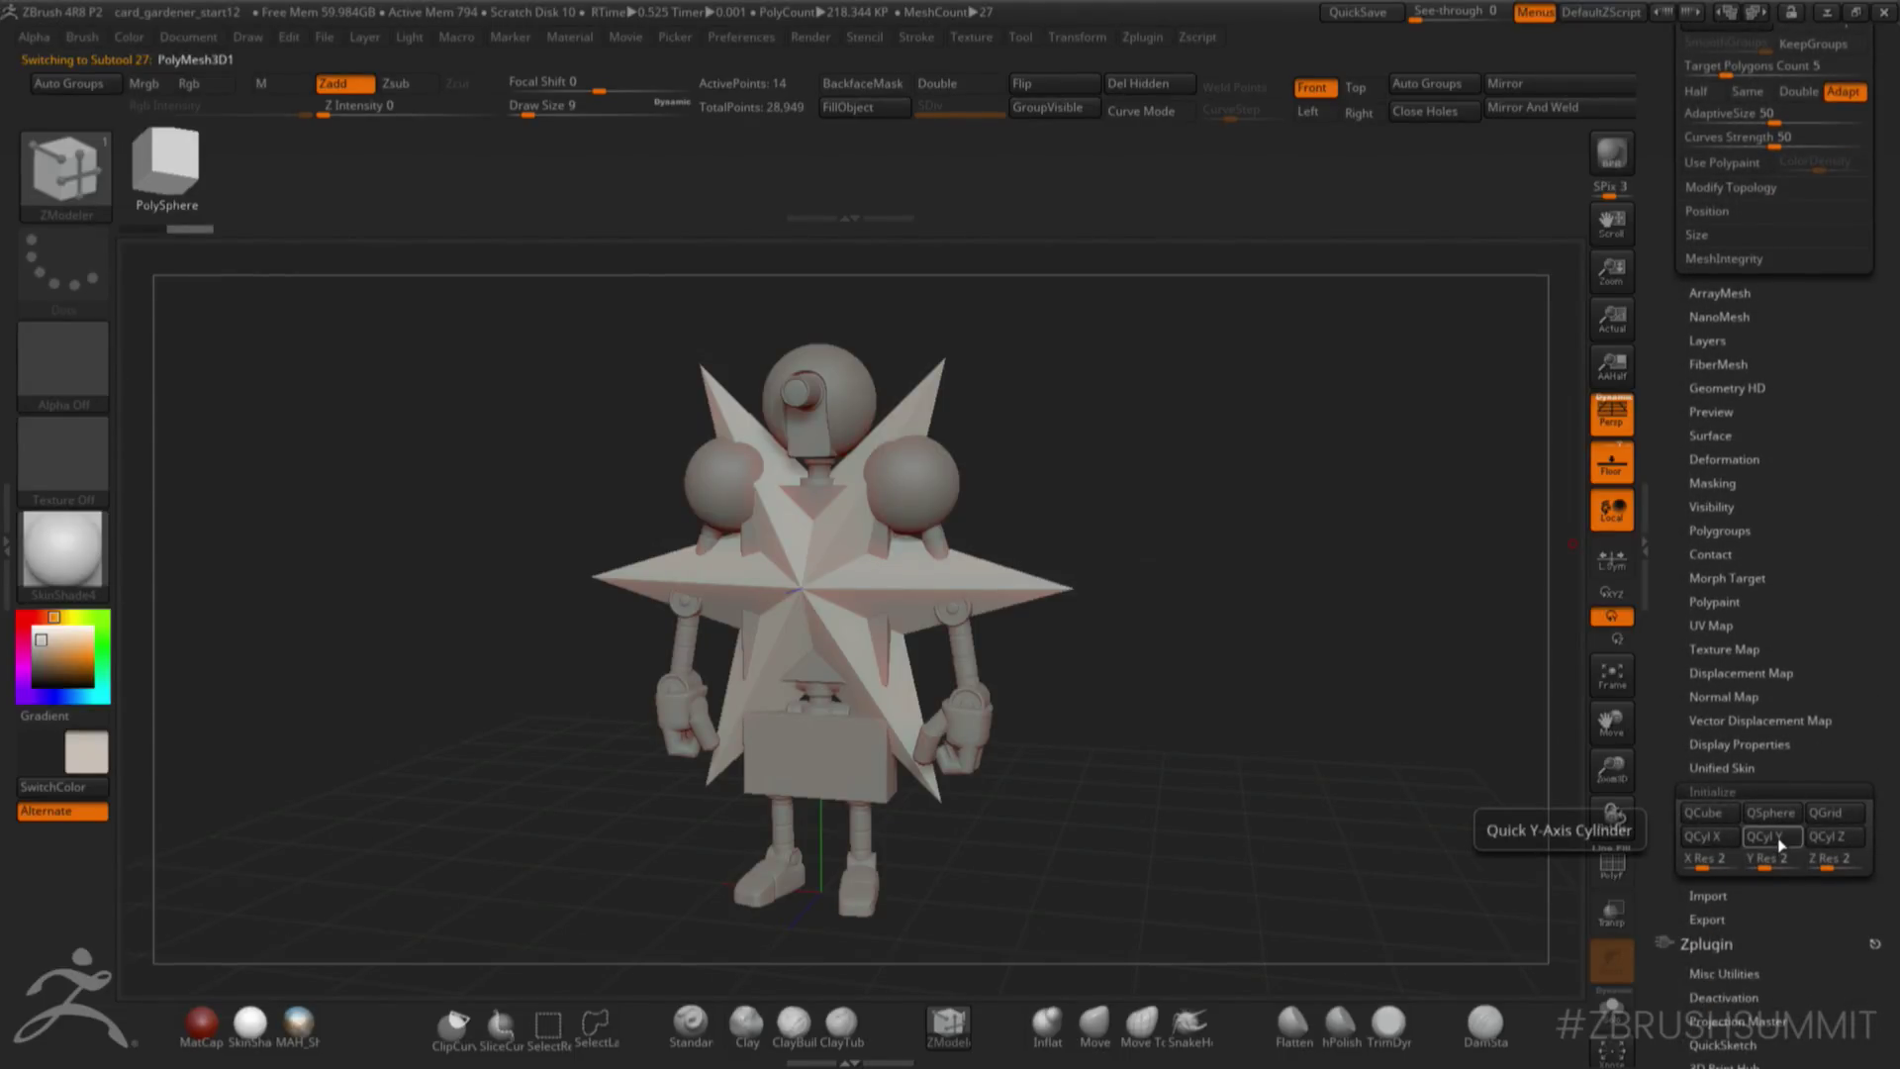
click(1775, 839)
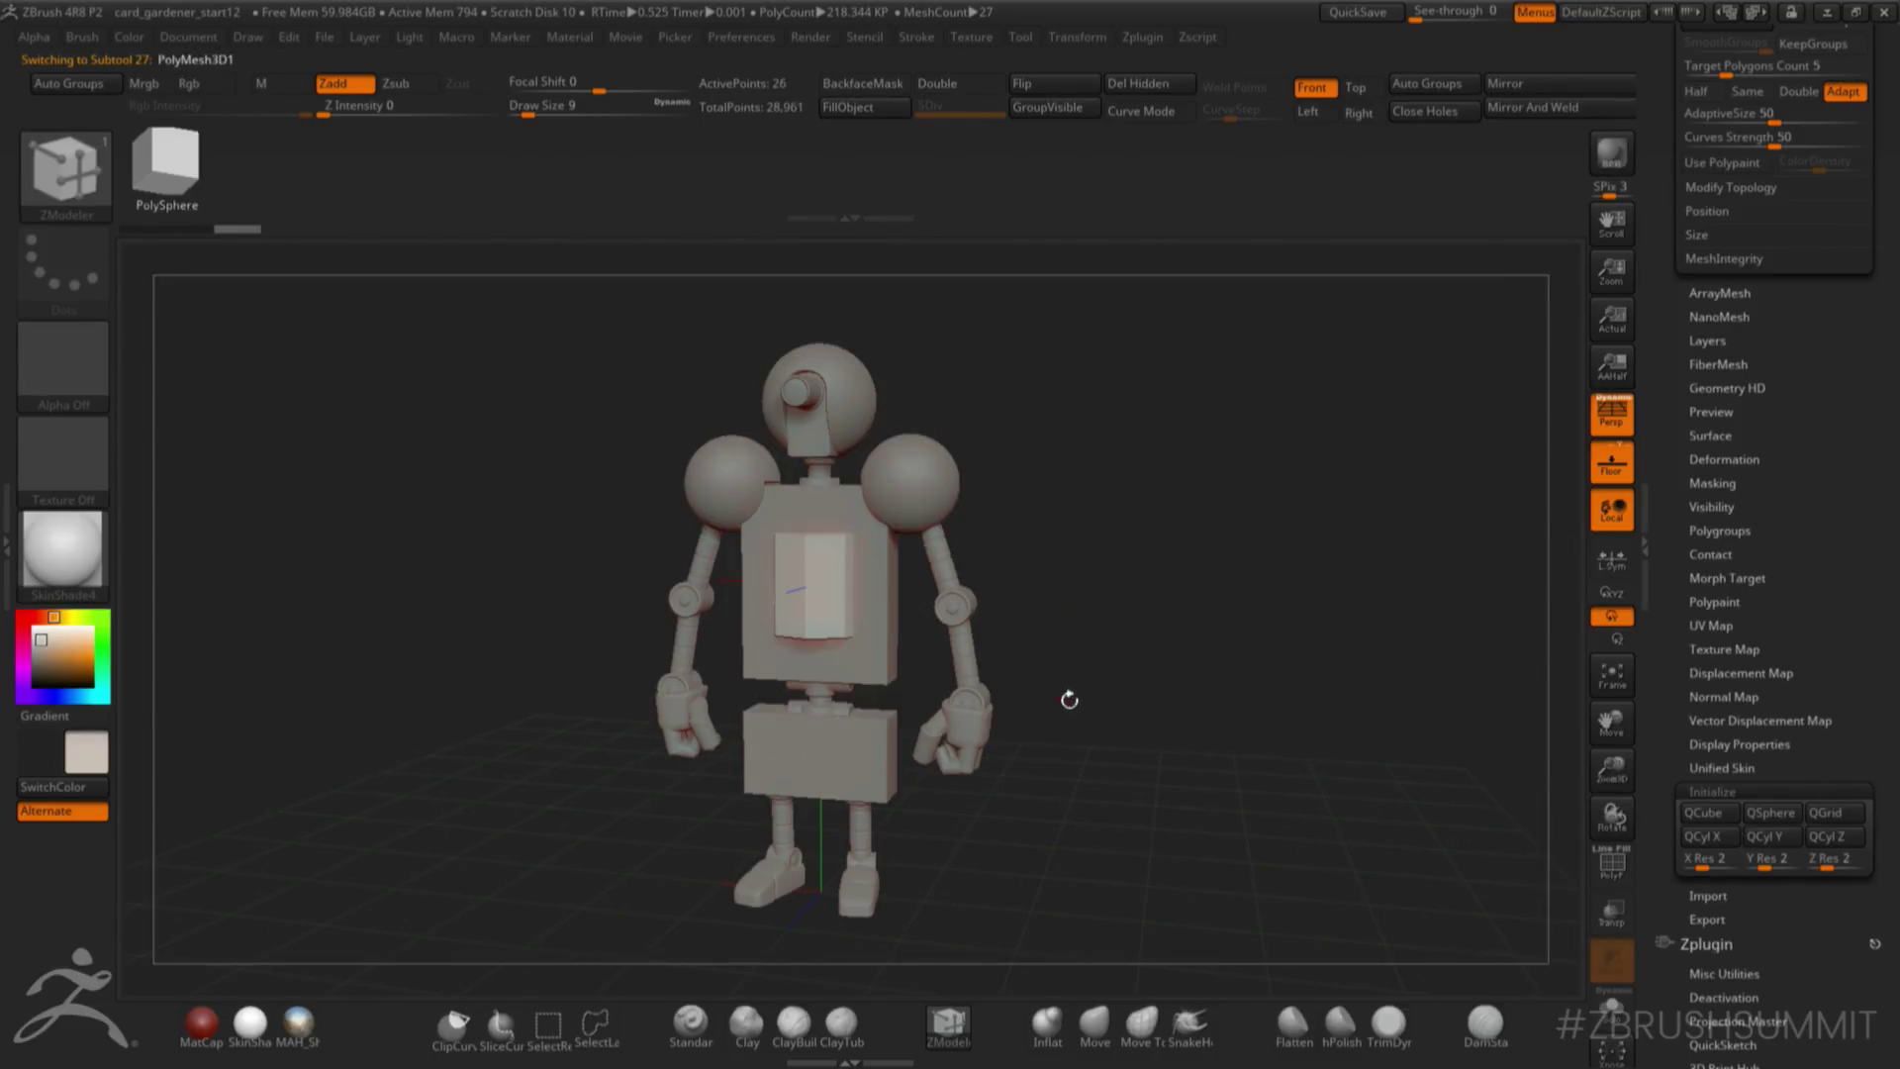
key(w)
drag(903, 661, 1047, 843)
alt+drag(1235, 687, 1160, 591)
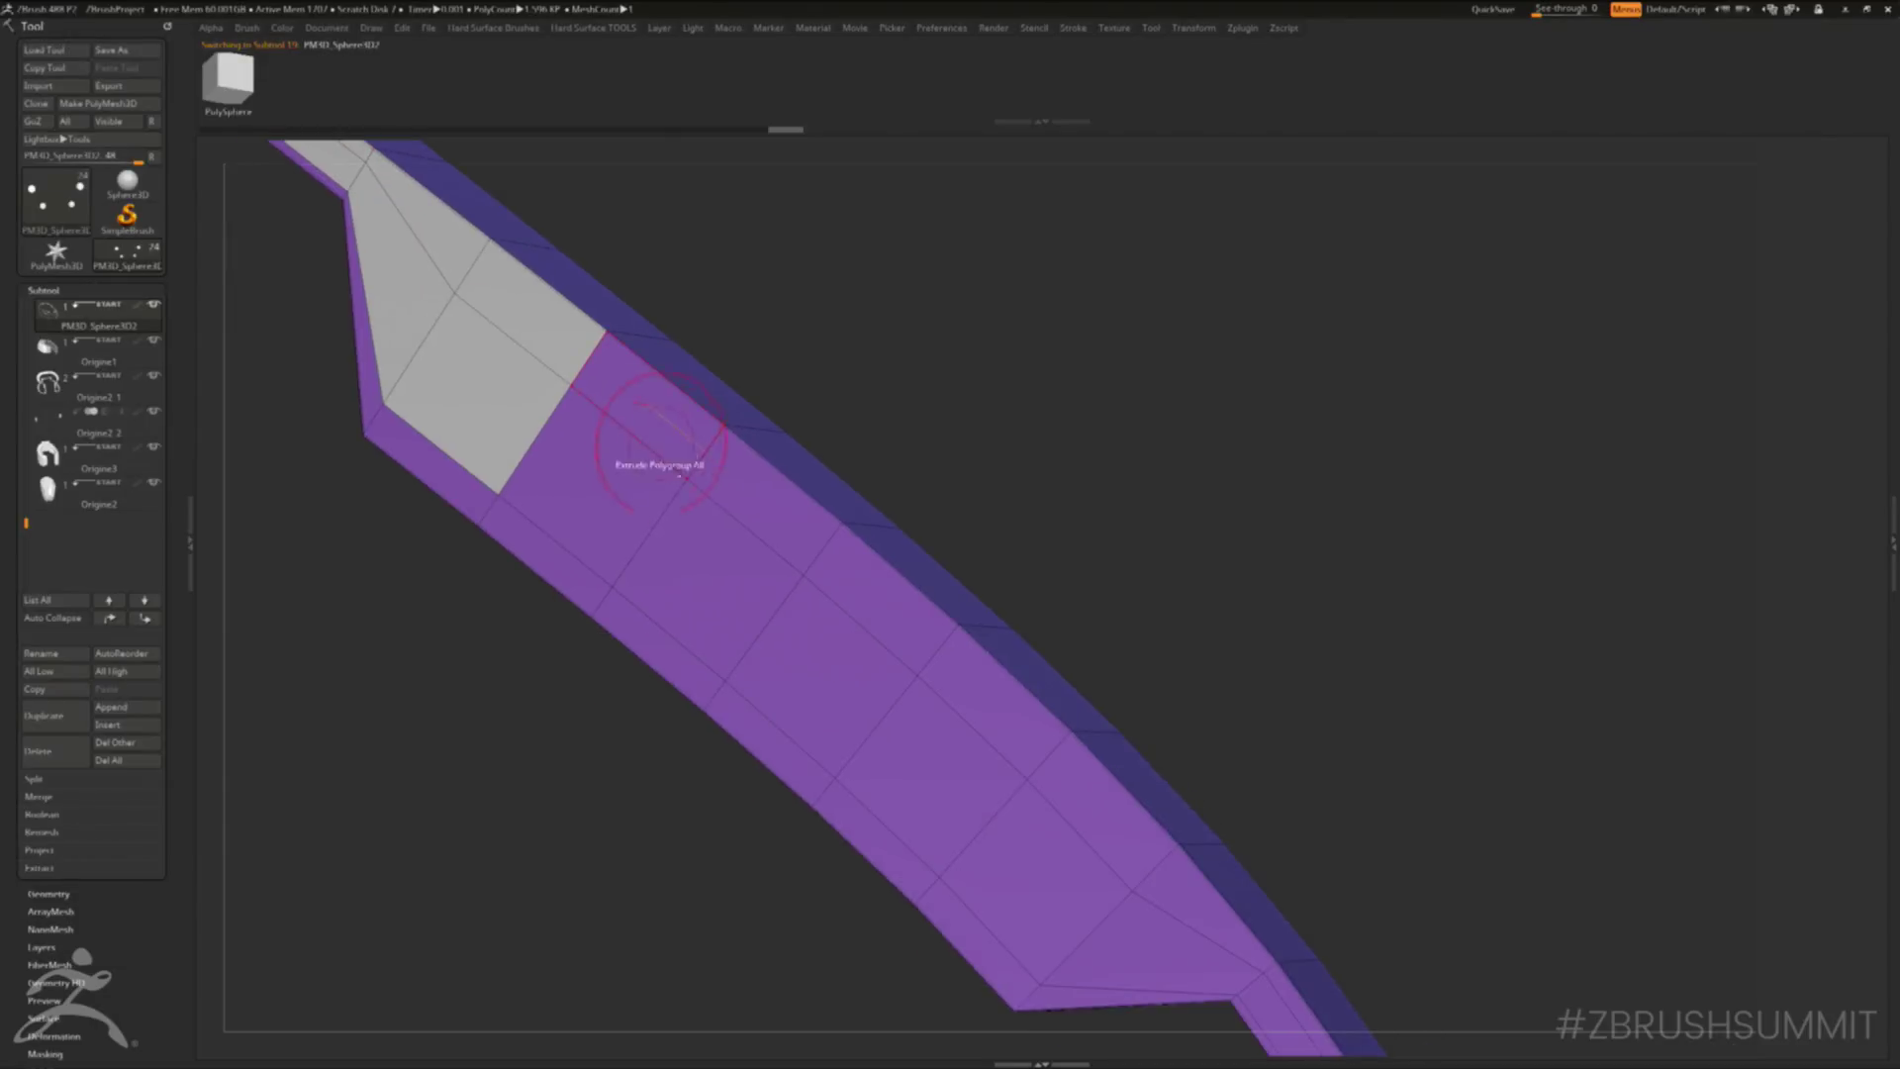
- Mark the wide faces of the eye frame's brow strip as a temporary polygroup and extrude them with Extrude Polygroup All
mouse_move(643, 407)
alt+mouse_down()
mouse_move(822, 683)
mouse_move(633, 495)
alt+mouse_up()
ctrl+right_drag(885, 687, 757, 609)
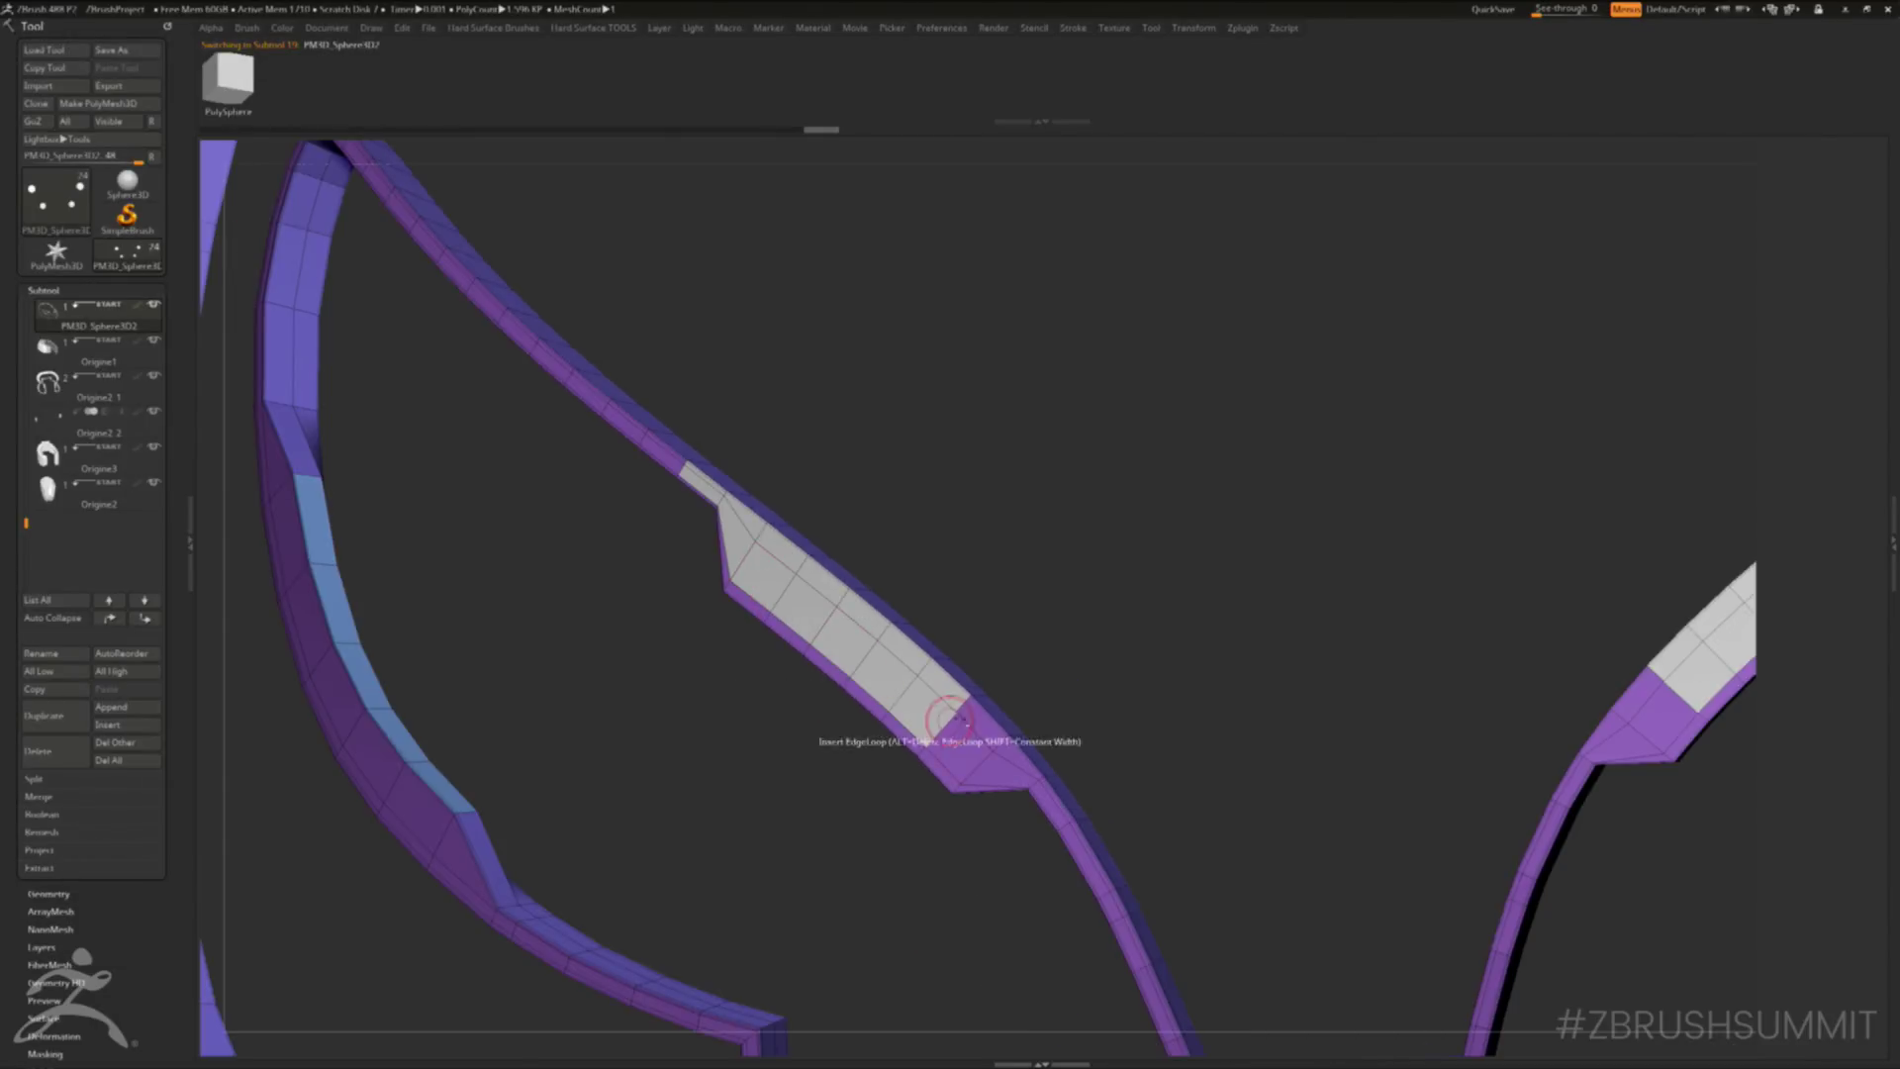
alt+drag(954, 744, 983, 730)
right_drag(916, 674, 1044, 681)
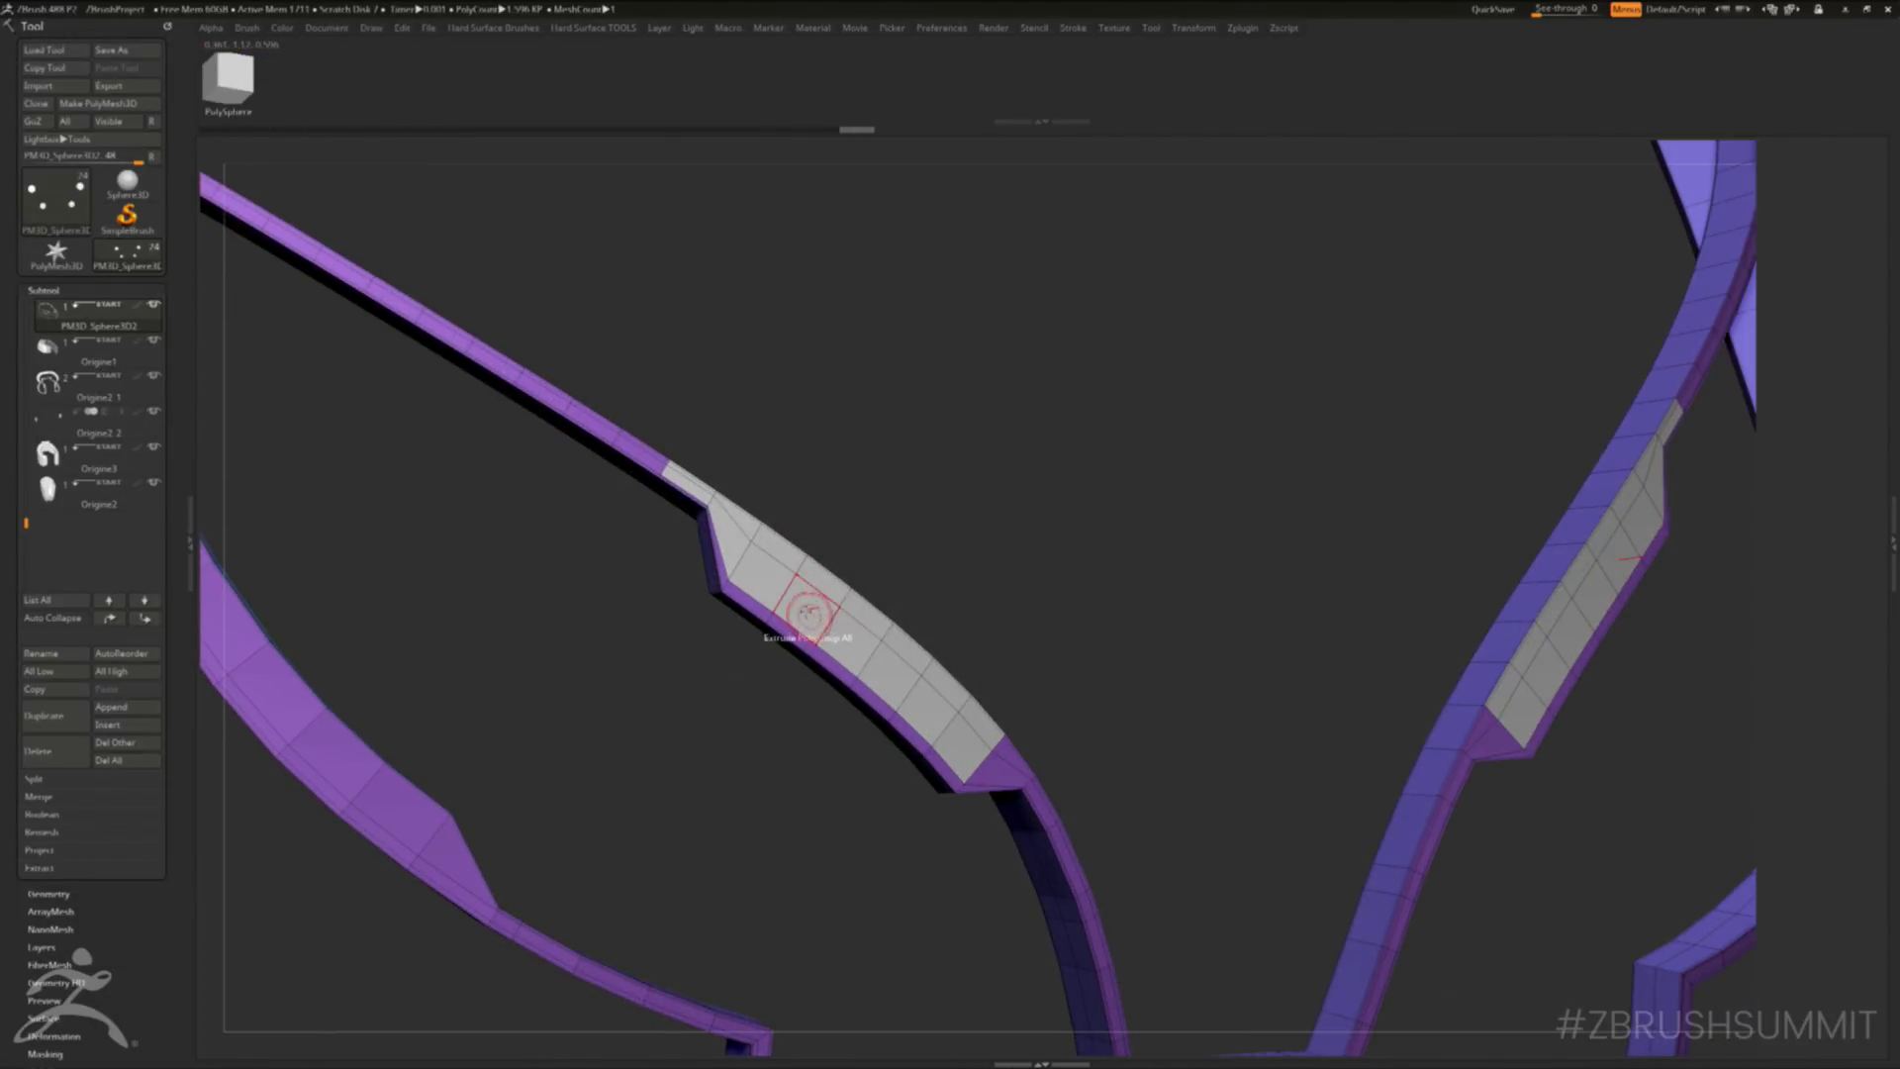
drag(808, 615, 935, 648)
key(d)
key(shift+f)
ctrl+right_drag(935, 653, 480, 446)
key(alt+s)
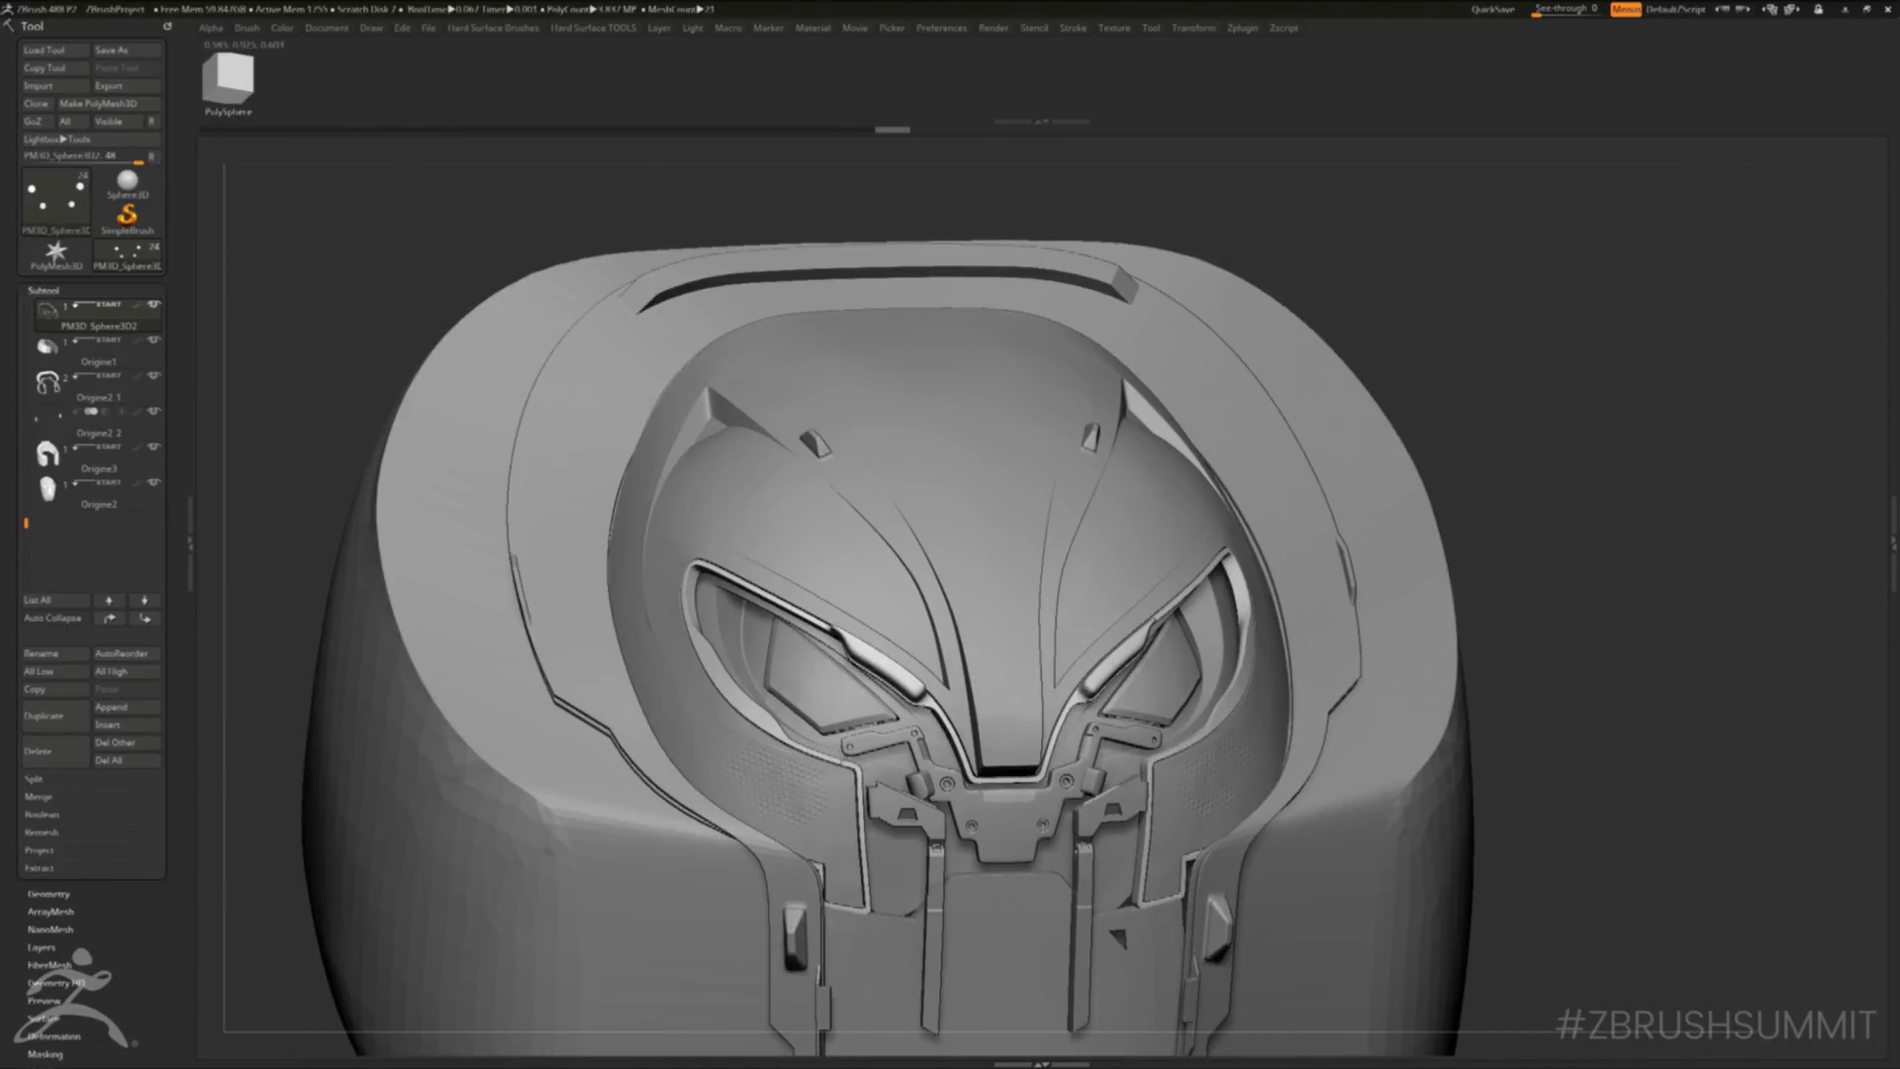
alt+right_drag(1059, 980, 927, 666)
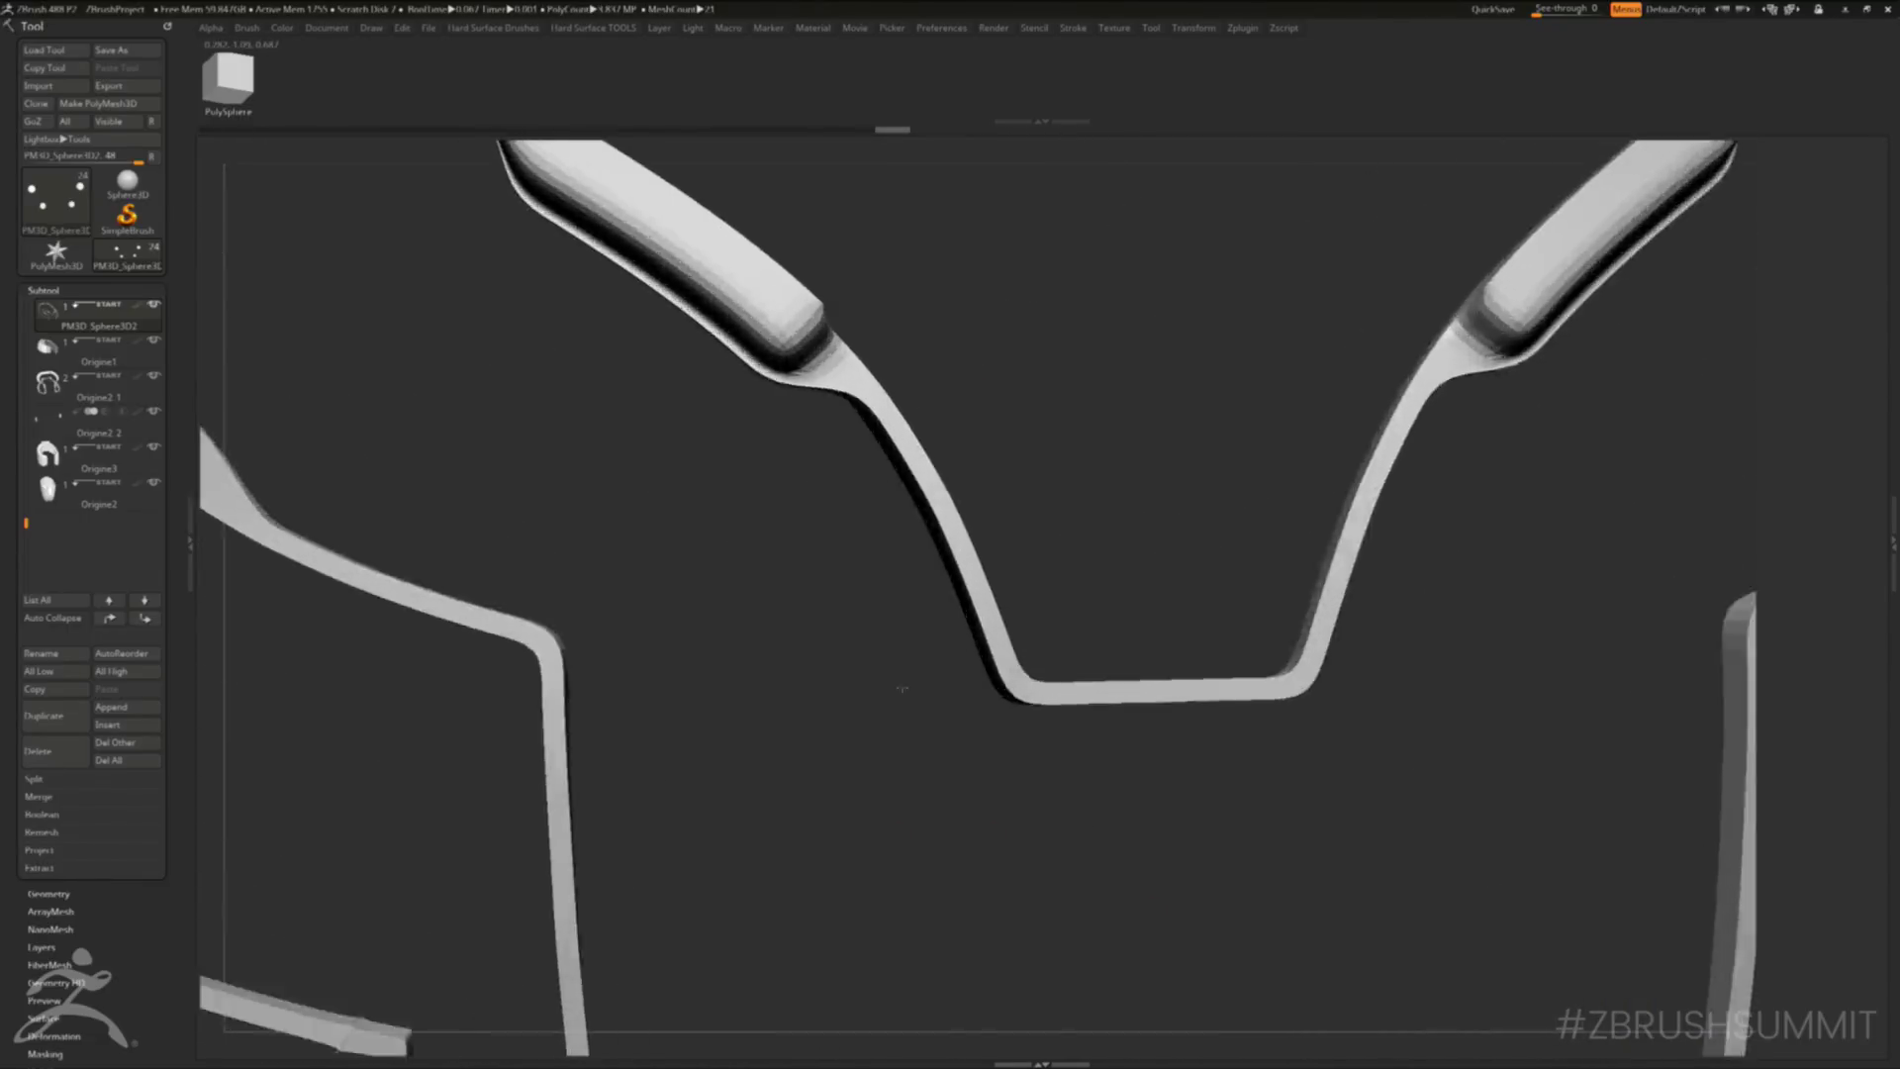
- Reposition the gizmo on the unmasked end of the extruded brow block and move that end to slope it
key(shift+f)
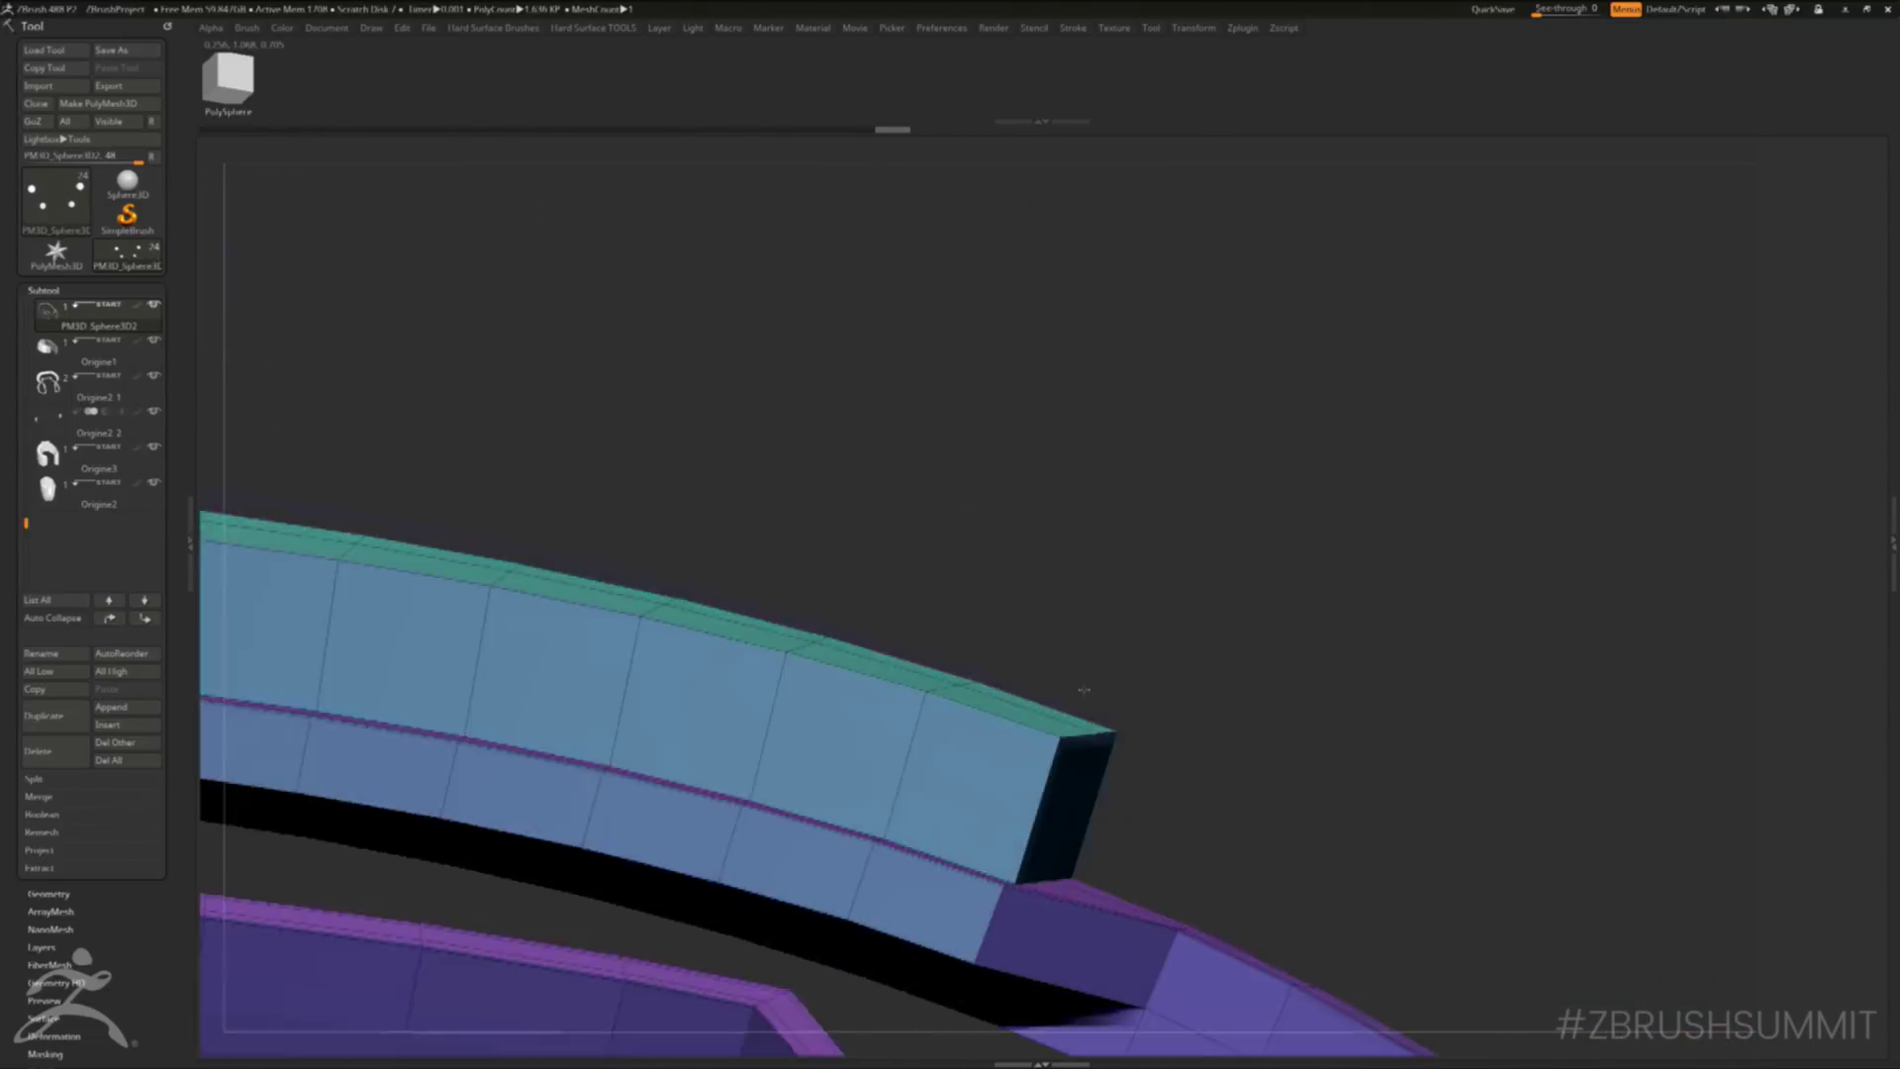
drag(1084, 689, 900, 638)
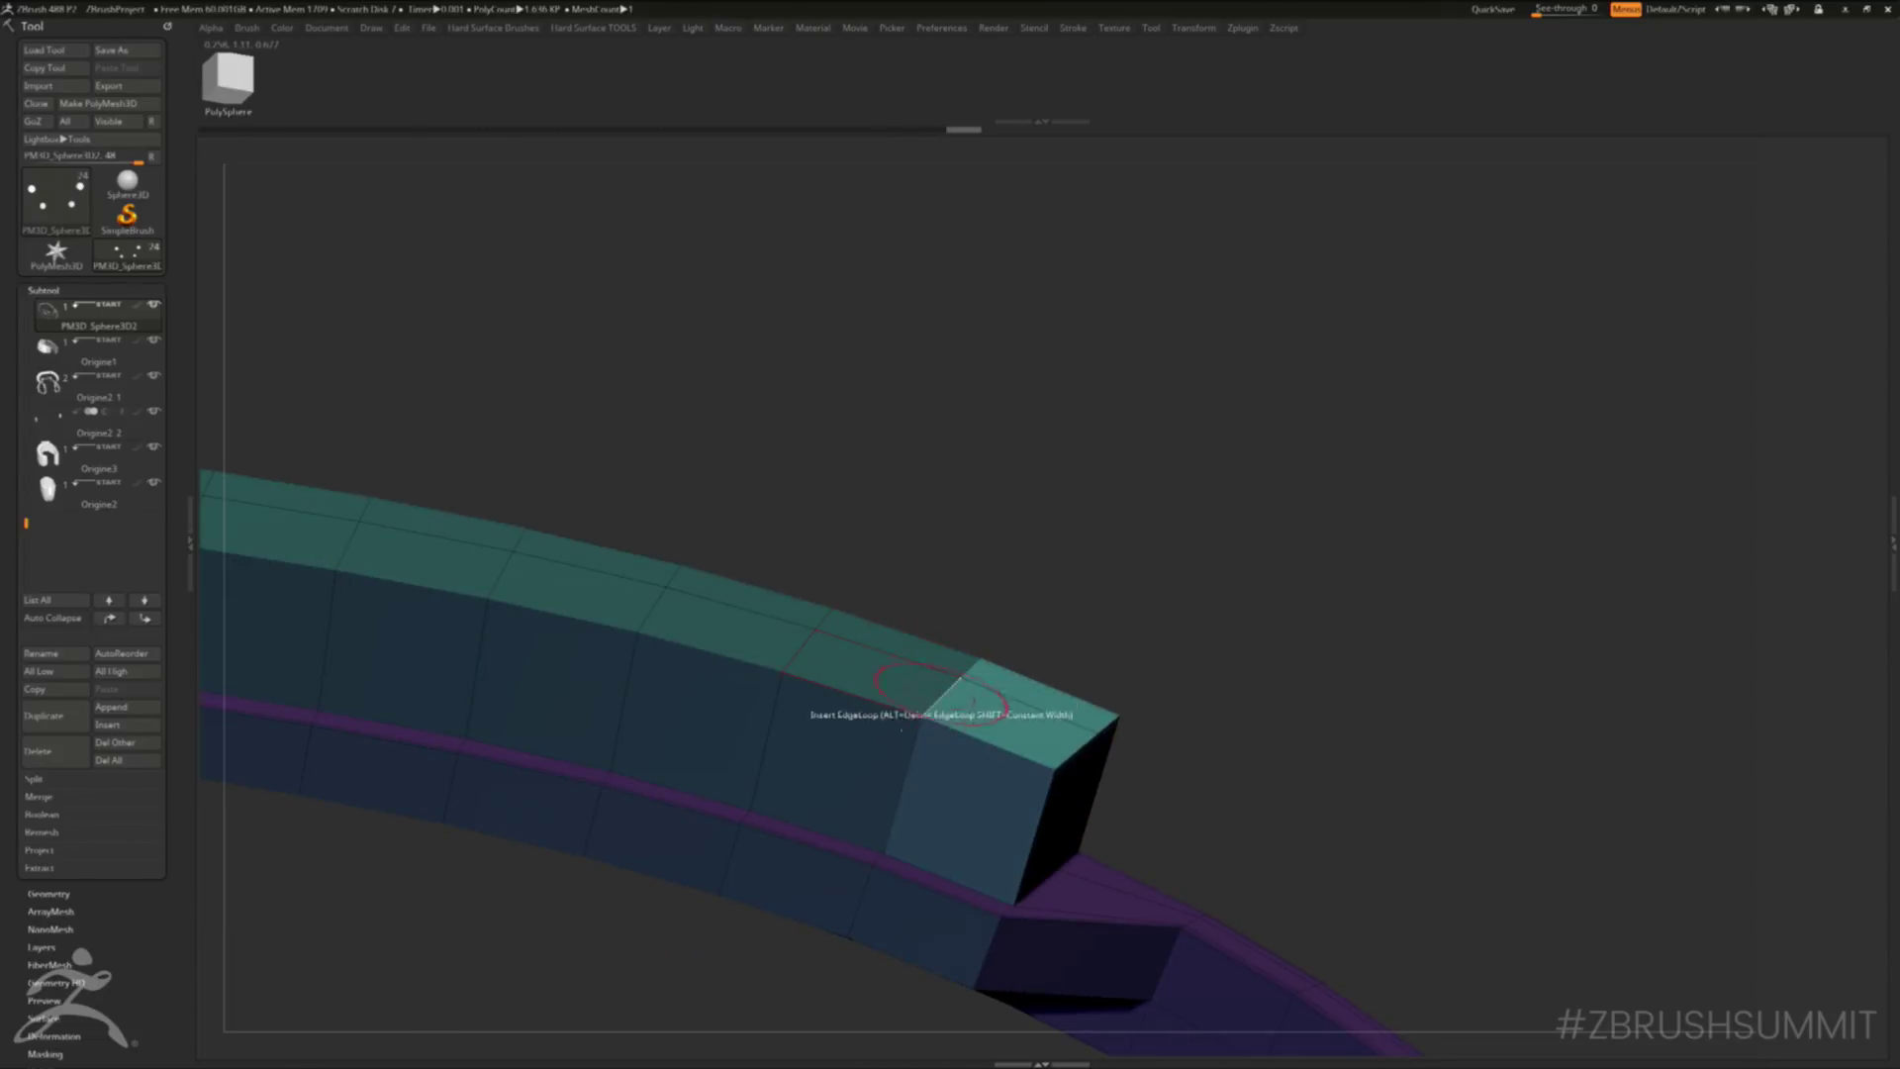
click(900, 729)
key(w)
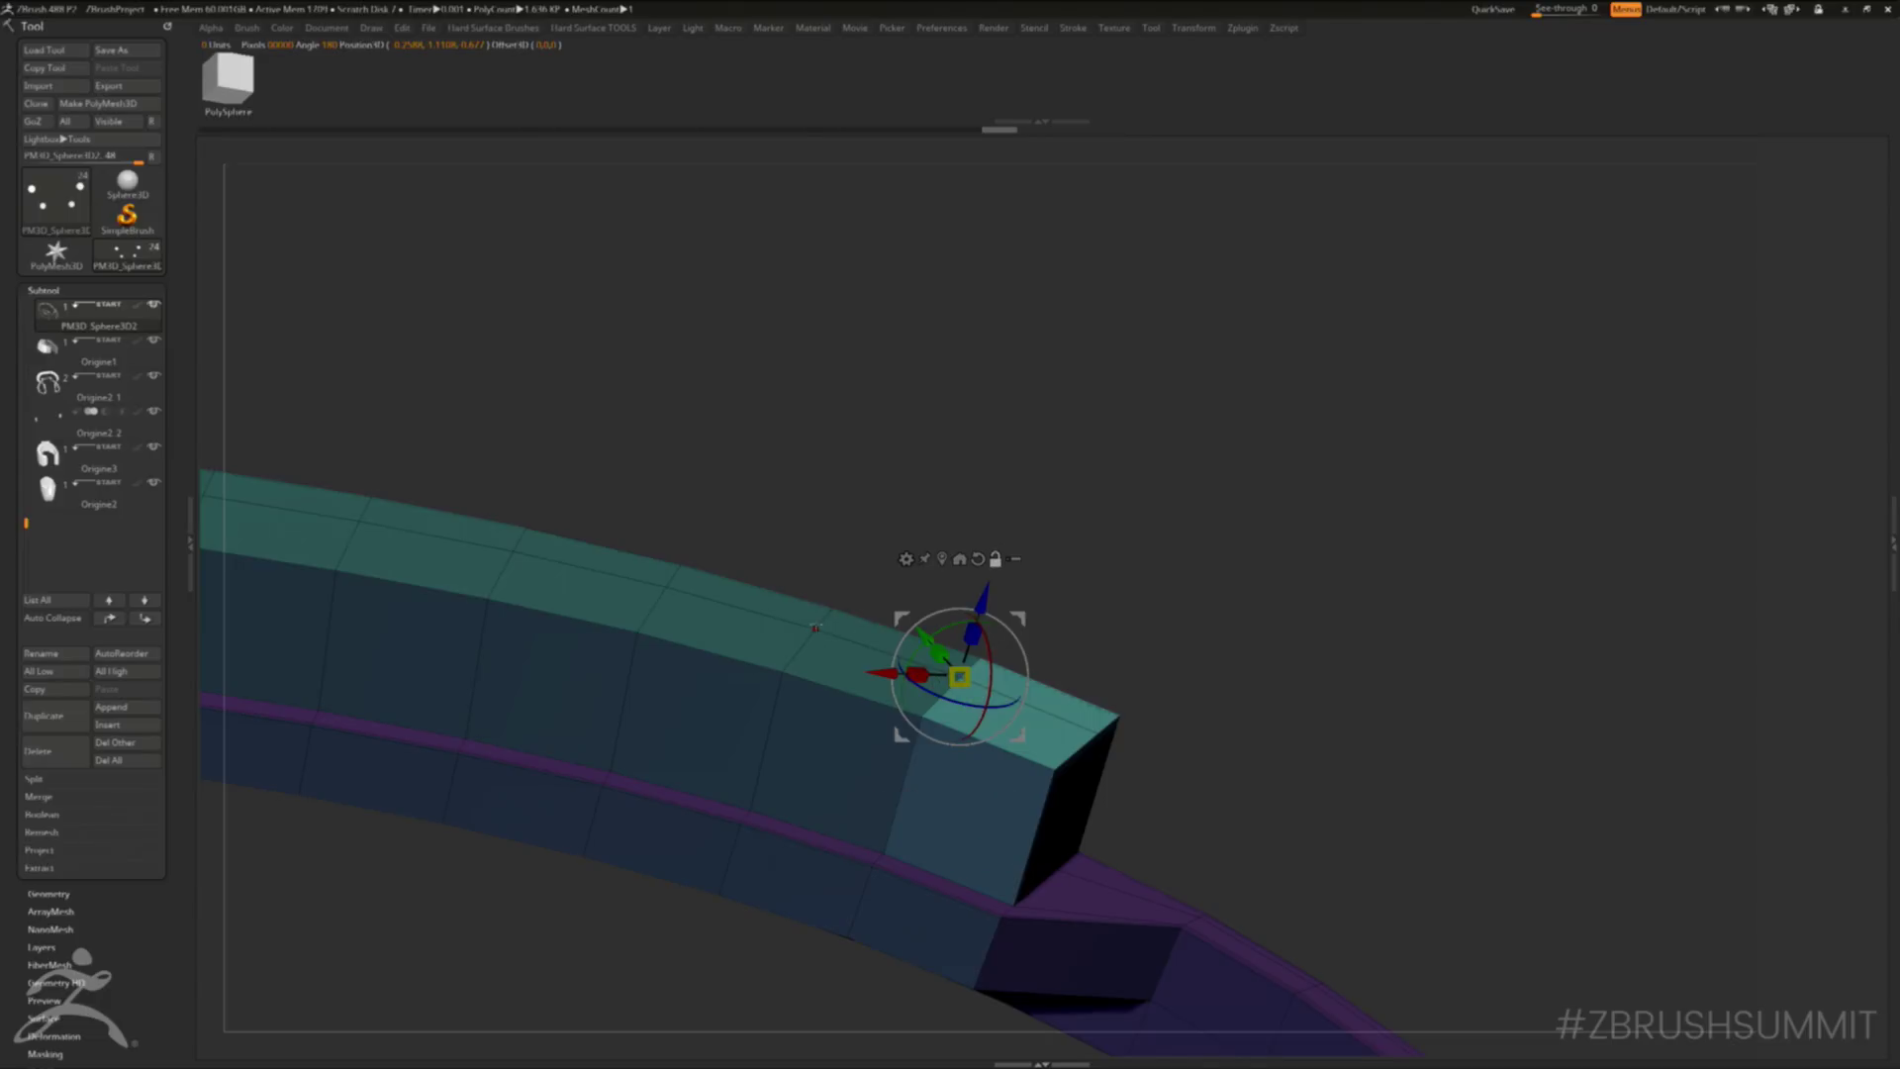
mouse_move(816, 627)
alt+mouse_down()
mouse_move(964, 680)
mouse_move(809, 625)
alt+mouse_up()
drag(999, 475, 970, 673)
right_drag(742, 686, 758, 556)
drag(769, 517, 768, 524)
alt+right_drag(768, 523, 1437, 813)
right_drag(682, 584, 675, 374)
- Isolate the opposite end of the brow block with an inverted mask, move it with the gizmo, and clear the mask
ctrl+drag(587, 485, 711, 590)
ctrl+click(603, 453)
right_drag(603, 452, 606, 519)
alt+drag(625, 611, 752, 744)
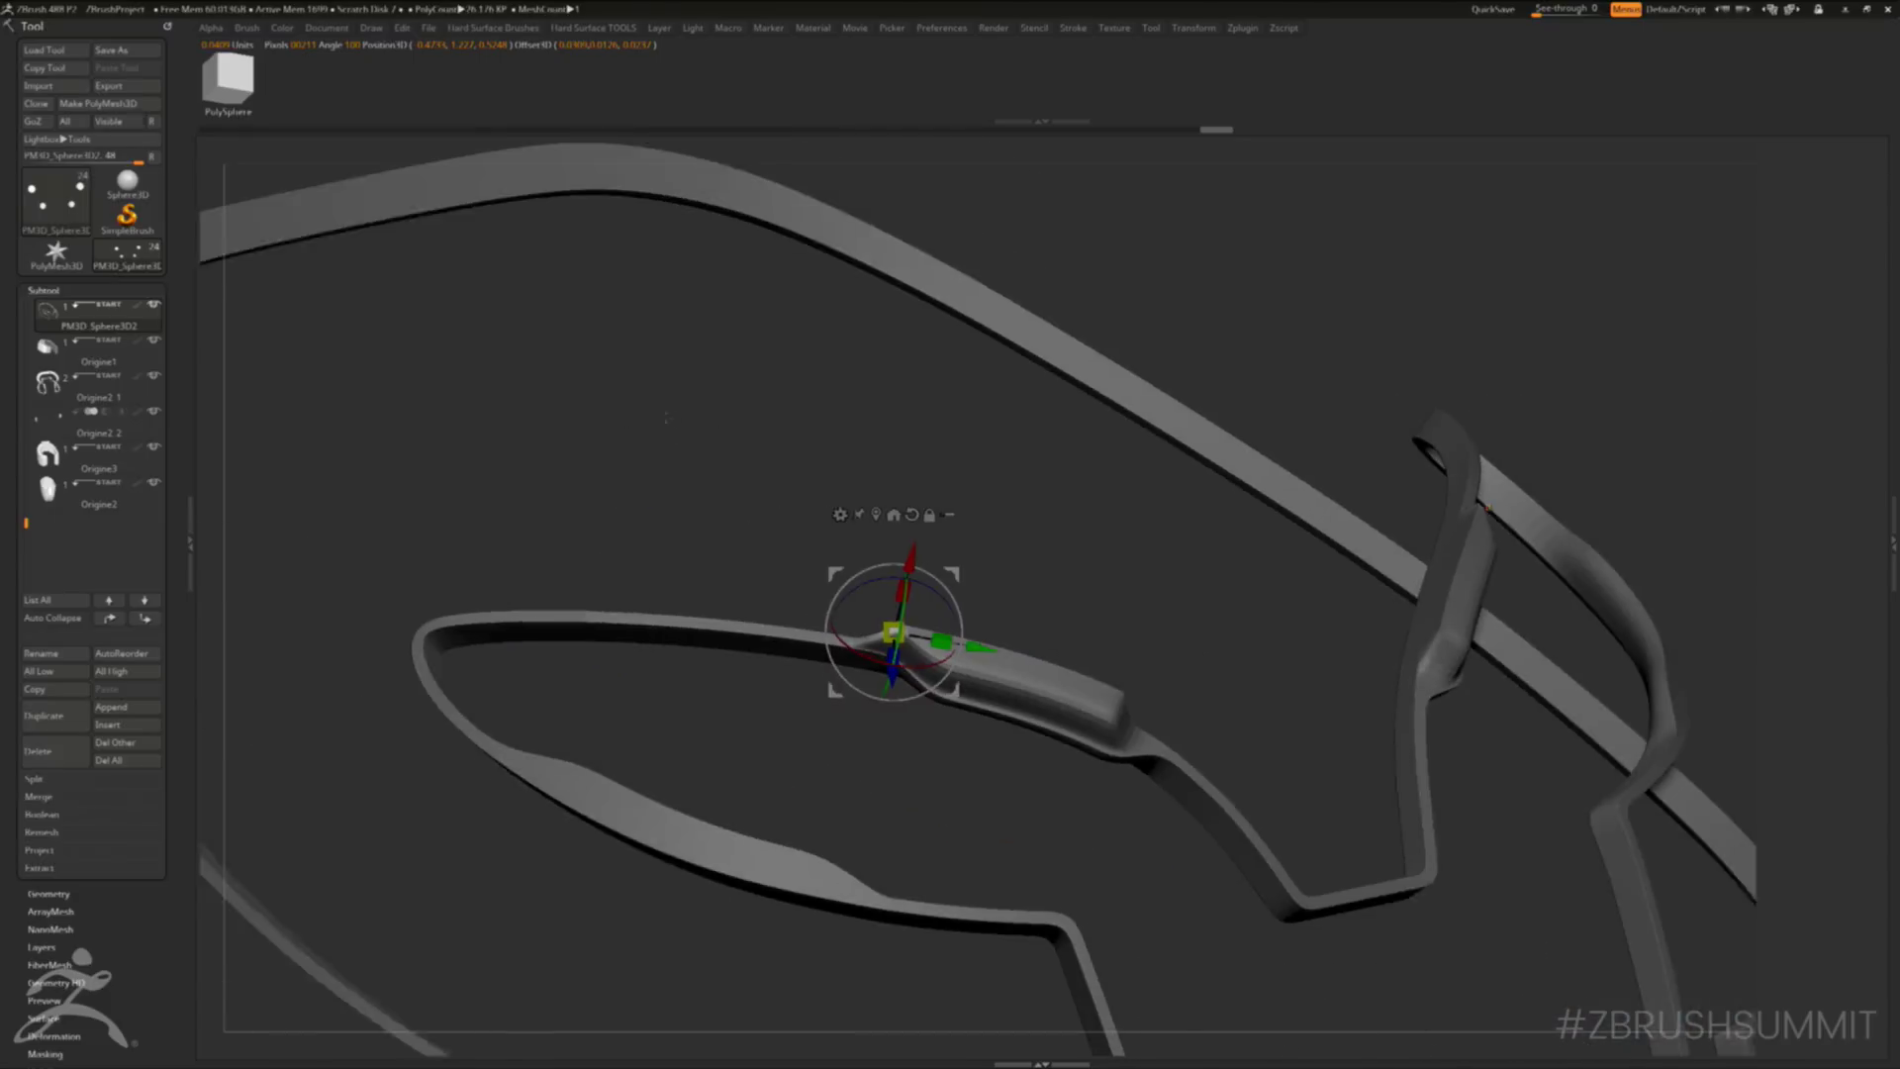
right_drag(666, 417, 473, 396)
ctrl+drag(473, 396, 522, 472)
right_drag(661, 548, 772, 524)
key(shift+d)
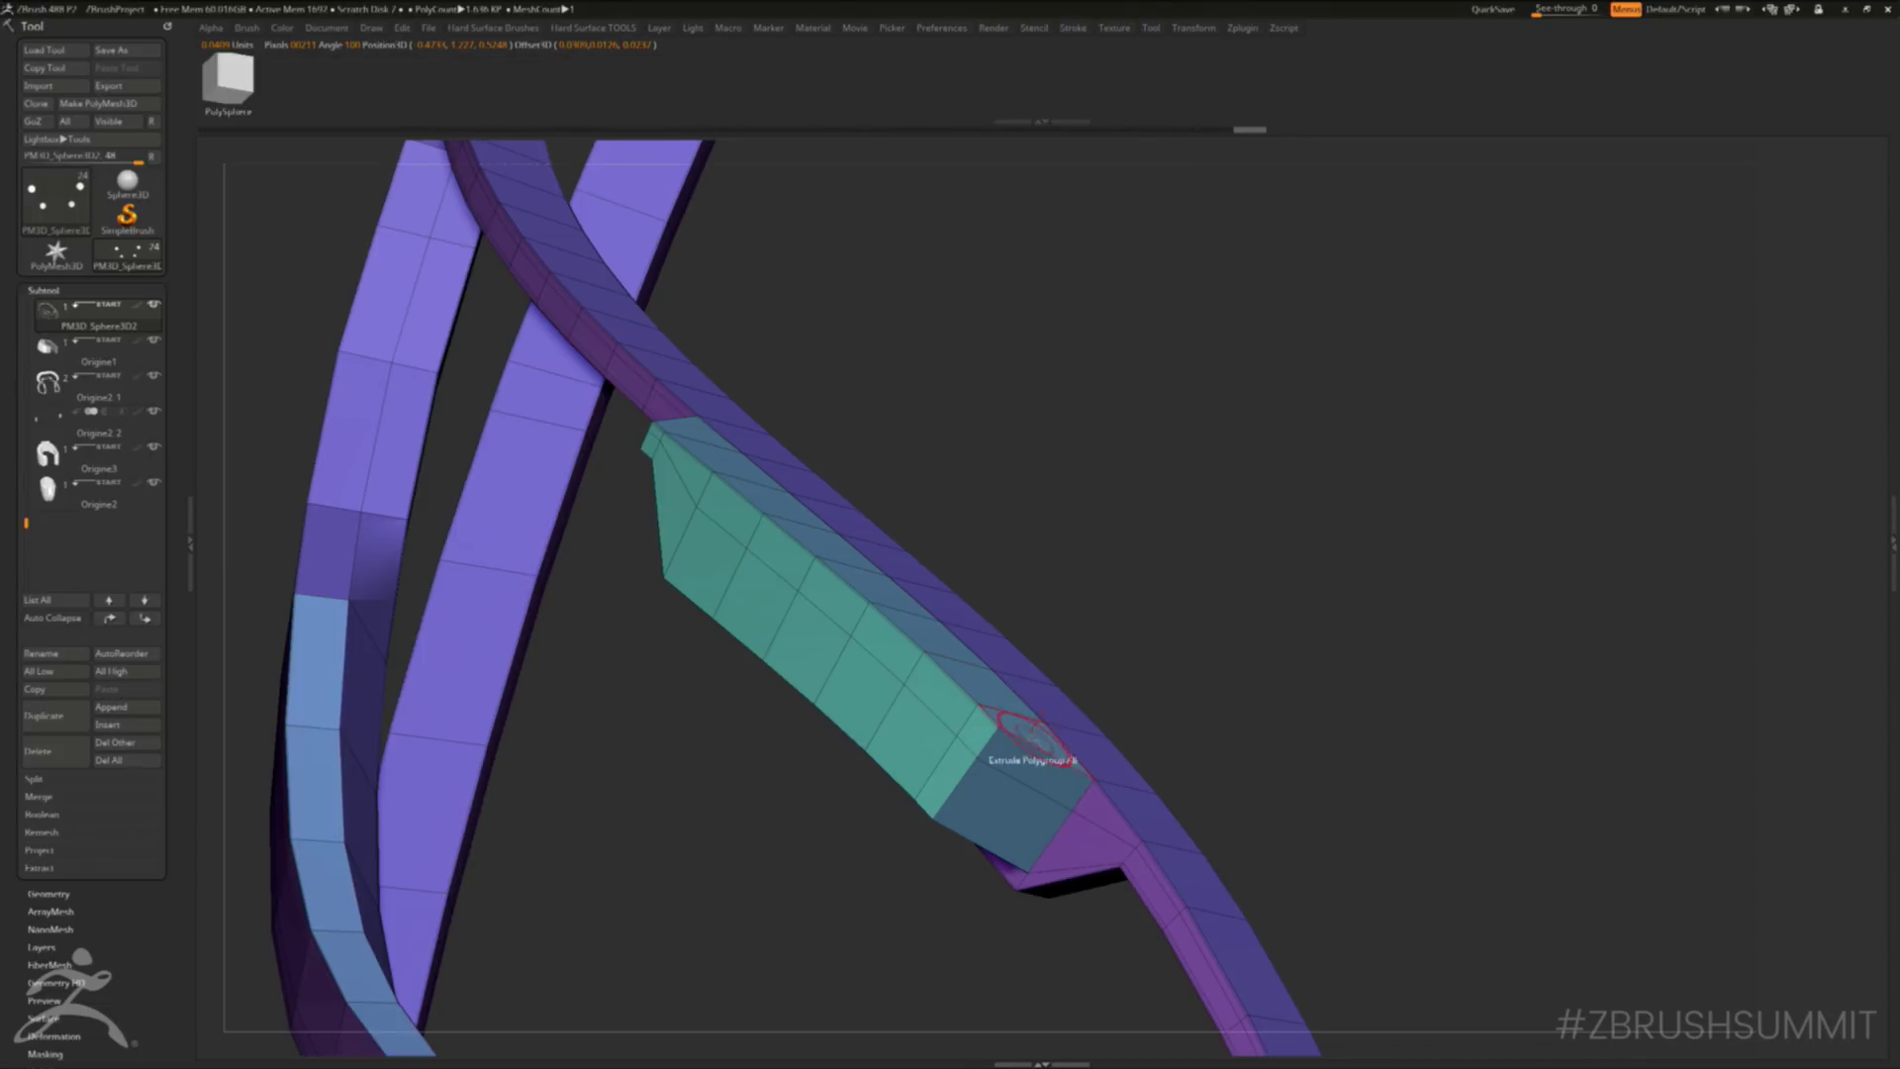
- Set the ZModeler edge action to Crease and crease the edge at the narrow end of the brow block
key(space)
click(882, 727)
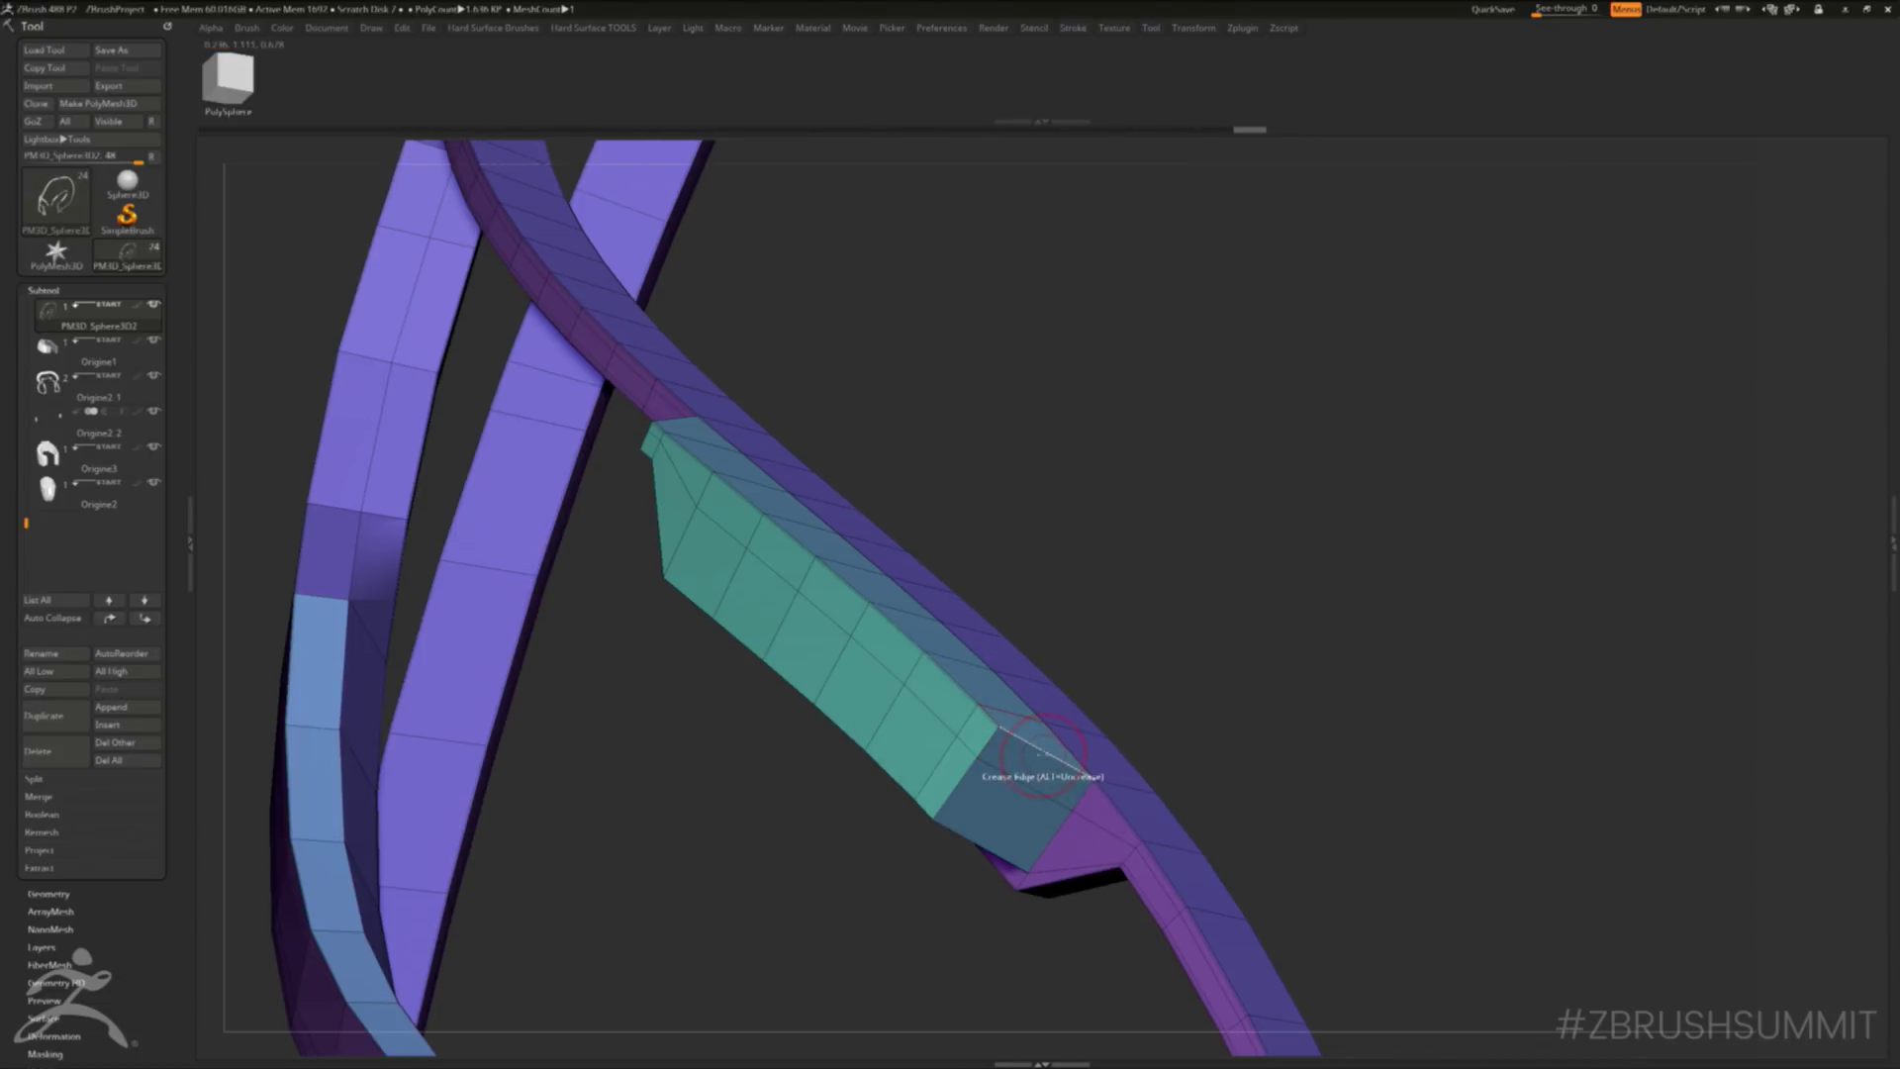
key(space)
mouse_move(740, 497)
right_down()
mouse_move(674, 370)
mouse_move(698, 329)
mouse_move(673, 327)
right_up()
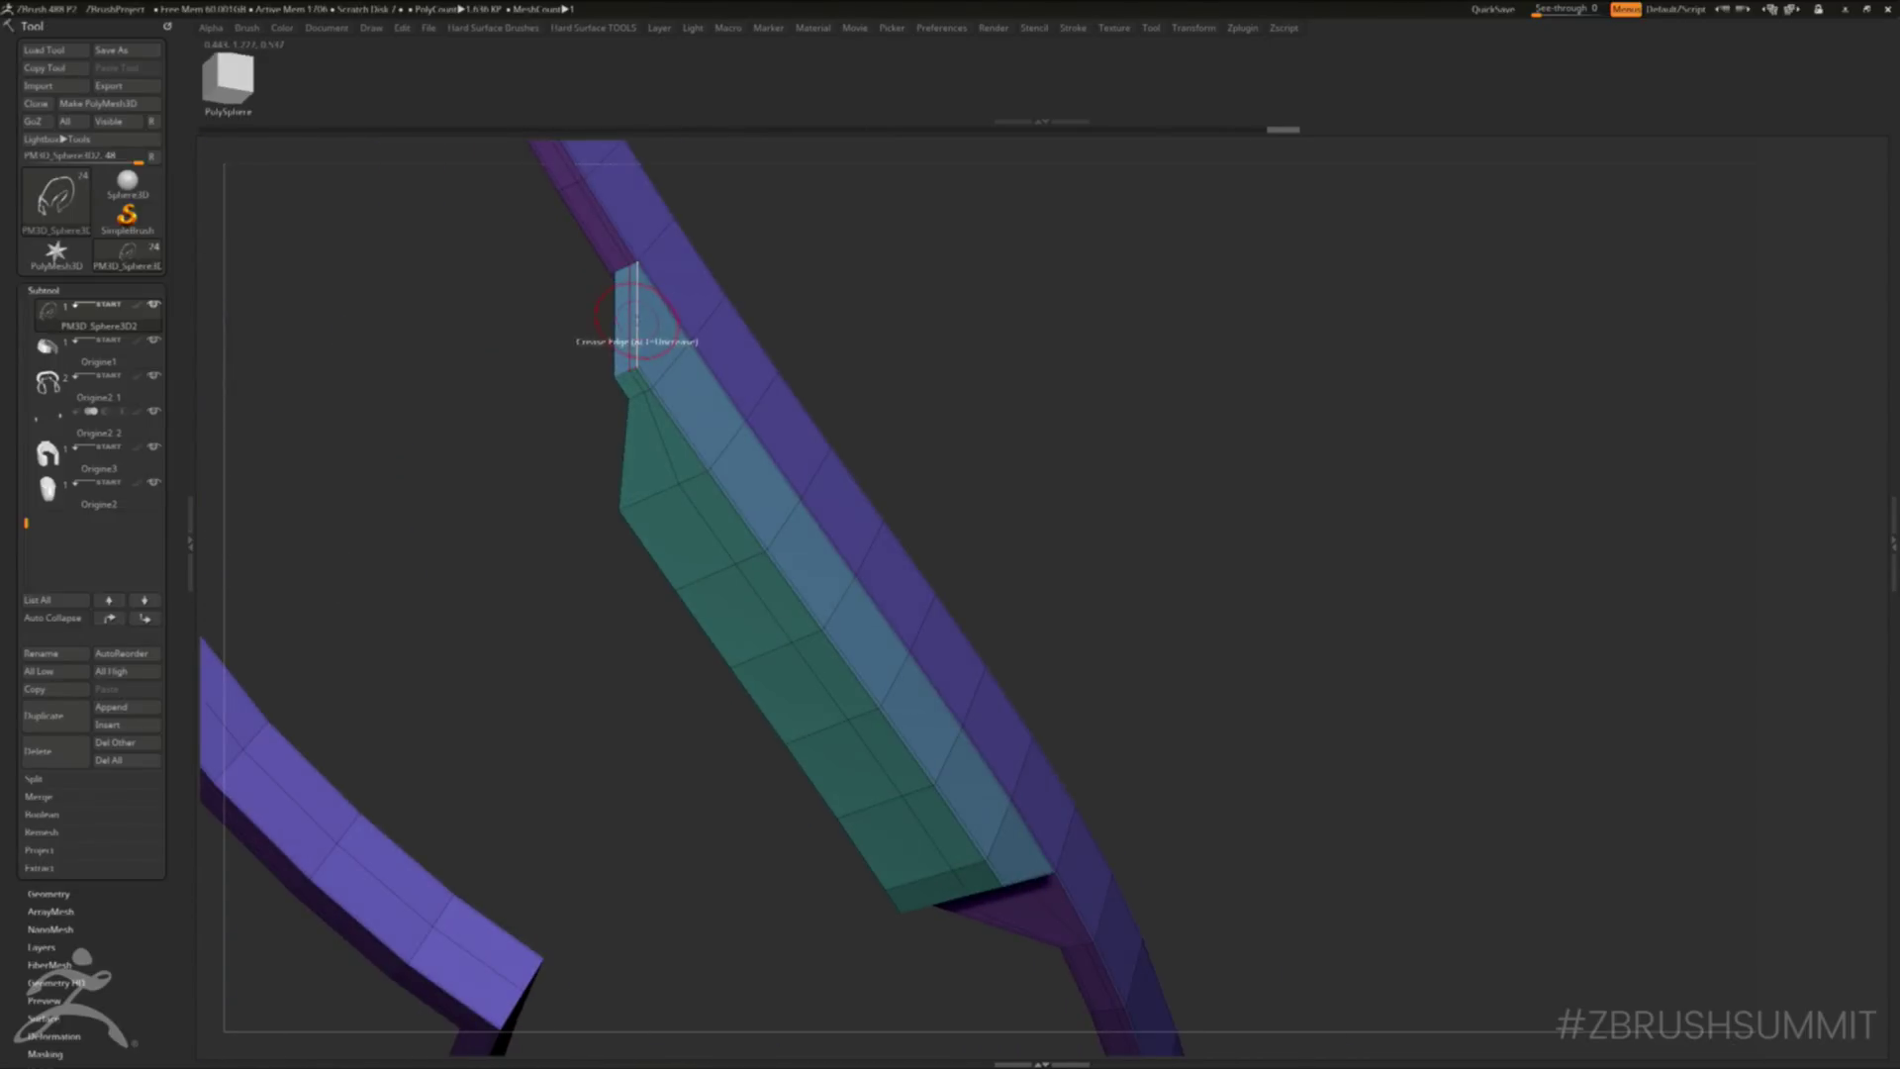
click(639, 318)
key(d)
key(shift+f)
key(shift+f)
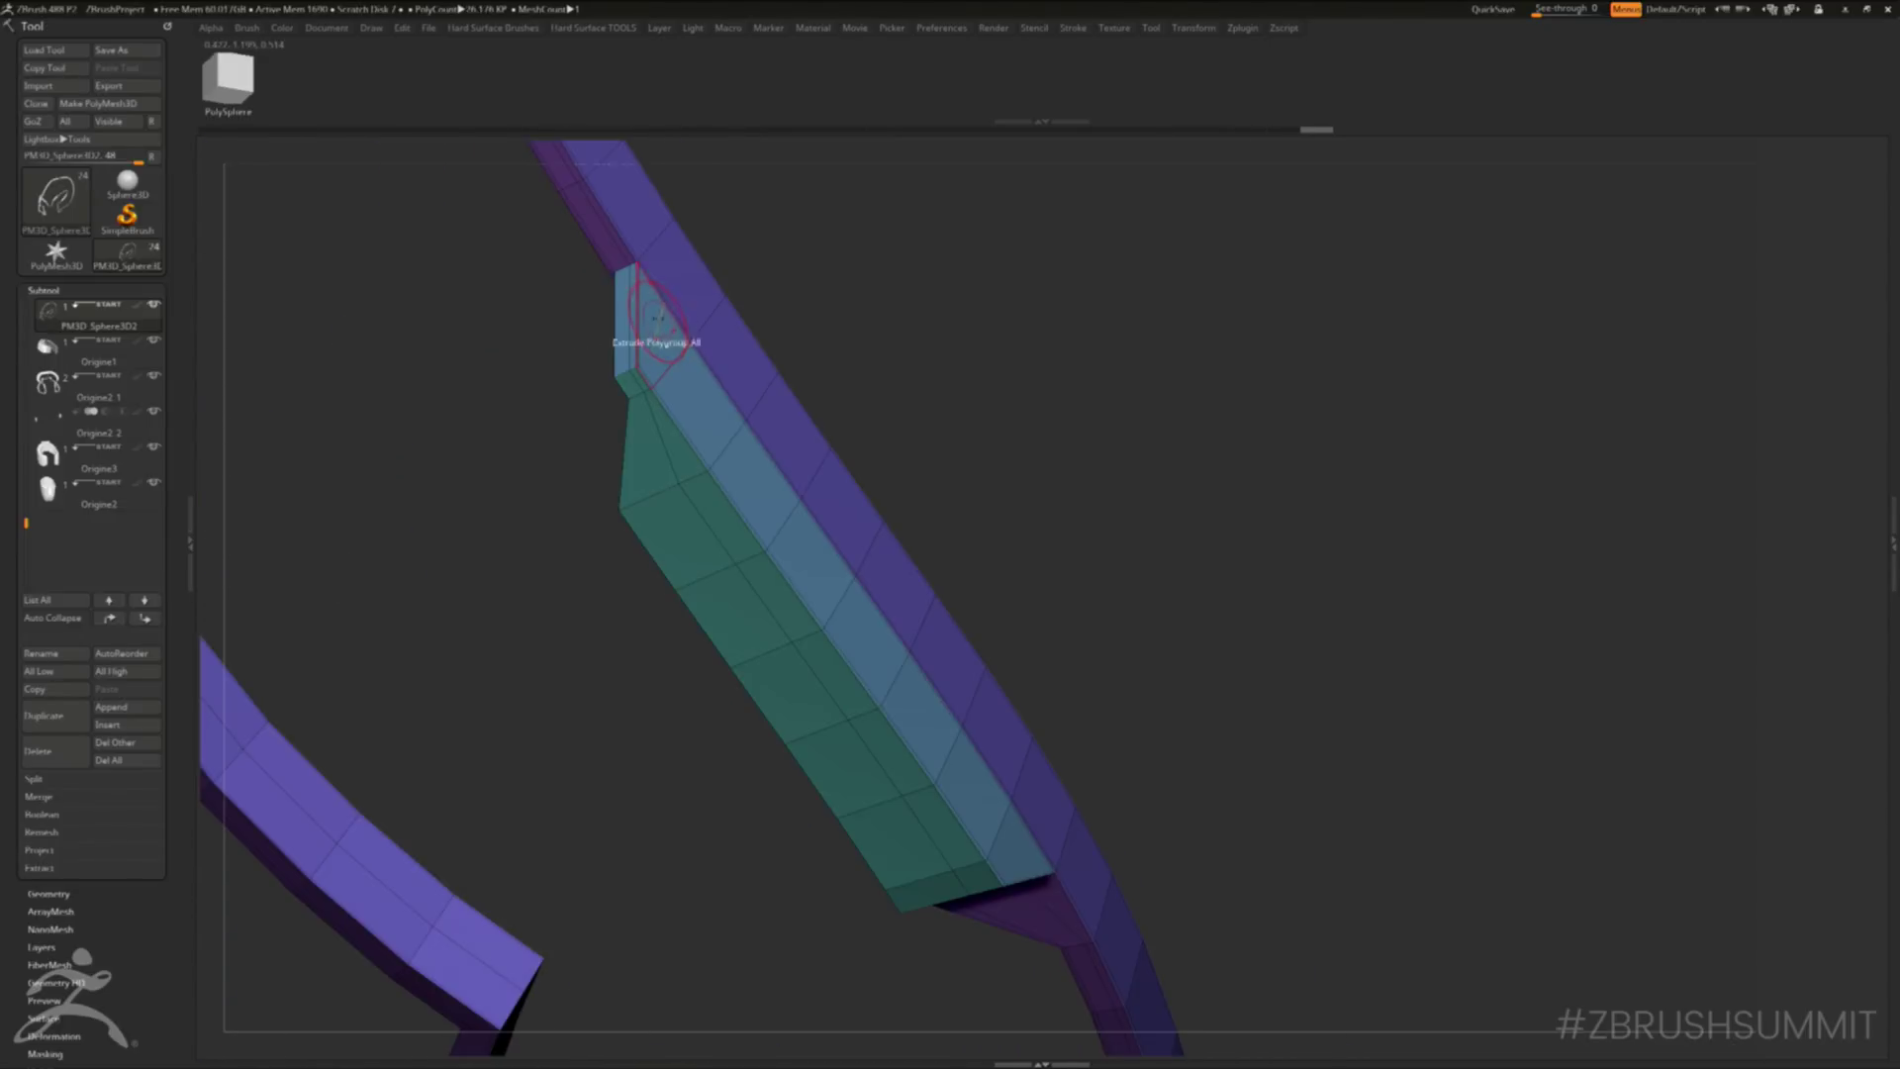
- Inspect the brow block from several angles, comparing its smoothed dynamic subdivision preview with the low-poly mesh
key(shift+f)
mouse_move(732, 376)
right_down()
mouse_move(848, 564)
mouse_move(714, 354)
right_up()
key(shift+f)
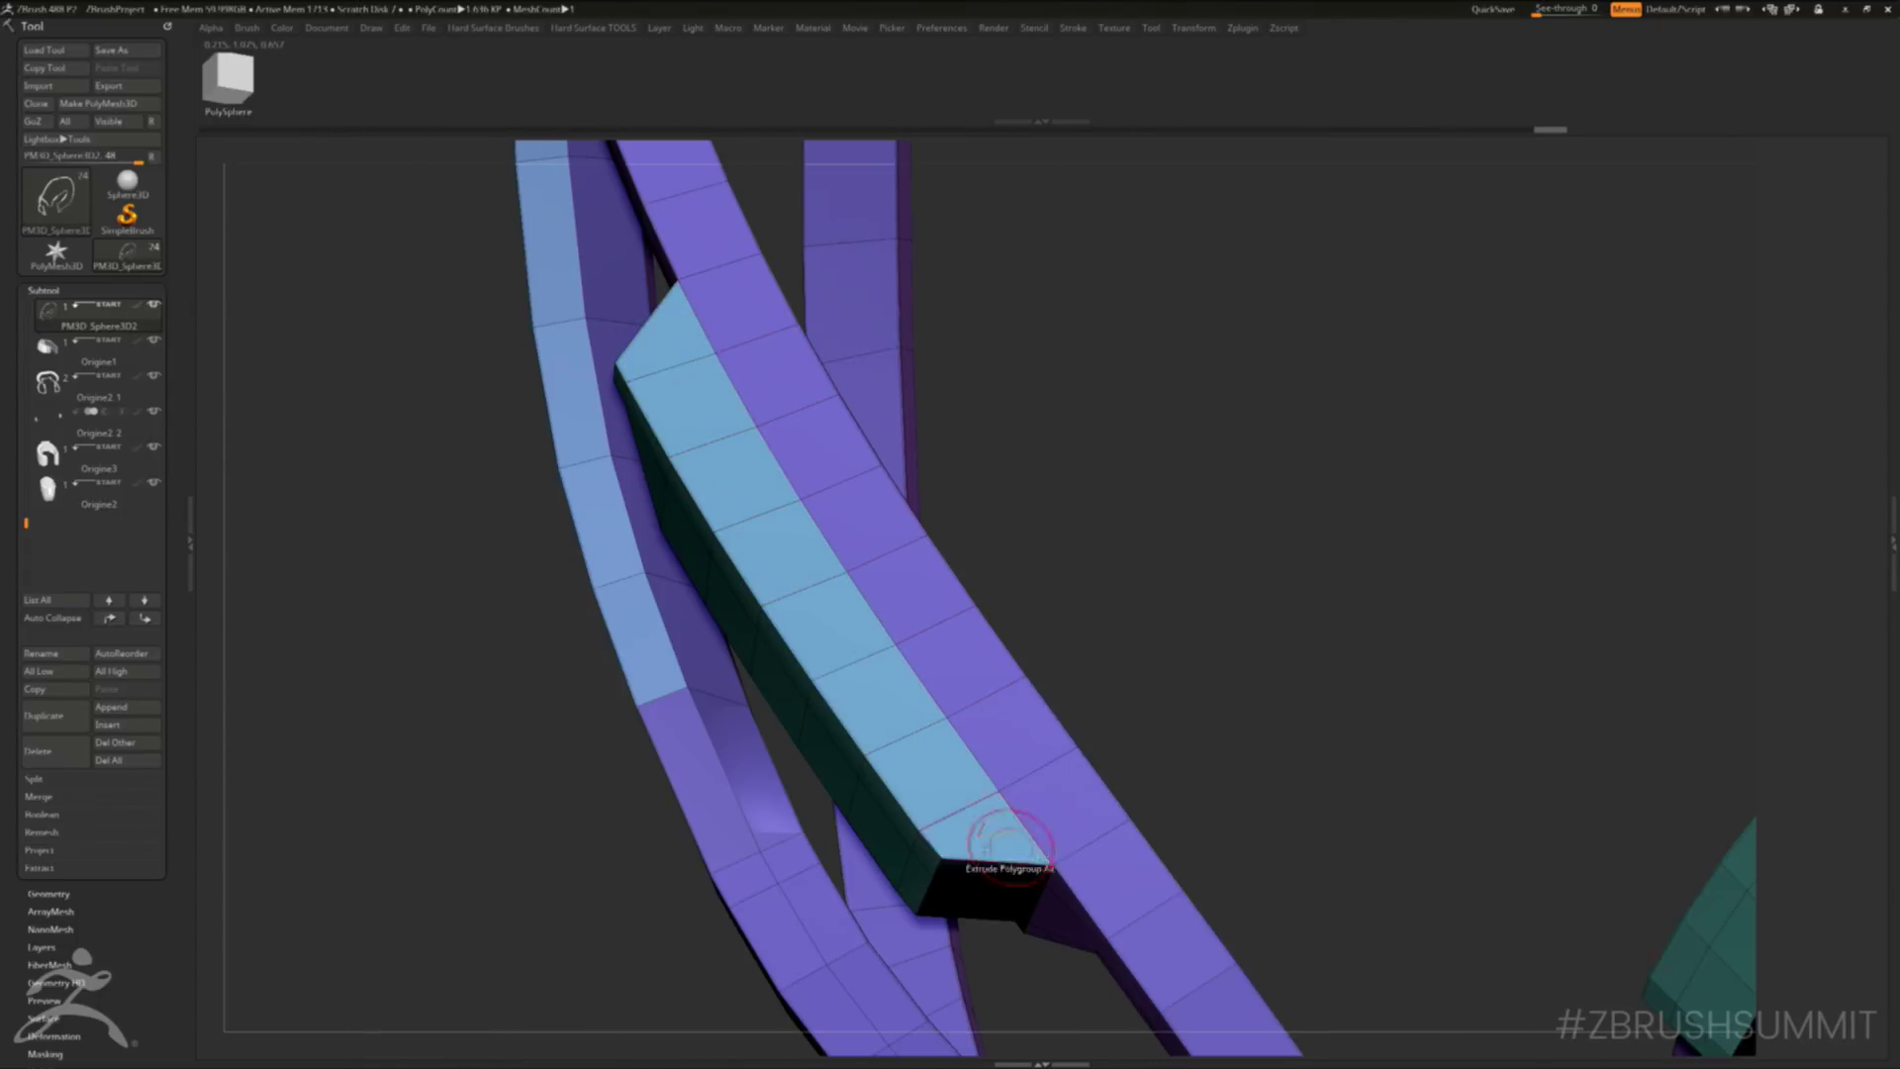
right_drag(994, 866, 1004, 586)
key(d)
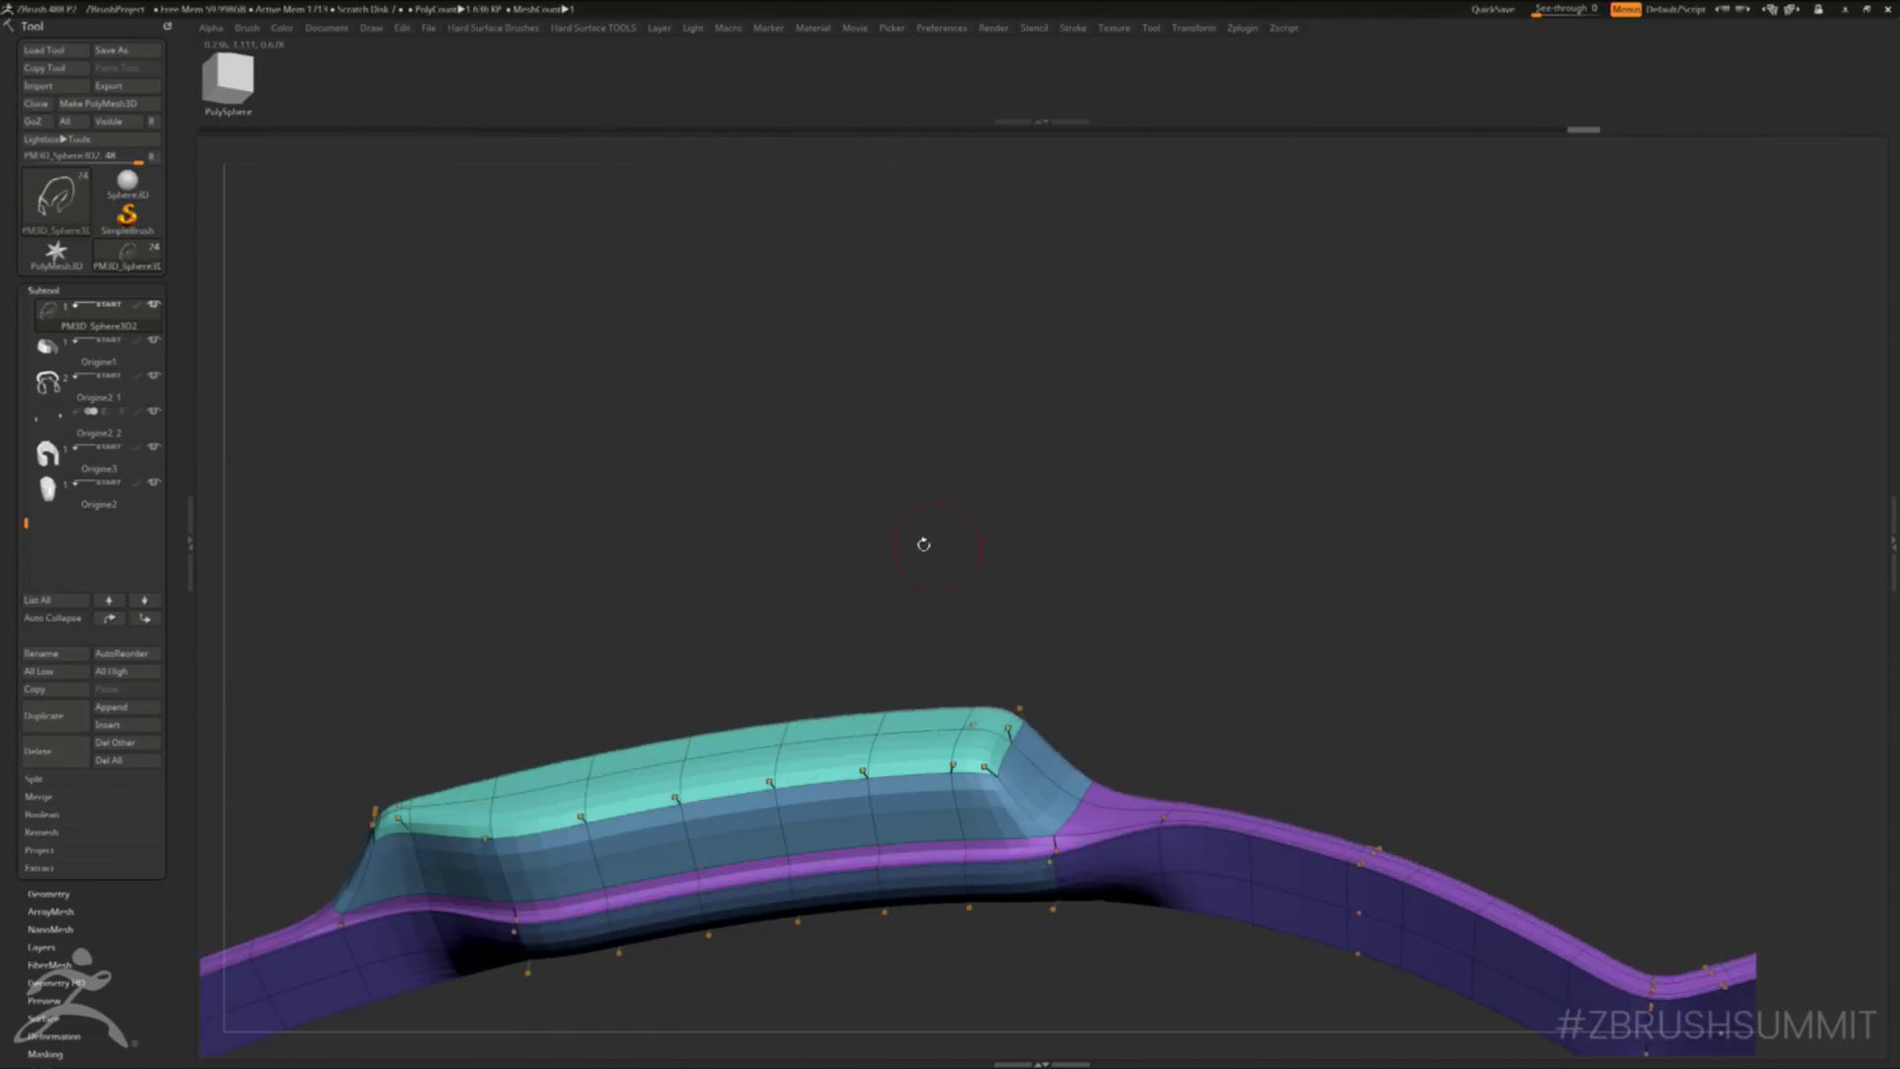
key(shift+f)
right_drag(814, 466, 792, 692)
key(shift+d)
key(shift+f)
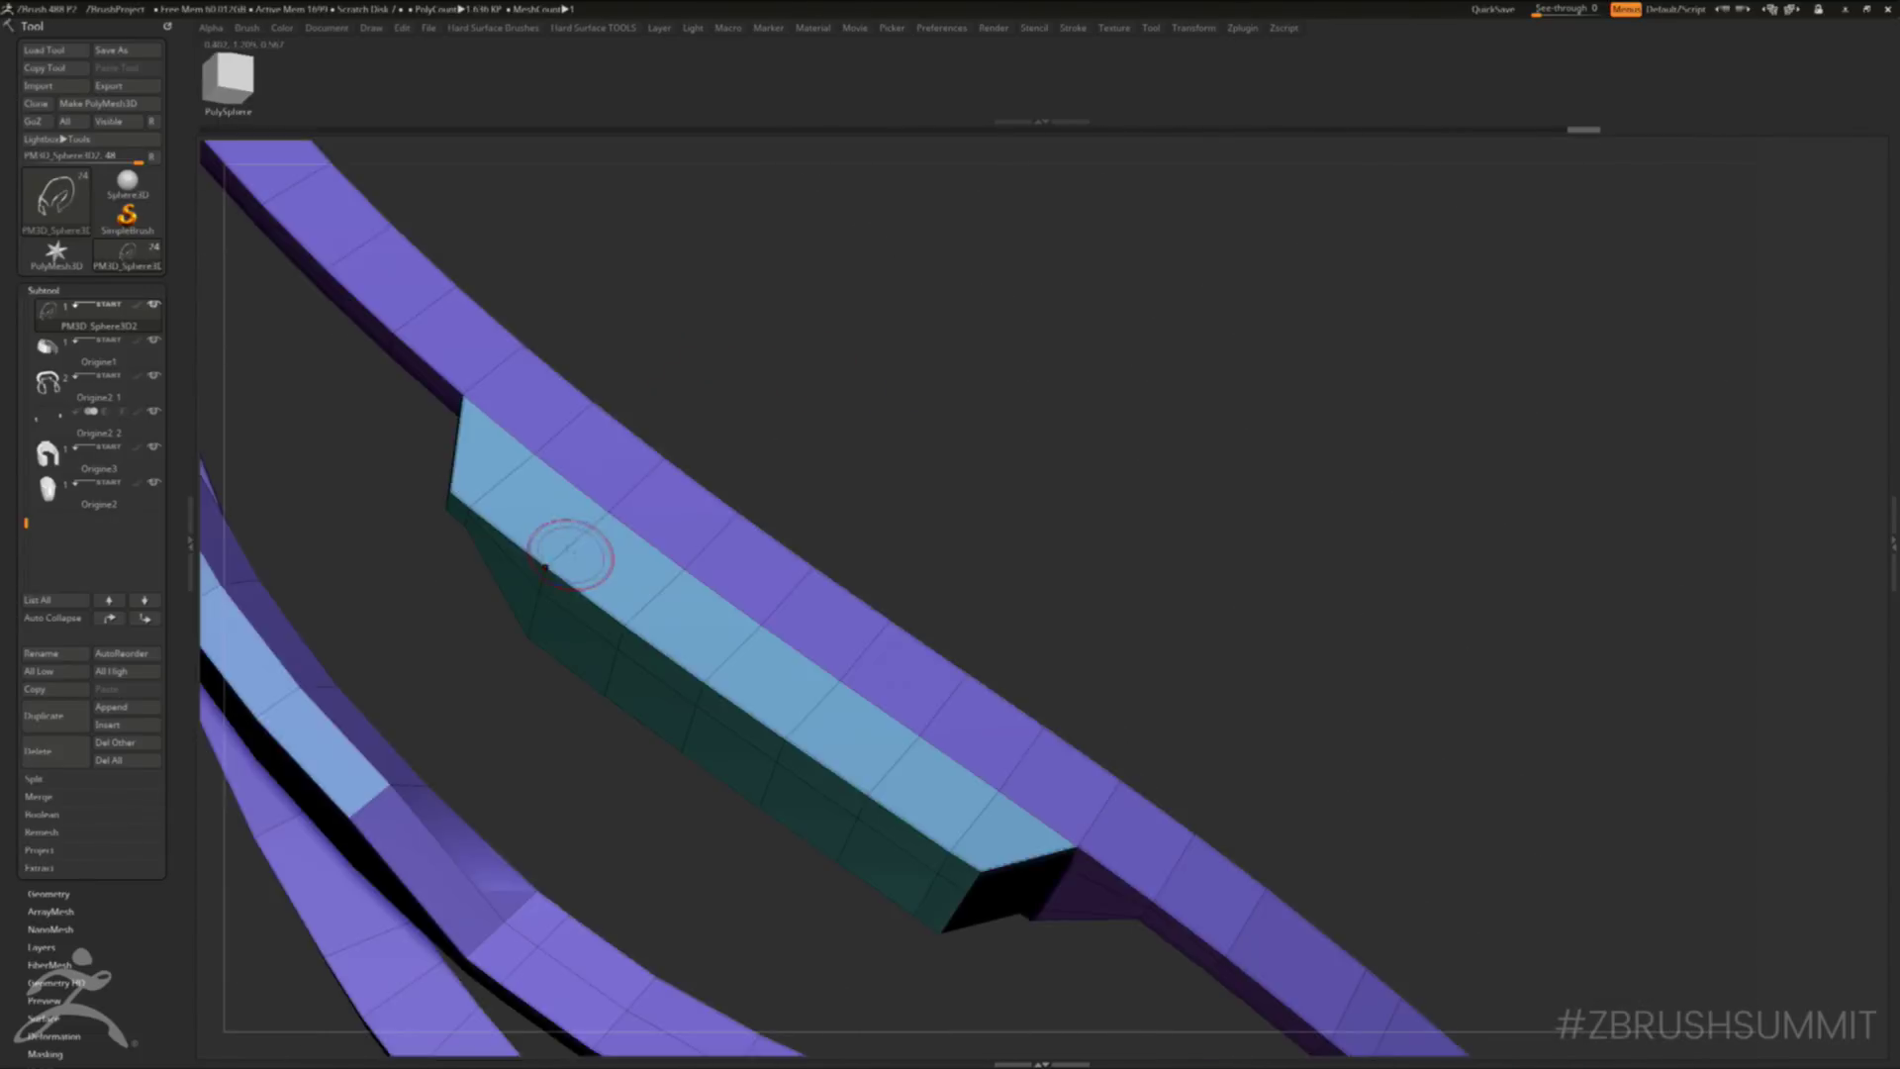
- Set the ZModeler edge action to Insert and add edge loops at the brow block's sloped end to tighten its smoothing
right_drag(573, 555, 573, 488)
key(space)
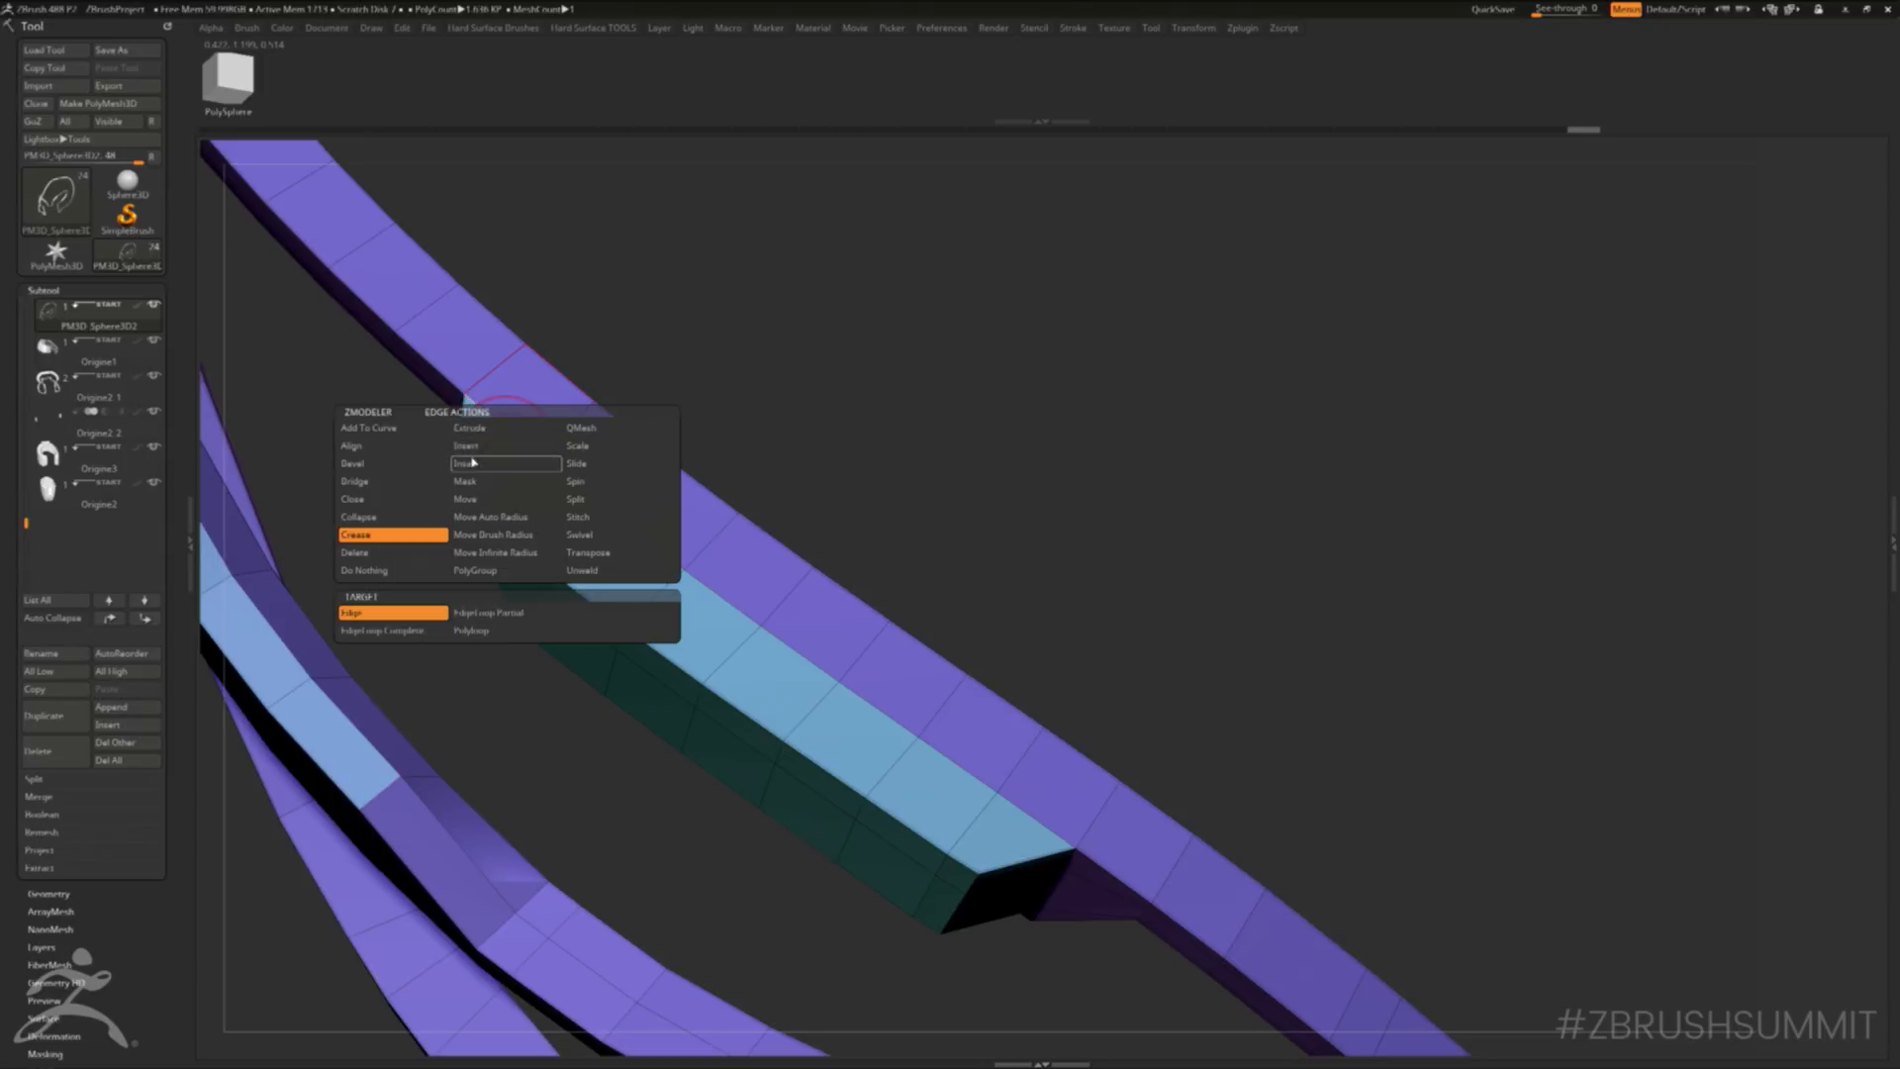
click(475, 461)
click(497, 424)
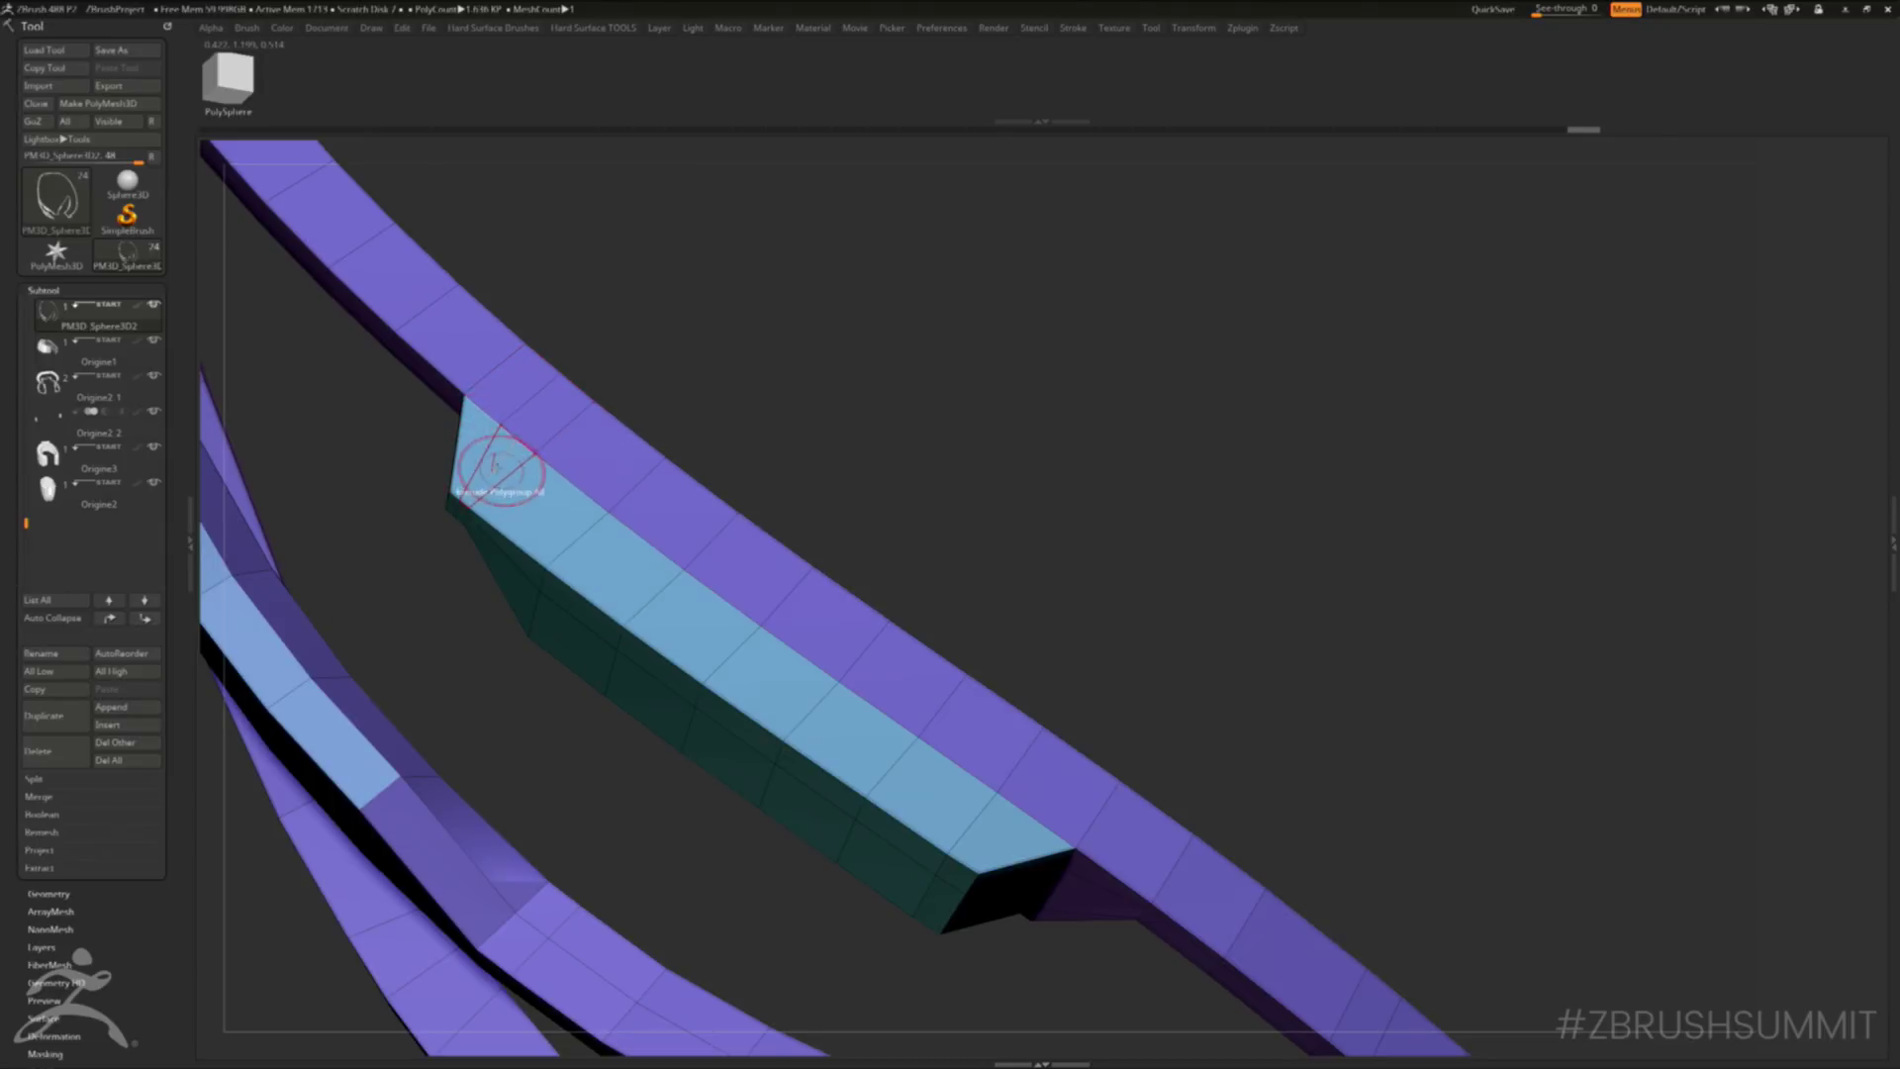
click(1050, 827)
right_drag(1074, 856, 1032, 763)
click(999, 859)
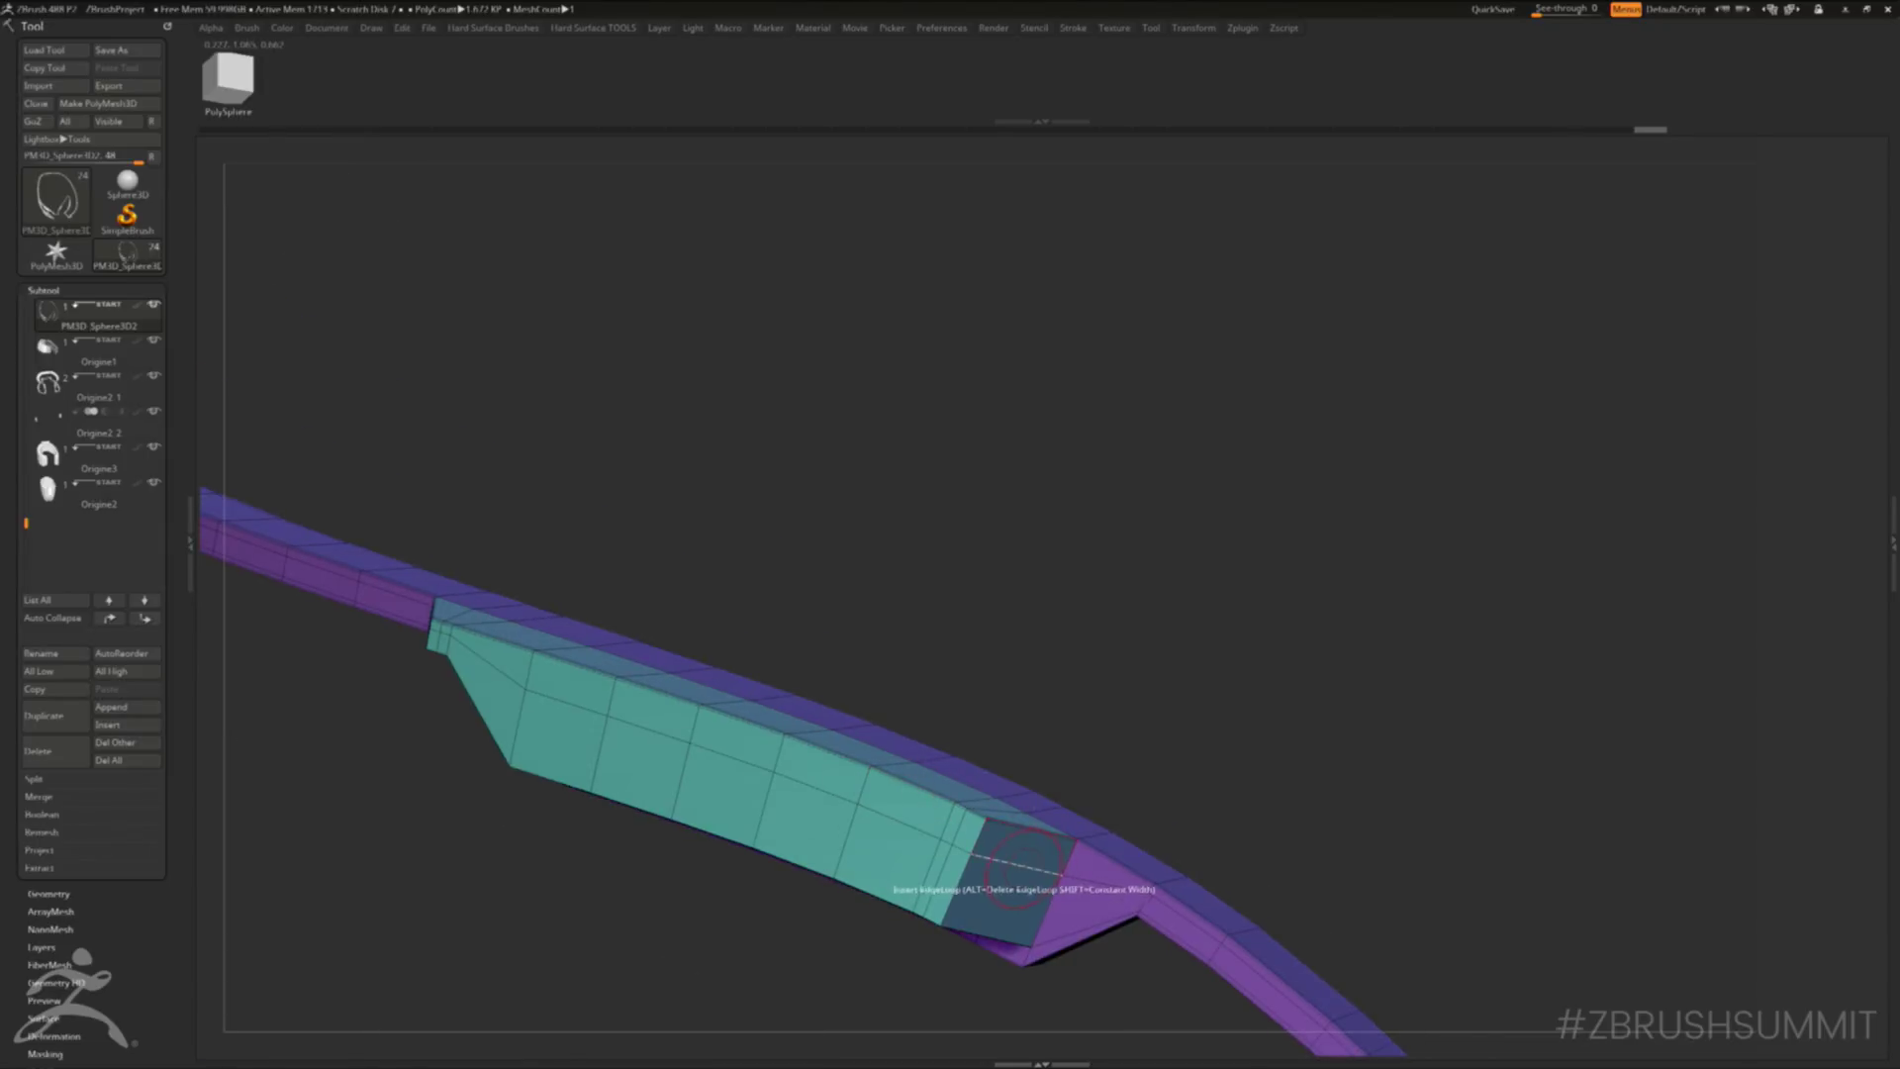
key(d)
key(shift+f)
mouse_move(1030, 861)
right_down()
mouse_move(1039, 975)
mouse_move(1037, 879)
right_up()
key(shift+d)
key(shift+f)
- Insert an edge loop in the thin frame just beyond the brow block's sloped end and preview the smoothed result
click(1096, 881)
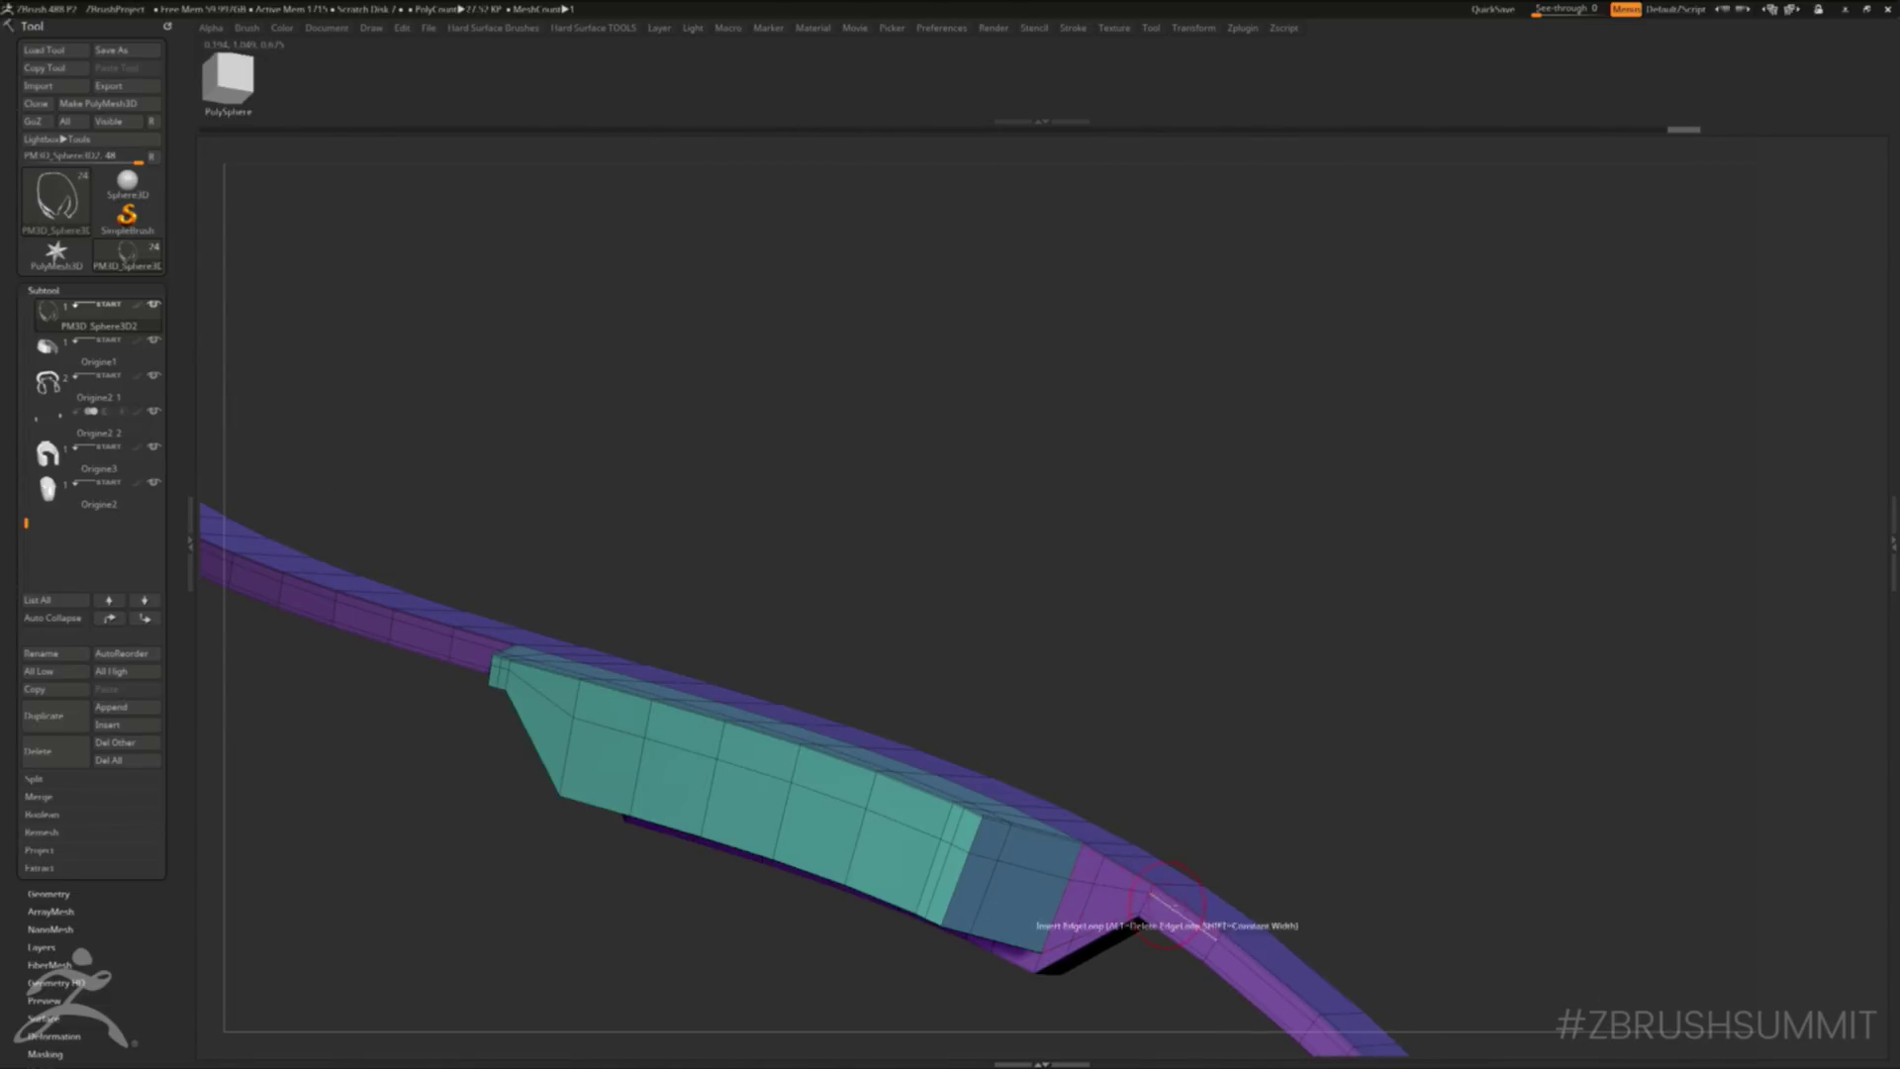
key(d)
key(shift+f)
alt+right_drag(603, 715, 804, 564)
key(shift+d)
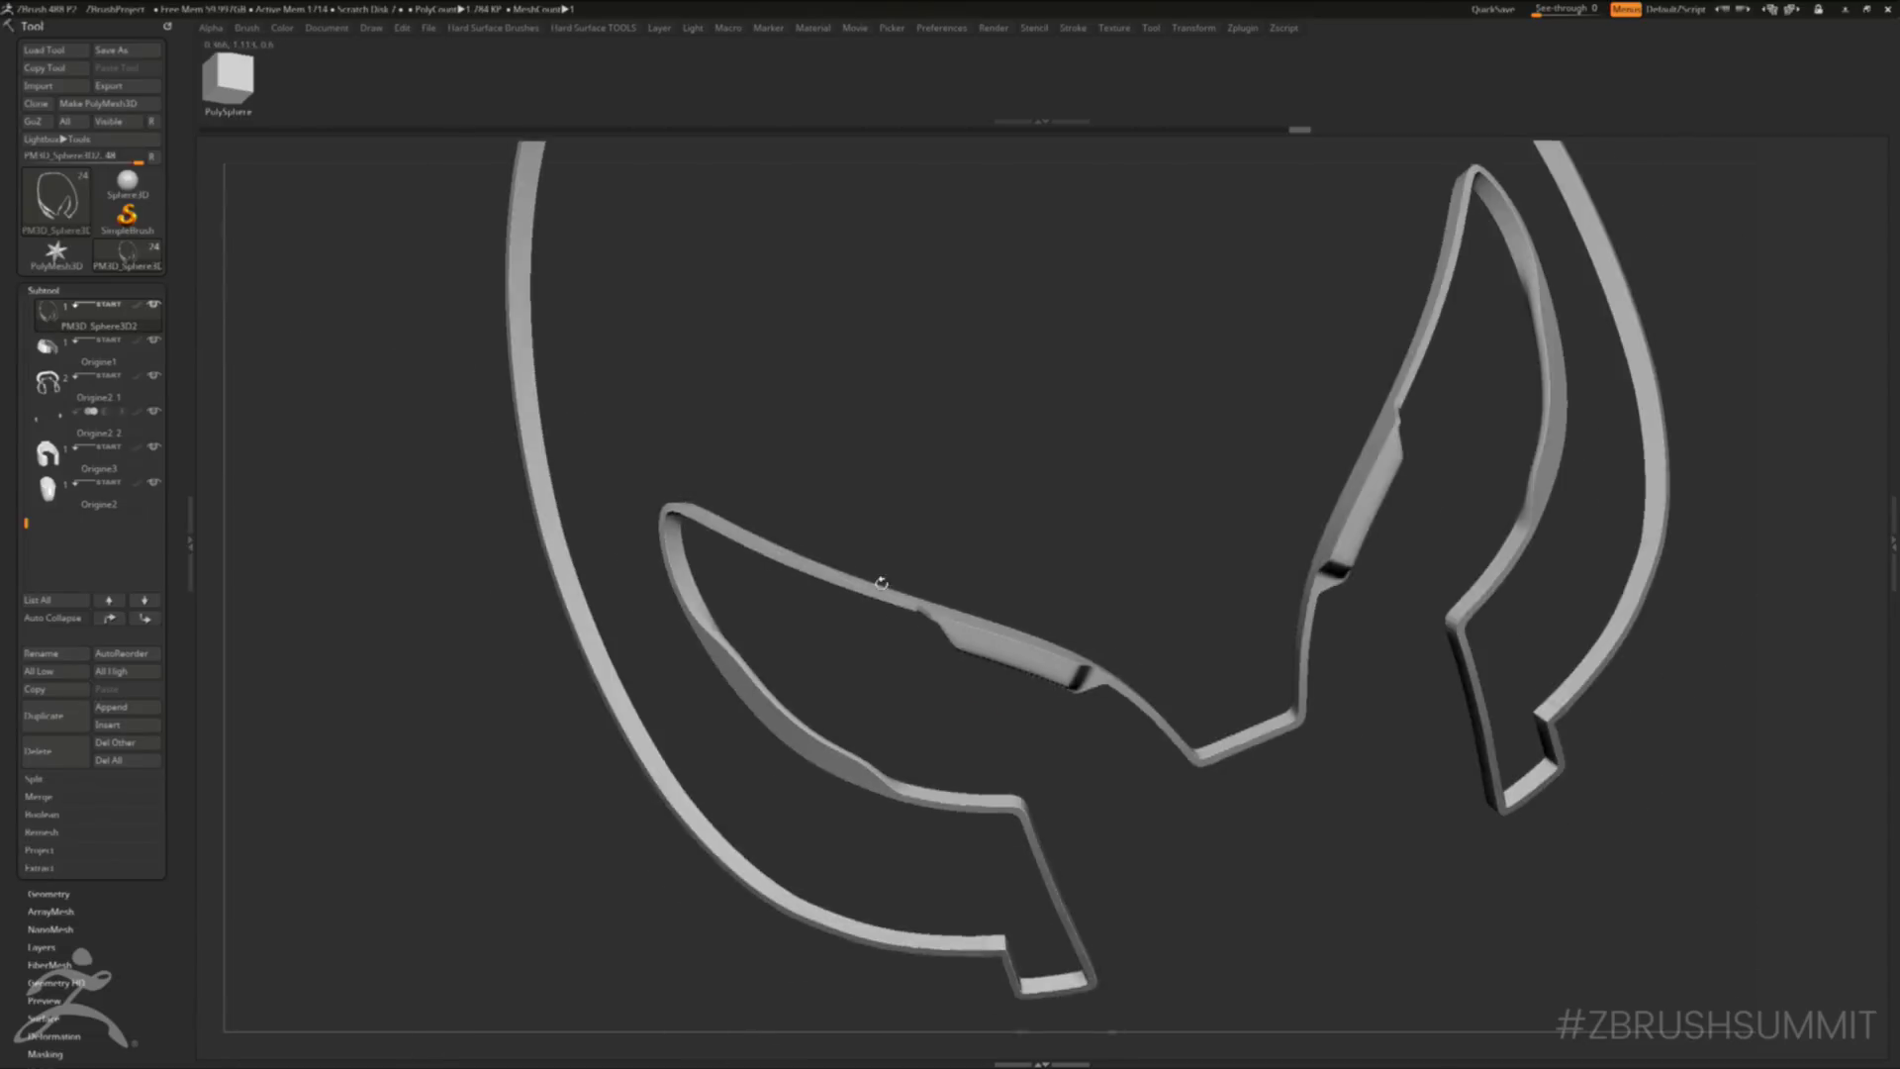
drag(881, 583, 717, 644)
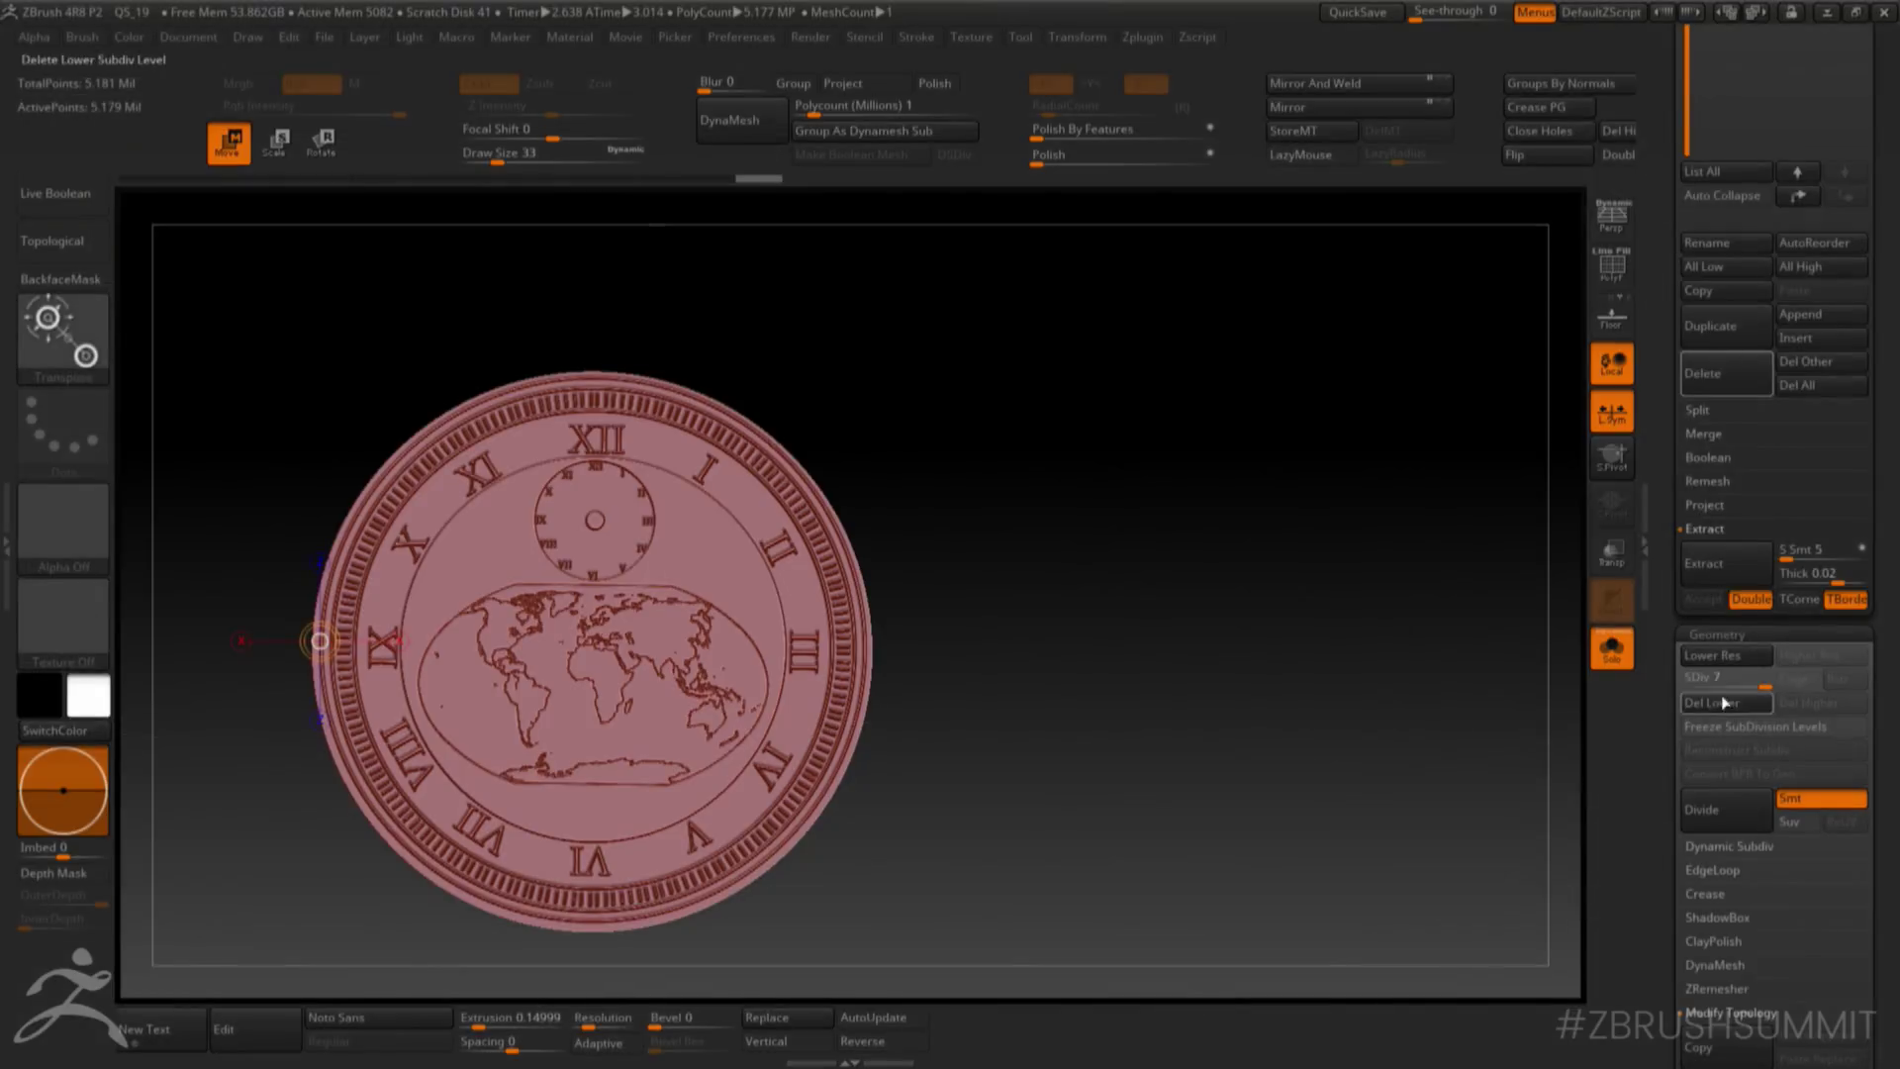
- Delete the clock face's lower subdivision levels and turn off Solo mode to show the surrounding body
click(1722, 703)
click(1623, 656)
drag(1293, 560, 1269, 591)
alt+drag(1168, 556, 1273, 558)
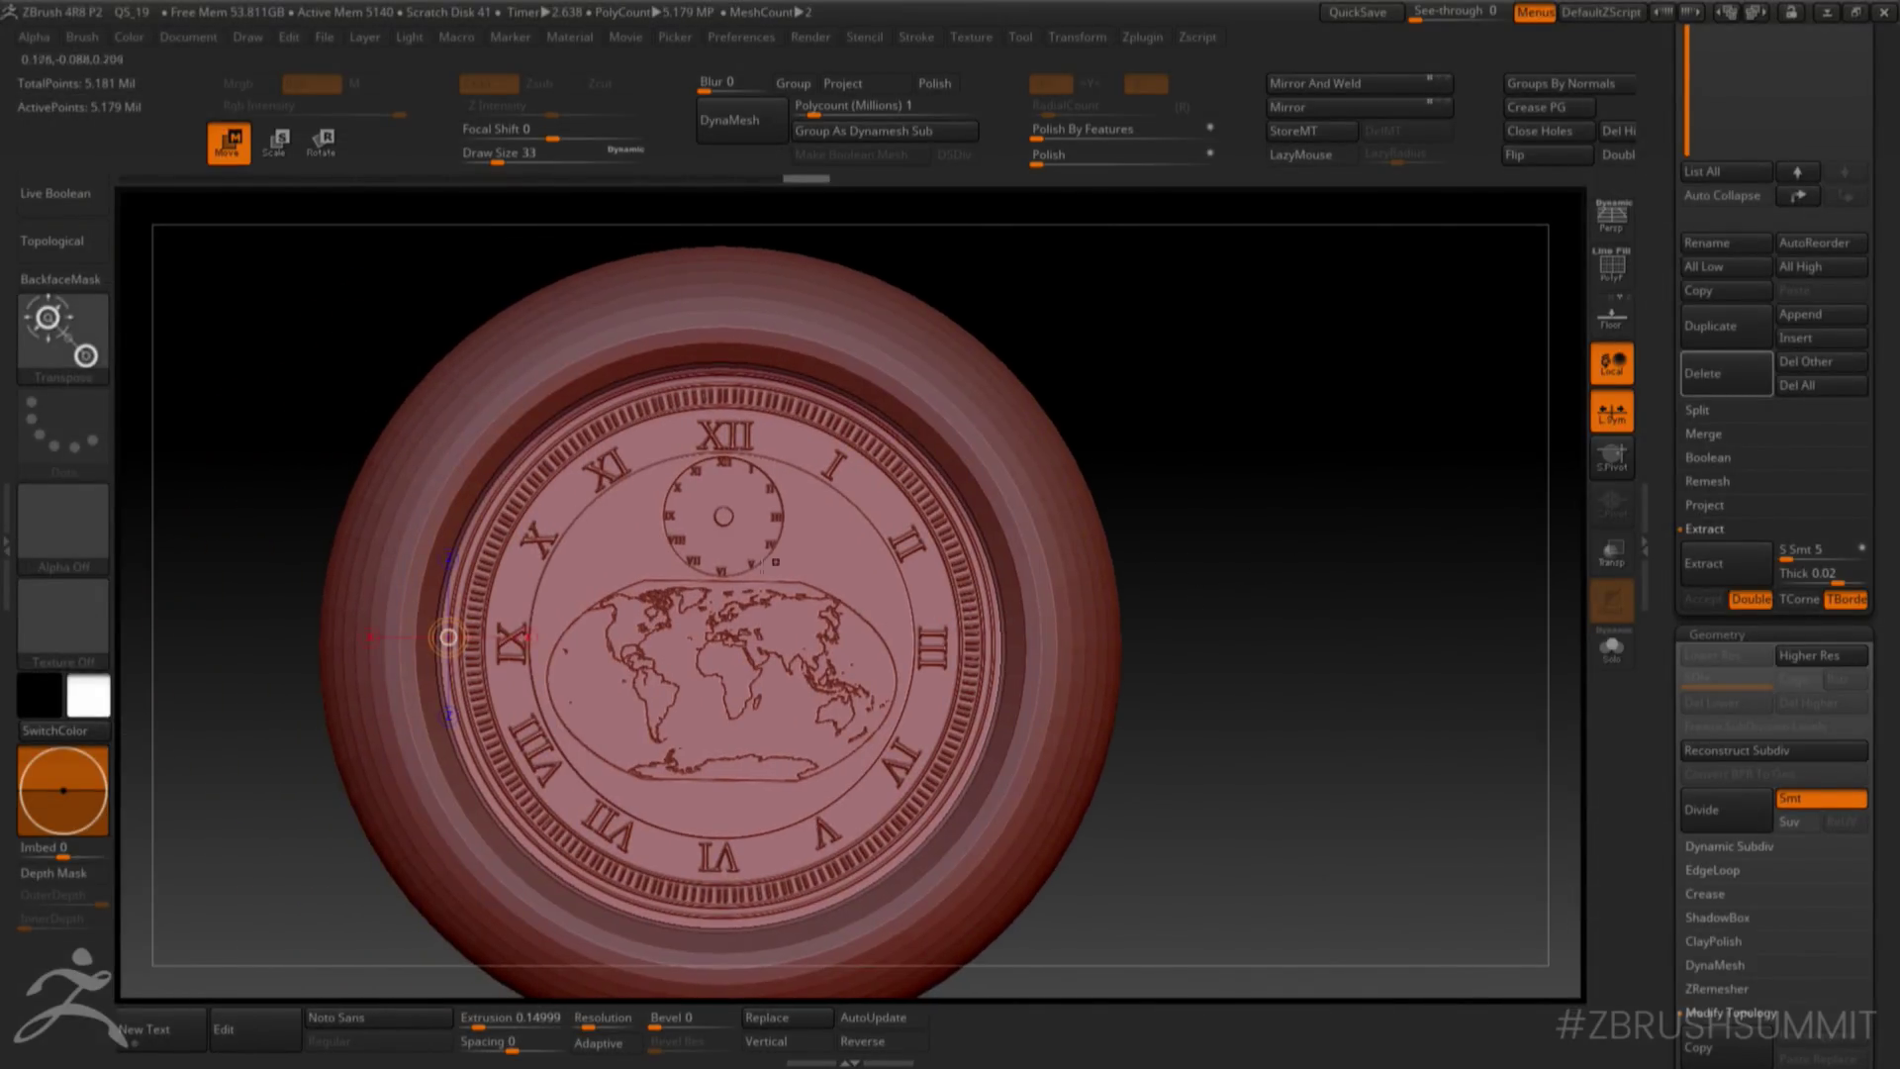
- Try to nudge the clock face sideways inside its recess using horizontal transpose lines, and undo the move
drag(615, 584, 989, 591)
click(1022, 584)
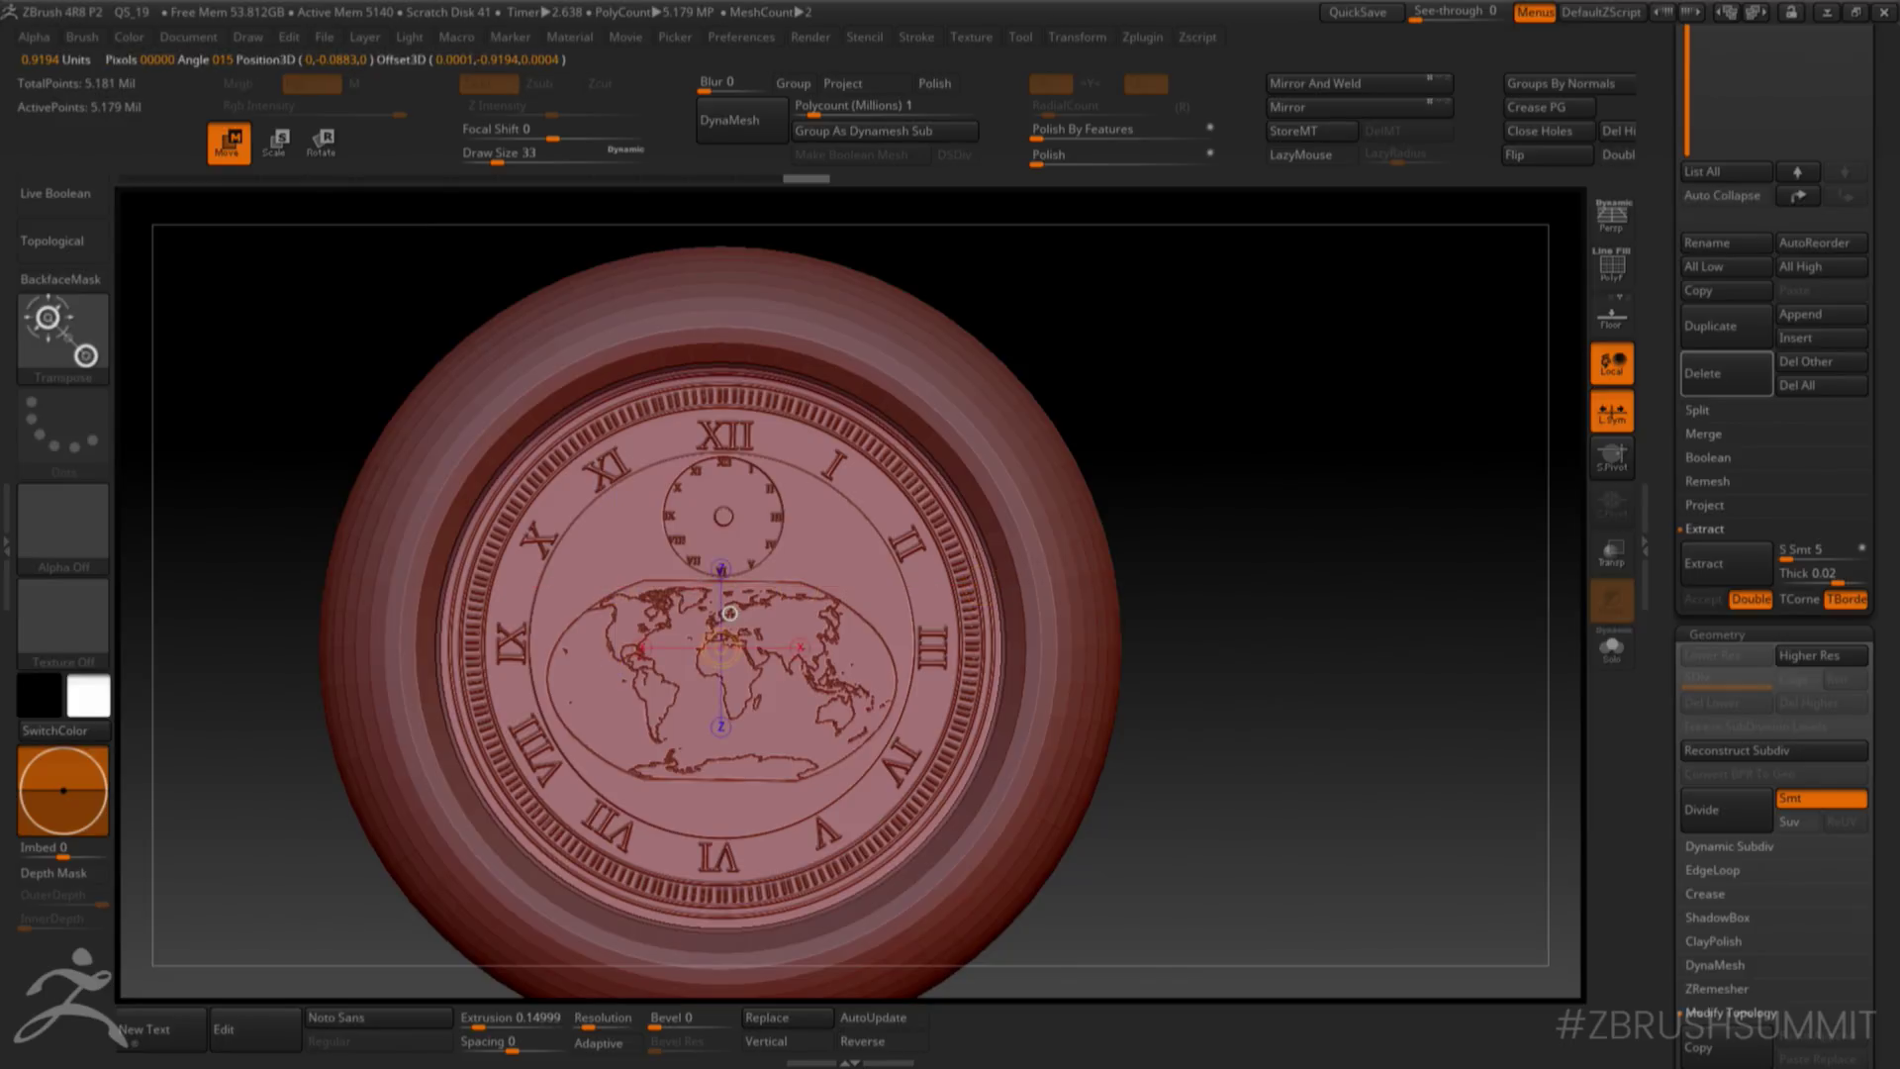
key(r)
key(e)
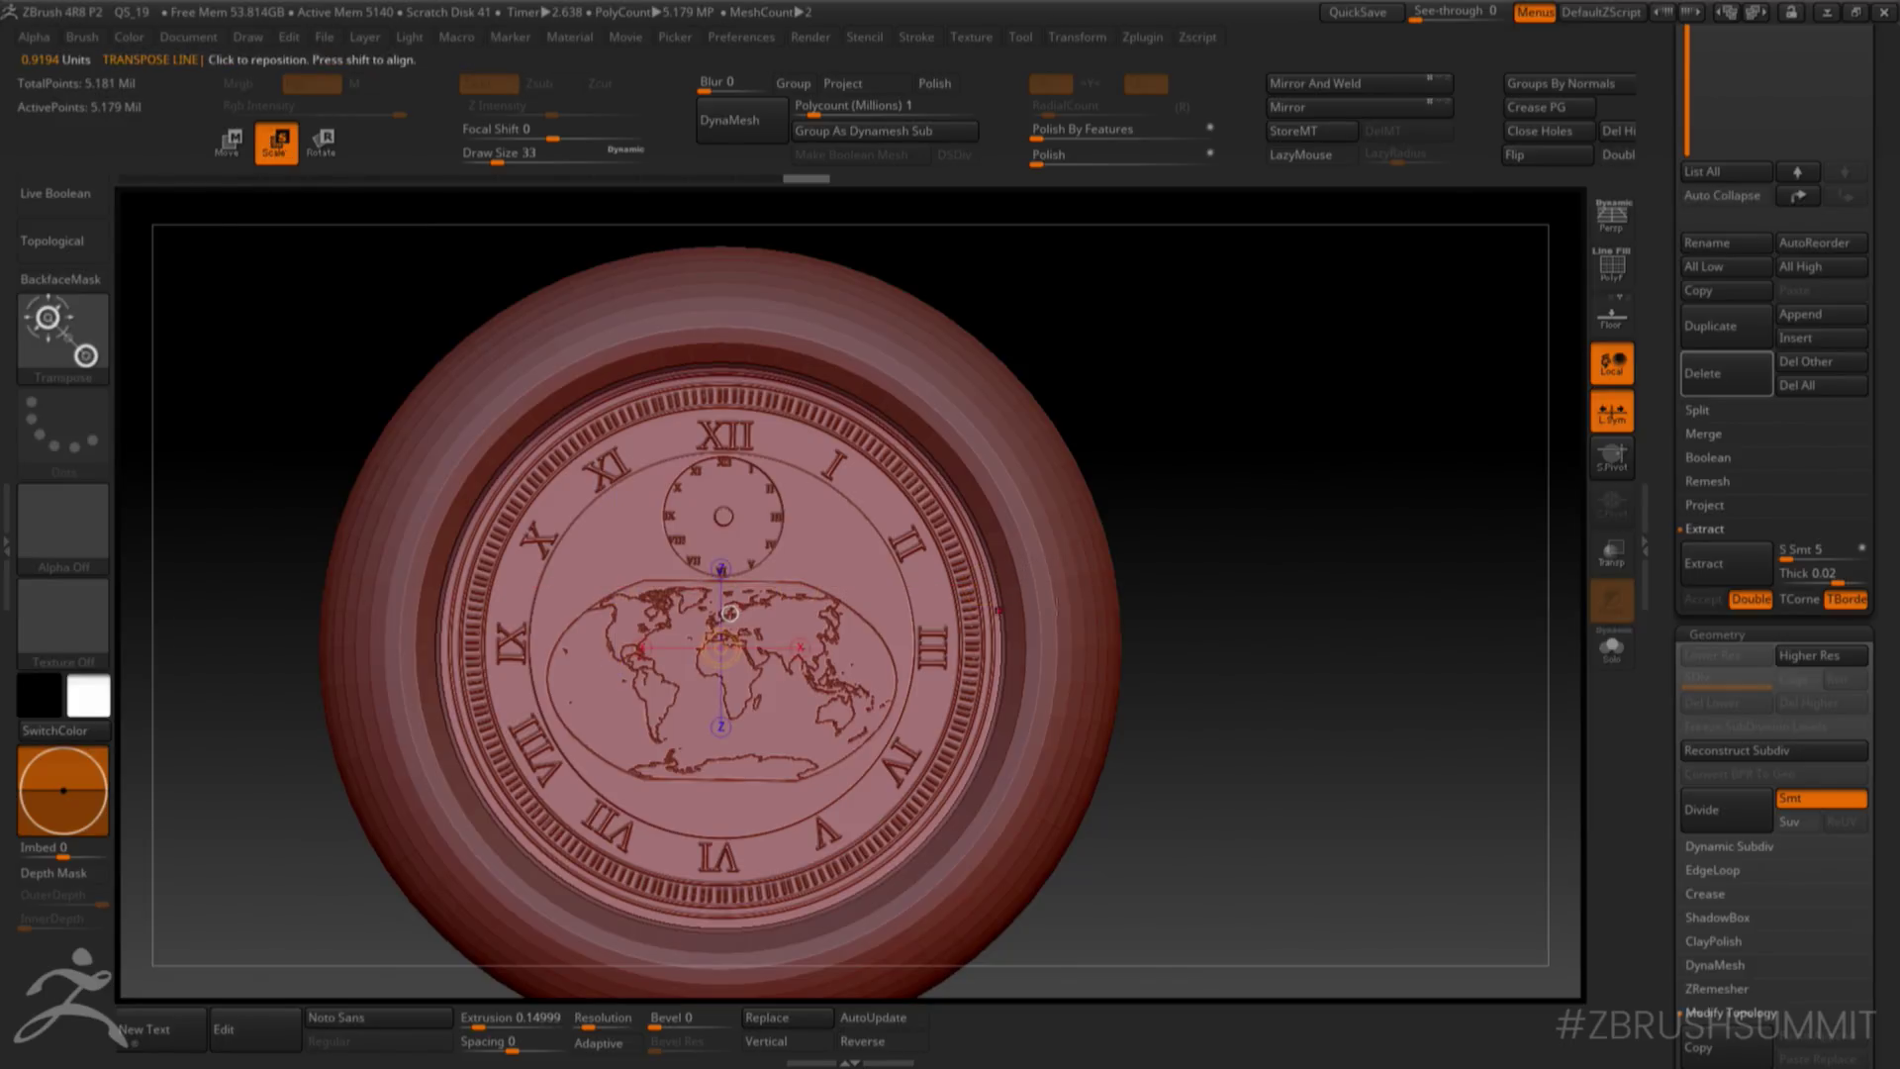
drag(799, 648, 1312, 651)
click(1302, 648)
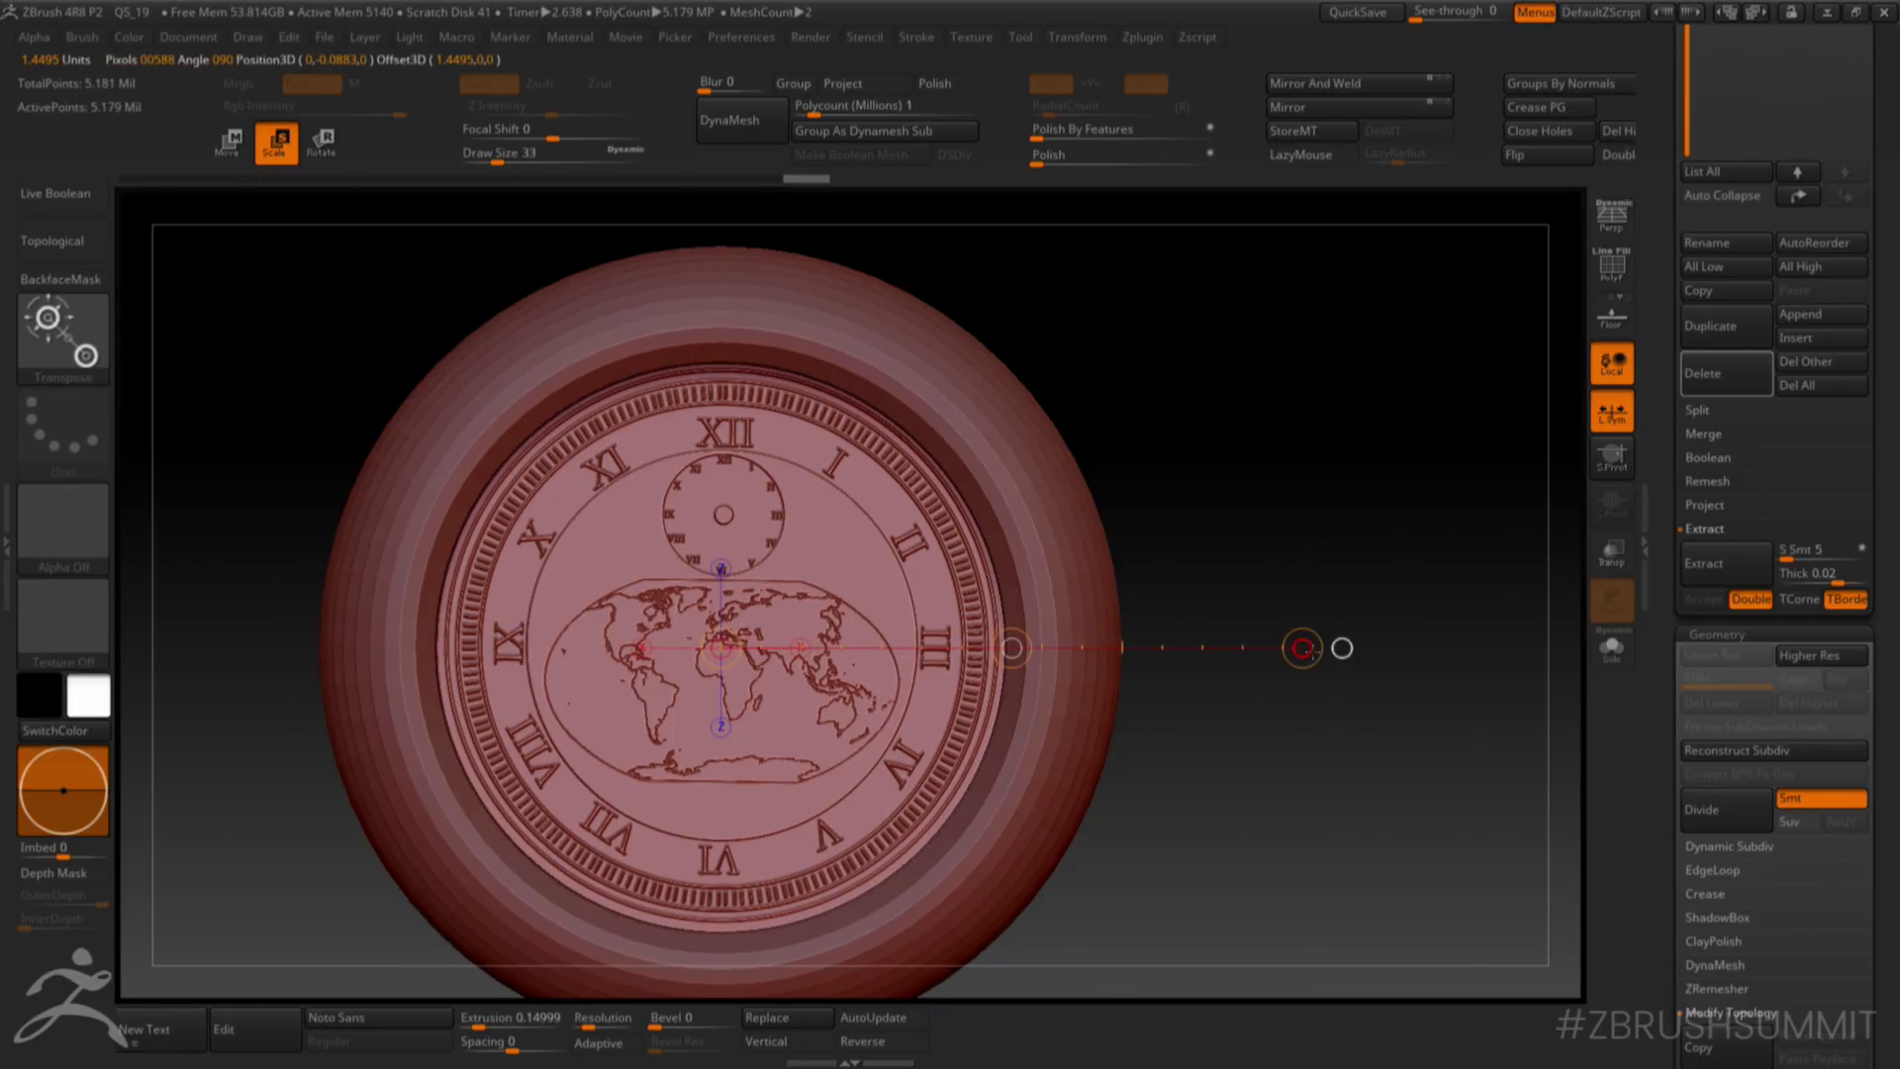
key(w)
drag(1009, 648, 1009, 648)
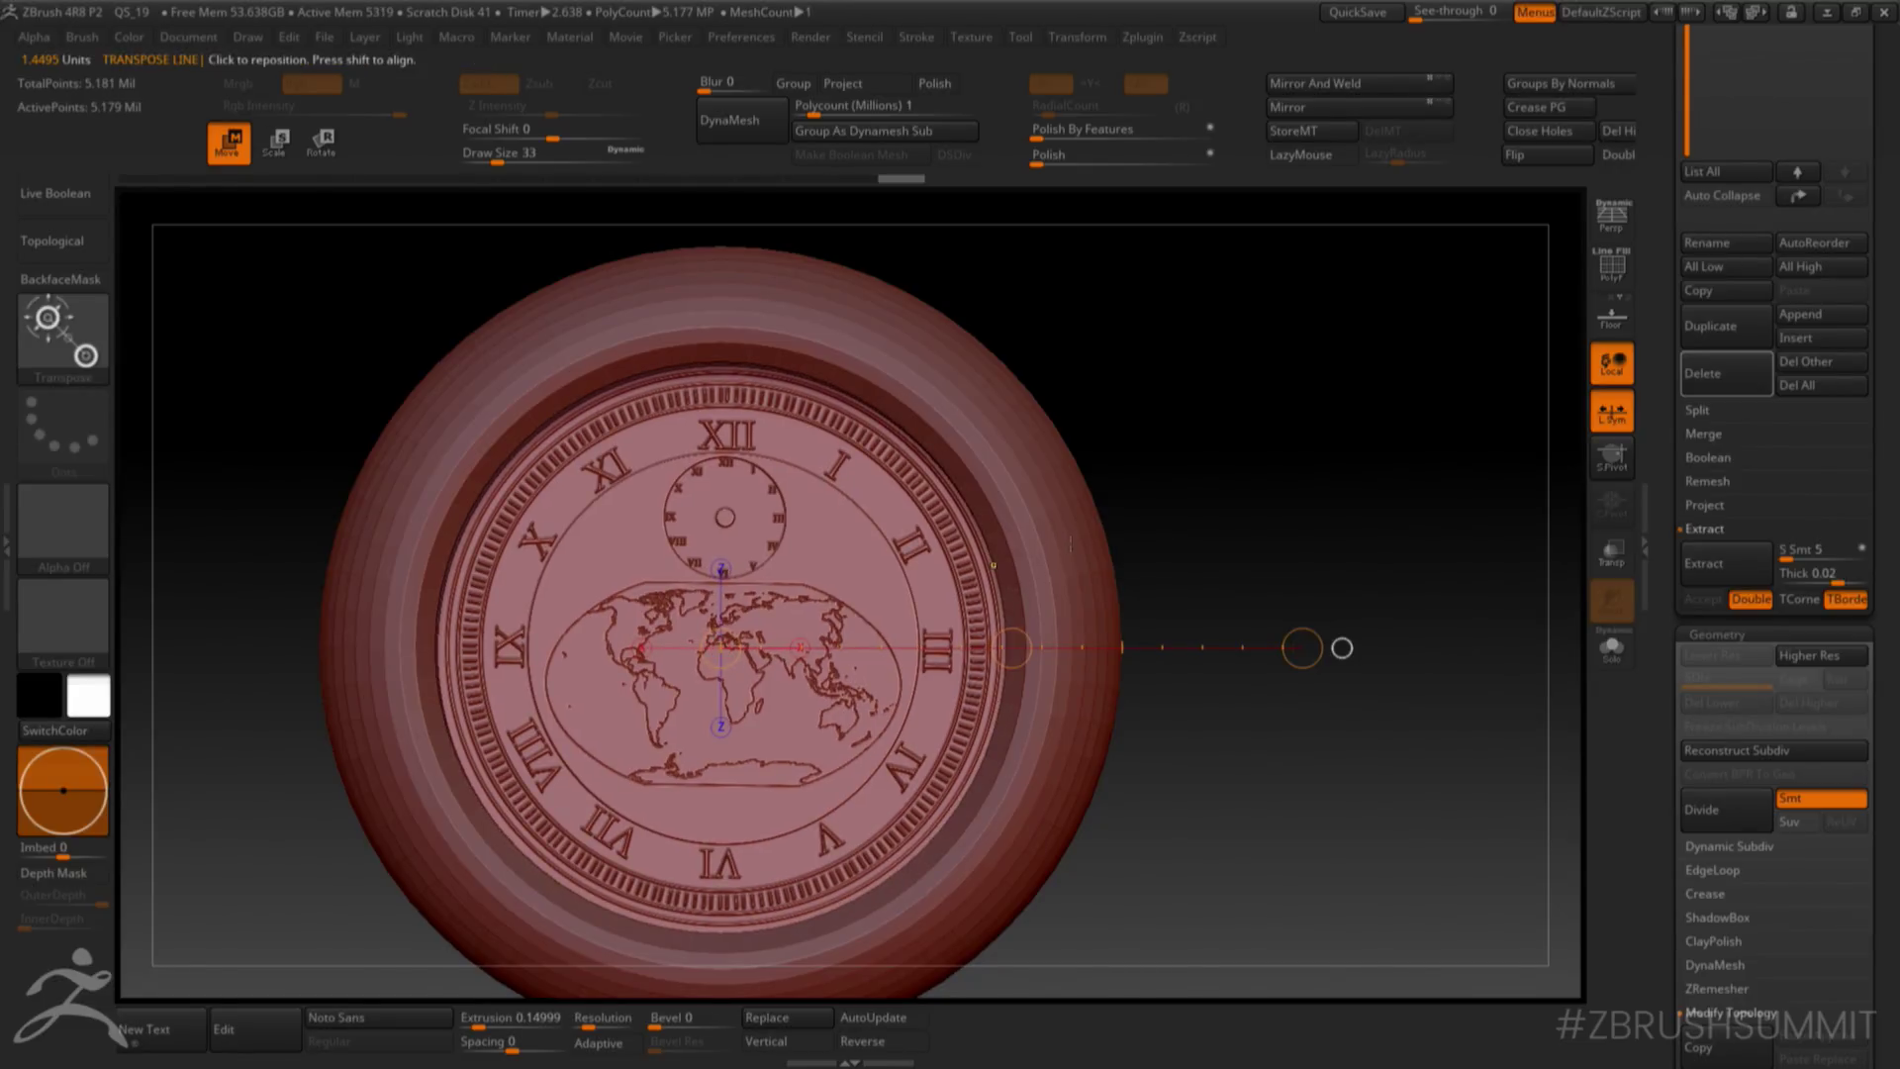
key(ctrl+z)
- Try moving the clock face slightly with newly placed transpose lines beside the body, and undo the shifts
shift+drag(1082, 595, 1083, 283)
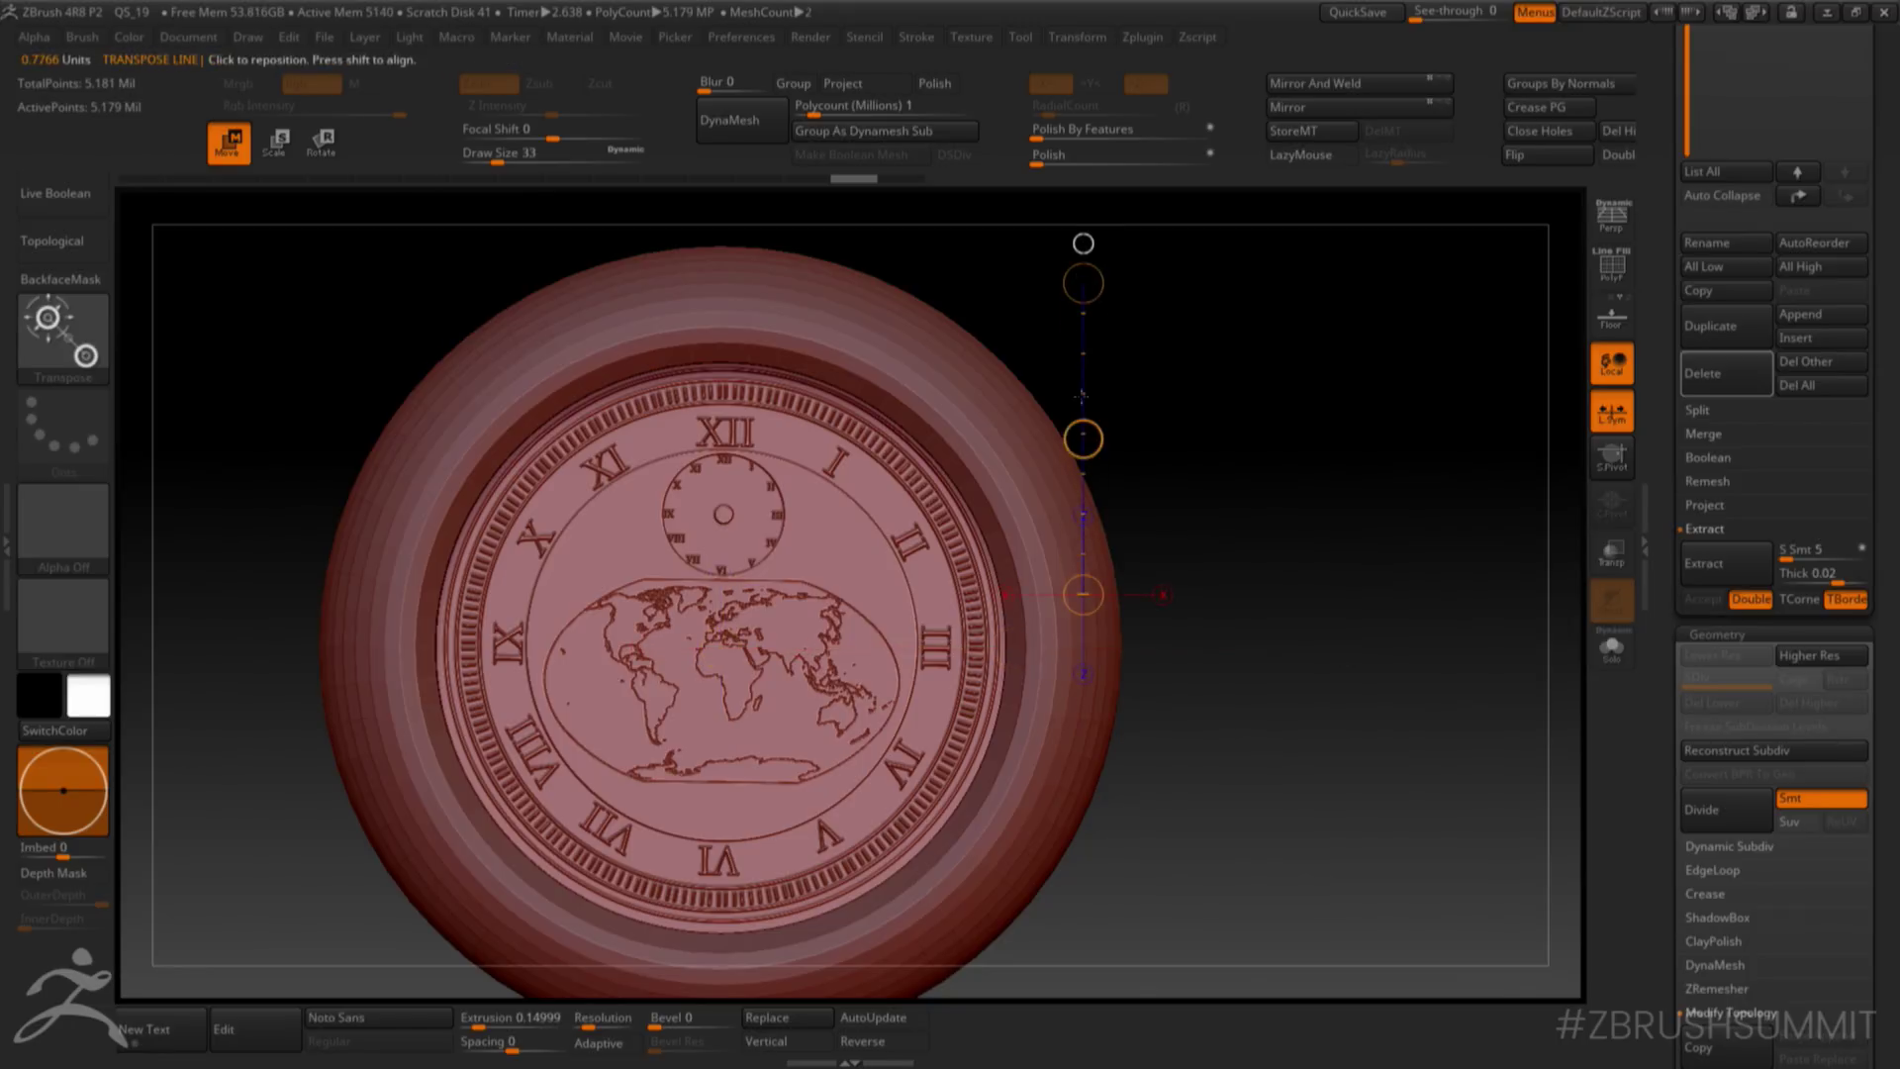
drag(1082, 439, 1085, 440)
key(ctrl+z)
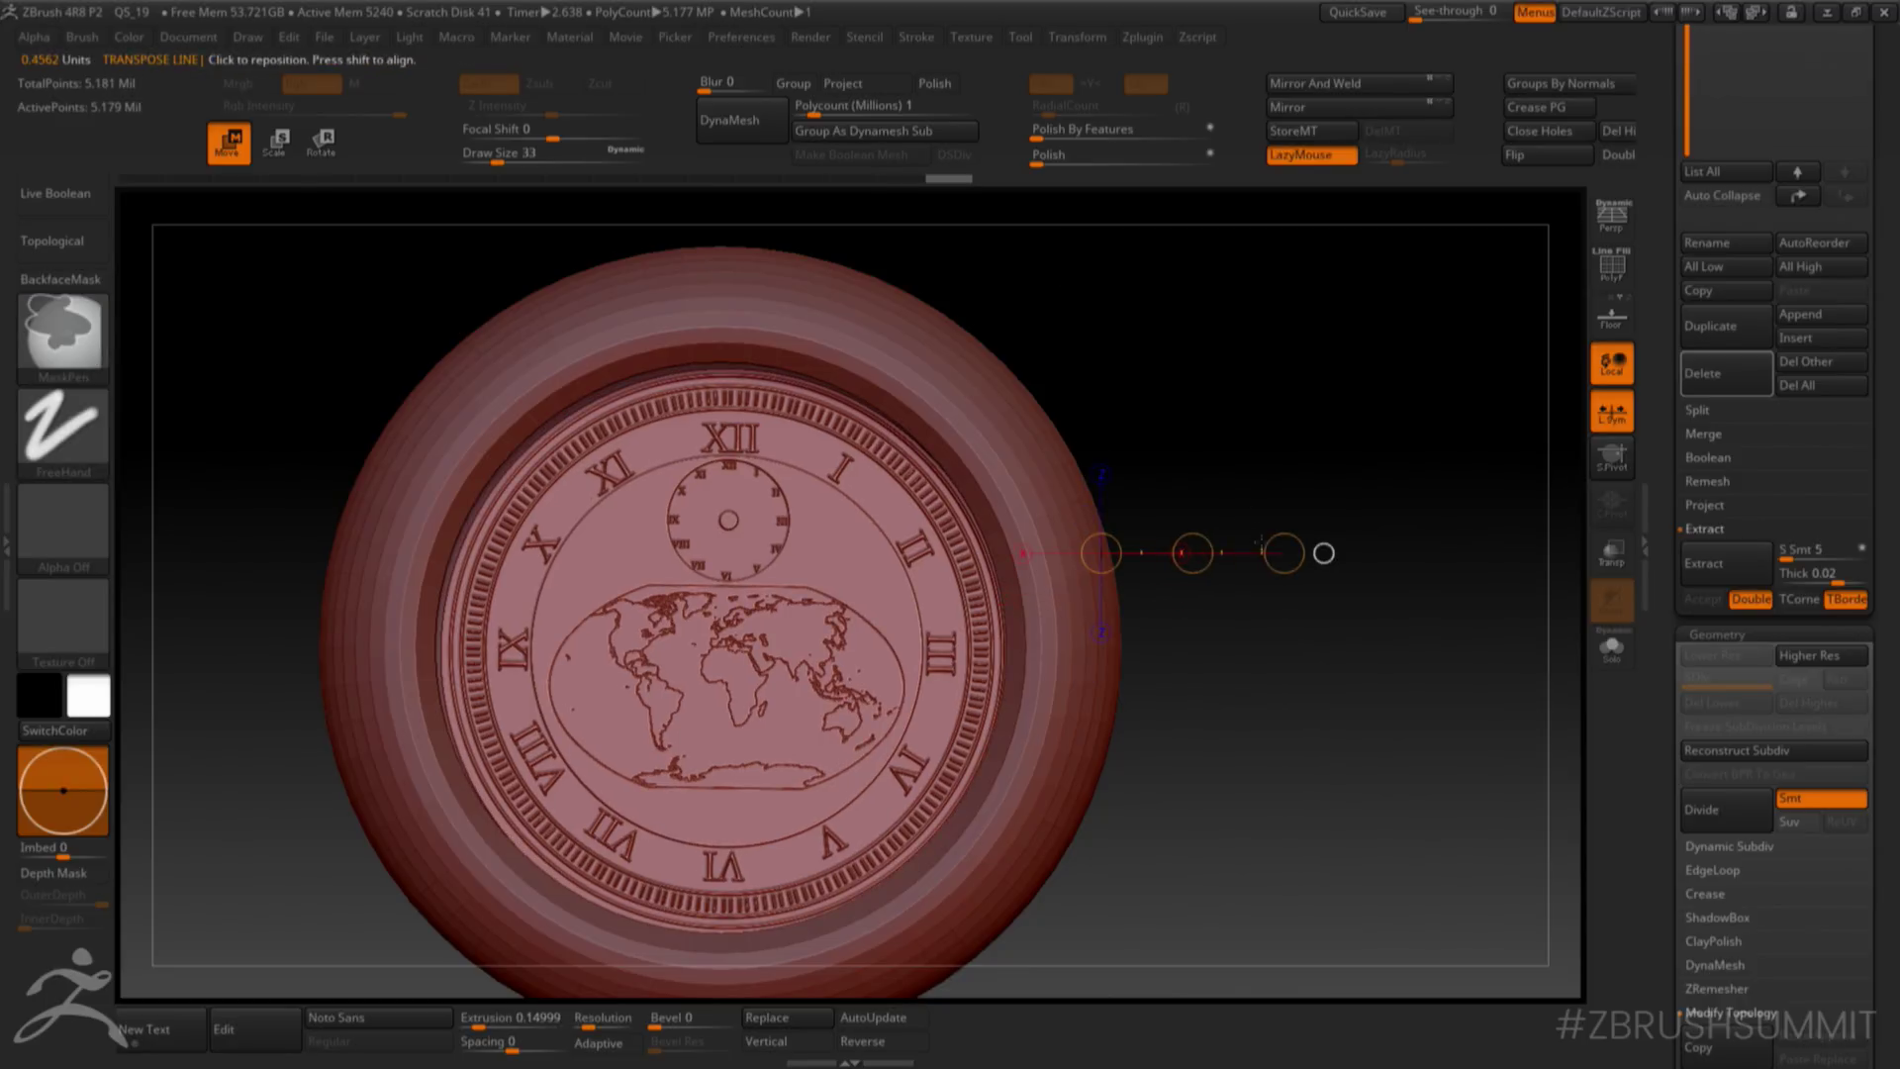
key(ctrl+z)
- Scale the clock face up slightly from its center with the gizmo to fit the surrounding recess
key(e)
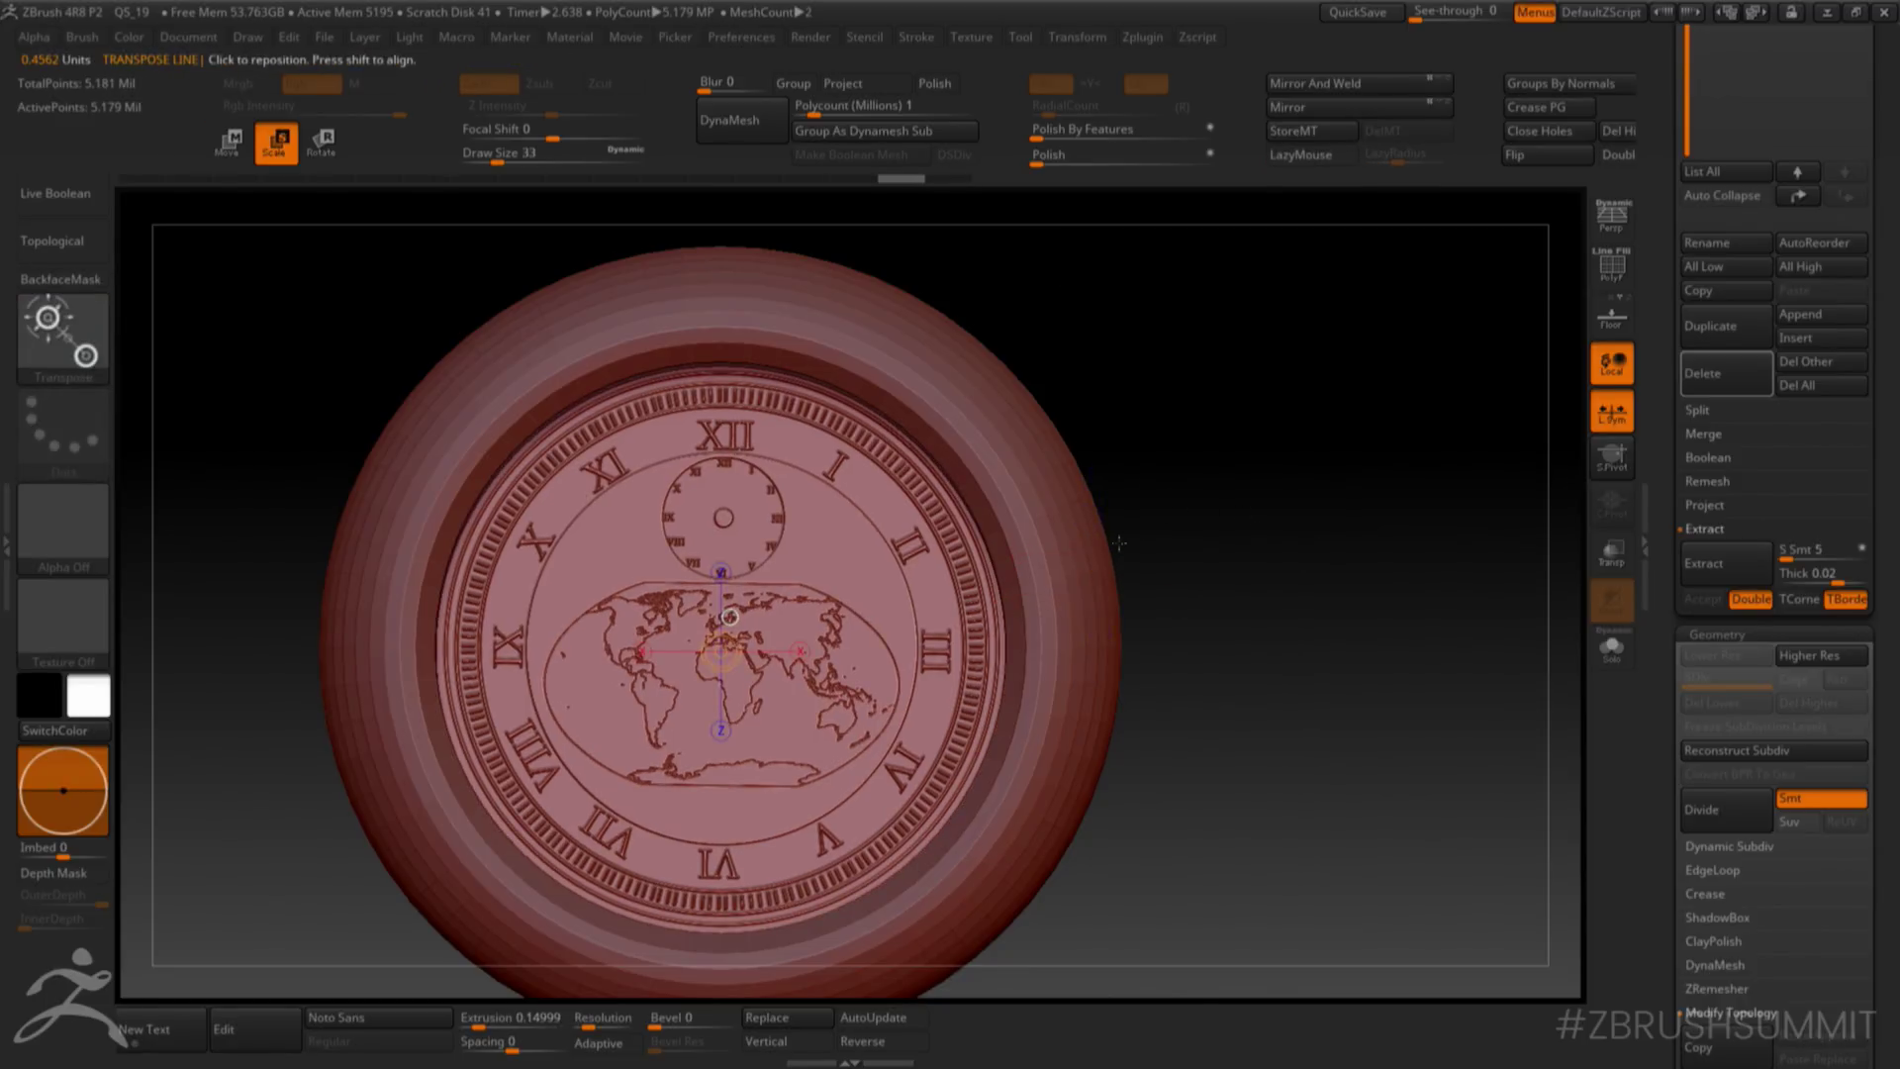
key(y)
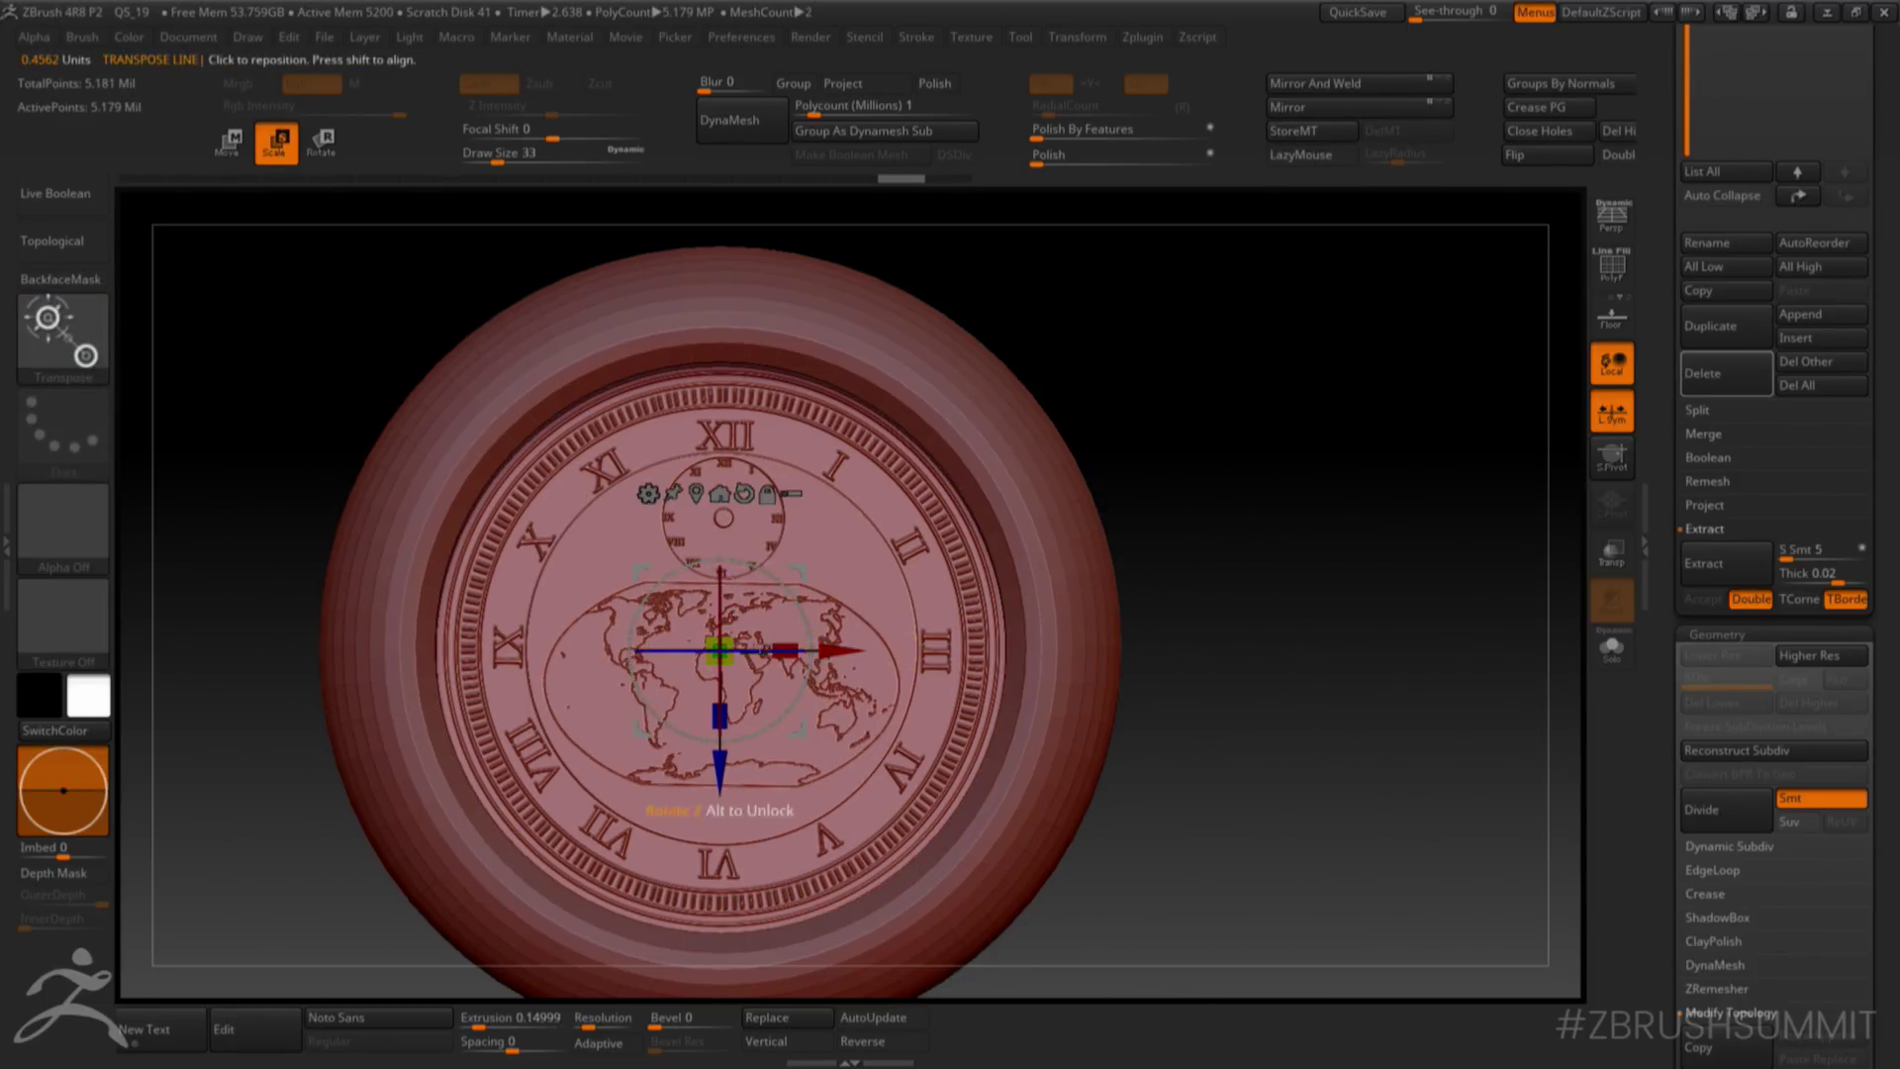
drag(731, 638, 760, 592)
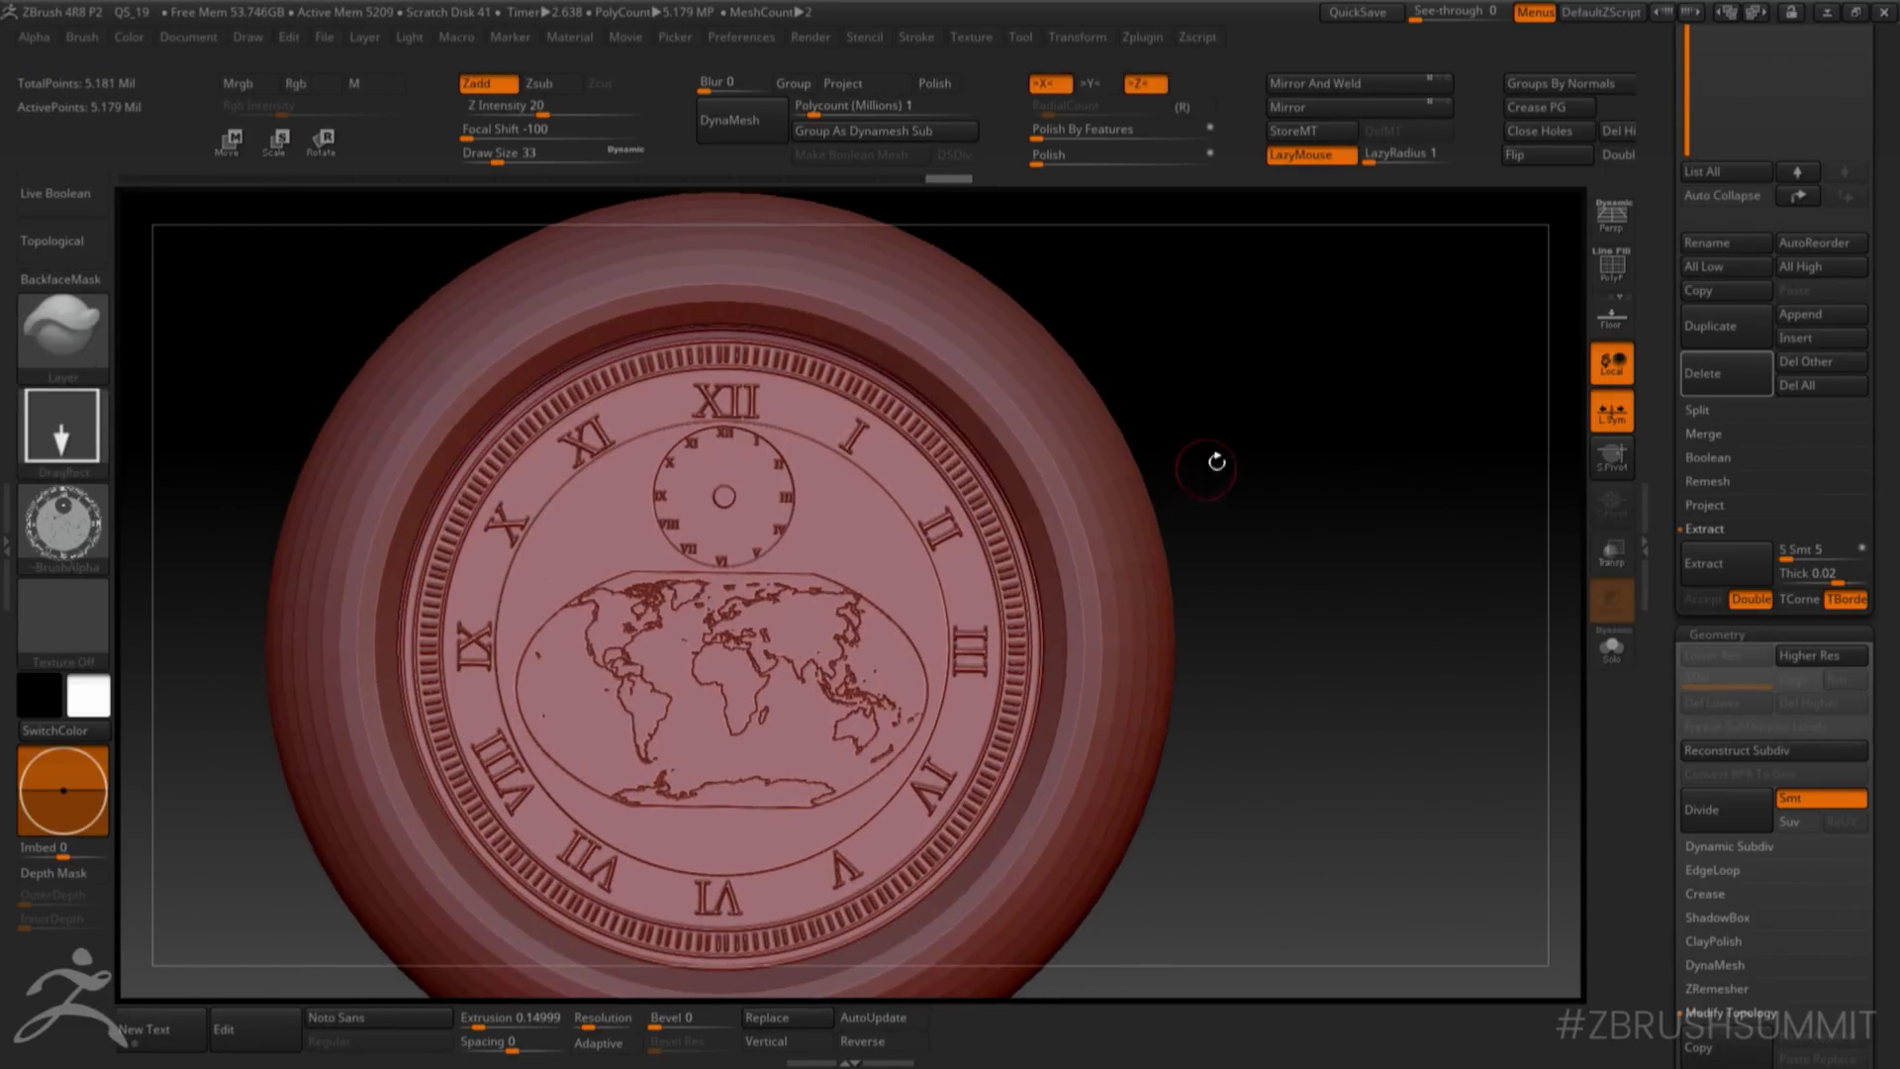
- Select the Layer brush for the clock face and set its stroke type to DragDot
alt+drag(1295, 430, 1264, 473)
key(b)
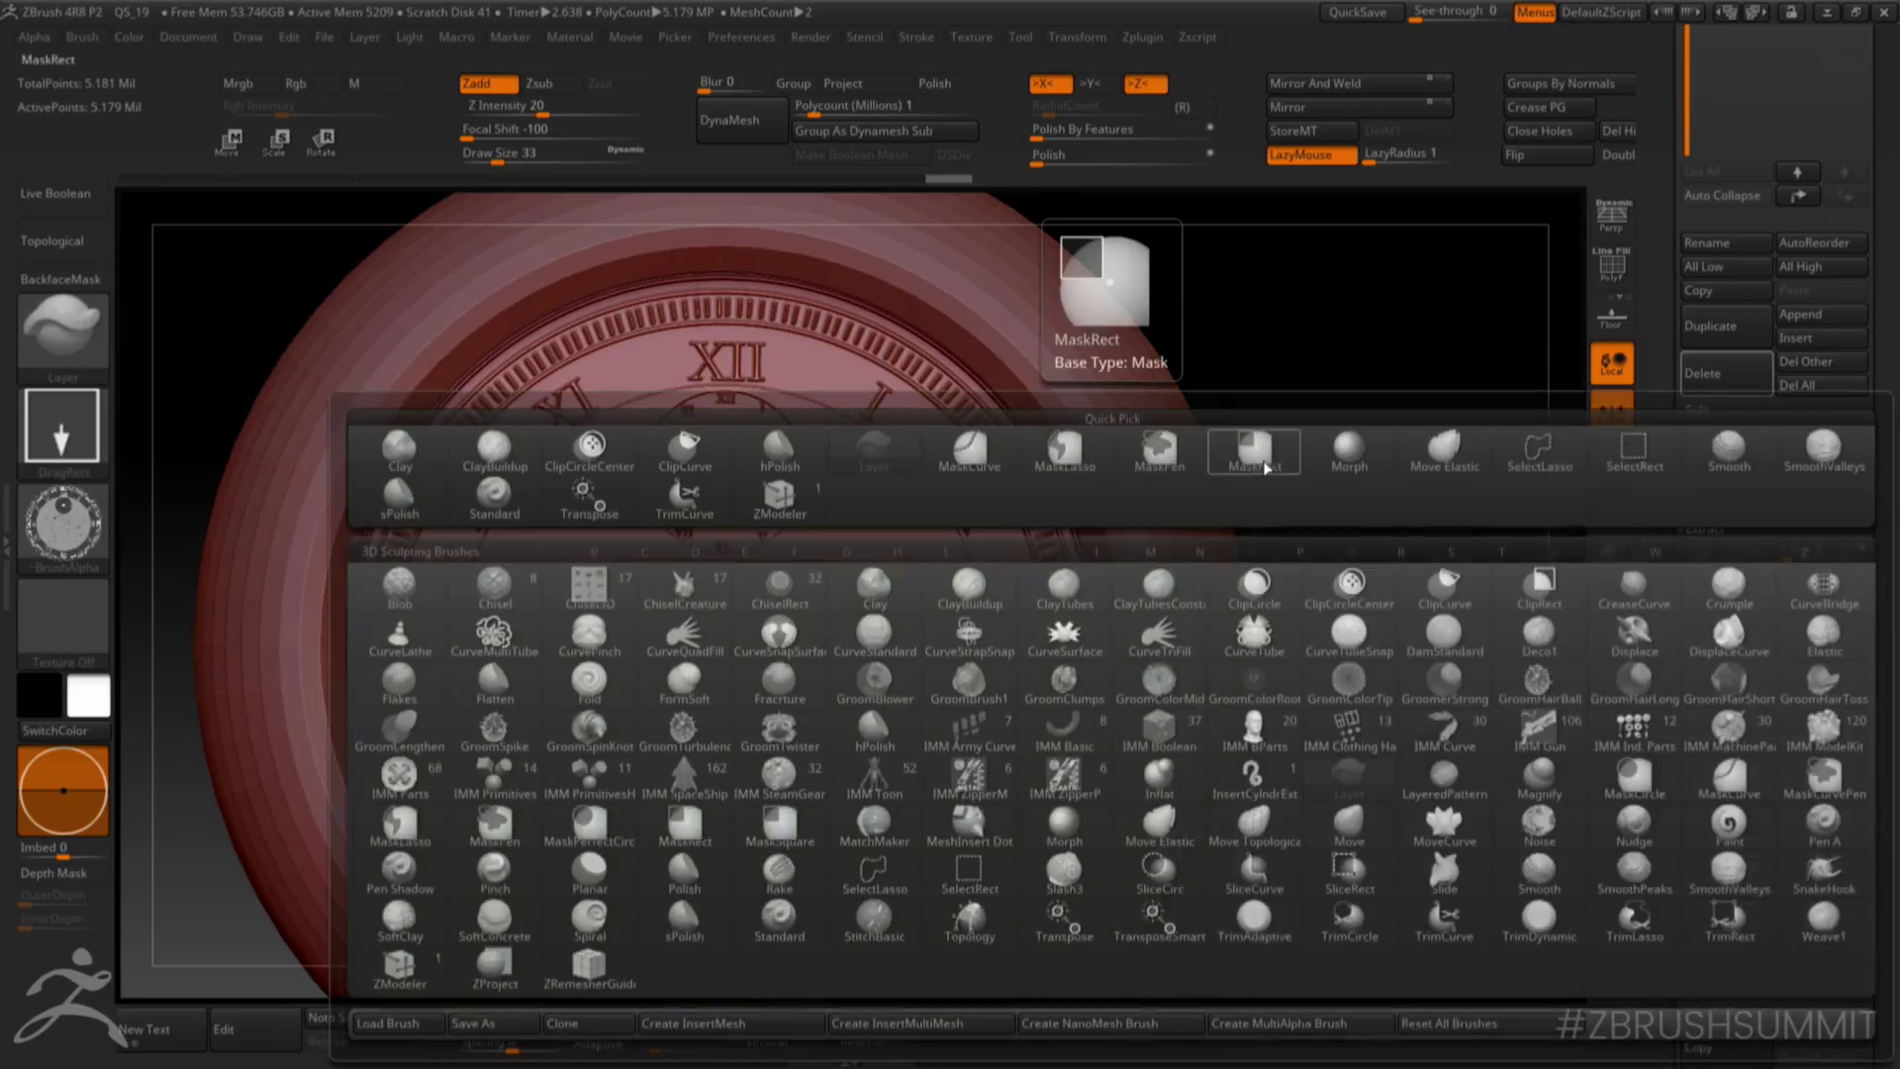
key(l)
key(a)
click(62, 425)
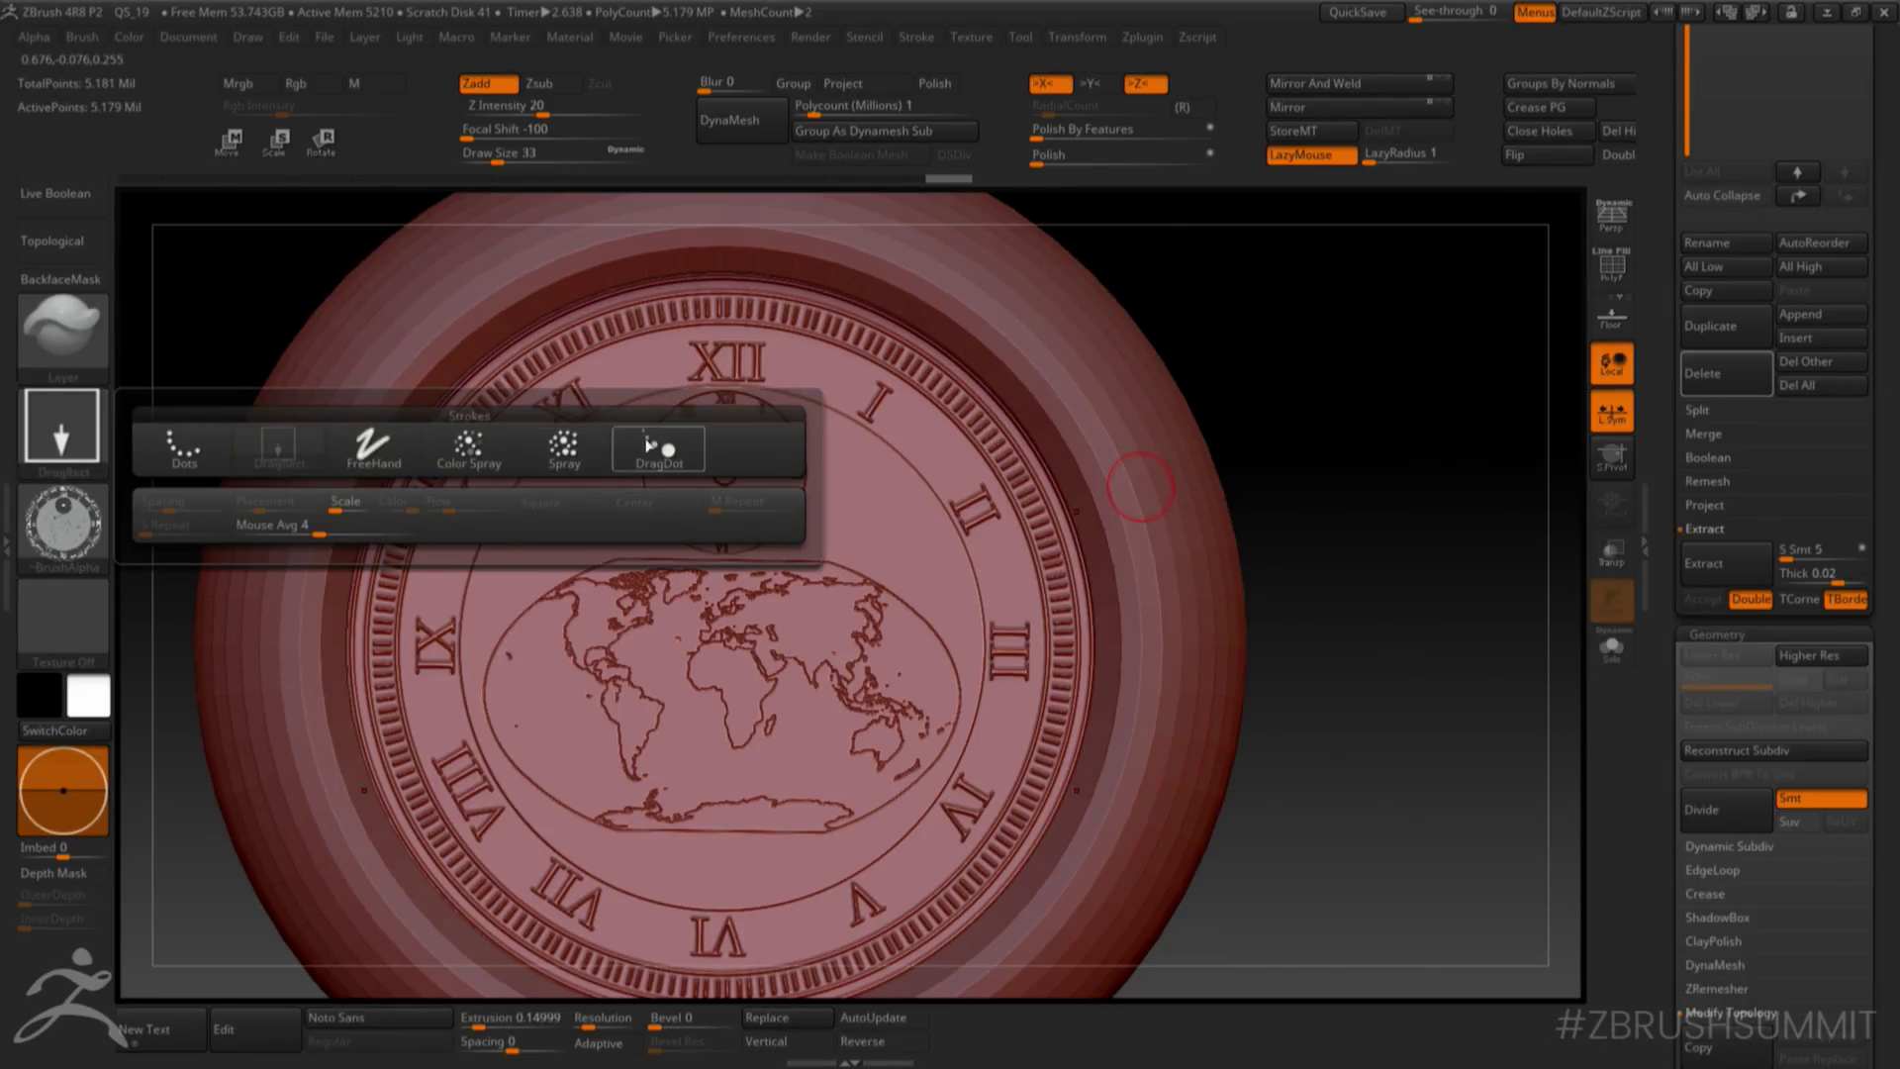
click(649, 446)
- Try stamping the Layer brush with Alpha 01 near the center of the clock face, and undo the stamp
click(94, 523)
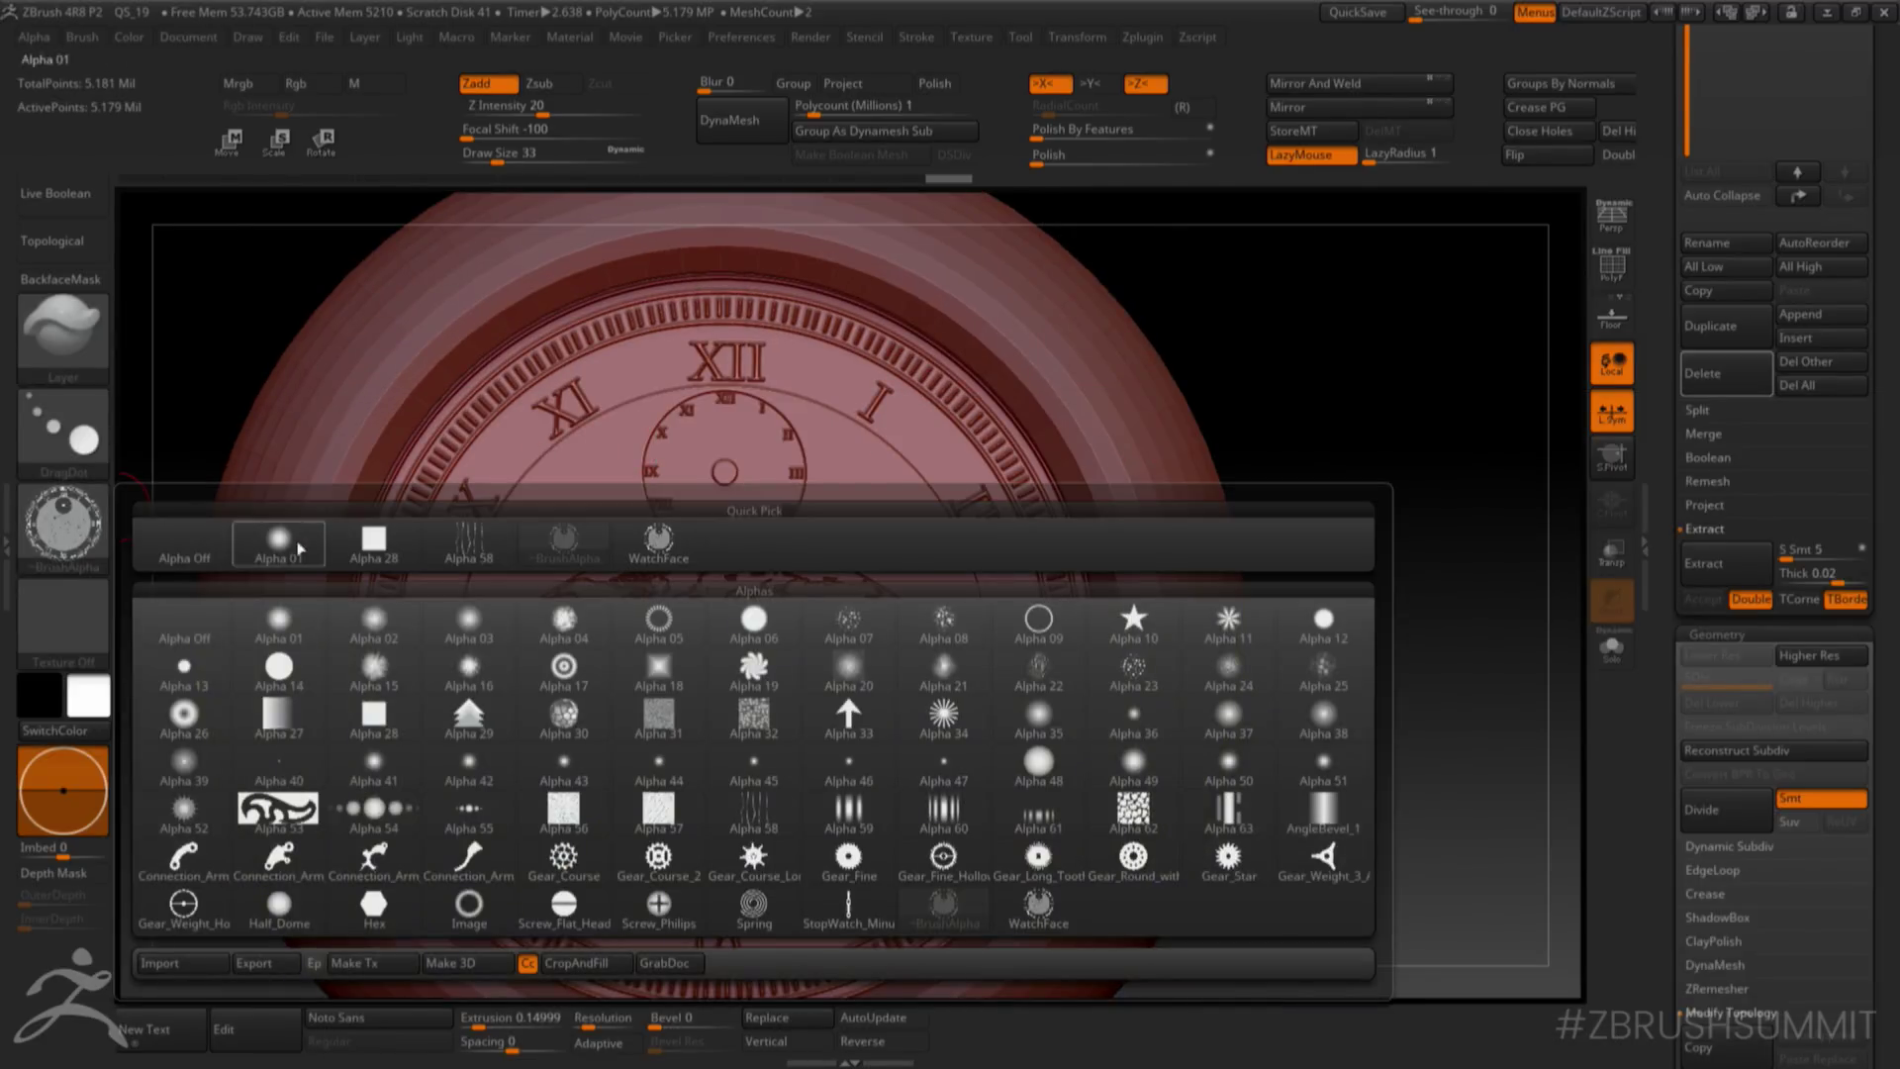
click(279, 542)
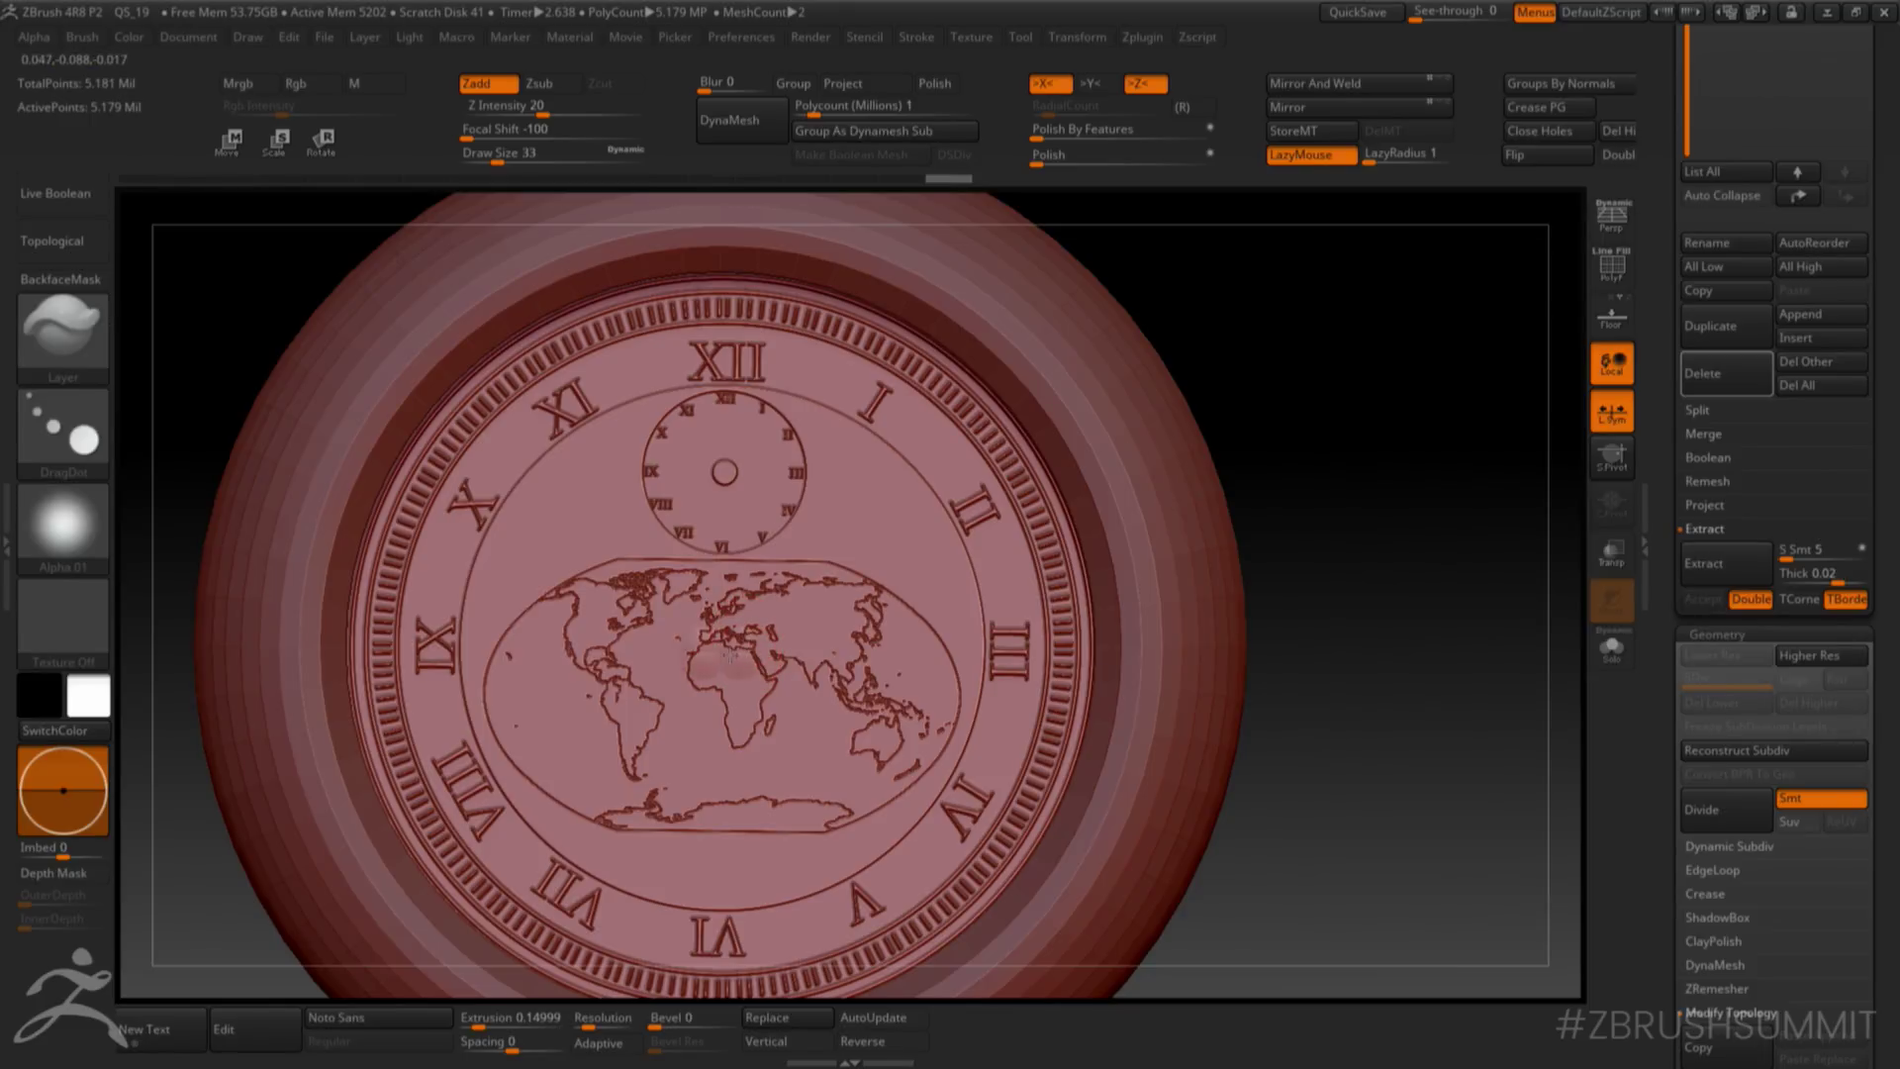
drag(716, 656, 720, 671)
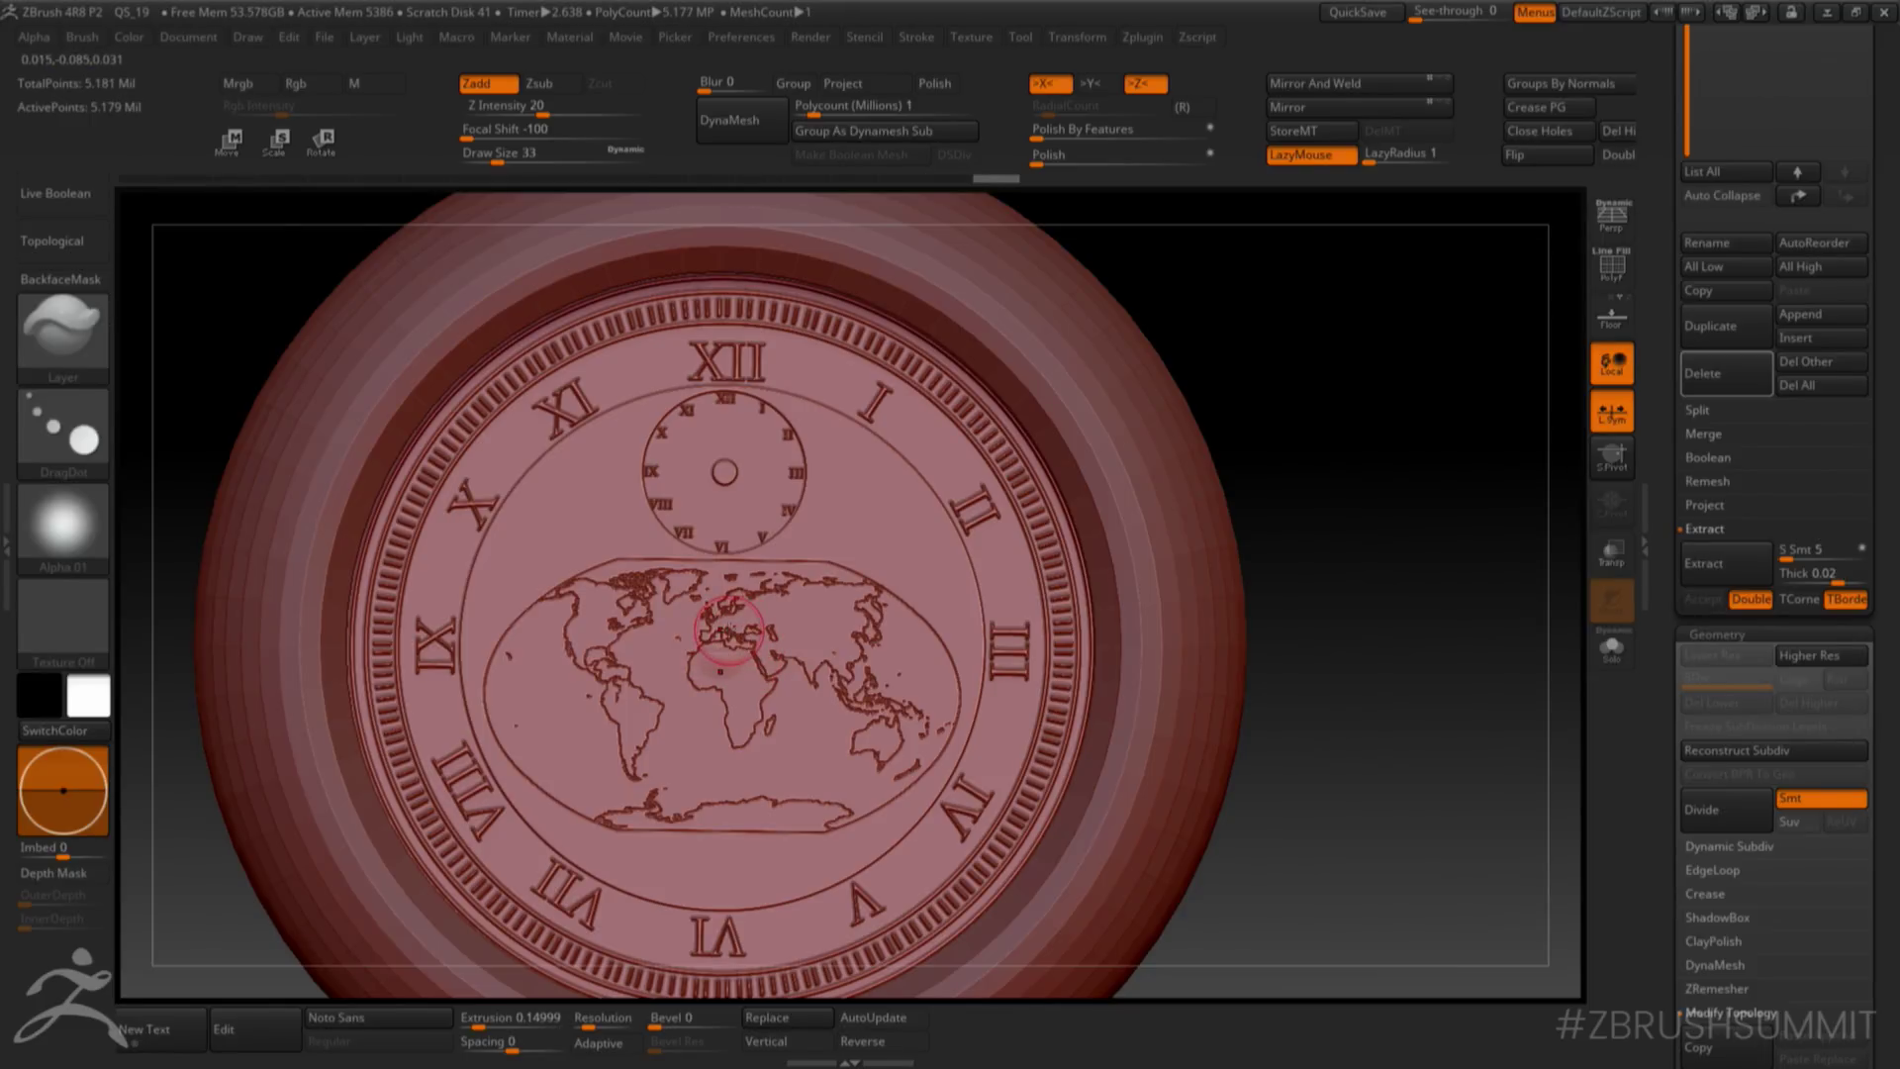
key(ctrl+z)
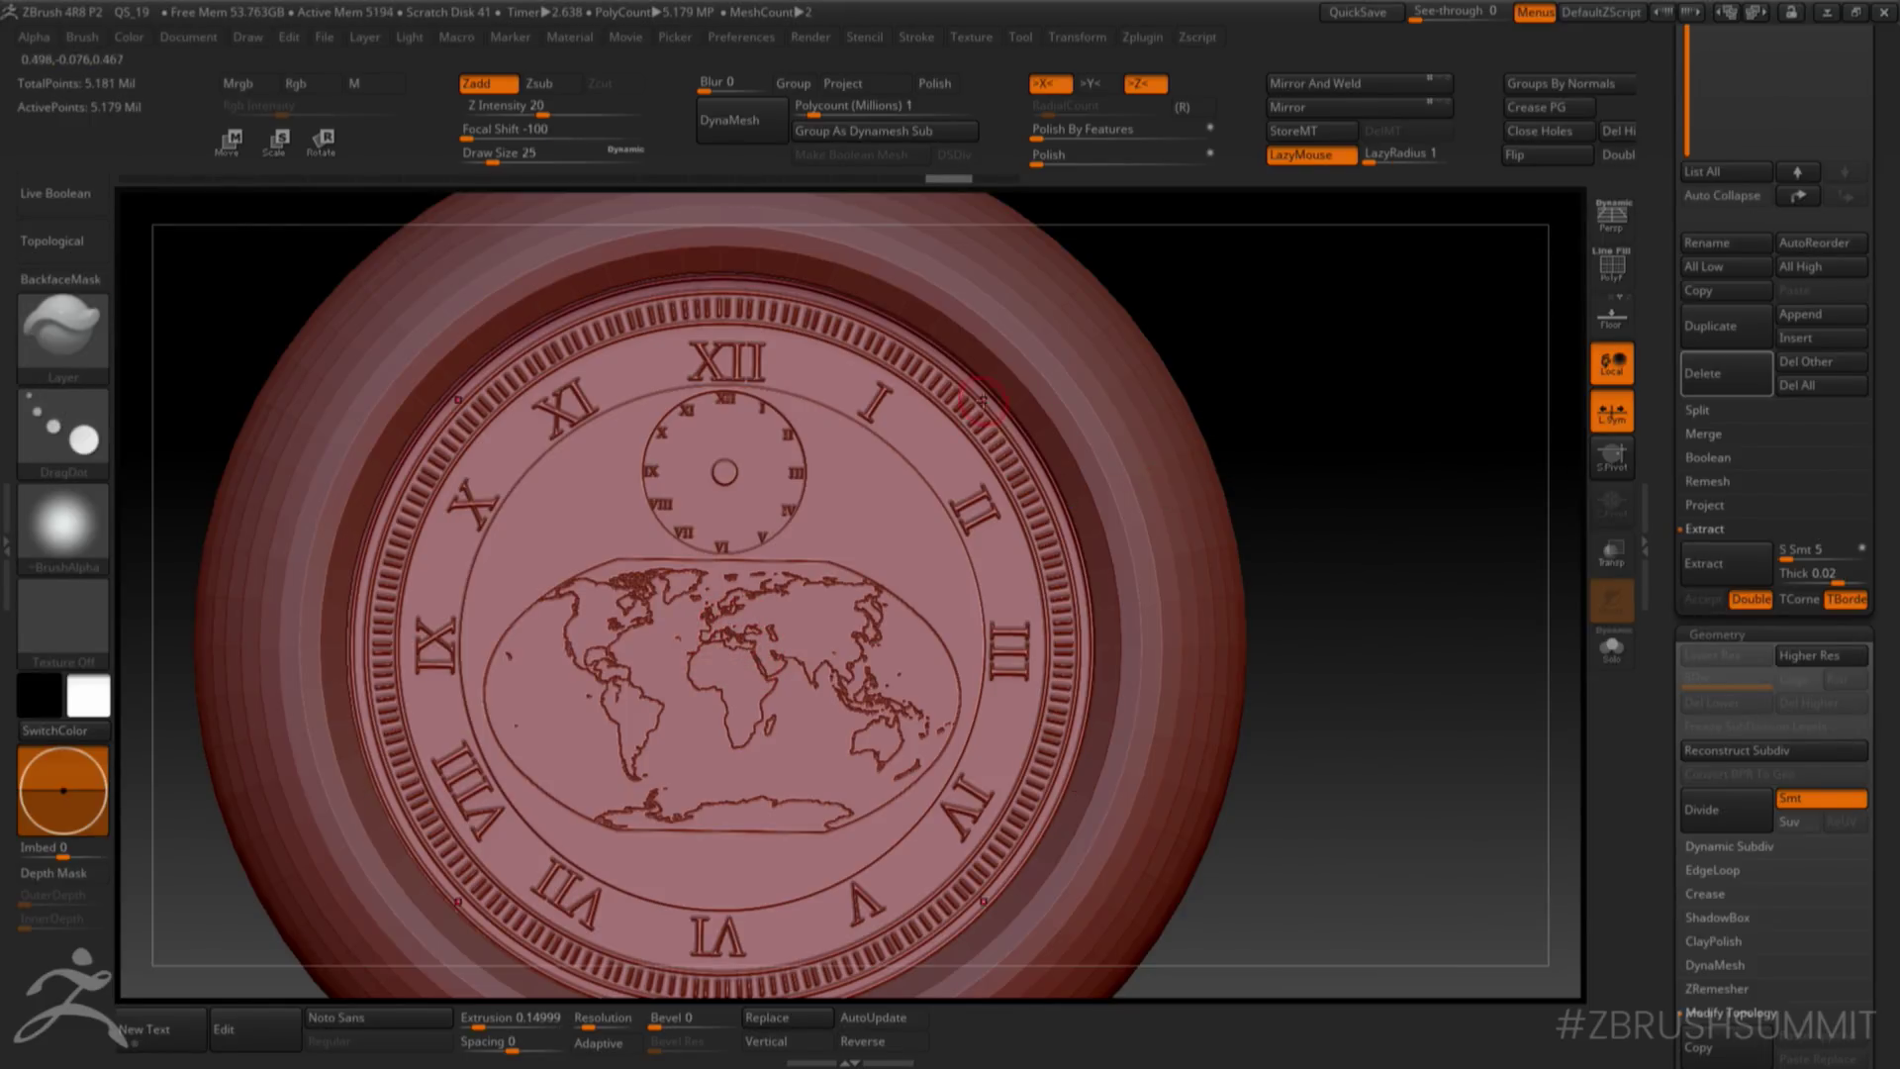
- Change the Layer brush's alpha to Alpha 14 for stamping on the clock face
click(62, 525)
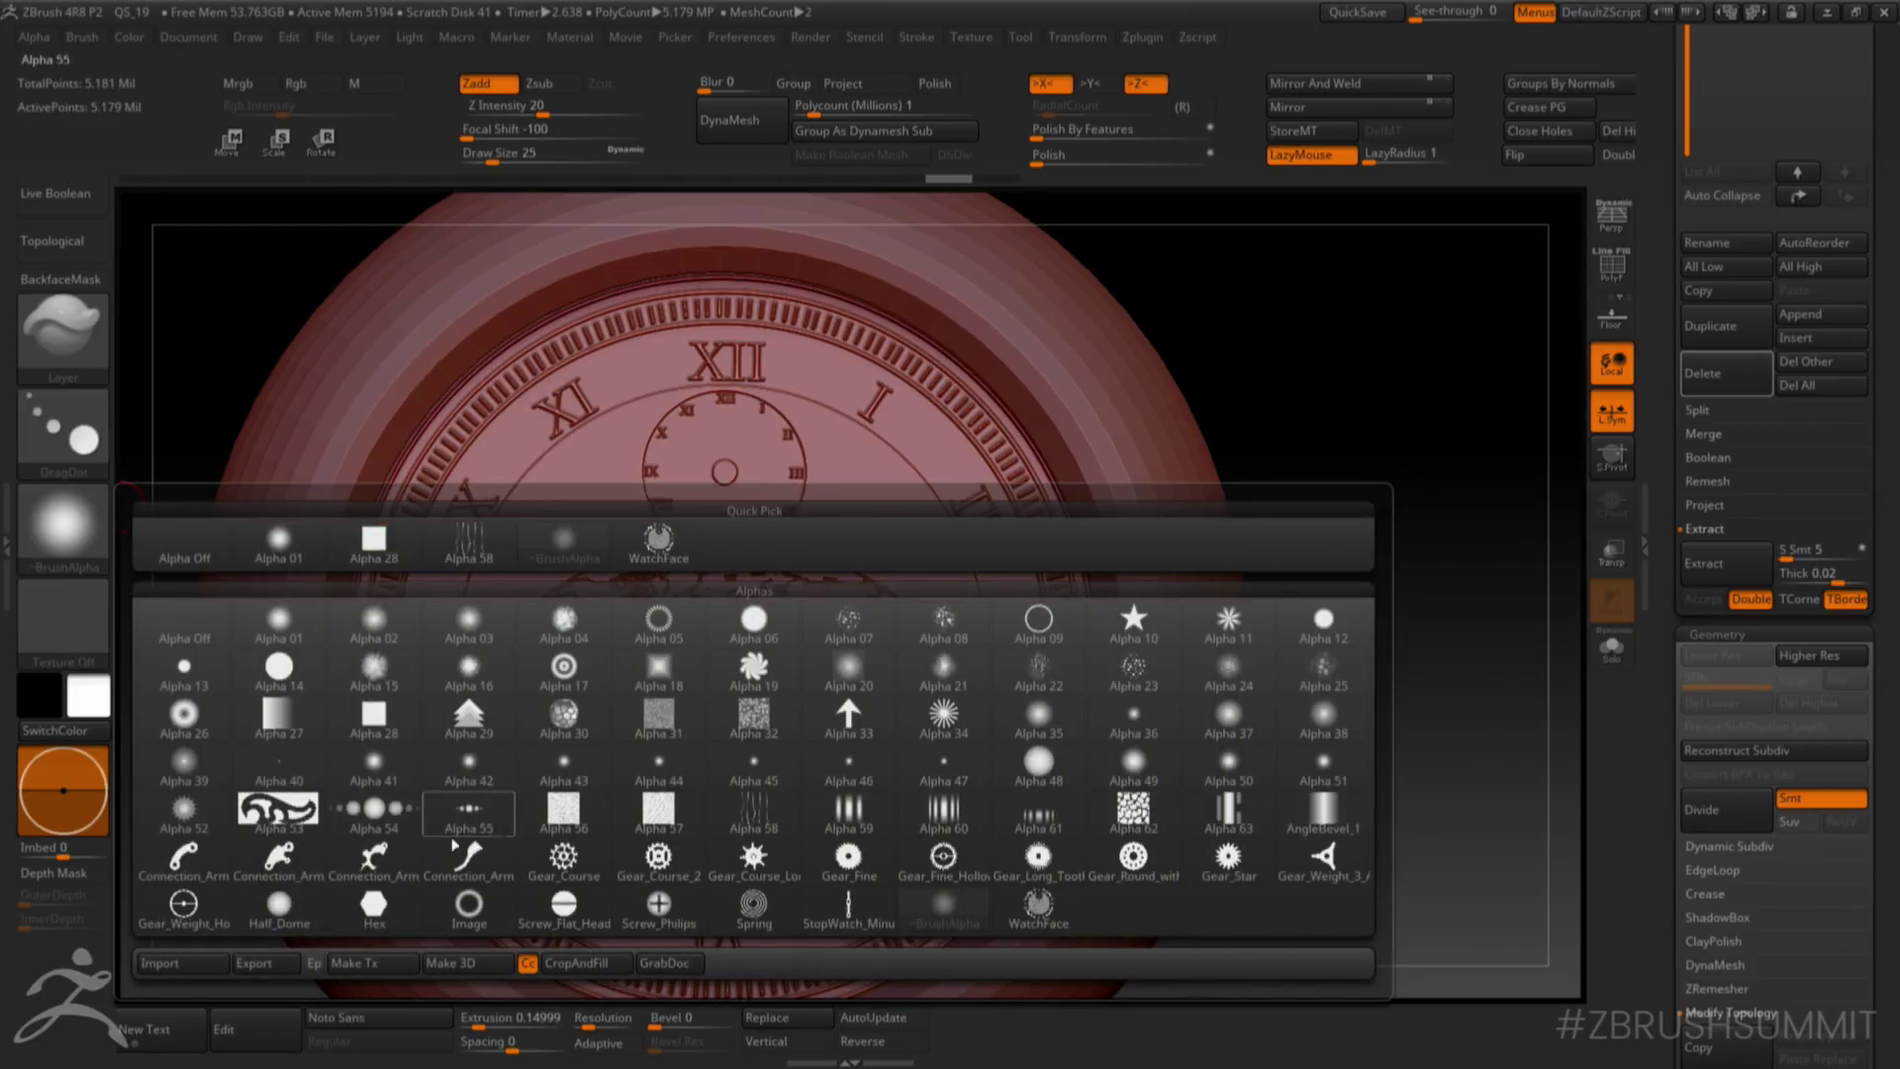
click(270, 678)
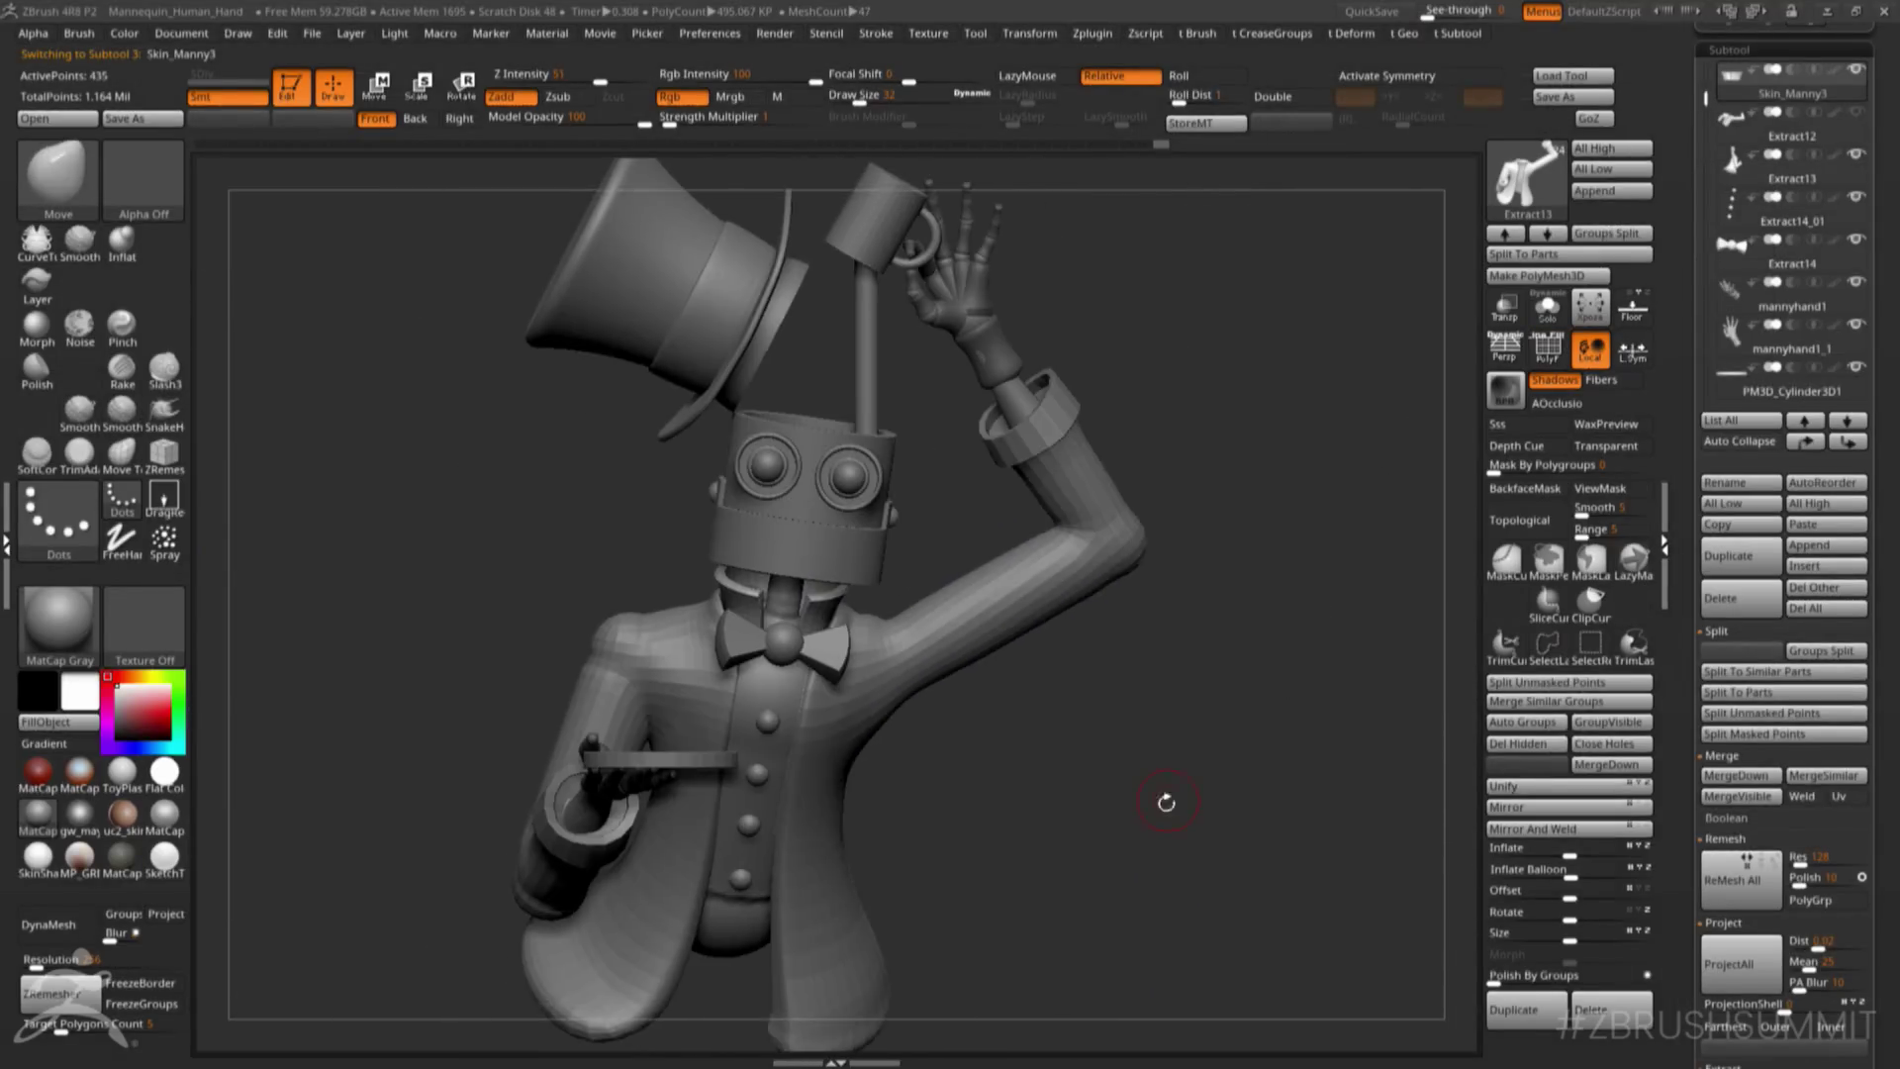
- Examine the top-hat robot's coat, sleeves, raised arm, hat and mug from the front, back and below
drag(1157, 797, 1130, 792)
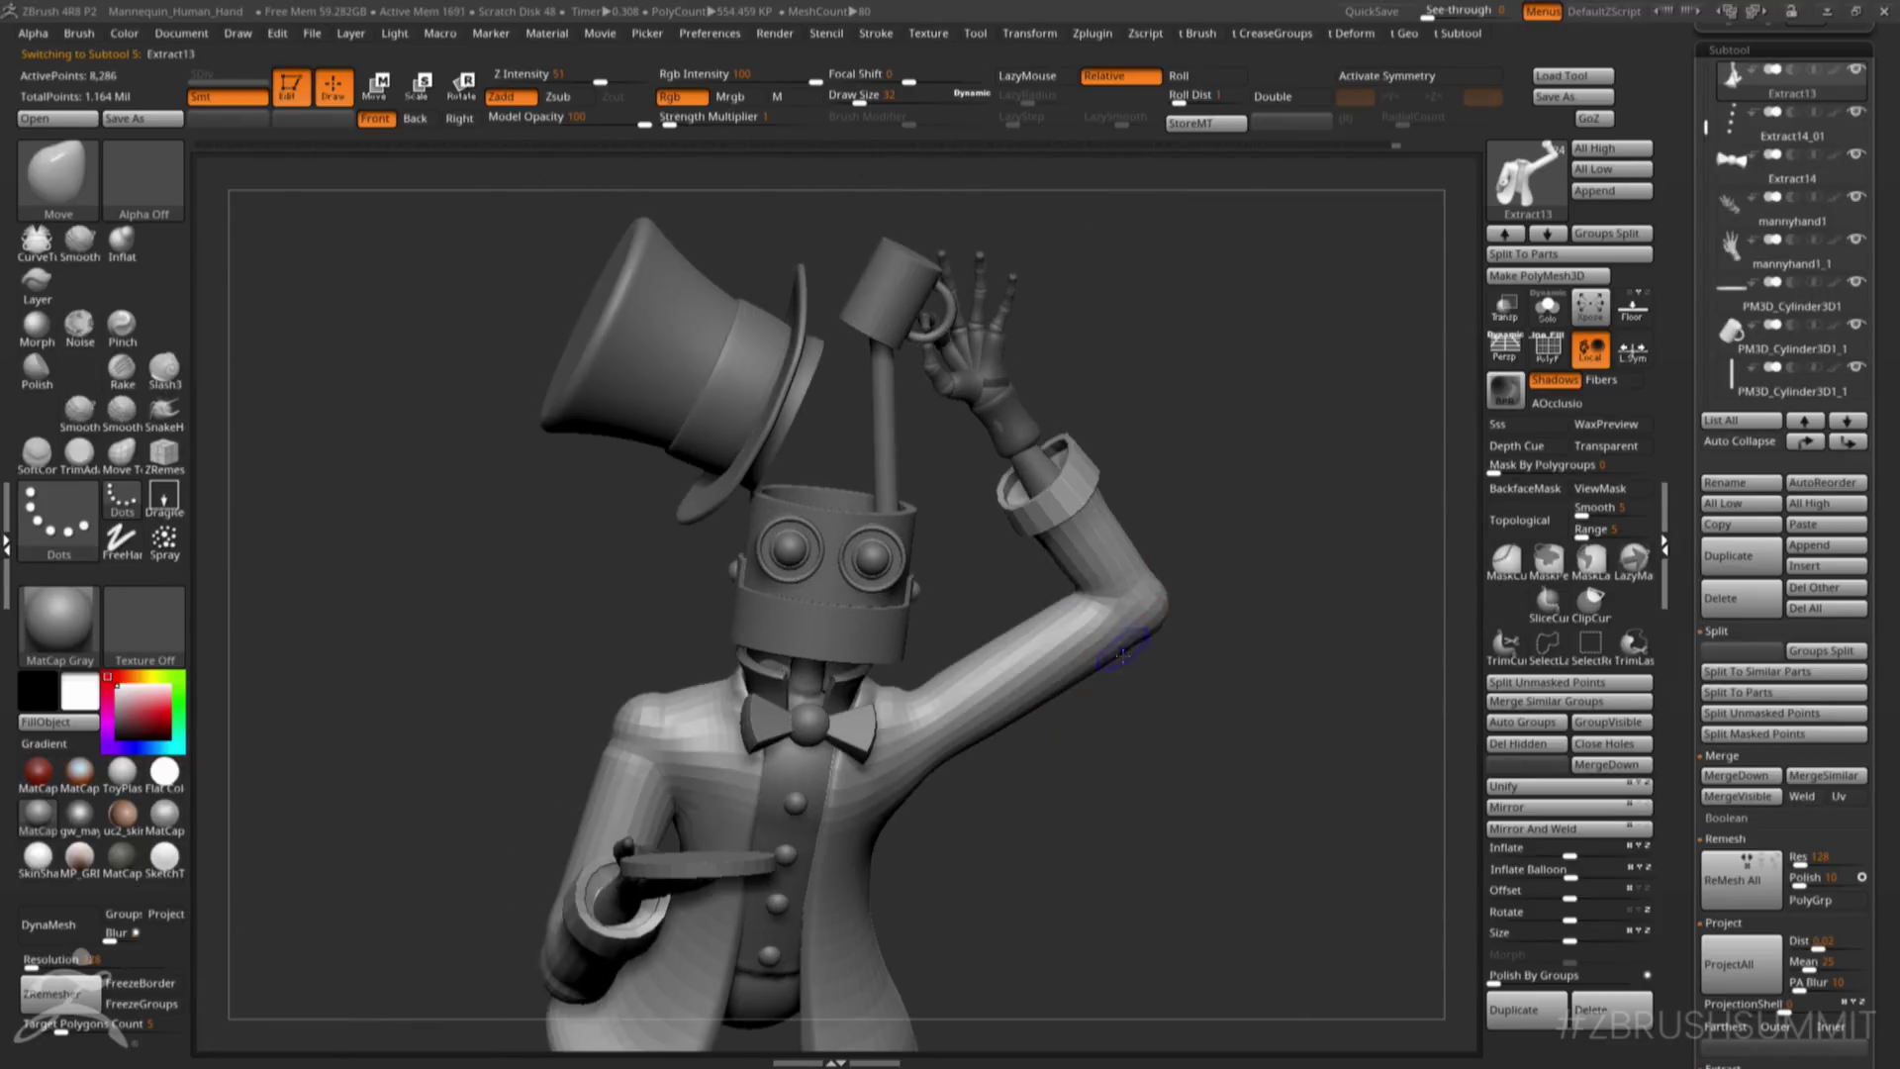
key(shift+f)
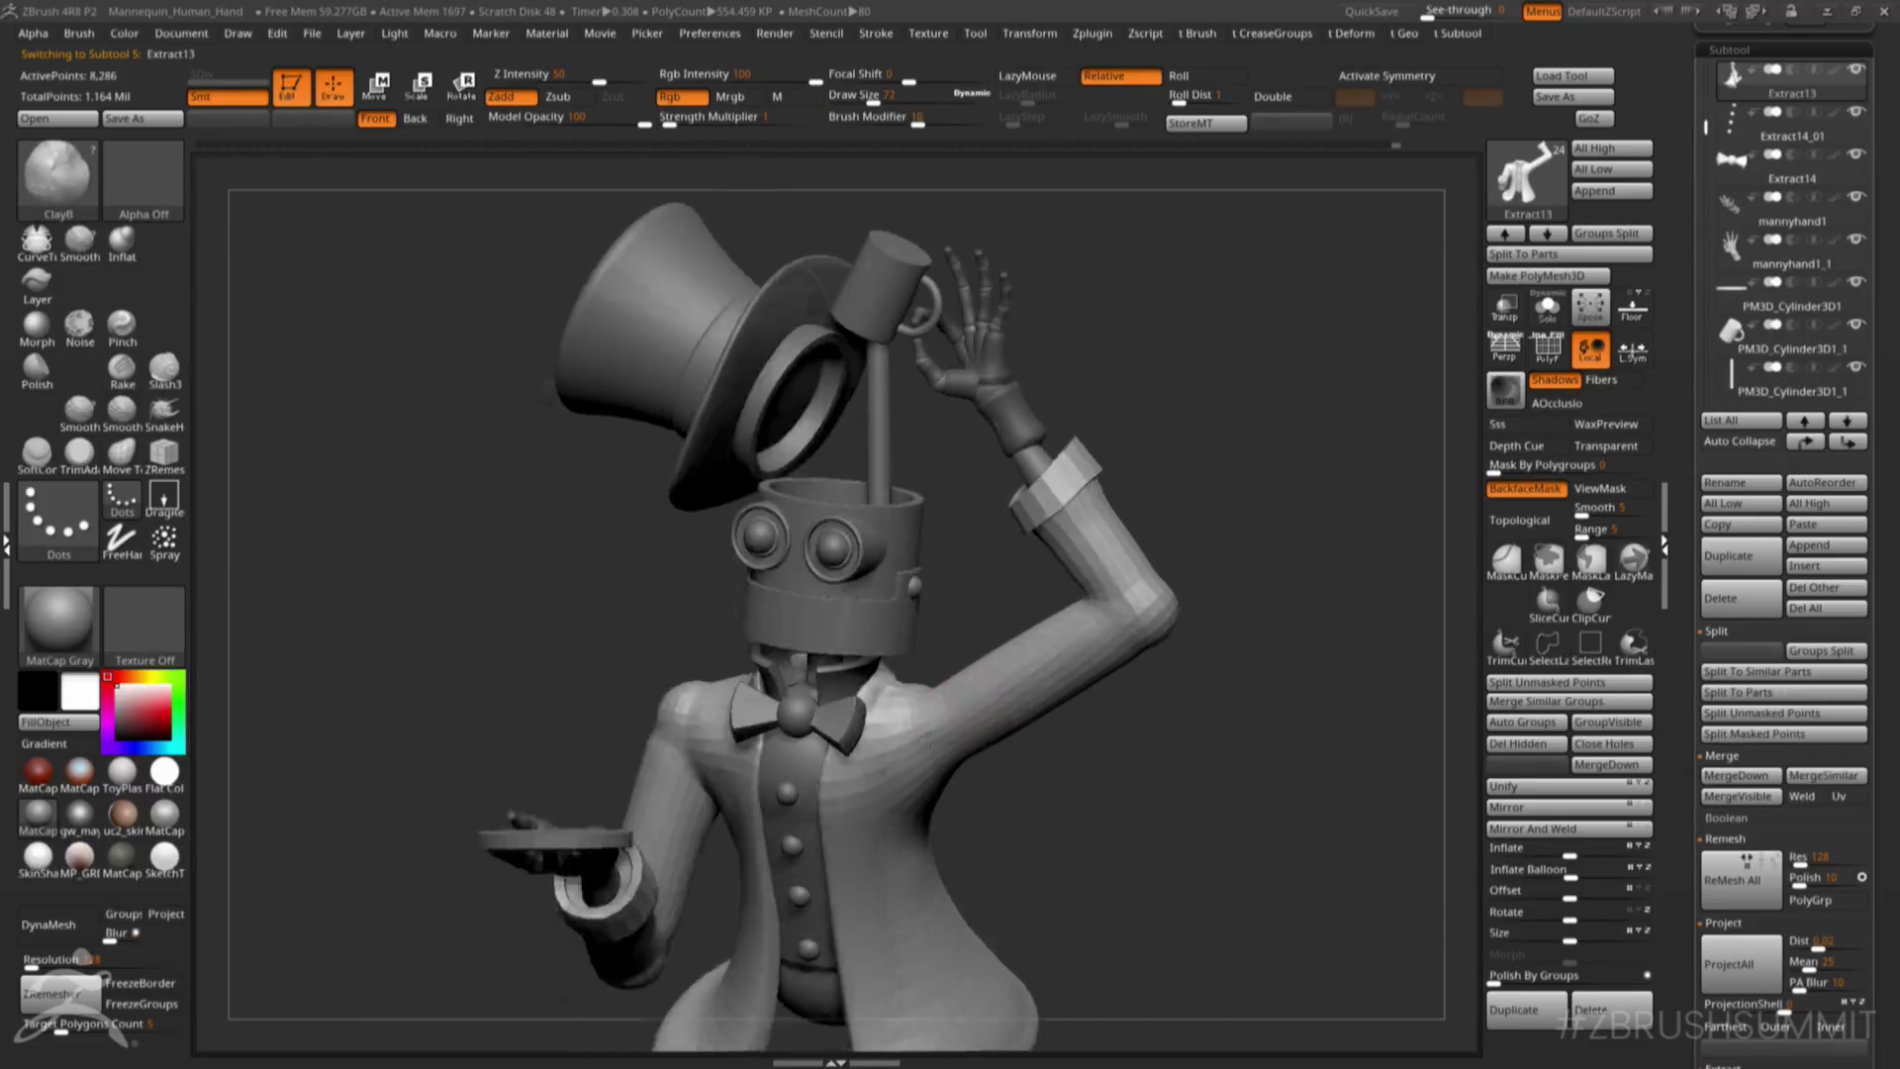
drag(1286, 693, 1085, 709)
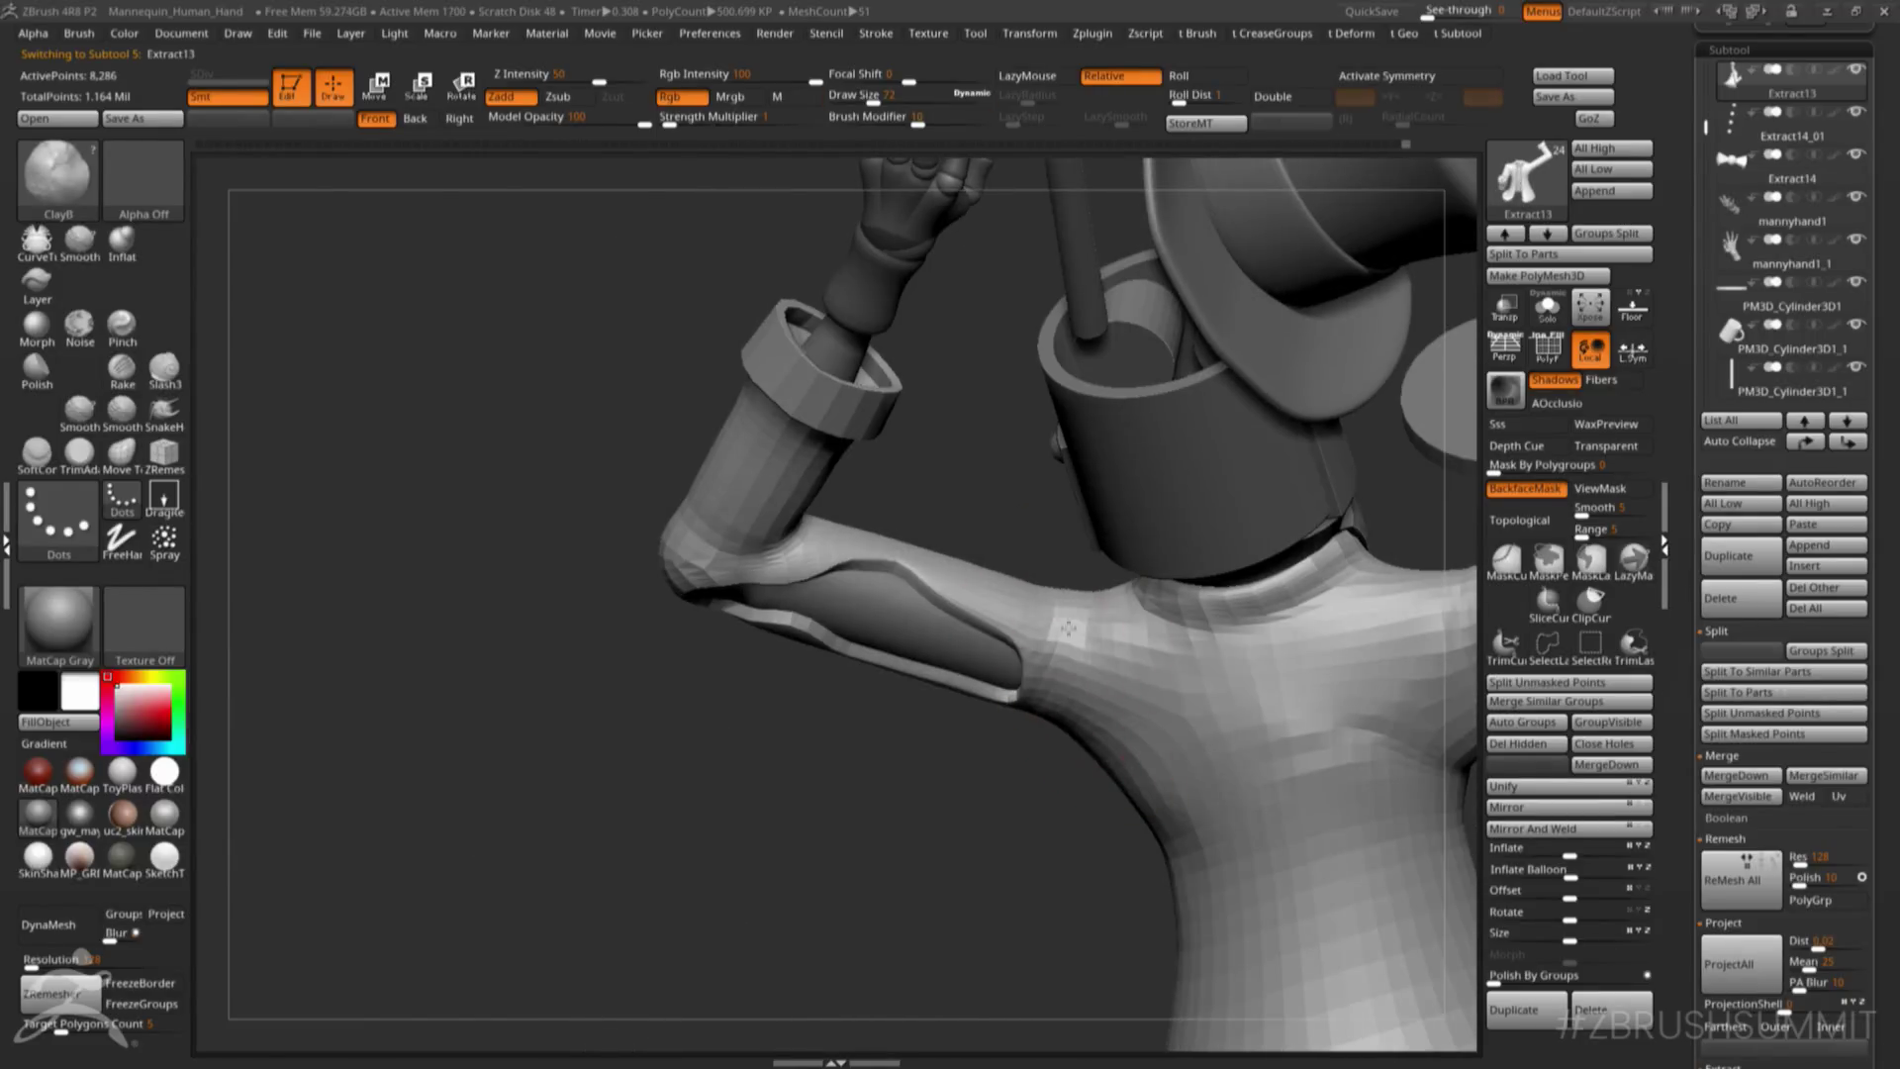
drag(1093, 697, 1142, 679)
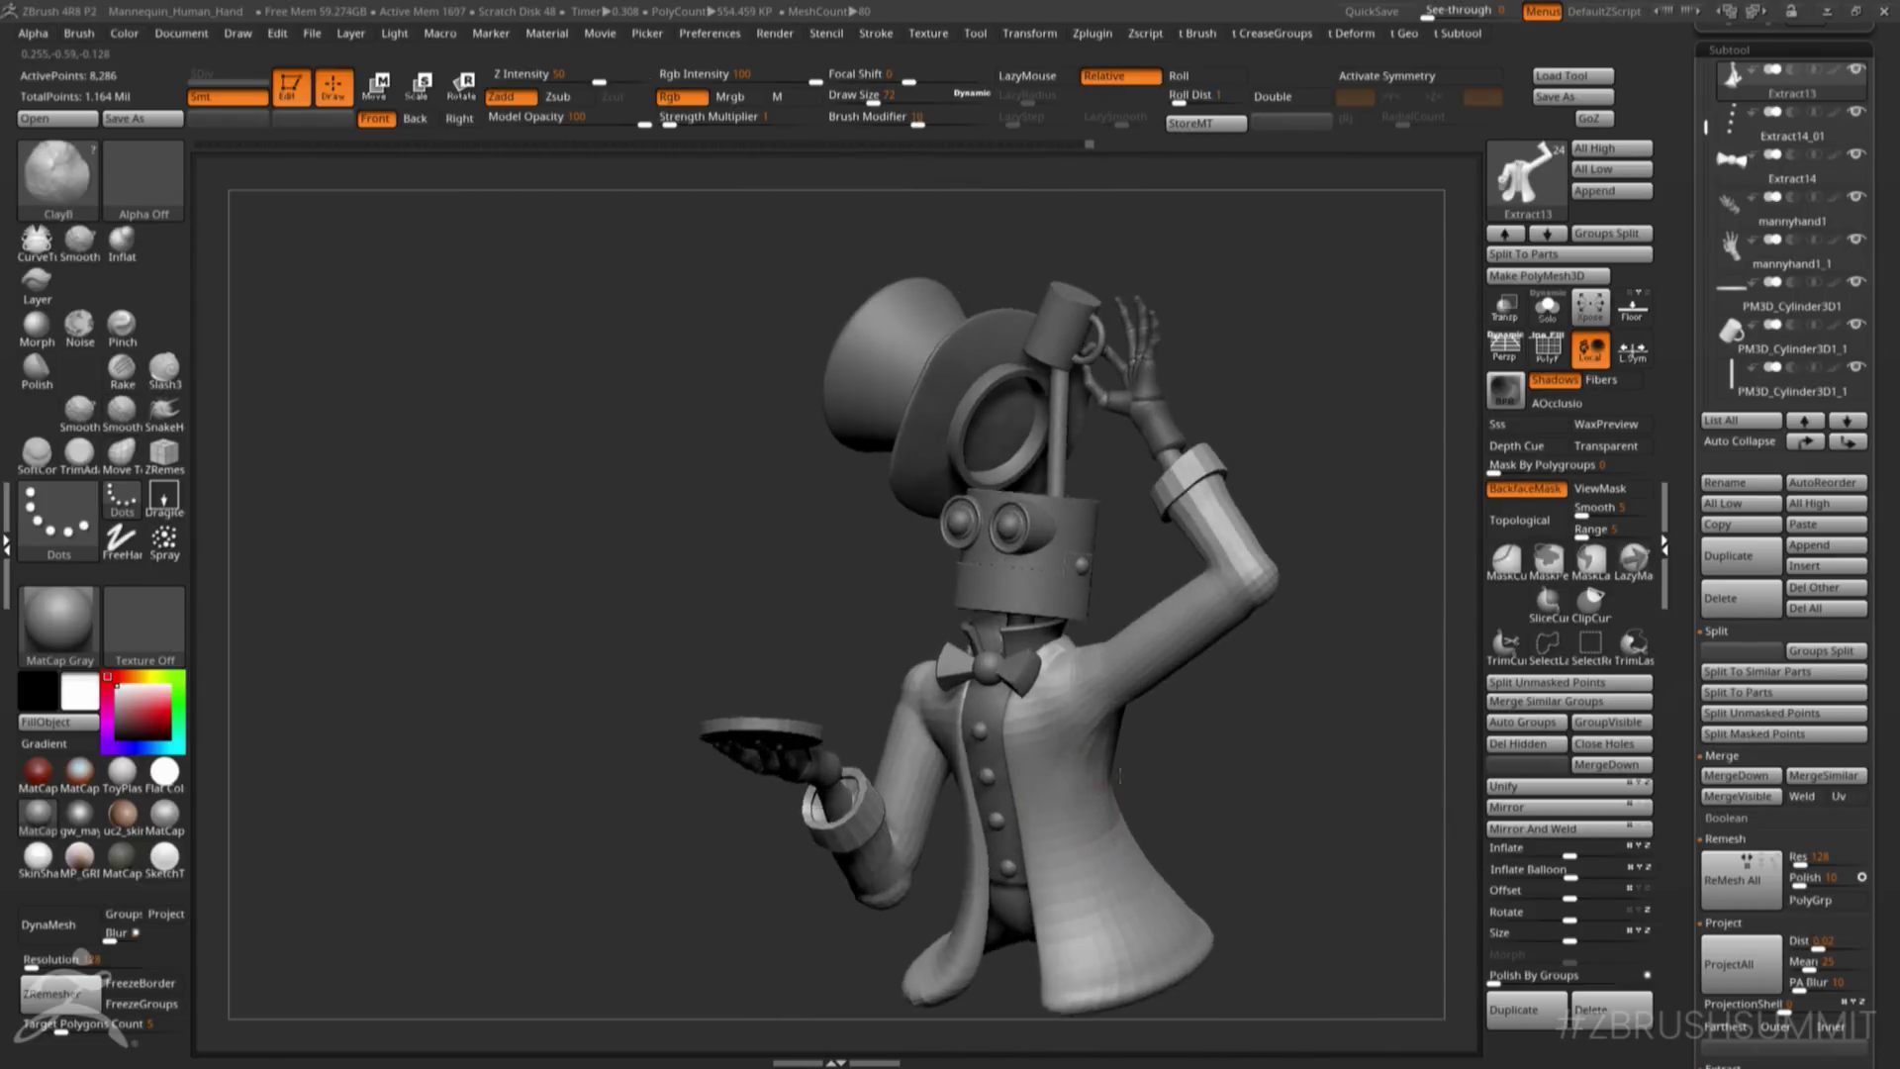
right_drag(1120, 776, 945, 776)
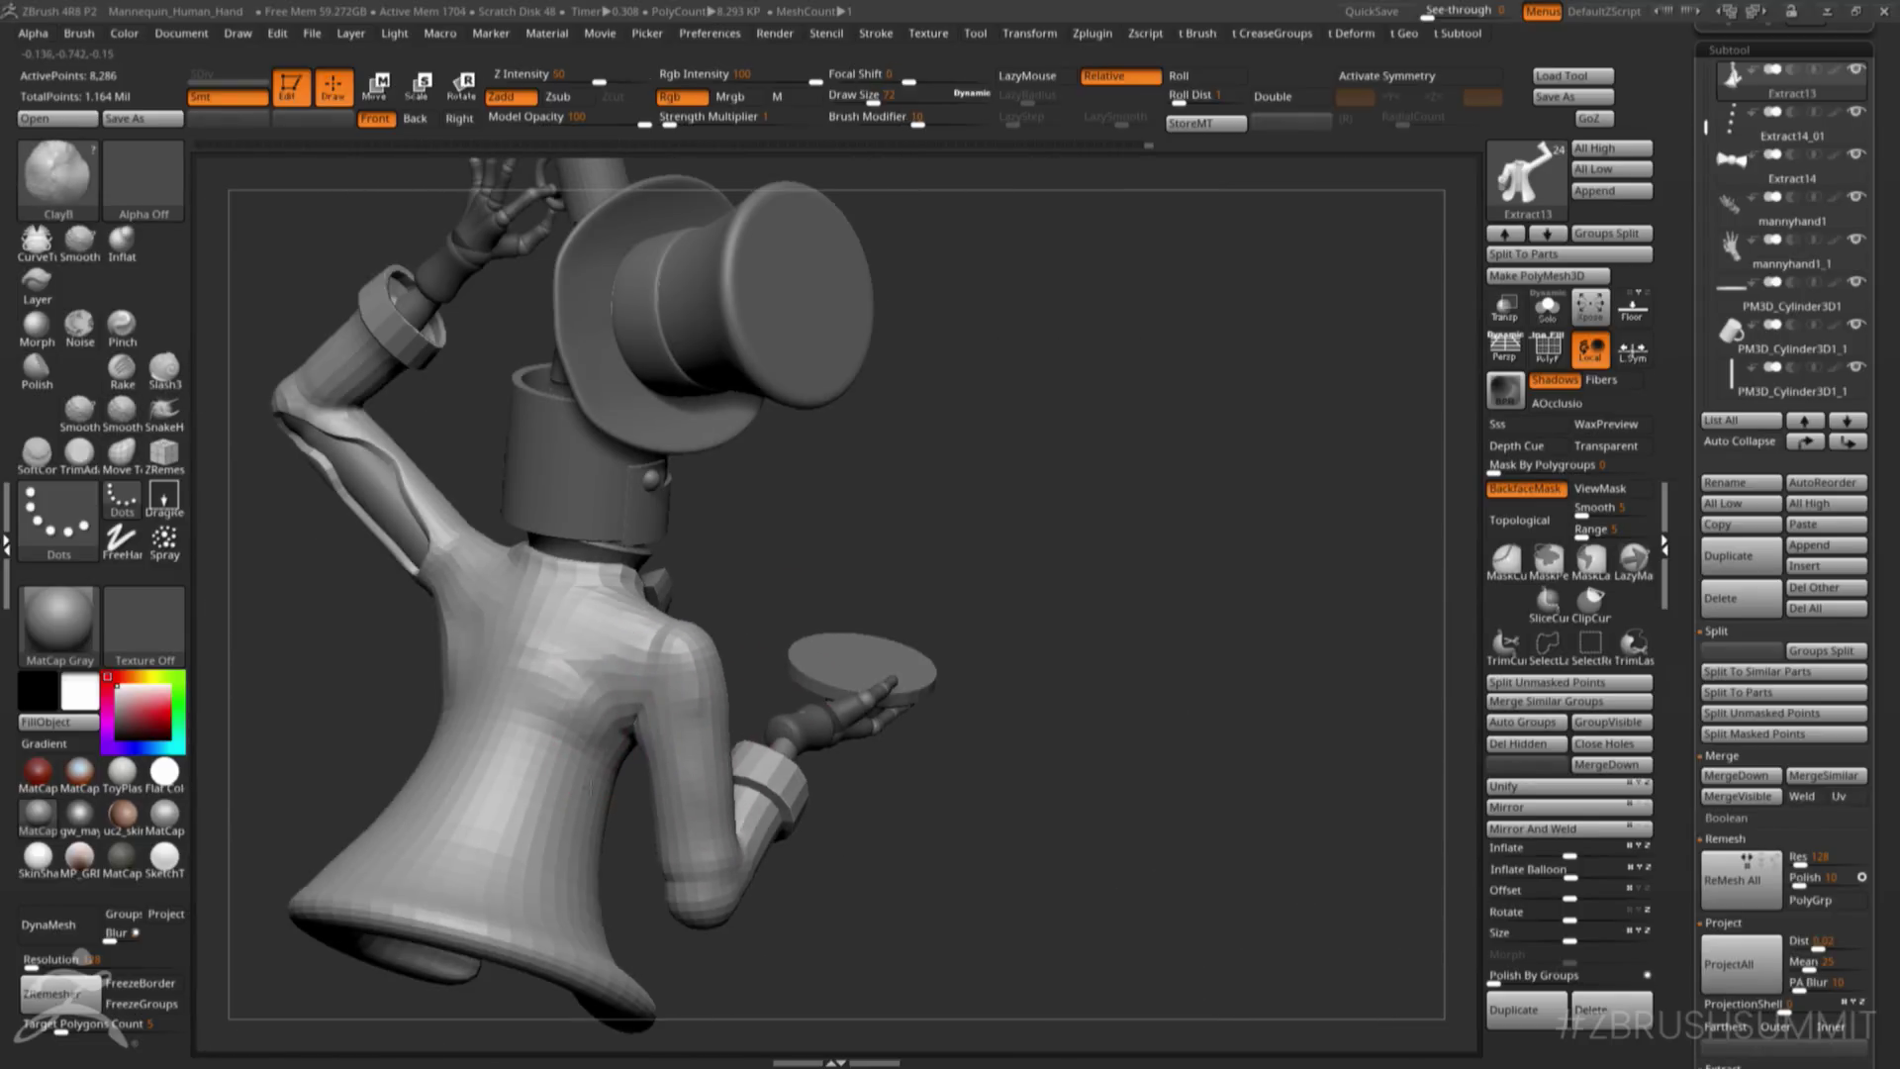
drag(591, 784, 969, 669)
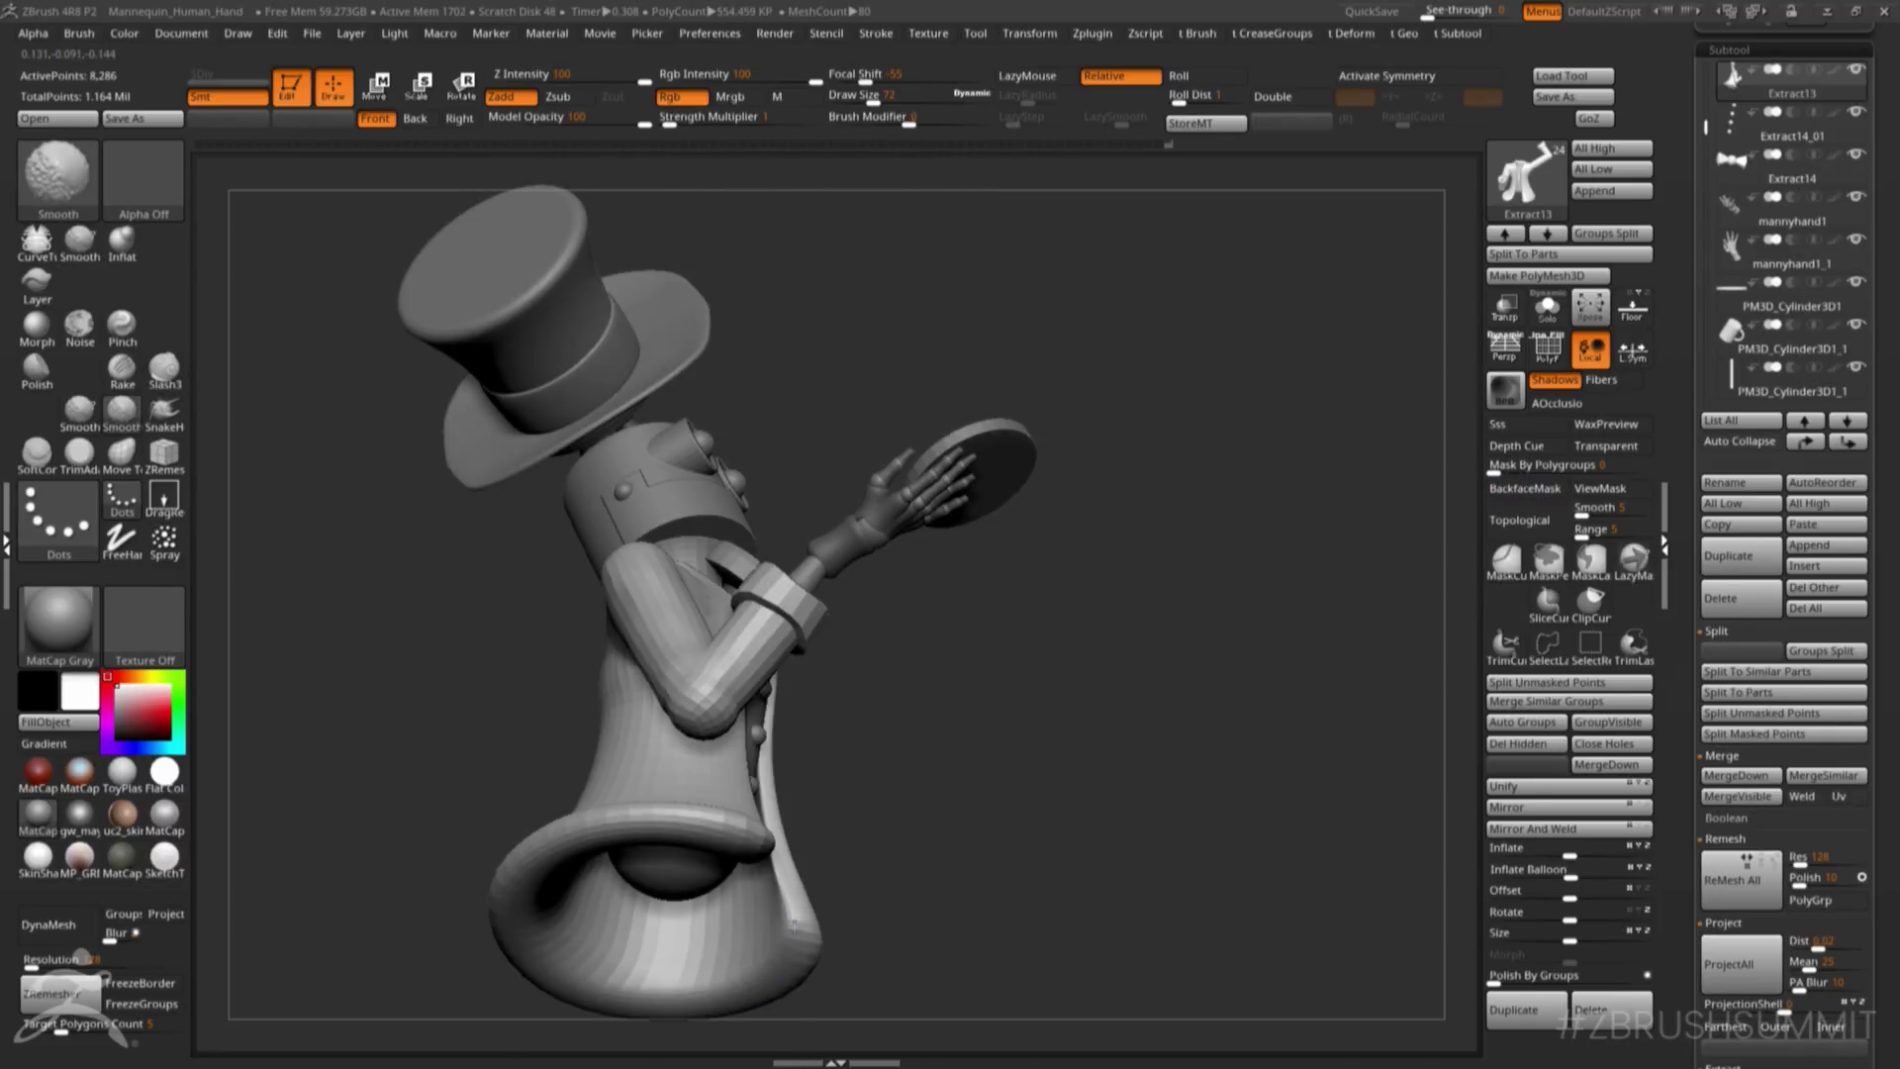
mouse_move(851, 791)
mouse_down()
mouse_move(950, 762)
mouse_move(930, 772)
mouse_up()
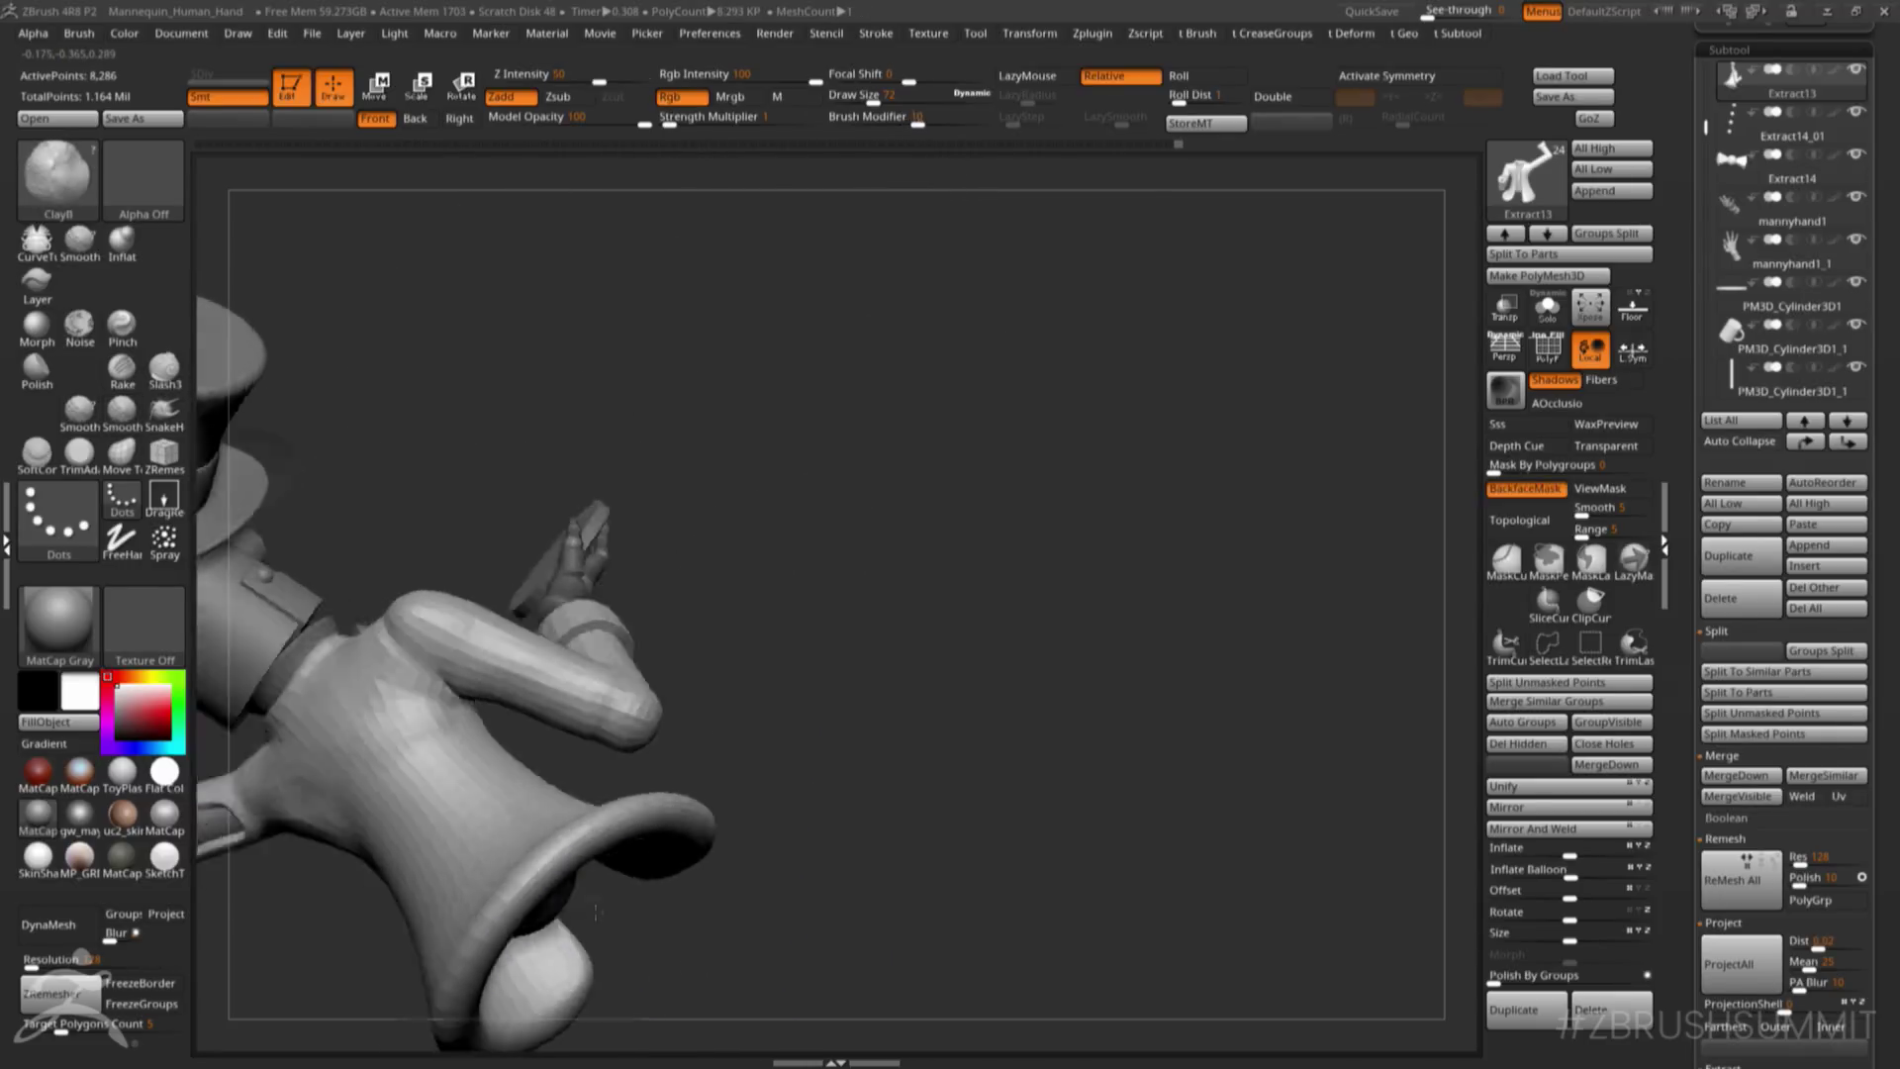
drag(738, 782, 821, 765)
shift+drag(554, 891, 511, 947)
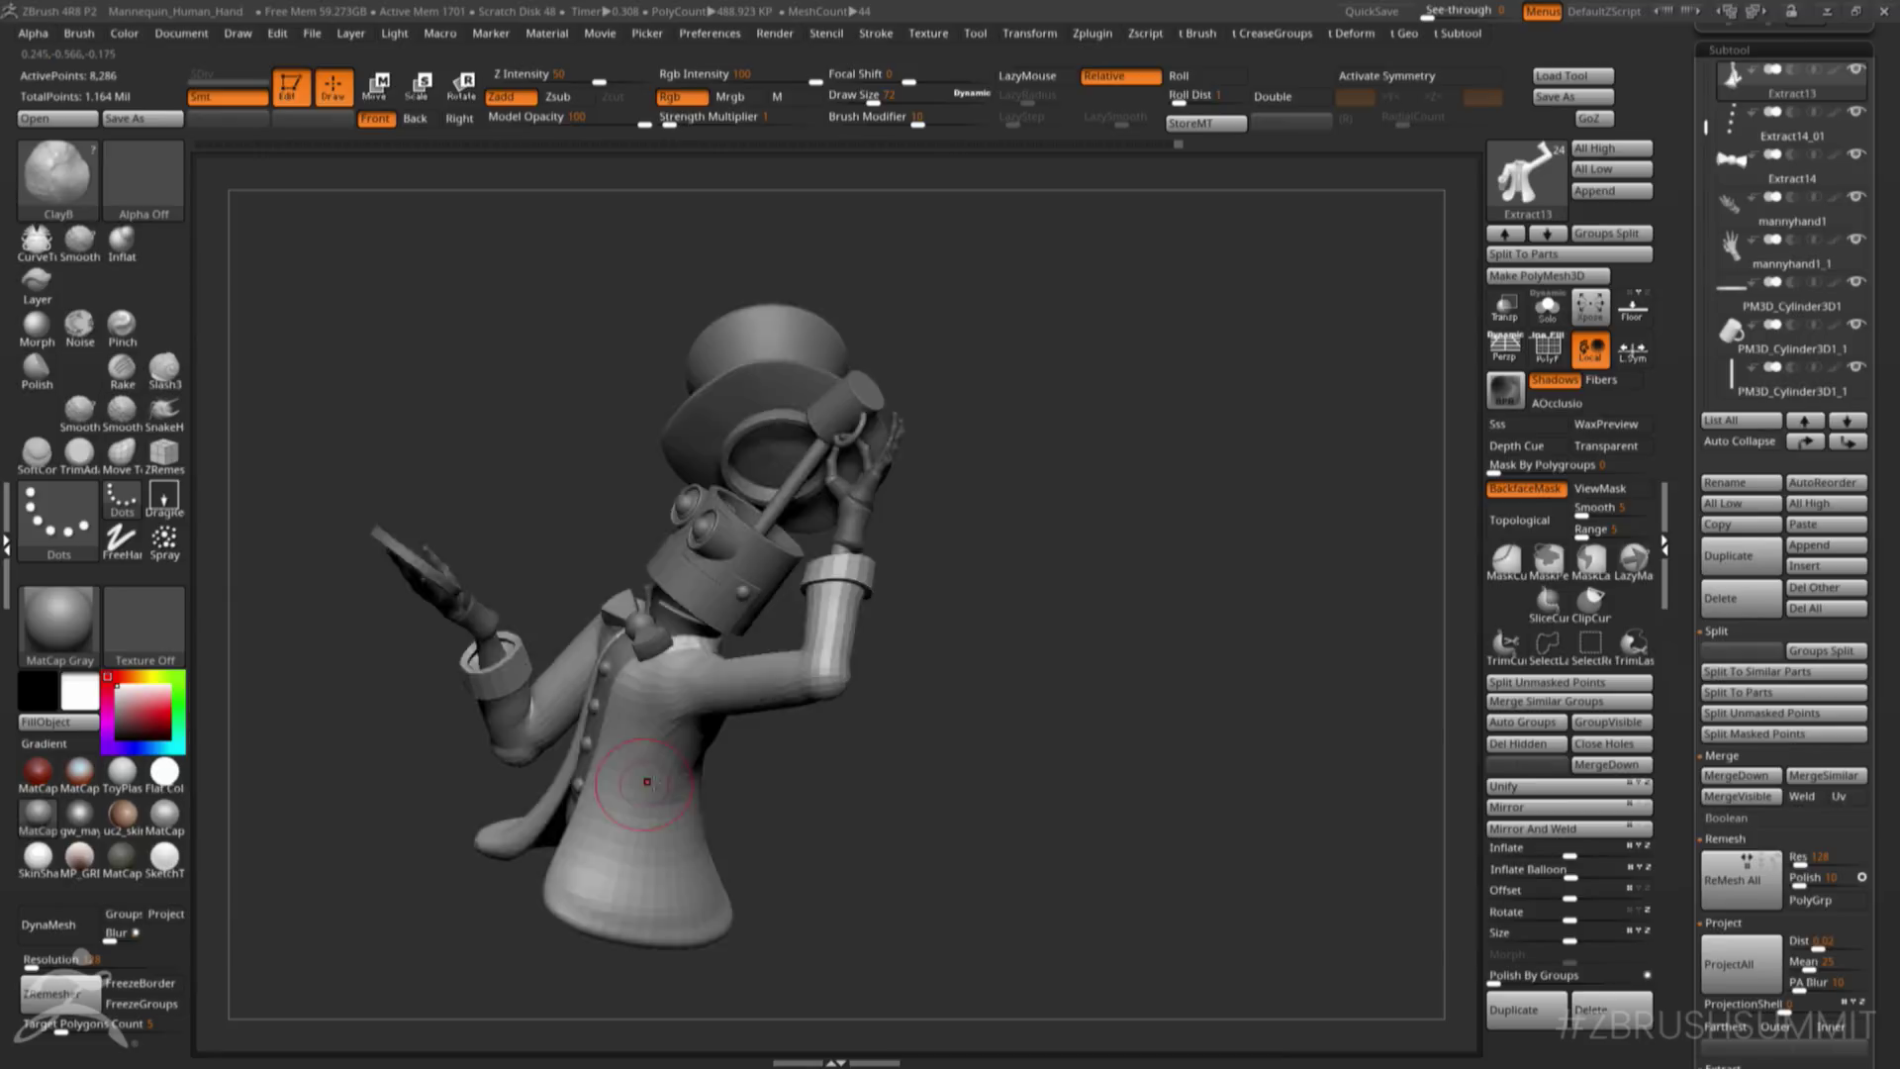
mouse_move(740, 764)
mouse_down()
mouse_move(988, 761)
mouse_move(897, 711)
mouse_move(1031, 841)
mouse_up()
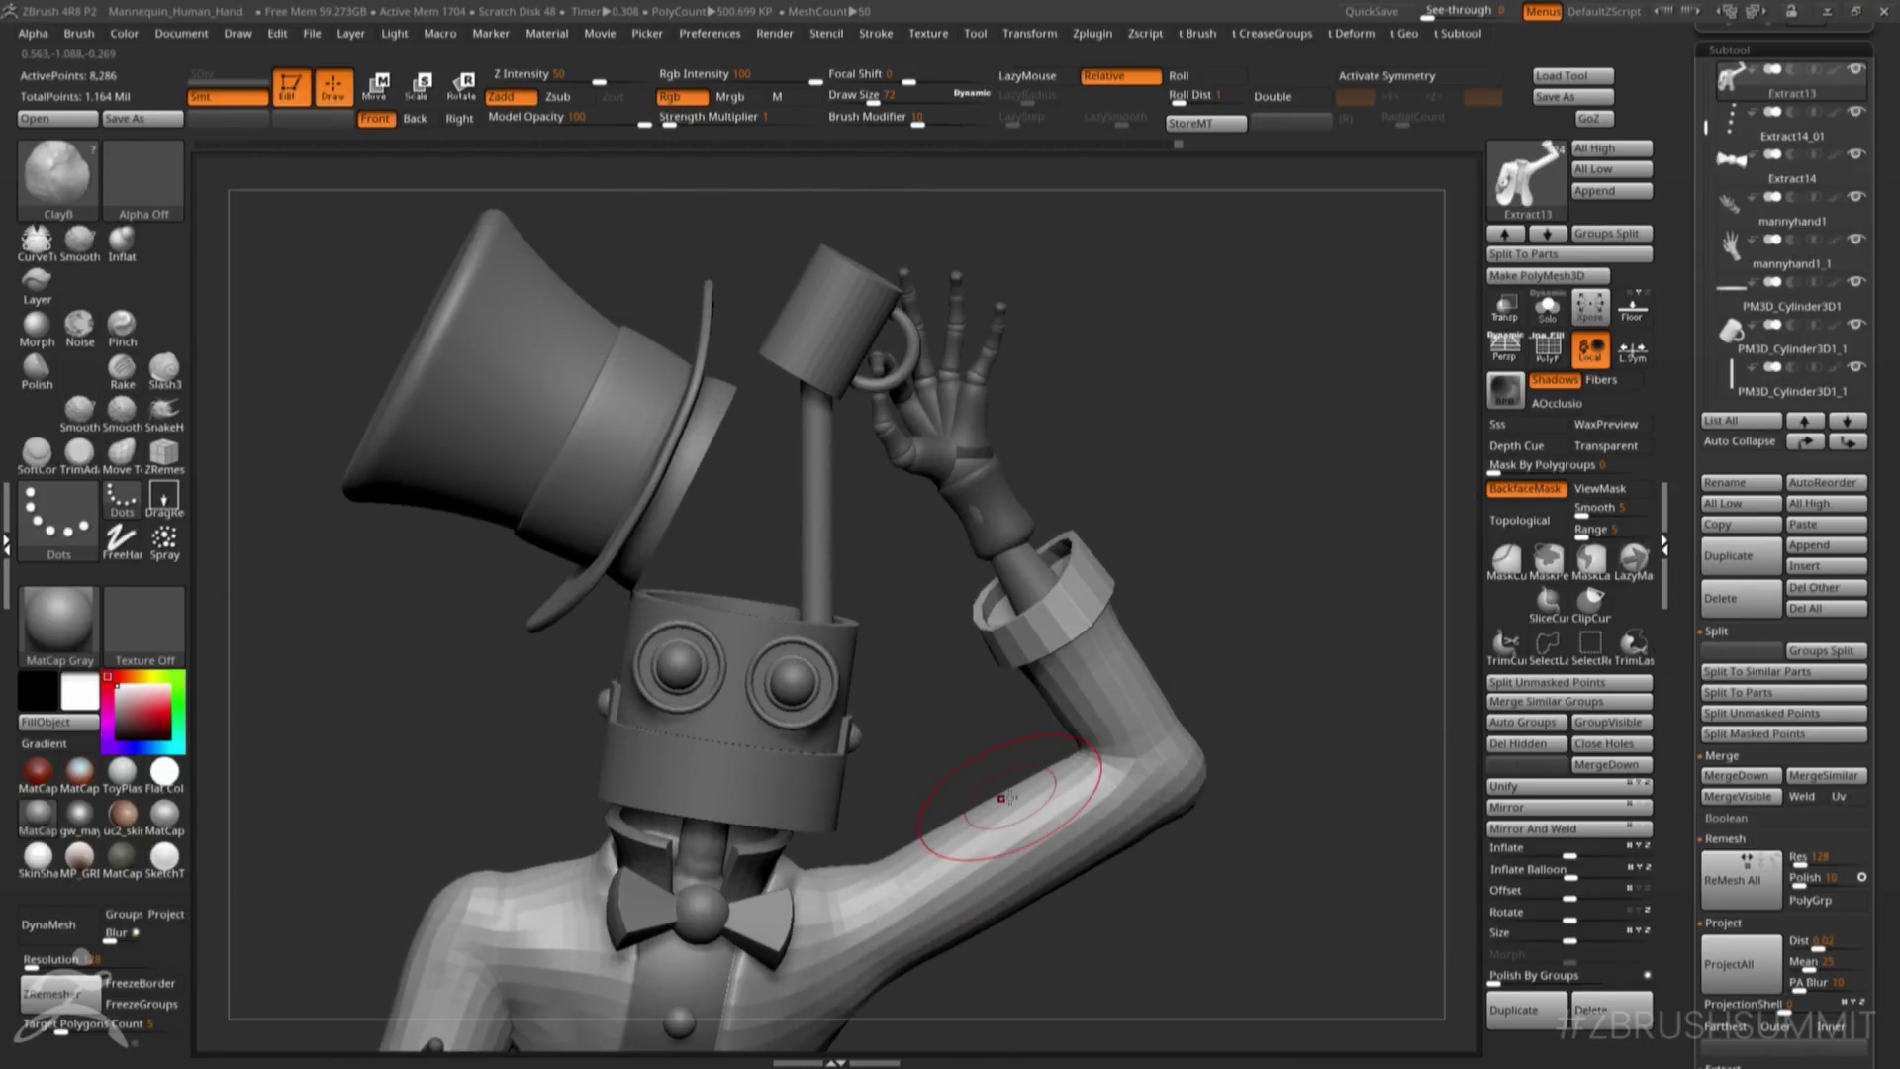
drag(1069, 822, 1118, 775)
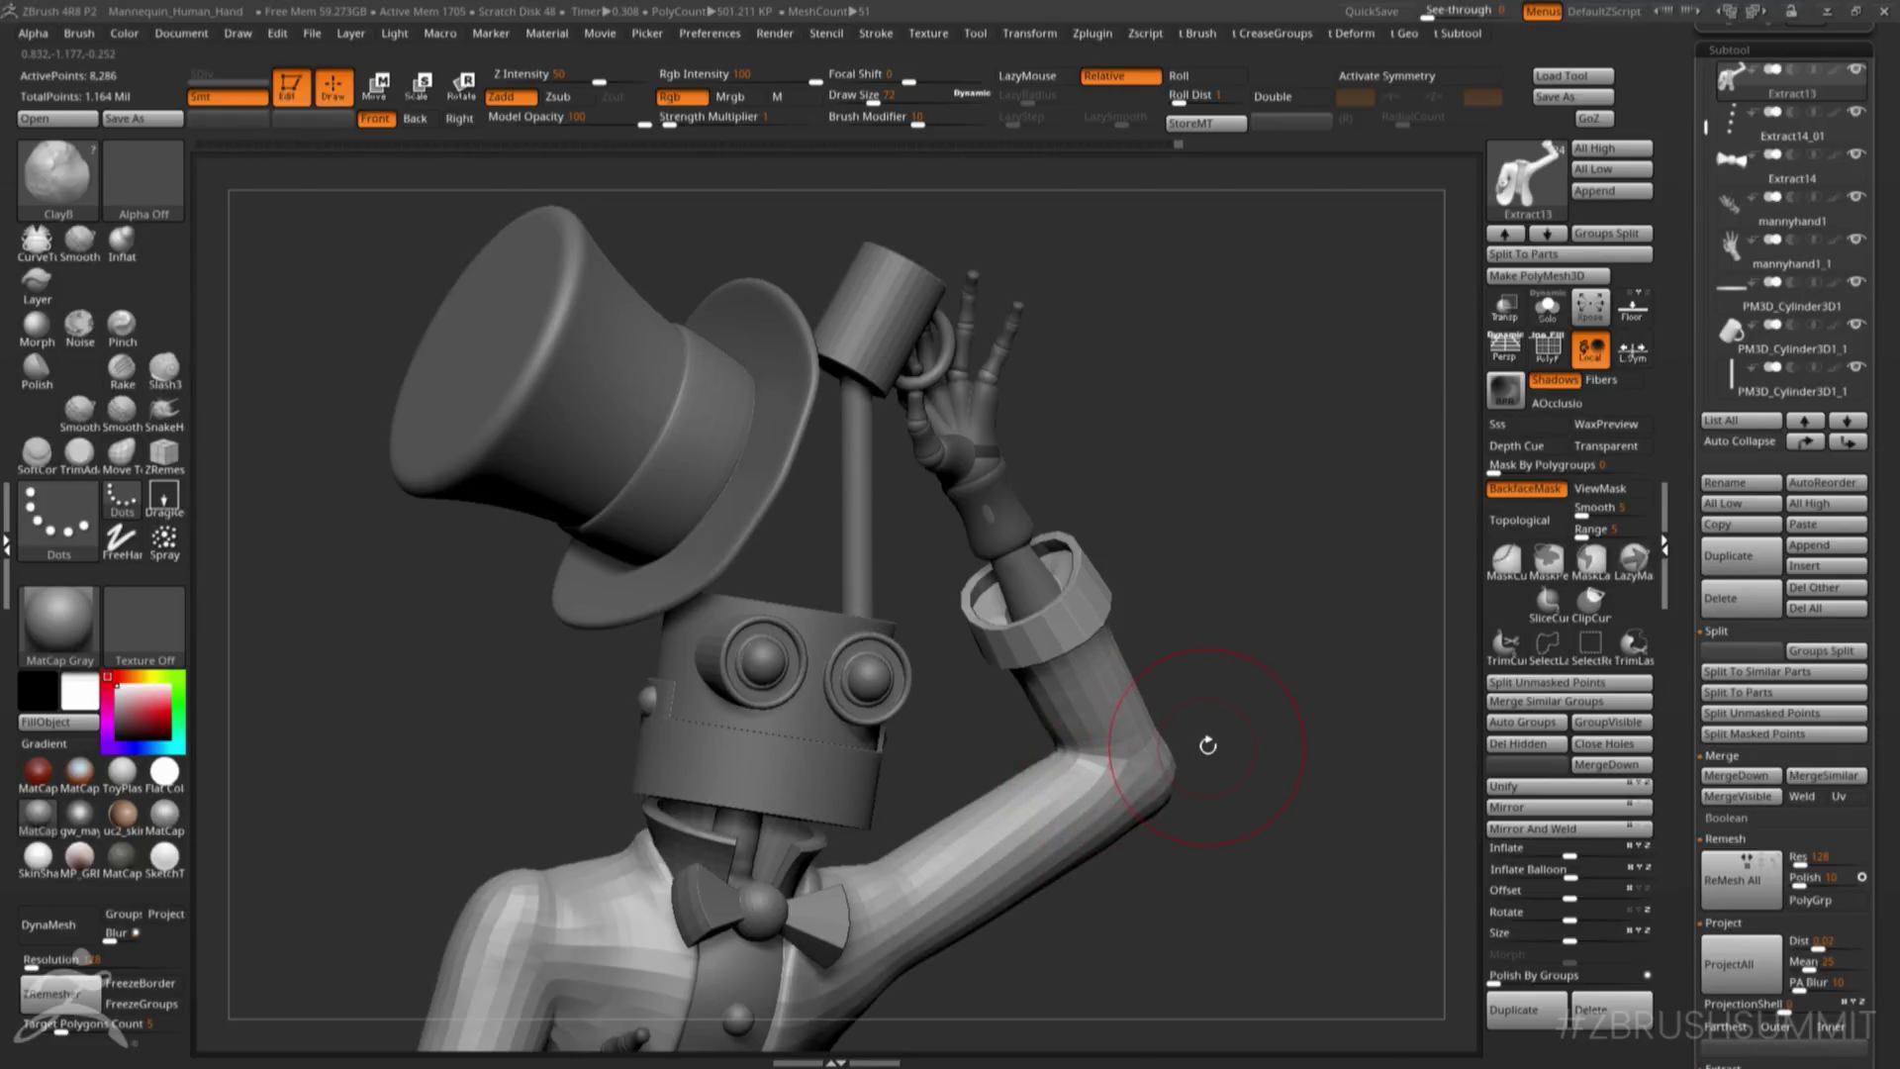
drag(1211, 710, 1198, 695)
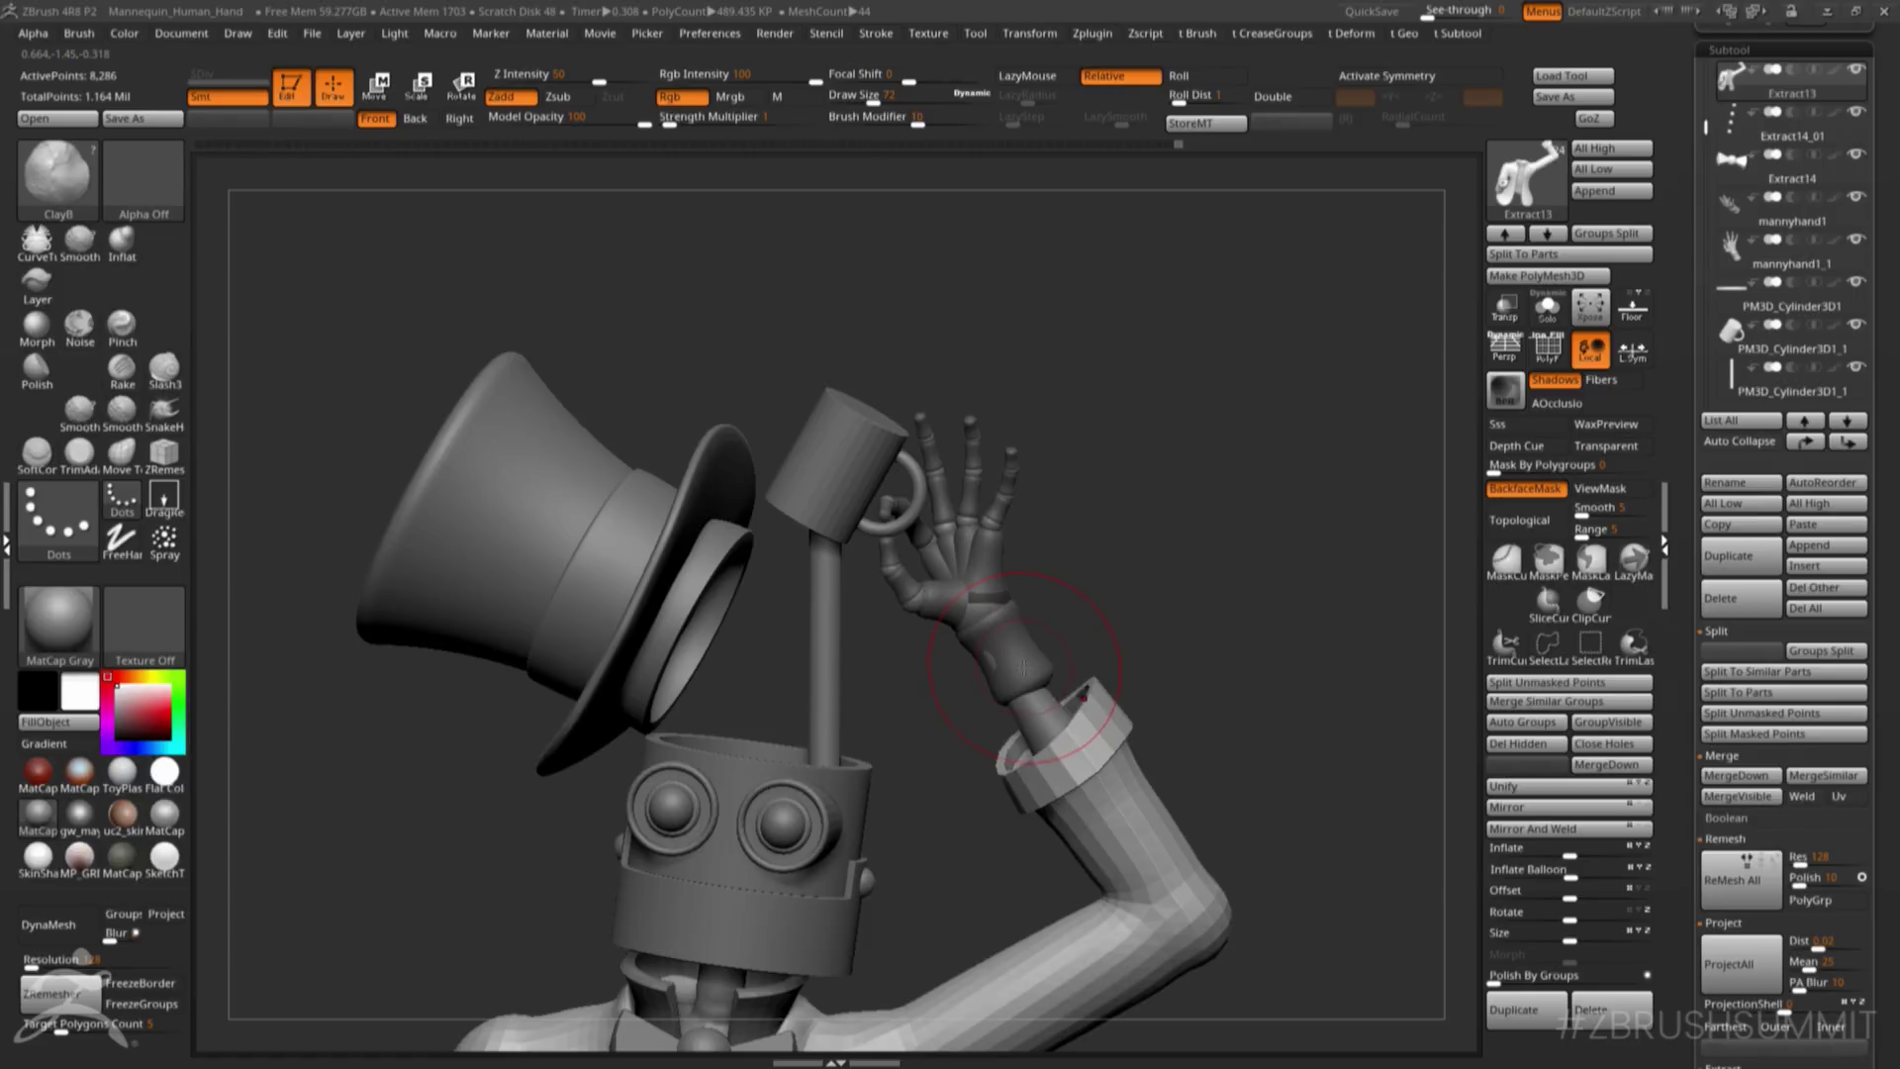
drag(1072, 660, 1068, 632)
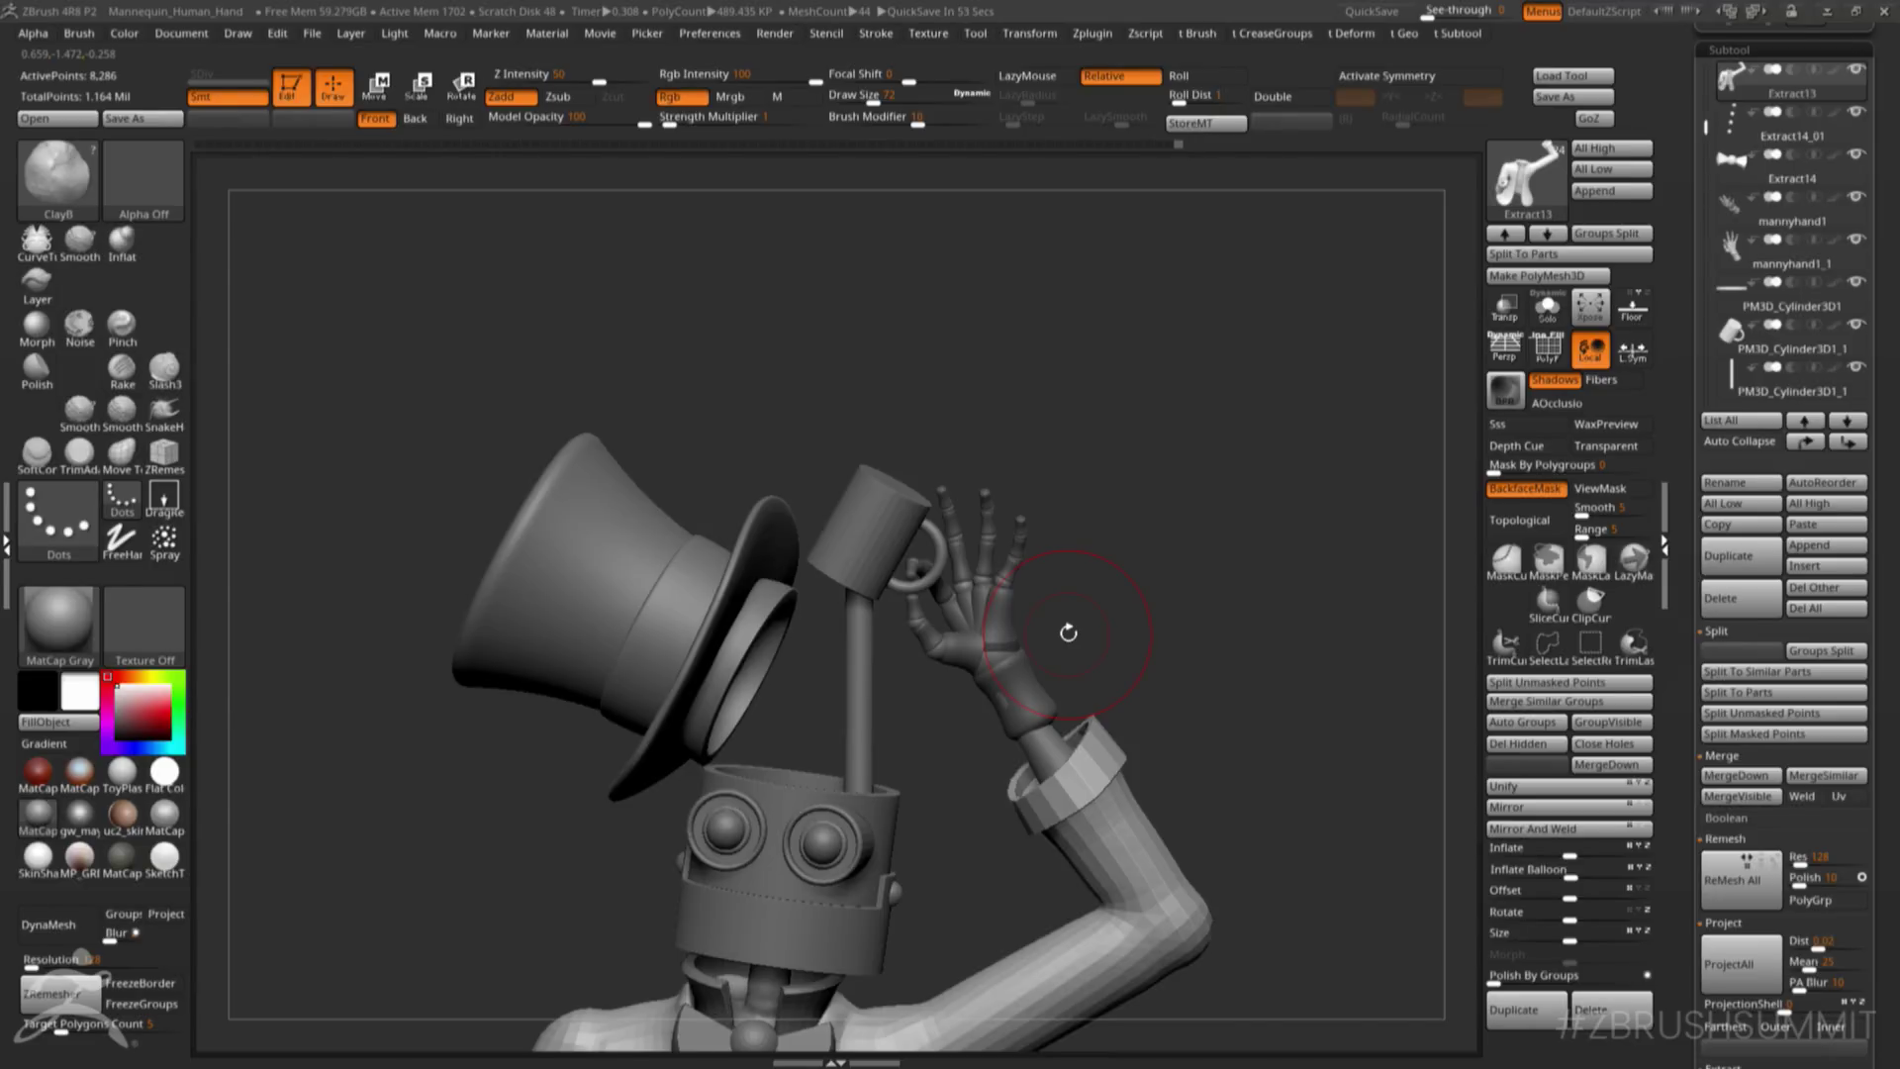
- Make the mug above the robot's head the active subtool, show its move gizmo, and duplicate it
alt+click(875, 518)
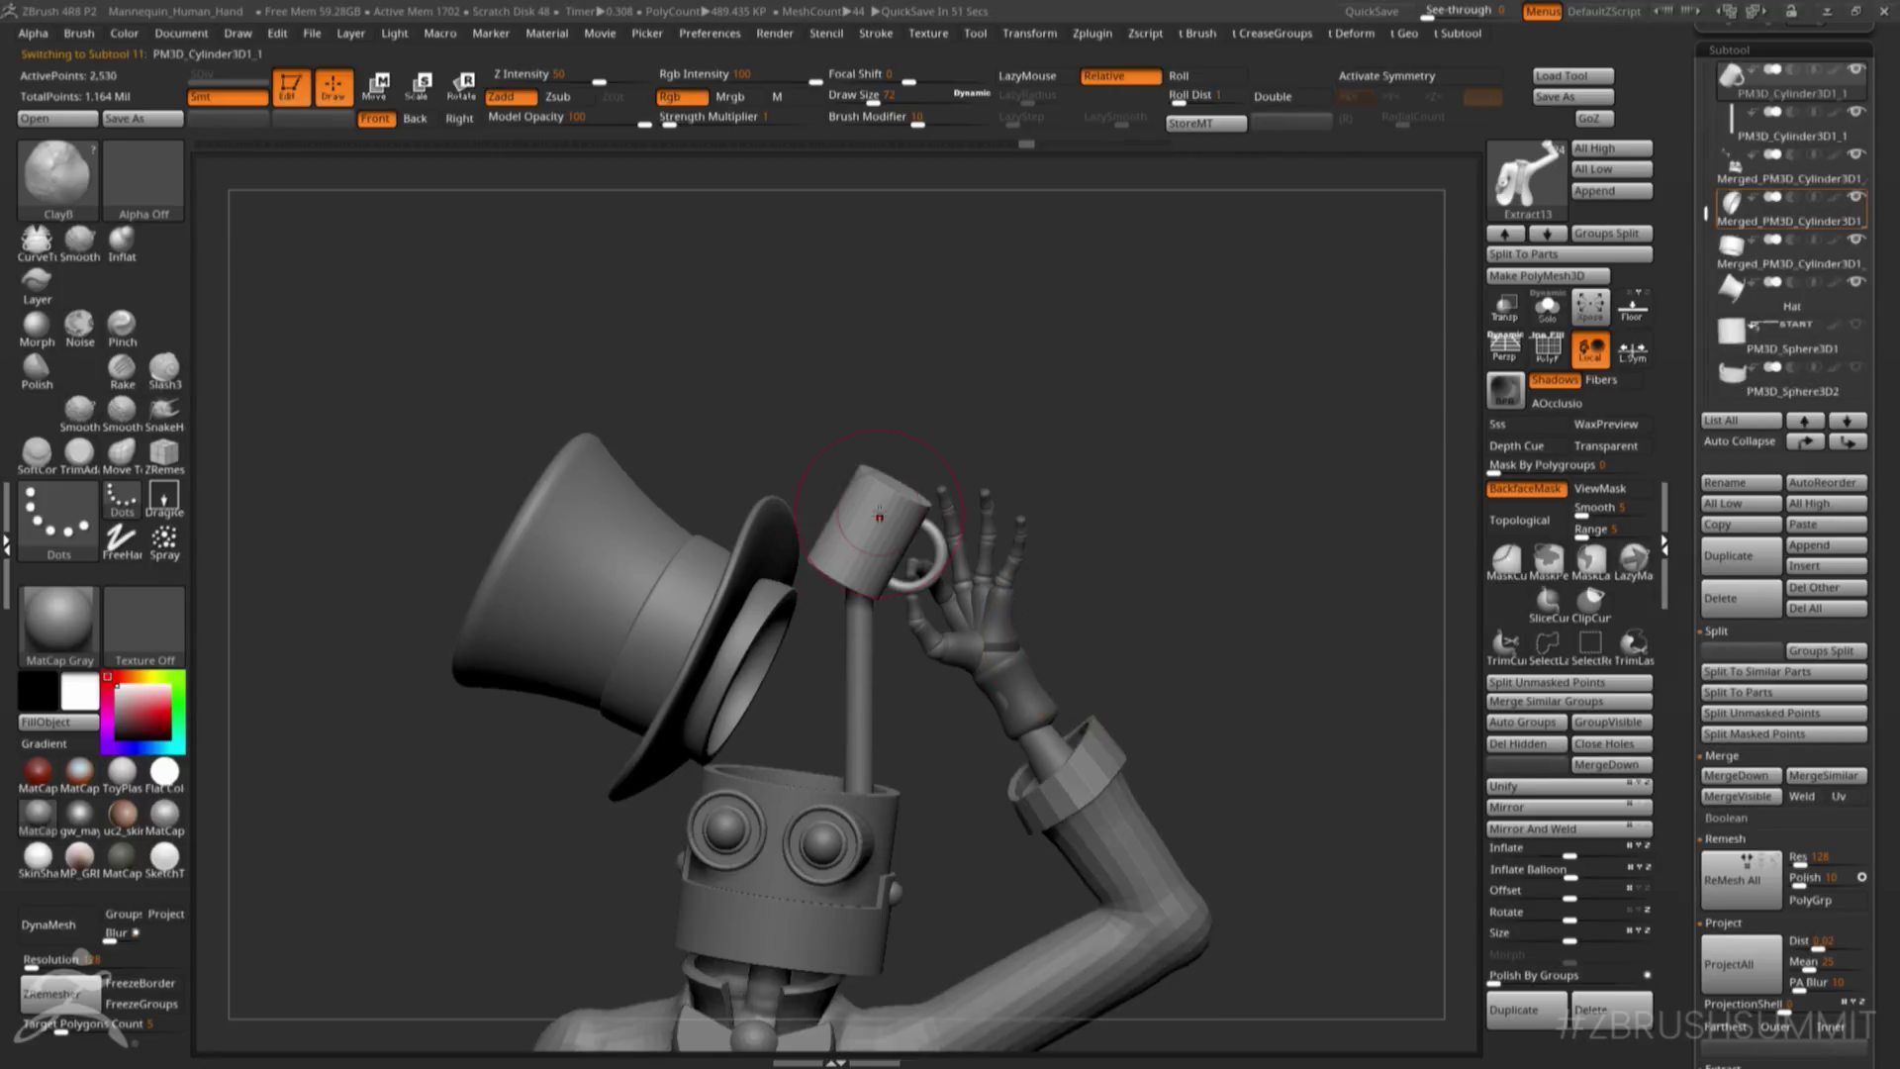
key(w)
drag(1097, 629, 1185, 685)
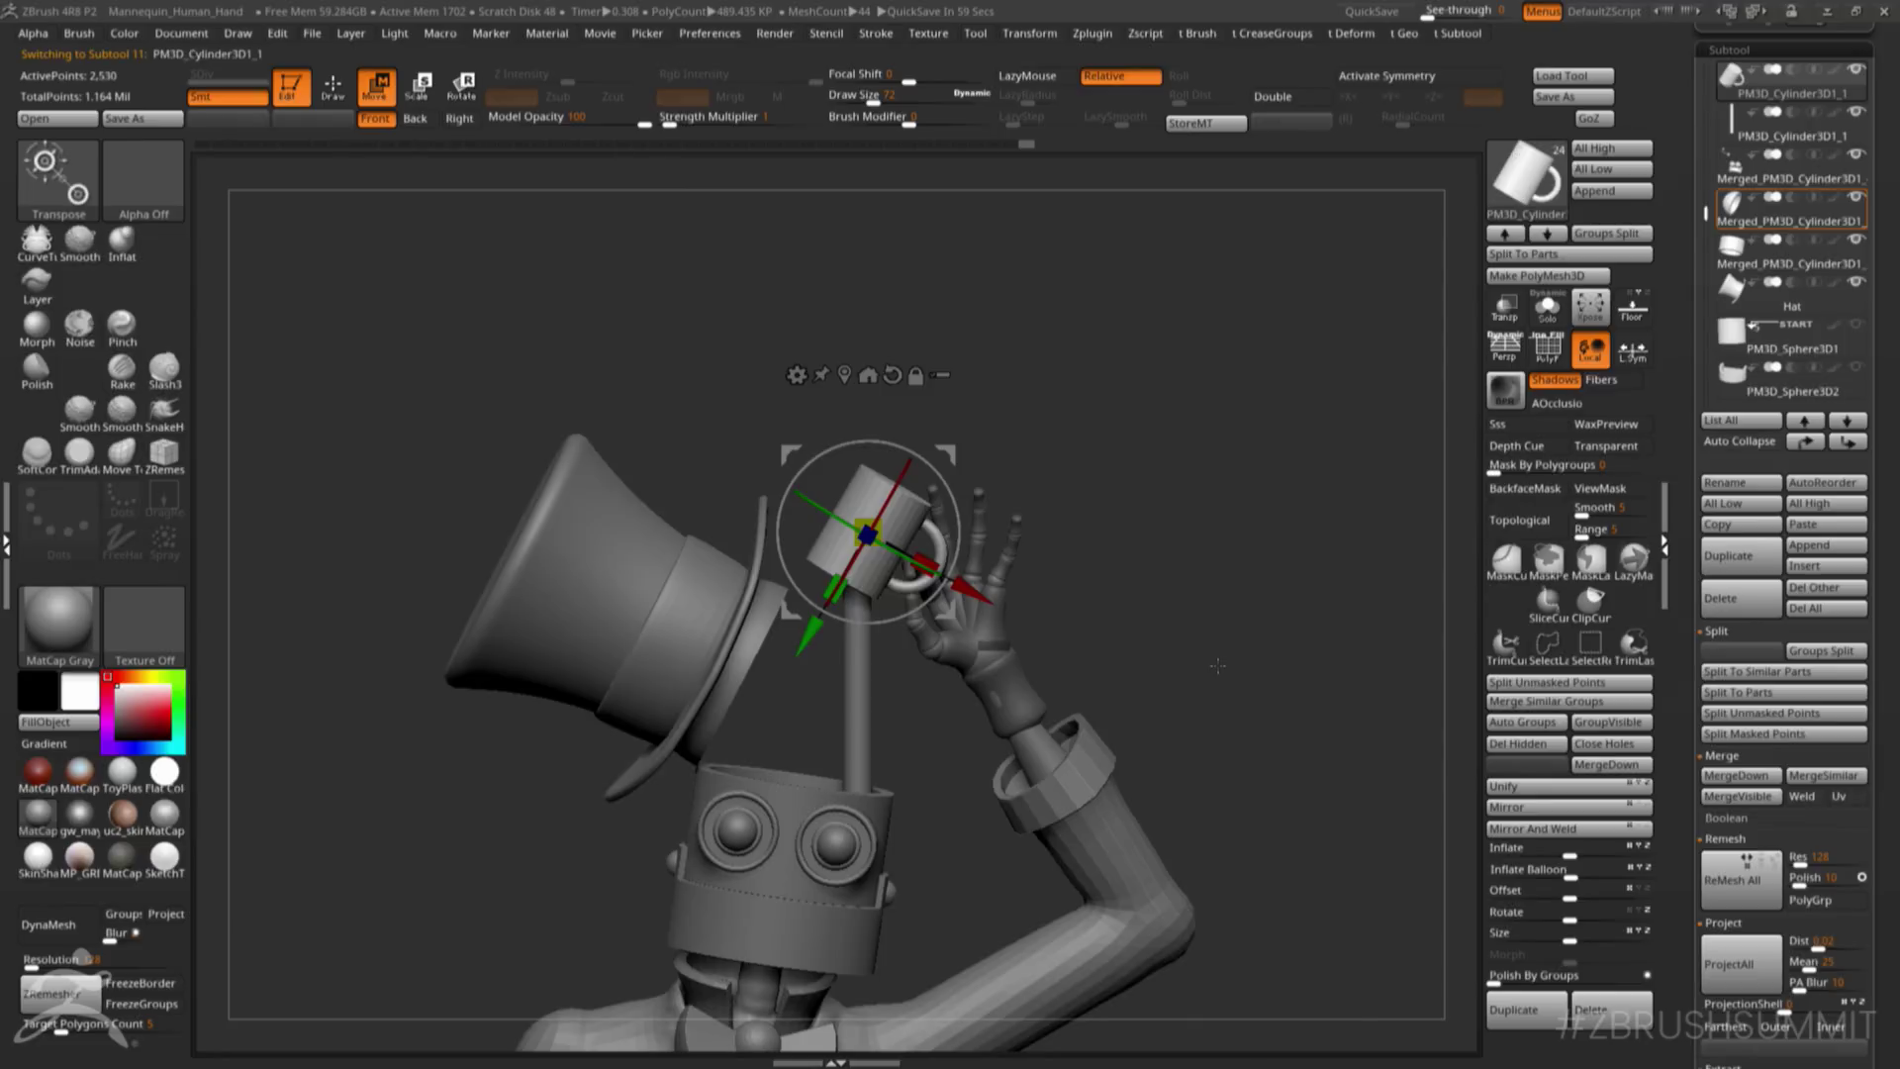
click(1748, 556)
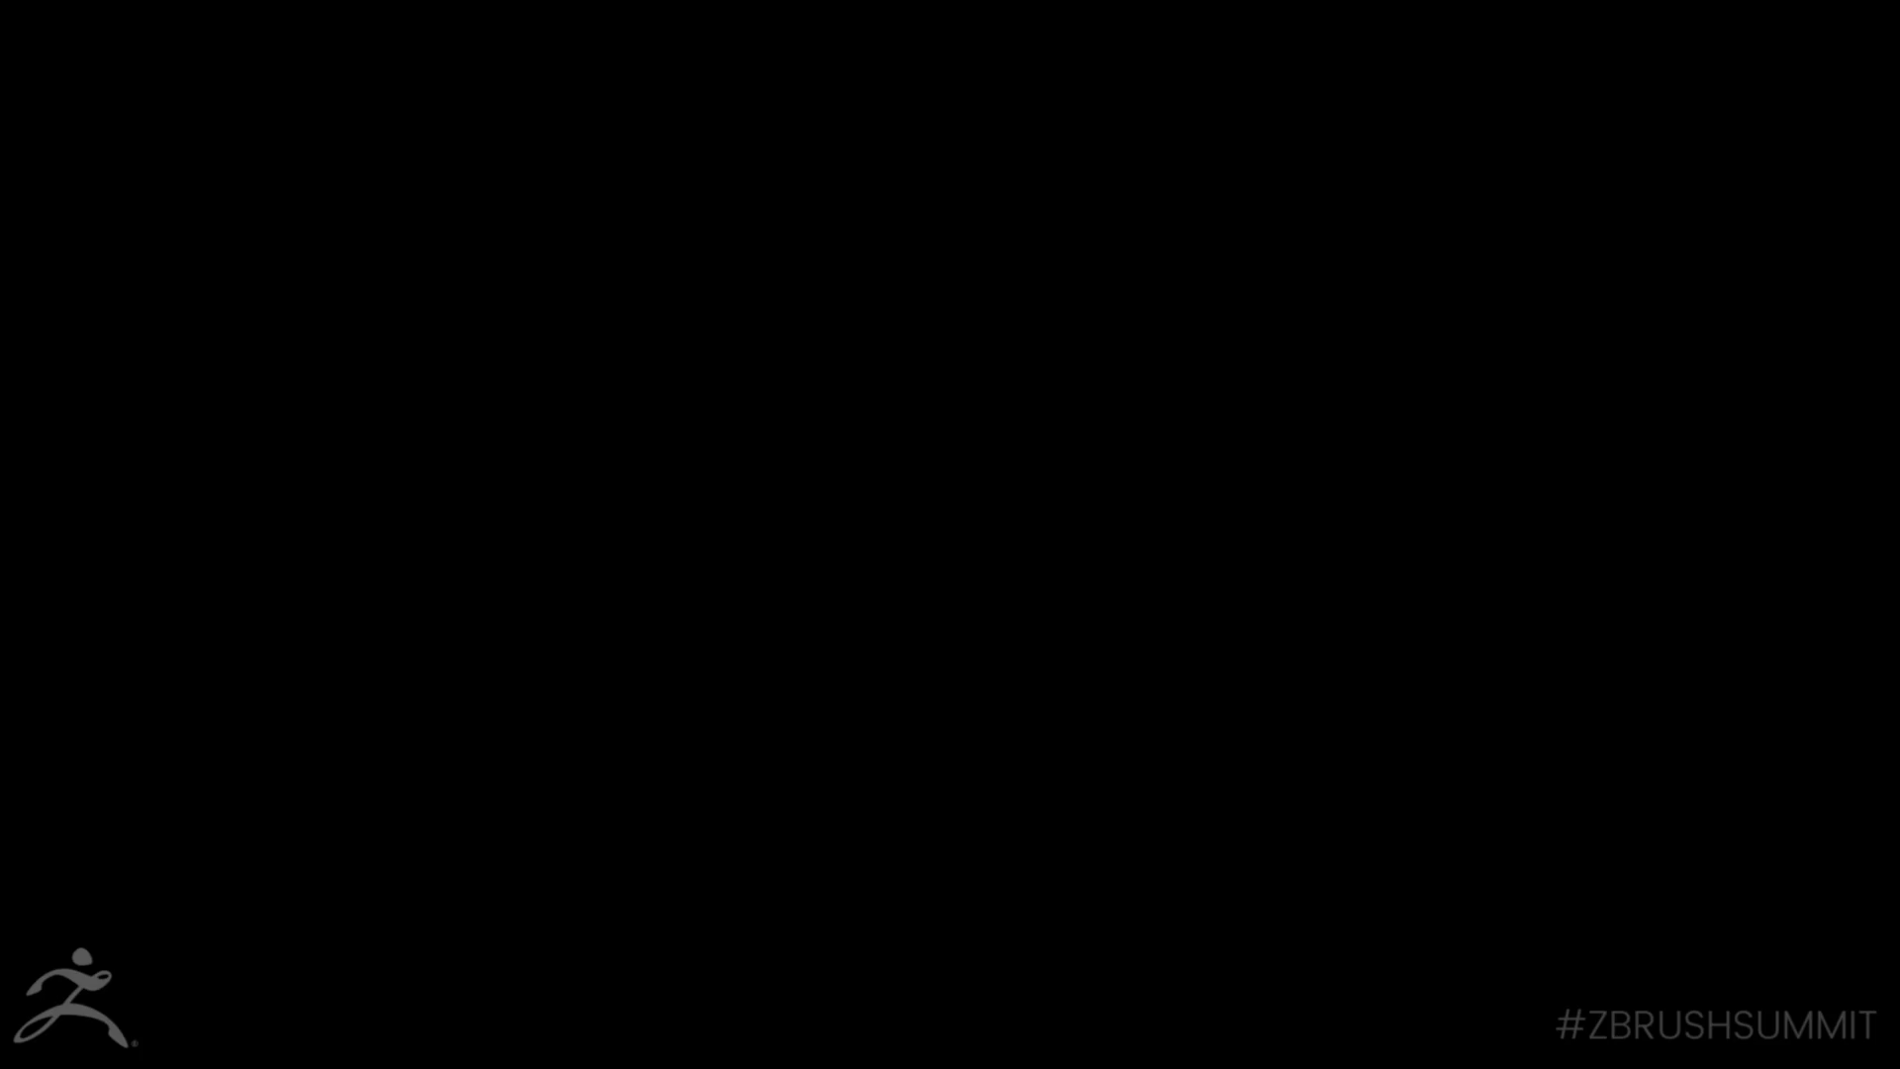
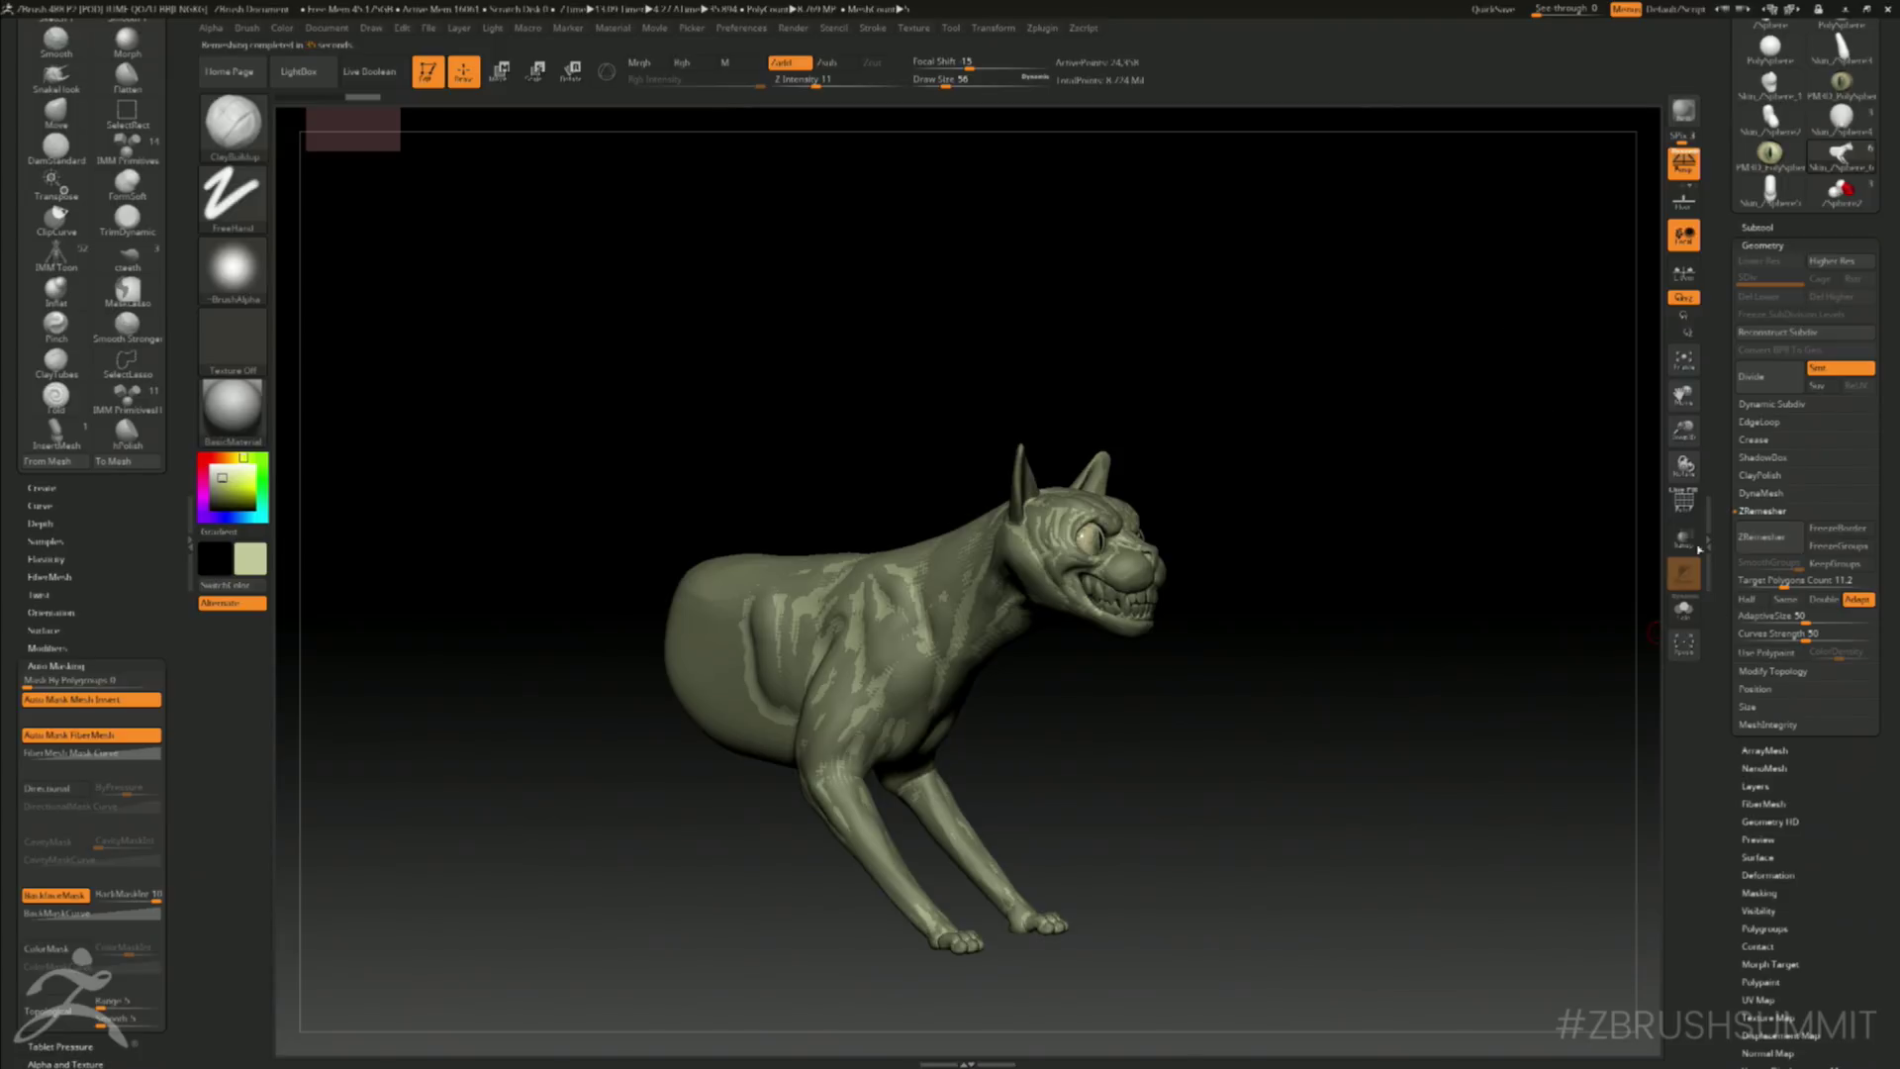
- Show the polyframe on the dog-like creature and examine its topology and polygroups up close, with Solo on and off
click(1690, 511)
alt+drag(1157, 355, 1232, 520)
click(1684, 610)
drag(1316, 452, 1328, 511)
click(1684, 610)
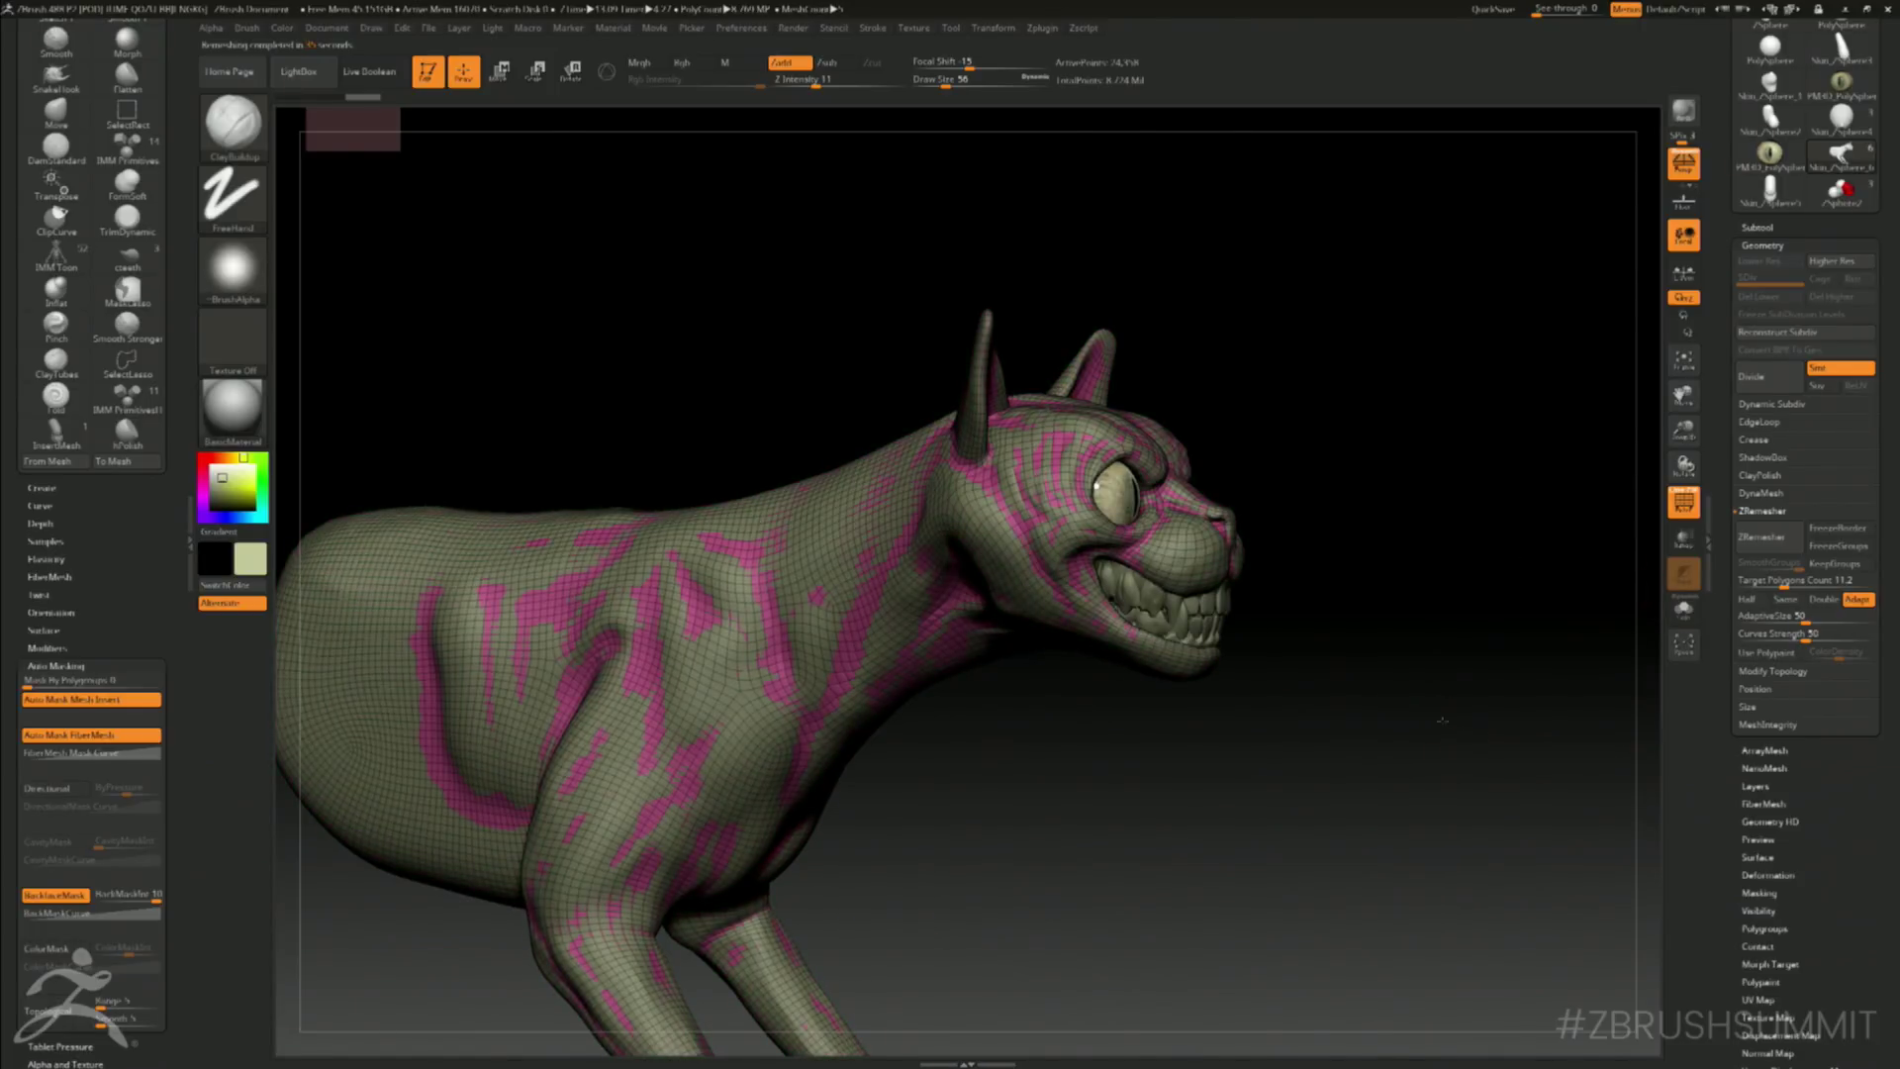
alt+drag(1465, 742, 1430, 671)
click(1684, 610)
click(1684, 610)
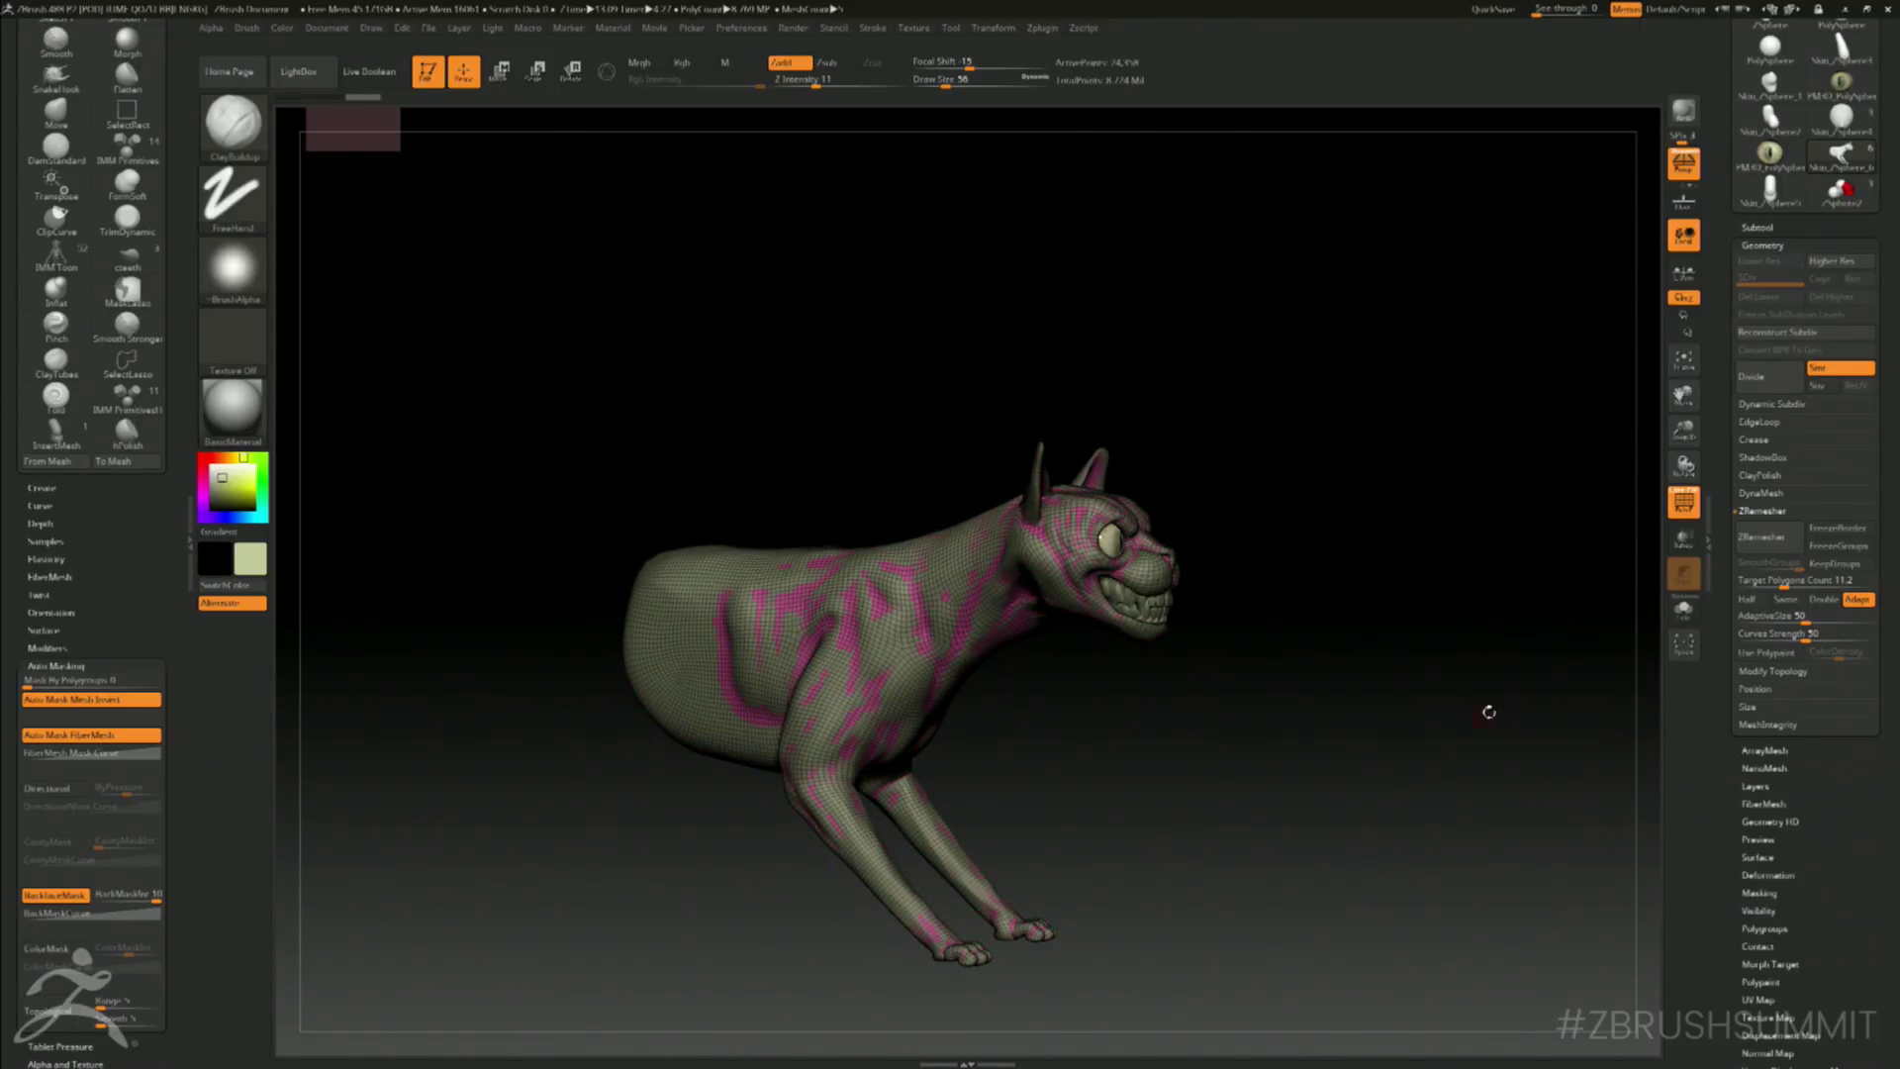
- Isolate the dog-like body with Solo, turn off the polyframe, and subdivide it to level 5
key(ctrl)
click(1500, 711)
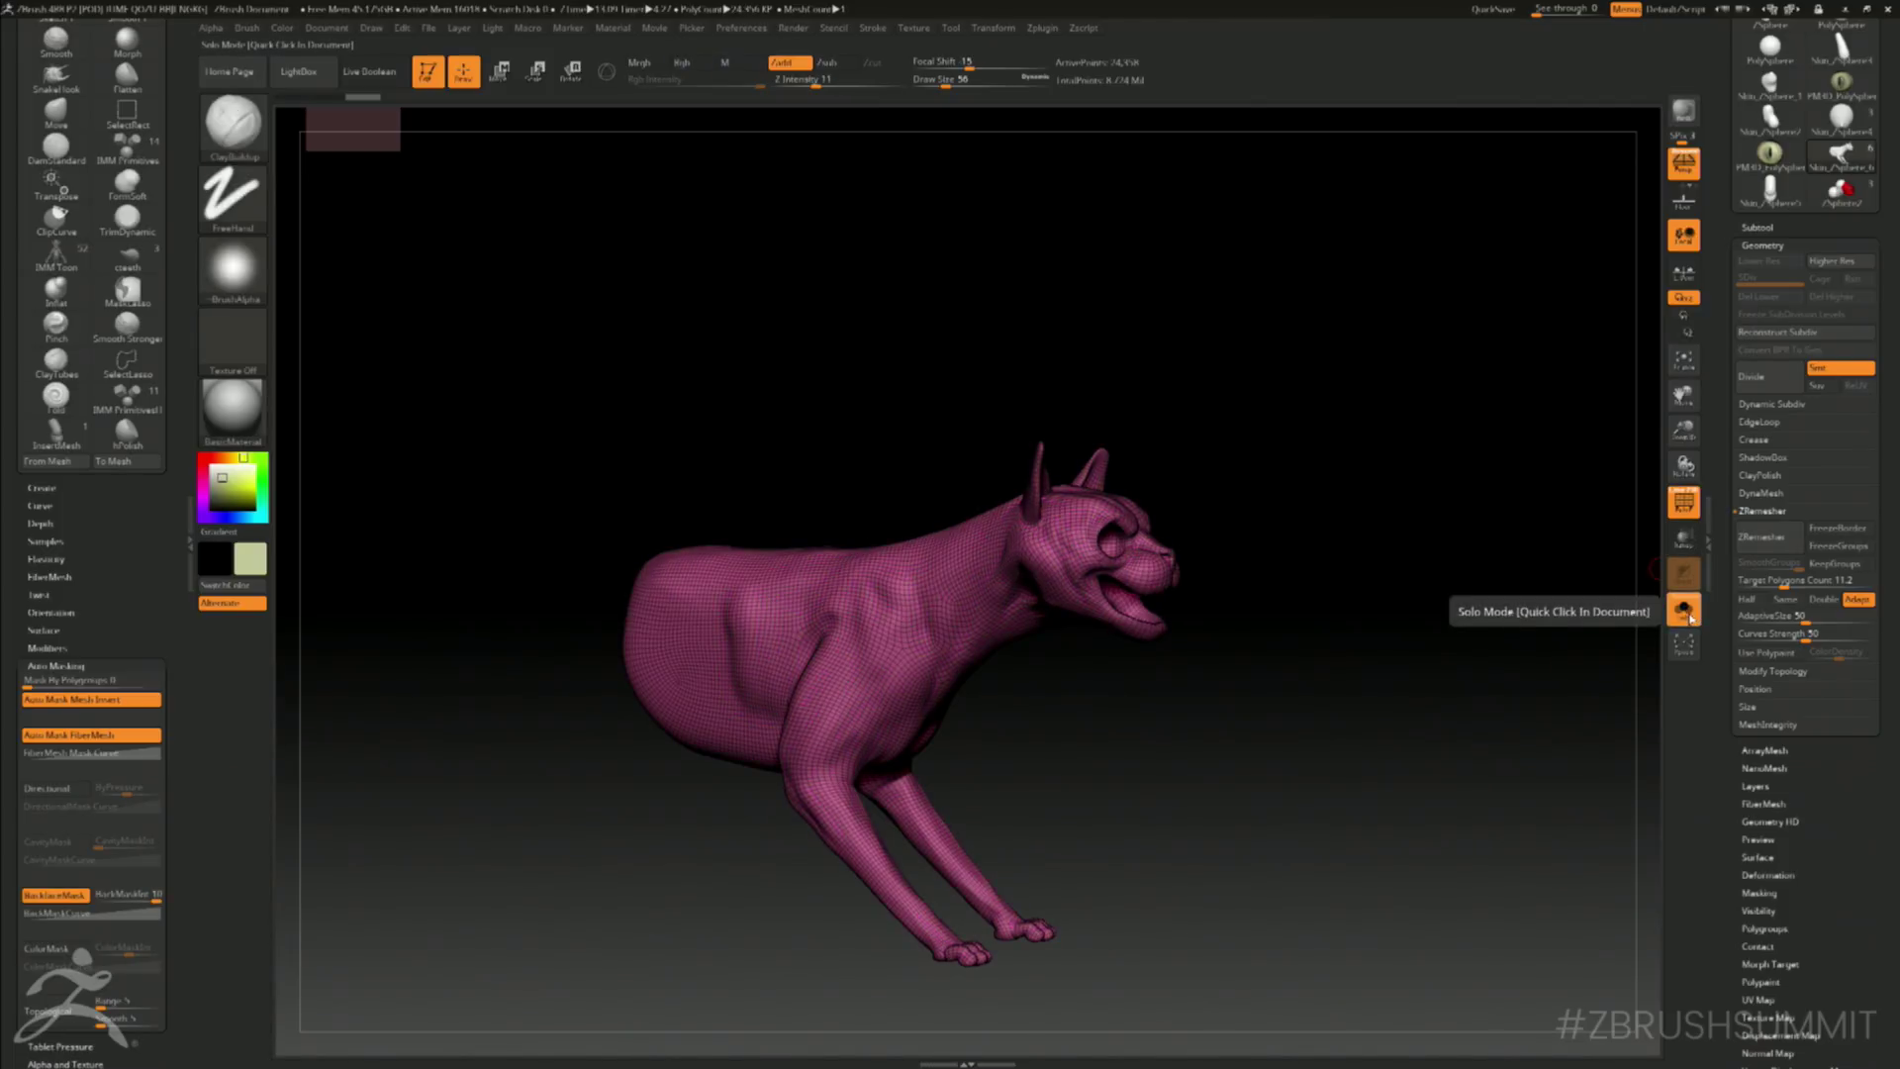
click(1684, 502)
key(ctrl)
key(ctrl+d)
key(ctrl+d)
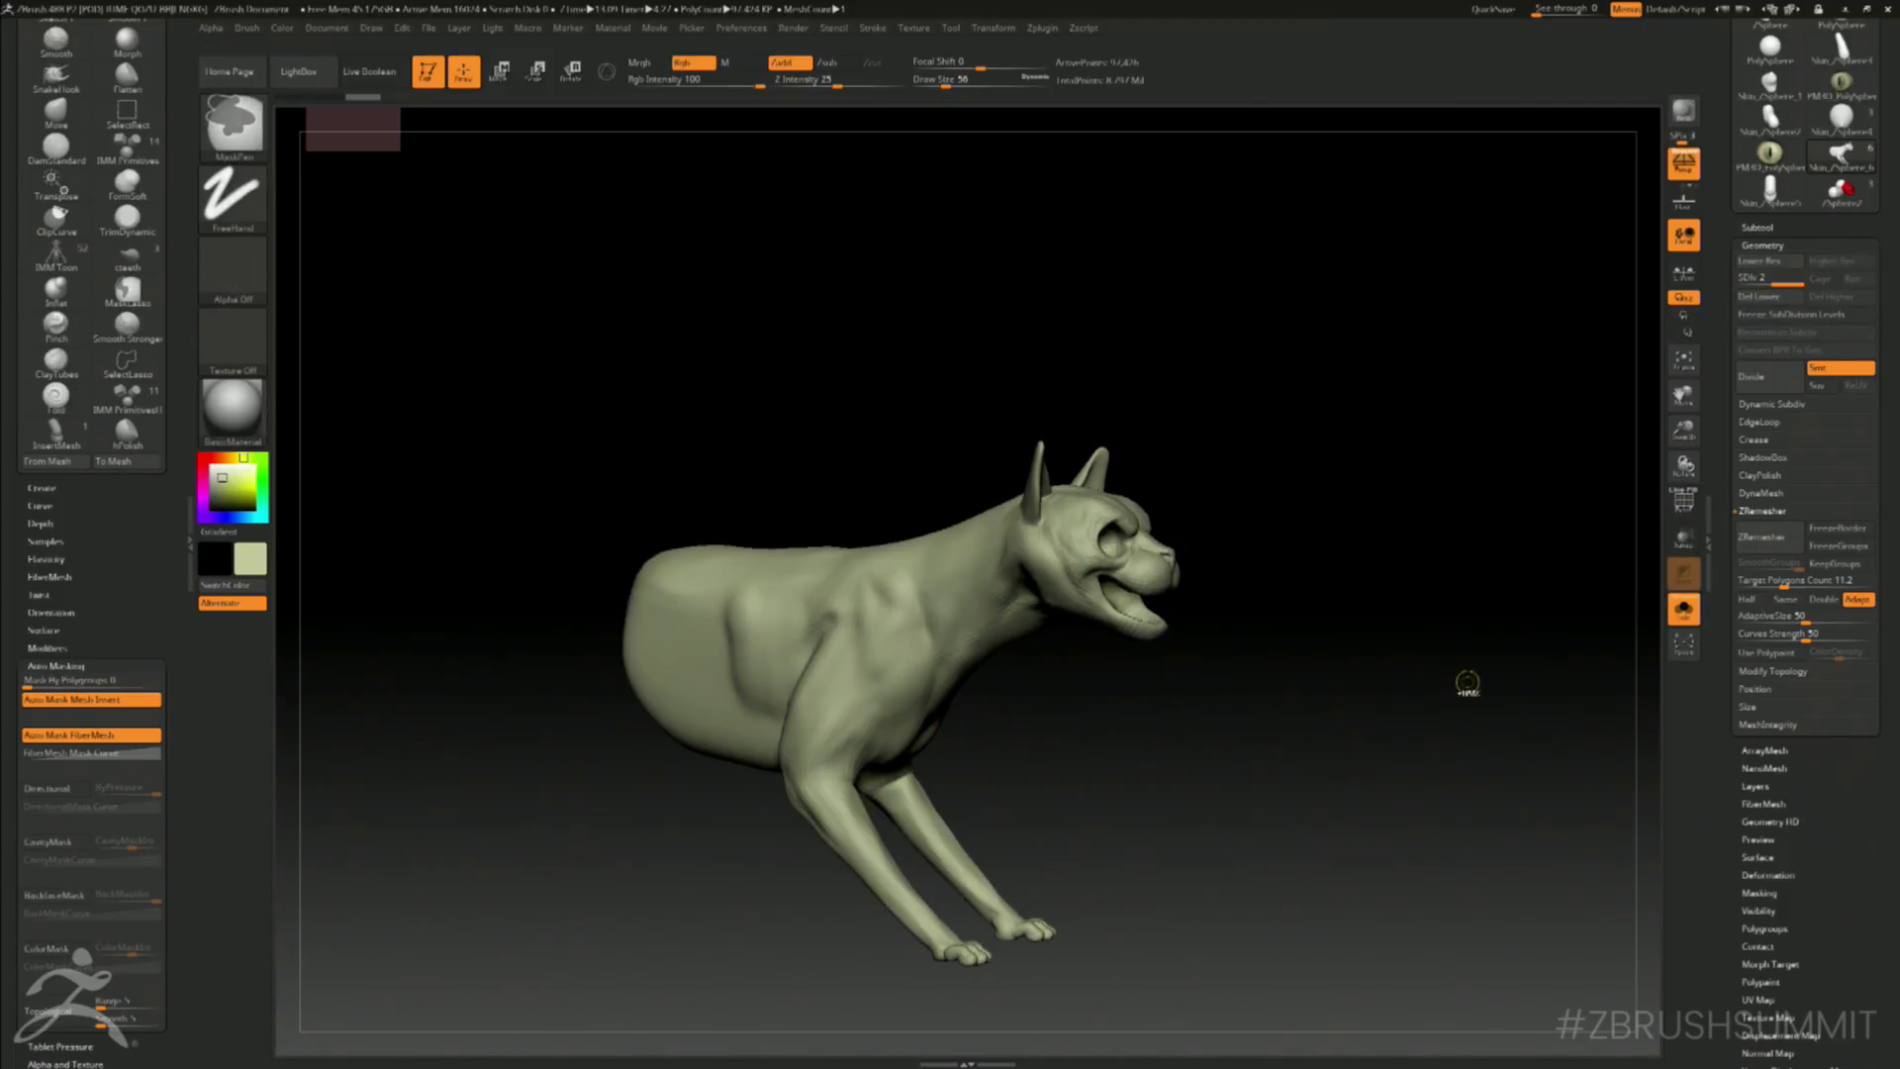
key(ctrl+d)
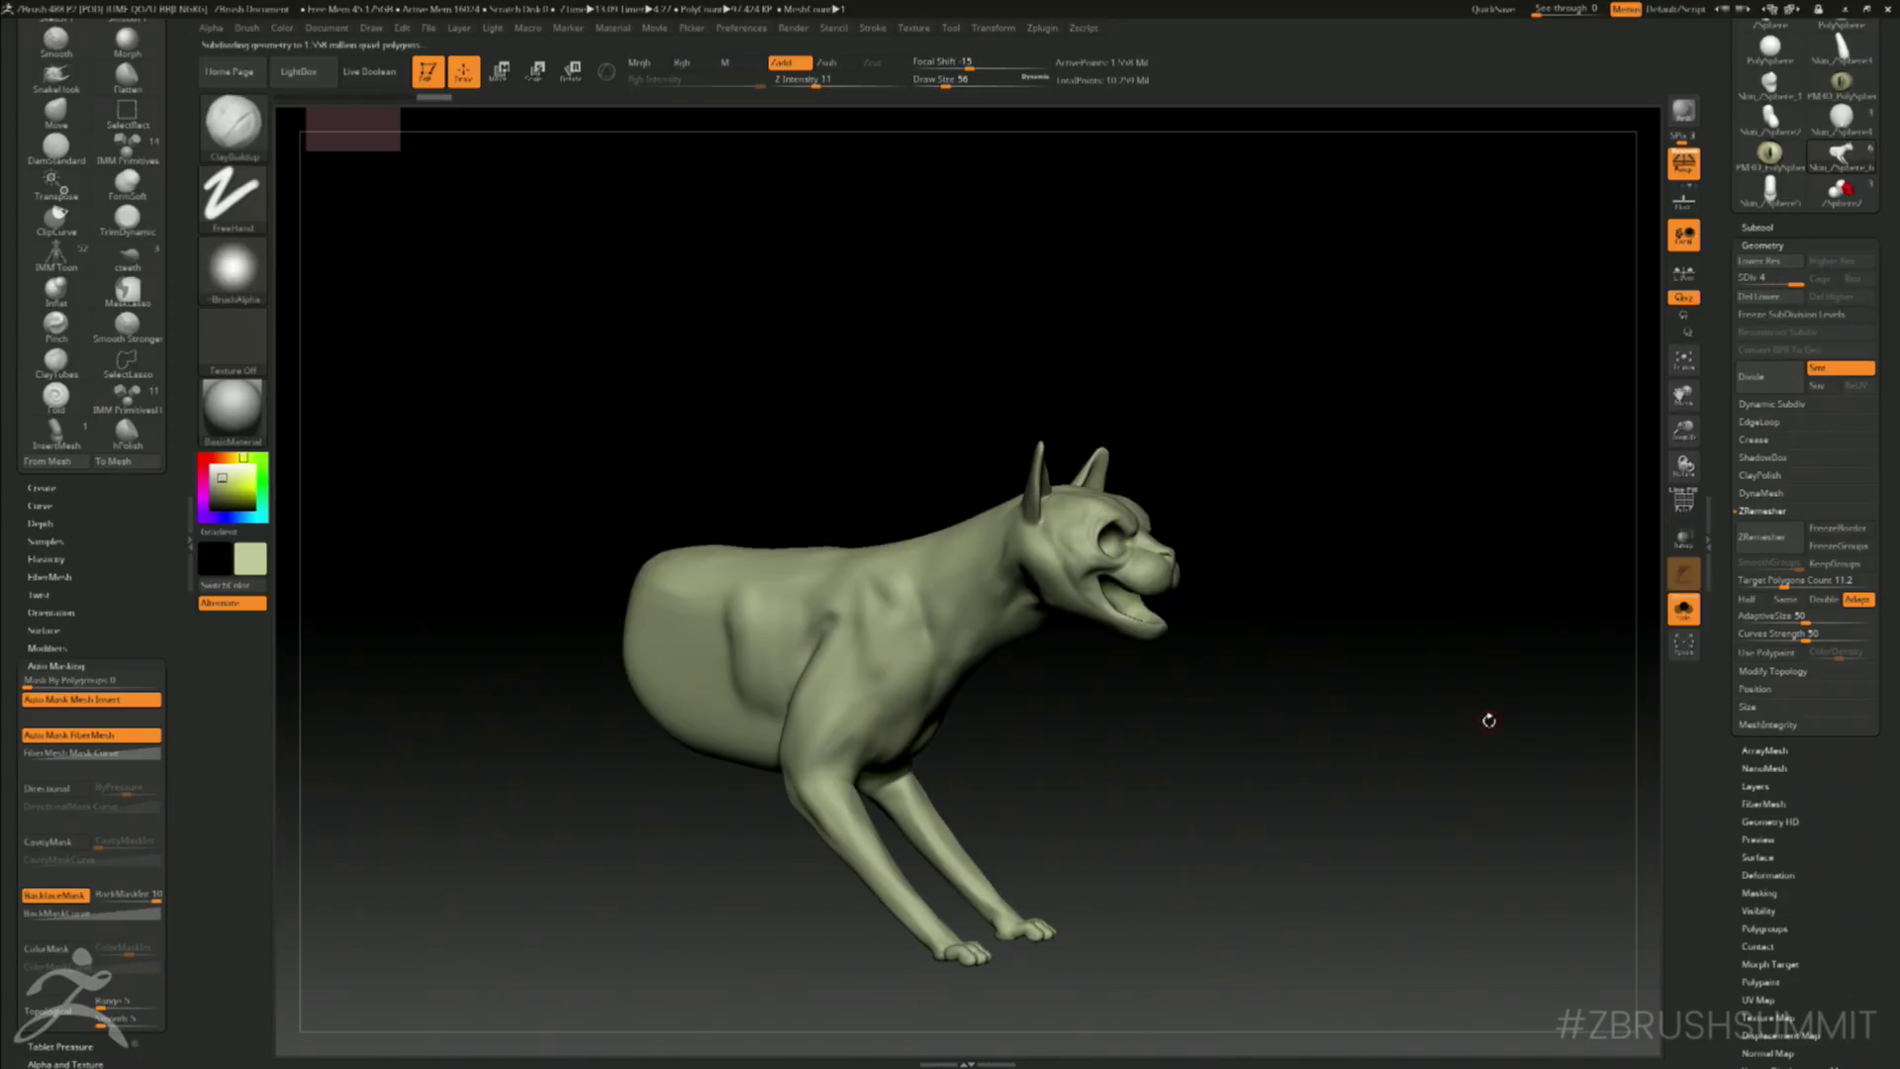
ctrl+right_drag(1489, 710, 1489, 734)
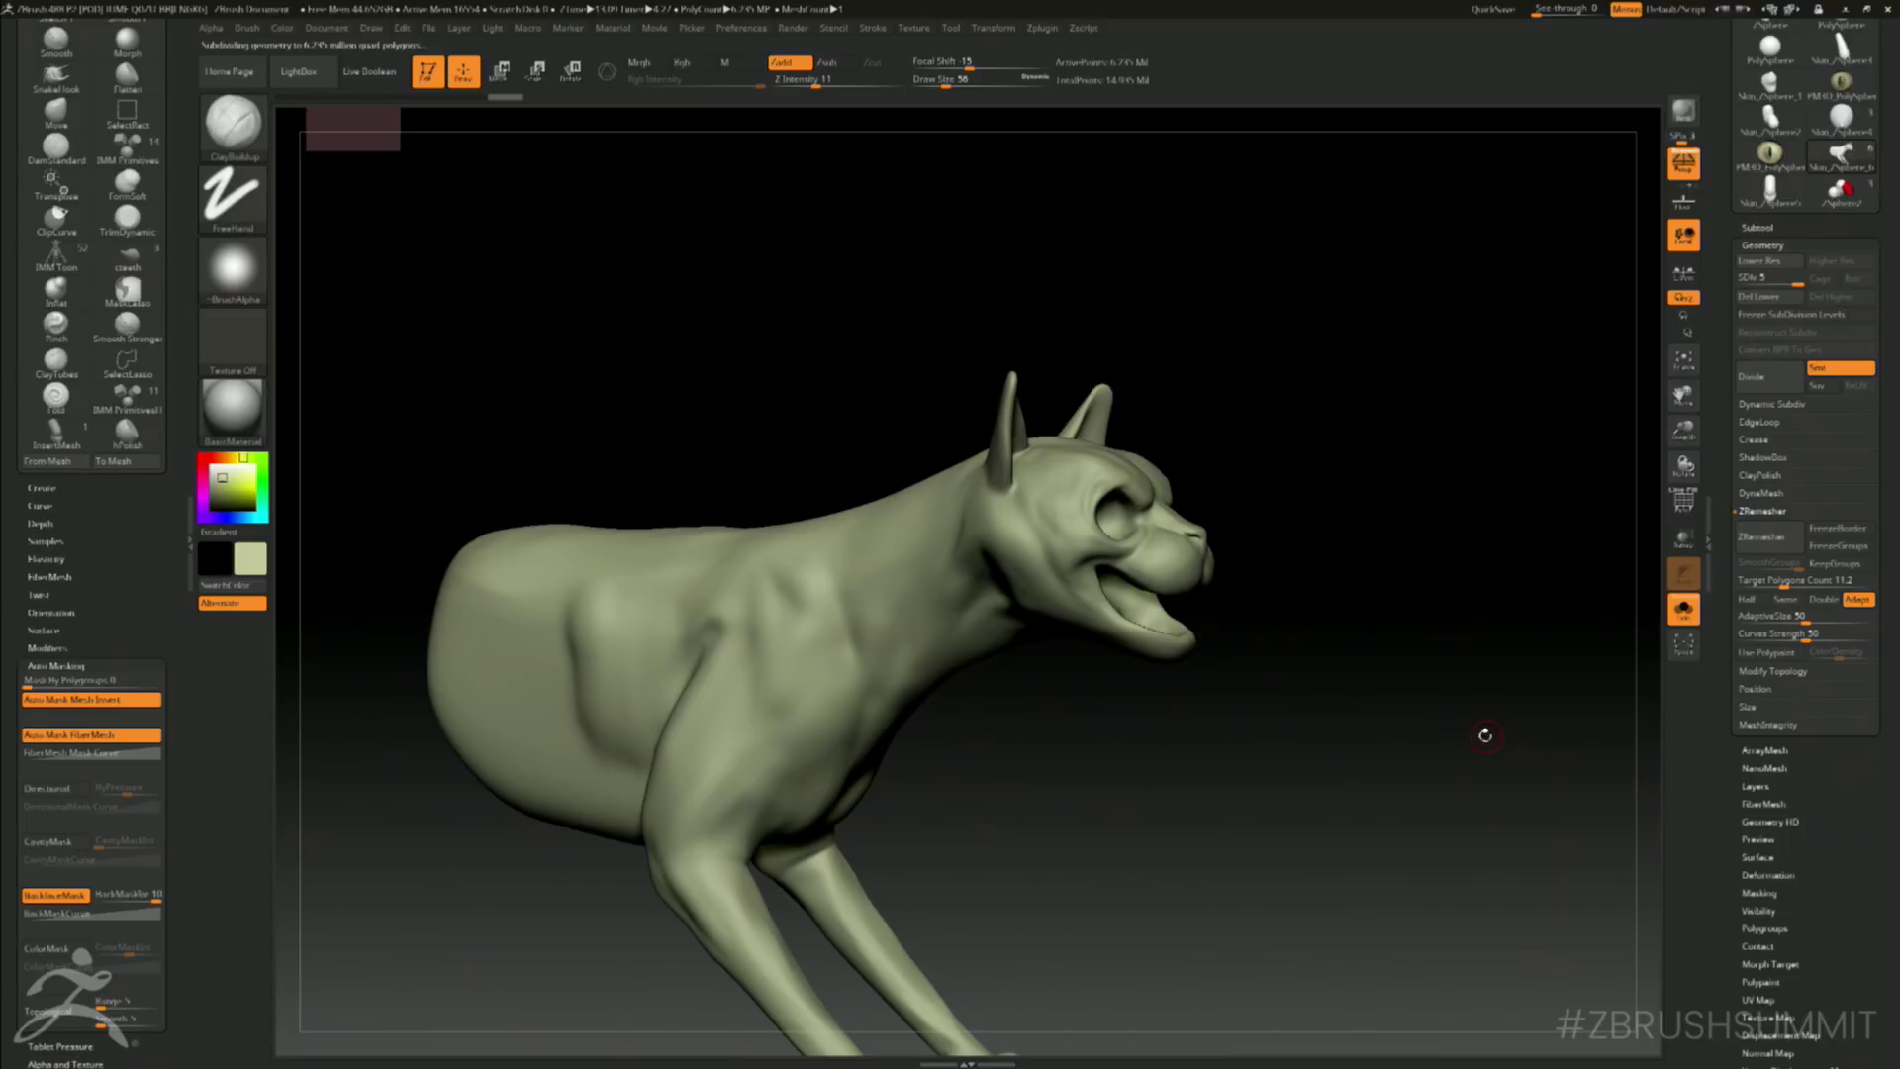
- Leave only the detailed original and subdivided dog-body subtools visible, and project the original's detail with ProjectAll
click(1759, 228)
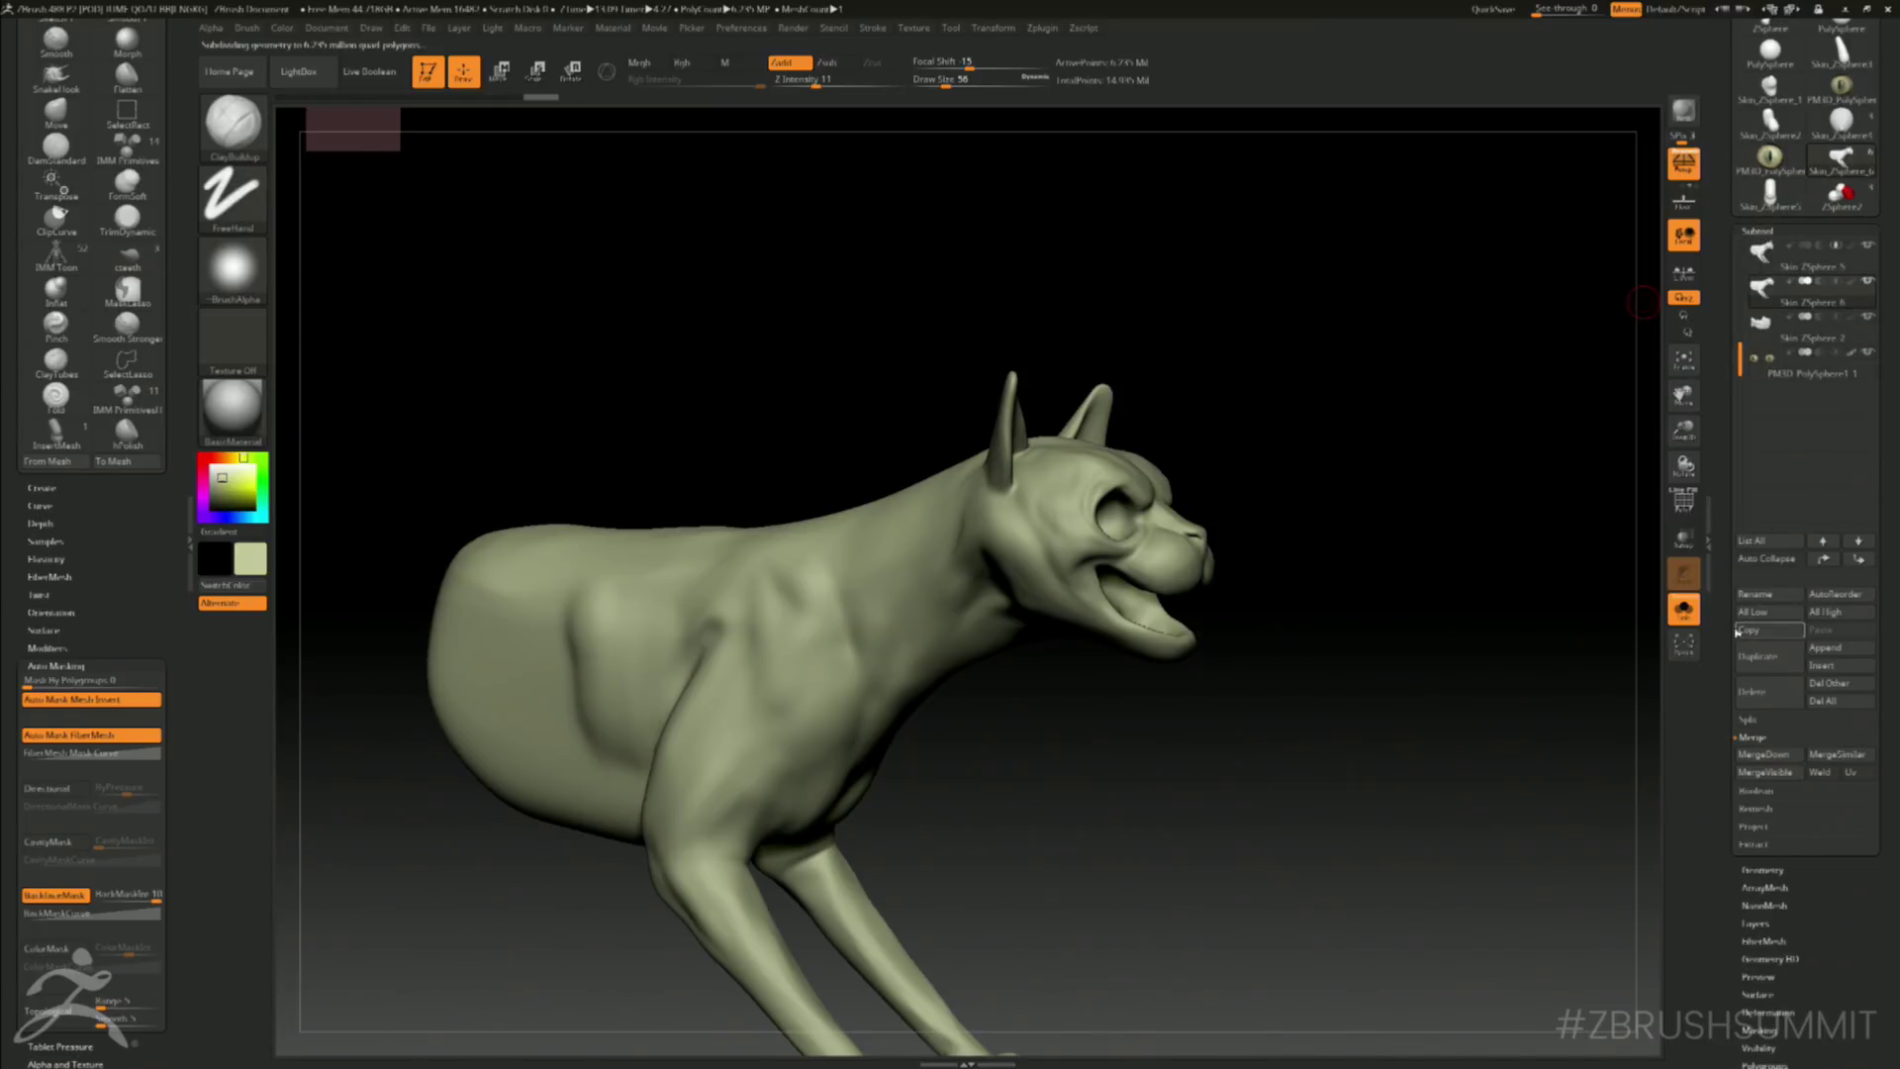
shift+click(1691, 611)
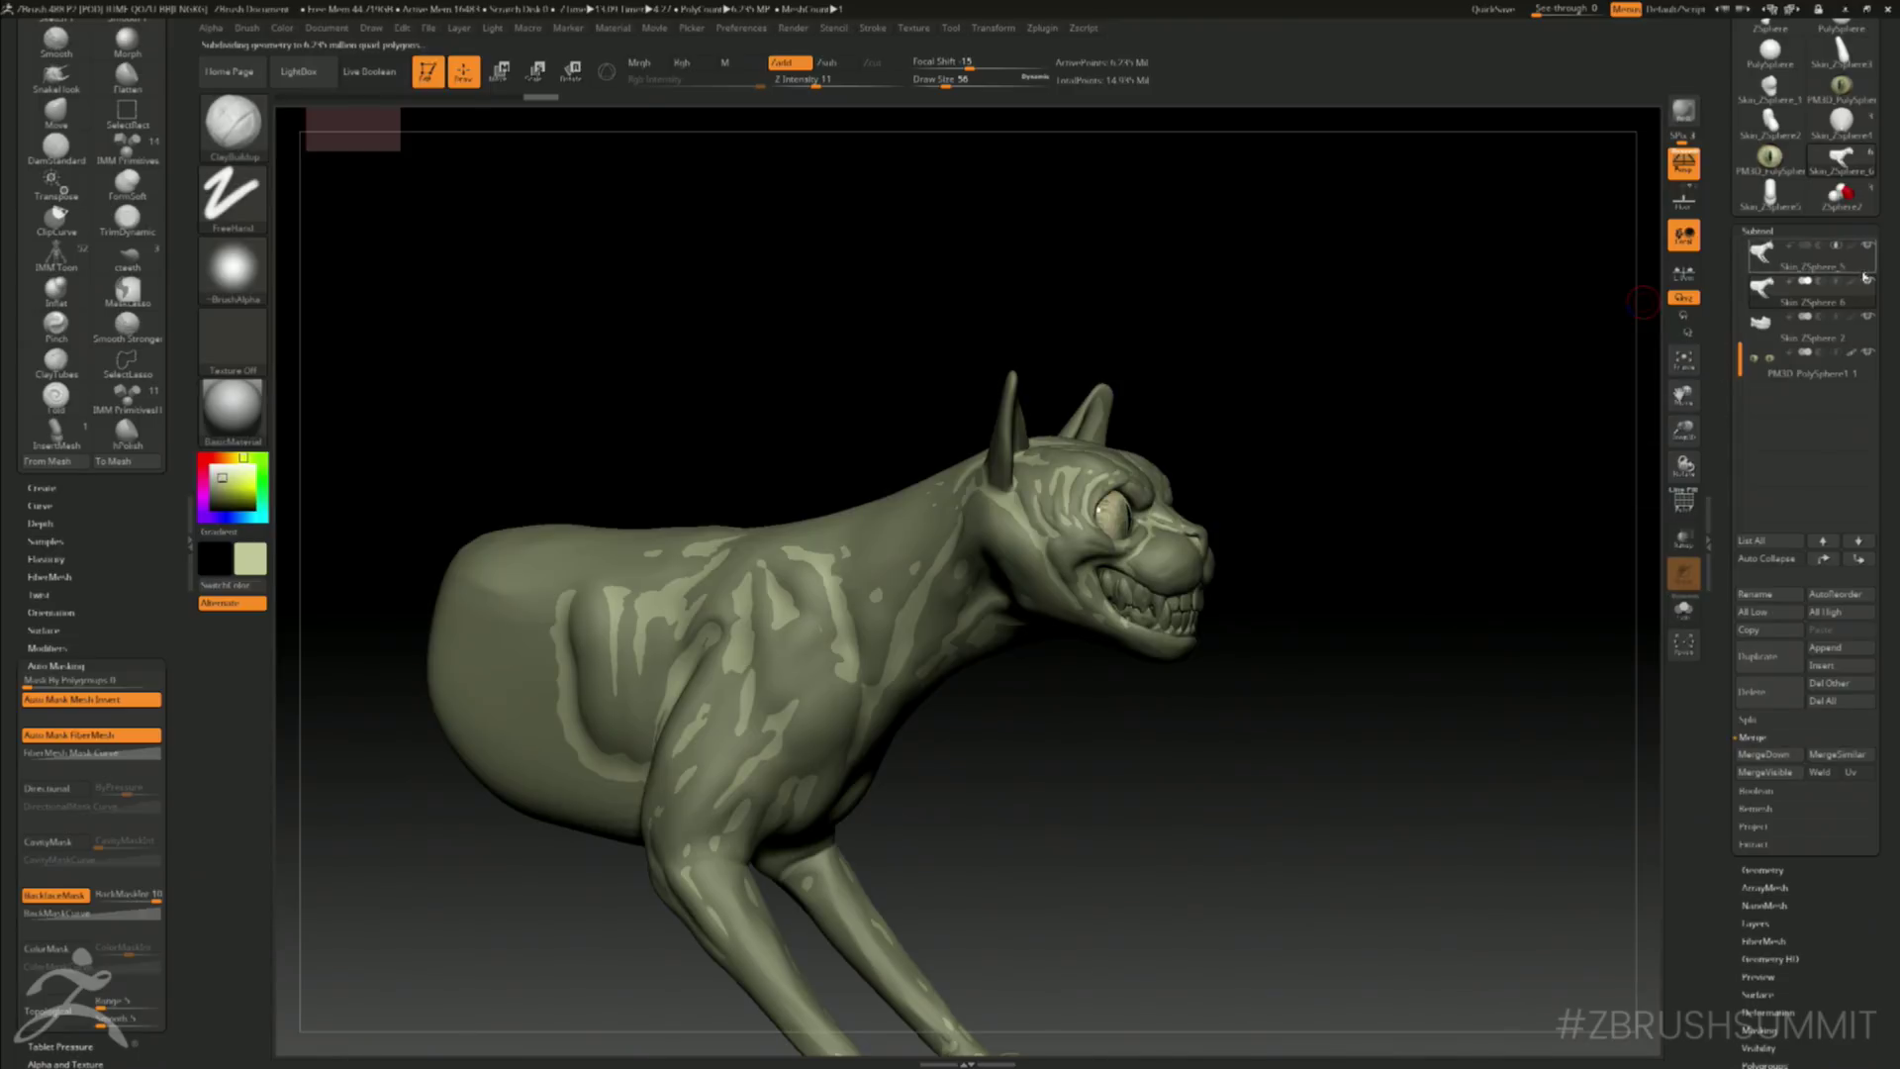
click(1867, 244)
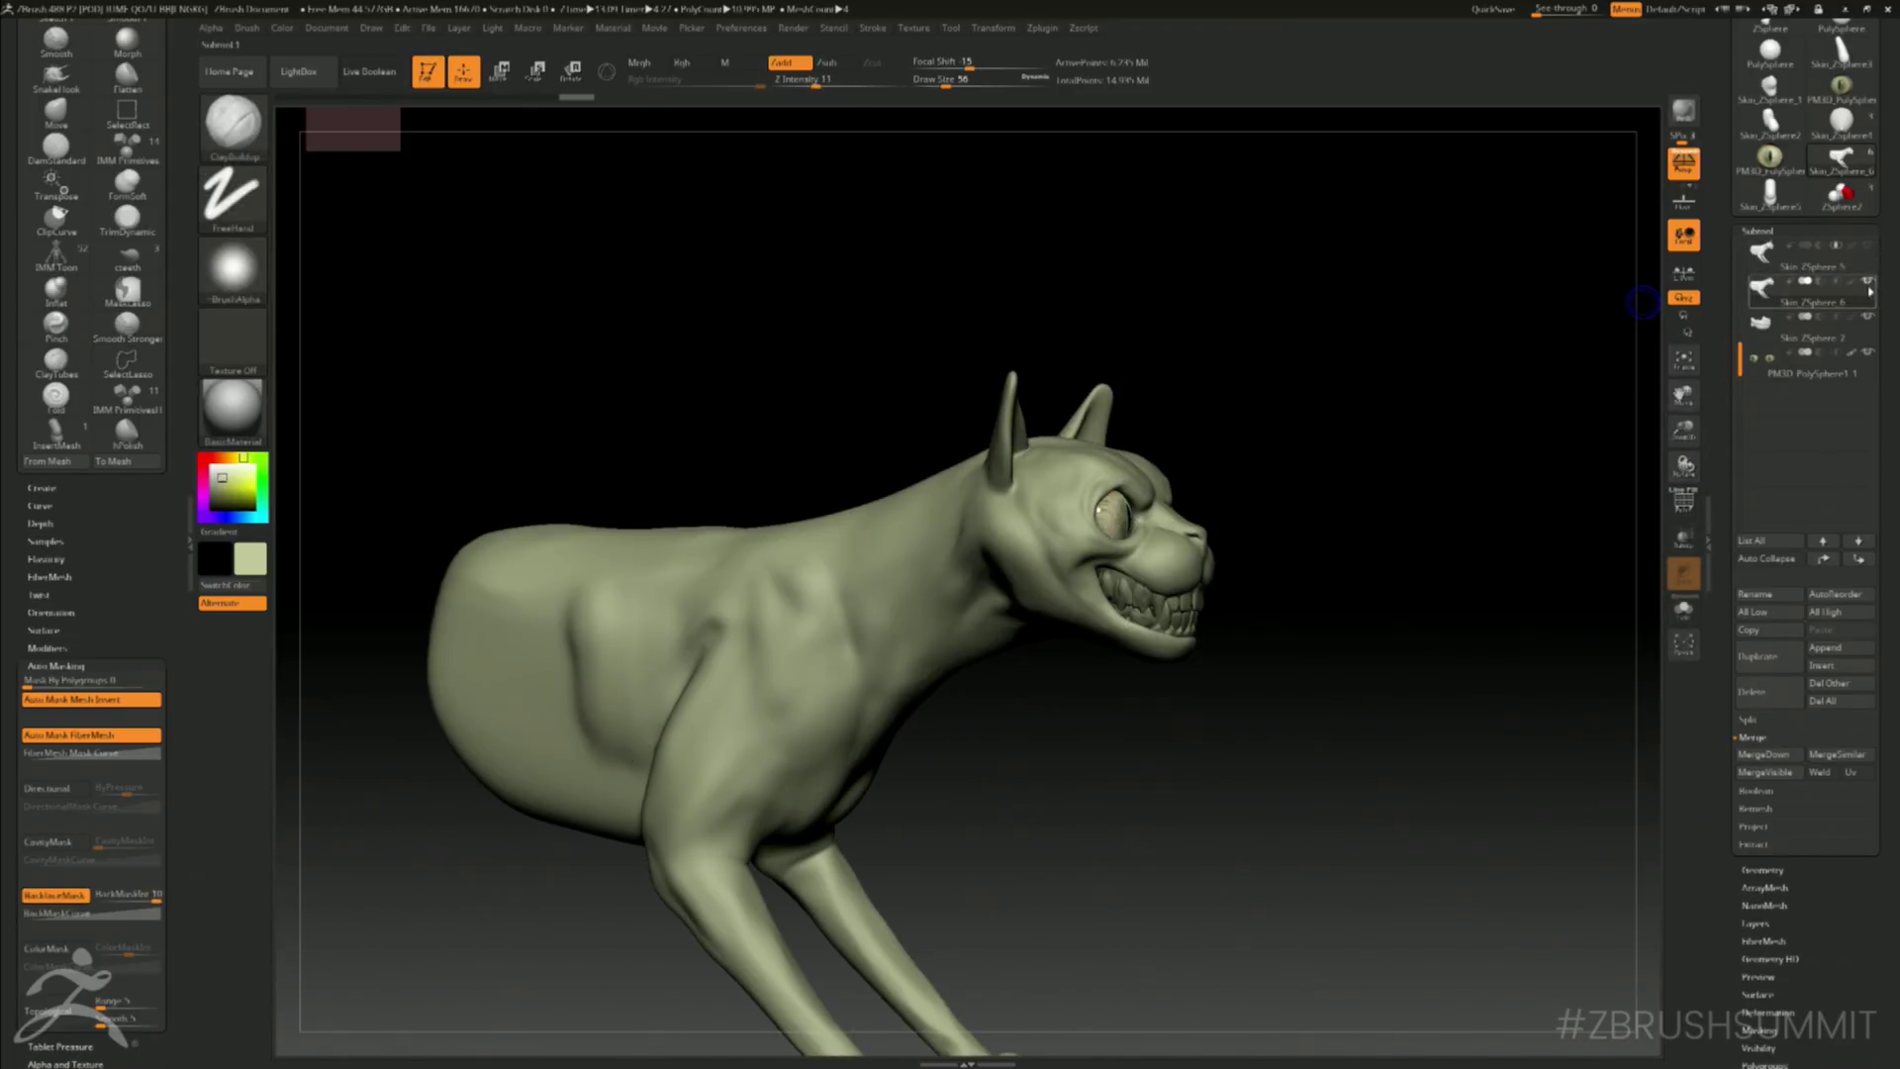
shift+click(1869, 283)
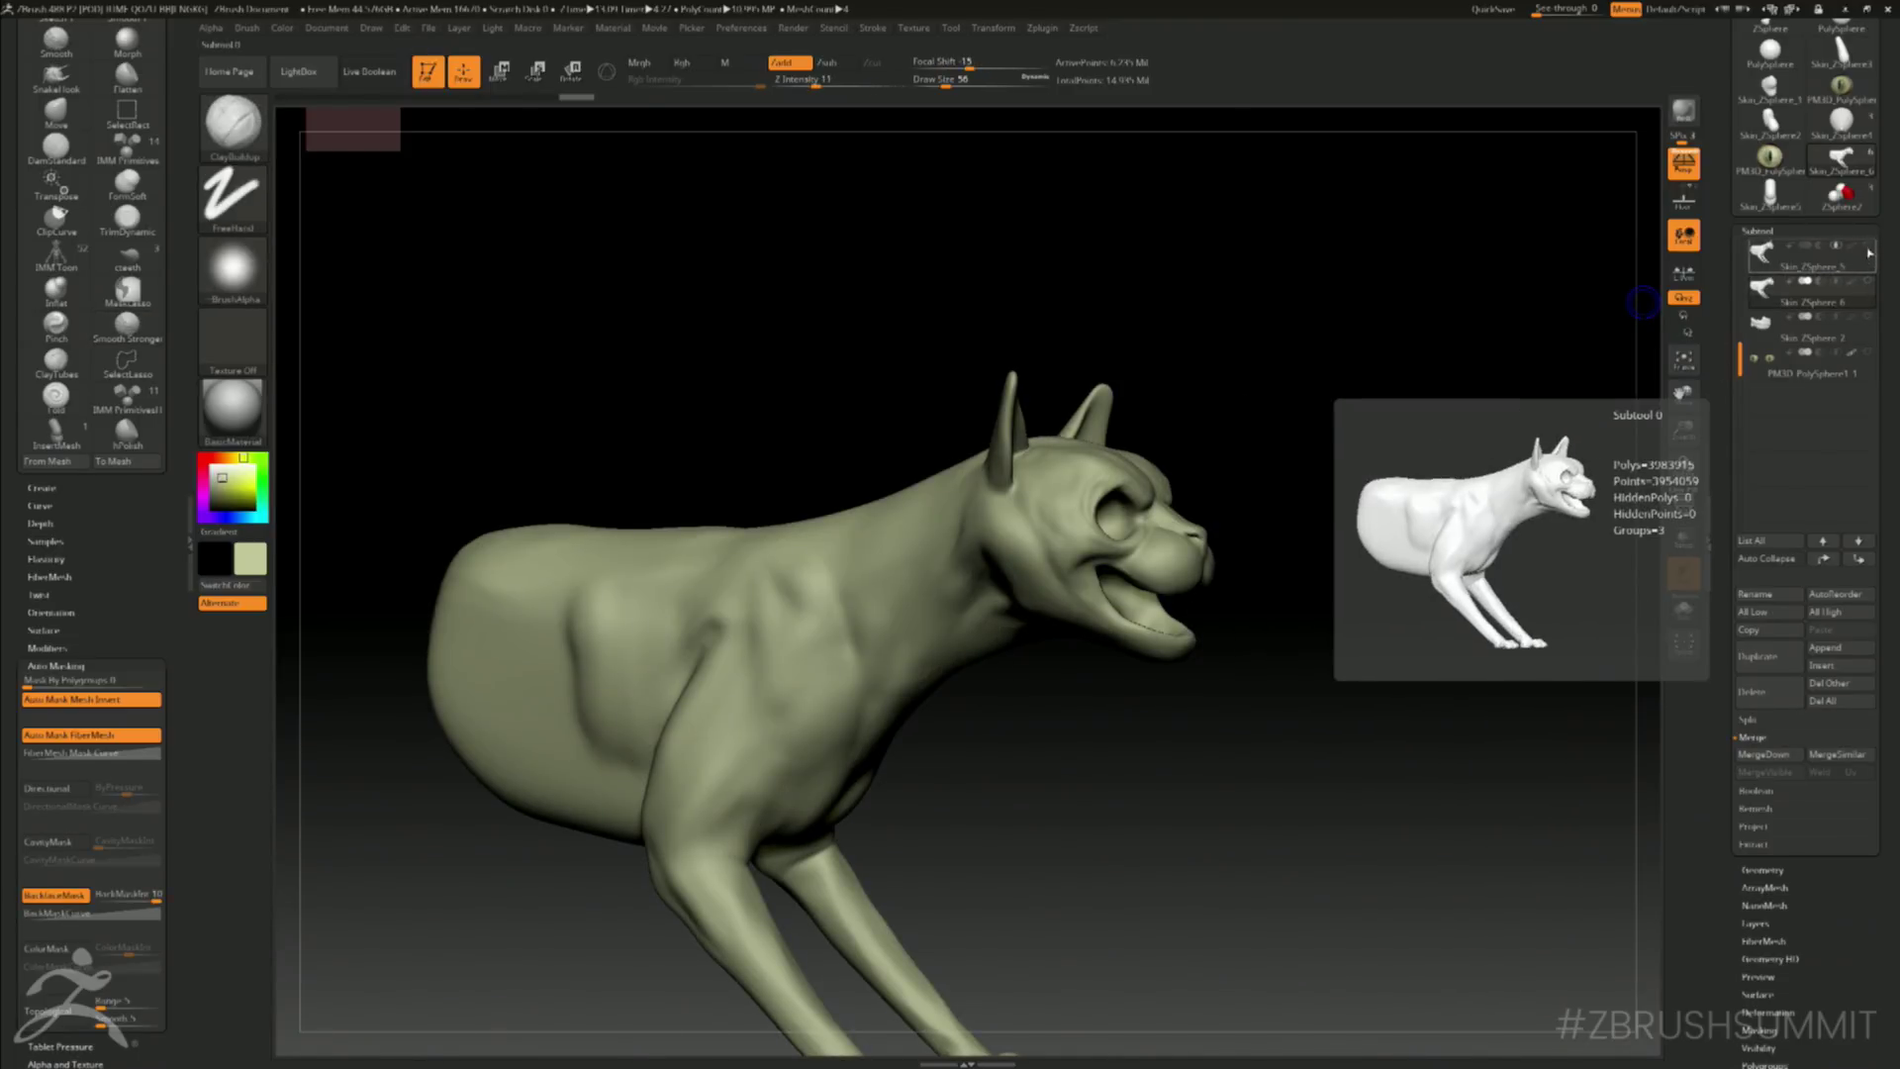
click(1867, 245)
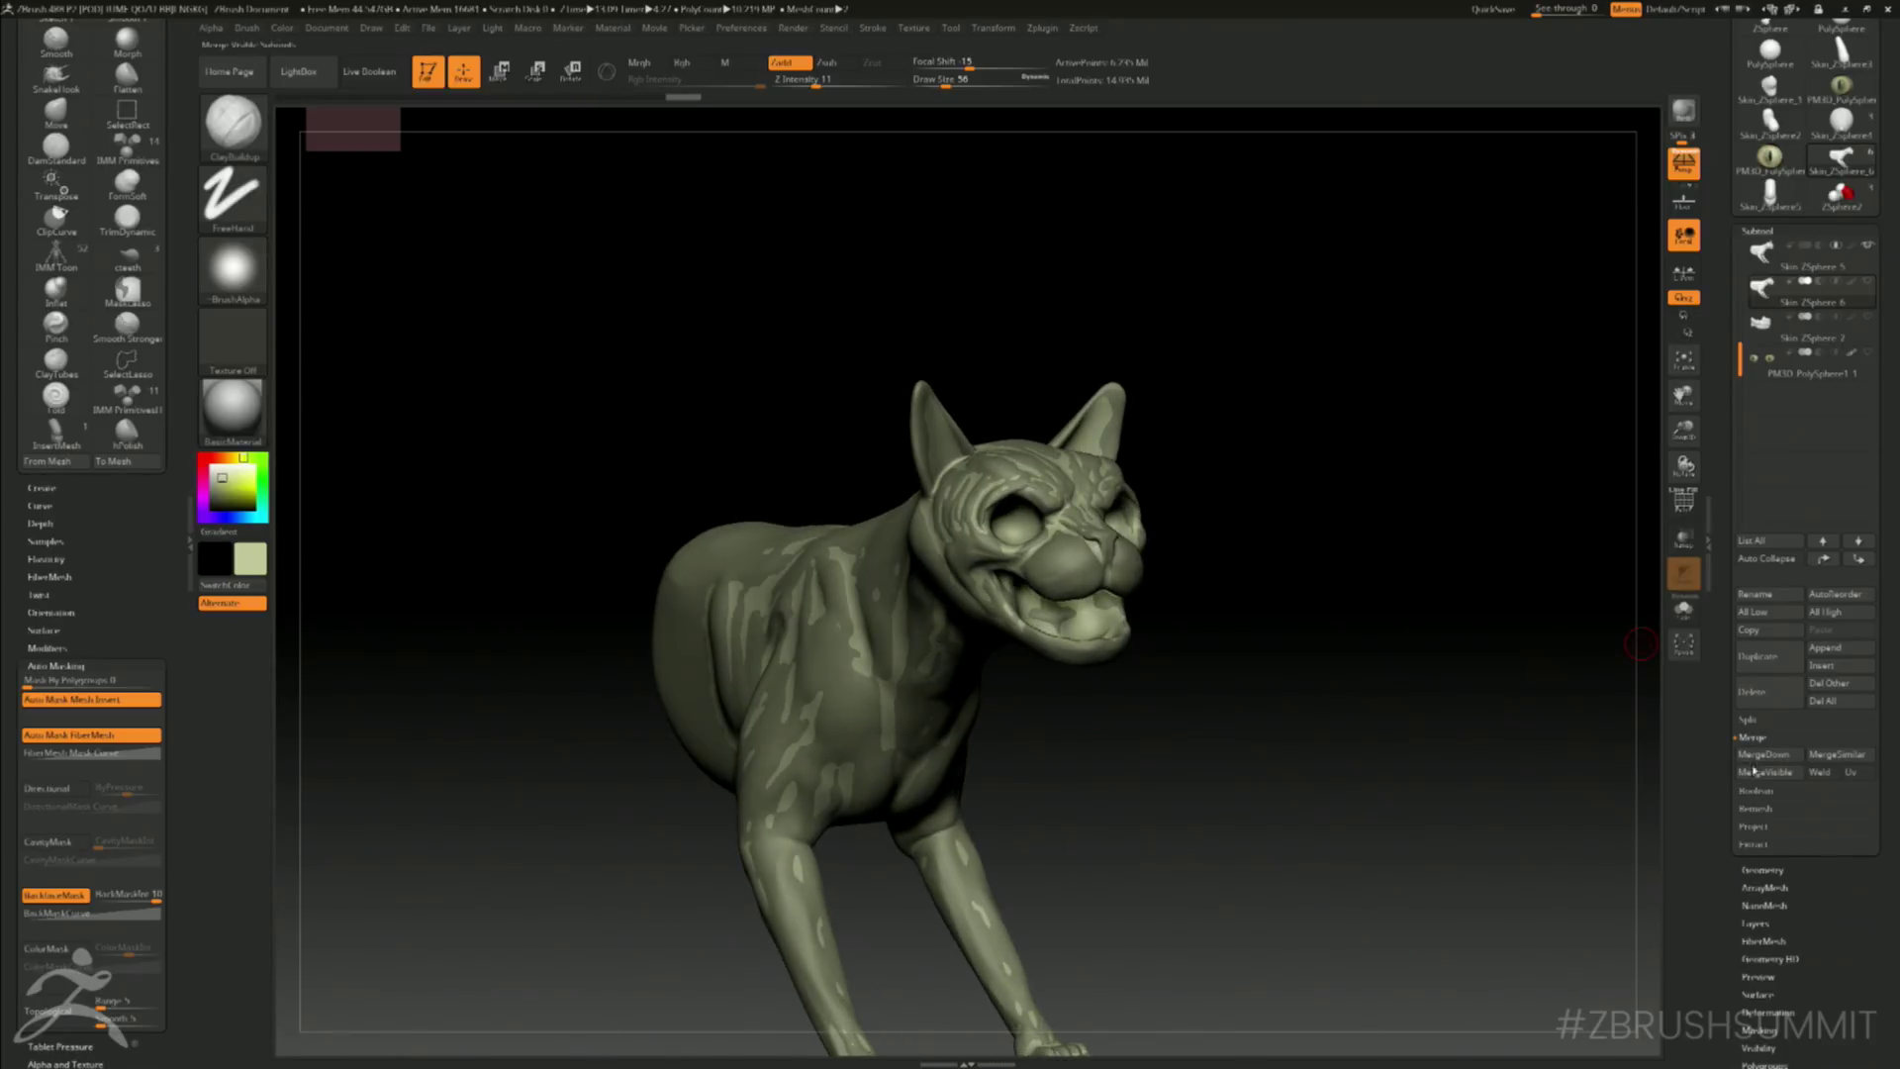
click(1757, 829)
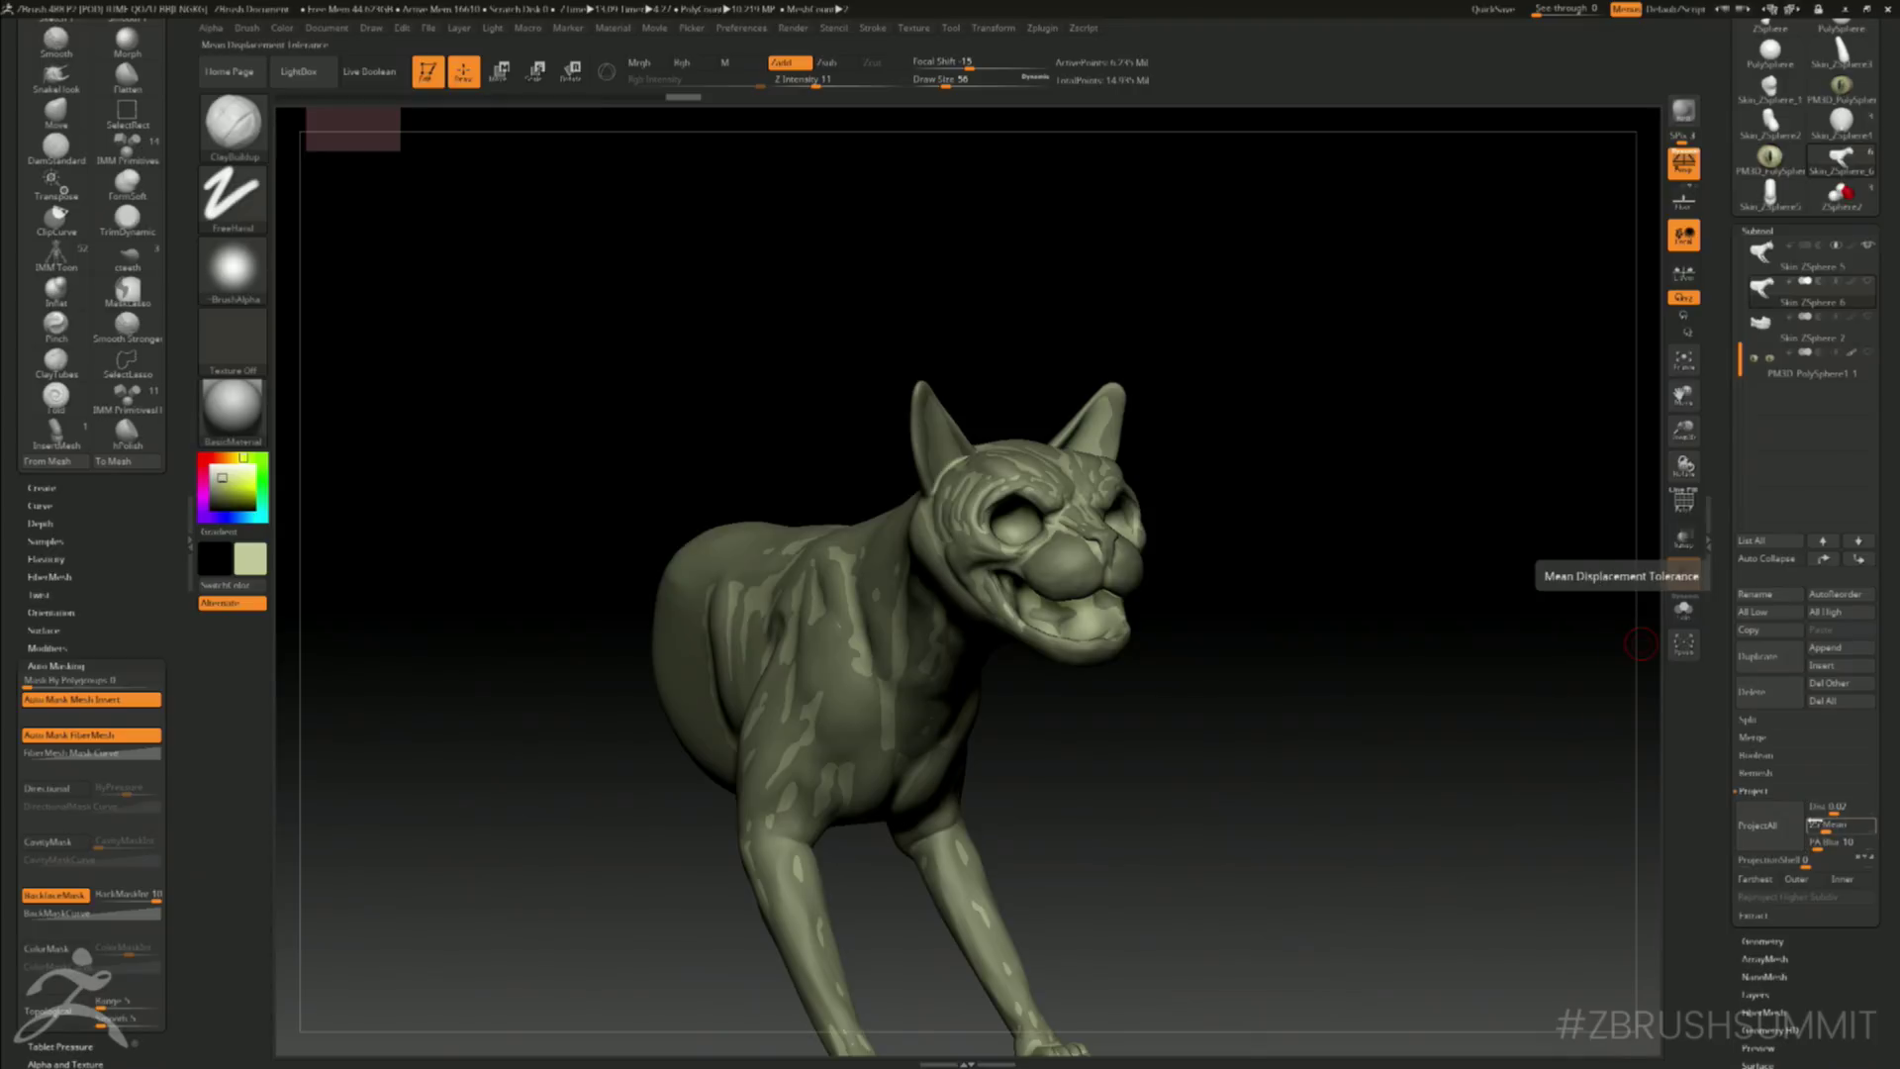
click(1758, 825)
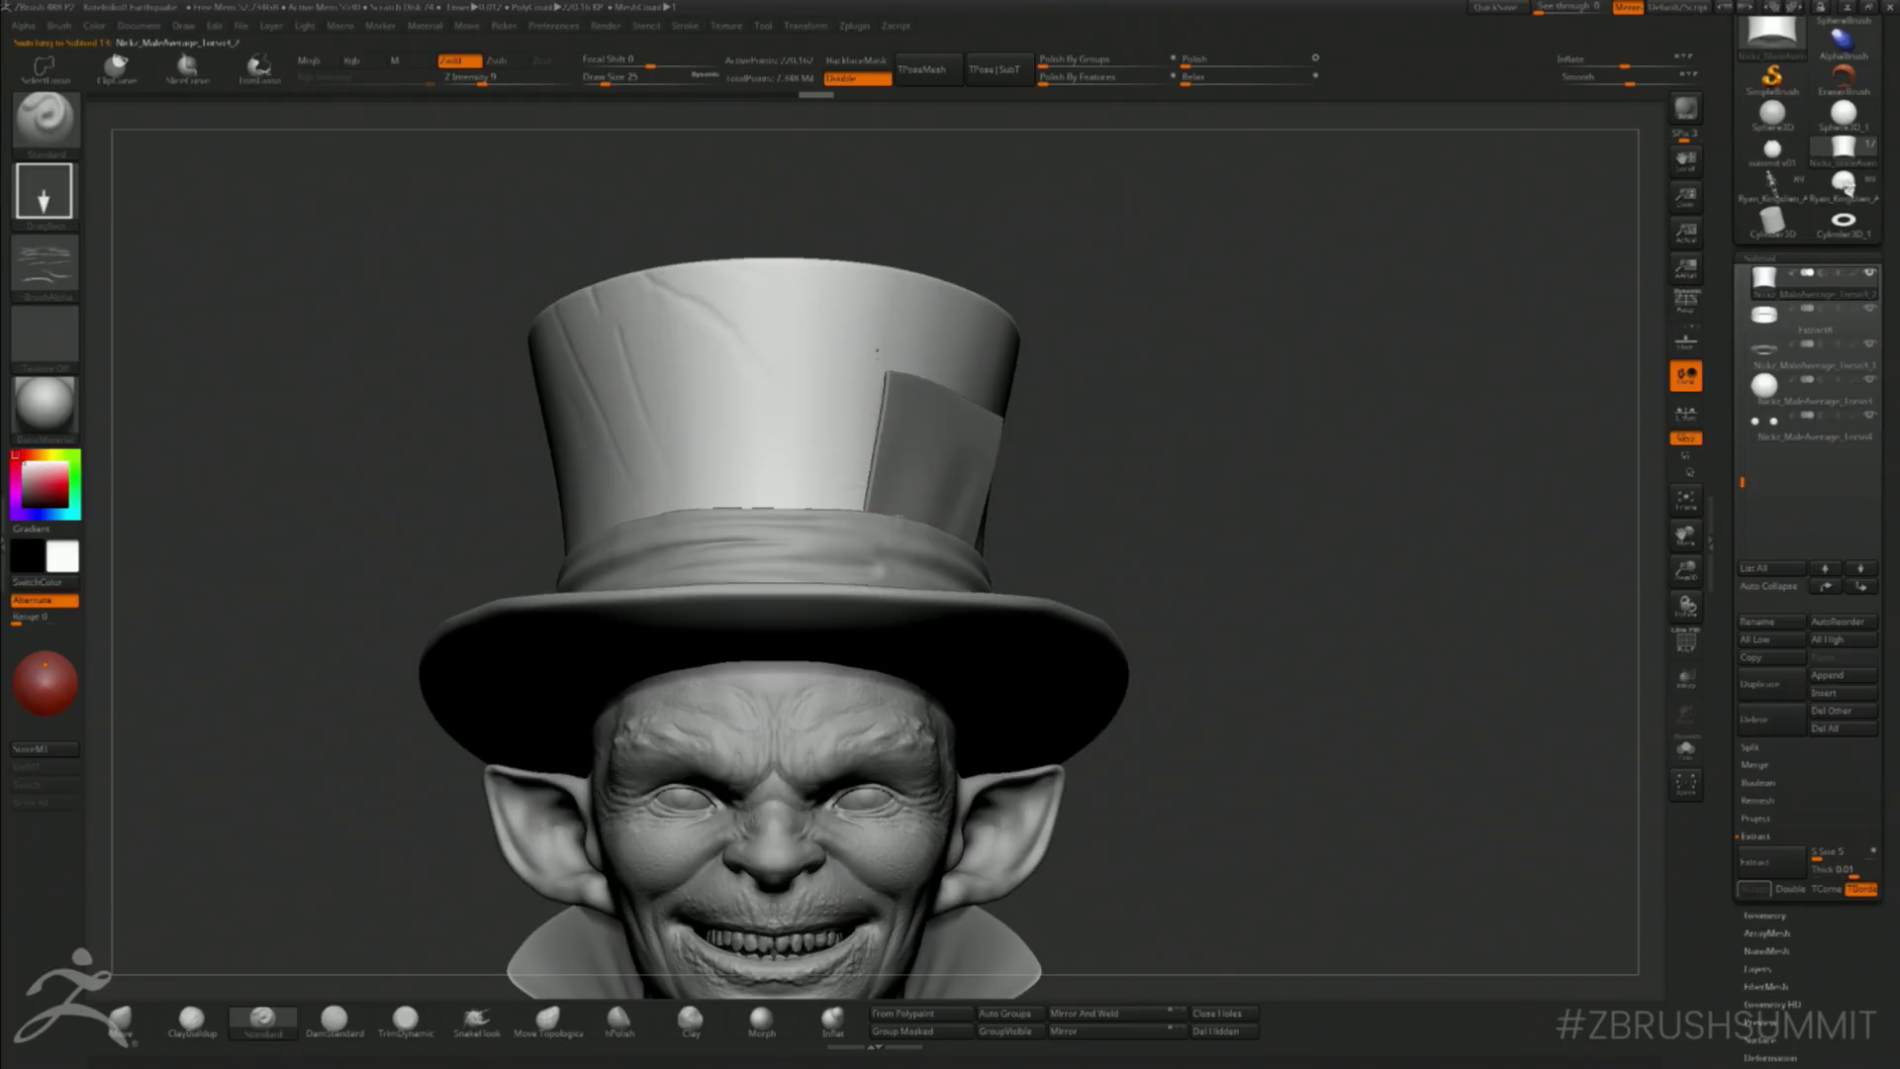
- Smooth the stamped fabric creases on the front of the top hat's crown beside the patch
key(shift)
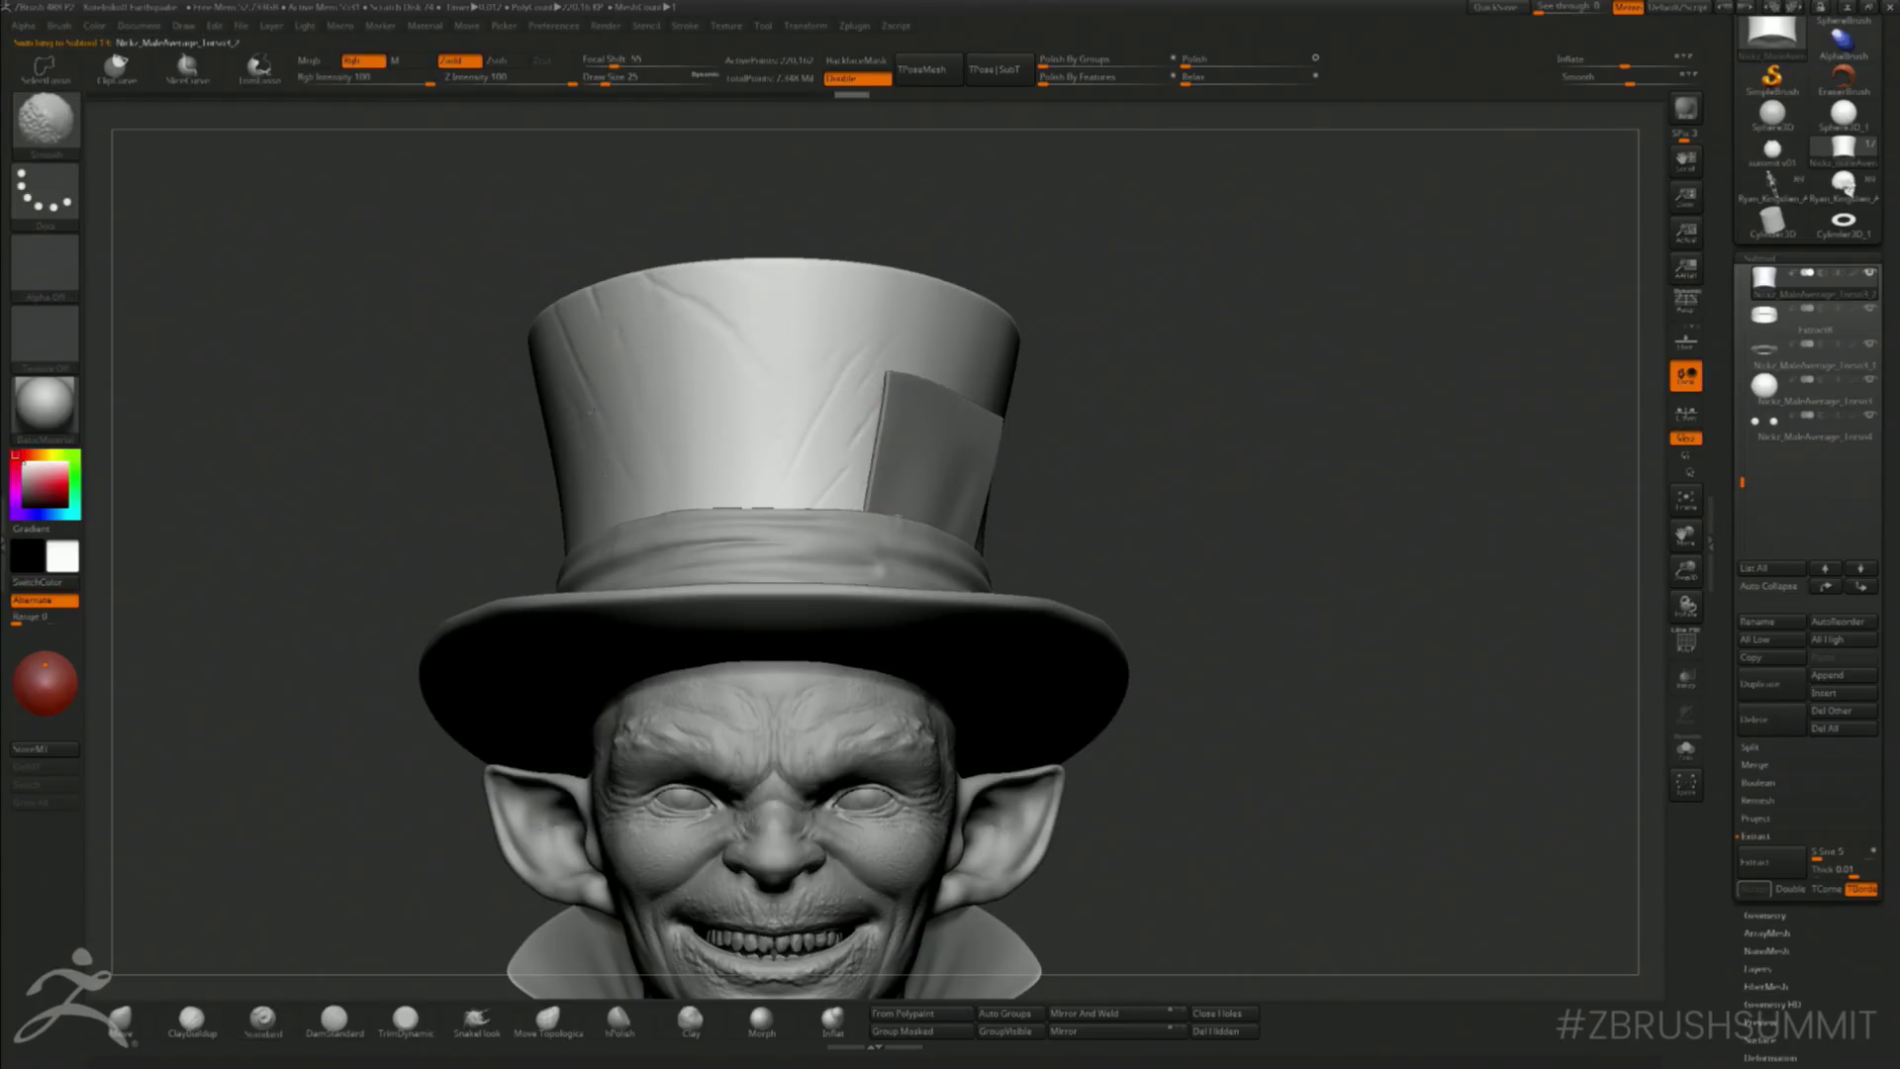
shift+drag(818, 487, 841, 396)
mouse_move(1077, 457)
alt+mouse_down()
mouse_move(1084, 337)
mouse_move(1066, 301)
alt+mouse_up()
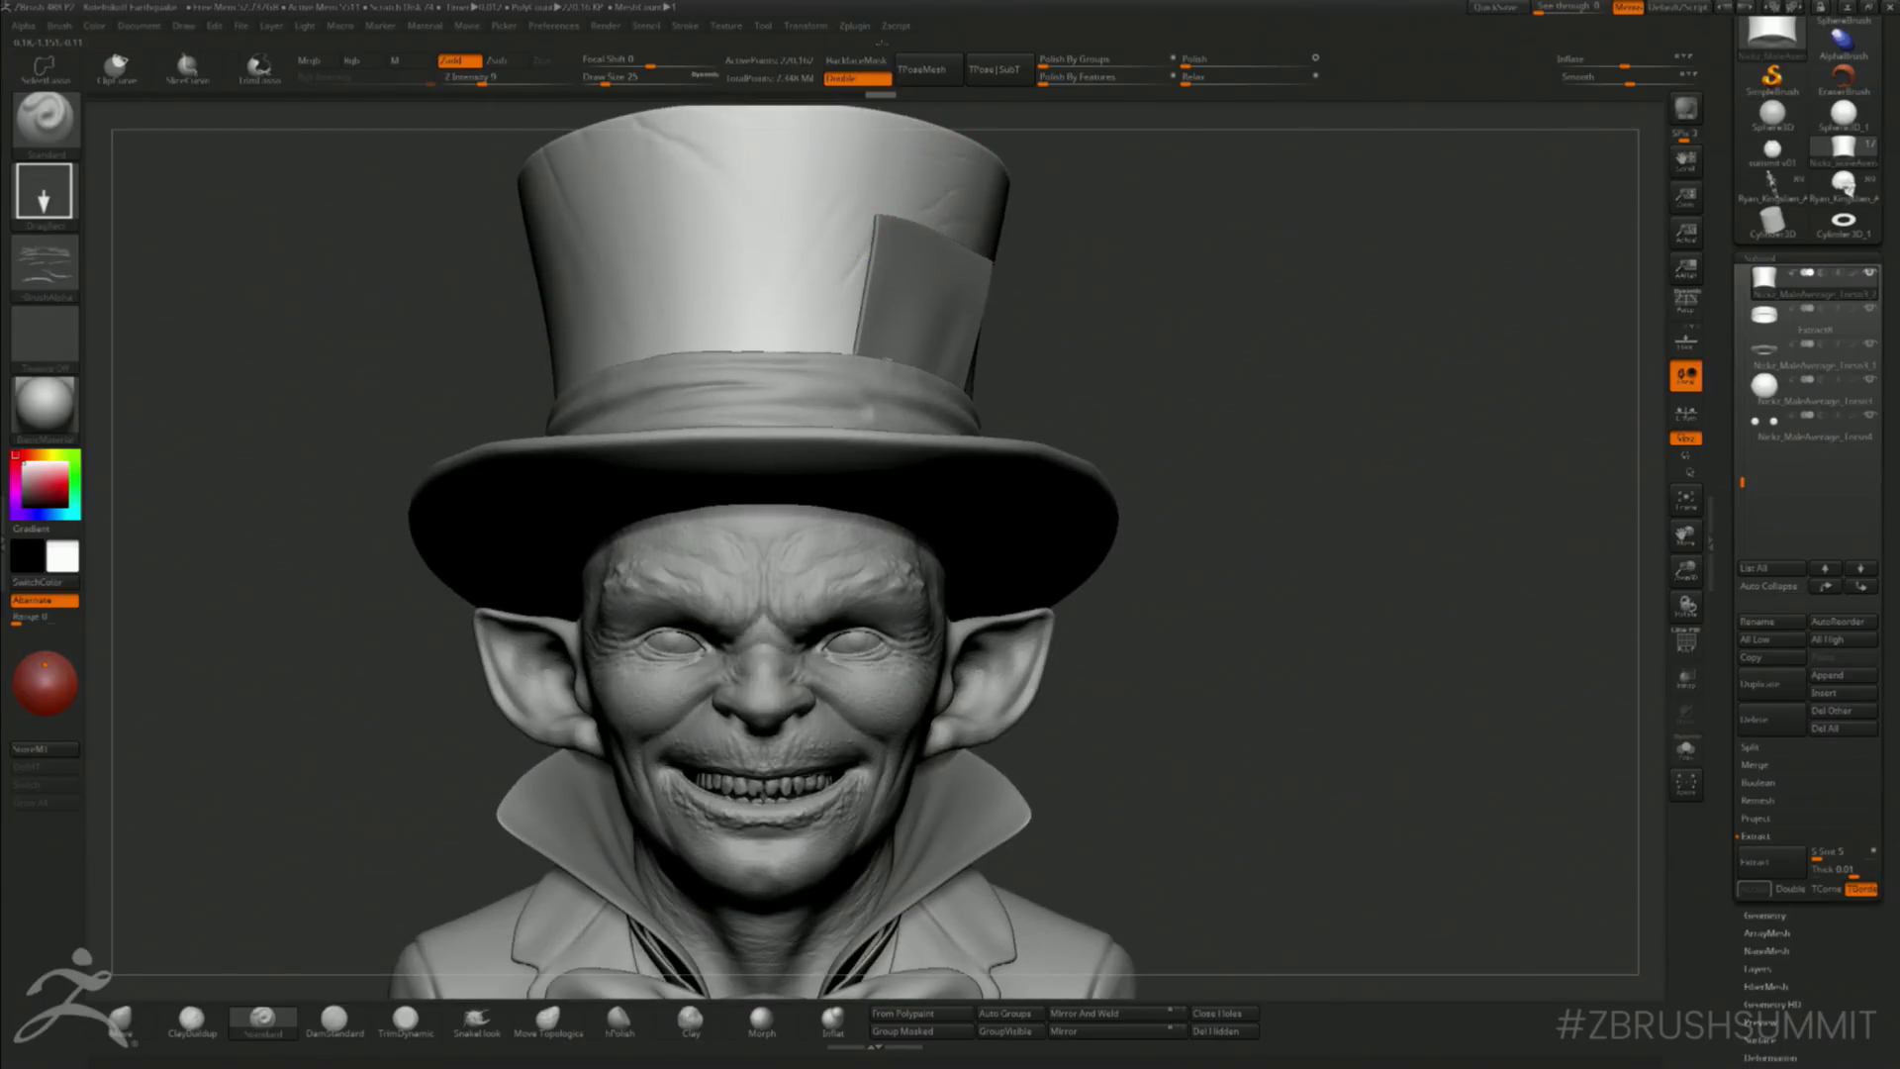
key(shift)
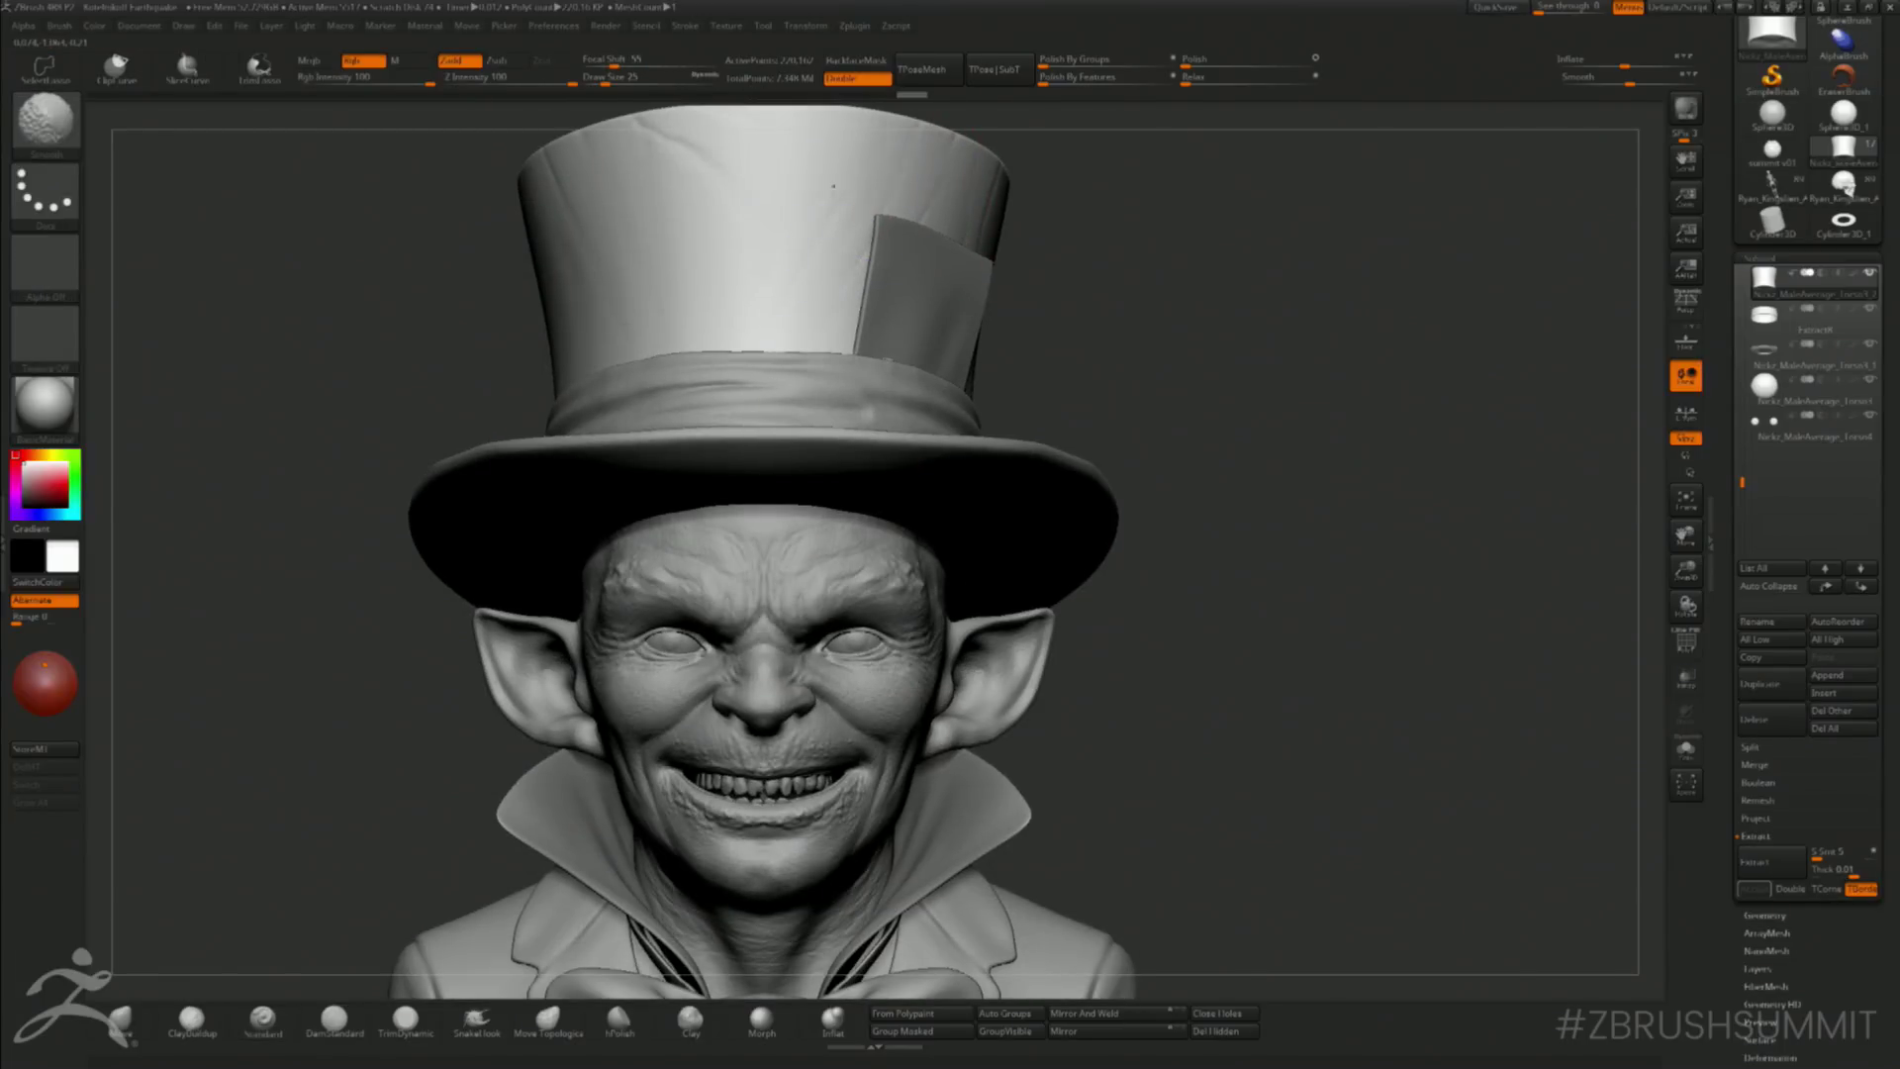
- Make the hat's patch the active subtool and add softened wrinkles across its surface
alt+click(904, 291)
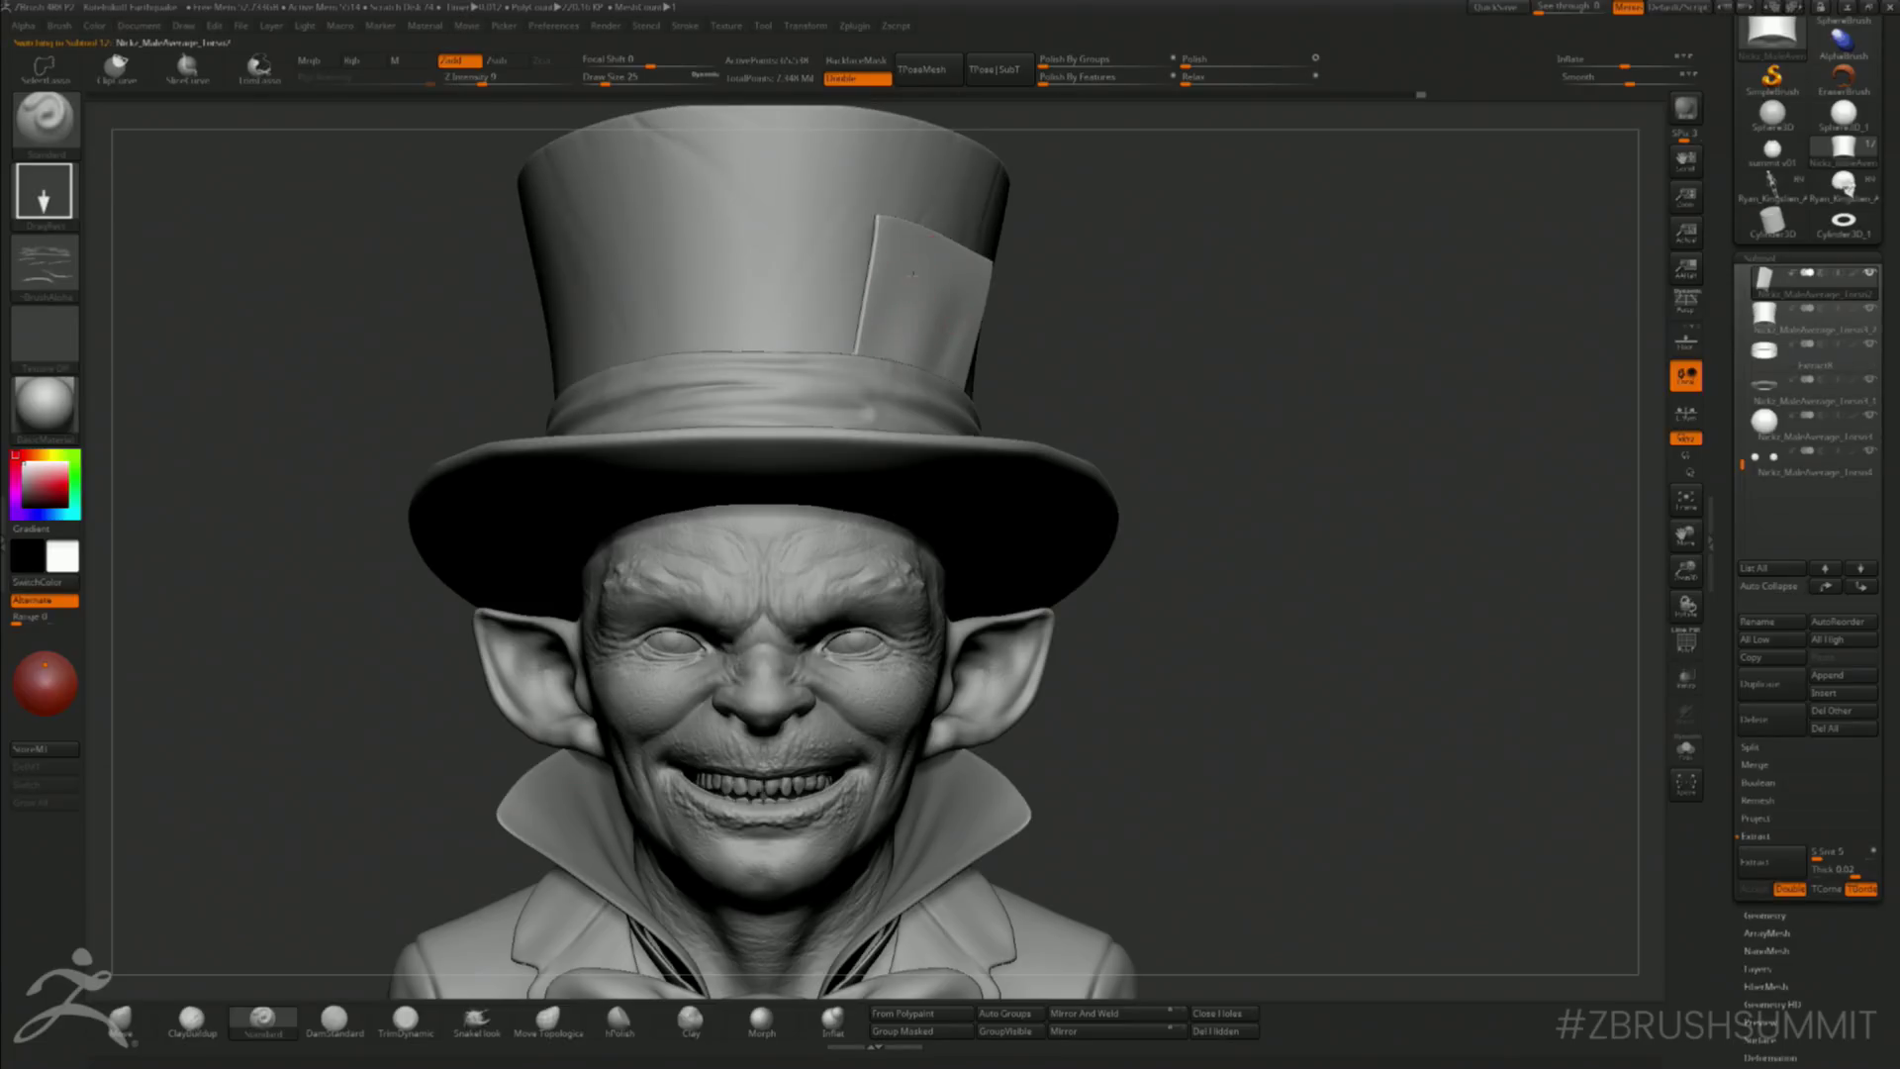
key(shift)
key(shift)
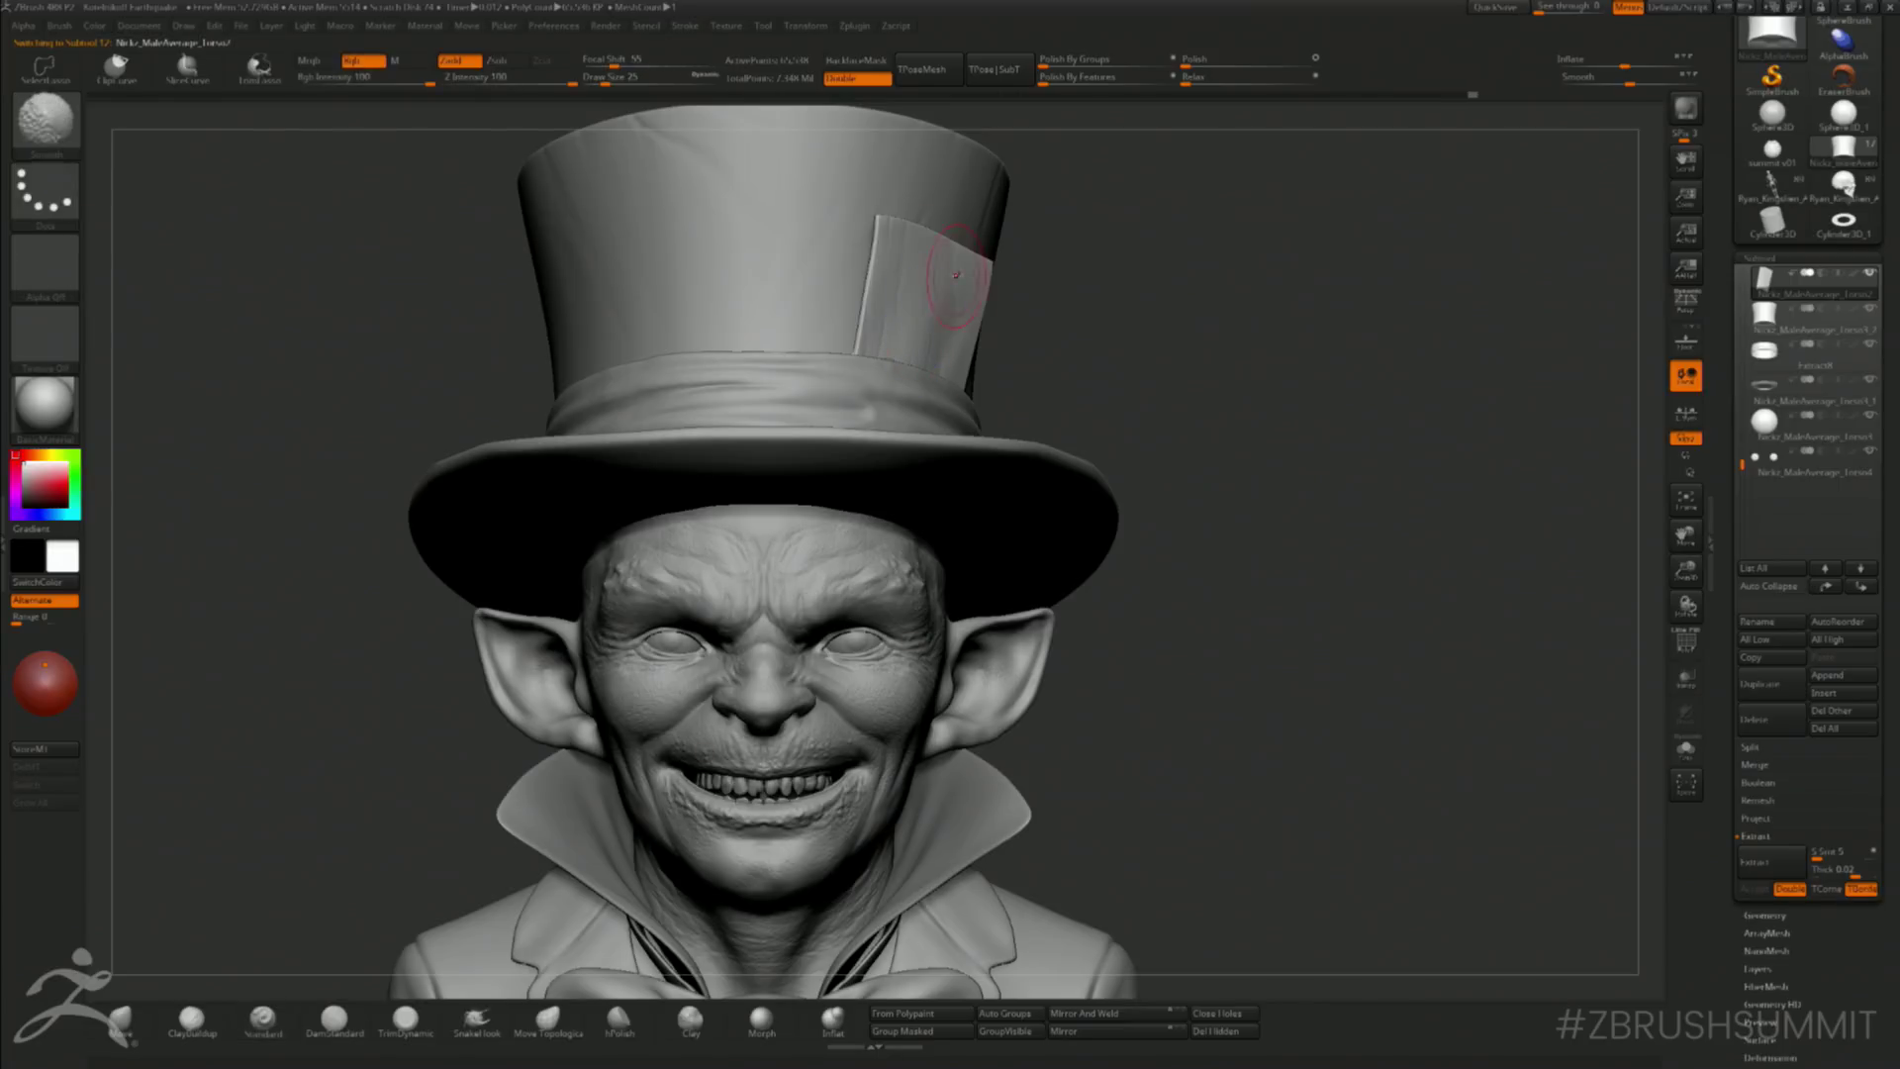
key(shift)
- Make the character's coat the active subtool and examine its chest, bow tie area and sleeves
drag(1117, 348, 1130, 475)
alt+drag(1272, 549, 1270, 171)
drag(1270, 326, 1249, 213)
alt+click(1039, 749)
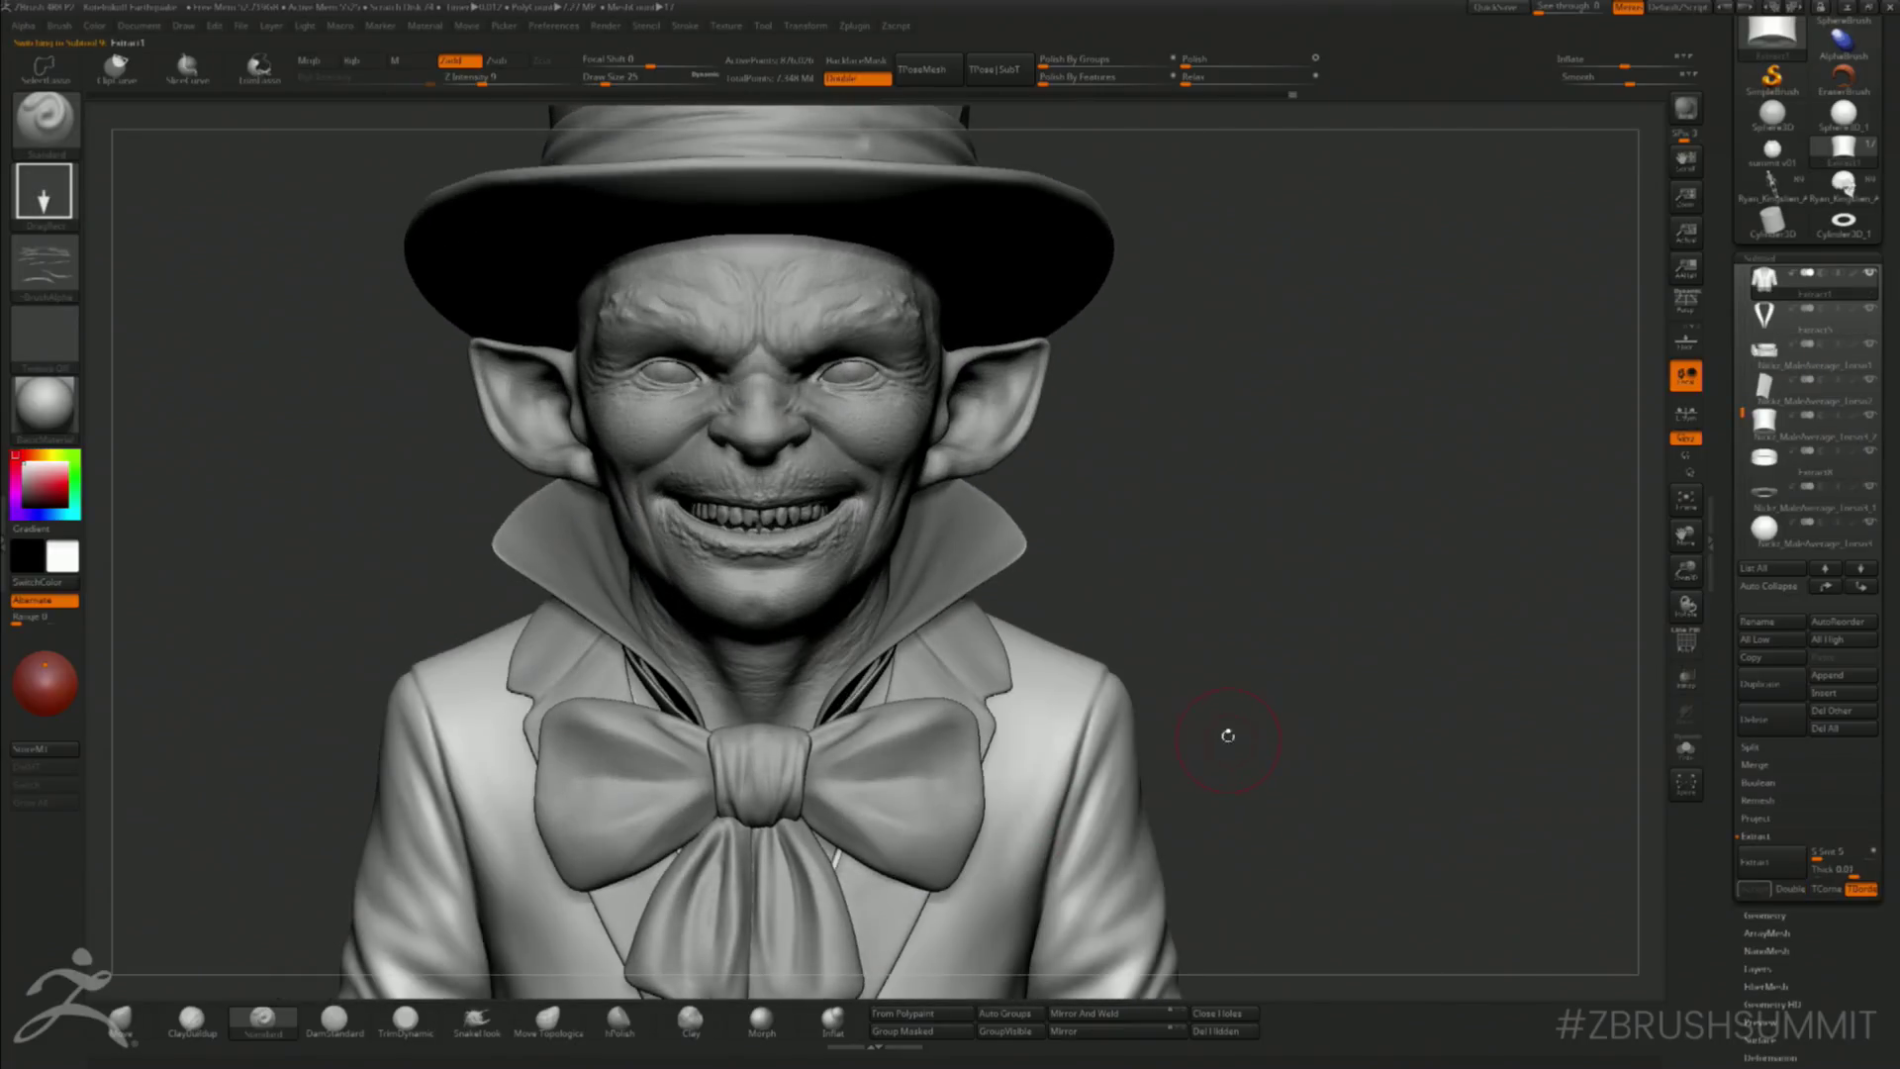
alt+drag(1226, 737, 1226, 582)
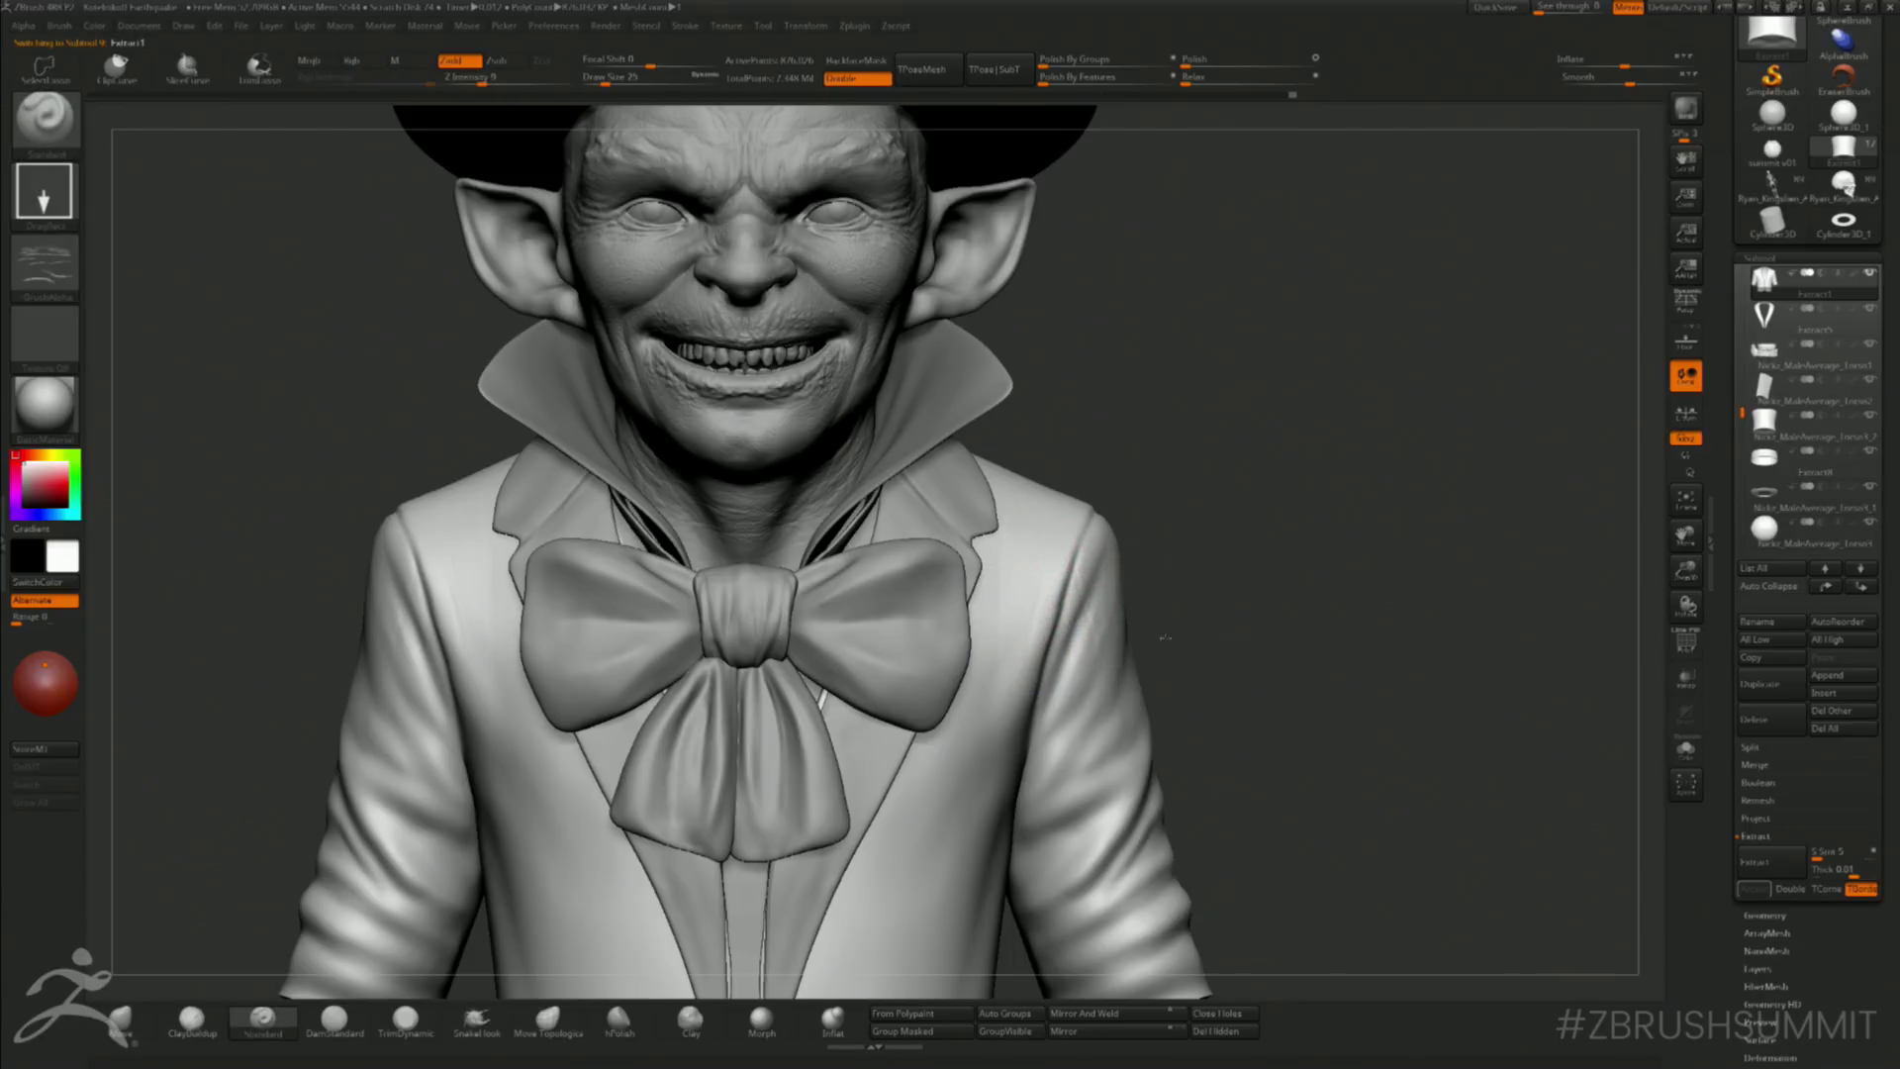
drag(1167, 626, 1167, 626)
mouse_move(1217, 479)
alt+mouse_down()
mouse_move(1196, 508)
mouse_move(1160, 443)
mouse_move(1180, 465)
mouse_move(1187, 429)
mouse_move(1173, 500)
alt+mouse_up()
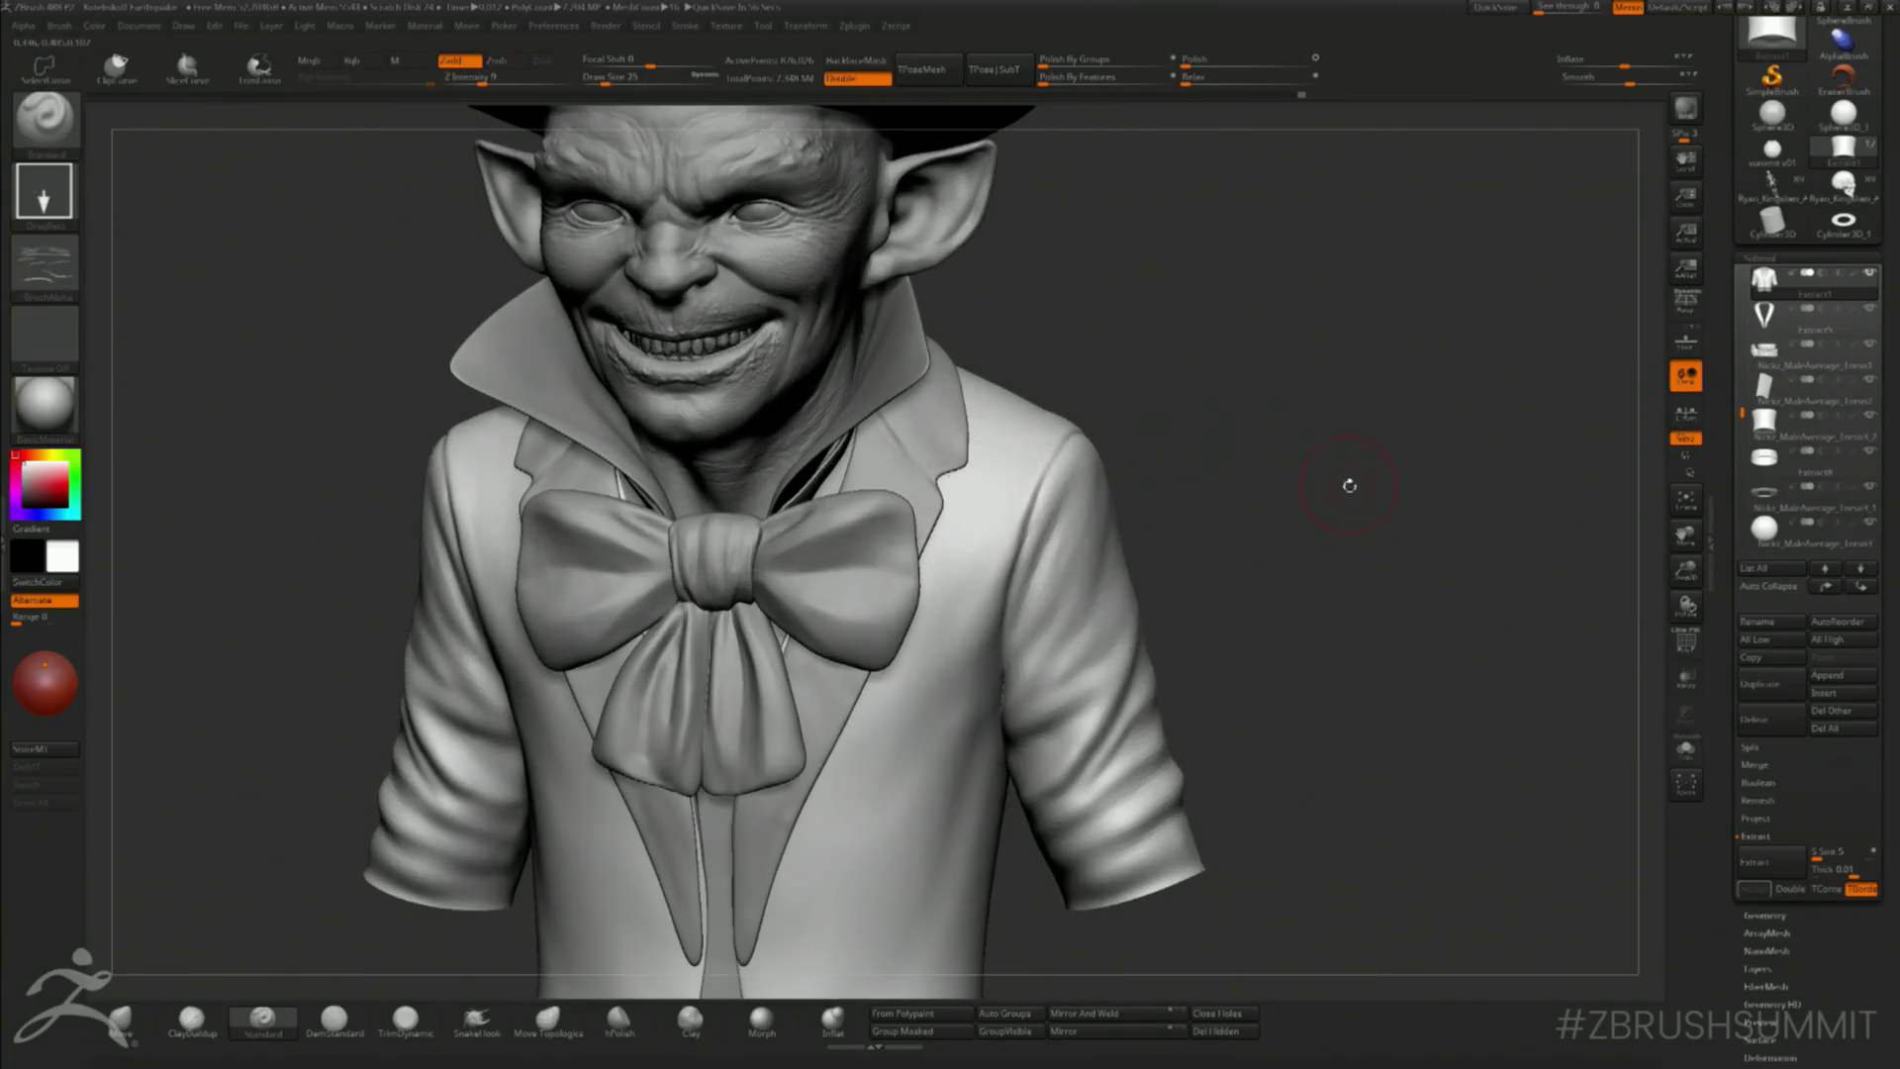
alt+drag(1349, 484, 1358, 527)
- Make the coat's lapels the active subtool, show their geometry settings, and open LightBox on its brushes
alt+click(947, 500)
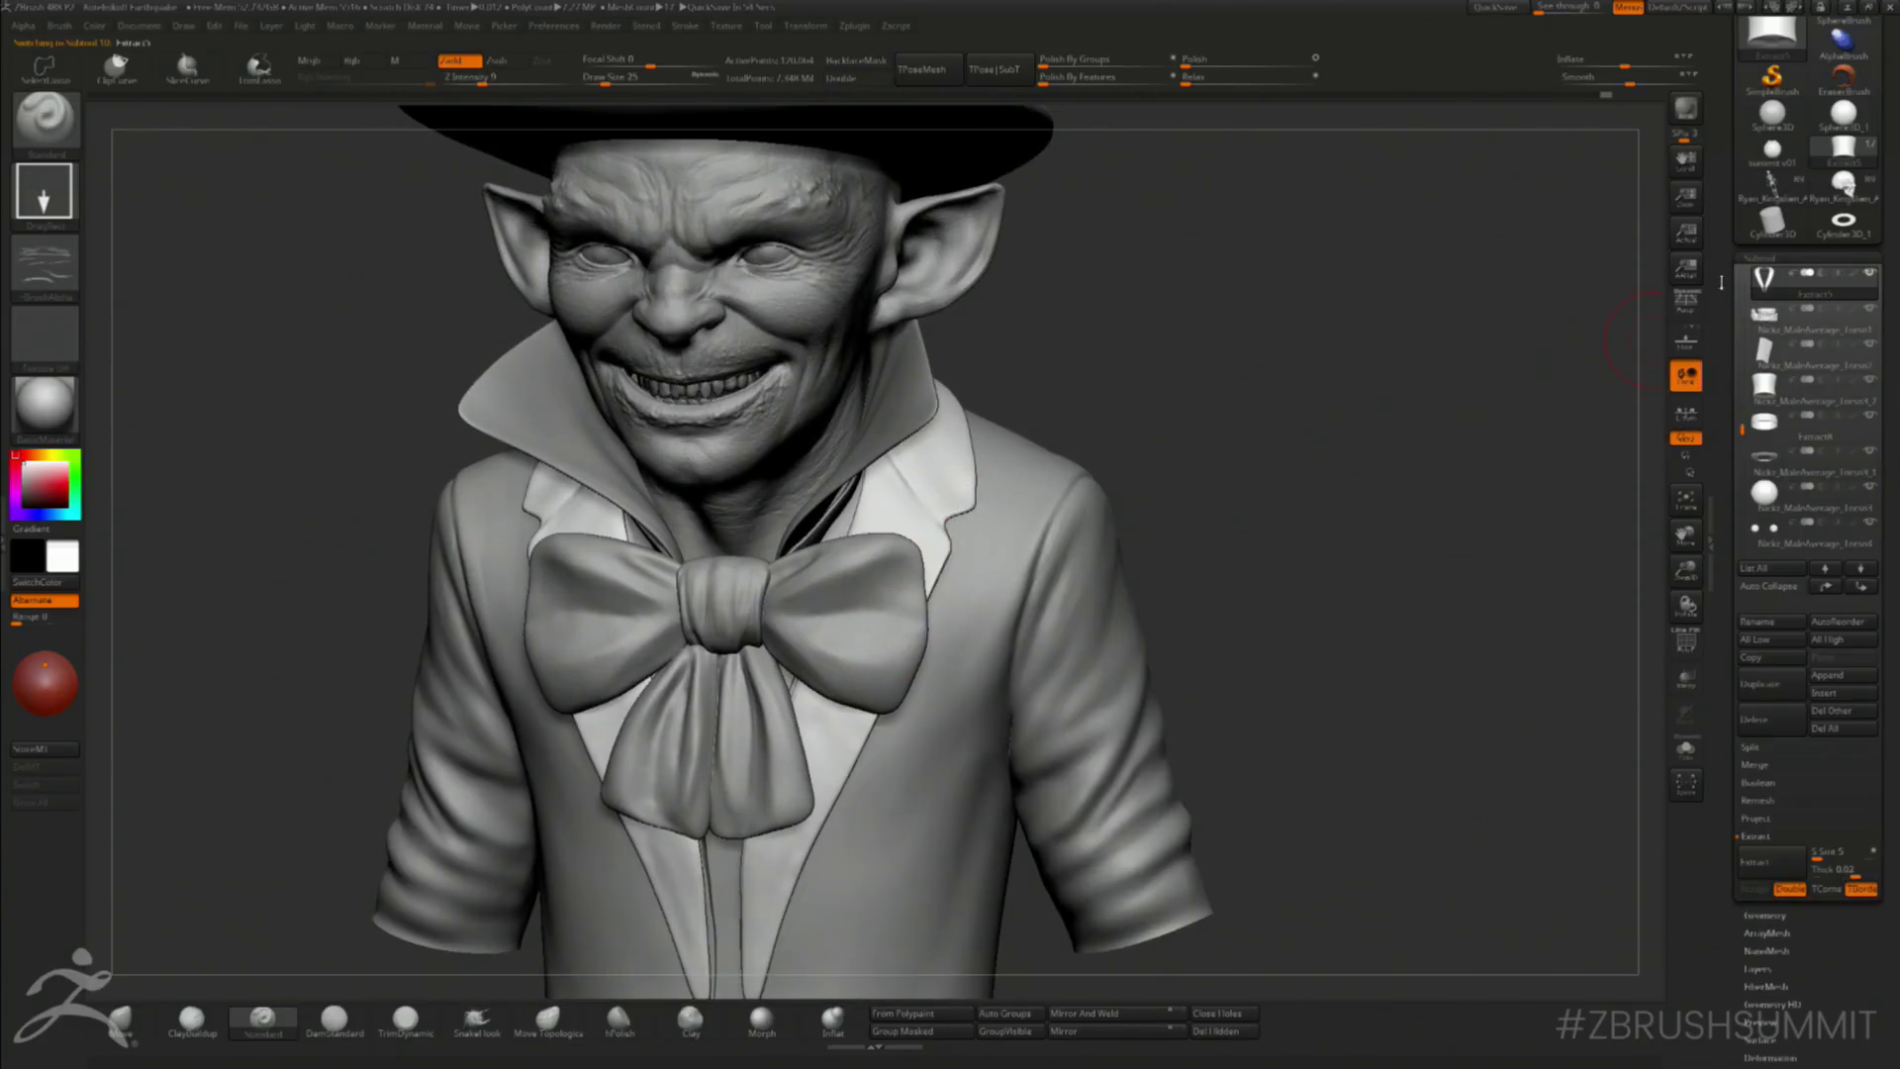
click(1761, 258)
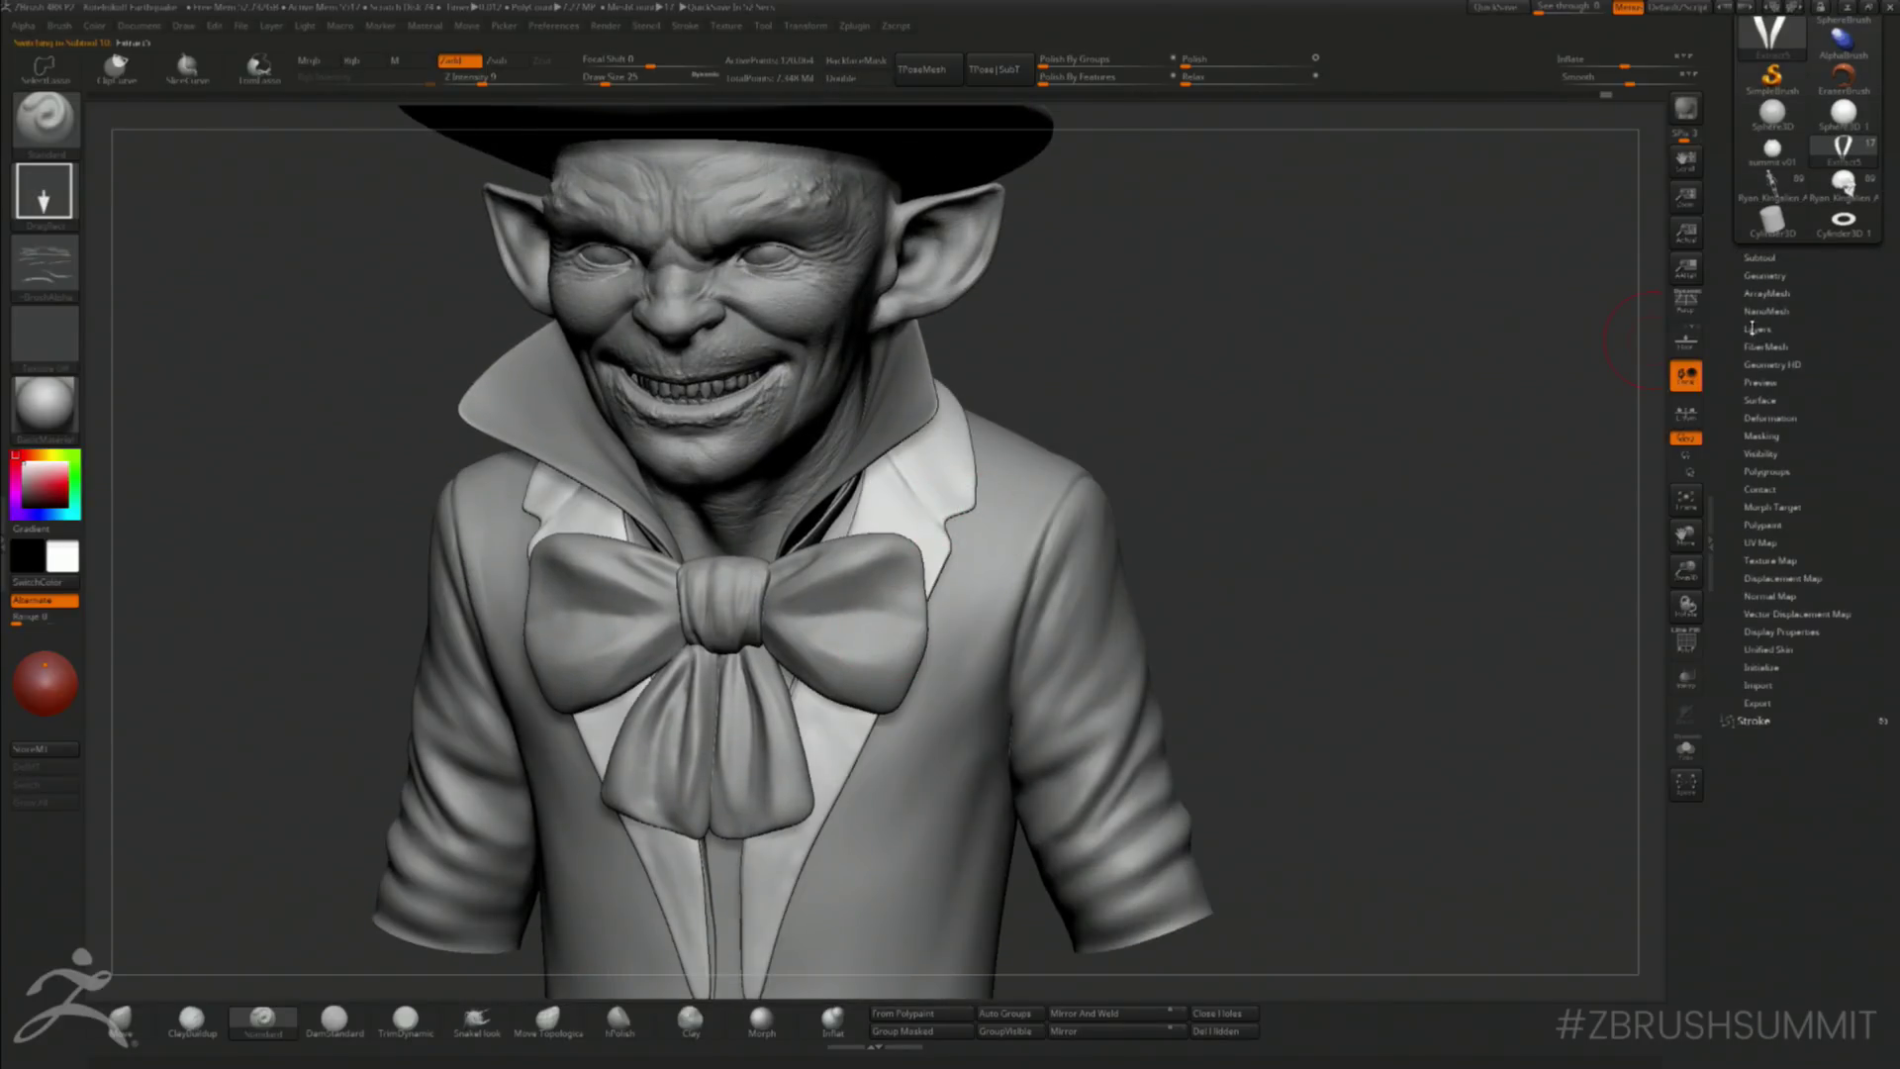
click(1767, 275)
click(1779, 331)
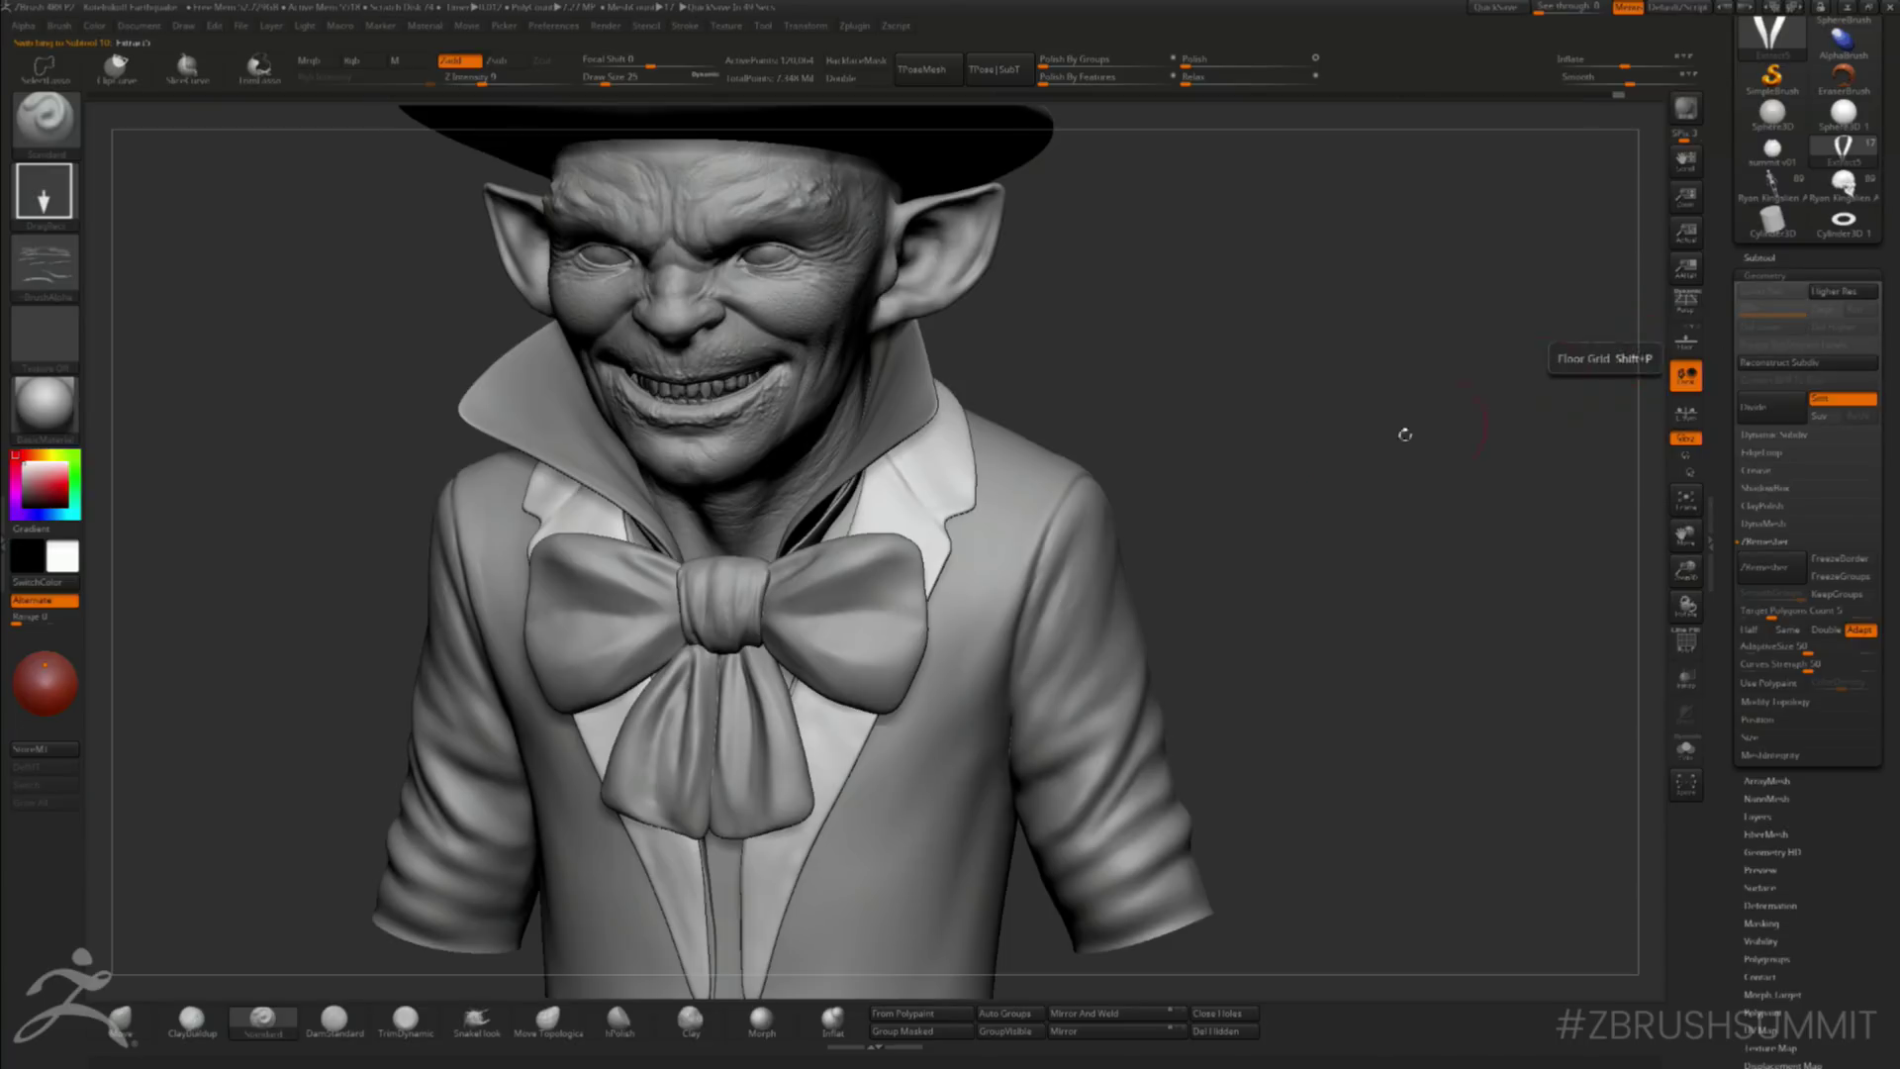
mouse_move(1360, 450)
mouse_down()
mouse_move(1335, 441)
mouse_move(1328, 464)
mouse_up()
key(comma)
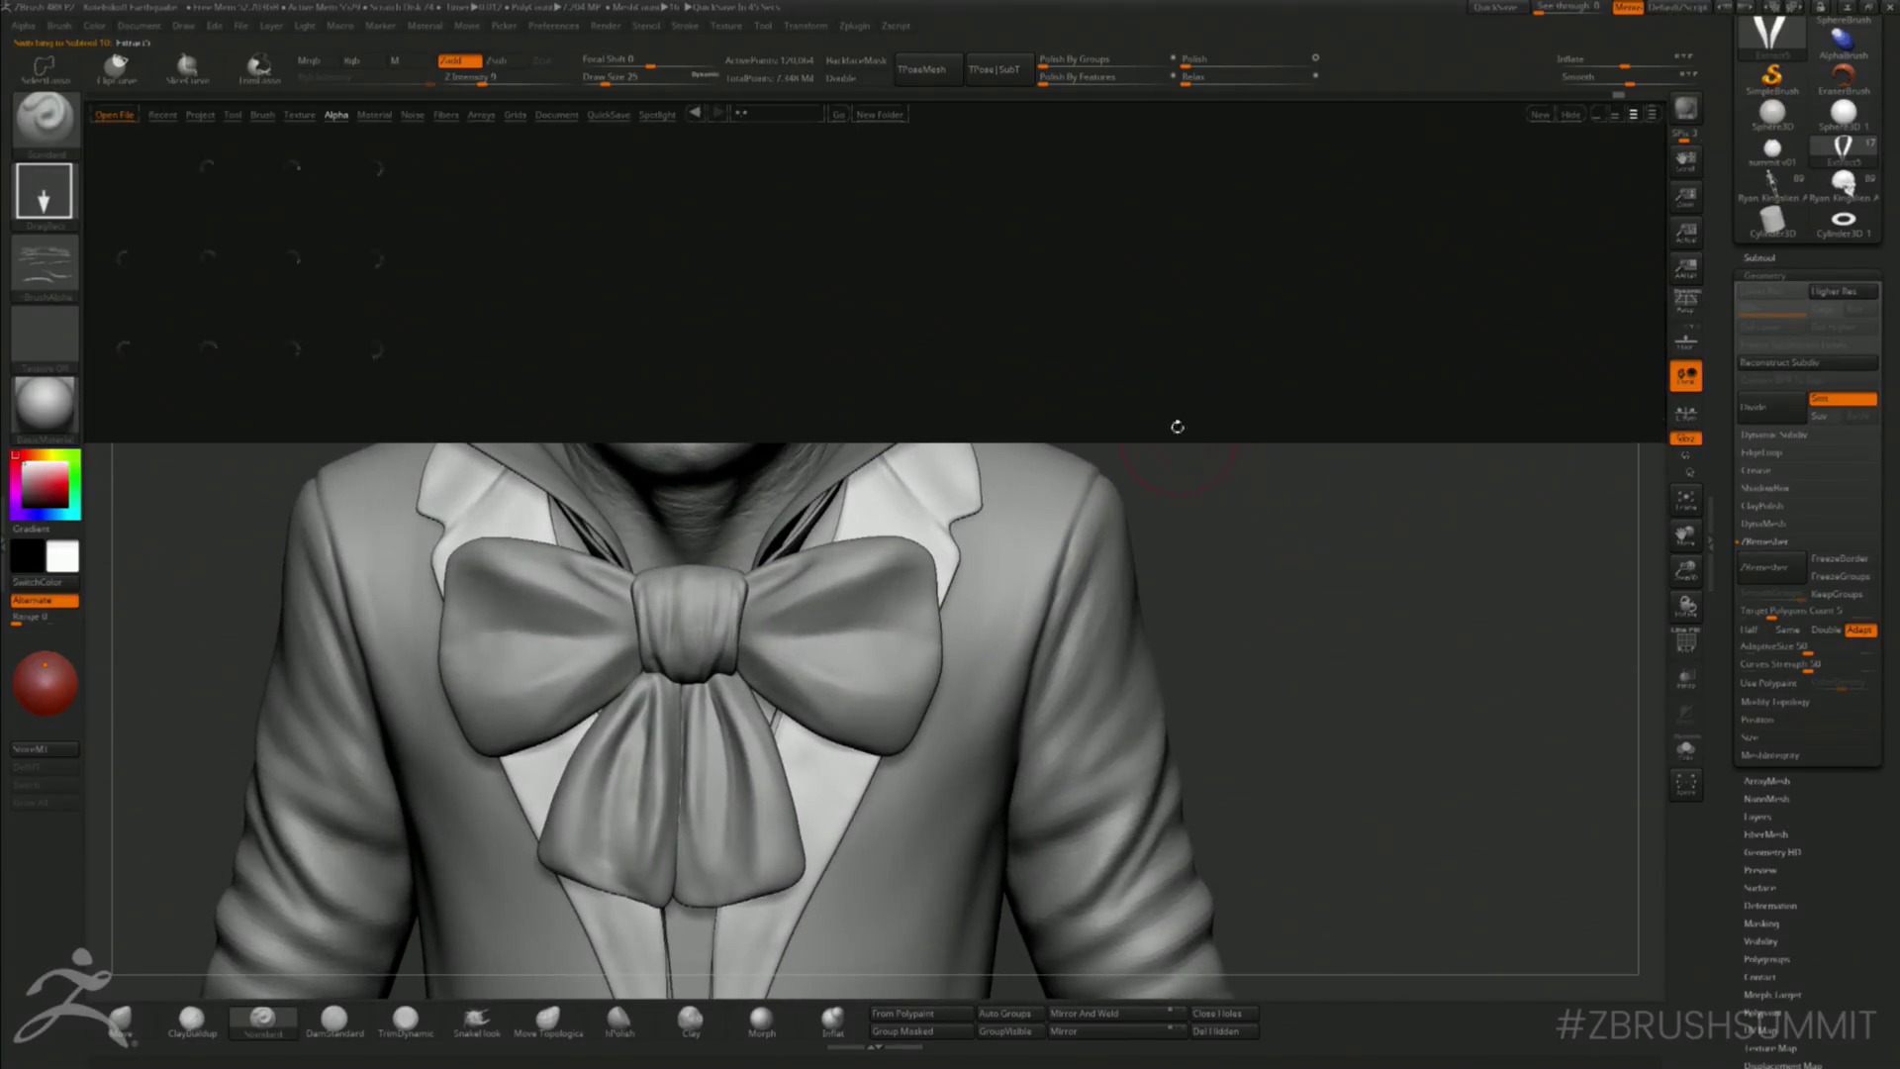
click(260, 119)
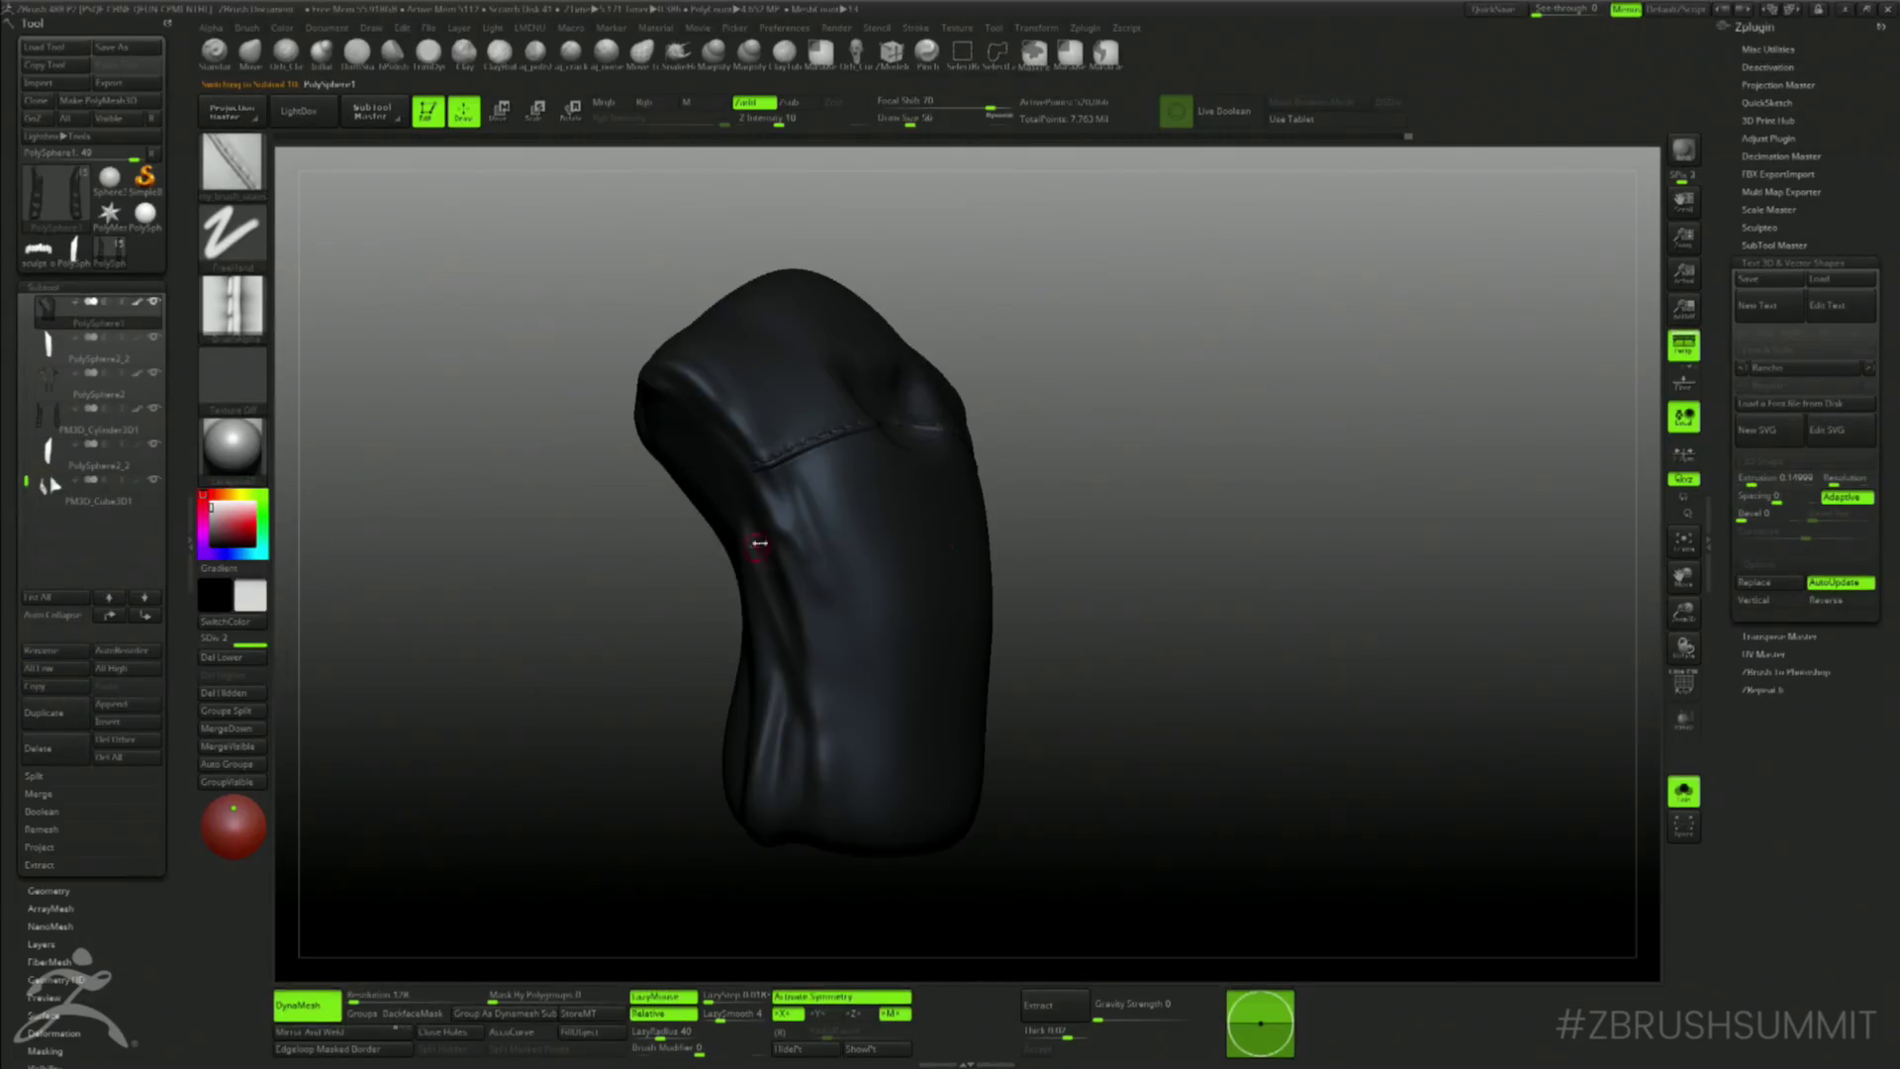
- Subdivide the leather jacket's torso to level 3 and stroke curved stitched seams down its back and side
key(space)
drag(833, 515, 934, 628)
key(ctrl+d)
drag(1081, 485, 995, 494)
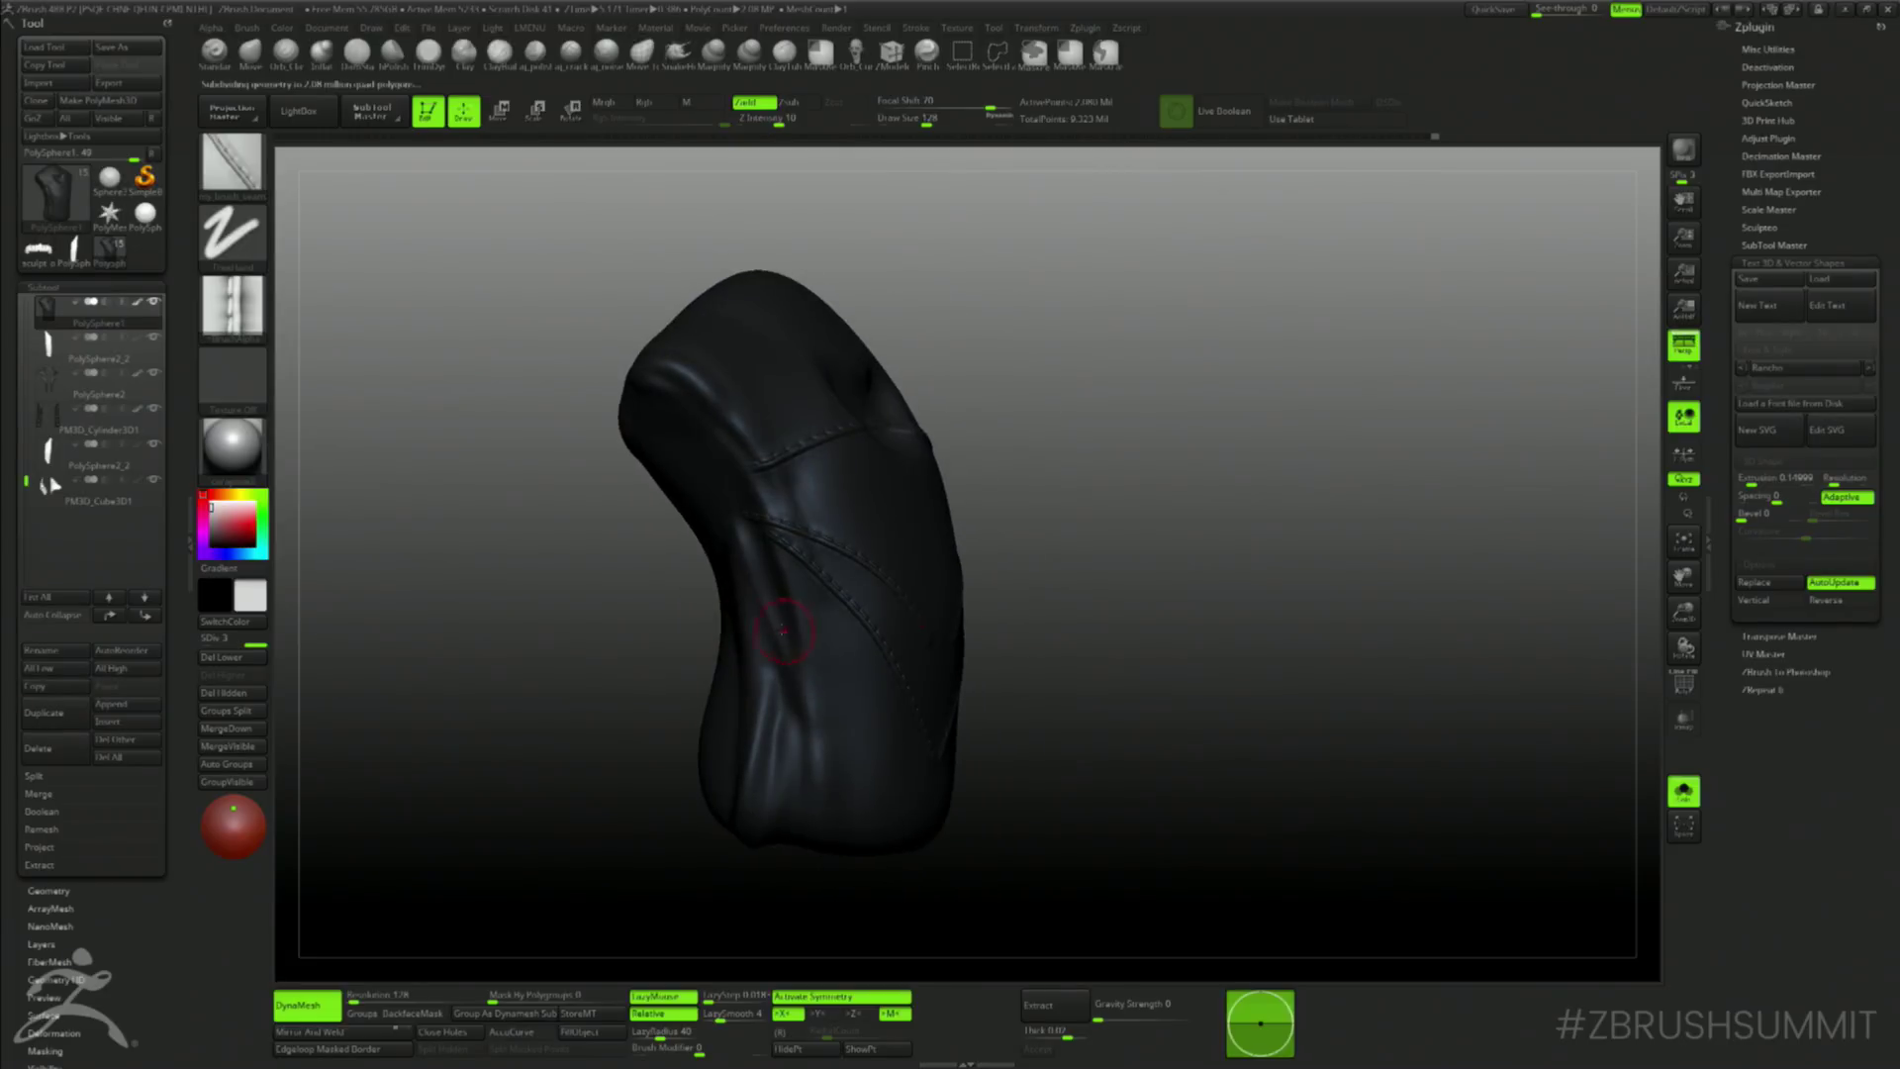
drag(1046, 674, 975, 678)
key(ctrl+z)
key(space)
drag(804, 649, 794, 649)
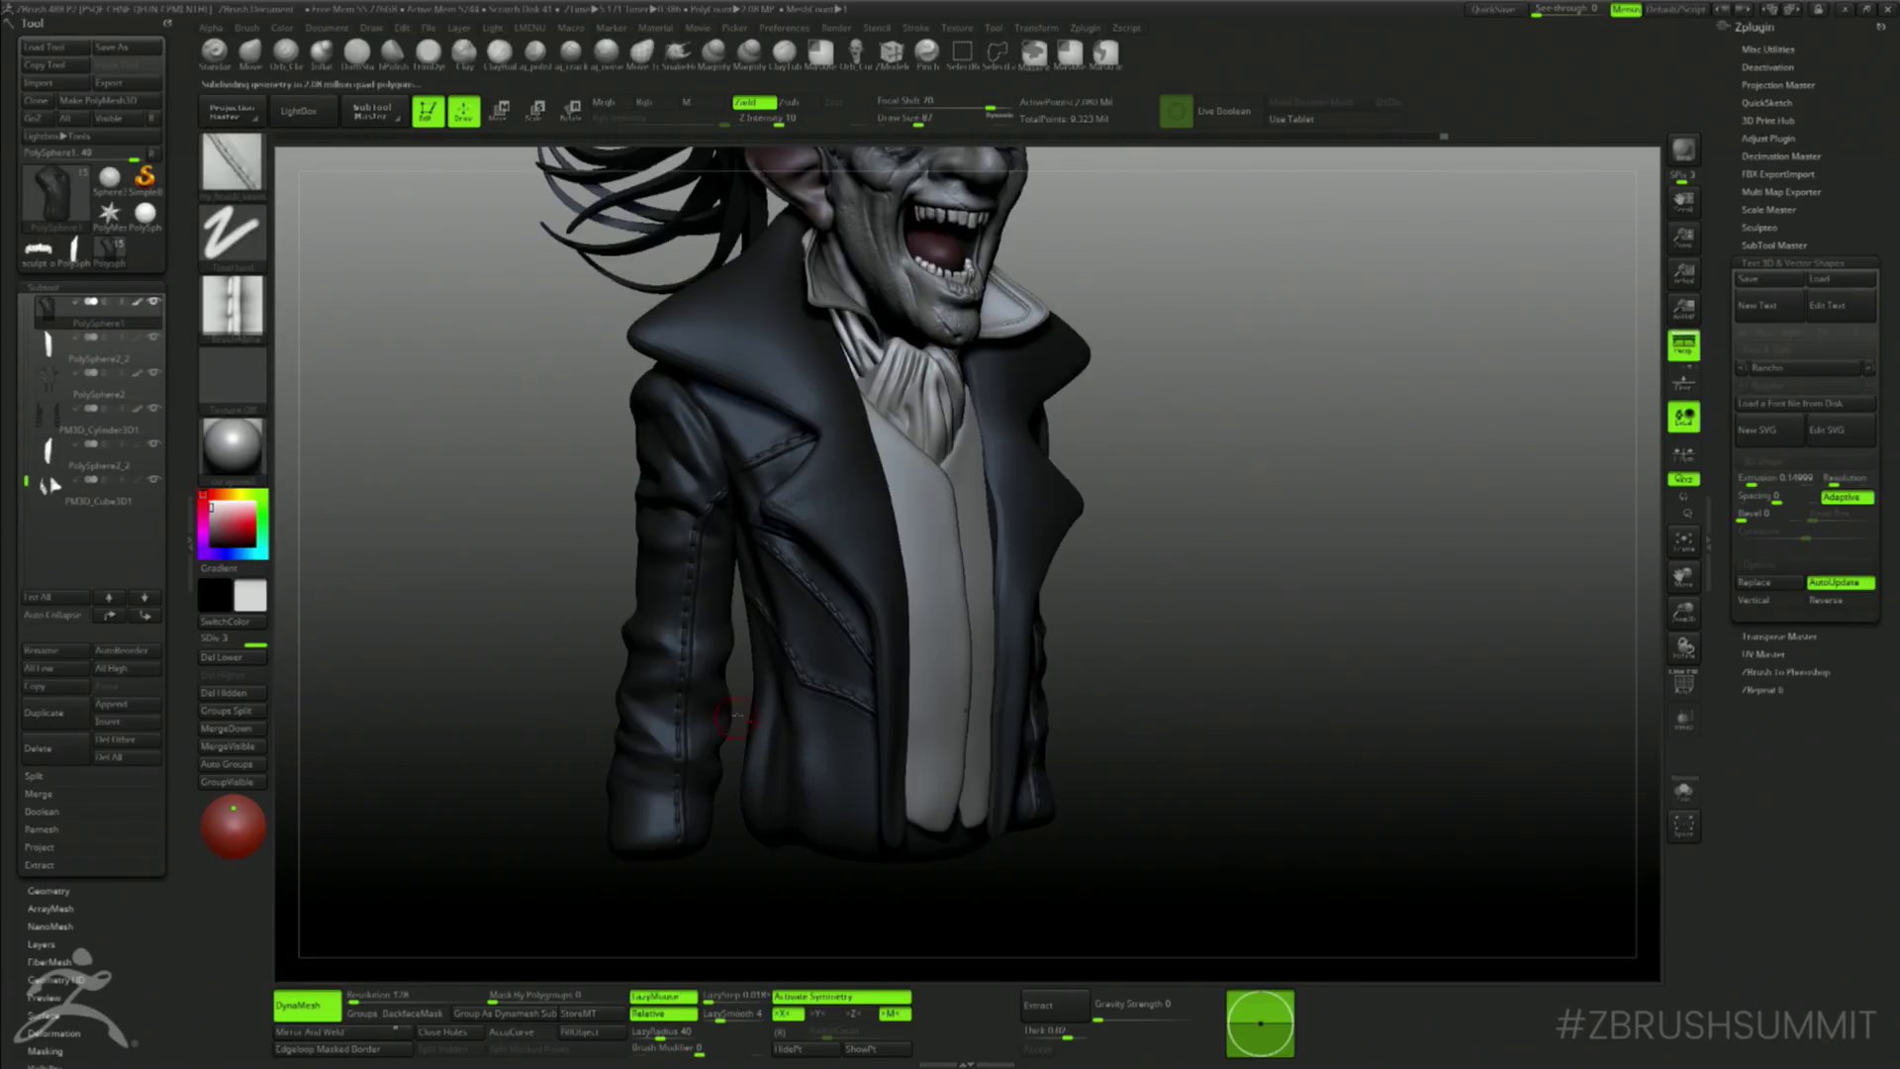
- Examine the stitched seams on the leather jacket's front, sleeves and back
drag(548, 631, 471, 485)
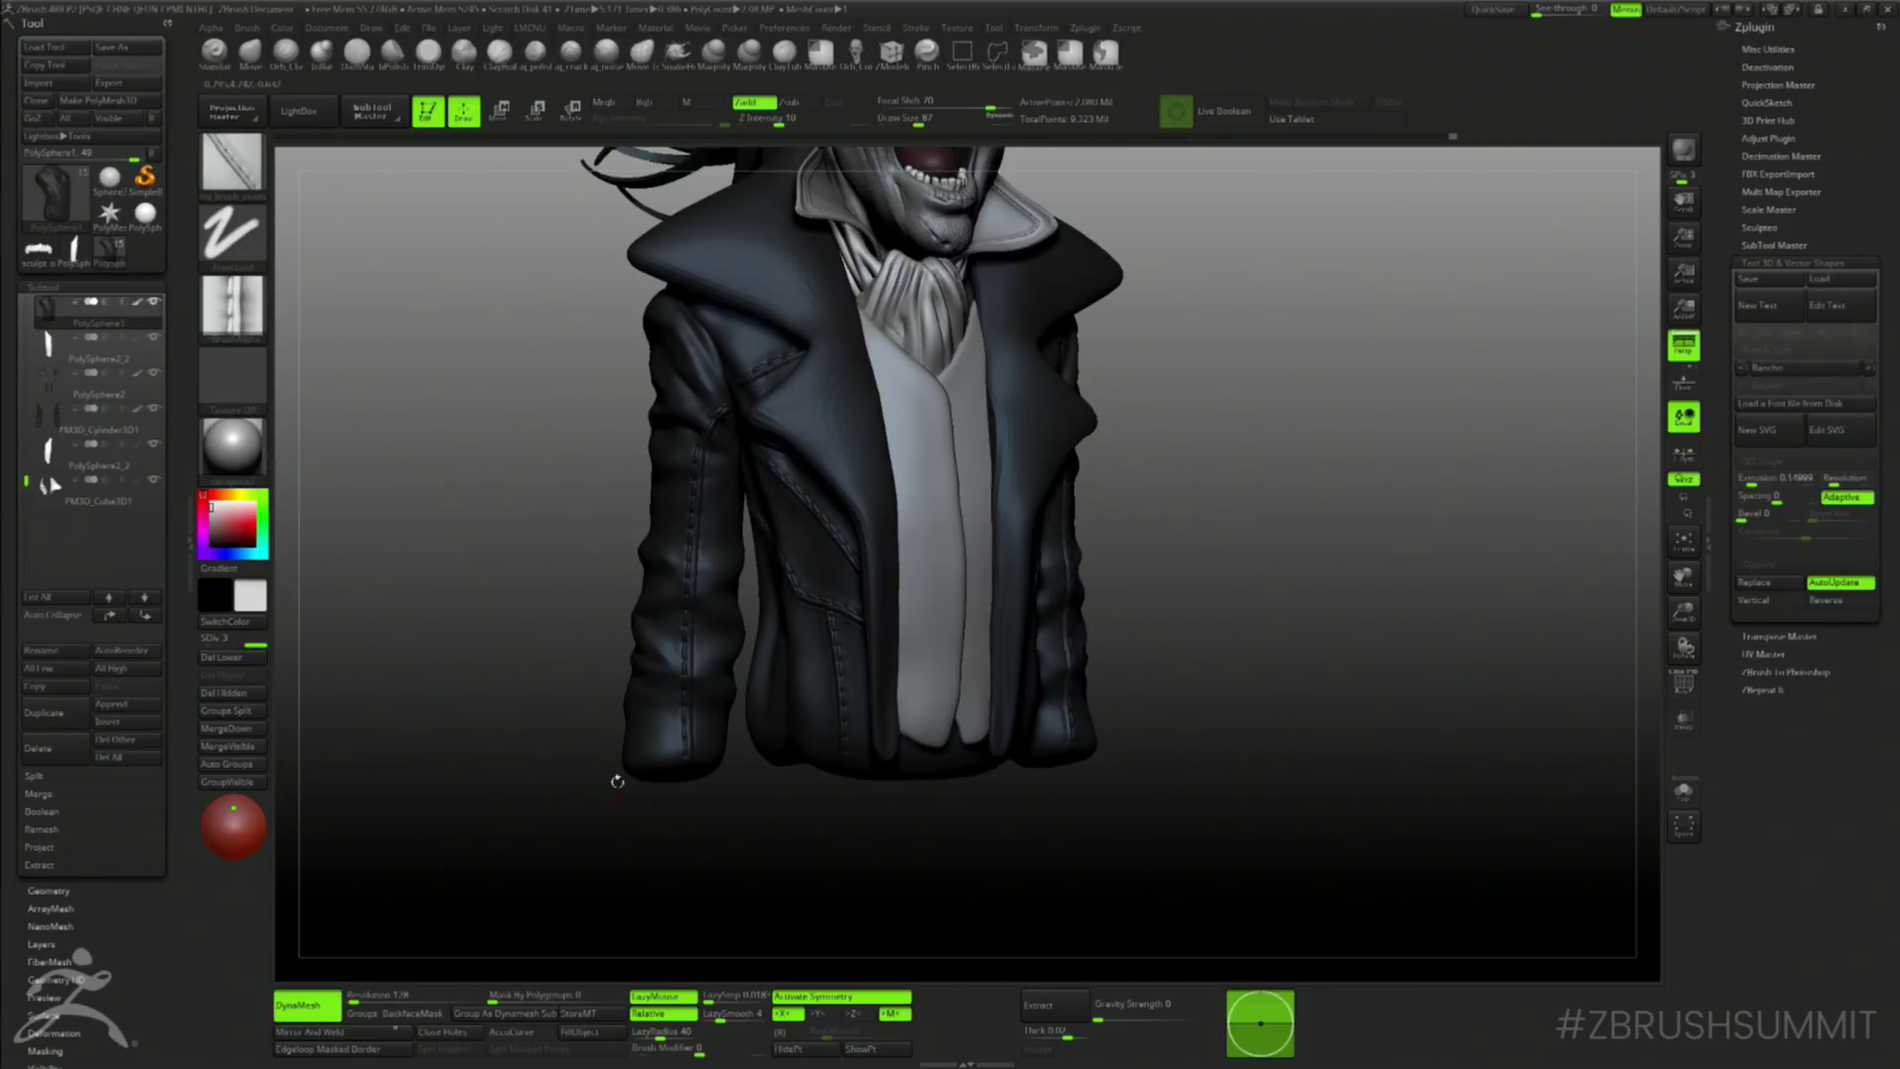
mouse_move(614, 774)
mouse_down()
mouse_move(582, 464)
mouse_move(544, 550)
mouse_up()
alt+drag(575, 712, 604, 535)
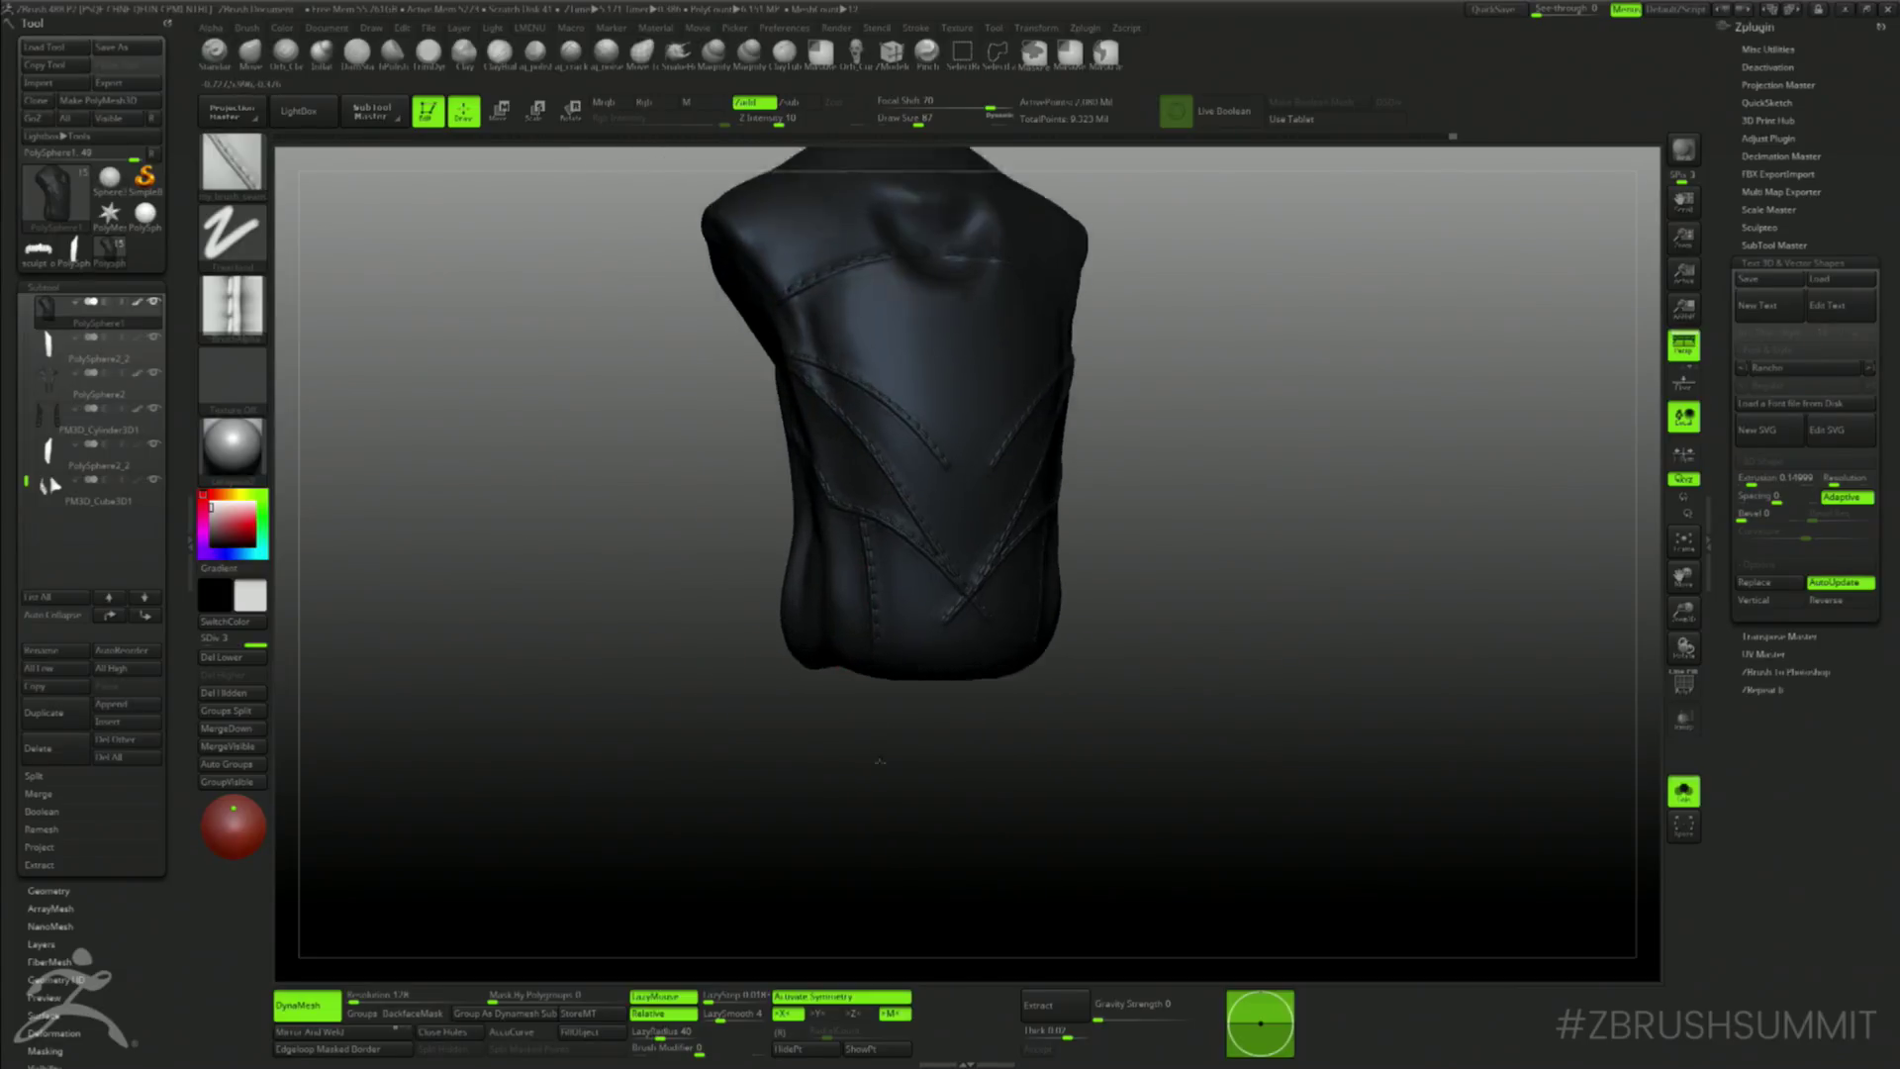
mouse_move(891, 752)
mouse_down()
mouse_move(852, 831)
mouse_move(636, 615)
mouse_up()
- Switch to the Standard brush, and replace it with the custom seam brush for the jacket's stitching
key(b)
key(s)
key(t)
drag(294, 260, 416, 306)
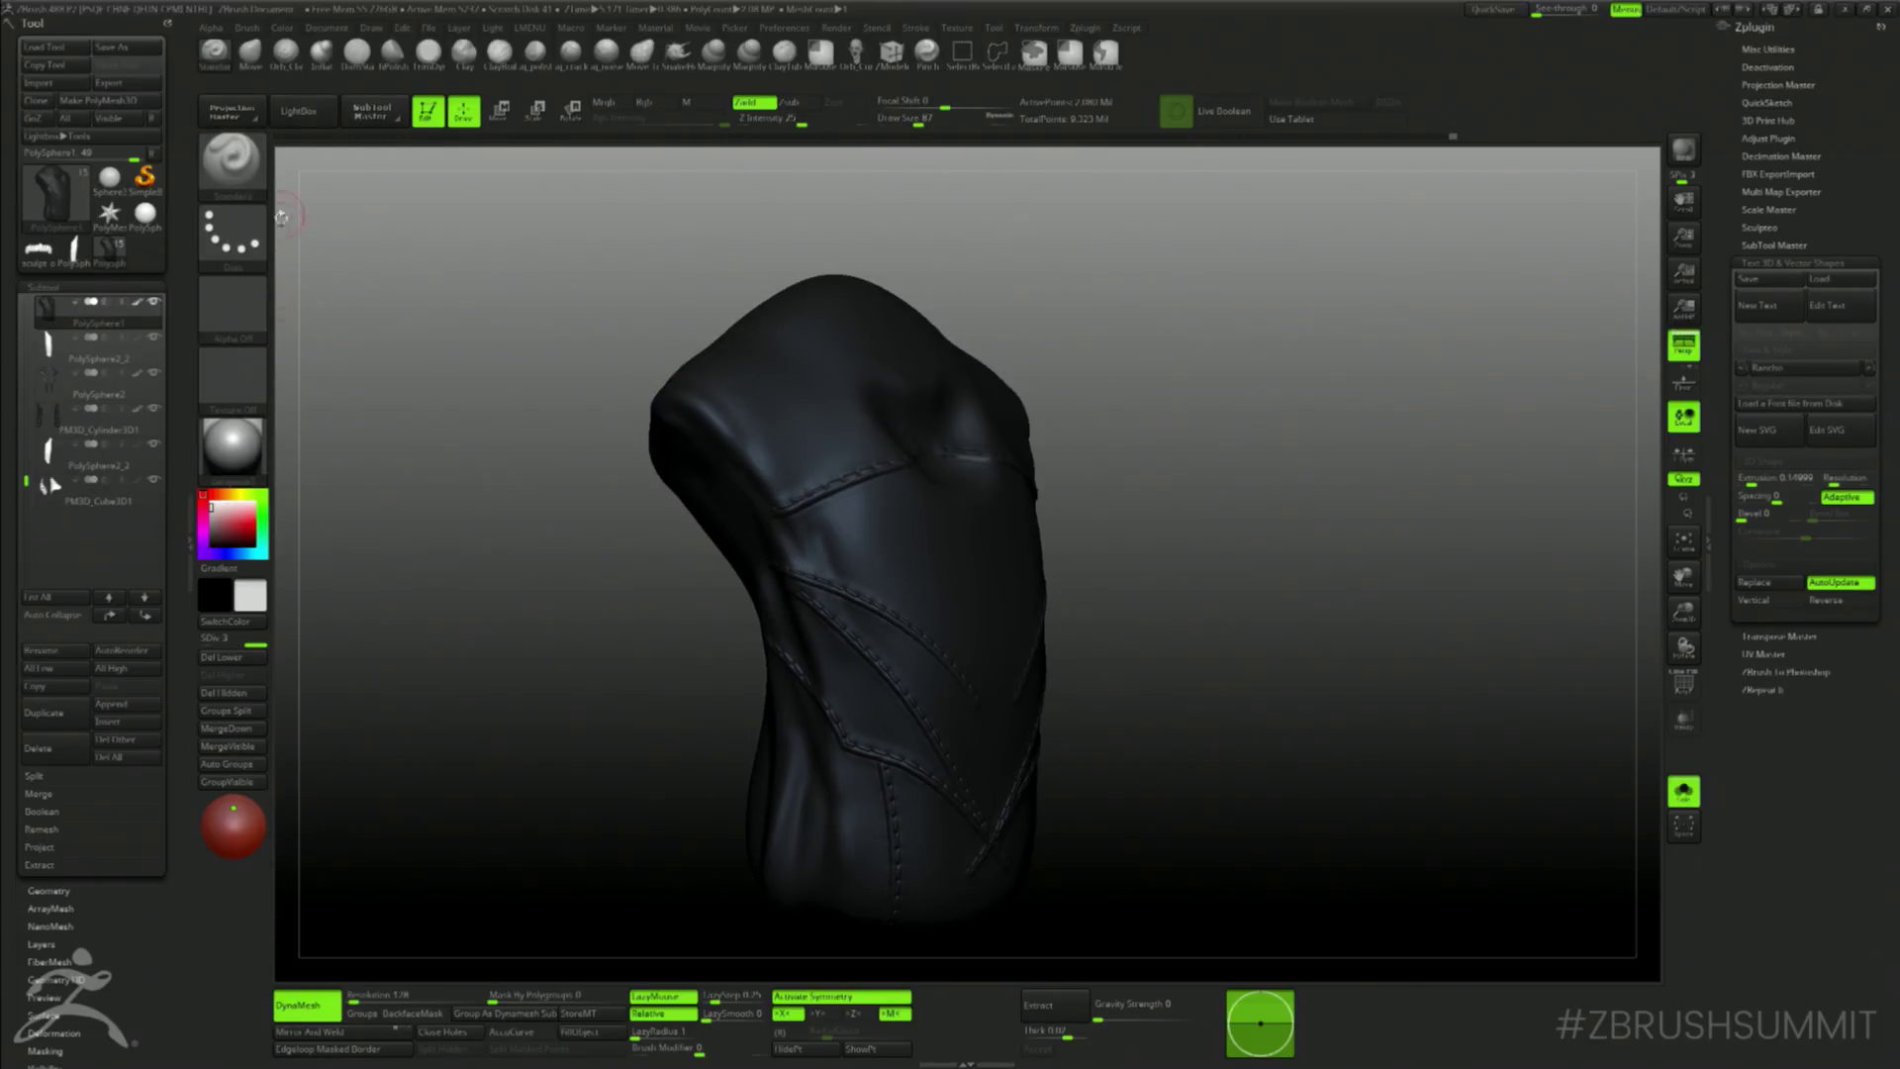
click(231, 158)
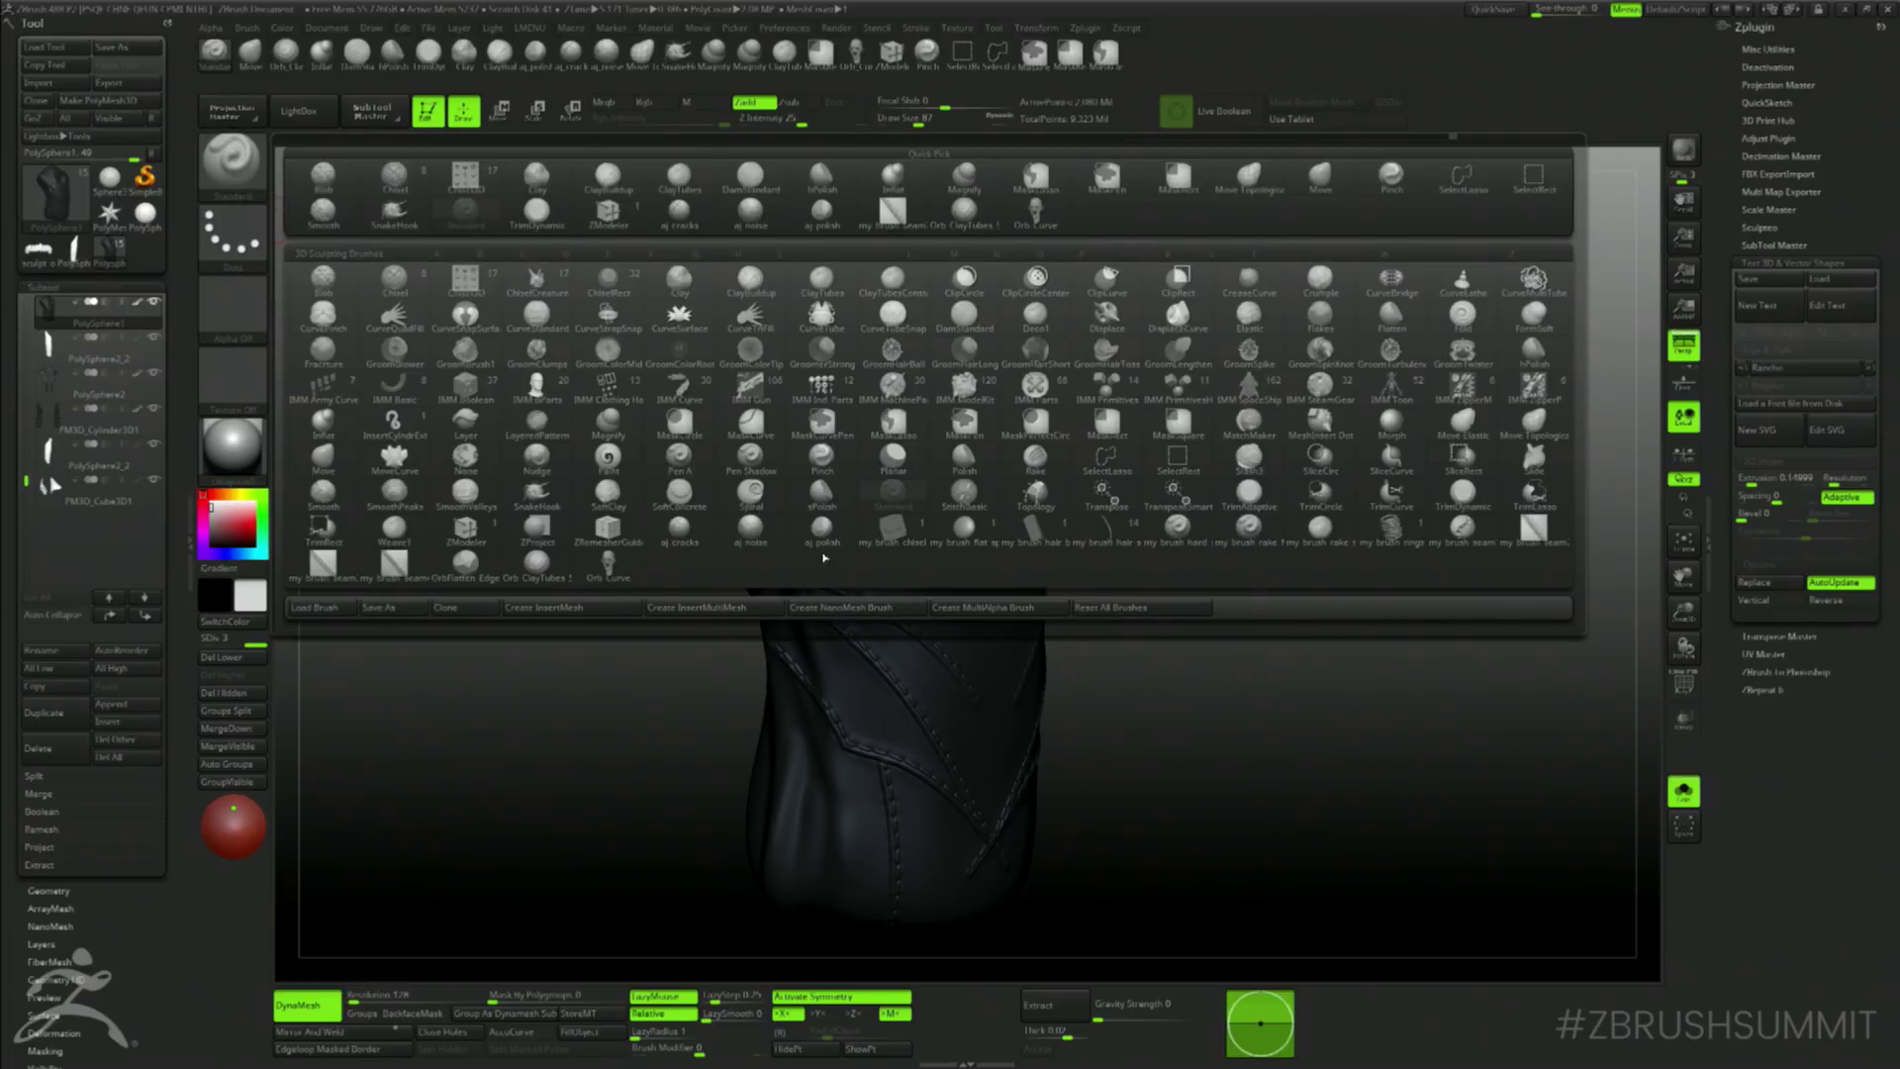
click(394, 564)
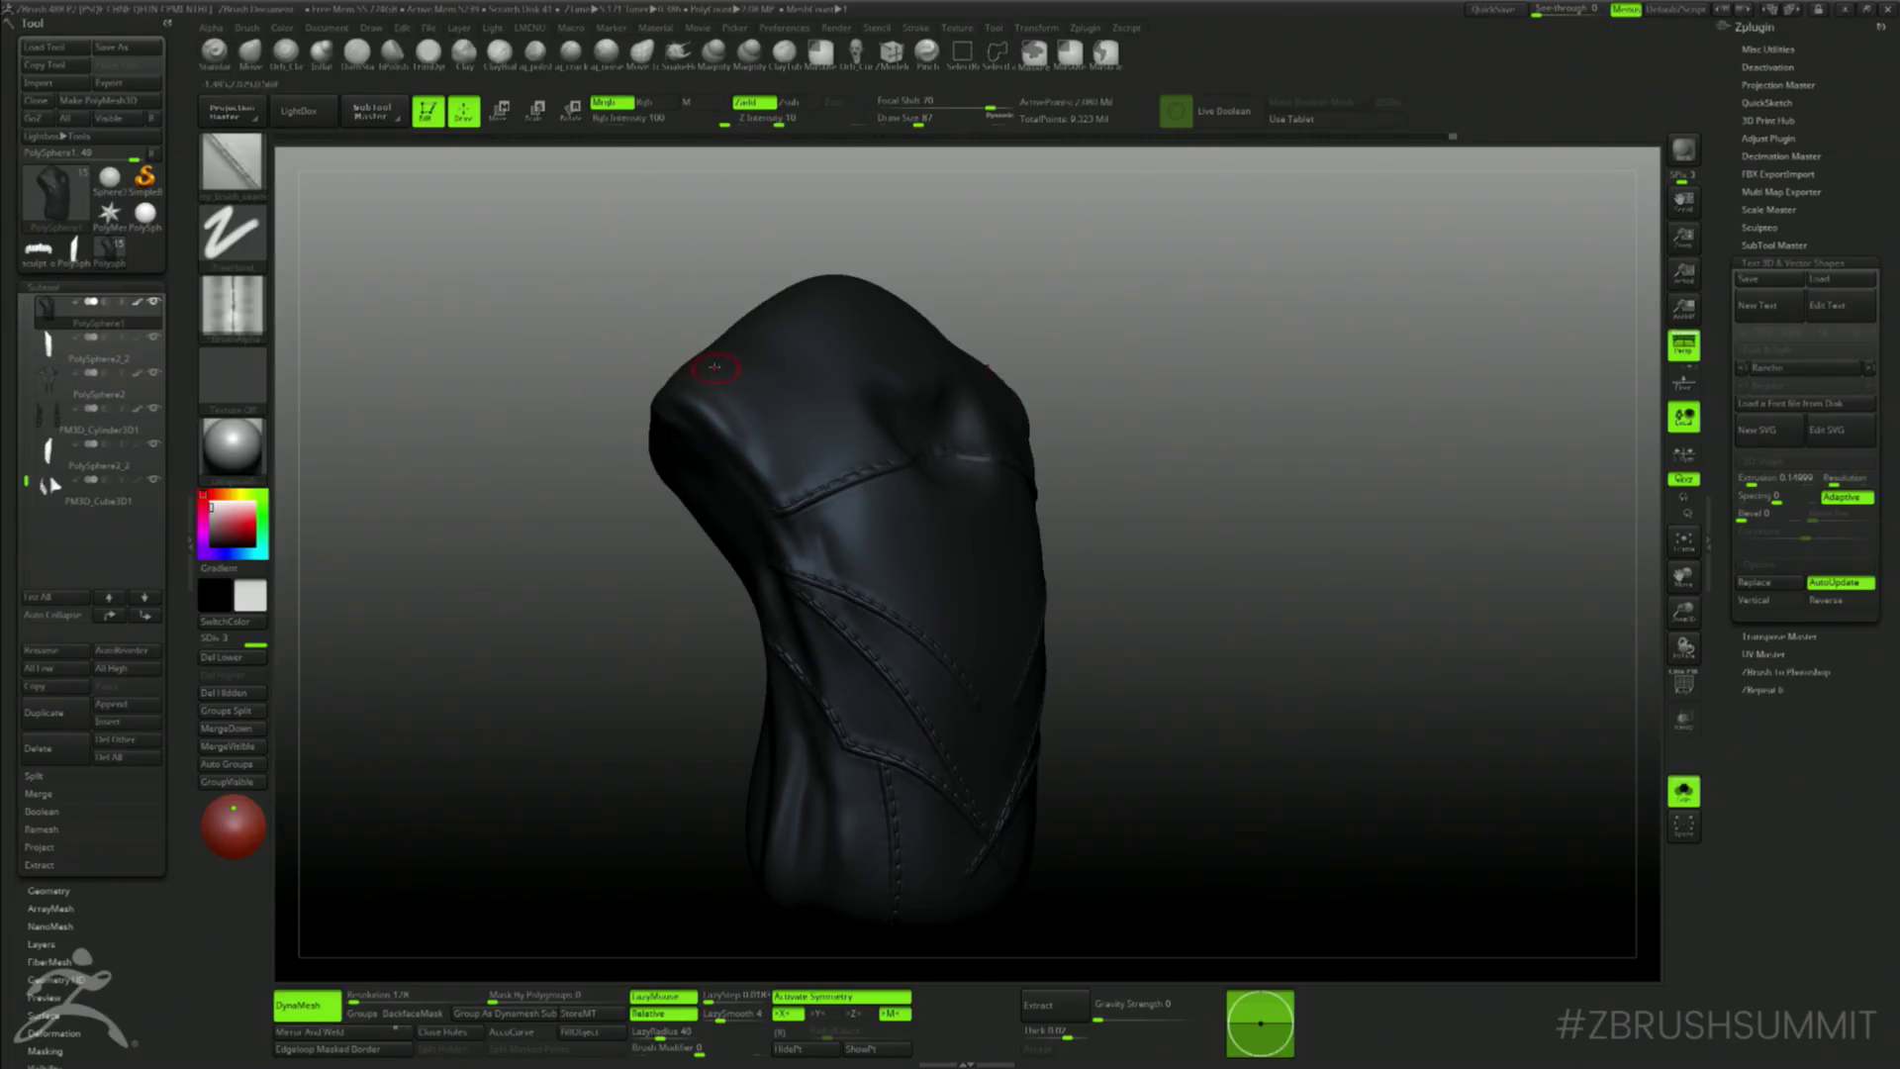
- Turn off colour painting for the seam brush and enable tablet input for the stitch strokes
drag(715, 367, 621, 421)
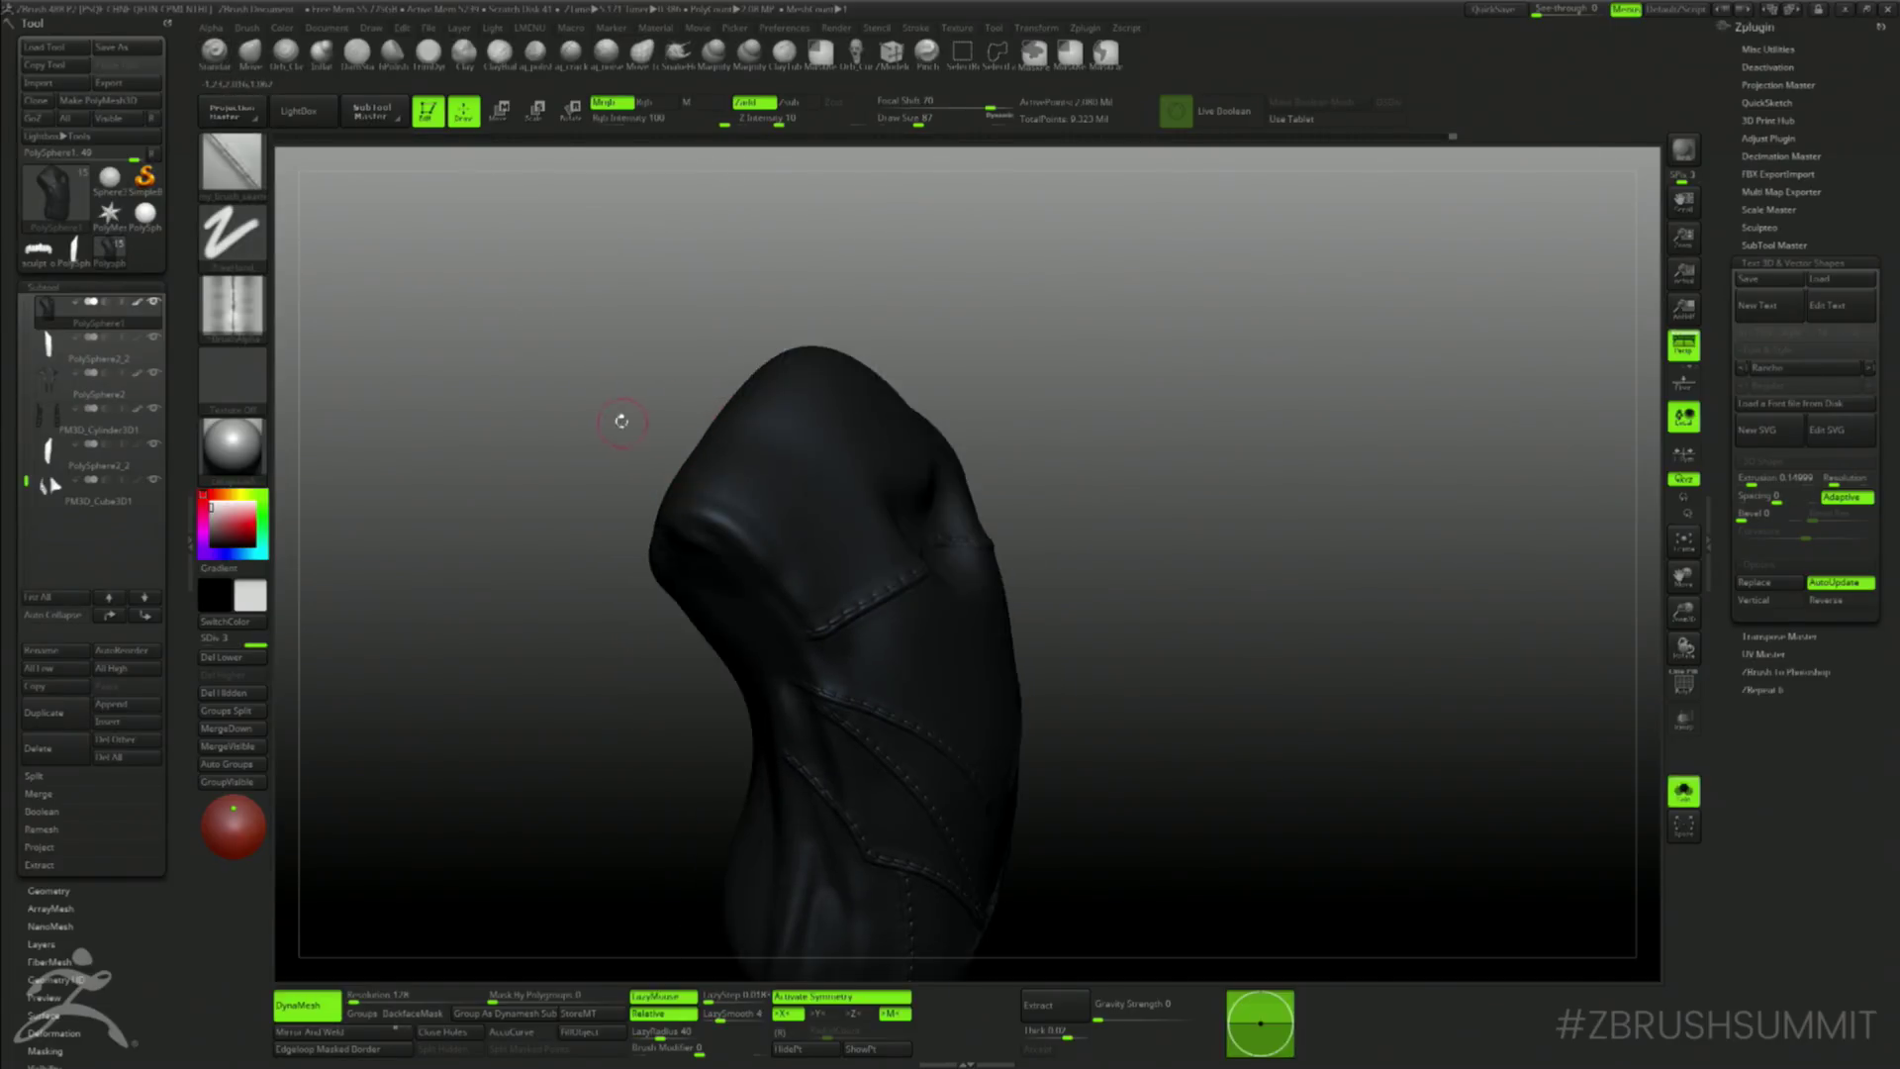
mouse_move(621, 421)
mouse_down()
mouse_move(740, 561)
mouse_move(905, 360)
mouse_up()
key(ctrl+z)
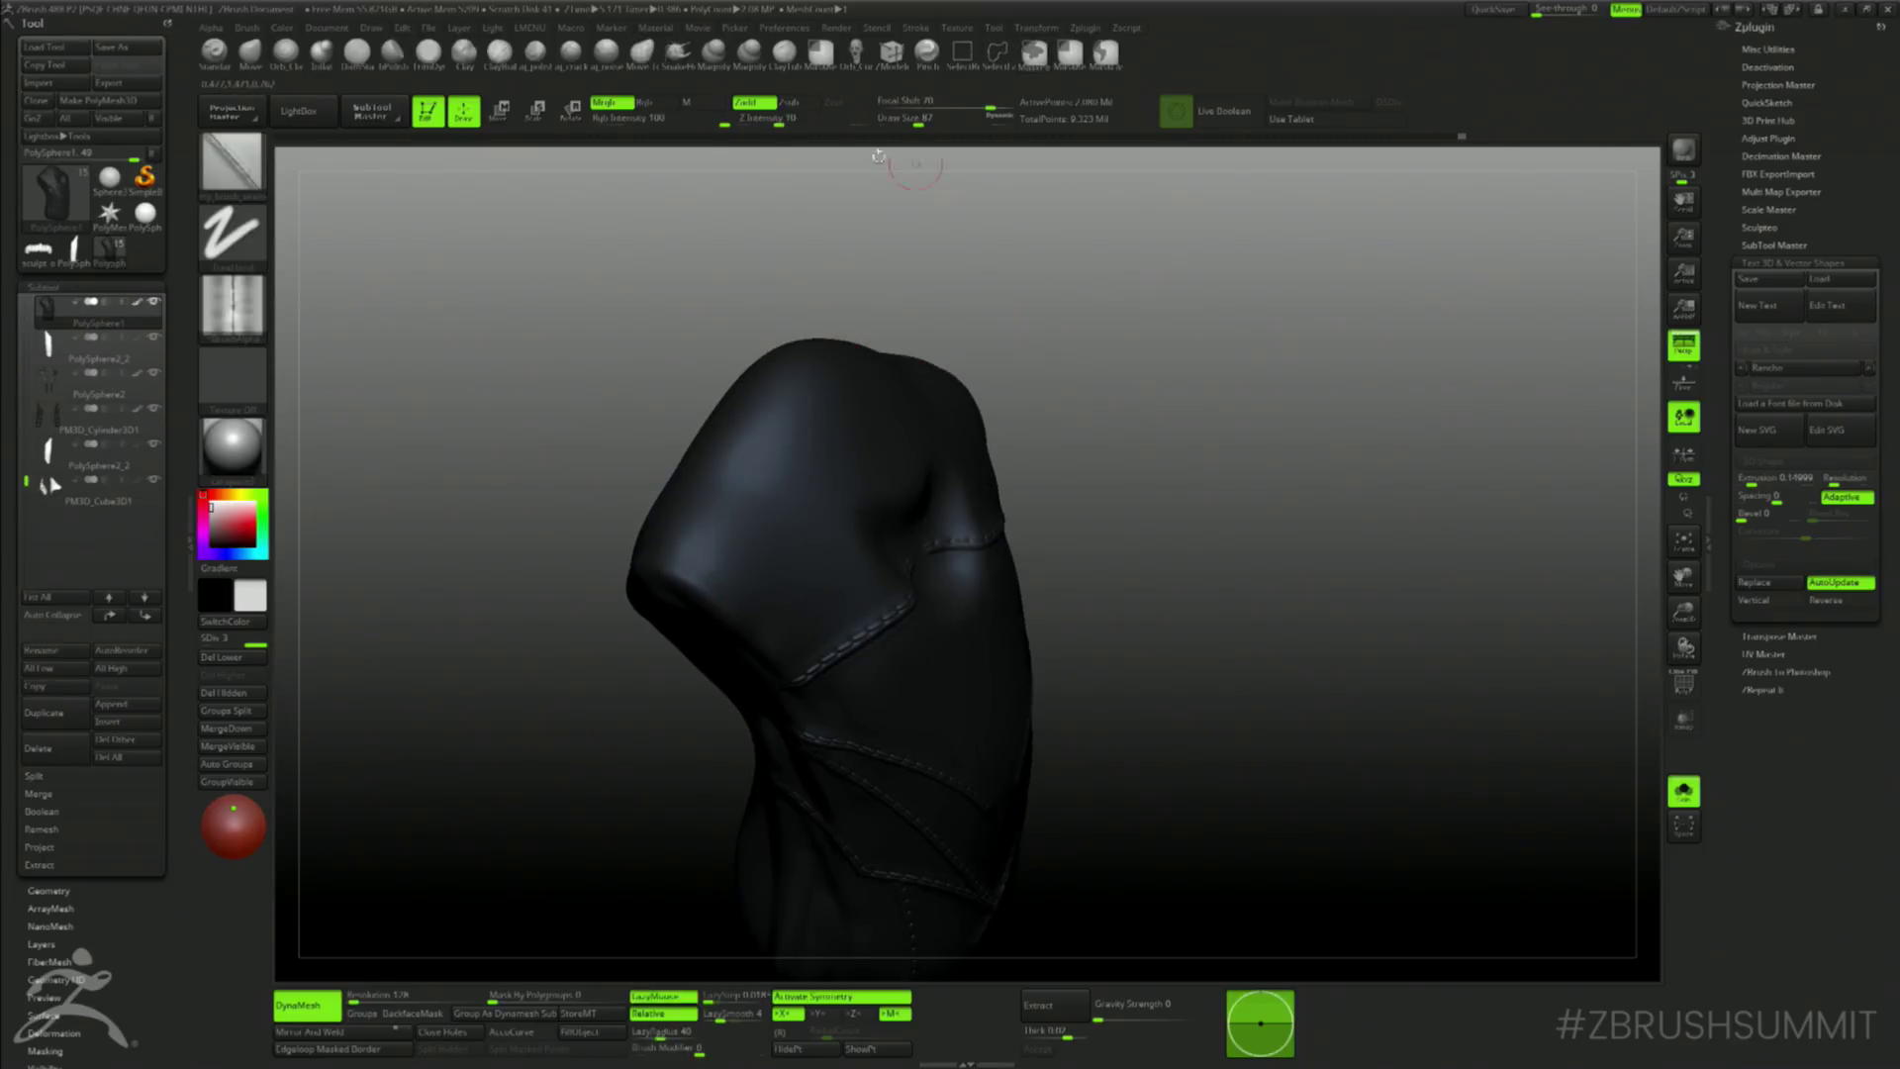
click(632, 99)
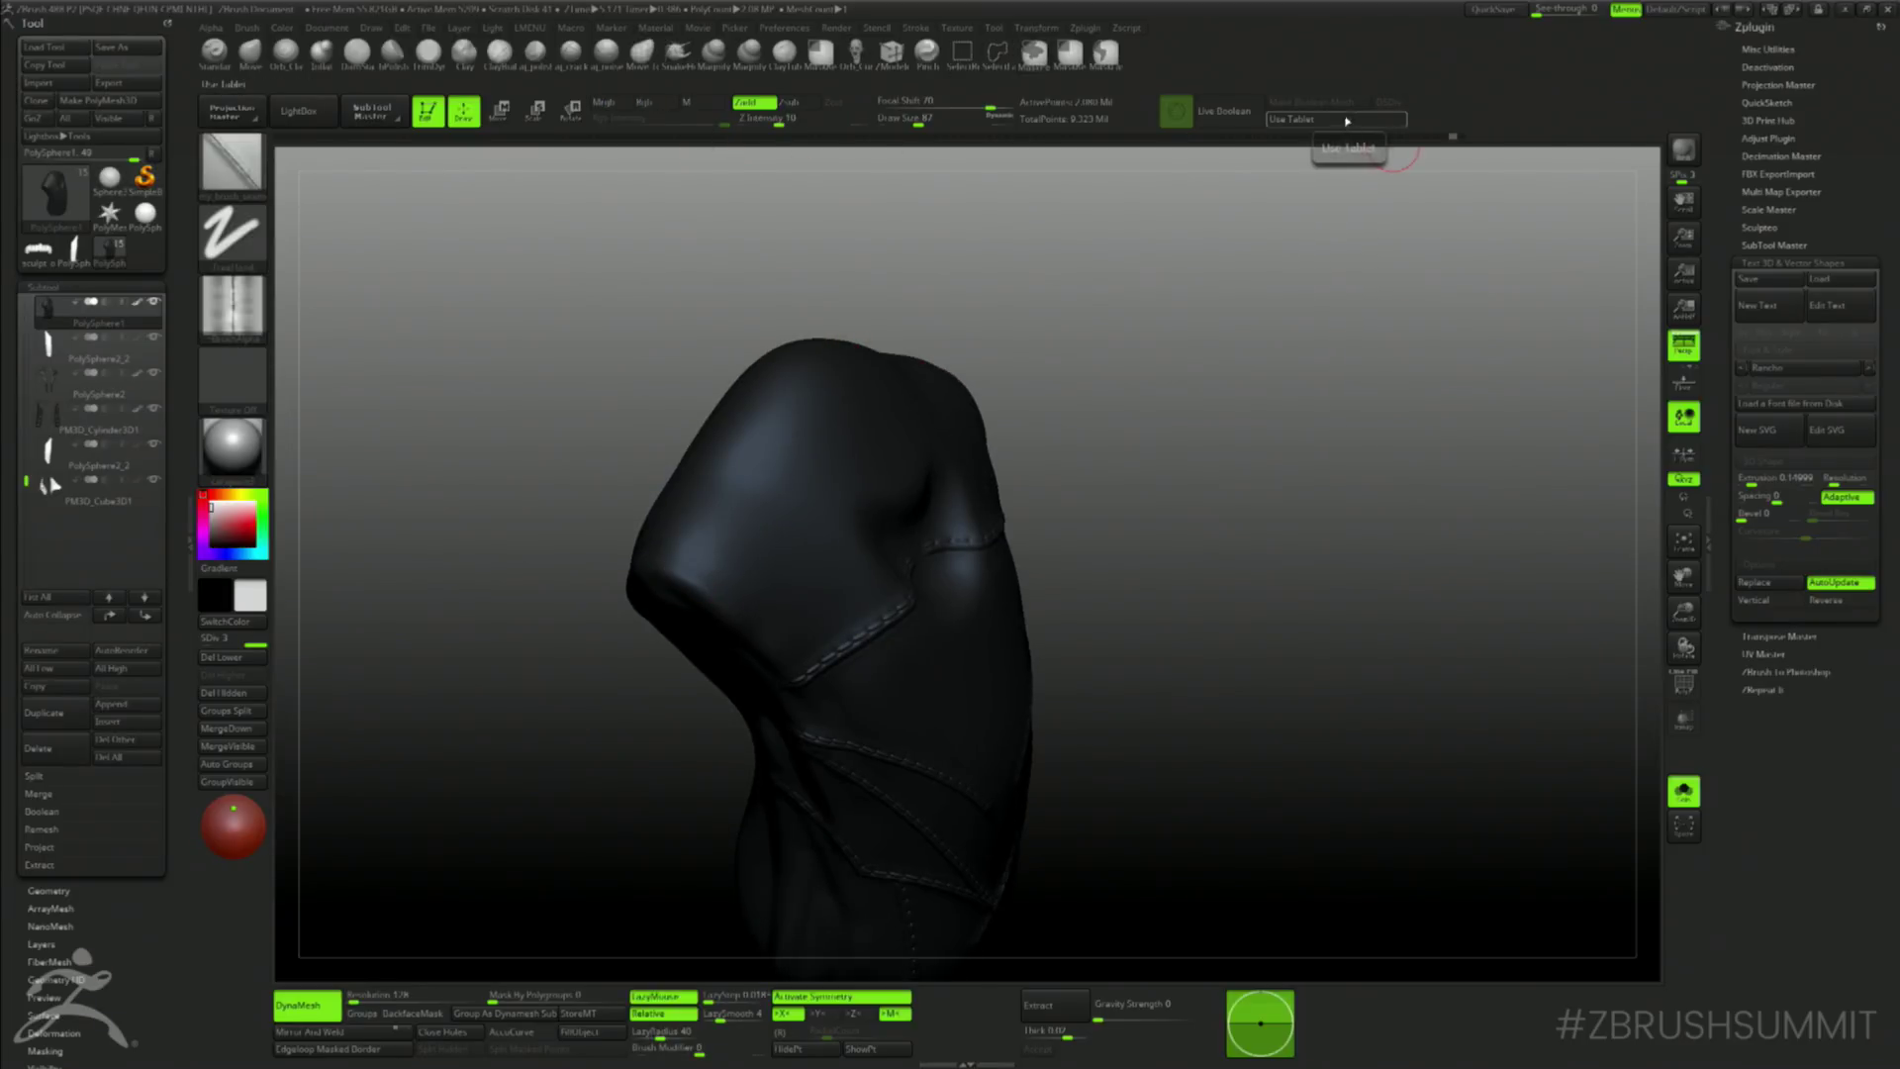
key(space)
click(683, 500)
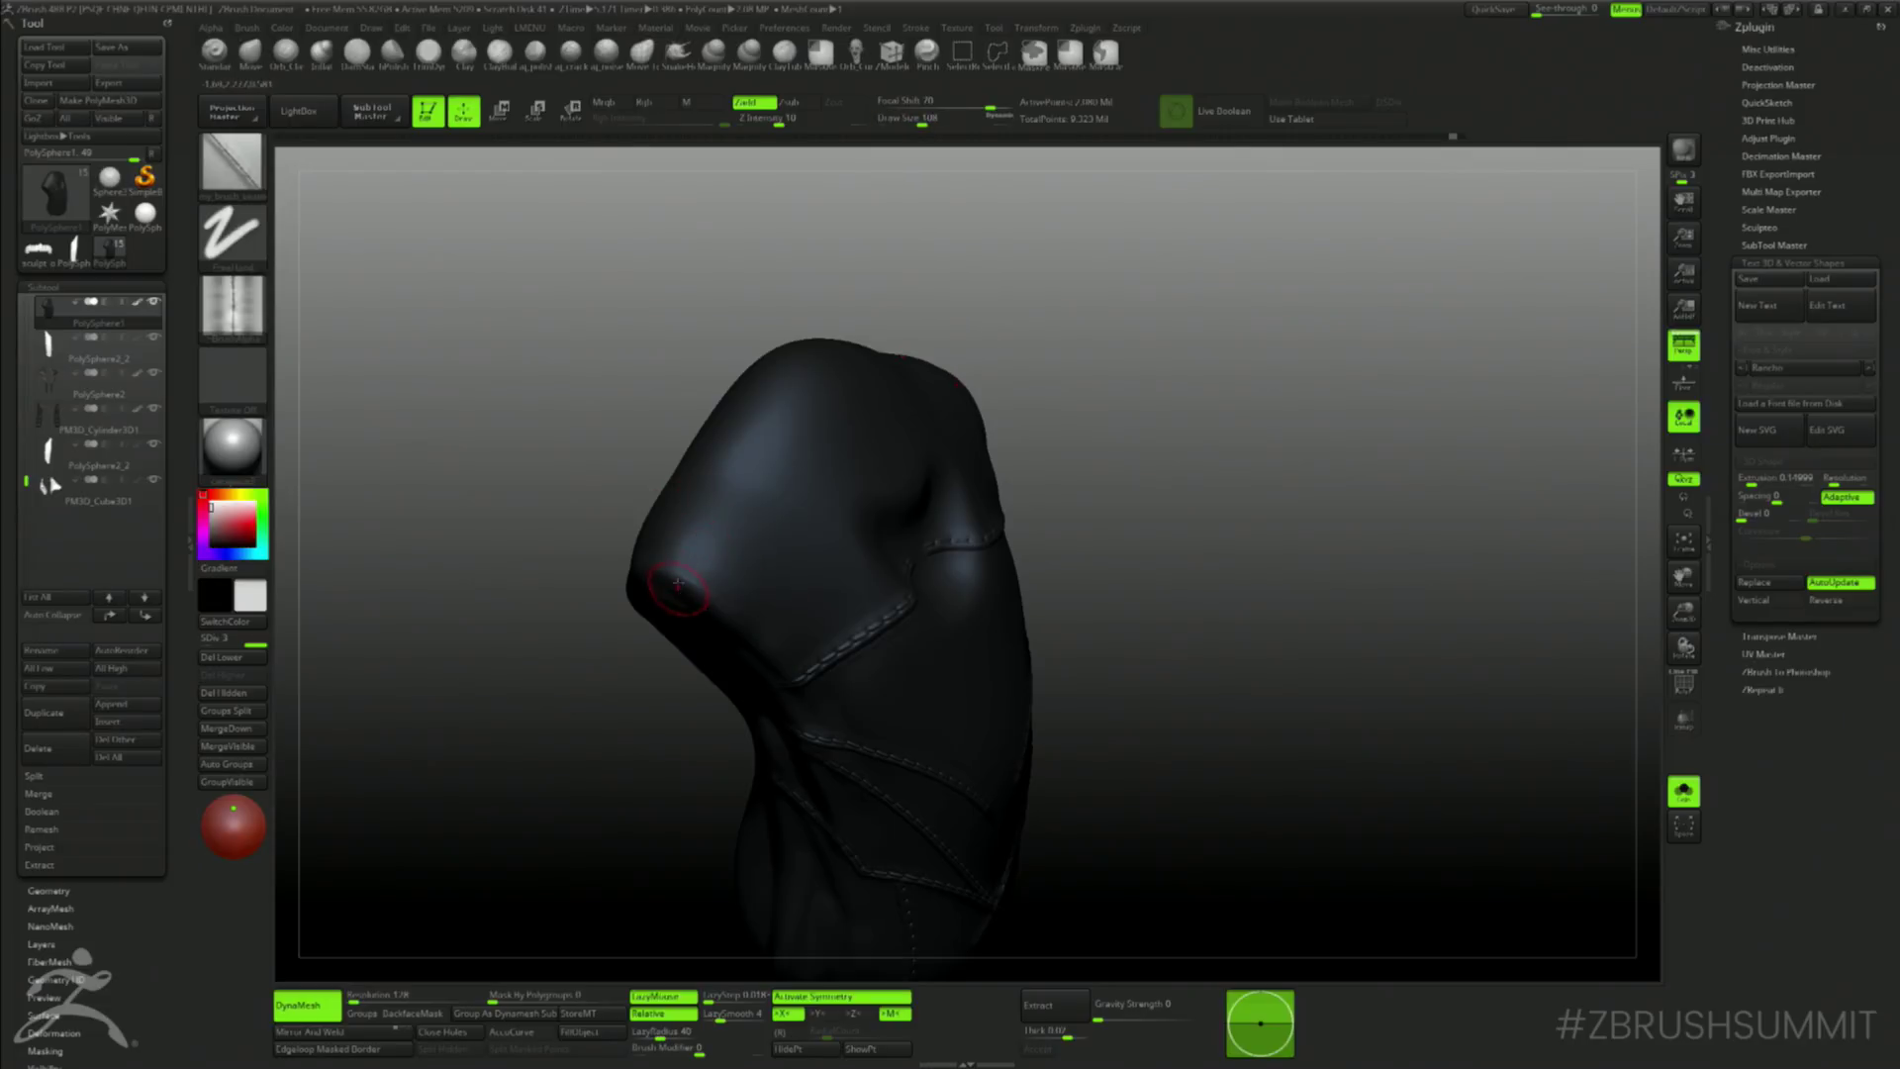
- Stroke a stitched seam along the torso's shoulder edge and several parallel seams across the upper chest down to the existing seam
drag(680, 586, 834, 362)
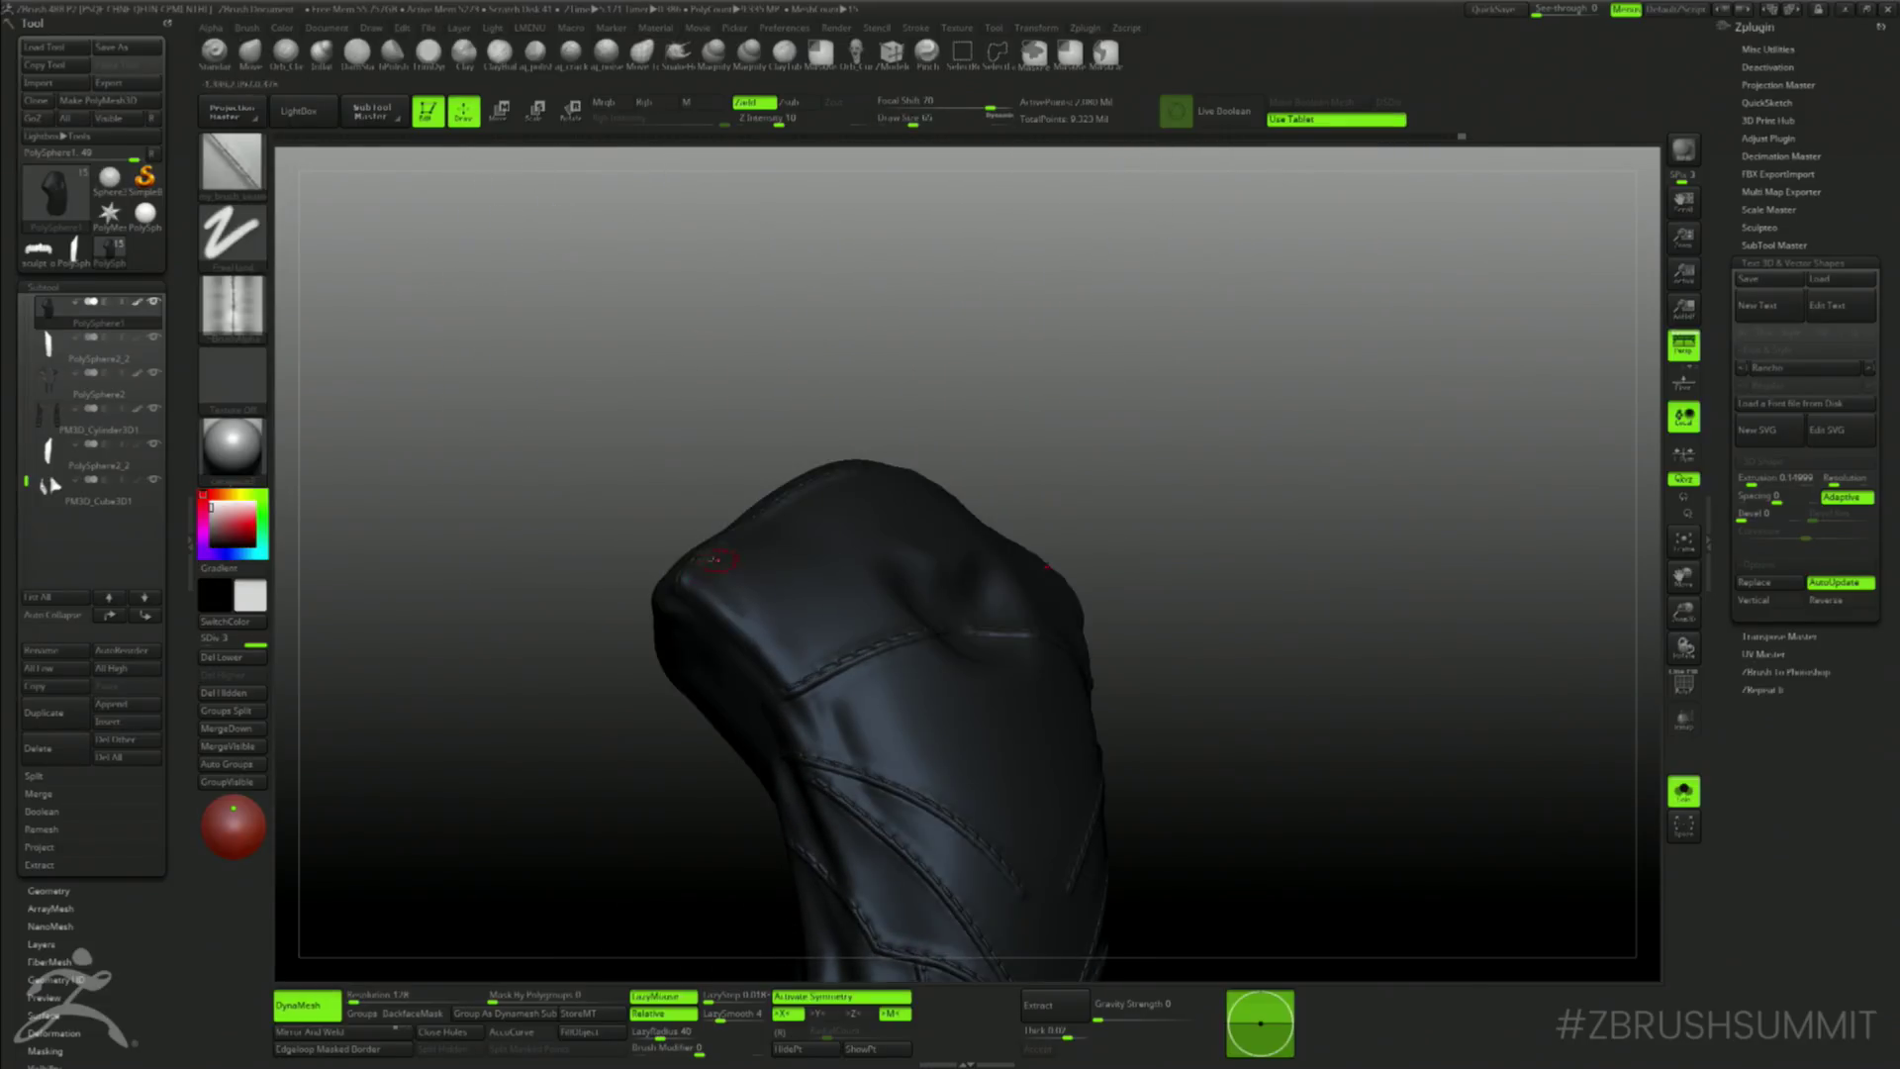
drag(733, 577, 811, 651)
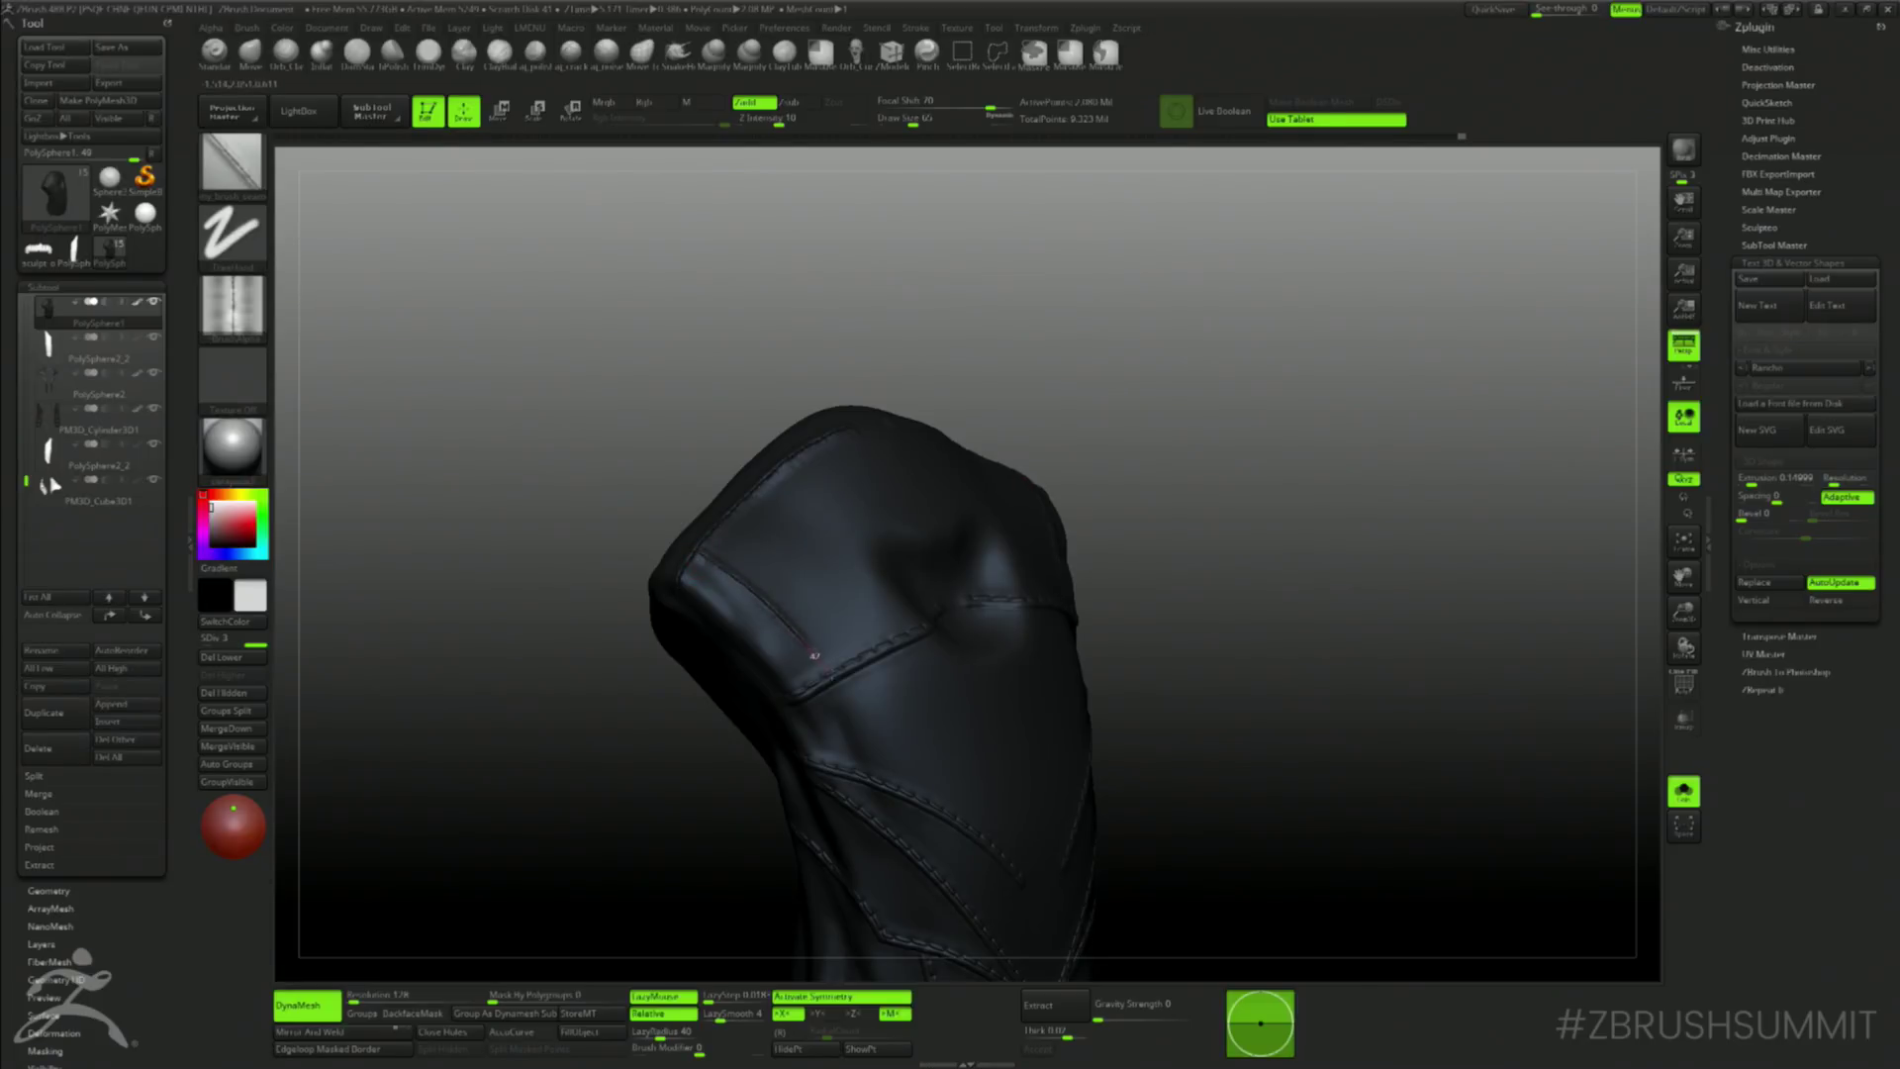
drag(796, 568, 867, 646)
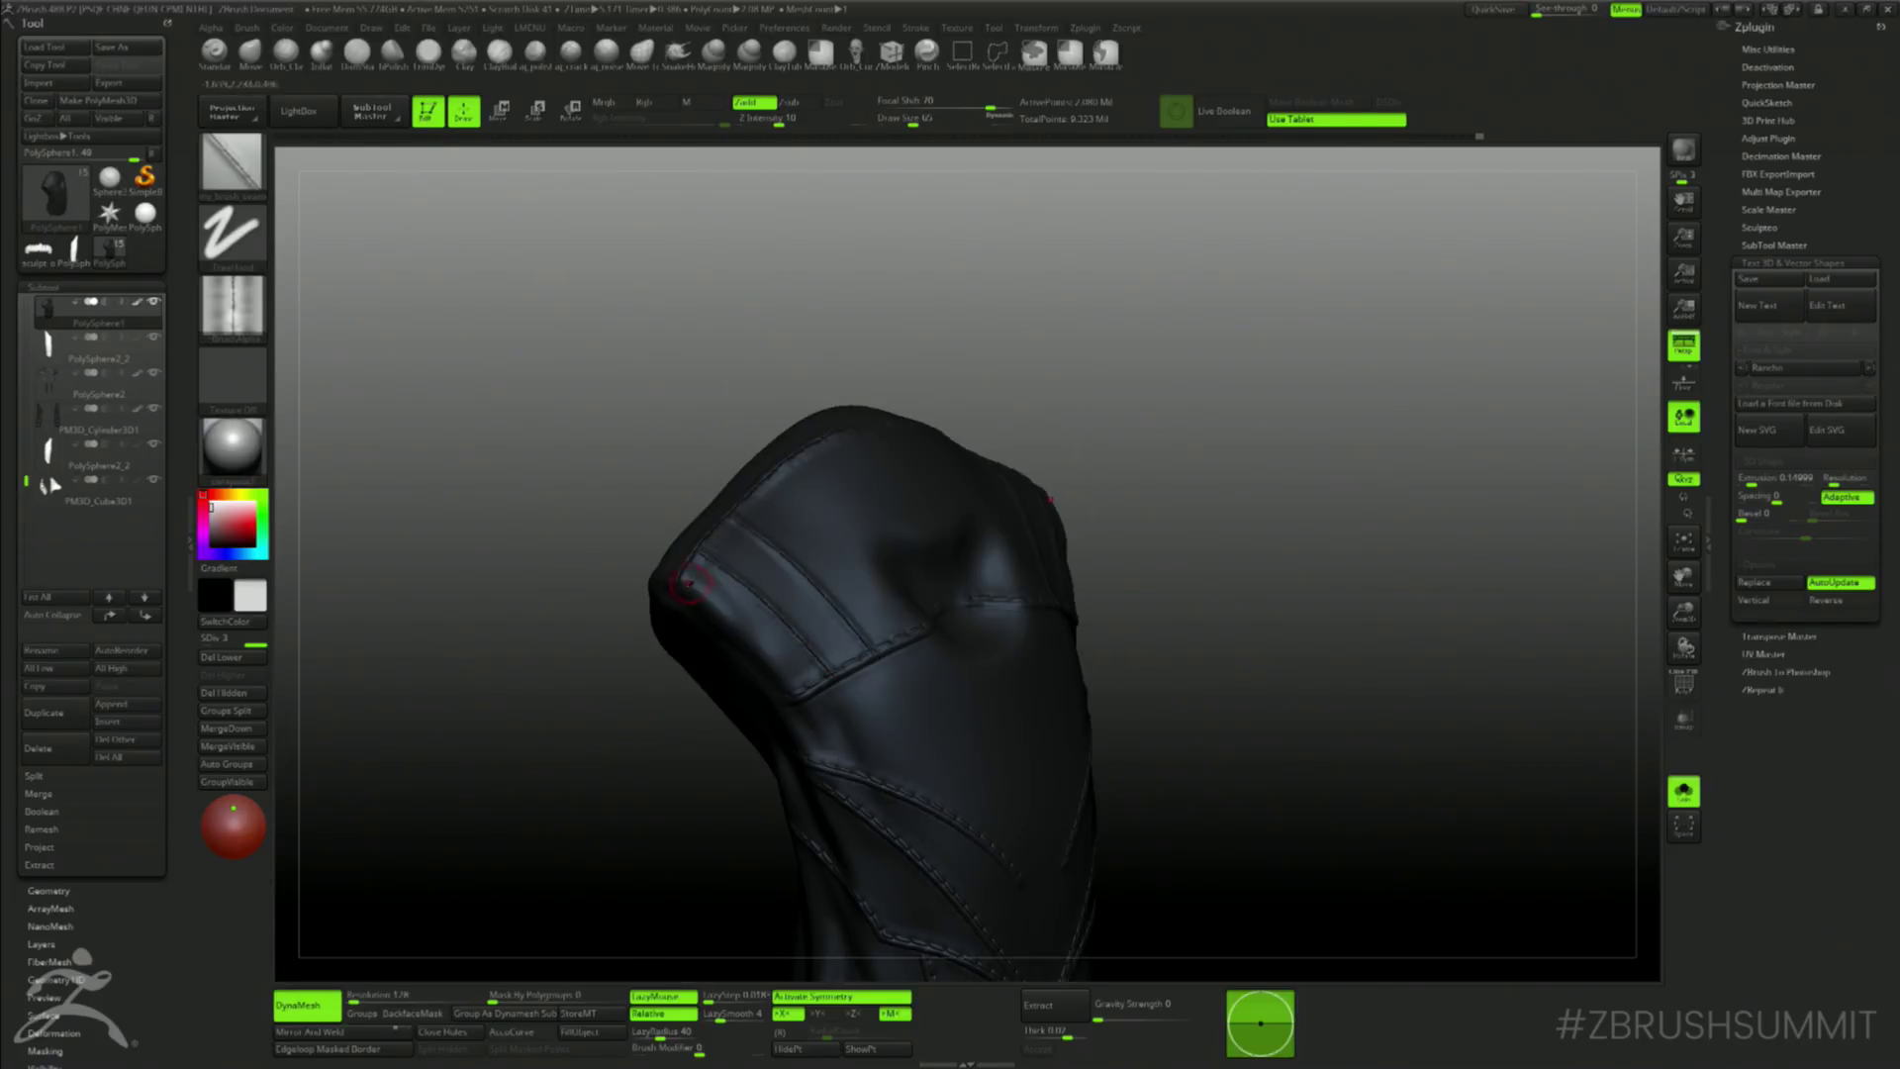
drag(762, 487, 904, 638)
key(ctrl+z)
drag(767, 495, 900, 638)
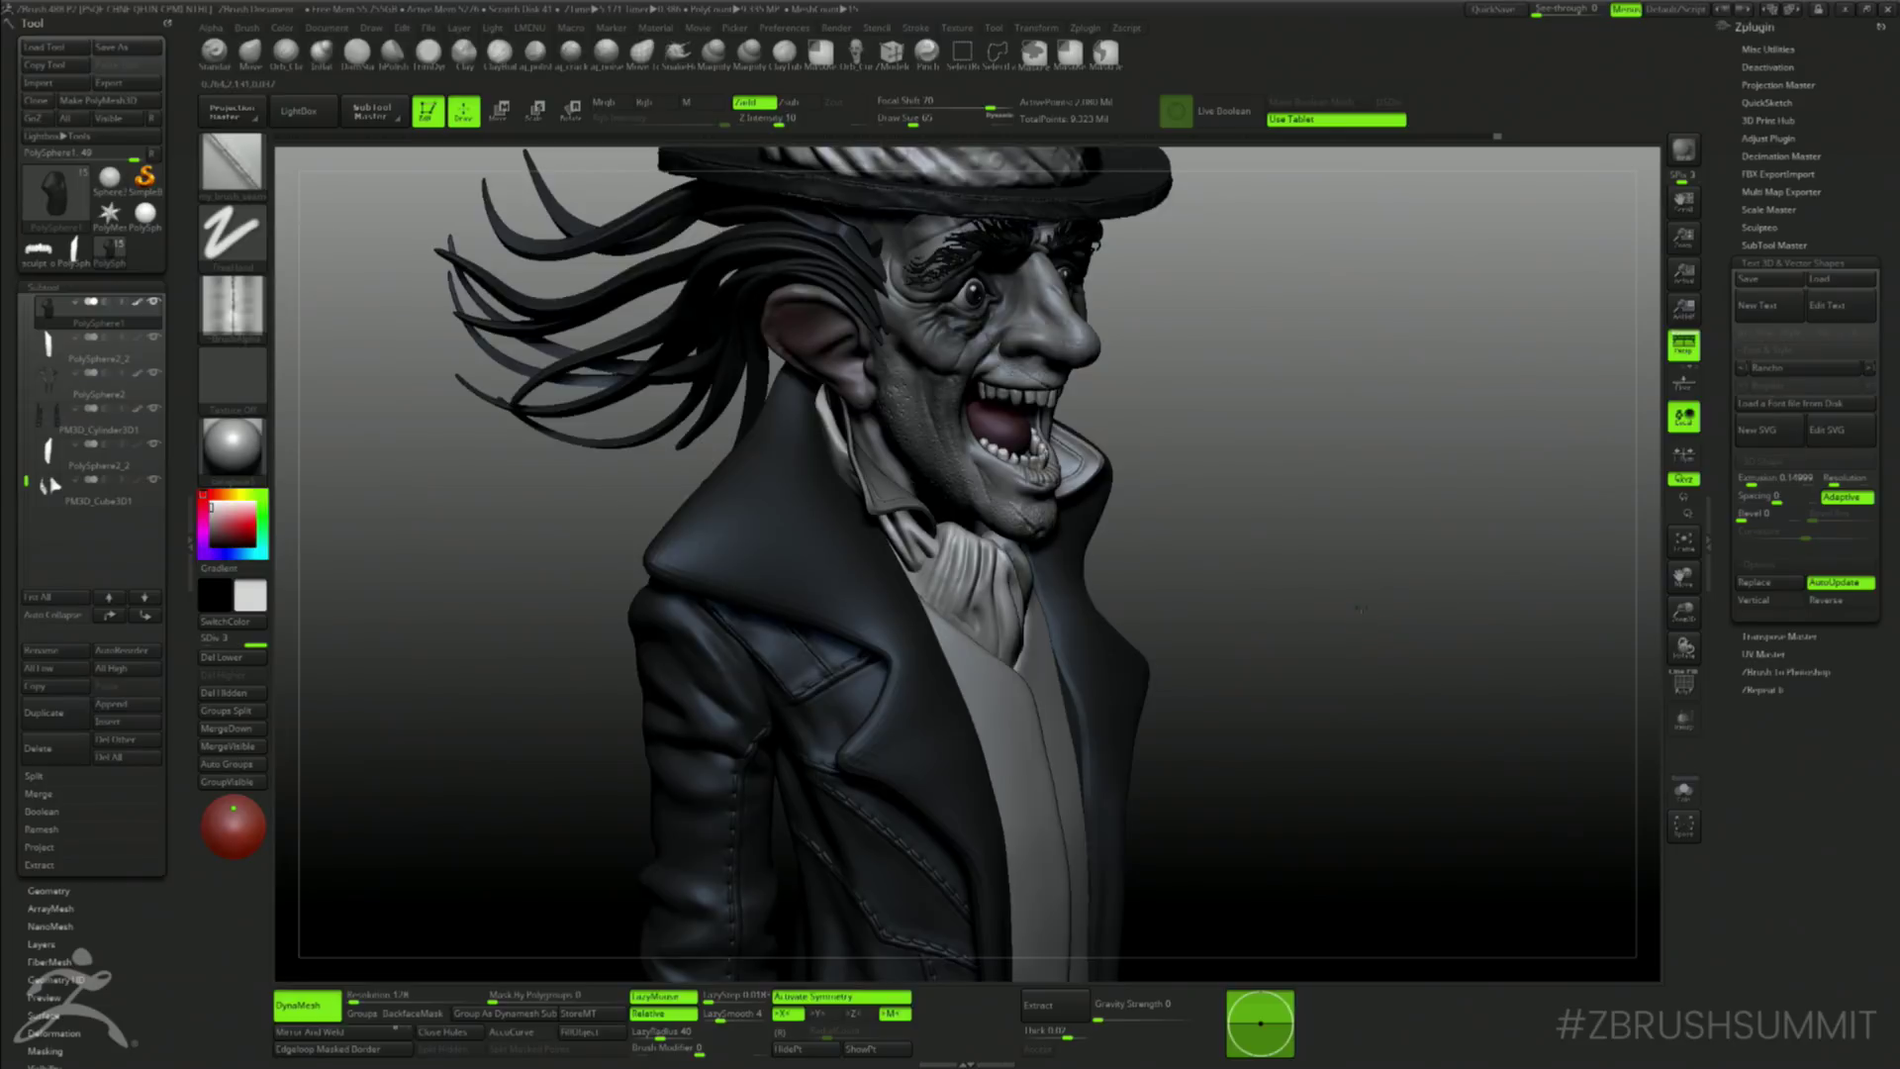
- Show the whole top-hat character, switch to the Standard brush, and make the jacket's sleeve the active subtool
alt+drag(1361, 609, 1383, 462)
key(b)
key(s)
key(t)
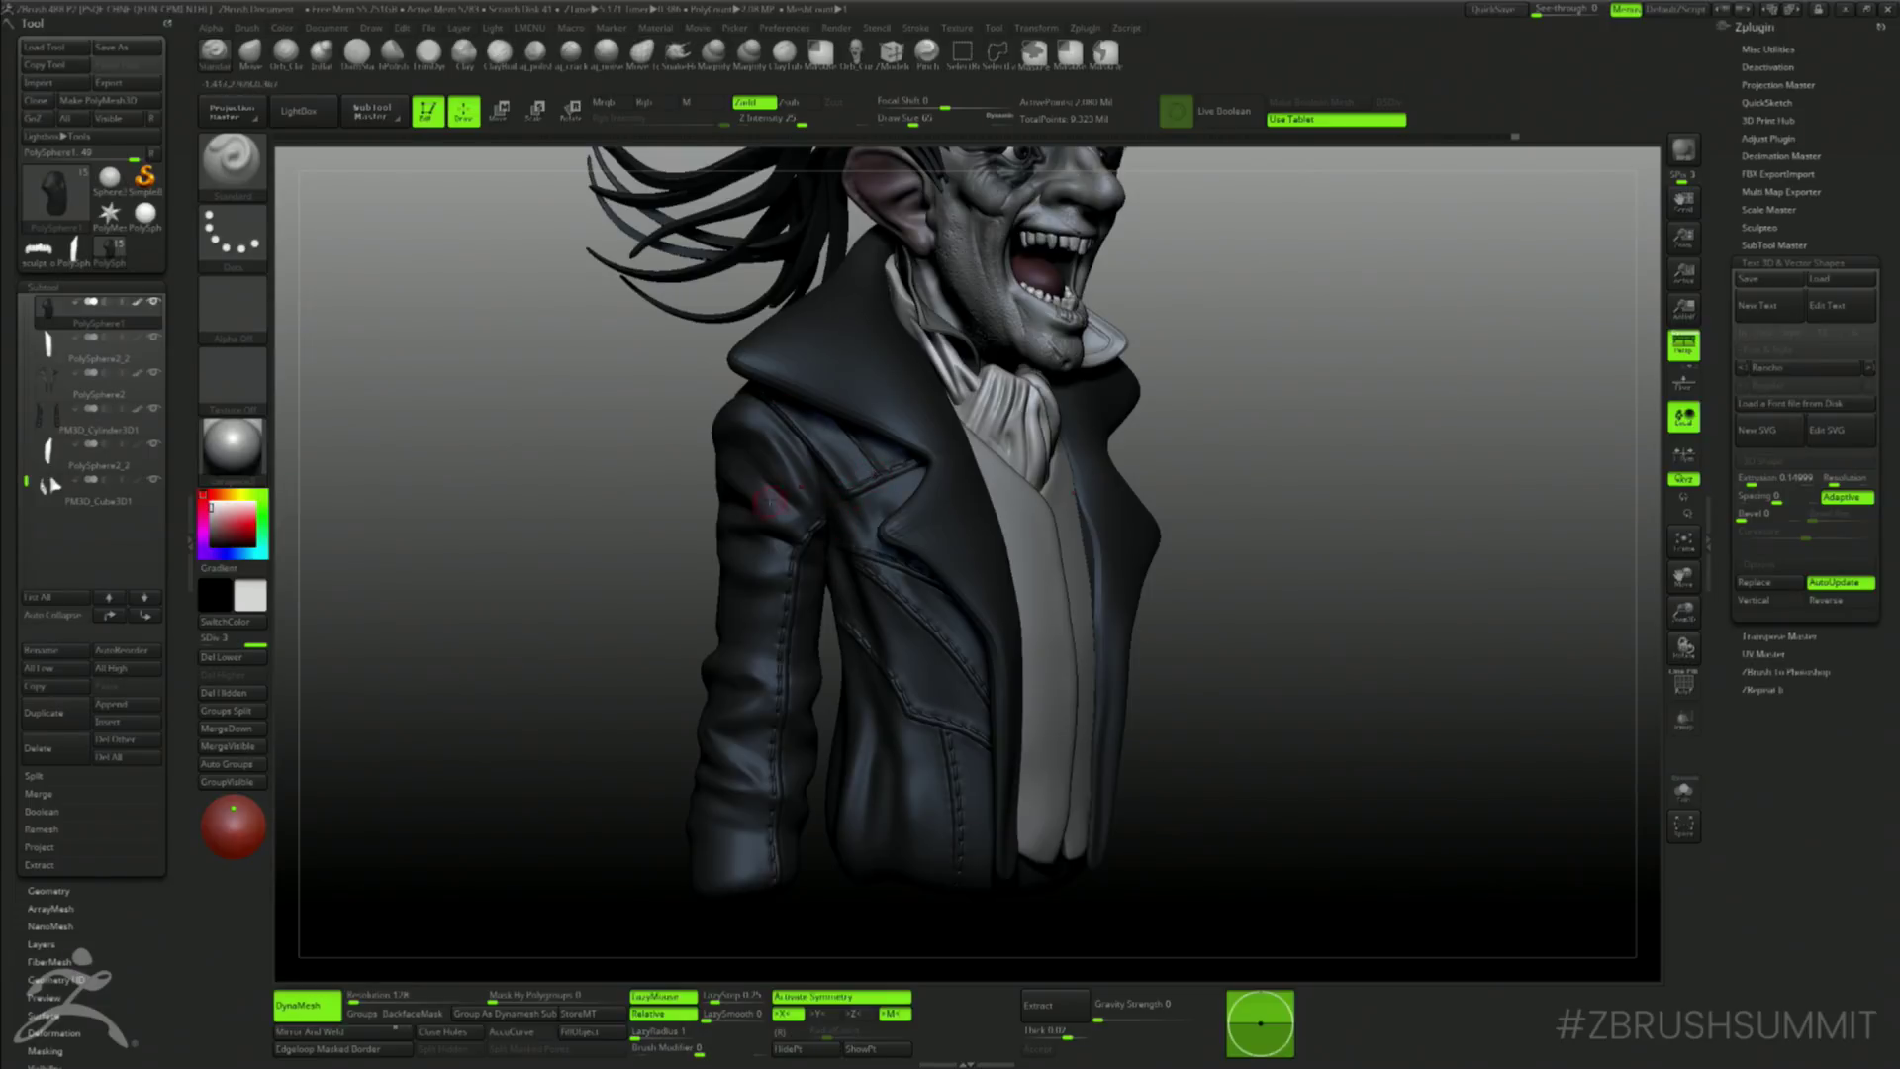
drag(622, 402, 737, 413)
alt+click(738, 414)
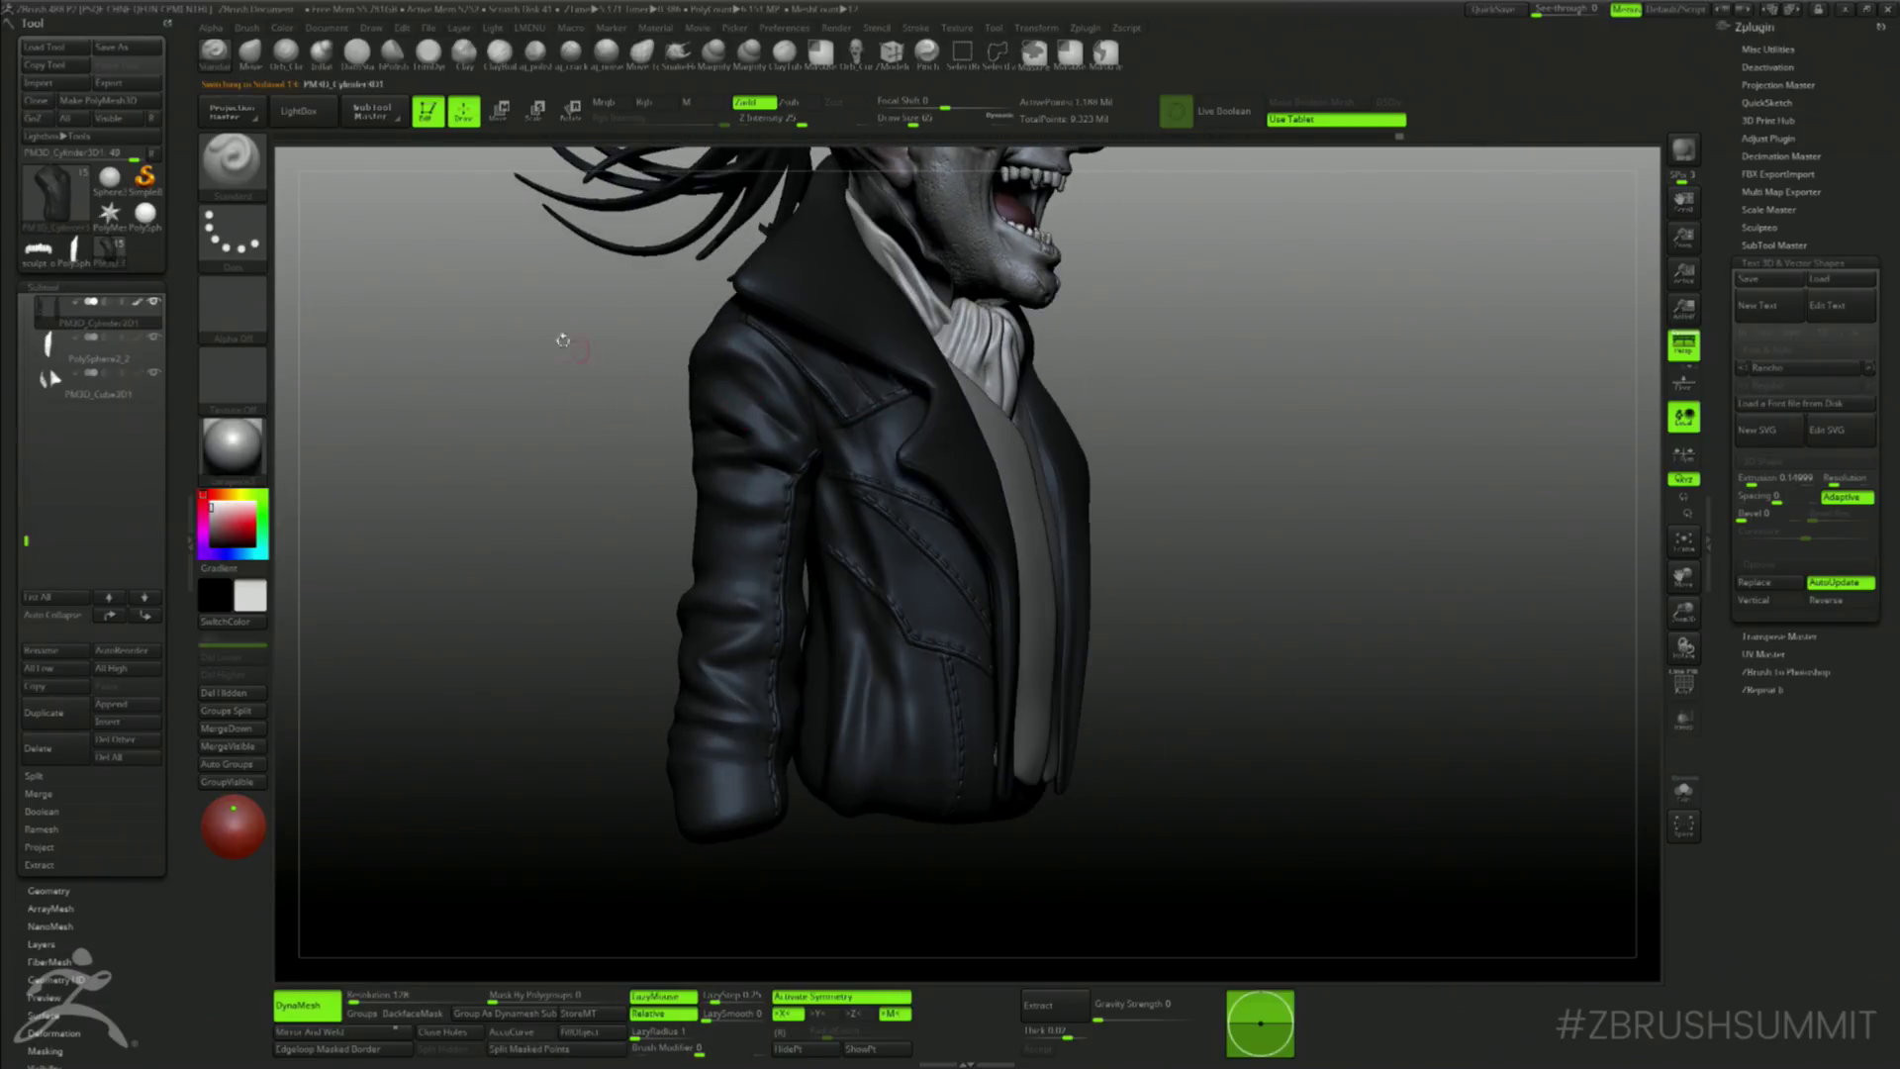
- Review the whole top-hat character wearing the stitched leather jacket
key(shift+alt+s)
alt+drag(598, 383, 591, 434)
key(shift+alt+s)
mouse_move(553, 532)
alt+mouse_down()
mouse_move(532, 421)
mouse_move(573, 436)
mouse_move(614, 531)
mouse_move(592, 530)
mouse_move(620, 471)
mouse_move(623, 551)
alt+mouse_up()
key(ctrl+shift)
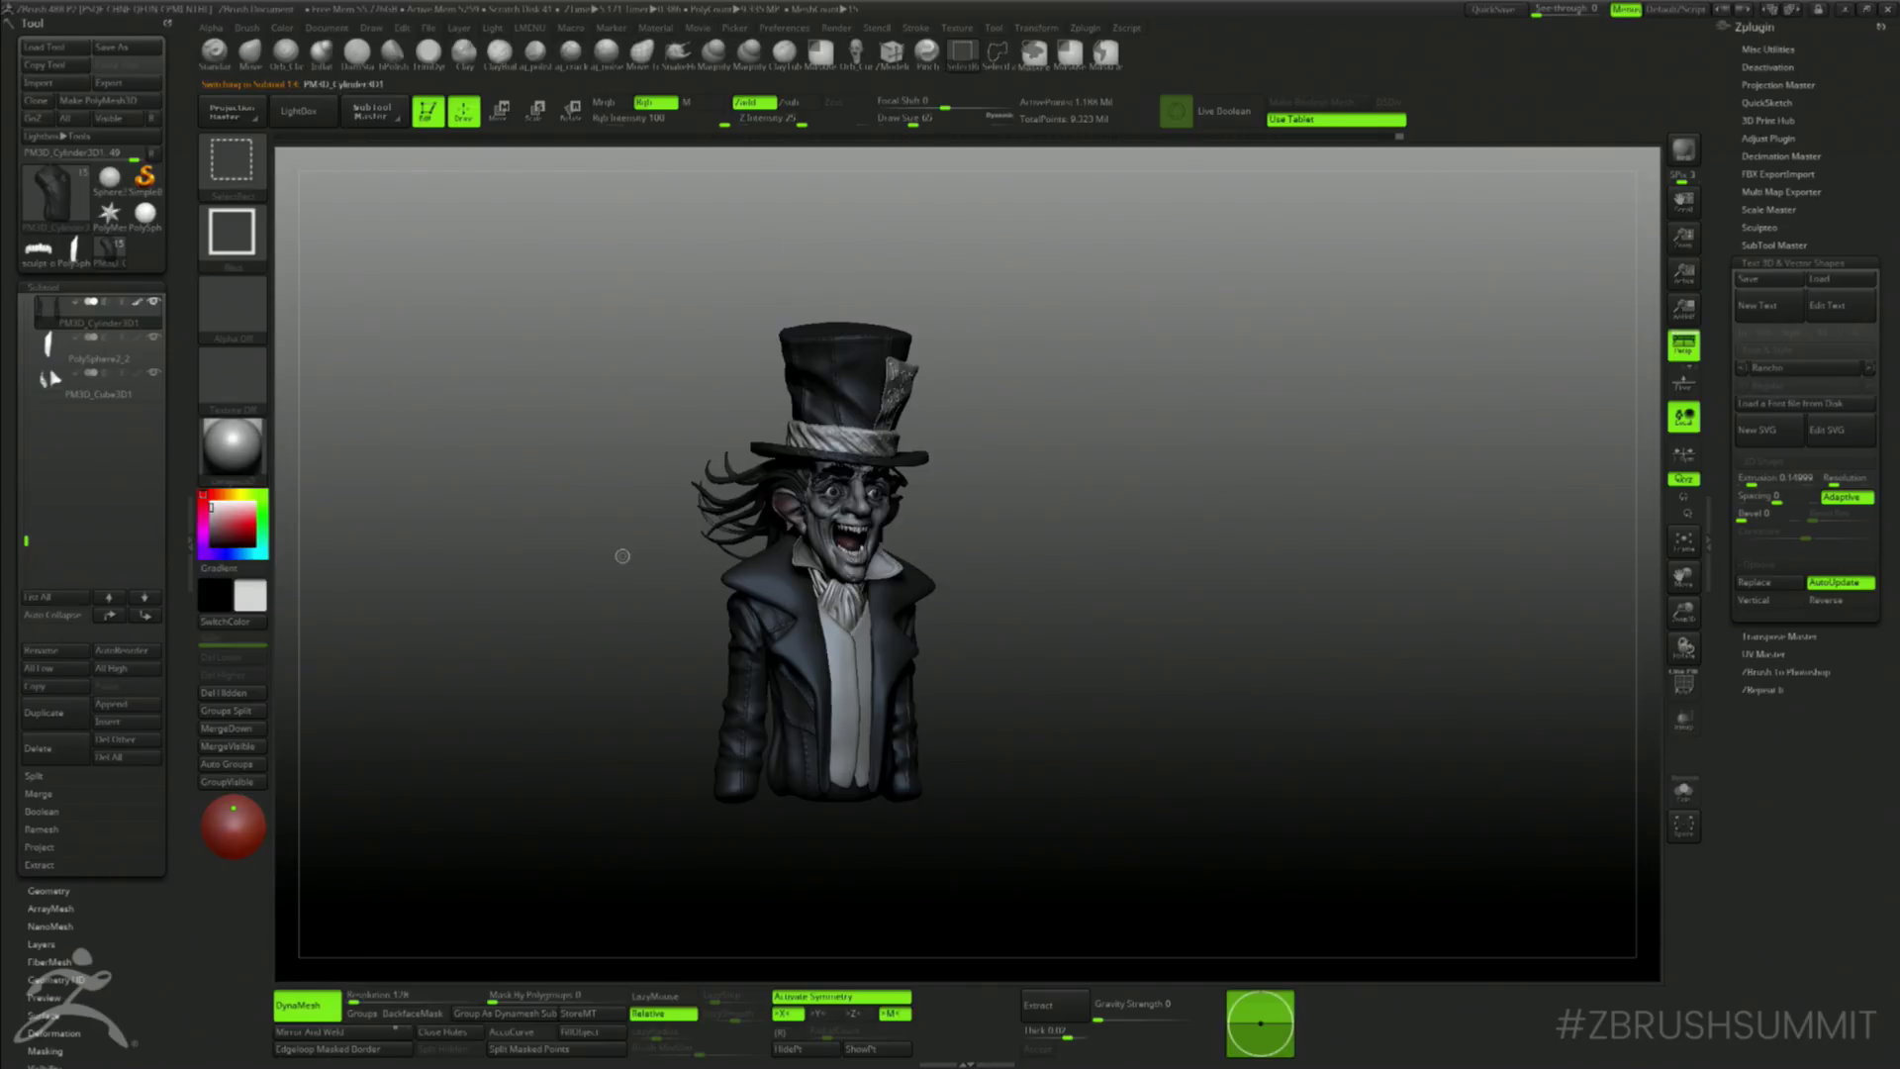
mouse_move(1123, 464)
mouse_down()
mouse_move(1217, 555)
mouse_move(1252, 428)
mouse_move(1268, 555)
mouse_move(1227, 480)
mouse_up()
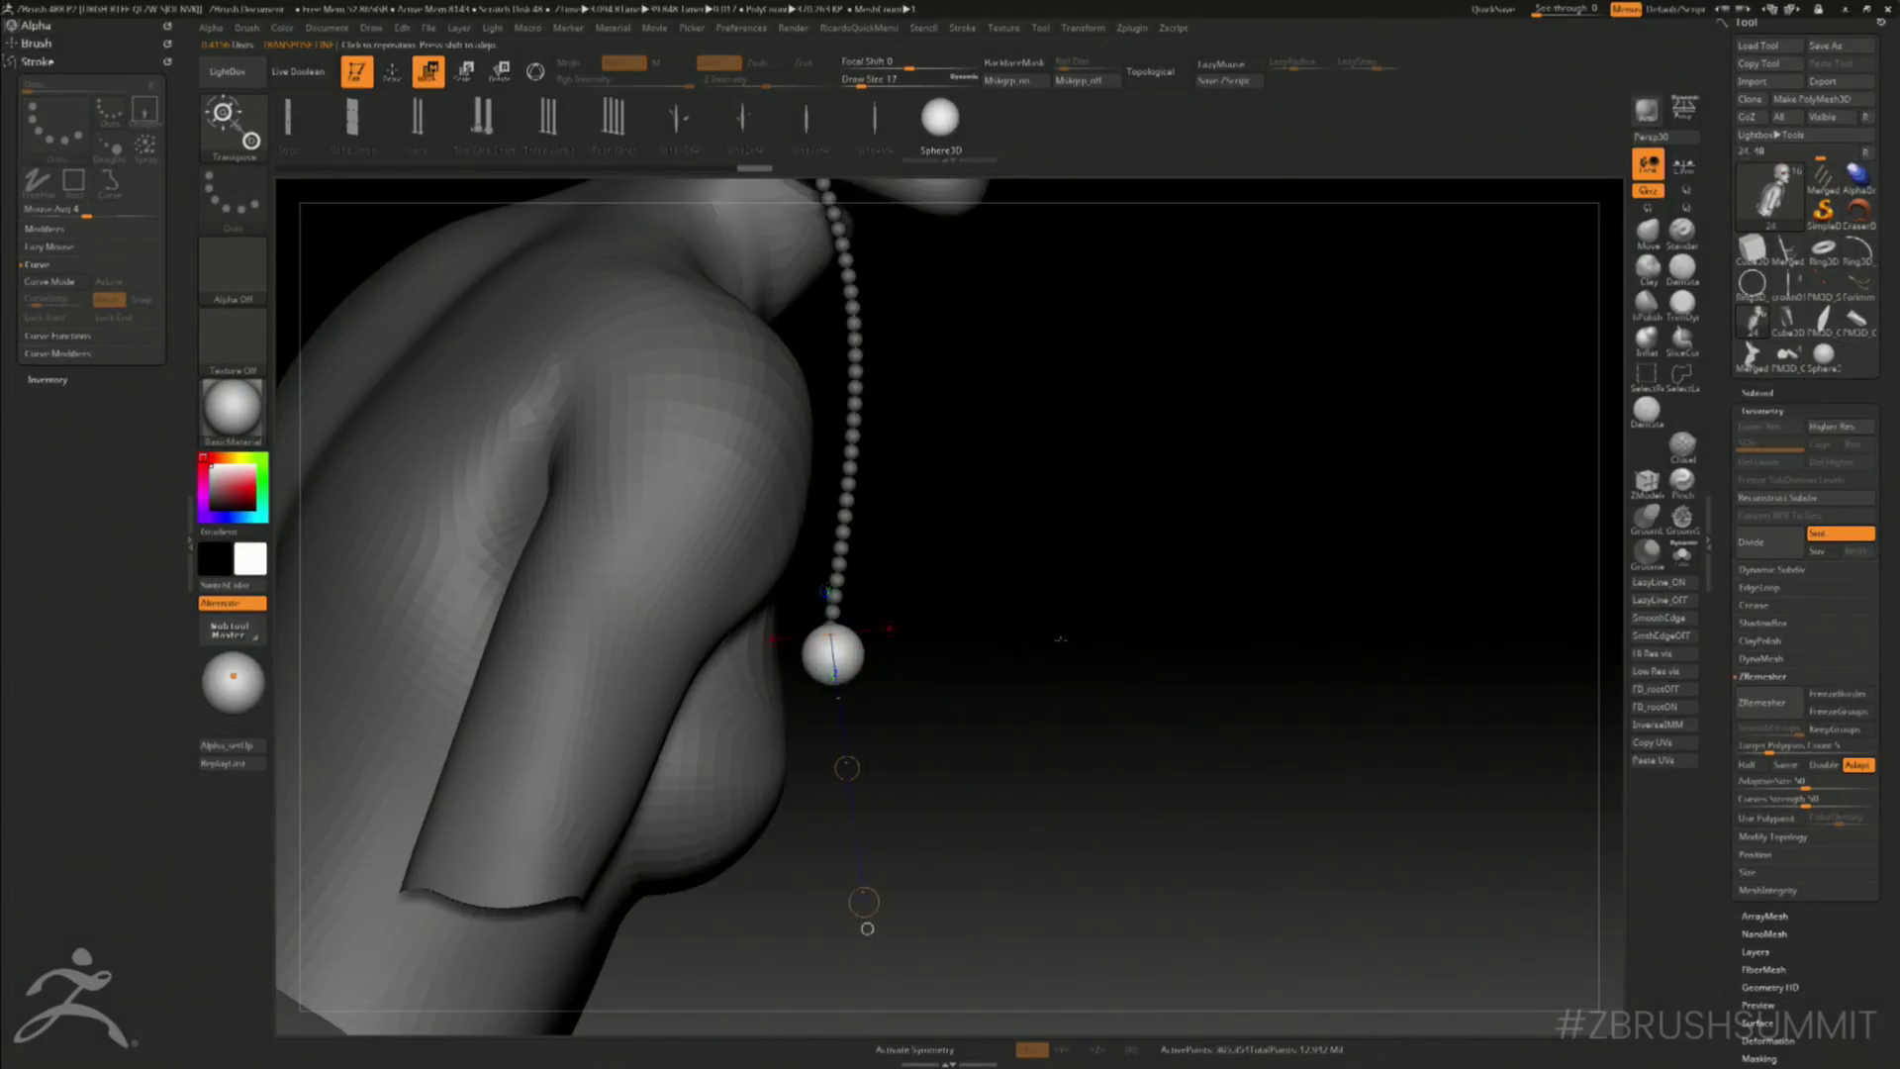
- Clear the mask, then mask a thin band around the sphere hanging at the end of the woman's beaded chain
drag(1060, 641, 781, 648)
drag(676, 758, 705, 770)
drag(331, 631, 590, 619)
mouse_move(1136, 657)
mouse_down()
mouse_move(1109, 665)
mouse_move(1109, 697)
mouse_move(1016, 639)
mouse_up()
ctrl+click(1109, 678)
key(q)
ctrl+drag(820, 614, 823, 638)
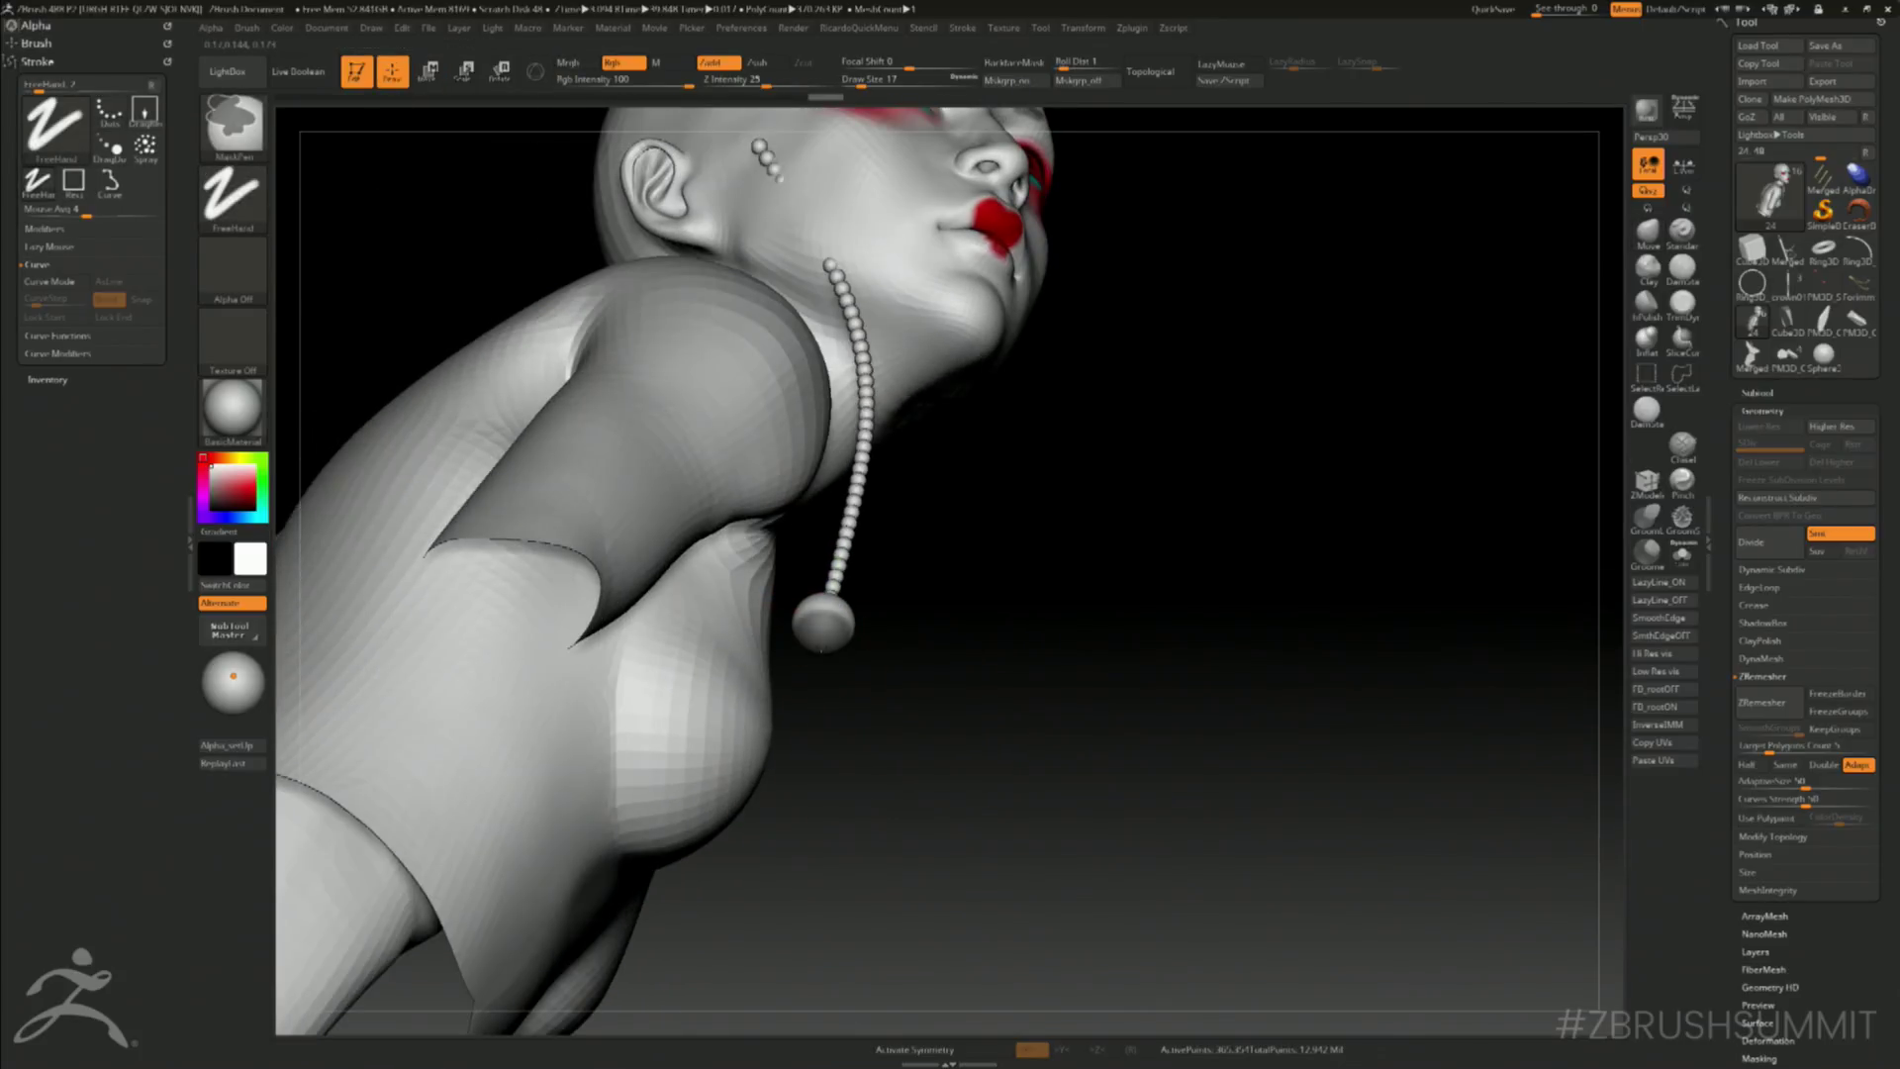
ctrl+click(948, 659)
ctrl+click(821, 638)
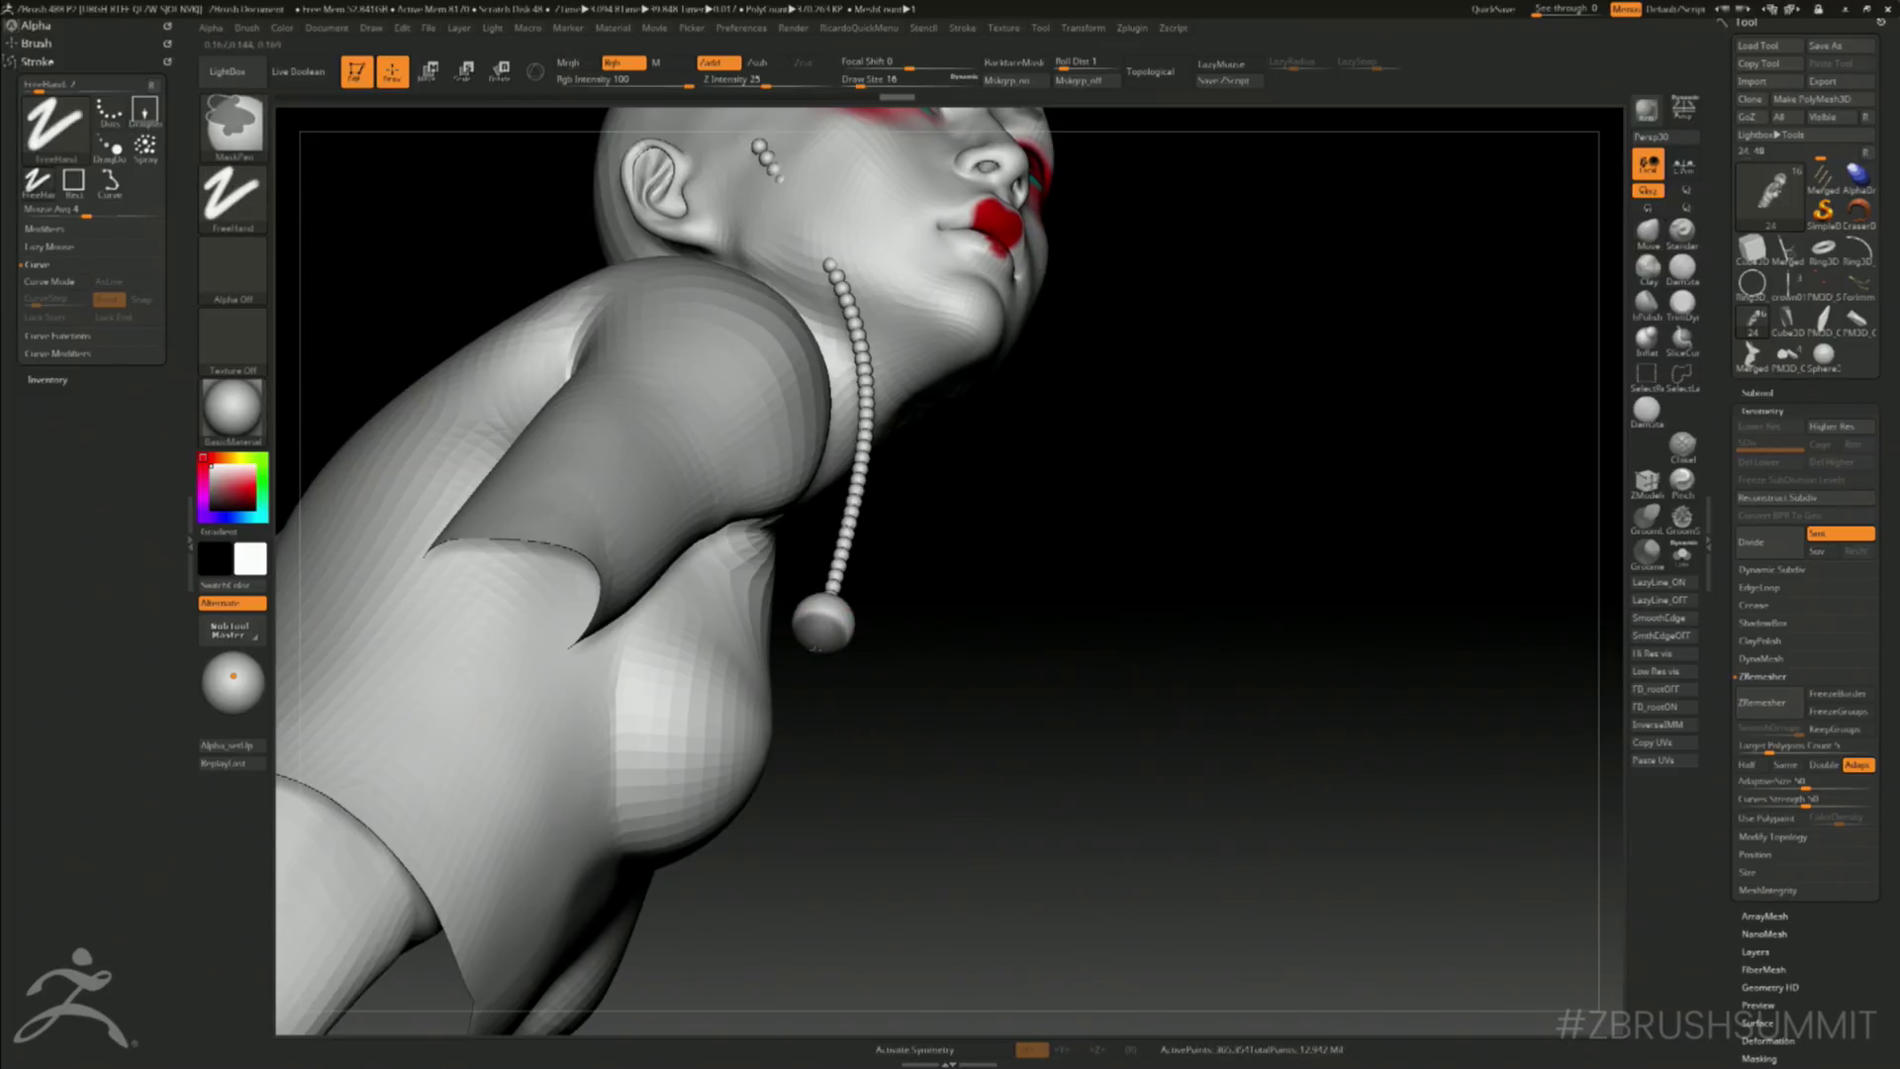
- Save the woman's bust as a ZBrush tool file in the Saves folder
drag(965, 669, 1183, 657)
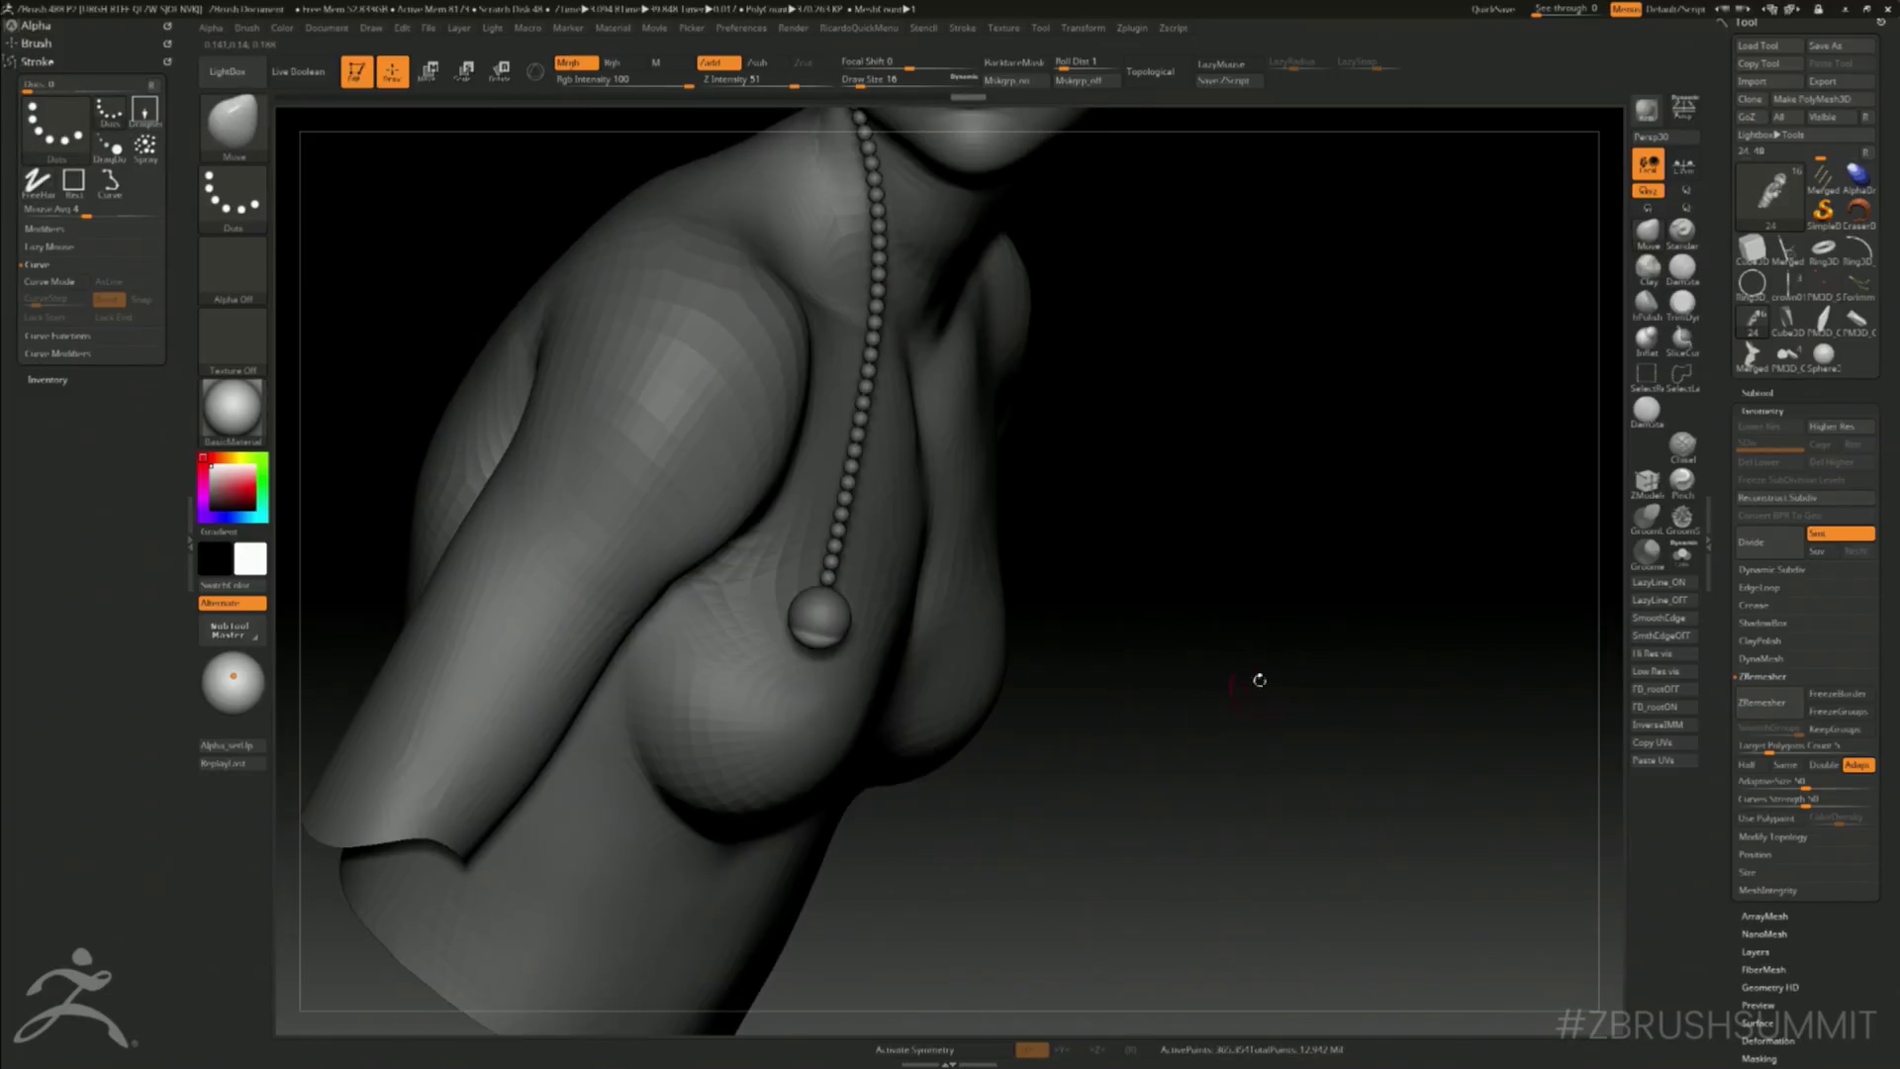
mouse_move(1256, 679)
mouse_down()
mouse_move(1311, 653)
mouse_move(1576, 341)
mouse_up()
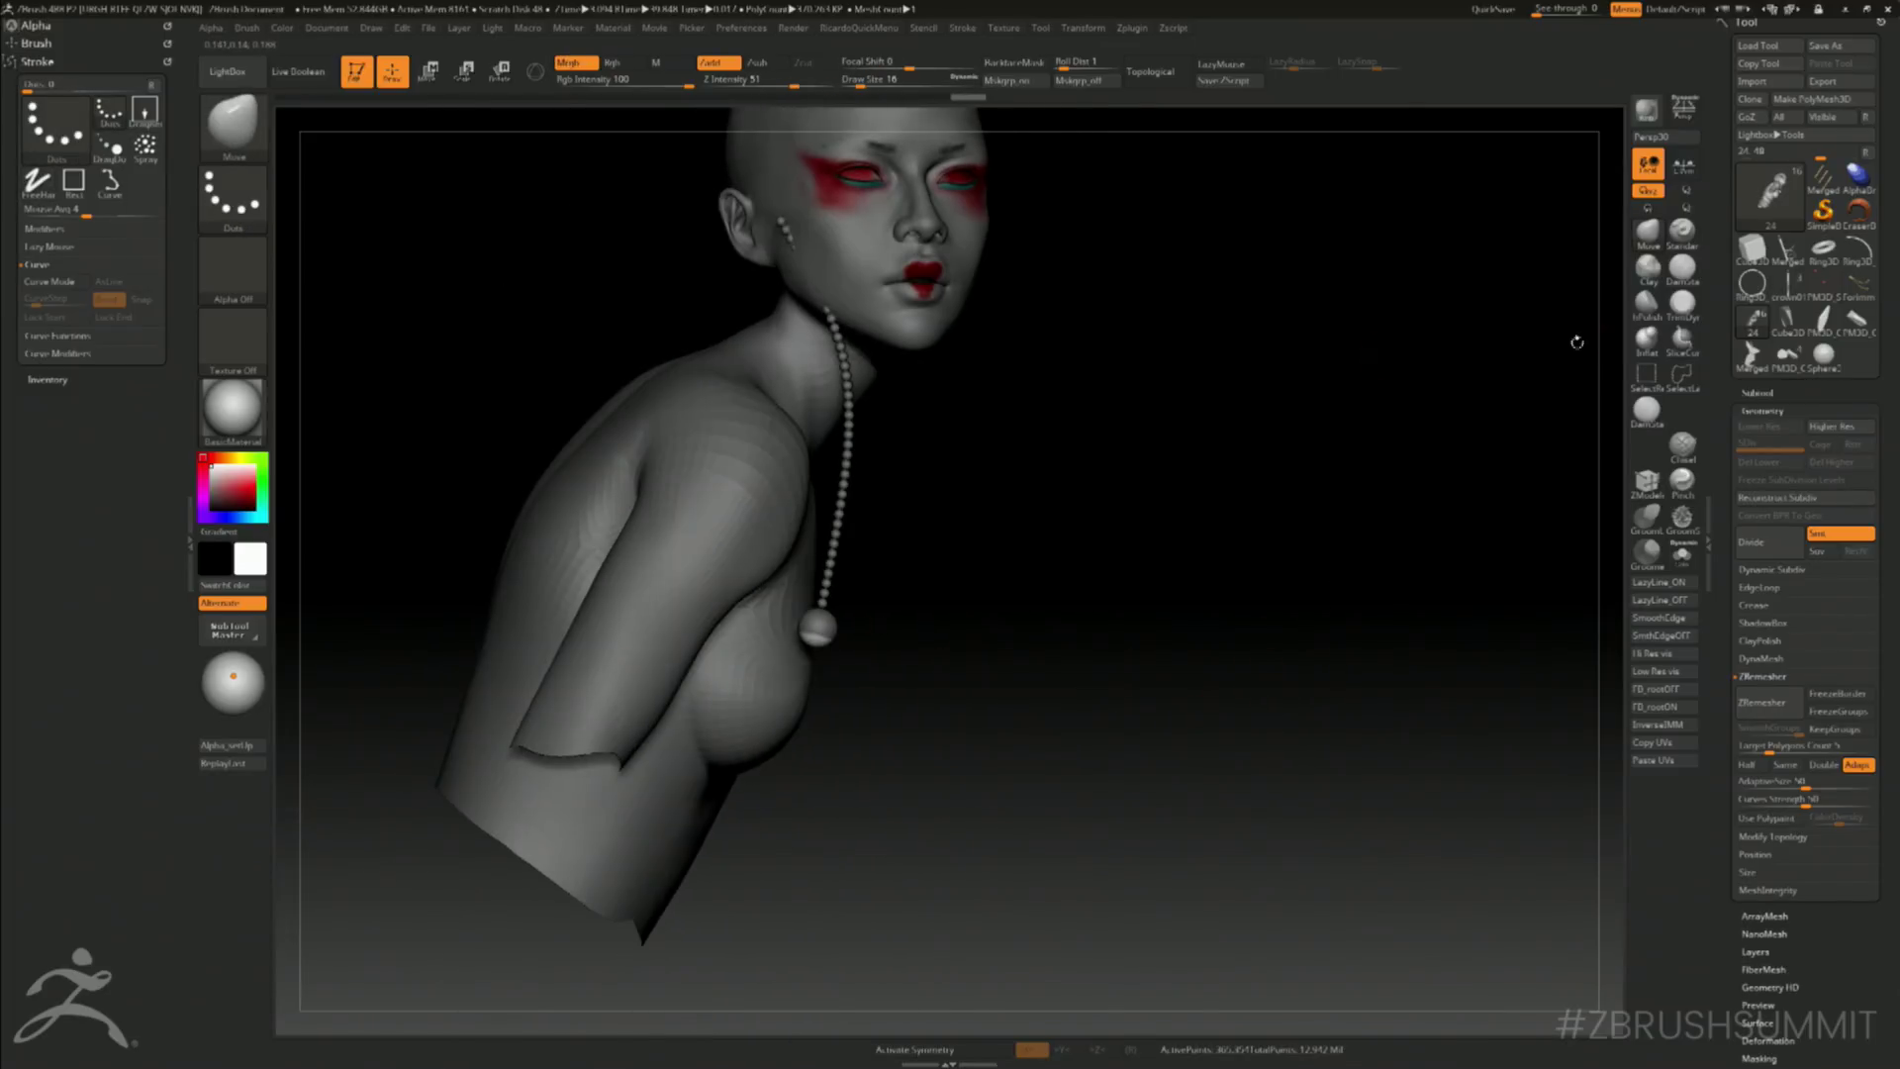
click(1768, 411)
click(1827, 47)
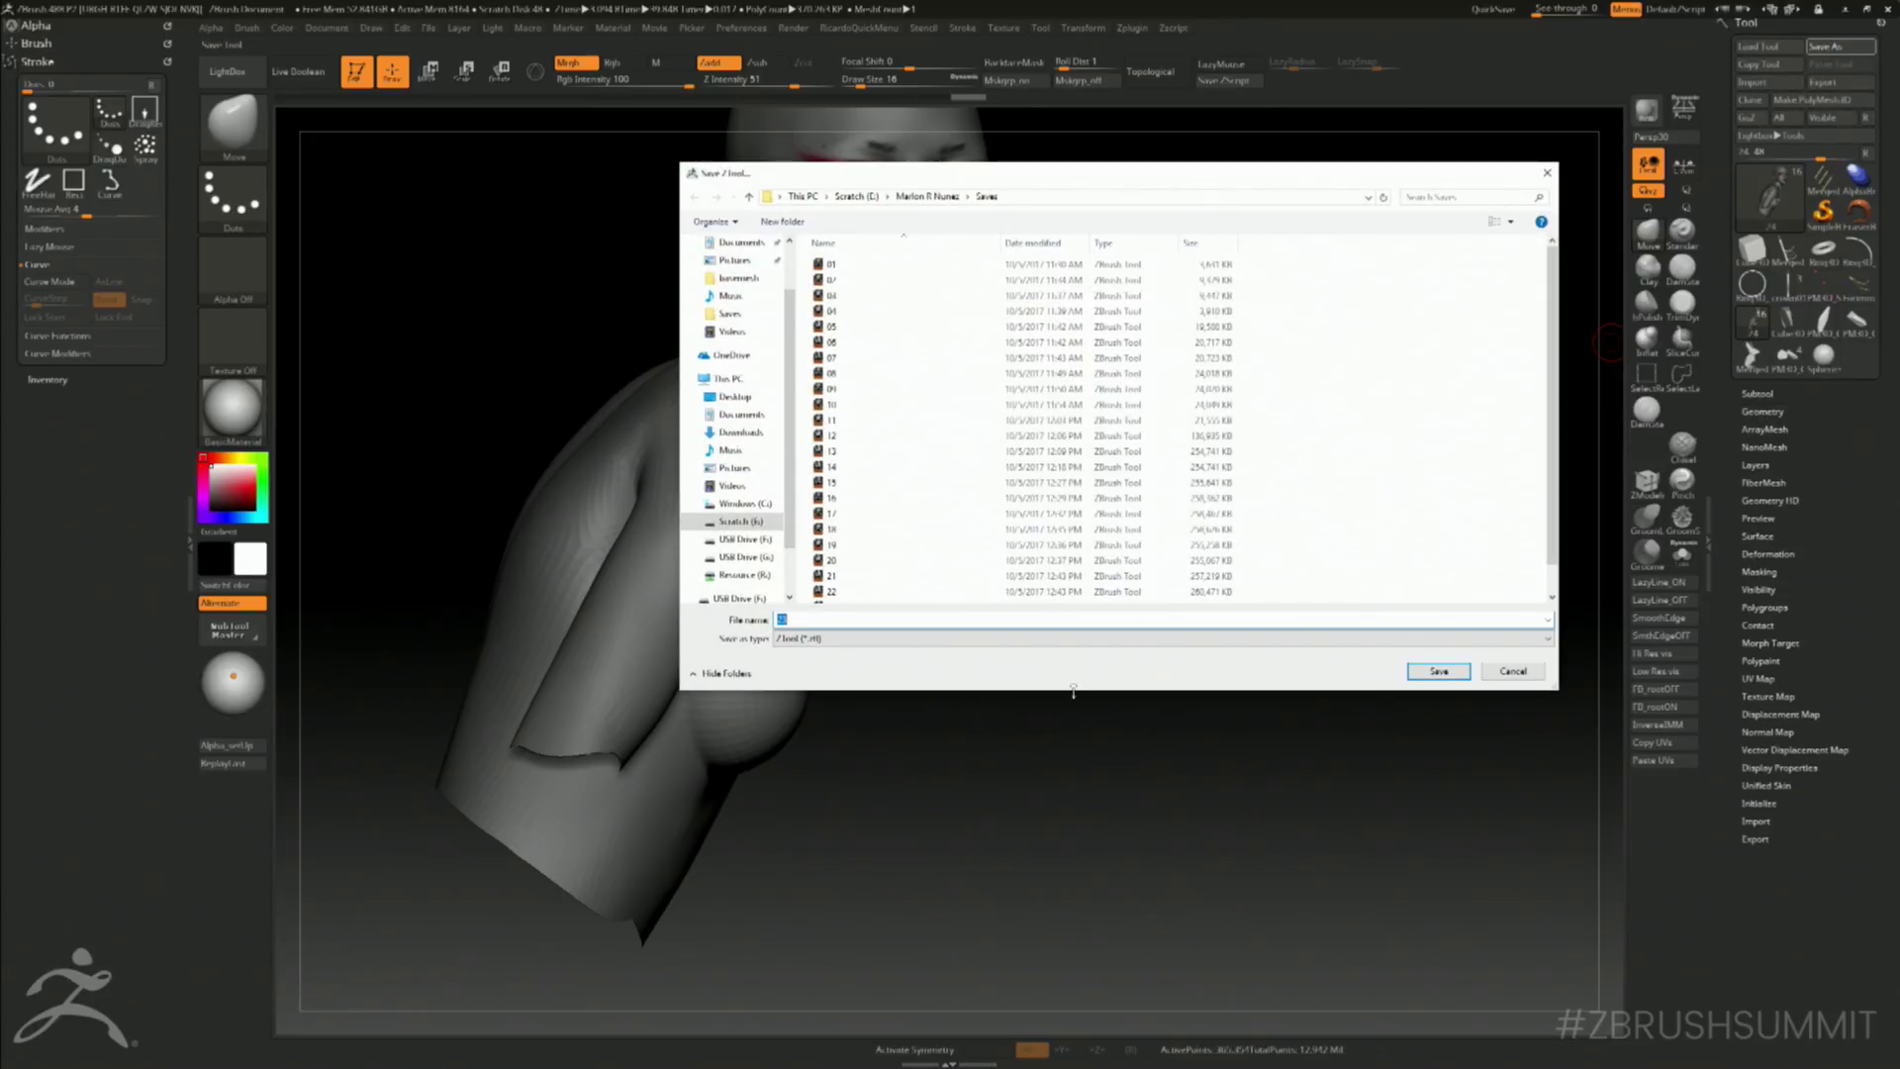
key(Escape)
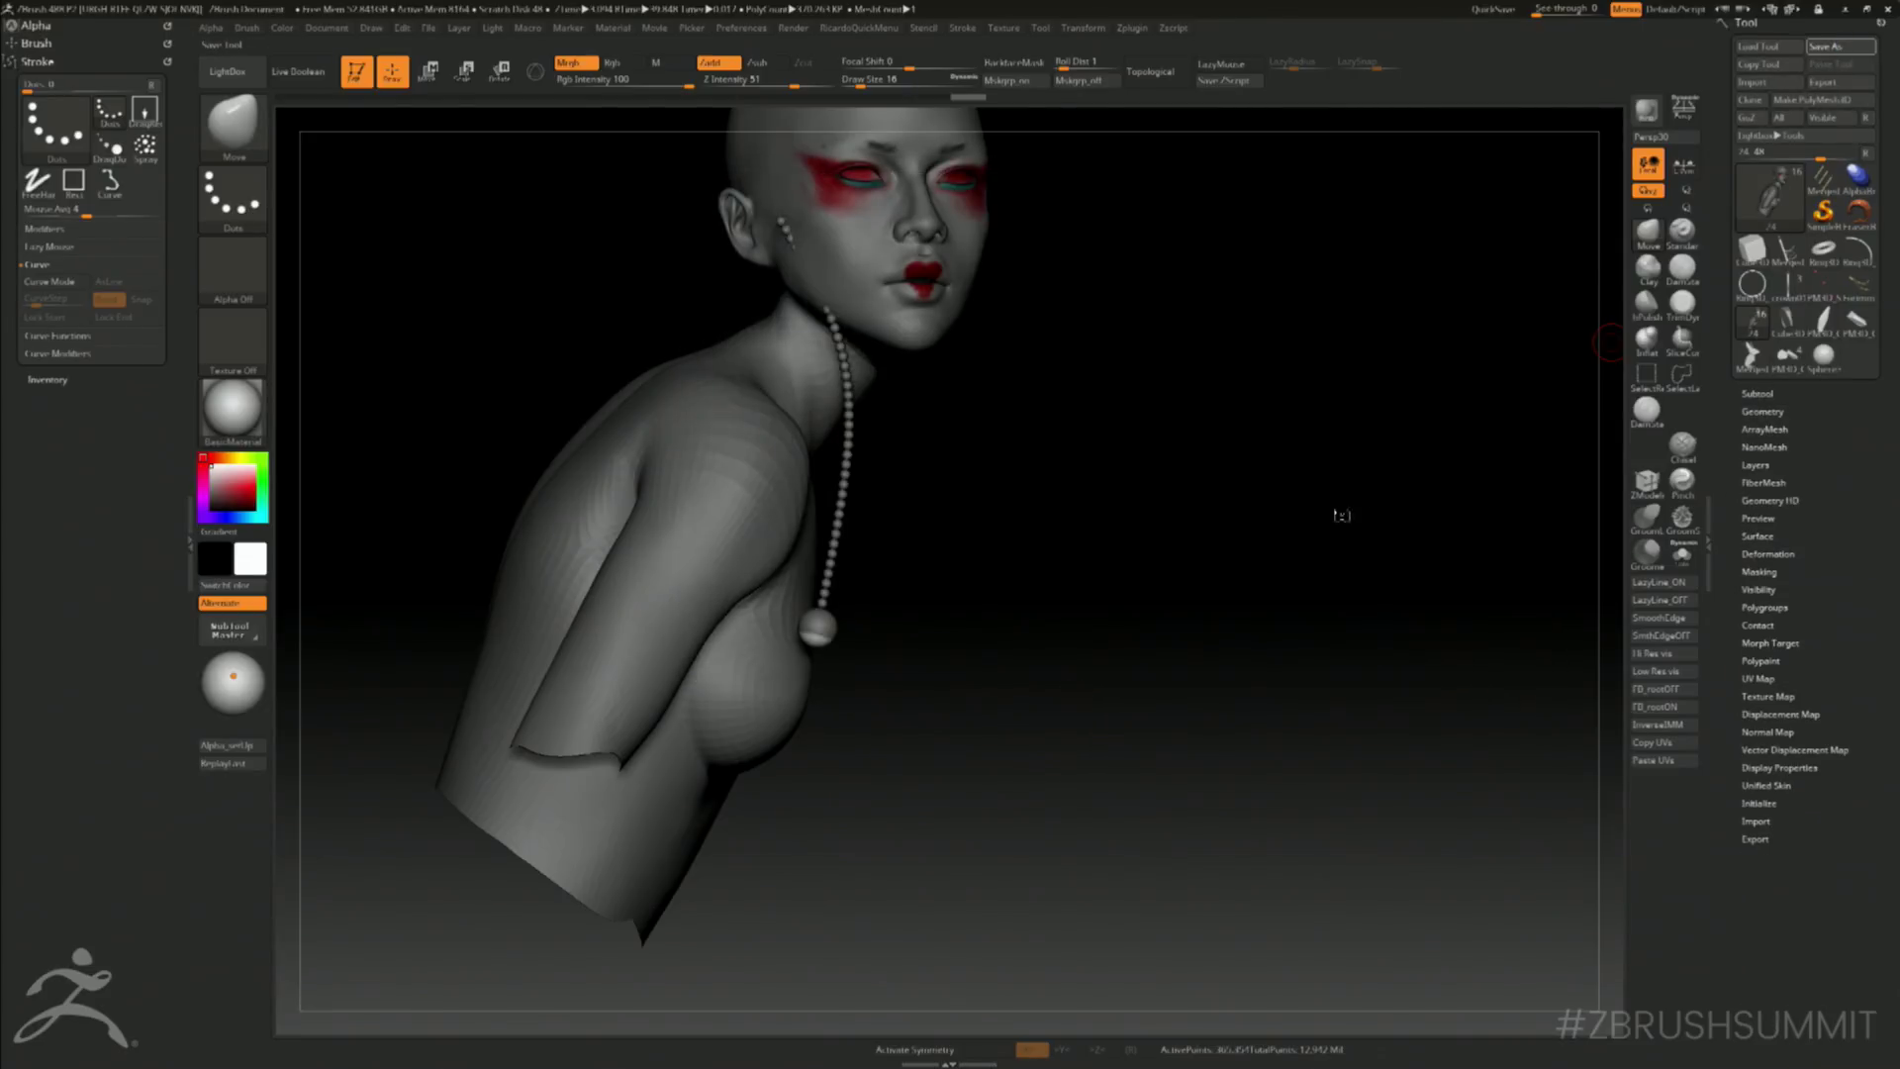
- Open the FiberMesh settings and load a fibers preset from the fibermesh folder on the USB drive
click(1771, 483)
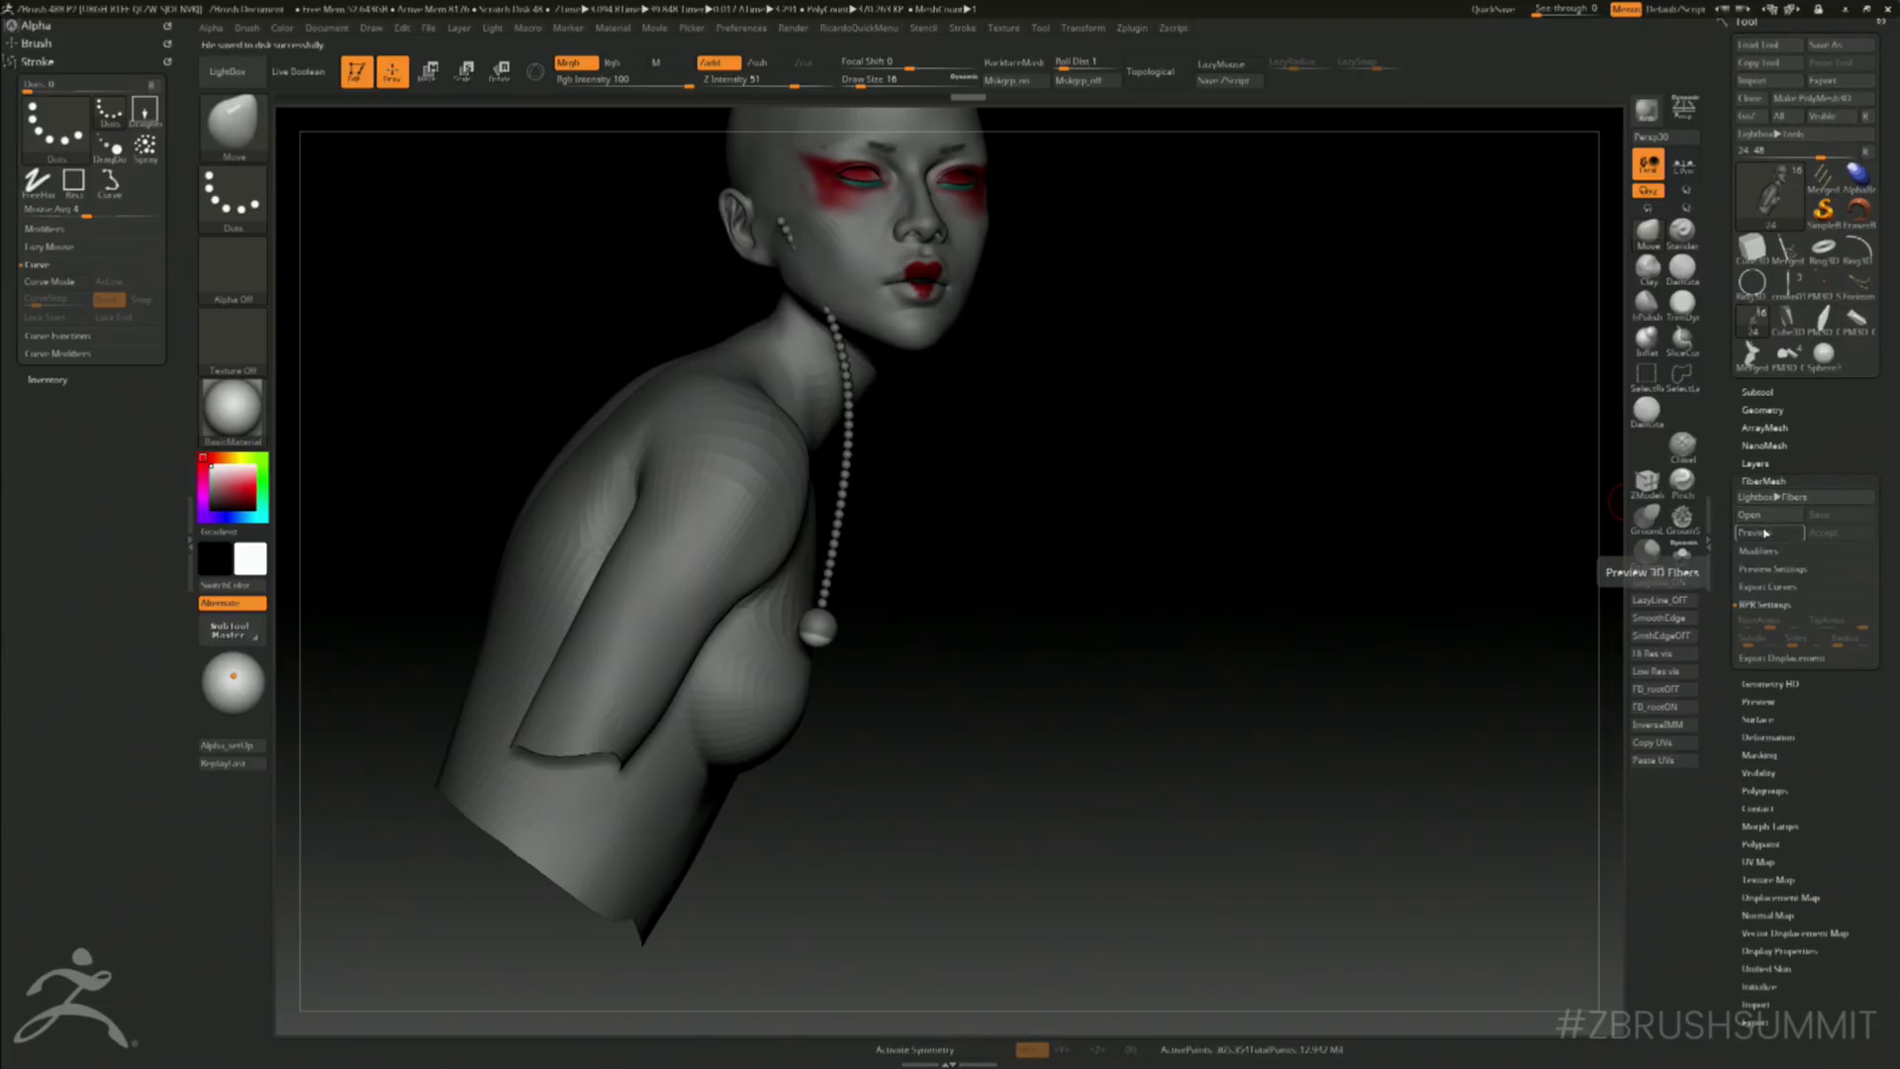
click(1769, 522)
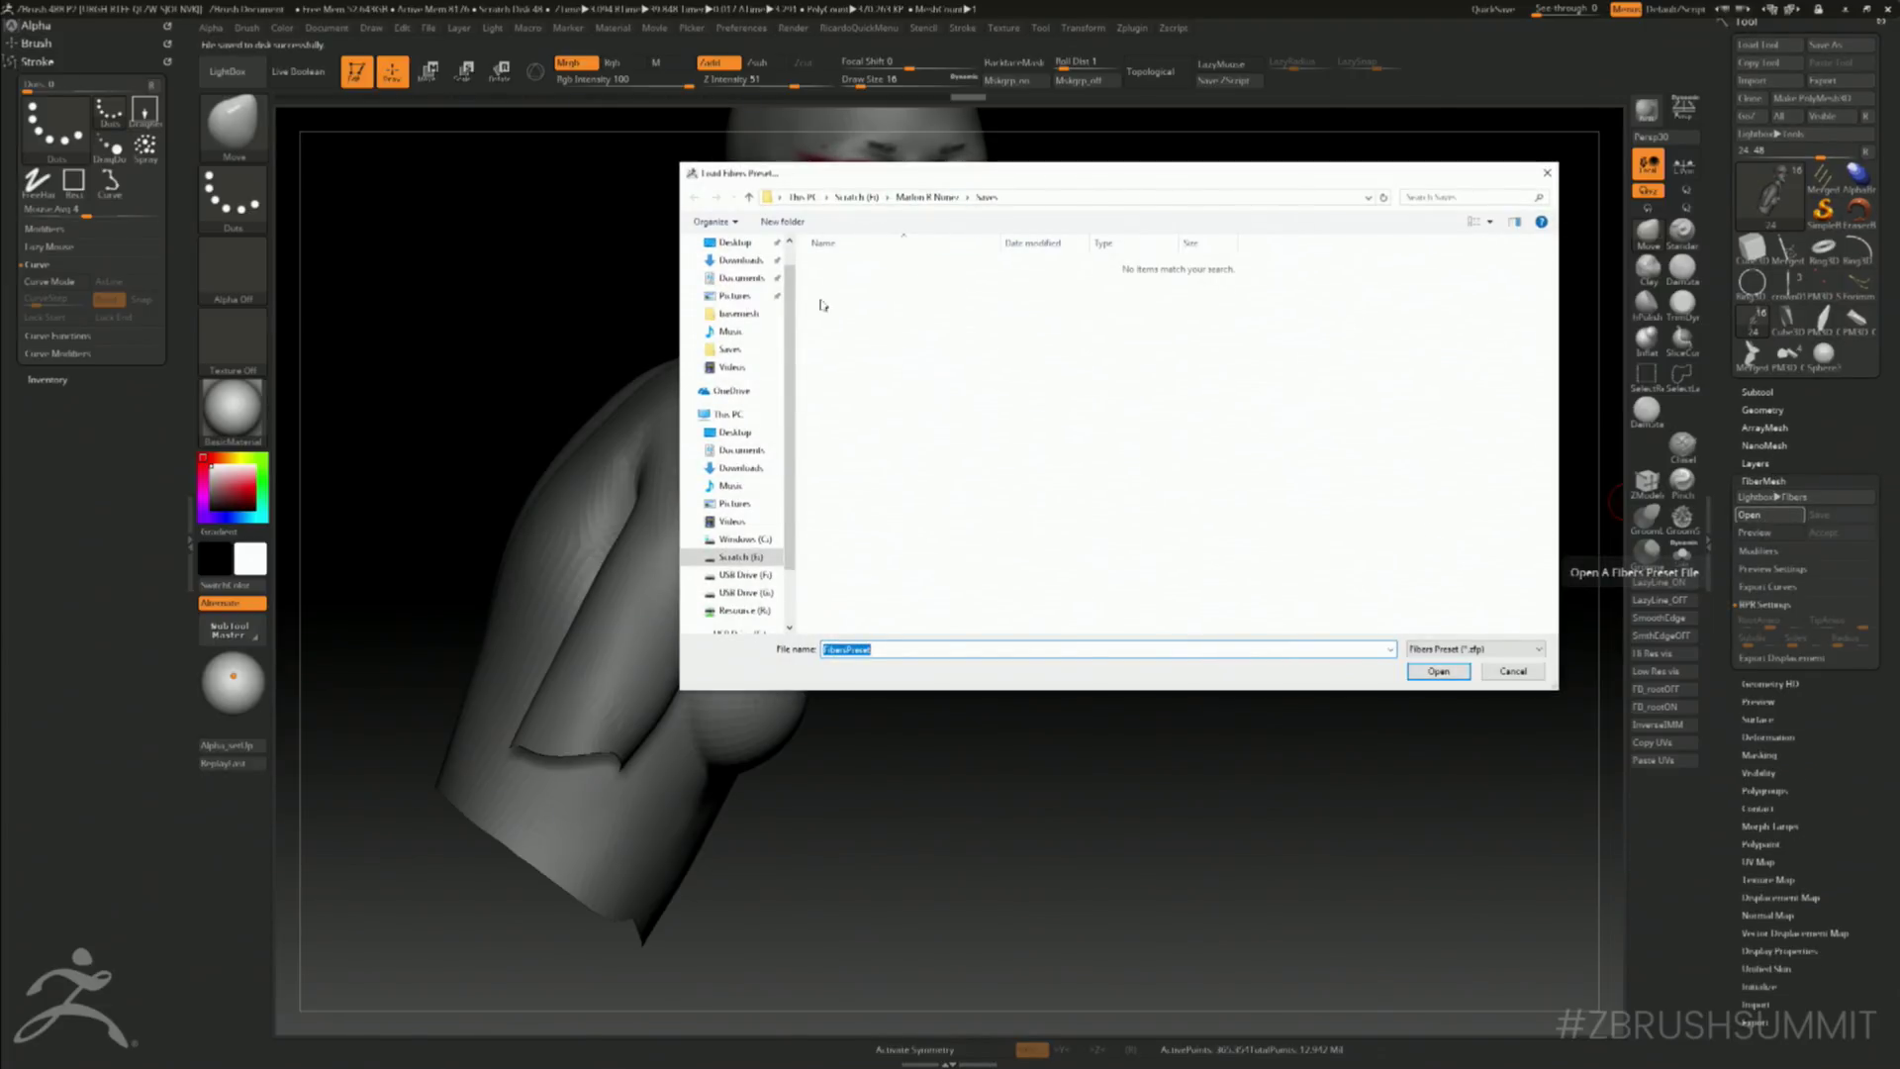
click(743, 591)
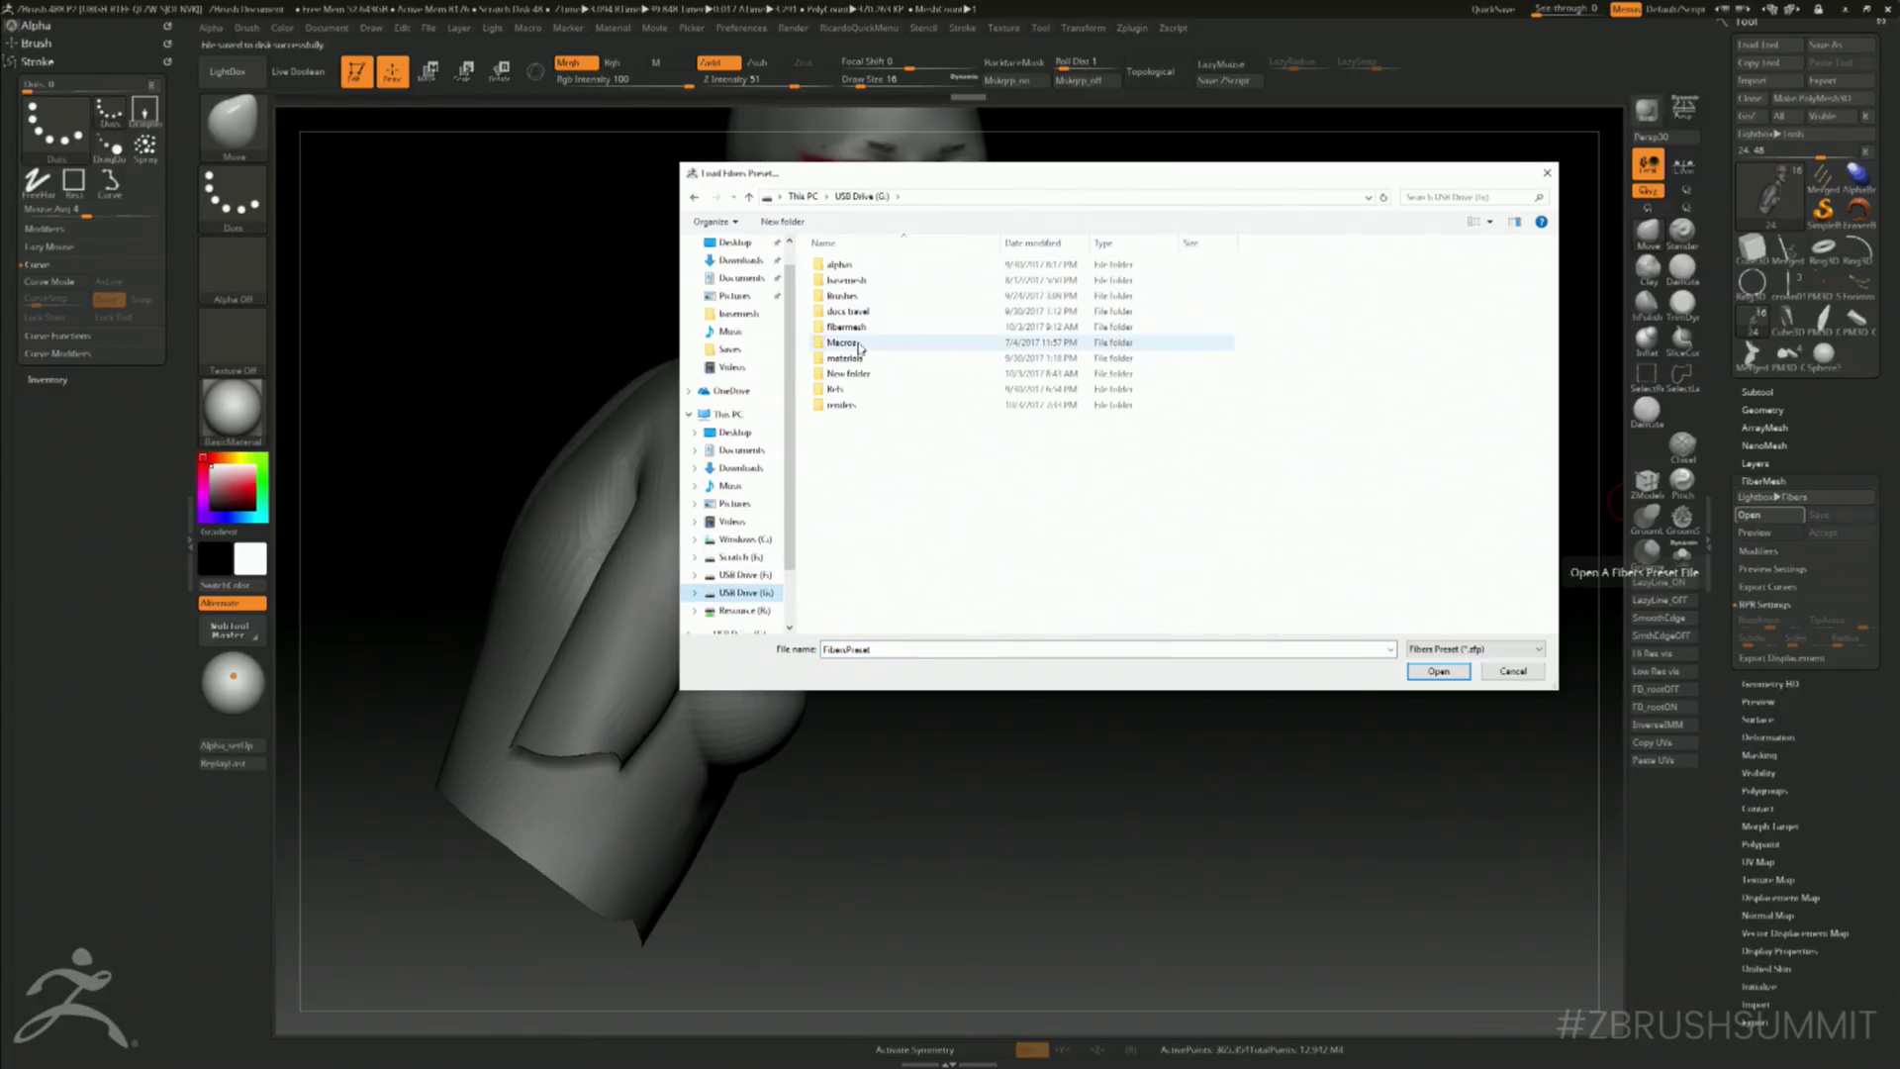
double_click(857, 337)
double_click(839, 281)
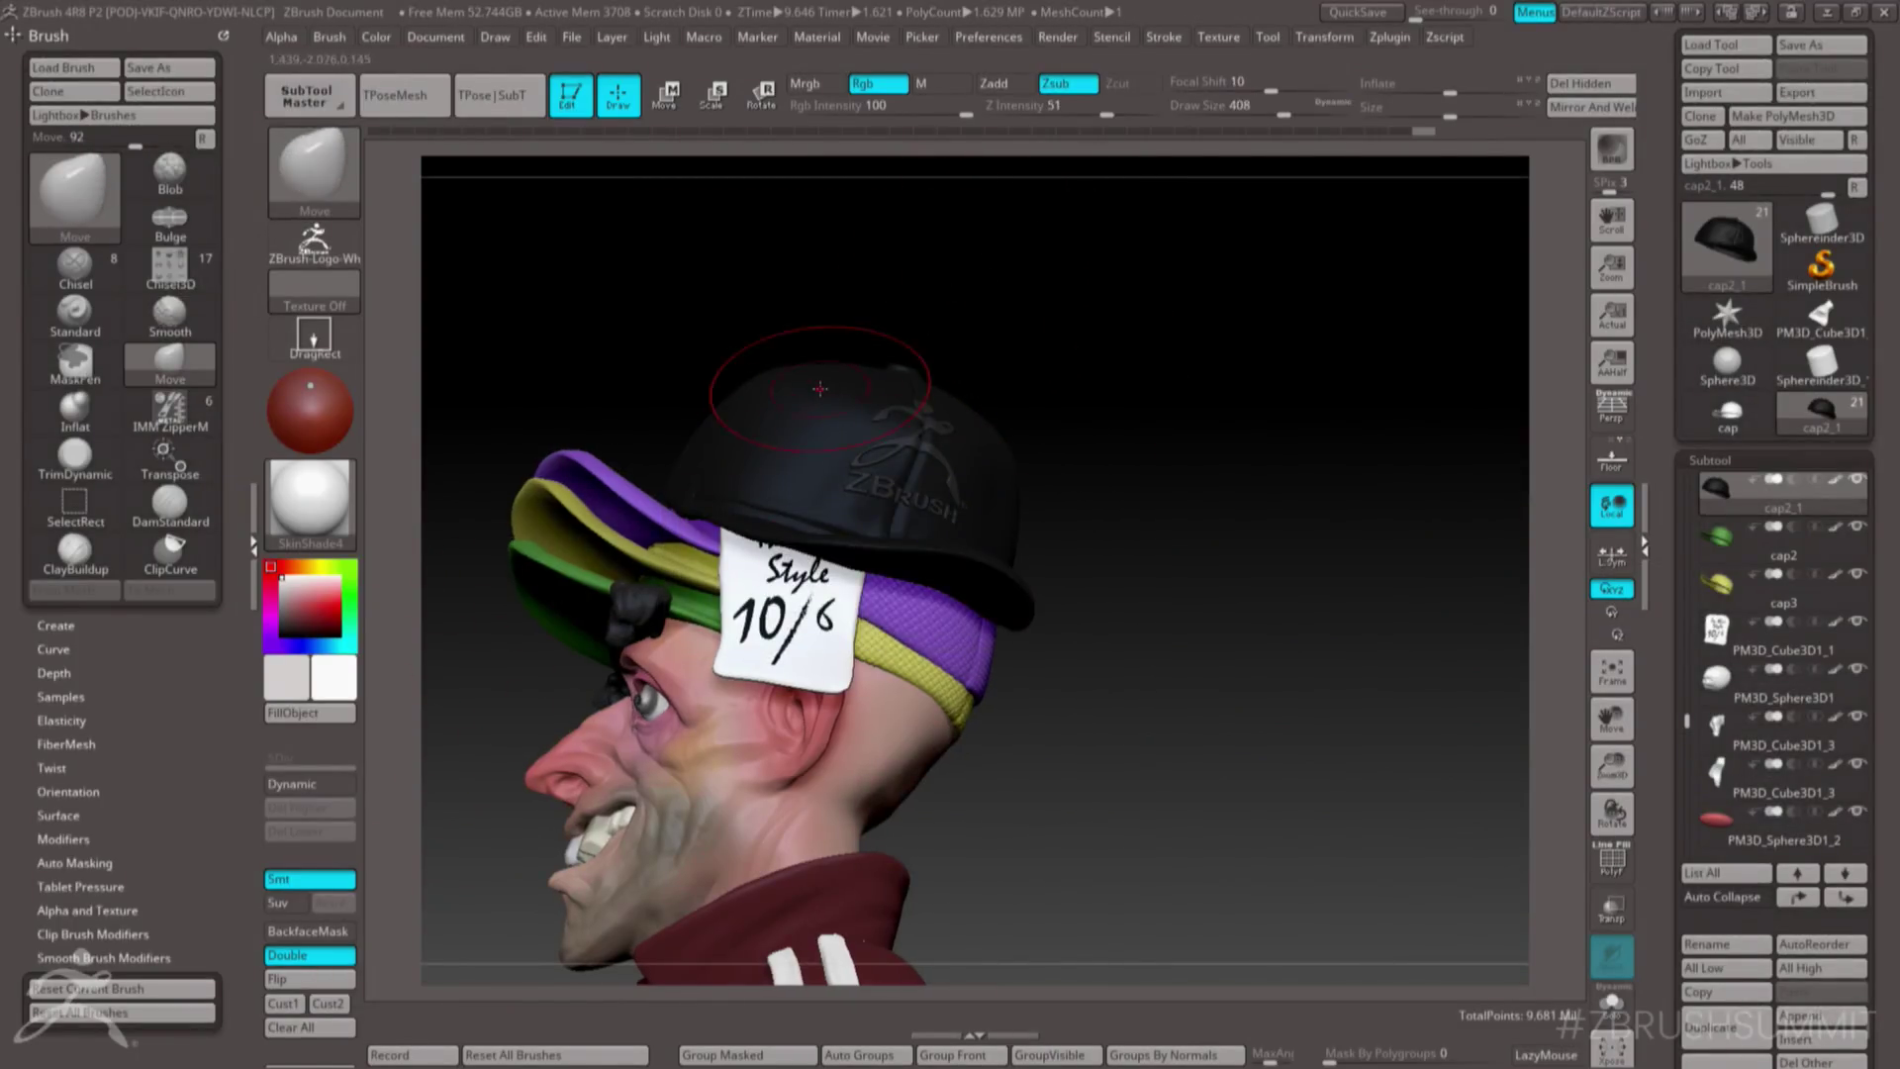
- Fill the raised ZBrush logo on the black cap with white and view it from the side
click(345, 716)
mouse_move(1045, 362)
mouse_down()
mouse_move(1051, 330)
mouse_move(1073, 347)
mouse_up()
mouse_move(1073, 347)
ctrl+right_down()
mouse_move(1051, 335)
mouse_move(1078, 346)
ctrl+right_up()
drag(1076, 346, 1312, 400)
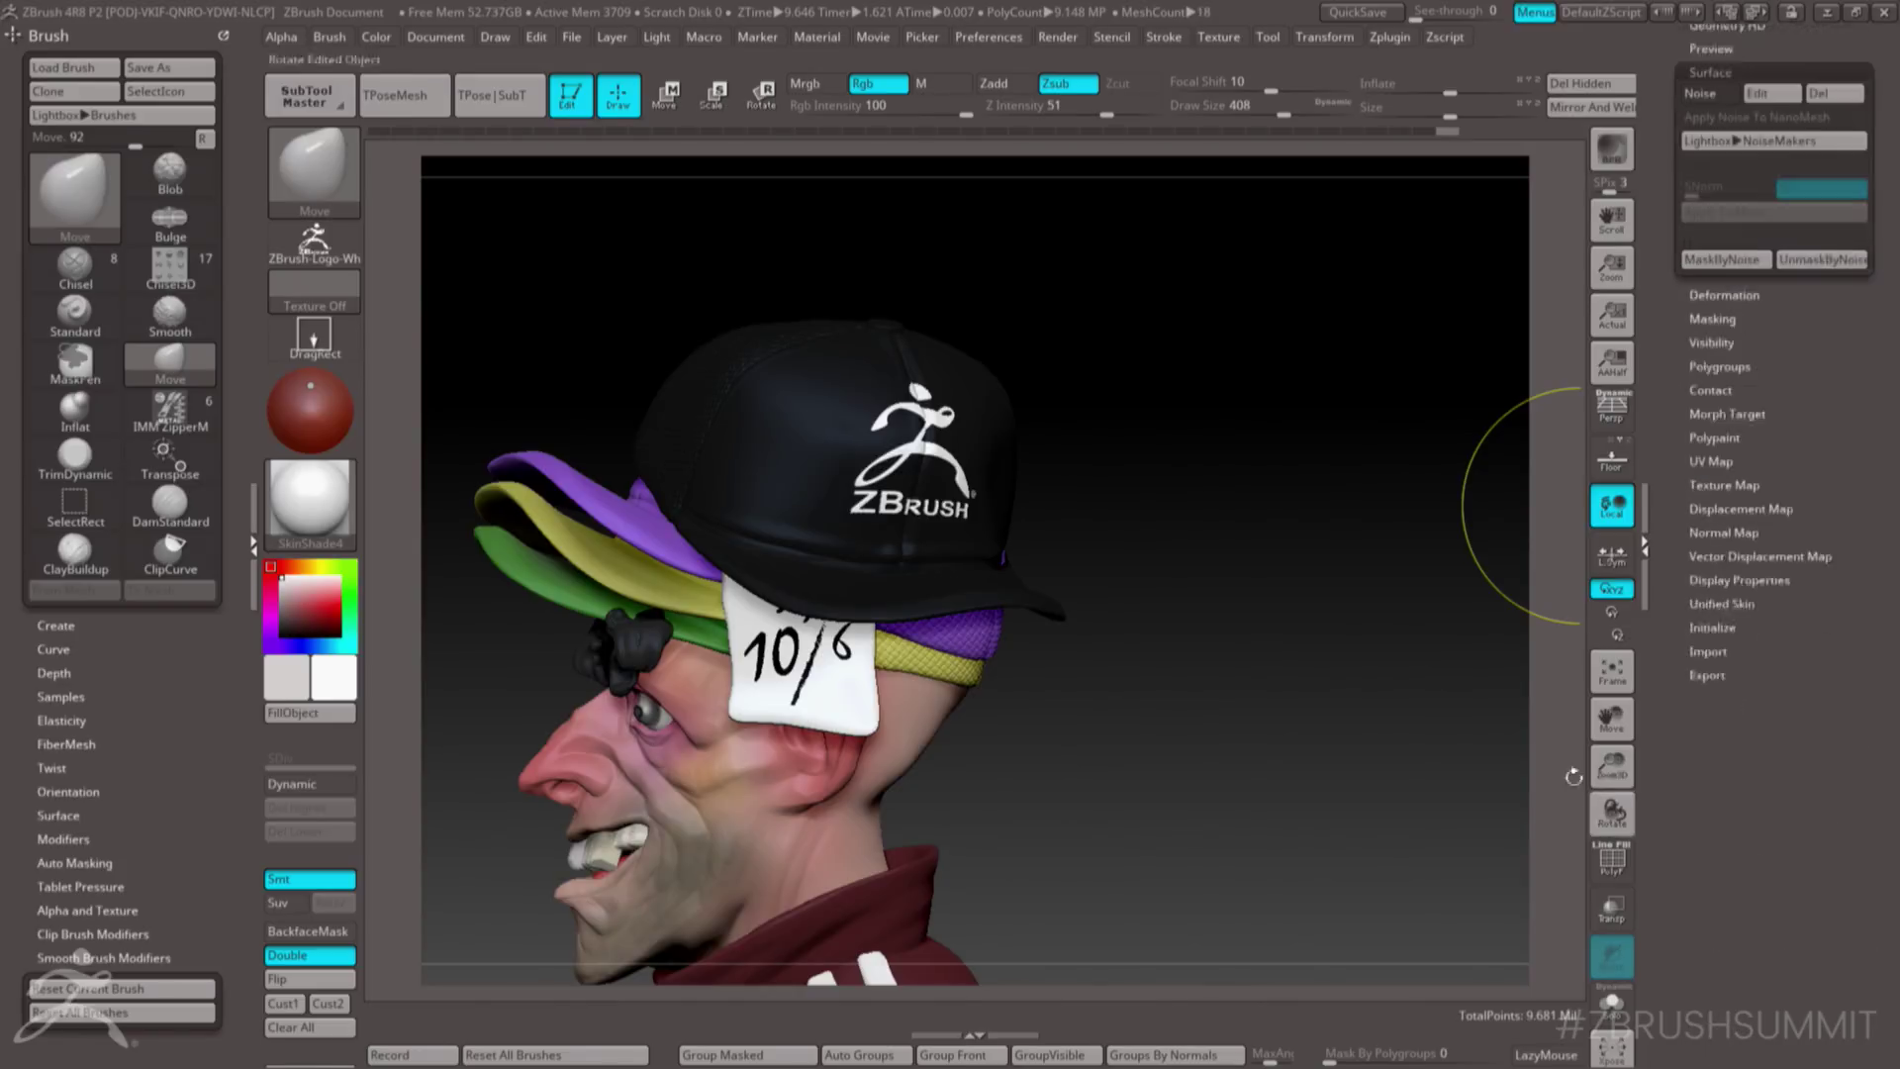
ctrl+right_drag(1330, 331, 1205, 399)
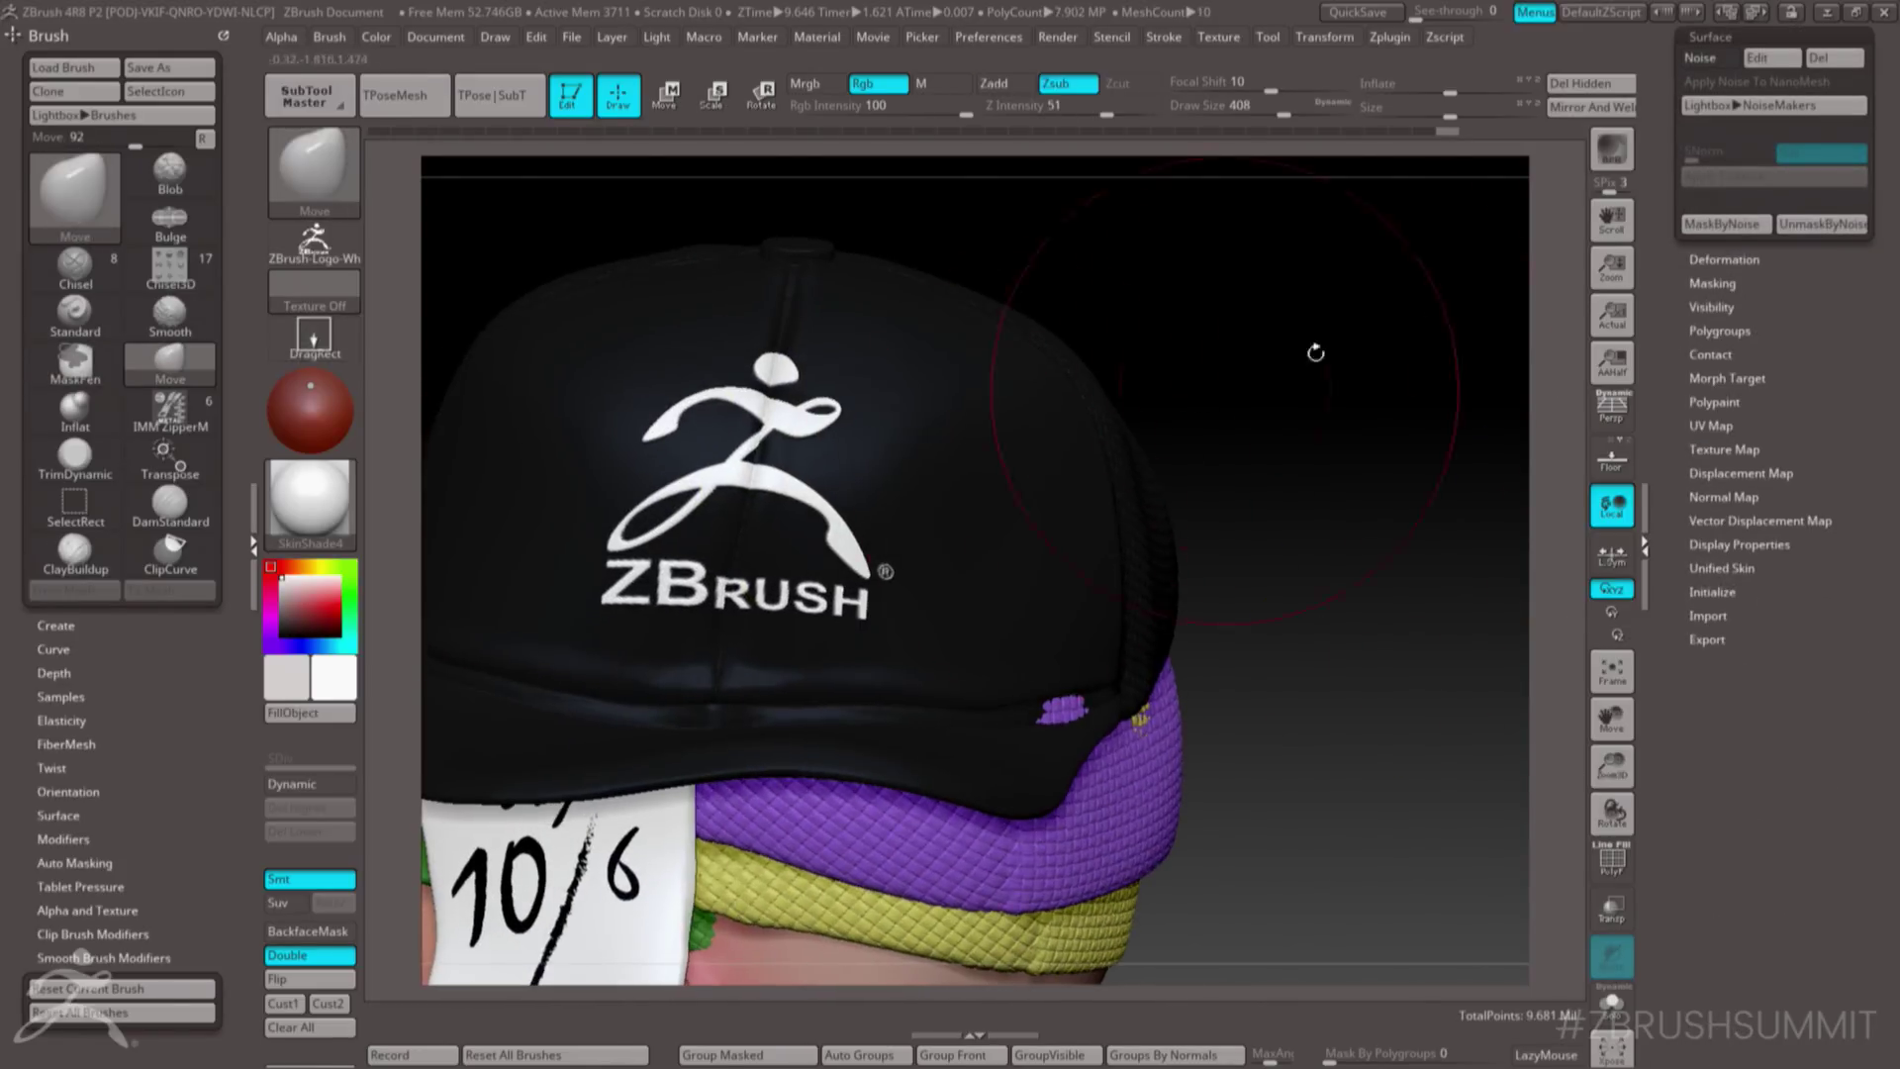
- Enable surface noise on the cap's logo and replace the noise plug-in's Weave pattern with Corrugated
drag(1739, 269, 1738, 376)
click(1712, 169)
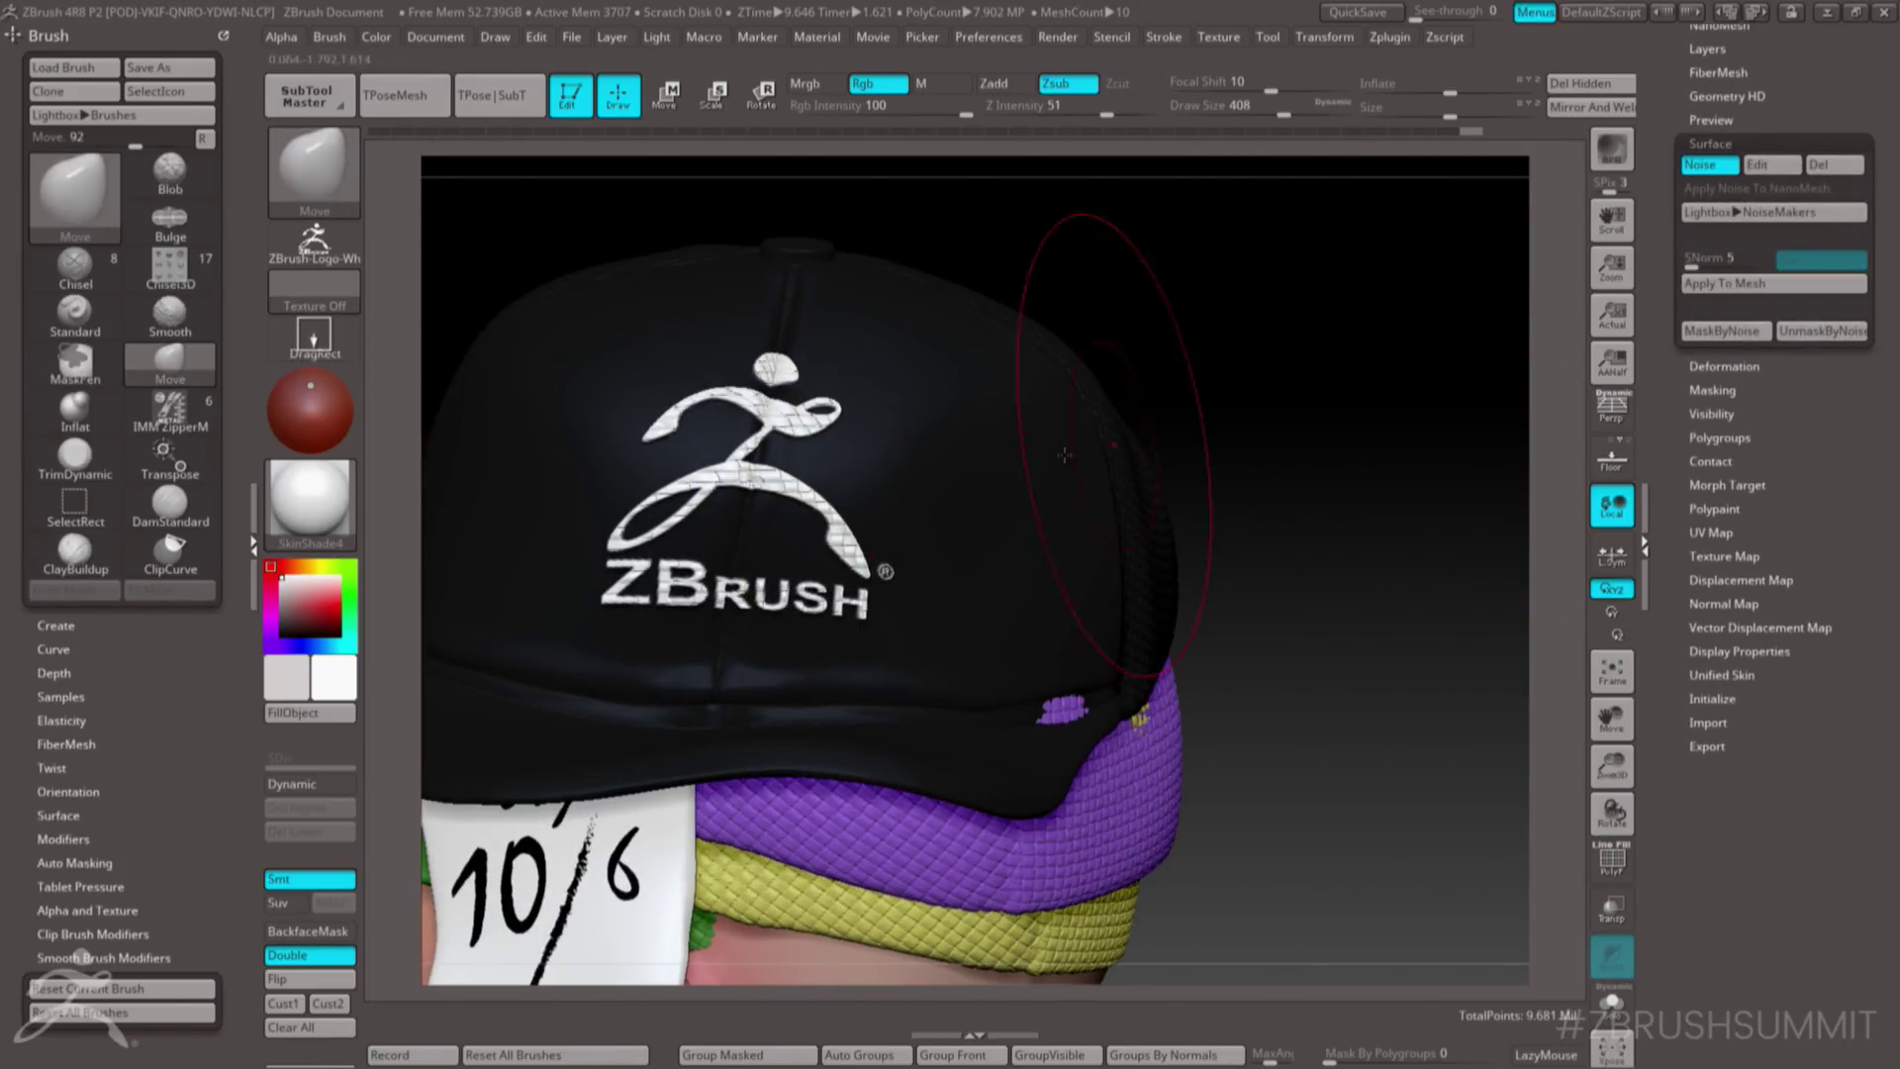
click(1771, 164)
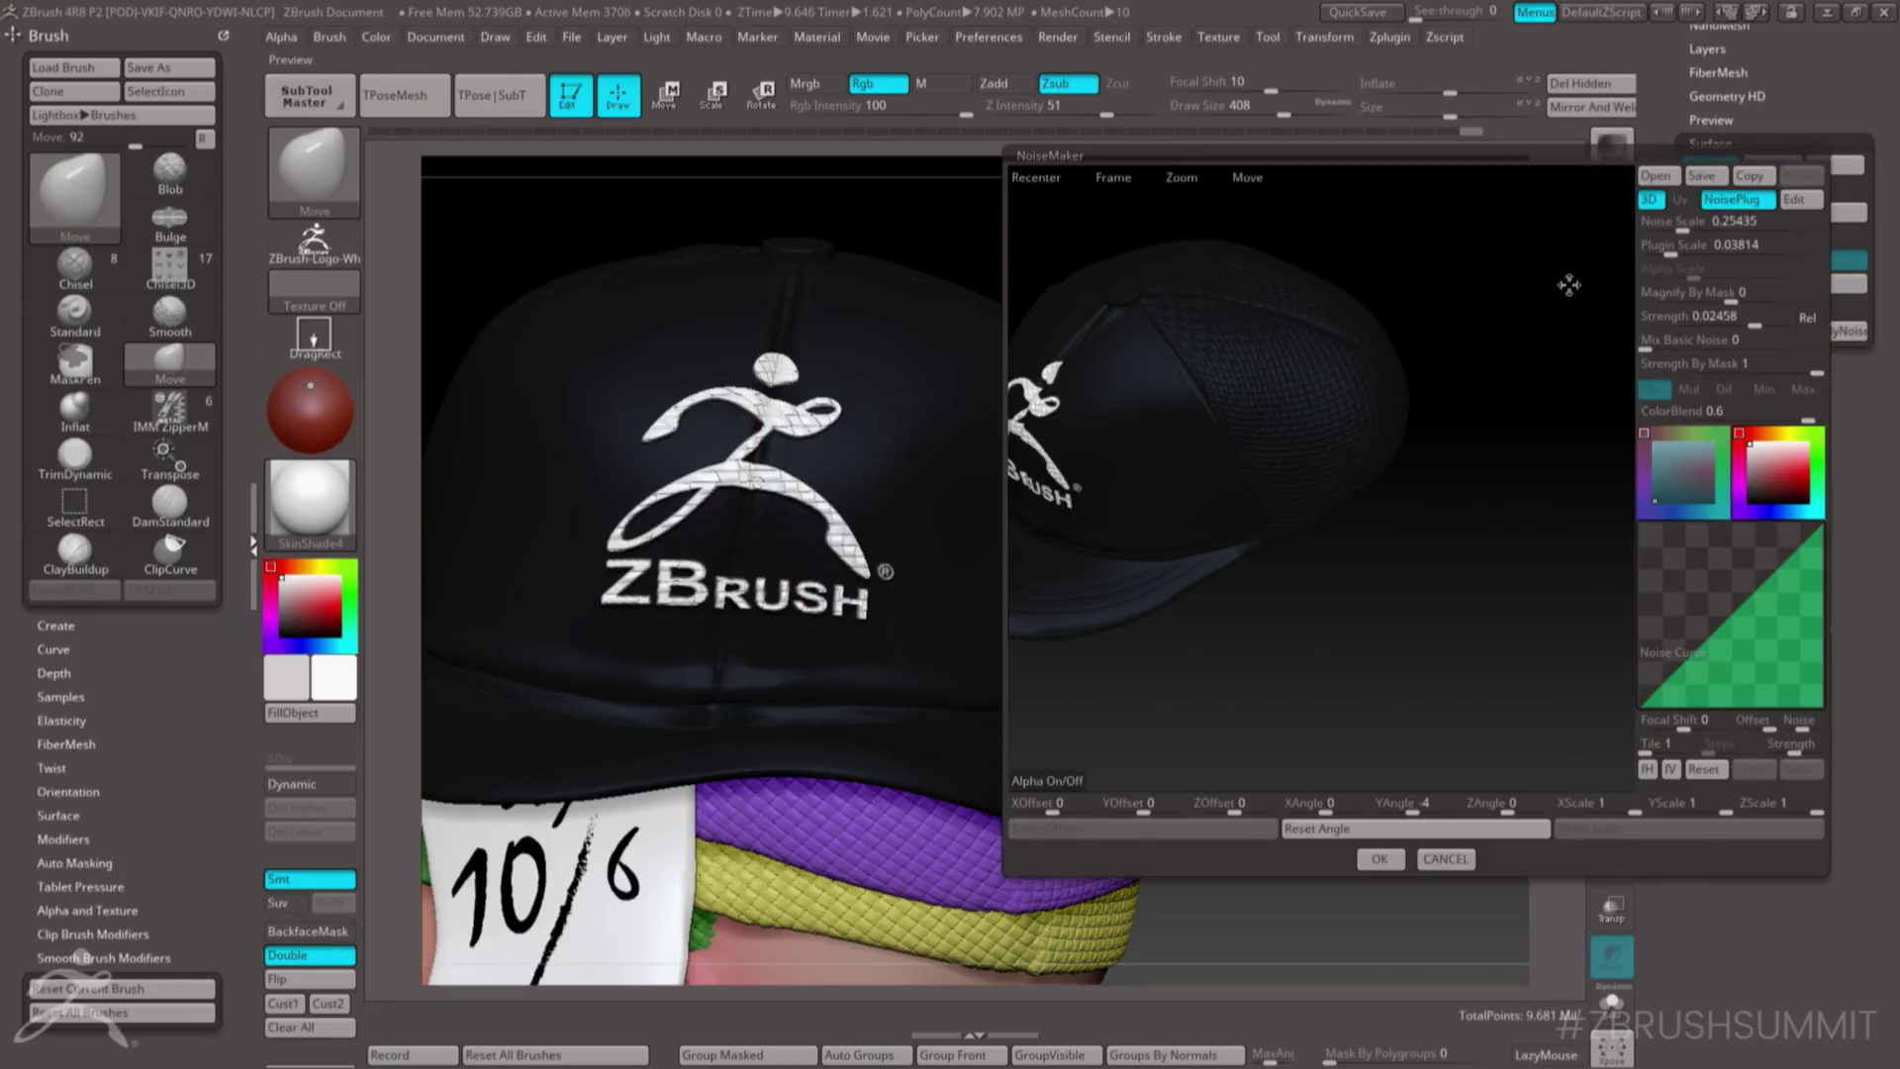
click(1796, 200)
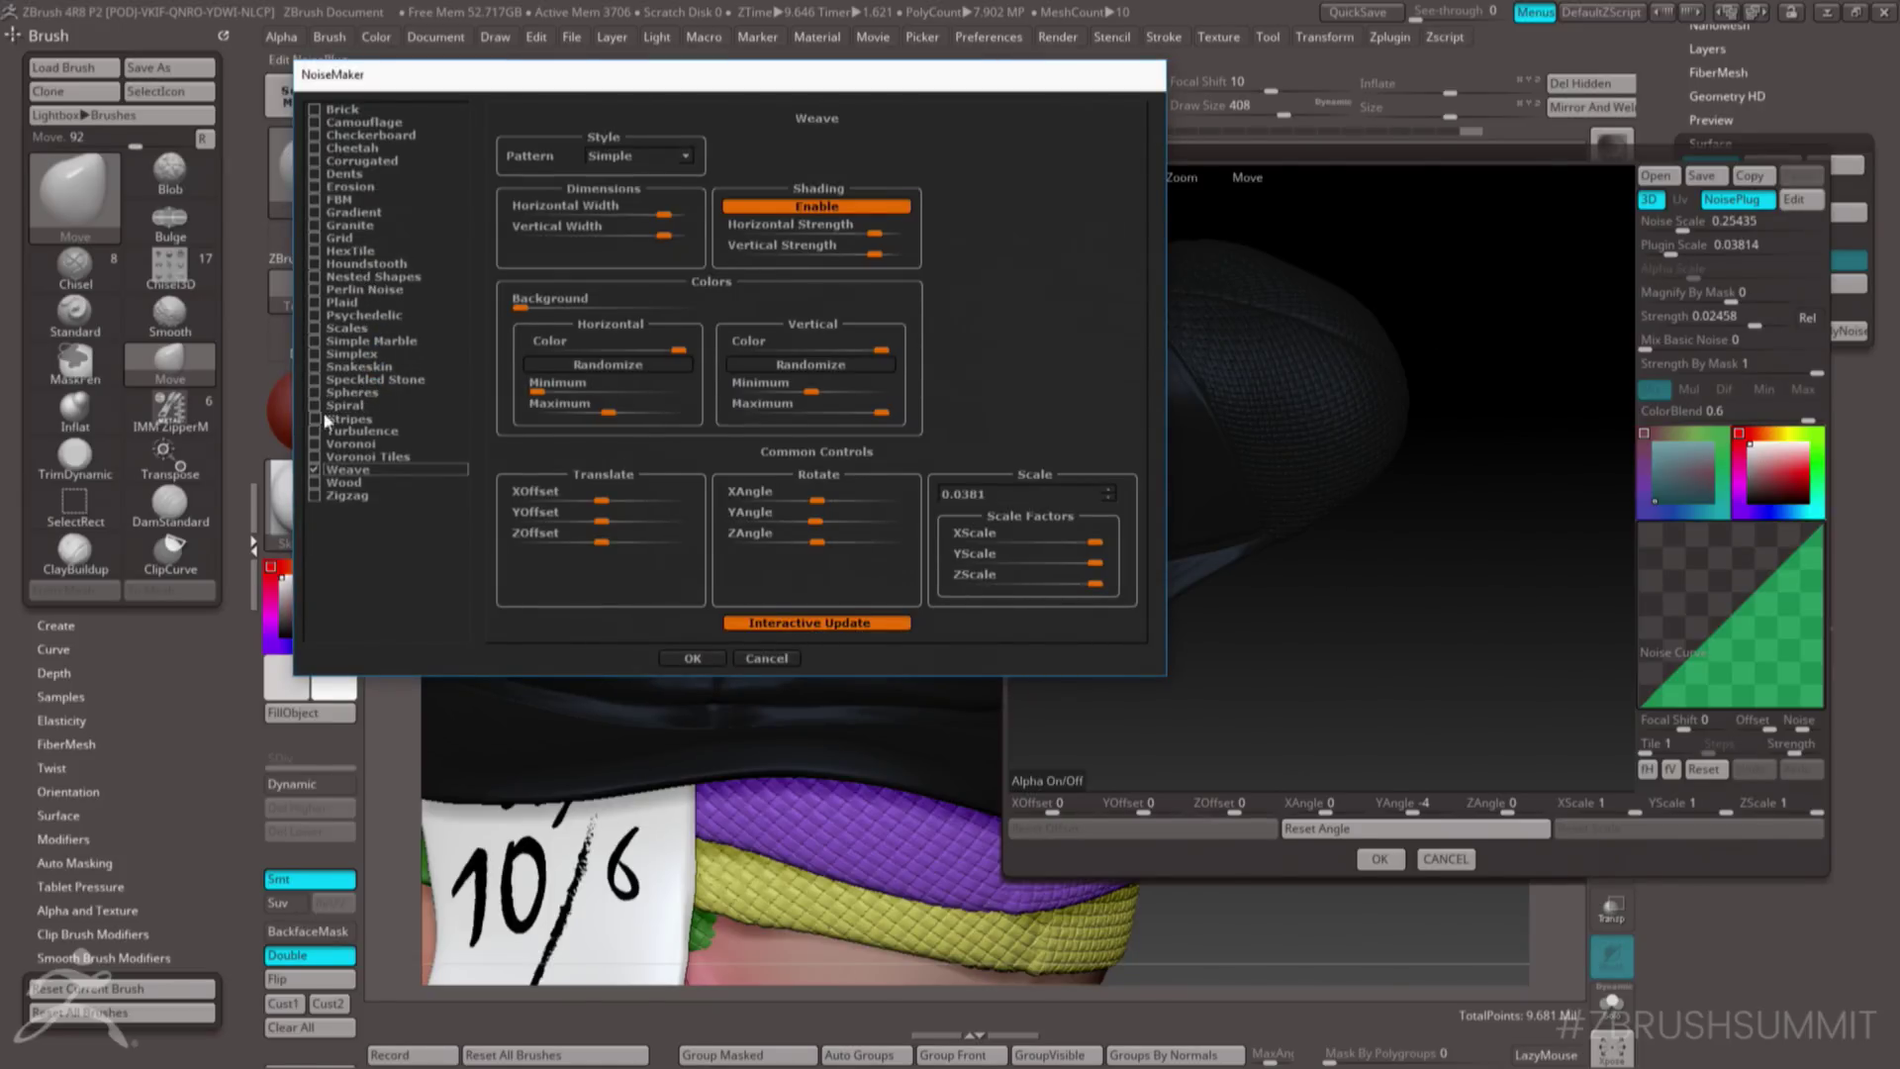
click(364, 160)
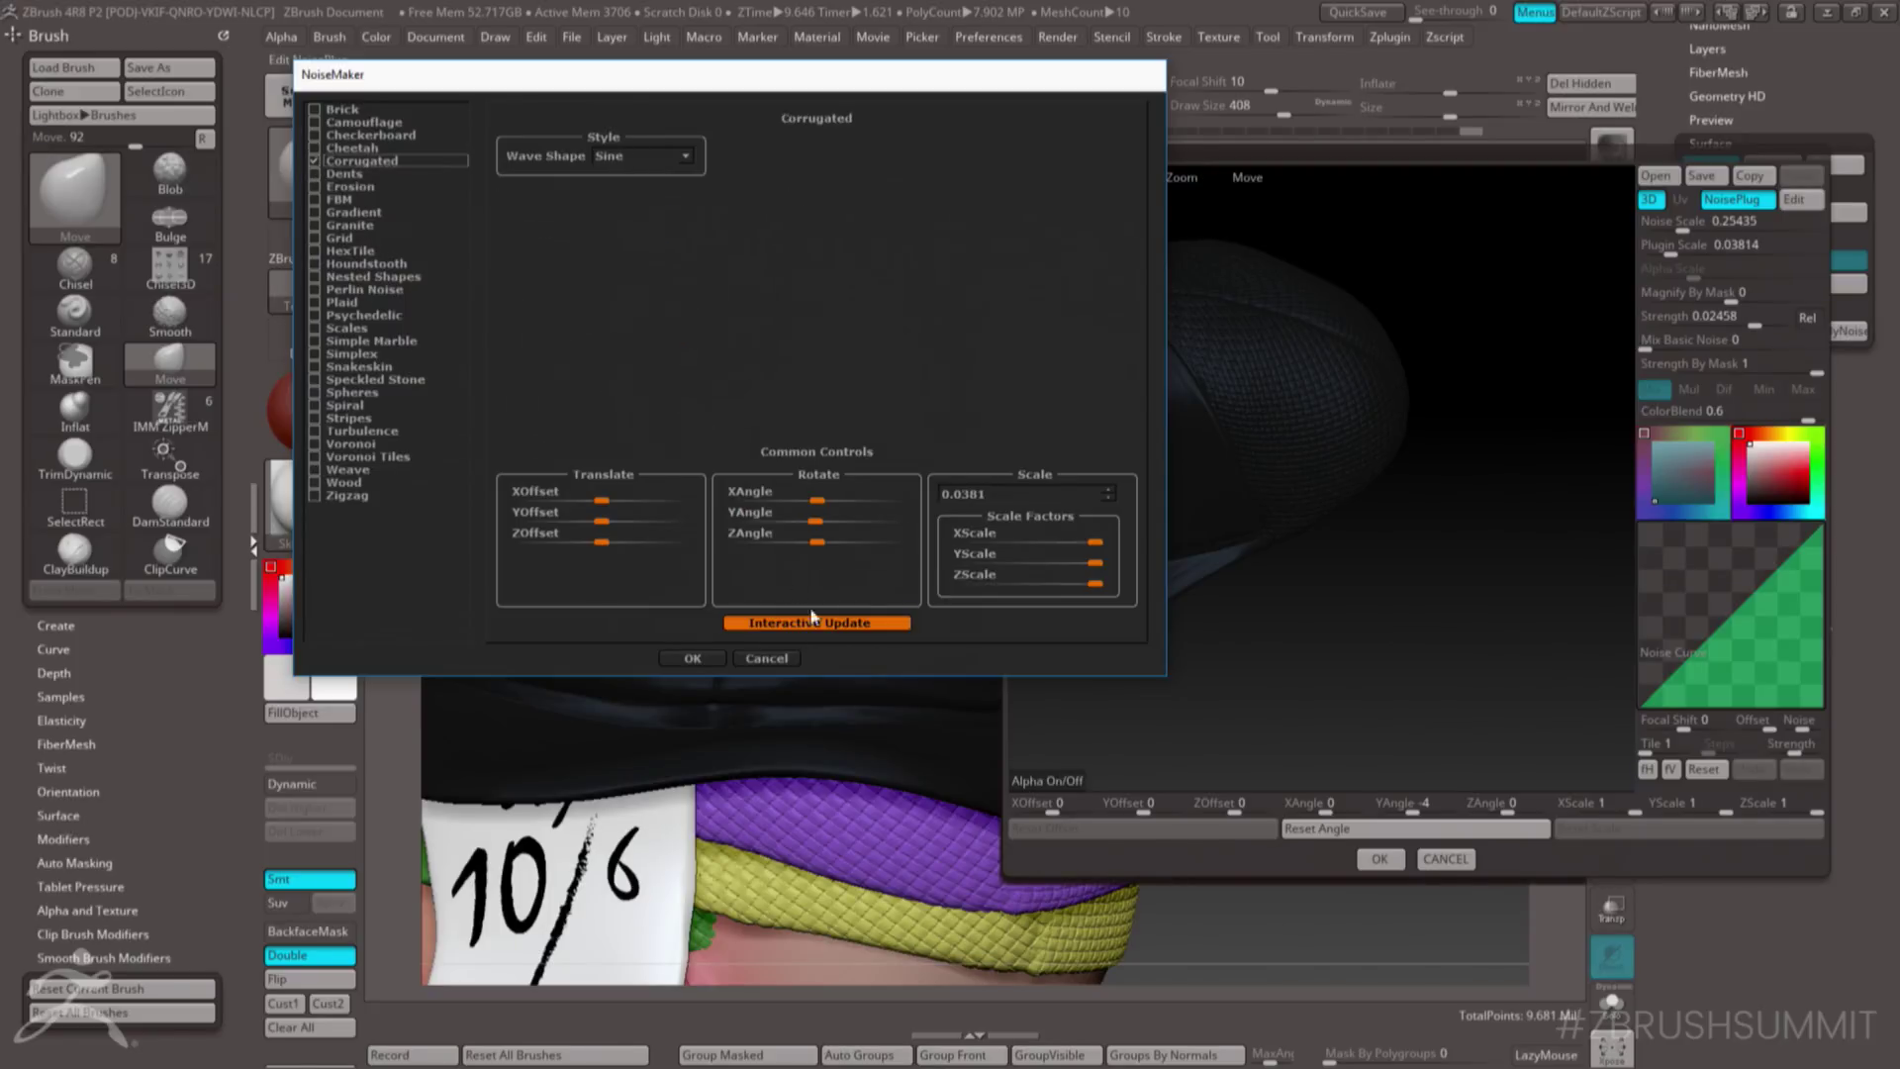
click(692, 658)
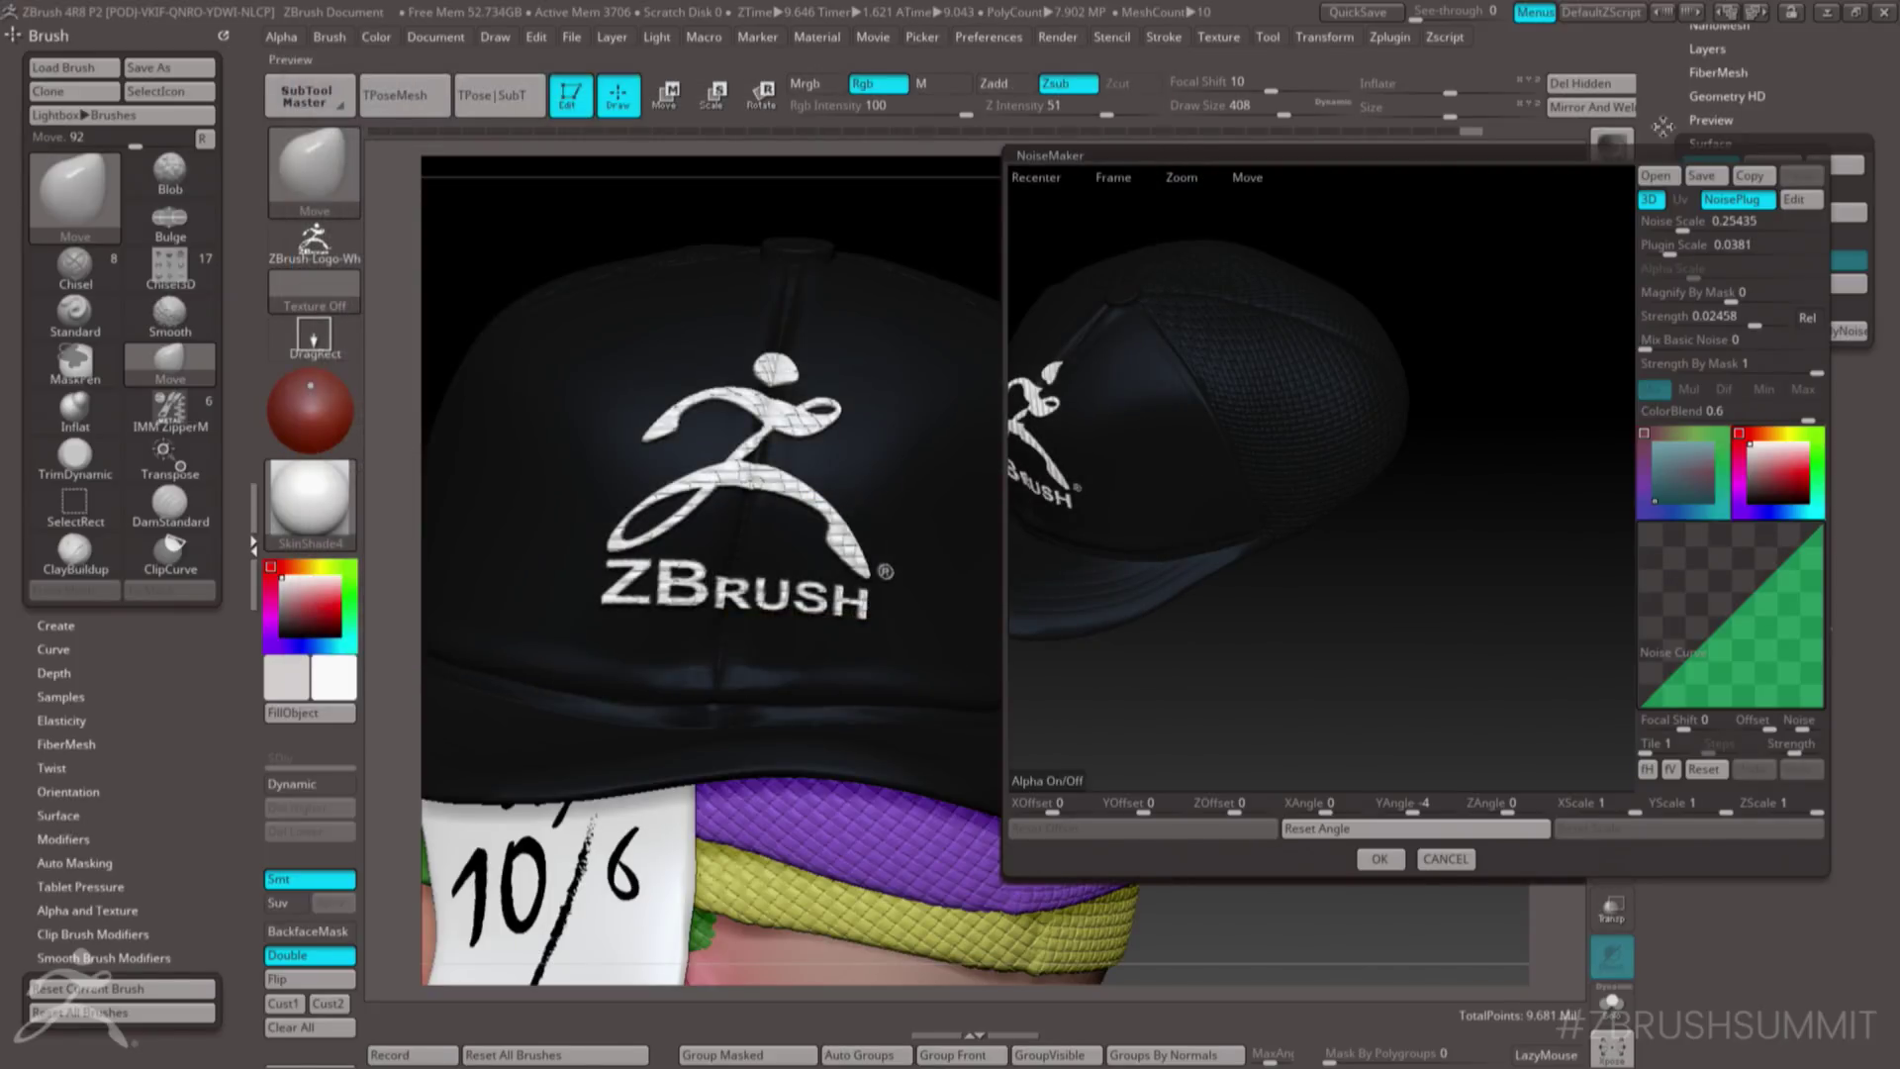
- Set the logo noise to a noise scale of 0.14585, a strength of 0.0408 and a Y angle of -77
click(1670, 247)
key(Return)
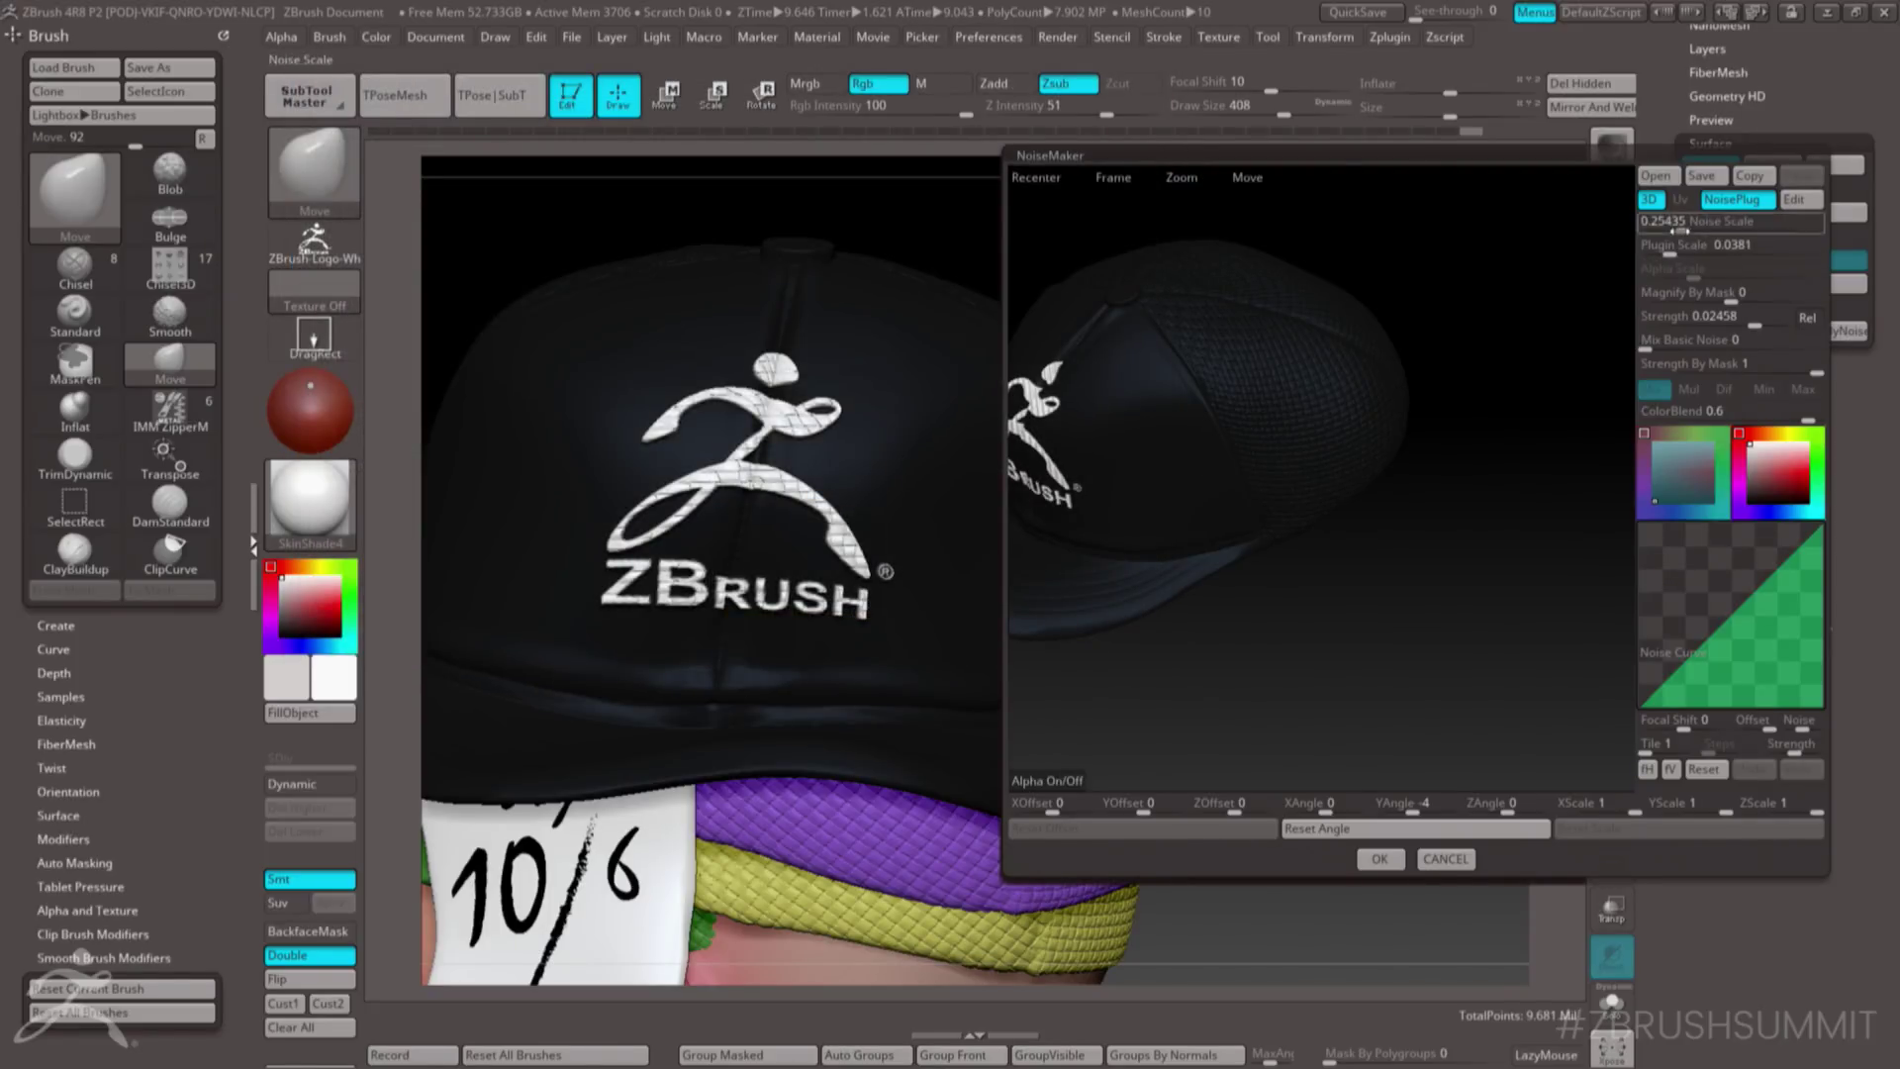
drag(1272, 386, 1383, 443)
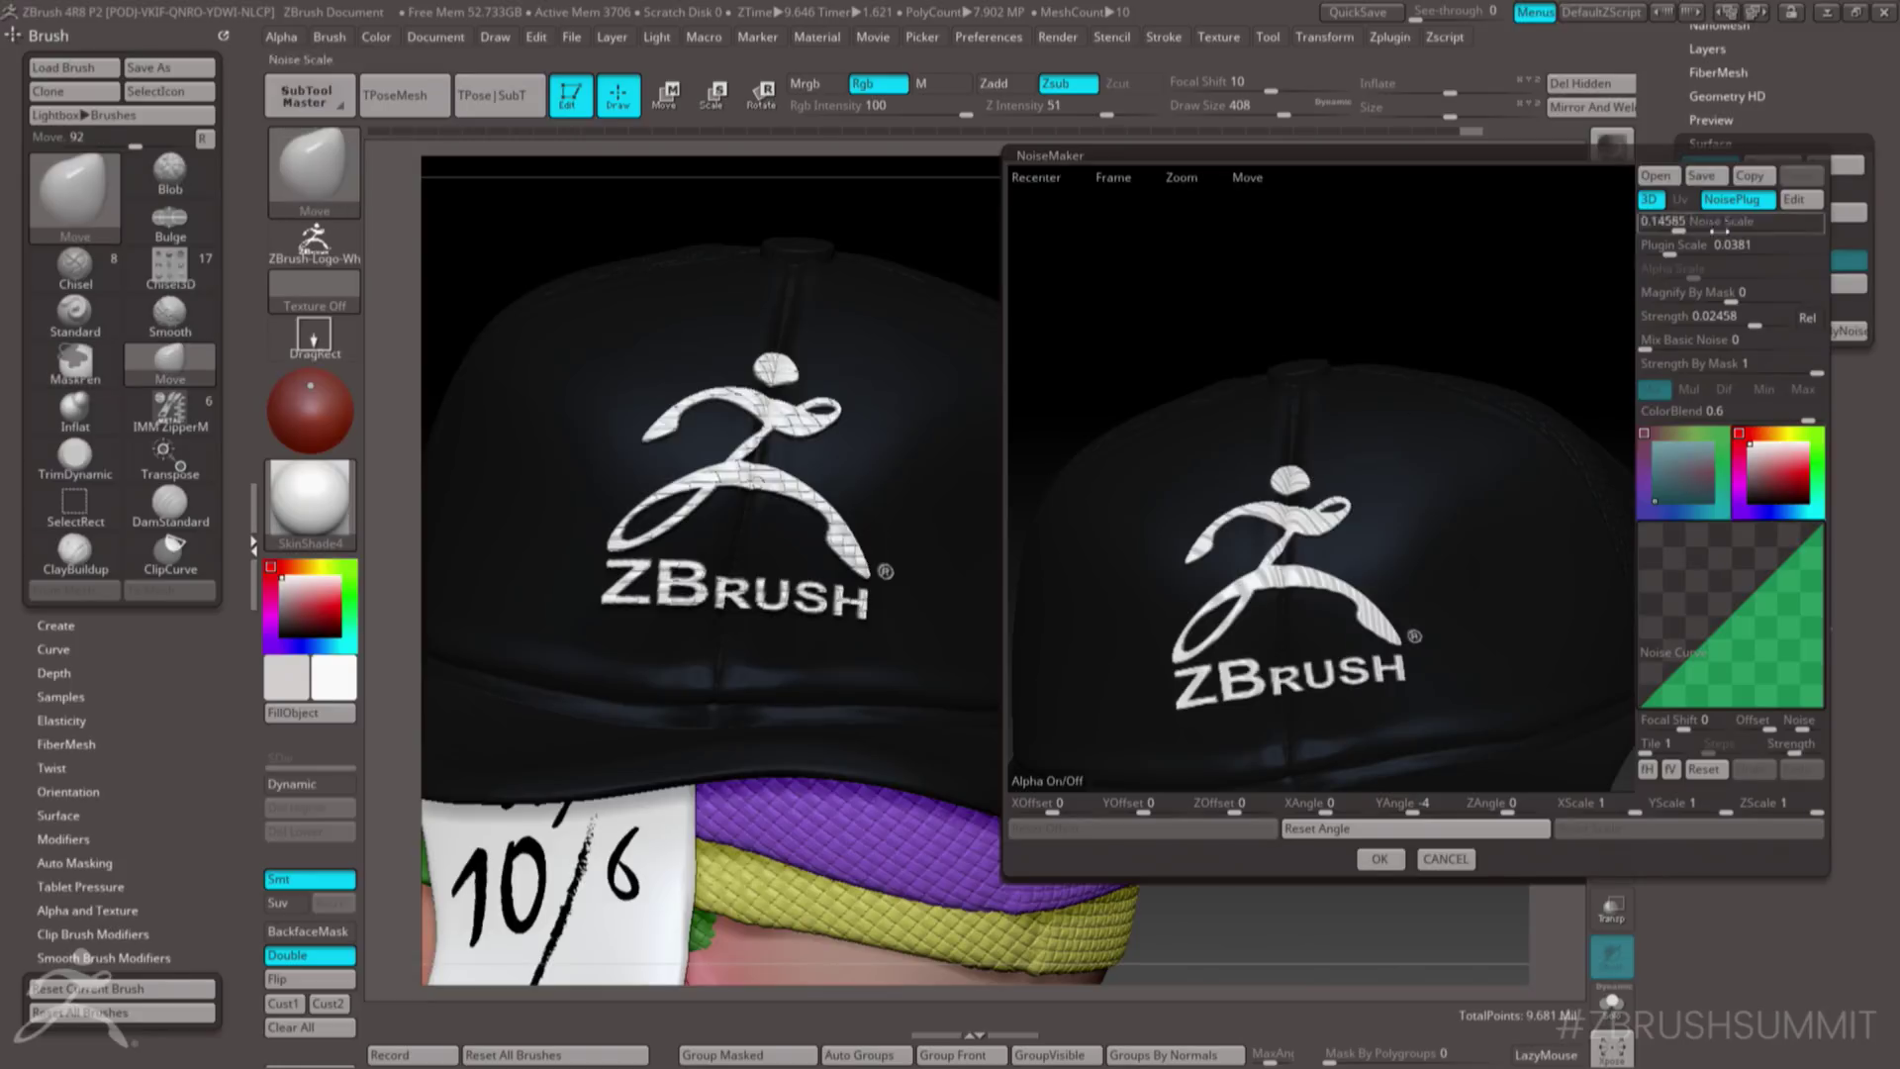
drag(1746, 326, 1758, 323)
drag(1395, 807, 1399, 808)
- Reduce the noise's plugin scale to 0.00455 for fine thread-like ridges and accept the noise settings
click(1669, 247)
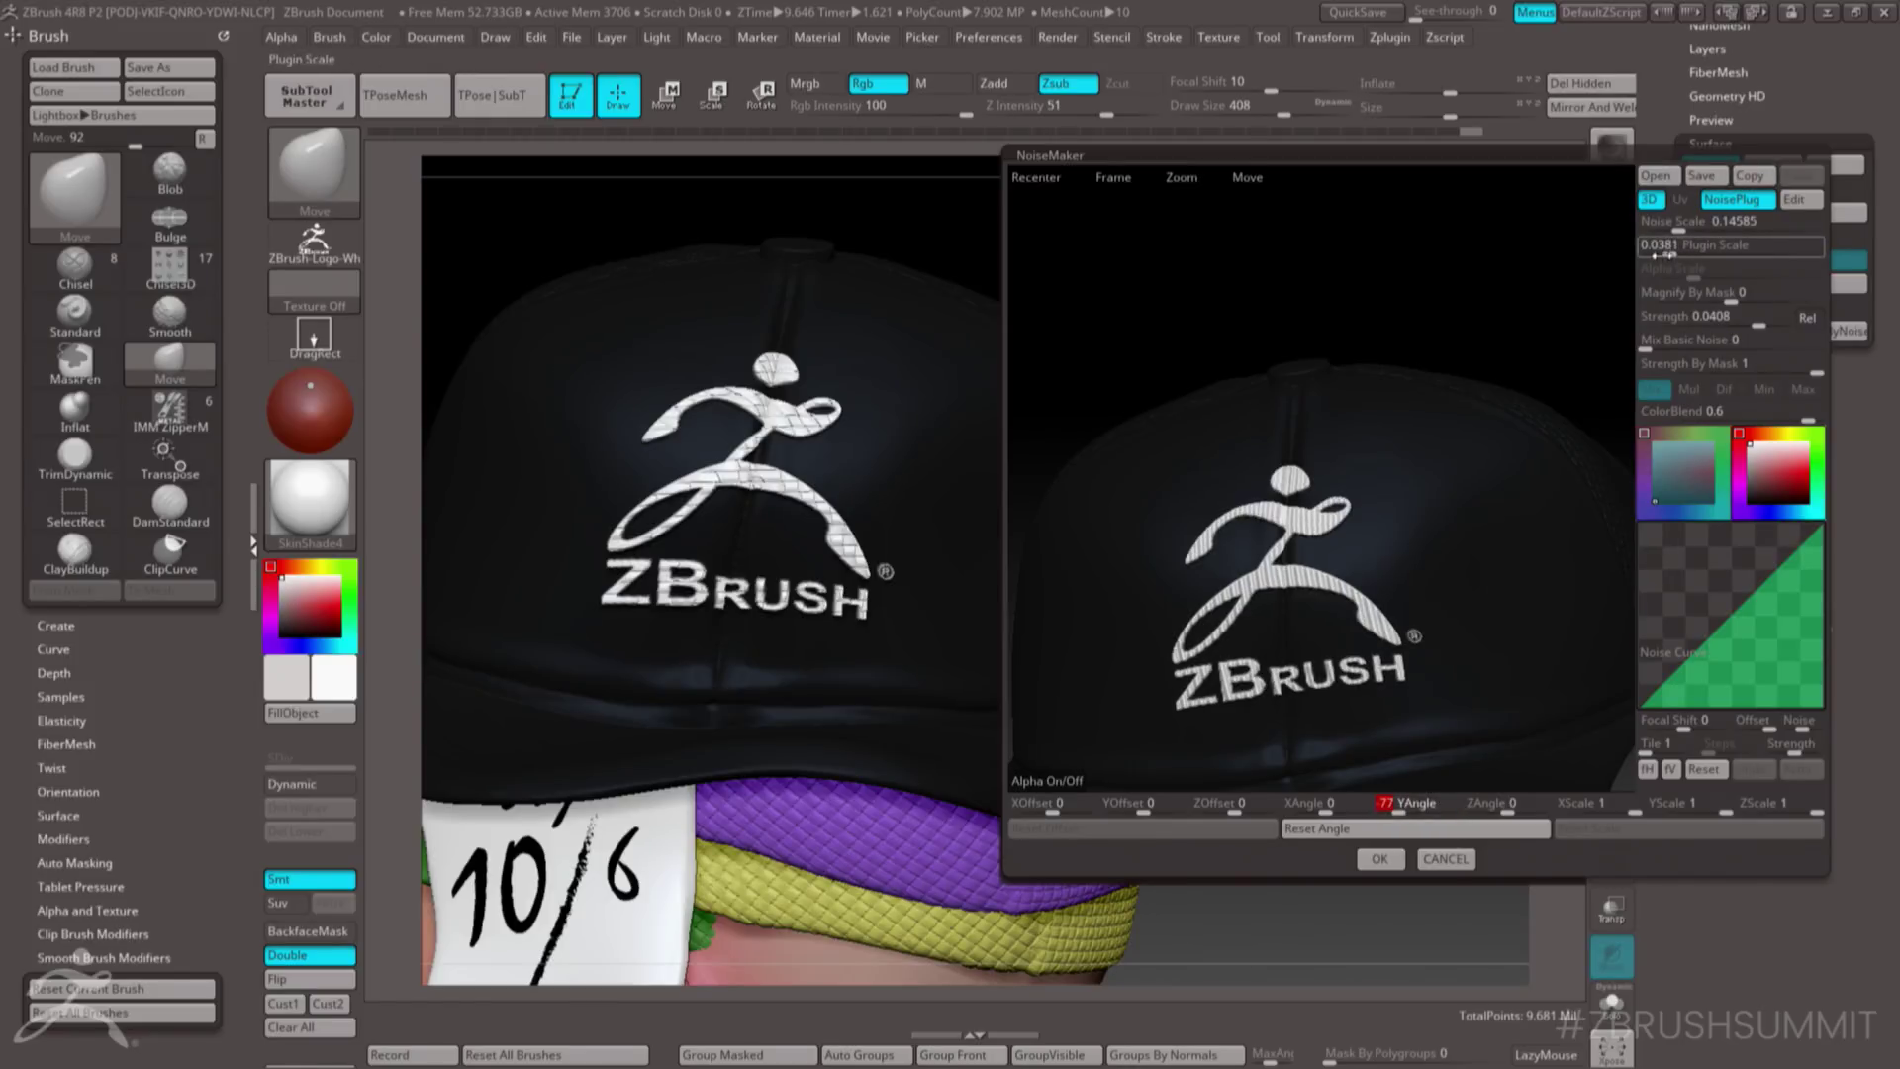
text(0.01654)
key(Return)
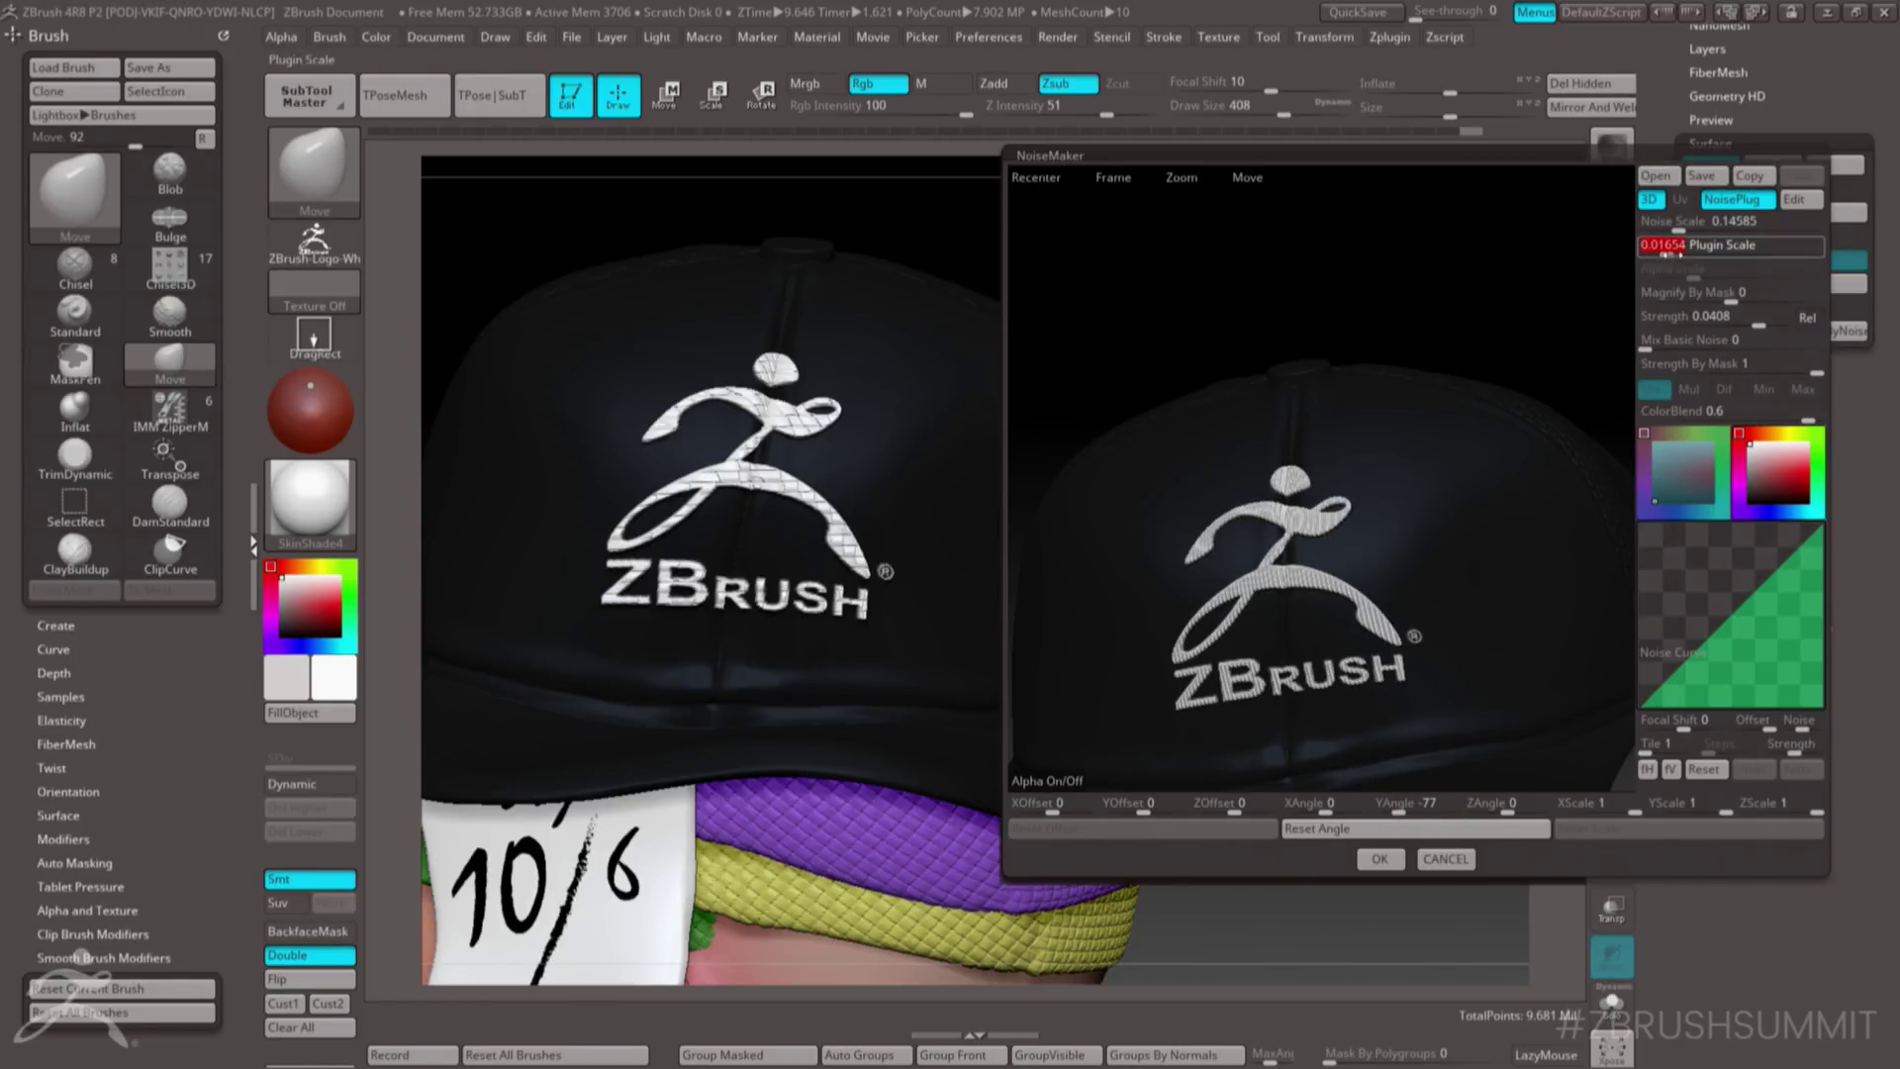
drag(1667, 253, 1661, 253)
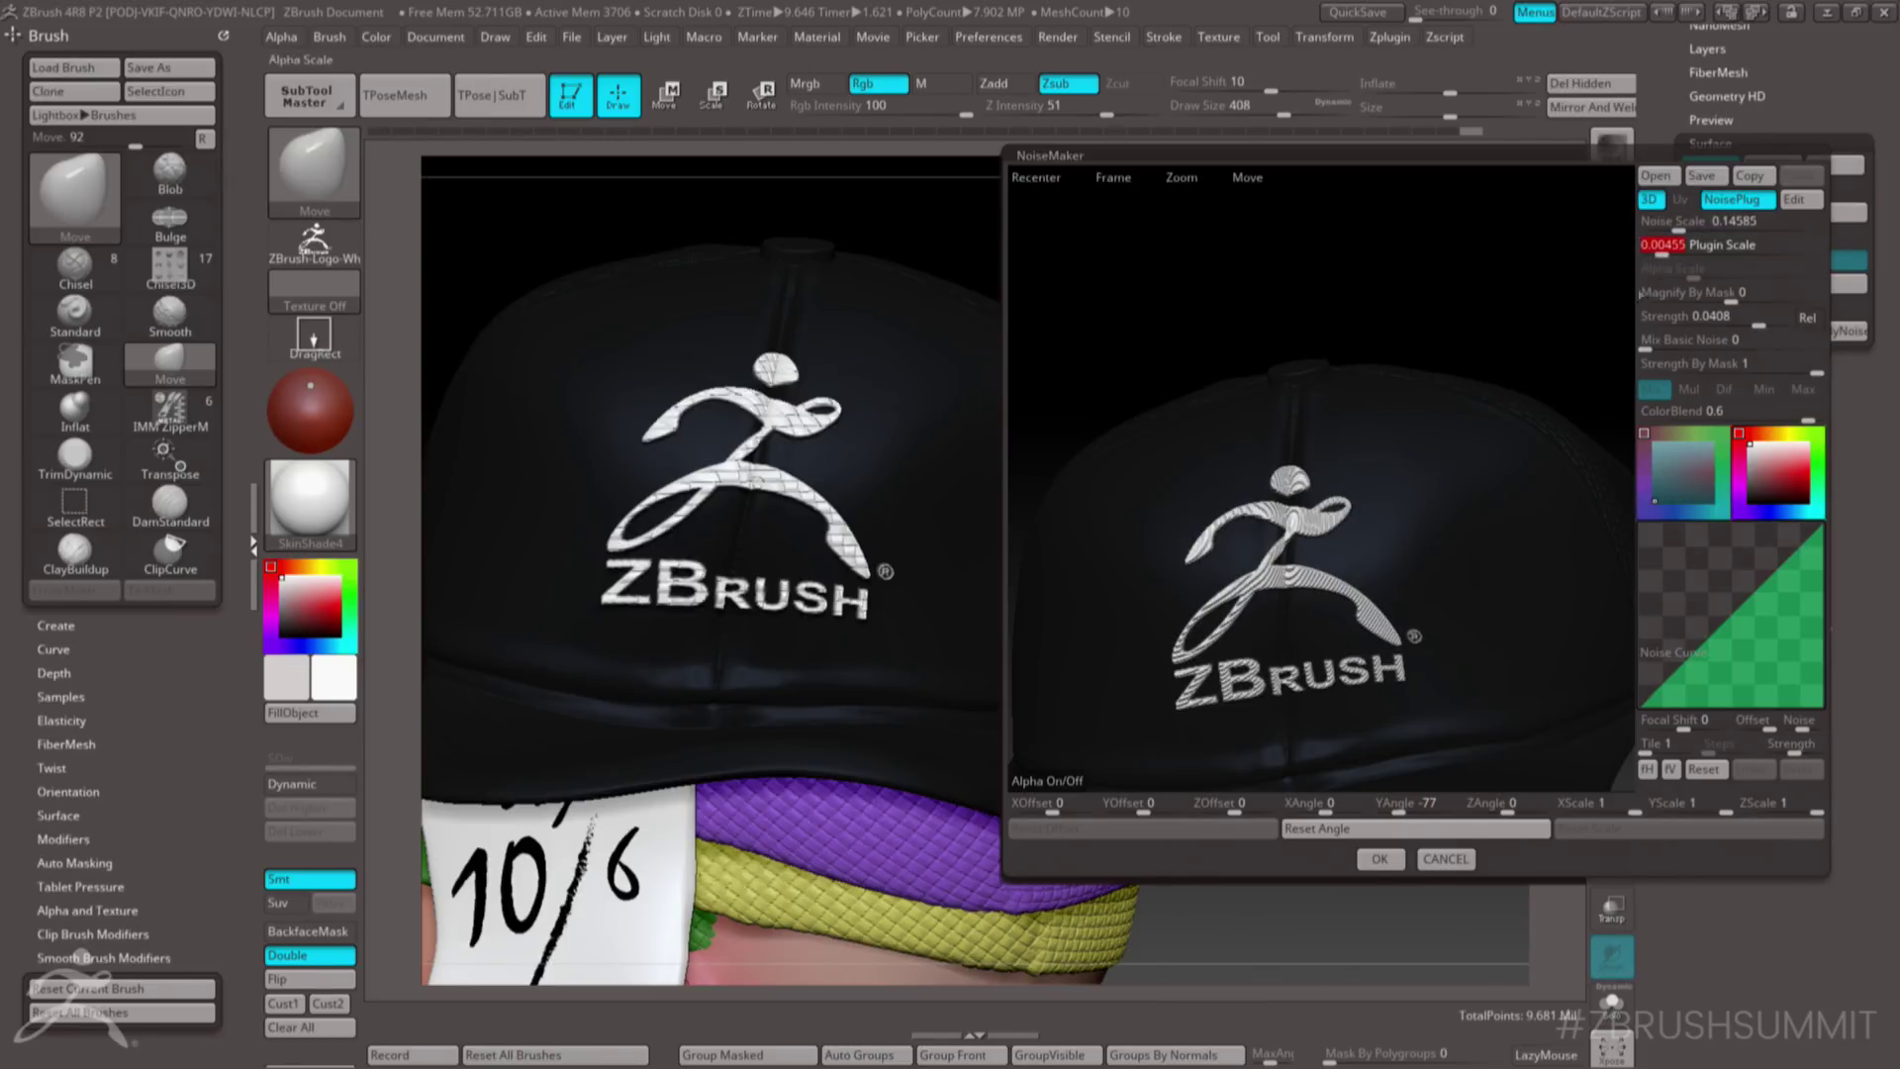
click(1380, 861)
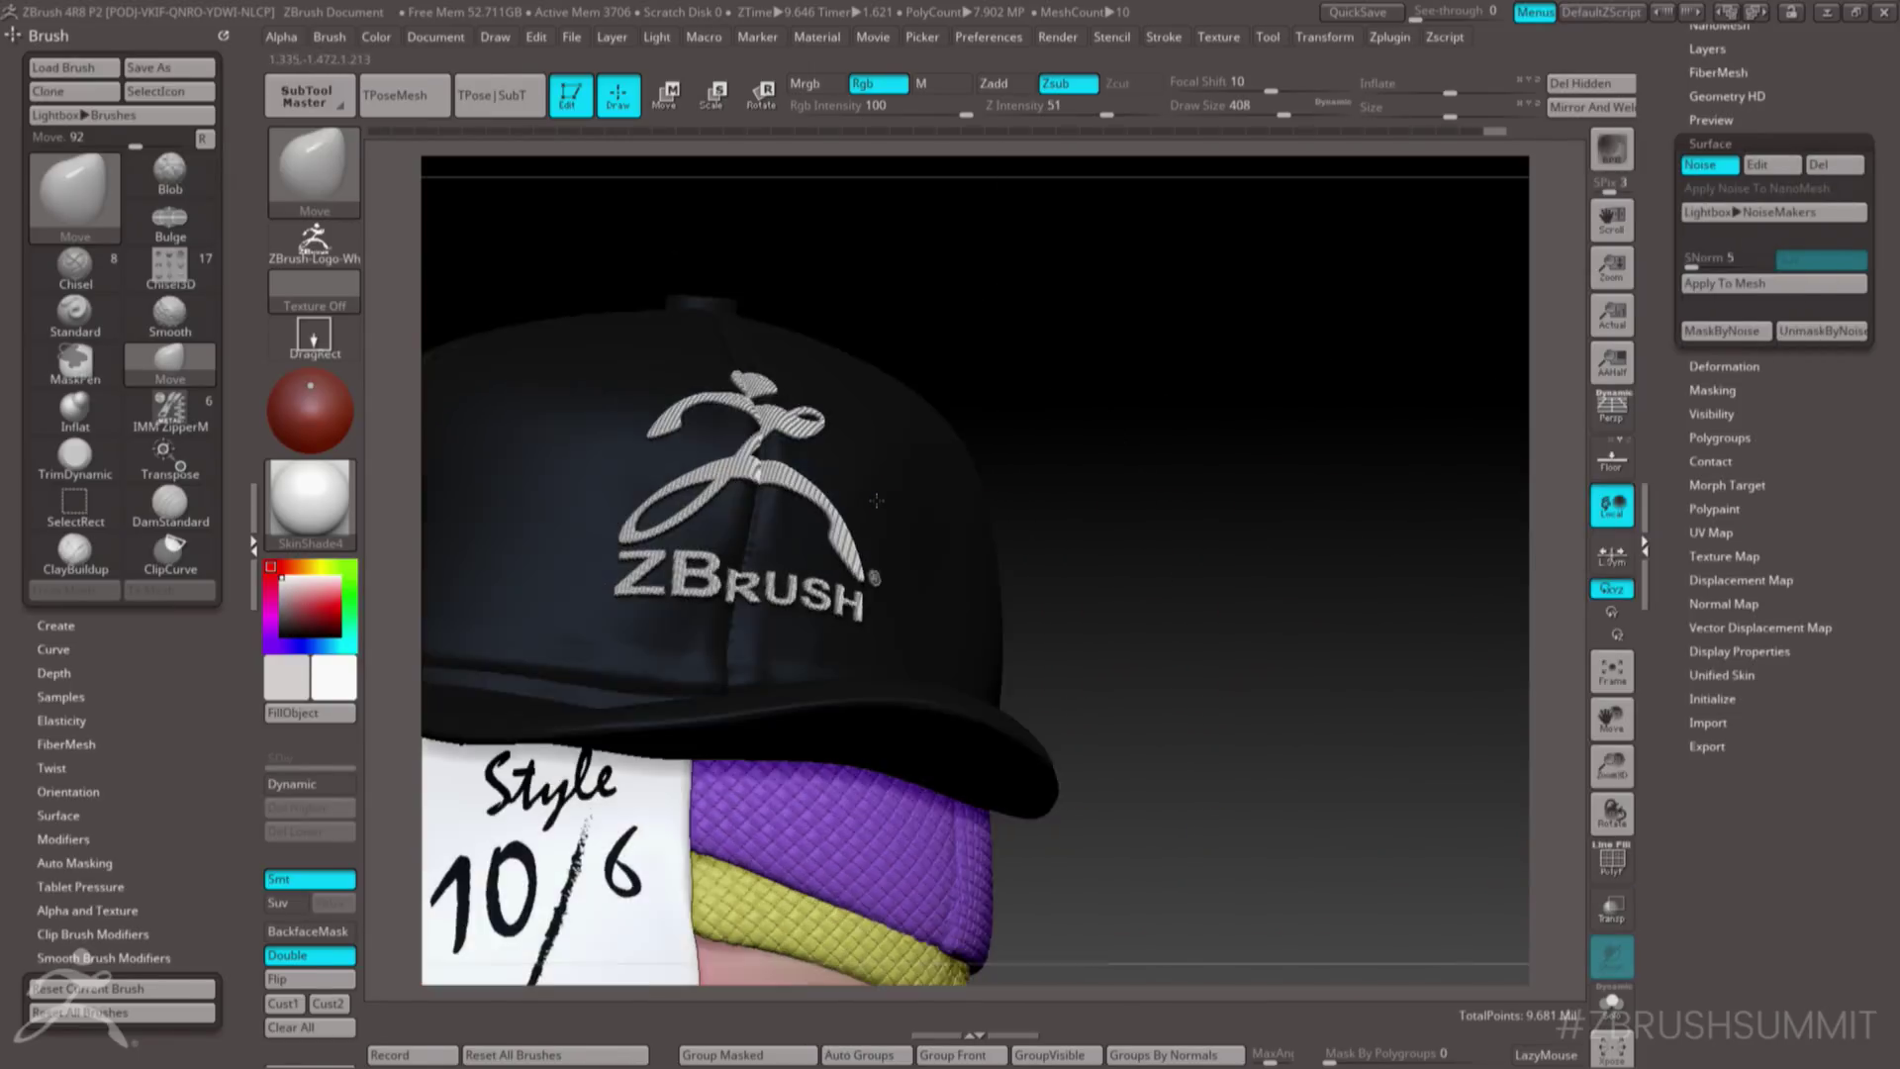
- Reduce the cap logo's surface noise strength to 0.00433 and accept the noise settings
ctrl+right_drag(885, 506, 1008, 395)
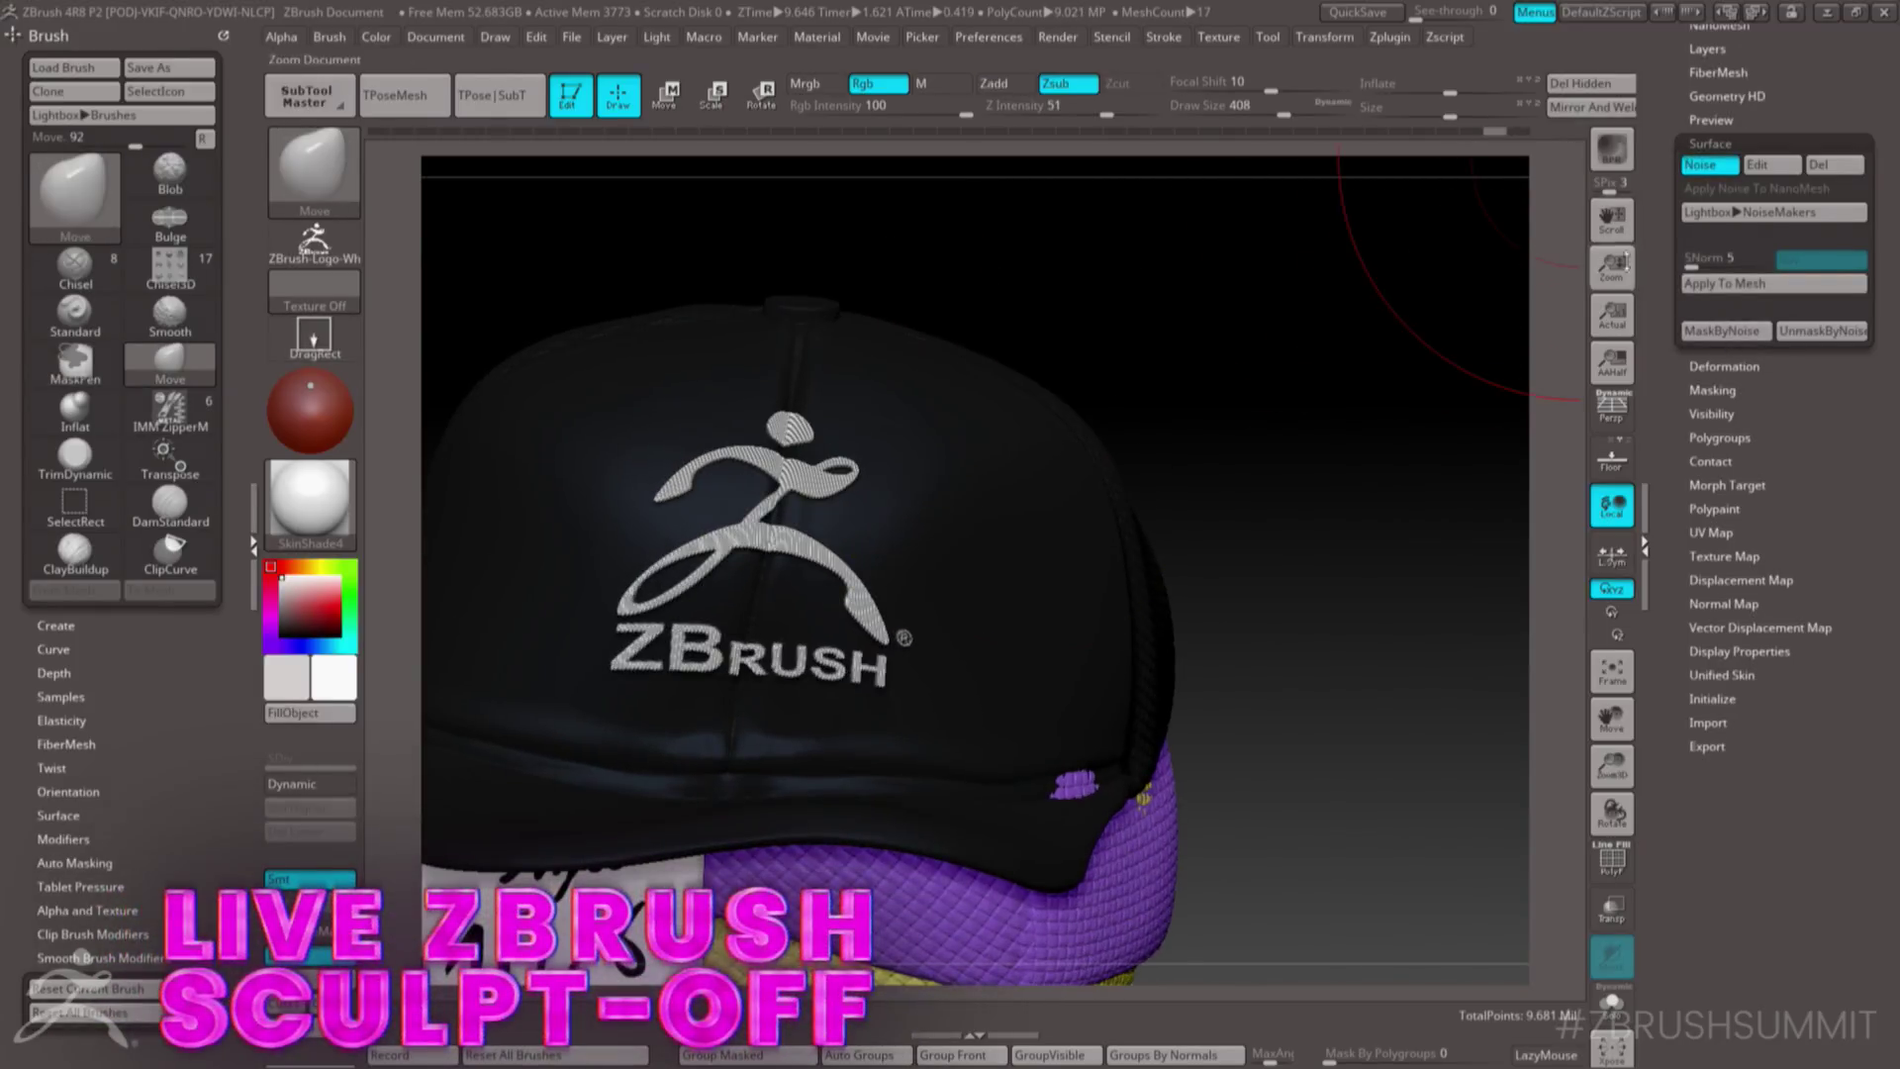
click(1771, 164)
drag(1757, 326, 1744, 326)
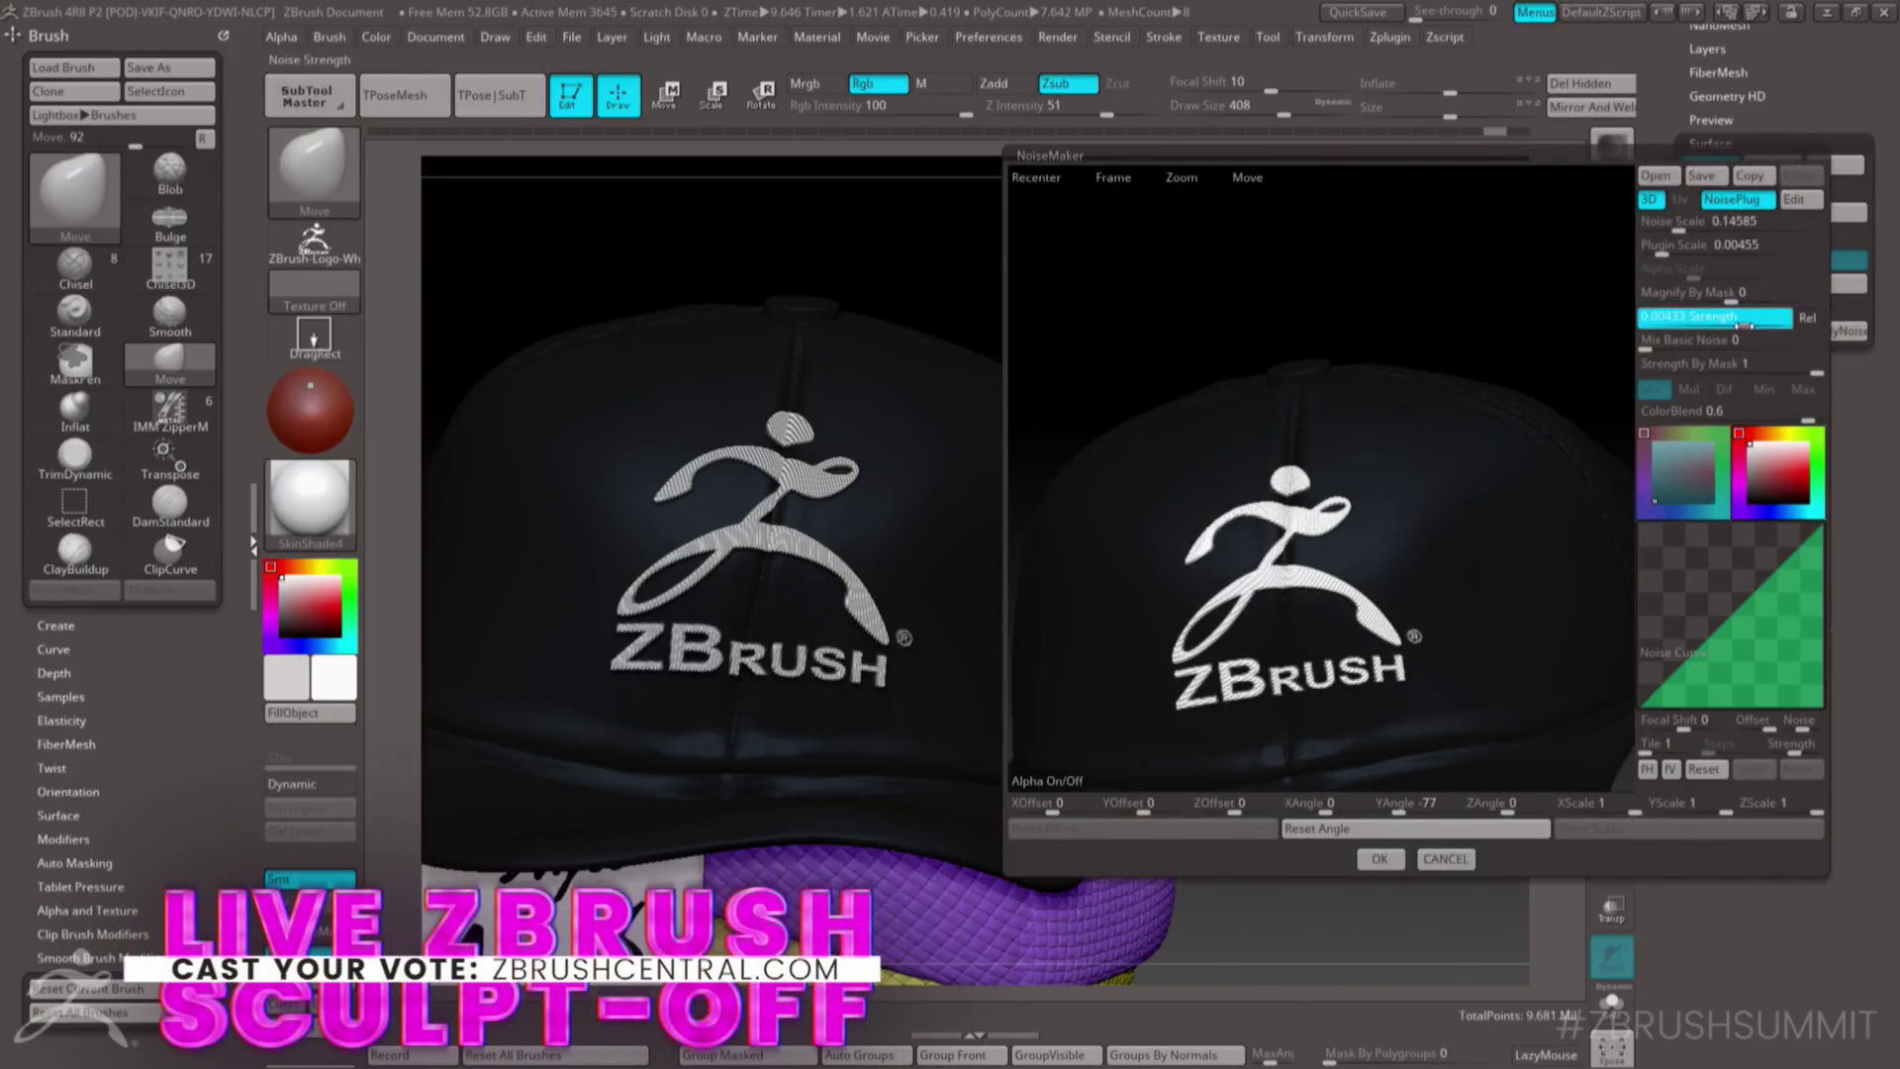
click(1380, 859)
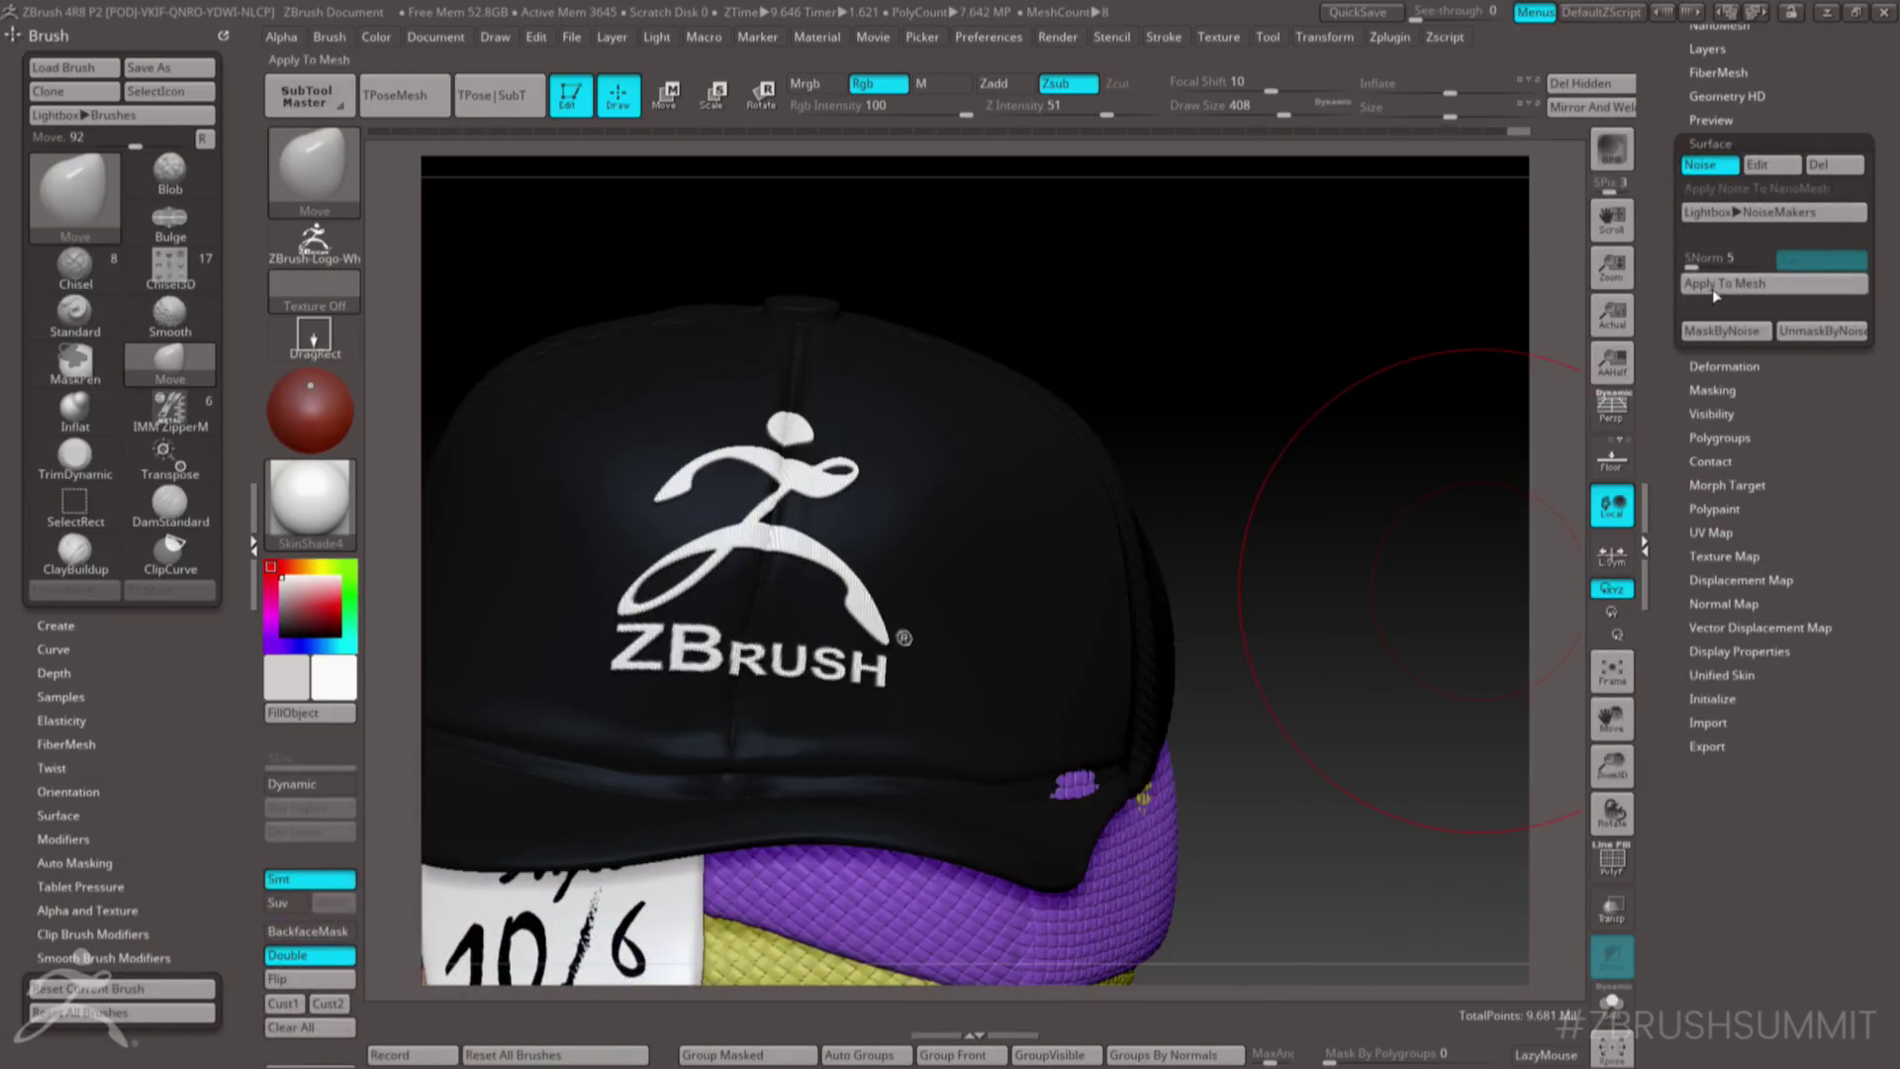
ctrl+right_drag(912, 535, 959, 457)
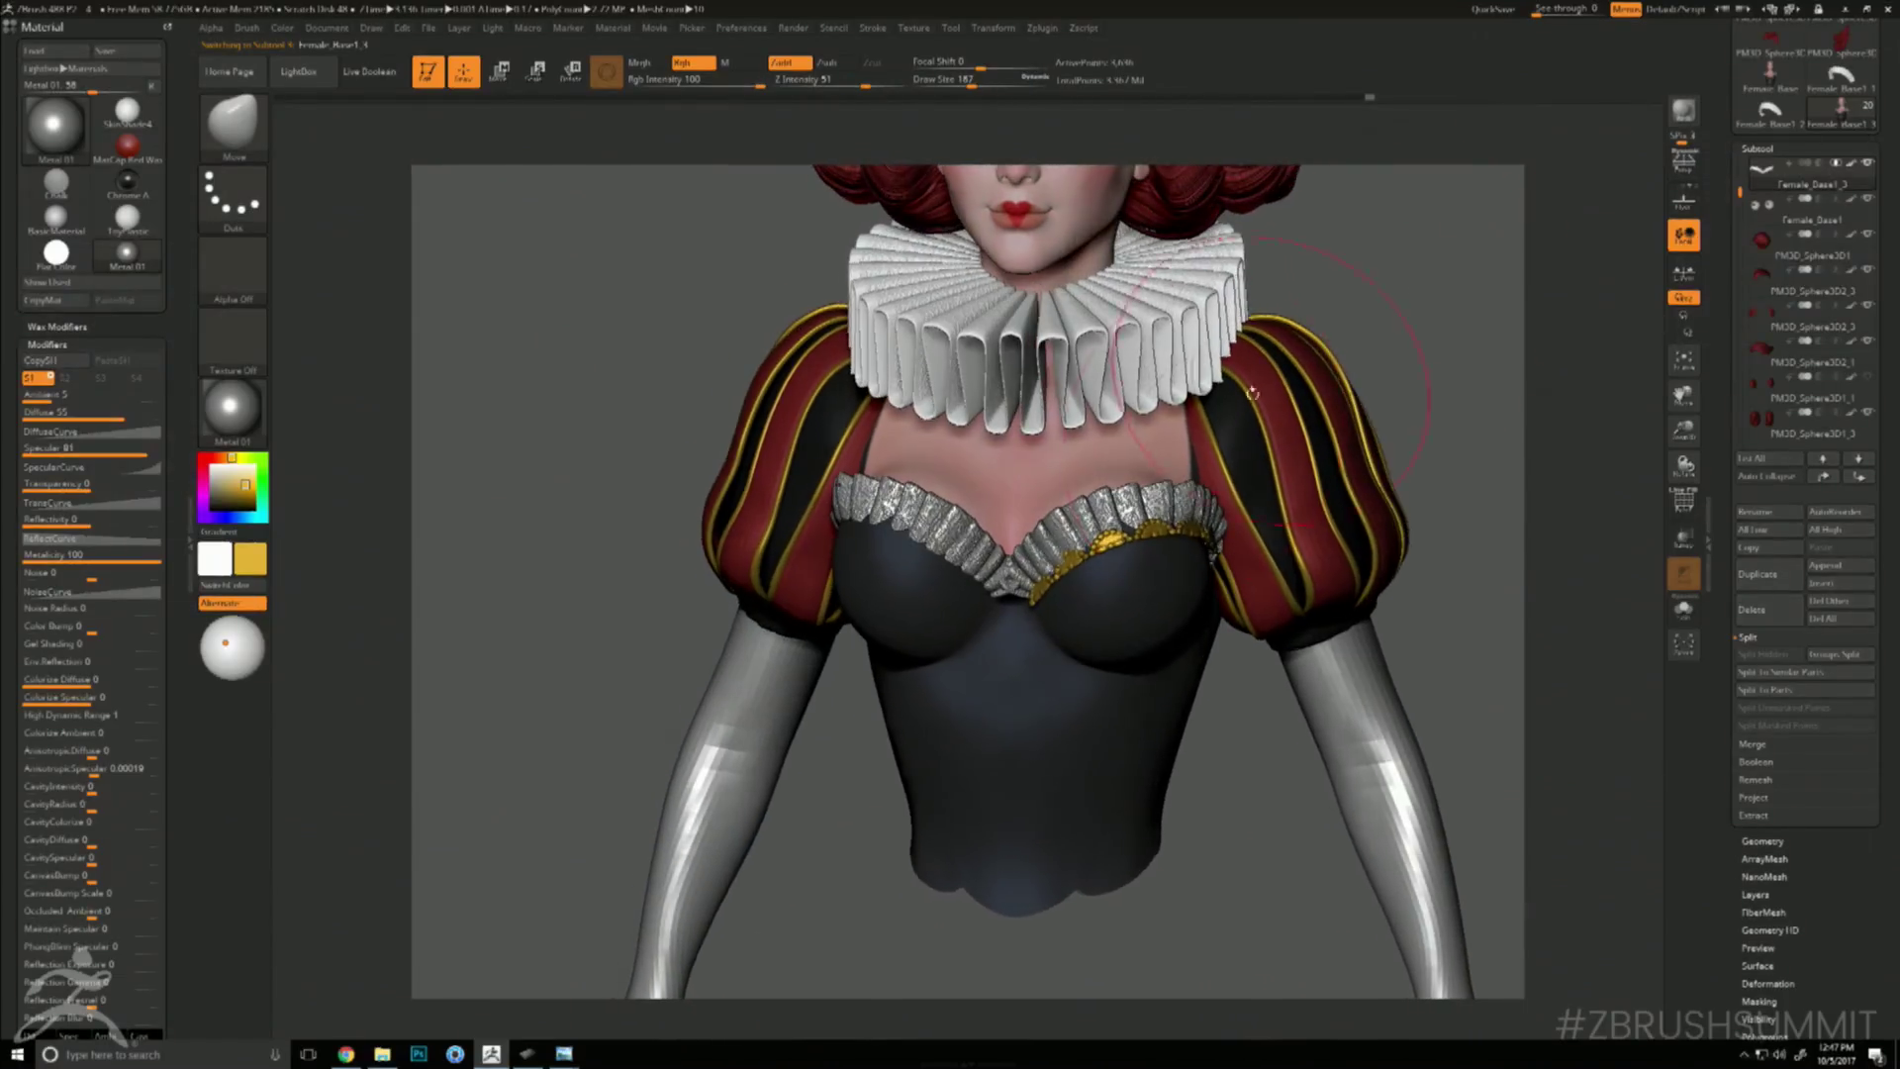
- Select the pleated ruff collar and adjust its thickness slightly with the Inflate deformation
alt+click(1143, 356)
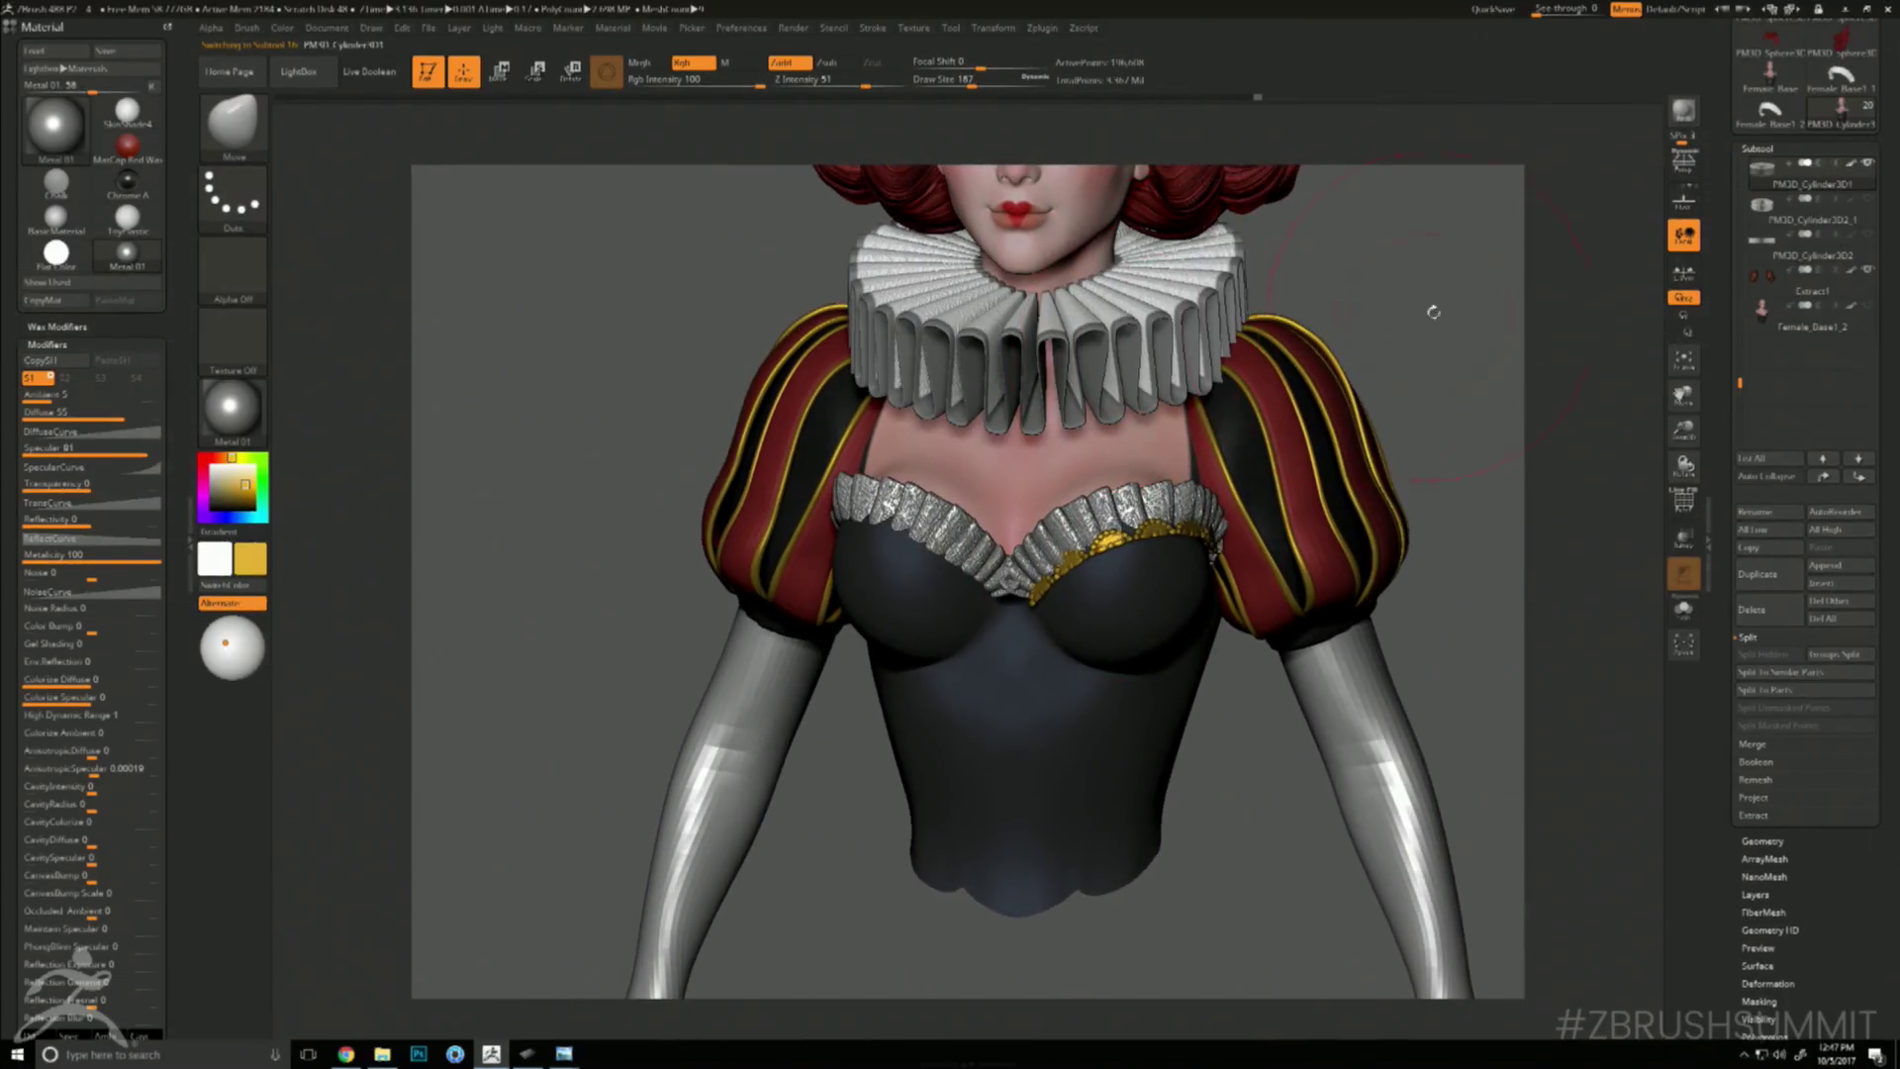
click(1766, 981)
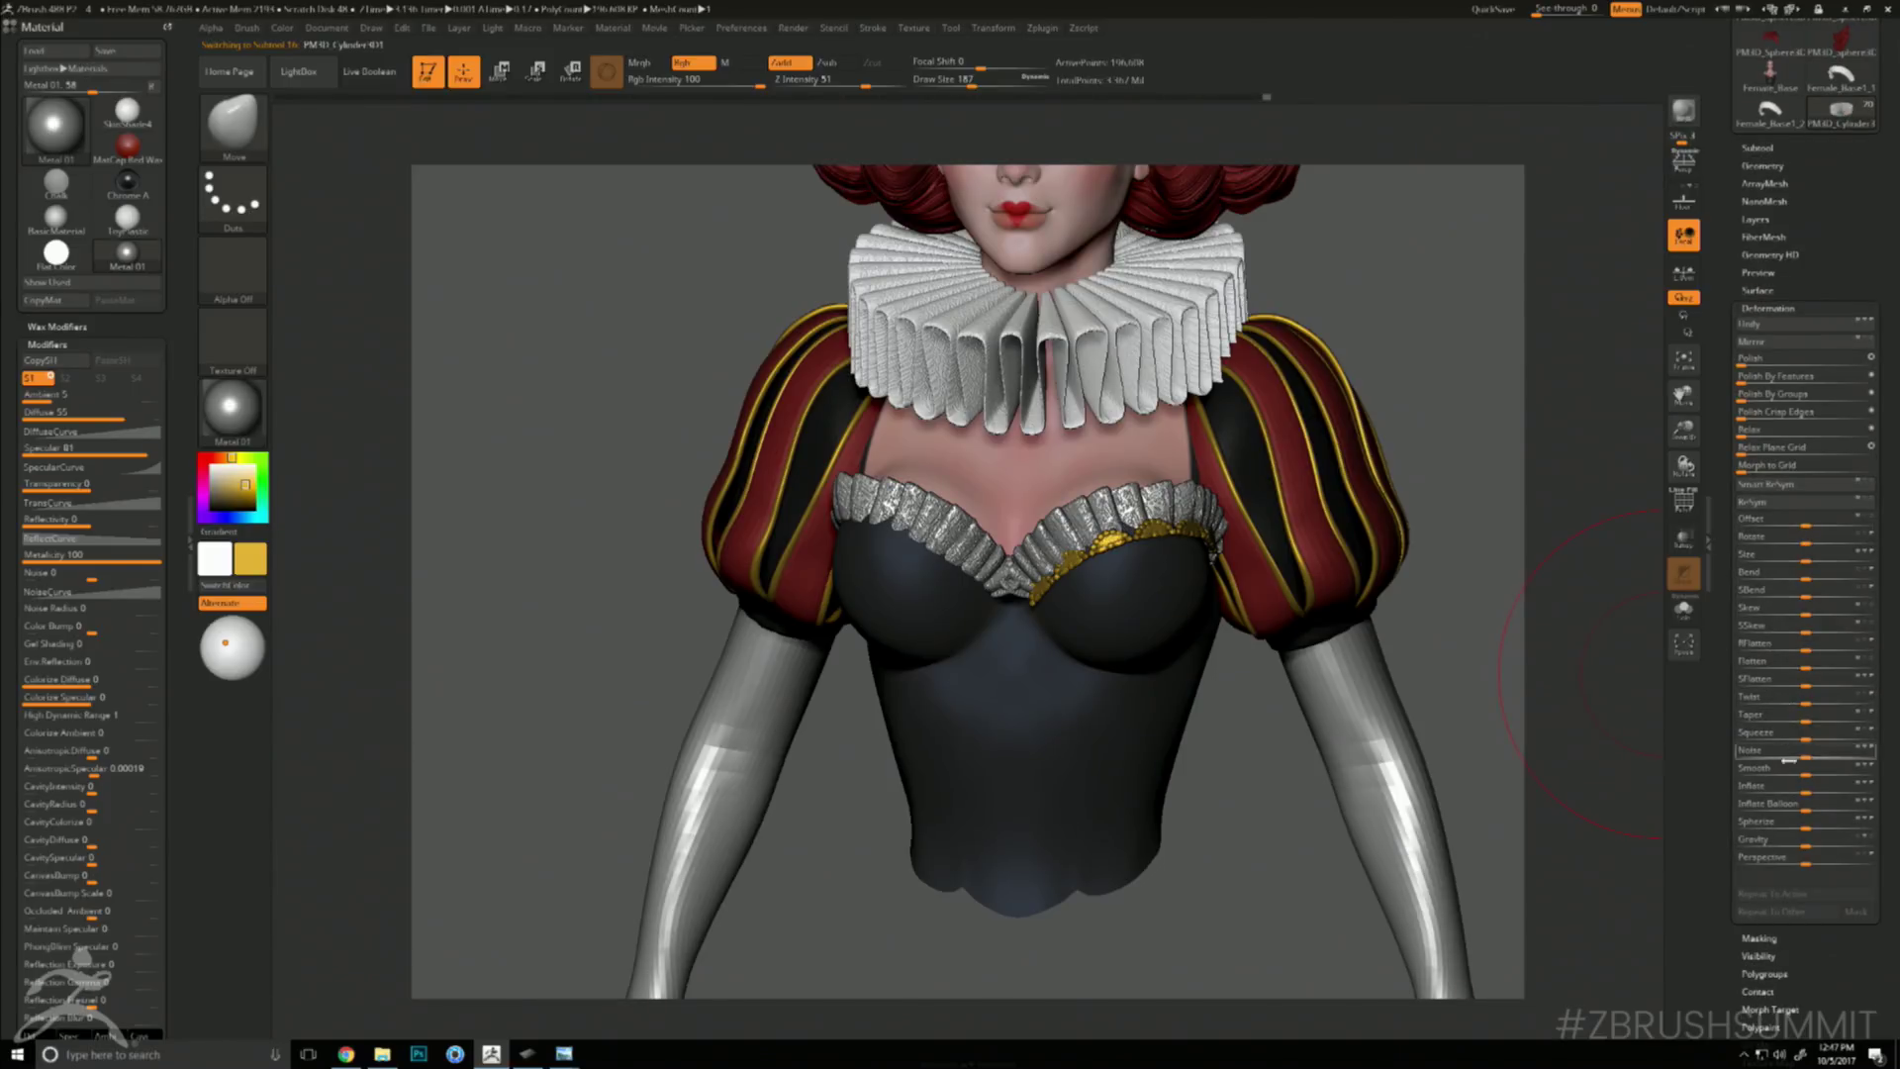
drag(1816, 791, 1808, 795)
key(w)
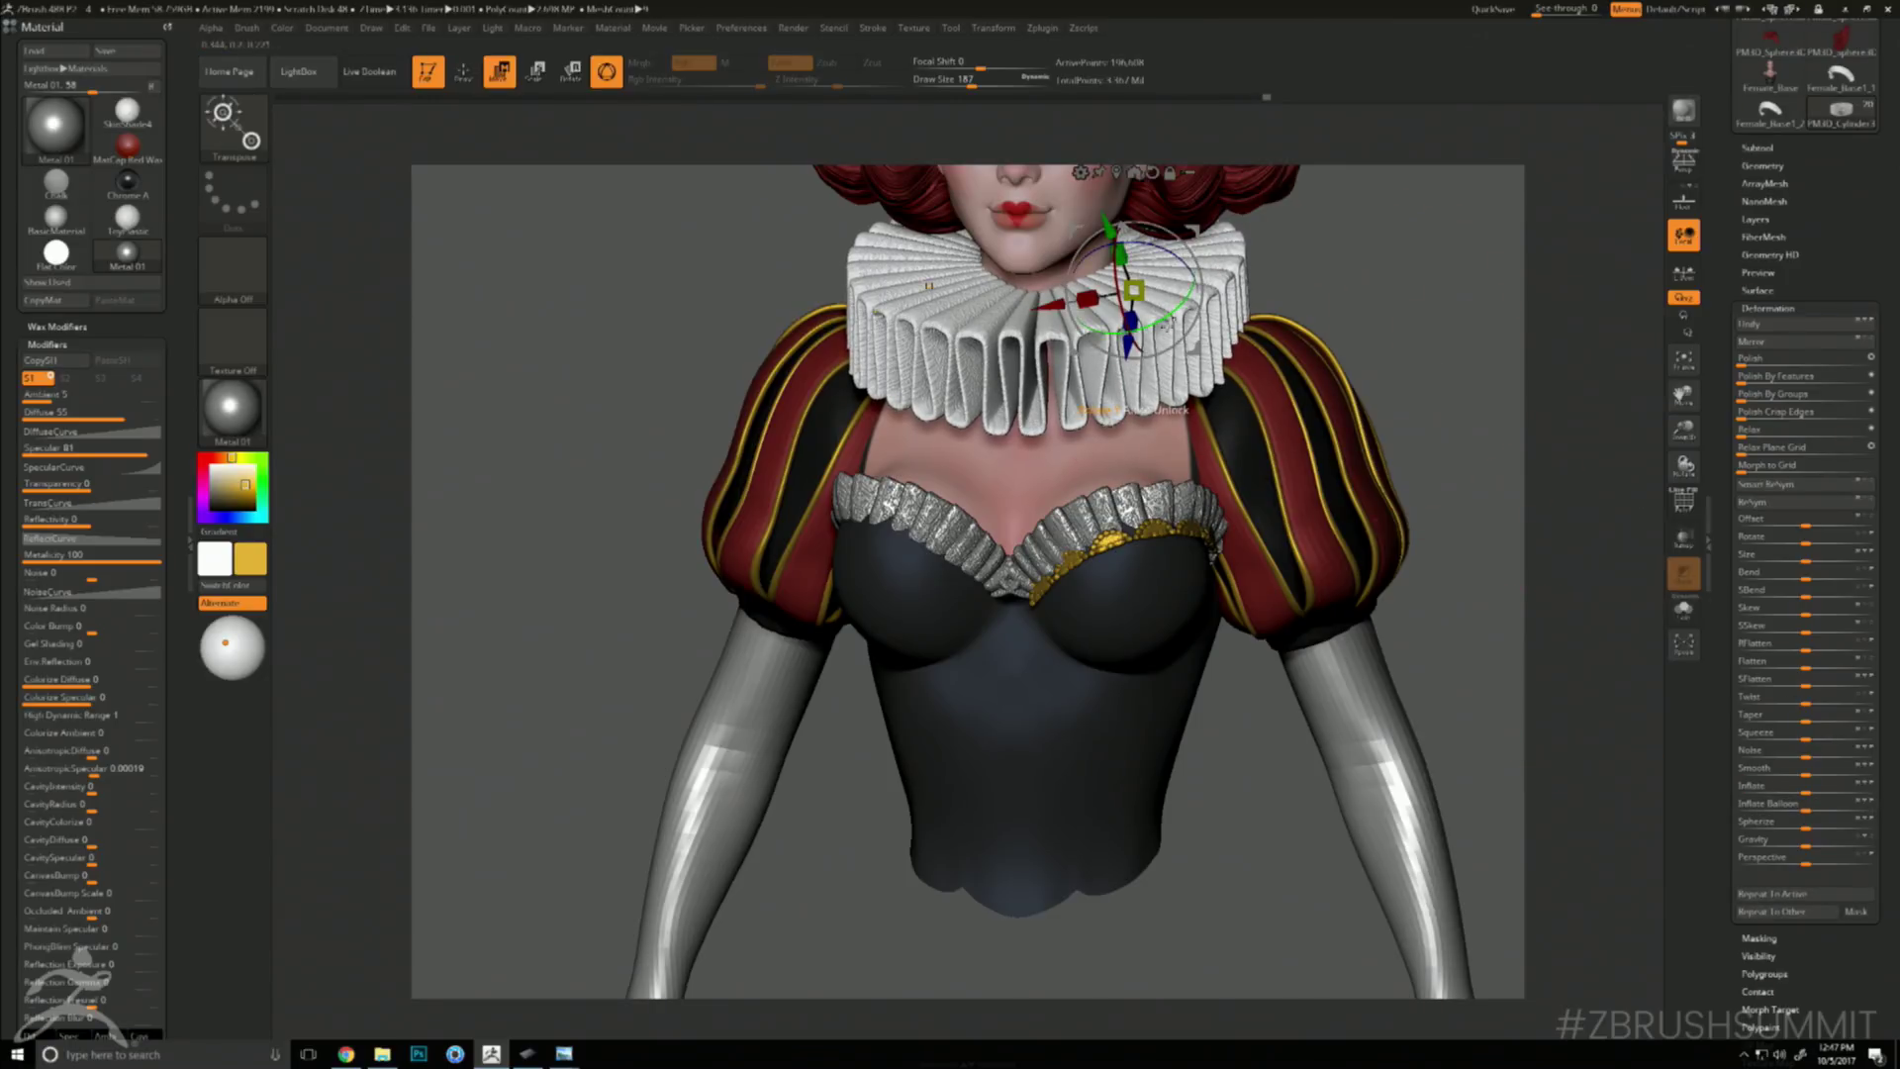
ctrl+click(1137, 394)
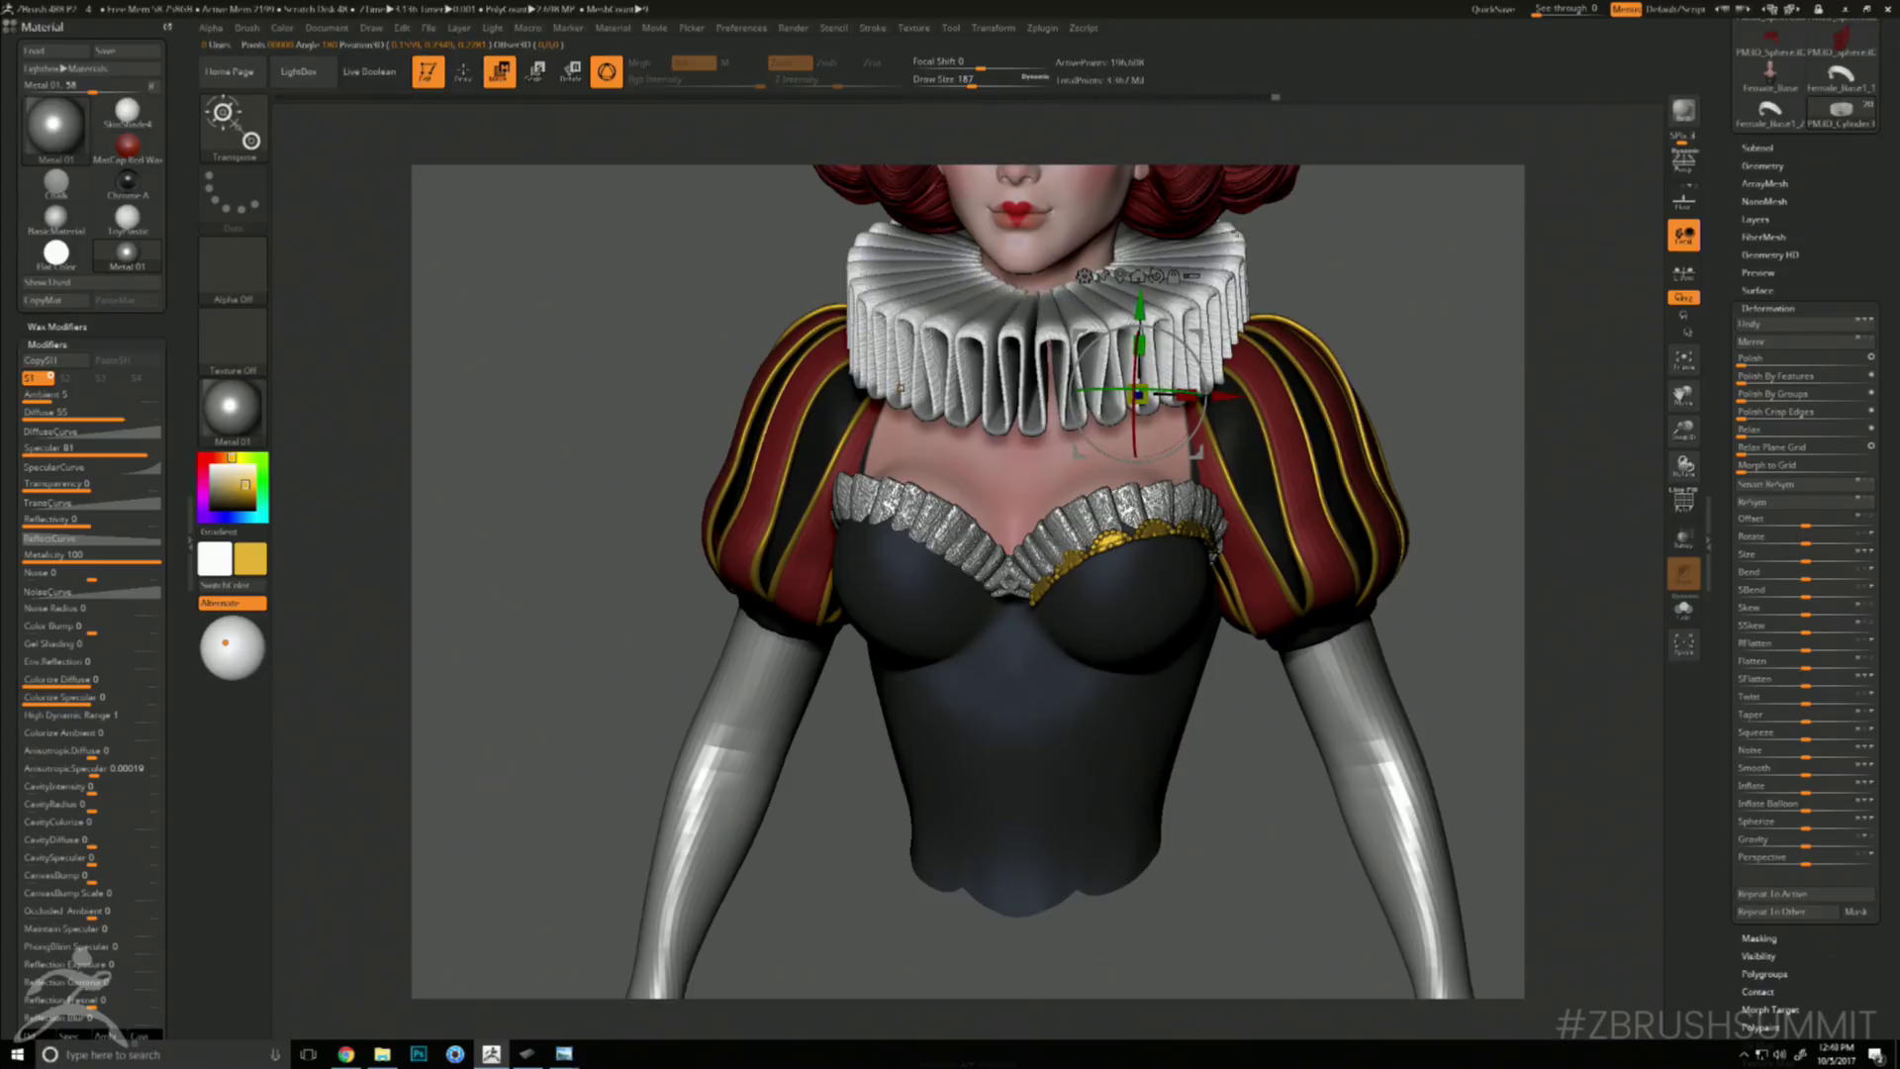
ctrl+click(1090, 306)
ctrl+click(1425, 294)
ctrl+click(1434, 298)
key(q)
drag(1484, 391, 1492, 394)
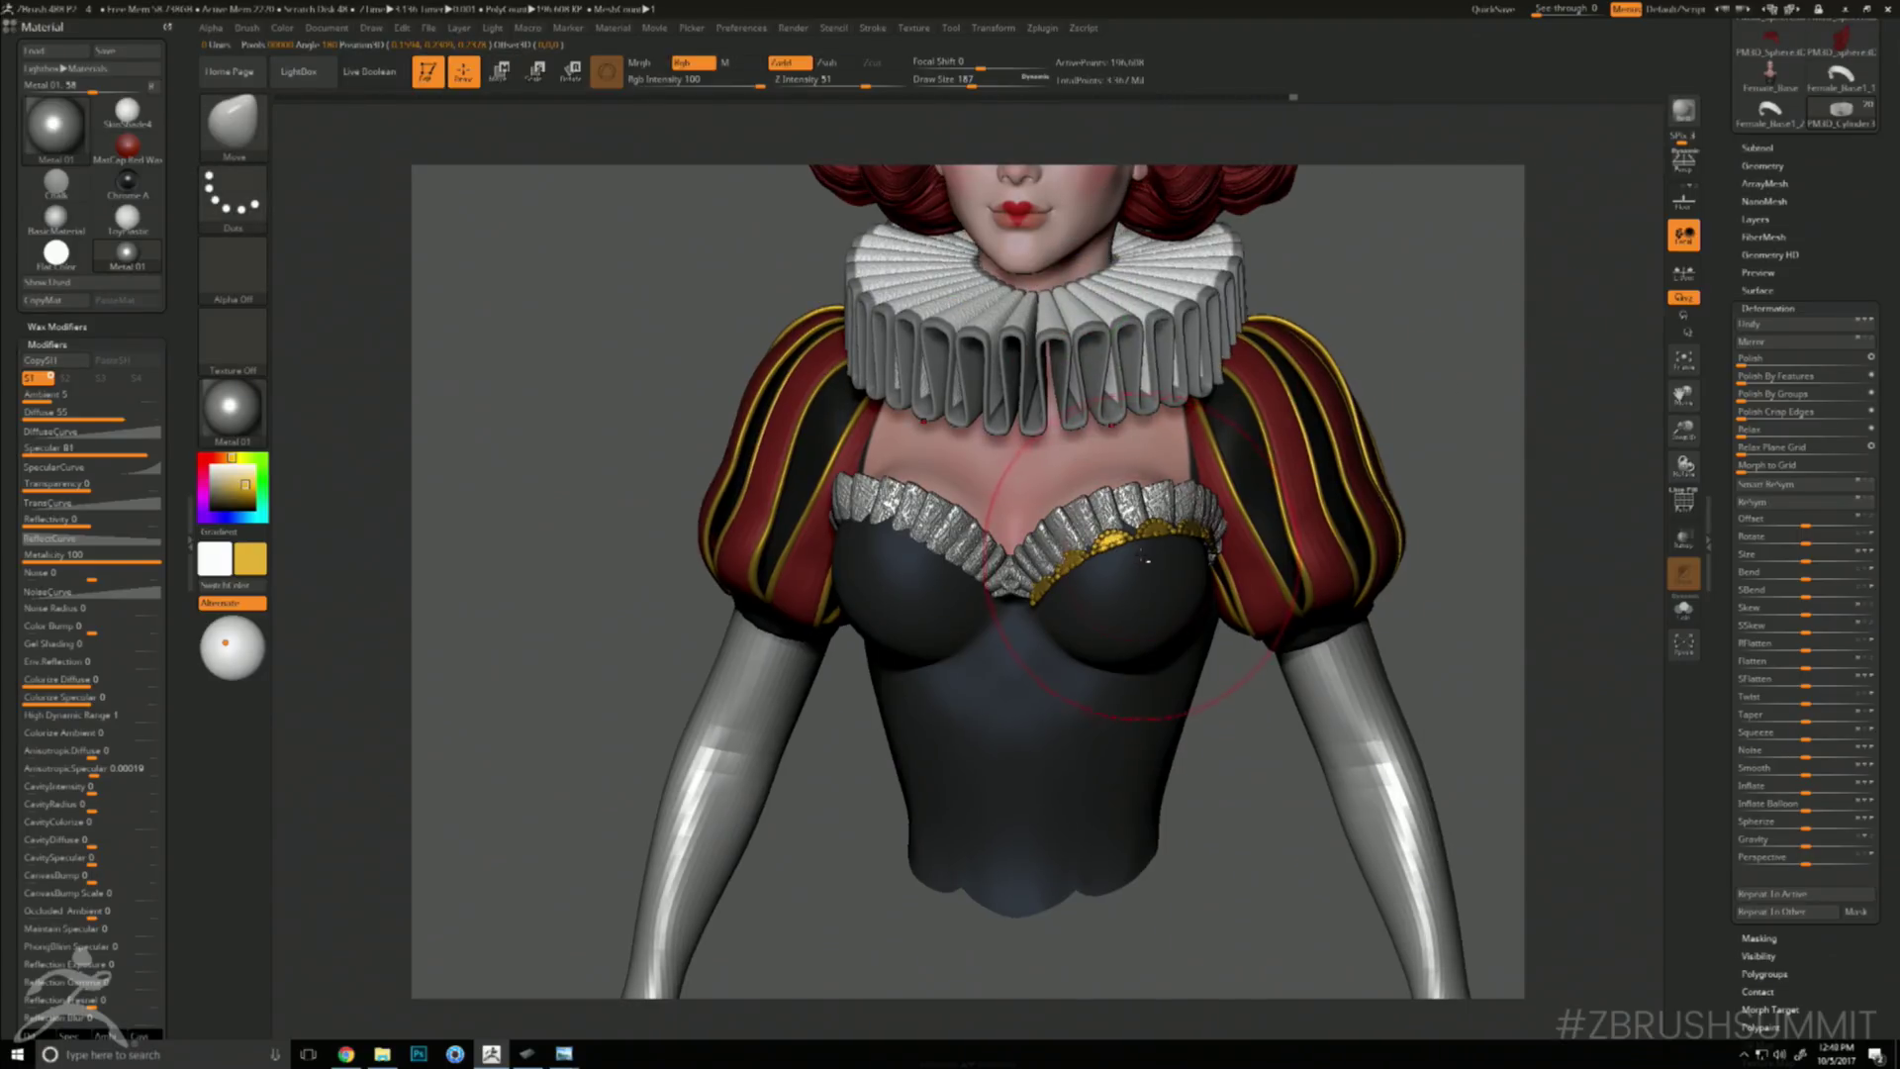
- Fill the ruffled bodice trim with white and the SkinShade4 material using the Mrgb channel
alt+click(1128, 498)
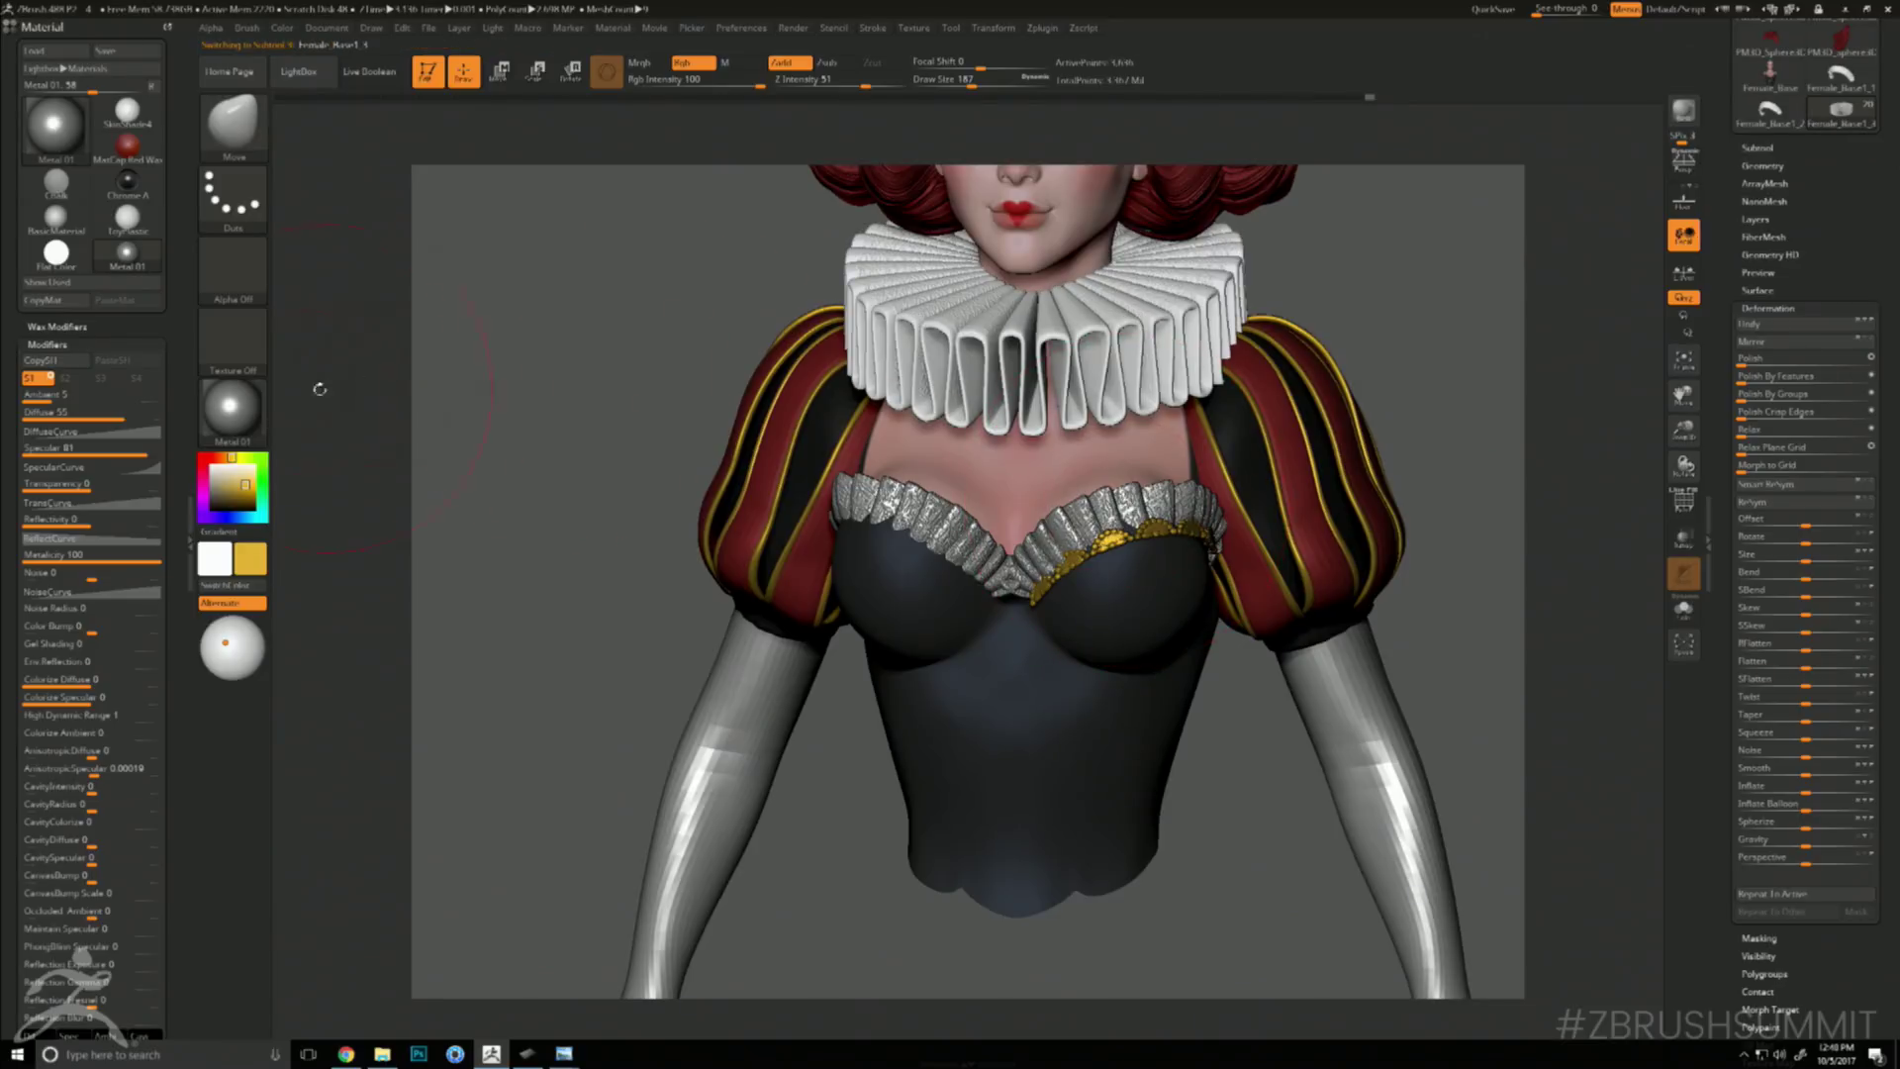
click(229, 406)
click(748, 423)
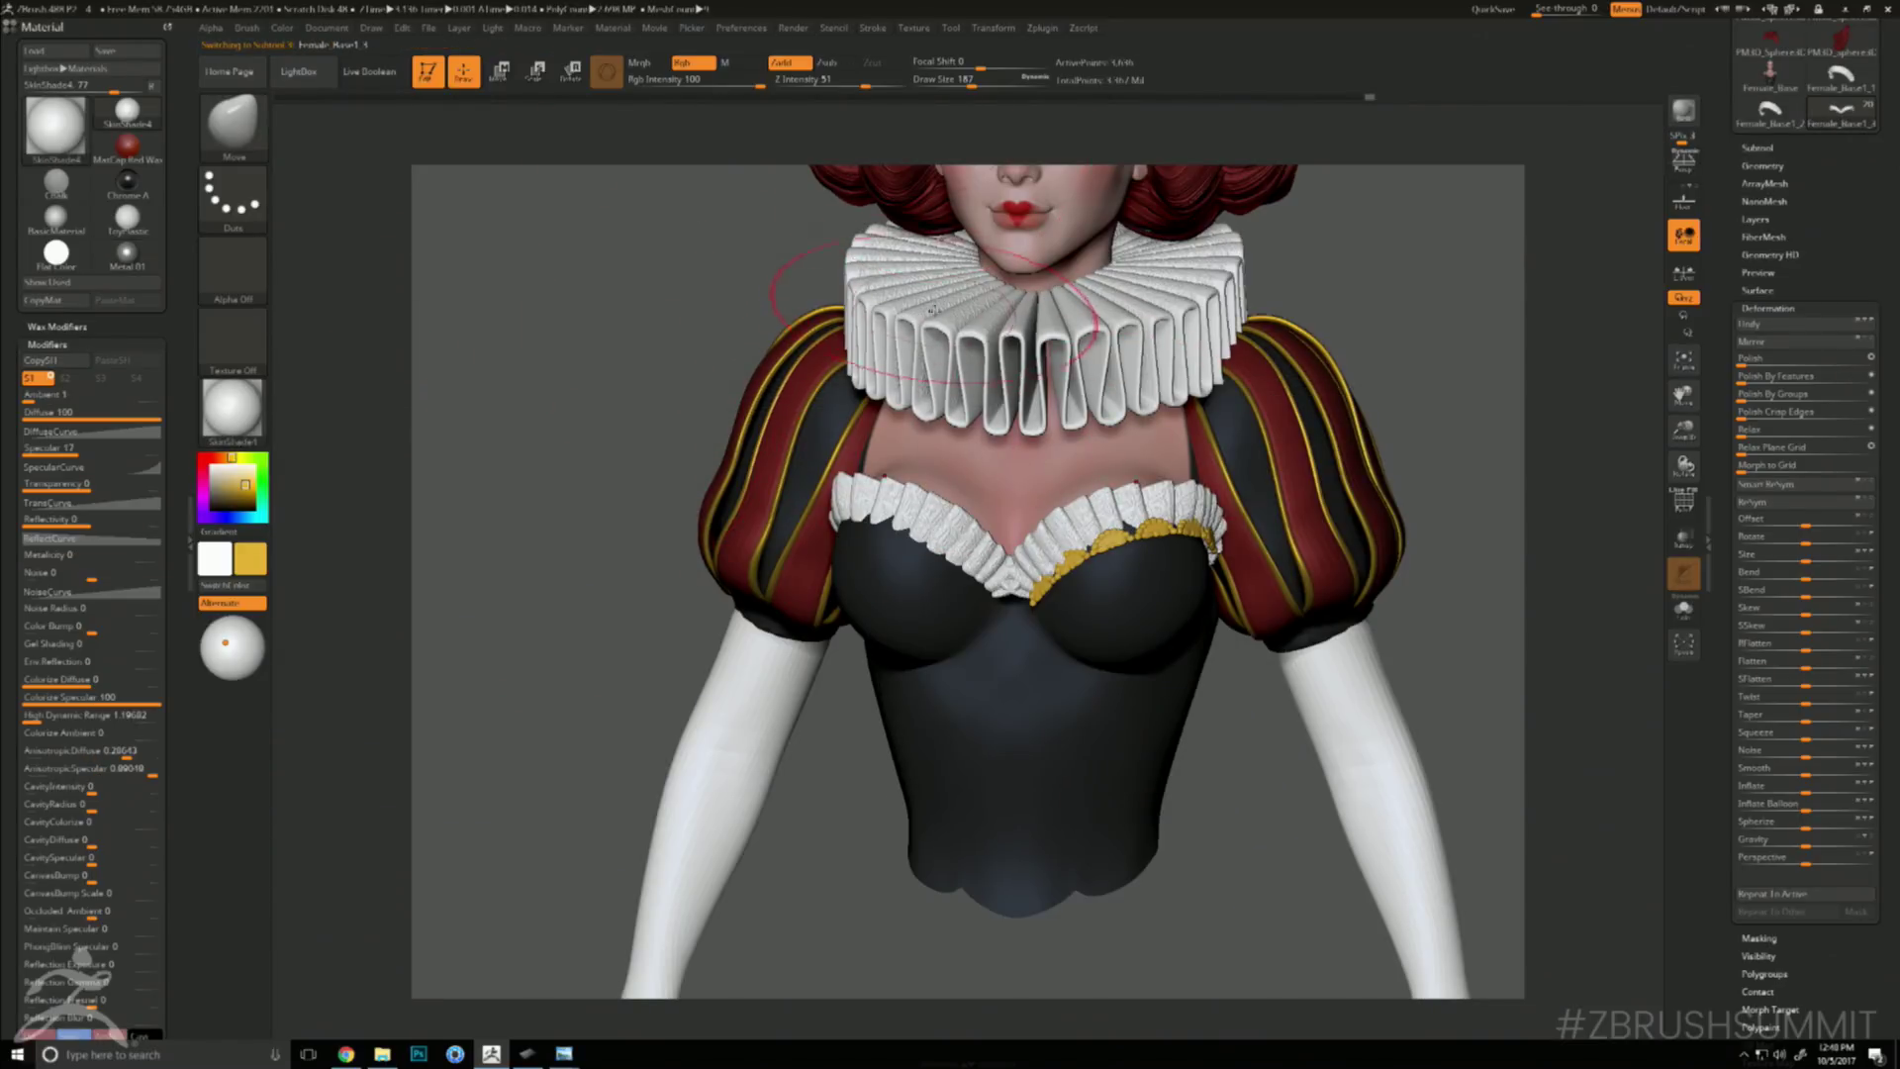
key(c)
click(279, 28)
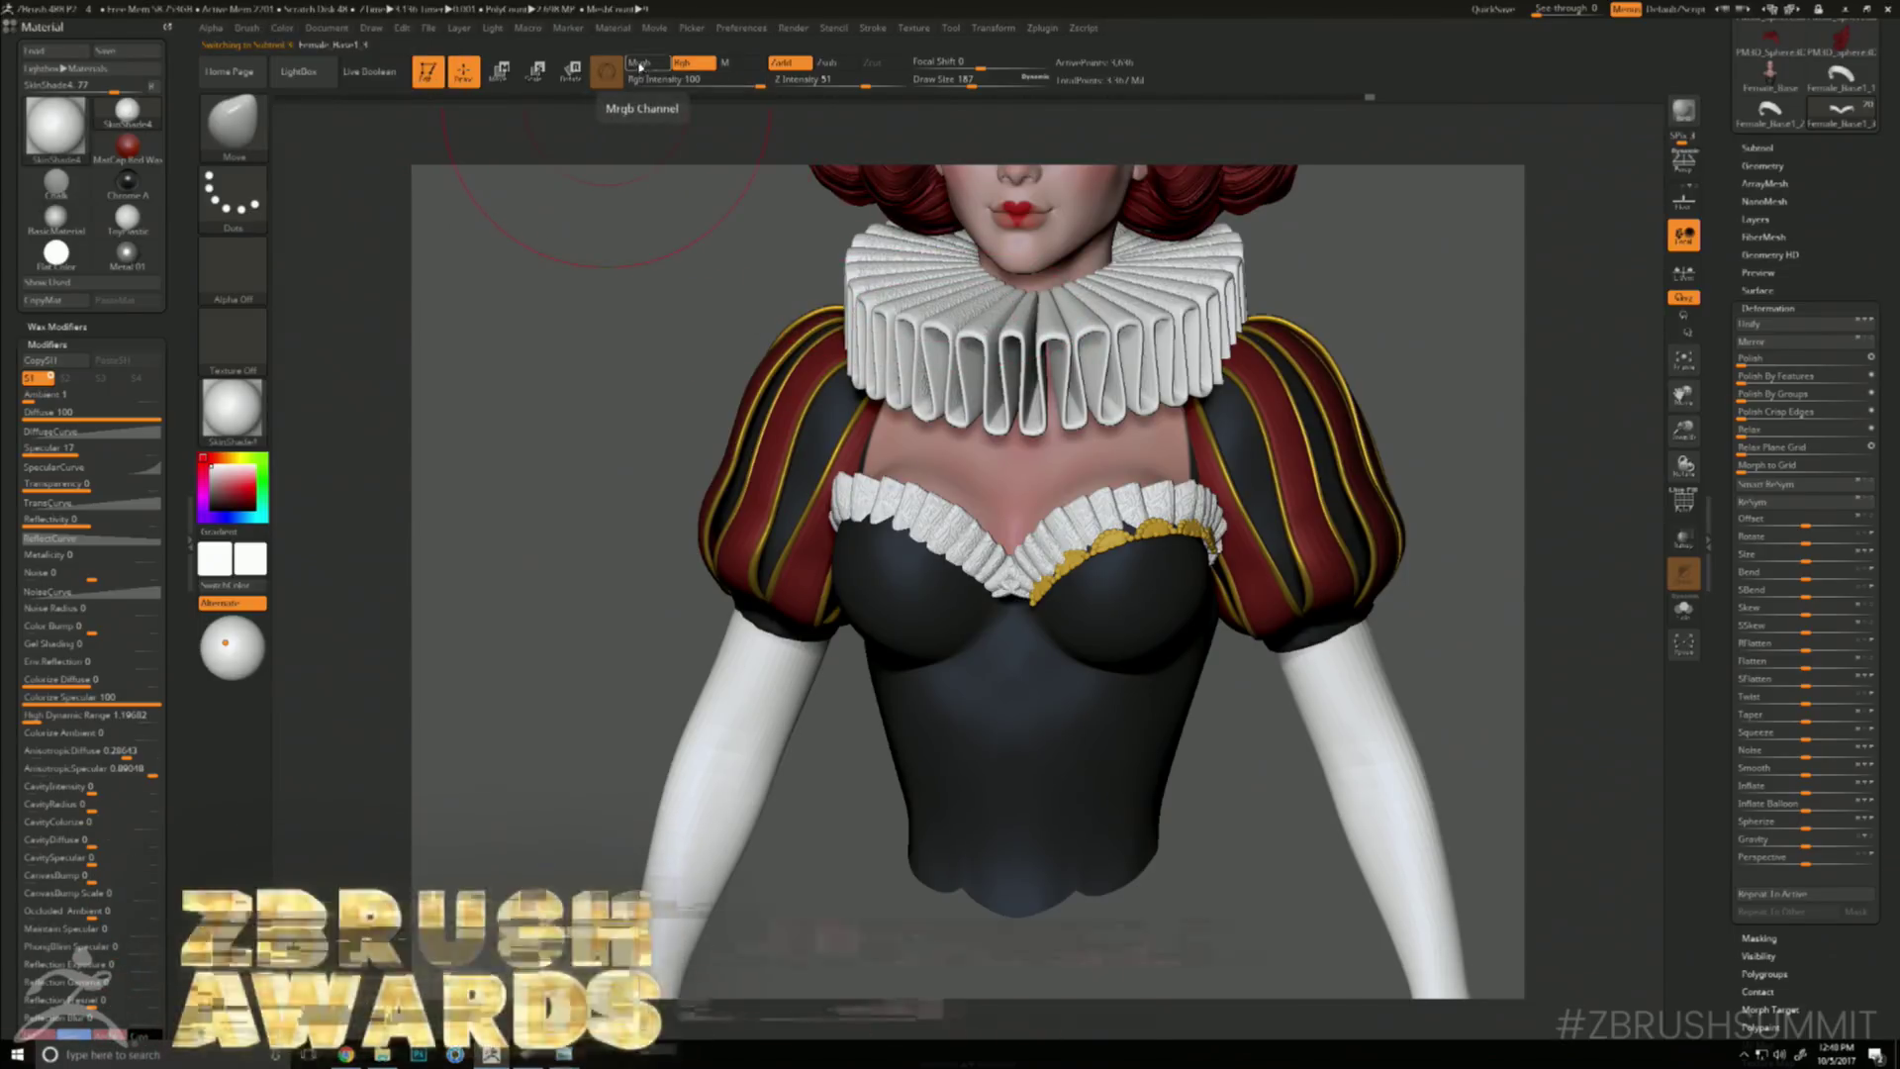
click(282, 28)
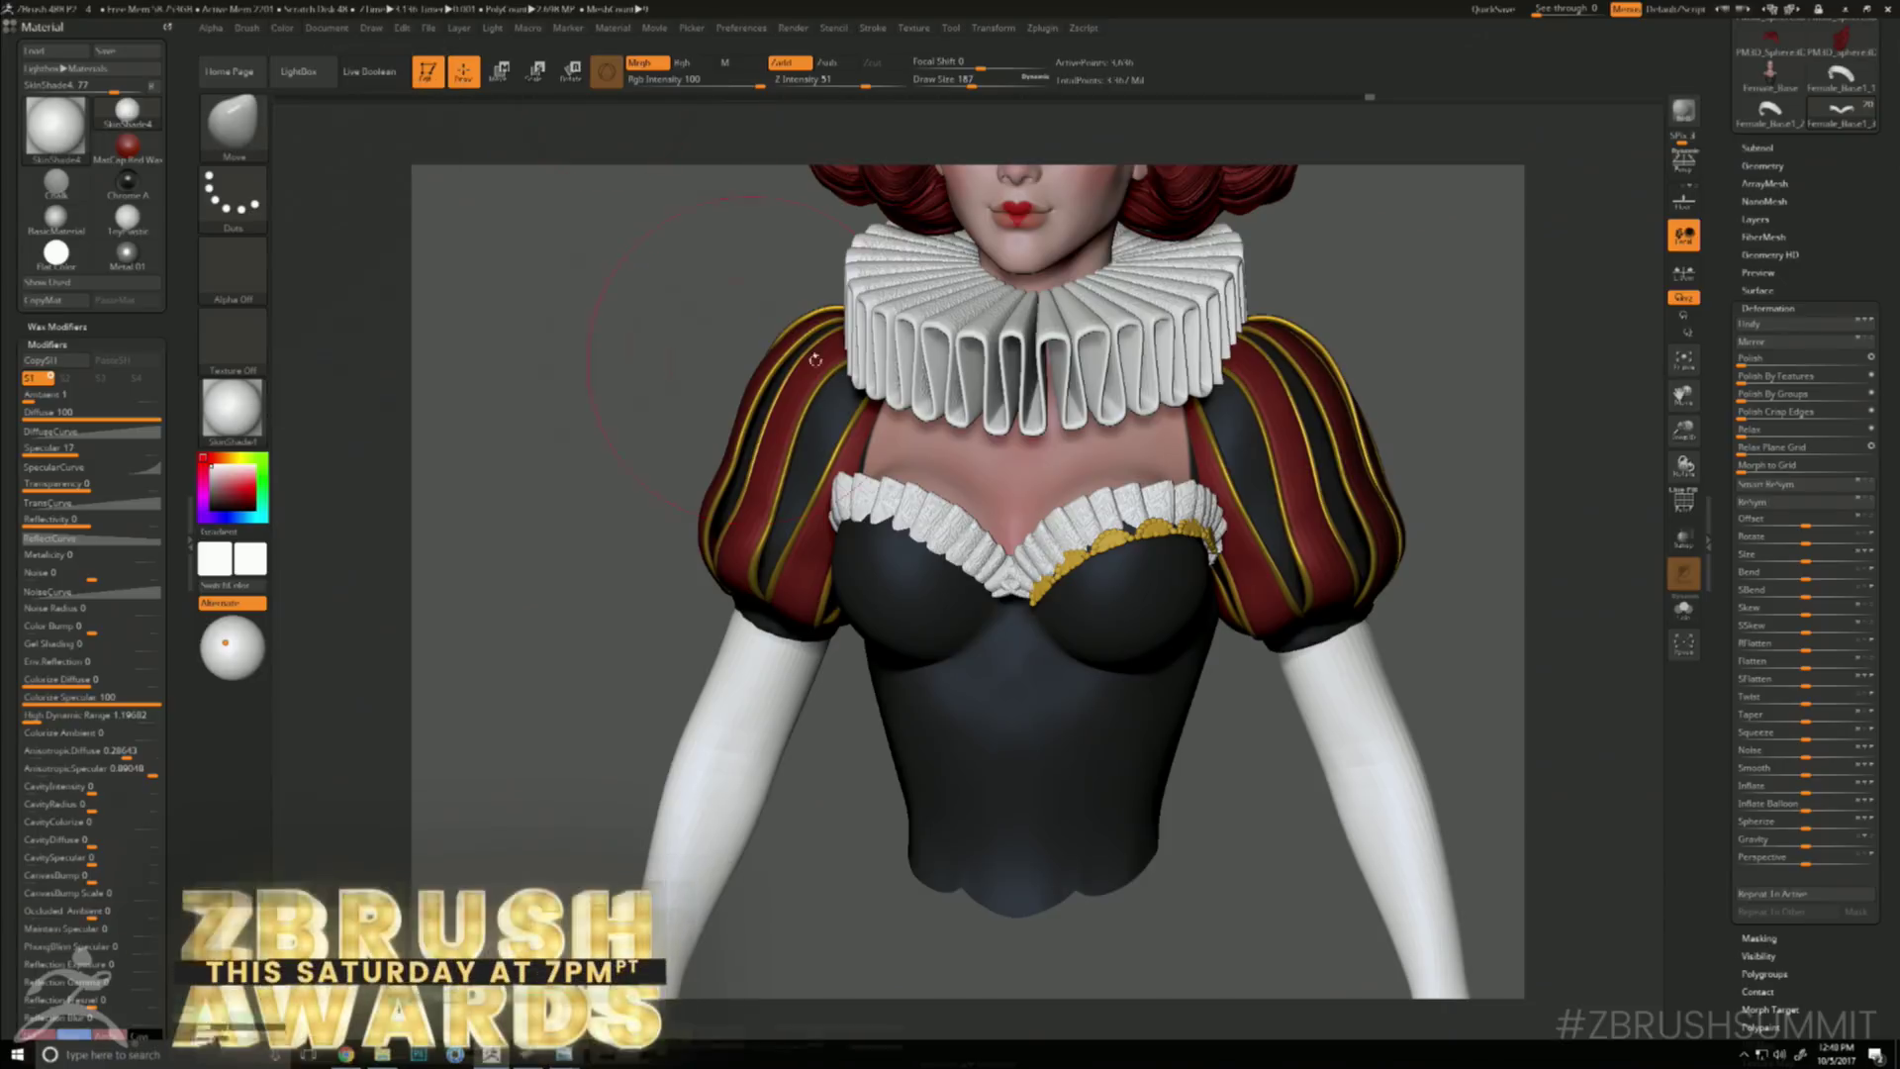
- Pick the Metal 01 material again and split the body's unmasked gold trim into its own subtool
alt+click(1105, 539)
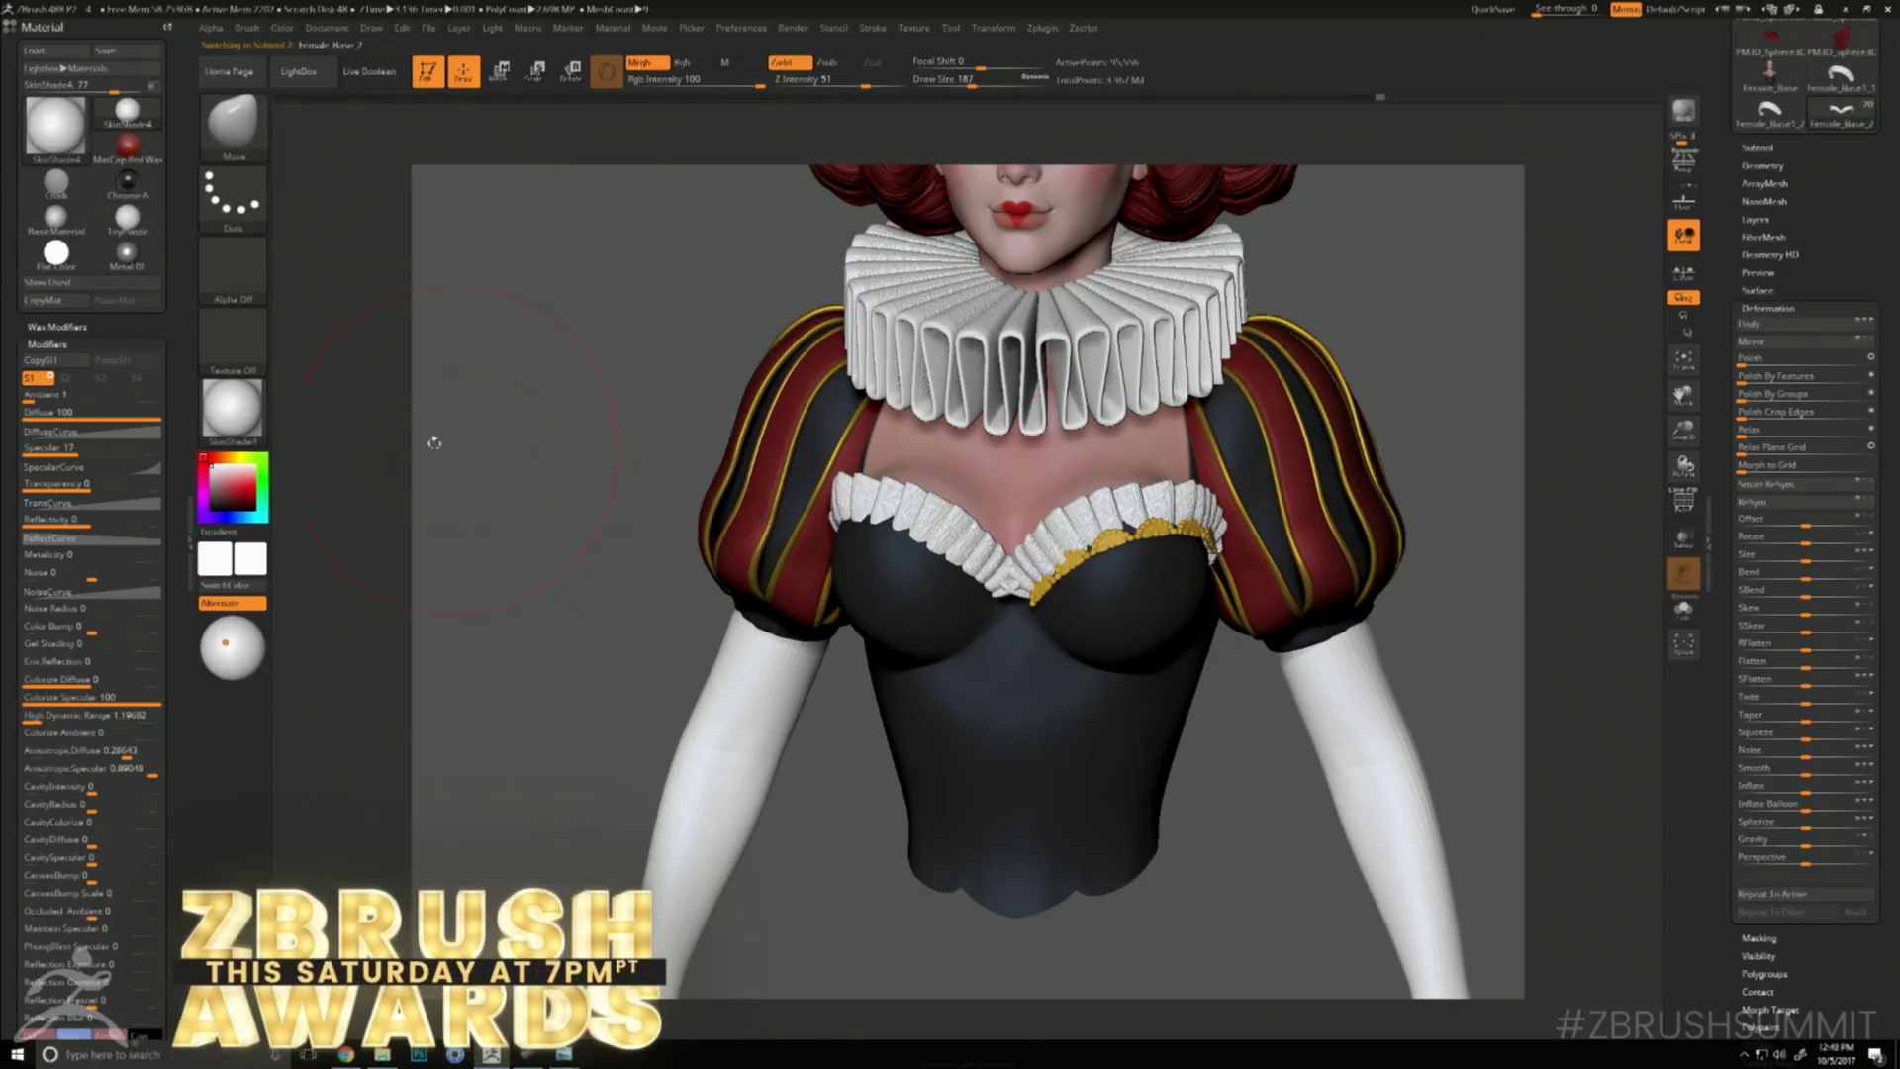
drag(251, 398, 1222, 475)
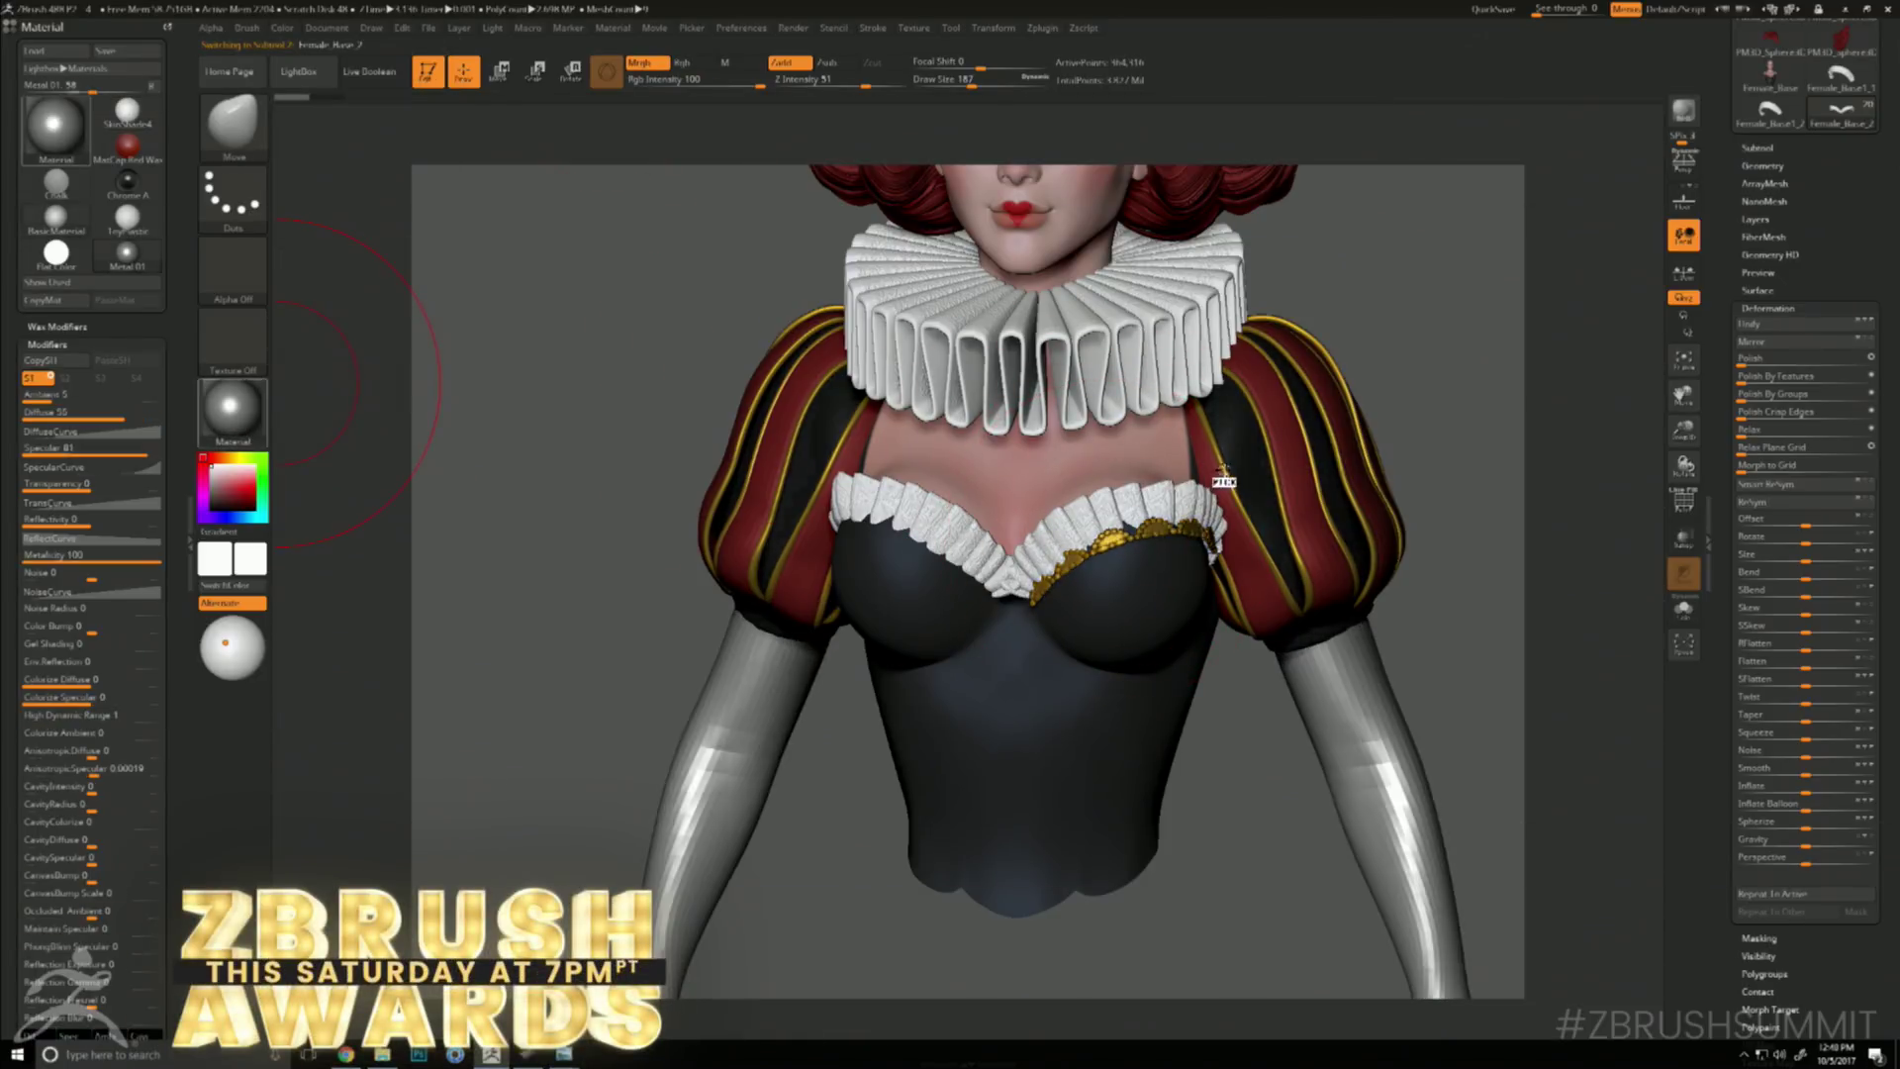
alt+click(1148, 524)
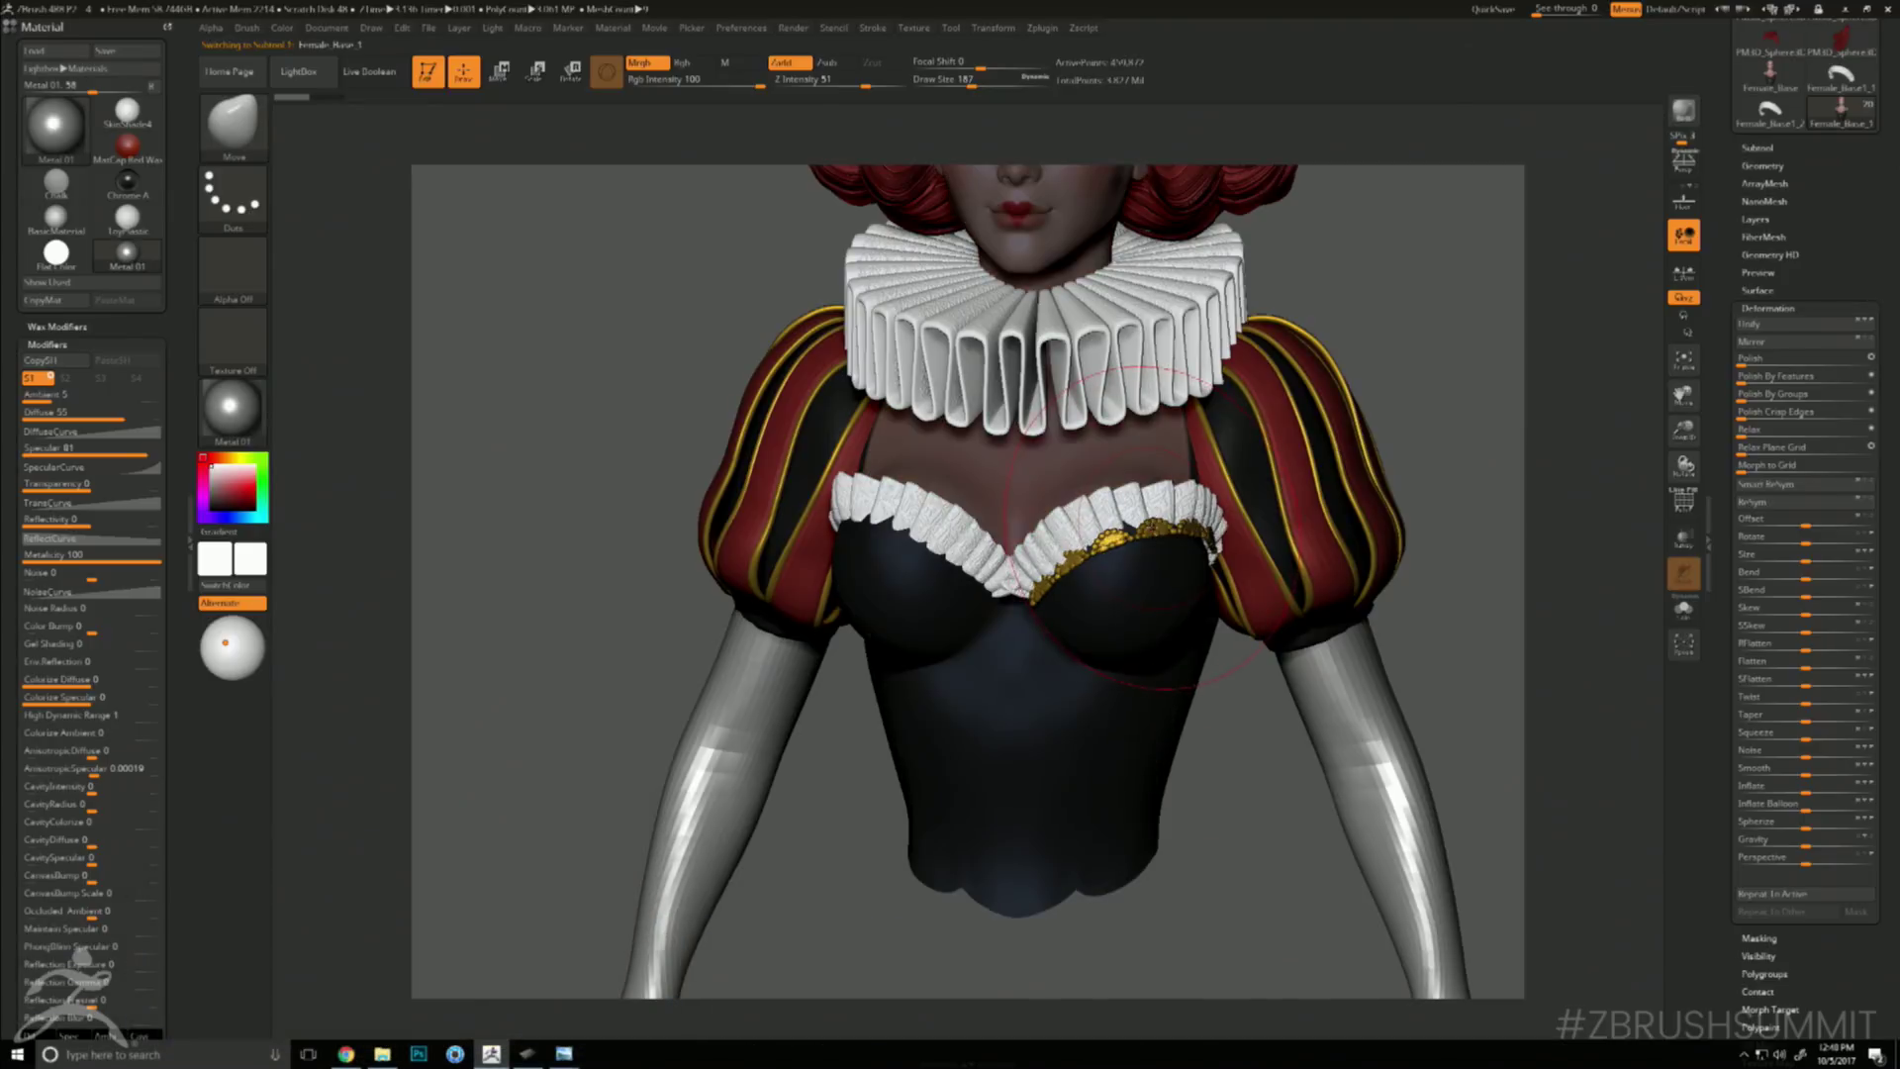
key(shift+f)
key(shift+f)
click(1758, 147)
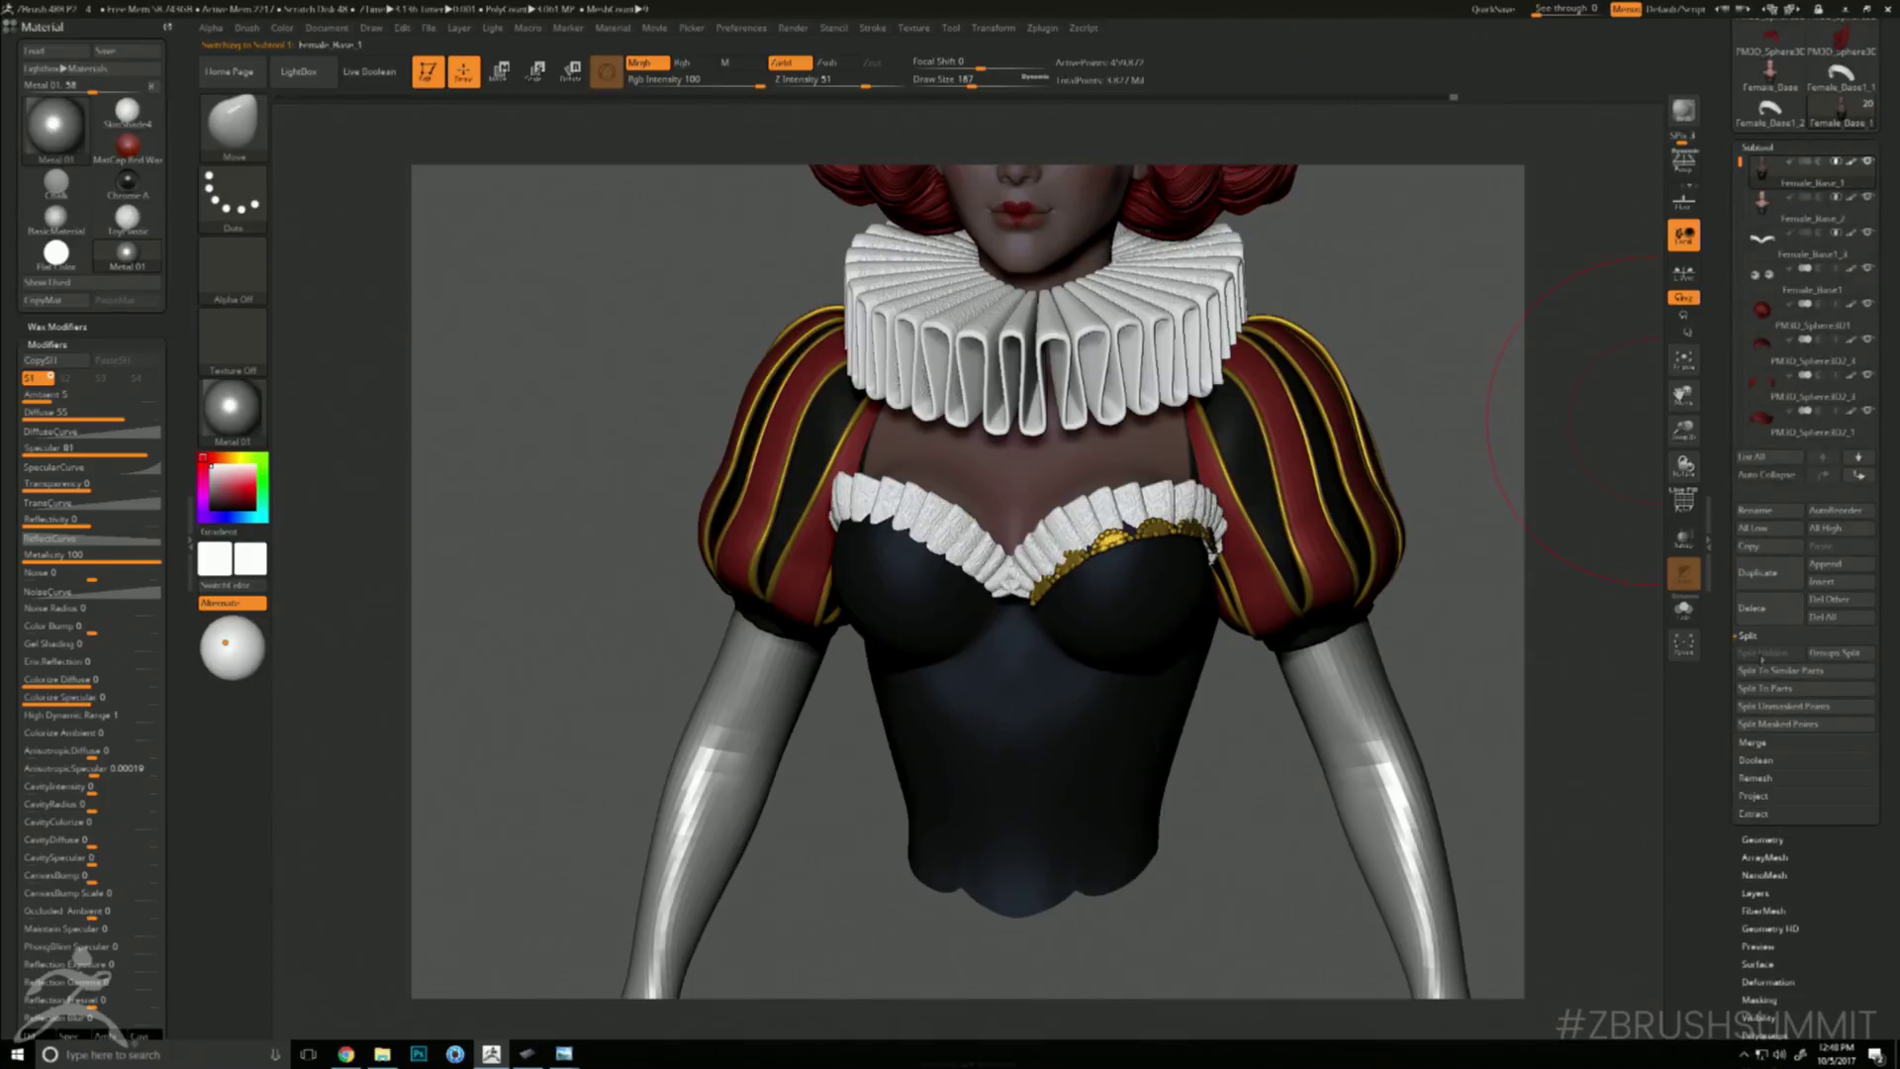
click(1765, 708)
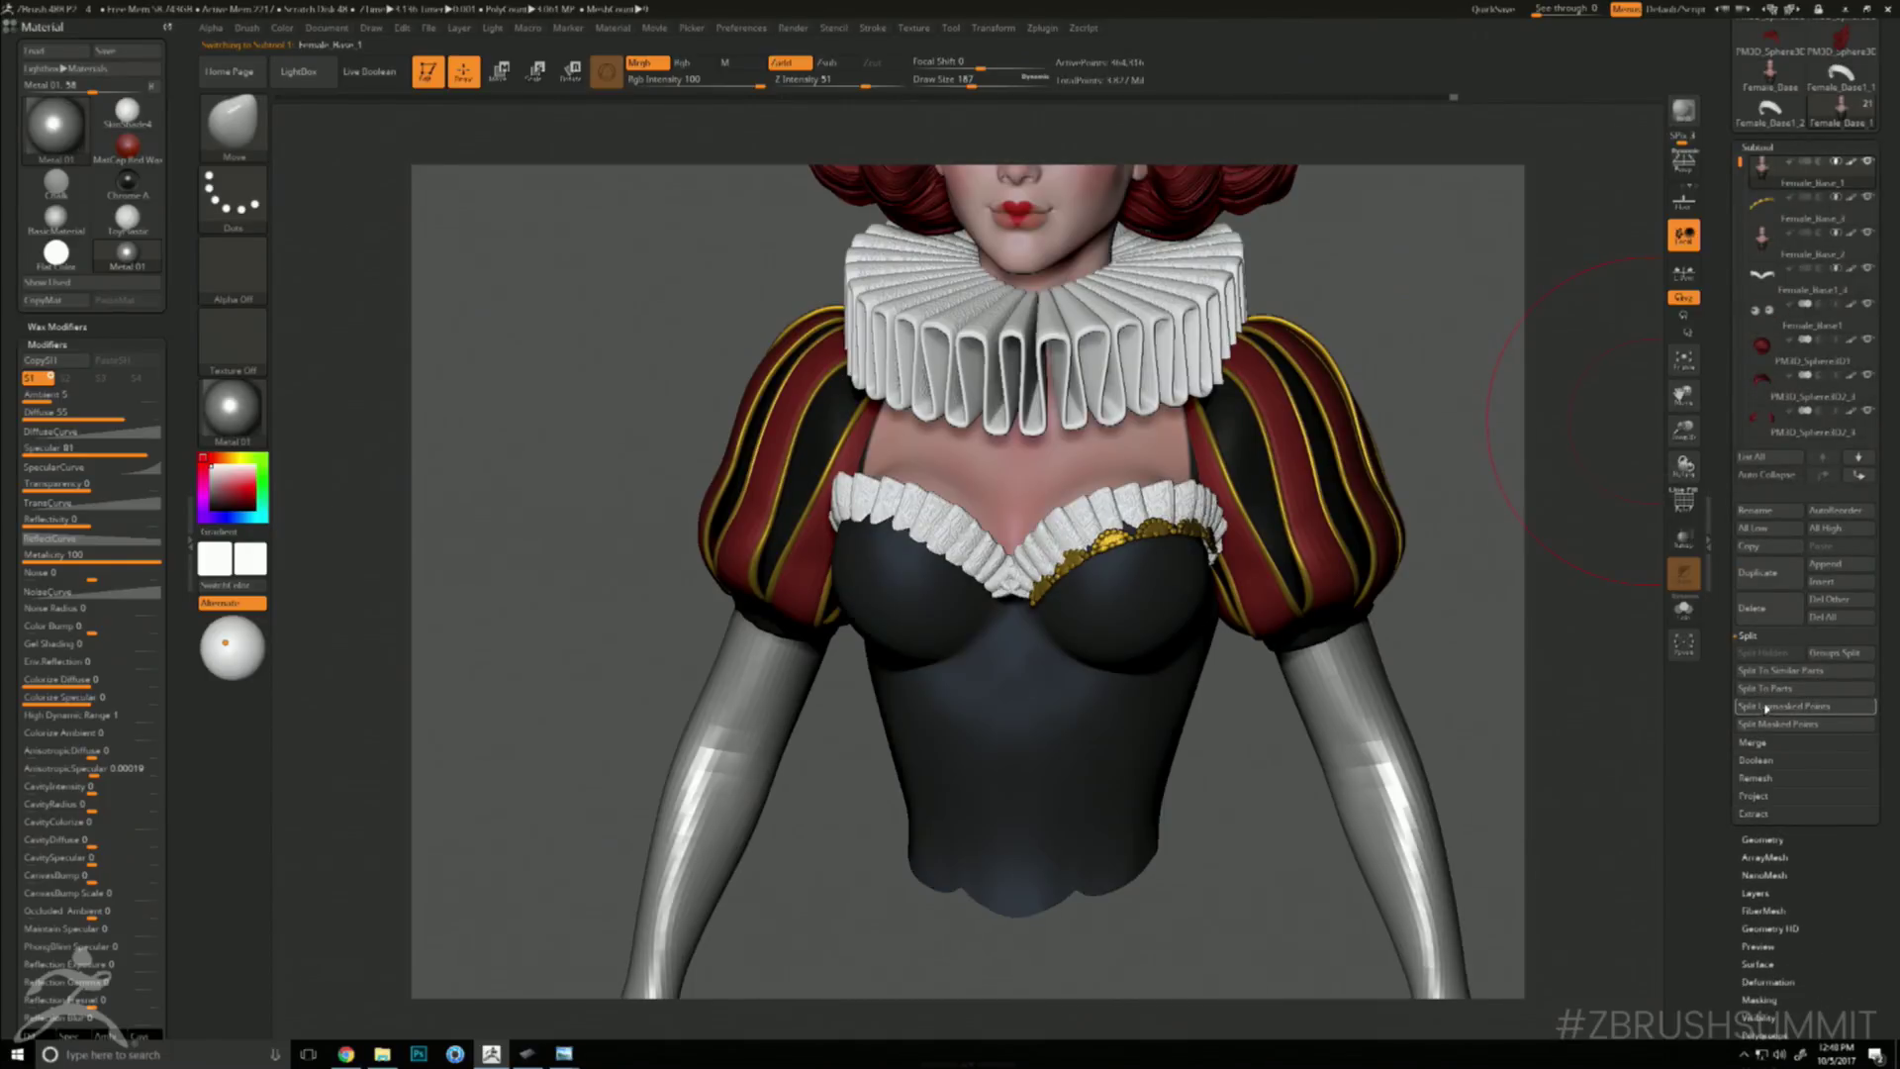
- Hide the redundant Female_Base_2 body subtool to check it, and delete it
mouse_move(1763, 240)
click(1869, 234)
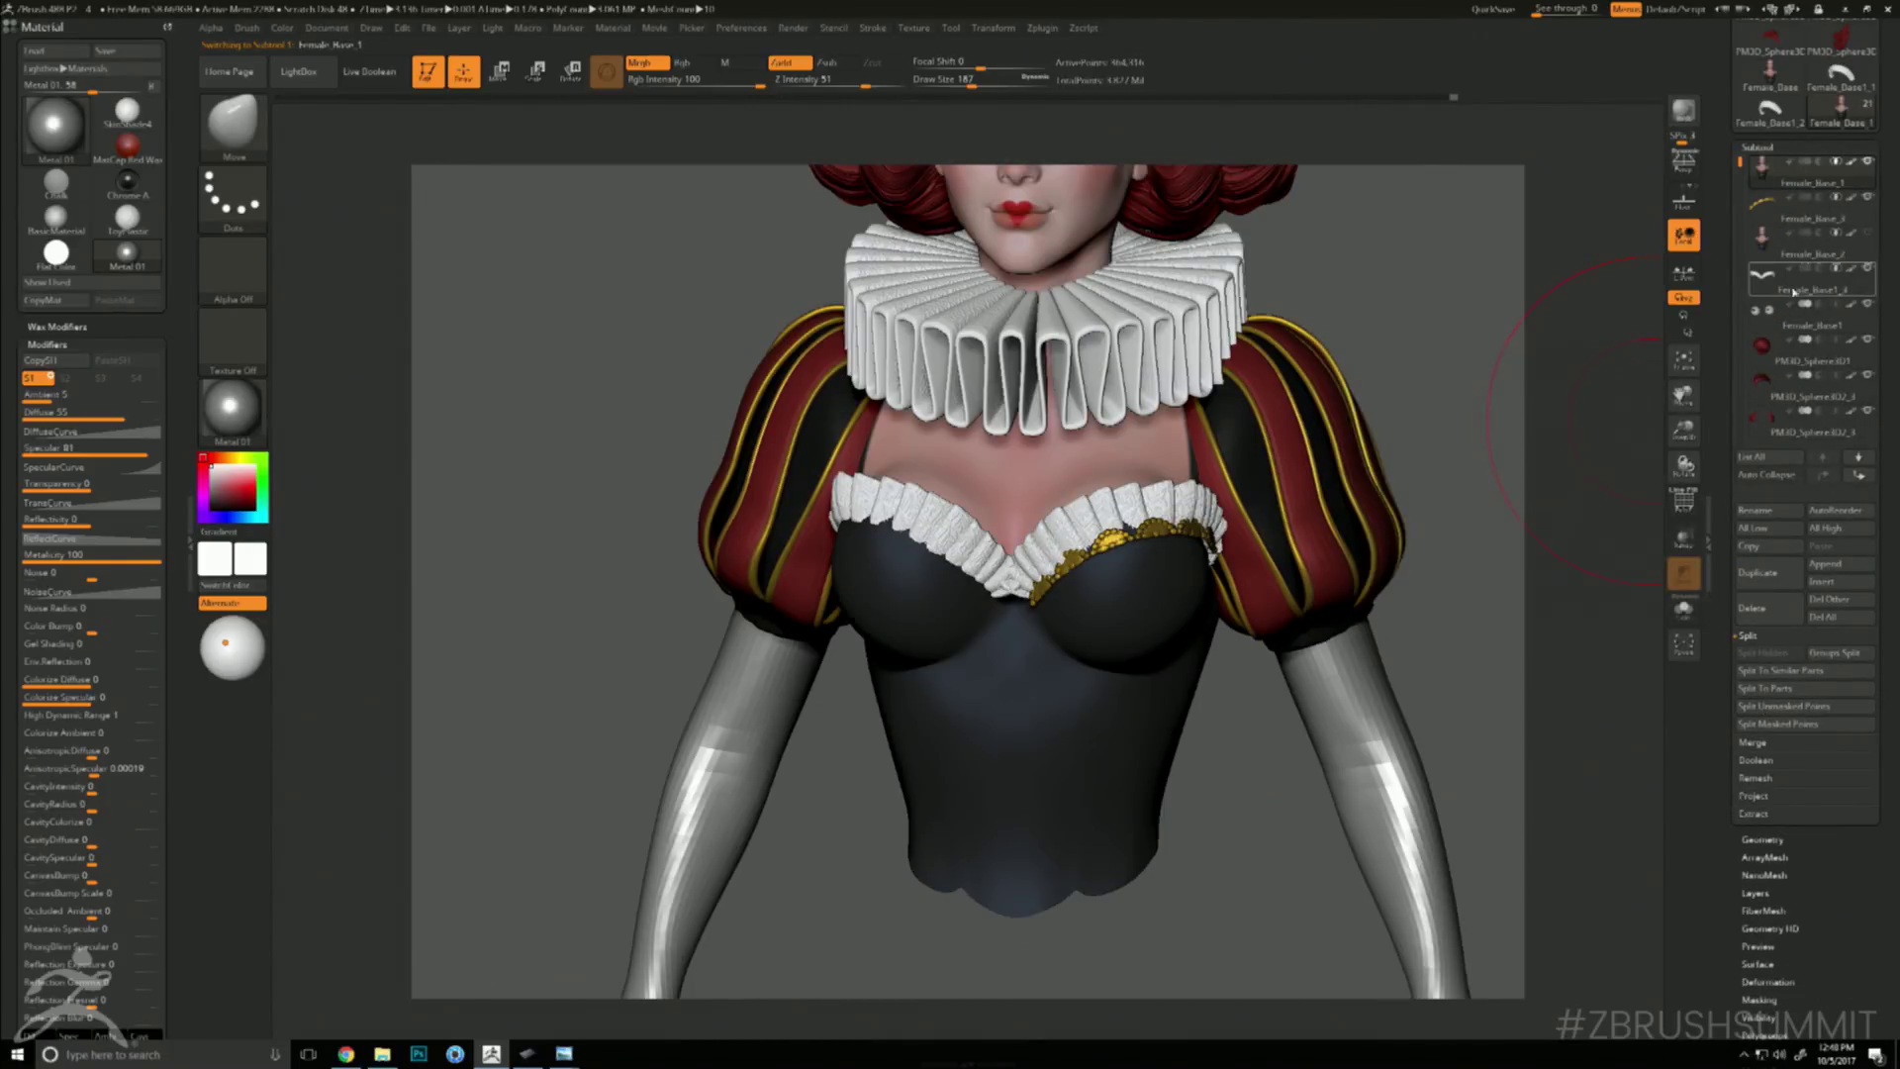
click(1767, 241)
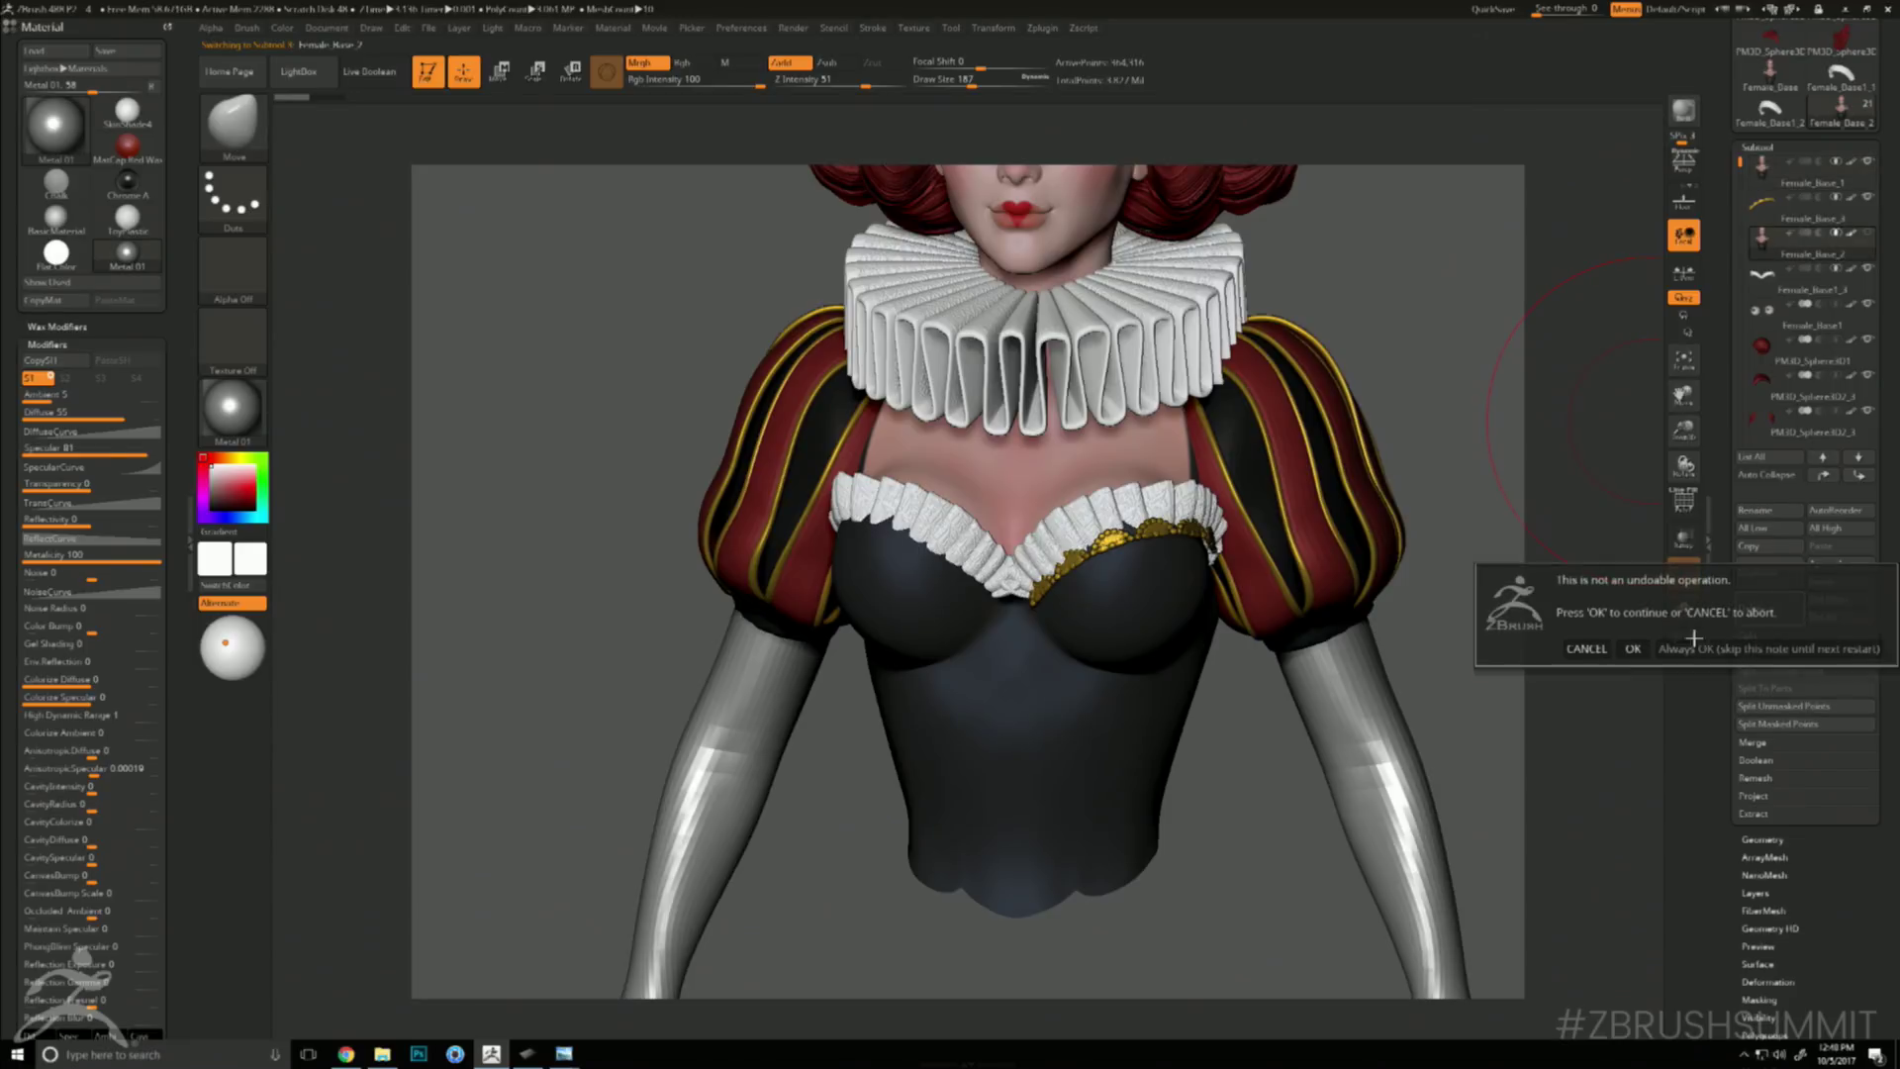
click(1751, 608)
- Select the gold bodice trim, set the draw size to 51 and fit the trim along the ruffle with the Move brush
click(1757, 214)
alt+drag(1425, 490, 1415, 583)
key(space)
drag(1047, 534, 1034, 557)
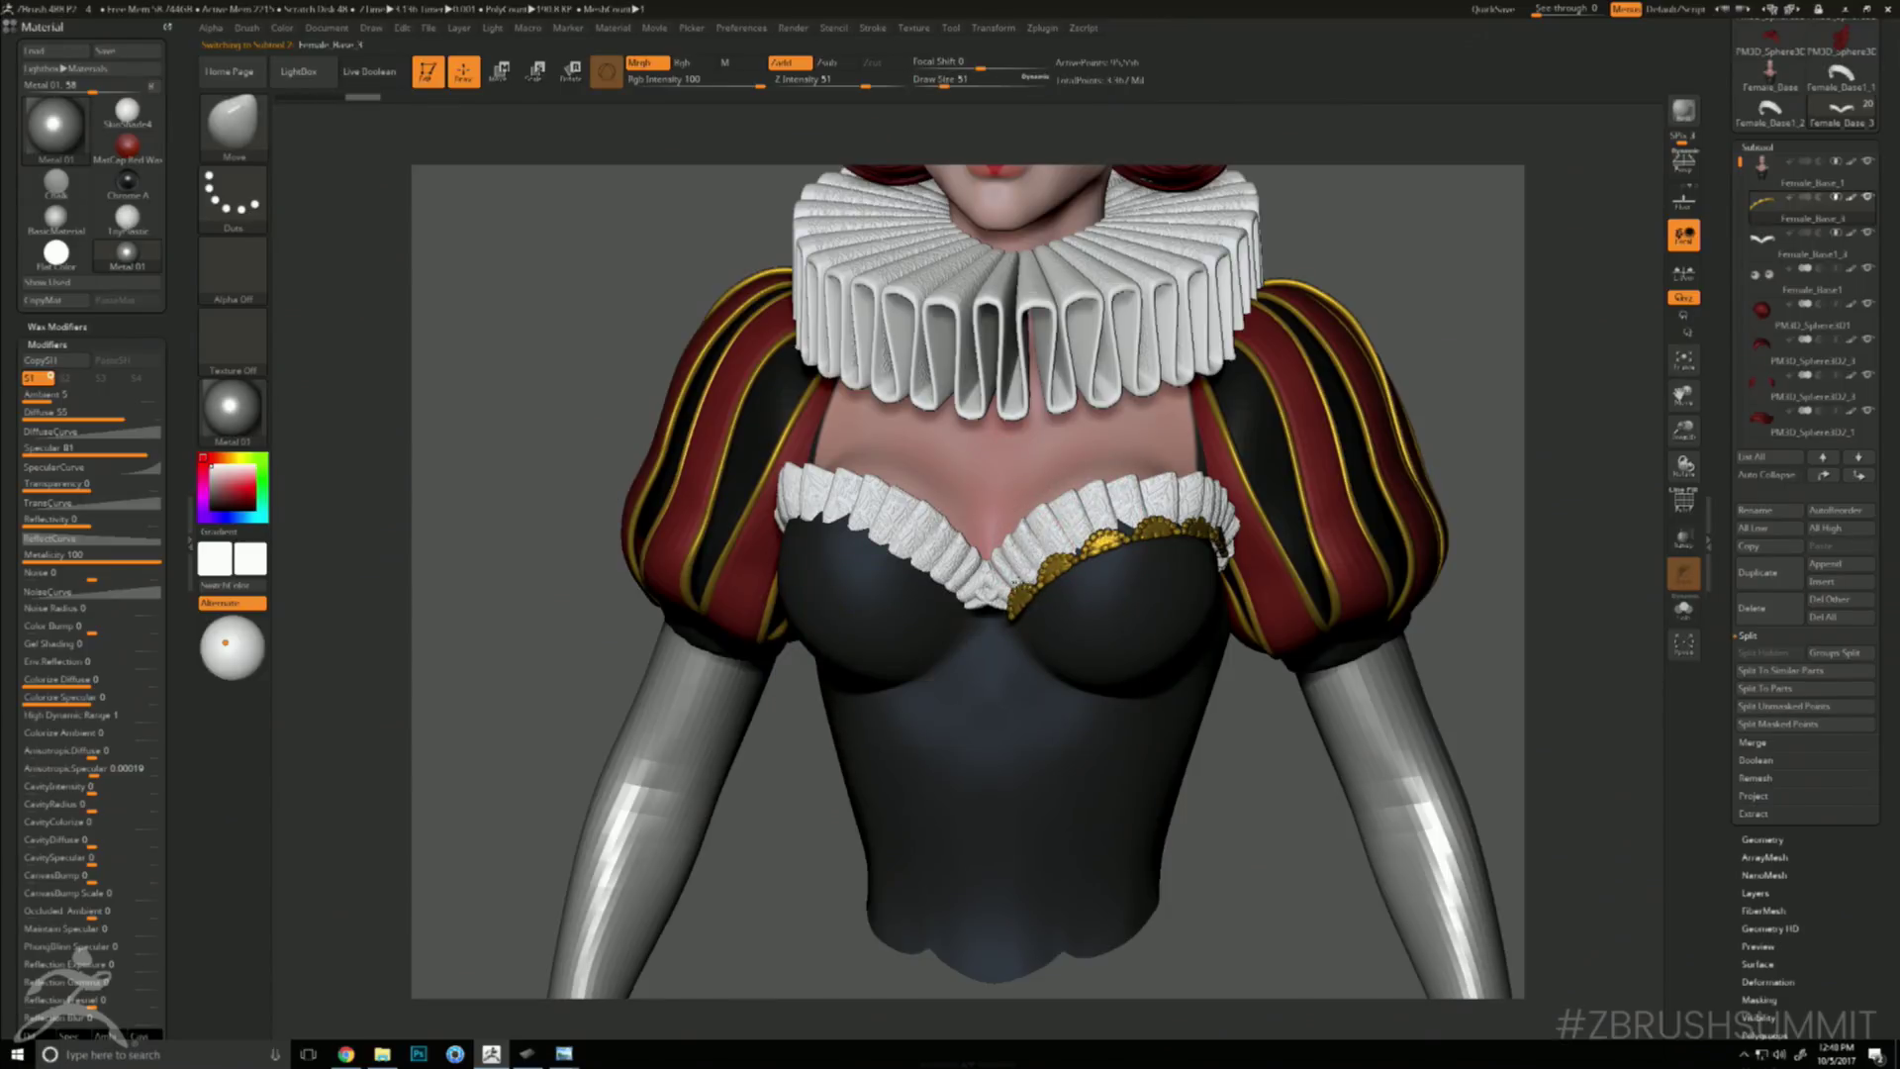
drag(1477, 288, 1371, 303)
drag(1356, 734, 1187, 734)
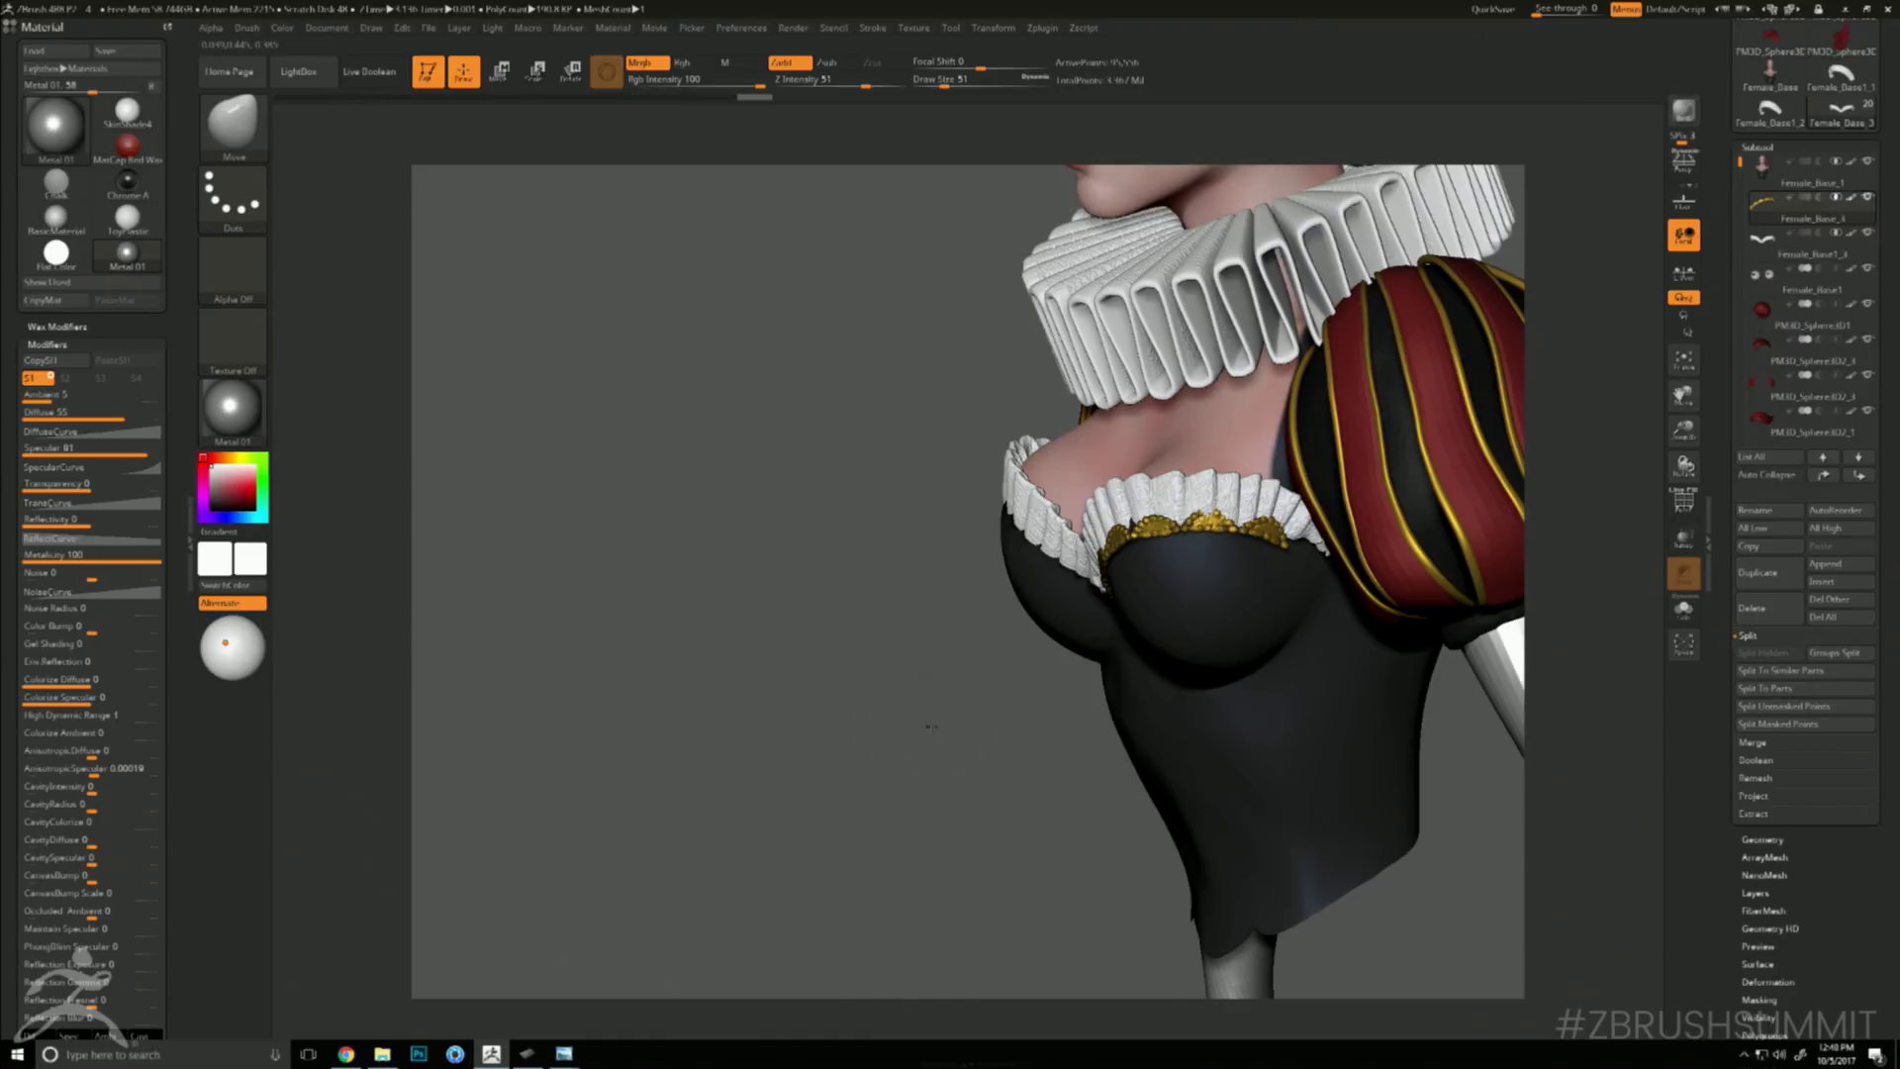
drag(924, 725, 1102, 542)
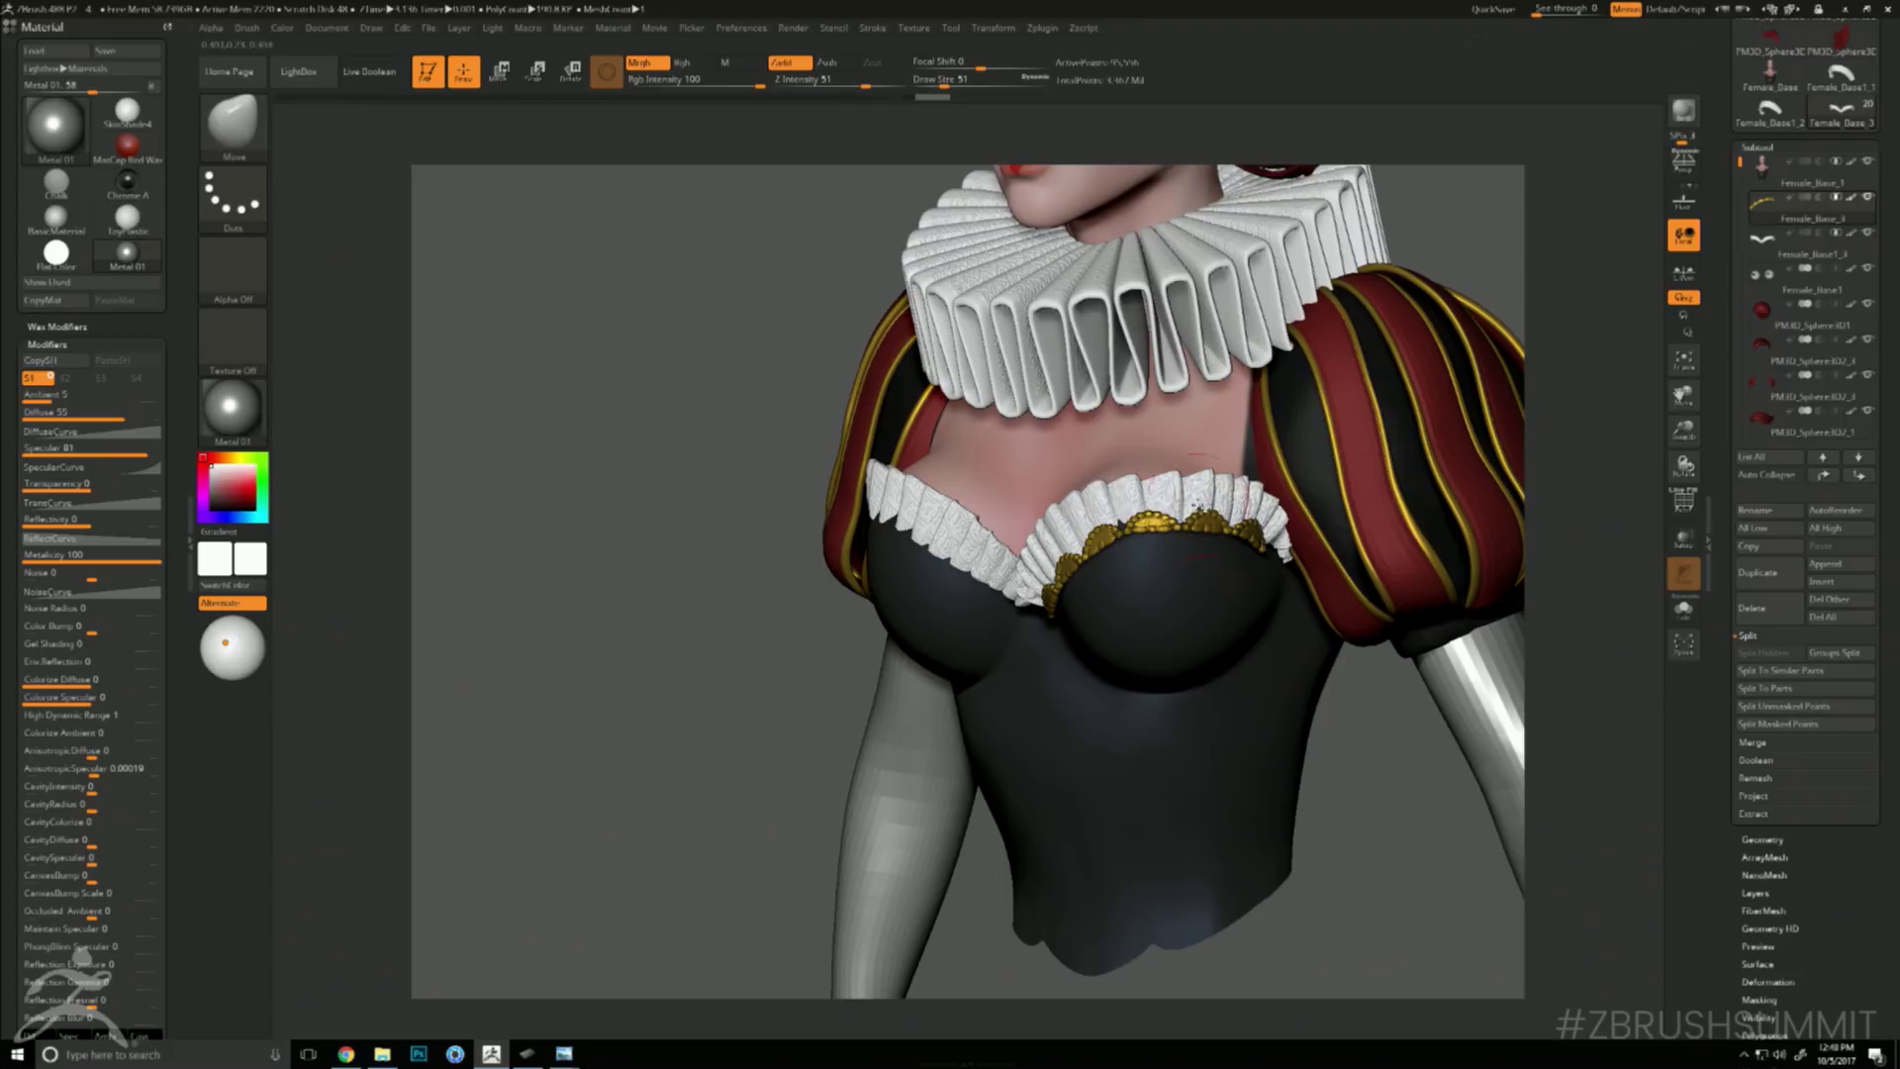
drag(663, 700, 1106, 546)
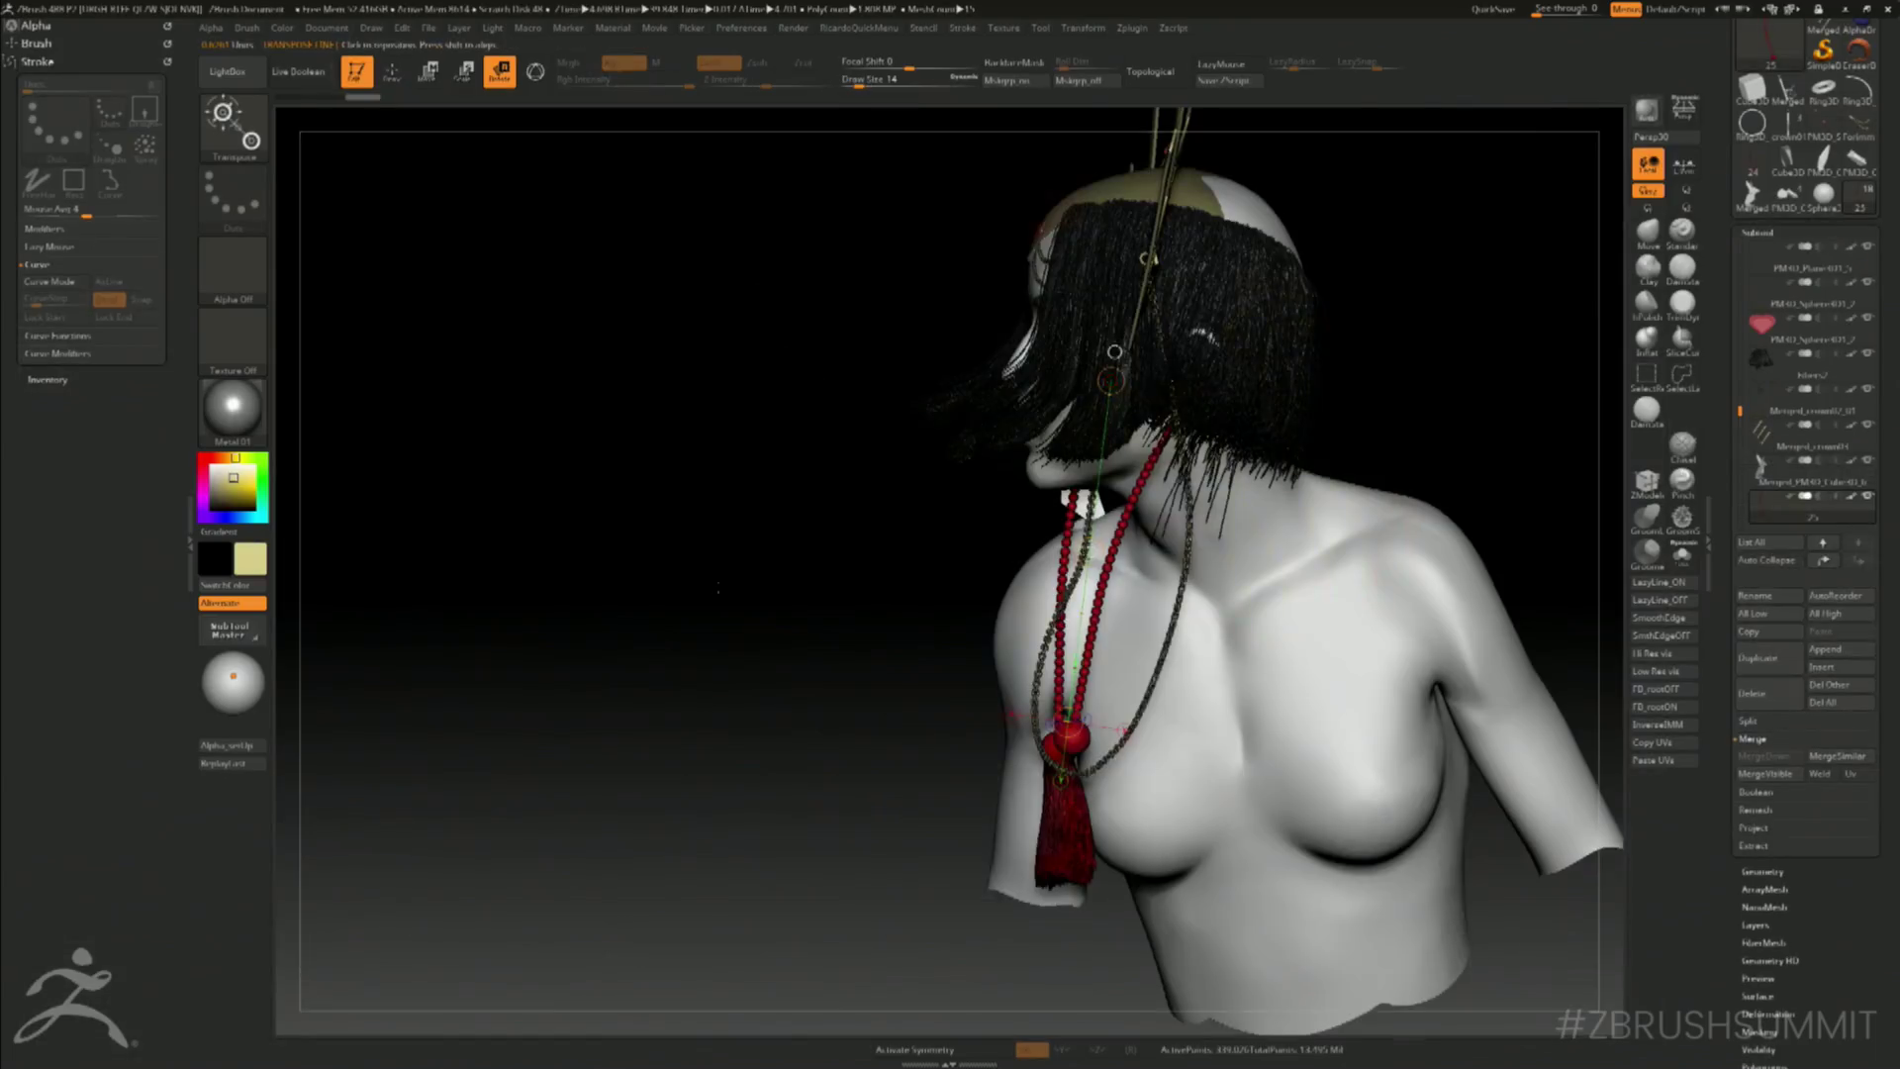
- Rotate the second red bead strand slightly outward on the crowned bust using a transpose line
drag(969, 643, 1188, 644)
drag(1057, 348, 1125, 727)
key(ctrl+z)
key(ctrl+z)
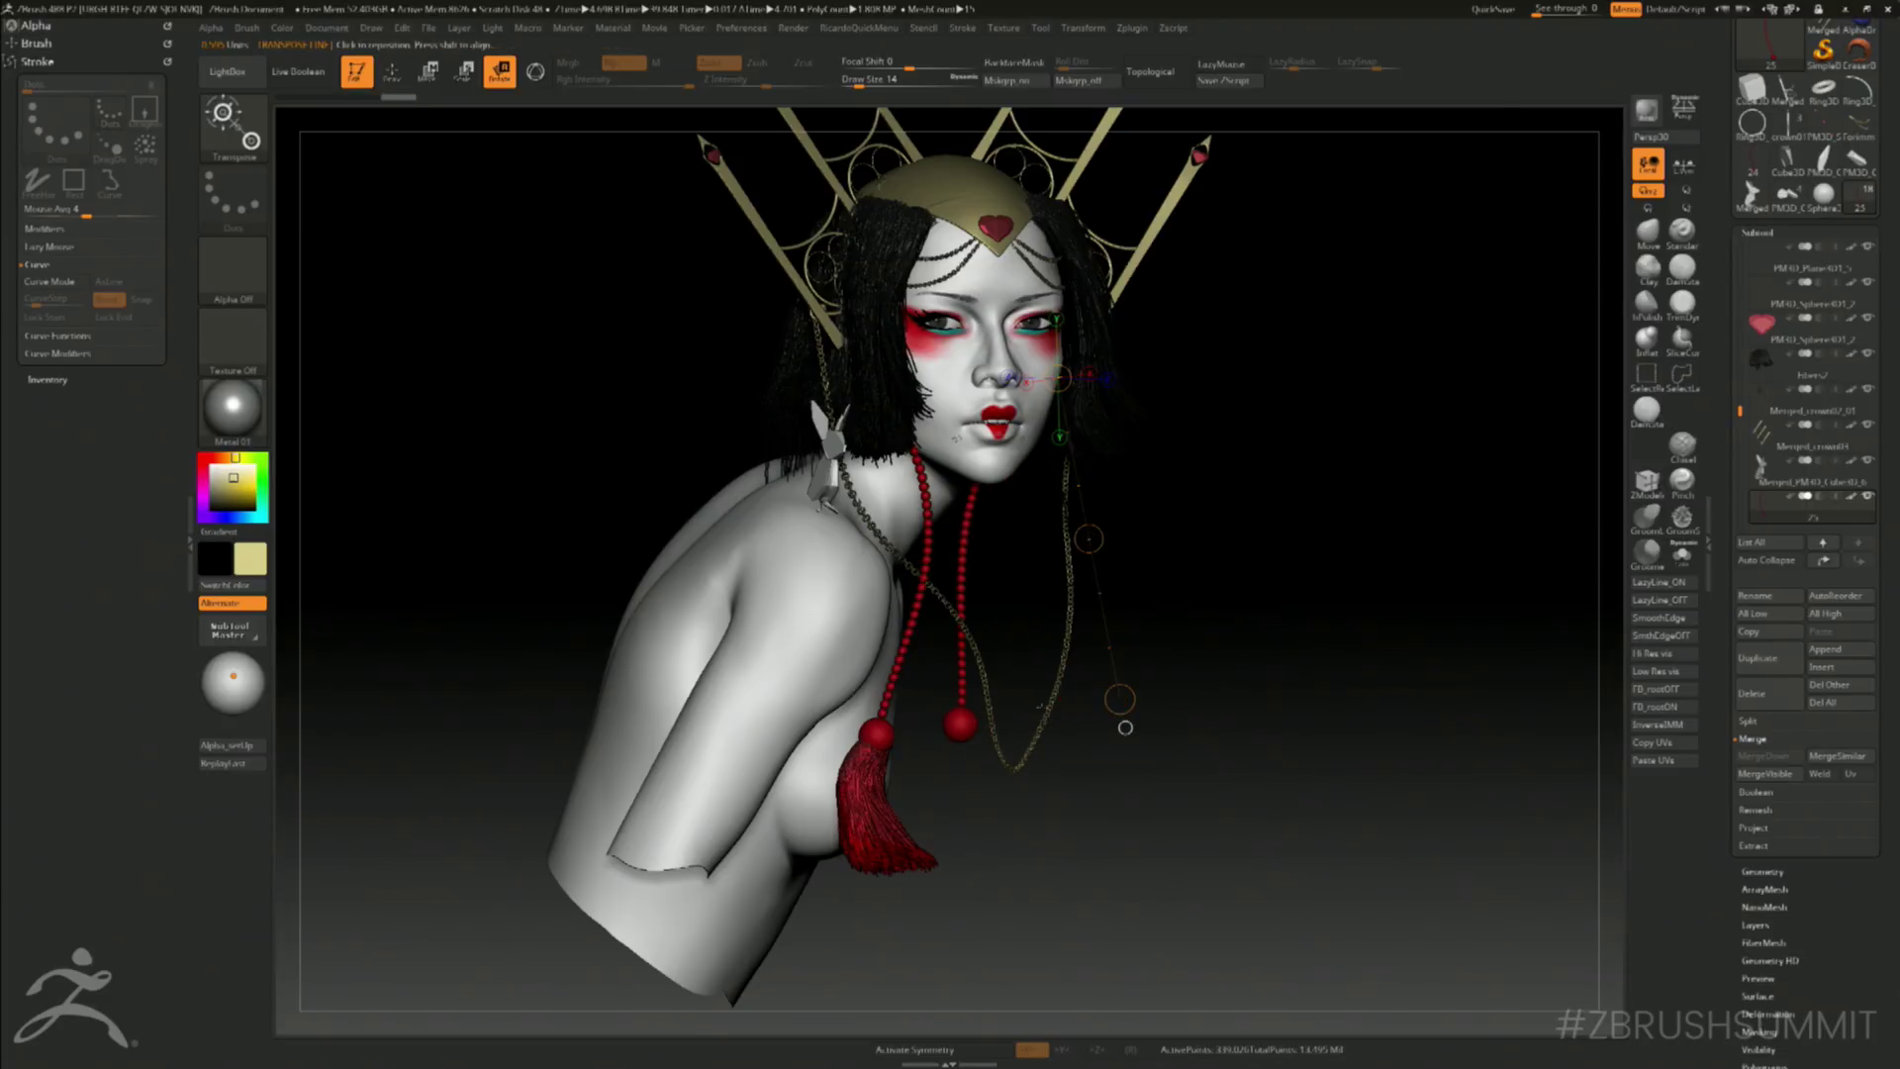
drag(1118, 699, 1126, 698)
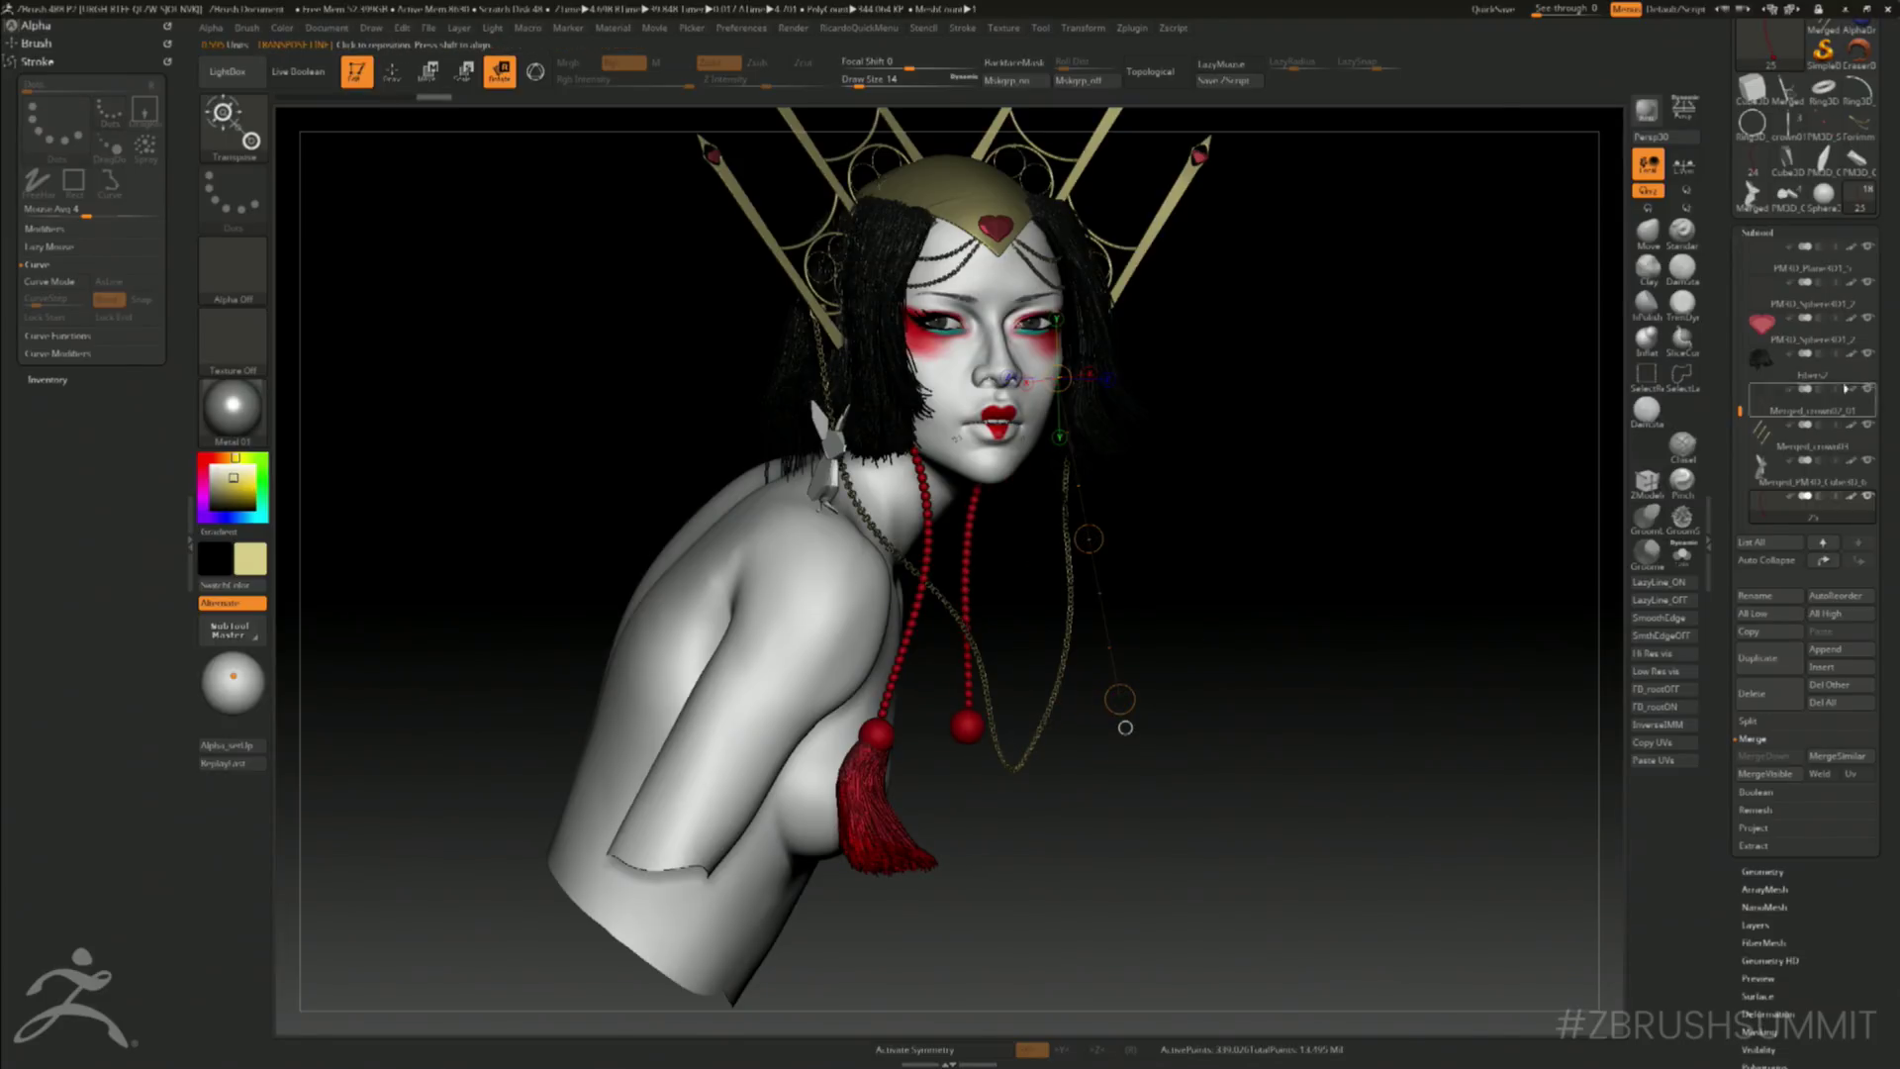
- Mirror the red tassel across the X axis with SubTool Master, appending the copy as a new subtool
key(q)
key(w)
alt+click(890, 823)
key(q)
click(231, 631)
click(332, 241)
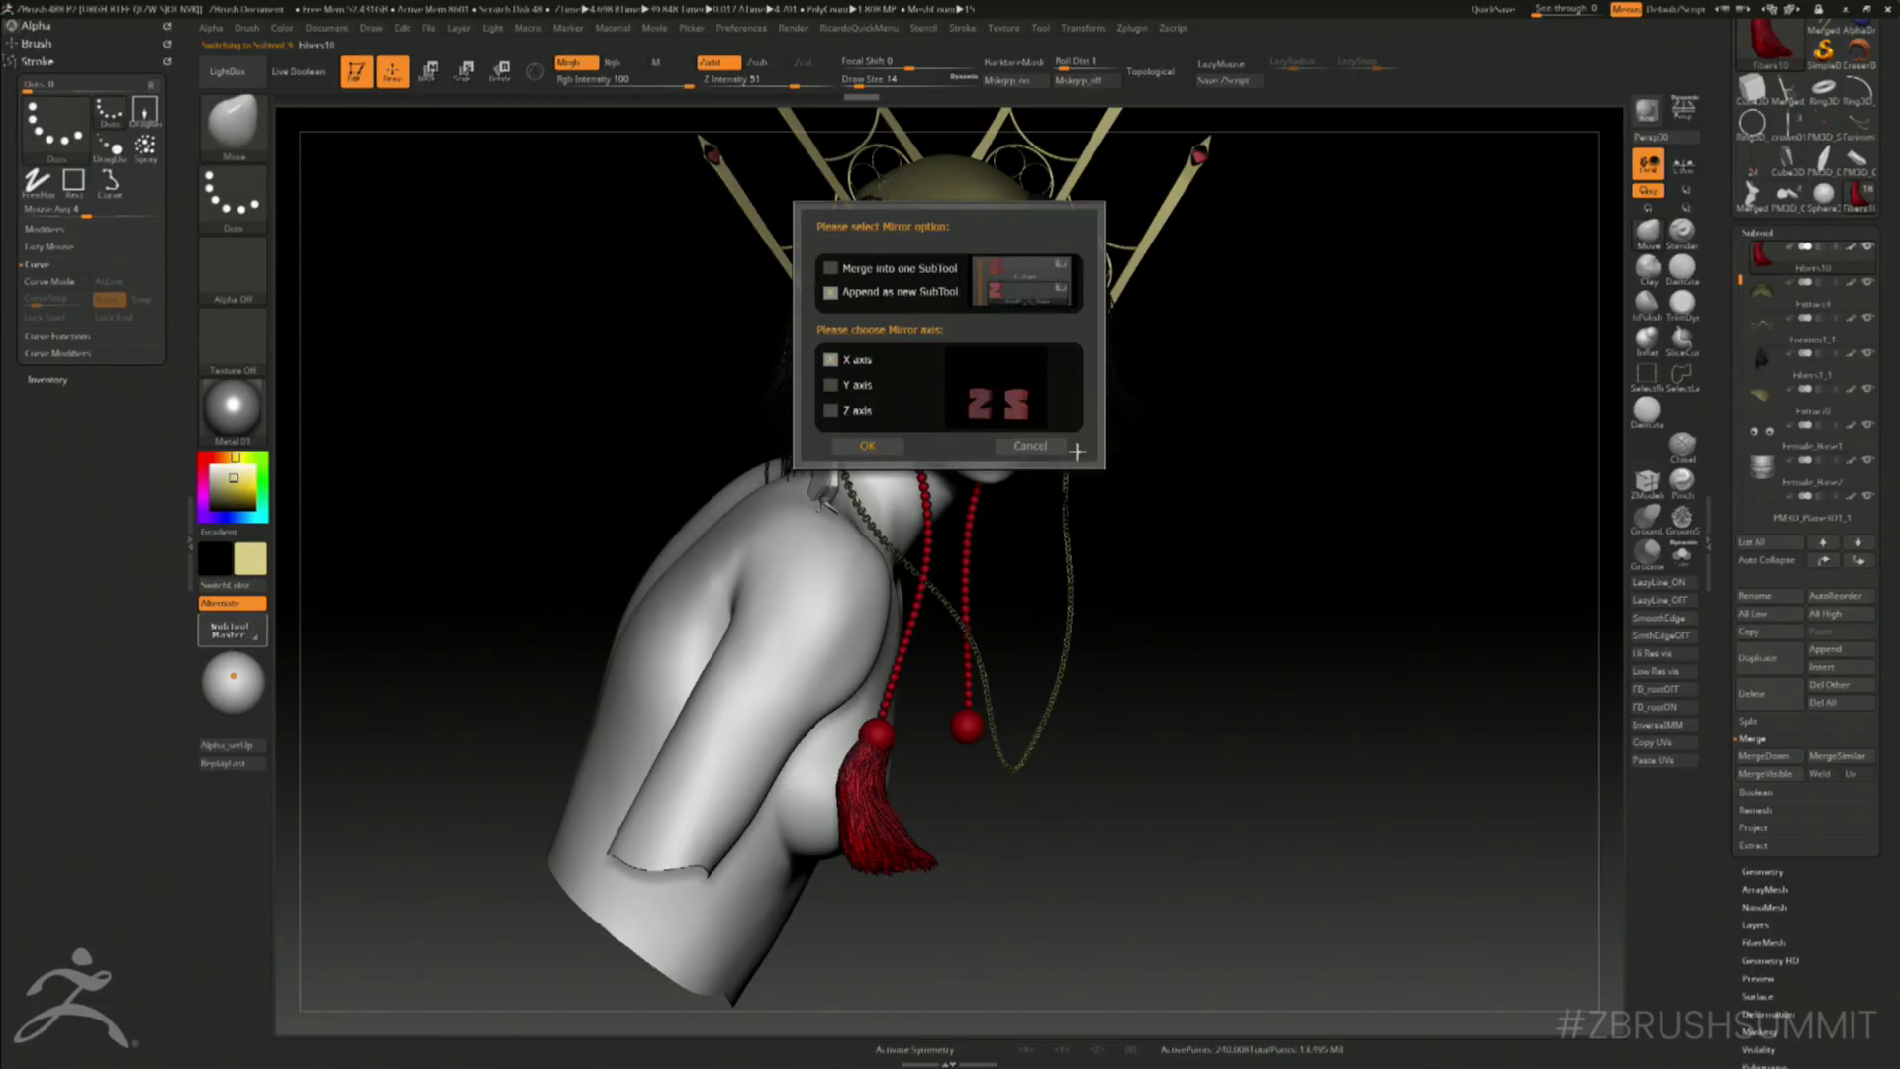
click(866, 446)
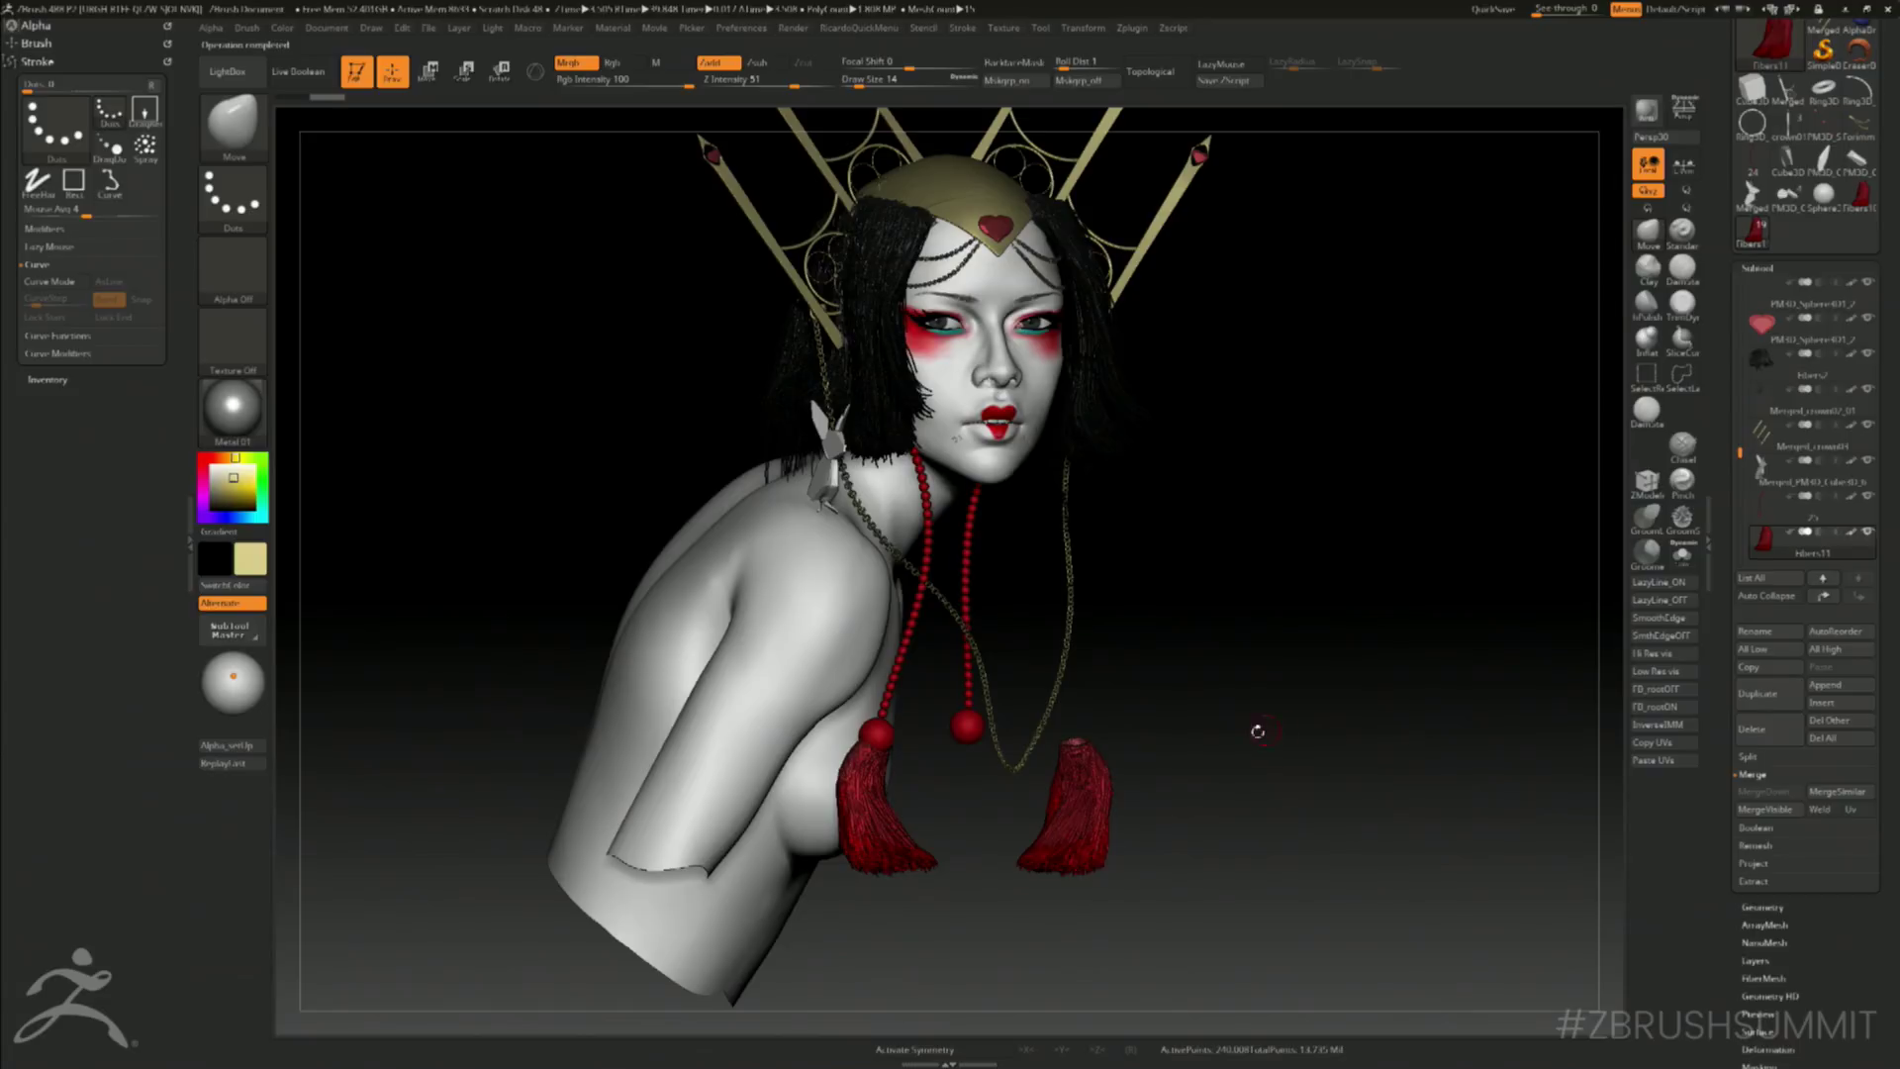
- Try to move the mirrored tassel with a transpose line and undo the move
drag(1184, 788, 1207, 834)
key(b)
key(c)
key(l)
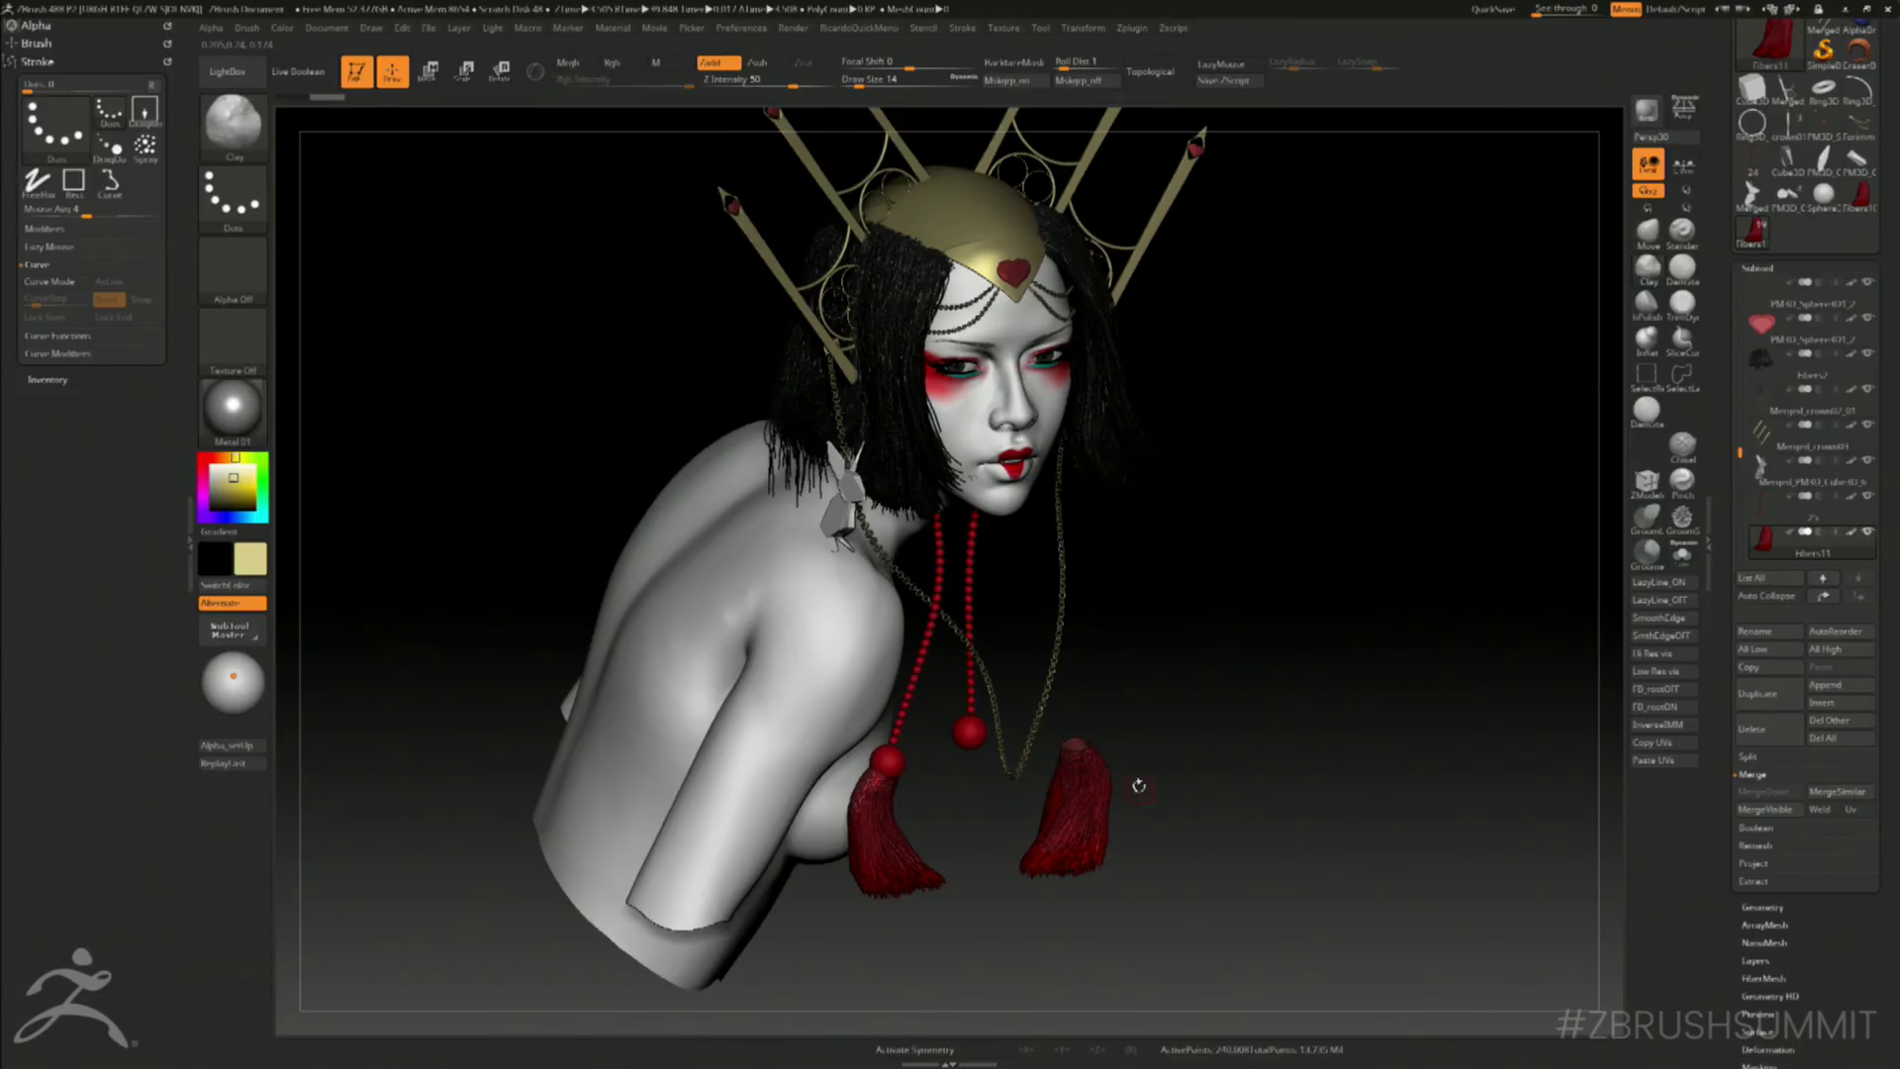
key(w)
mouse_move(1081, 815)
mouse_down()
mouse_move(1217, 747)
mouse_move(1145, 824)
mouse_up()
key(ctrl+z)
- Check the brush's auto masking options and move the mirrored tassel over to the second red bead
click(37, 43)
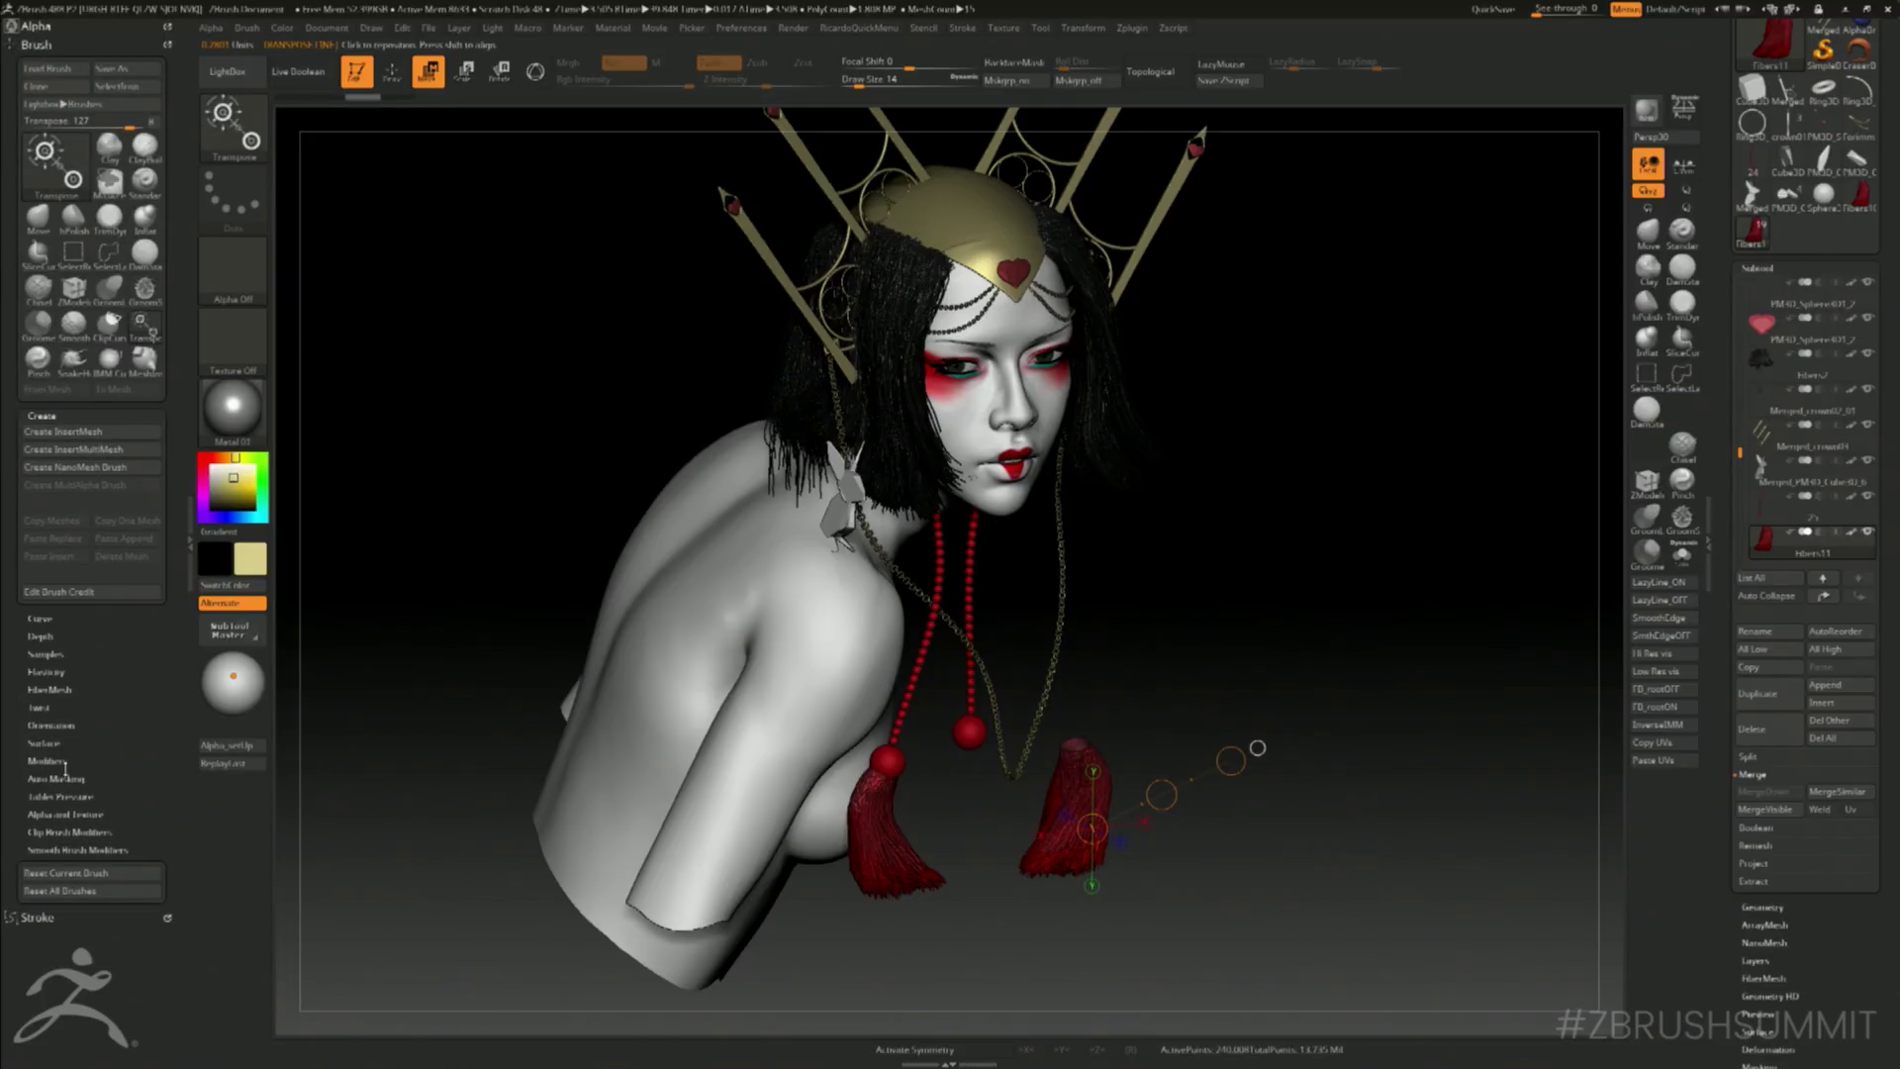
click(55, 779)
drag(24, 814, 27, 648)
drag(1164, 792, 1063, 787)
drag(1317, 806, 1208, 818)
drag(1026, 744, 1026, 841)
drag(1198, 841, 1316, 841)
- Rotate the mirrored tassel about its attachment point at the second red bead
key(r)
drag(1025, 792, 1256, 552)
drag(1026, 840, 1103, 801)
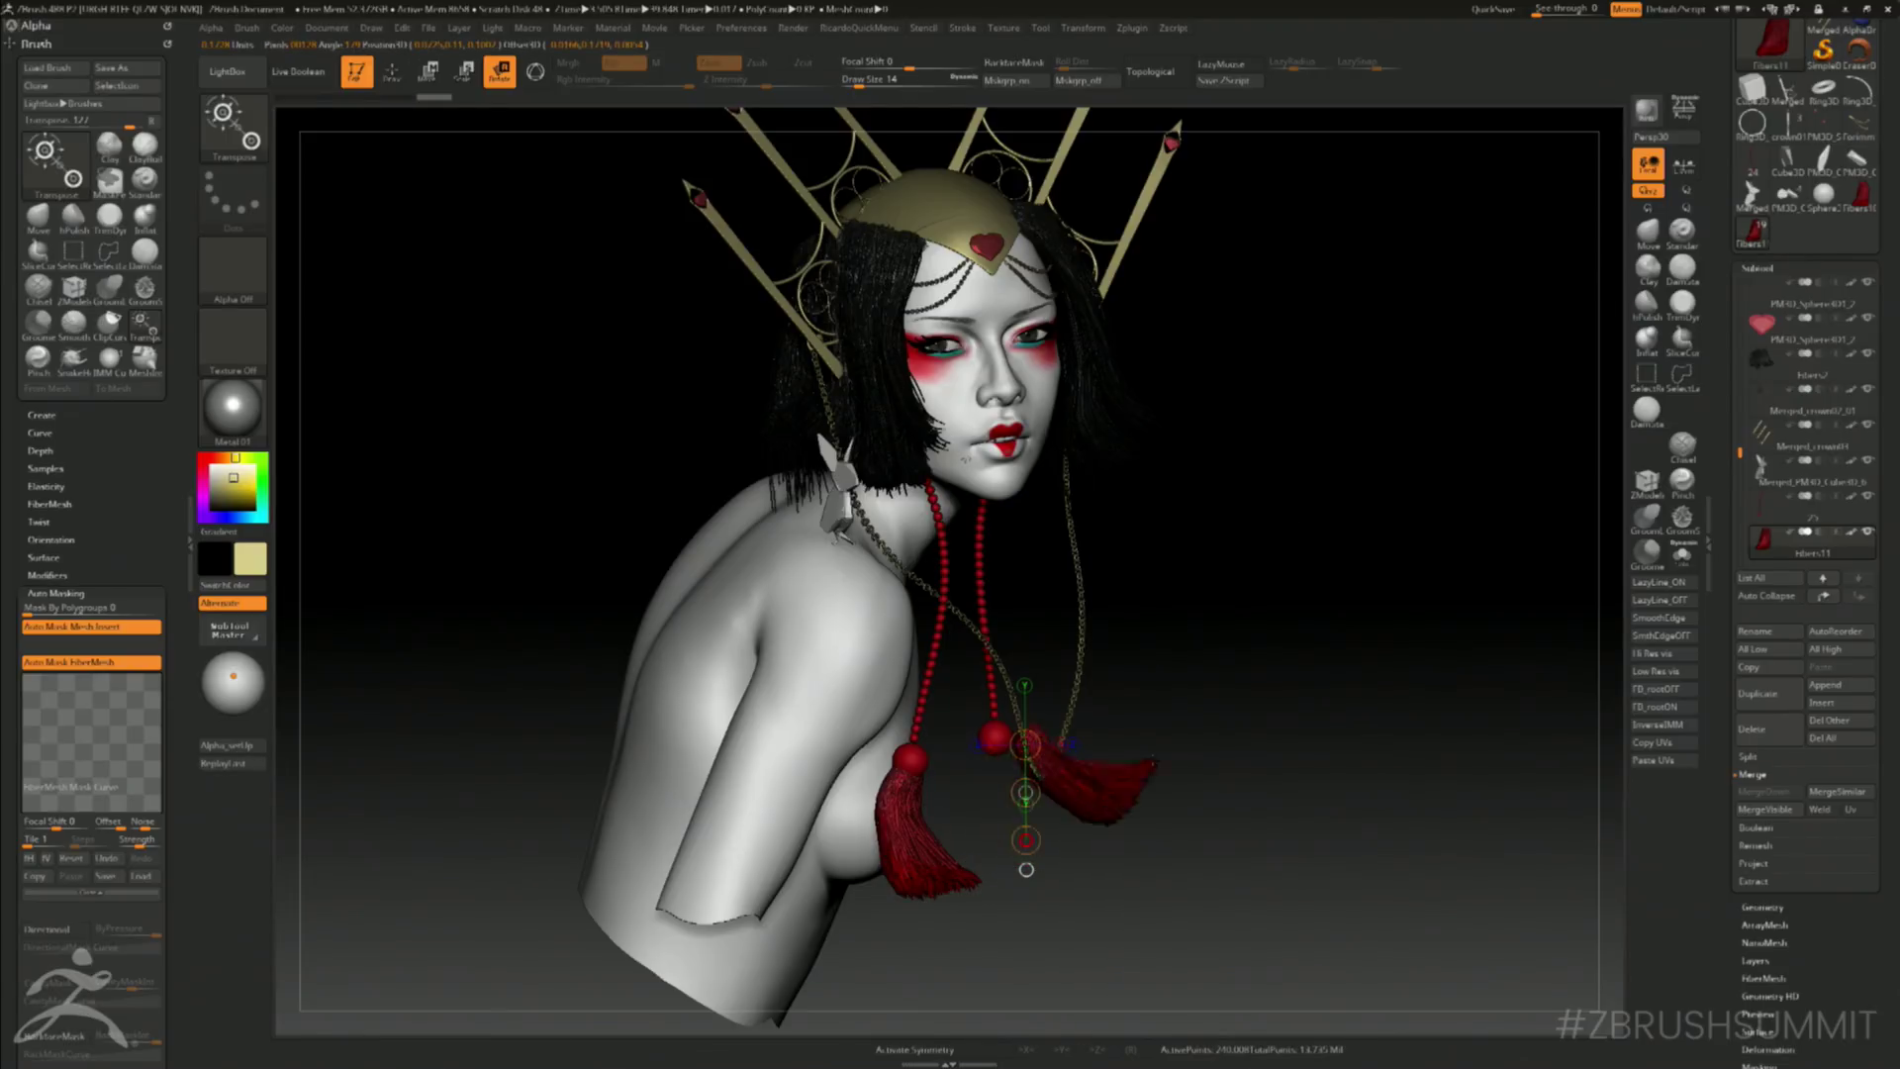
key(w)
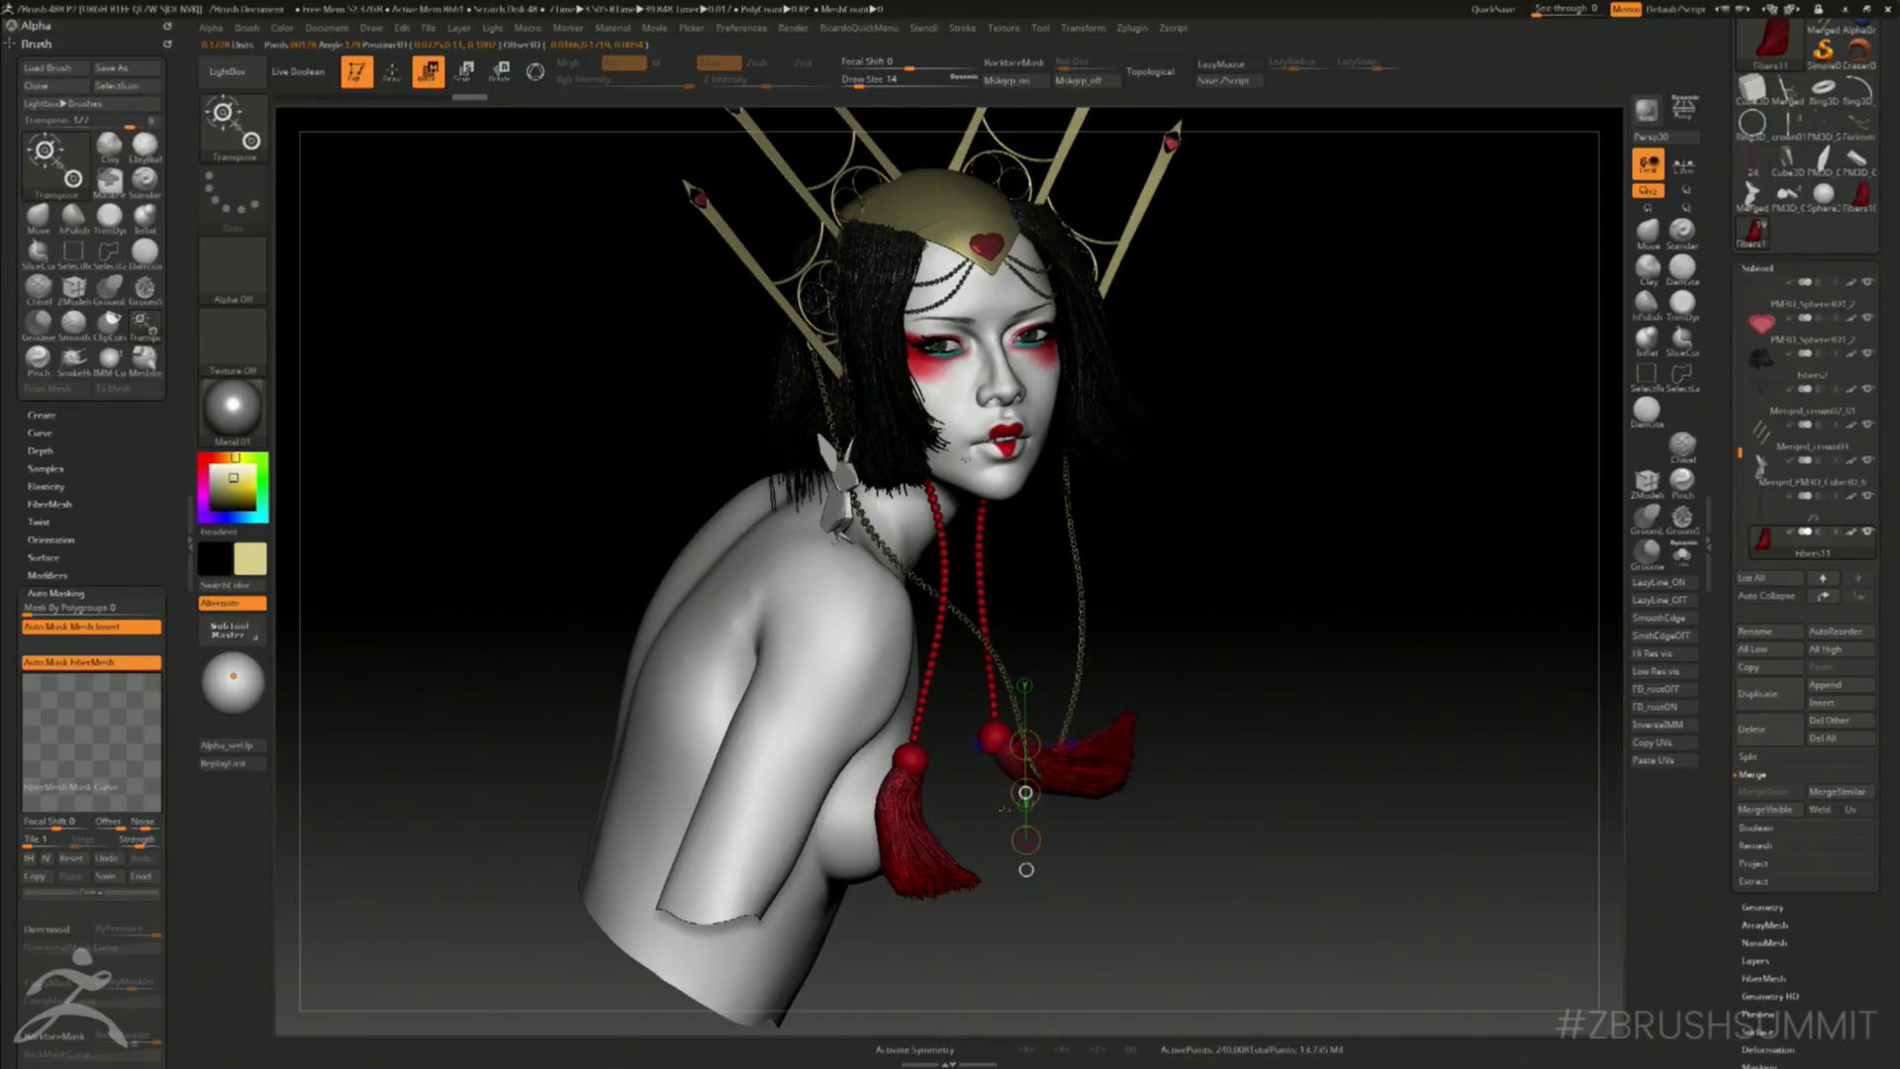
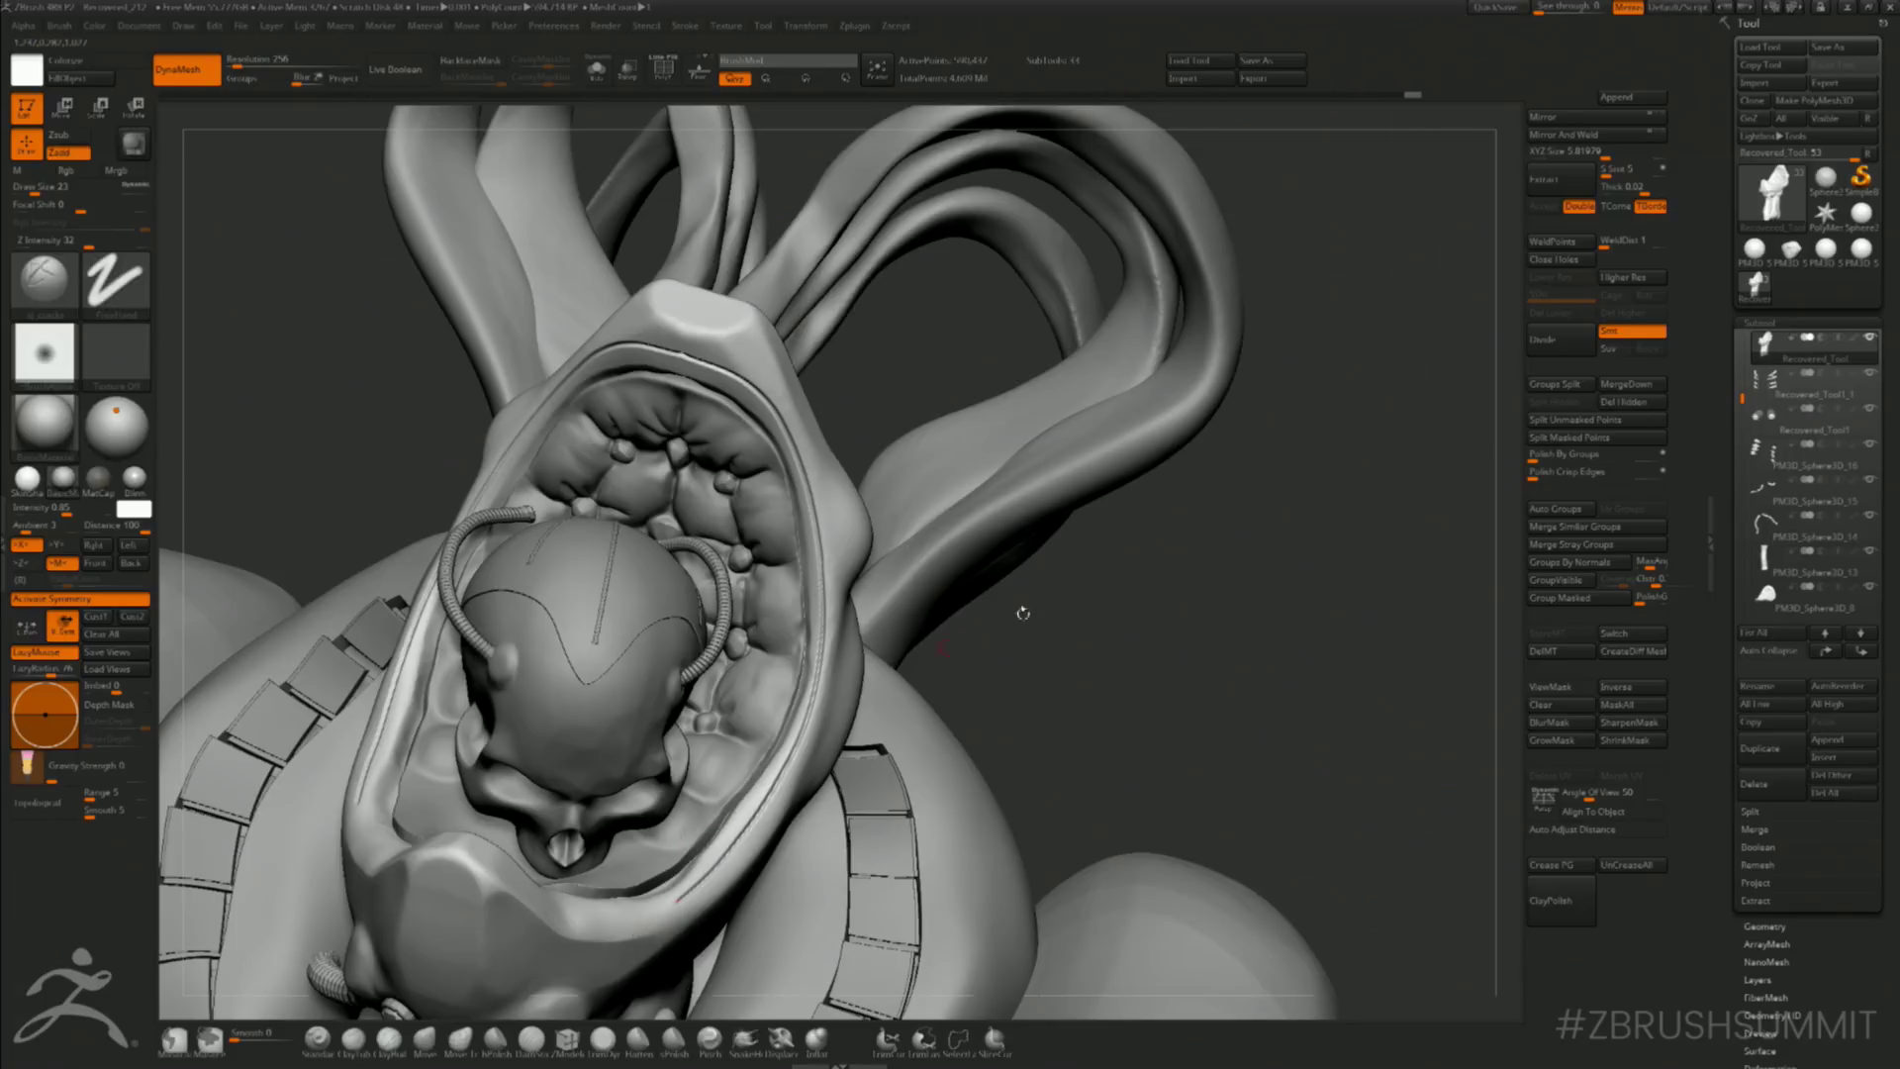
- Carve a seam line across the lower front of the skull character's hood
mouse_move(1203, 634)
mouse_down()
mouse_move(1251, 775)
mouse_move(1167, 435)
mouse_move(1098, 268)
mouse_up()
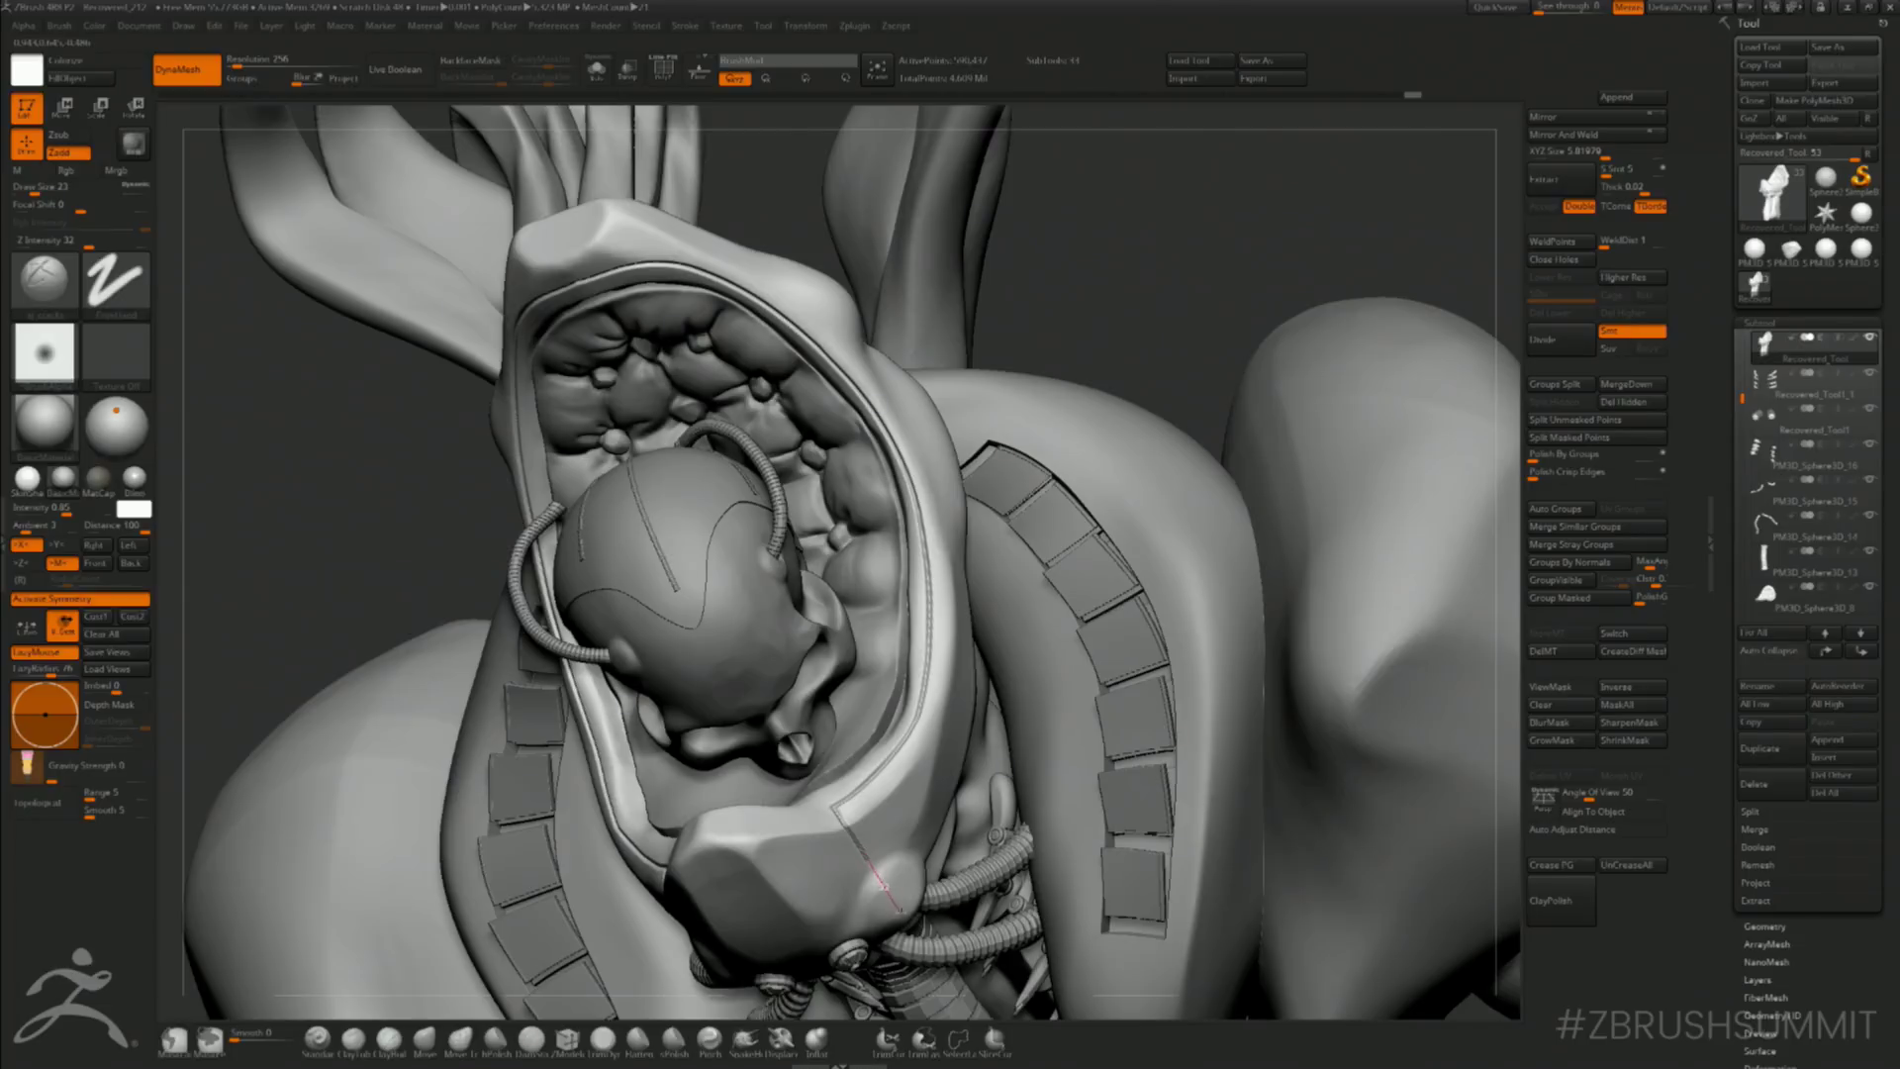
mouse_move(1266, 268)
mouse_down()
mouse_move(1348, 332)
mouse_move(1343, 315)
mouse_move(950, 371)
mouse_up()
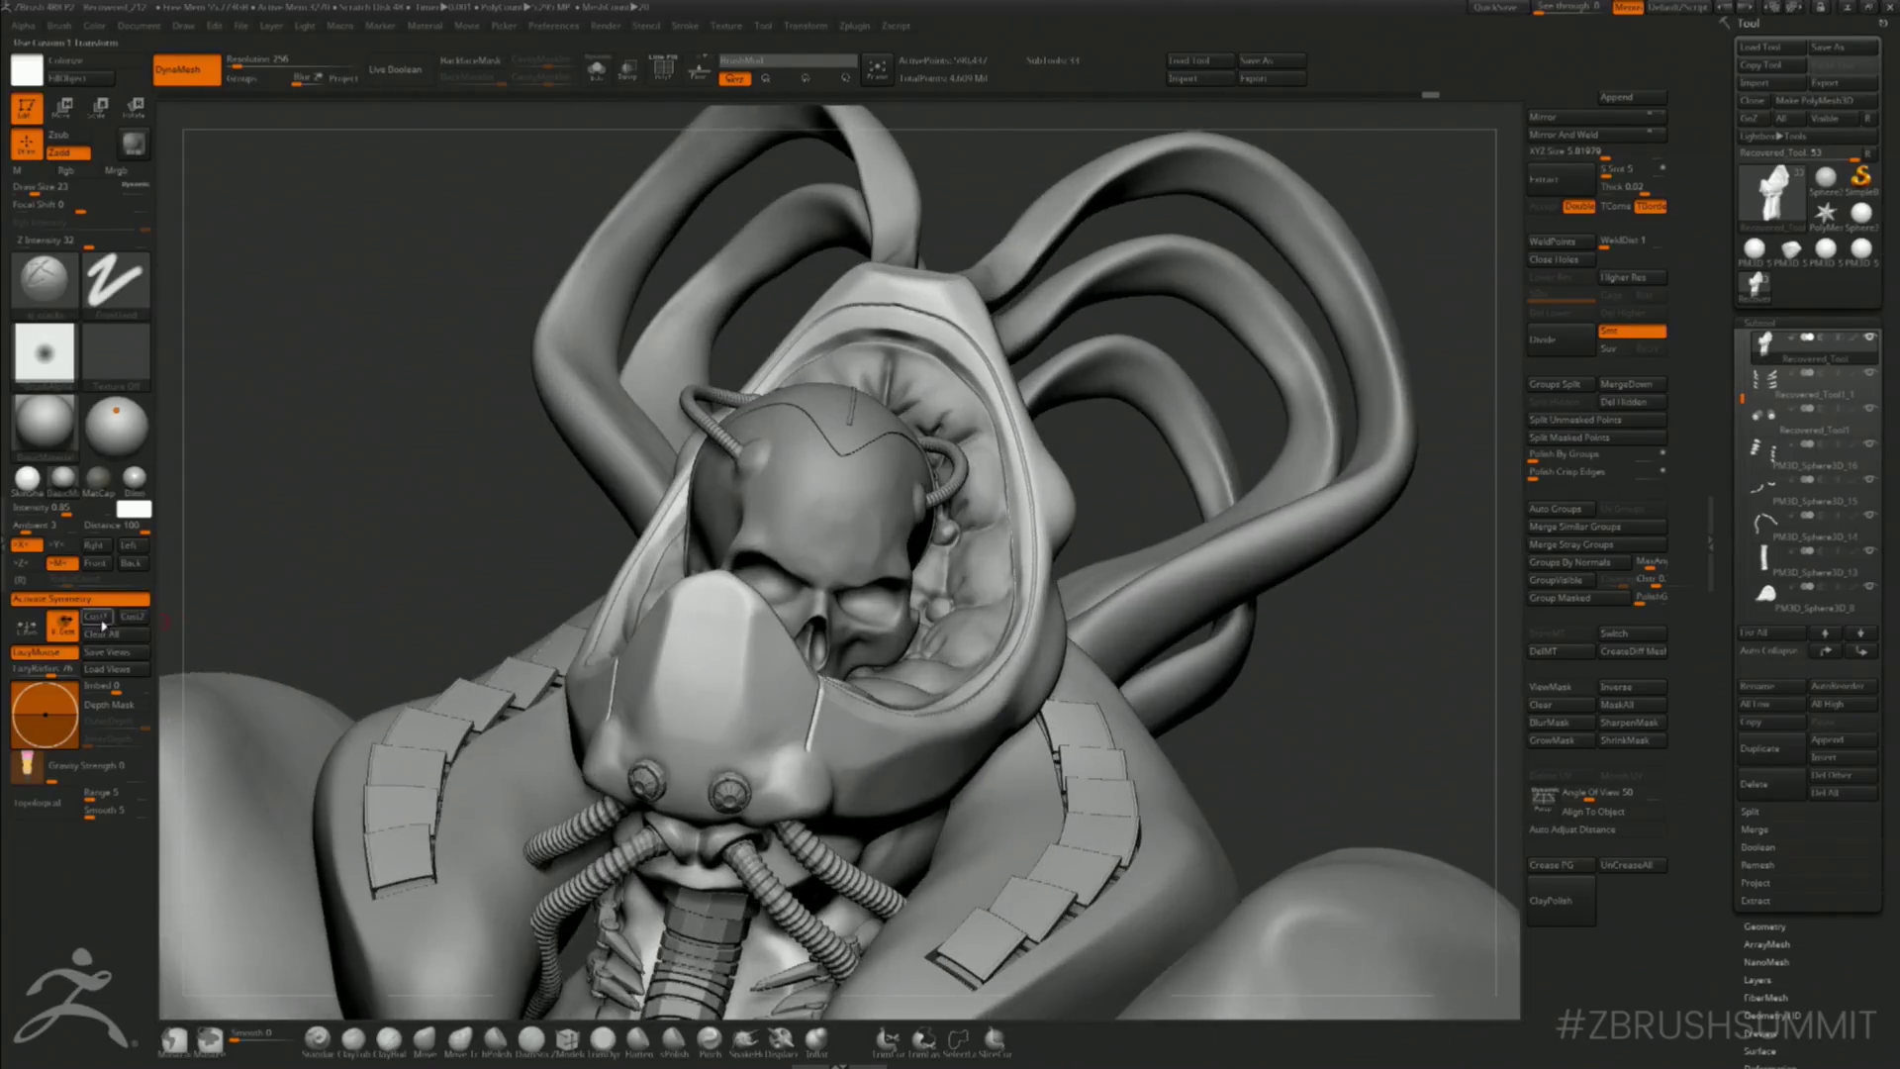
click(99, 618)
alt+drag(1420, 415, 1085, 402)
key(ctrl)
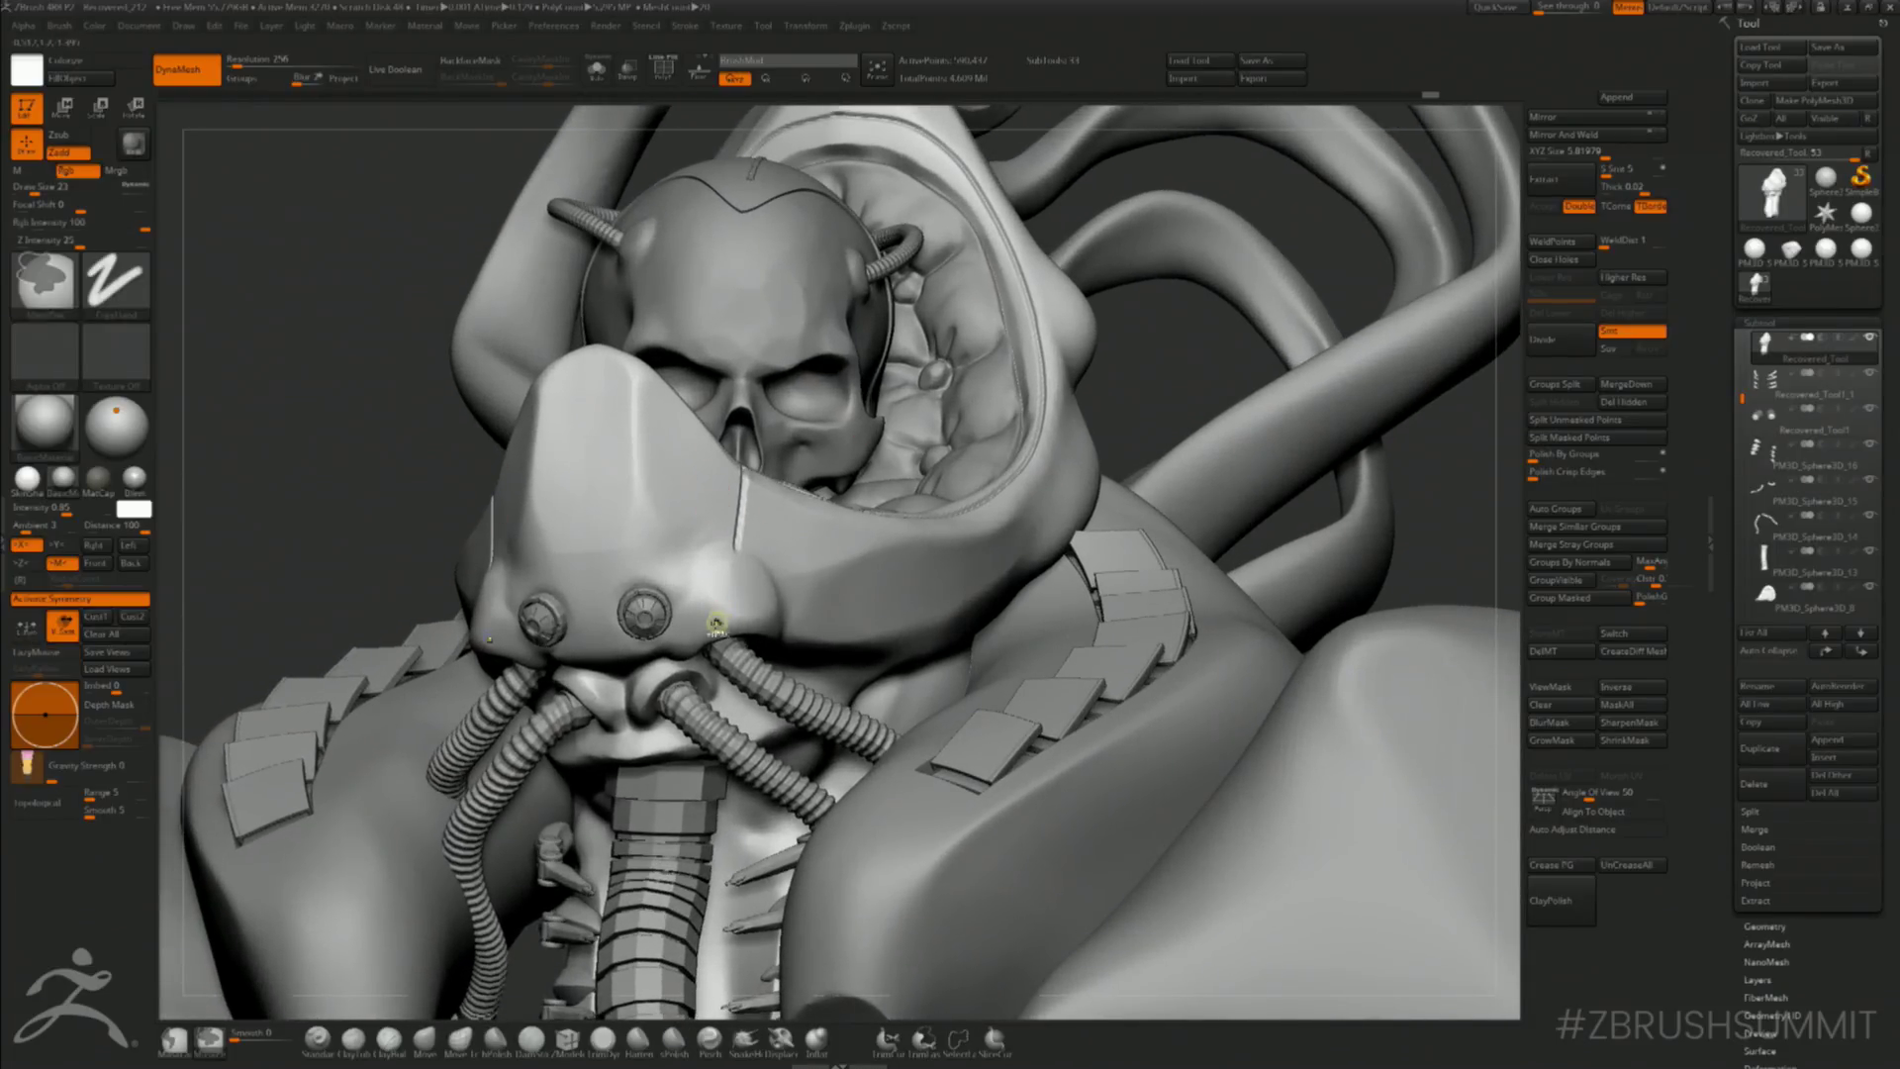
mouse_move(1435, 475)
mouse_down()
mouse_move(1415, 584)
mouse_move(1306, 712)
mouse_move(1277, 693)
mouse_move(1237, 733)
mouse_move(1259, 736)
mouse_up()
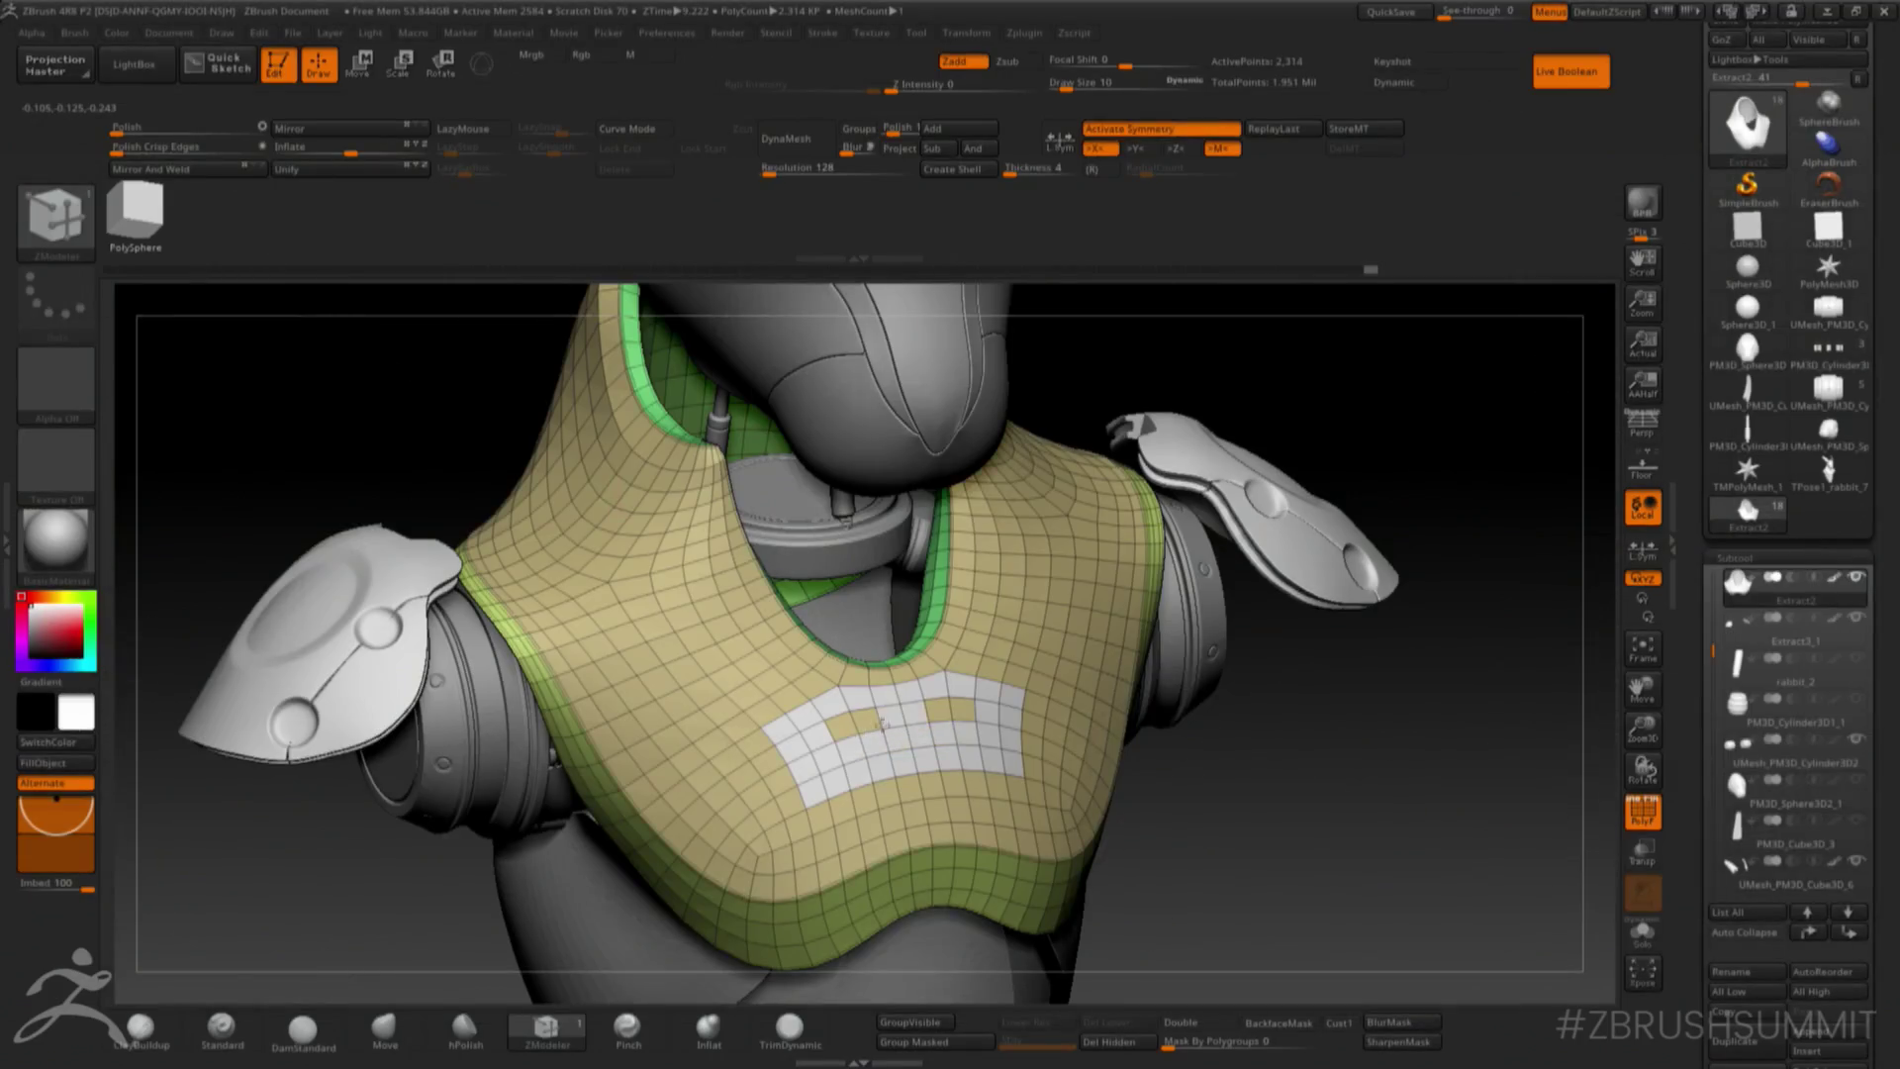
- Push the marked chest polygons inward as a recessed panel, using ZModeler QMesh with the target A Single Poly
drag(1253, 777, 1454, 781)
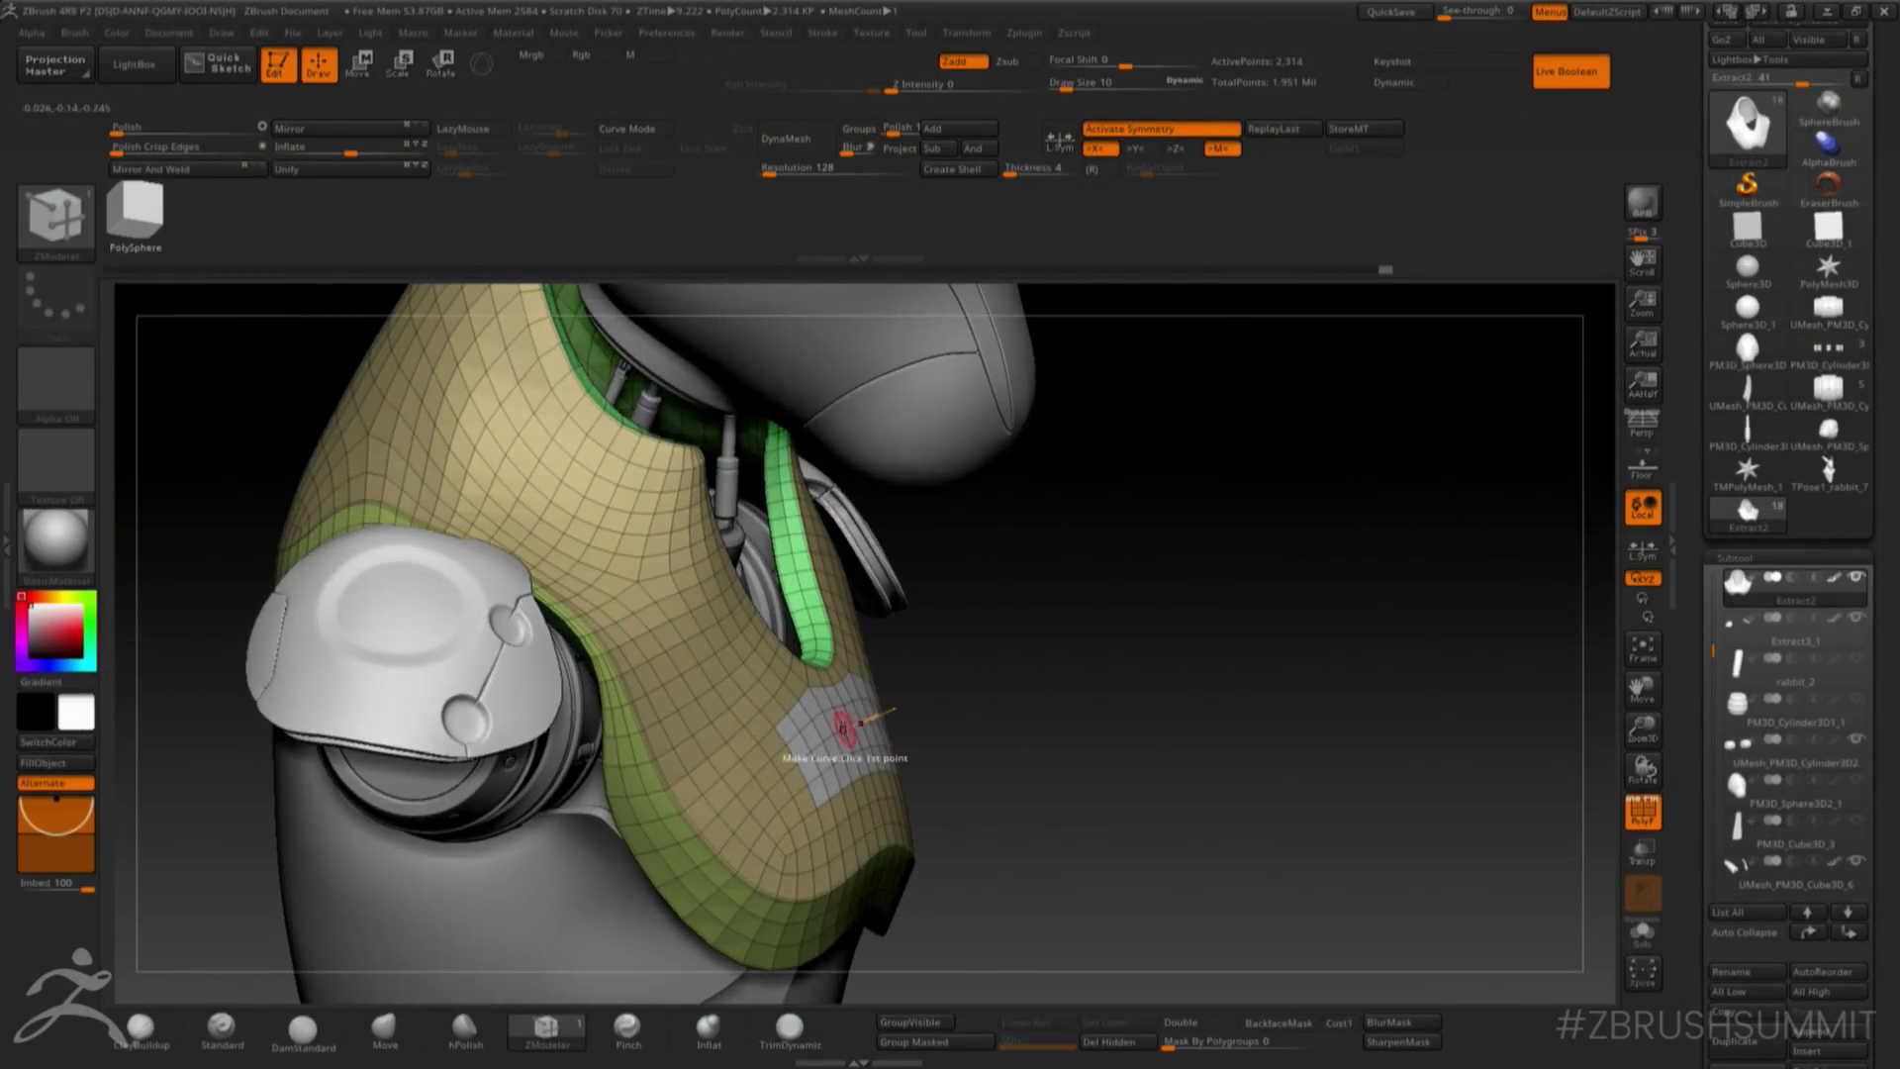
key(space)
click(968, 365)
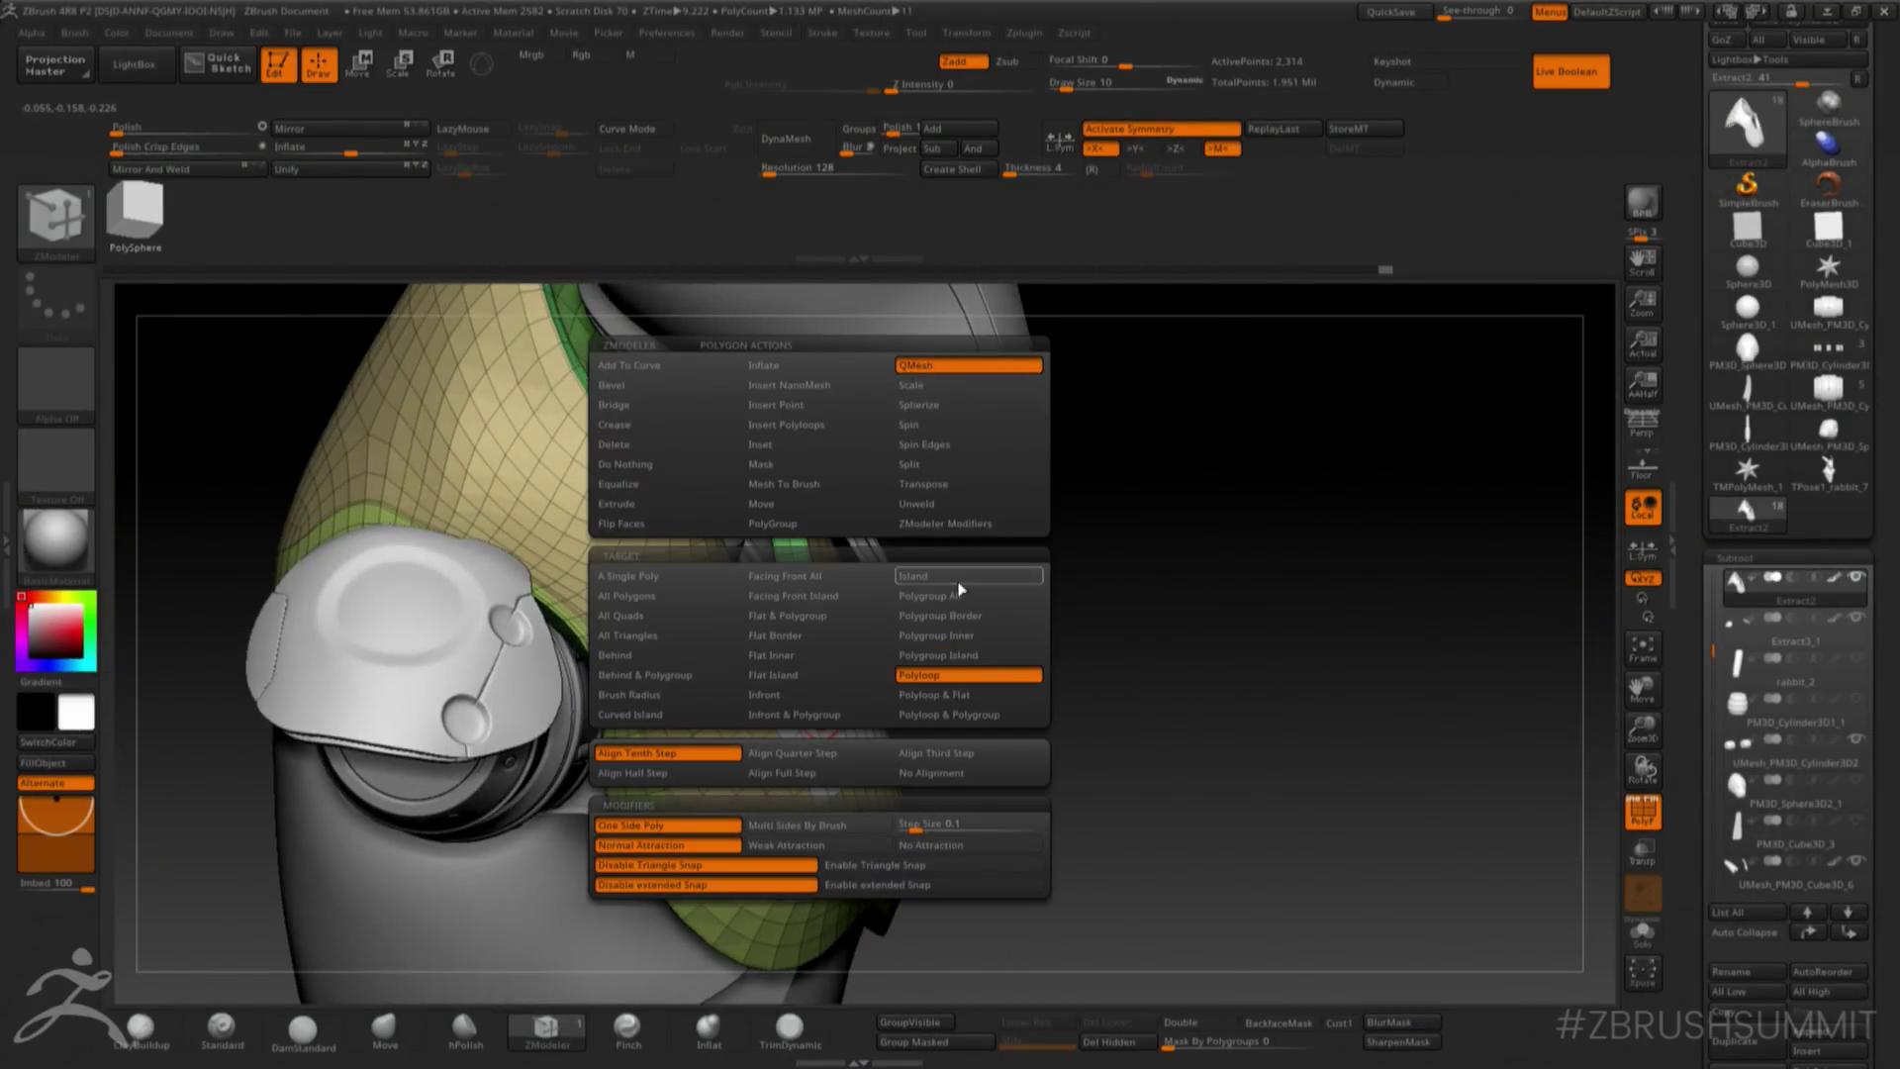
click(626, 576)
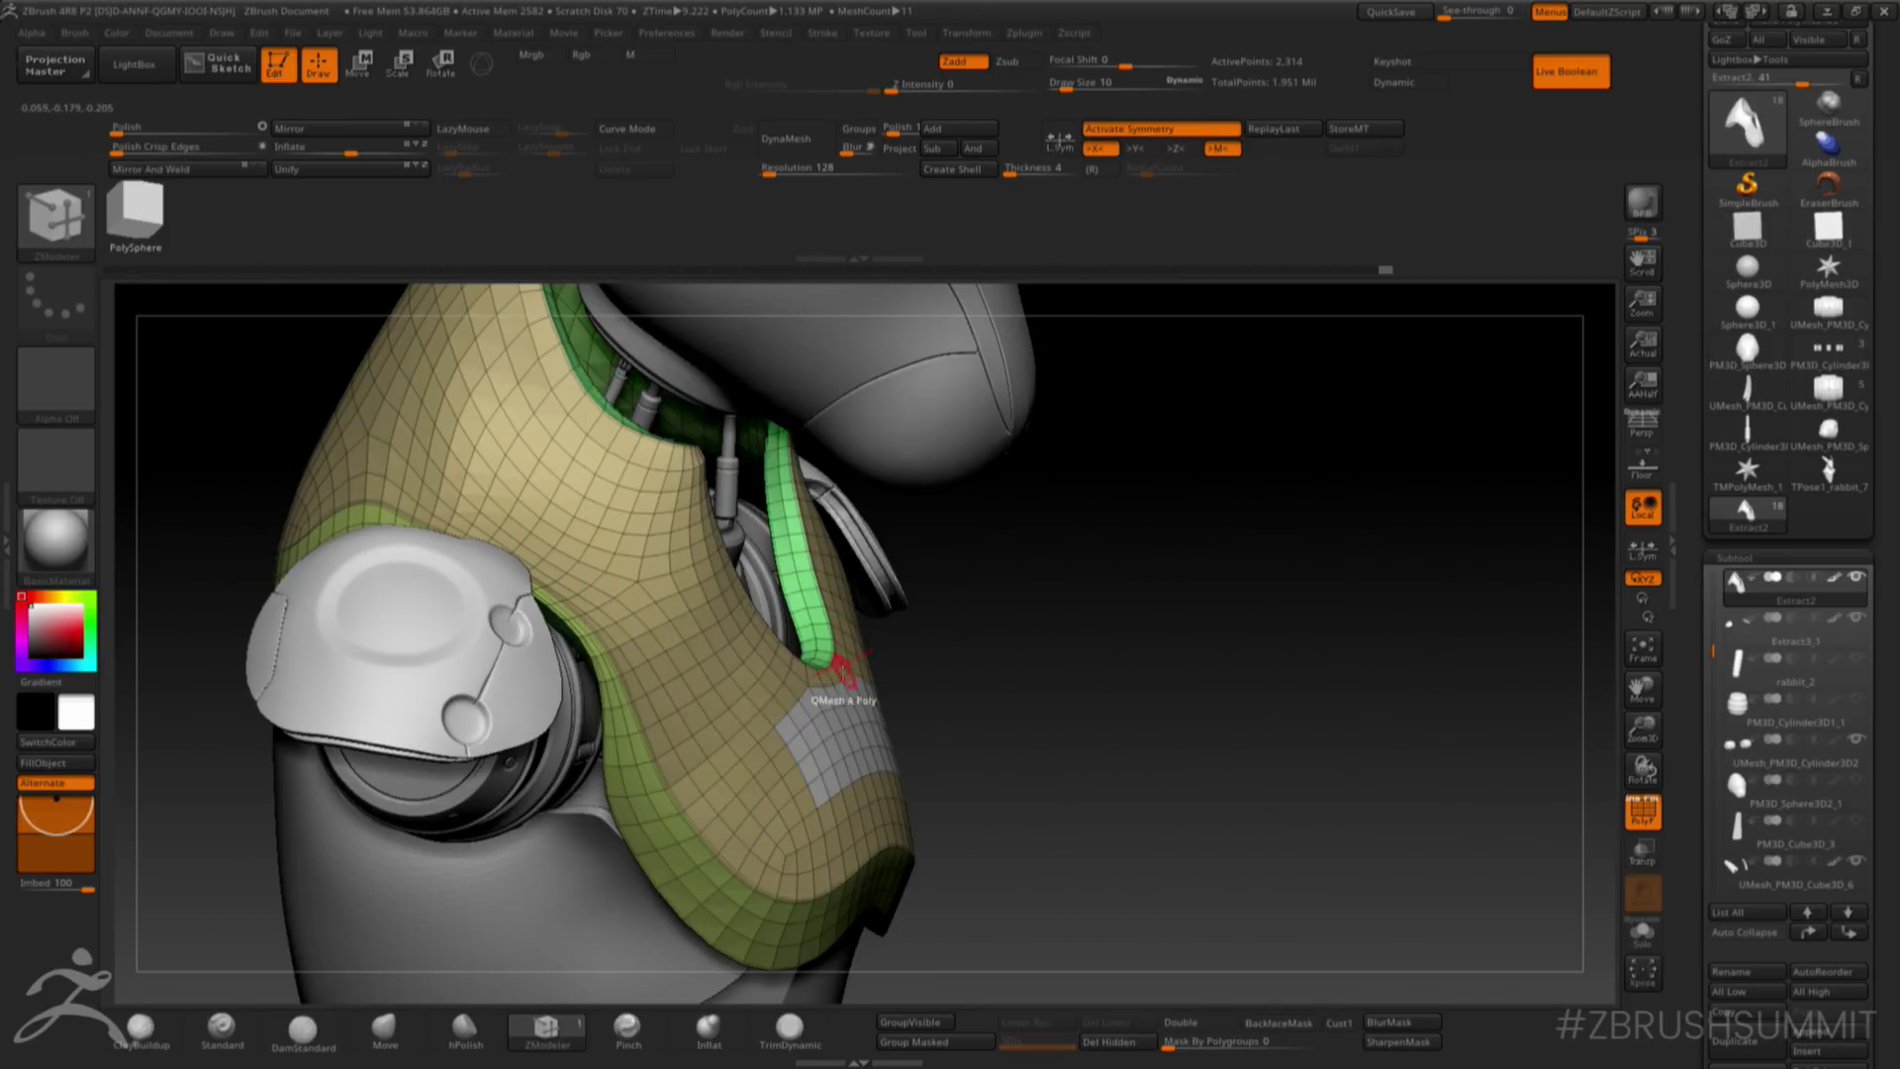
drag(893, 654, 1187, 643)
drag(1269, 494, 1322, 515)
drag(1643, 732, 1643, 722)
drag(1424, 752, 1405, 767)
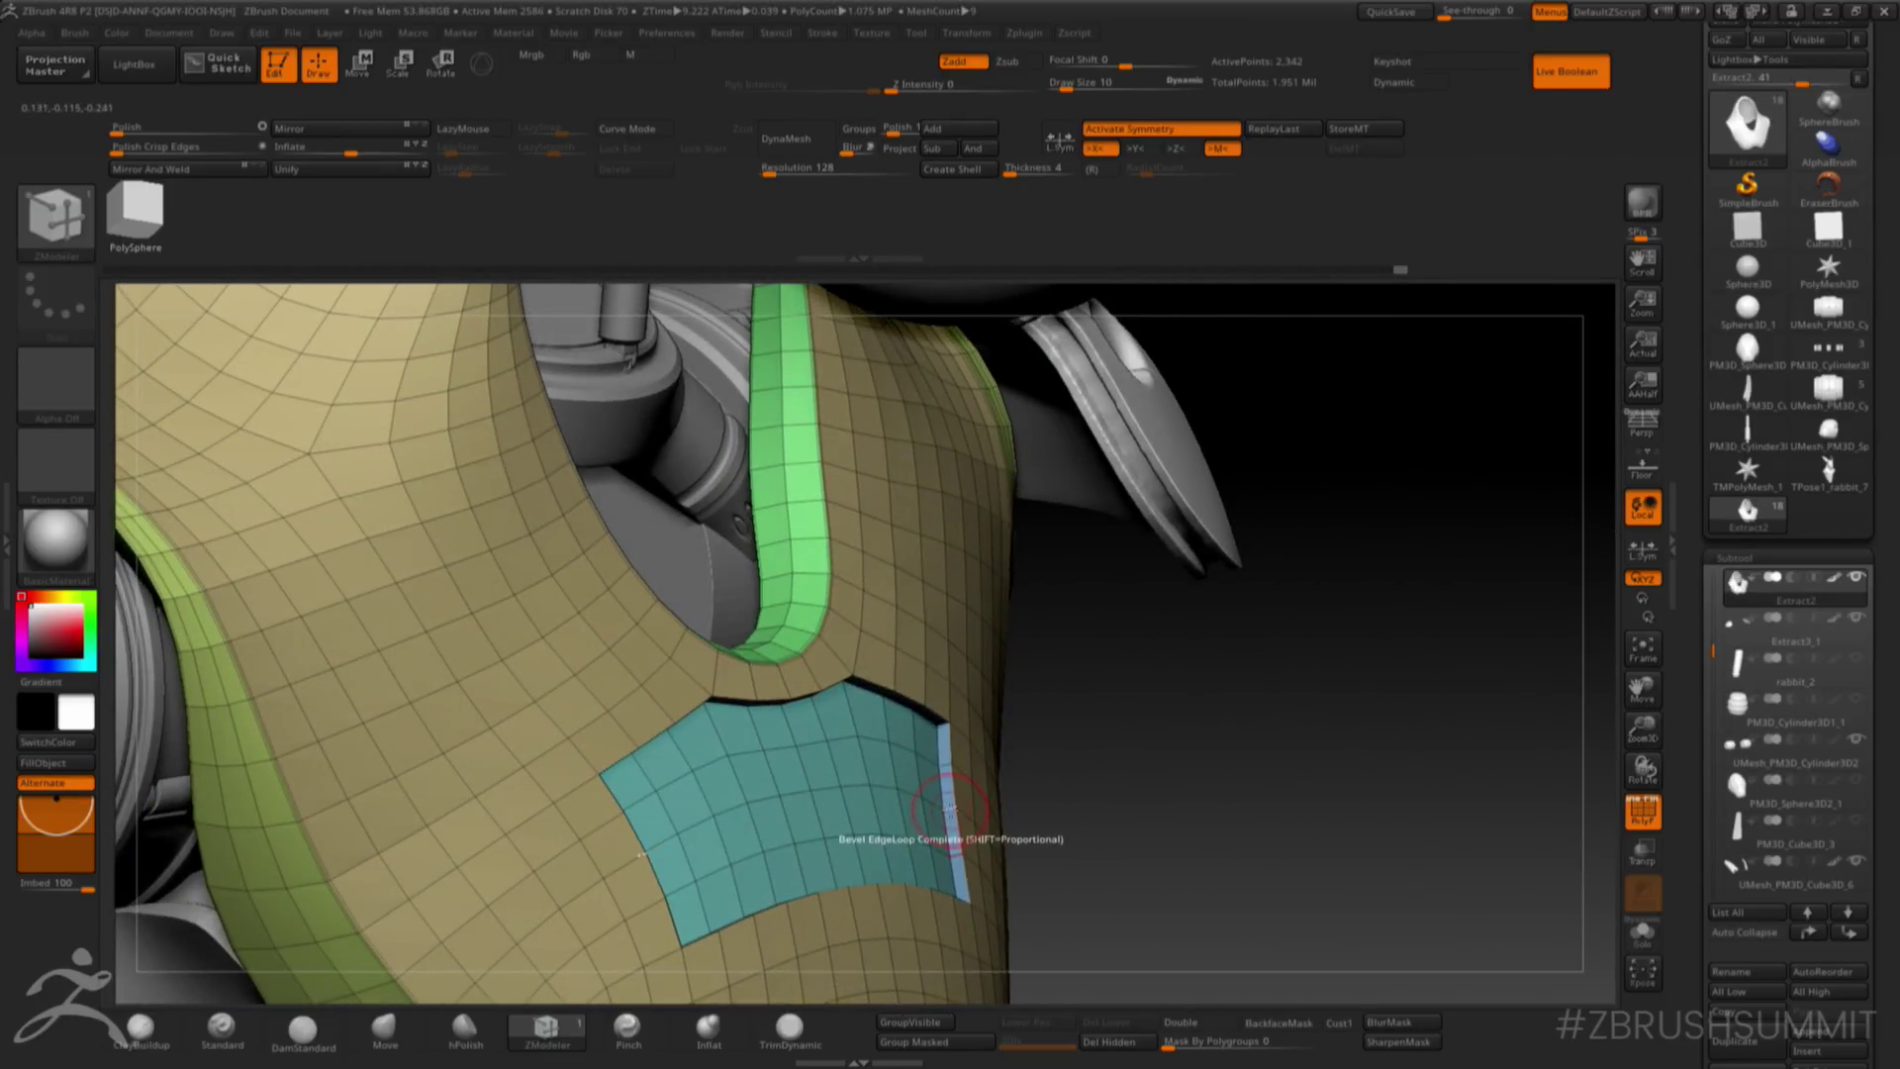
- Insert edge loops along the side wall and just inside the border of the recessed chest panel
key(space)
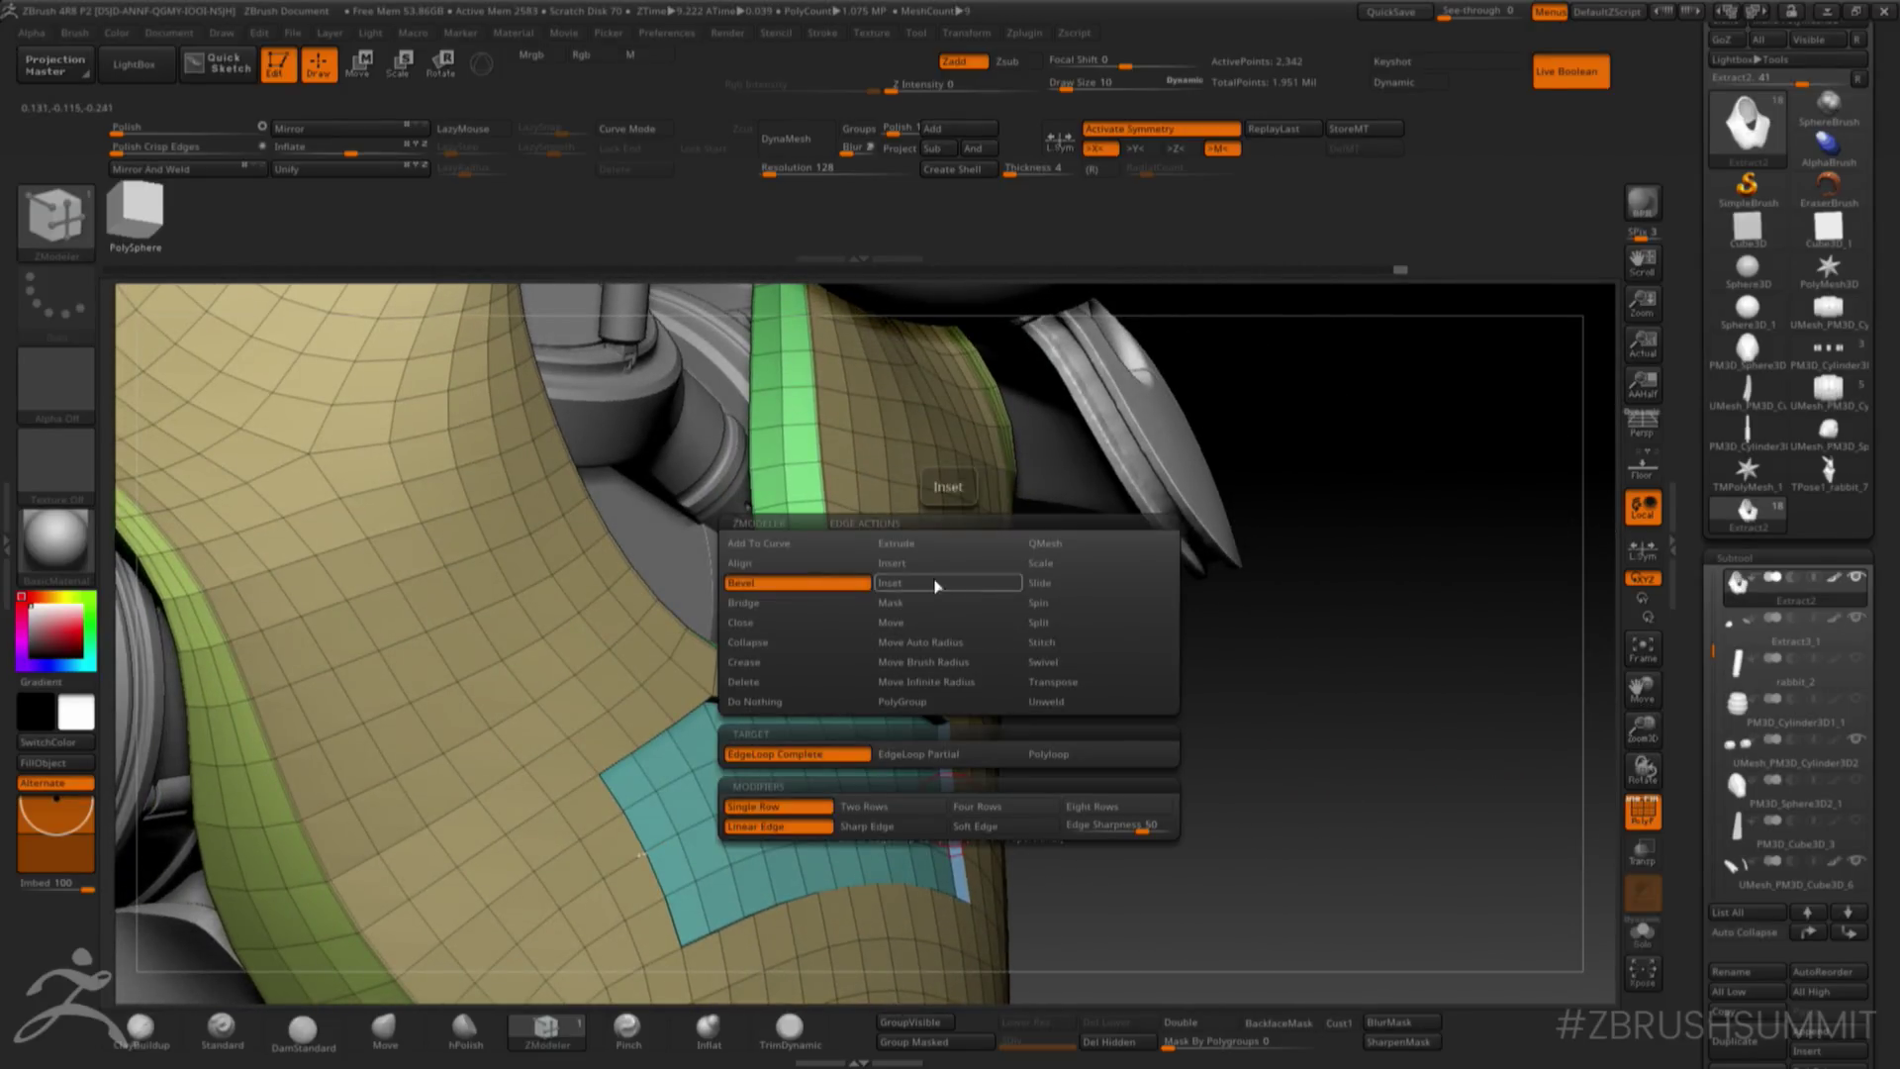
click(925, 544)
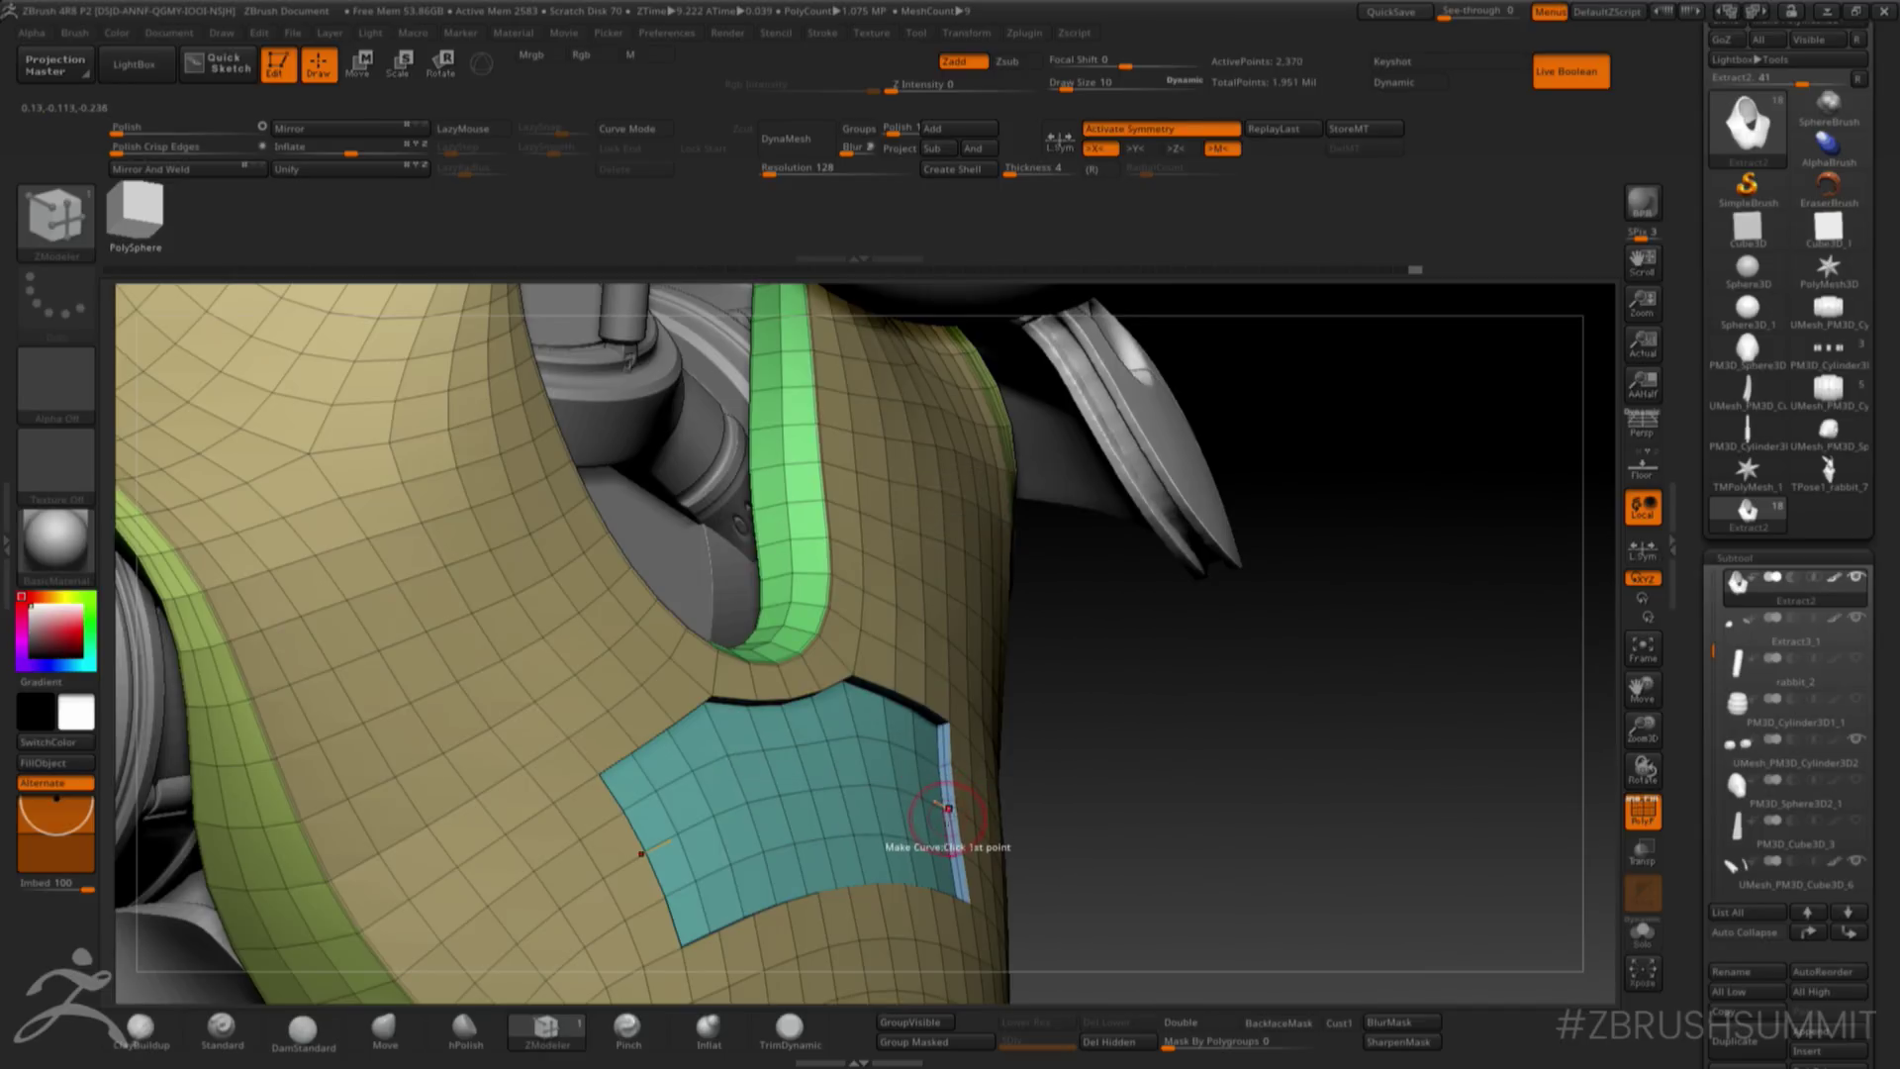
key(space)
click(1053, 715)
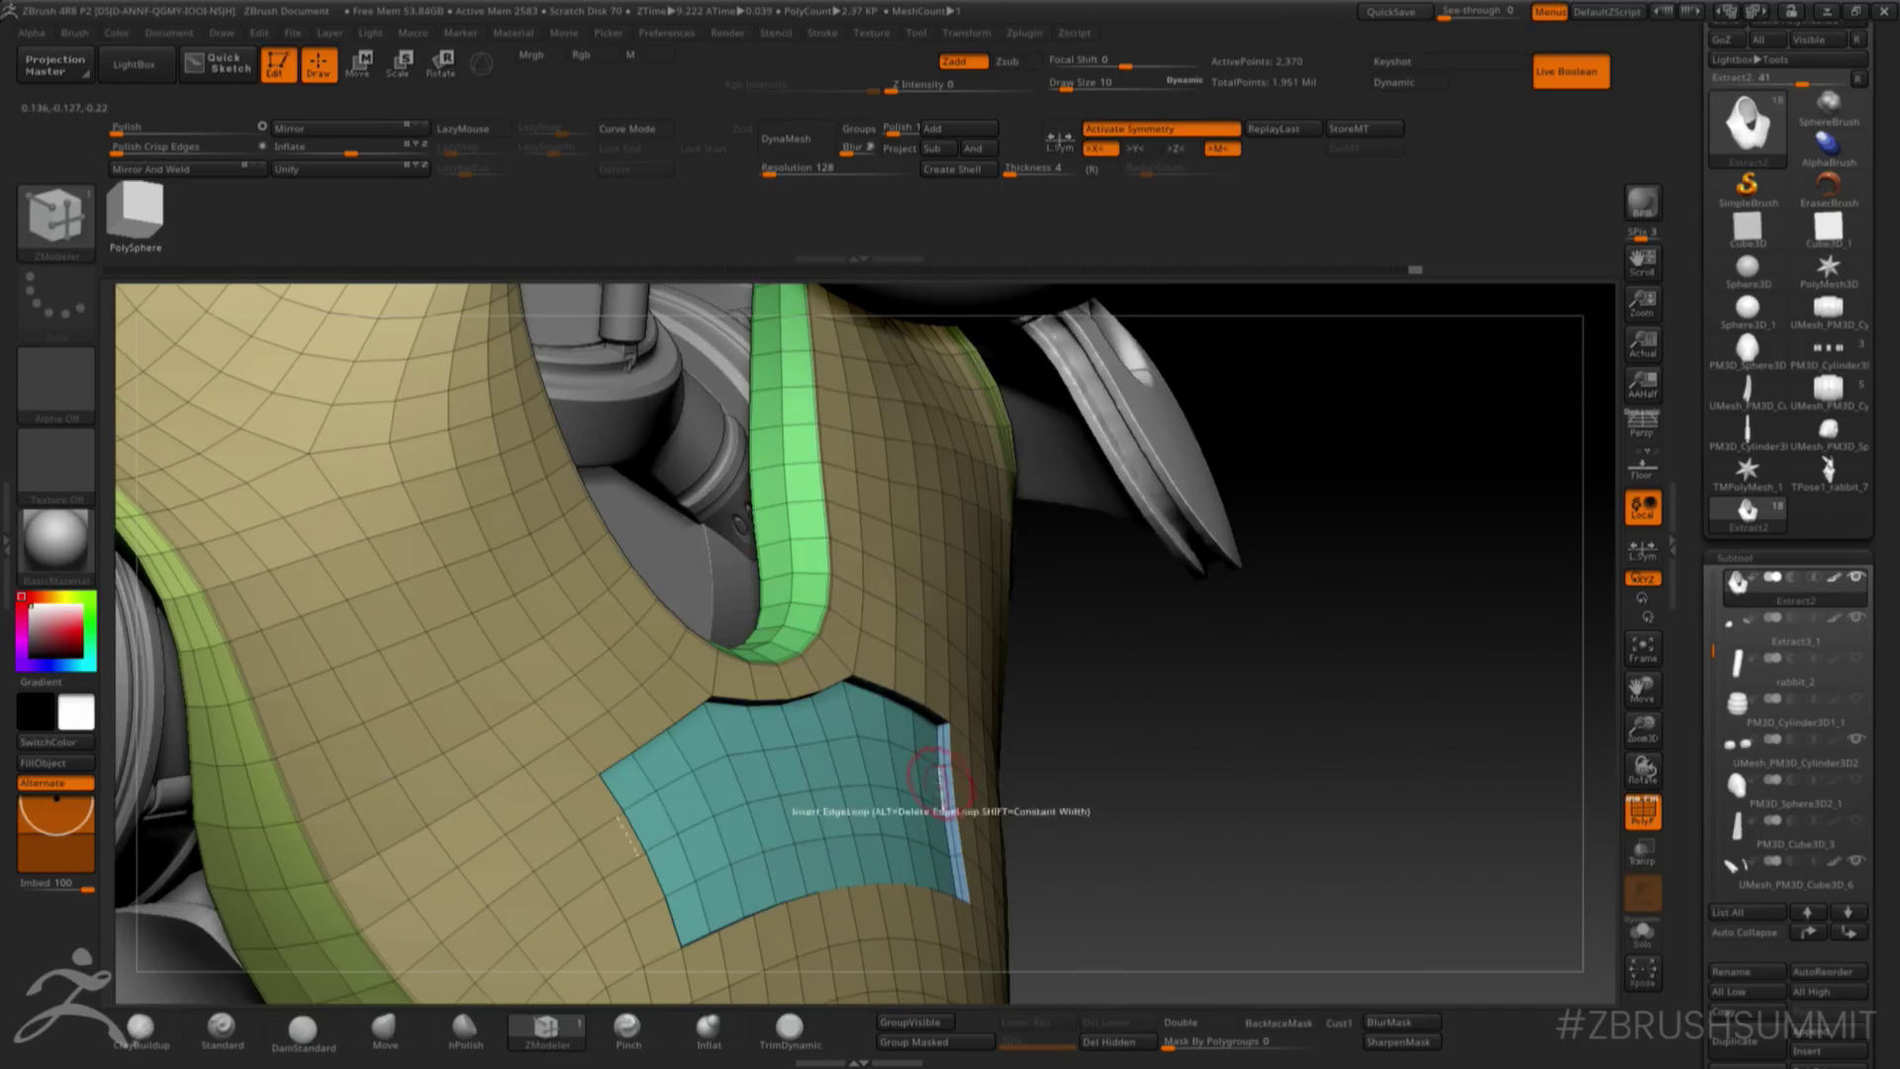
key(space)
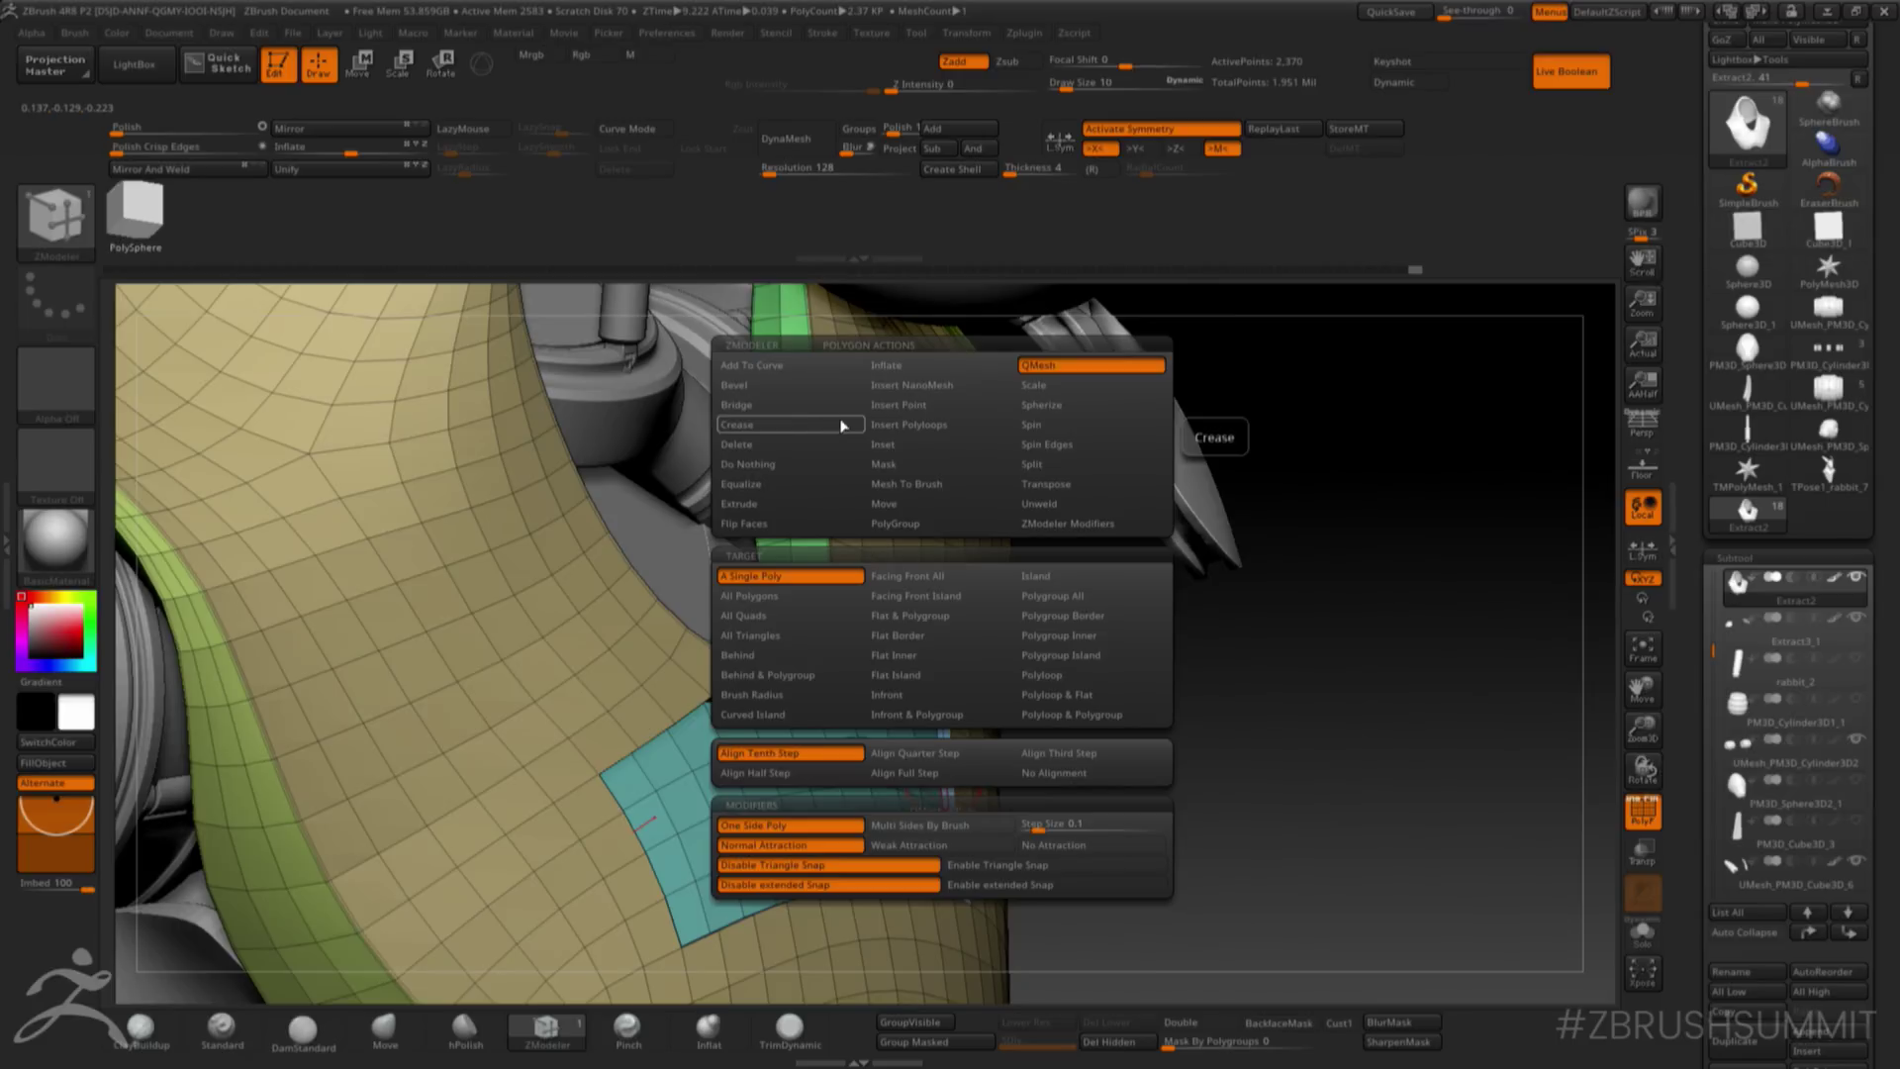
click(740, 504)
click(1049, 668)
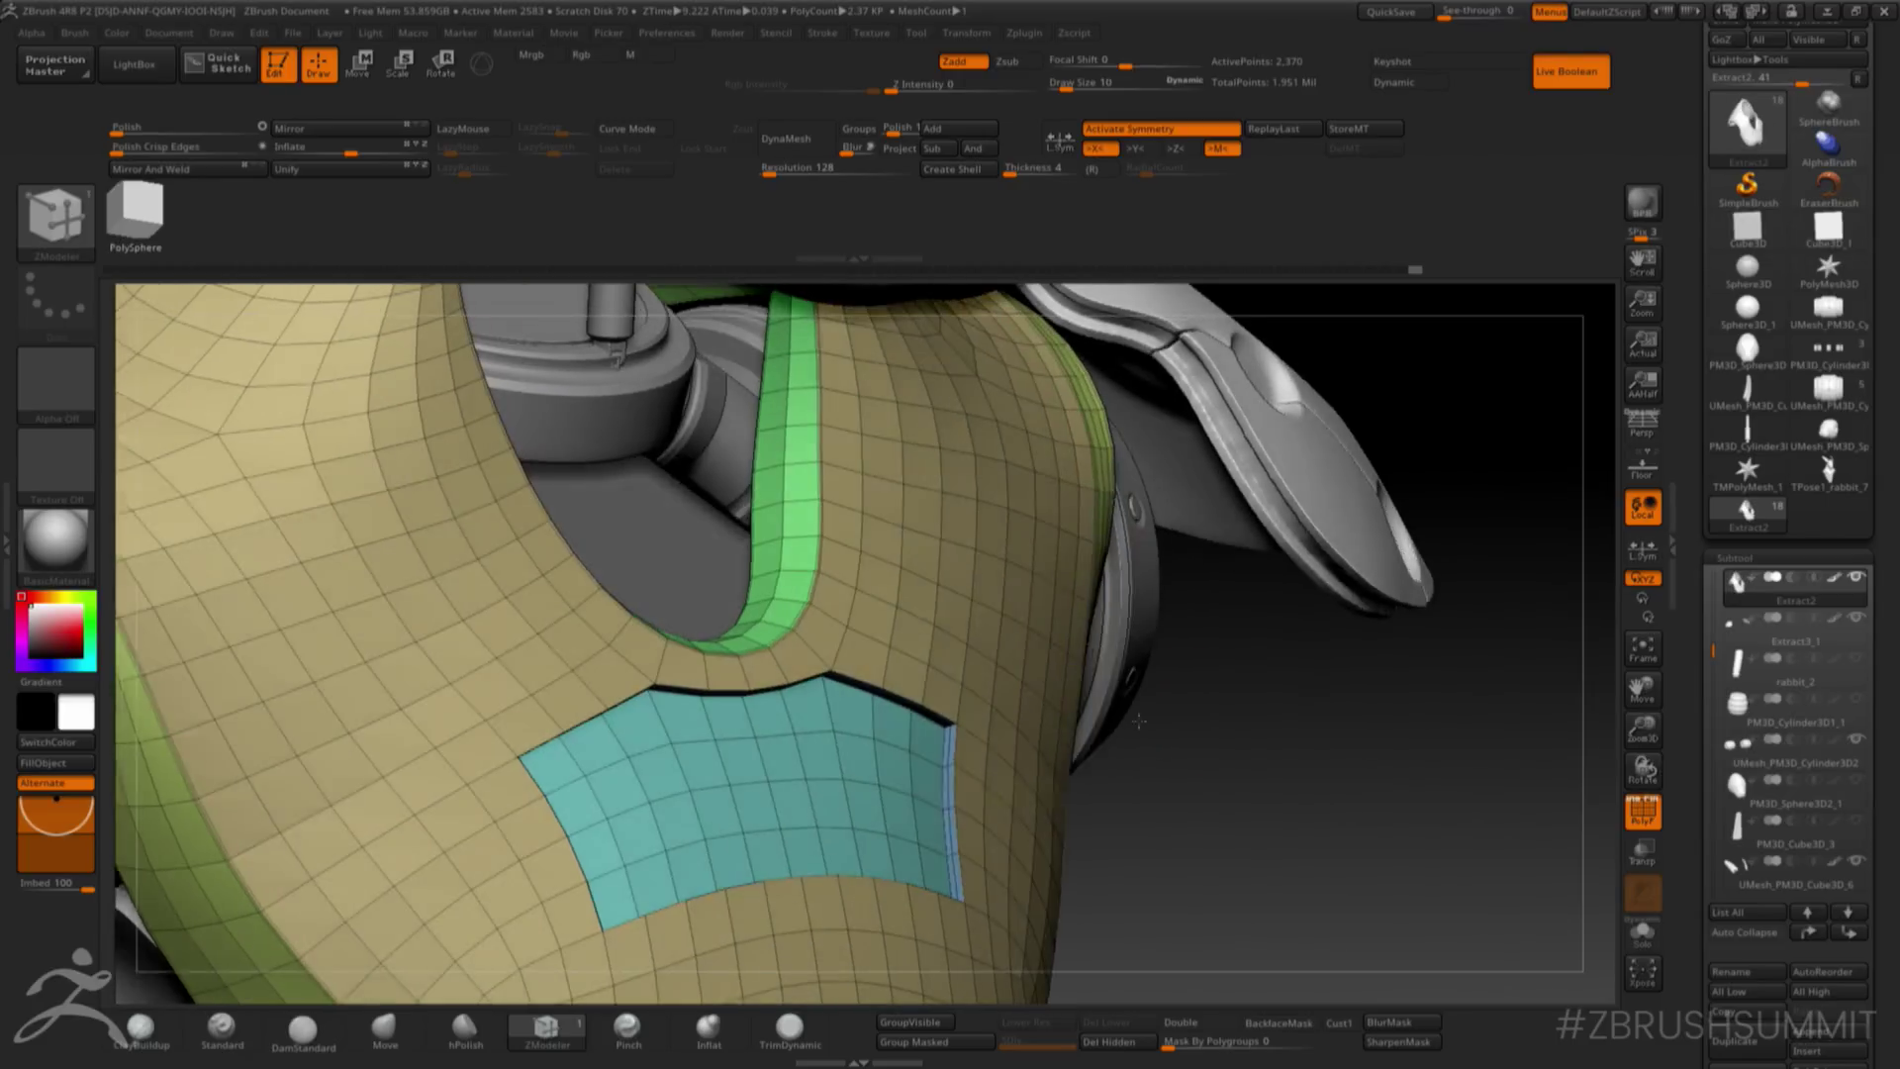
key(ctrl+z)
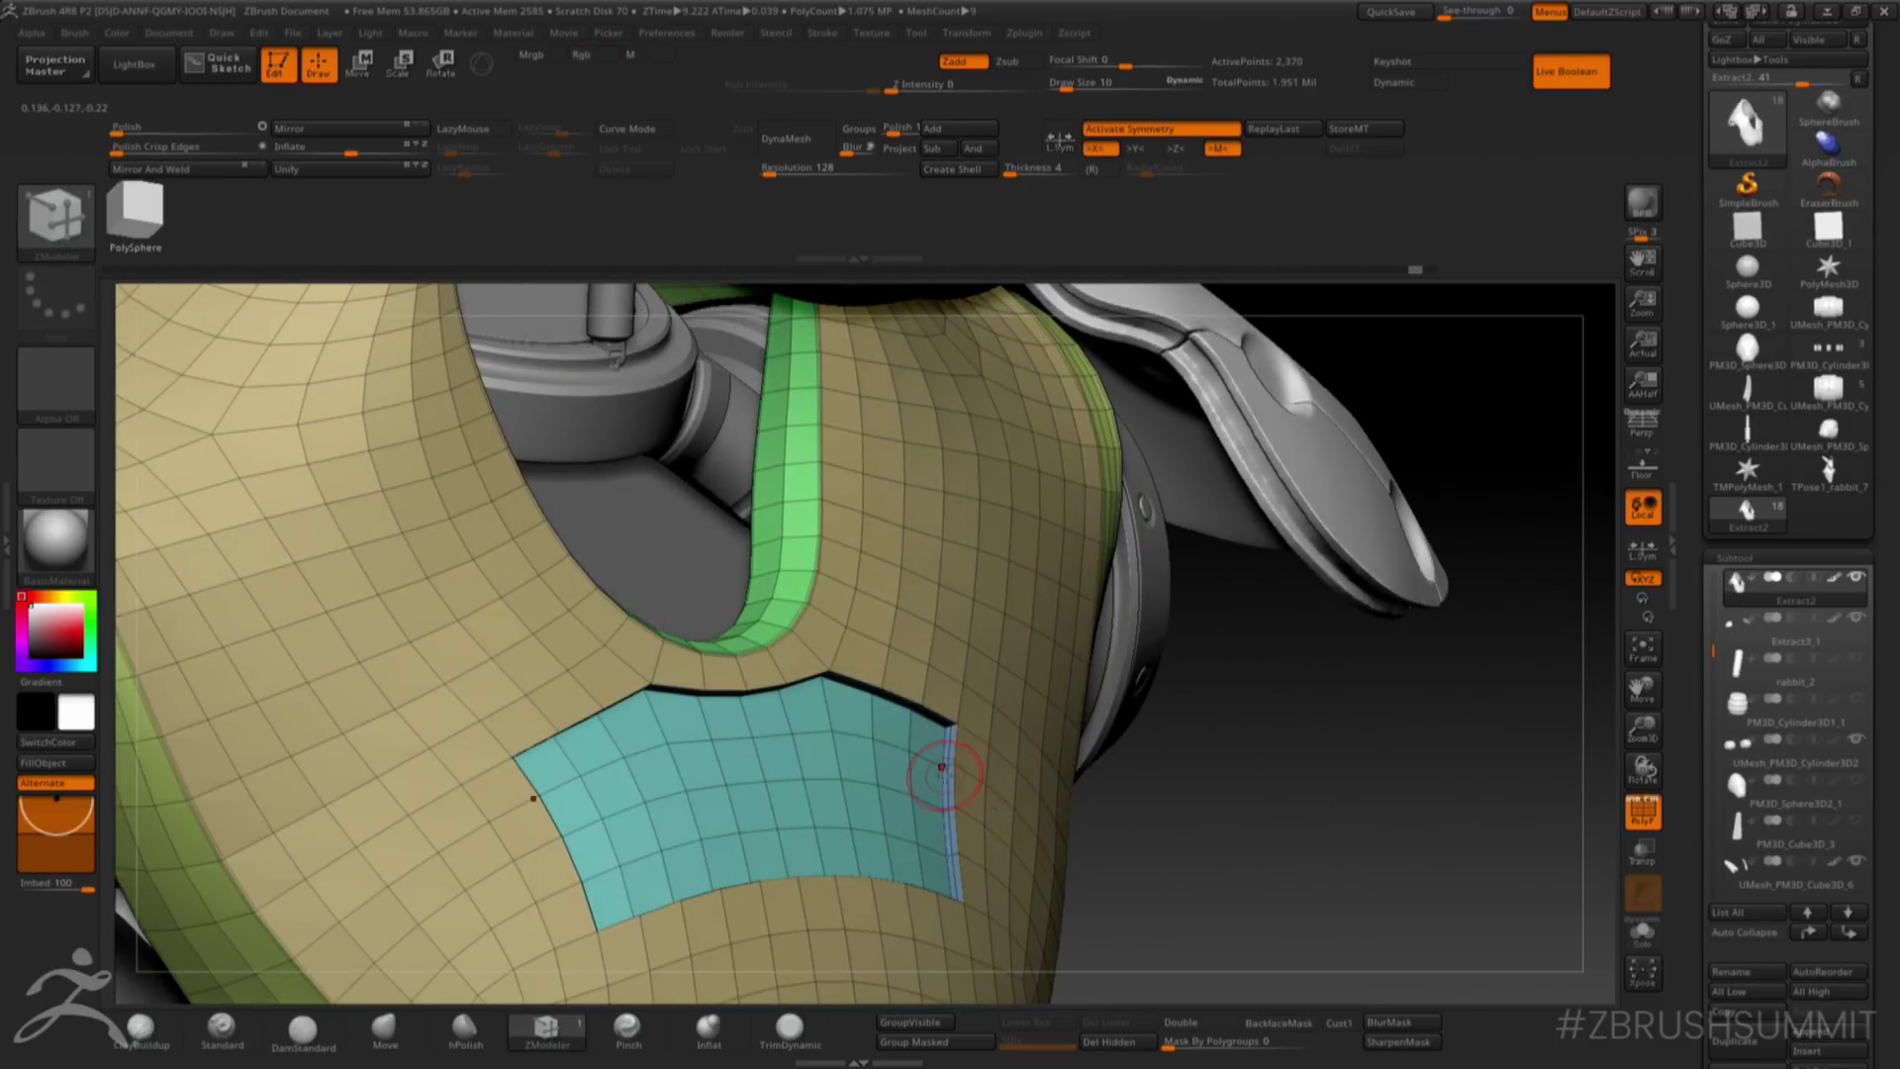
drag(944, 780, 946, 781)
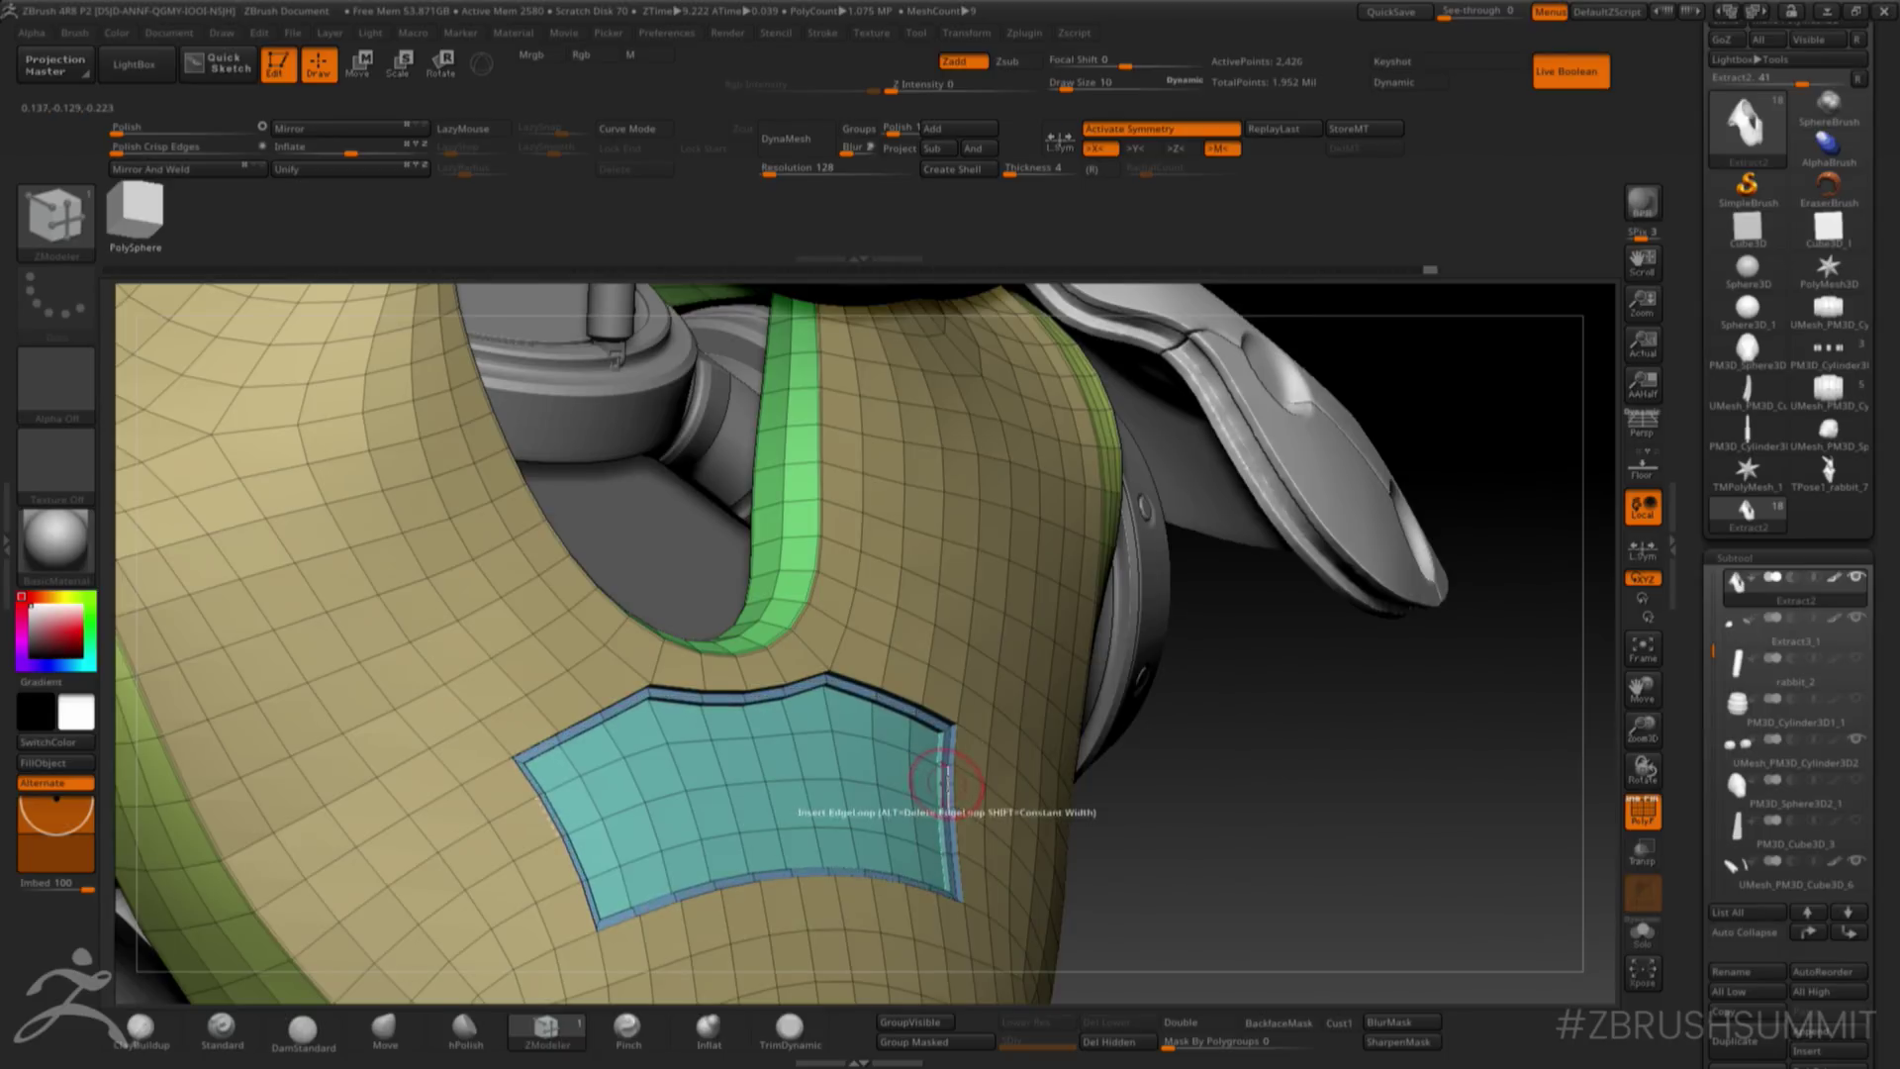
- Preview the recessed panel with dynamic subdivision and review the ZModeler polygon actions available for it
key(space)
click(1084, 366)
click(1100, 596)
drag(1225, 728, 1175, 755)
key(d)
key(shift+d)
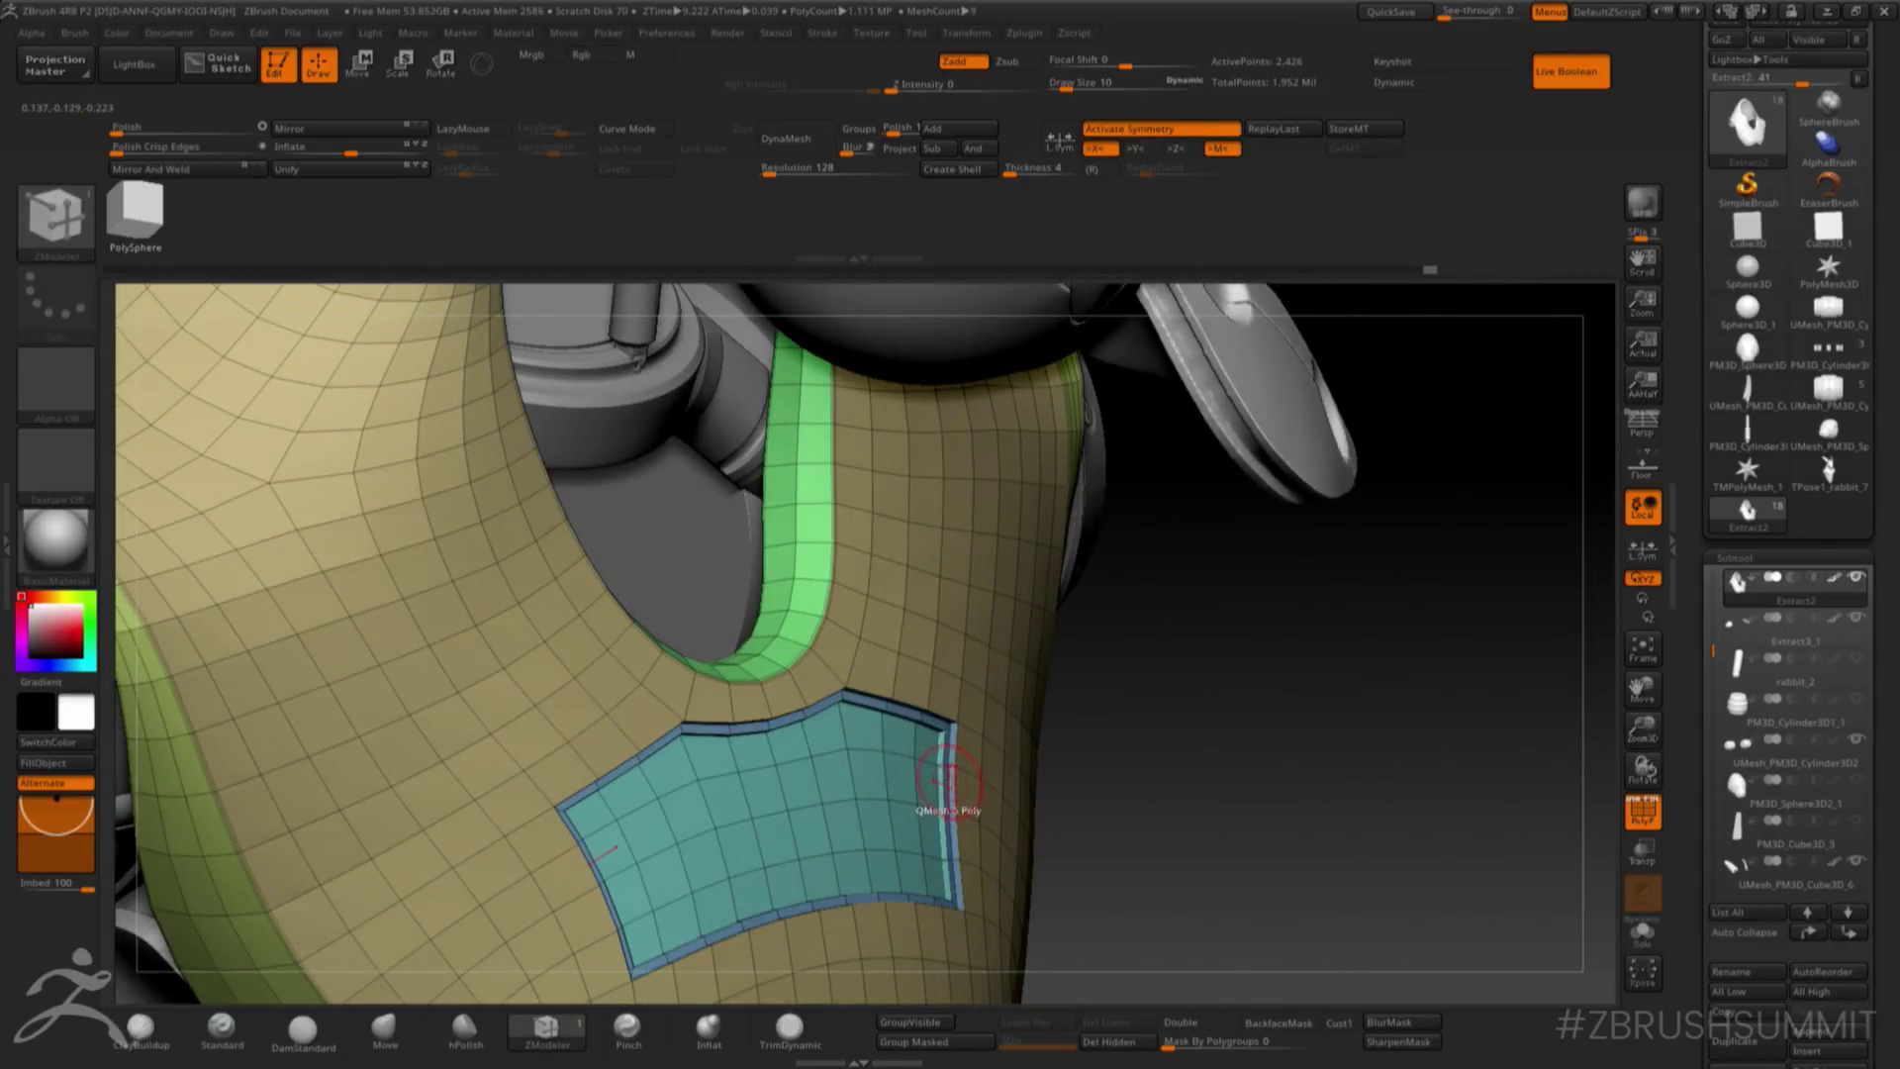
key(space)
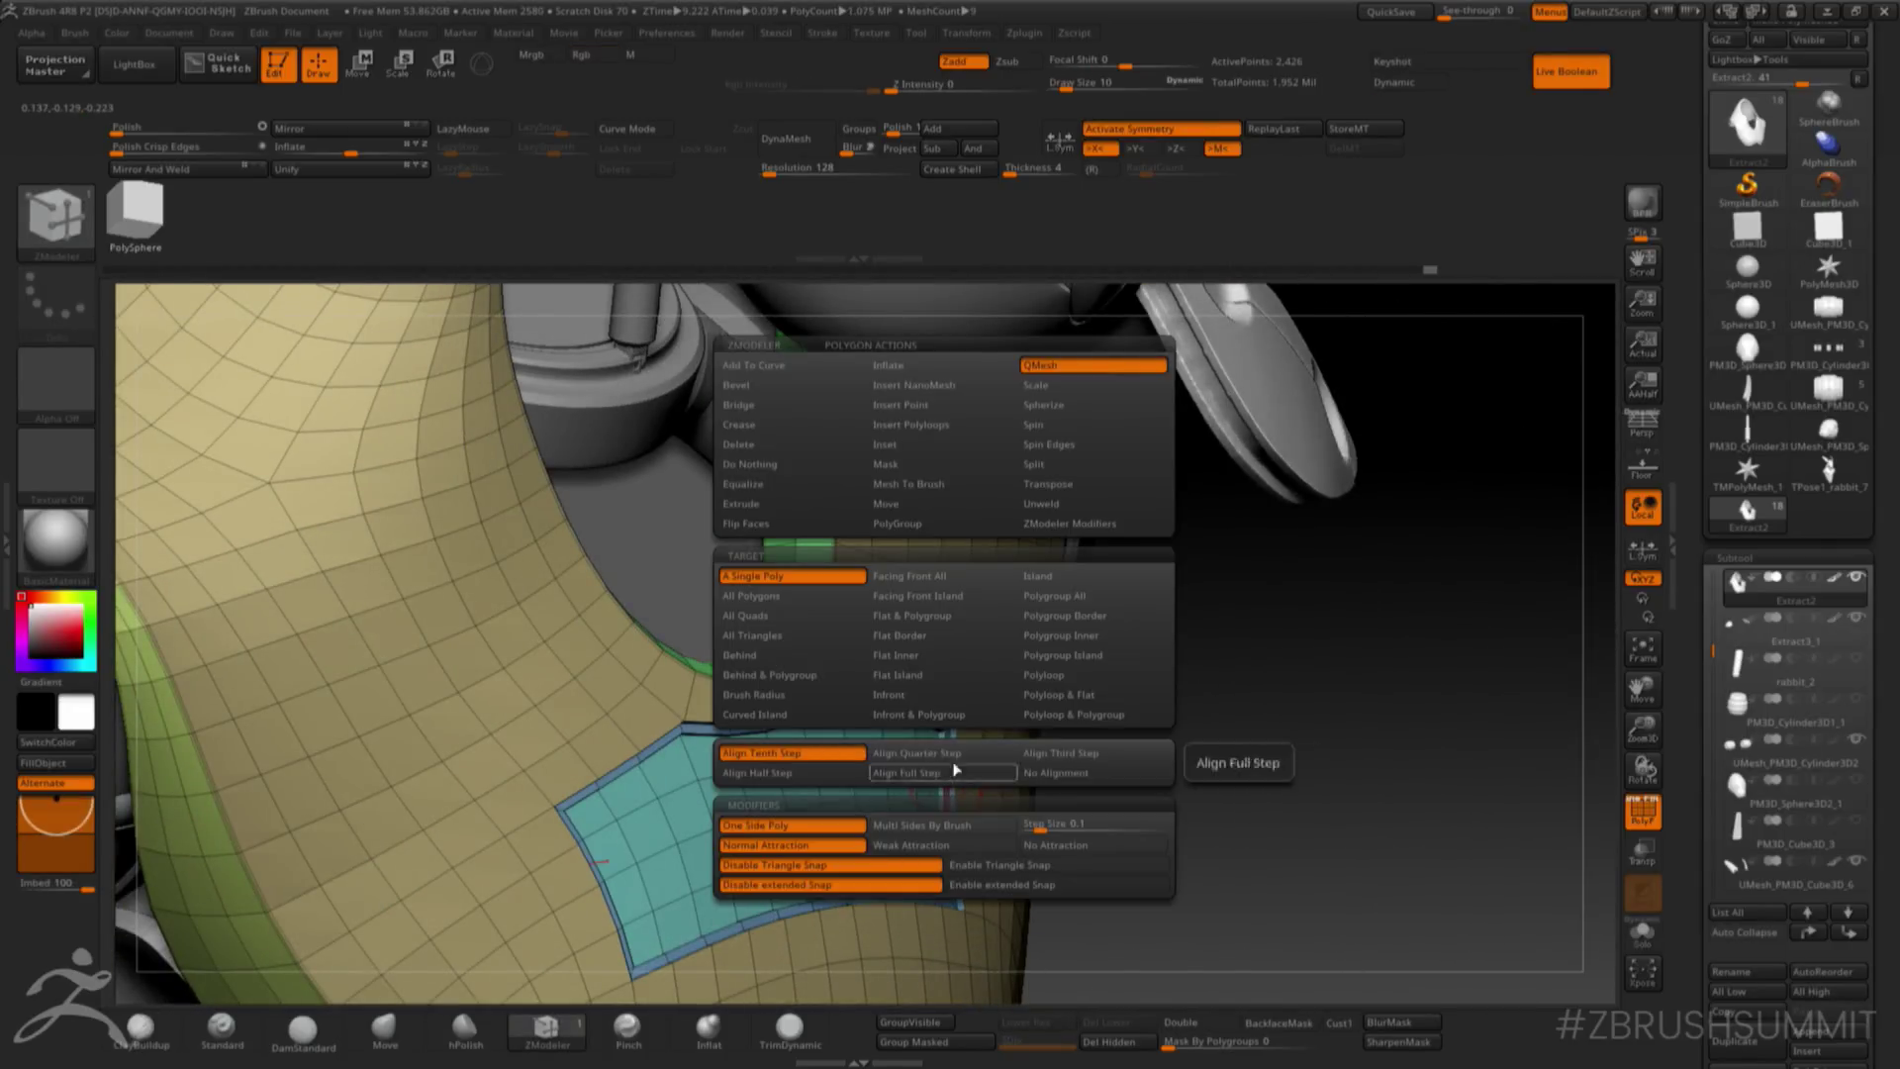
click(785, 424)
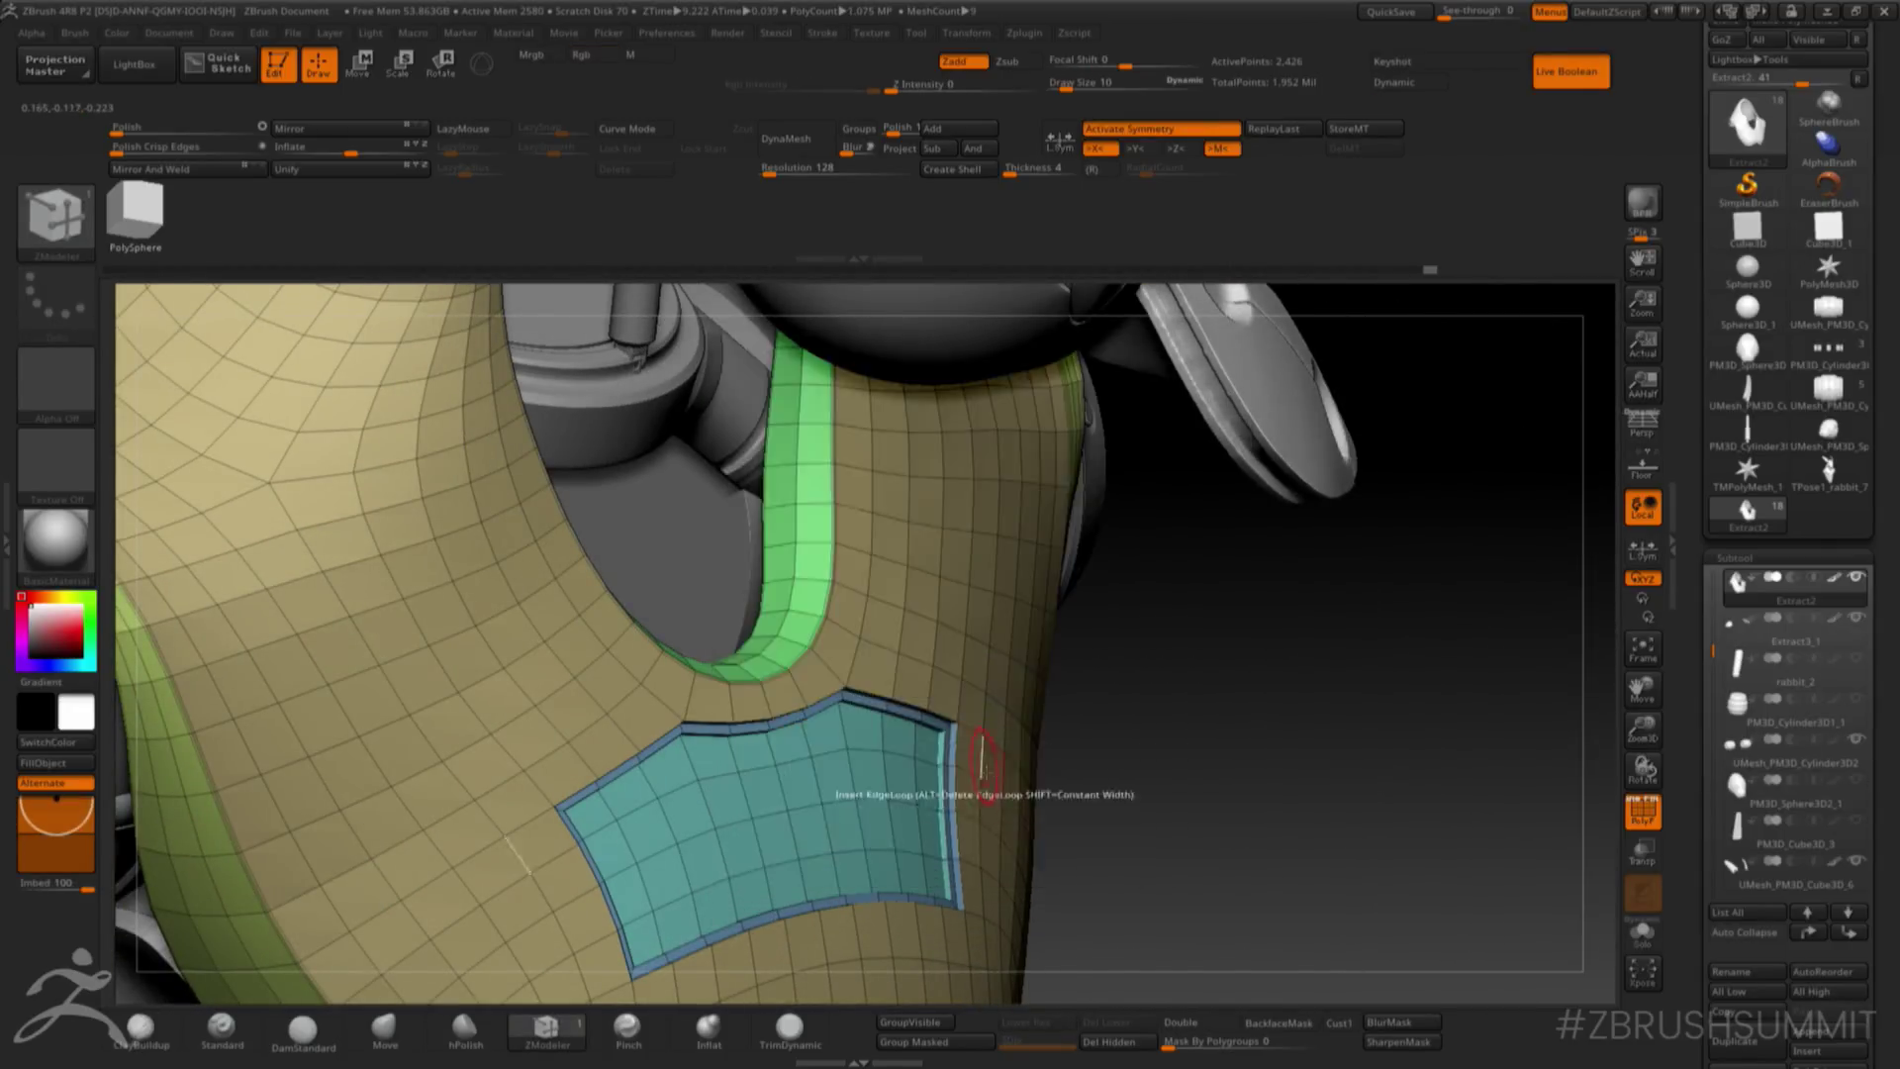
click(947, 797)
drag(1044, 781, 1115, 729)
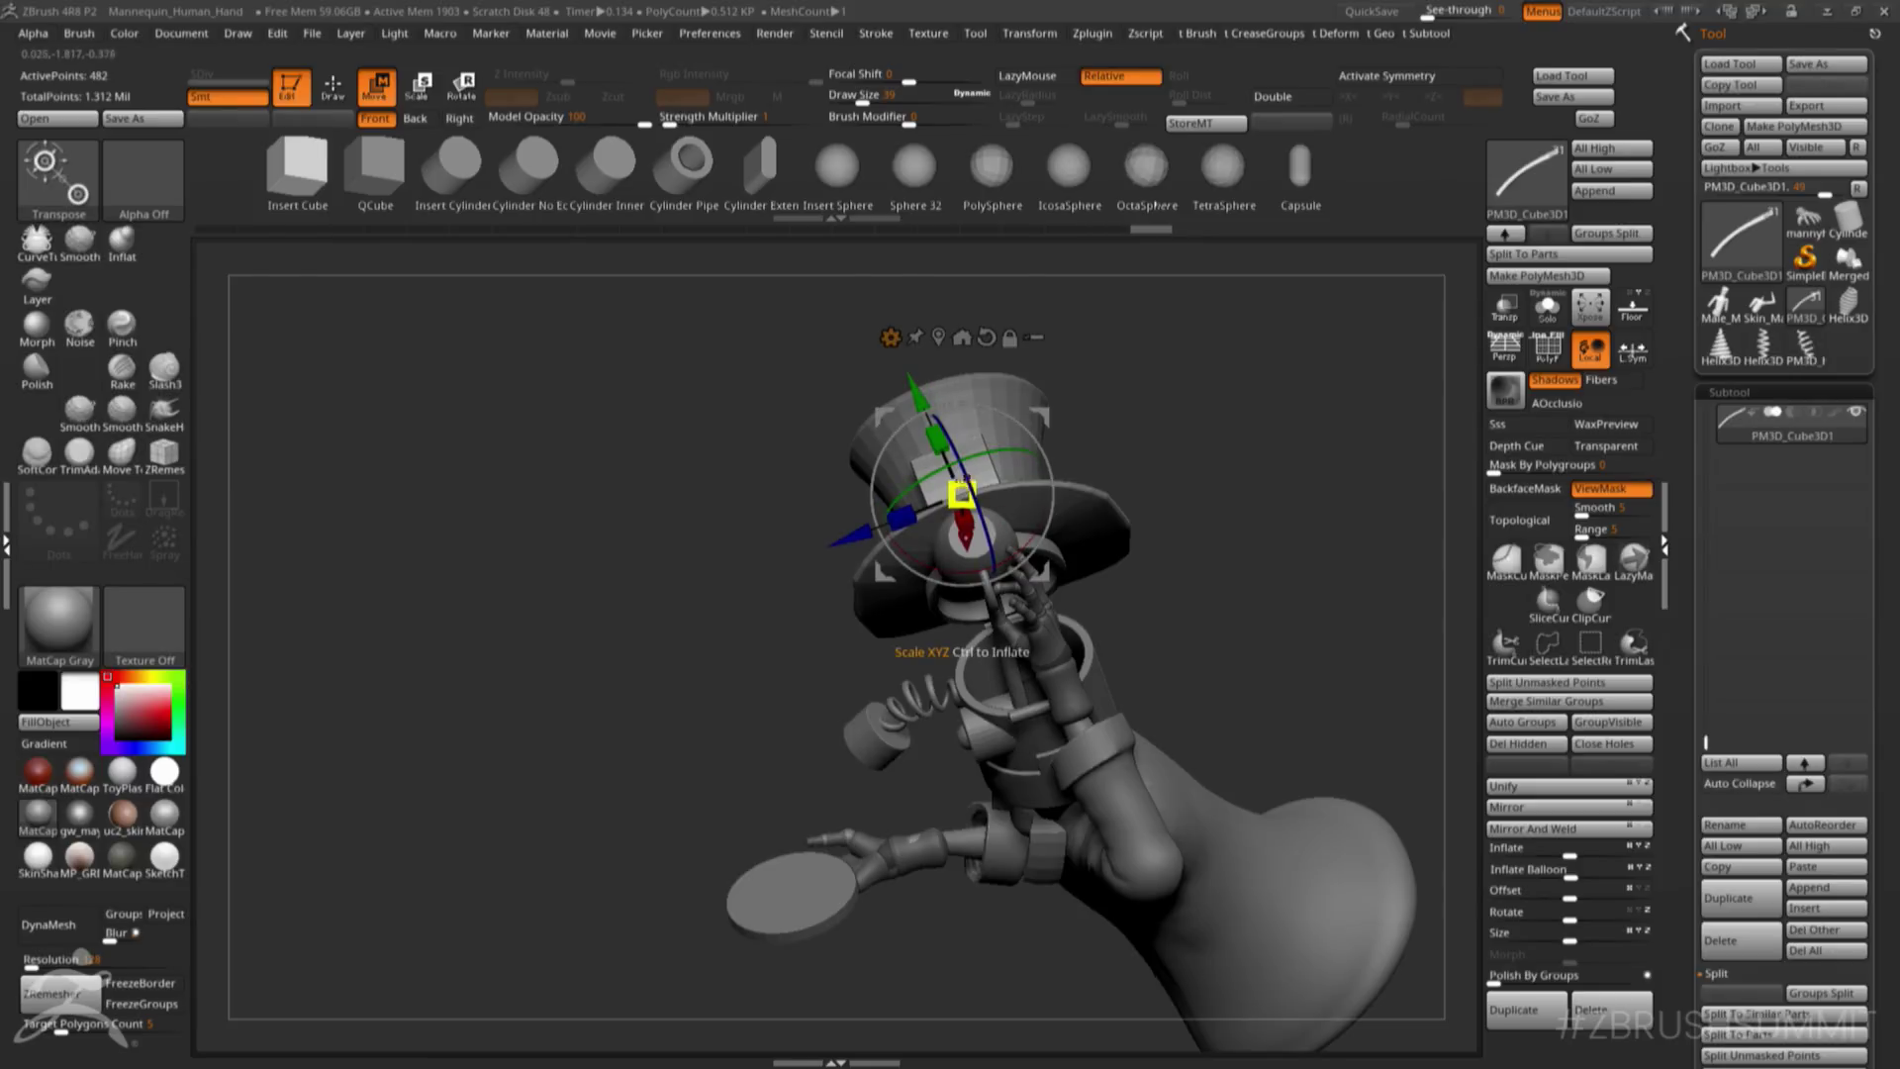
- Move and rotate the thin card into place against the side of the mannequin's top hat
drag(988, 476, 989, 475)
right_drag(989, 475, 973, 446)
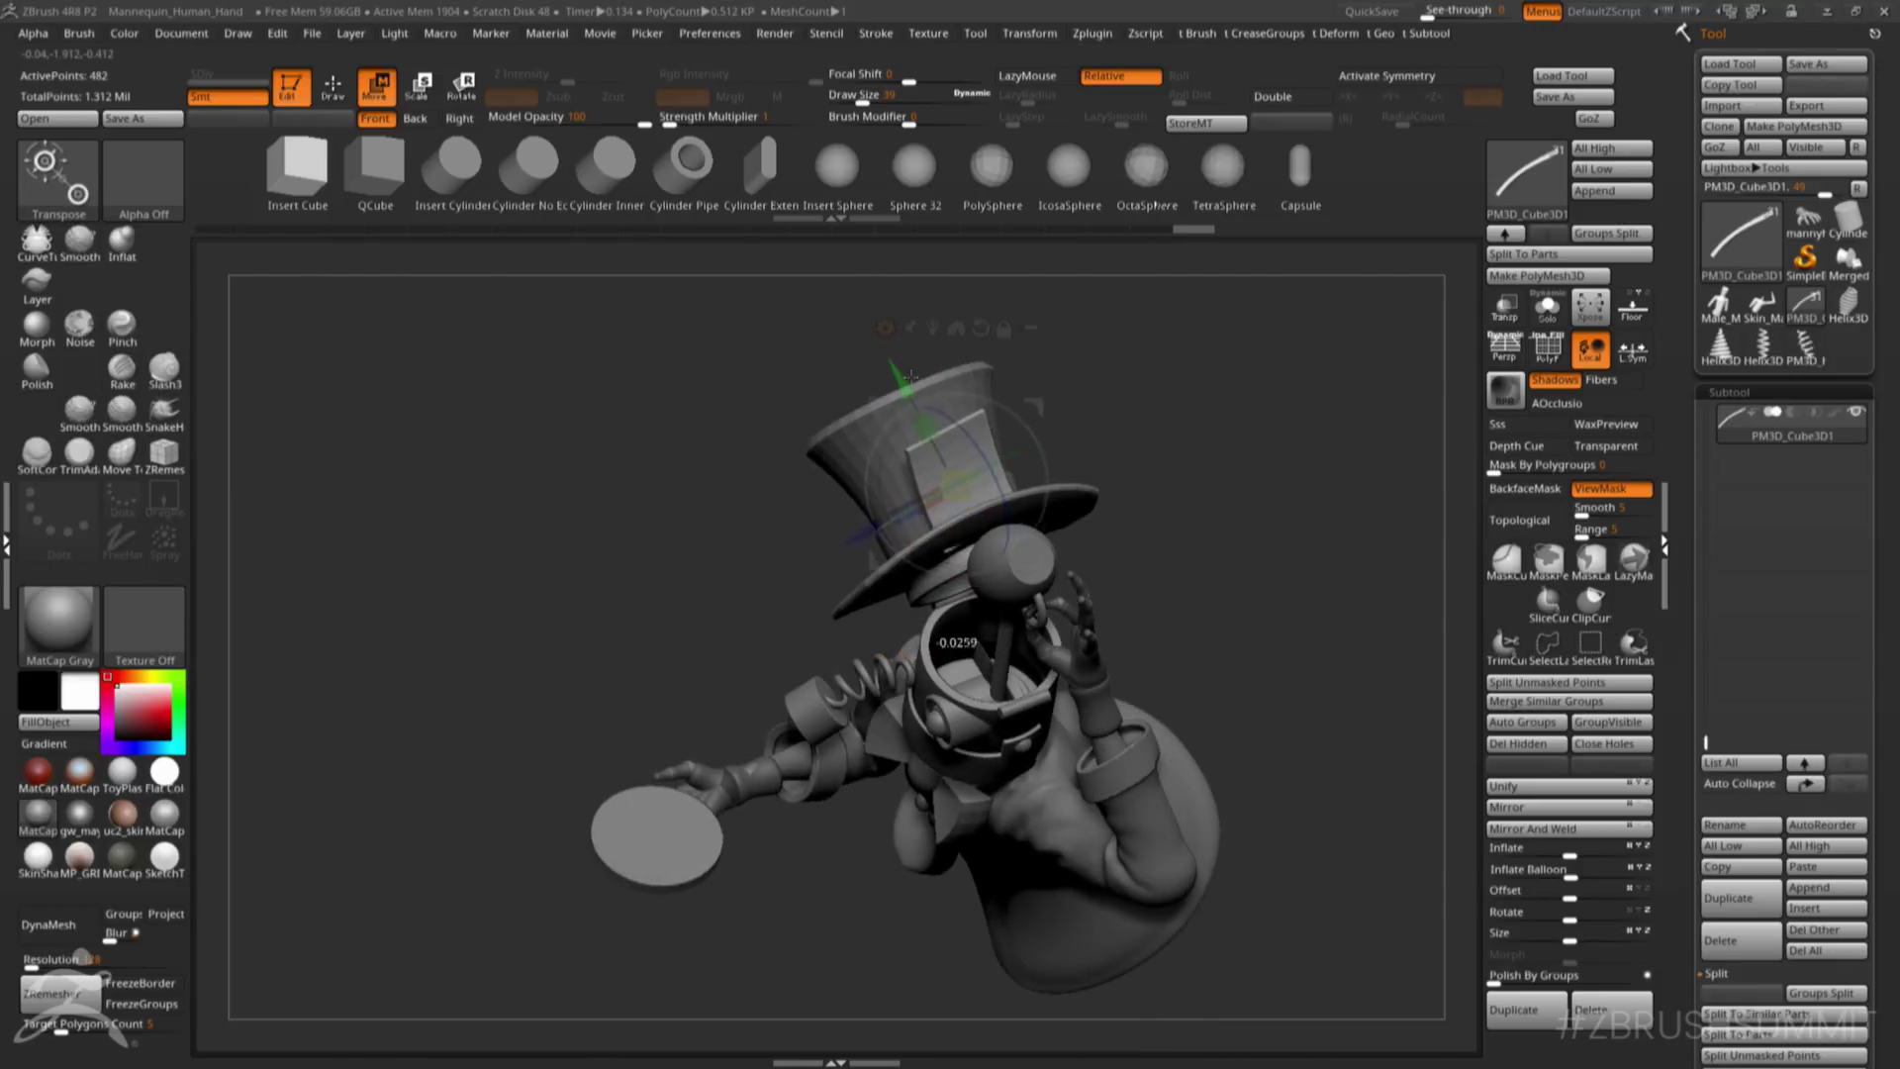
drag(904, 369, 905, 370)
mouse_move(1010, 446)
right_down()
mouse_move(1095, 381)
mouse_move(1017, 450)
right_up()
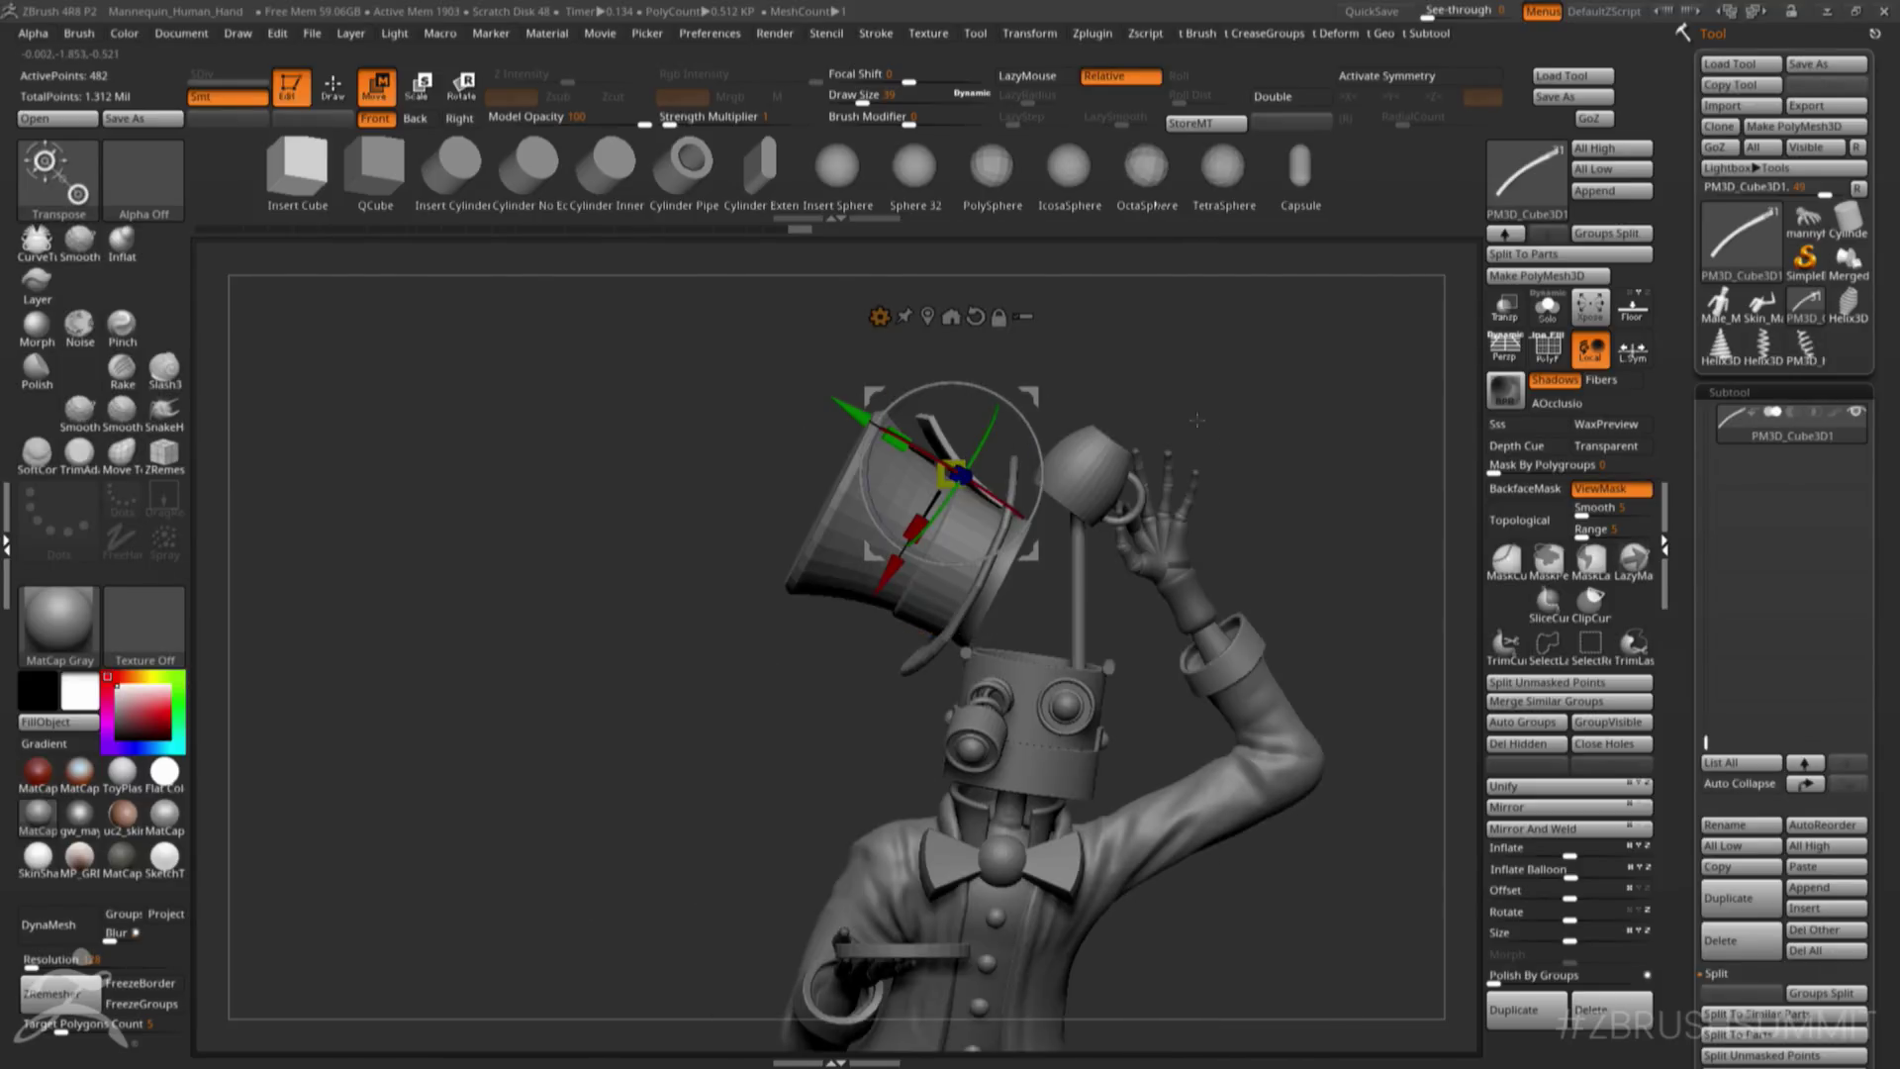
right_drag(1157, 414, 1225, 648)
drag(948, 482, 935, 493)
right_drag(976, 398, 1030, 326)
right_drag(1148, 475, 1331, 495)
right_drag(1355, 584, 1382, 578)
drag(1380, 577, 1165, 687)
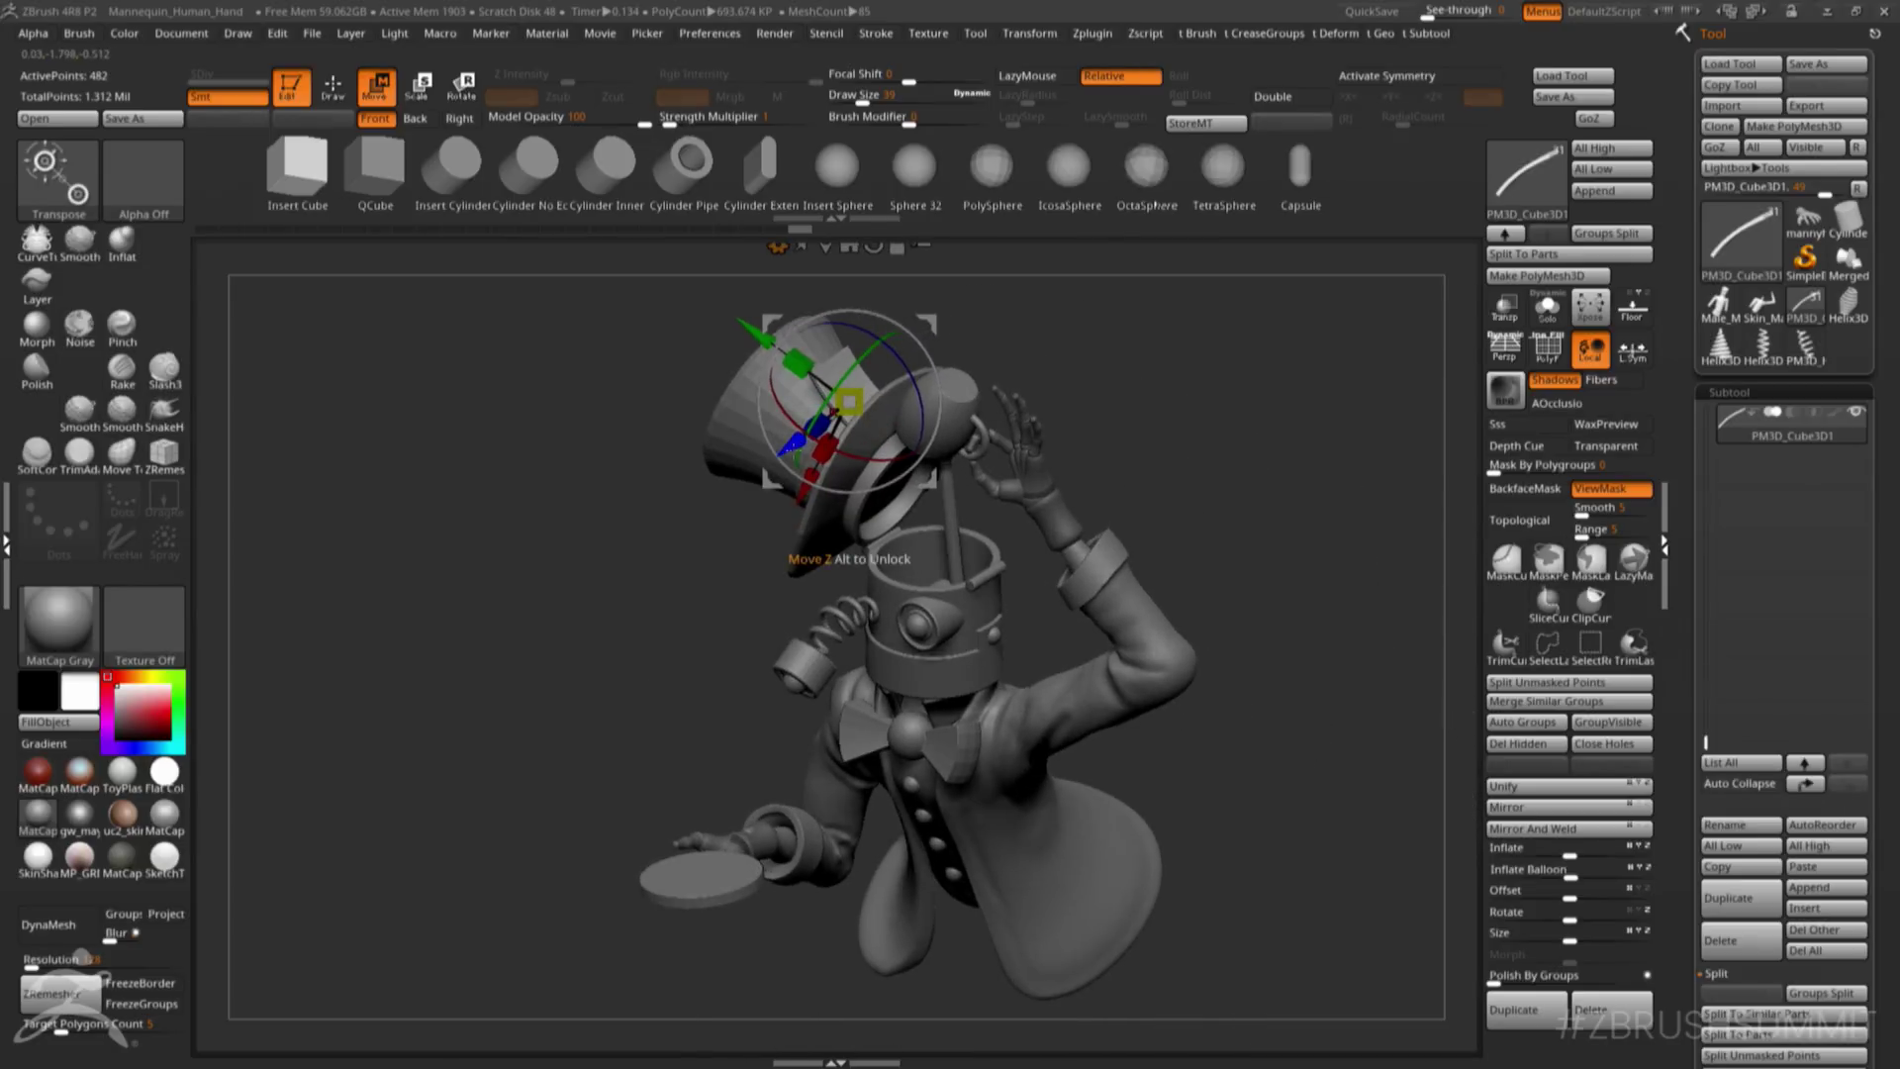
mouse_move(1015, 348)
mouse_down()
mouse_move(1073, 392)
mouse_move(1029, 360)
mouse_up()
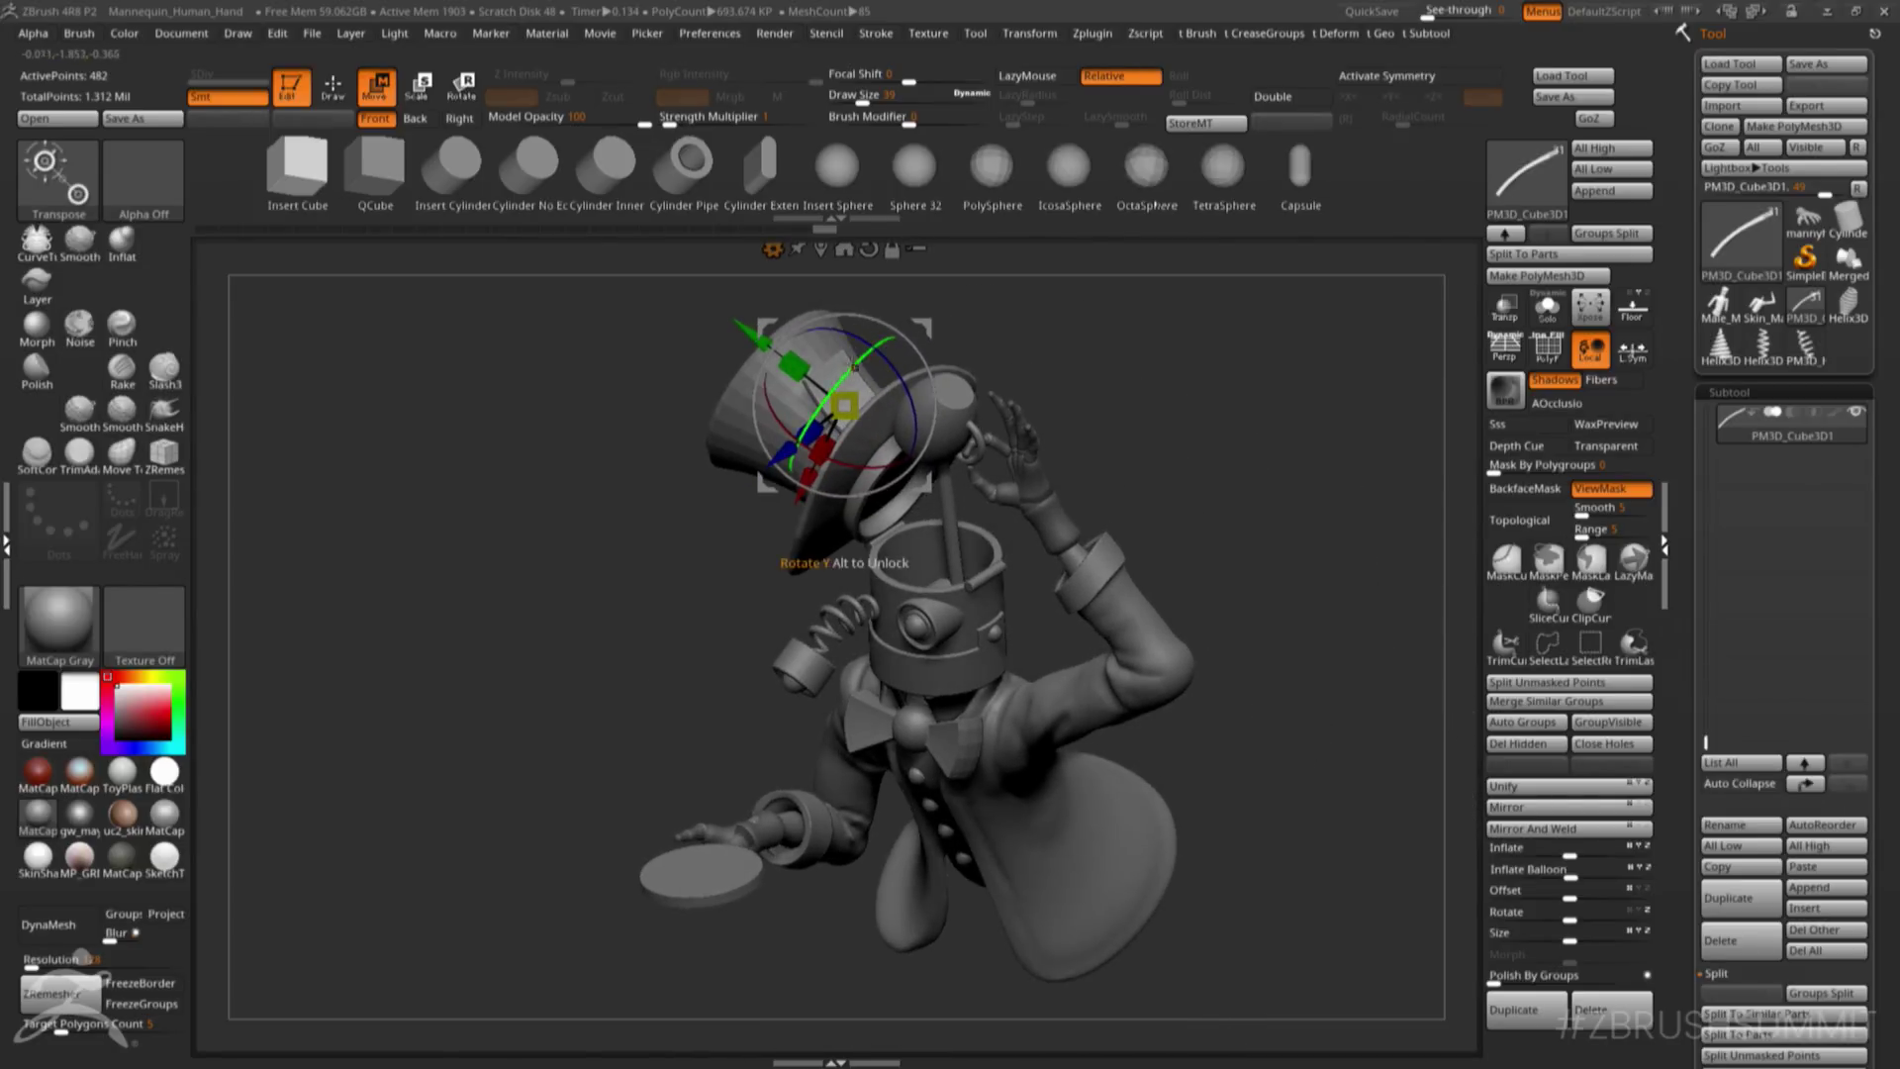
drag(1098, 416, 1195, 533)
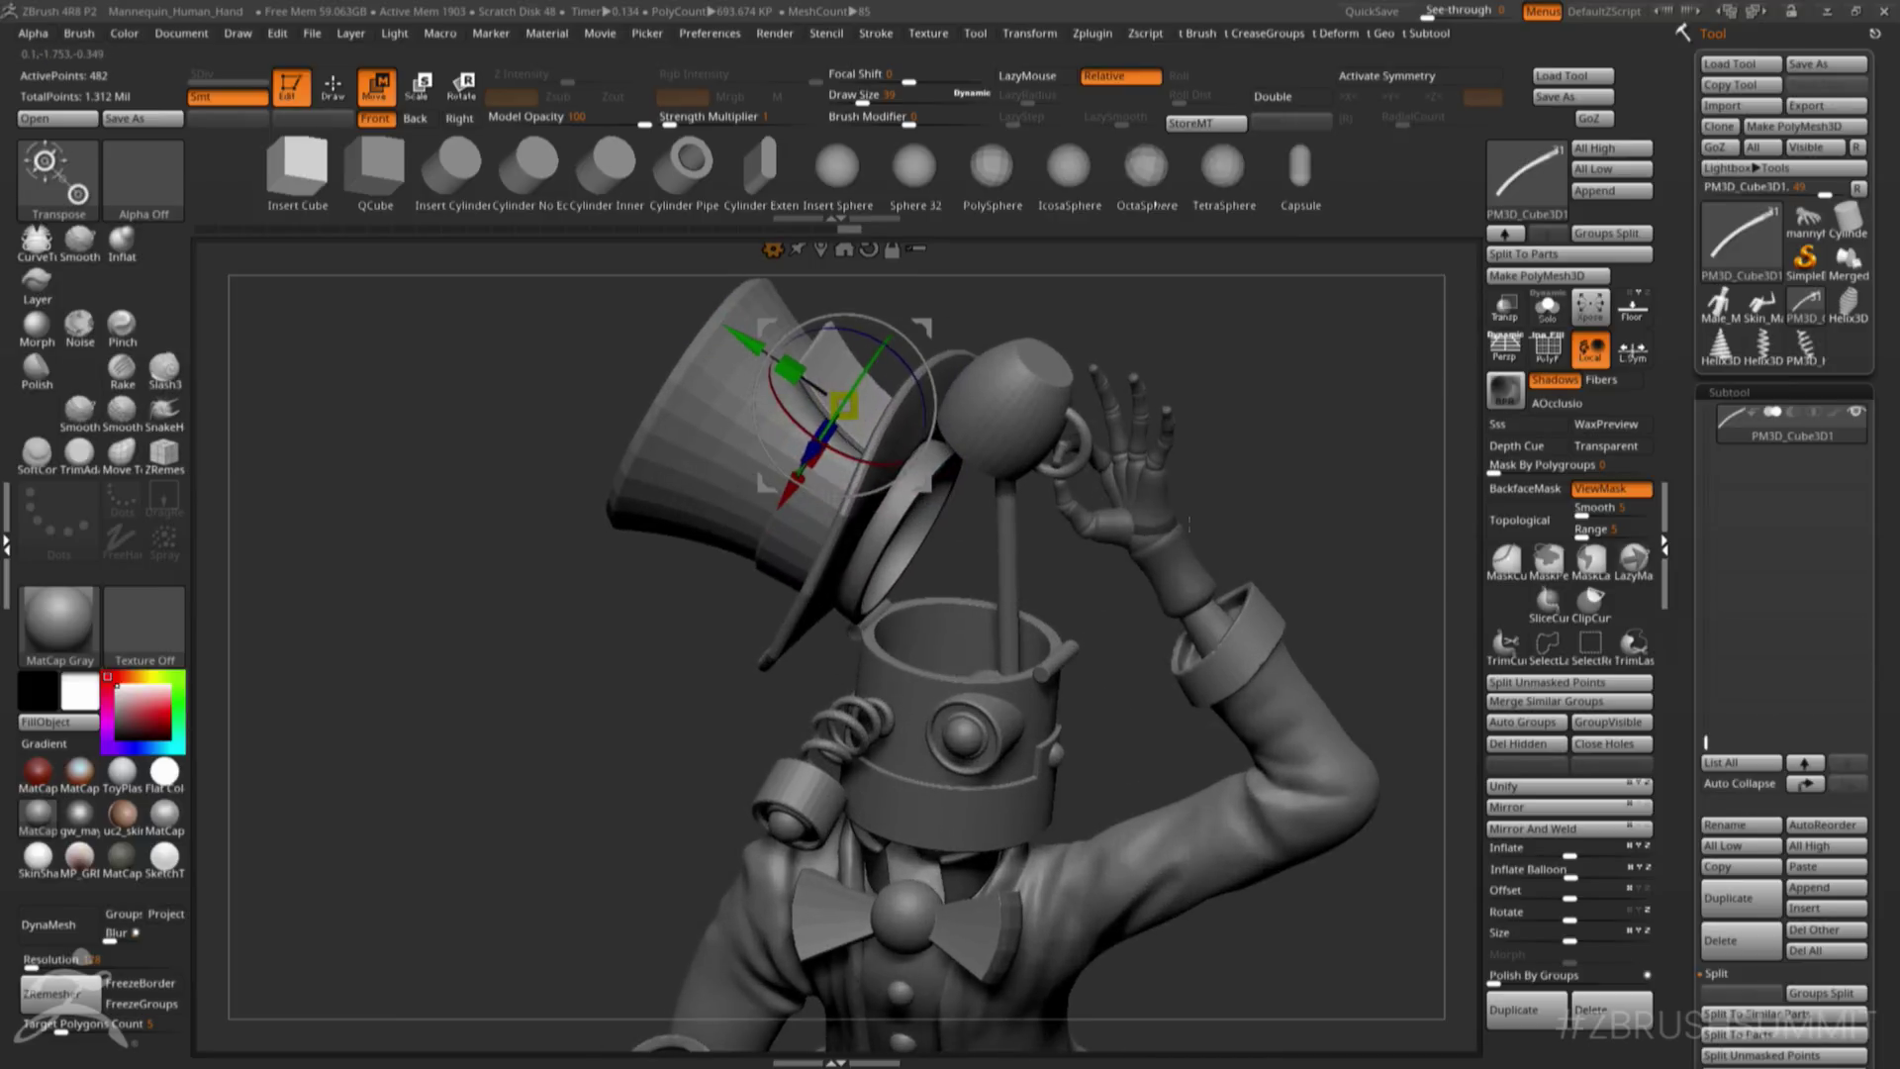
drag(1188, 465, 1241, 690)
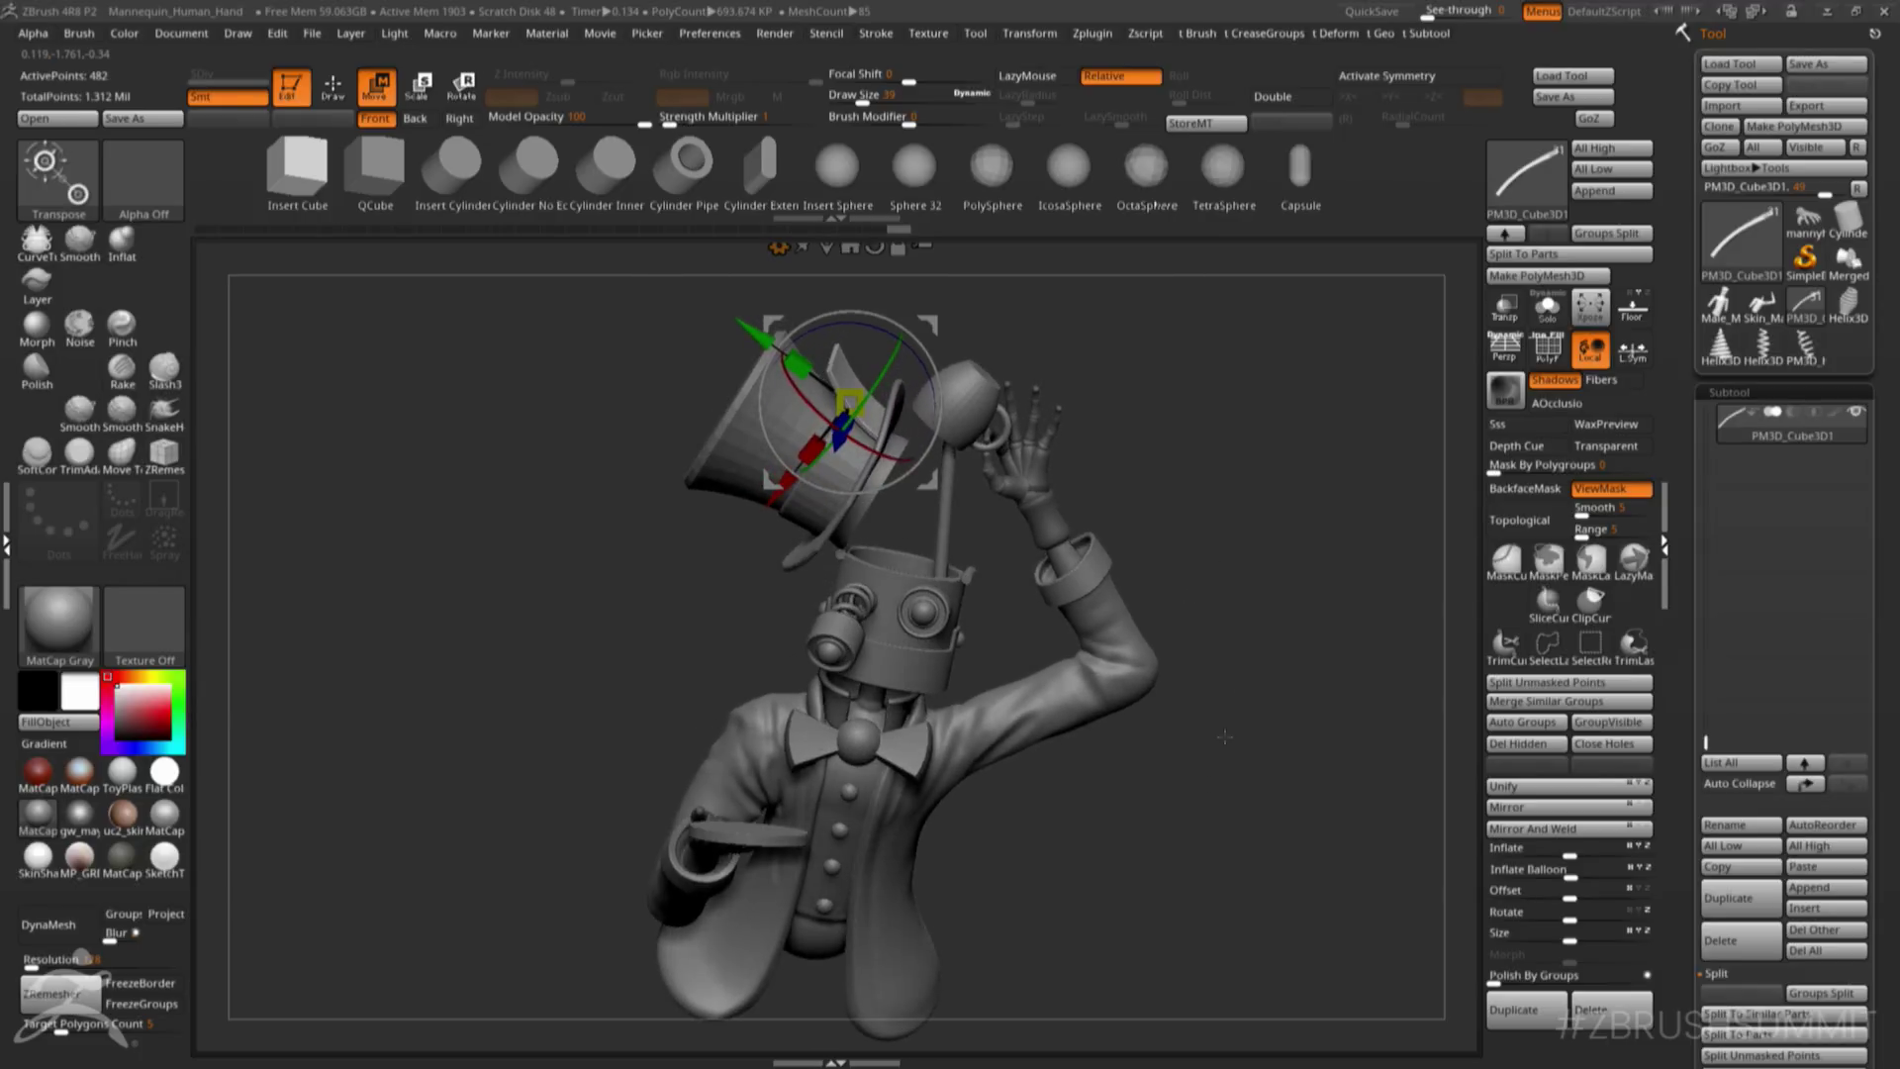
mouse_move(1283, 790)
mouse_down()
mouse_move(1232, 800)
mouse_move(1264, 780)
mouse_up()
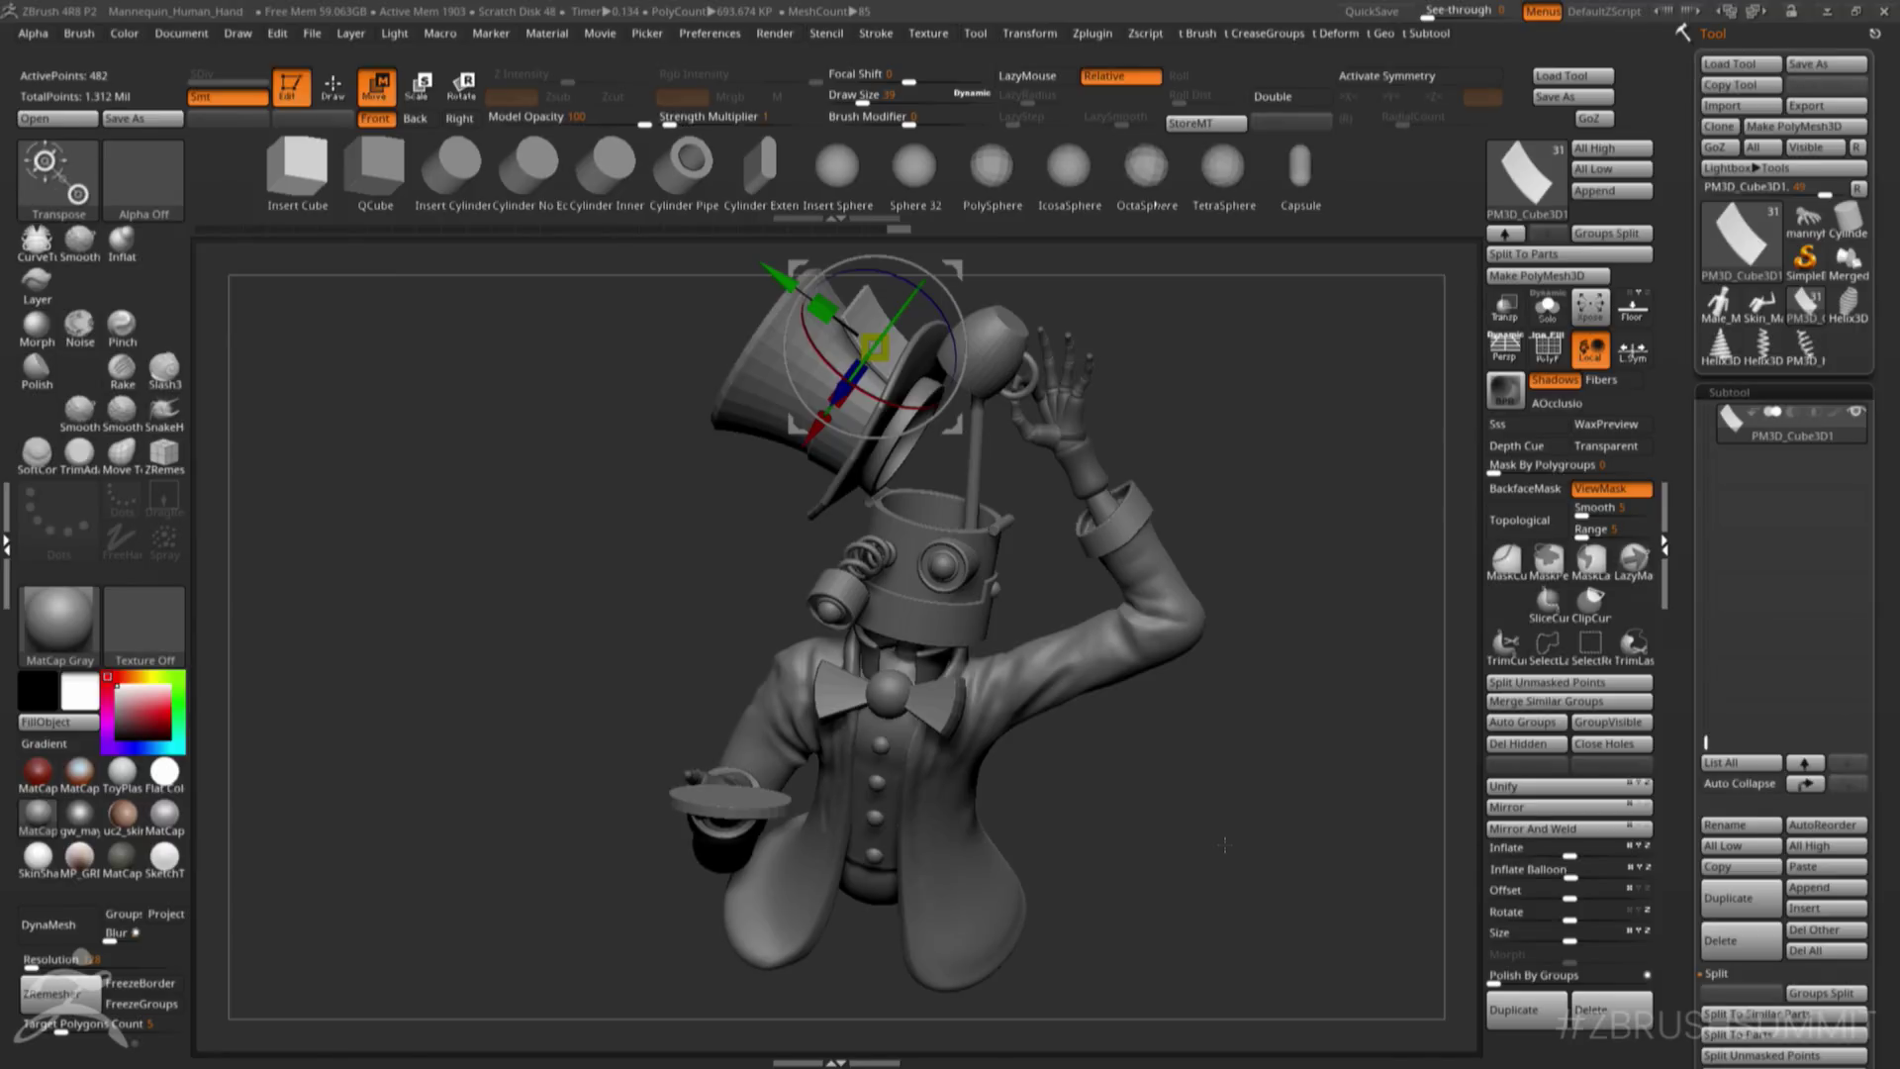
mouse_move(1224, 845)
mouse_down()
mouse_move(1302, 864)
mouse_move(1197, 854)
mouse_move(1243, 838)
mouse_up()
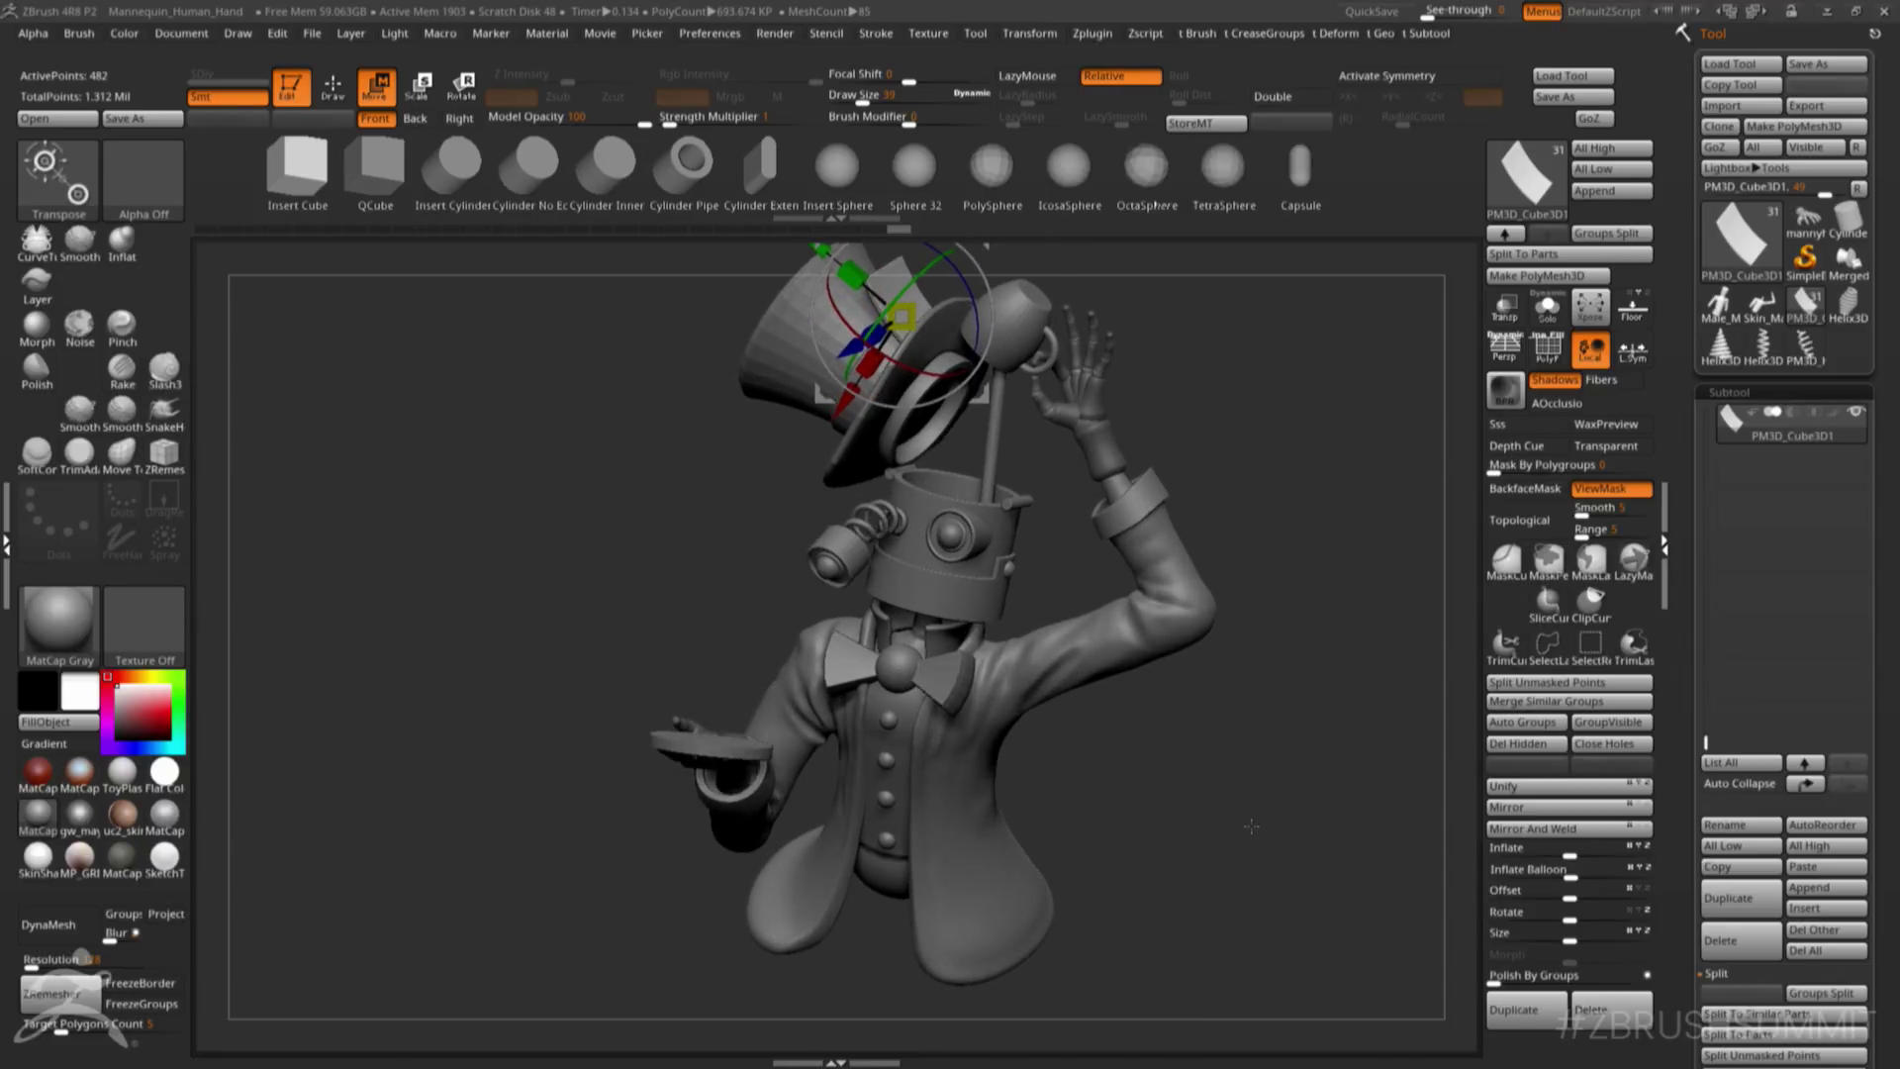
- Make the mannequin's plate-holding hand the active subtool and switch to the Move gizmo
key(q)
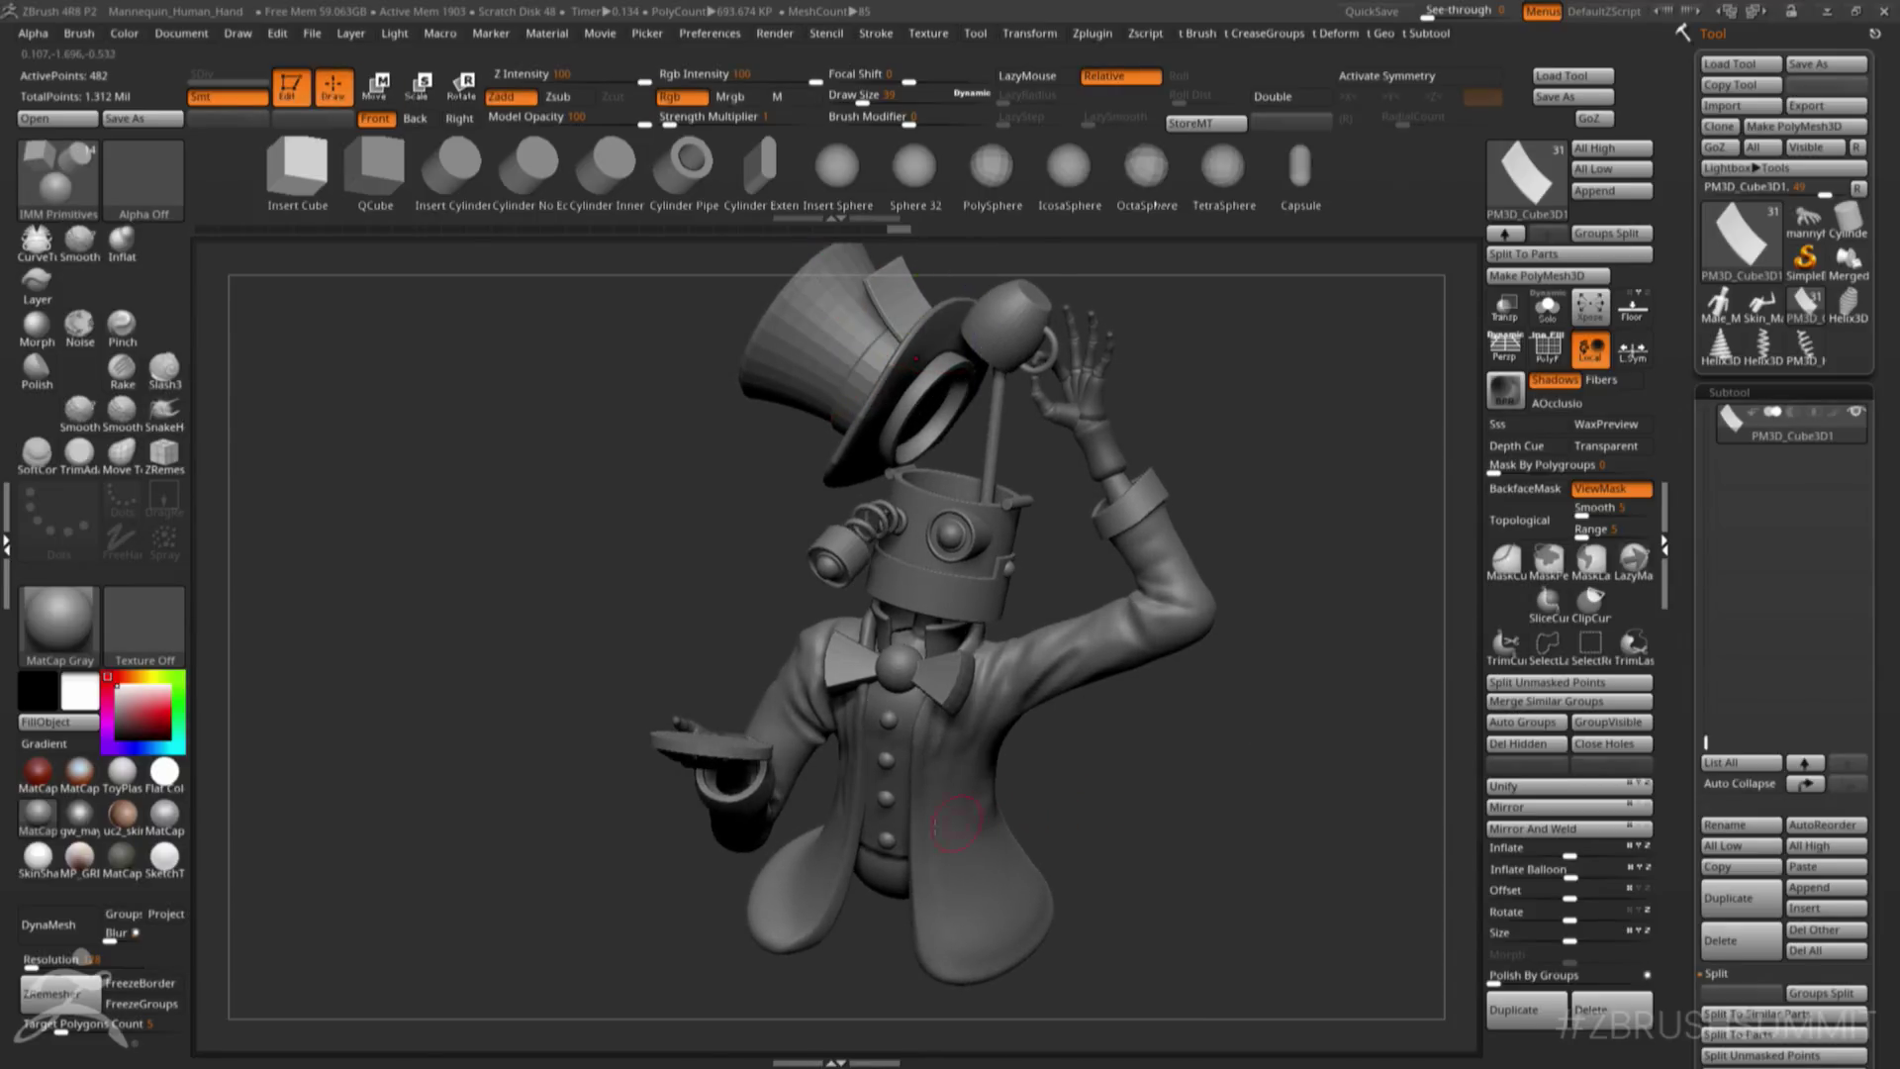
right_drag(752, 847, 851, 757)
mouse_move(687, 727)
right_down()
mouse_move(668, 653)
mouse_move(747, 687)
right_up()
alt+click(637, 665)
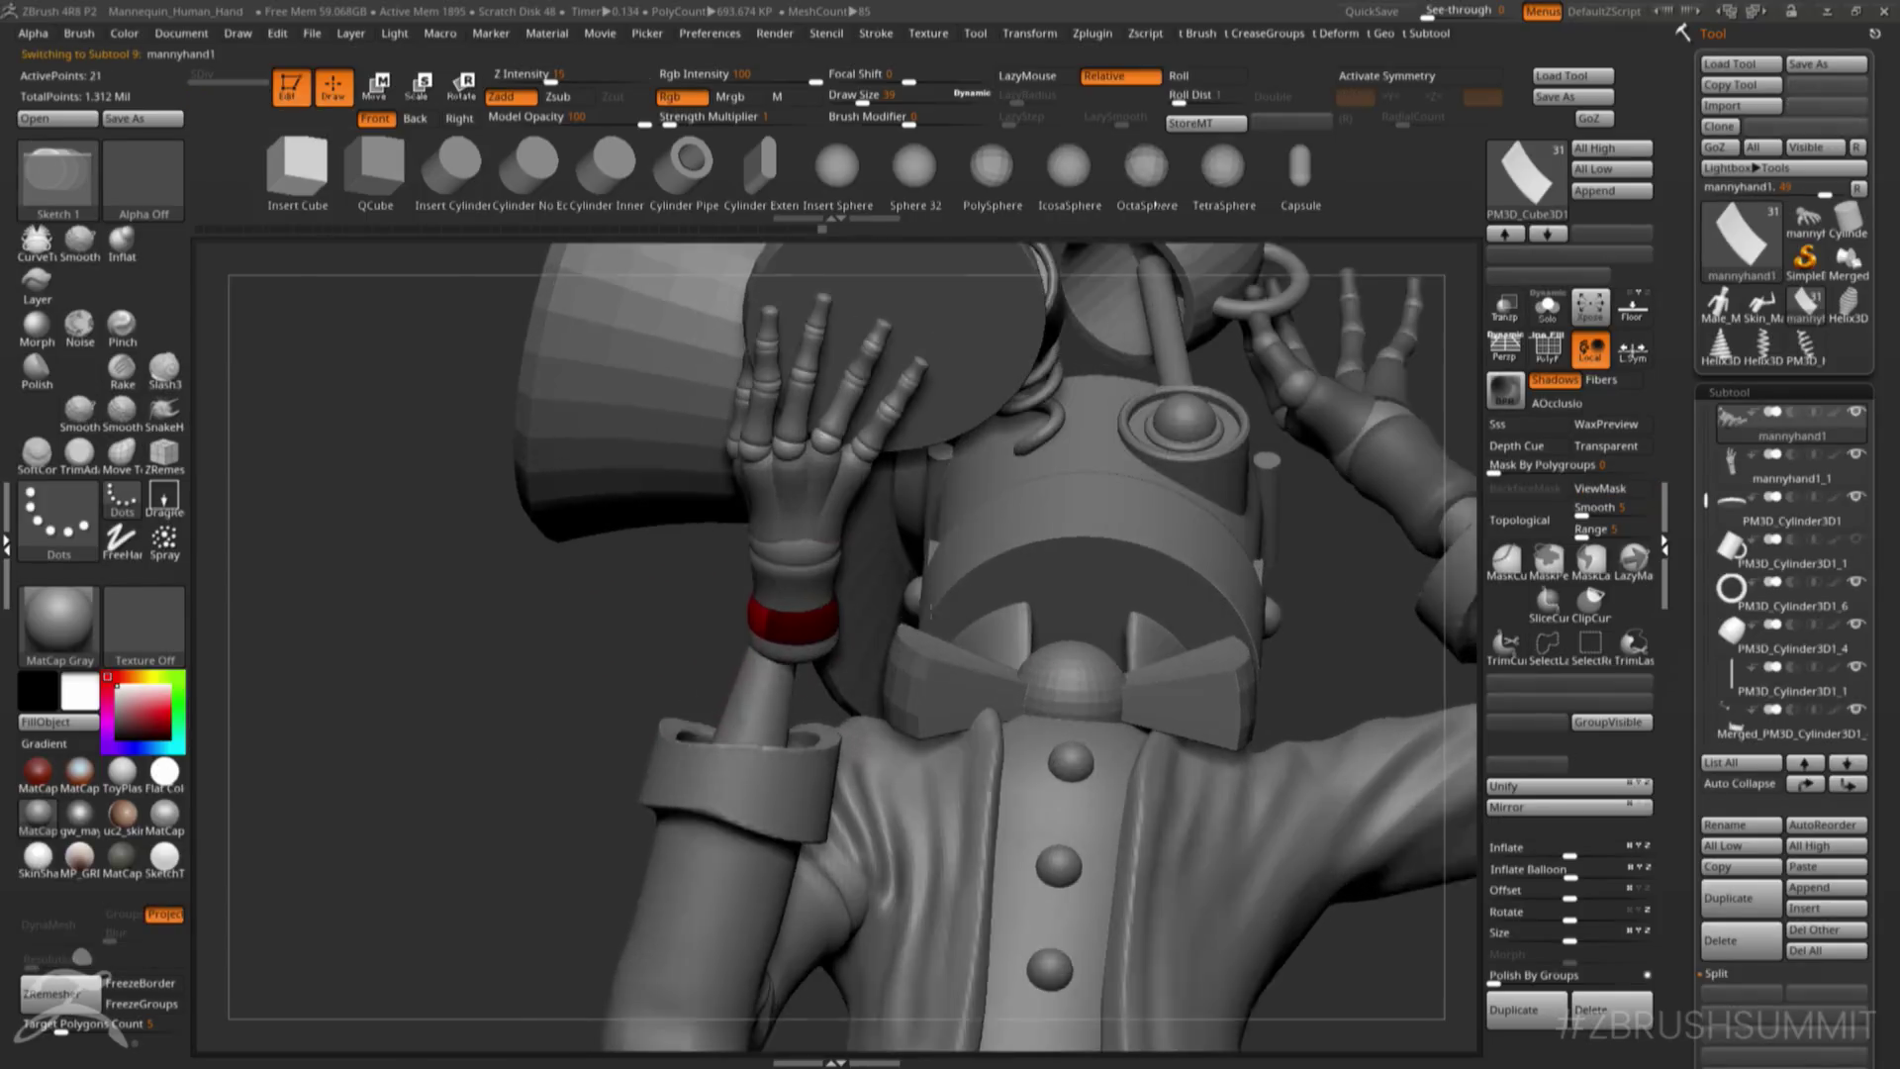
key(w)
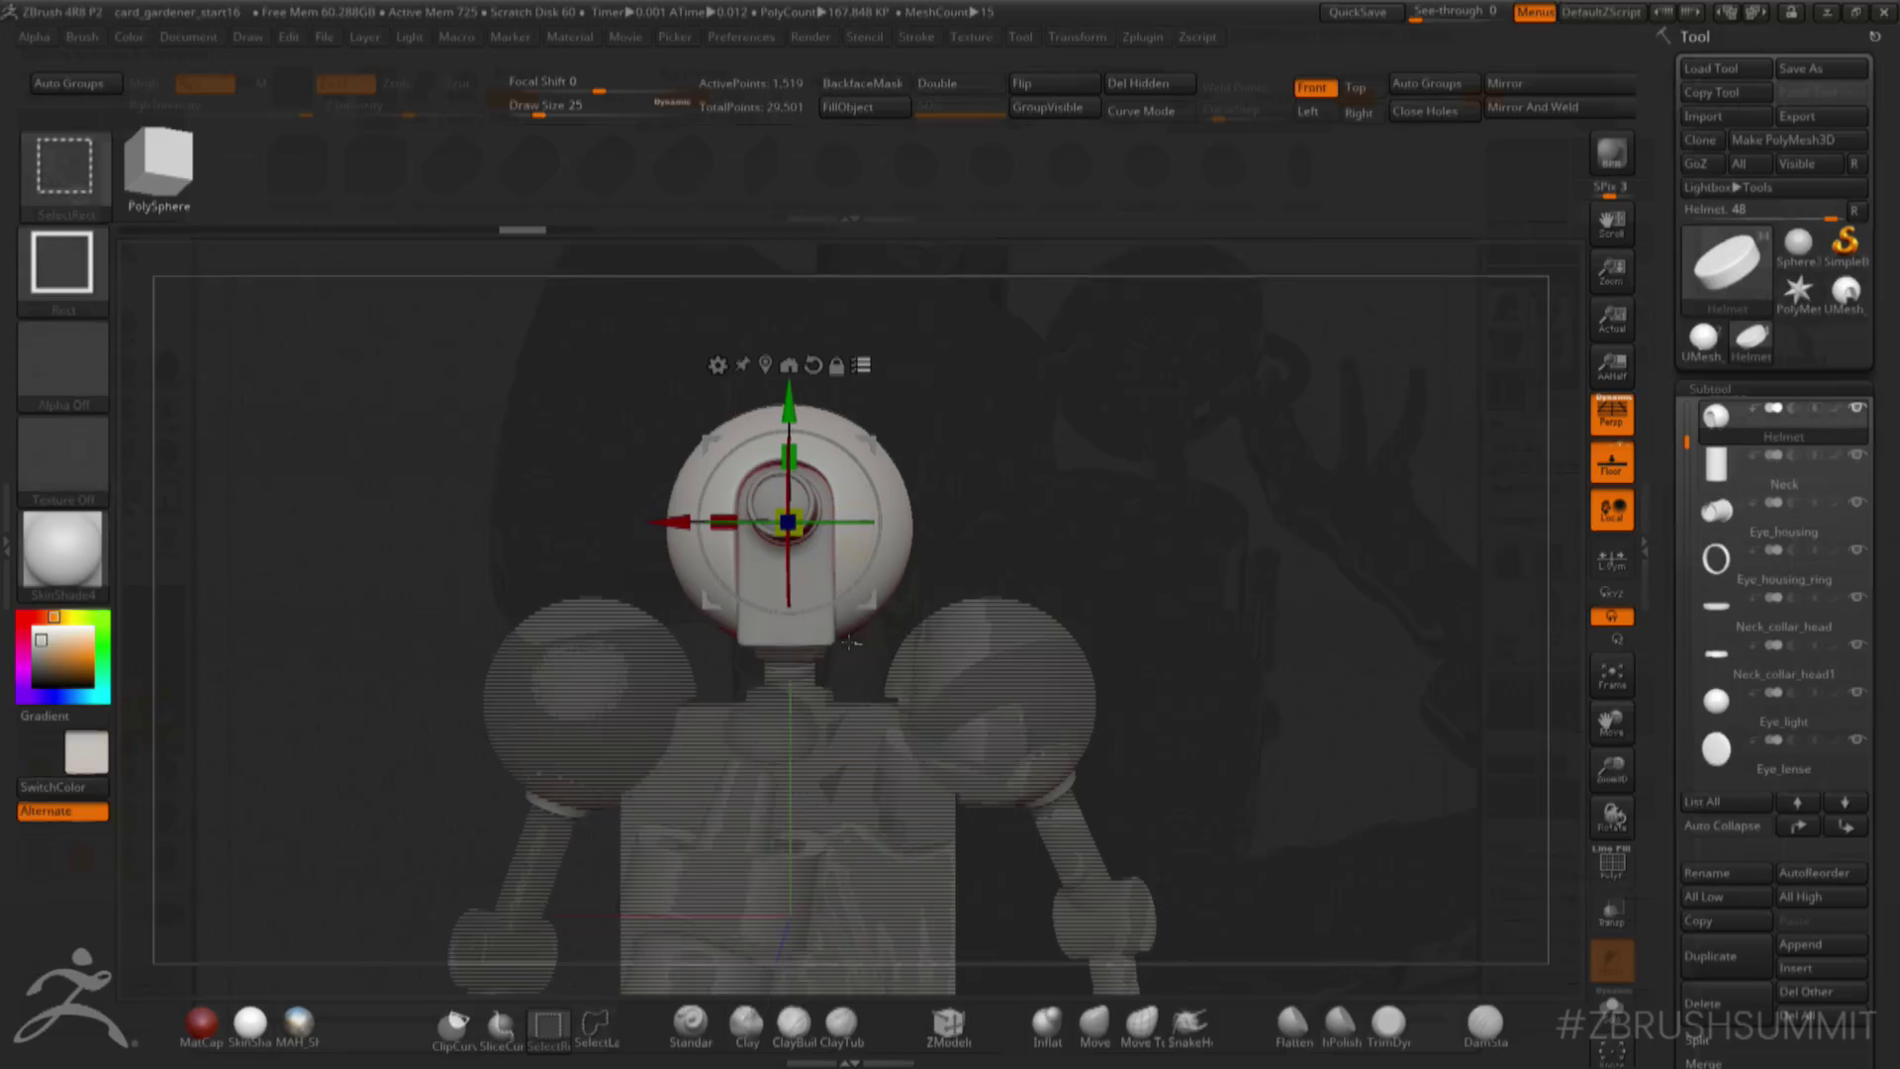
- Limit the gizmo's multi-subtool selection to the robot's head parts, leaving the neck and body out
ctrl+shift+drag(711, 575, 746, 594)
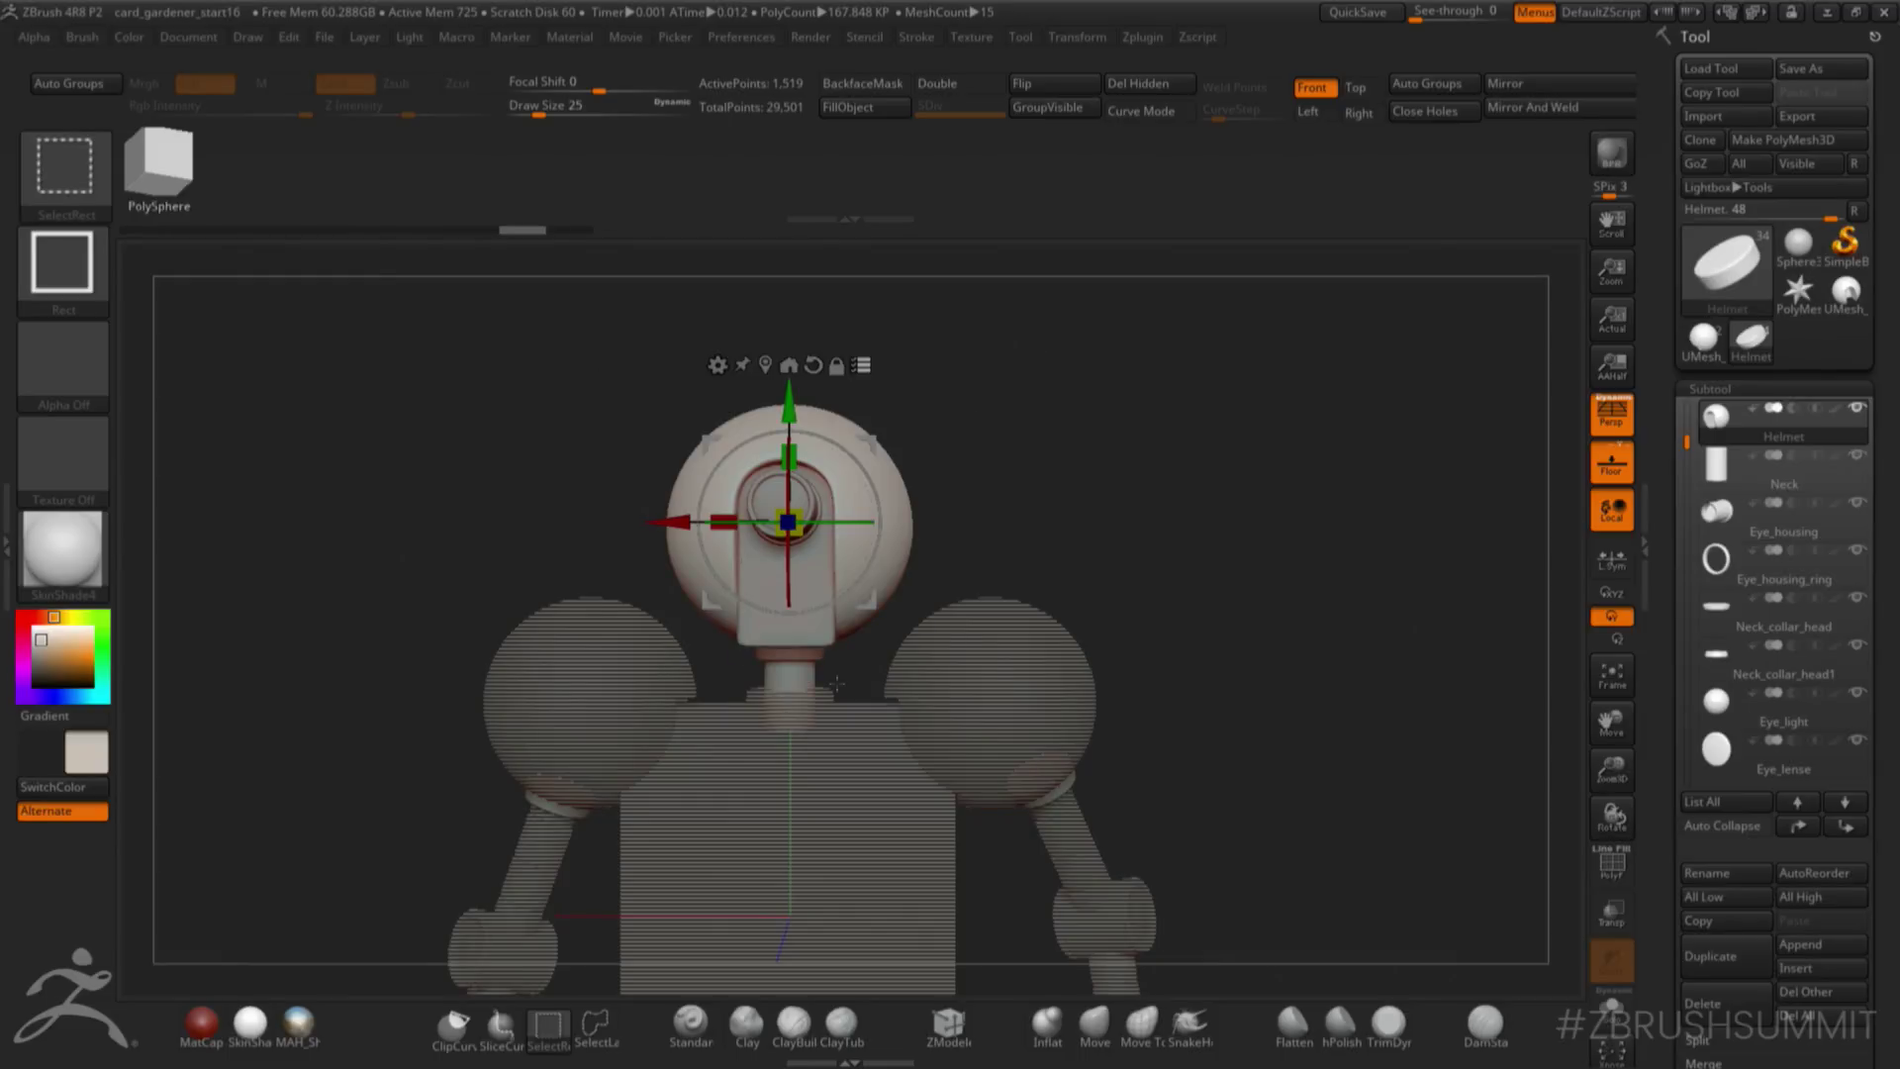
ctrl+shift+drag(847, 668, 701, 775)
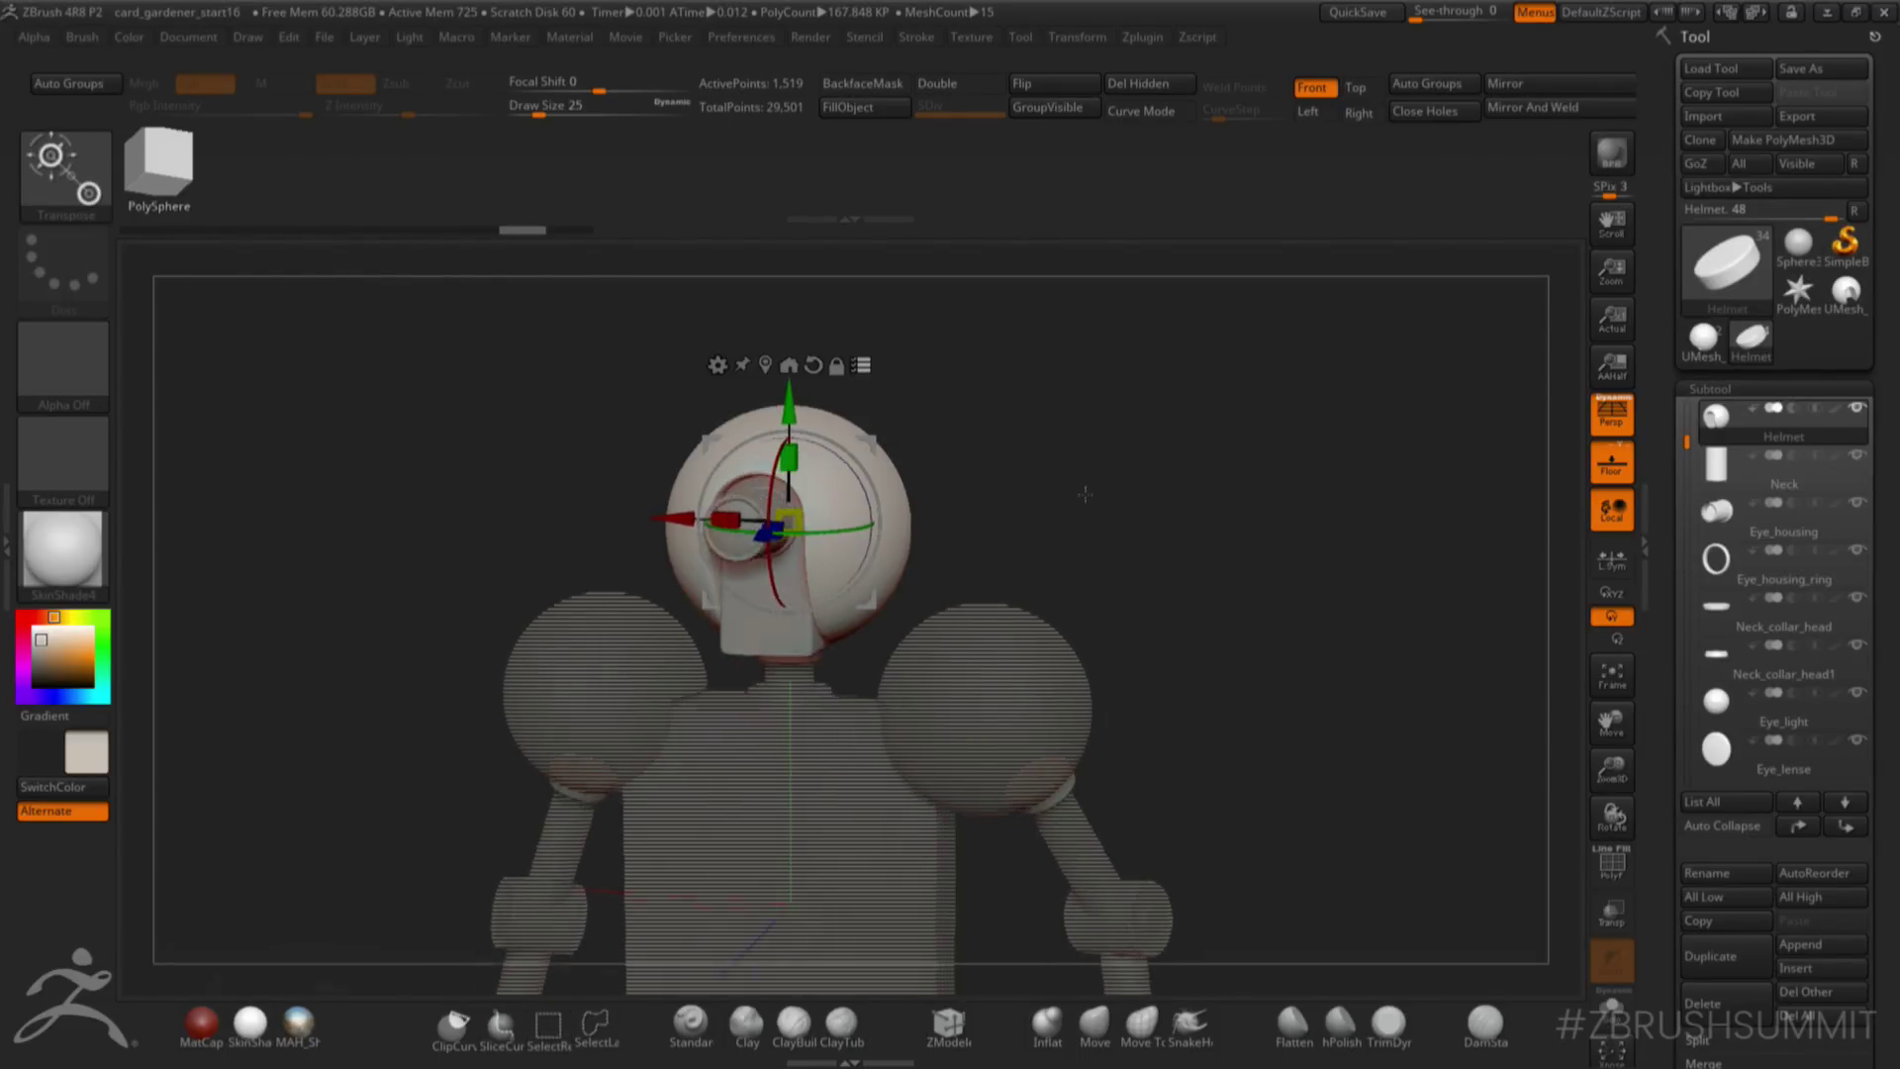
drag(1085, 494, 990, 376)
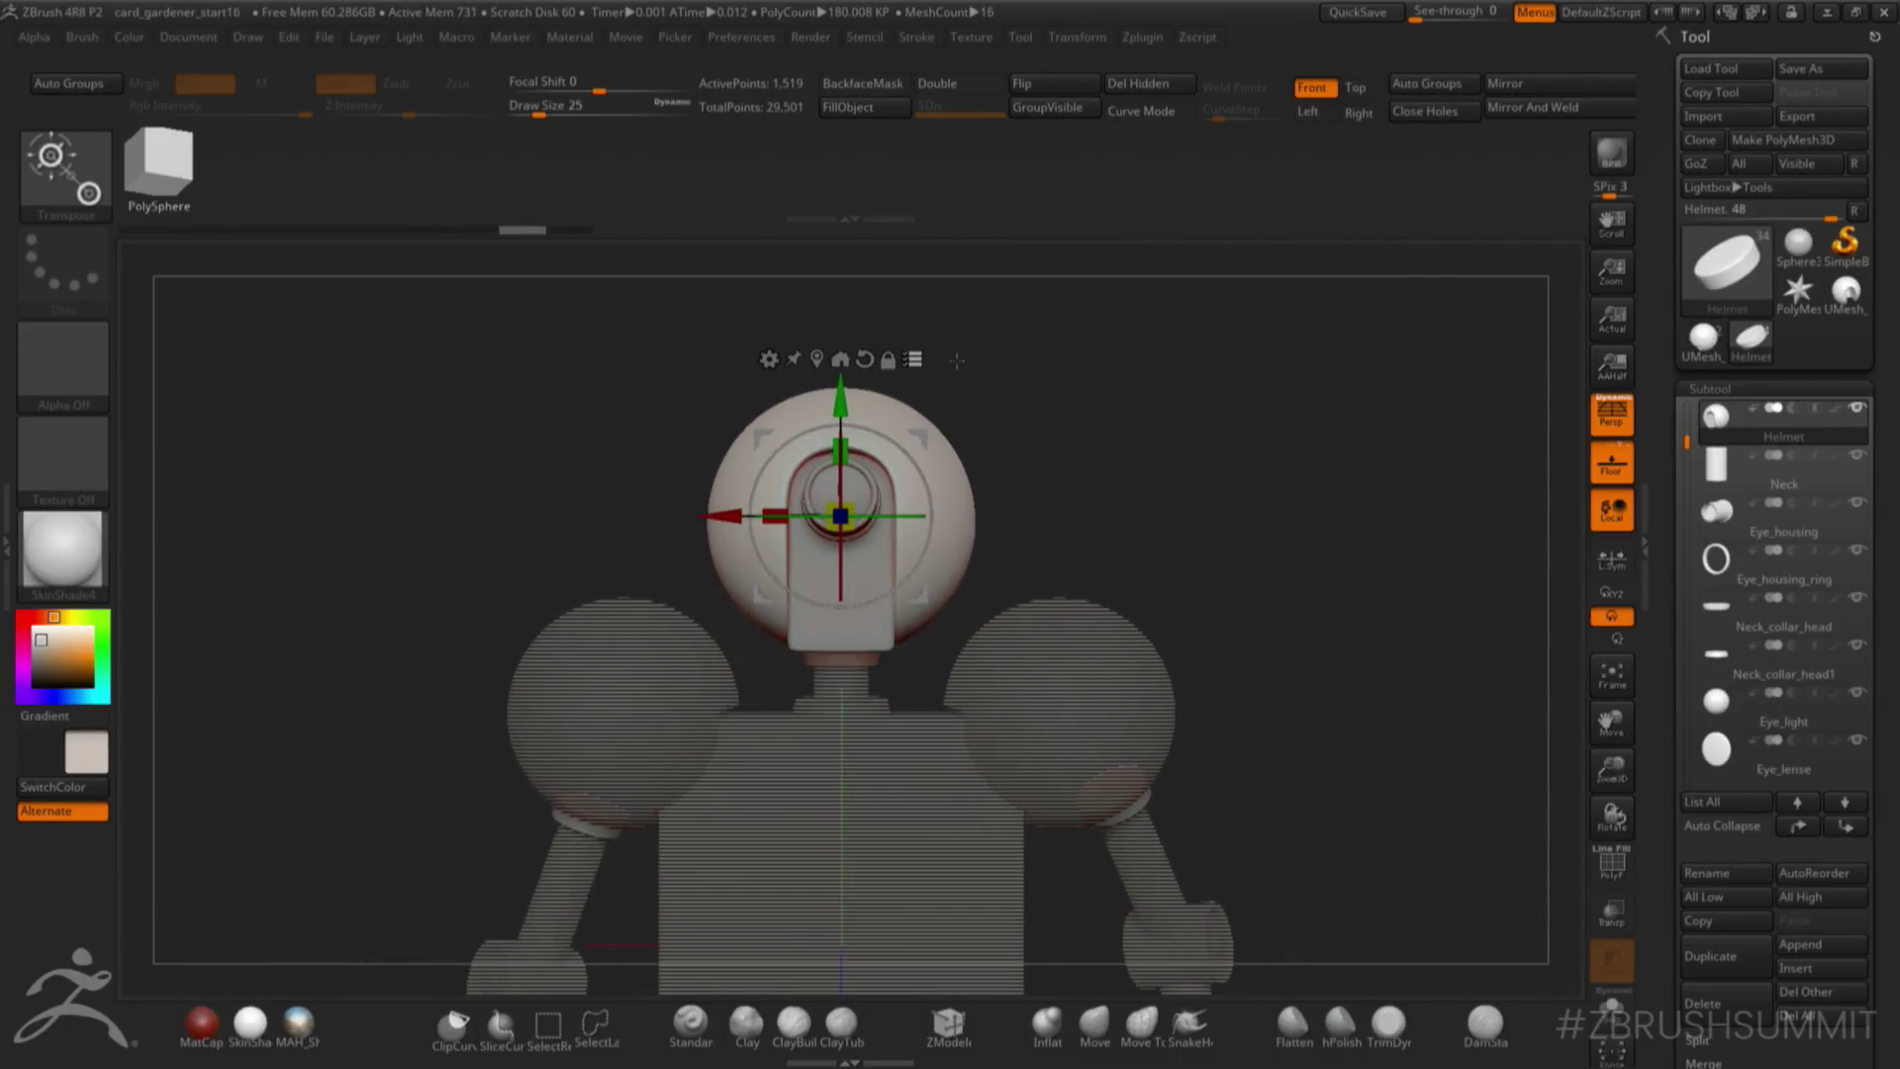
- Relocate the gizmo pivot from the helmet's centre straight down to the neck joint, checking it against the isolated helmet
key(alt+s)
alt+drag(840, 396, 843, 544)
key(alt+s)
mouse_move(1157, 429)
mouse_down()
mouse_move(1064, 439)
mouse_move(1126, 435)
mouse_up()
drag(840, 544, 841, 545)
key(alt+s)
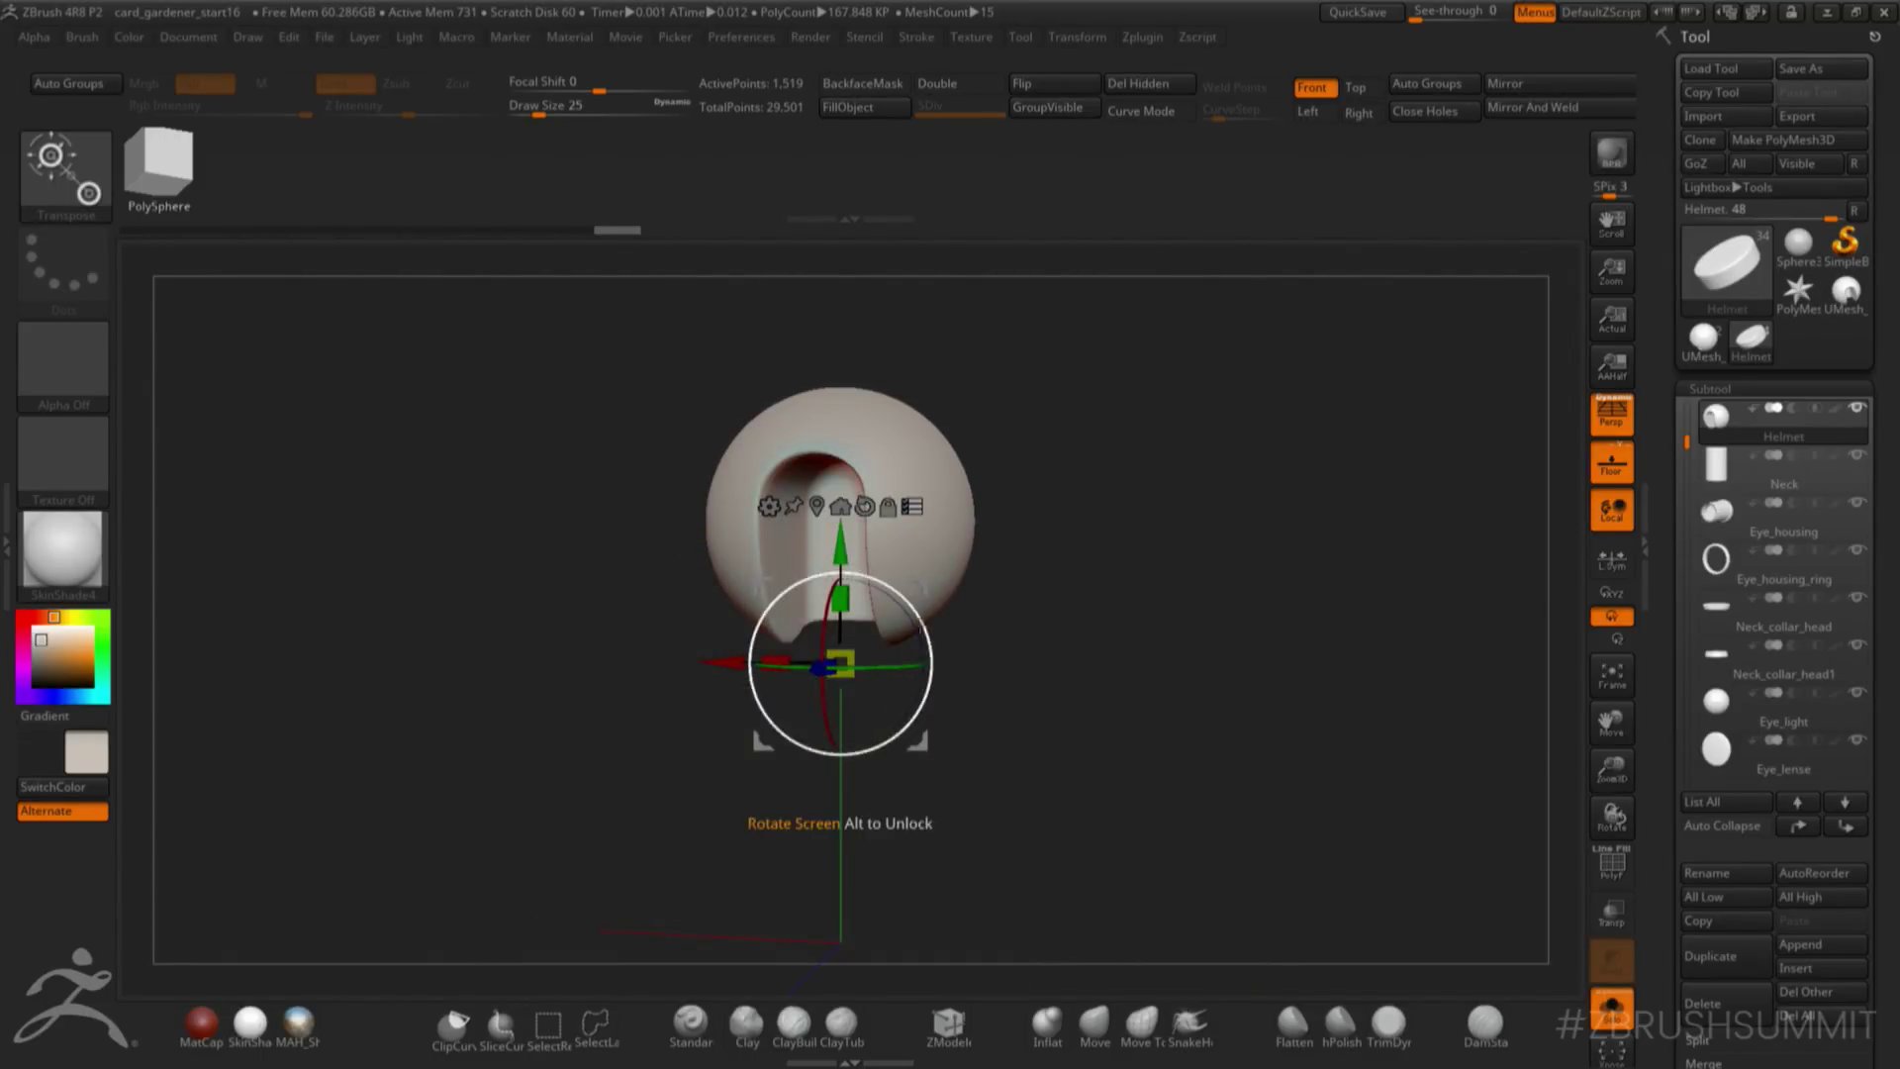
key(alt+s)
- Try rotating the robot's head about the neck pivot and undo the rotation
drag(895, 669, 884, 669)
key(ctrl)
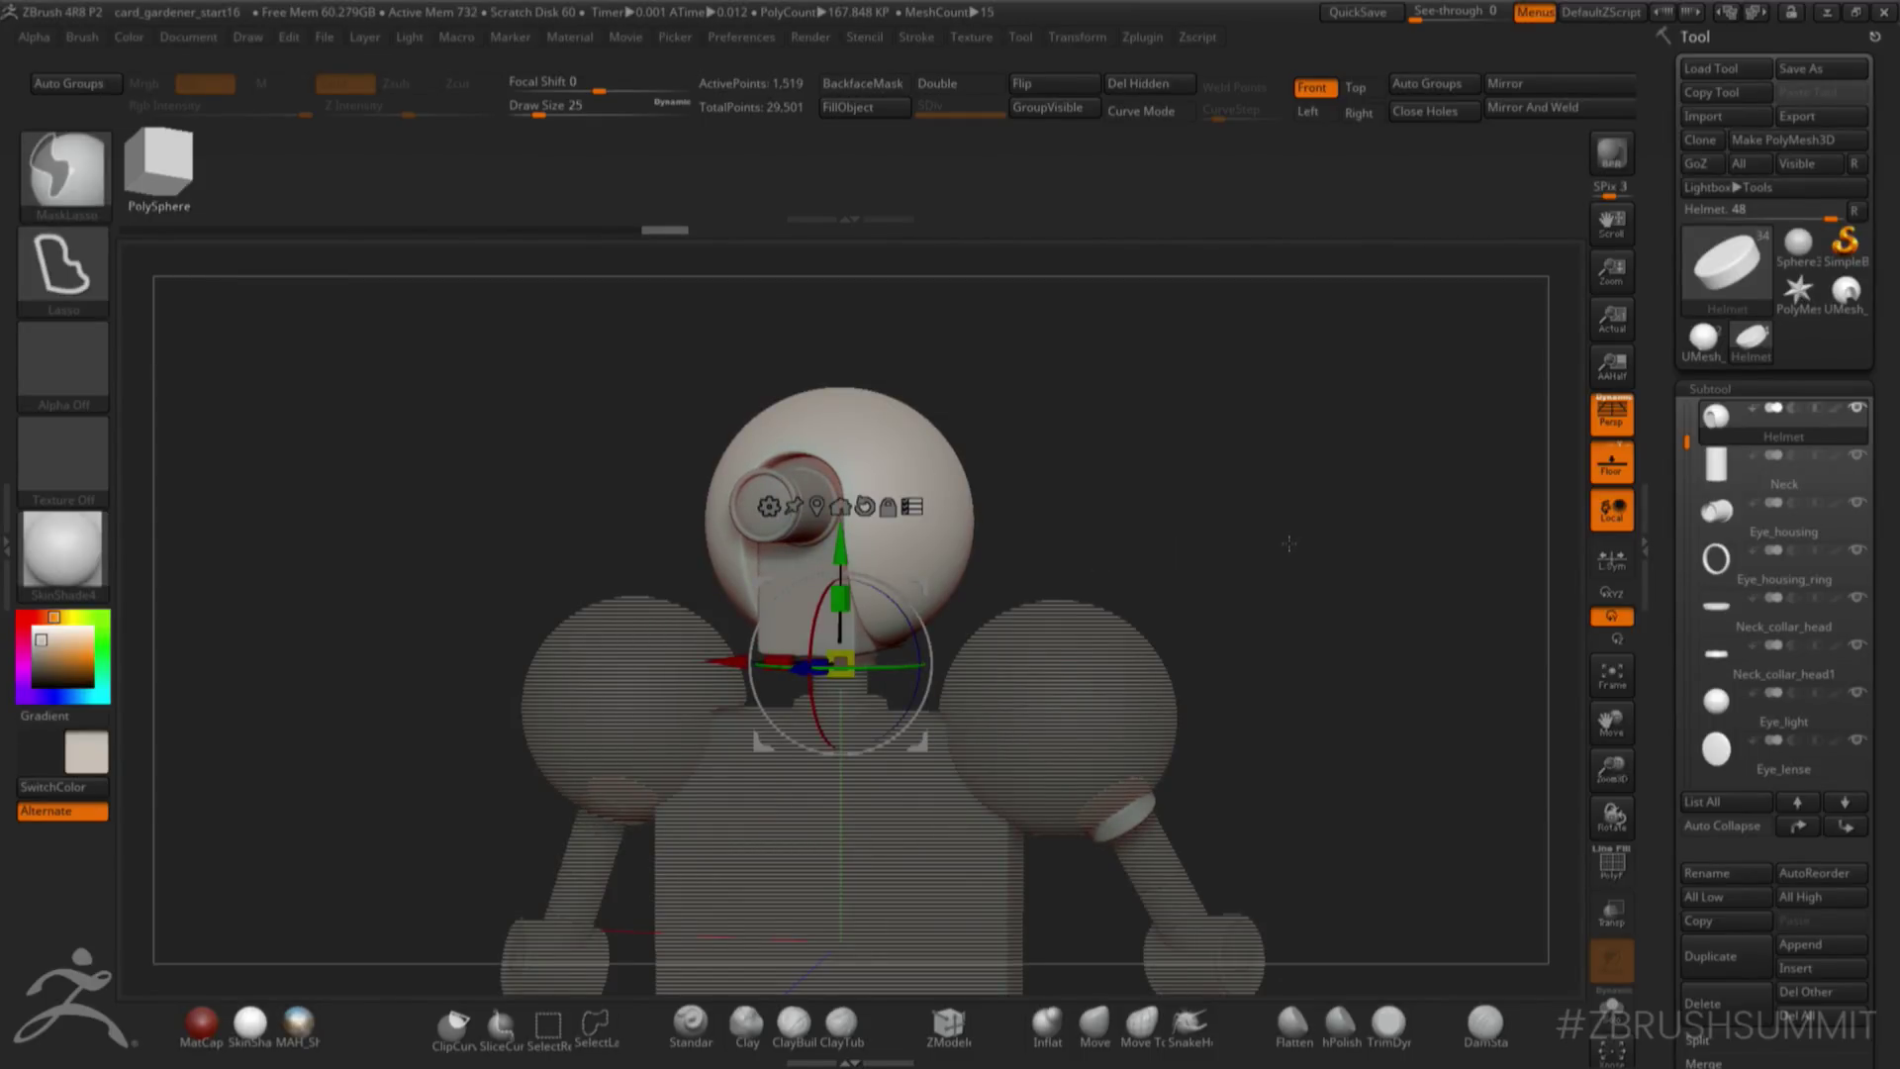
key(ctrl+z)
mouse_move(1285, 551)
alt+mouse_down()
mouse_move(1217, 602)
mouse_move(1187, 683)
mouse_move(1191, 533)
mouse_move(933, 636)
mouse_move(505, 975)
alt+mouse_up()
key(f)
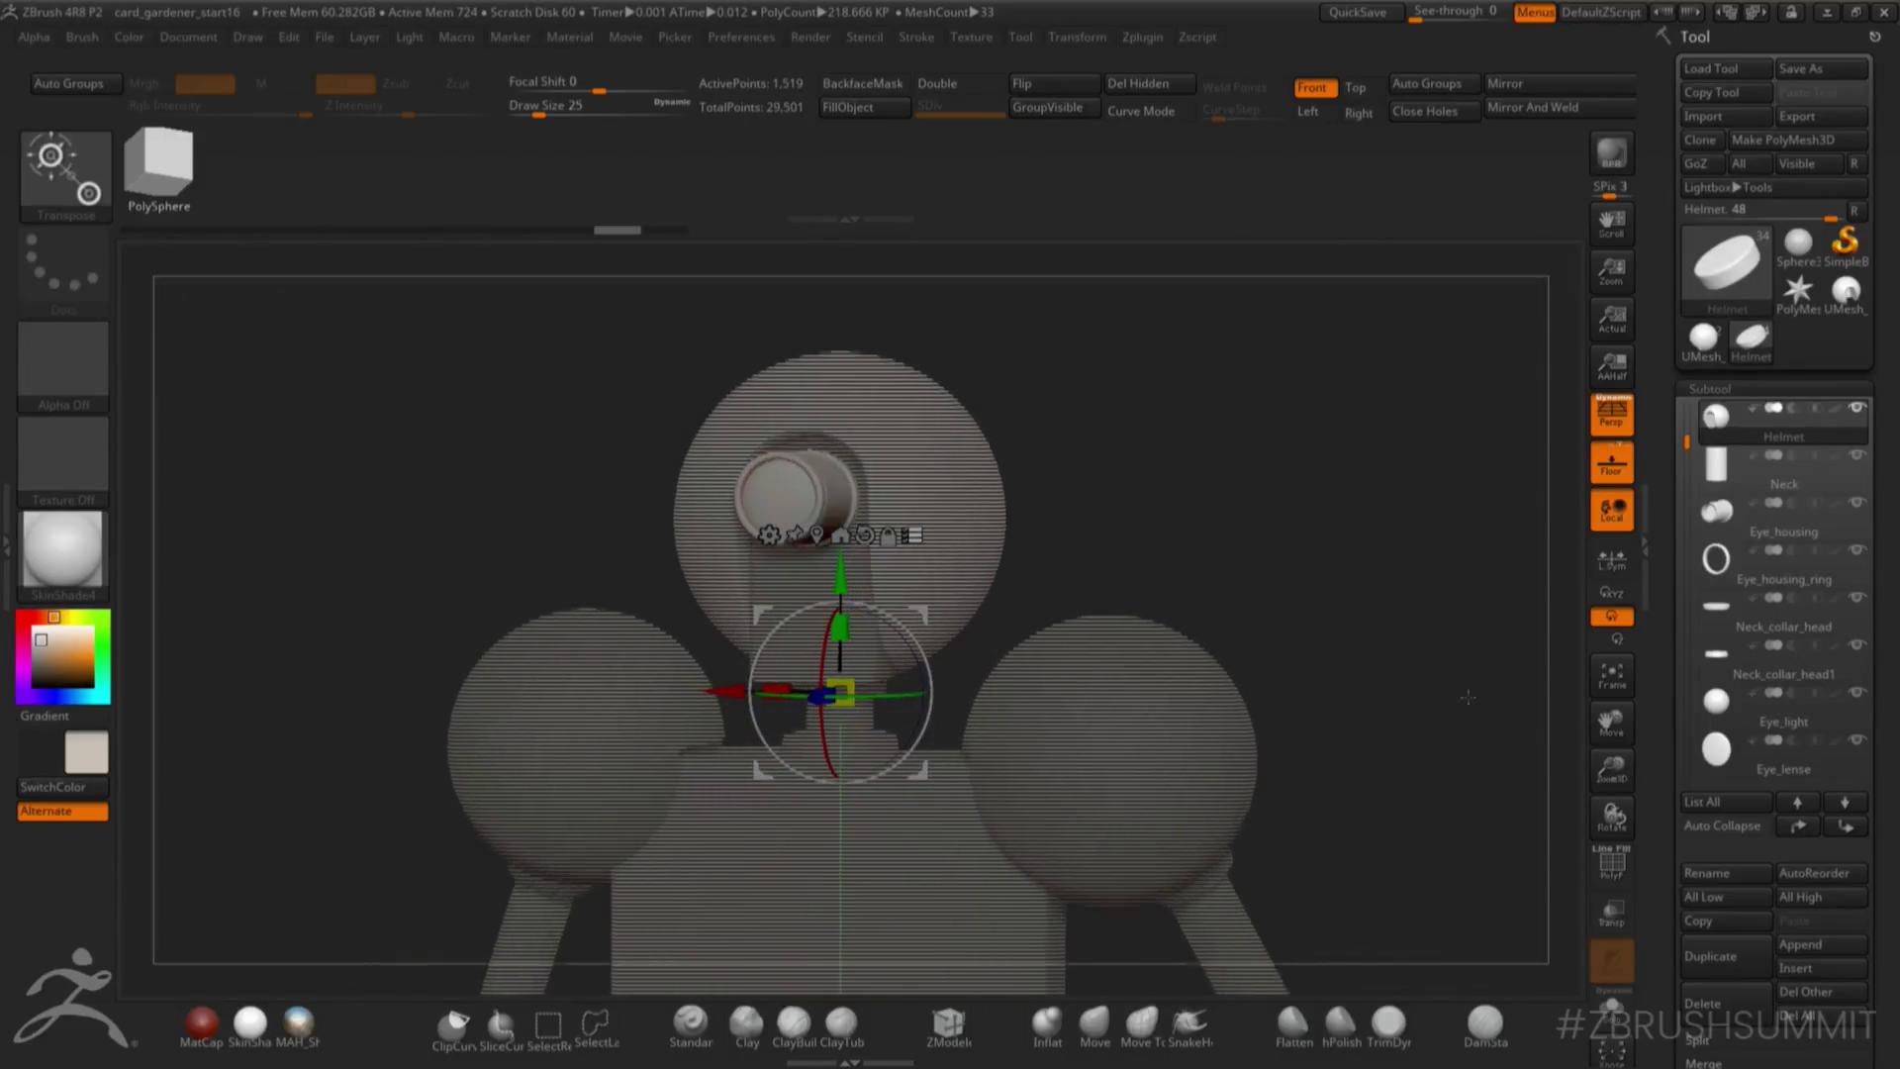
- Reselect the helmet and eye parts for transposing together, excluding the neck, shoulders and torso
key(ctrl+shift)
mouse_move(715, 323)
ctrl+shift+mouse_down()
mouse_move(980, 683)
mouse_move(972, 662)
ctrl+shift+mouse_up()
ctrl+shift+drag(997, 561, 876, 693)
ctrl+alt+shift+drag(1208, 650, 1134, 753)
mouse_move(1297, 561)
alt+mouse_down()
mouse_move(1174, 699)
mouse_move(1124, 407)
mouse_move(1098, 610)
mouse_move(1232, 625)
mouse_move(1276, 475)
alt+mouse_up()
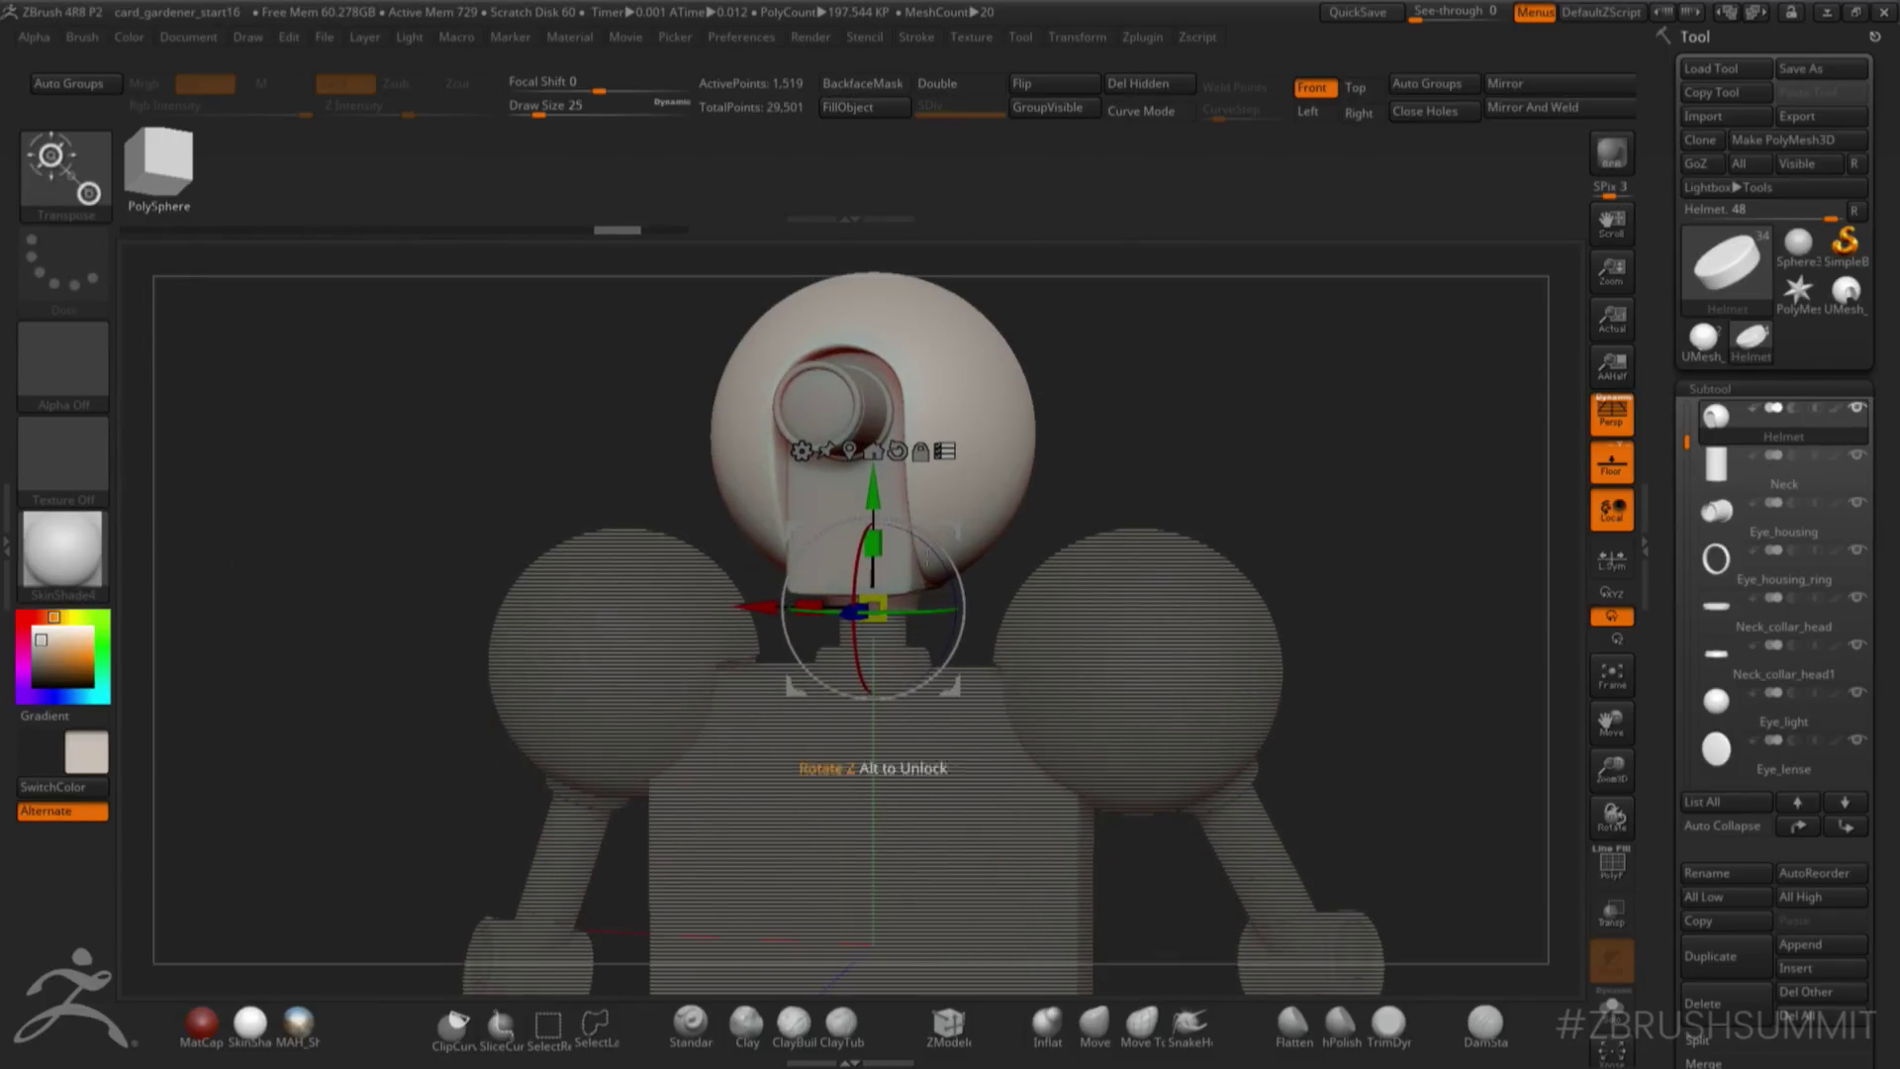
- Rotate the robot's selected head parts around the neck pivot to change the direction the head faces
mouse_move(932, 614)
mouse_down()
mouse_move(841, 621)
mouse_move(917, 615)
mouse_up()
alt+drag(1257, 633, 1229, 600)
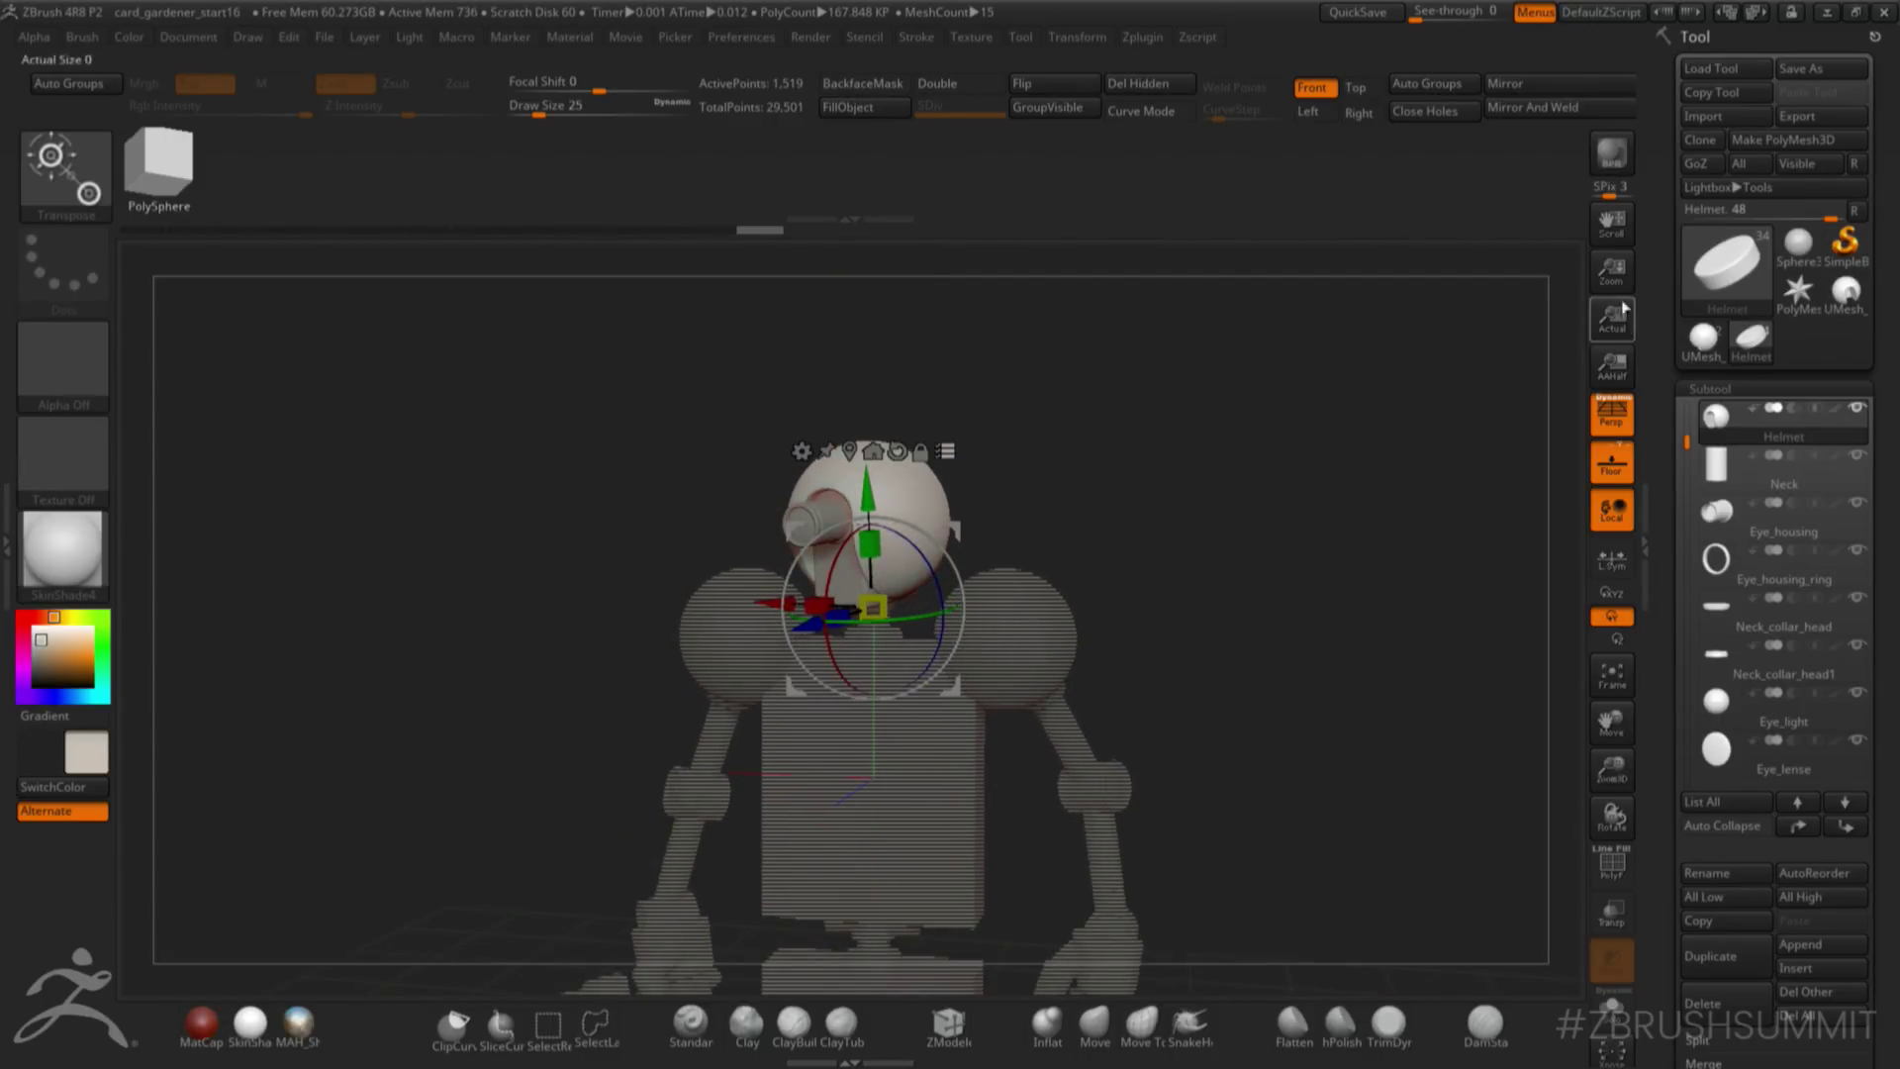
alt+drag(1303, 688, 1258, 561)
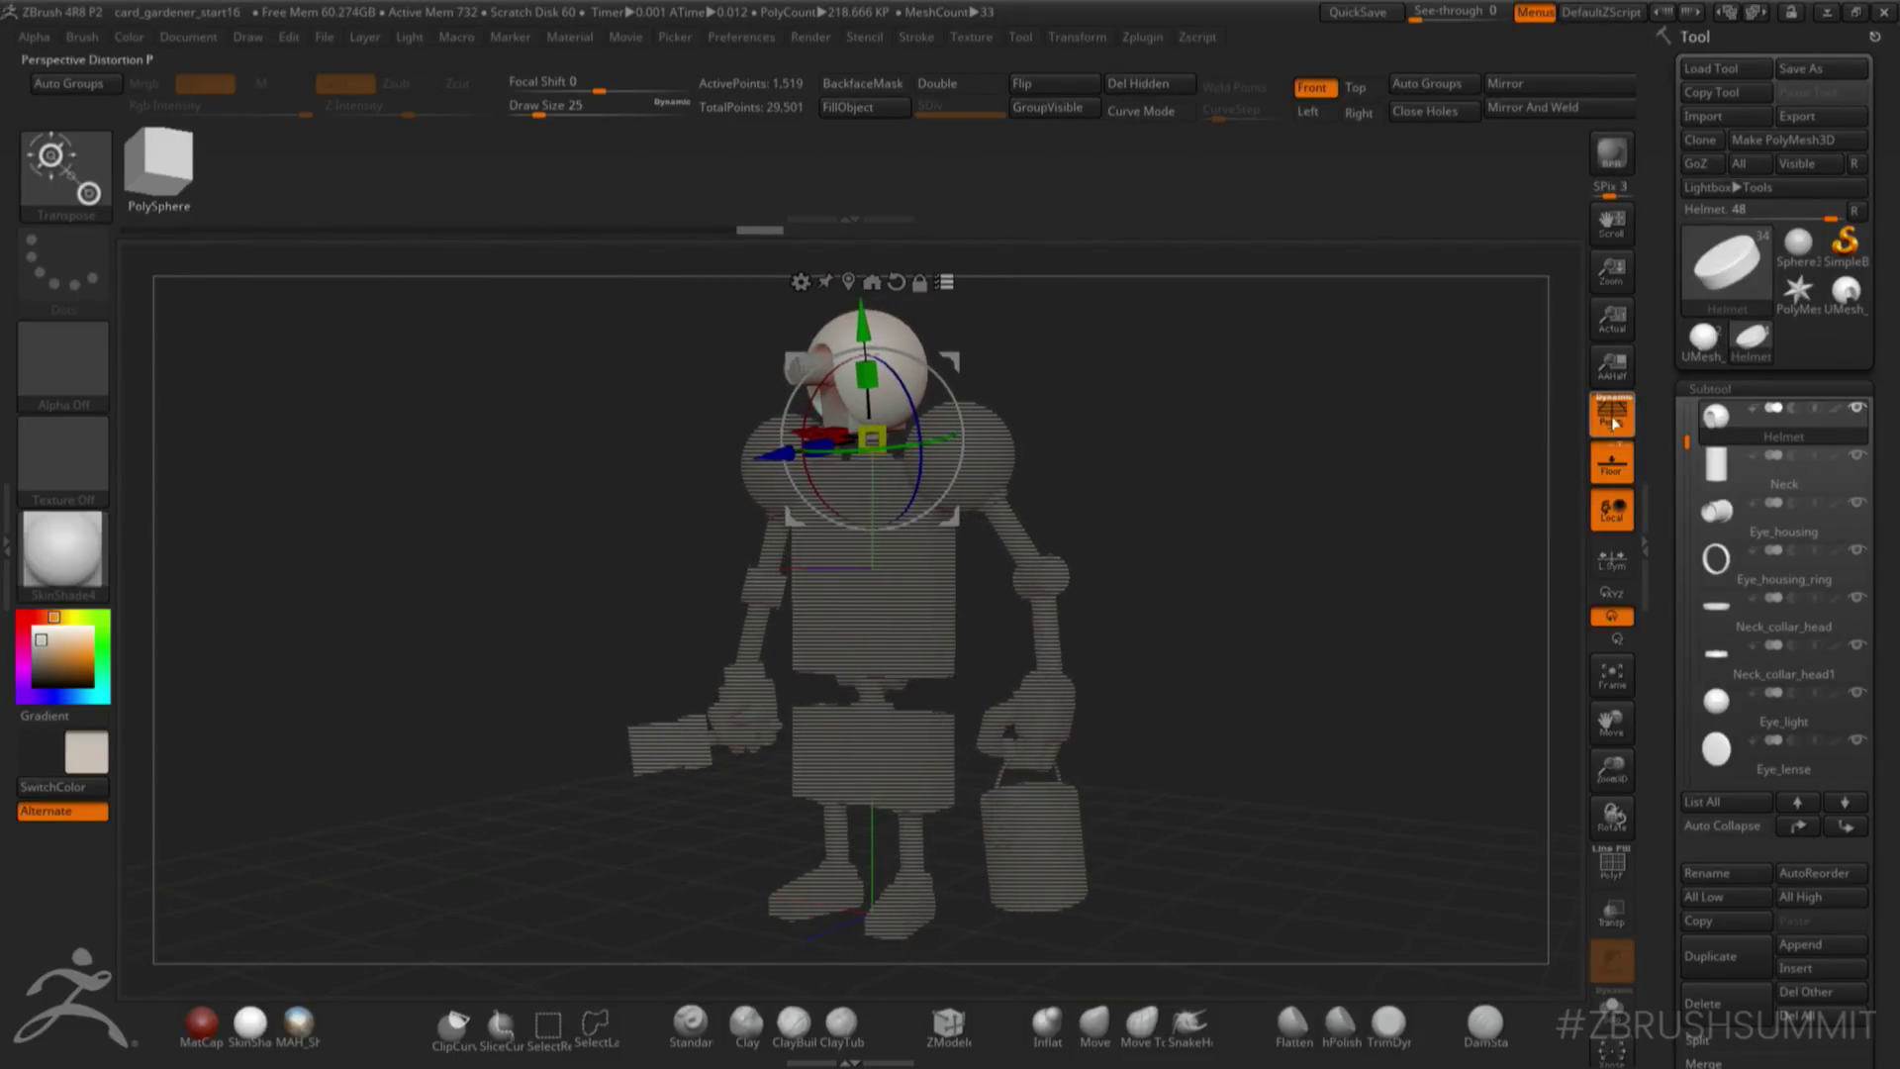
drag(1239, 557, 1238, 576)
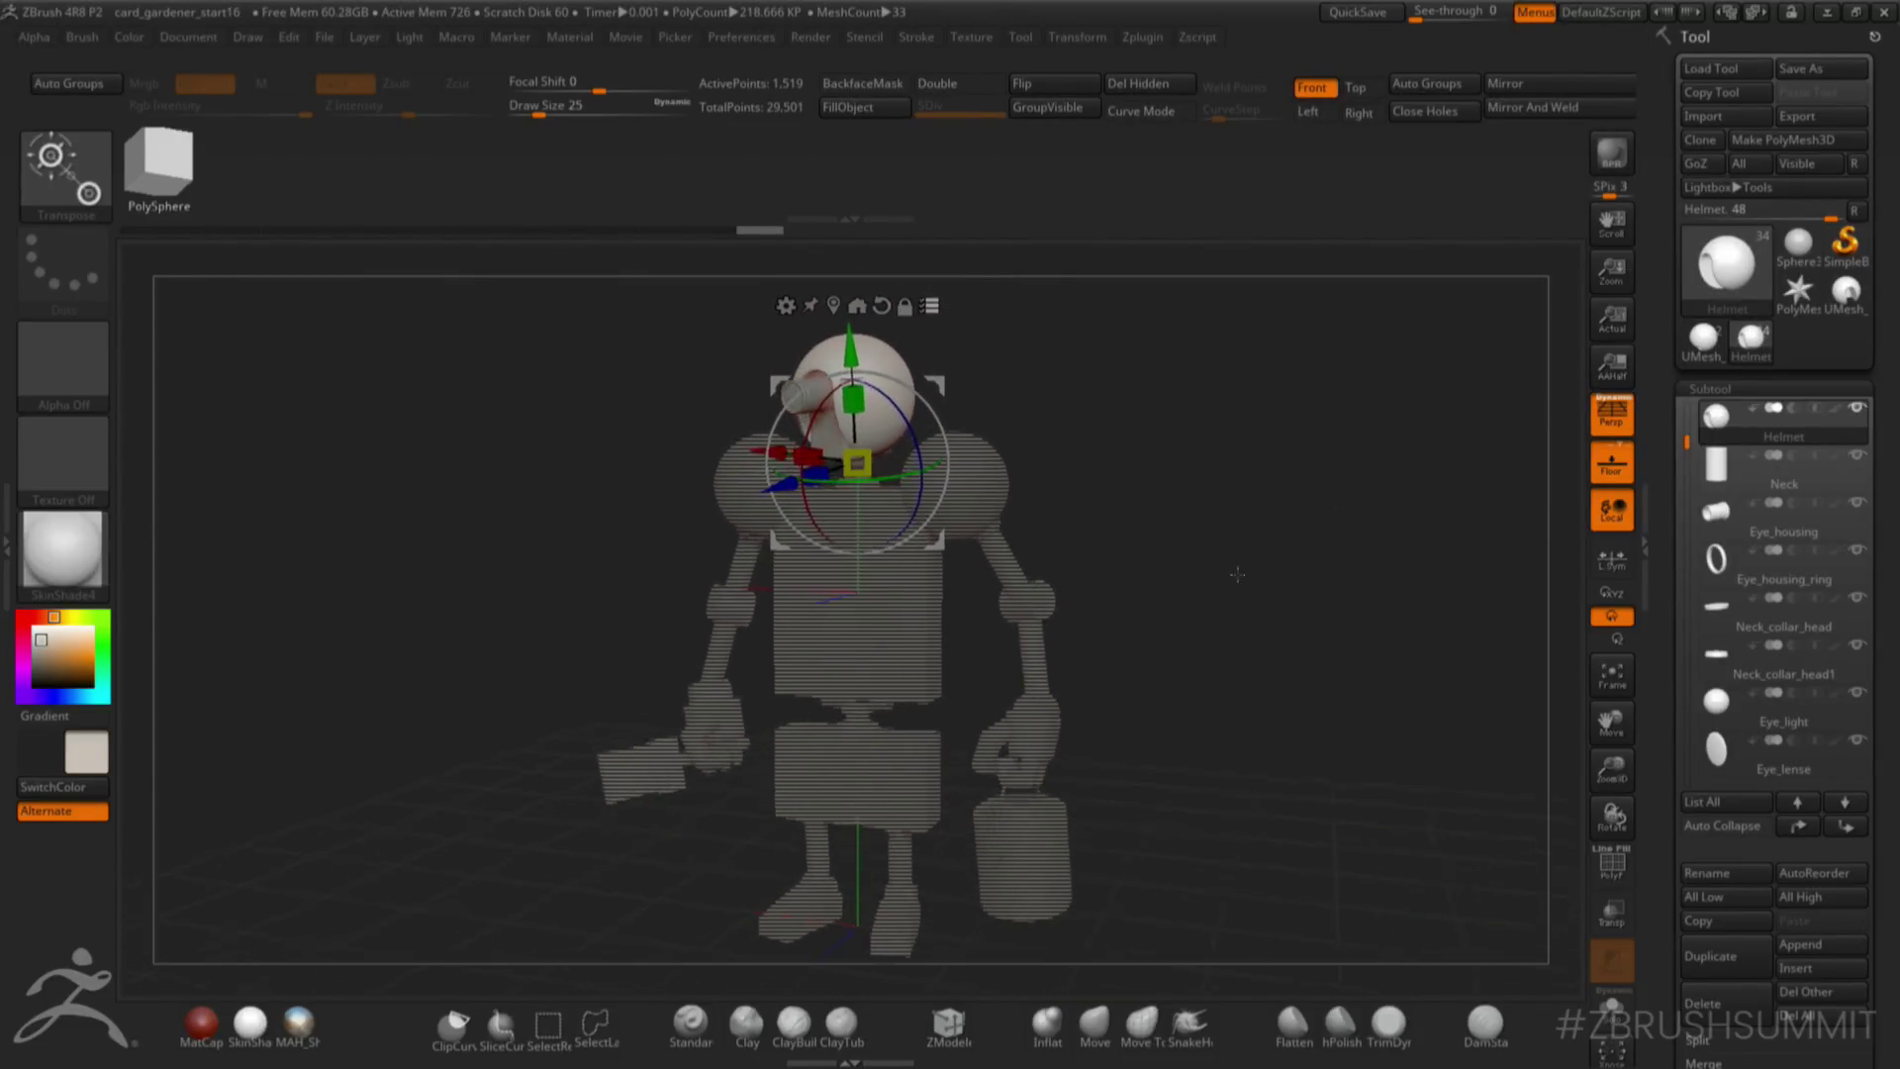
mouse_move(811, 516)
mouse_down()
mouse_move(817, 496)
mouse_move(823, 538)
mouse_move(822, 513)
mouse_up()
mouse_move(1176, 572)
mouse_down()
mouse_move(1293, 580)
mouse_move(1183, 593)
mouse_move(1193, 545)
mouse_up()
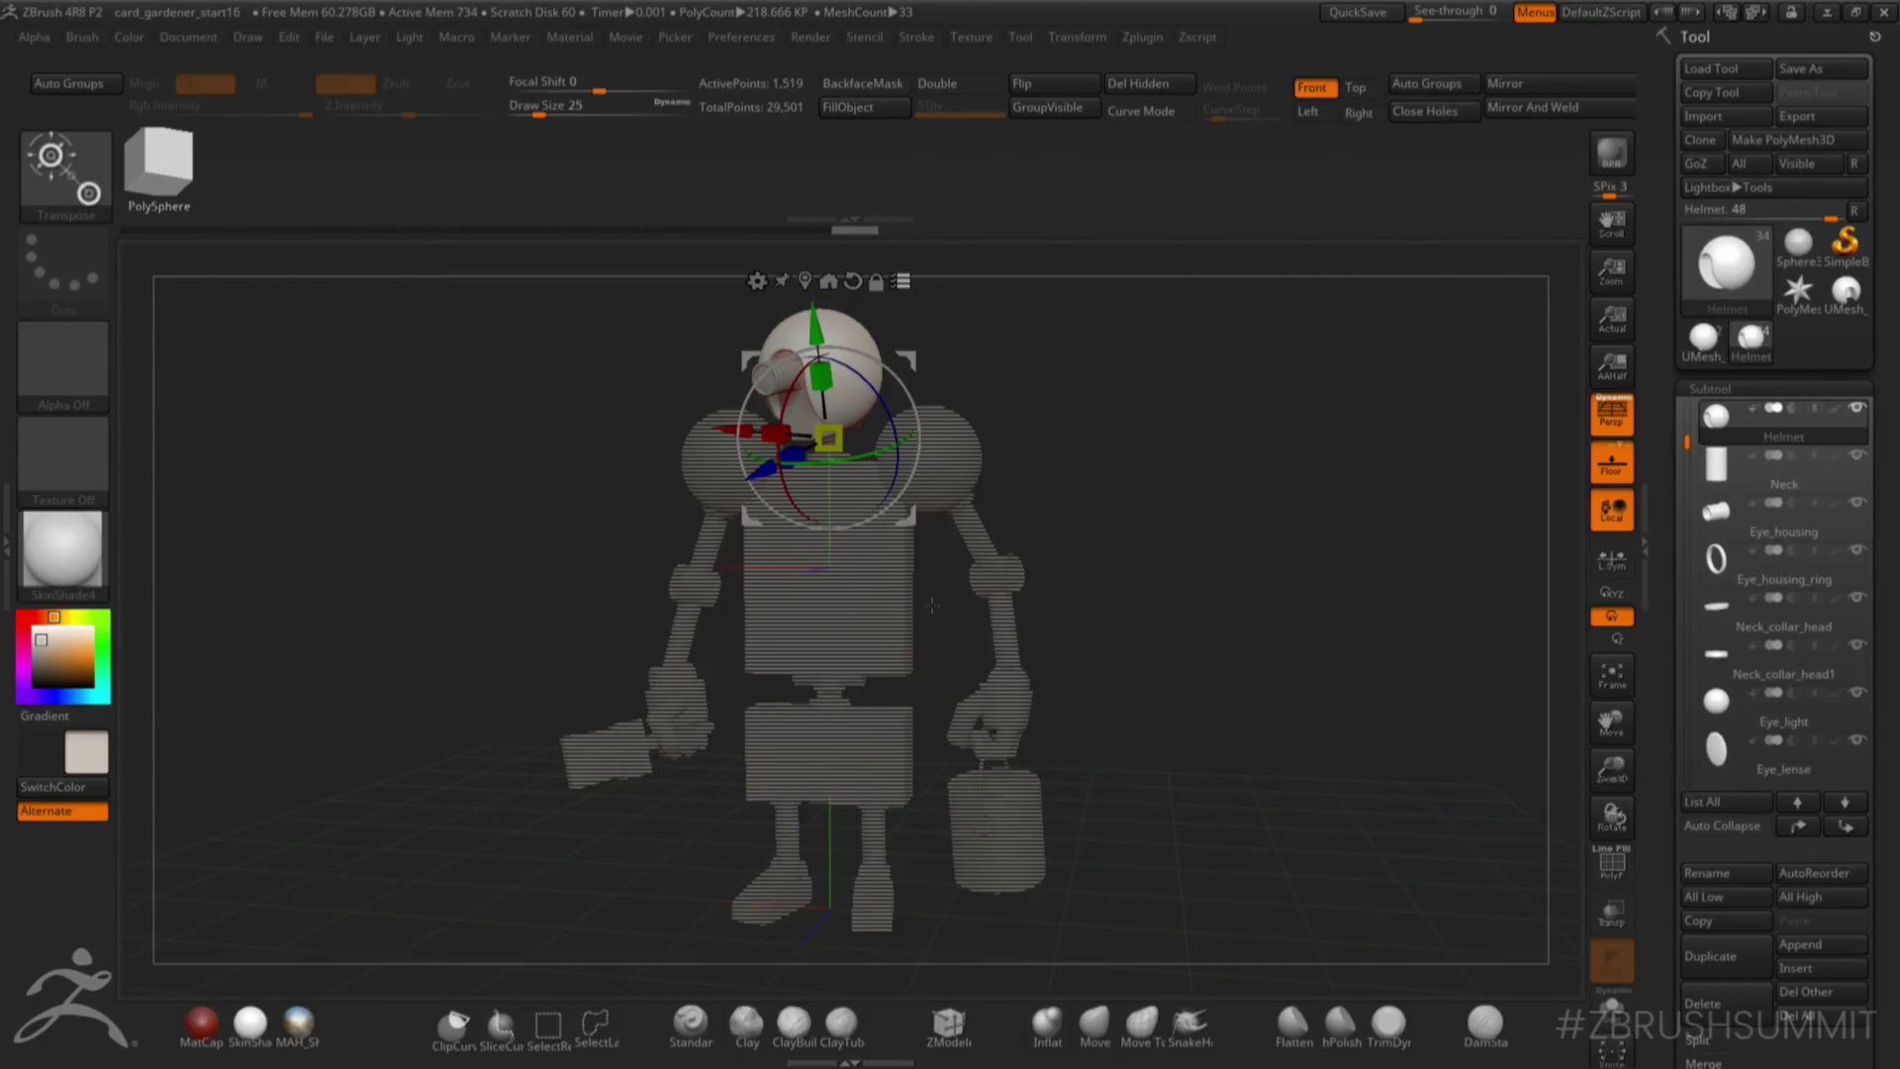
- Preview the selected head parts in isolation, restore the whole robot, and end the multi-subtool selection
key(alt+s)
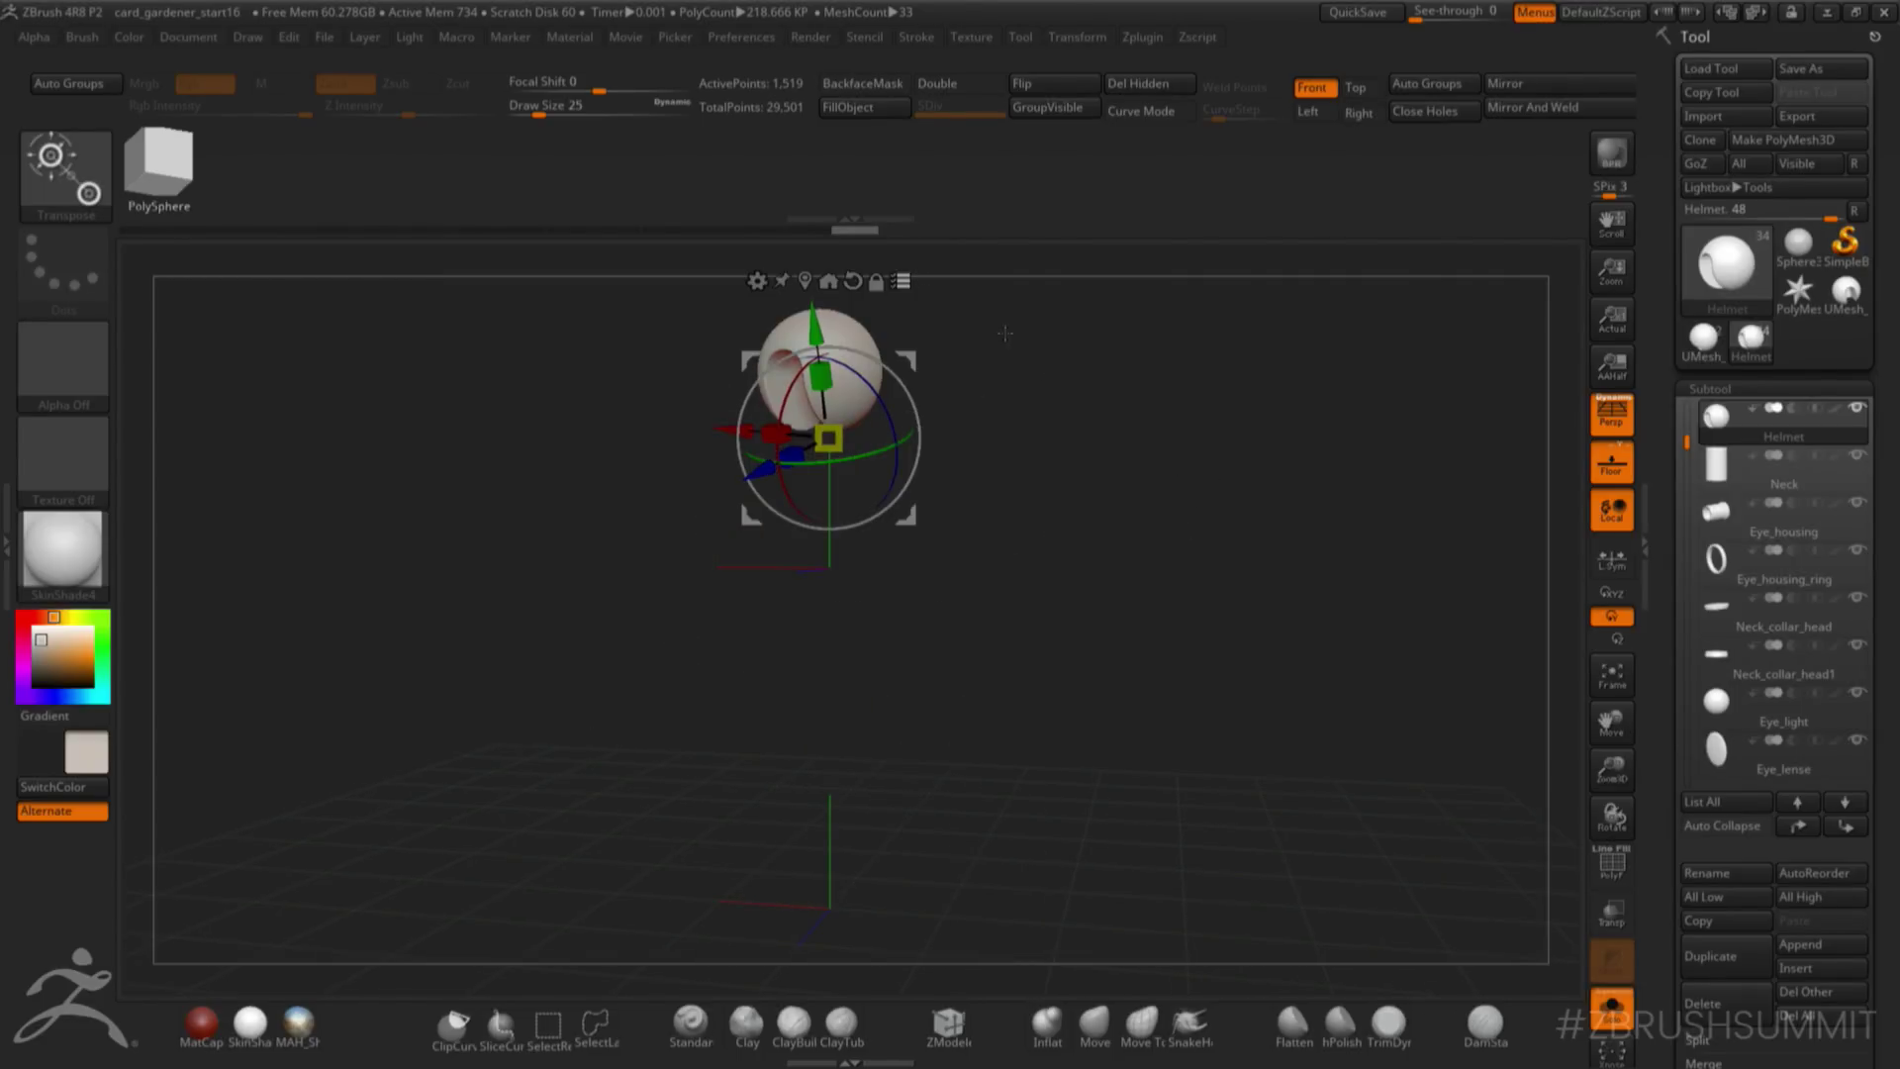
key(shift+alt+s)
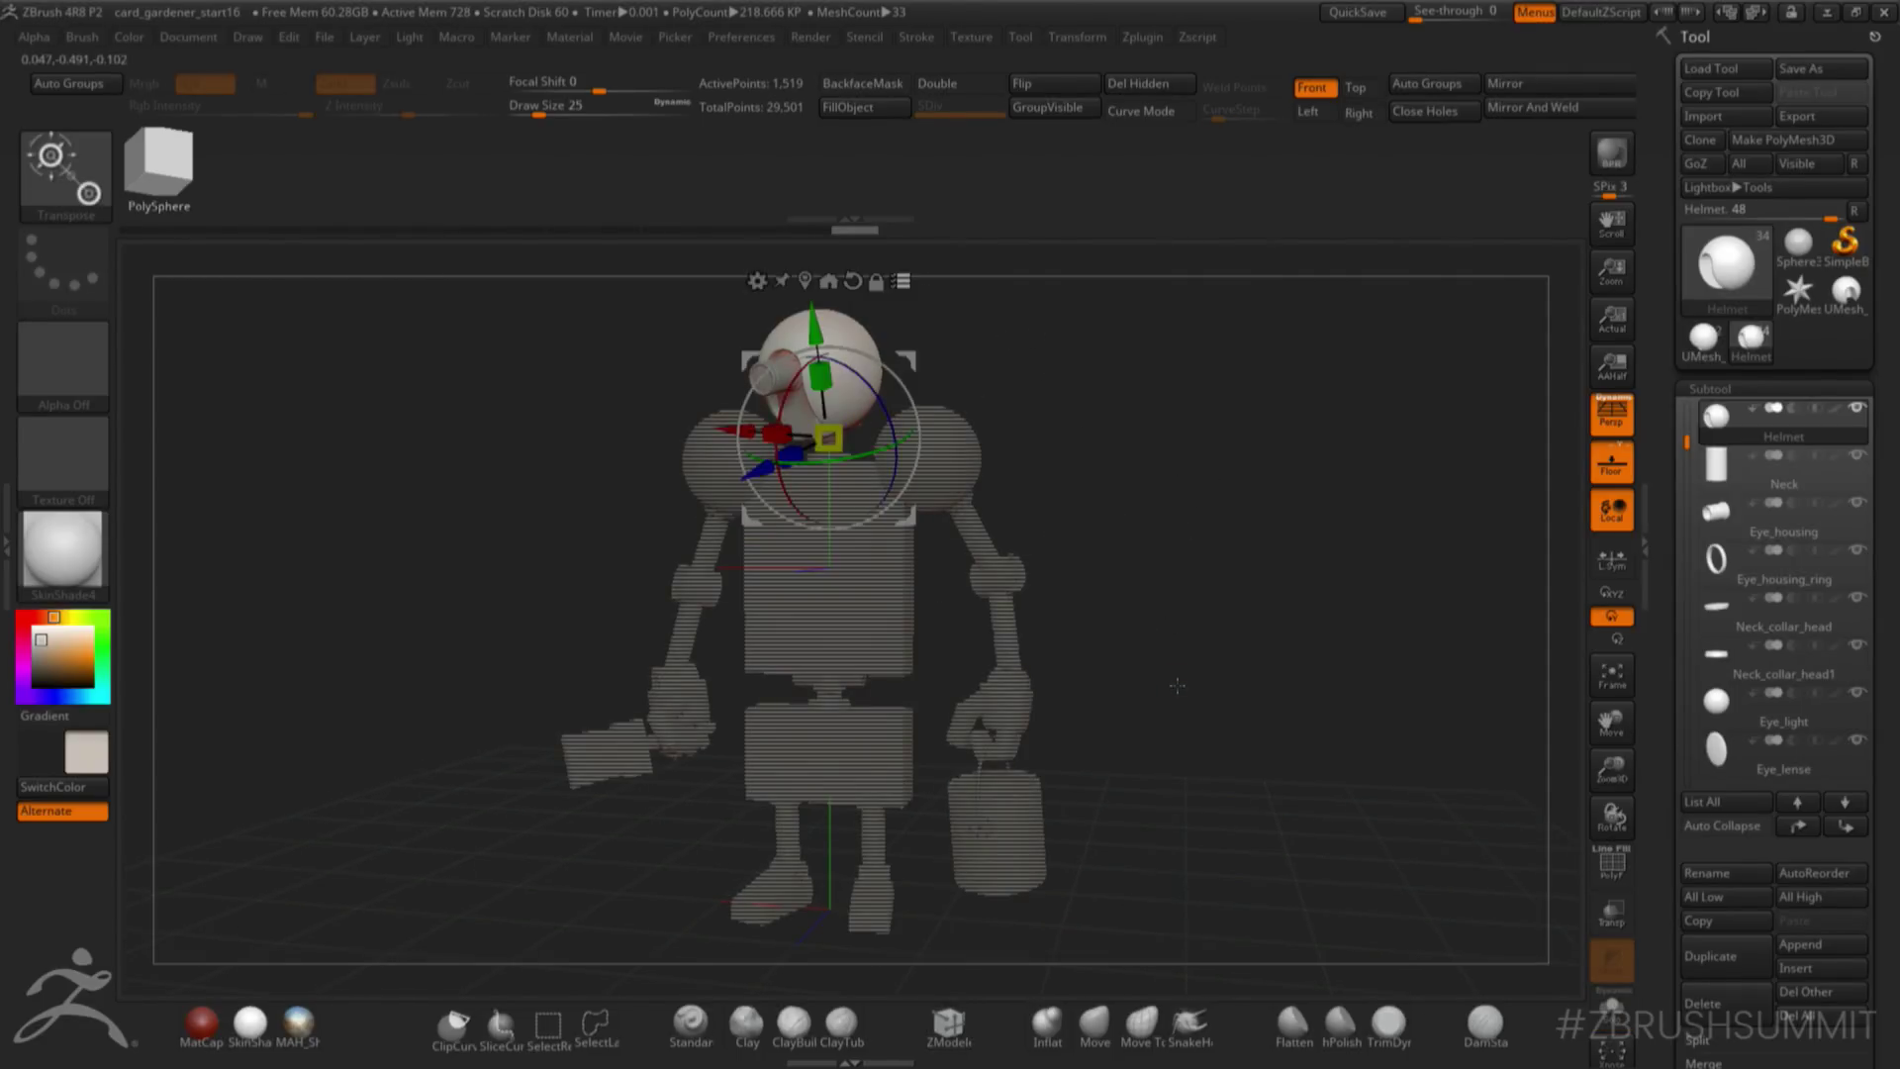
key(q)
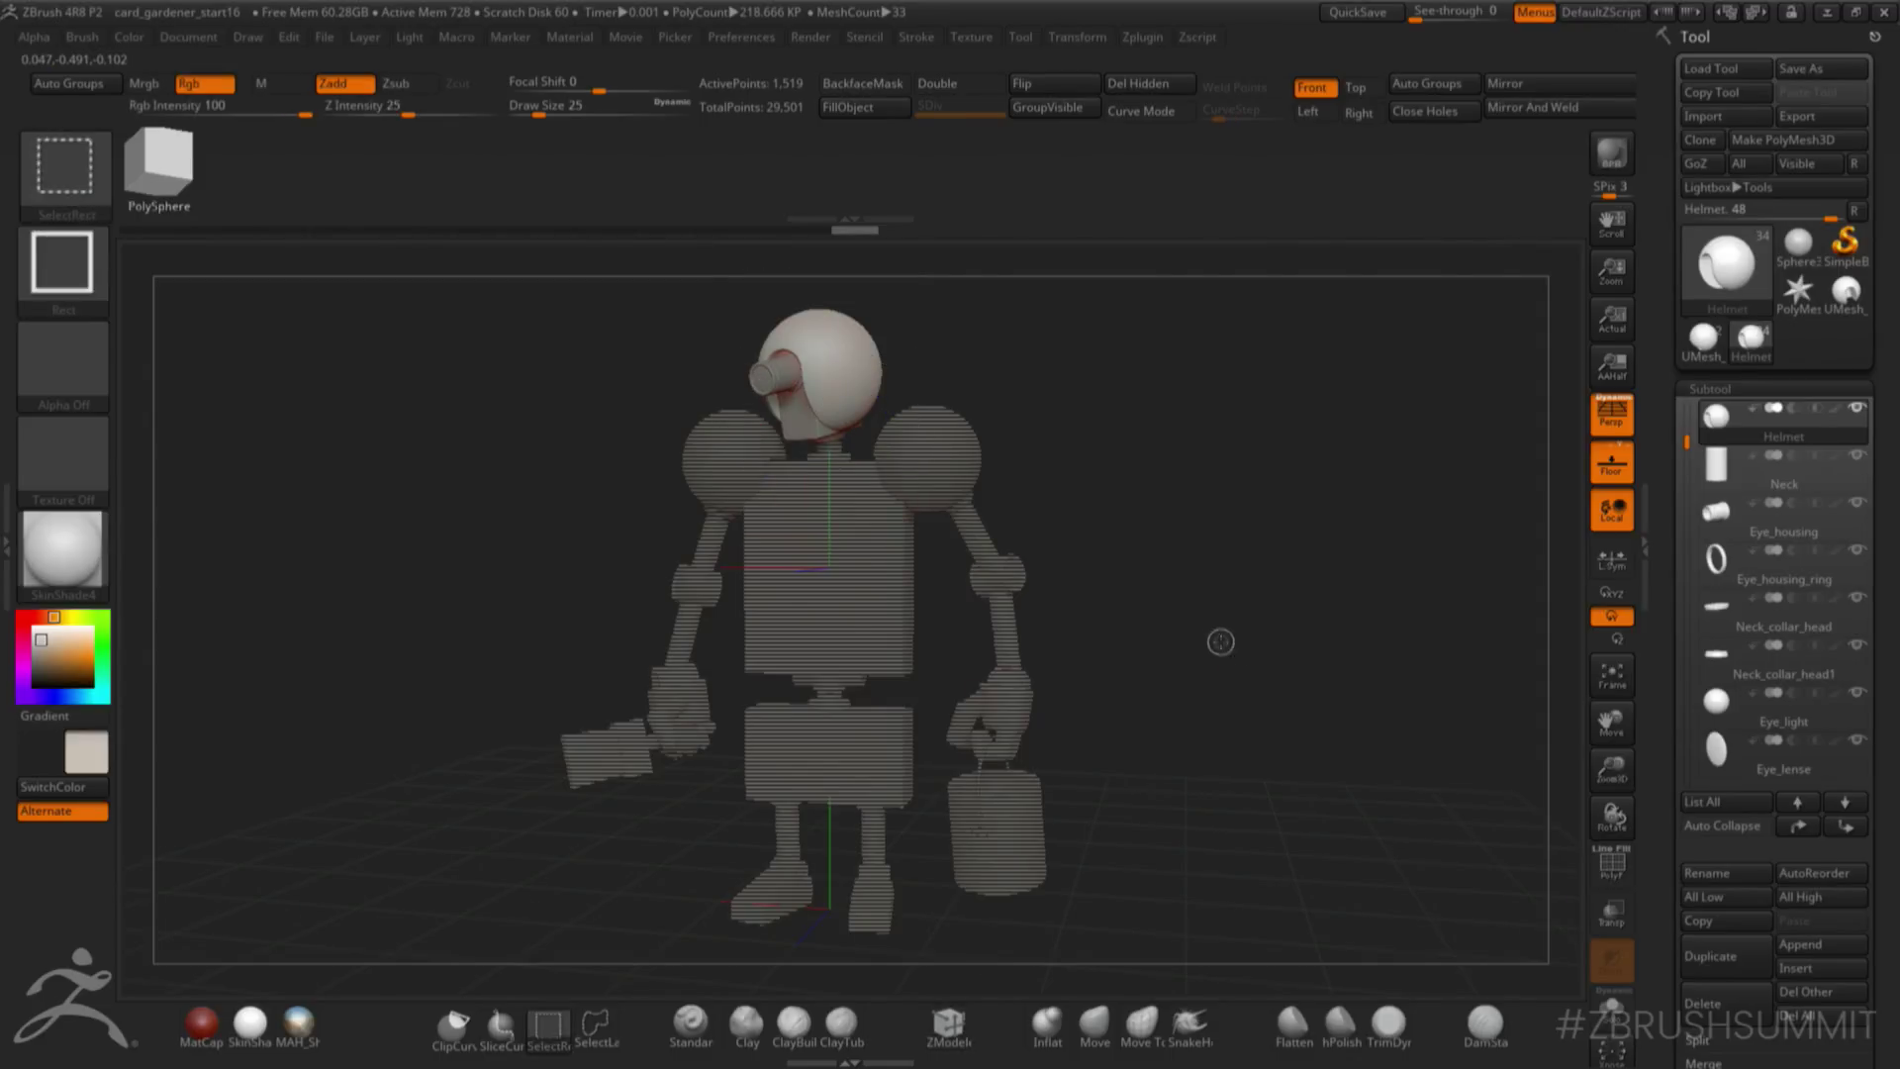
key(shift+alt+s)
key(shift+alt+s)
drag(1239, 701, 1342, 684)
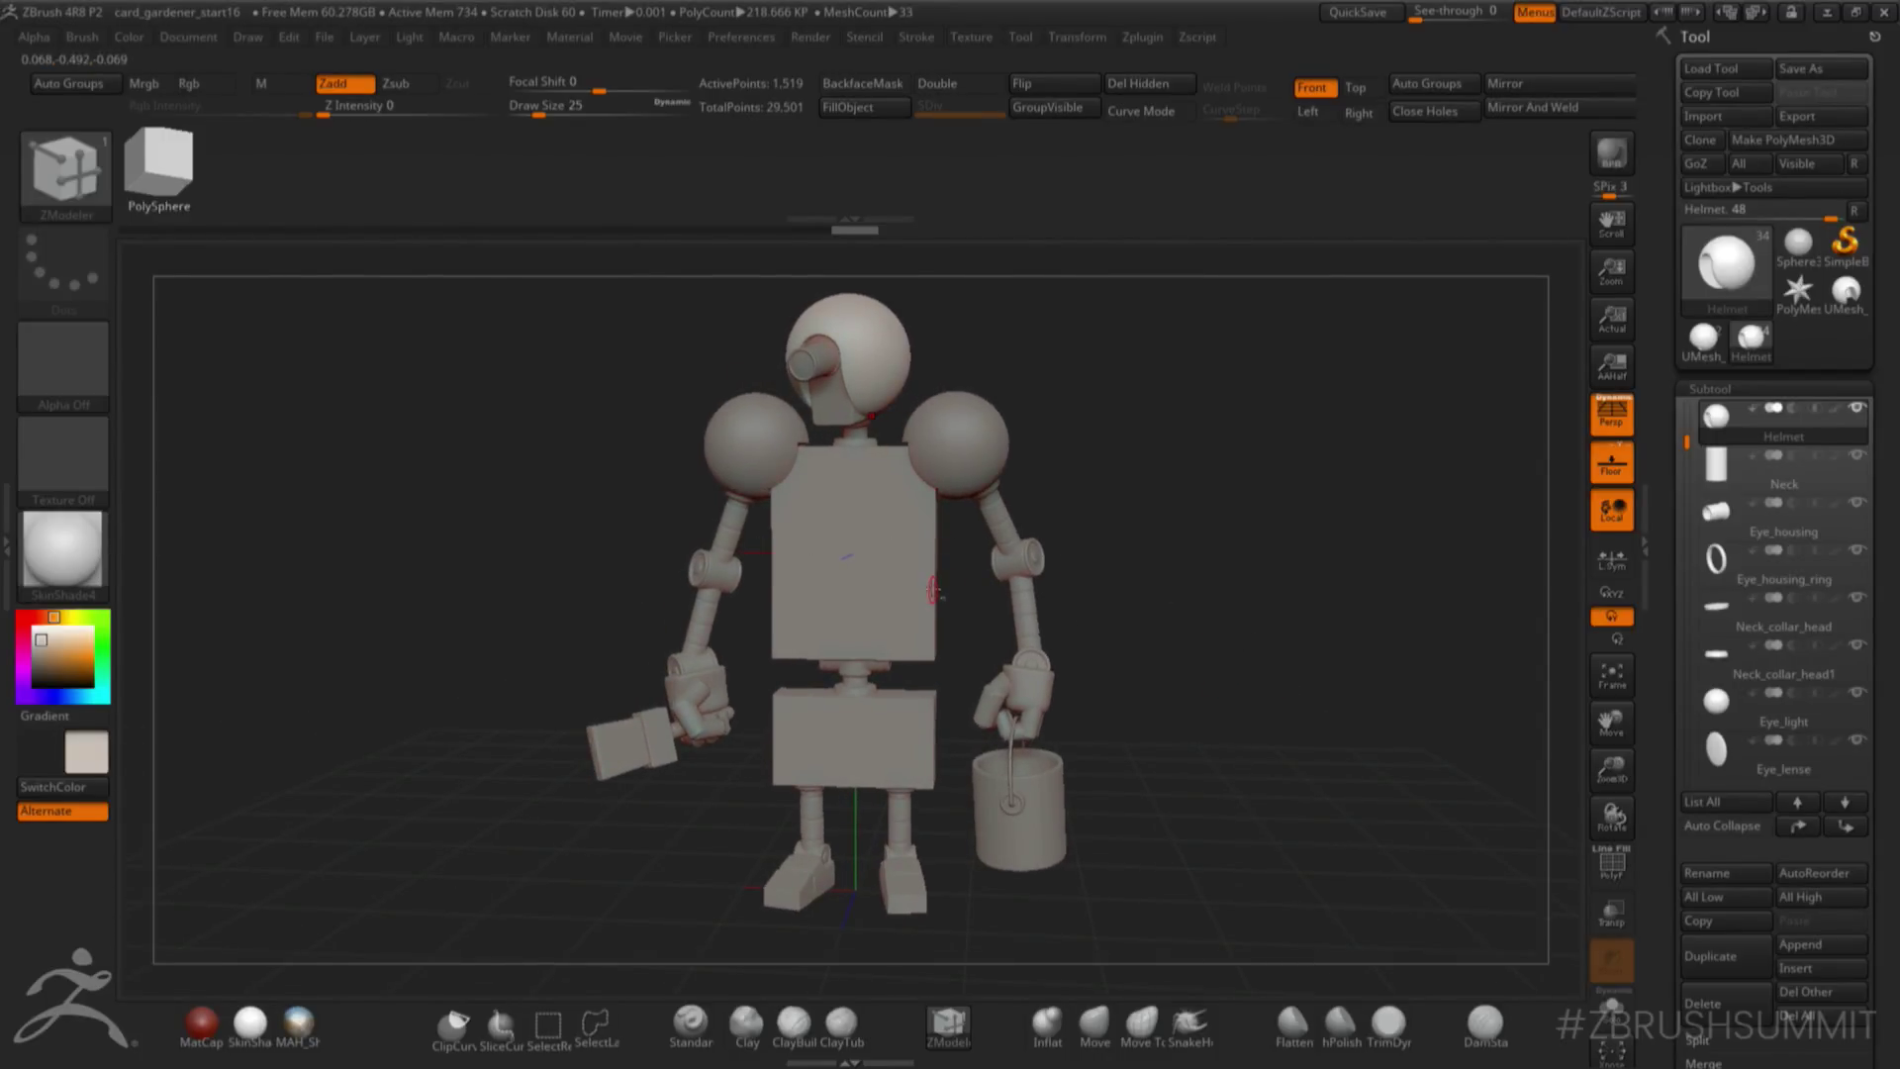
- Make the torso the active subtool and use the transpose gizmo to box-select the robot's upper-body parts
alt+click(922, 591)
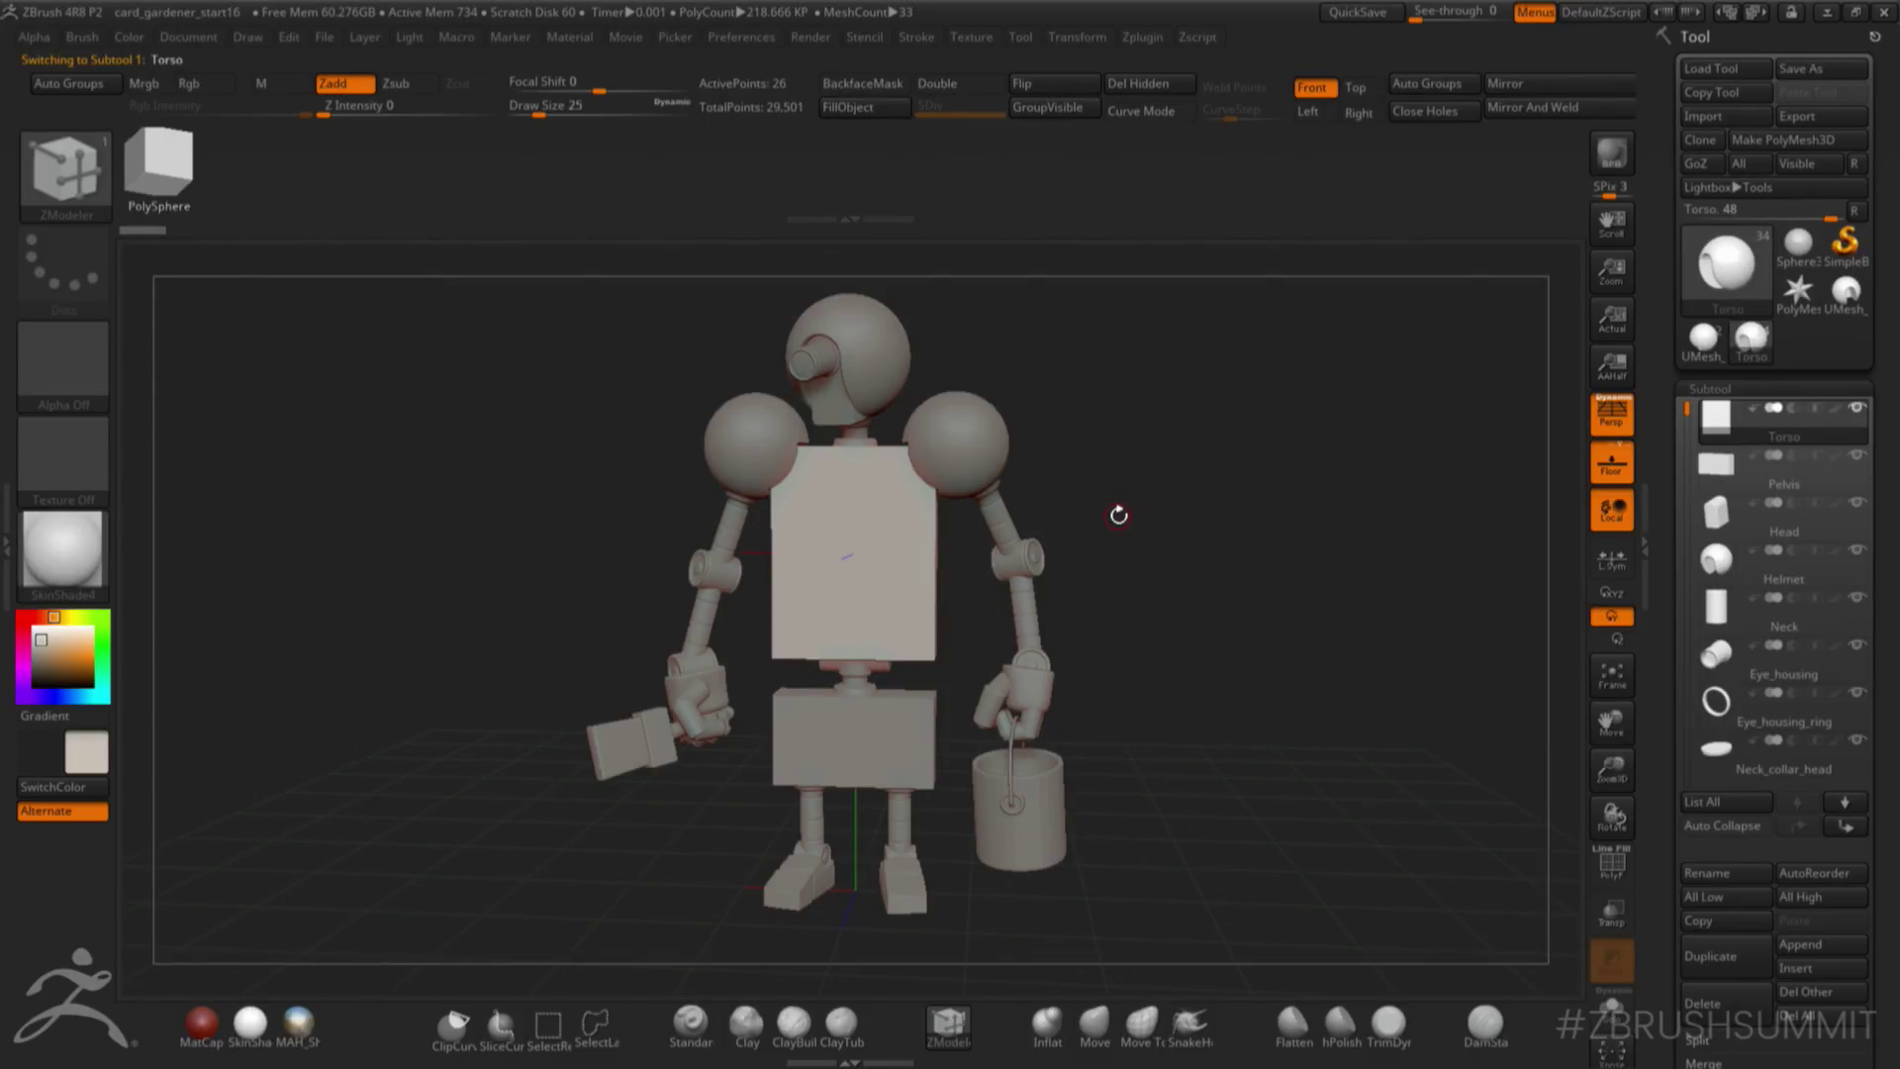
drag(1119, 514, 1158, 529)
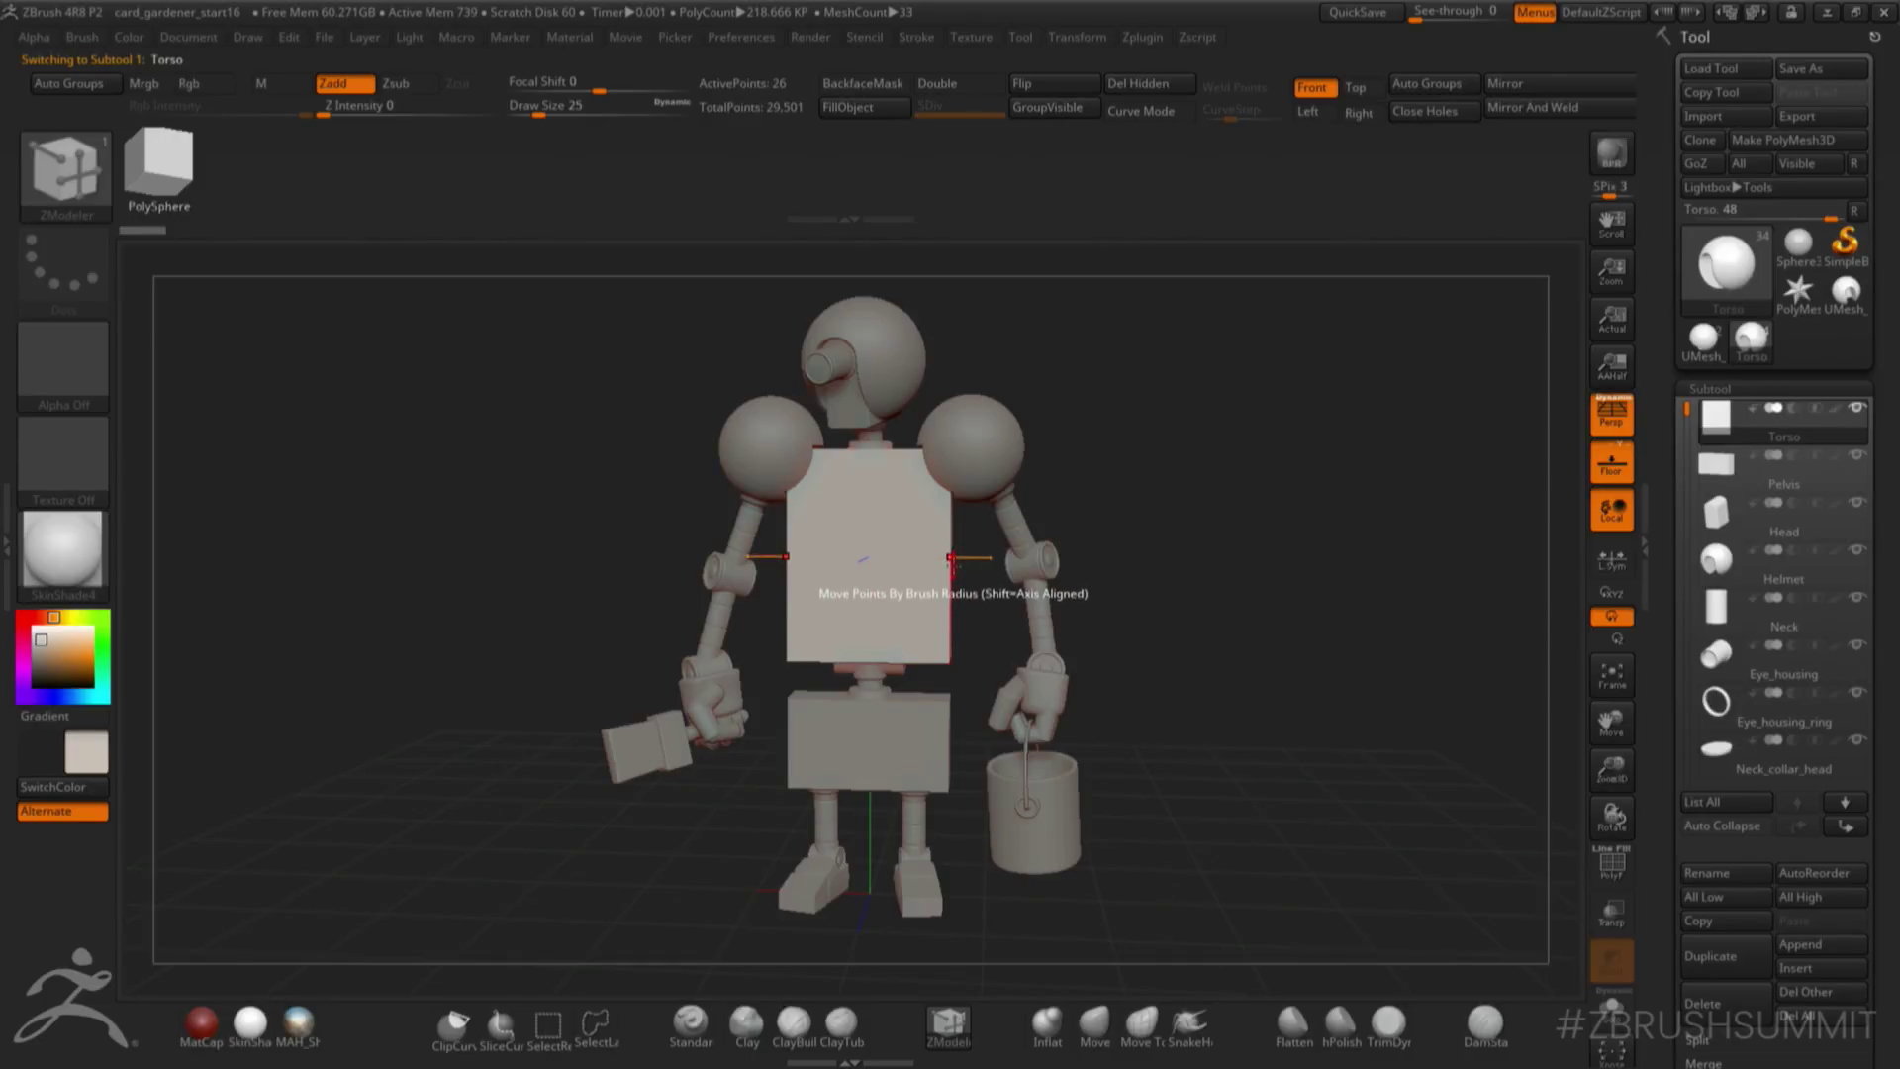
key(w)
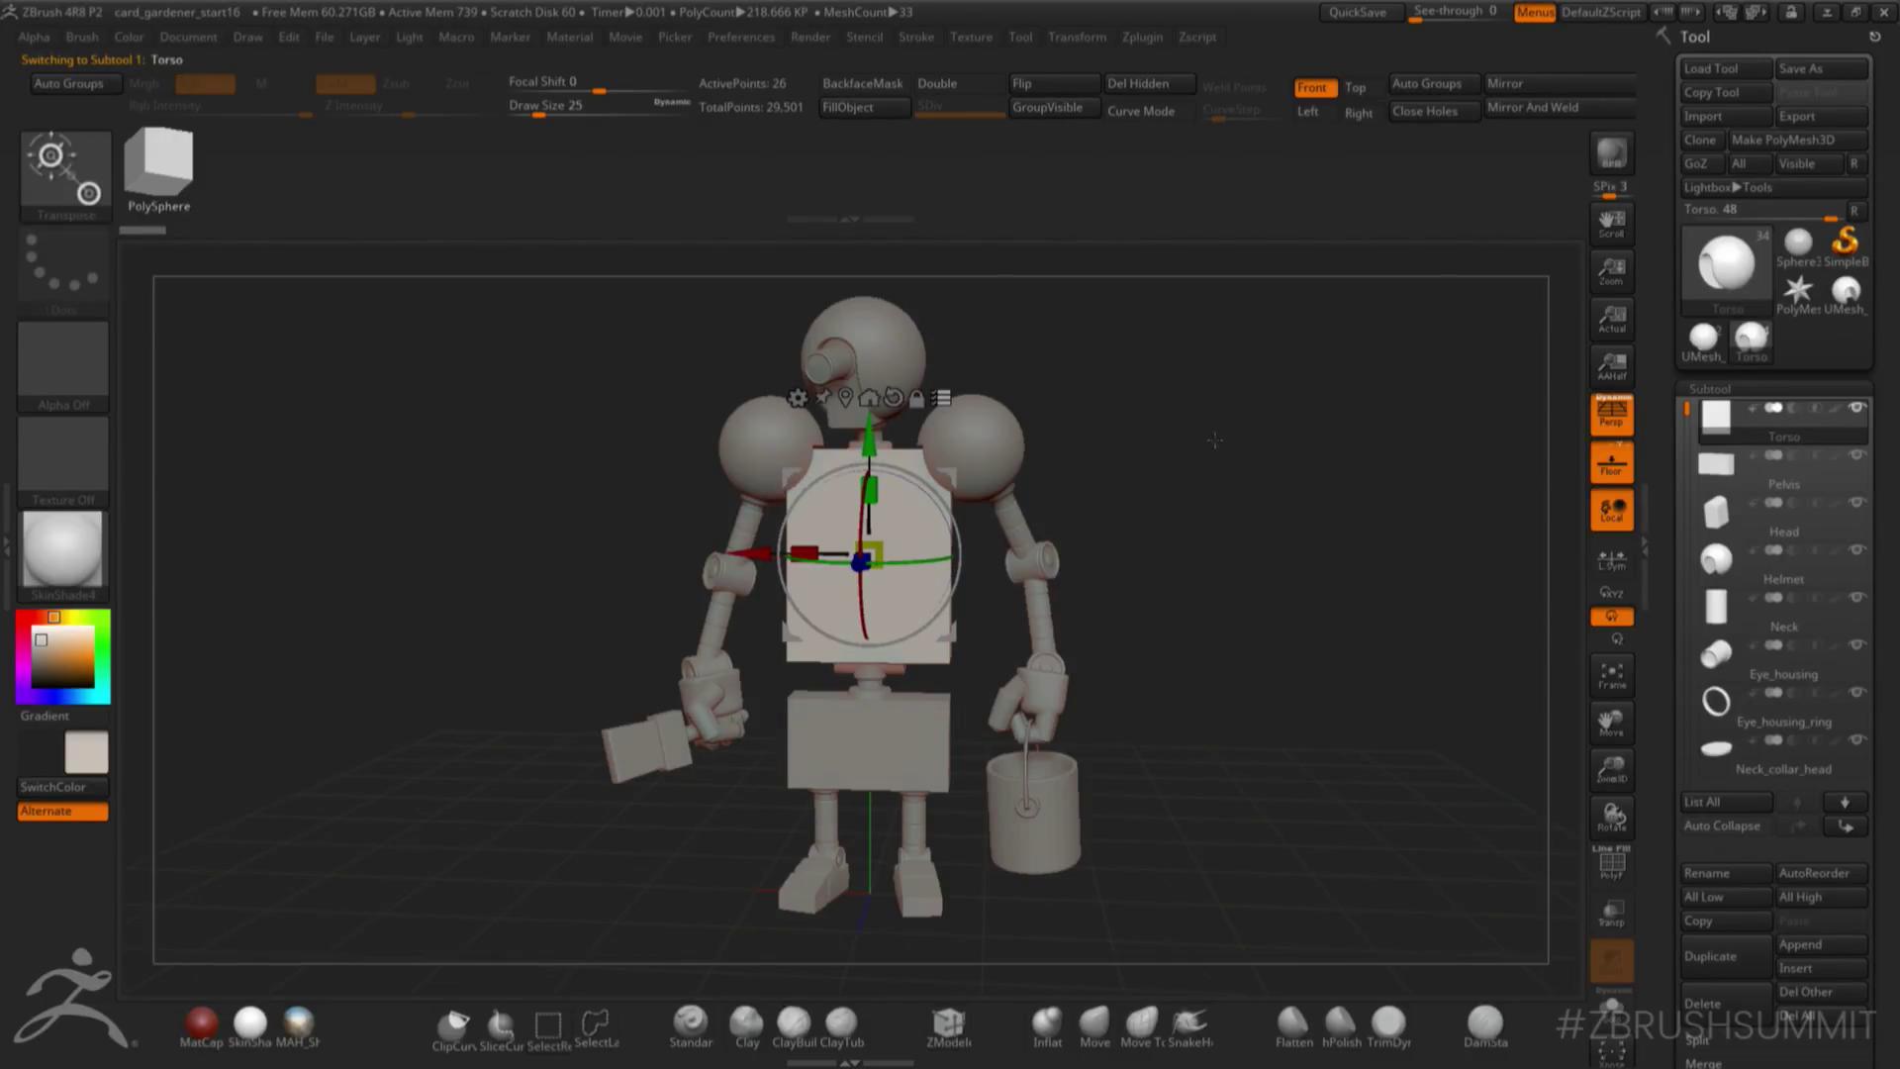
alt+drag(1227, 462, 1200, 458)
ctrl+shift+drag(662, 313, 1168, 633)
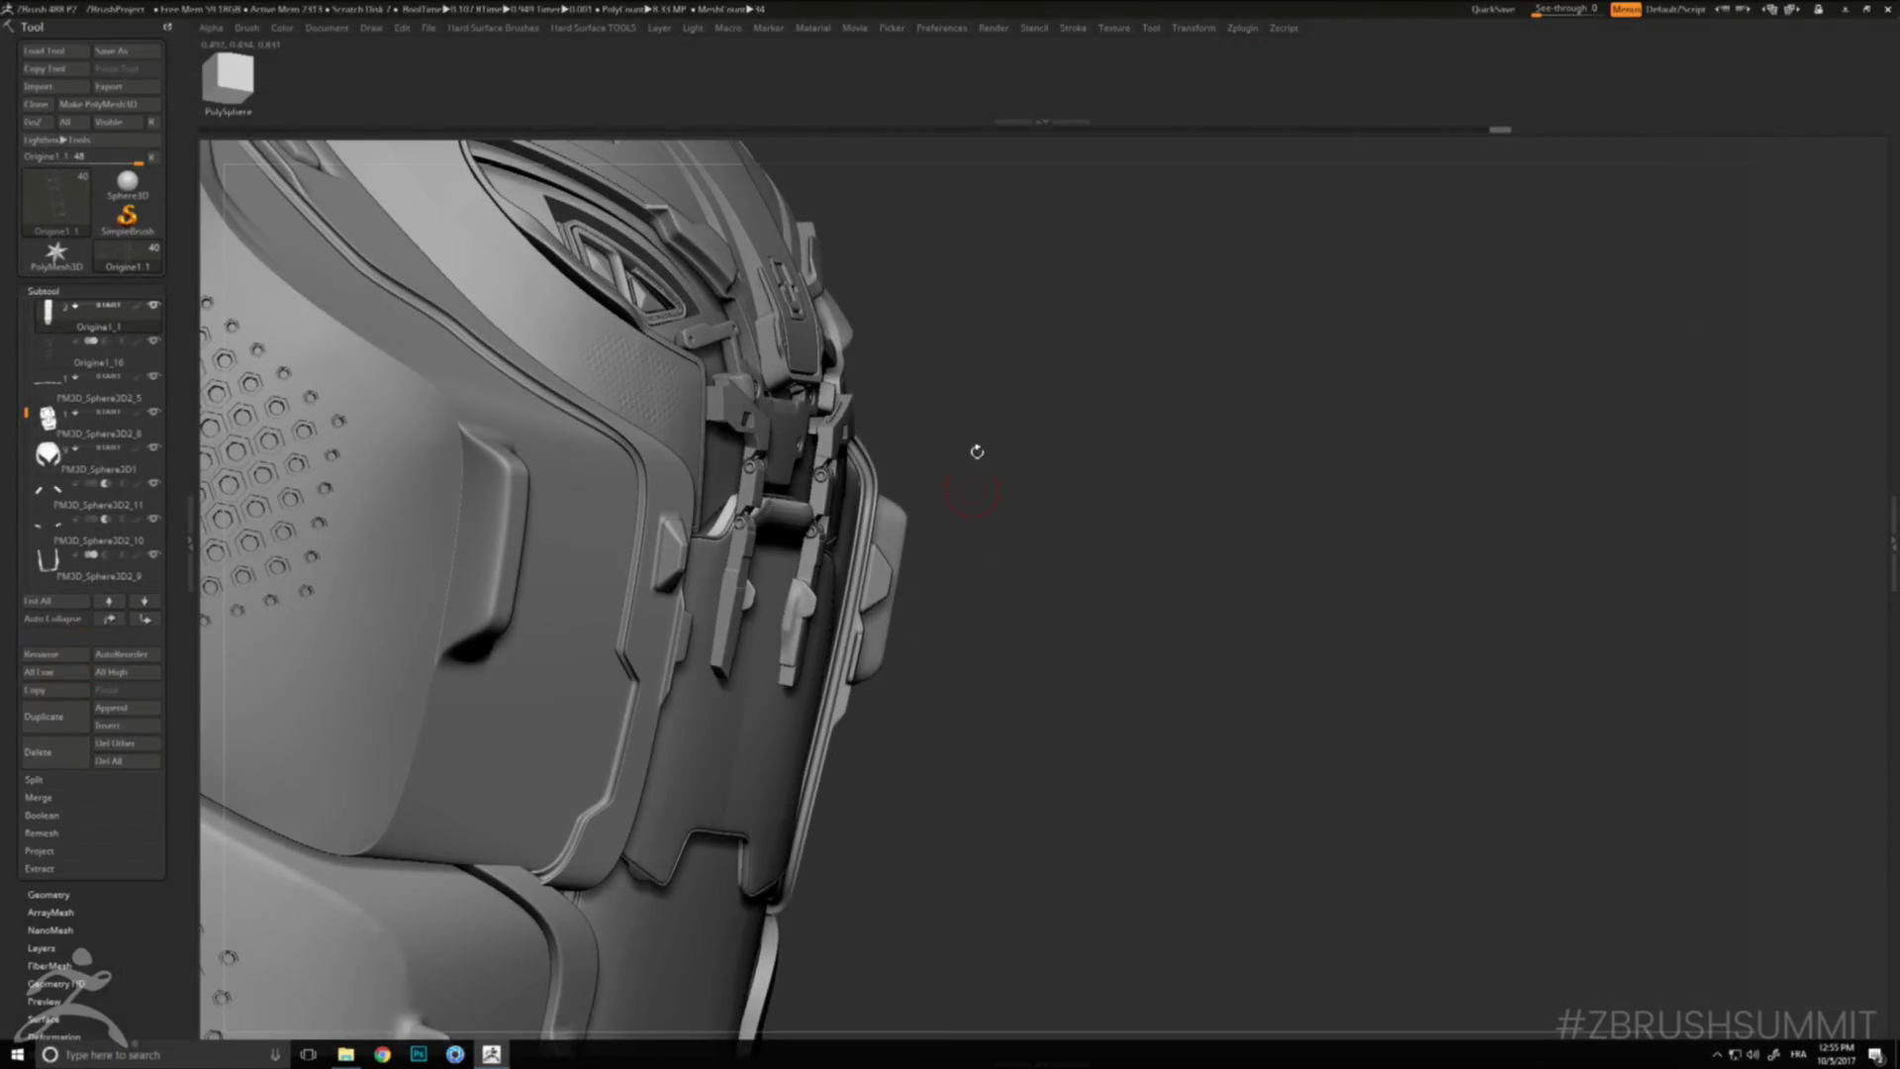
- Insert the helmet's L-shaped bracket subtool into the PolyMesh3D star tool
key(space)
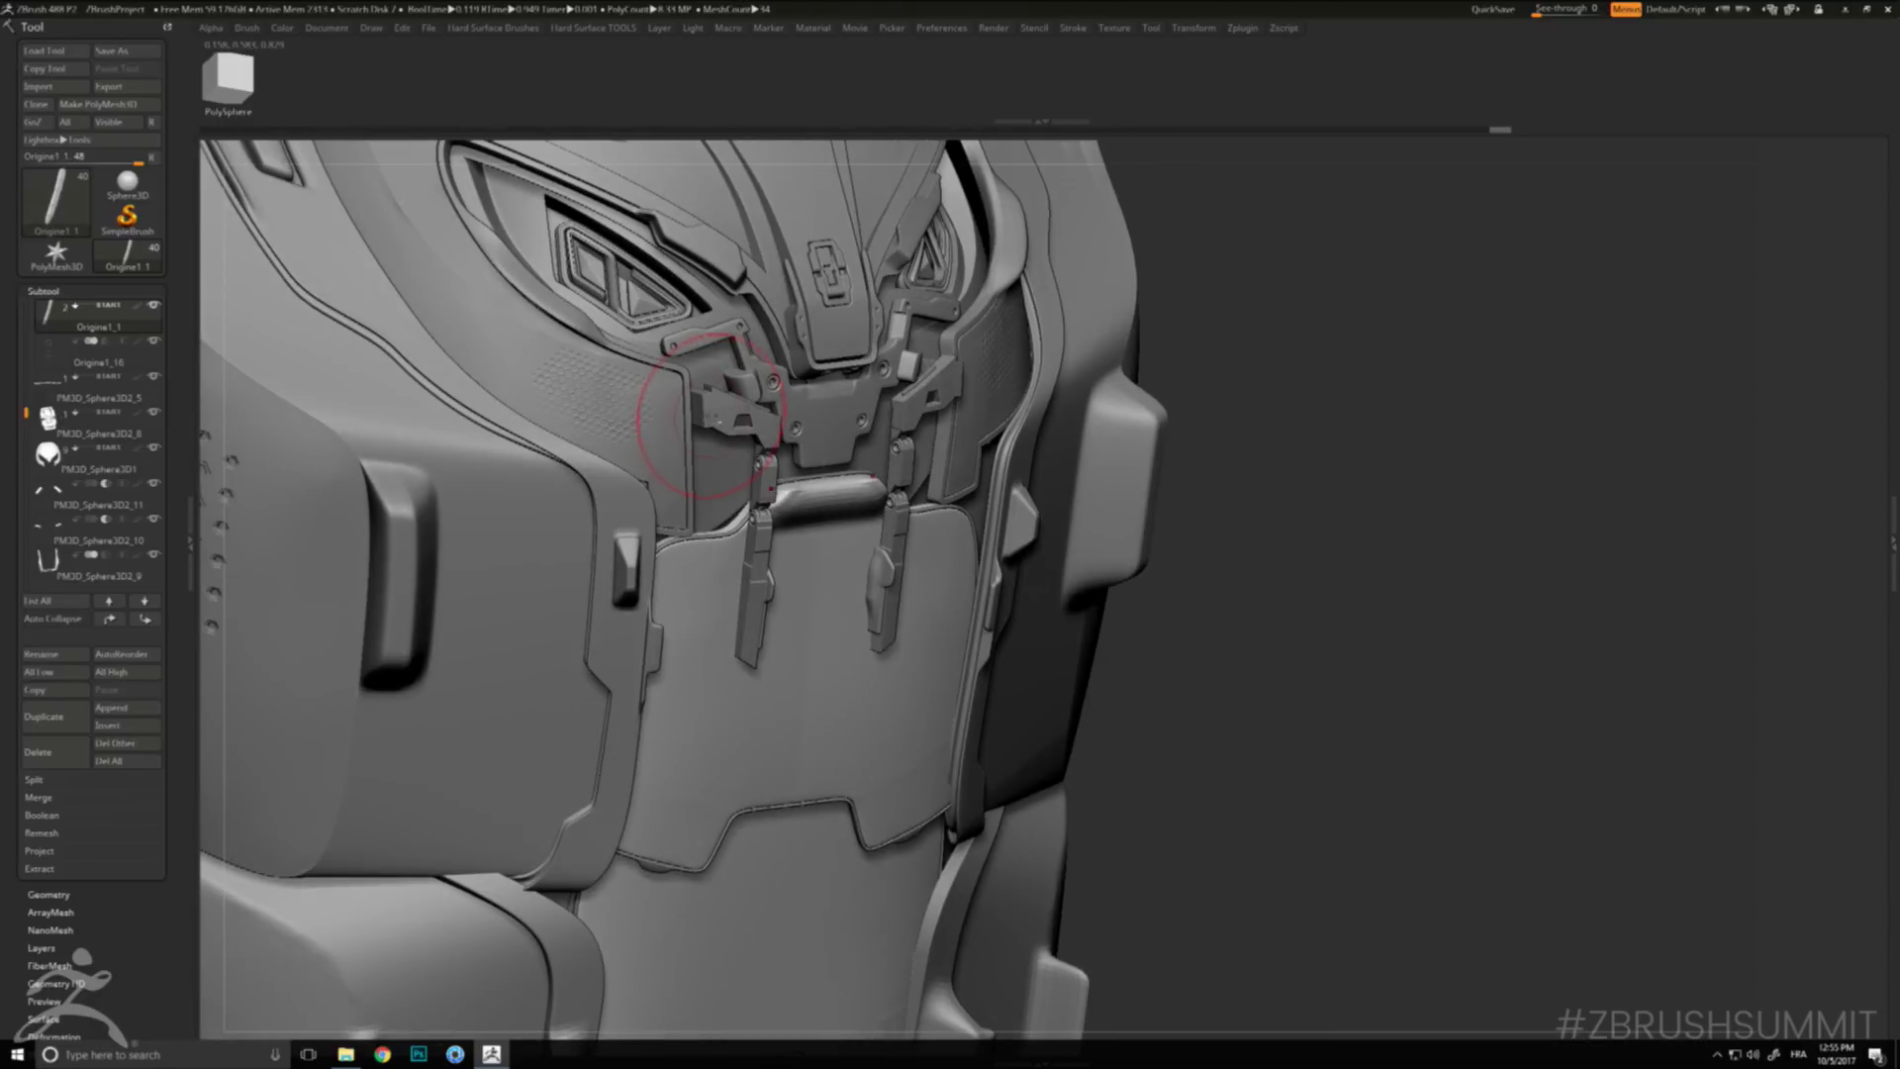
alt+click(693, 425)
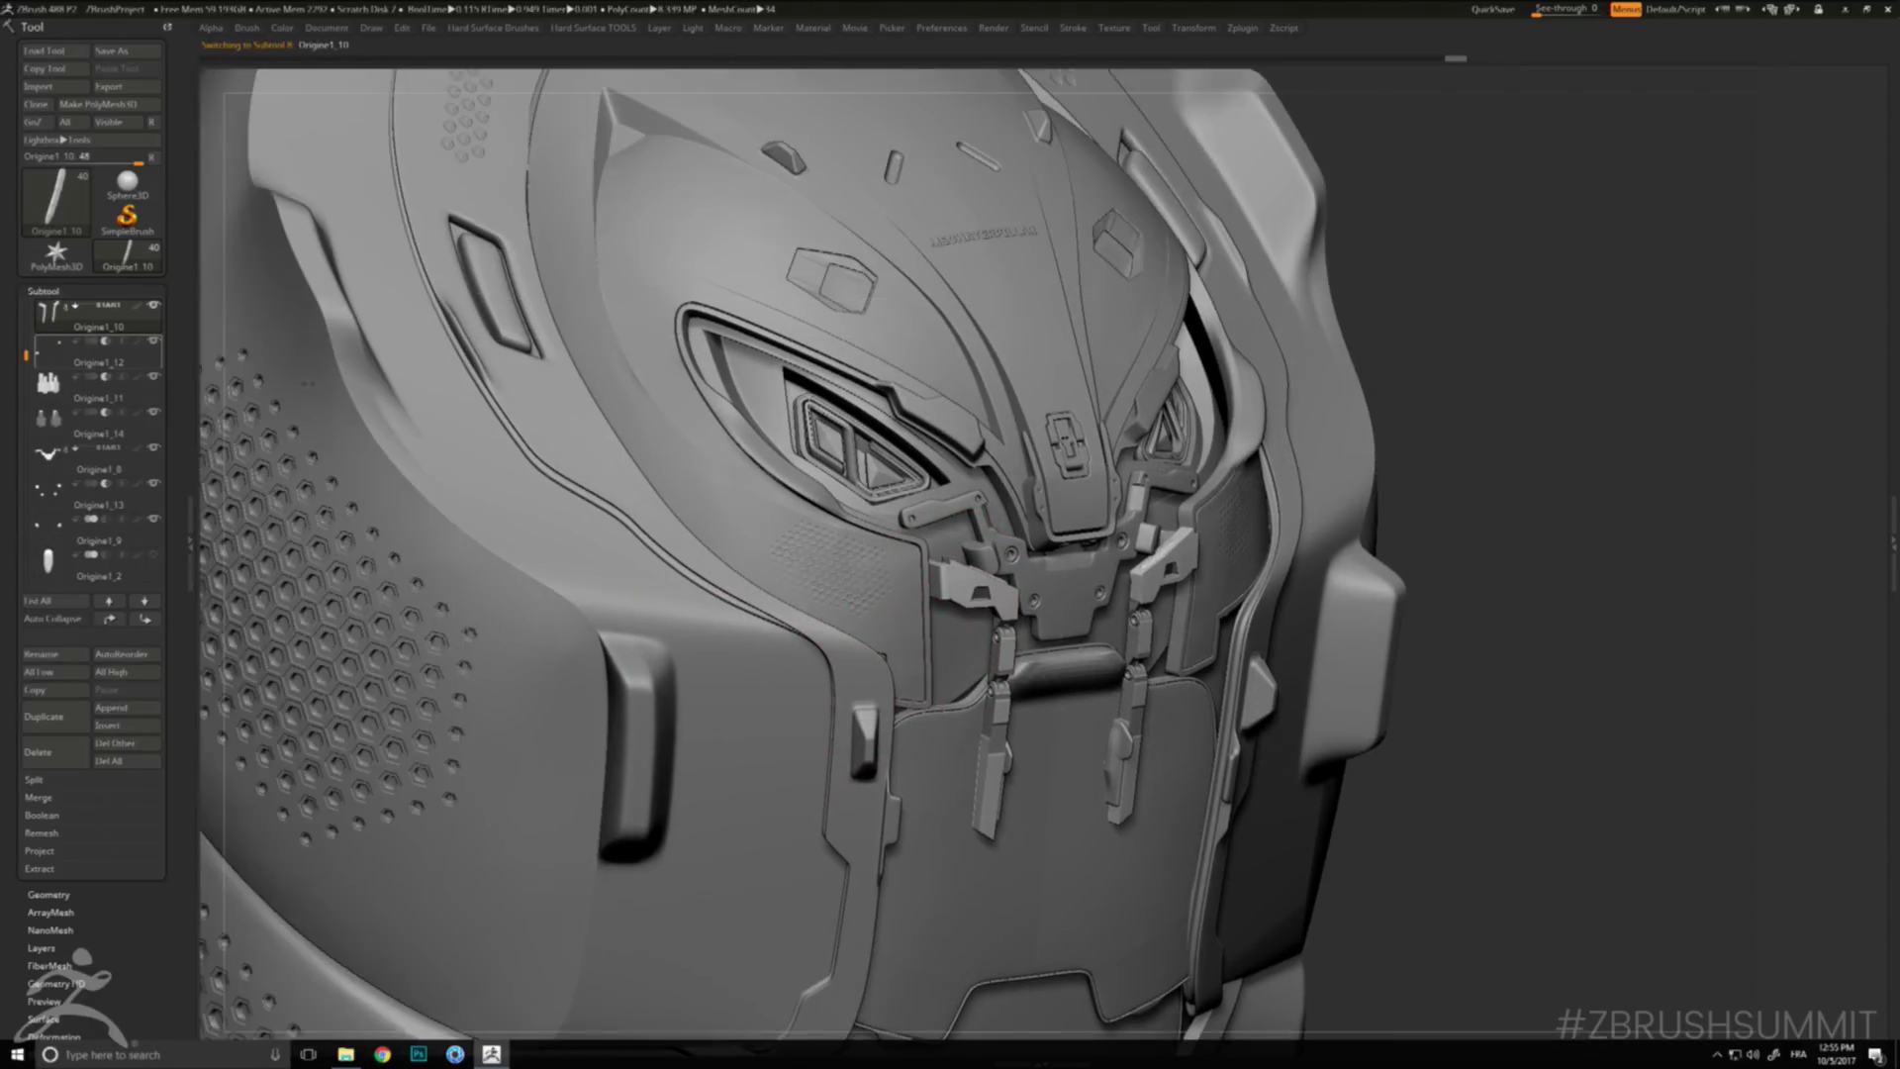
click(56, 252)
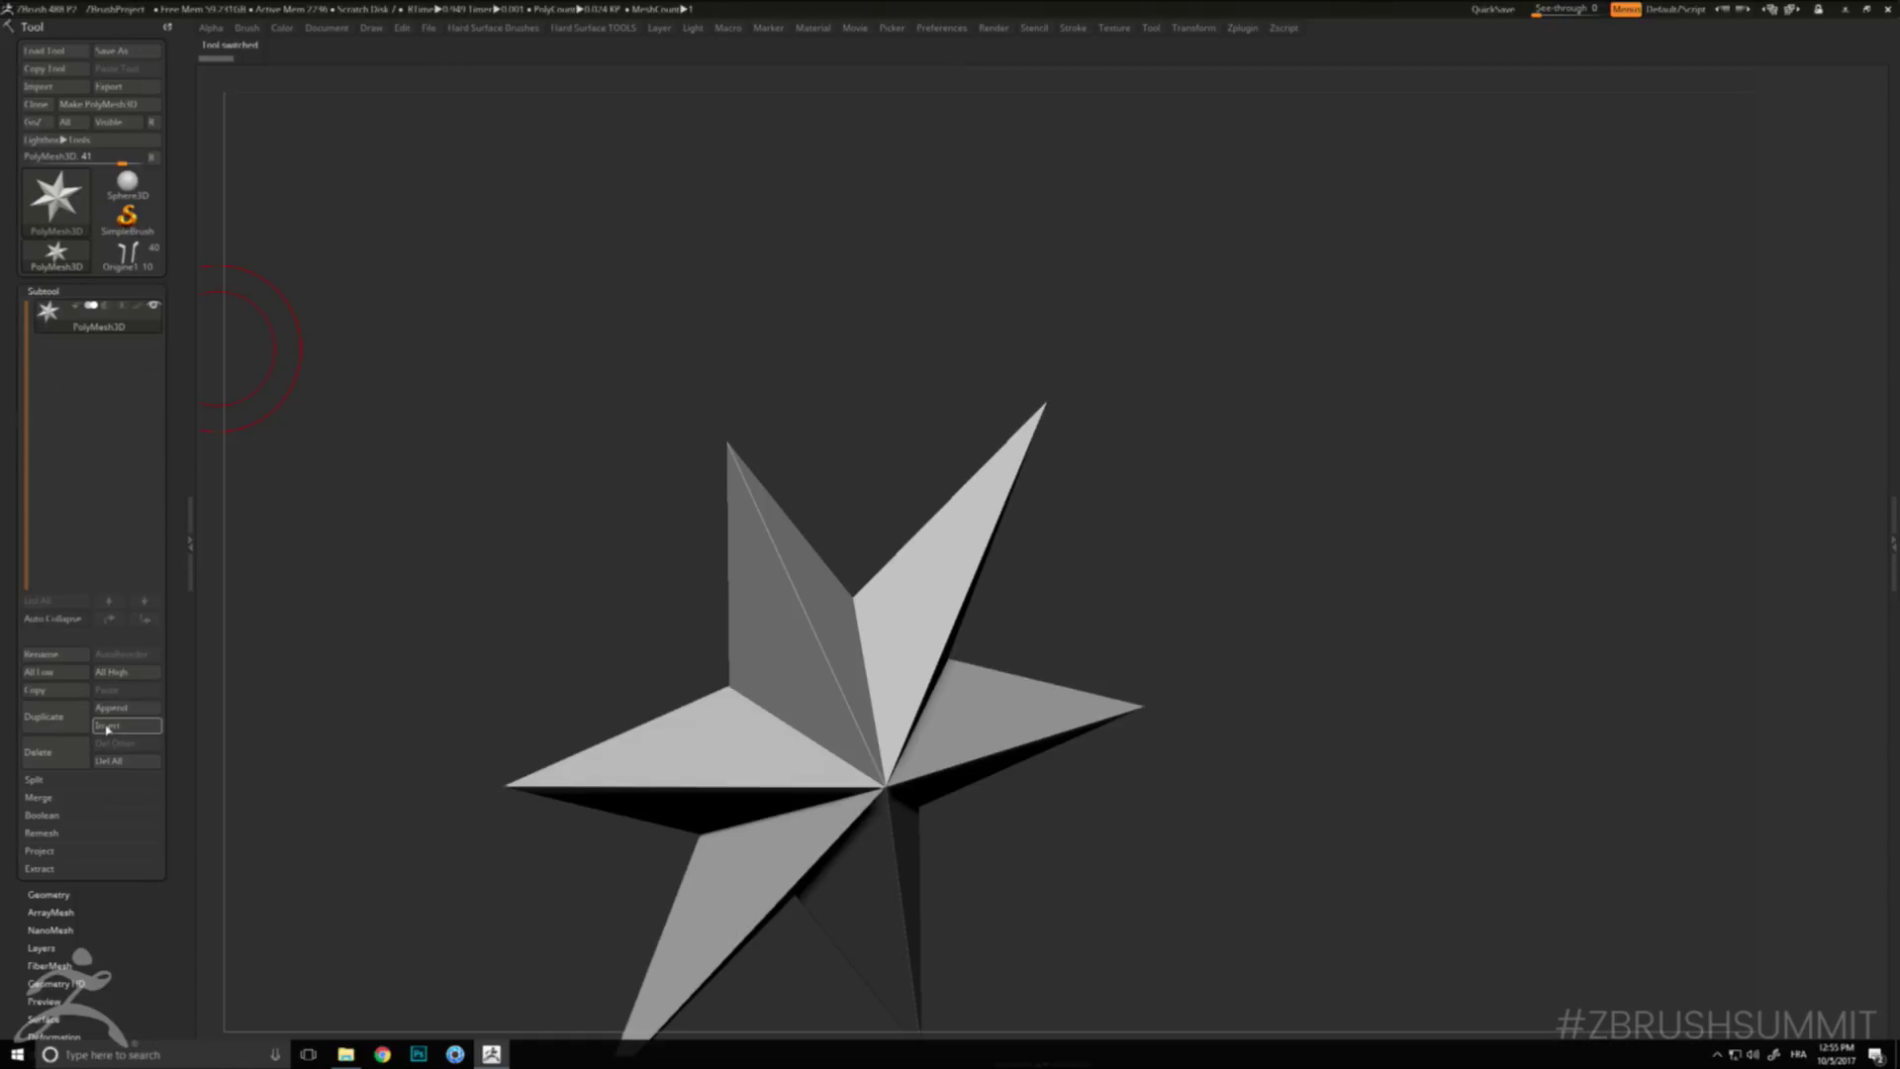
click(107, 728)
click(348, 732)
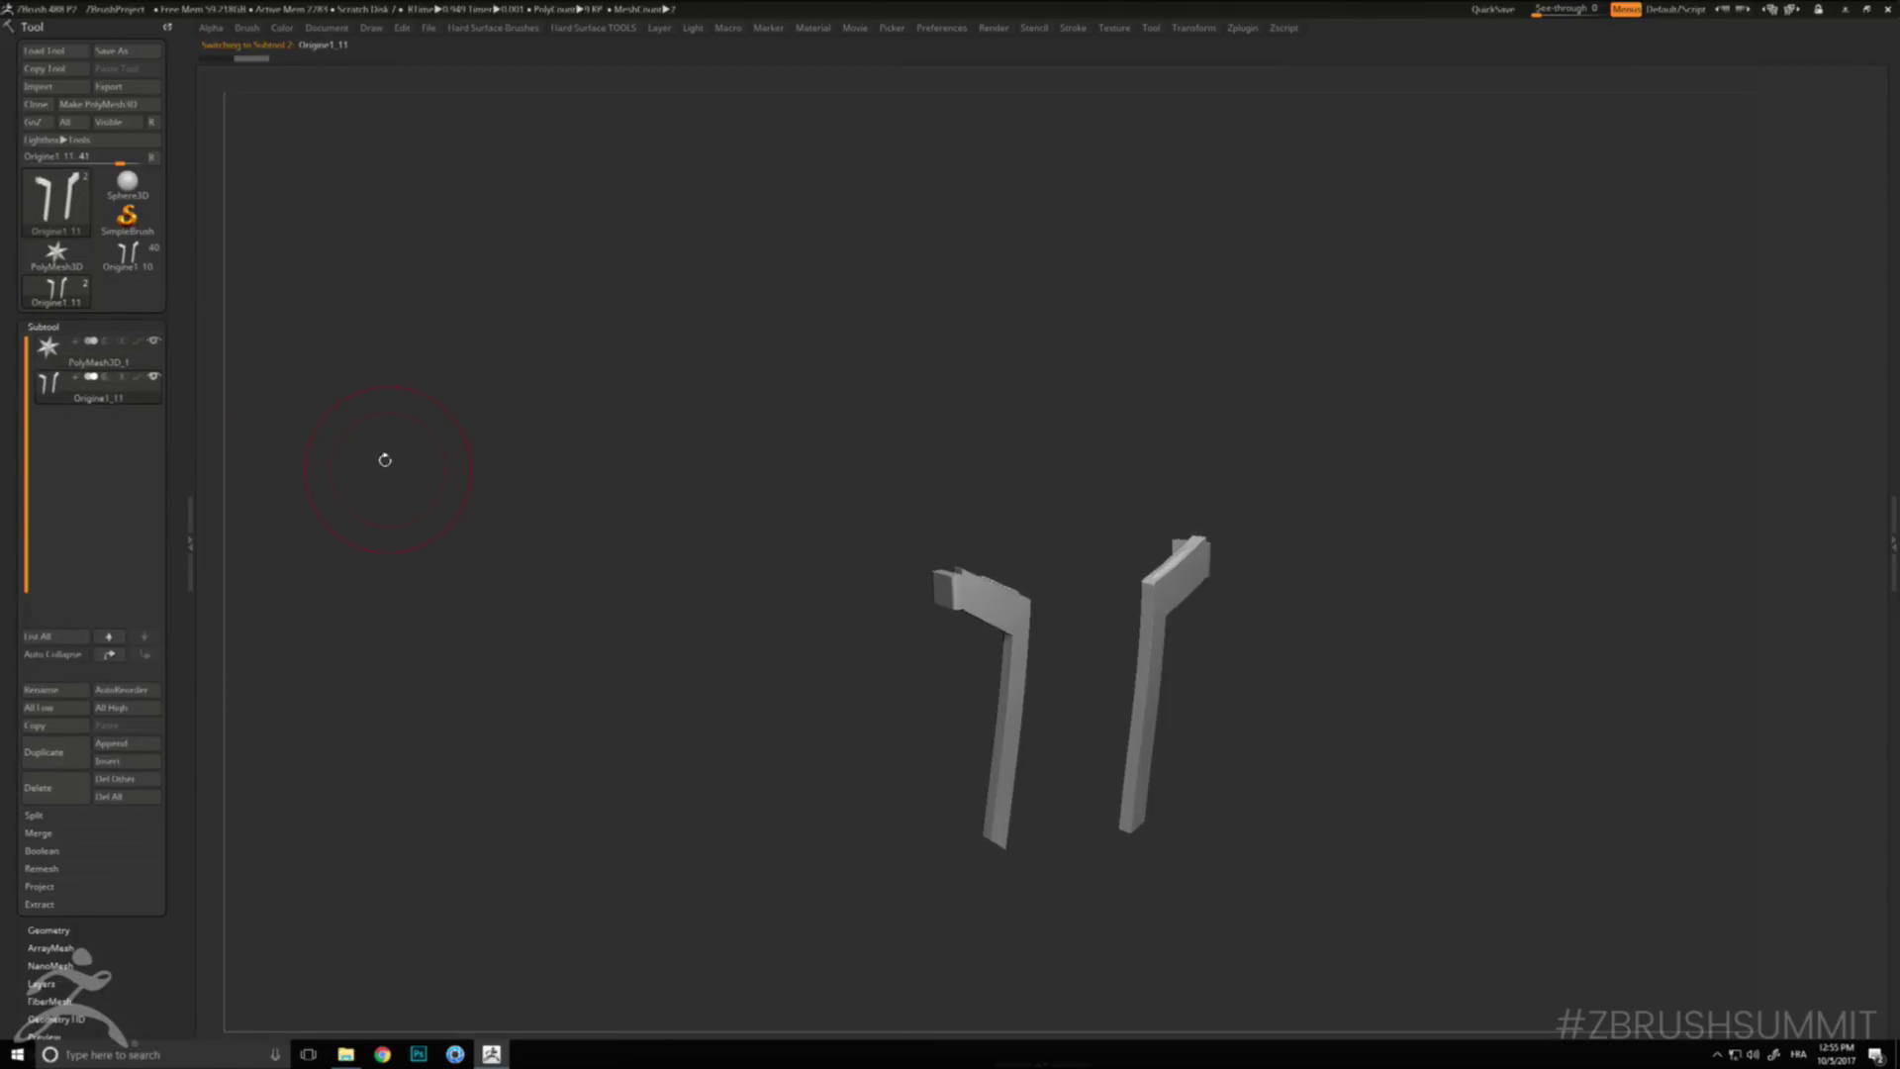
- Insert the helmet's small wedge subtool and first pair of hinge cutter blocks beneath the brackets
click(82, 292)
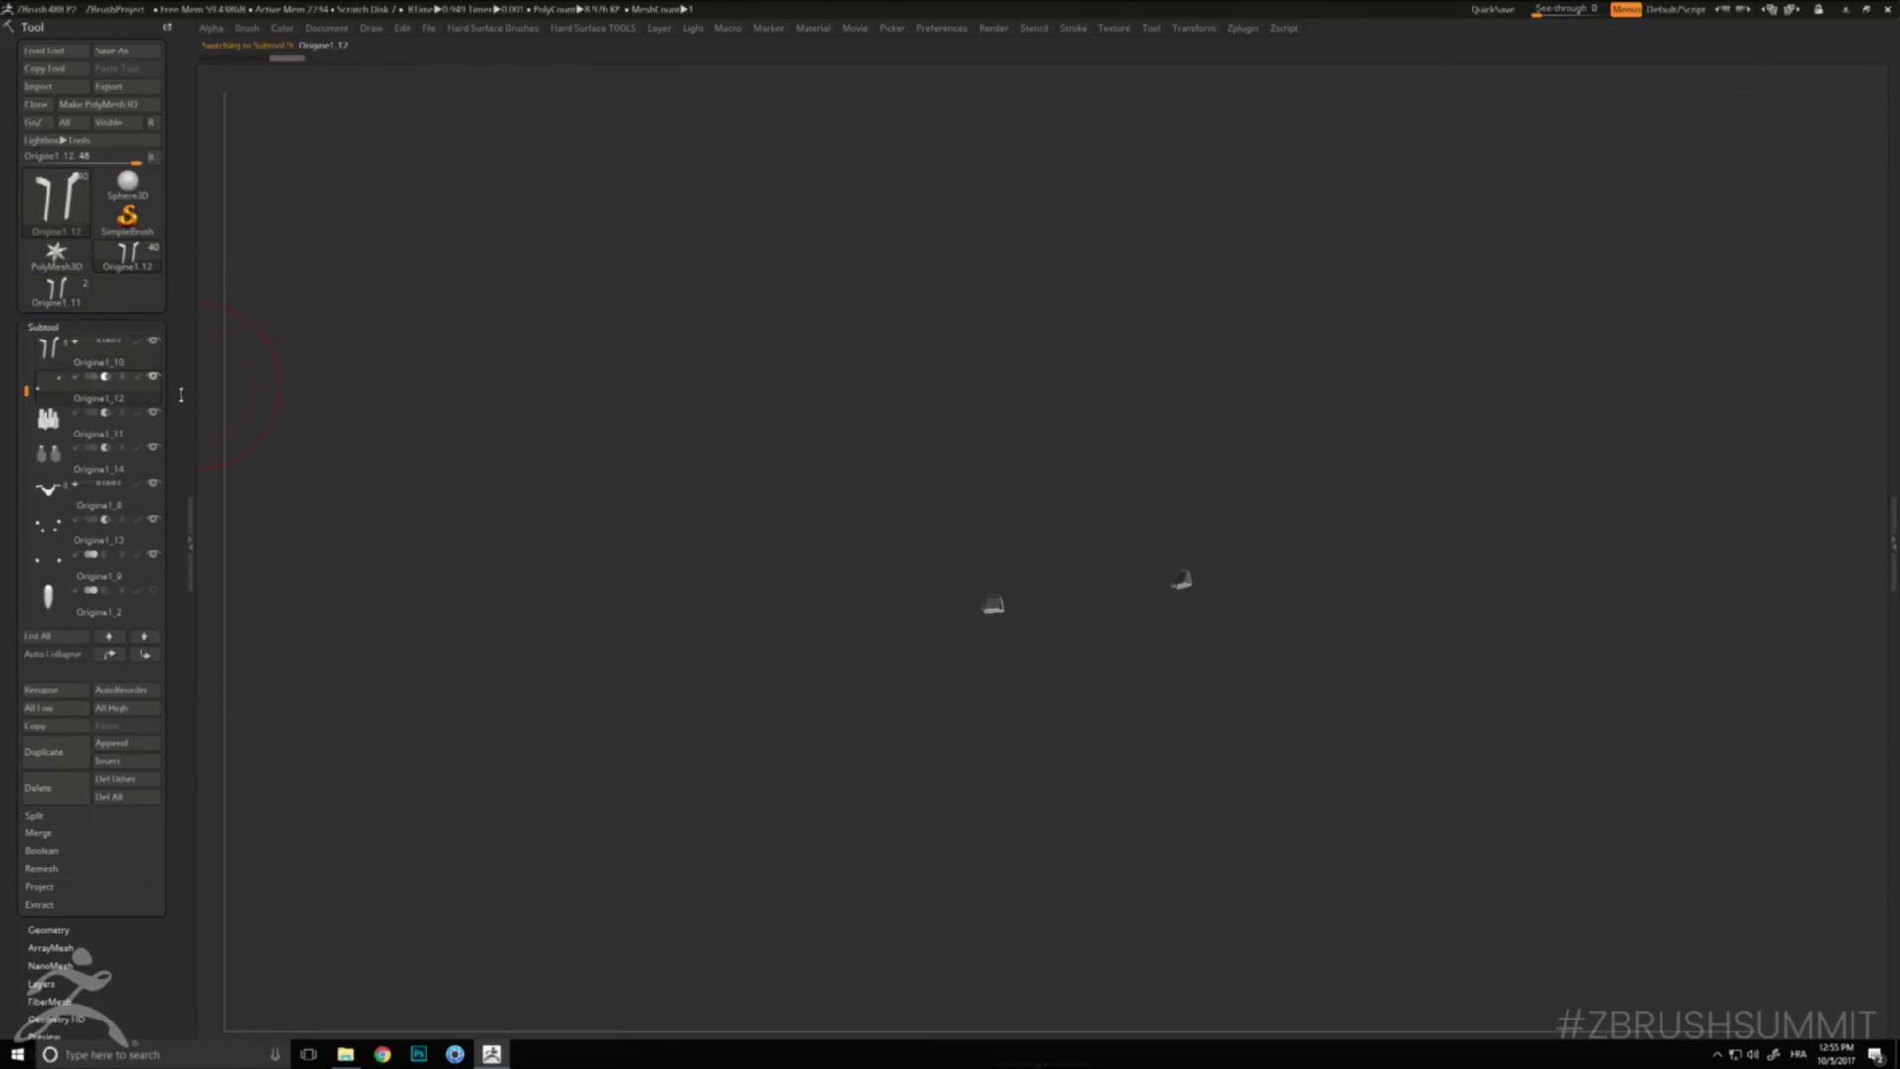
click(56, 290)
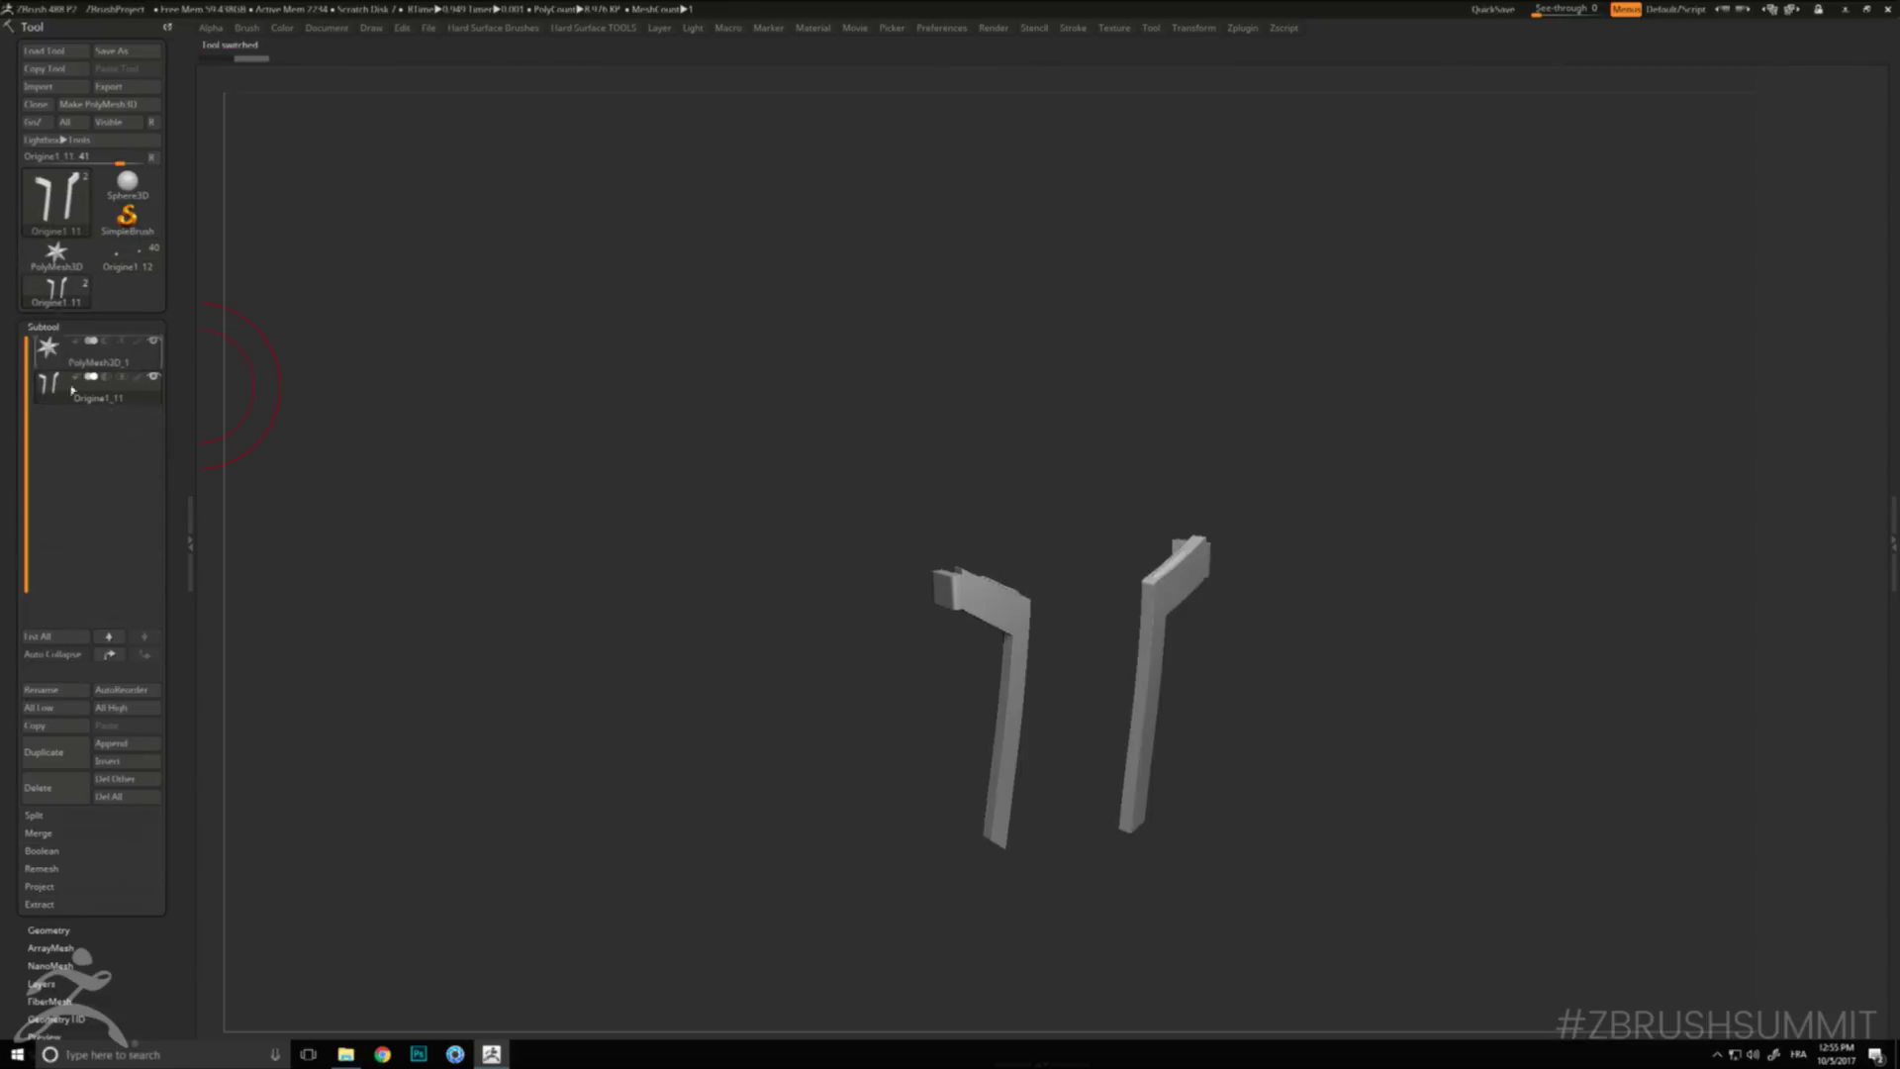
click(120, 762)
click(347, 804)
click(109, 260)
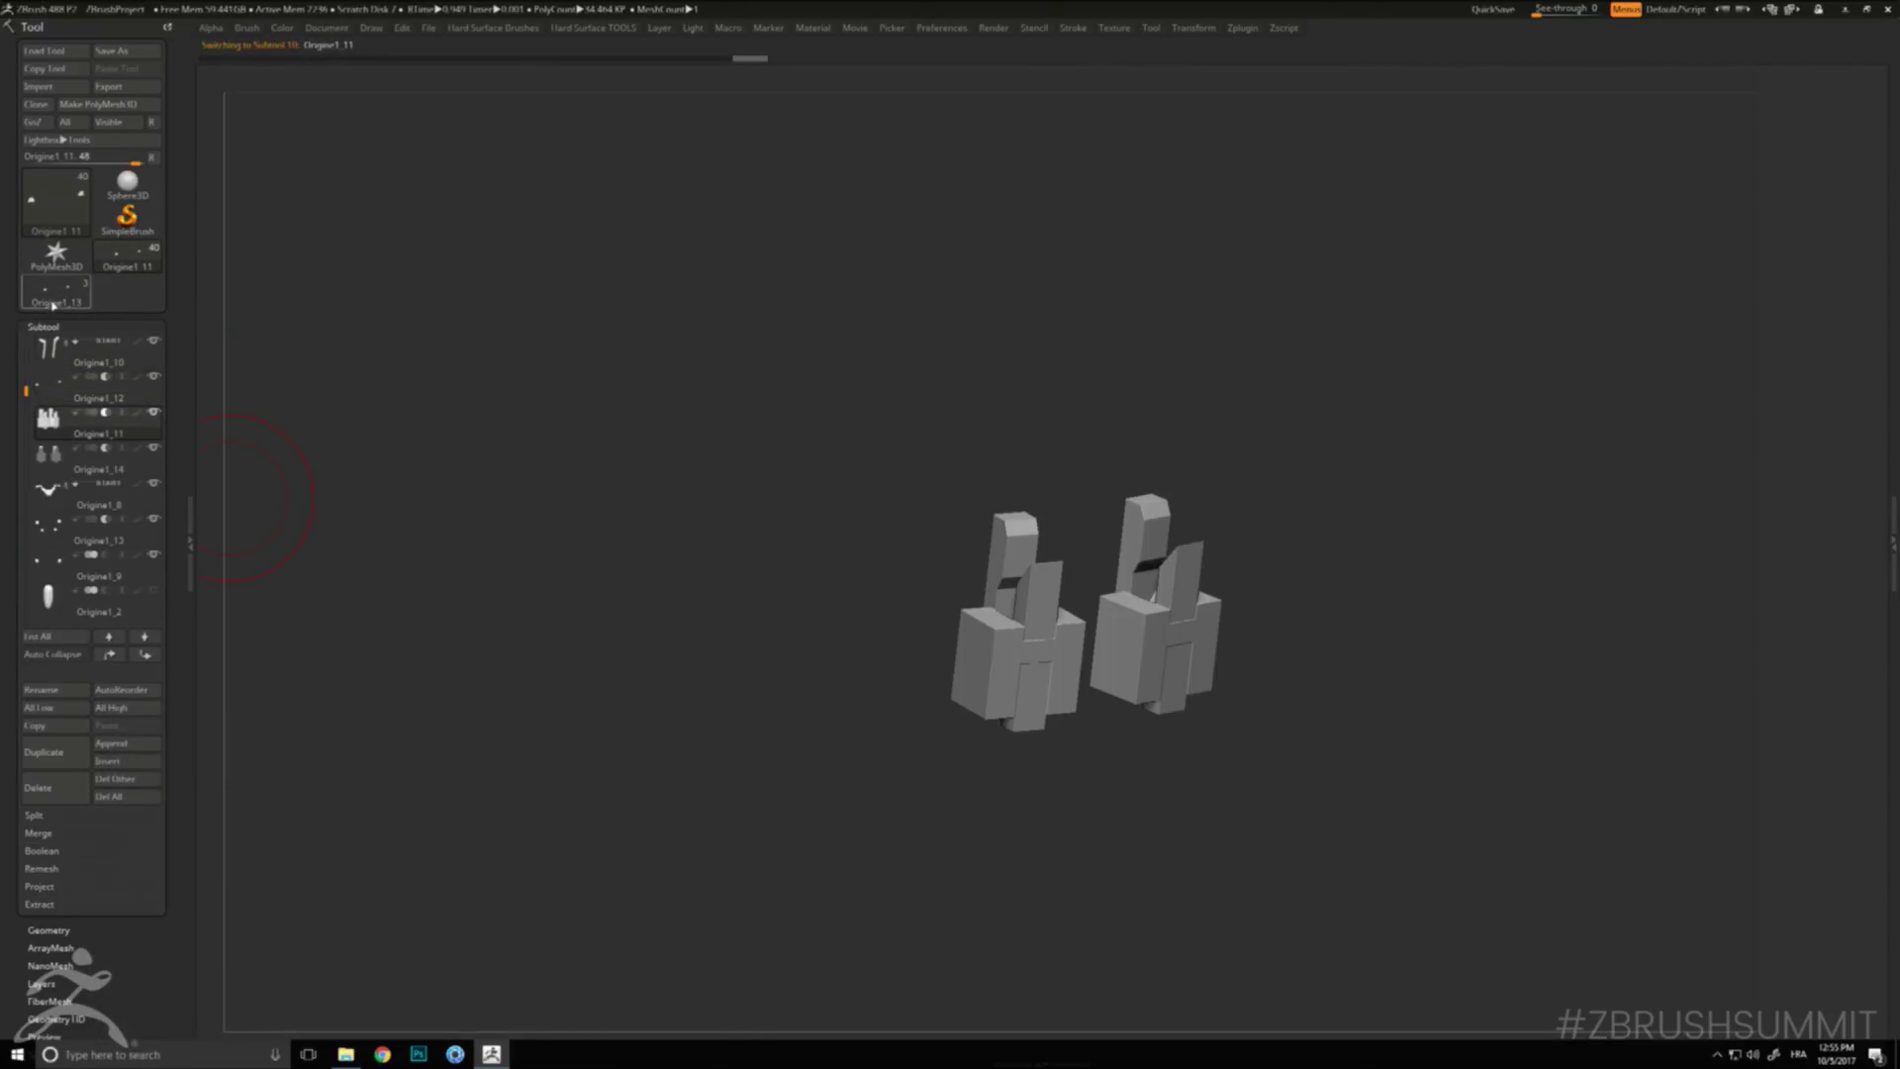
click(122, 761)
click(346, 800)
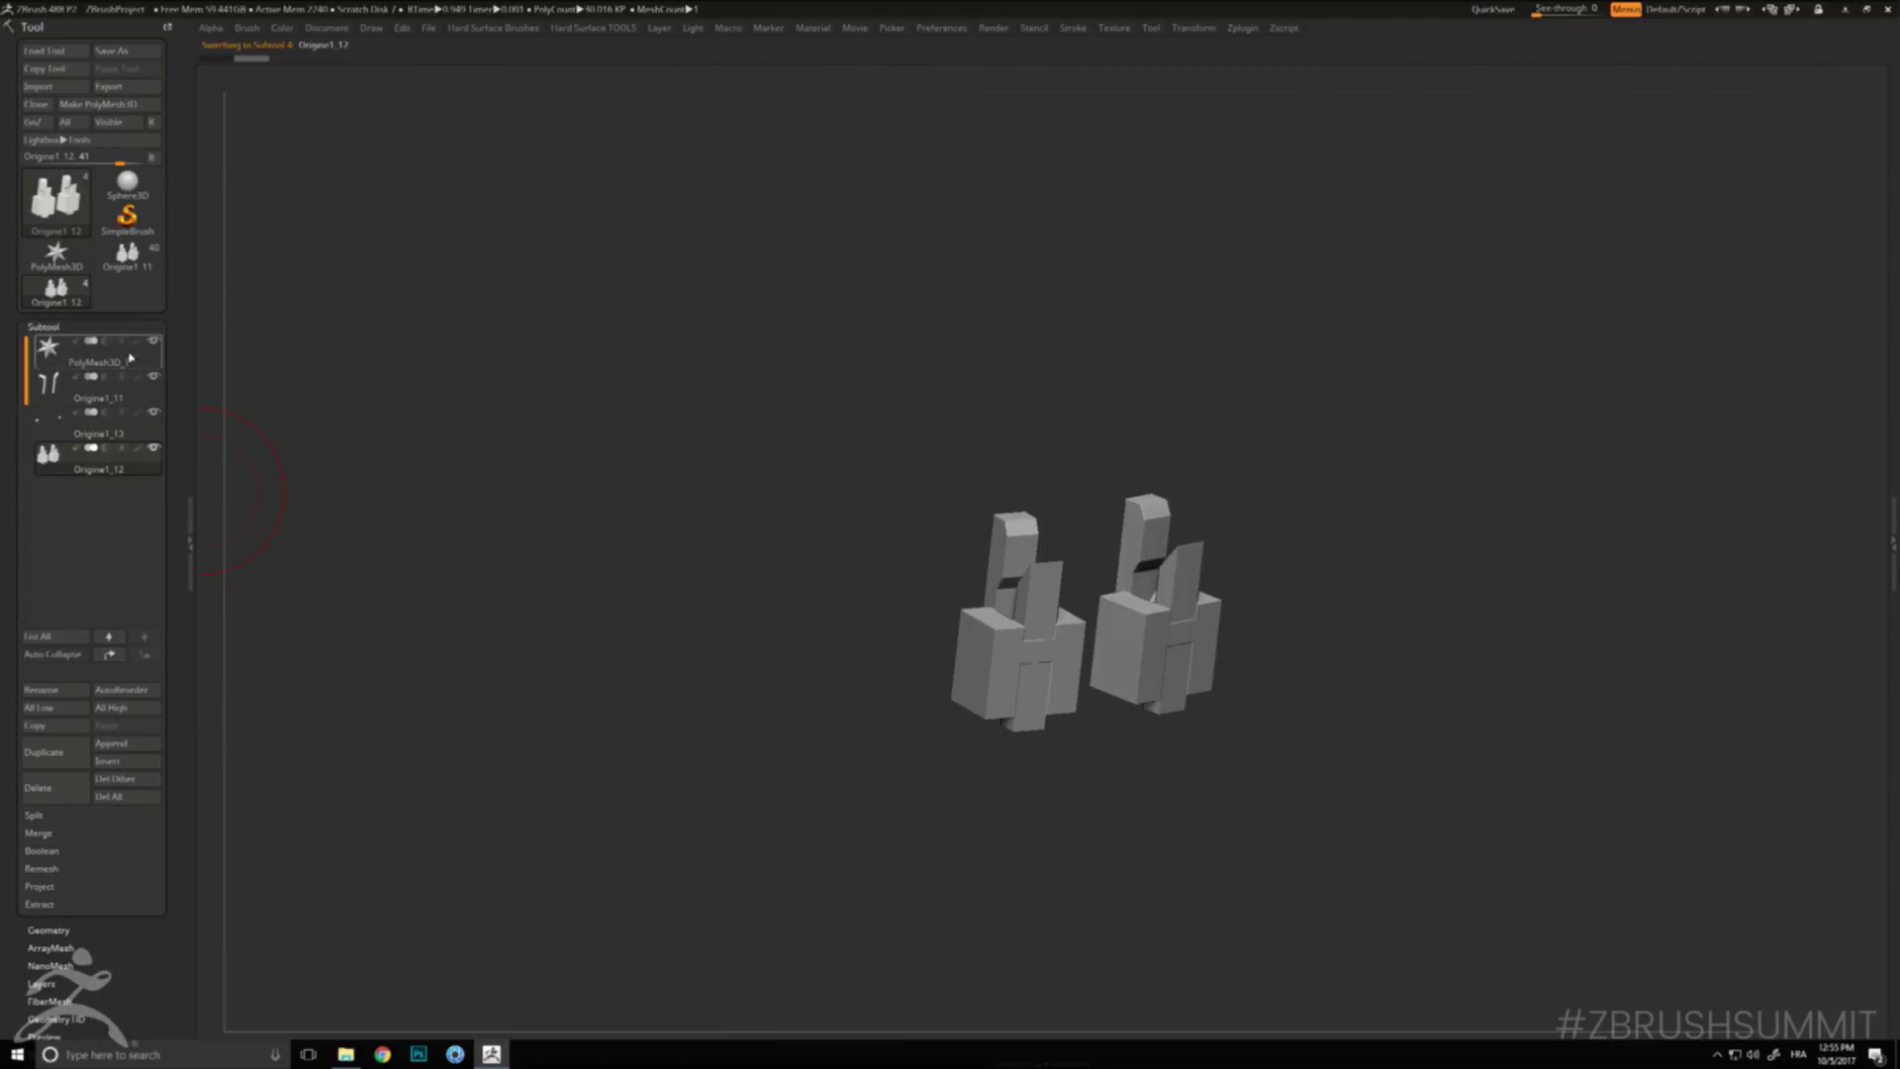
- Set up a live boolean with the brackets as the start group and the wedges and hinge blocks subtracting
click(74, 378)
click(105, 412)
click(105, 448)
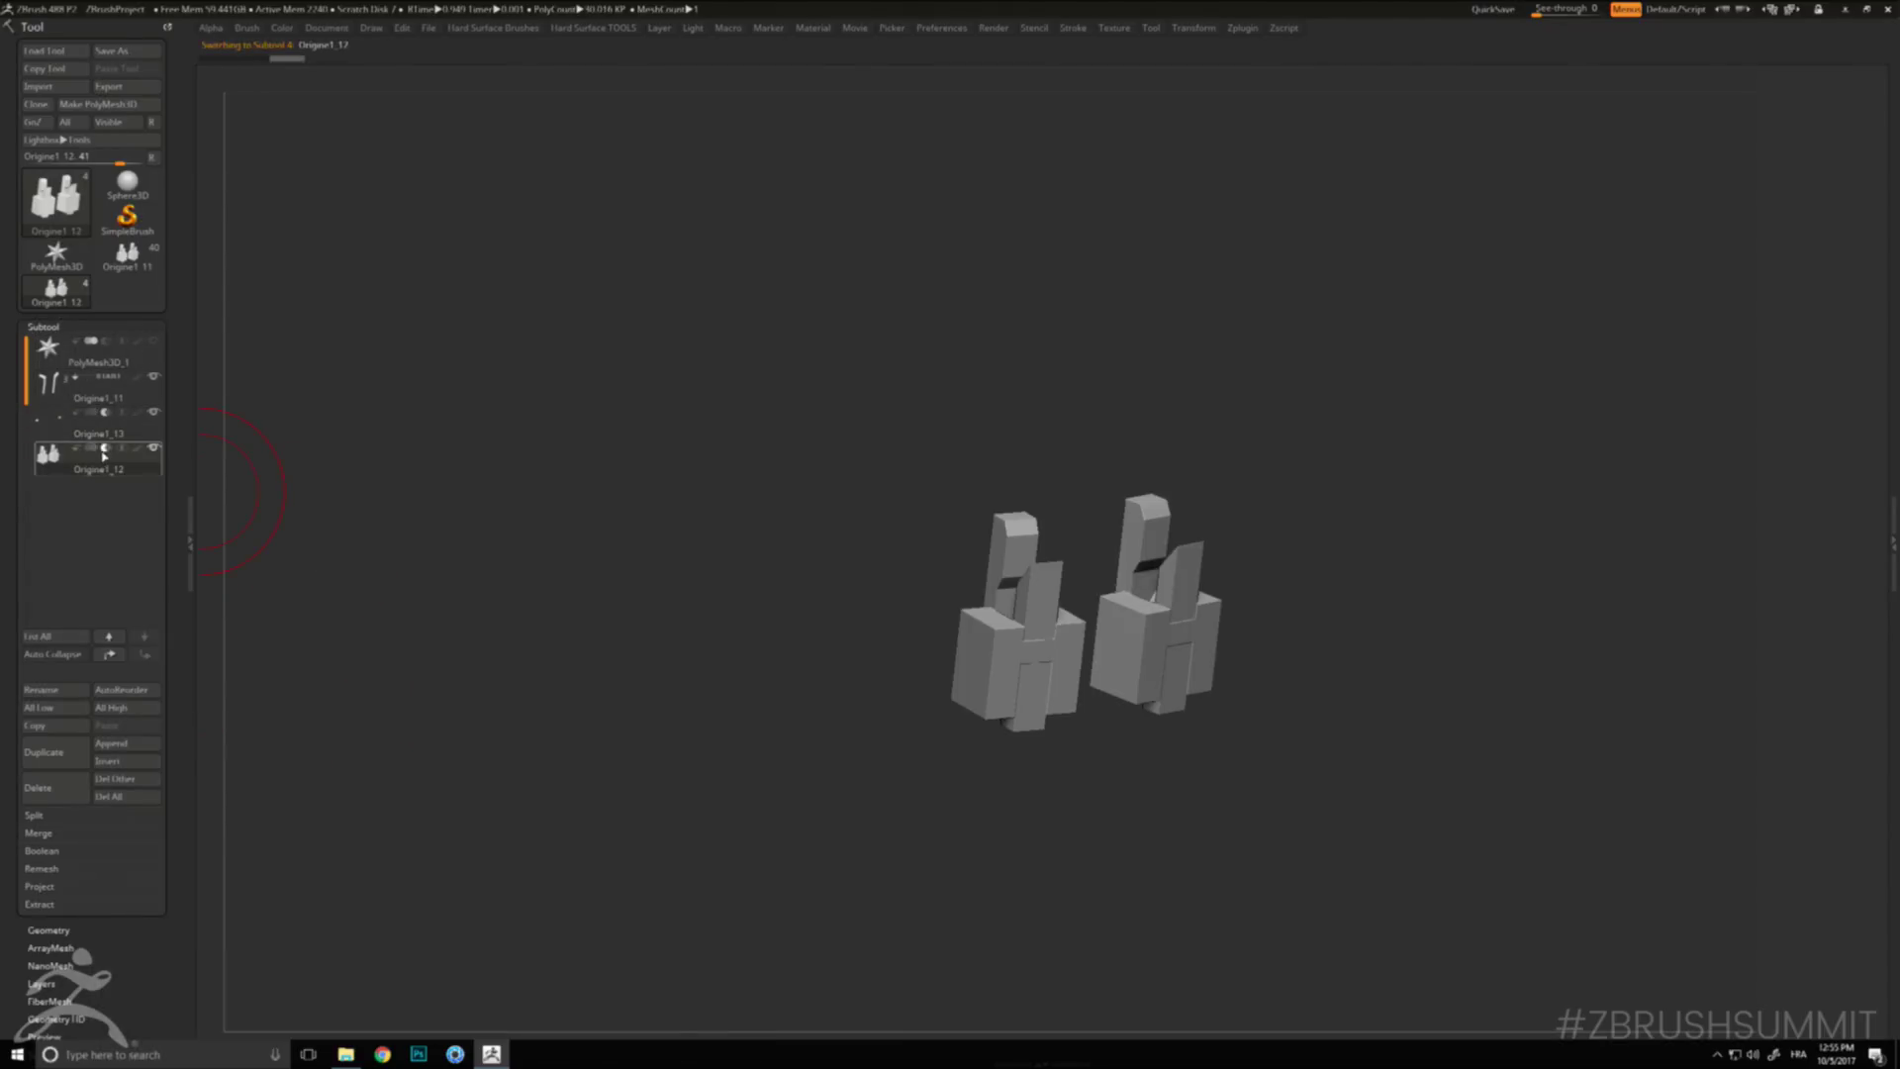
click(53, 386)
mouse_move(403, 544)
mouse_down()
mouse_move(399, 560)
mouse_move(423, 538)
mouse_move(420, 561)
mouse_up()
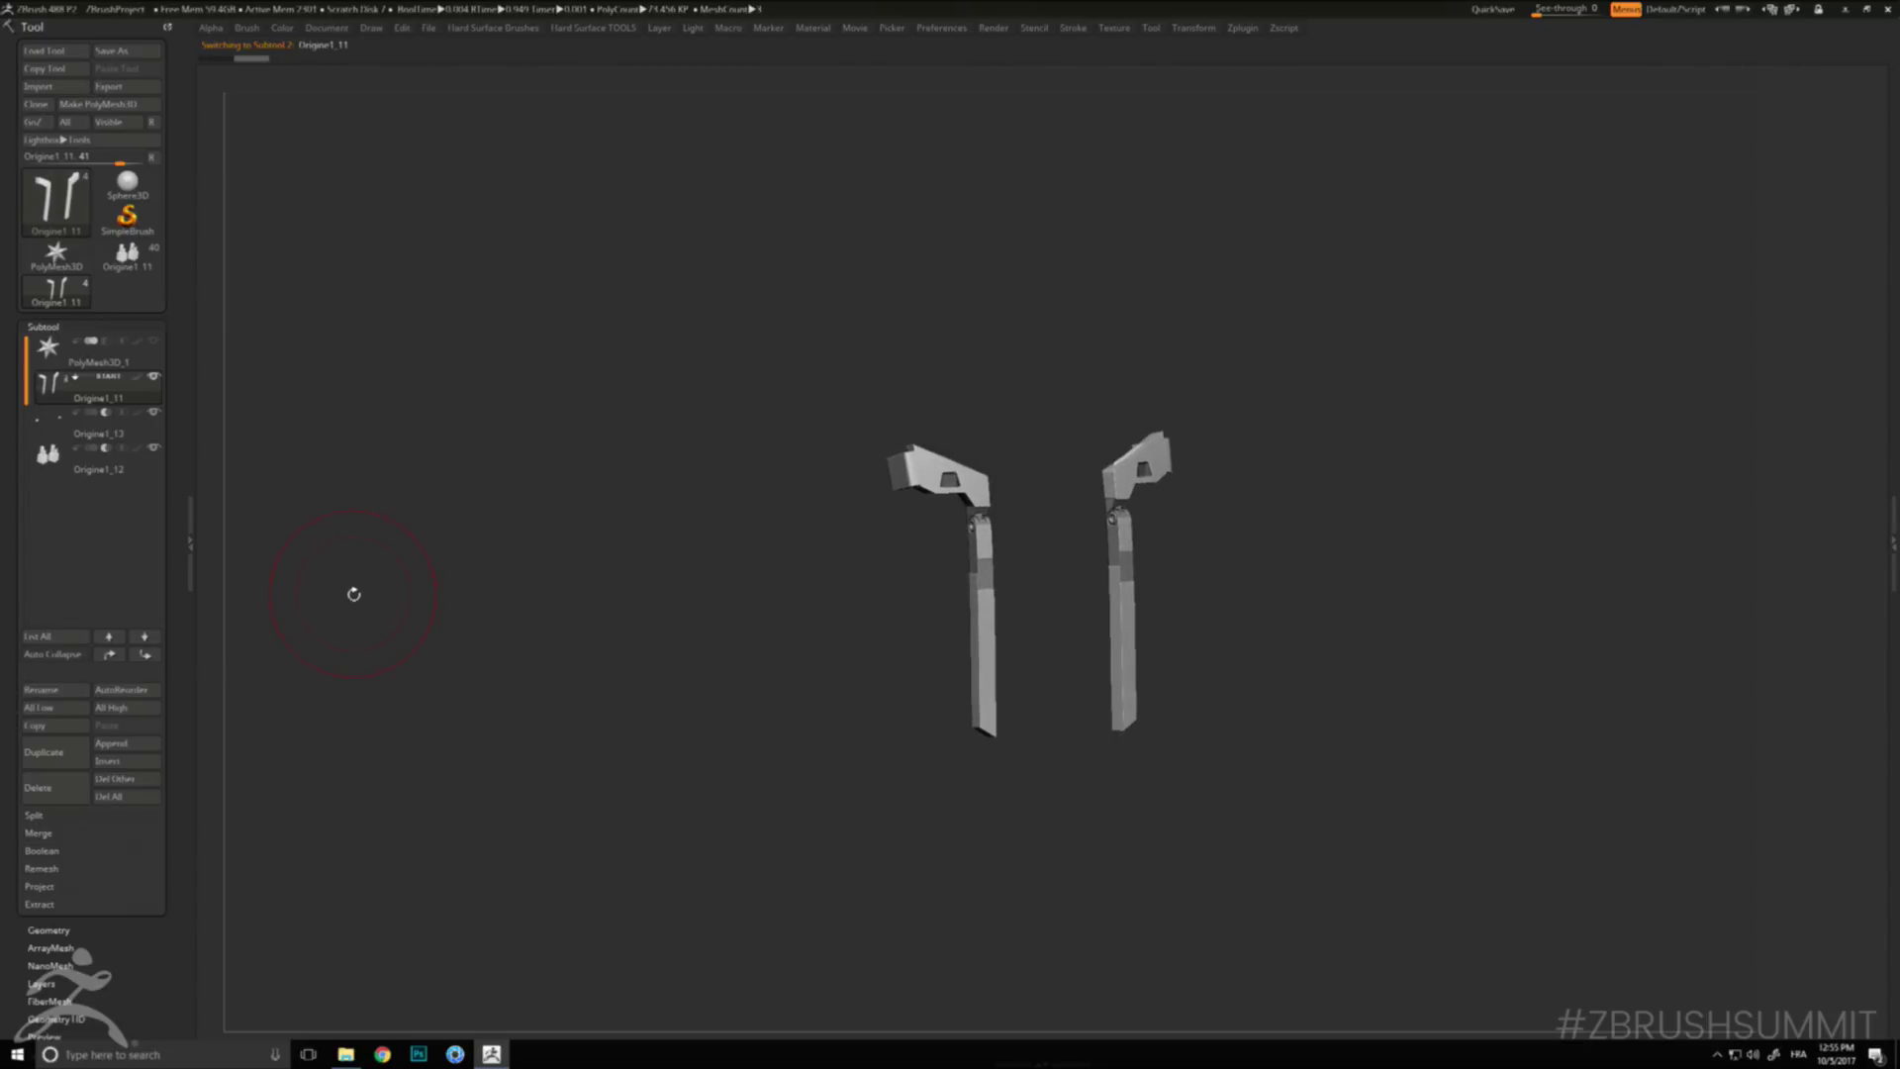
- Insert the helmet's second pair of hinge cutter blocks, Origine1_14, directly after the small wedge subtool
click(99, 425)
key(alt+s)
key(Up)
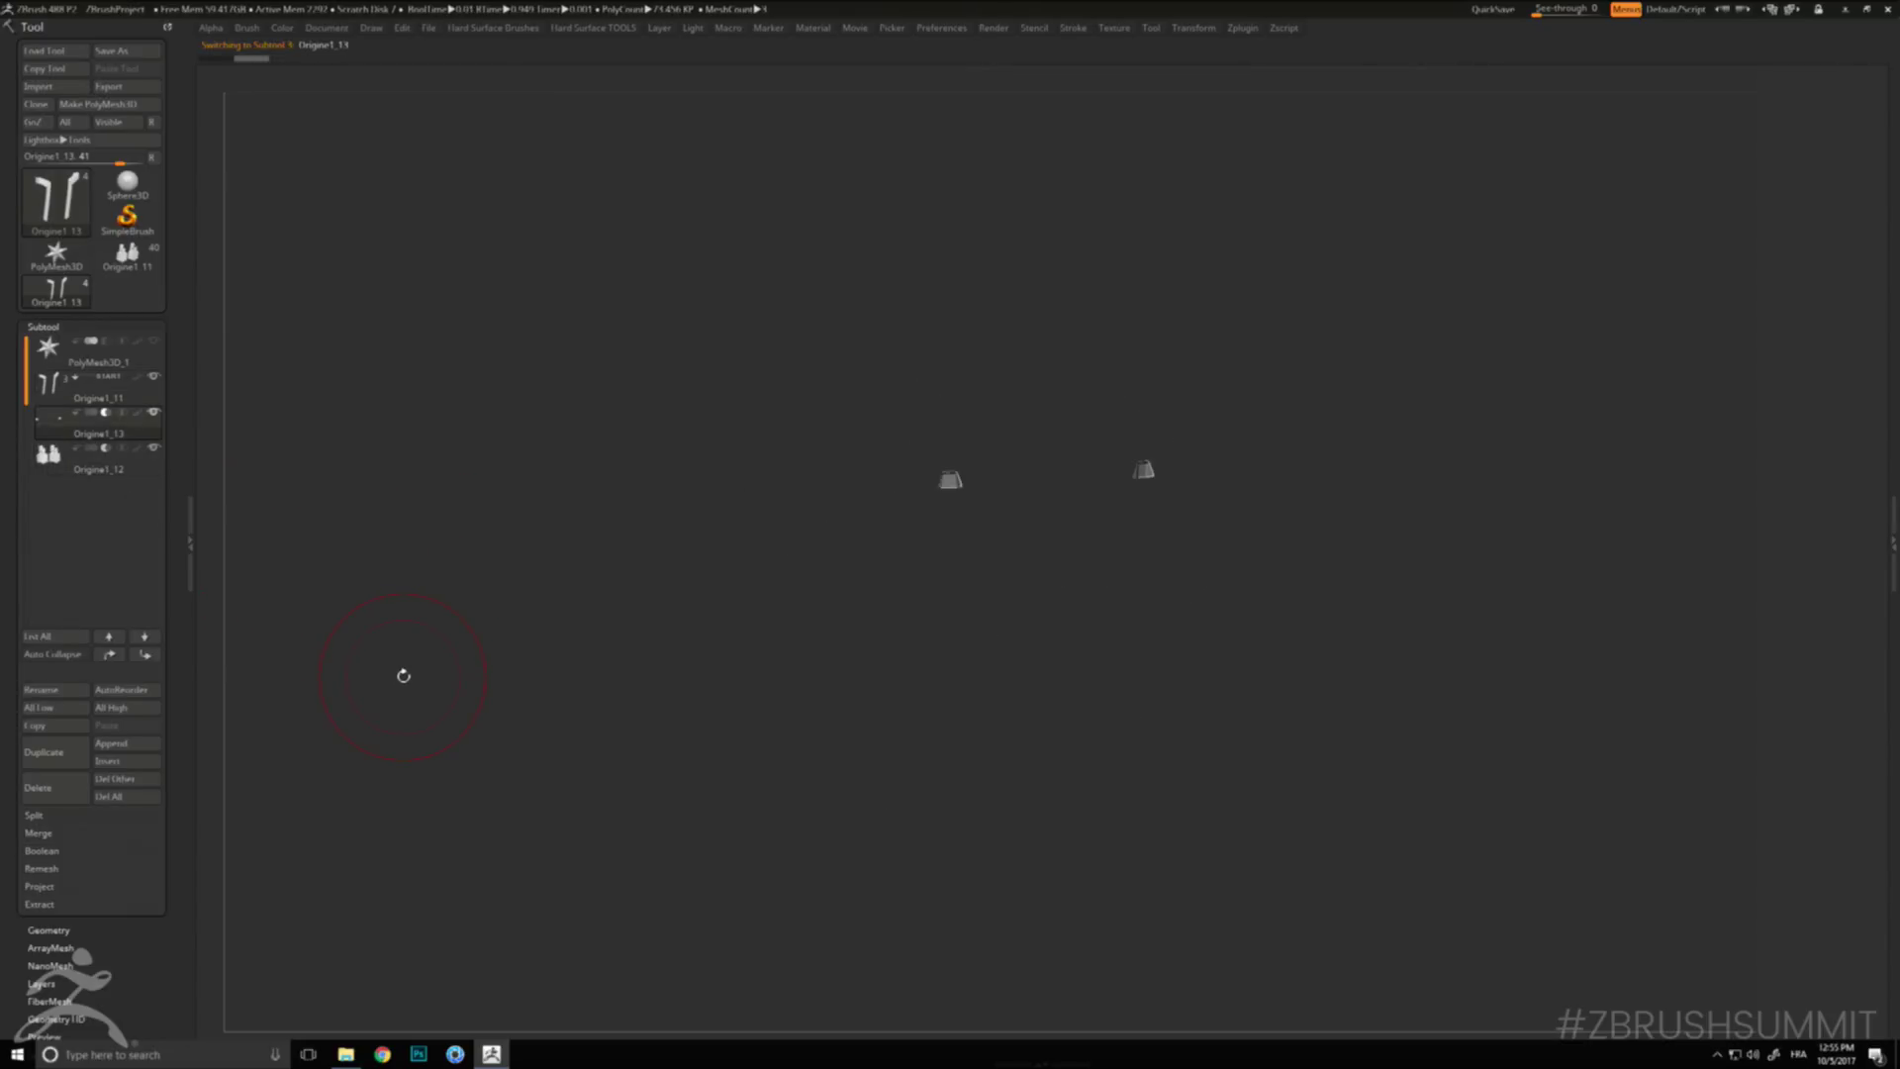
click(127, 257)
click(99, 425)
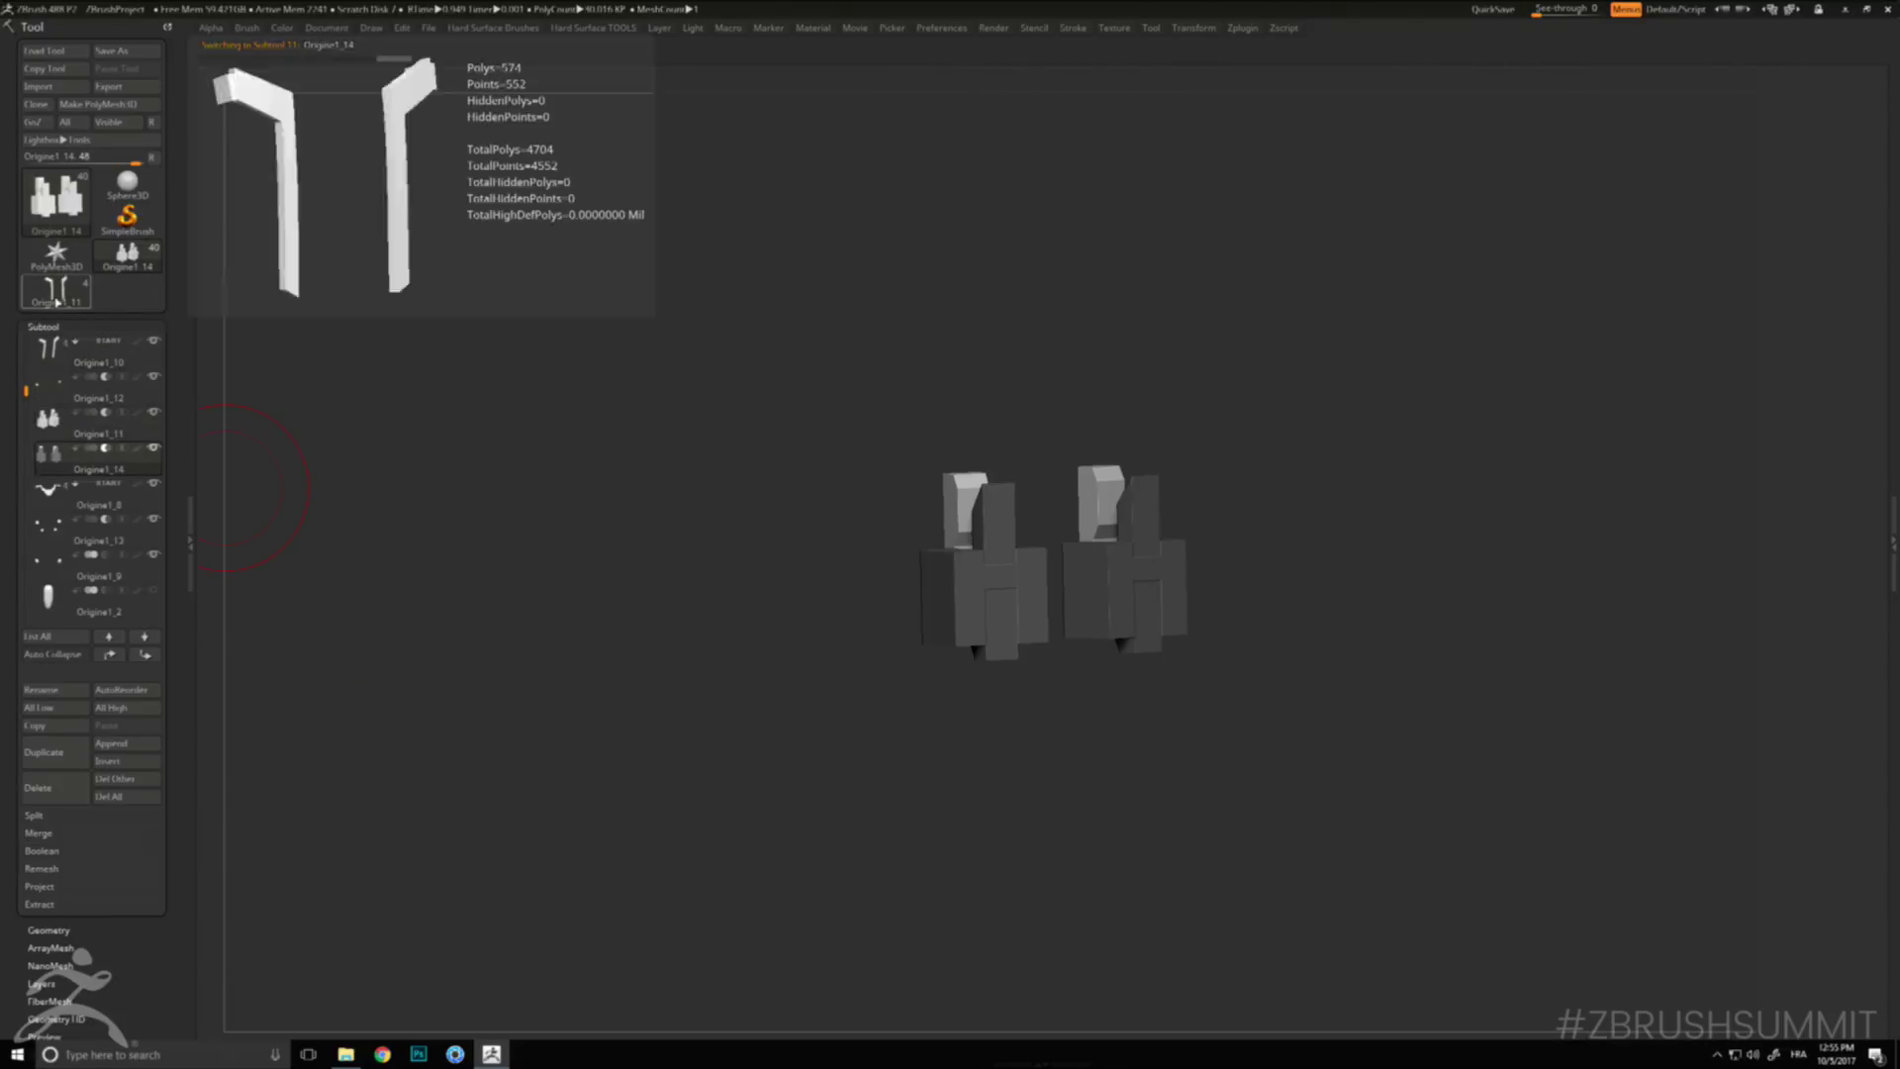
click(53, 296)
key(Down)
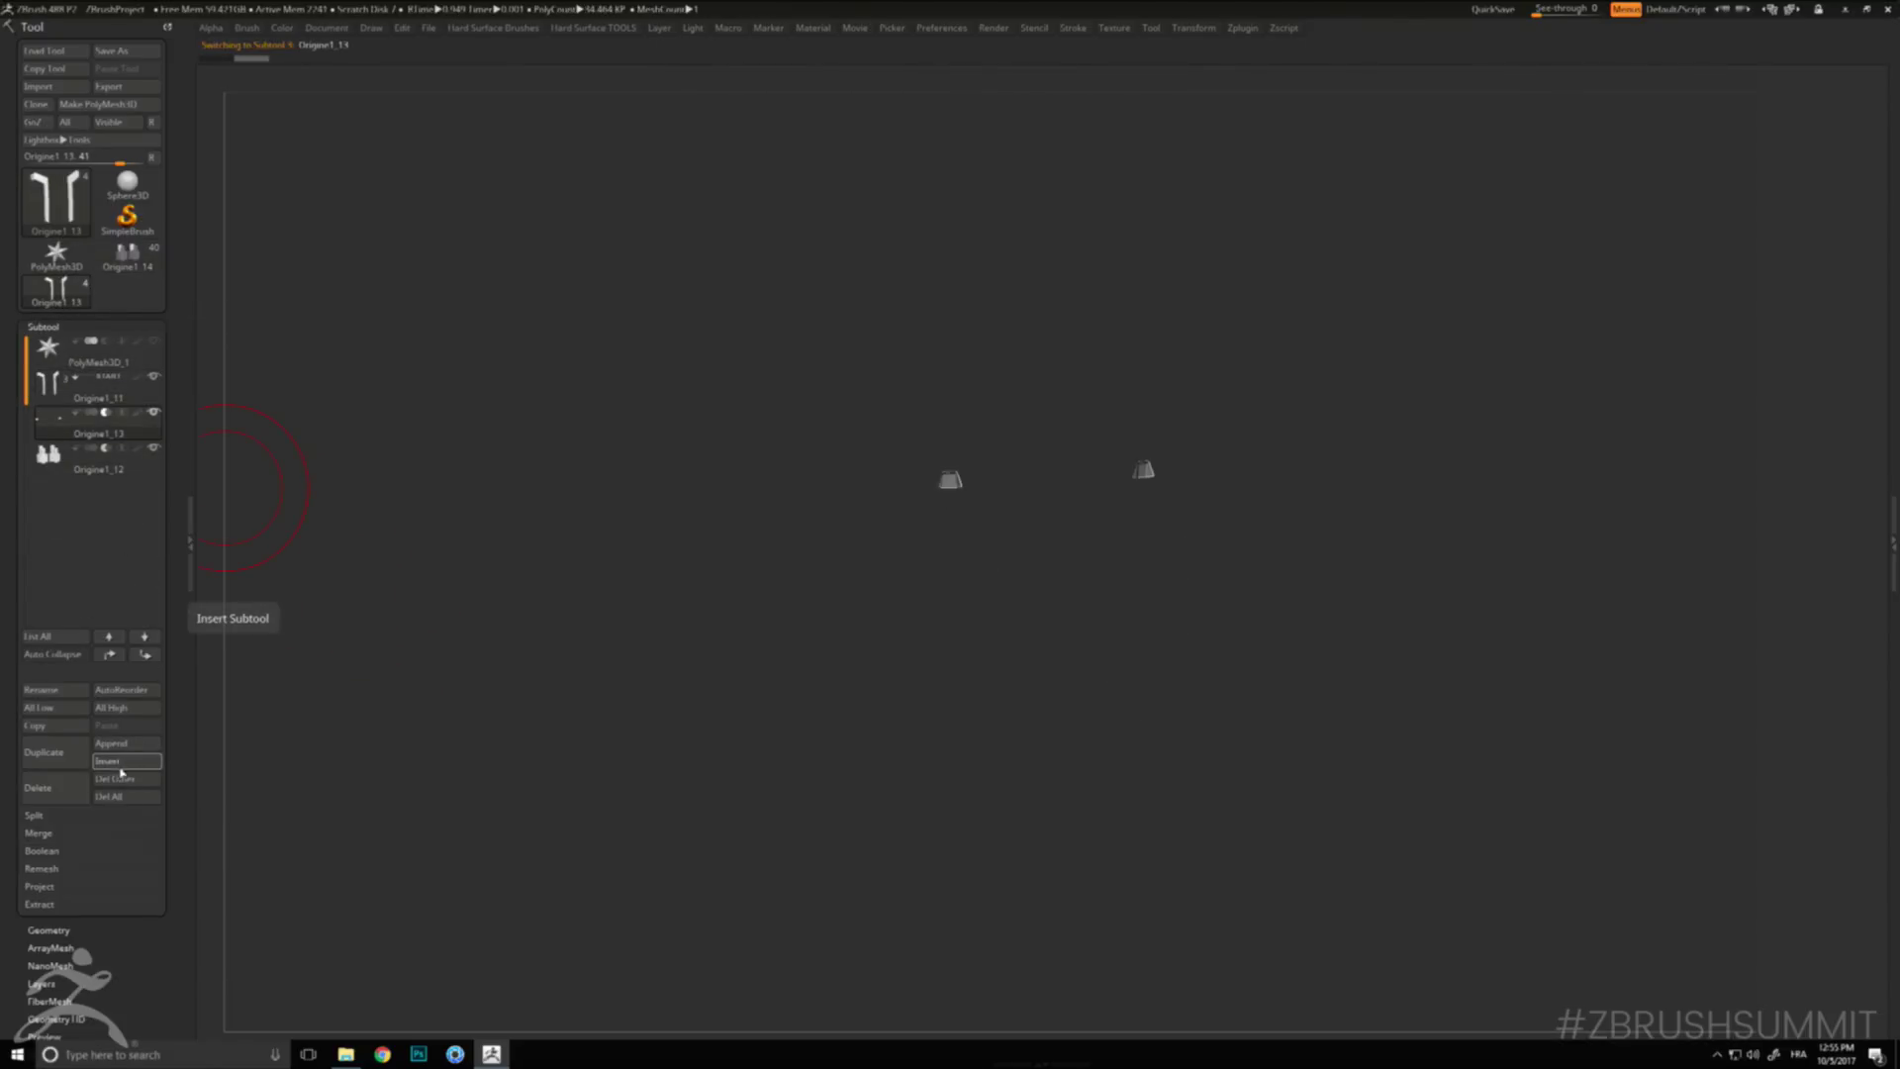
click(122, 765)
click(354, 762)
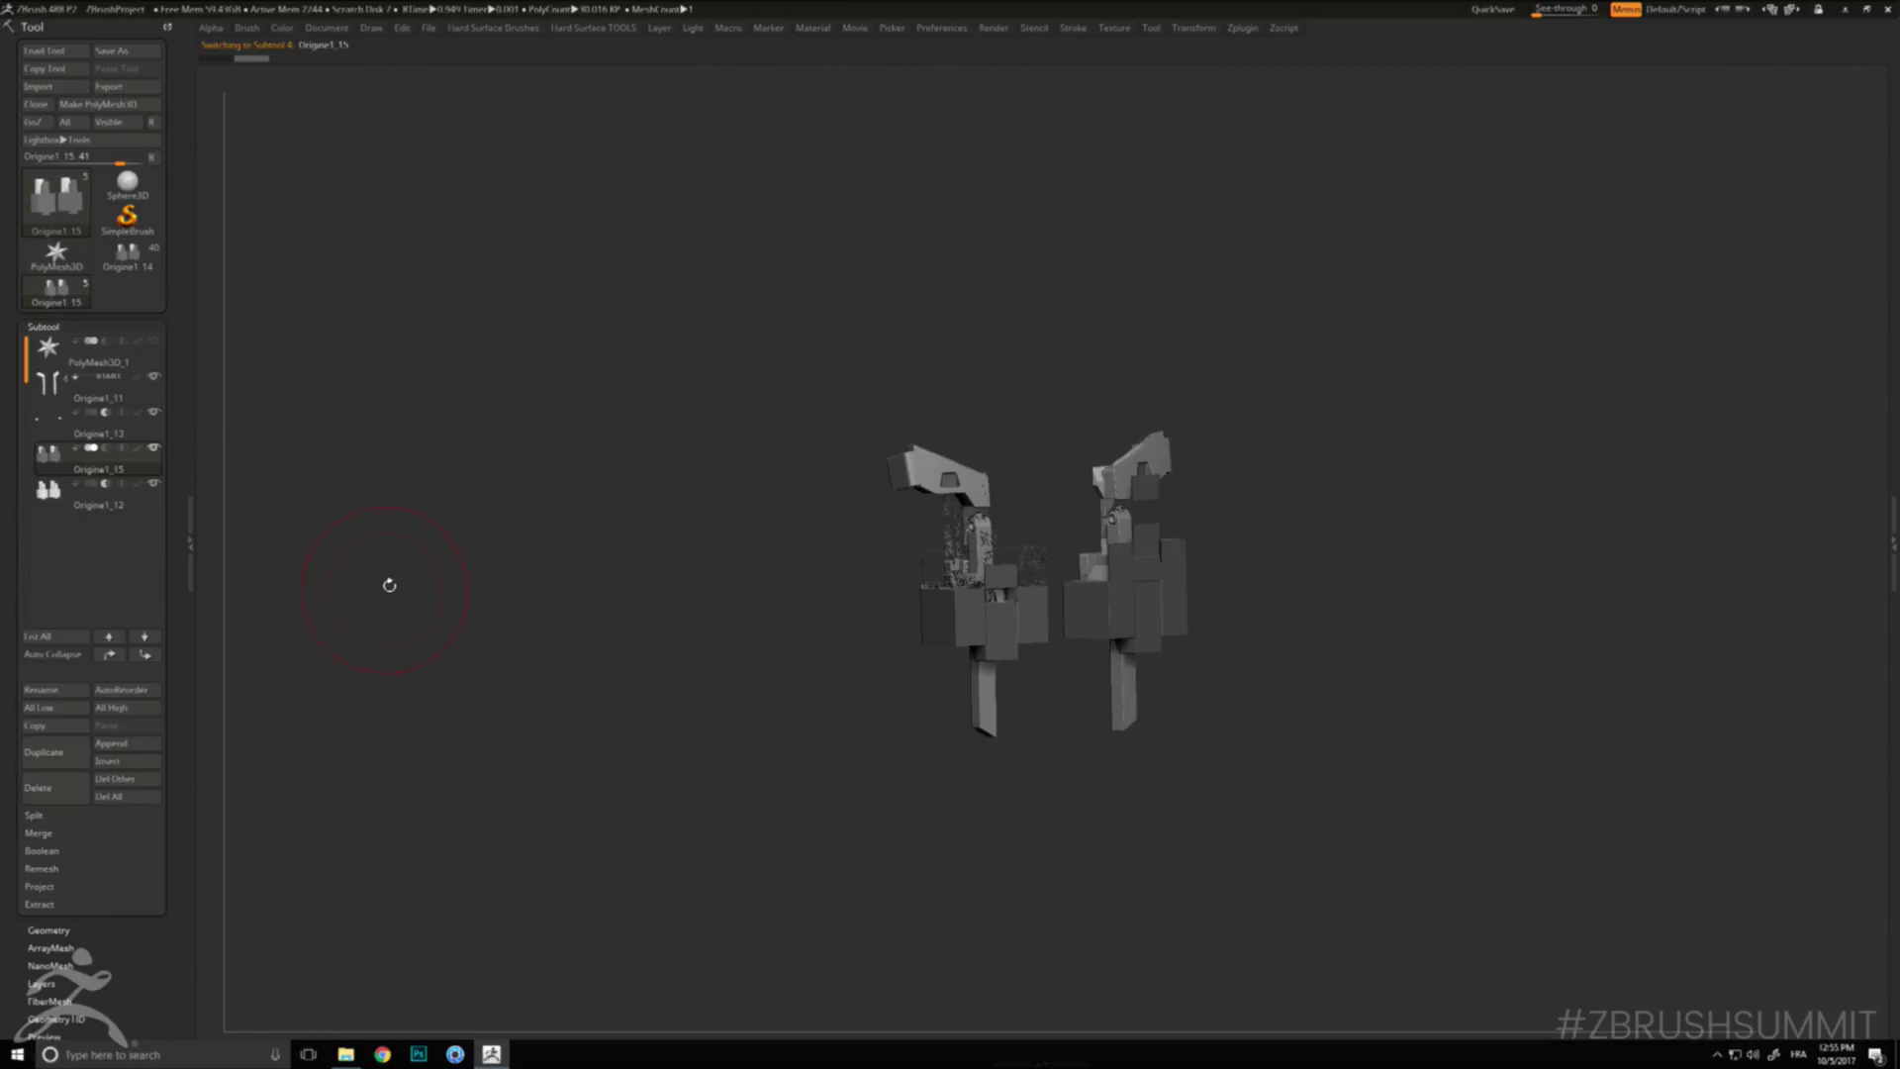
- Compare the isolated bracket assembly with the full helmet, examining the hinge cutter and bolt subtools around the face plate
key(Up)
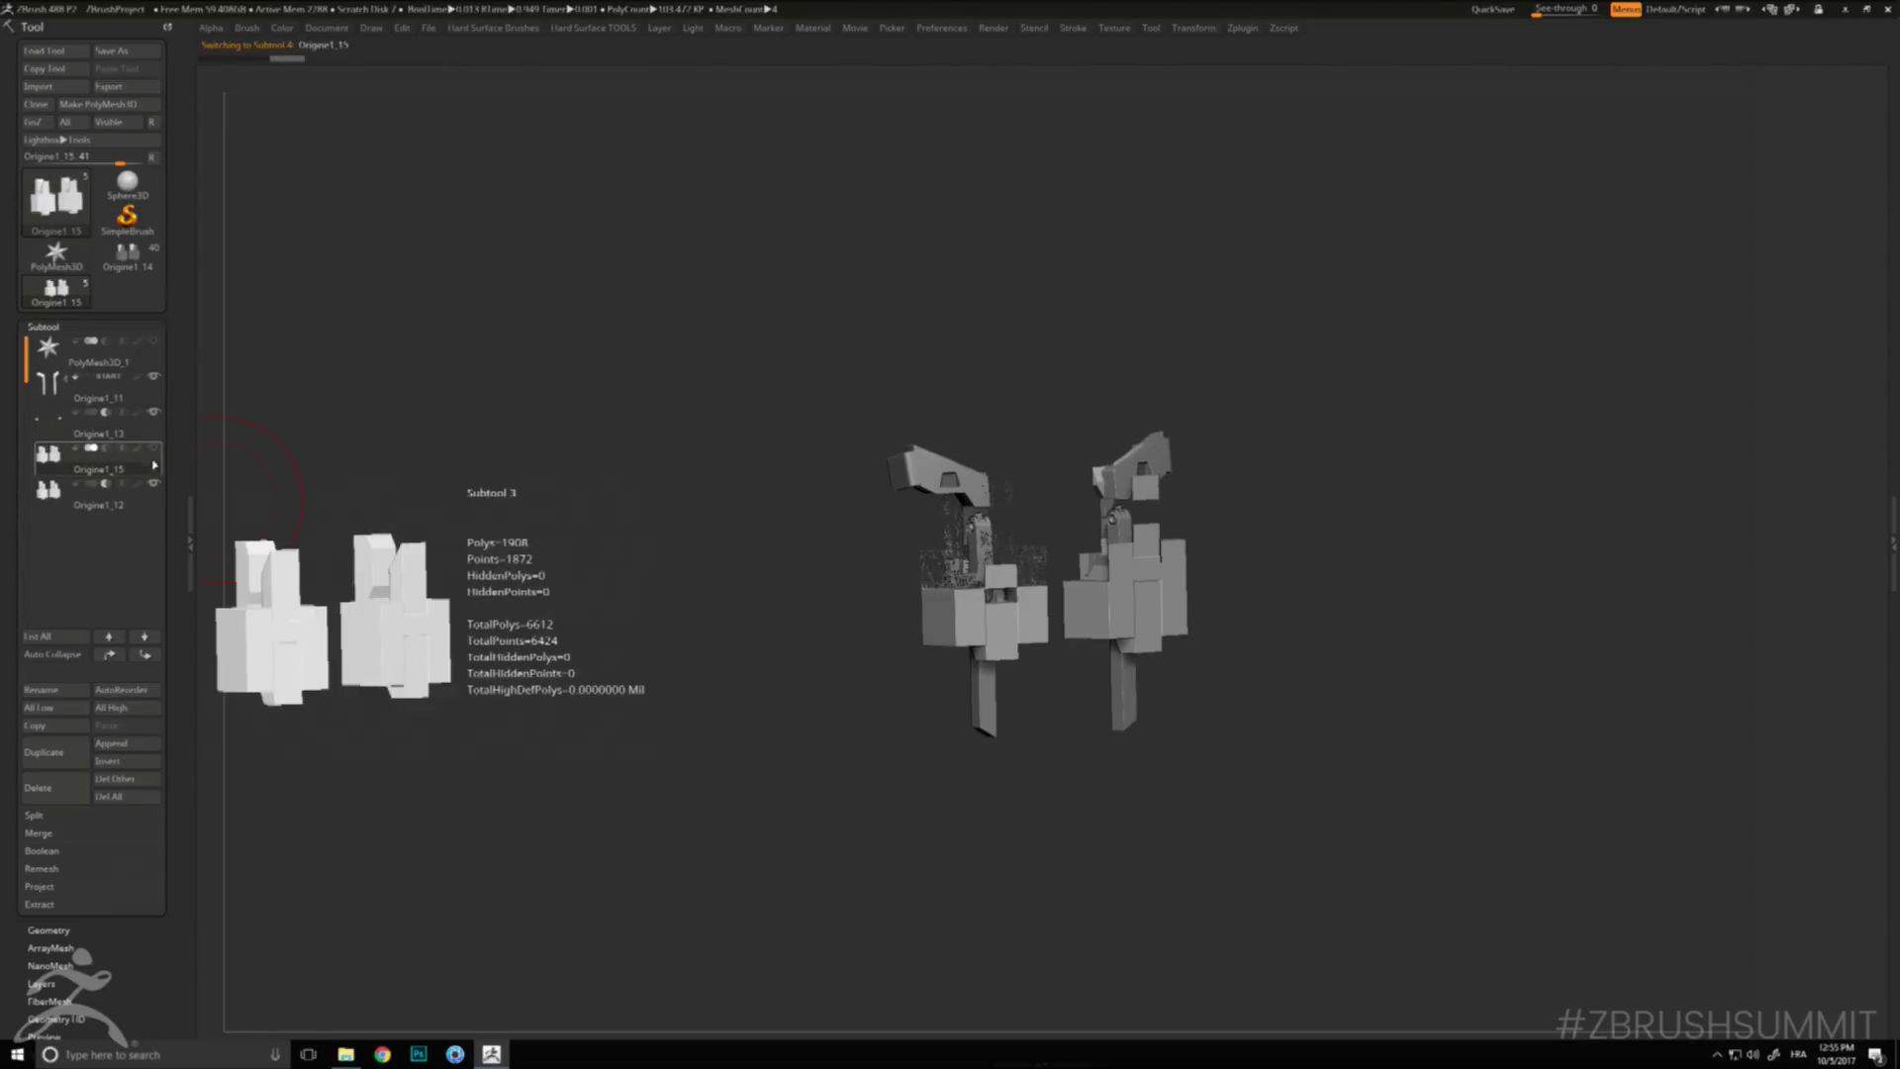
key(Up)
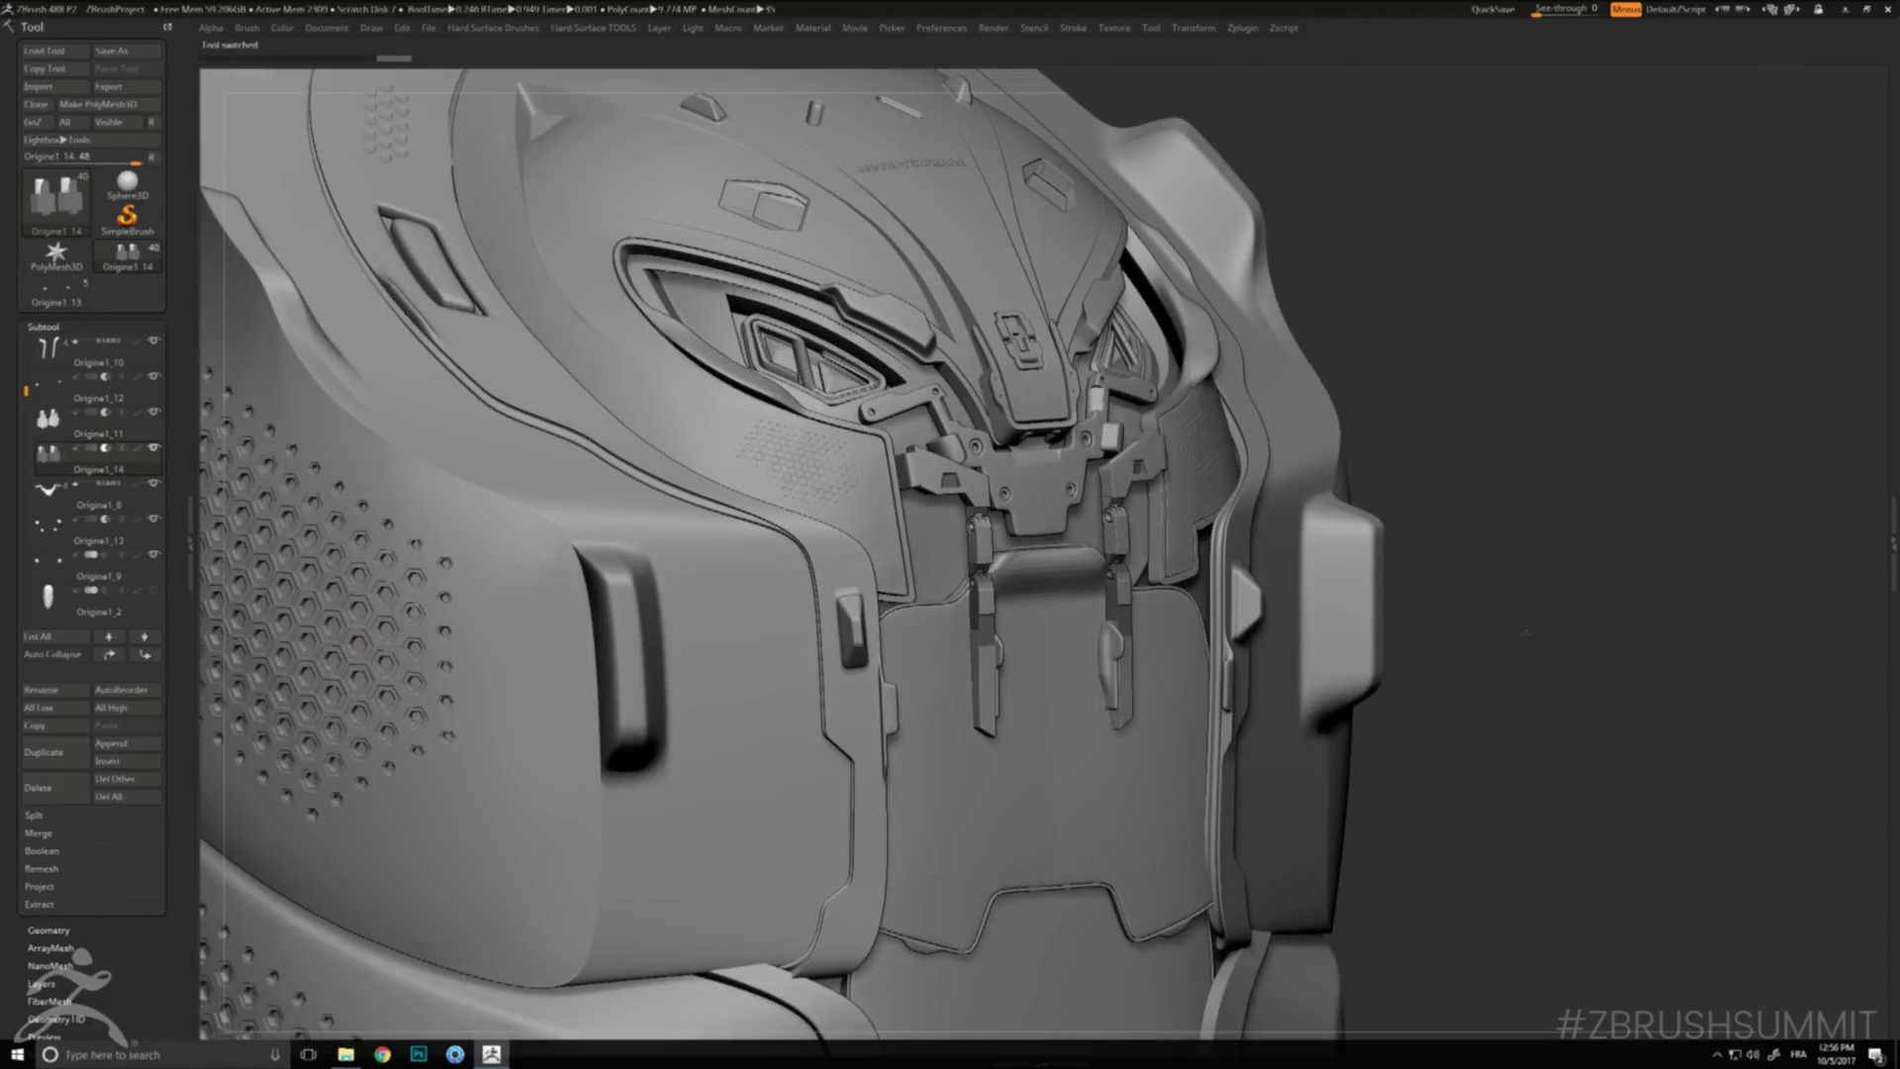
key(alt+s)
ctrl+drag(1507, 685, 1520, 733)
key(Down)
key(Up)
key(Up)
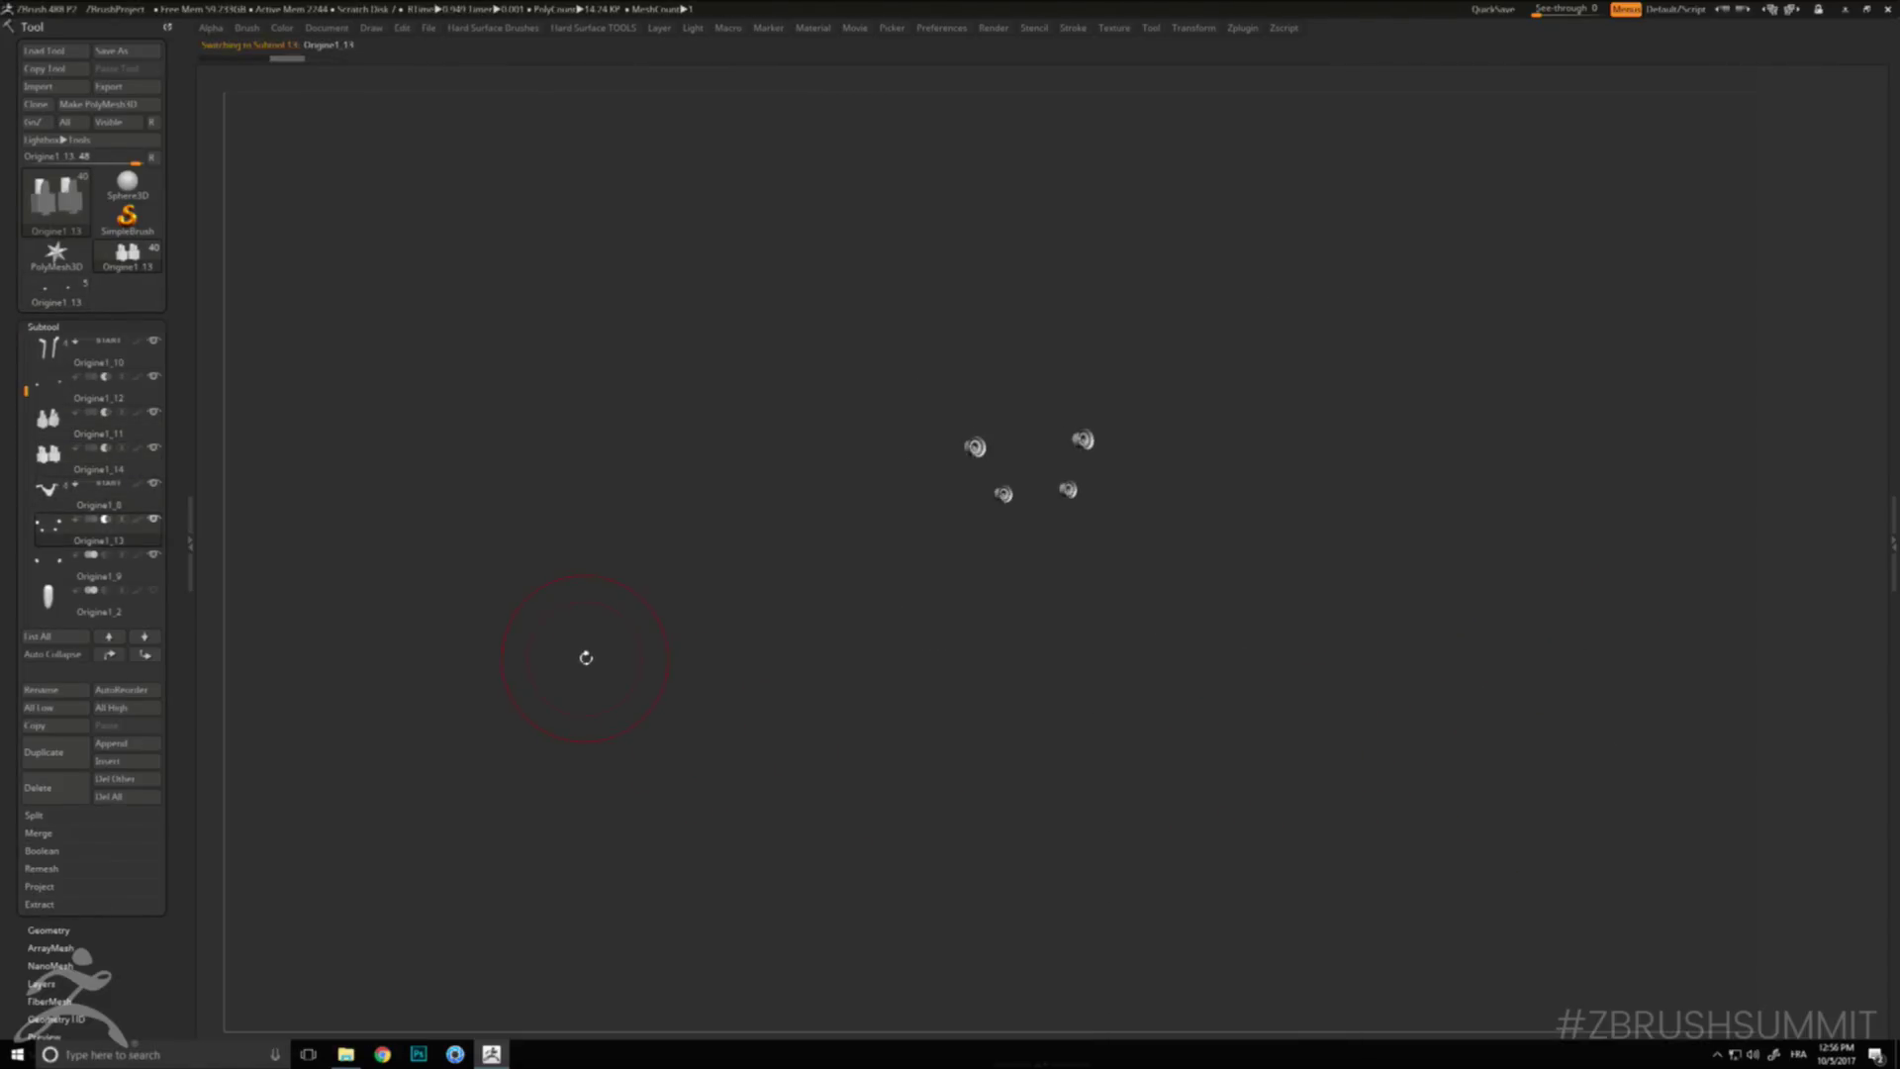
click(55, 295)
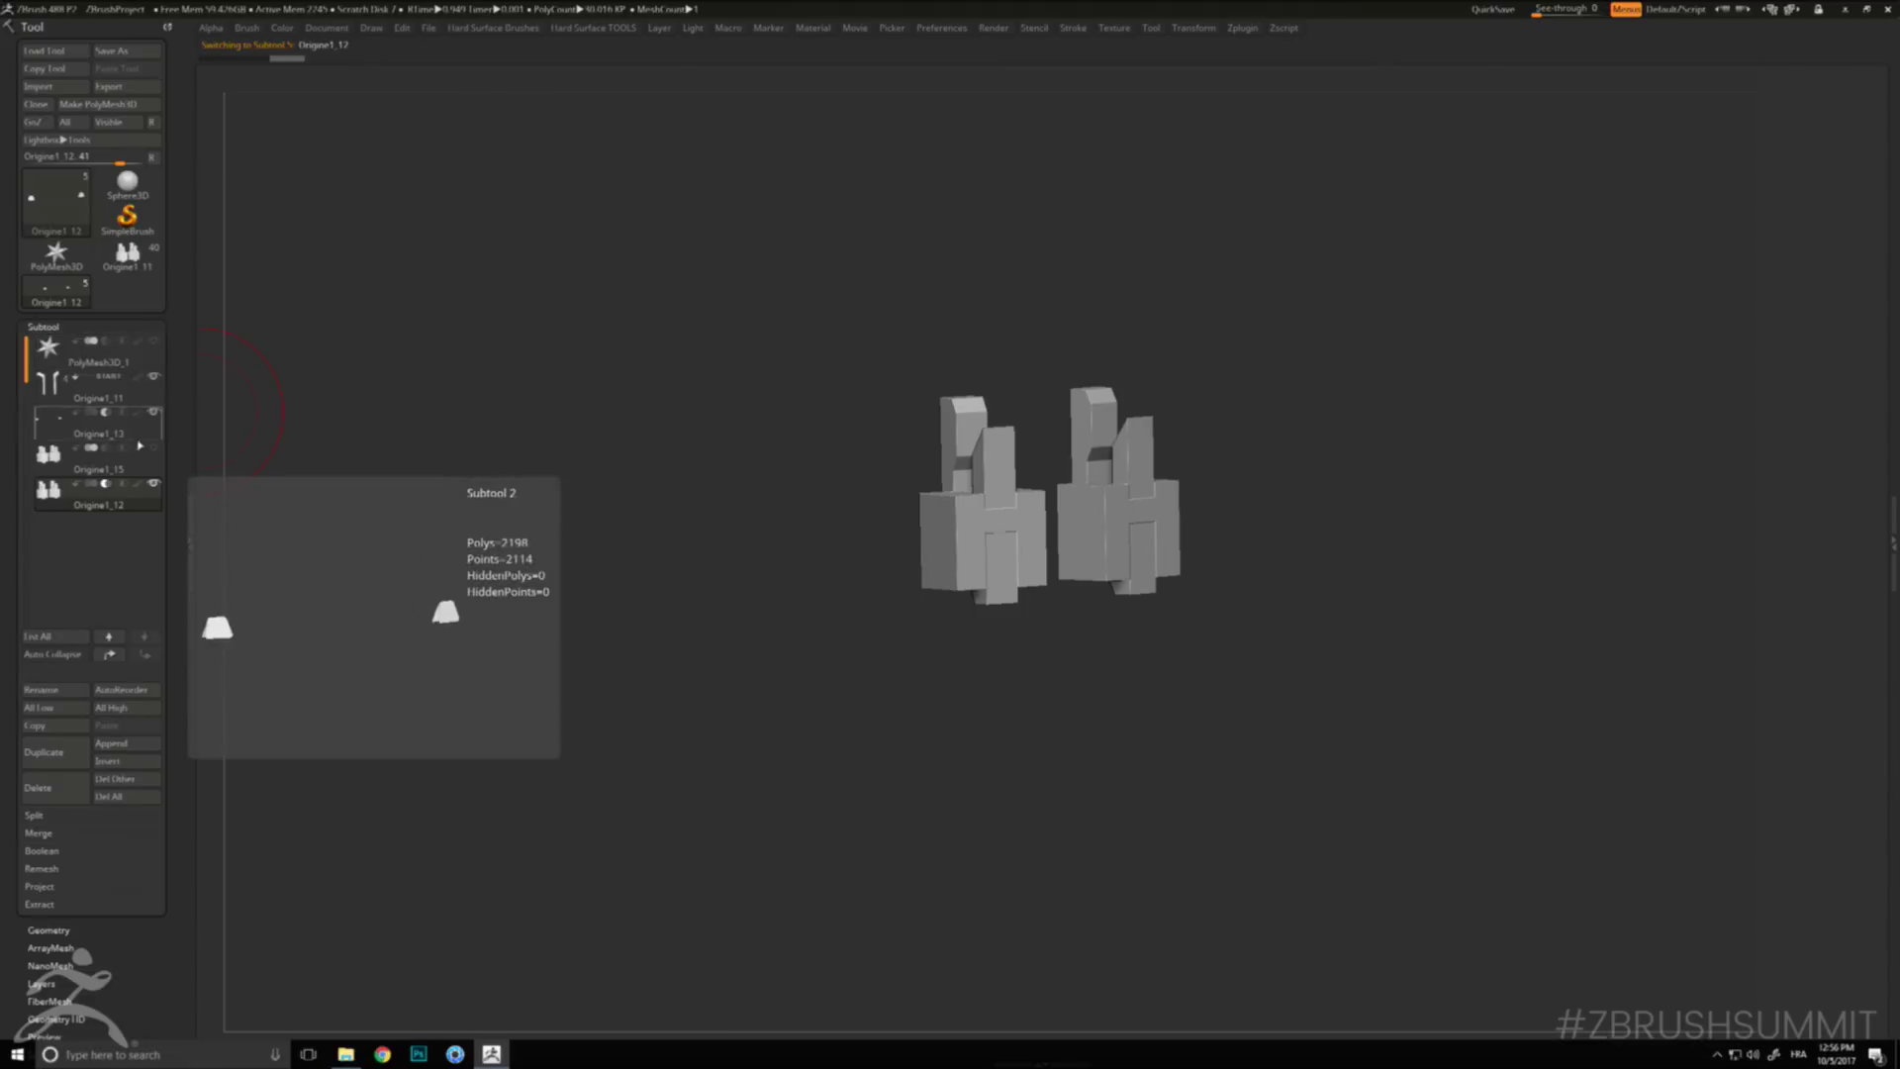
- Set the second pair of hinge blocks to boolean subtraction and turn its visibility on
click(111, 457)
drag(443, 537, 431, 545)
key(Up)
key(Up)
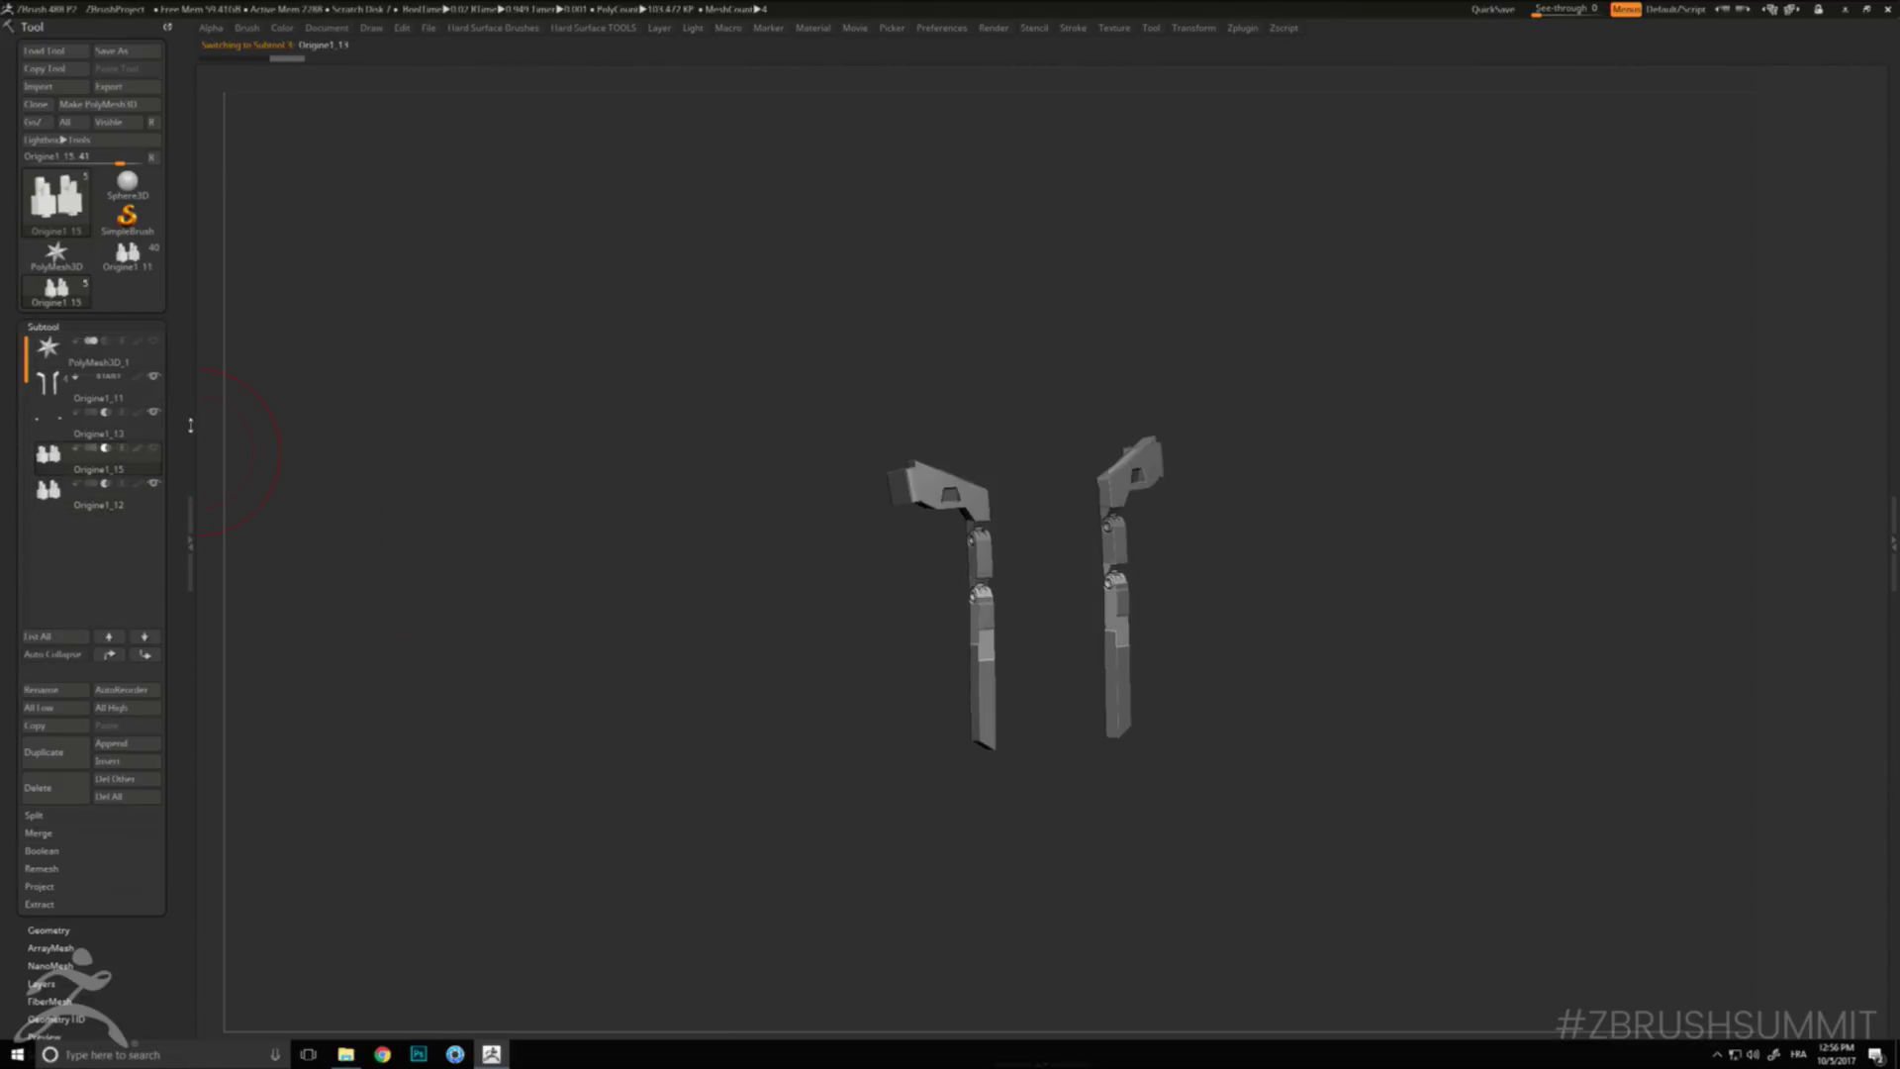
key(Down)
key(Down)
key(Down)
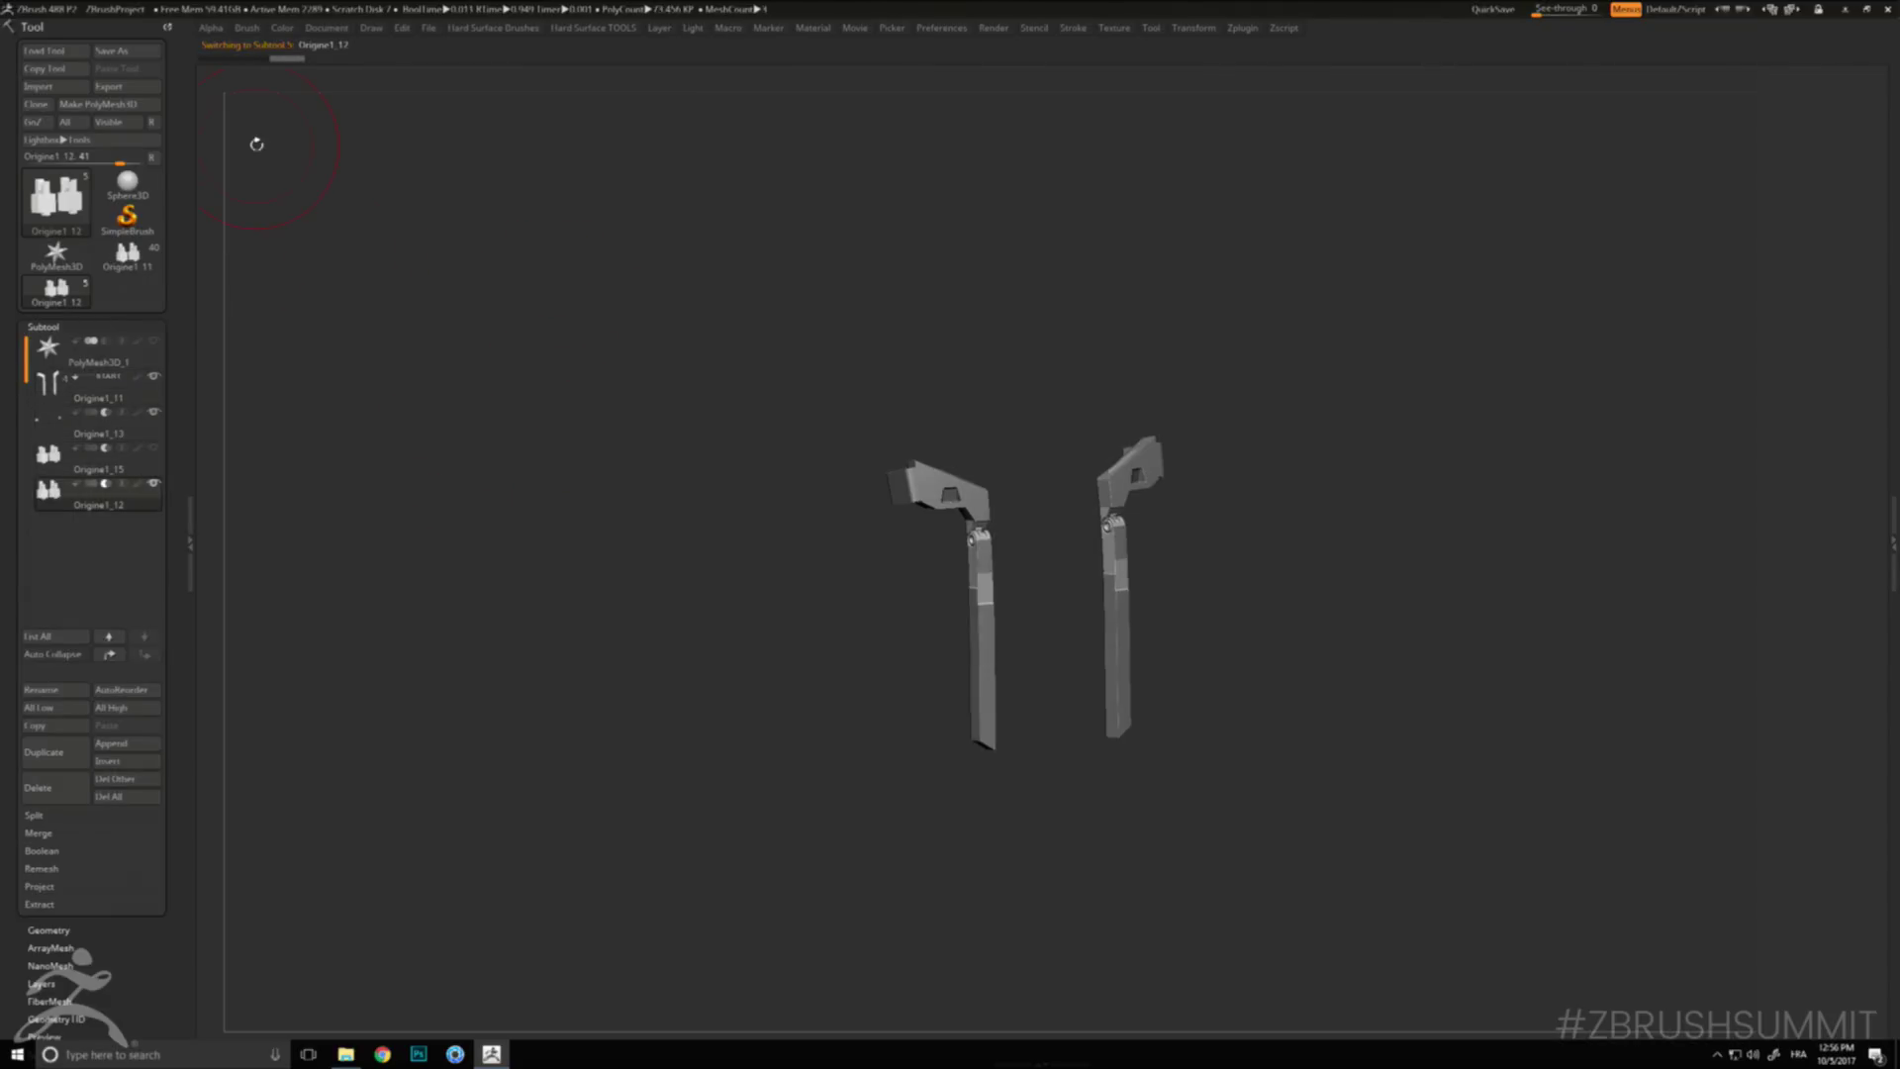
click(96, 466)
key(Up)
key(Up)
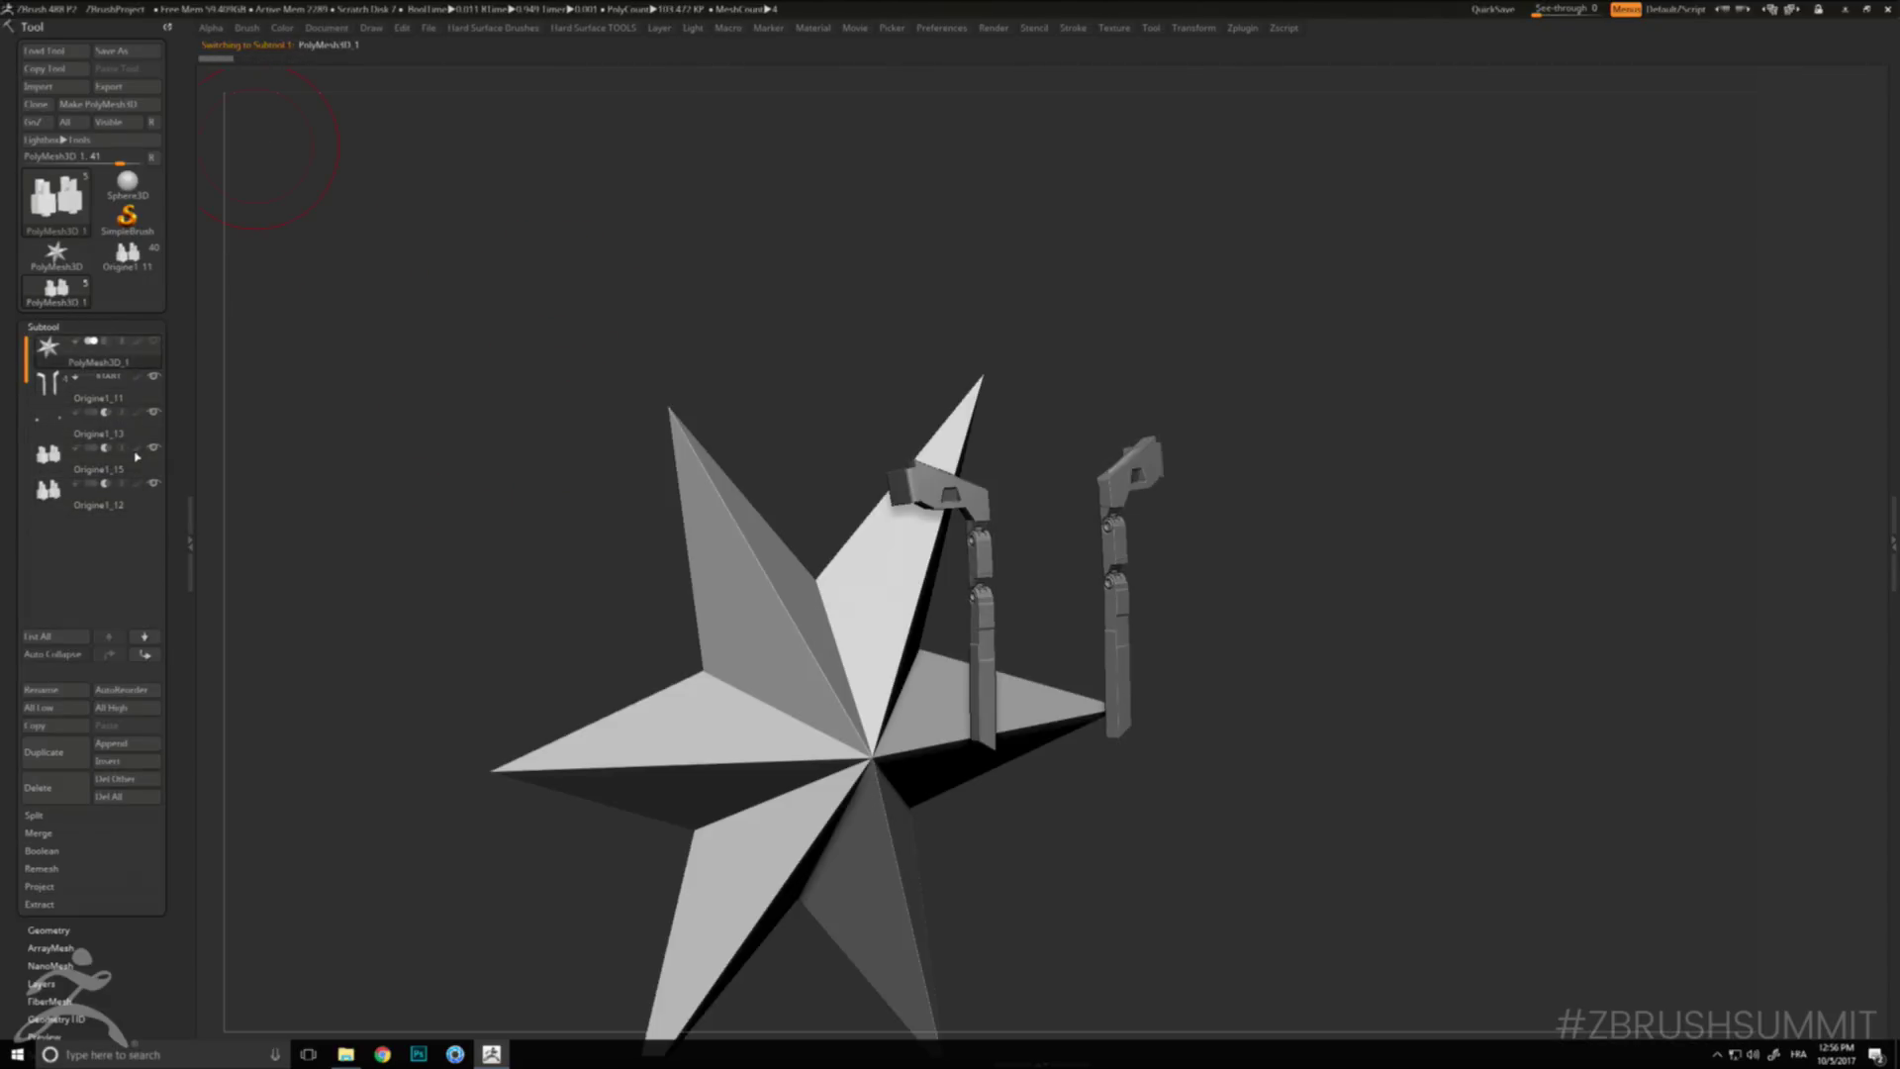
key(Down)
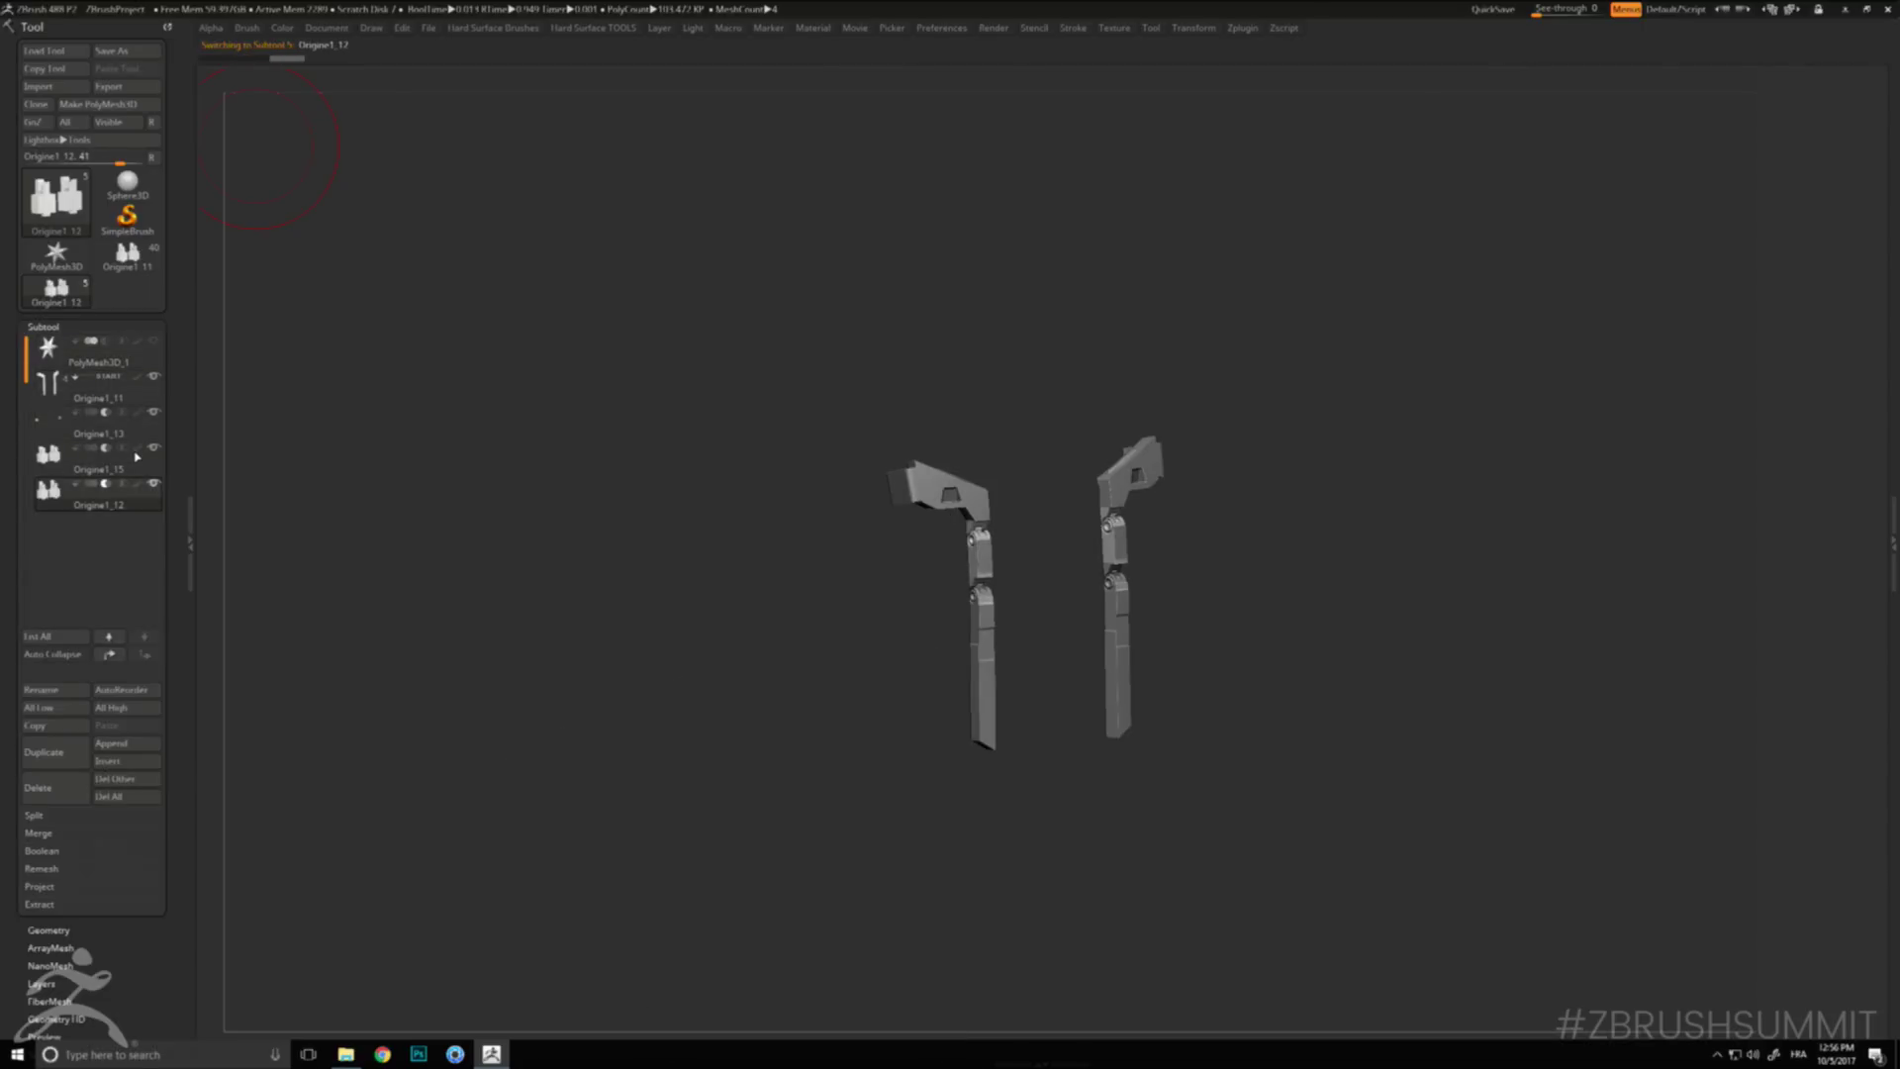
- Examine the hinge joints and wedge cuts on the brackets from a closer, more angled view
ctrl+right_drag(963, 499, 950, 643)
right_drag(840, 510, 714, 509)
key(space)
click(762, 864)
ctrl+right_drag(974, 728, 767, 496)
key(ctrl+z)
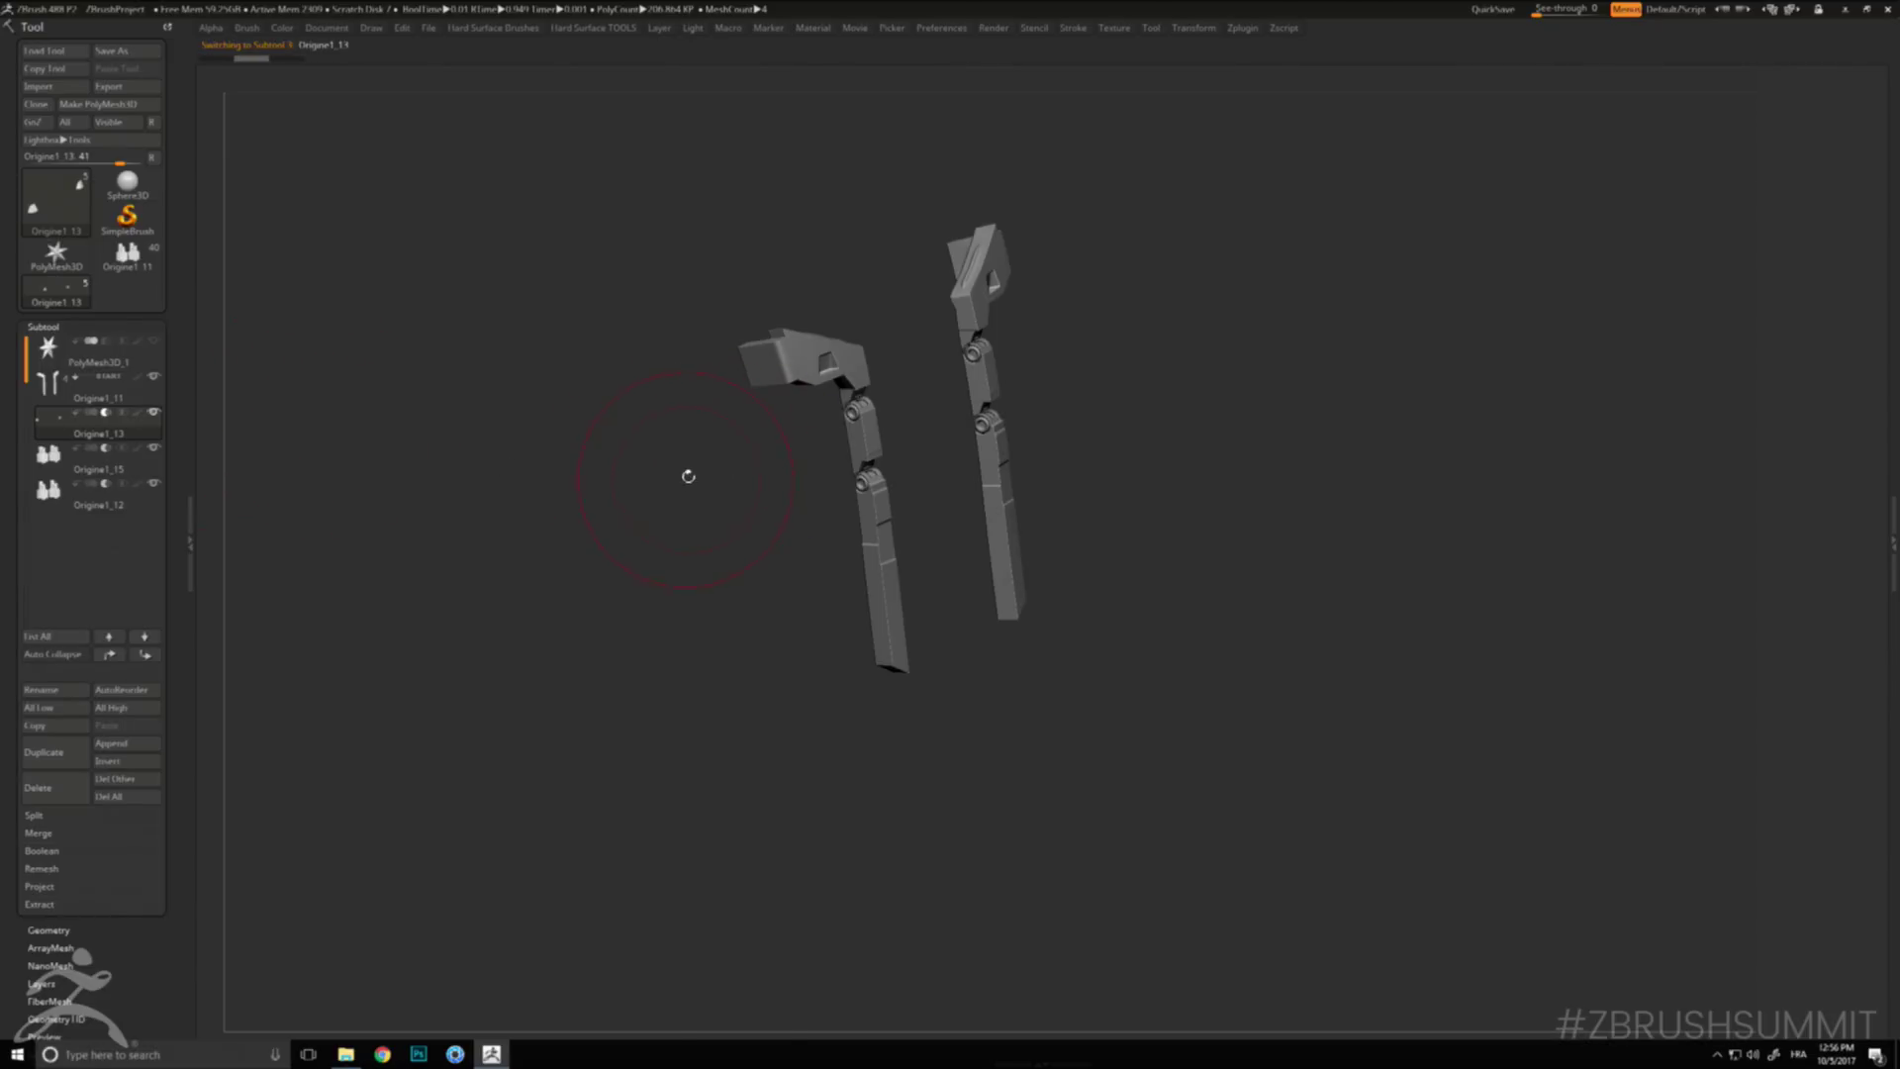
- Select the bracket subtool Origine1_11 and compare its uncut base shape with the live boolean hinge cuts from several angles
key(space)
click(85, 387)
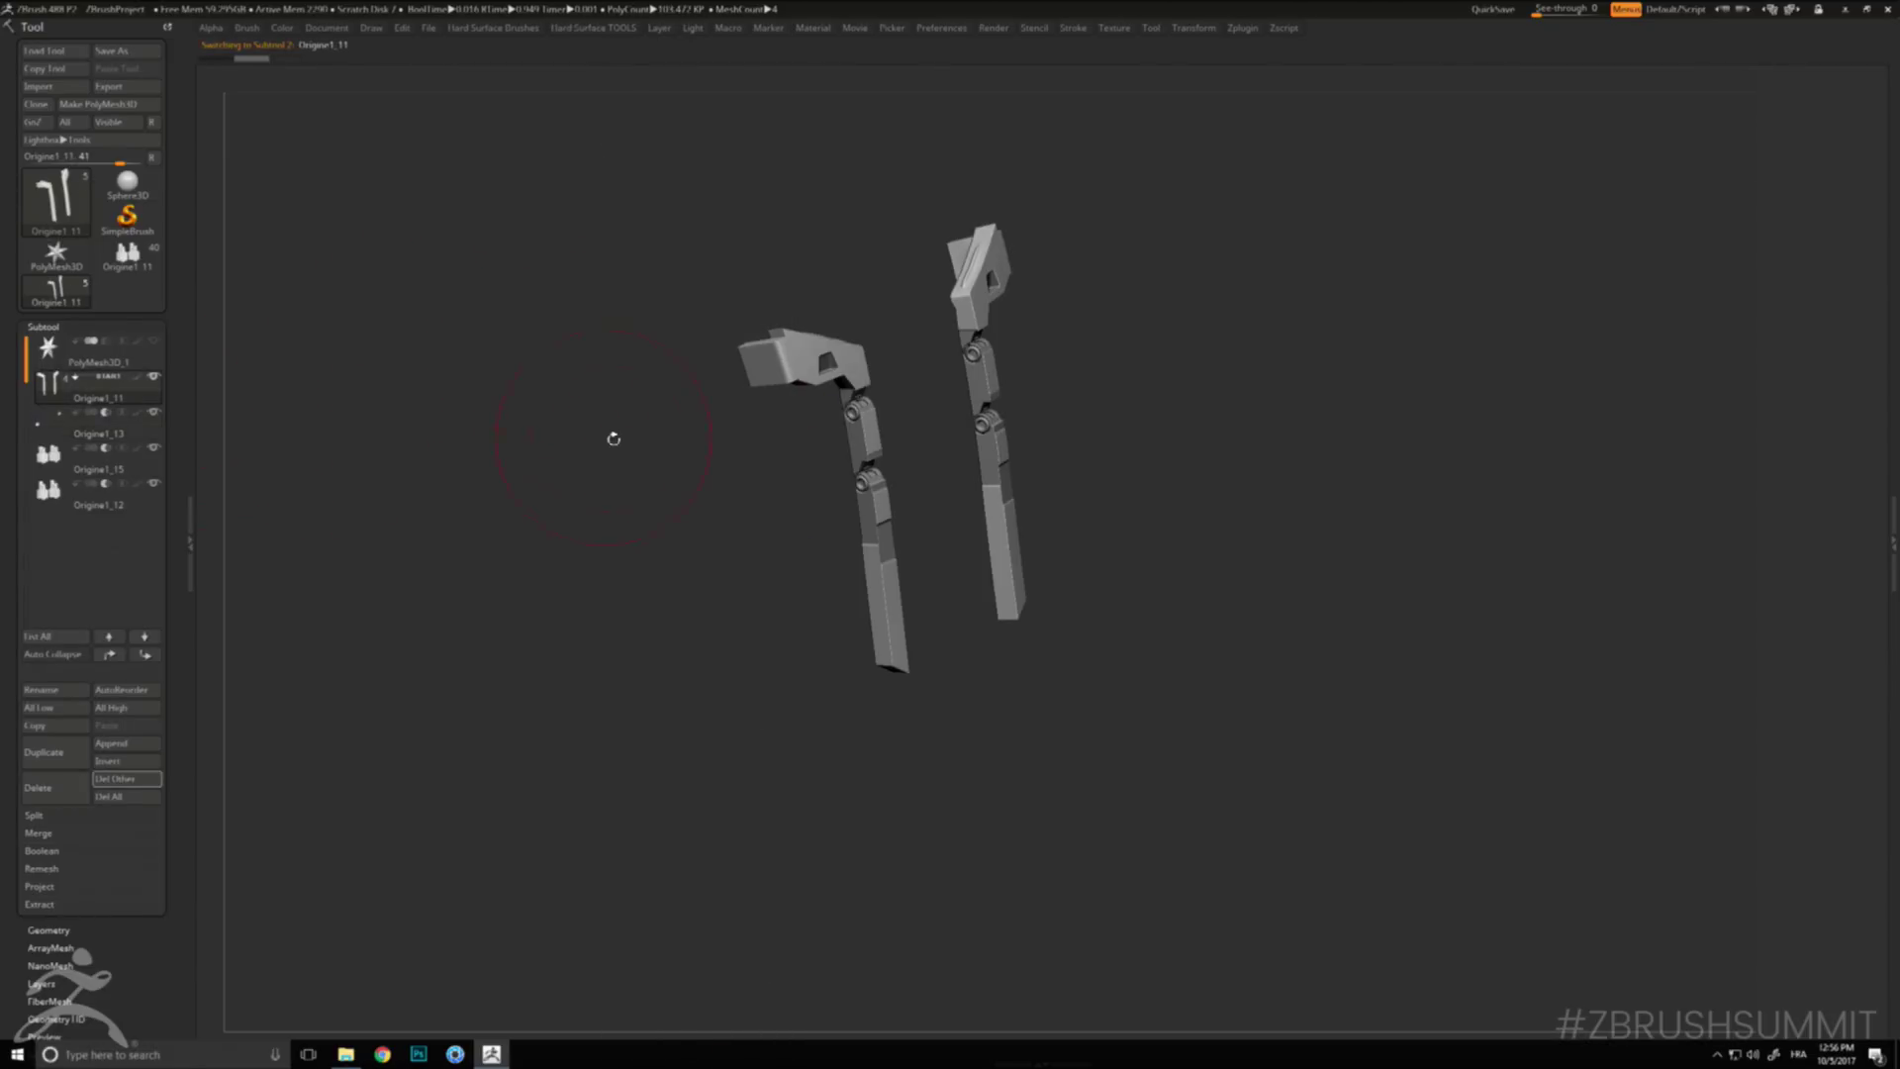
key(space)
click(648, 862)
ctrl+right_drag(831, 303, 556, 485)
right_click(543, 407)
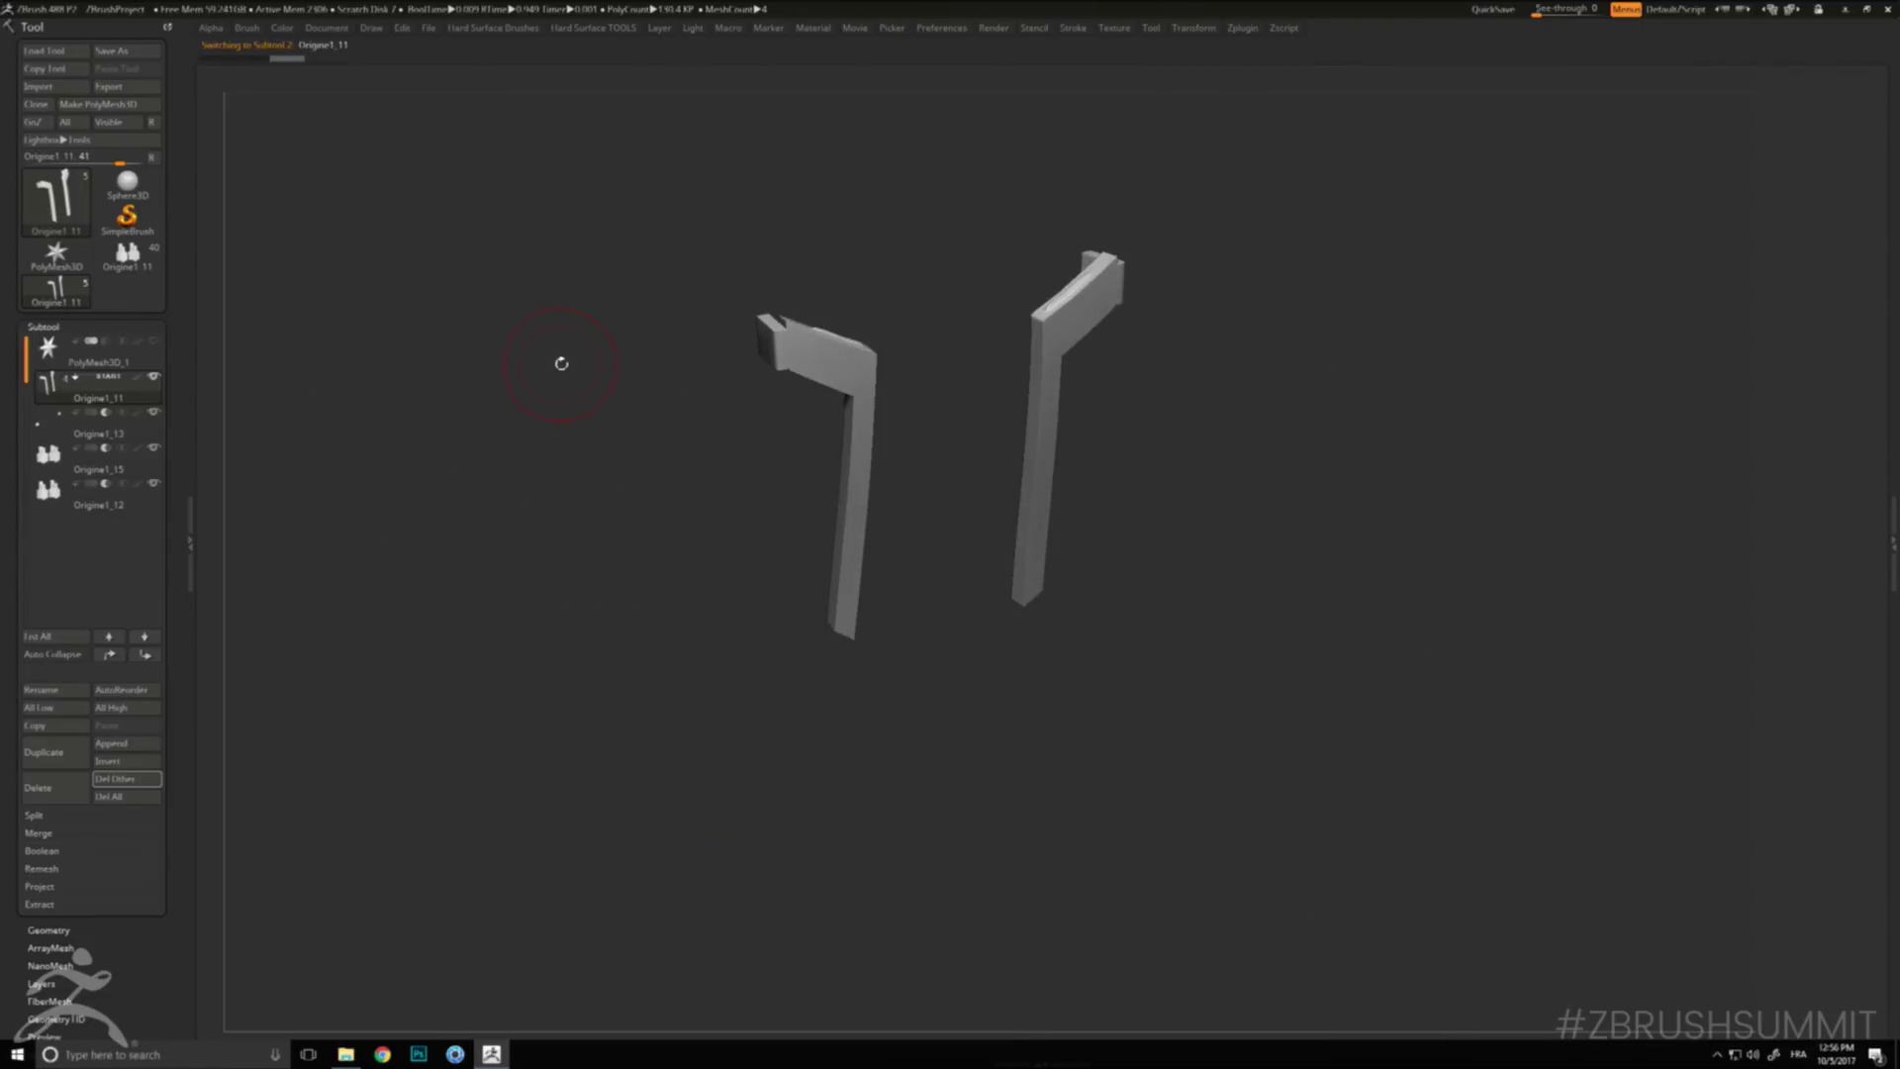
key(shift+f)
key(shift+f)
key(2)
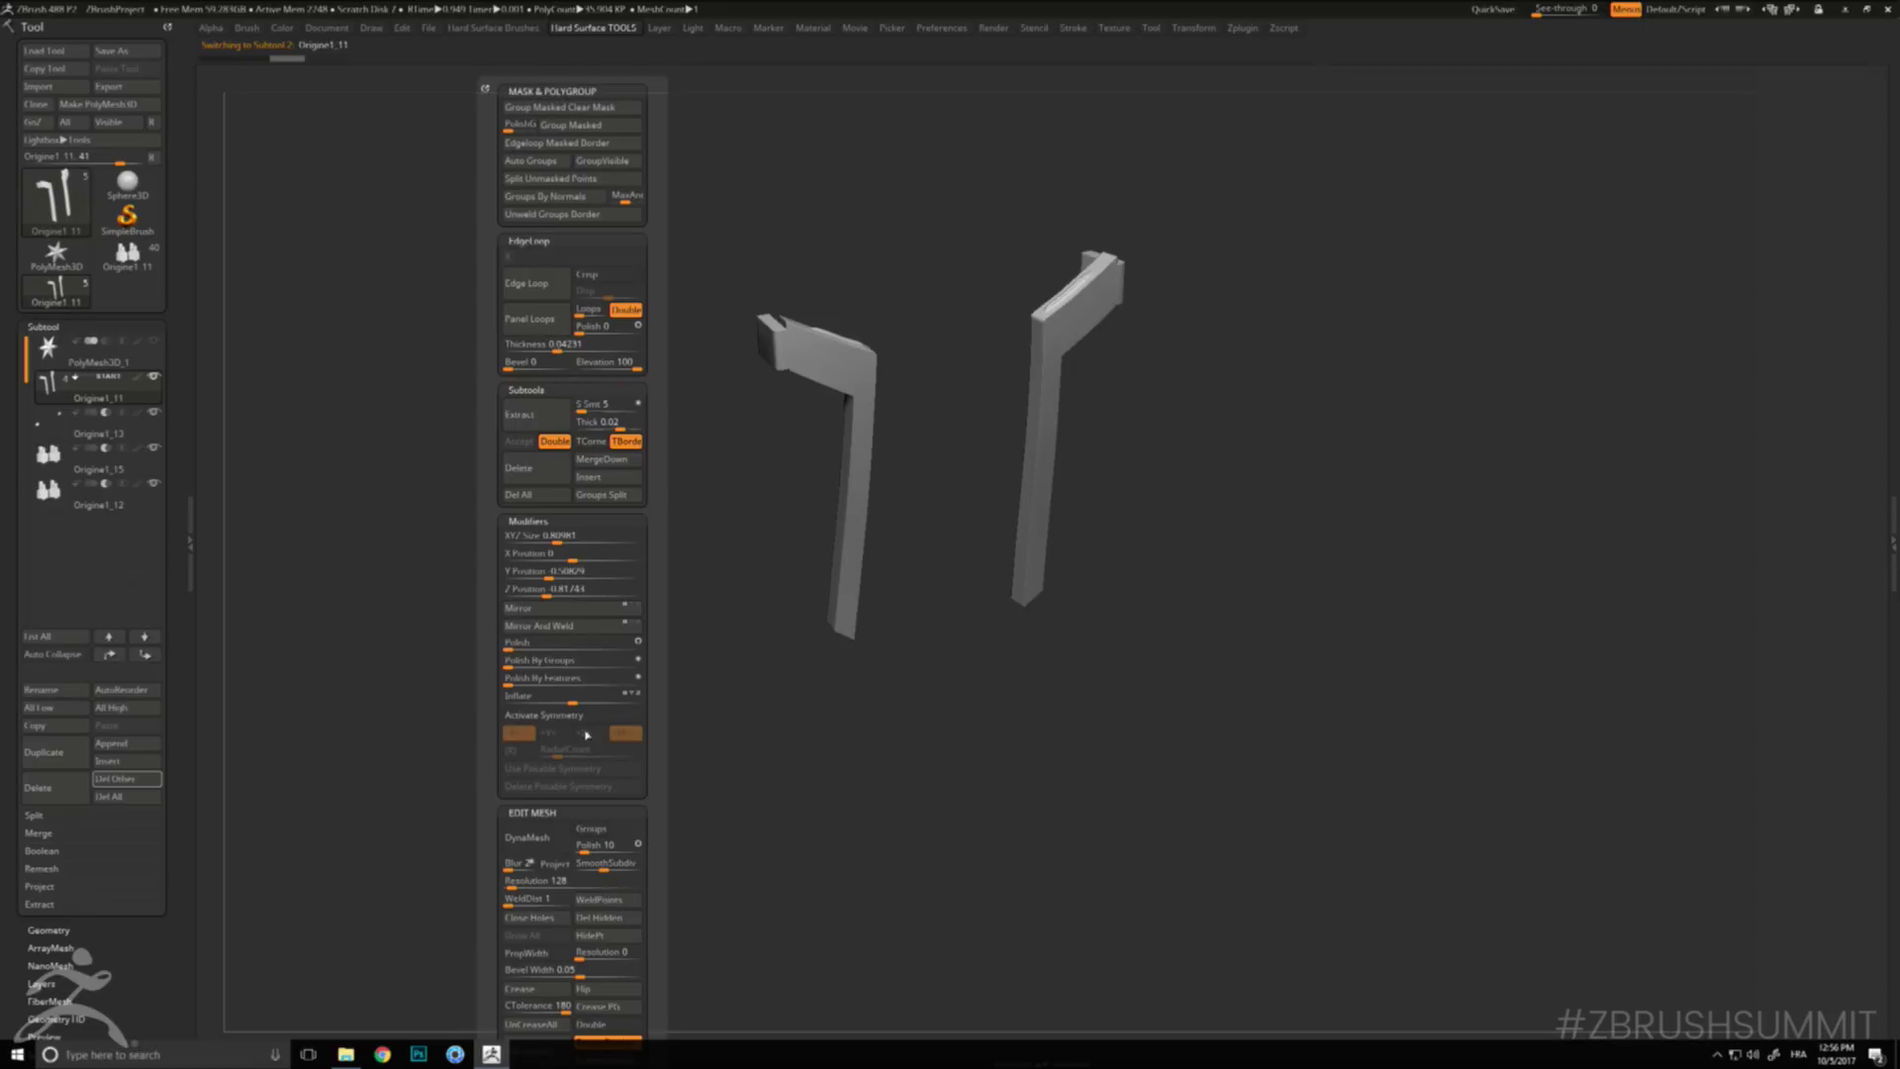
drag(608, 869, 619, 869)
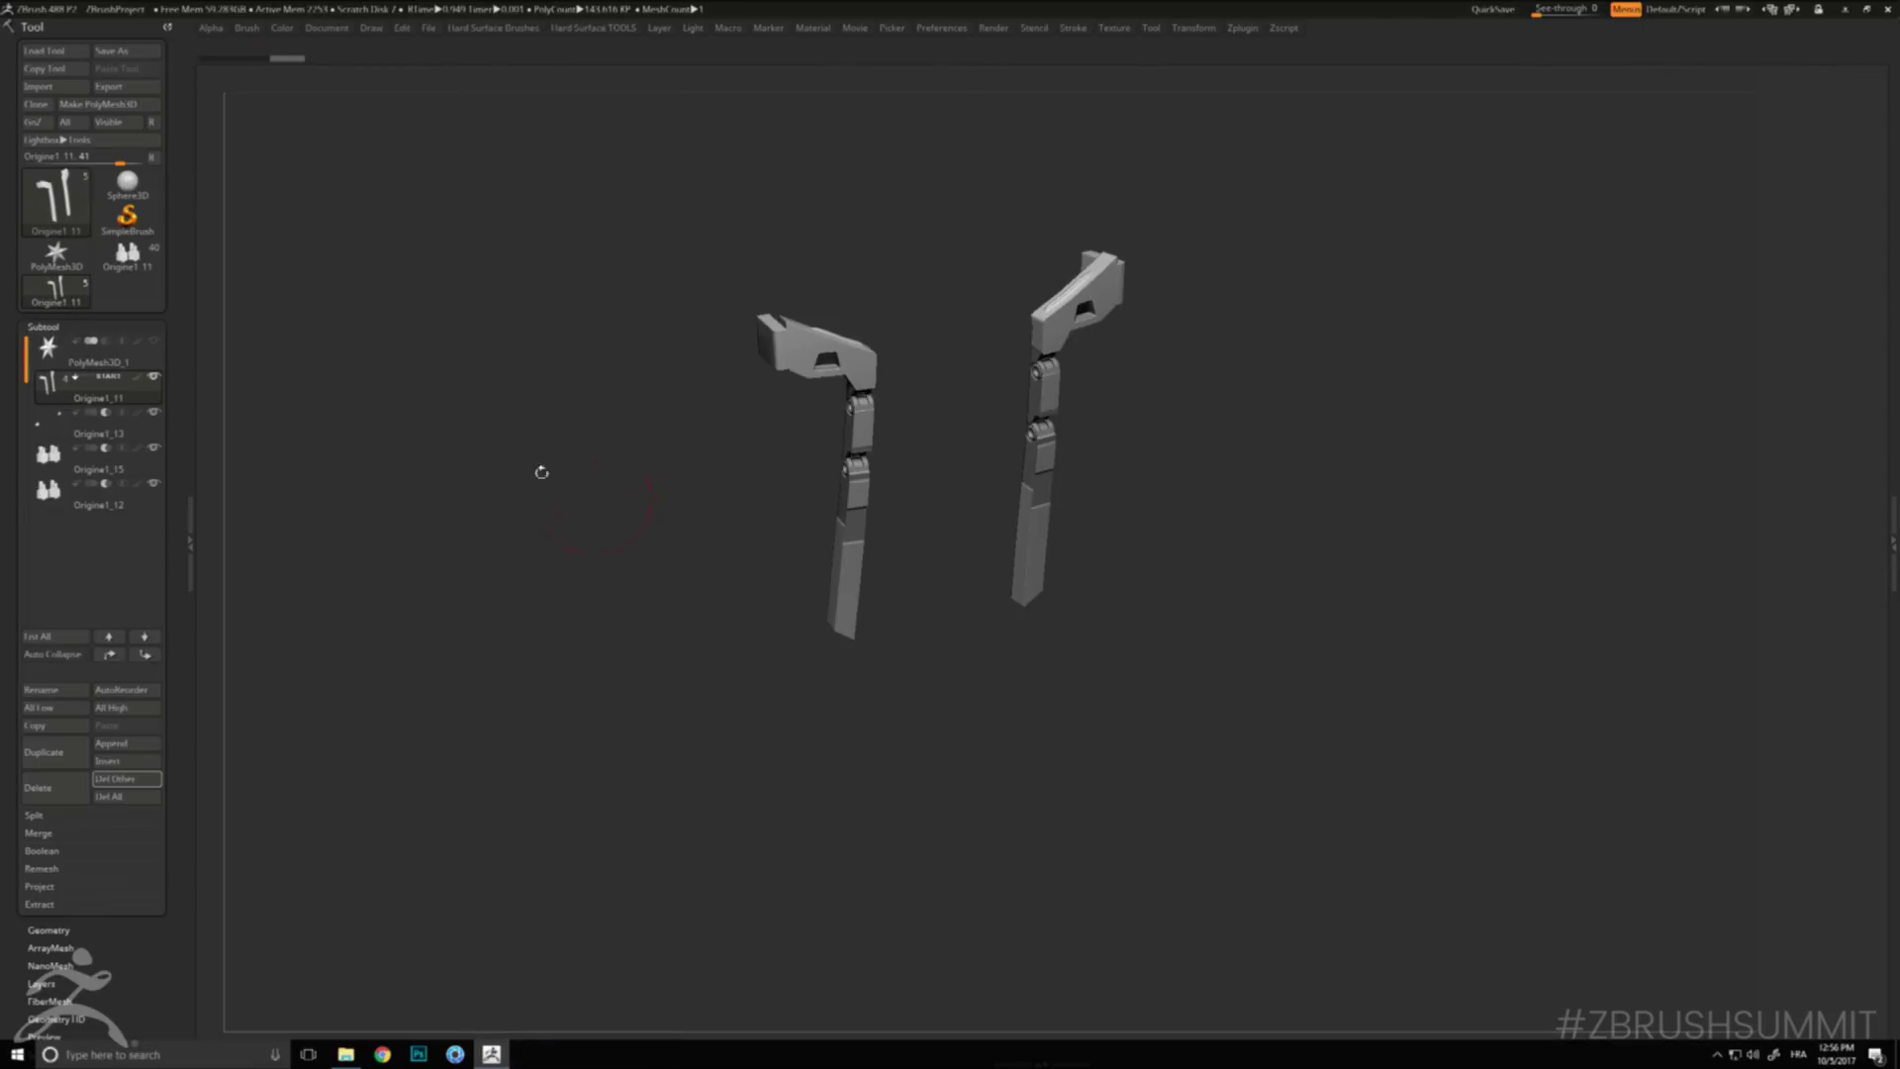
- Make a boolean mesh from the bracket and cutter subtools and switch to the resulting tool
click(41, 833)
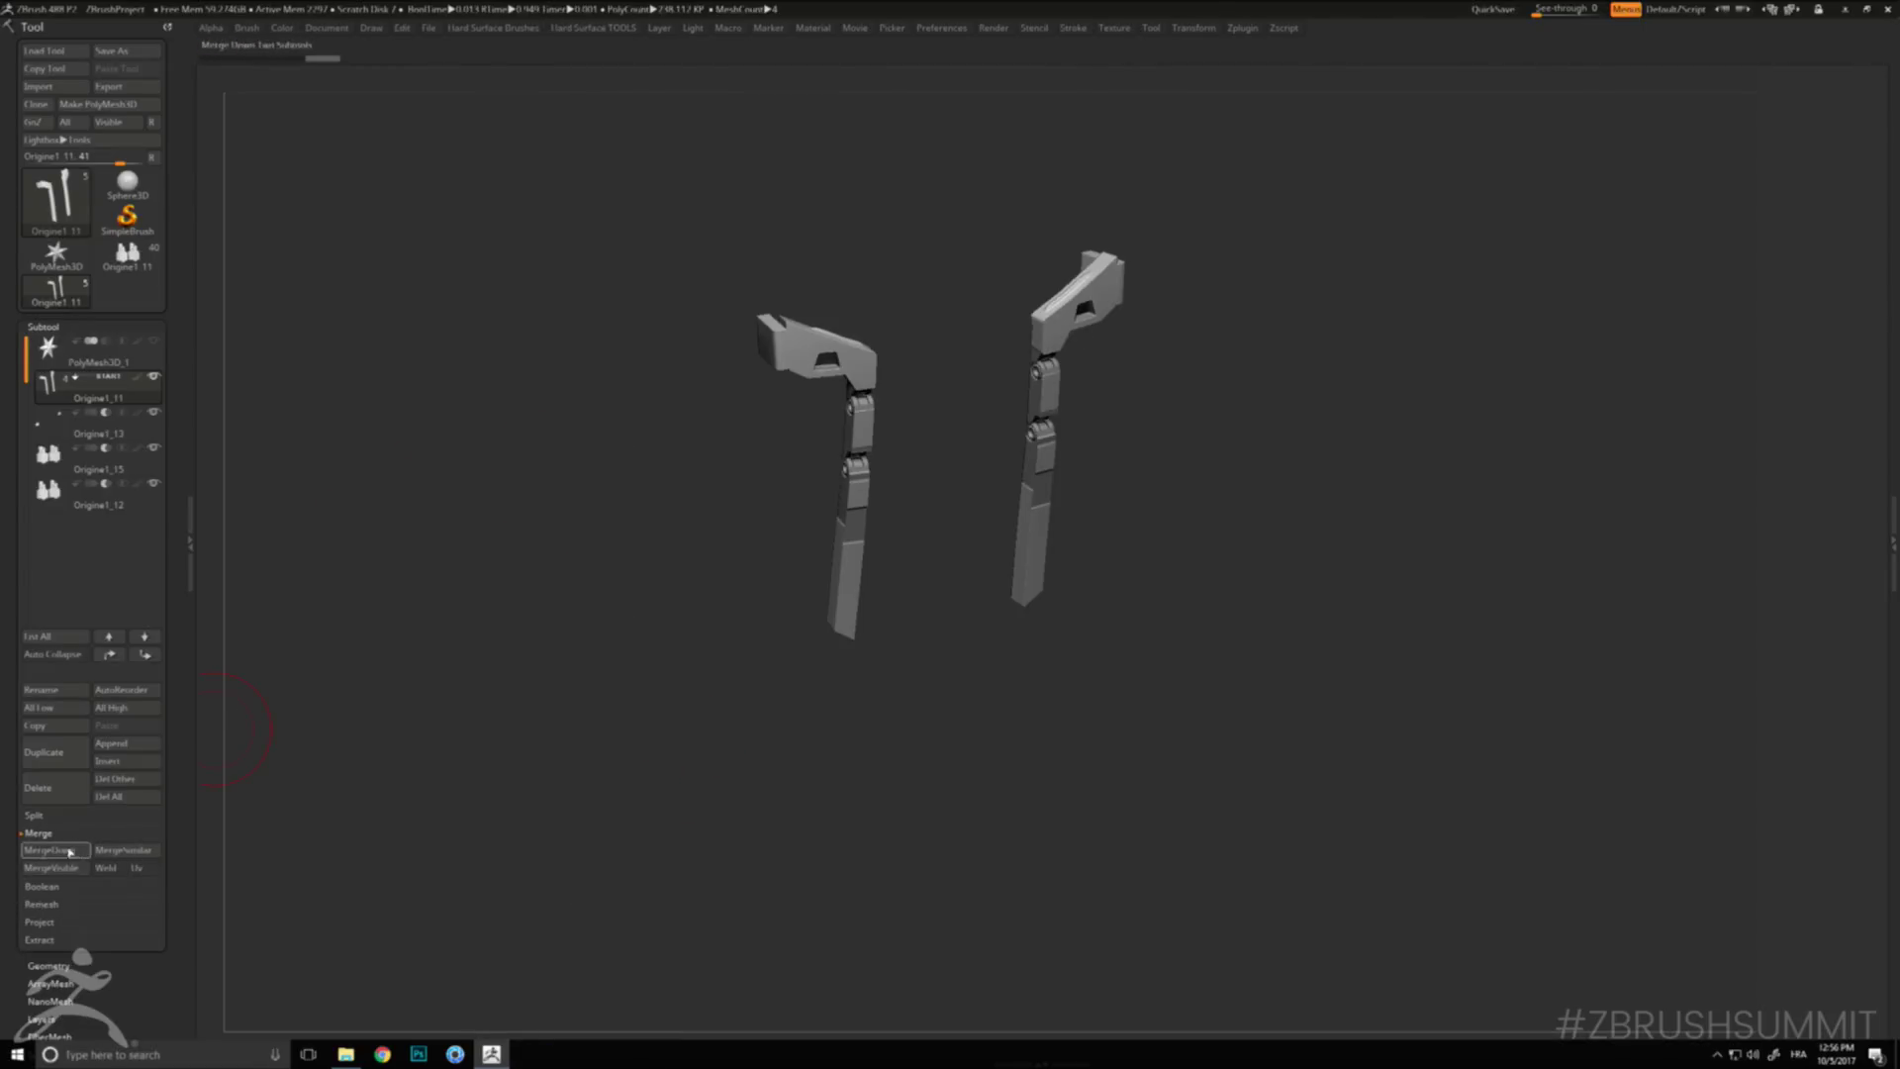
click(45, 887)
click(64, 868)
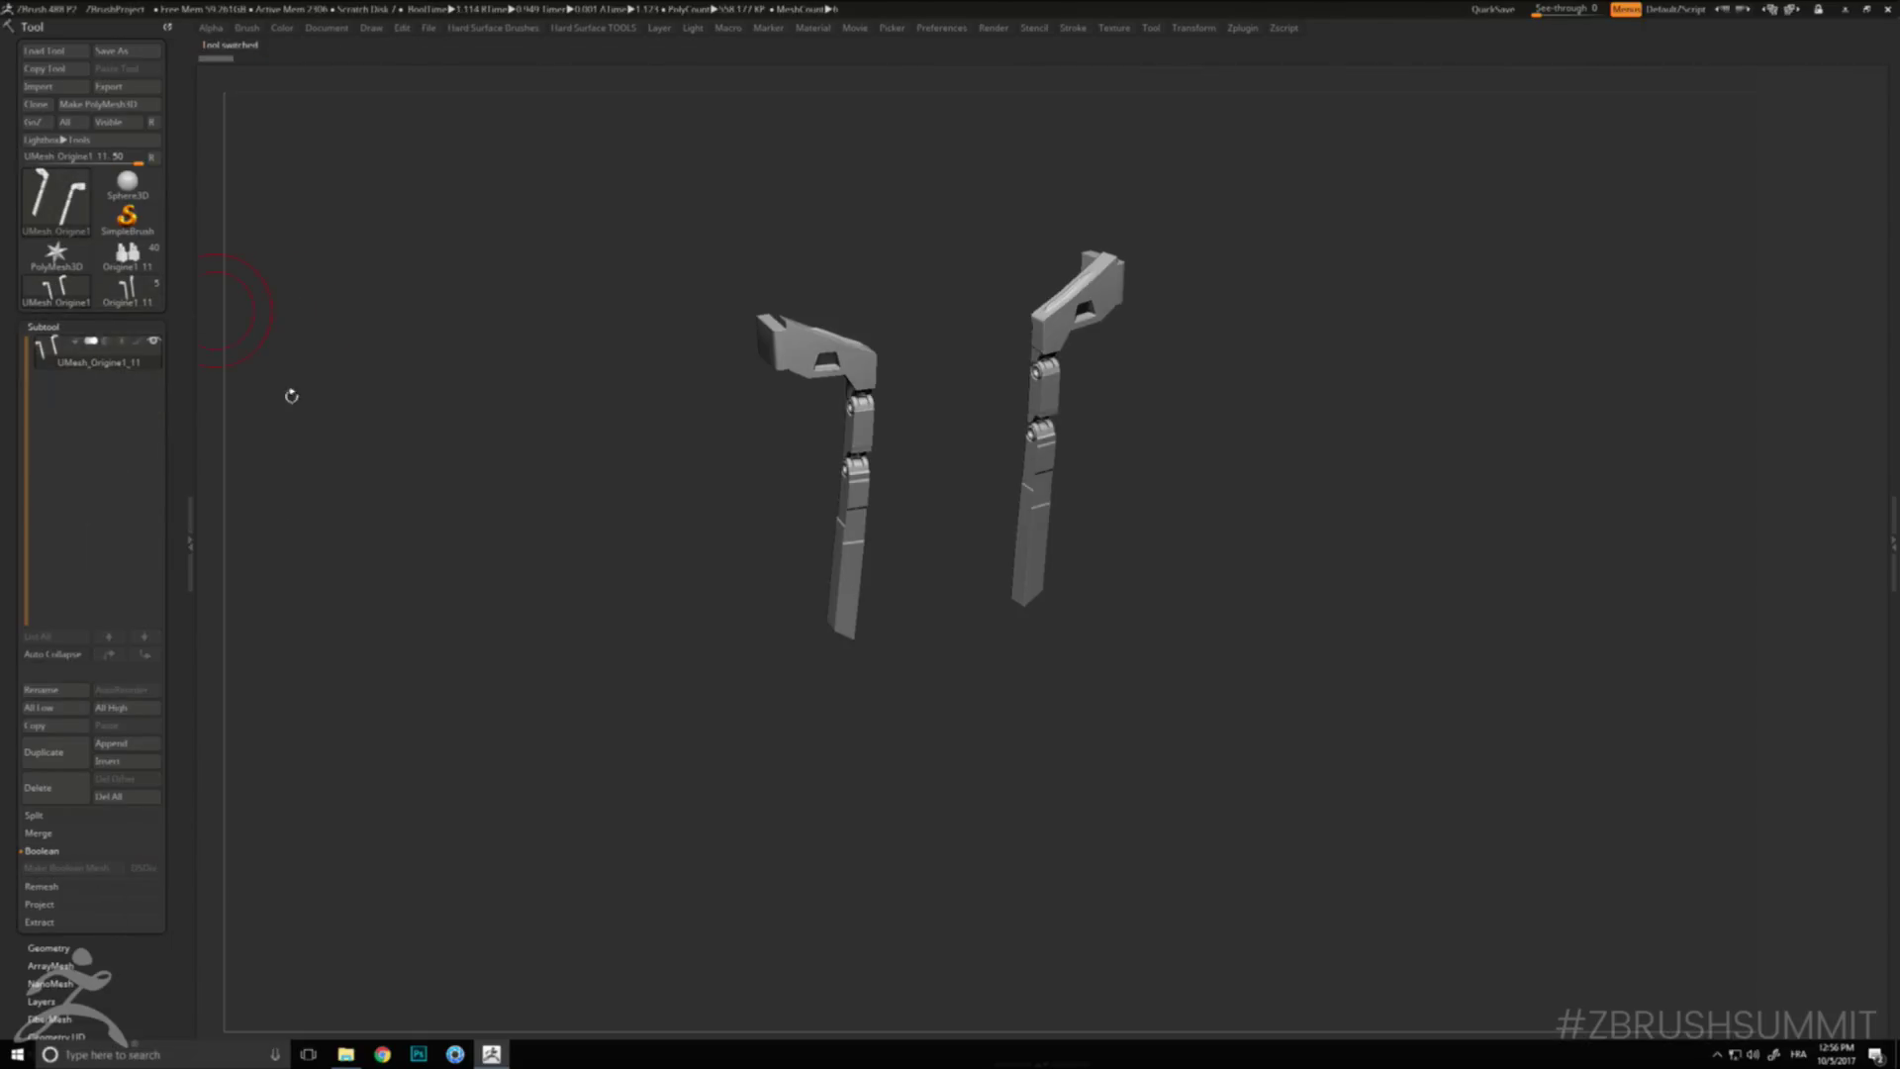
- Turn on the polyframe display and examine the polygroups and hinge joints of the combined brackets up close
key(shift+f)
drag(593, 384, 624, 638)
drag(999, 549, 894, 540)
drag(755, 568, 757, 634)
drag(683, 584, 698, 509)
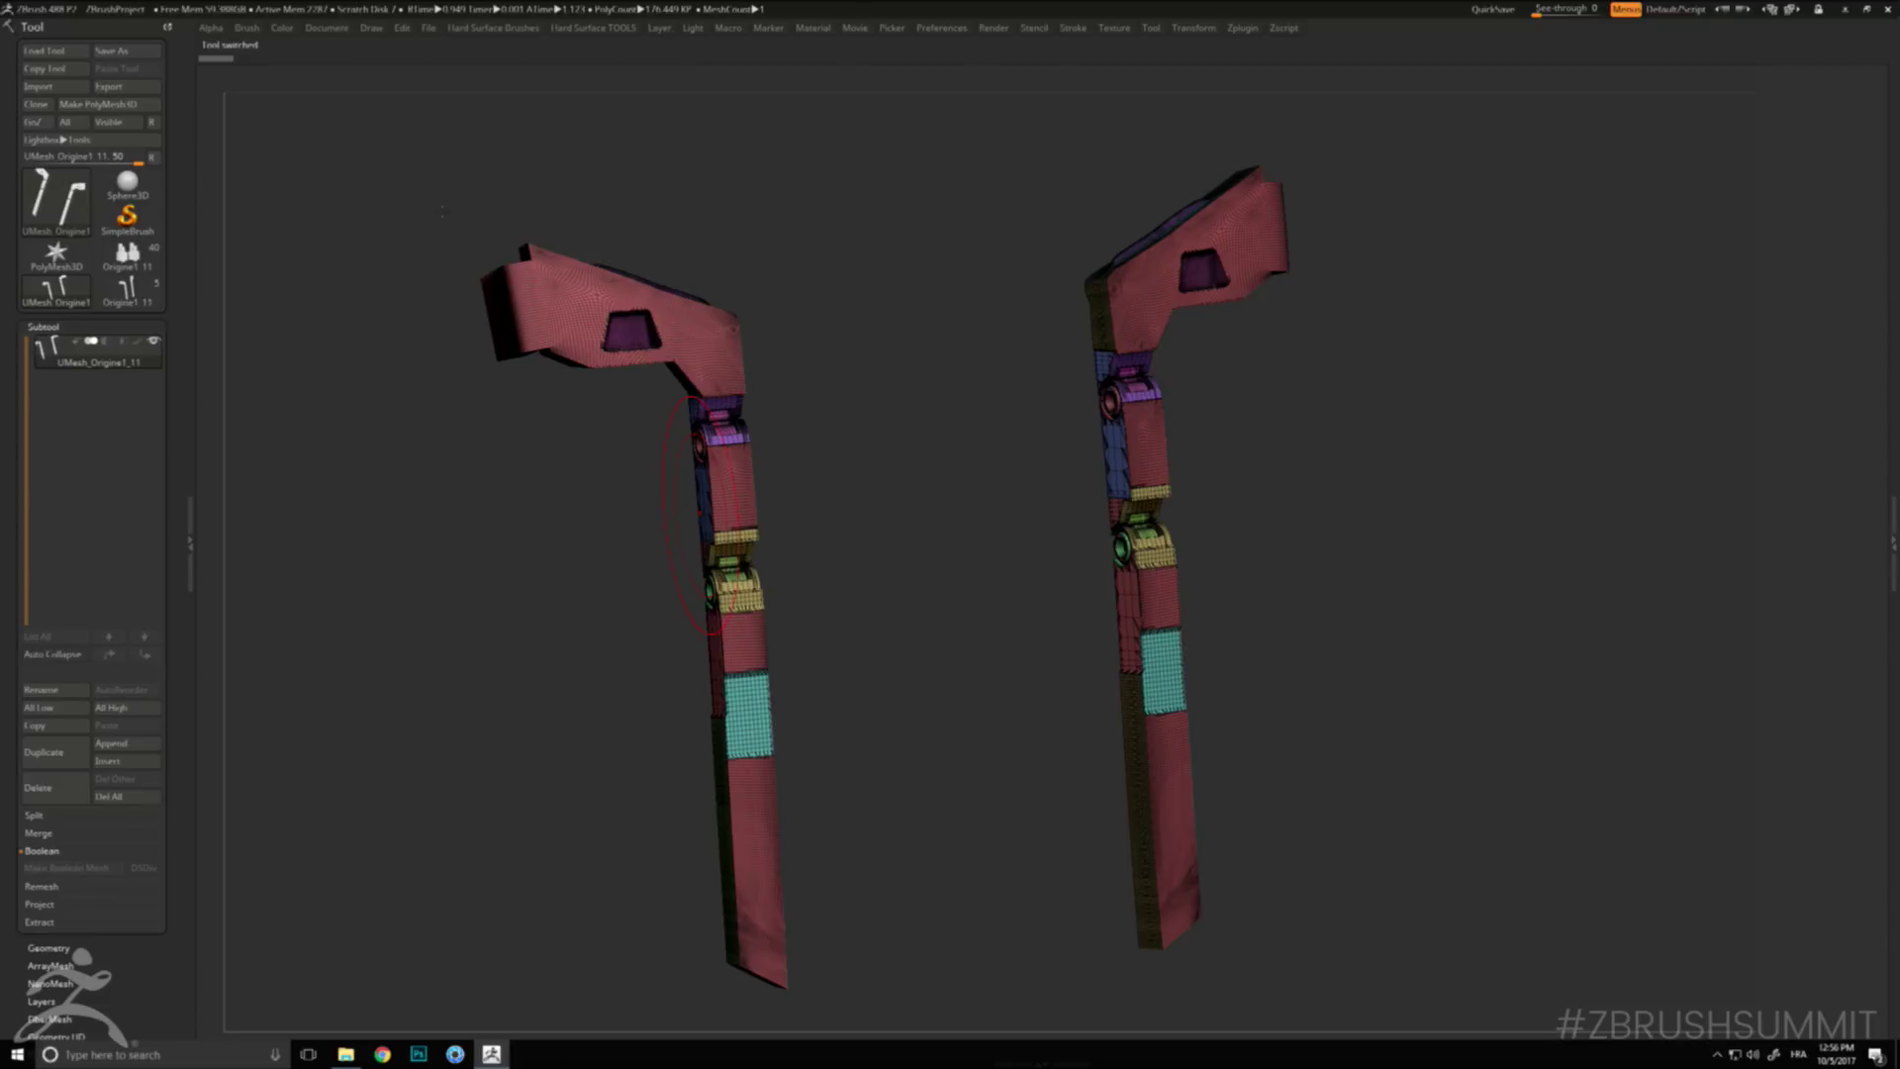
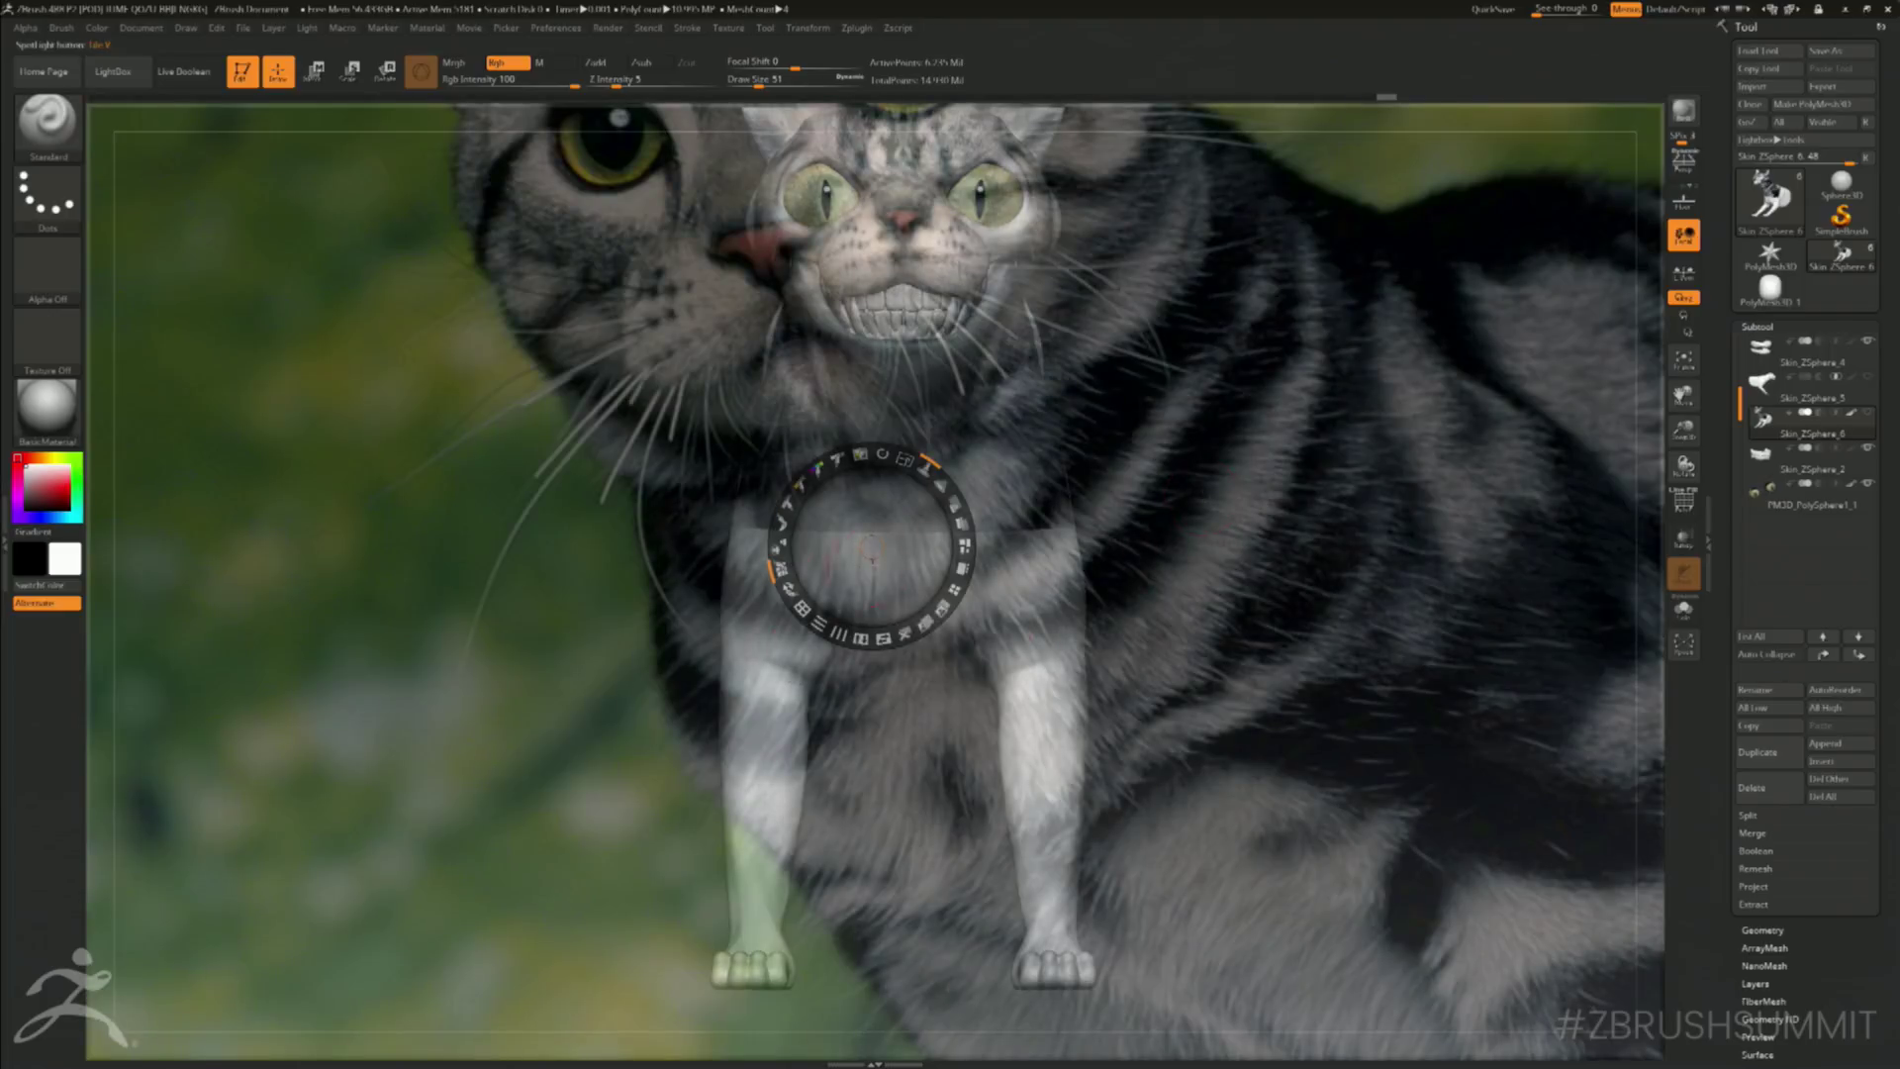
- Reposition the cat photo in Spotlight so its striped fur overlies the cat model's chest and shoulders
drag(871, 546, 819, 389)
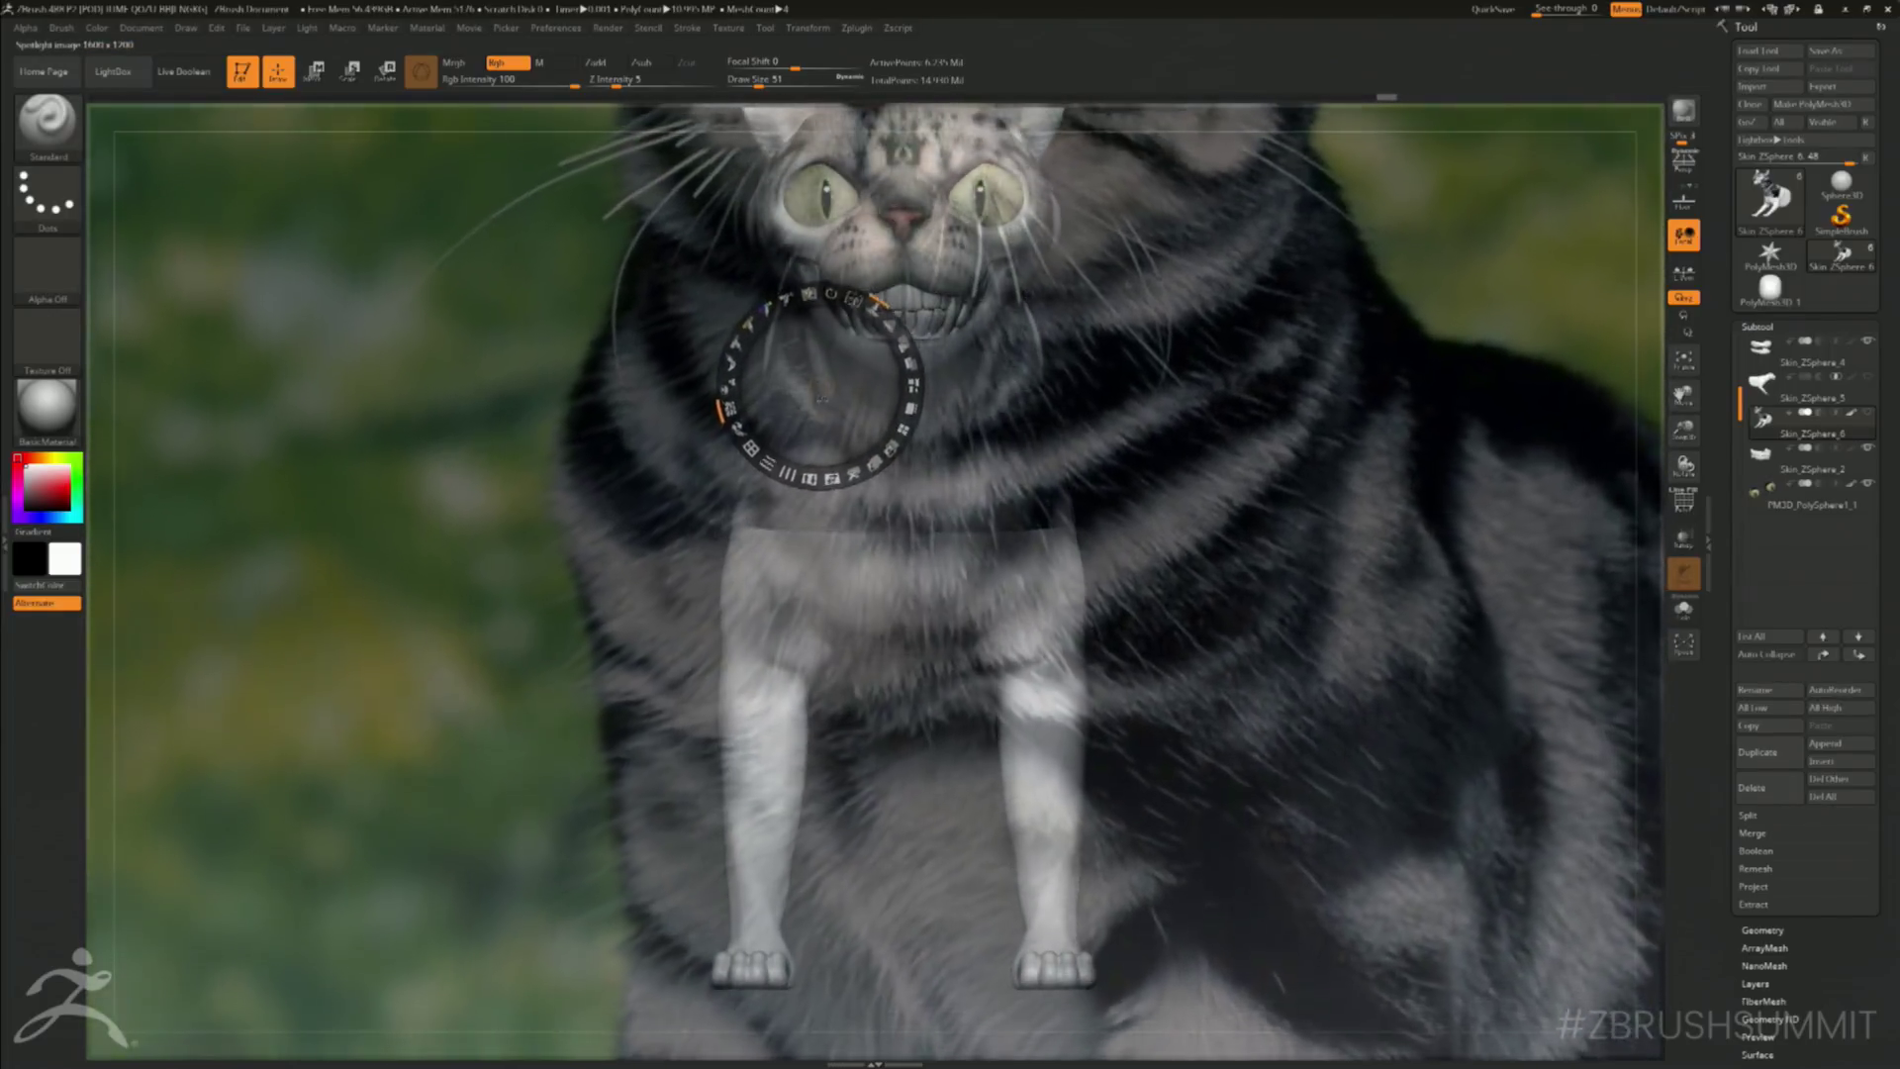
key(z)
alt+drag(1412, 466, 1419, 475)
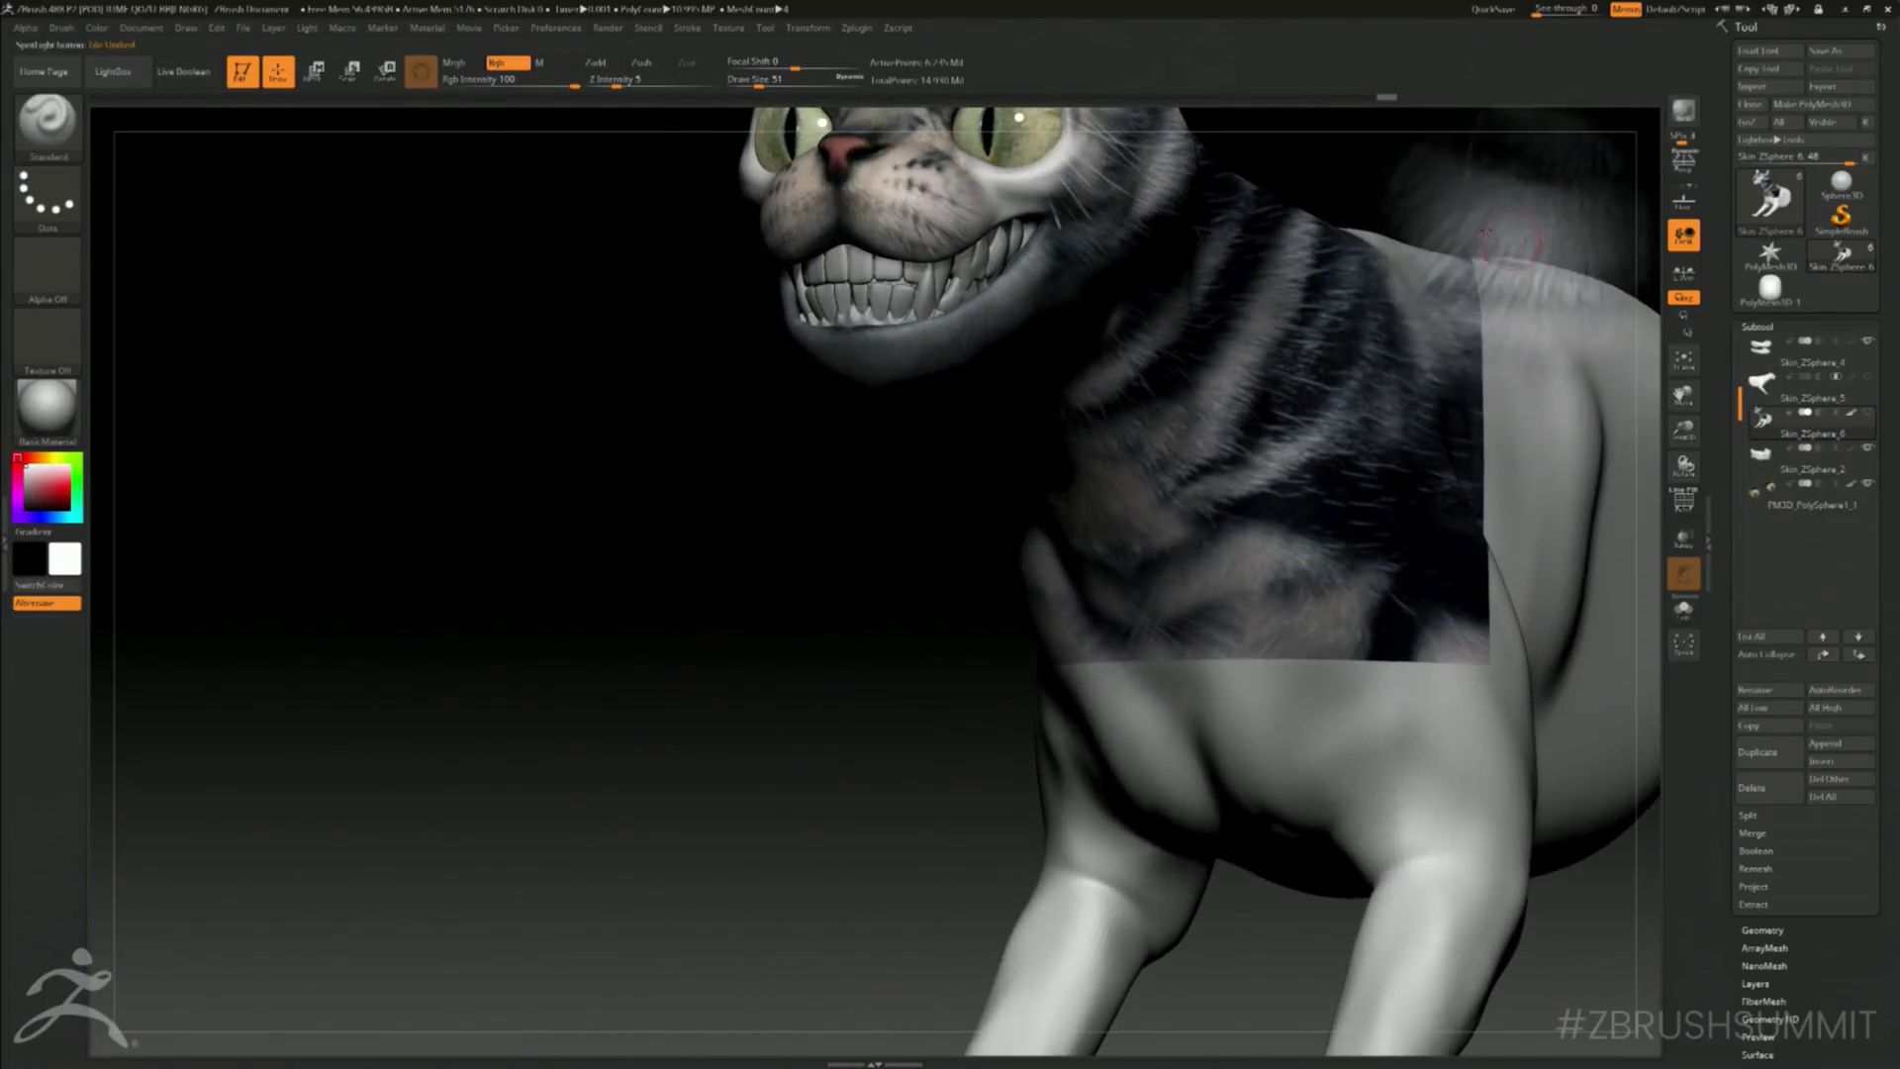
alt+drag(1546, 259, 1306, 204)
key(z)
mouse_move(810, 433)
mouse_down()
mouse_move(838, 413)
mouse_move(832, 443)
mouse_up()
key(z)
- Set the draw size to 172 and paint the photo's fur across the bare chest below the textured patch
key(space)
drag(1116, 528, 1129, 529)
key(space)
drag(1061, 584, 1074, 583)
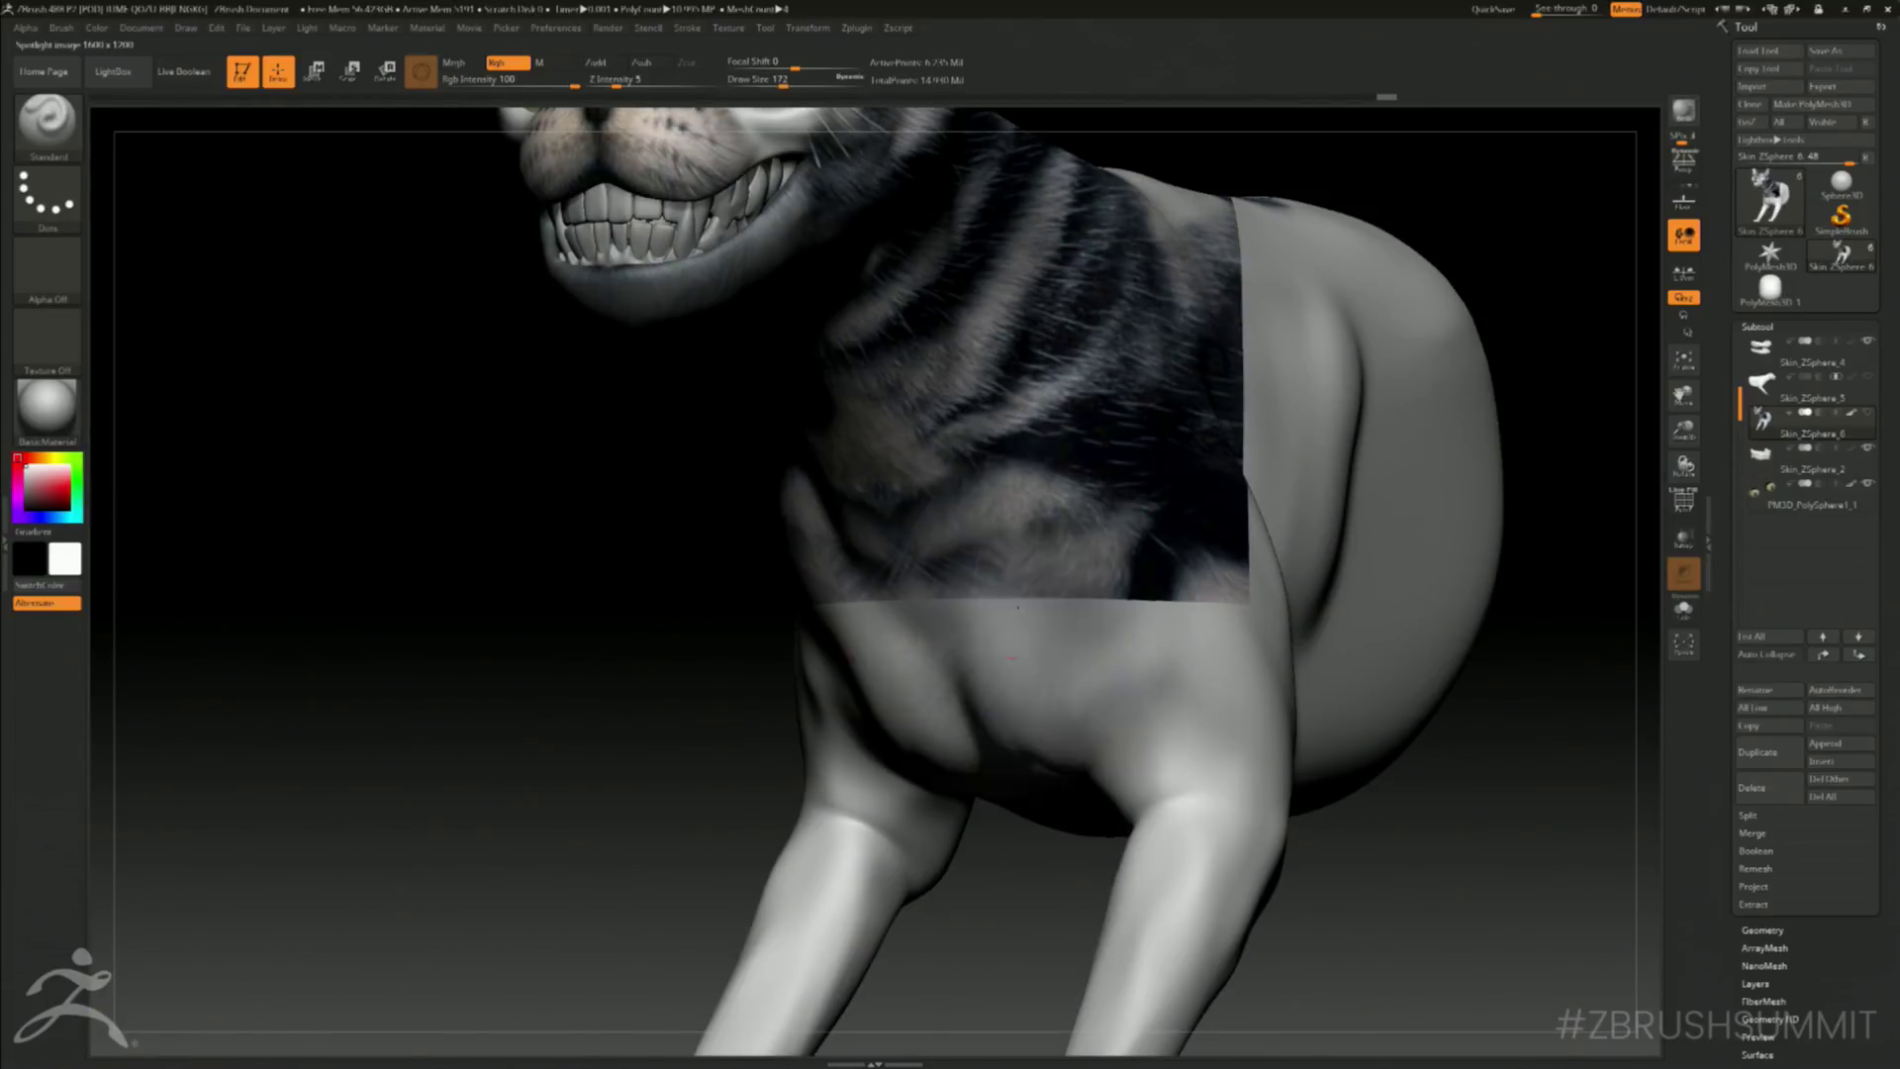
mouse_move(871, 604)
mouse_down()
mouse_move(891, 633)
mouse_move(1034, 465)
mouse_move(1031, 844)
mouse_move(1108, 712)
mouse_move(1217, 614)
mouse_move(1237, 475)
mouse_move(1378, 761)
mouse_move(812, 950)
mouse_move(1088, 890)
mouse_move(1188, 1029)
mouse_move(1276, 712)
mouse_up()
- Shift the Spotlight cat photo upward and paint its fur further over the chest and flank
key(z)
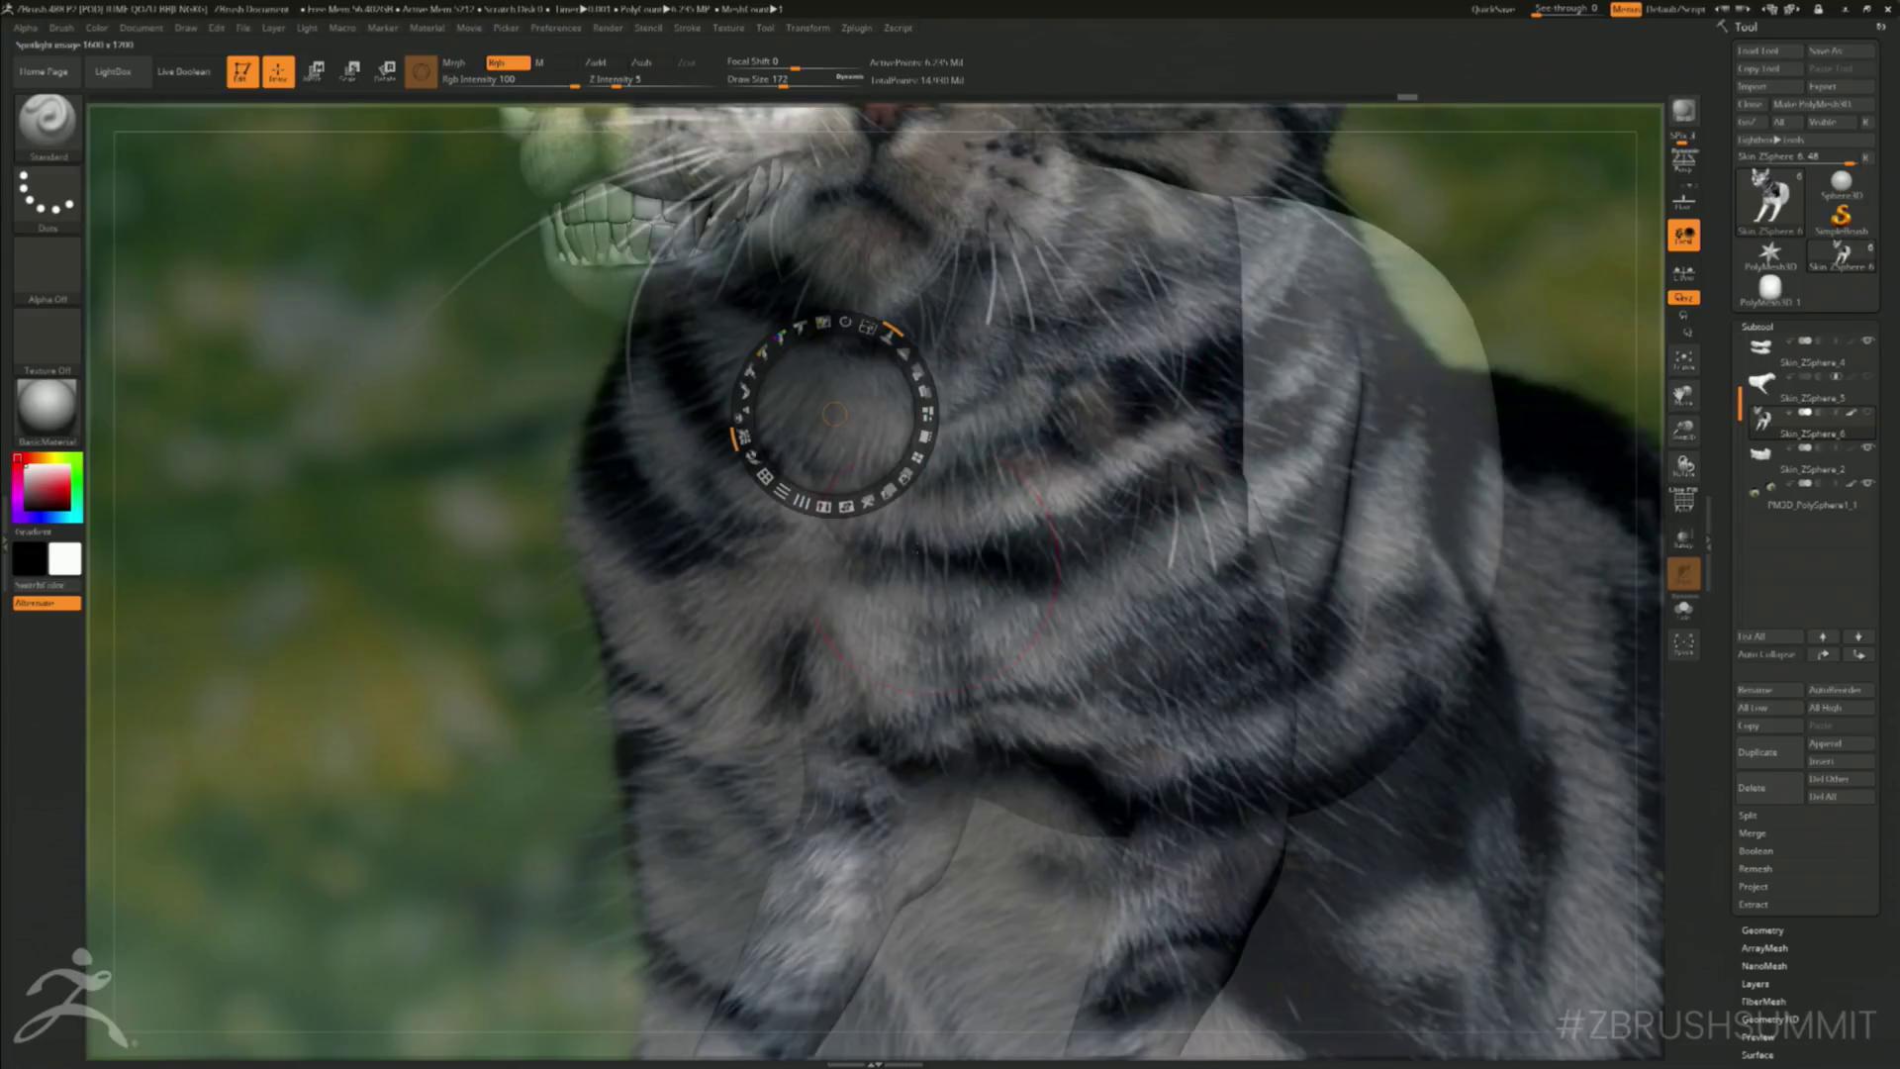
mouse_move(844, 426)
mouse_down()
mouse_move(886, 398)
mouse_move(925, 292)
mouse_move(887, 283)
mouse_move(819, 330)
mouse_up()
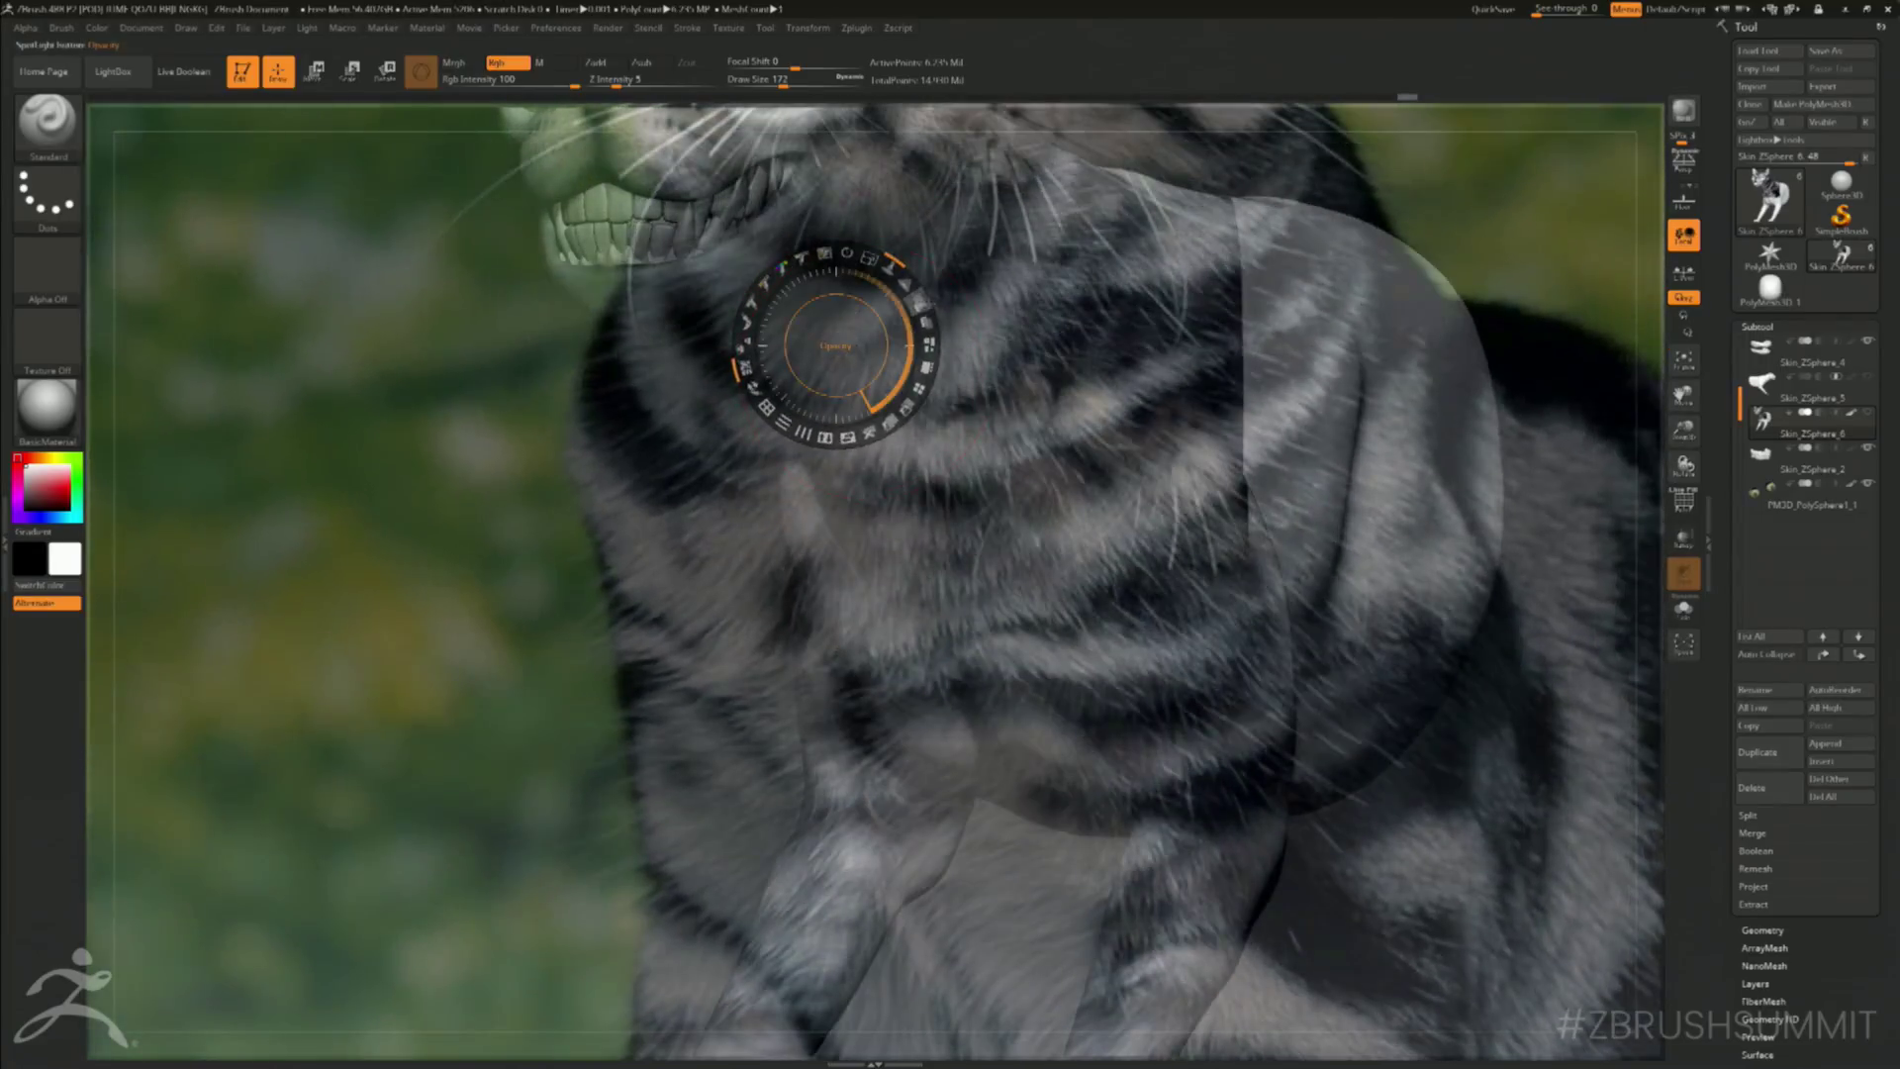
key(z)
mouse_move(1067, 419)
mouse_down()
mouse_move(1078, 326)
mouse_move(1187, 554)
mouse_move(1237, 841)
mouse_move(1069, 750)
mouse_up()
mouse_move(1051, 619)
mouse_down()
mouse_move(1187, 960)
mouse_move(1128, 1029)
mouse_move(1034, 608)
mouse_move(1047, 732)
mouse_move(1089, 525)
mouse_move(871, 446)
mouse_move(1271, 593)
mouse_move(1282, 535)
mouse_up()
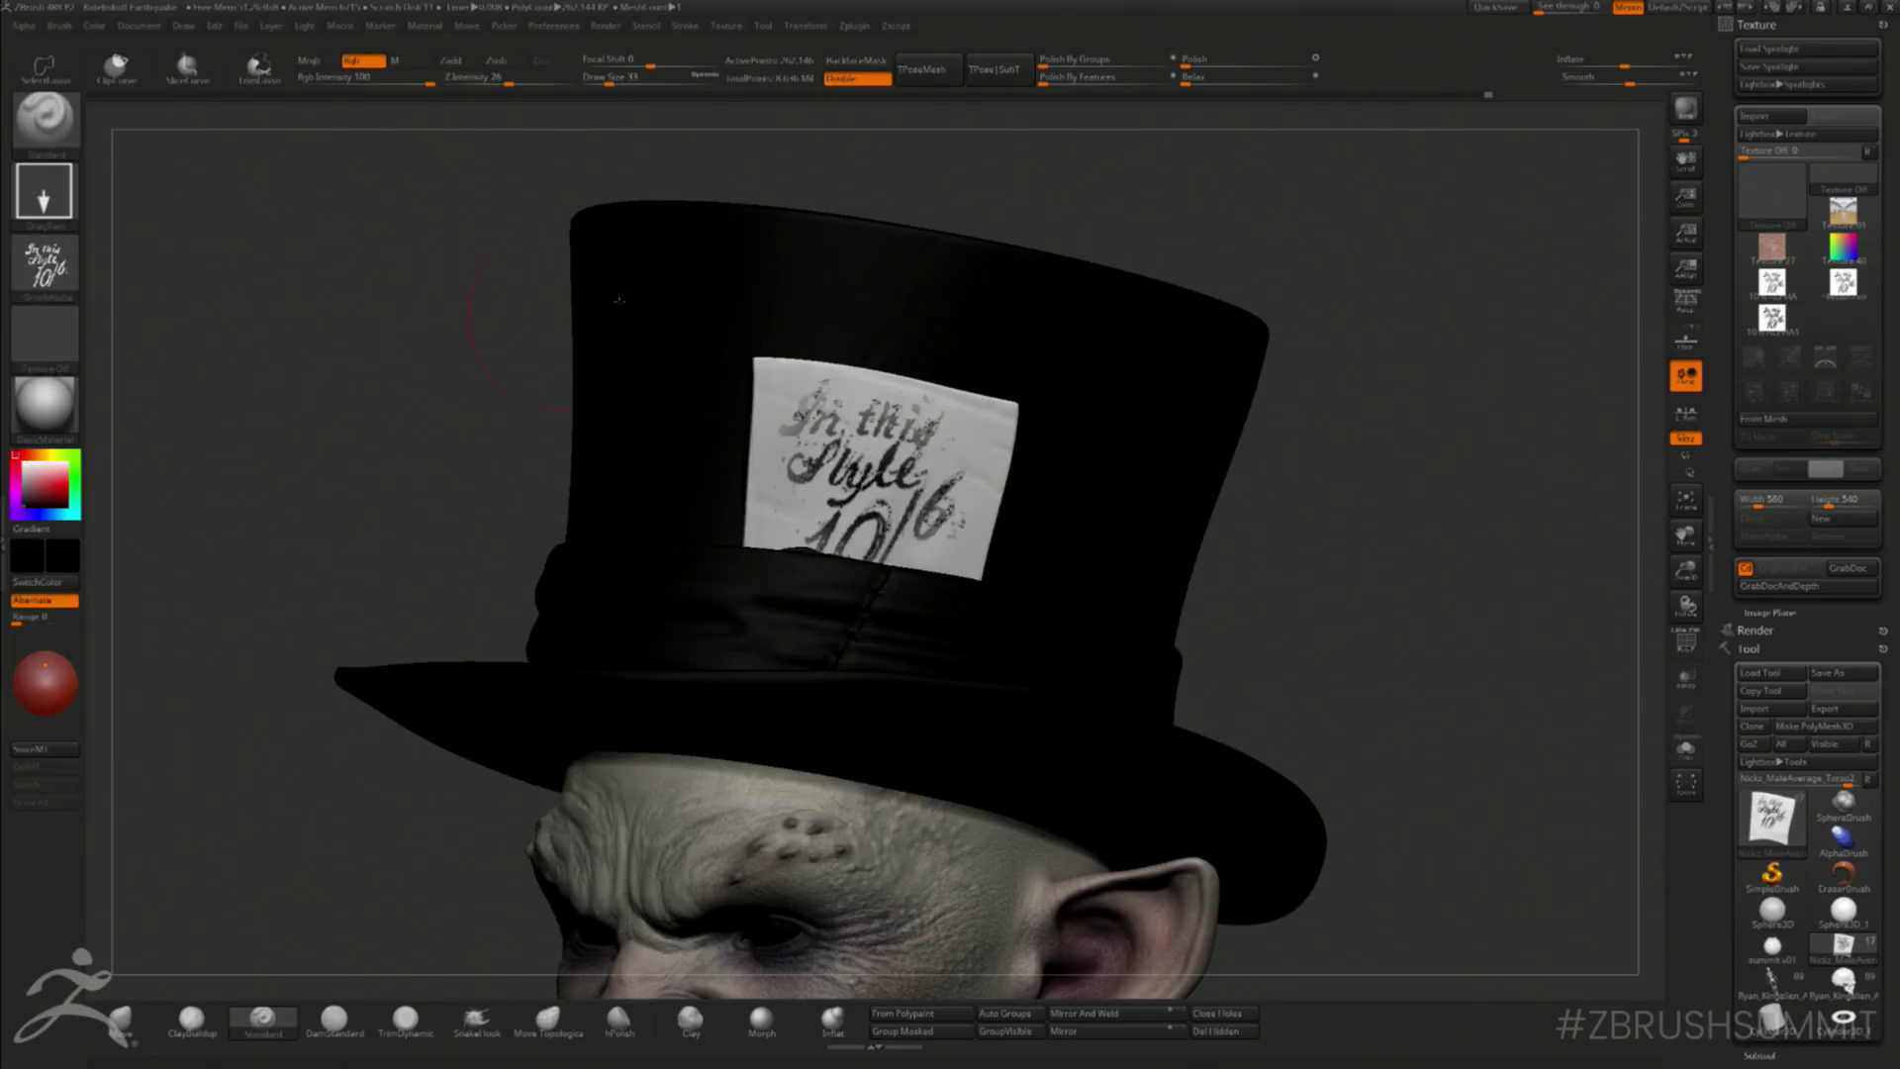
- Paint over the stray ink around the hat note's lettering with the sampled paper colour, a Dots stroke and no alpha
drag(1394, 525, 1390, 584)
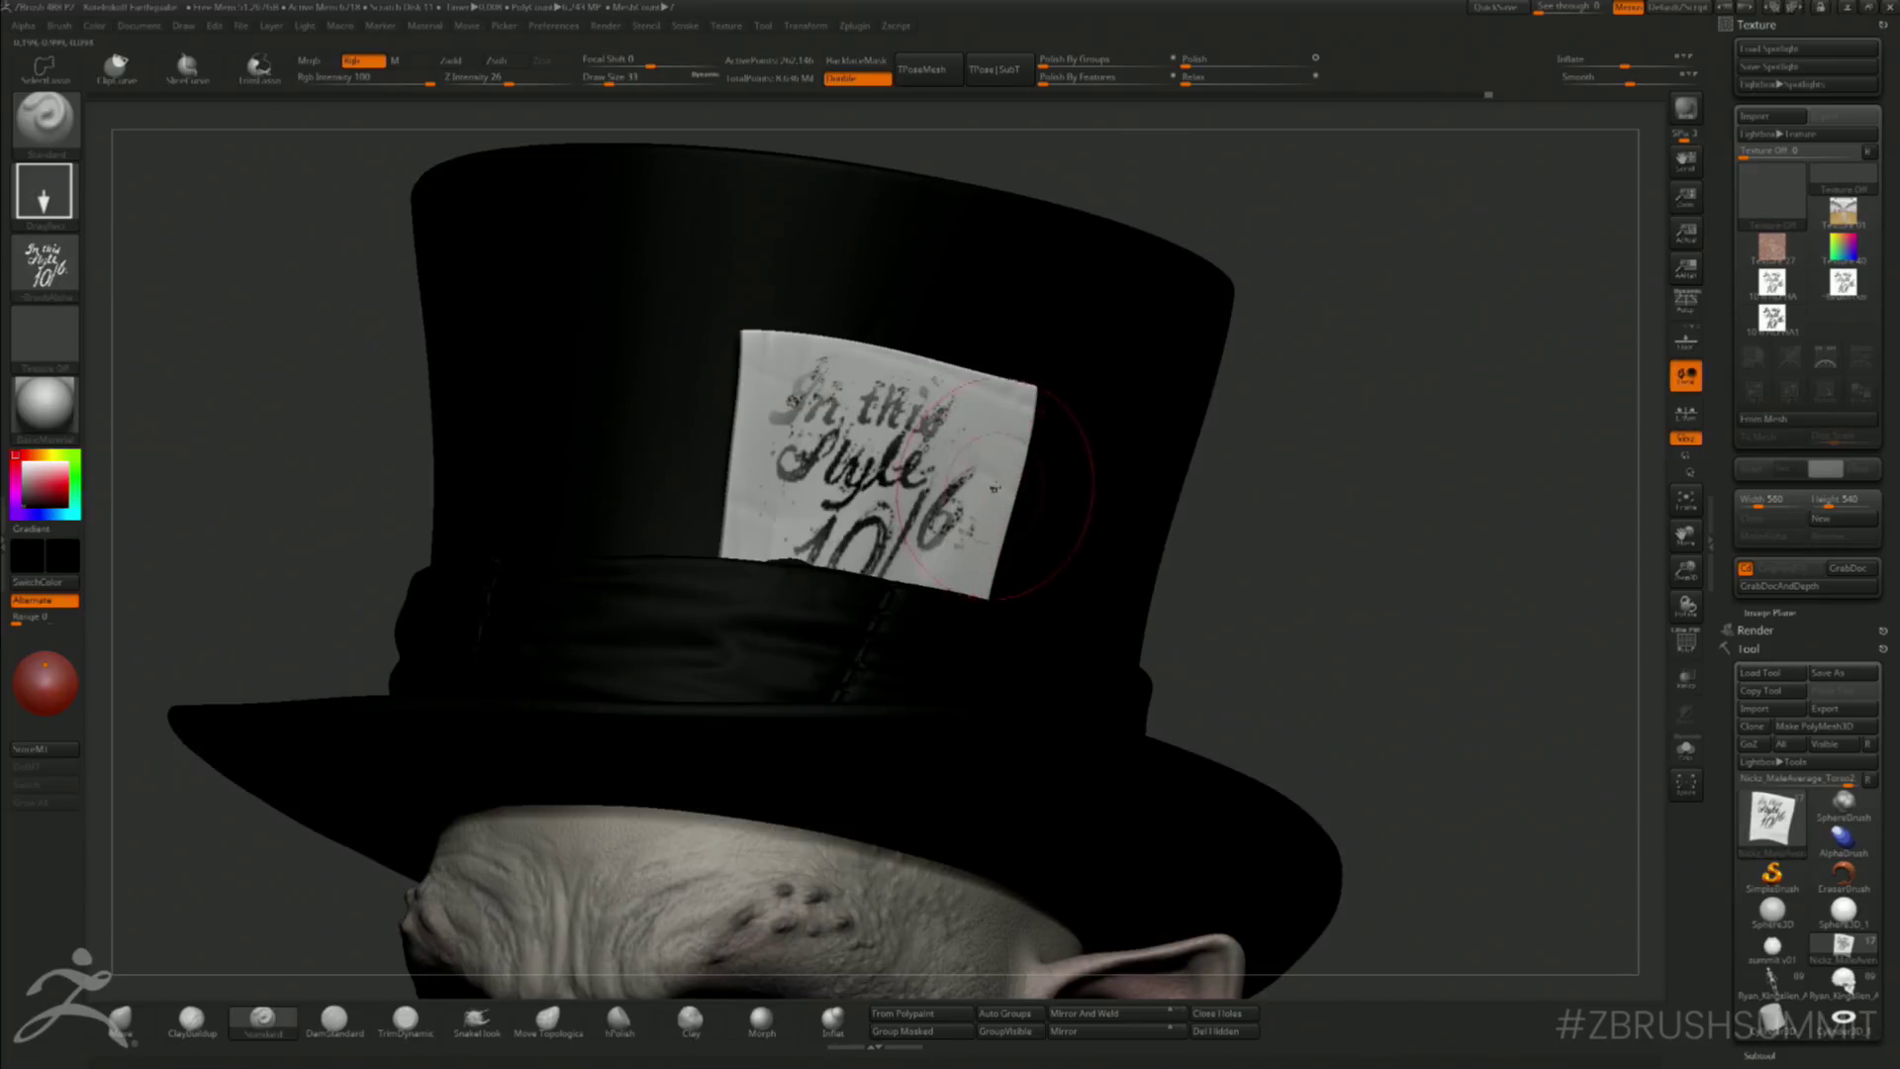
key(c)
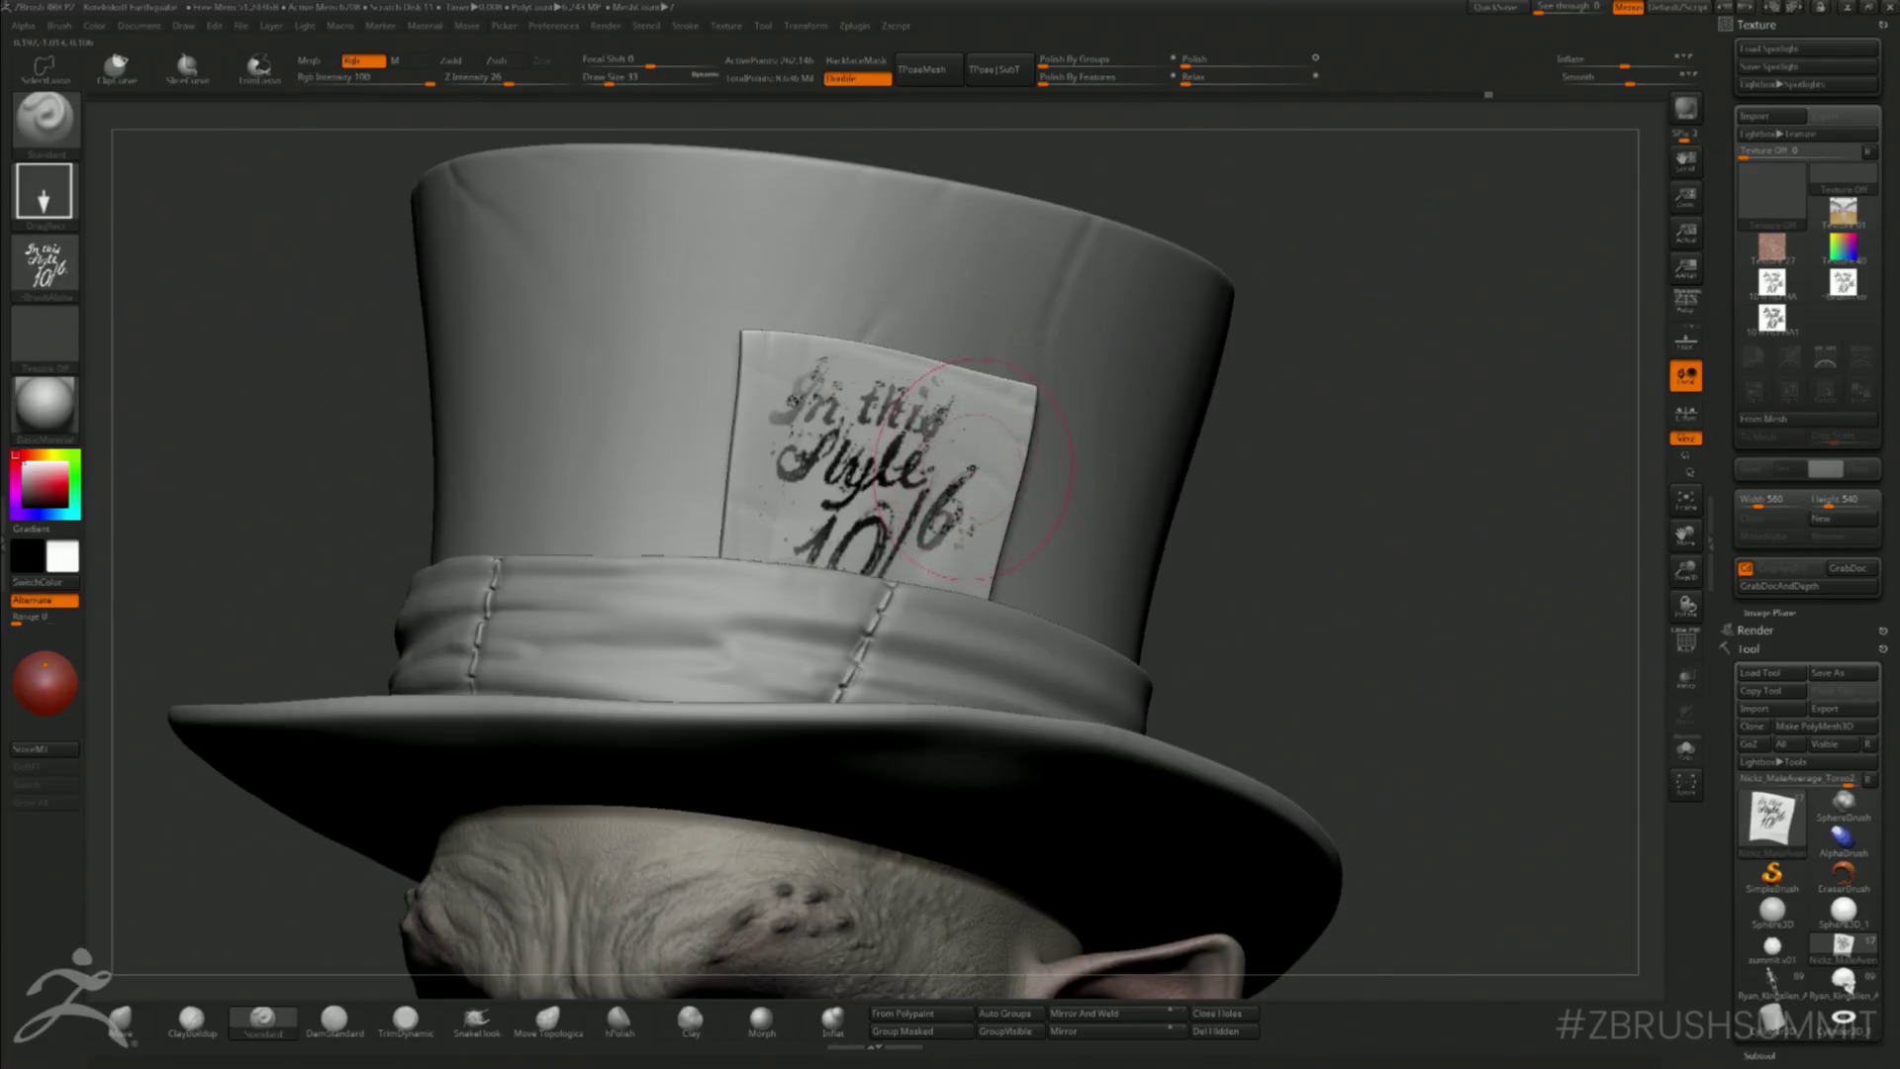
click(57, 259)
click(125, 265)
click(56, 198)
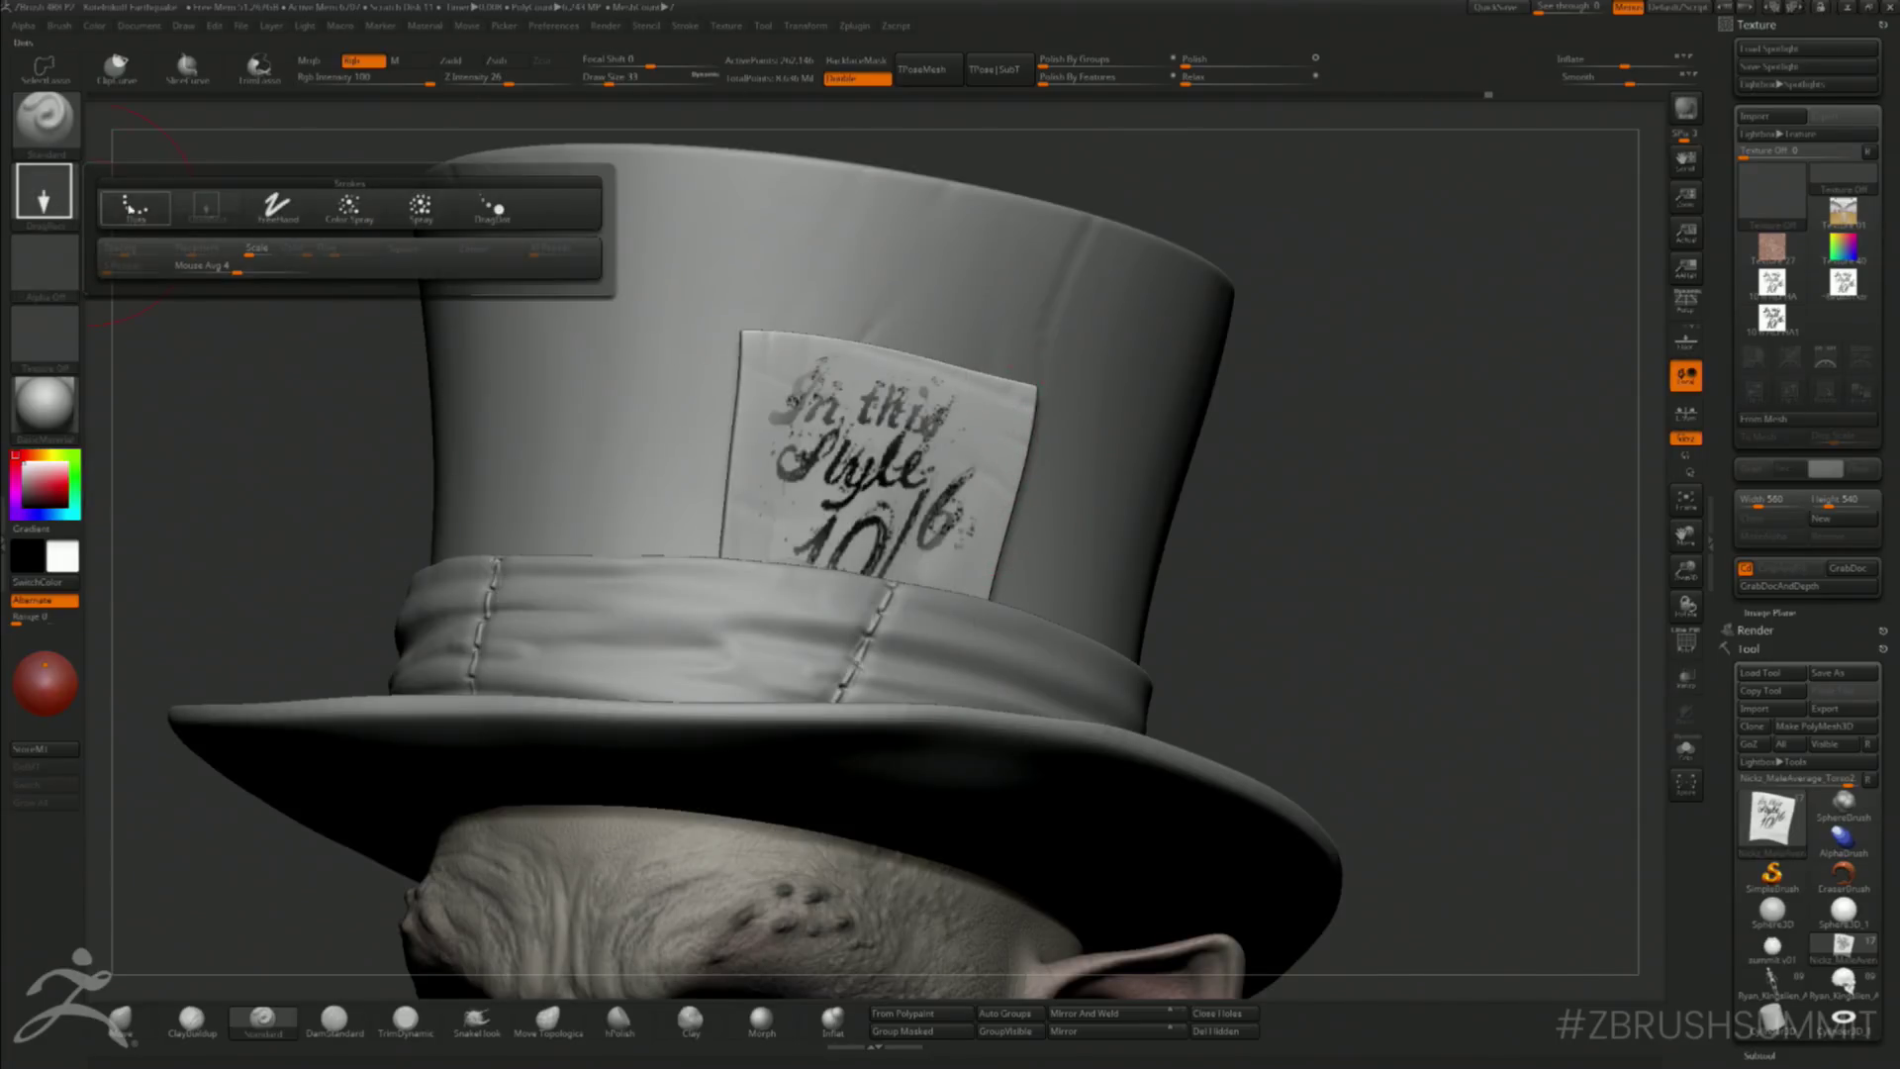
click(129, 204)
drag(964, 479, 944, 477)
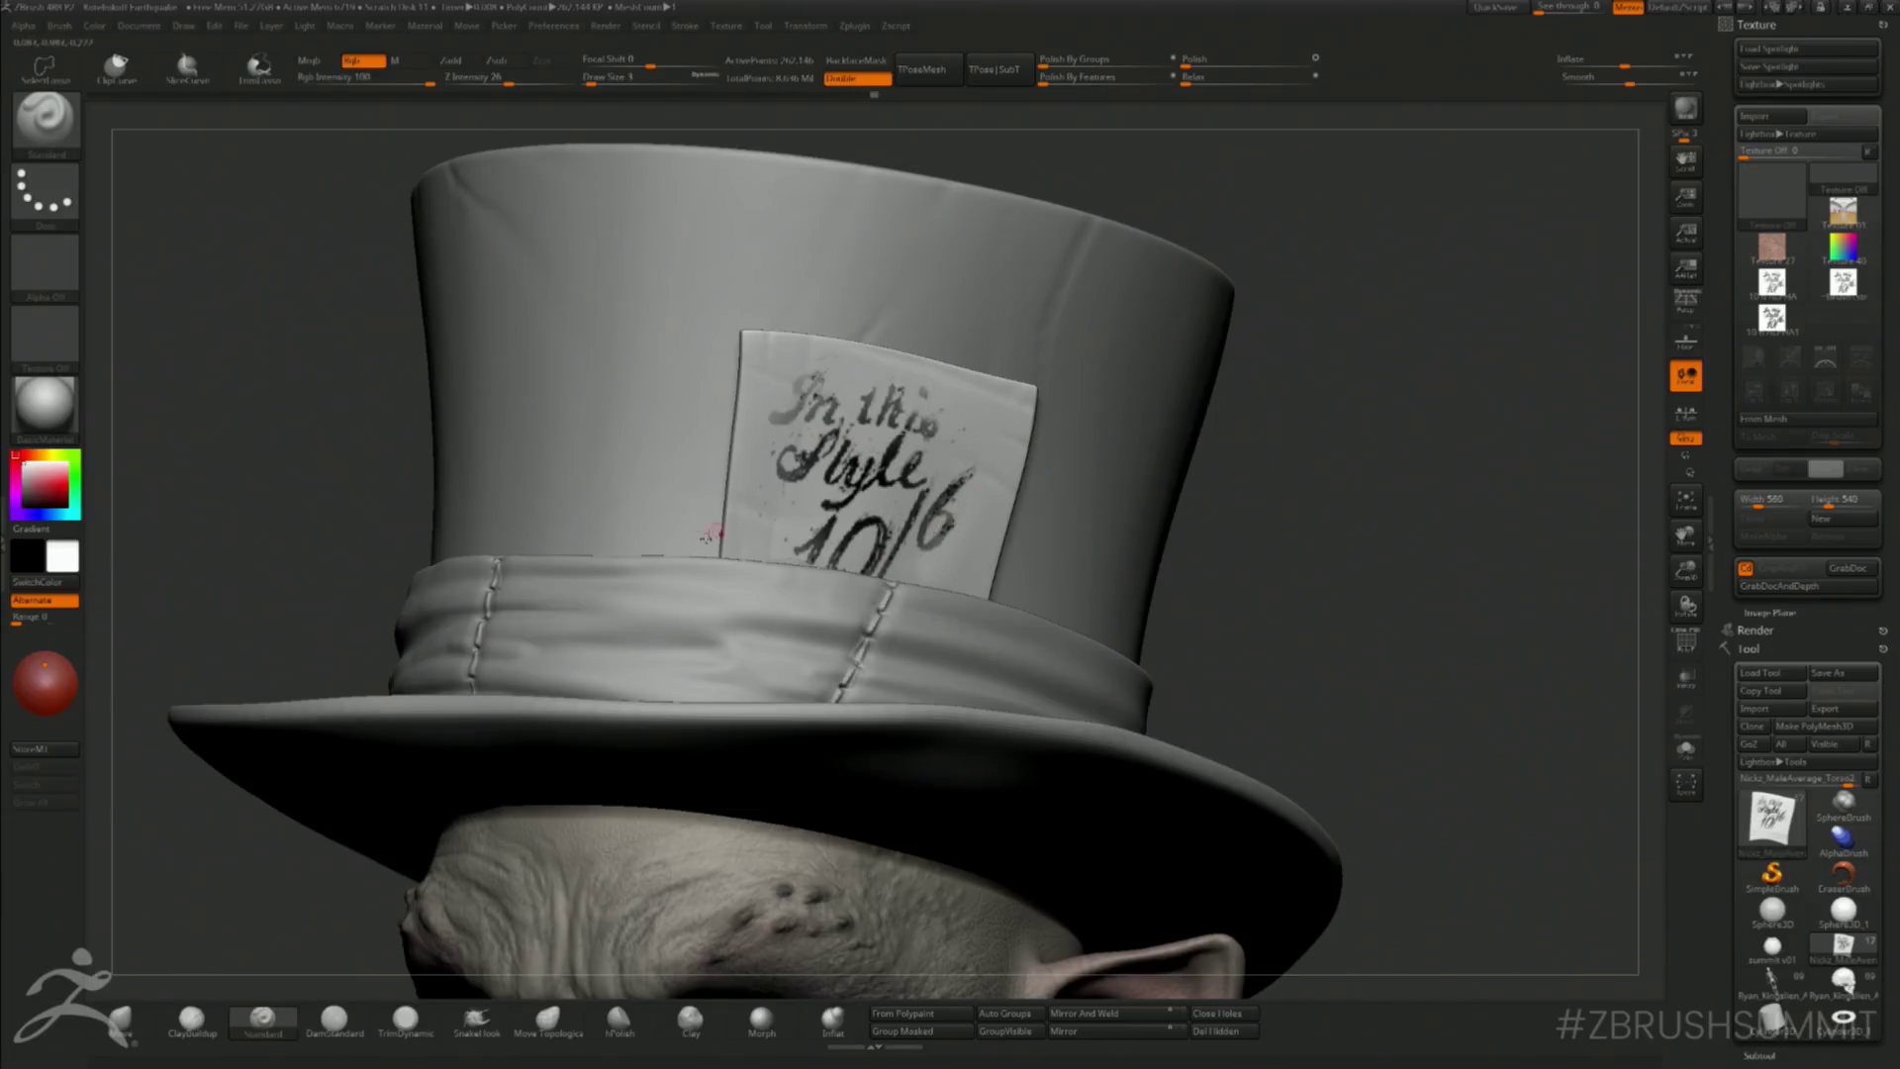
- Switch to black with a soft round alpha and retouch the faded first letters on the hat note
click(25, 505)
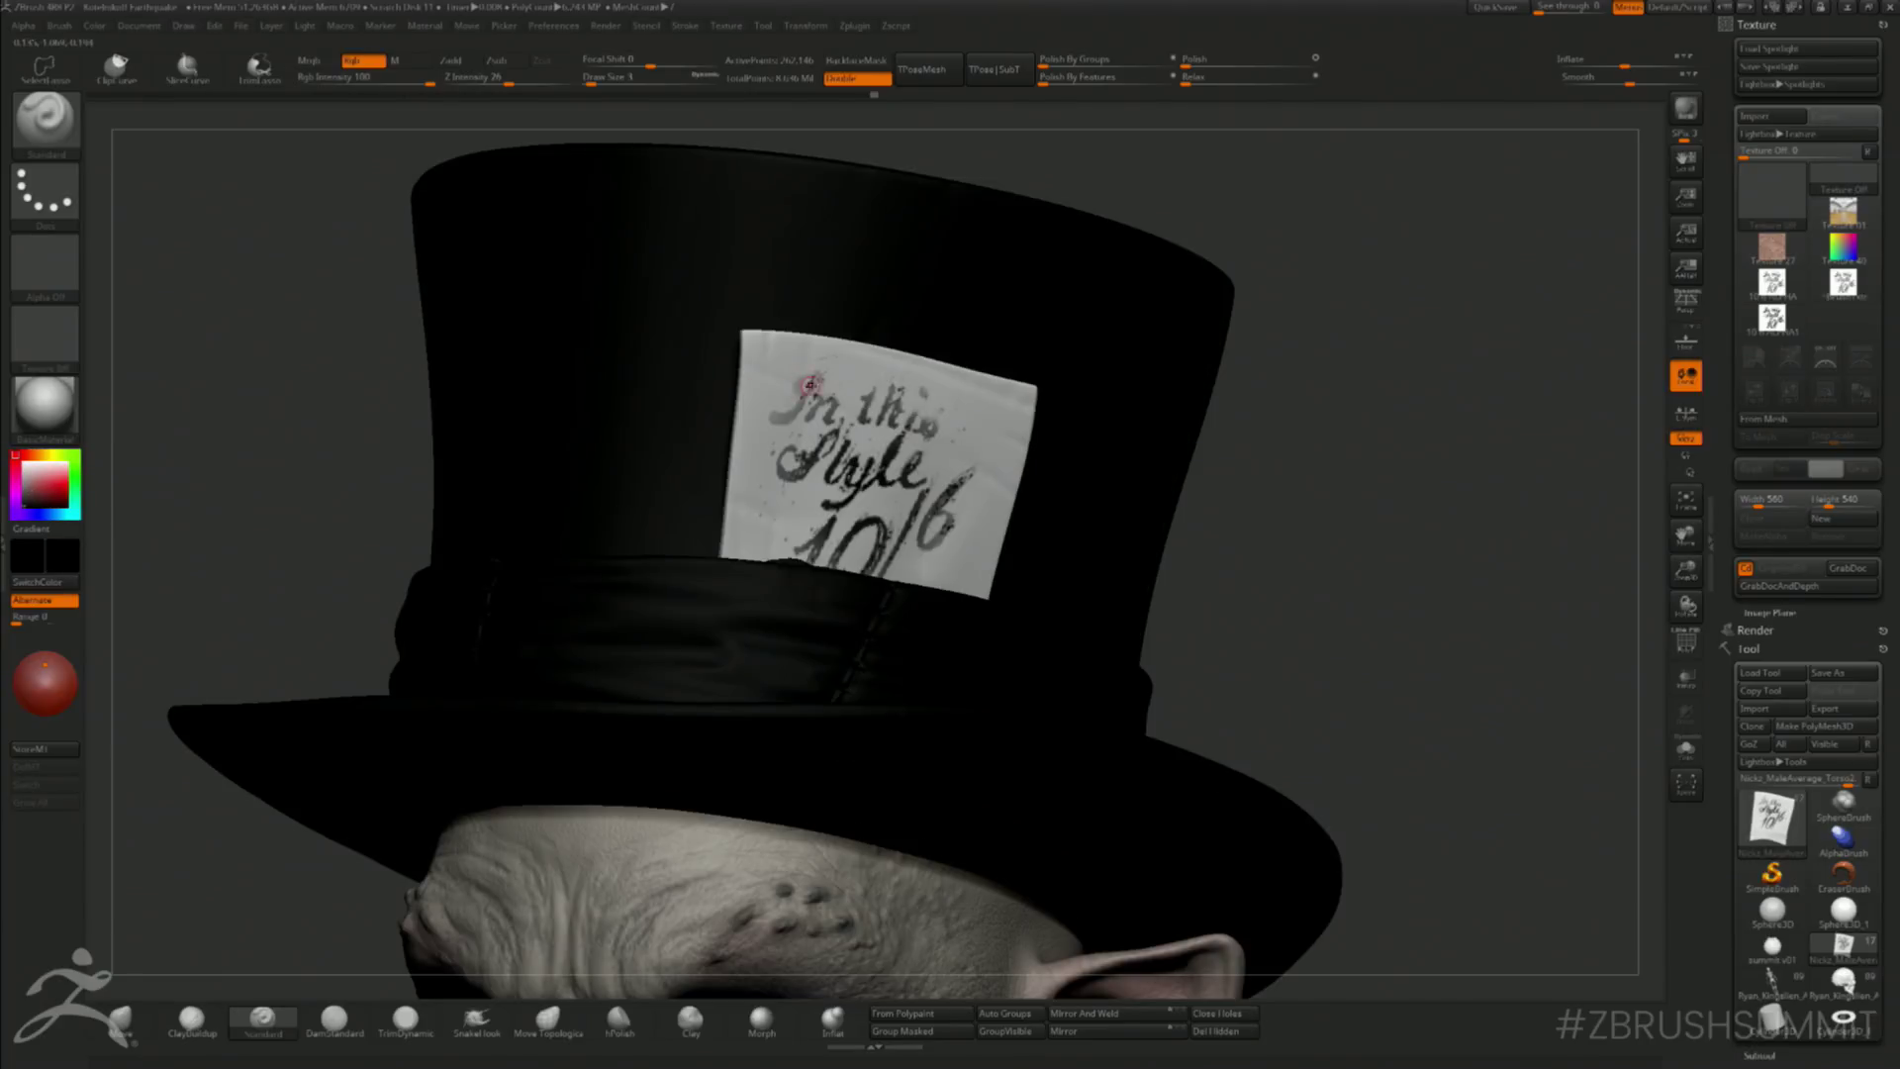
key(s)
click(814, 387)
click(66, 223)
click(45, 263)
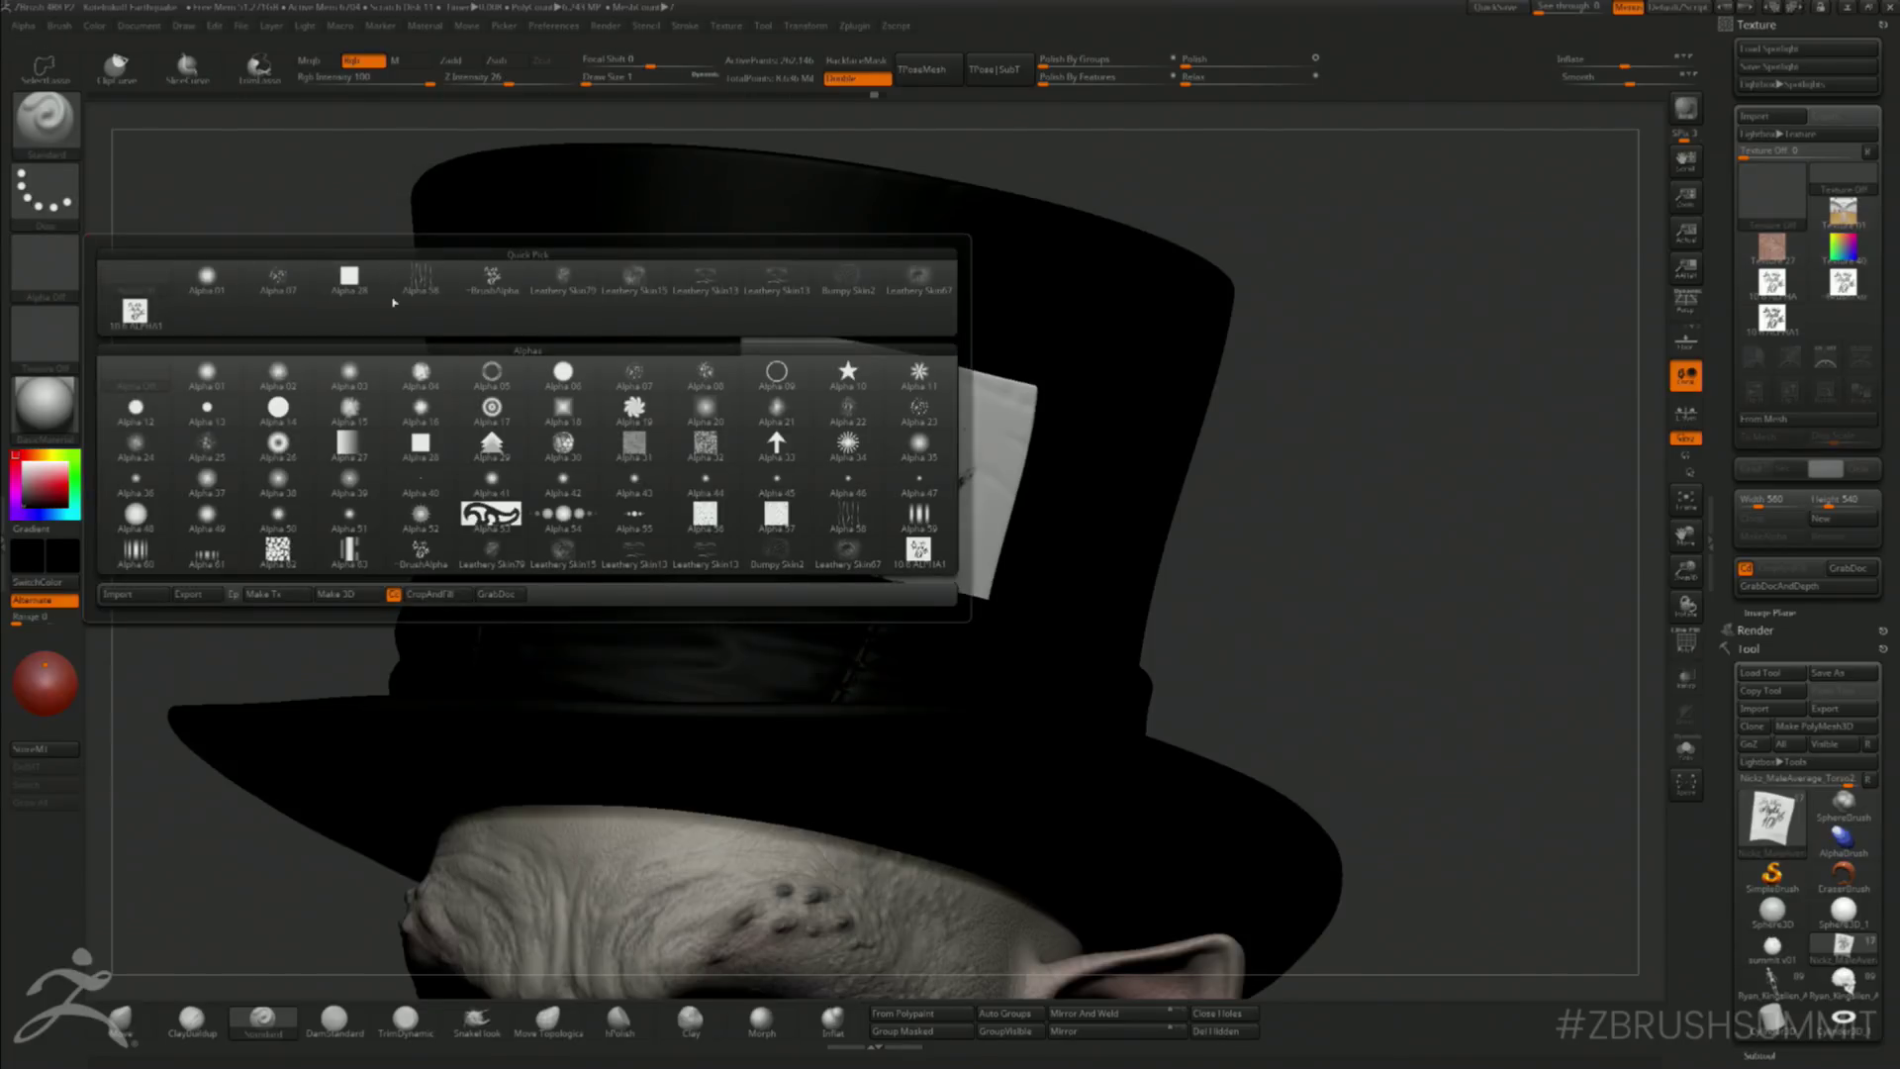
click(362, 379)
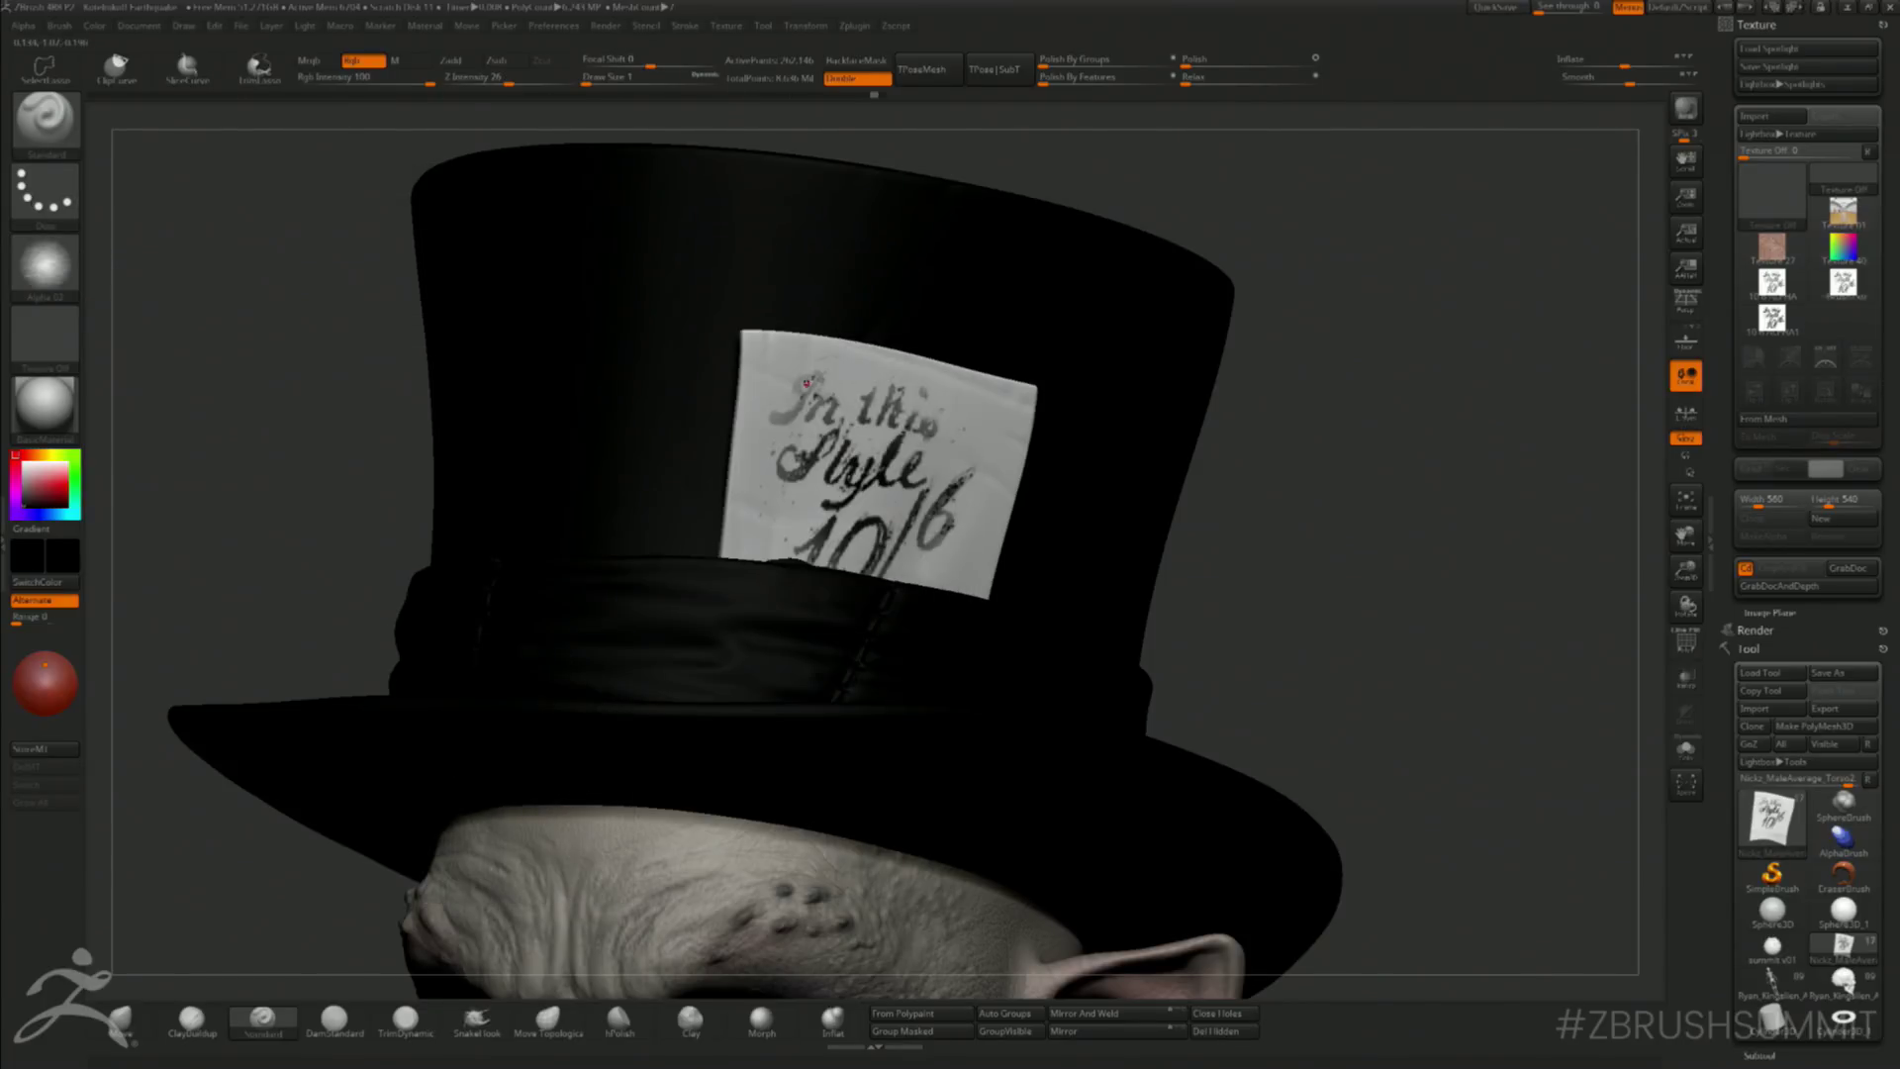
key(bracketright)
drag(813, 395, 819, 407)
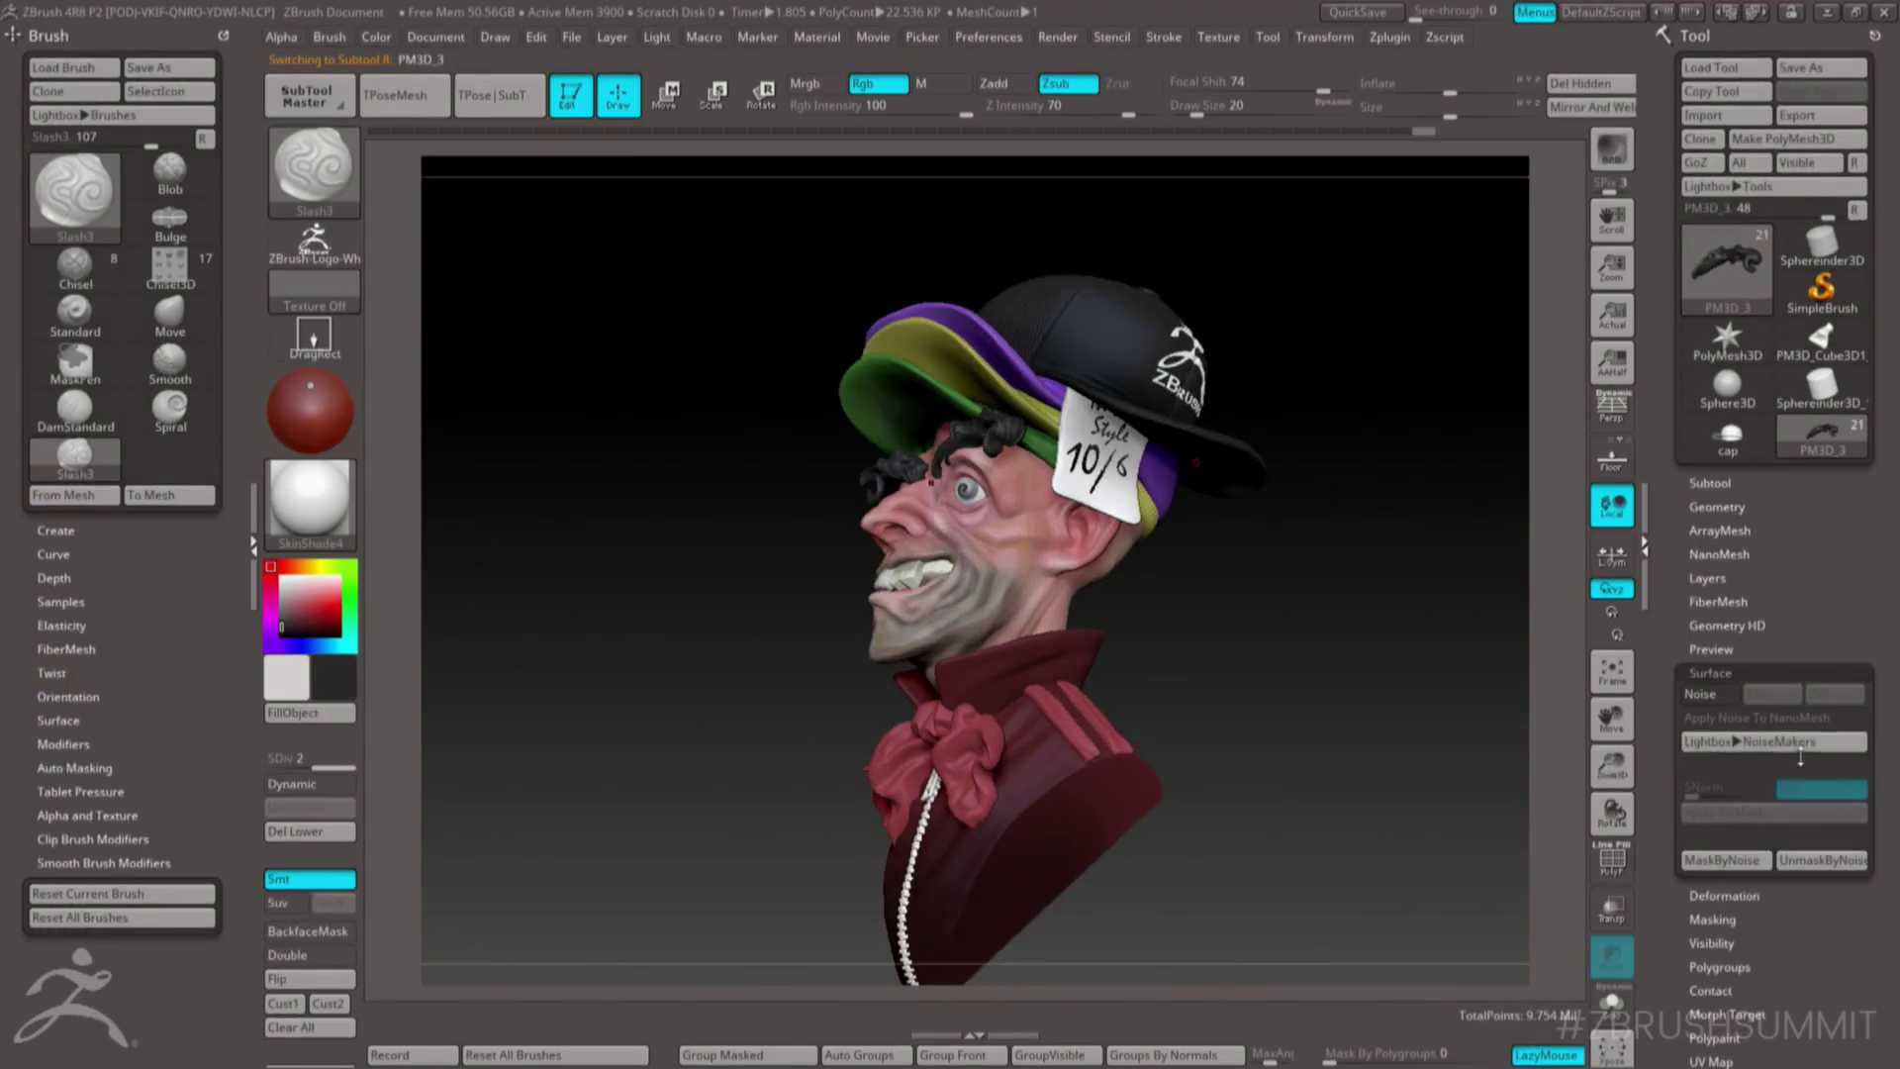
- Append a sphere to the Mad Hatter bust and fit it around the back of the head beneath the hats
click(1711, 482)
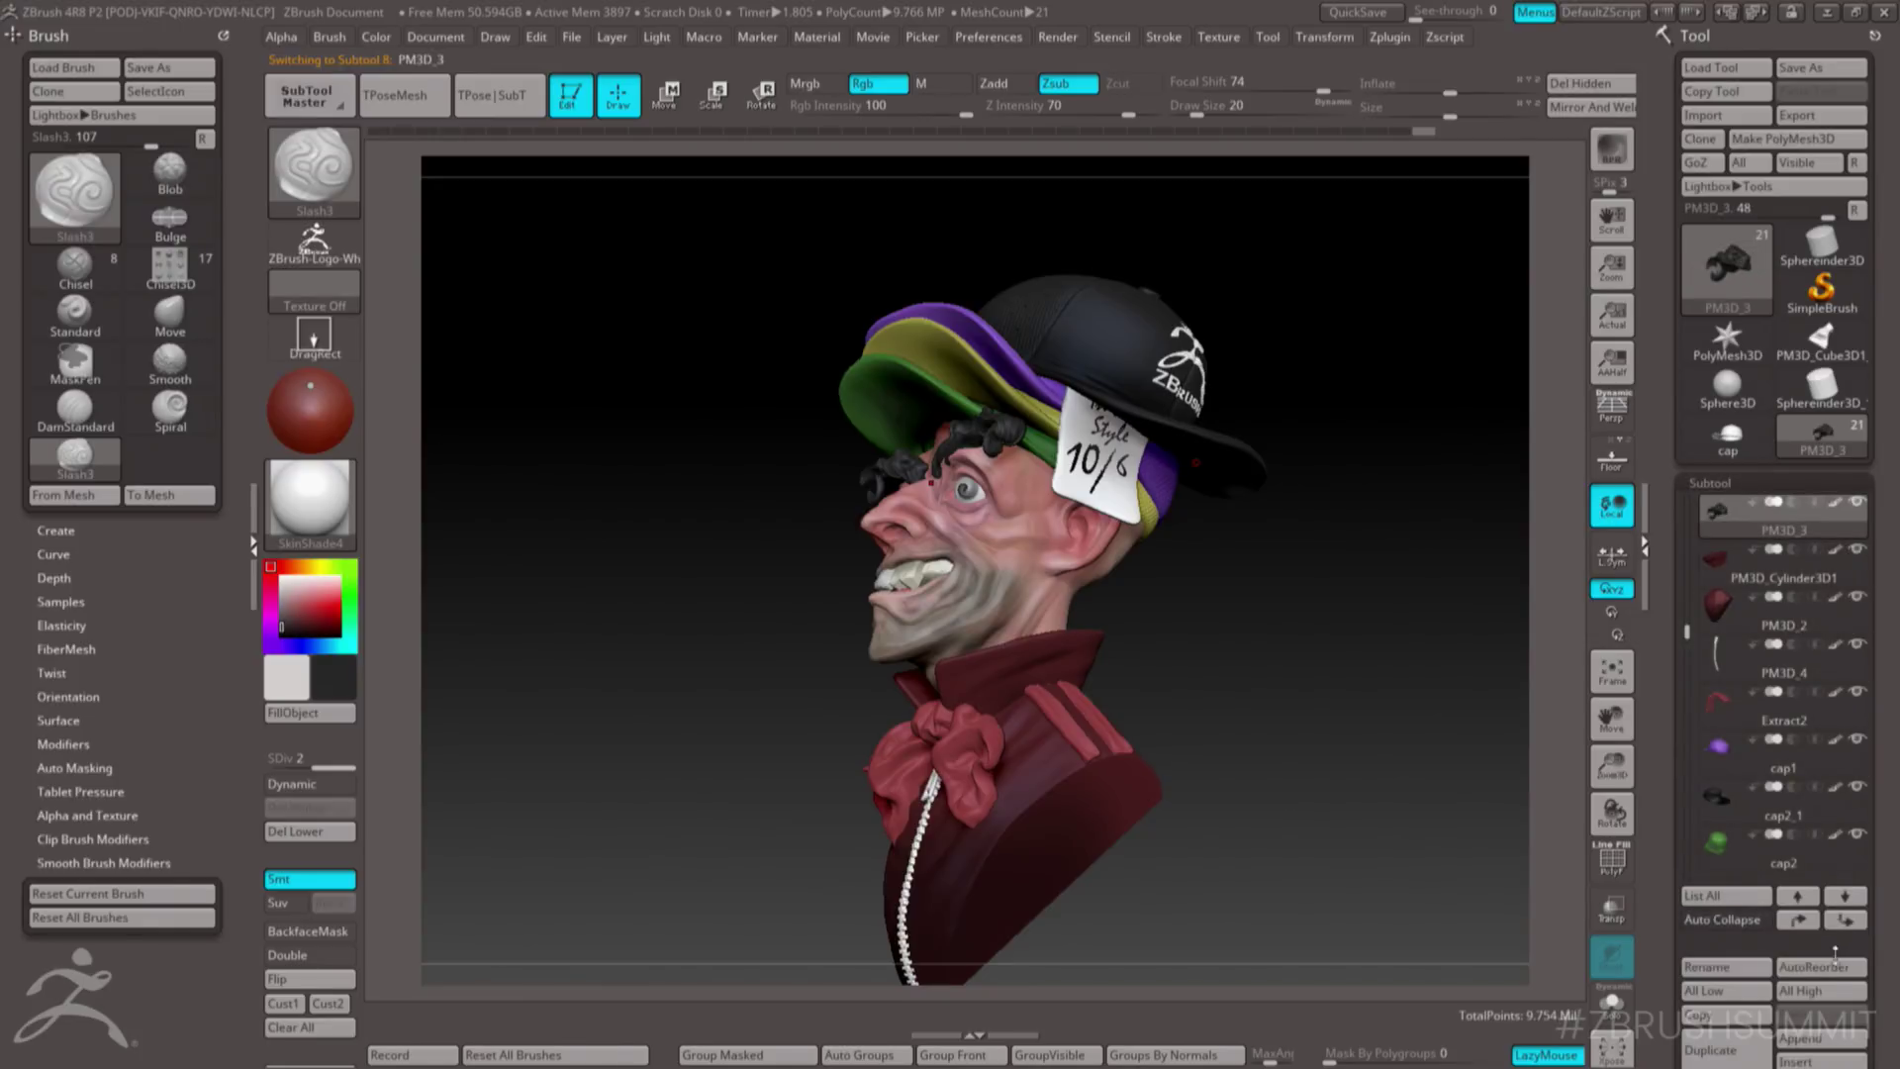
click(1813, 1039)
click(1043, 695)
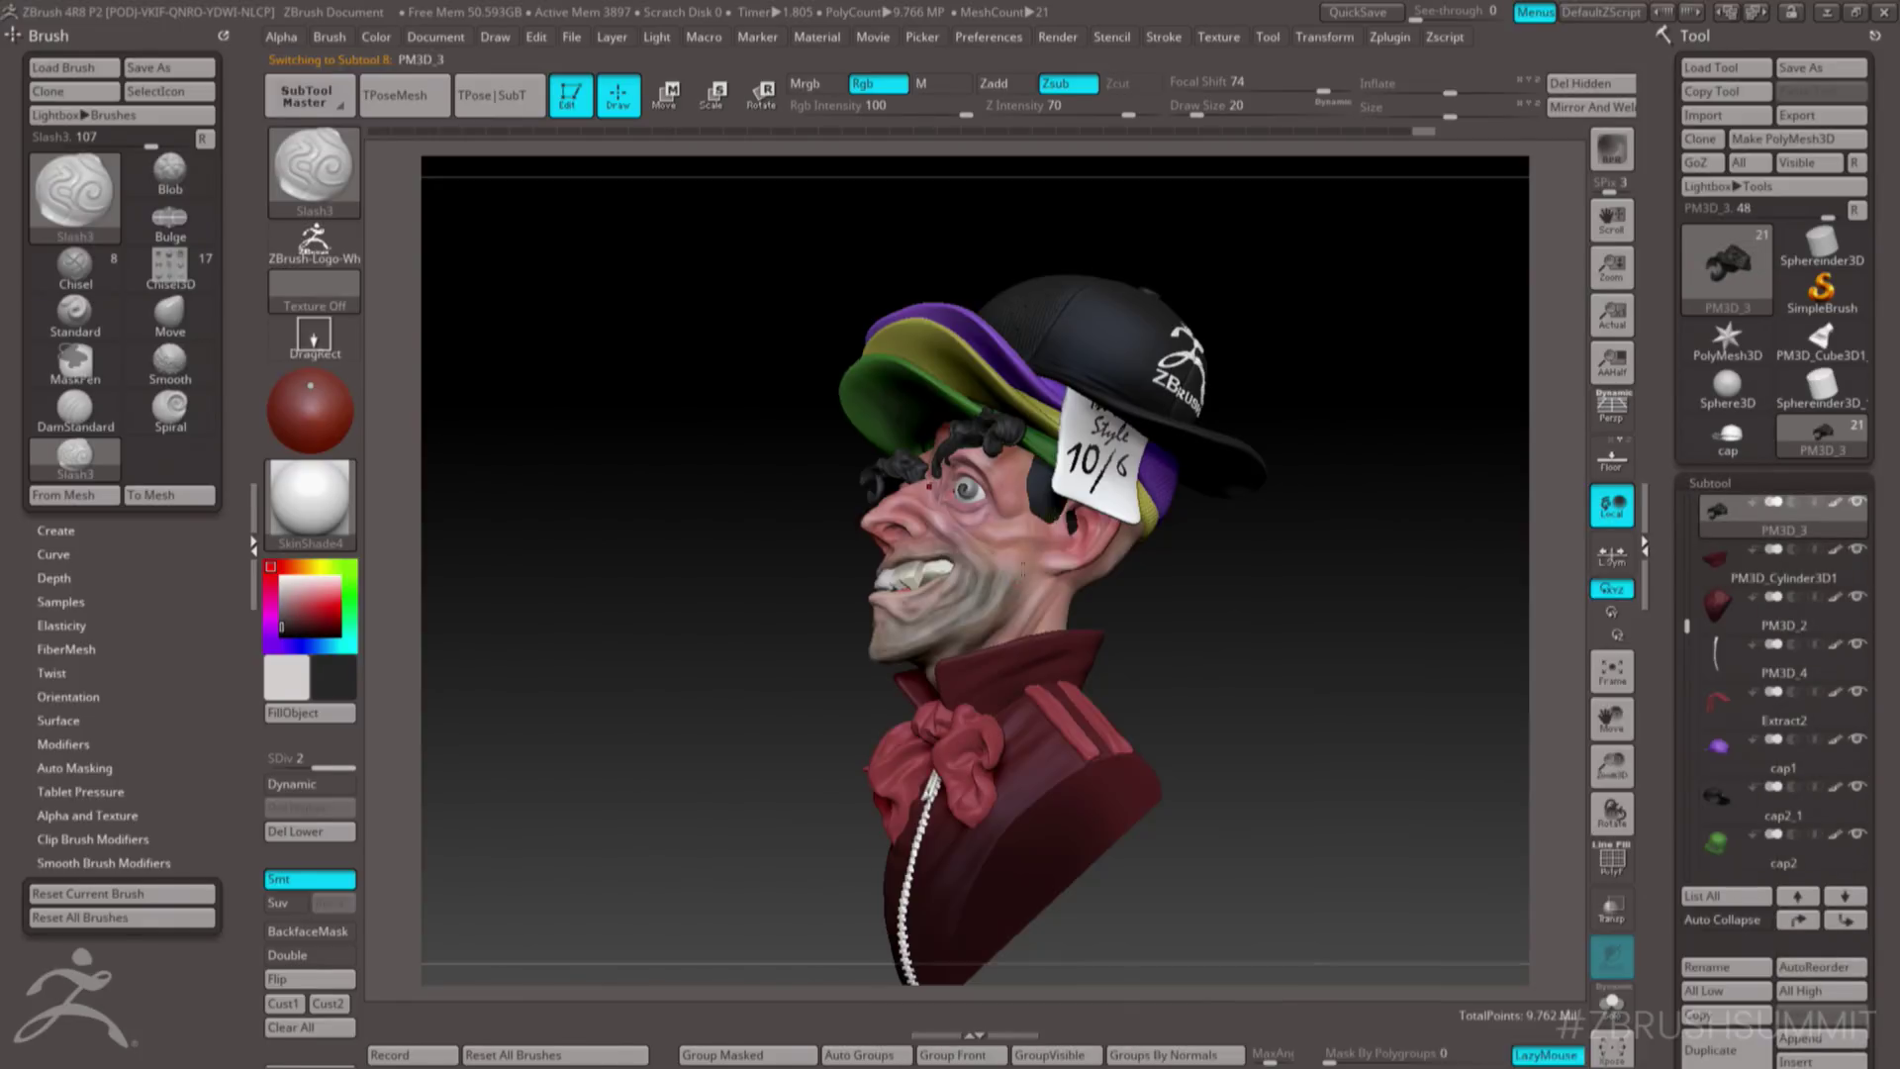
key(shift+Down)
drag(1227, 515, 1067, 497)
key(w)
mouse_move(834, 512)
mouse_down()
mouse_move(914, 523)
mouse_move(813, 514)
mouse_up()
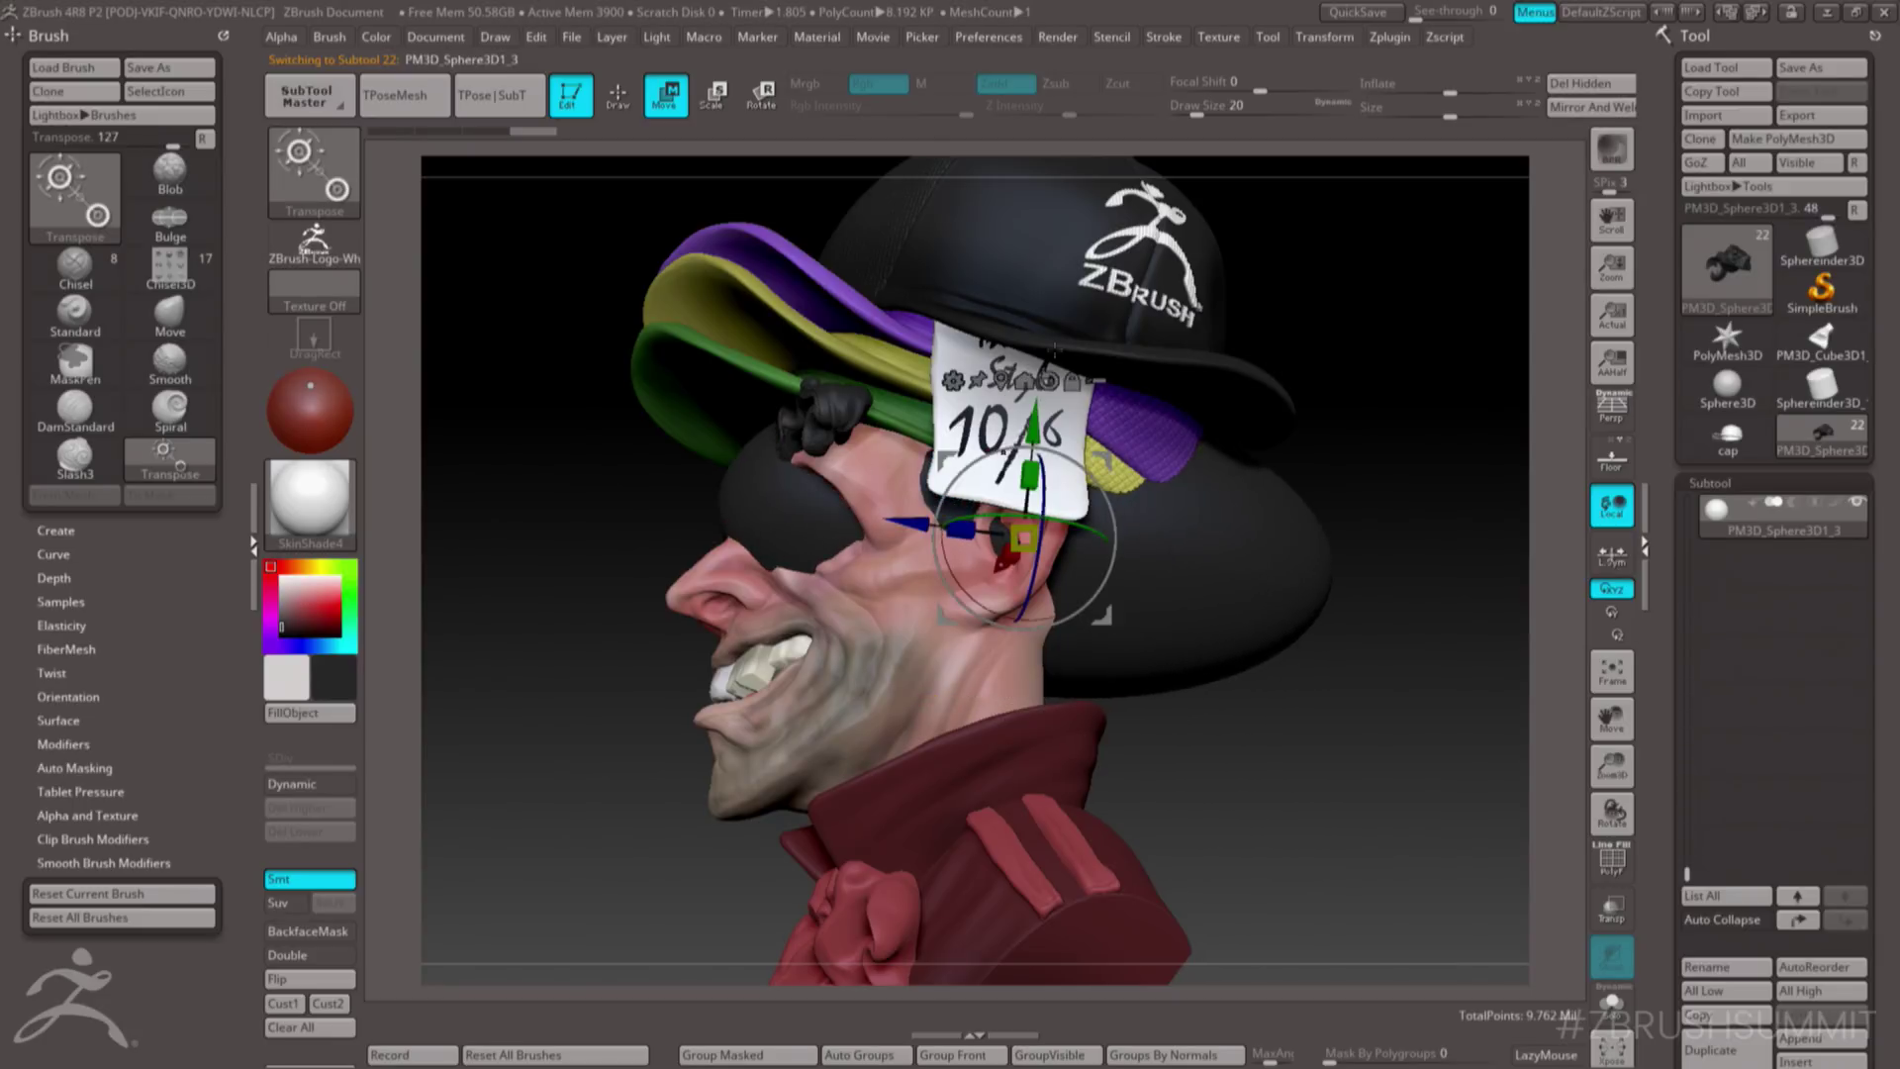
- Pull the sphere's front off the eye and back toward the ear with the Move brush, enlarging its draw size to 743
key(b)
key(m)
key(v)
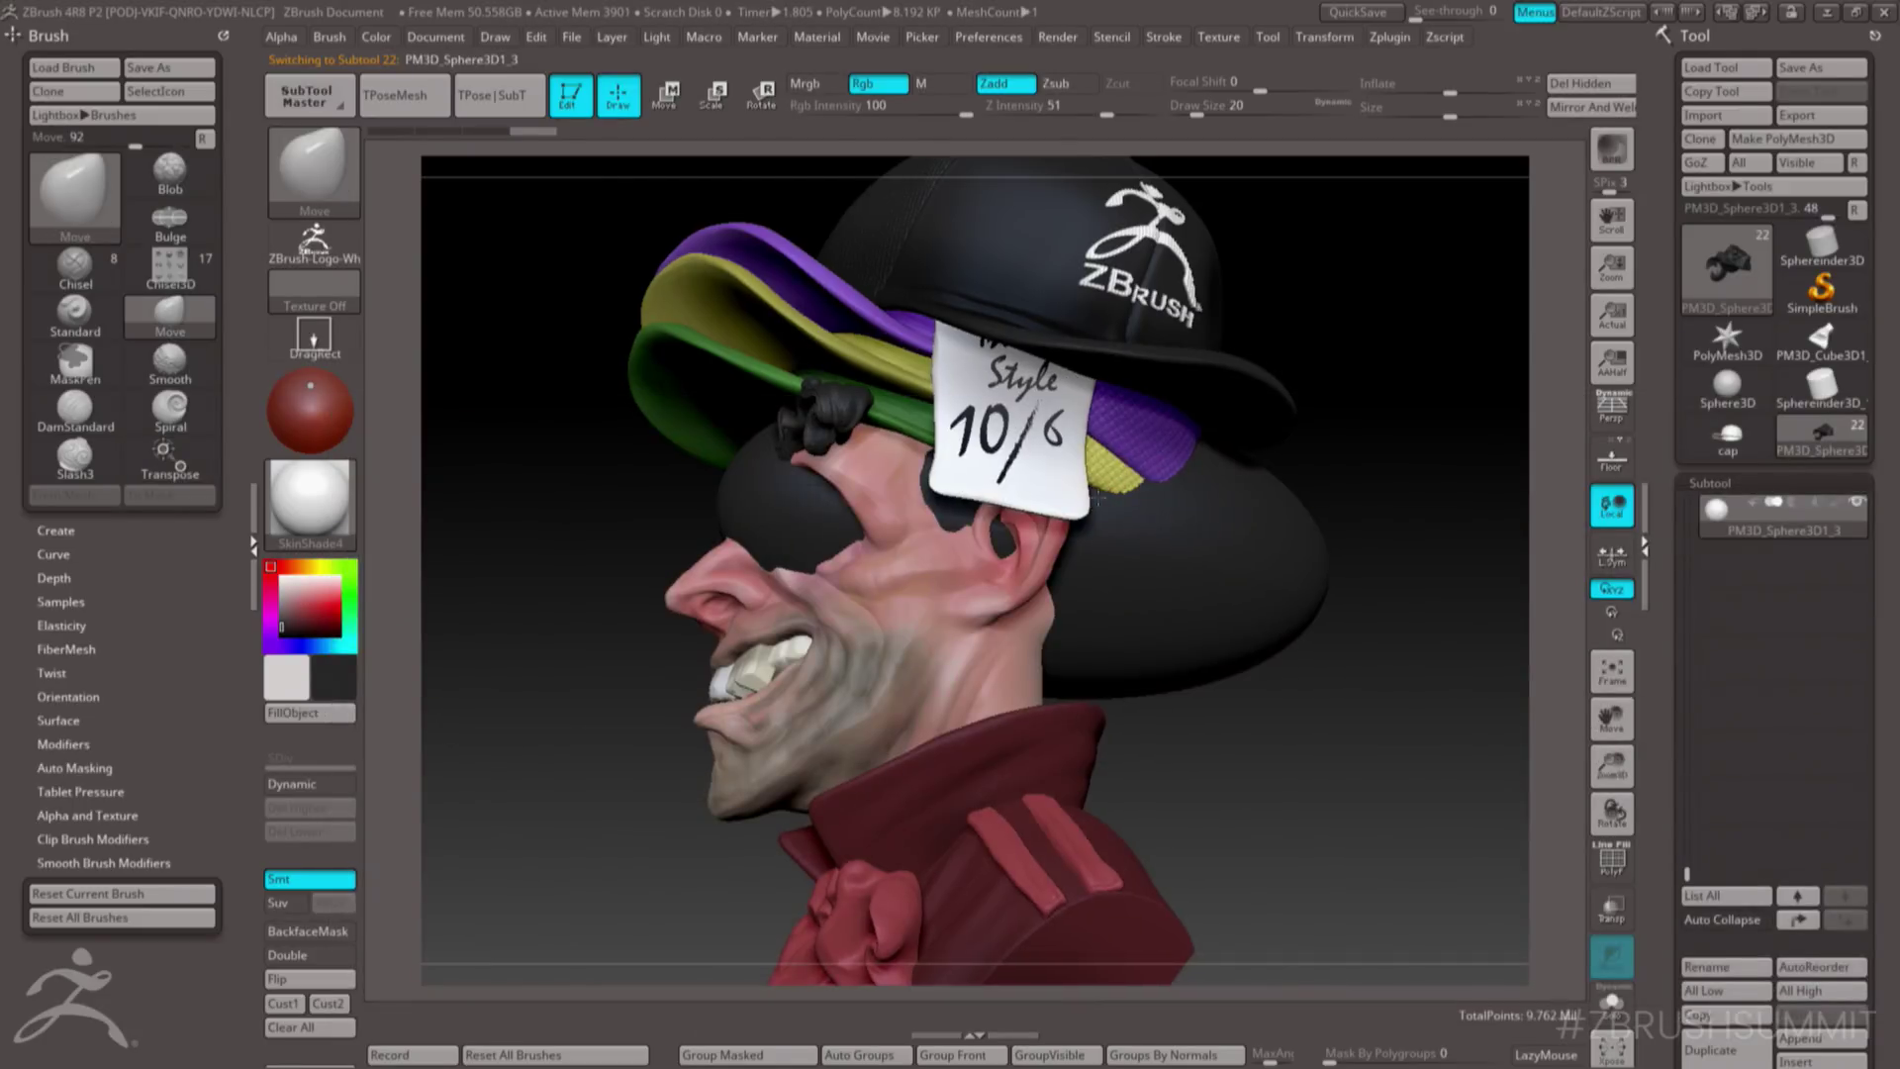
key(space)
drag(1092, 499, 1171, 501)
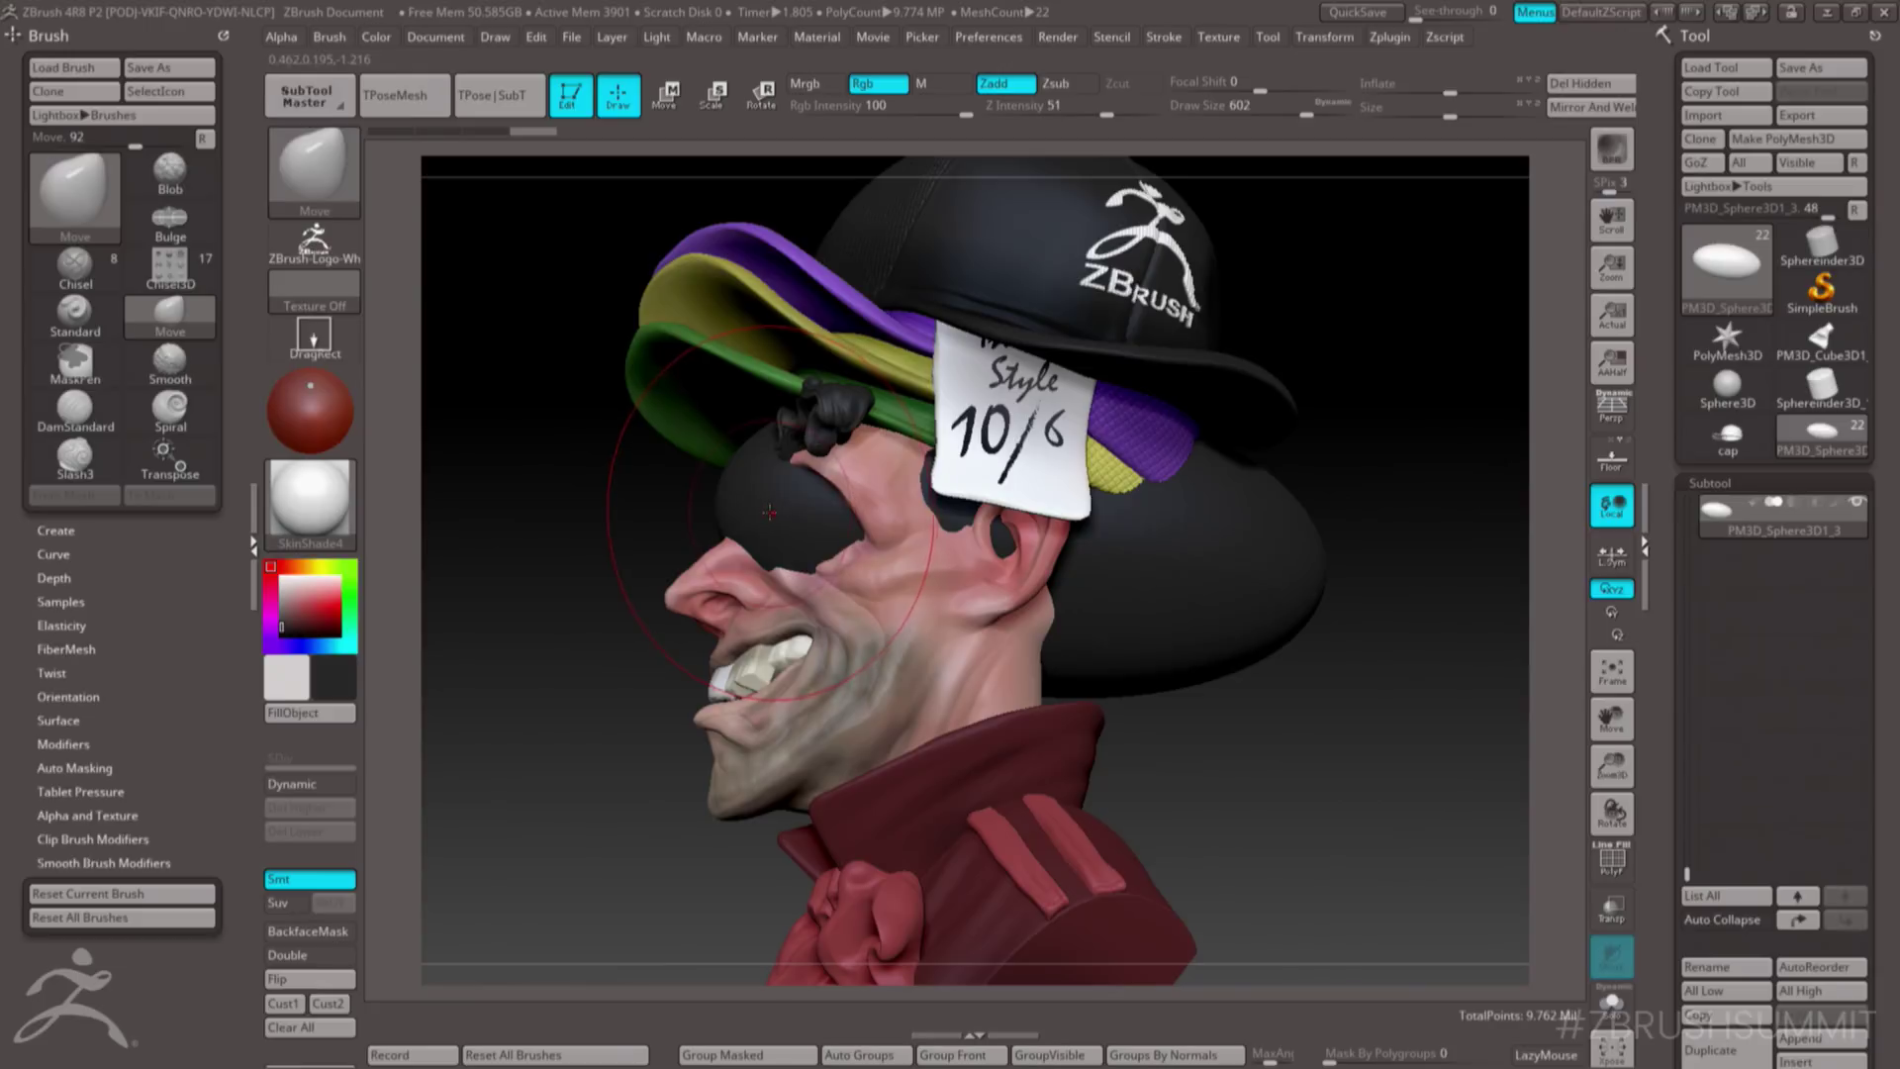
right_drag(772, 513, 781, 513)
key(space)
mouse_move(772, 512)
mouse_down()
mouse_move(794, 513)
mouse_move(757, 503)
mouse_move(896, 475)
mouse_up()
right_drag(990, 495, 881, 503)
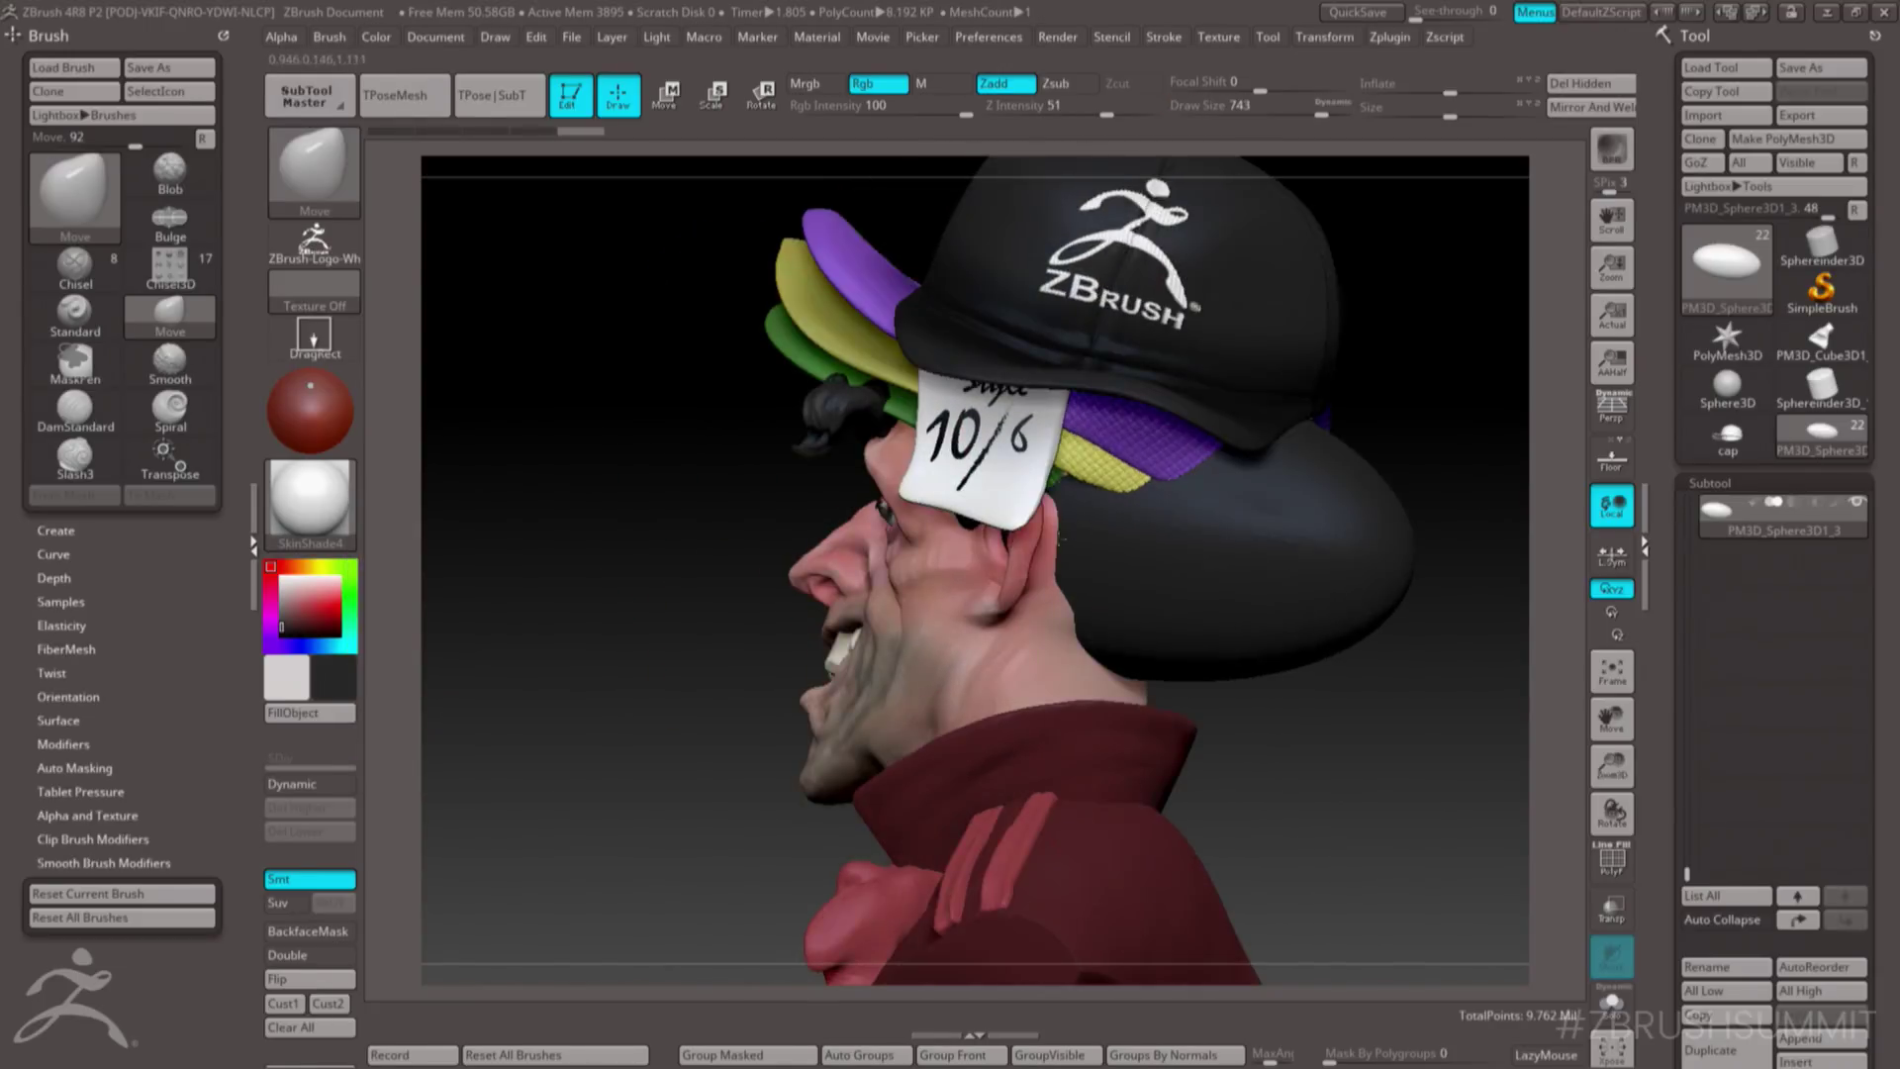
drag(989, 510, 1023, 508)
- Reshape the hair volume beside the neck with the Move brush at draw size 358, pulling it clear of the ear
right_drag(1023, 508, 926, 503)
drag(1173, 594, 1059, 619)
drag(1425, 594, 1462, 625)
drag(1356, 465, 1359, 600)
drag(1319, 530, 1274, 521)
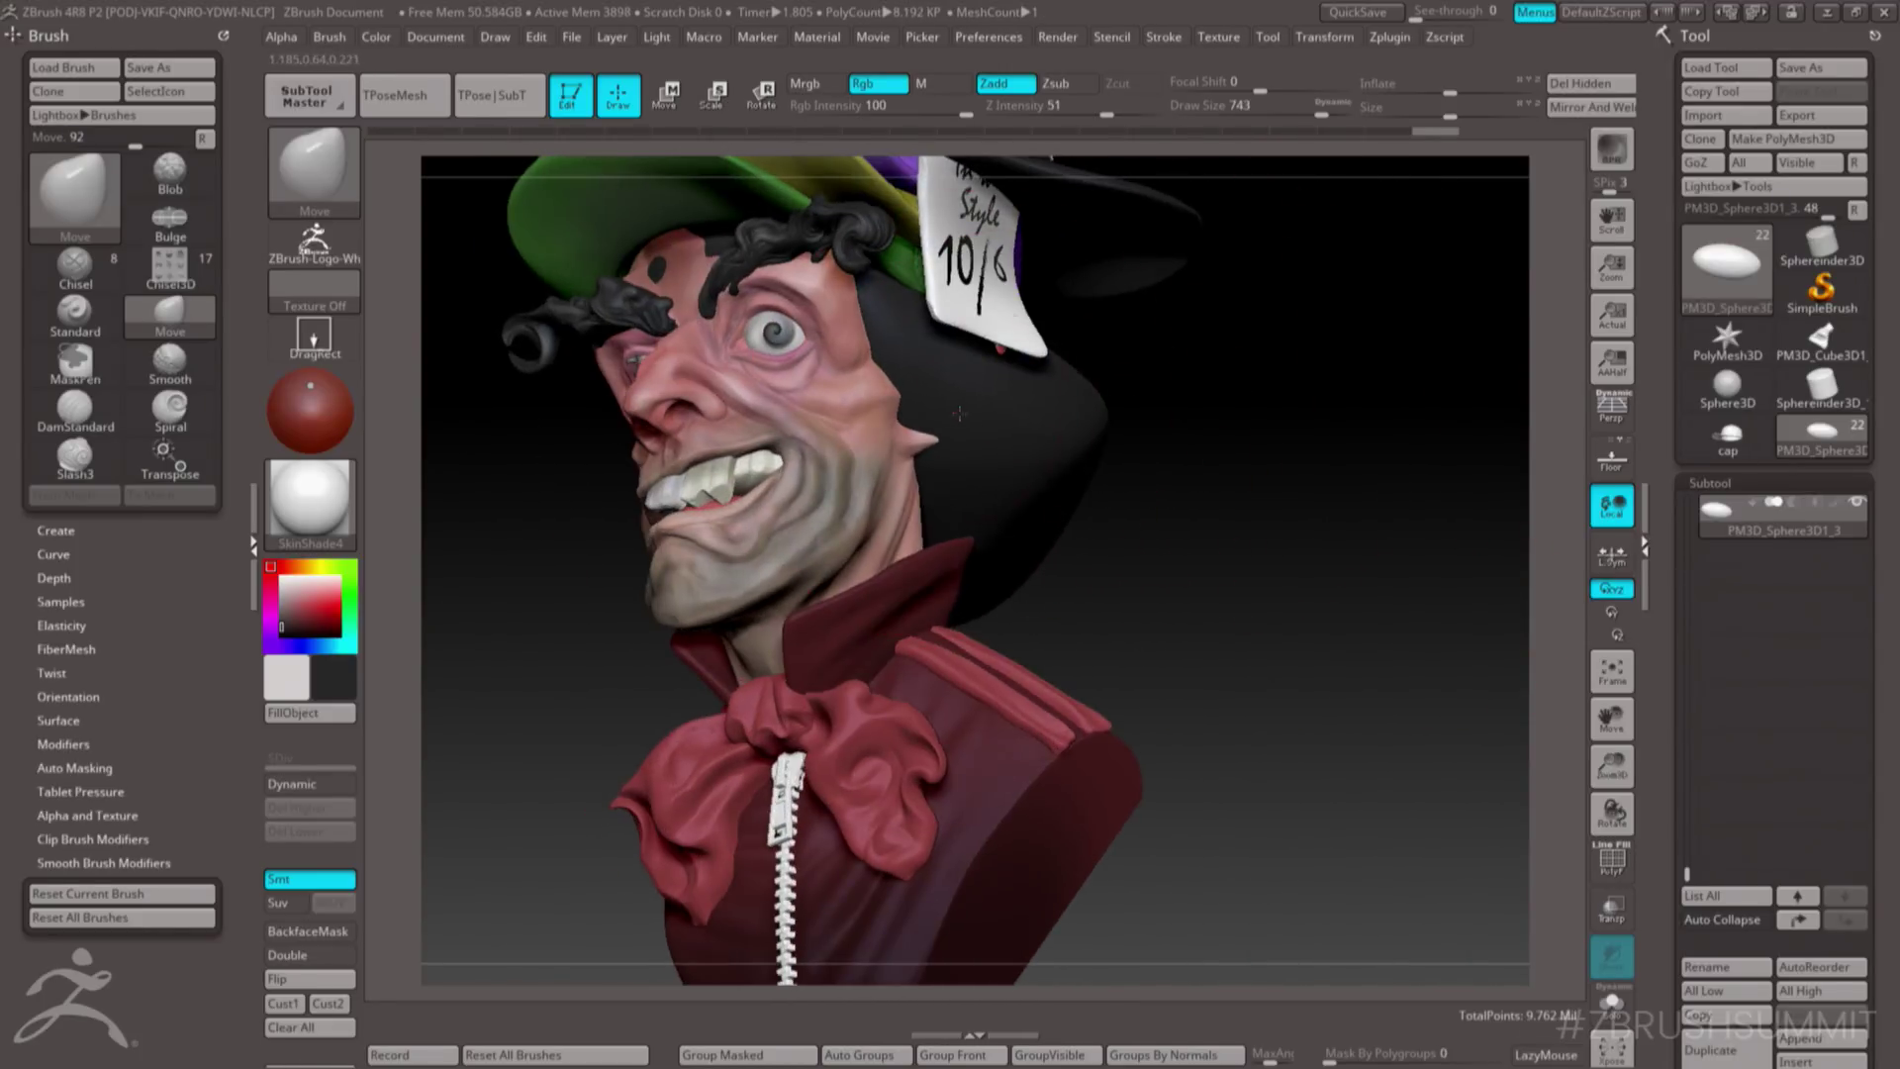
key(space)
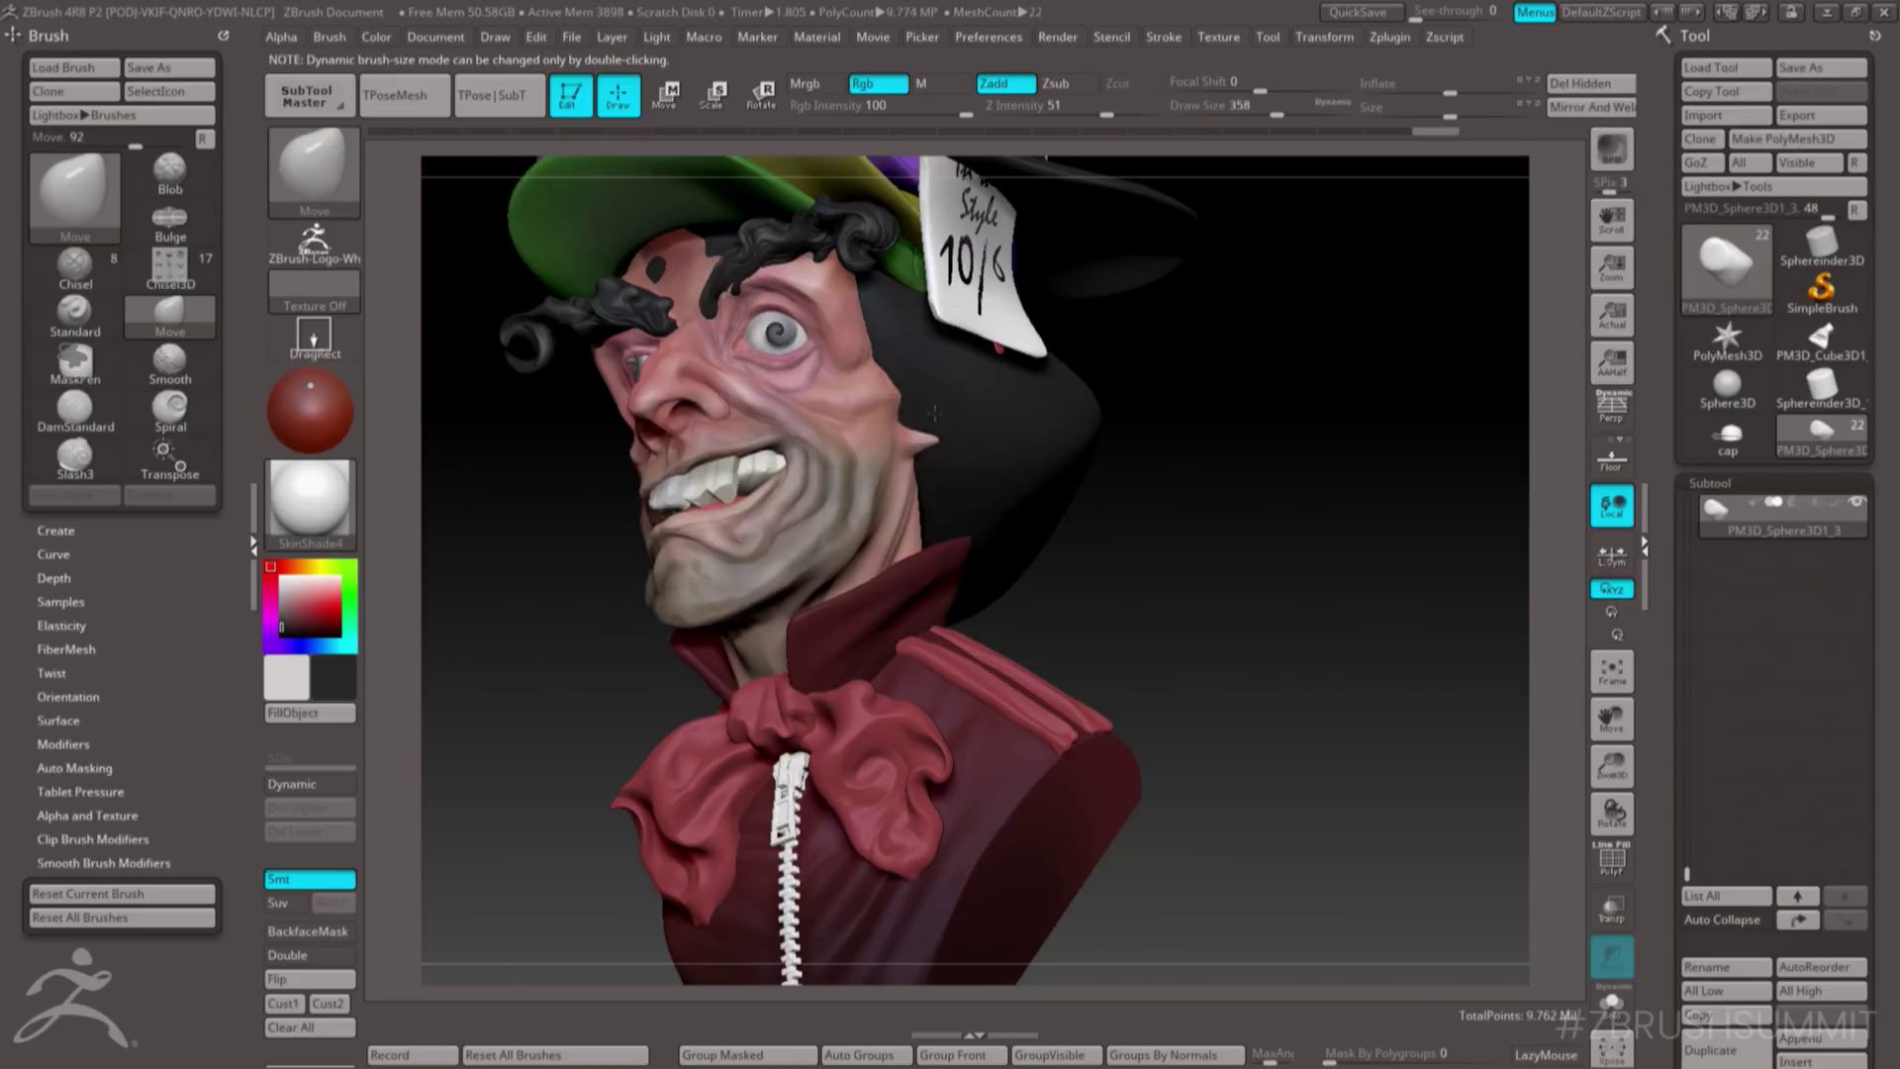
mouse_move(893, 424)
mouse_down()
mouse_move(1041, 376)
mouse_move(1132, 400)
mouse_up()
- Twist the hair behind the ear into curls with the Spiral brush, using draw sizes 344 and 212
key(b)
key(s)
key(p)
key(space)
mouse_move(1095, 425)
mouse_down()
mouse_move(1114, 425)
mouse_move(1092, 435)
mouse_up()
drag(1025, 537, 1061, 550)
right_drag(1022, 425, 1013, 441)
key(space)
drag(1017, 449, 1005, 452)
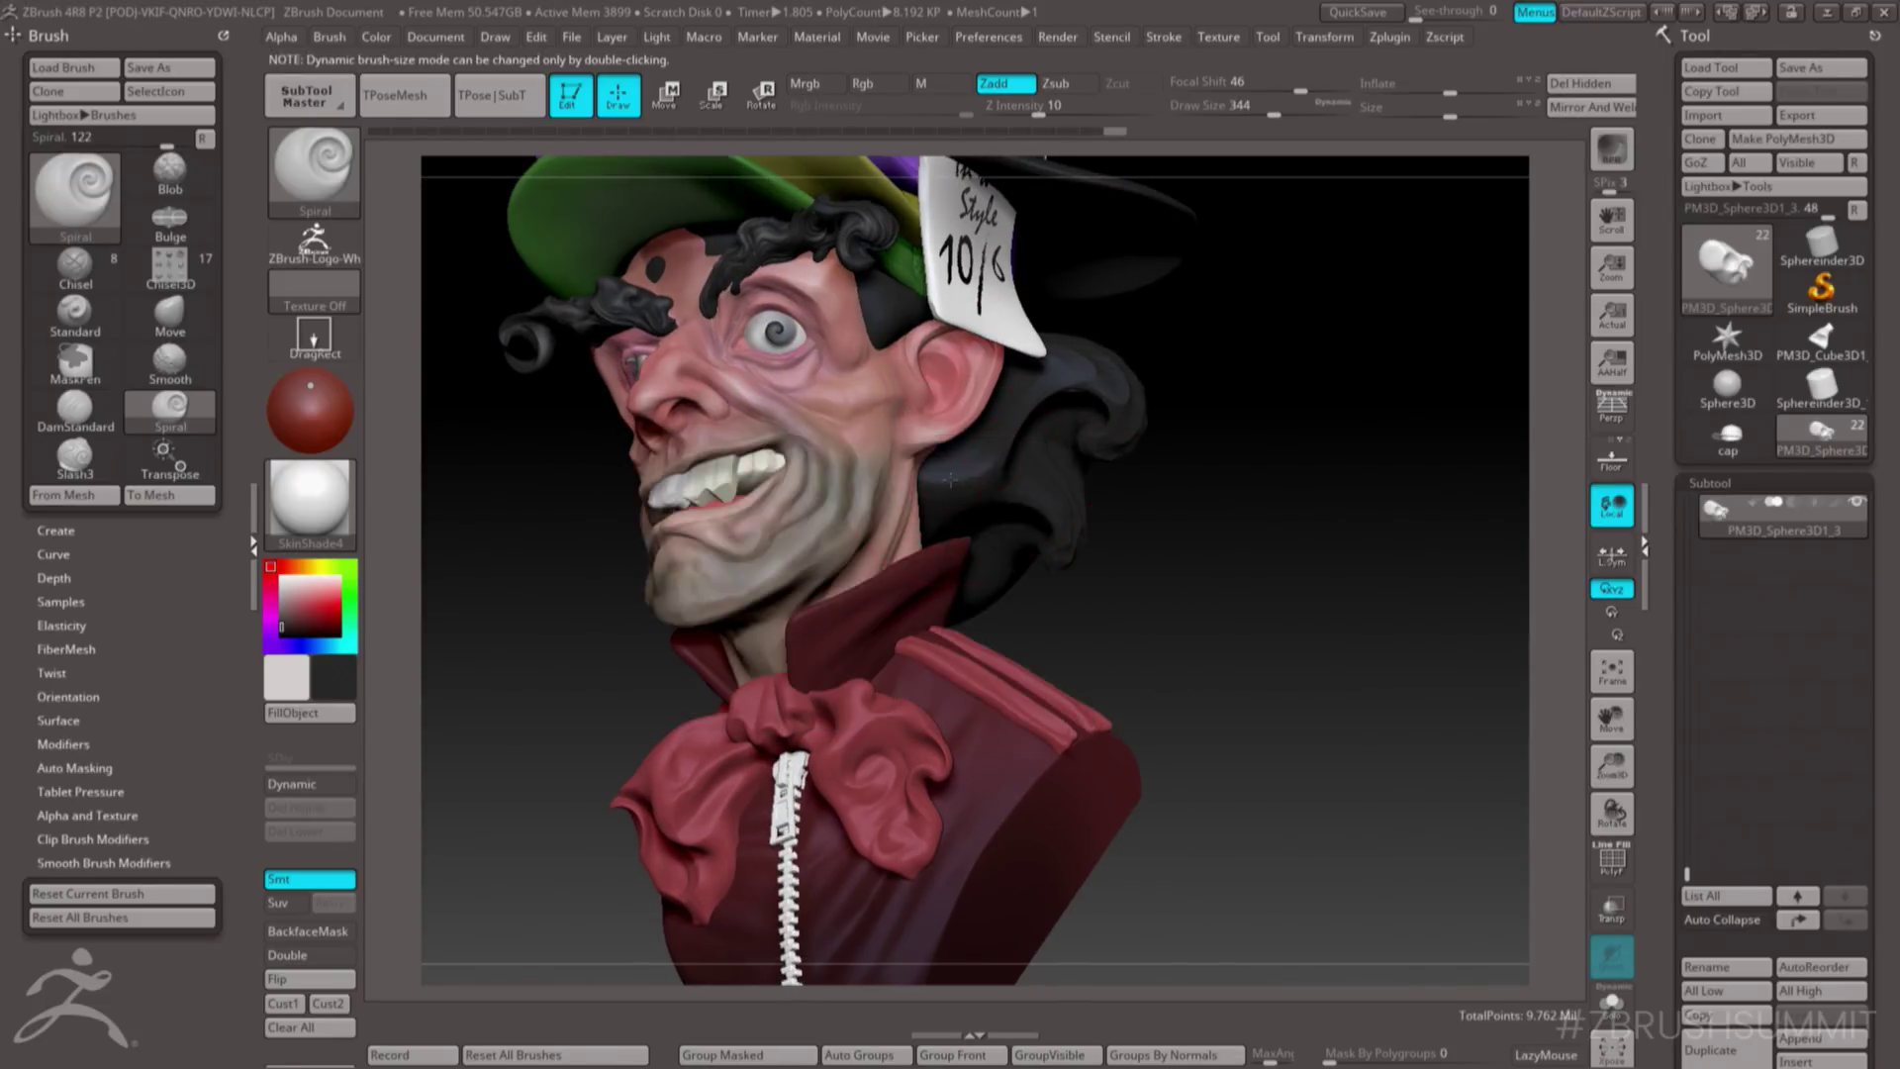
right_drag(1088, 362, 1057, 392)
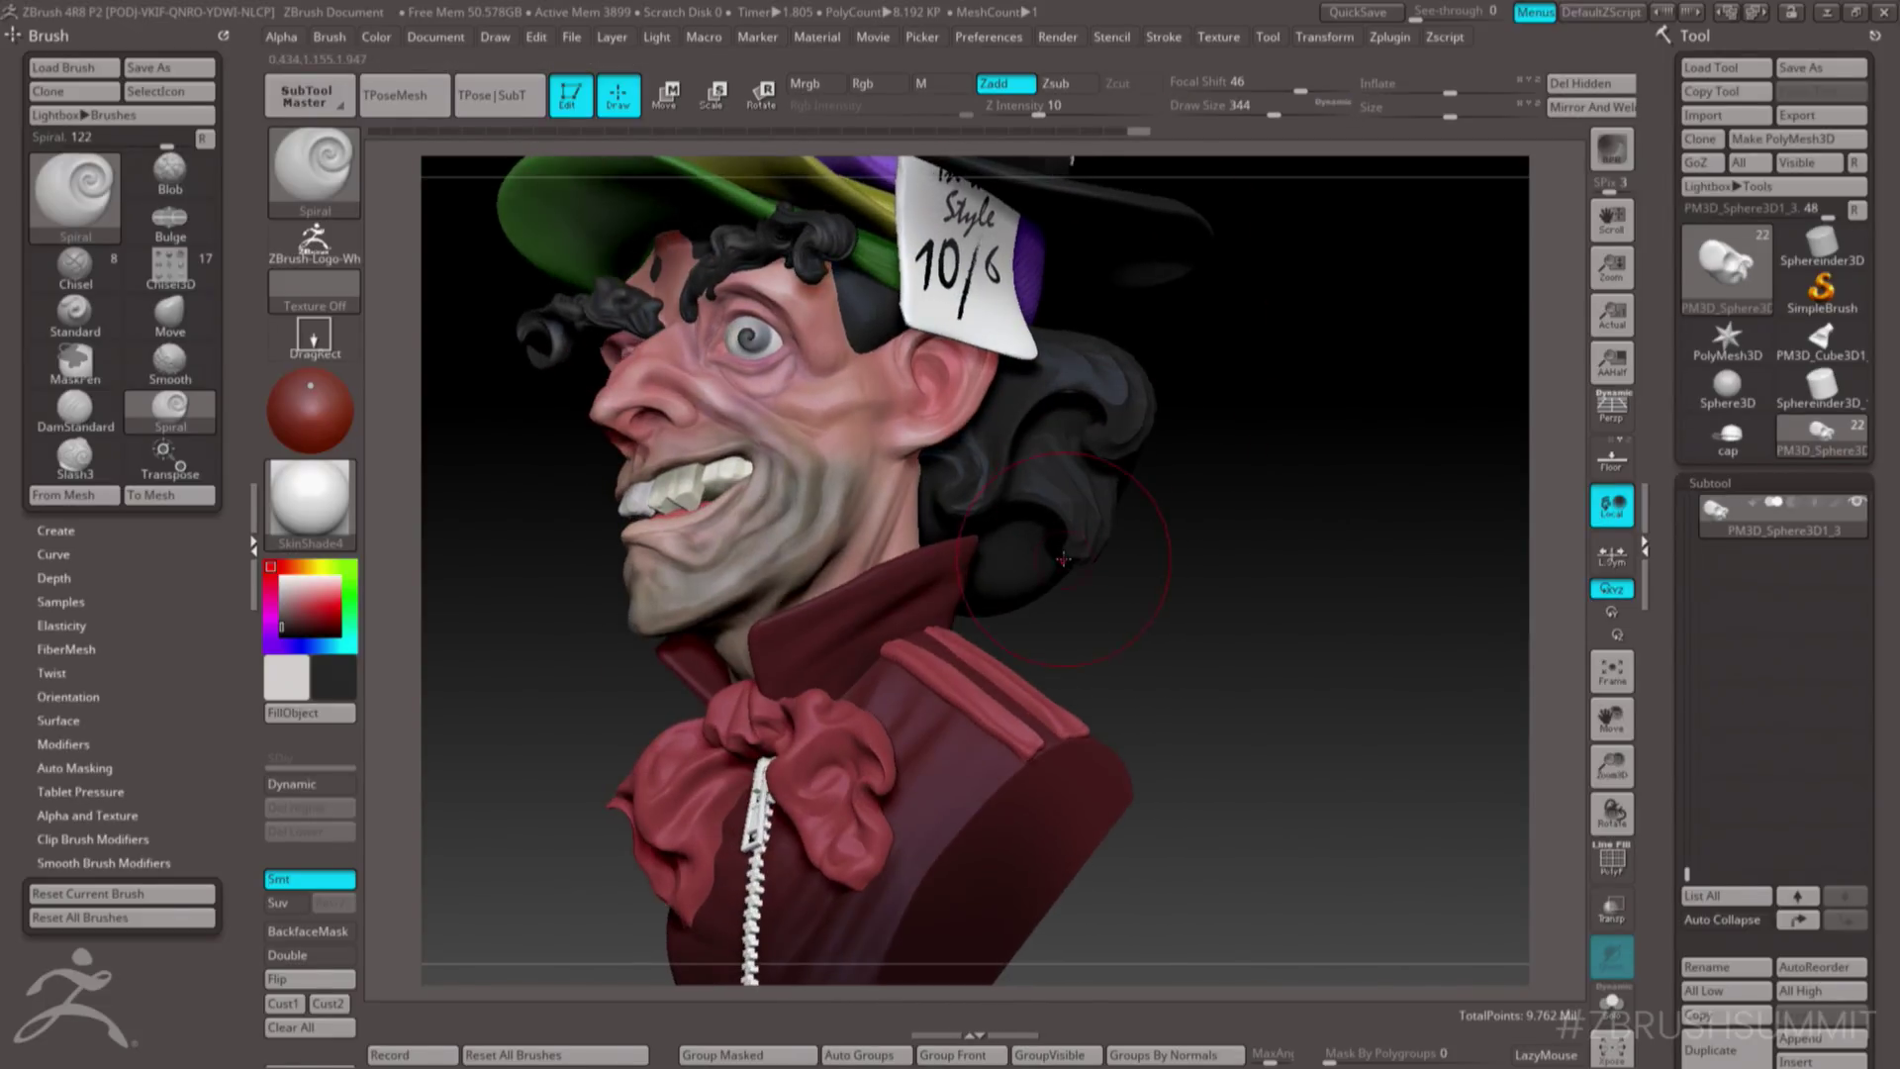
key(space)
mouse_move(1060, 561)
mouse_down()
mouse_move(1019, 599)
mouse_move(1012, 541)
mouse_up()
- Pull the hair volume back behind the ear on the head's other side with the Move brush at draw size 408
drag(1190, 437, 1071, 333)
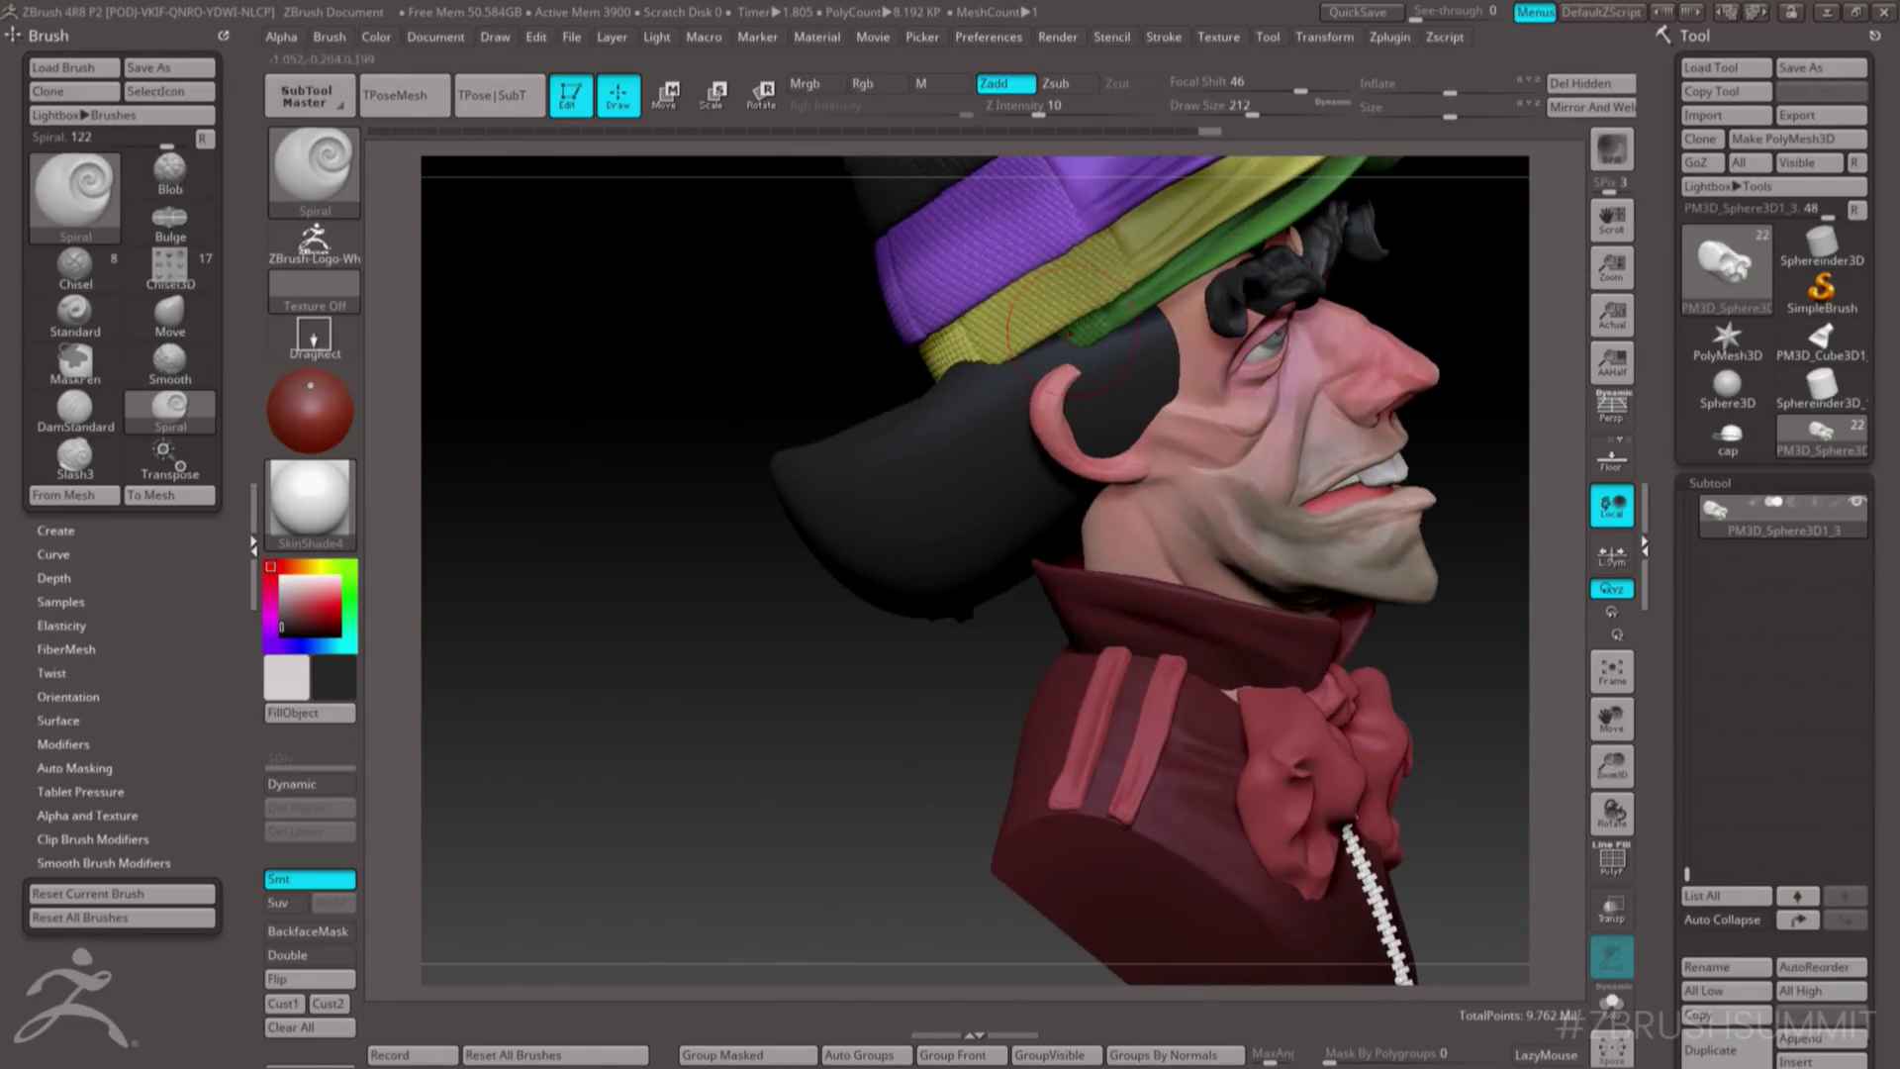
key(b)
key(m)
key(v)
key(space)
click(1019, 514)
alt+click(1128, 401)
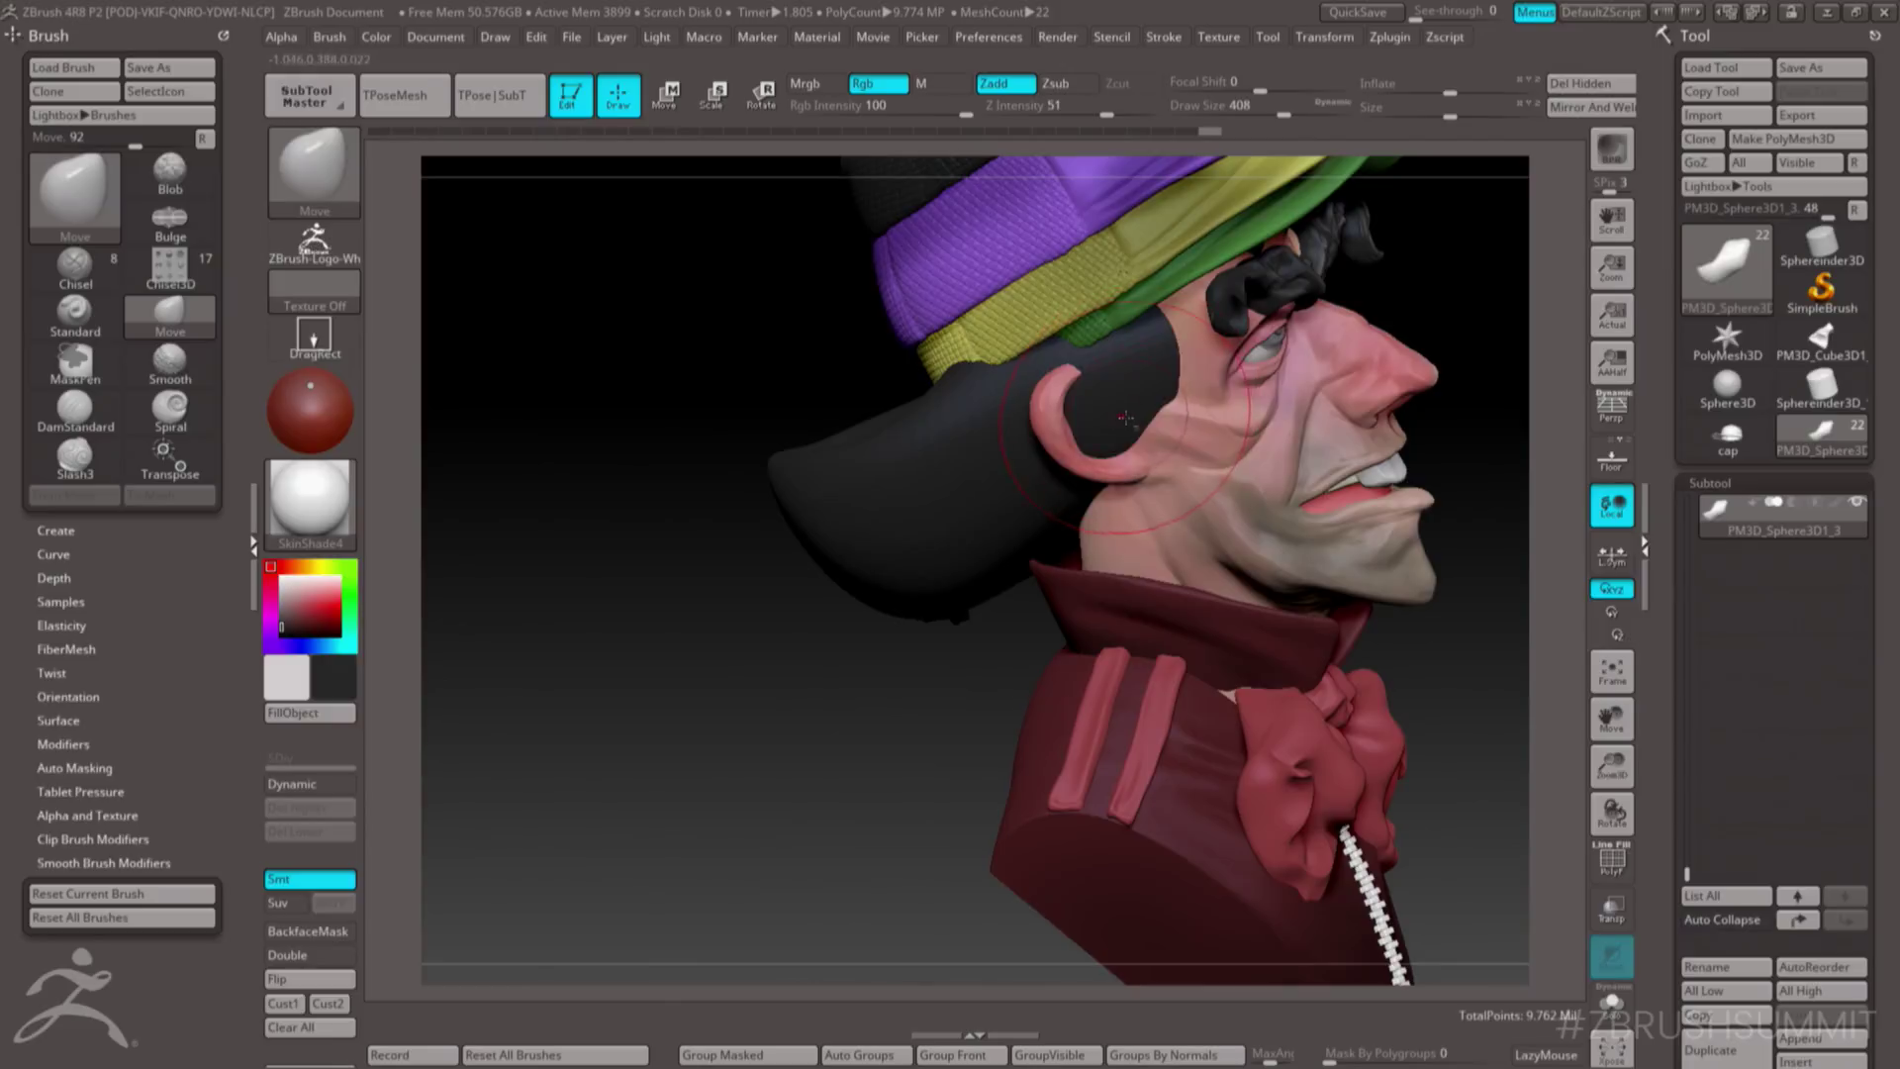
drag(1138, 401, 1074, 388)
drag(1084, 505, 1060, 496)
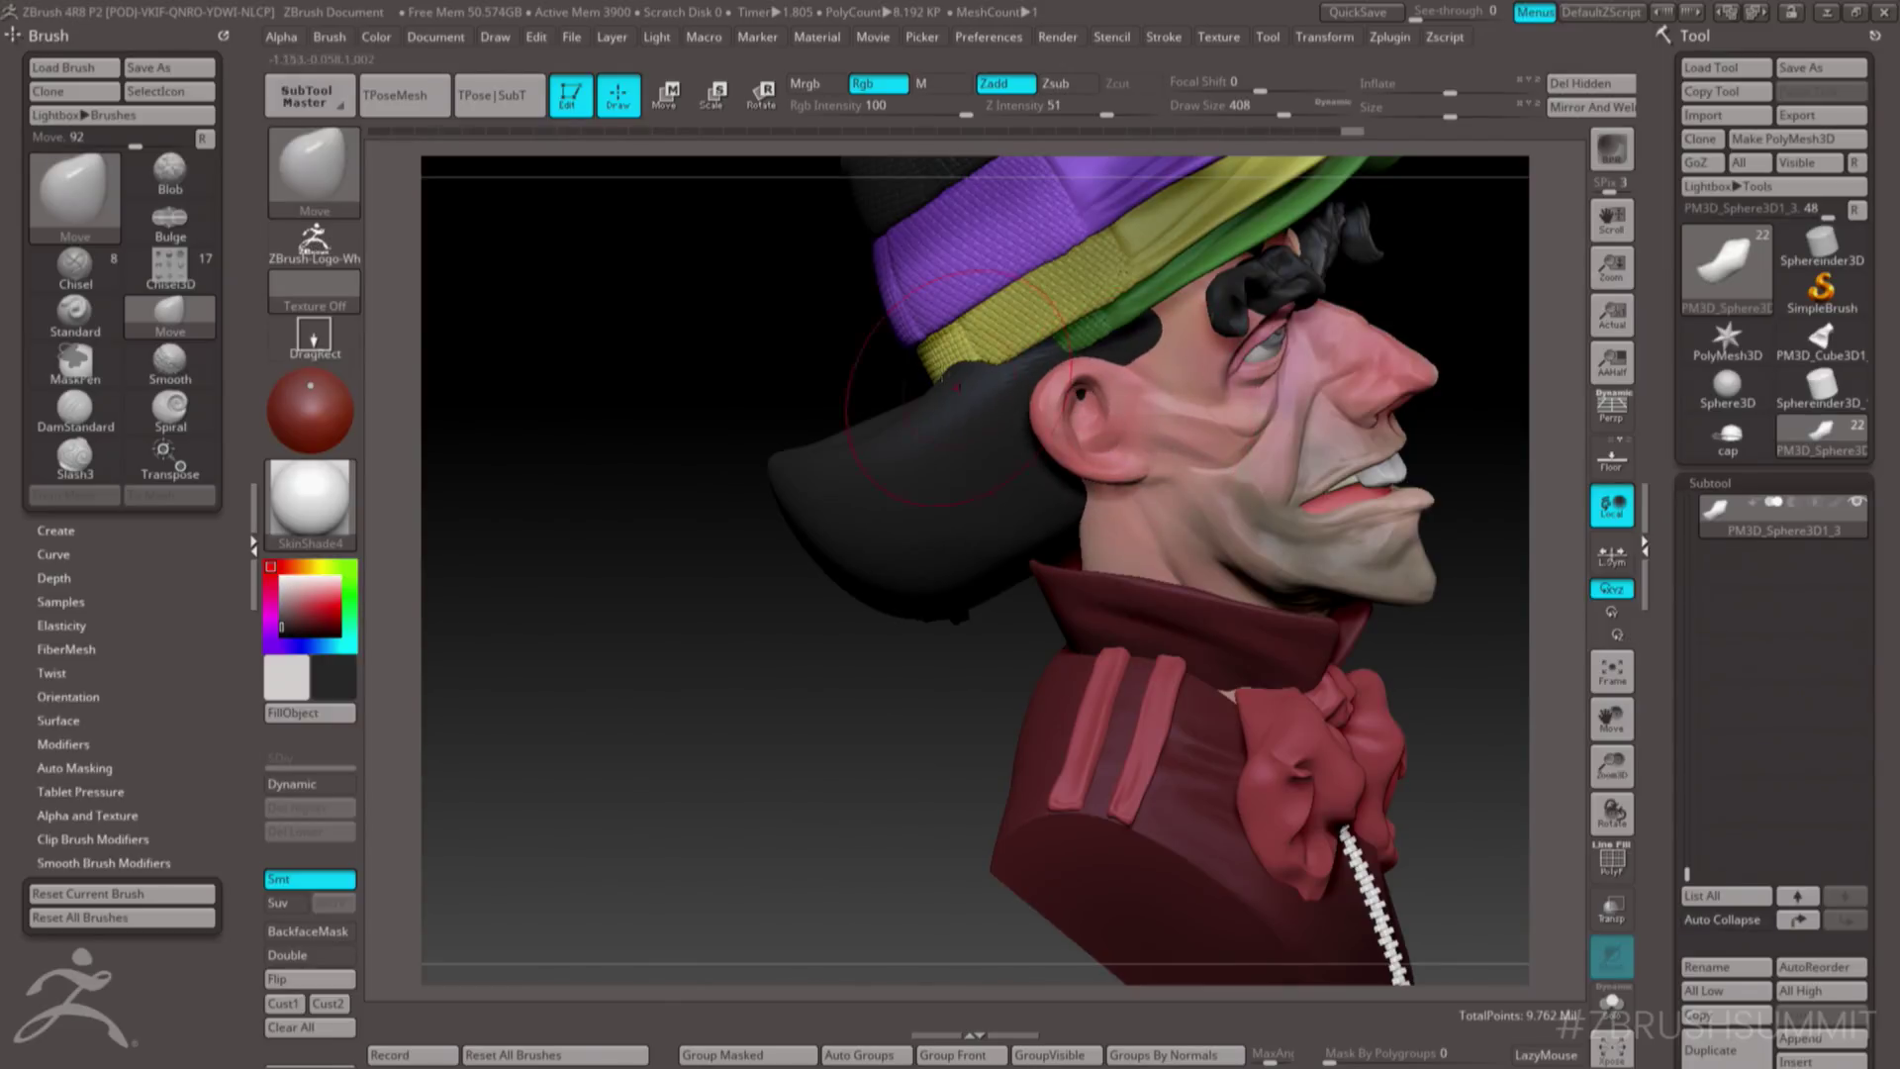
- Twist the hair volume behind the ear into a large curl with the Spiral brush at draw size 966
drag(957, 358, 965, 378)
key(b)
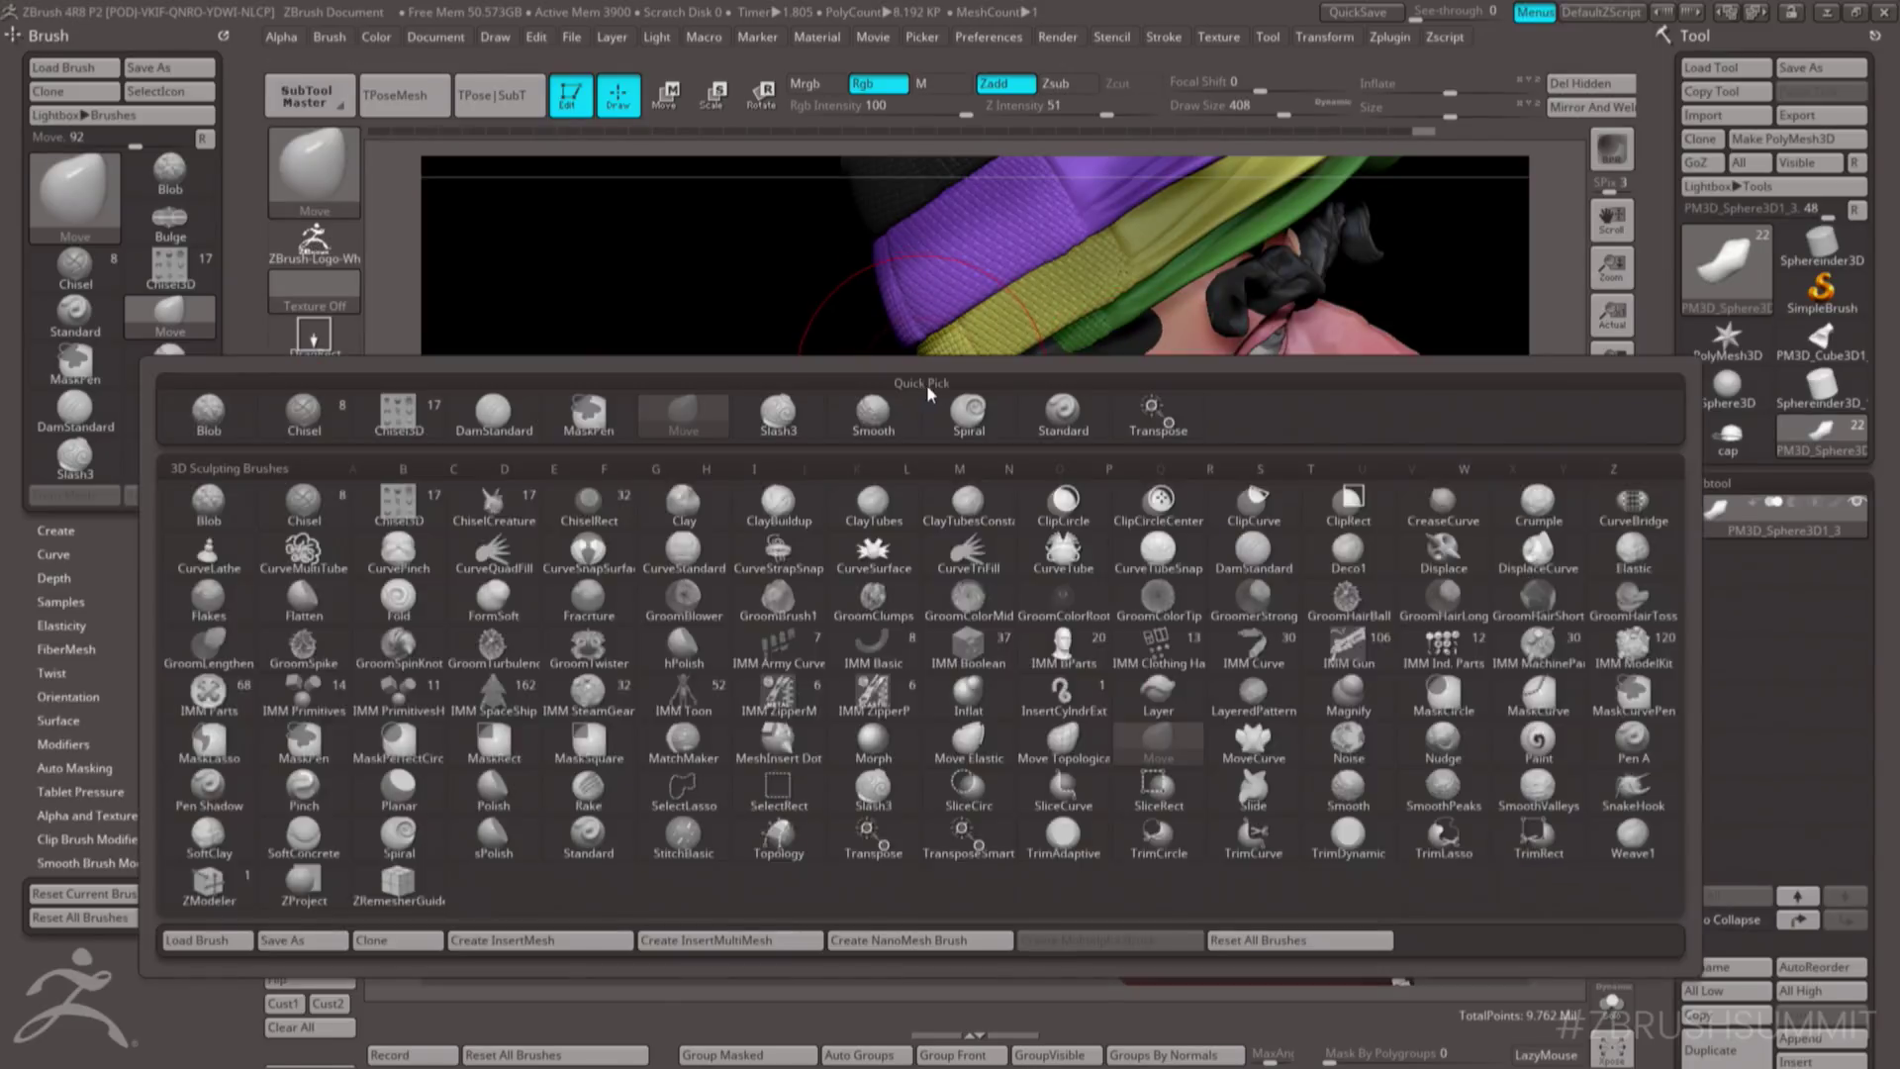
key(s)
key(p)
drag(911, 485, 980, 430)
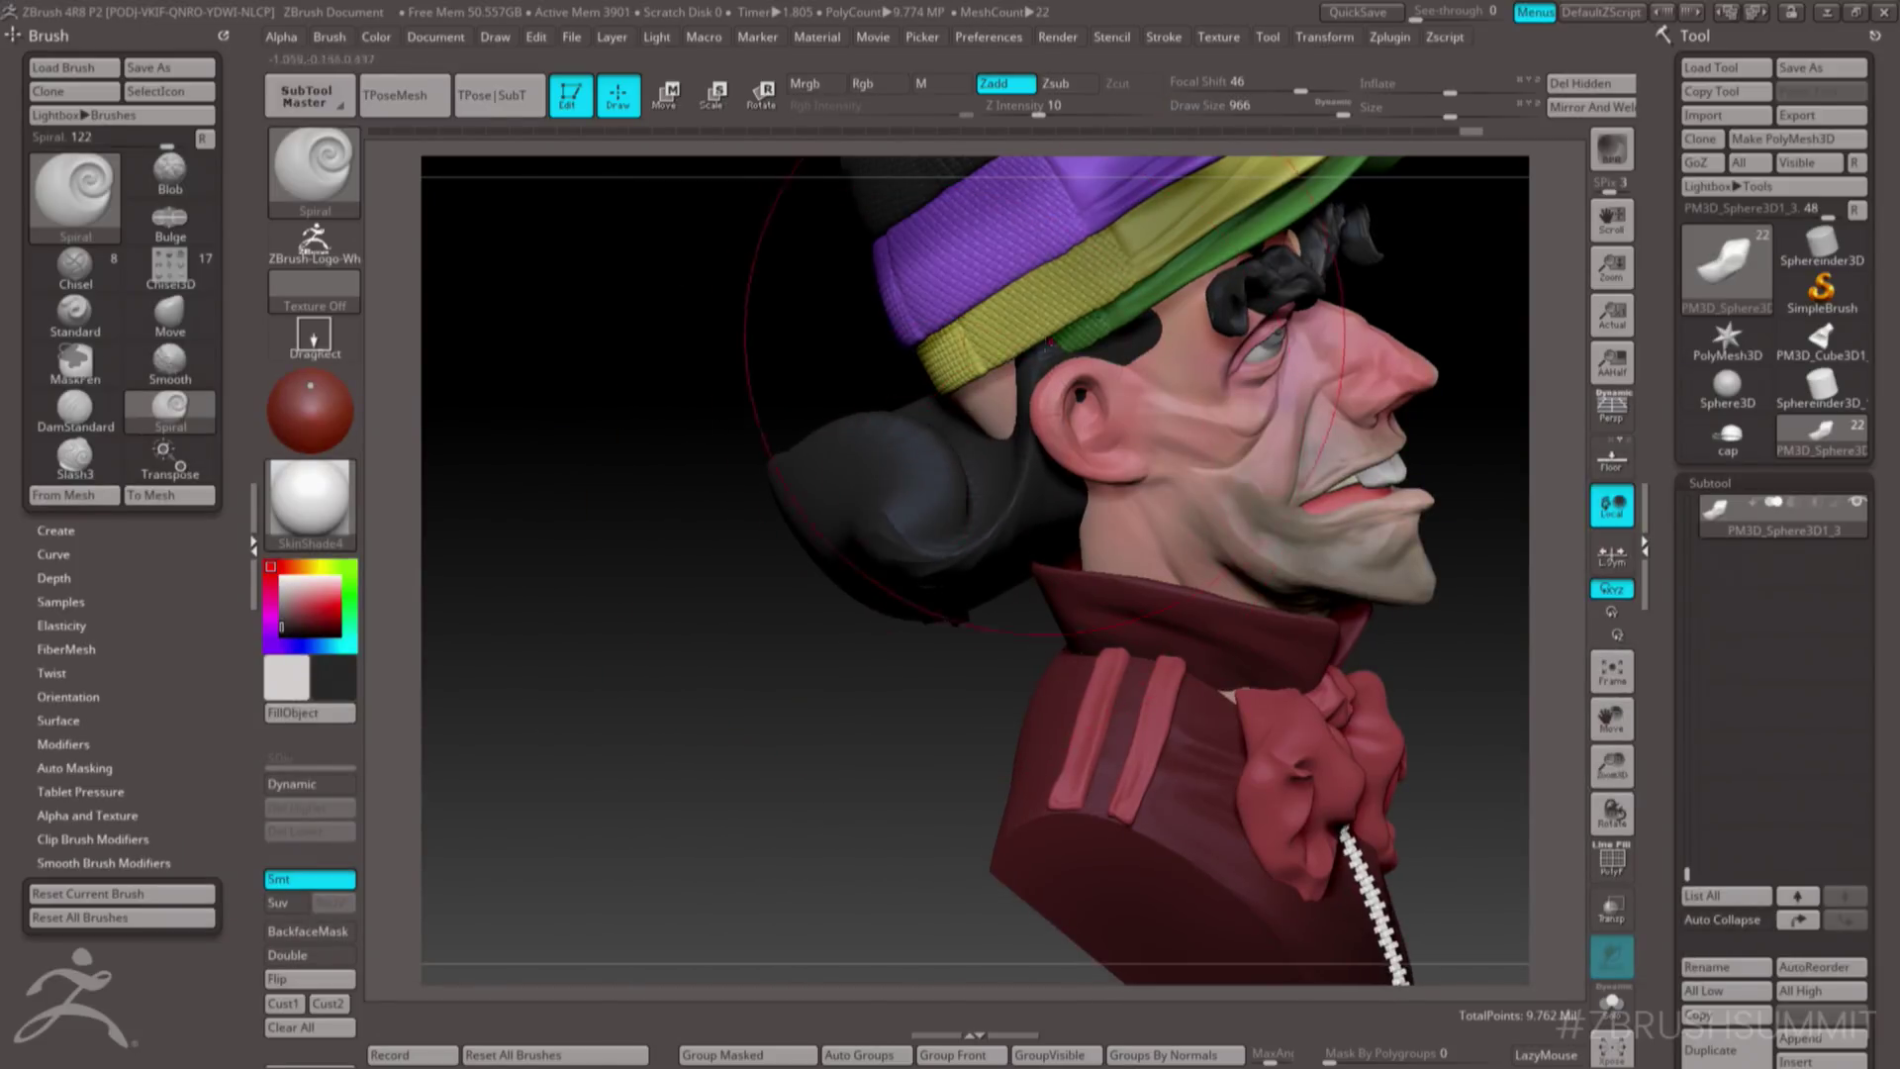
- Pull the hair behind the ear up against the hat with the Move brush, reducing its draw size to 262
key(b)
key(m)
key(v)
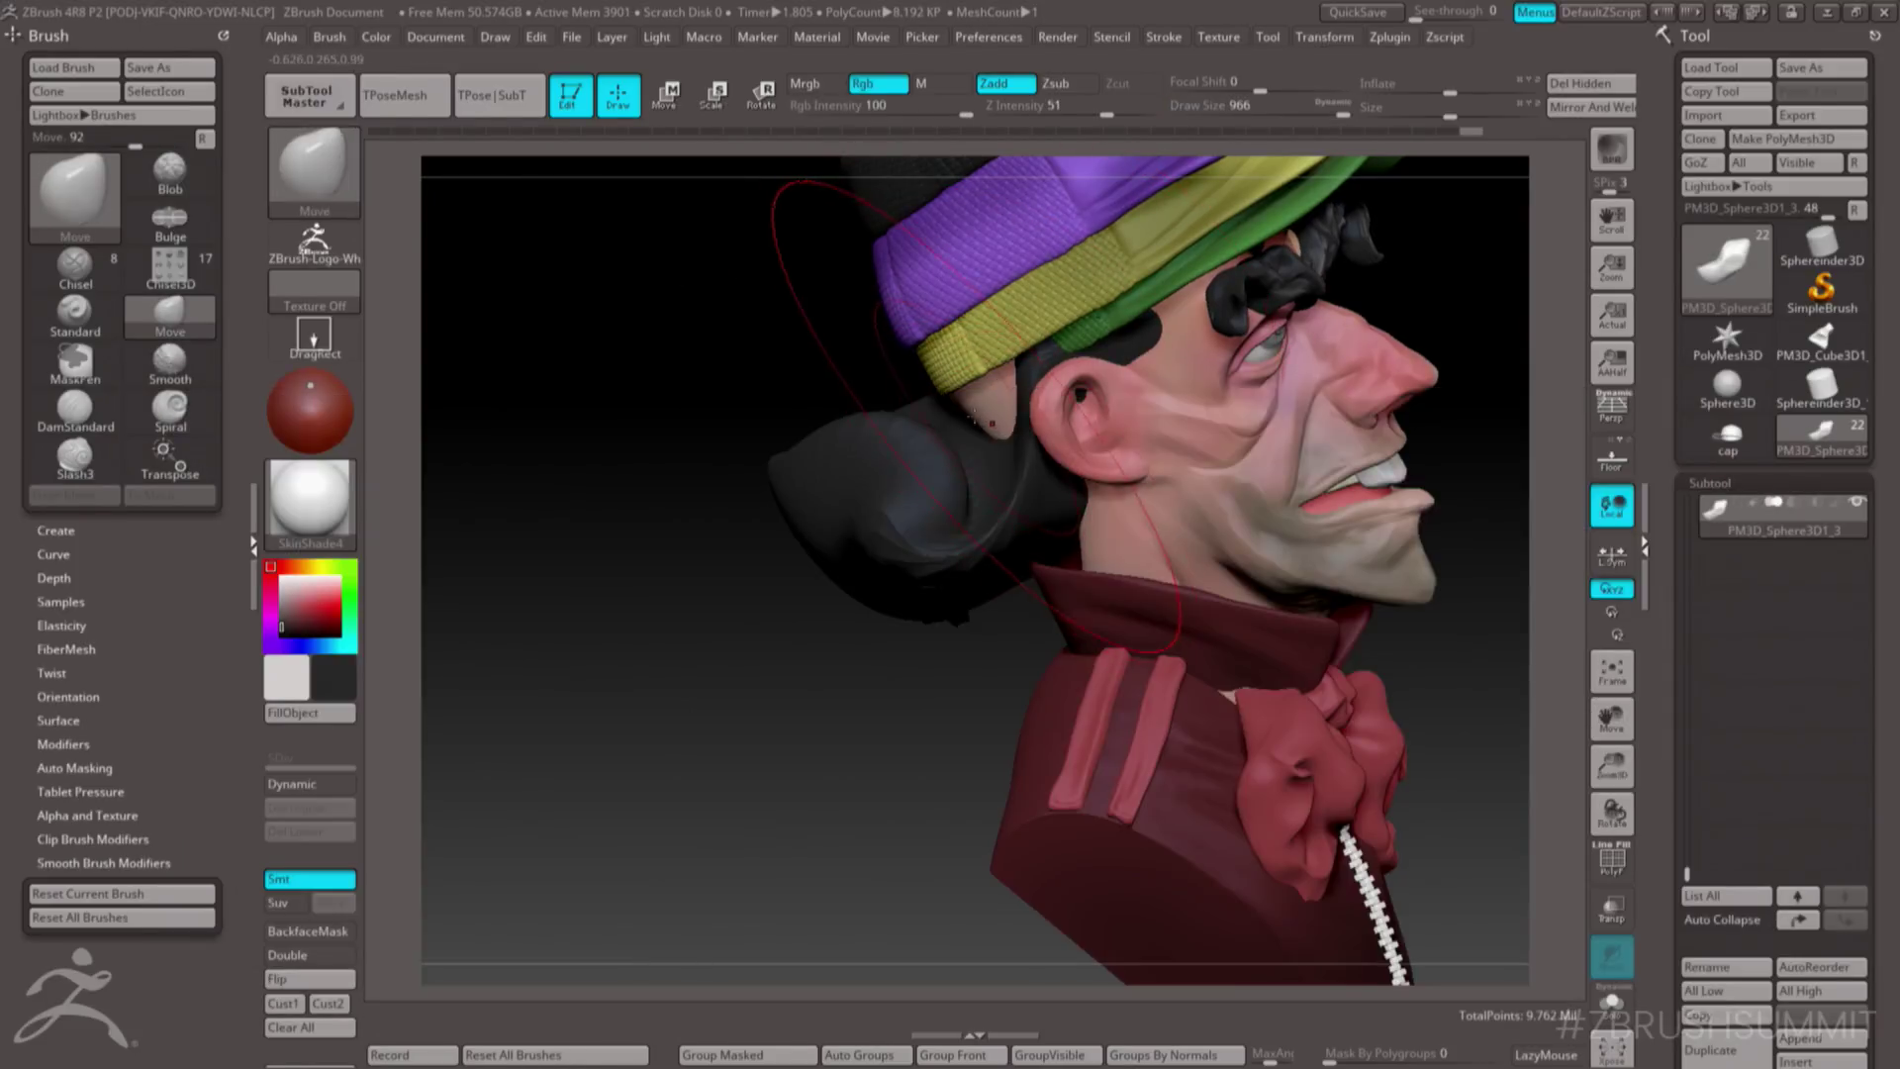
mouse_move(985, 400)
mouse_down()
mouse_move(957, 368)
mouse_move(1000, 373)
mouse_move(963, 354)
mouse_move(1002, 349)
mouse_up()
key(space)
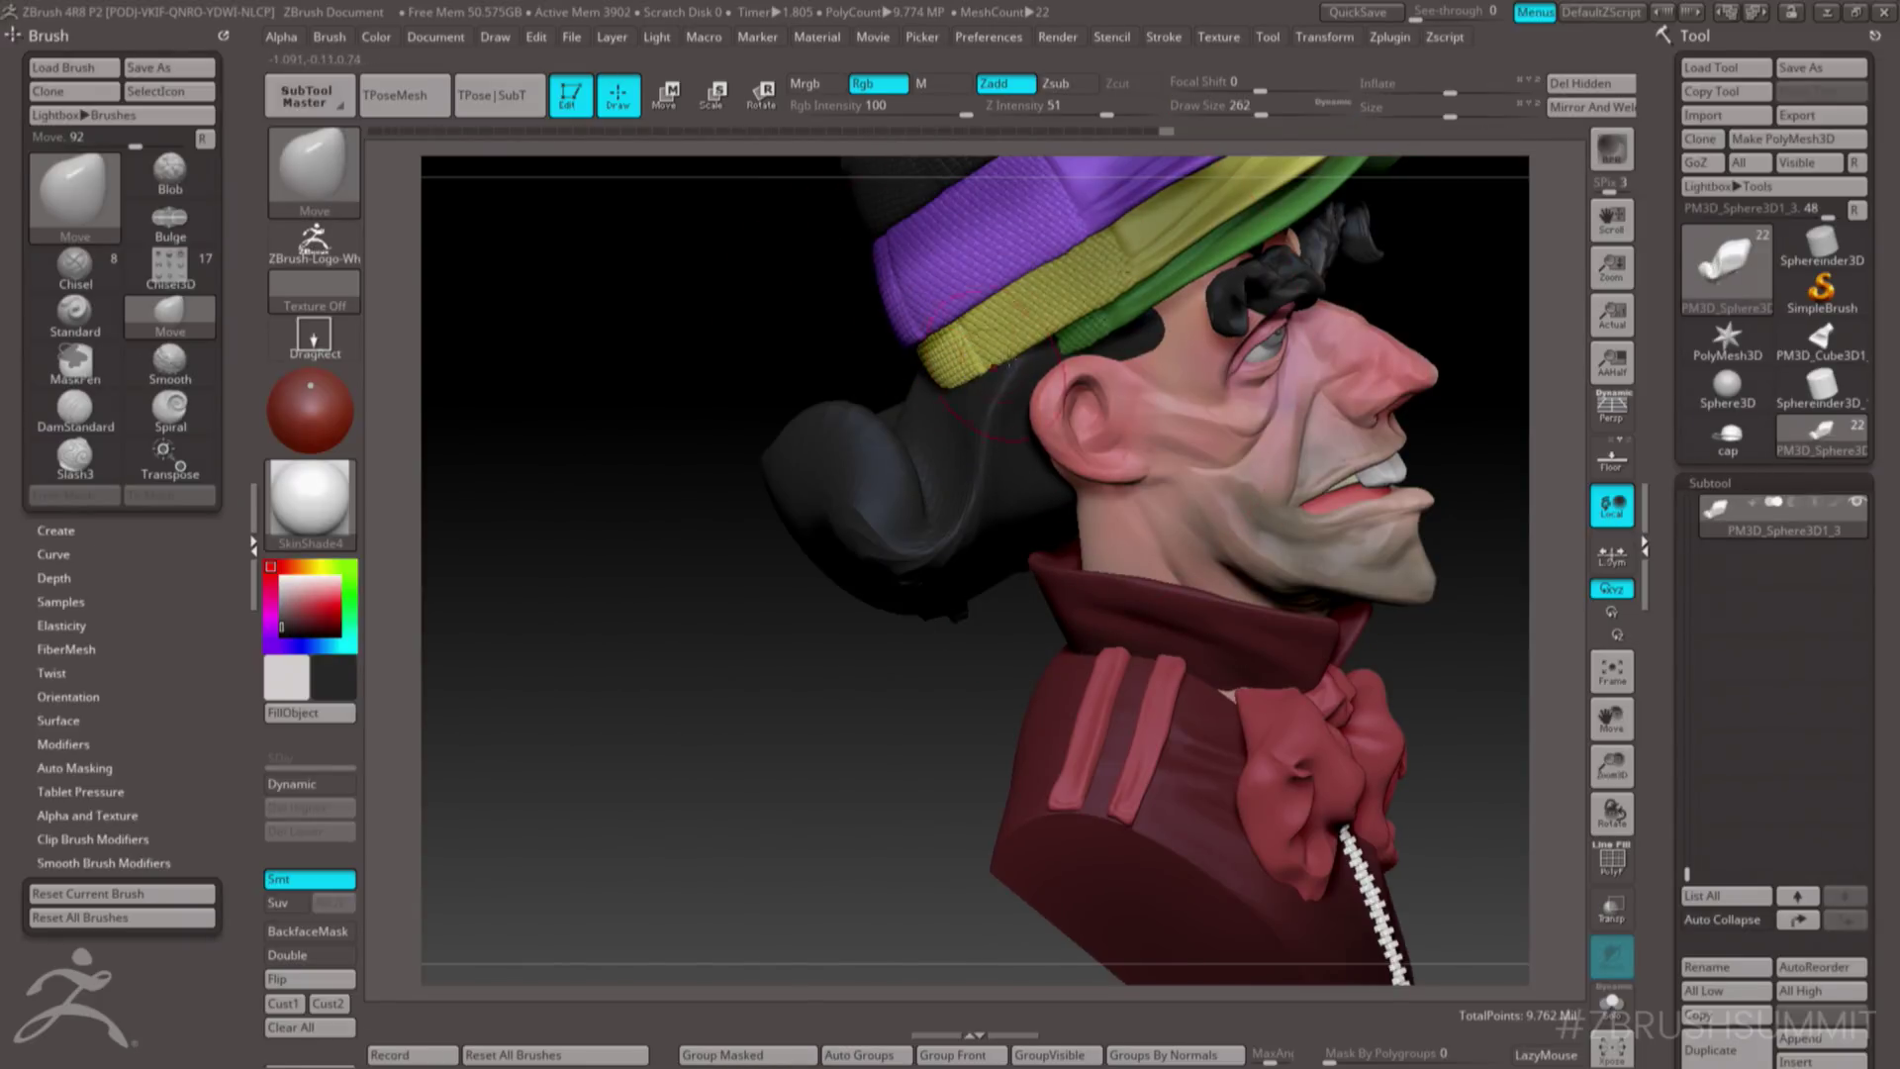
drag(826, 332, 1222, 297)
shift+drag(1079, 465, 1098, 490)
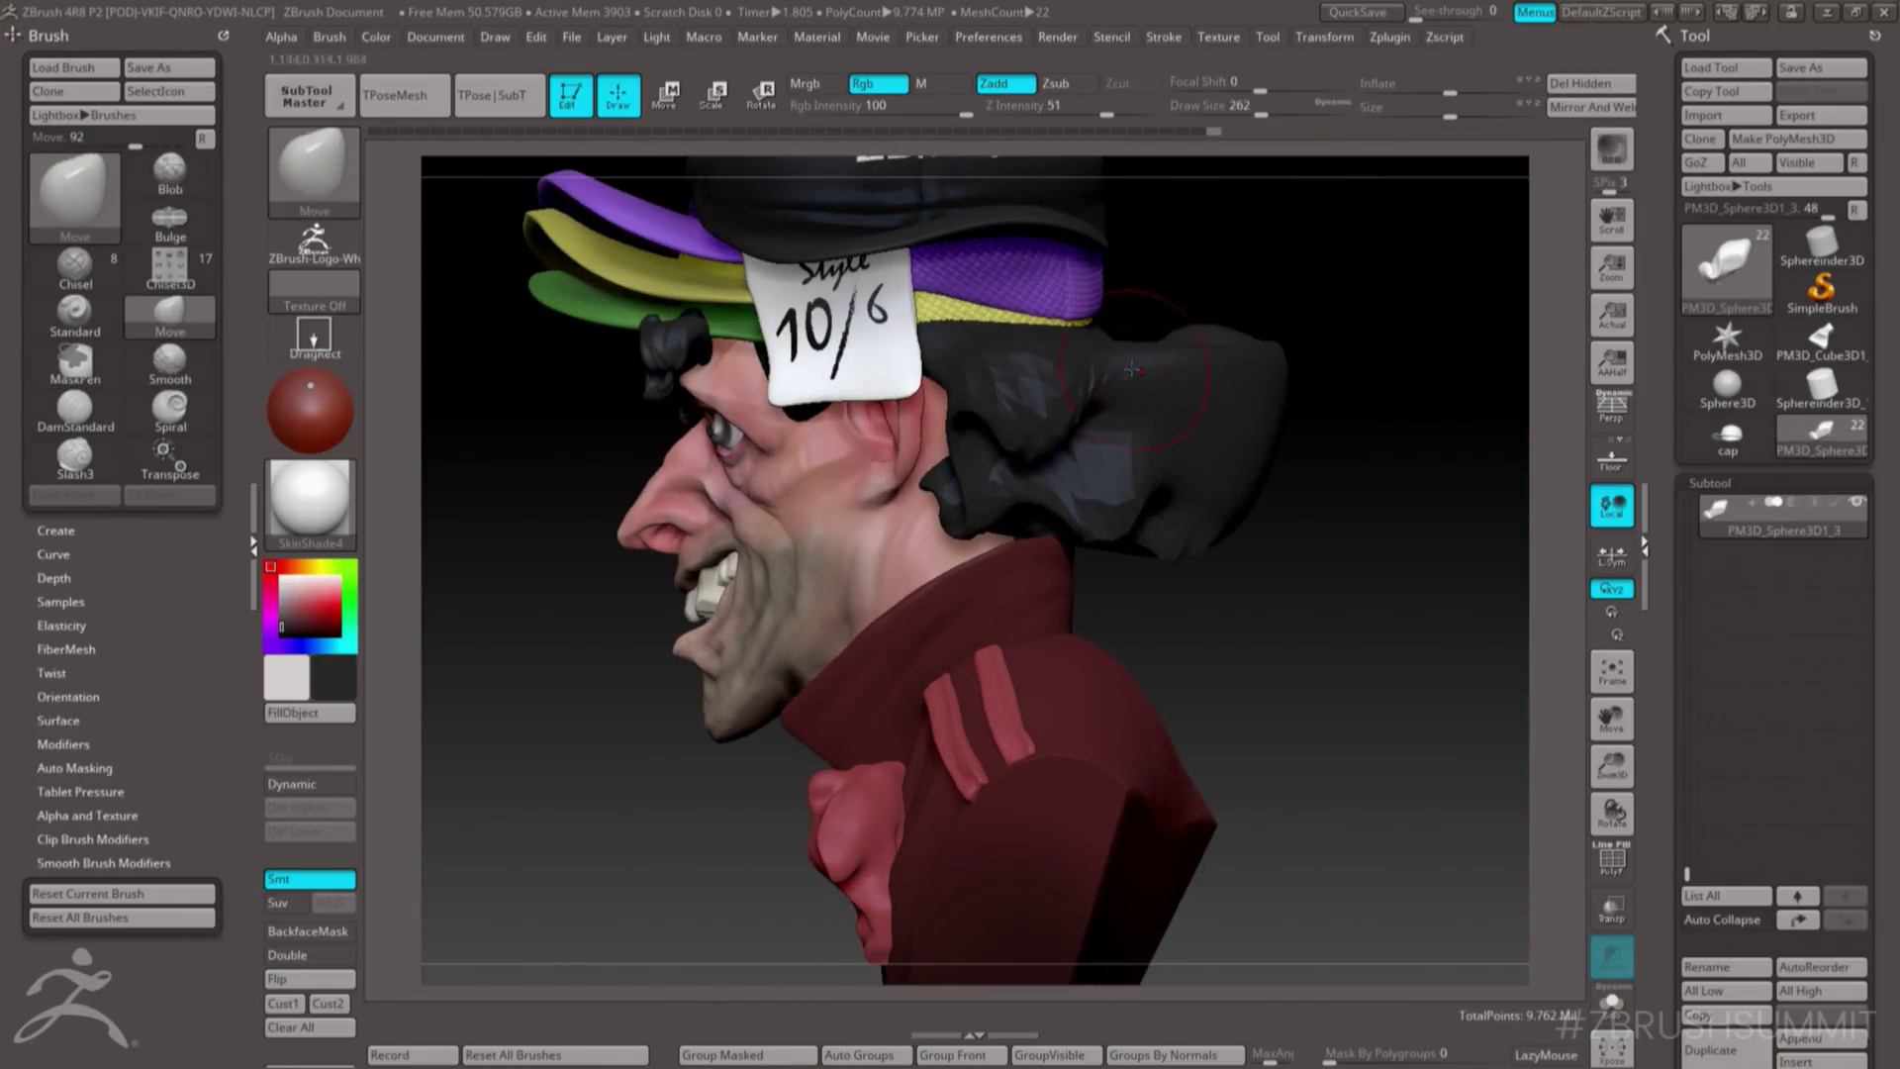
- Curl the hair beside the neck with the Spiral brush at draw size 262 and subdivide it to level 2
mouse_move(1132, 369)
right_down()
mouse_move(1165, 414)
mouse_move(1212, 406)
mouse_move(1013, 512)
mouse_move(965, 419)
mouse_move(1208, 288)
mouse_move(1261, 282)
right_up()
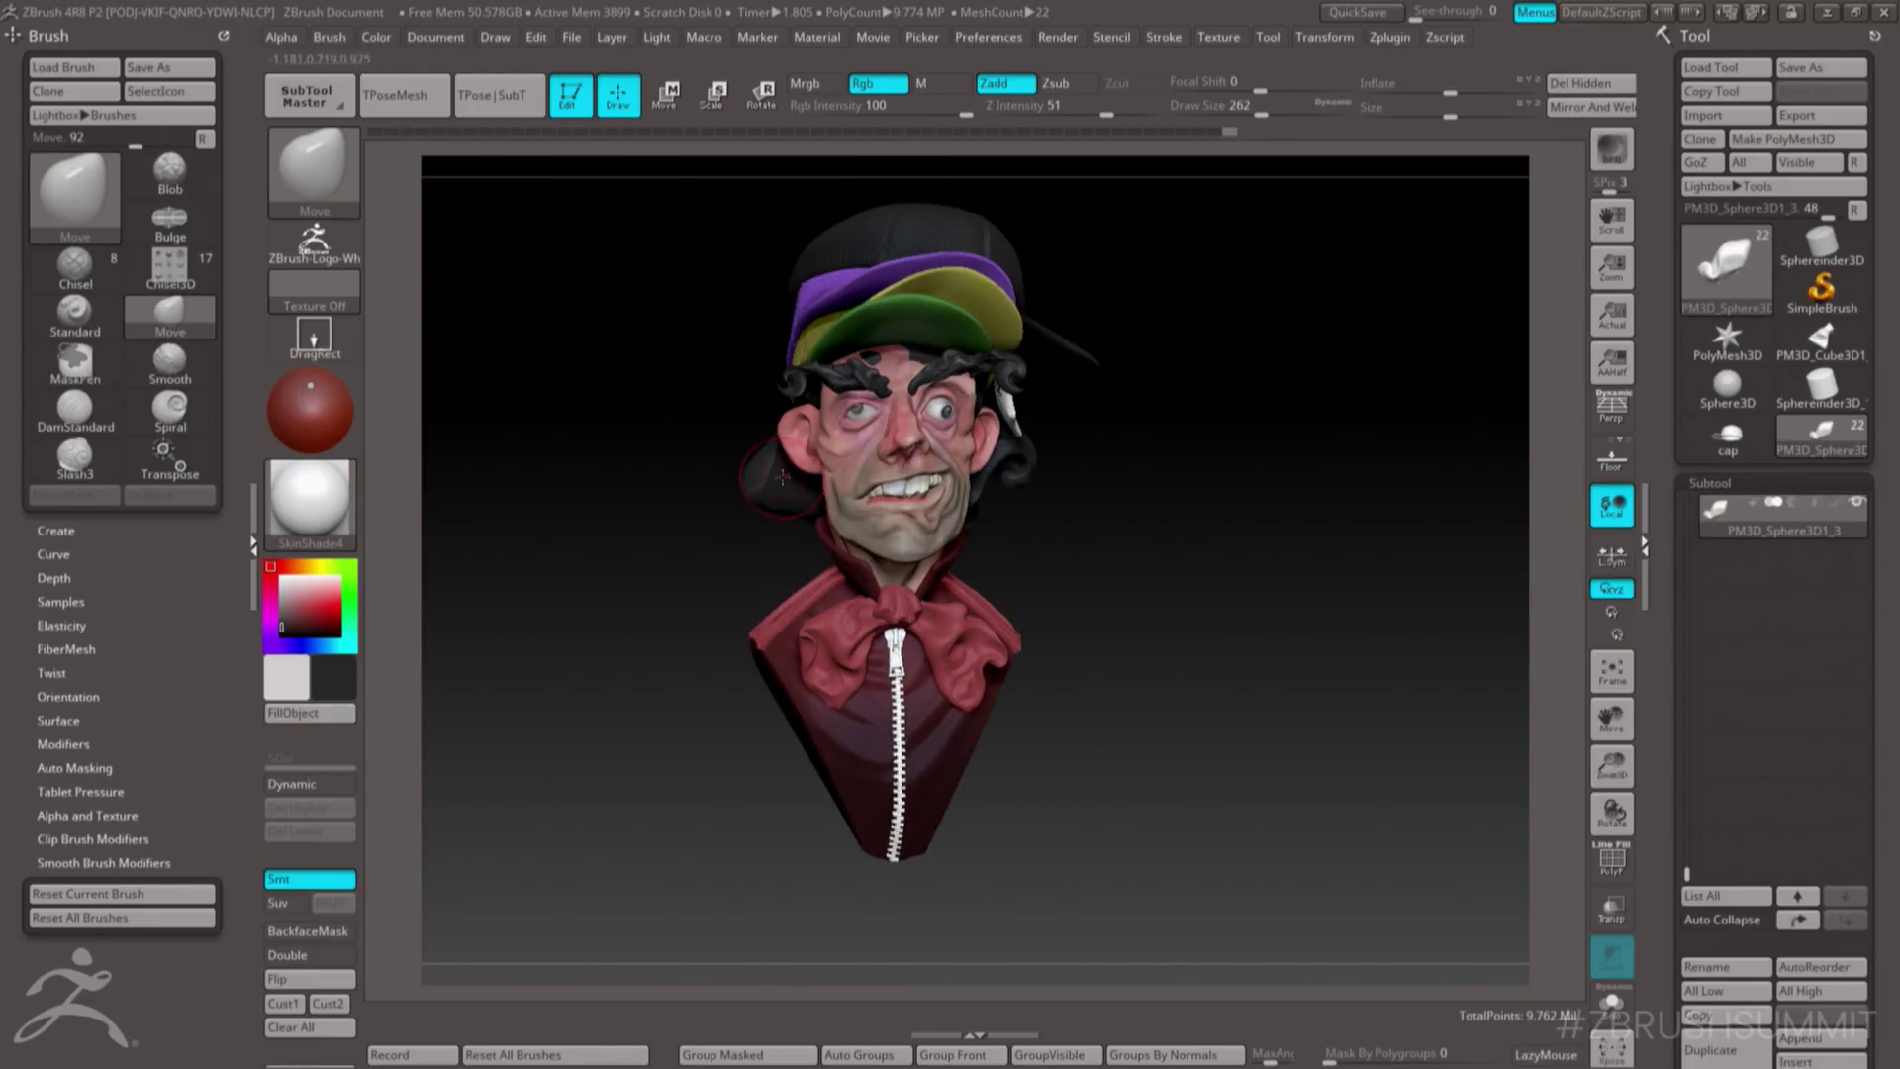
key(b)
key(s)
key(p)
ctrl+right_drag(779, 485, 794, 580)
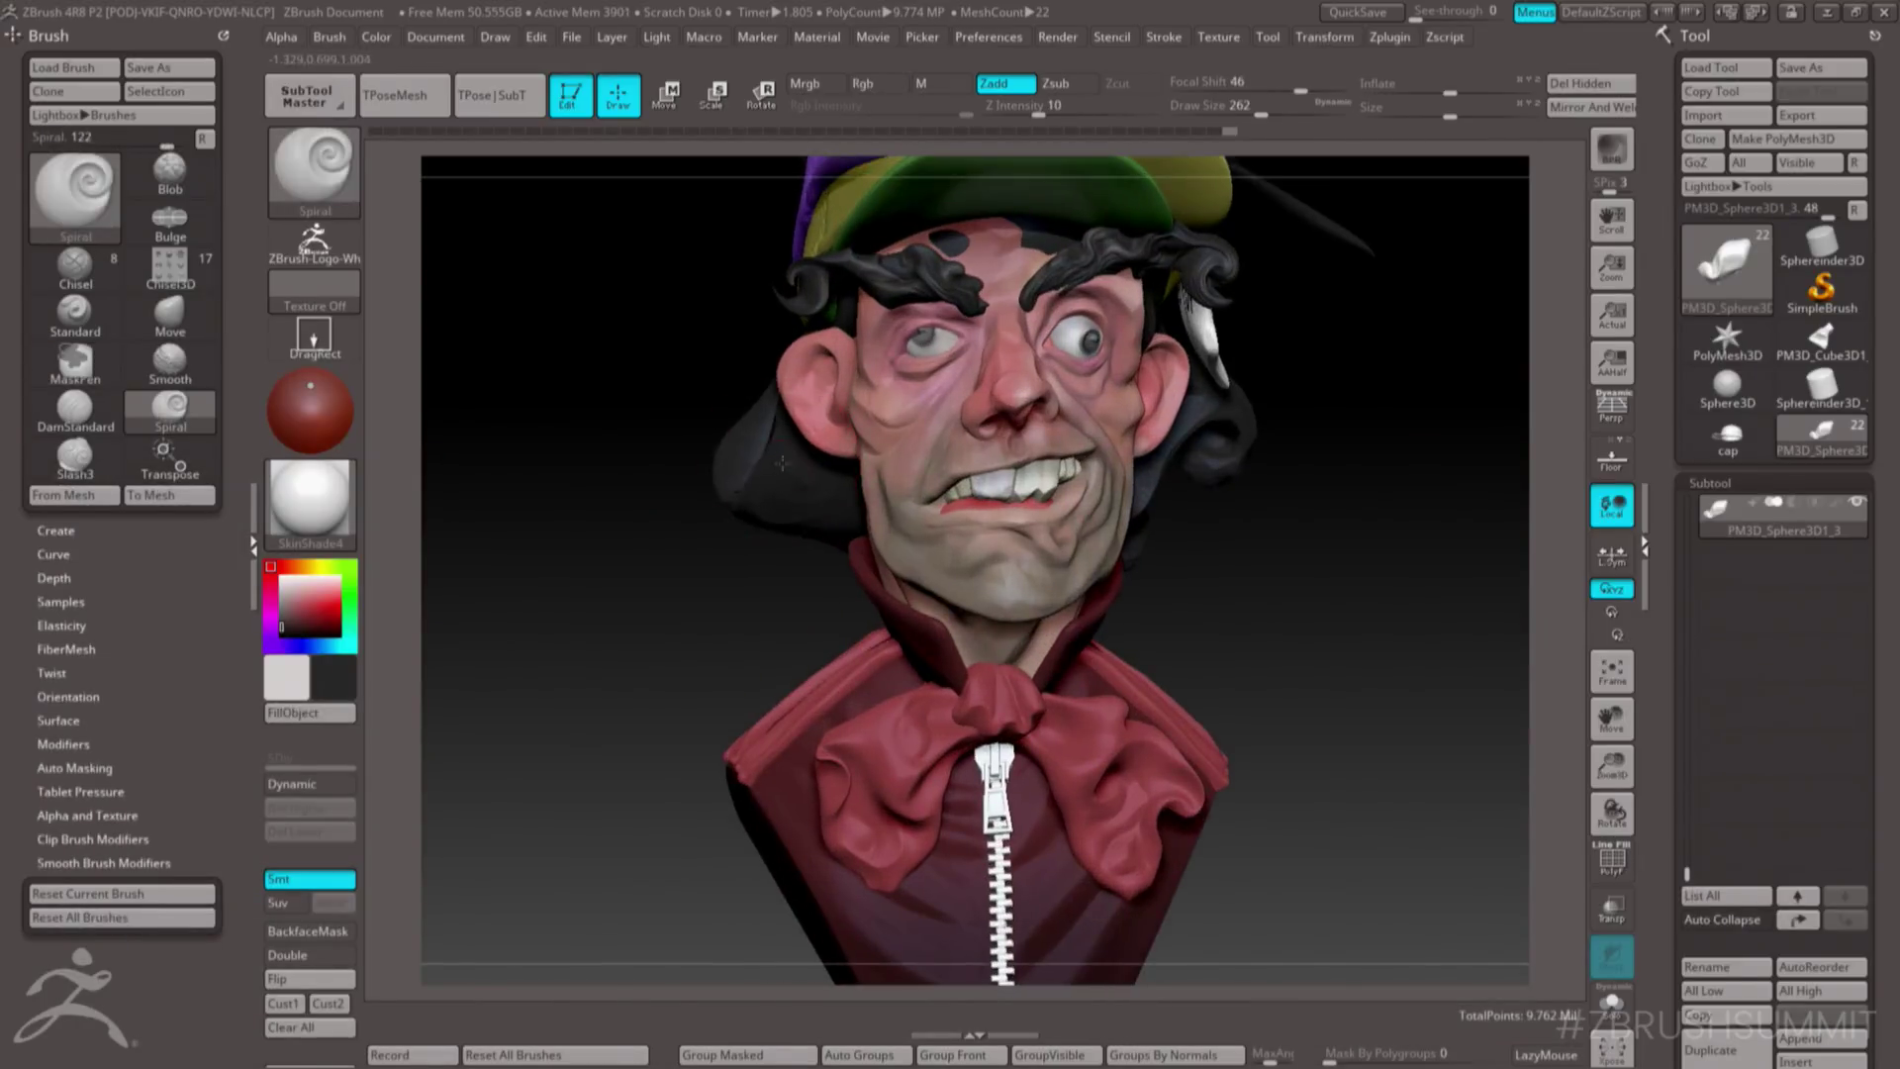
drag(784, 469, 779, 481)
key(ctrl+d)
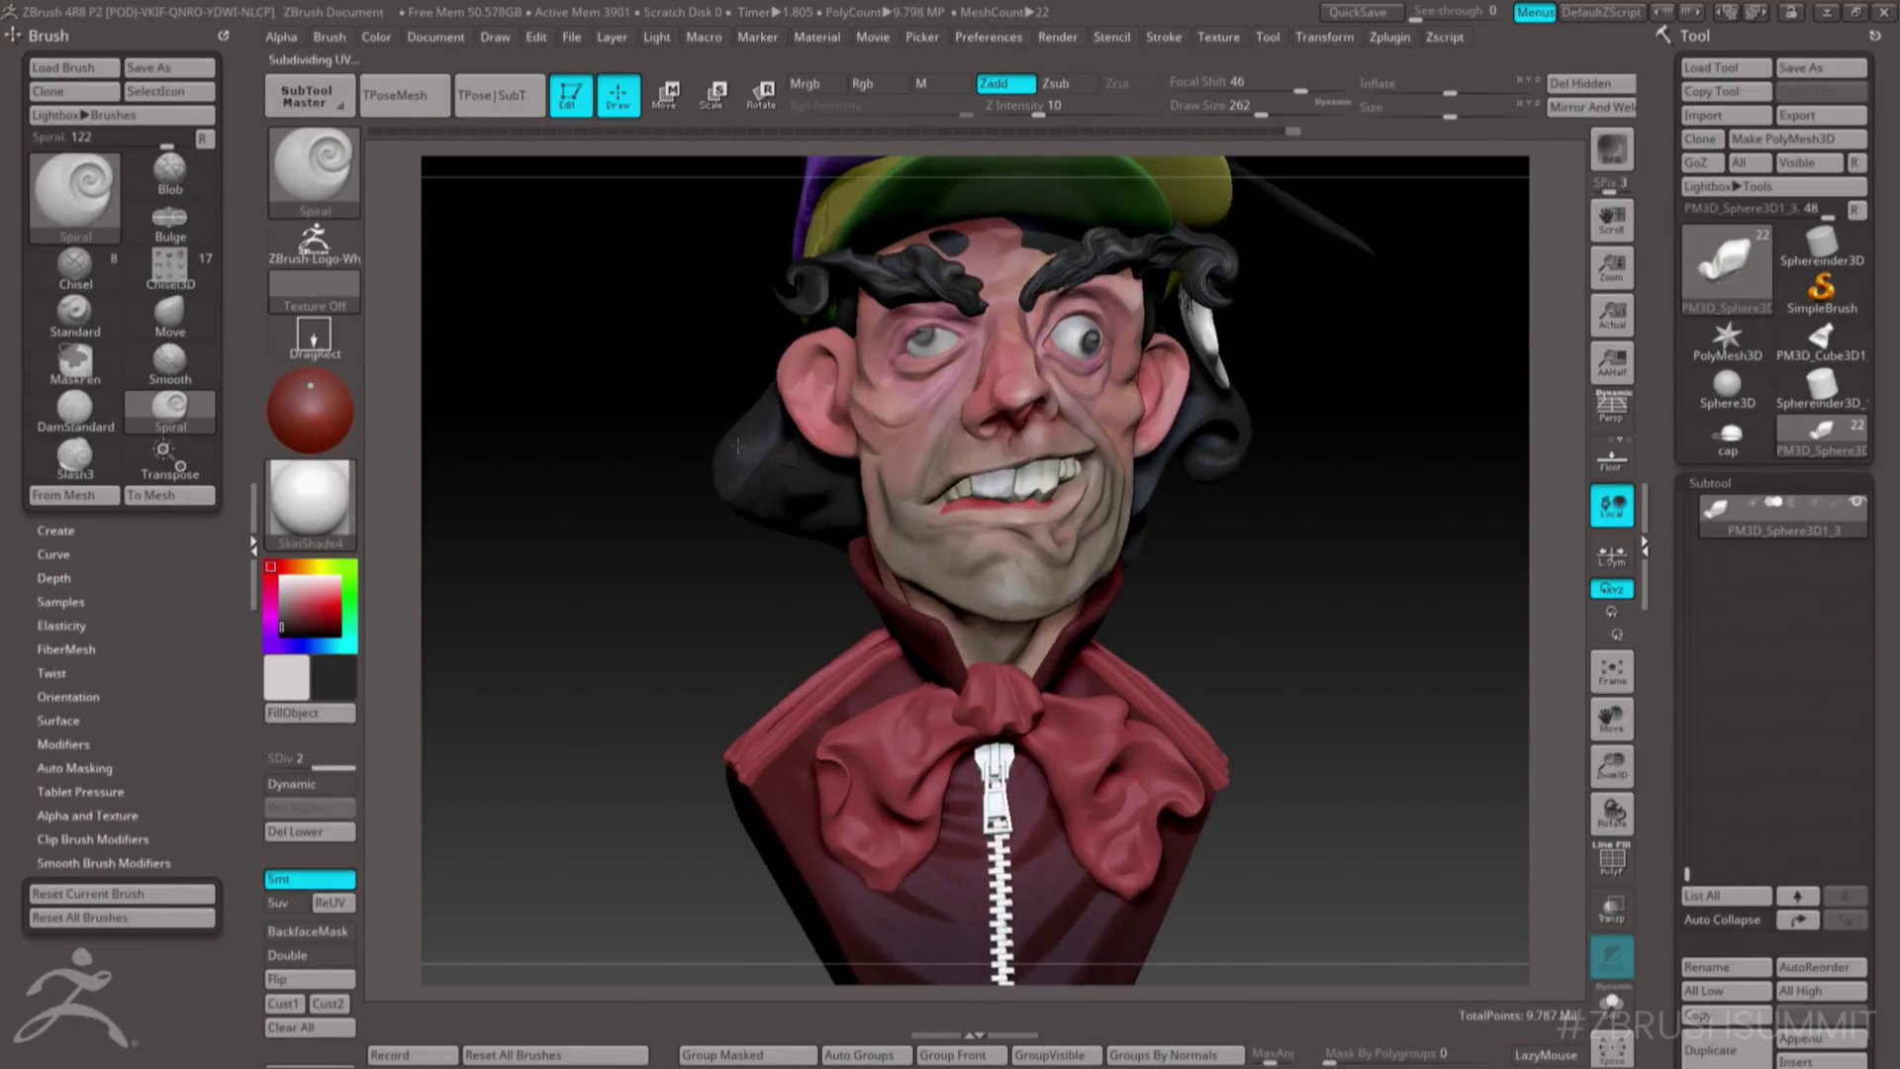
drag(747, 414, 745, 410)
mouse_move(1249, 475)
ctrl+right_down()
mouse_move(1251, 323)
mouse_move(1169, 473)
mouse_move(882, 420)
ctrl+right_up()
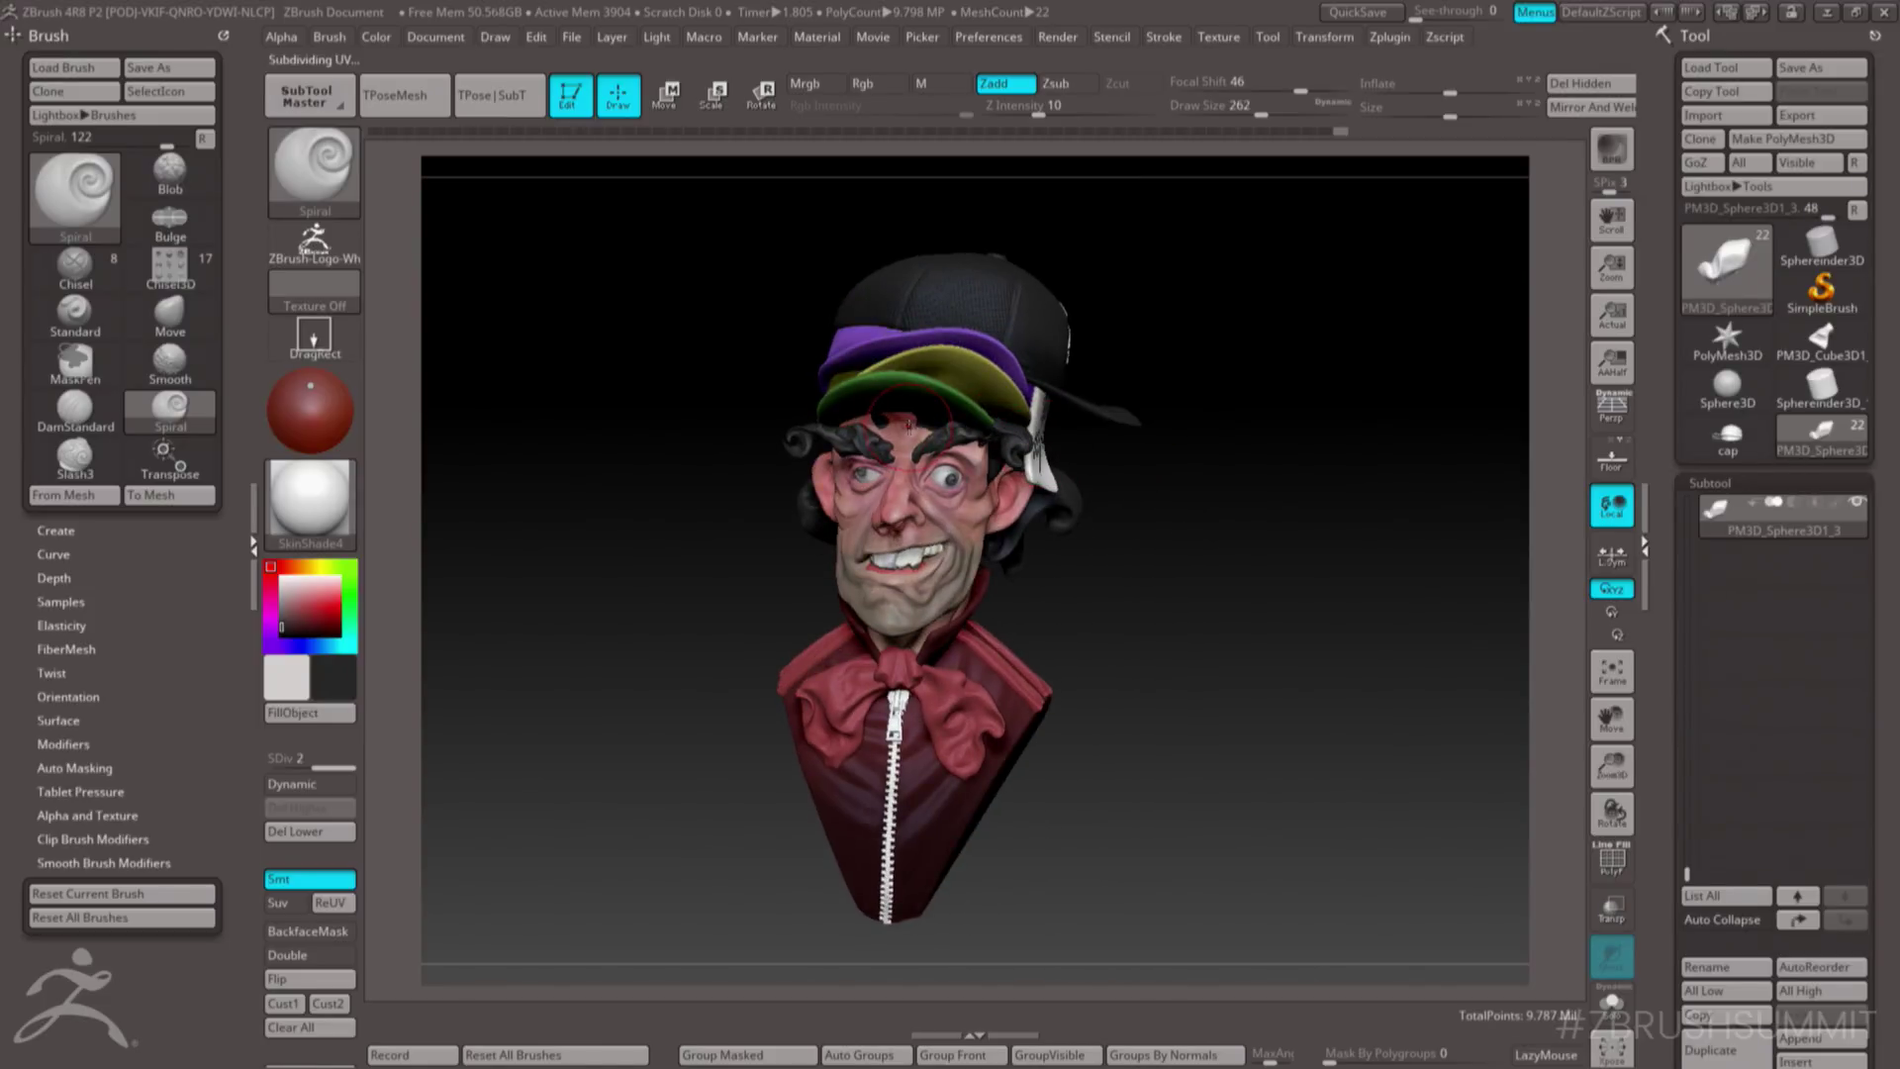
- Shape the hair at the temple in front of the ear with the Move brush at draw size 453
key(b)
key(Escape)
key(b)
key(m)
key(v)
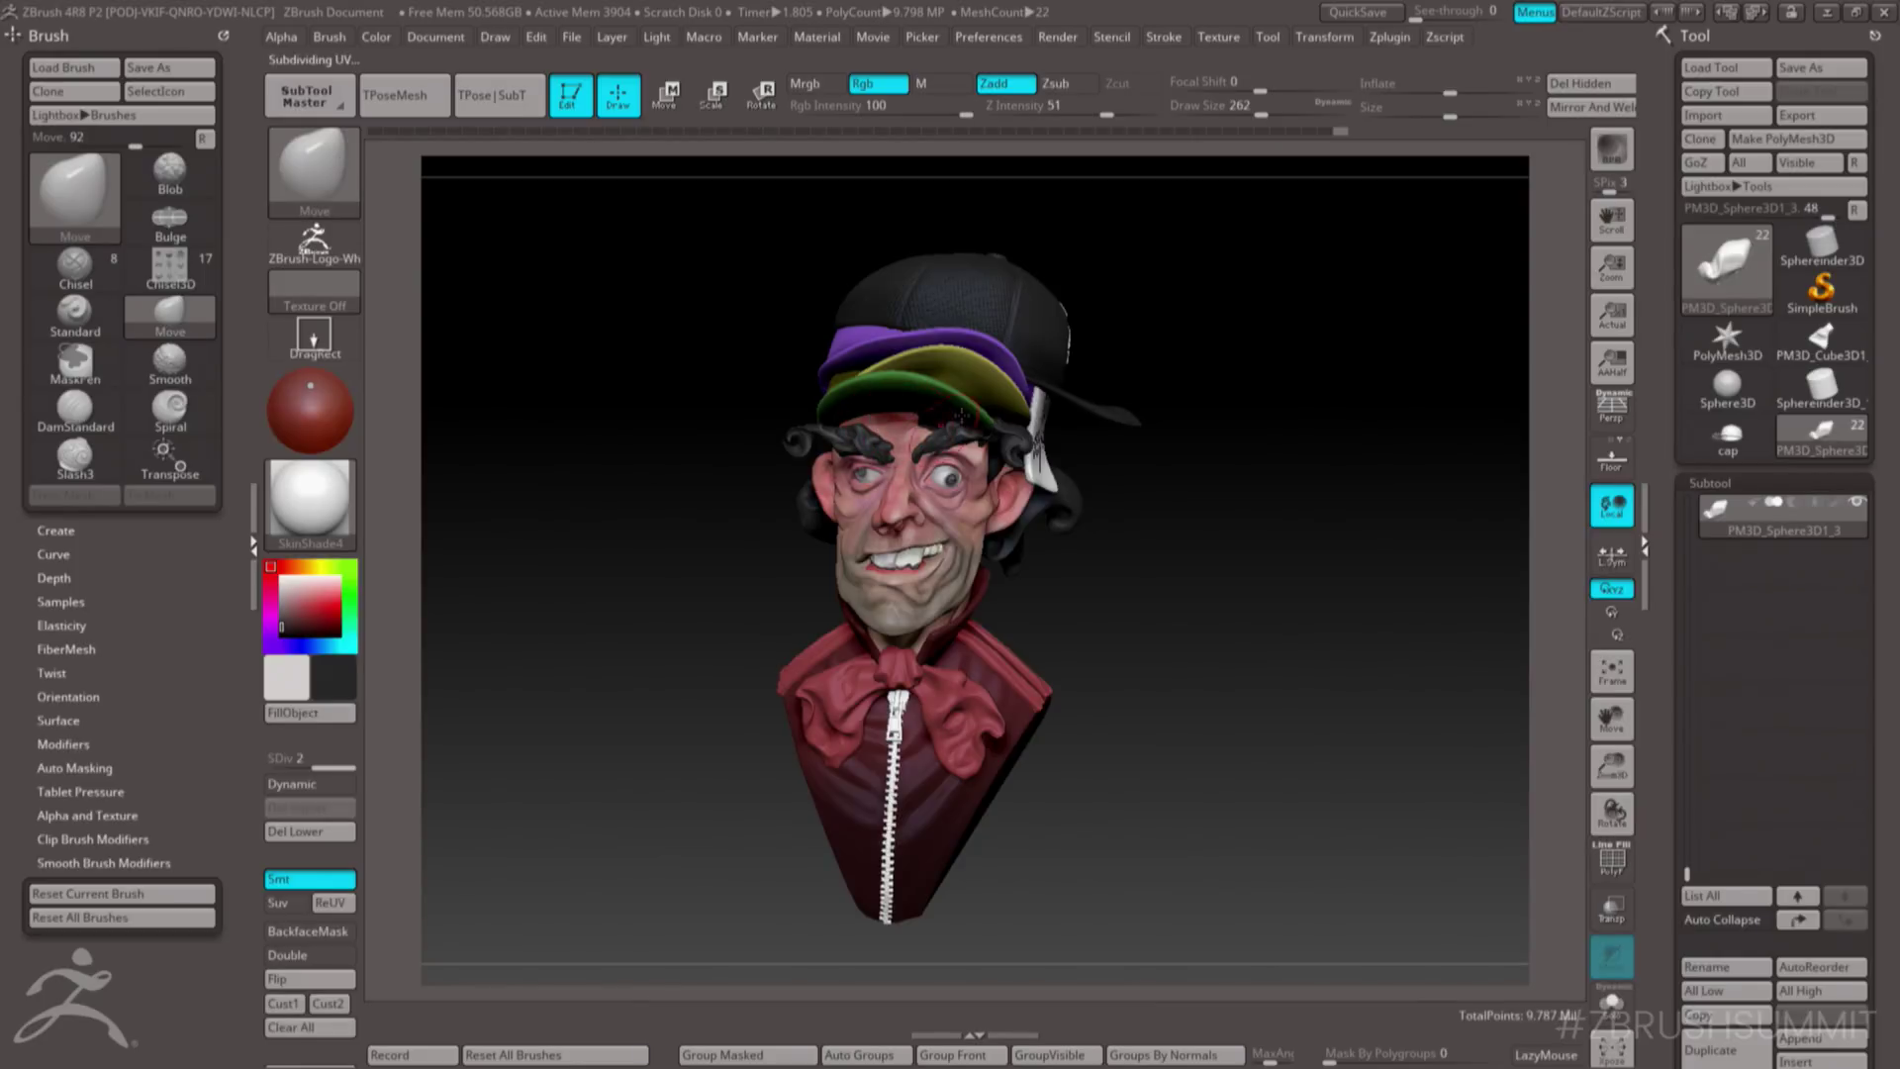
right_drag(962, 415, 935, 417)
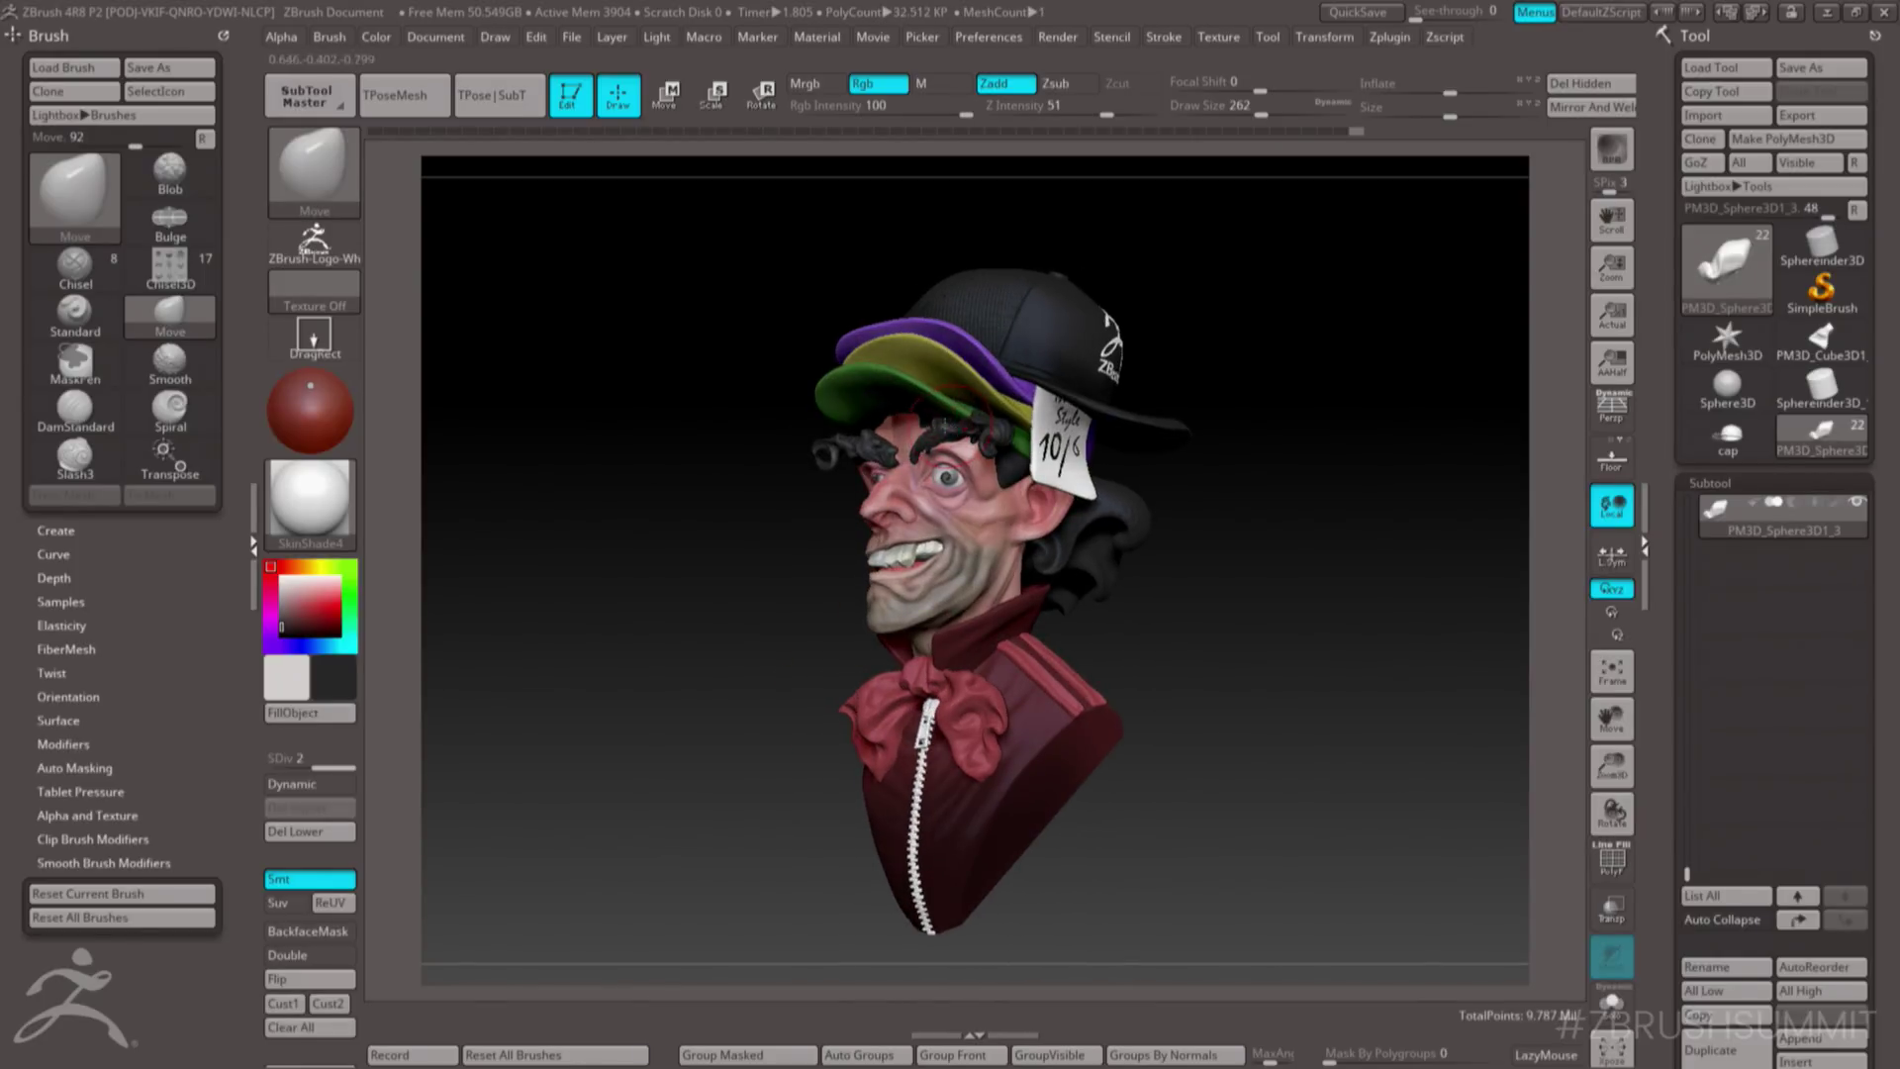
alt+click(946, 426)
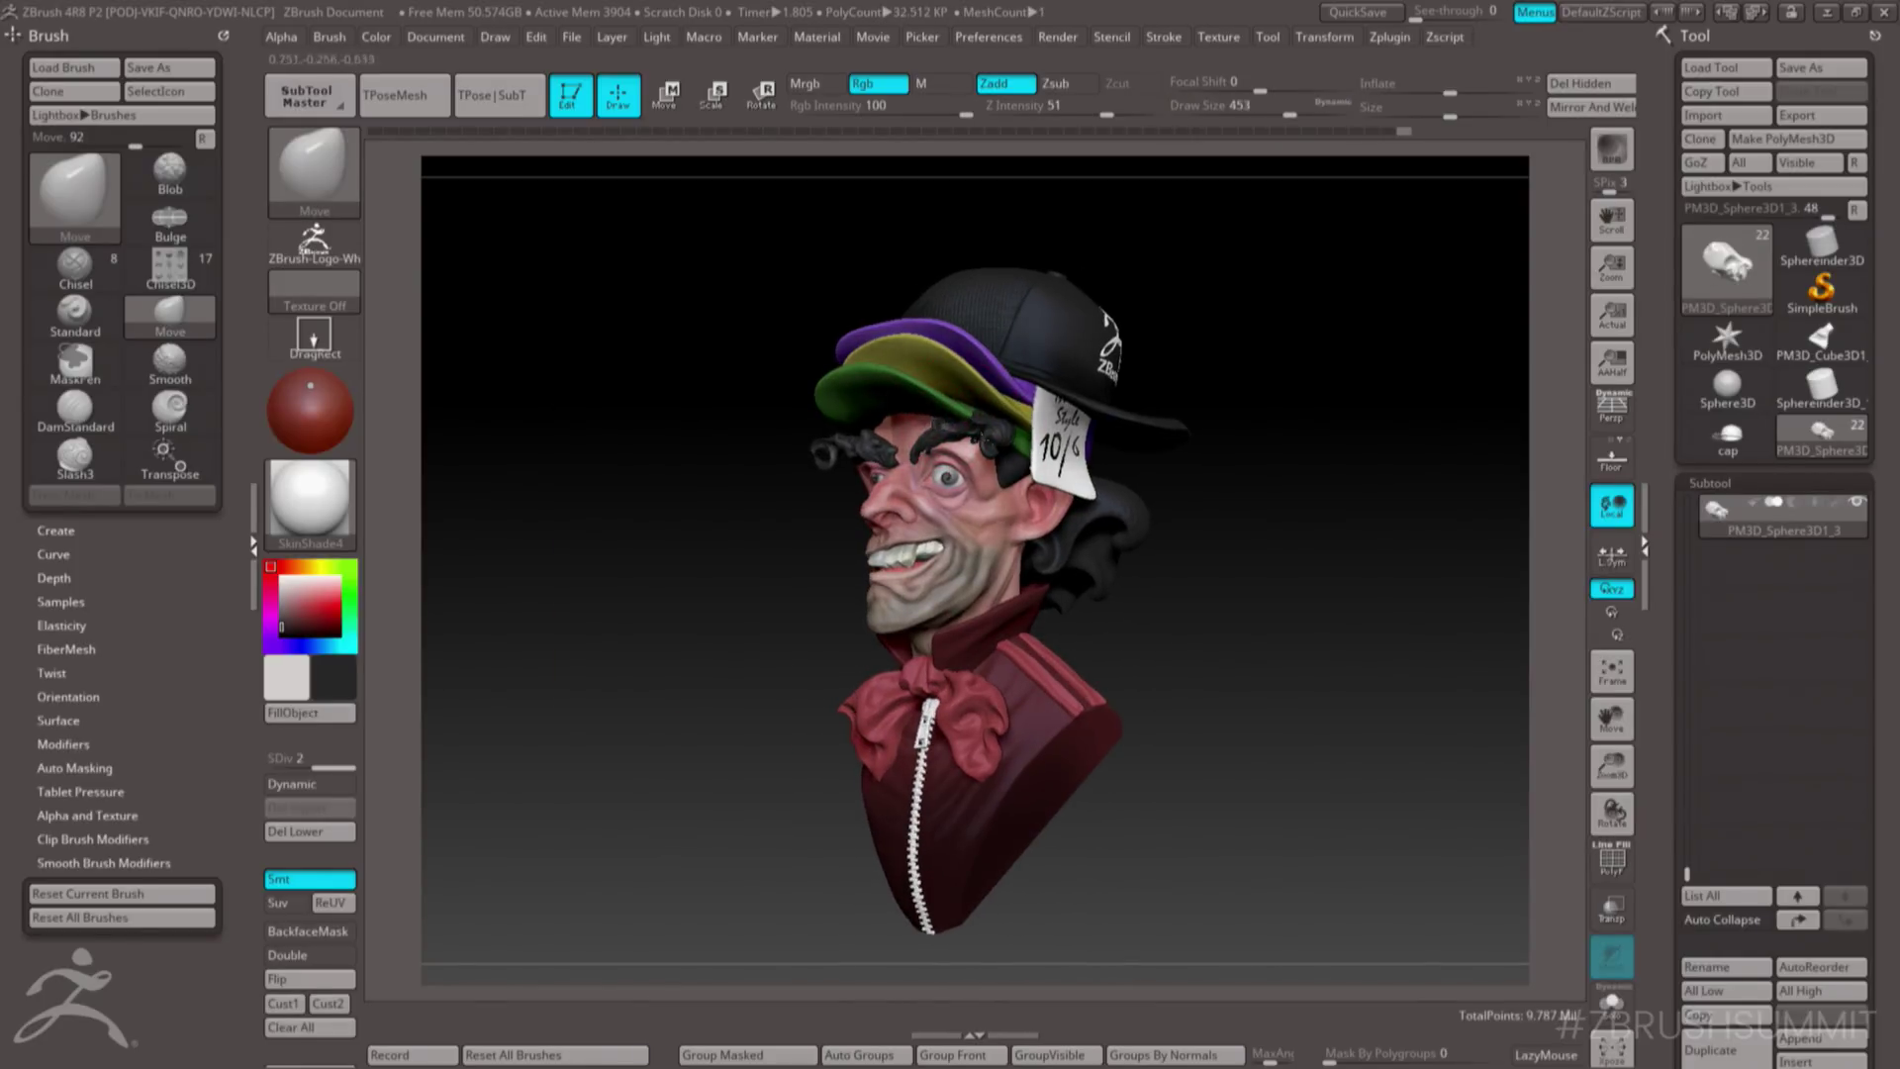
drag(1001, 491, 987, 507)
right_drag(989, 503, 948, 495)
drag(1013, 475, 1000, 463)
right_drag(999, 463, 1033, 443)
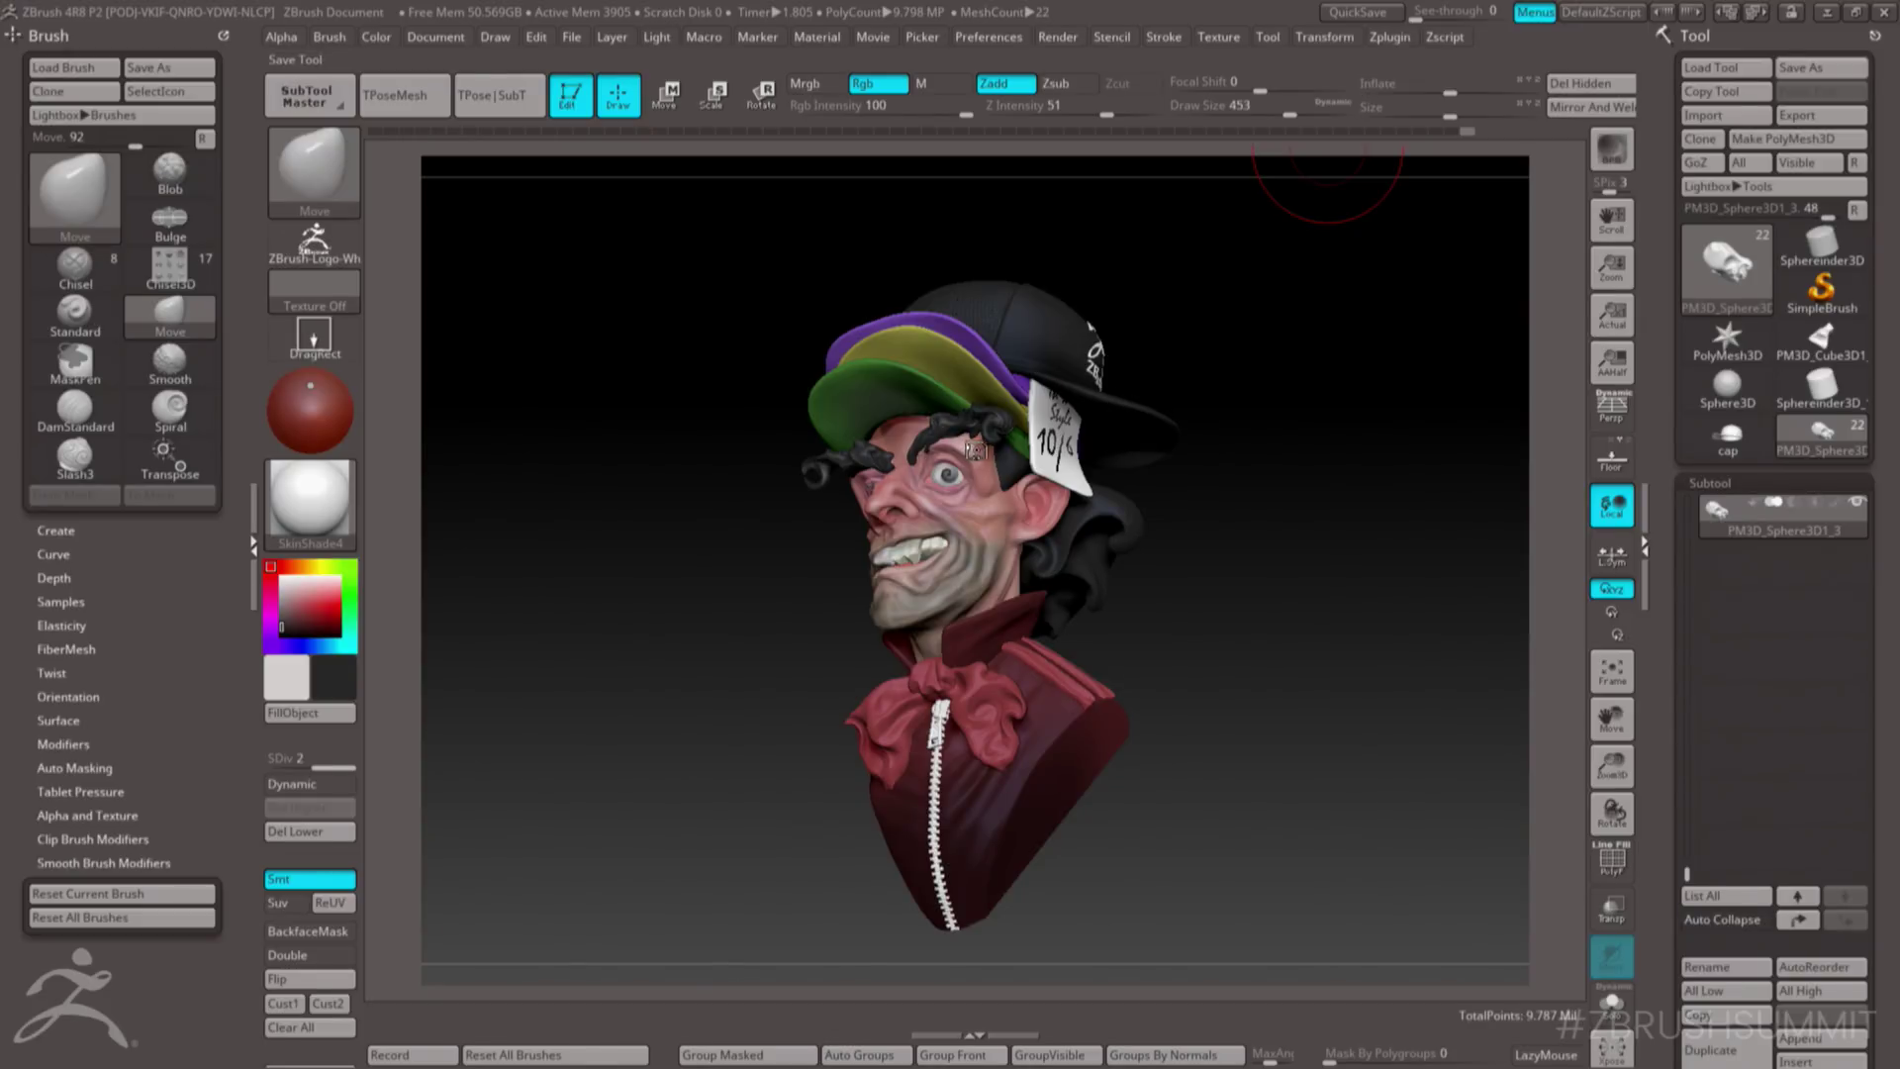
- Carve strands into the temple hair with the Slash3 brush at draw size 51 on subdivision level 3
ctrl+right_drag(1001, 449, 1019, 471)
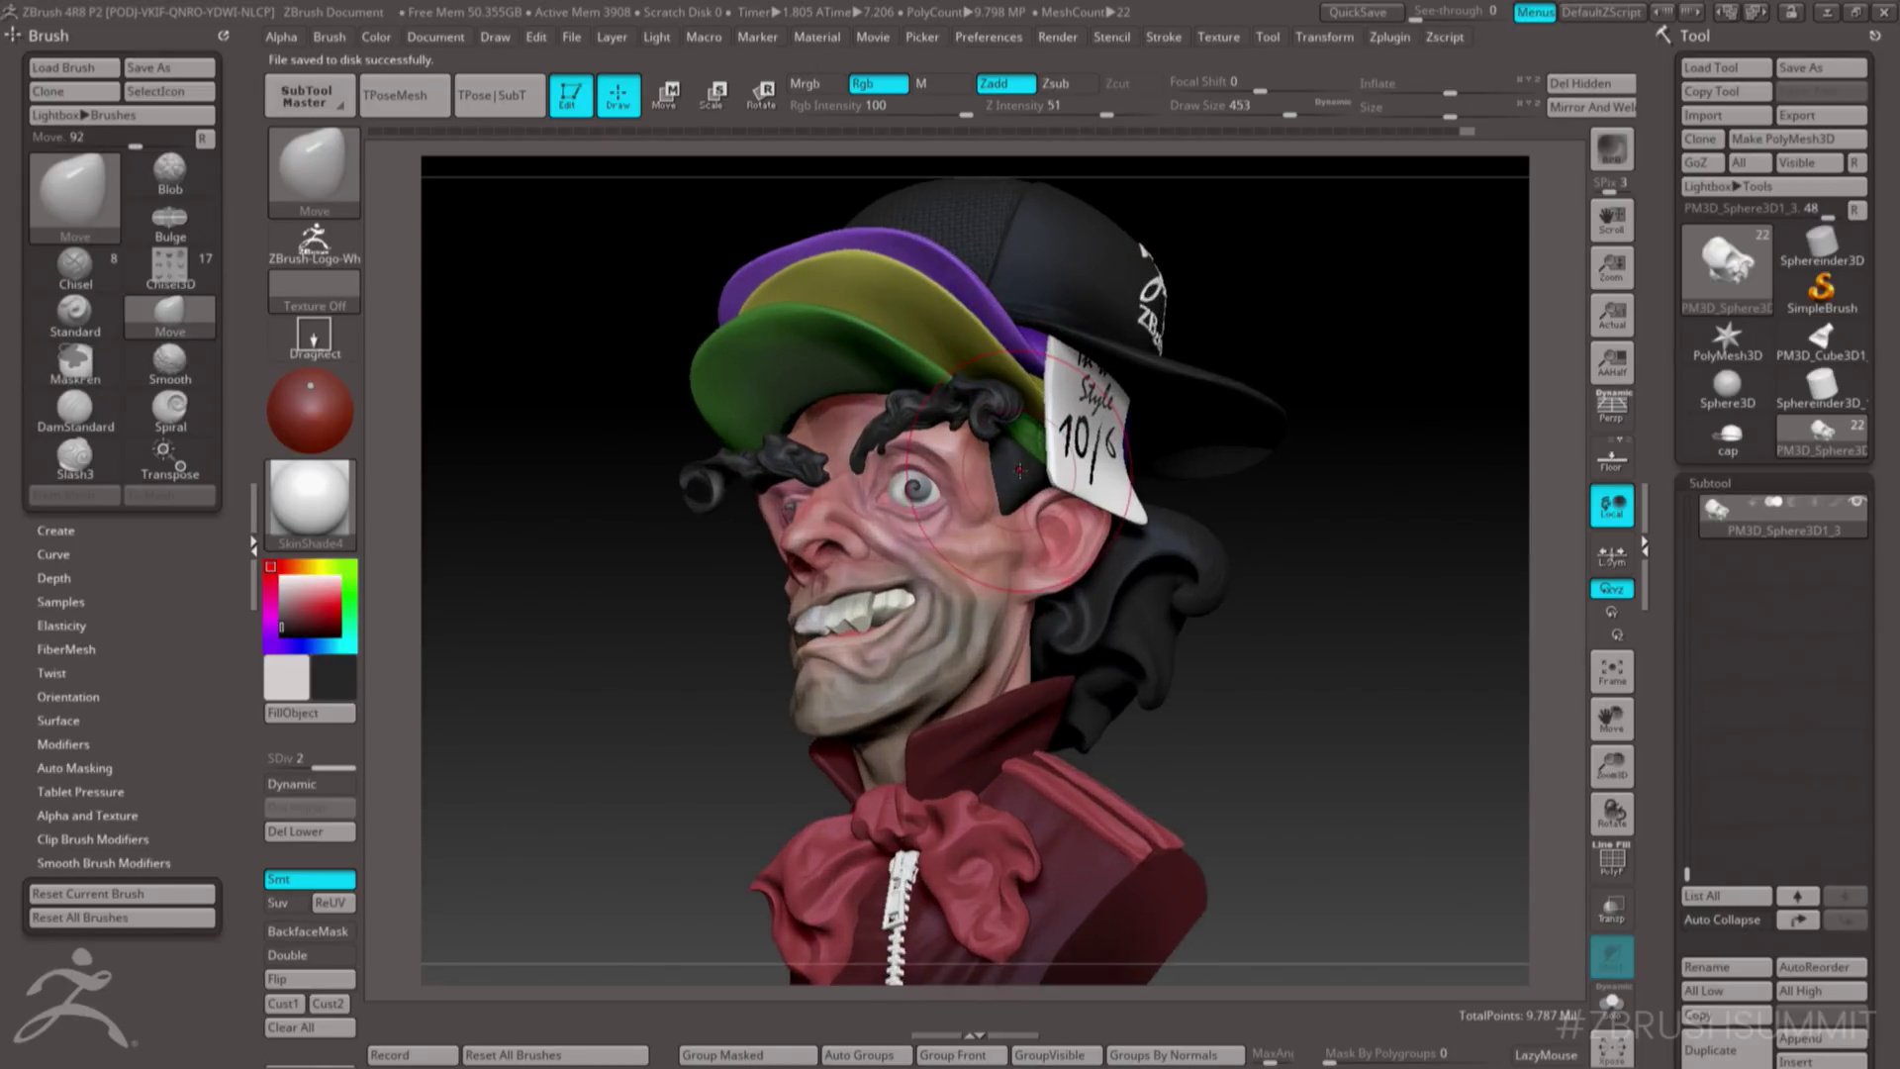
key(b)
key(s)
key(3)
key(space)
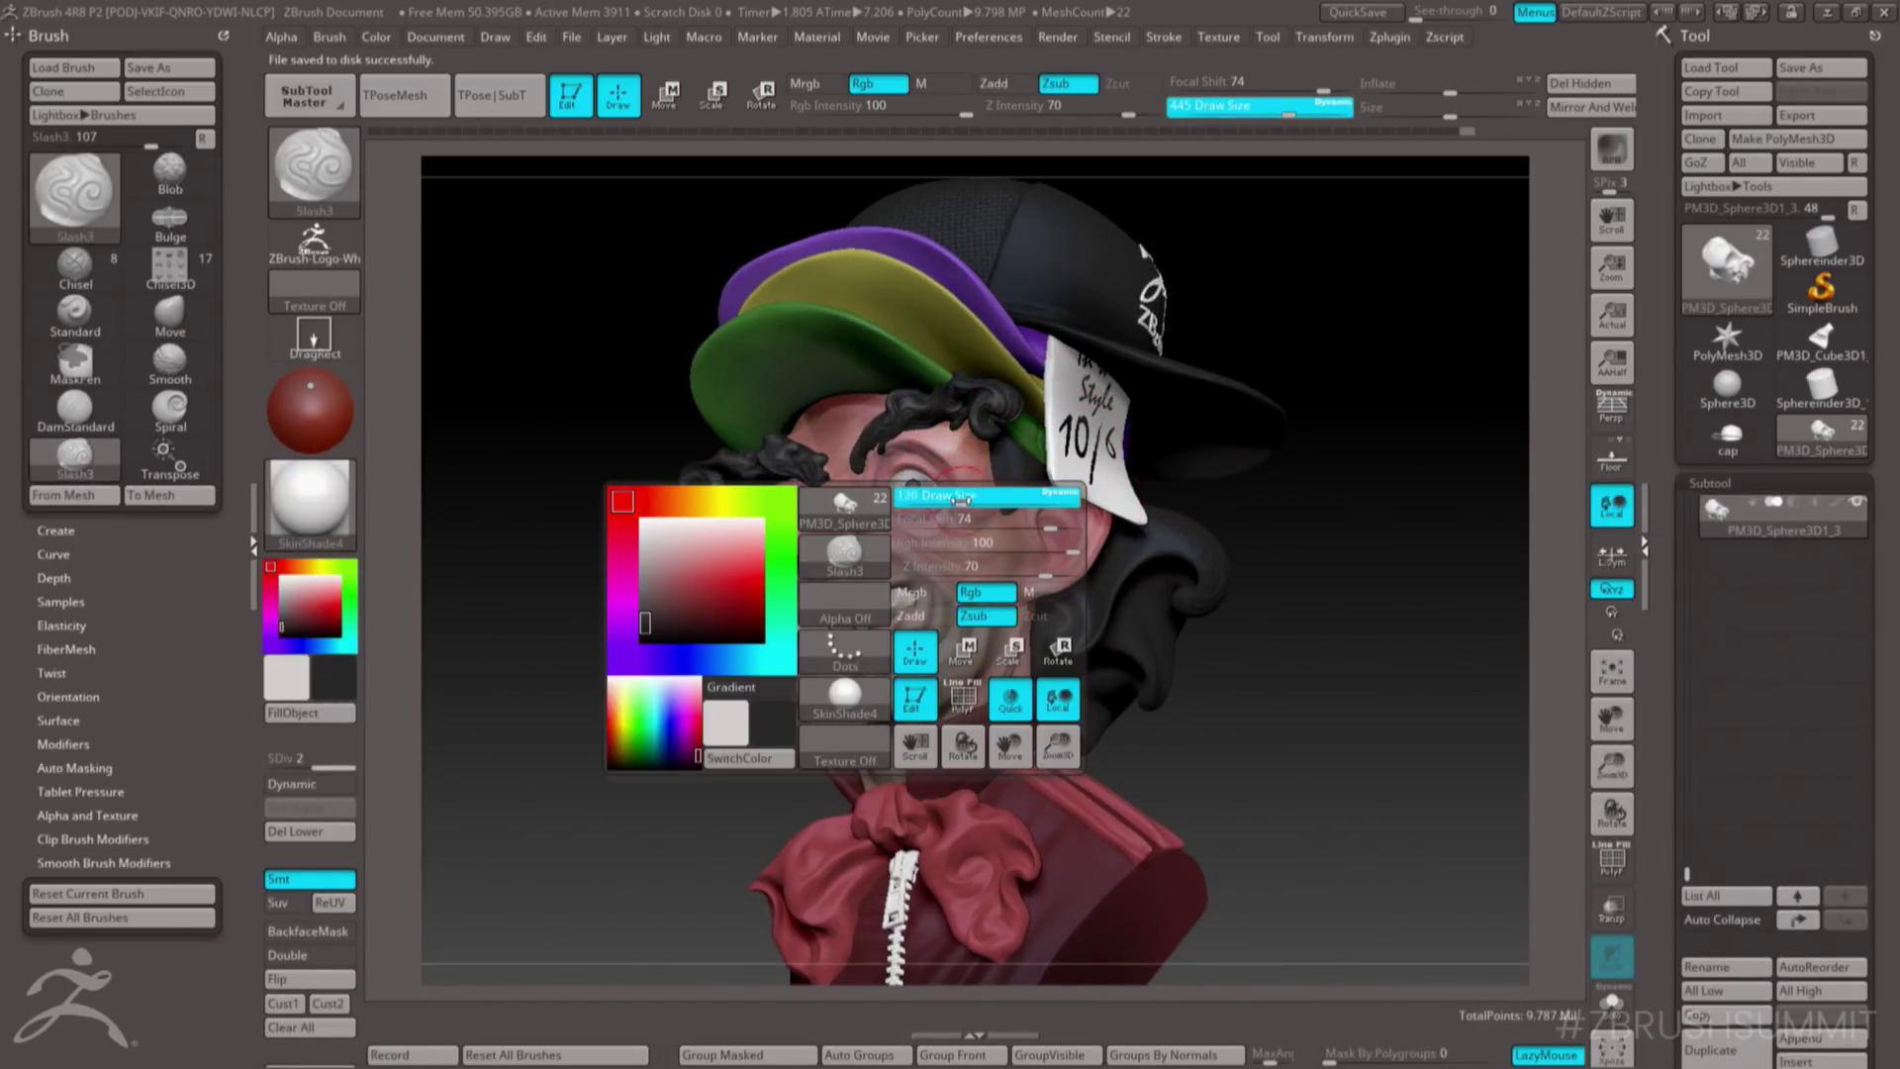
drag(961, 500, 955, 499)
right_drag(990, 469, 986, 448)
key(d)
key([)
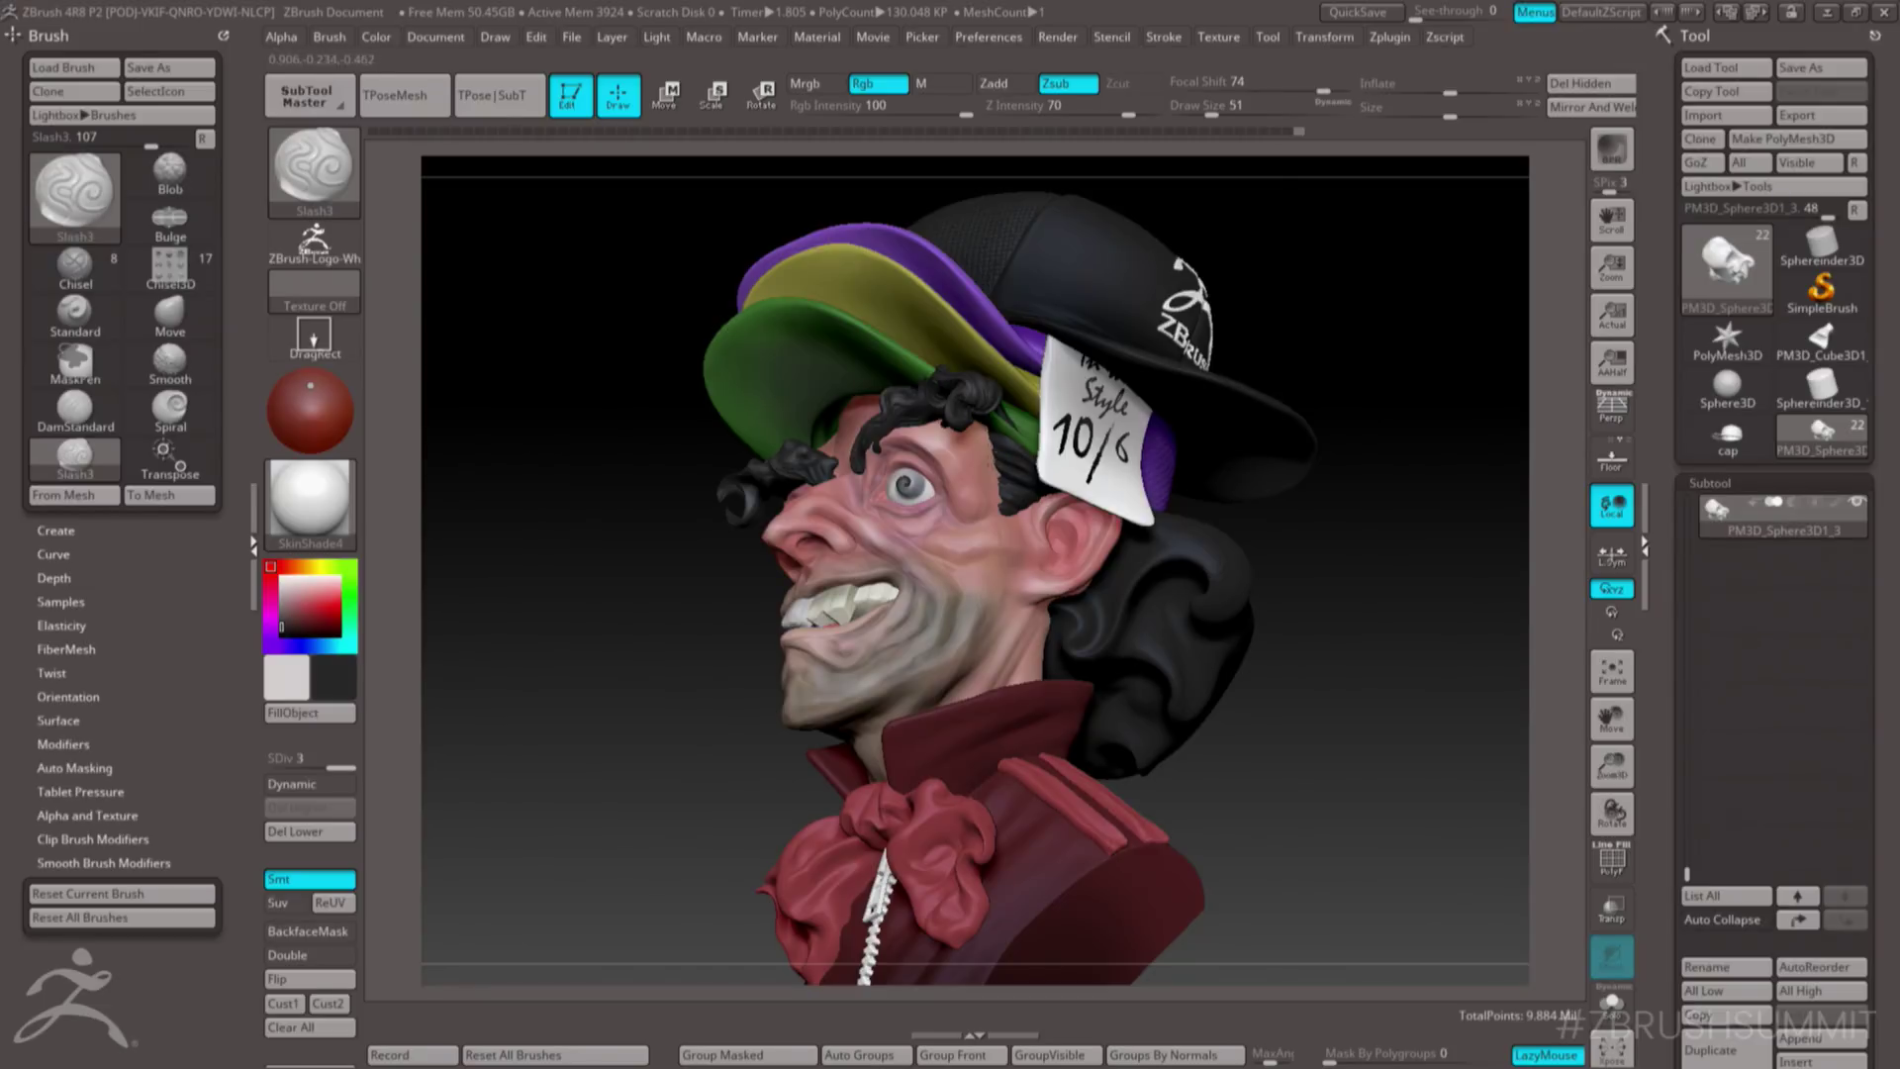
- Cut strand grooves along the curls behind the ear with the Slash3 brush at draw size 51
right_drag(1063, 450, 1062, 650)
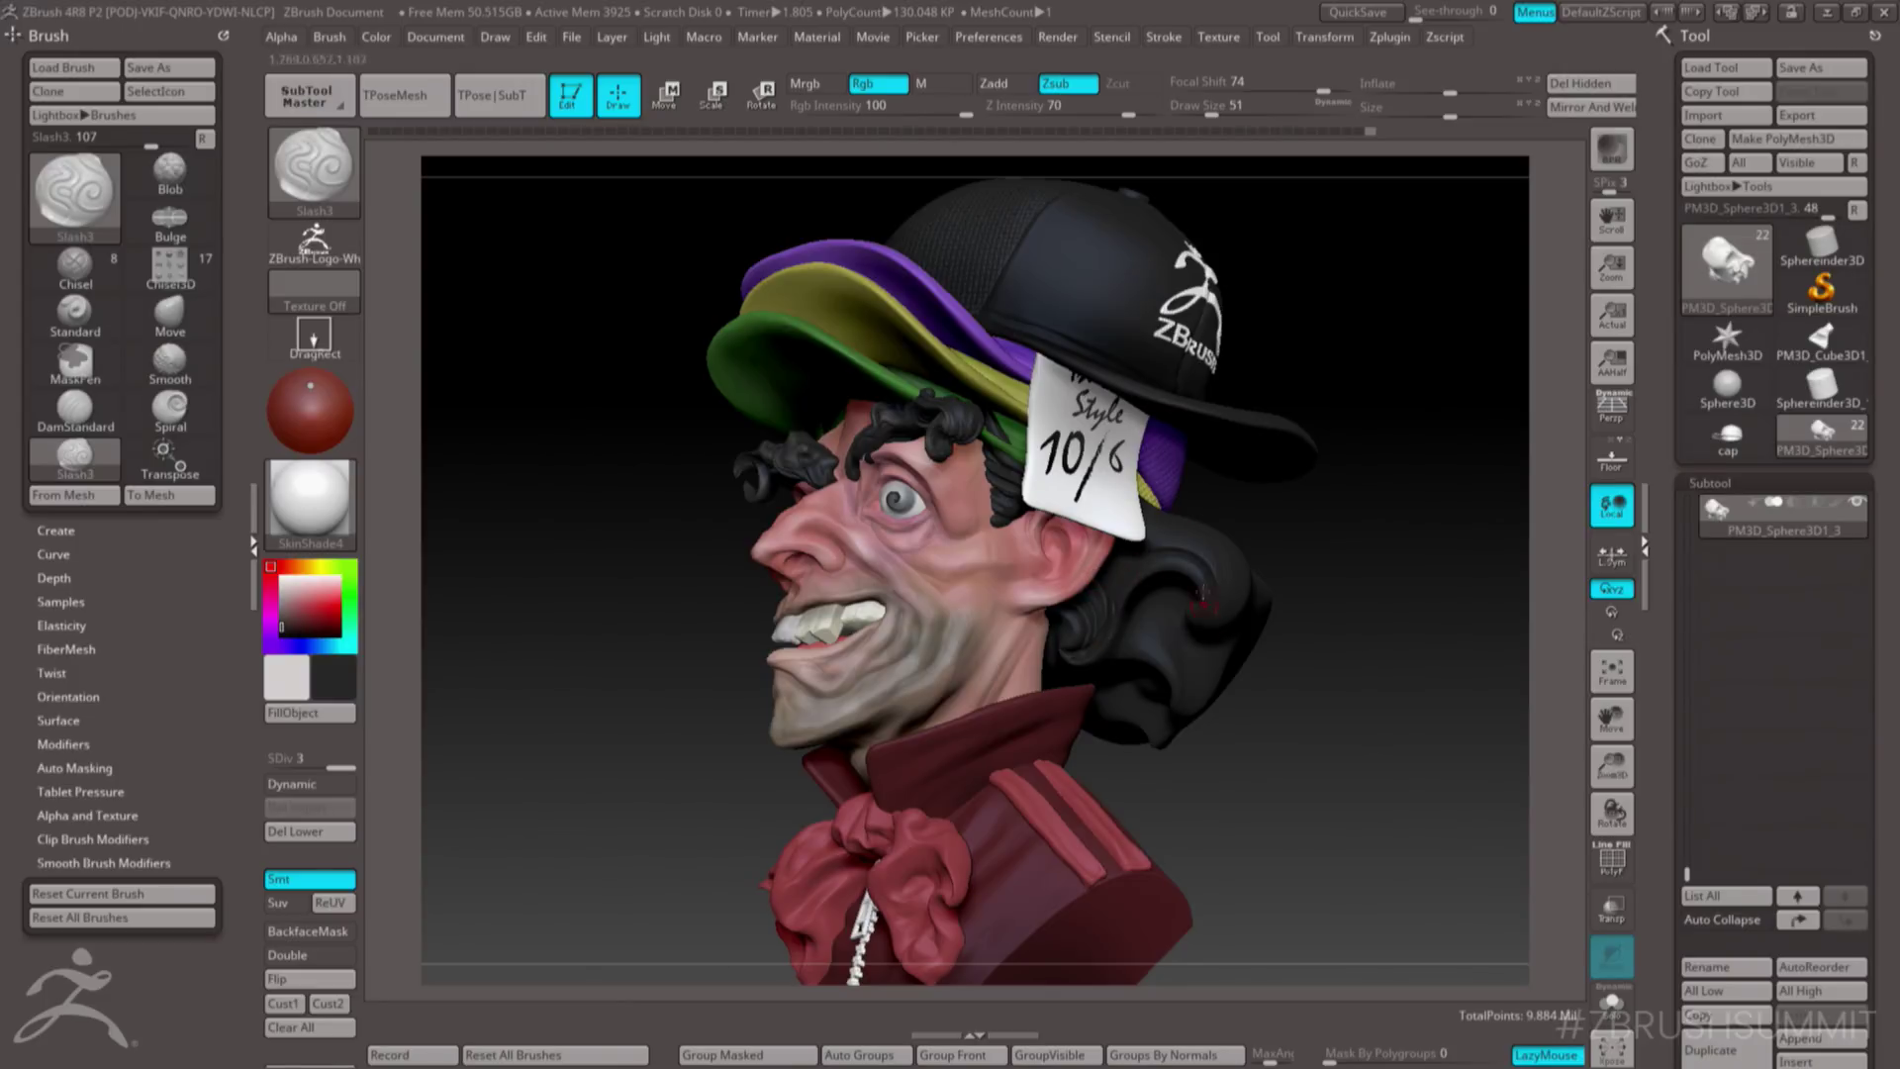
key(ctrl)
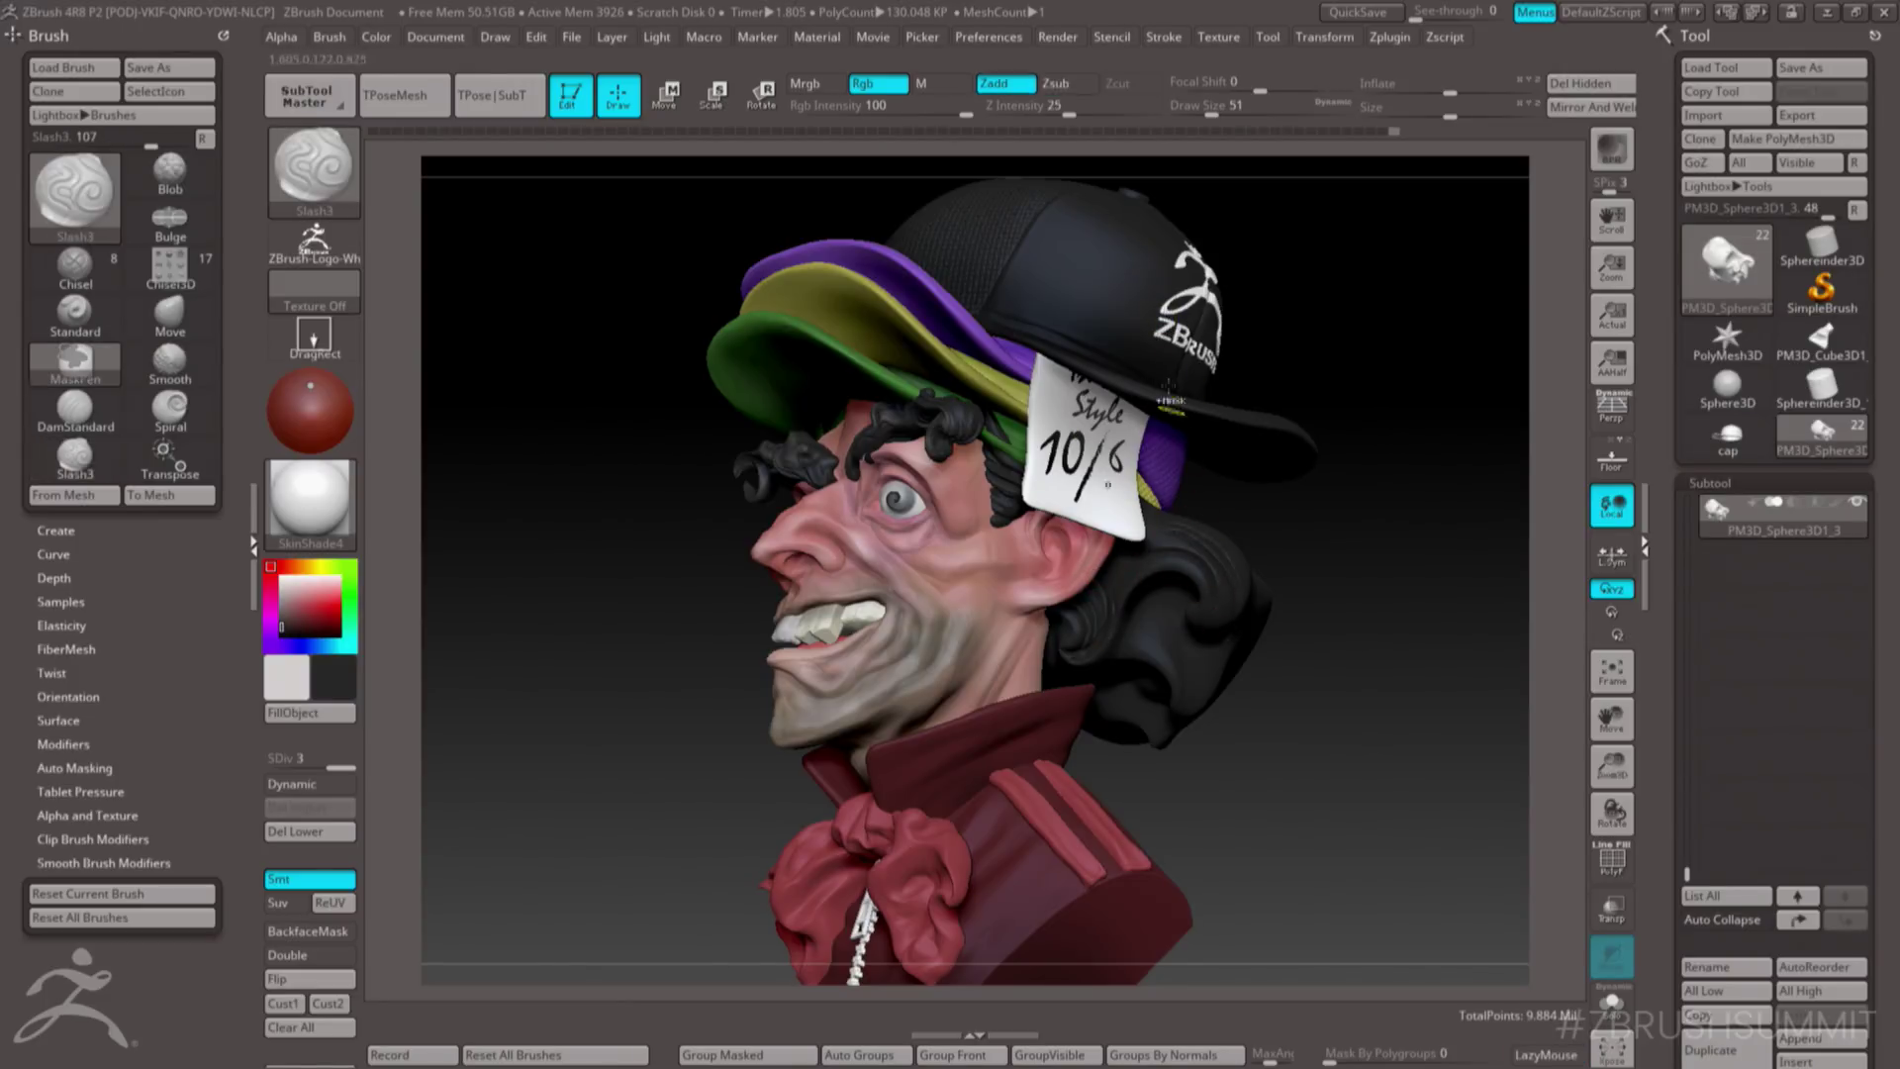
right_drag(1168, 395, 1169, 582)
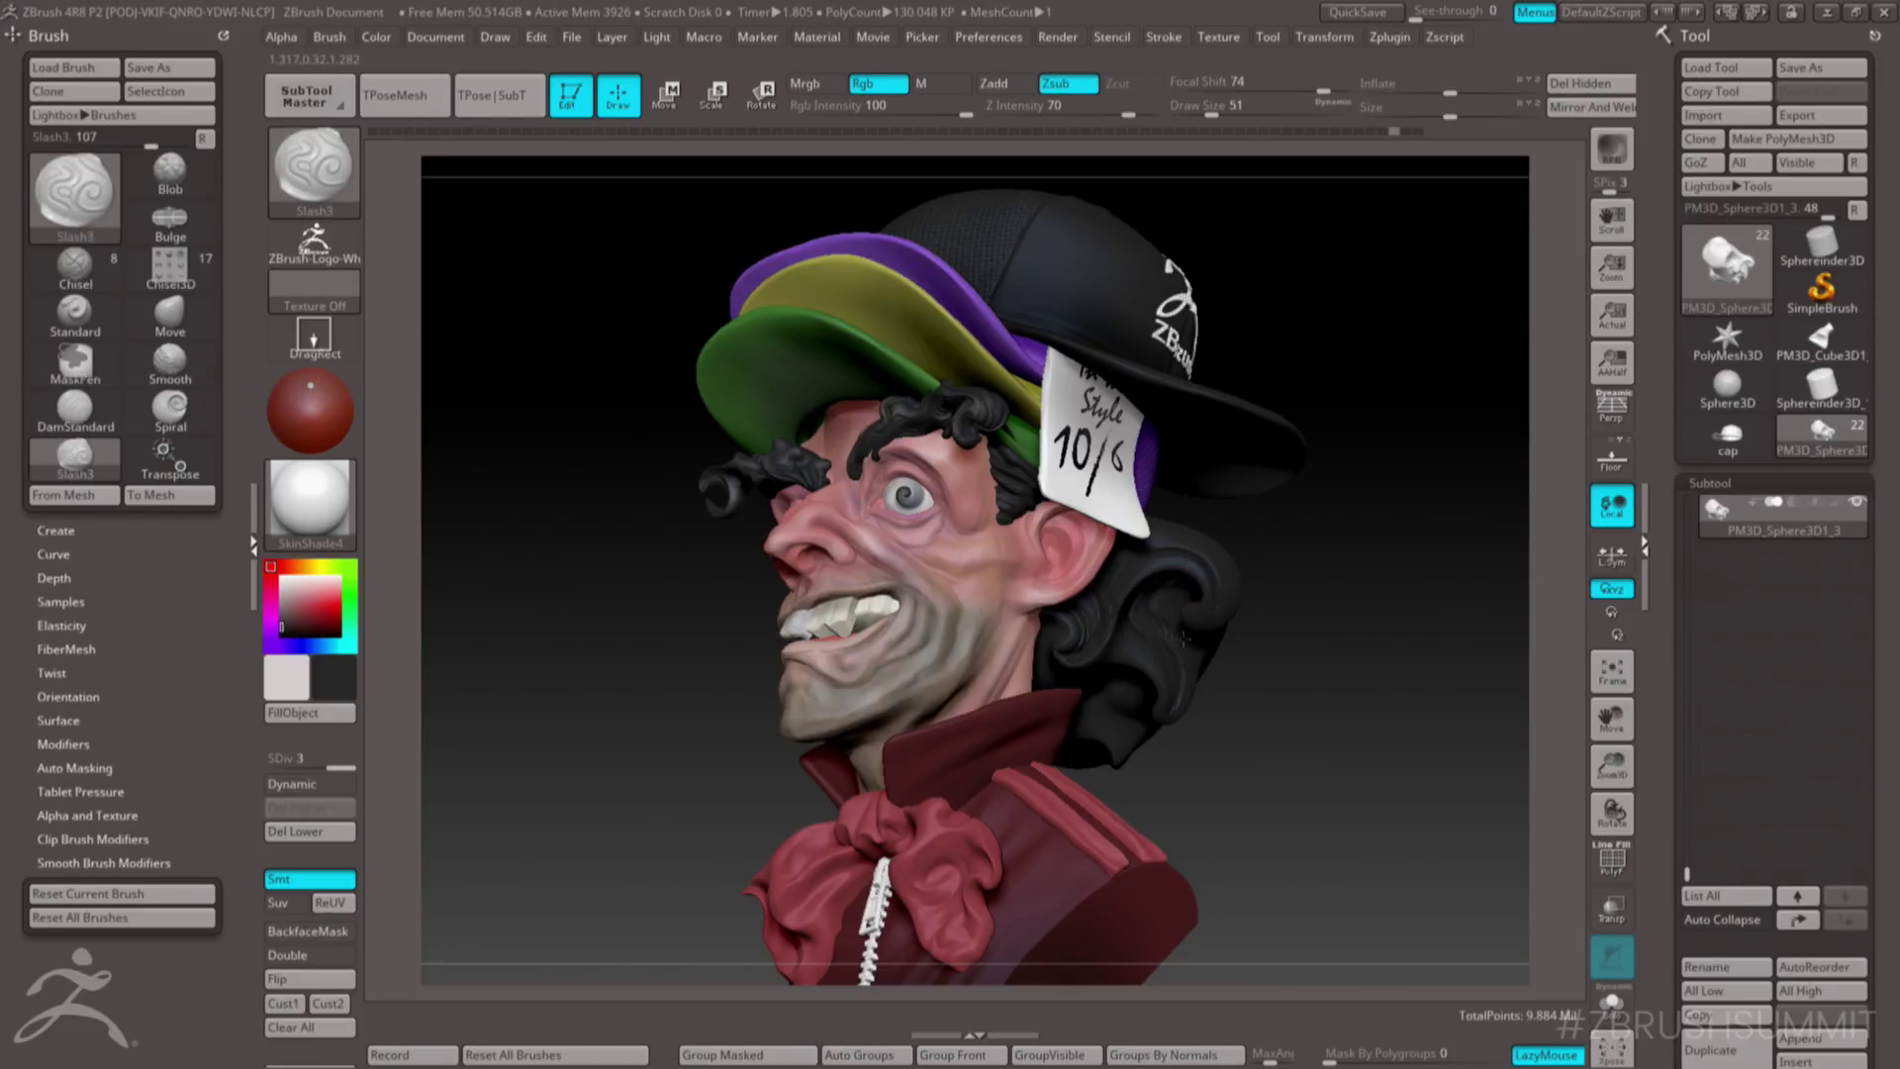
key(d)
mouse_move(1187, 500)
mouse_down()
mouse_move(1100, 708)
mouse_move(1052, 643)
mouse_up()
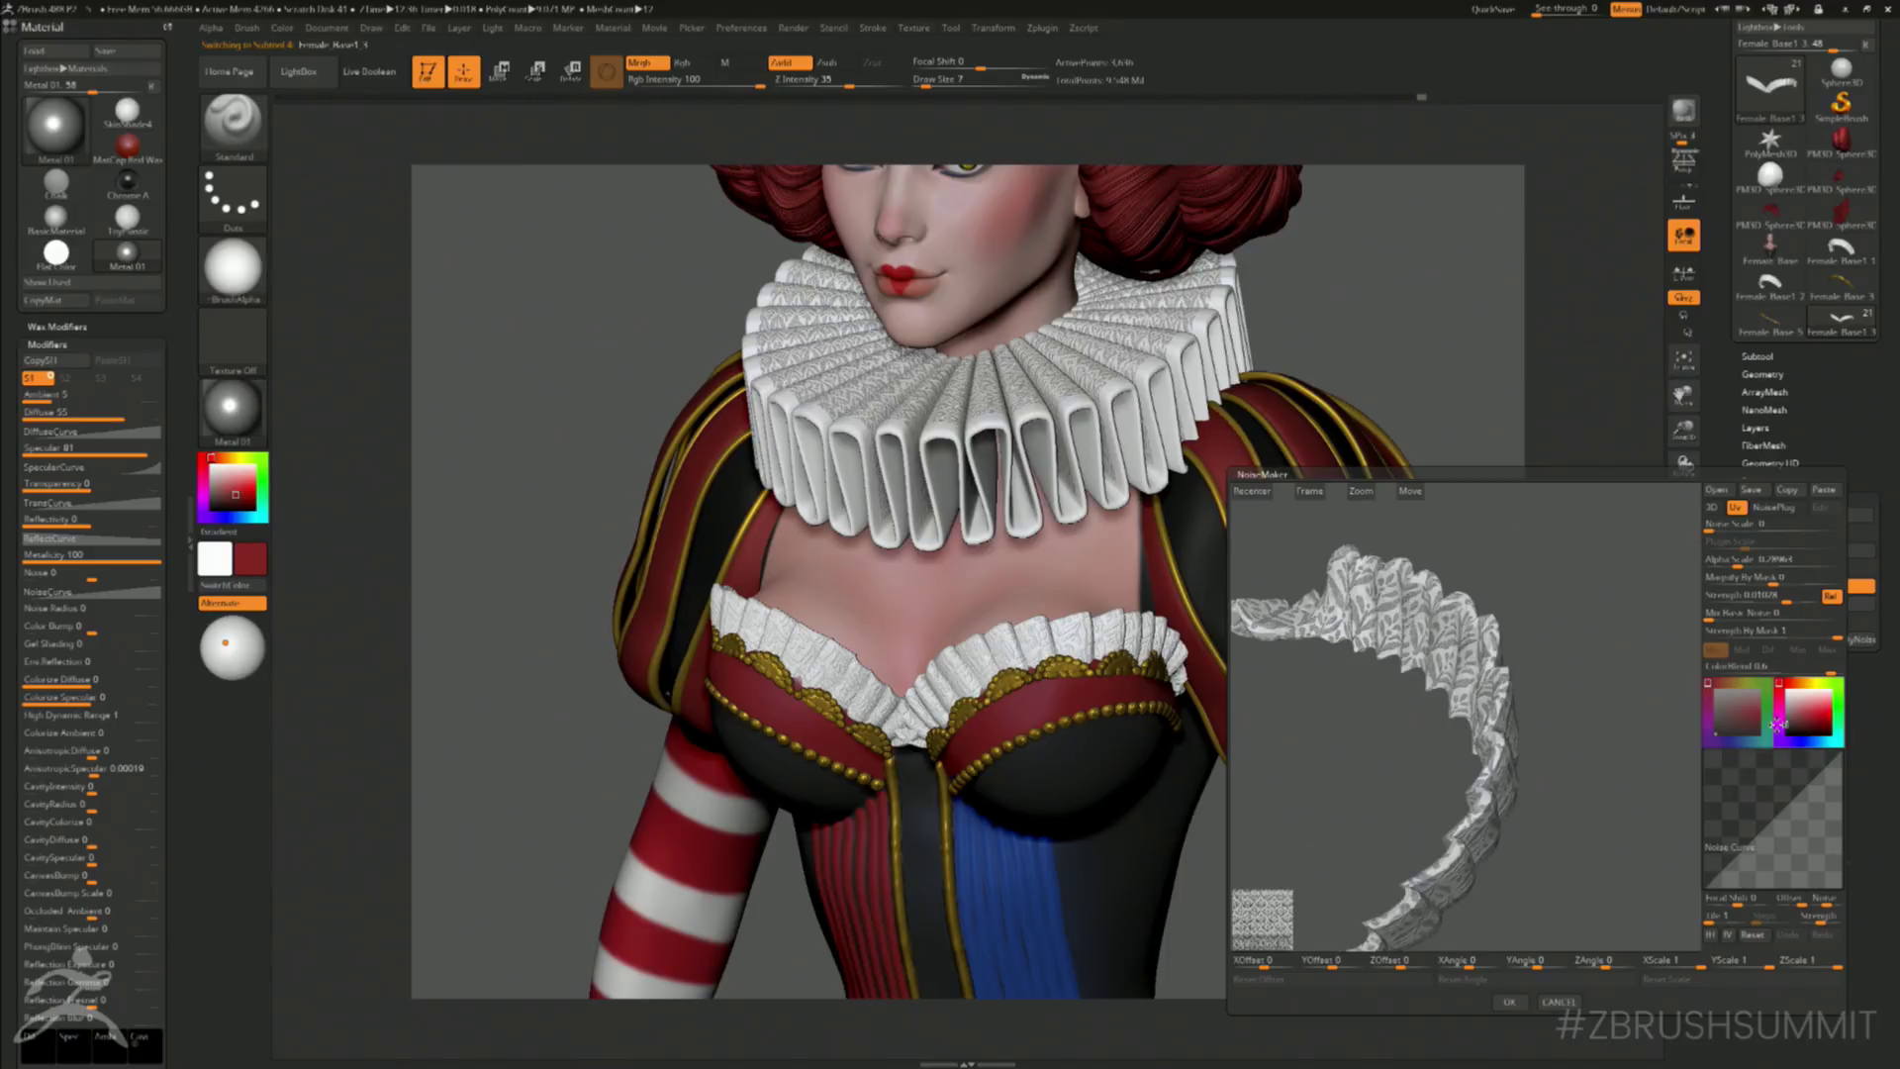
- Accept the fabric surface noise on the bodice's ruffle trim and turn on perspective for the view
click(1509, 1001)
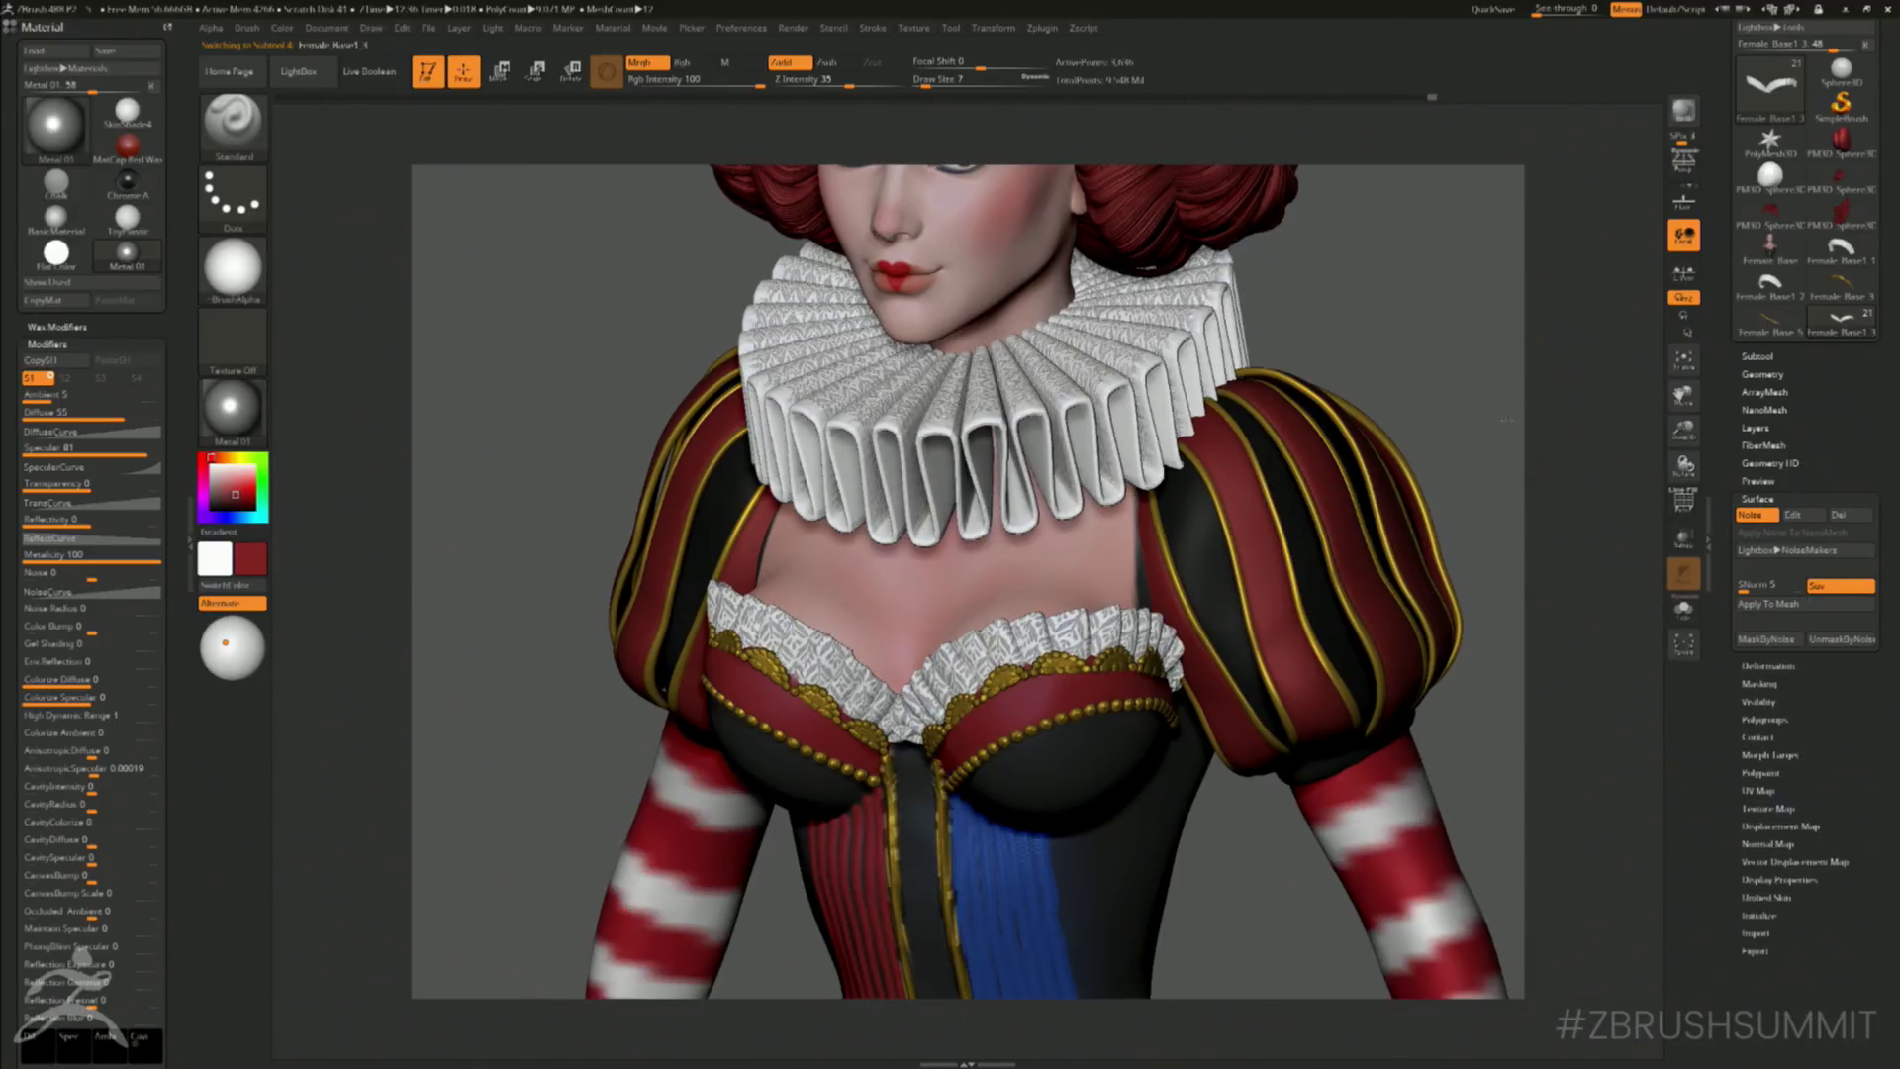
alt+drag(1506, 419, 1460, 671)
click(1682, 170)
alt+drag(1414, 498, 1255, 604)
- Save the project in the working files folder, overwriting the existing project file
key(ctrl+s)
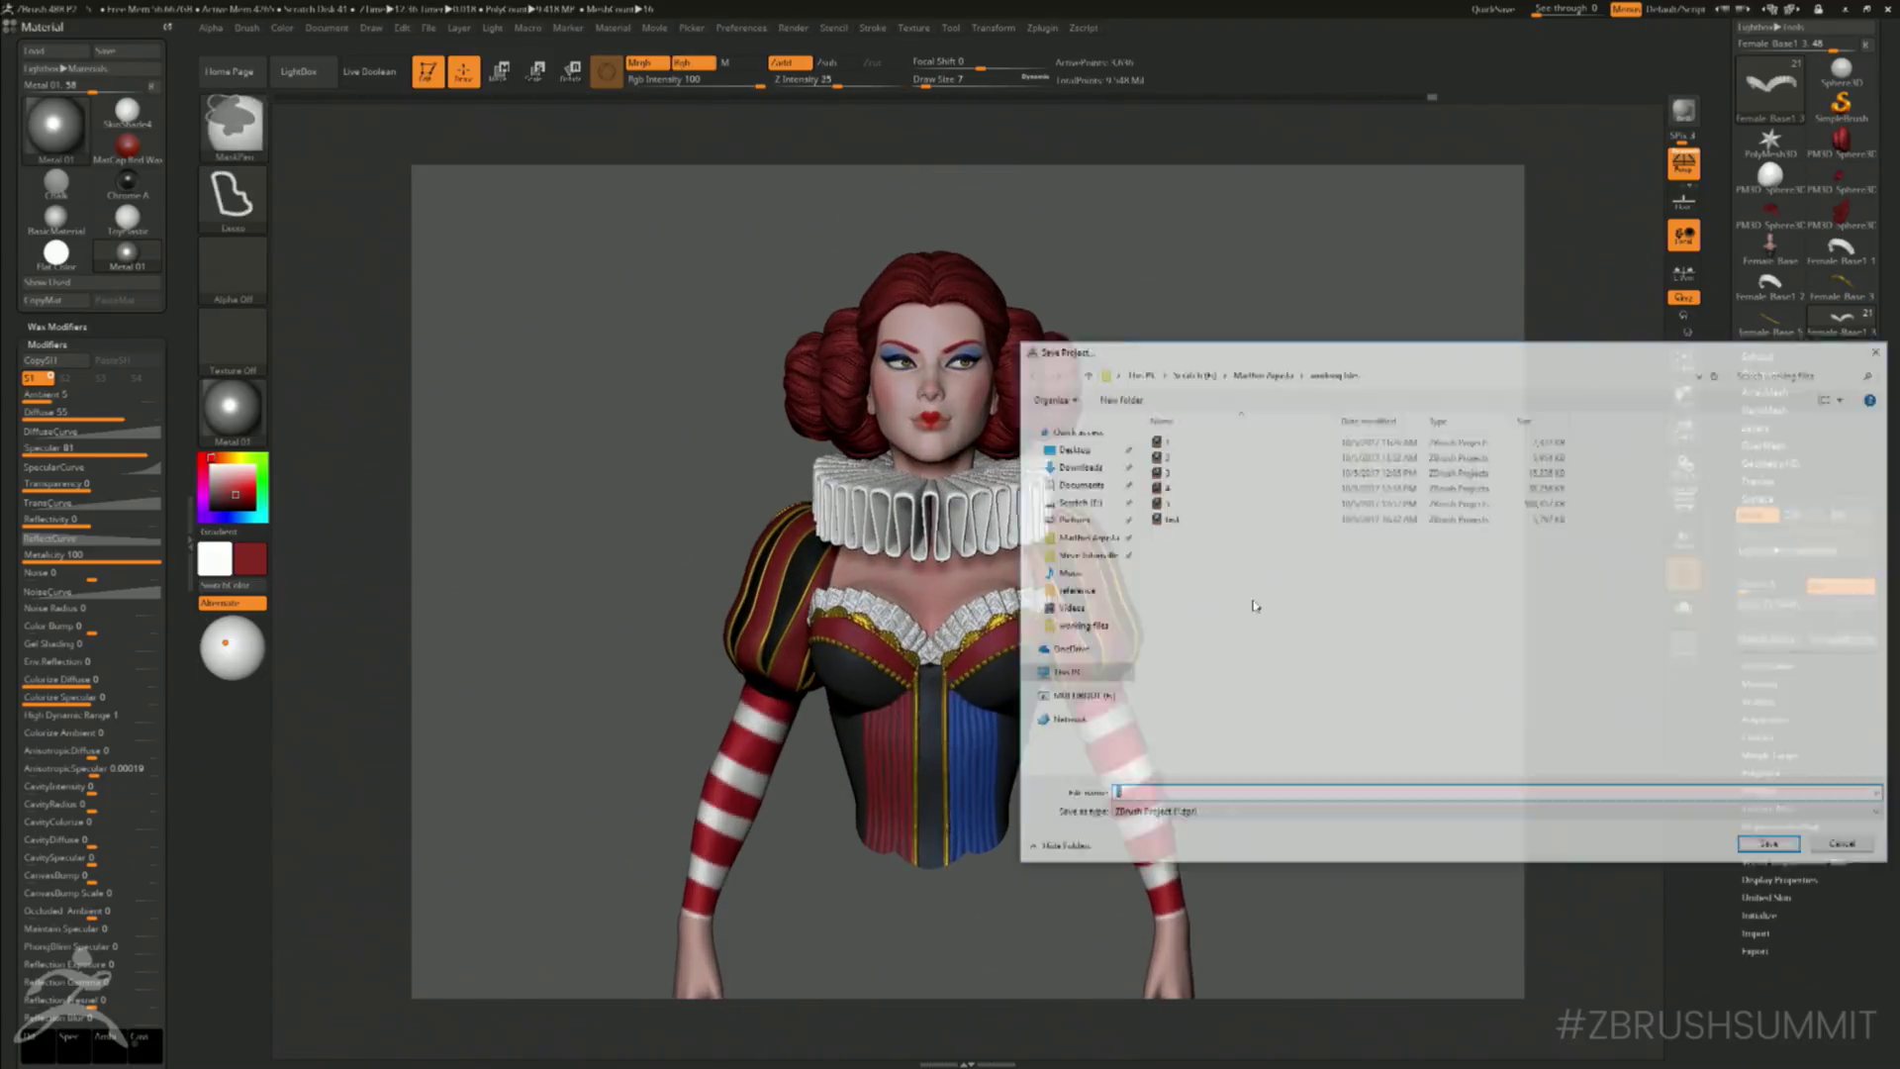
click(1773, 847)
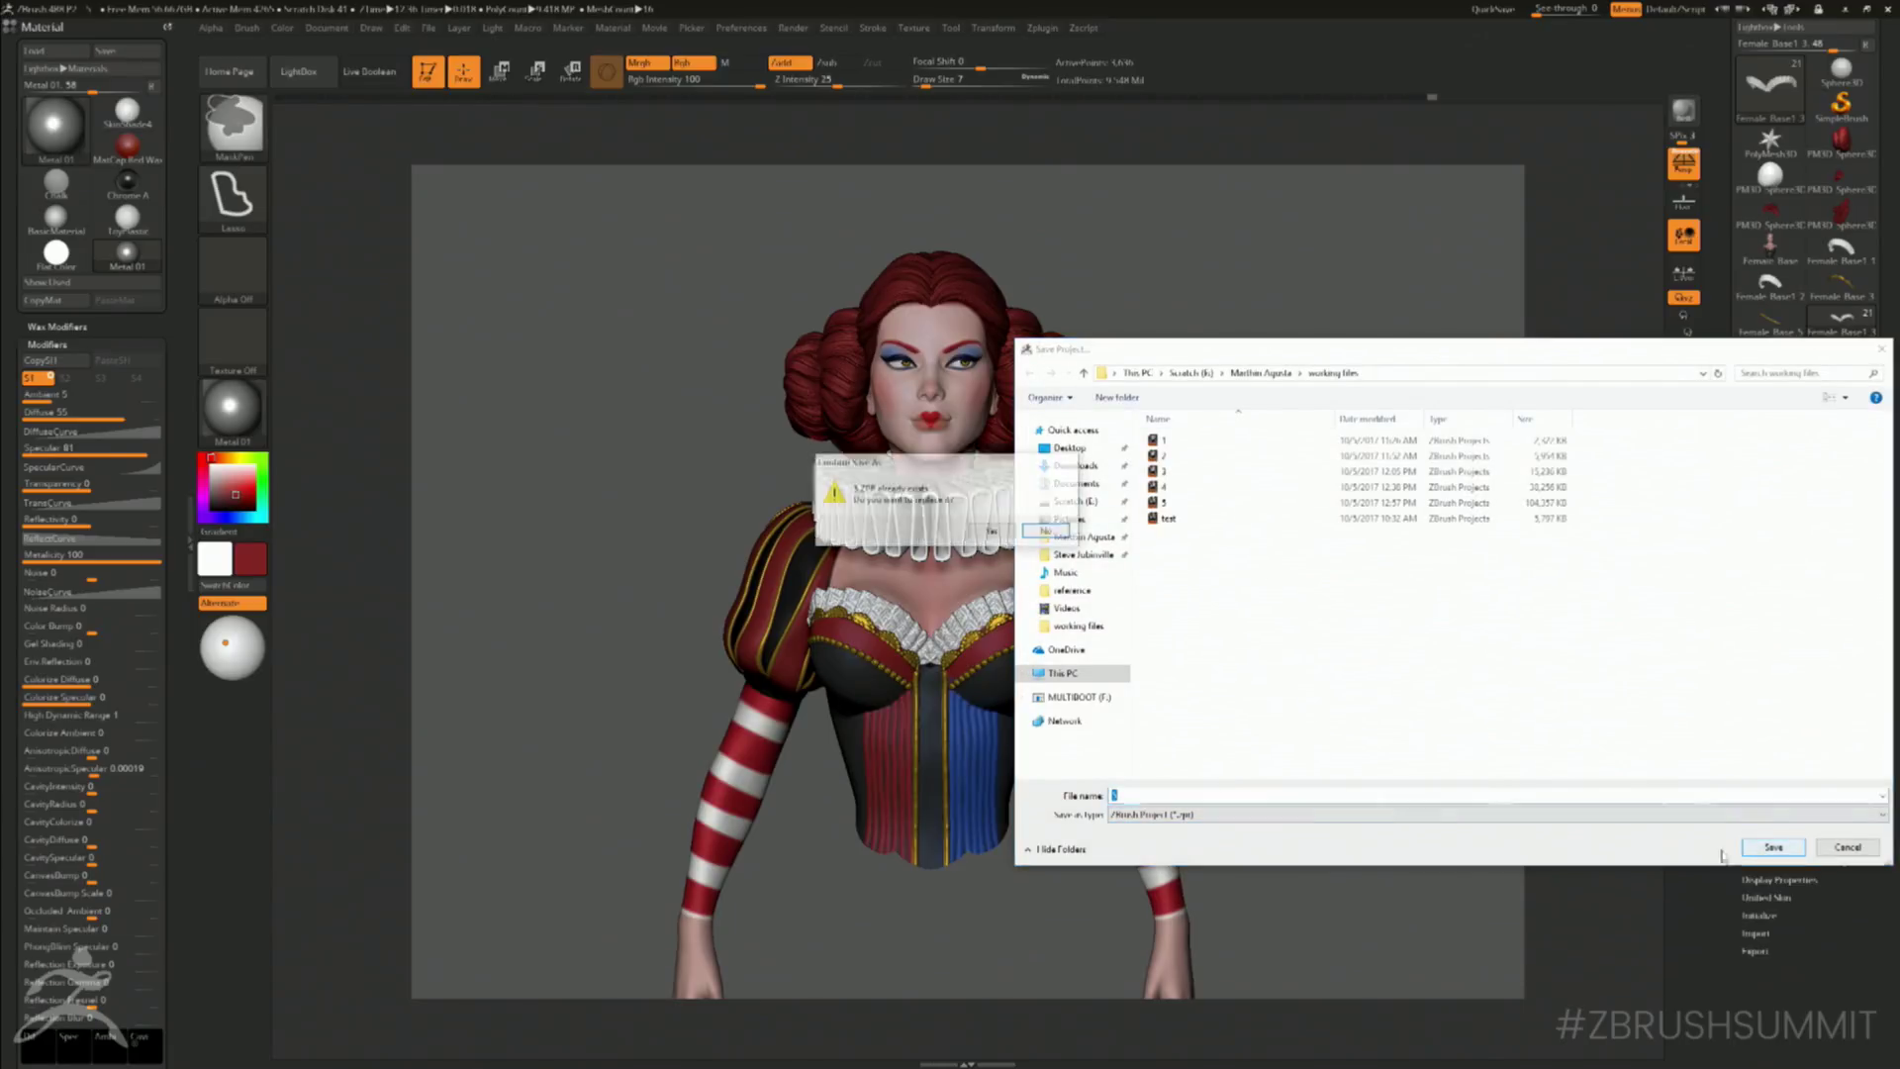
click(976, 530)
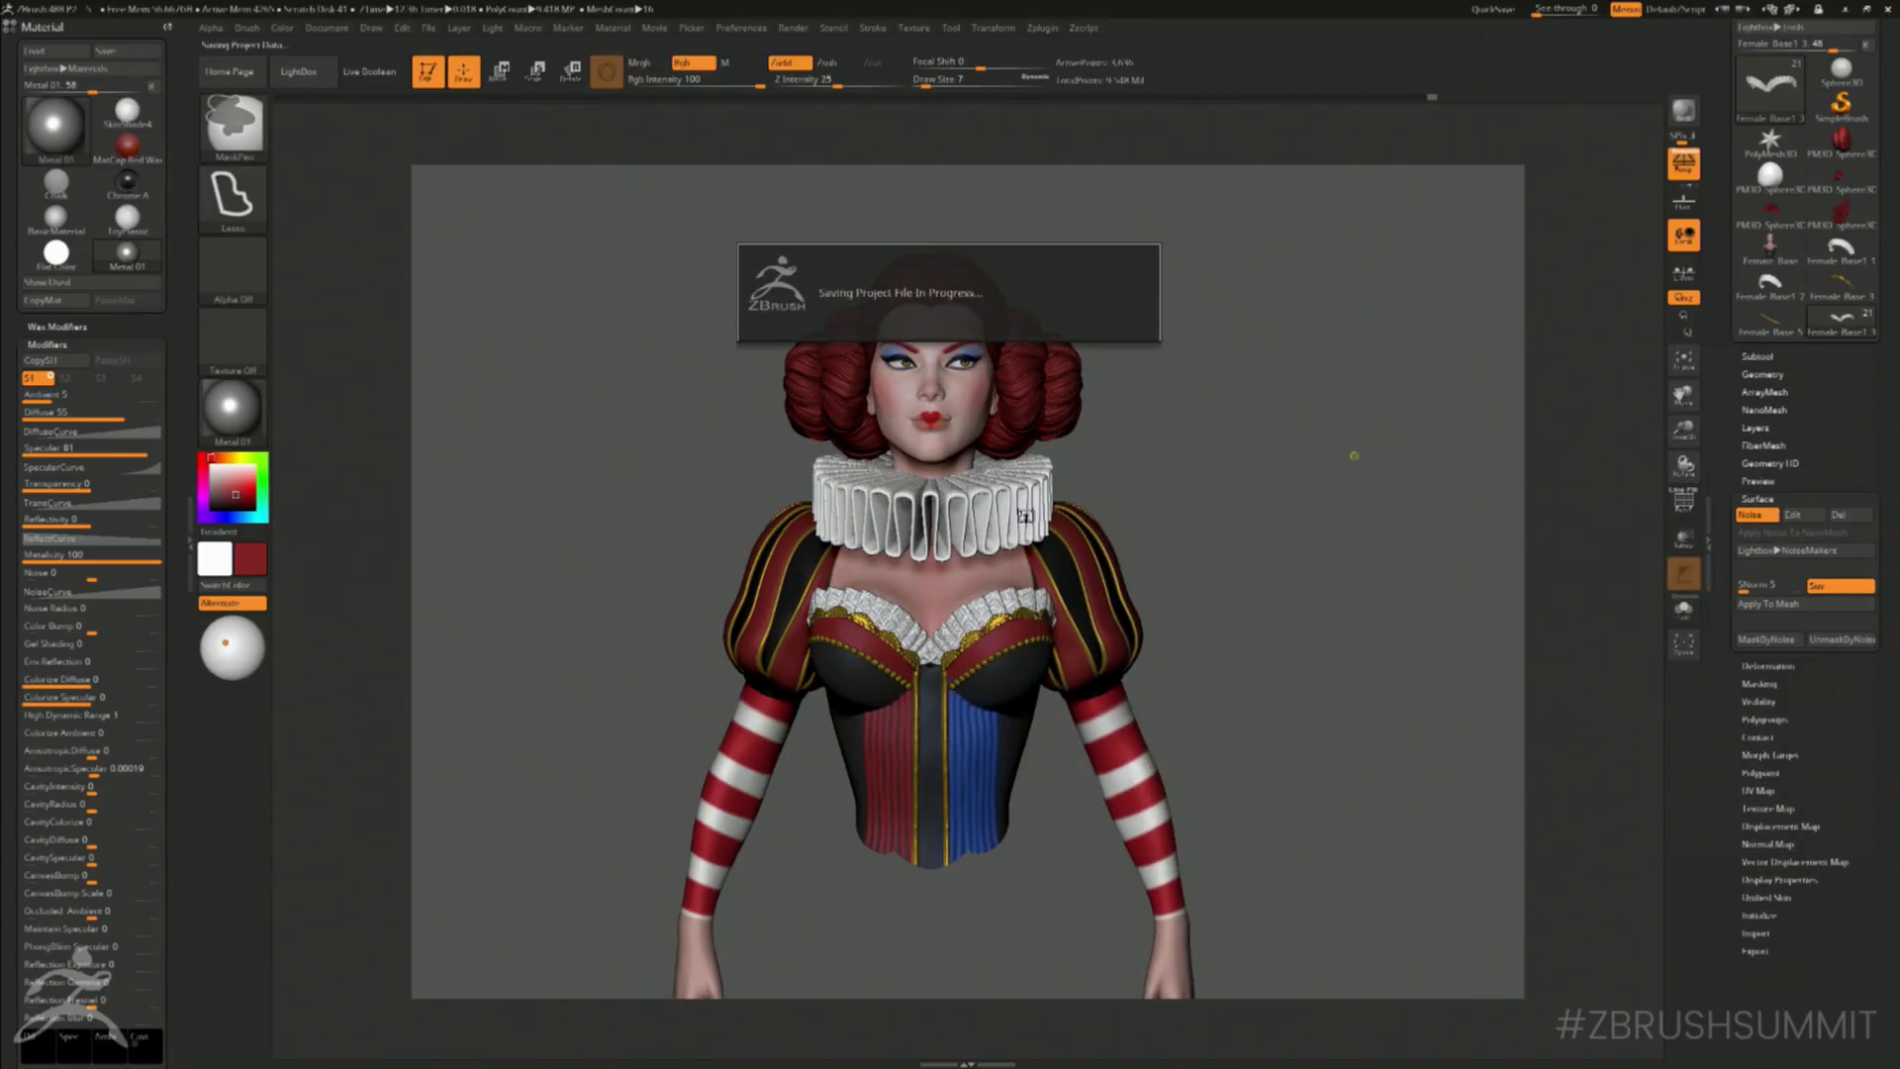
- Select the body subtool and bake all of its layers into the mesh
drag(1101, 481, 1197, 438)
key(shift)
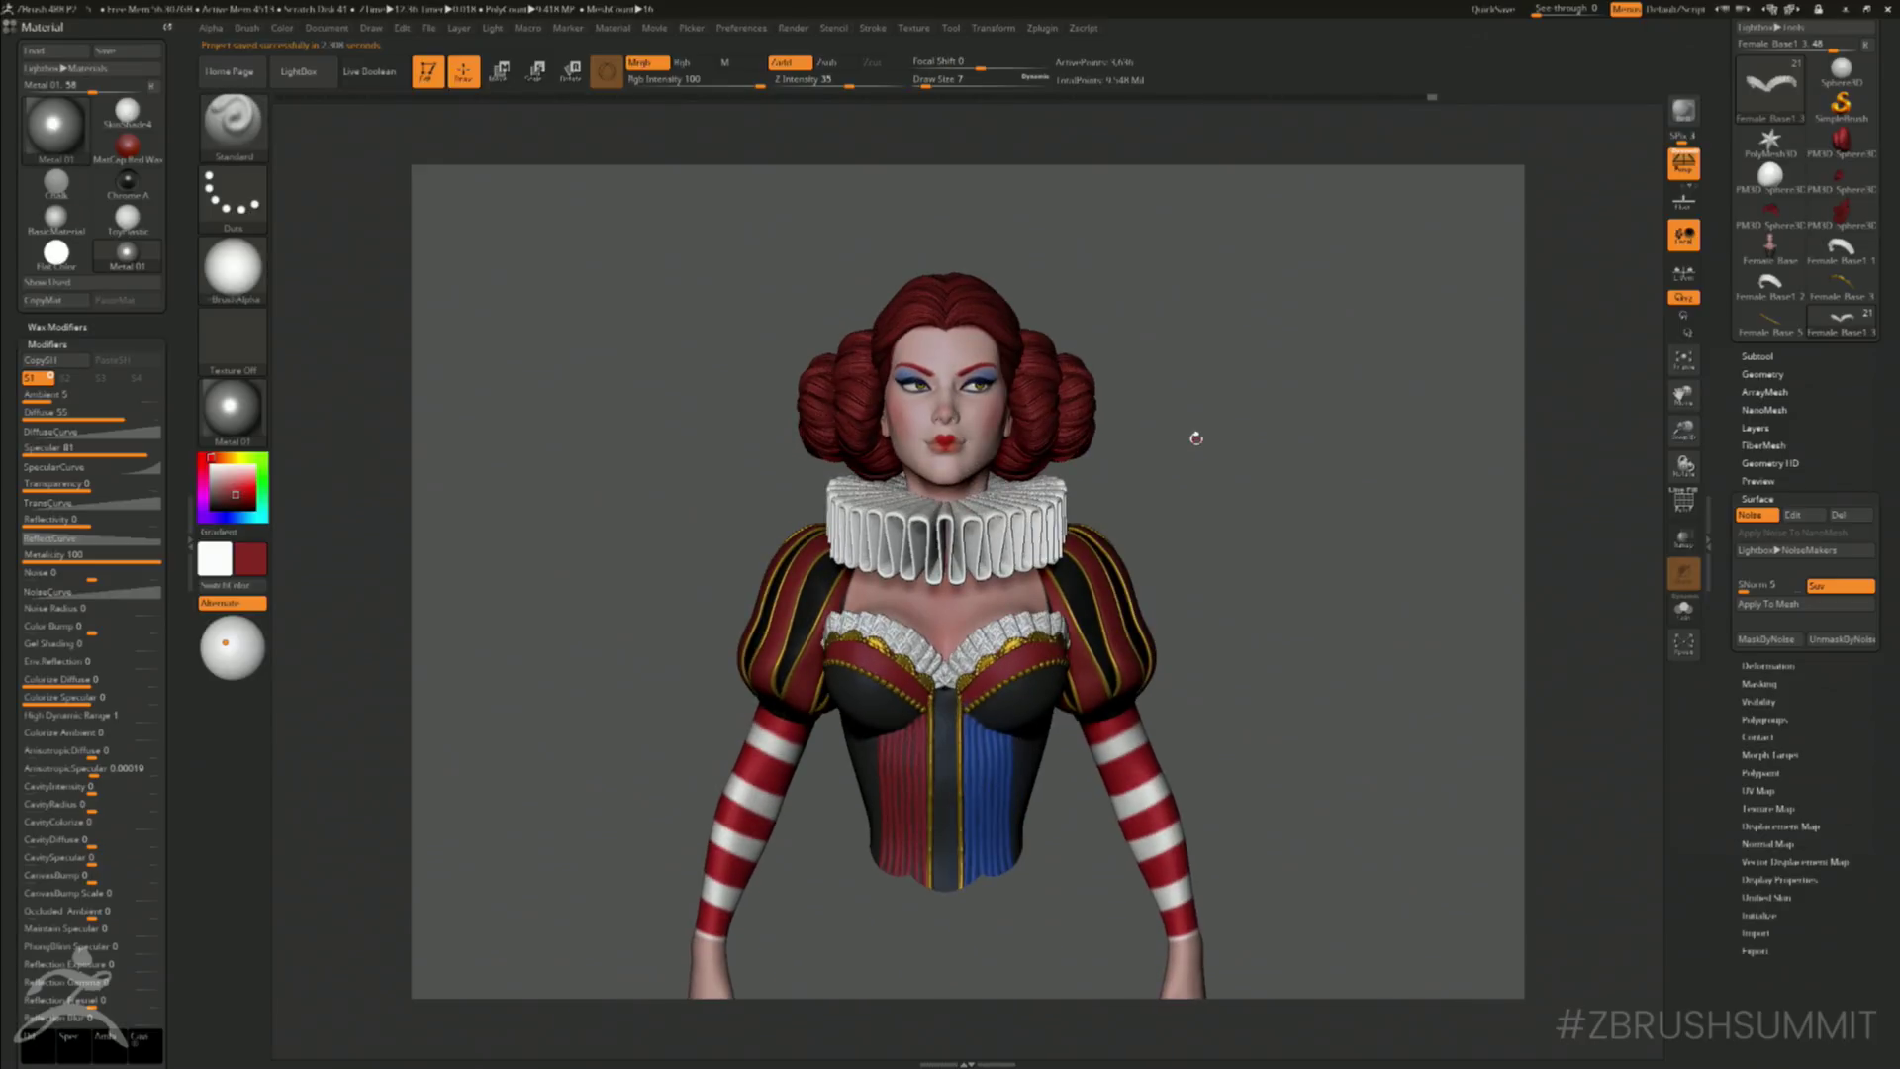
drag(1169, 169, 1199, 215)
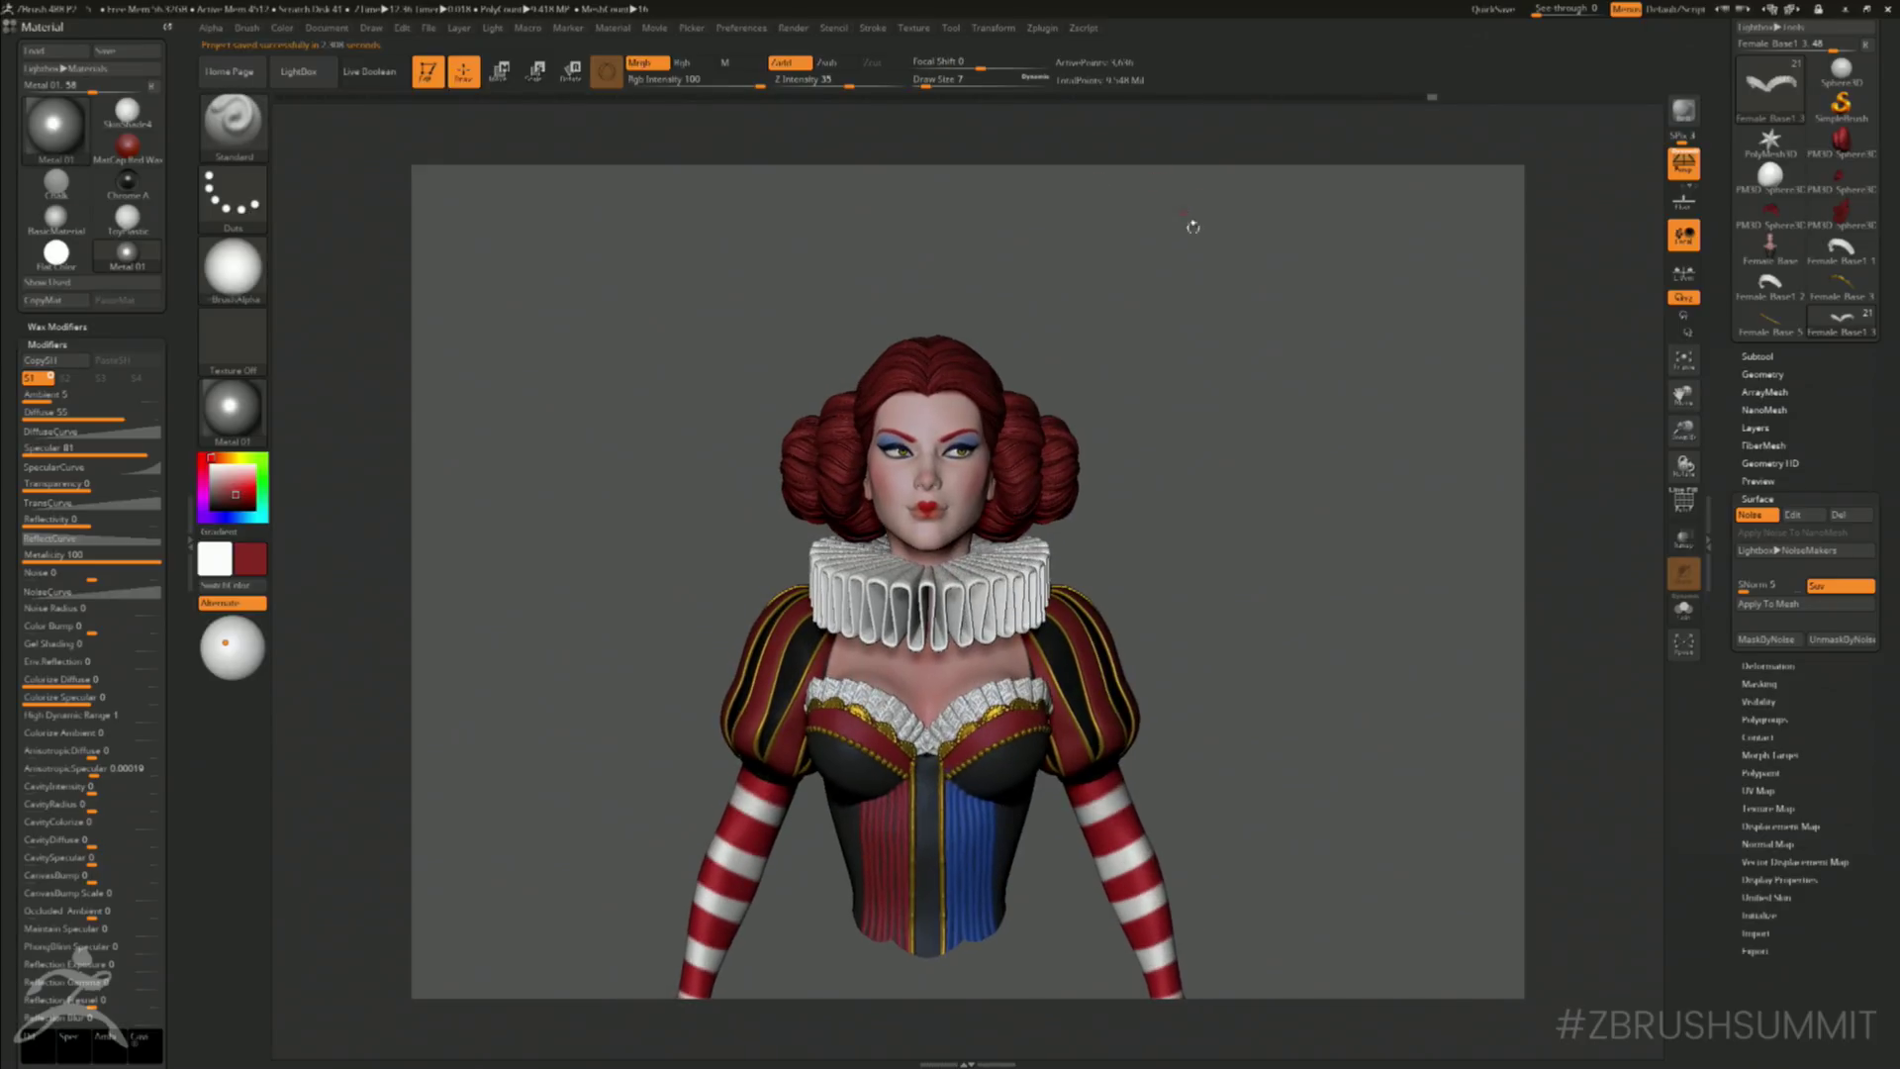
alt+drag(1236, 324, 1296, 311)
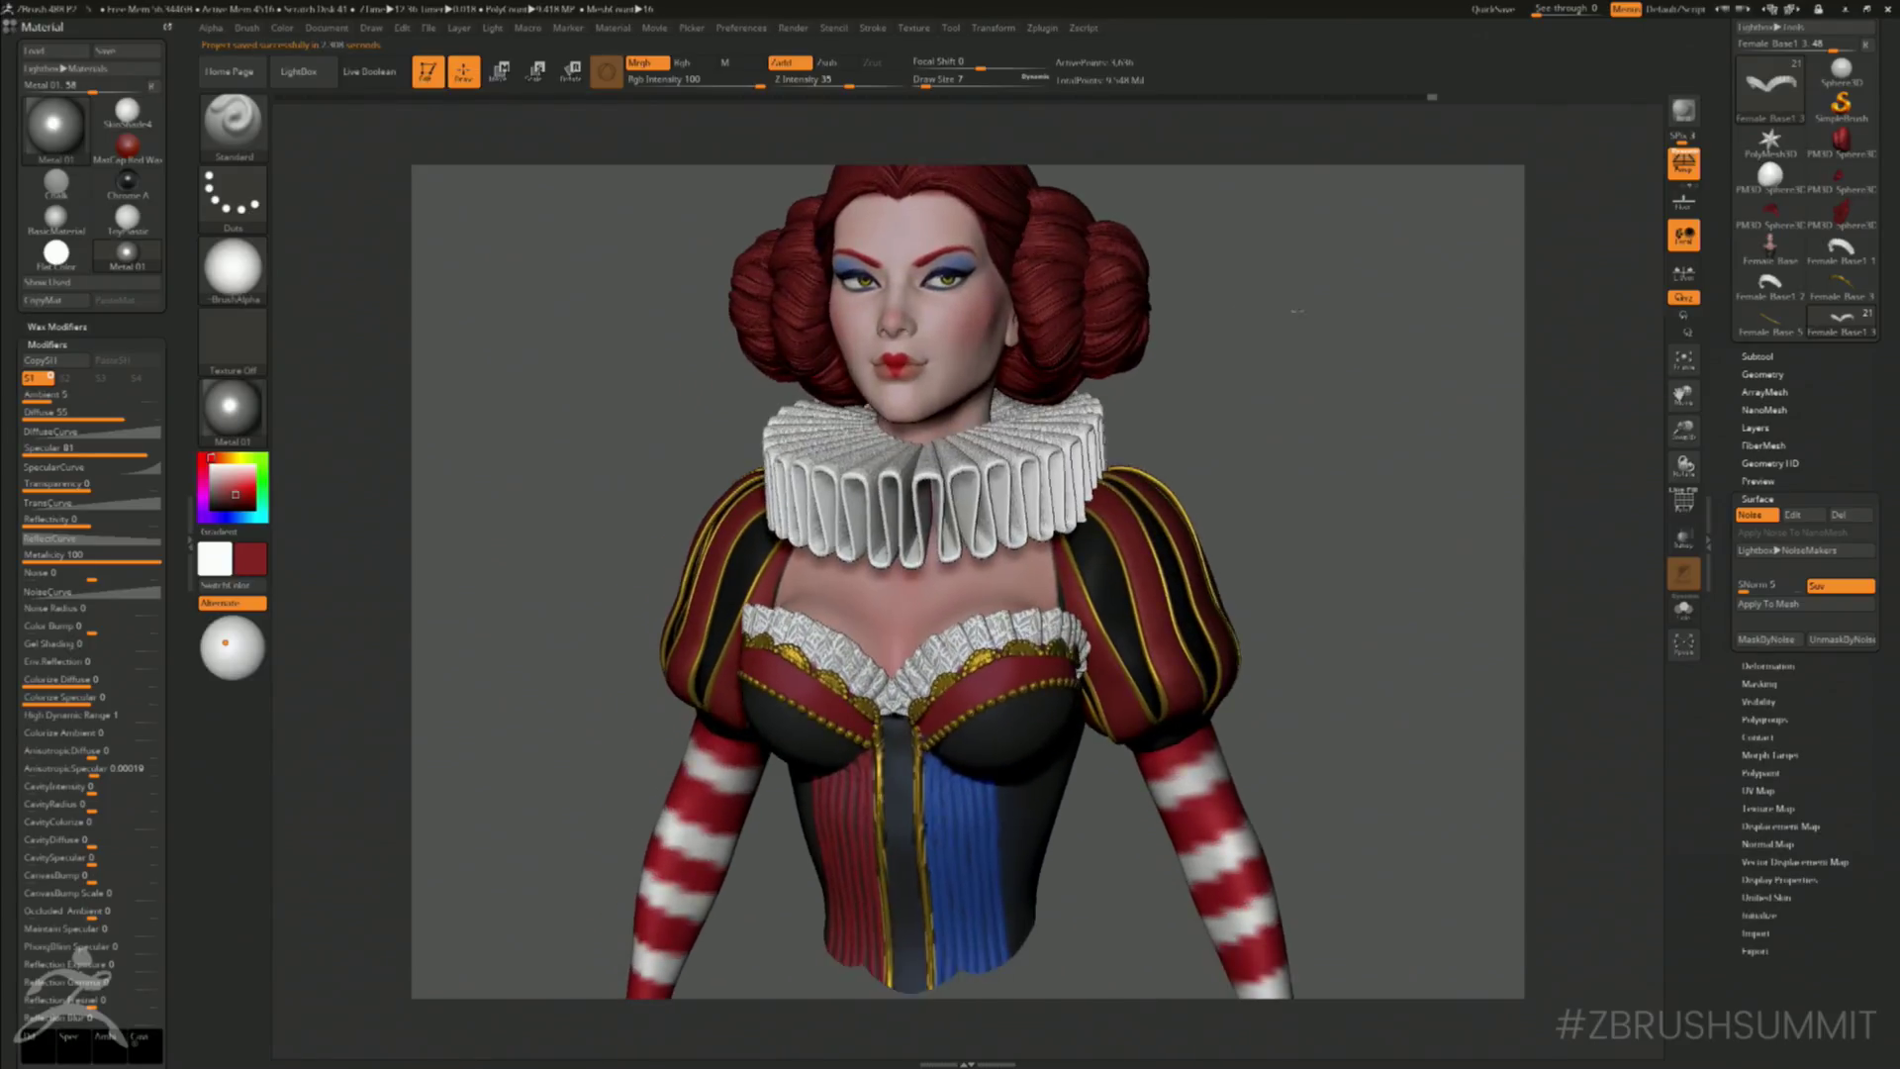
click(1752, 429)
drag(1383, 559, 1197, 503)
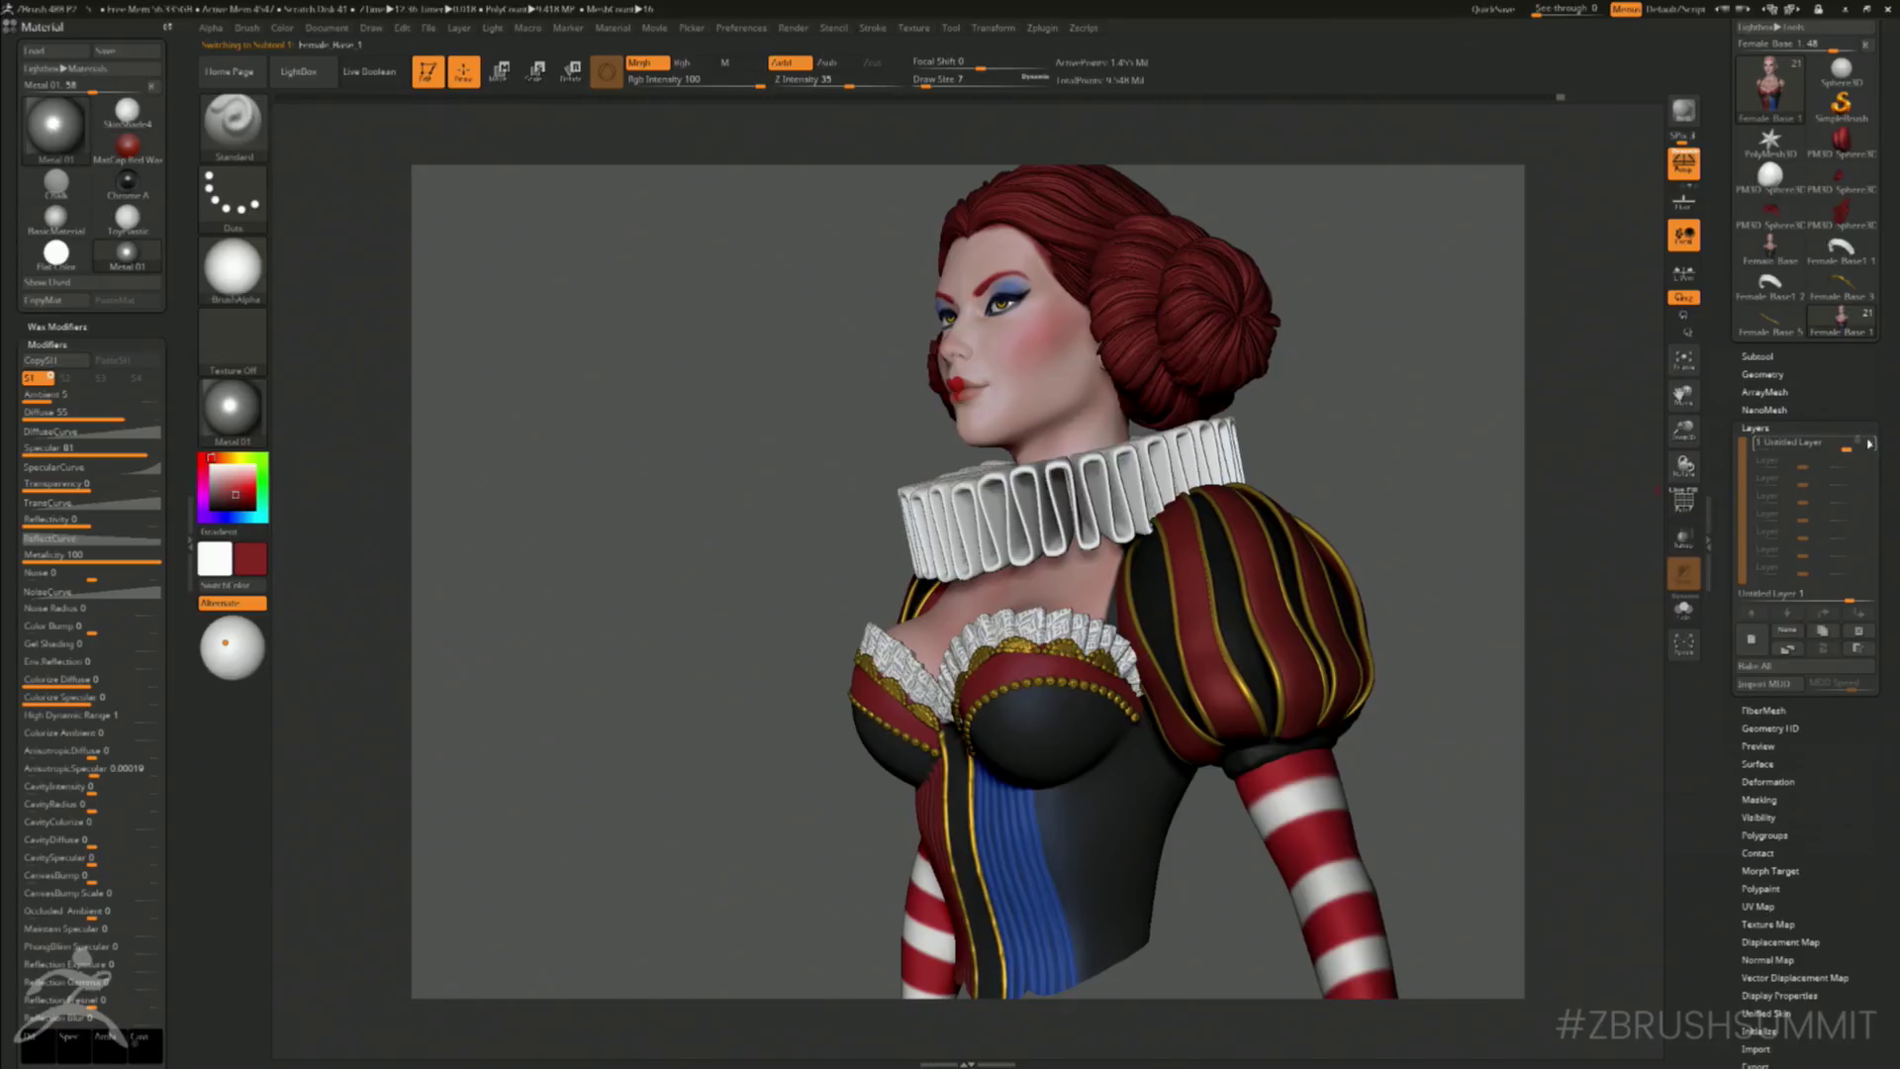
alt+drag(1514, 643, 1469, 594)
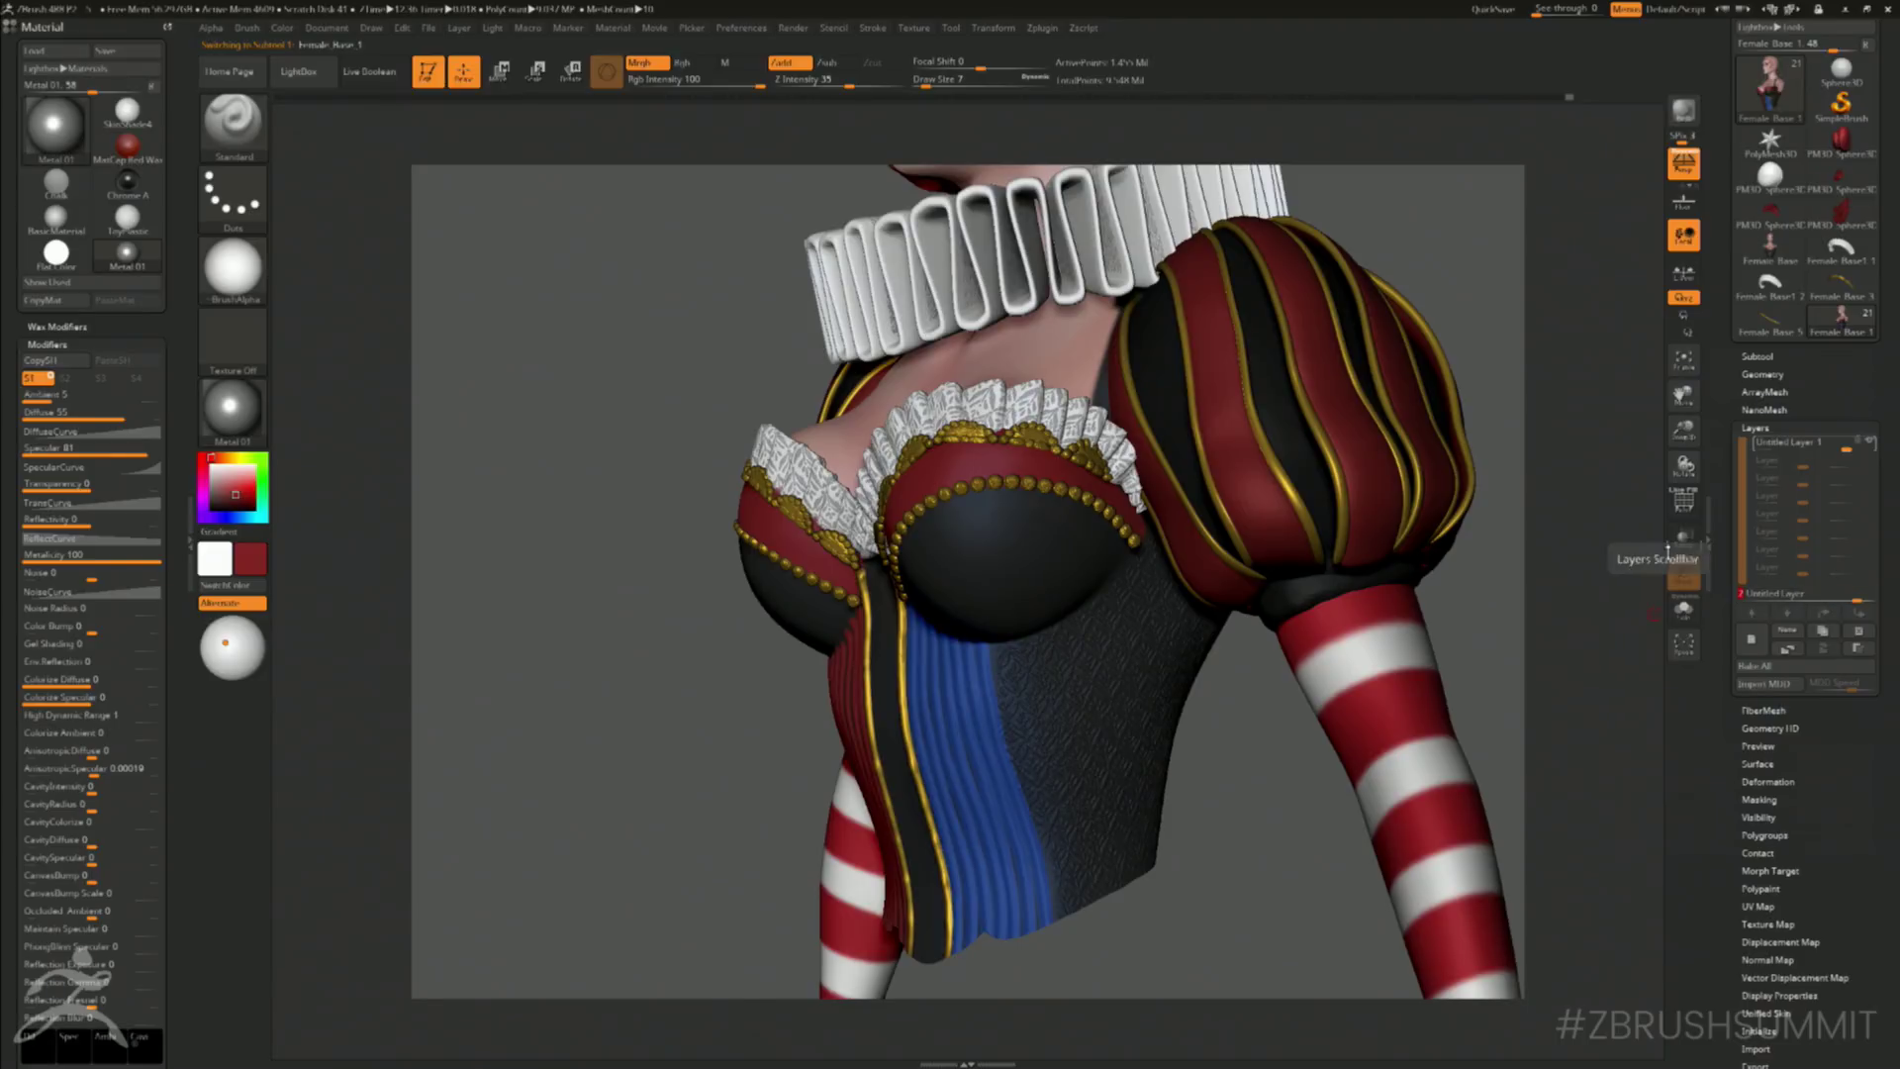
drag(1255, 779, 1638, 594)
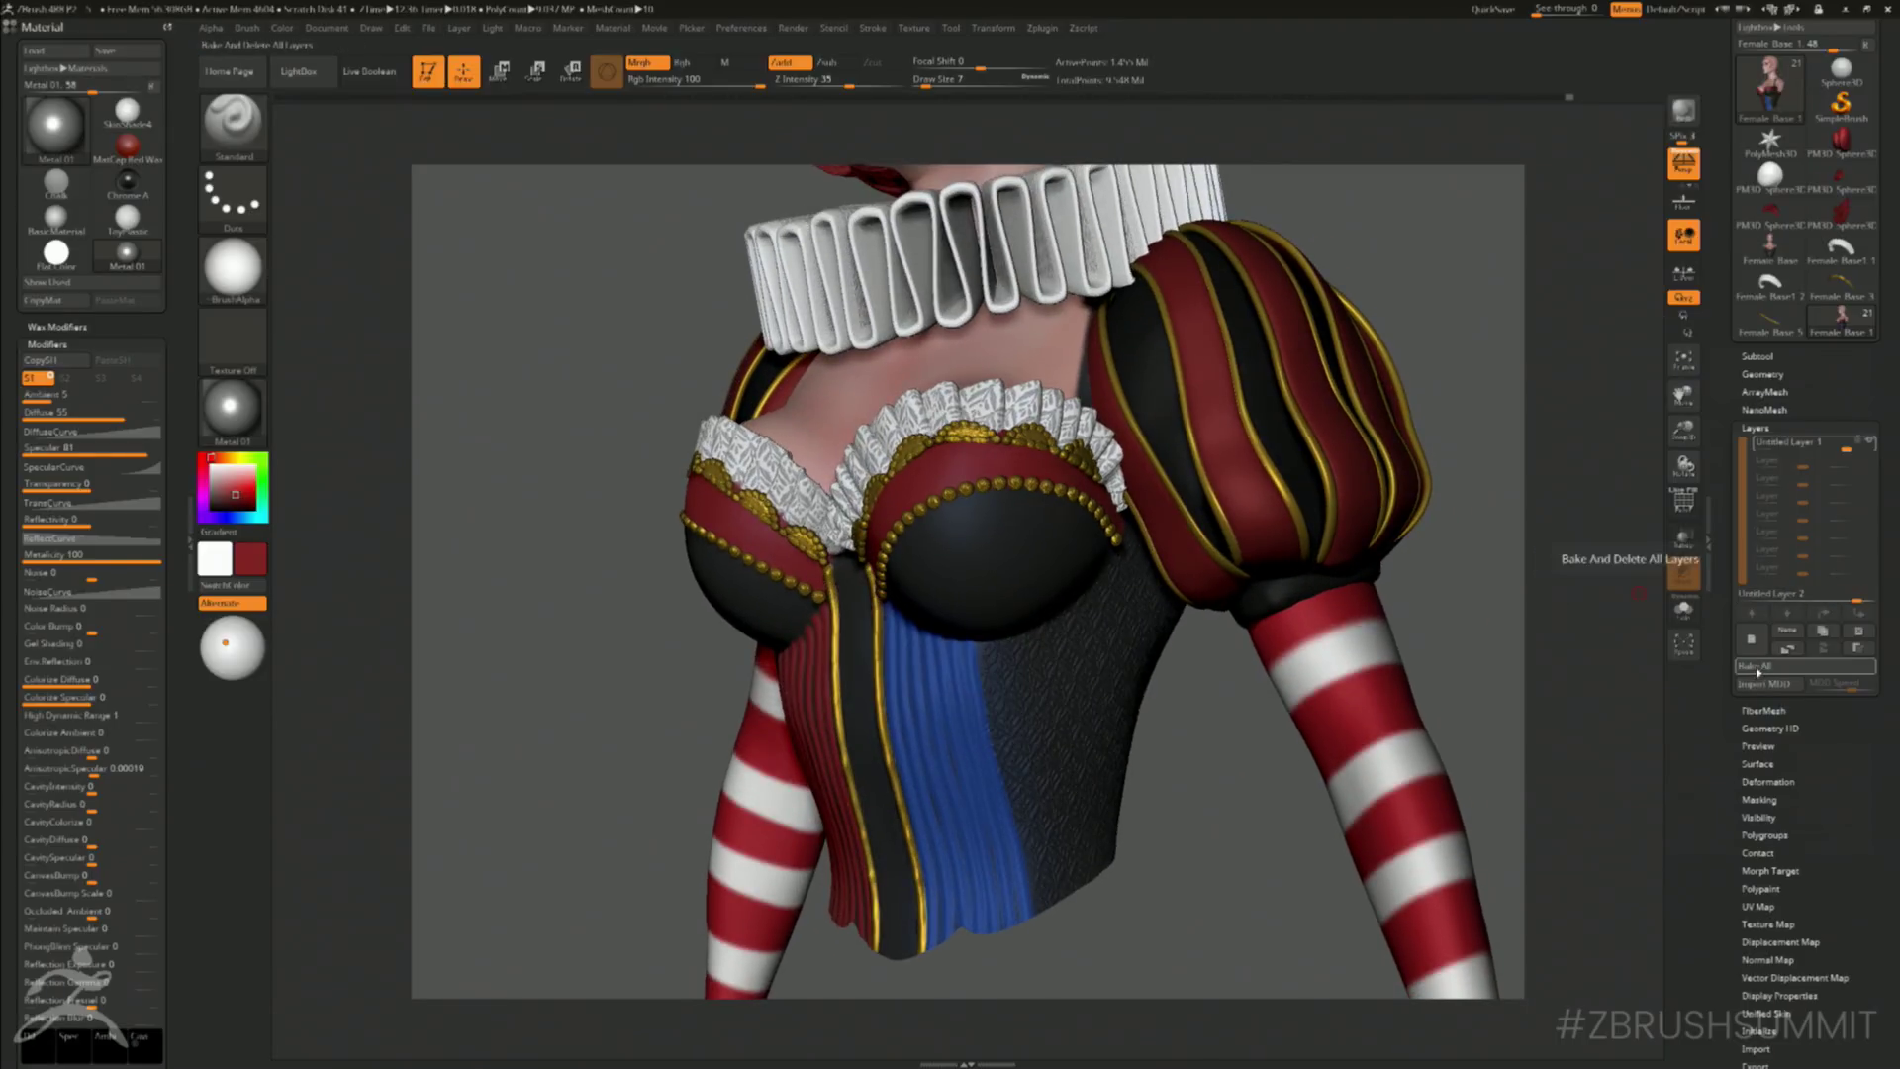
click(1757, 670)
- Examine the Transpose Master's TPoseMesh option and display the polyframe on the body
mouse_move(1432, 547)
alt+mouse_down()
mouse_move(1484, 530)
mouse_move(1455, 484)
mouse_move(1485, 490)
mouse_move(1387, 494)
mouse_move(1435, 520)
mouse_move(1445, 554)
alt+mouse_up()
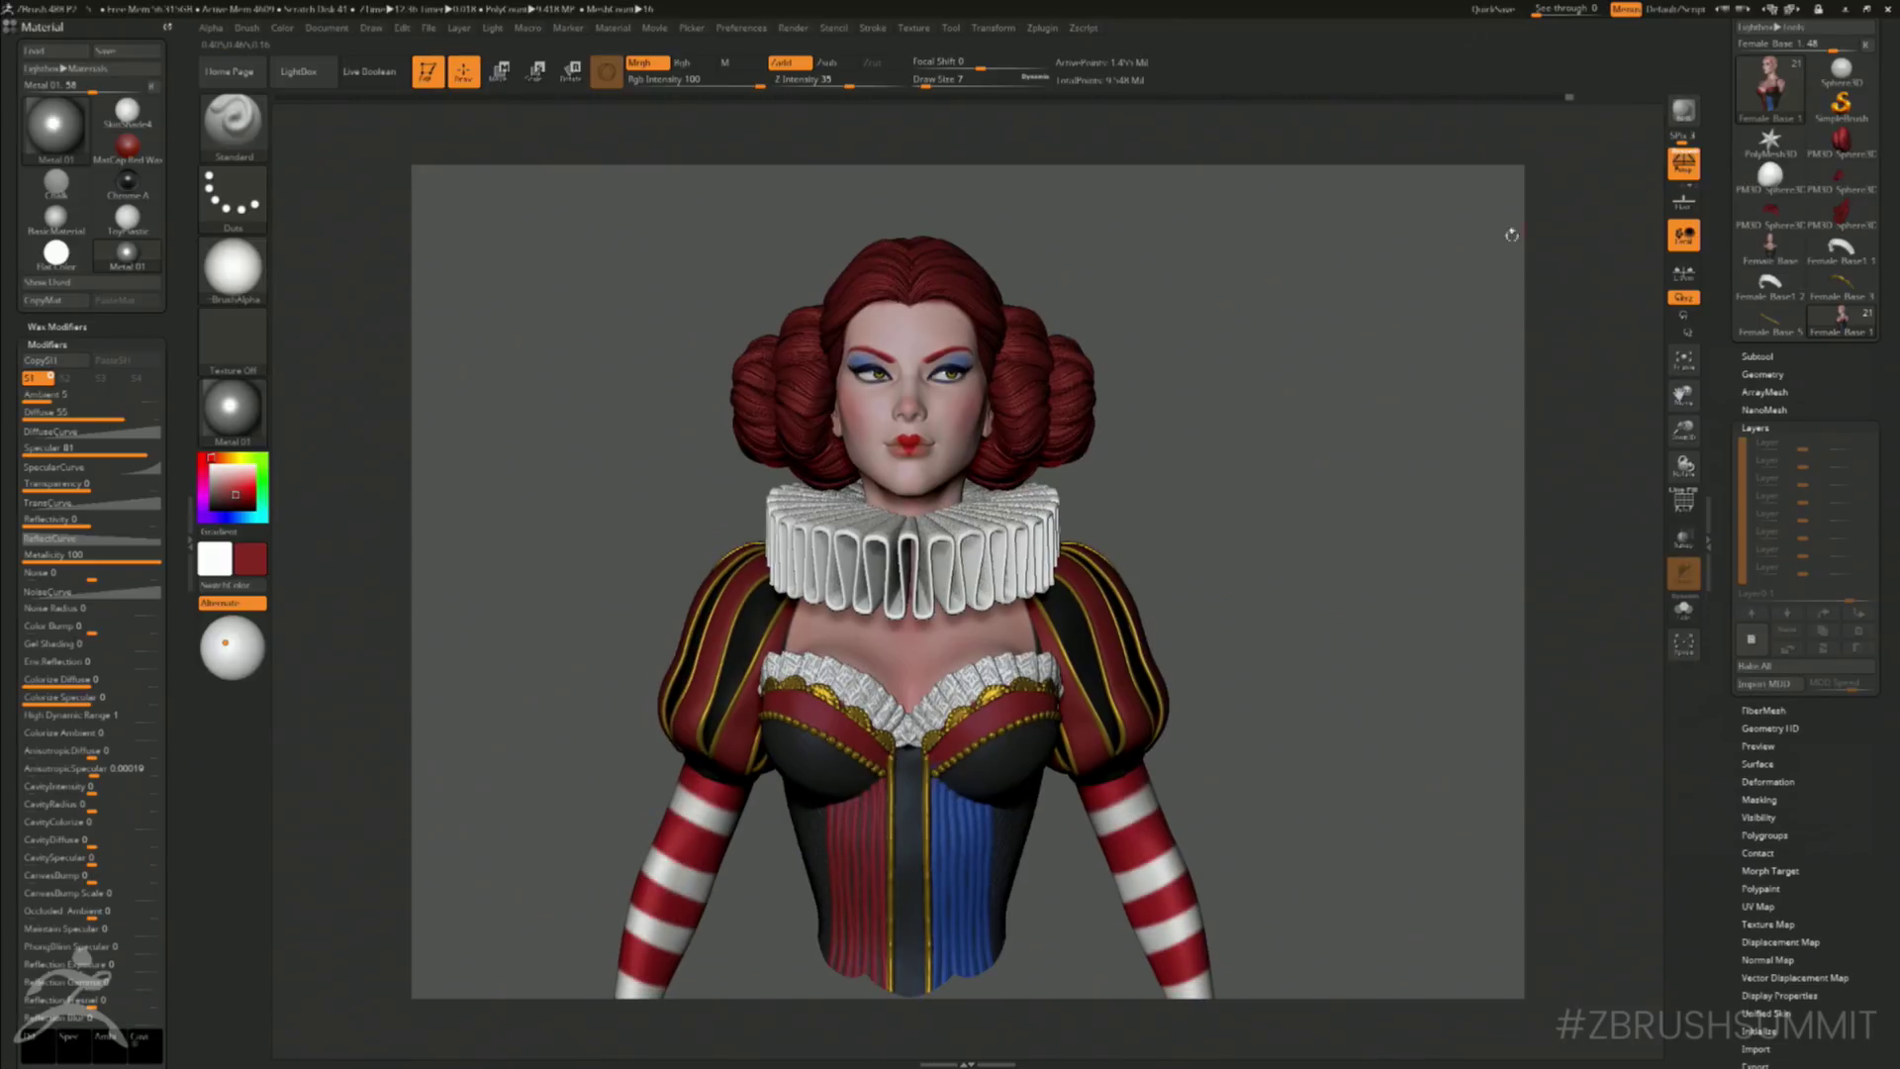
alt+drag(1357, 359, 1412, 422)
click(1042, 27)
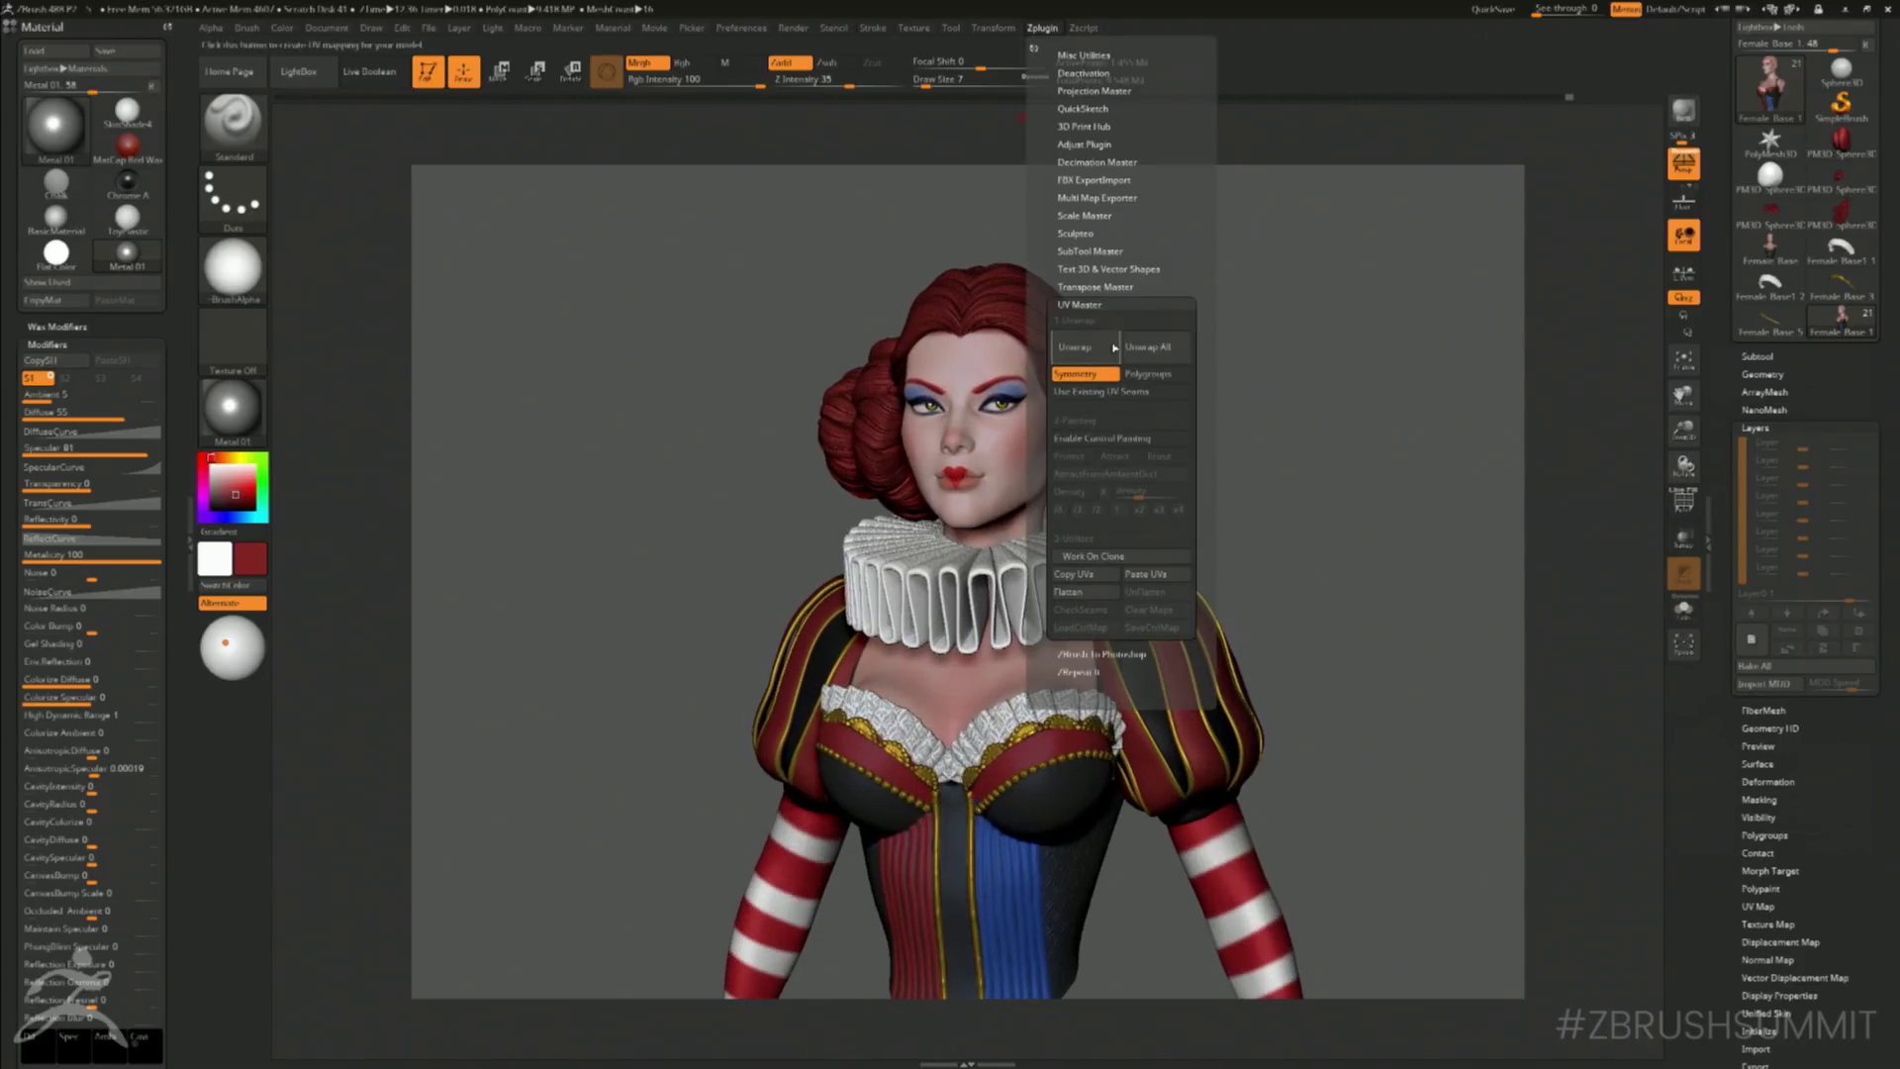
click(1095, 287)
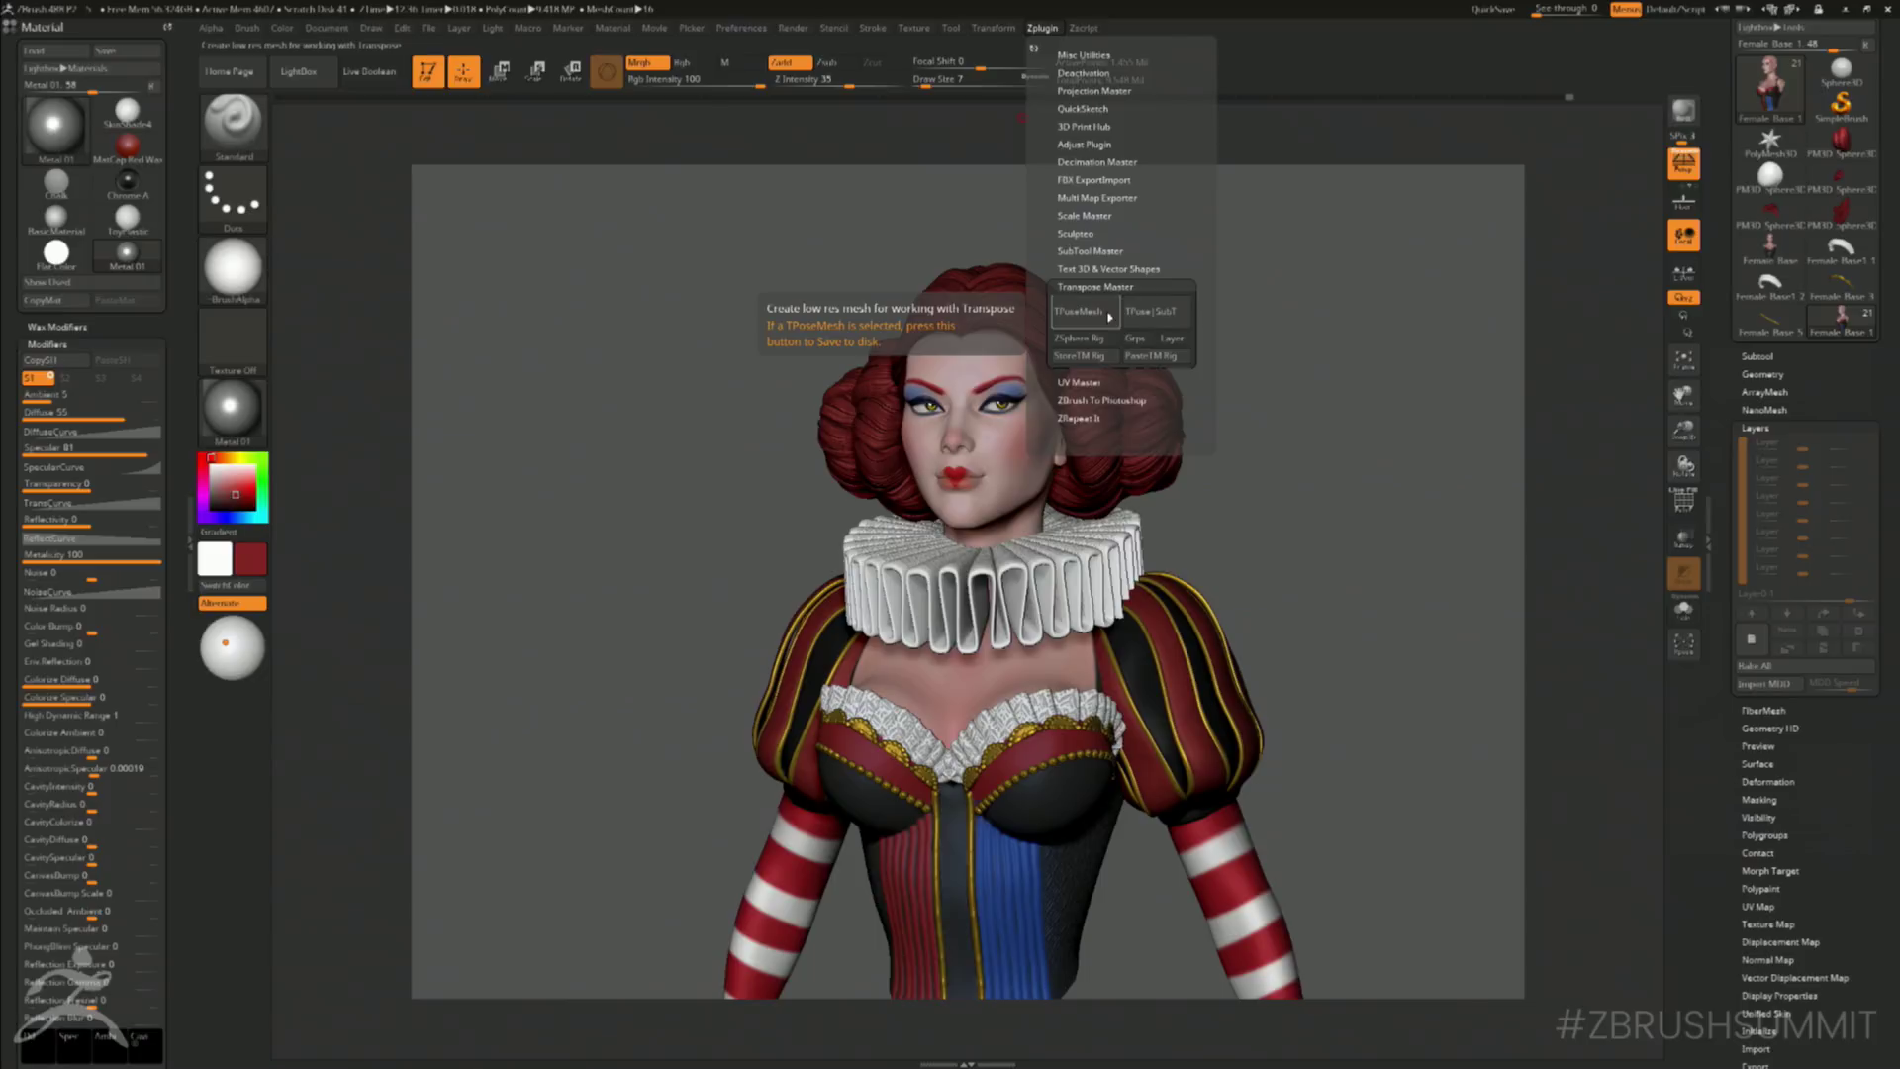
click(1118, 318)
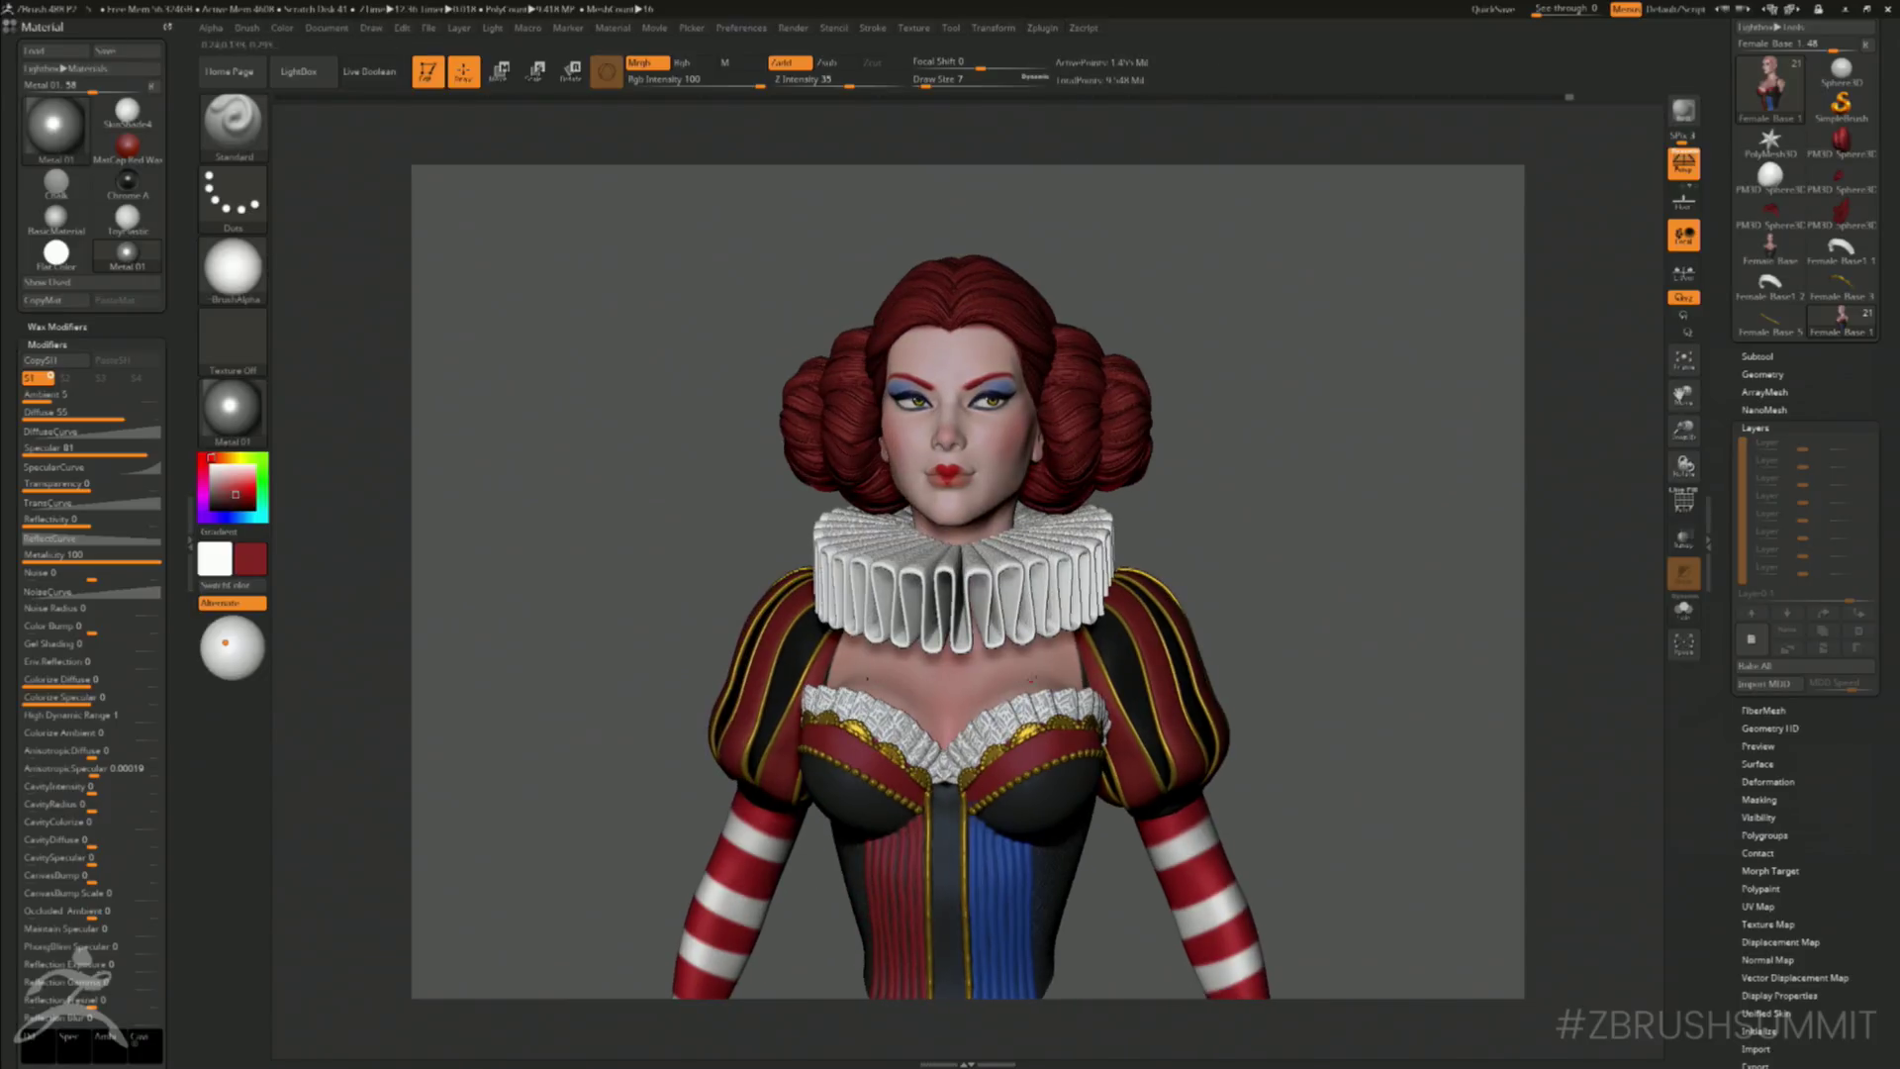
key(shift+f)
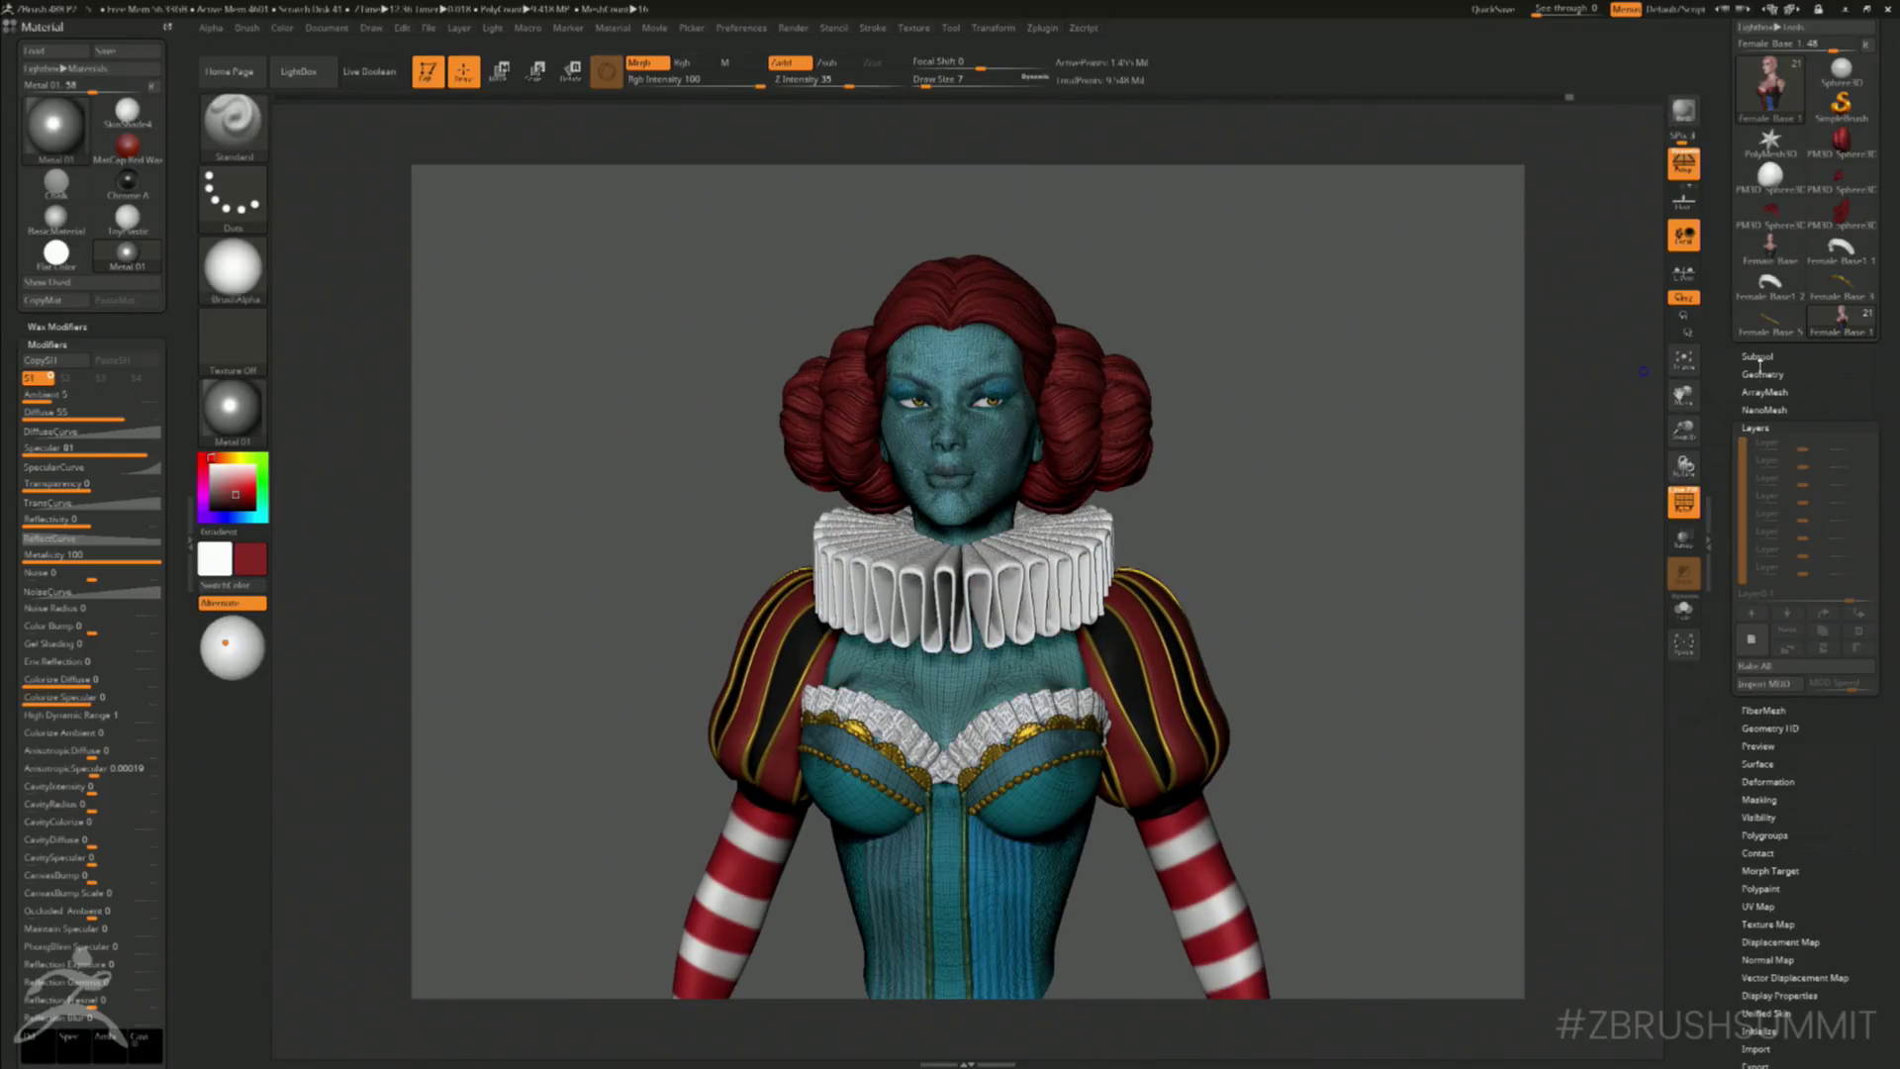
- Reduce the body to its lowest subdivision level and step it back up three levels
click(1763, 374)
drag(1784, 408, 1726, 404)
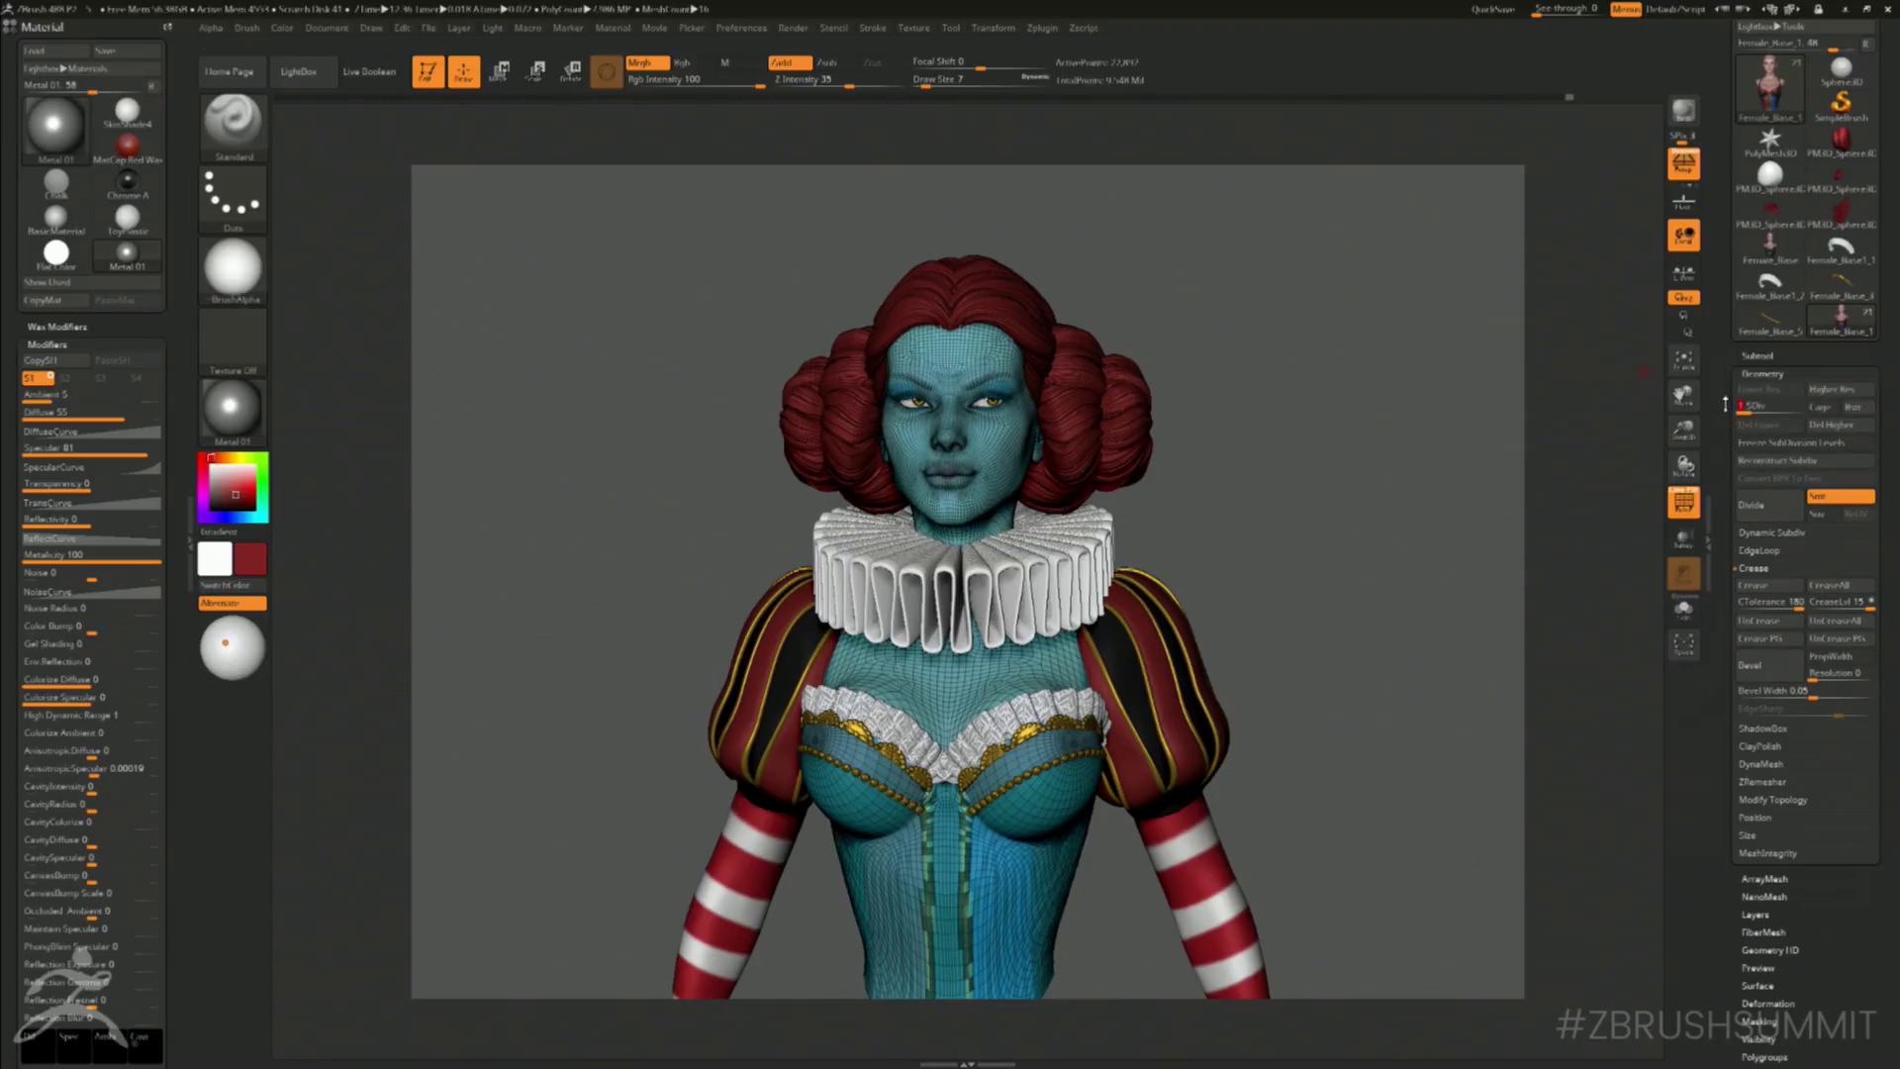
key(d)
key(d)
key(d)
- Make the queen's striped arm covering the active subtool
alt+drag(1435, 478, 1468, 308)
alt+click(1236, 674)
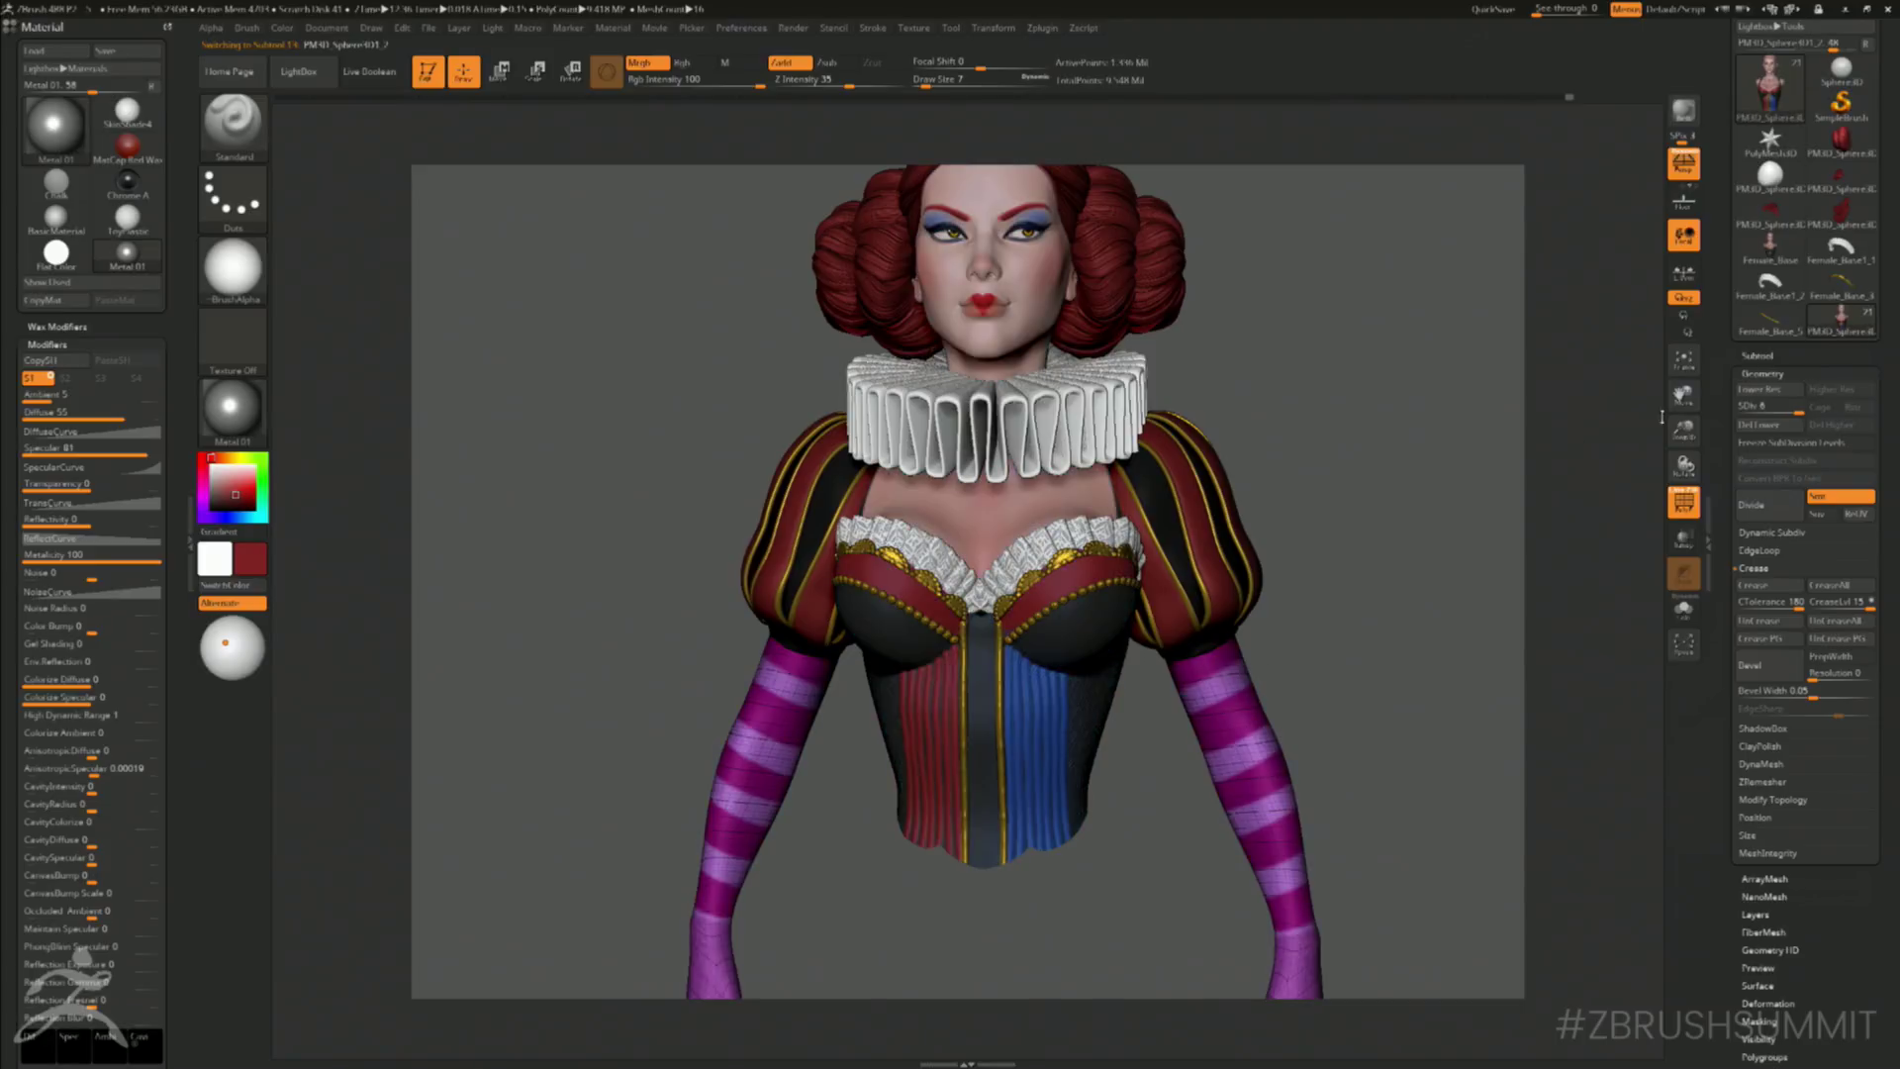
key(Down)
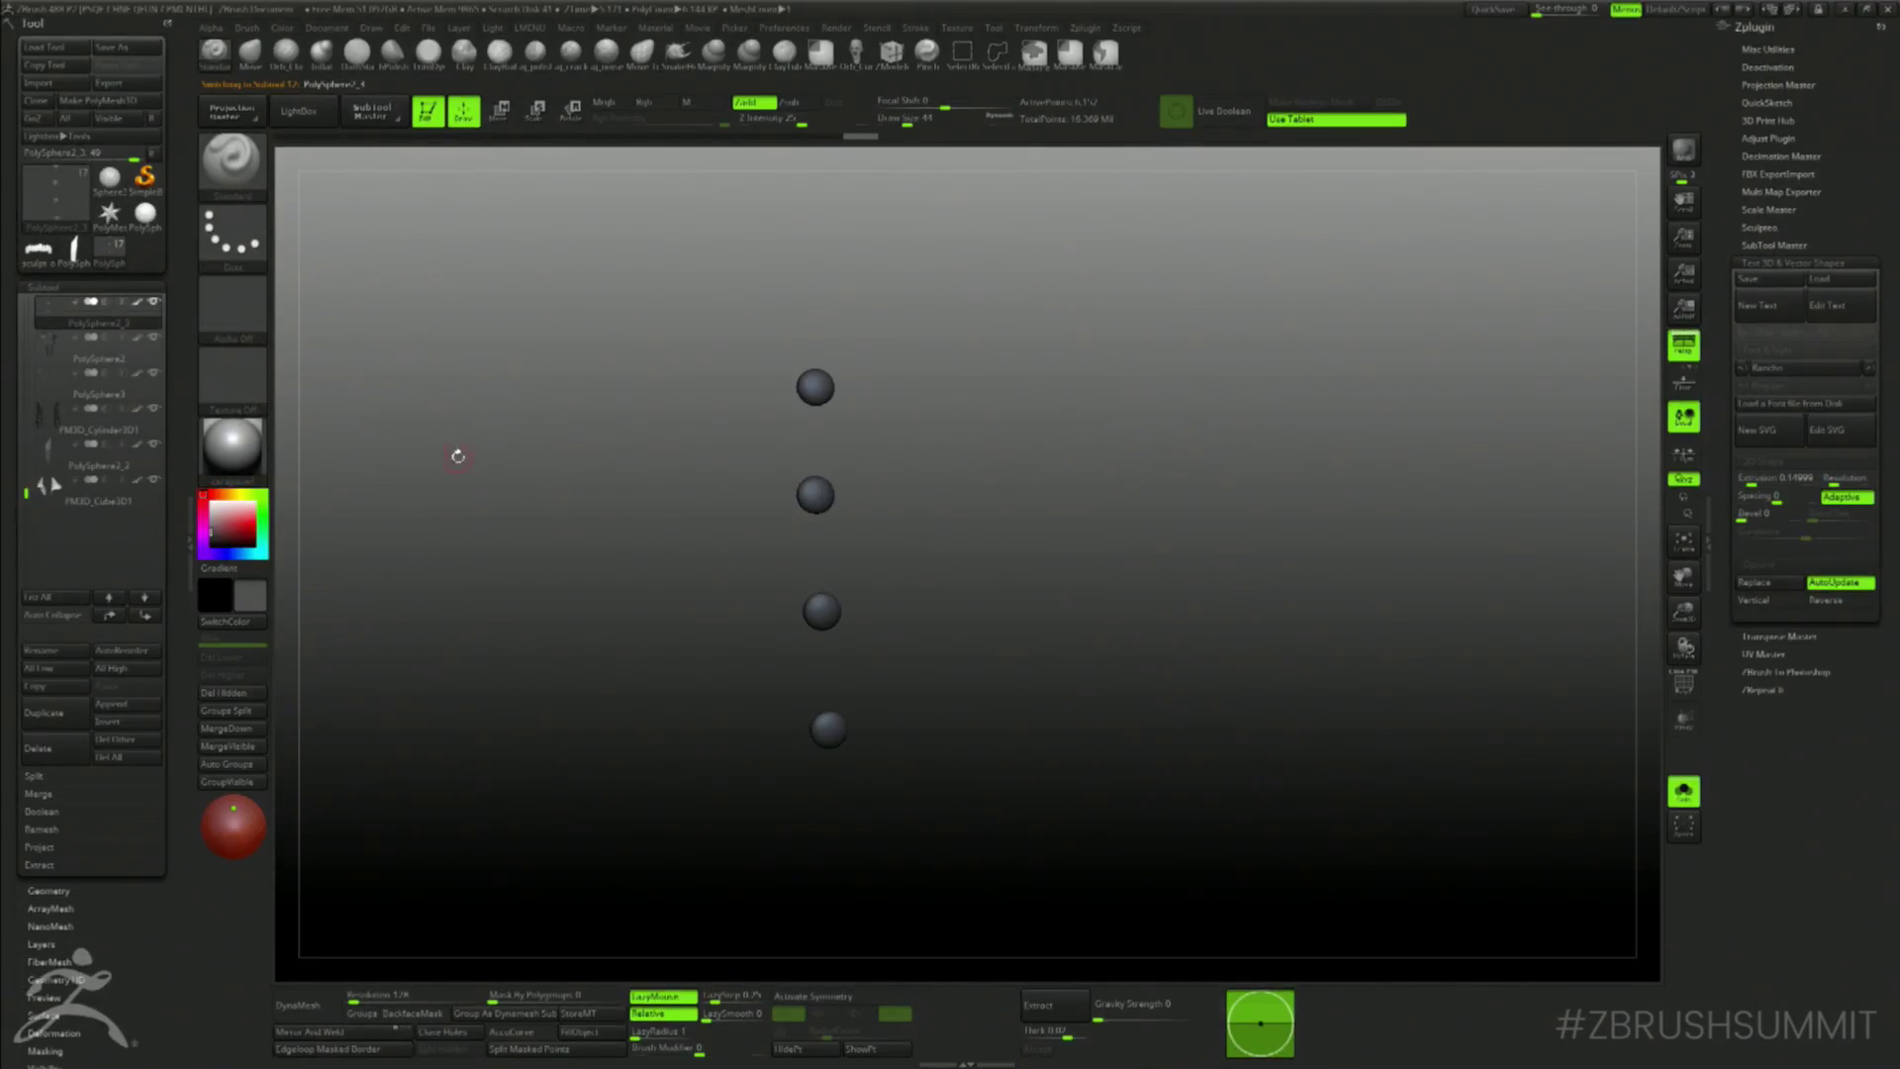
- Subdivide the four waistcoat button spheres once and look through the available alphas
ctrl+right_drag(459, 454, 546, 500)
key(ctrl+d)
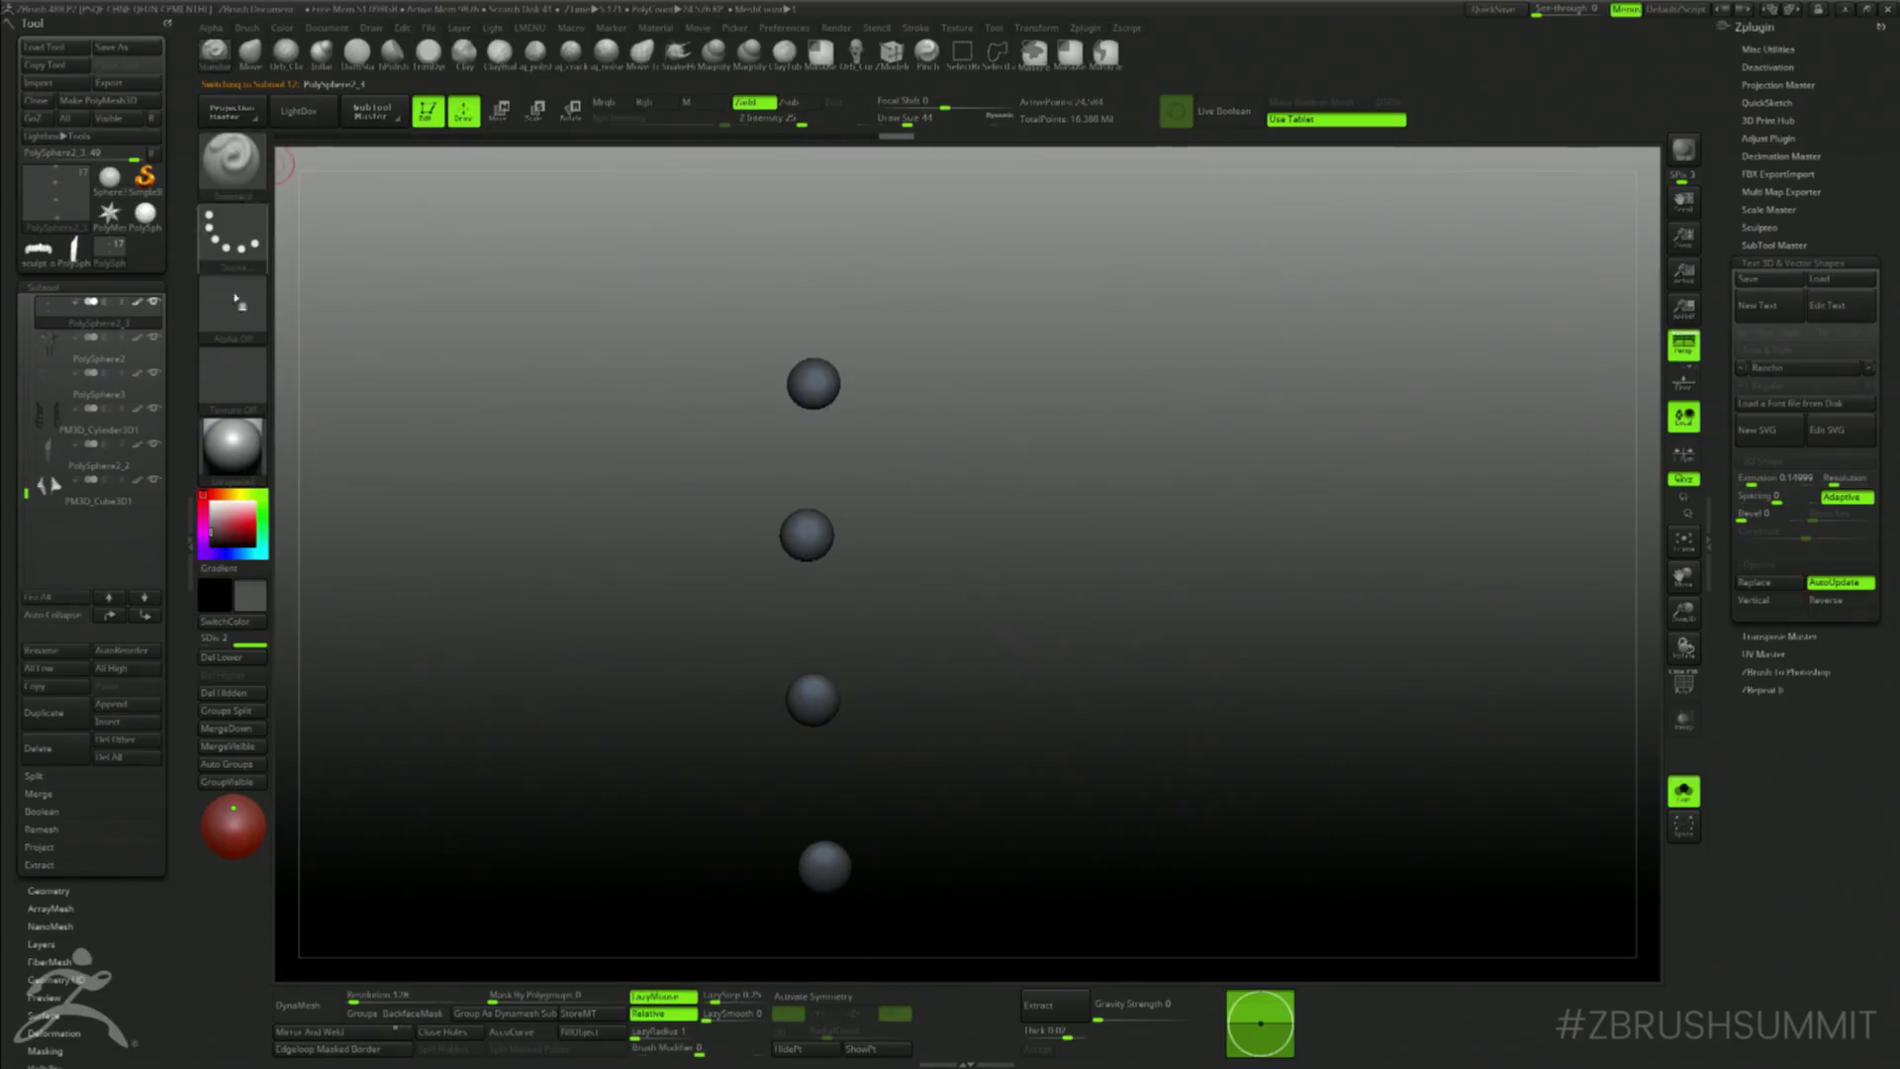
click(235, 308)
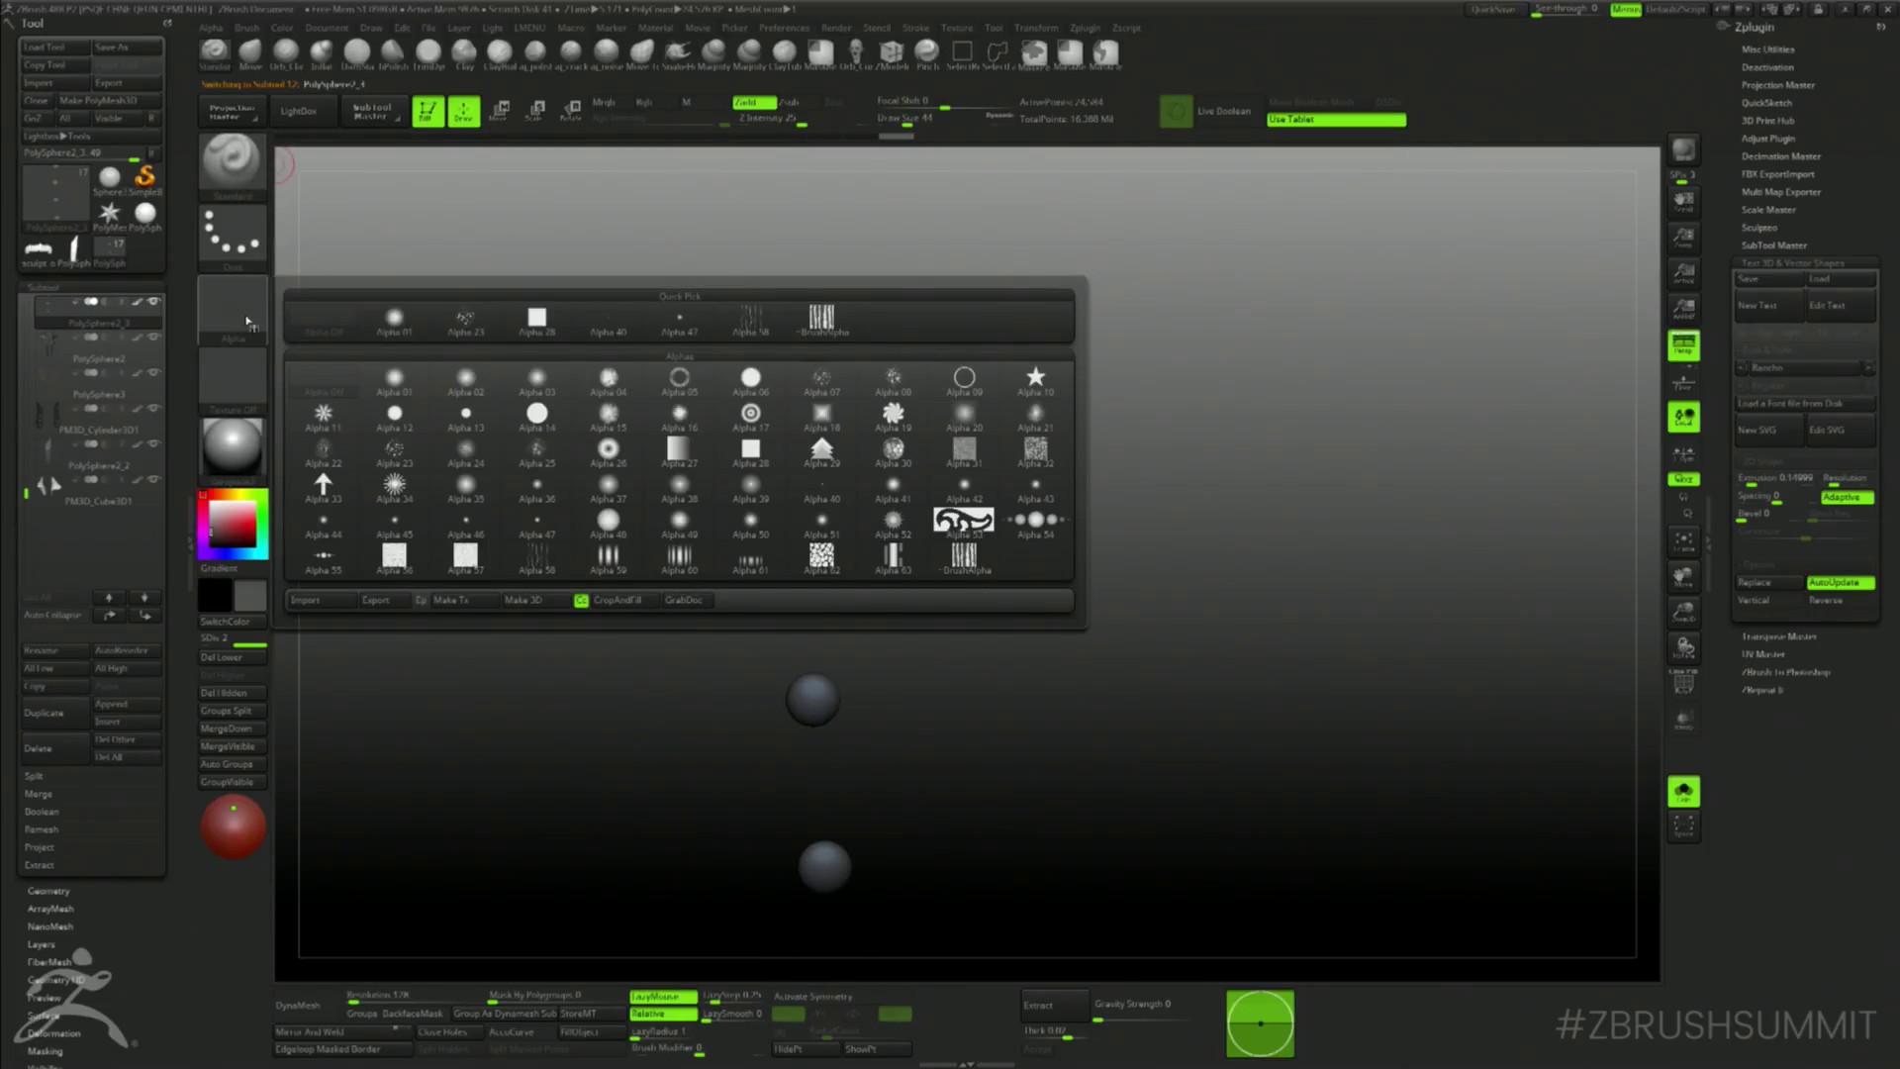
mouse_move(498, 445)
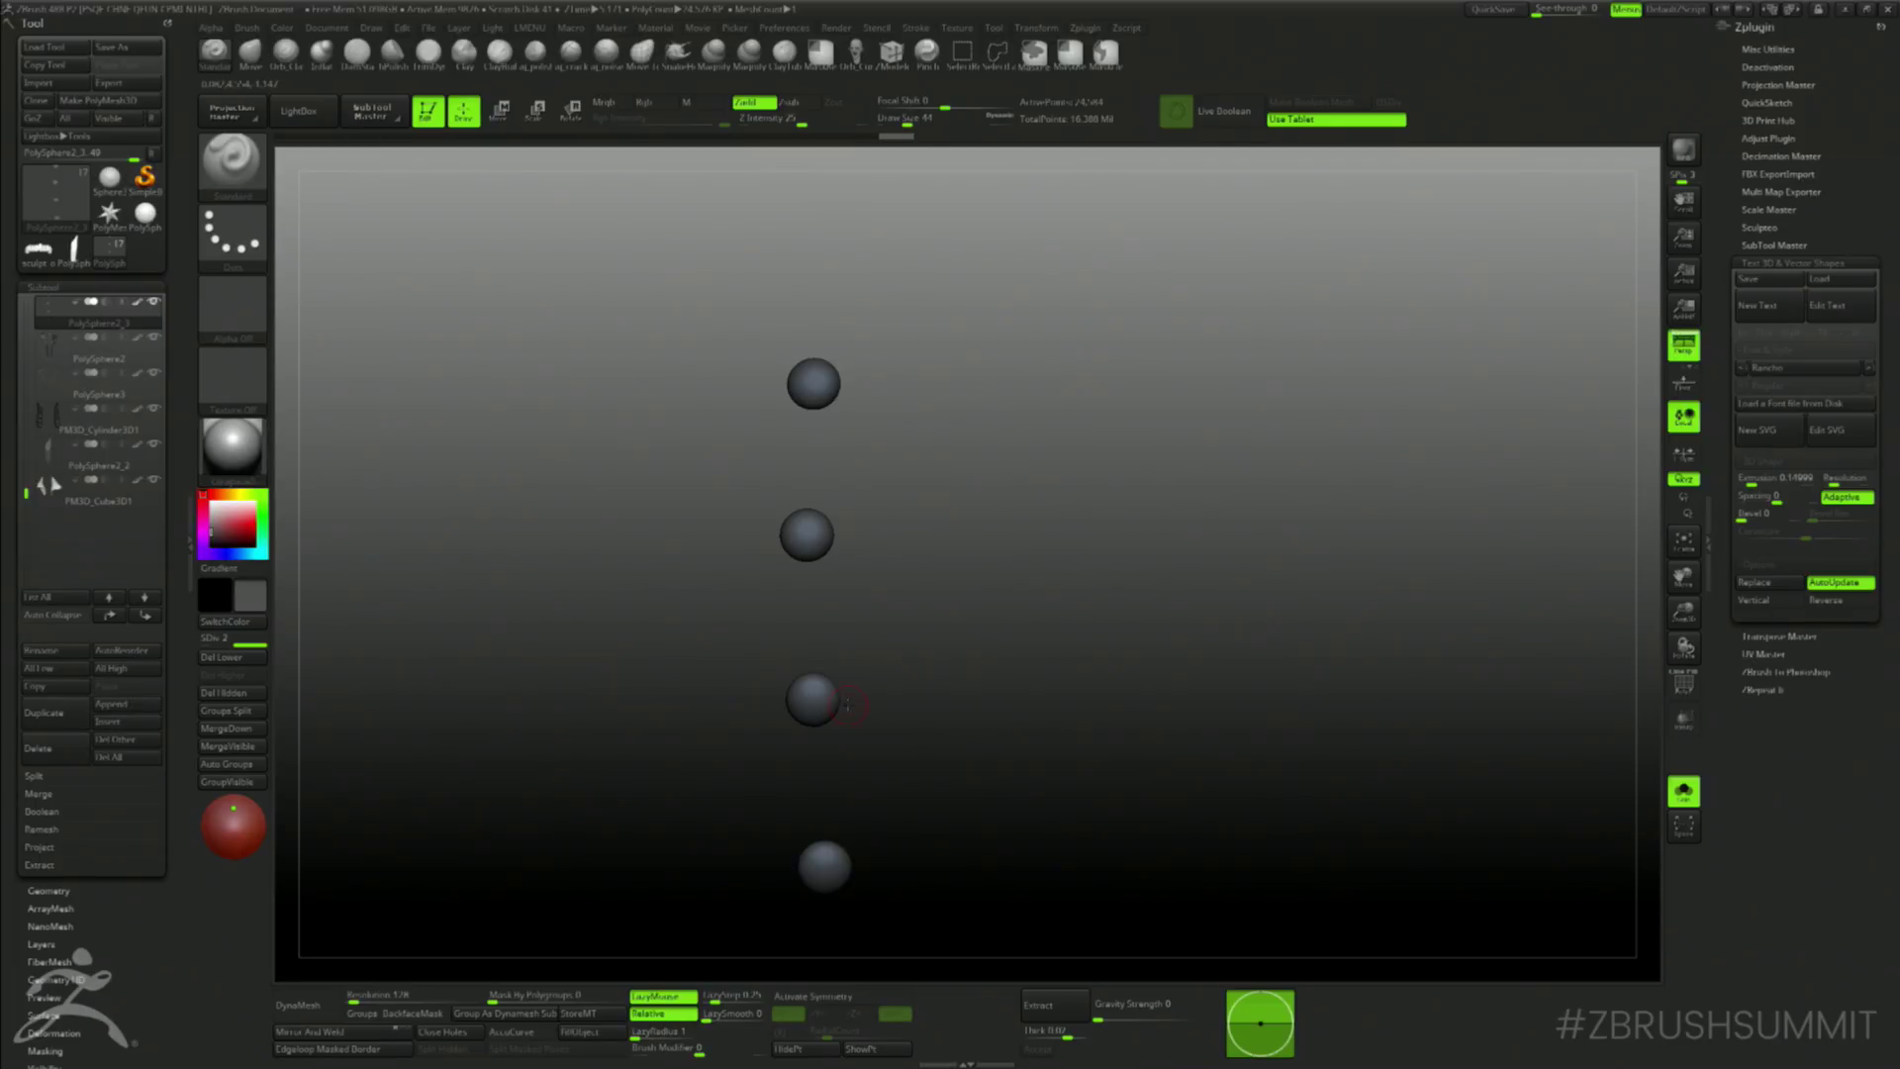
key(alt+Tab)
key(alt+Tab)
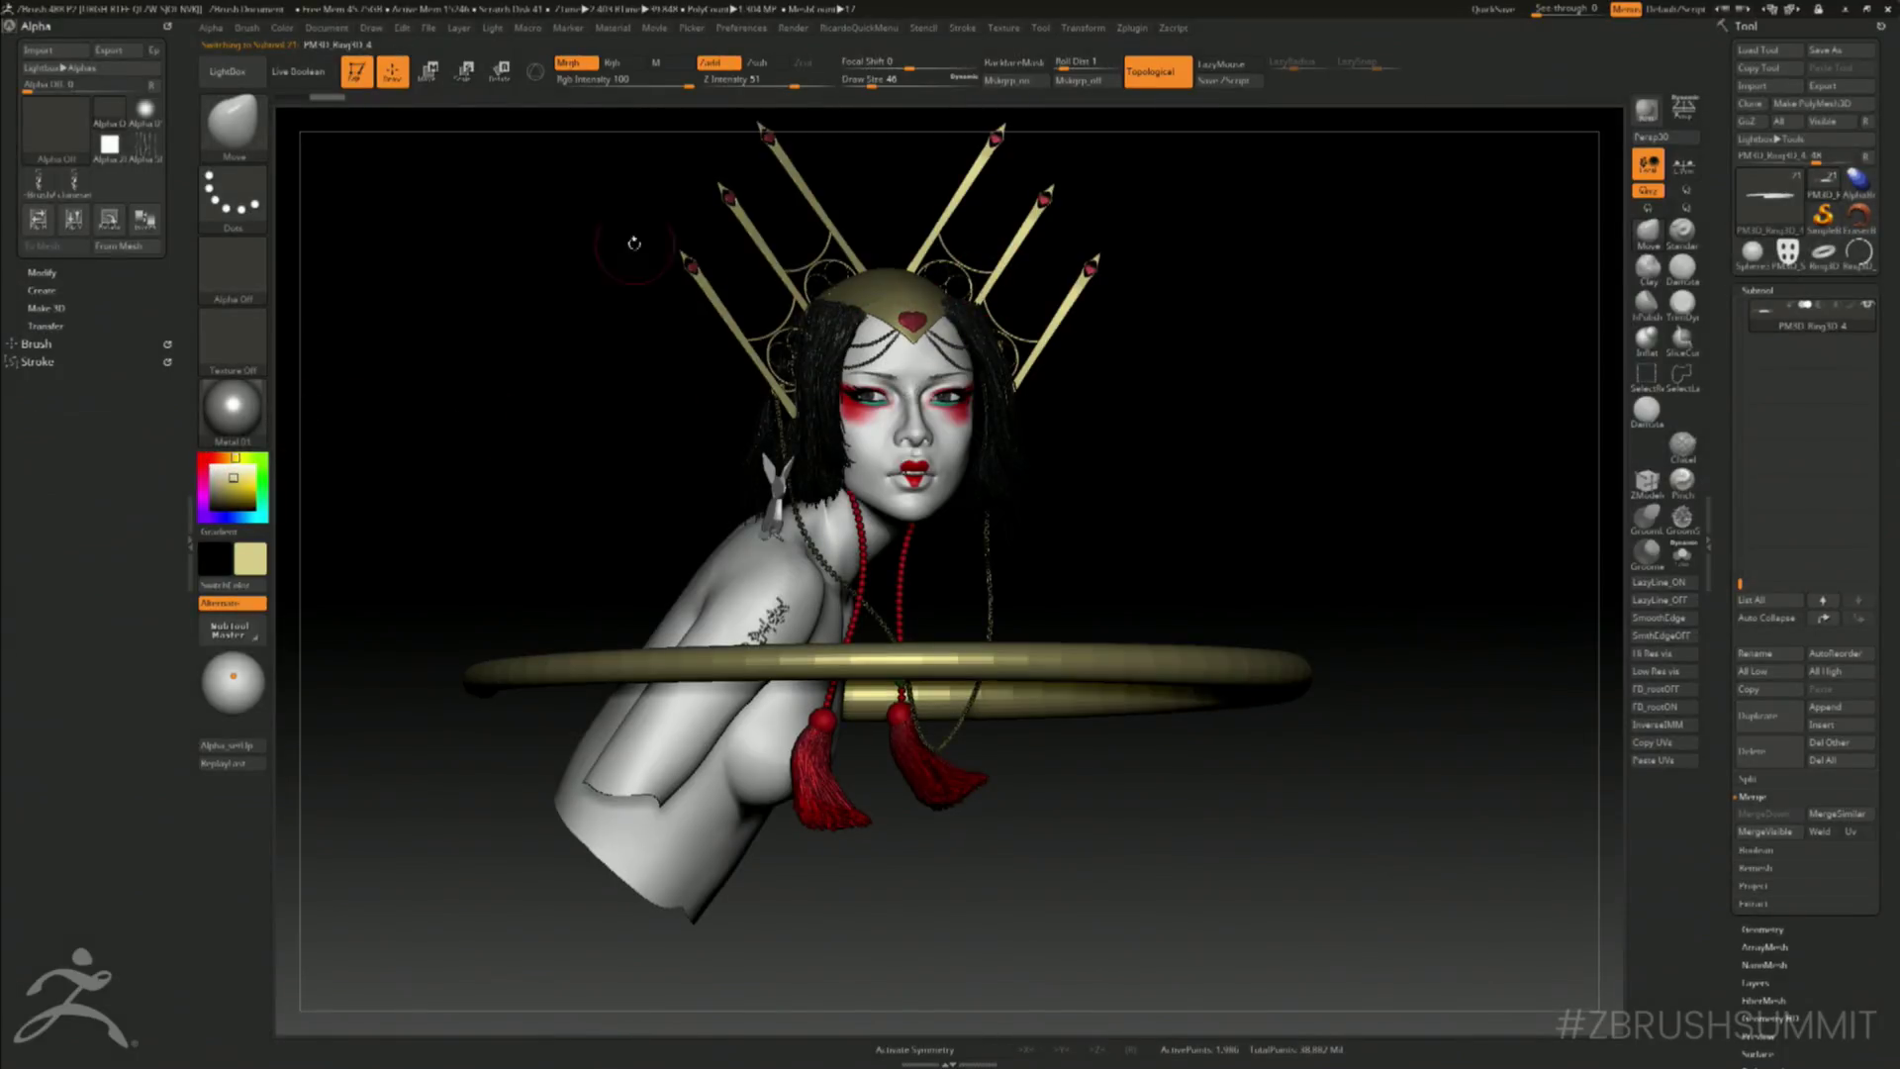
- Fill the large ring with the current gold colour and scale it down to a small ornament
click(282, 28)
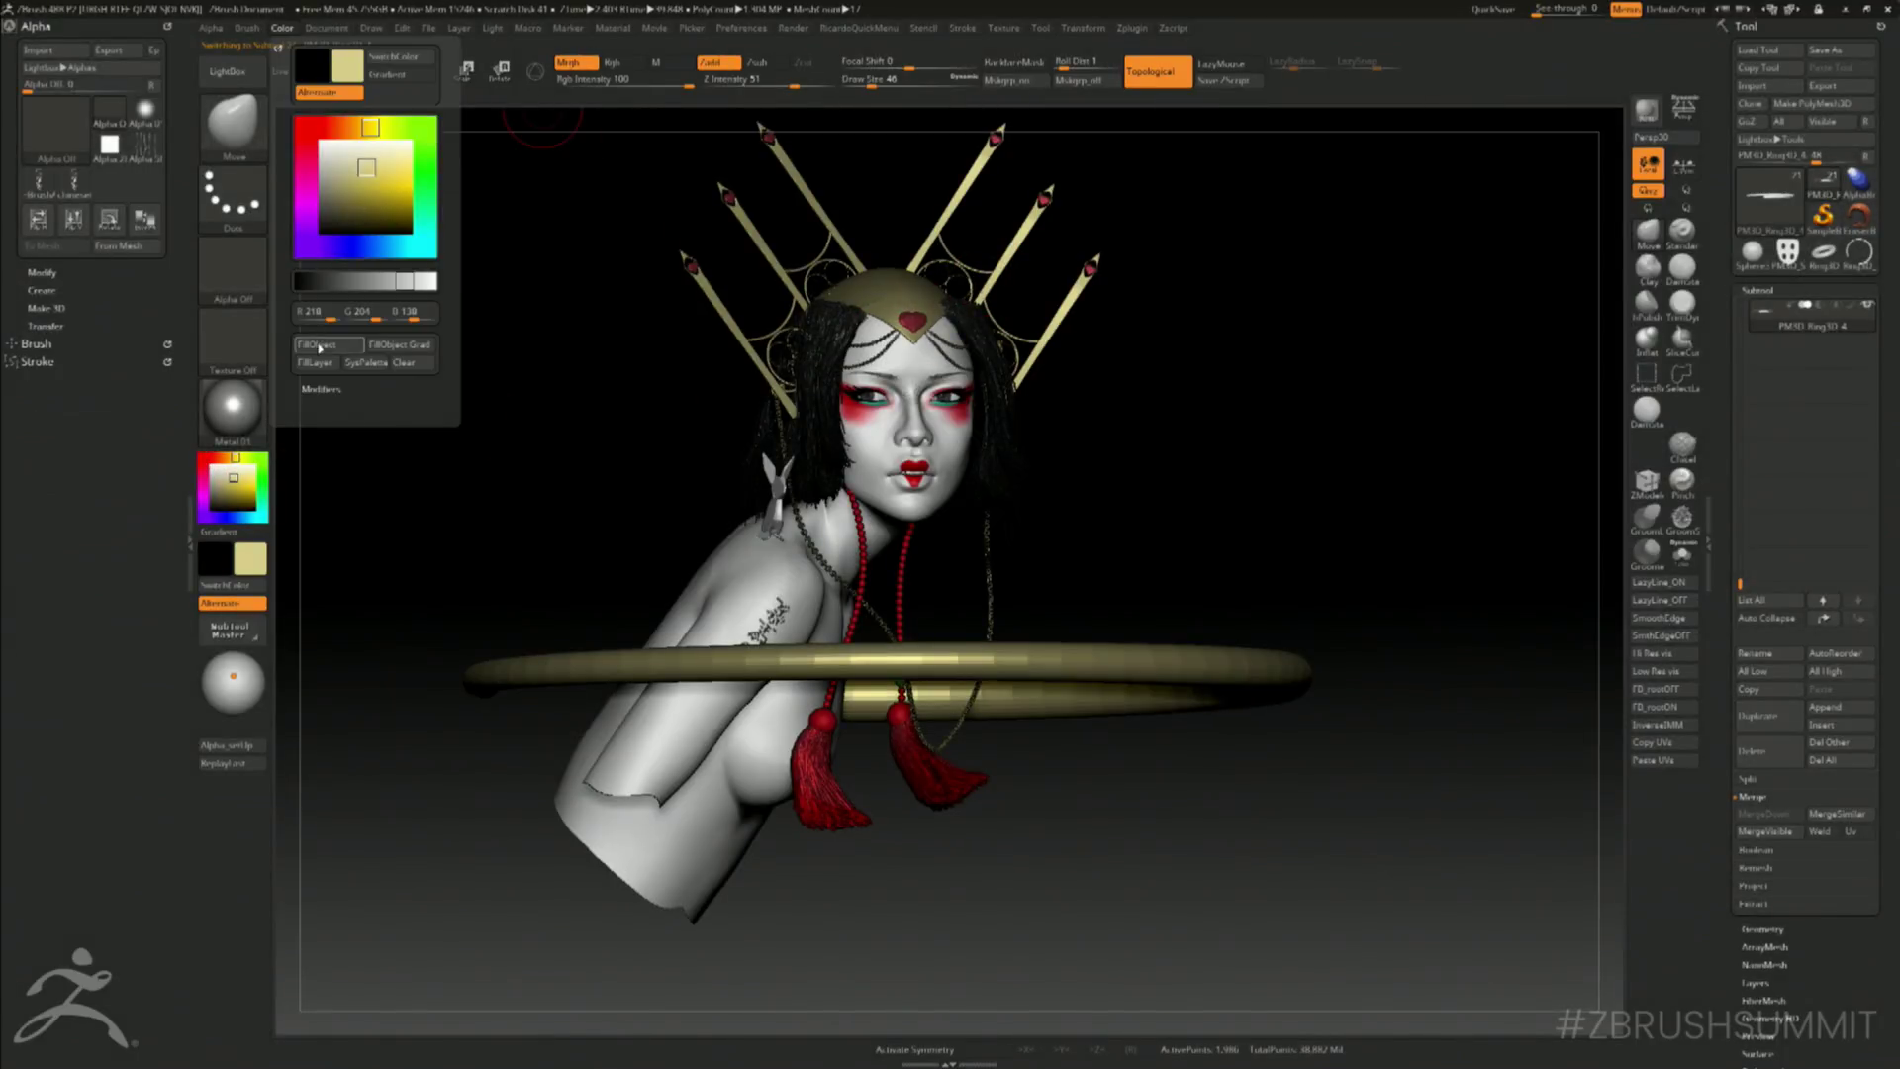
key(e)
mouse_move(1027, 656)
mouse_down()
mouse_move(1324, 379)
mouse_move(1128, 532)
mouse_up()
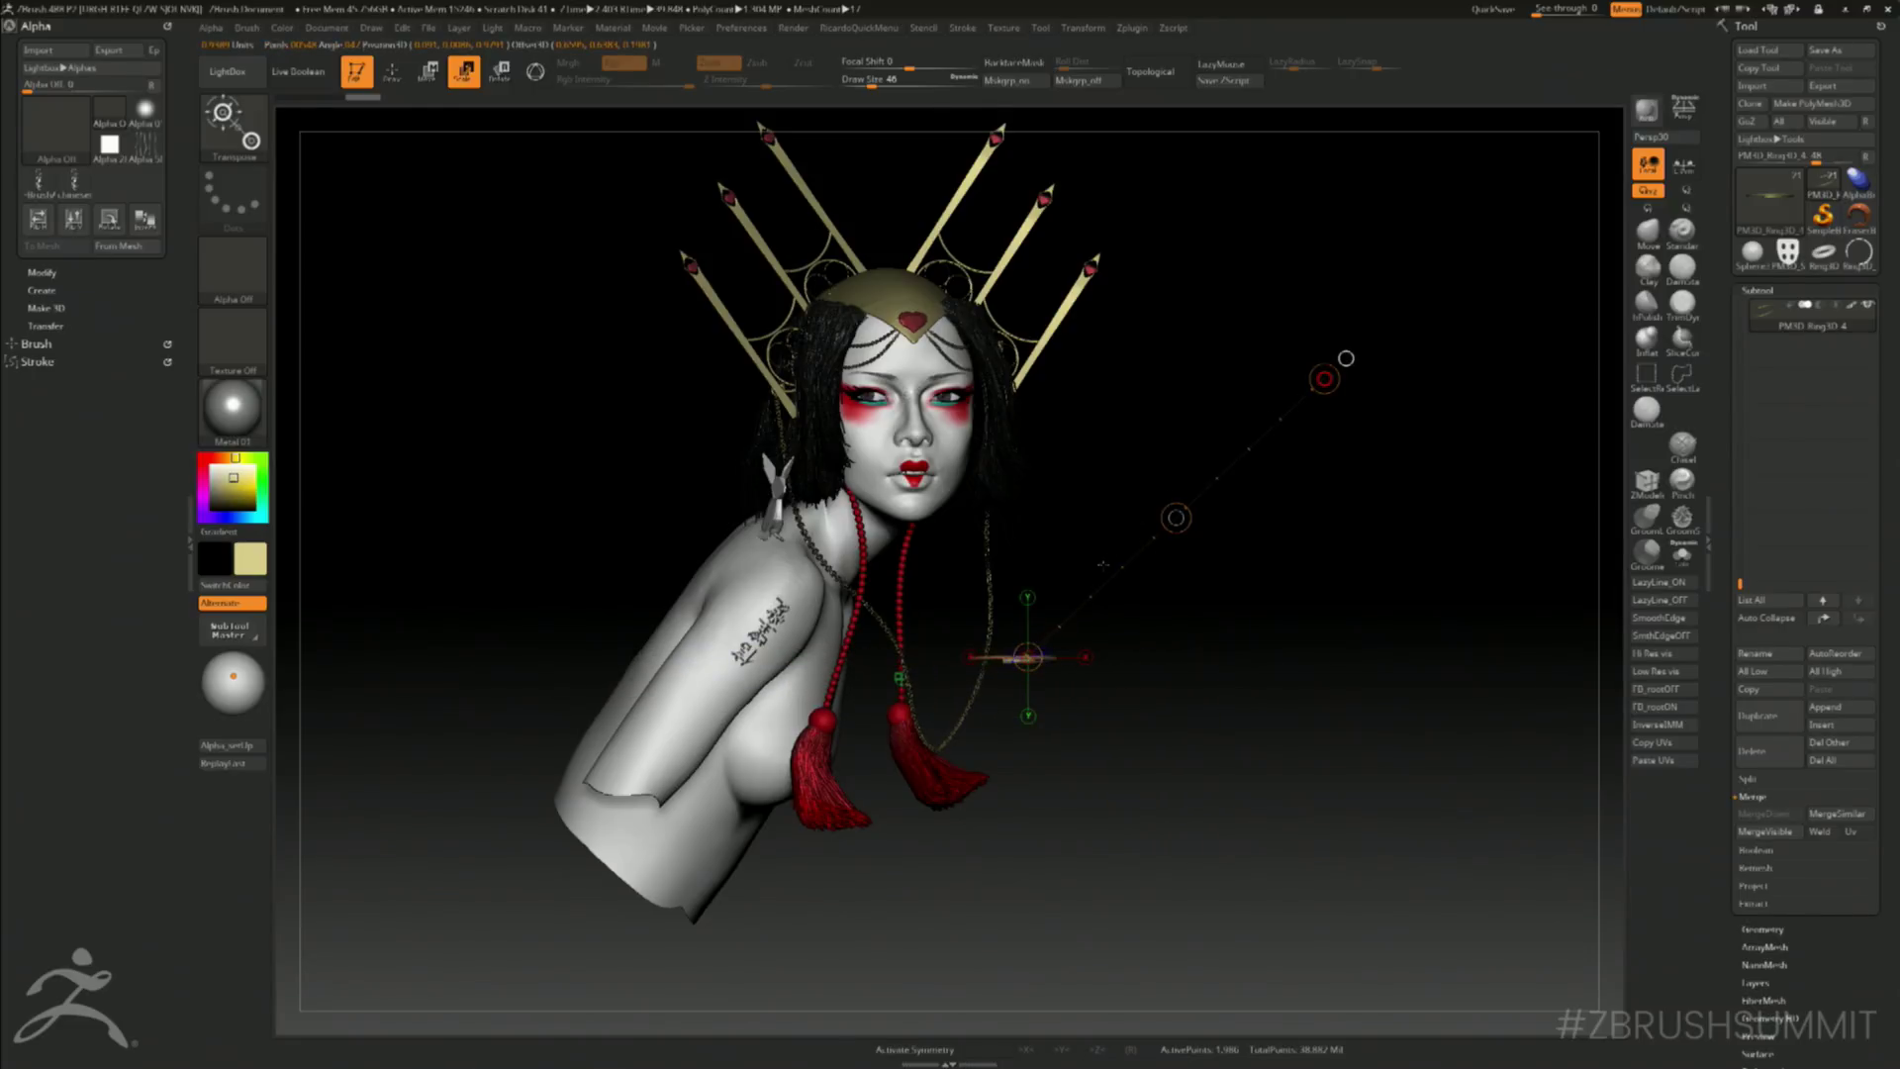
- Move the small ring up beside the headdress and rotate it upright so it faces the front
key(w)
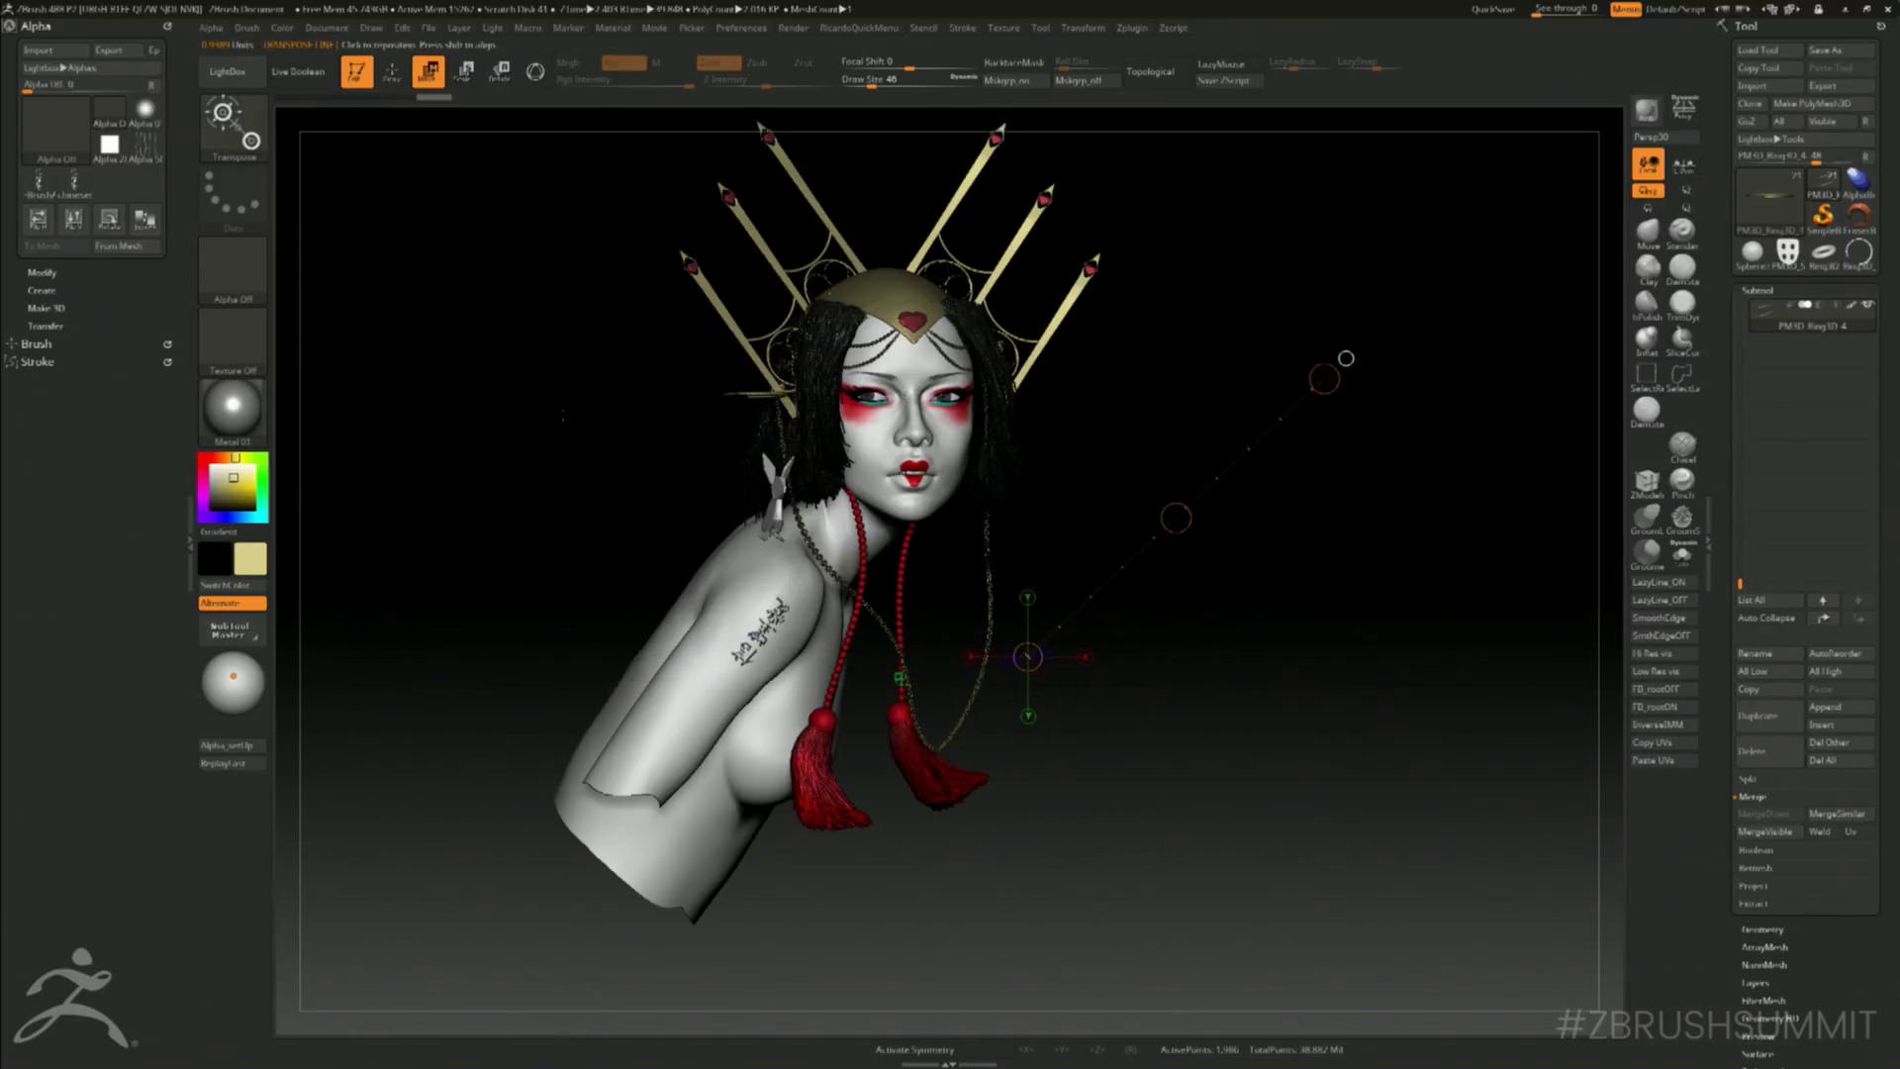
drag(1346, 358, 1264, 452)
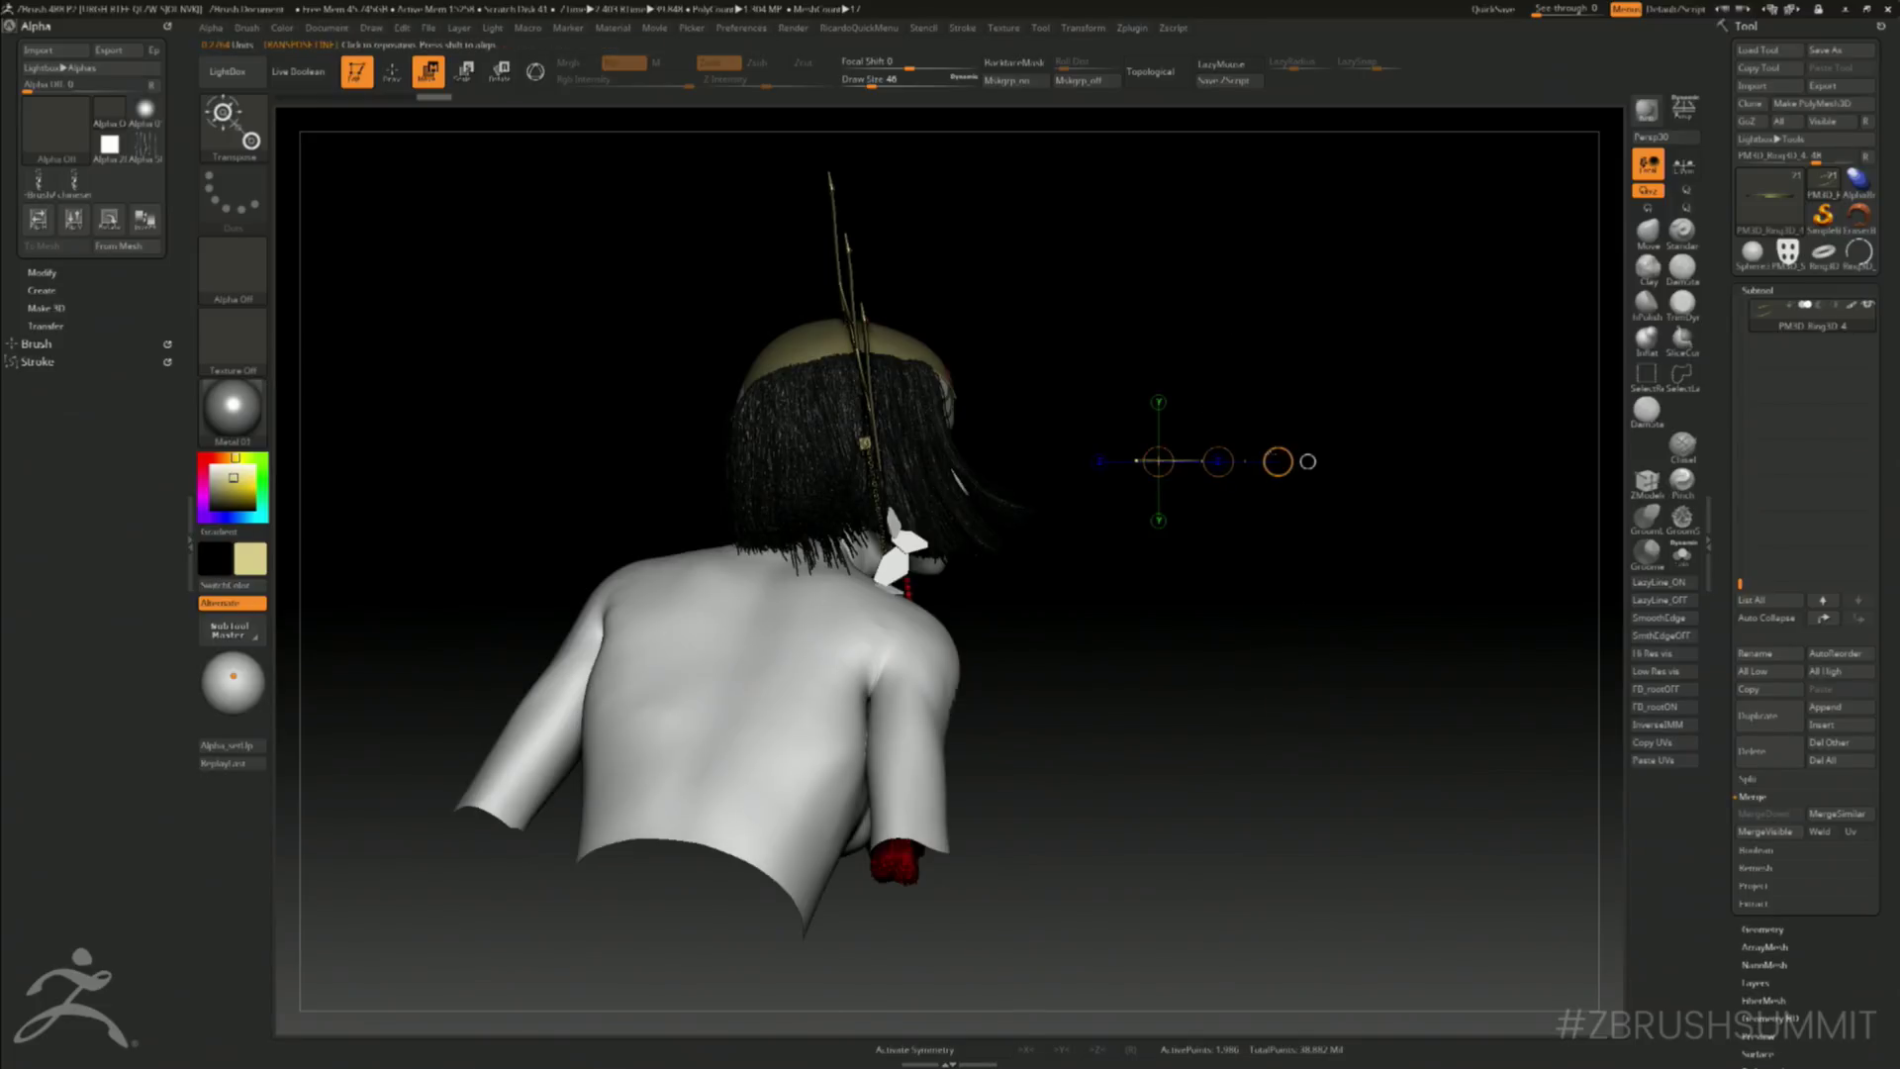
key(r)
key(w)
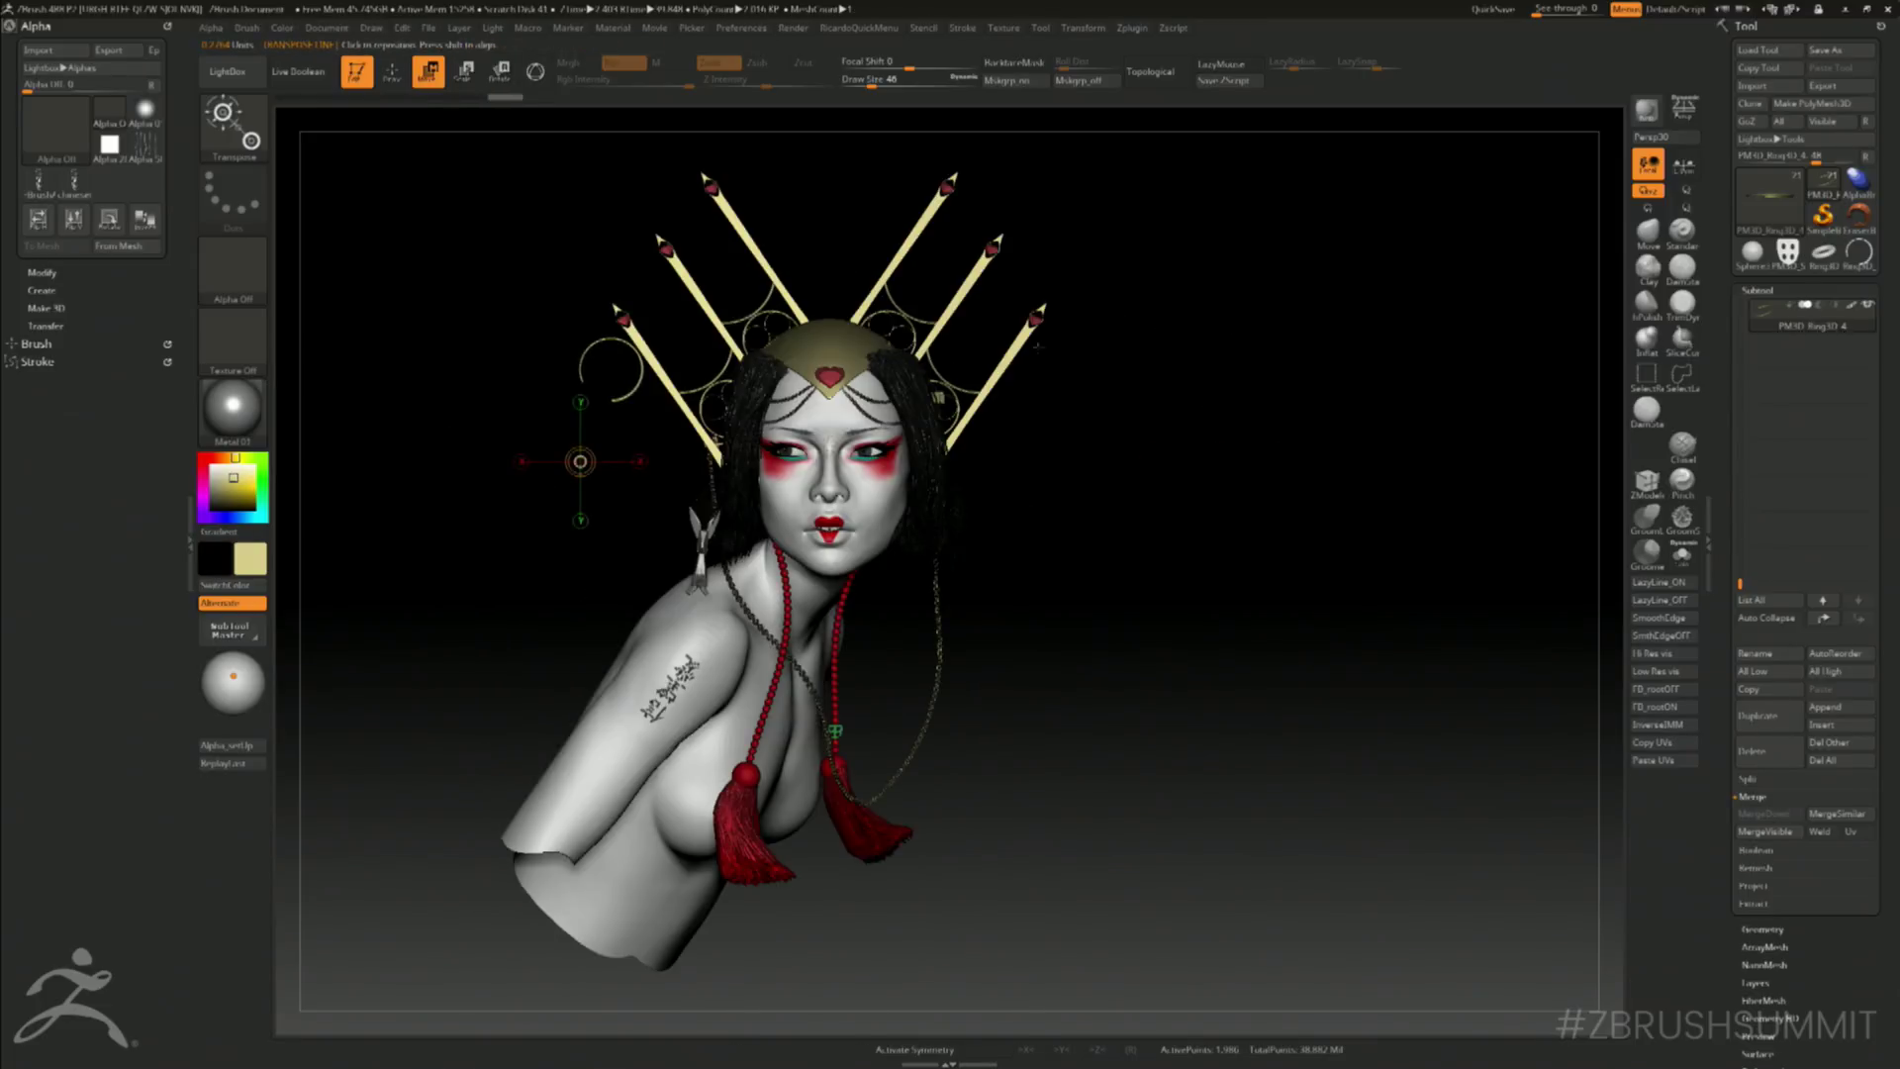
- Shift the ring next to the outermost headdress spike and rotate it so its opening faces up and outward
mouse_move(599, 390)
mouse_down()
mouse_move(559, 295)
mouse_move(649, 308)
mouse_move(695, 408)
mouse_up()
key(r)
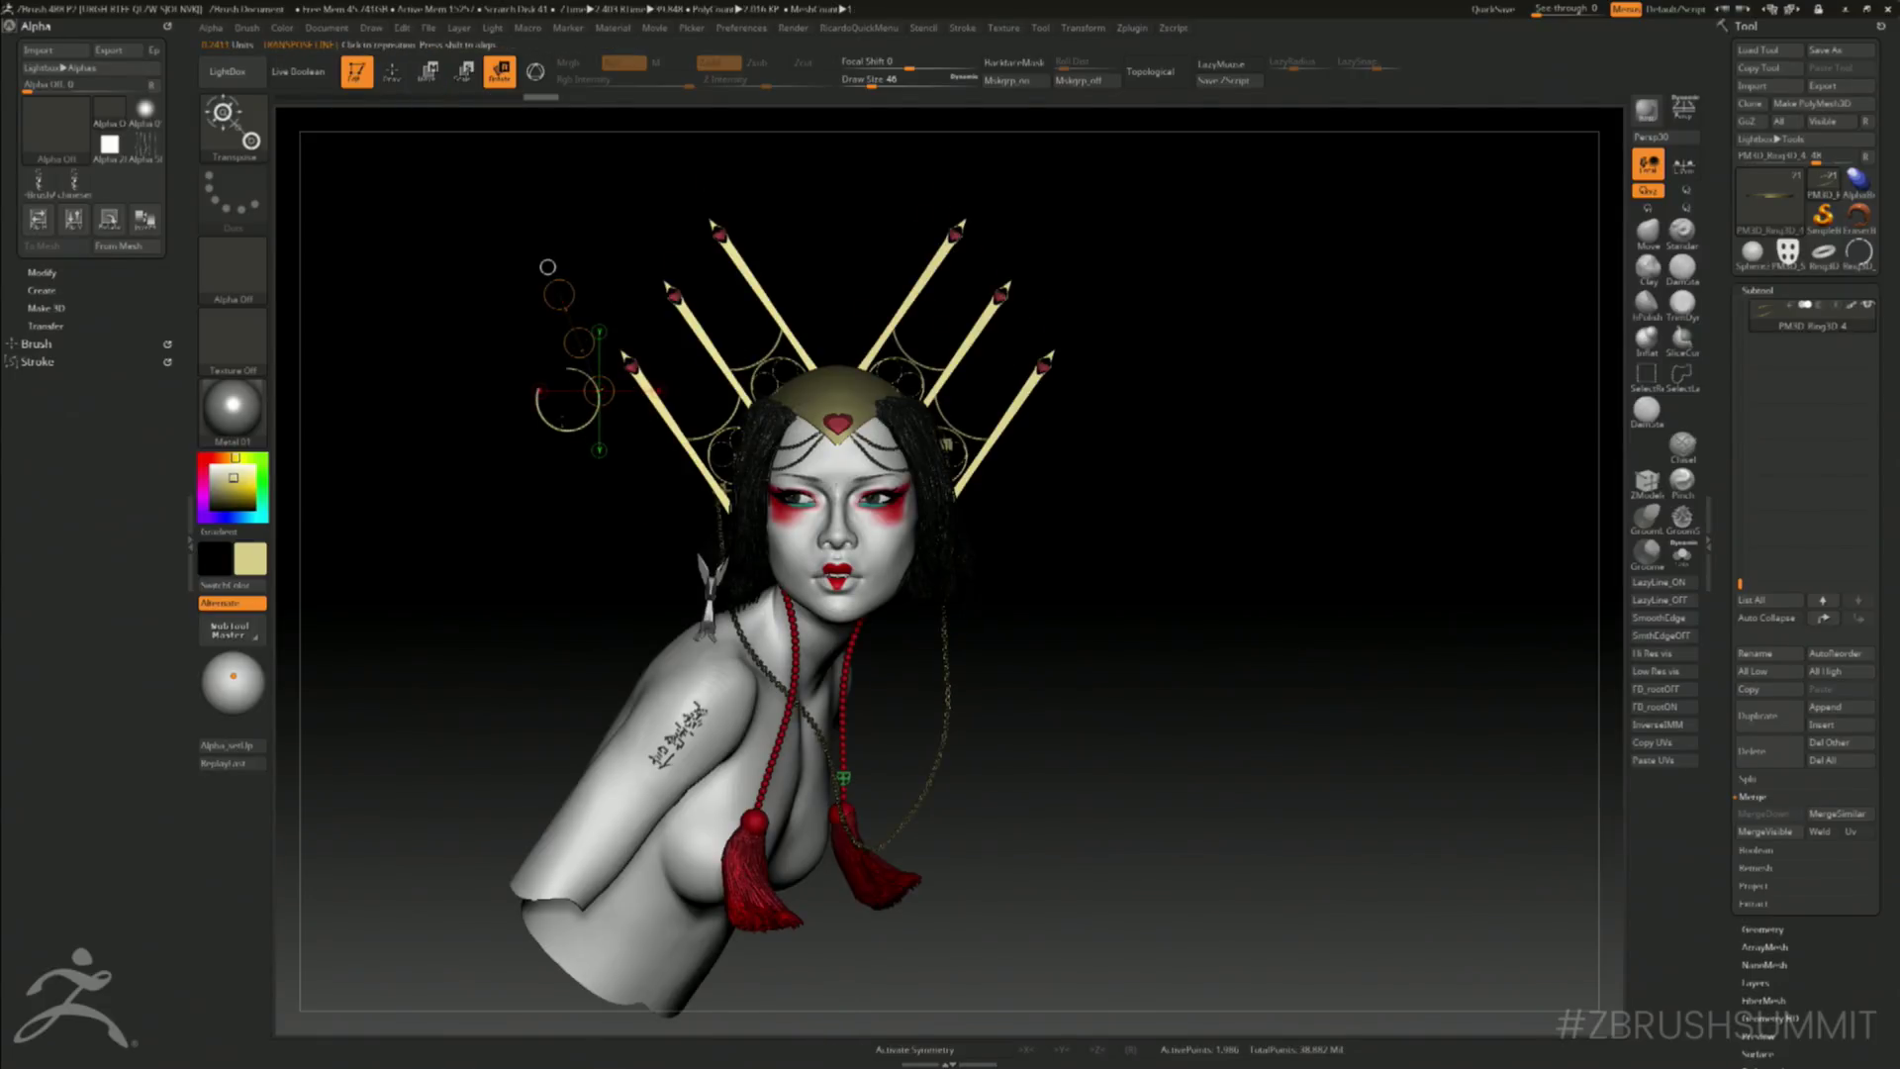
mouse_move(567, 429)
shift+mouse_down()
mouse_move(485, 558)
mouse_move(394, 603)
shift+mouse_up()
- Inflate the ring slightly to thicken its band
key(e)
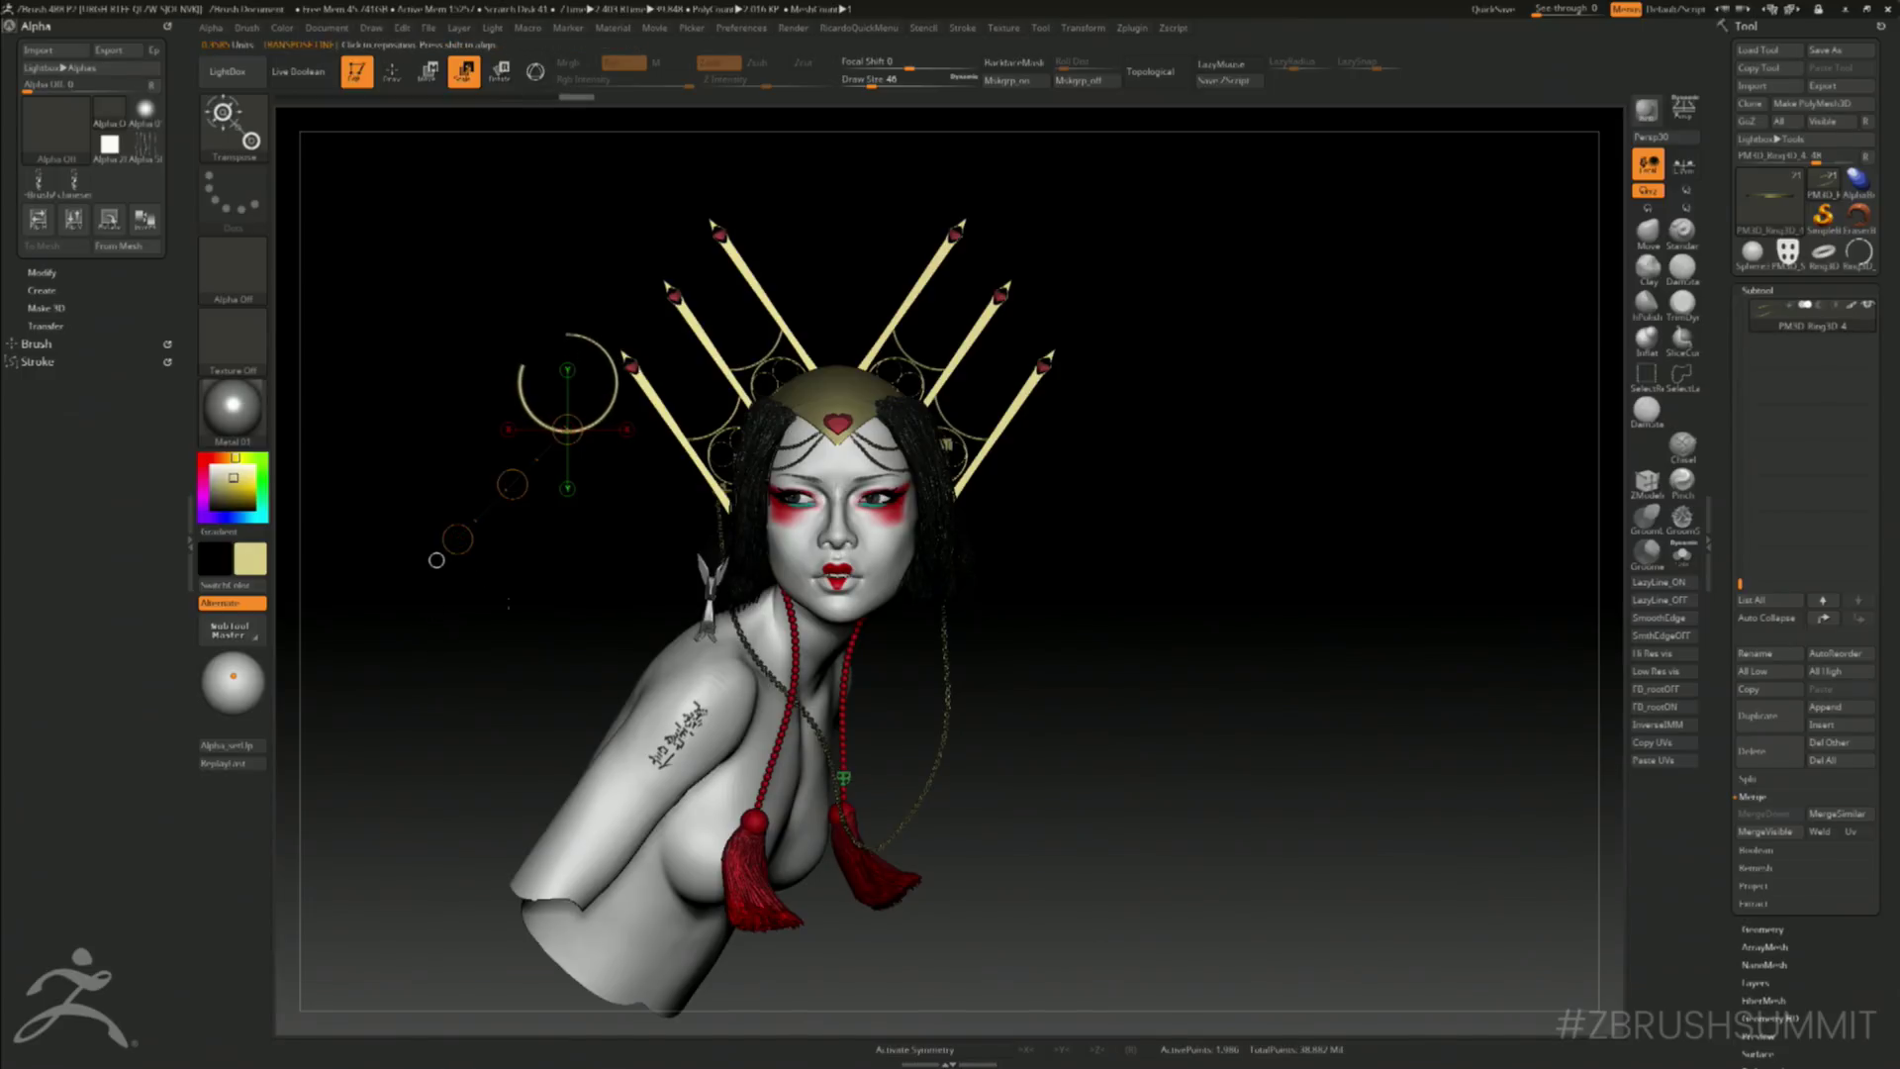
key(space)
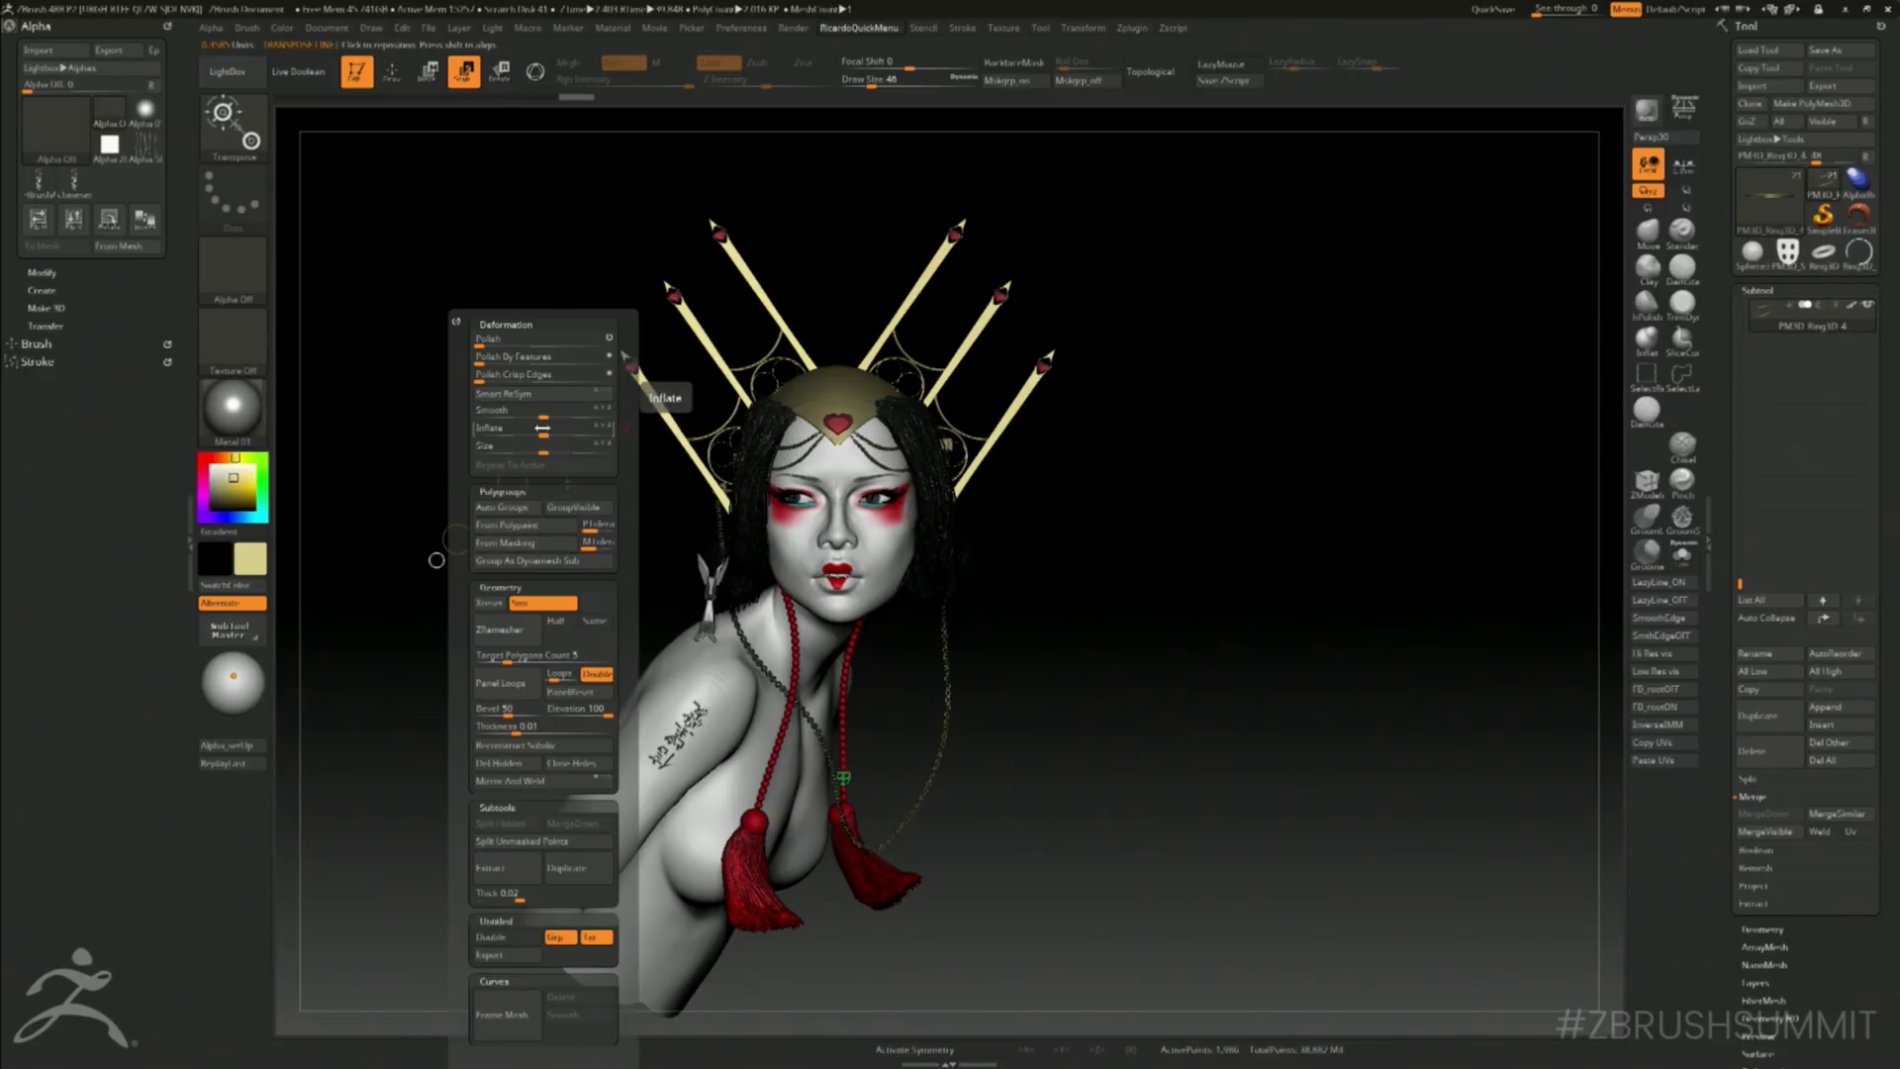
drag(544, 431, 546, 432)
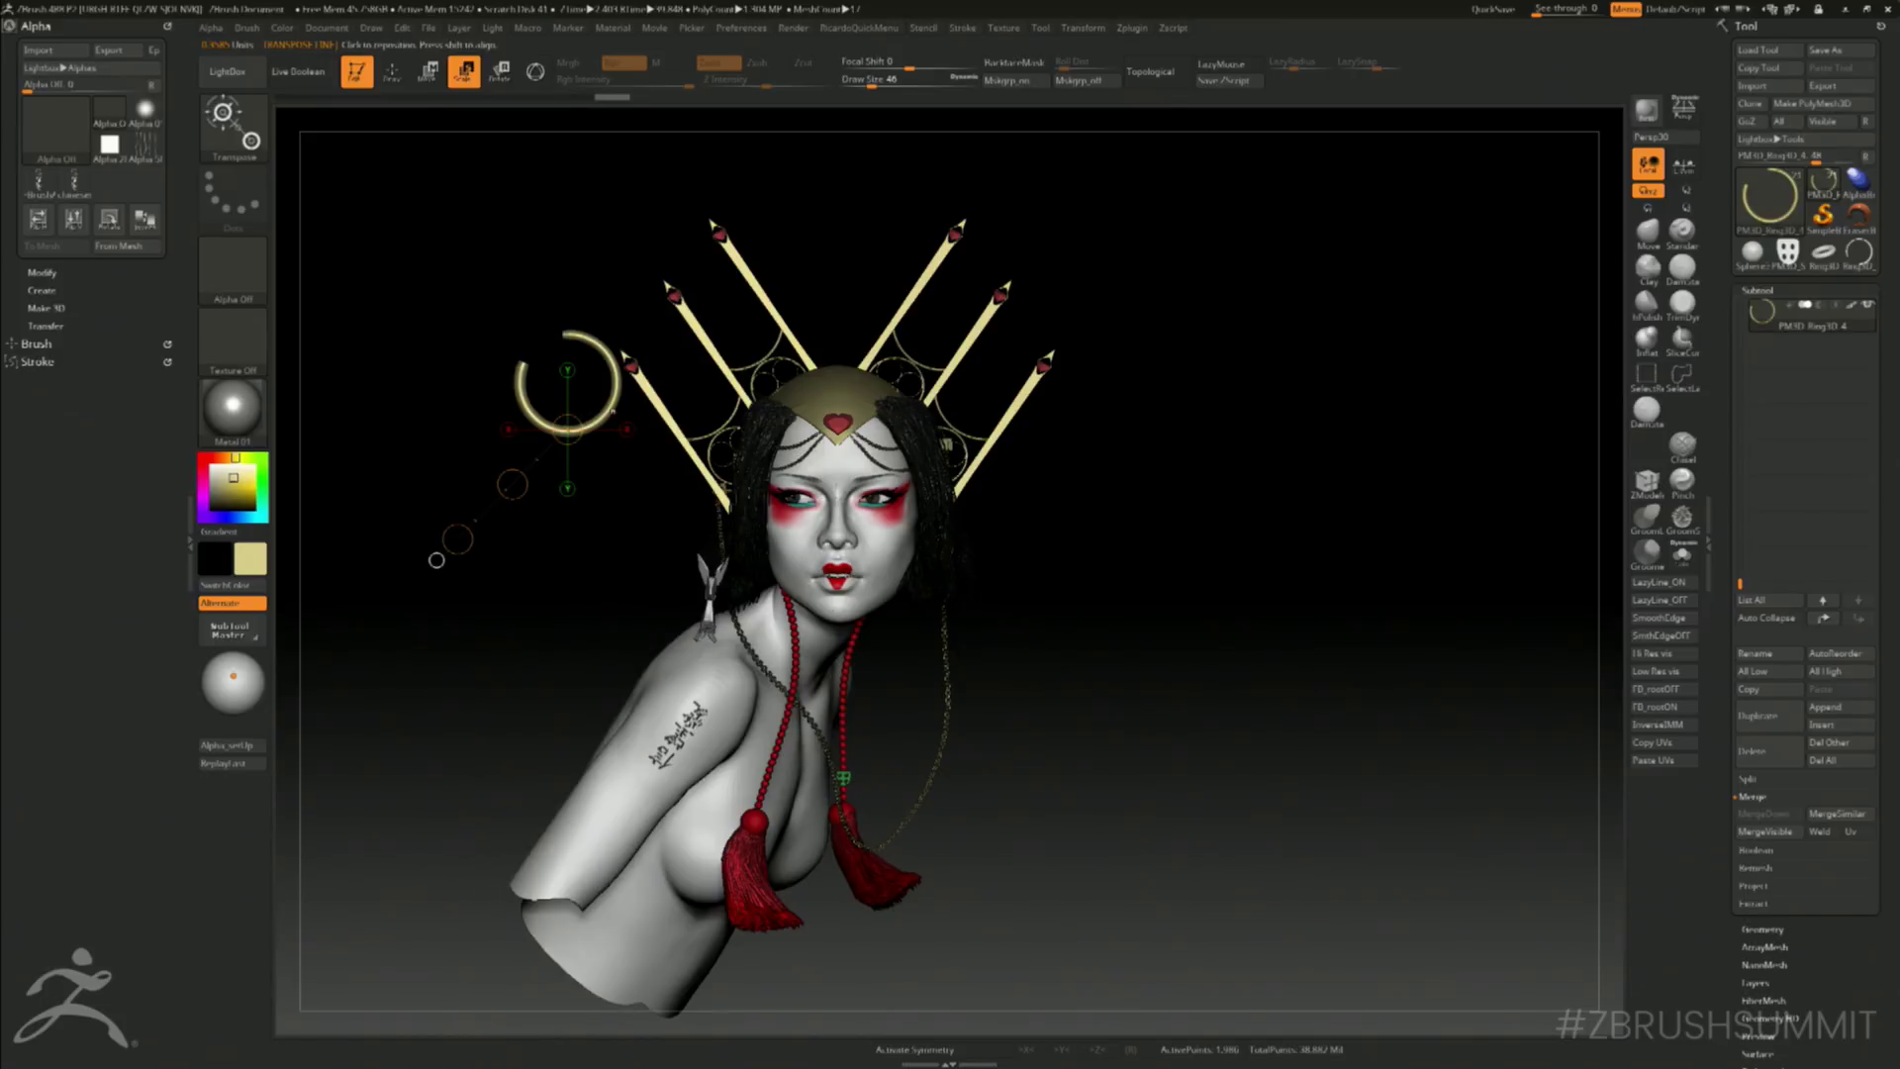
- Move the ring down against the hair, below the lowest headdress spike near the ear
key(w)
drag(560, 345, 573, 363)
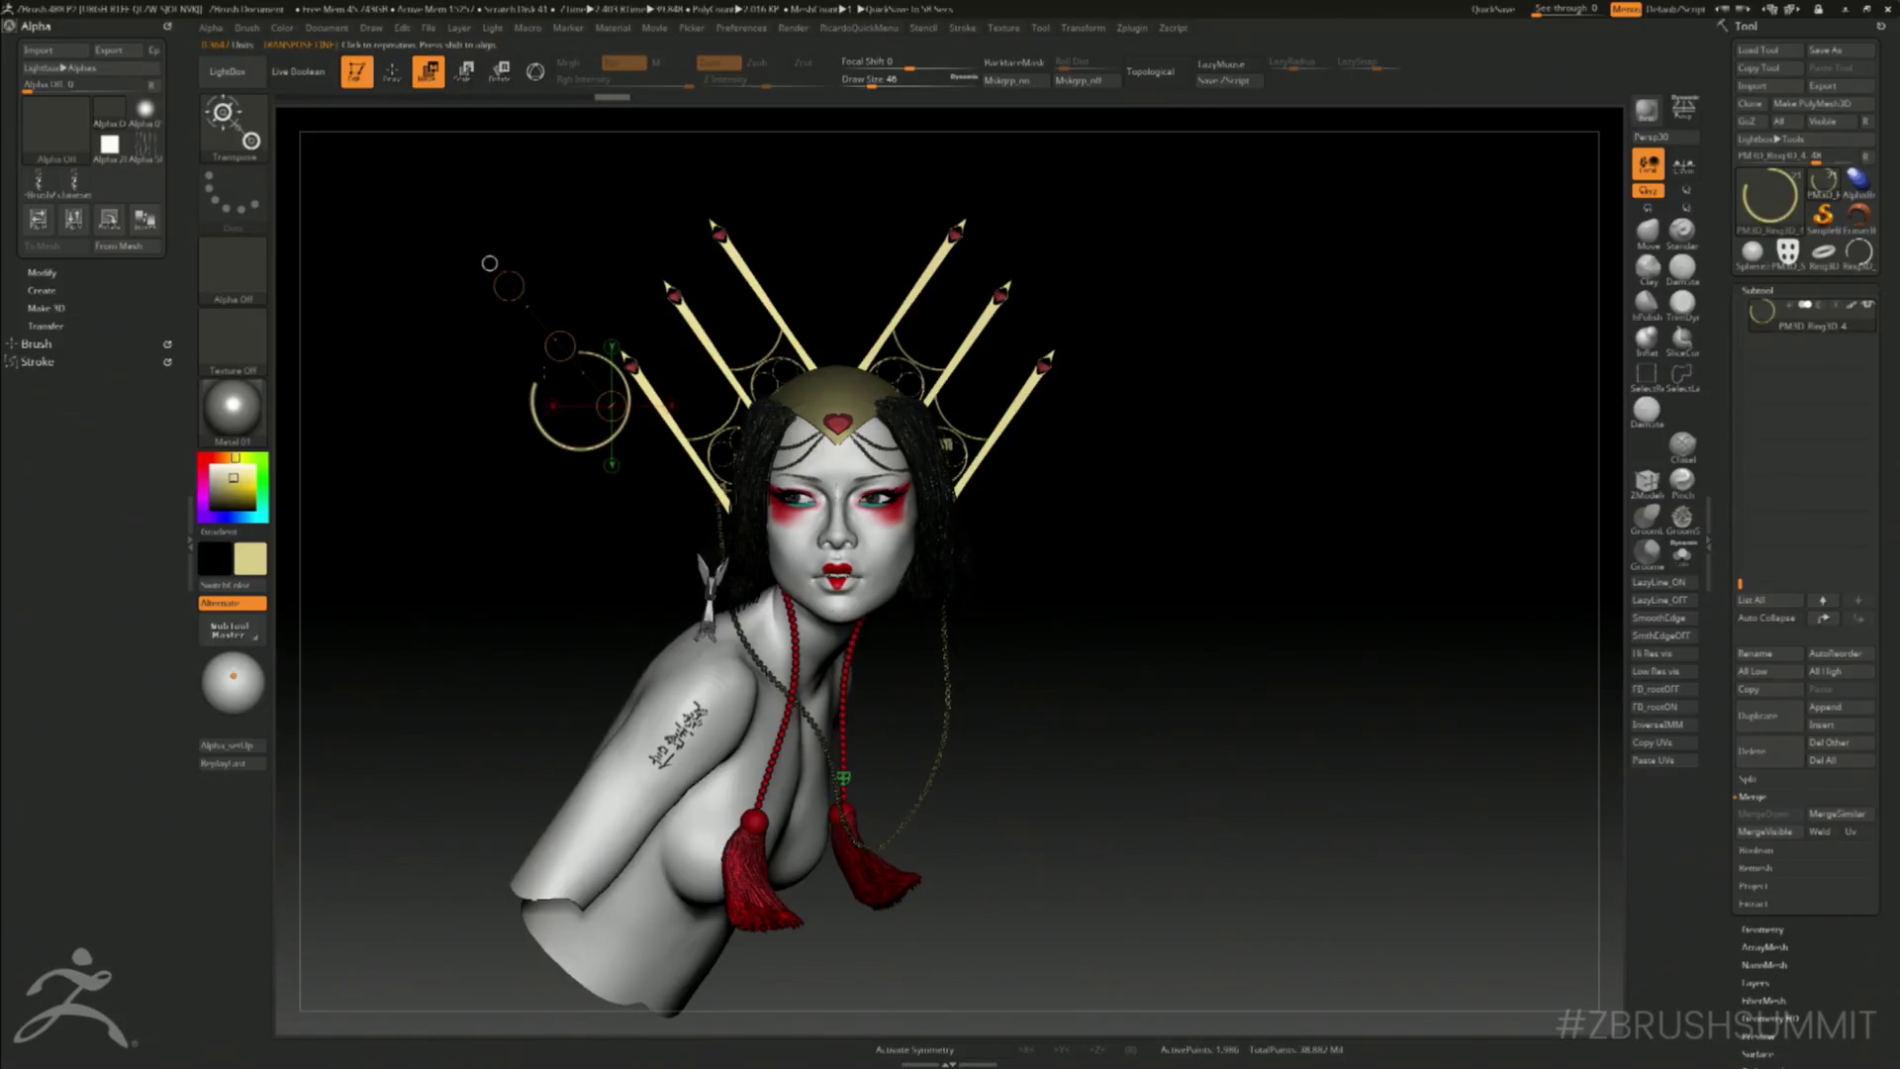
mouse_move(612, 406)
right_down()
mouse_move(574, 420)
mouse_move(623, 430)
right_up()
drag(560, 347, 677, 430)
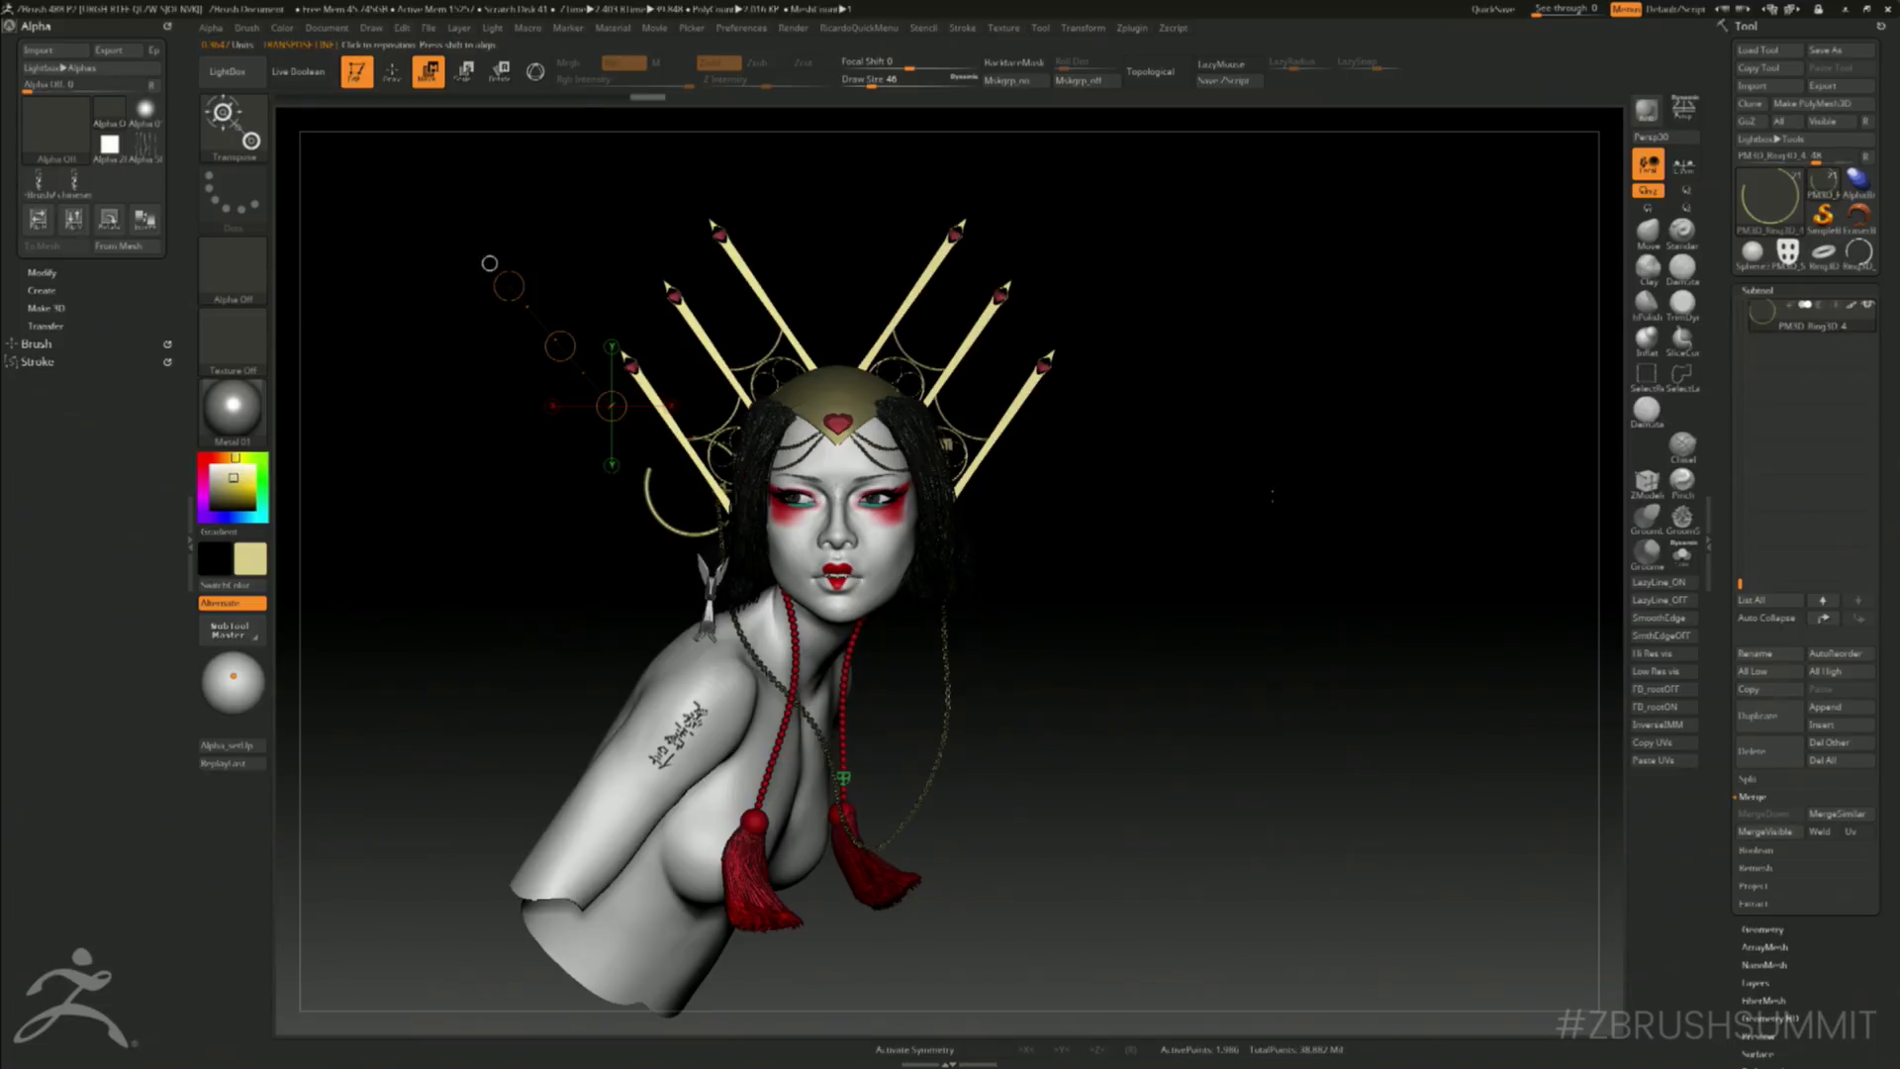
- Examine the ring's placement beside the headdress from several angles and open SubTool Master
drag(1197, 494, 1281, 489)
right_drag(1263, 509, 1286, 493)
click(230, 631)
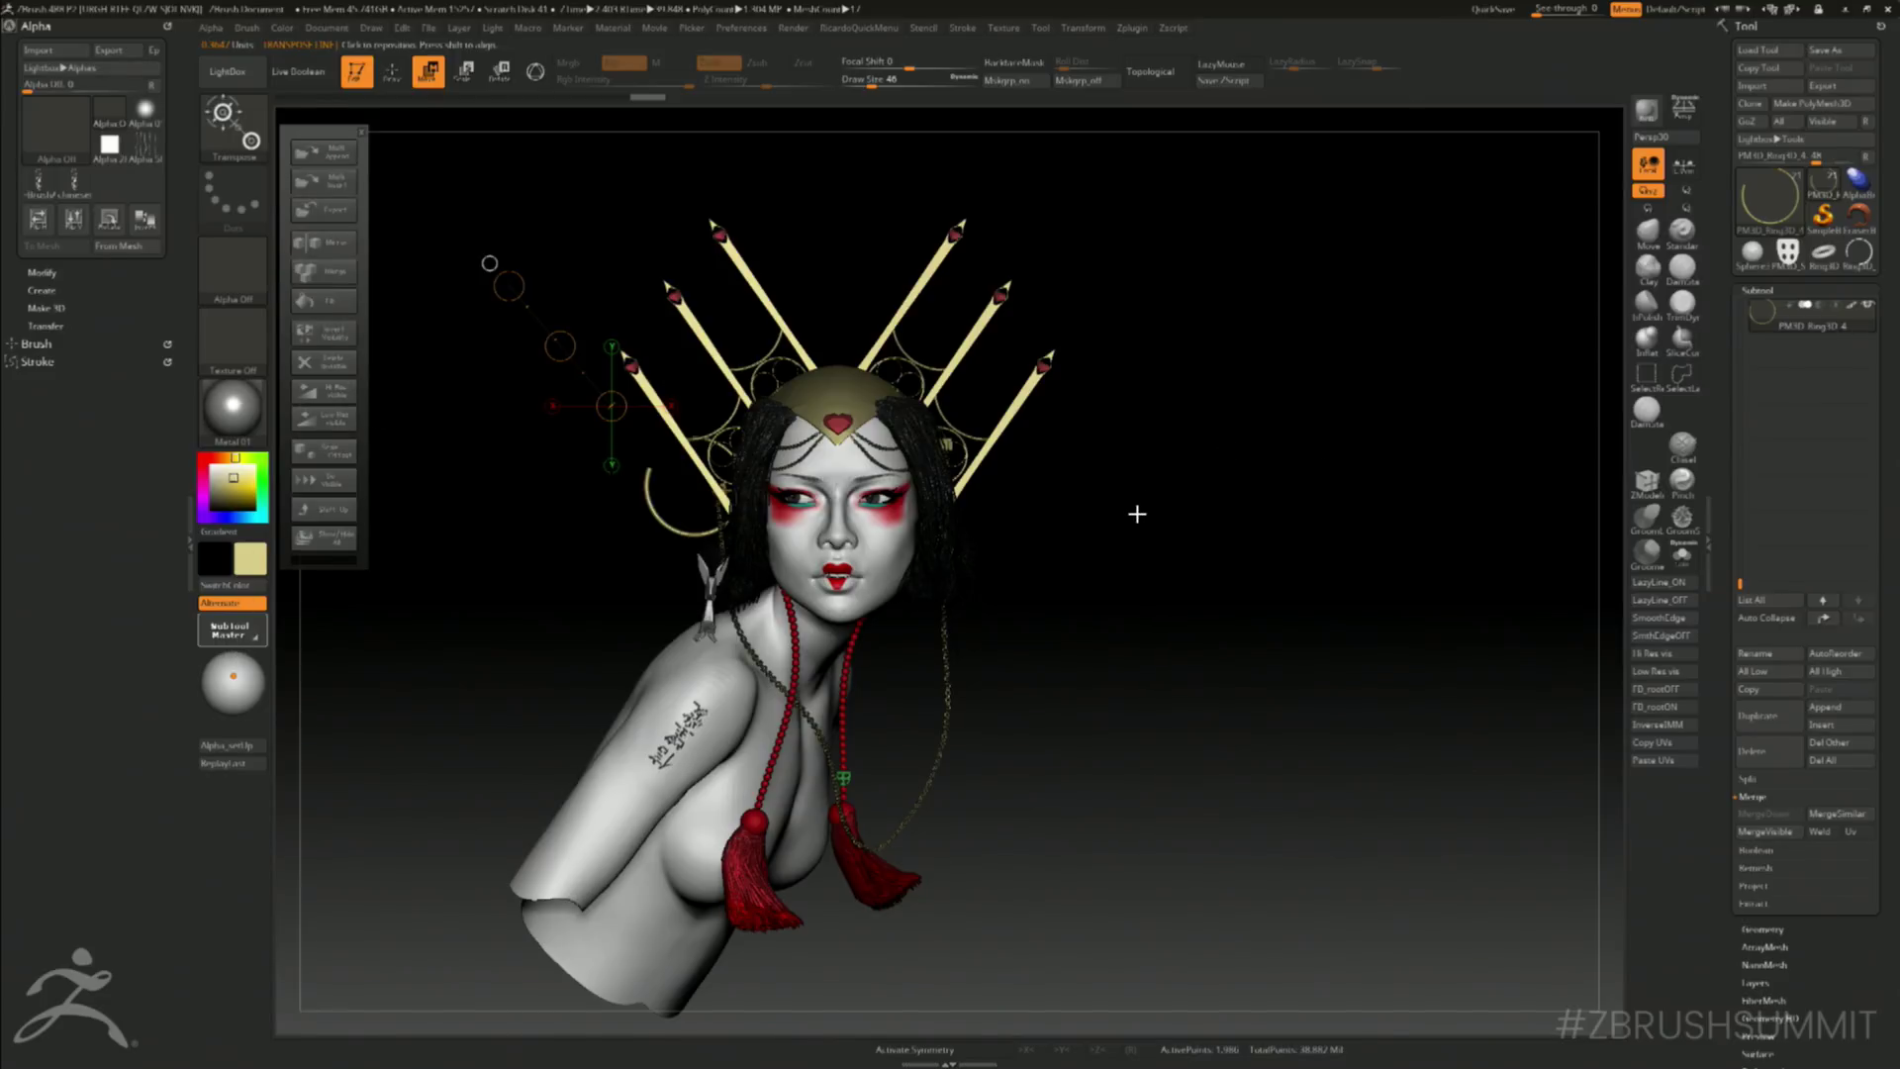
click(361, 132)
right_drag(1138, 396, 1397, 438)
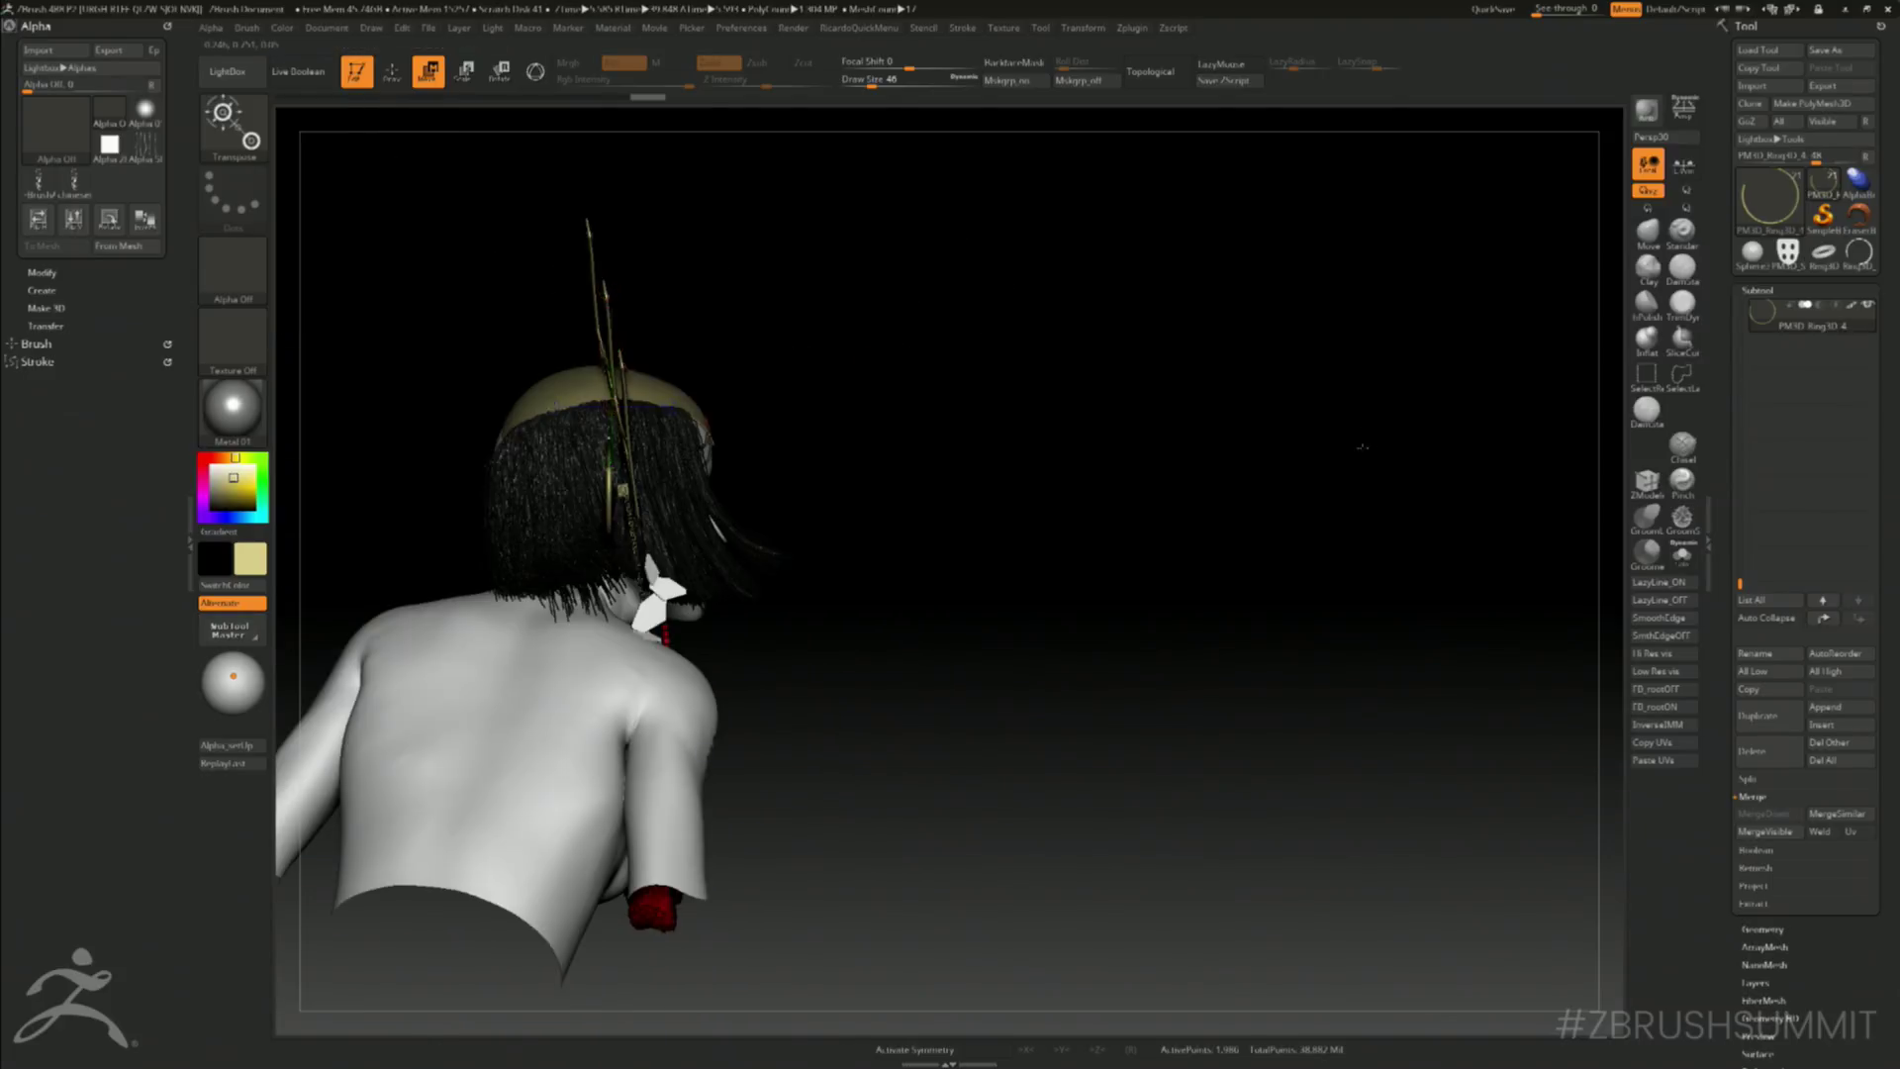
shift+drag(1365, 445, 1301, 438)
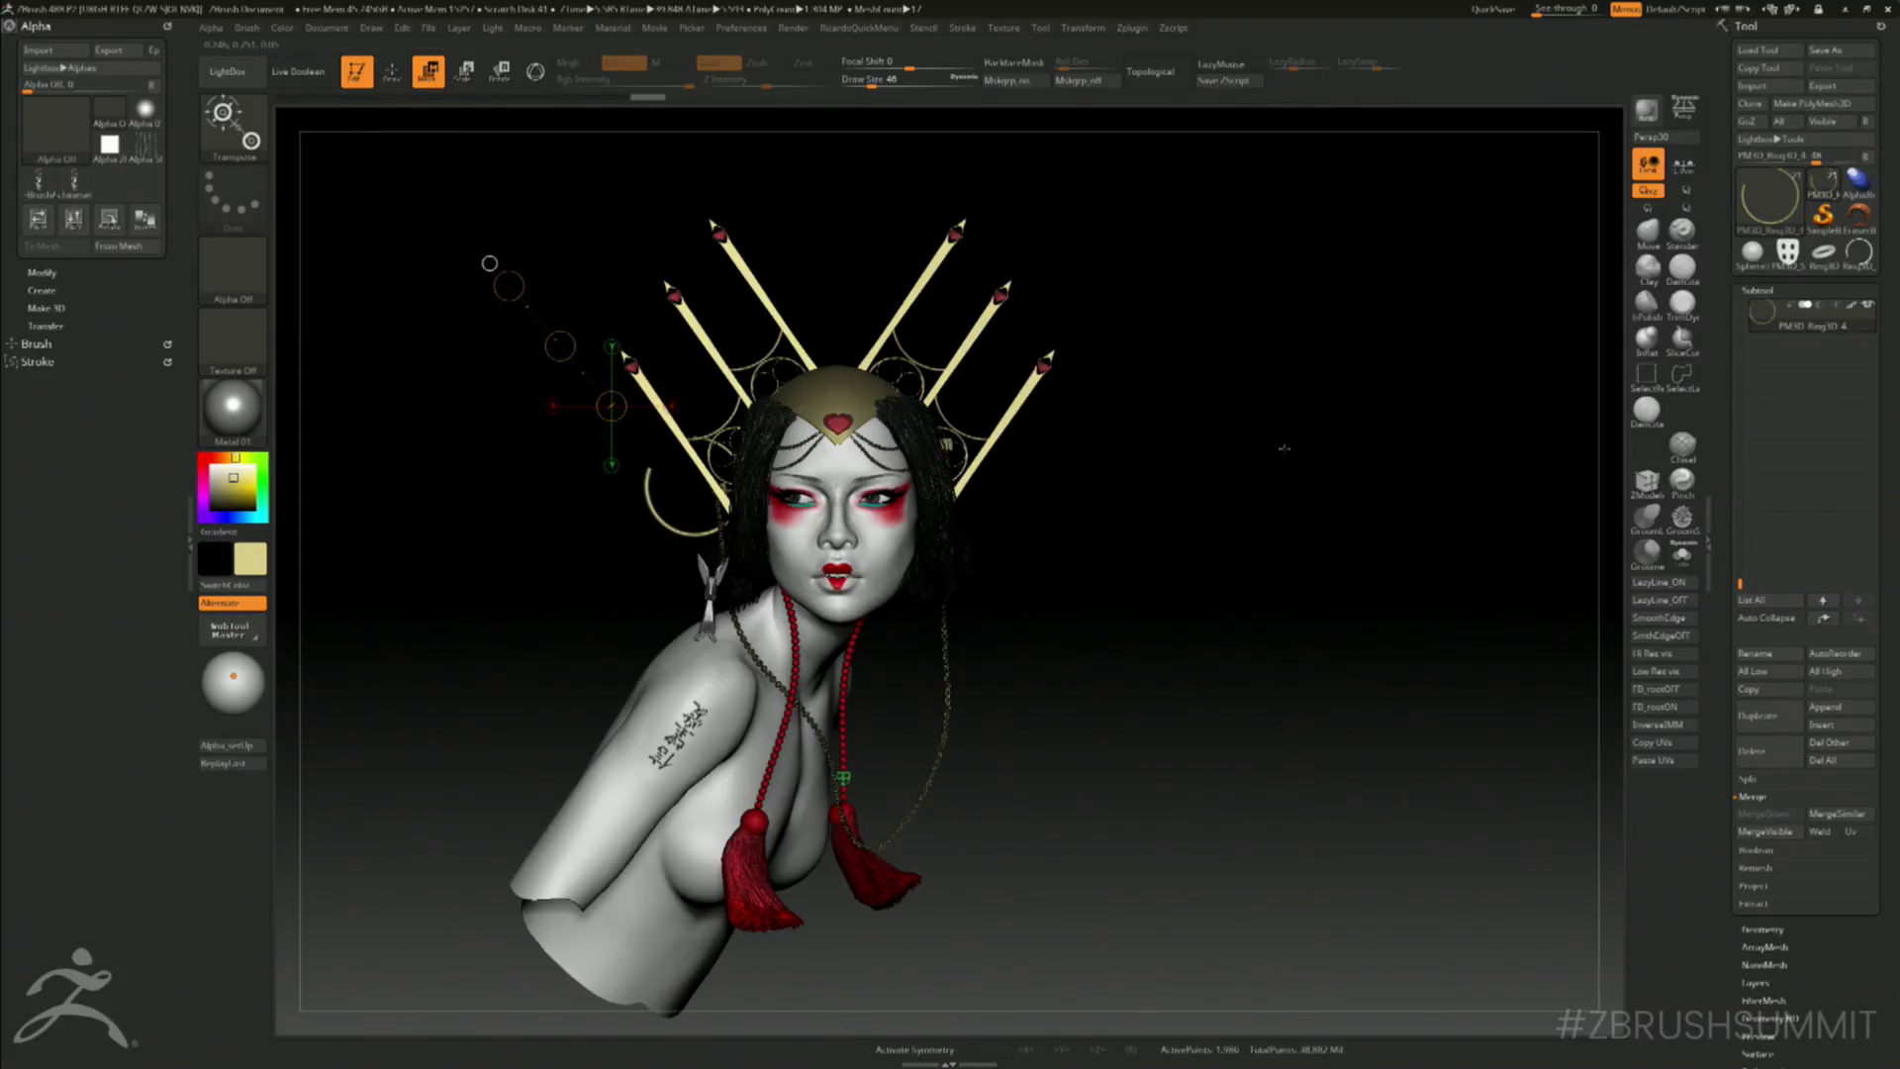
drag(1277, 459, 1282, 454)
key(q)
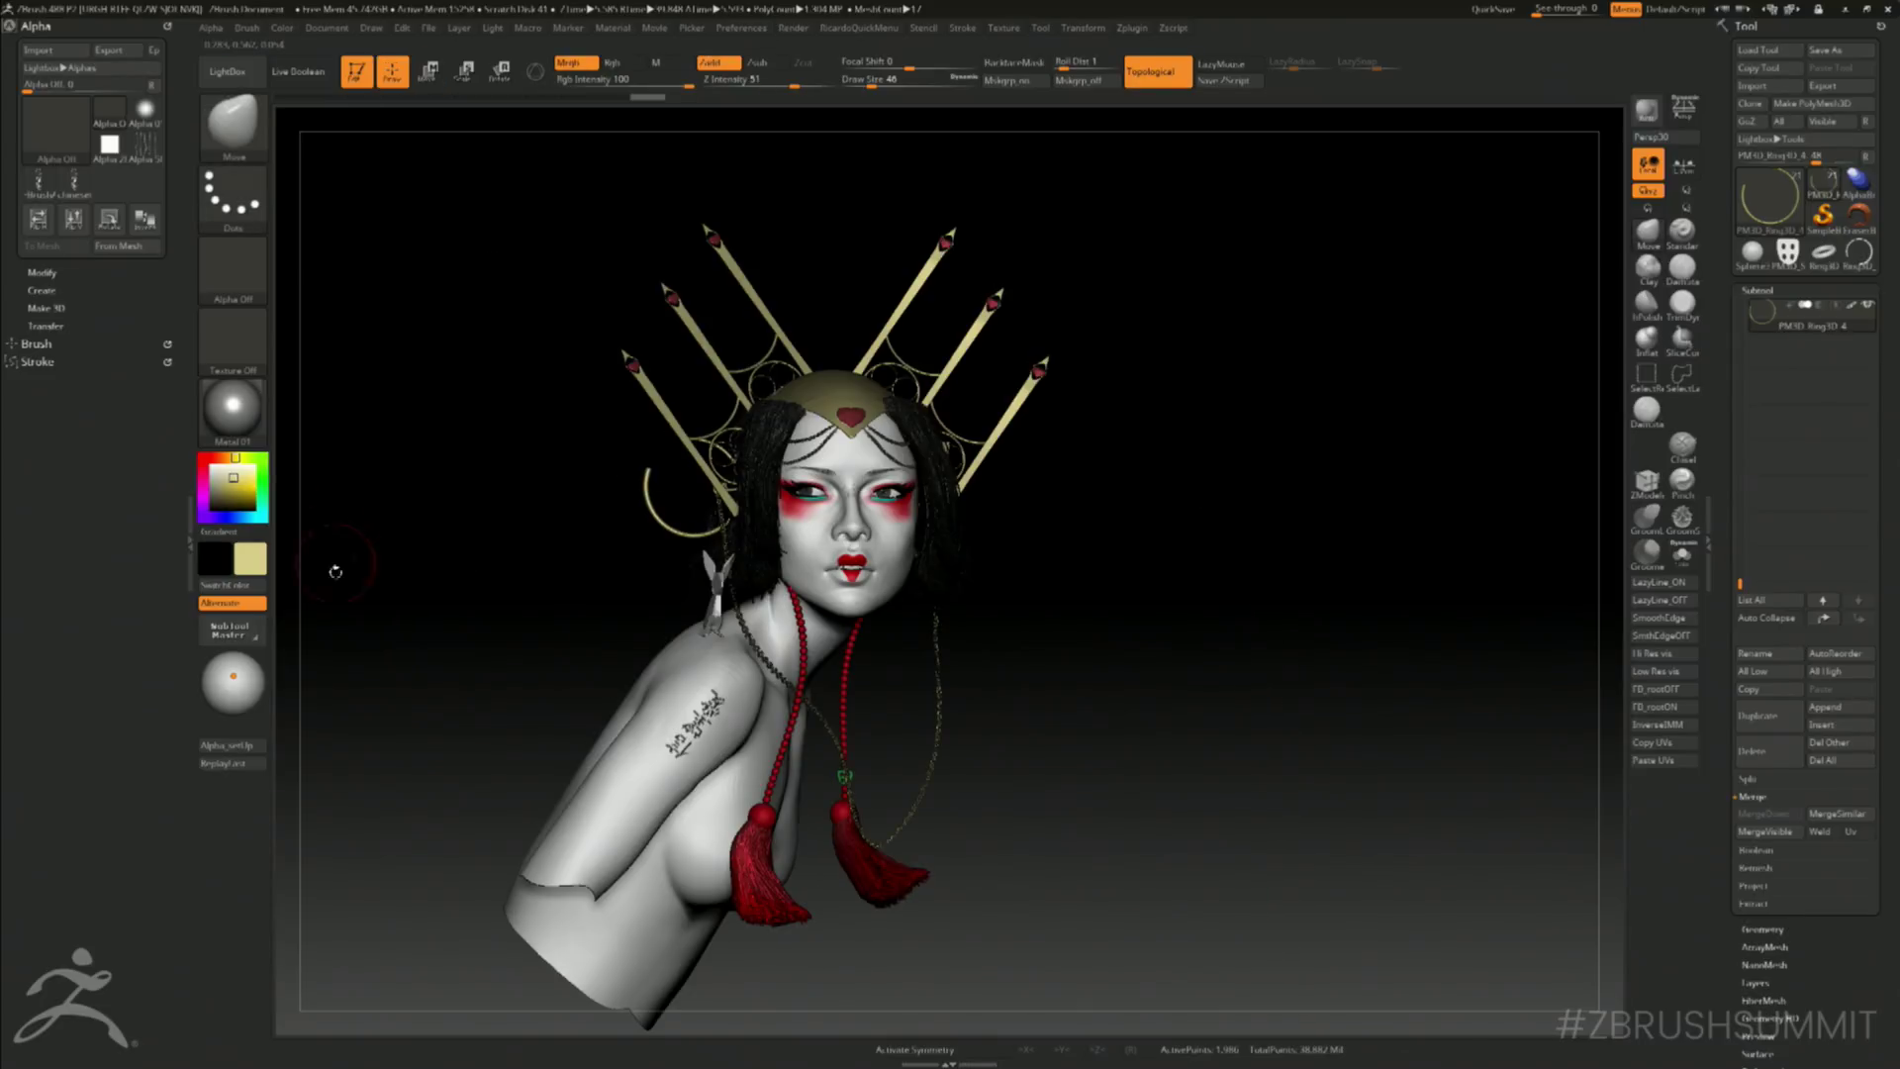
click(243, 628)
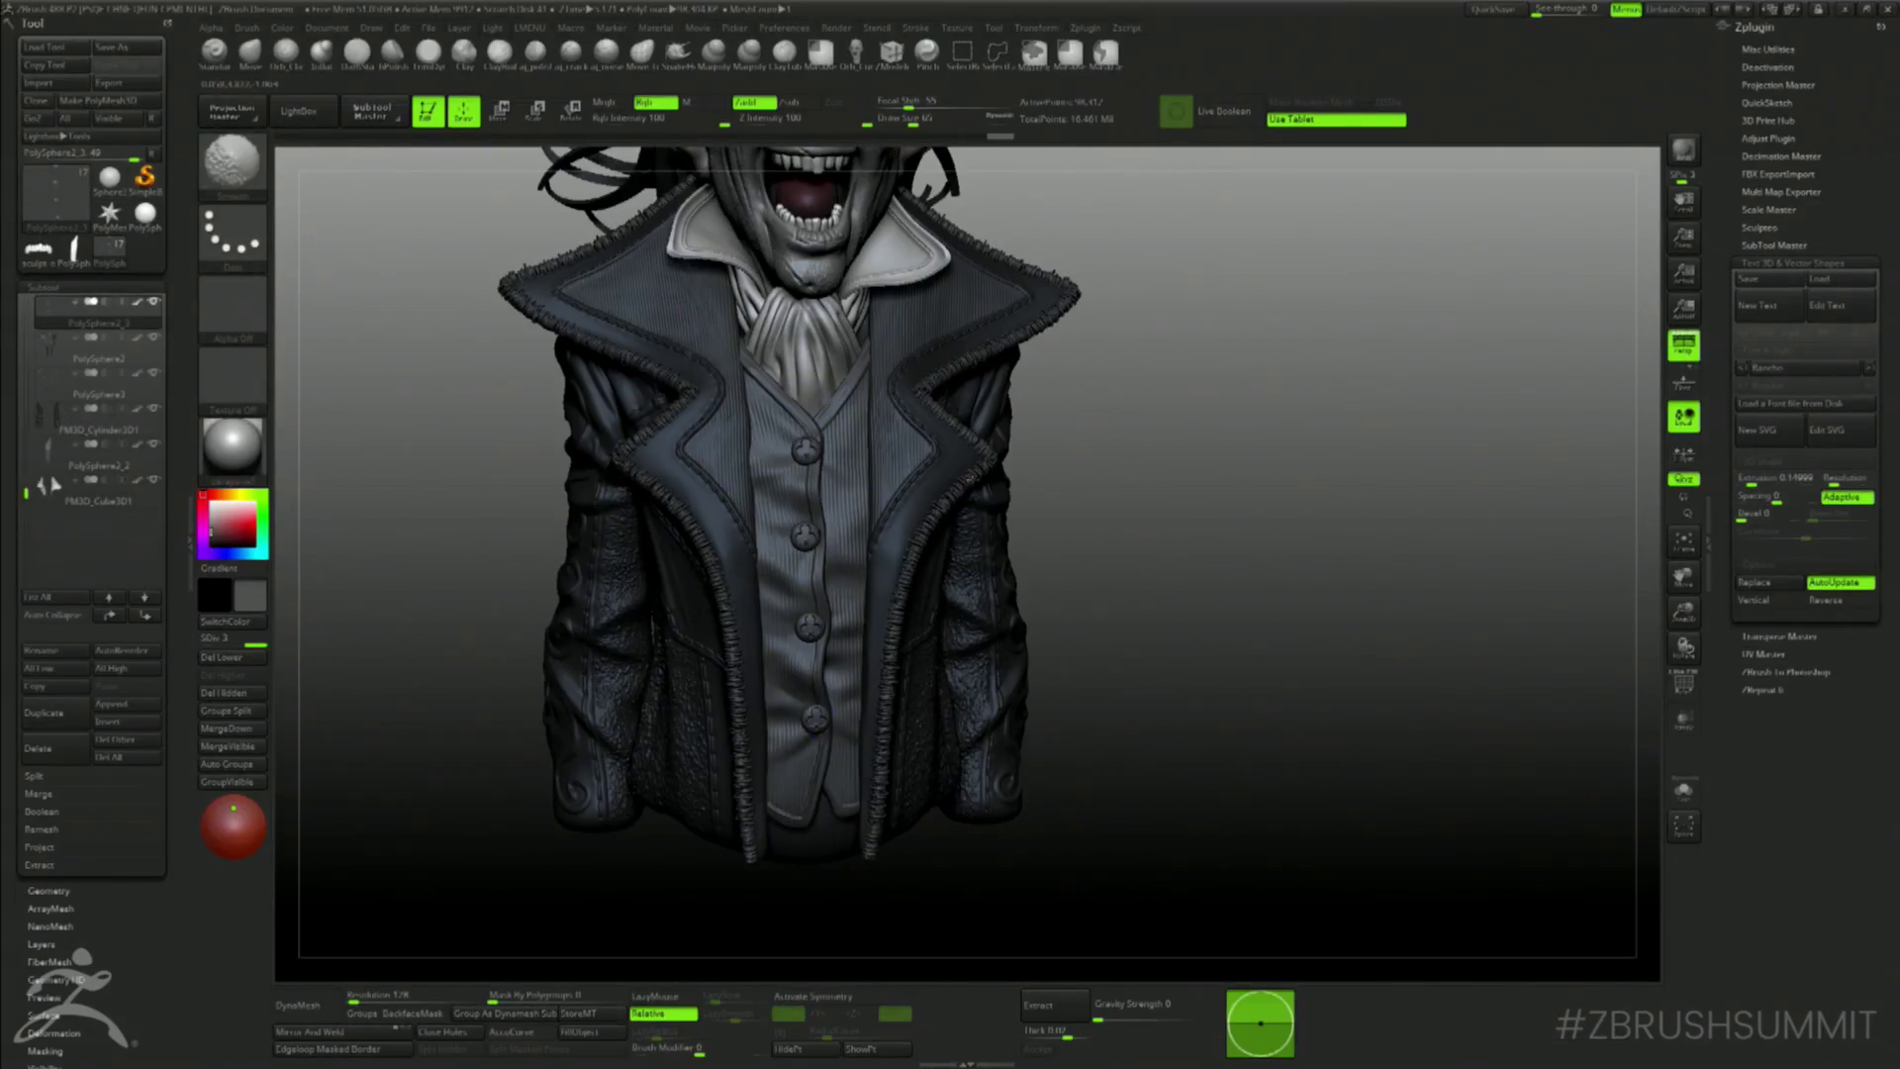
- Save the Mad Hatter project with the whole bust in view
mouse_move(1153, 495)
alt+mouse_down()
mouse_move(1155, 381)
mouse_move(1197, 487)
mouse_move(1204, 450)
mouse_move(1183, 436)
mouse_move(1231, 413)
mouse_move(1247, 589)
alt+mouse_up()
key(ctrl+shift)
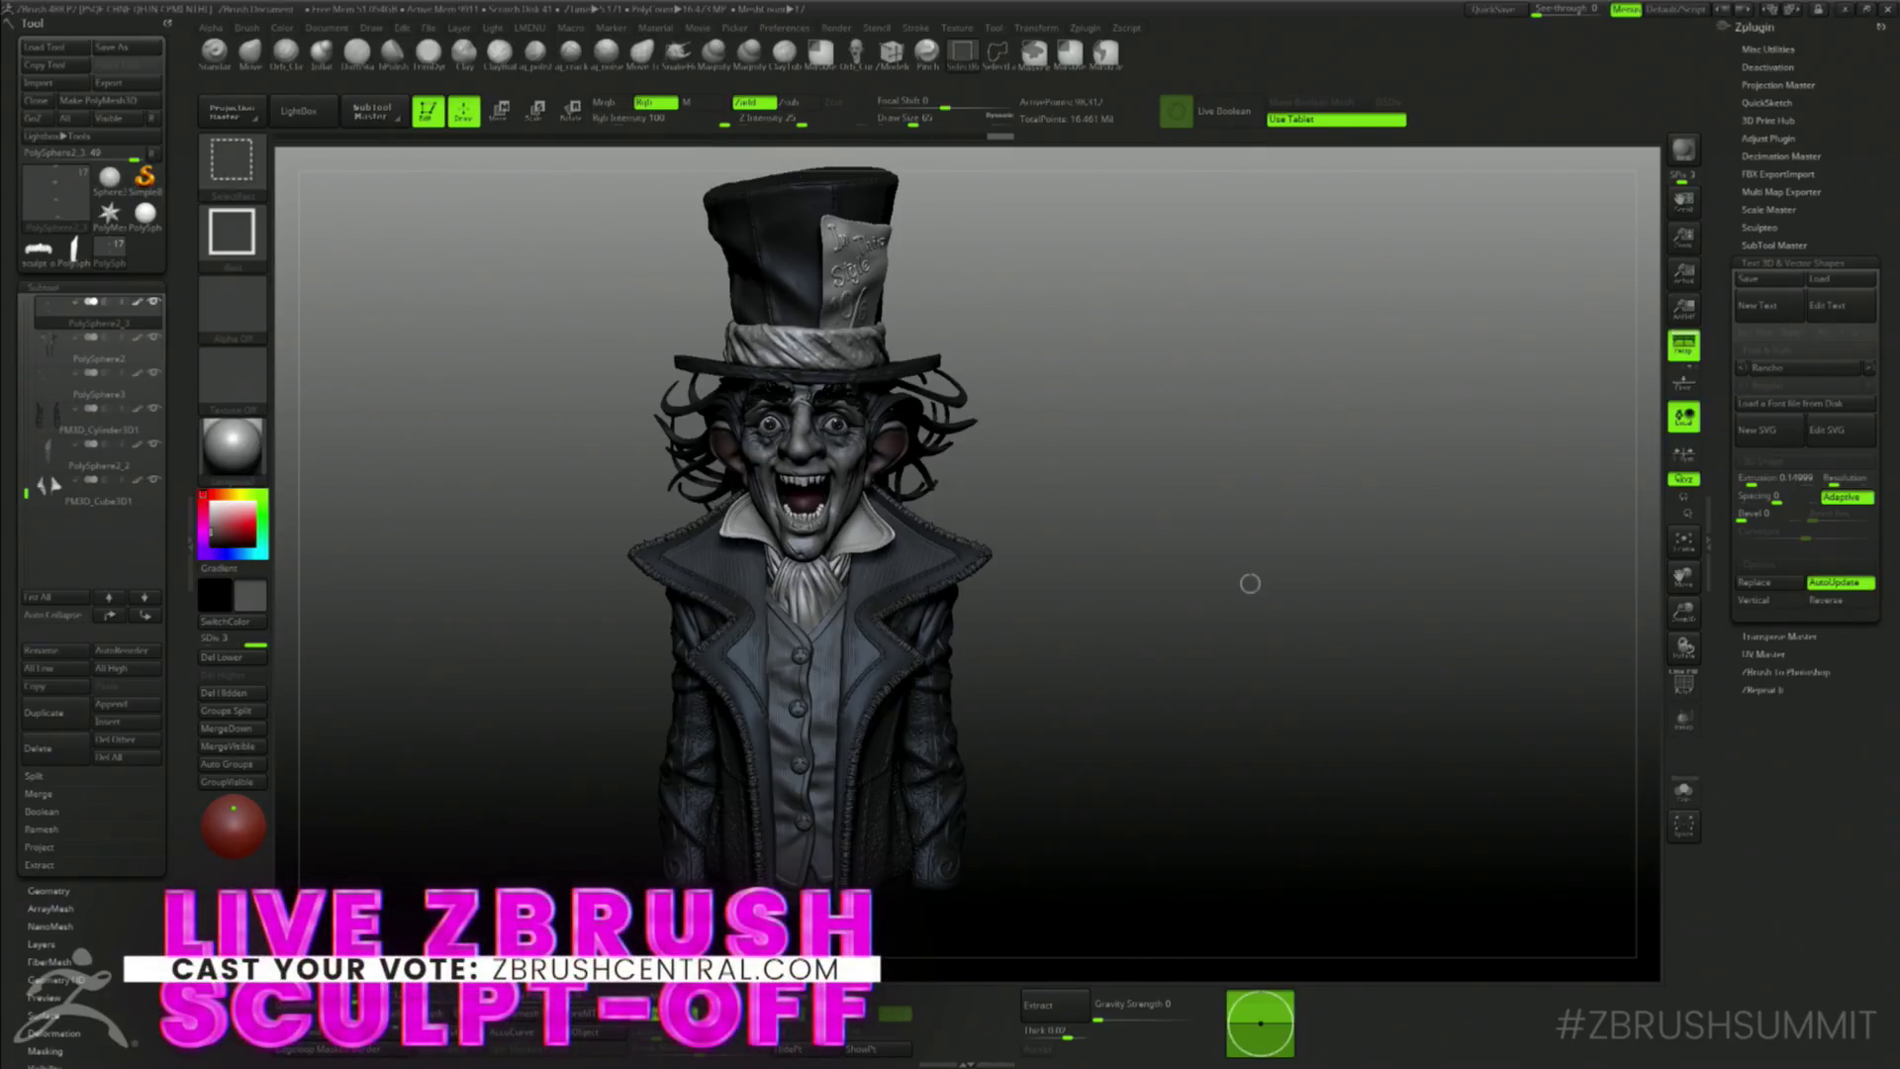
key(ctrl+s)
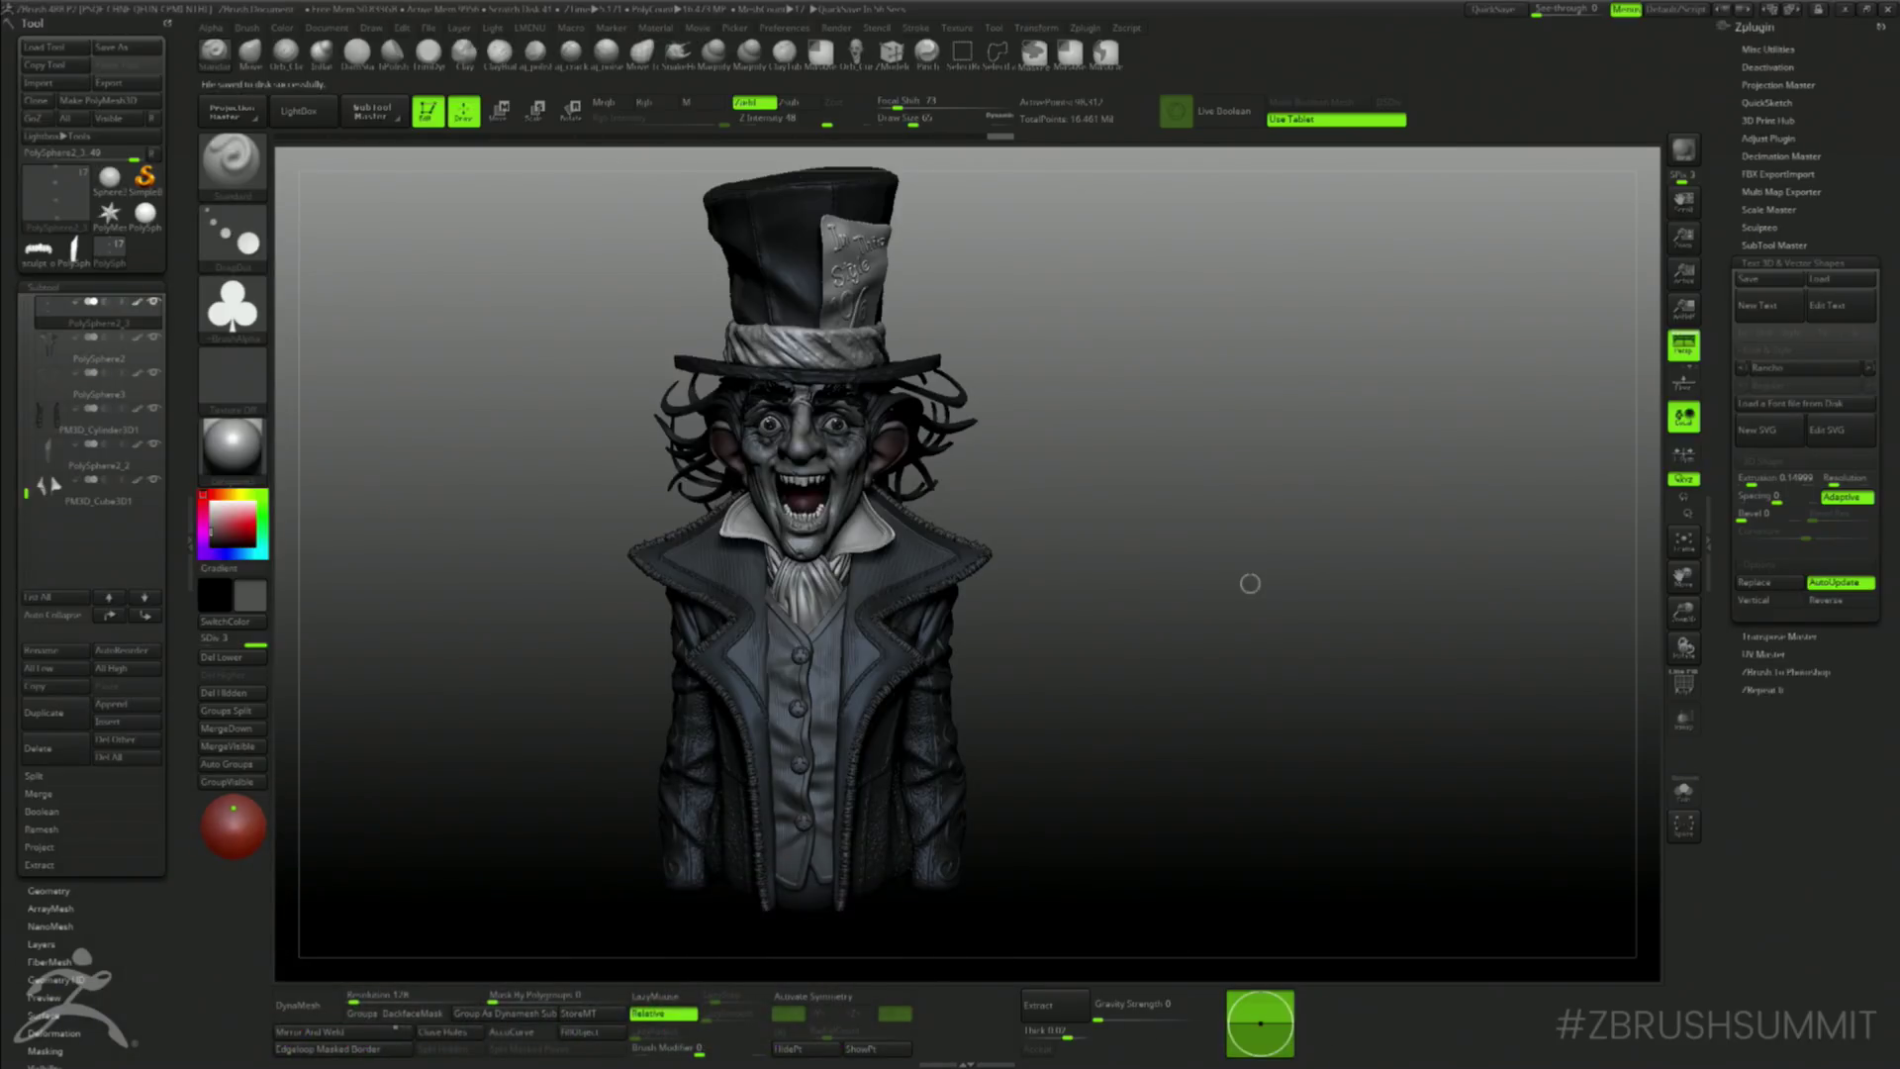
- Select the Mad Hatter's head subtool and inspect it in isolation
drag(1211, 469, 1022, 405)
alt+drag(1188, 420, 1122, 534)
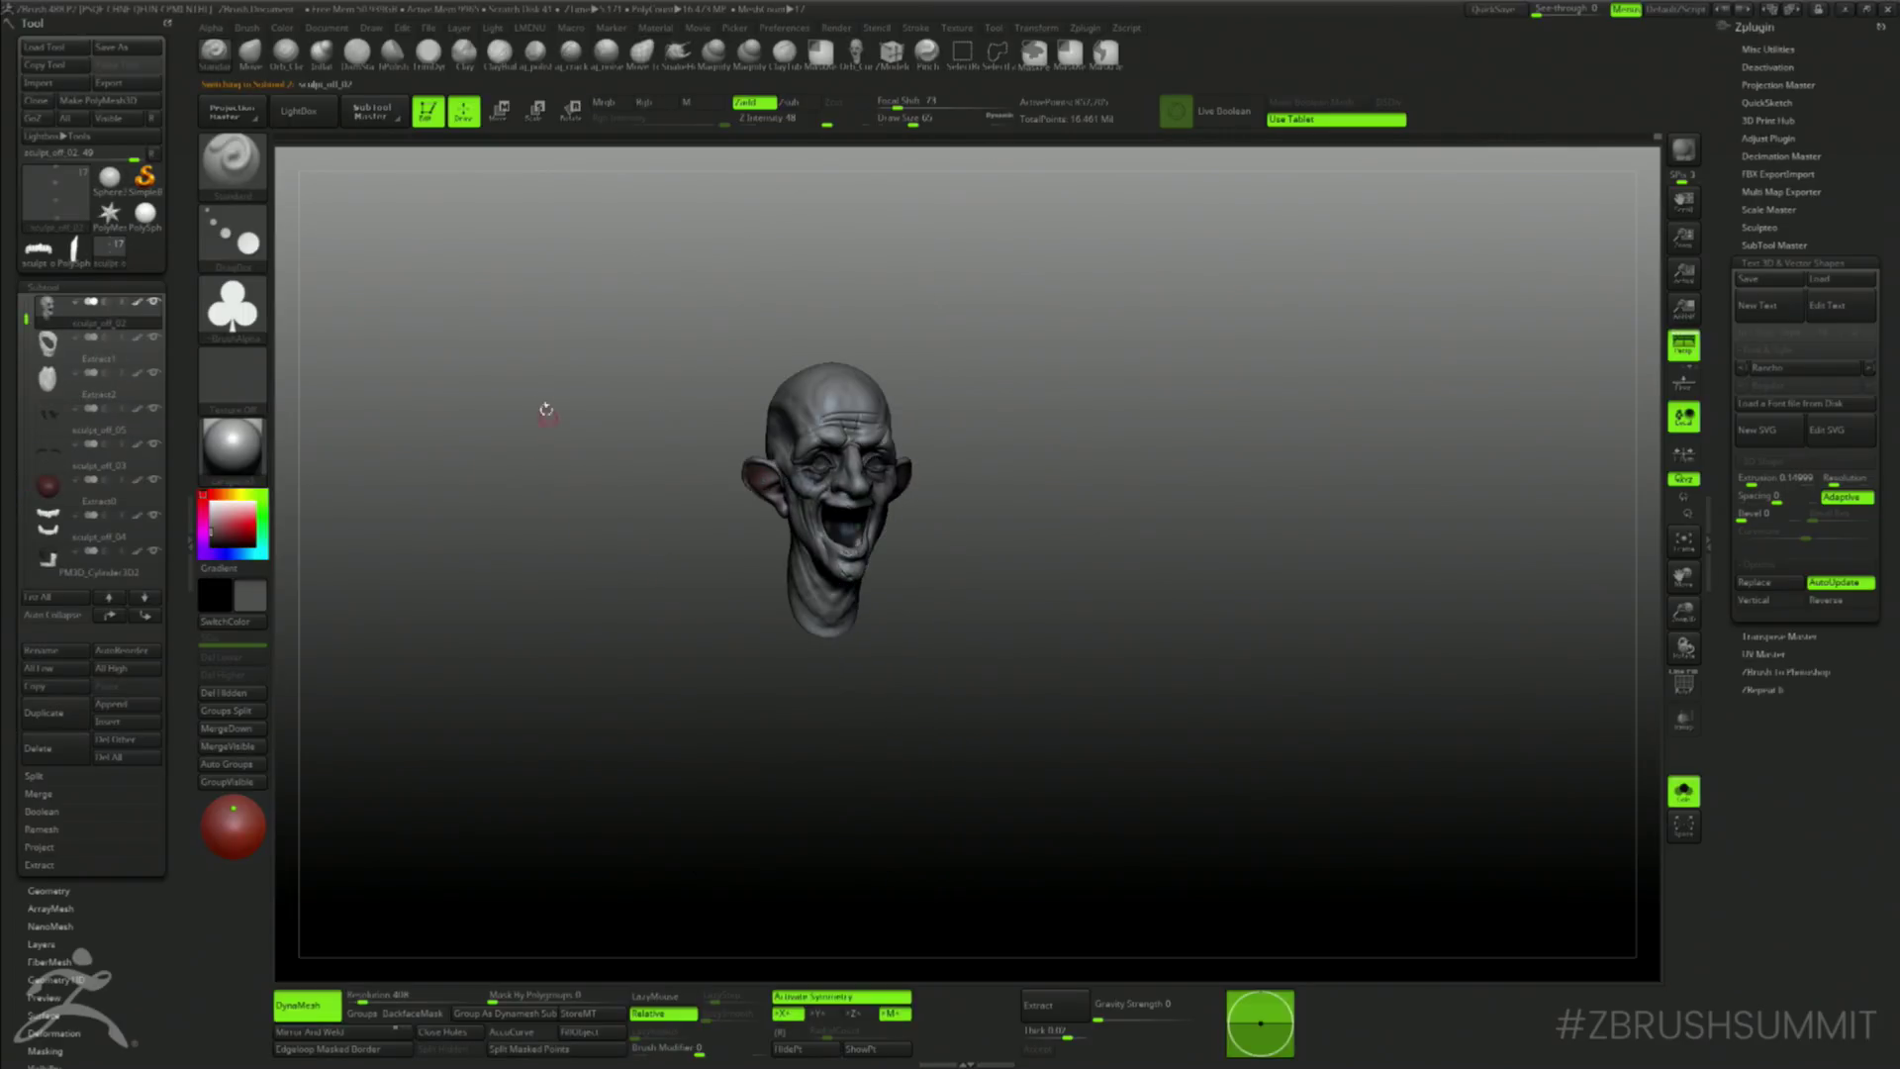
drag(543, 412, 568, 570)
- Isolate the head and refine the upper rim of its ear, using the DamStandard brush for creases
key(1)
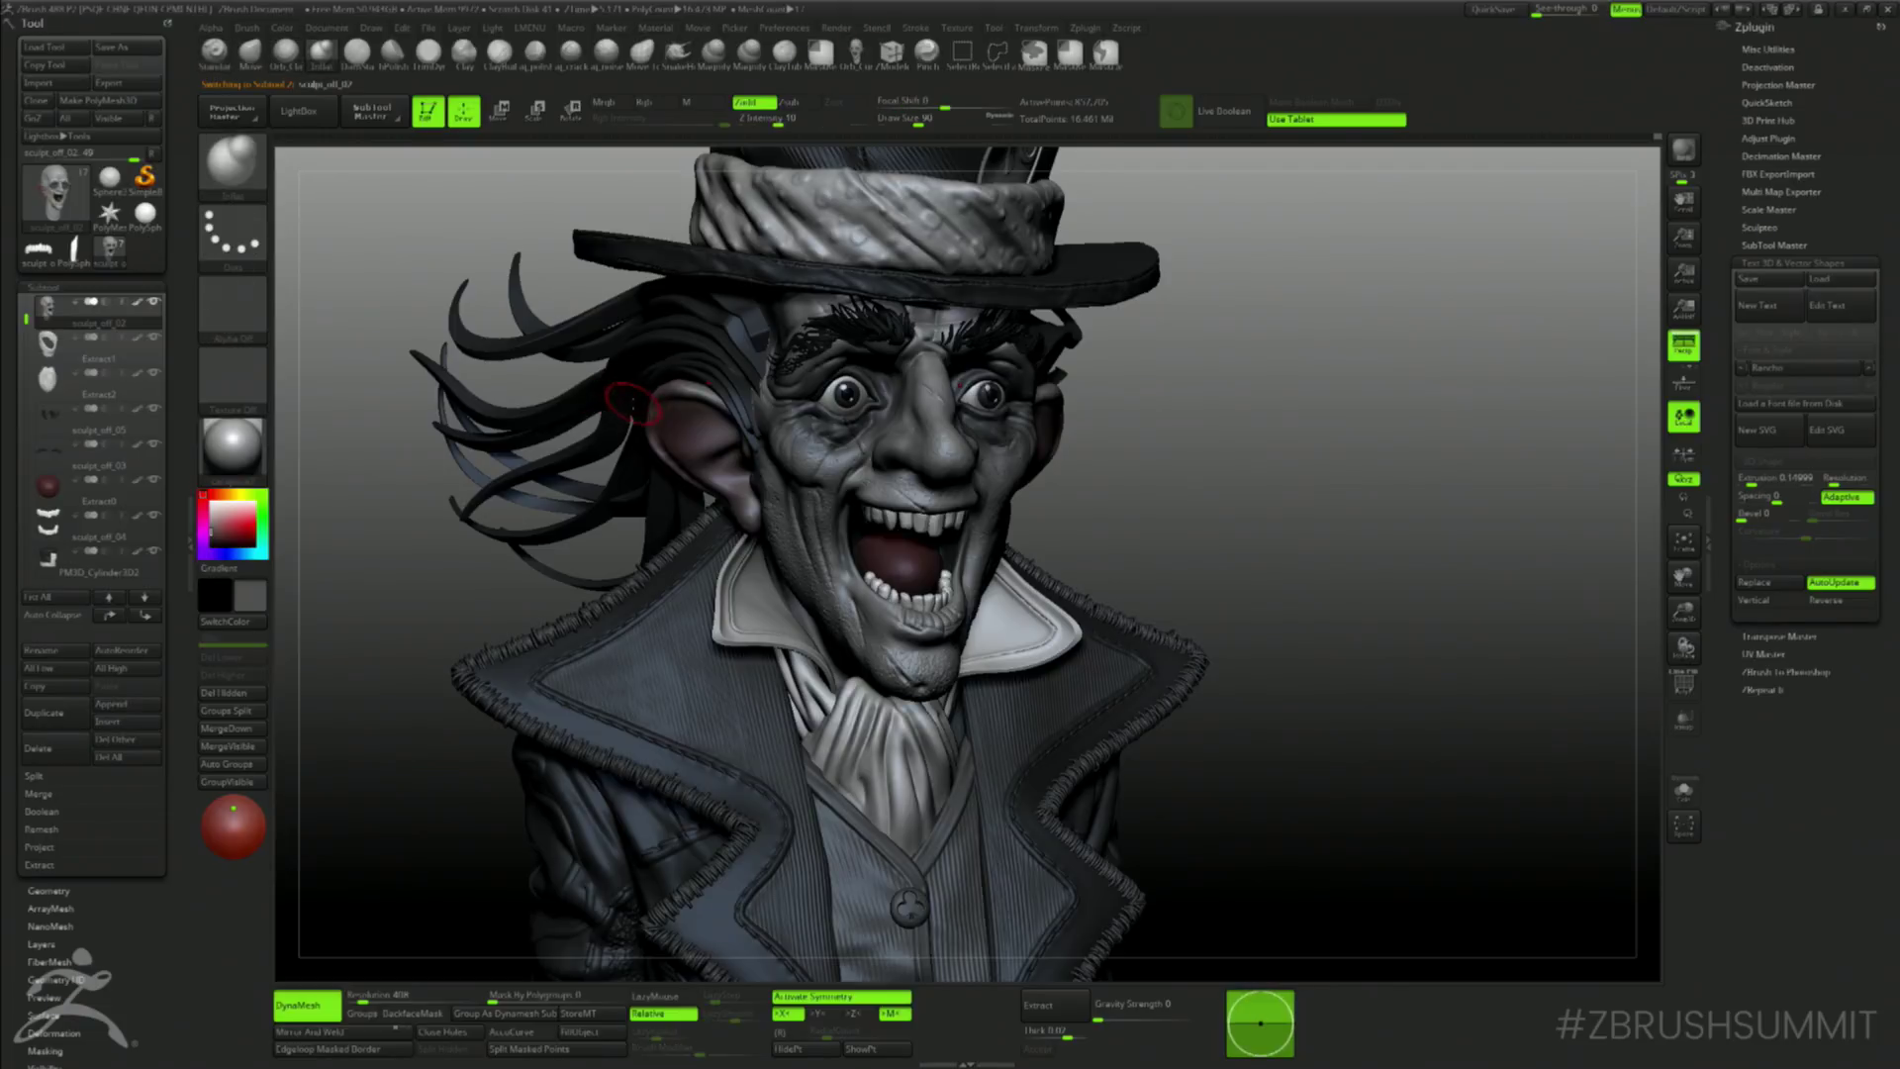
key(2)
key(space)
click(667, 419)
drag(495, 542, 683, 416)
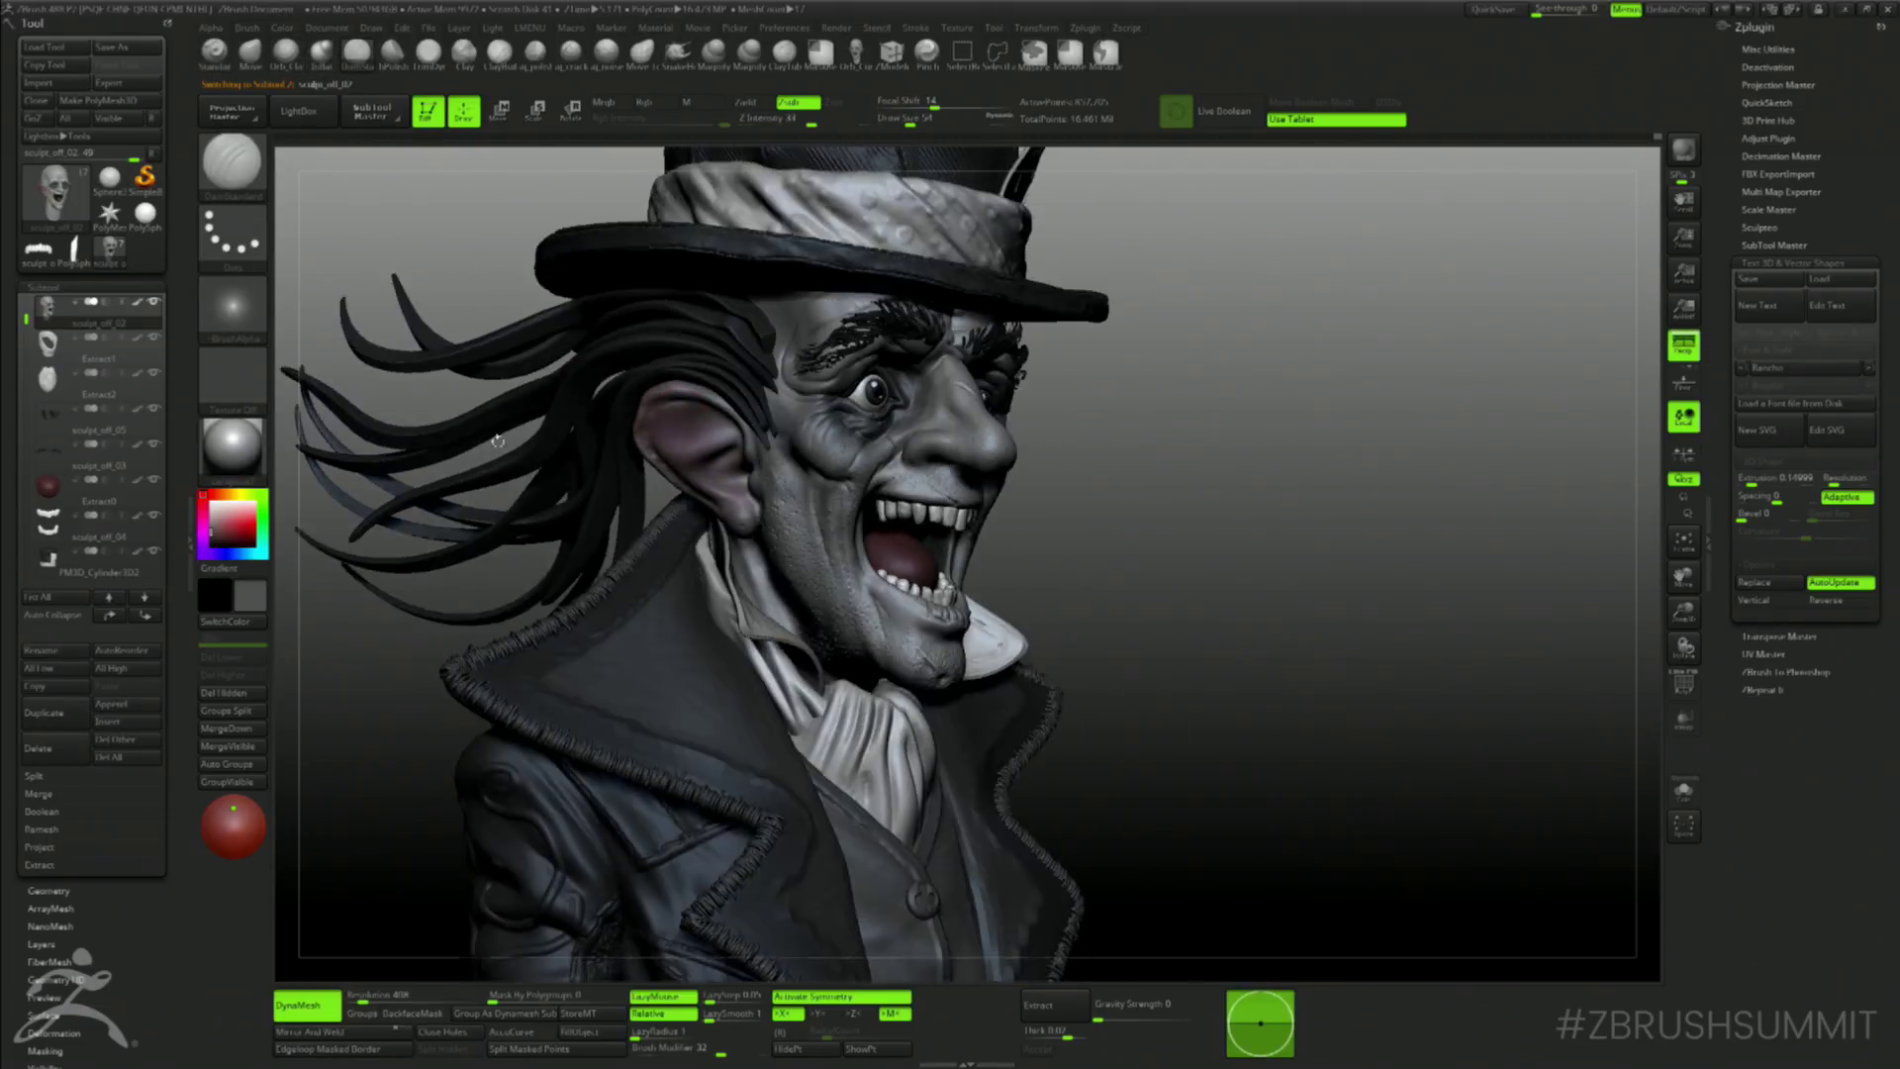
key(shift+ctrl+s)
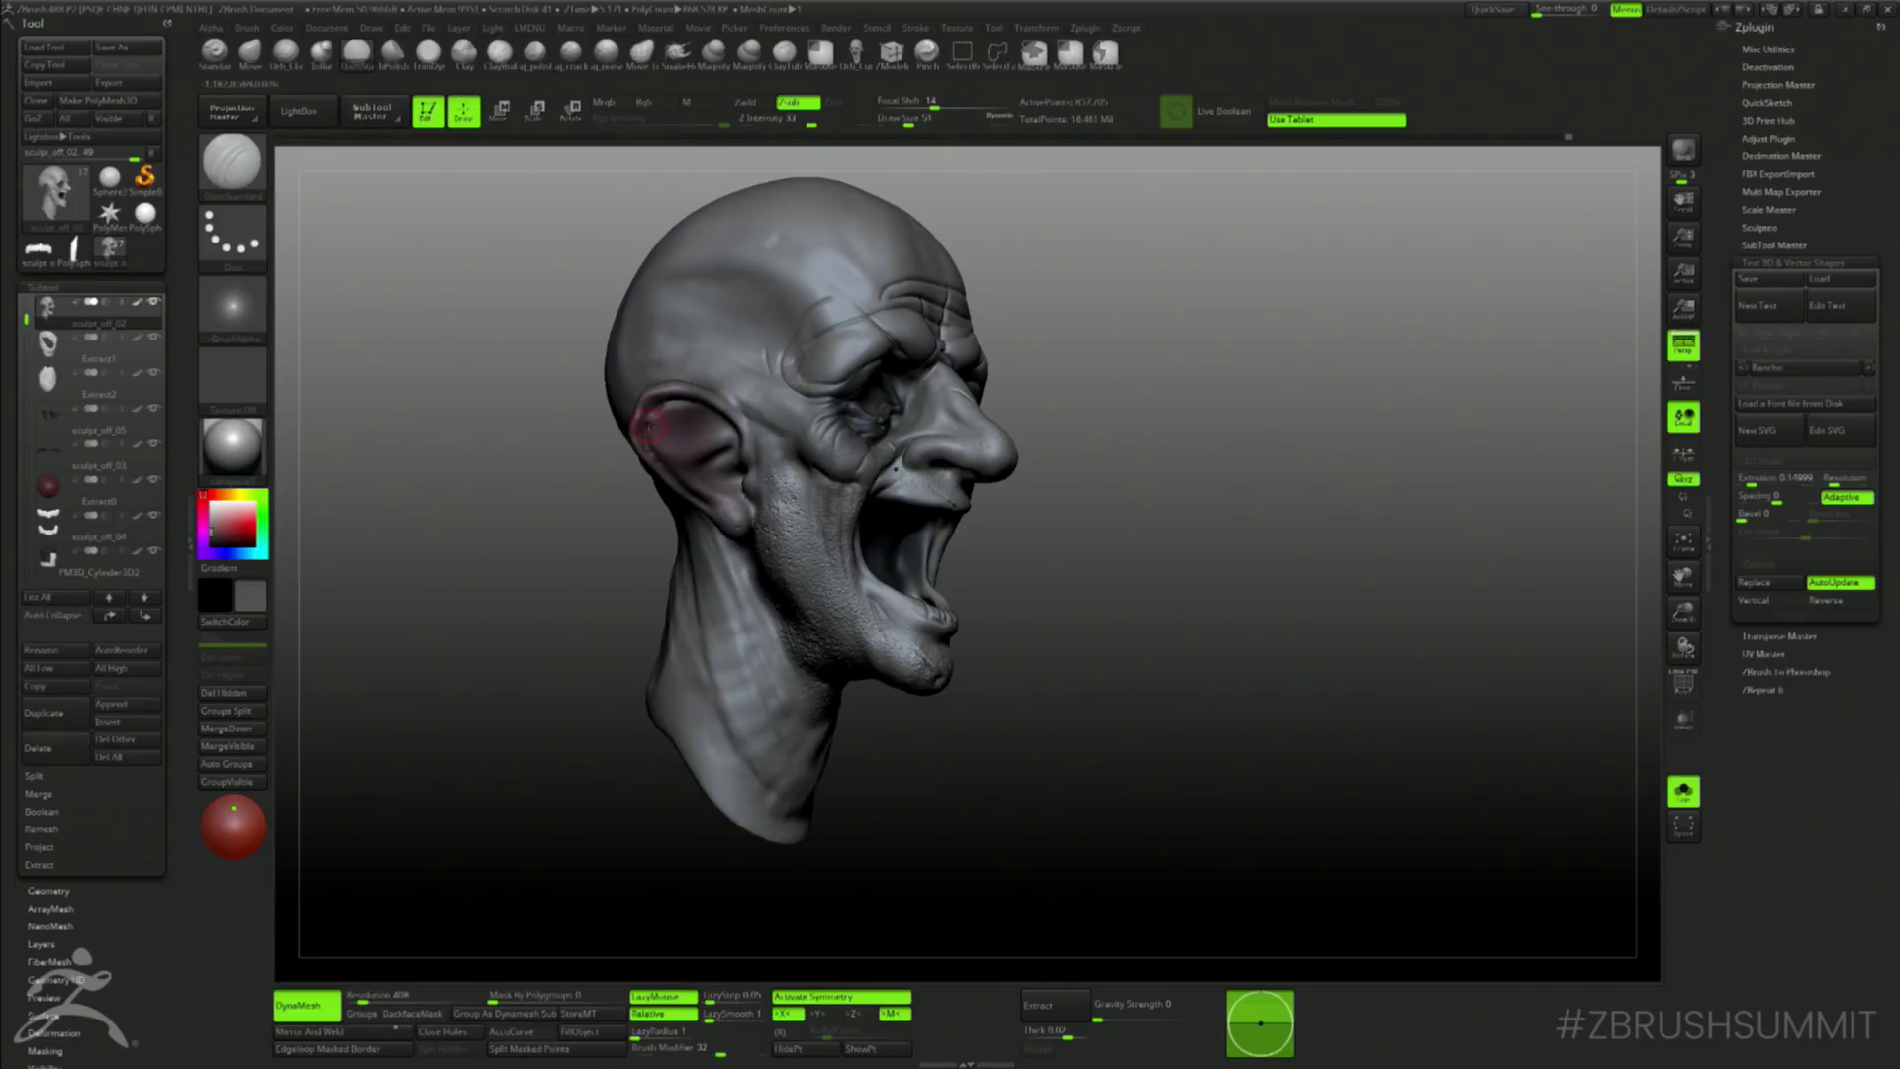
key(1)
alt+drag(531, 345, 521, 335)
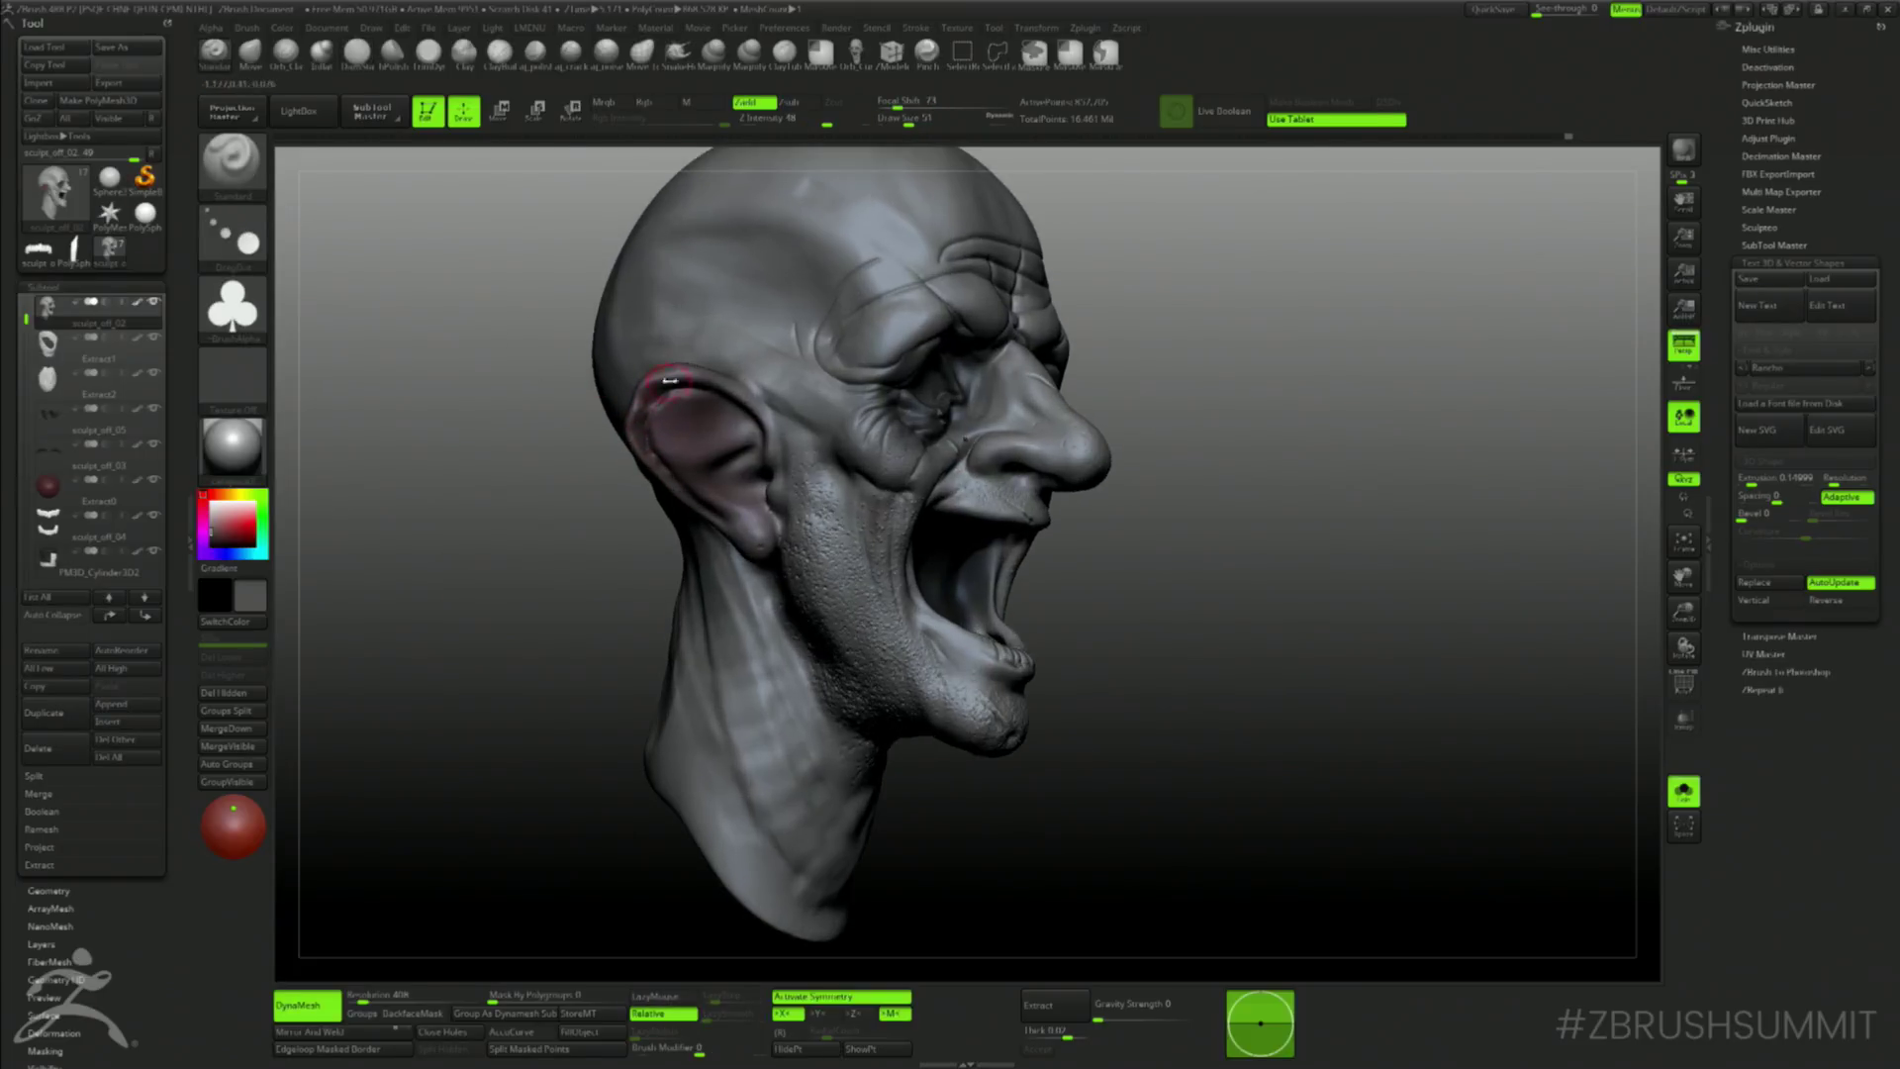
- Select the Standard brush and restore its default setup with the Dots stroke and no alpha
key(2)
key(space)
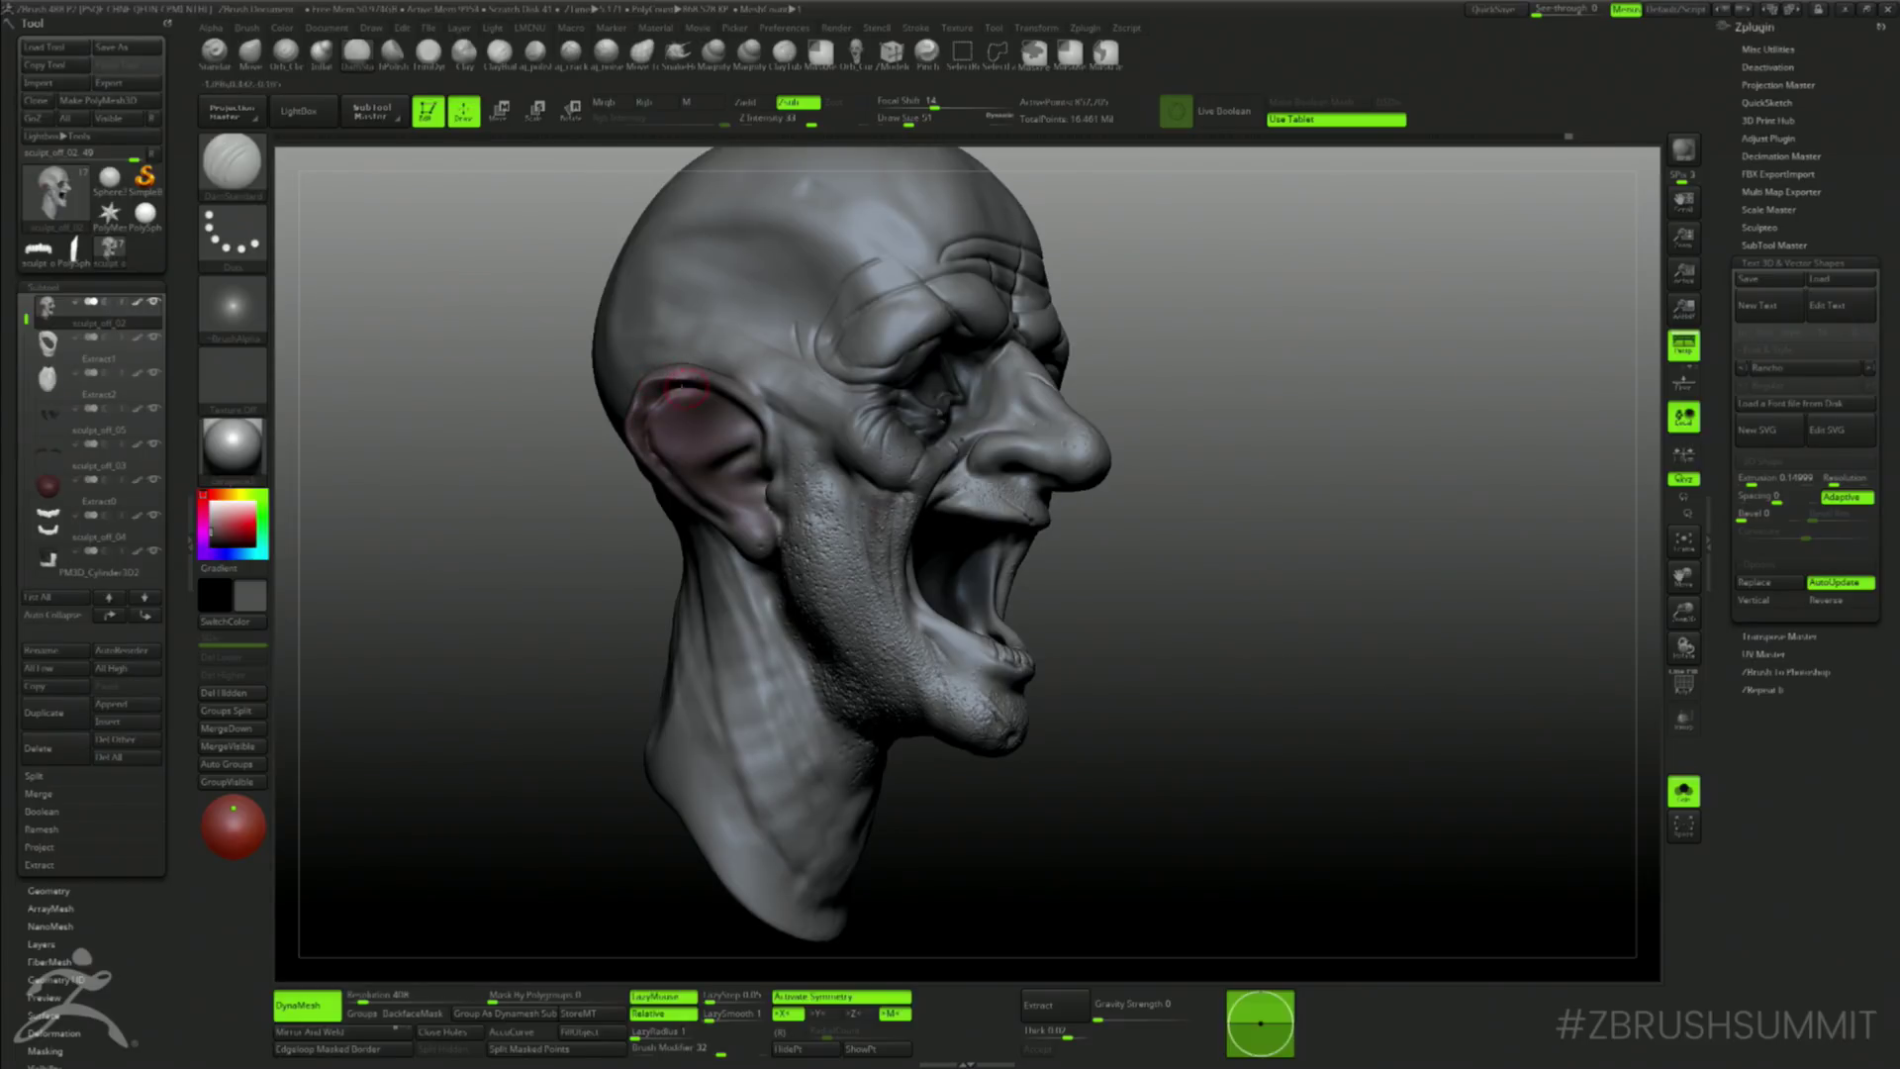
key(b)
key(s)
key(t)
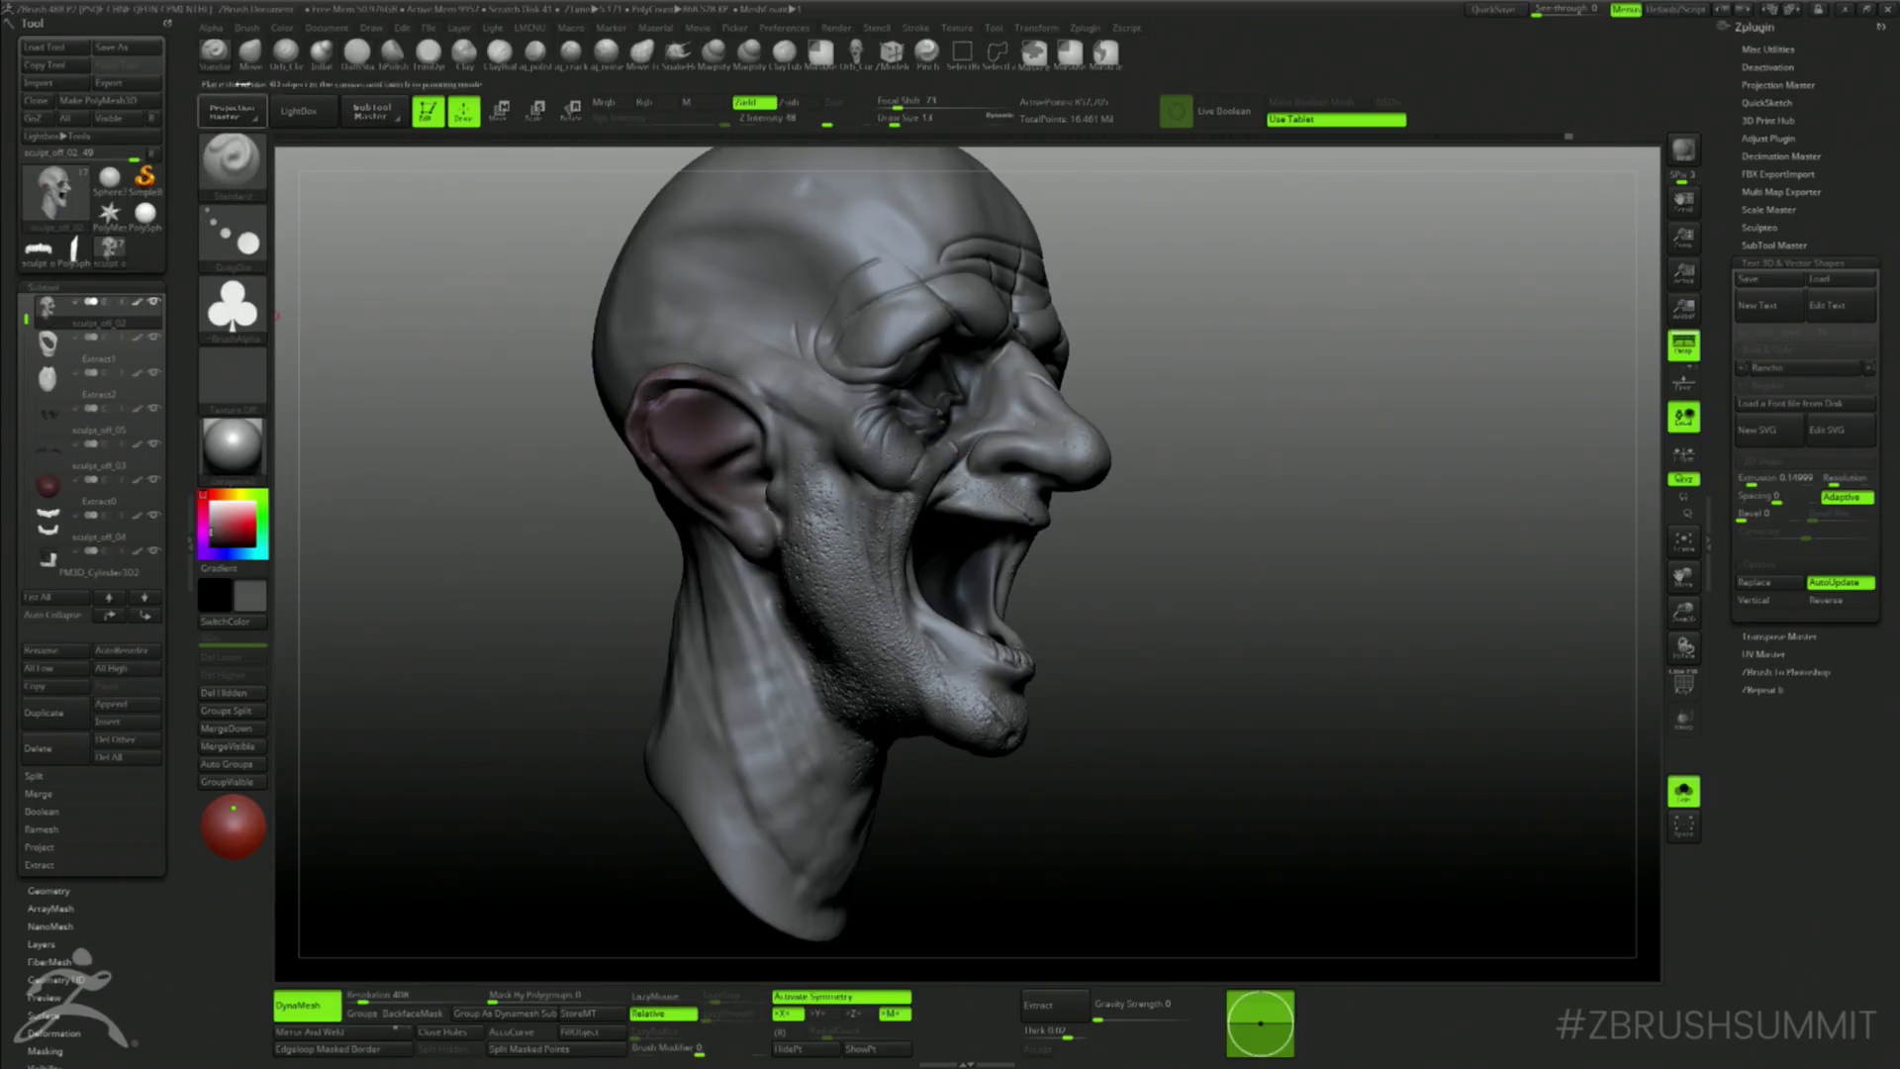
click(246, 28)
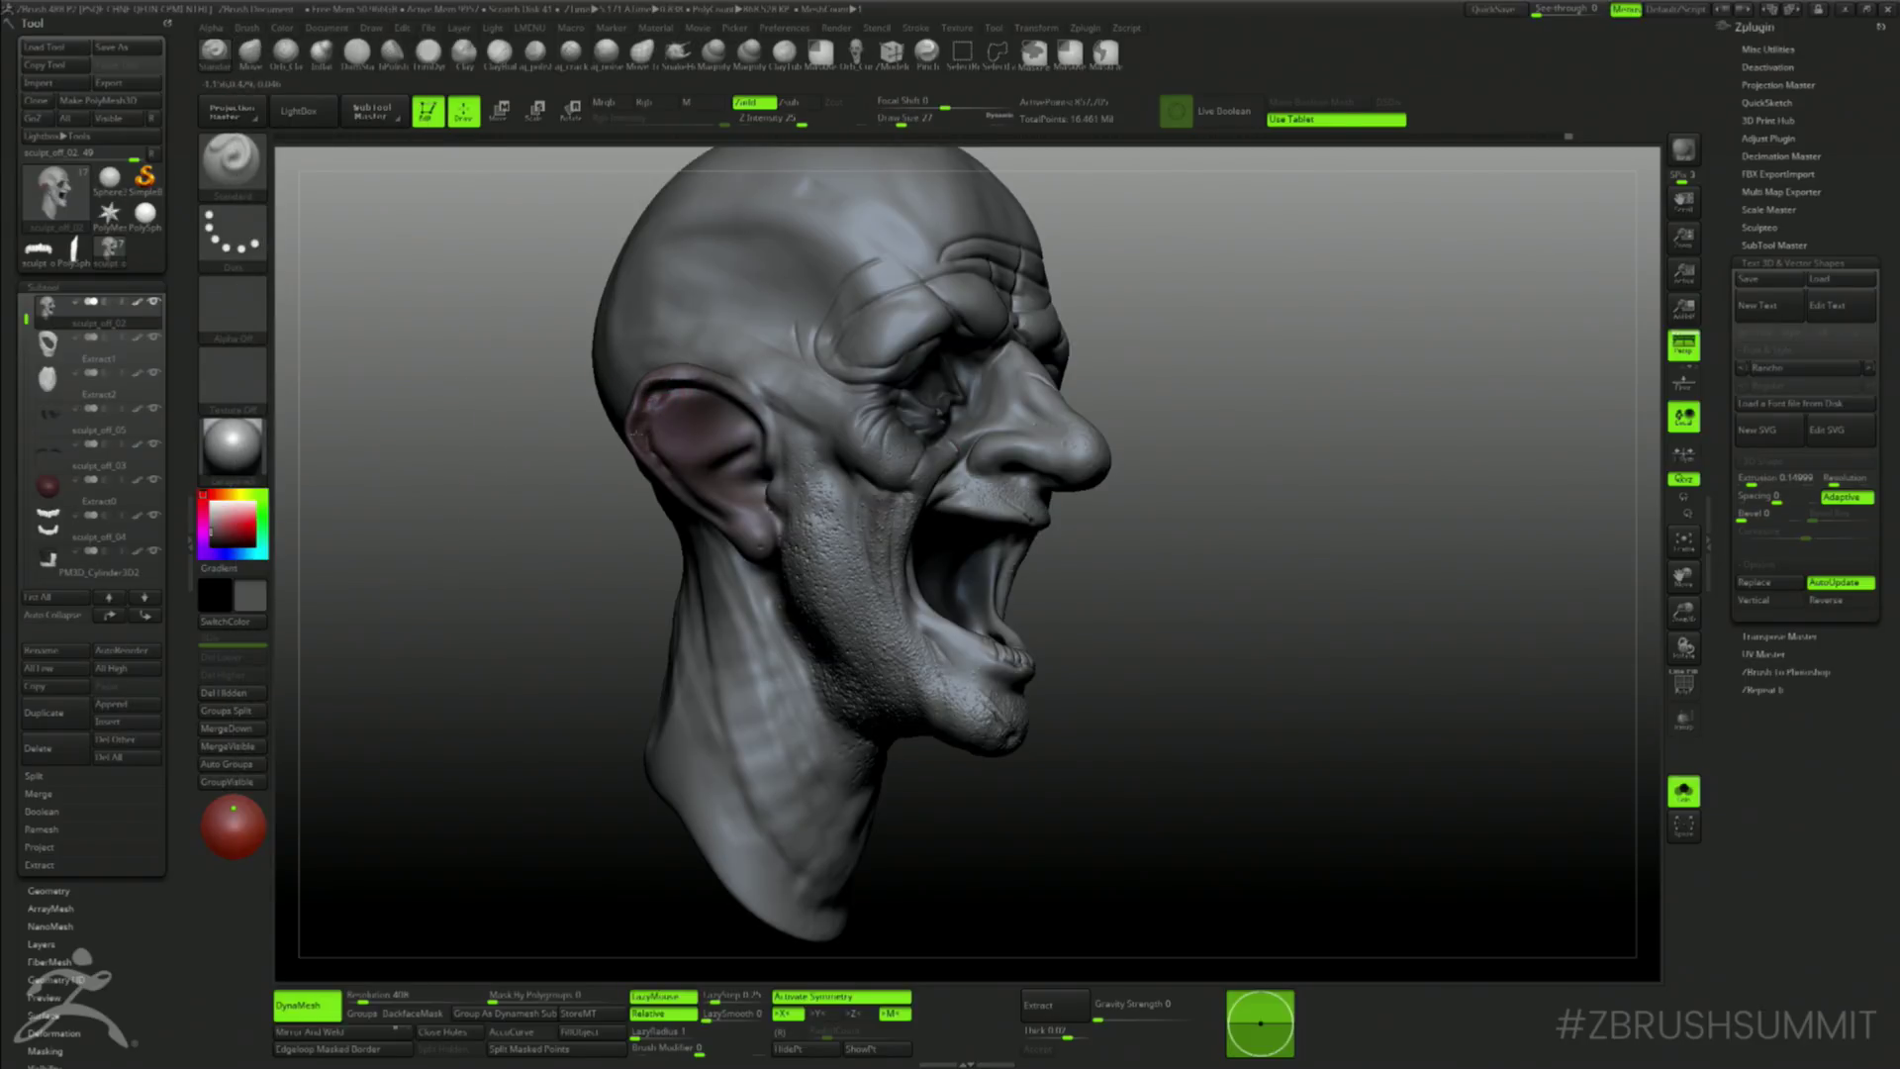
drag(626, 478, 485, 479)
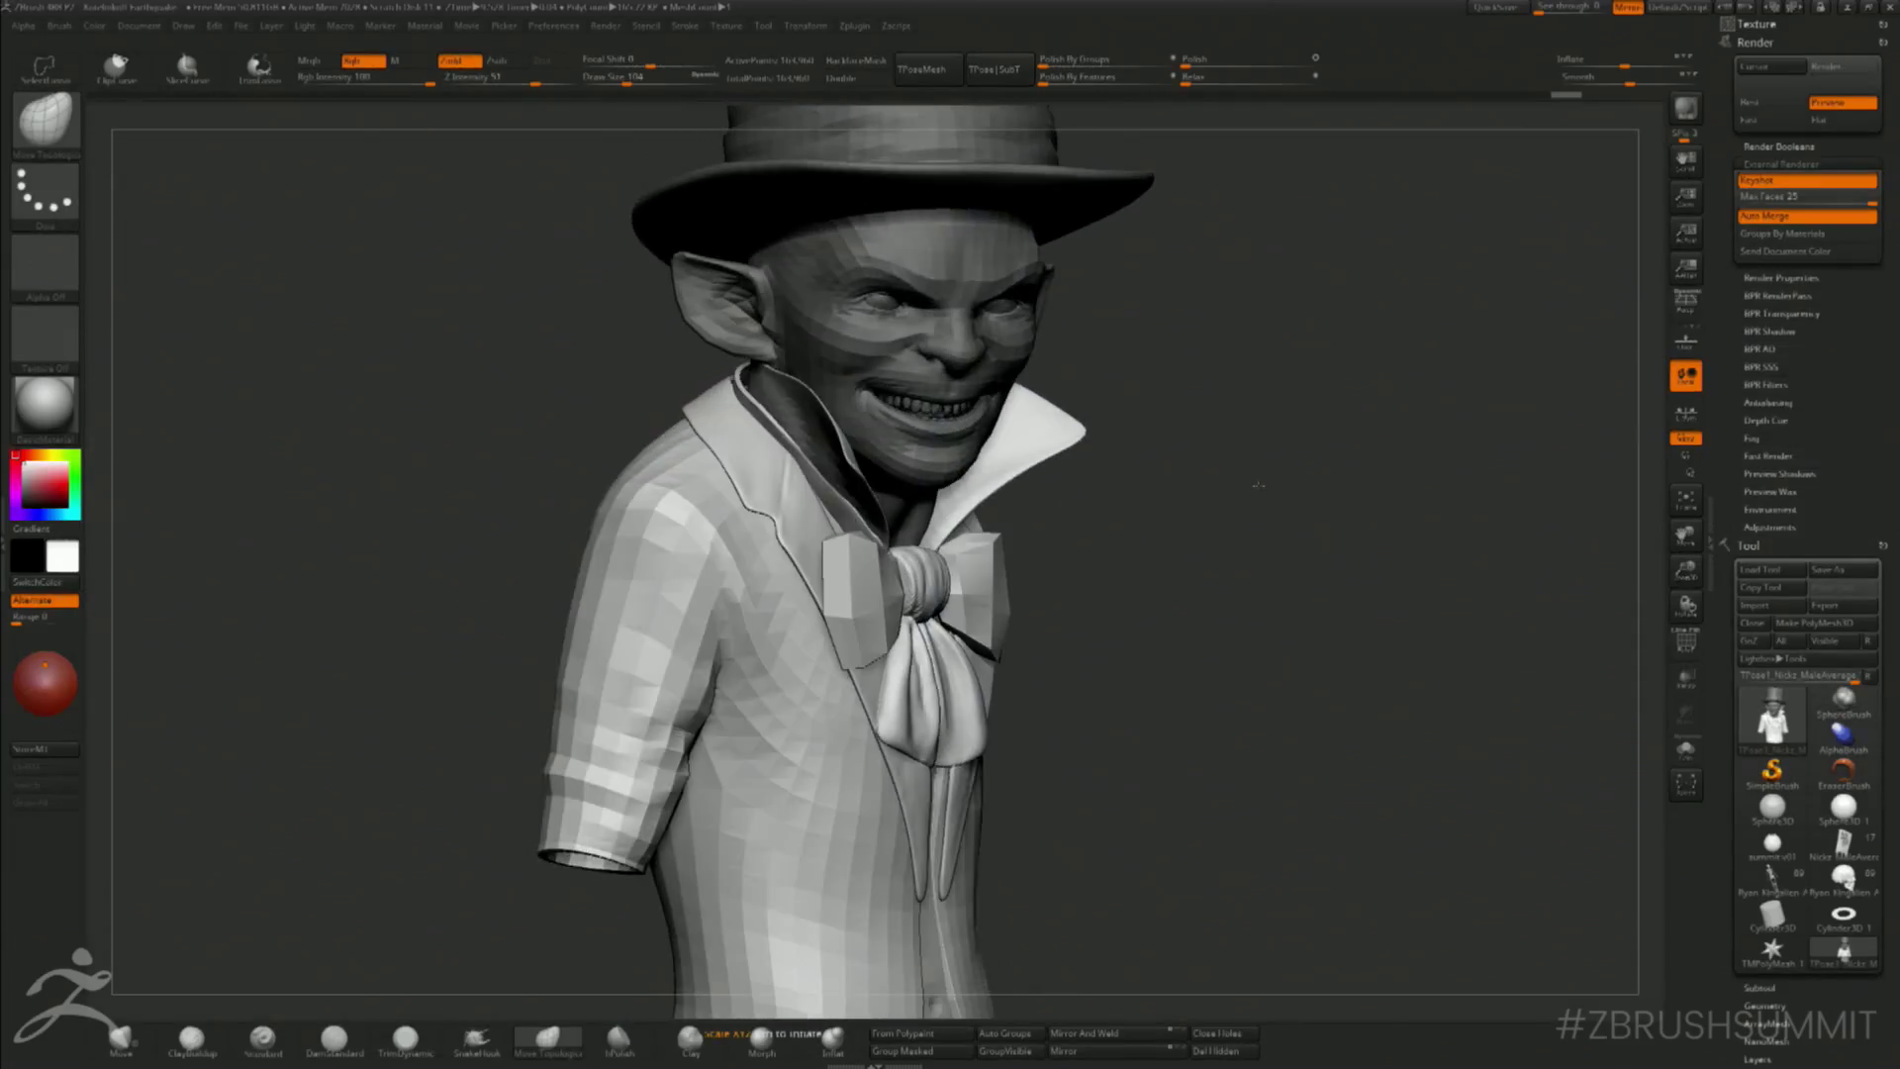
- Reshape the goblin's raised collar with the Move Topological brush, pulling its edge outward and adjusting it with a smaller brush
drag(1138, 475, 696, 406)
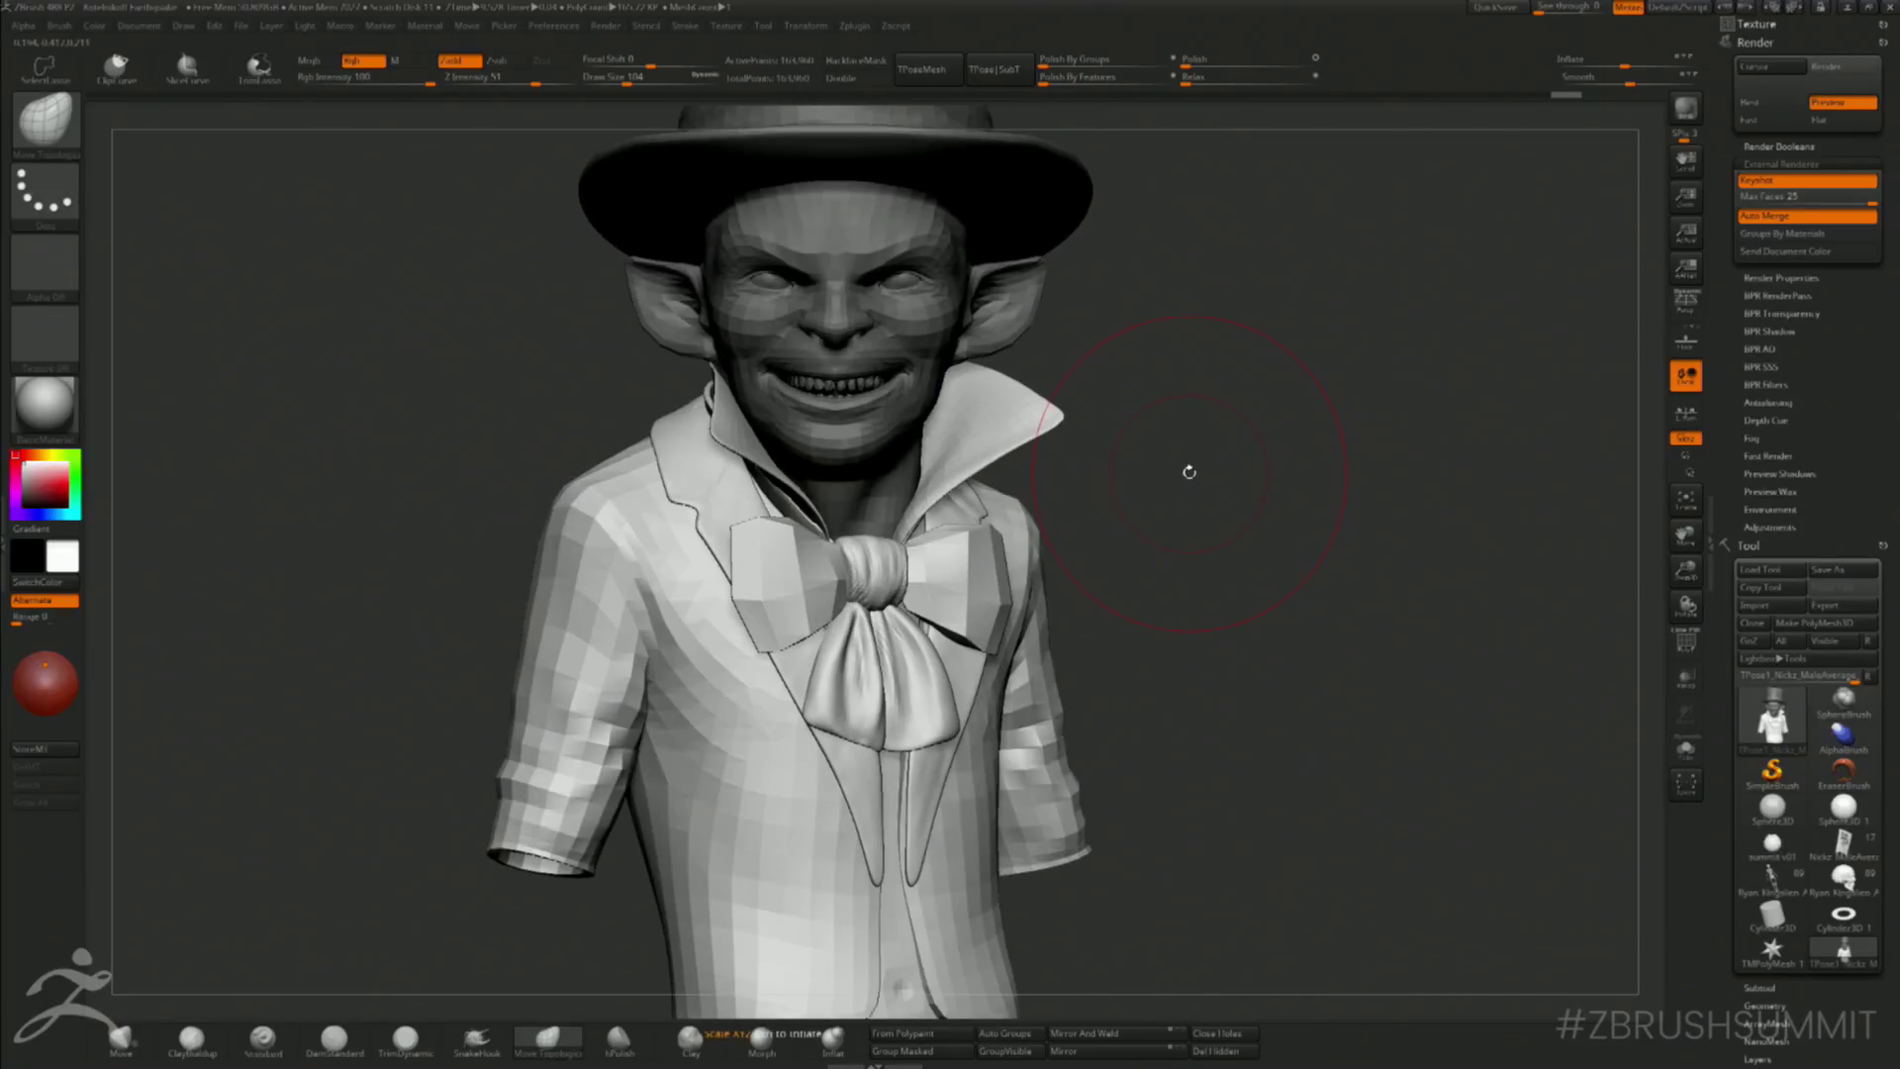
drag(1136, 312, 1096, 311)
key(s)
mouse_move(730, 406)
mouse_down()
mouse_move(680, 404)
mouse_move(614, 476)
mouse_up()
key(s)
drag(744, 445, 737, 445)
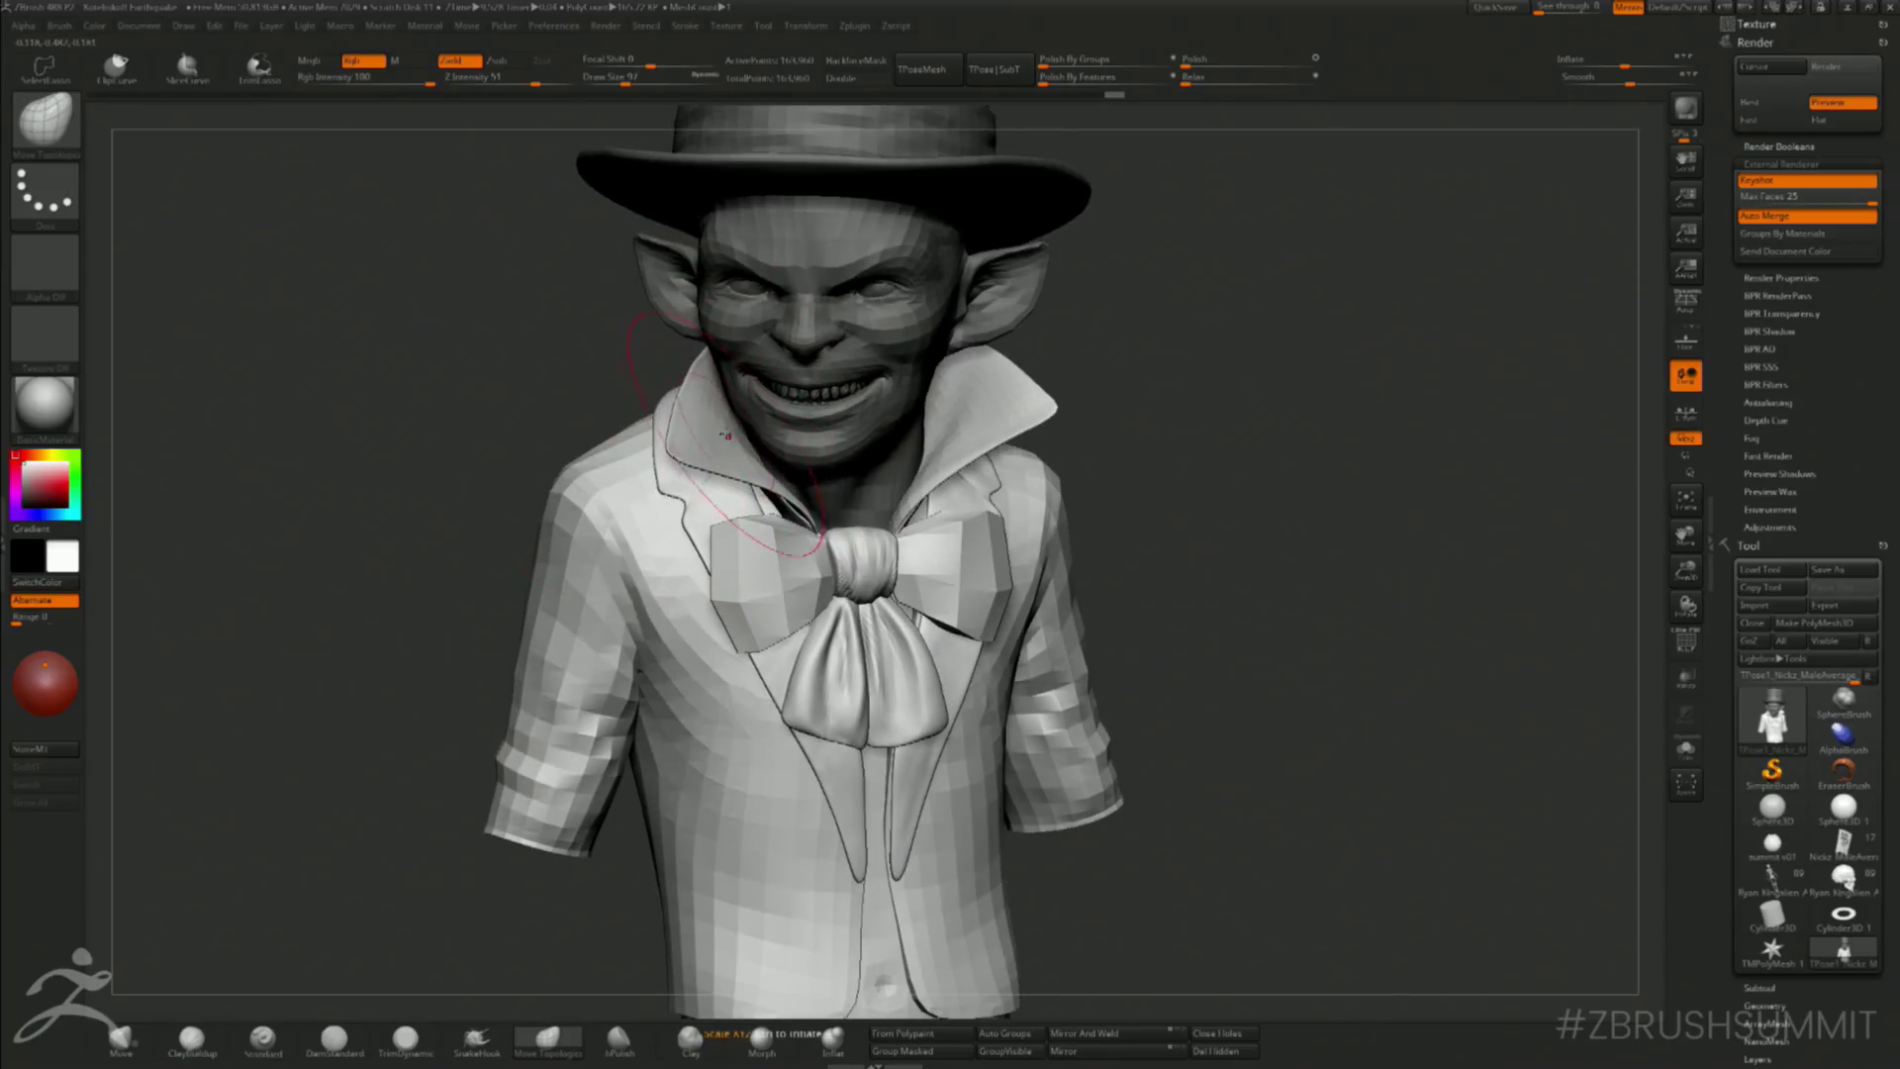
drag(554, 401, 733, 422)
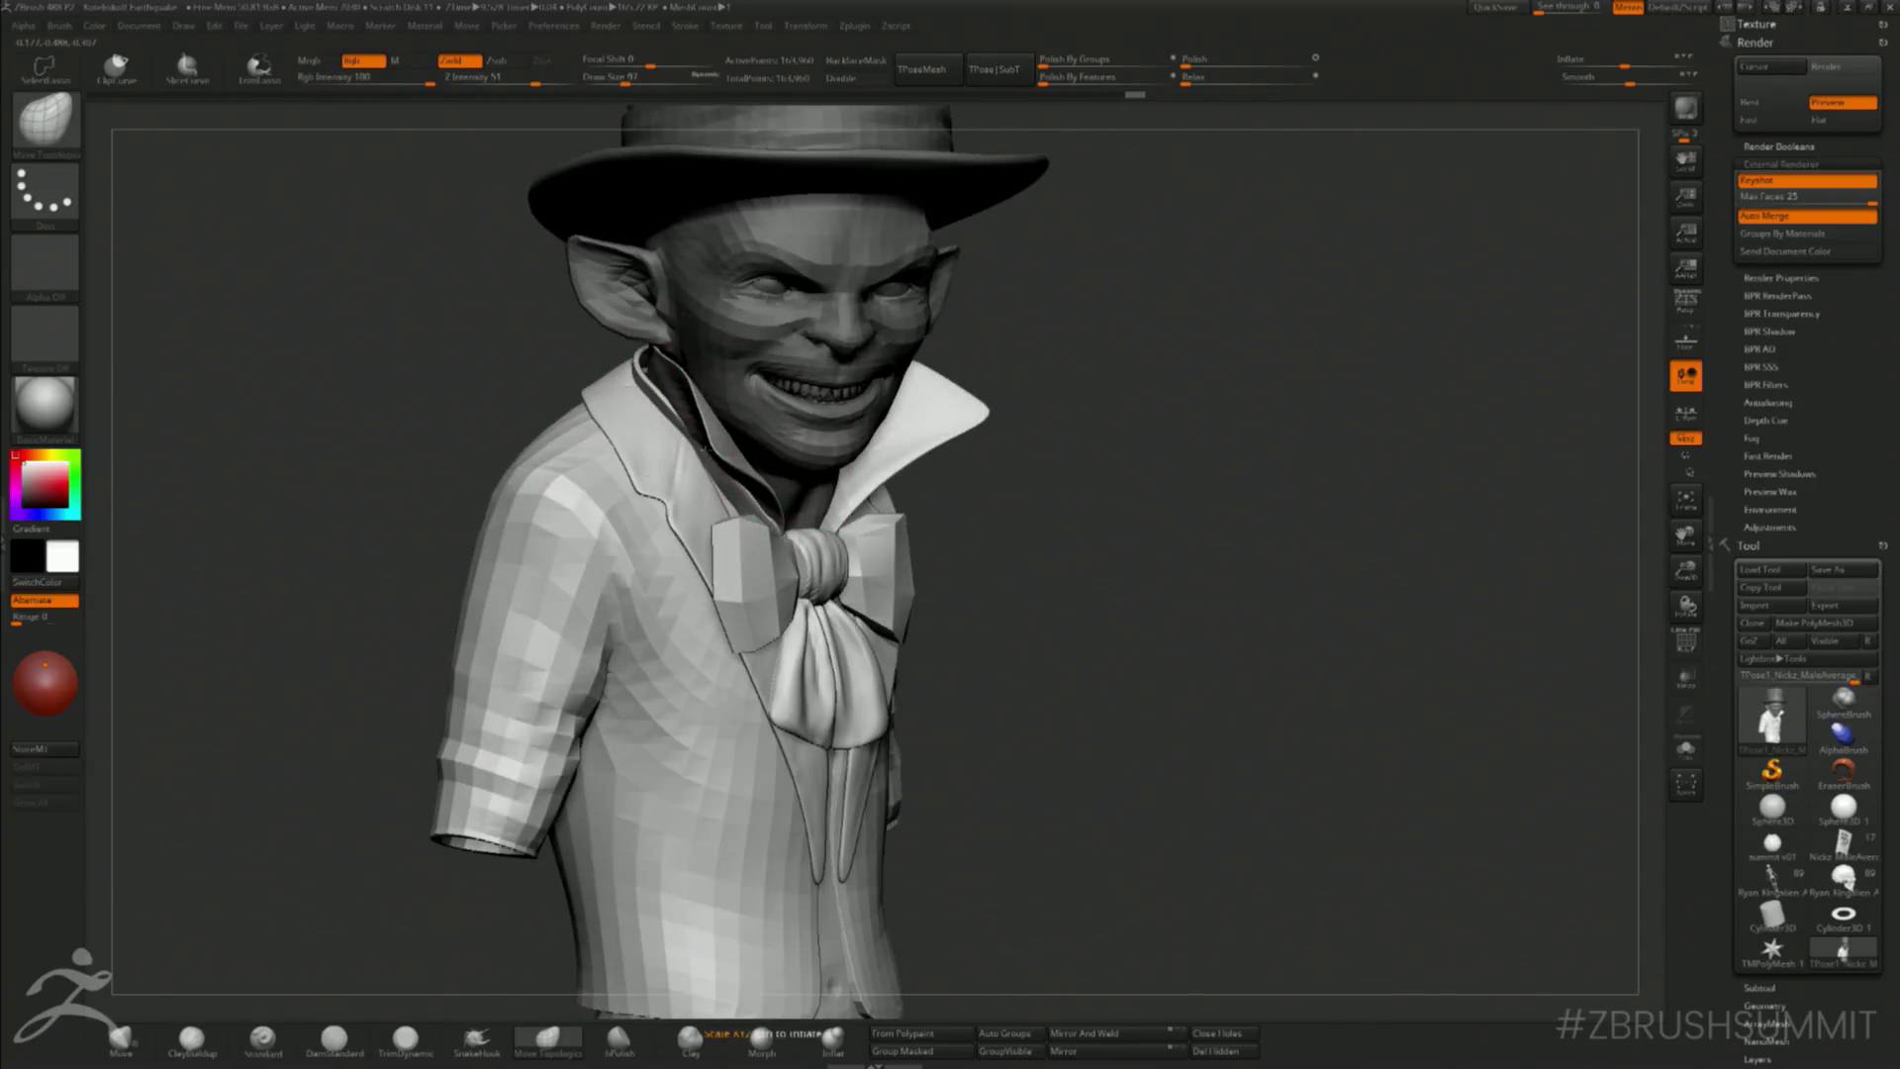
mouse_move(1182, 406)
mouse_down()
mouse_move(1115, 399)
mouse_move(1224, 444)
mouse_move(1217, 407)
mouse_up()
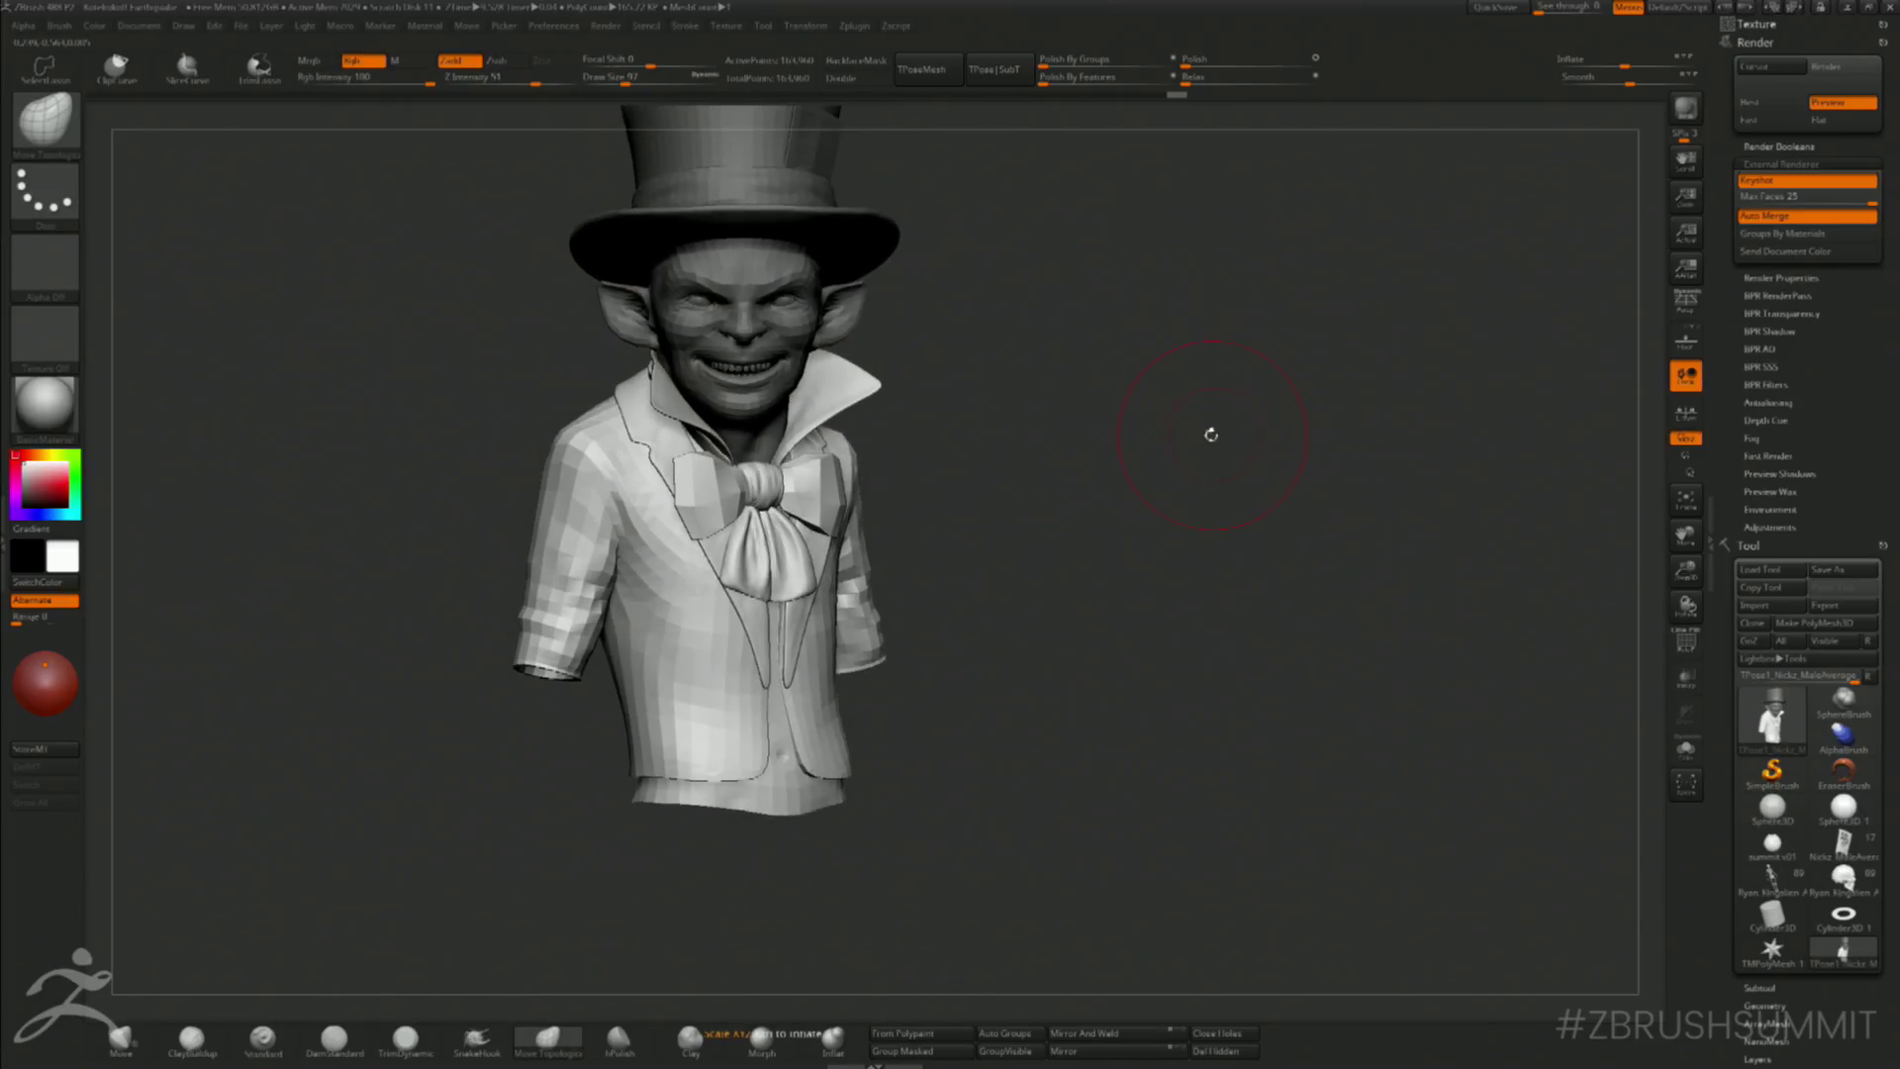
mouse_move(1179, 518)
alt+mouse_down()
mouse_move(1174, 564)
mouse_move(1145, 420)
mouse_move(1160, 423)
mouse_move(1093, 423)
alt+mouse_up()
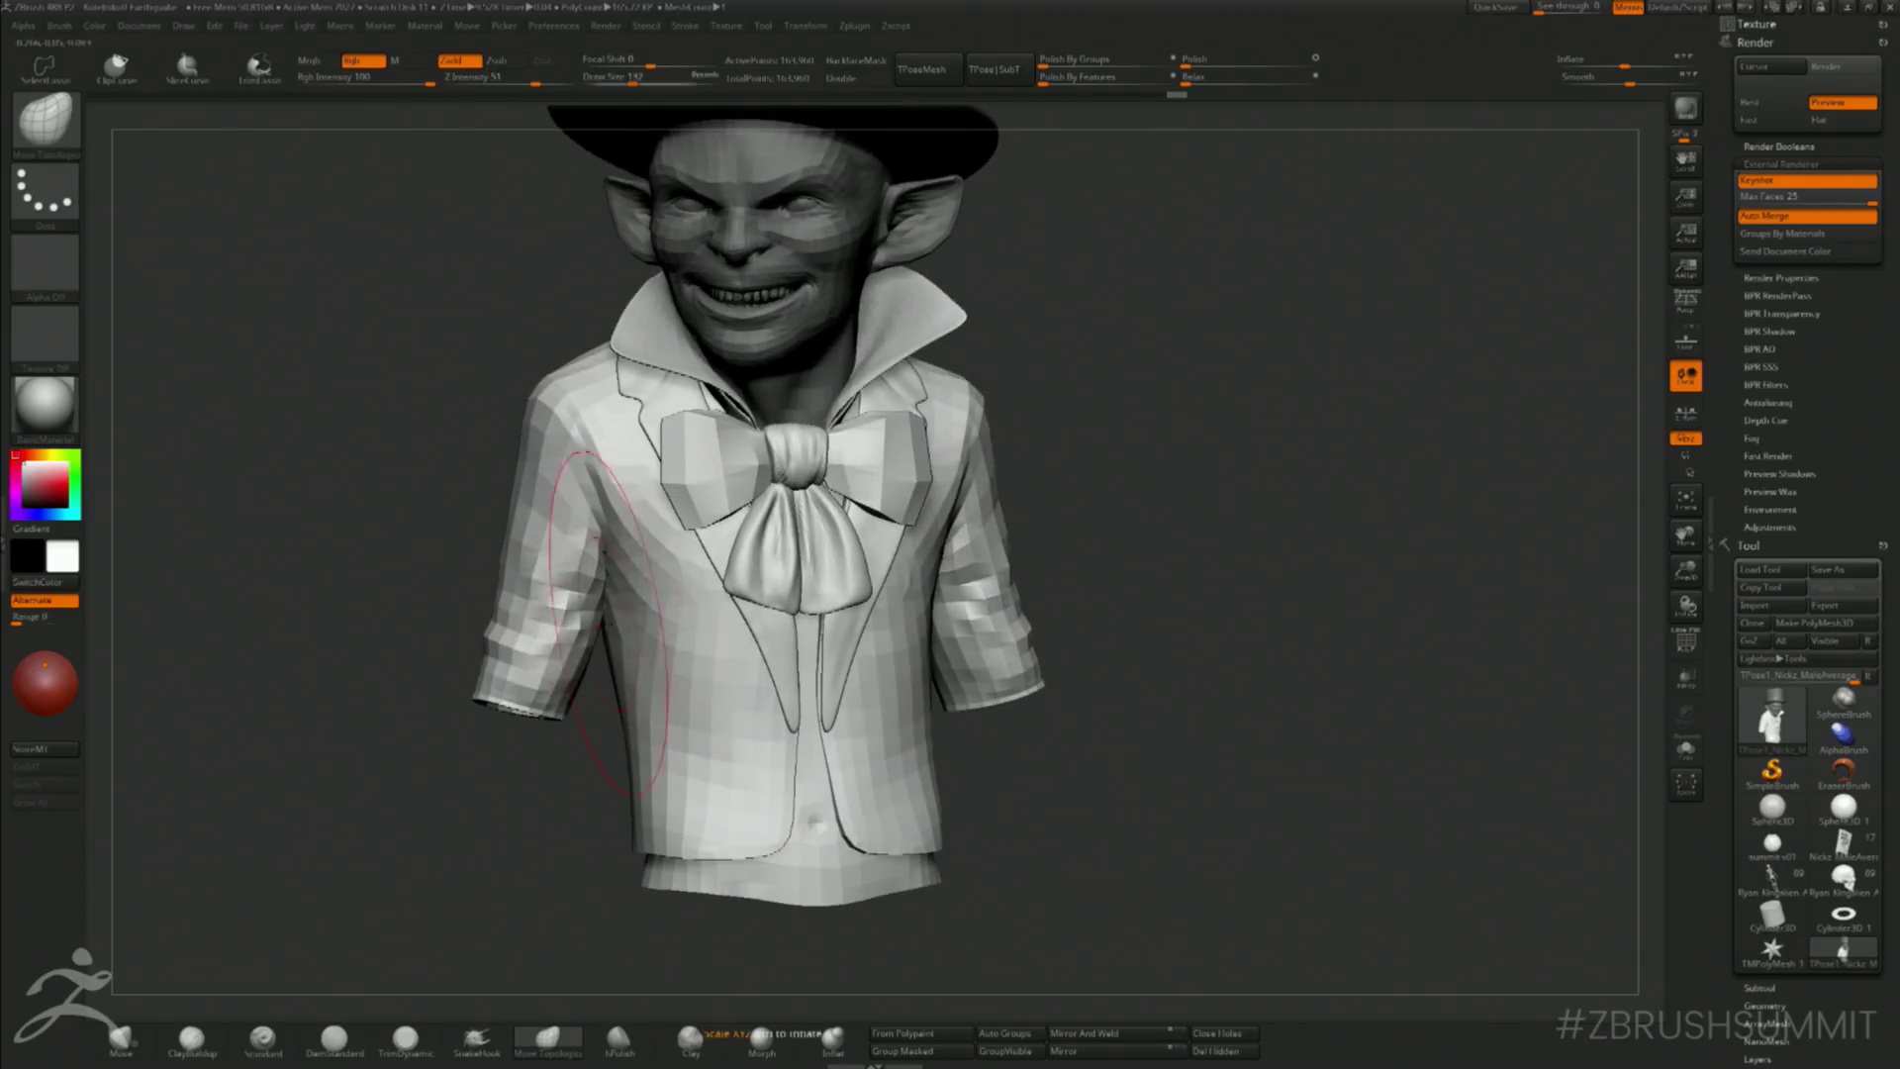
- Reshape the jacket's armpit from the front and back with the Move brush, and check the shoulders from both sides
click(121, 1037)
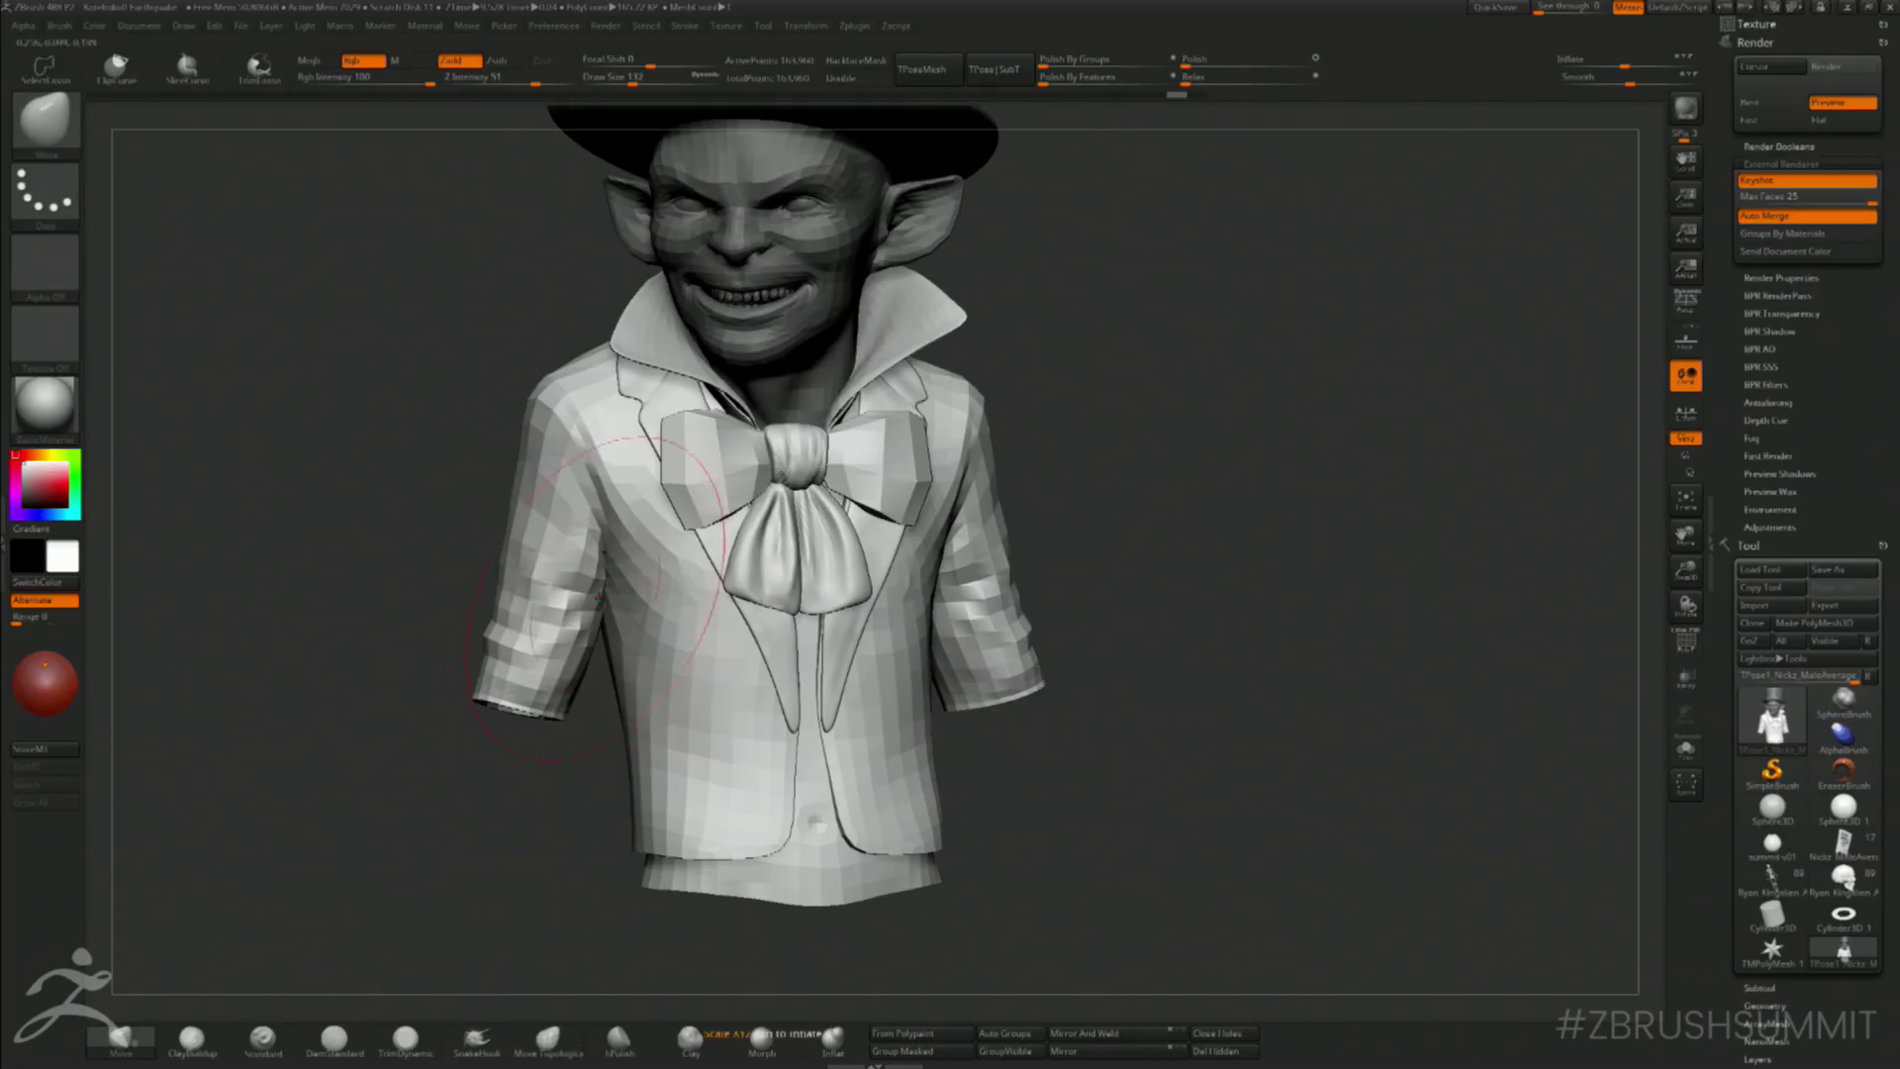
drag(601, 606, 605, 572)
drag(425, 614, 871, 606)
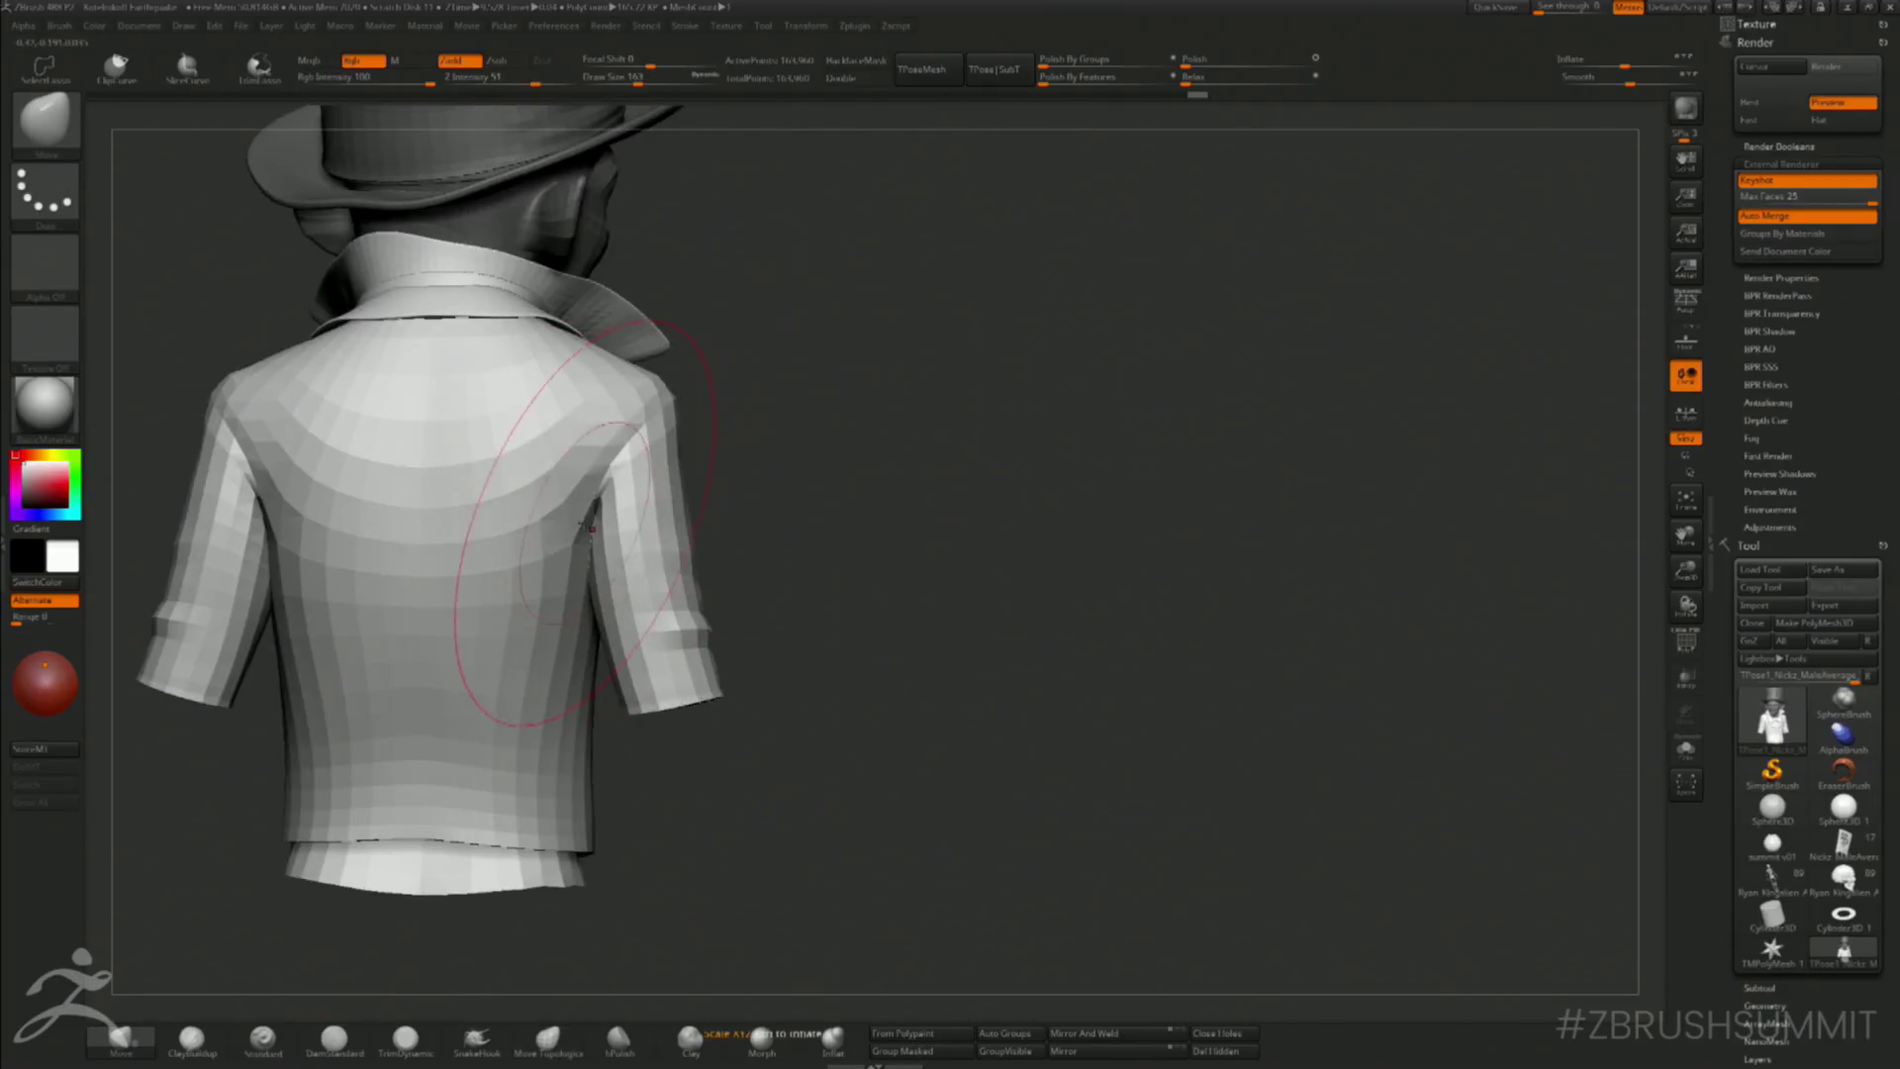
drag(591, 530, 614, 529)
drag(878, 553, 1310, 530)
mouse_move(1227, 373)
mouse_down()
mouse_move(1158, 399)
mouse_move(1026, 344)
mouse_up()
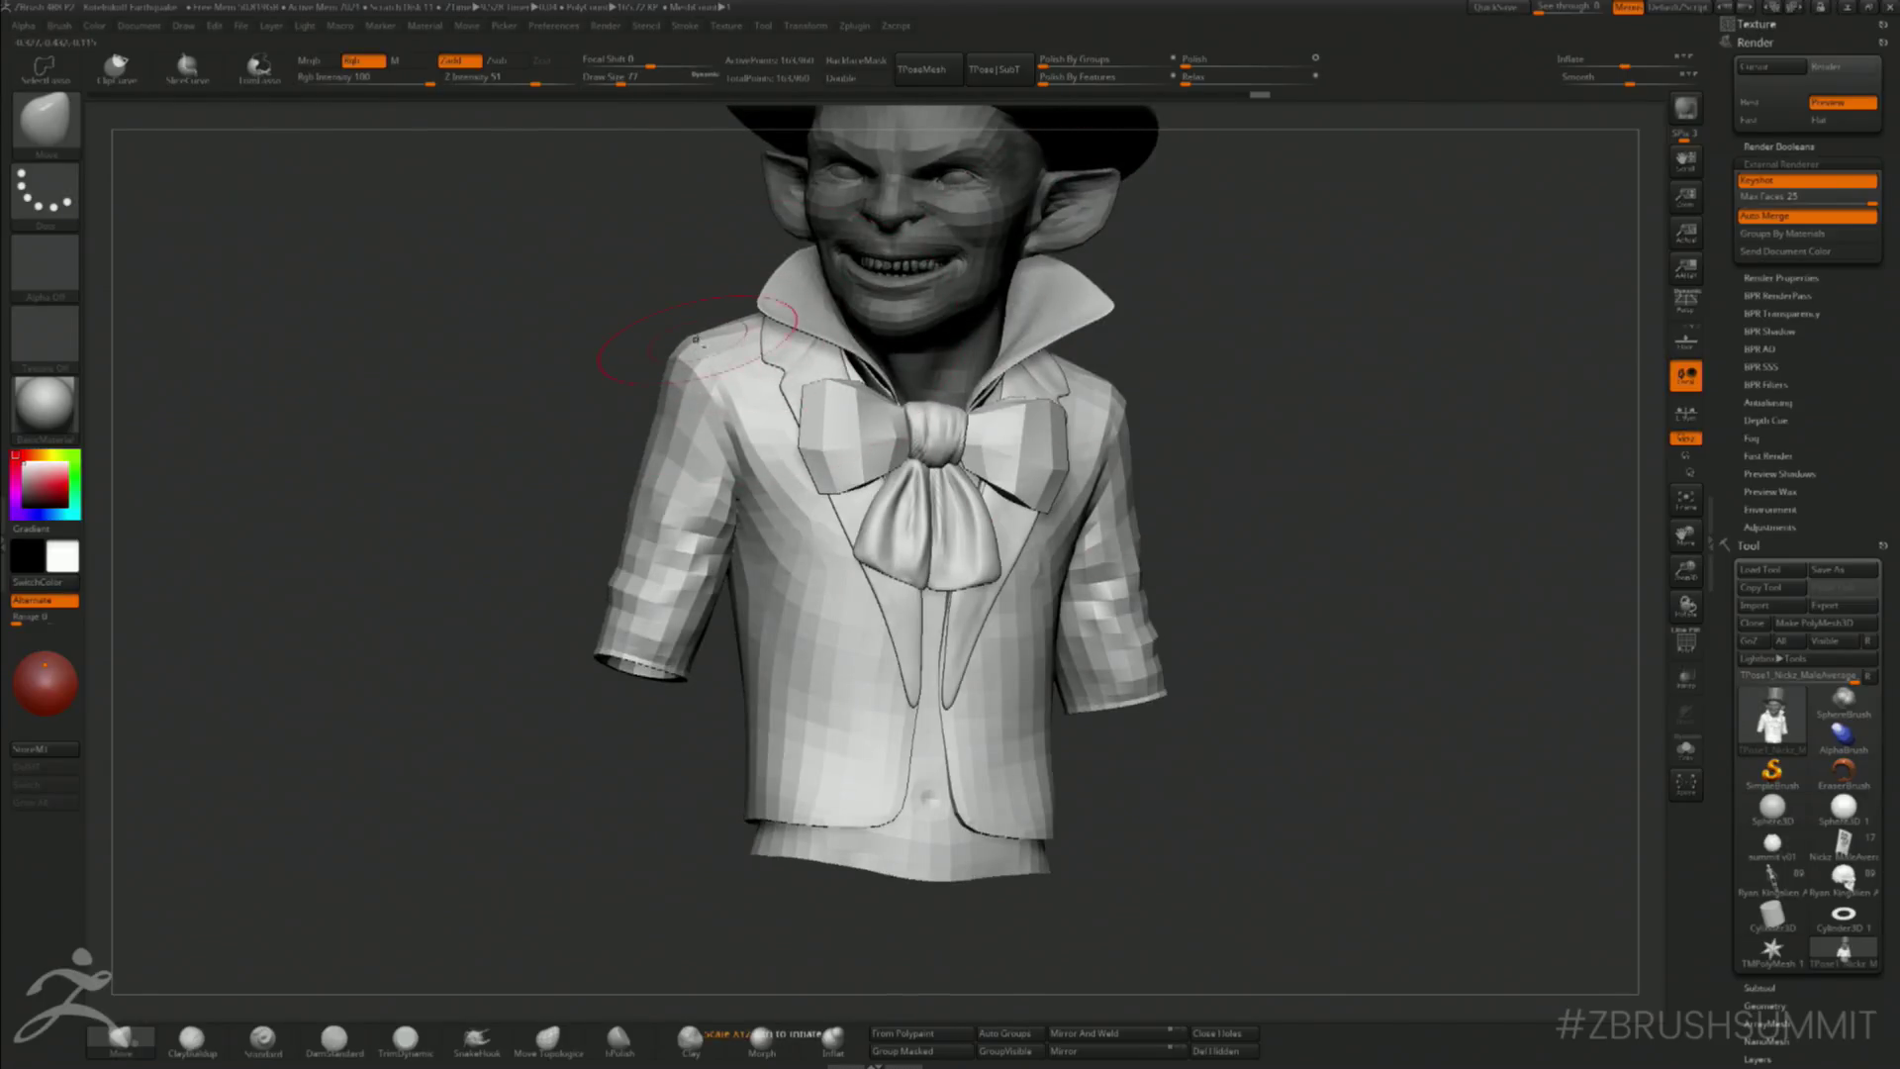
drag(1170, 390, 1109, 399)
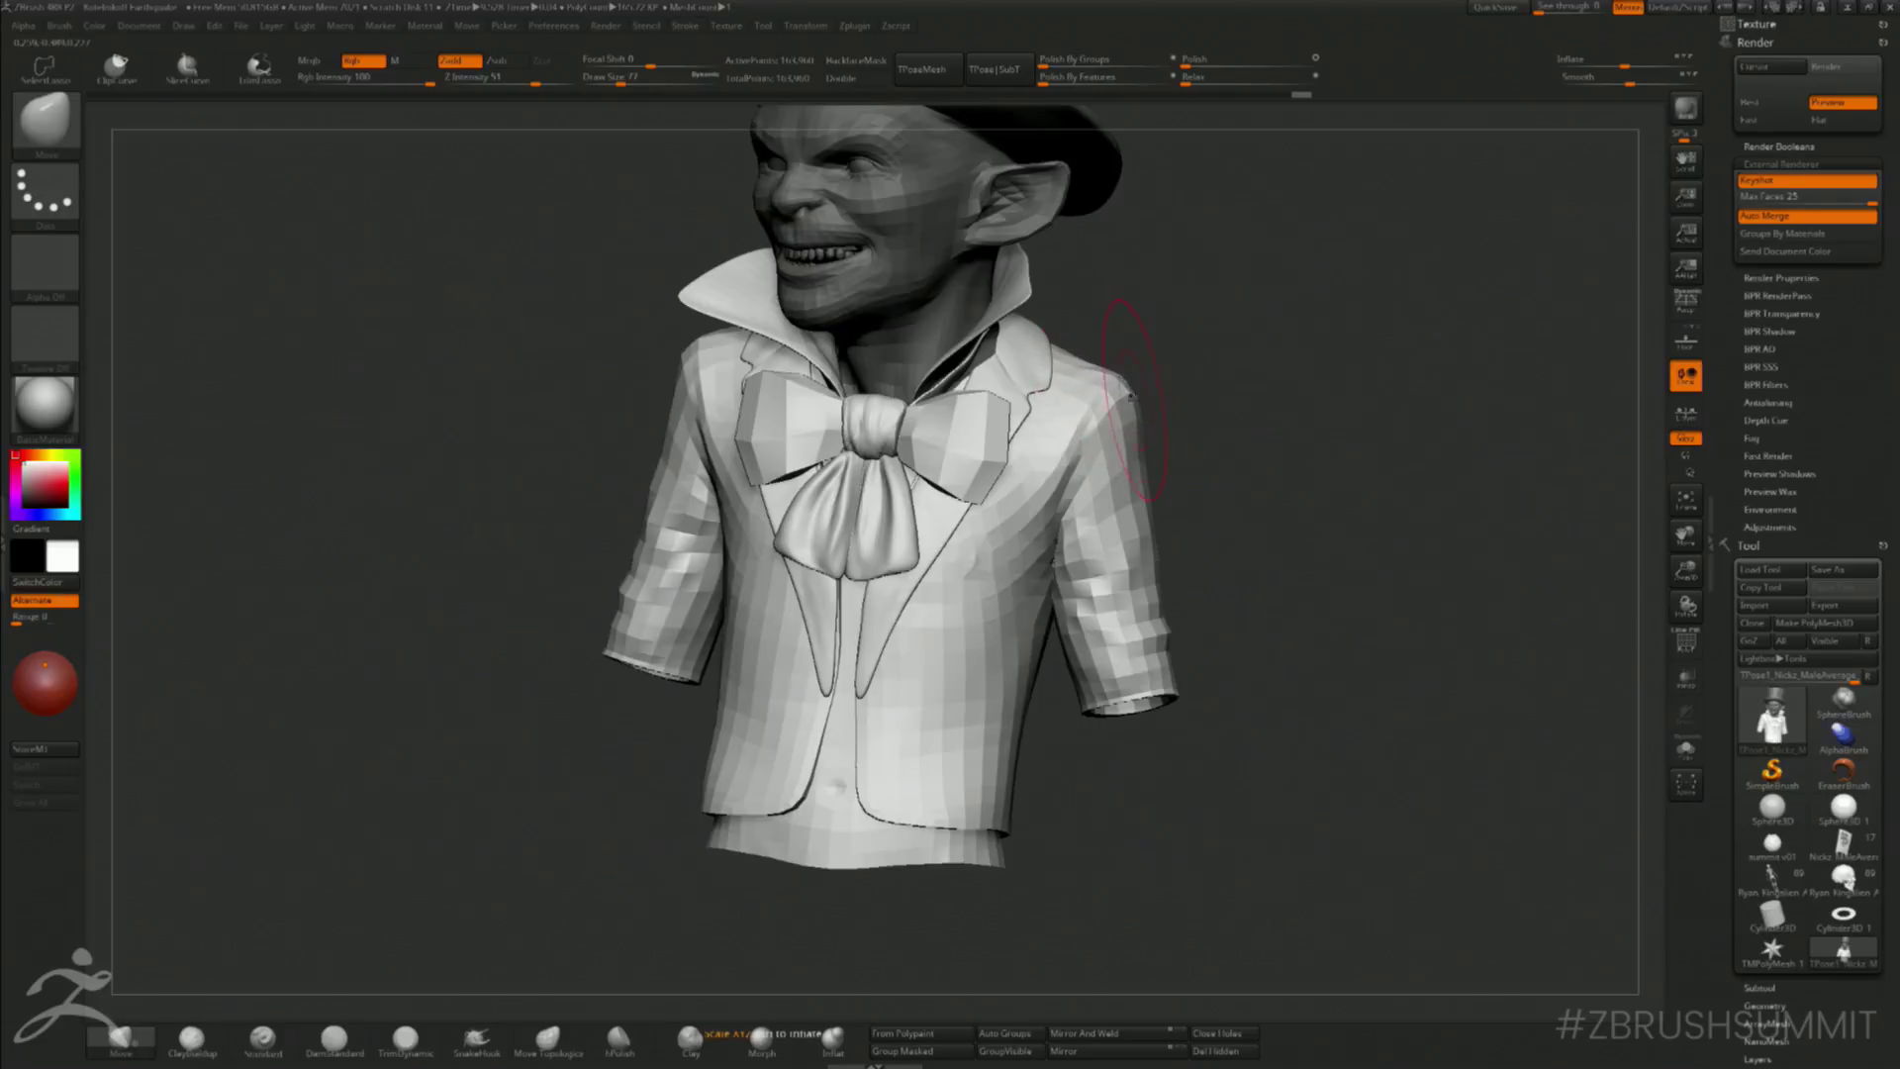
mouse_move(1281, 398)
mouse_down()
mouse_move(1362, 386)
mouse_move(1230, 577)
mouse_move(1227, 467)
mouse_move(1199, 600)
mouse_move(1166, 564)
mouse_move(1337, 588)
mouse_move(1023, 704)
mouse_up()
- Pull the lower back of the jacket slightly outward with a larger Move brush
key(s)
click(1064, 698)
drag(1177, 682, 1316, 682)
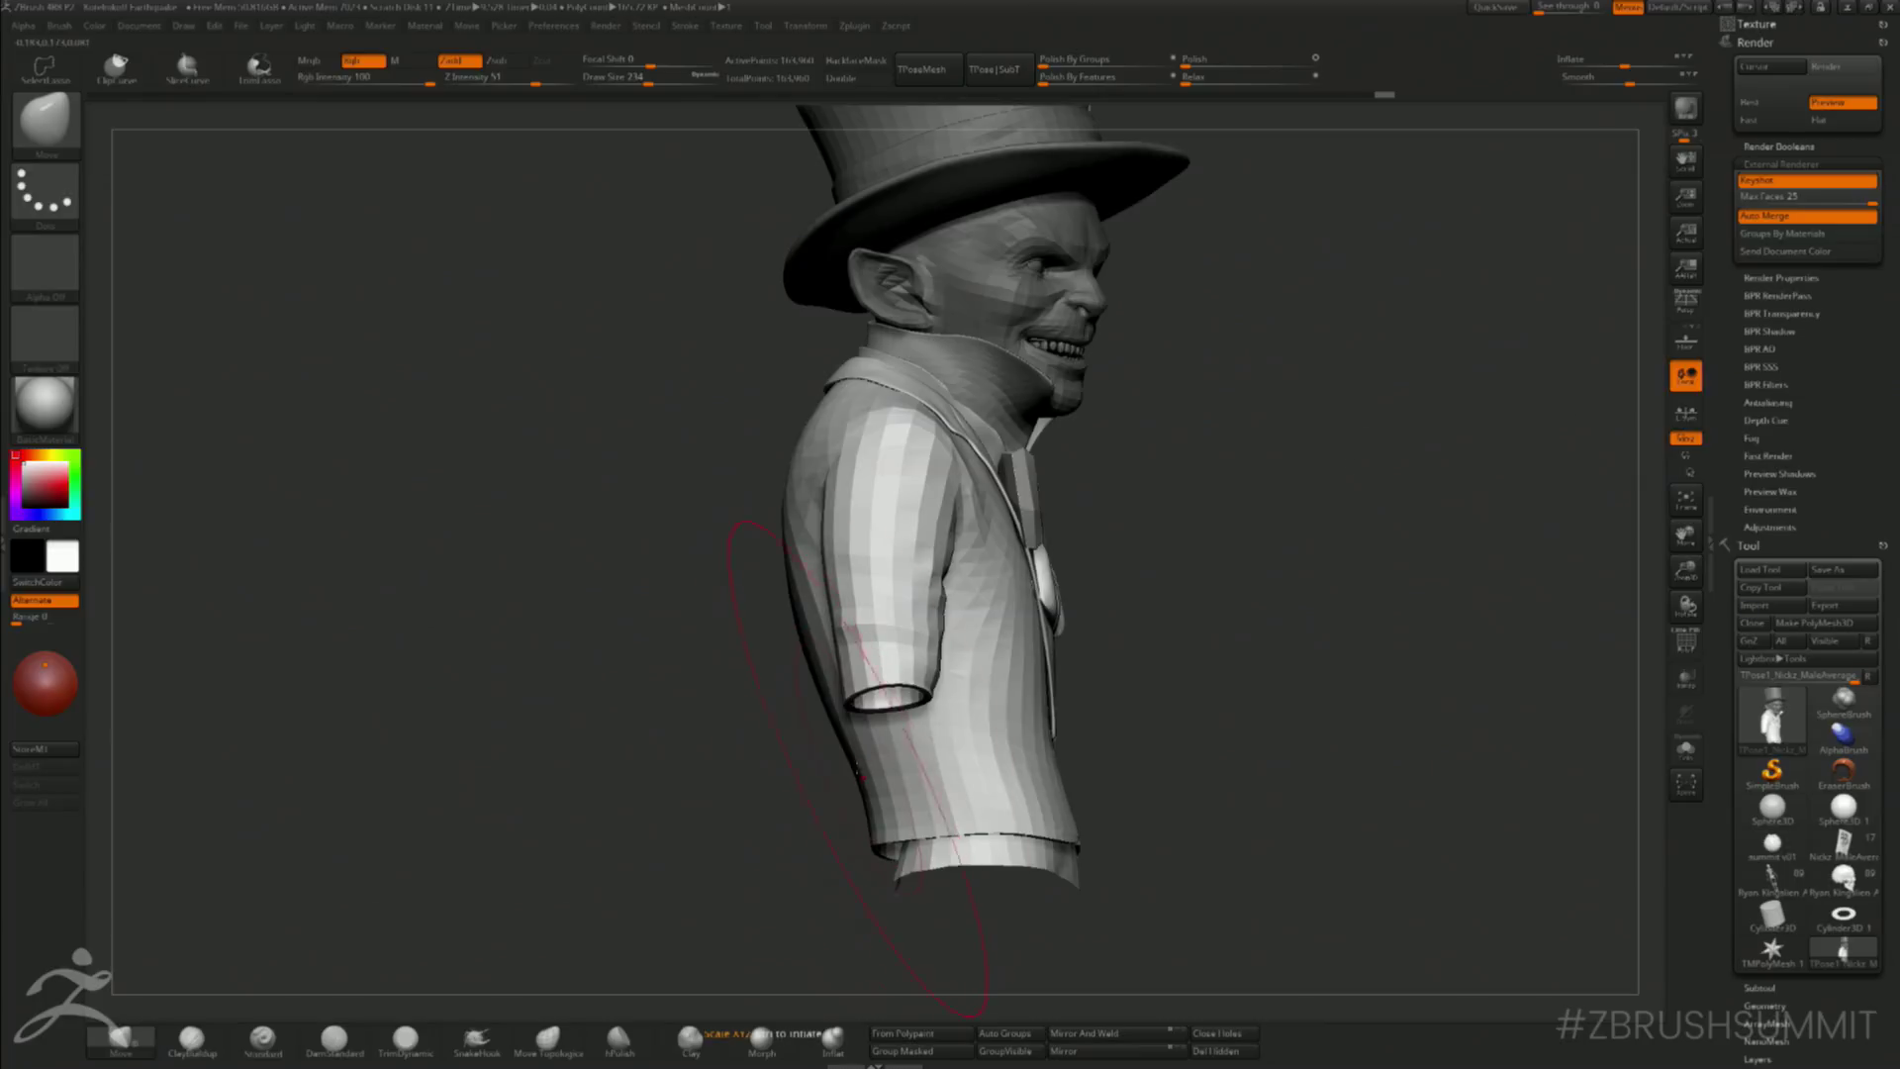
drag(861, 777, 837, 780)
drag(613, 772, 808, 758)
key(bracketleft)
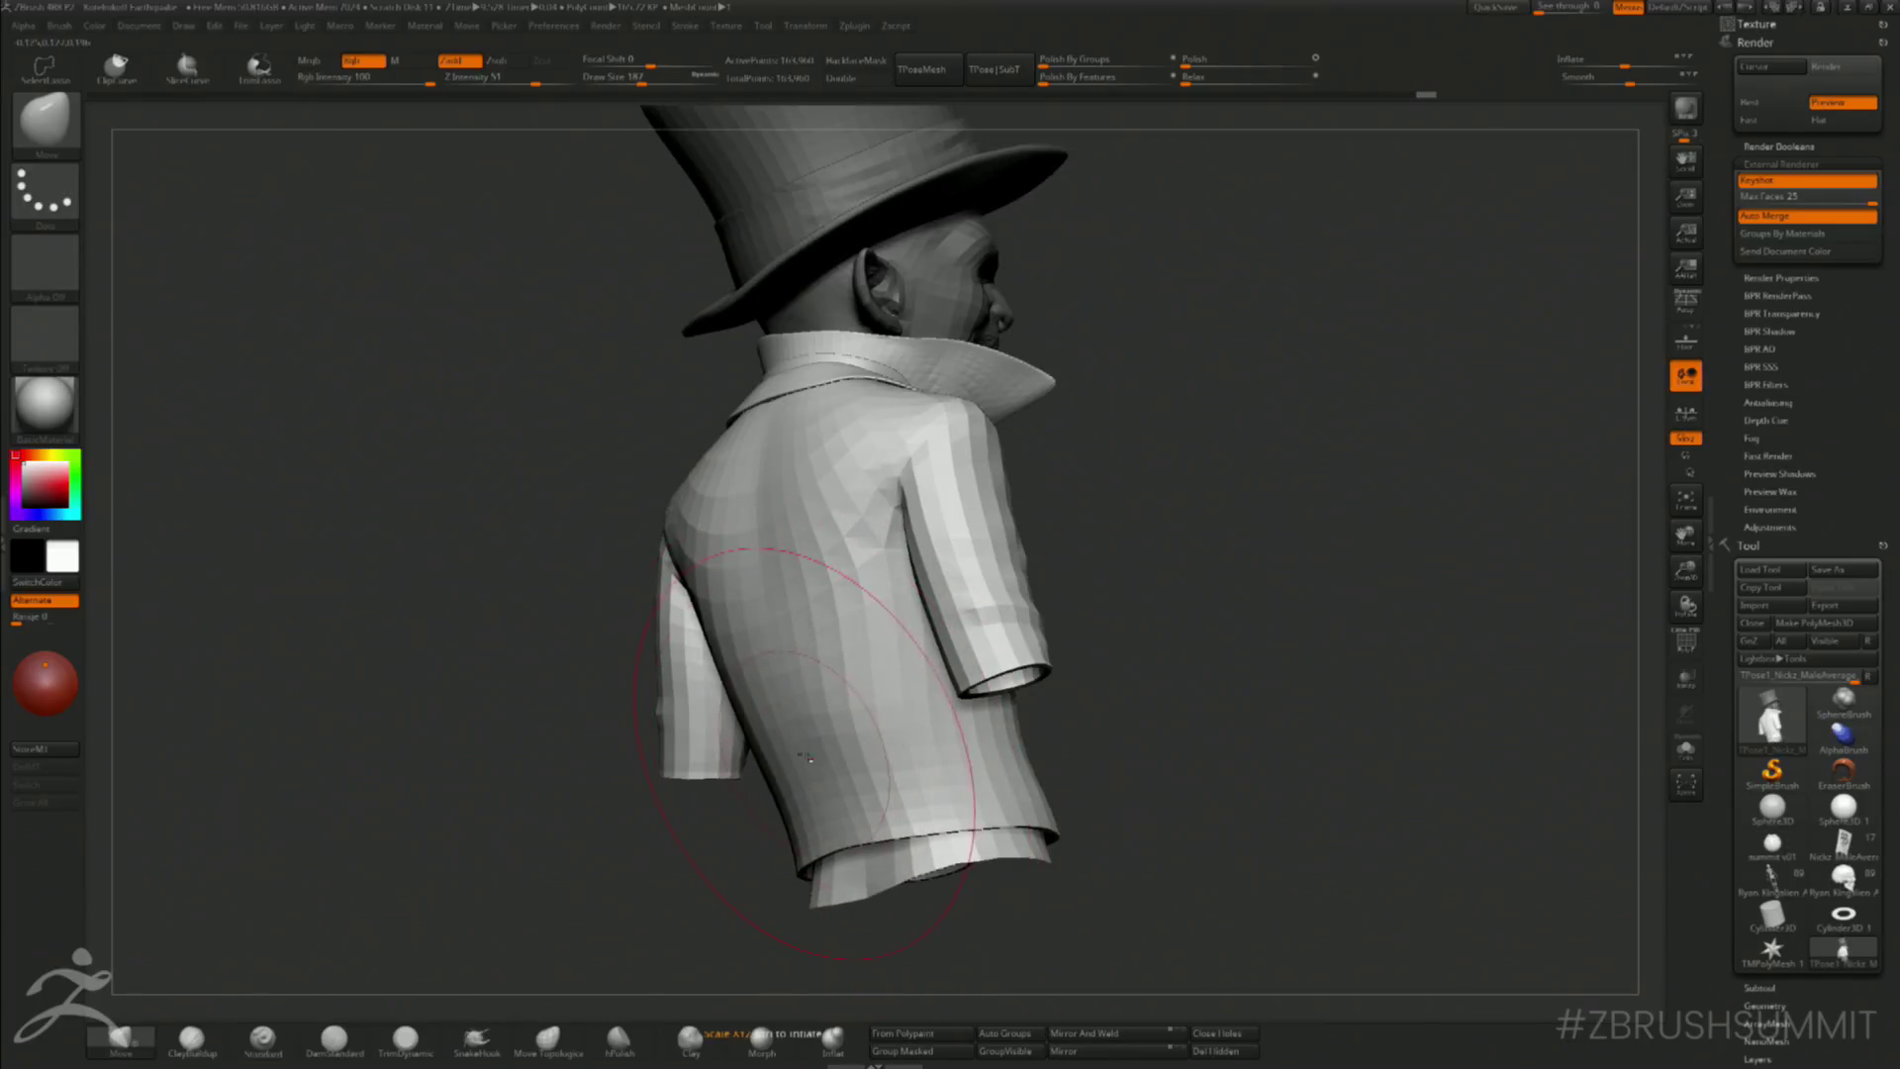
- Nudge the jacket's chest beside the bow tie slightly outward with a smaller Move brush
drag(1266, 436, 1132, 543)
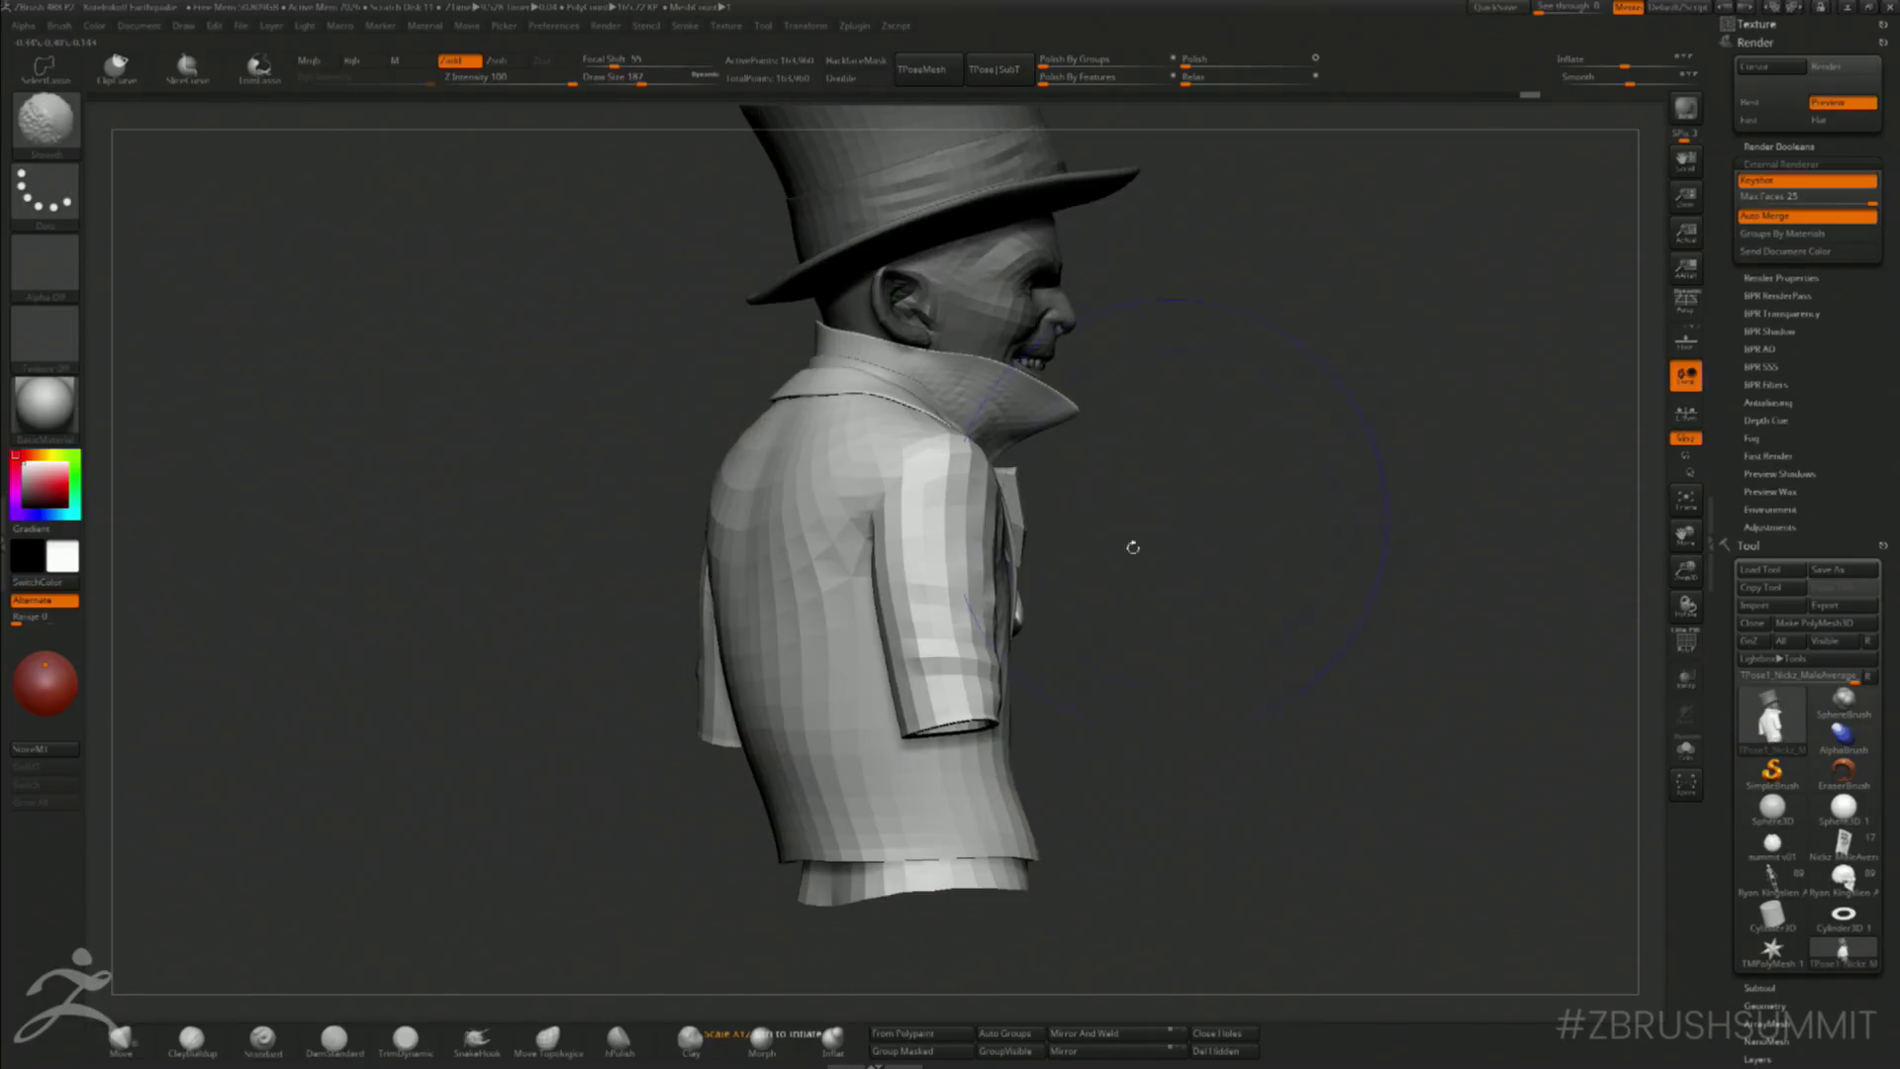
drag(1253, 520, 937, 538)
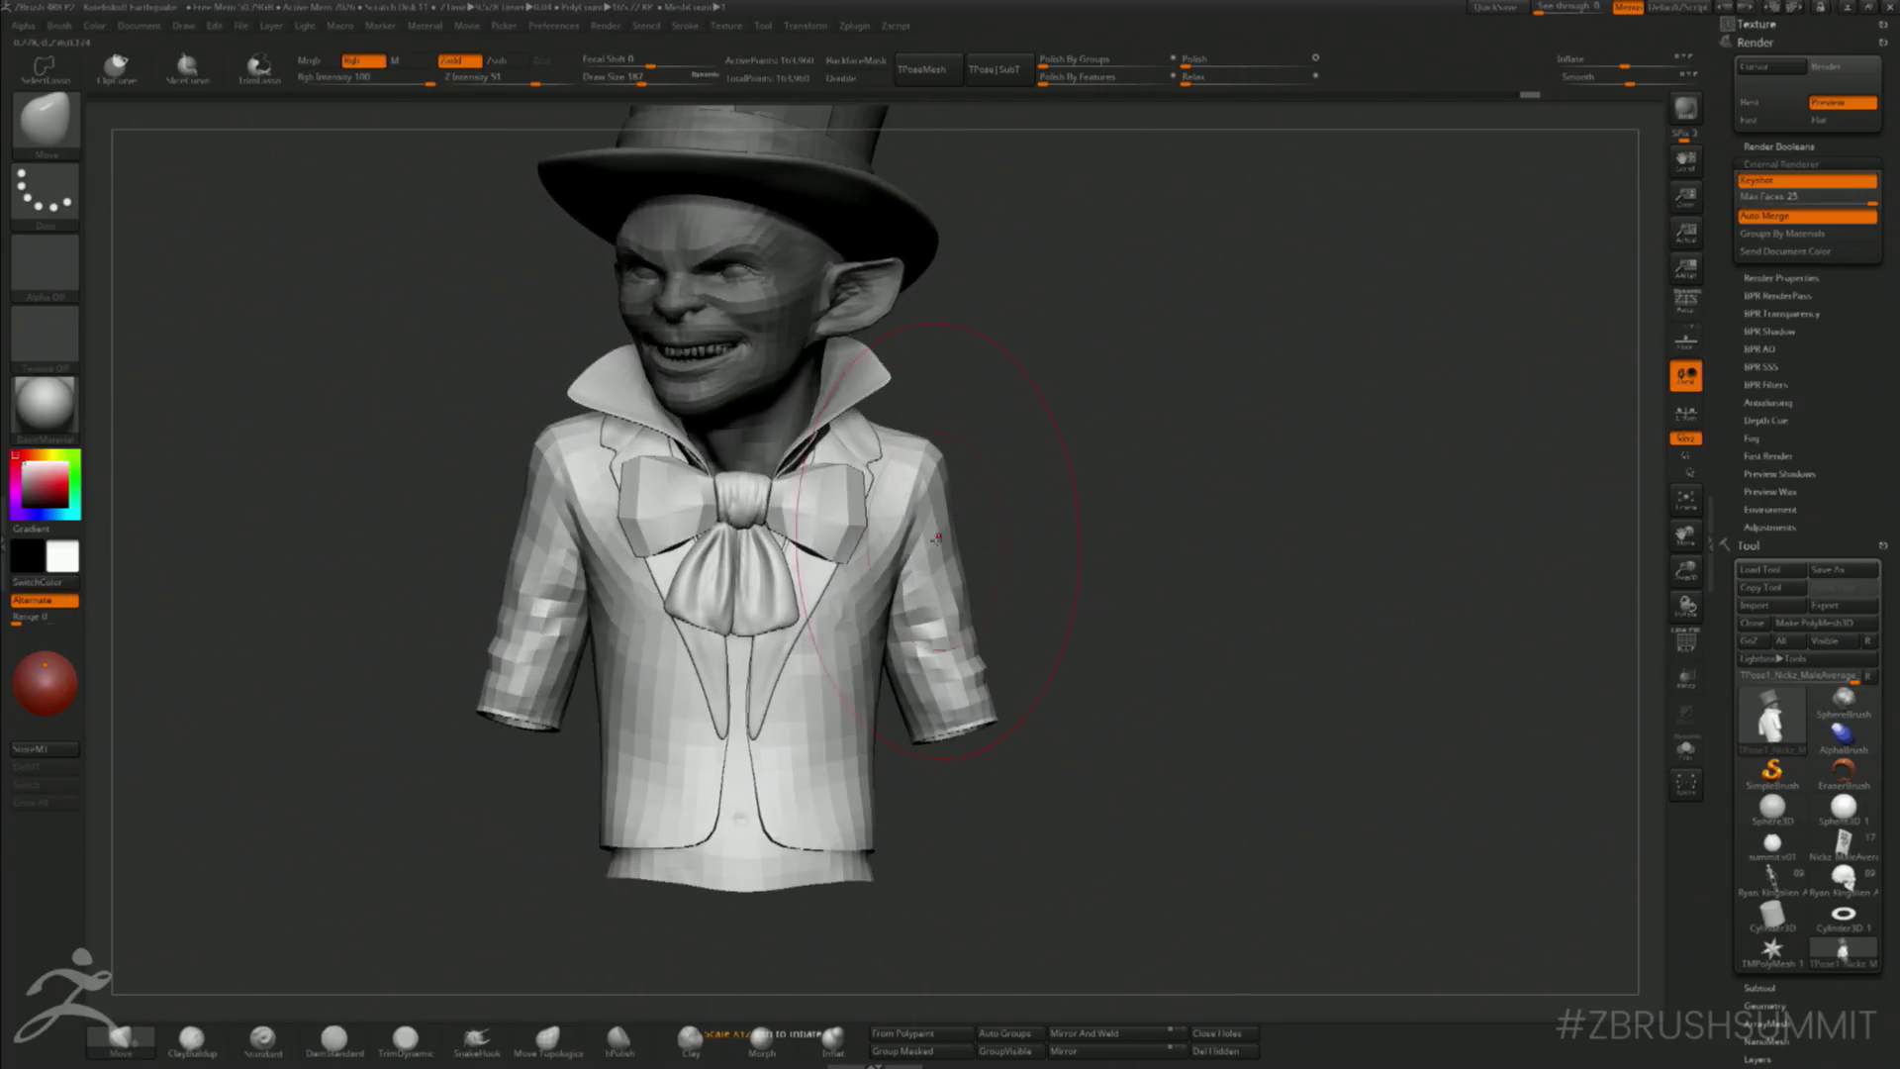
drag(1084, 486, 1125, 477)
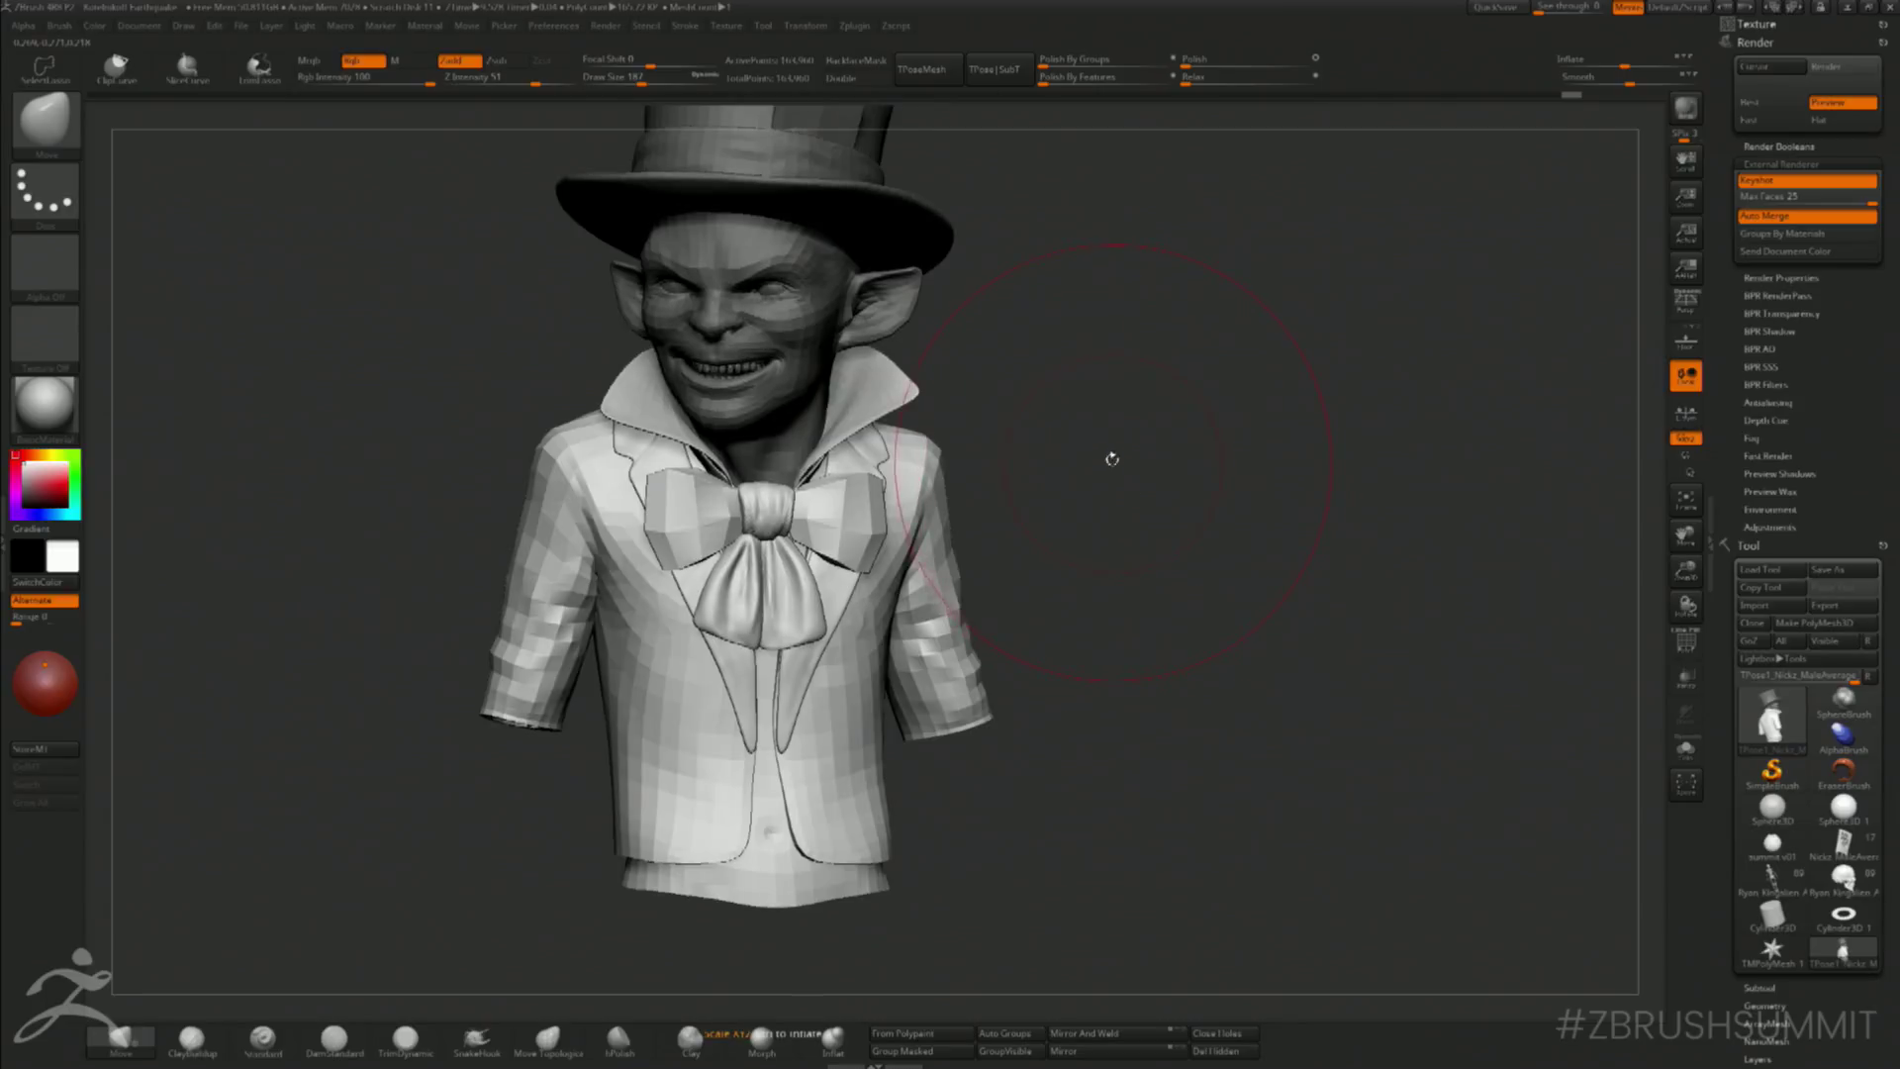
key(s)
drag(902, 509, 915, 510)
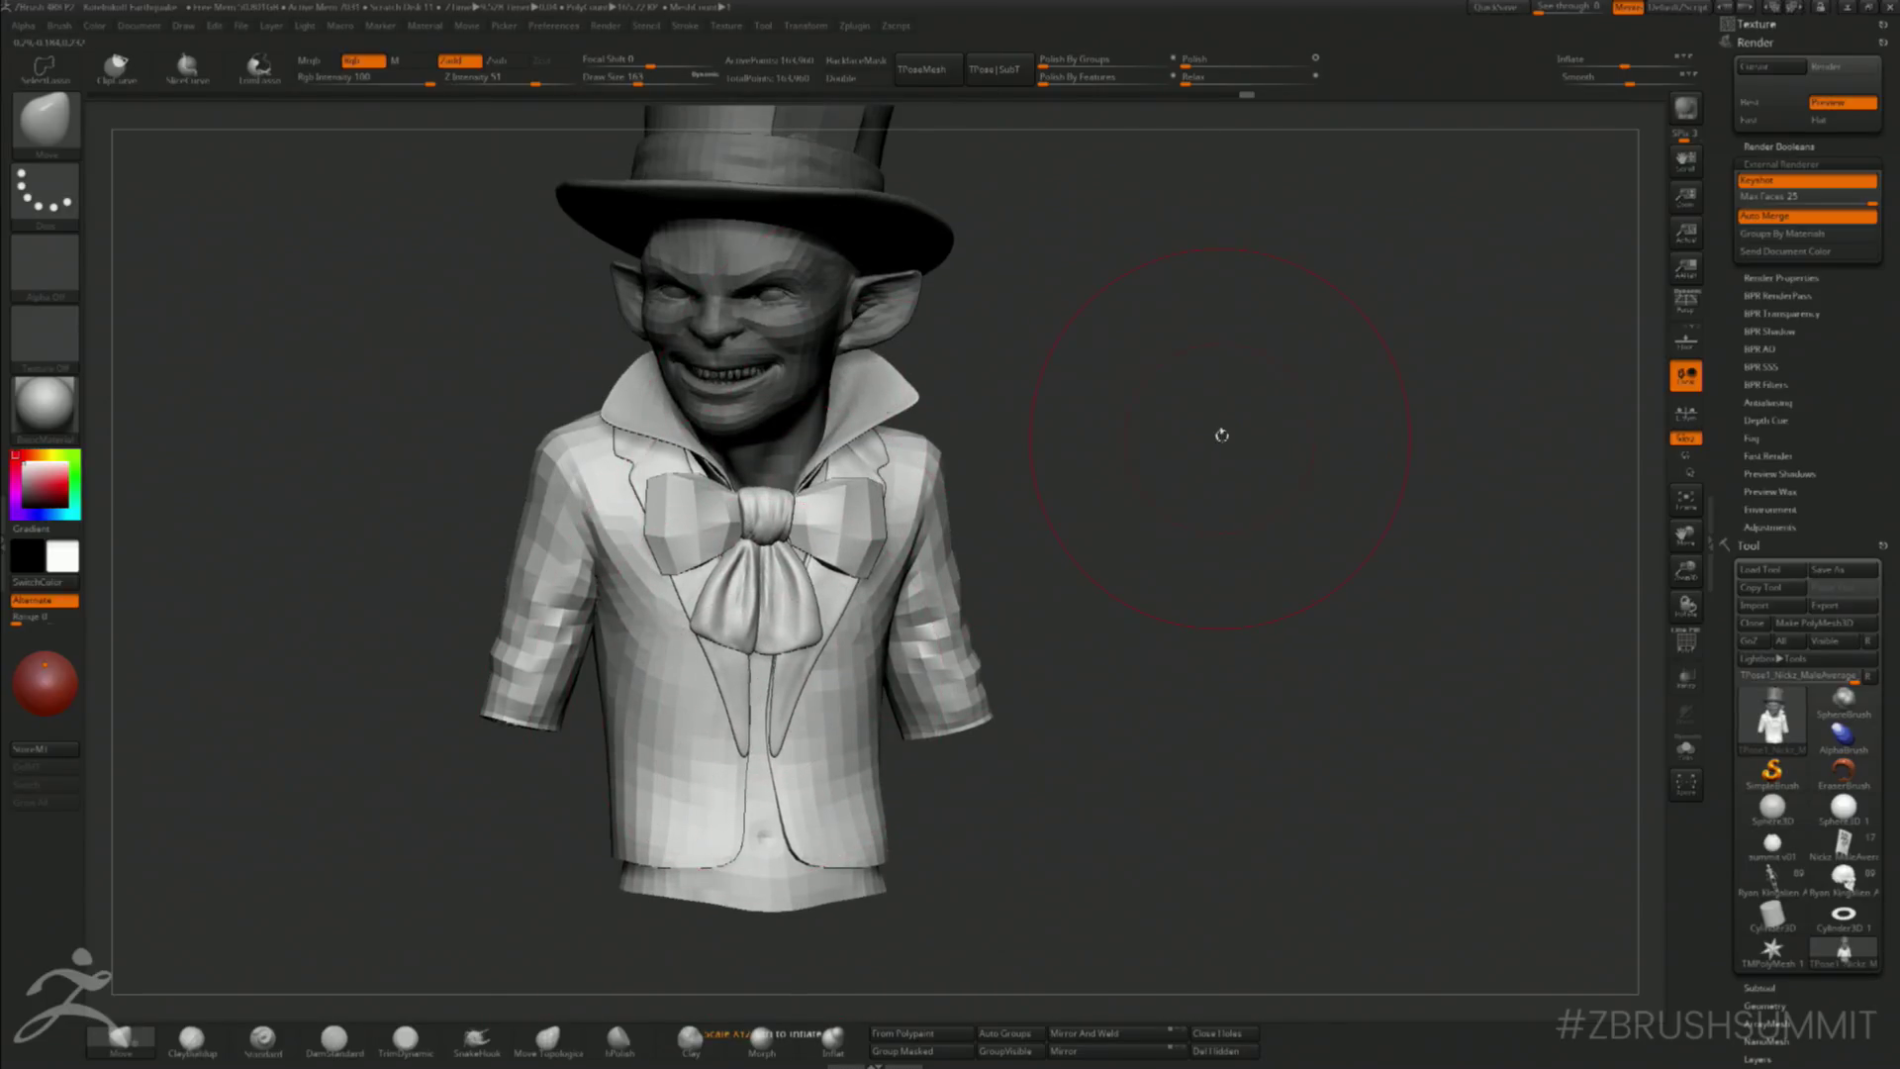
- Transfer the posed TPose mesh back to the full-resolution subtools
mouse_move(1217, 428)
mouse_down()
mouse_move(1234, 458)
mouse_move(1212, 419)
mouse_up()
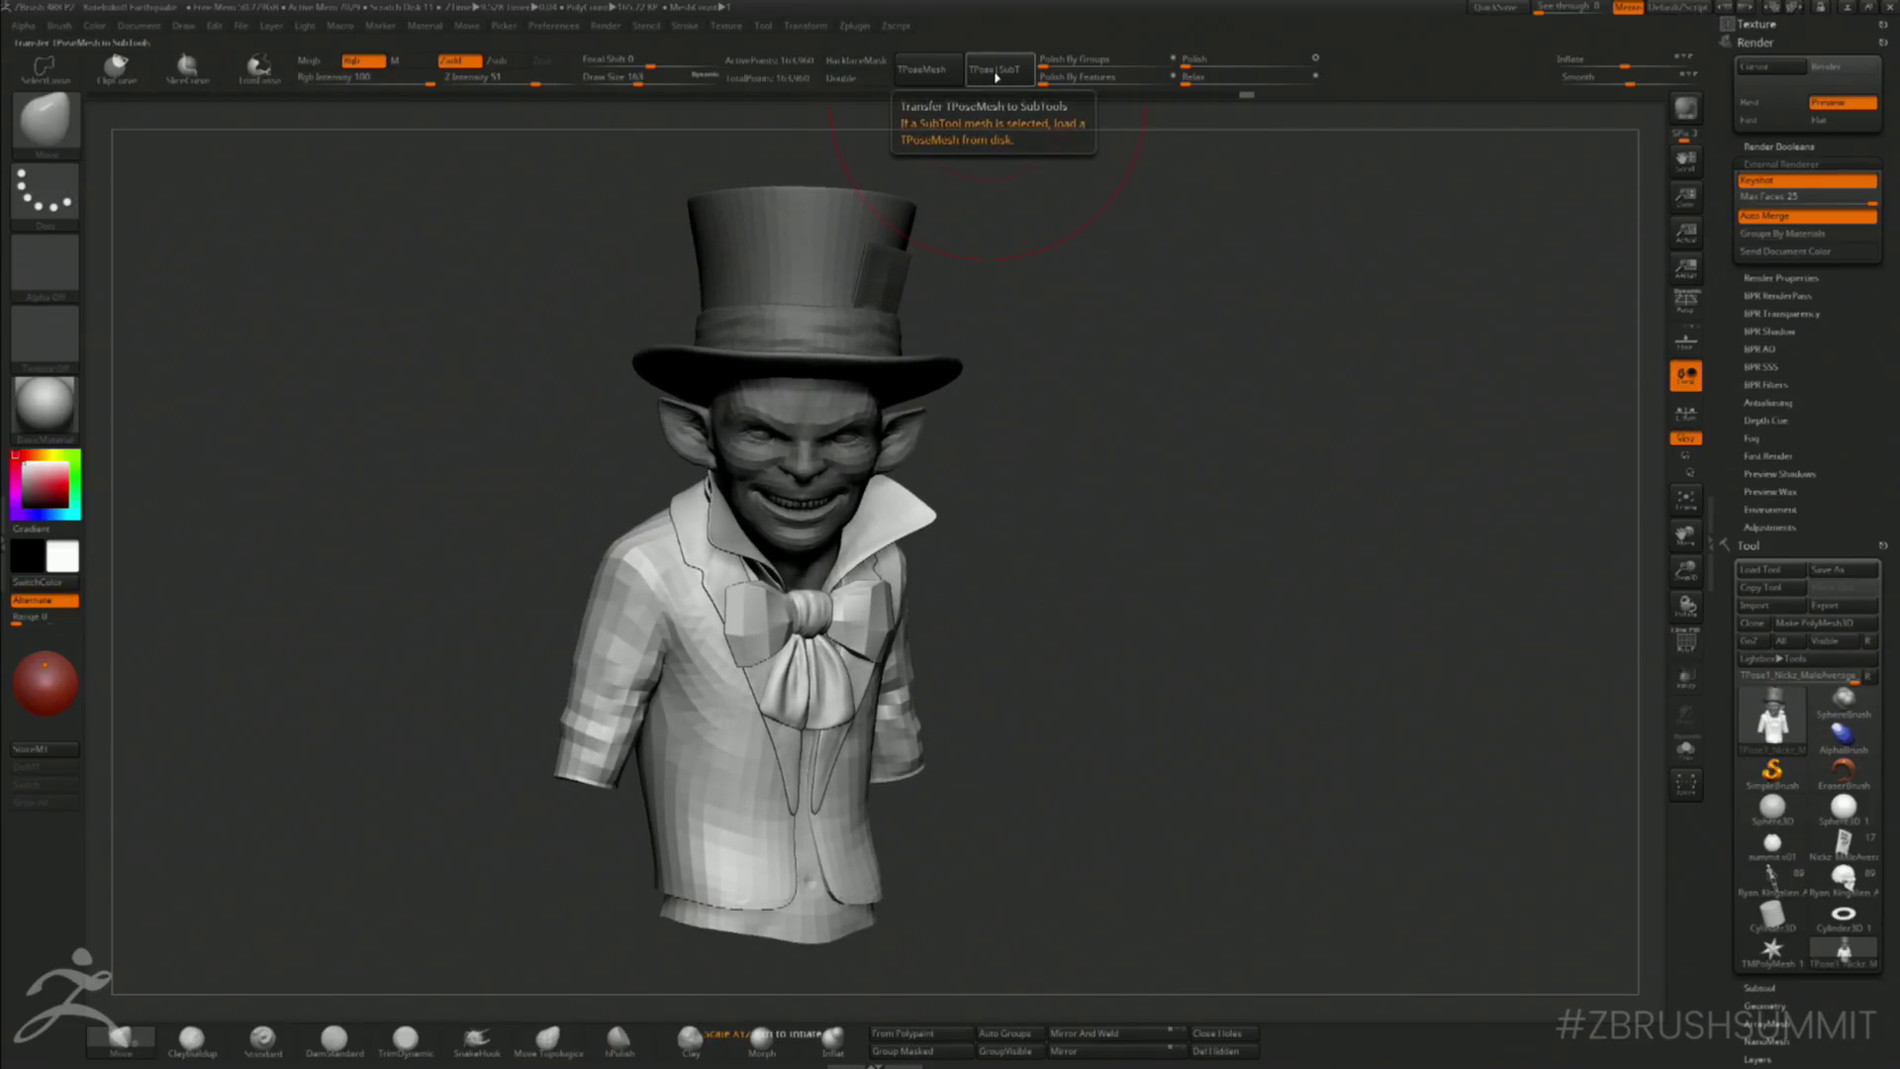
click(993, 69)
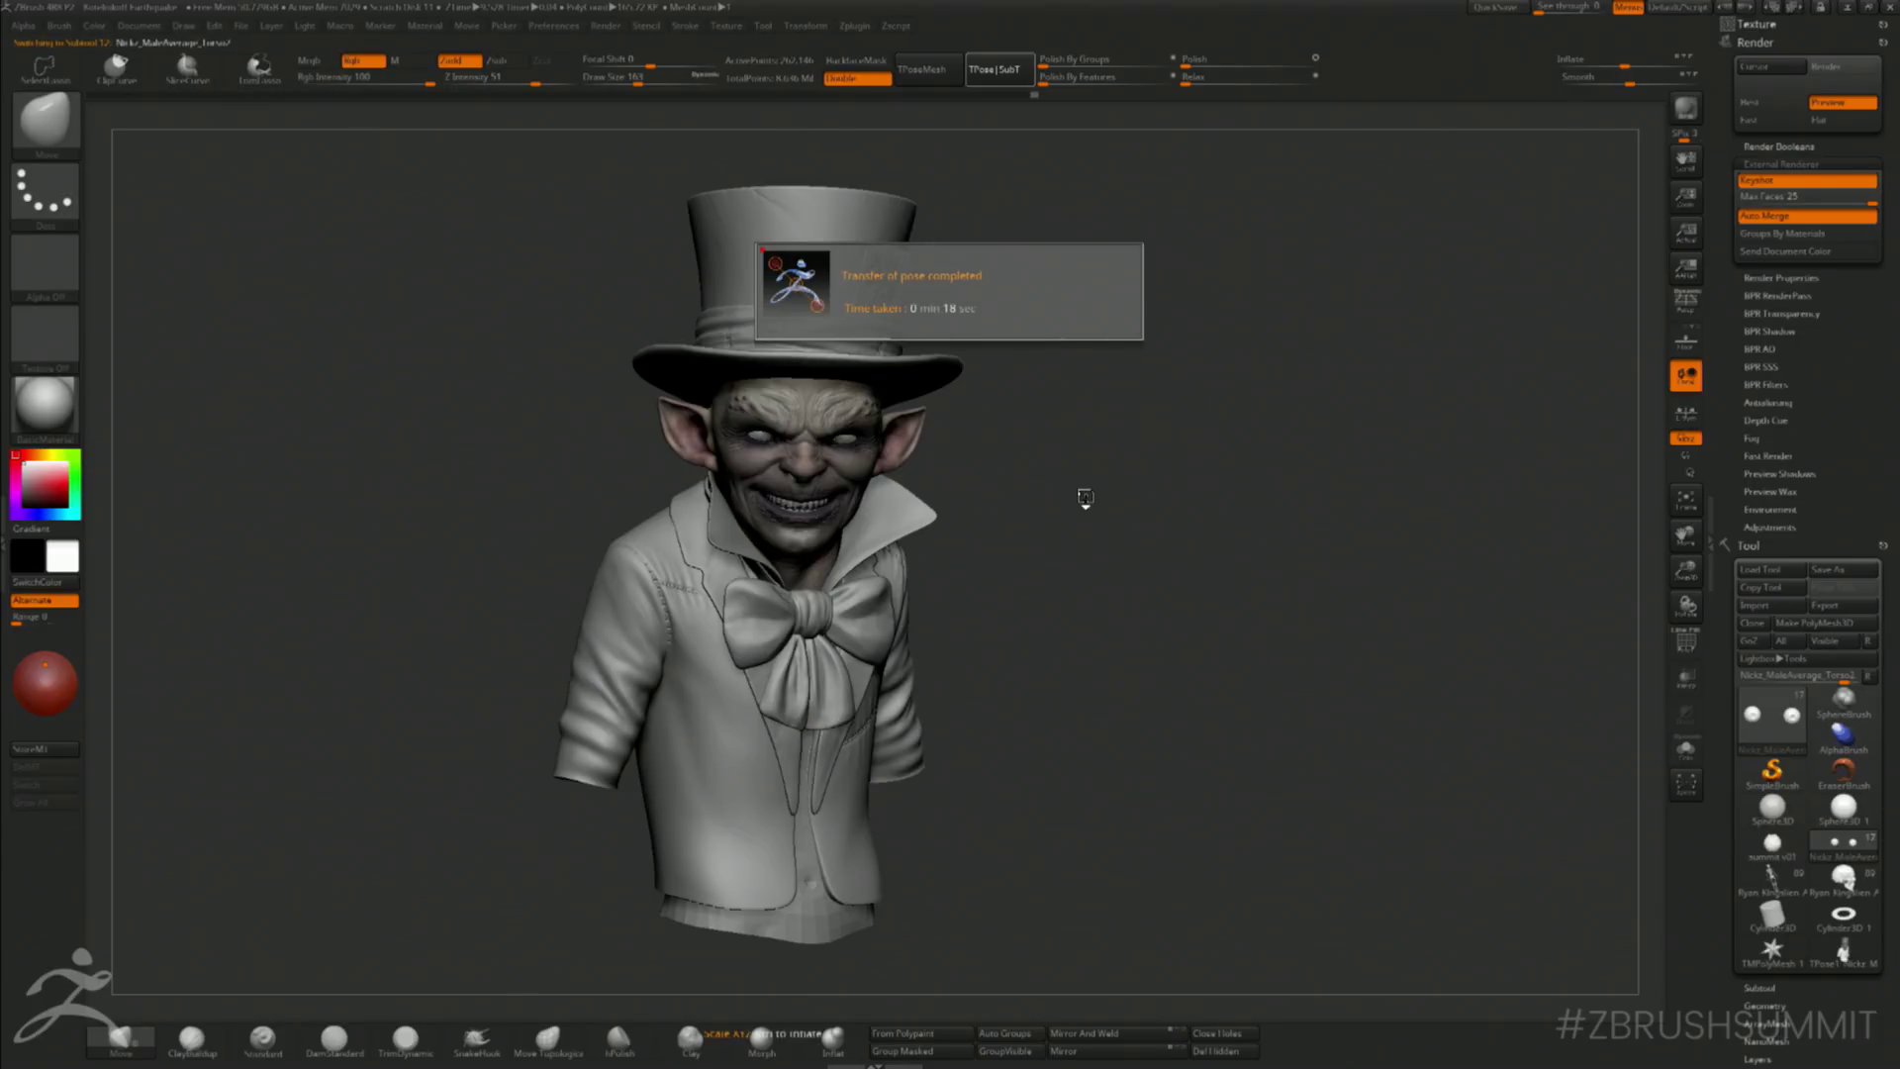
mouse_move(1243, 412)
mouse_down()
mouse_move(1118, 396)
mouse_move(1256, 377)
mouse_move(1250, 481)
mouse_move(1321, 361)
mouse_move(1319, 416)
mouse_move(1273, 412)
mouse_move(1347, 460)
mouse_move(1432, 385)
mouse_move(1237, 415)
mouse_up()
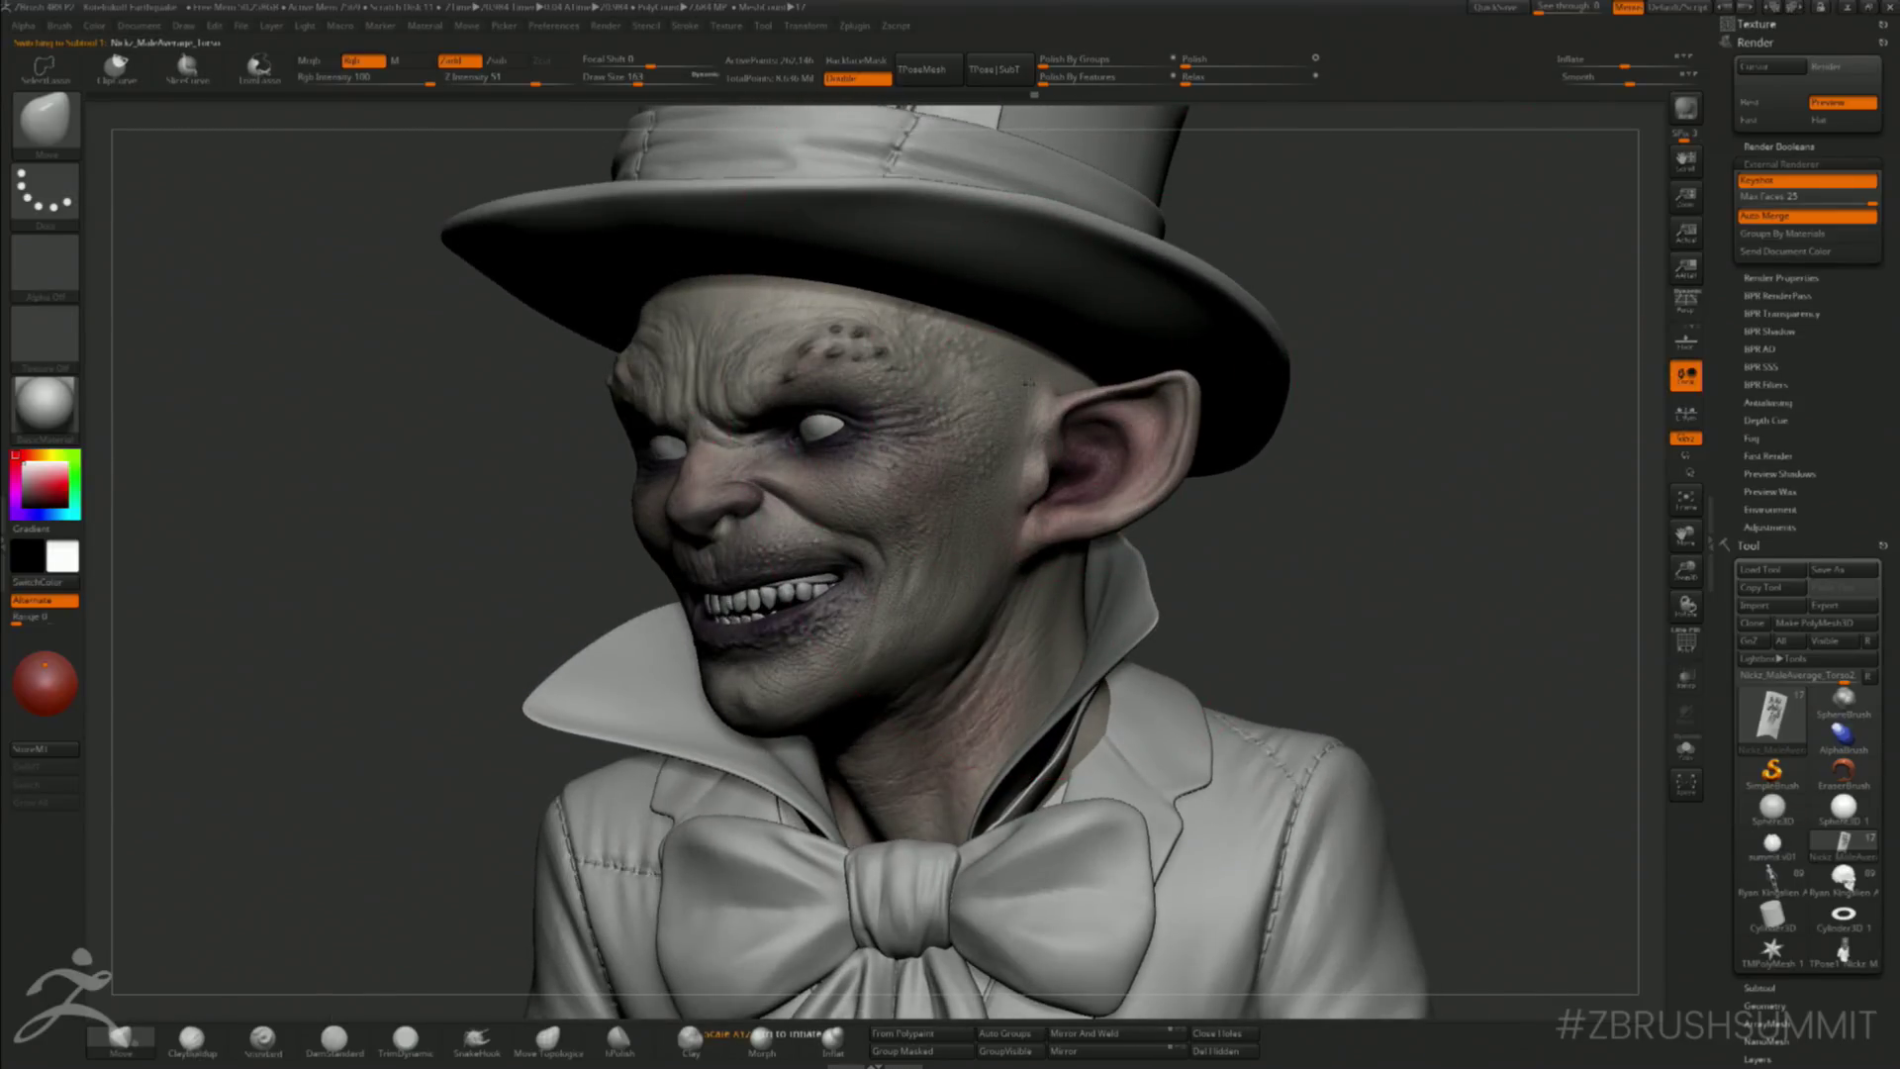
- Make the goblin's head the active subtool and paint a freehand mask over the temple above the ear
key(s)
click(998, 385)
key(shift)
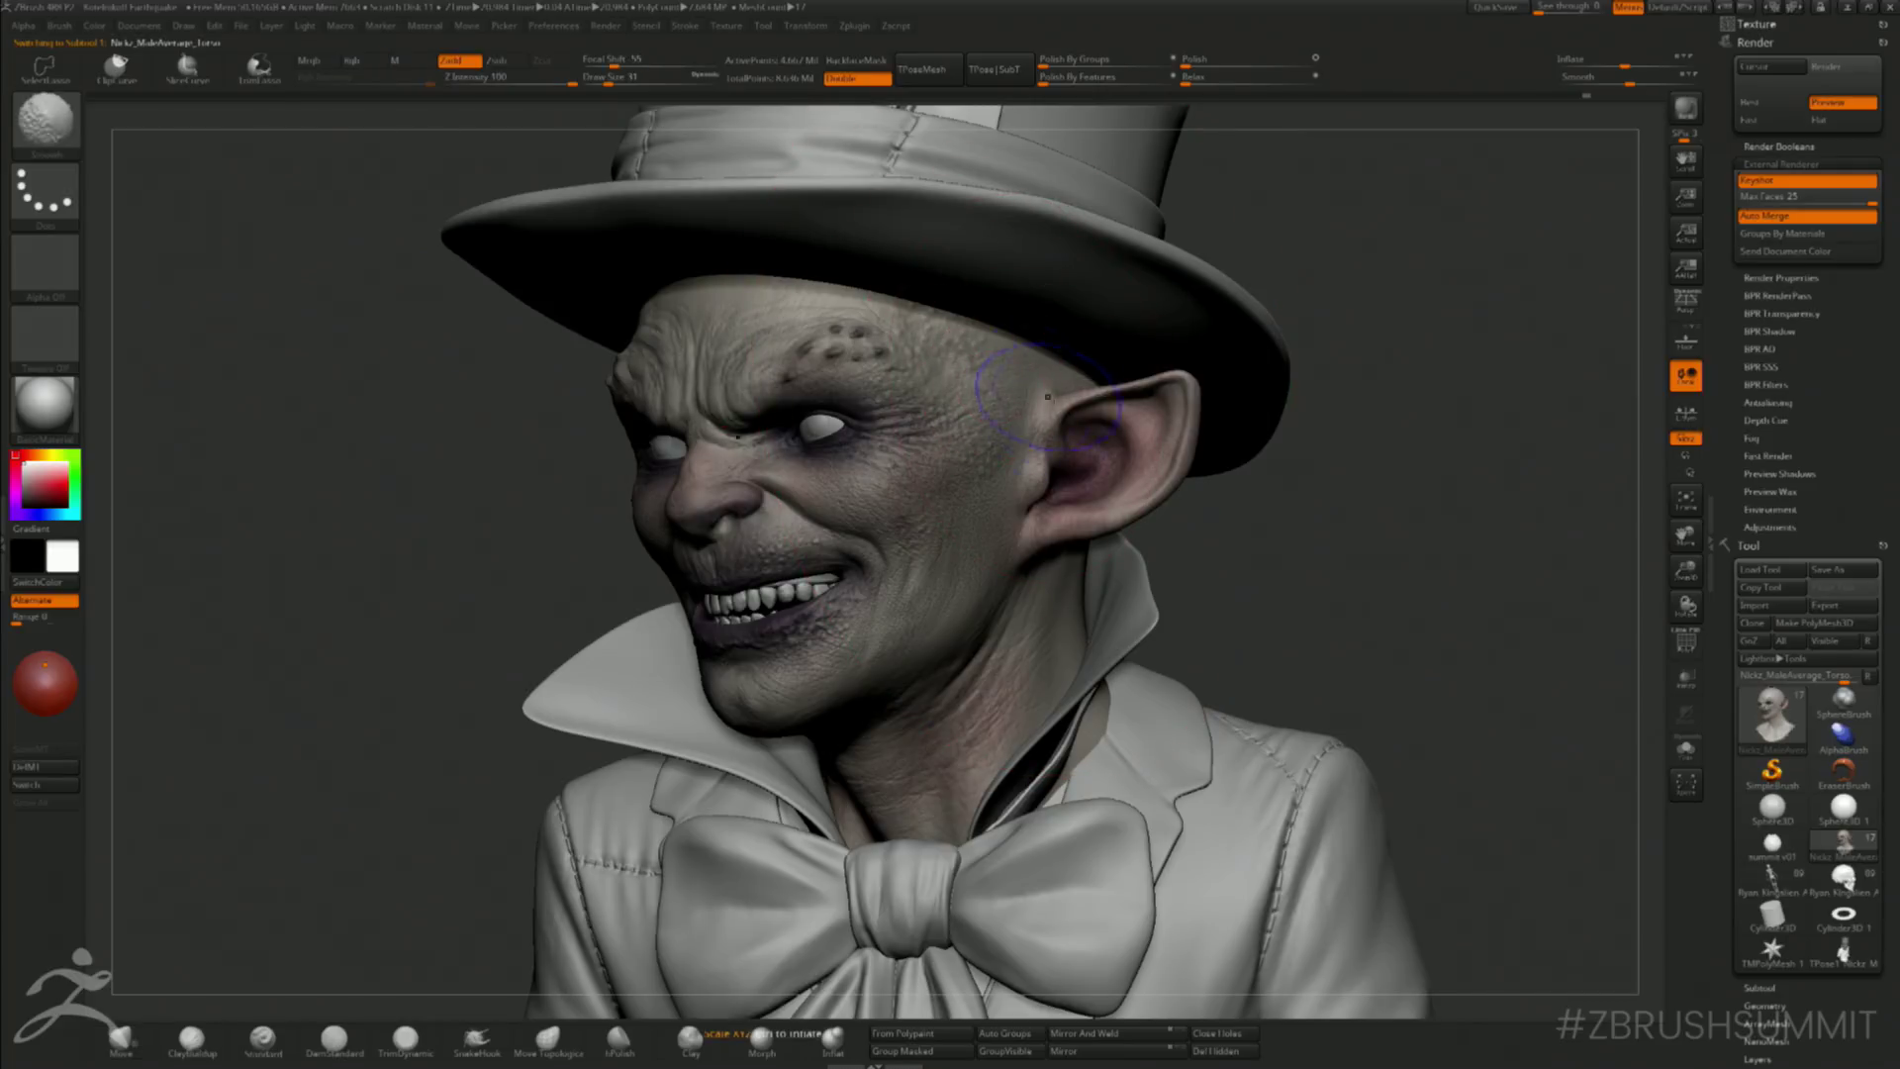
key(ctrl)
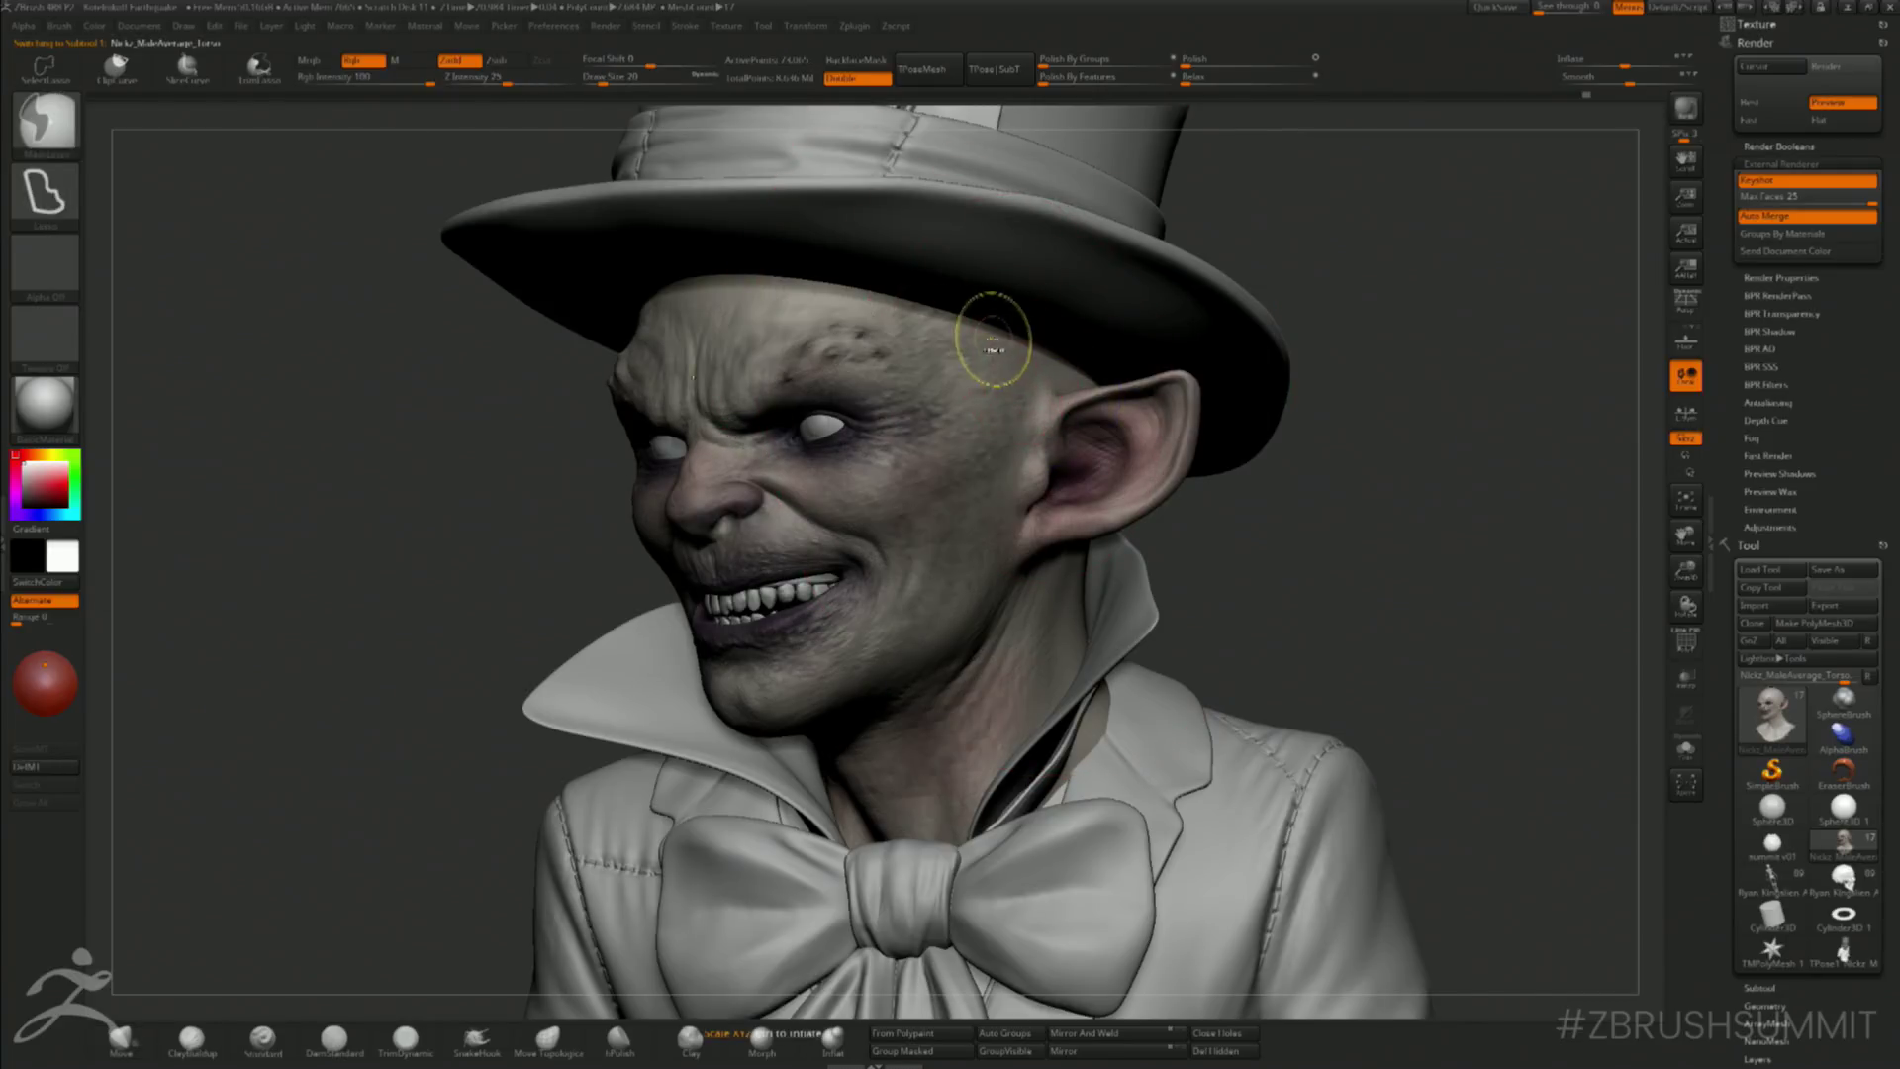
click(45, 119)
click(406, 213)
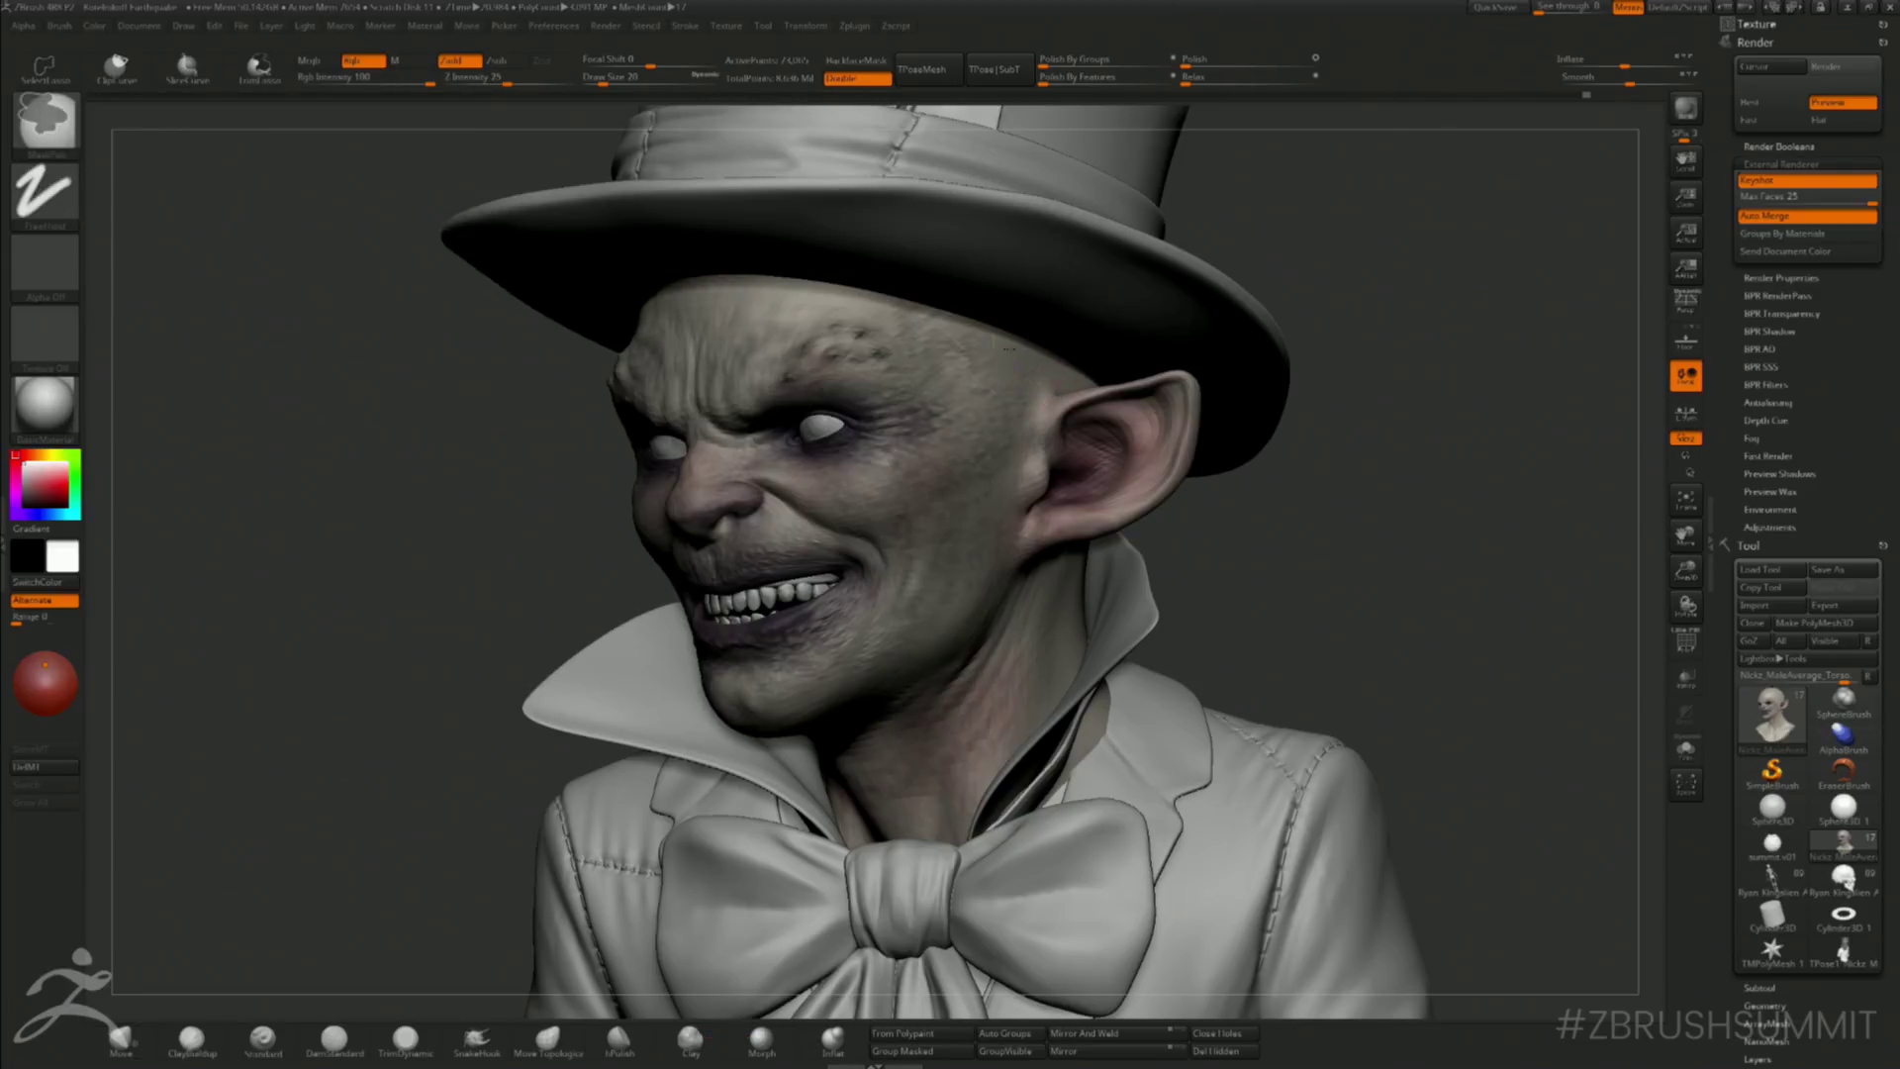
key(ctrl)
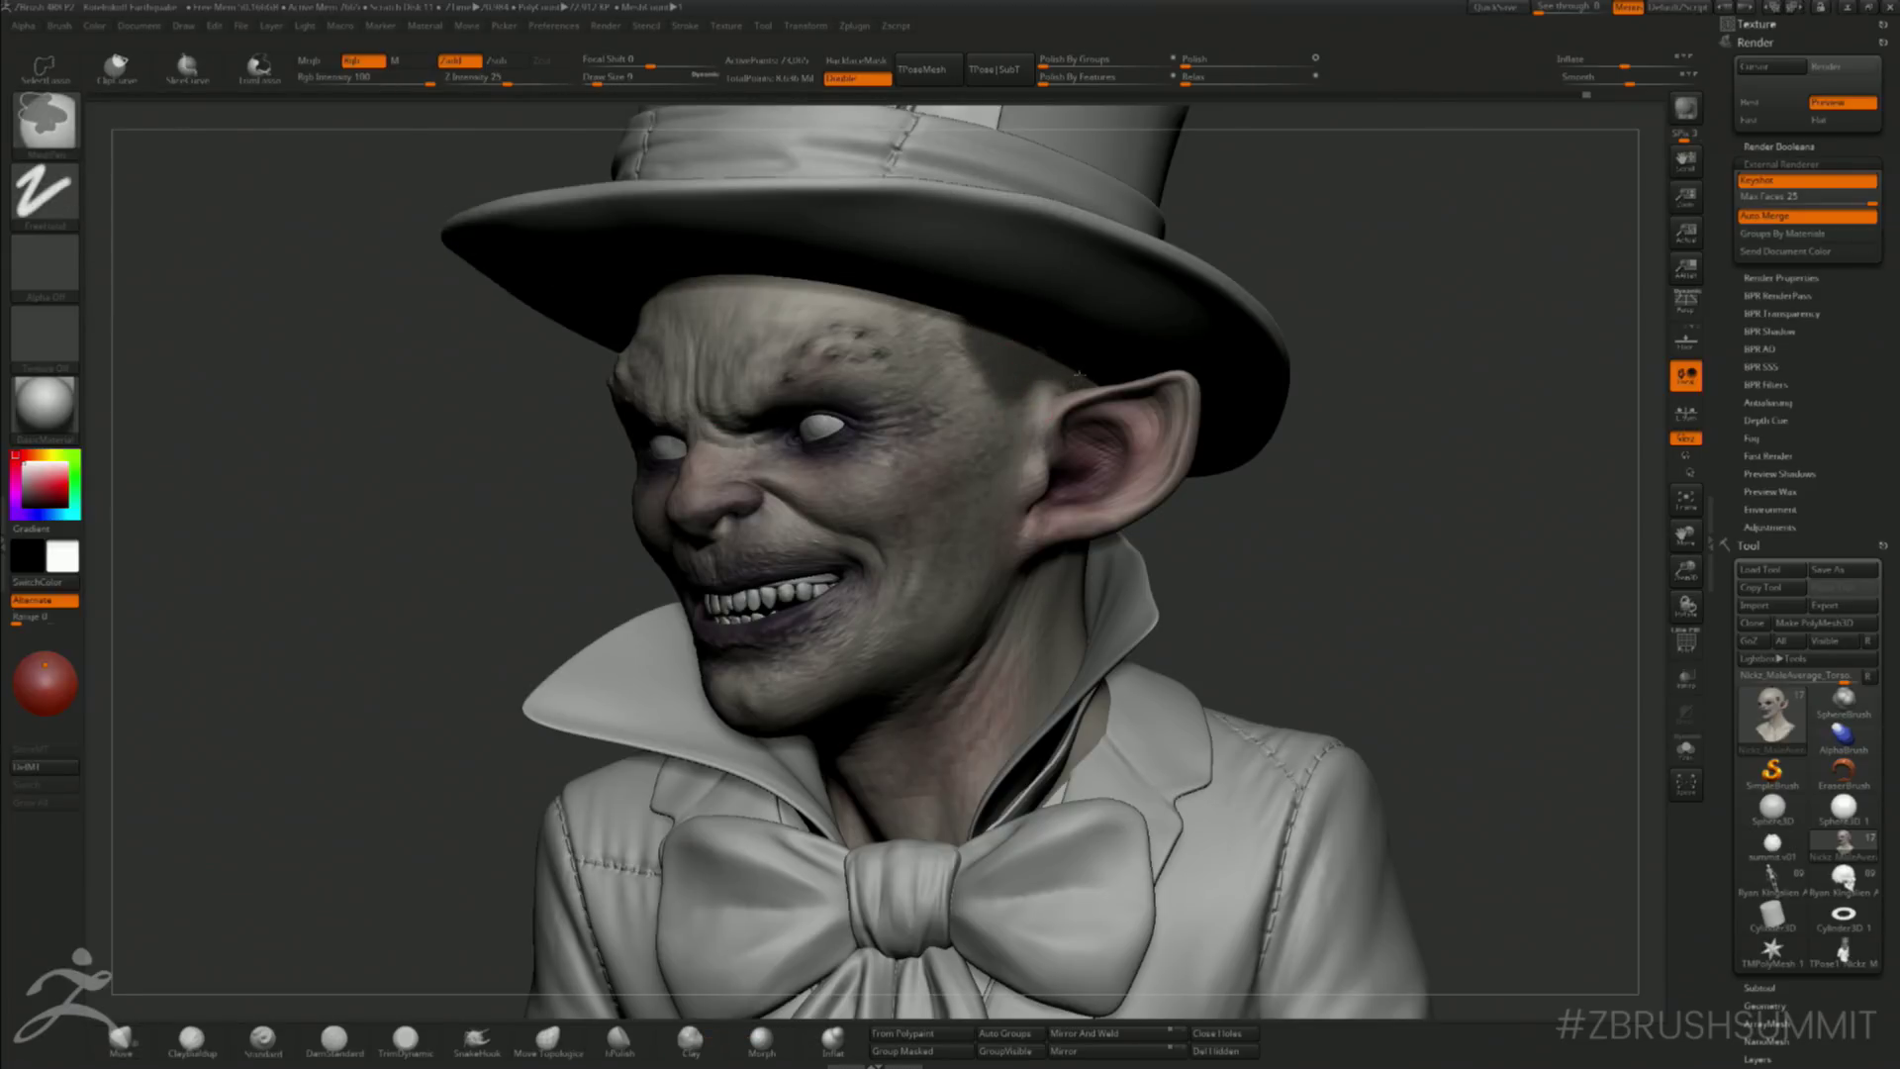
- Isolate the head and extend the painted mask above and behind the ear toward the back of the skull
click(1686, 750)
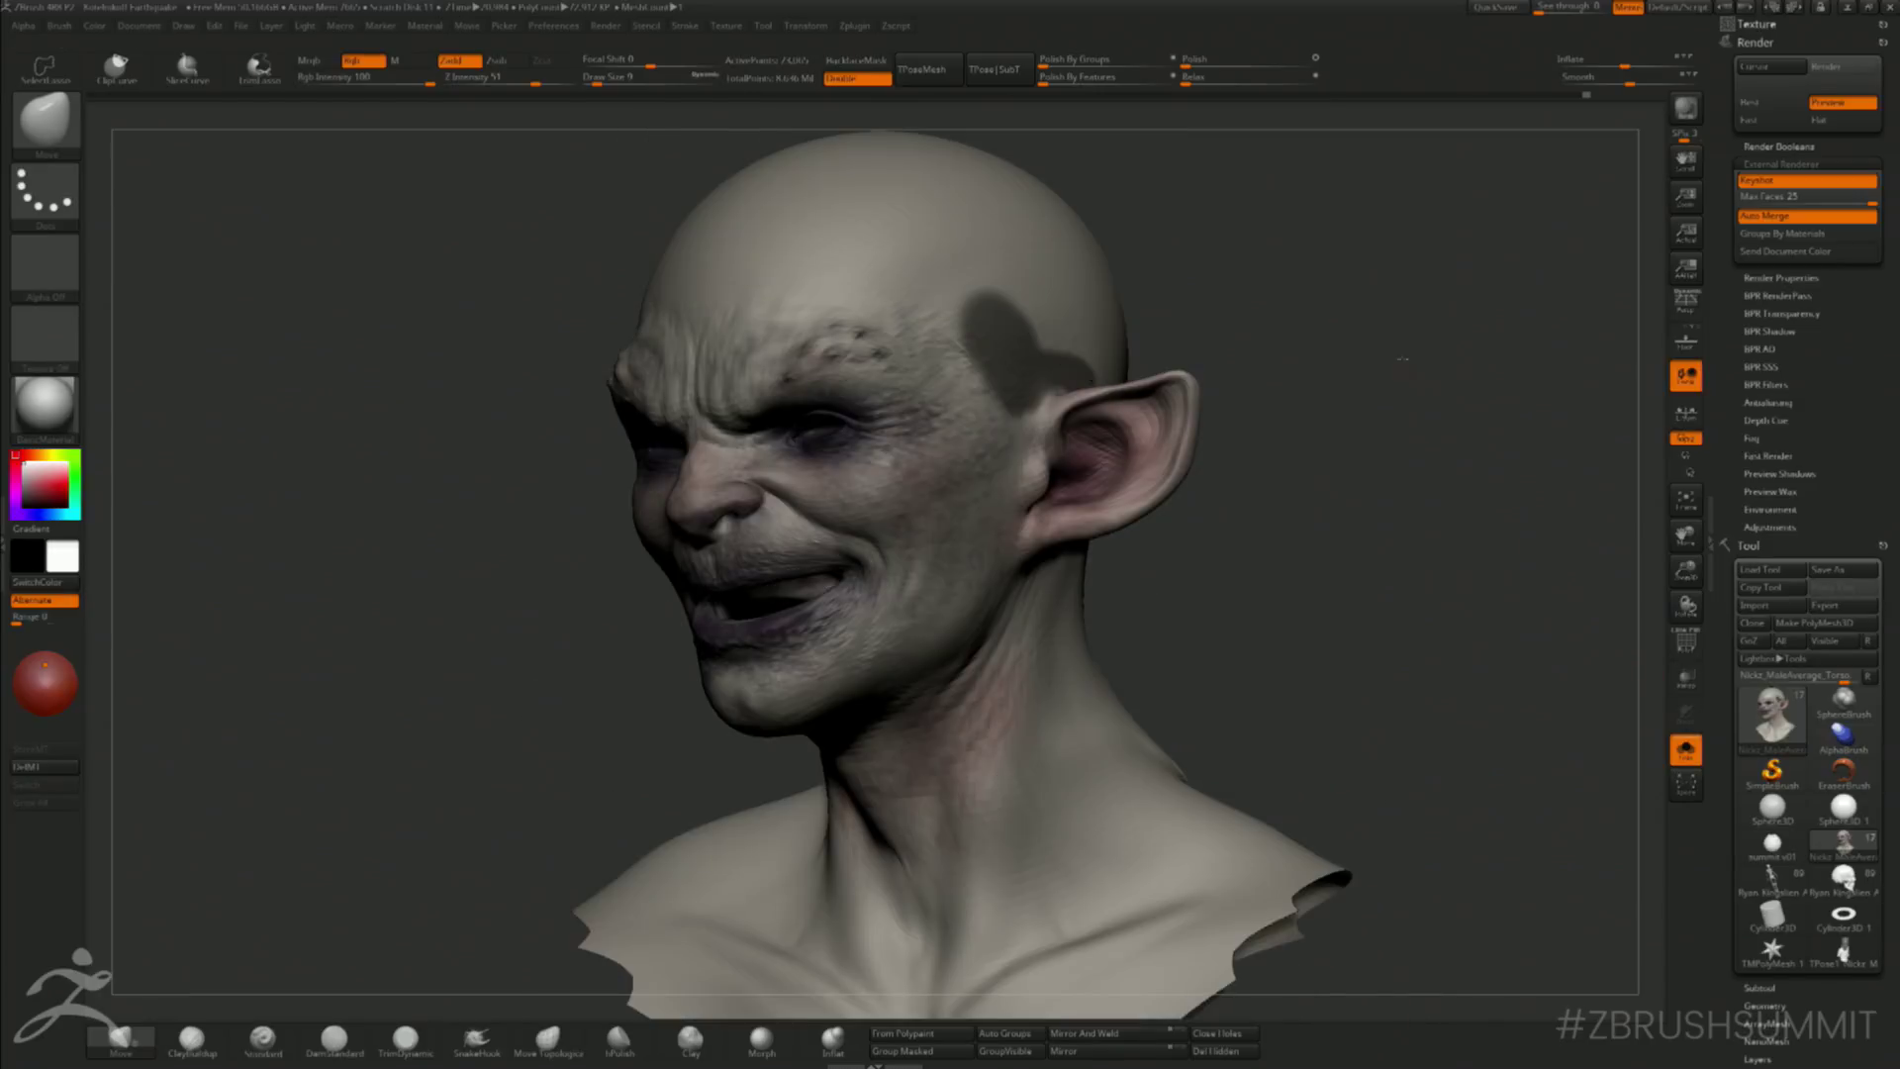
drag(1485, 518, 1277, 510)
mouse_move(1056, 322)
ctrl+mouse_down()
mouse_move(1153, 400)
mouse_move(1223, 386)
mouse_move(1206, 441)
ctrl+mouse_up()
drag(1410, 282, 1510, 268)
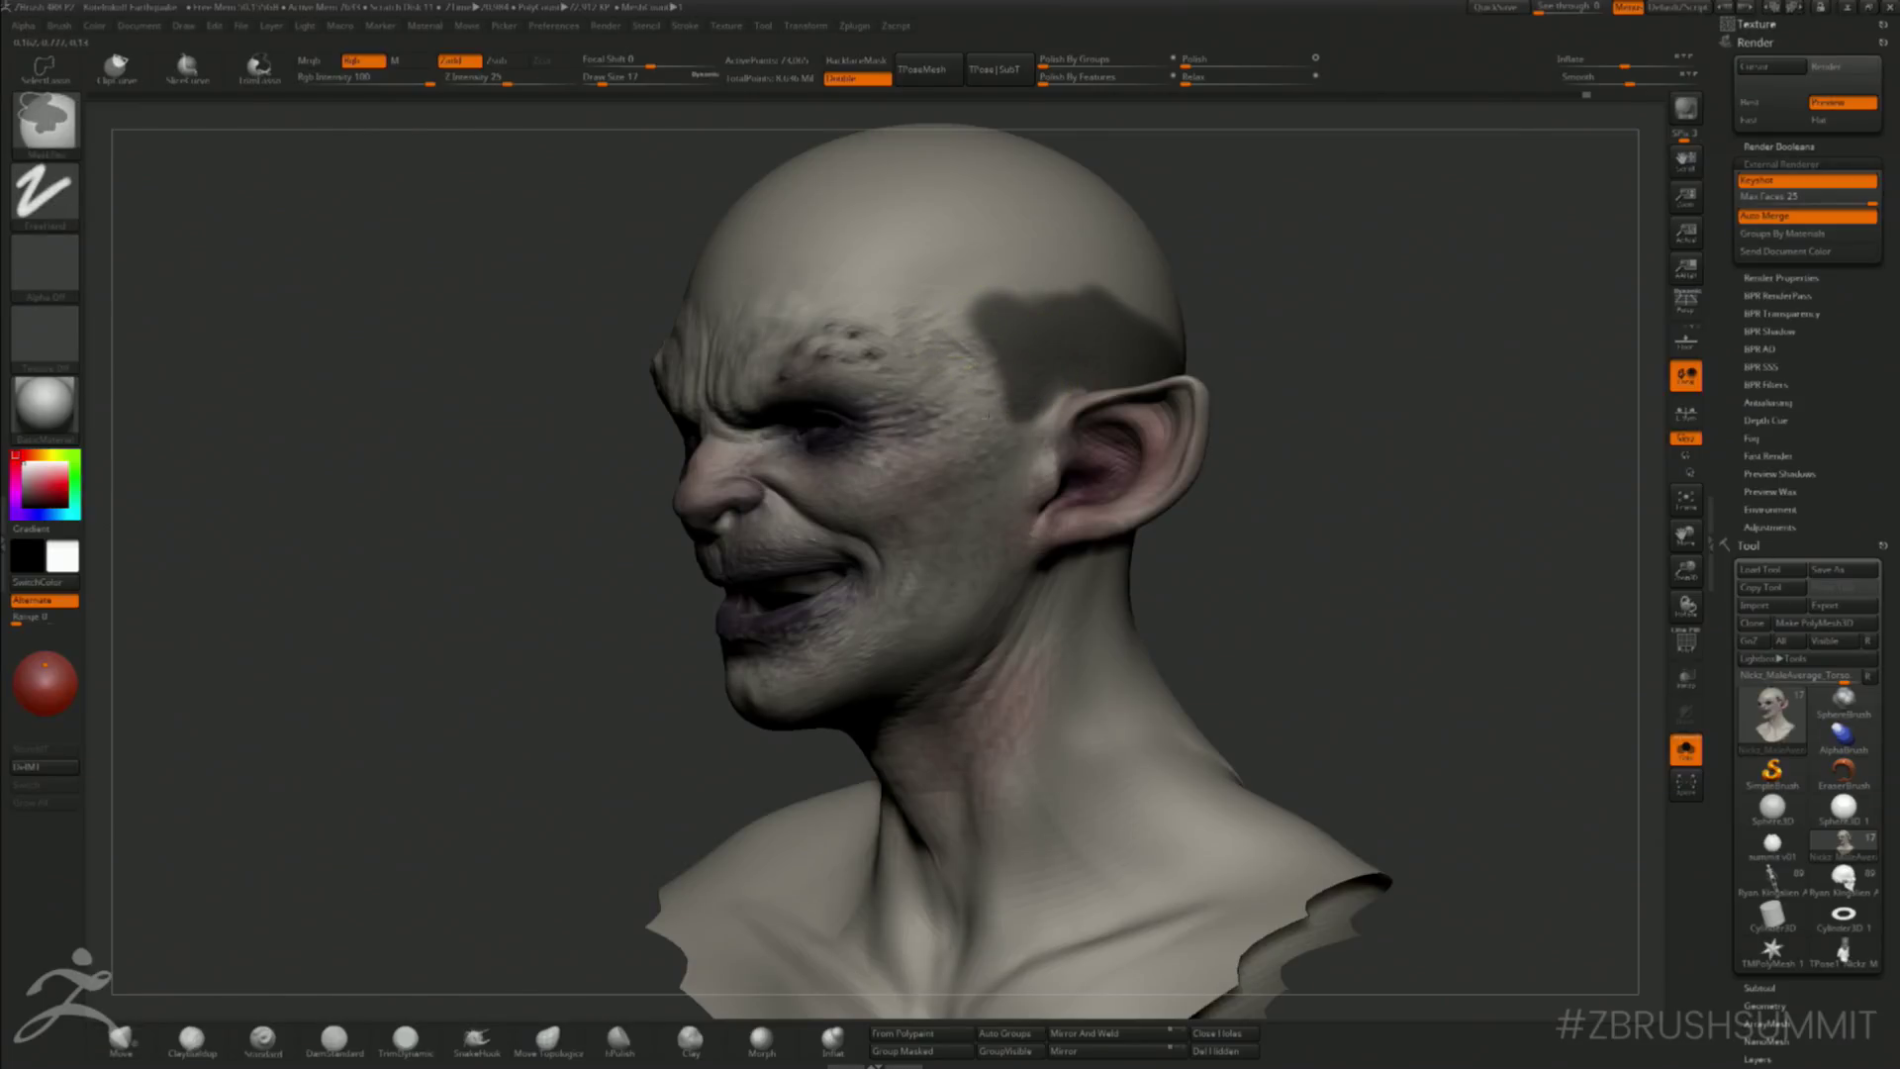
drag(1435, 287, 1315, 296)
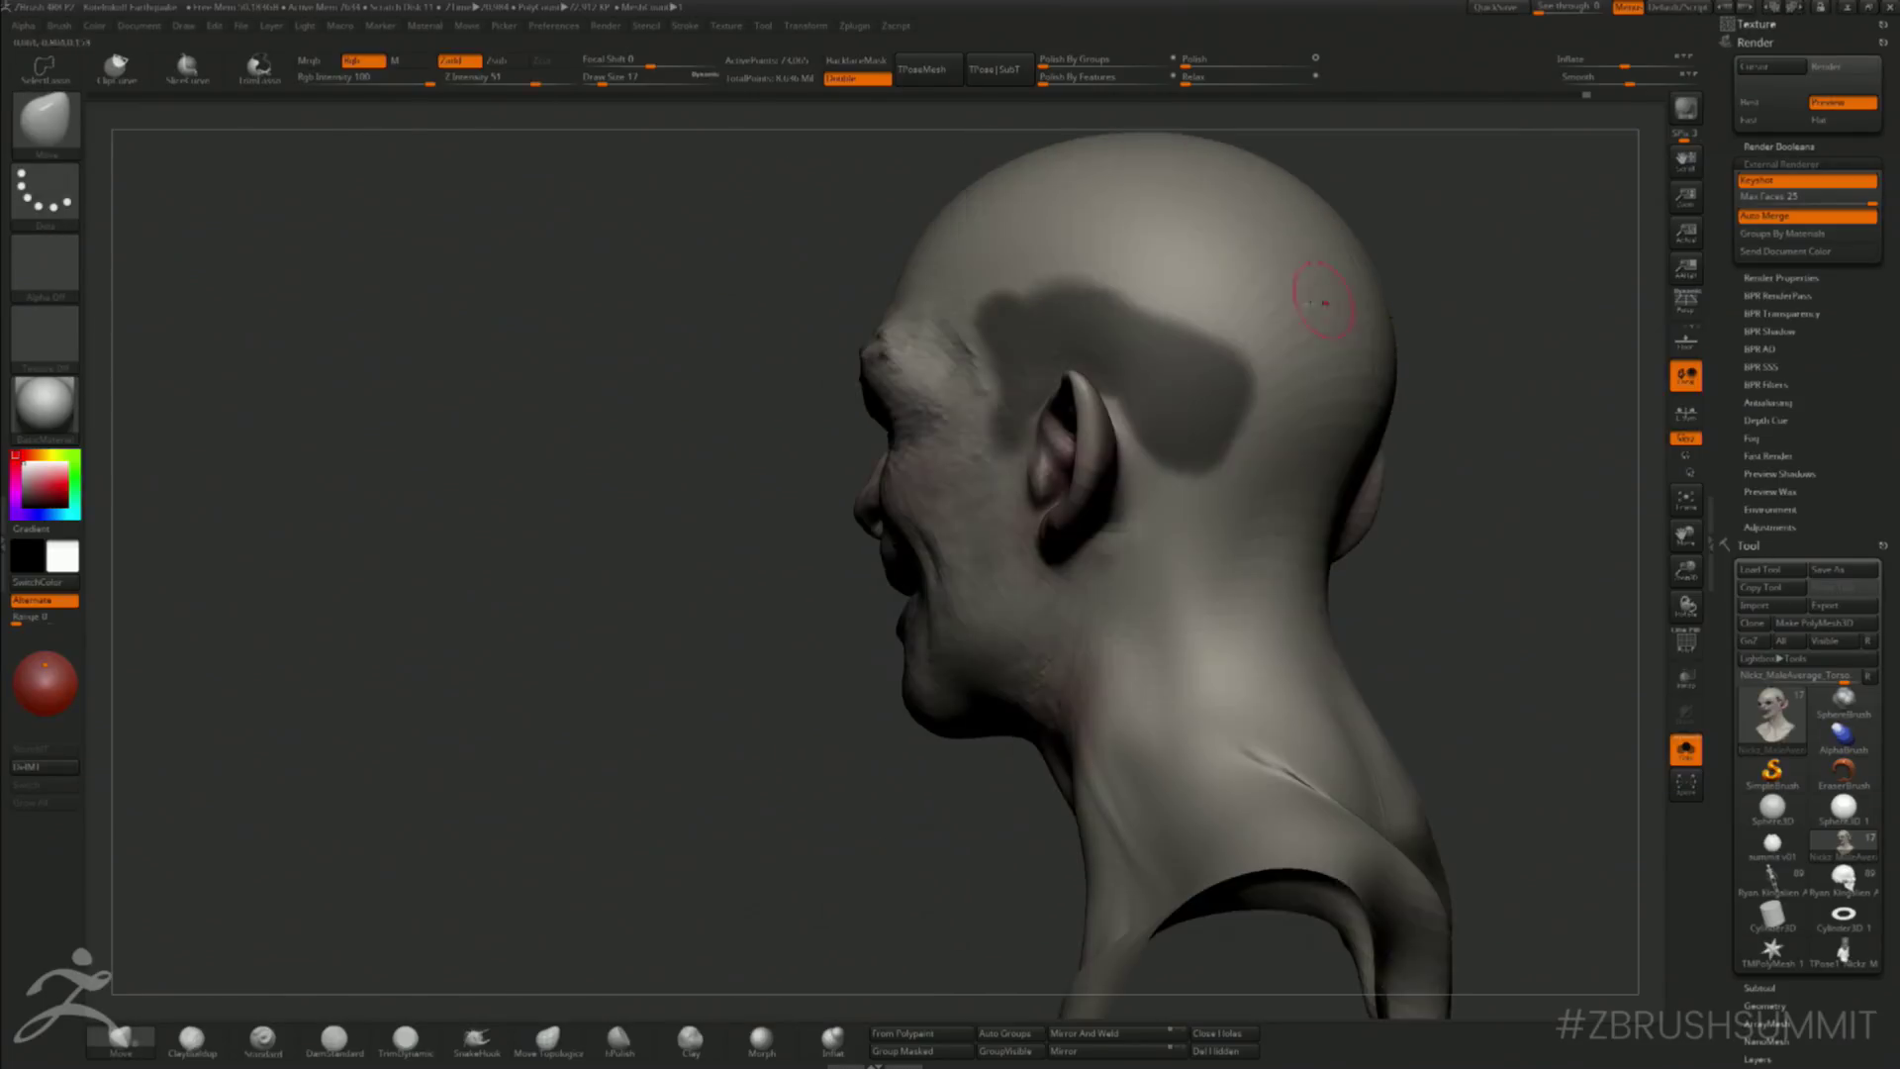
mouse_move(1128, 311)
ctrl+mouse_down()
mouse_move(1196, 332)
mouse_move(1276, 445)
mouse_move(1359, 376)
mouse_move(1311, 484)
mouse_move(1162, 441)
ctrl+mouse_up()
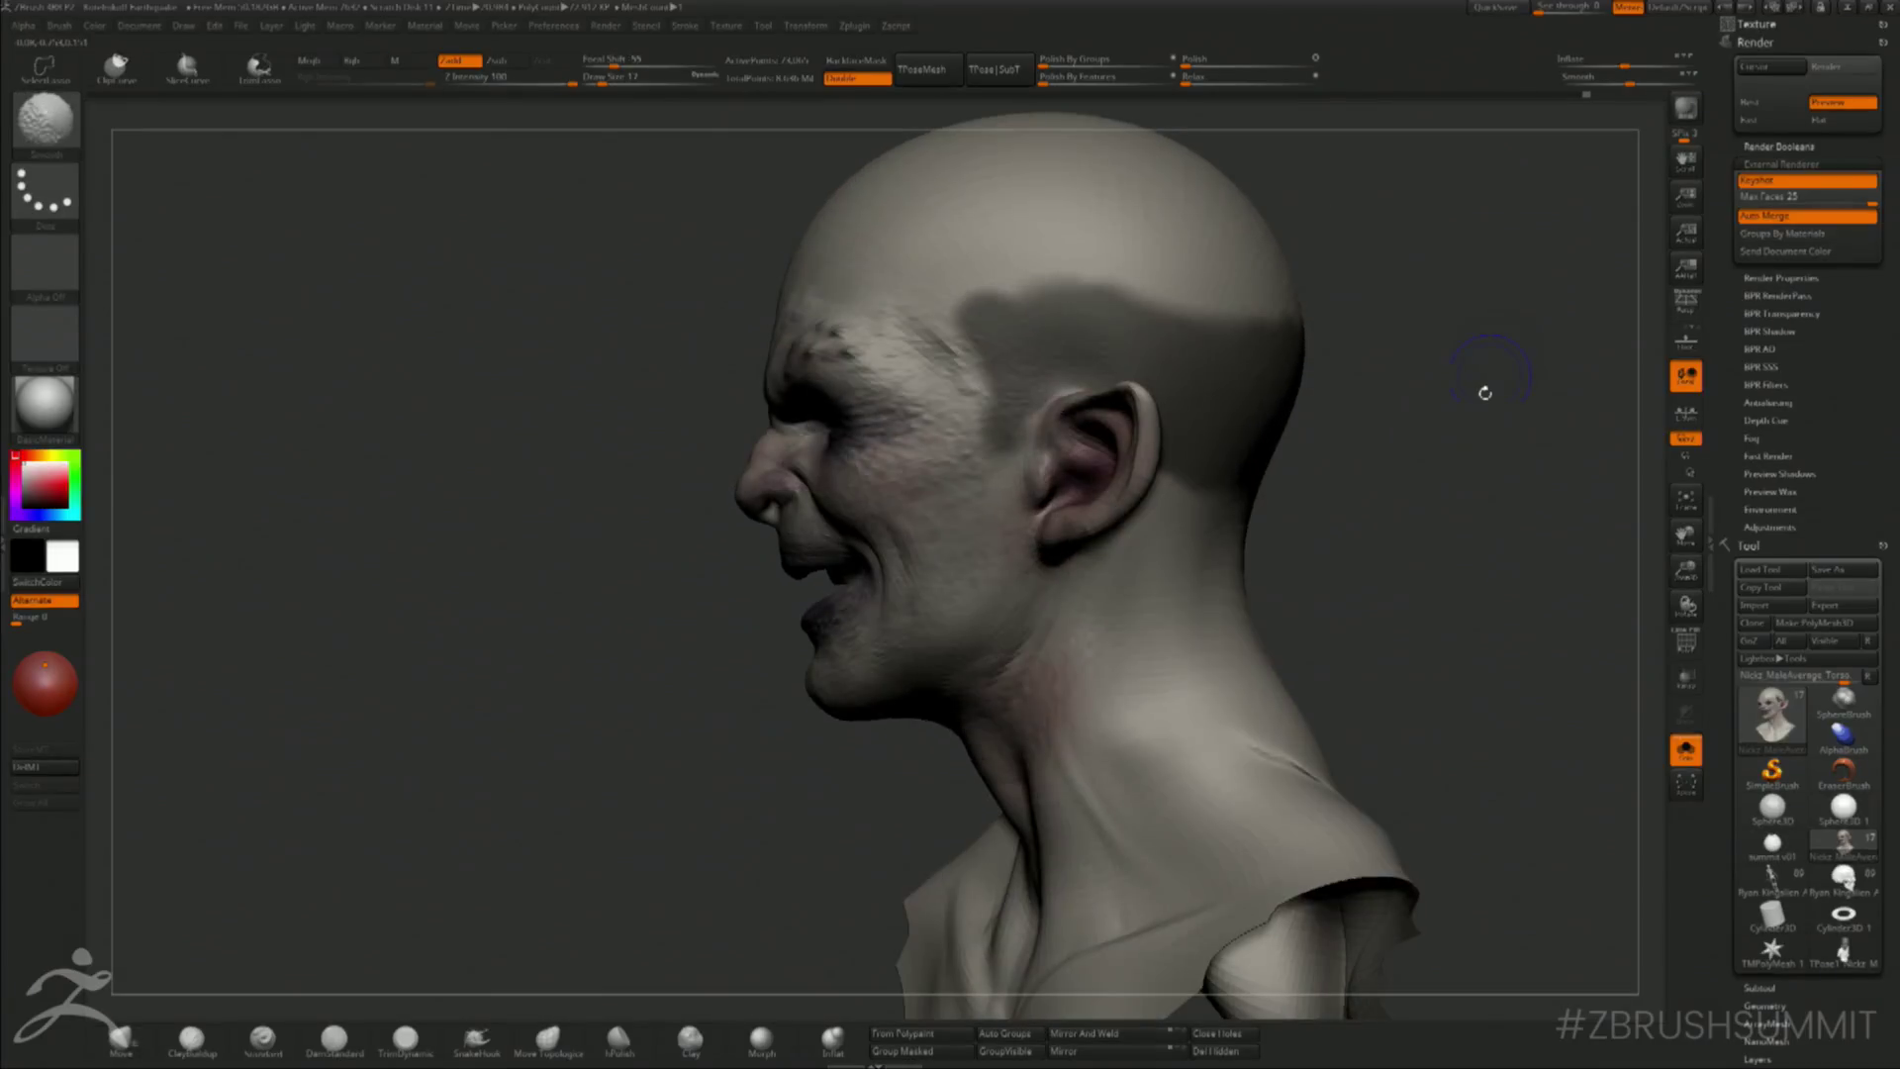
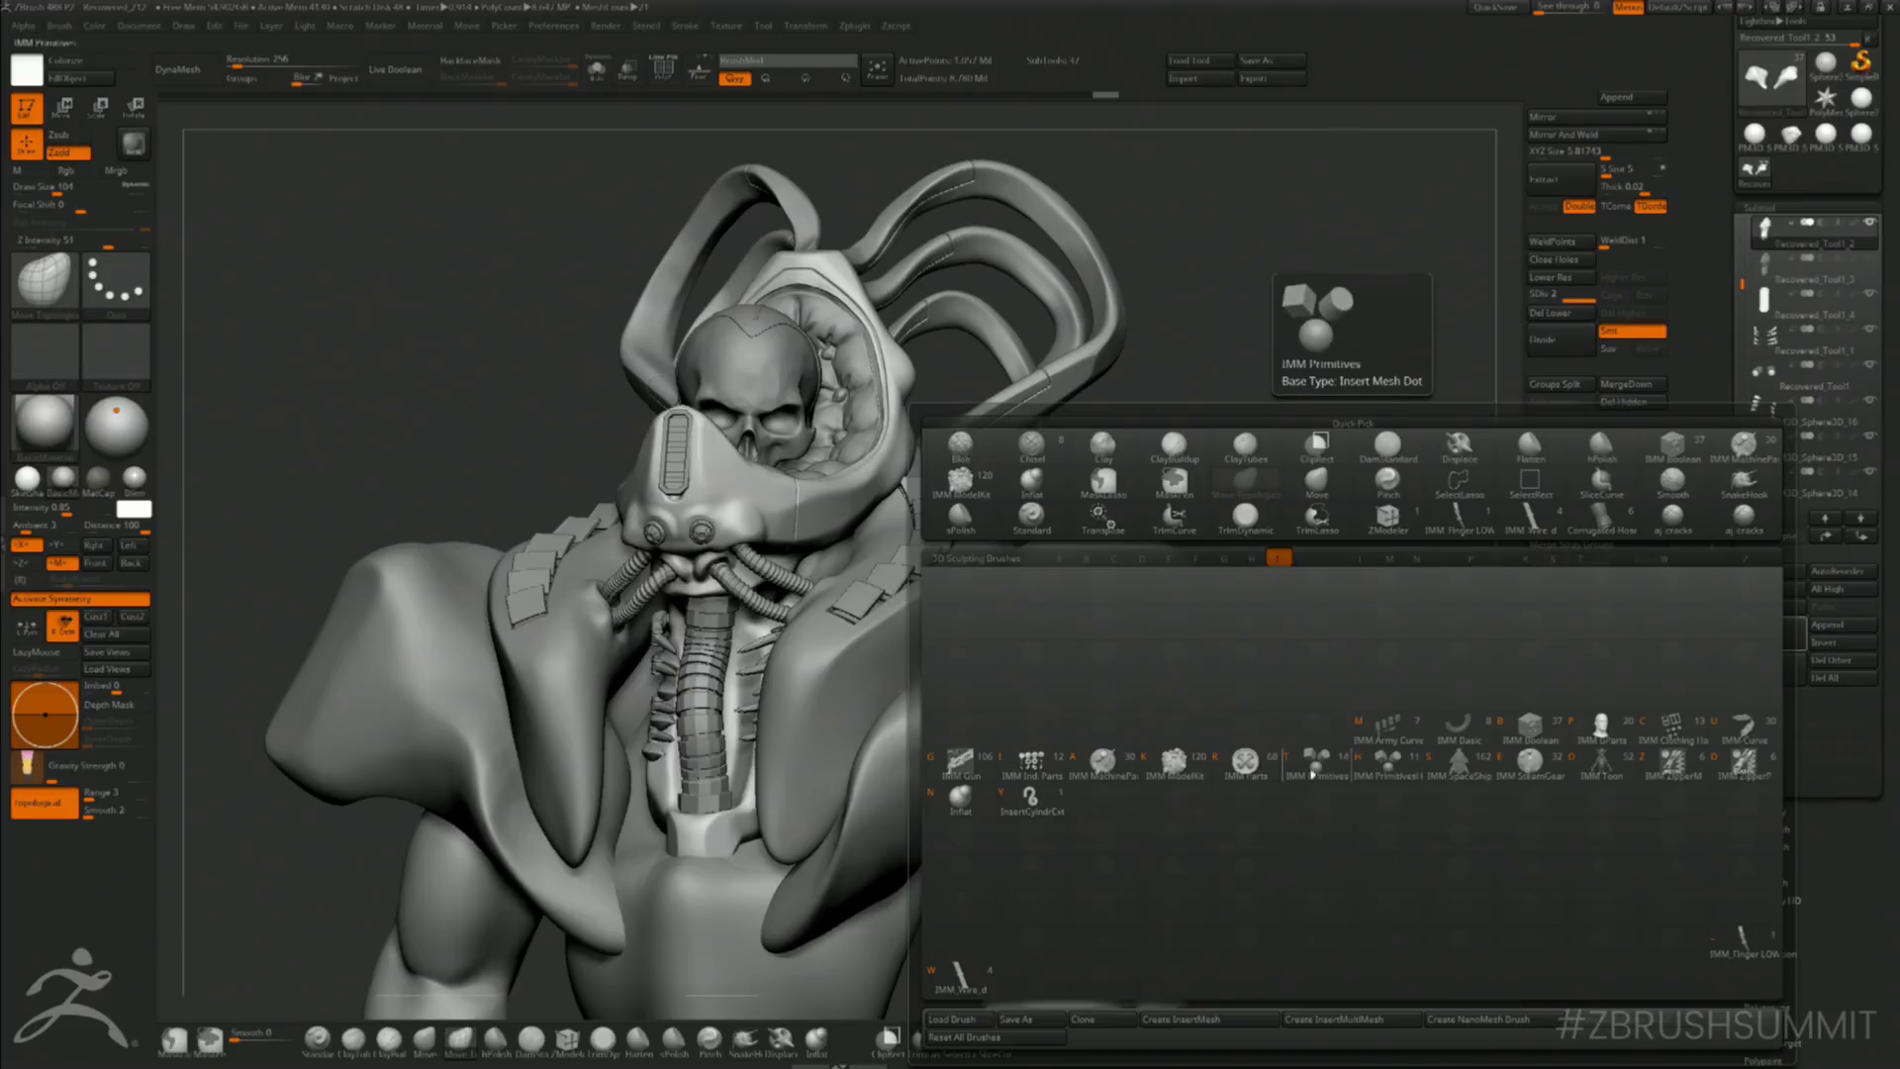
- Choose the IMM Primitives brush with the Cylinder Extended mesh
click(1385, 764)
drag(1479, 286, 1480, 412)
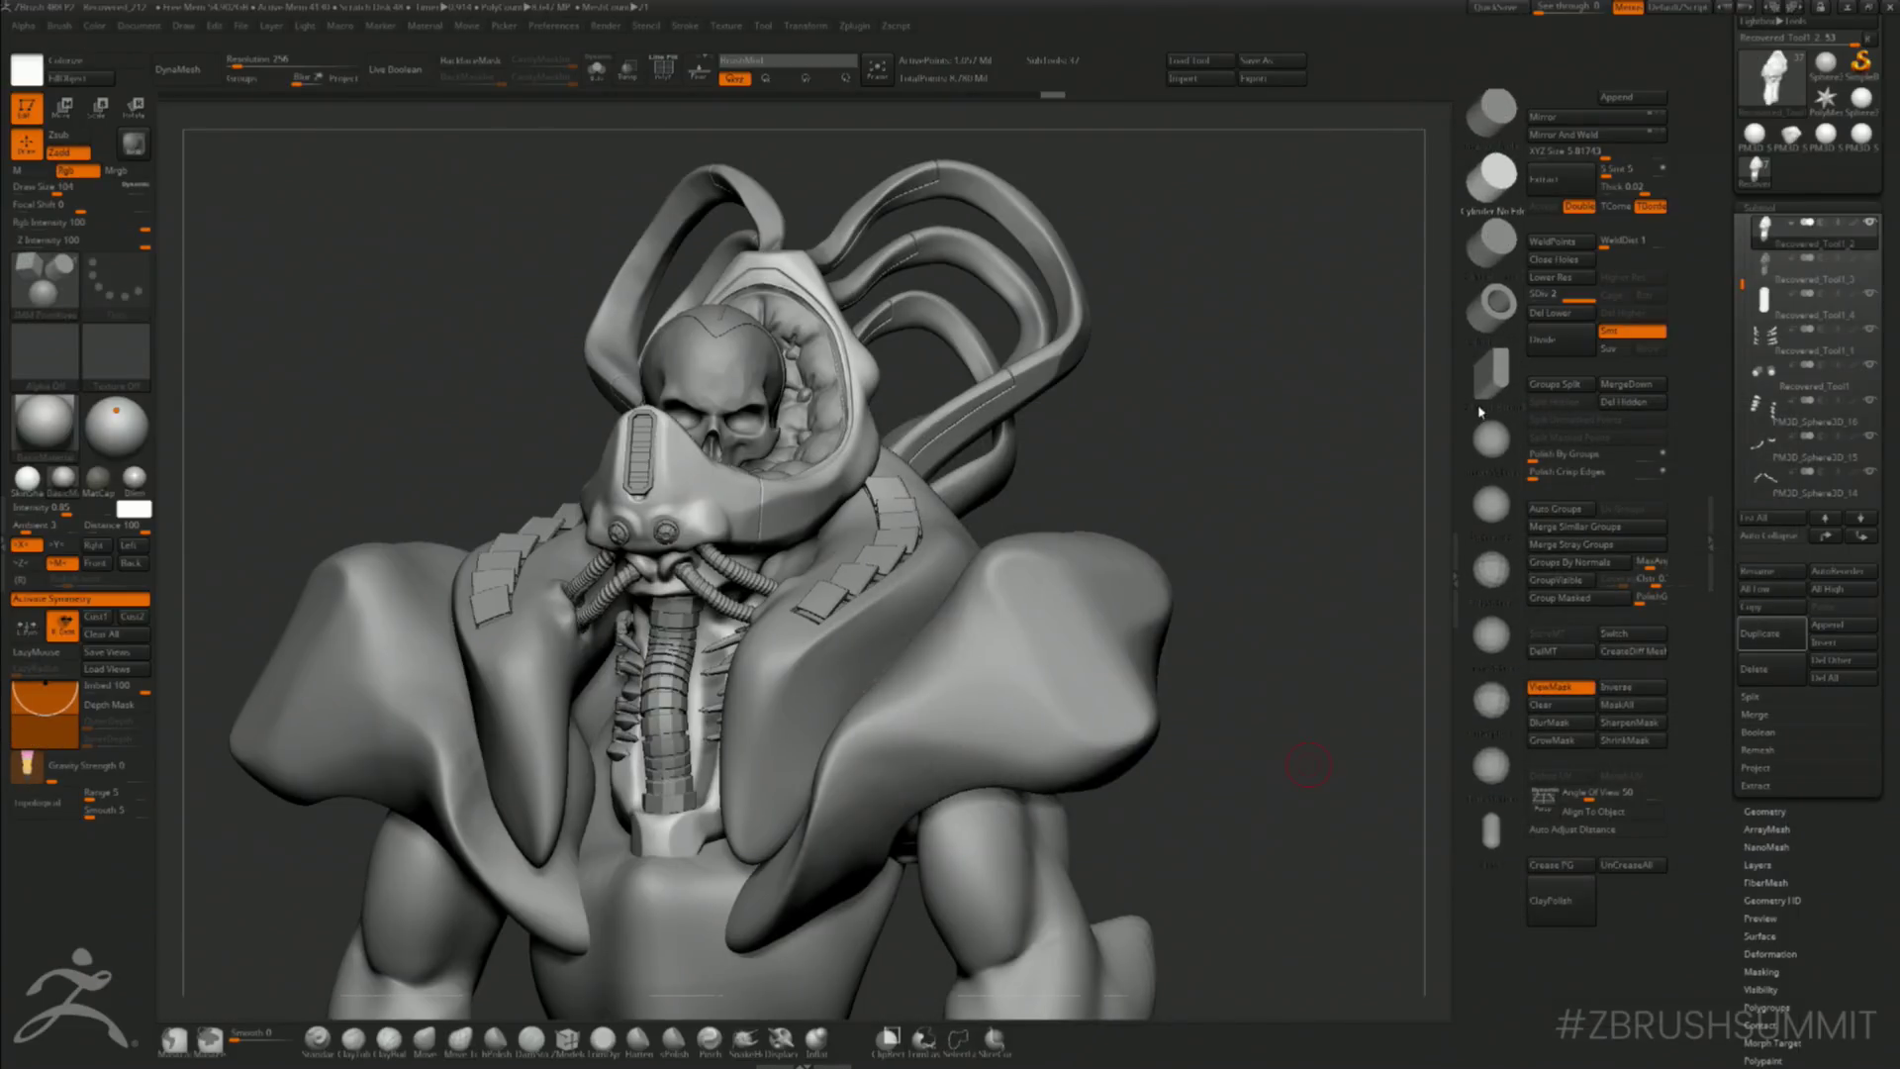
click(1492, 379)
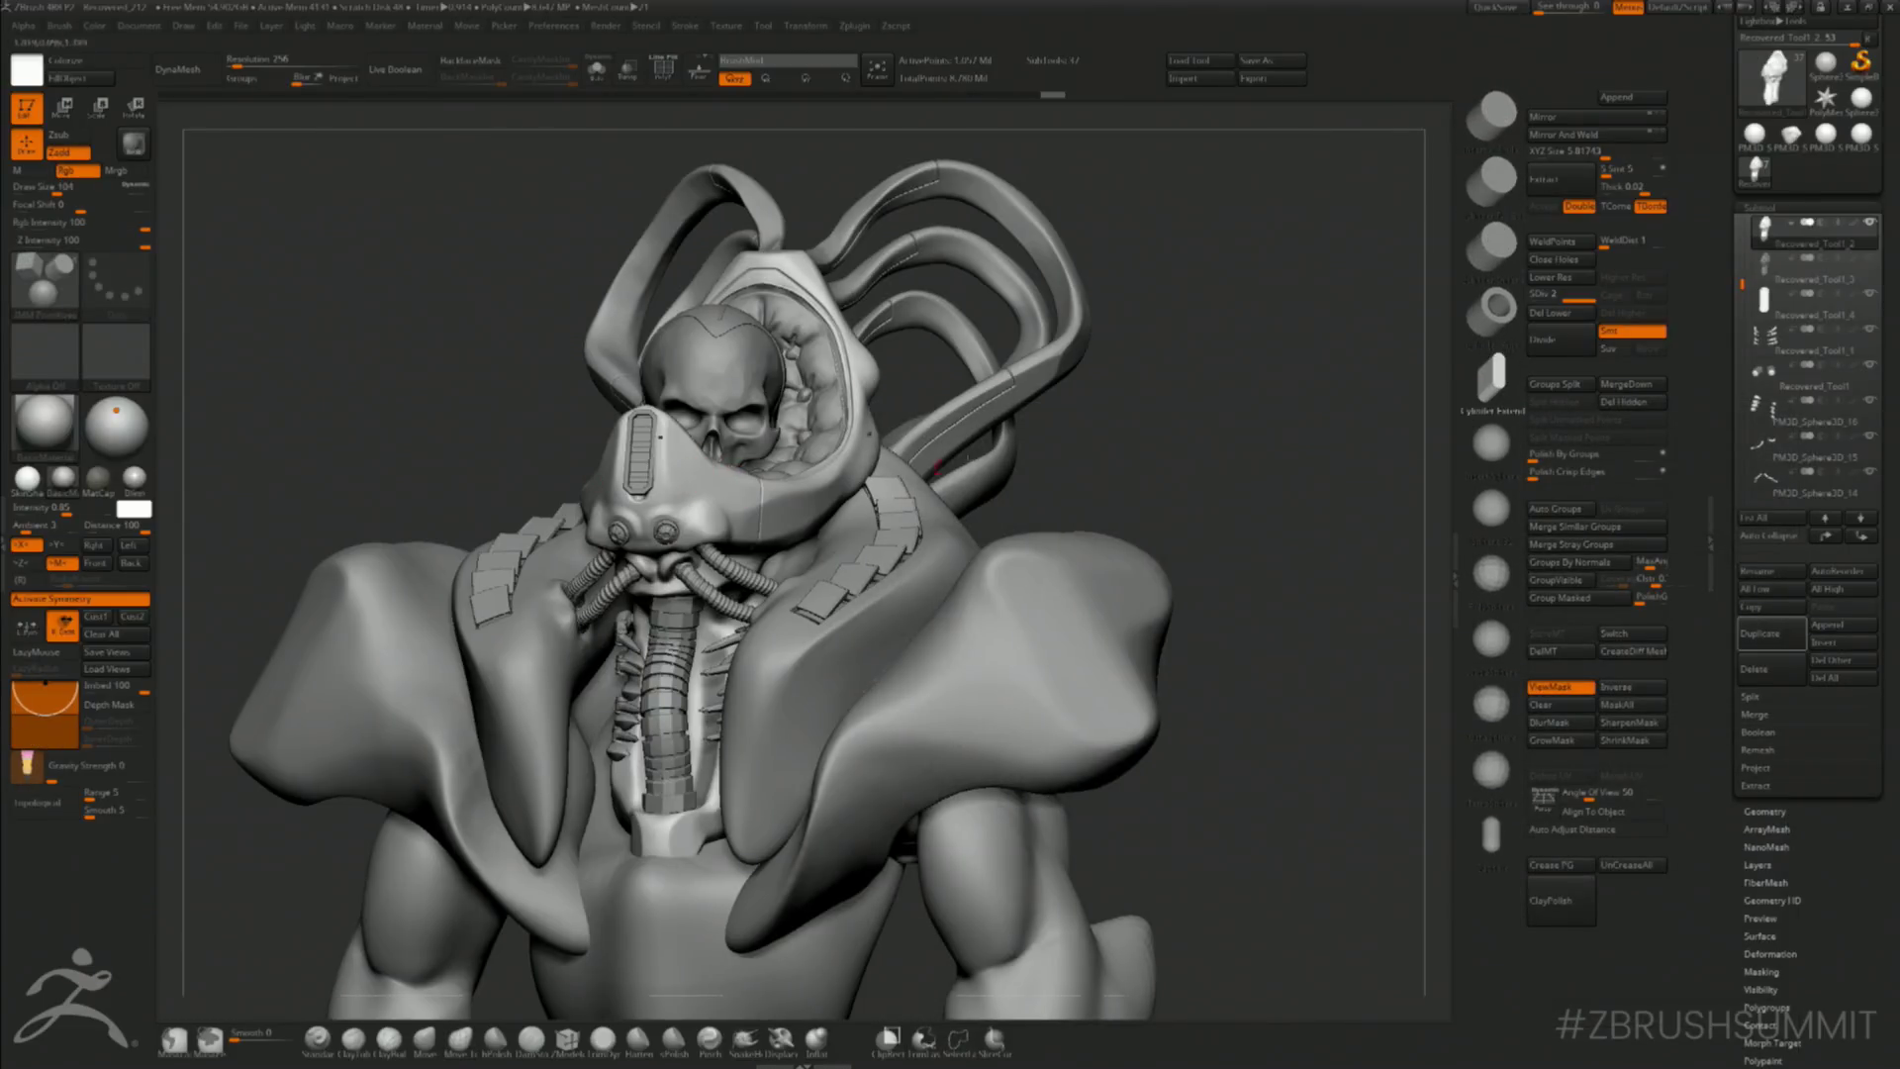
- Delete the active subtool's lower subdivision levels and insert the extended cylinder on the front of the breathing mask
alt+drag(1297, 469, 1424, 723)
click(553, 507)
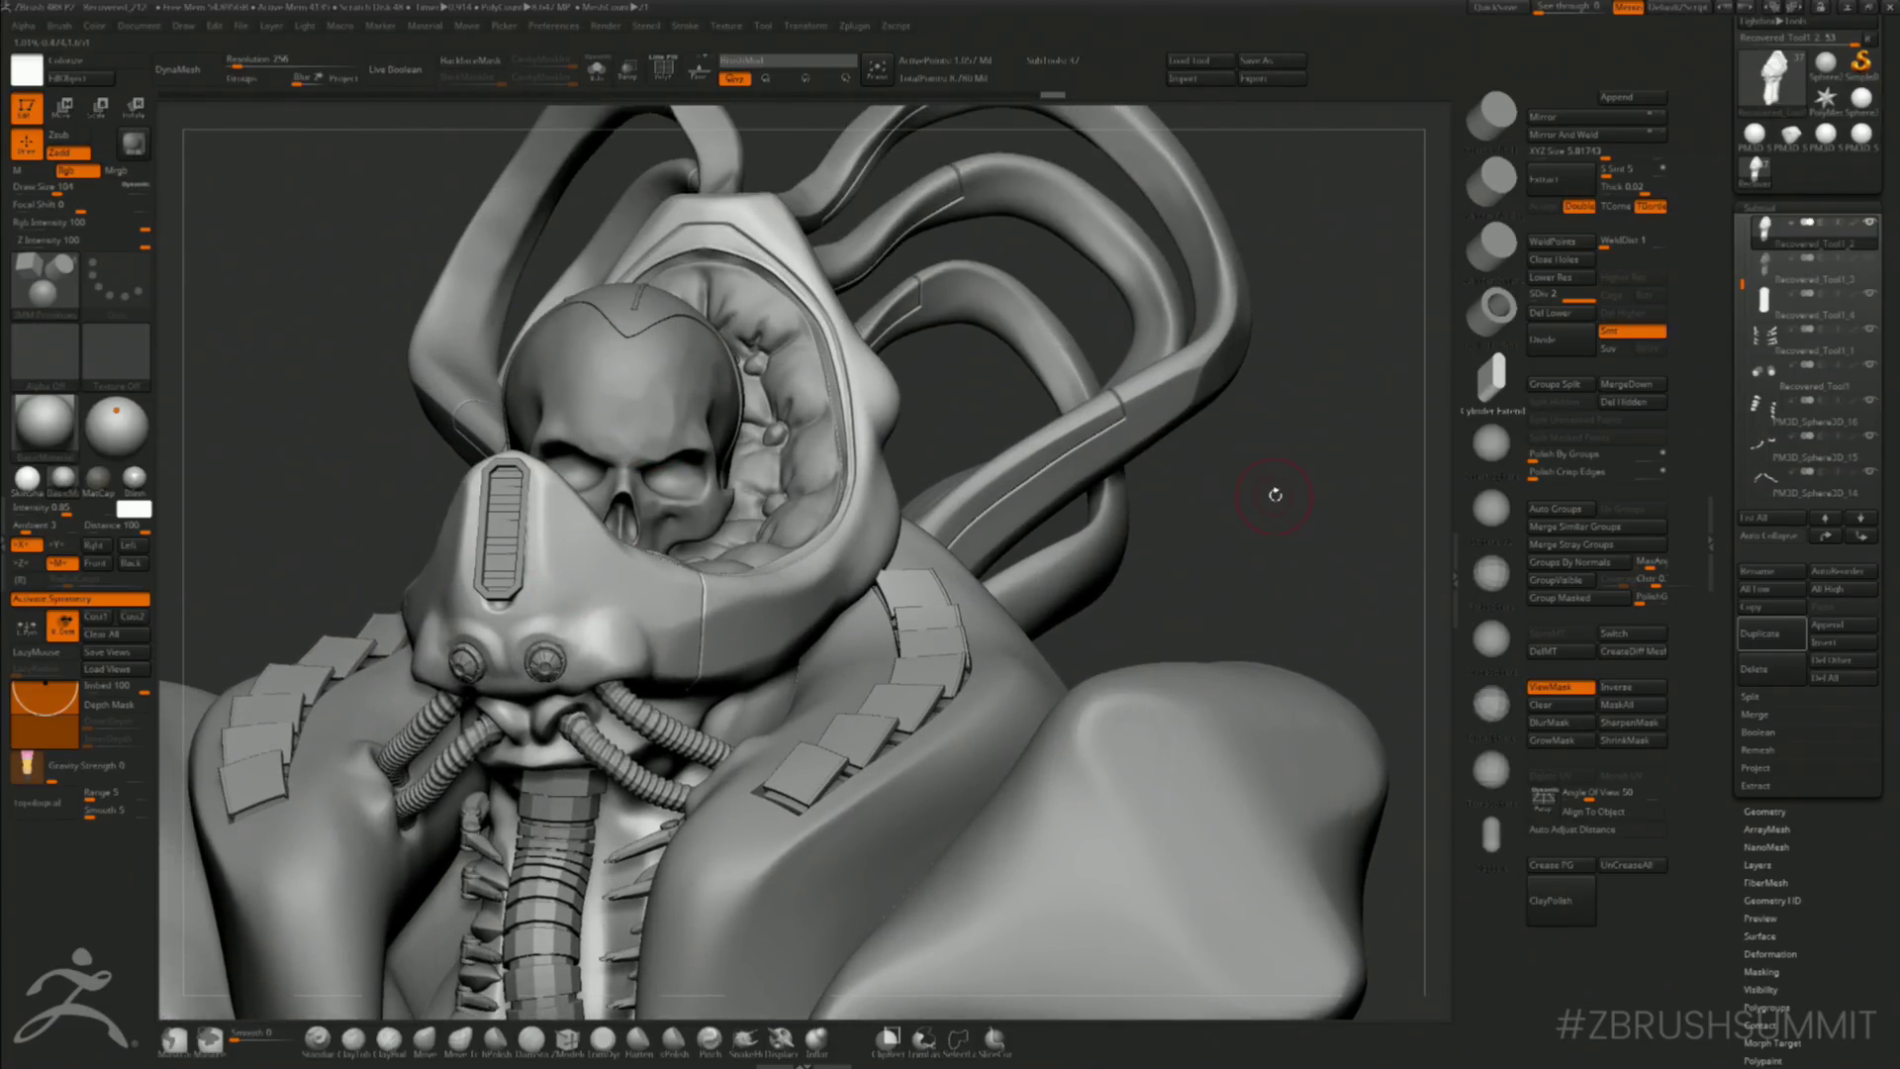
click(1551, 316)
drag(558, 539, 554, 562)
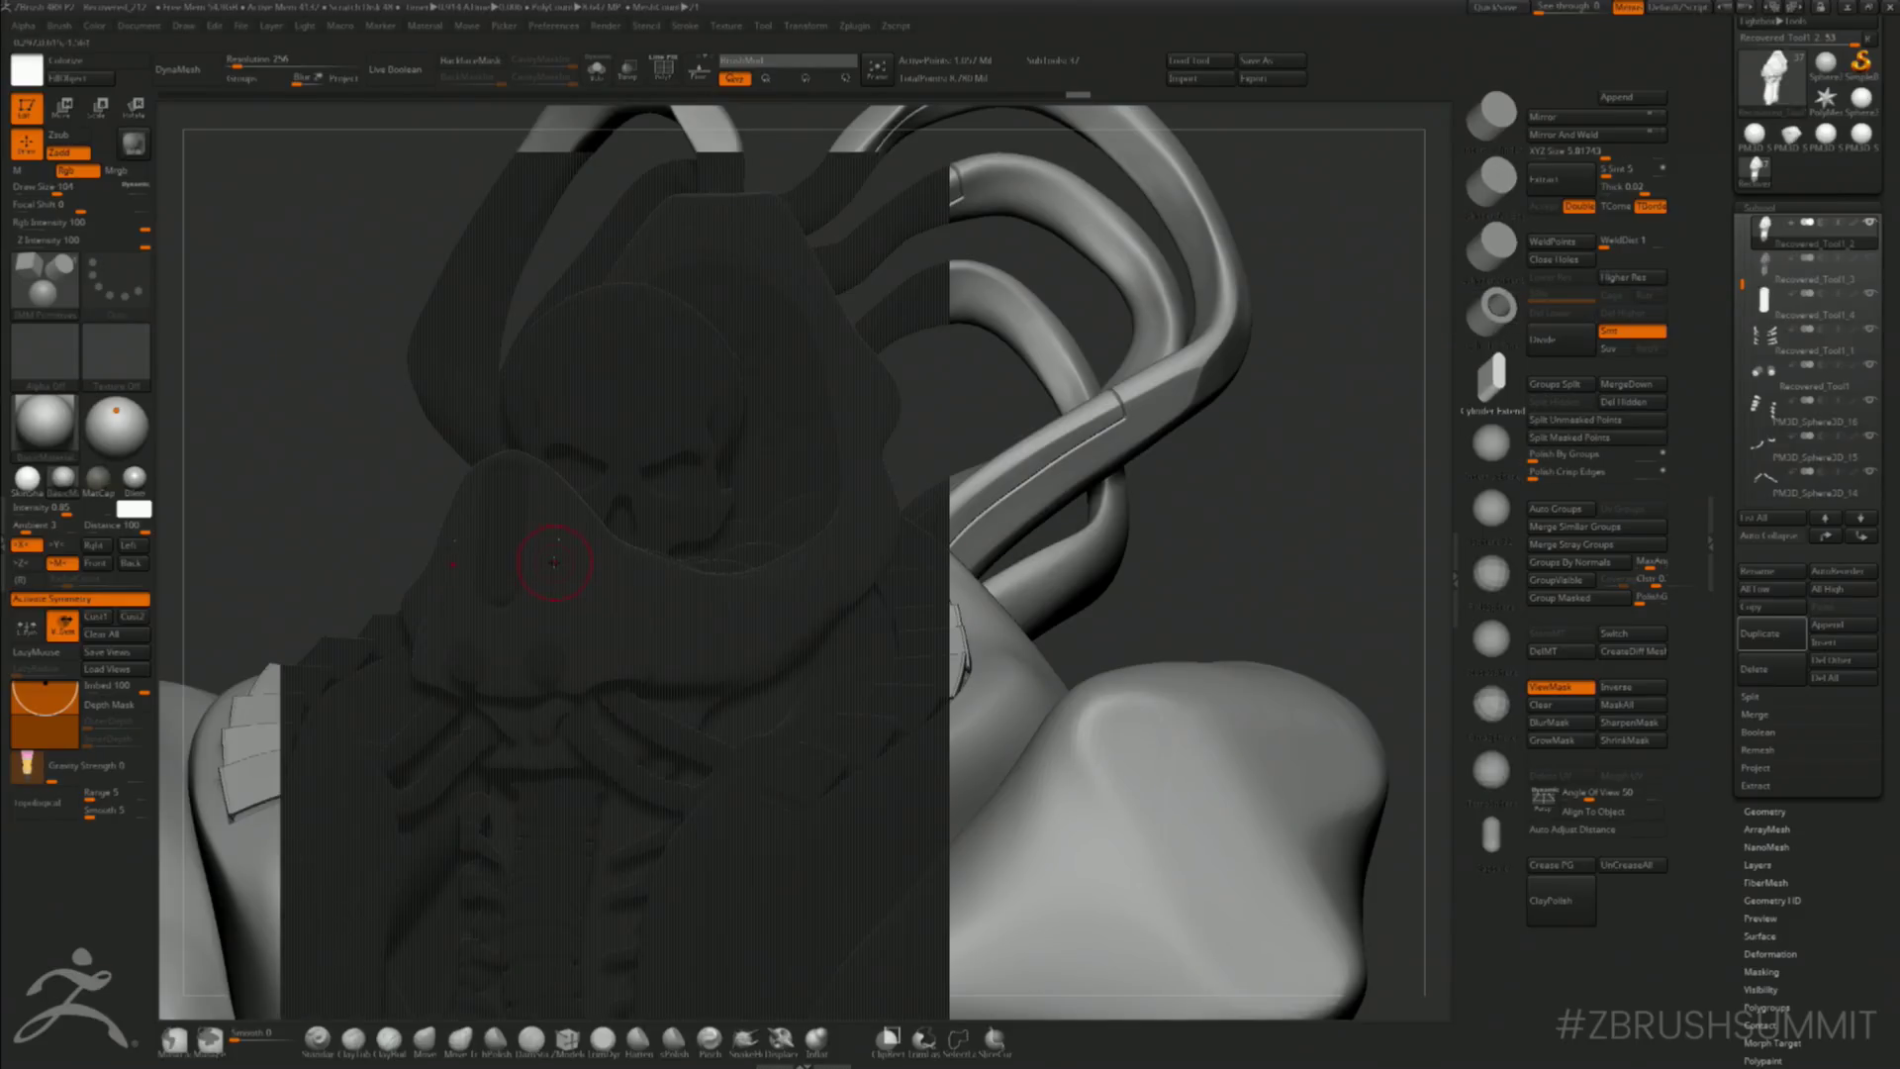
- Undo the last insert, delete the subtool's lower subdivision levels and insert mirrored extended-cylinder blocks on either side of the mask's front grille
key(ctrl+z)
click(558, 535)
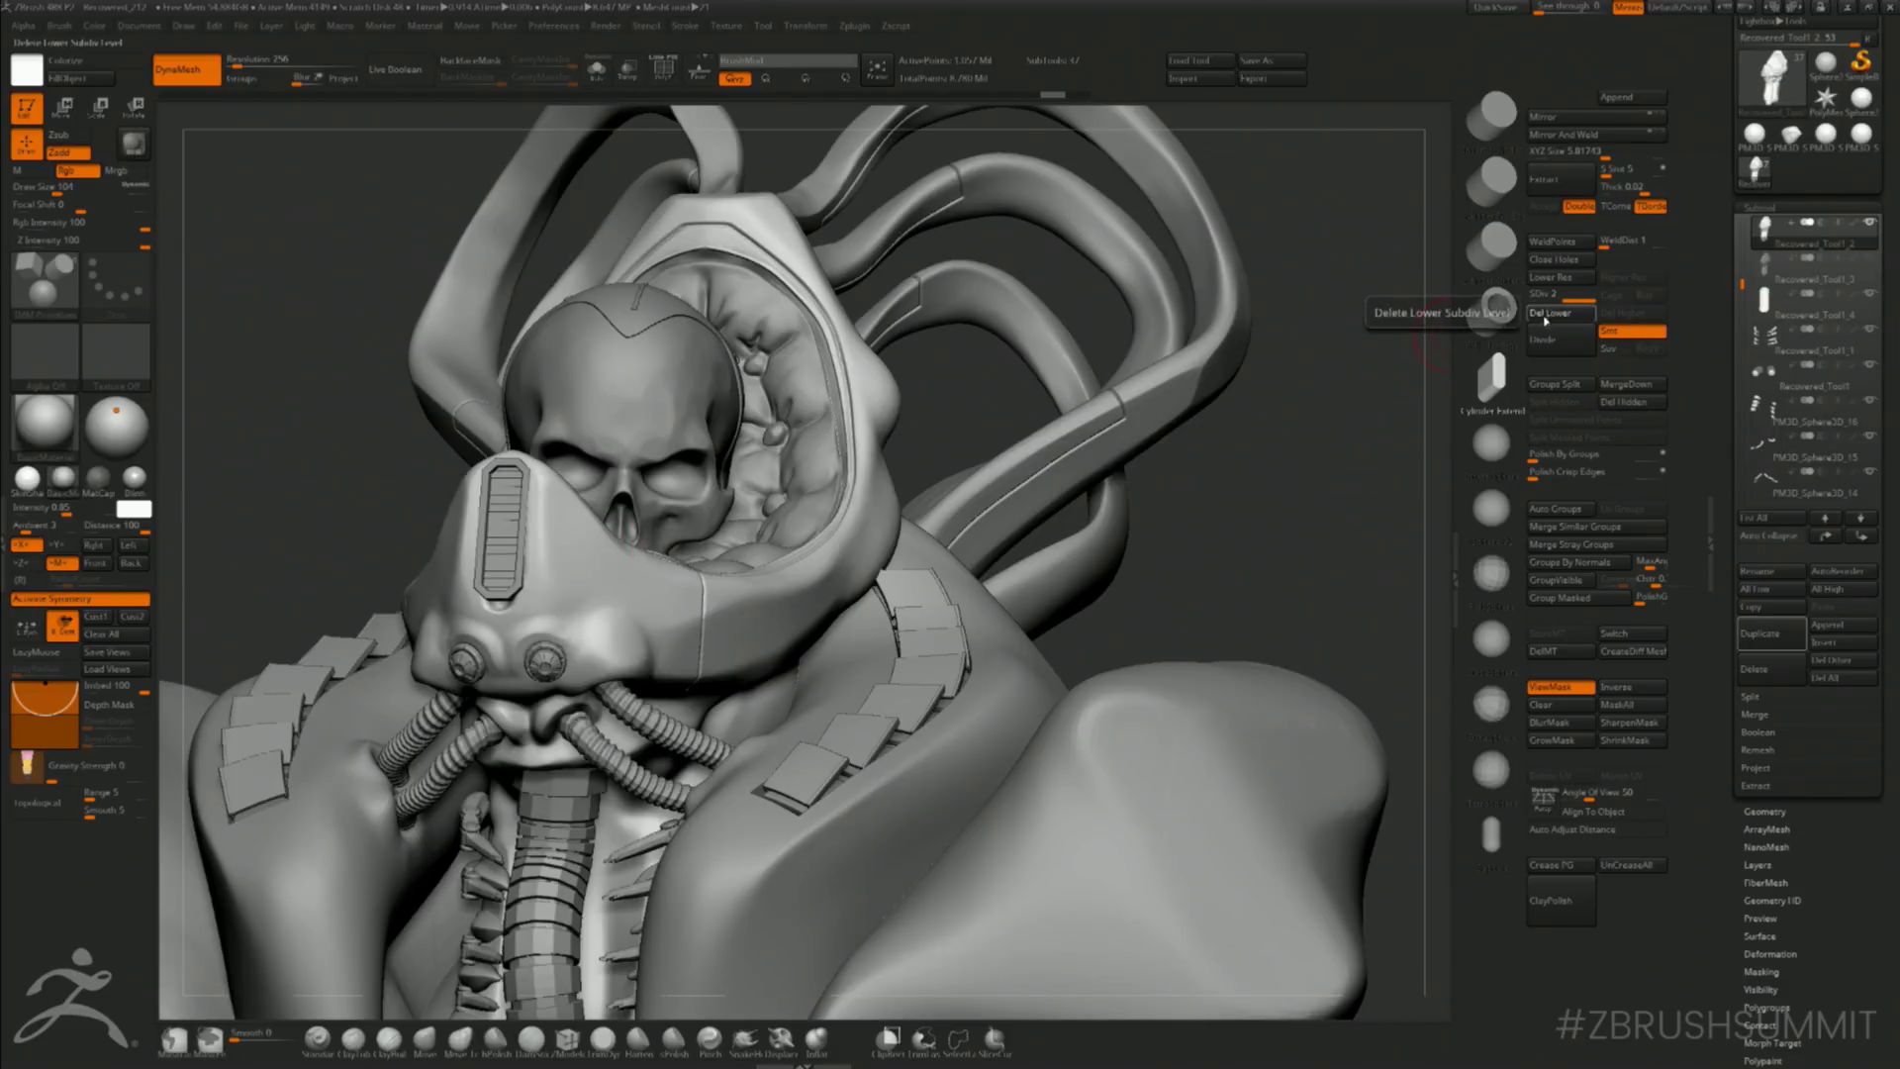
click(1550, 313)
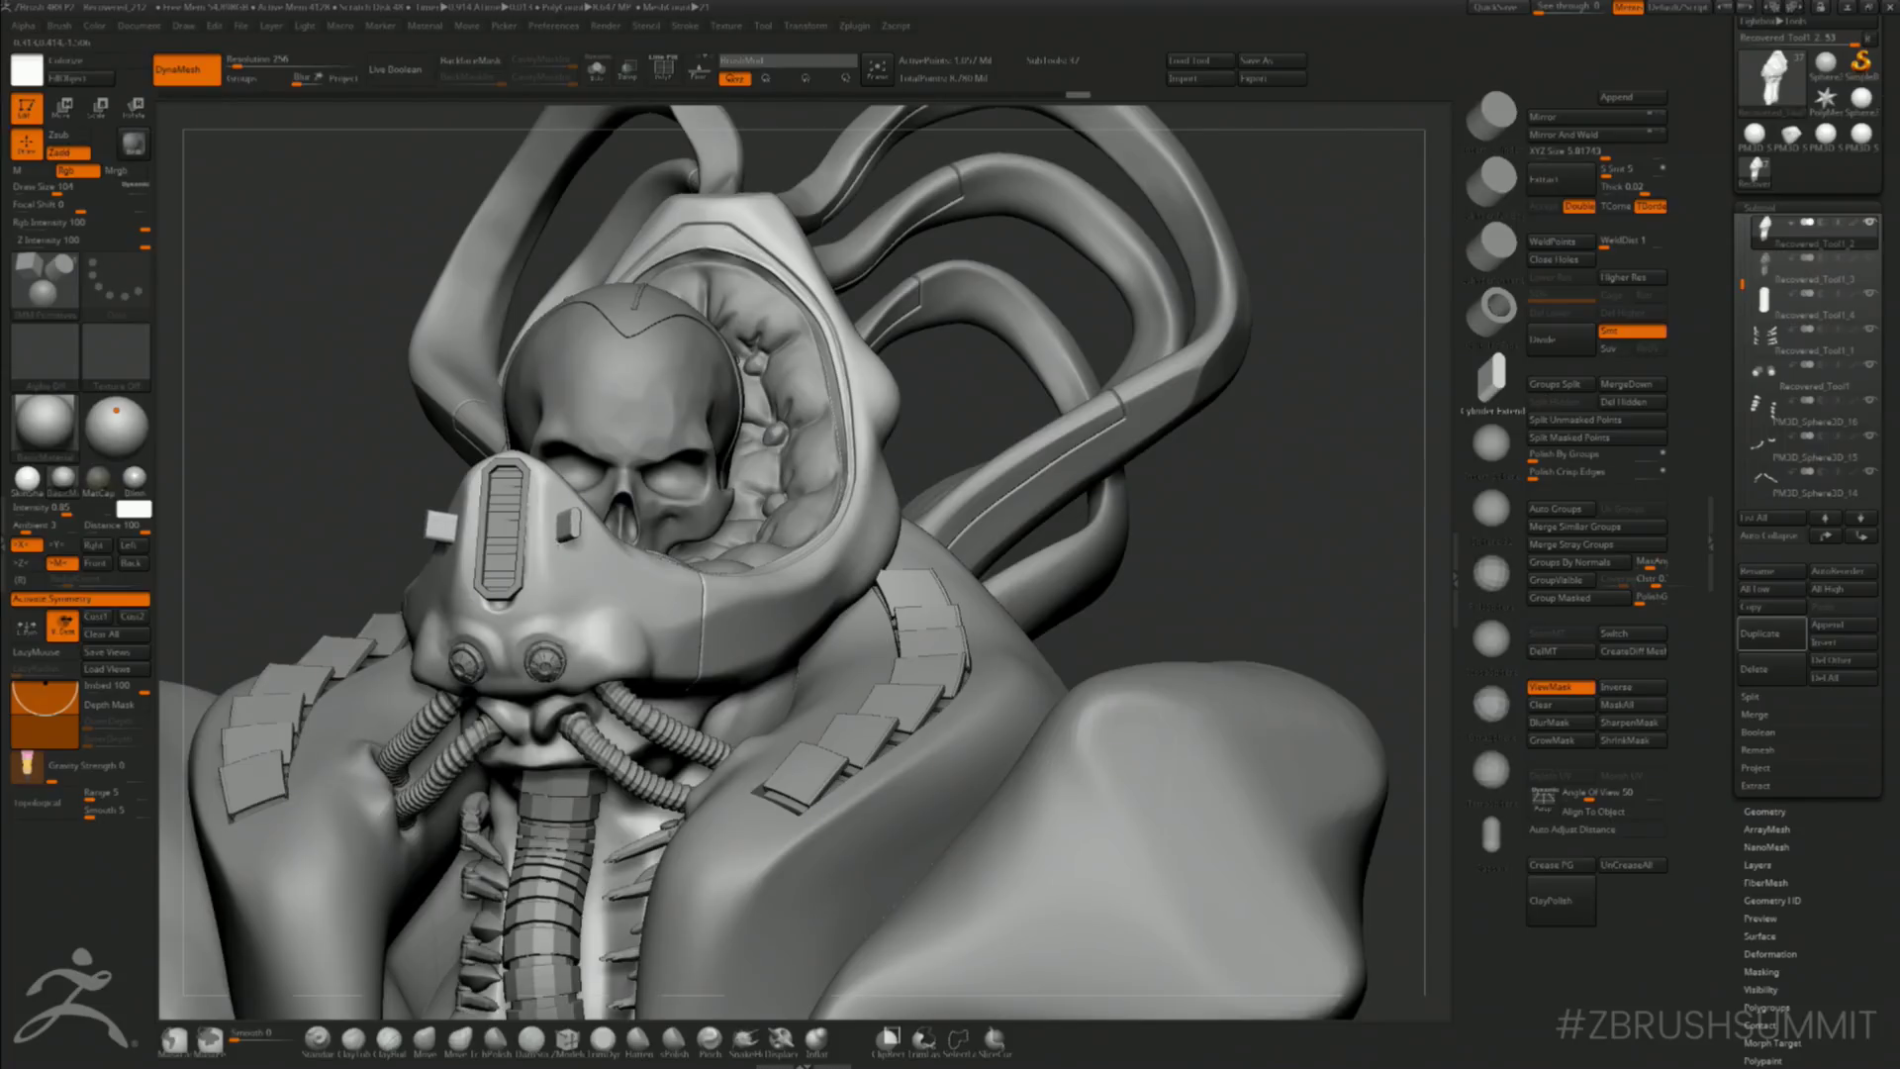
drag(568, 524, 662, 565)
- Stretch the two inserted blocks along their height by a factor of about 1.12
mouse_move(1349, 515)
mouse_down()
mouse_move(1330, 516)
mouse_move(1354, 520)
mouse_move(1332, 605)
mouse_up()
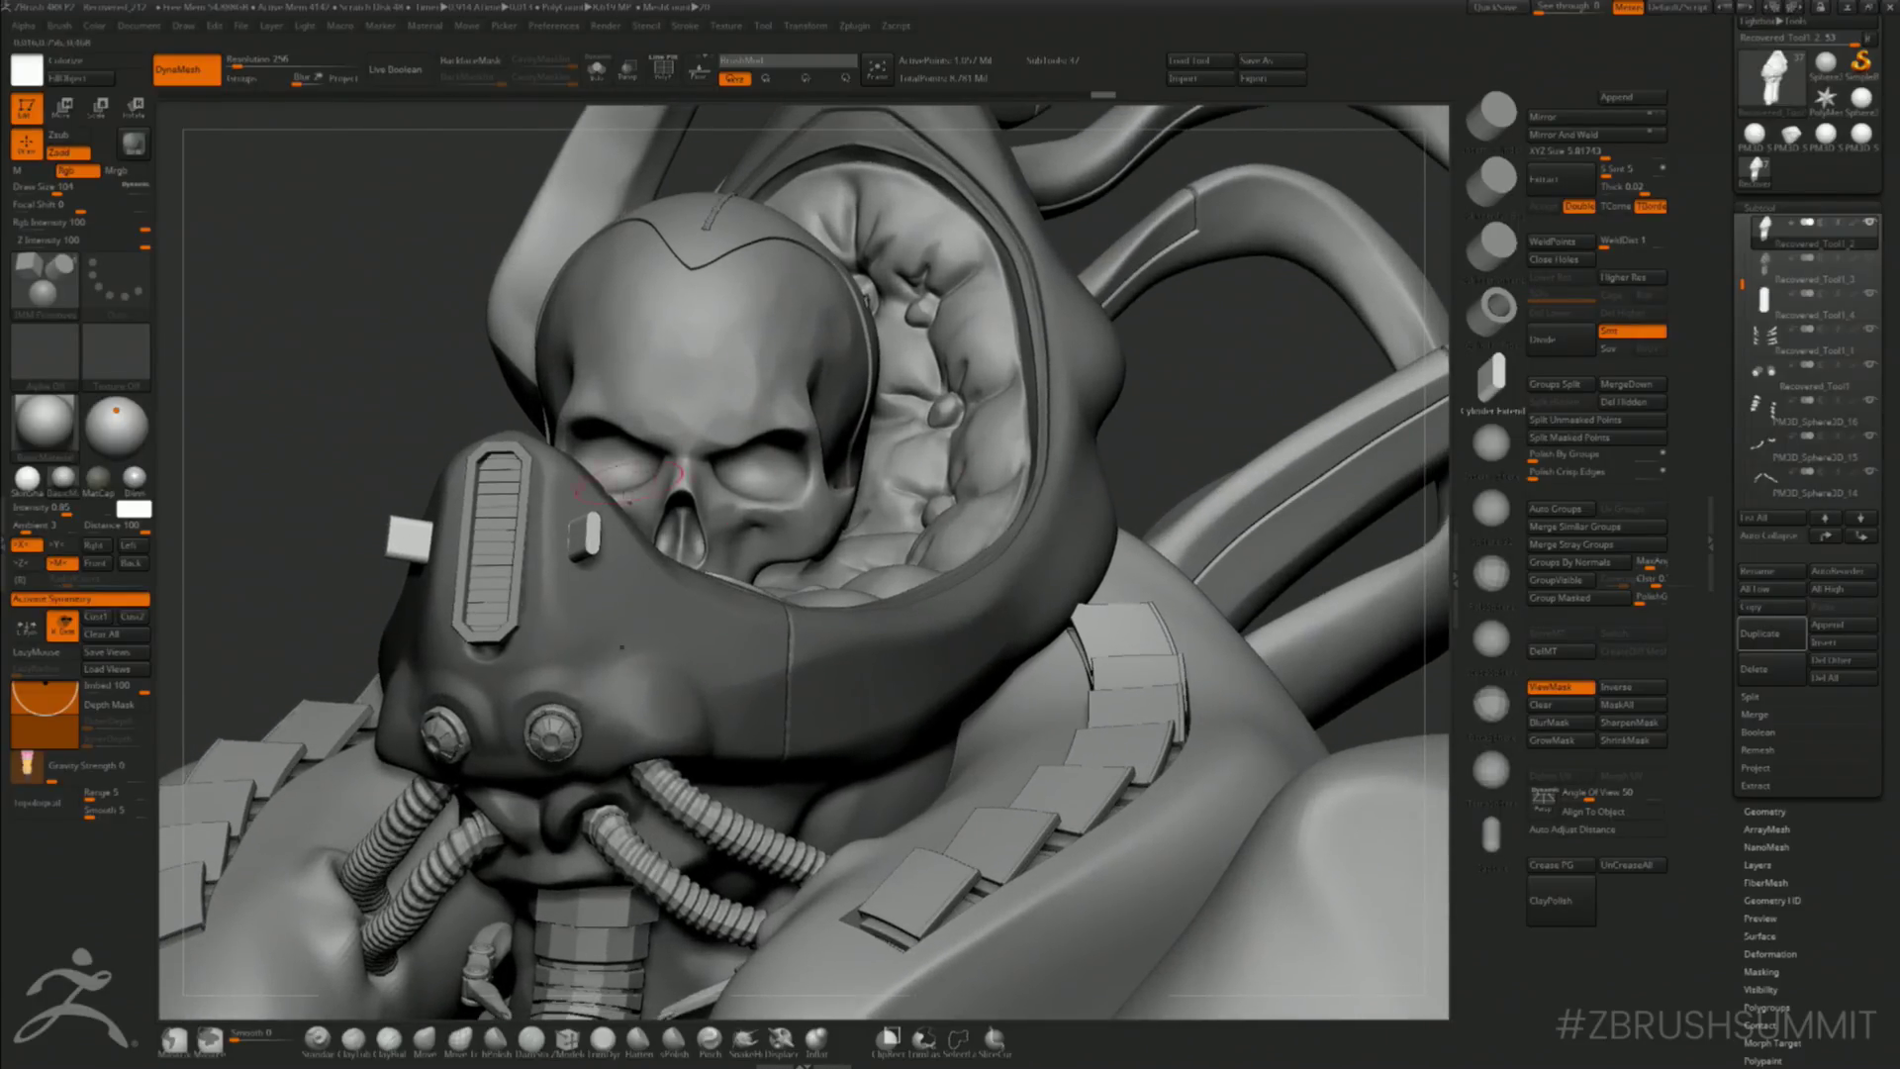
drag(631, 482, 667, 589)
key(w)
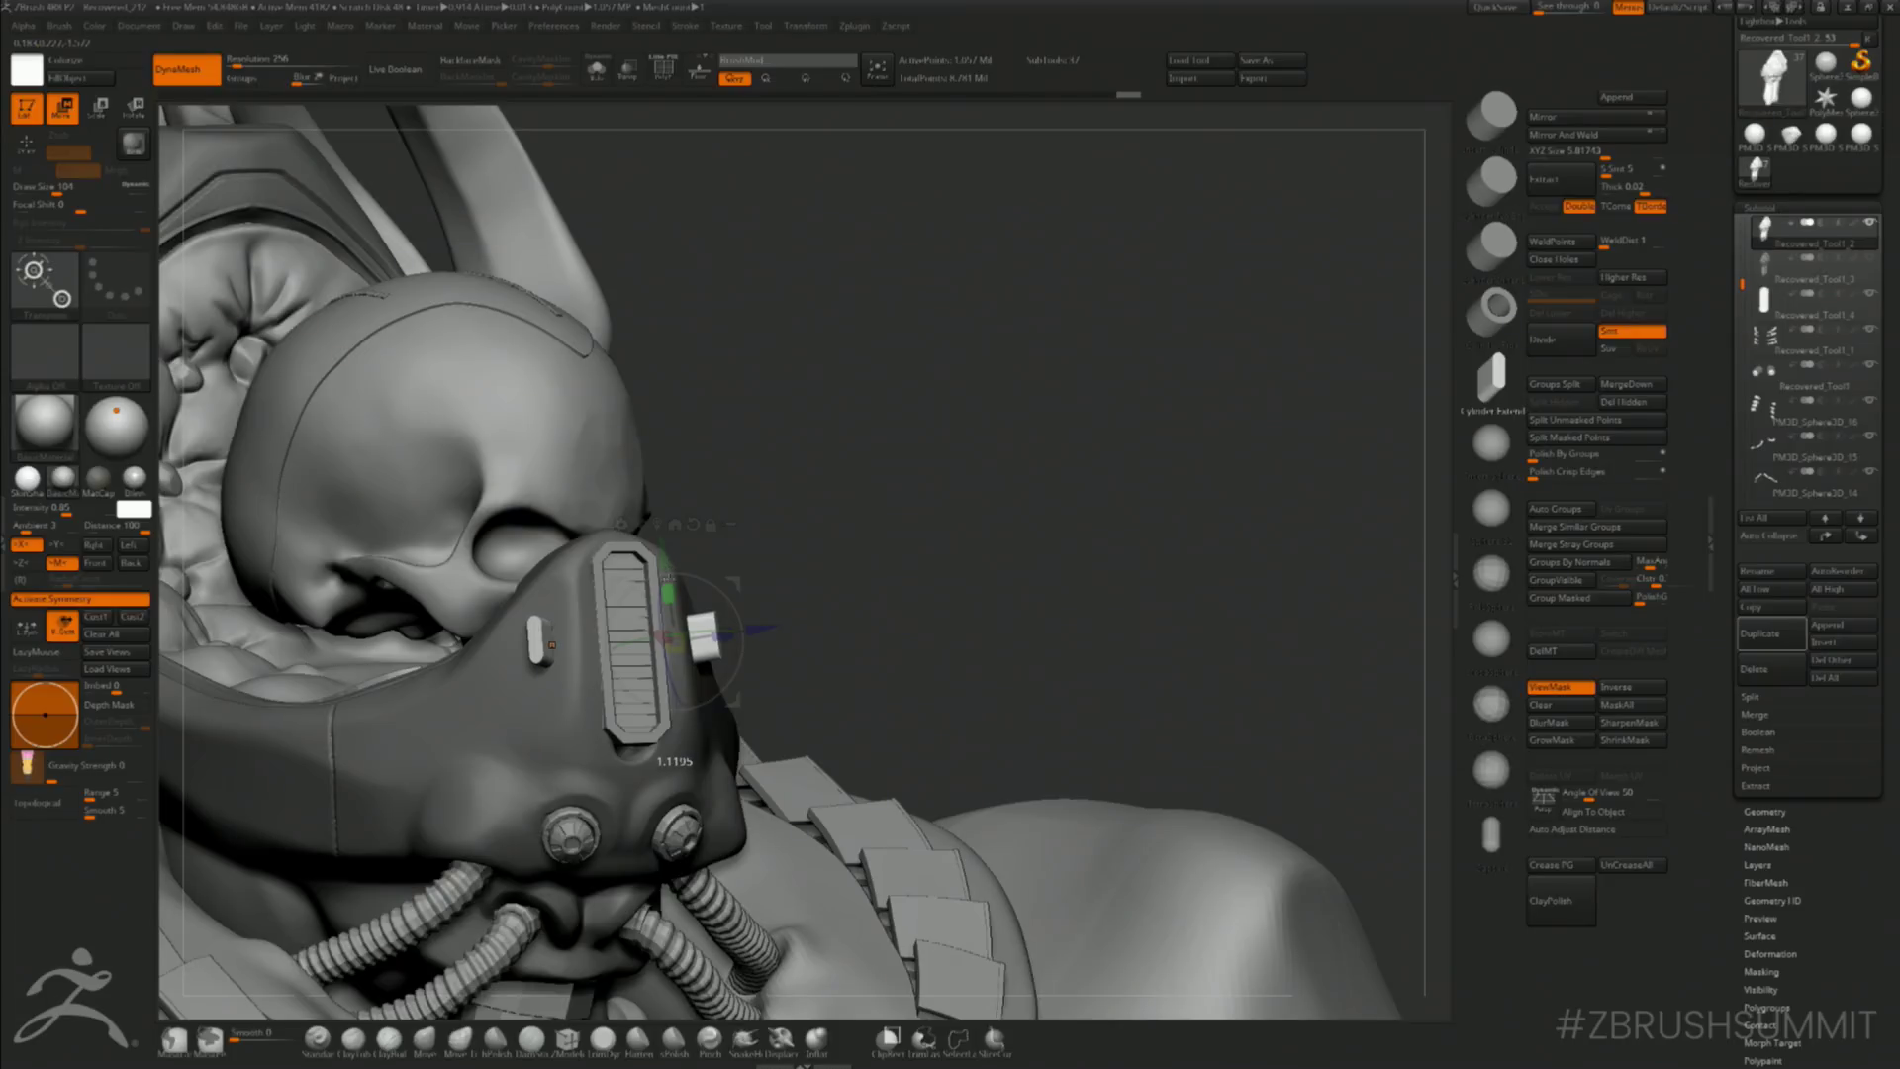
drag(669, 594, 669, 592)
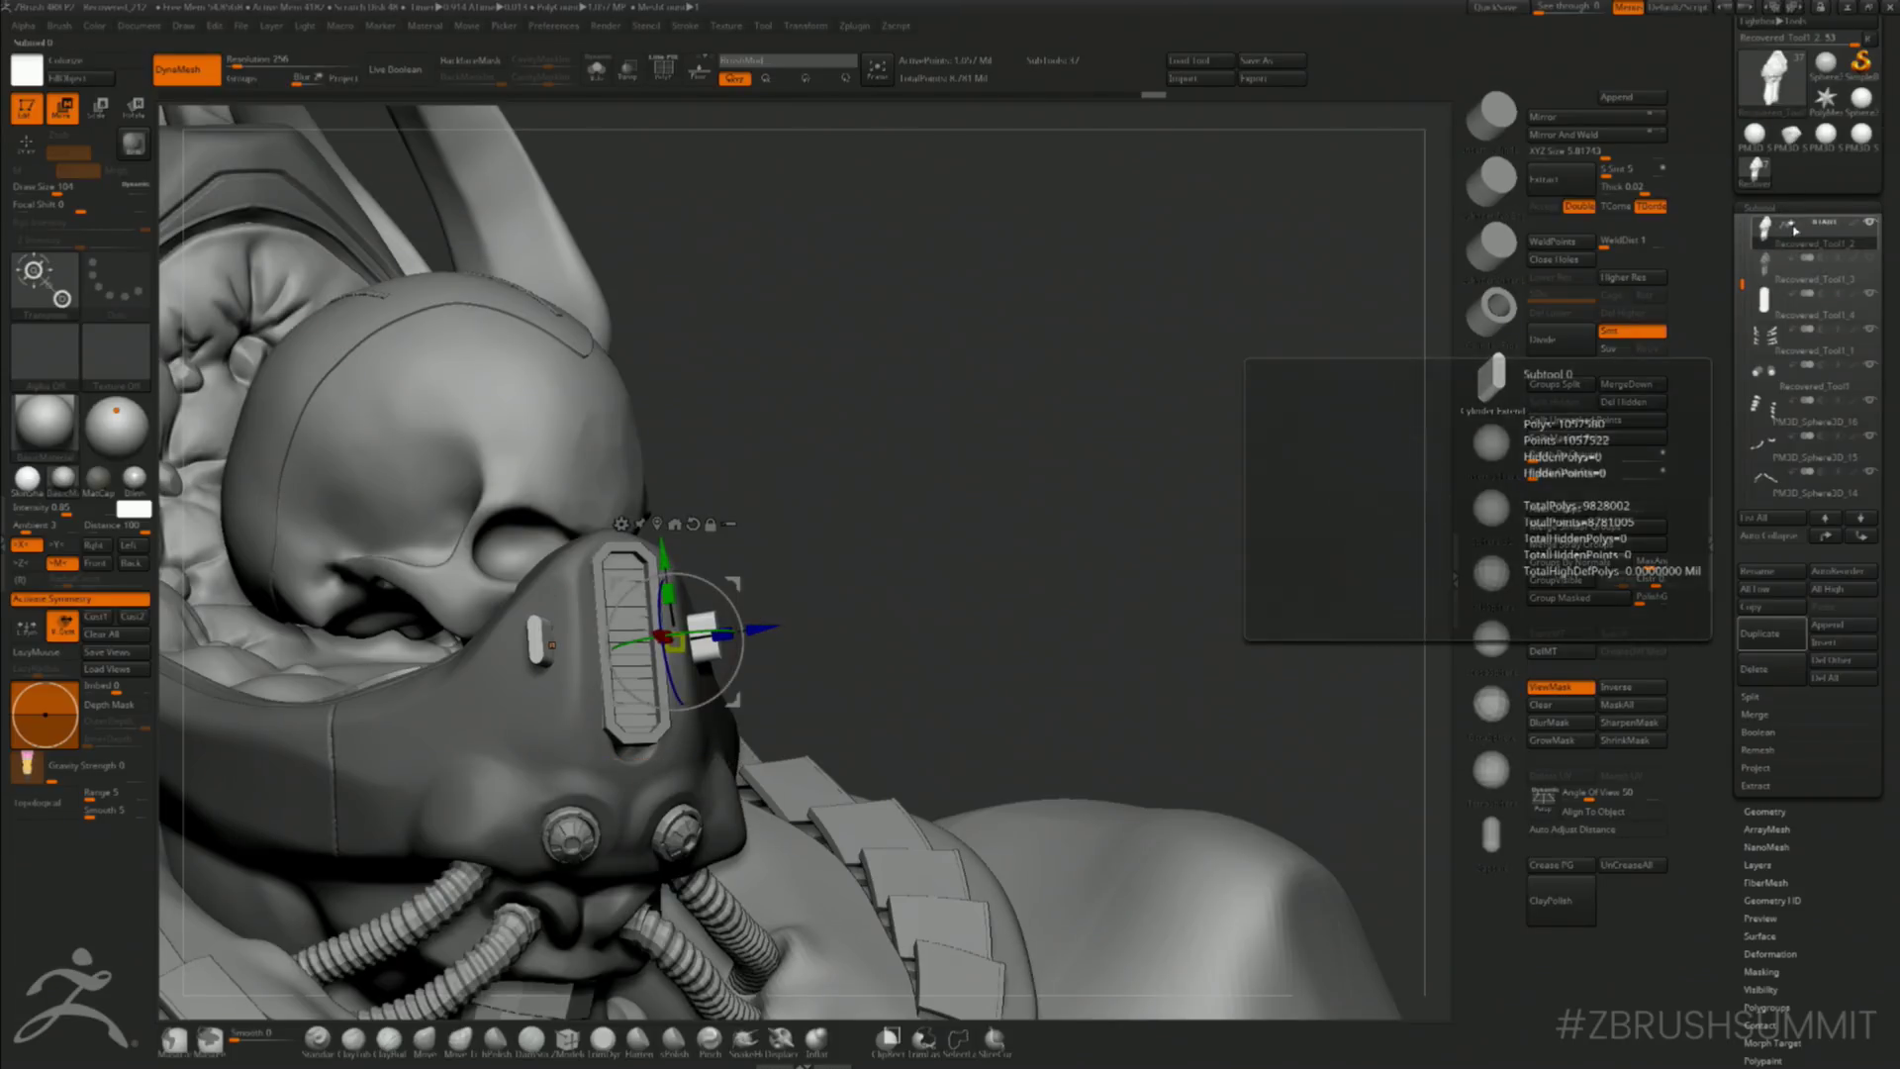
- Isolate the mask's subtool, hide the polygroup of the inserted blocks and split the hidden blocks into their own subtool
mouse_move(1789, 281)
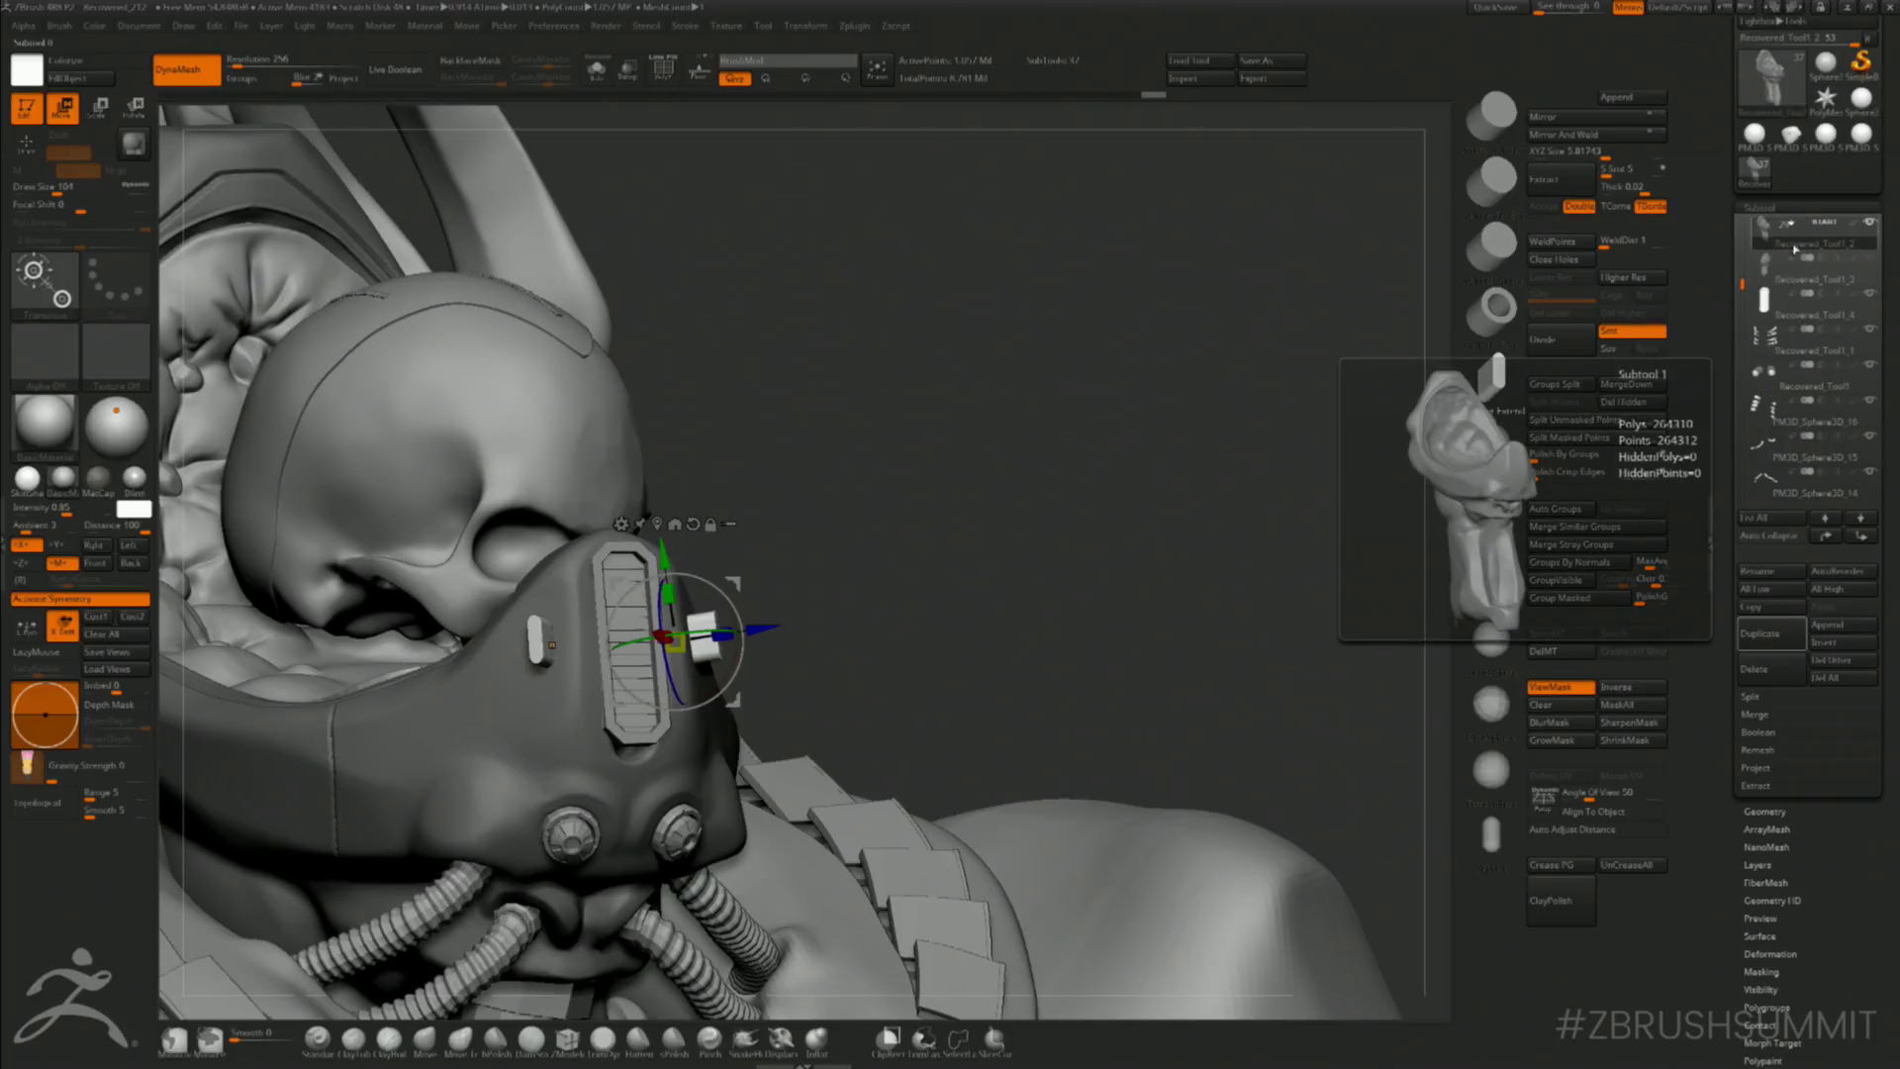
drag(1202, 465, 1055, 508)
key(alt+s)
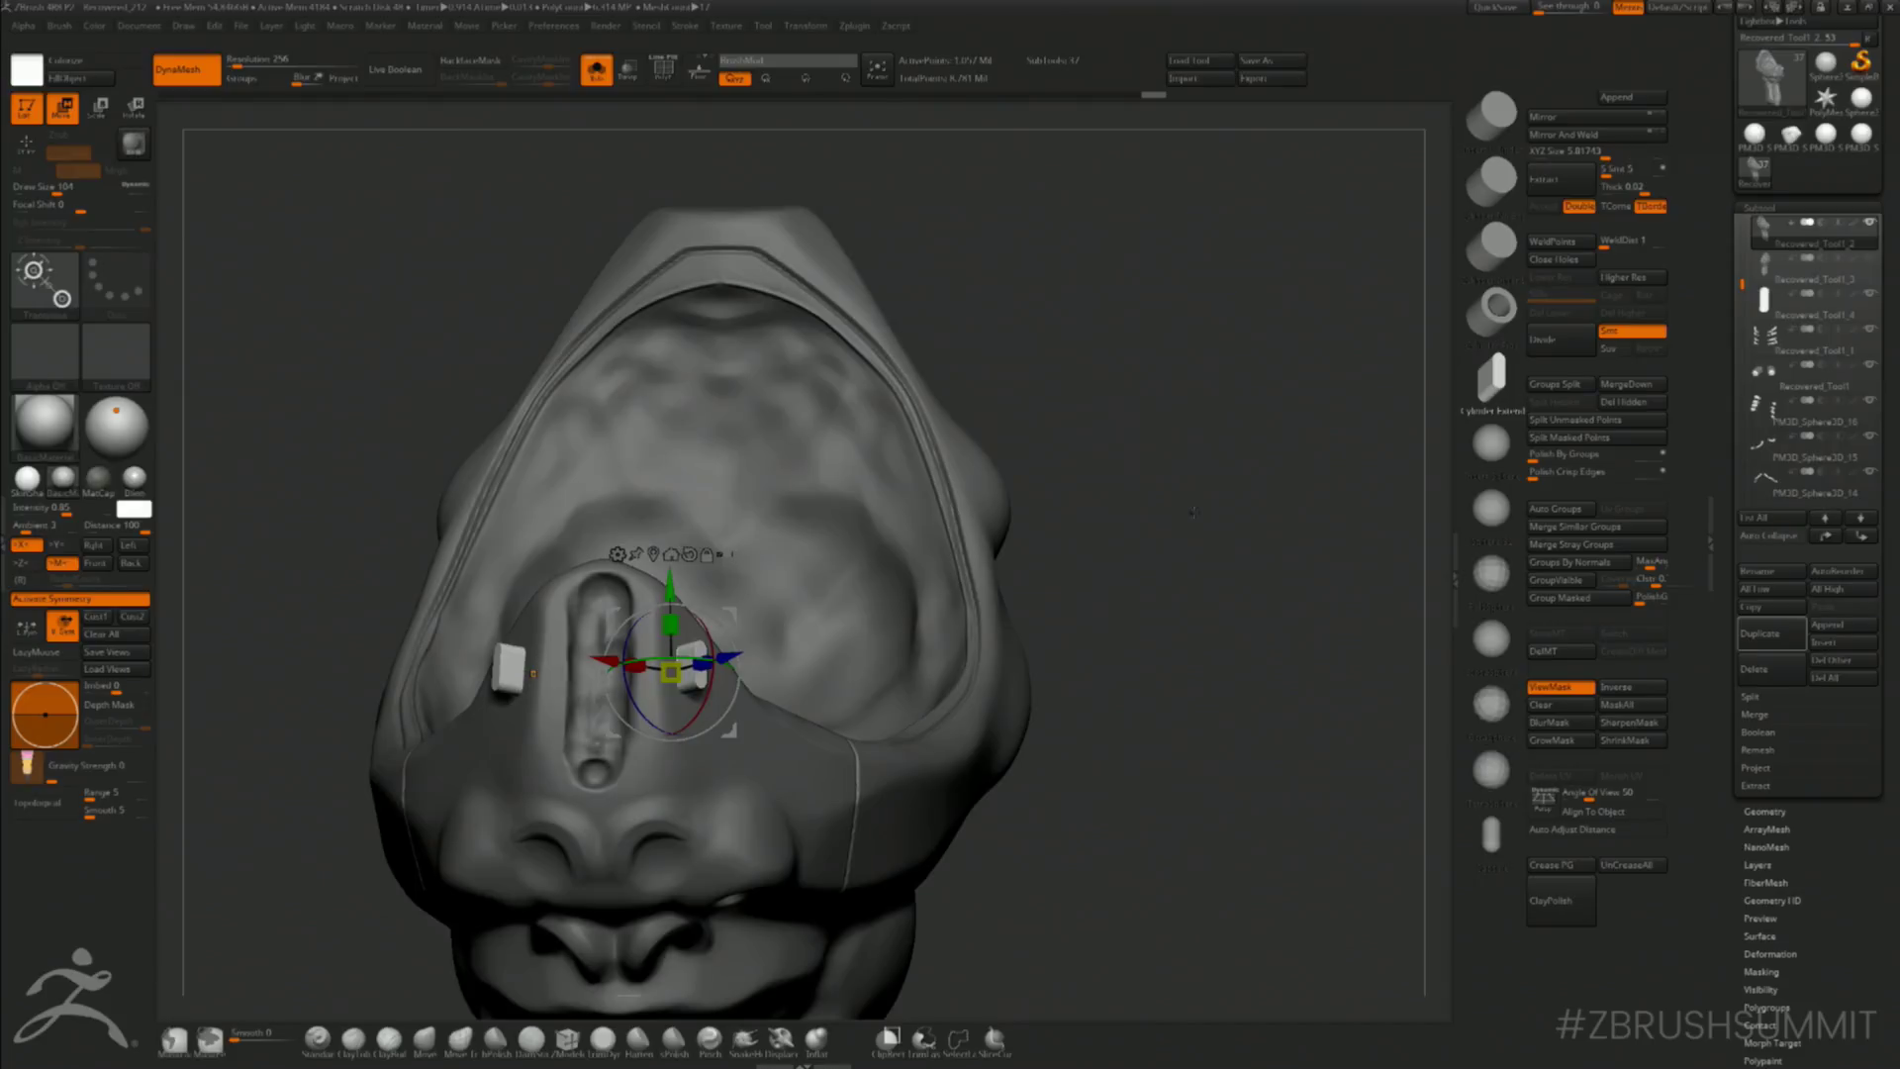
drag(1191, 512, 1162, 471)
key(q)
key(f)
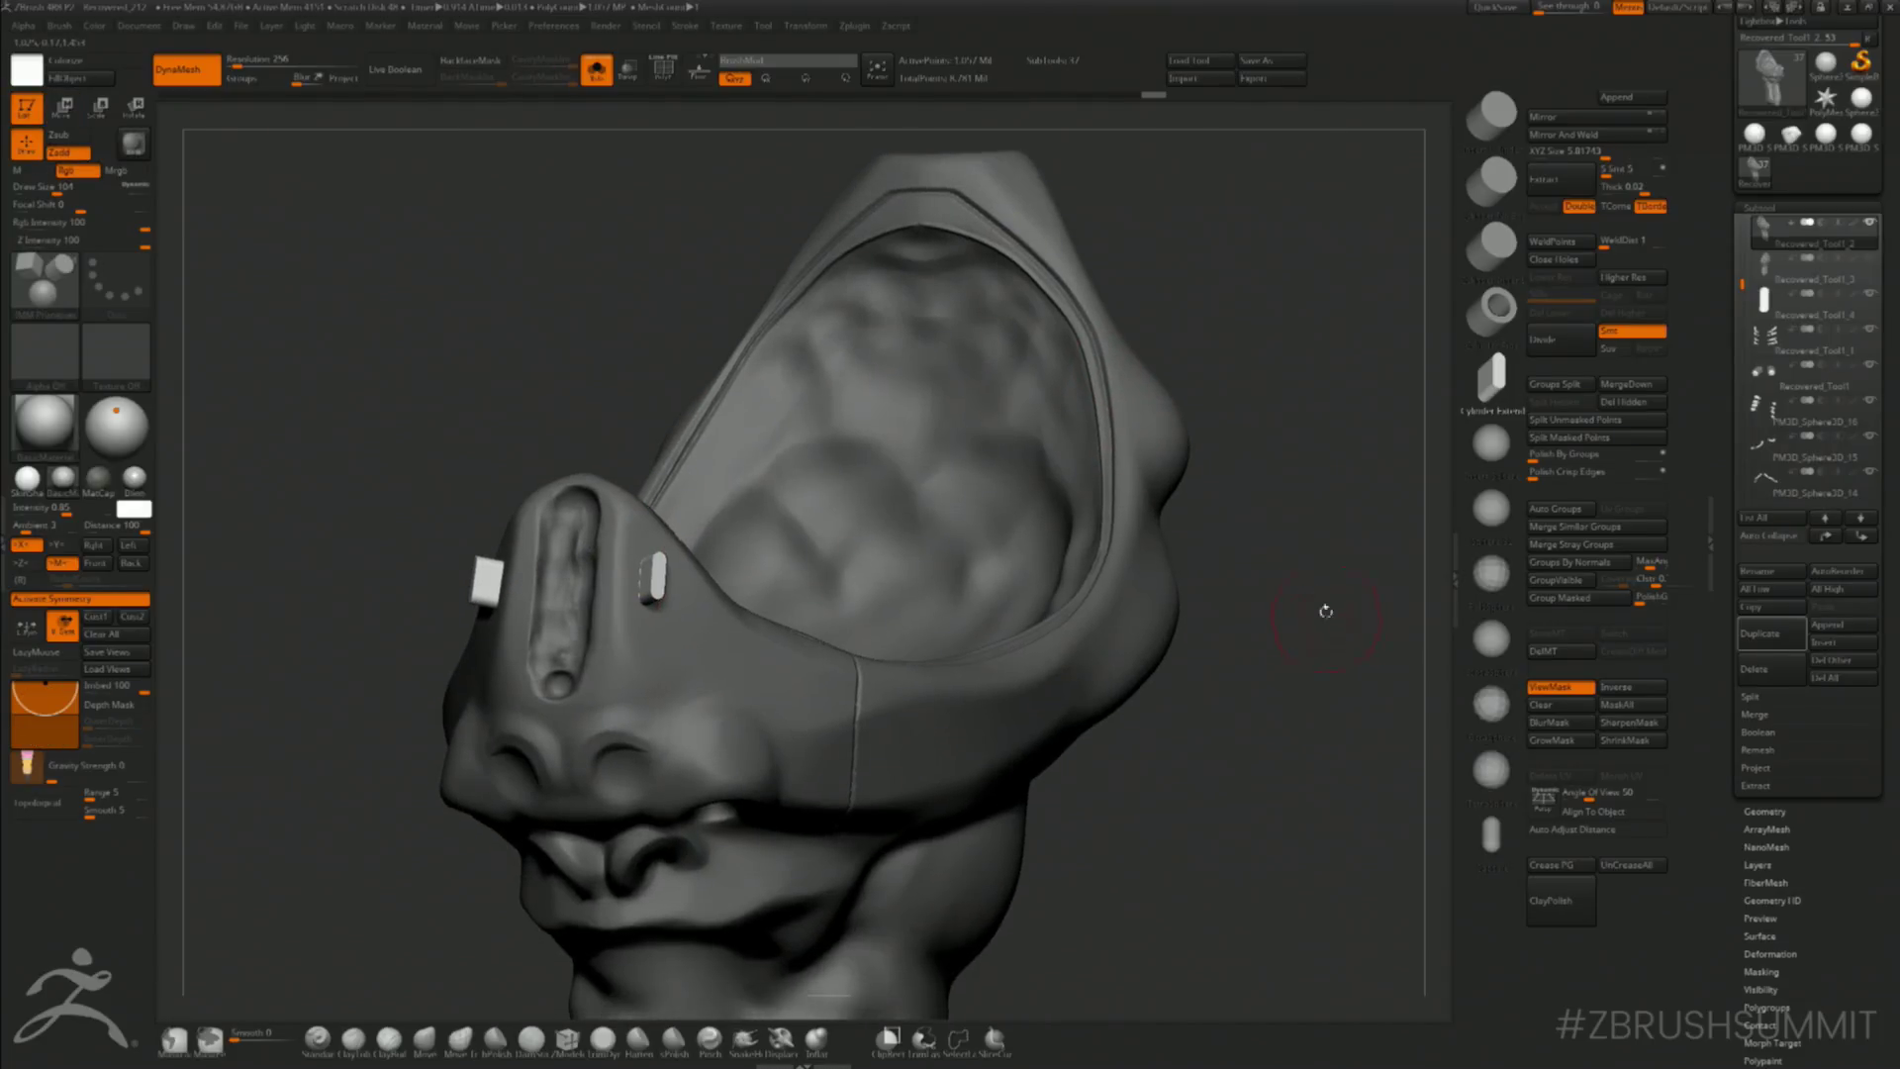
key(shift+f)
ctrl+alt+shift+click(651, 583)
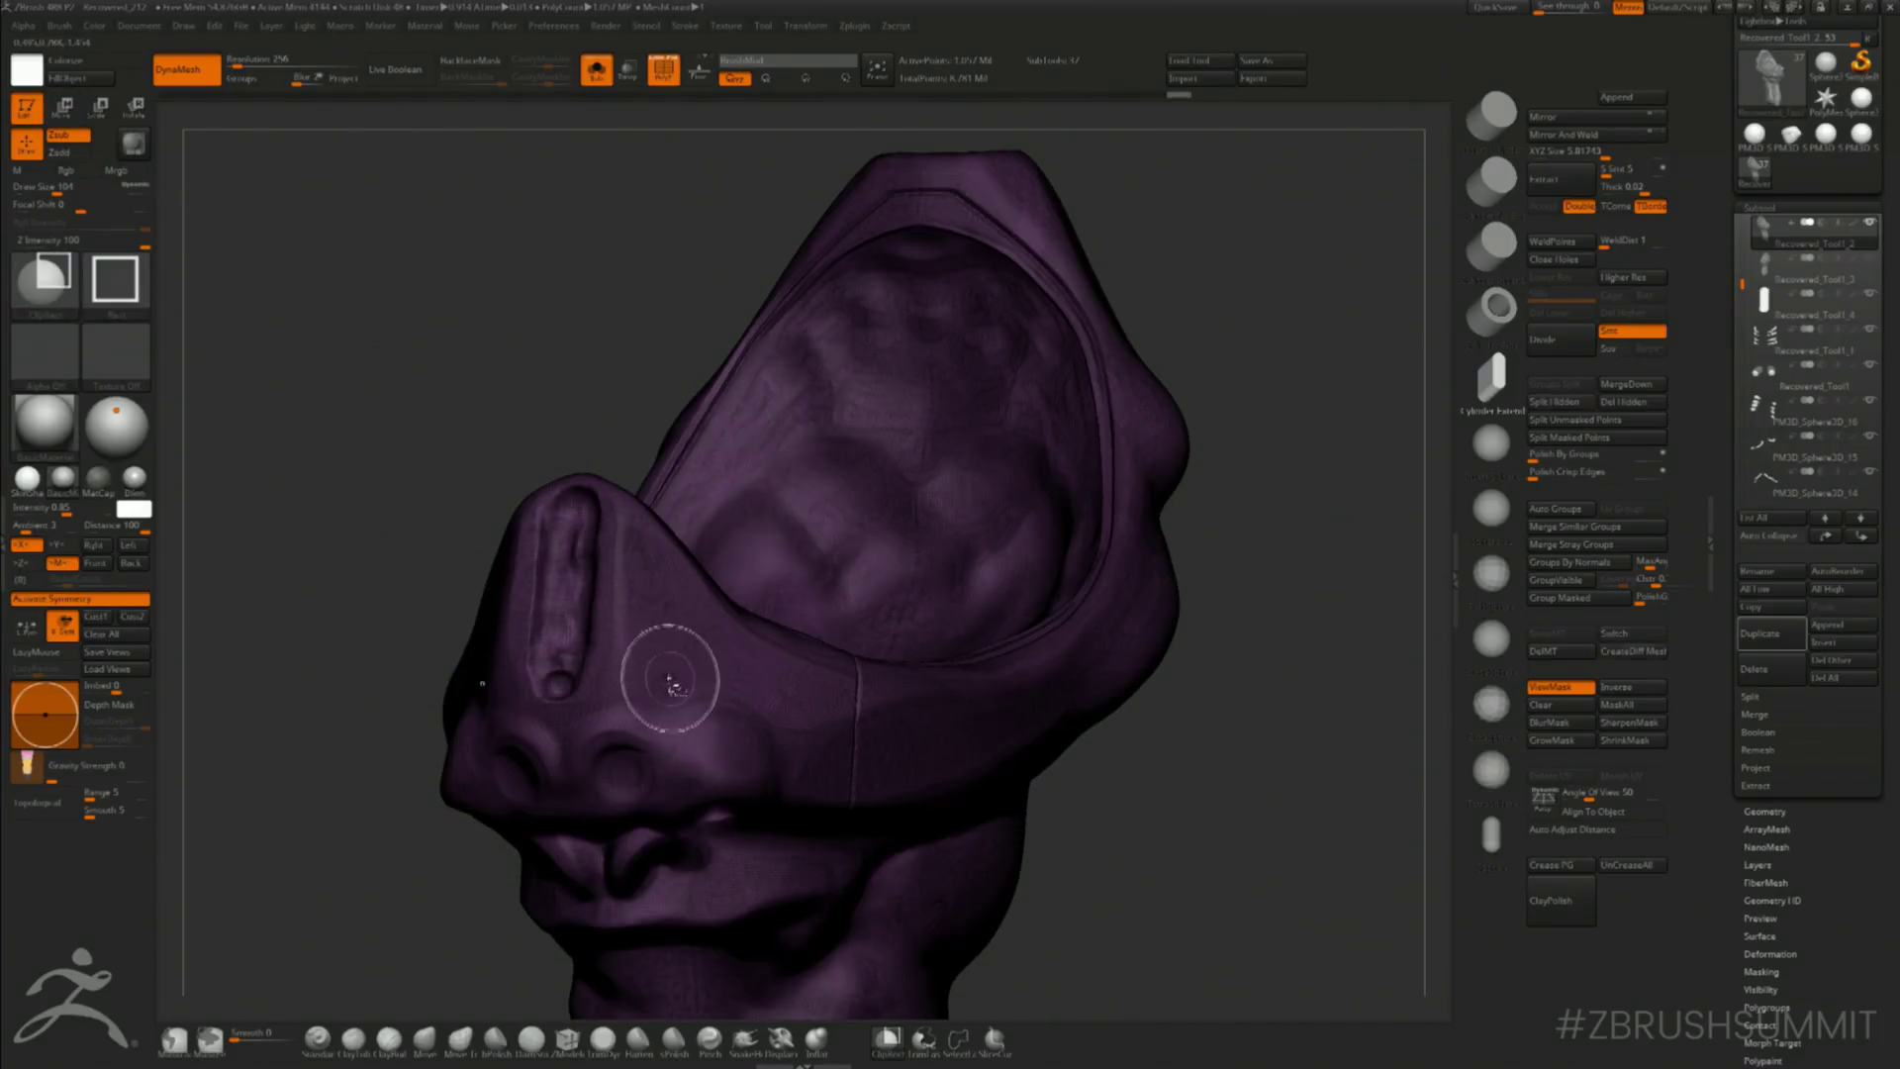
click(1577, 403)
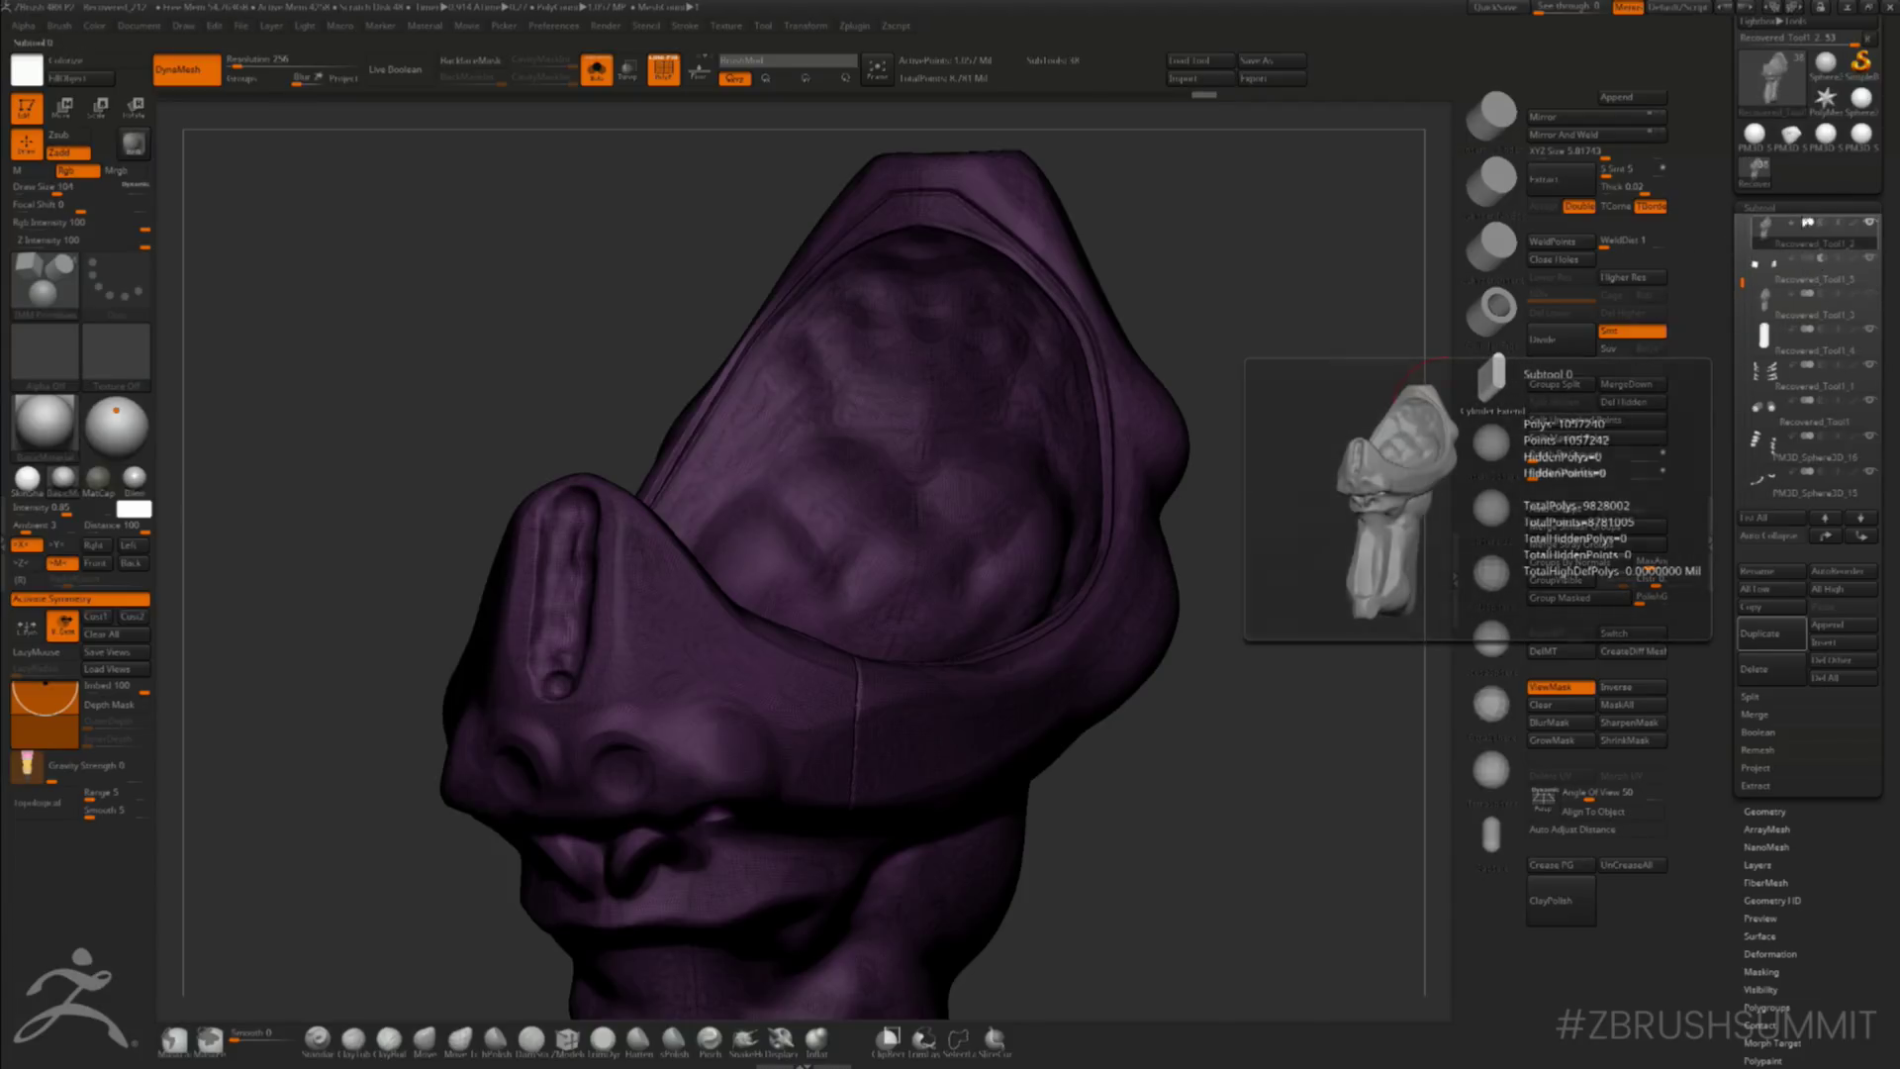
- Make the split blocks the active subtool, show the whole character again with polyframe on and turn on Live Boolean
click(1810, 279)
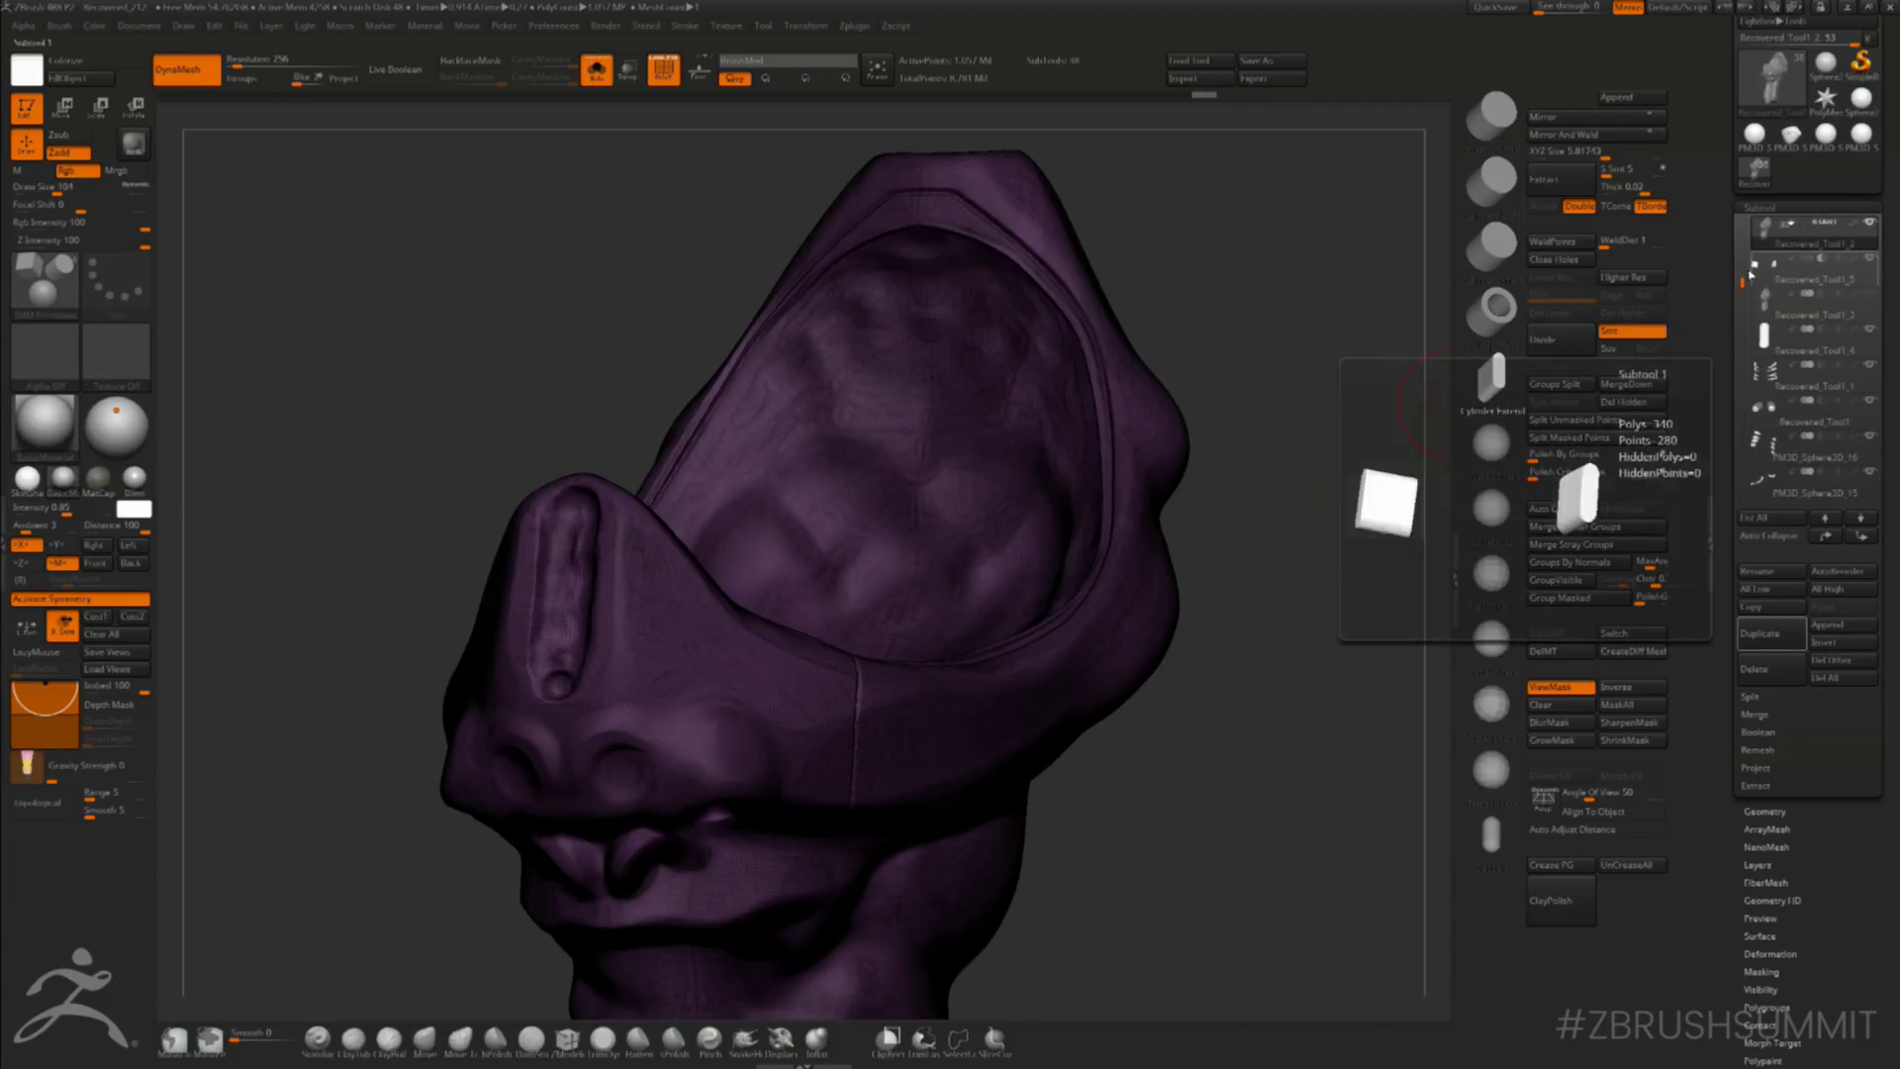
key(alt+s)
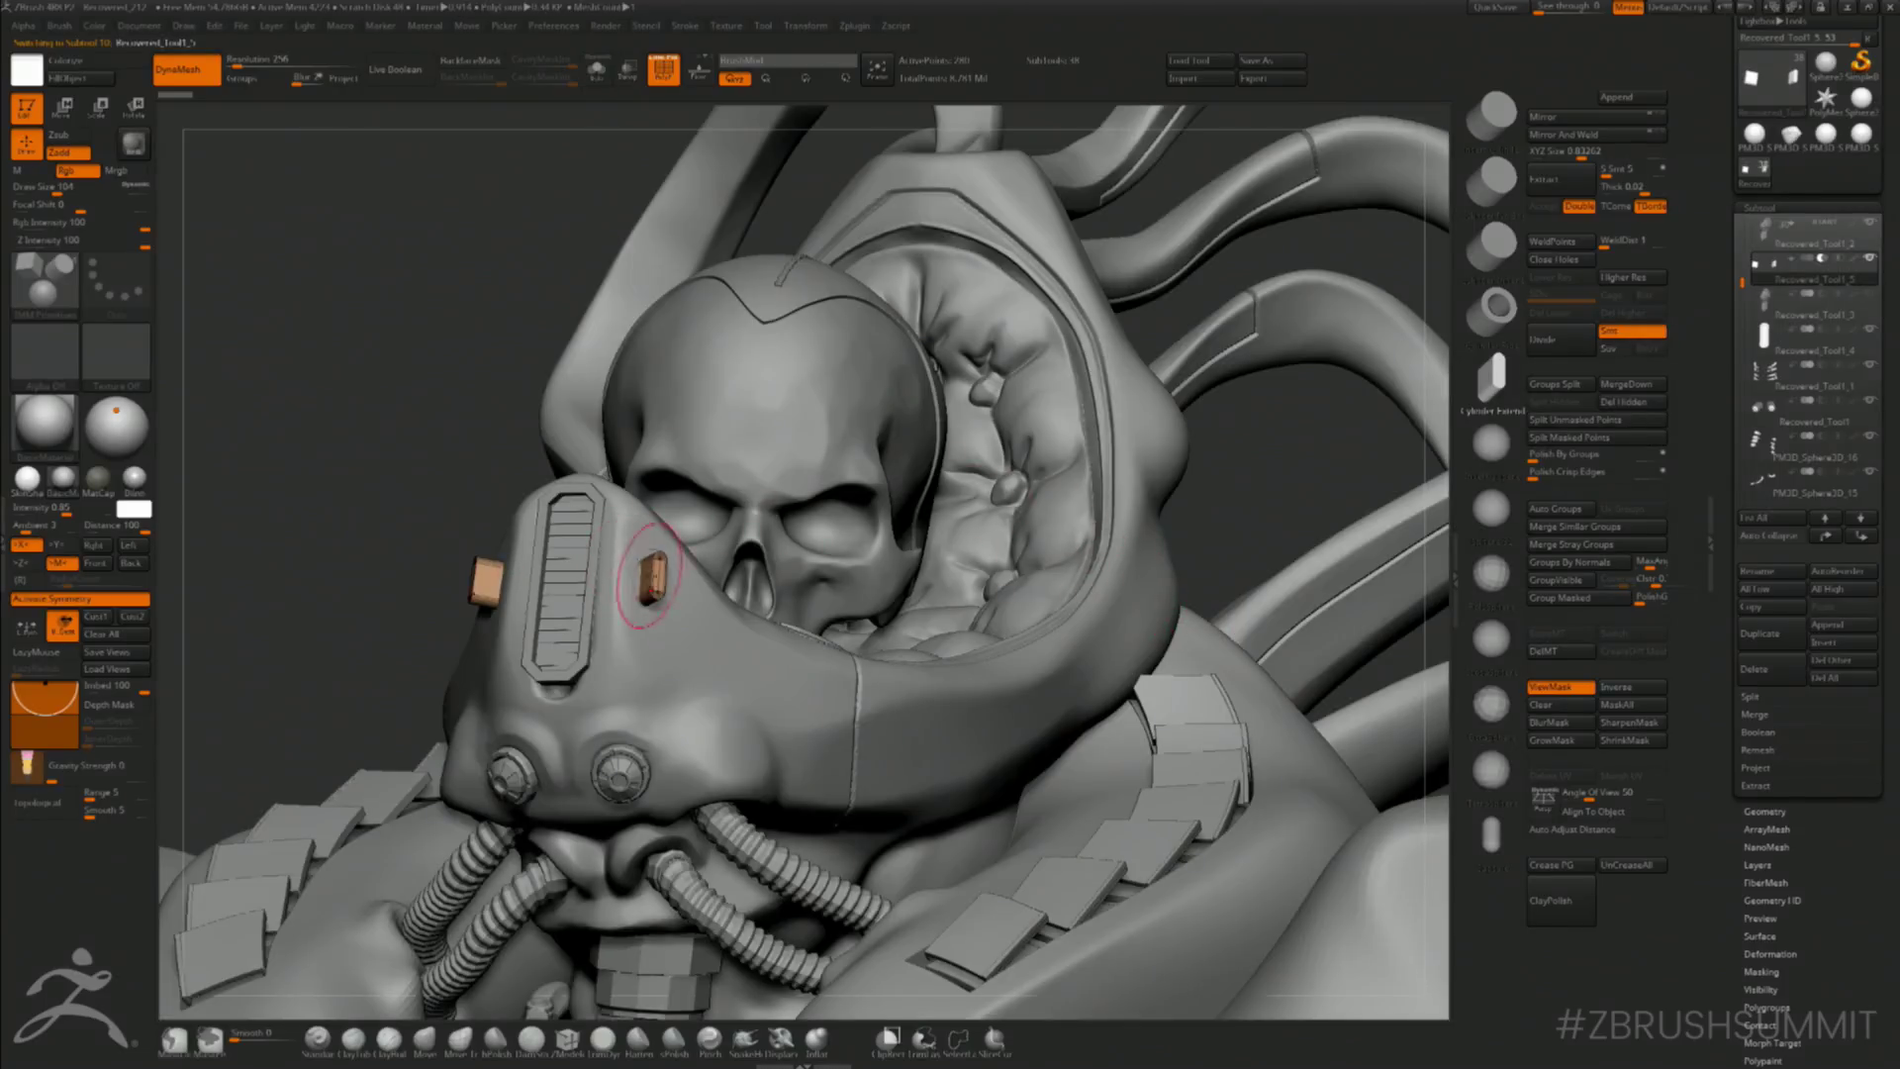
key(shift+f)
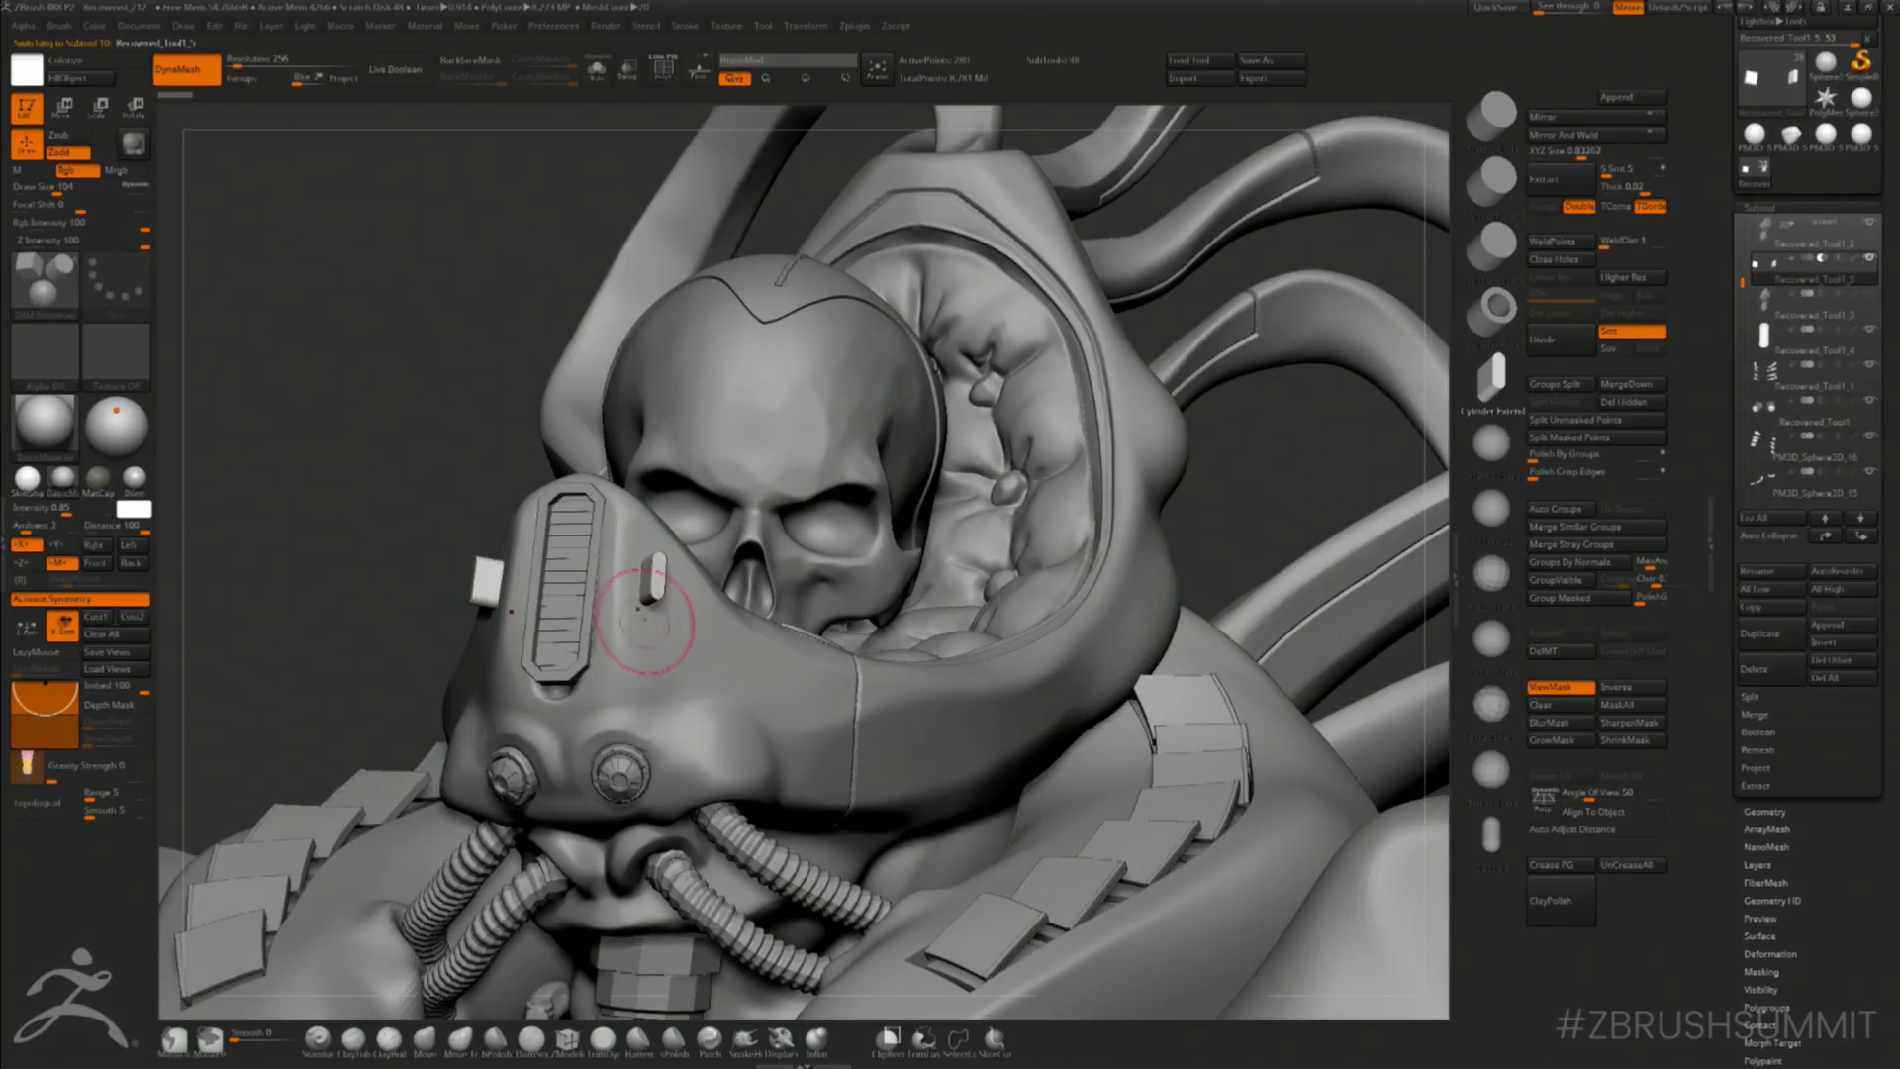
key(shift+f)
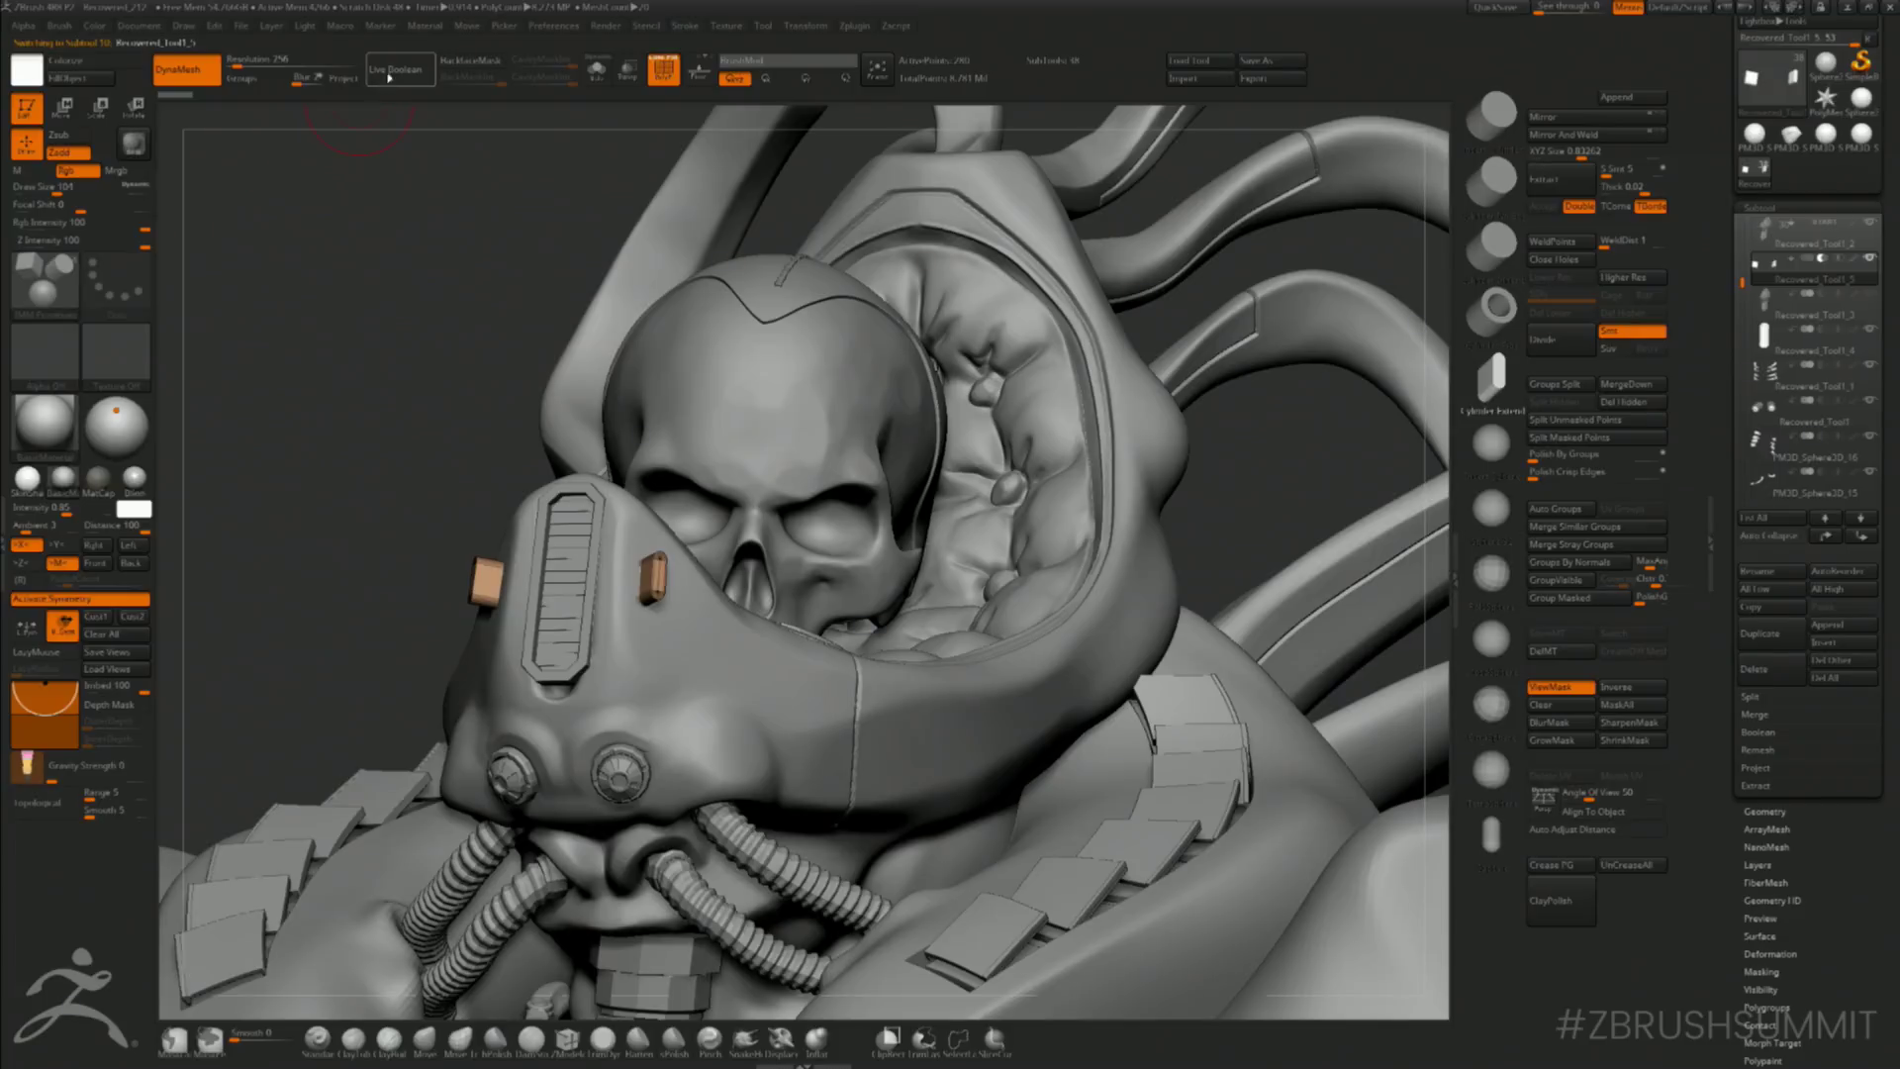
click(389, 71)
key(w)
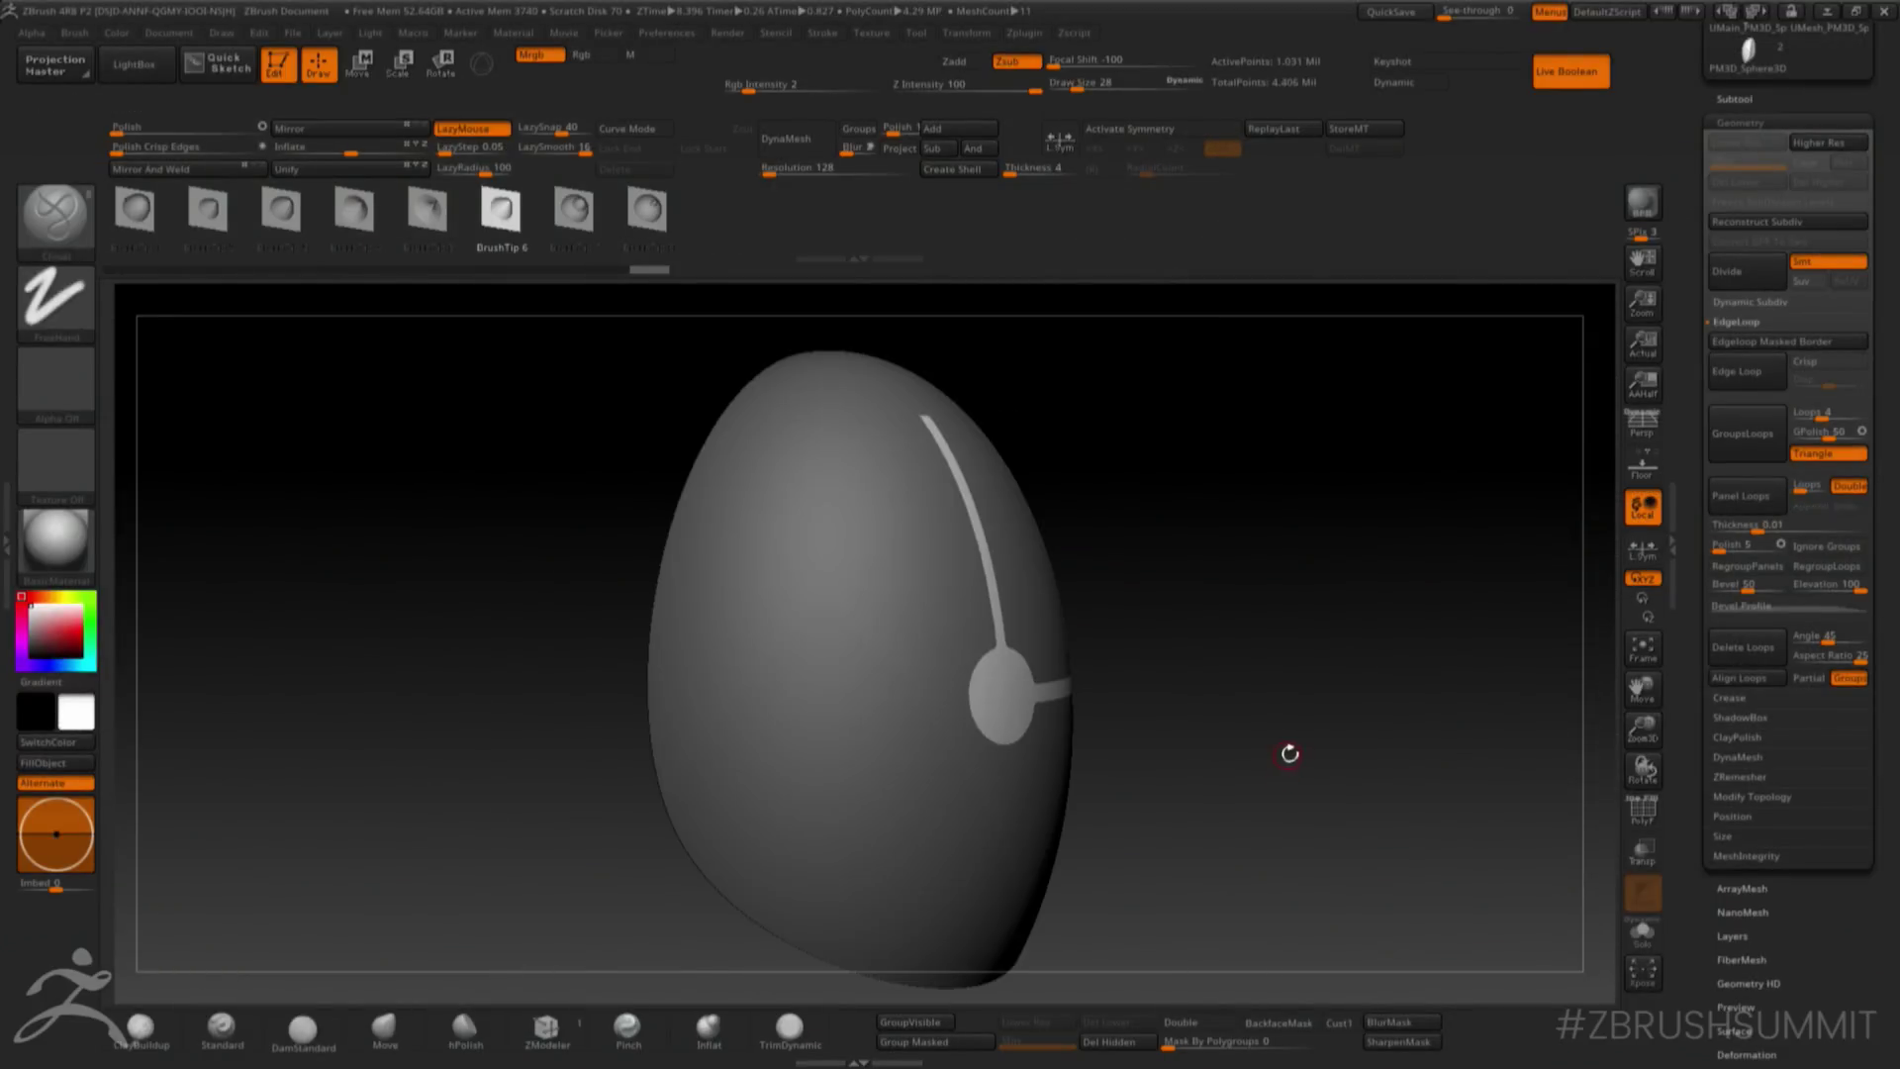
- Offset the unmasked circle and its two strips from the egg-shaped shell's surface and clear the mask
drag(1287, 750, 1277, 752)
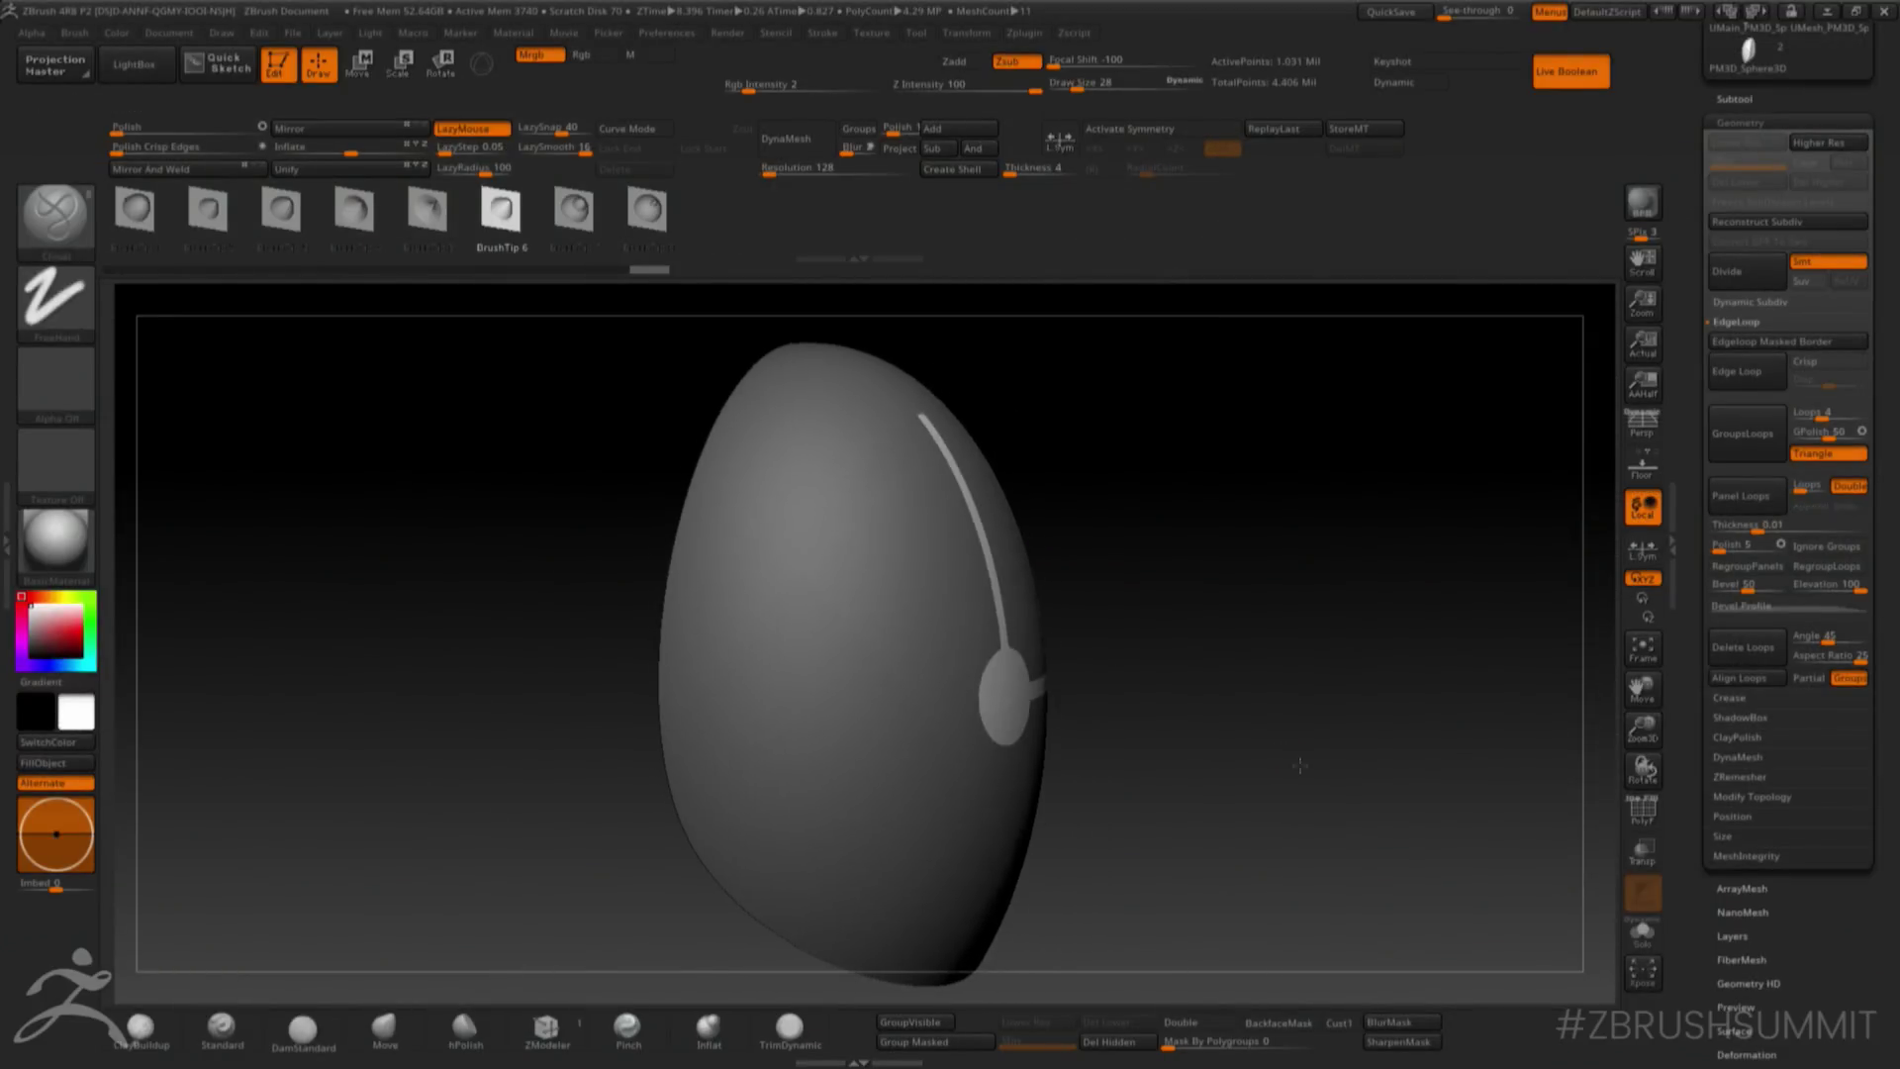
key(w)
mouse_move(1082, 700)
ctrl+mouse_down()
mouse_move(1178, 633)
mouse_move(1172, 581)
mouse_move(1447, 566)
mouse_move(1429, 657)
mouse_move(1387, 599)
mouse_move(1503, 715)
mouse_move(1486, 681)
mouse_move(1289, 620)
ctrl+mouse_up()
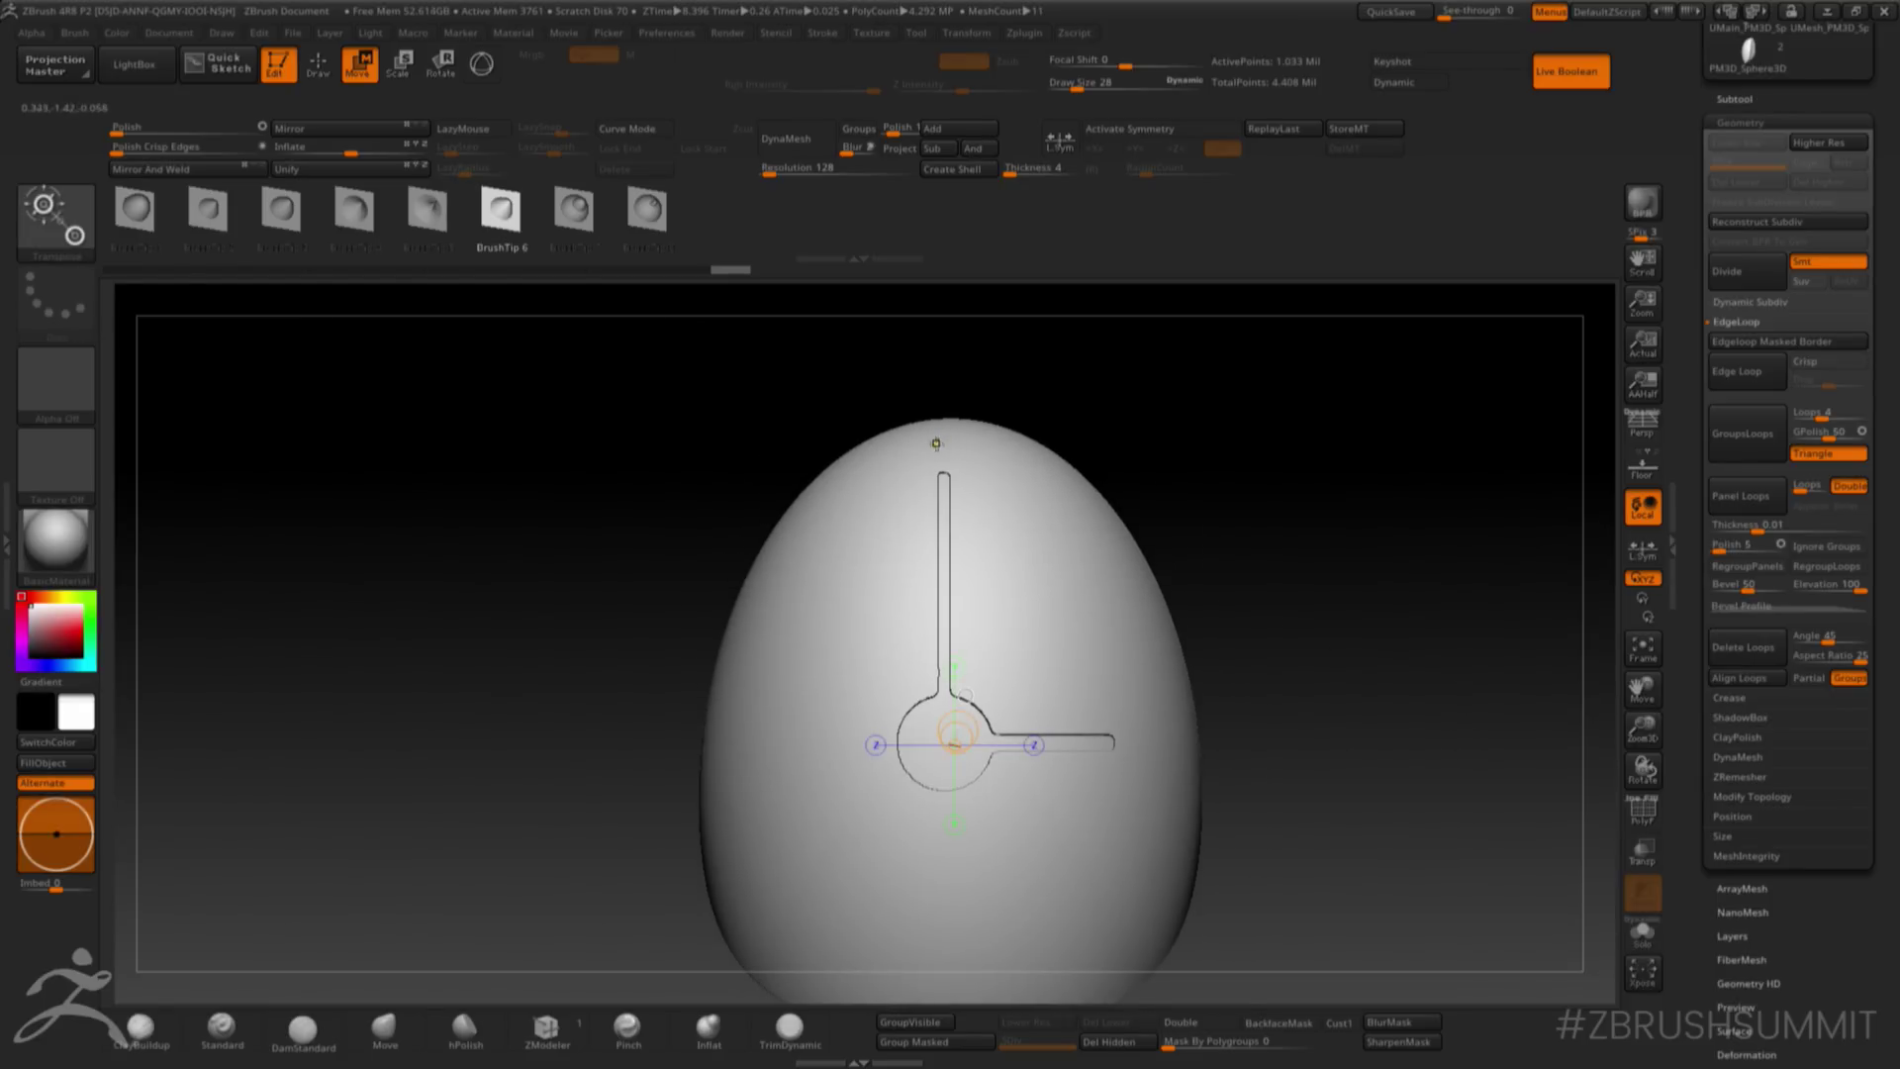
- Choose the MaskCircle brush and mask a small circle on the shell just above the vertical groove
ctrl+drag(936, 443, 946, 436)
key(q)
ctrl+drag(1043, 363, 1074, 386)
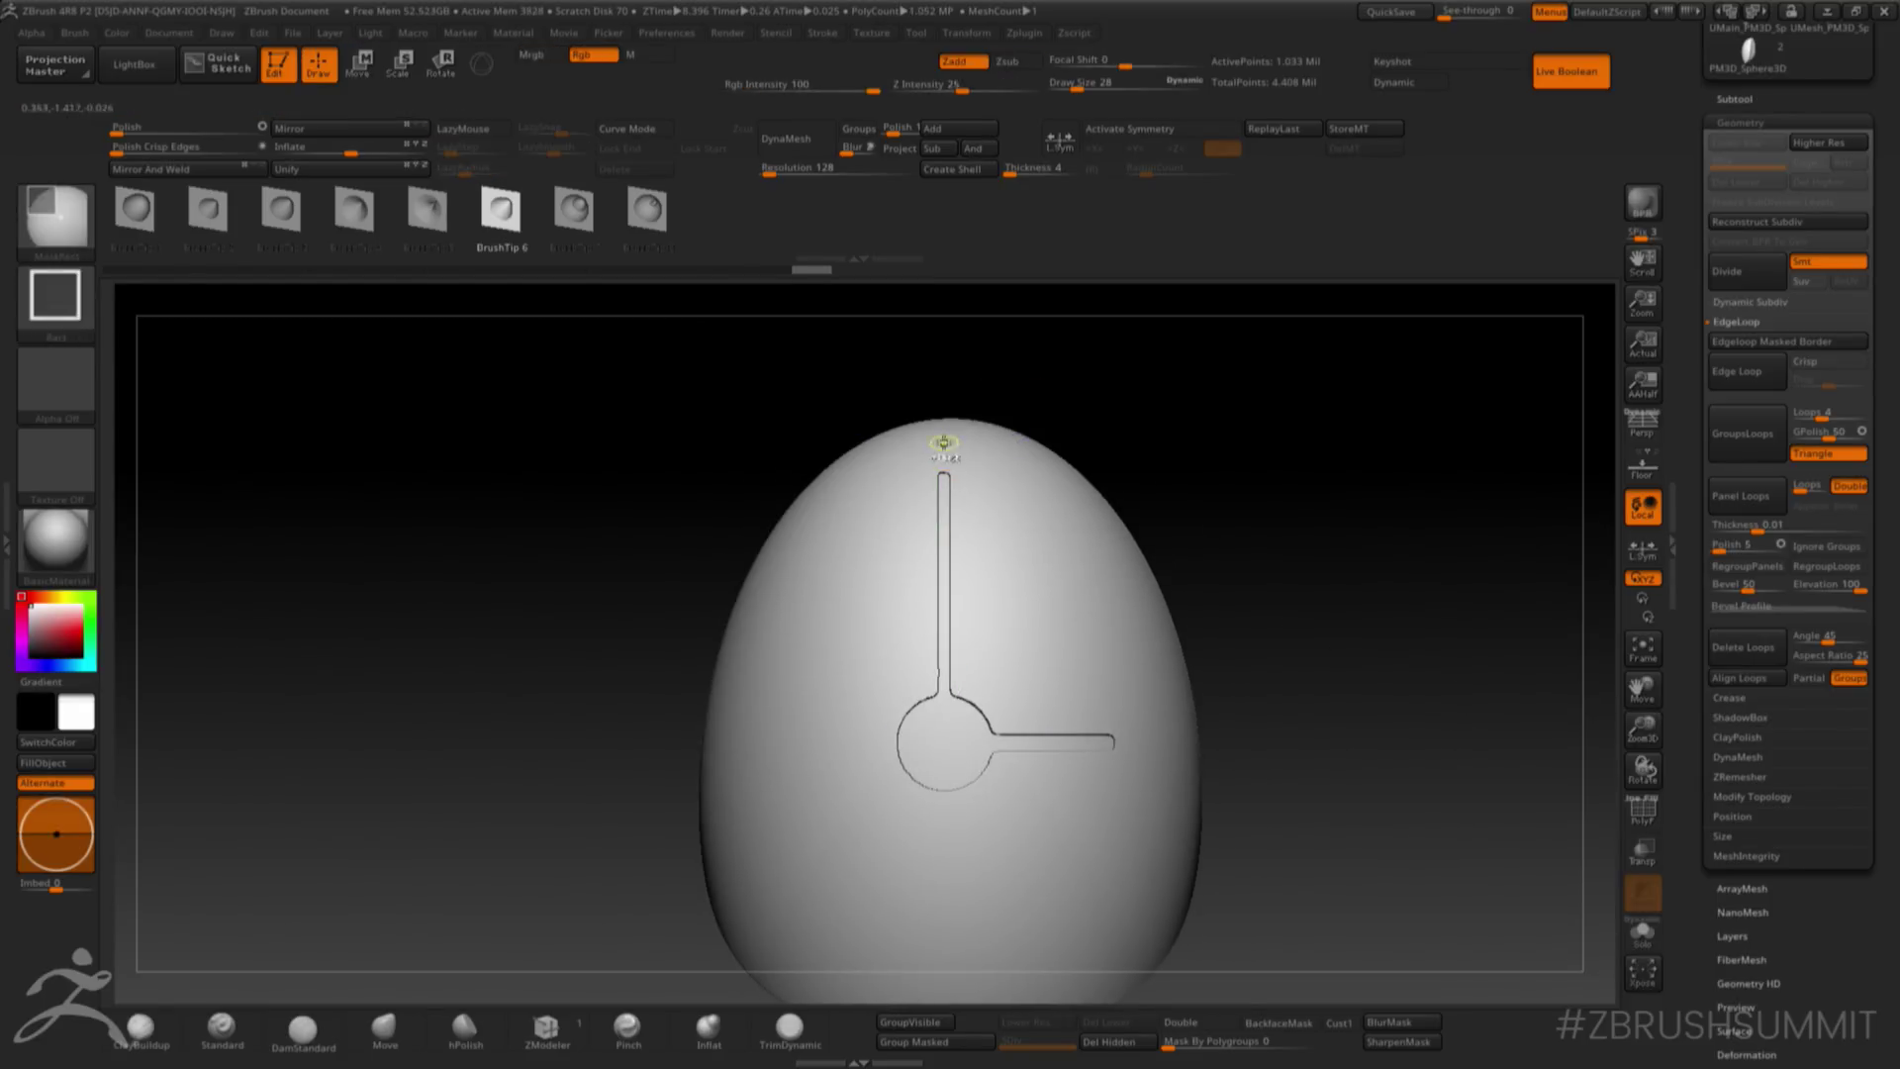
ctrl+click(57, 218)
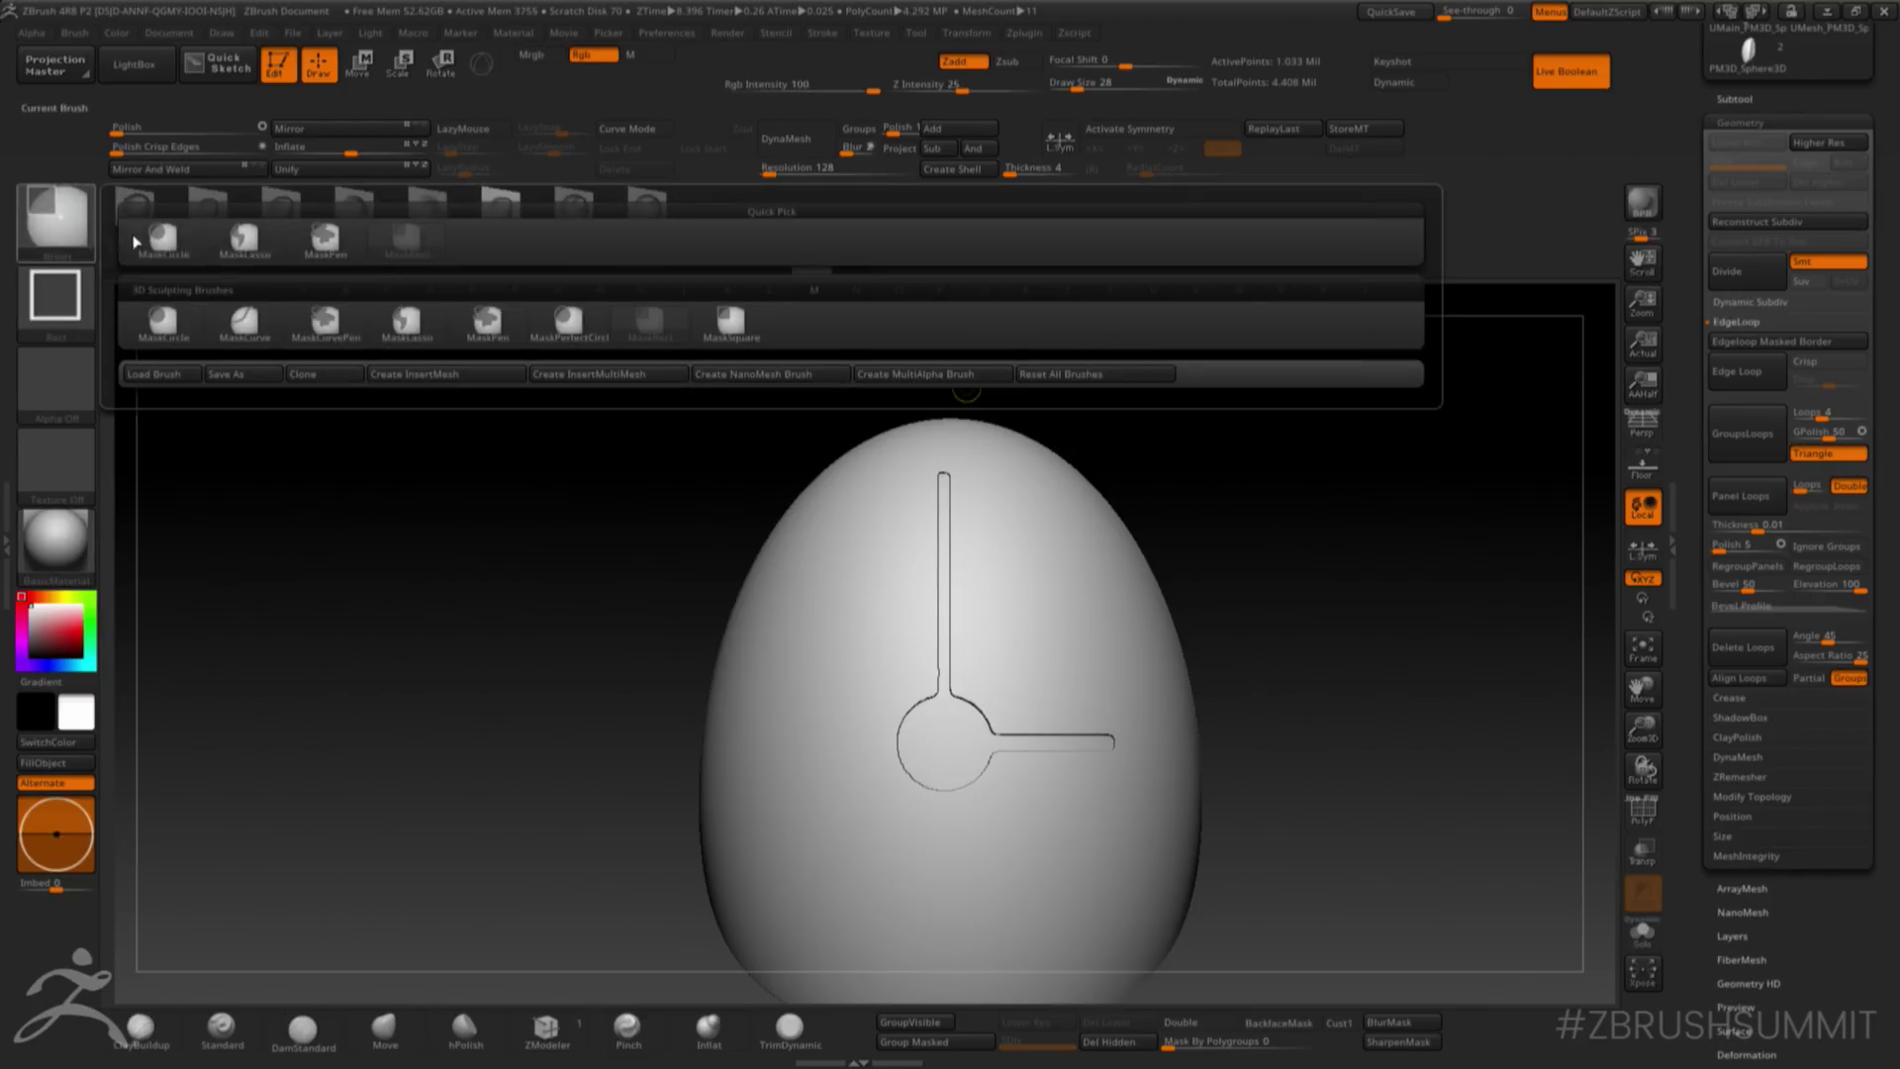
click(164, 323)
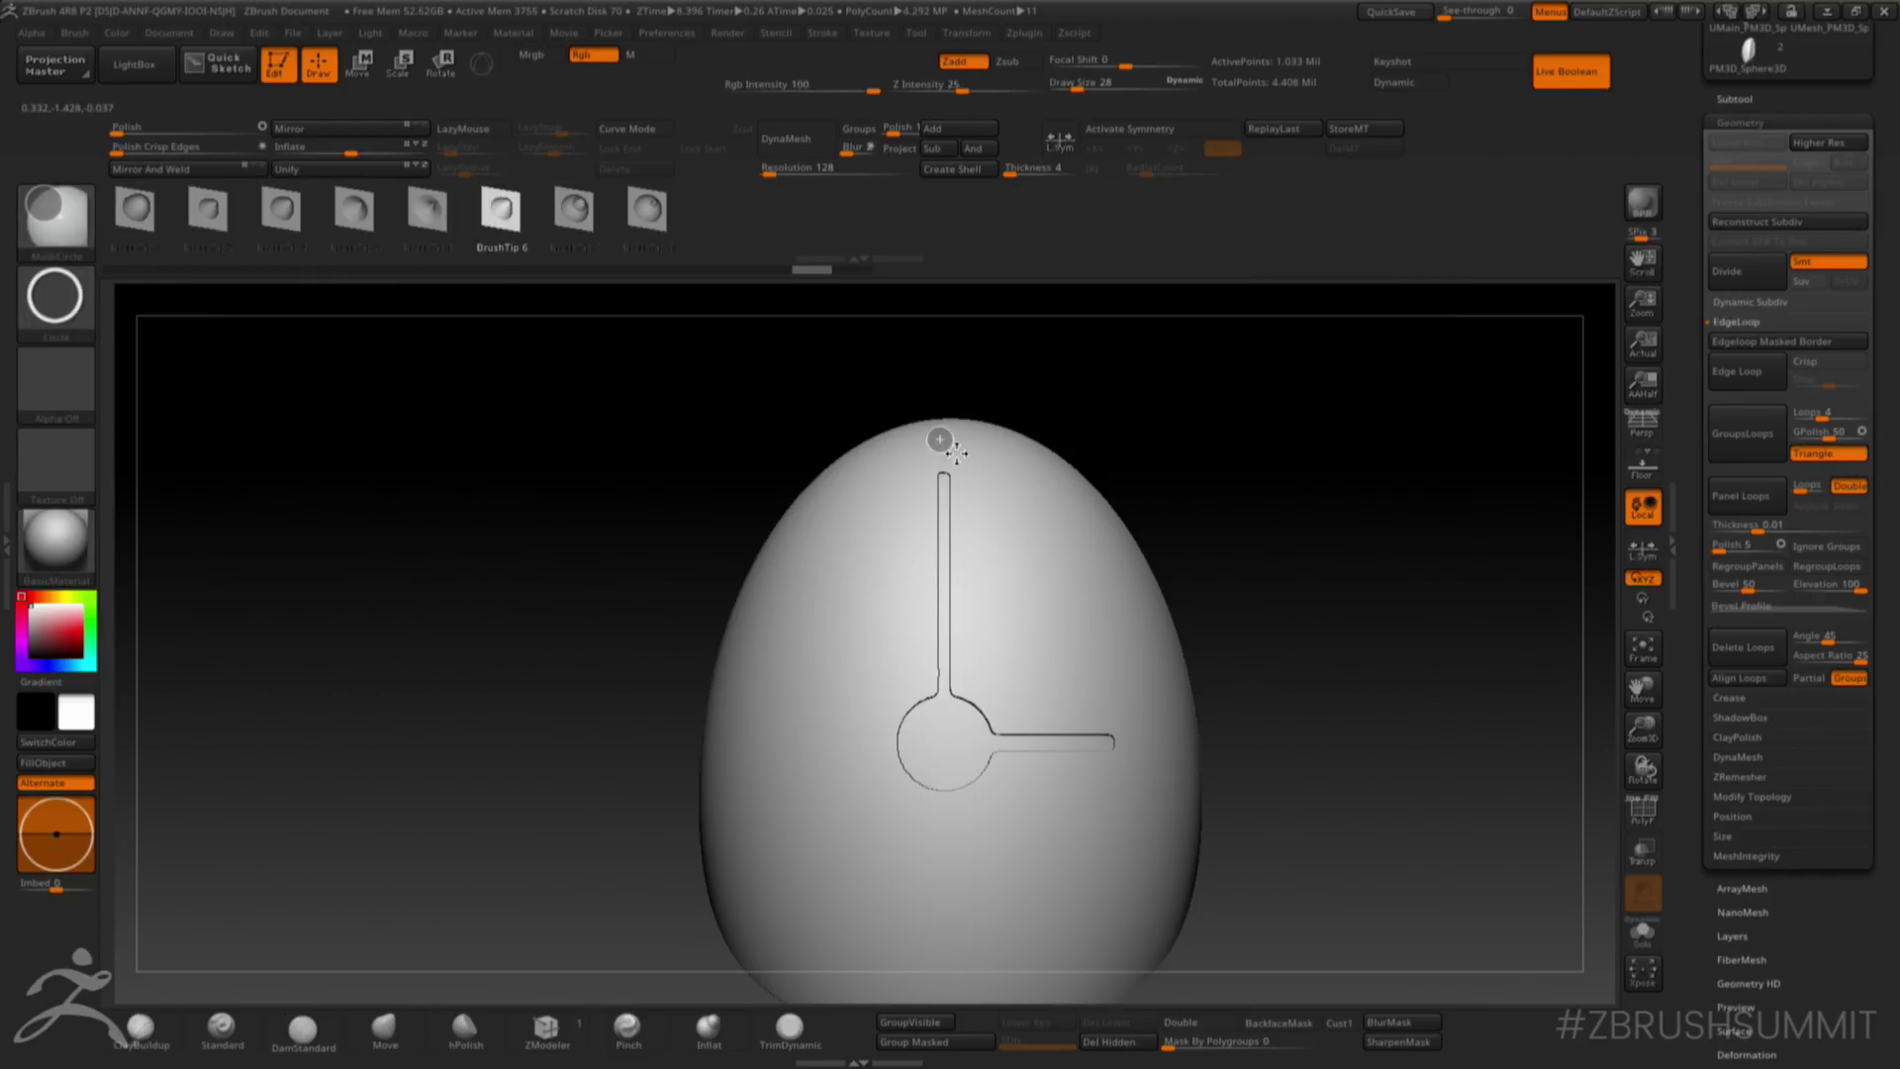
ctrl+drag(956, 460, 956, 461)
- Mask three more small circles on the shell: beyond the horizontal groove's end, near the lower tip and on the opposite side
alt+drag(1275, 611, 1243, 539)
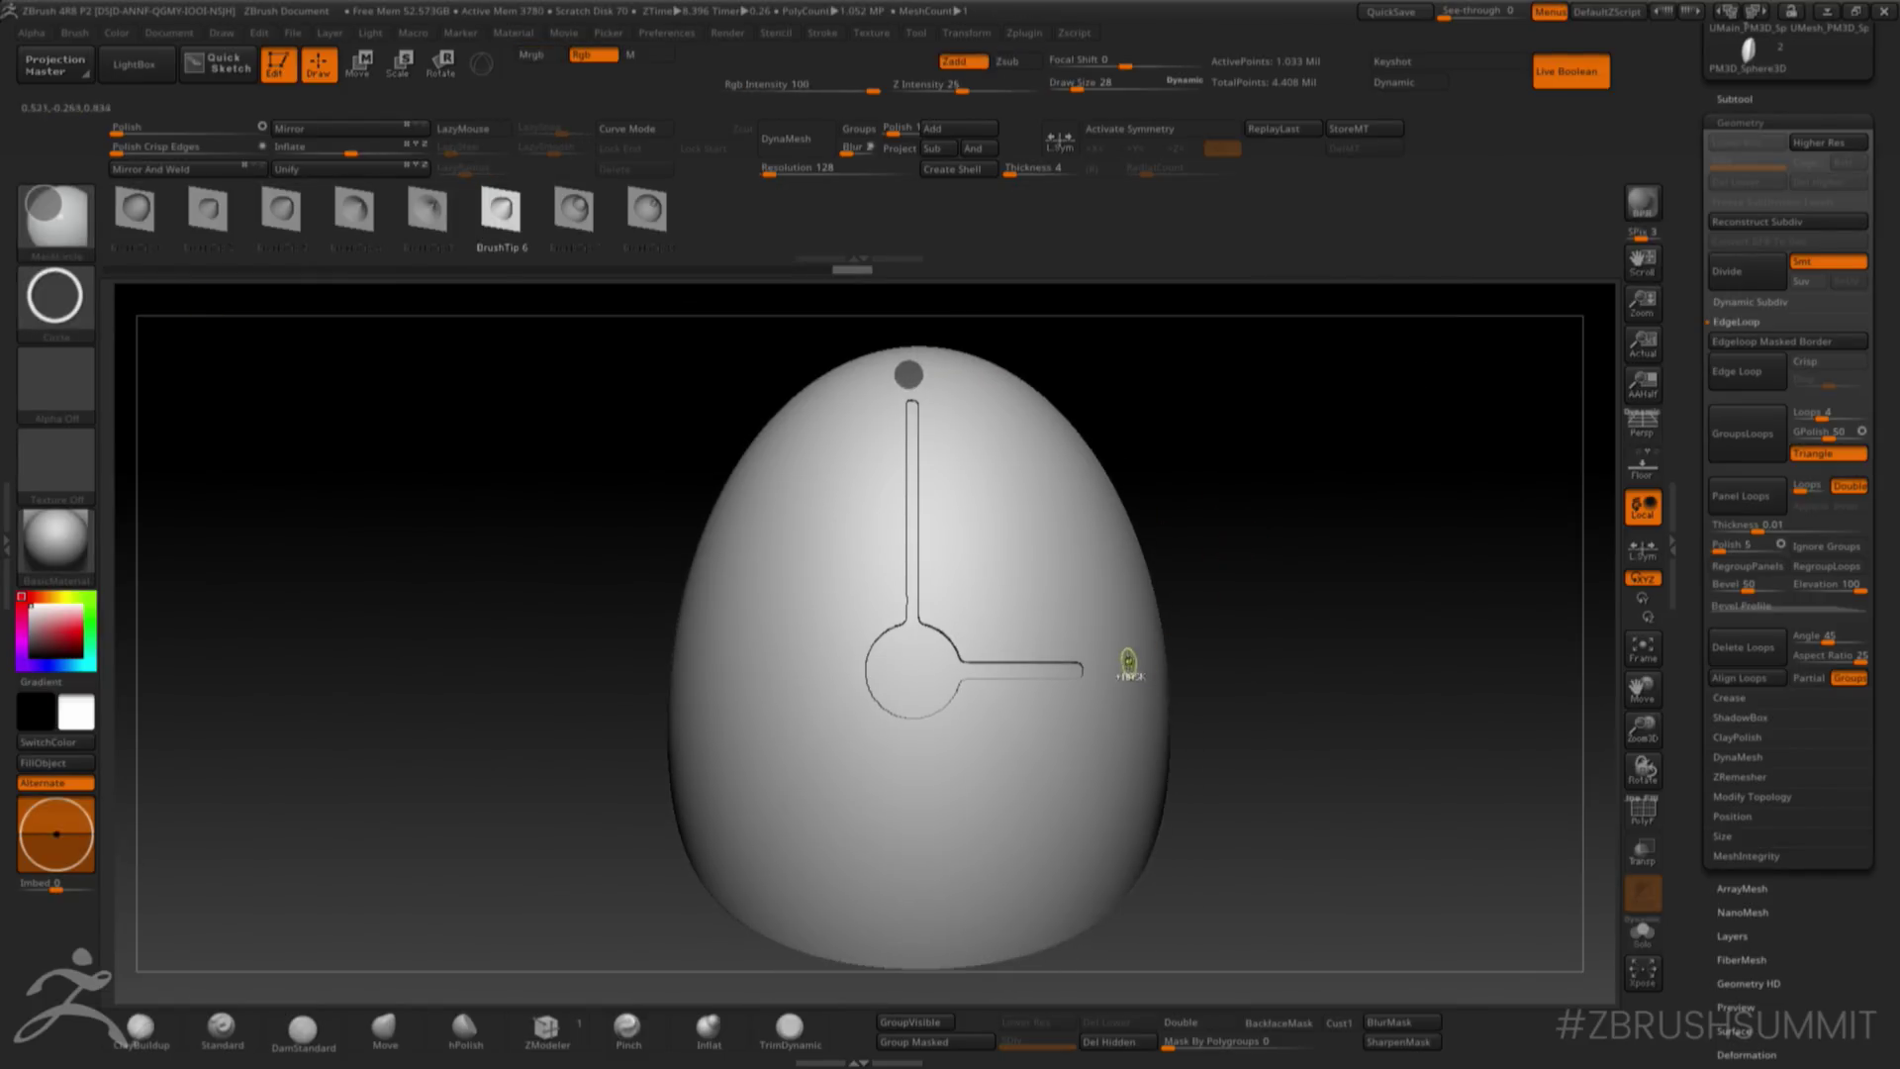
ctrl+click(1130, 666)
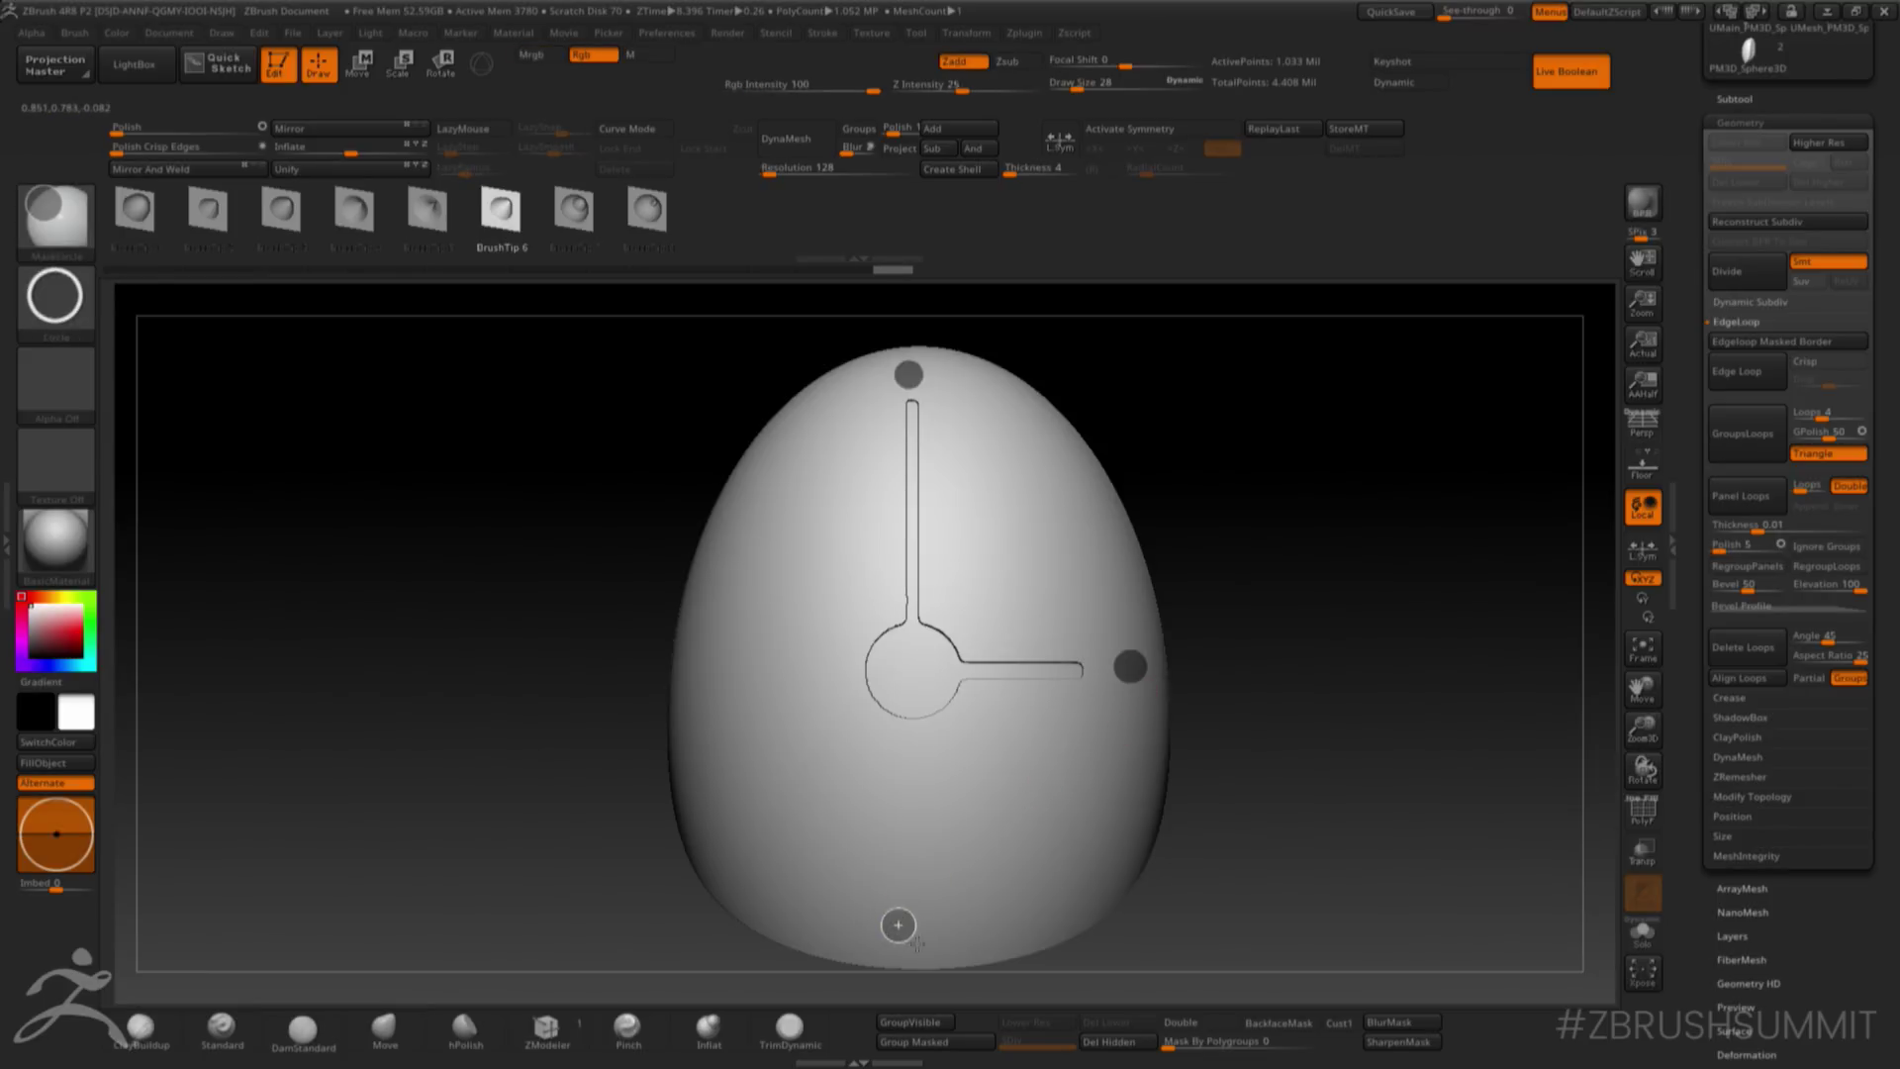
ctrl+click(906, 933)
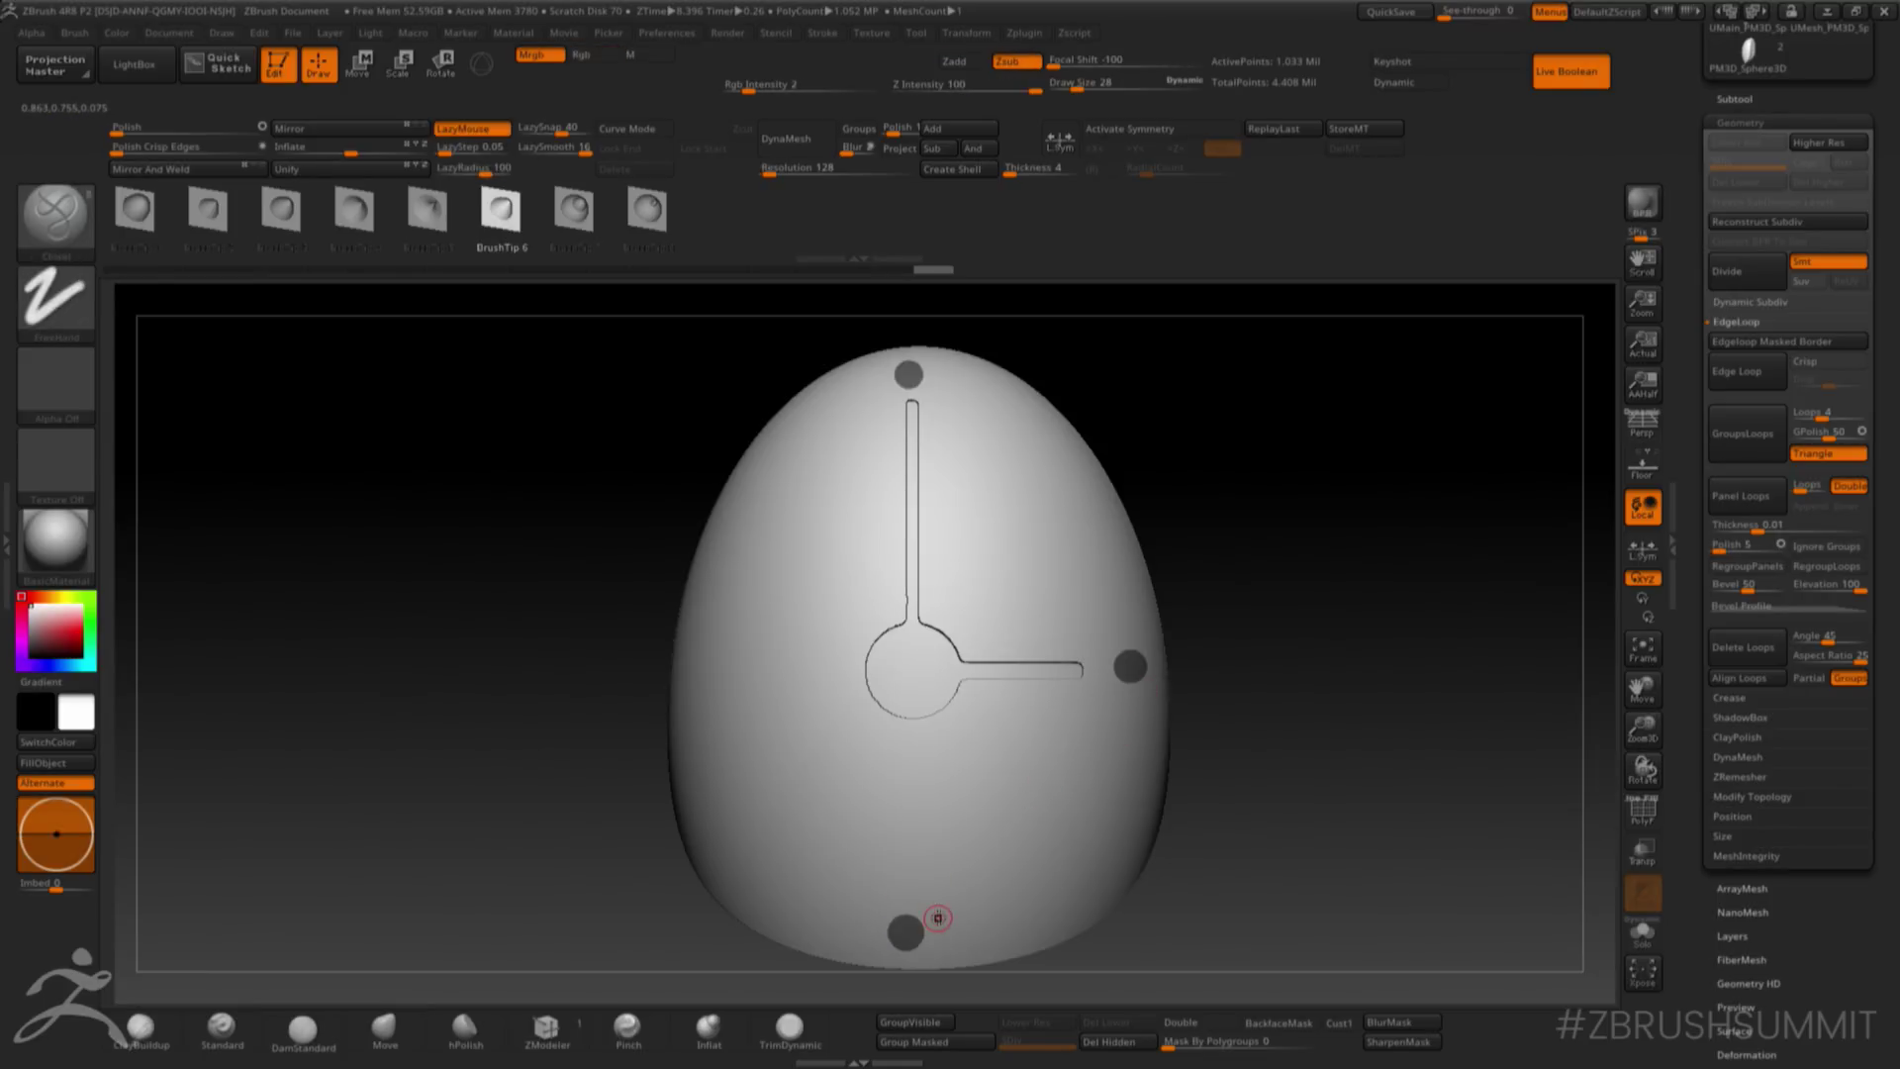
ctrl+click(700, 651)
mouse_move(1306, 555)
mouse_down()
mouse_move(1281, 581)
mouse_move(1340, 590)
mouse_move(1318, 606)
mouse_up()
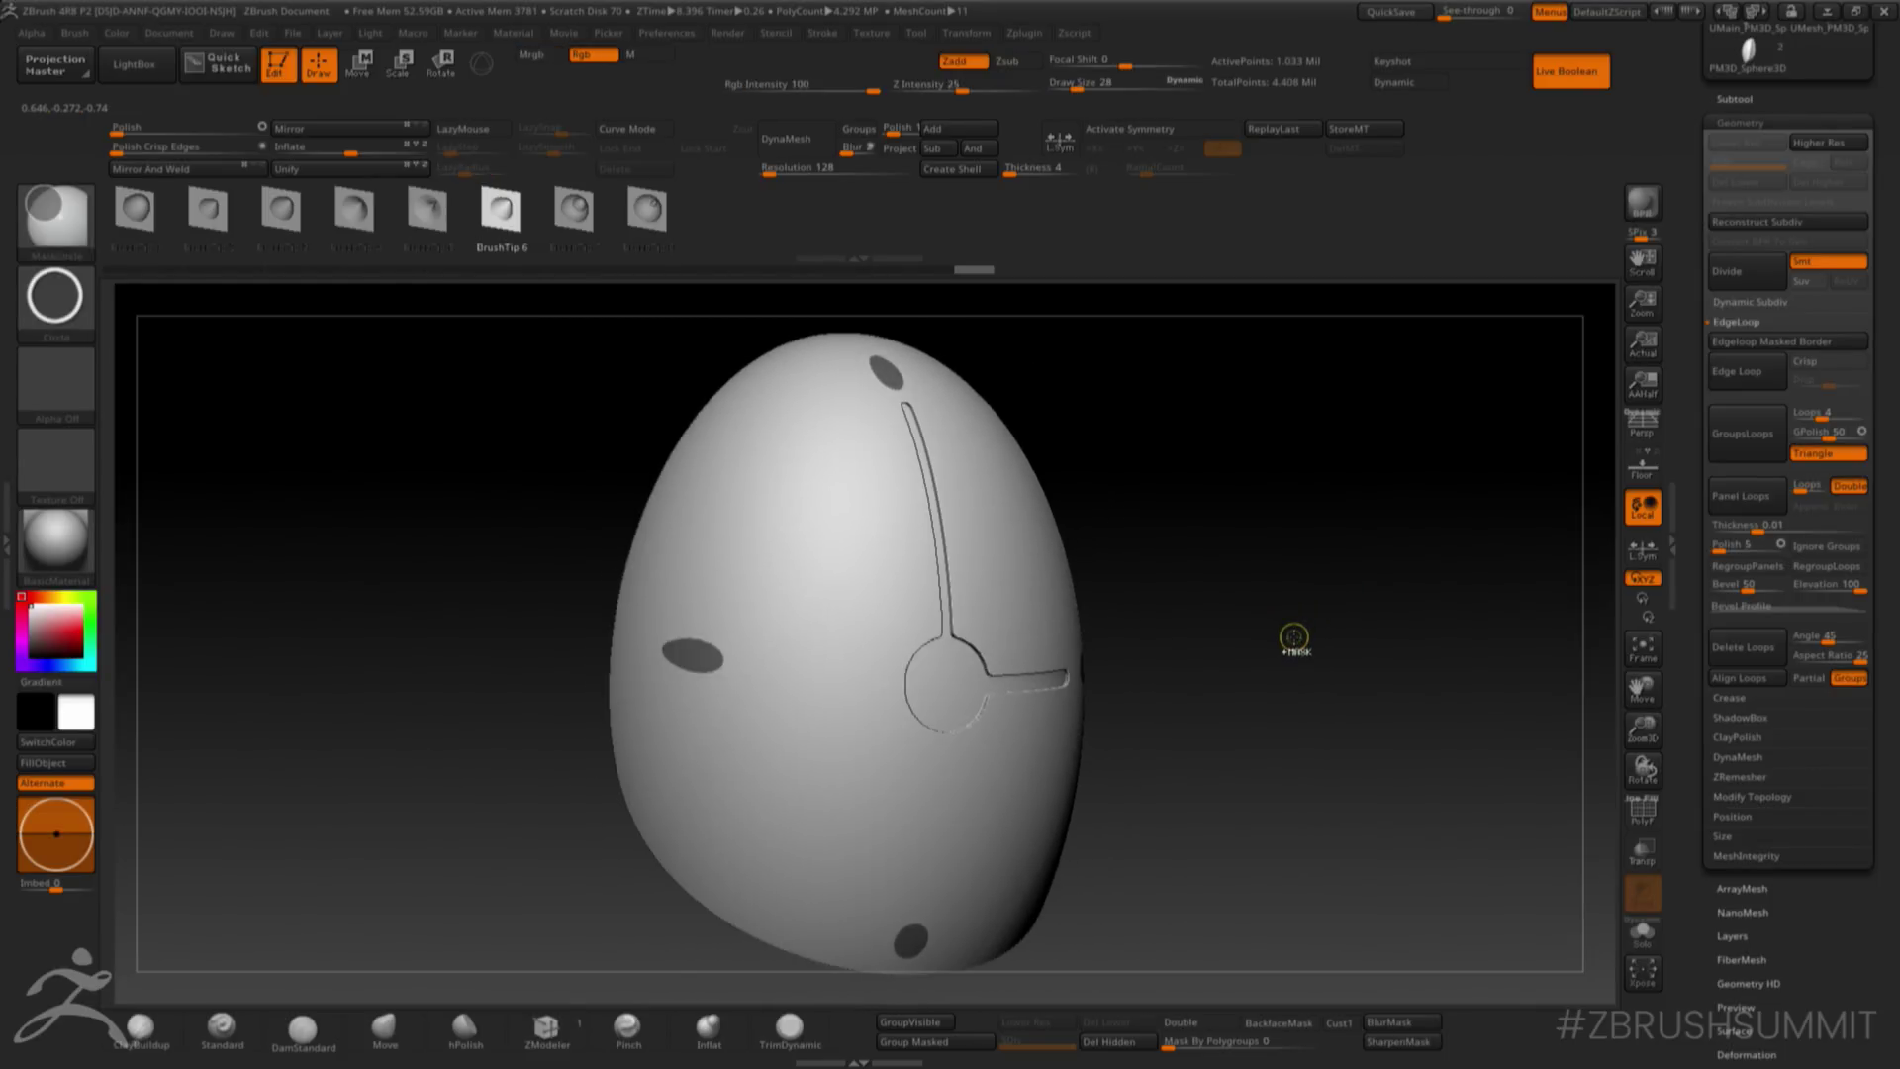
- Turn the masked circles into a polygroup, show only that group and add GroupsLoops around the circles
key(ctrl+w)
key(shift+f)
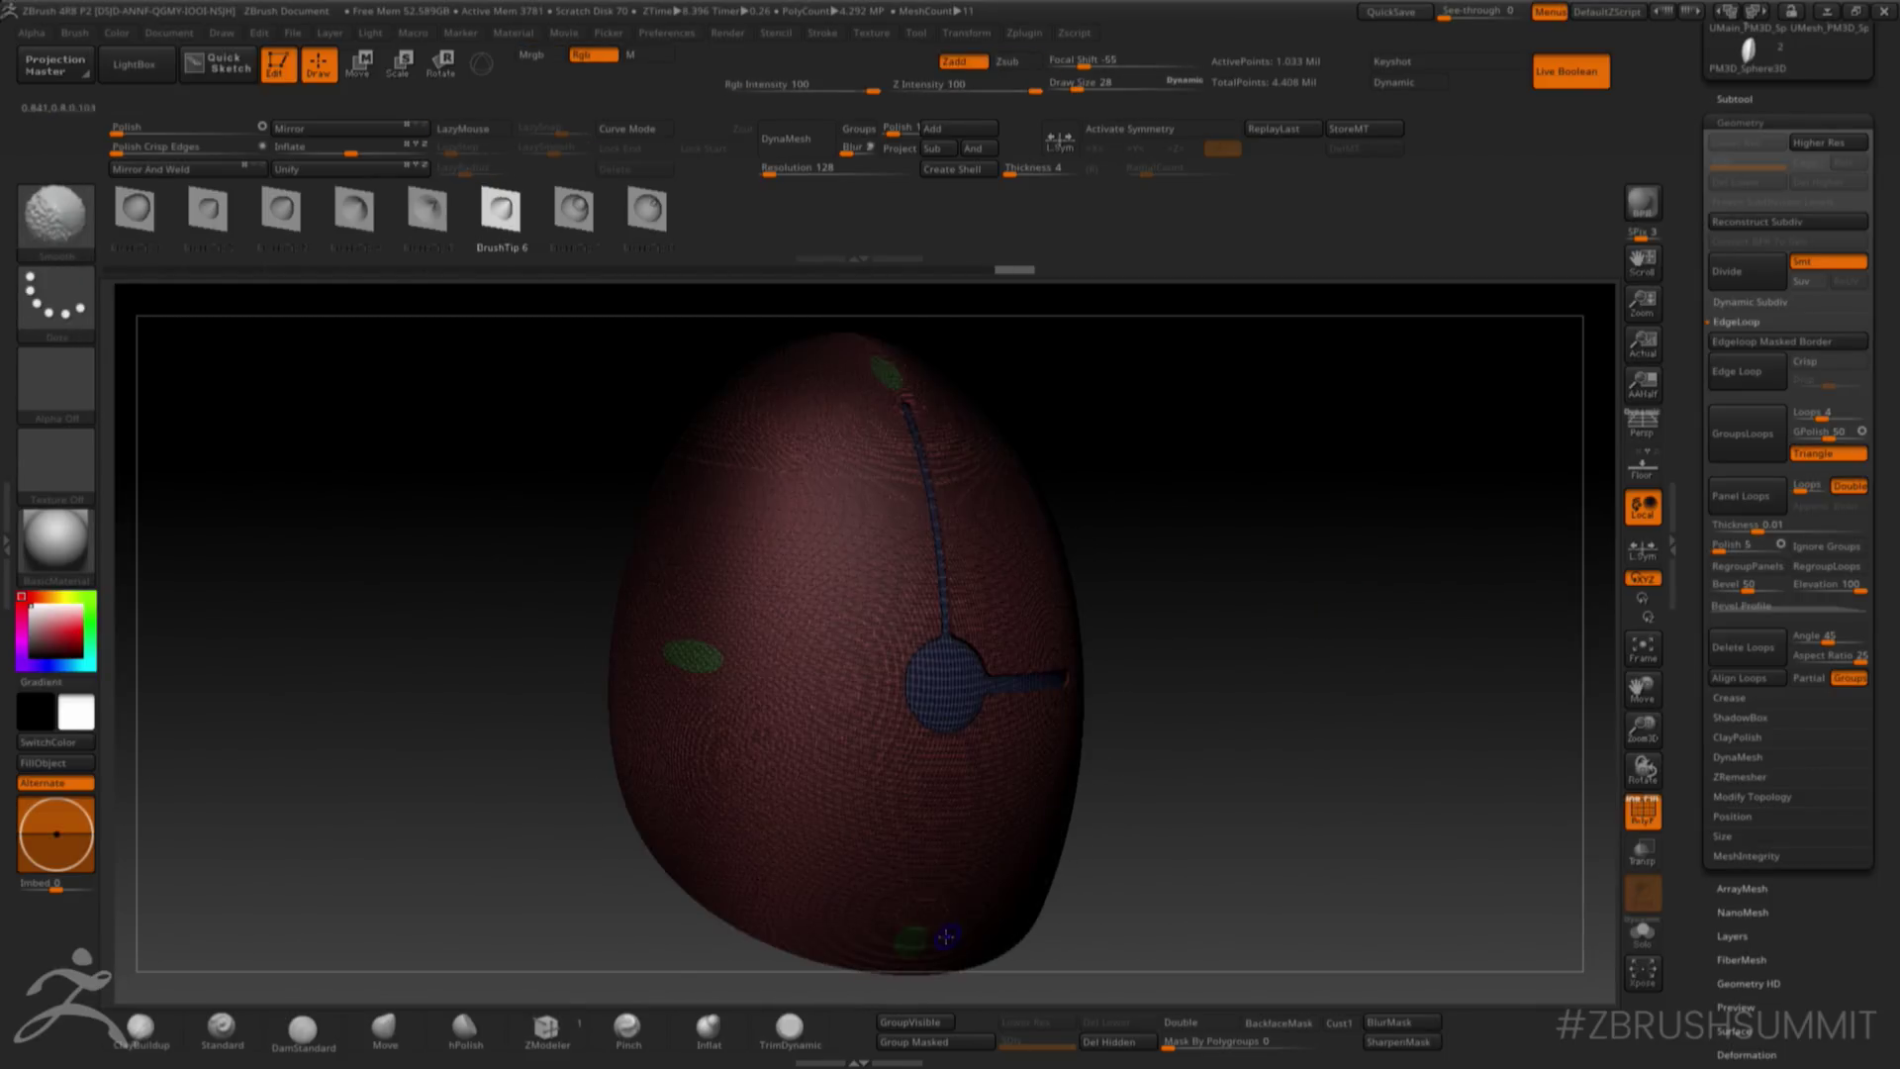
ctrl+shift+click(909, 940)
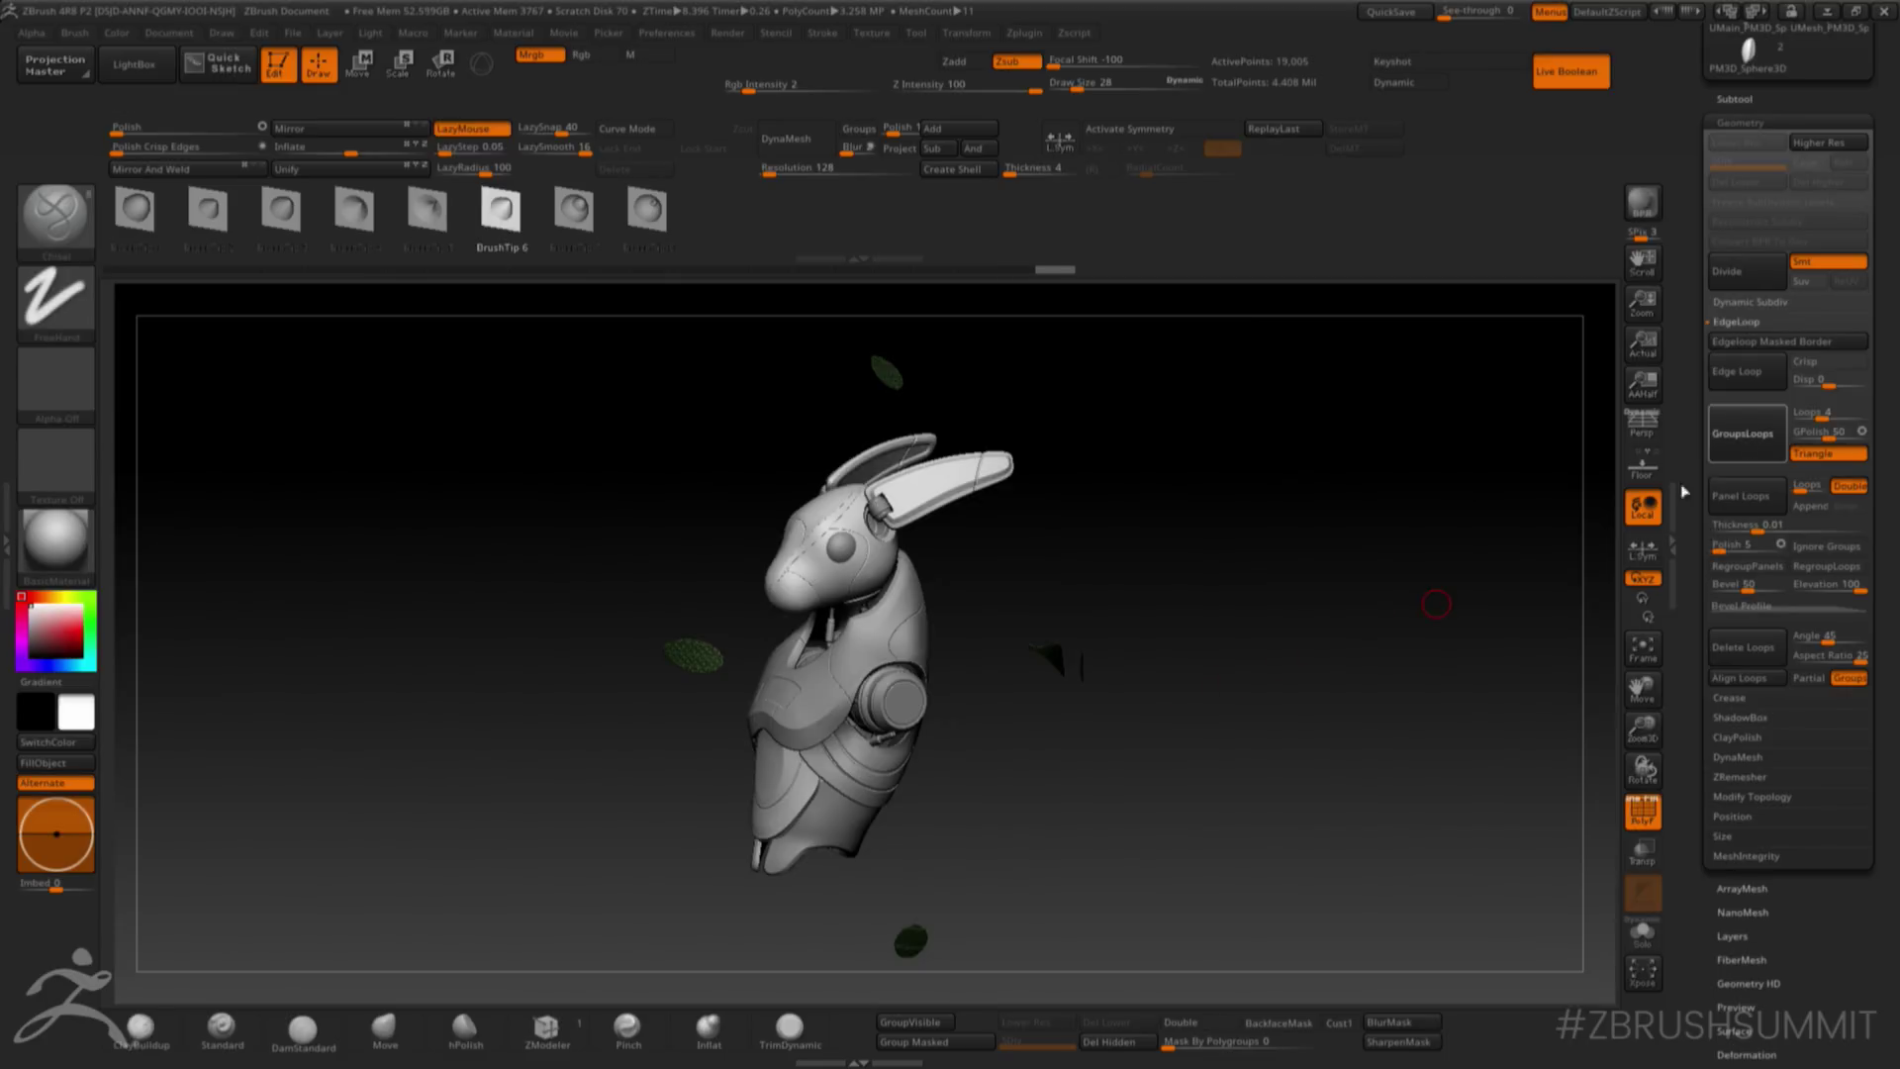
- Show the whole shell with everything but the circles masked, move the circles off the surface along X and clear the mask
ctrl+shift+click(1333, 637)
drag(1321, 633, 1327, 640)
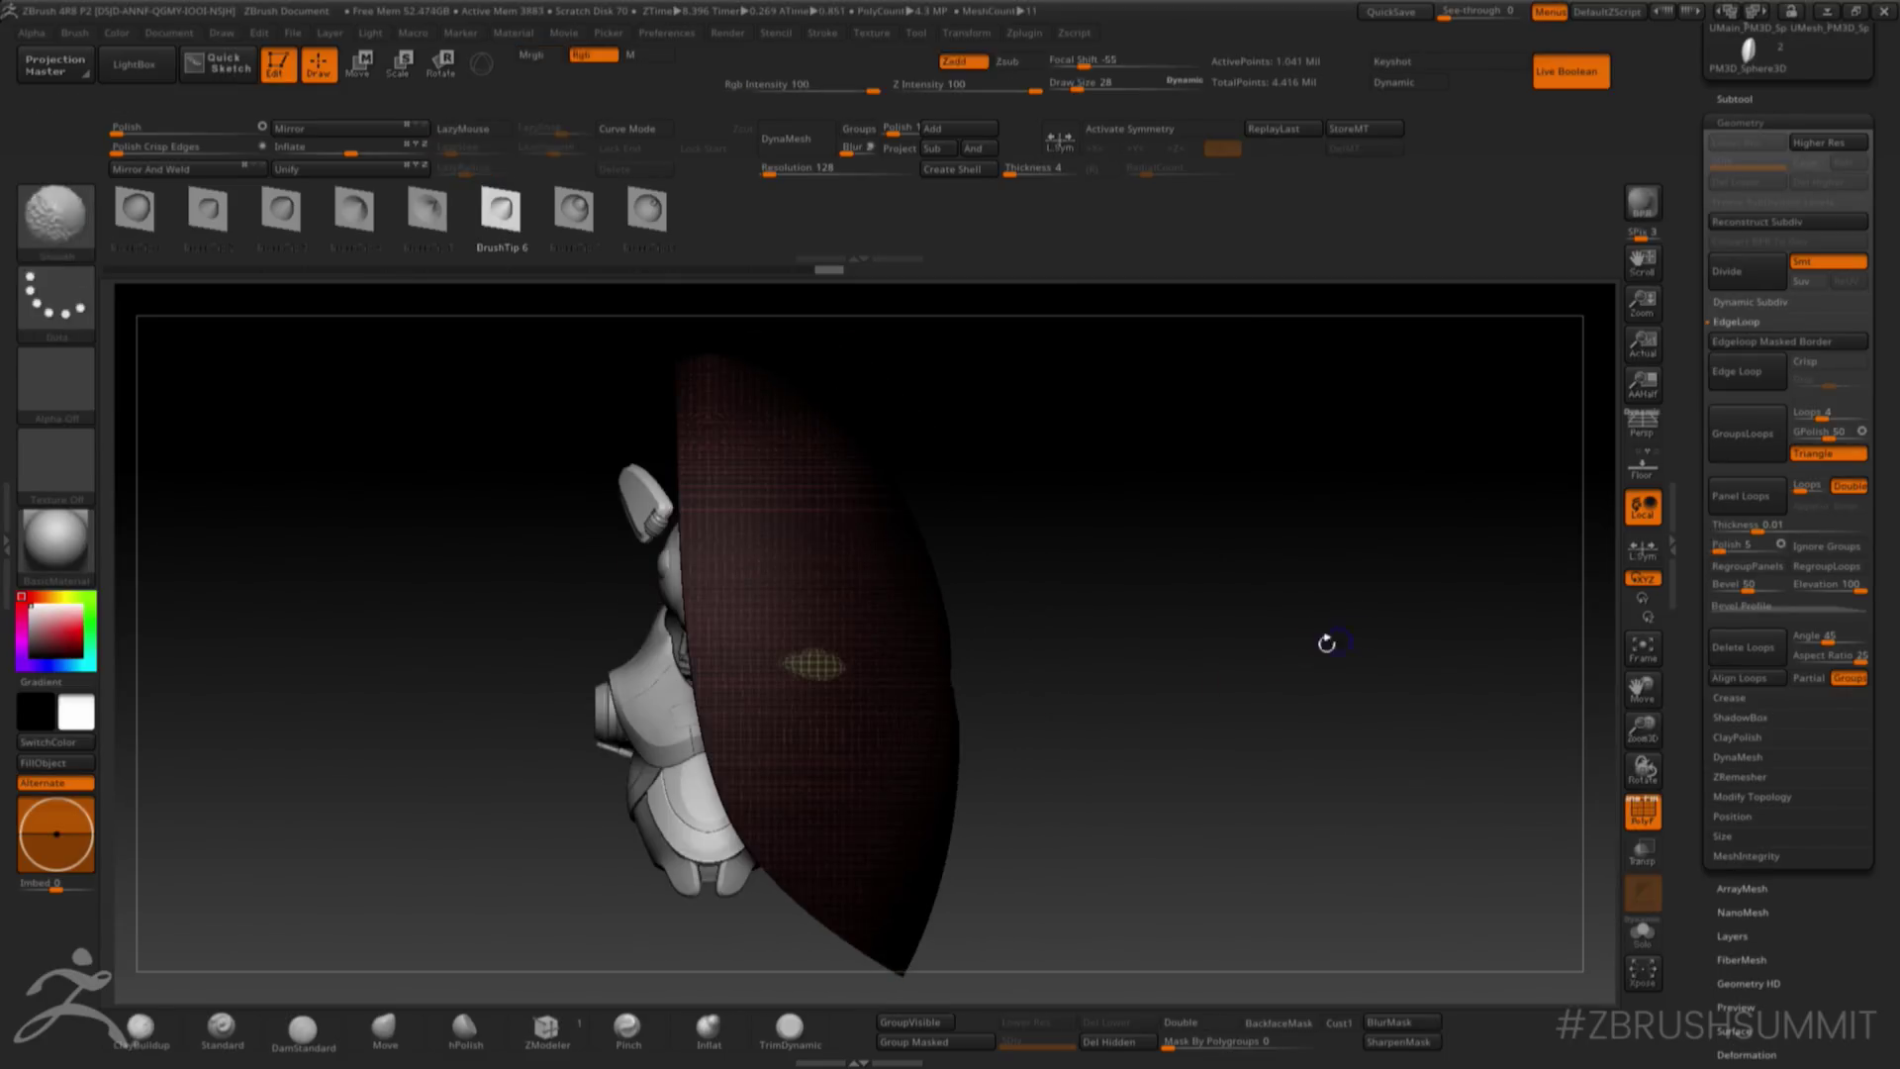
key(shift+f)
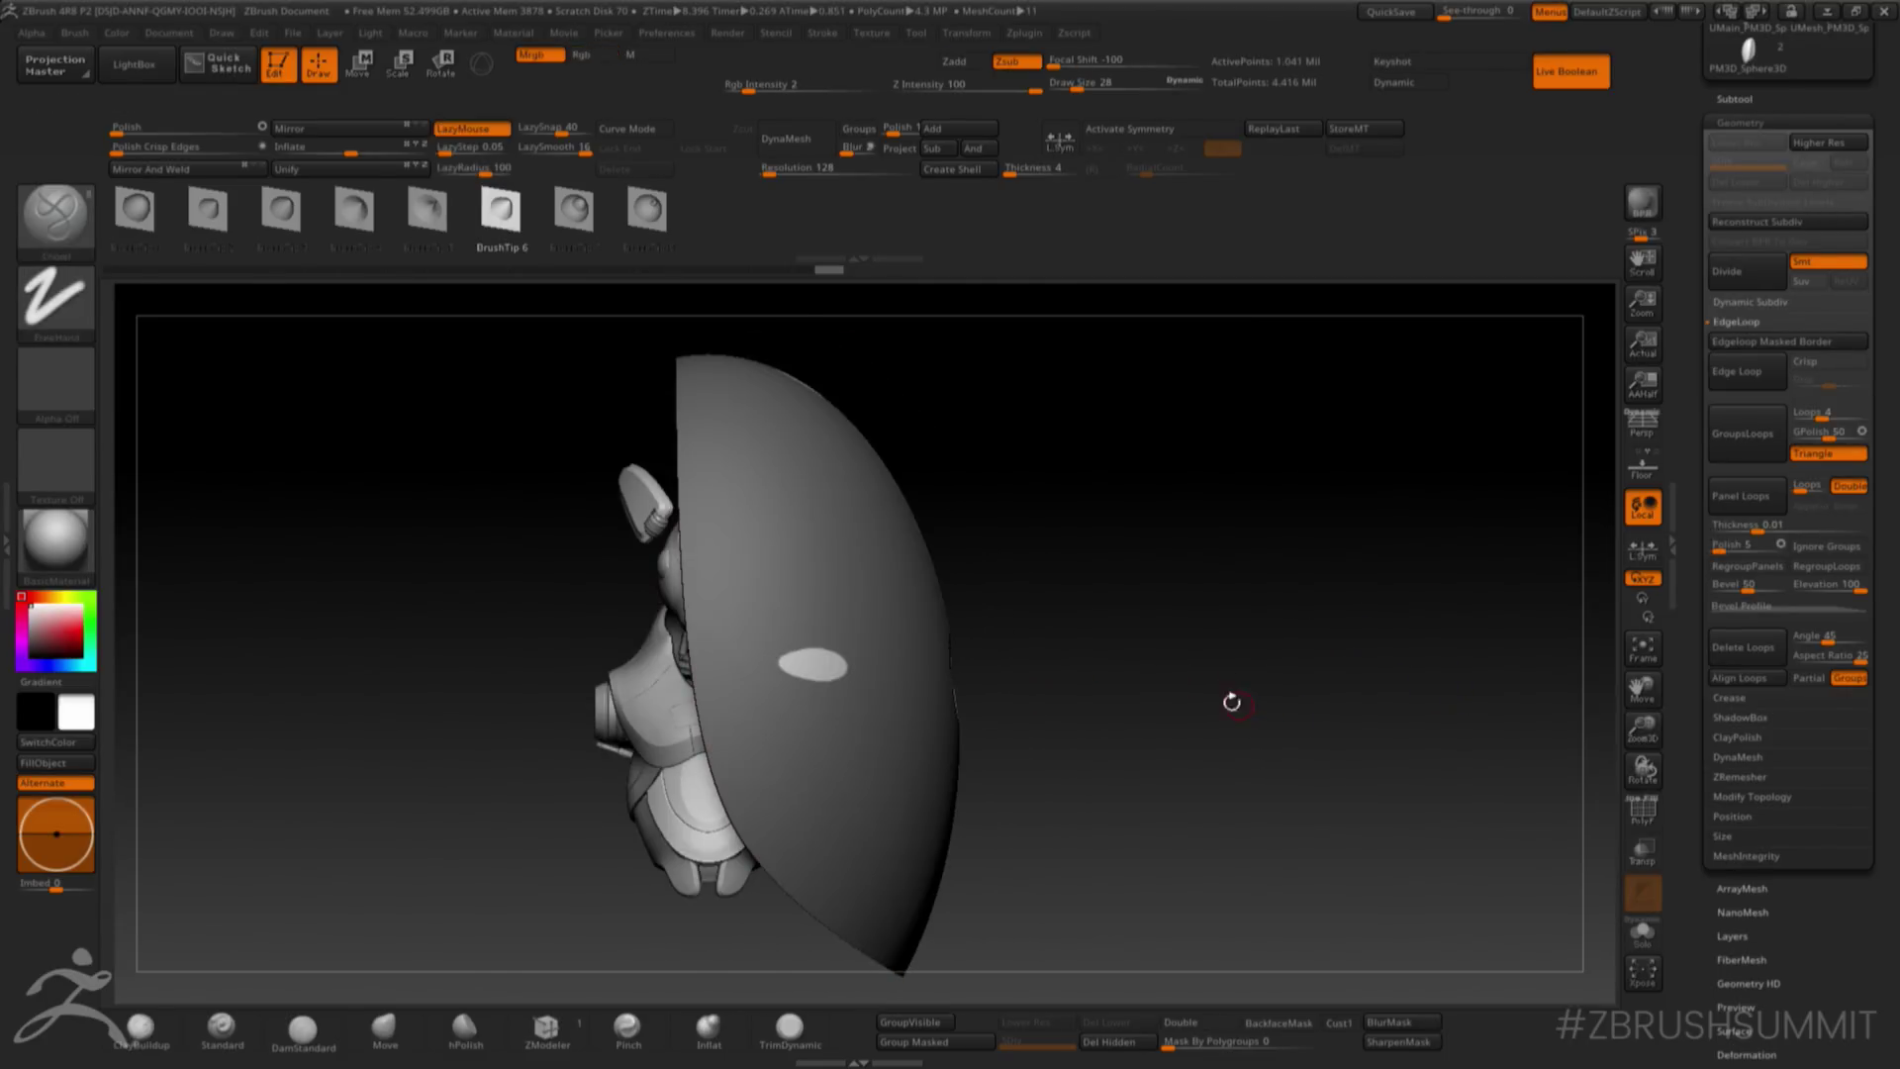
key(w)
mouse_move(918, 673)
shift+mouse_down()
mouse_move(1039, 673)
mouse_move(979, 675)
shift+mouse_up()
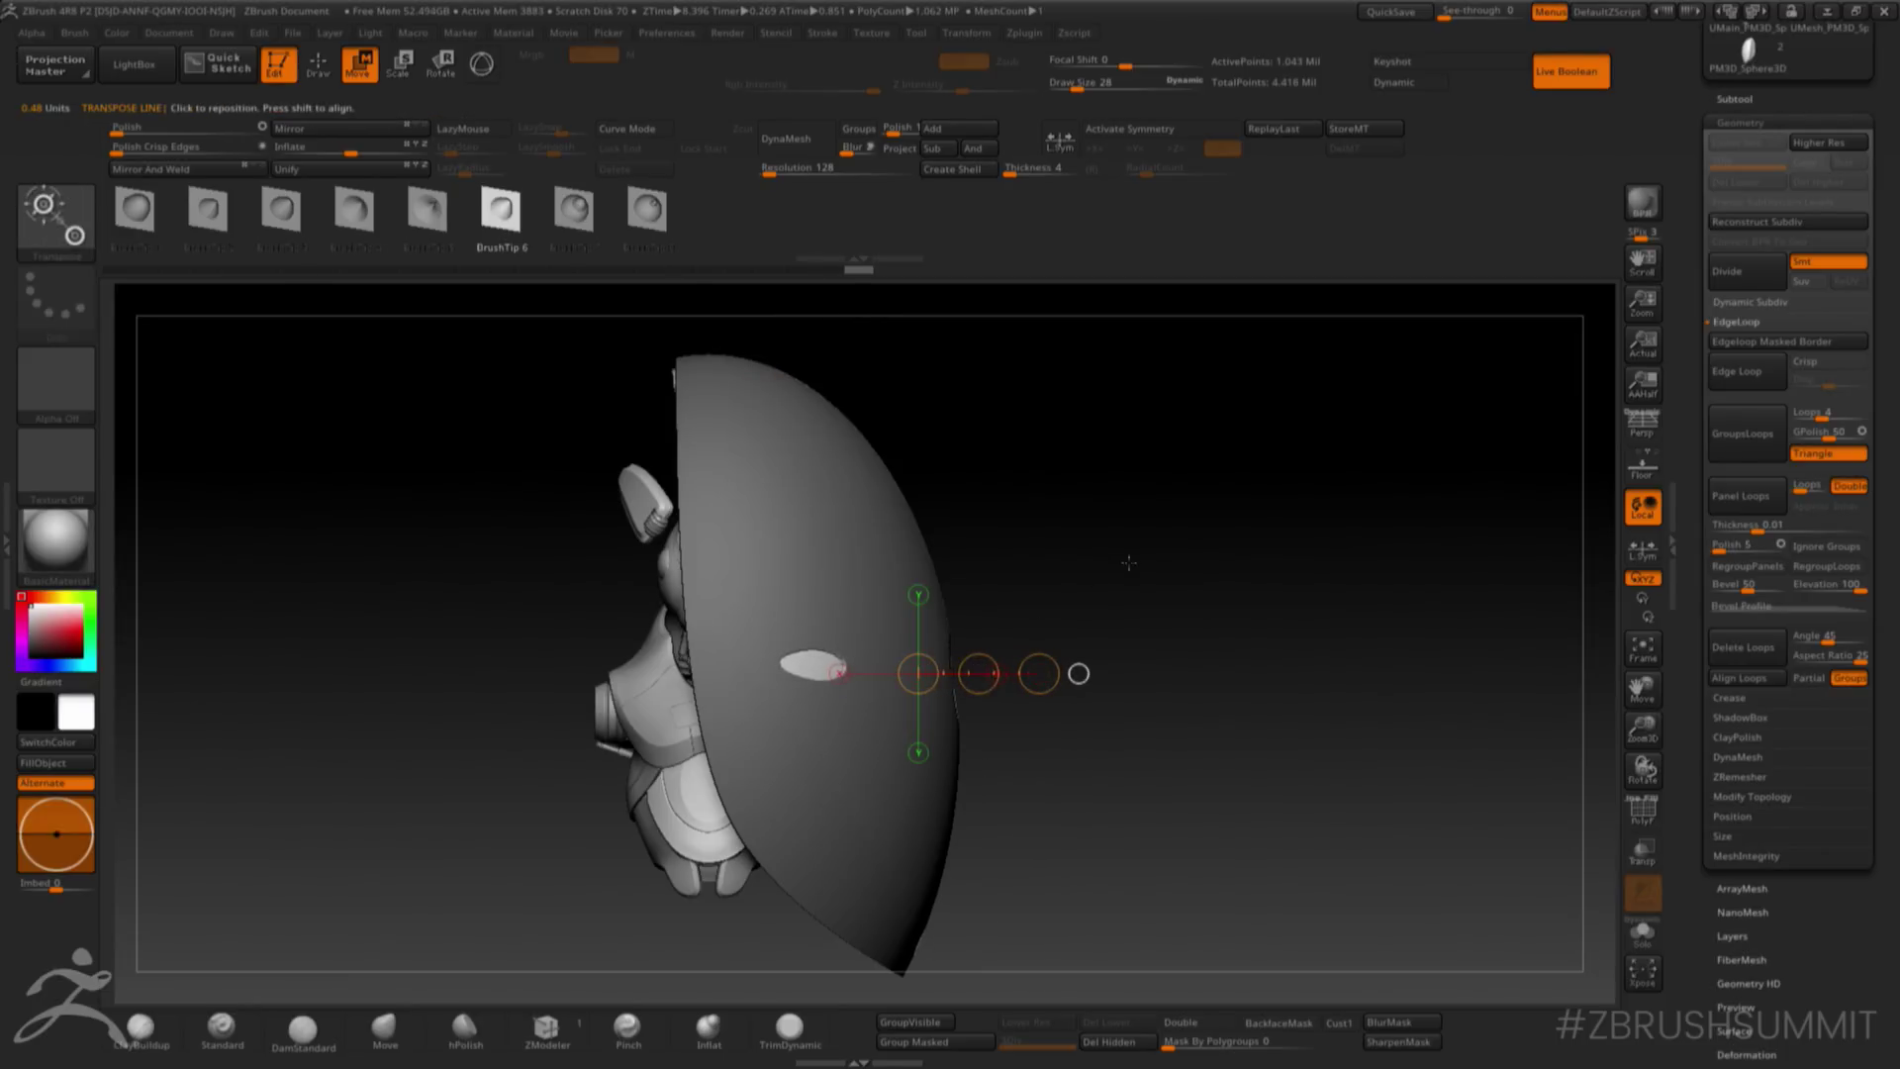
mouse_move(1128, 556)
mouse_down()
mouse_move(1349, 517)
mouse_move(1343, 574)
mouse_move(1394, 547)
mouse_move(1403, 633)
mouse_move(1451, 594)
mouse_up()
key(q)
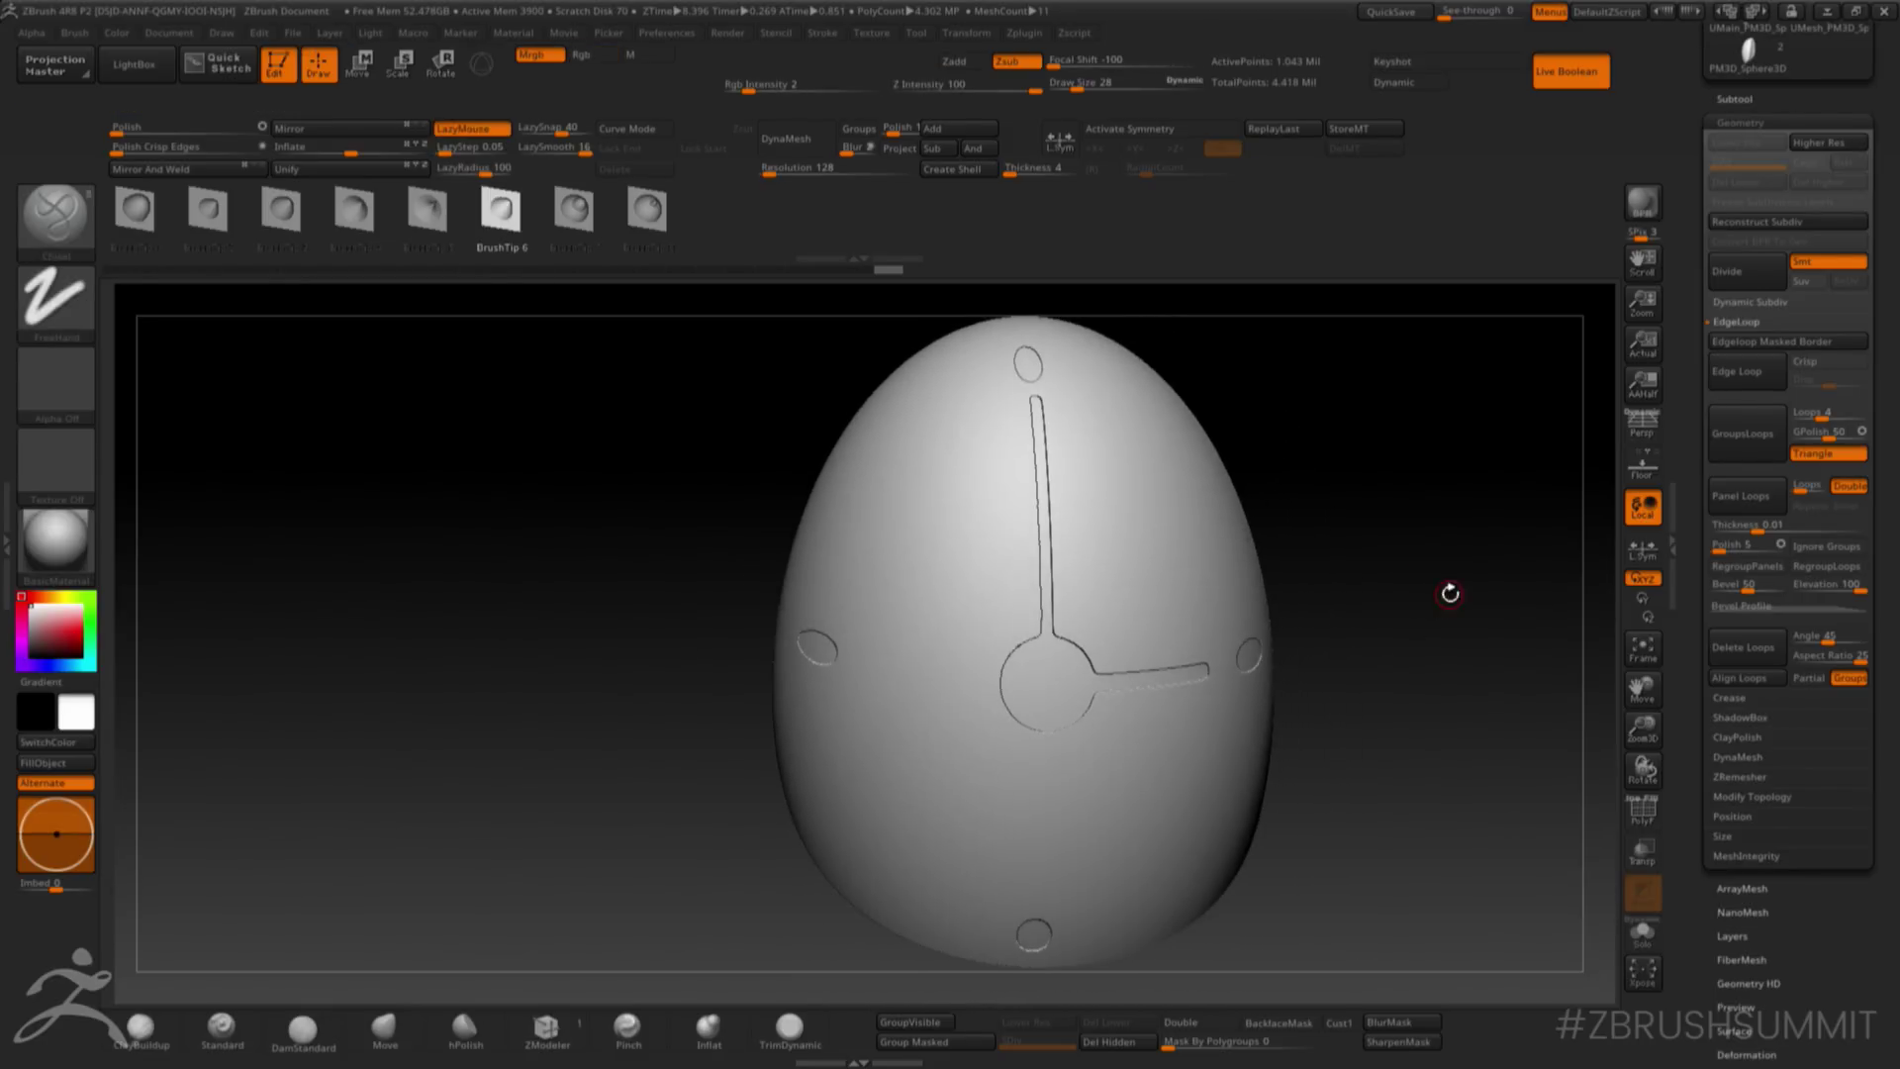
- Switch to the Gizmo 3D and scale the egg-shaped shell down to about the size of the rabbit robot's shoulder
drag(1650, 740, 1544, 696)
key(e)
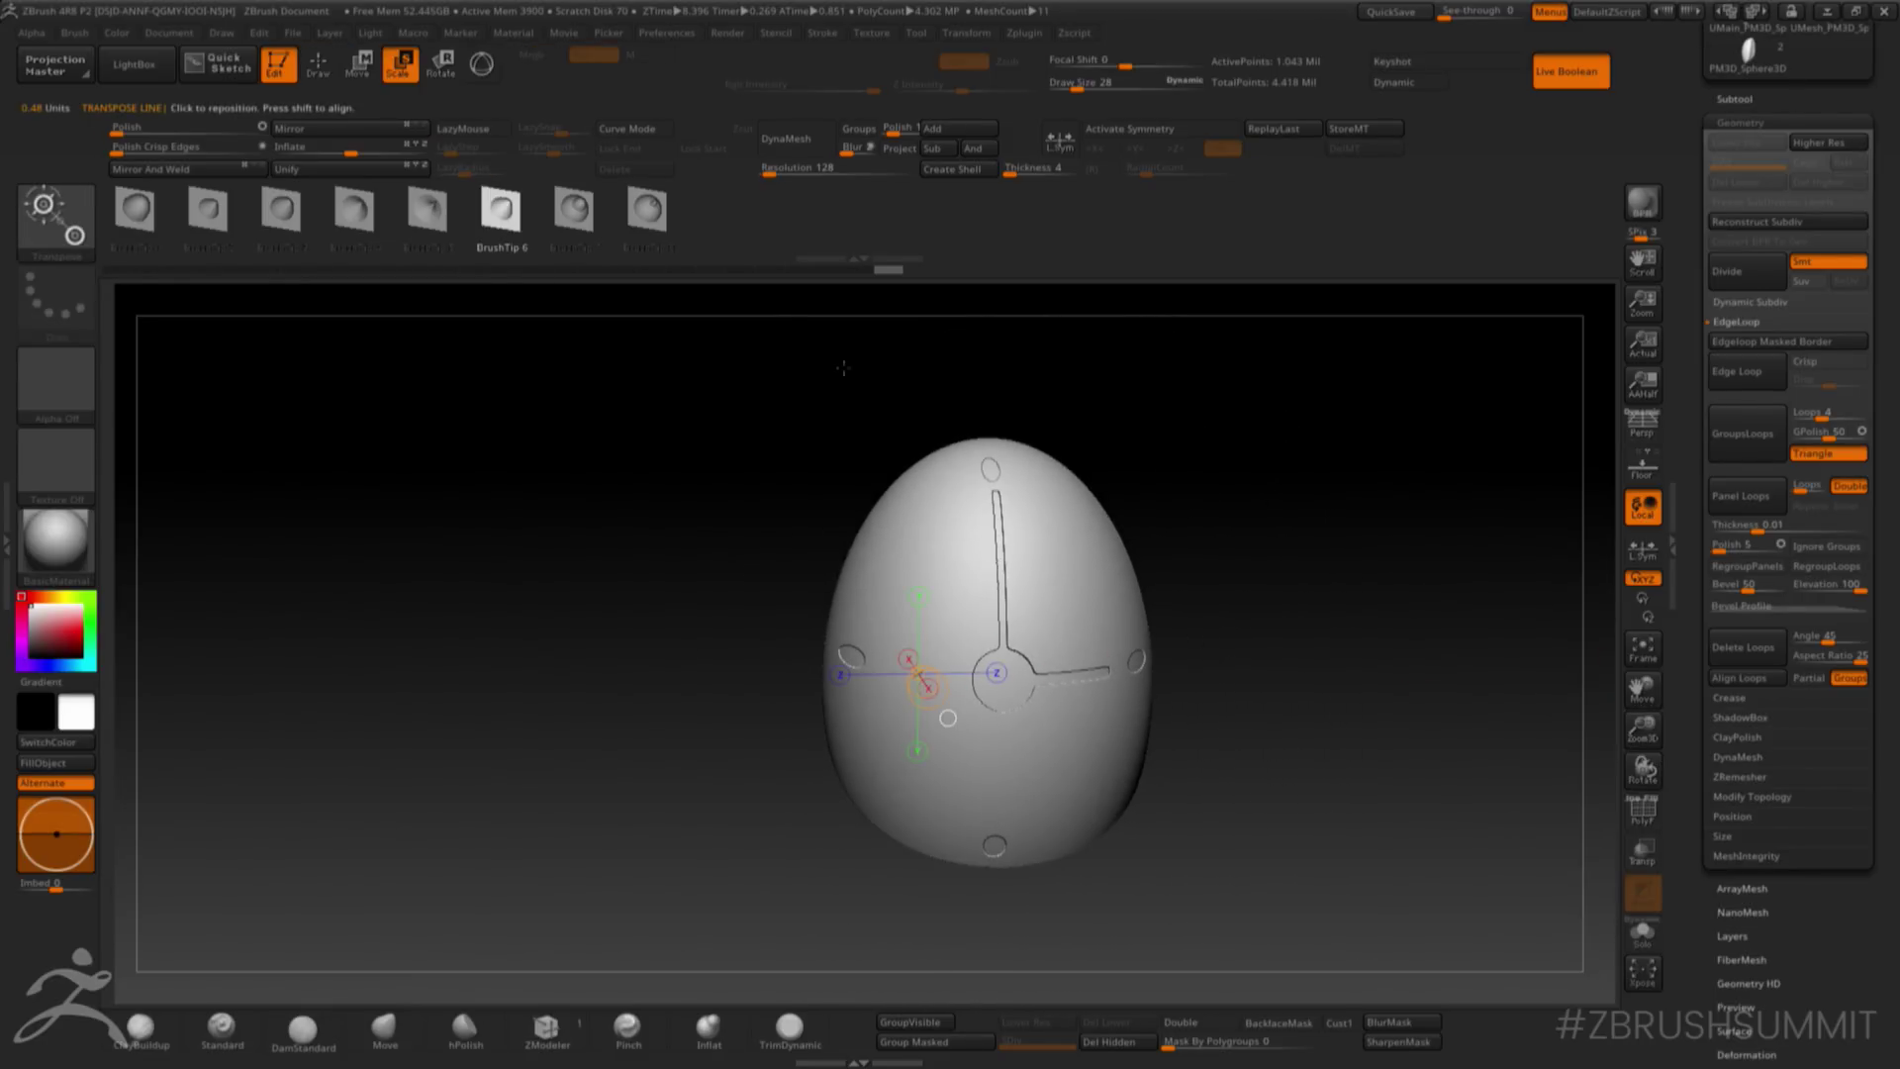
click(482, 65)
drag(918, 673, 979, 869)
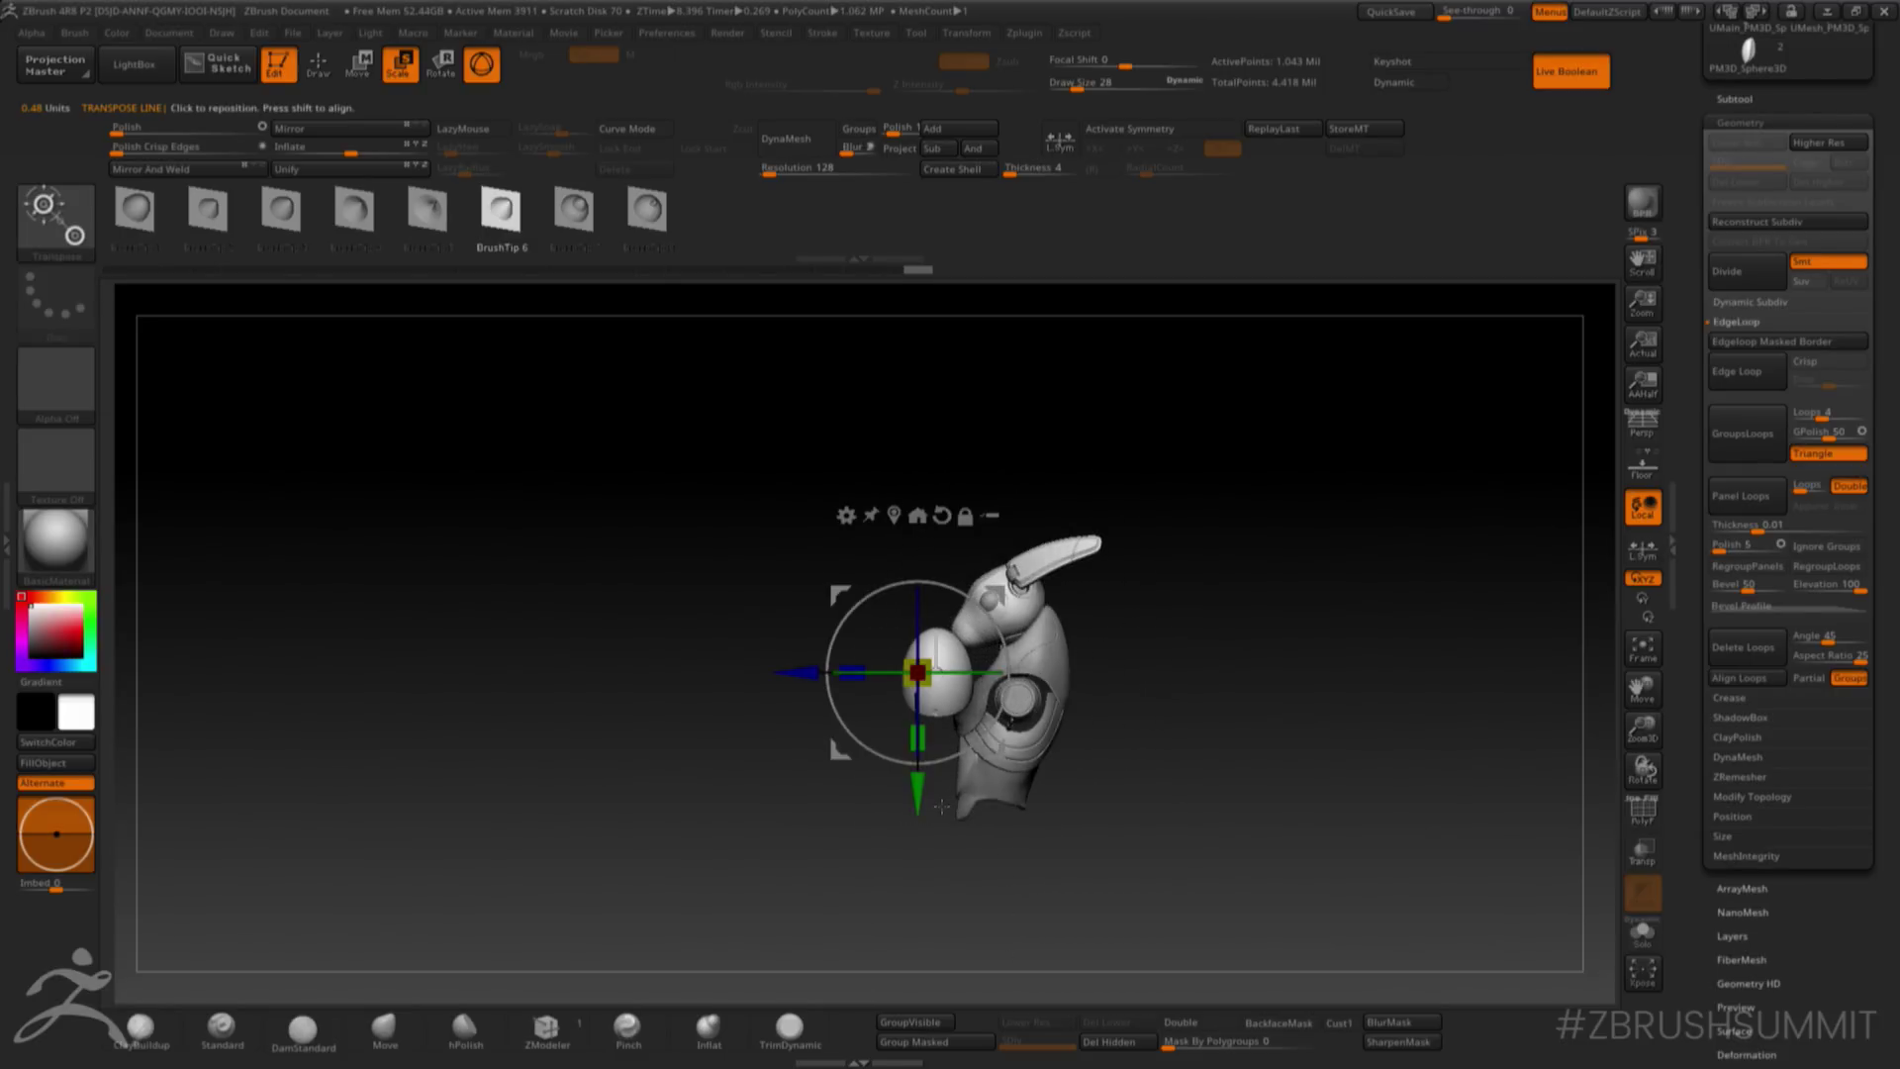
- Move the egg-shaped shell onto the rabbit robot's shoulder and adjust its placement and tilt in front and side view
drag(837, 674, 906, 674)
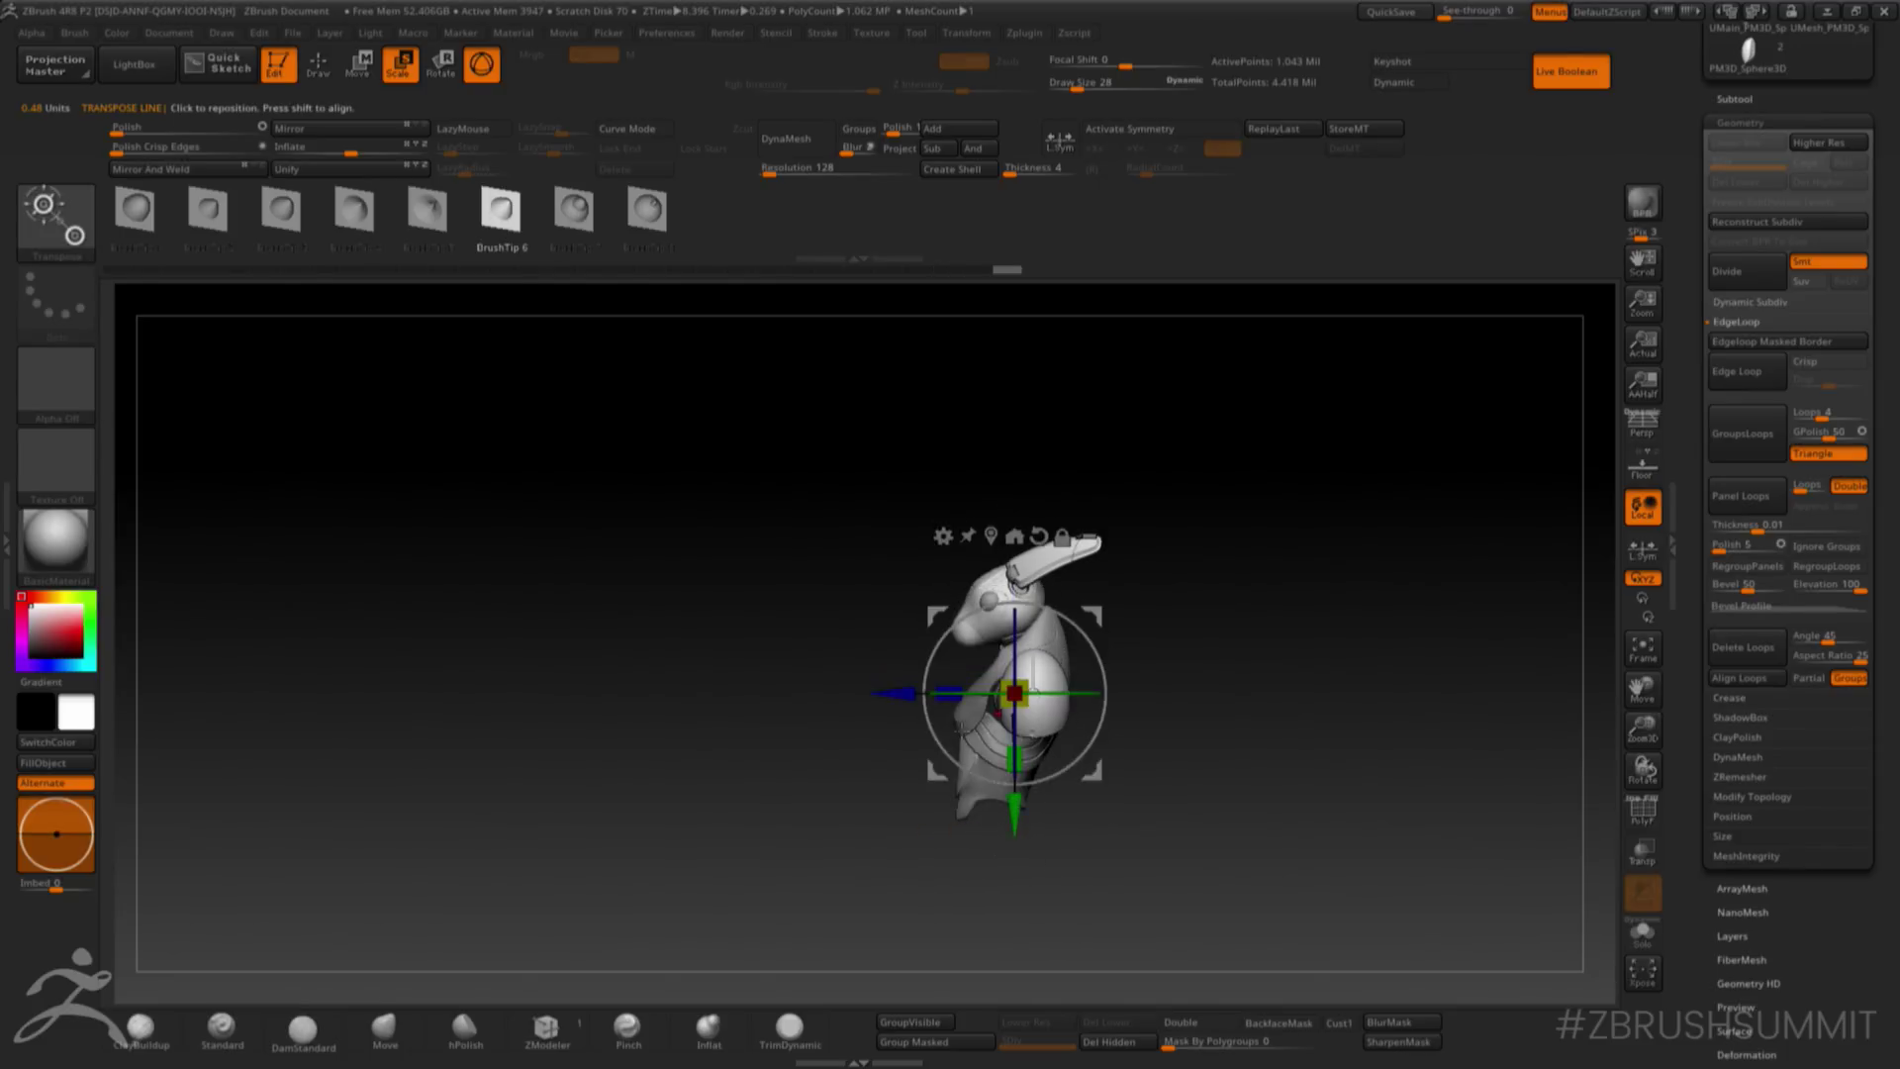
shift+drag(1185, 514, 1063, 704)
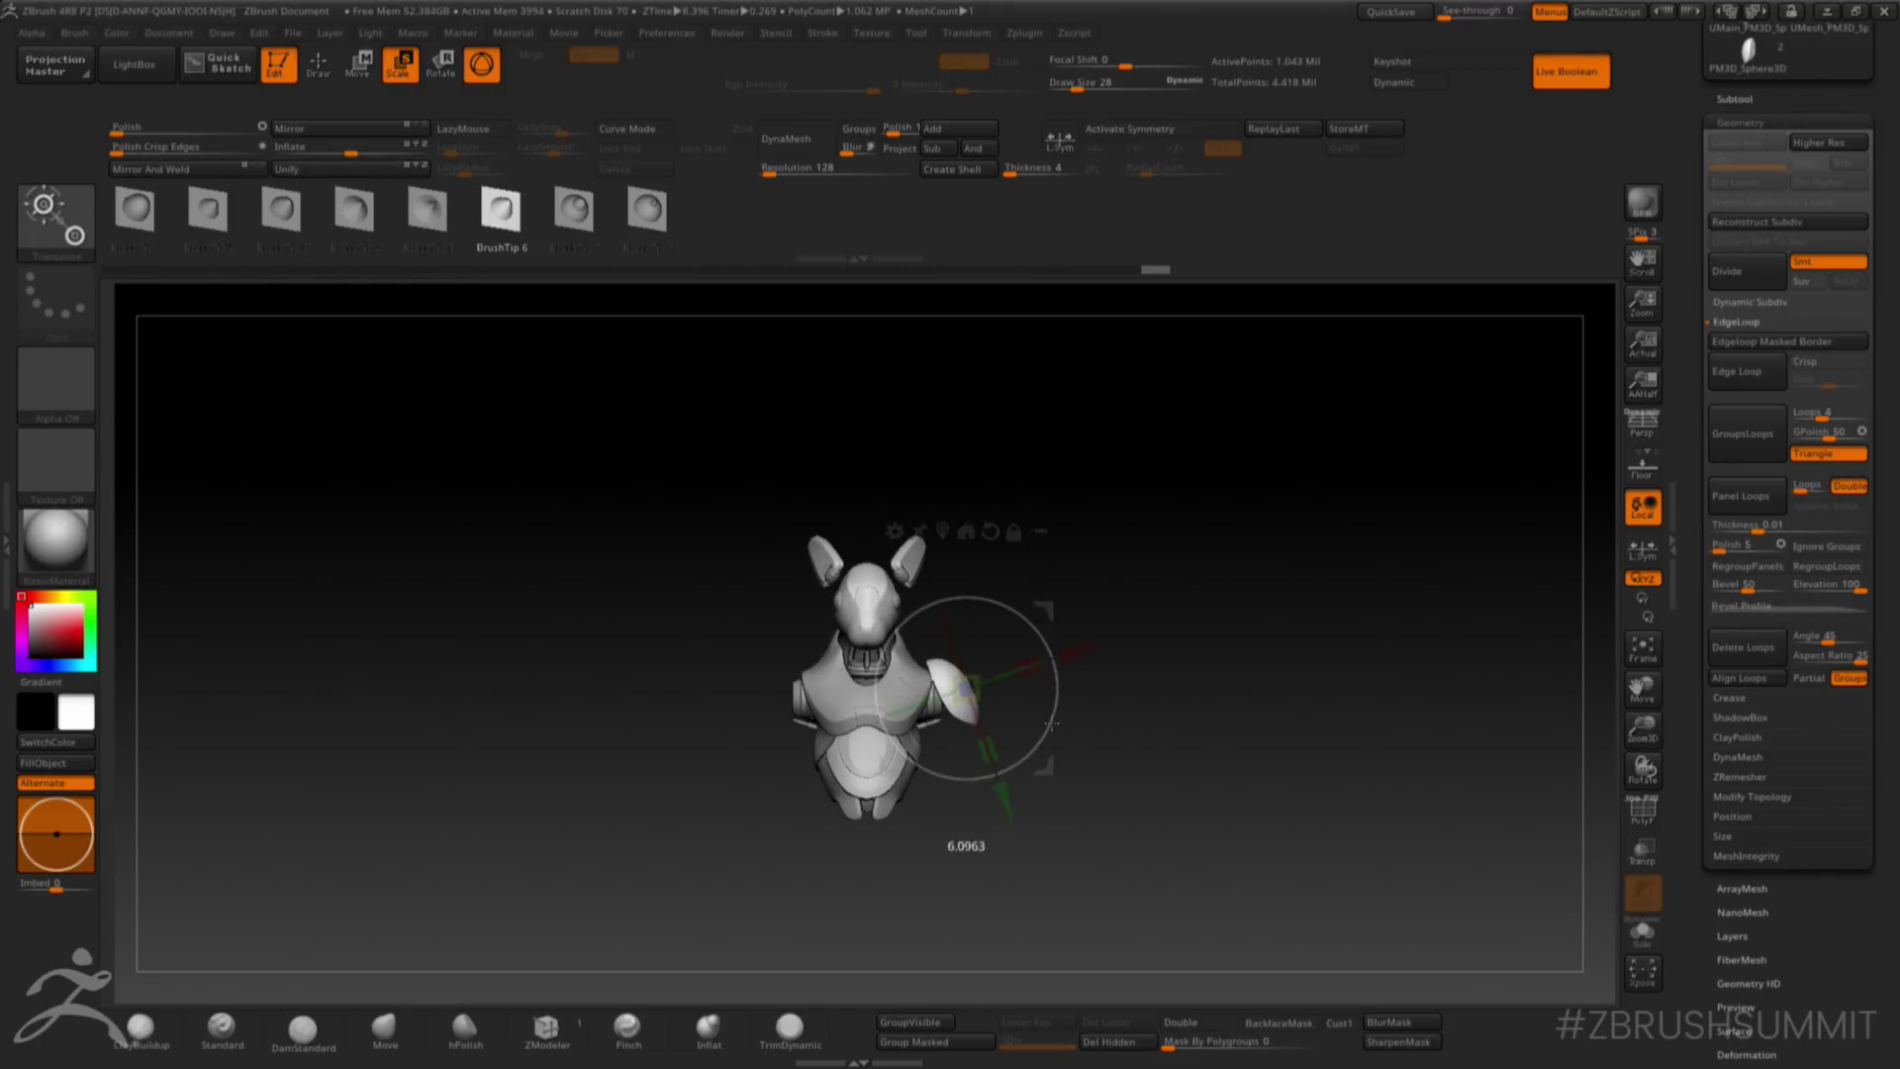
shift+drag(1119, 641, 950, 658)
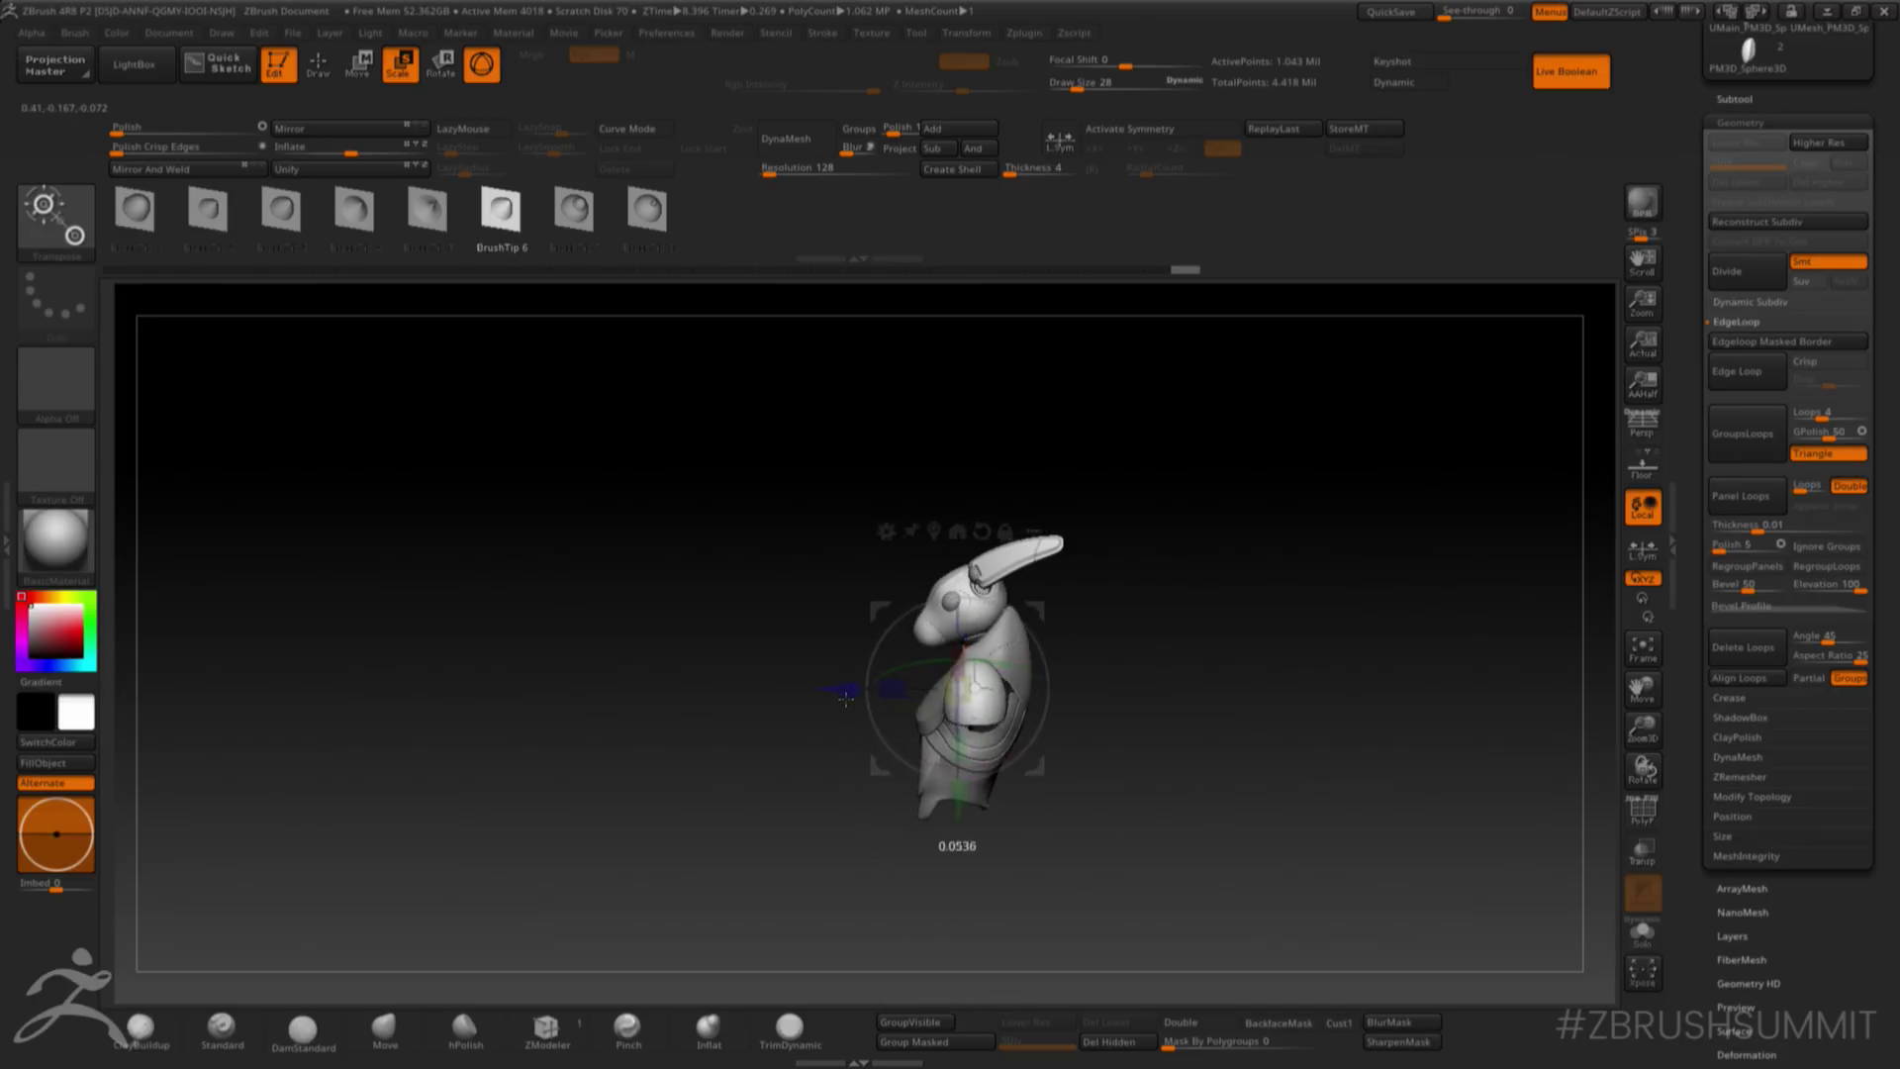
drag(846, 700, 844, 700)
shift+drag(1080, 532, 1146, 536)
shift+drag(1082, 611, 994, 597)
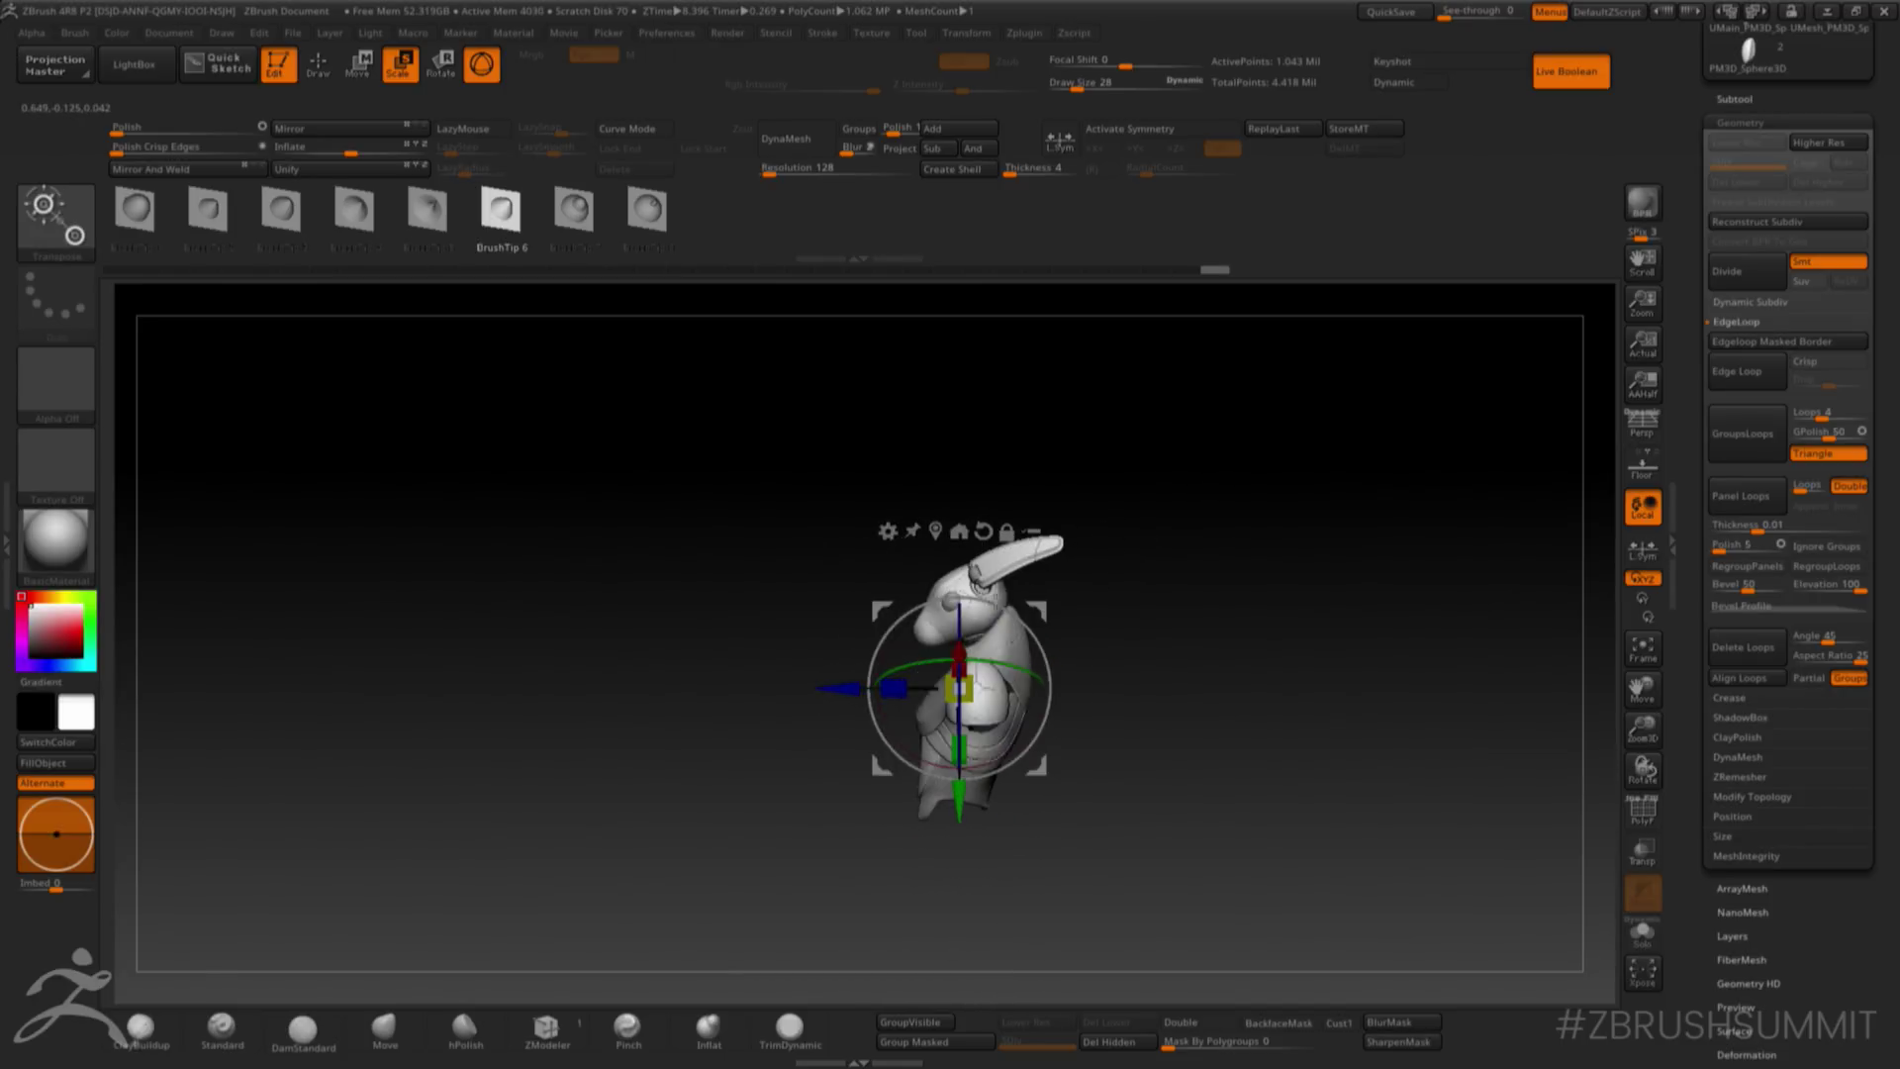
key(q)
mouse_move(1093, 522)
mouse_down()
mouse_move(1166, 534)
mouse_move(1184, 511)
mouse_up()
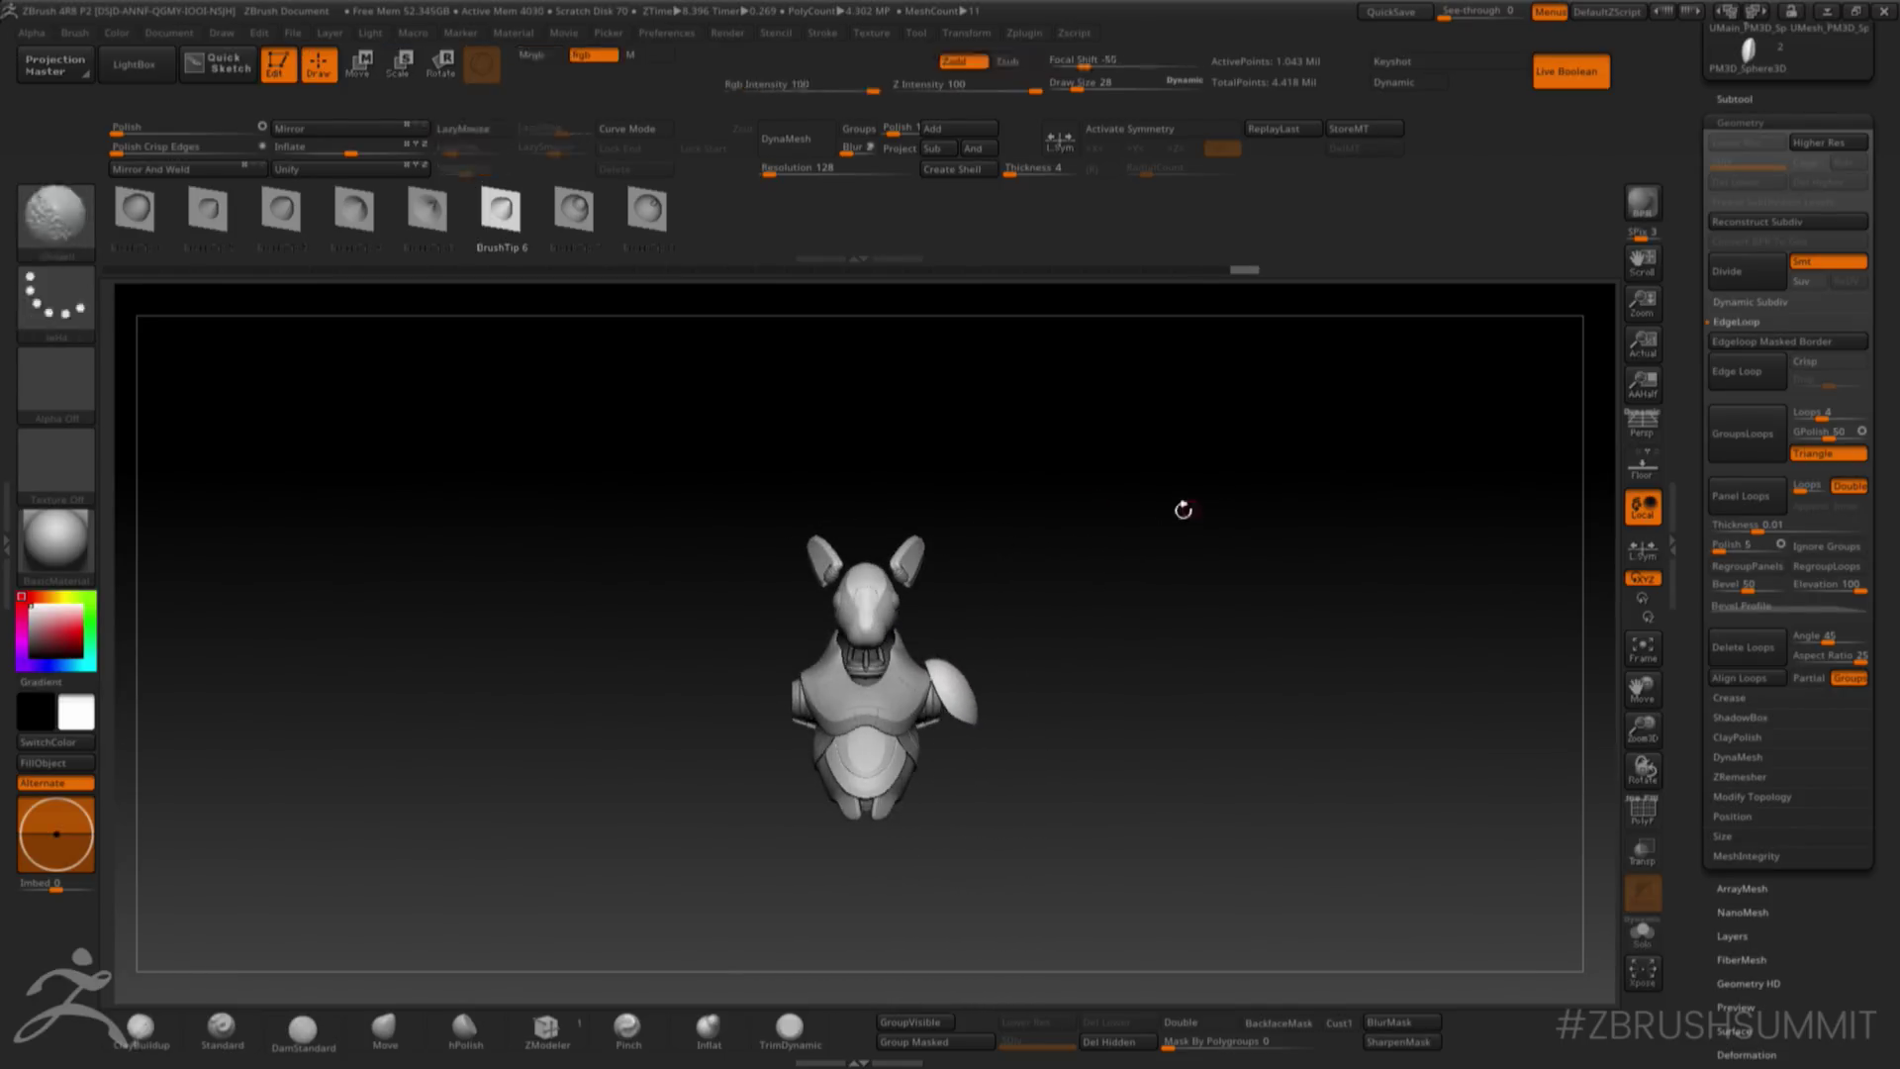
- With the gizmo's orientation reset, copy the shell along X to the rabbit robot's opposite shoulder and mirror the copy
key(w)
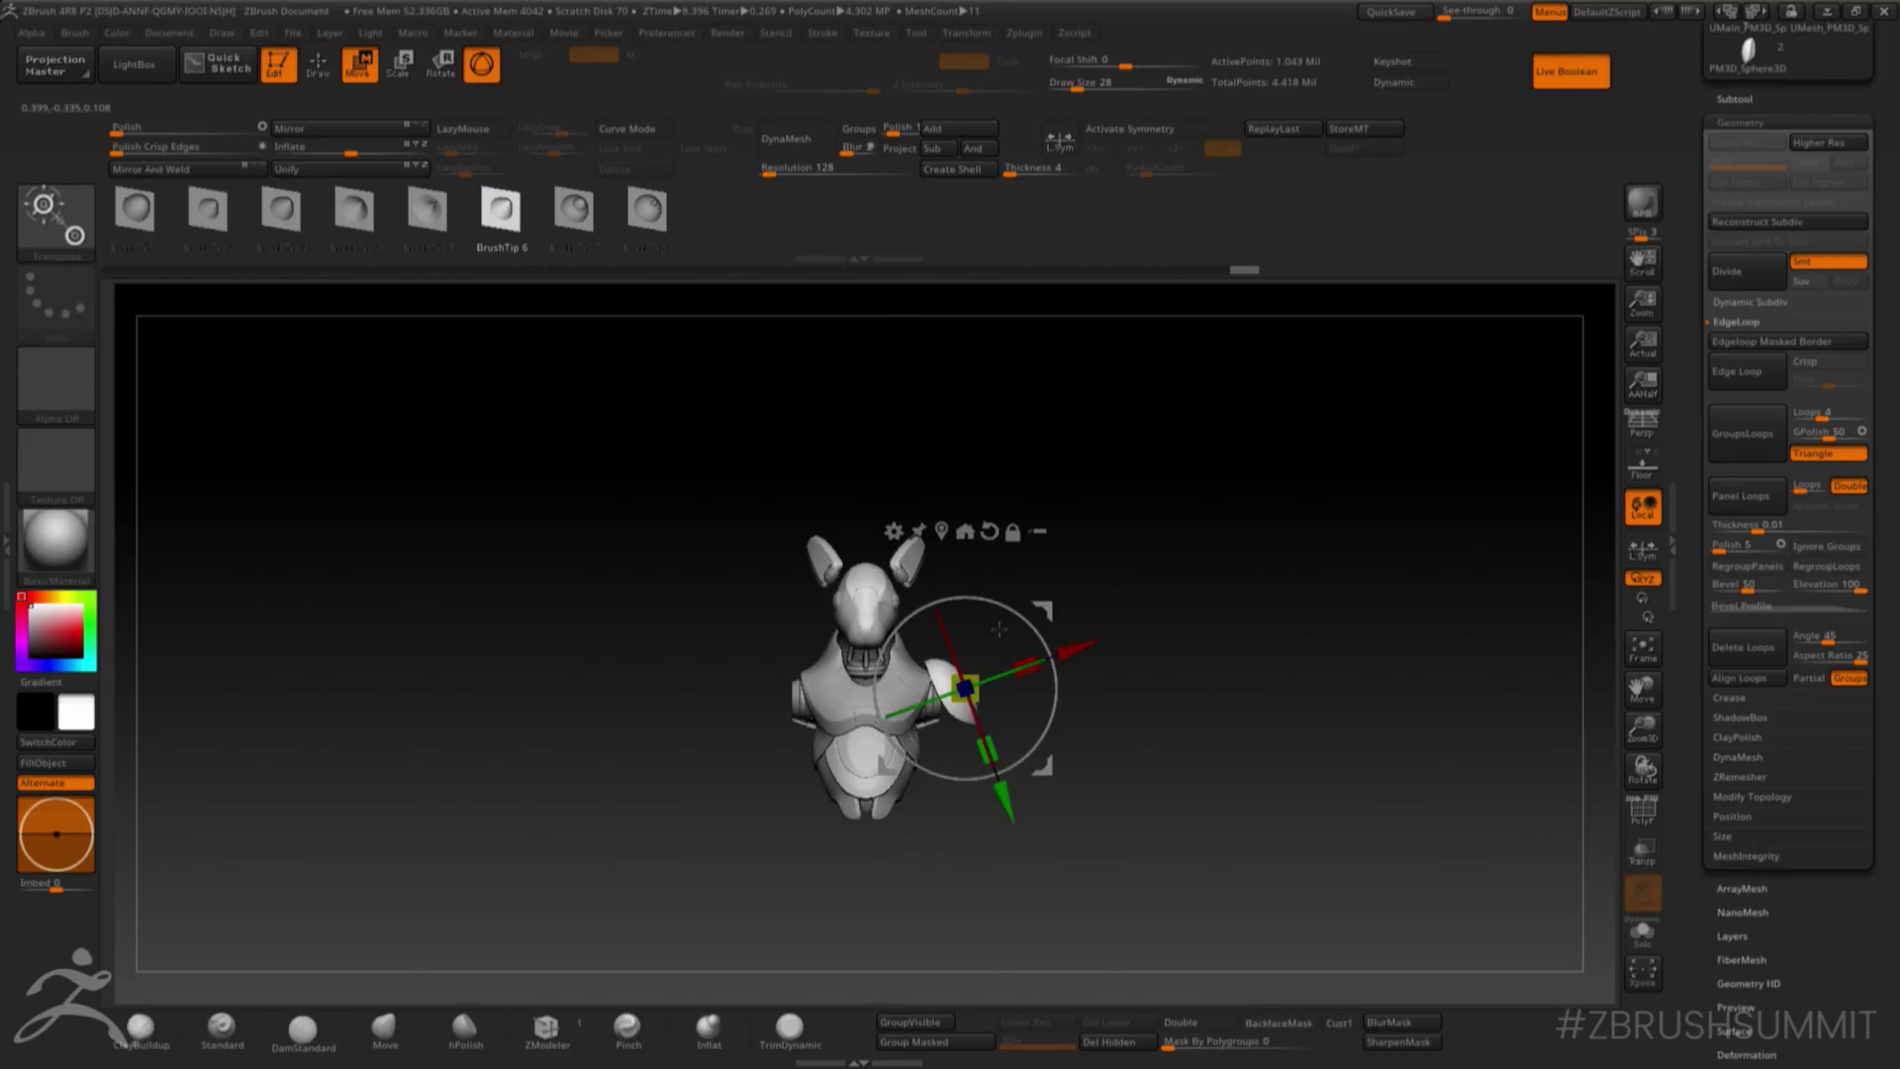
alt+click(989, 531)
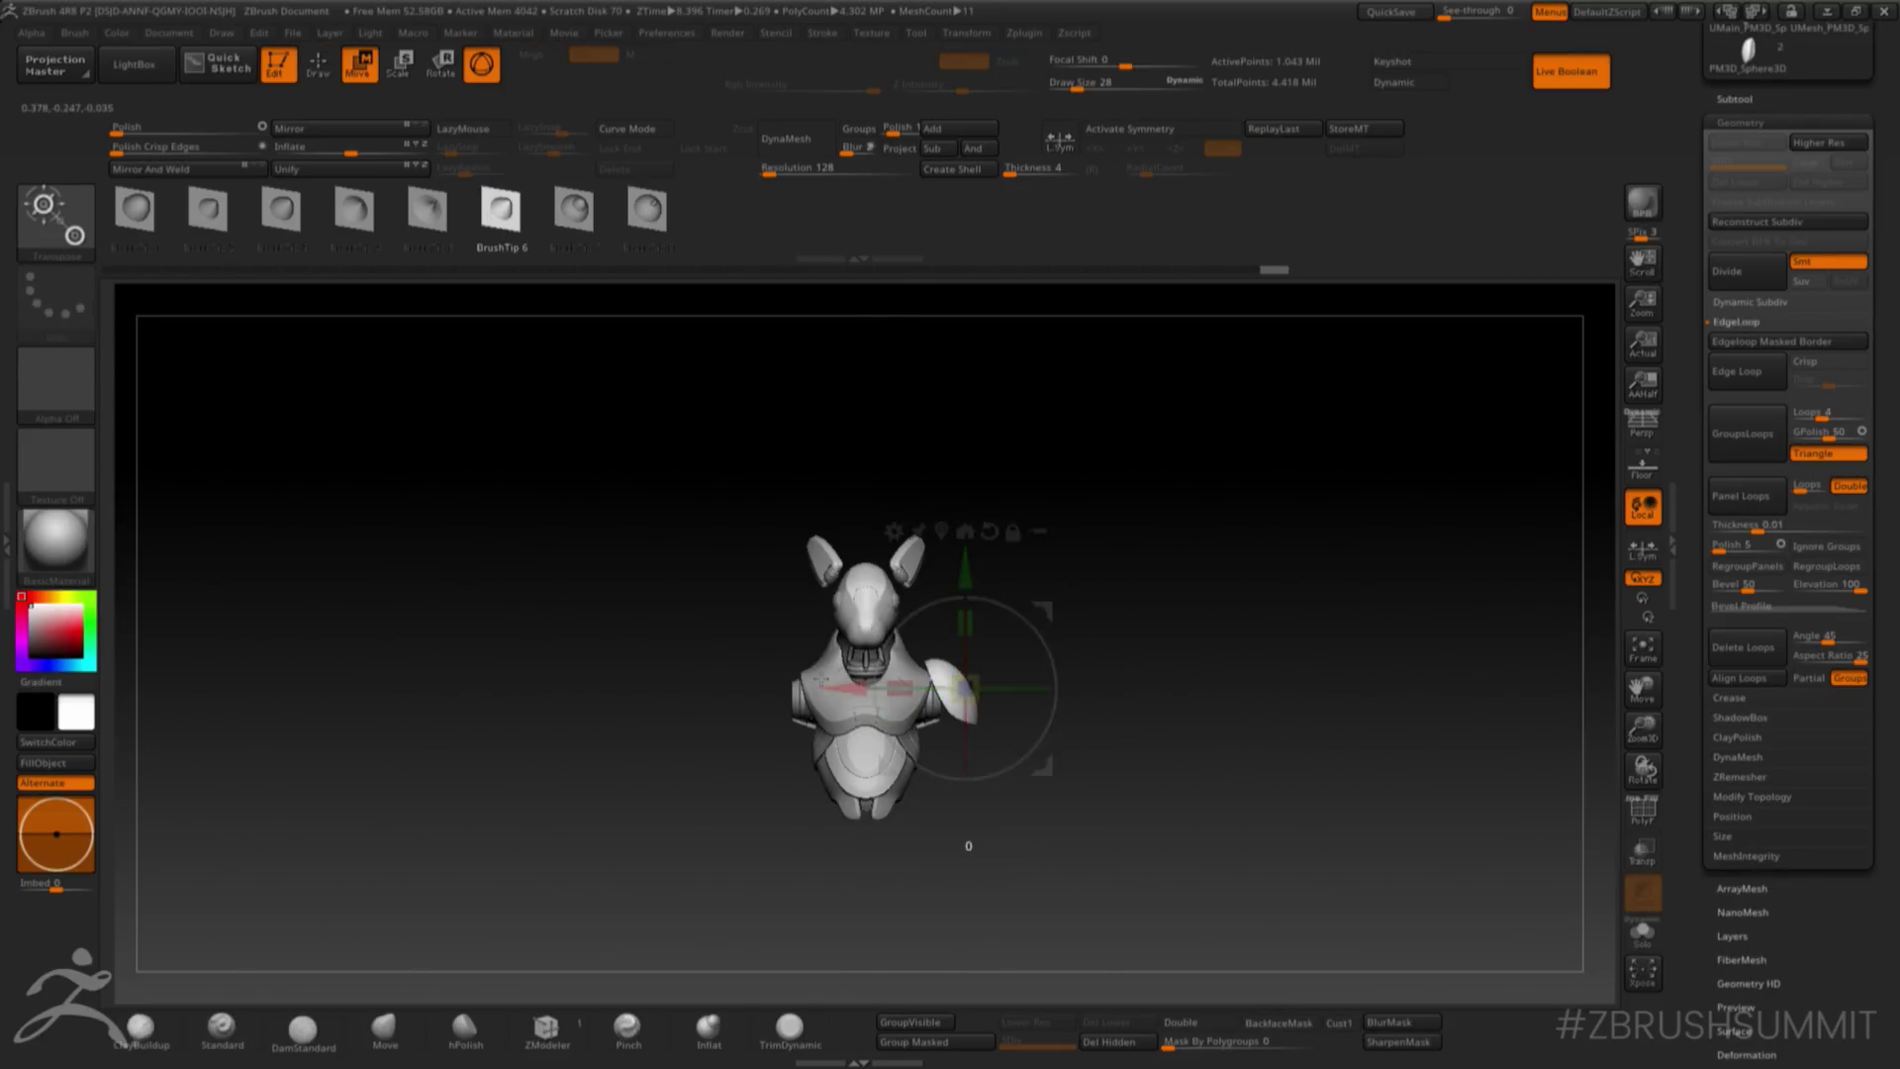
drag(965, 688, 744, 688)
click(381, 130)
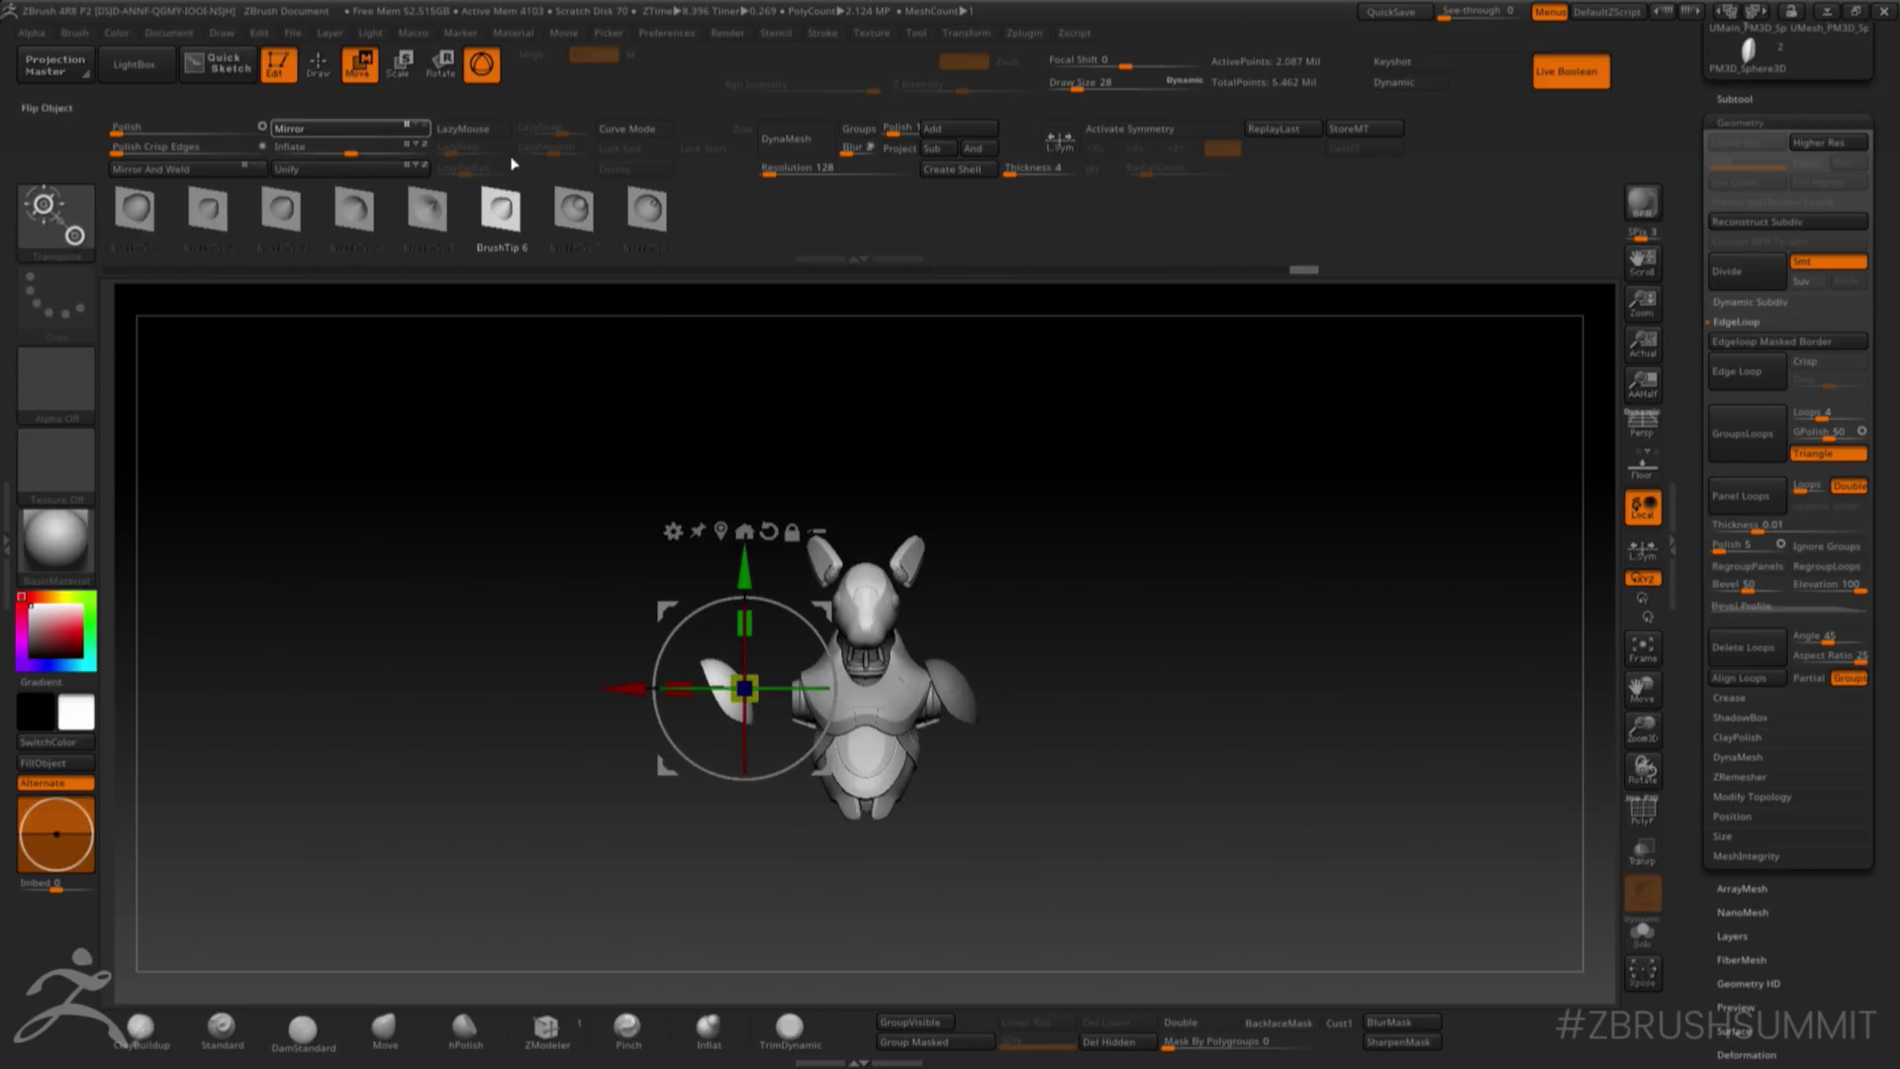
drag(950, 509, 1042, 607)
ctrl+drag(609, 691, 388, 690)
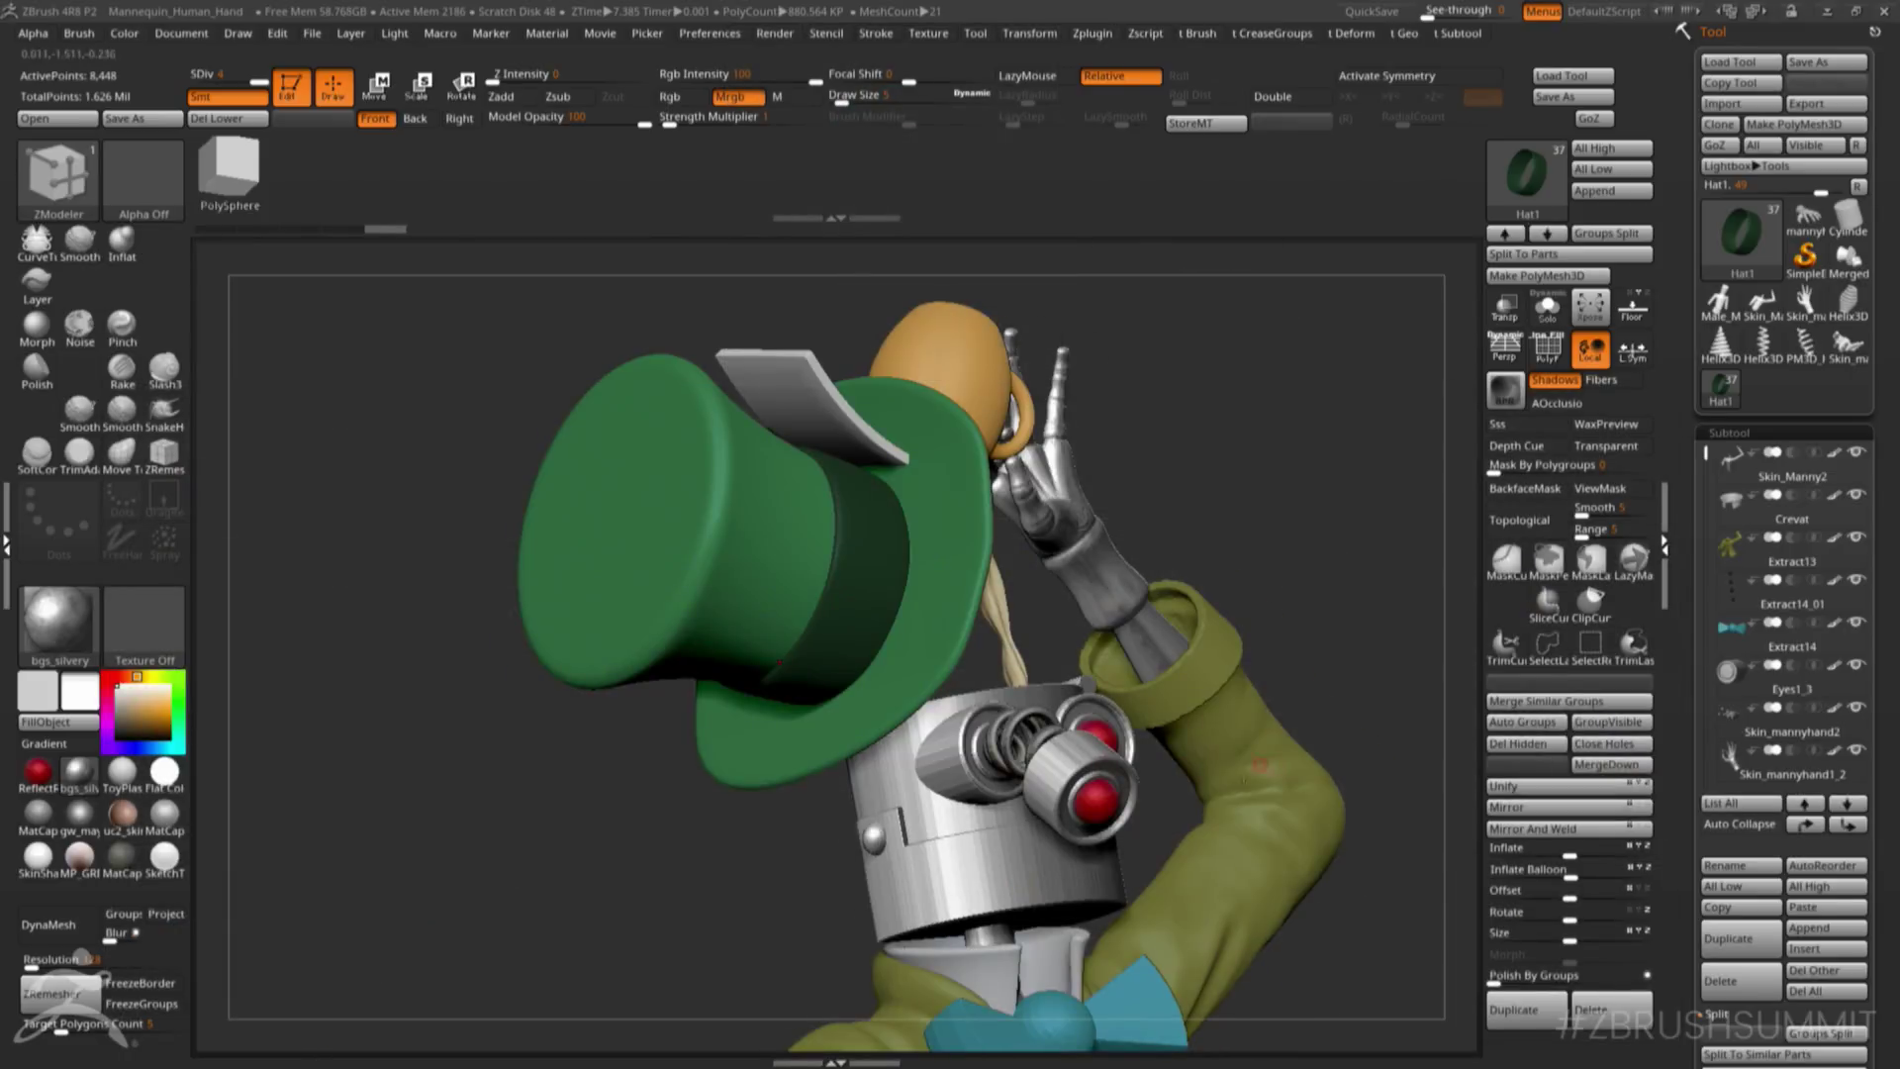
- Select the white saucer in the hatted robot's hand and fill it with the orange colour sampled from the cup
drag(1304, 621, 1212, 717)
alt+drag(1119, 829, 1003, 625)
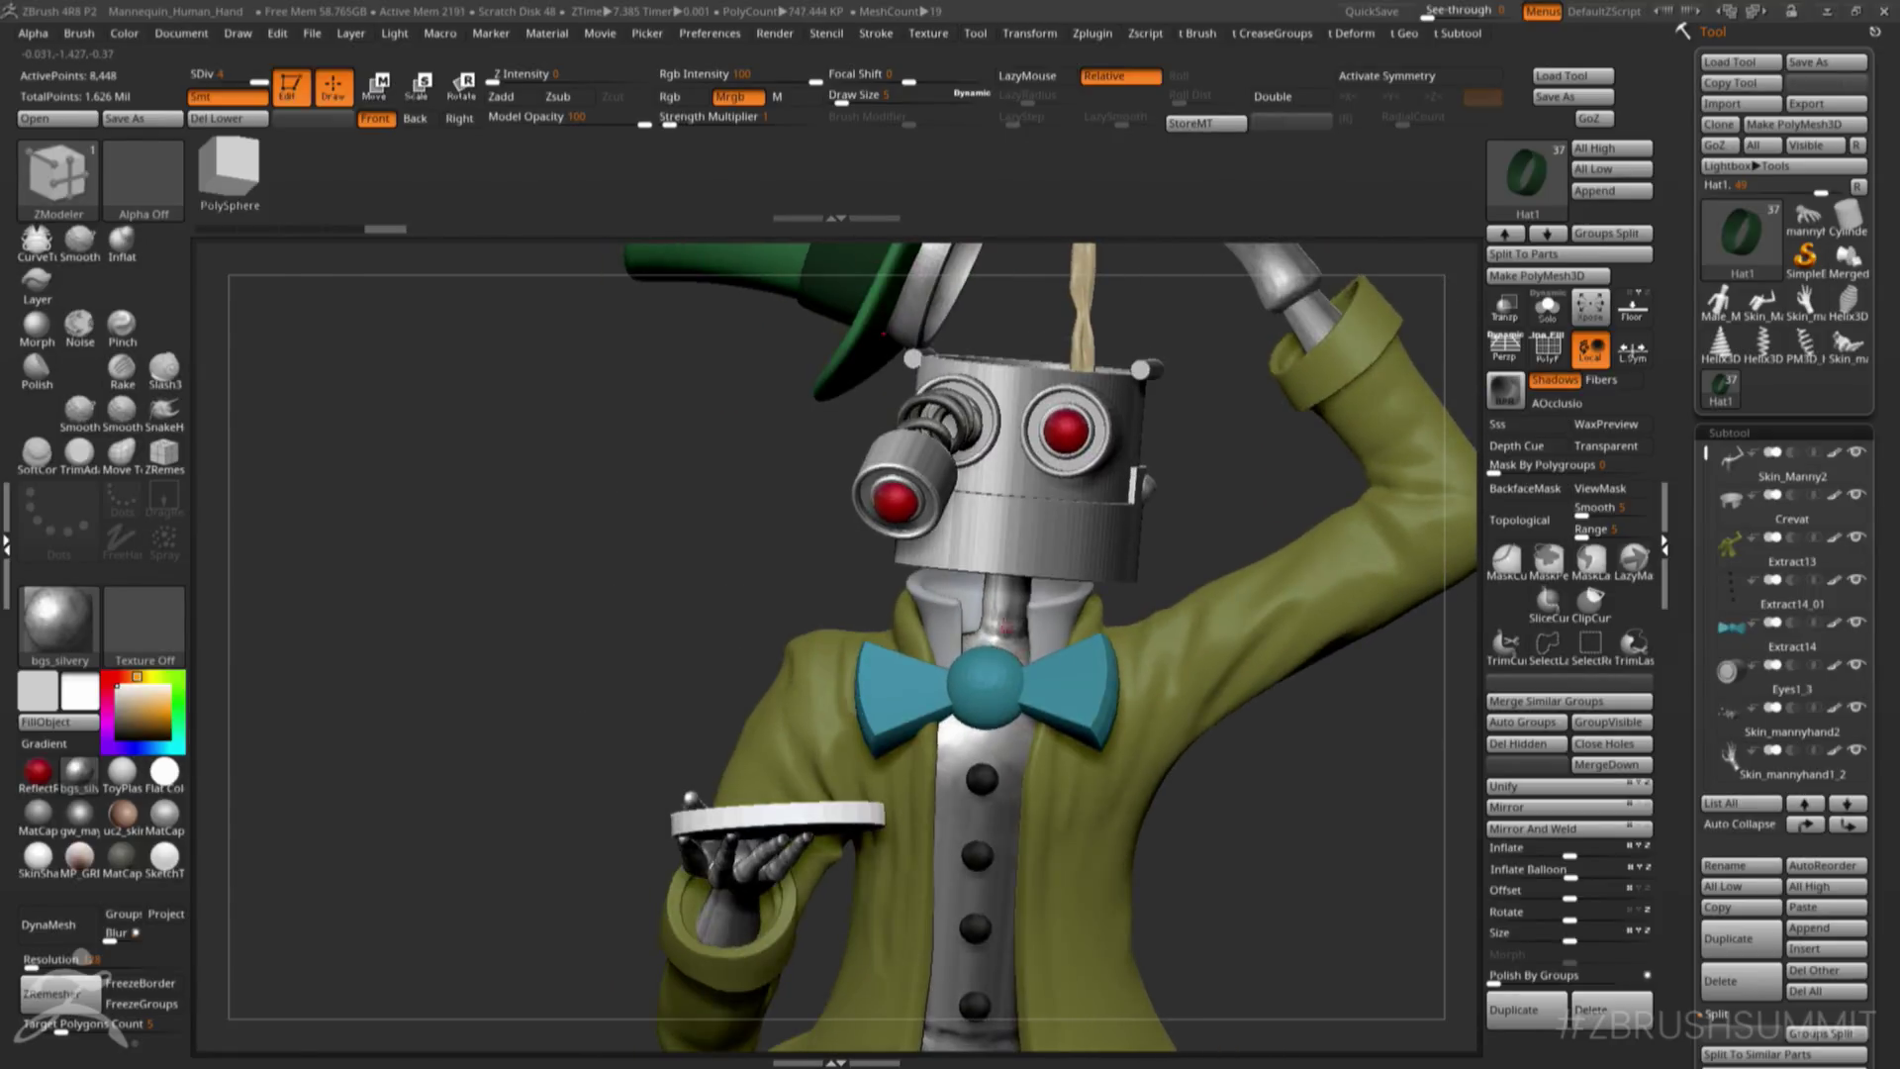
drag(941, 764, 1065, 631)
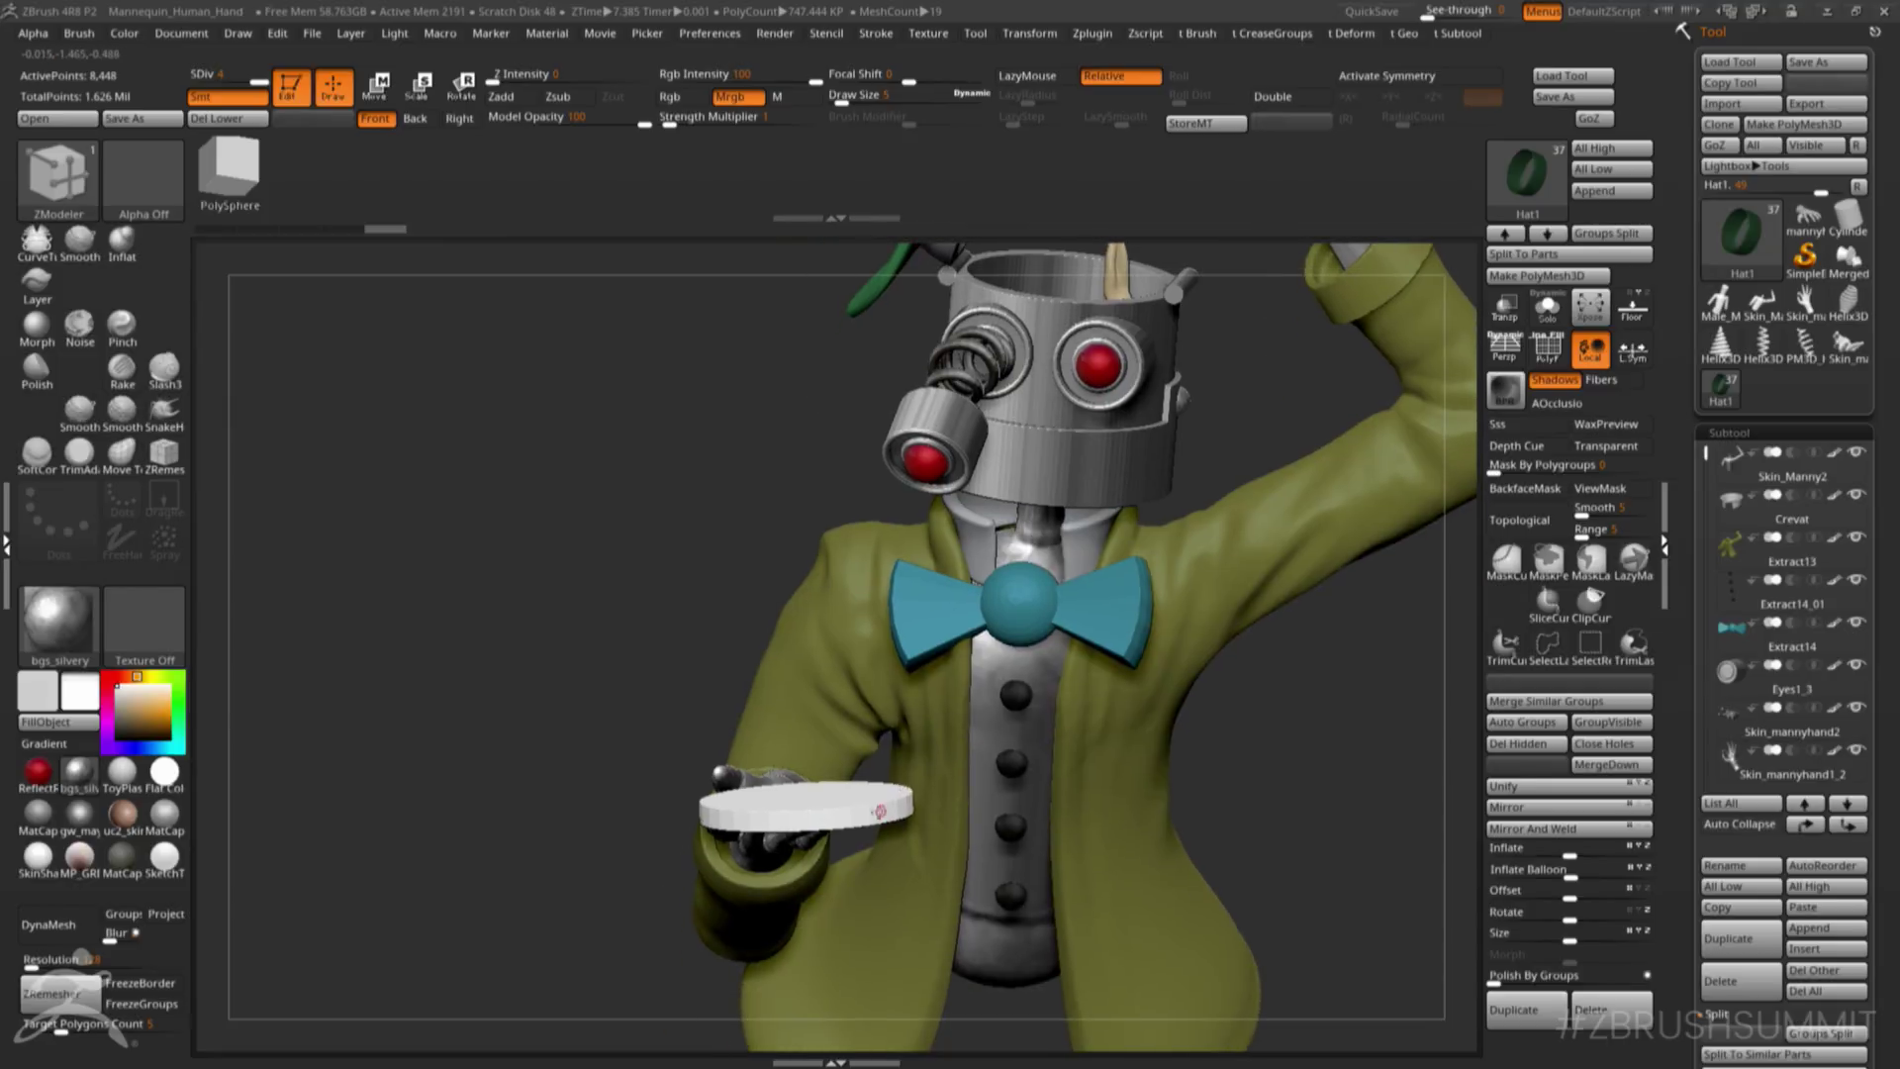
alt+click(880, 811)
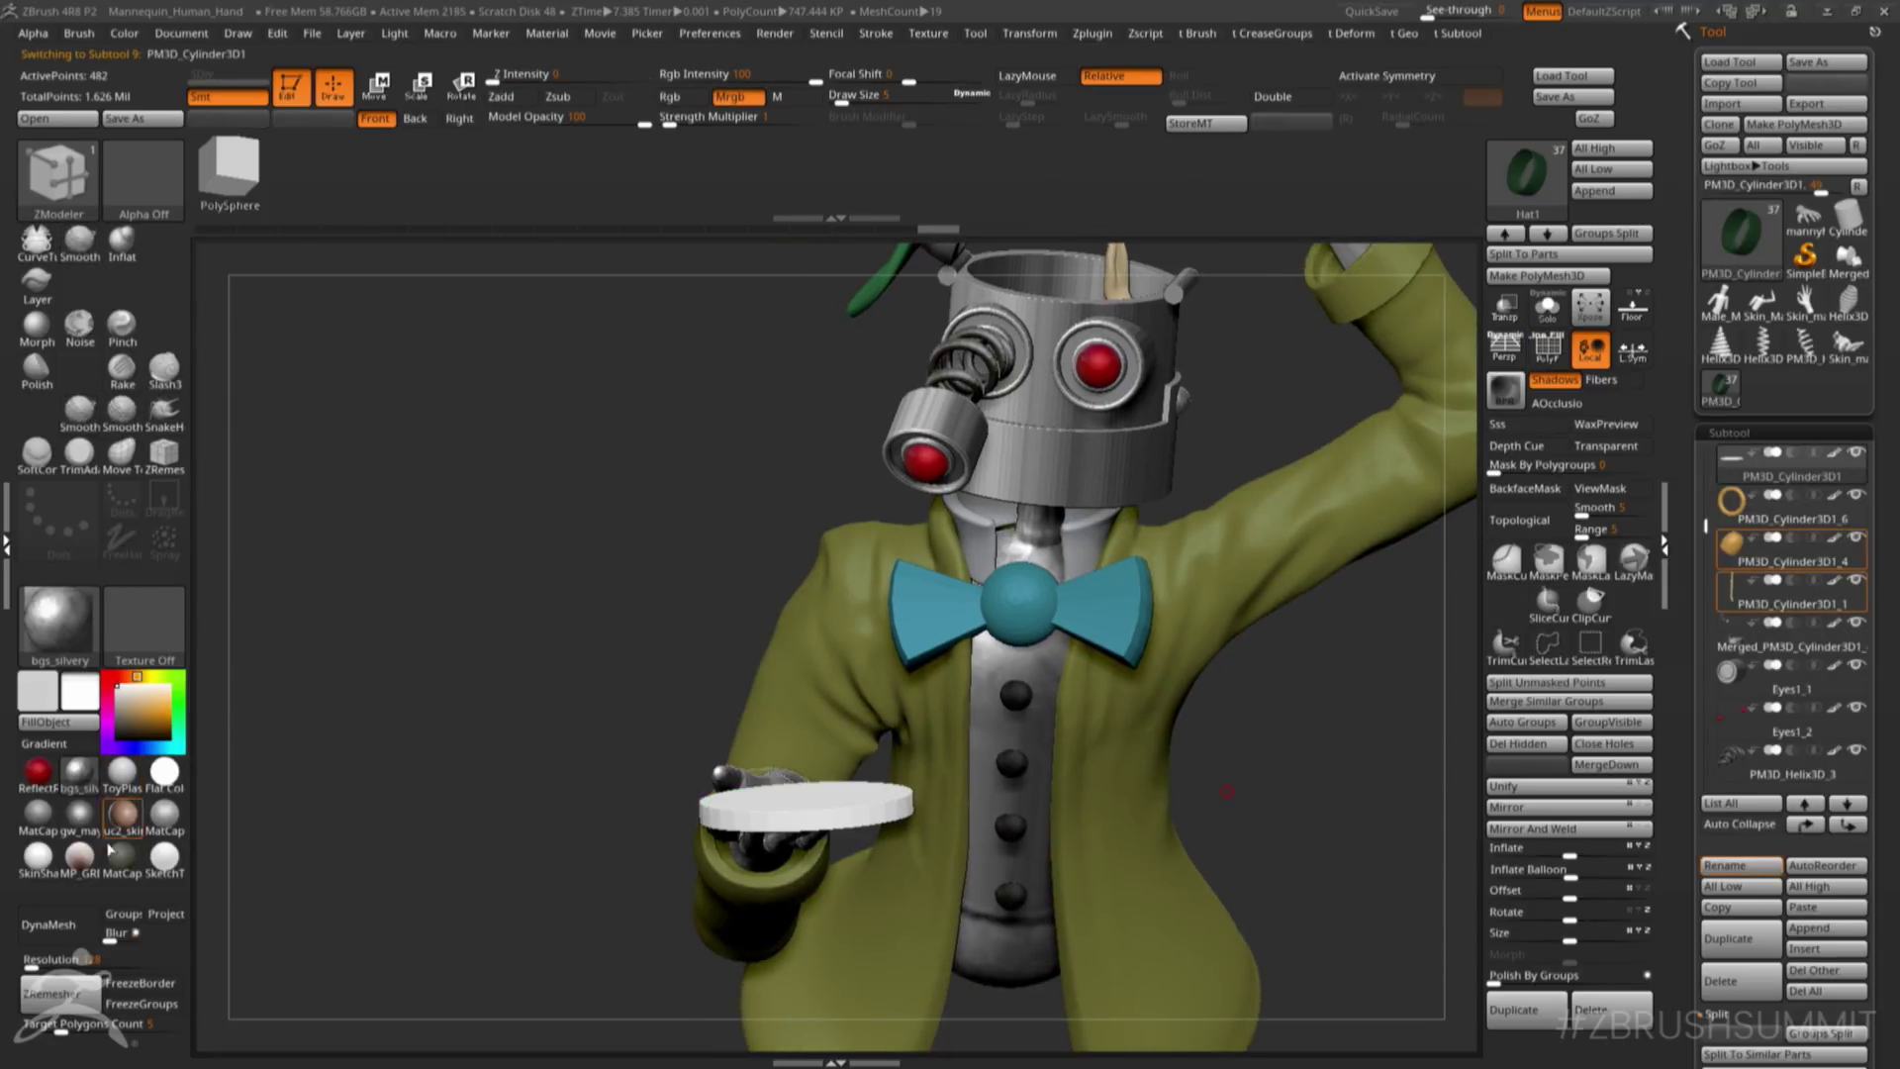
click(121, 774)
alt+drag(791, 649, 745, 713)
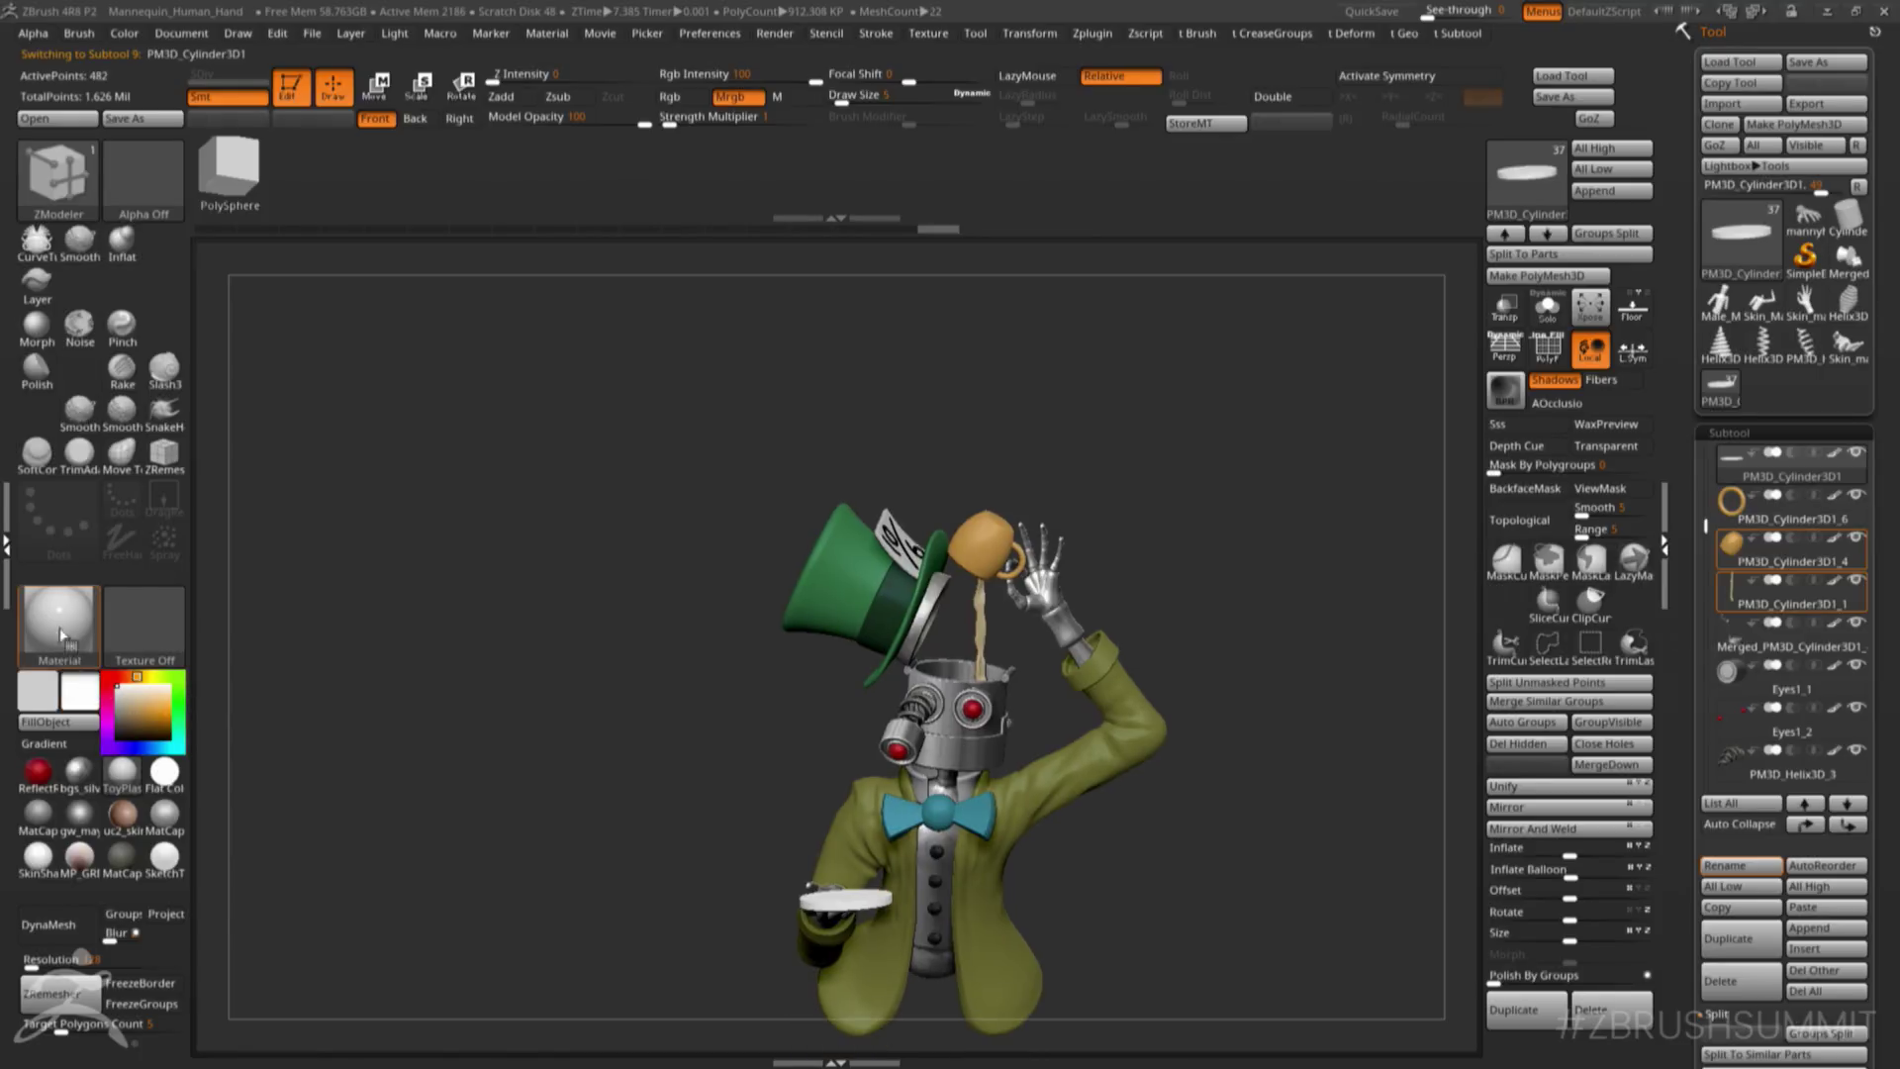
drag(68, 640, 987, 556)
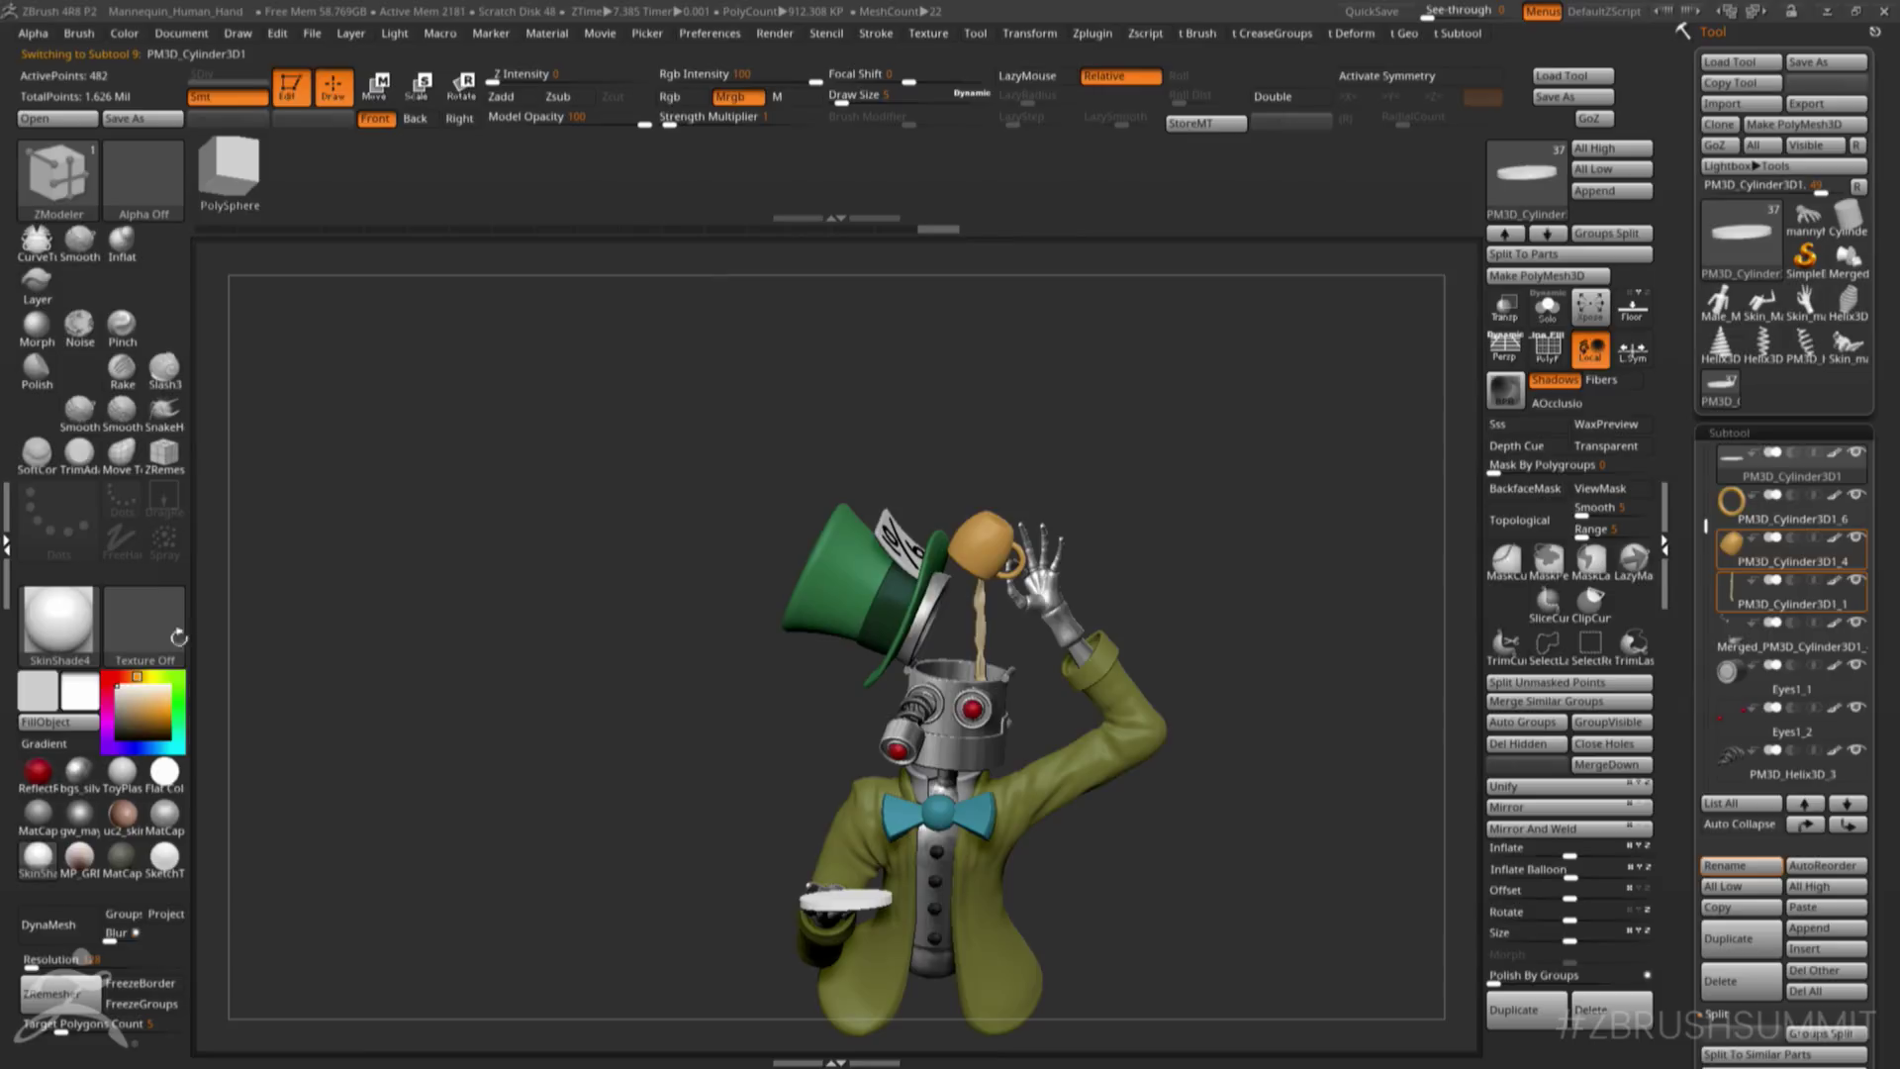
drag(91, 686, 986, 552)
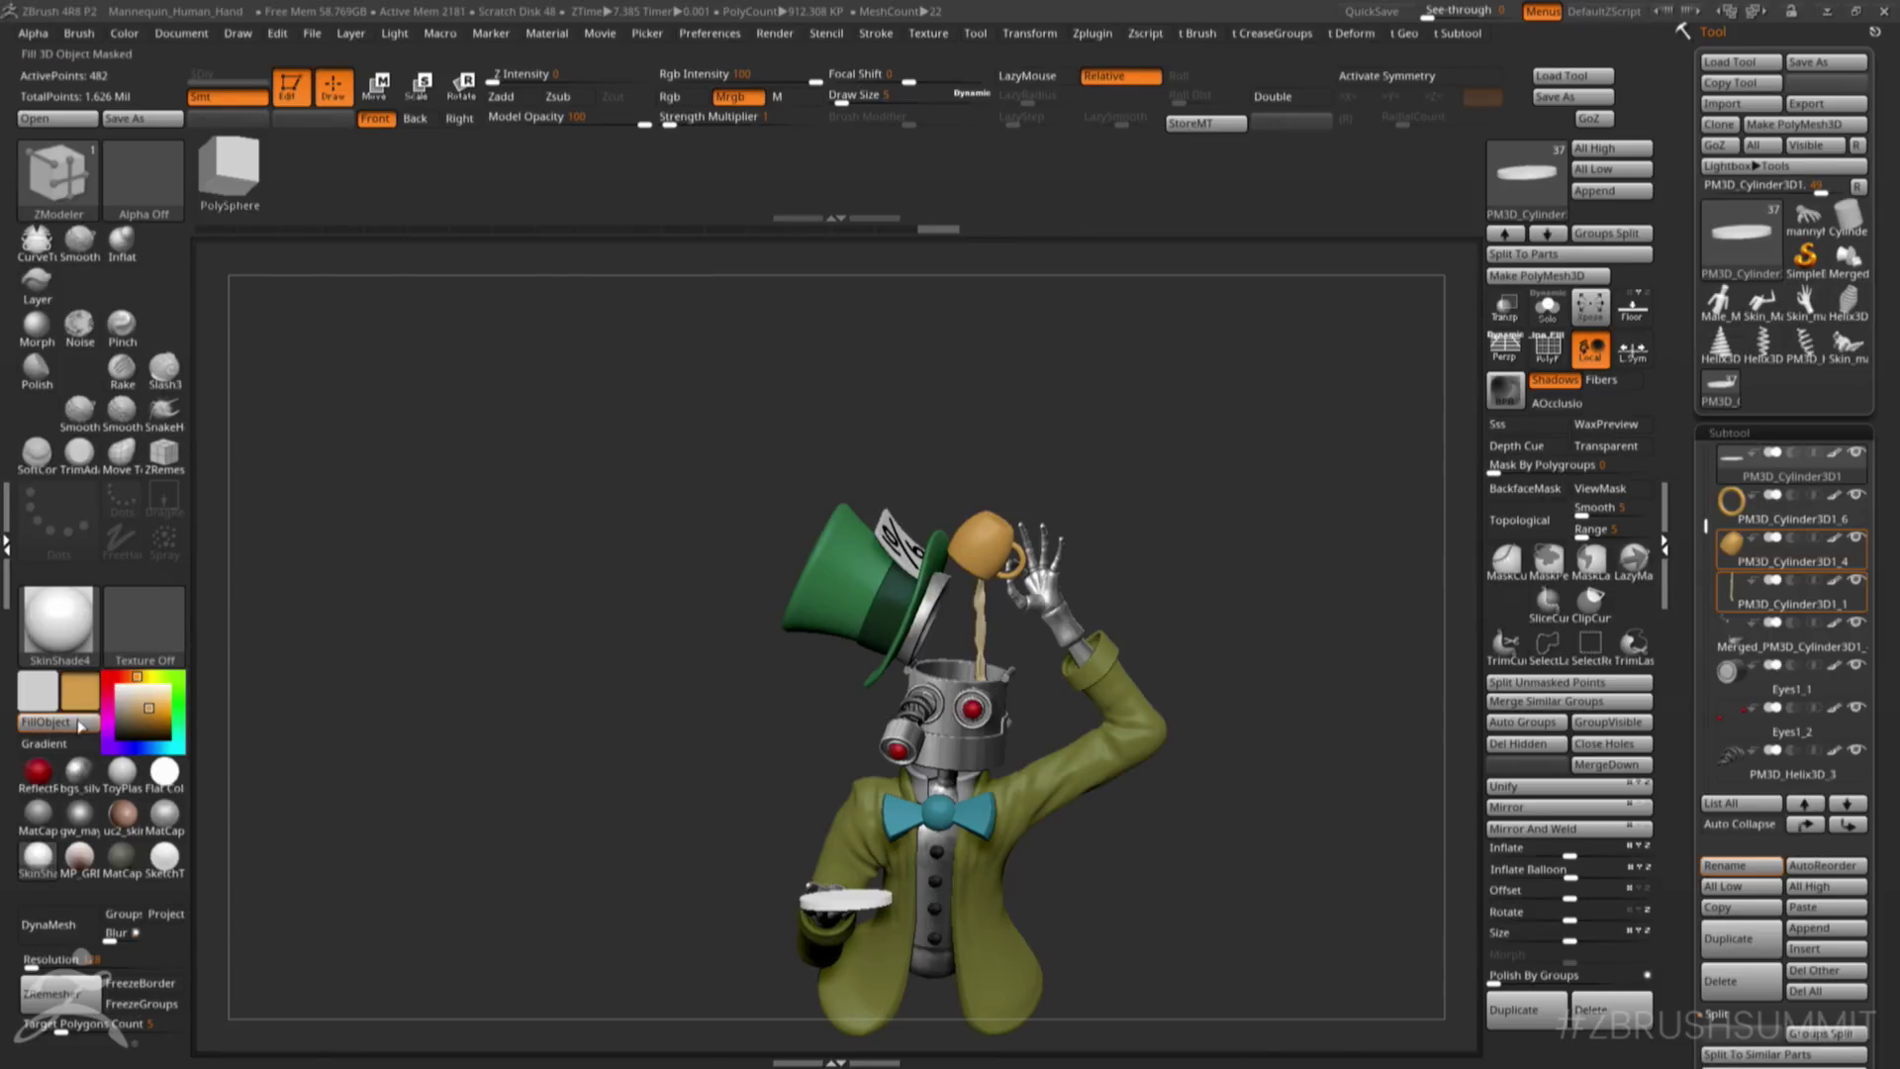
click(79, 723)
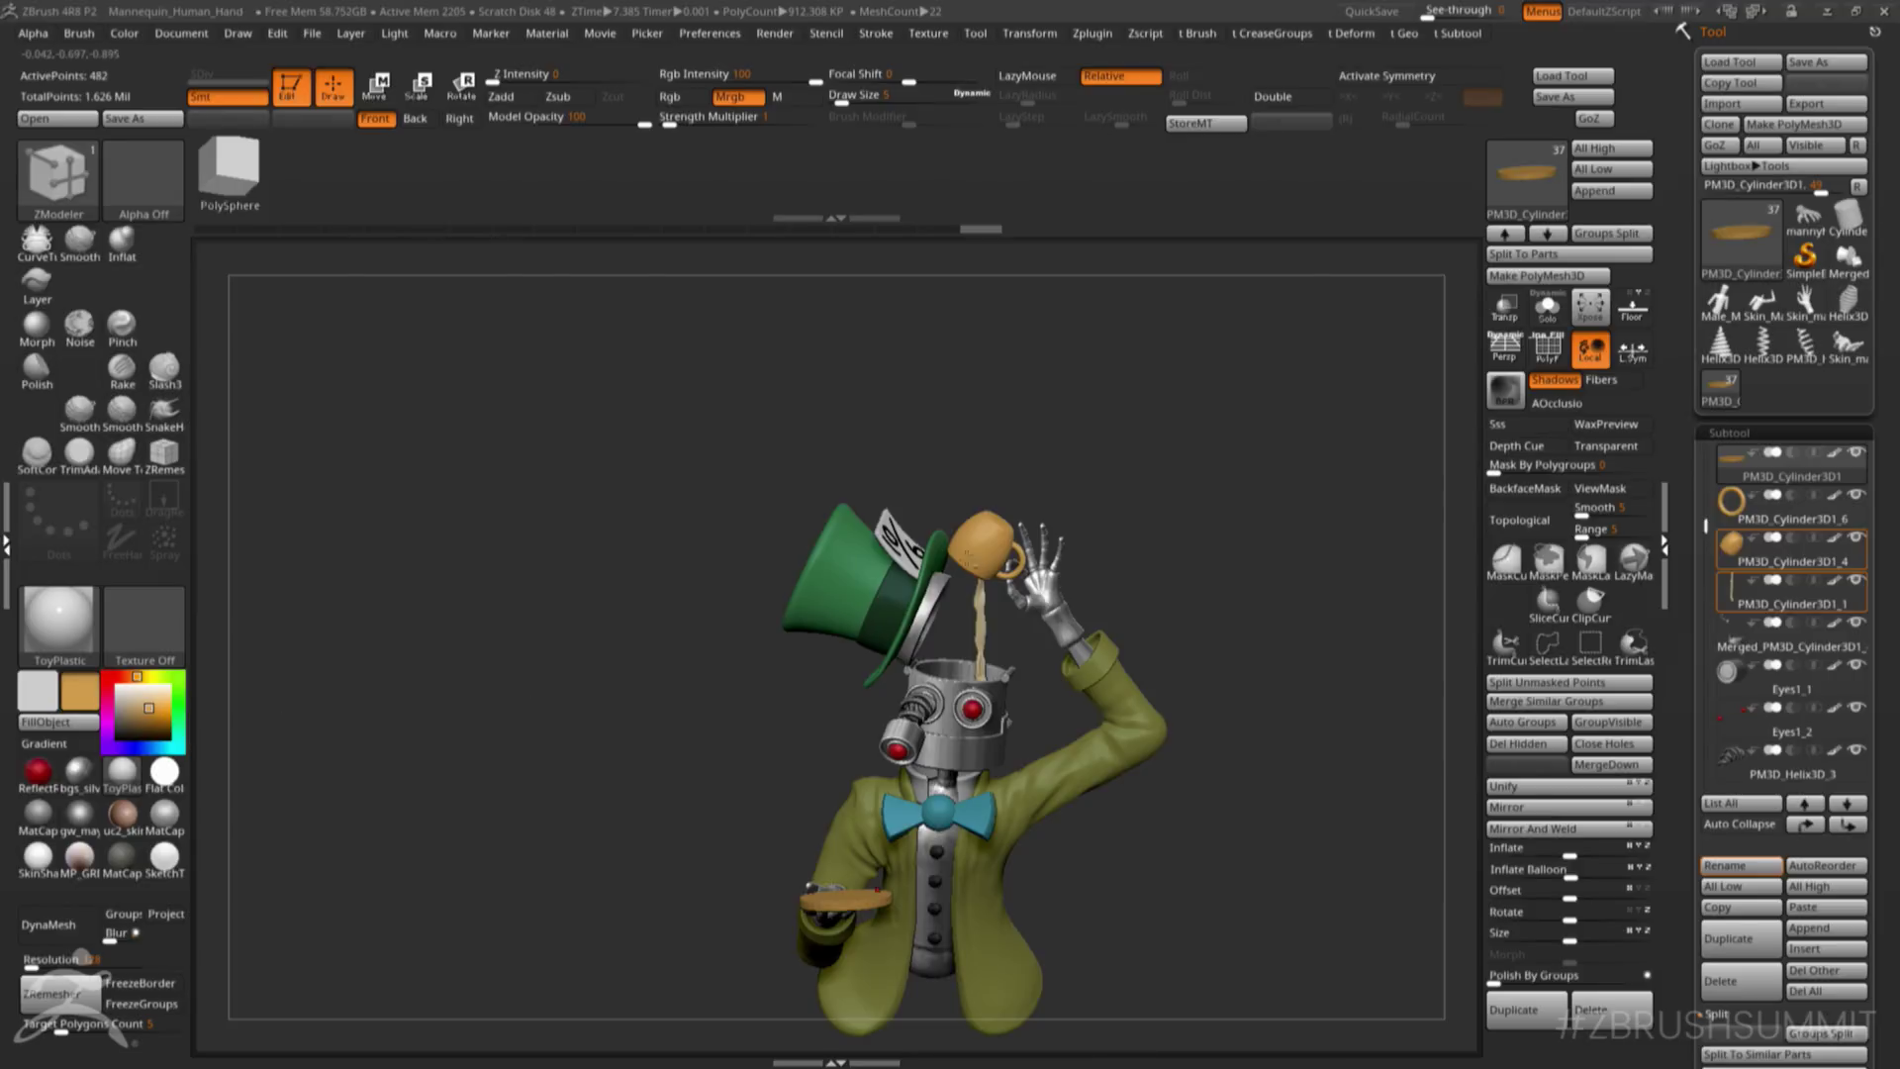
- Select the raised cup and fill it with the ToyPlastic material in the sampled orange
alt+click(972, 557)
click(79, 723)
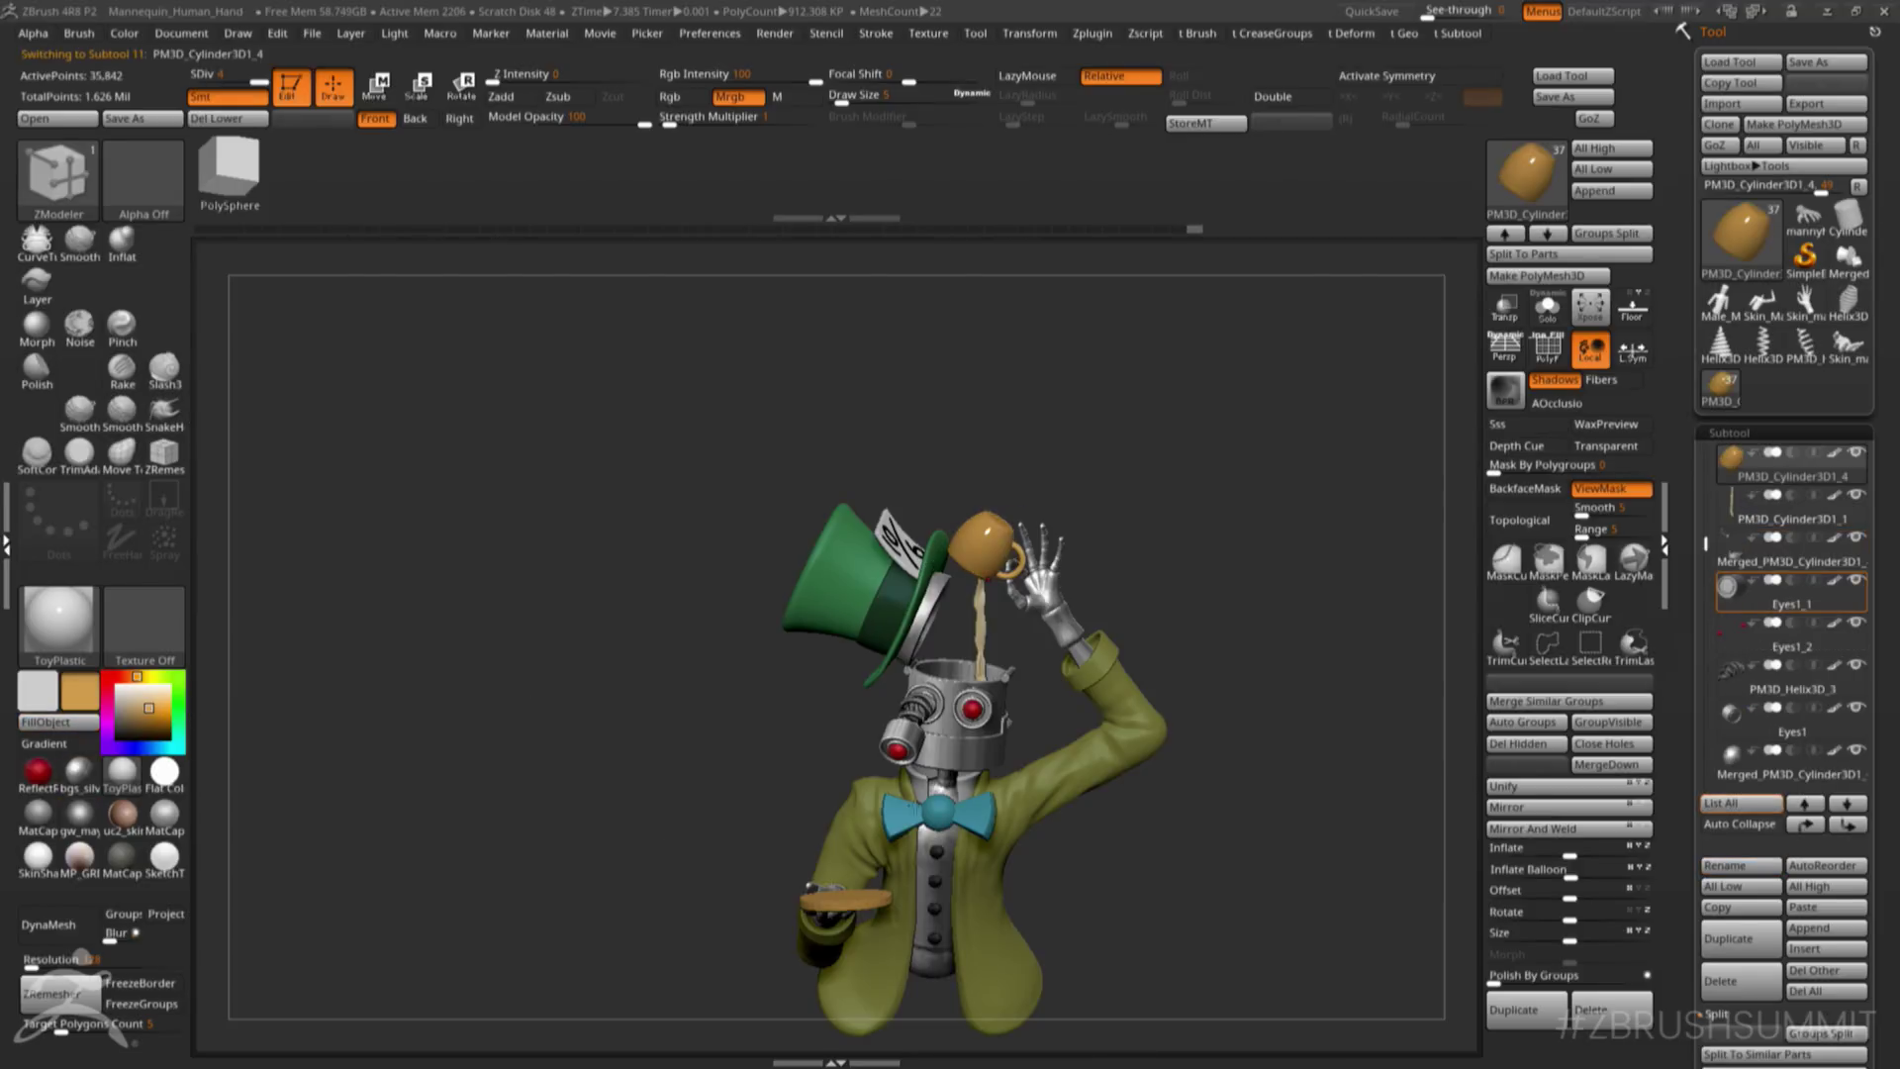
alt+drag(1237, 693, 1227, 590)
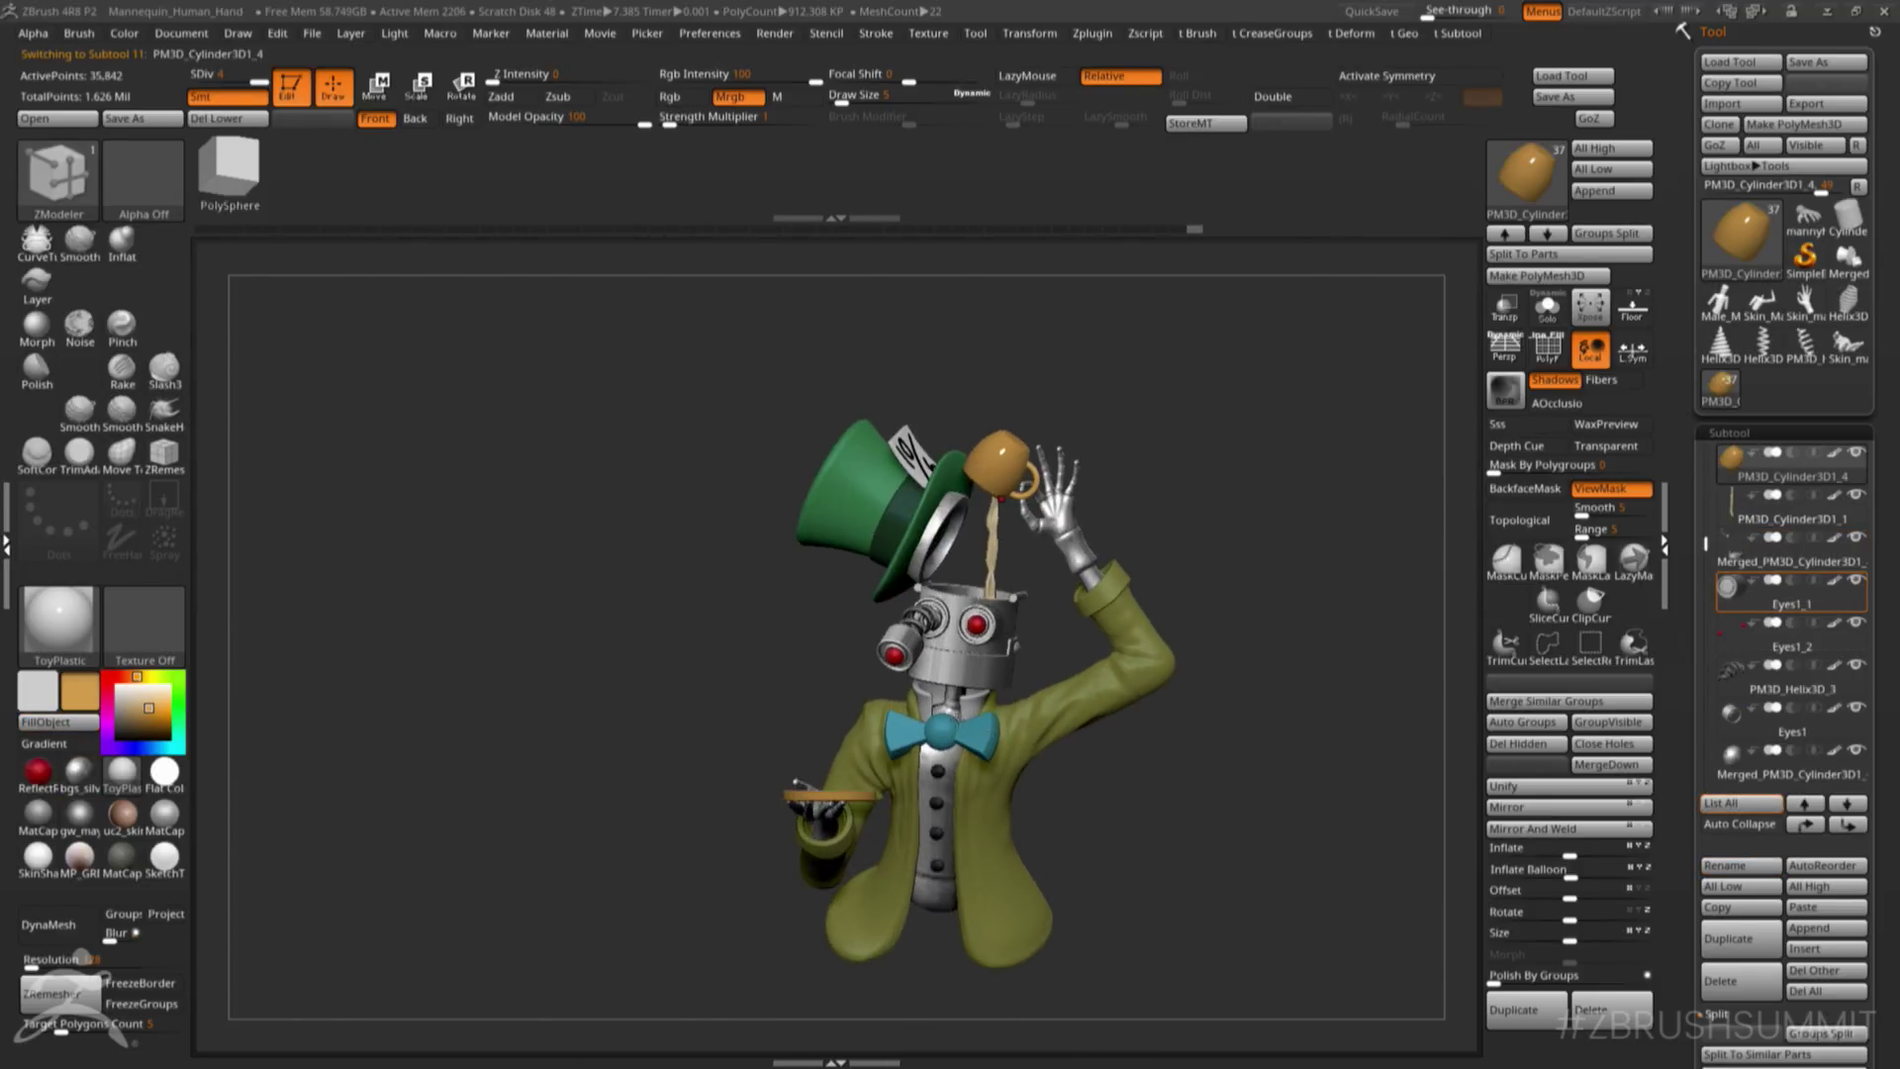
- Try filling the cup with a paler tan colour, then undo that fill
click(145, 701)
click(95, 722)
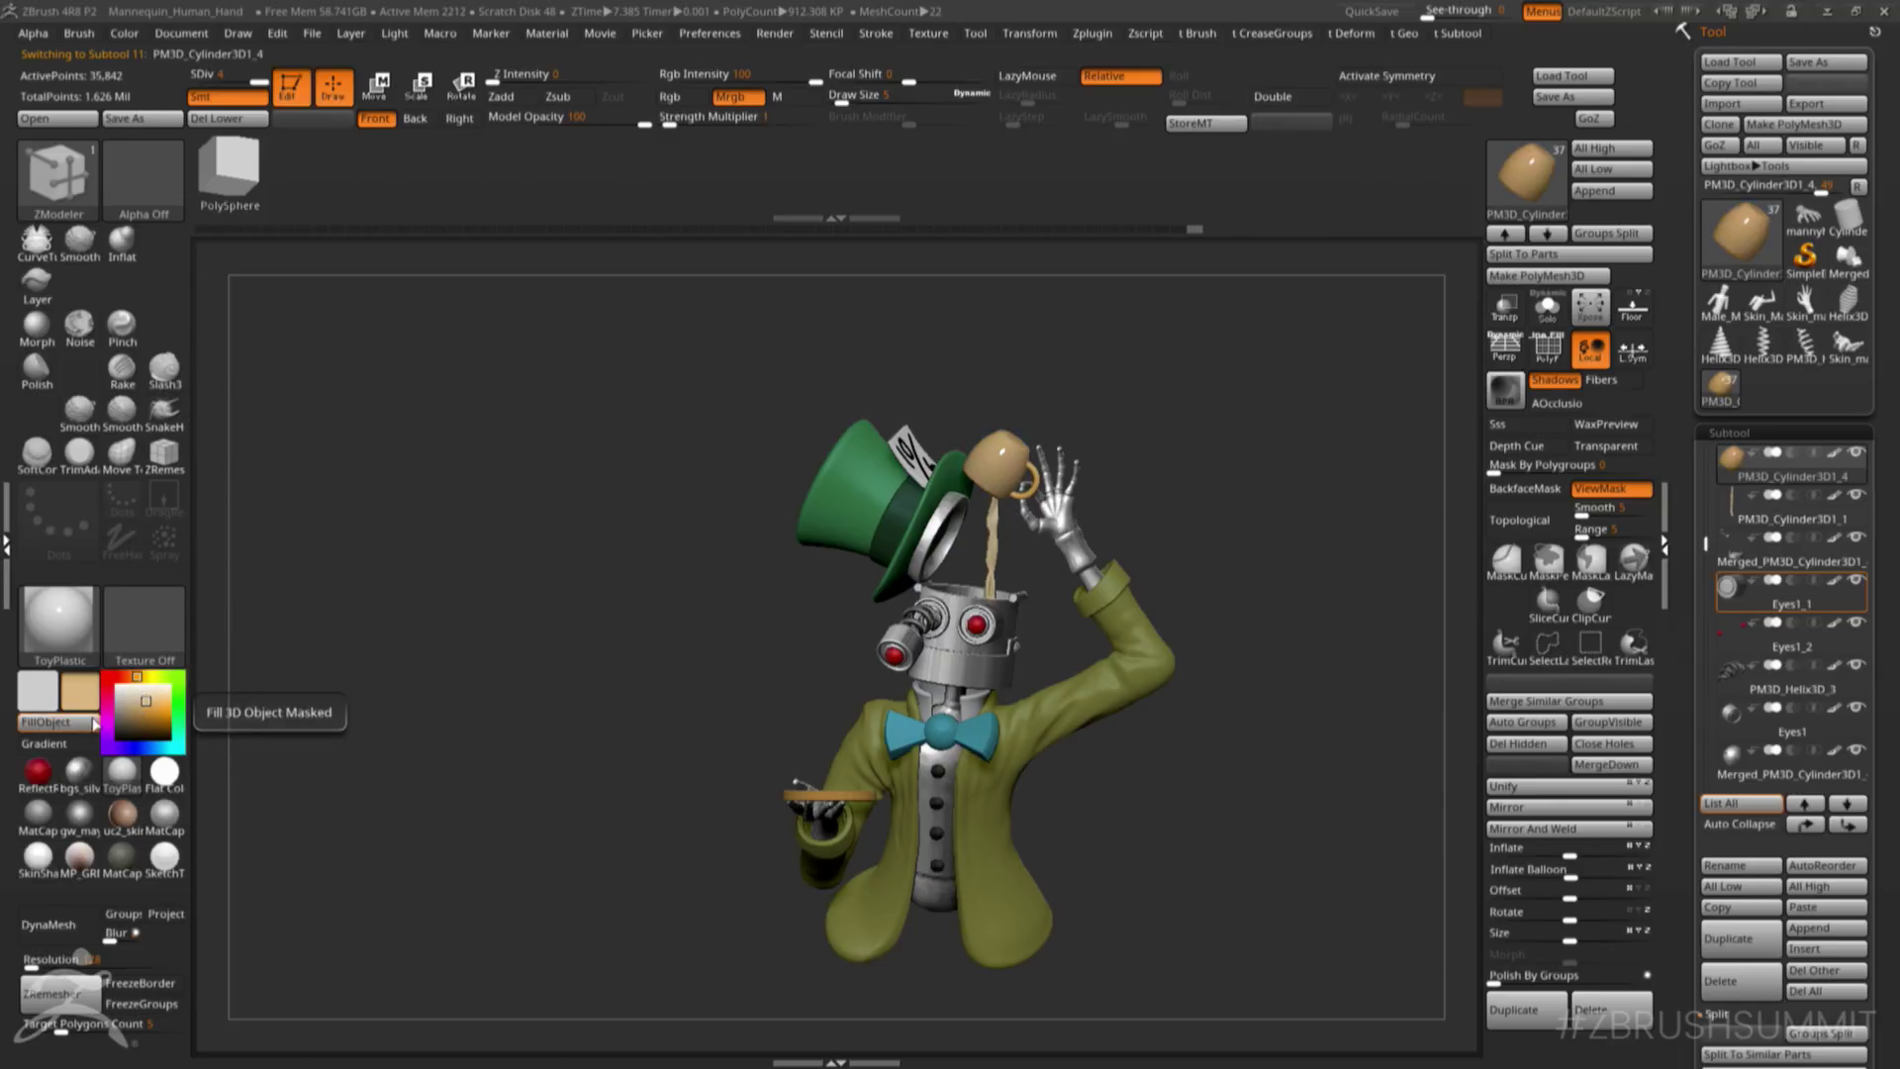
key(ctrl+z)
- Choose a more saturated orange, adjust its hue and refill the cup with it
click(161, 707)
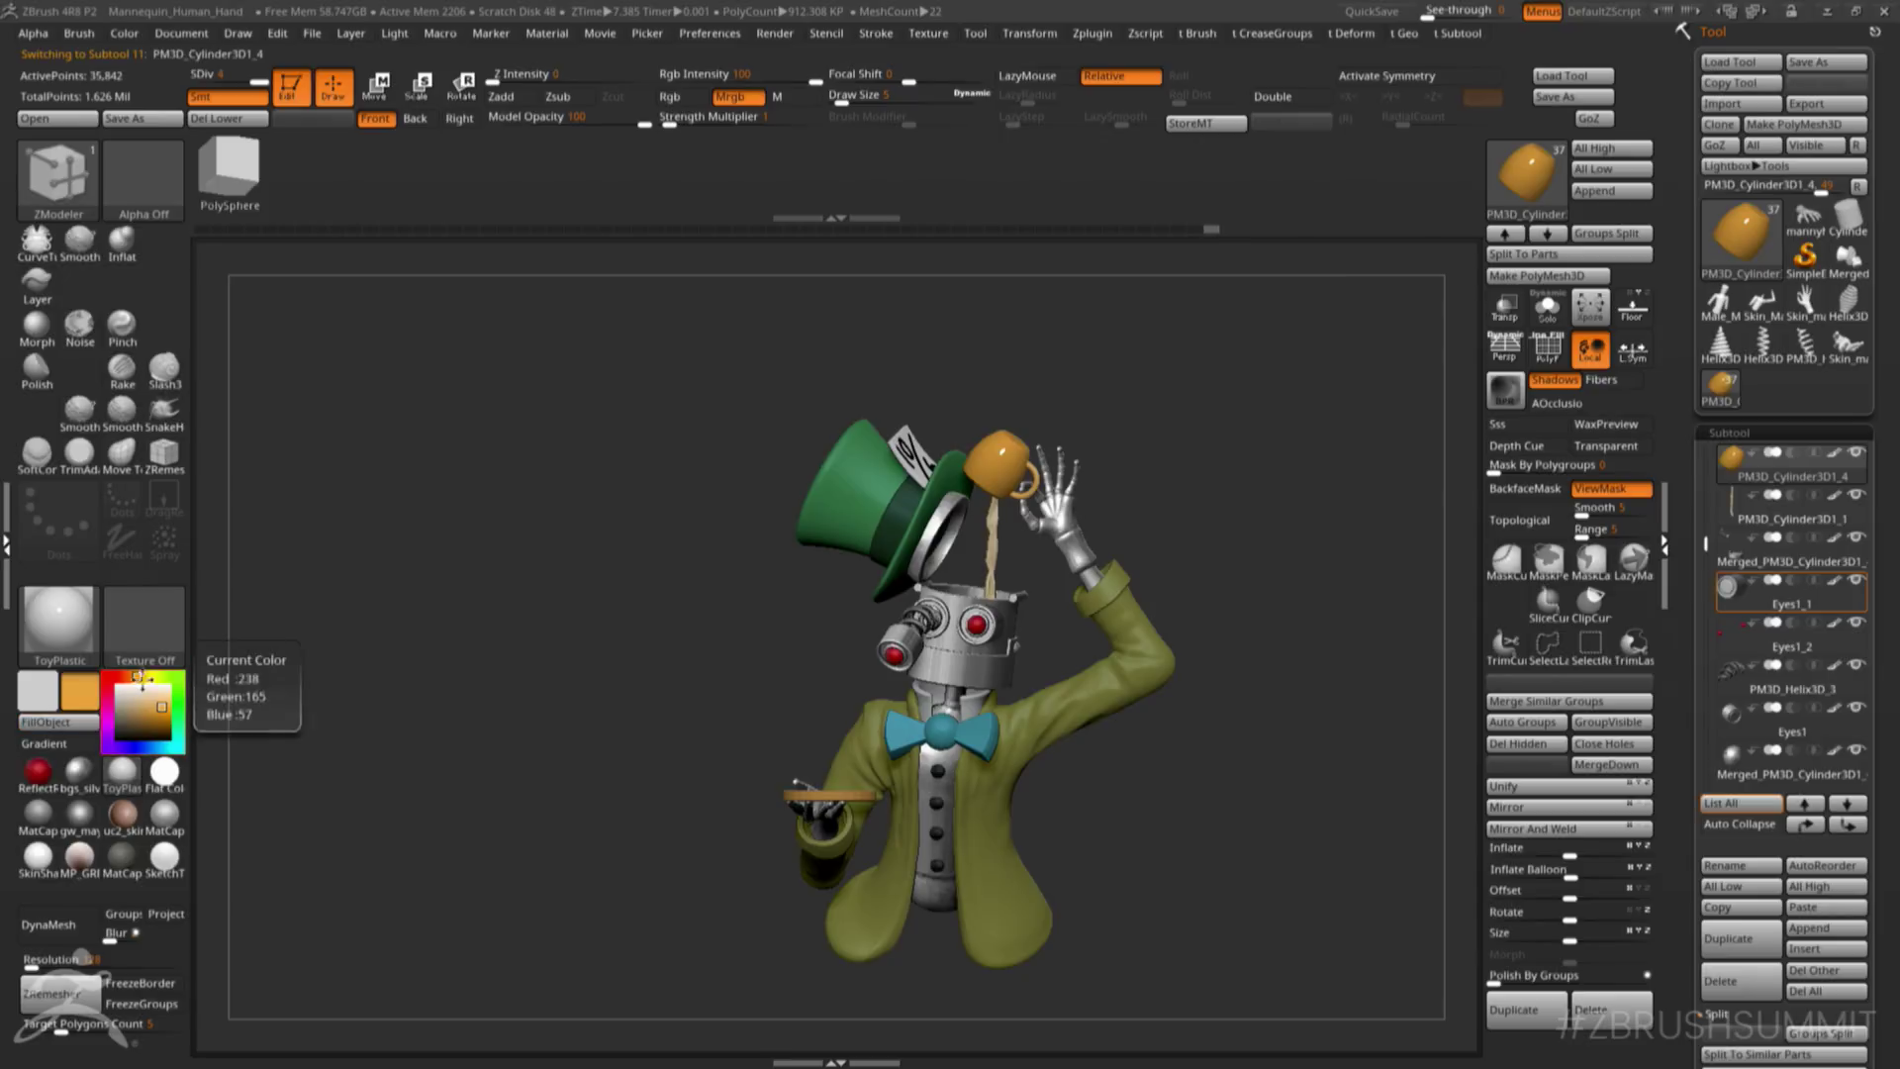
click(141, 676)
click(88, 726)
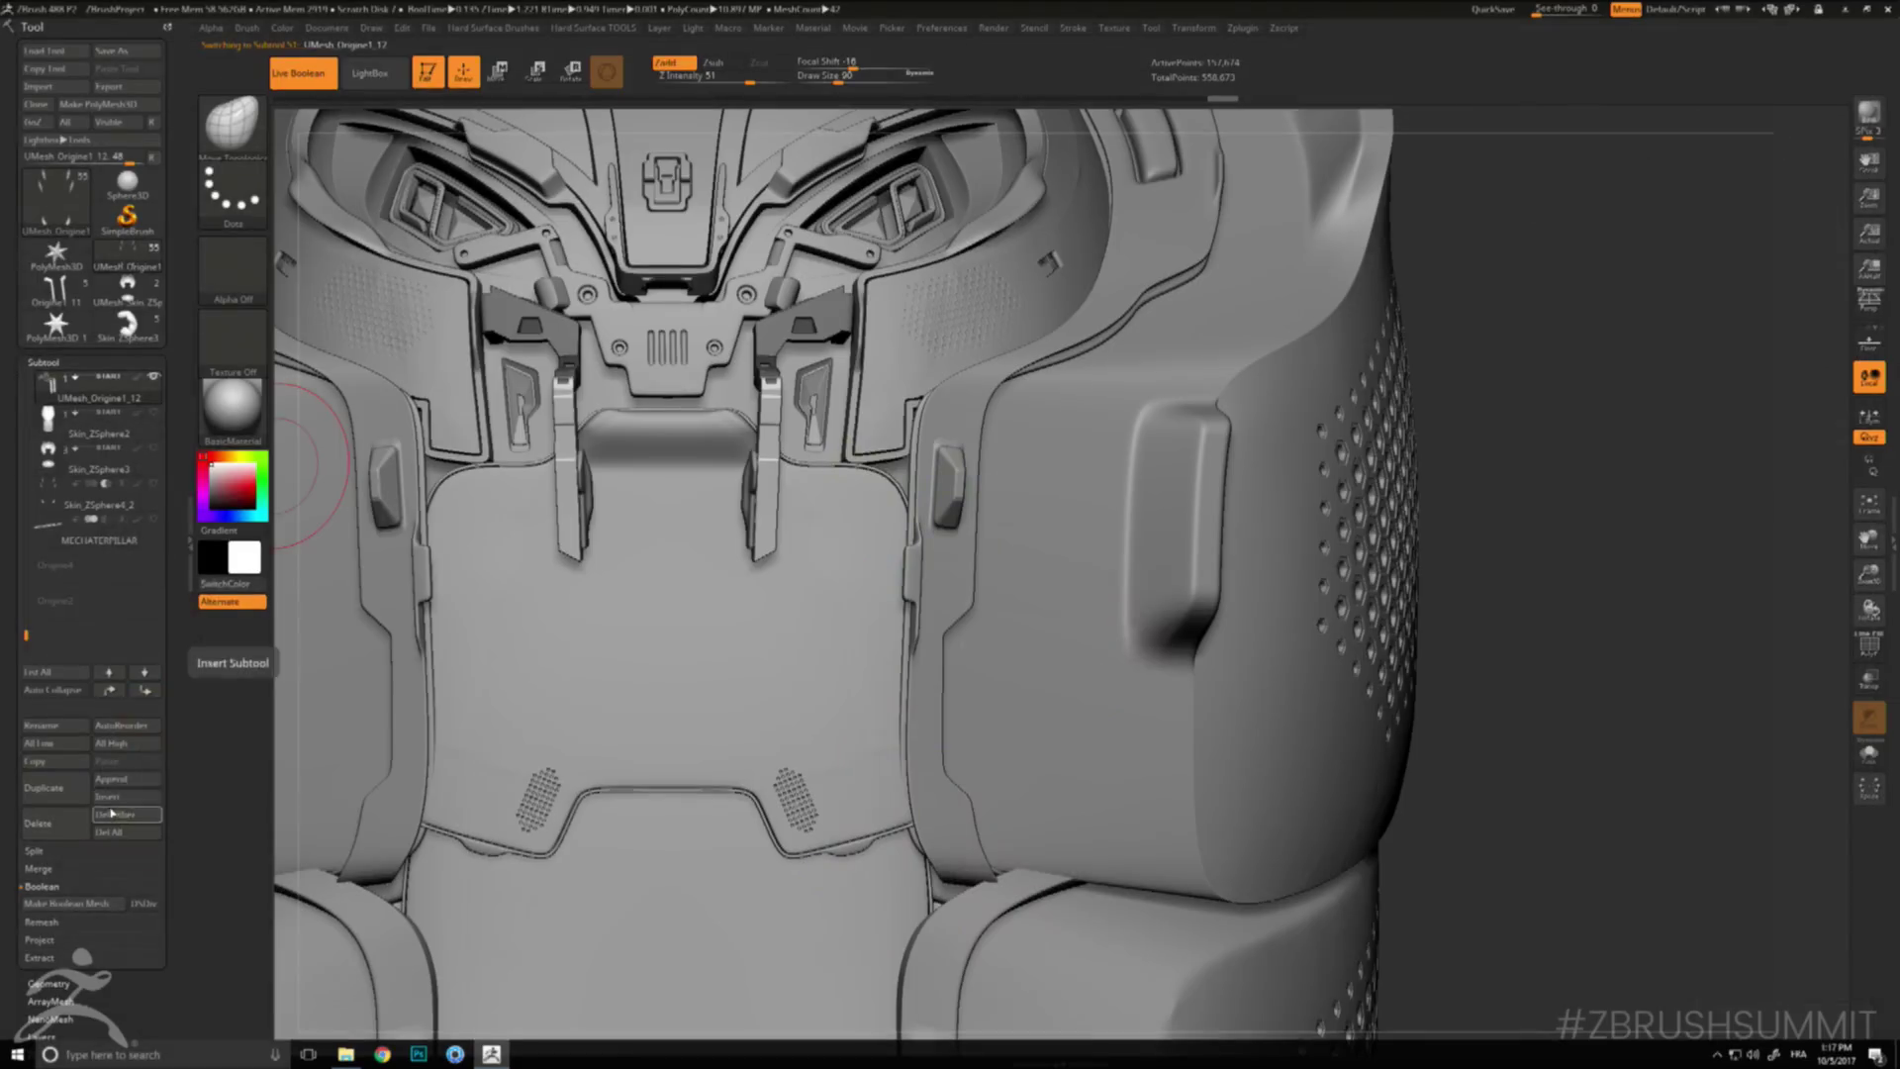
- Insert the curved shell pieces from the two-part UMesh_Skin_ZSphere tool as a subtool of the mech model
click(346, 763)
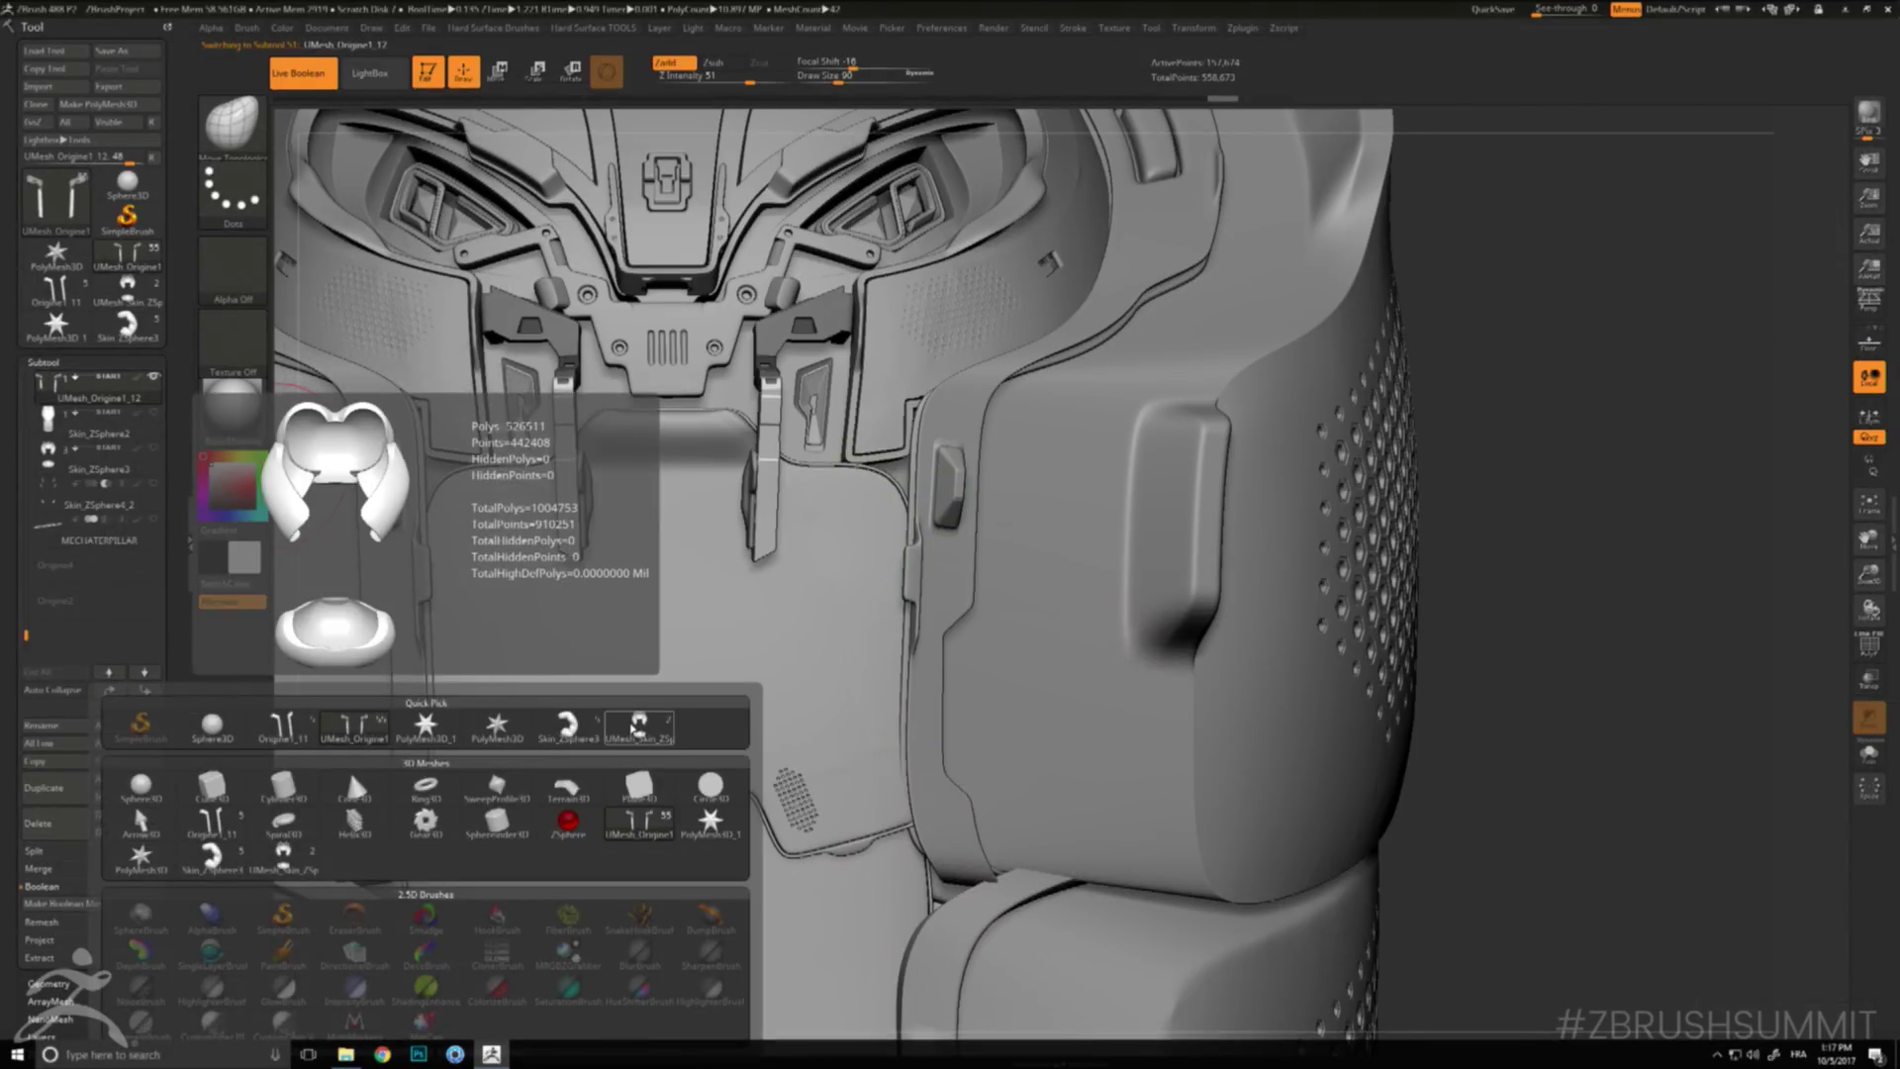
click(627, 729)
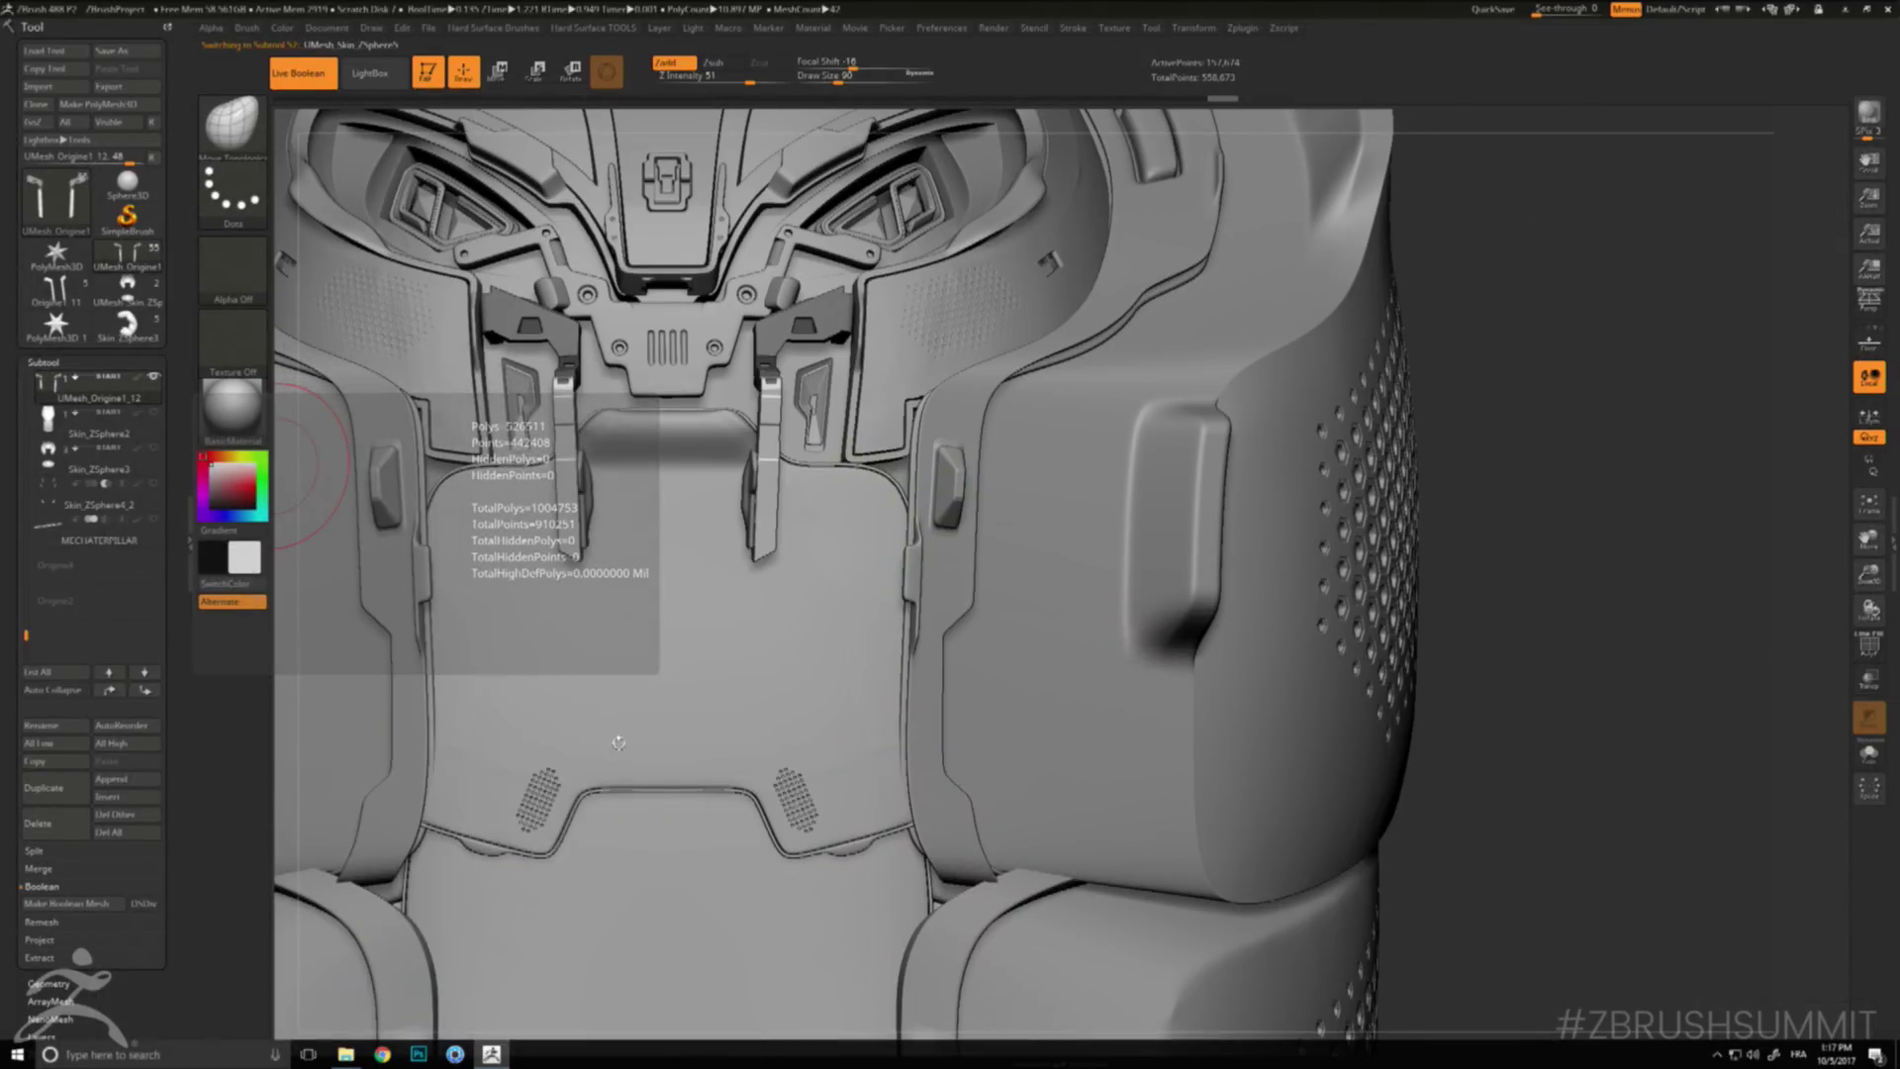
right_drag(930, 727, 960, 721)
- Make the segmented body mesh active in the two-part UMesh_Skin_ZSphere tool and insert it into the mech model as well
click(126, 325)
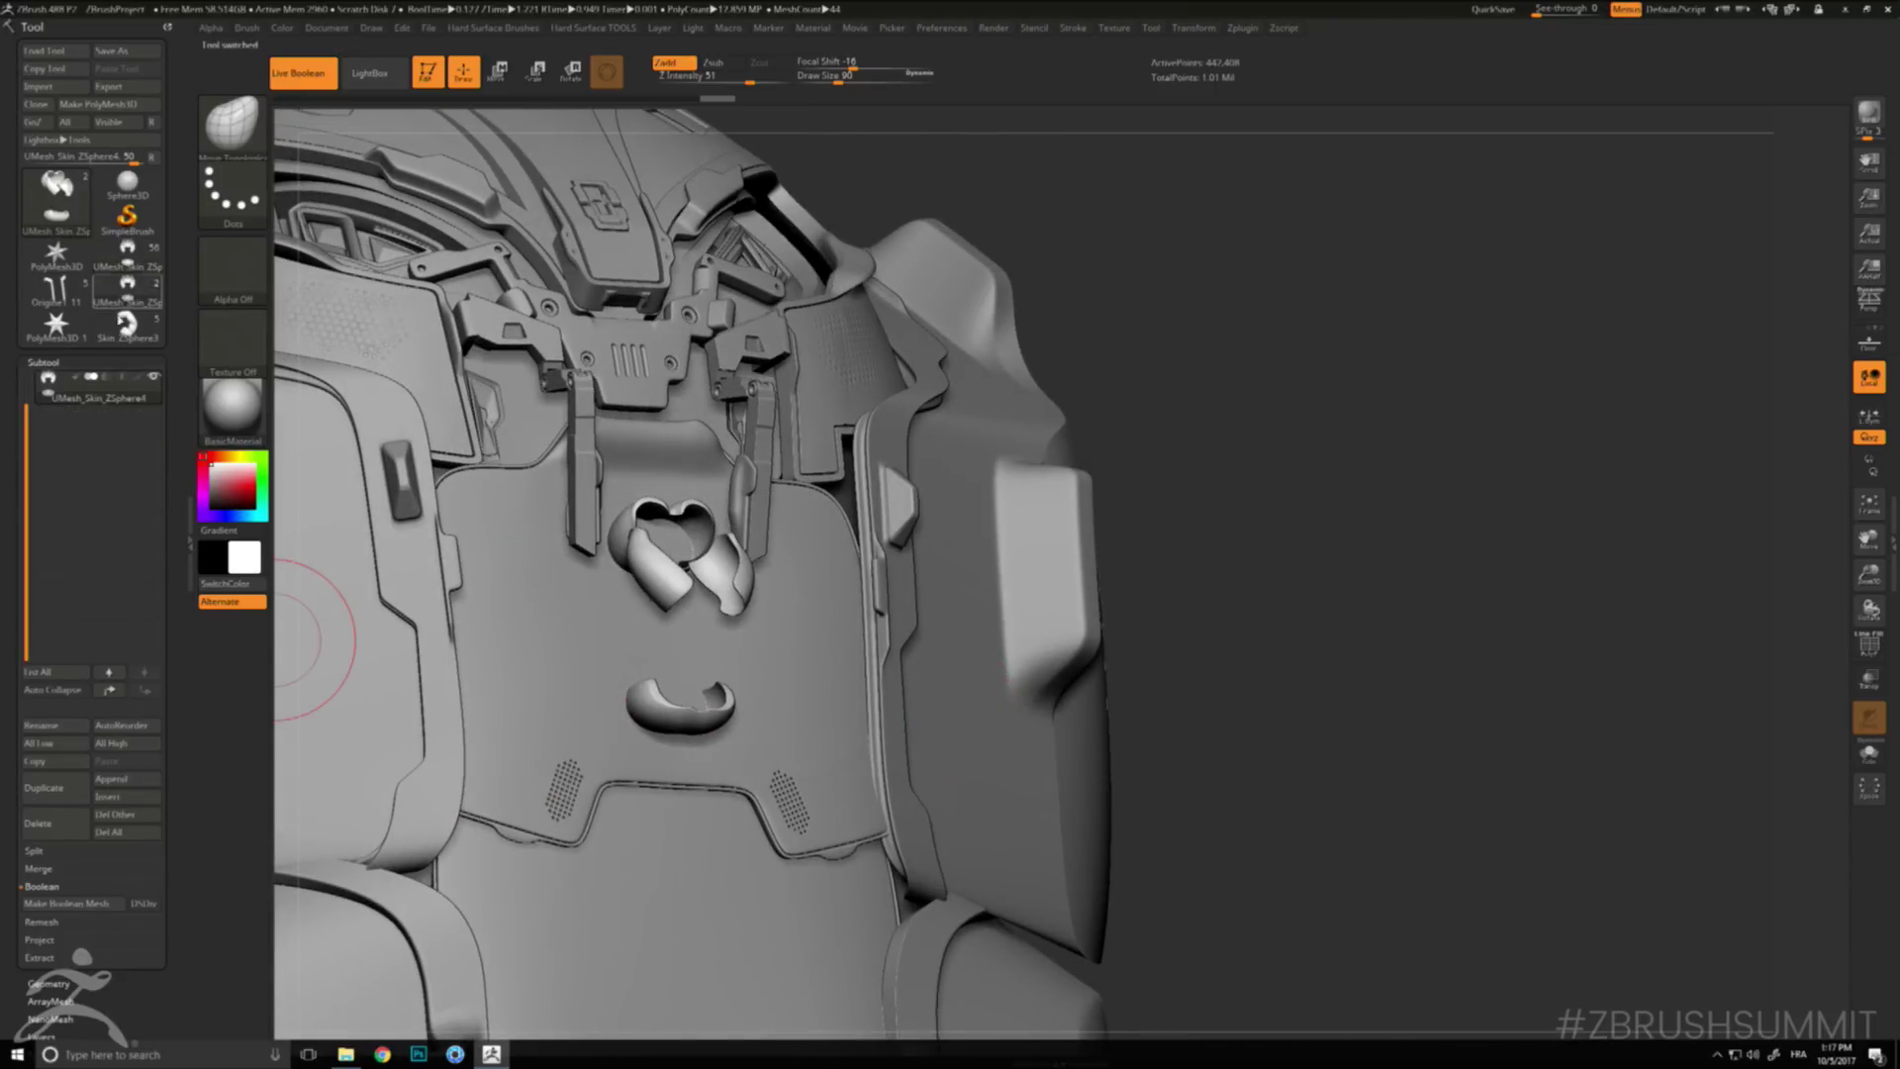
click(126, 290)
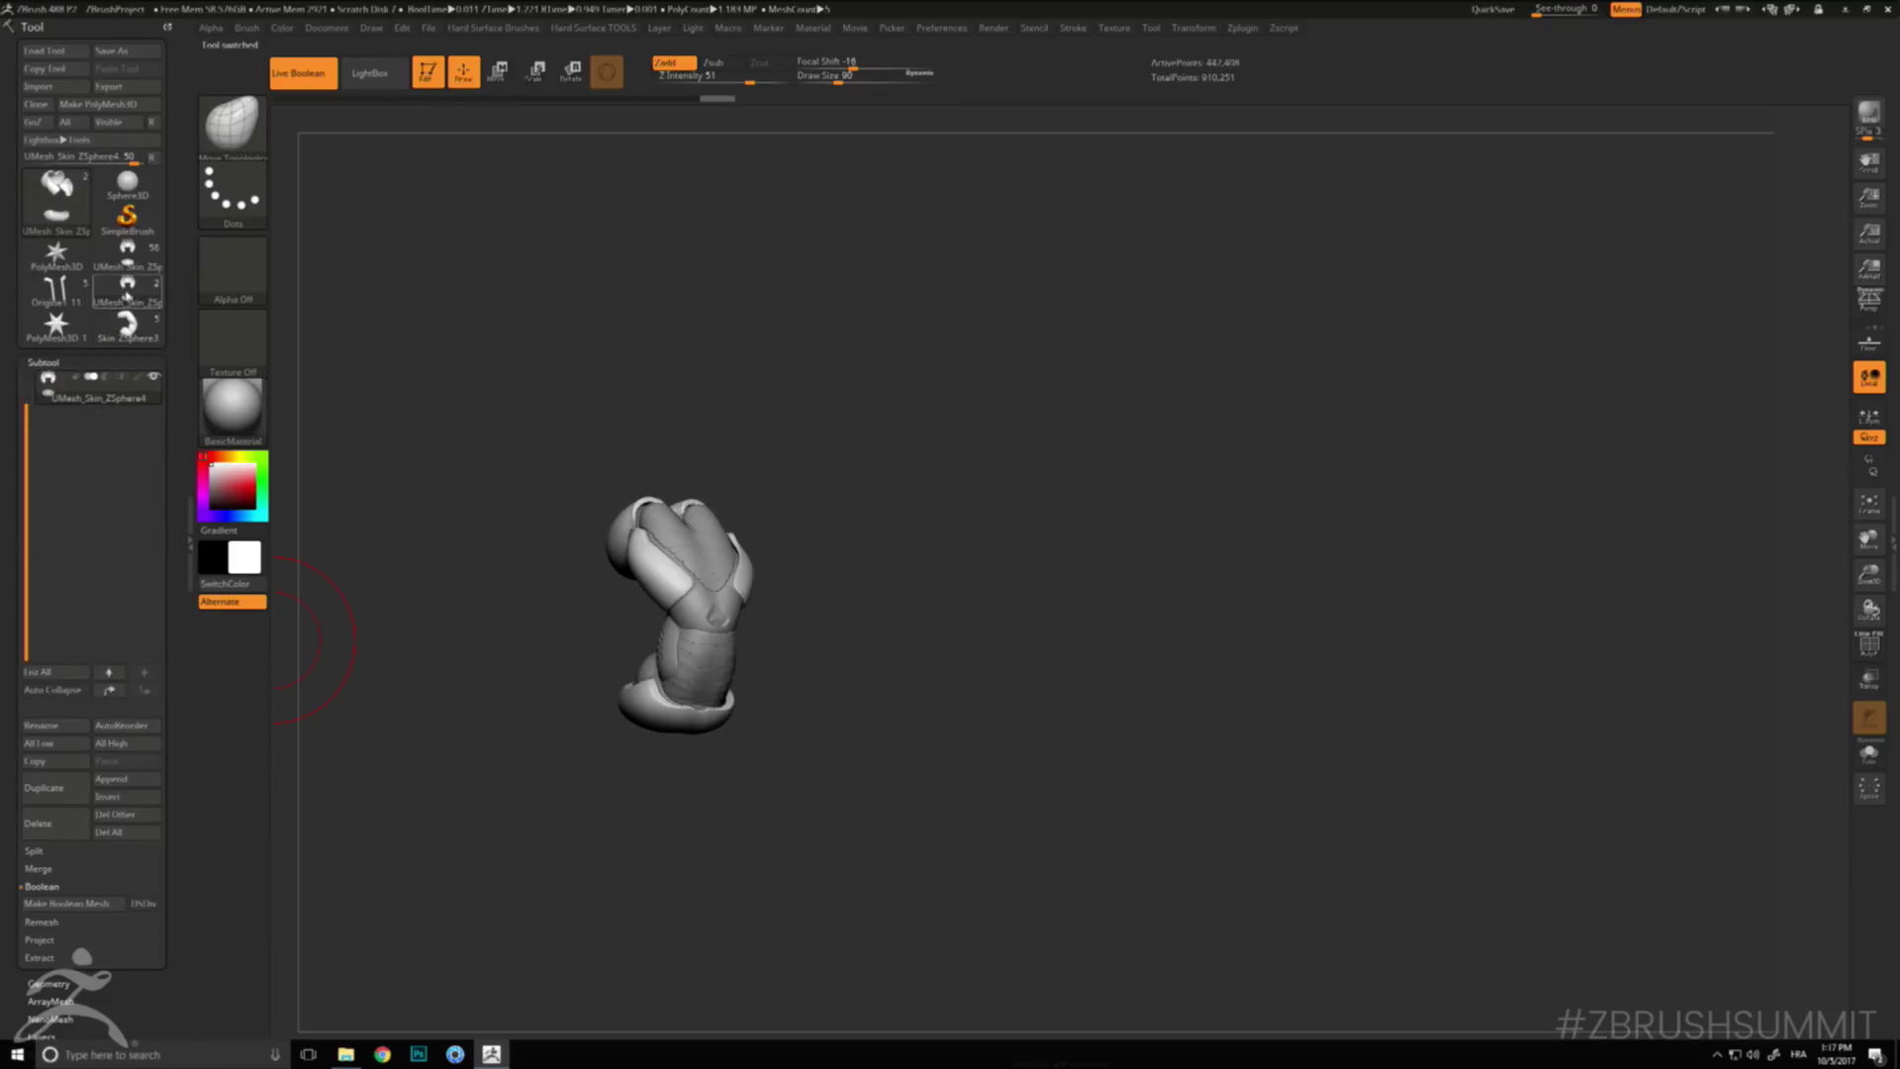
click(132, 261)
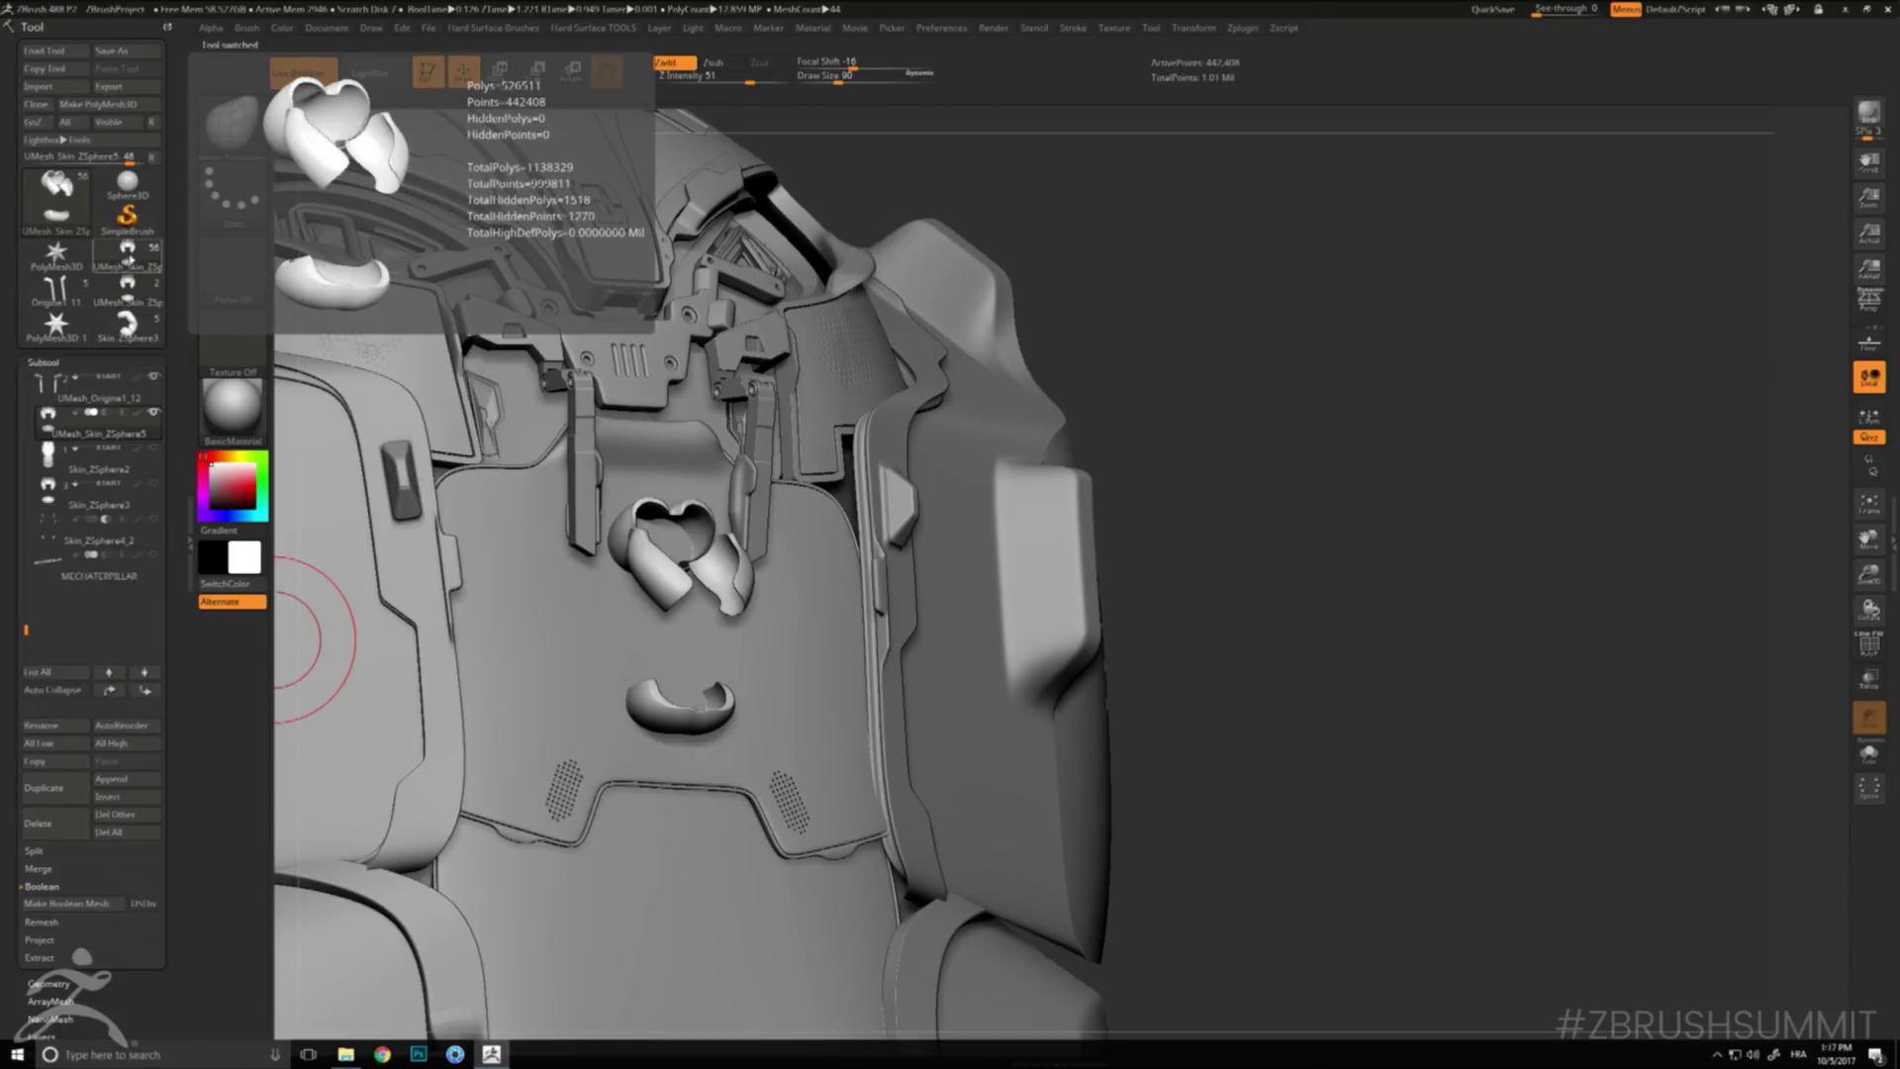
click(127, 285)
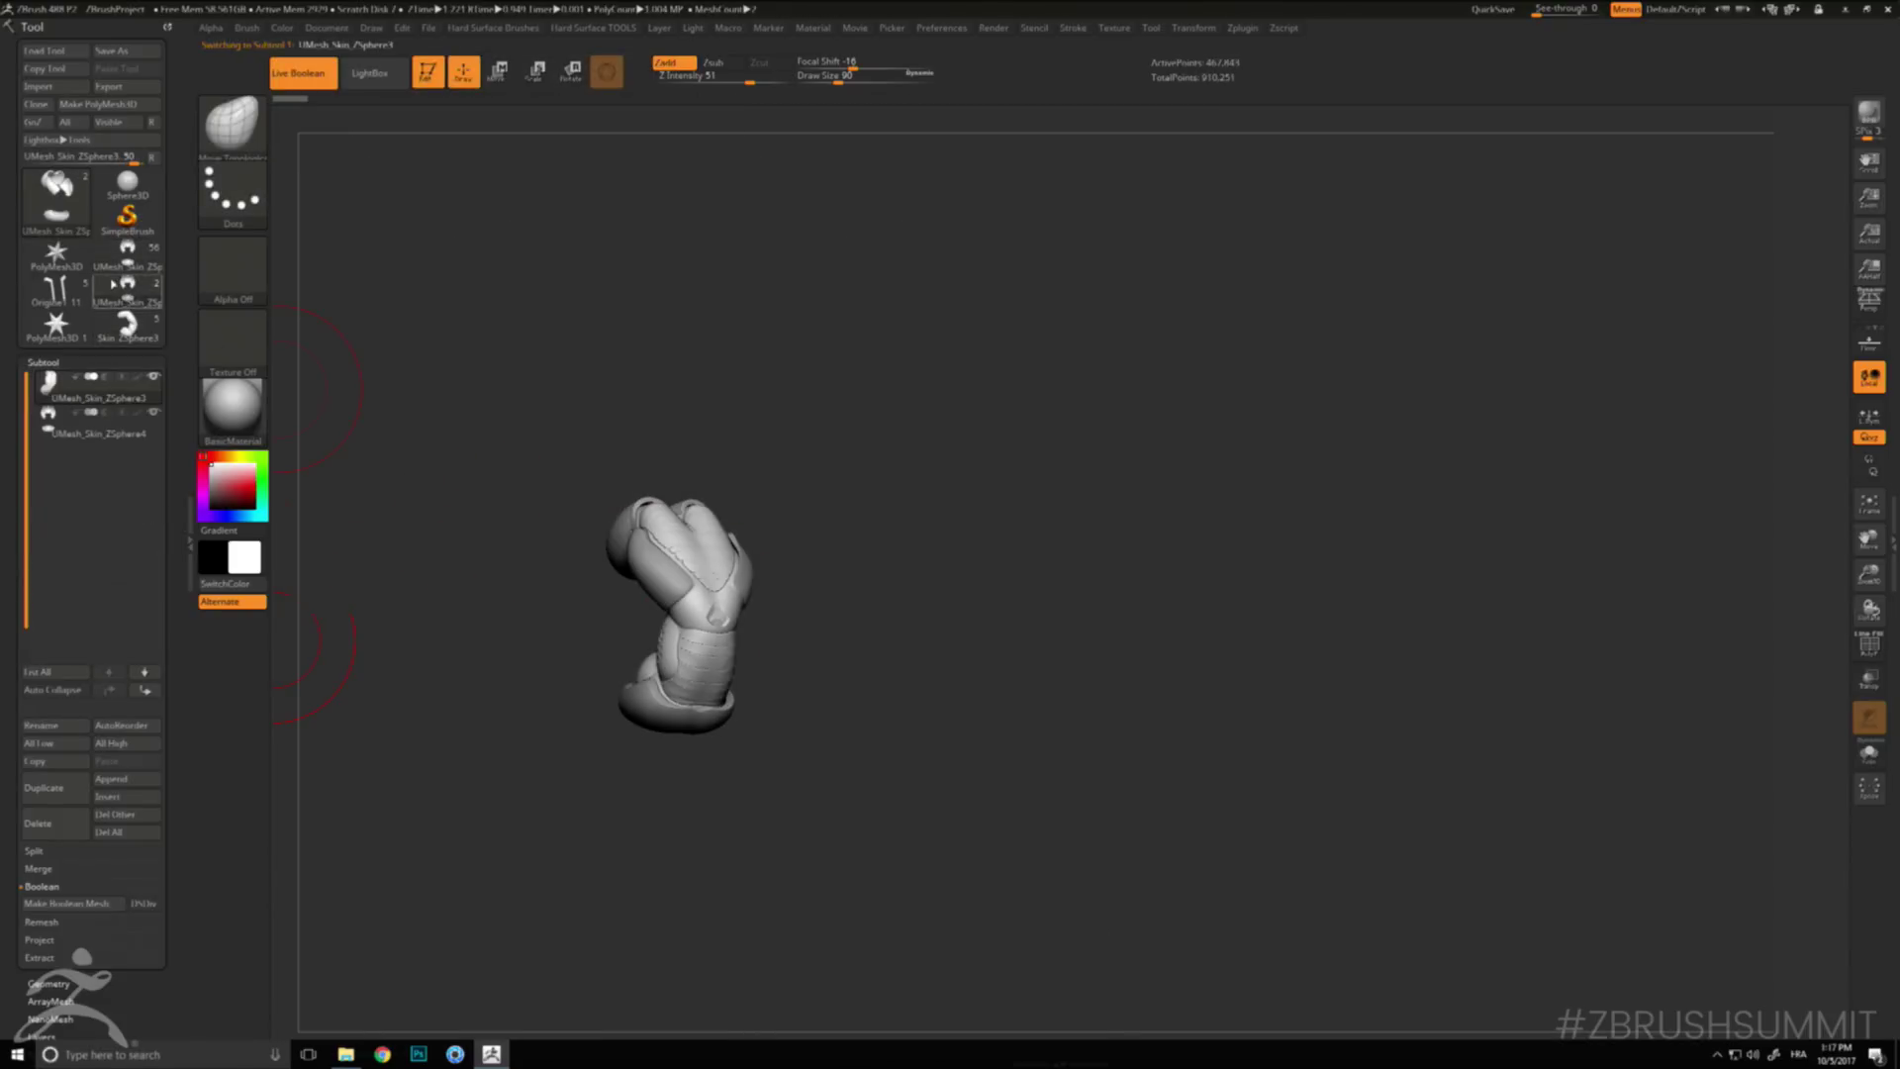
click(126, 259)
click(109, 797)
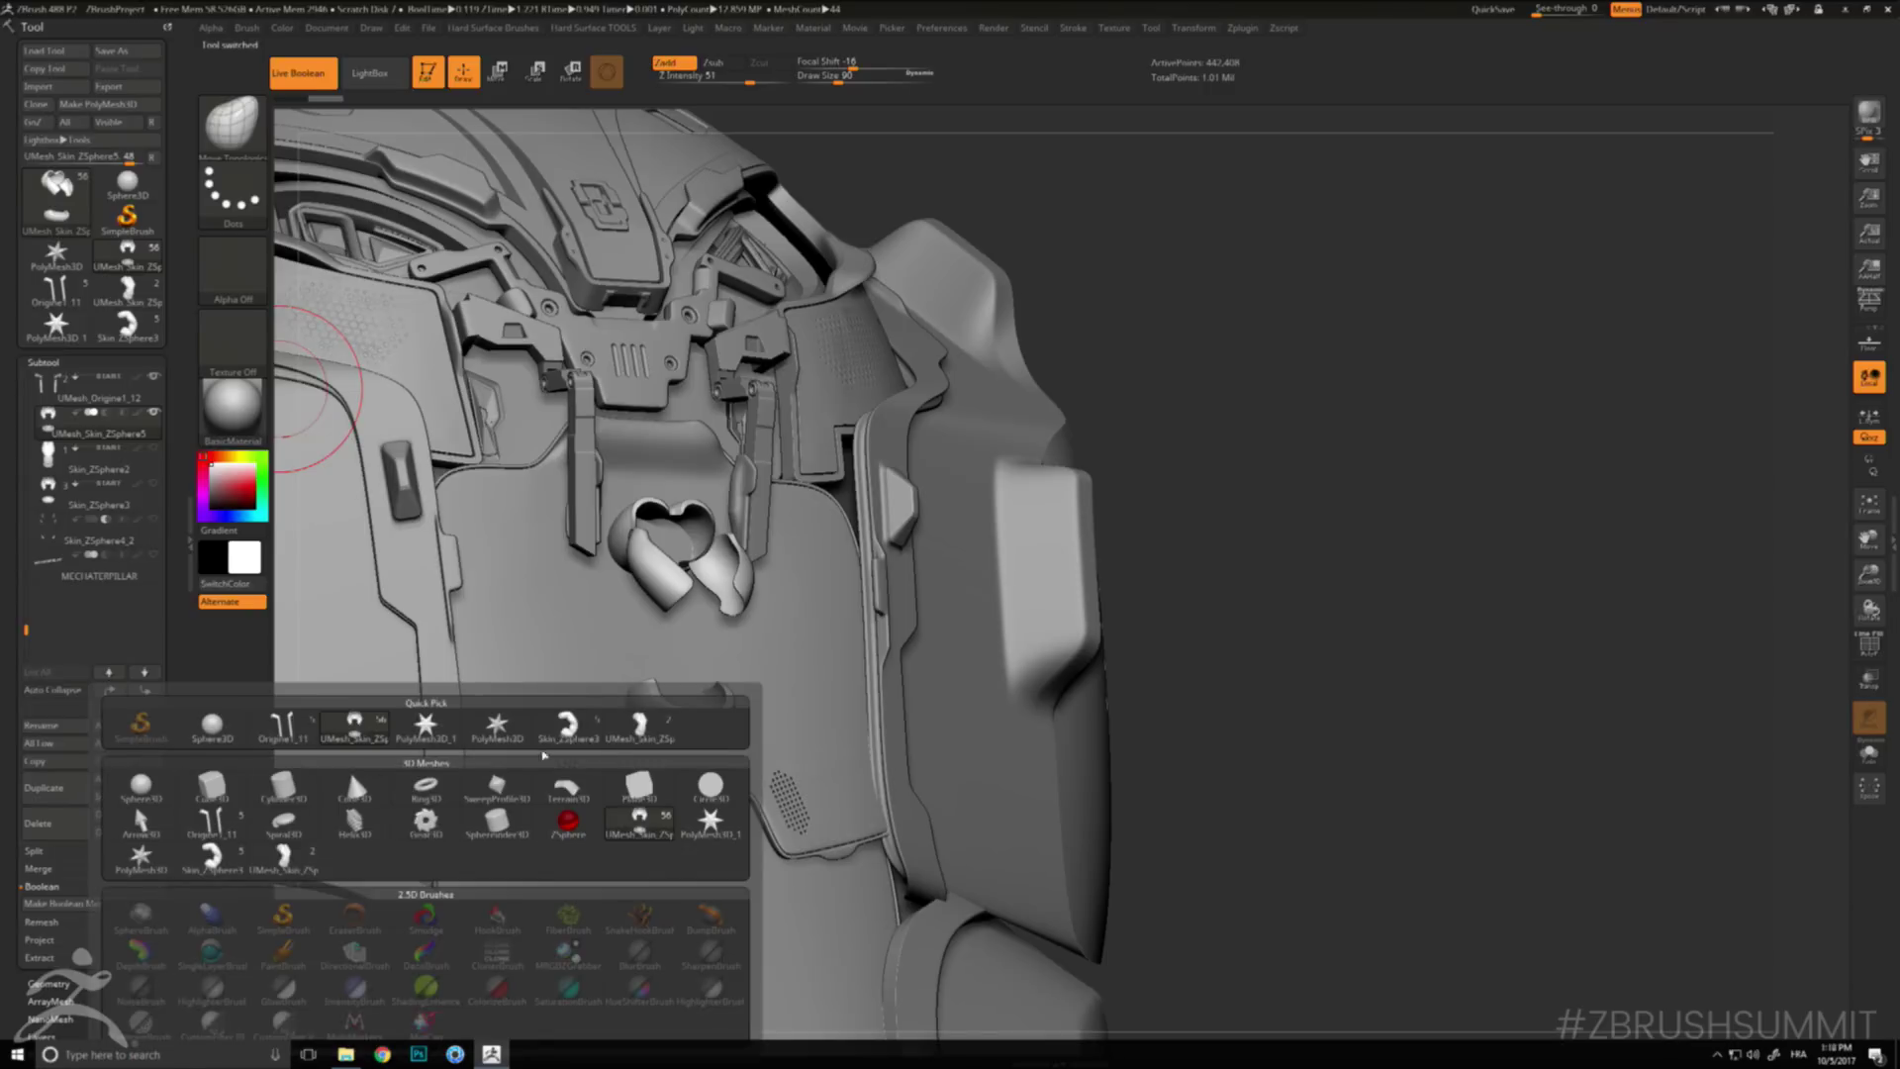
click(638, 729)
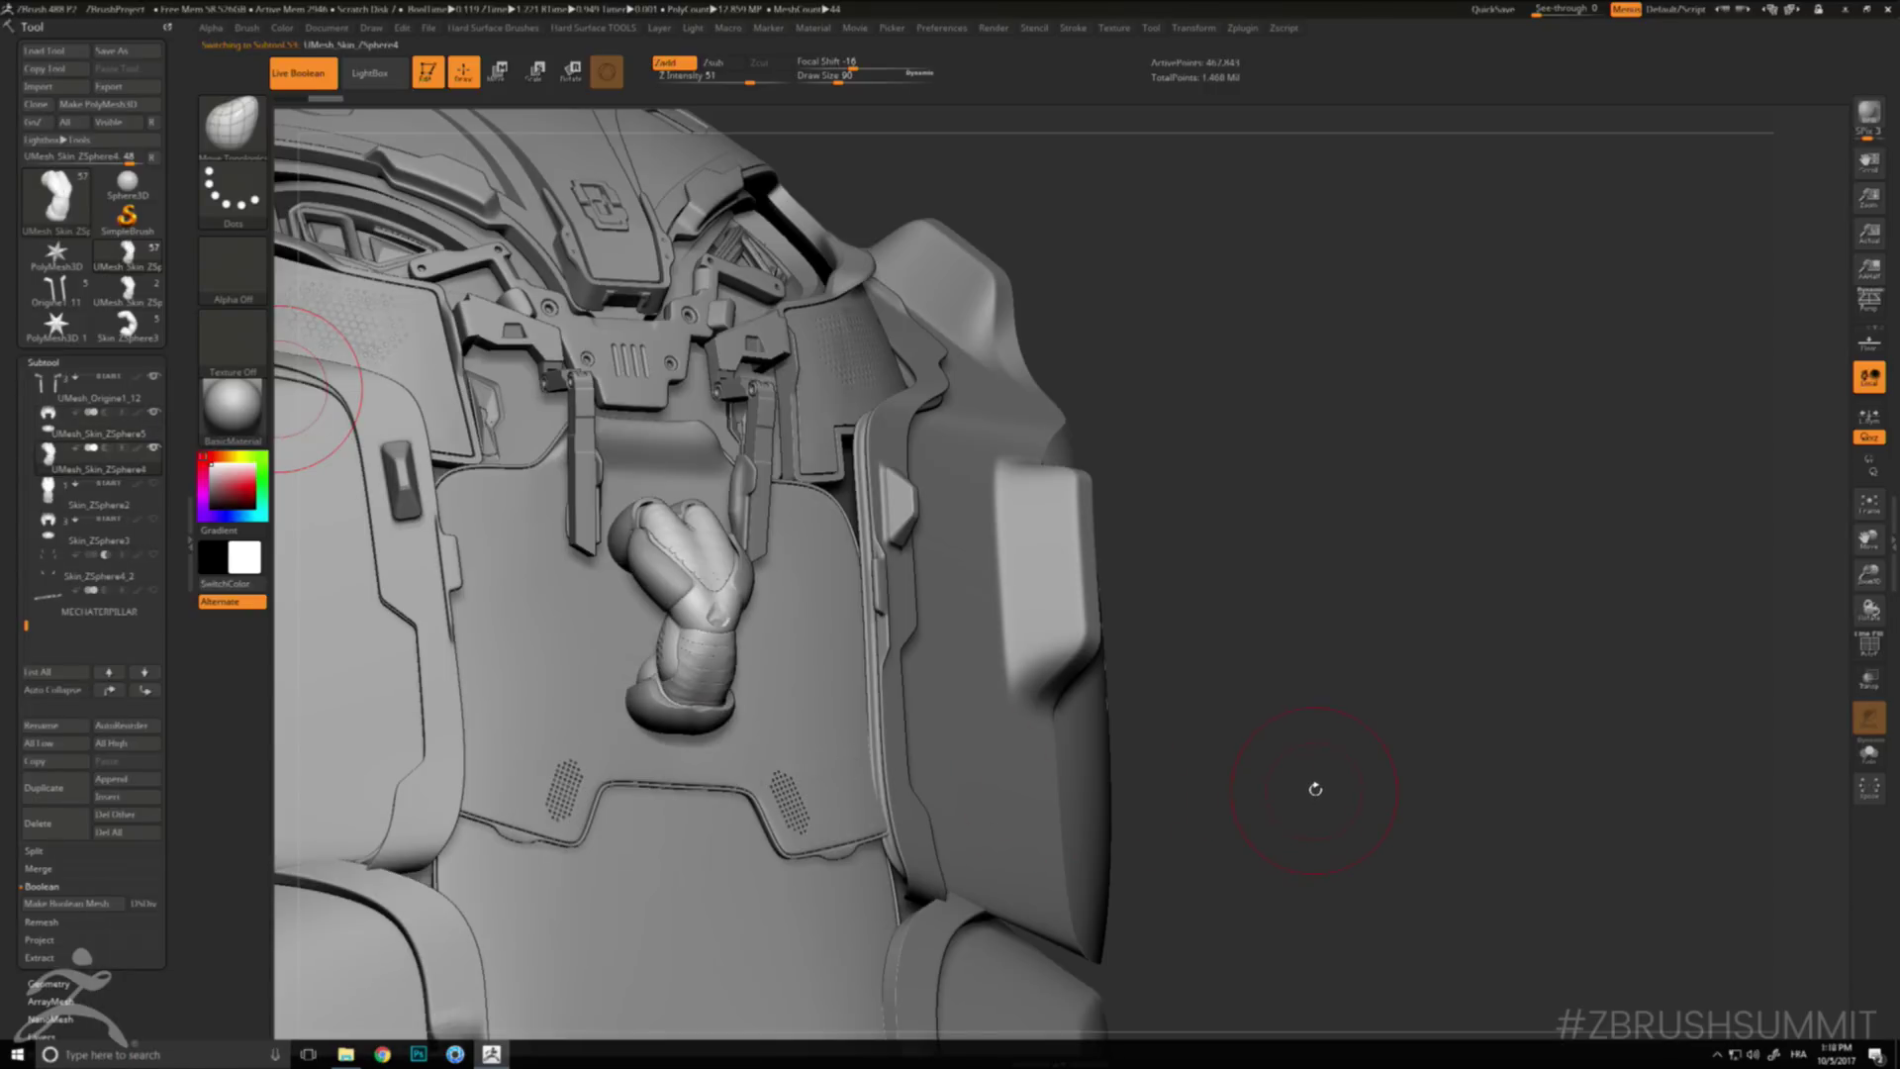
- Isolate the inserted body mesh in Solo mode and examine its polygroups with PolyFrame
key(ctrl+shift+s)
drag(1323, 789, 1189, 789)
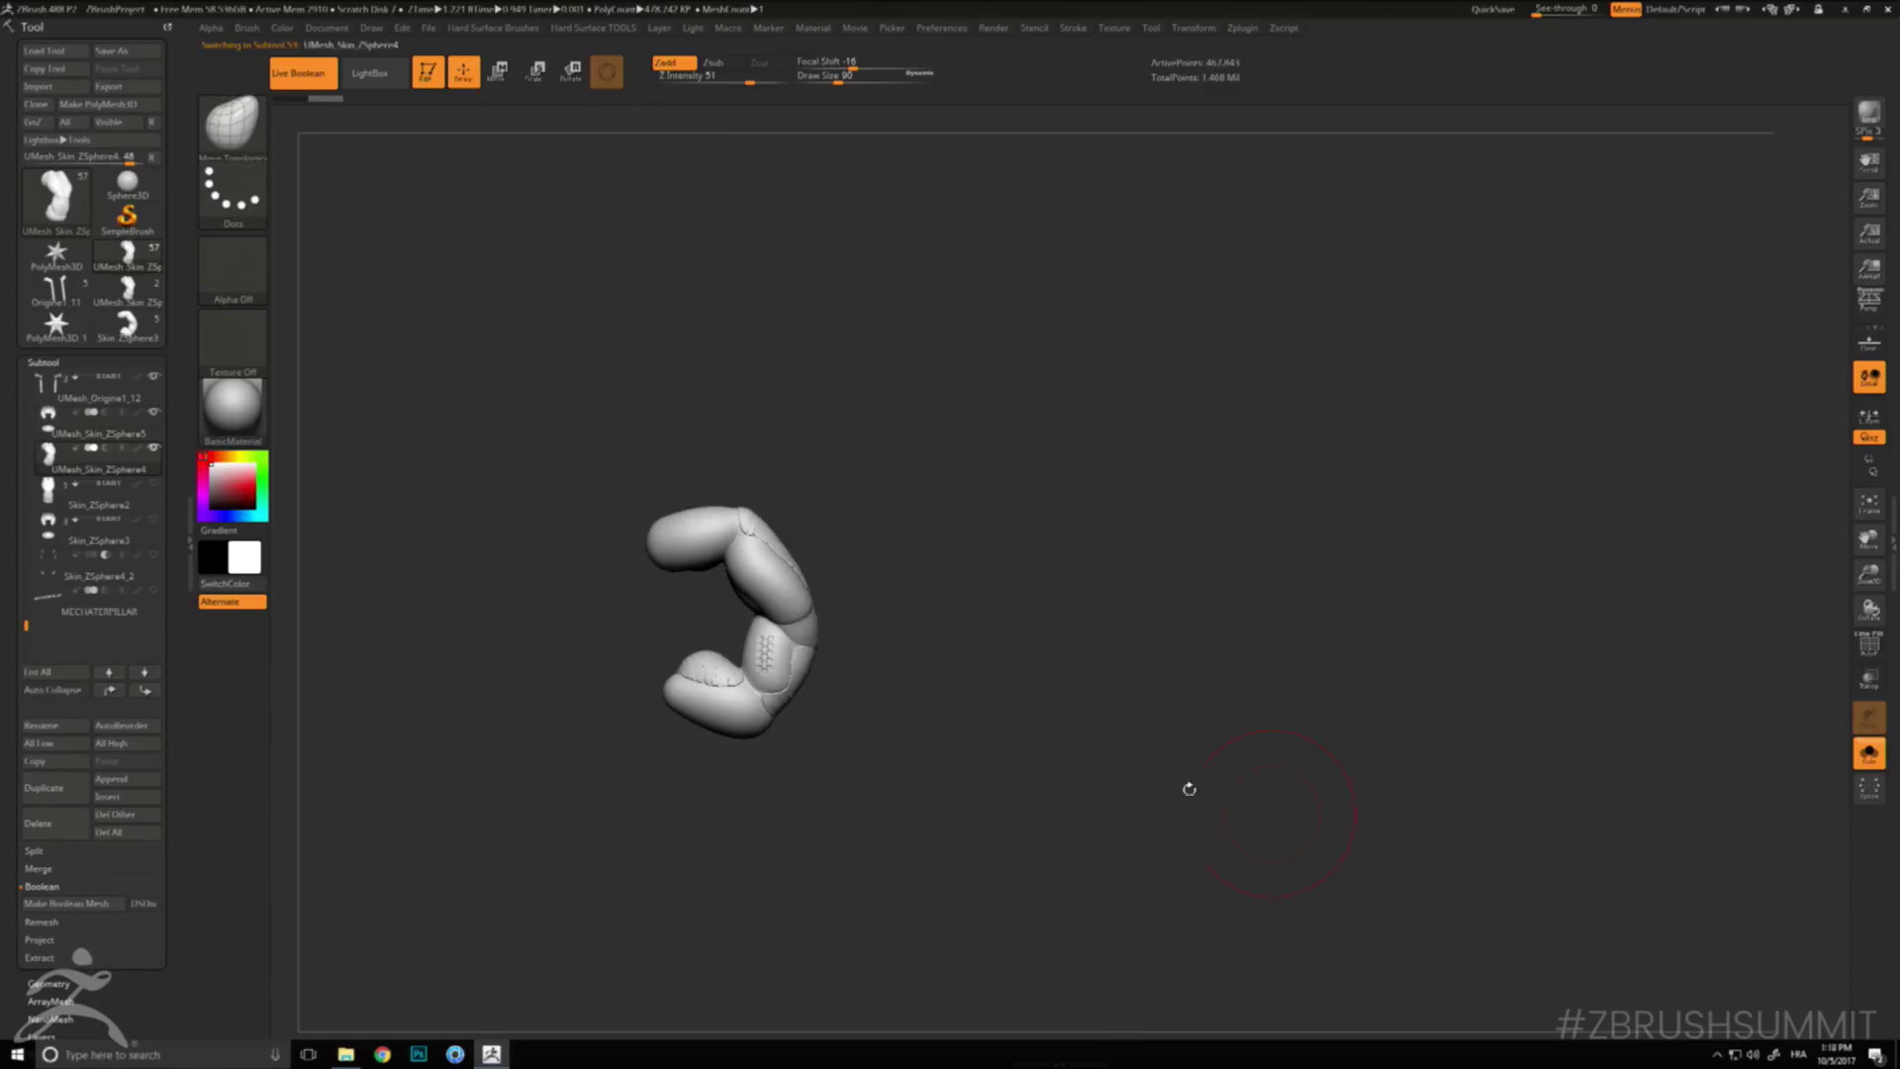
click(104, 495)
key(shift+f)
drag(508, 665, 461, 666)
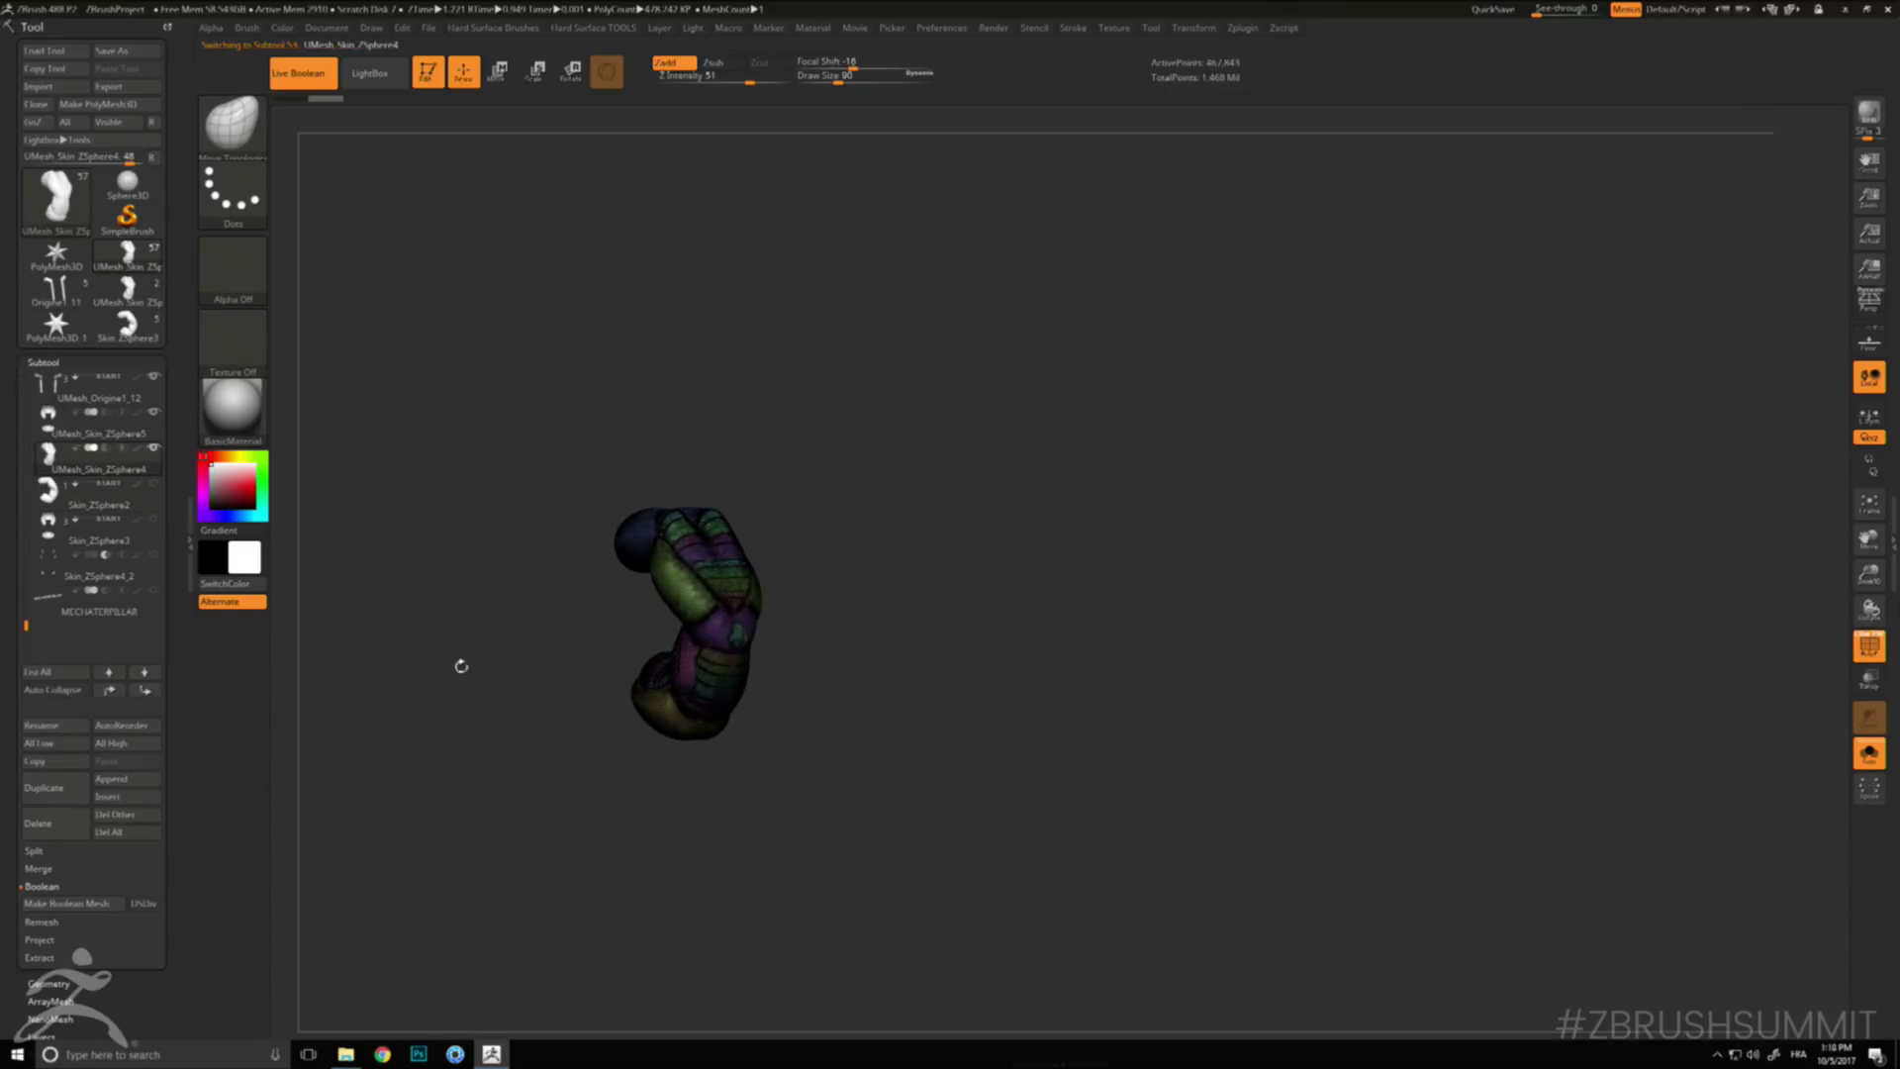
key(shift+f)
- Compare the body mesh with its neighbouring subtools and merge the curved shell pieces down into the inserted segmented body mesh
key(Down)
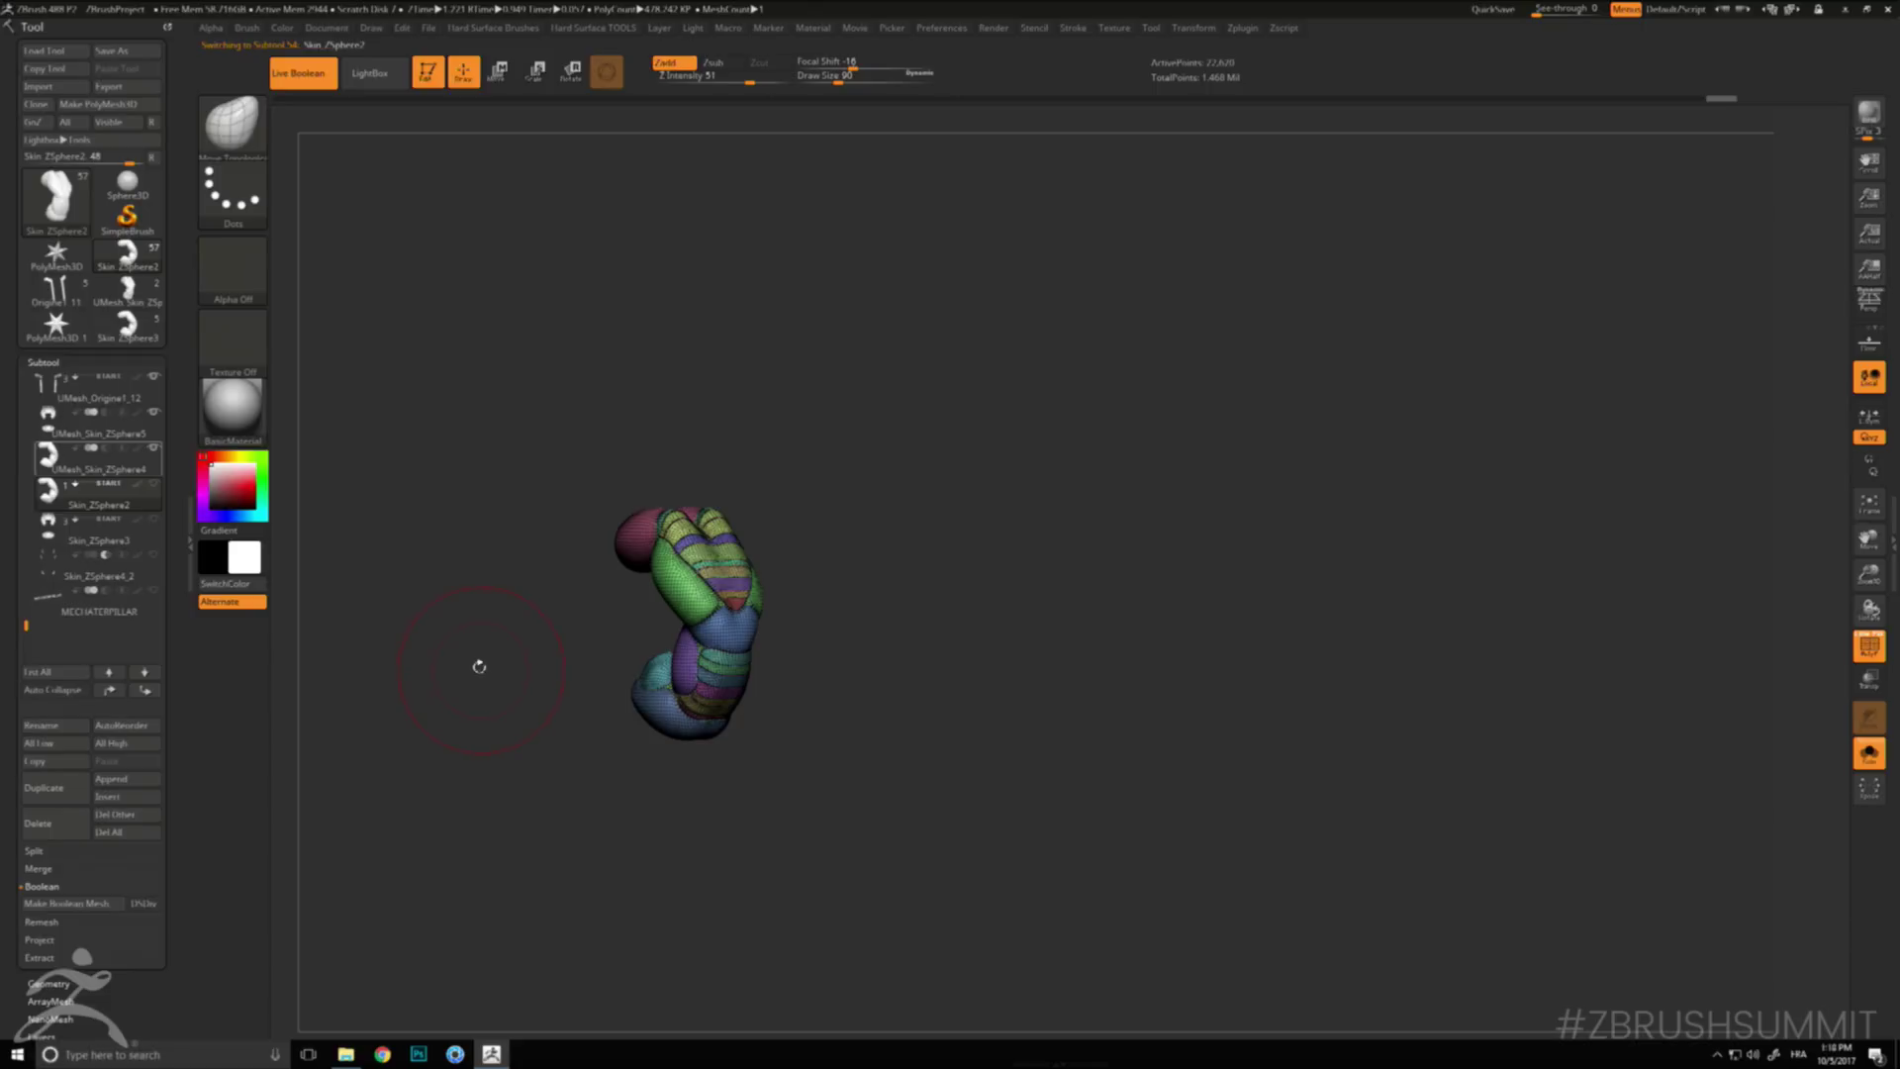
key(Up)
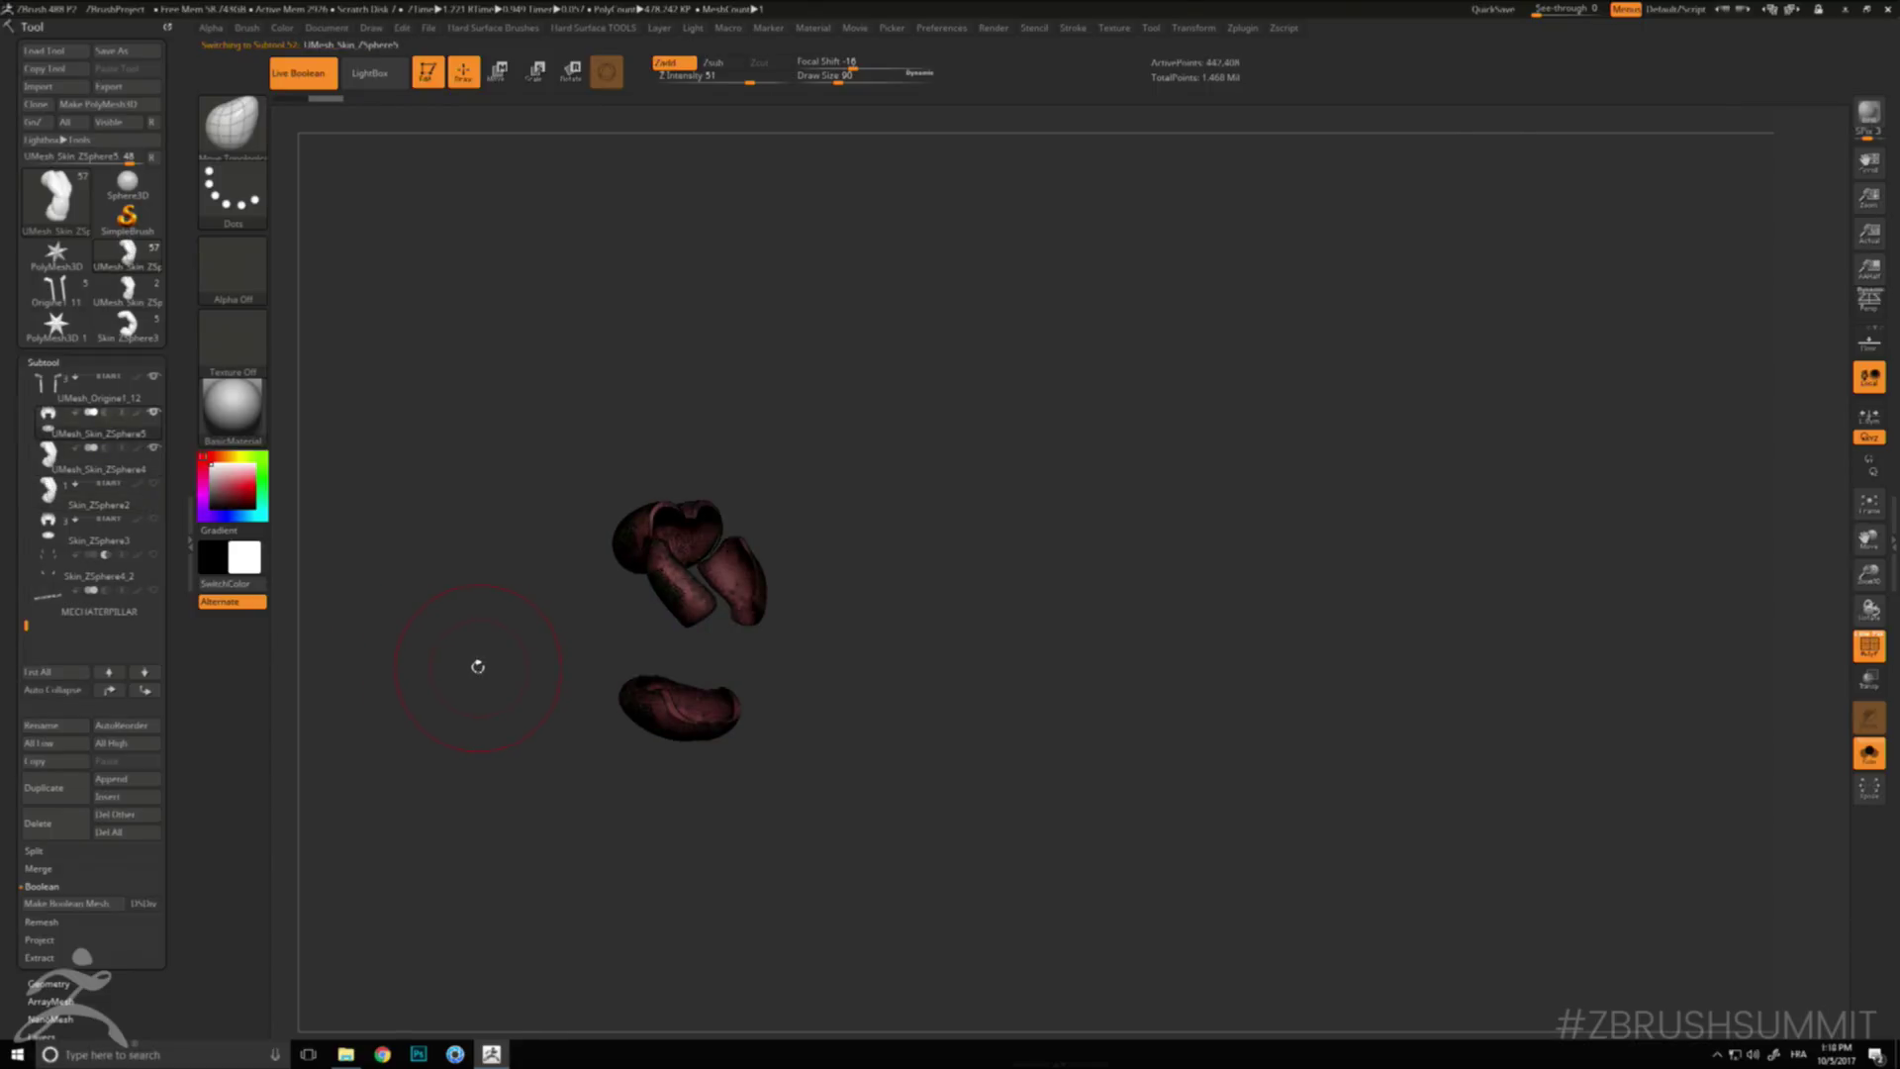
key(Down)
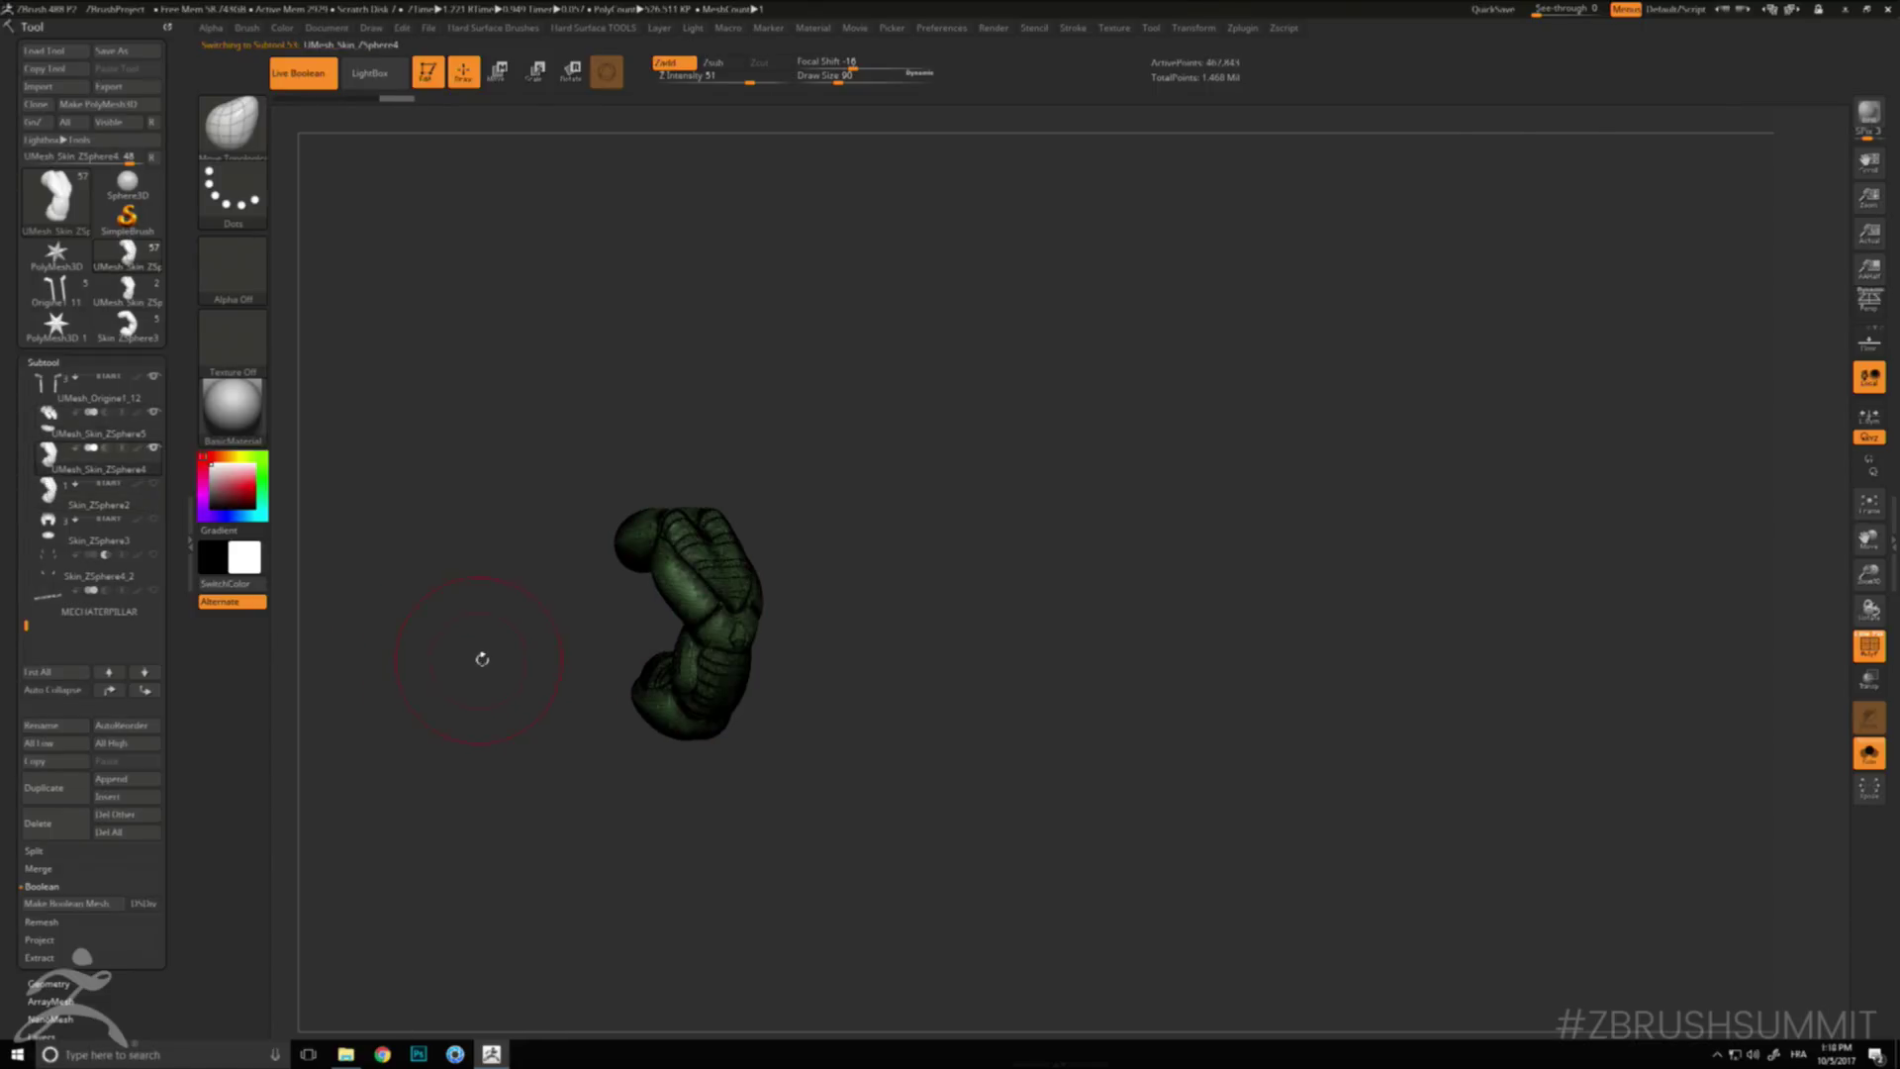
key(Up)
click(39, 868)
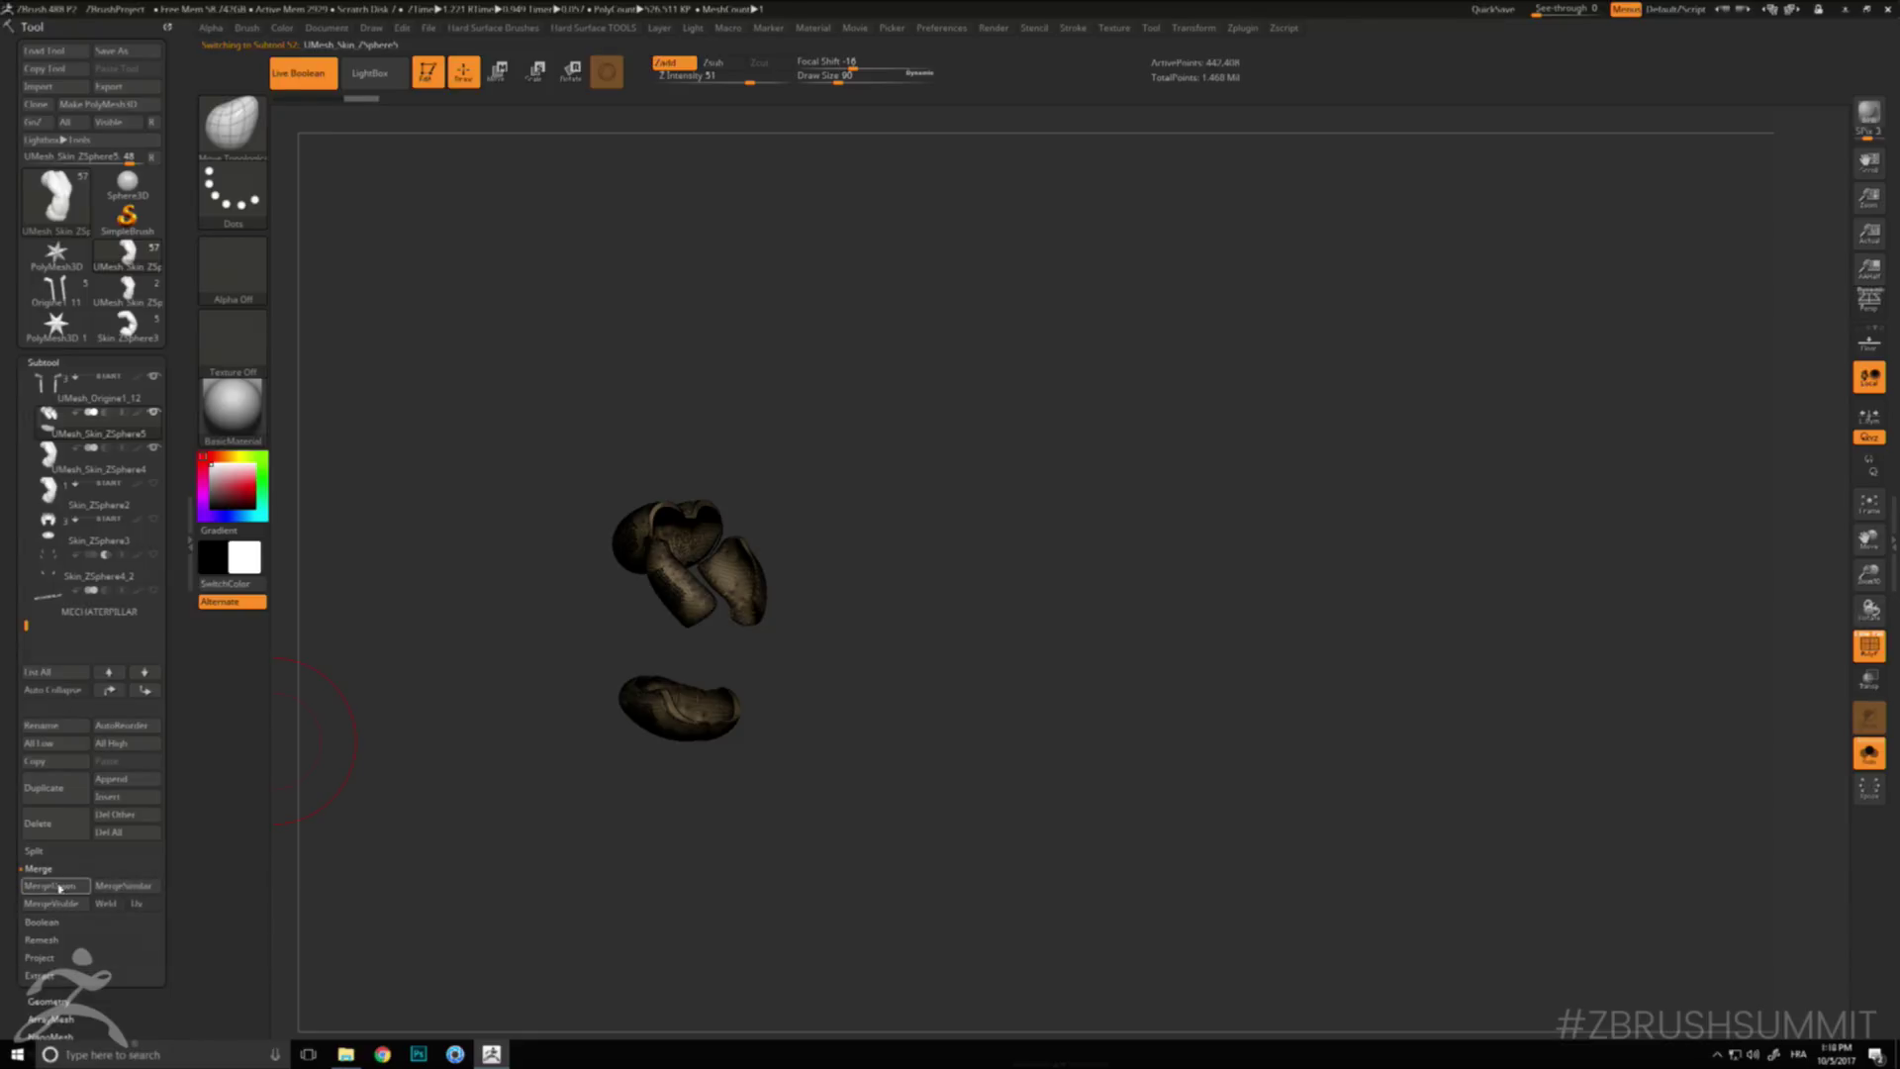
click(50, 886)
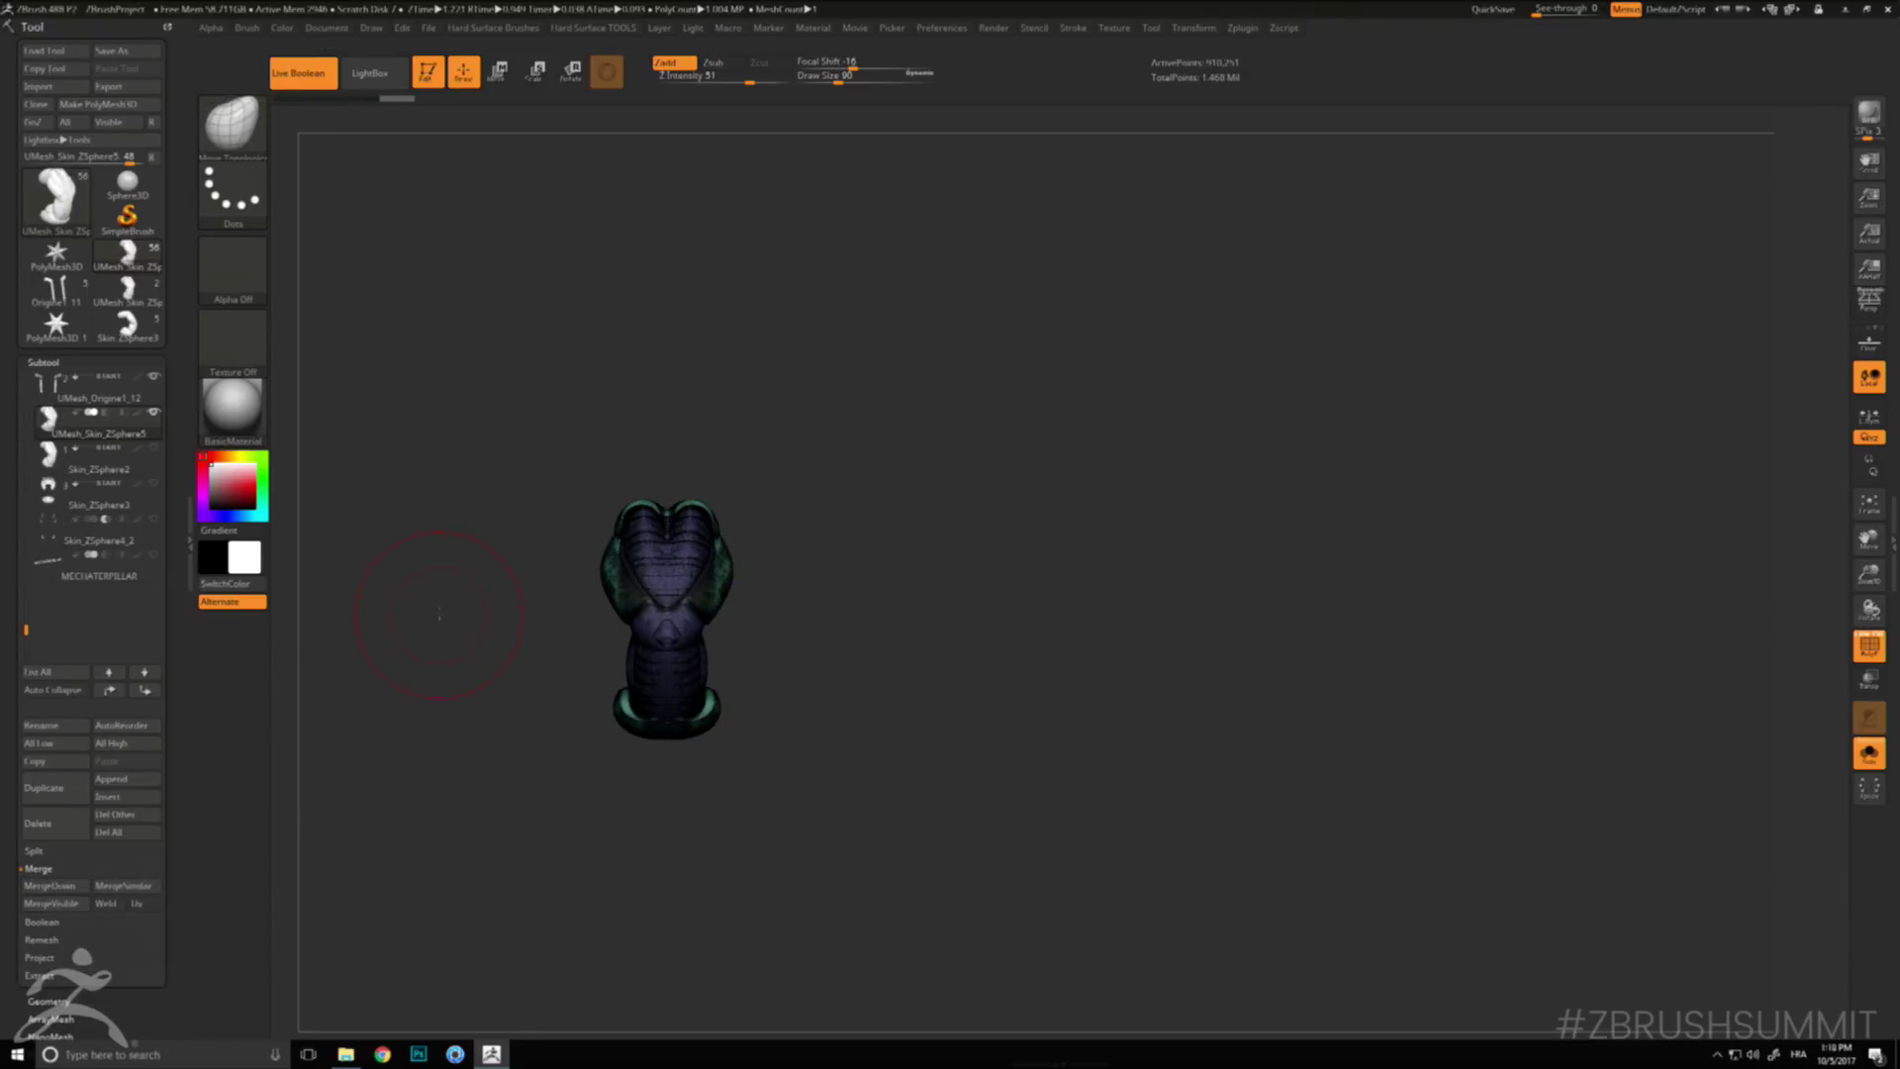
- Show the whole mech without PolyFrame, move the merged limb onto the front of the upper side armour and tilt it to fit
key(alt+s)
click(498, 70)
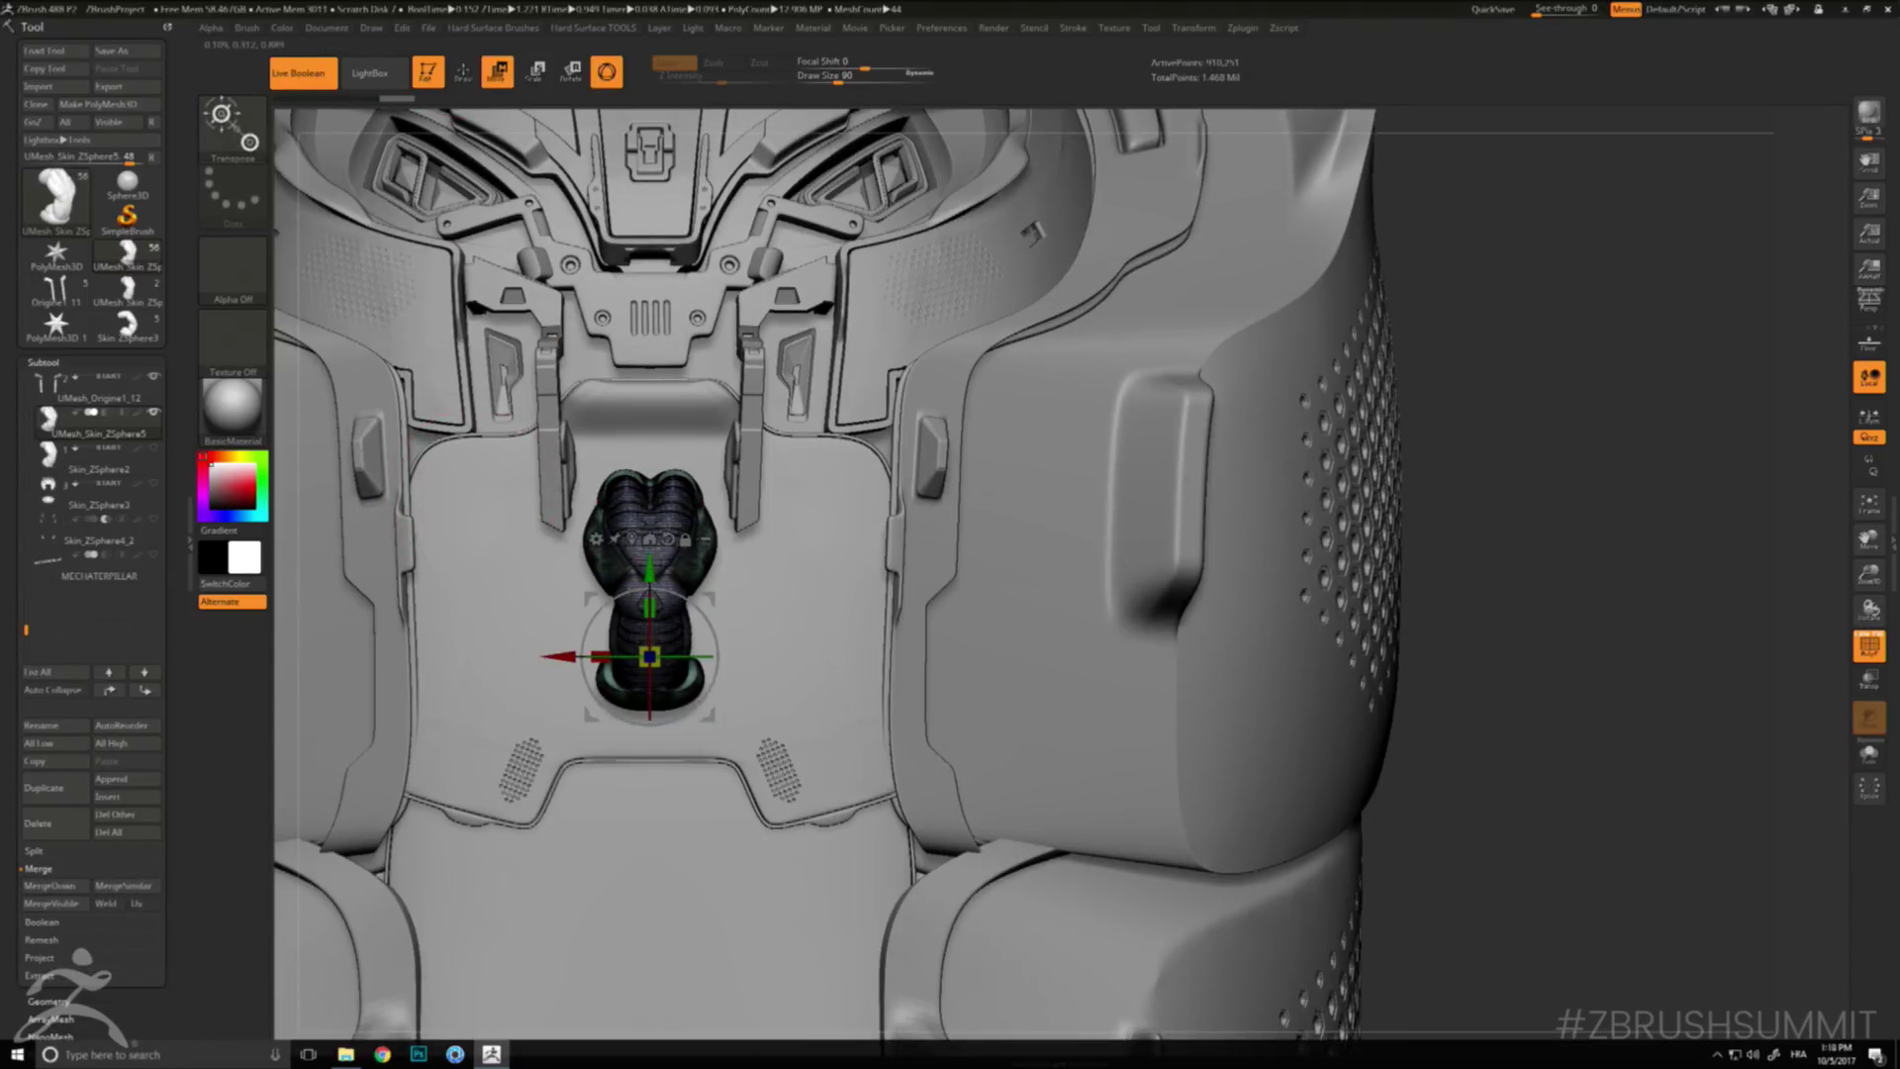
alt+drag(835, 513, 876, 583)
key(shift+f)
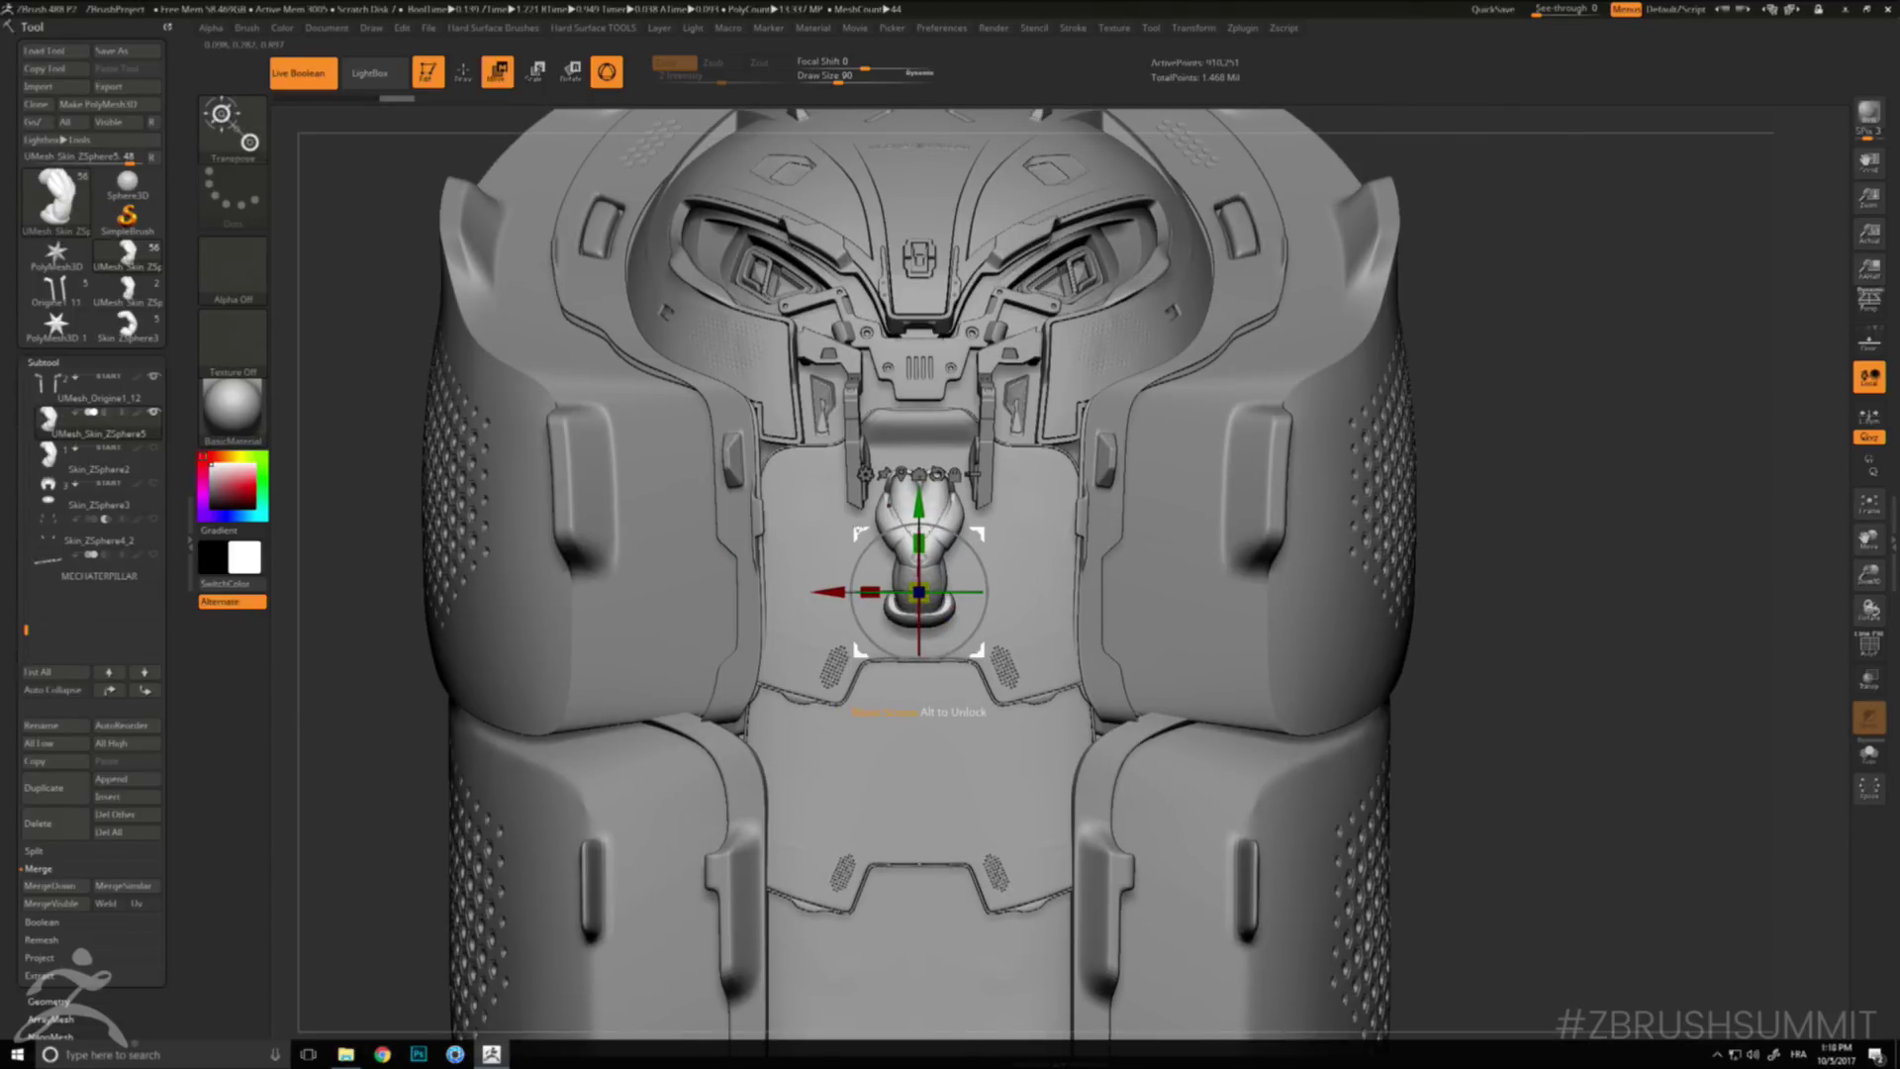
drag(918, 591, 603, 564)
drag(321, 562, 410, 556)
drag(683, 475, 859, 467)
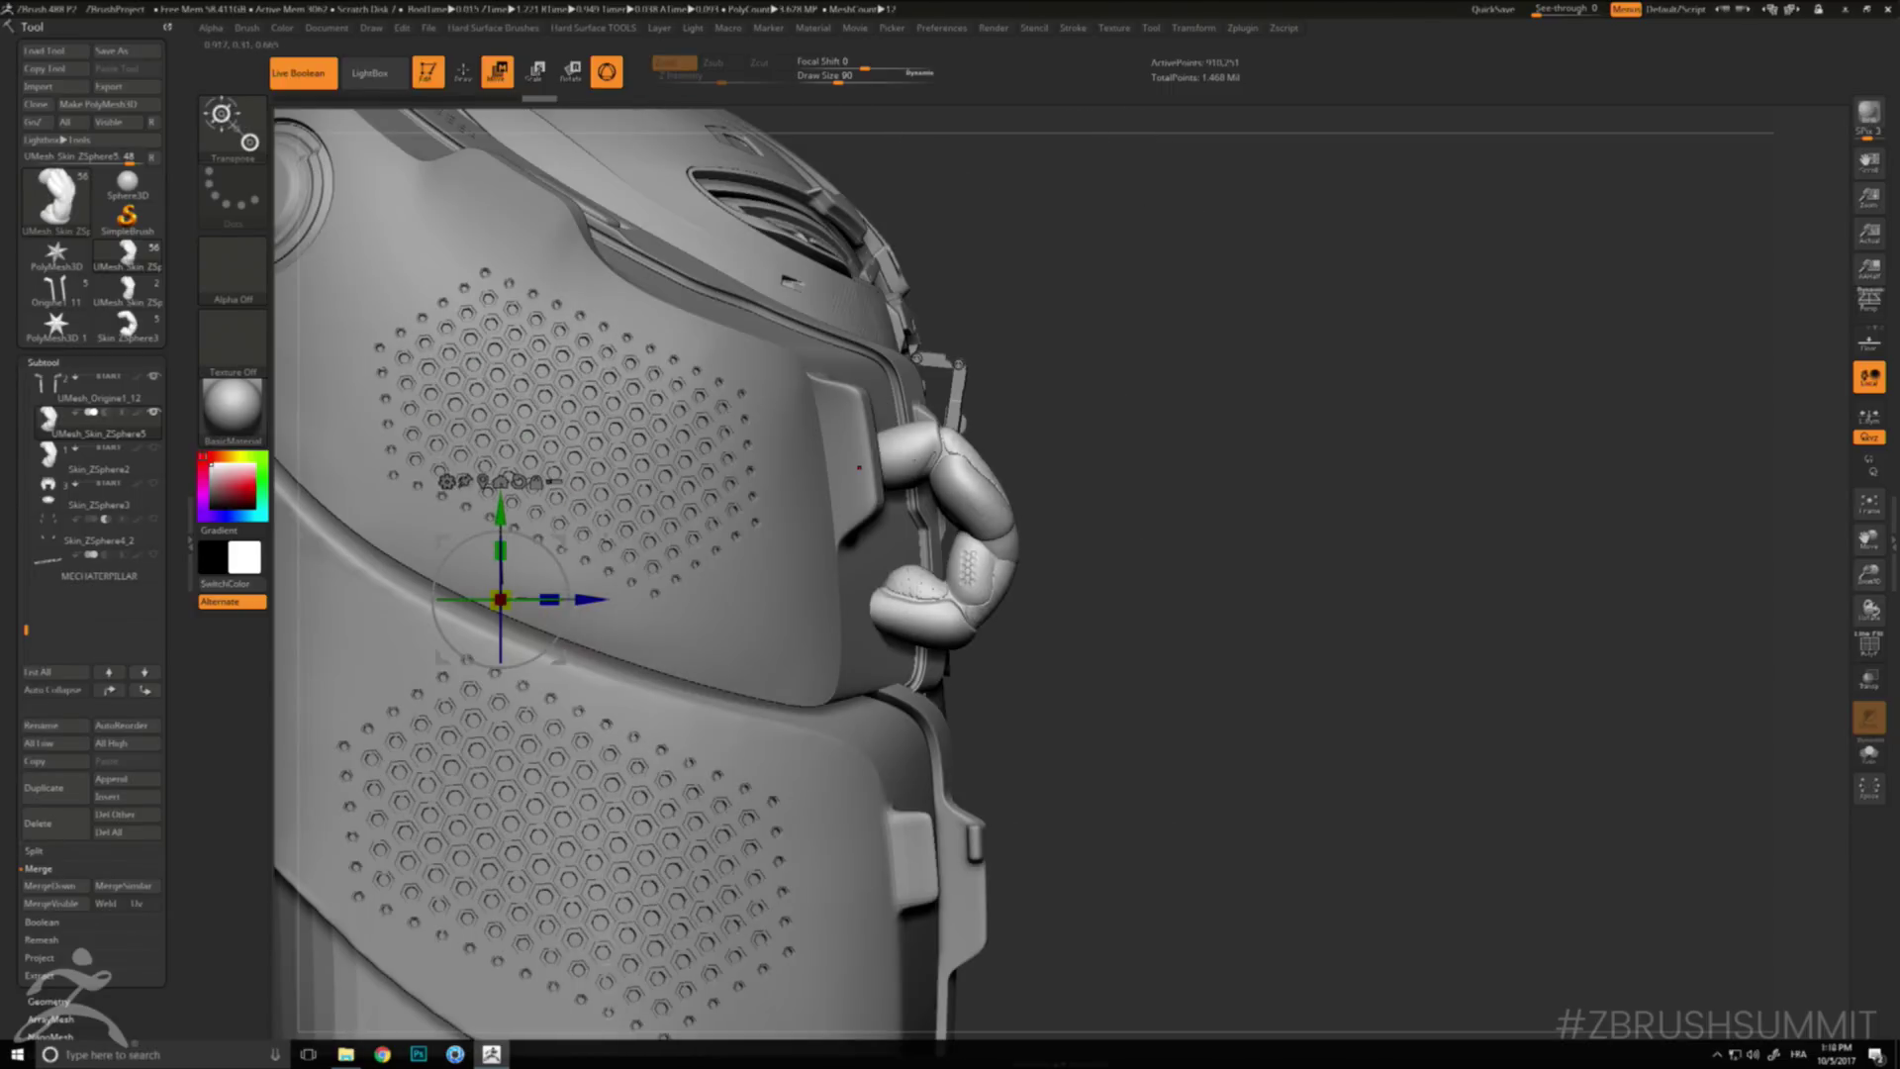
drag(553, 552, 537, 673)
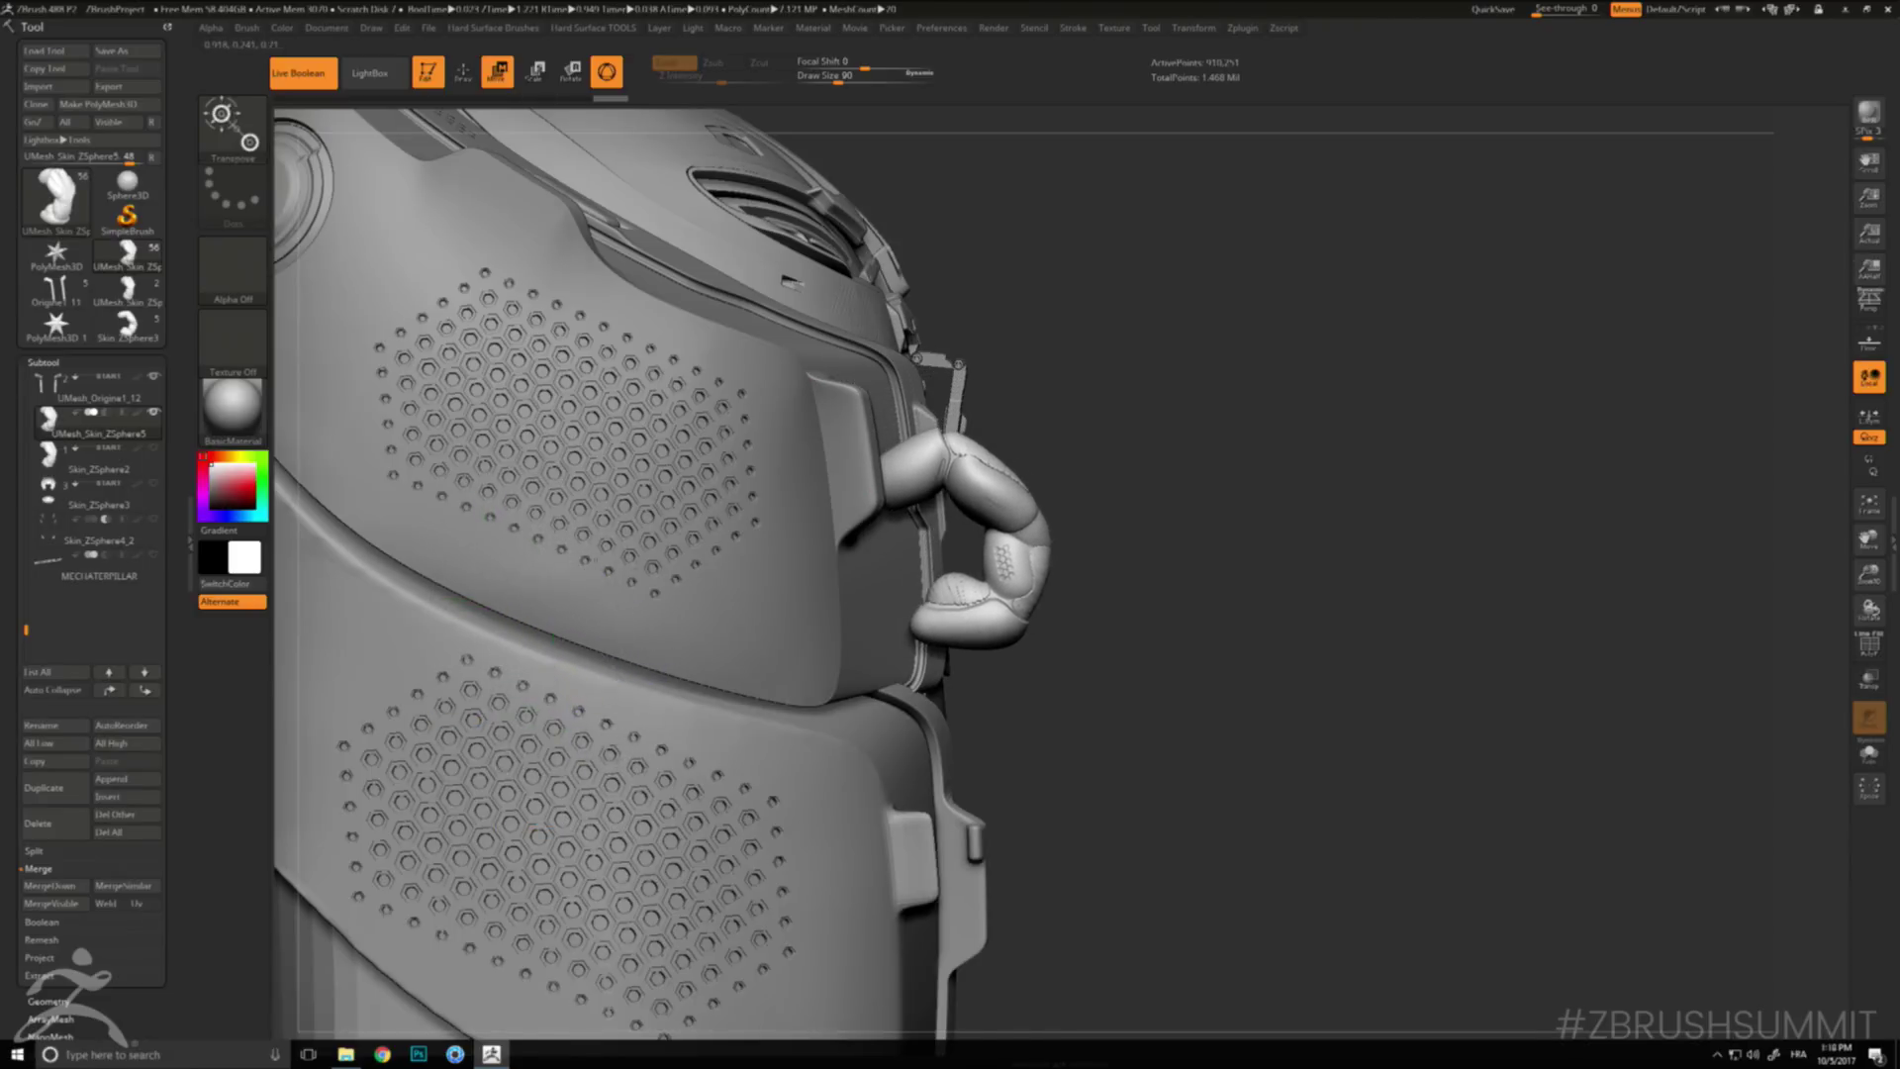
- Mirror the limb to the other side of the mech and duplicate the pair as a new subtool
drag(712, 593, 435, 594)
drag(873, 494, 454, 466)
key(ctrl+m)
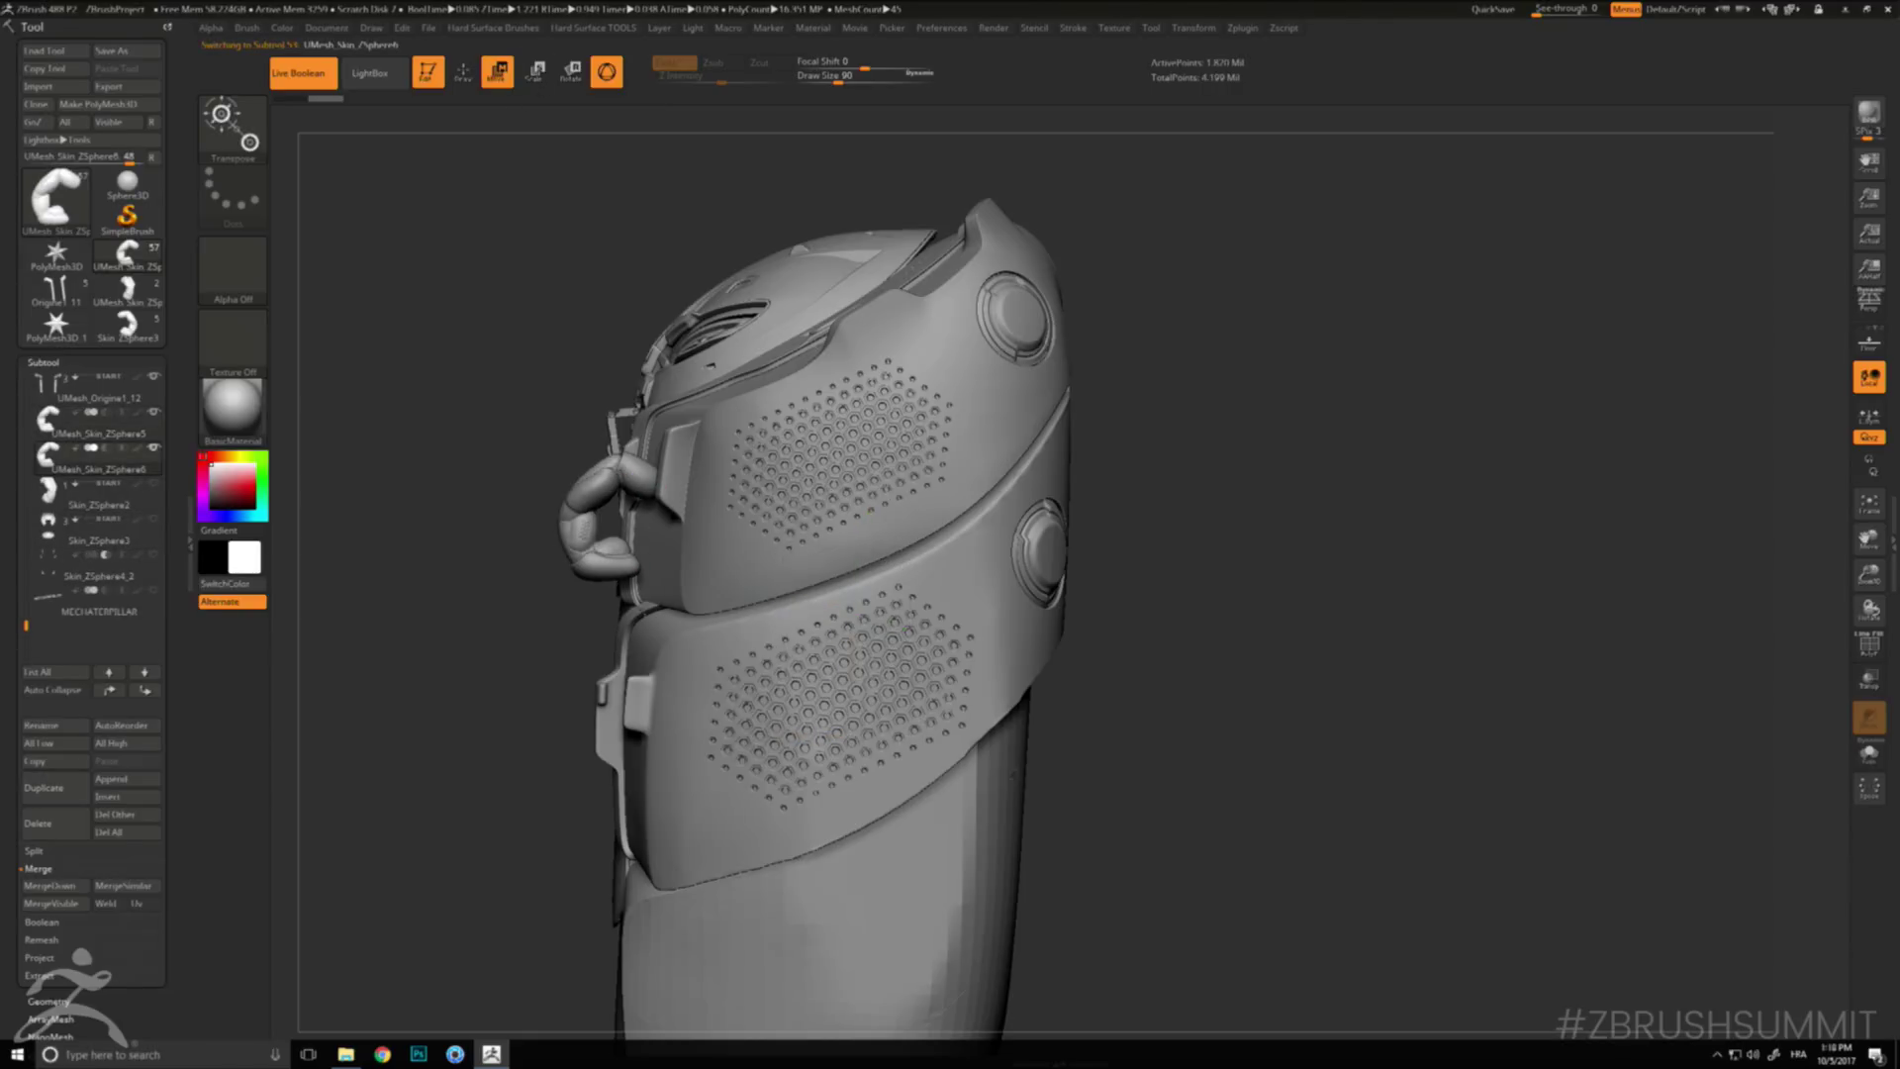
- Isolate the duplicated limbs, place the gizmo at a limb's lower end and move the pair down onto the second armour segment
key(alt+s)
key(alt+s)
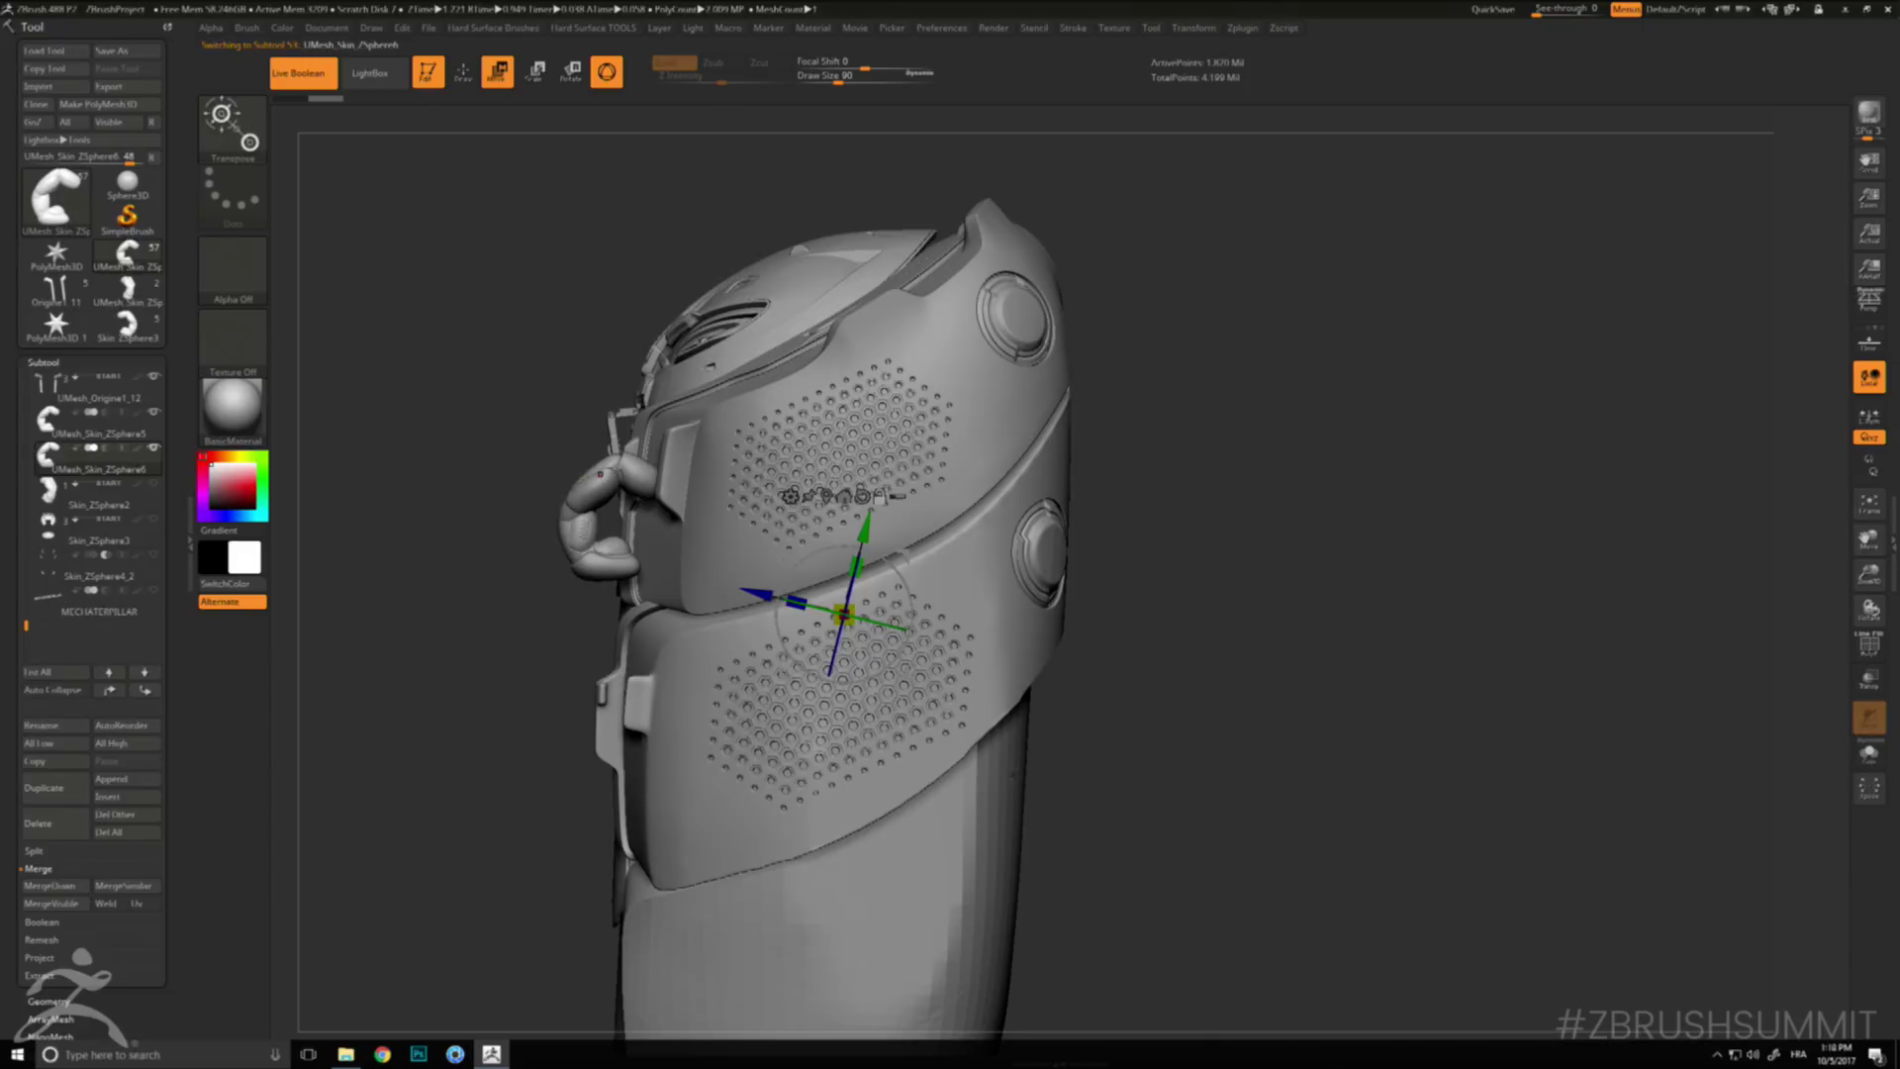
key(alt+s)
click(603, 485)
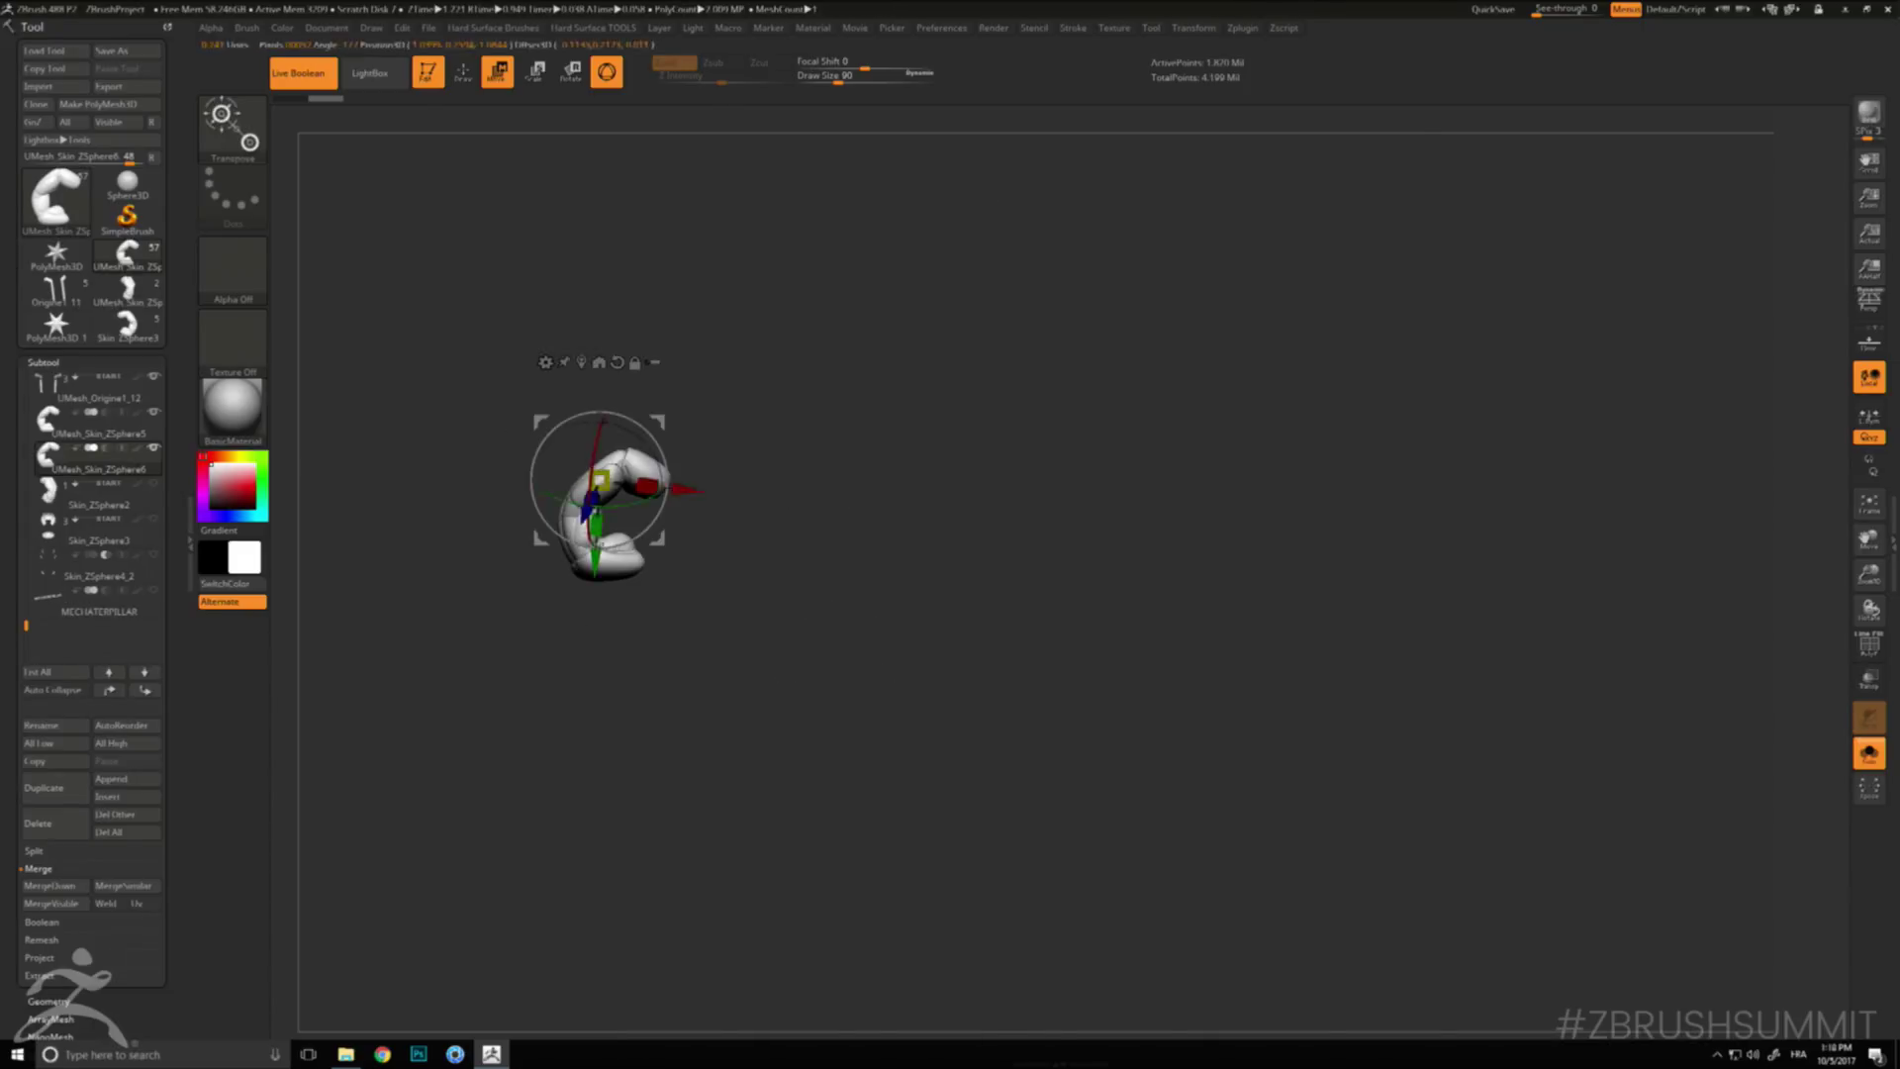
alt+click(622, 567)
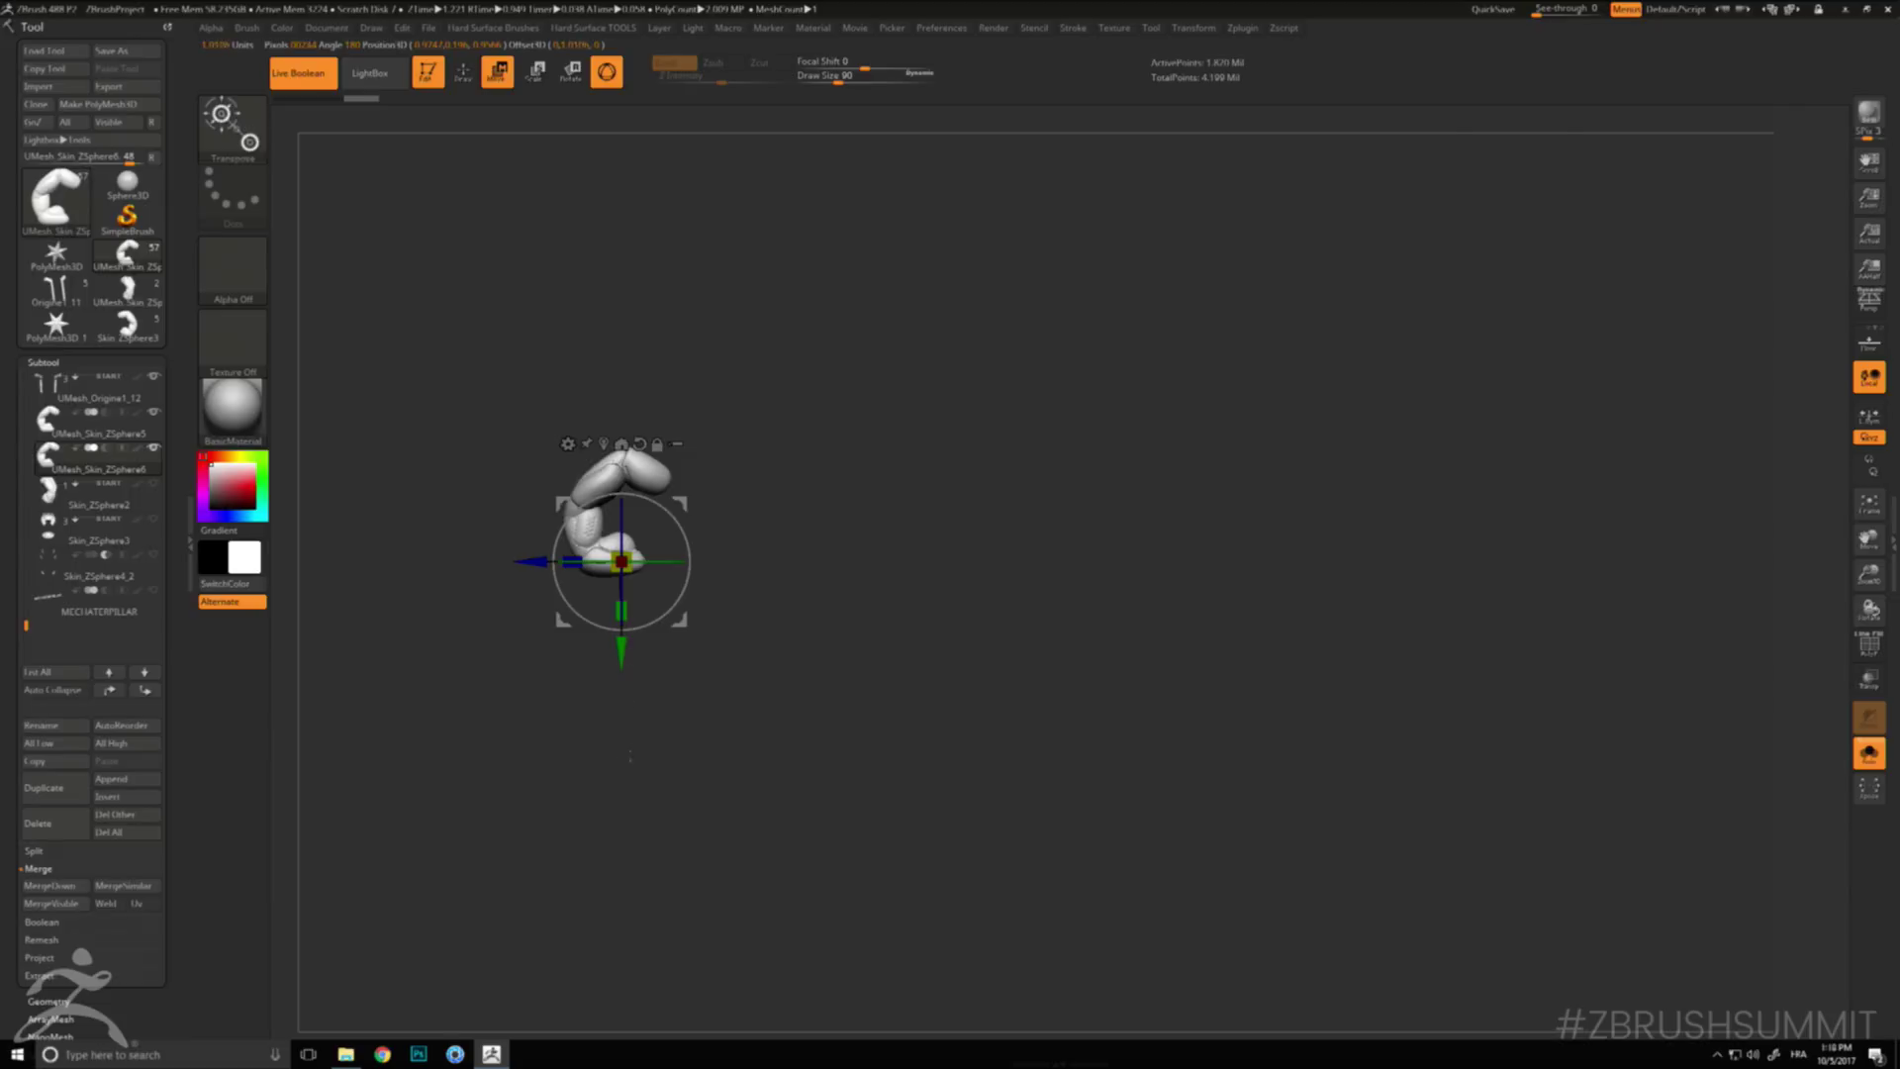
key(alt+s)
ctrl+drag(622, 633, 618, 871)
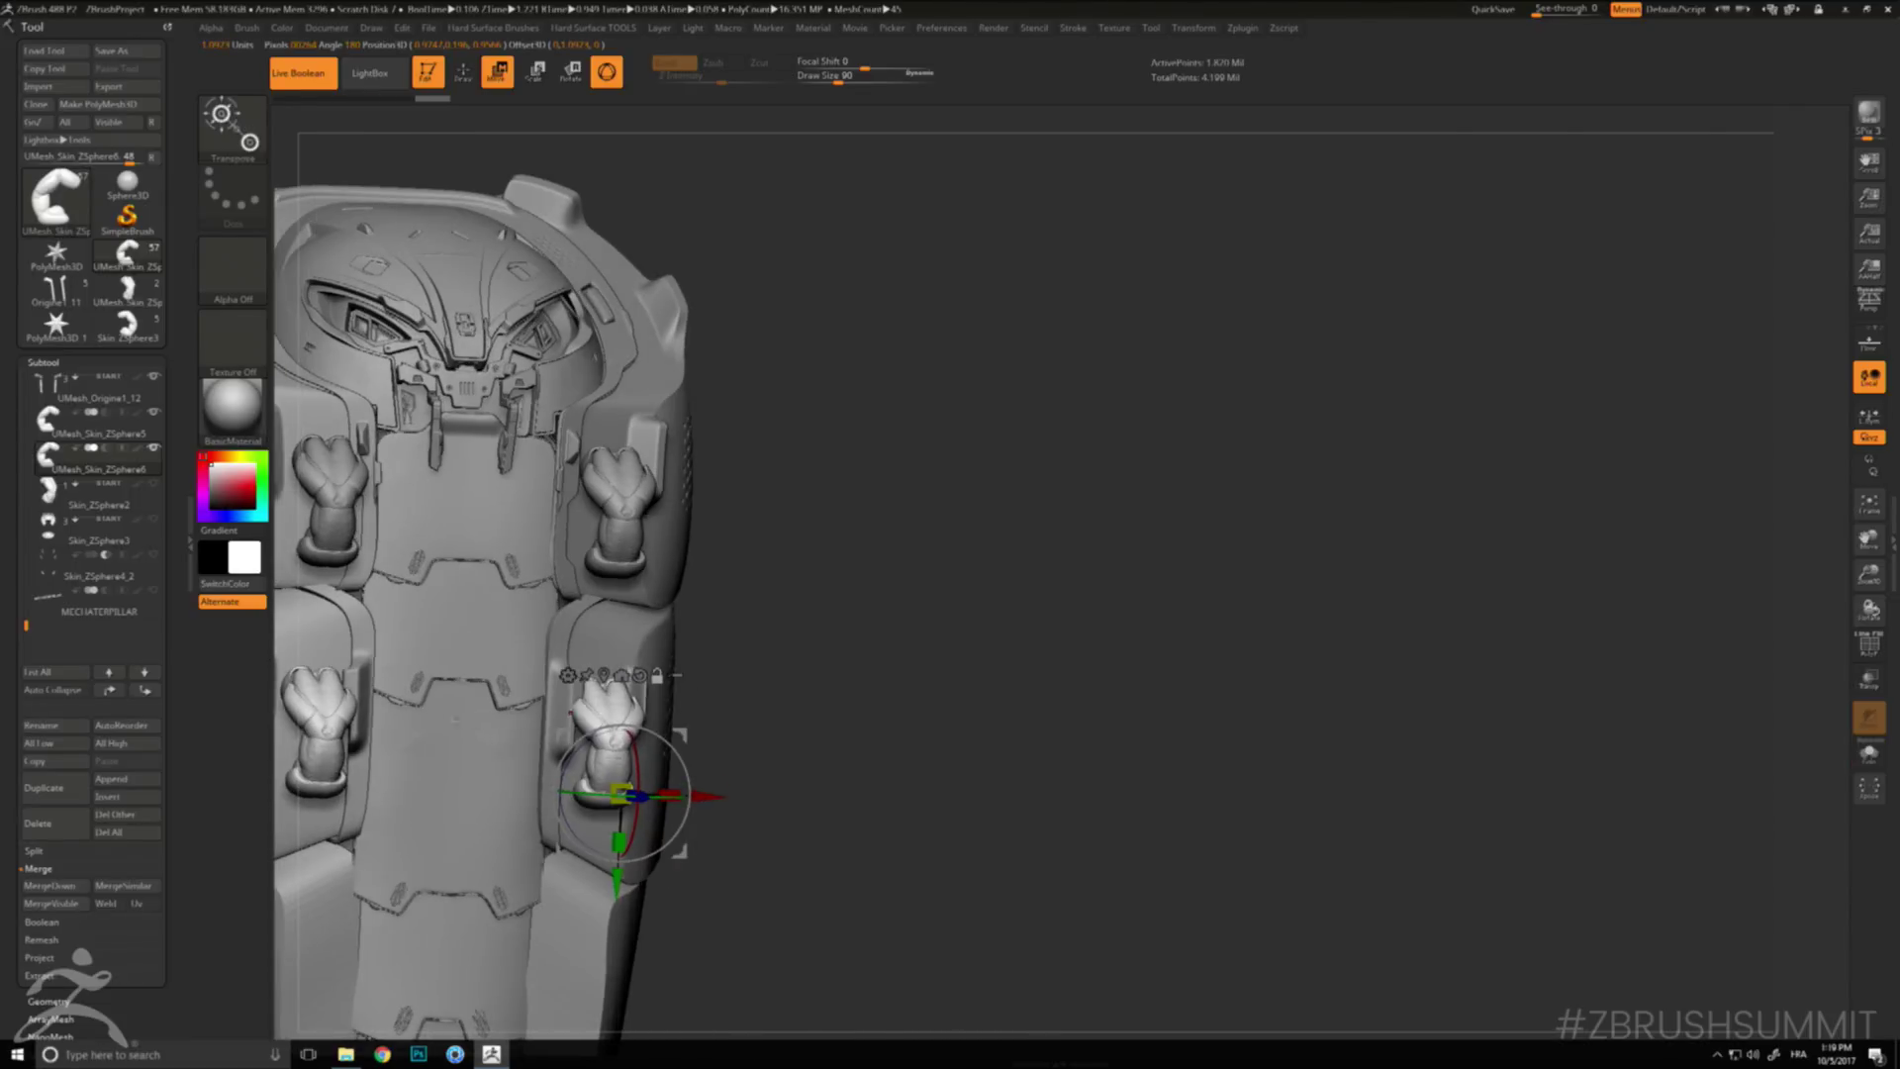
alt+drag(990, 643, 1237, 574)
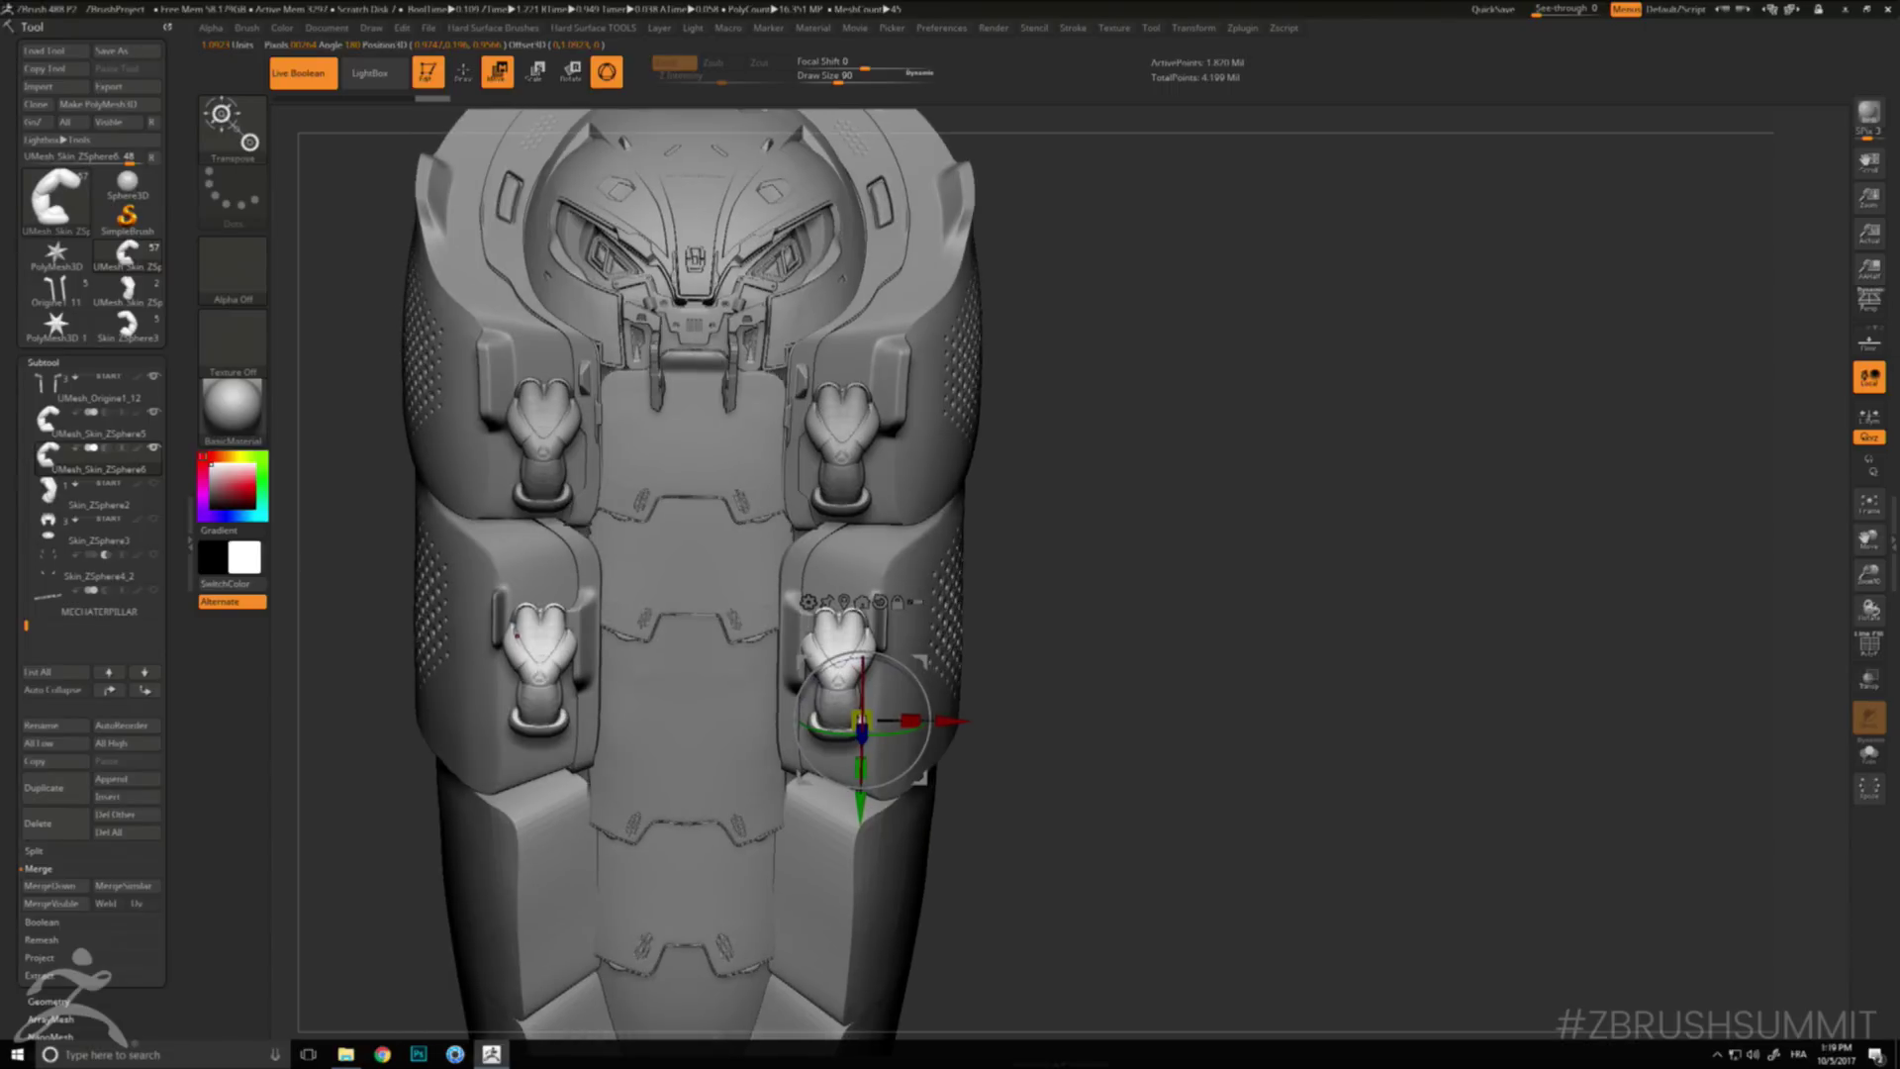
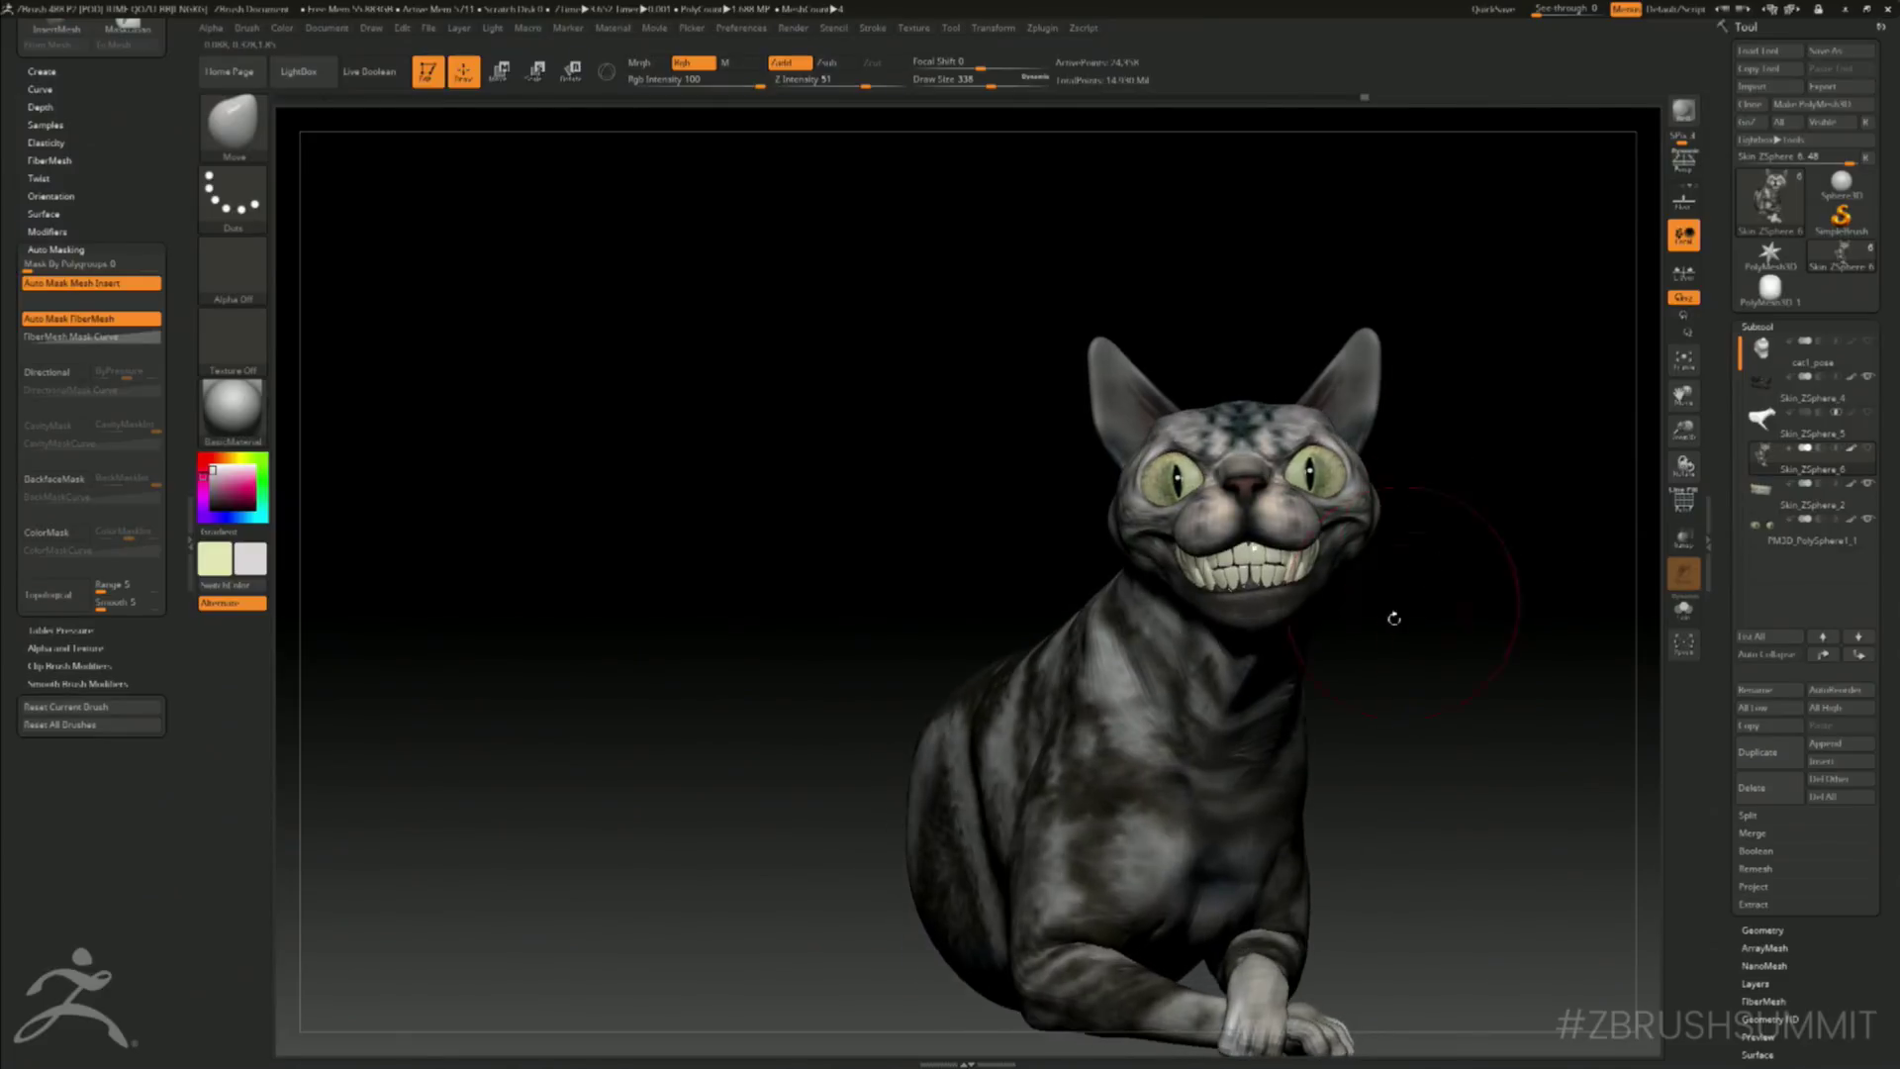
- Examine the painted cat's face, teeth, neck and striped fur from the front, the side and below
drag(1394, 618, 1443, 648)
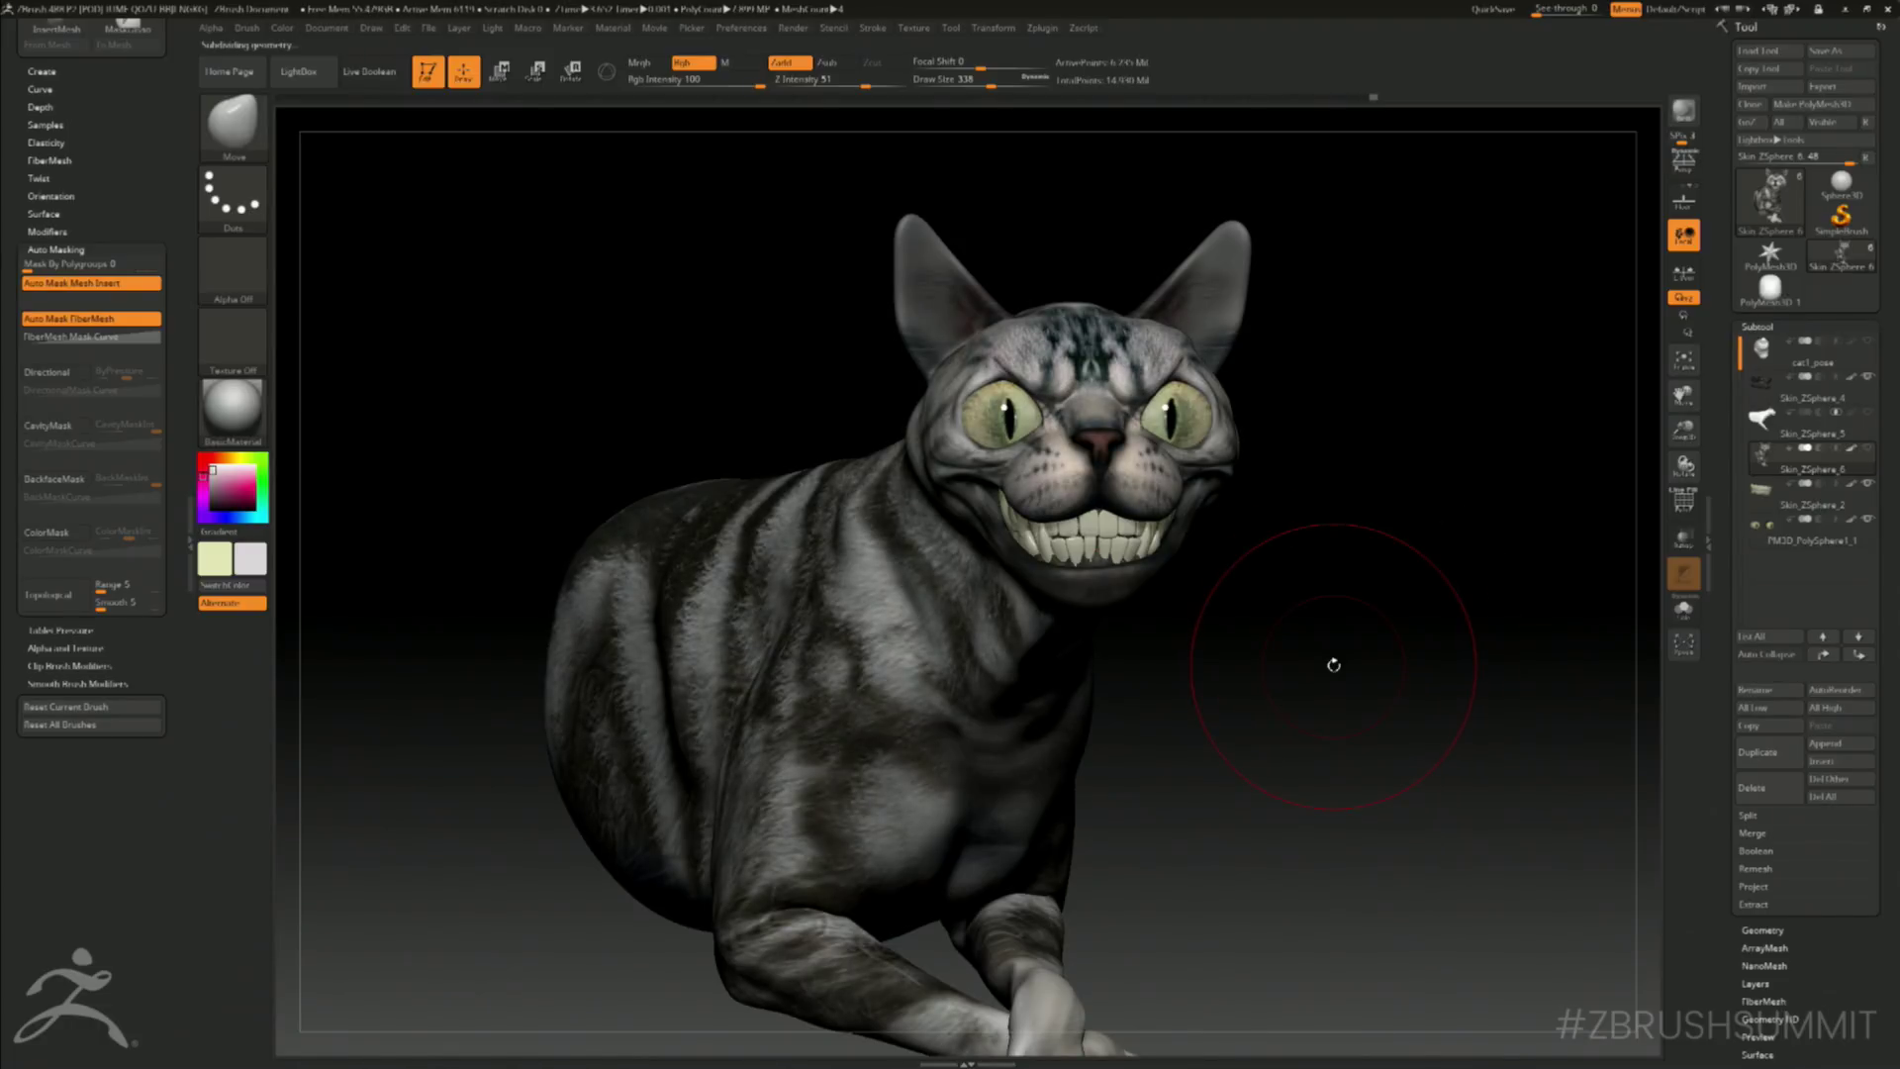
mouse_move(1396, 516)
mouse_down()
mouse_move(1438, 520)
mouse_move(1444, 594)
mouse_move(1382, 613)
mouse_move(1379, 564)
mouse_move(1446, 555)
mouse_move(1438, 573)
mouse_move(1488, 530)
mouse_move(1465, 529)
mouse_move(1486, 534)
mouse_move(1467, 566)
mouse_up()
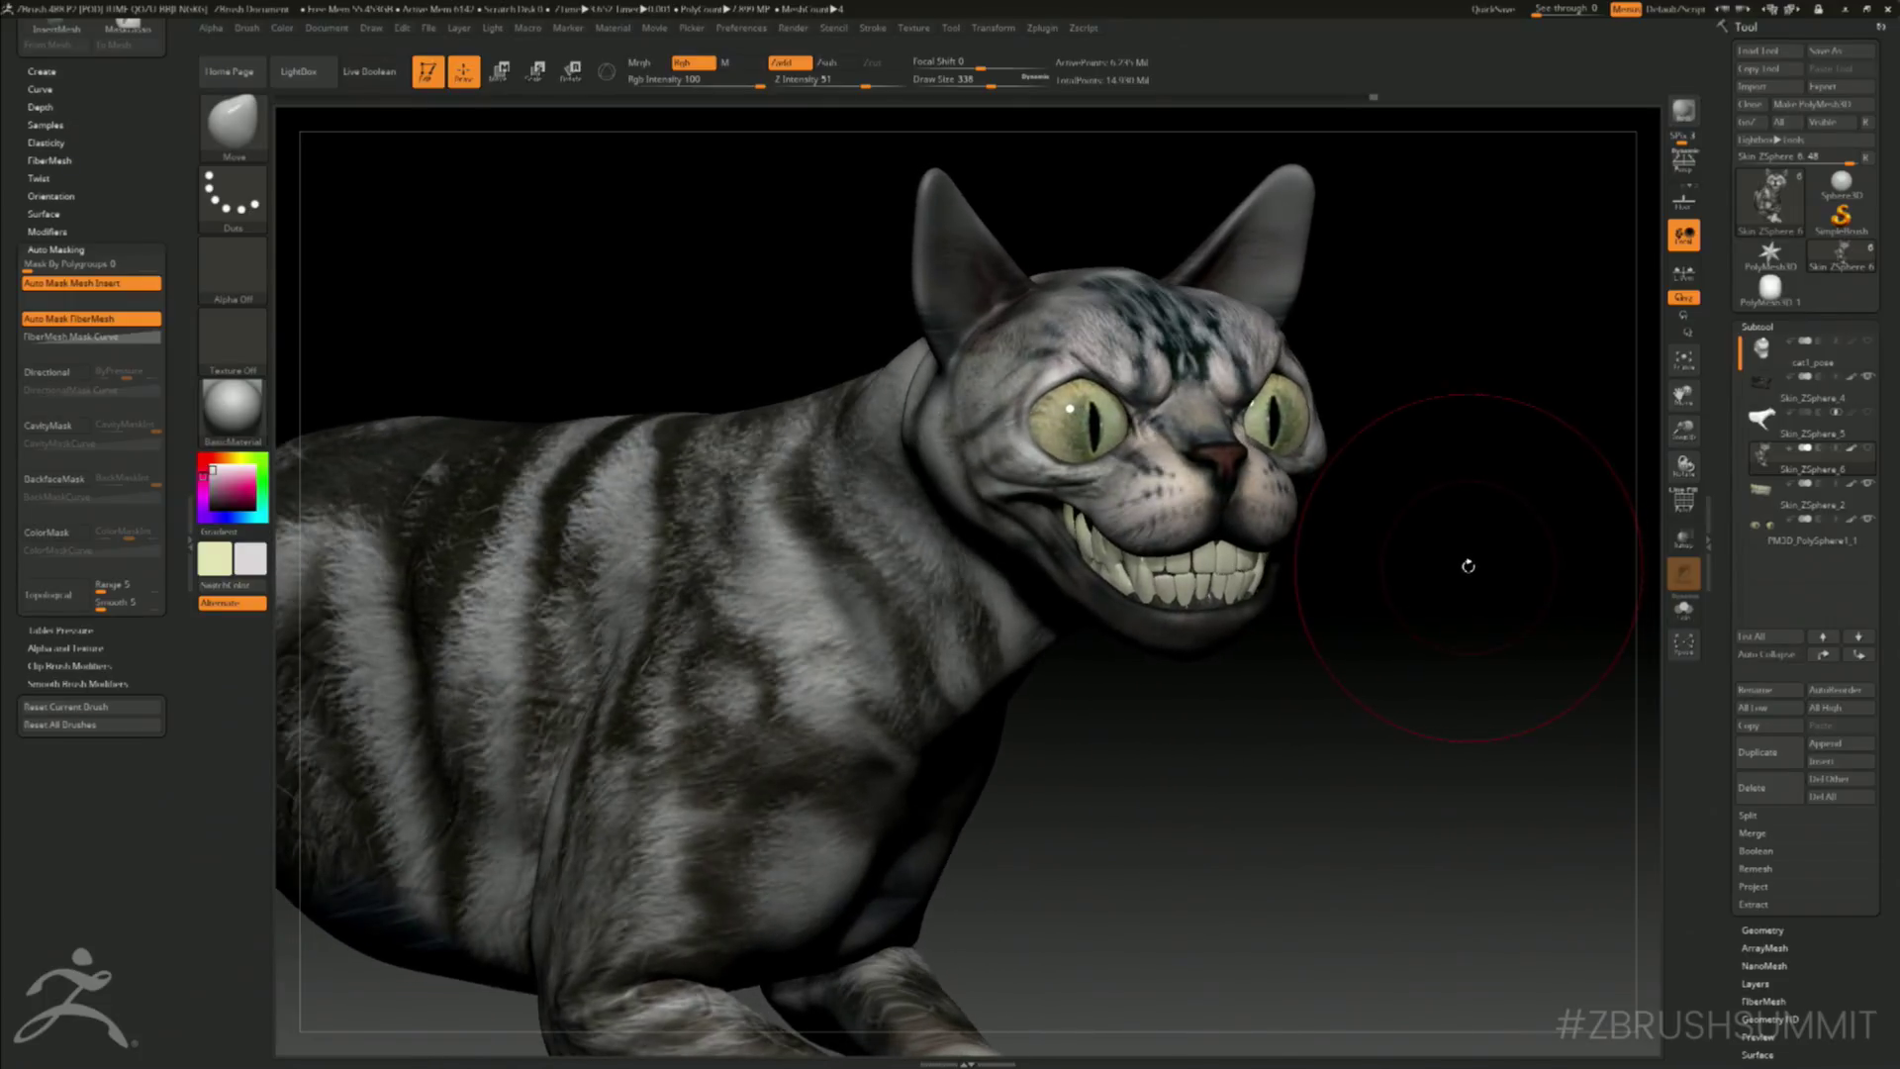
key(shift)
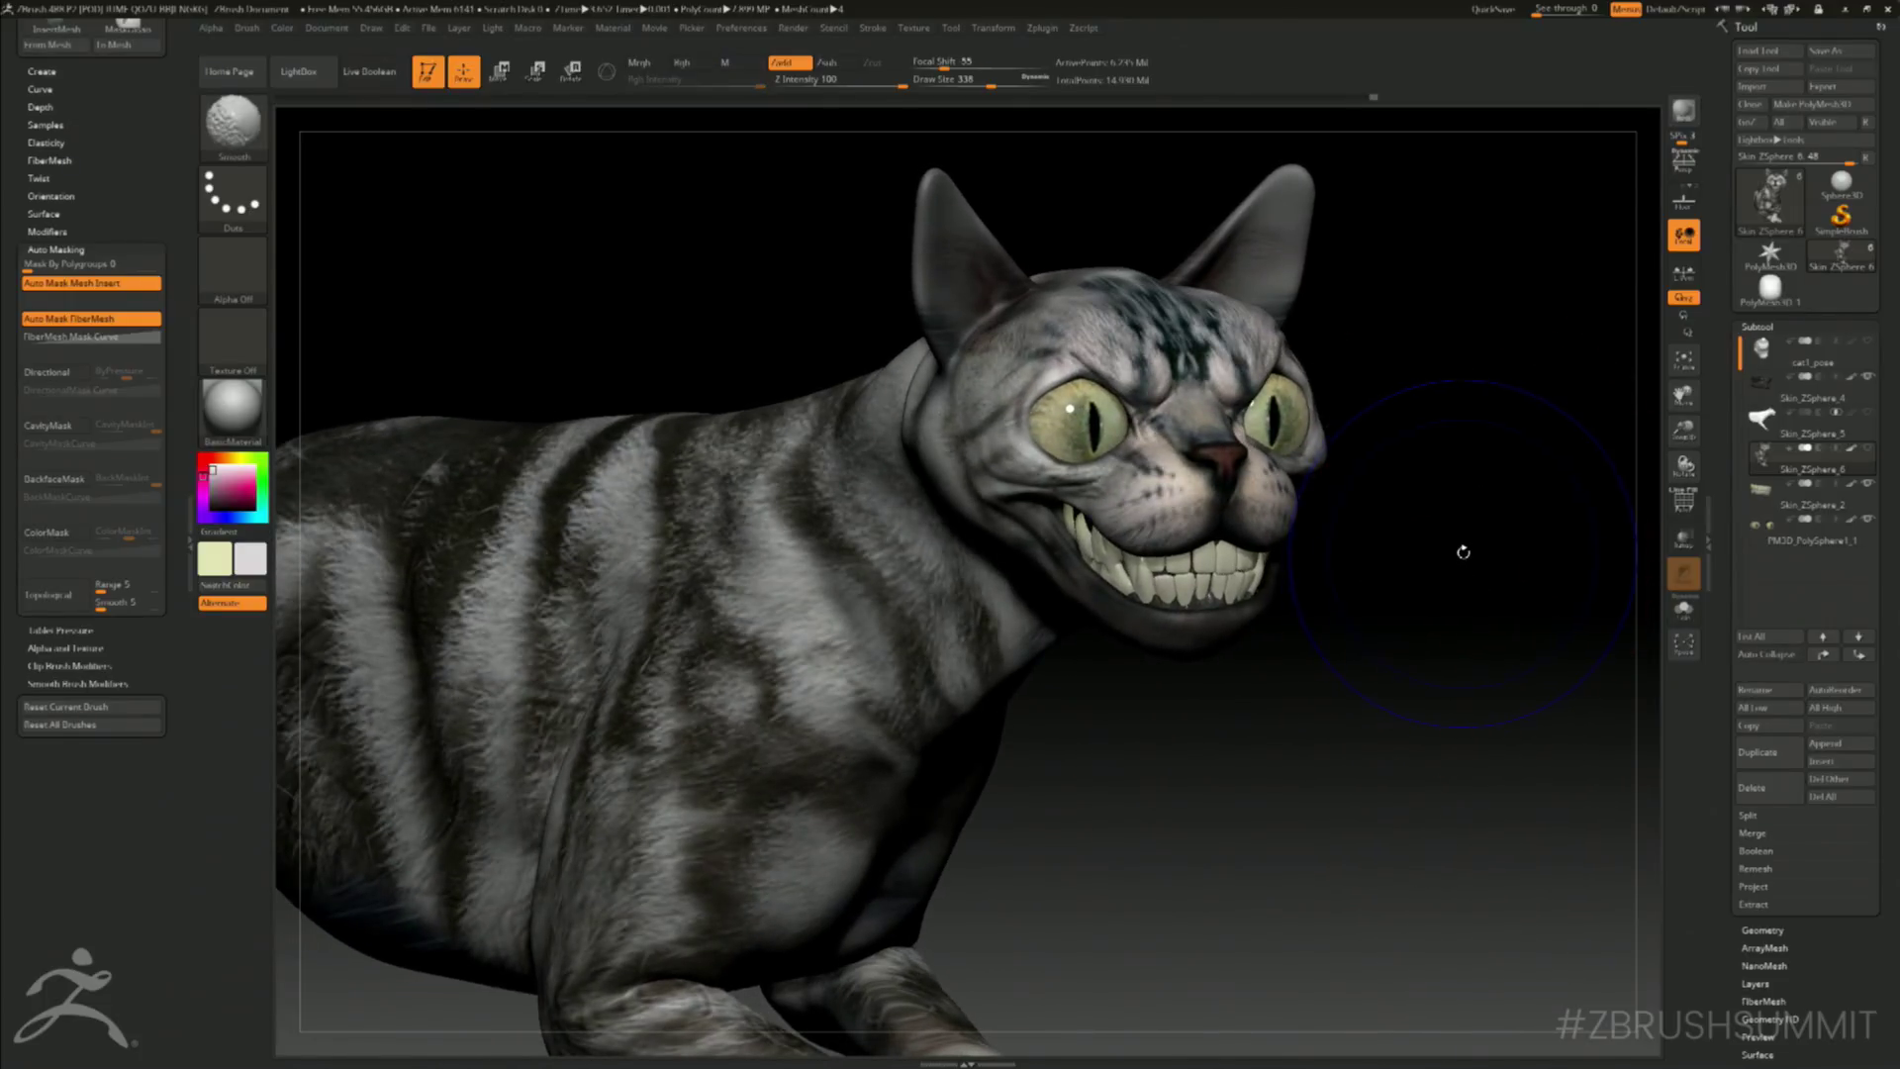
drag(1386, 666, 1386, 590)
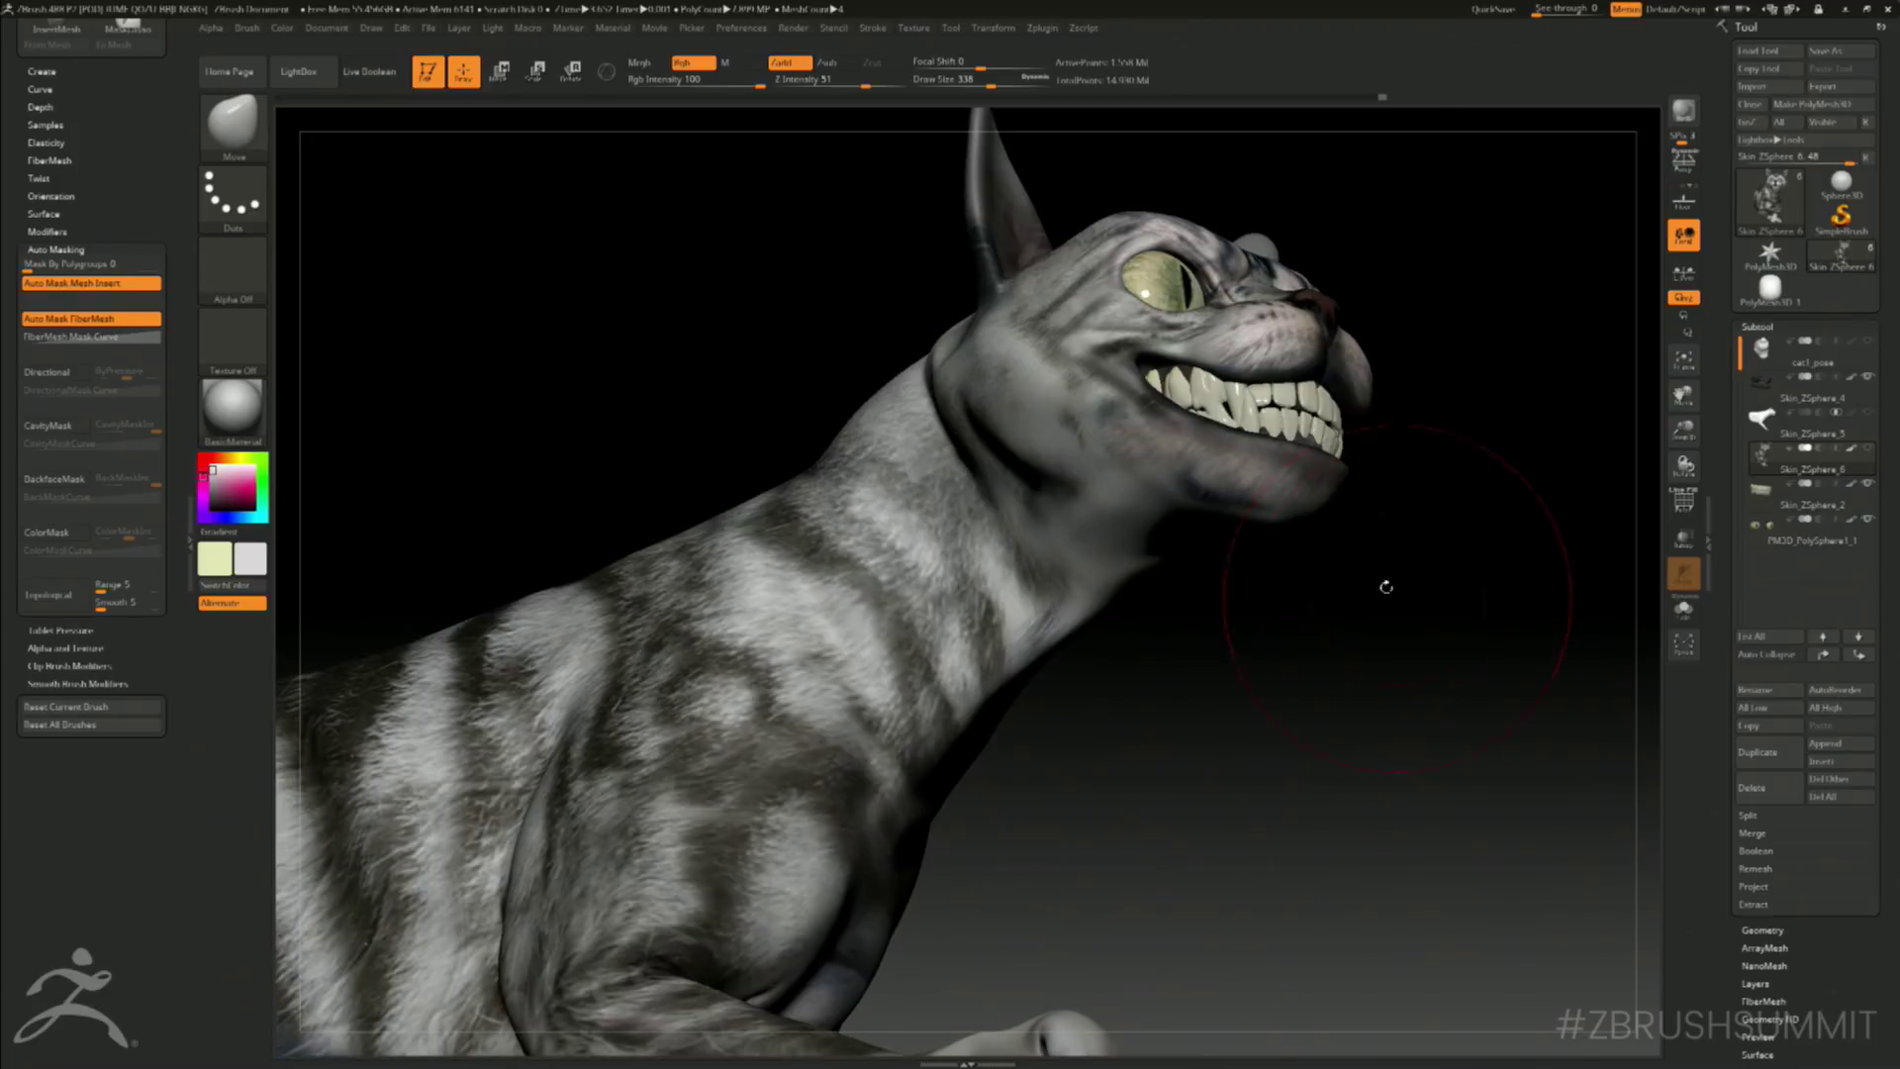
key(space)
key(ctrl)
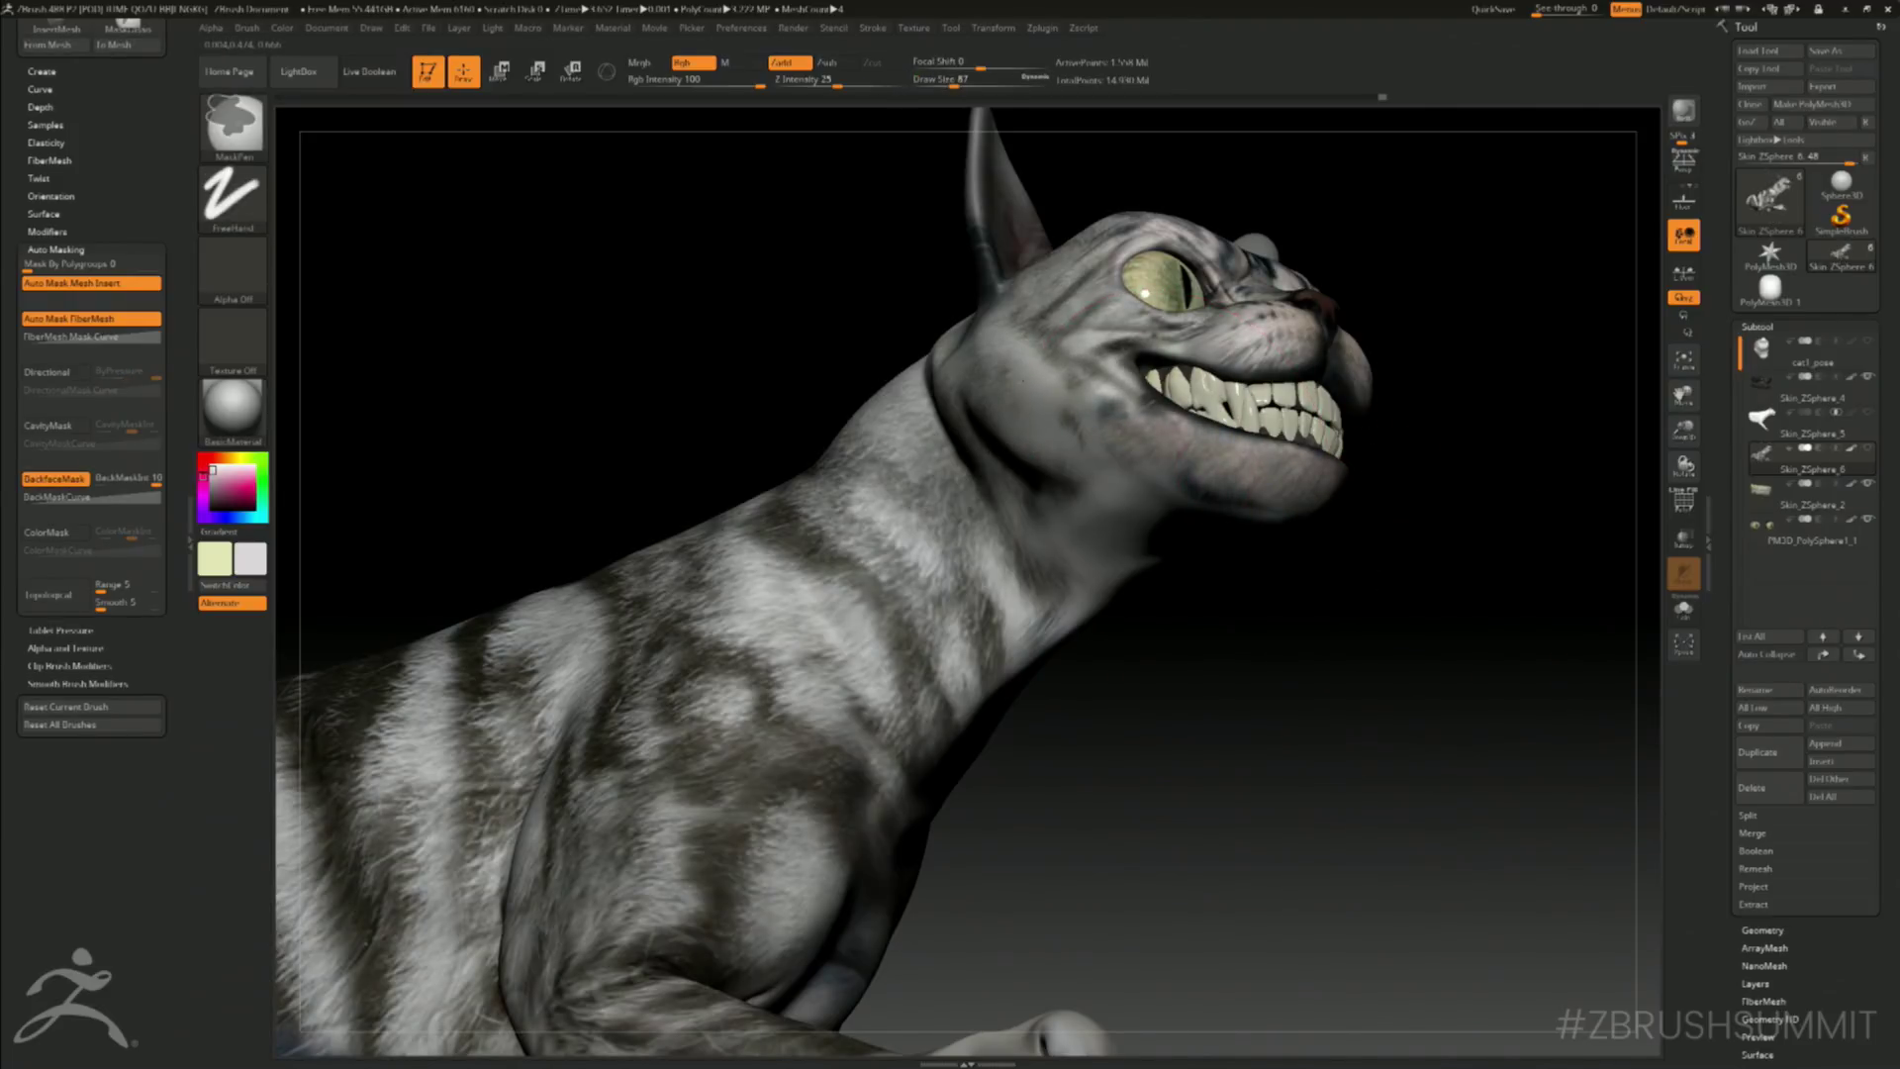
drag(1370, 606, 1045, 589)
key(ctrl)
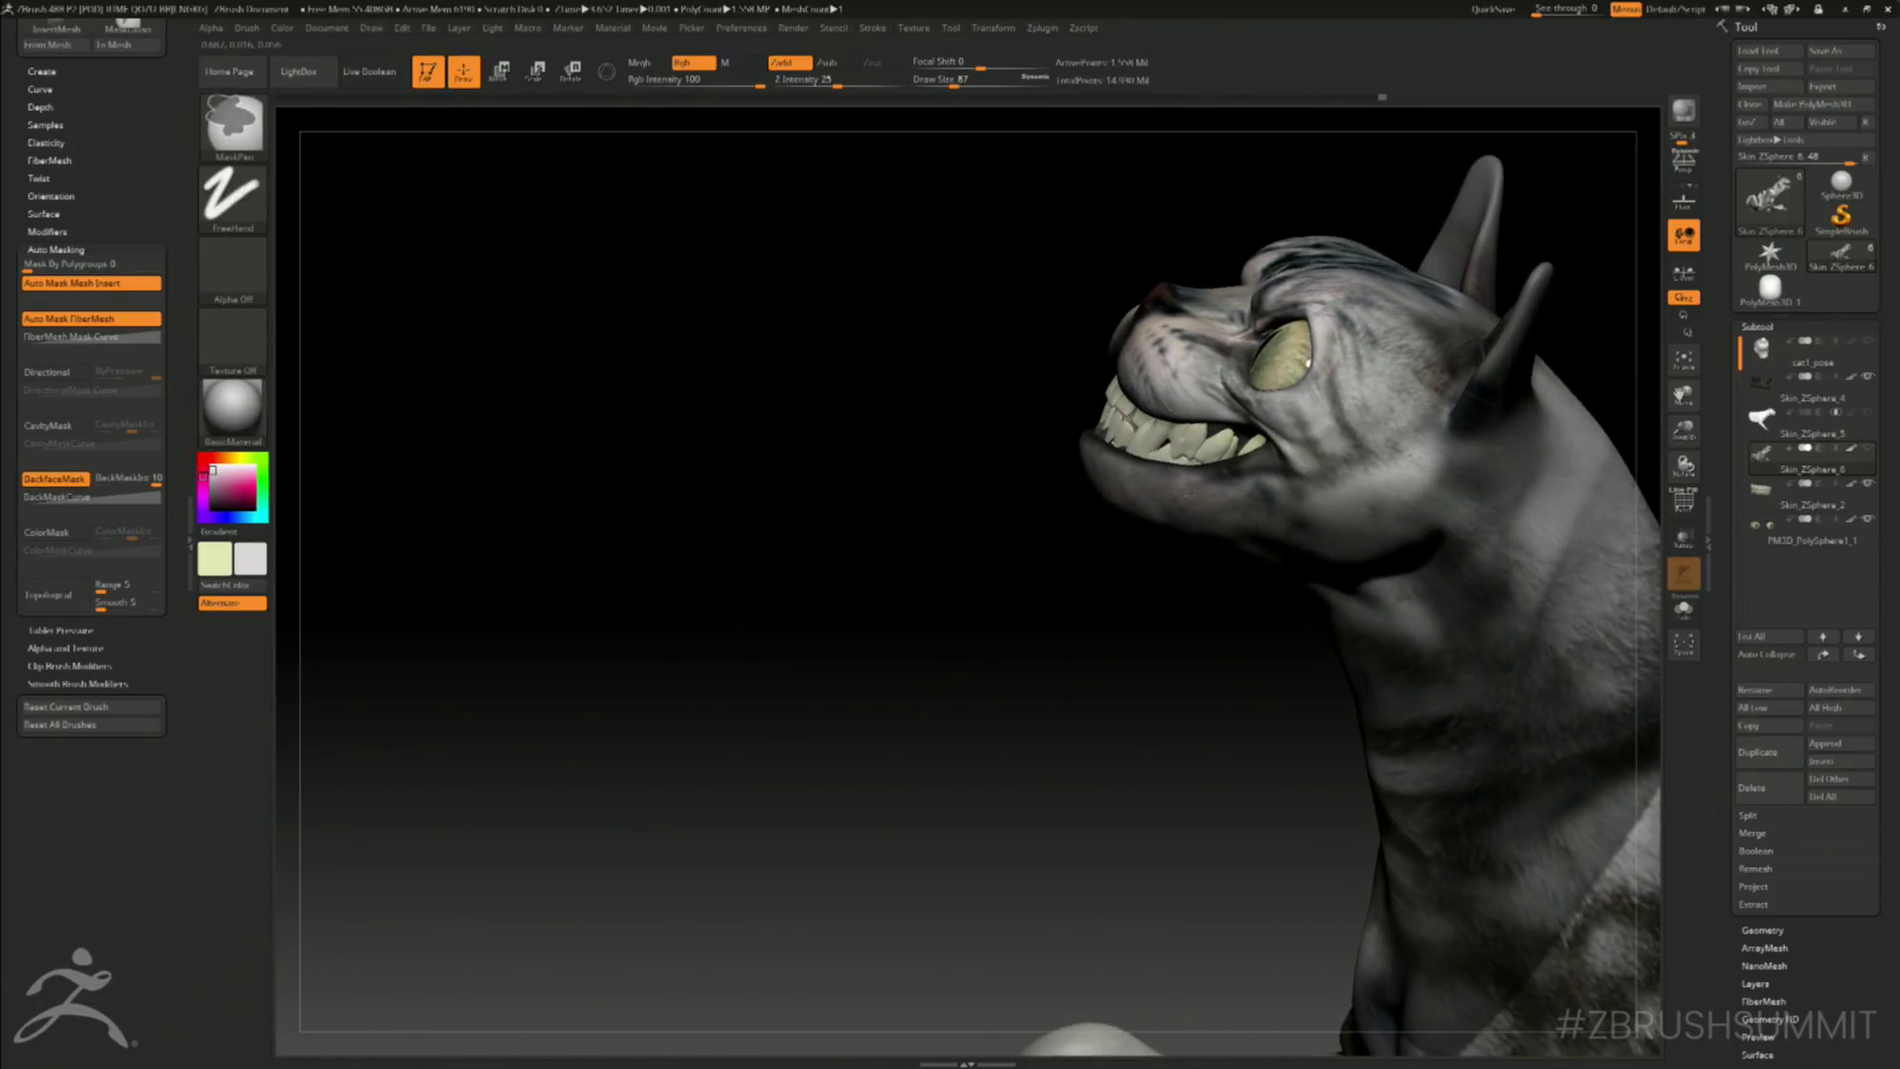
drag(1108, 666, 1469, 349)
drag(1326, 495, 1415, 812)
drag(1534, 594, 1408, 563)
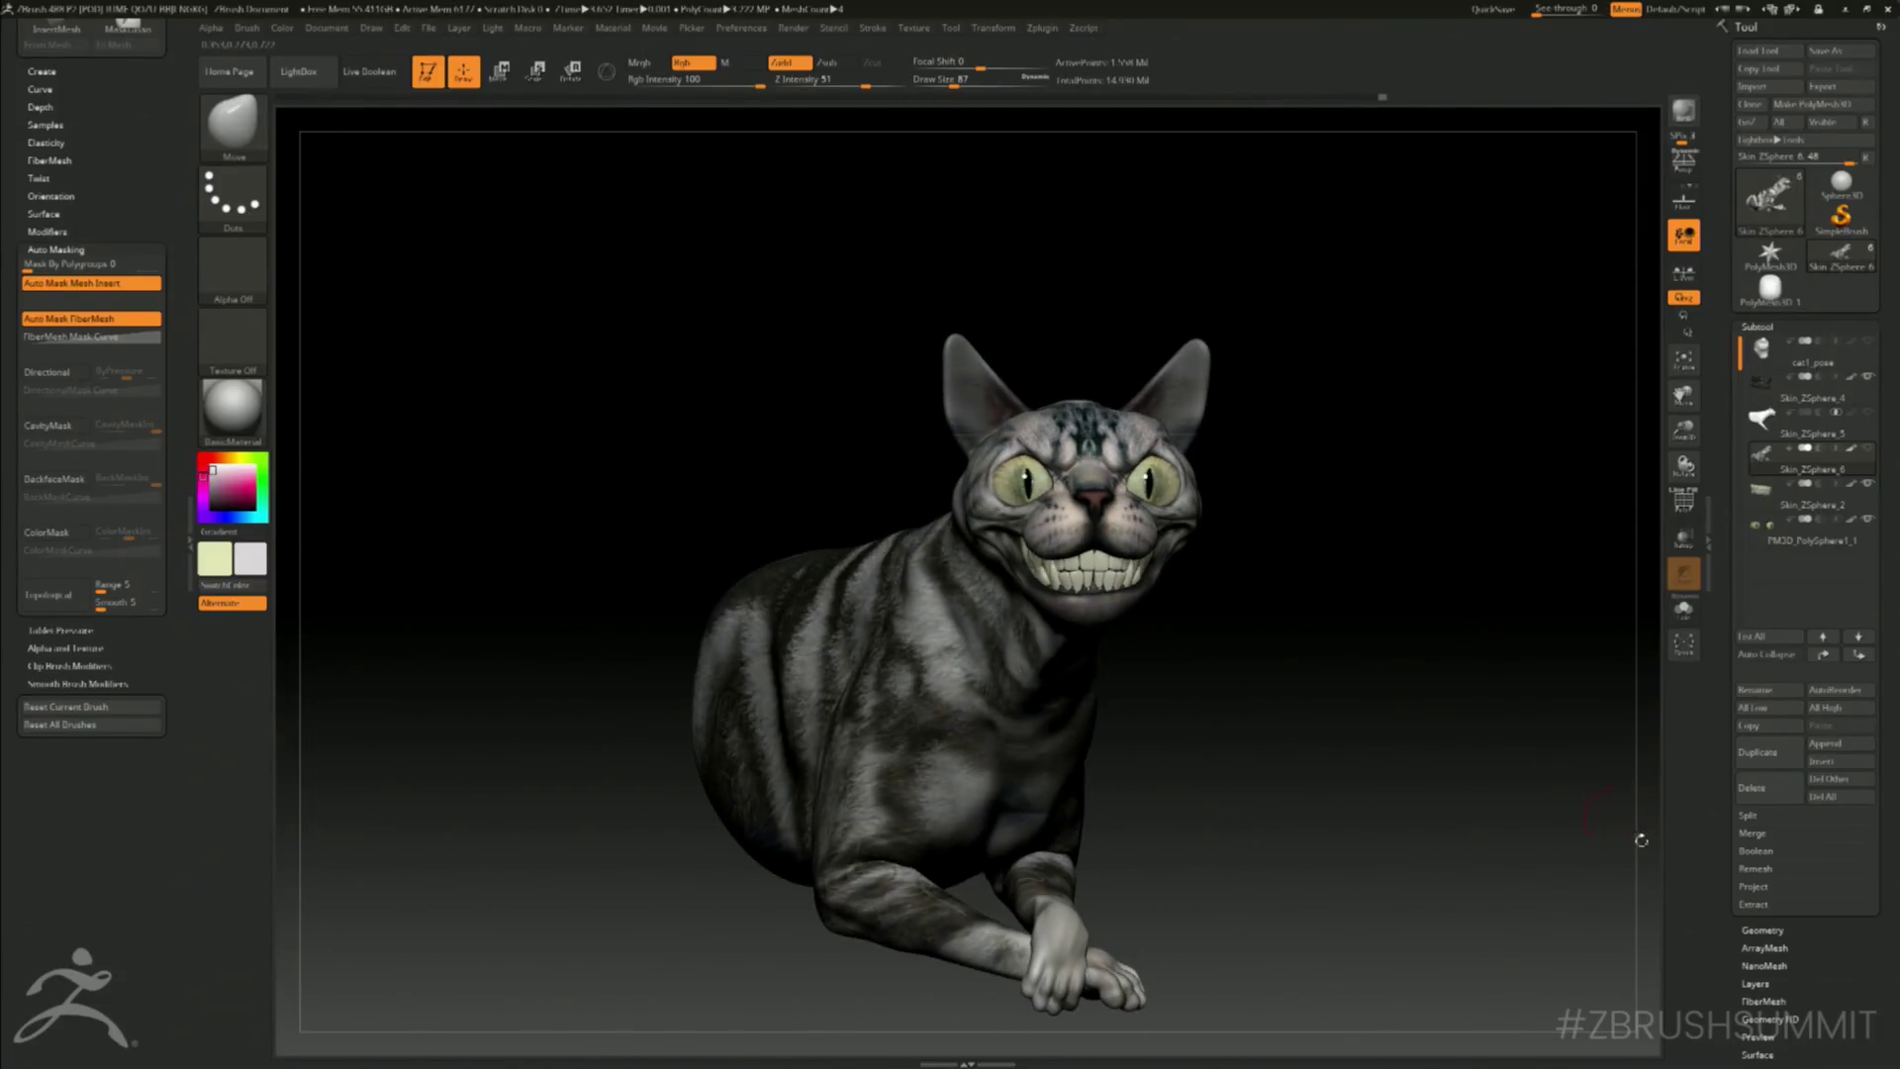
- Invert the mask on the cat so its body is protected and the ear area stays editable
click(1721, 703)
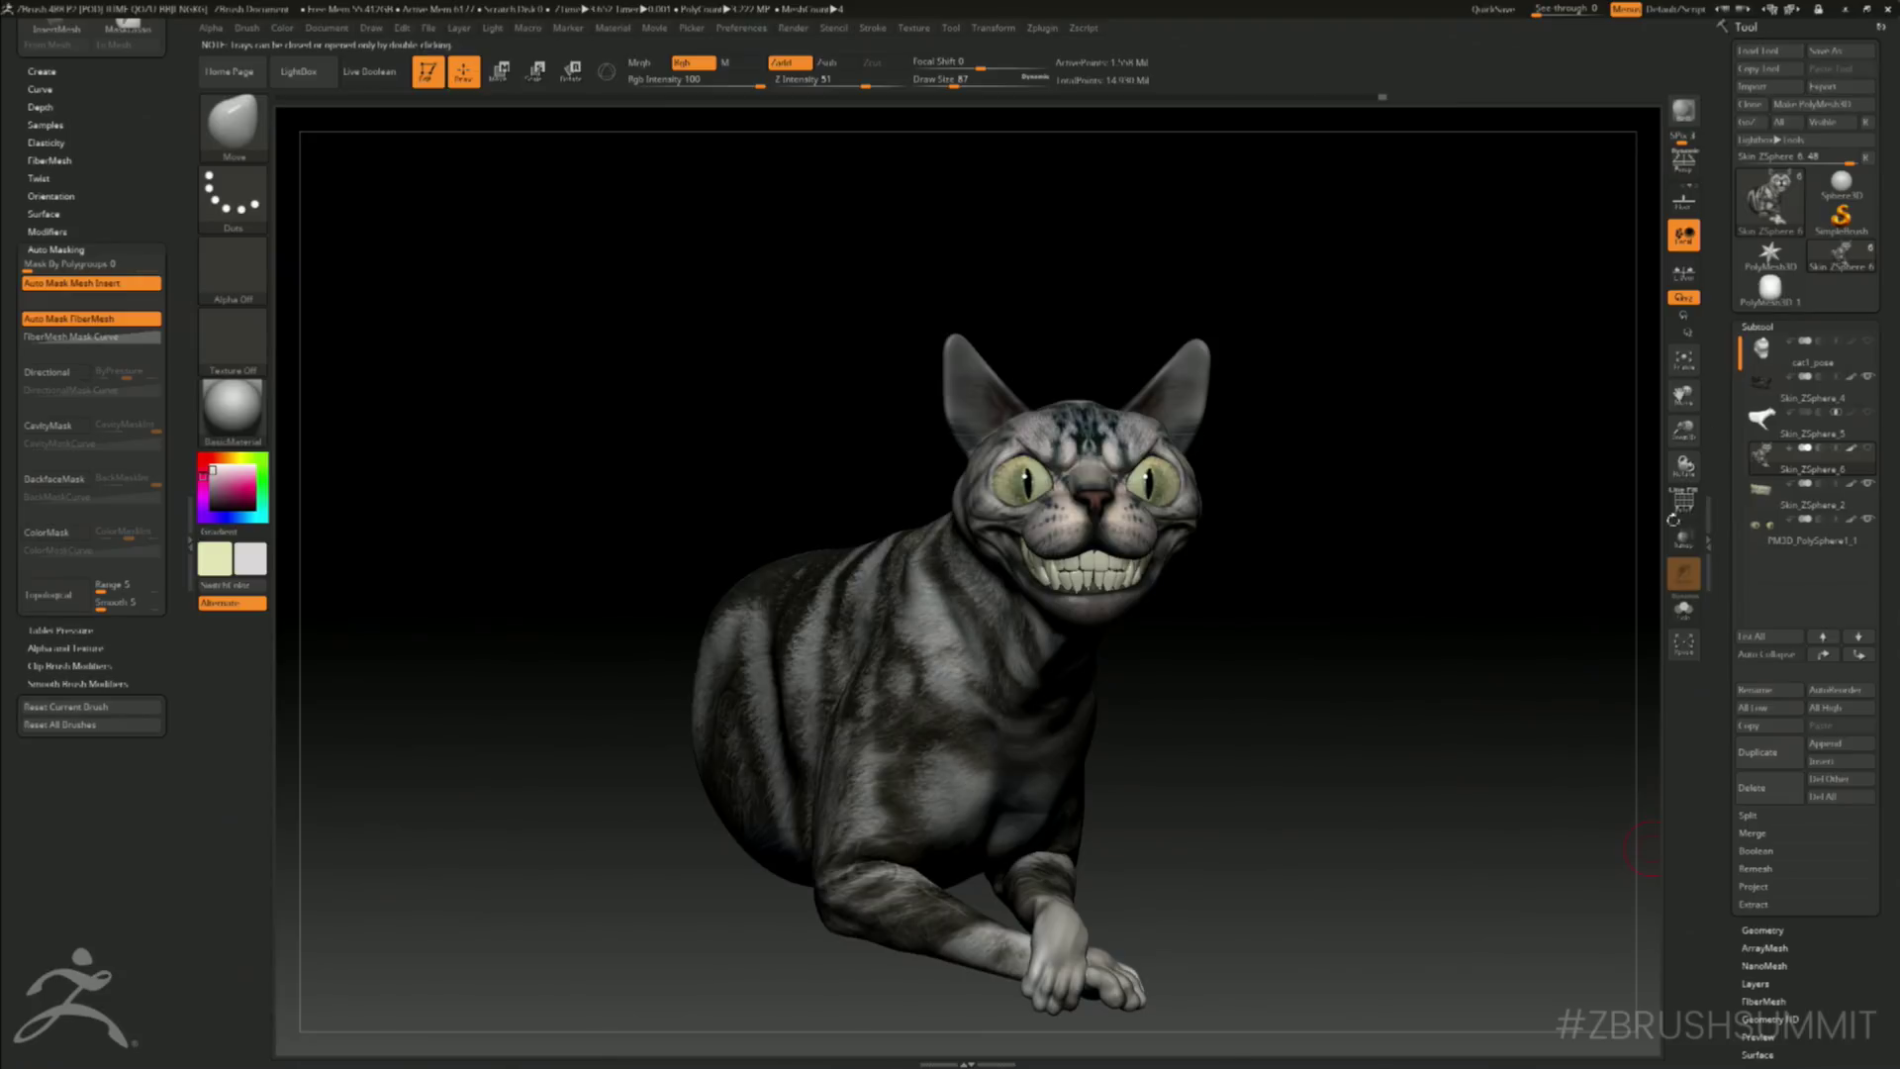
mouse_move(1562, 436)
mouse_down()
mouse_move(1518, 514)
mouse_move(1501, 458)
mouse_move(1471, 526)
mouse_move(1500, 526)
mouse_move(1454, 530)
mouse_up()
key(ctrl)
ctrl+click(1459, 507)
key(space)
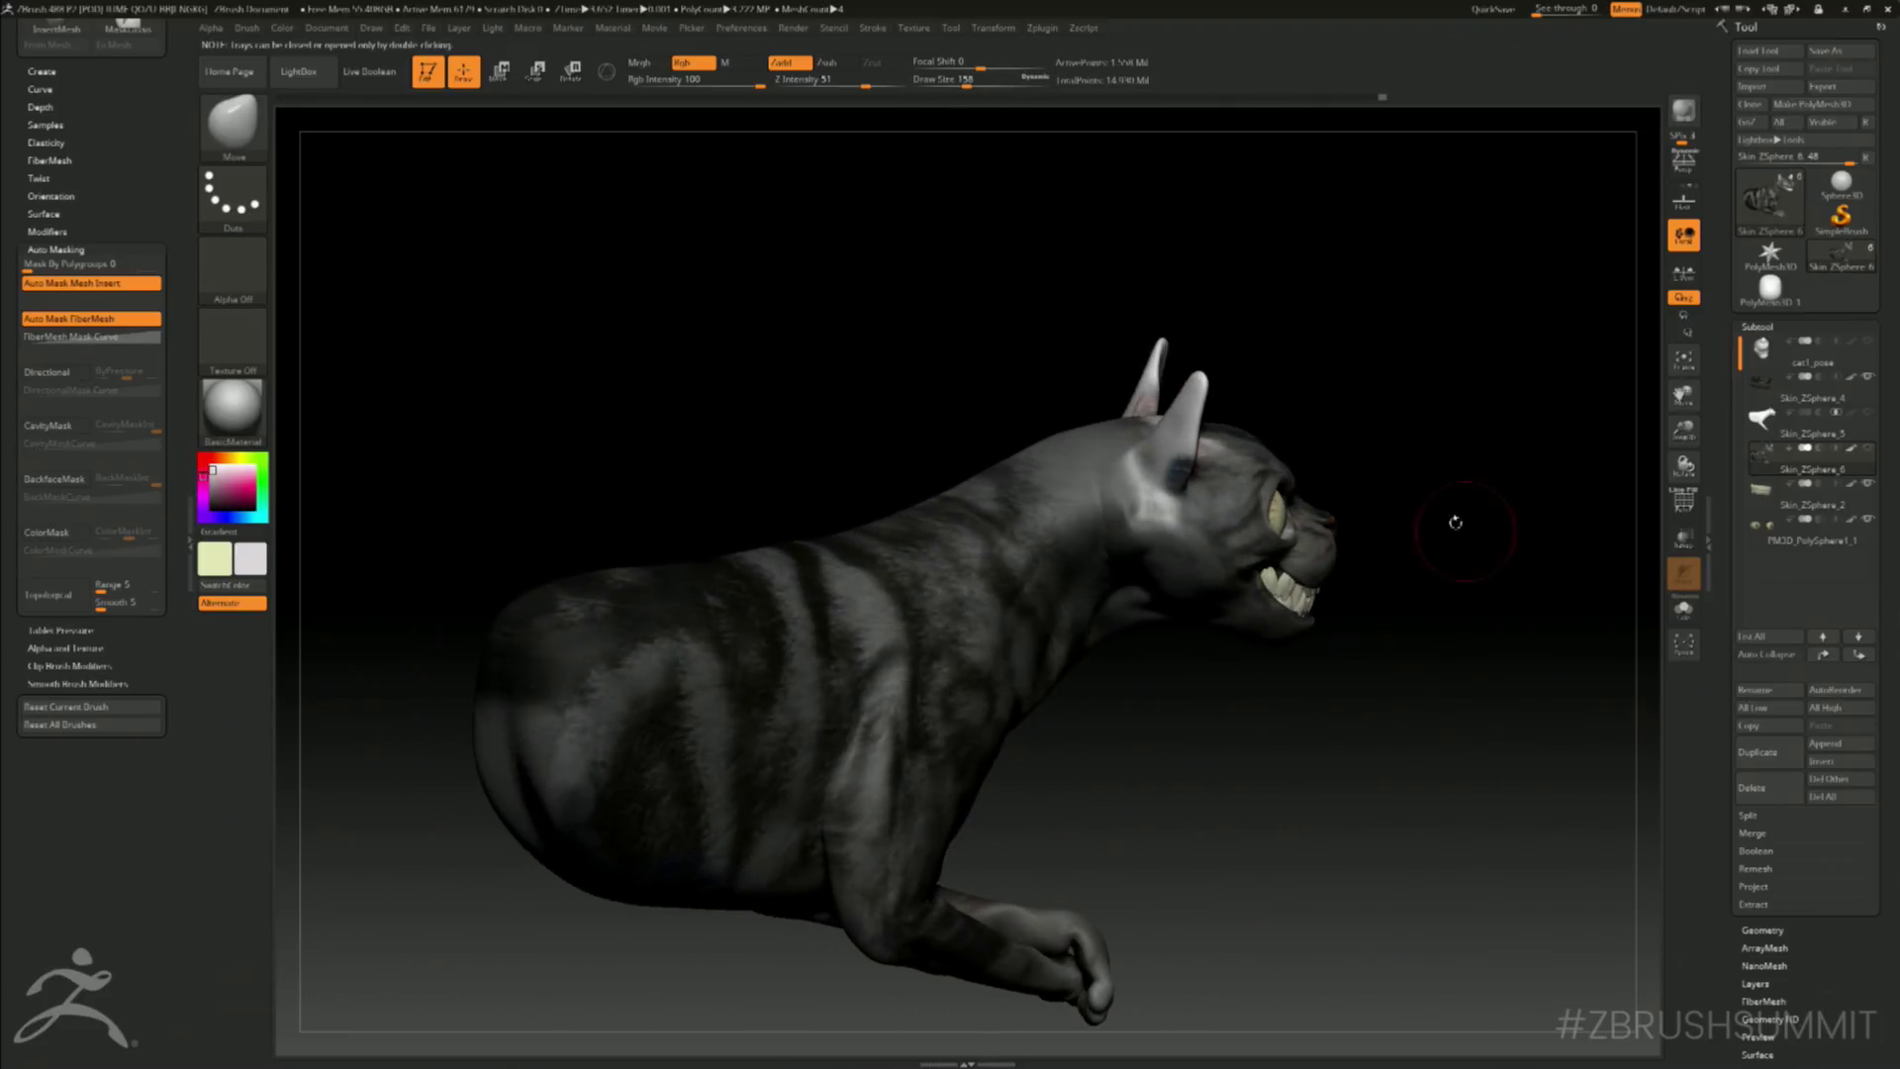
key(ctrl)
- Refine the mask around both of the cat's ears with the MaskPen, leaving the ears unmasked
drag(1276, 381, 1385, 470)
mouse_move(982, 342)
ctrl+mouse_down()
mouse_move(995, 287)
mouse_move(999, 308)
ctrl+mouse_up()
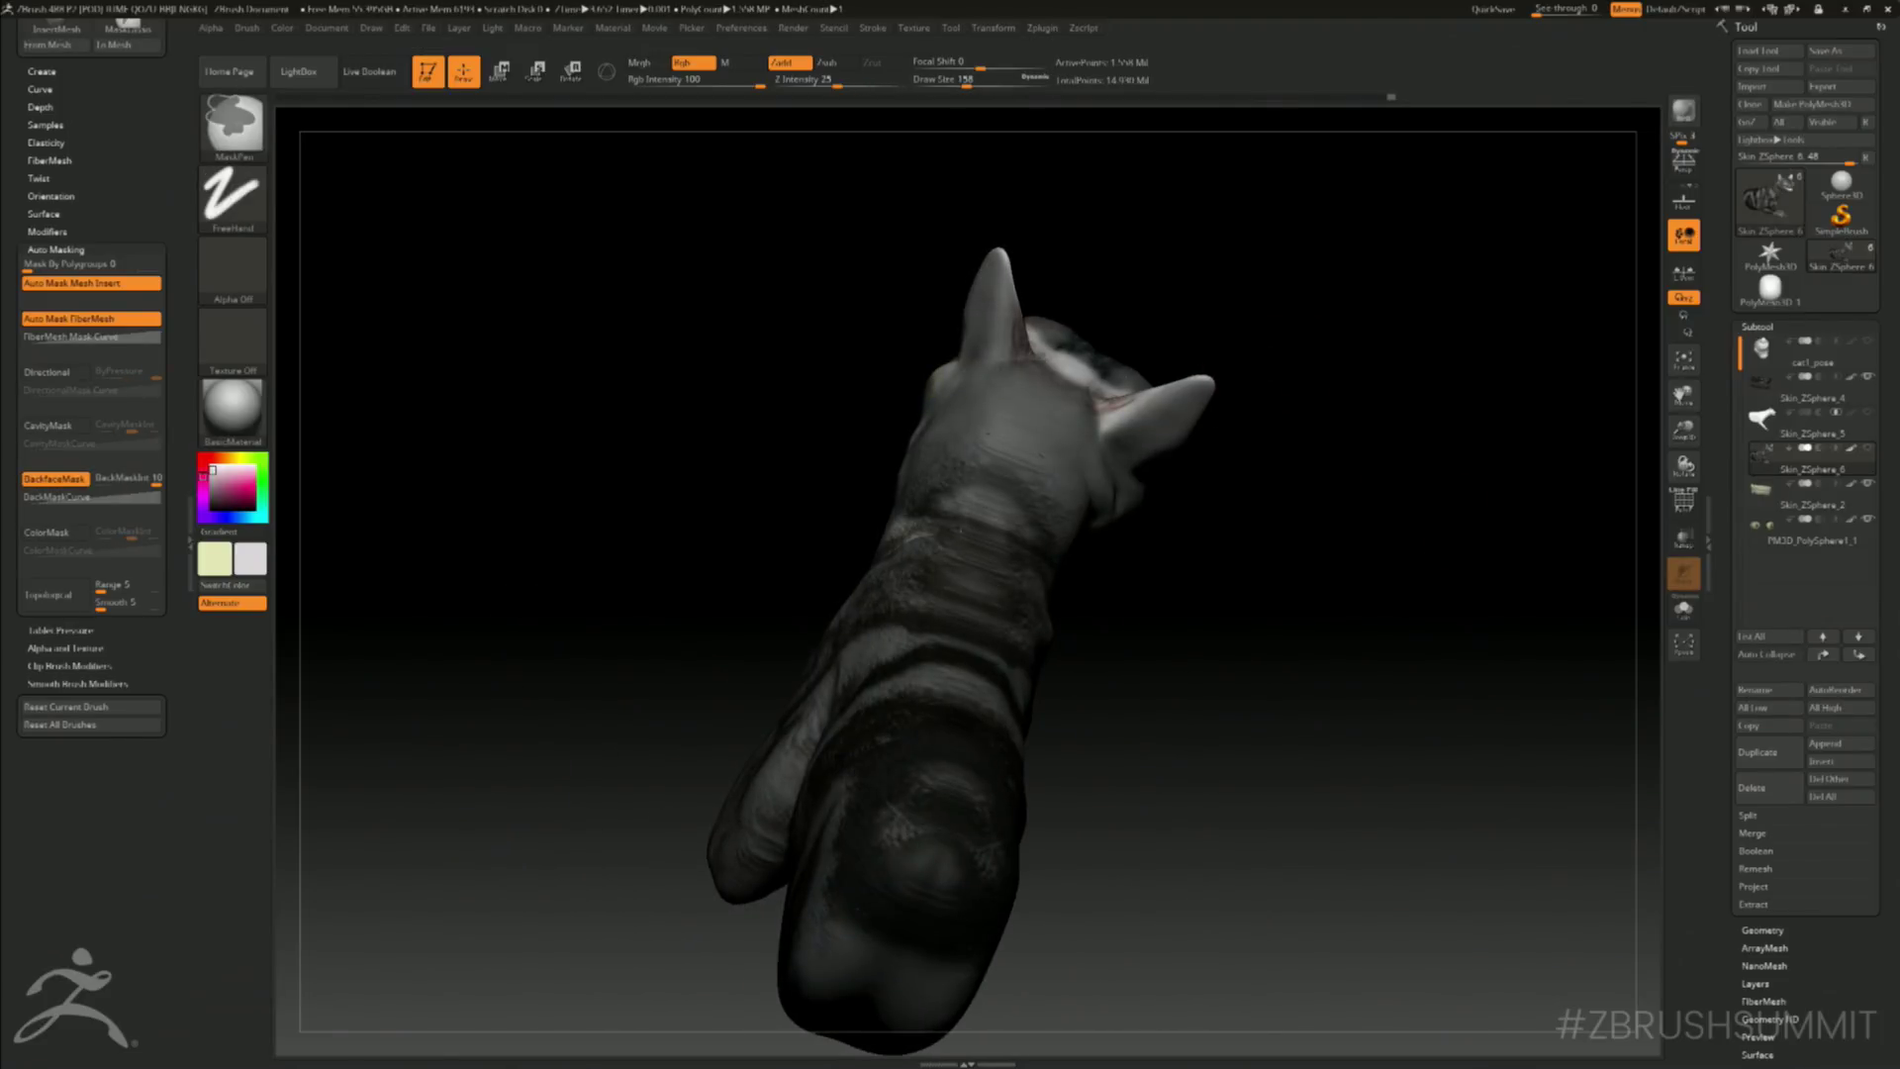
ctrl+drag(1081, 371, 1074, 366)
drag(1192, 287, 1104, 402)
key(ctrl)
mouse_move(1472, 297)
mouse_down()
mouse_move(1429, 210)
mouse_move(1371, 247)
mouse_up()
key(space)
drag(1216, 396, 1191, 394)
key(ctrl)
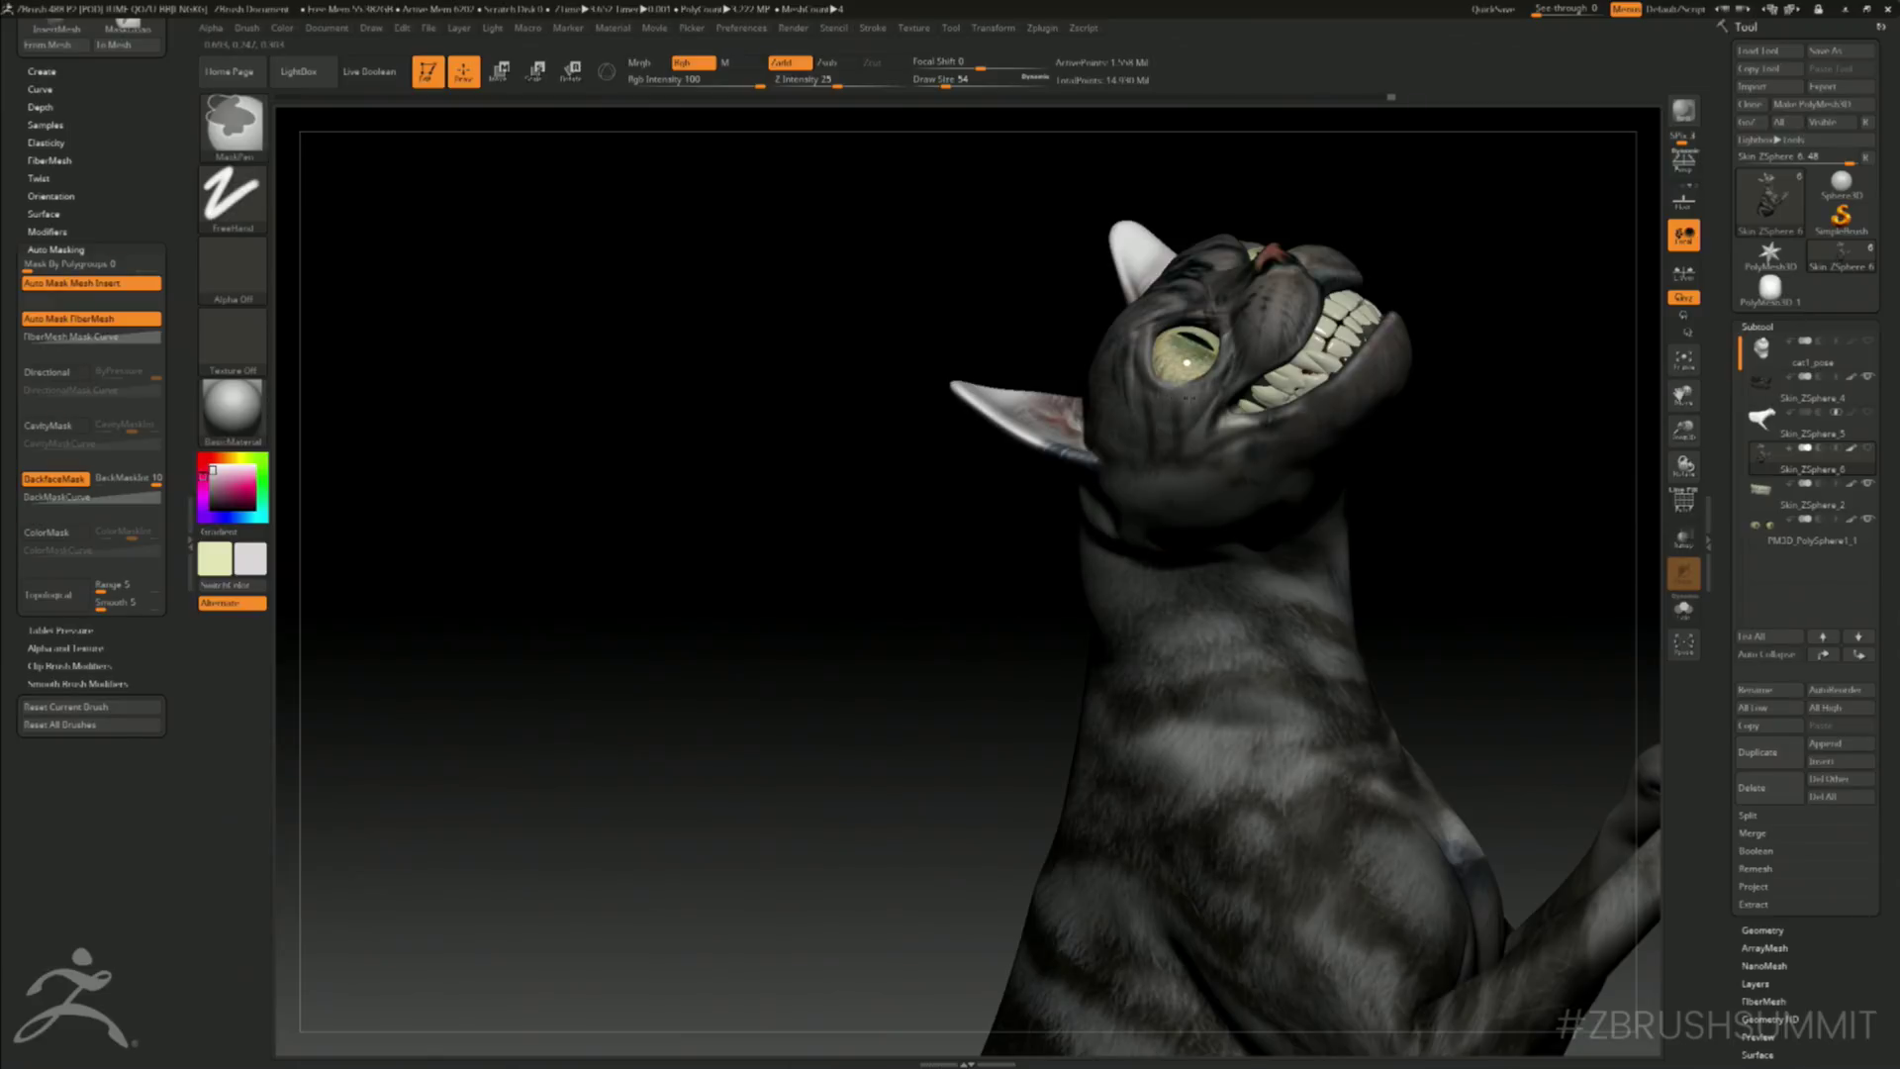
mouse_move(1505, 327)
mouse_down()
mouse_move(1453, 322)
mouse_move(1442, 283)
mouse_move(1586, 234)
mouse_move(1461, 365)
mouse_up()
key(ctrl)
drag(1737, 611, 1736, 571)
scroll(1737, 571, down, 8)
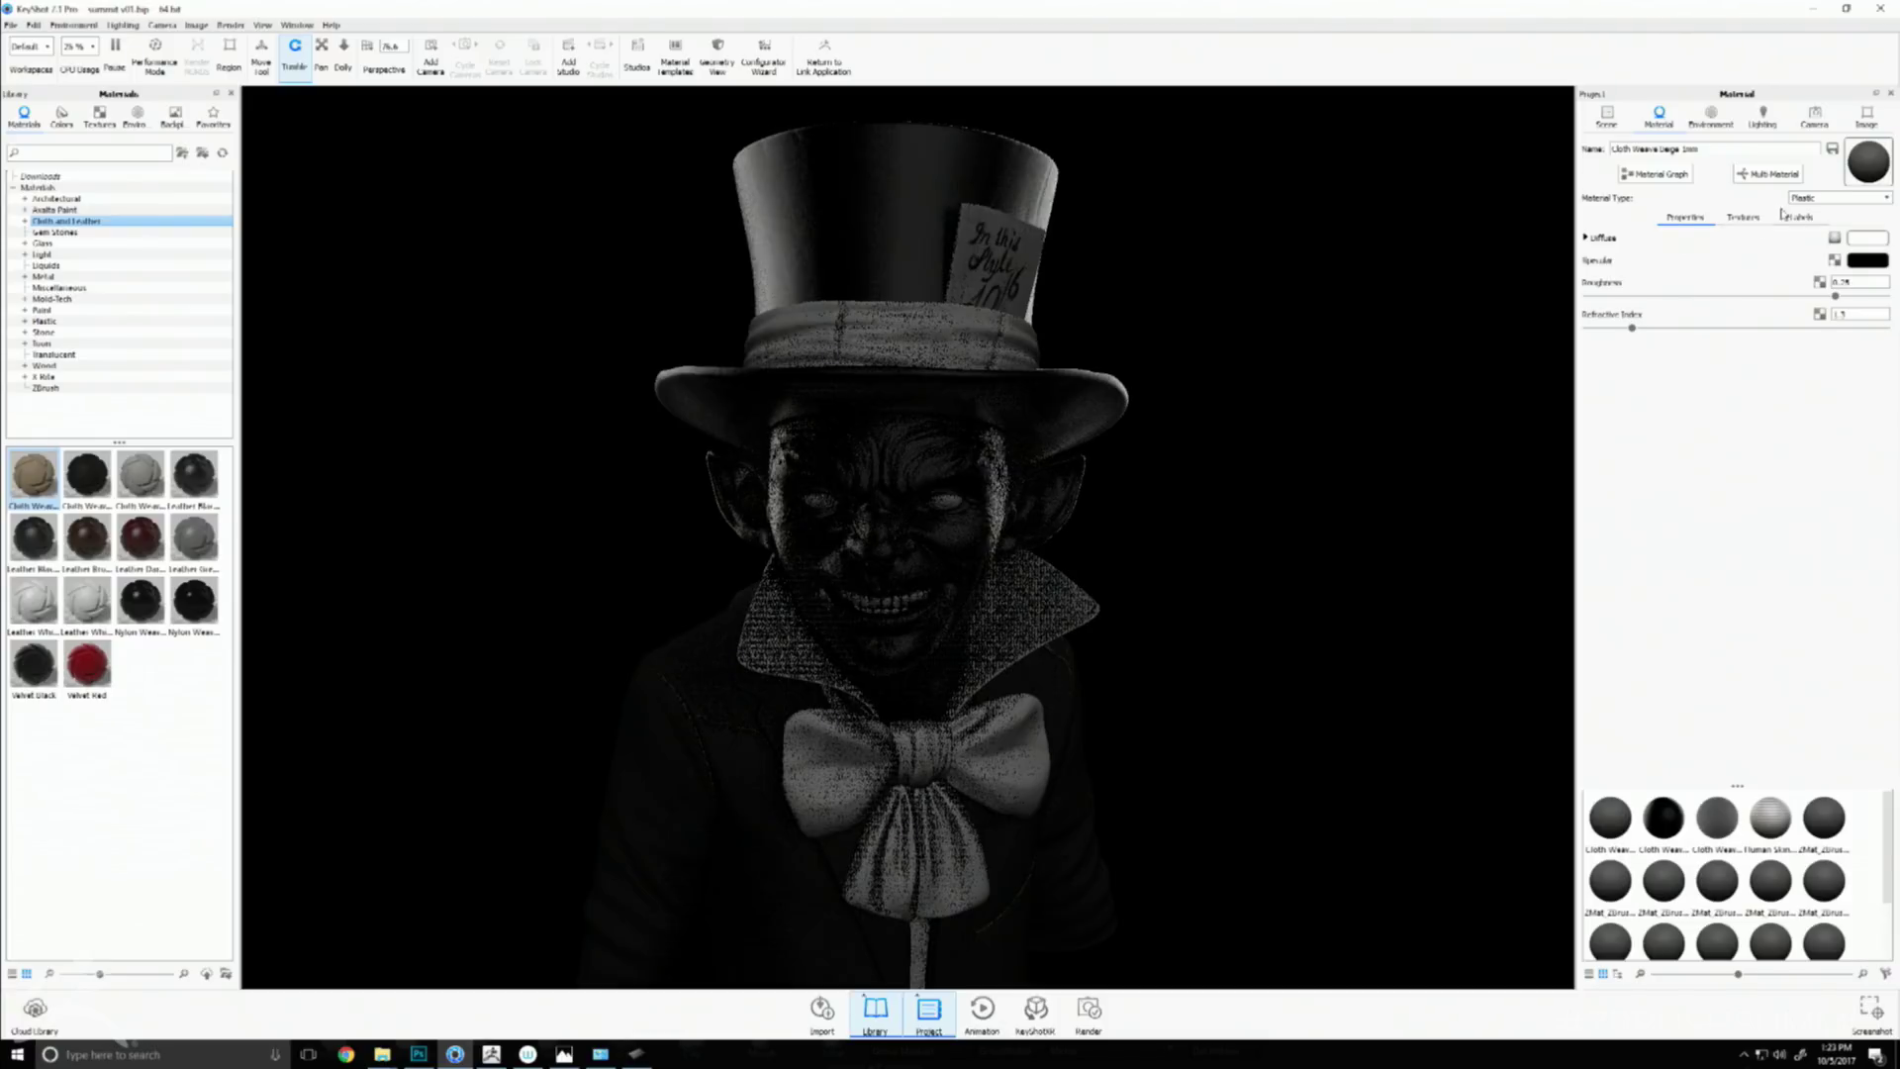
- In KeyShot, set the specular colour of the hatted character's beige cloth weave material to white (255, 255, 255)
click(1867, 260)
drag(1227, 381, 1188, 382)
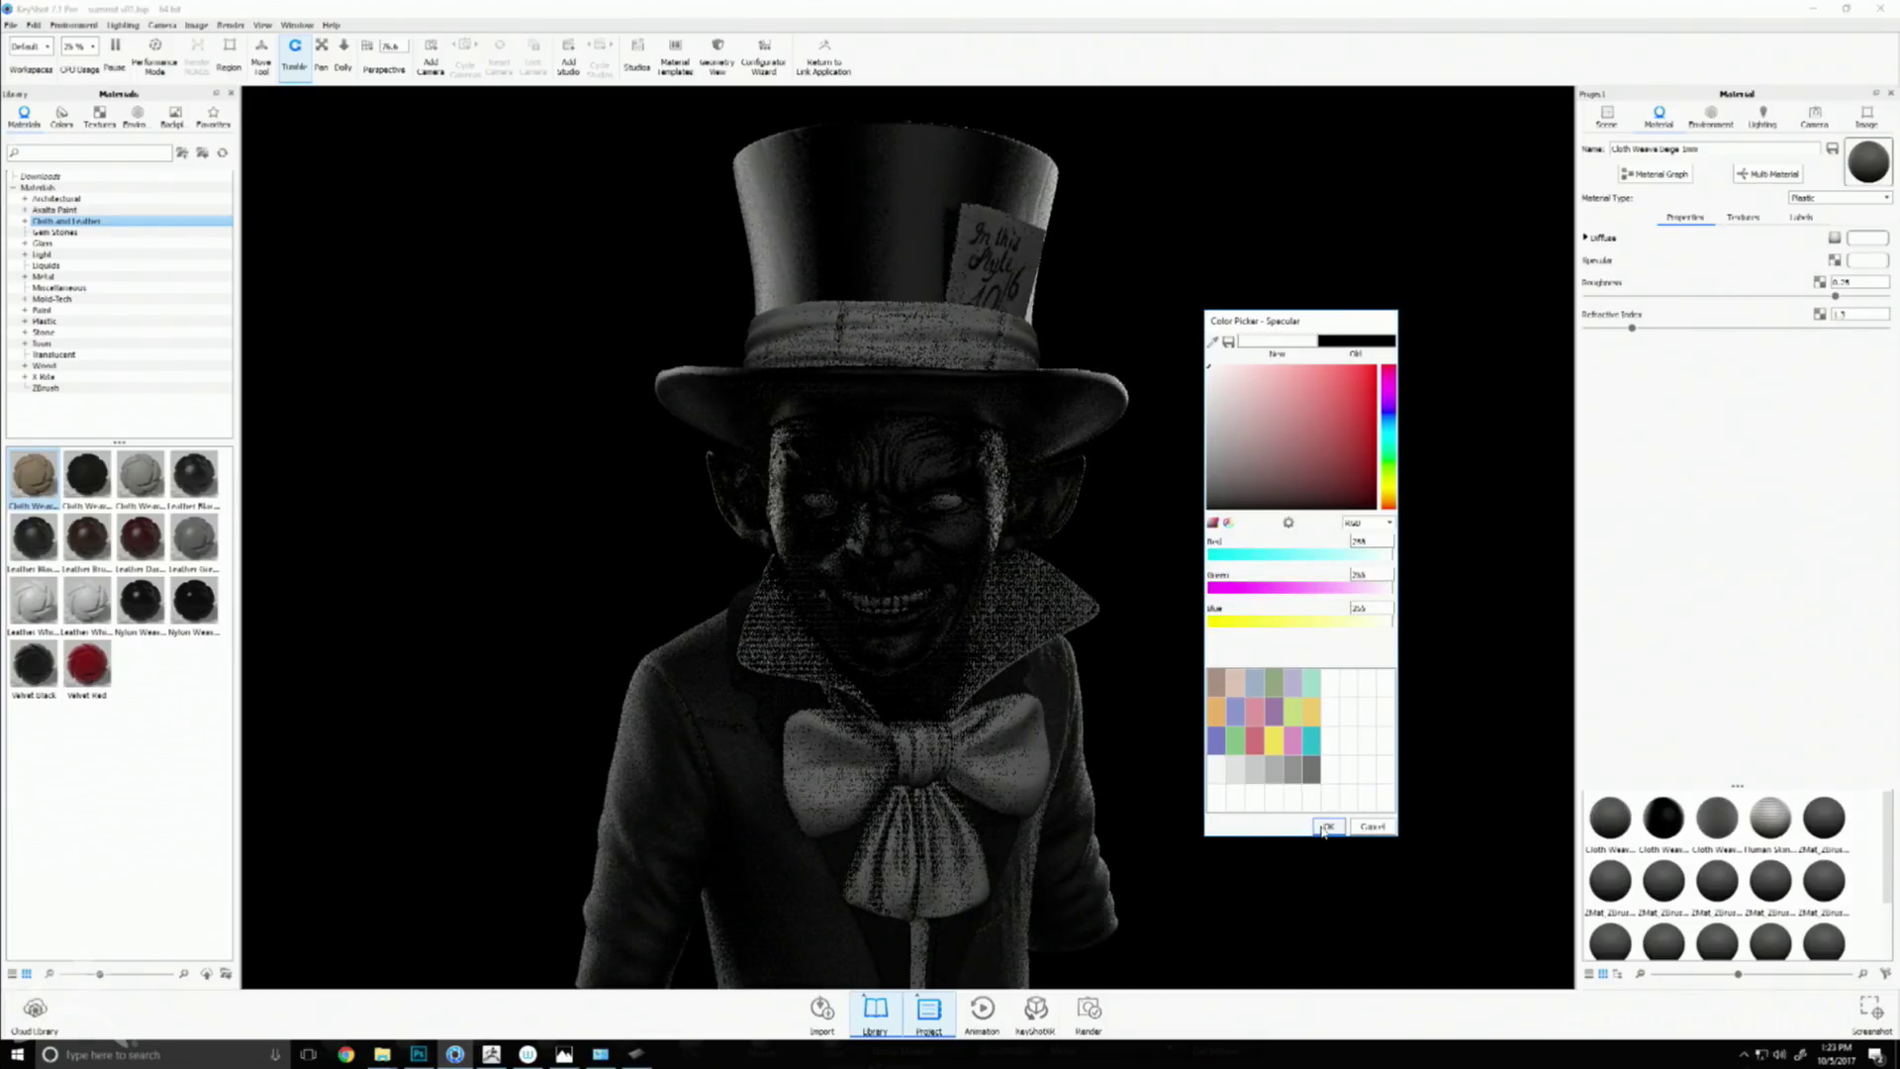
click(1324, 827)
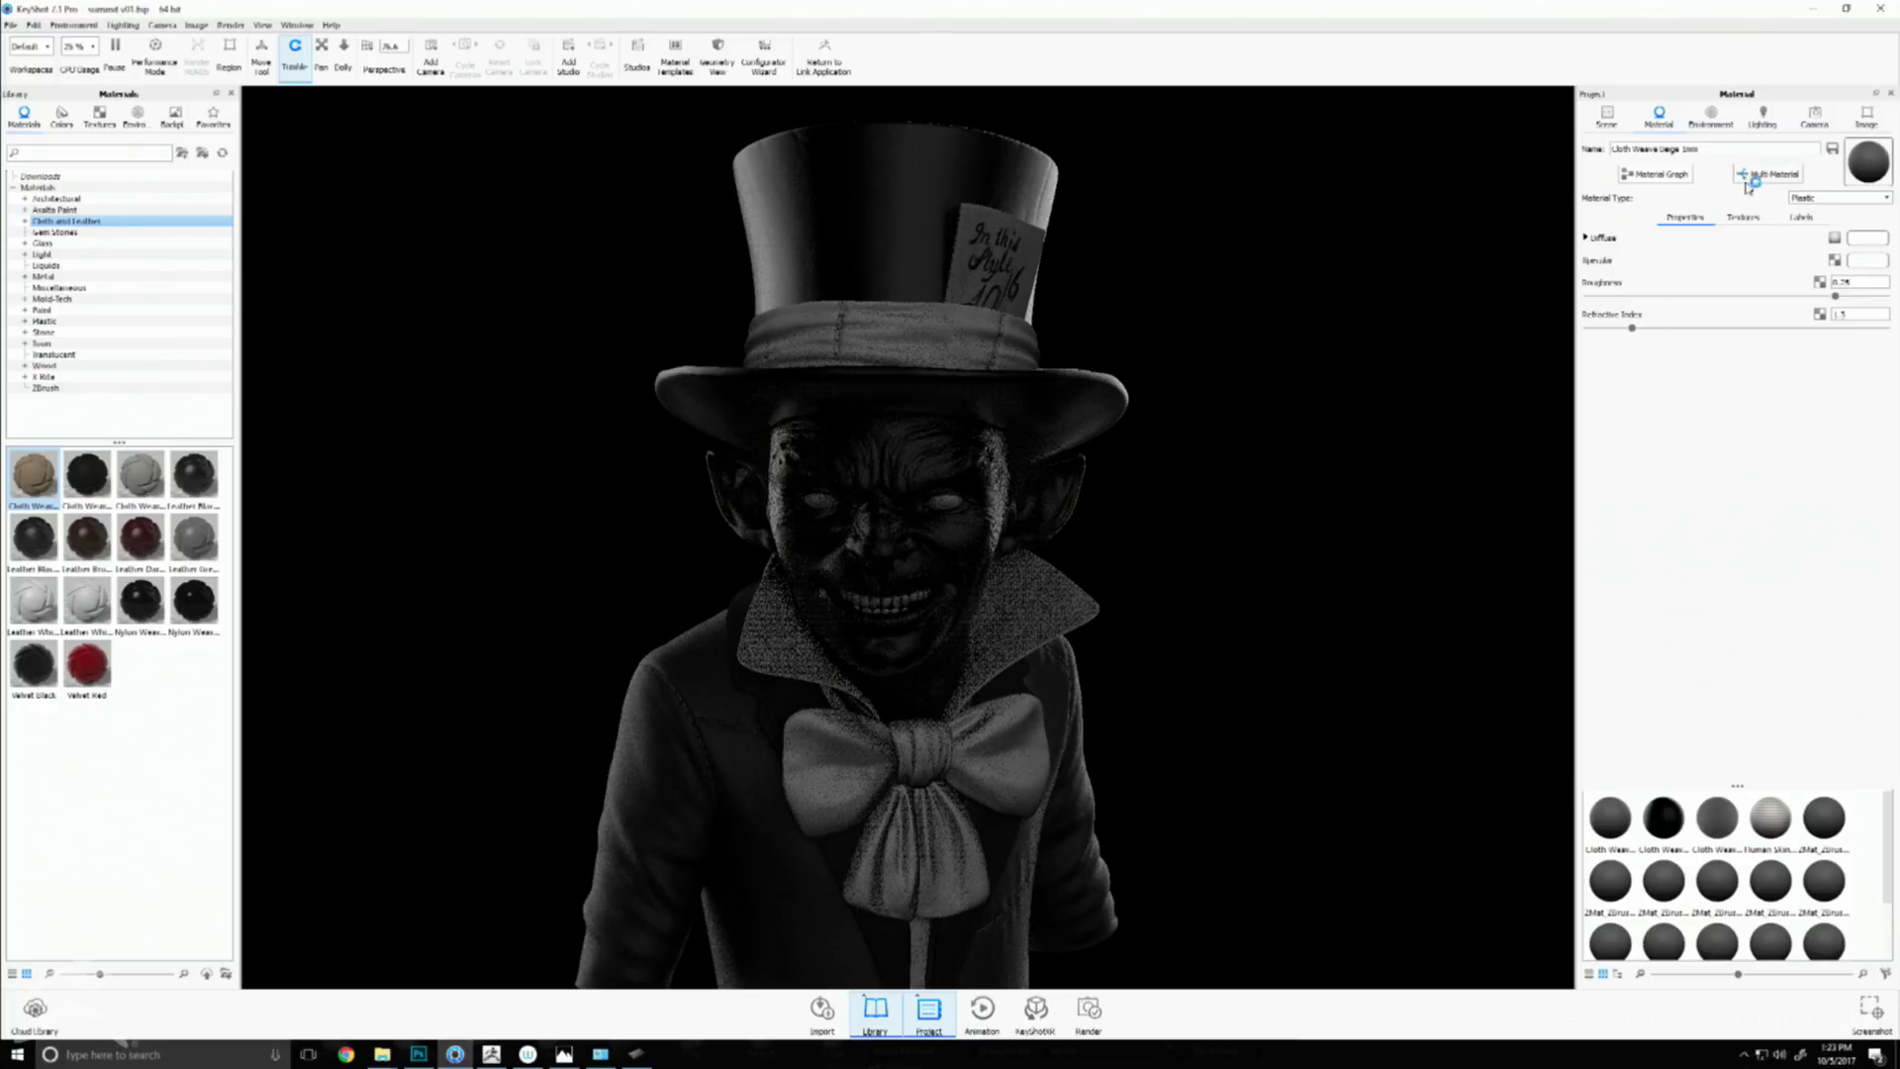
- Enable the Bump texture of the cloth weave material and load an image file for it
click(1745, 218)
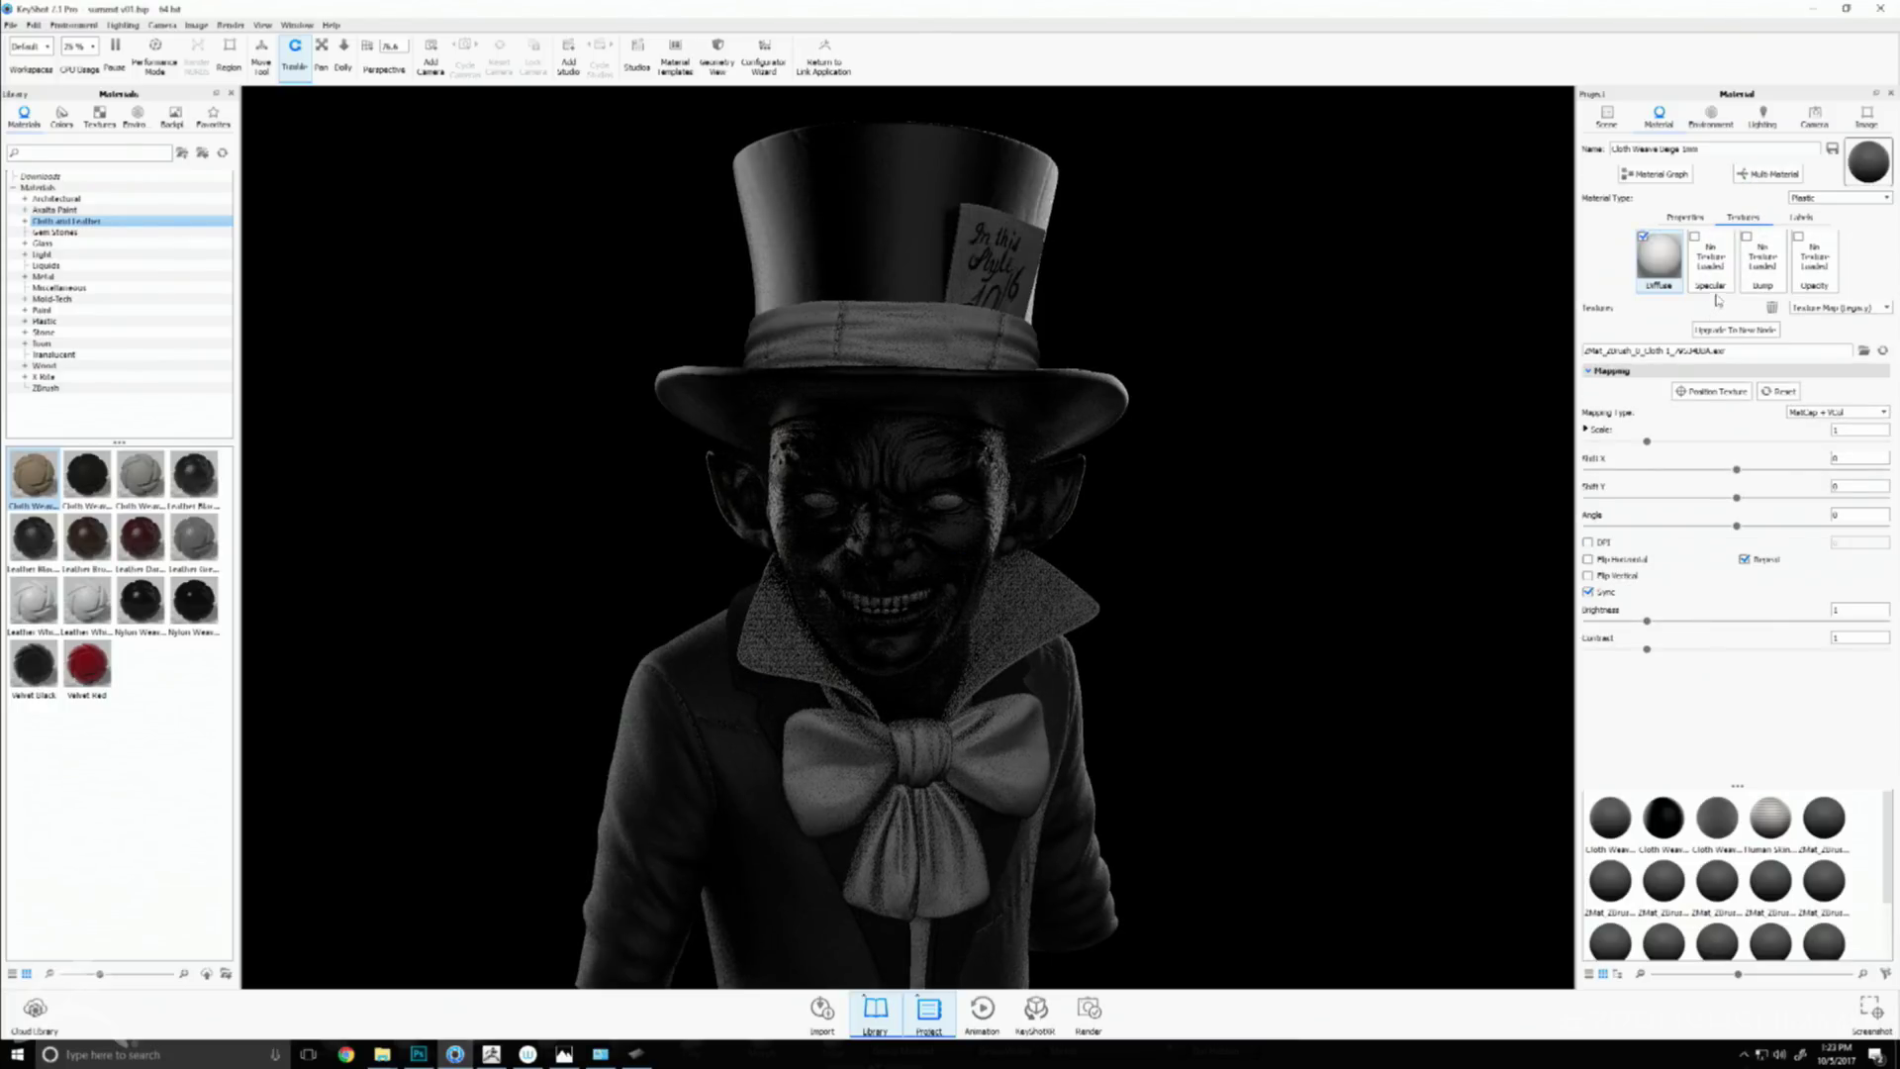
click(1747, 242)
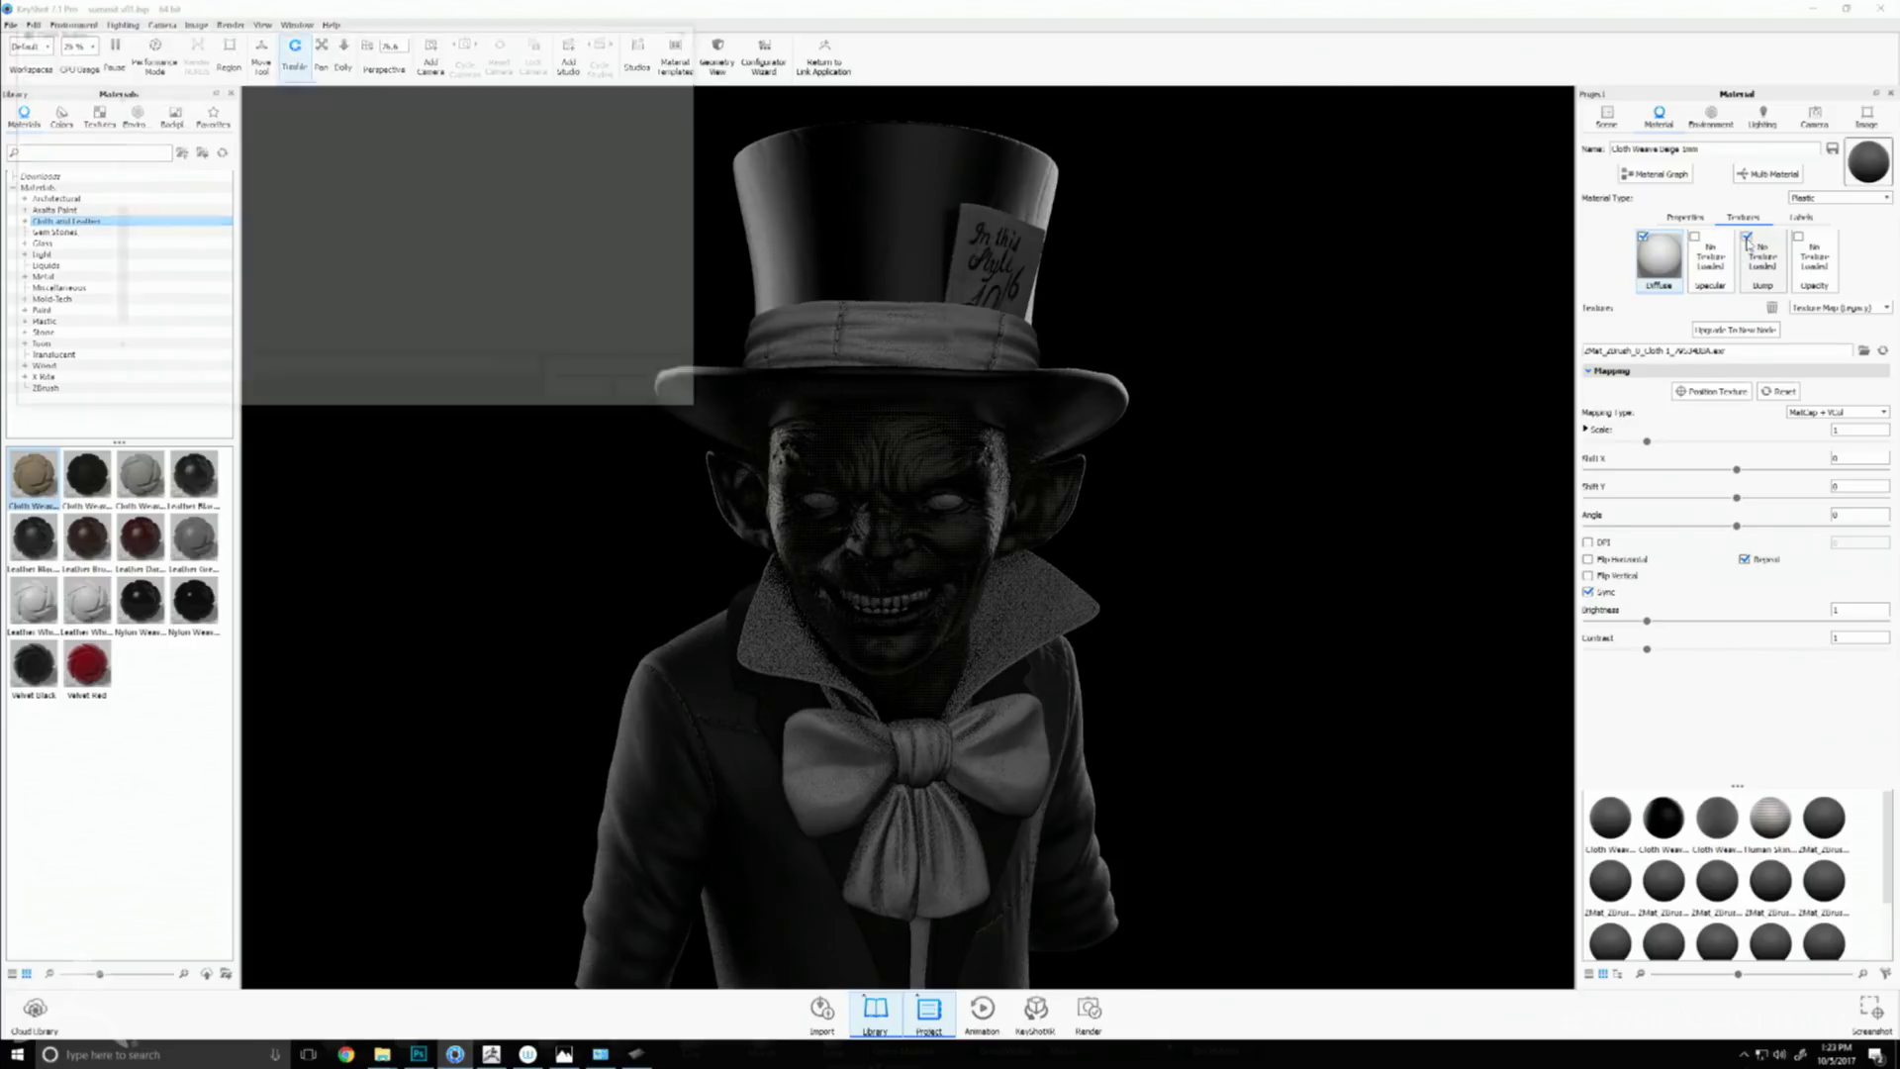
double_click(278, 239)
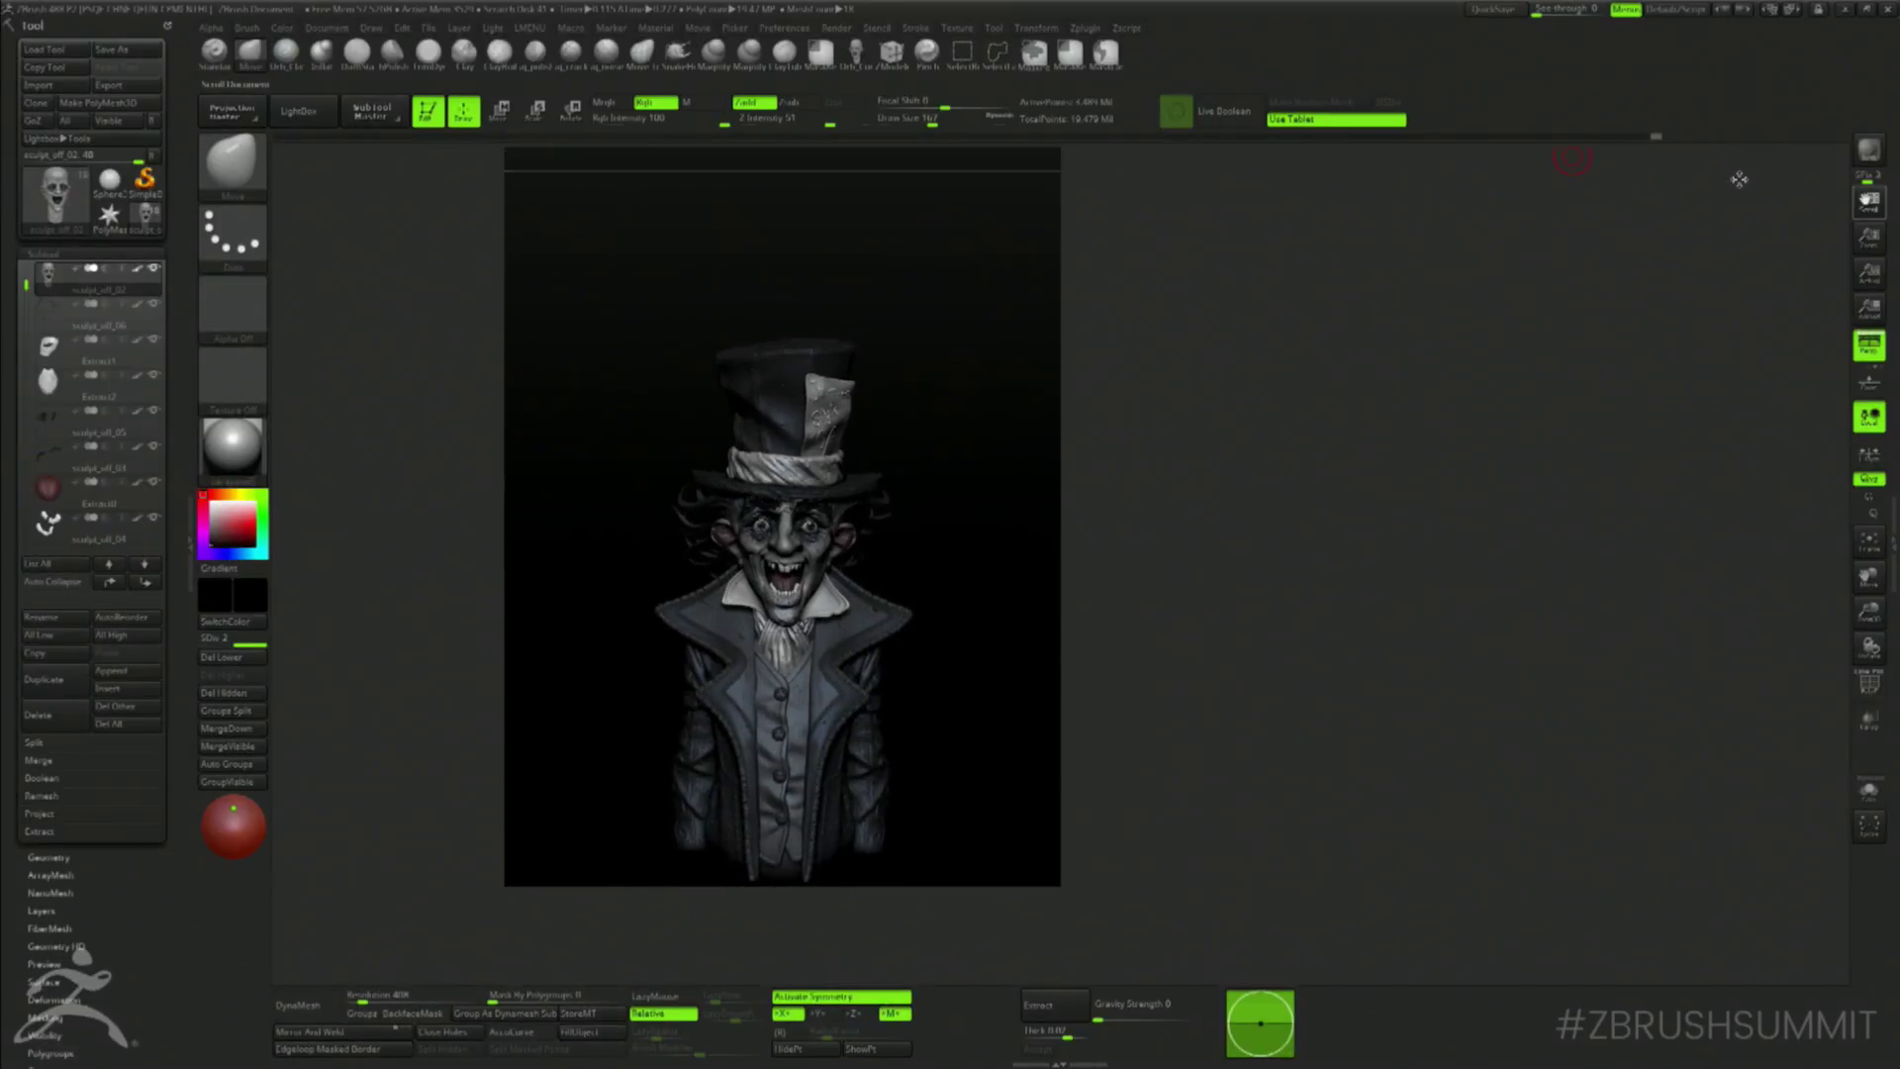
- Switch to ZBrush and examine the laughing hatter bust up close from several angles
drag(1051, 487, 1020, 496)
ctrl+right_drag(1023, 497, 1026, 536)
drag(1027, 537, 1026, 539)
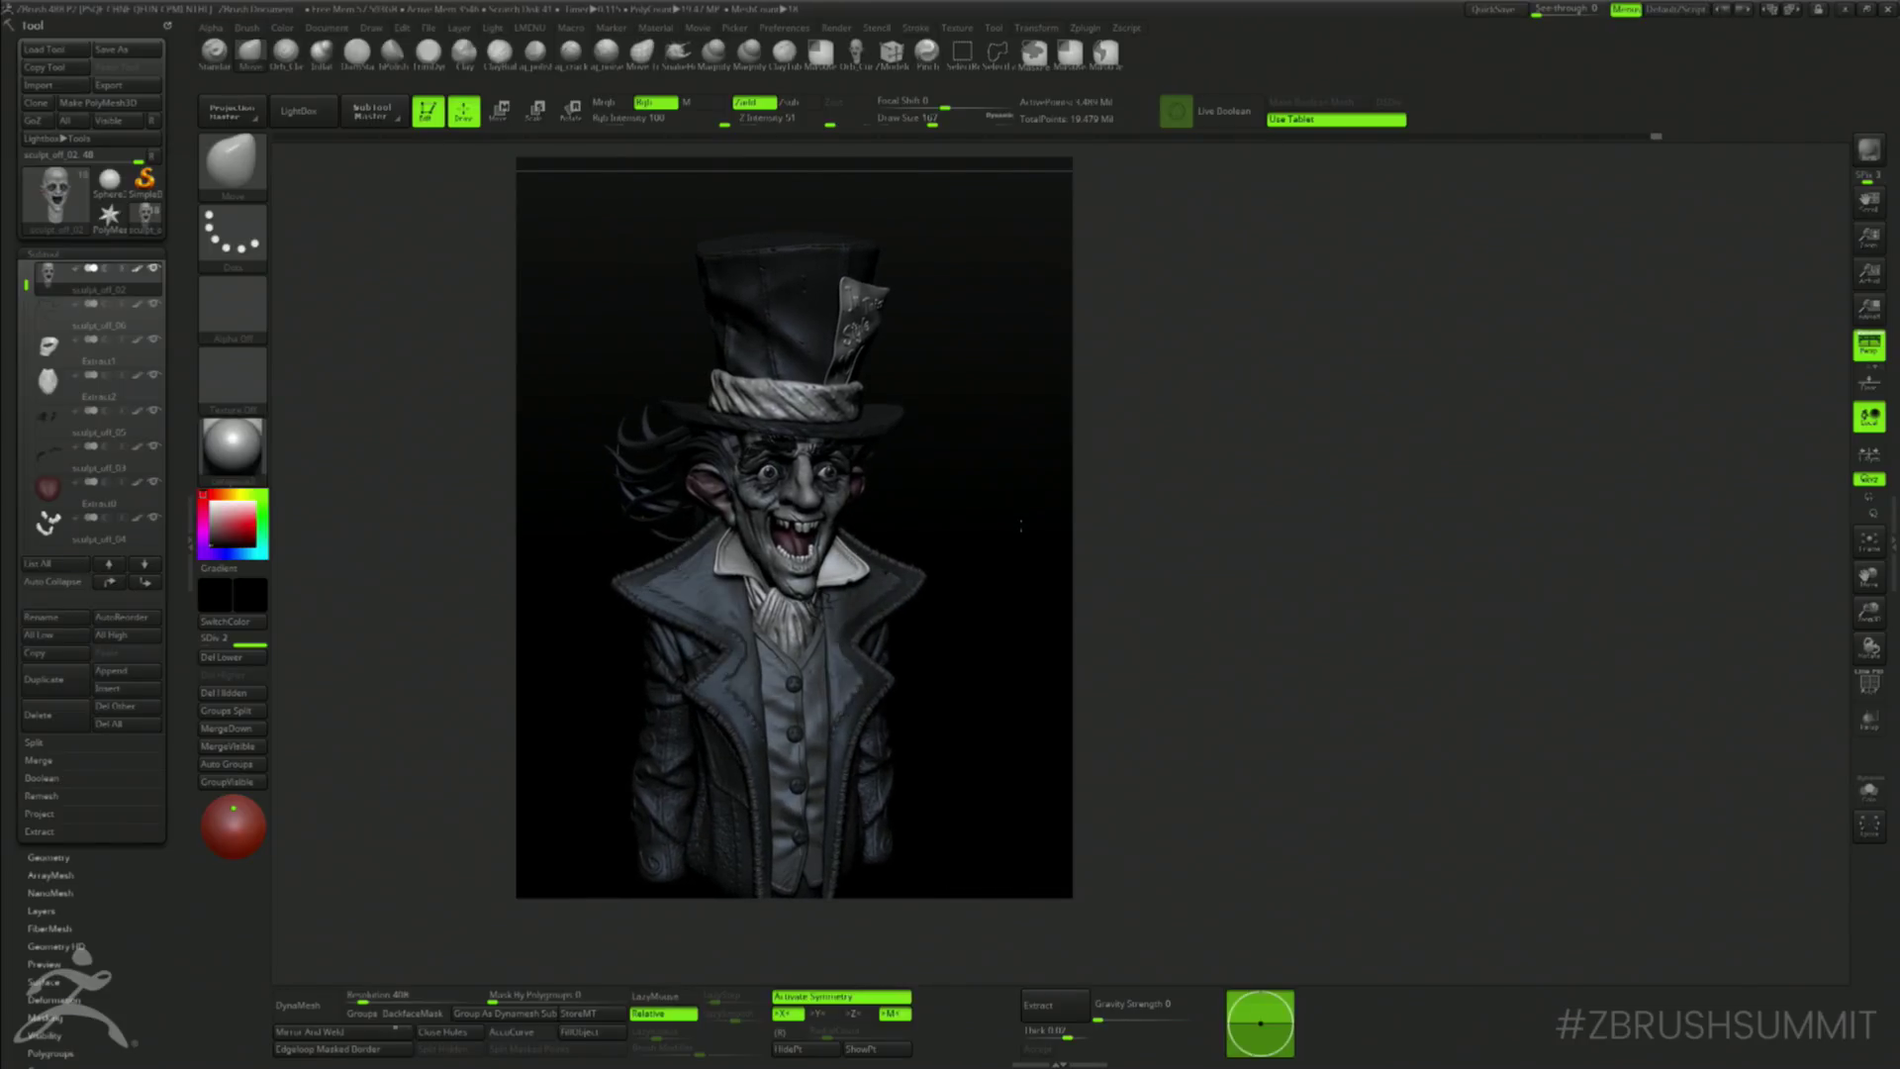
ctrl+right_drag(1019, 524, 1018, 540)
mouse_move(1019, 539)
alt+mouse_down()
mouse_move(1018, 565)
mouse_move(1022, 544)
alt+mouse_up()
mouse_move(1023, 544)
right_down()
mouse_move(1064, 484)
mouse_move(1192, 405)
right_up()
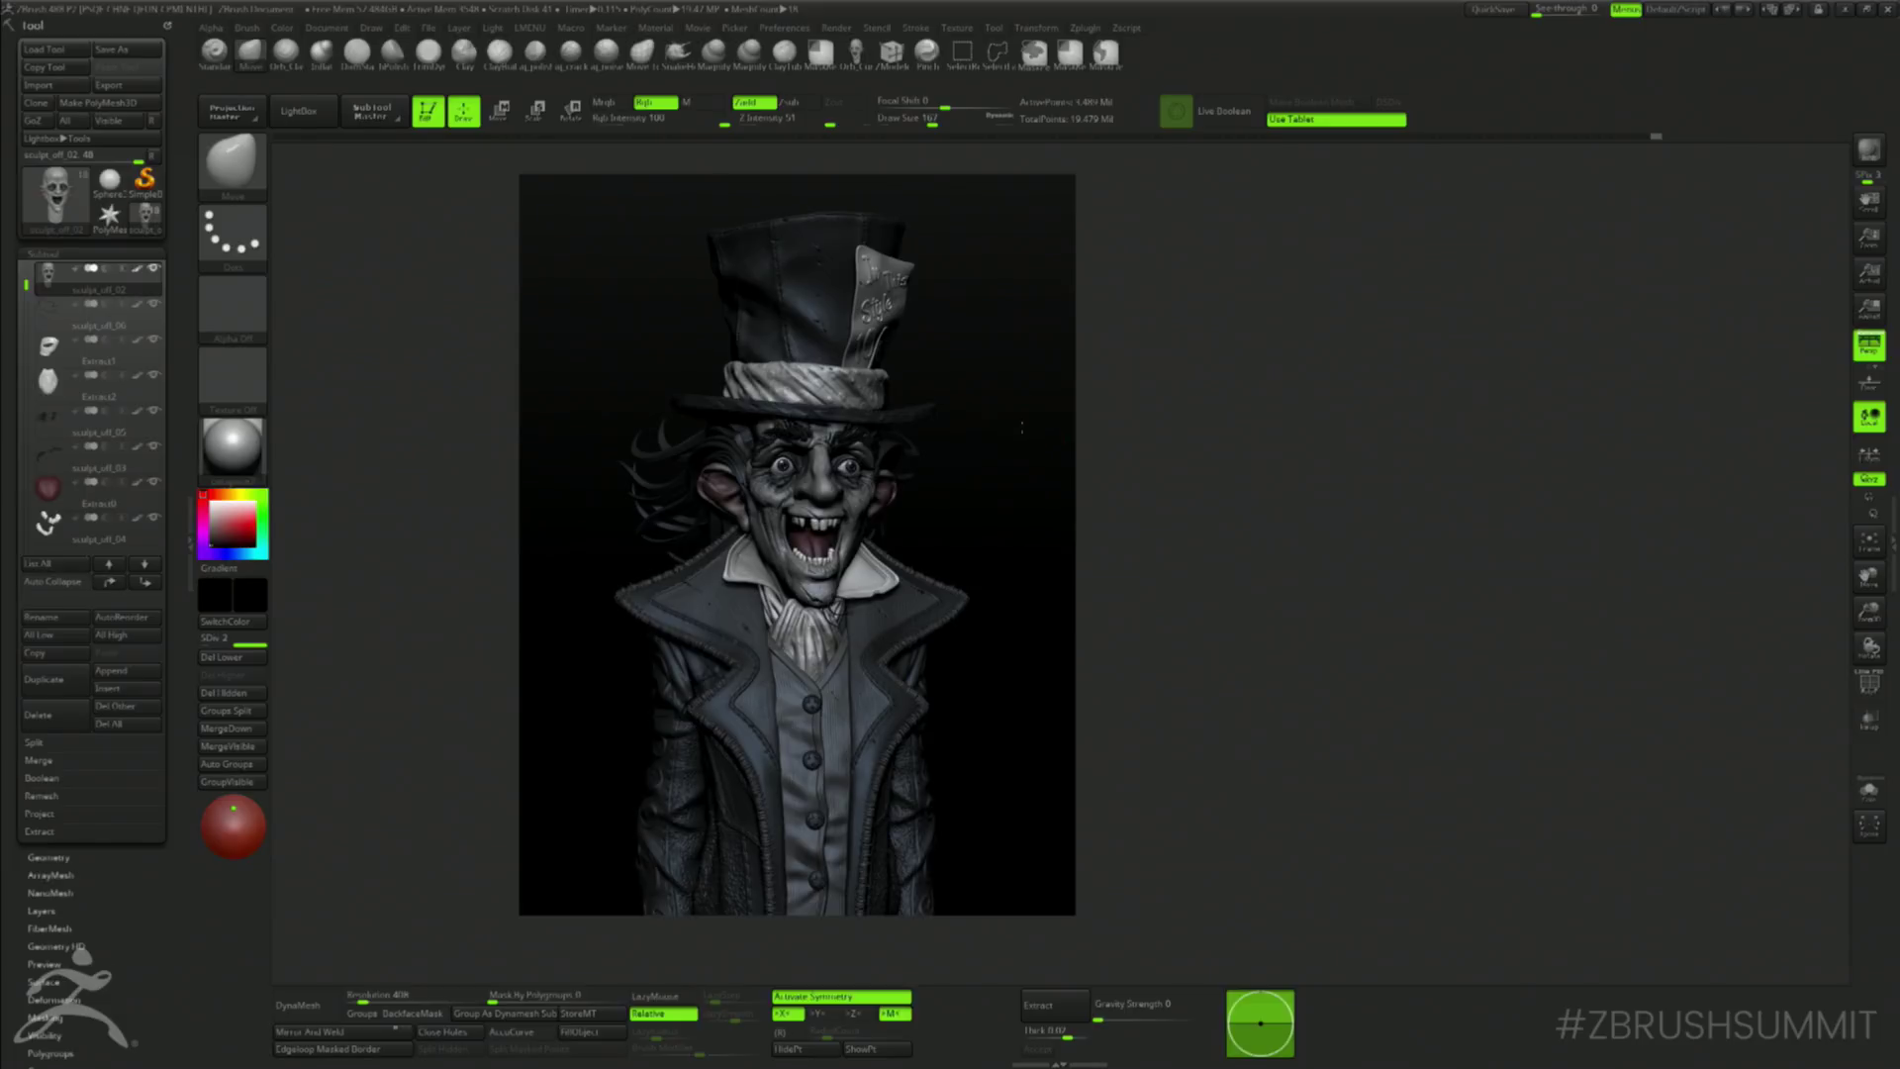
- Activate the Move gizmo on the laughing hatter and mask off the top hat subtool
drag(1022, 428, 1028, 429)
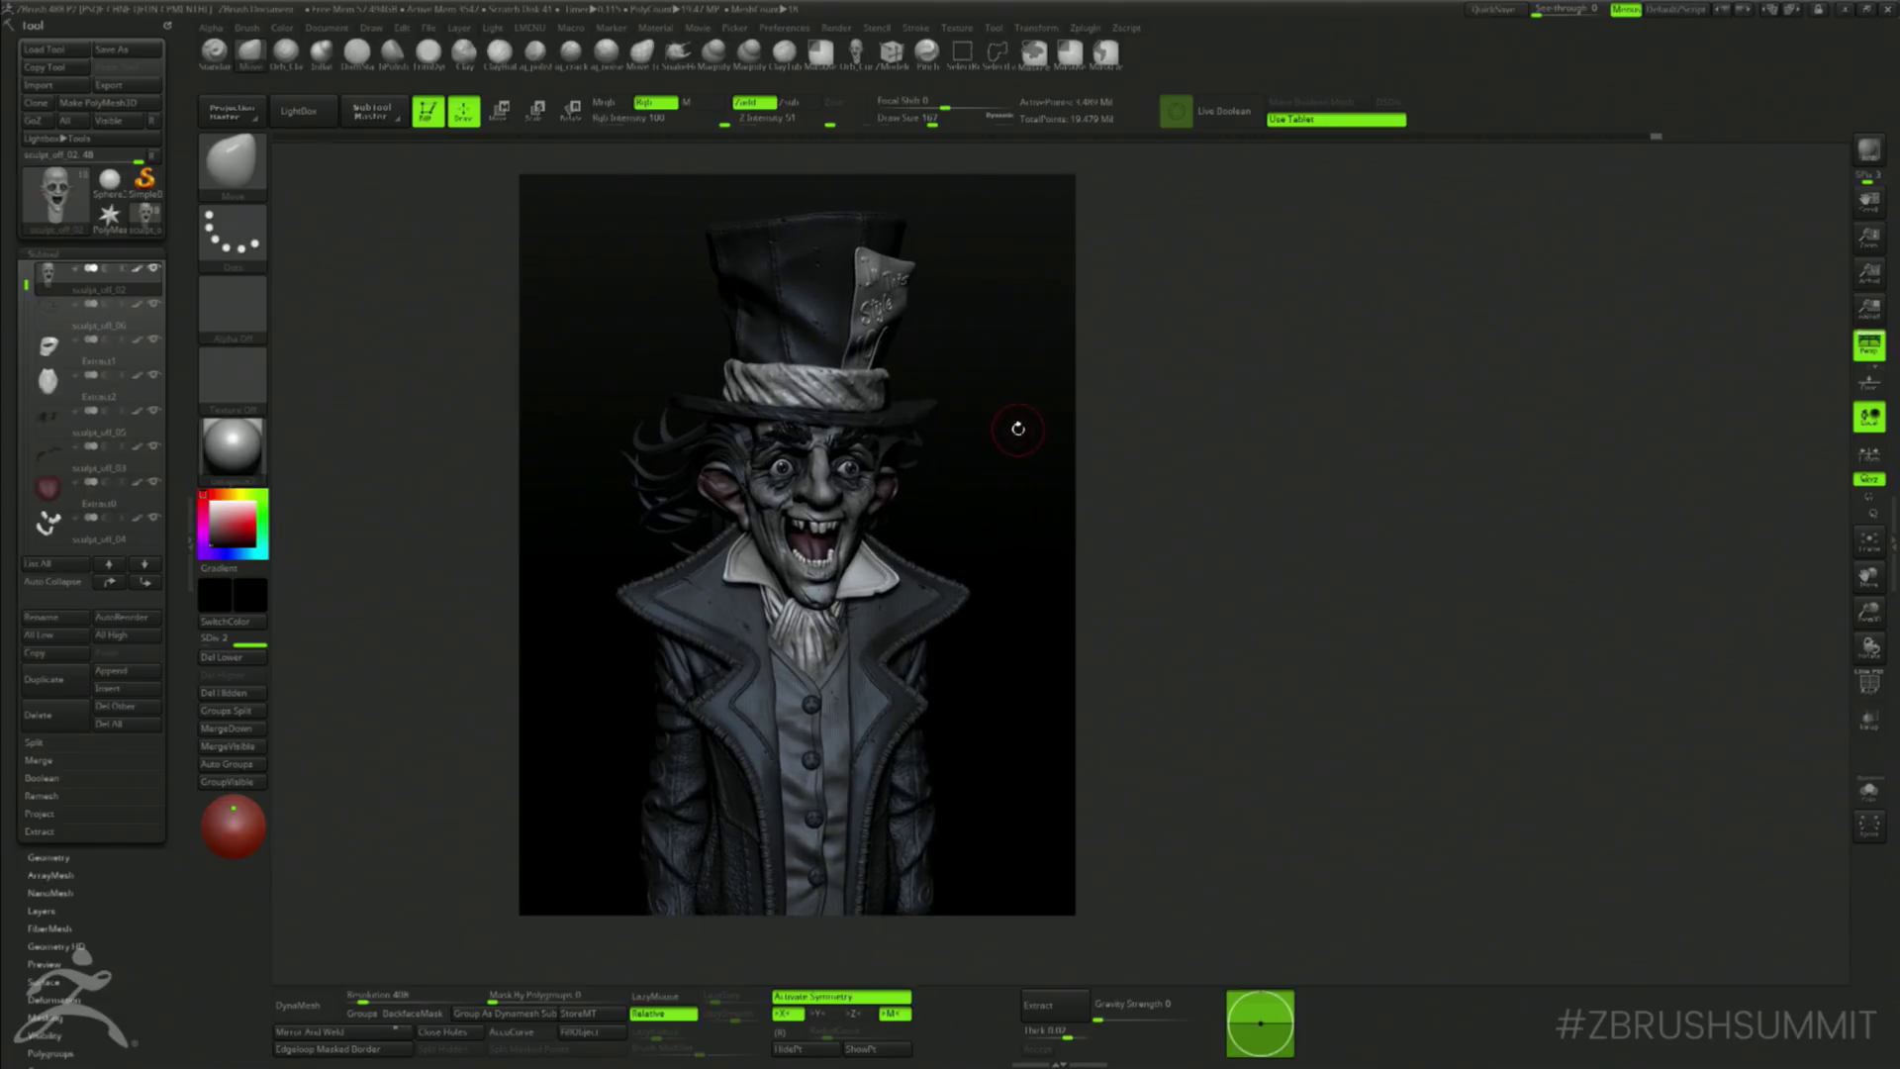
key(w)
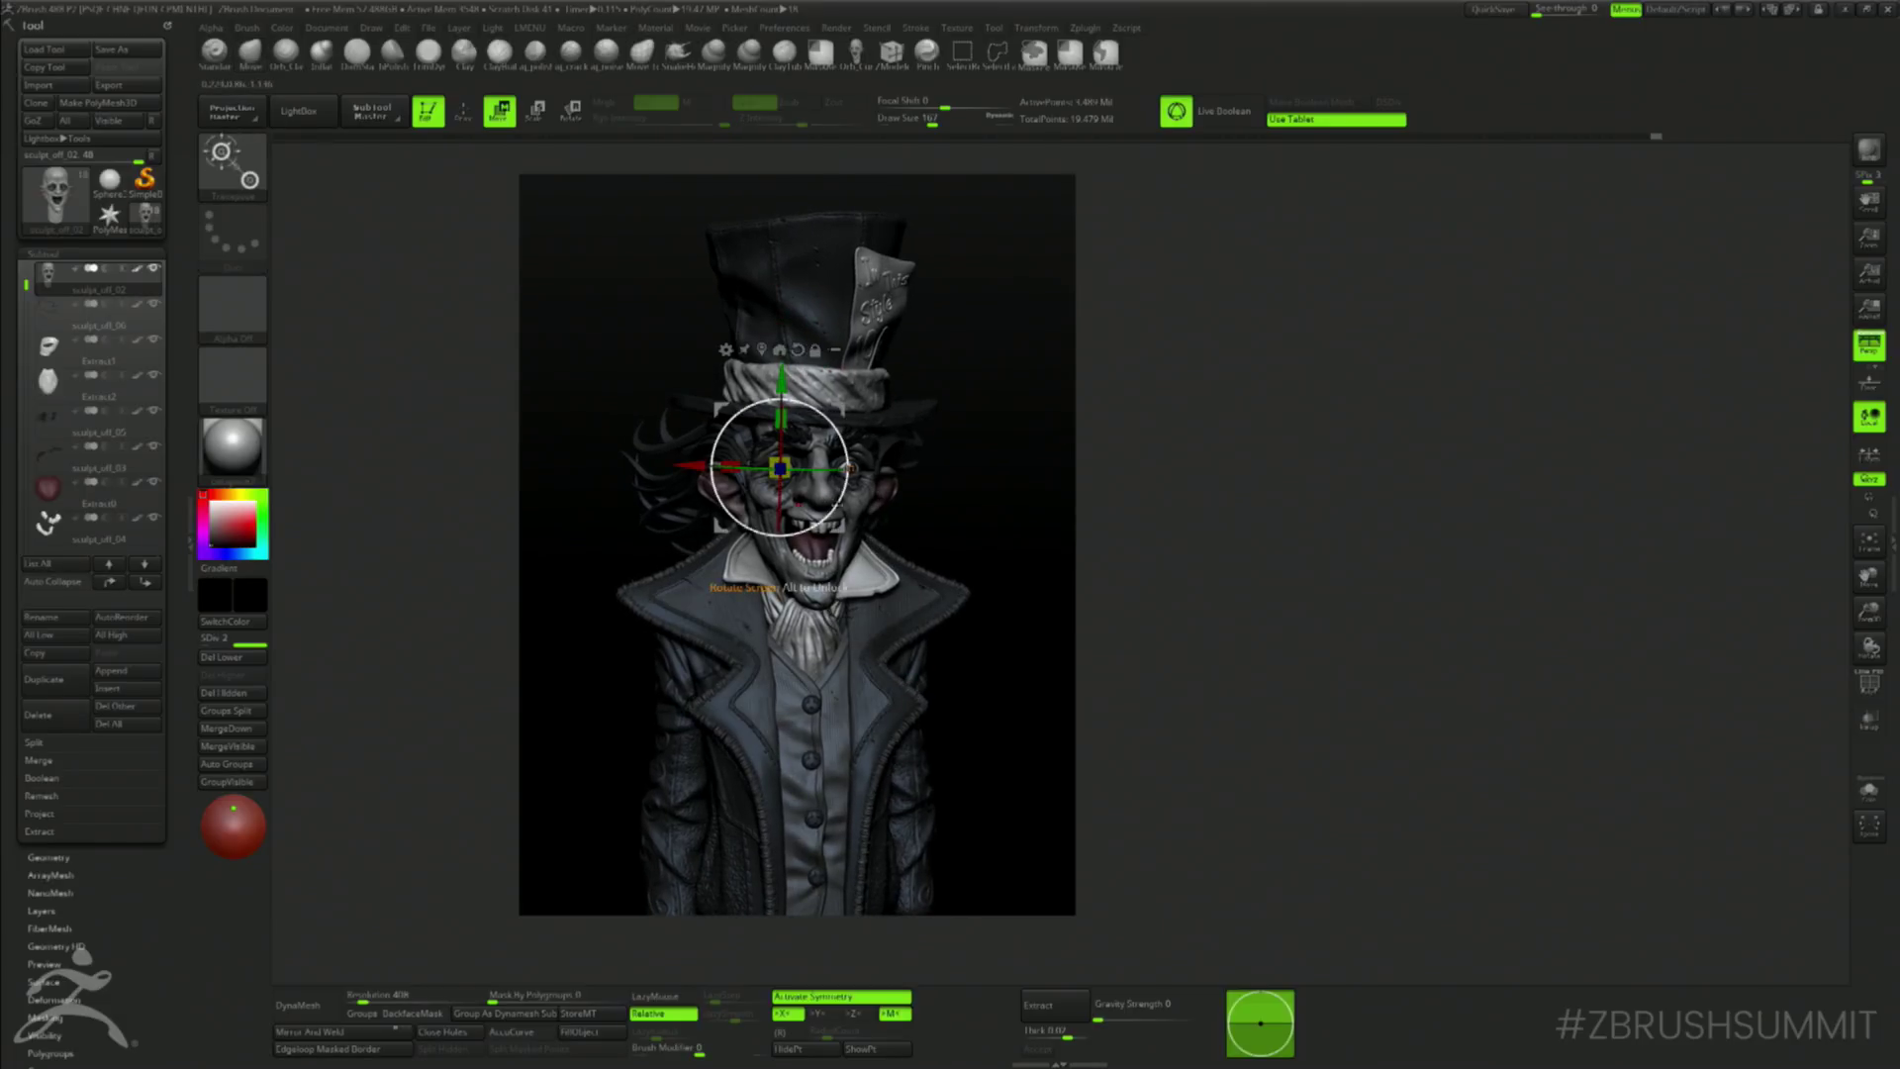
key(q)
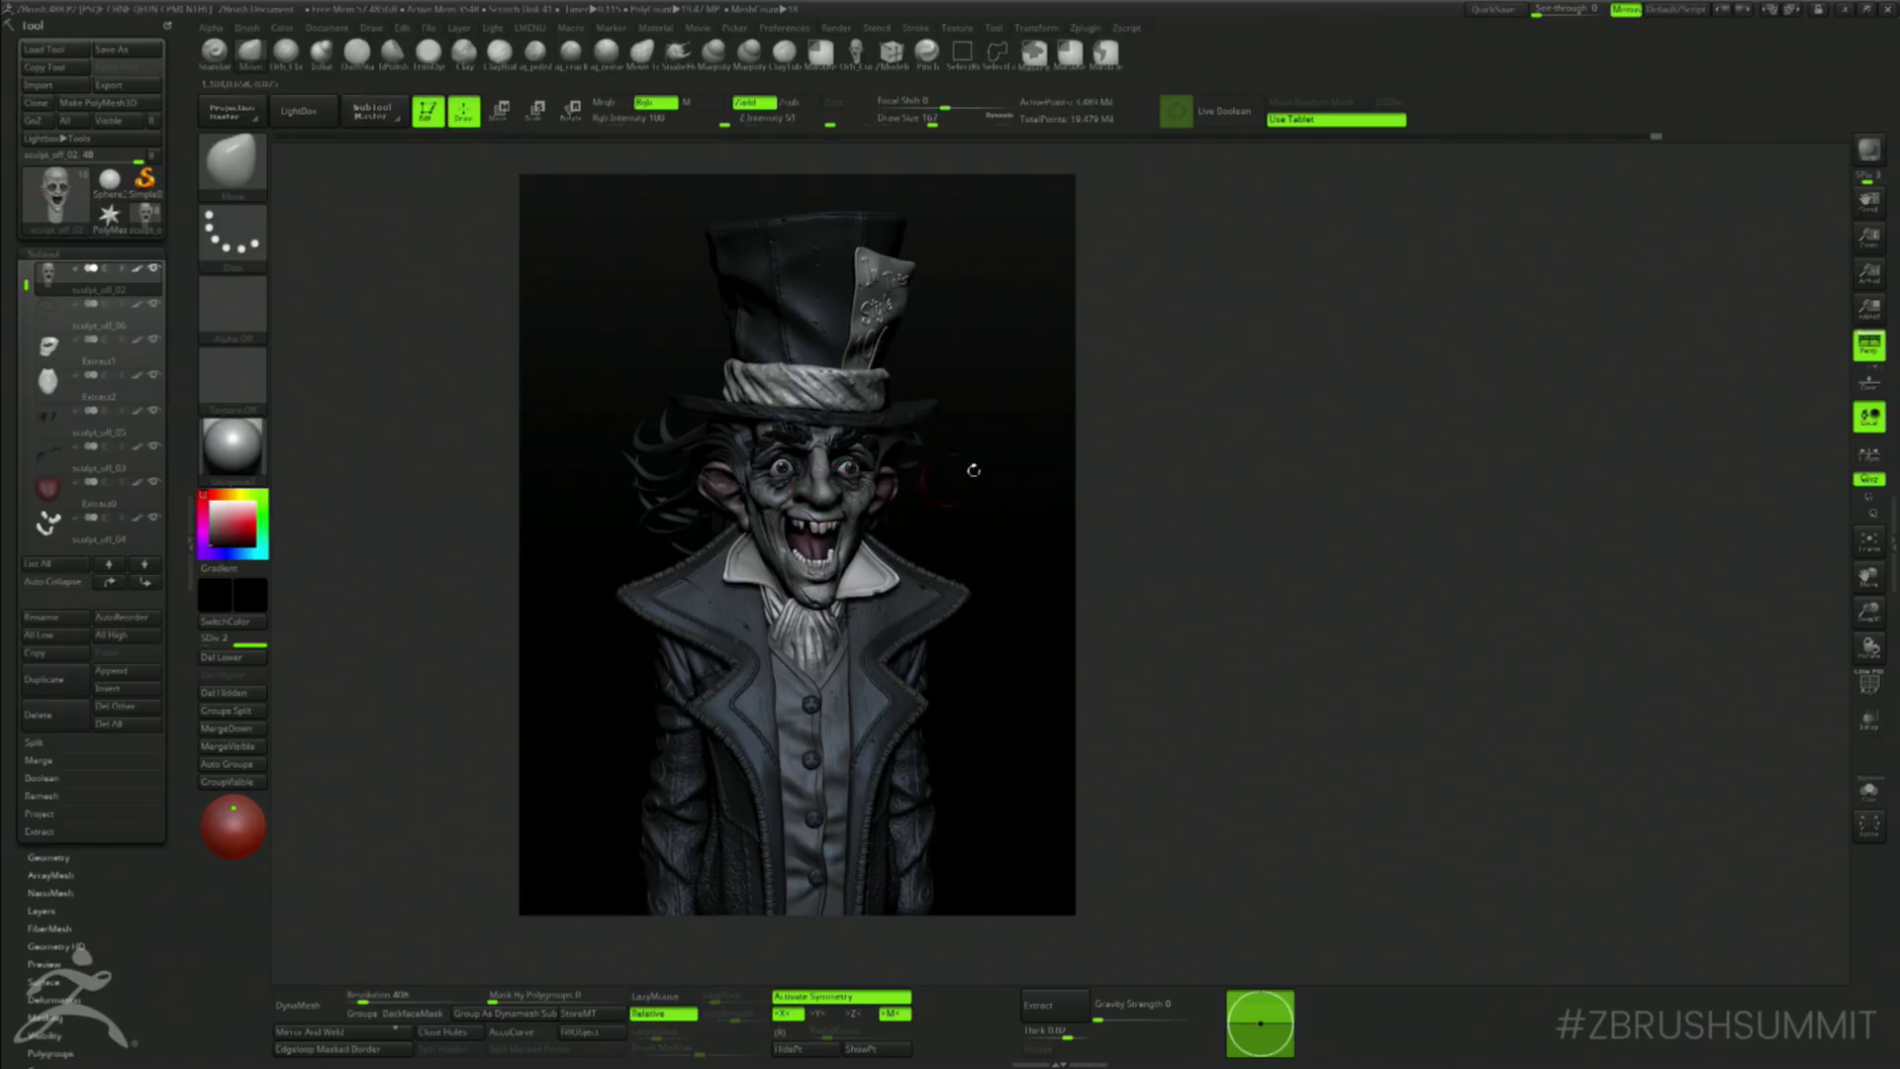
mouse_move(974, 471)
right_down()
mouse_move(1039, 481)
mouse_move(1023, 483)
right_up()
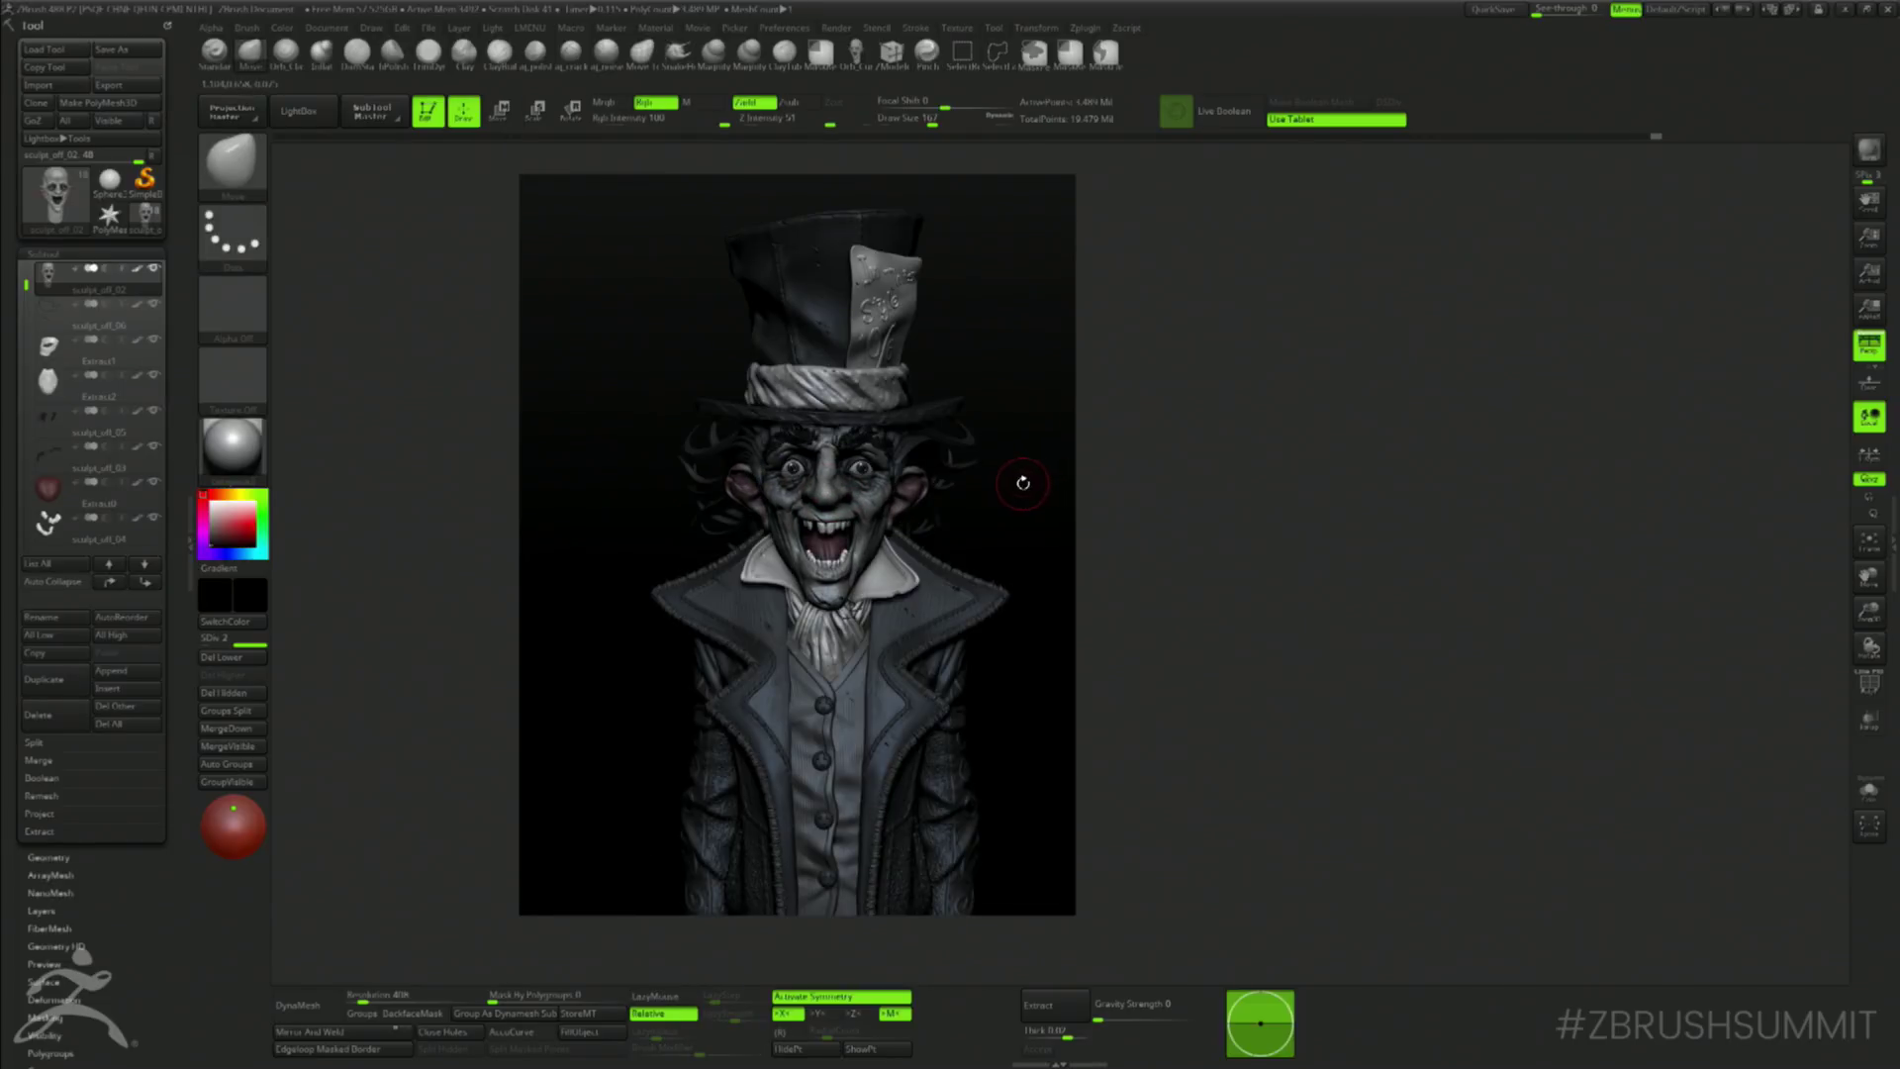
key(w)
ctrl+shift+click(816, 297)
right_drag(1026, 339, 1059, 341)
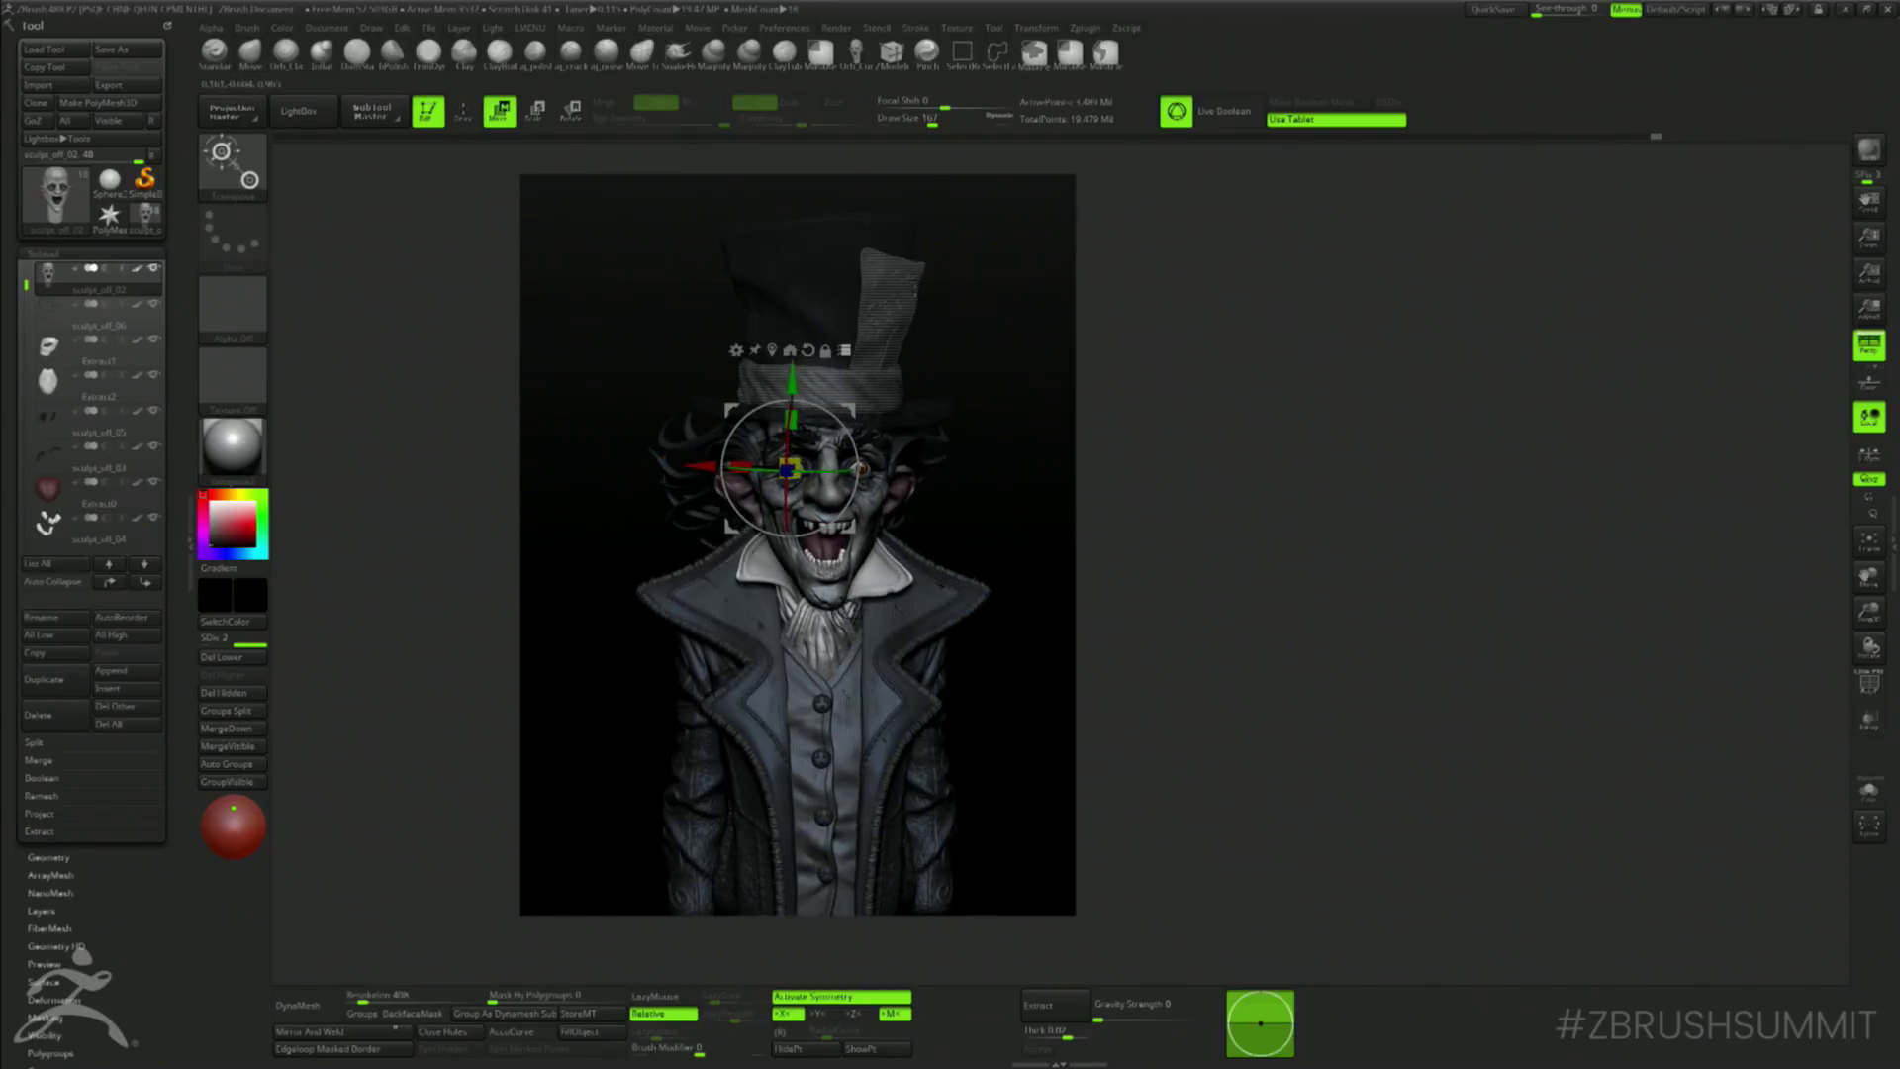
- Mask the hatter's coat, vest and collar subtools, leaving the hat, hair and head subtools unmasked
ctrl+shift+drag(995, 204, 602, 612)
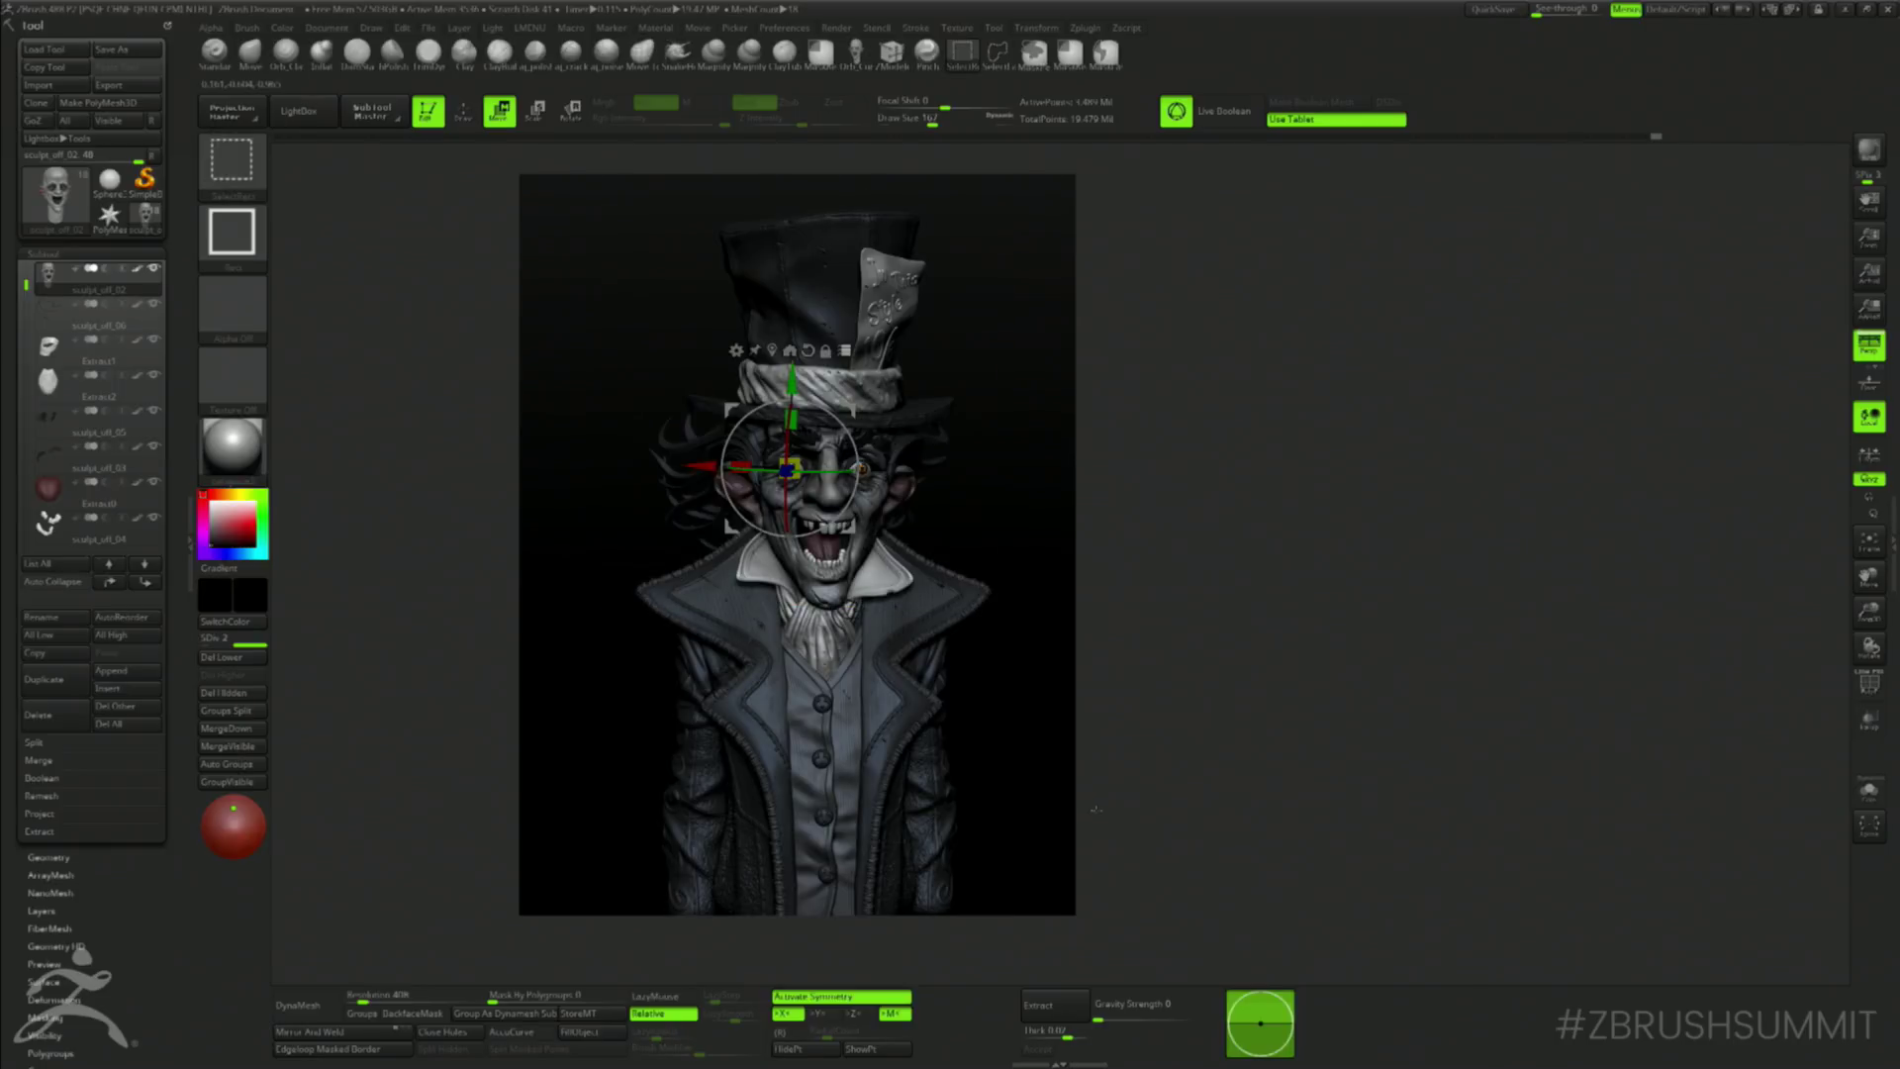
ctrl+alt+shift+drag(957, 773, 604, 621)
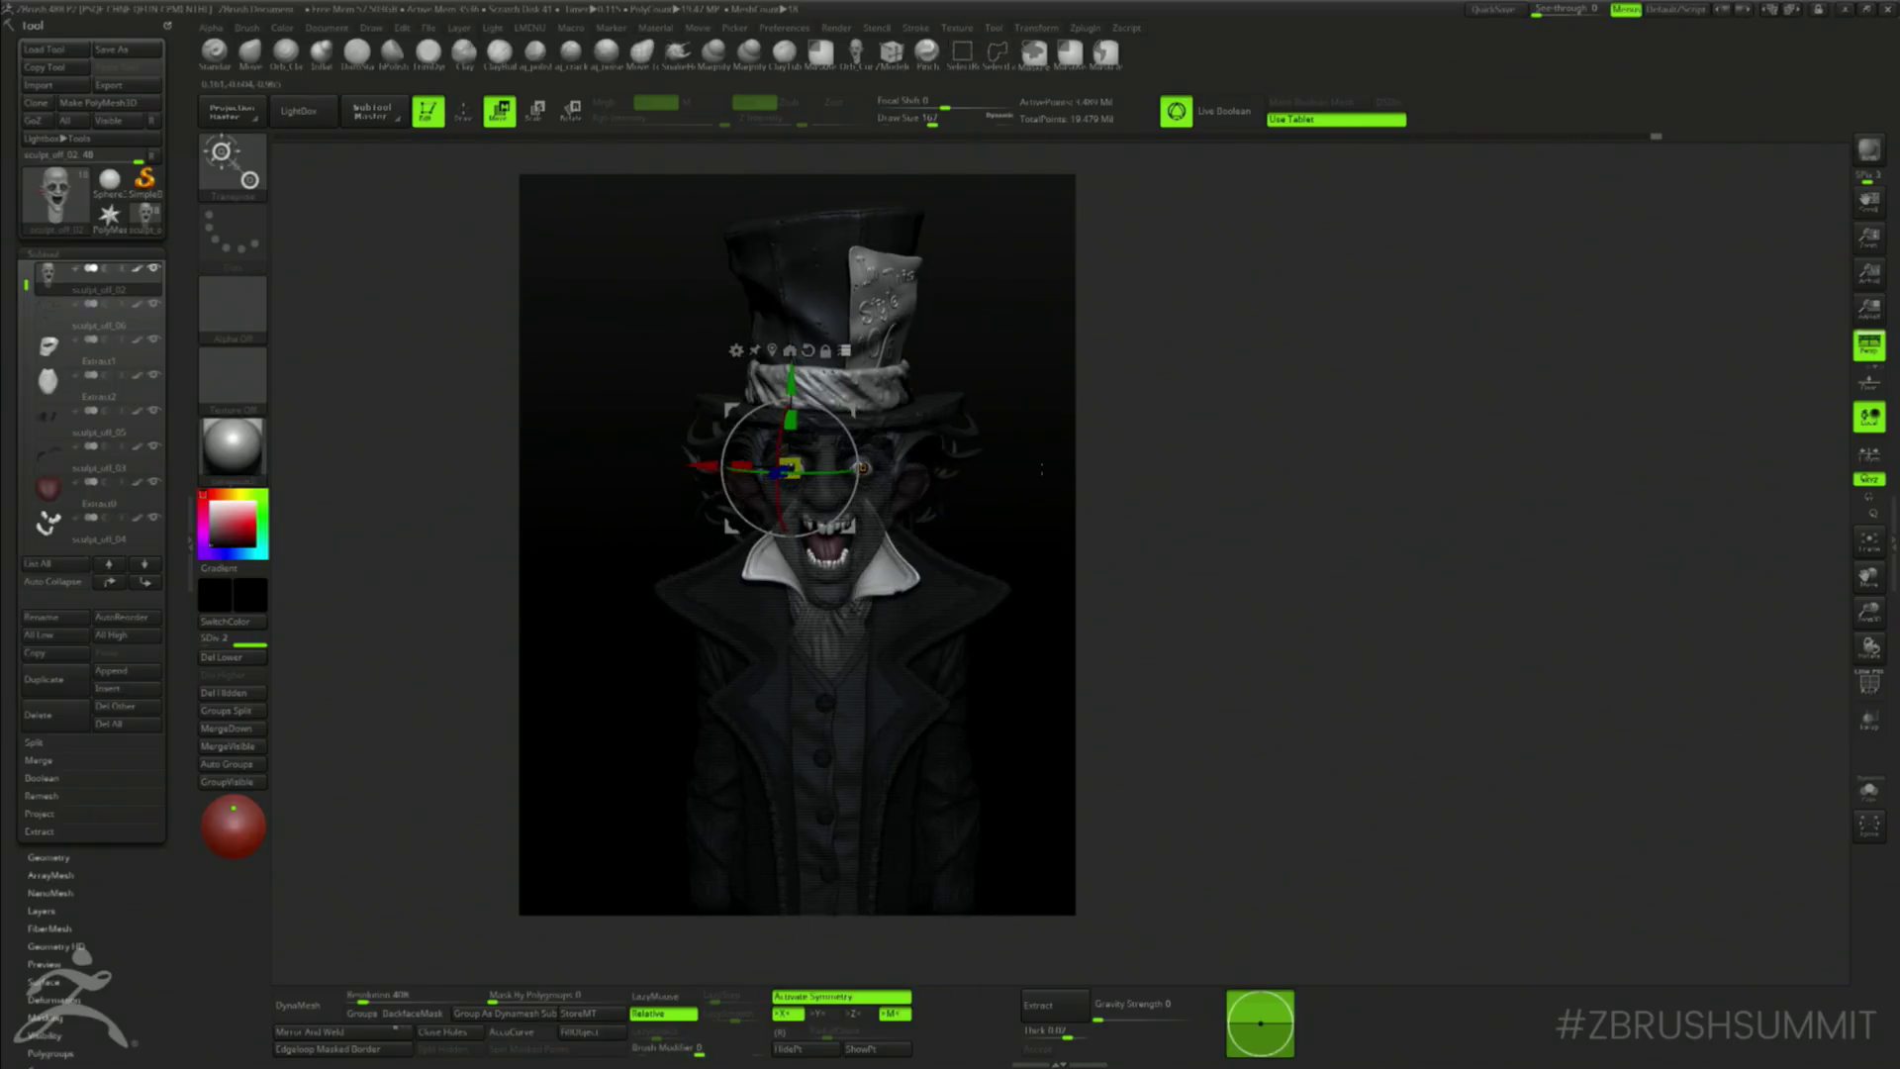
key(ctrl+shift)
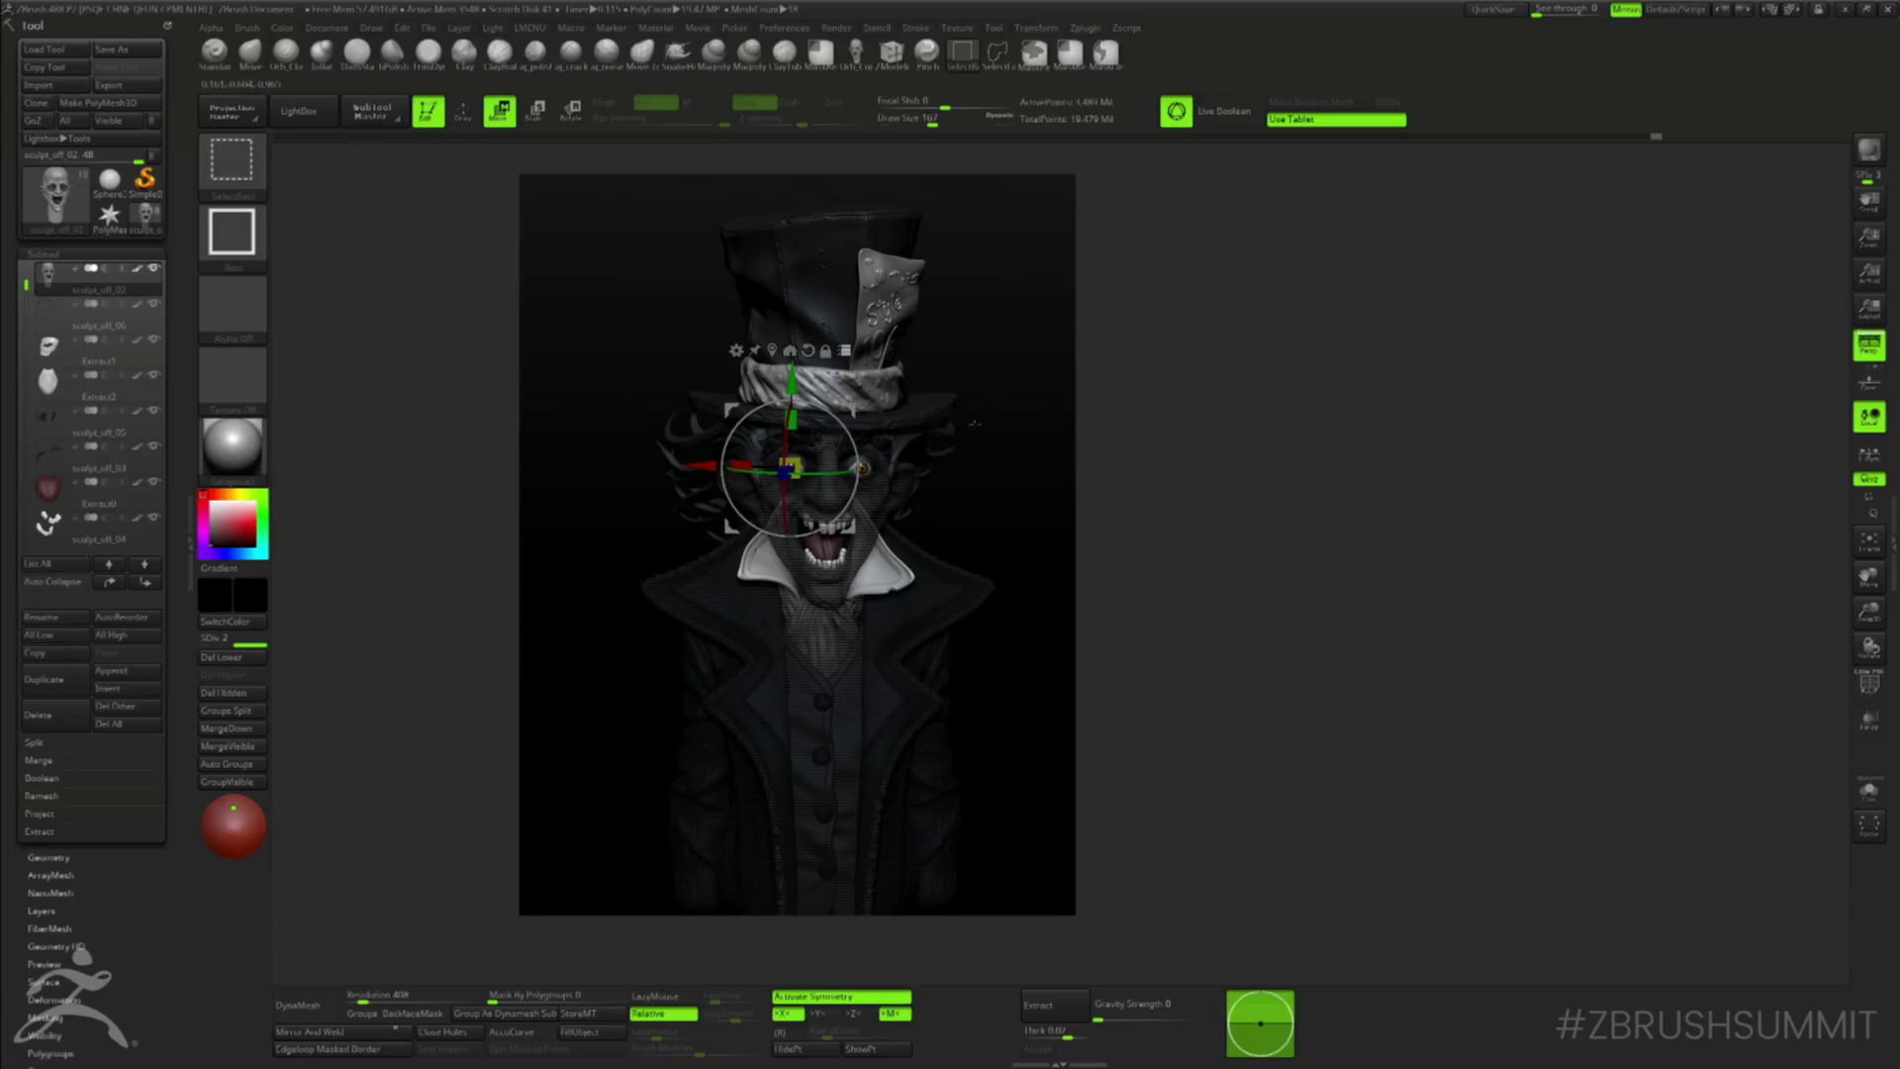
ctrl+shift+drag(993, 373, 791, 455)
drag(997, 287, 1054, 297)
ctrl+alt+shift+drag(944, 679, 873, 571)
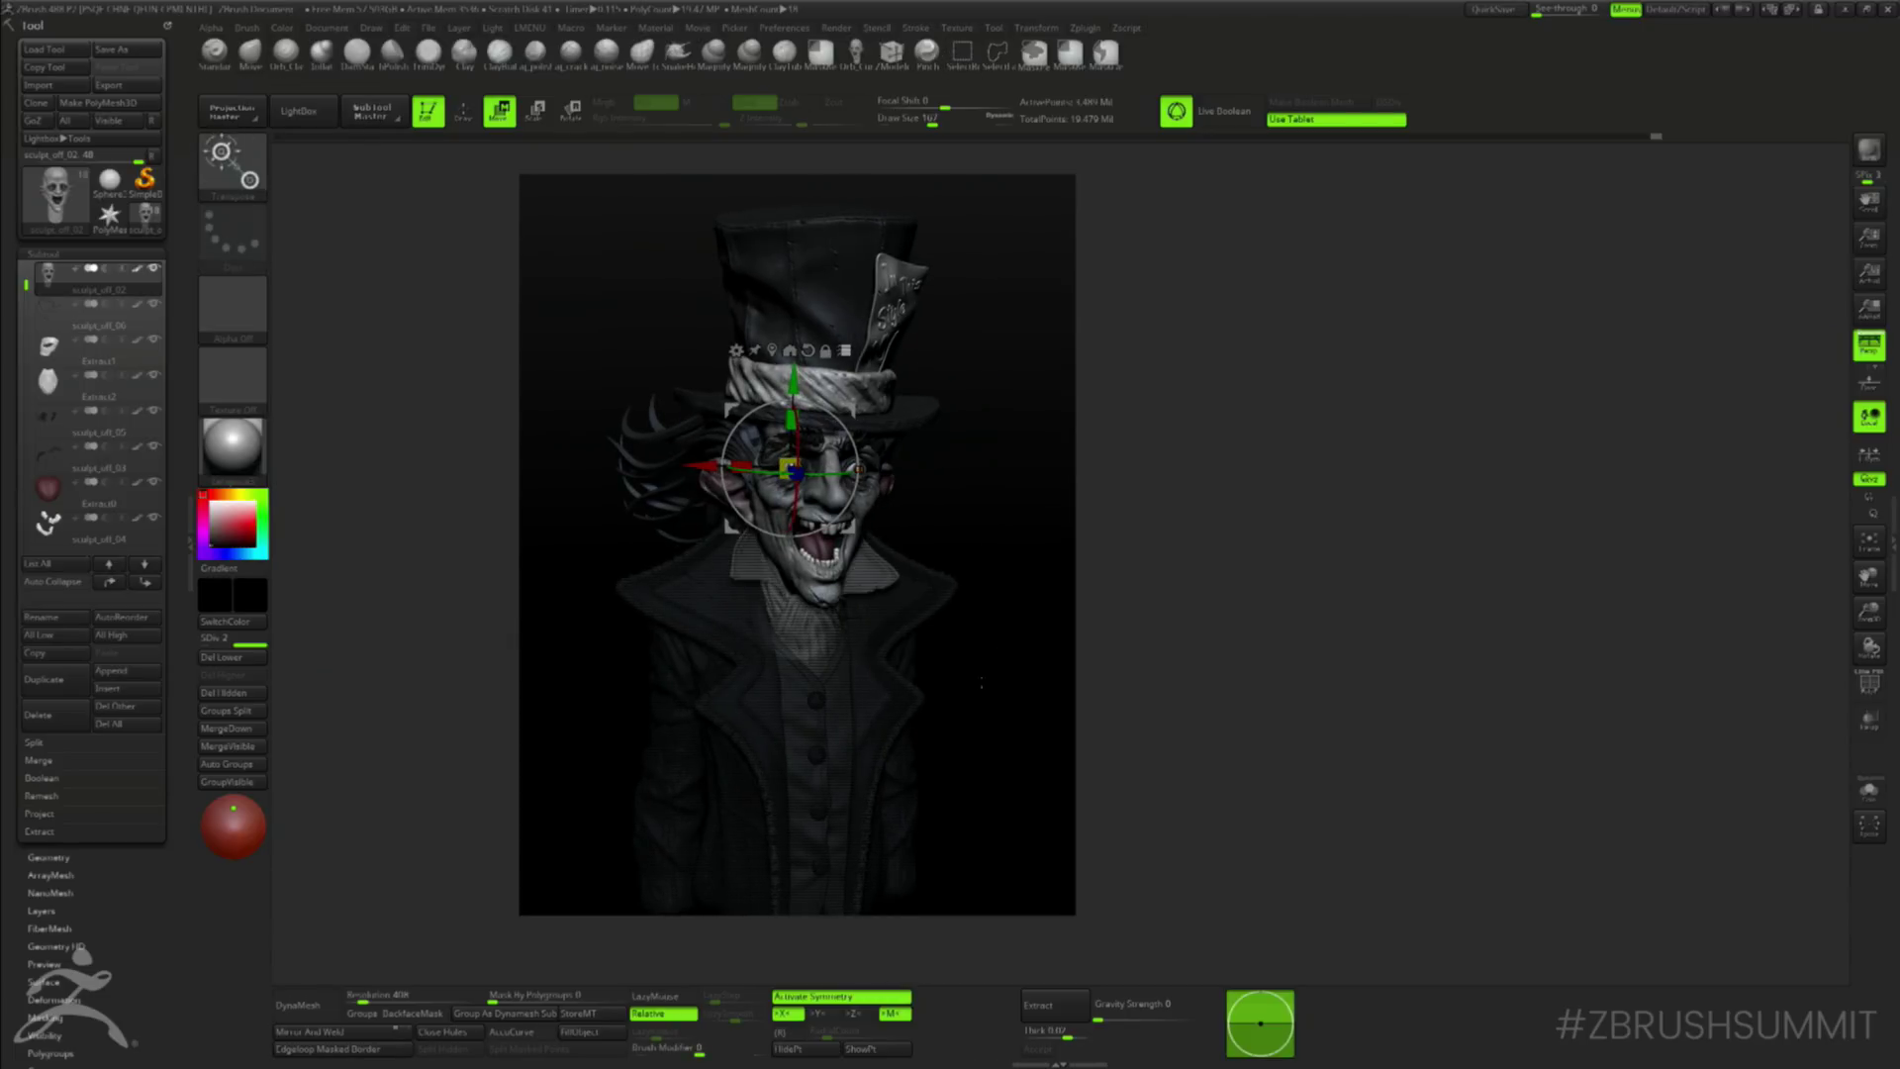
drag(990, 554, 899, 425)
- With symmetry off and the gizmo placed at the base of the head, pose the hatter's head and hat together
key(x)
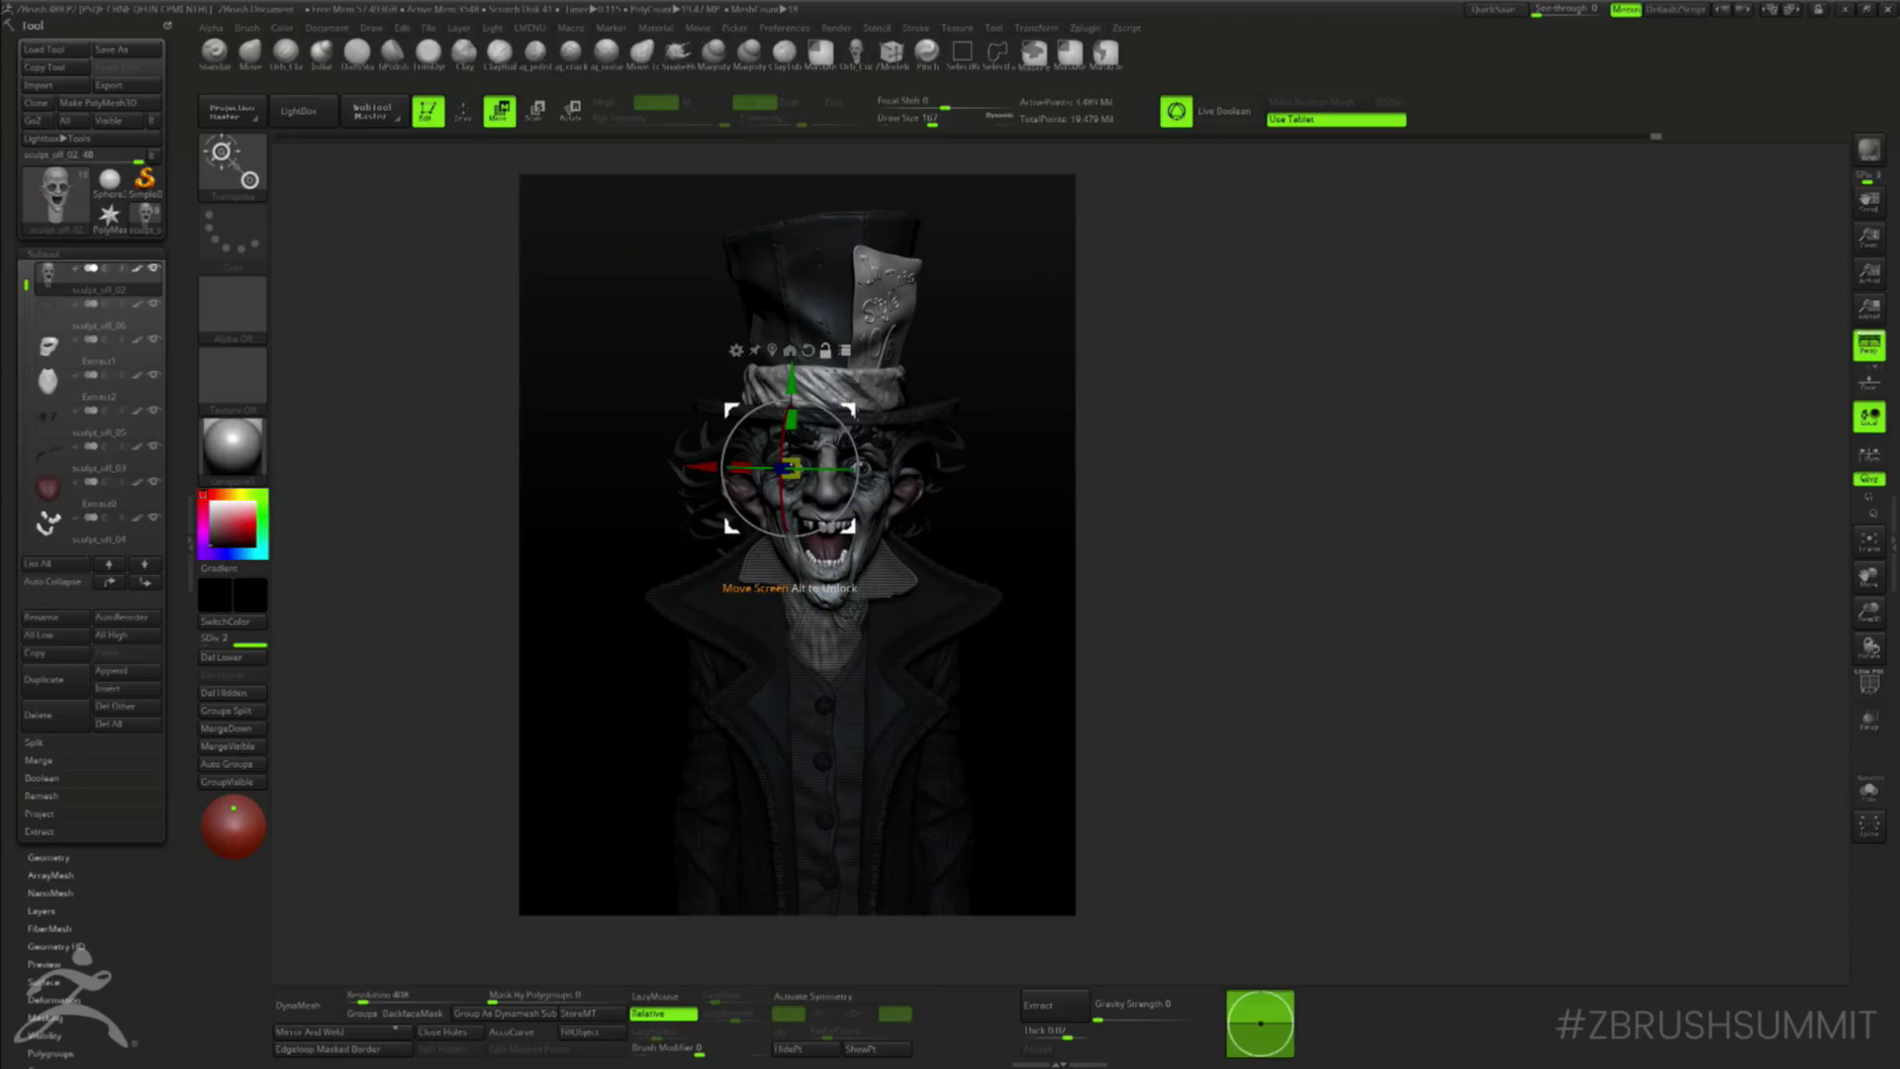
alt+drag(855, 410, 1064, 507)
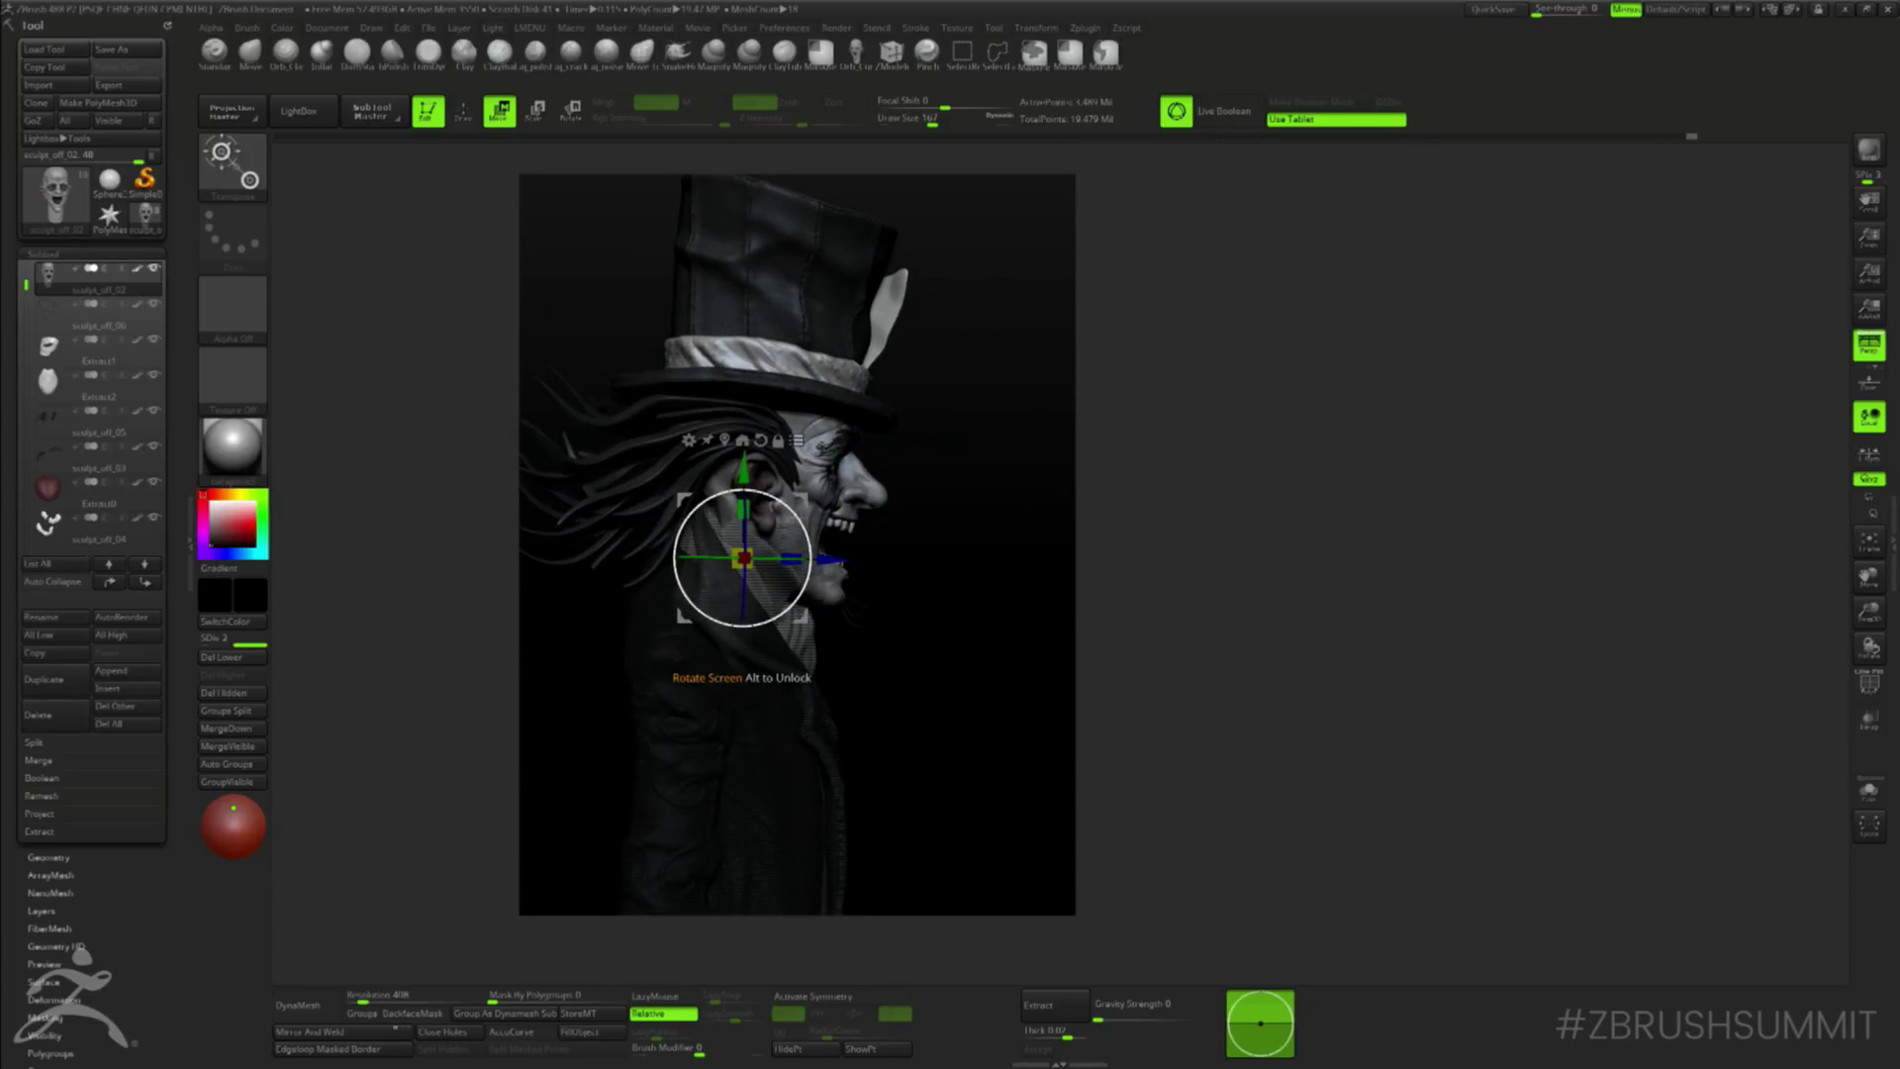
drag(789, 507, 805, 525)
key(ctrl+z)
drag(946, 552, 891, 539)
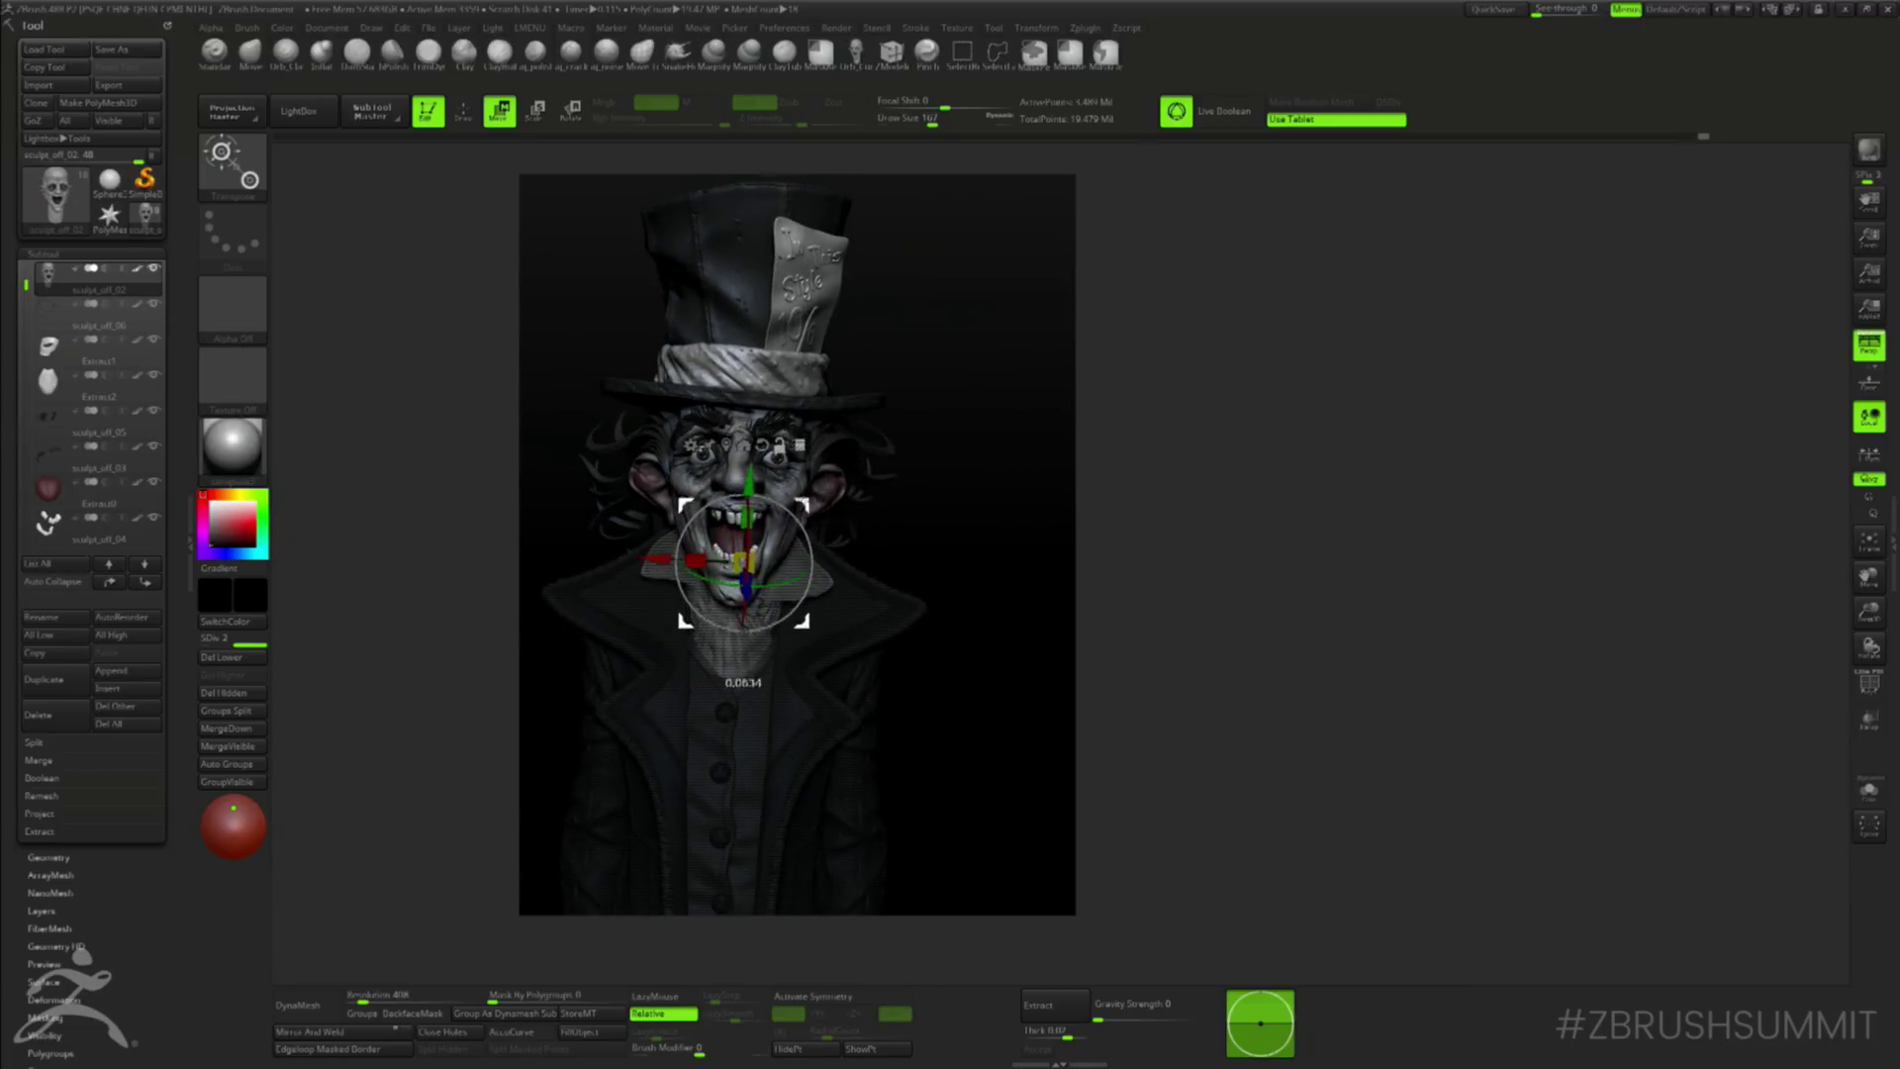
drag(733, 630, 983, 575)
key(ctrl+z)
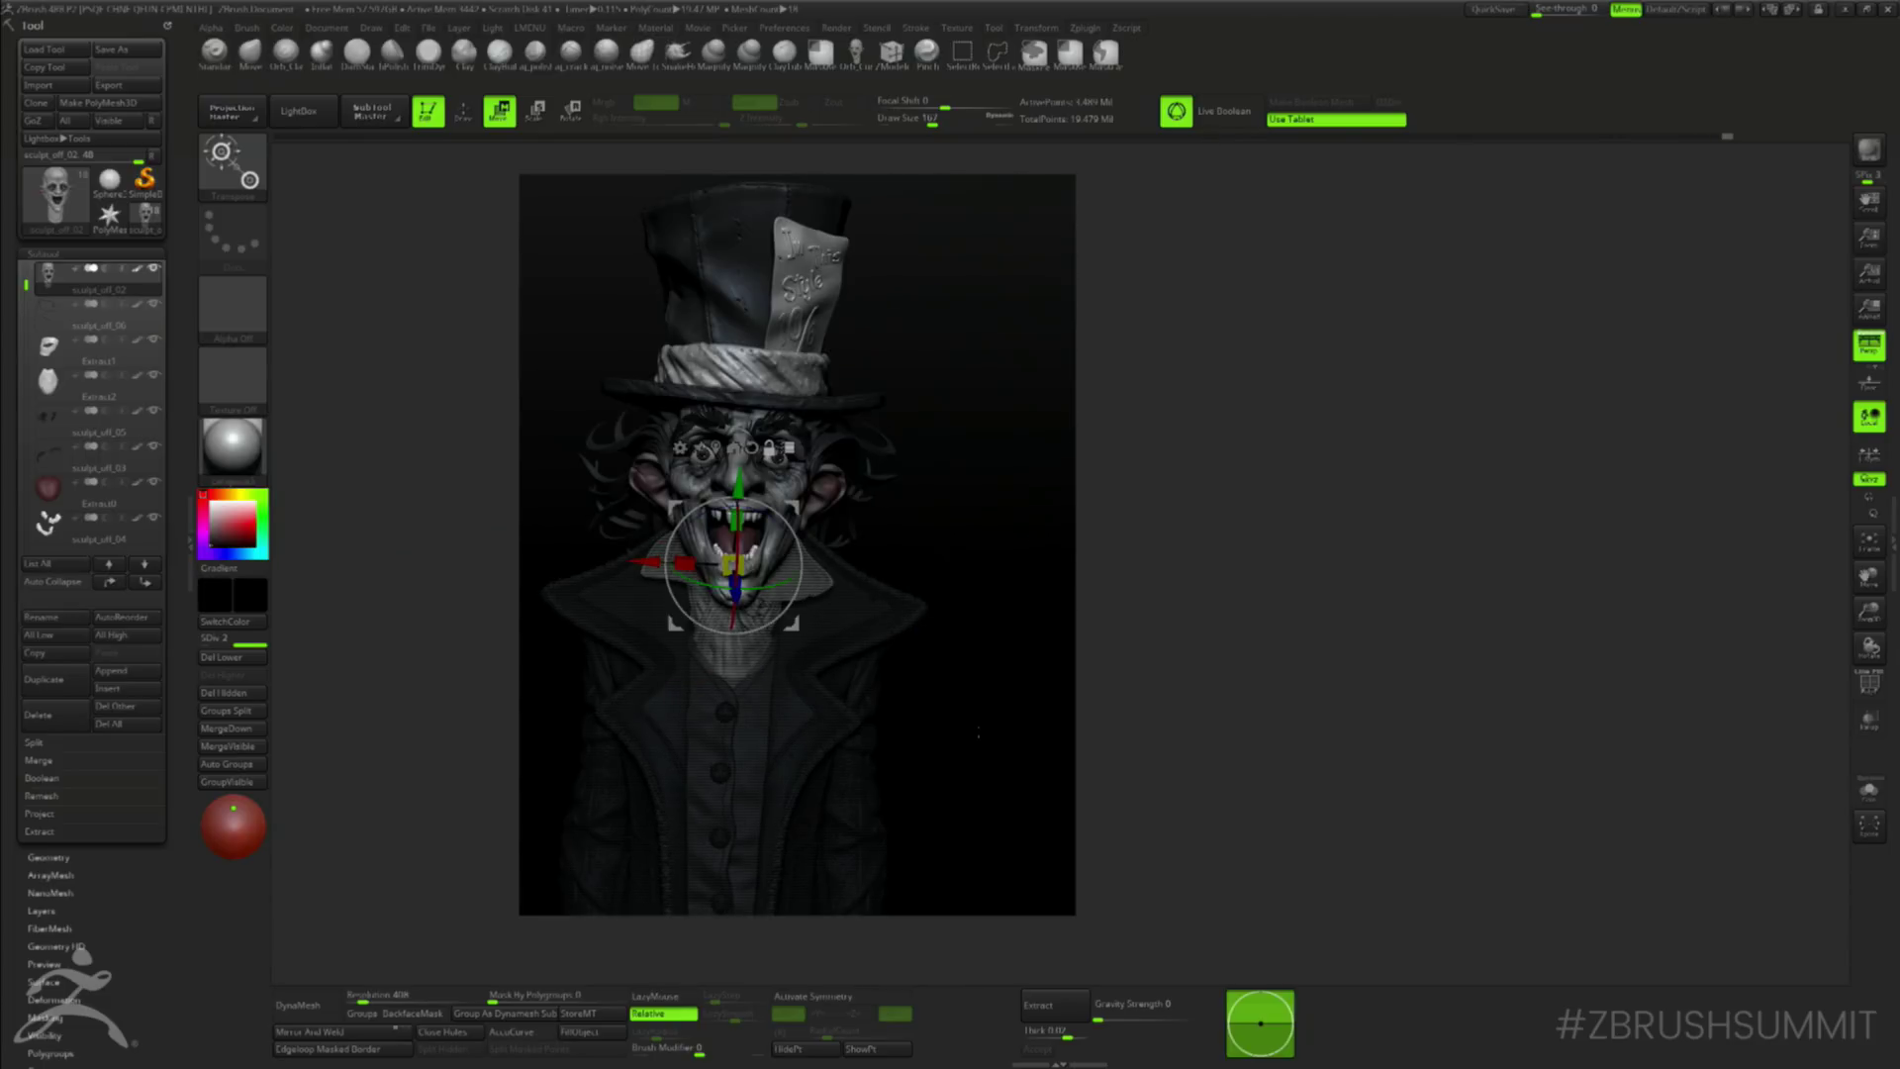
drag(963, 485, 980, 488)
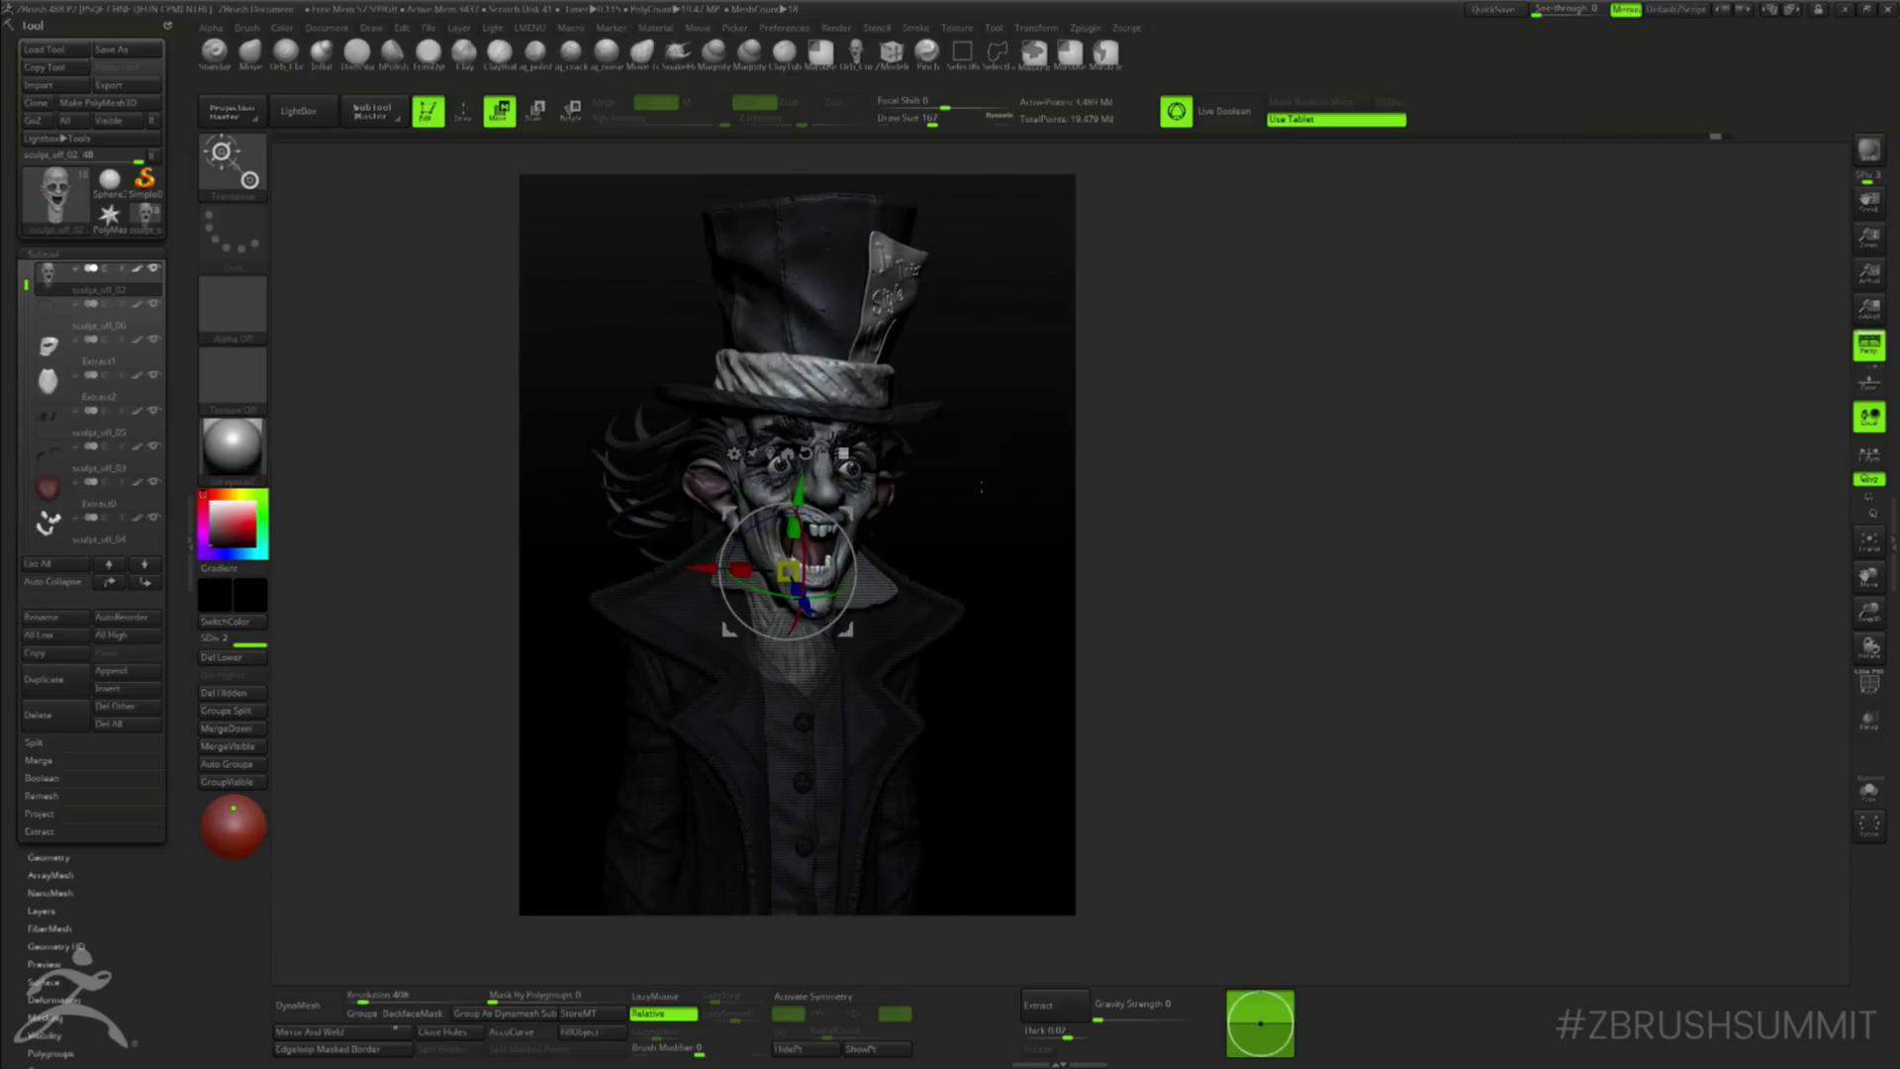
drag(821, 594, 851, 590)
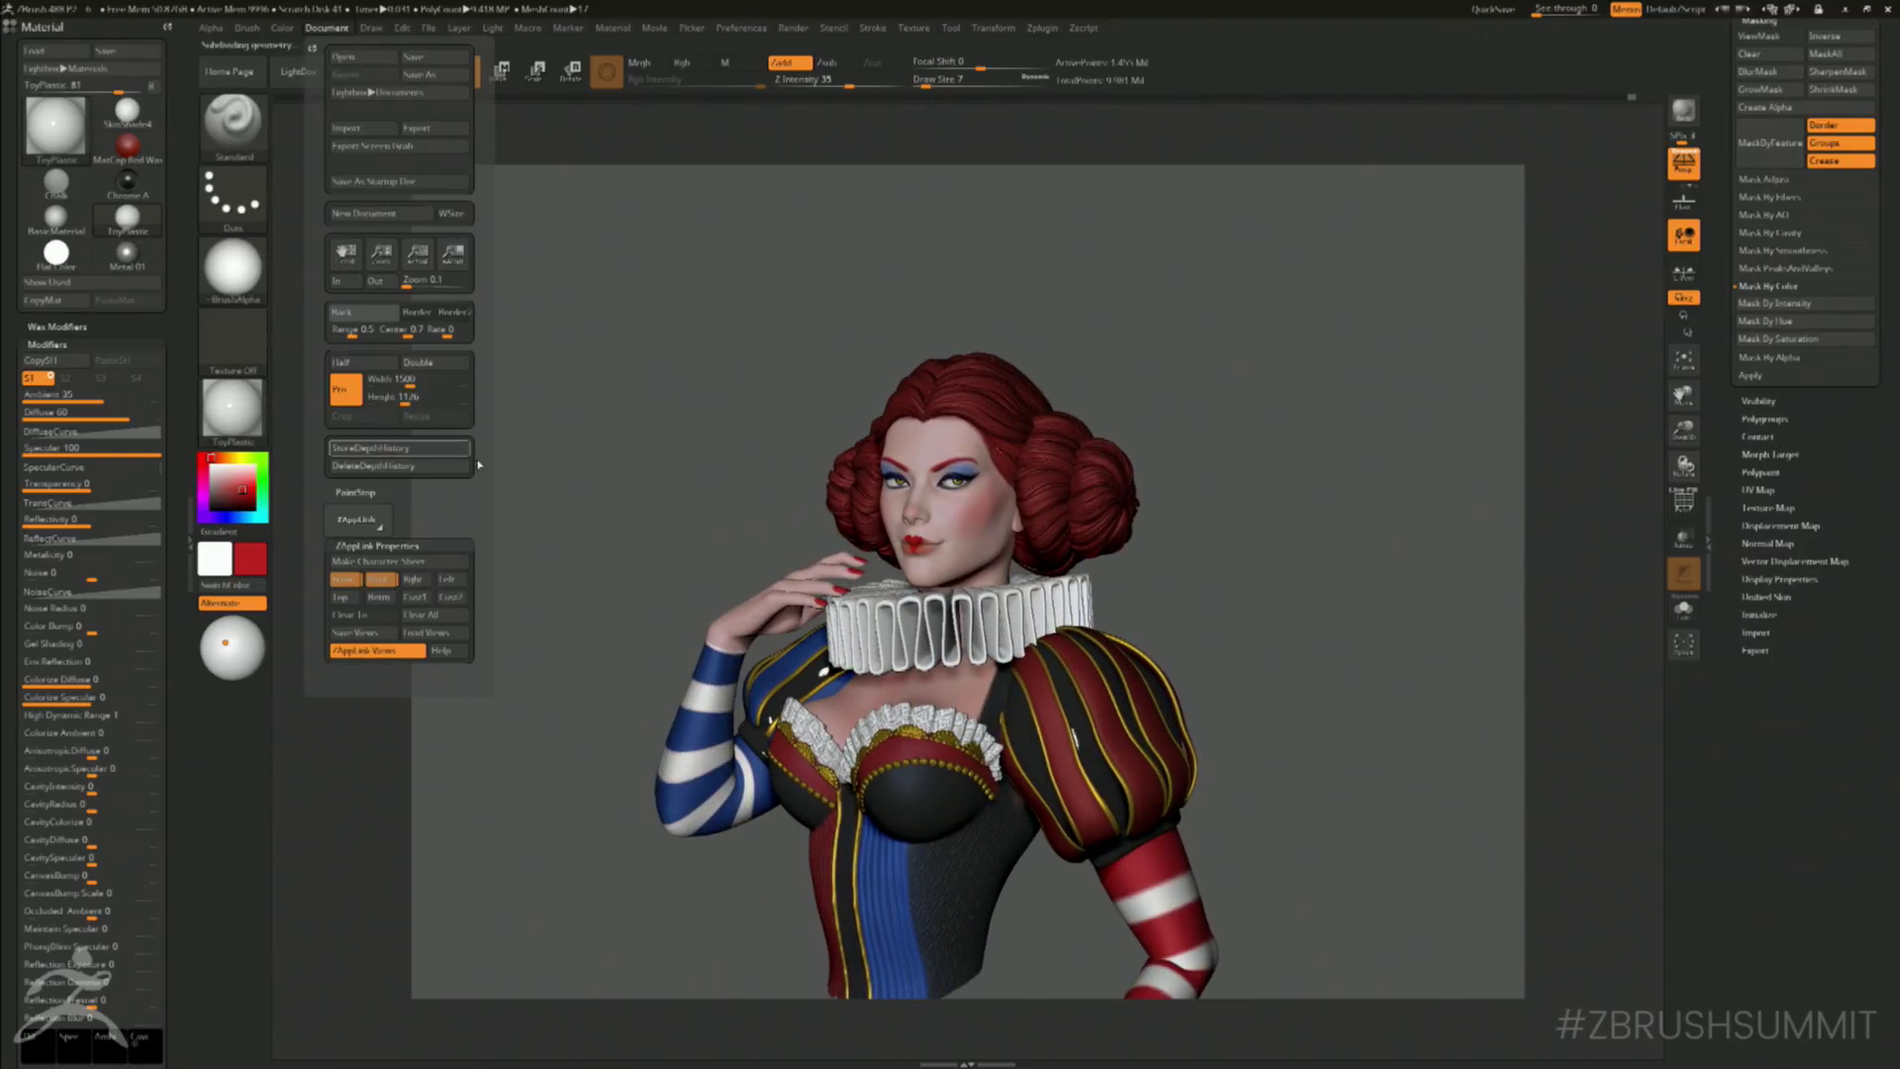
- Make SkinShade4 the current material and frame the red-haired queen in a three-quarter view
drag(1276, 317, 1384, 343)
drag(1393, 338, 623, 625)
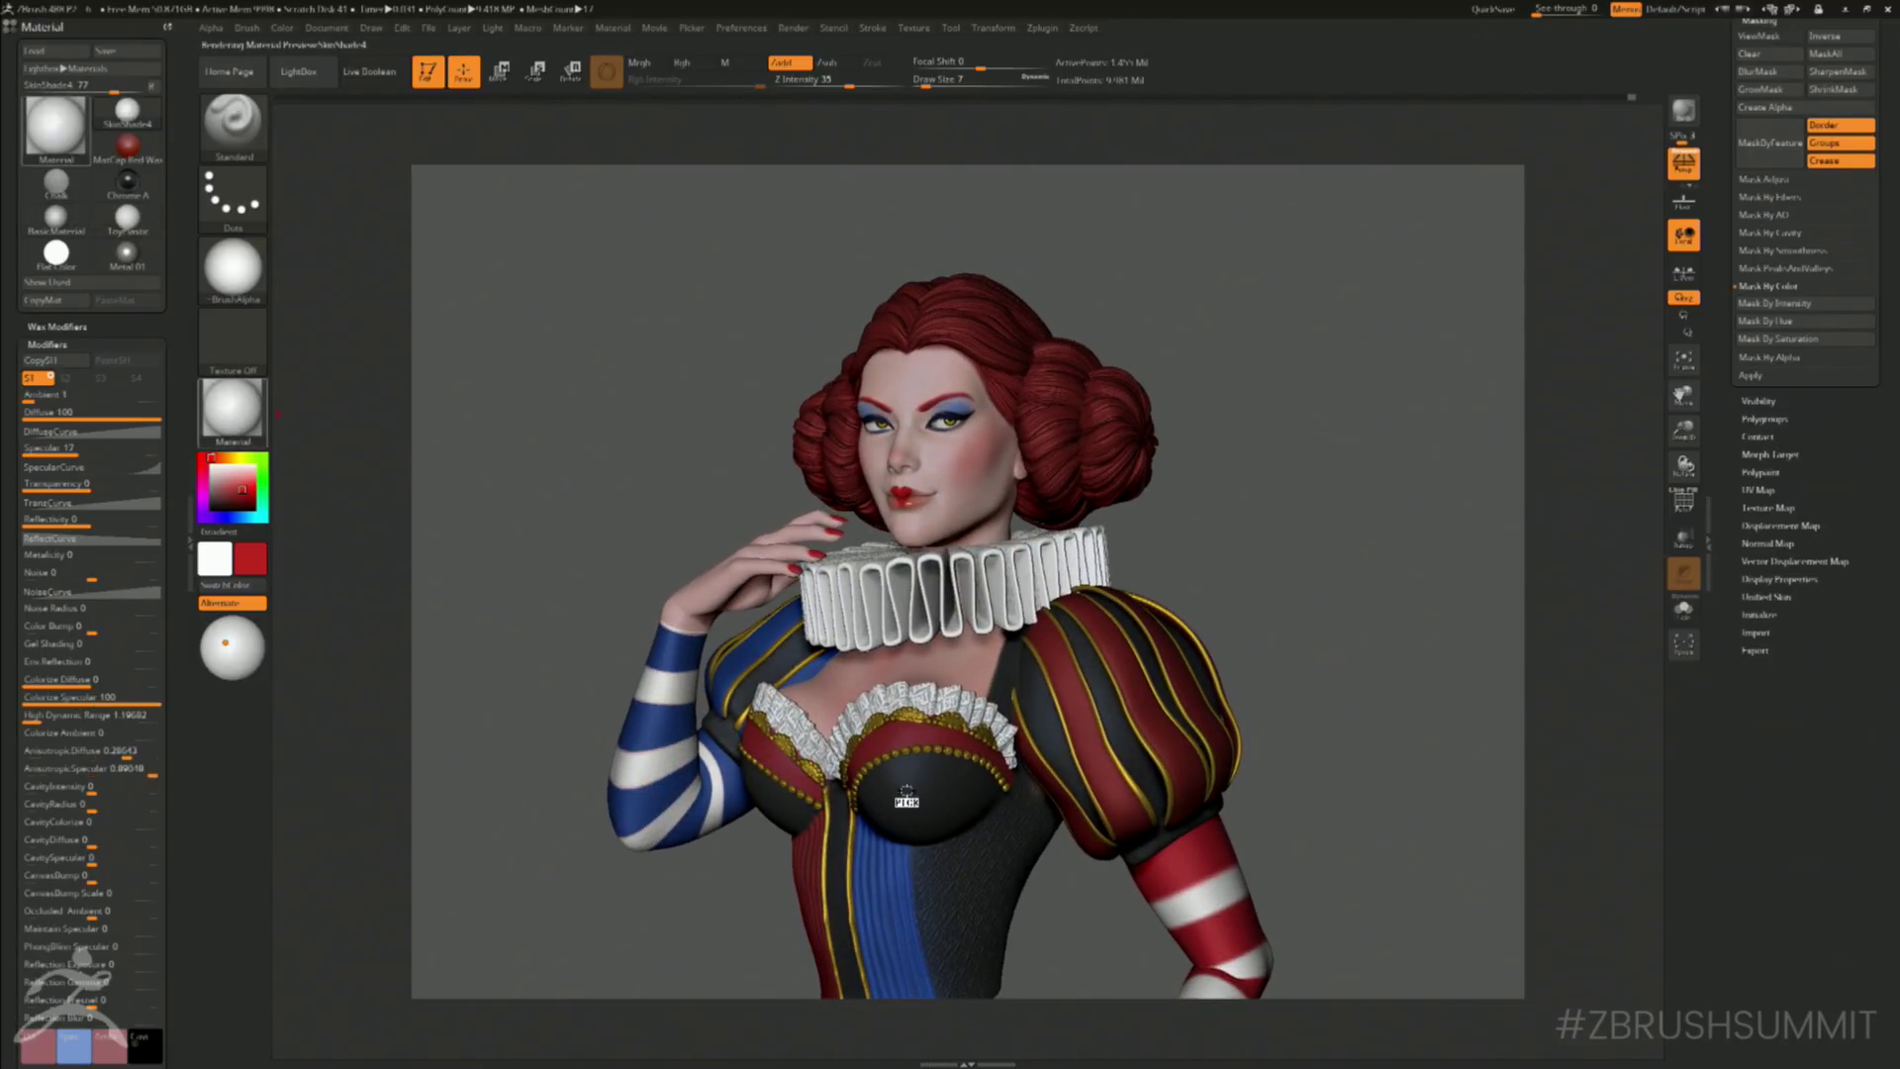
drag(1328, 500, 1364, 438)
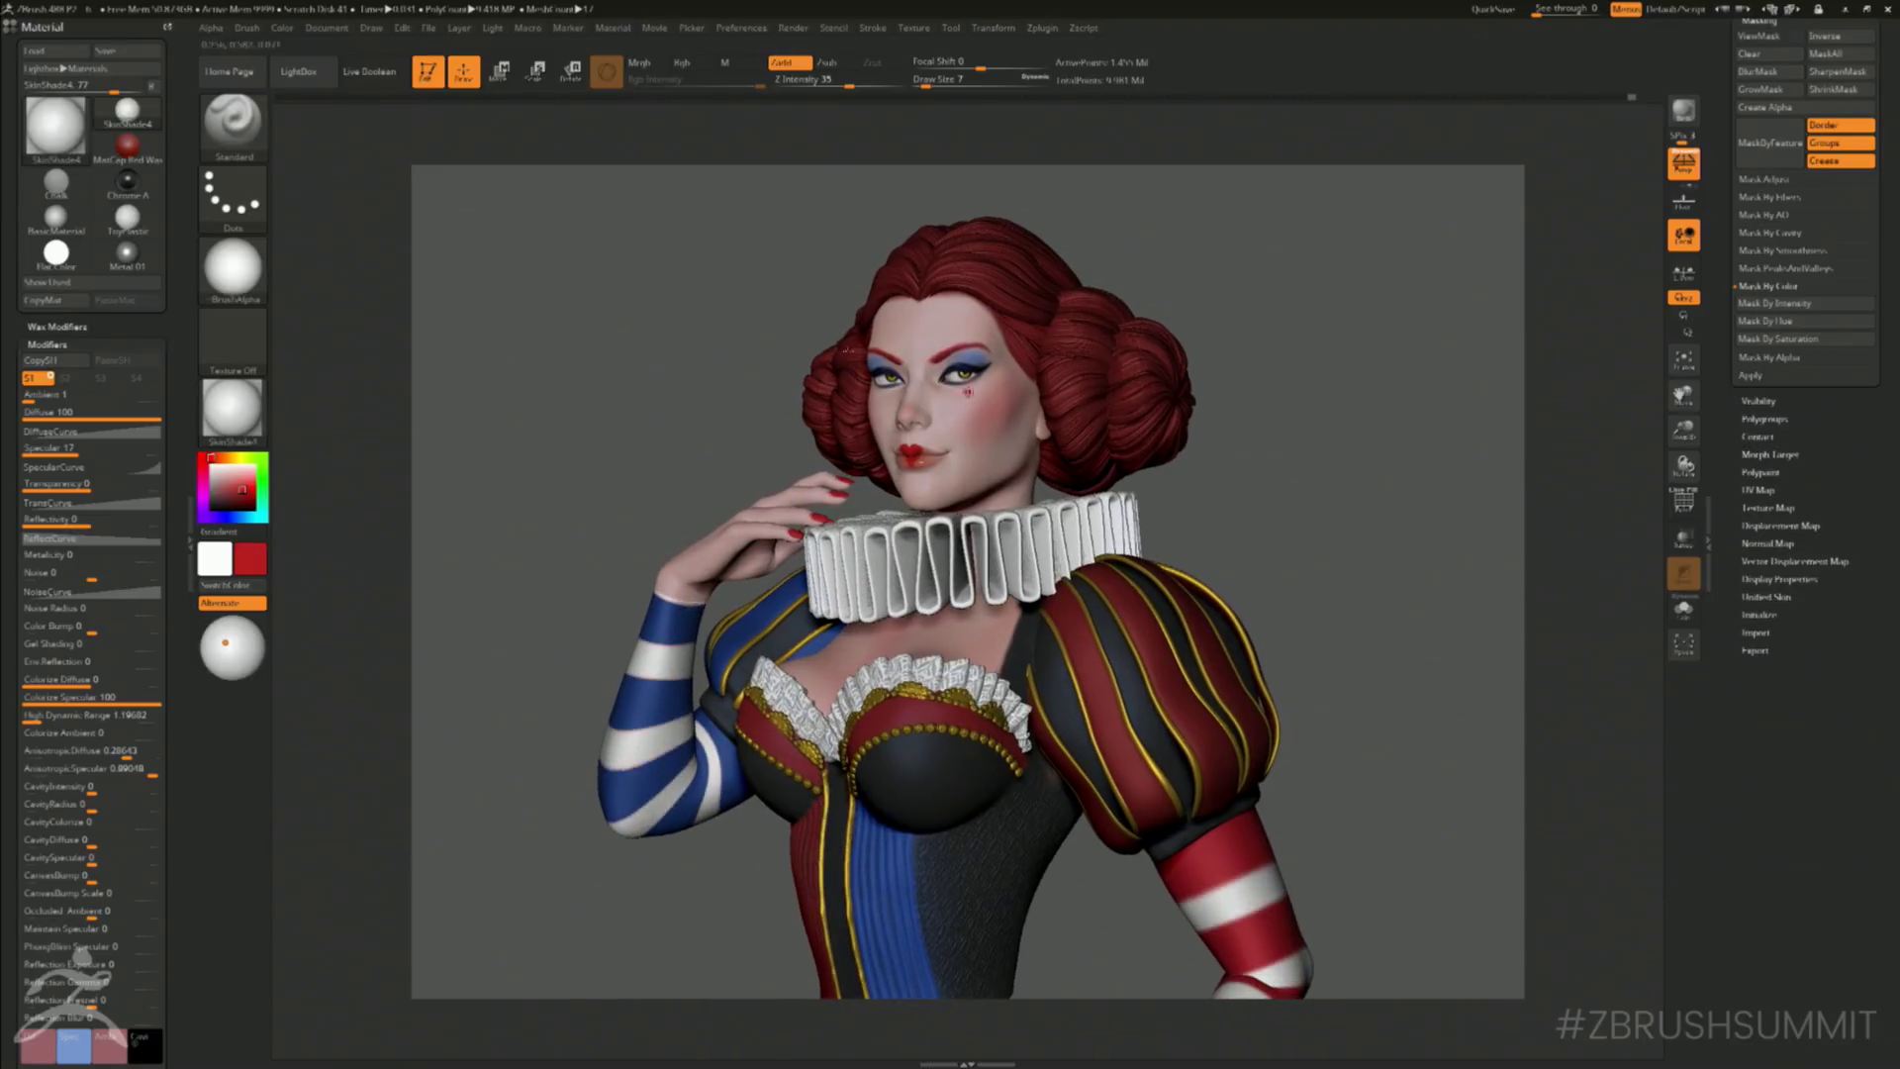
- Restore the stored Custom 1 view of the queen and save the project over the existing file
click(327, 28)
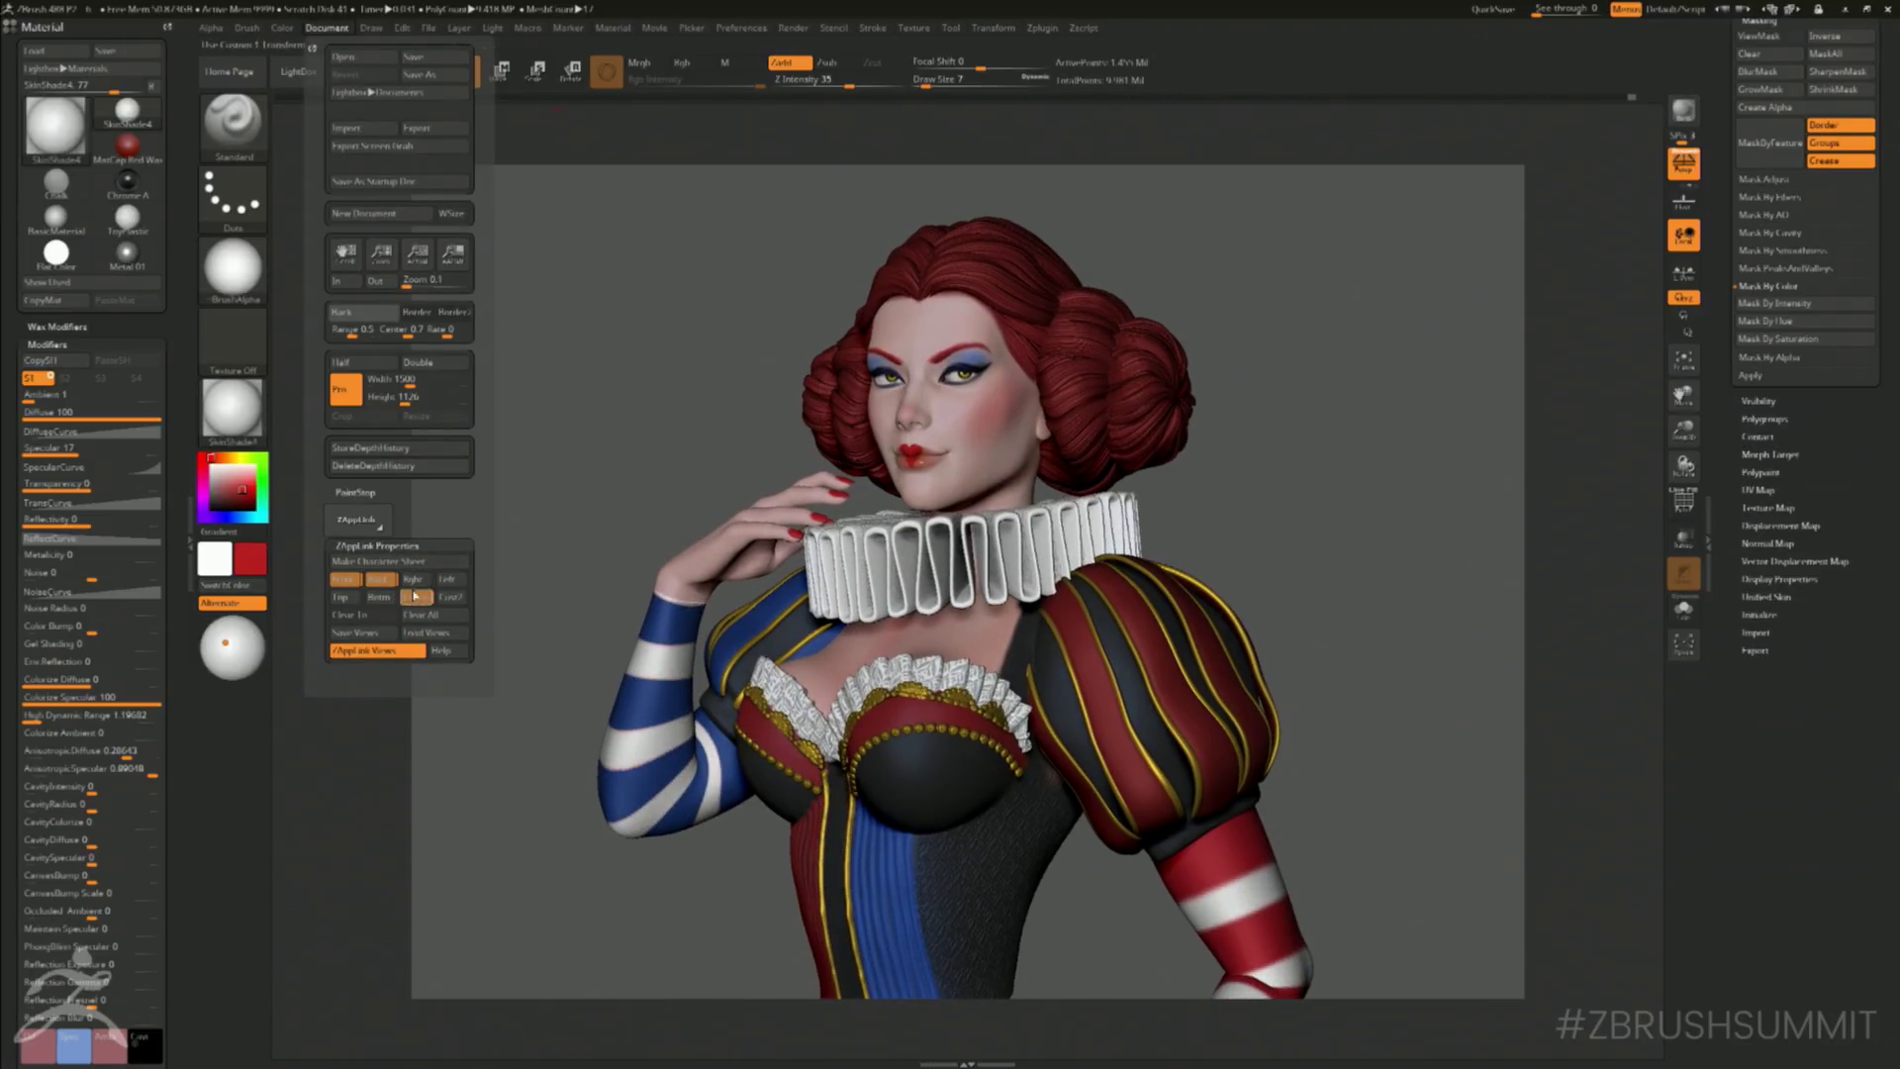
key(ctrl+s)
click(1762, 847)
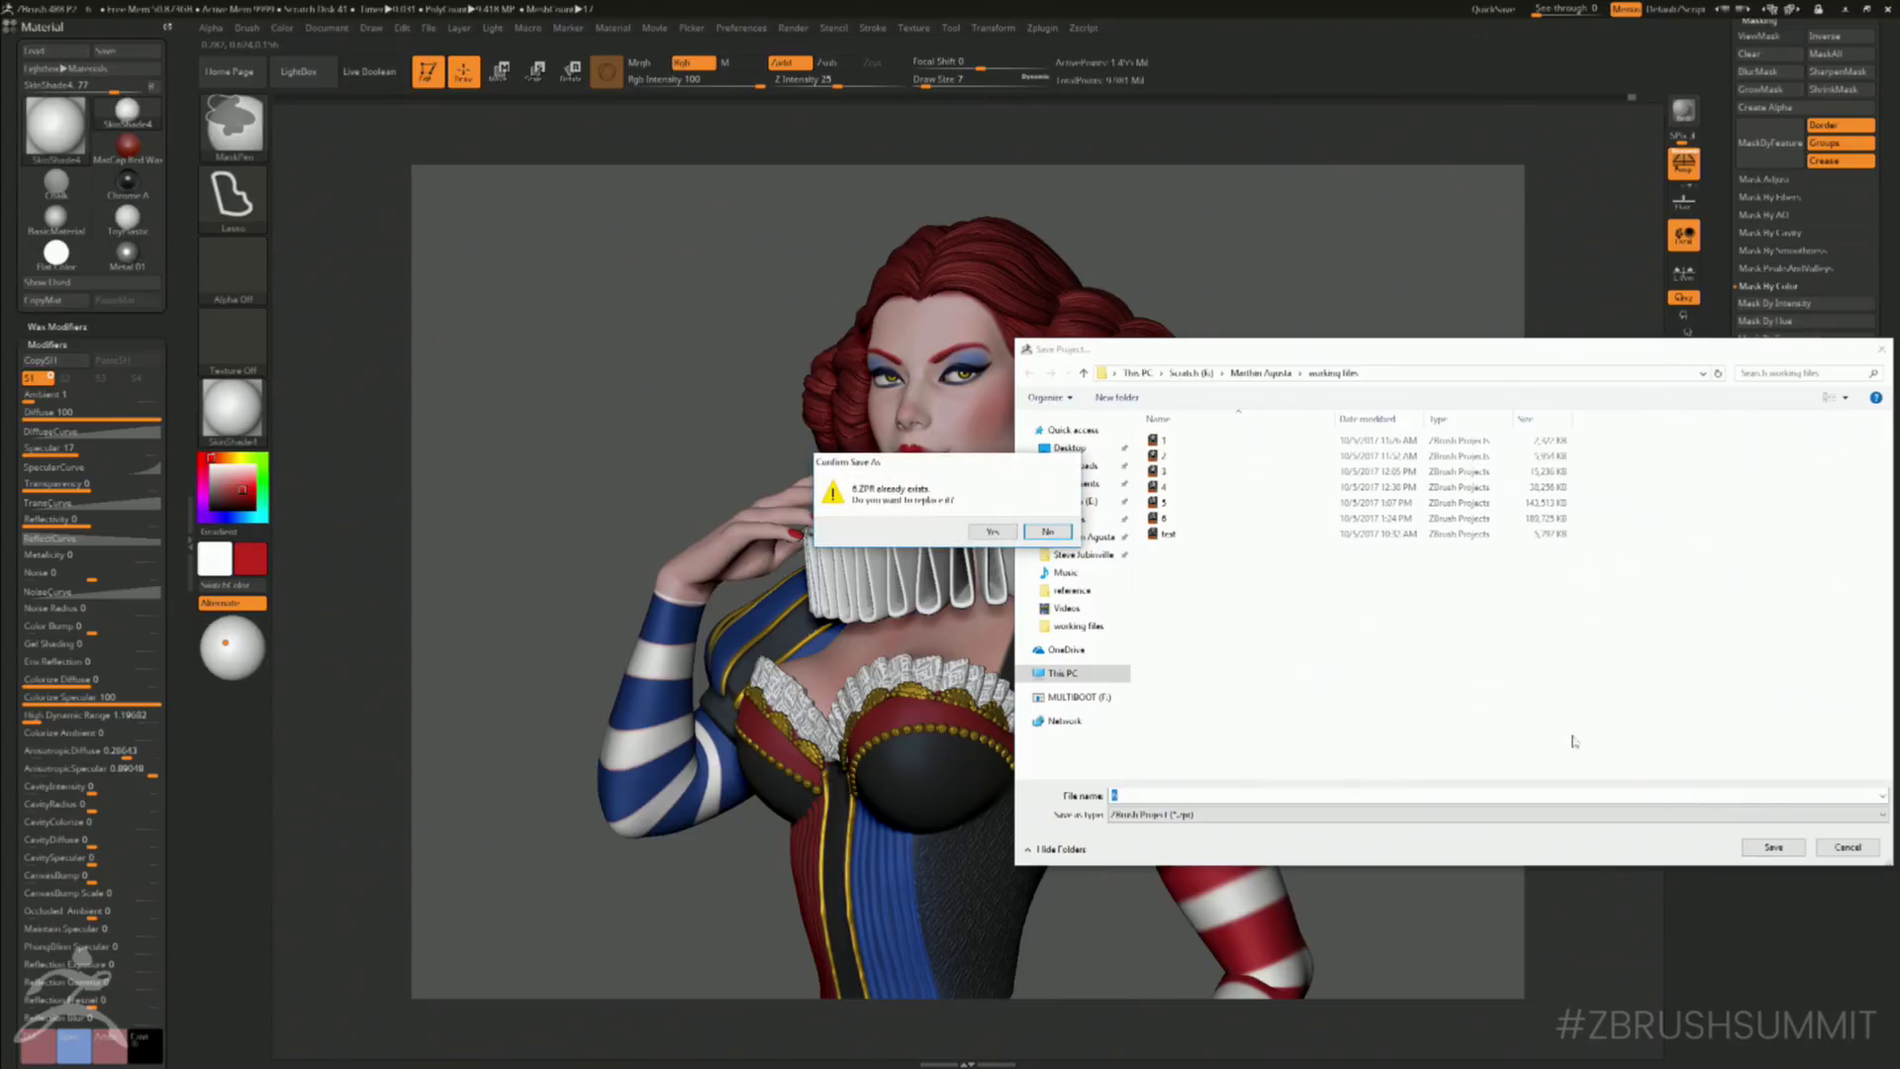
click(993, 533)
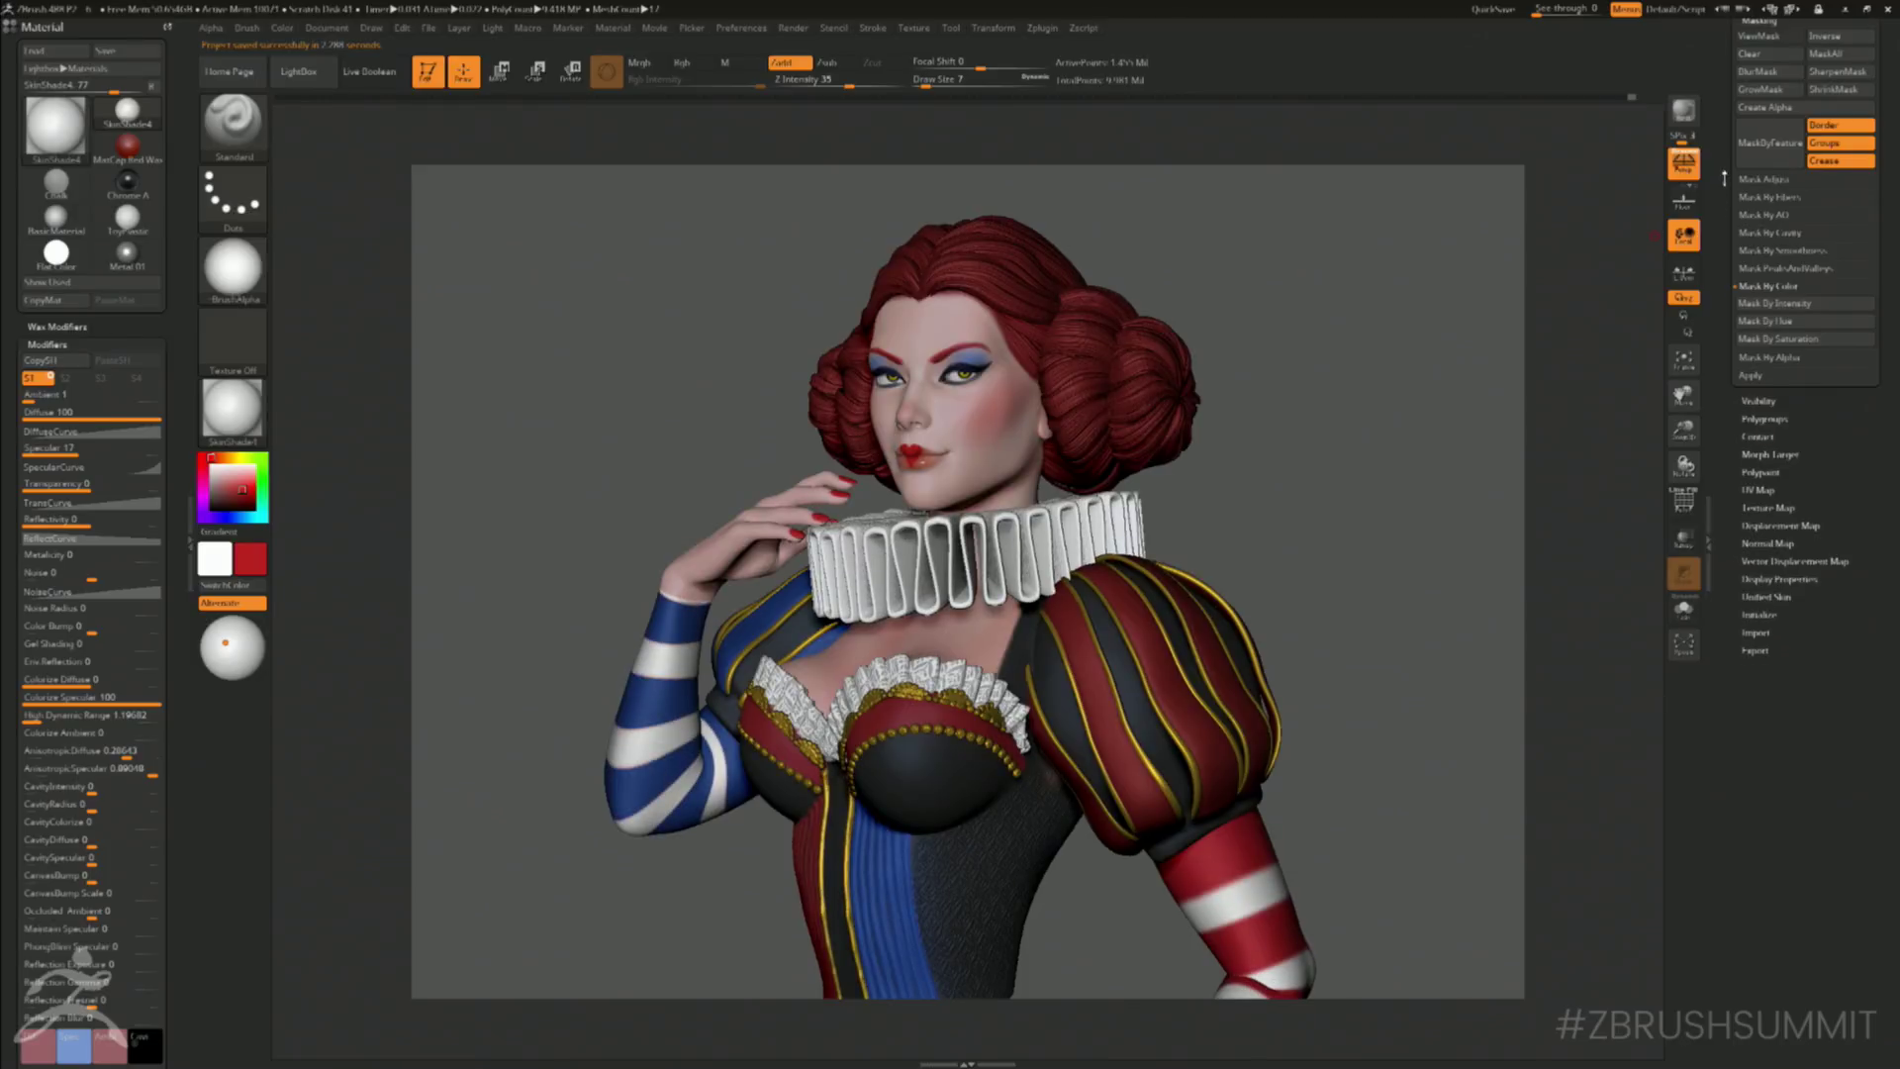
- Bring up the queen's SubTool list and start appending another subtool
drag(1724, 181, 1785, 217)
click(1759, 218)
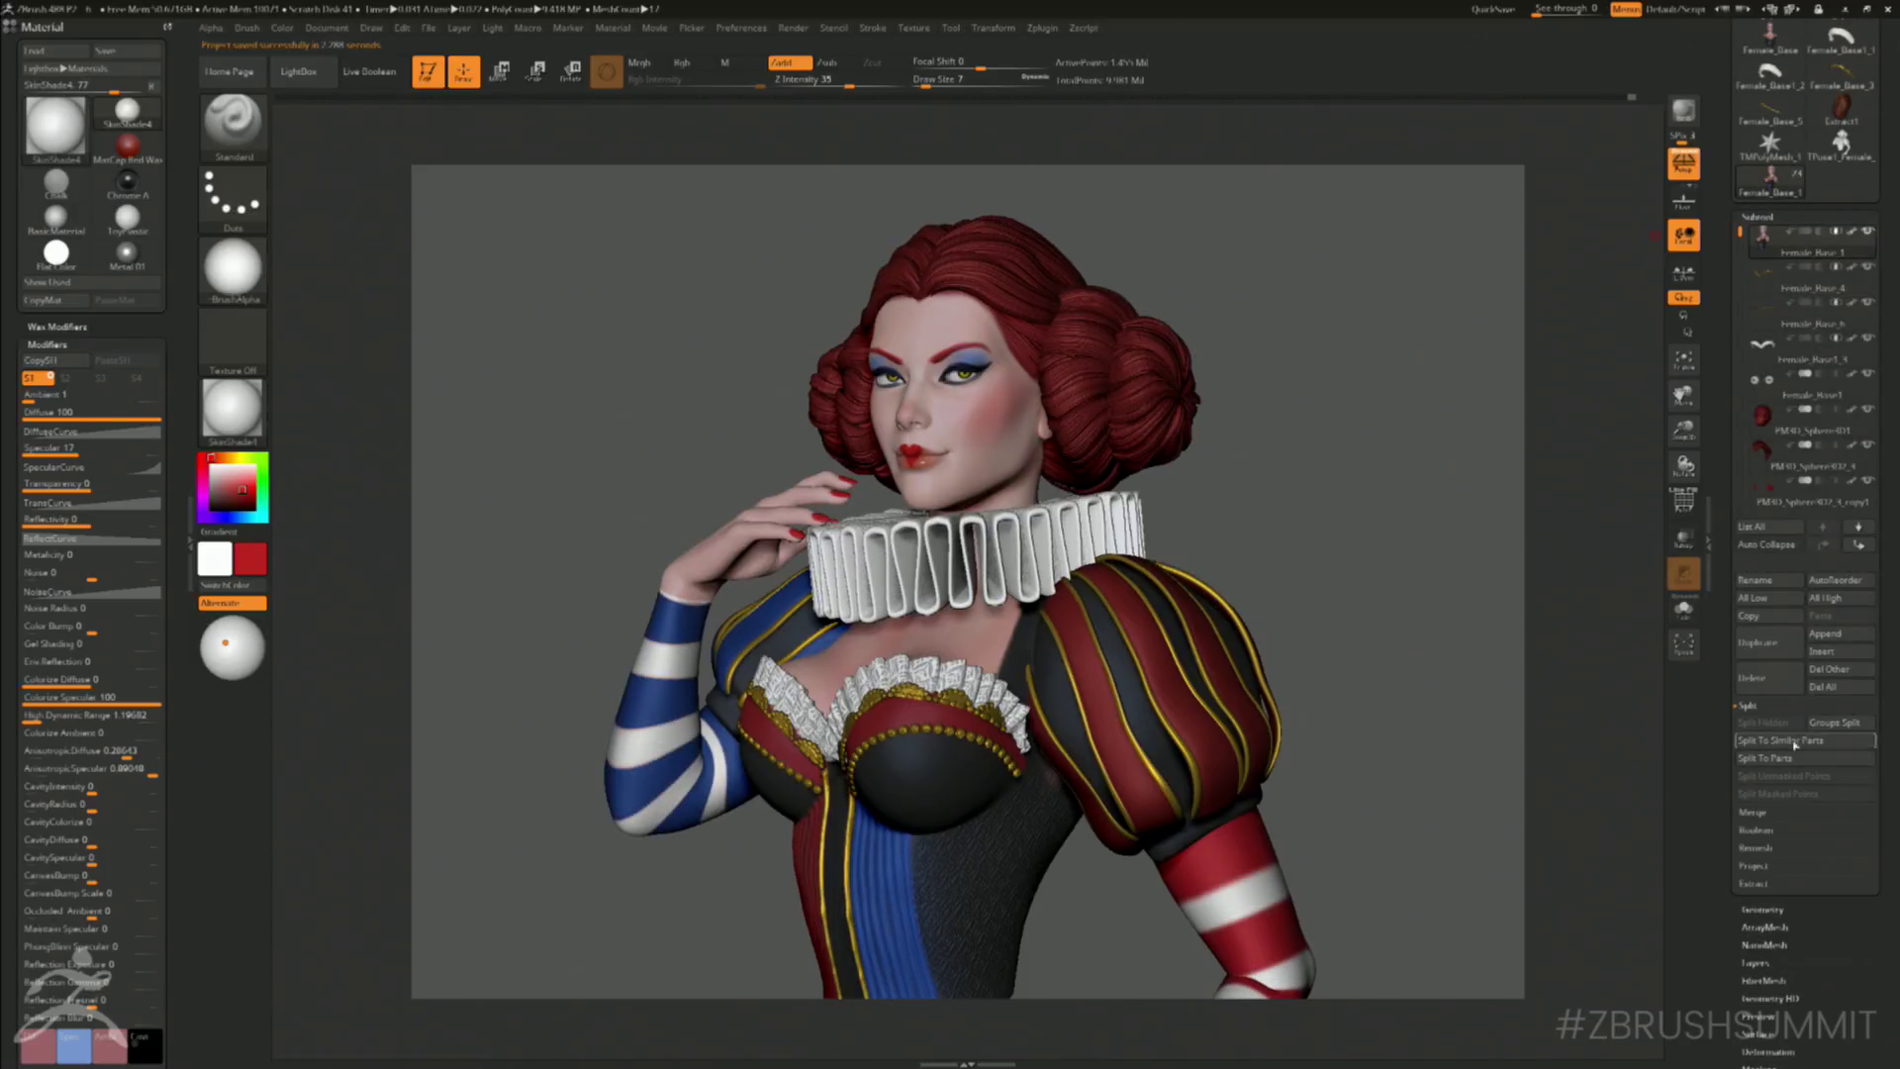
click(1818, 635)
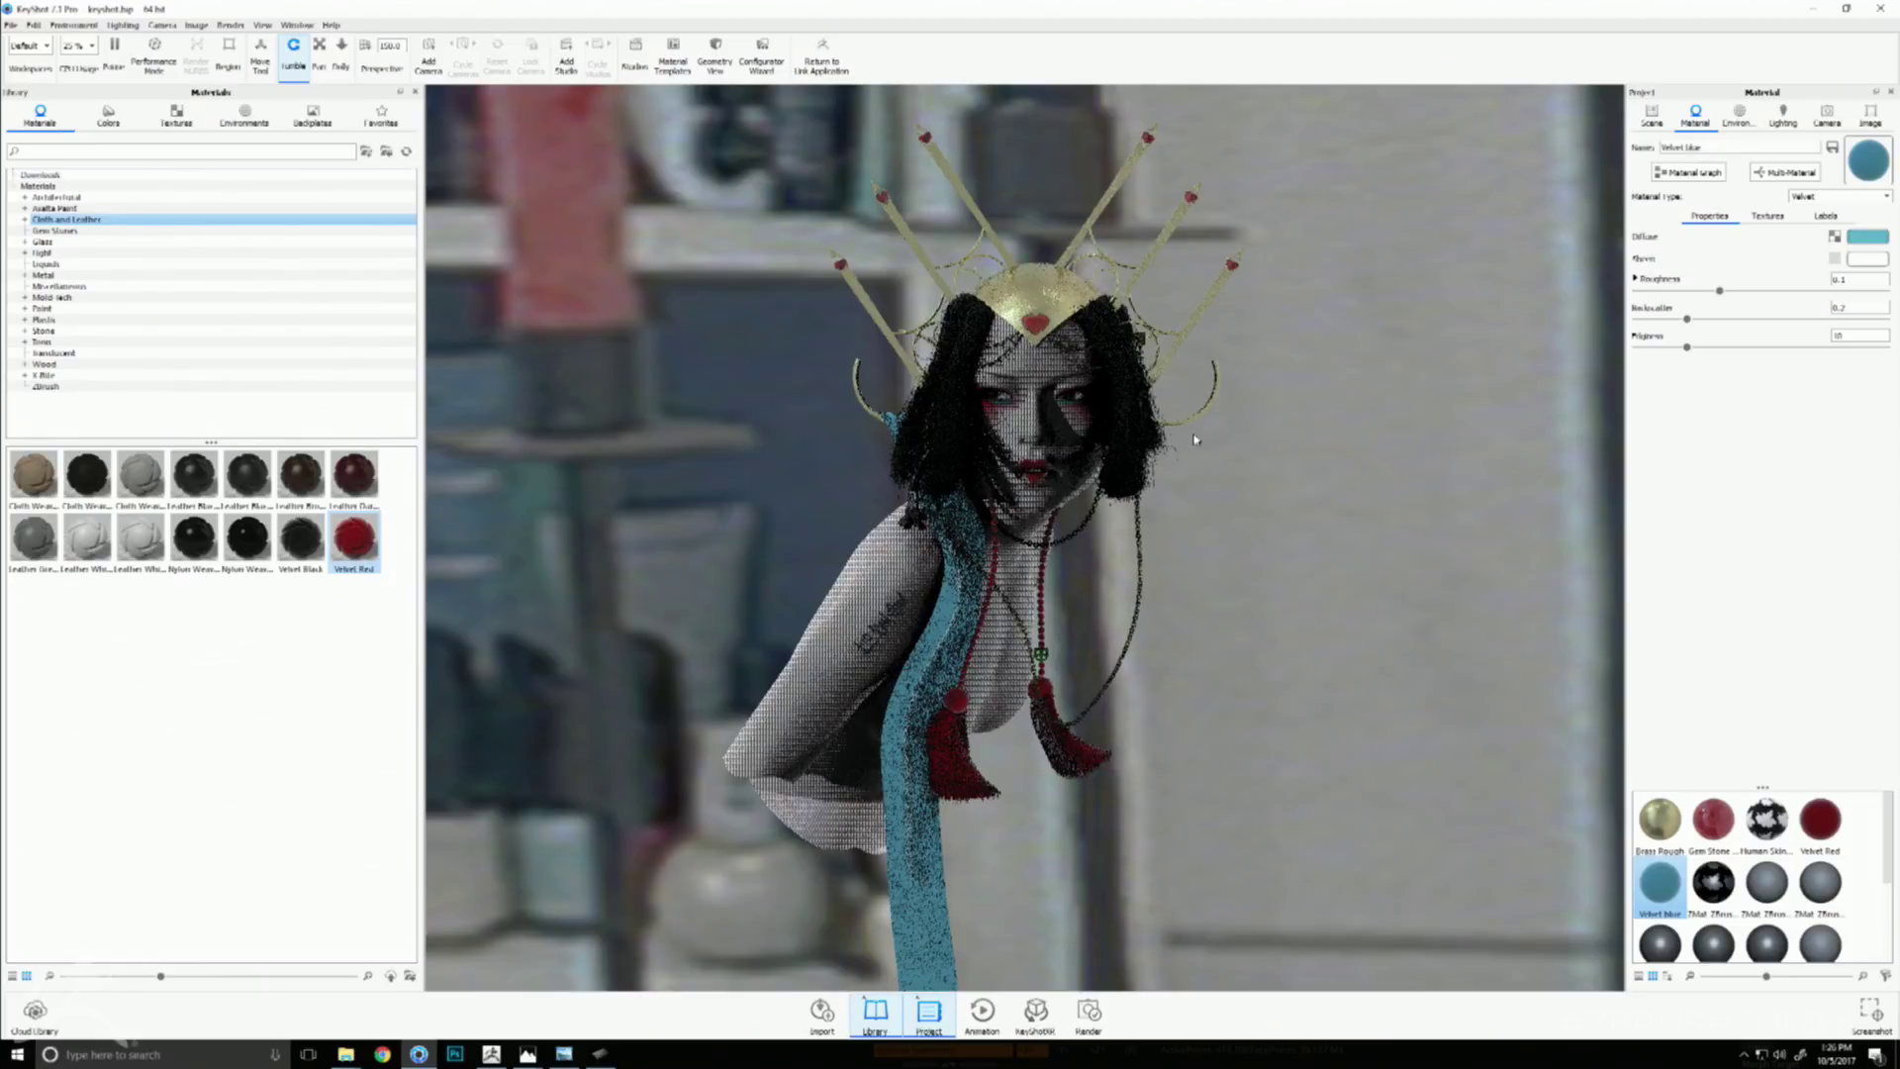
- In KeyShot, create a custom resolution preset 1500 wide by 2000 high and list the custom presets for the crowned geisha's image
drag(1265, 336, 1277, 331)
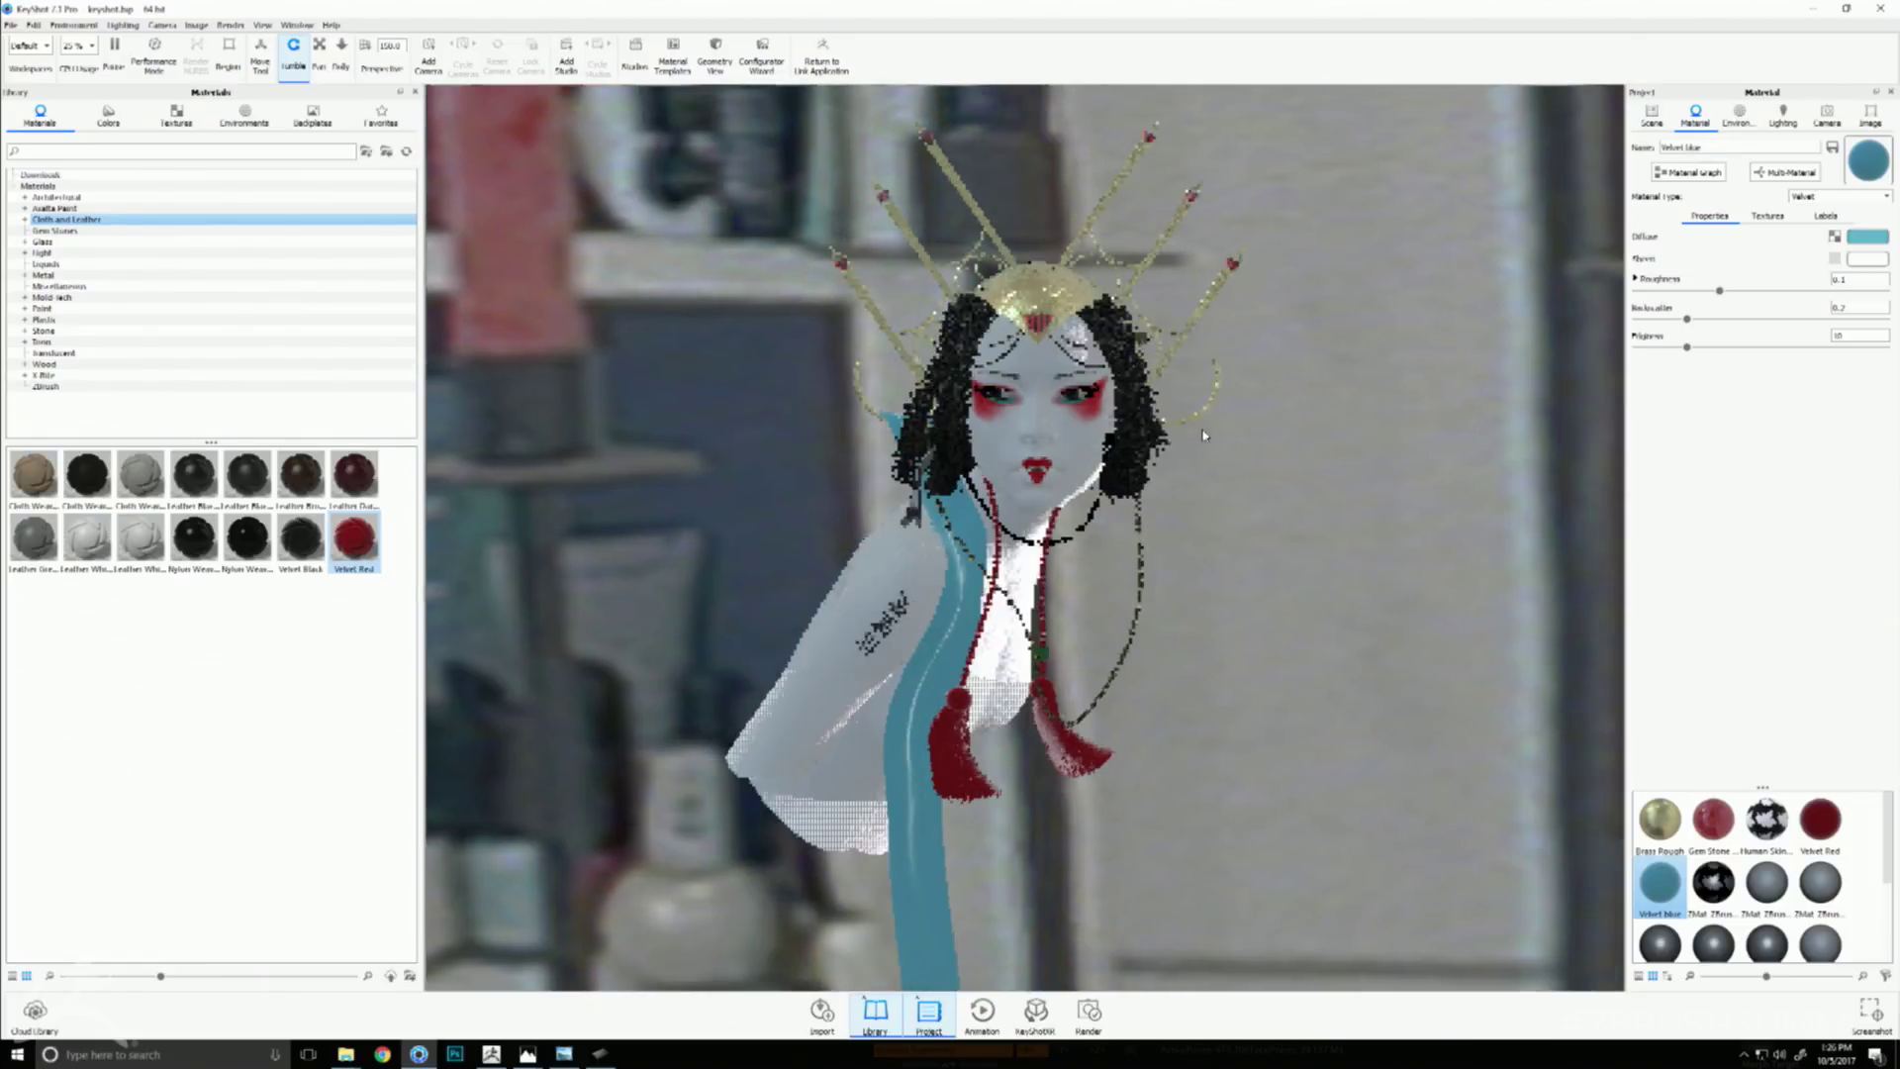
click(1869, 117)
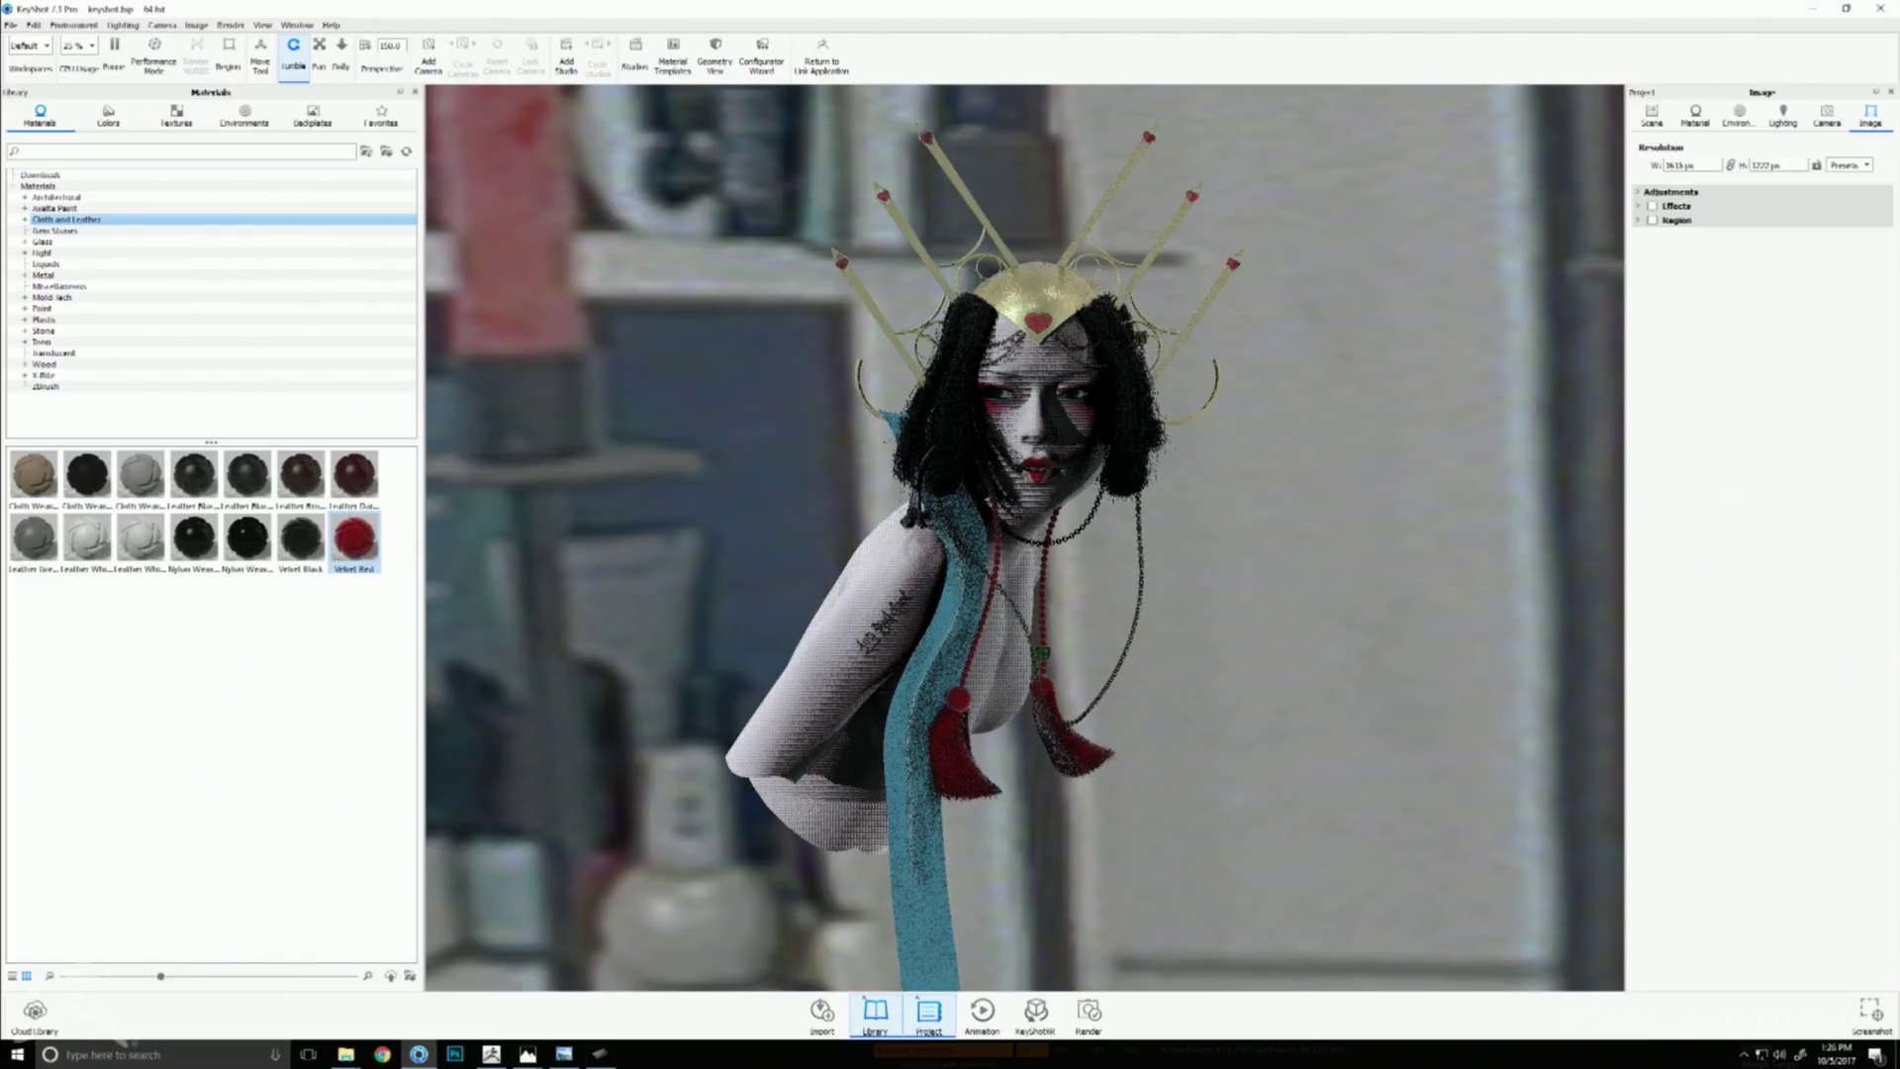
click(1845, 165)
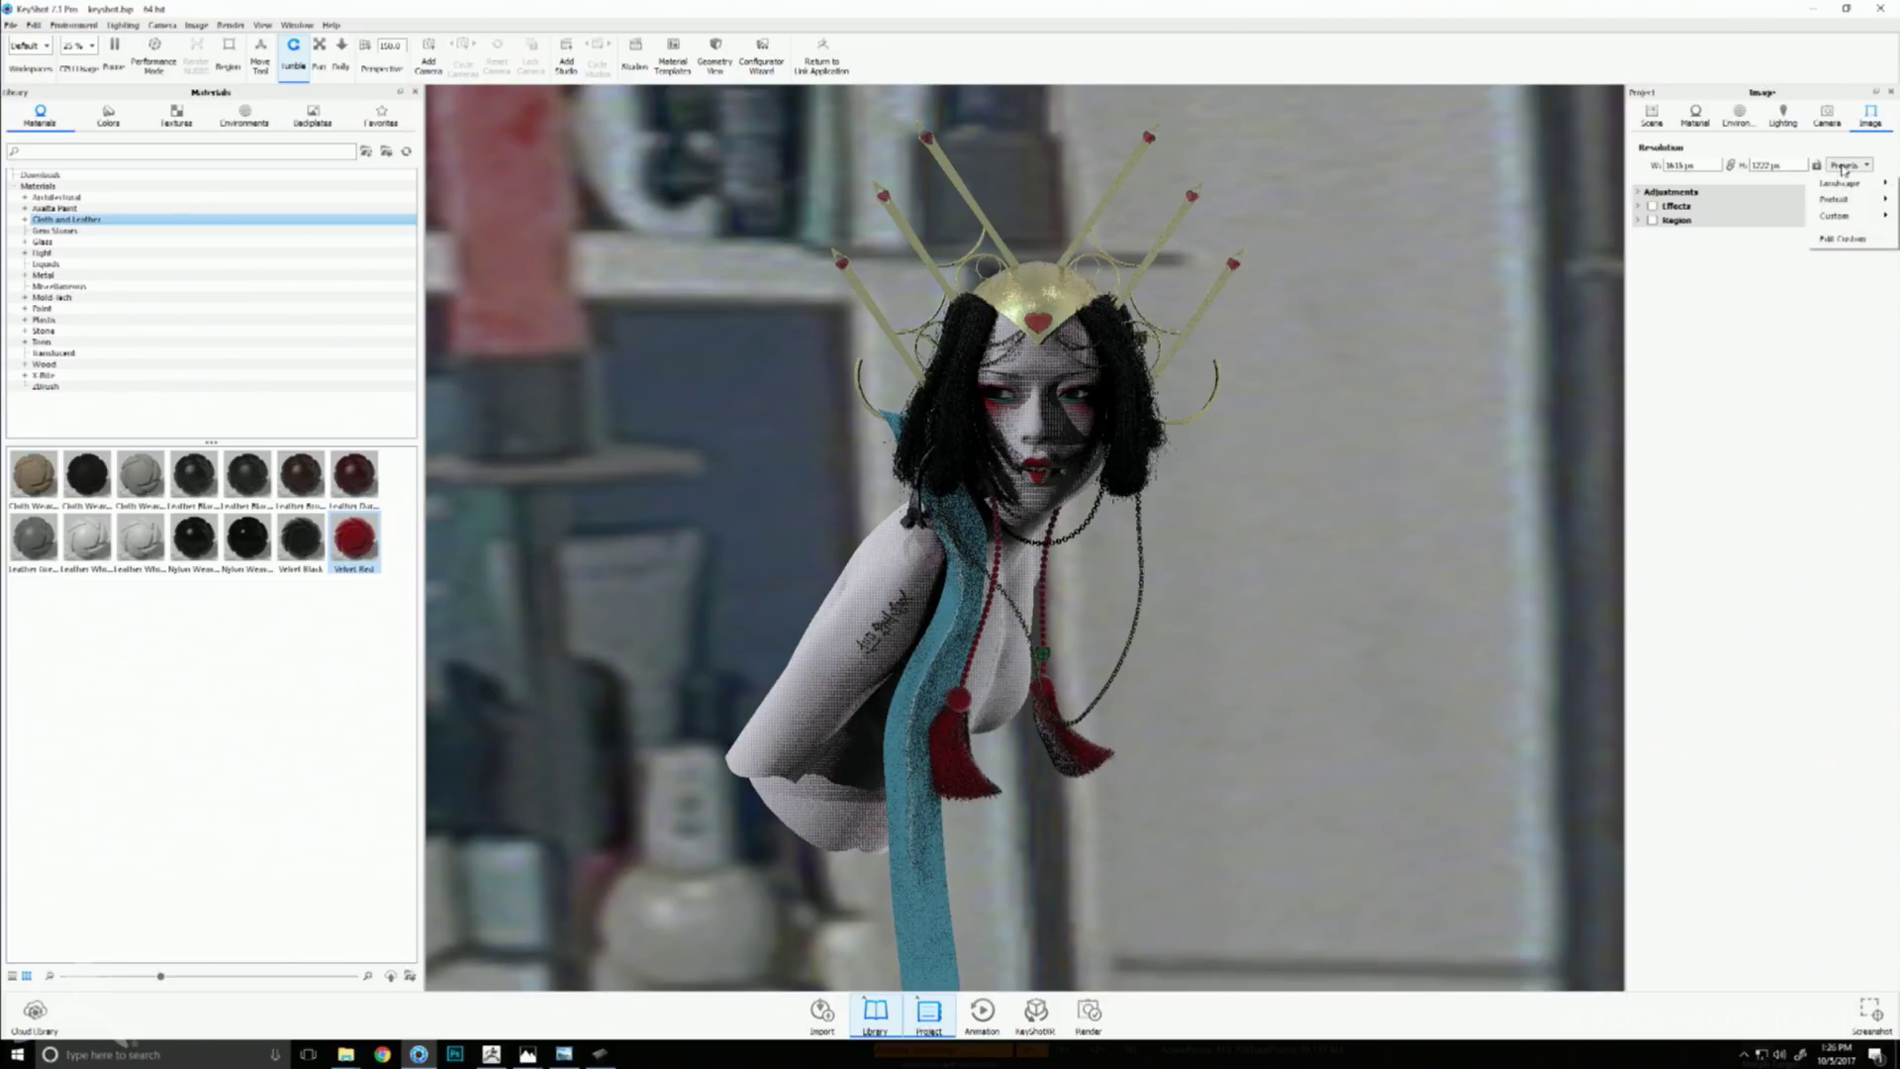
click(1841, 238)
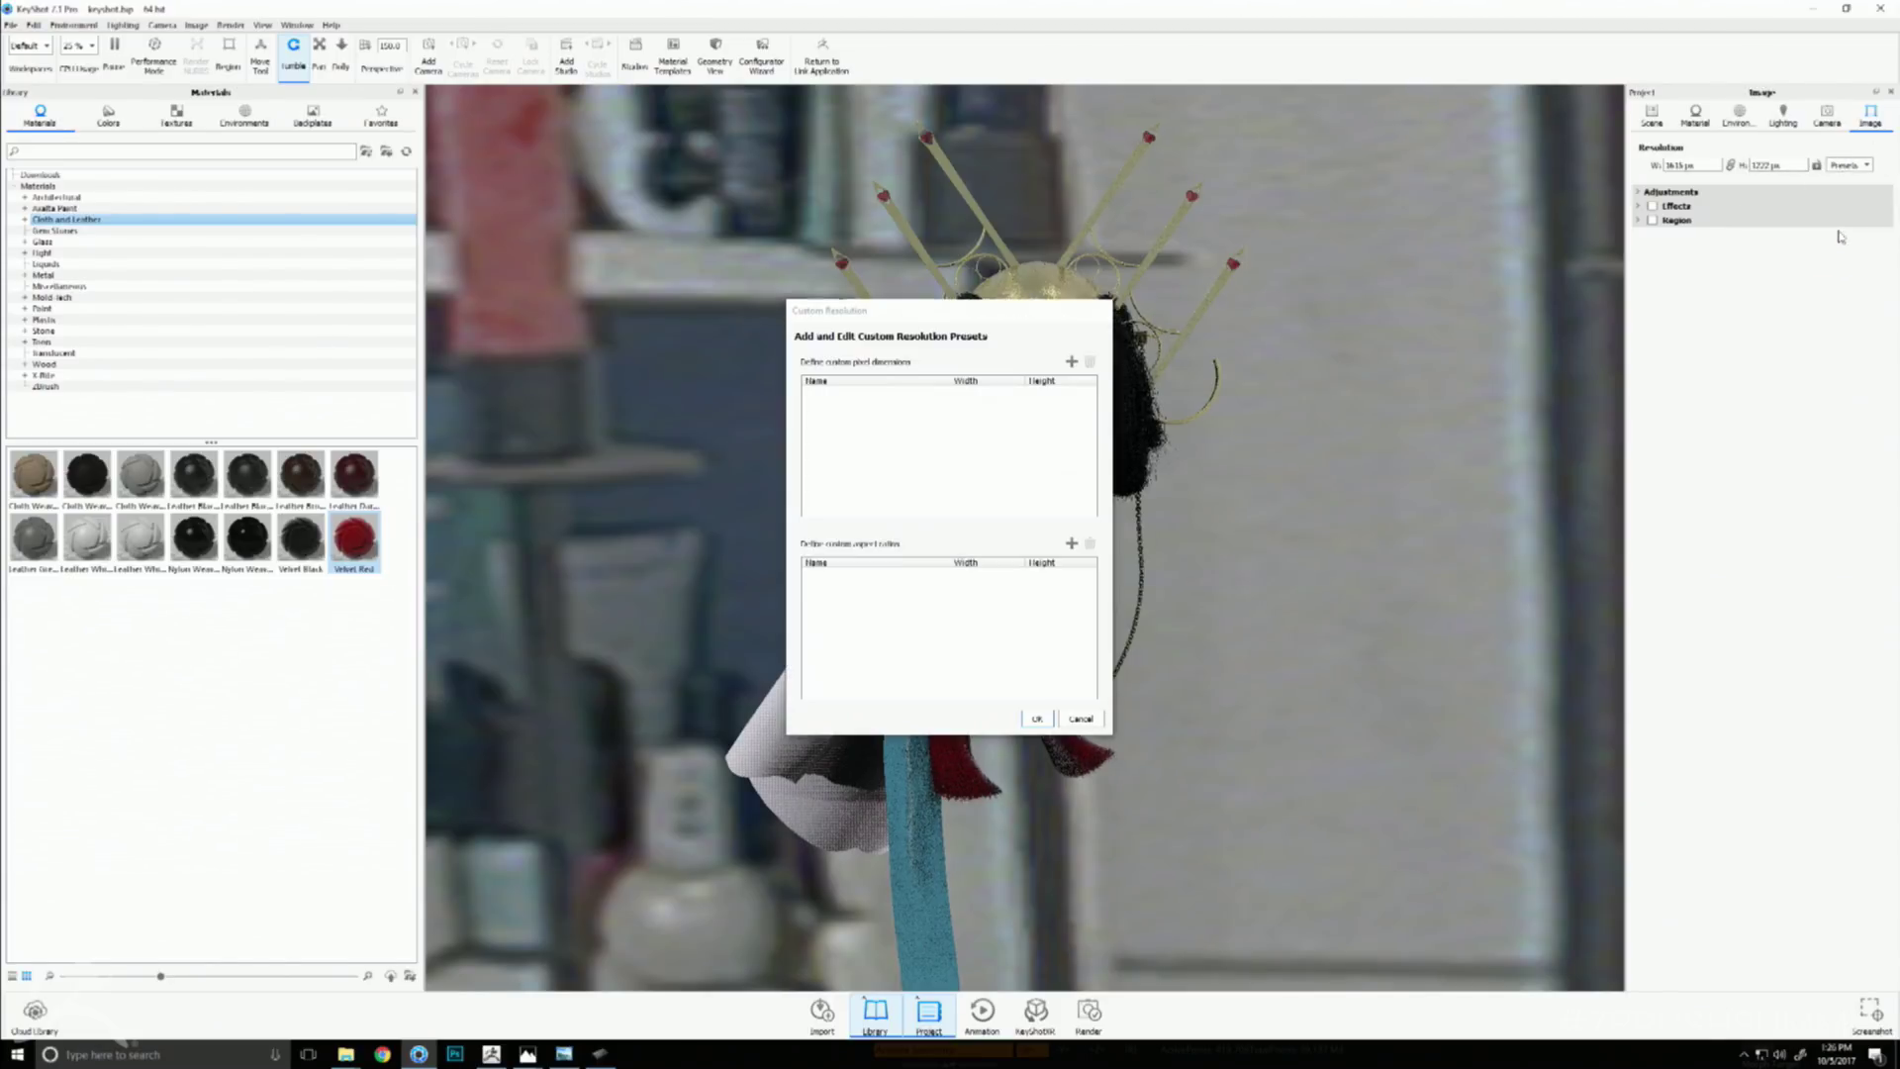
click(1072, 361)
click(960, 392)
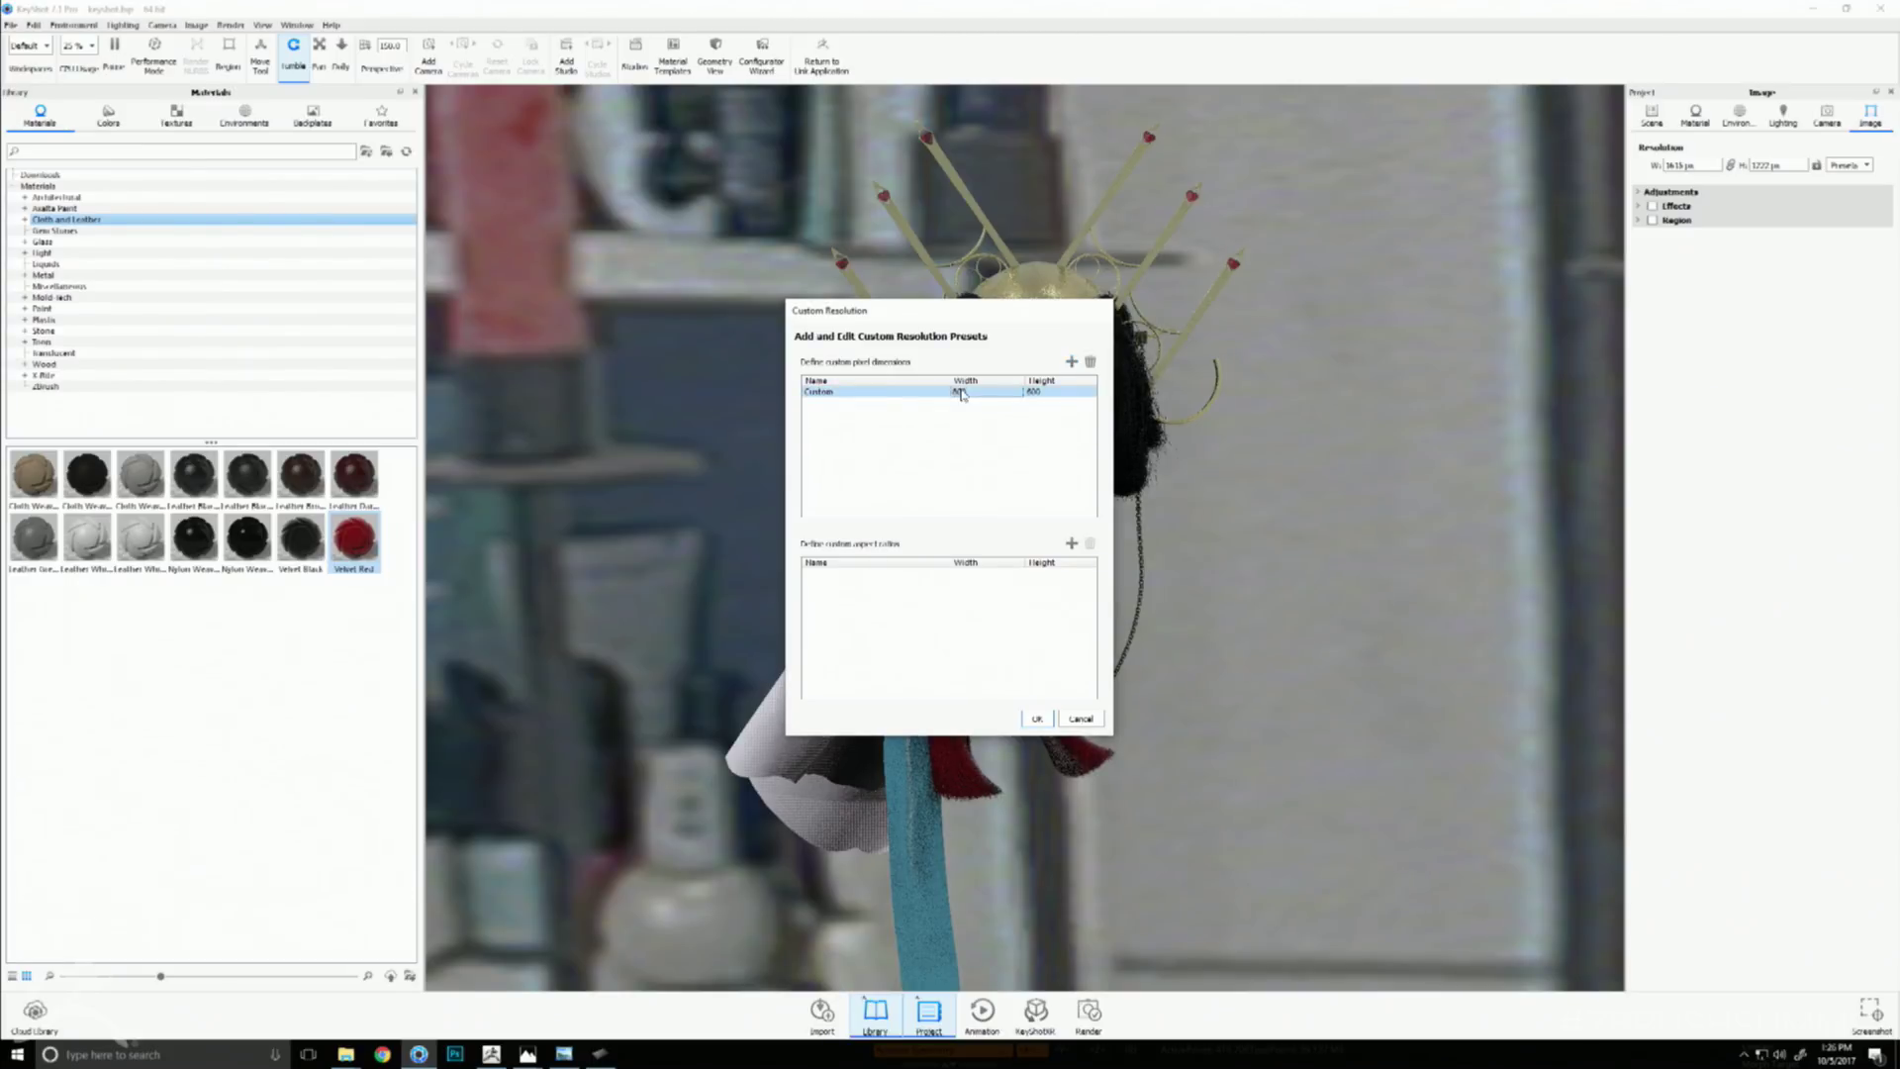
text(1500)
click(1035, 392)
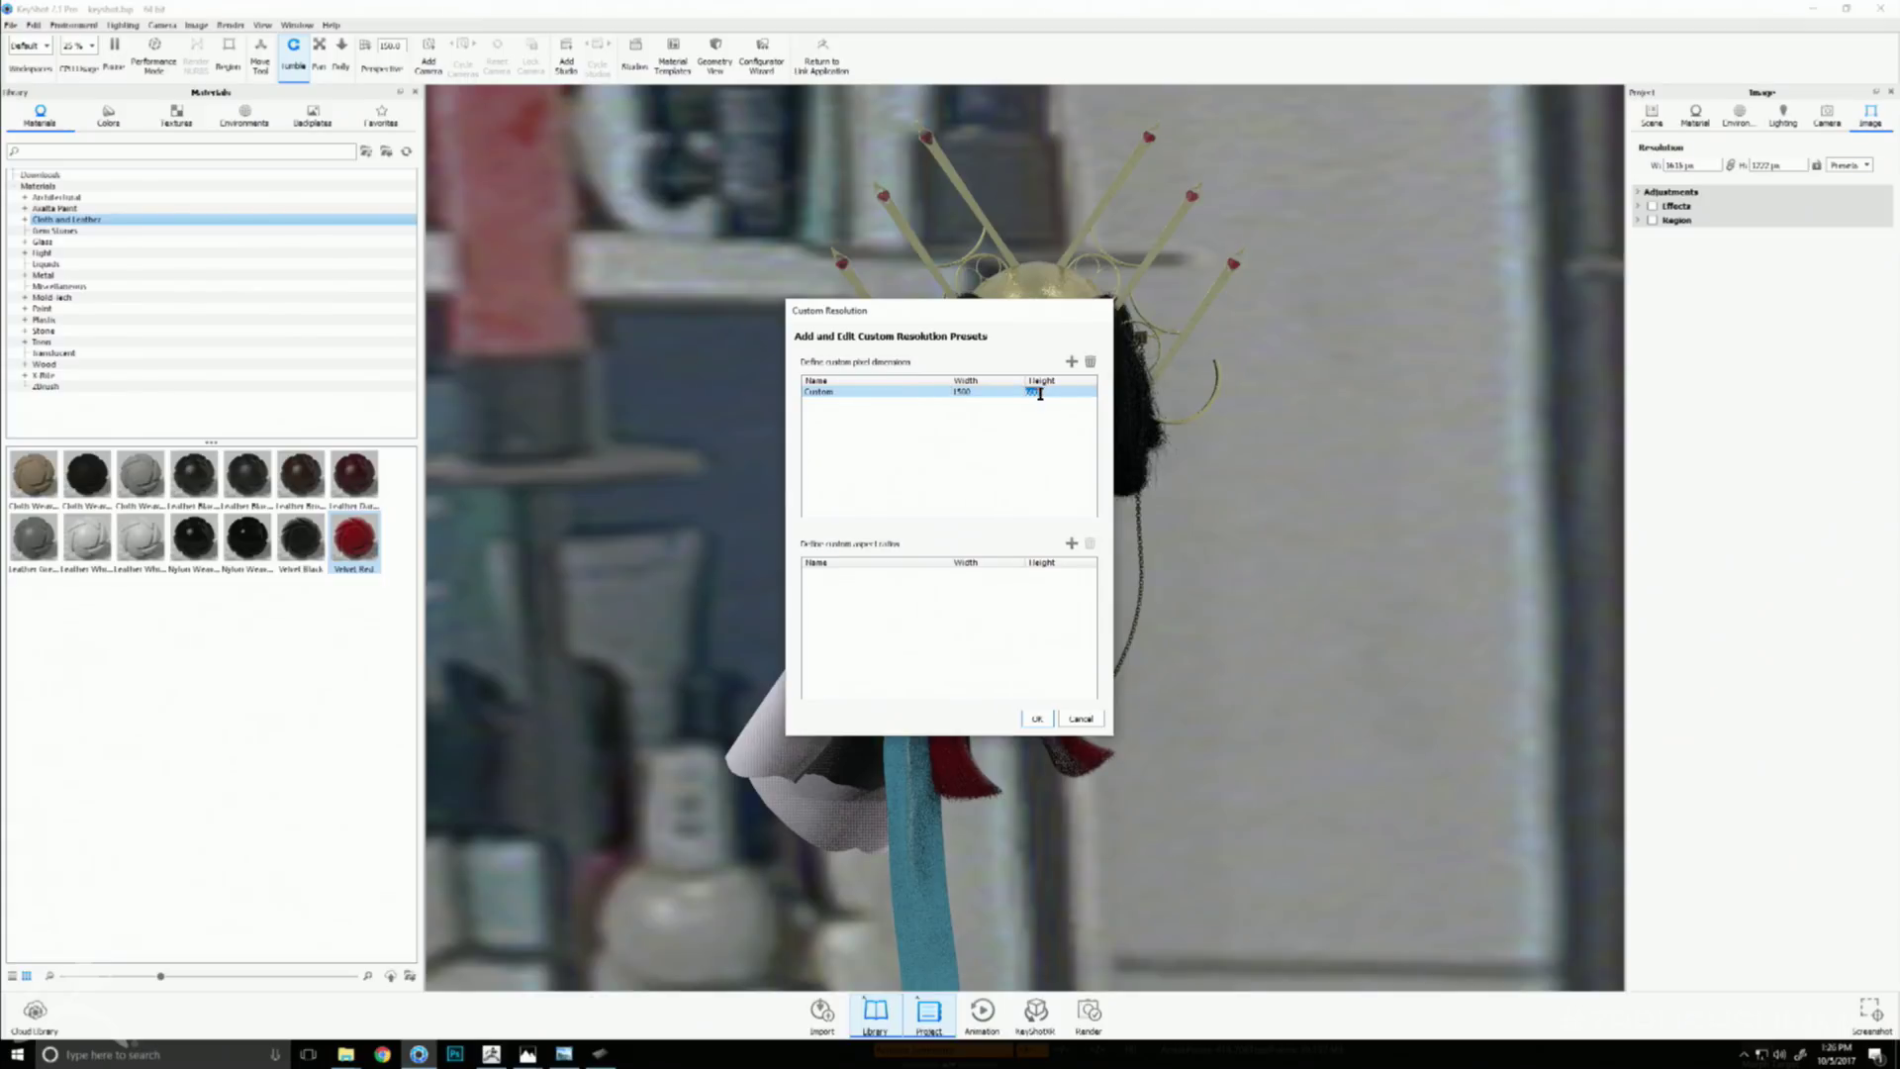
text(2000)
key(Return)
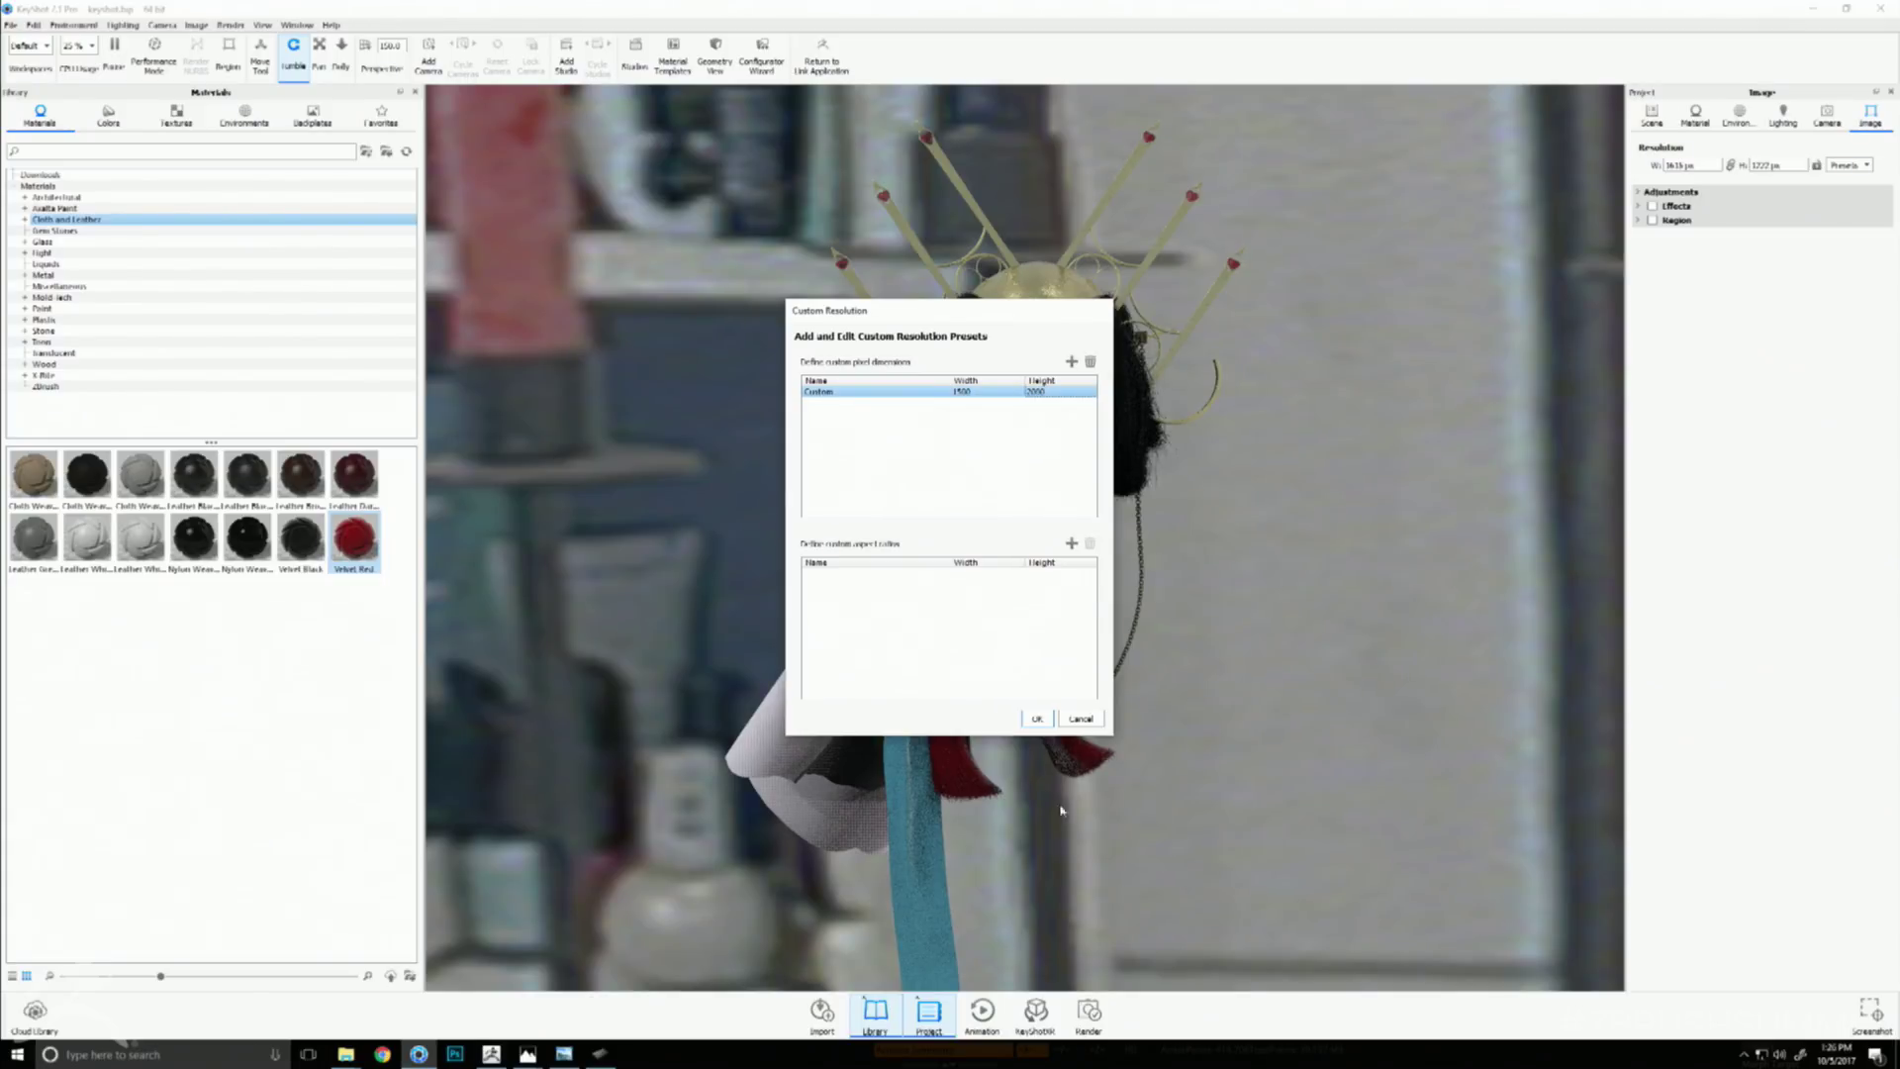
click(1045, 722)
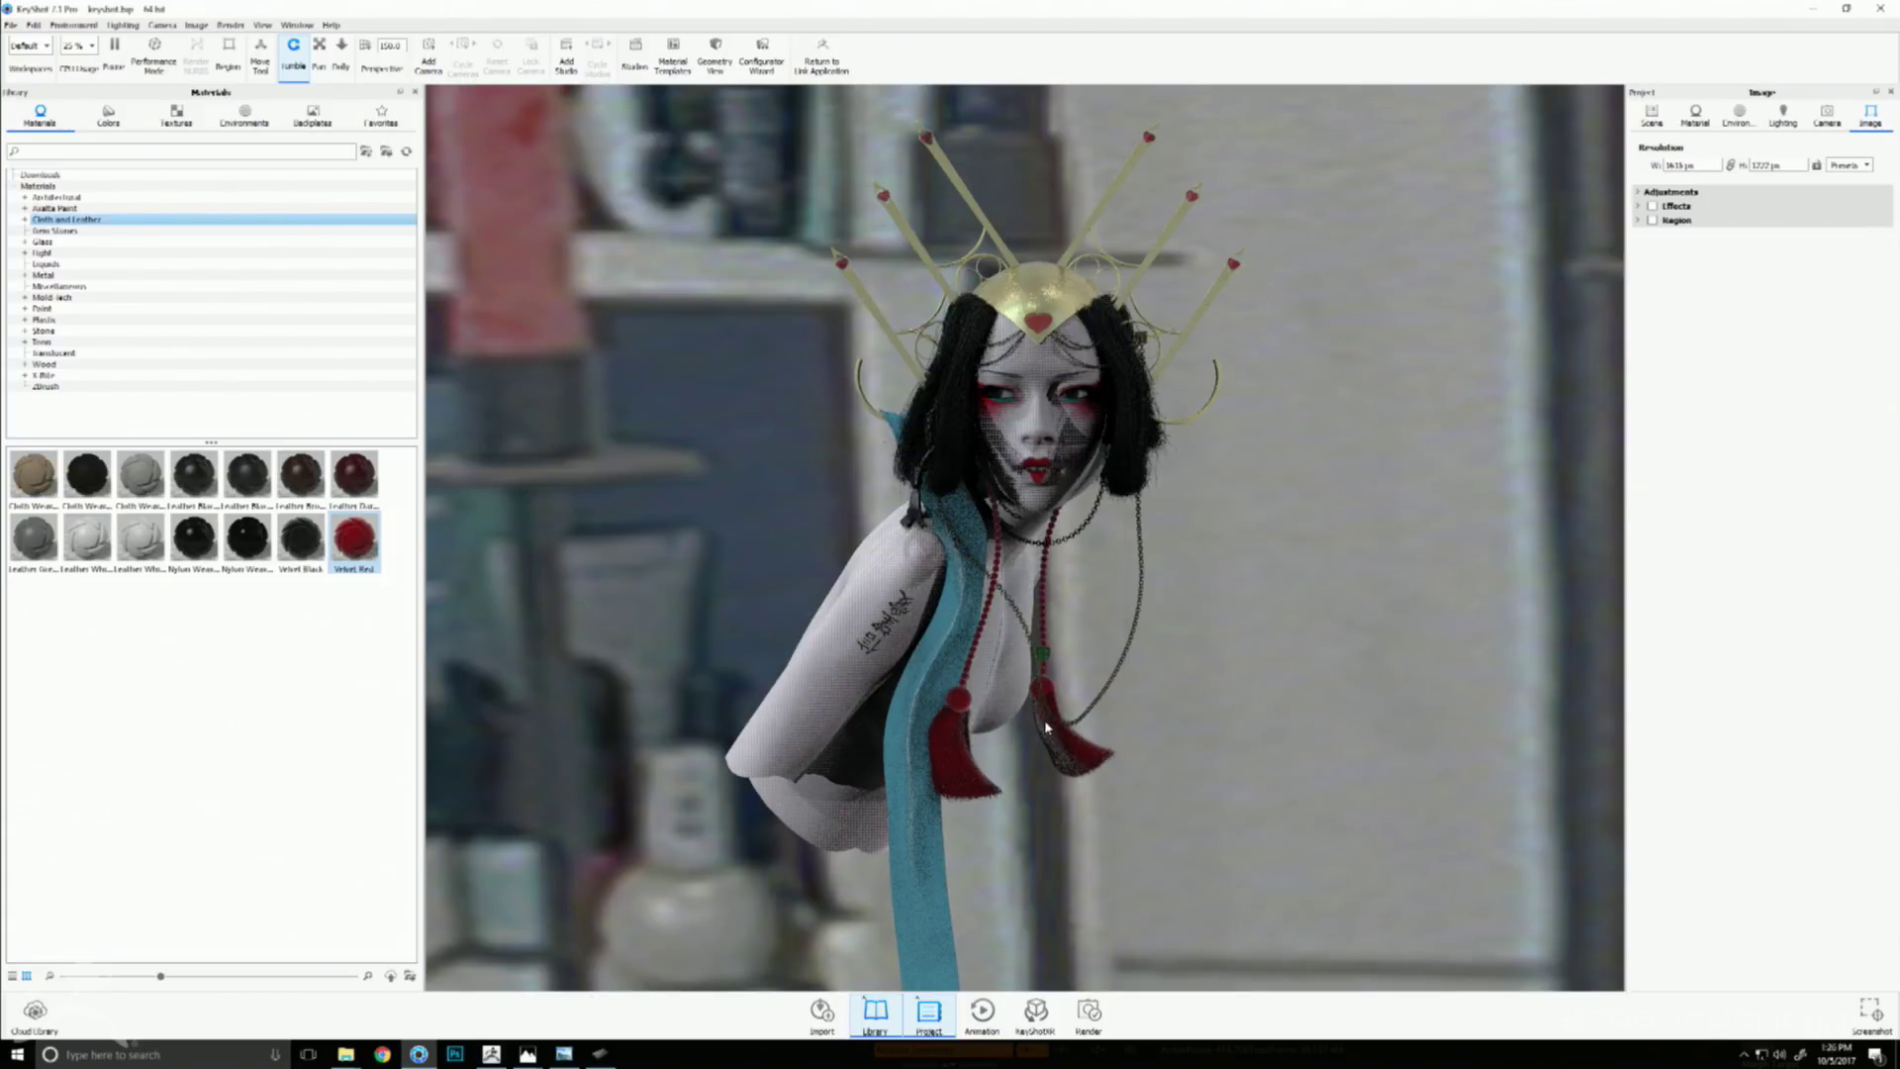
click(1837, 166)
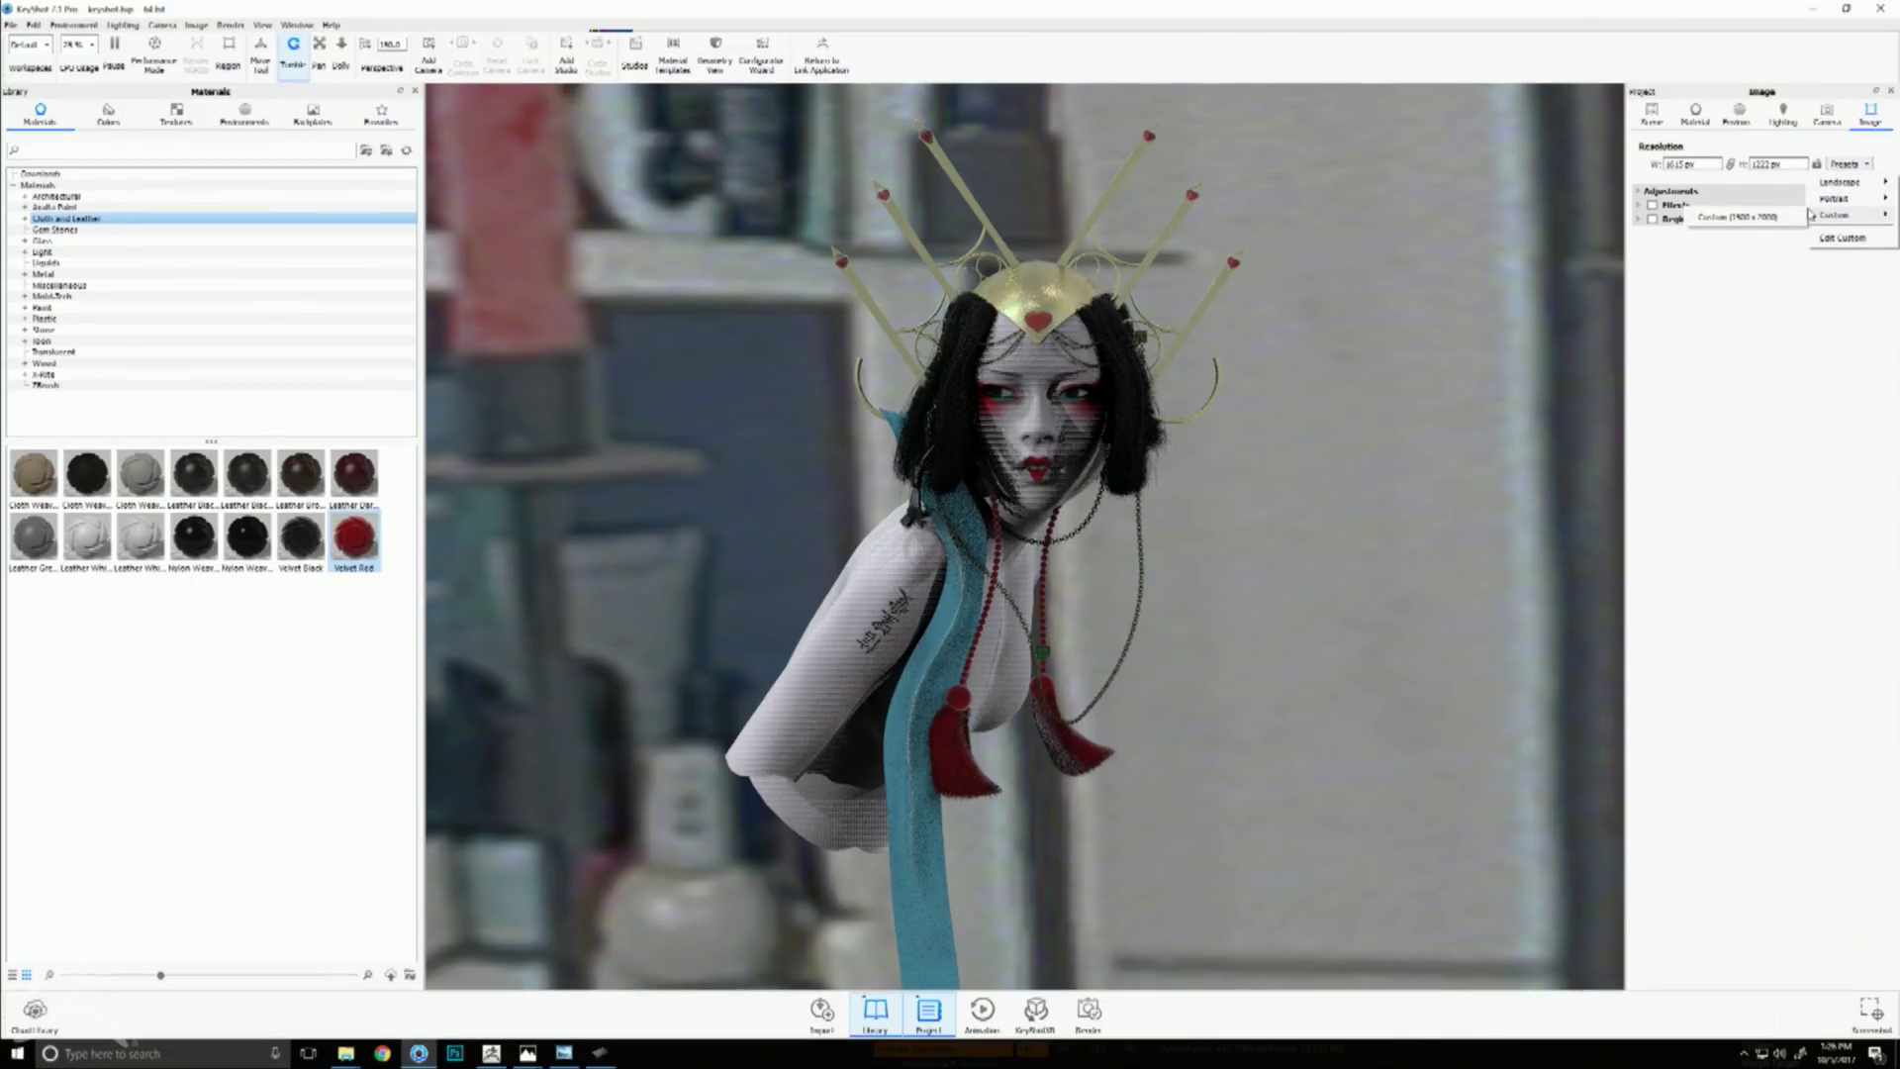
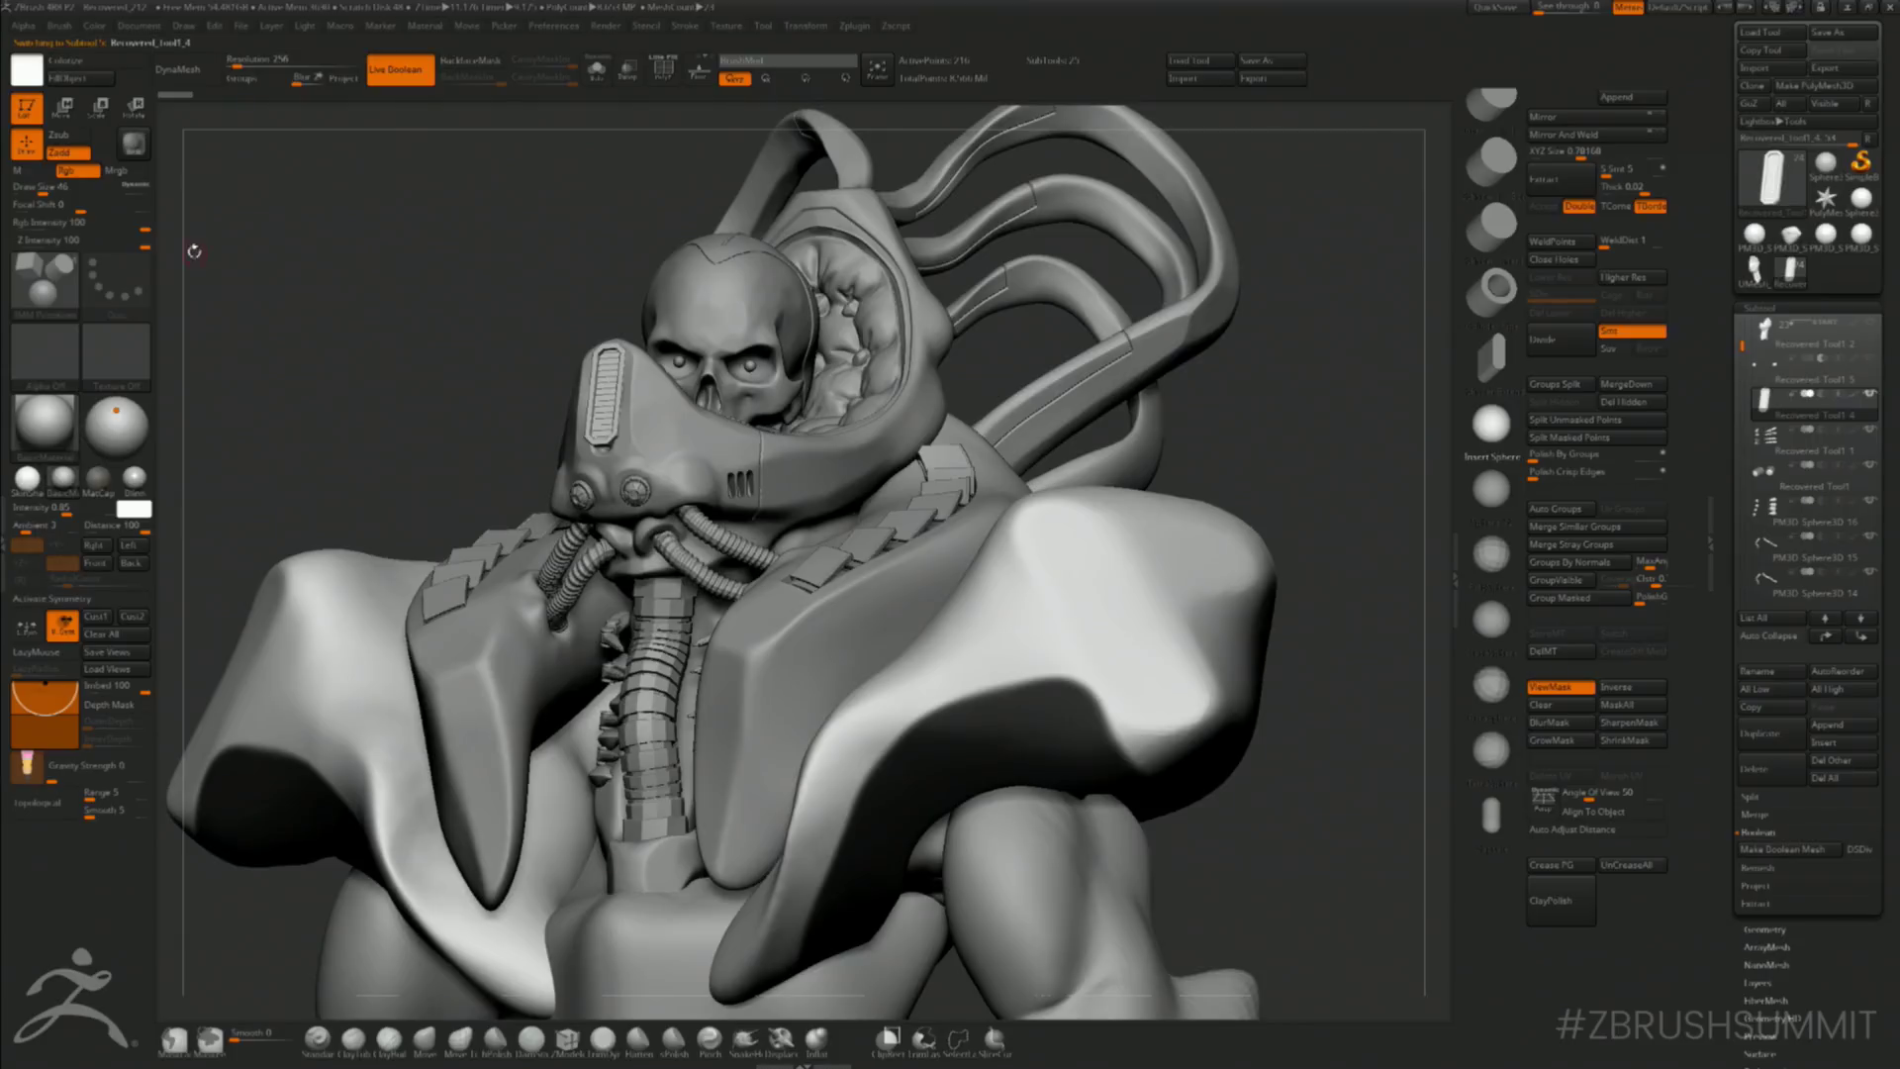
- Send the ZBrush skull-faced mech character to KeyShot and frame its masked head from the front
click(144, 153)
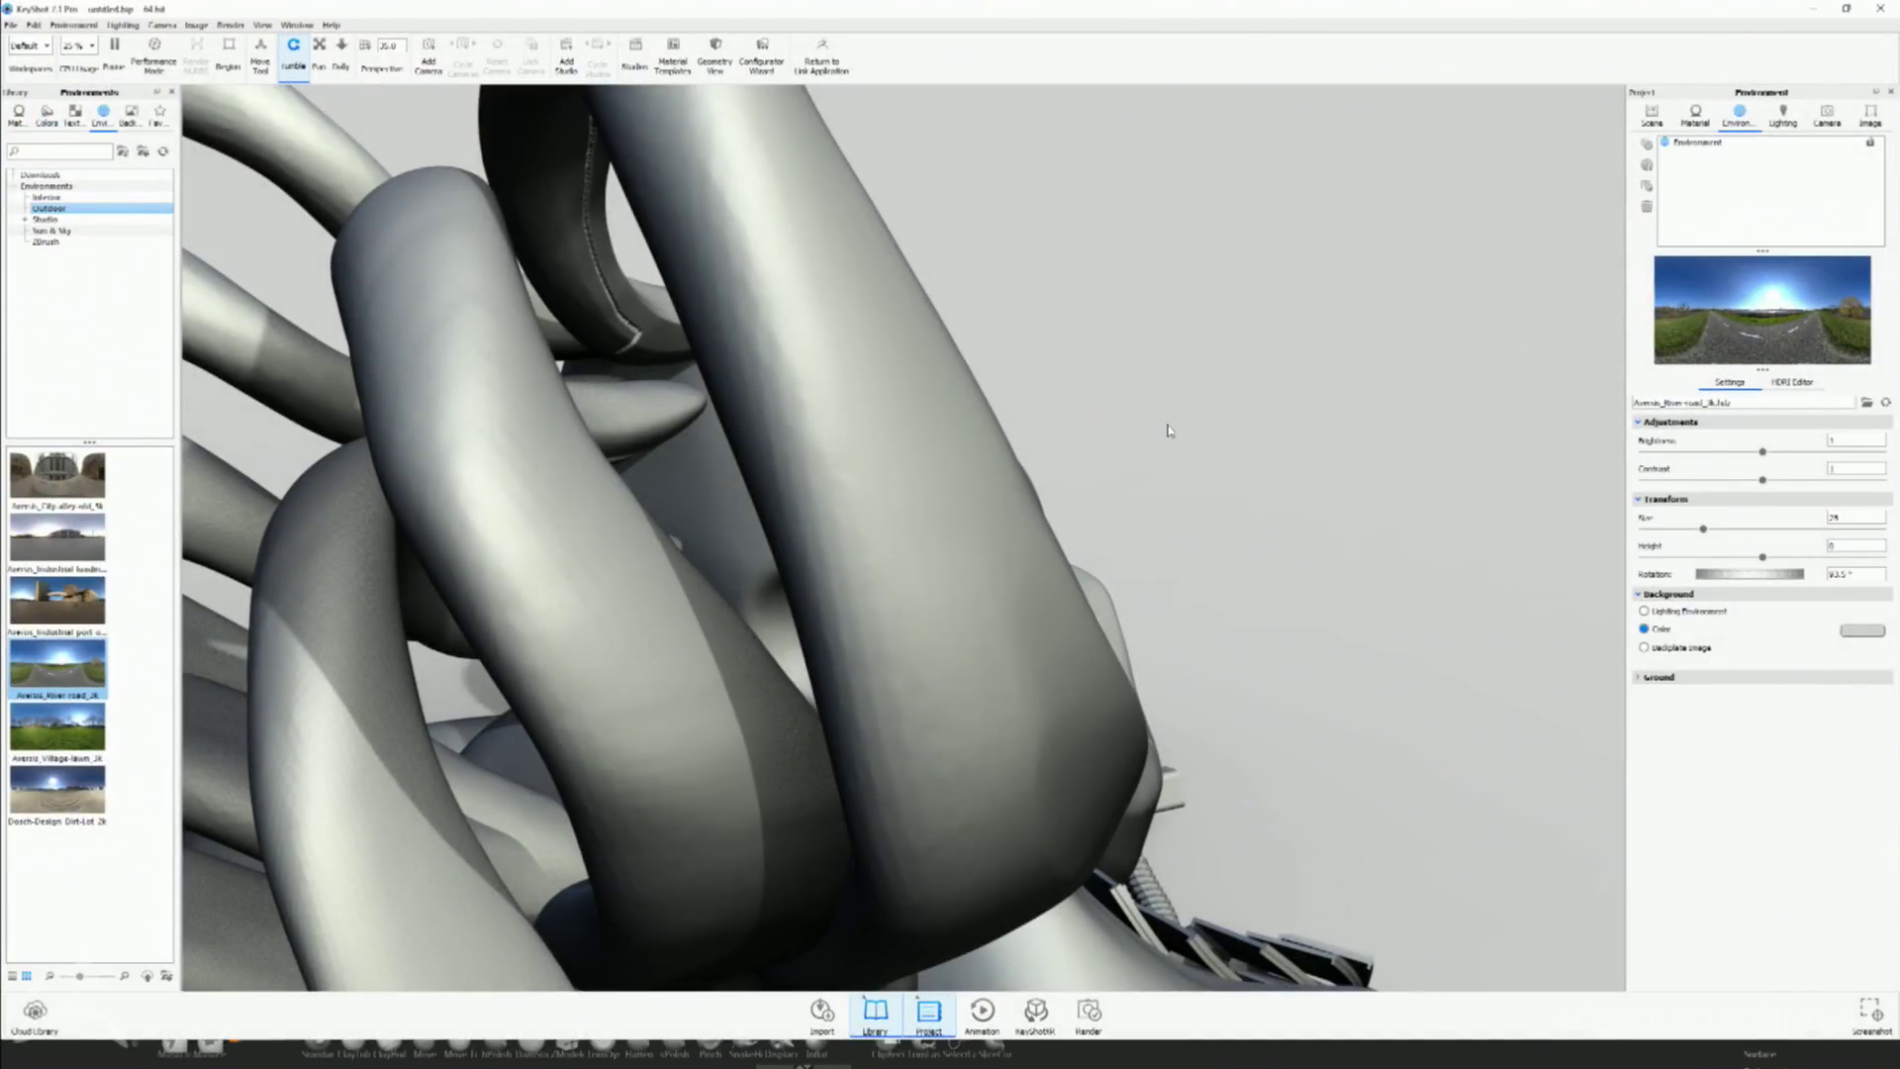
right_click(1231, 429)
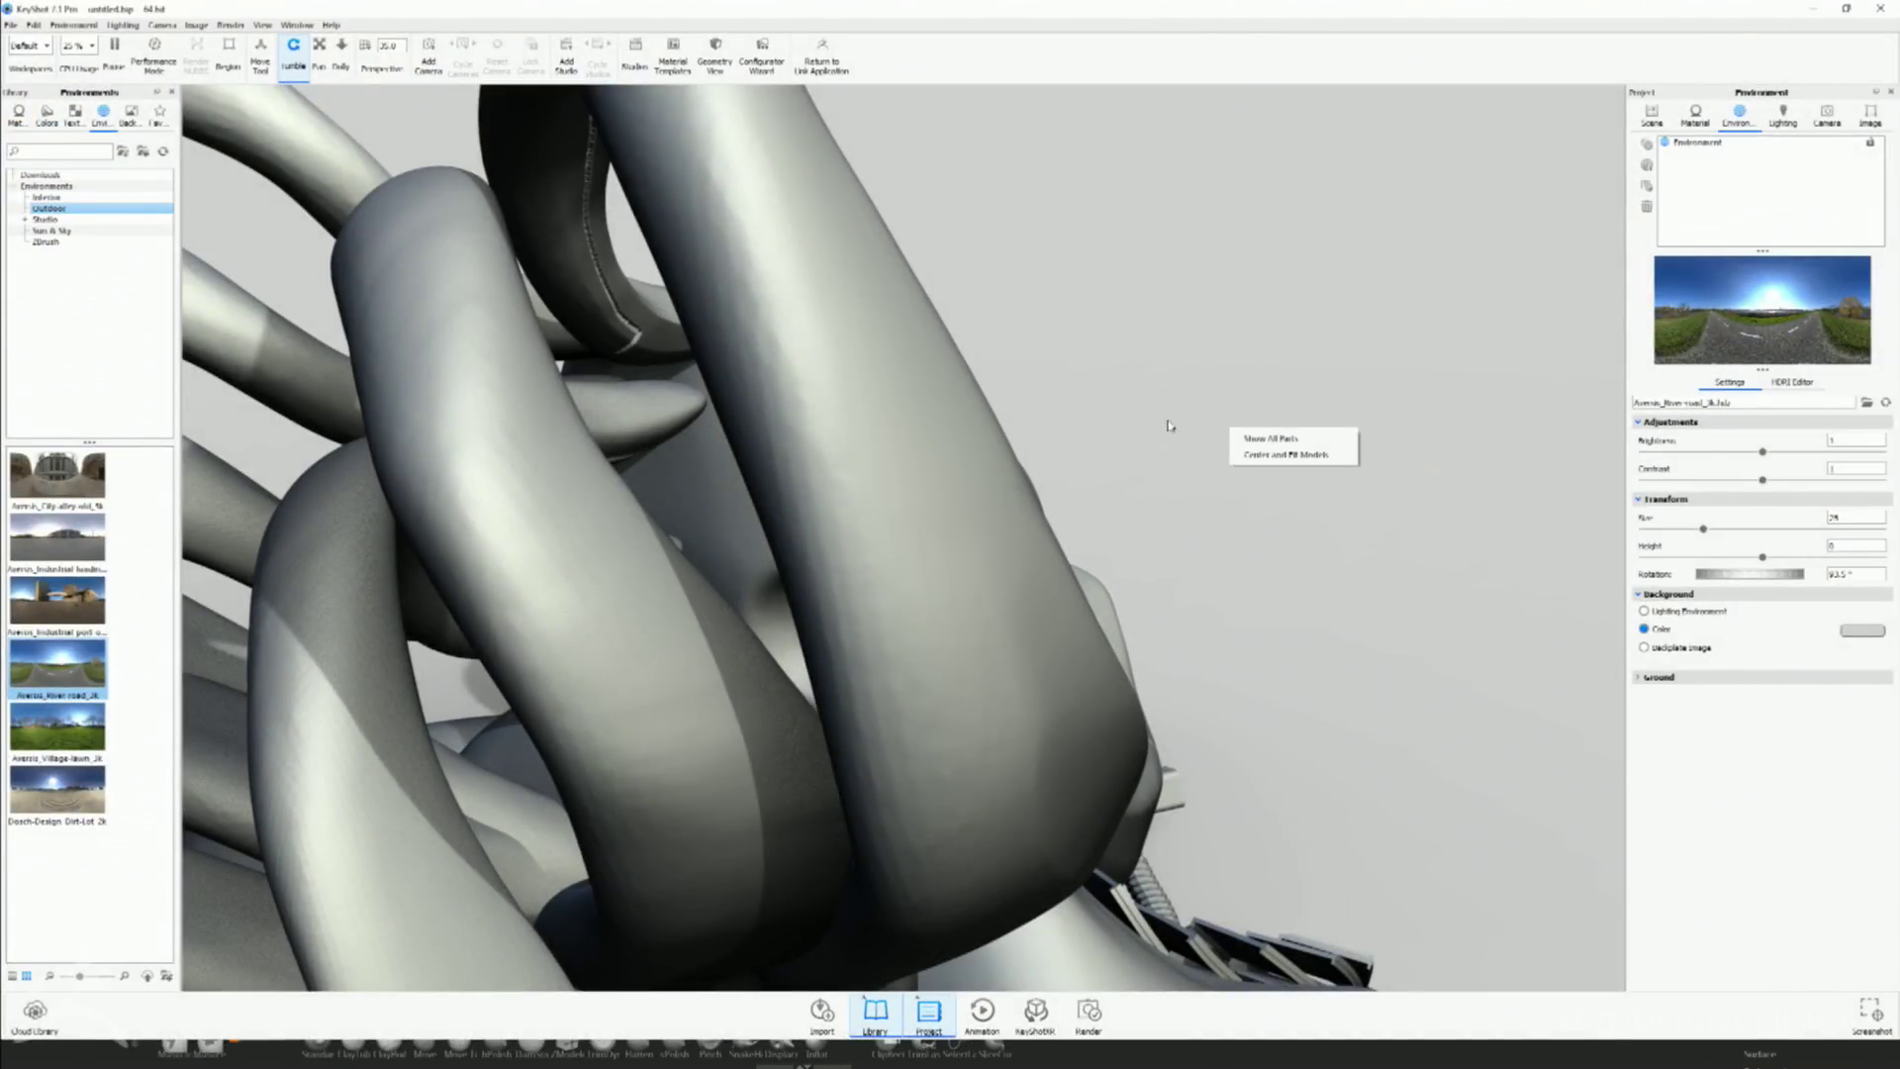
click(1168, 431)
drag(1158, 479, 1010, 454)
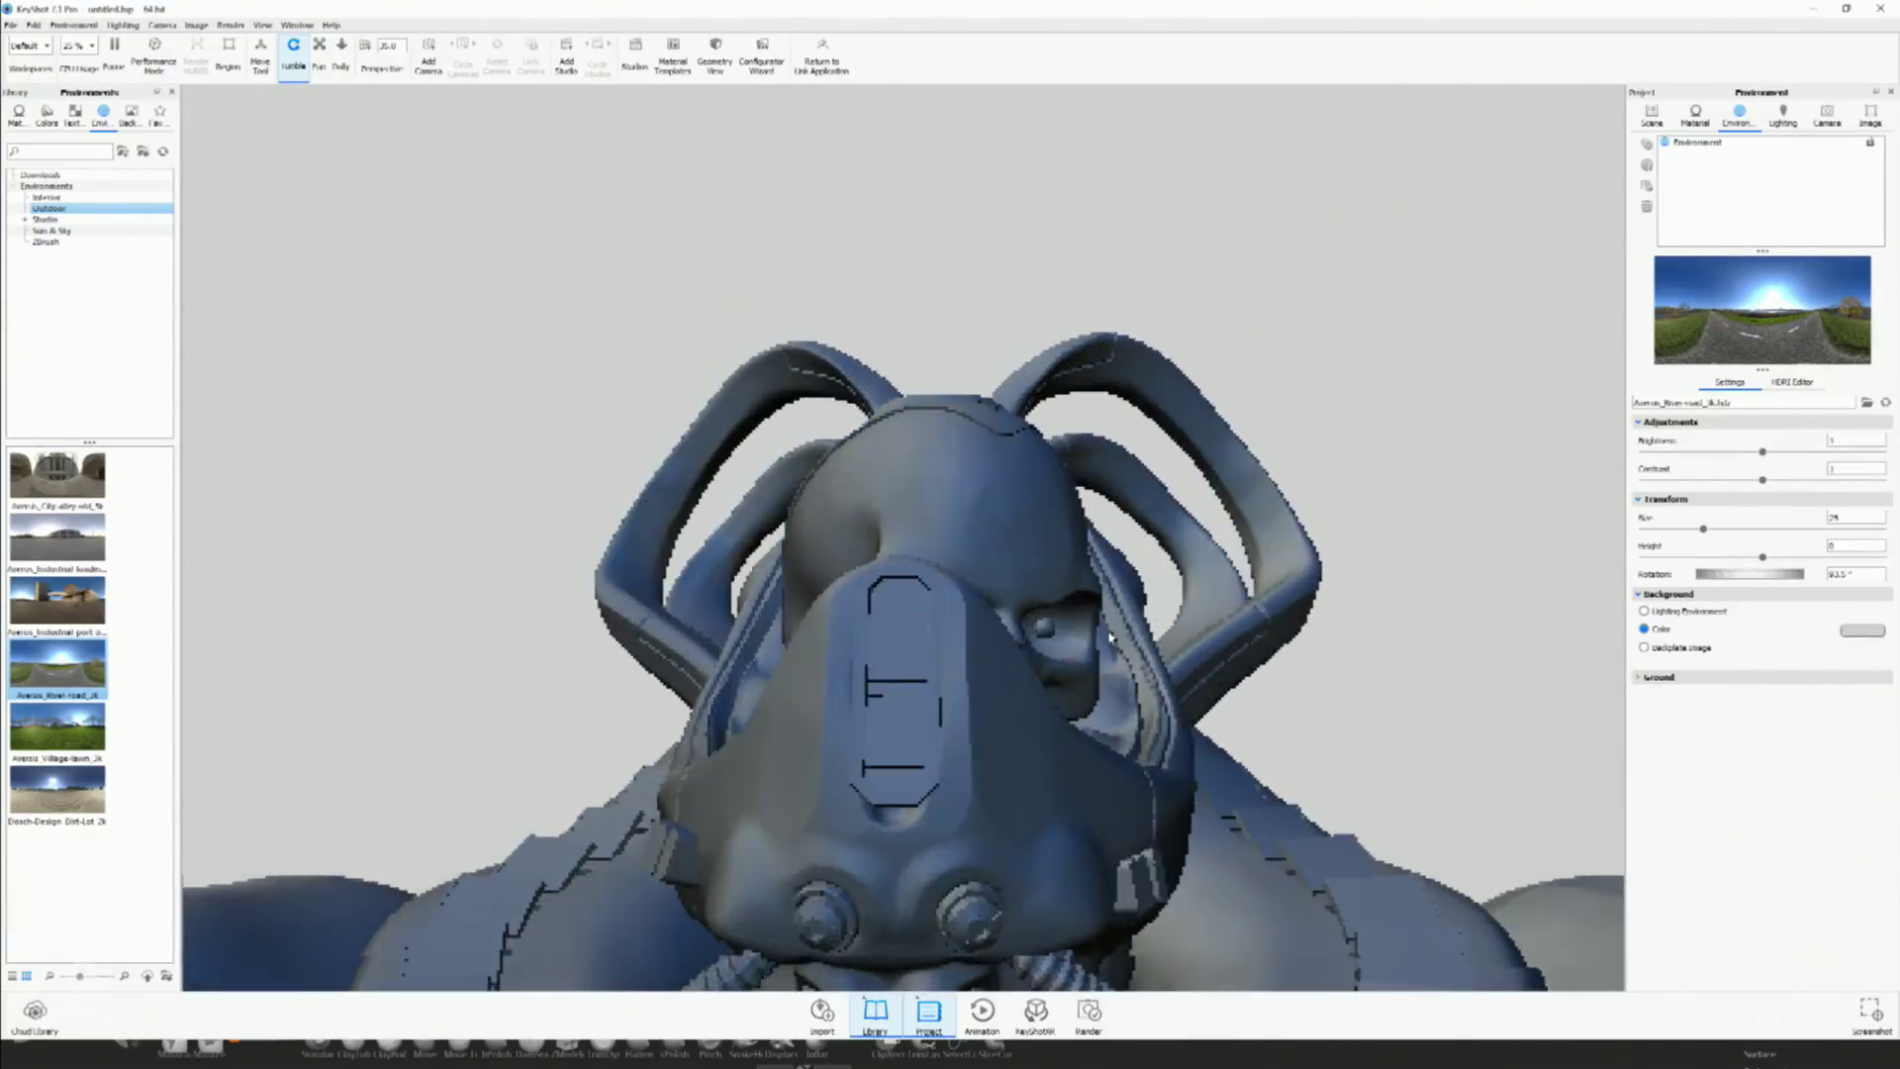
- Frame the skull-faced mech's head and shoulders at a three-quarter angle and apply the landscape 2560 x 1600 resolution preset
drag(1110, 636, 864, 366)
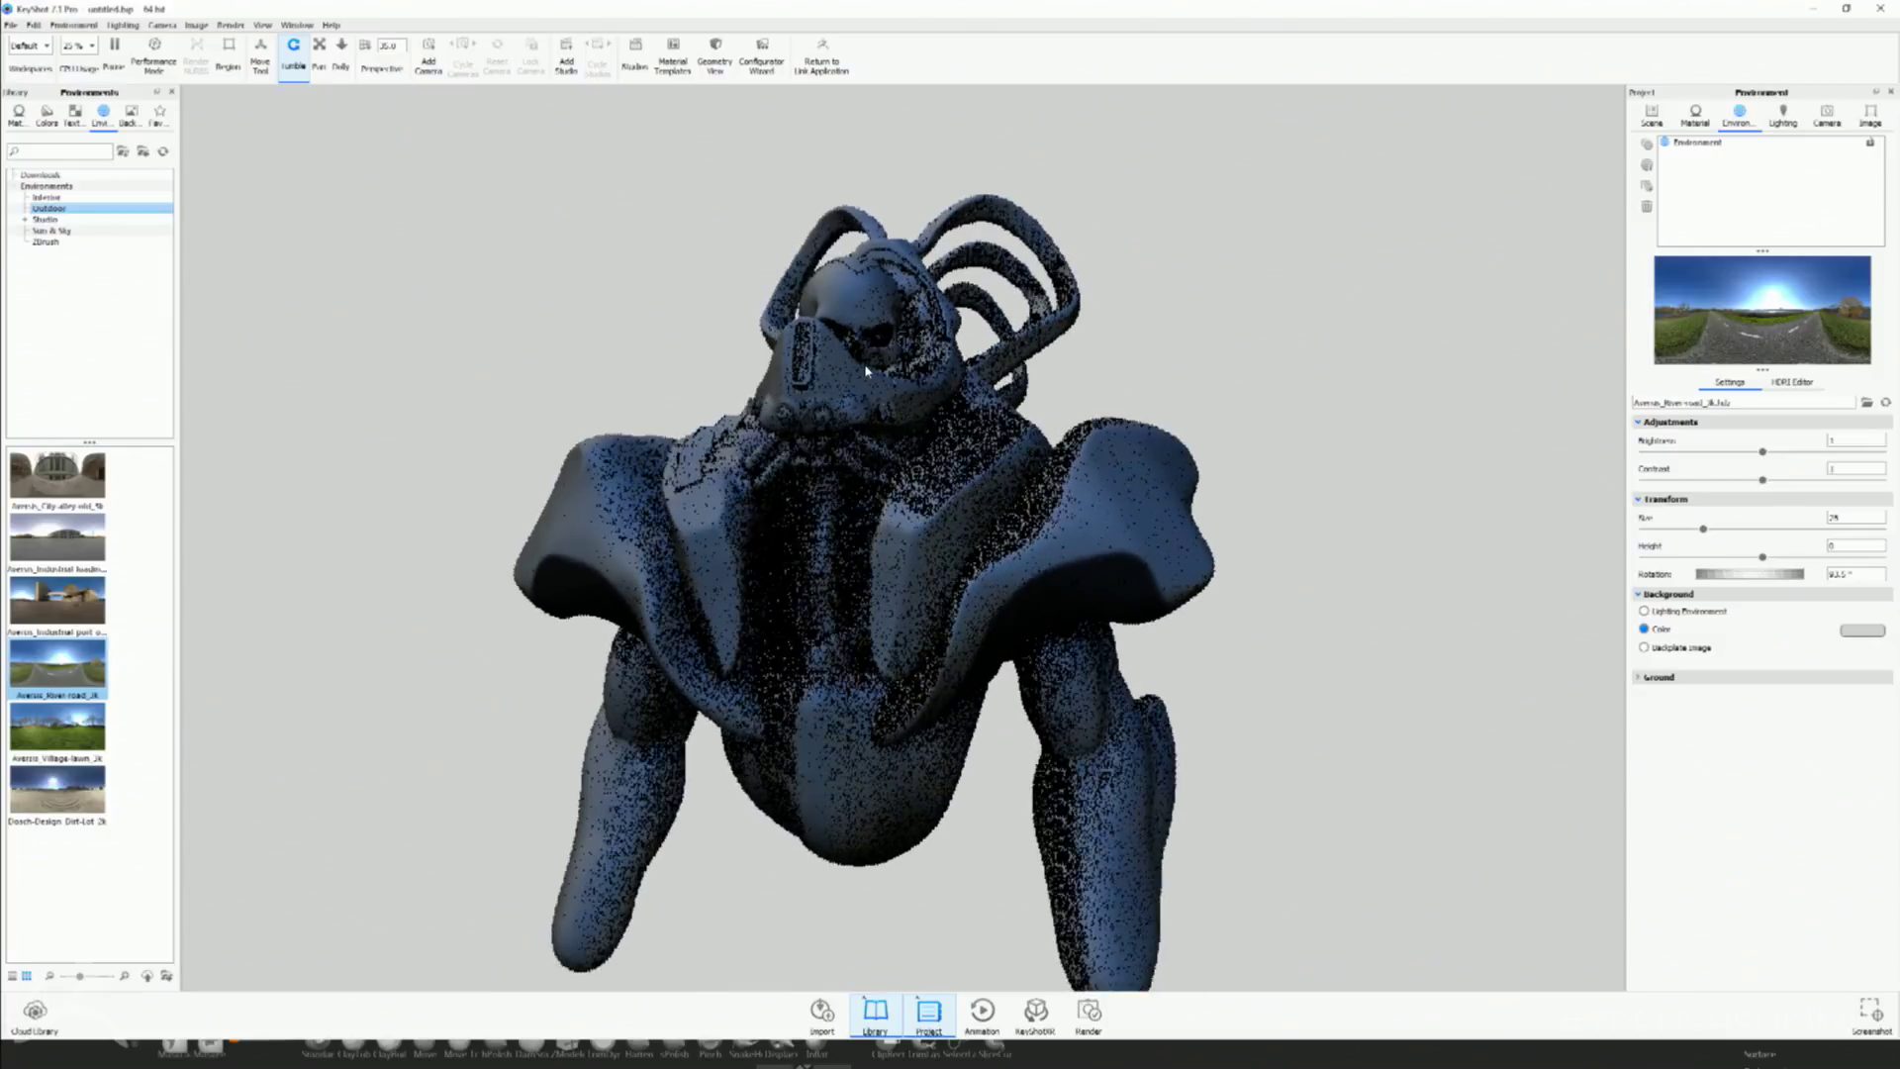
scroll(865, 366, up, 5)
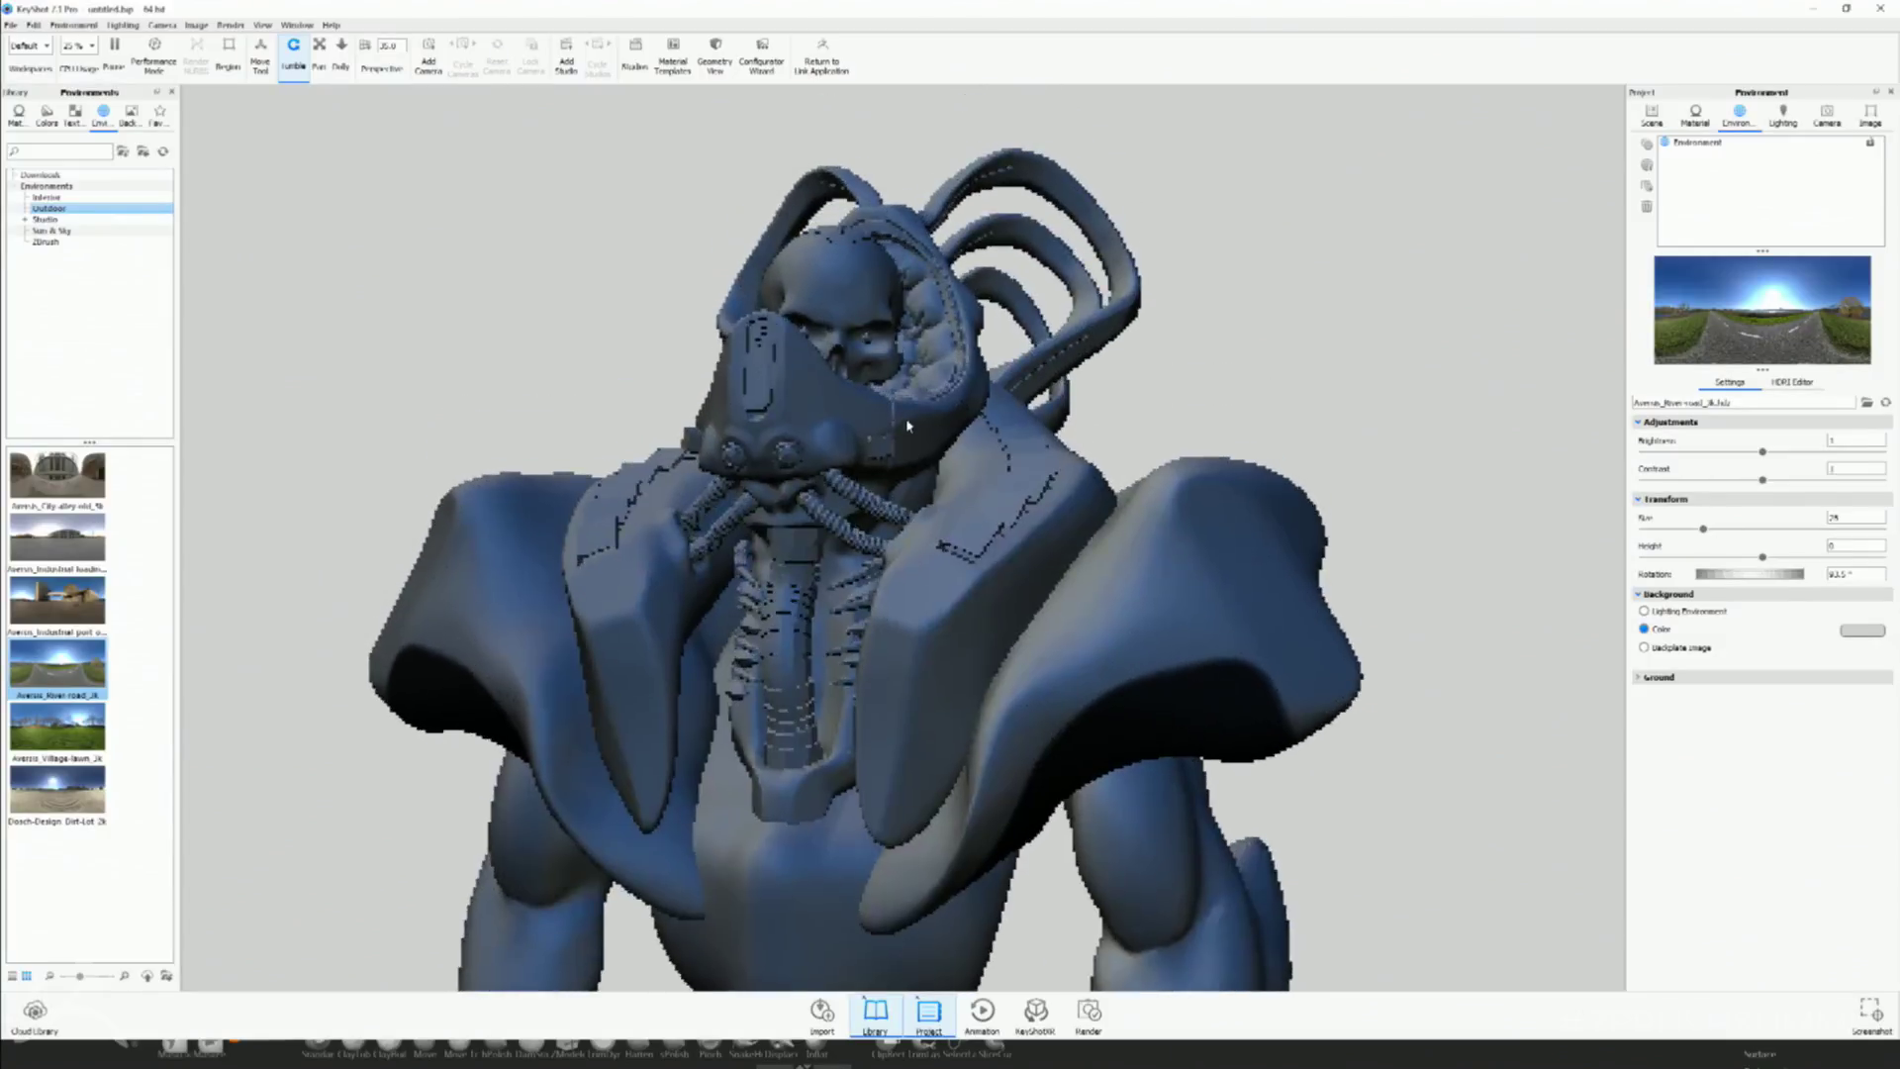
click(197, 27)
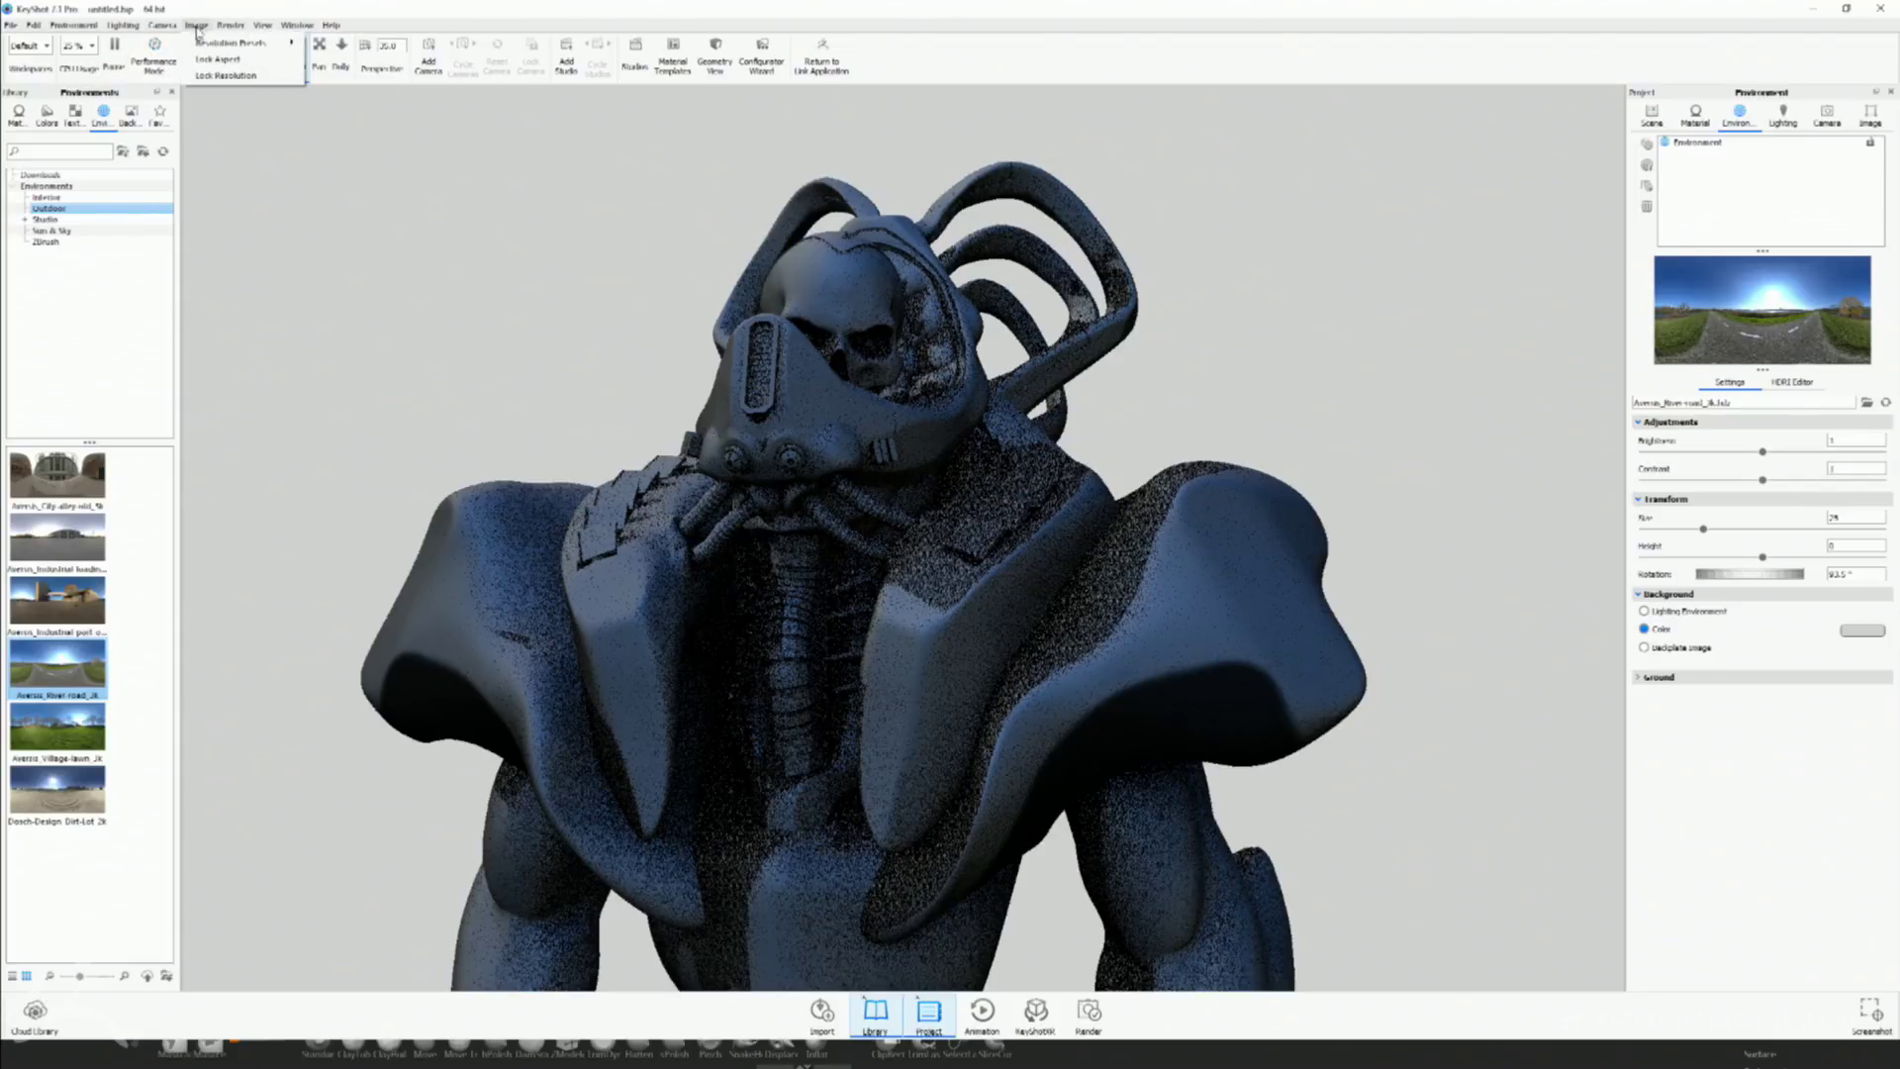
mouse_move(211, 46)
mouse_move(338, 48)
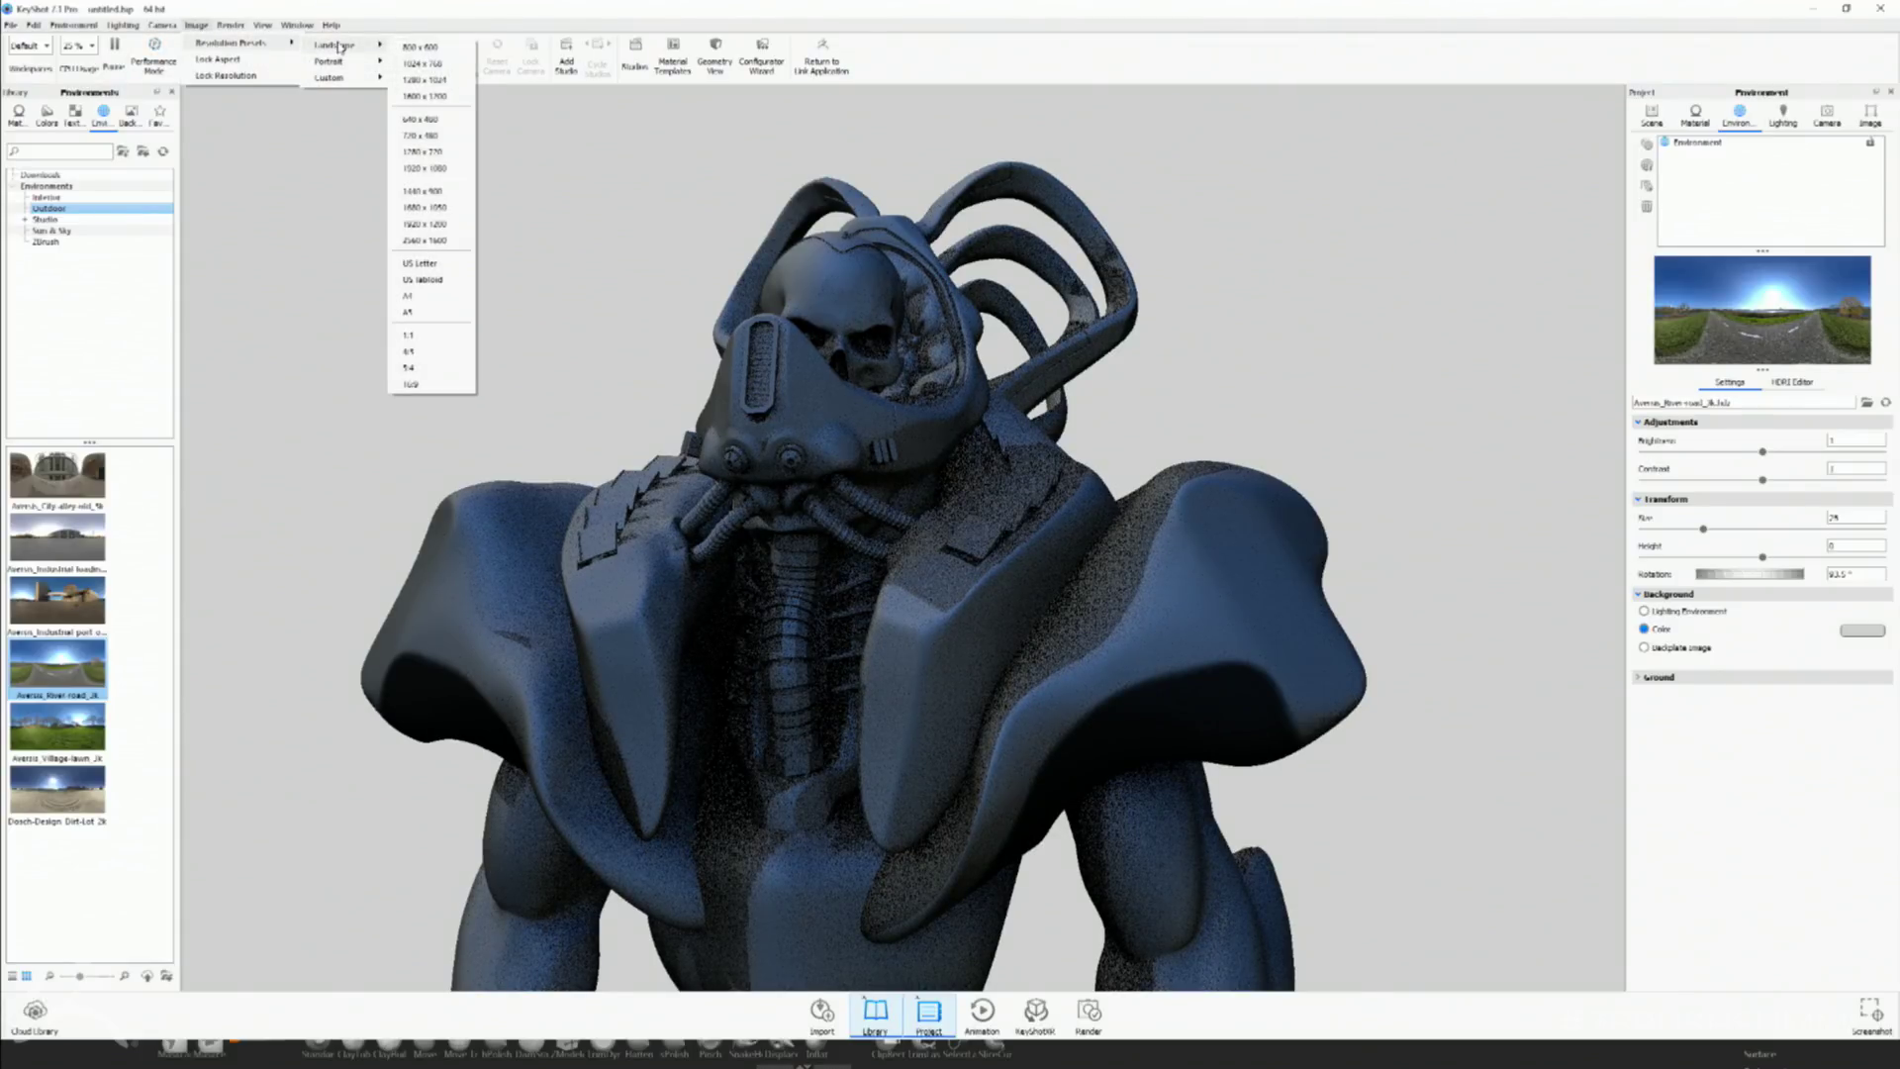
click(453, 240)
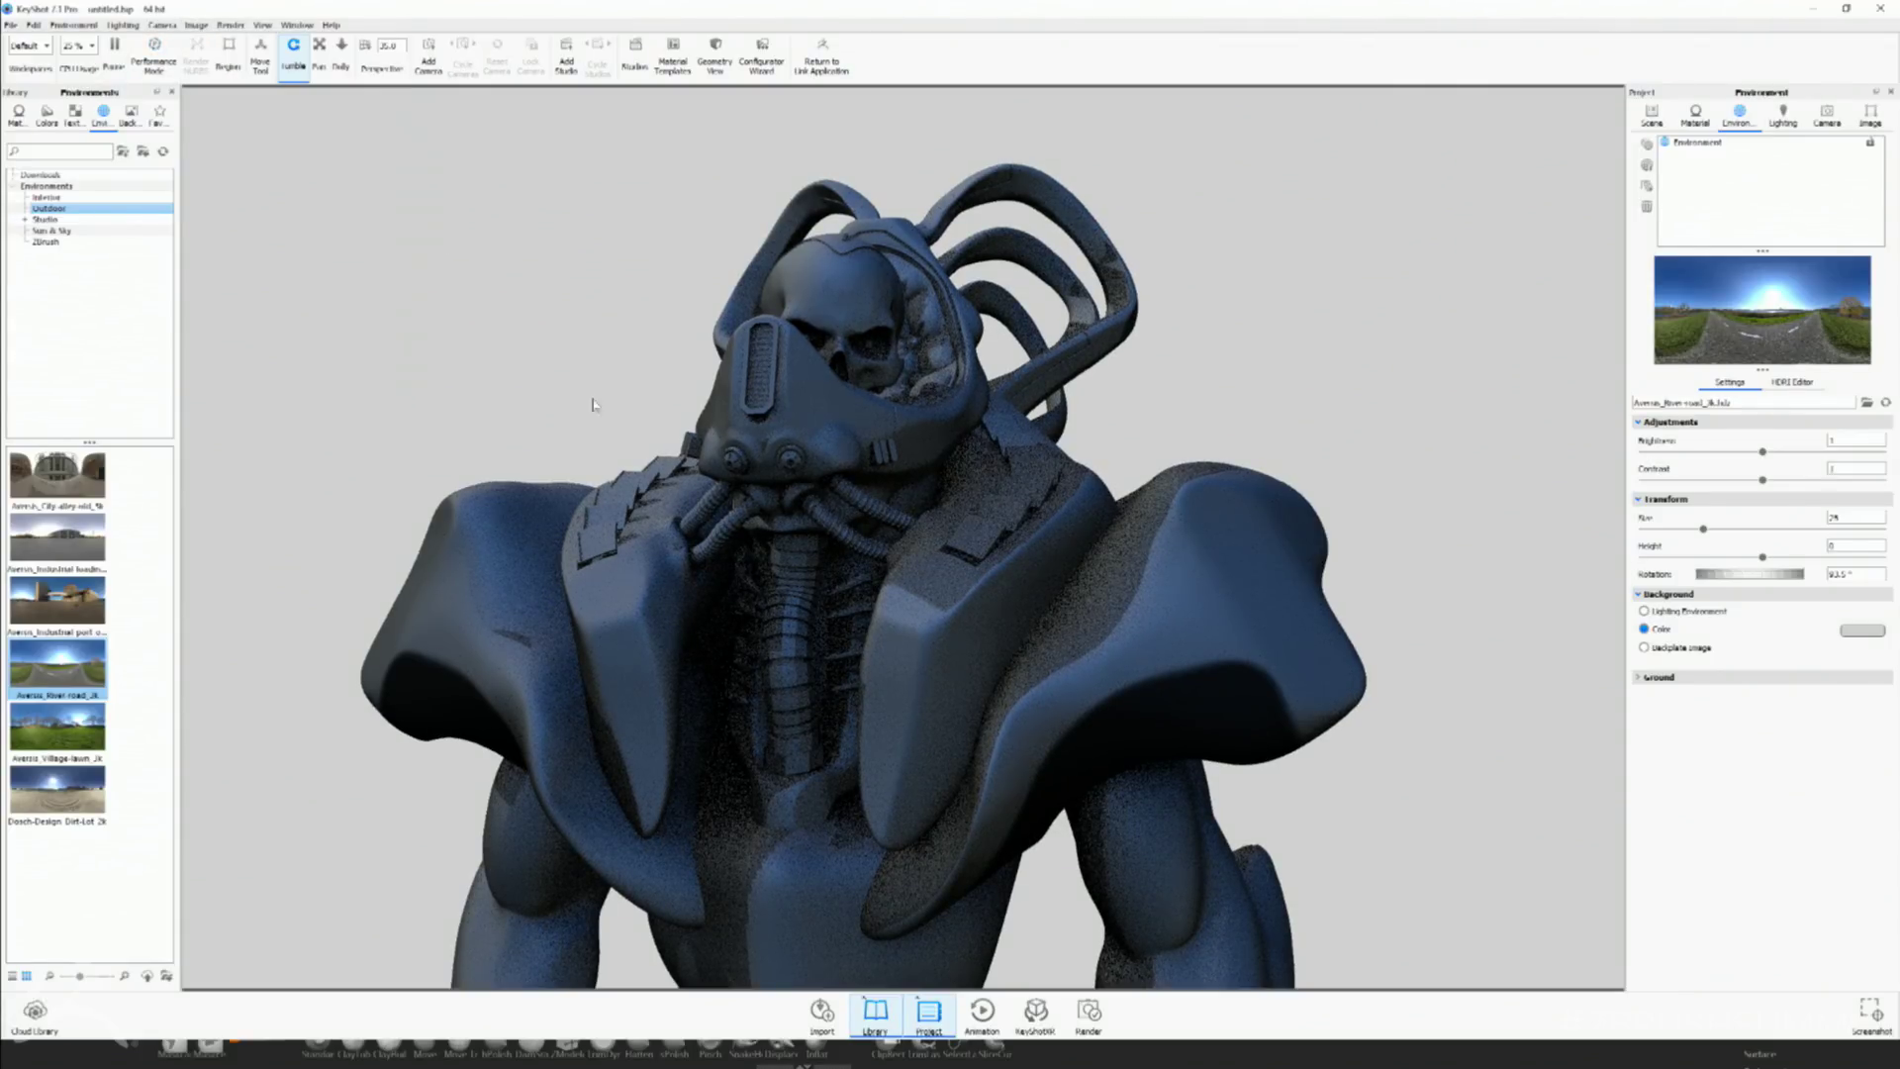
scroll(896, 455, down, 3)
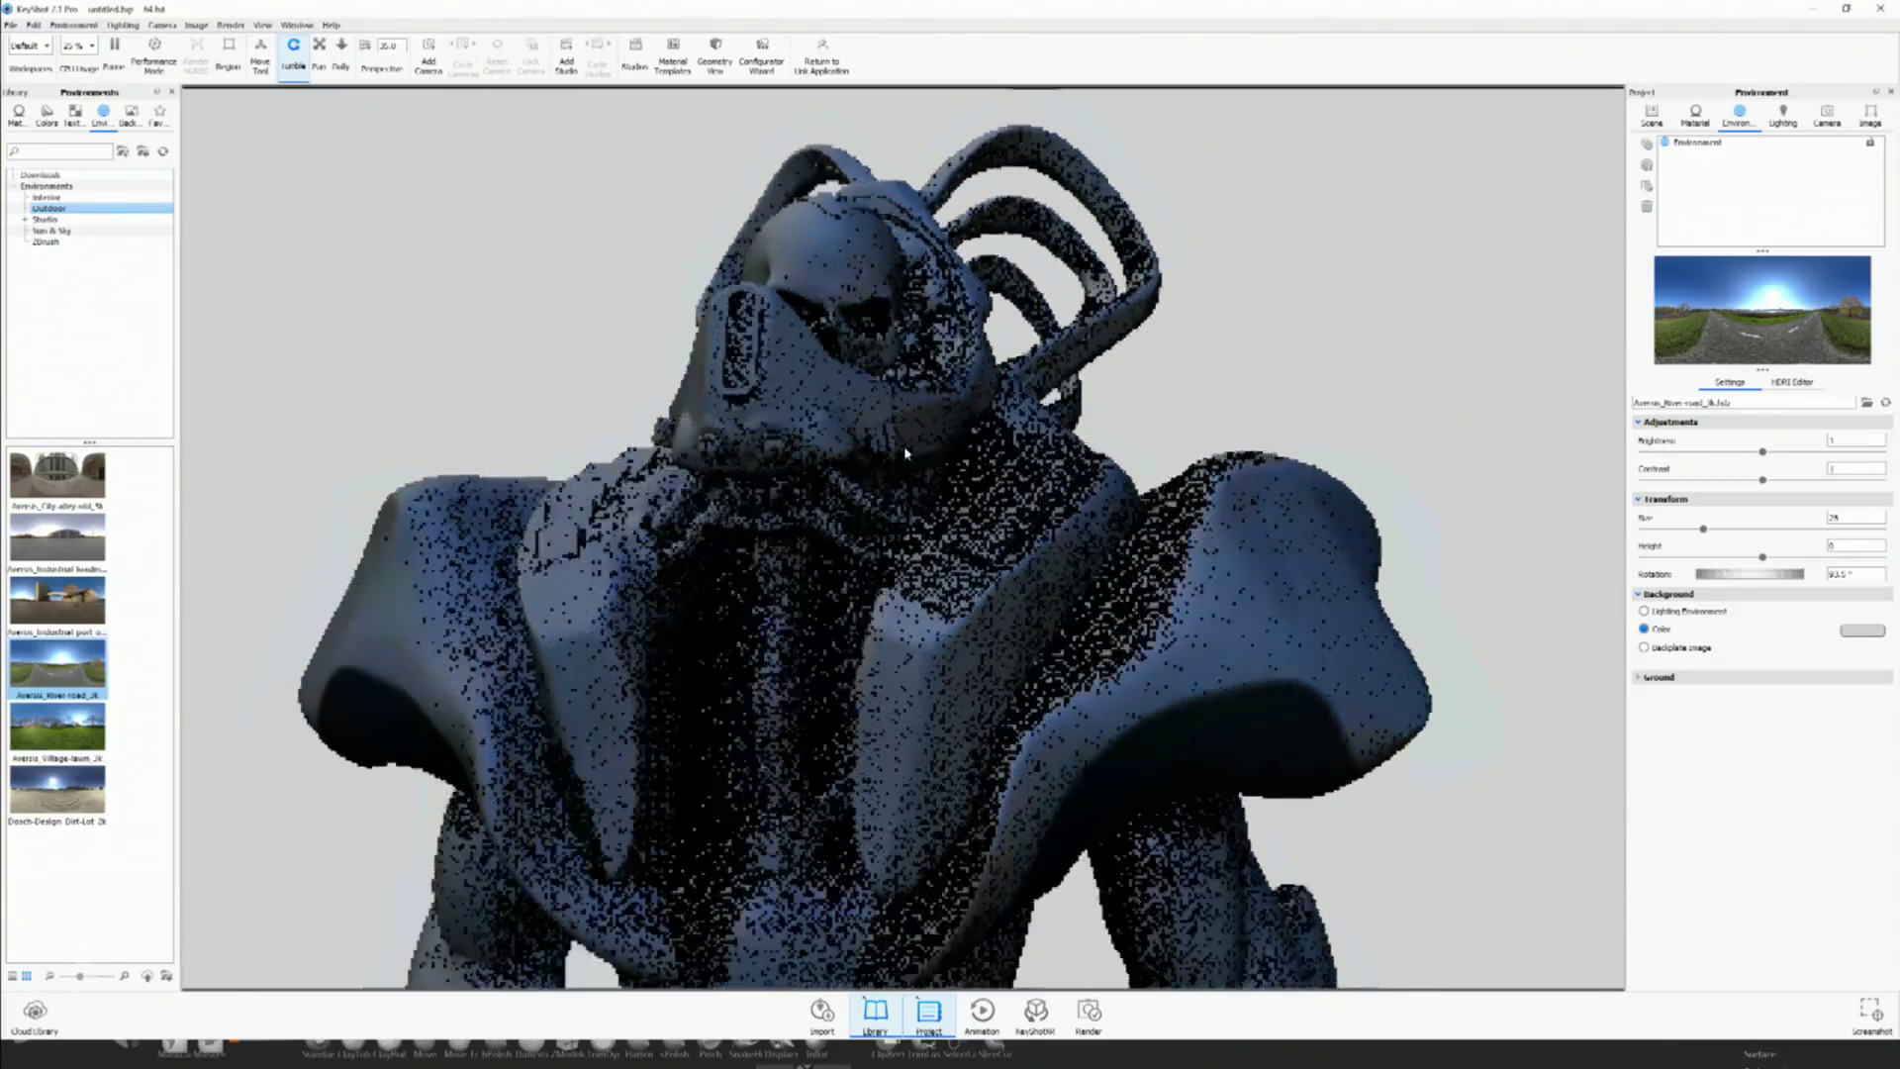
scroll(906, 455, up, 3)
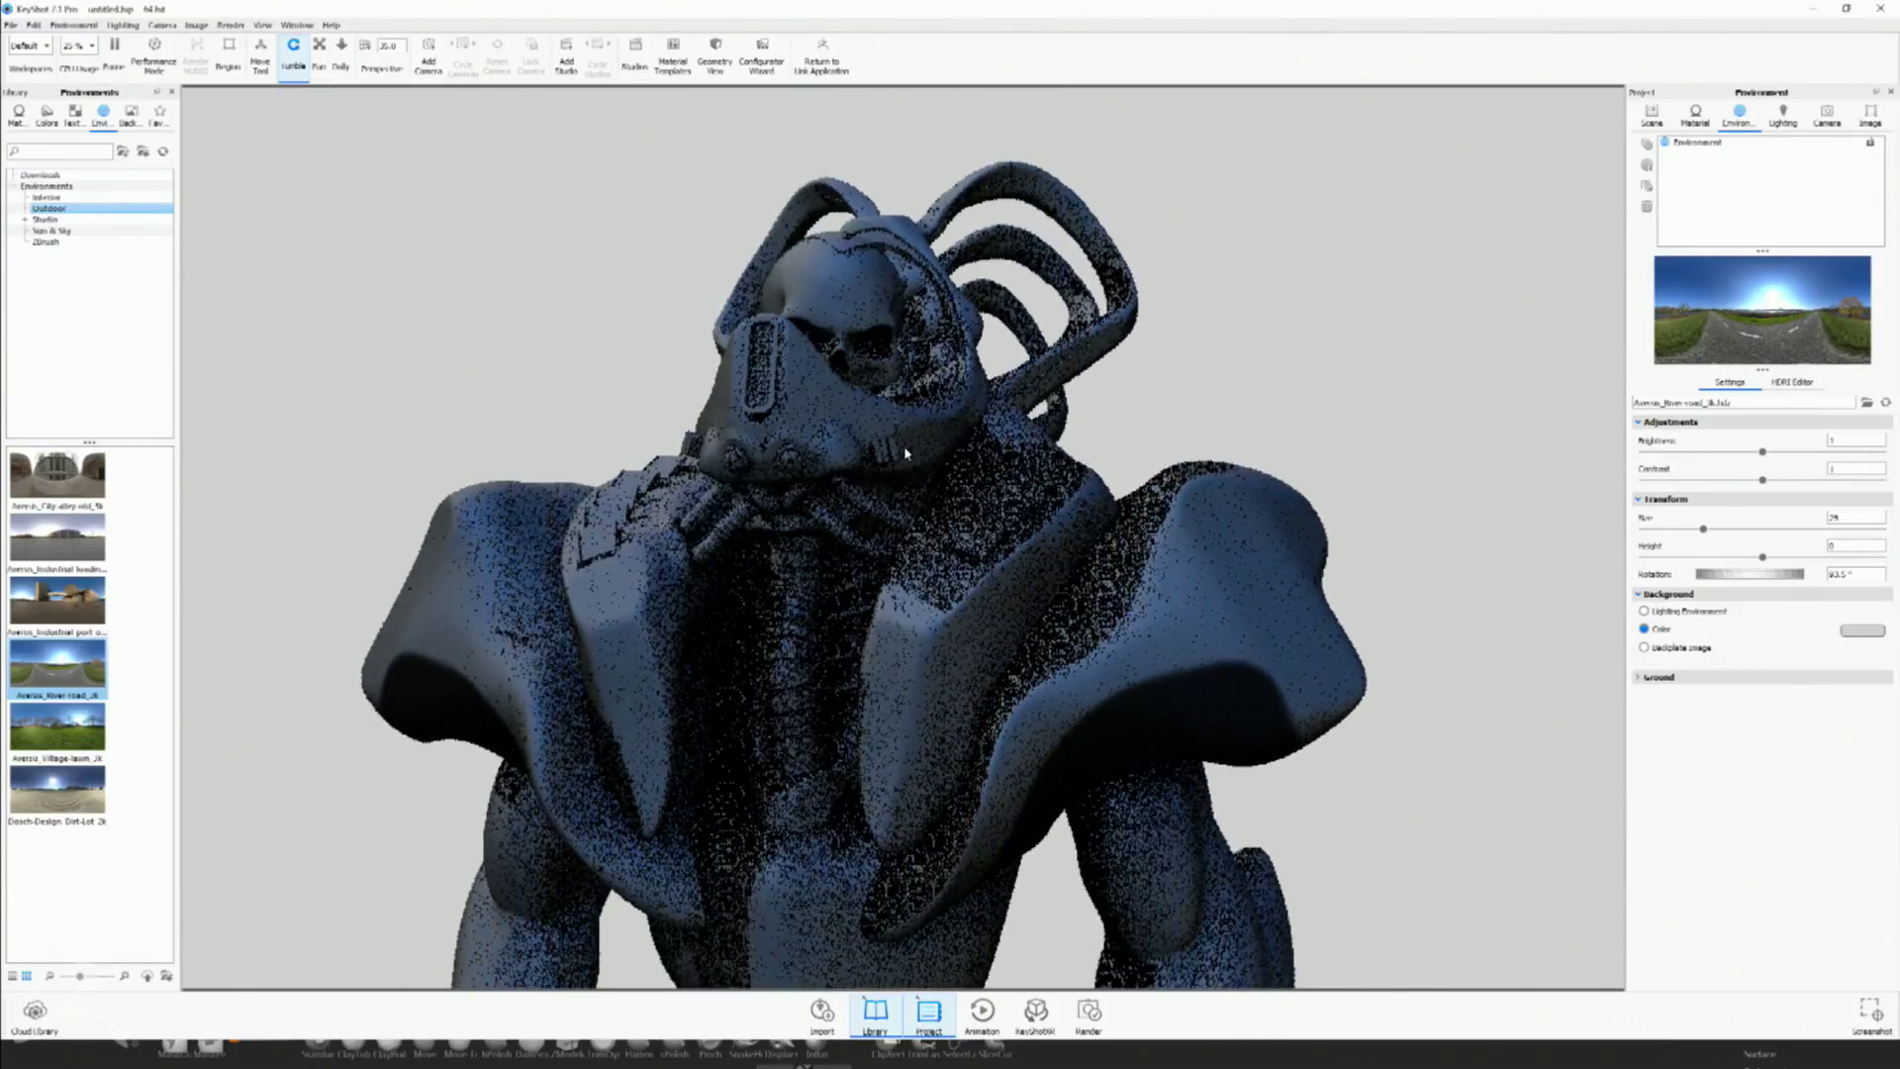
middle_drag(908, 497, 936, 491)
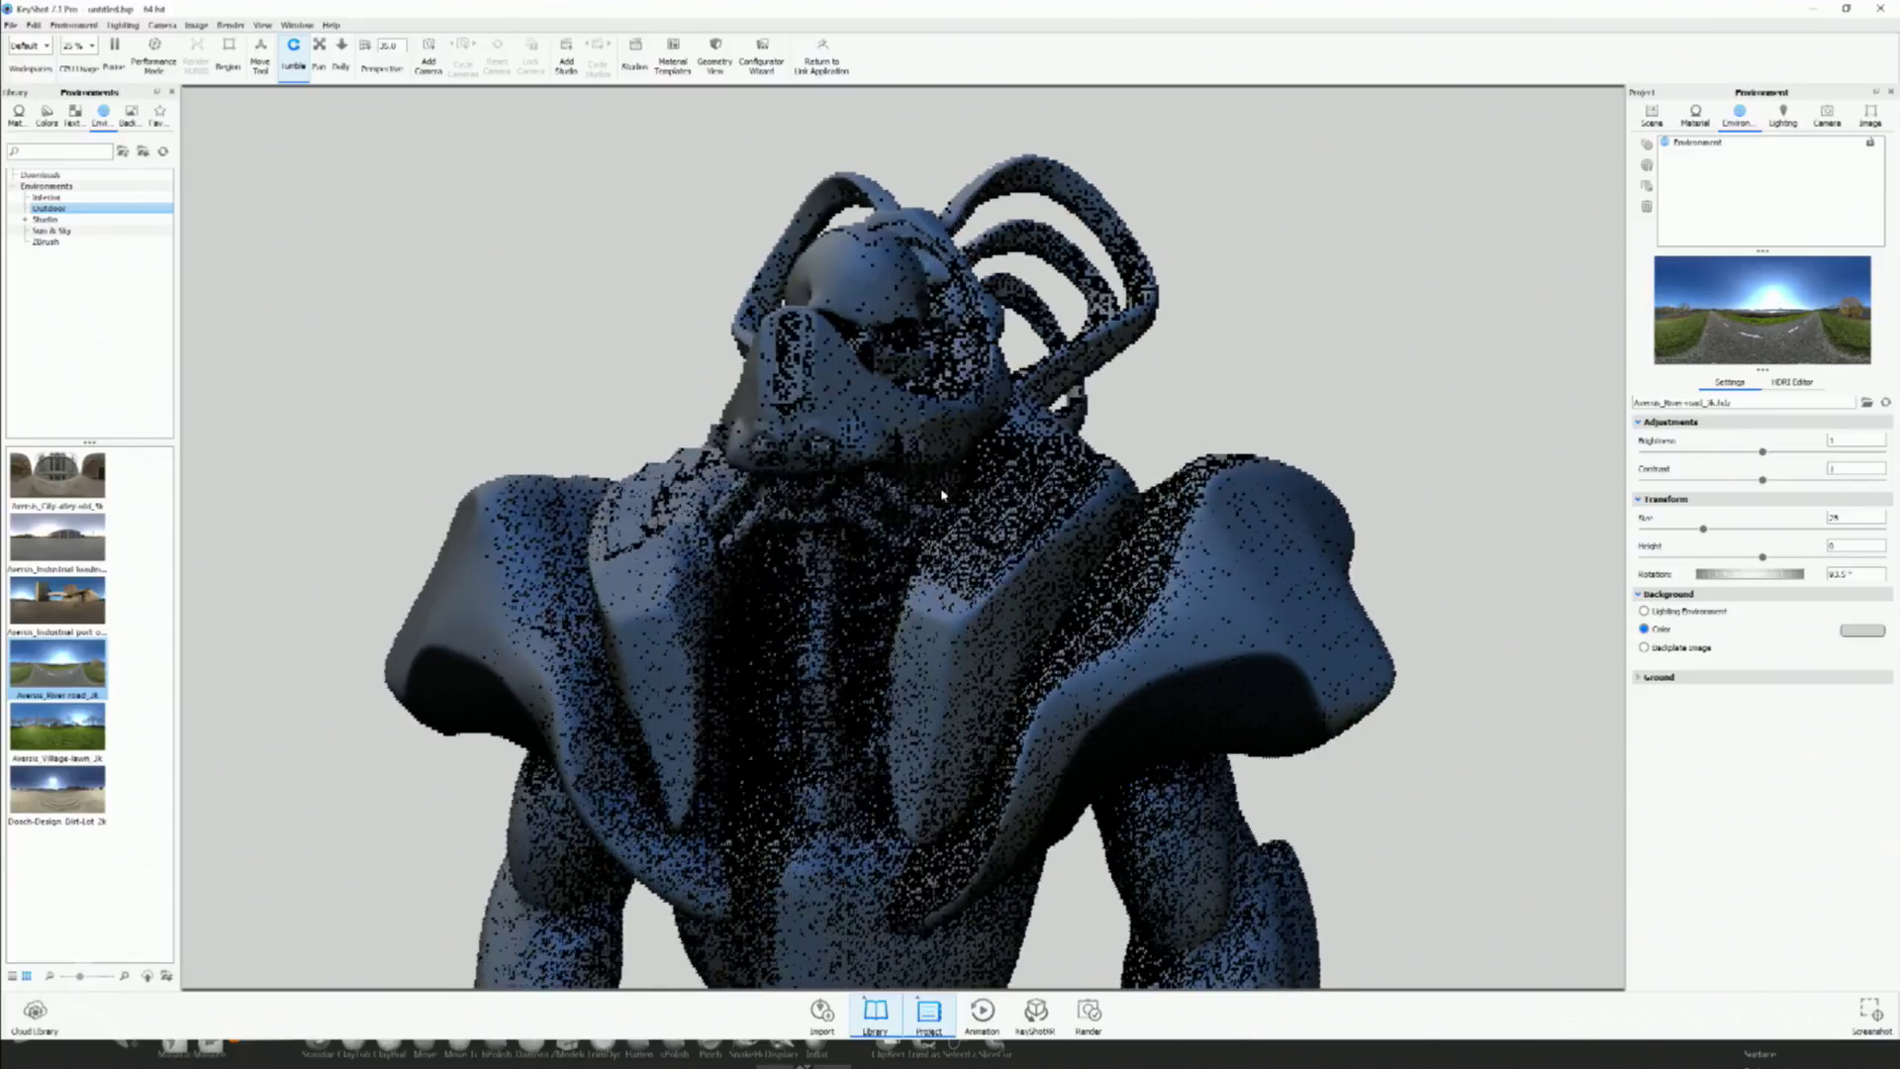
drag(935, 489, 933, 477)
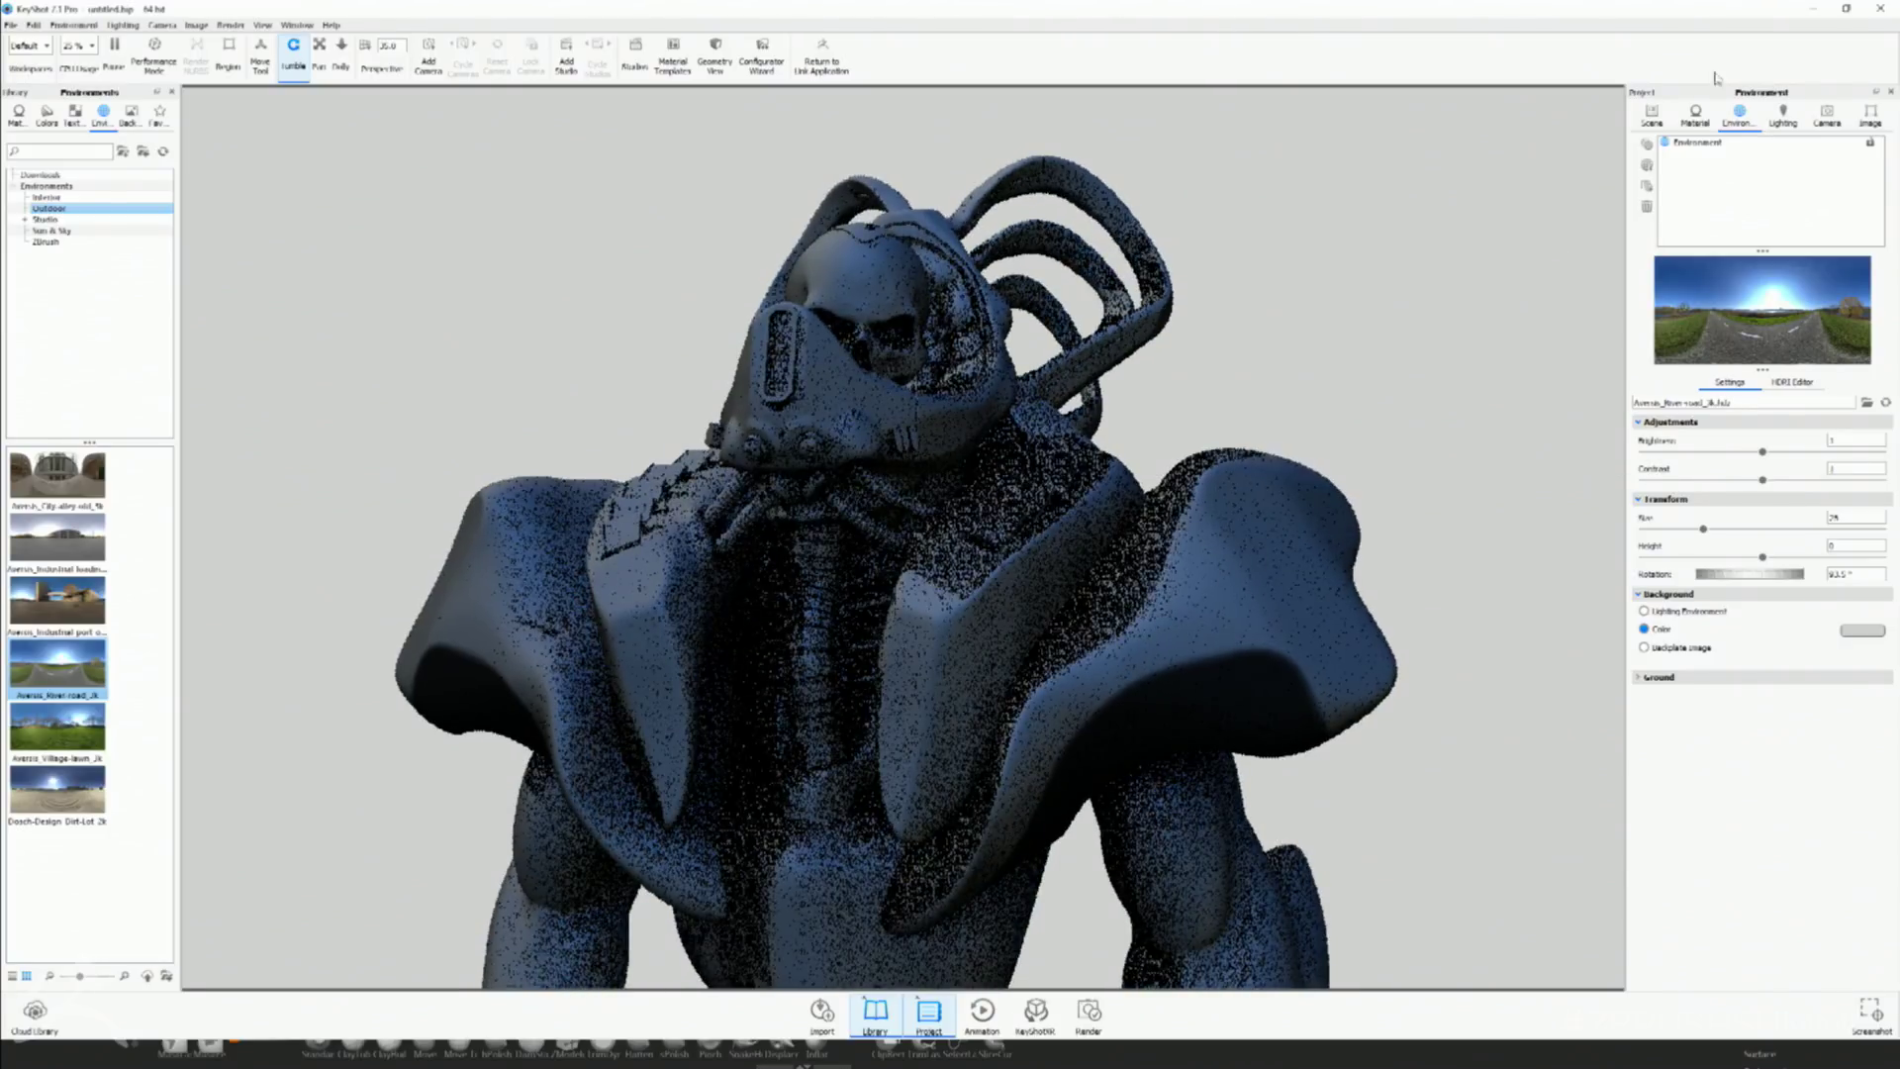
- Raise the free camera's perspective focal length to about 57 mm and reframe the mech's upper body
click(1652, 116)
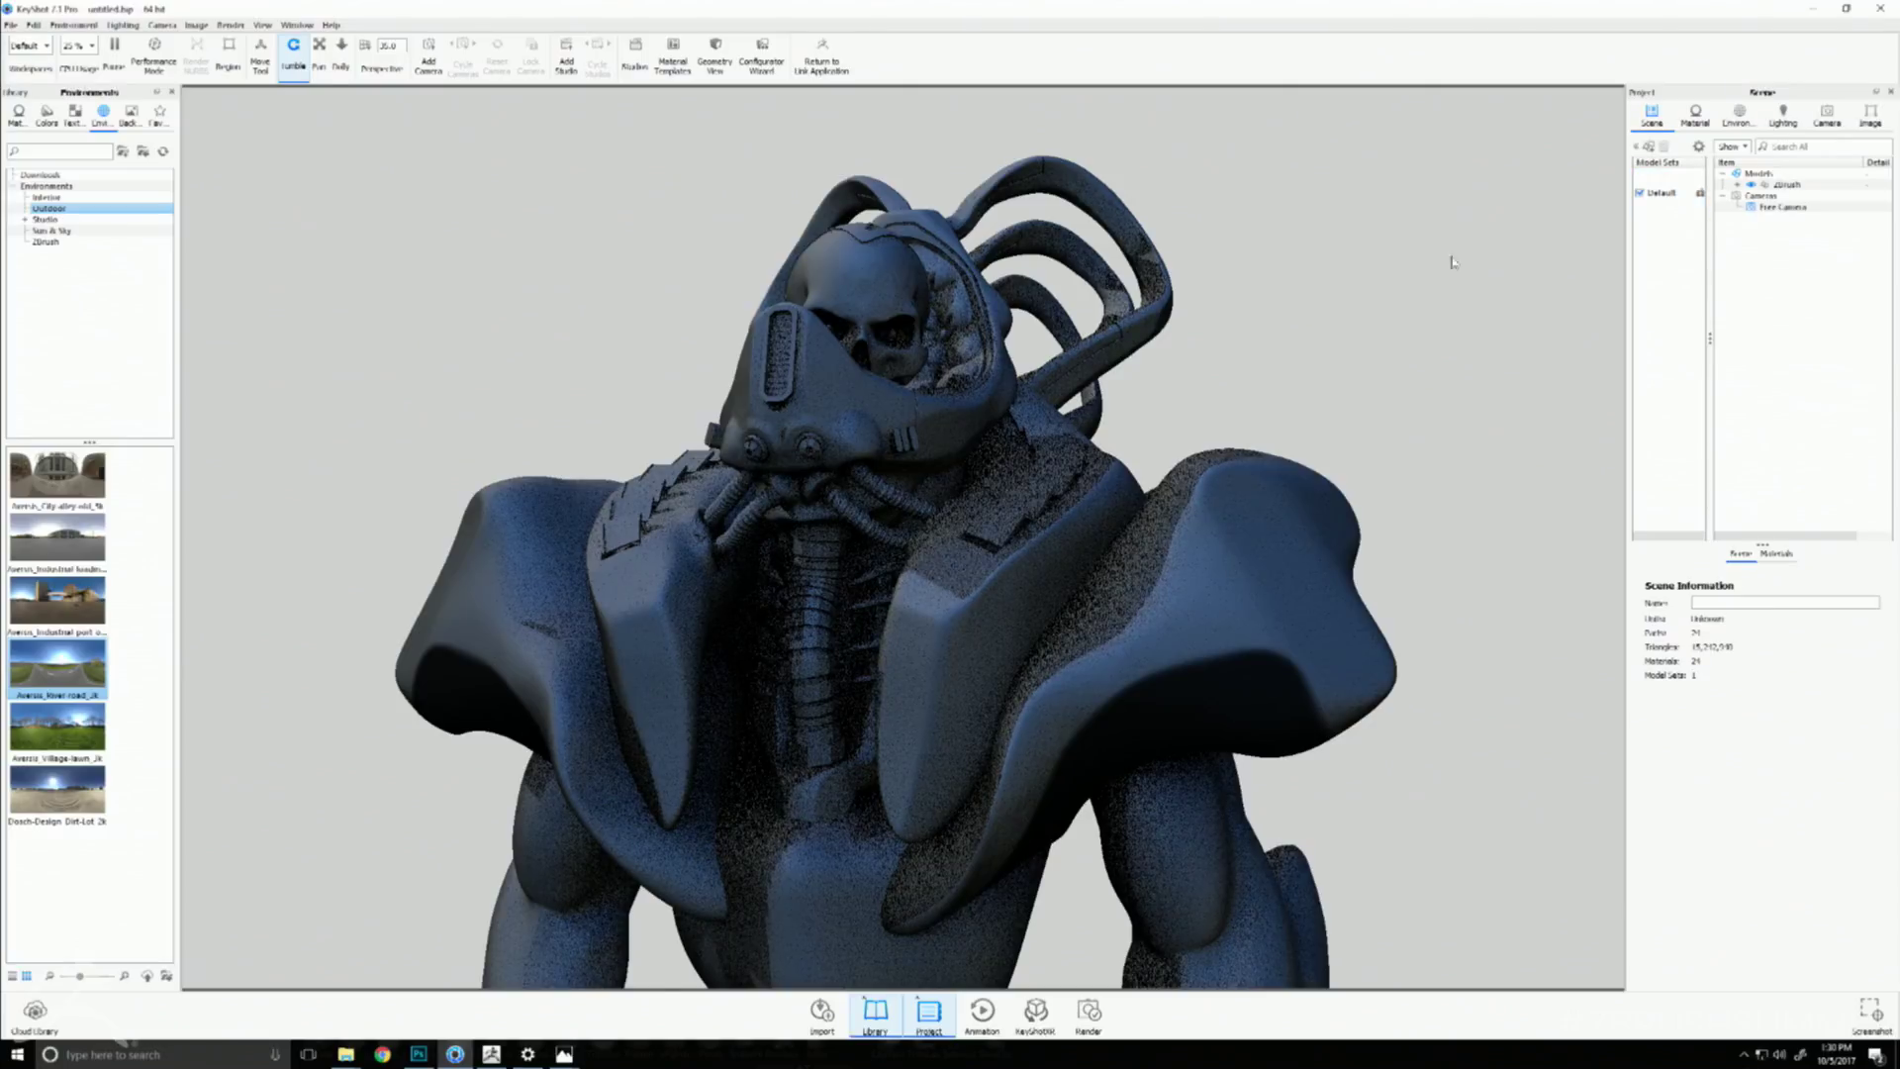
drag(1416, 254, 1369, 386)
drag(1343, 322, 1361, 350)
click(1739, 112)
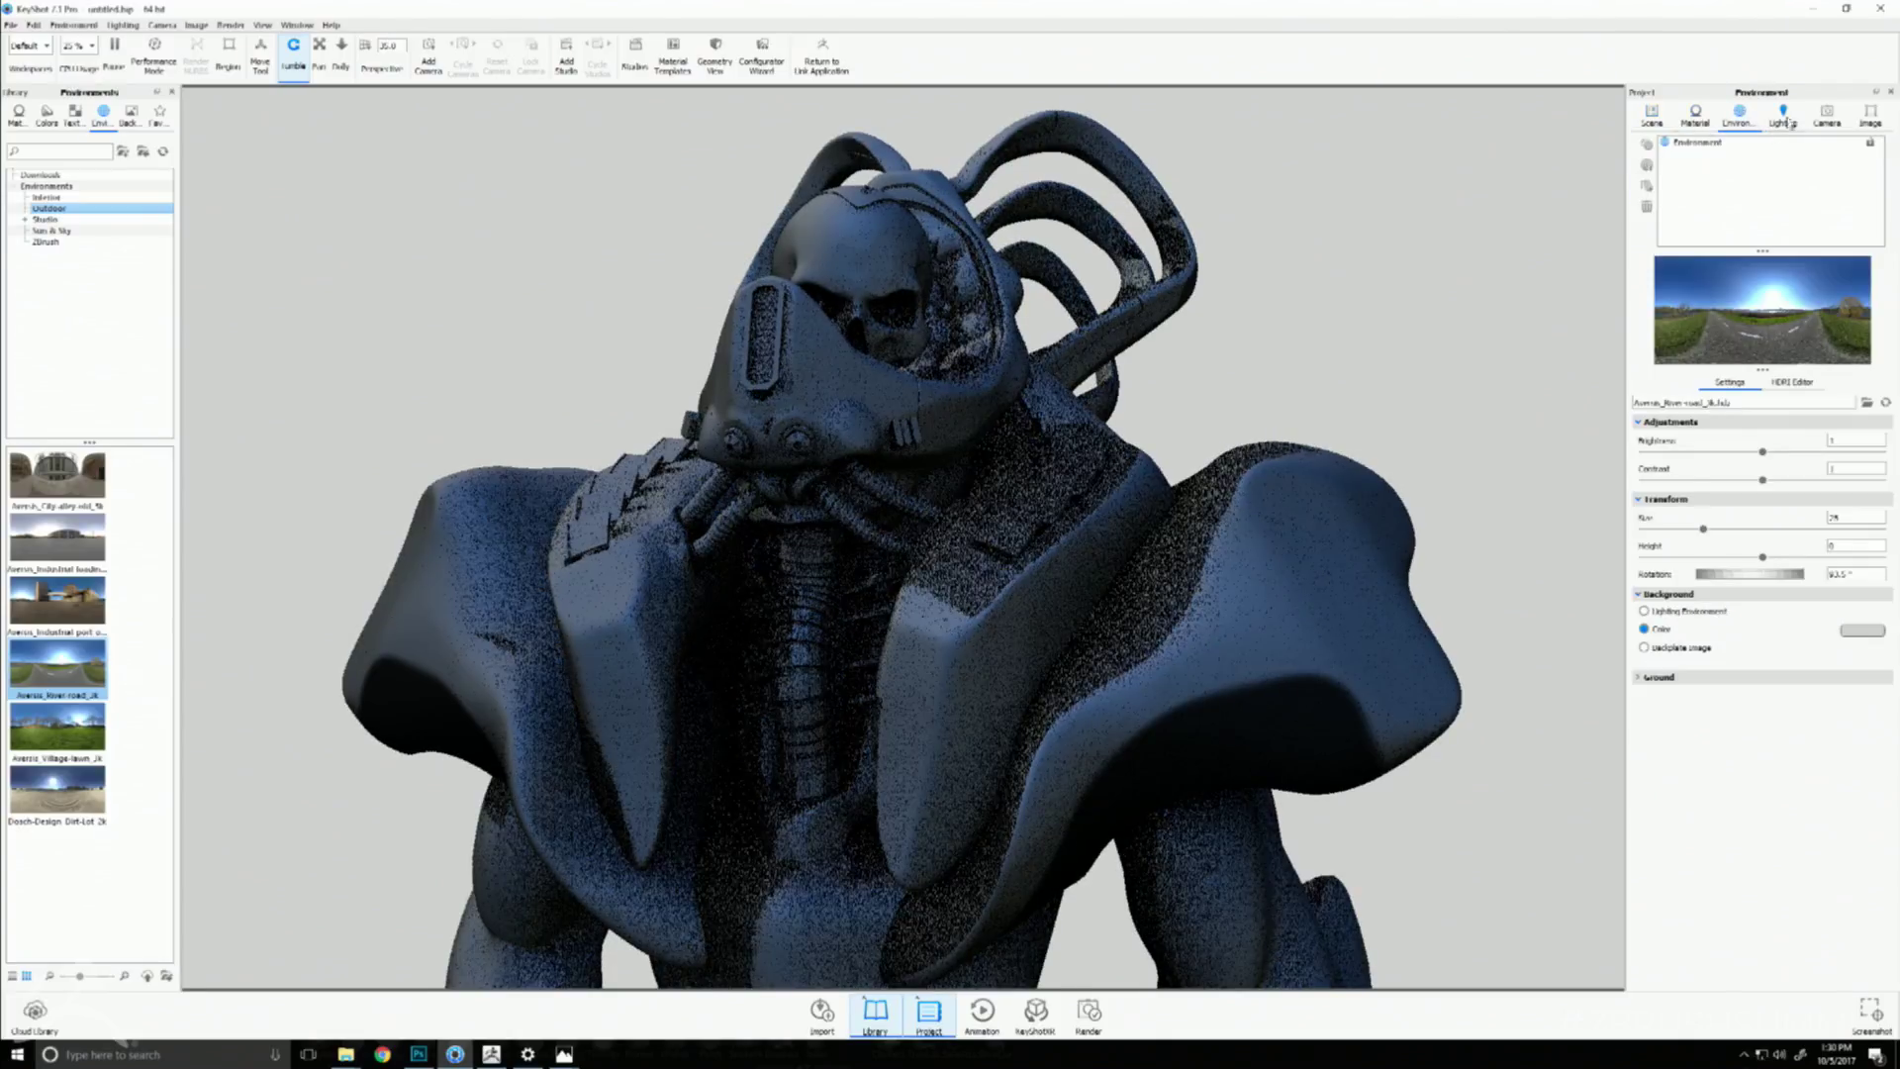
click(1826, 114)
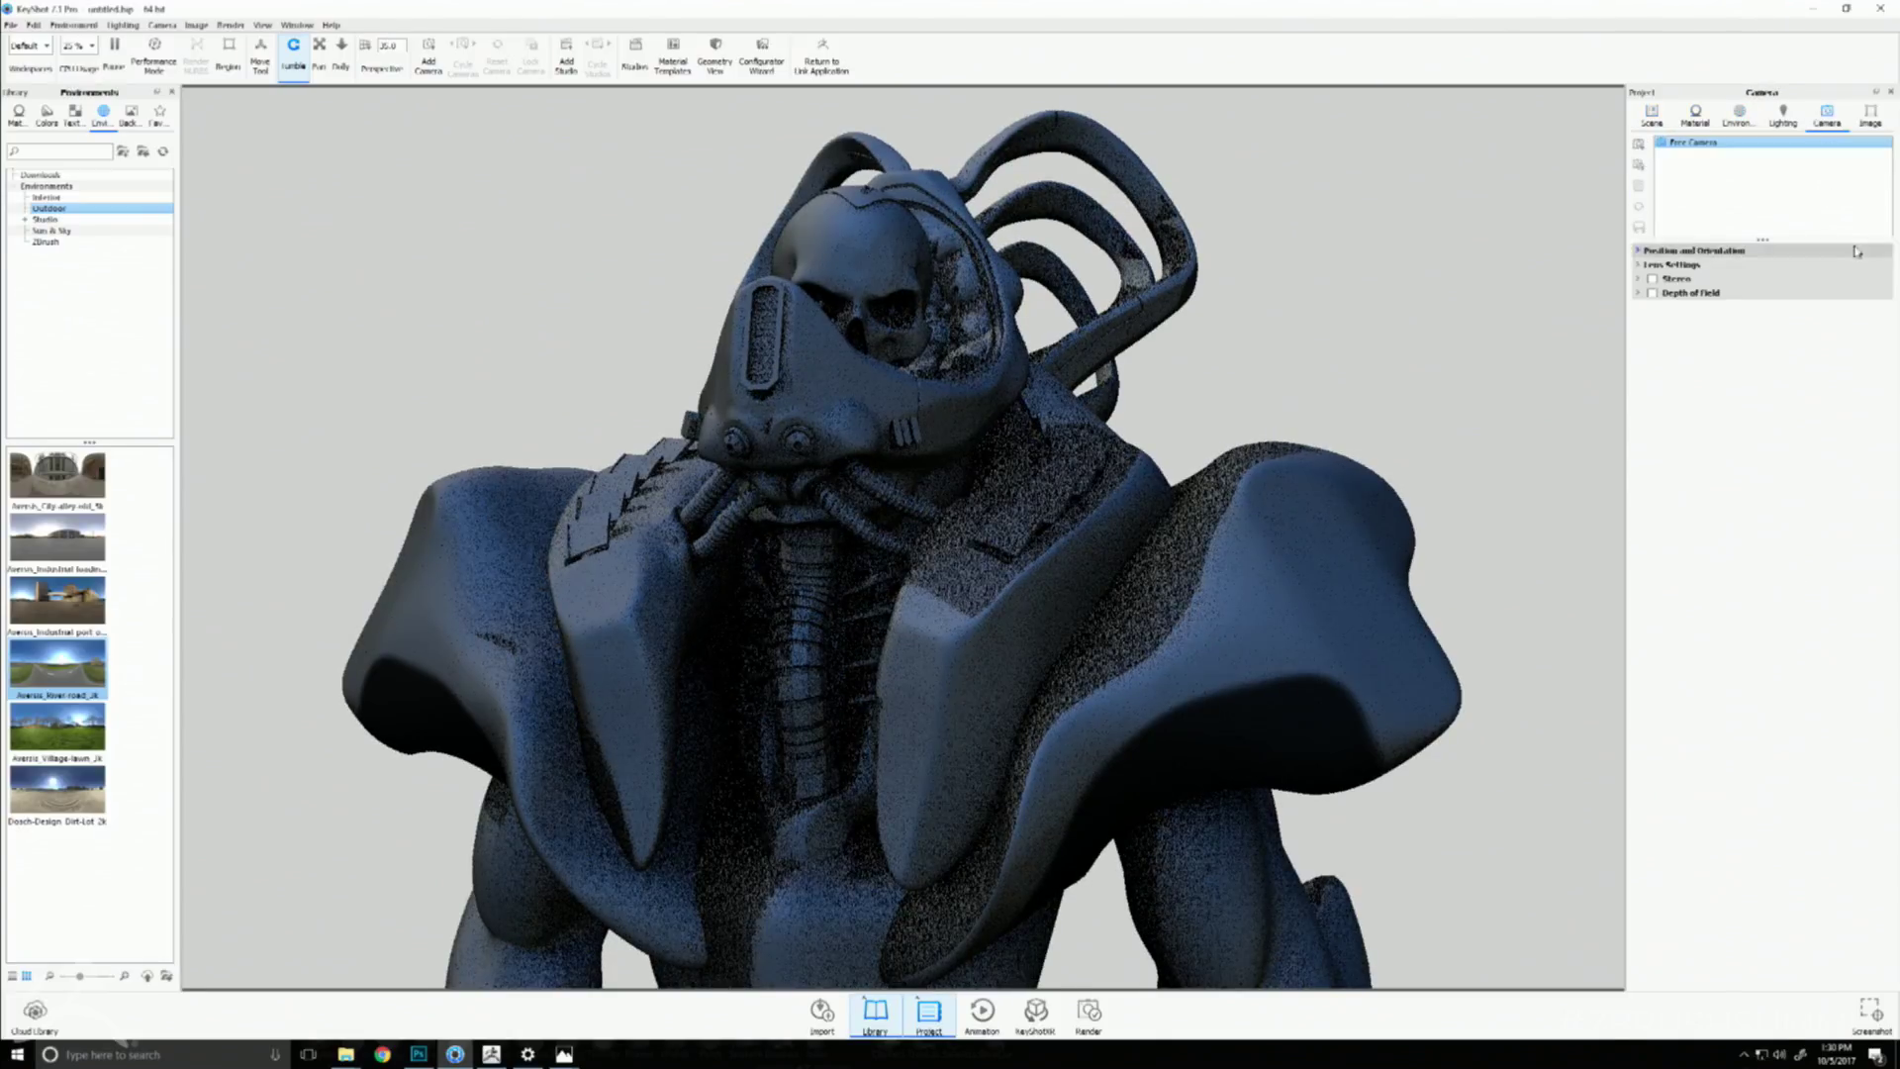
click(1638, 251)
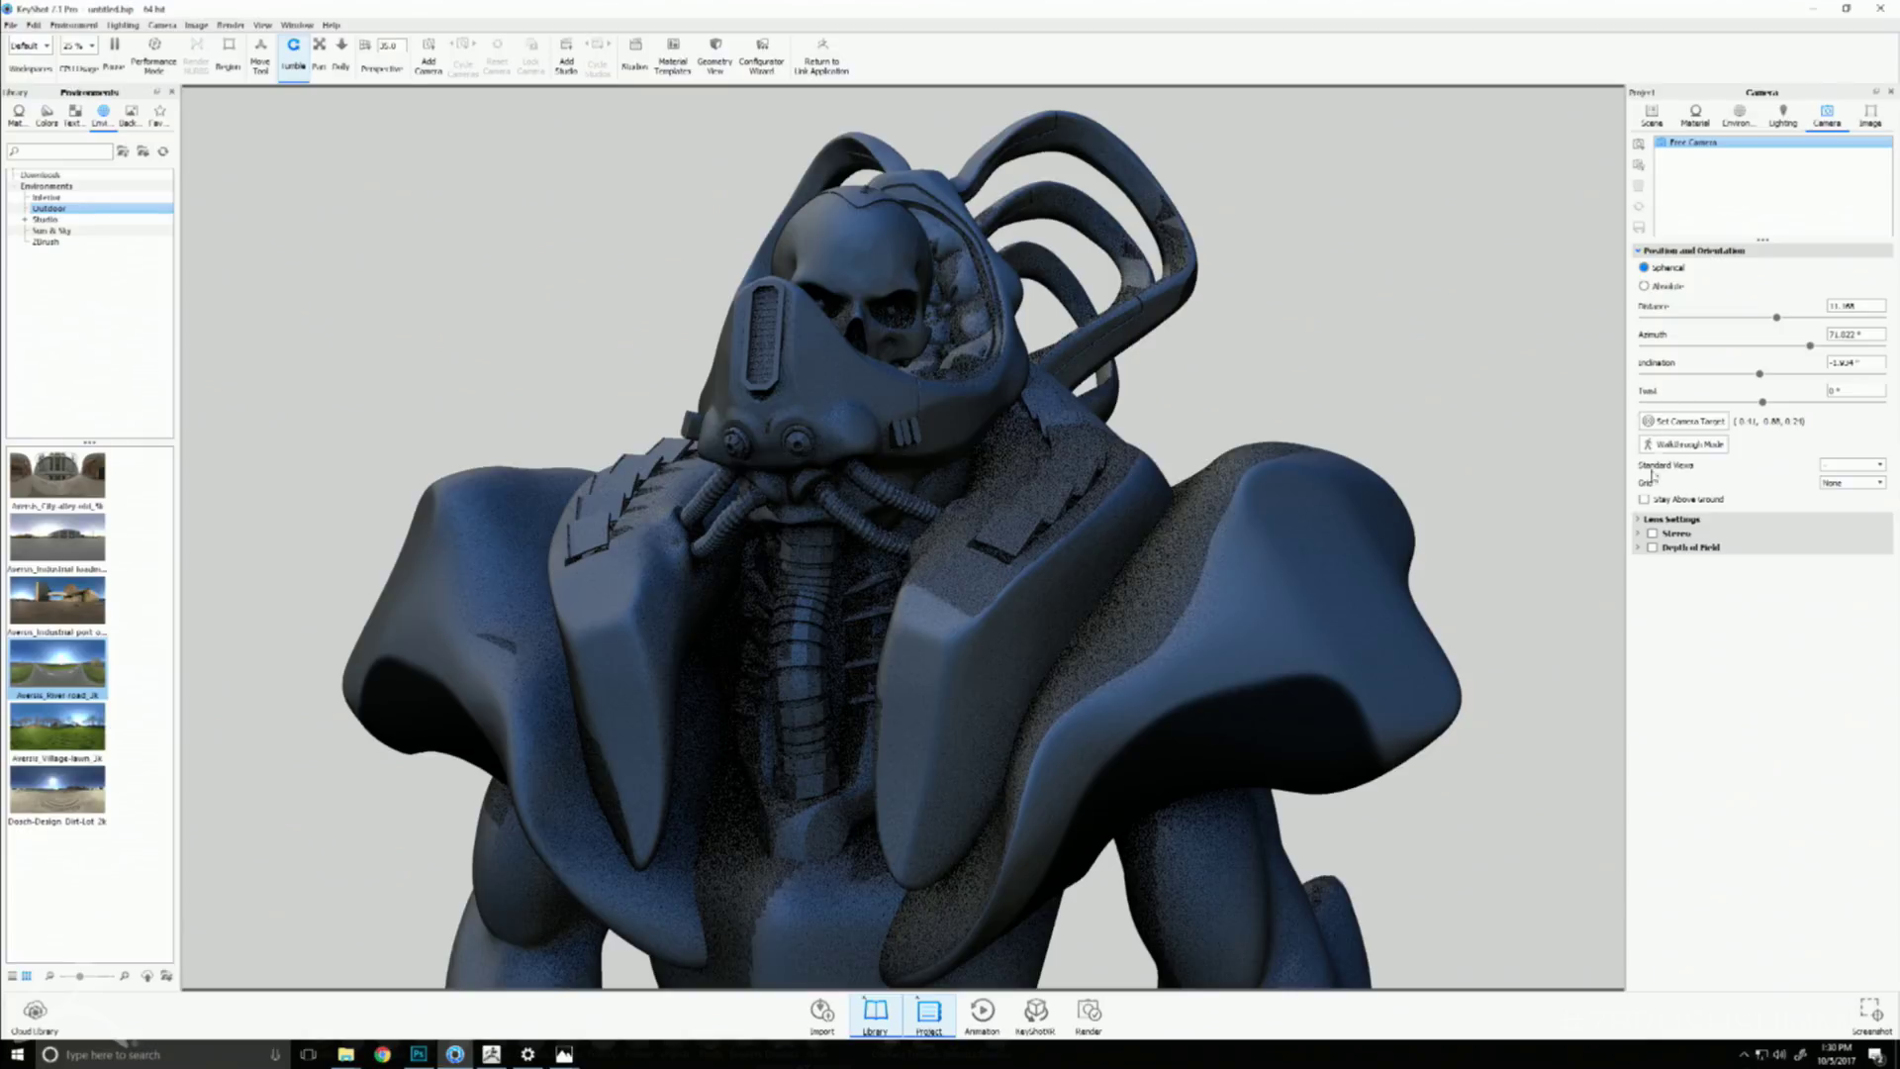
click(1643, 520)
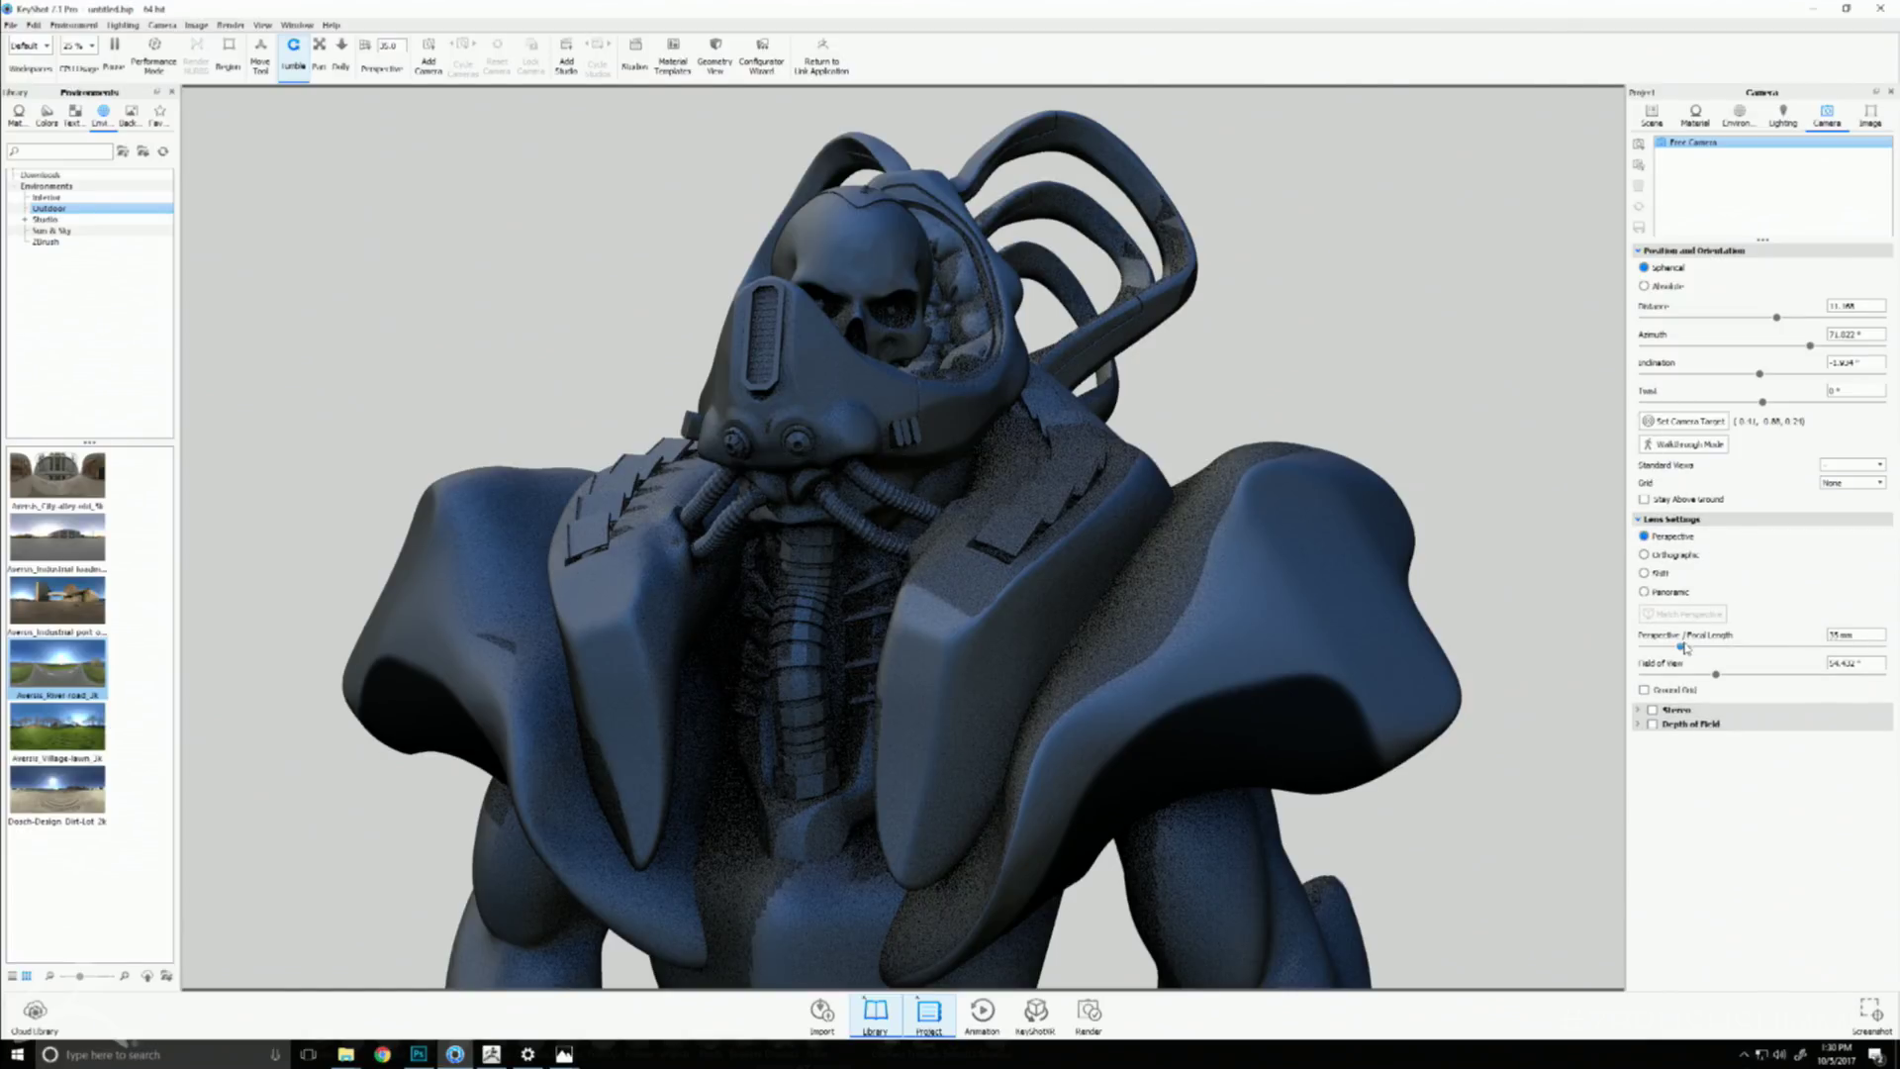
drag(1685, 648, 1713, 654)
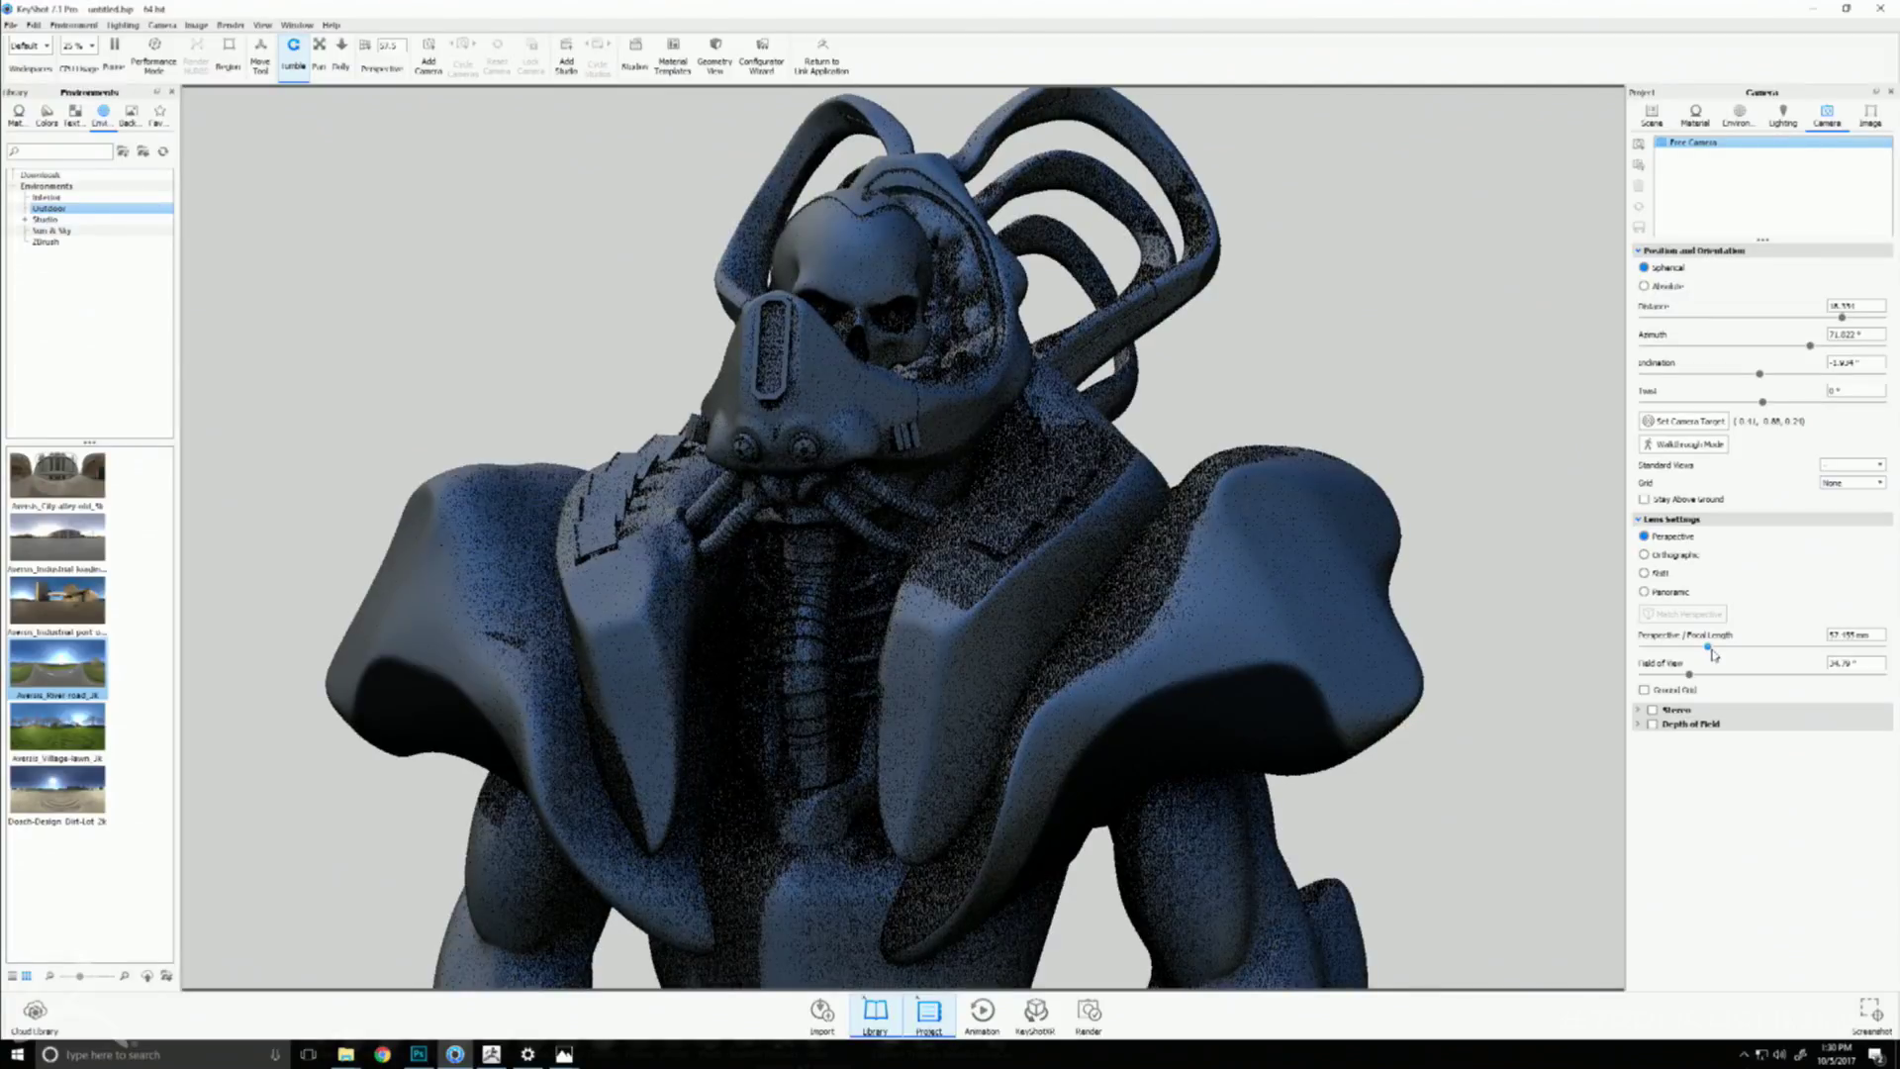
middle_drag(1409, 392, 1422, 451)
scroll(1423, 453, up, 2)
scroll(1423, 452, down, 2)
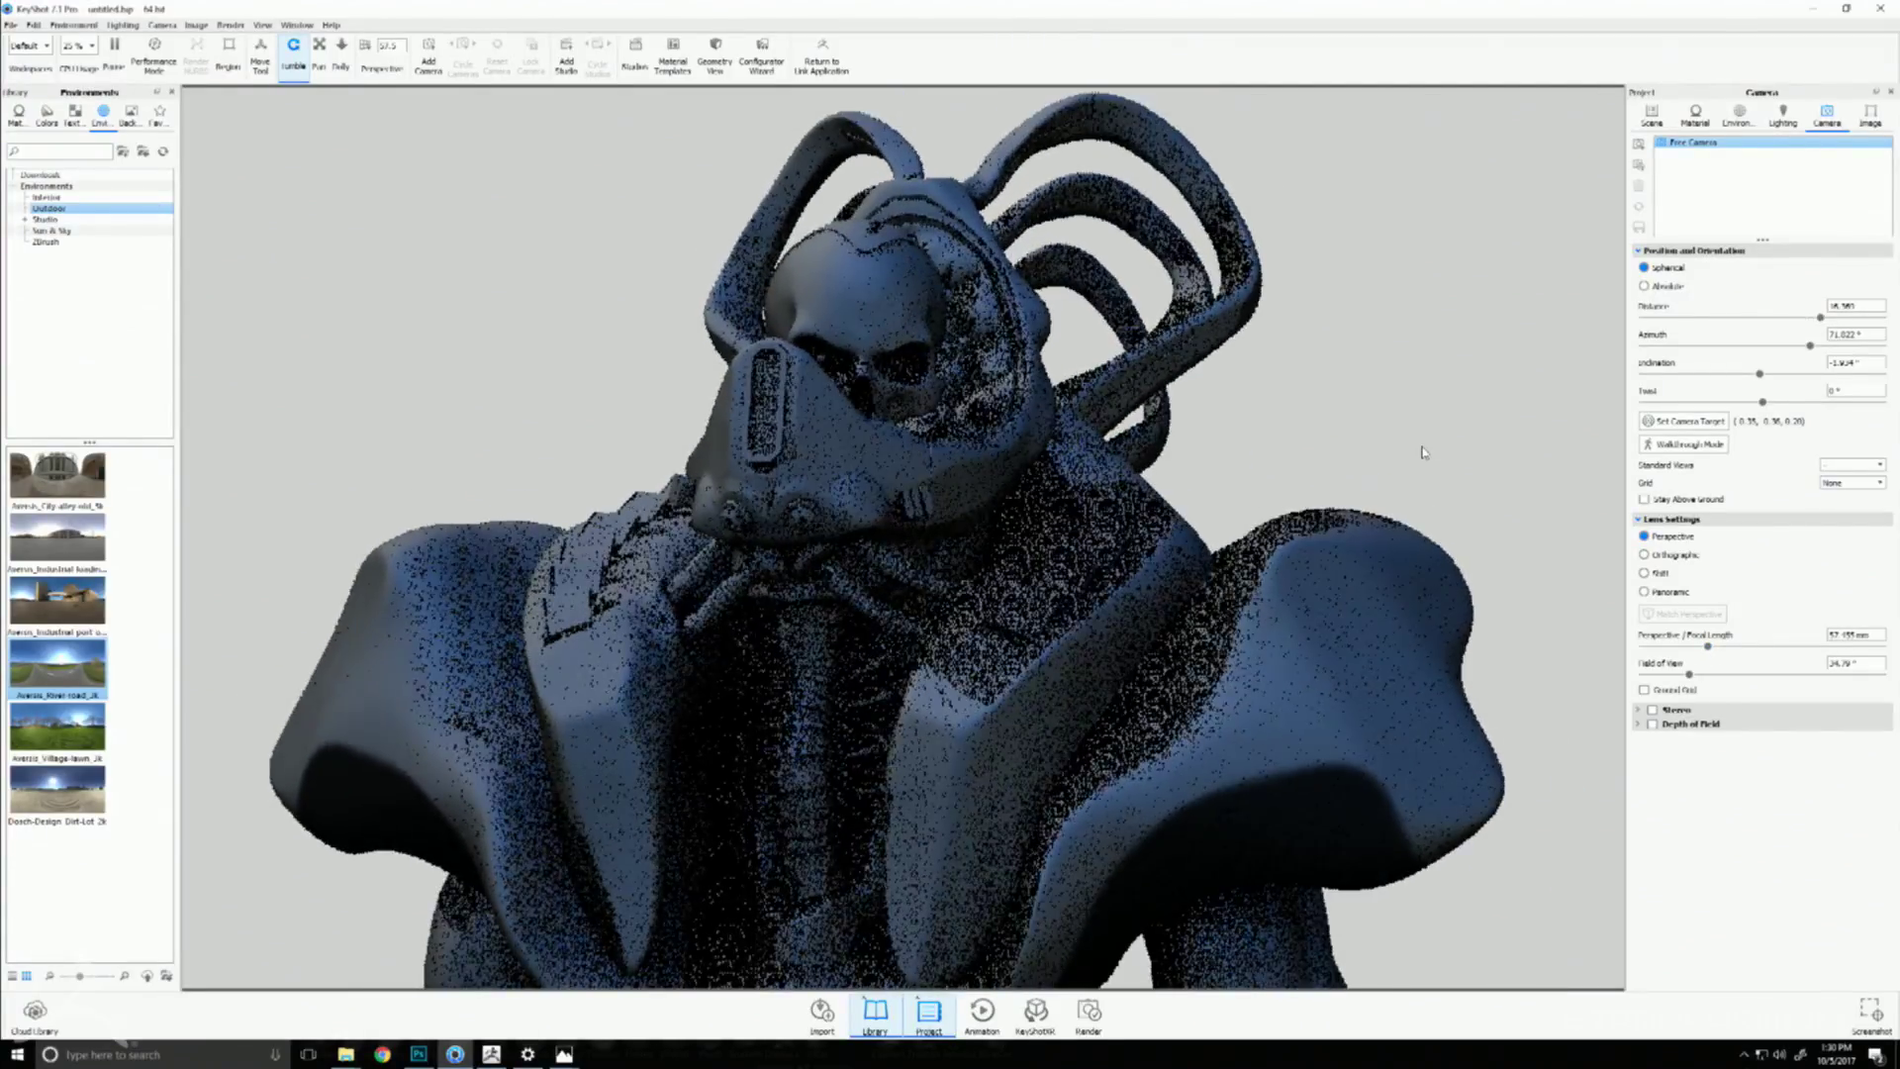
drag(1423, 452, 1412, 430)
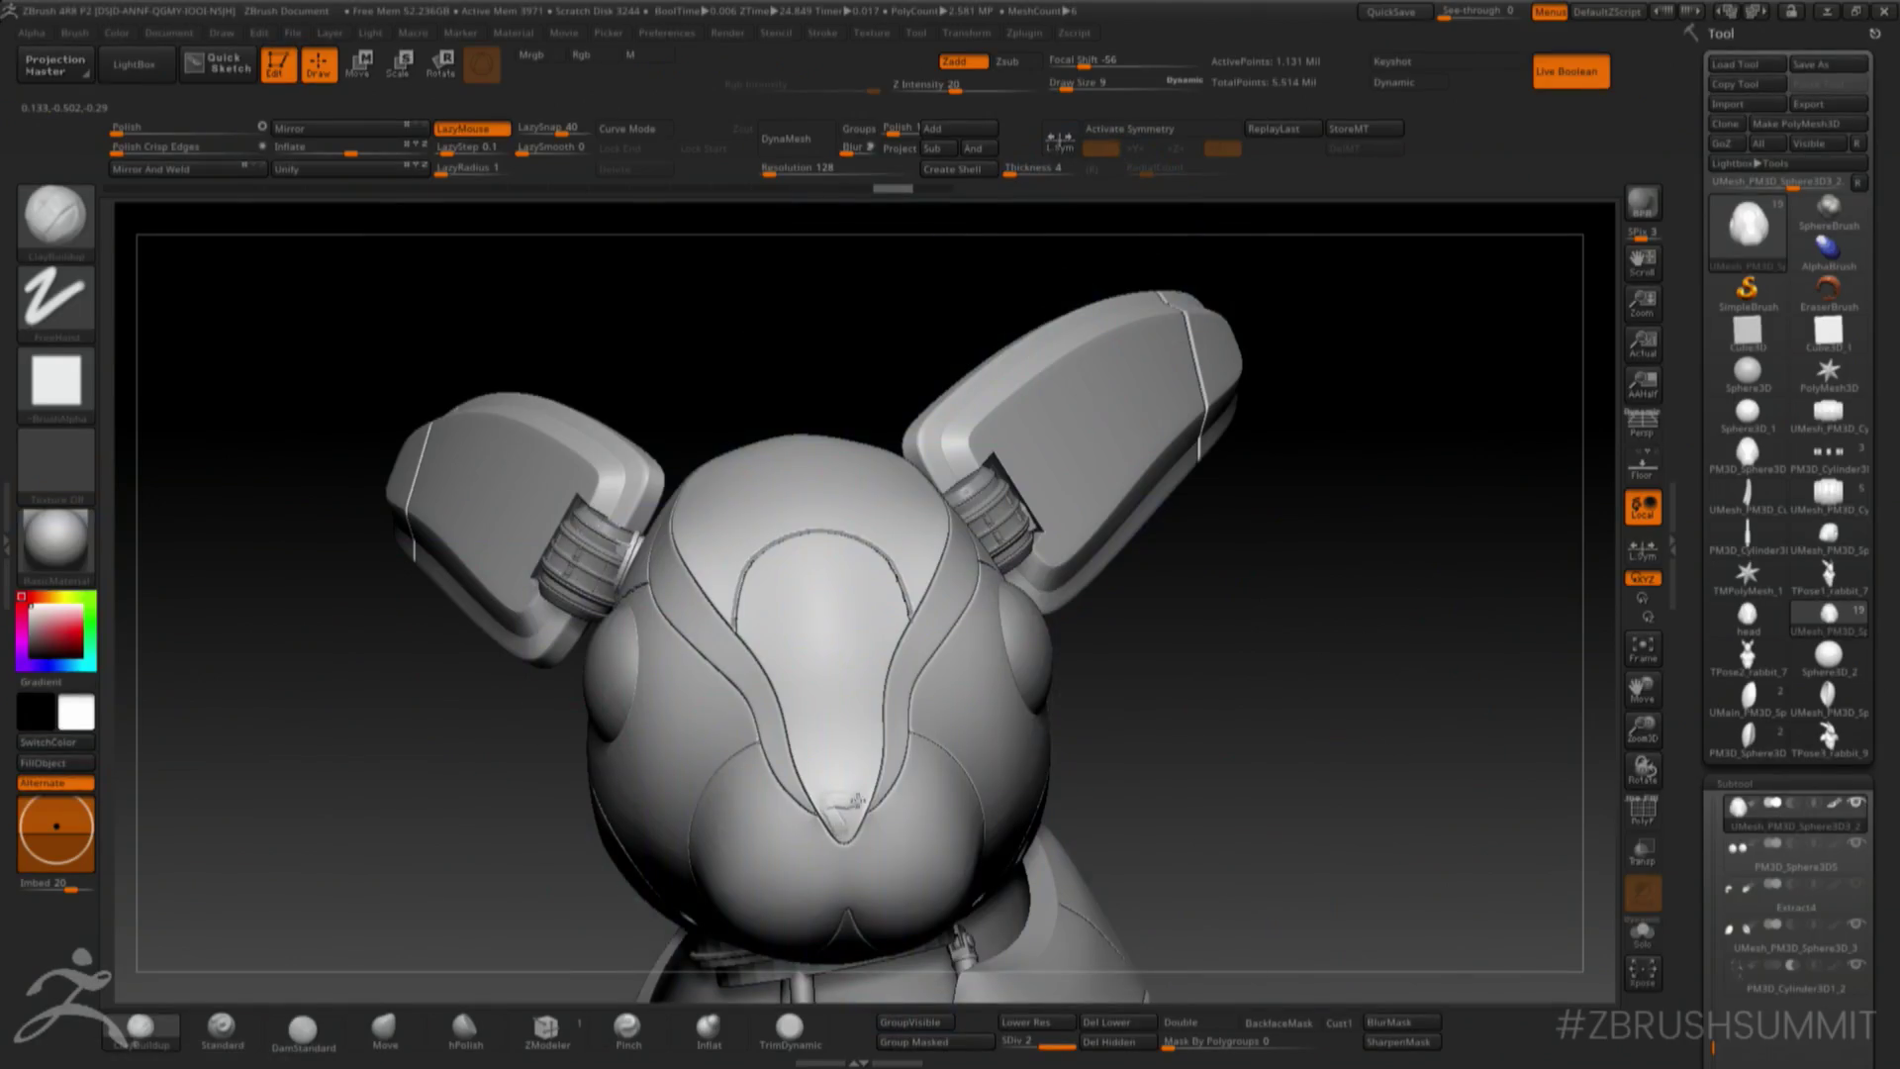
- In ZBrush, smooth the sculpted tip of the robot rabbit's nose and check the head from several angles
key(shift)
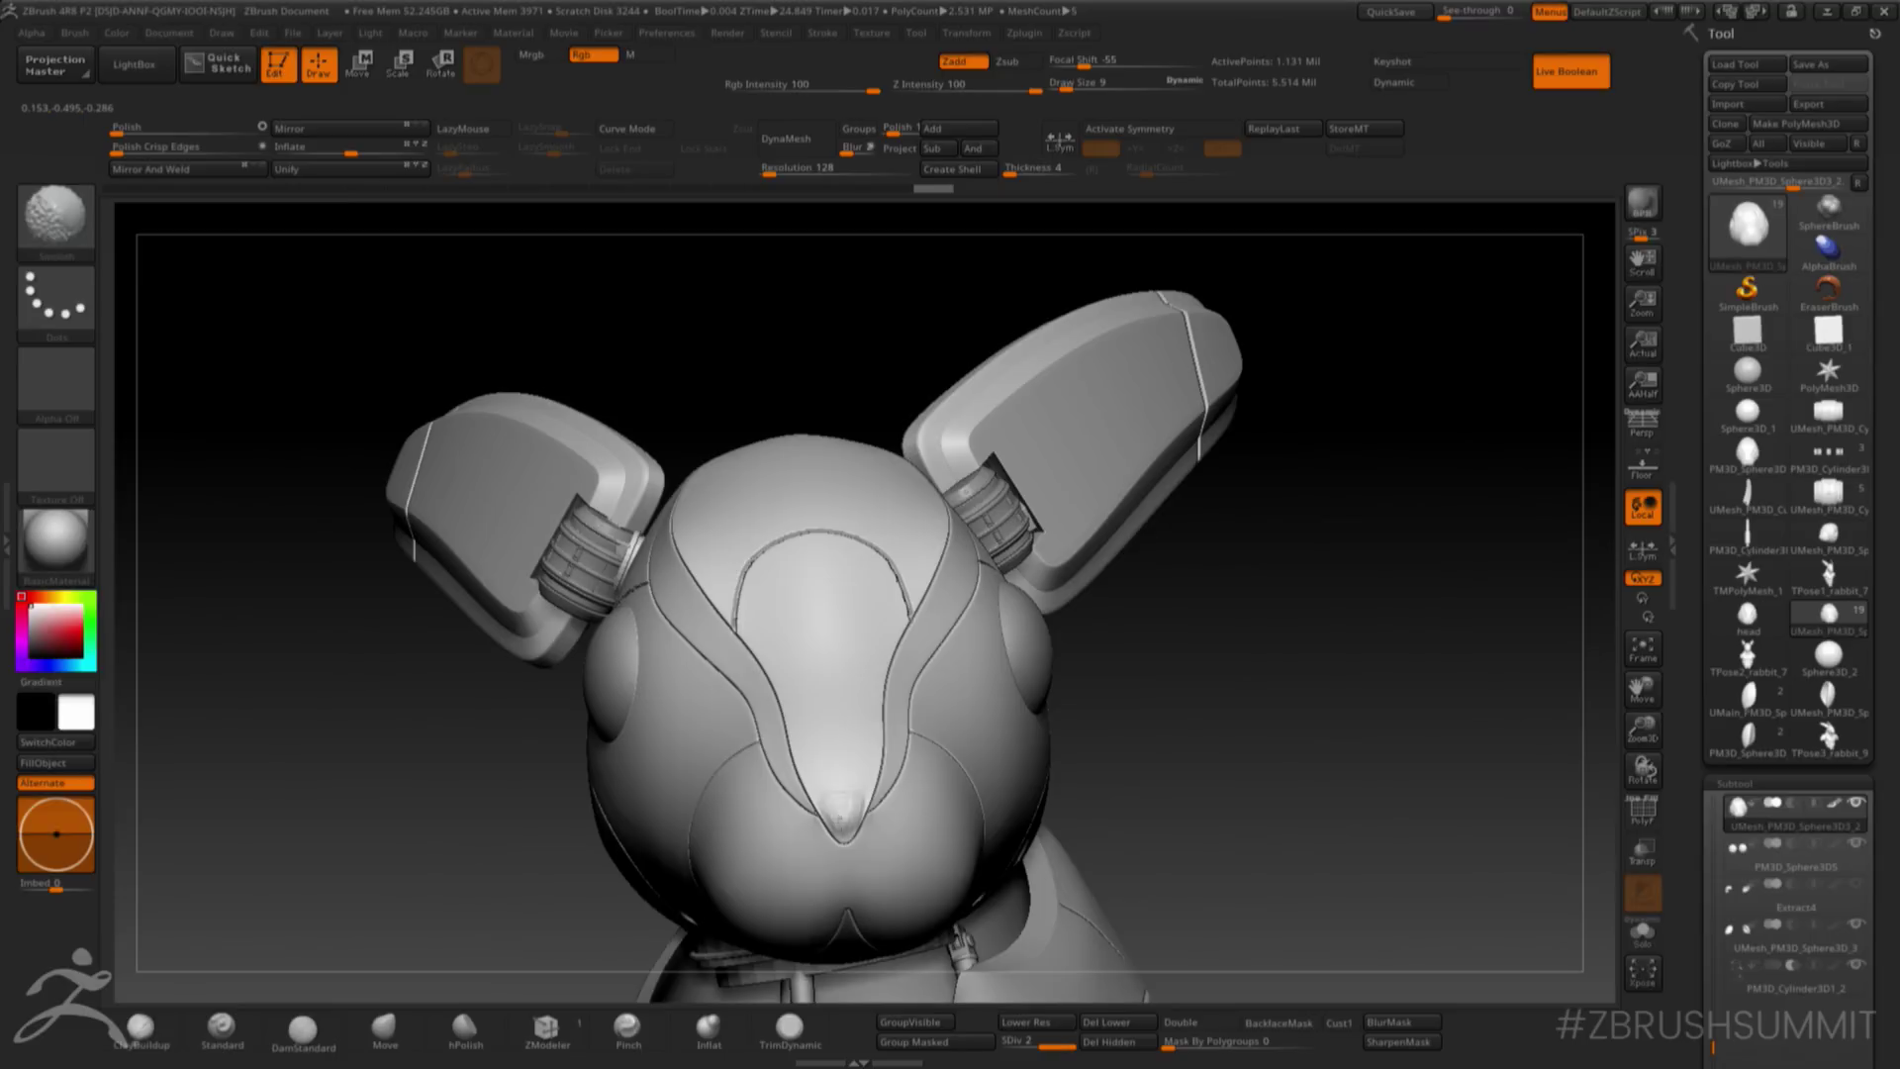
shift+drag(849, 830, 851, 818)
mouse_move(1142, 633)
mouse_down()
mouse_move(1258, 674)
mouse_move(1195, 641)
mouse_move(822, 799)
mouse_up()
key(ctrl)
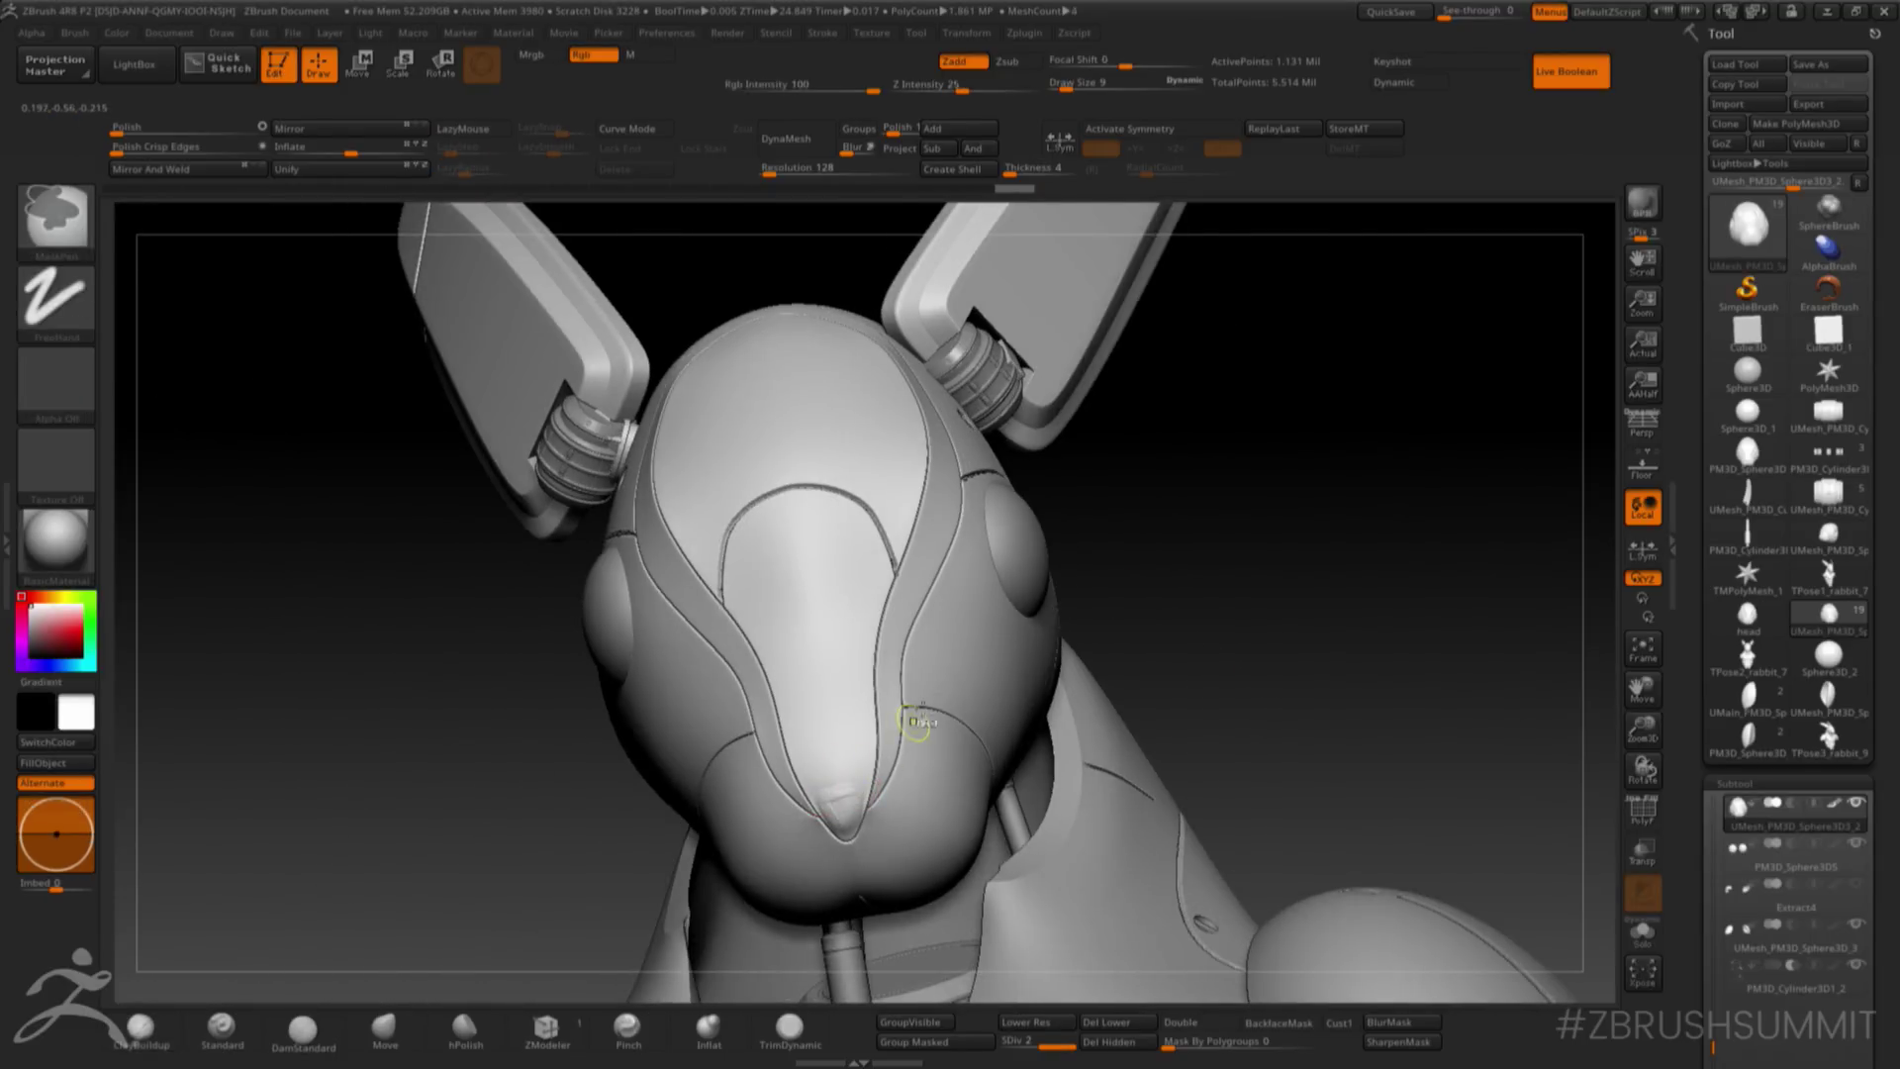
mouse_move(1179, 590)
mouse_down()
mouse_move(1188, 524)
mouse_move(1016, 499)
mouse_up()
drag(1049, 435, 1128, 547)
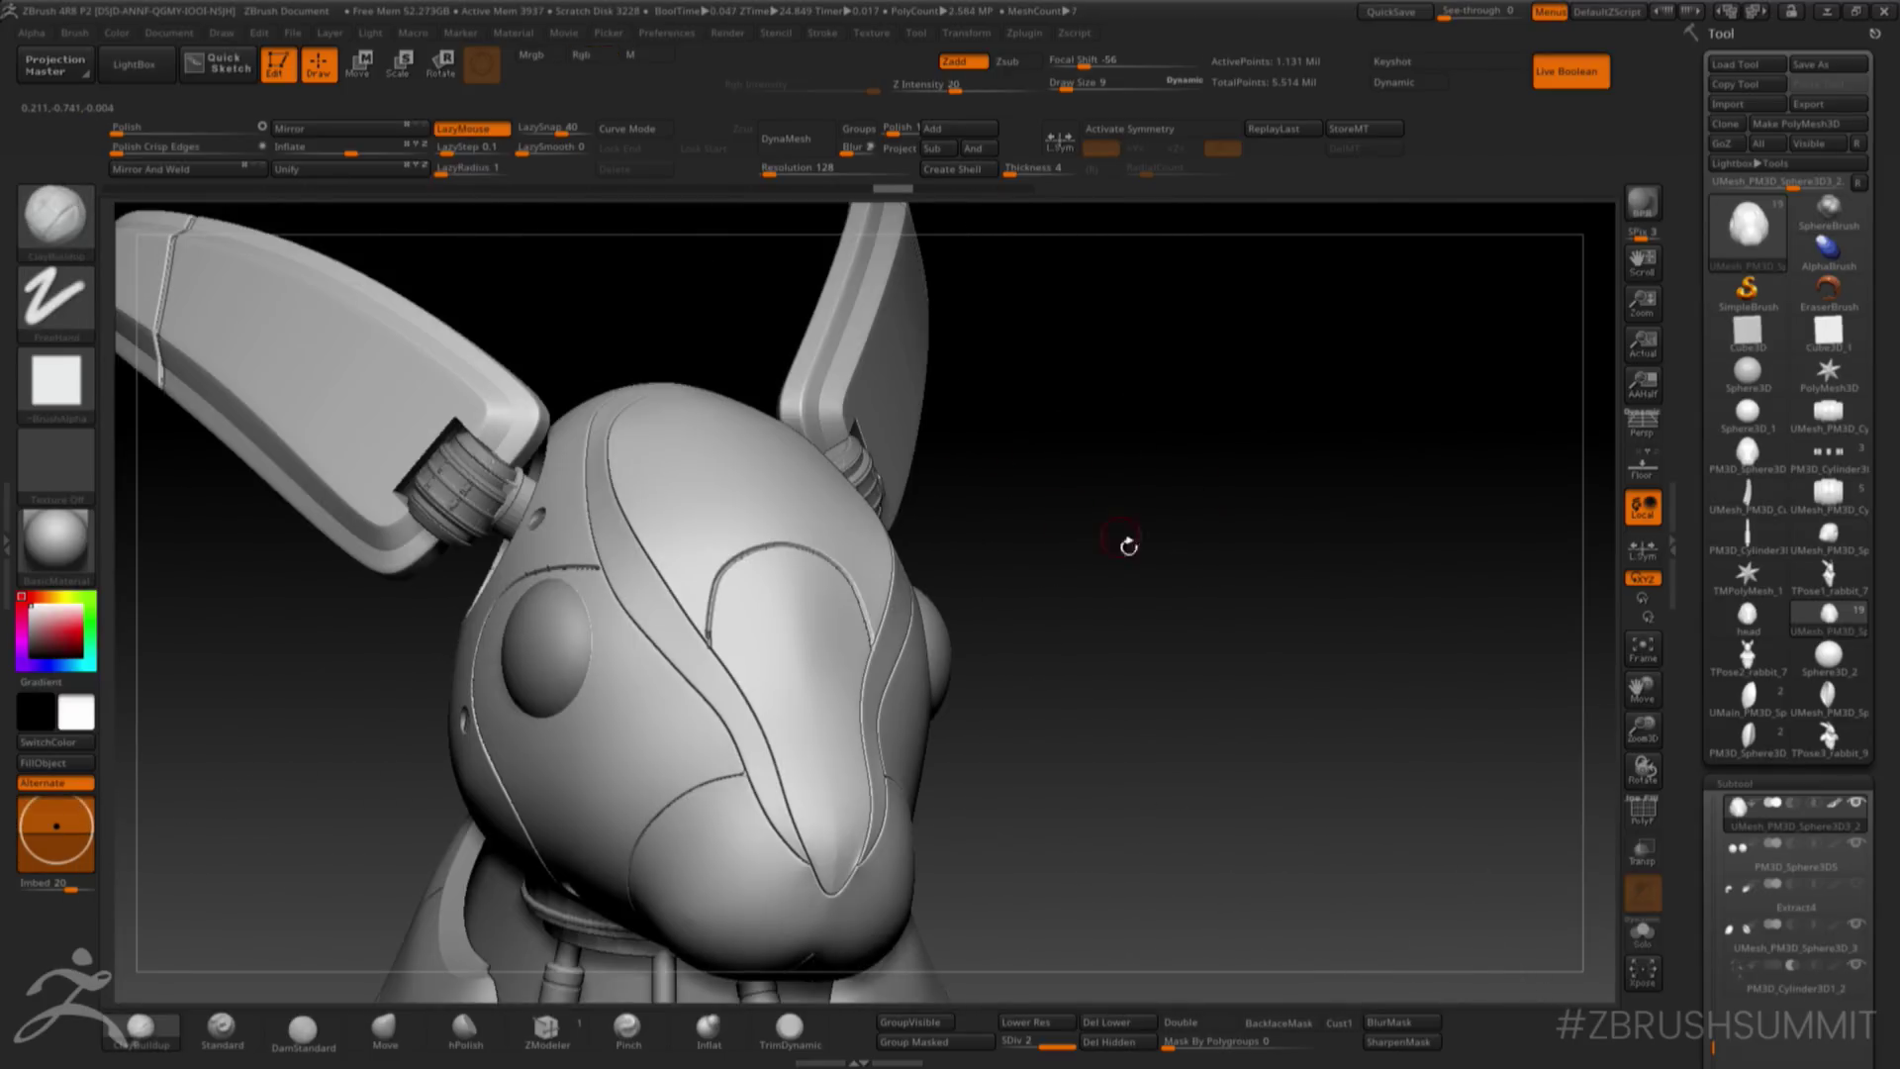
- Make the rabbit's small panel-detail subtool PM3D_Cylinder3D1_2 active and load the IMM Boolean brush
drag(1643, 730, 1608, 525)
alt+drag(1434, 758, 1391, 570)
drag(1390, 570, 995, 623)
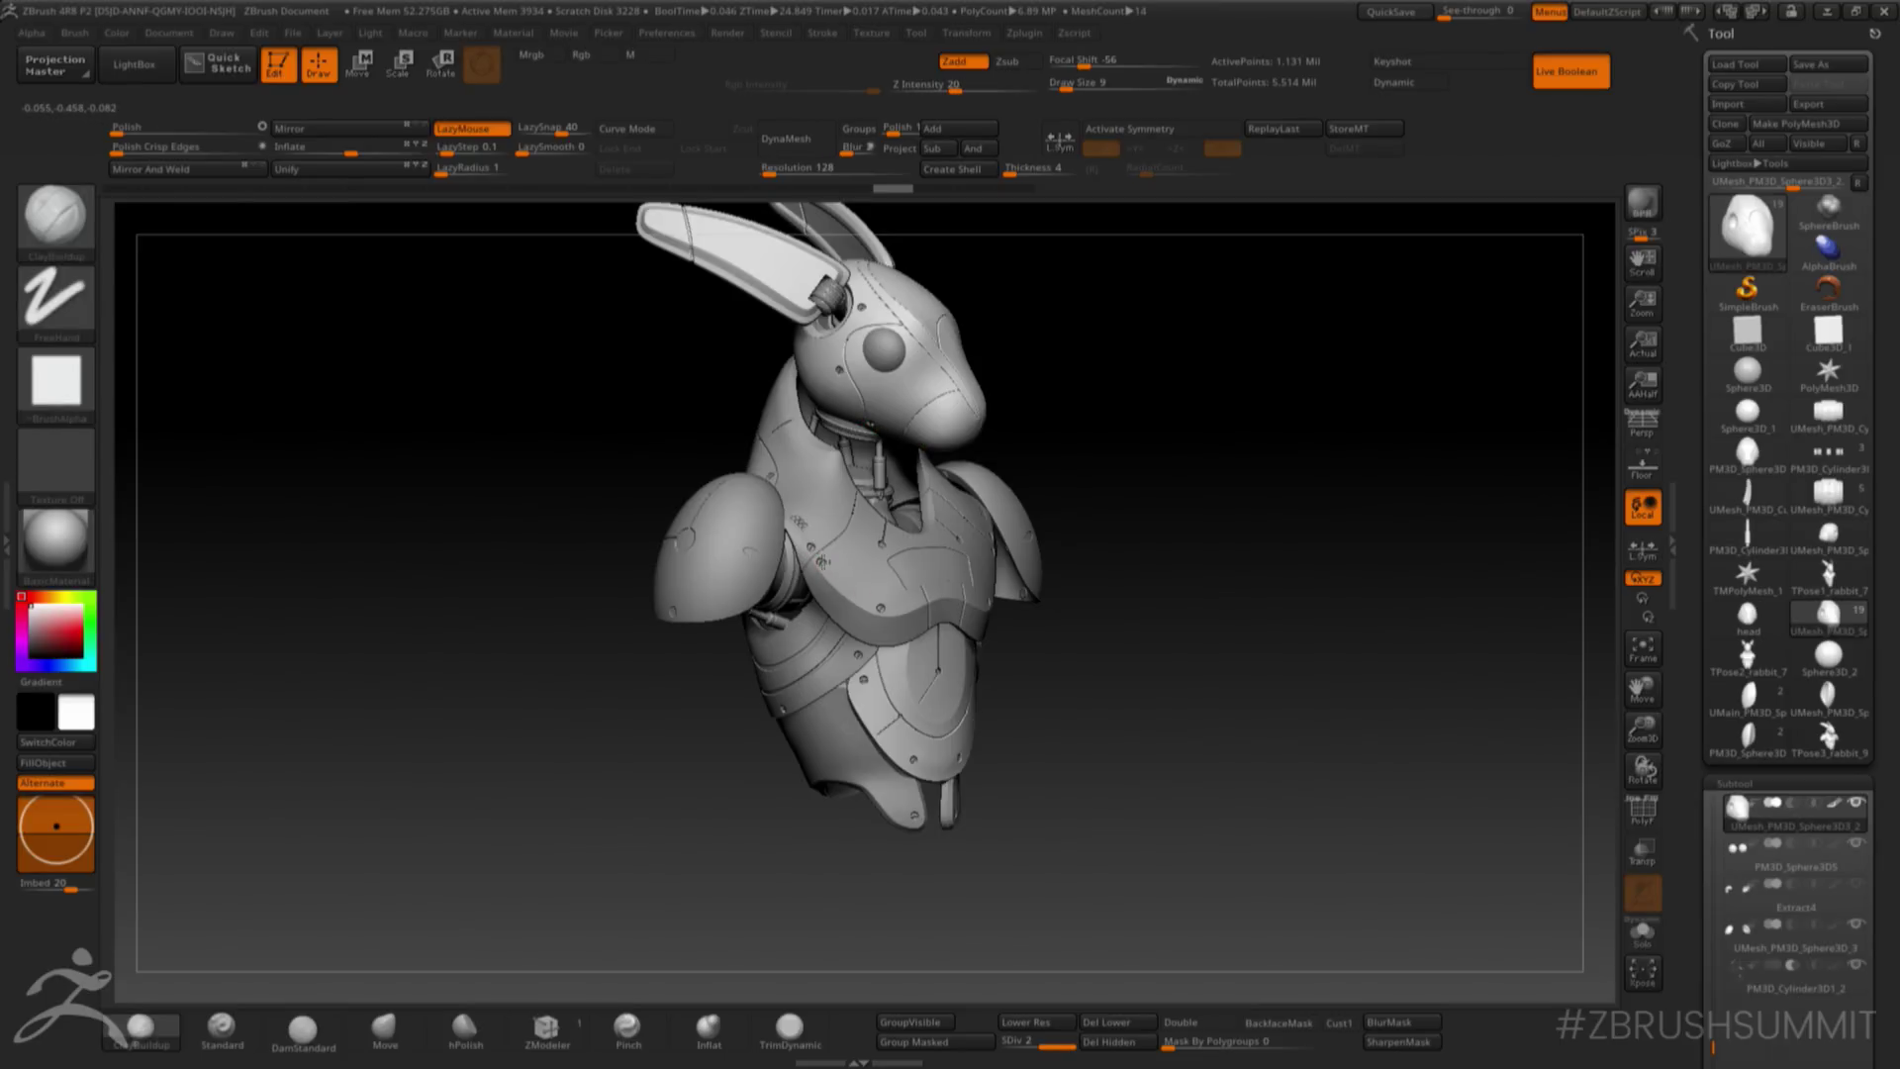
alt+click(822, 562)
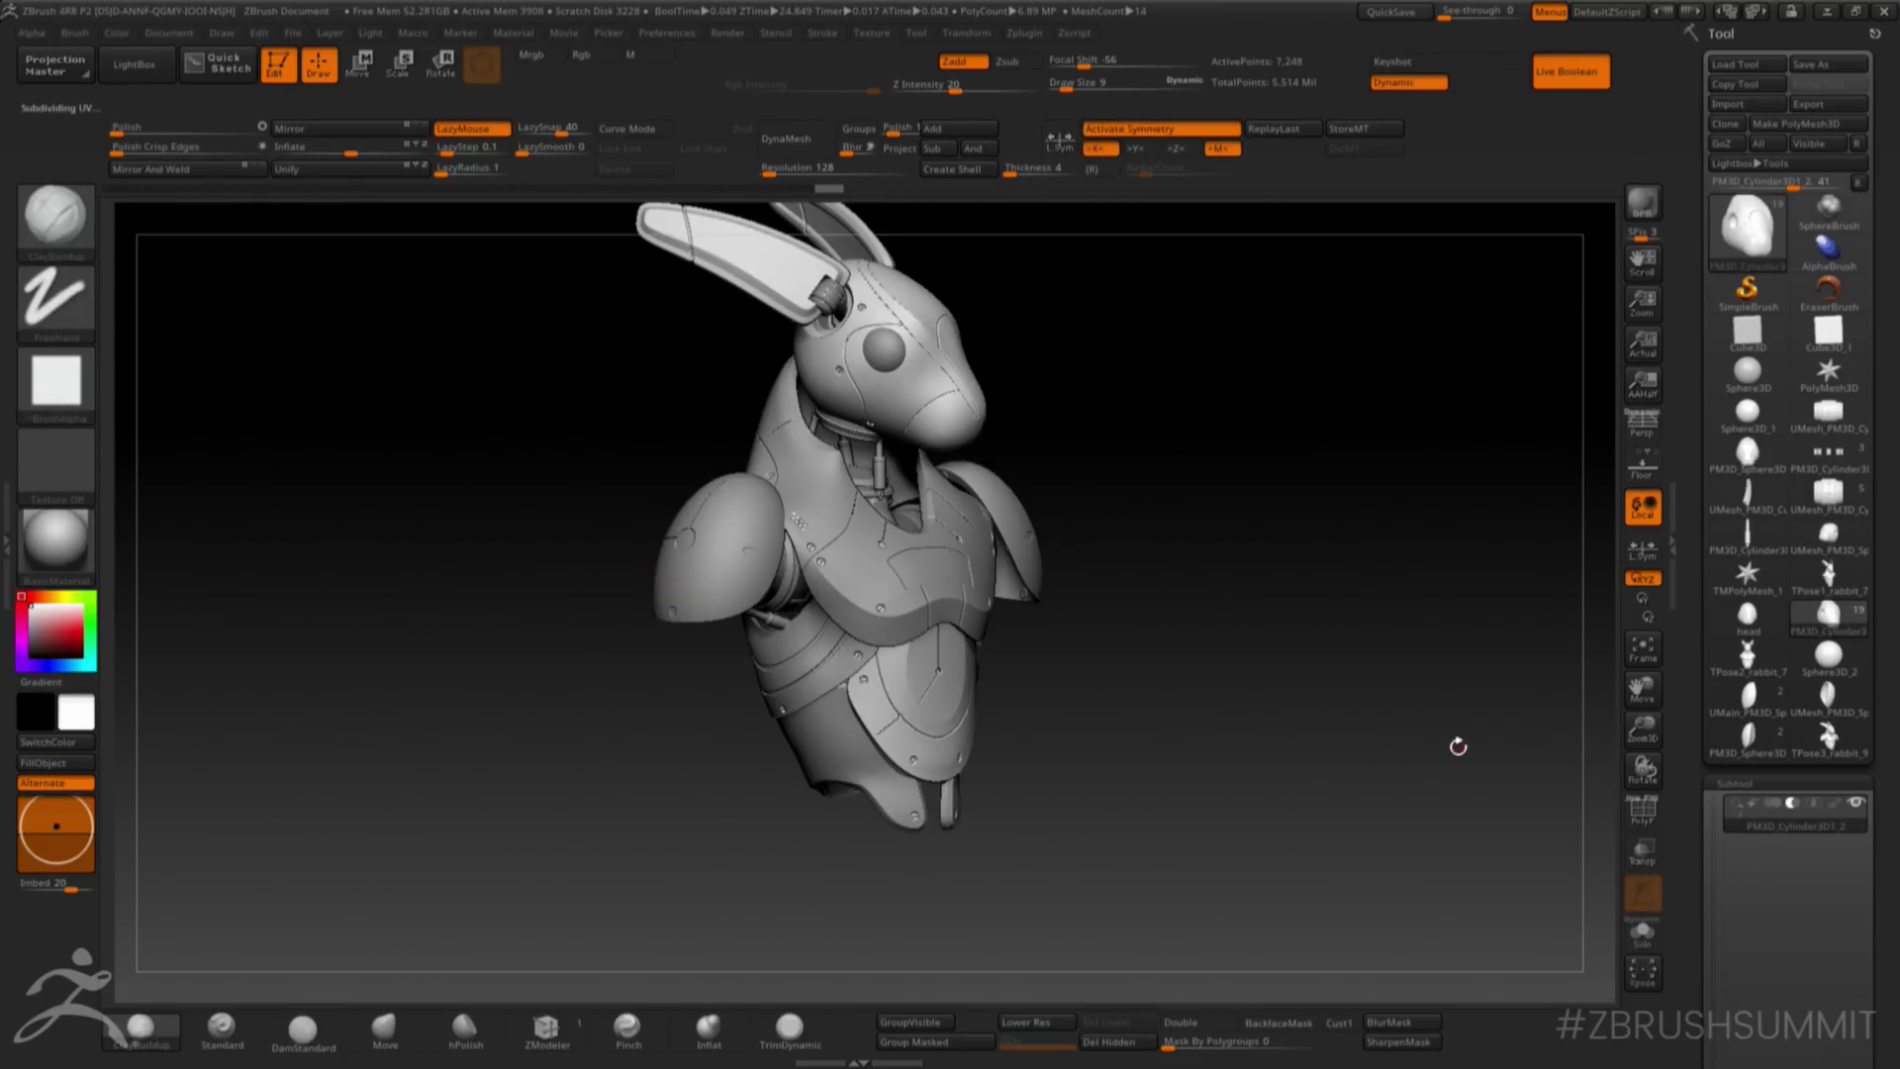
key(b)
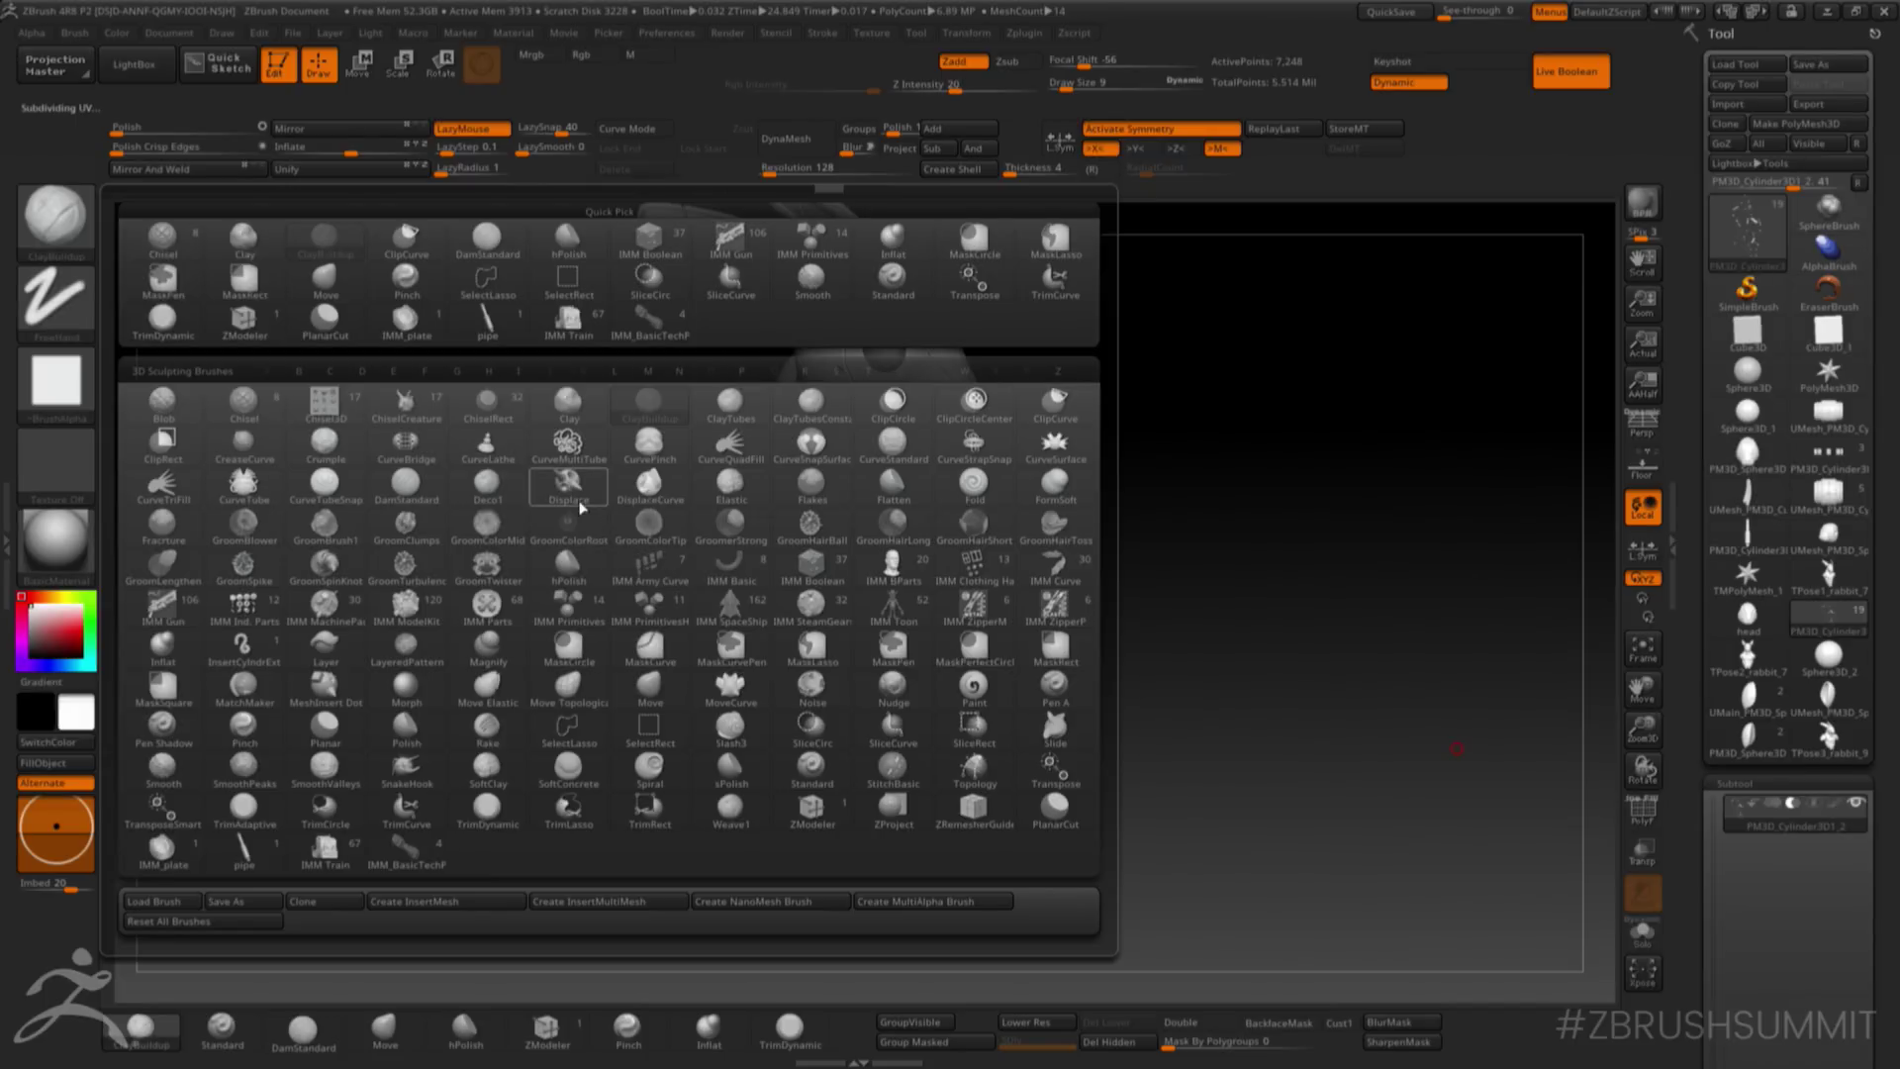
click(807, 564)
click(1233, 213)
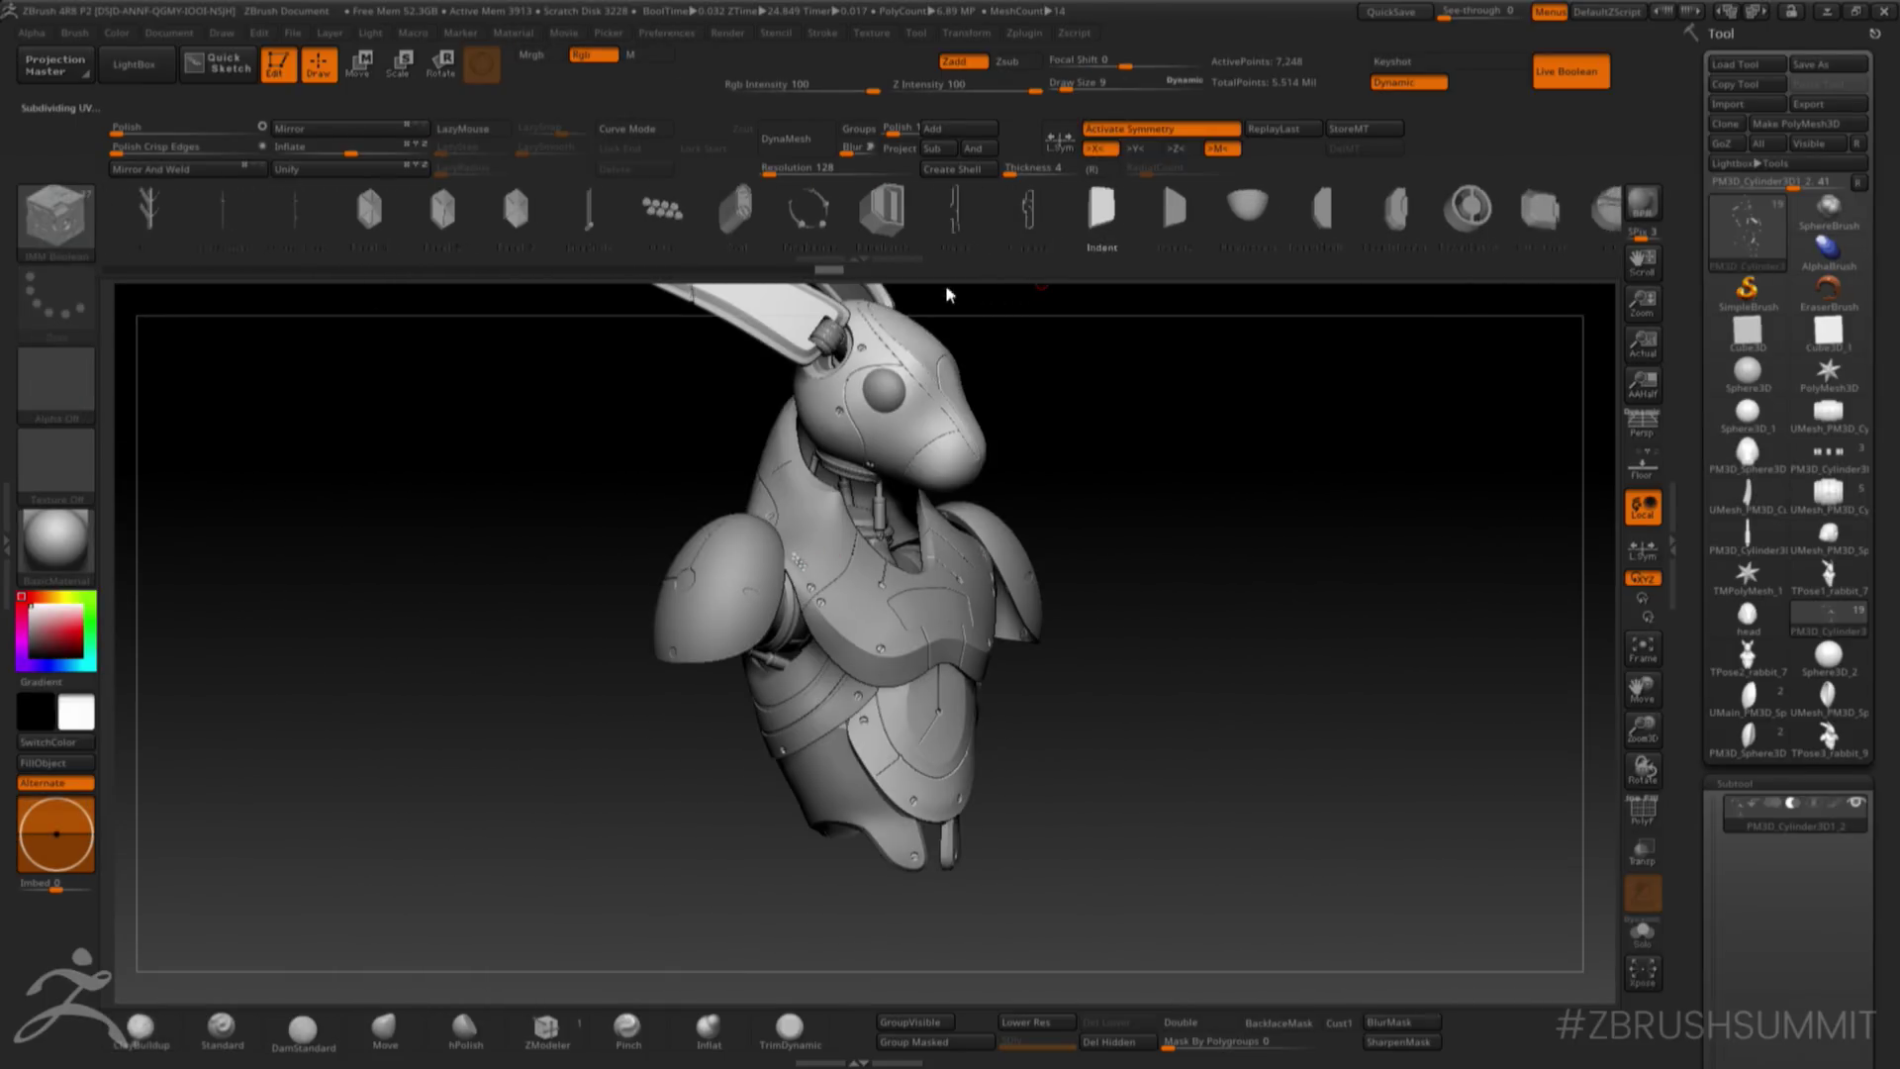
- Insert a Holes cluster on the side of the rabbit's lower torso
click(599, 225)
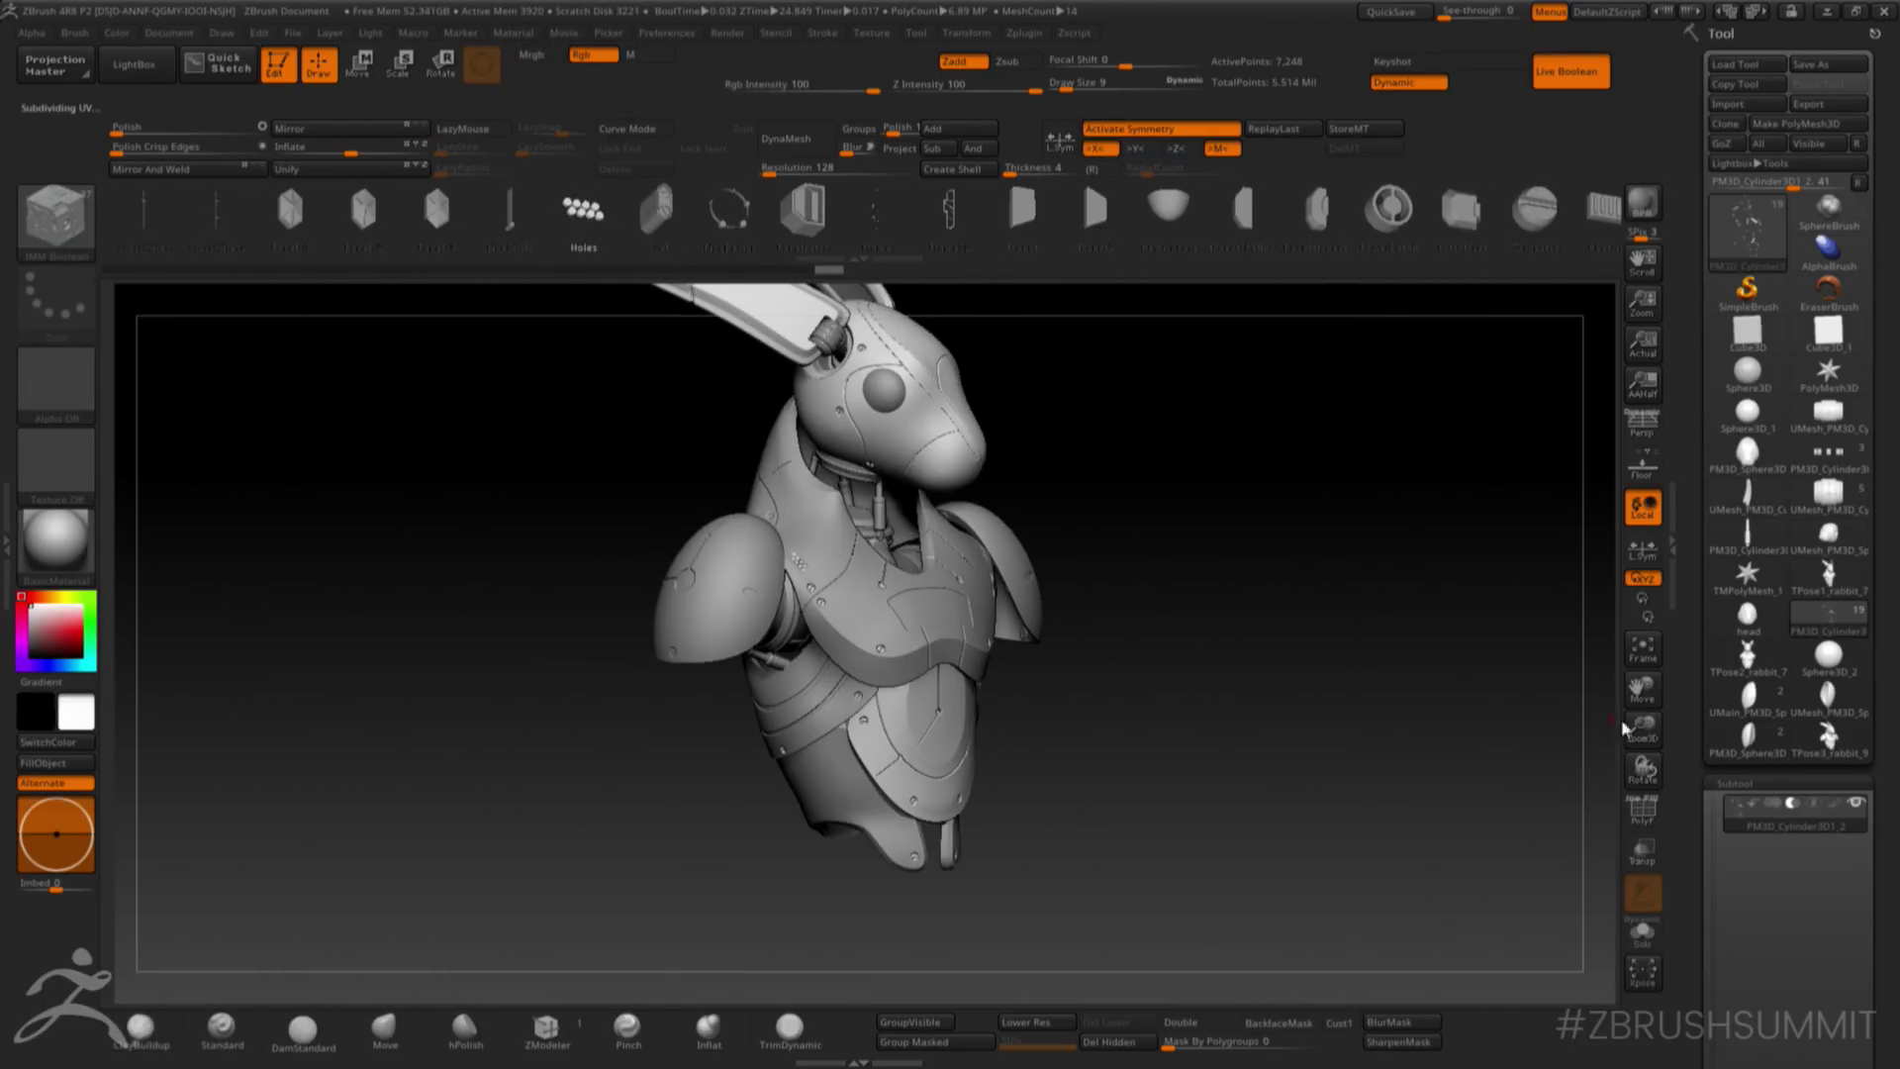
drag(1624, 730, 1624, 692)
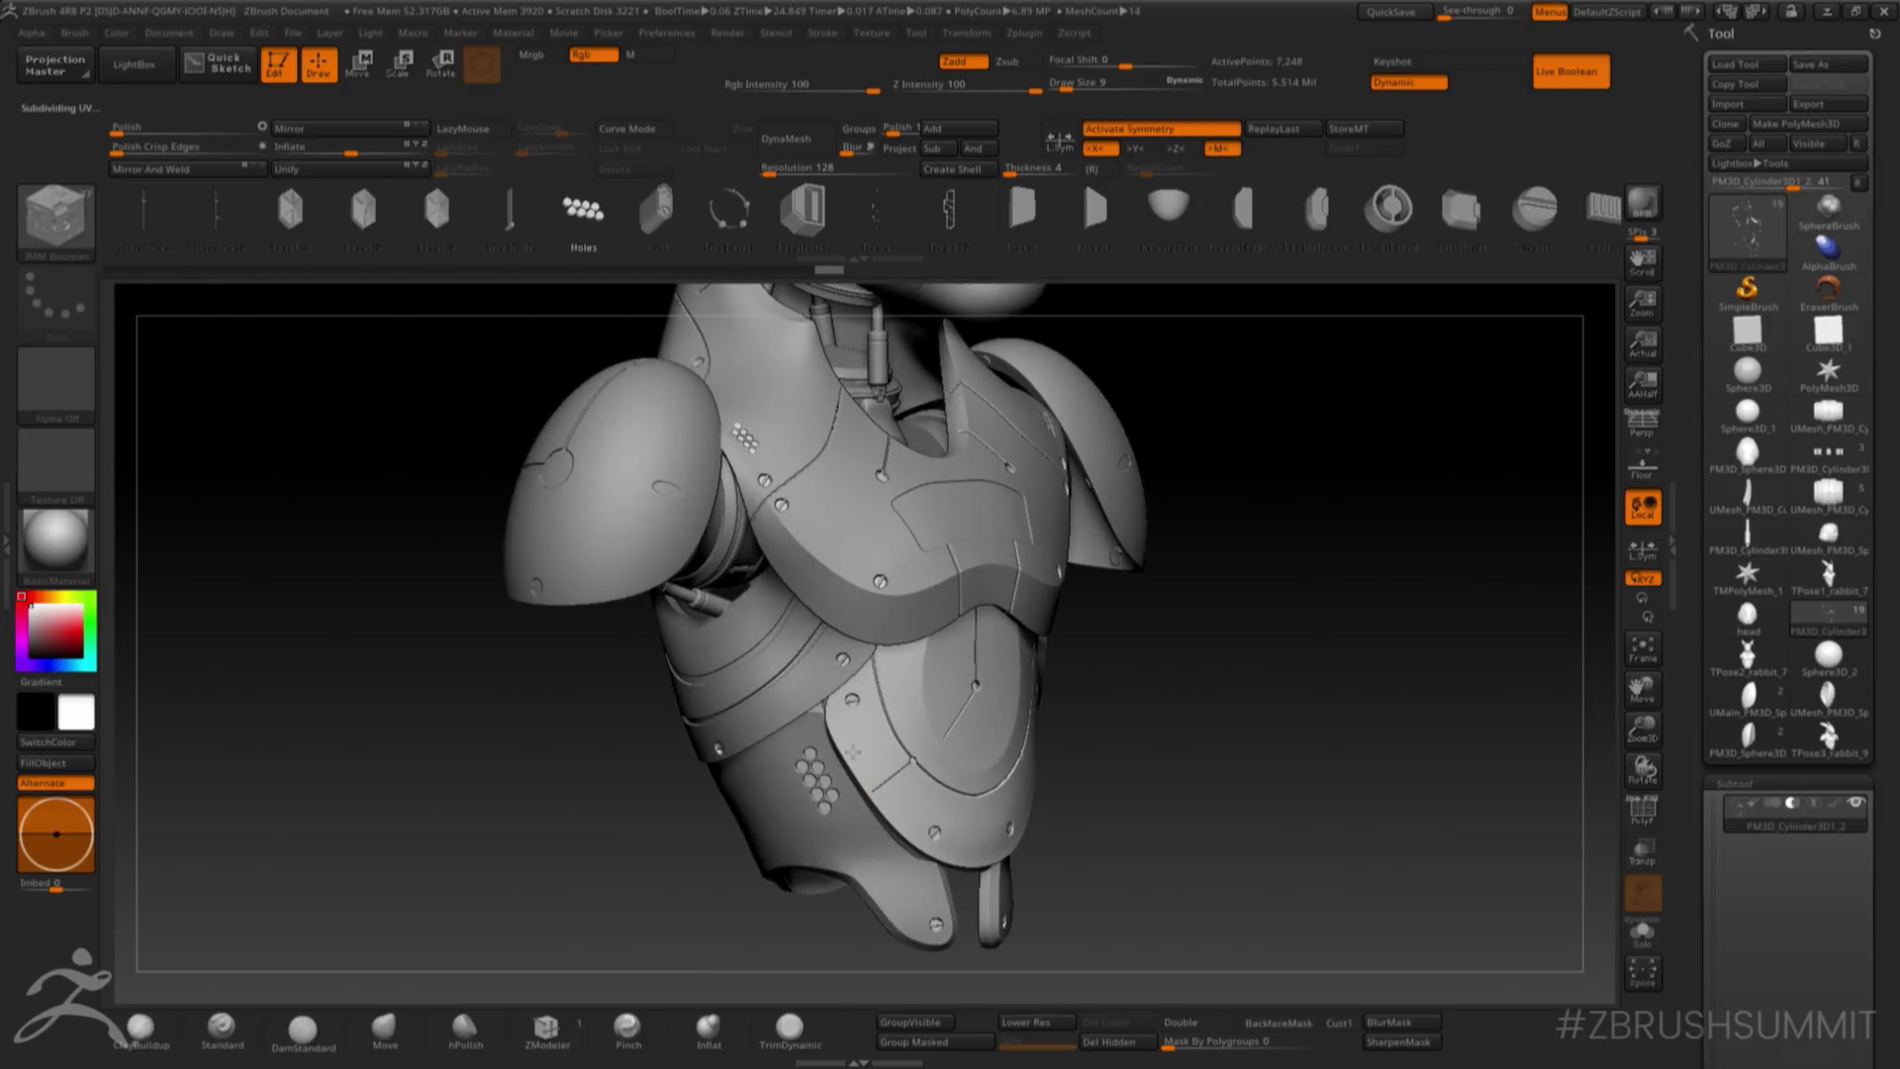
drag(1178, 692, 1316, 613)
- Insert an OvalDetail slot on the rabbit's cheek below the eye and turn the bust to the front
drag(1555, 230, 1377, 249)
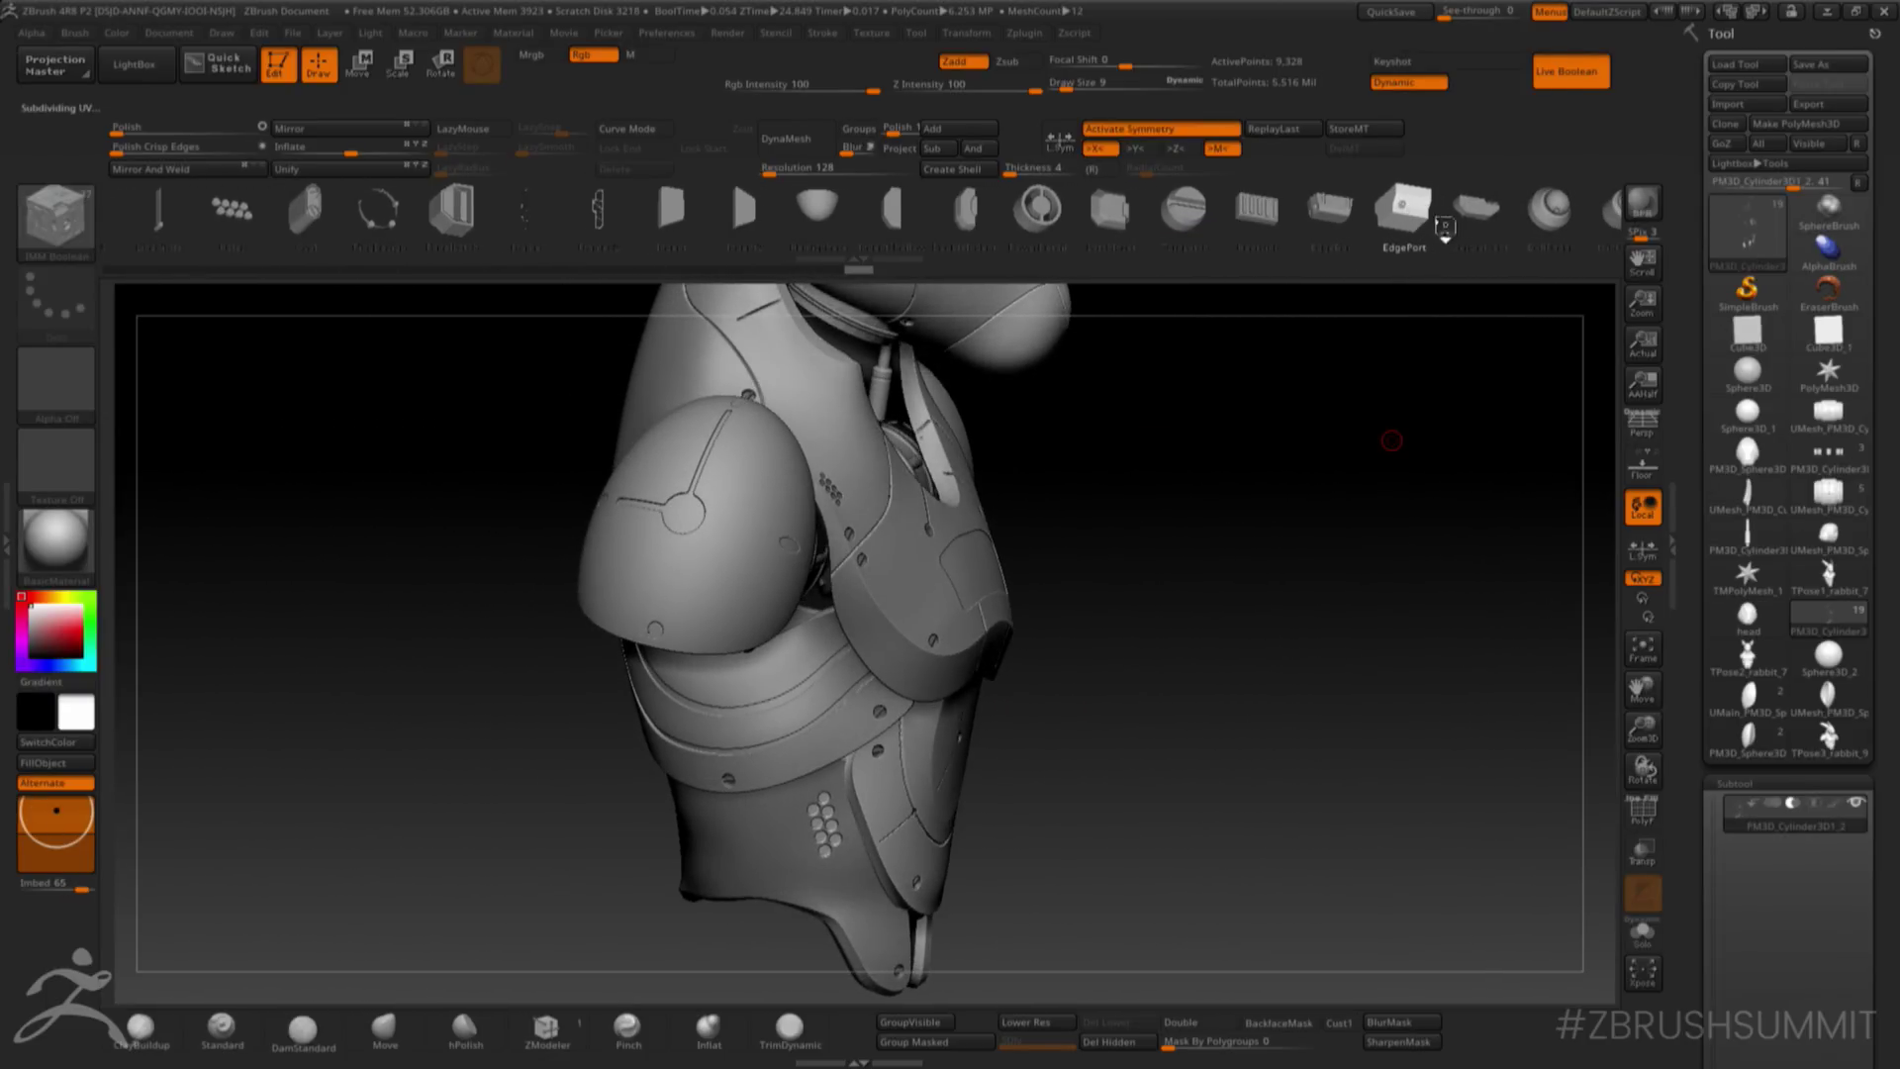
drag(1293, 521, 1202, 381)
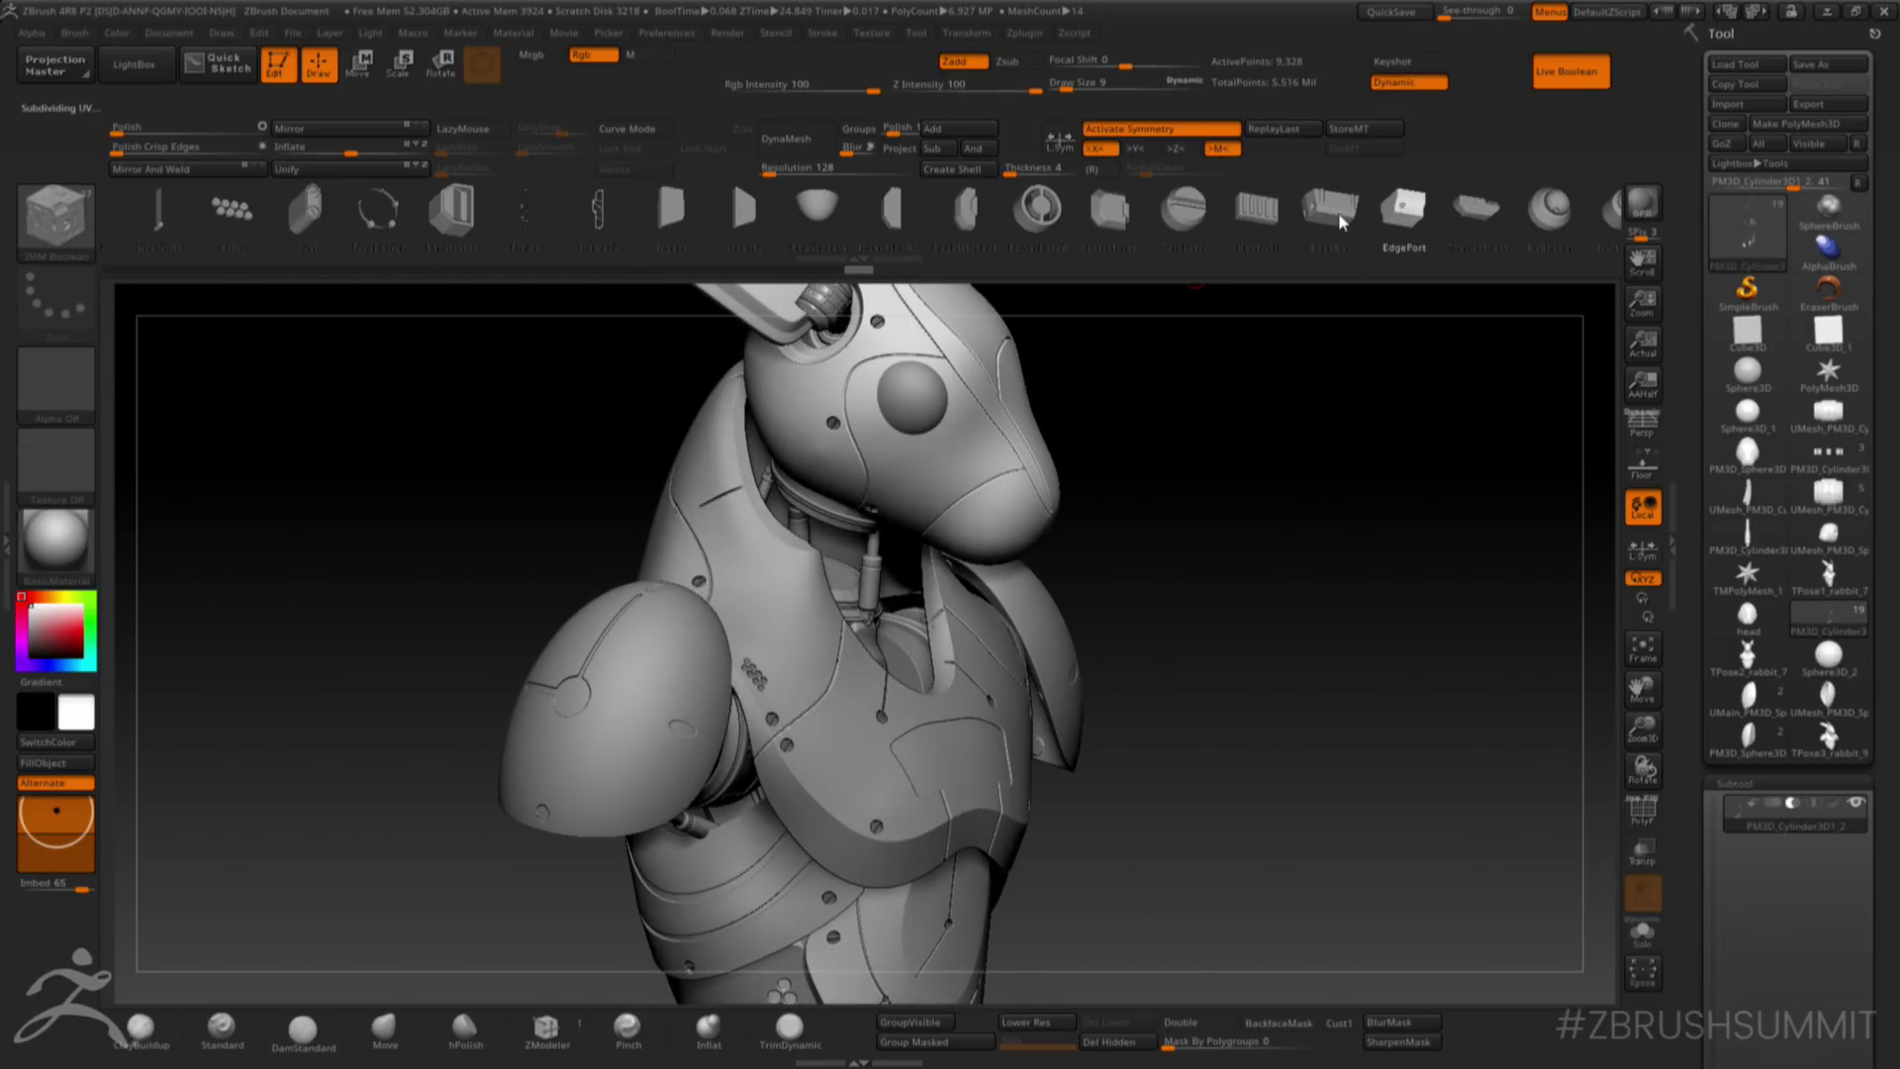
drag(1545, 226, 1390, 232)
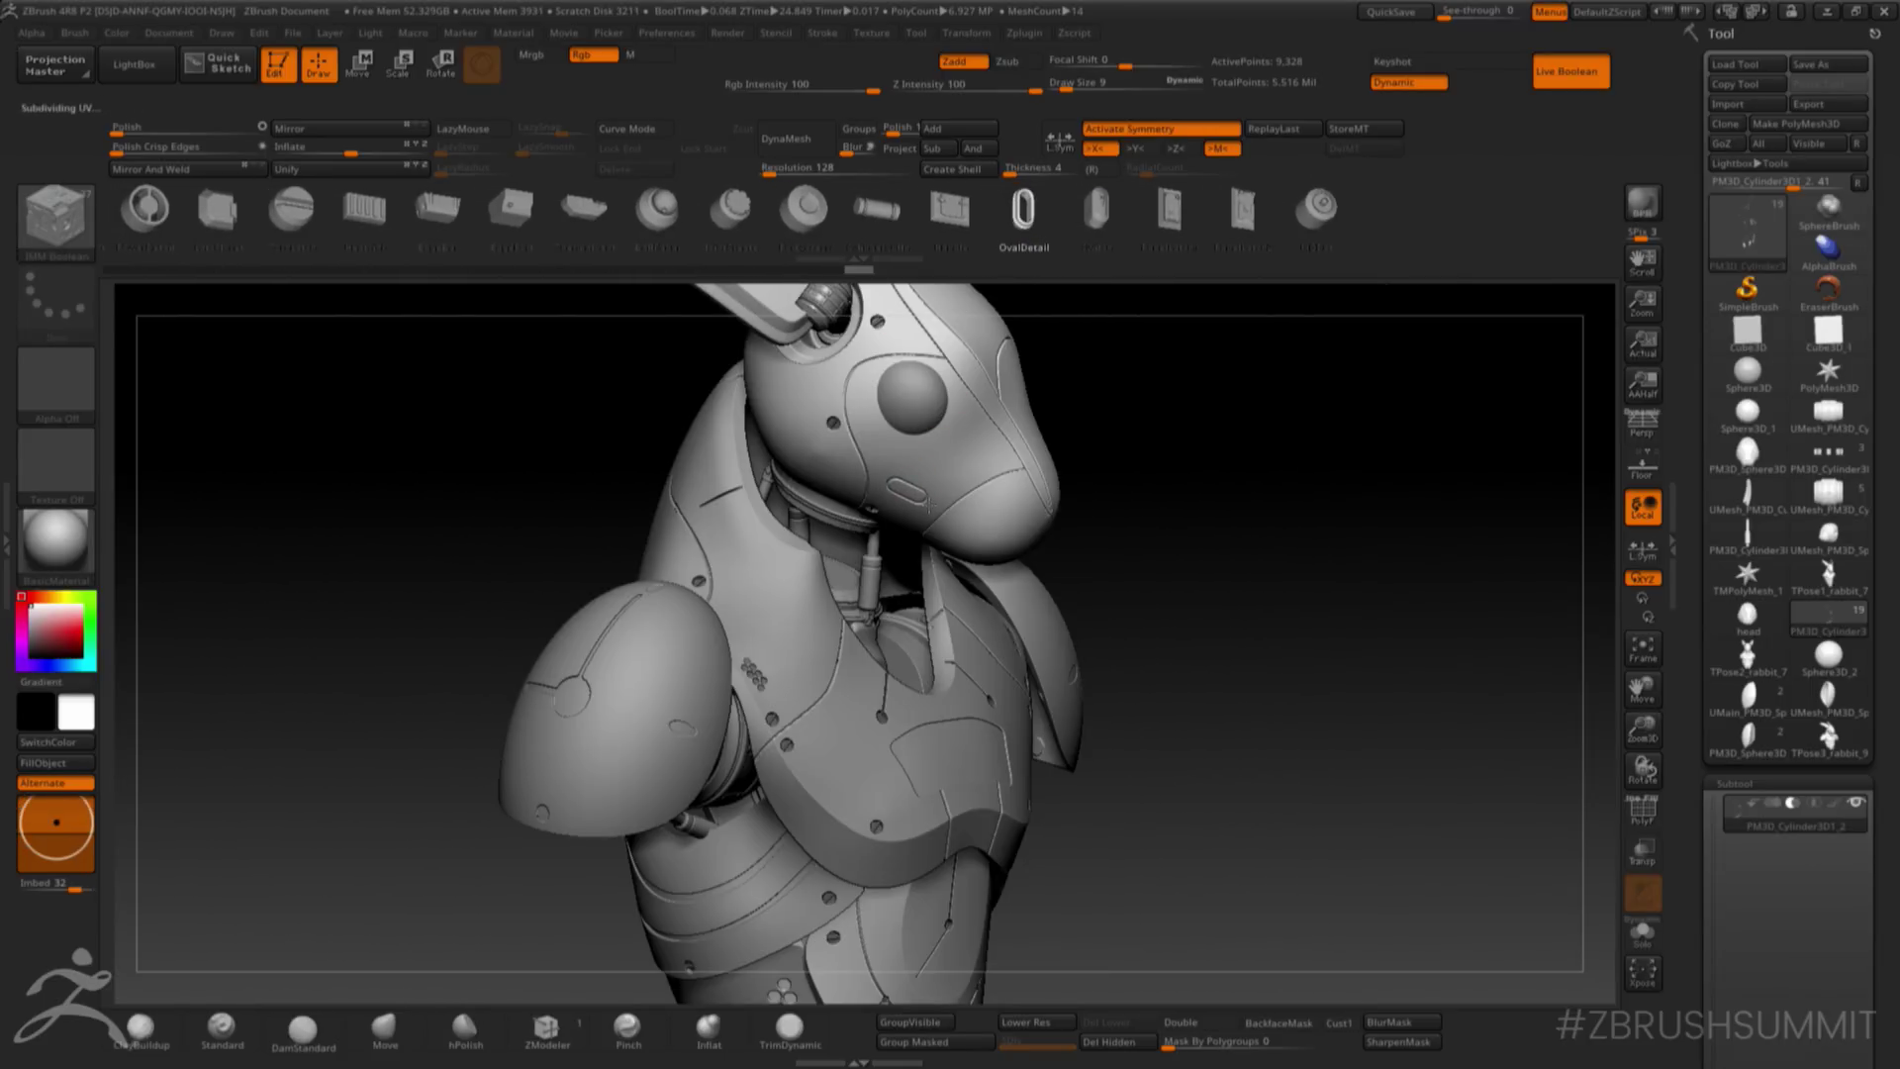
drag(1144, 516, 1073, 484)
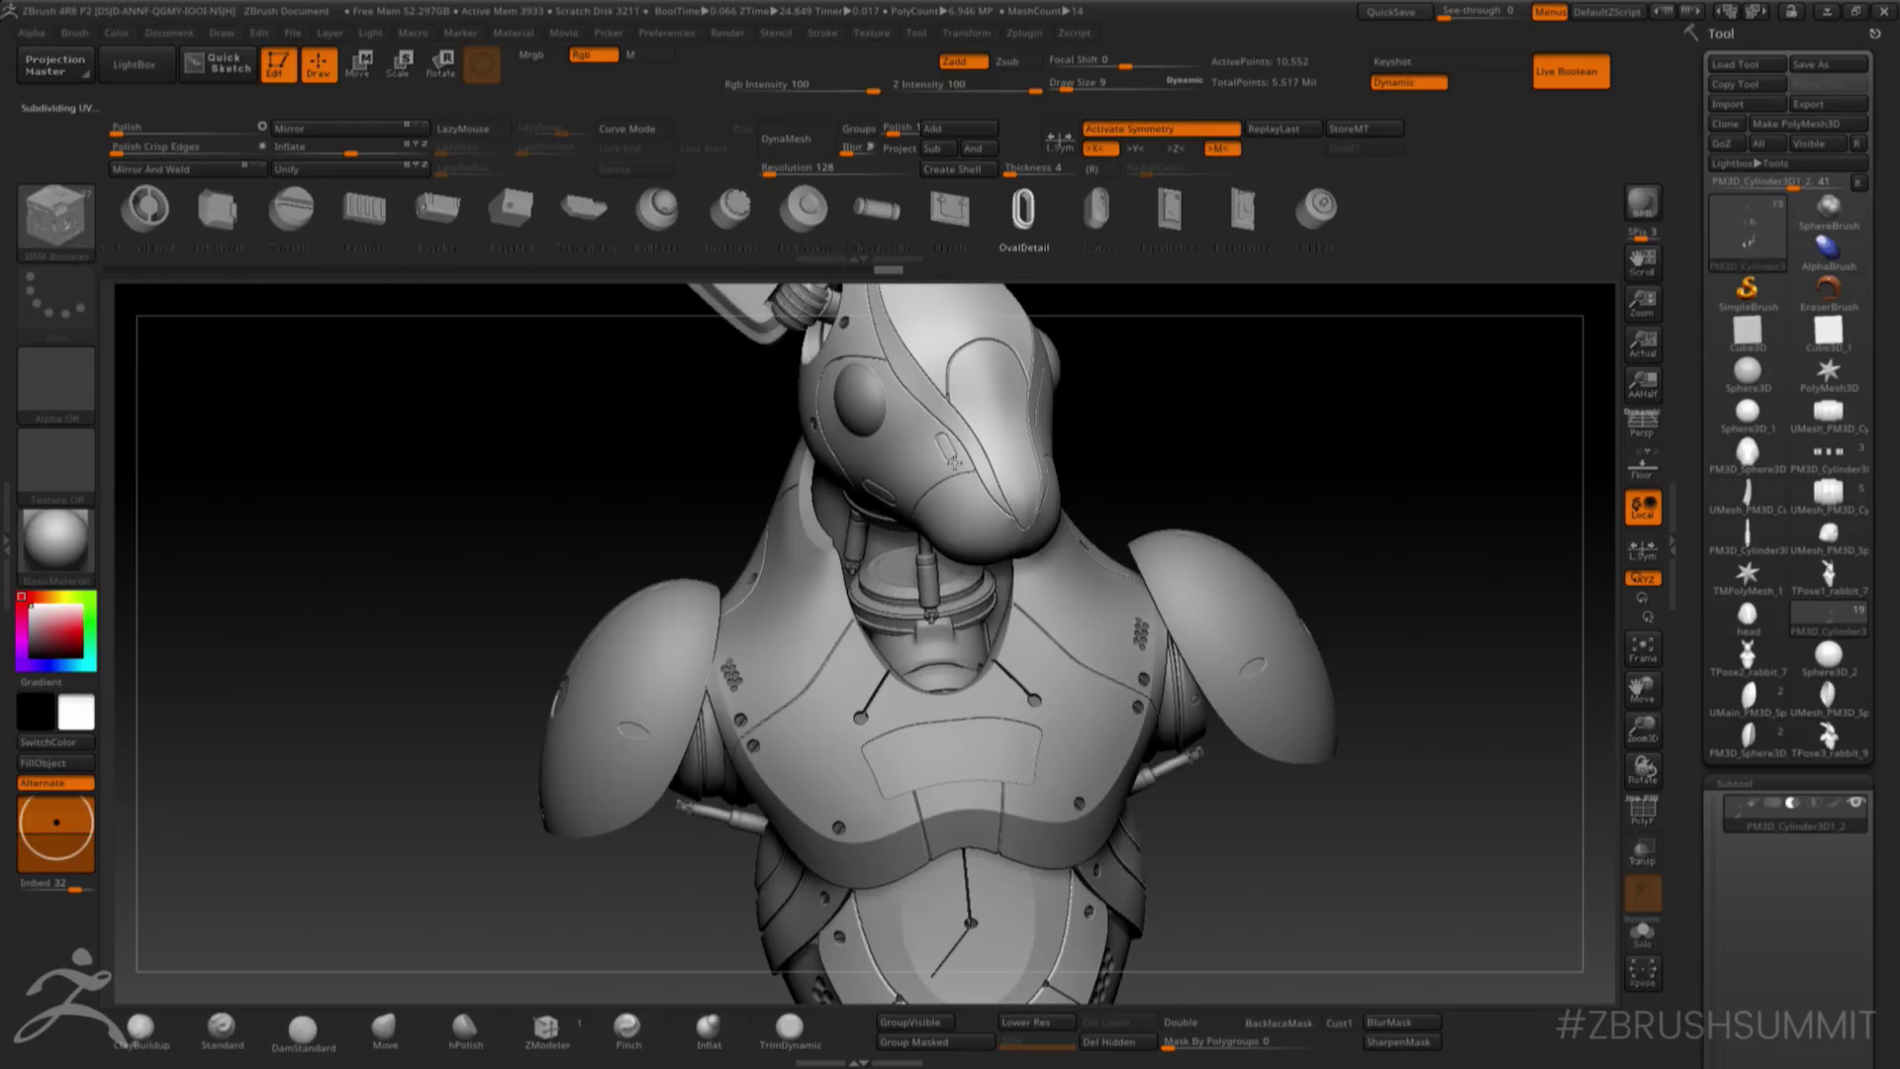
mouse_move(1160, 413)
mouse_down()
mouse_move(1201, 386)
mouse_move(1138, 374)
mouse_move(1148, 406)
mouse_up()
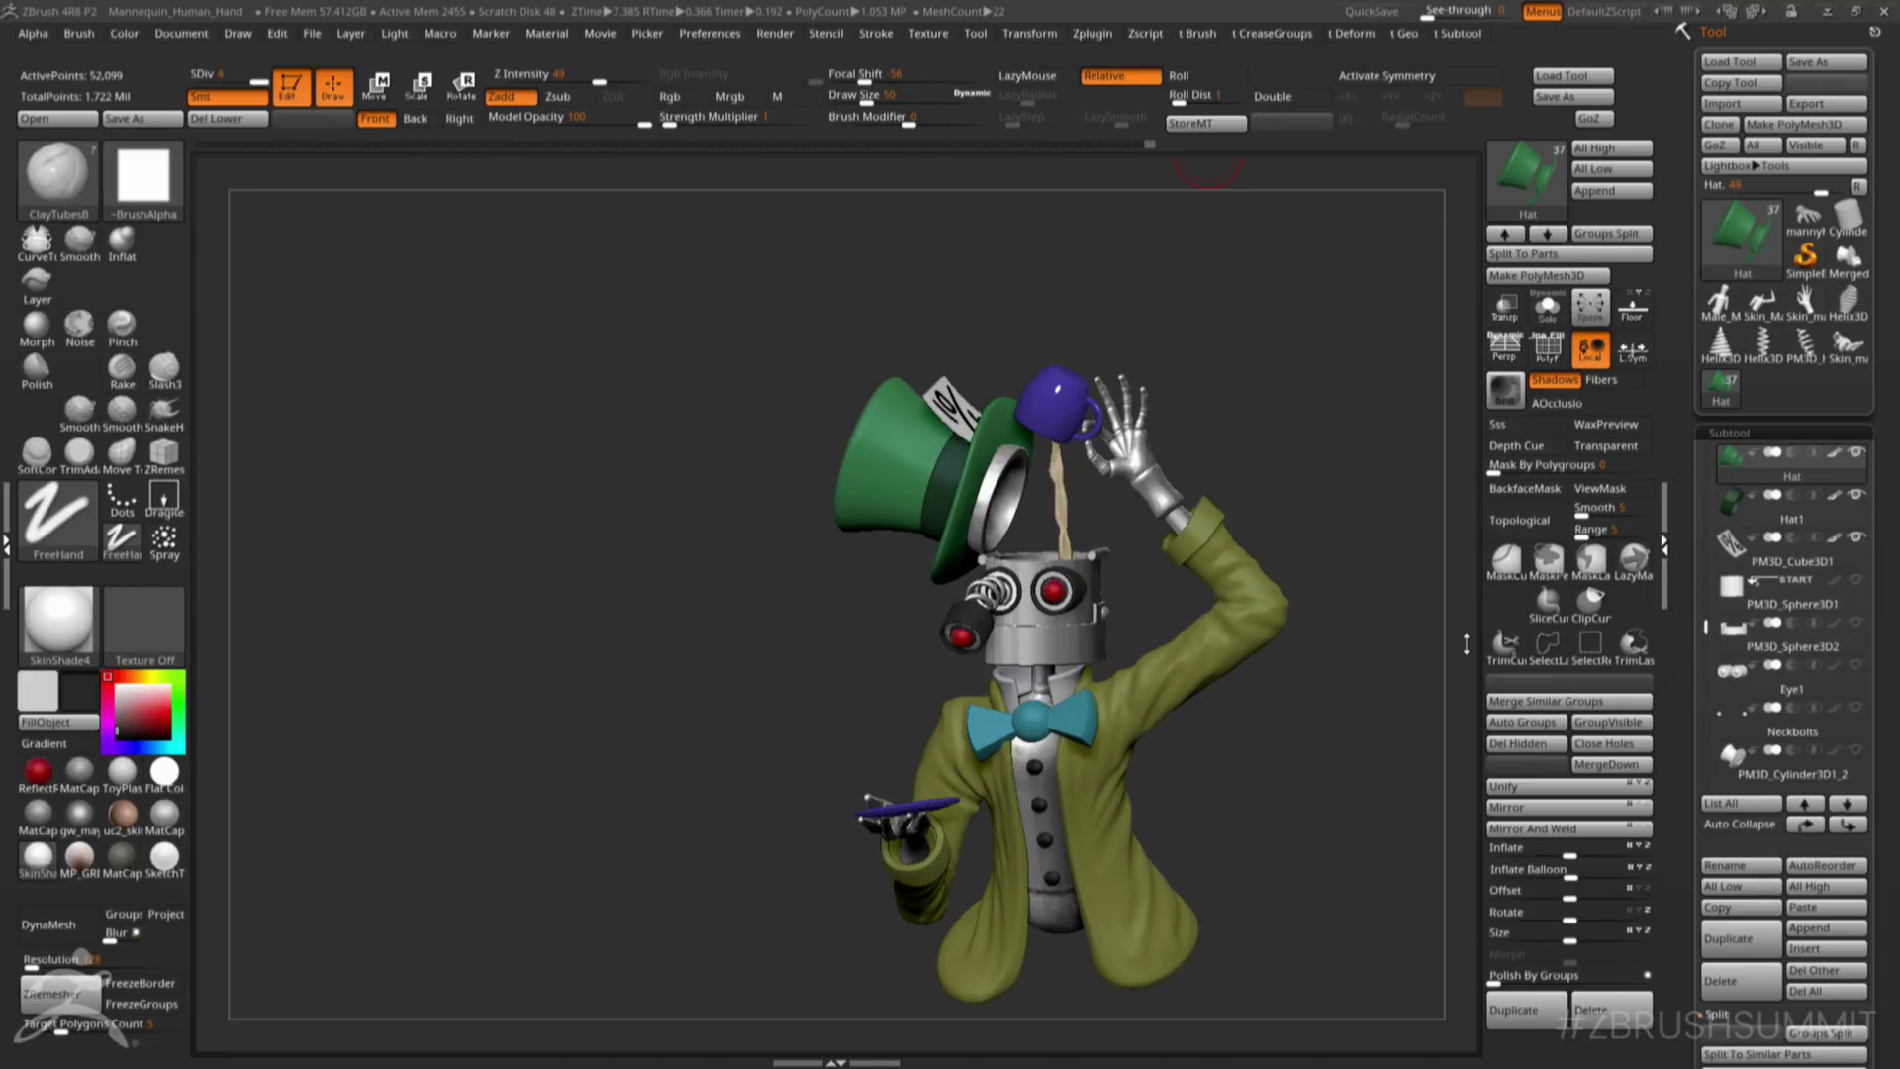
- Frame the hatter's head and chest and make his bow tie the active subtool
right_drag(1071, 745, 1170, 776)
alt+click(1170, 777)
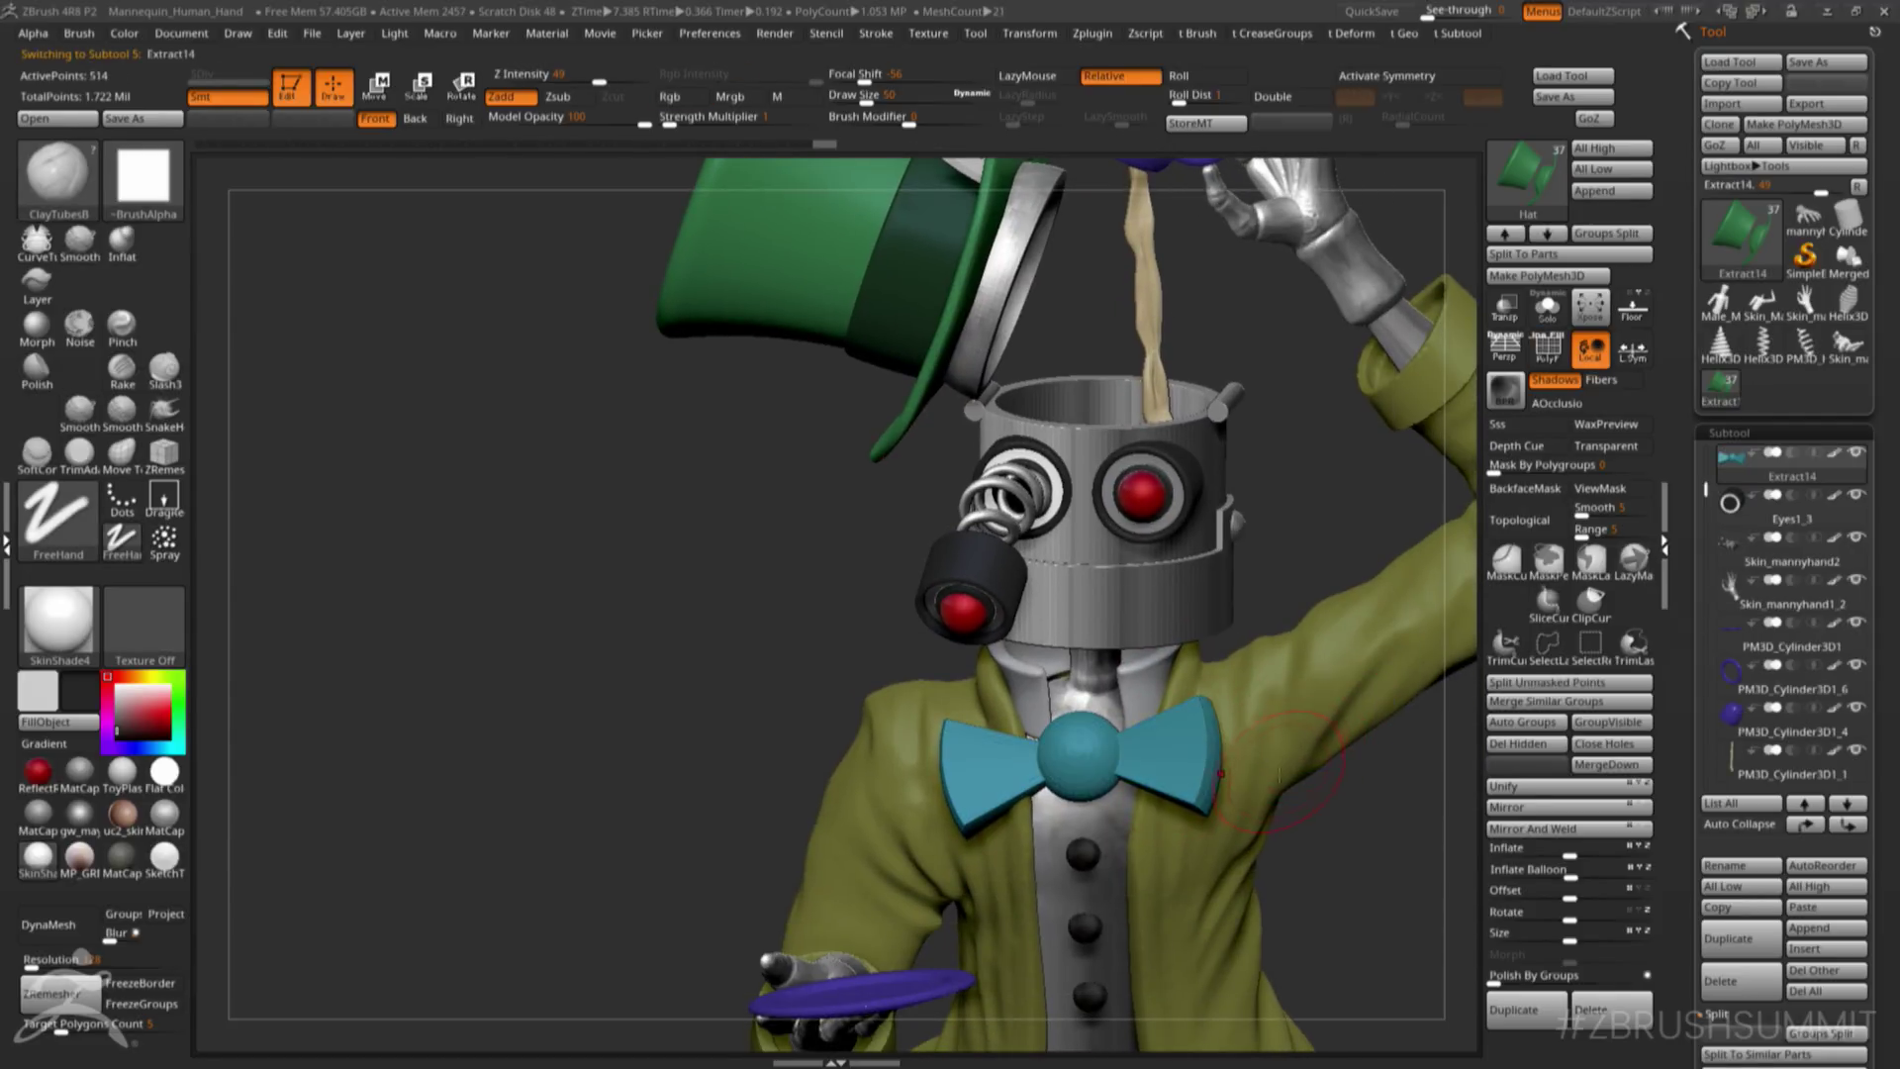
key(shift)
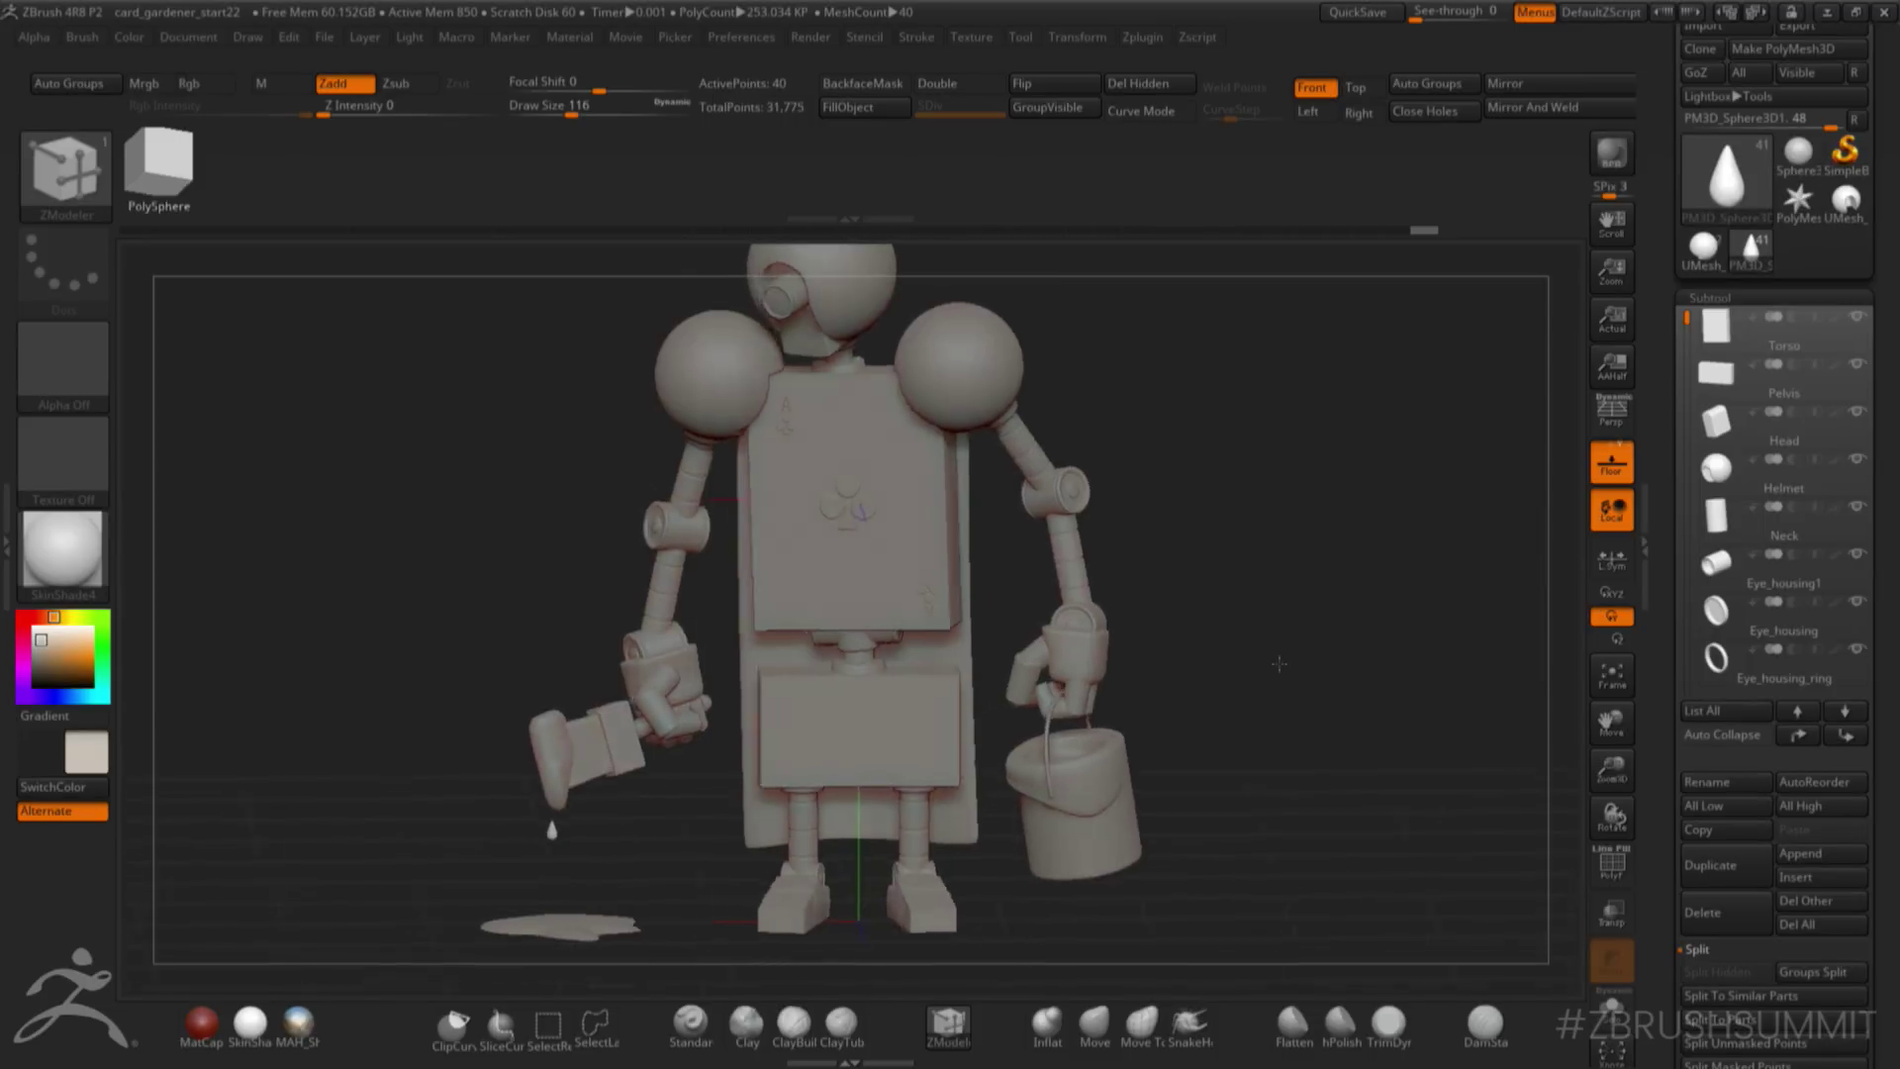
- Select the card gardener's Bucket_paint subtool and move it slightly along its Z axis towards the centre of the bucket
mouse_move(1078, 612)
right_down()
mouse_move(1137, 617)
mouse_move(1047, 754)
right_up()
alt+click(1071, 876)
right_drag(1327, 814, 1096, 615)
key(w)
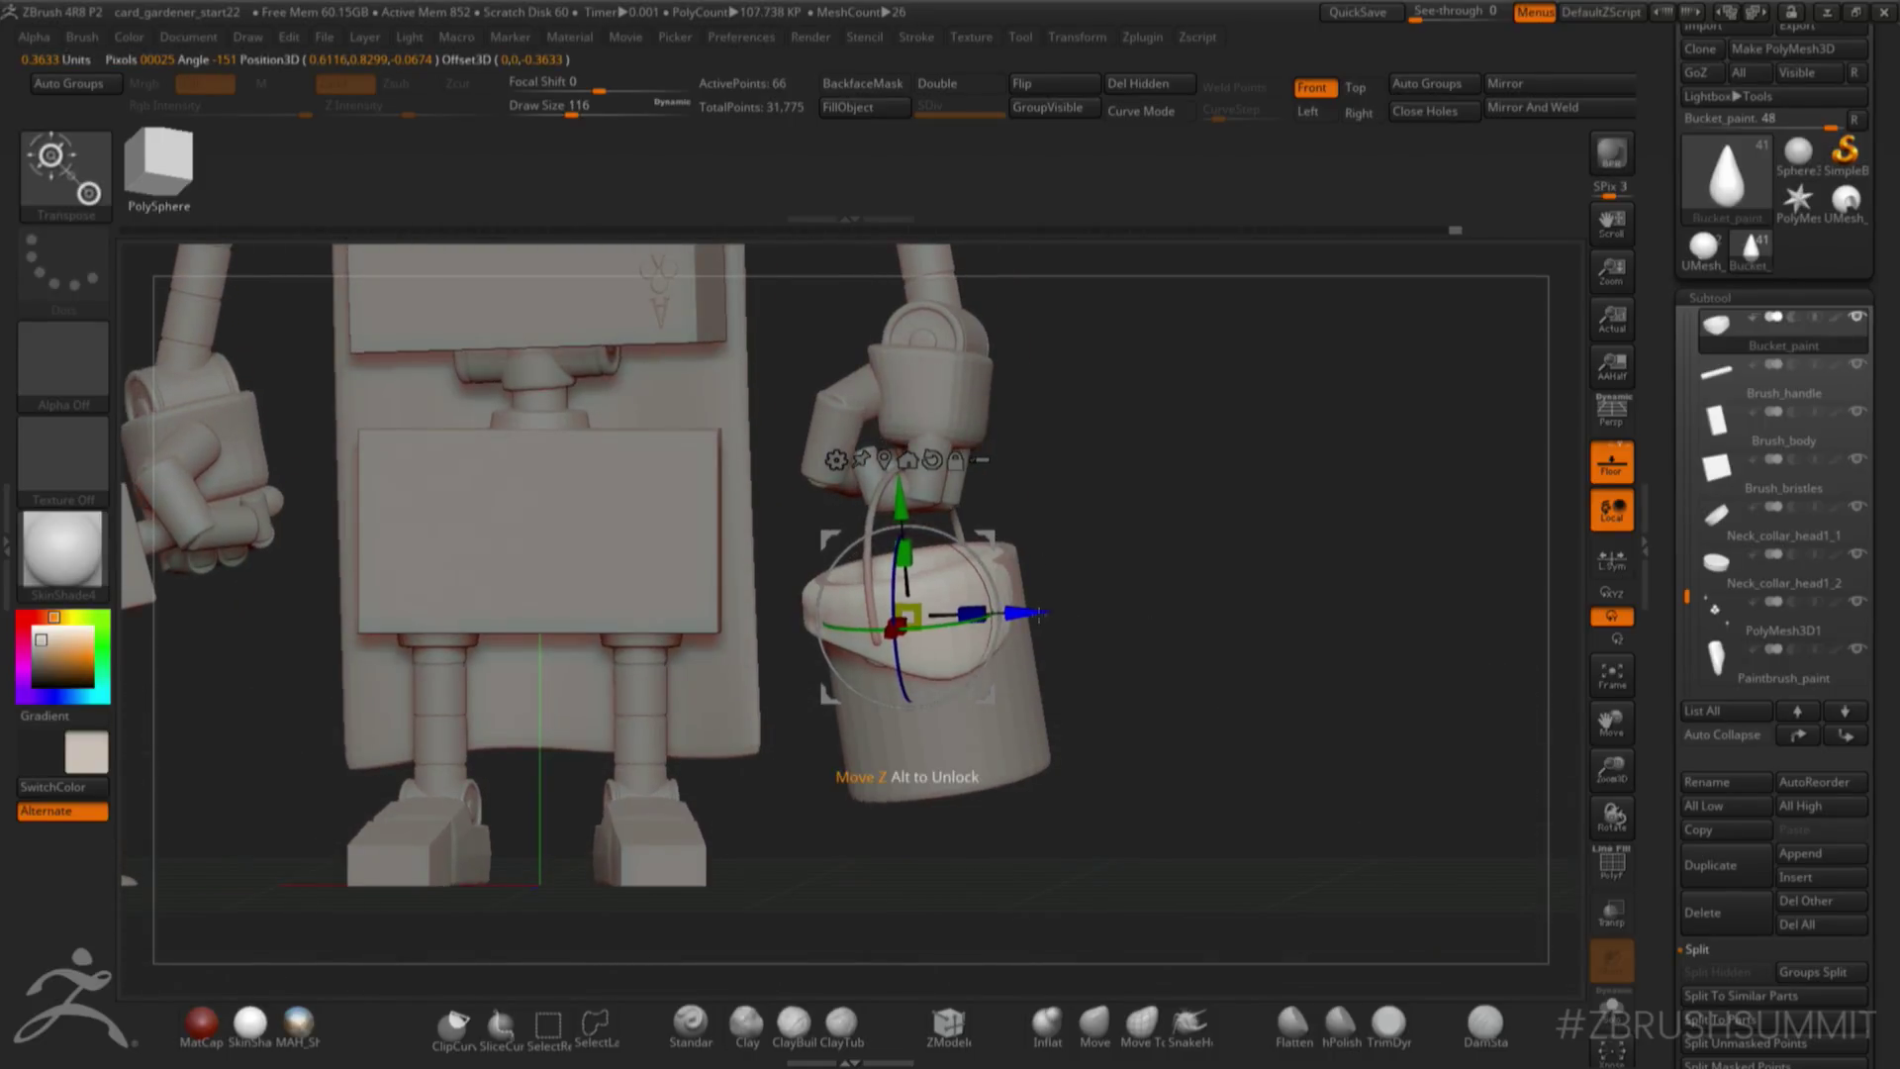
drag(1037, 612, 1060, 609)
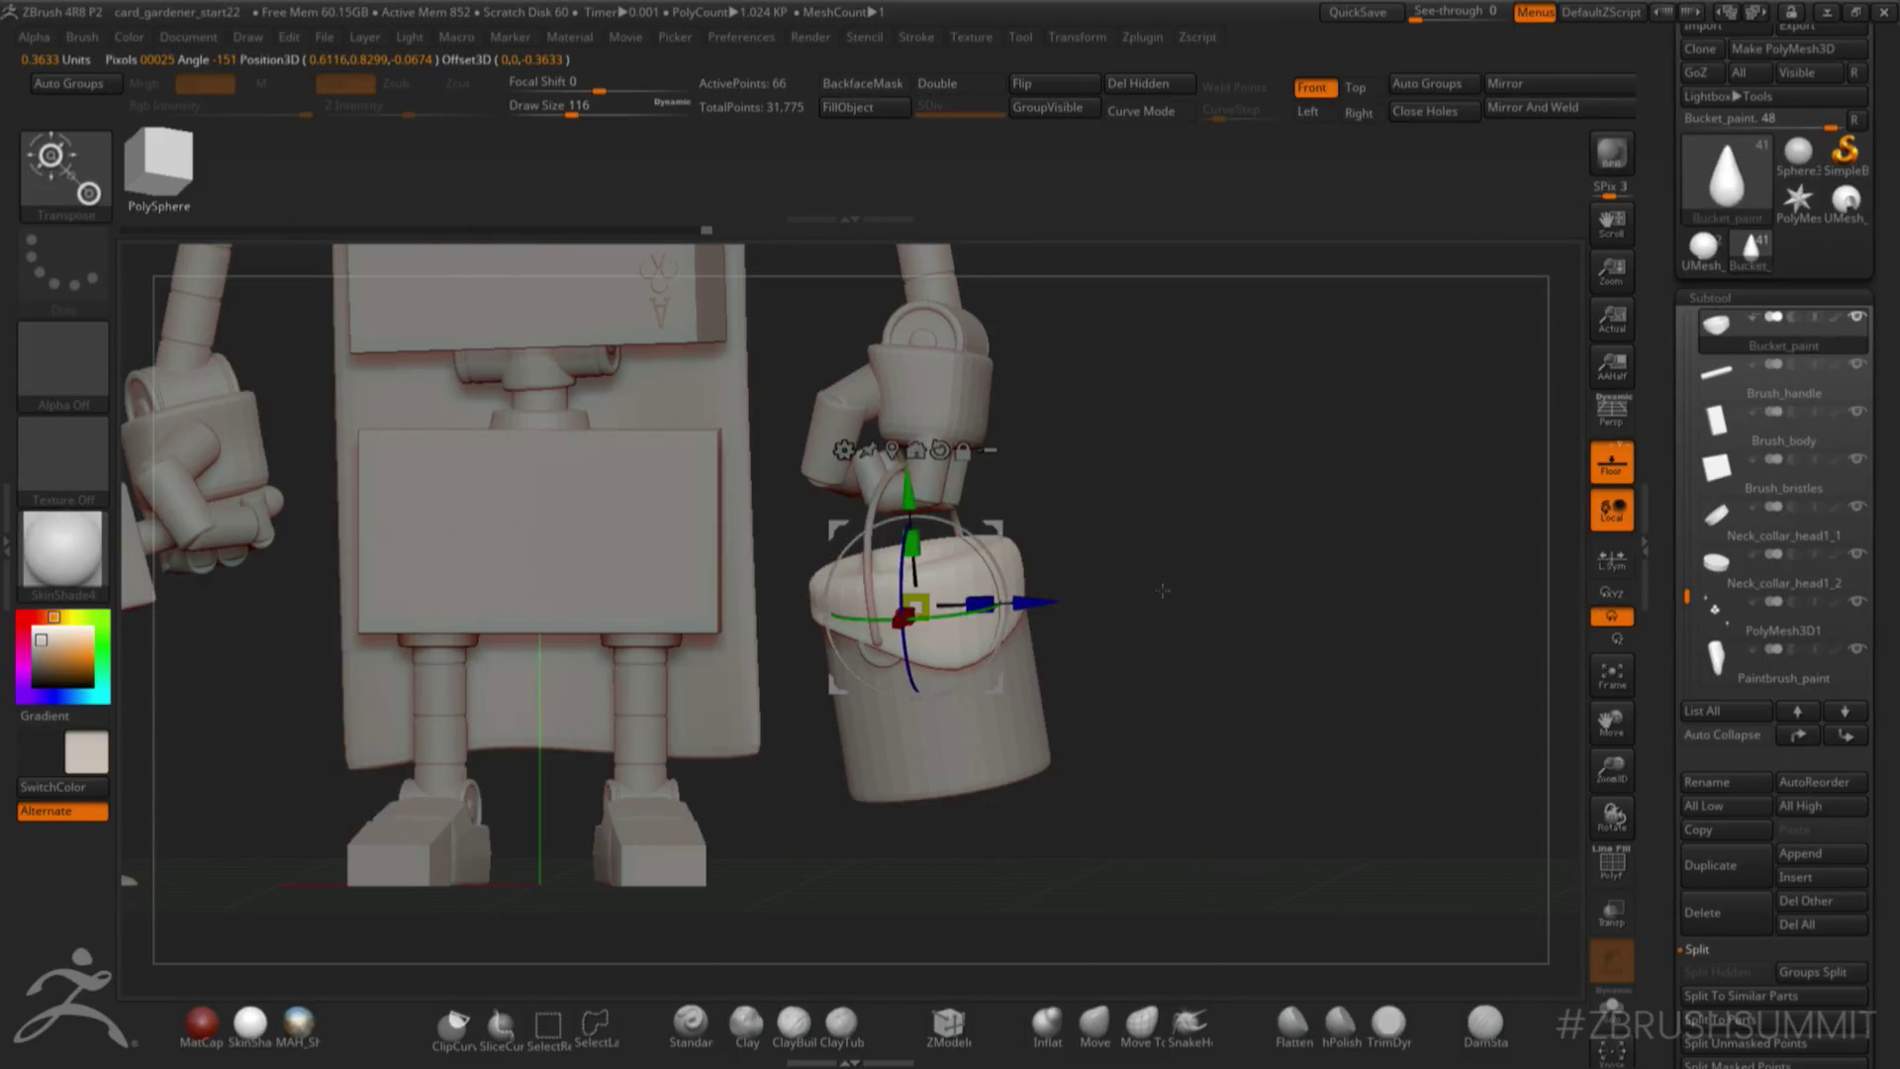
- Nudge the Bucket_paint subtool sideways within the bucket and adjust the edge of the paint with the Move brush
right_drag(1163, 590, 950, 608)
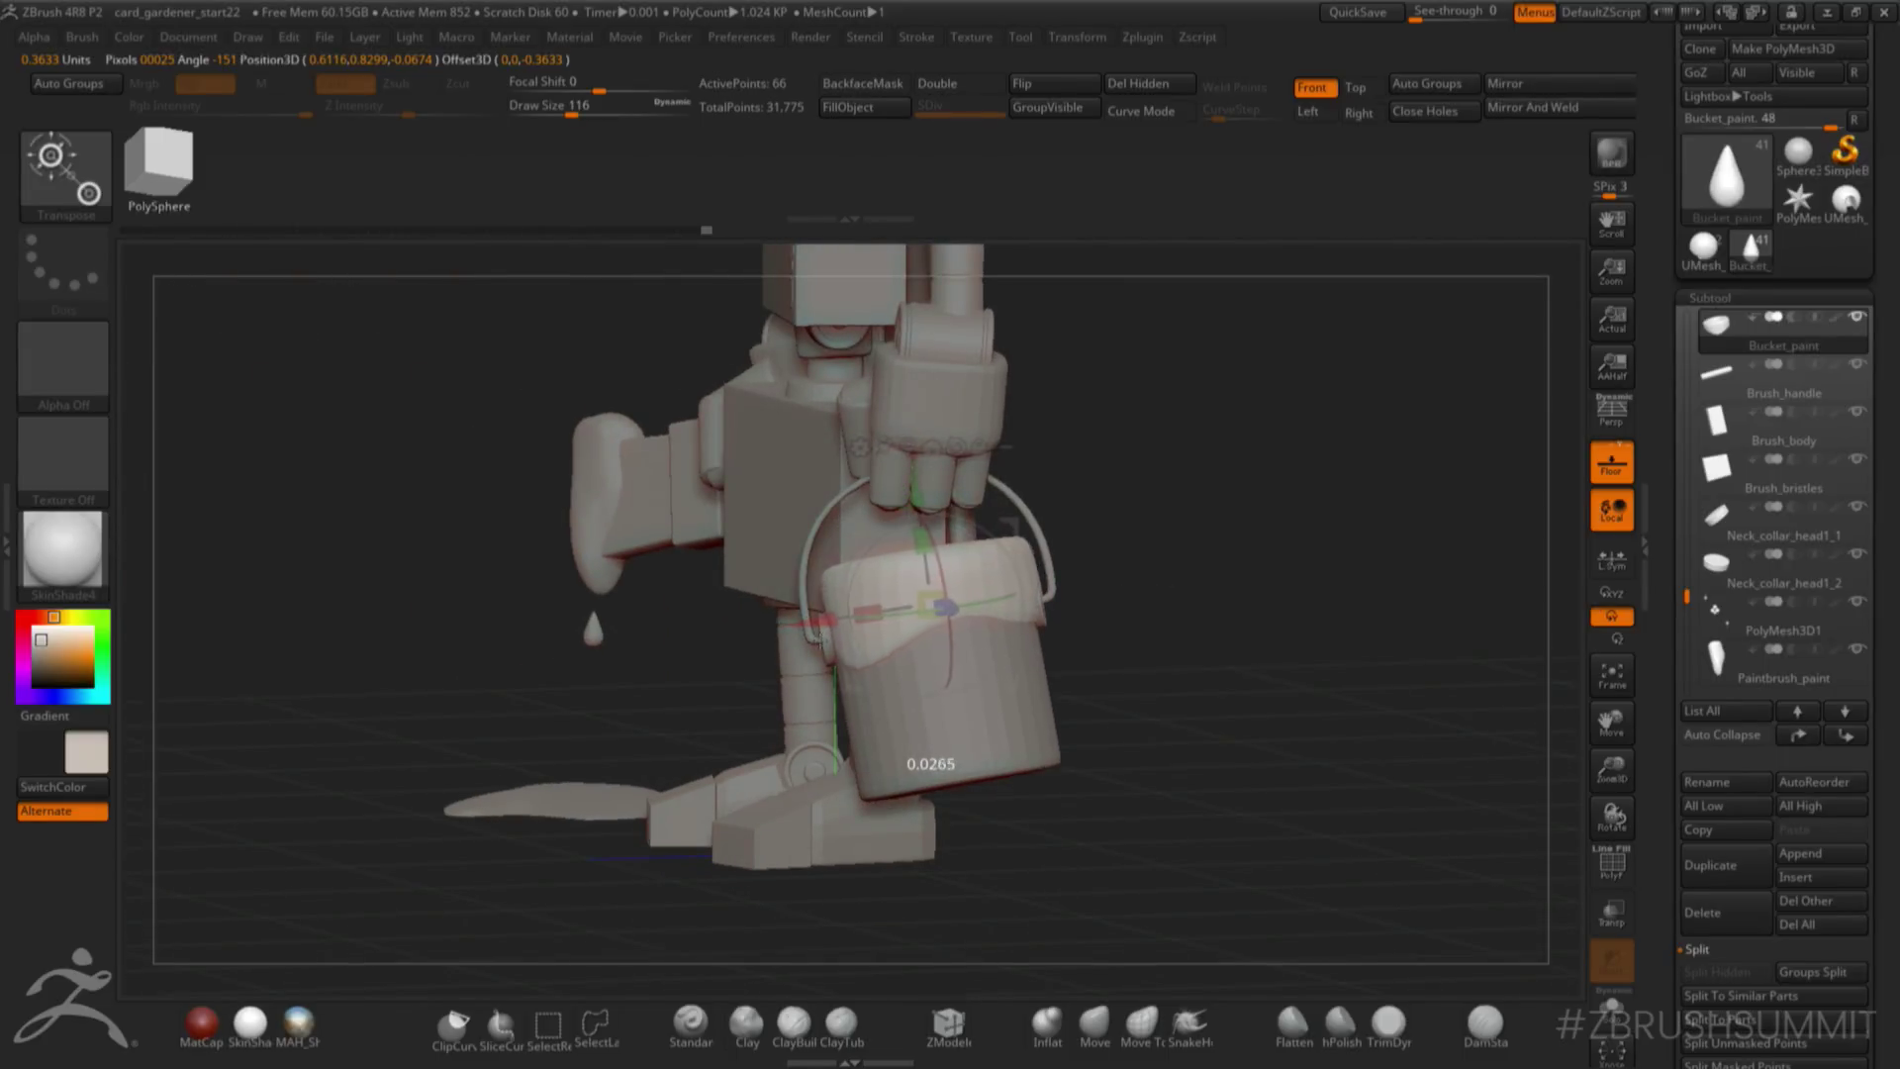
drag(819, 641, 821, 641)
mouse_move(1193, 560)
right_down()
mouse_move(1629, 551)
mouse_move(1294, 549)
mouse_move(1069, 586)
mouse_move(1214, 579)
mouse_move(1128, 768)
right_up()
key(q)
click(1095, 1025)
drag(1237, 534, 1116, 556)
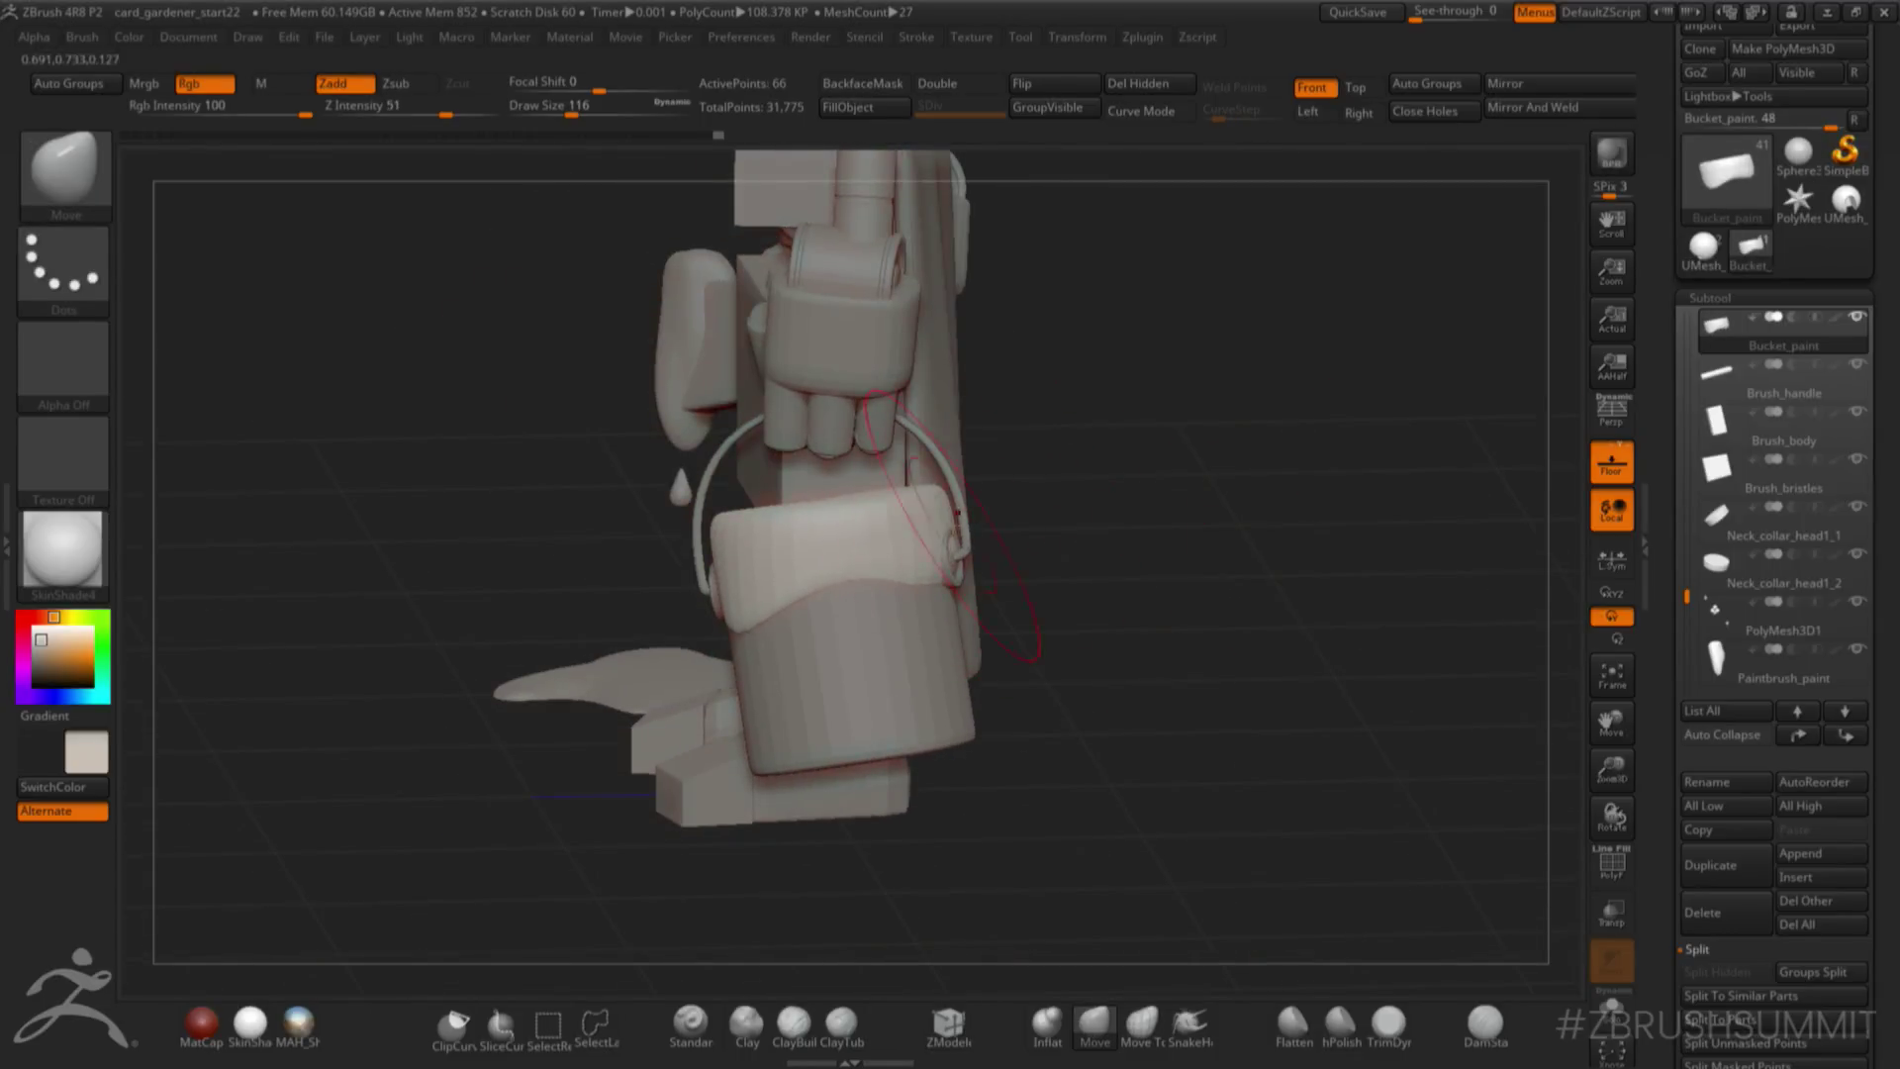
drag(933, 527, 928, 518)
mouse_move(1178, 542)
mouse_down()
mouse_move(1114, 544)
mouse_move(1247, 534)
mouse_move(1010, 554)
mouse_up()
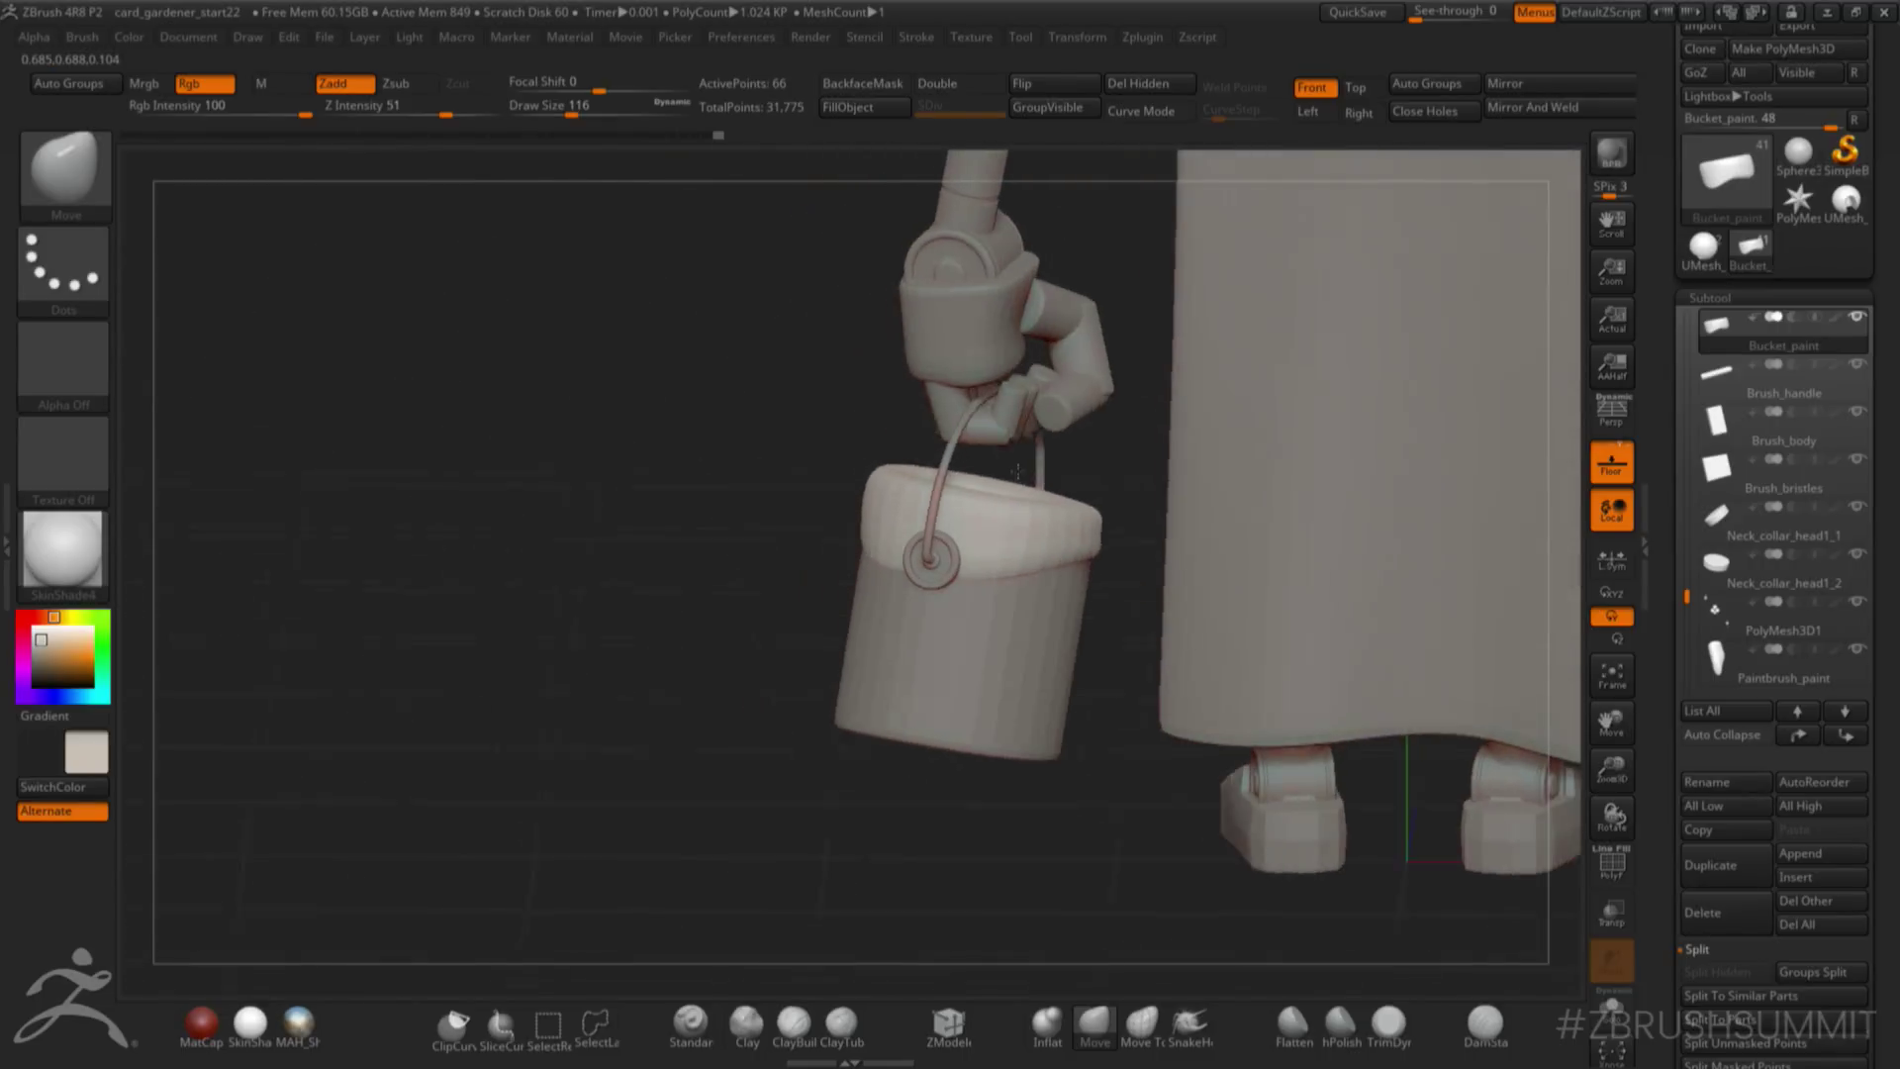
drag(821, 643, 1286, 649)
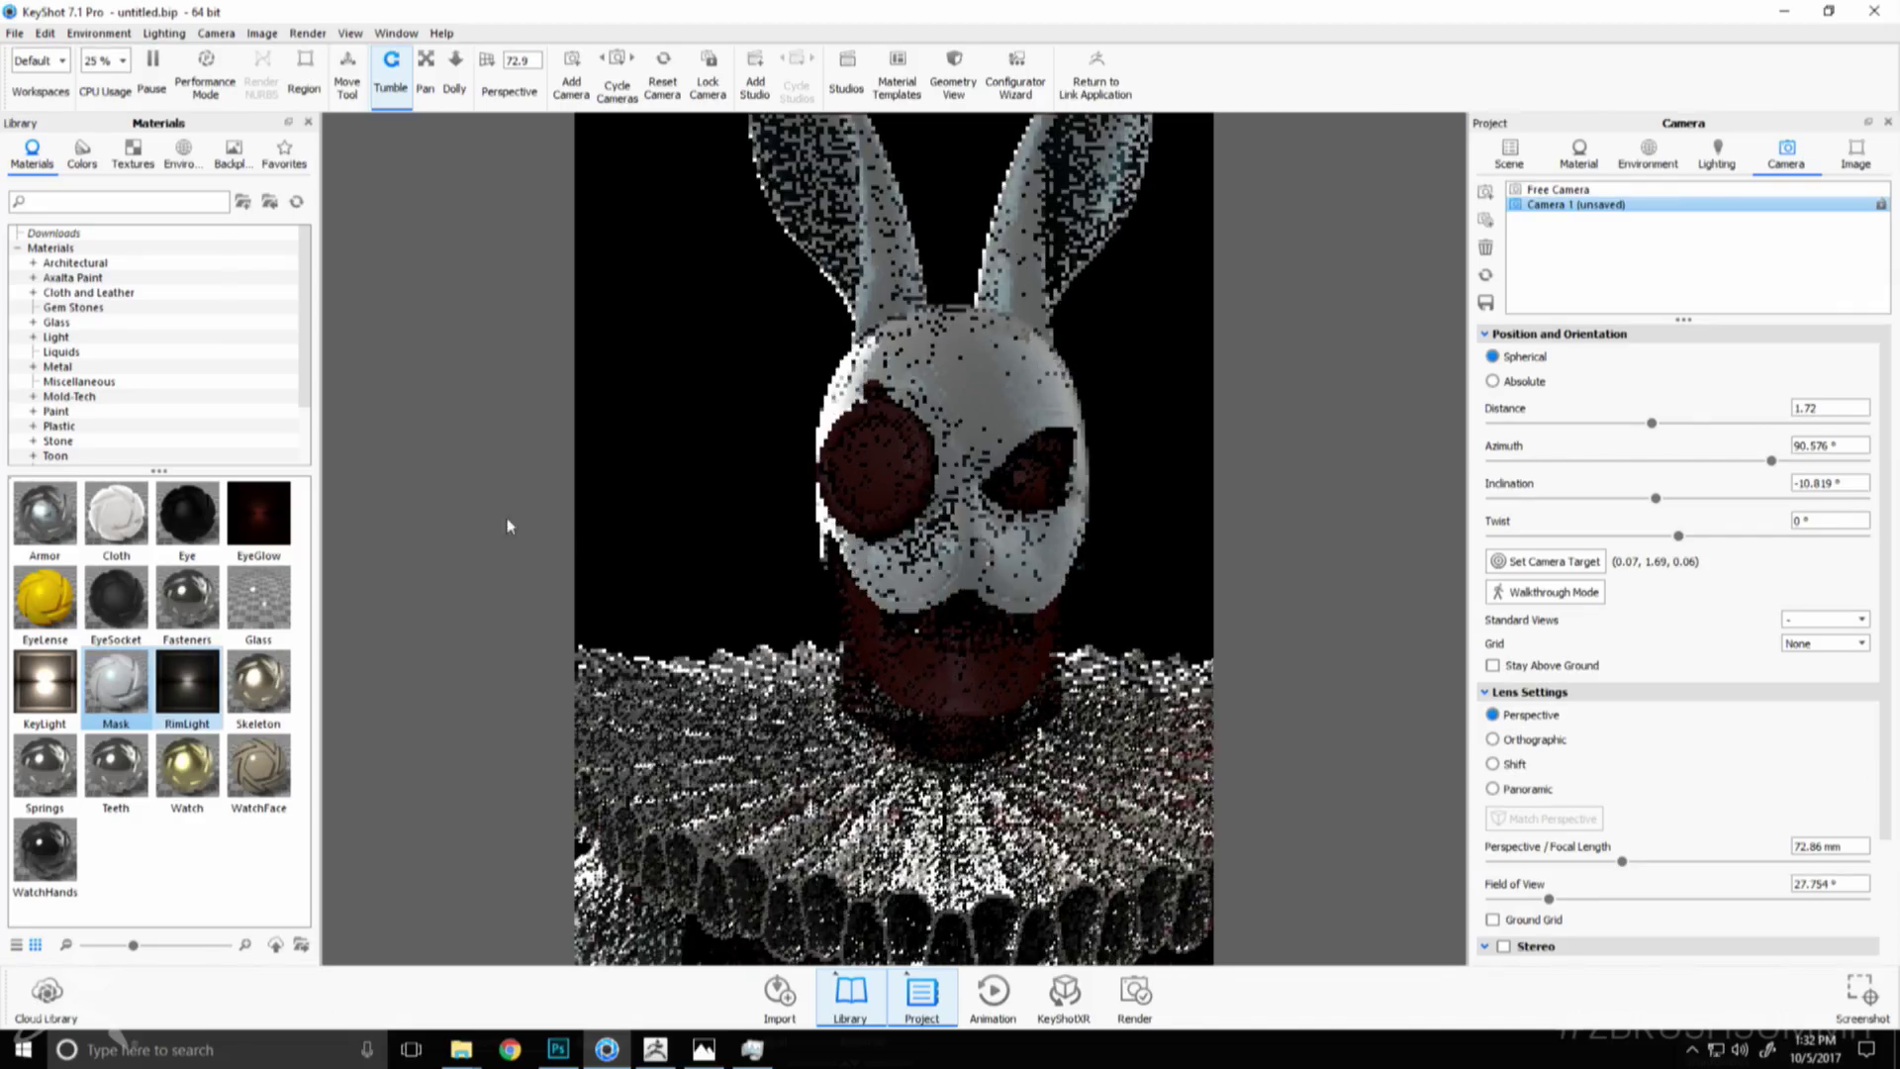
- In KeyShot, apply the Springs material to the springs beside the rabbit's jaw and pick up the WatchFace material
drag(50, 767, 864, 699)
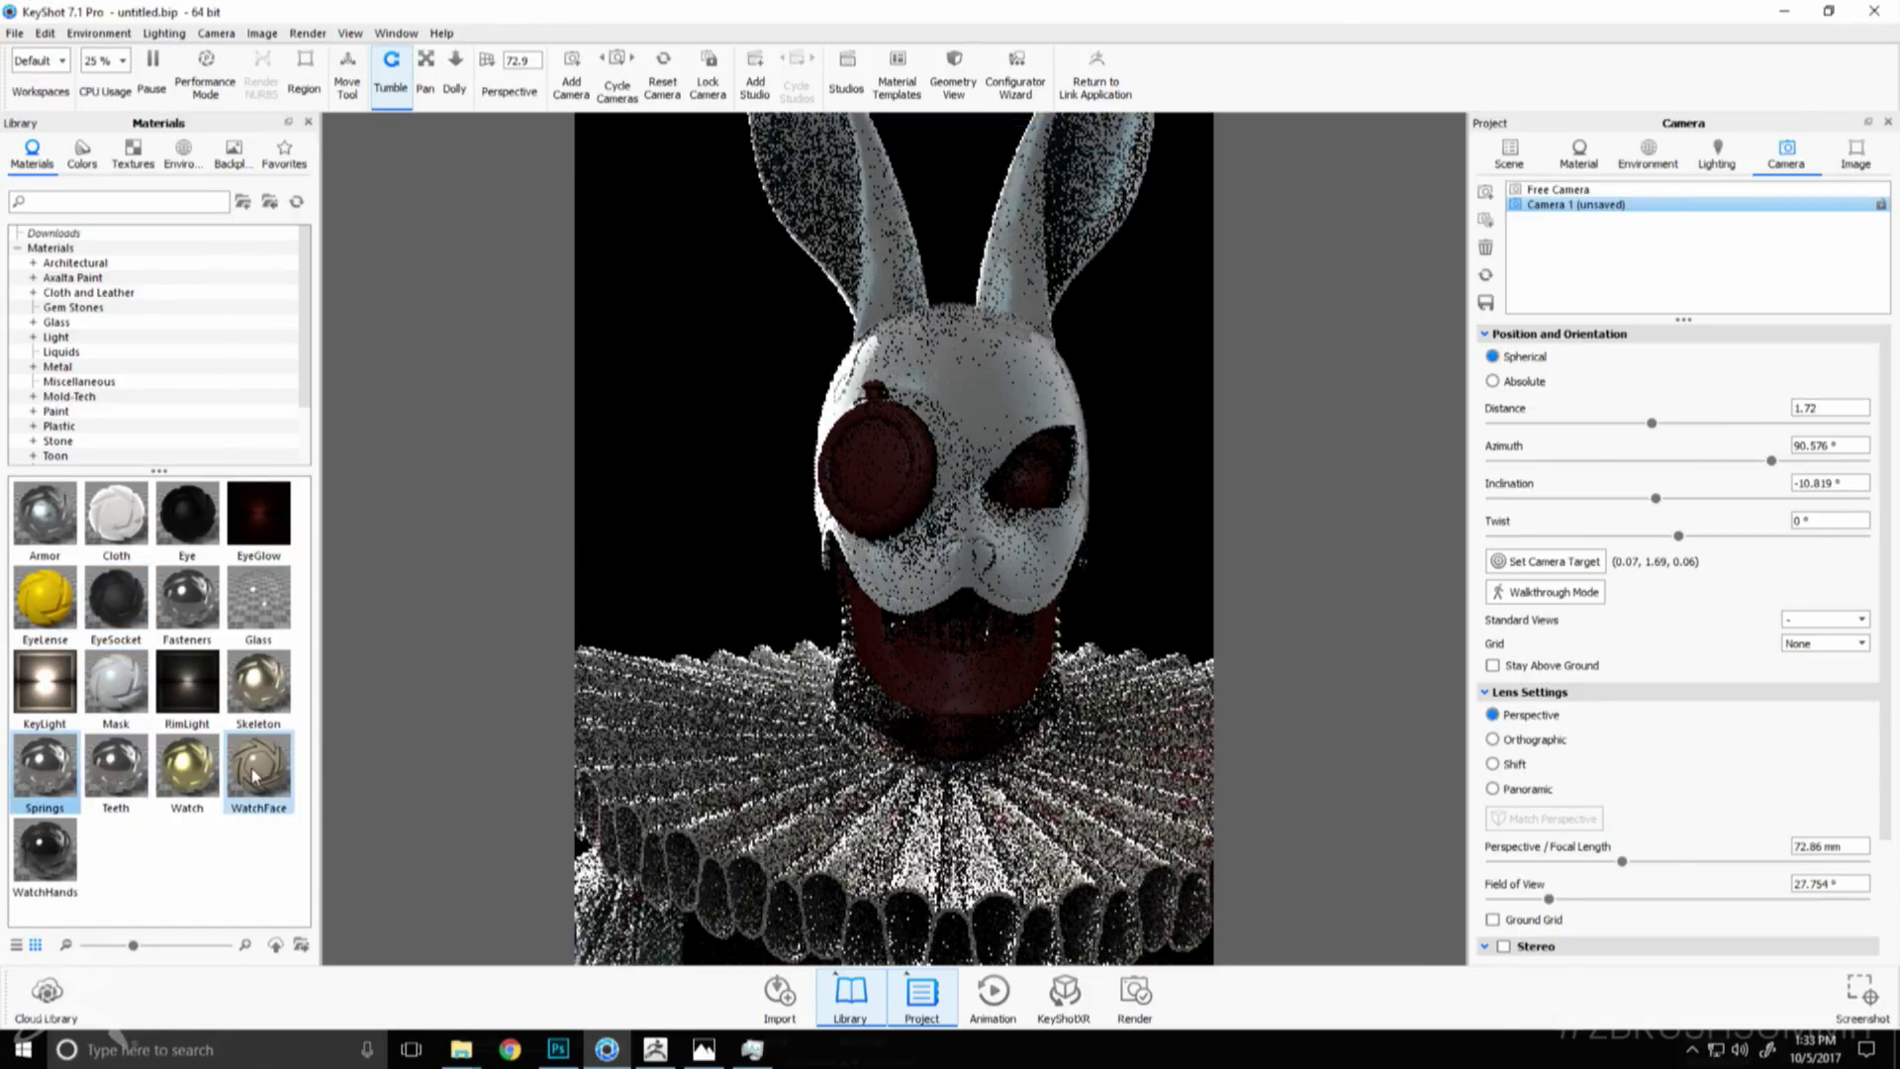
drag(259, 765, 336, 594)
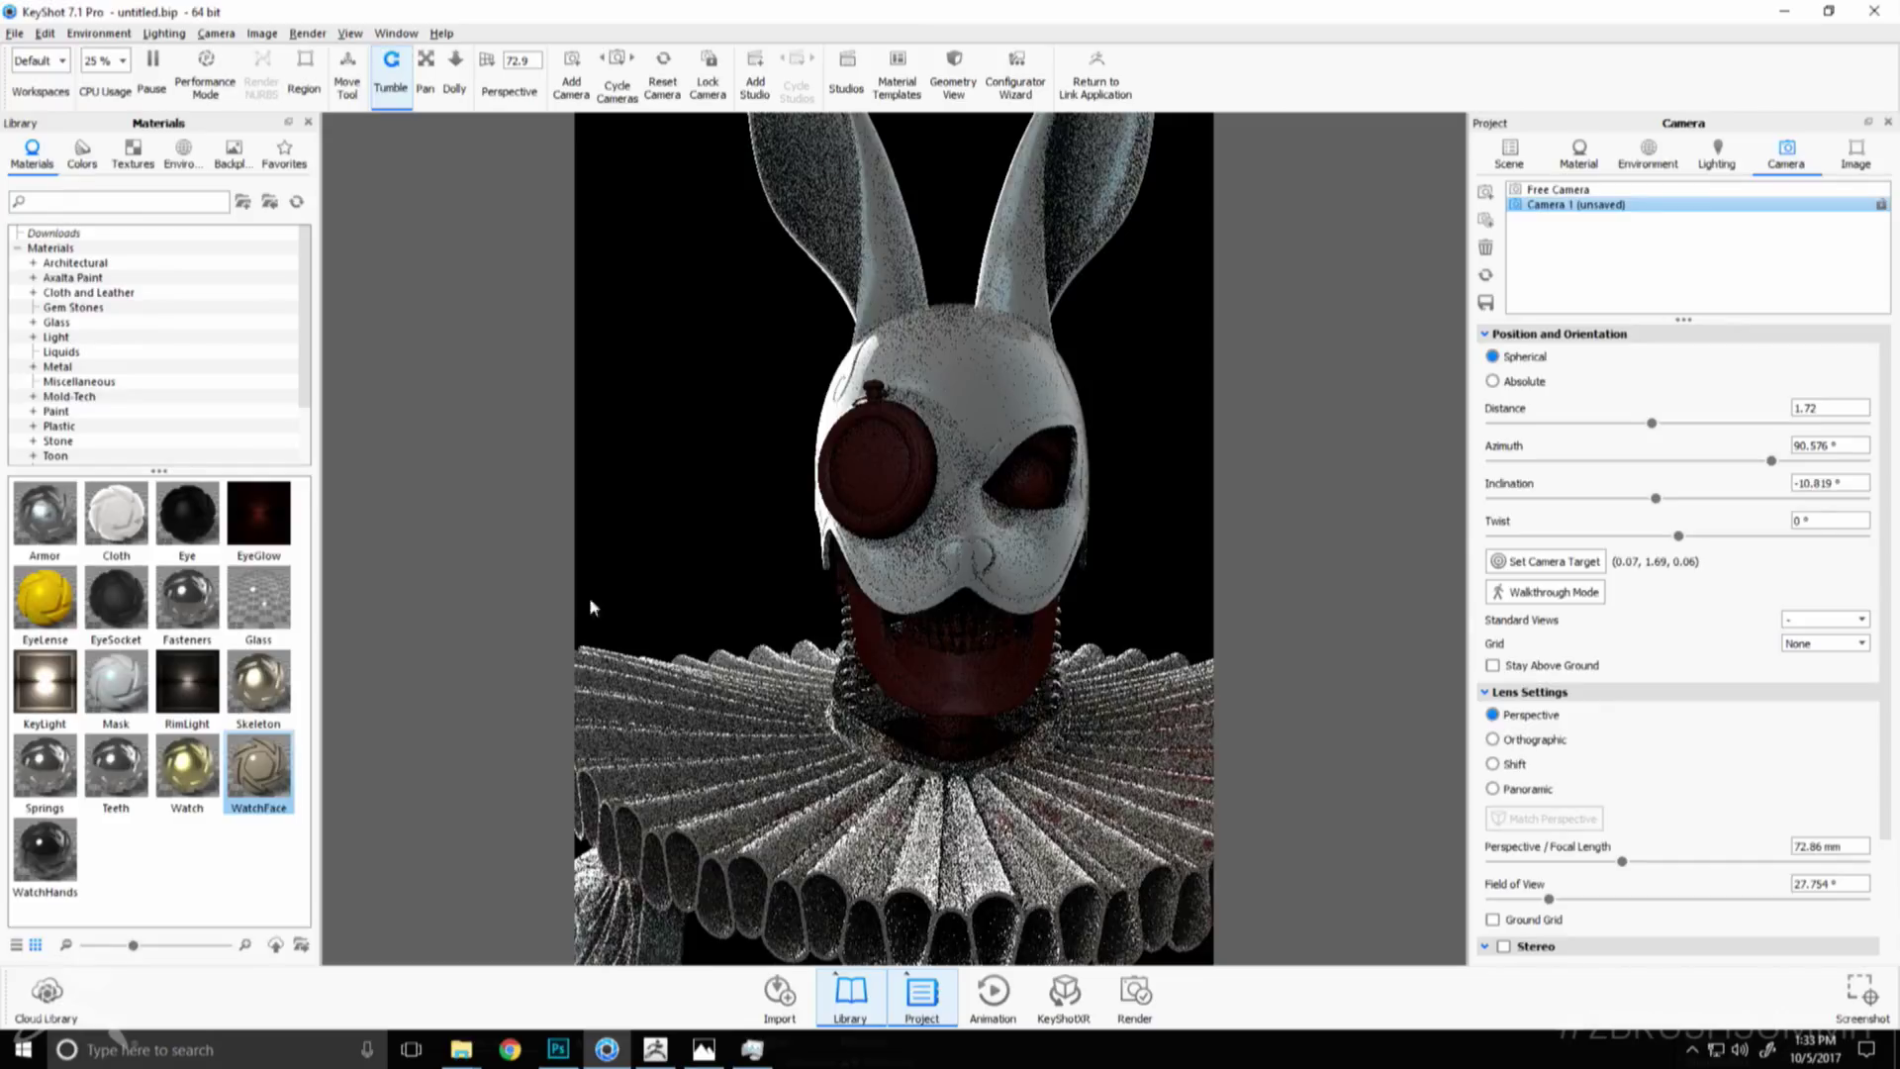
- Assign the KeyLight material to the light sphere left of the rabbit and RimLight to the sphere on its right
scroll(592, 605, down, 10)
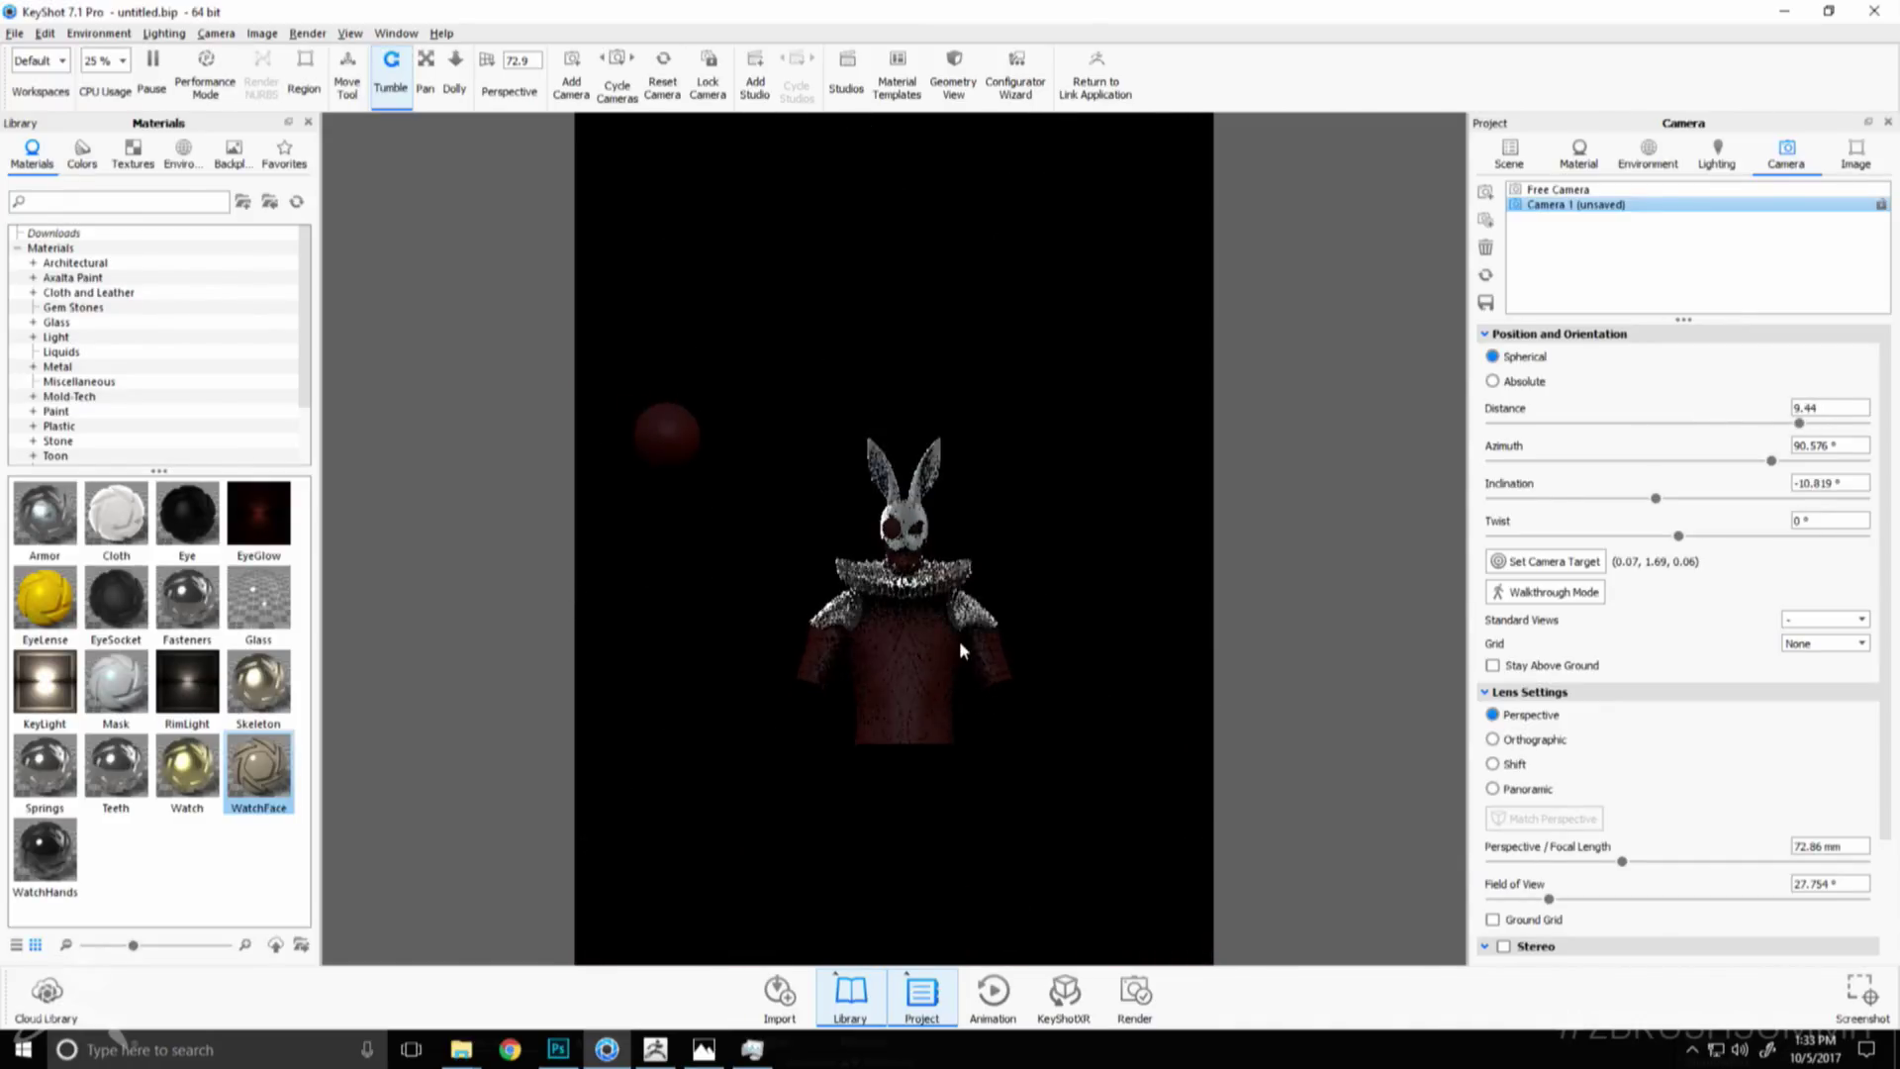
scroll(1039, 594, down, 1)
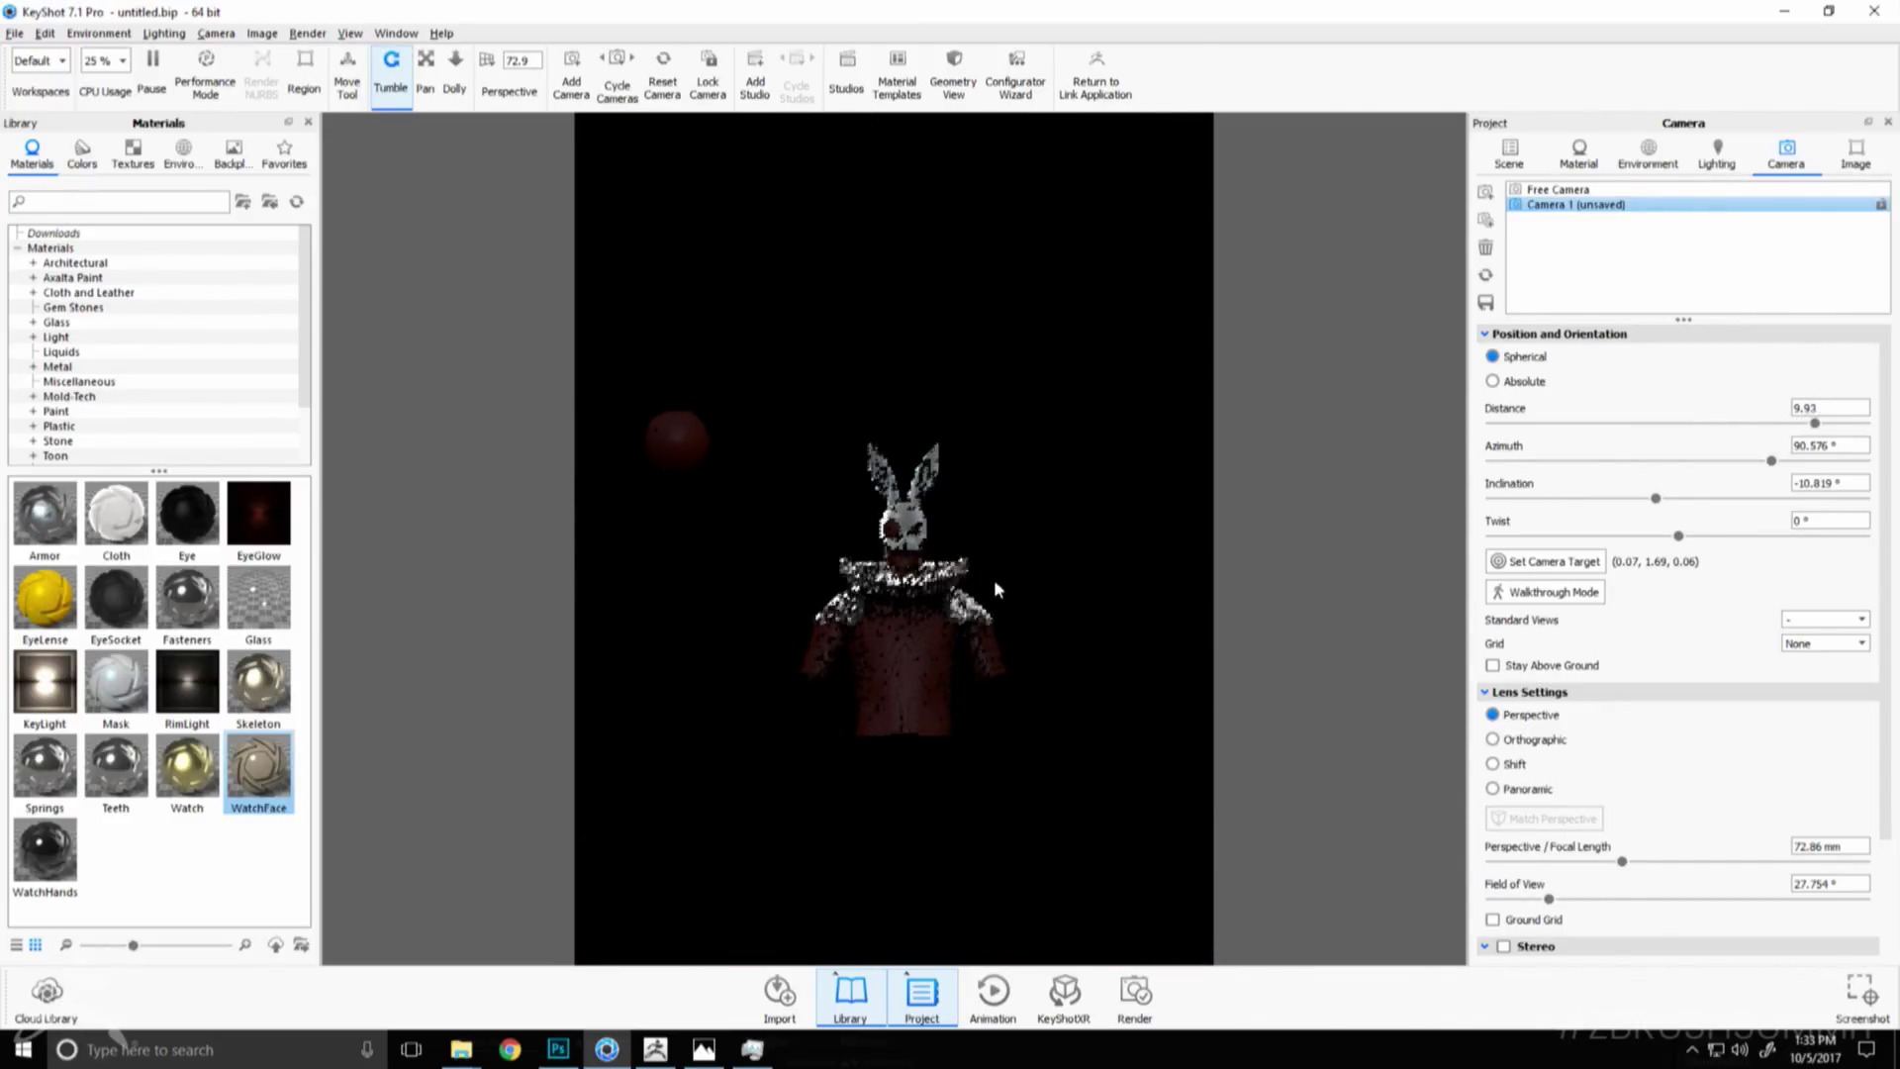
drag(1037, 591, 968, 606)
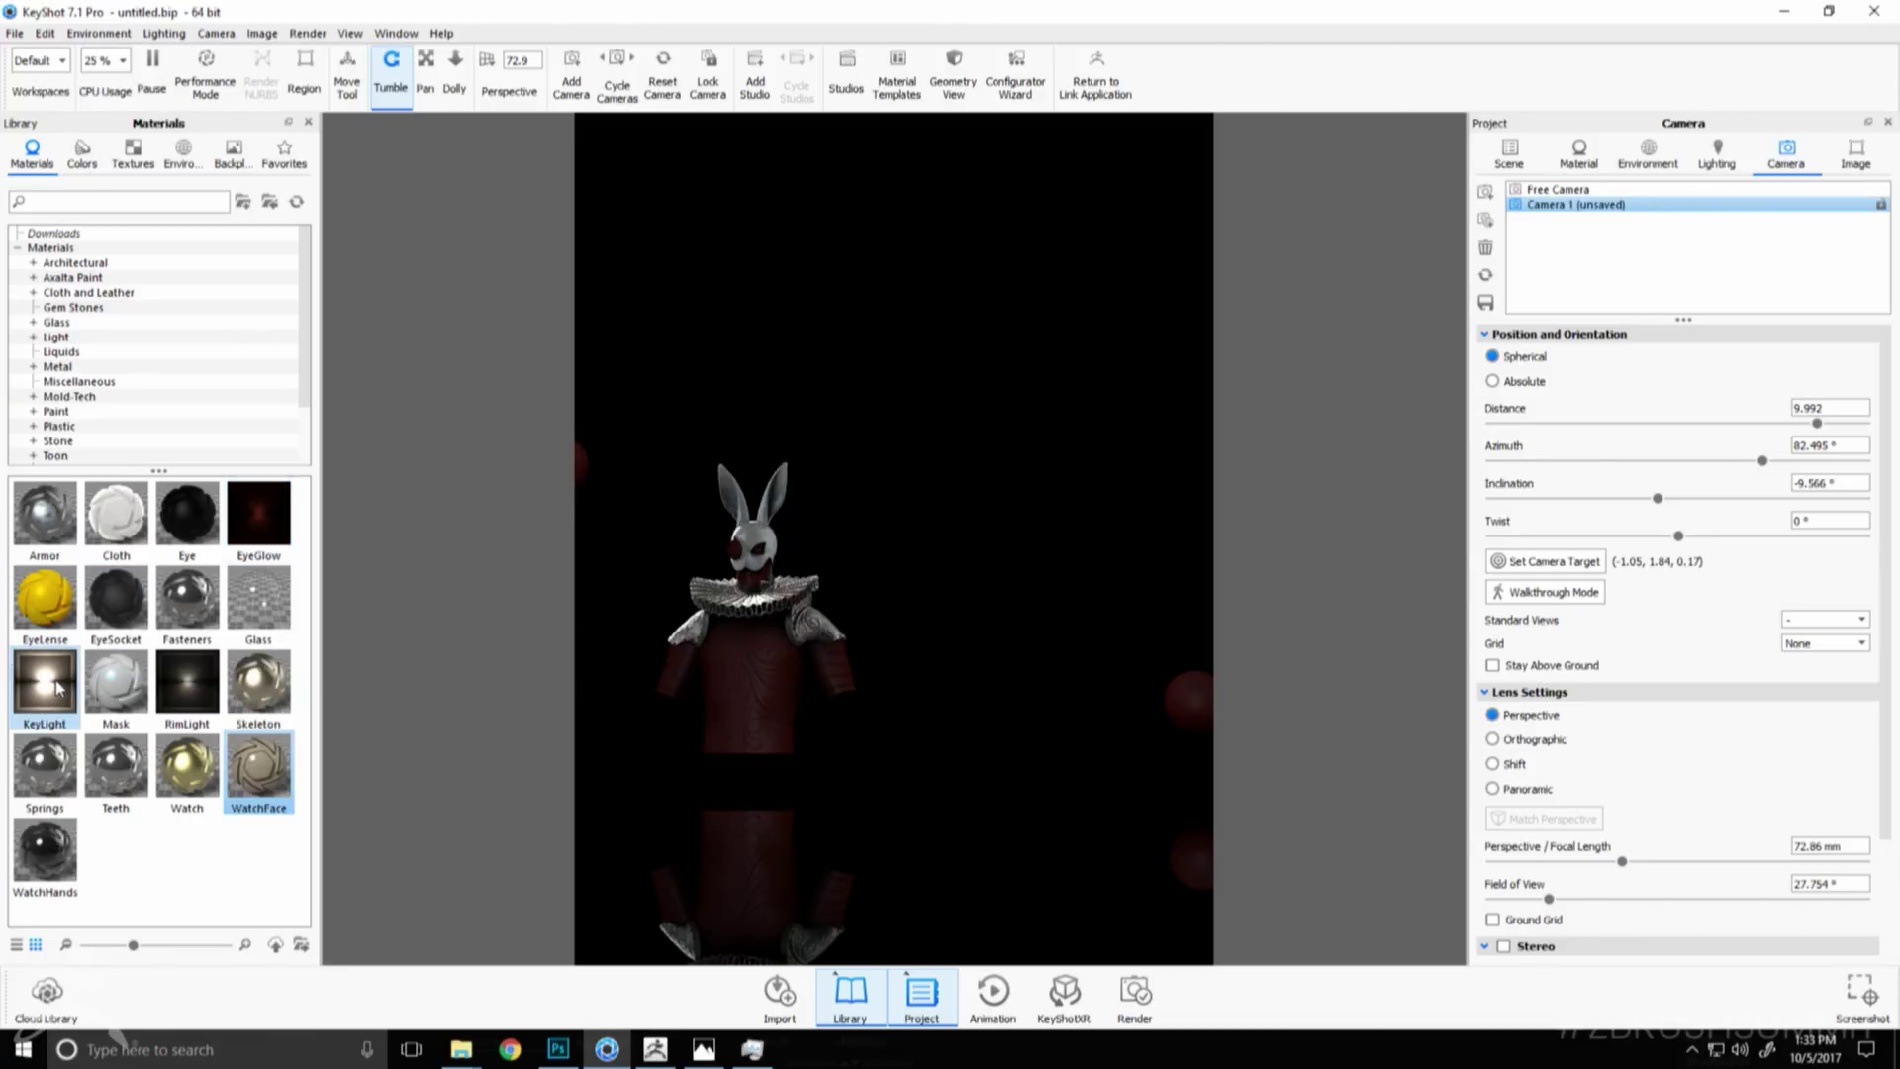
drag(57, 687, 581, 465)
drag(187, 683, 1192, 698)
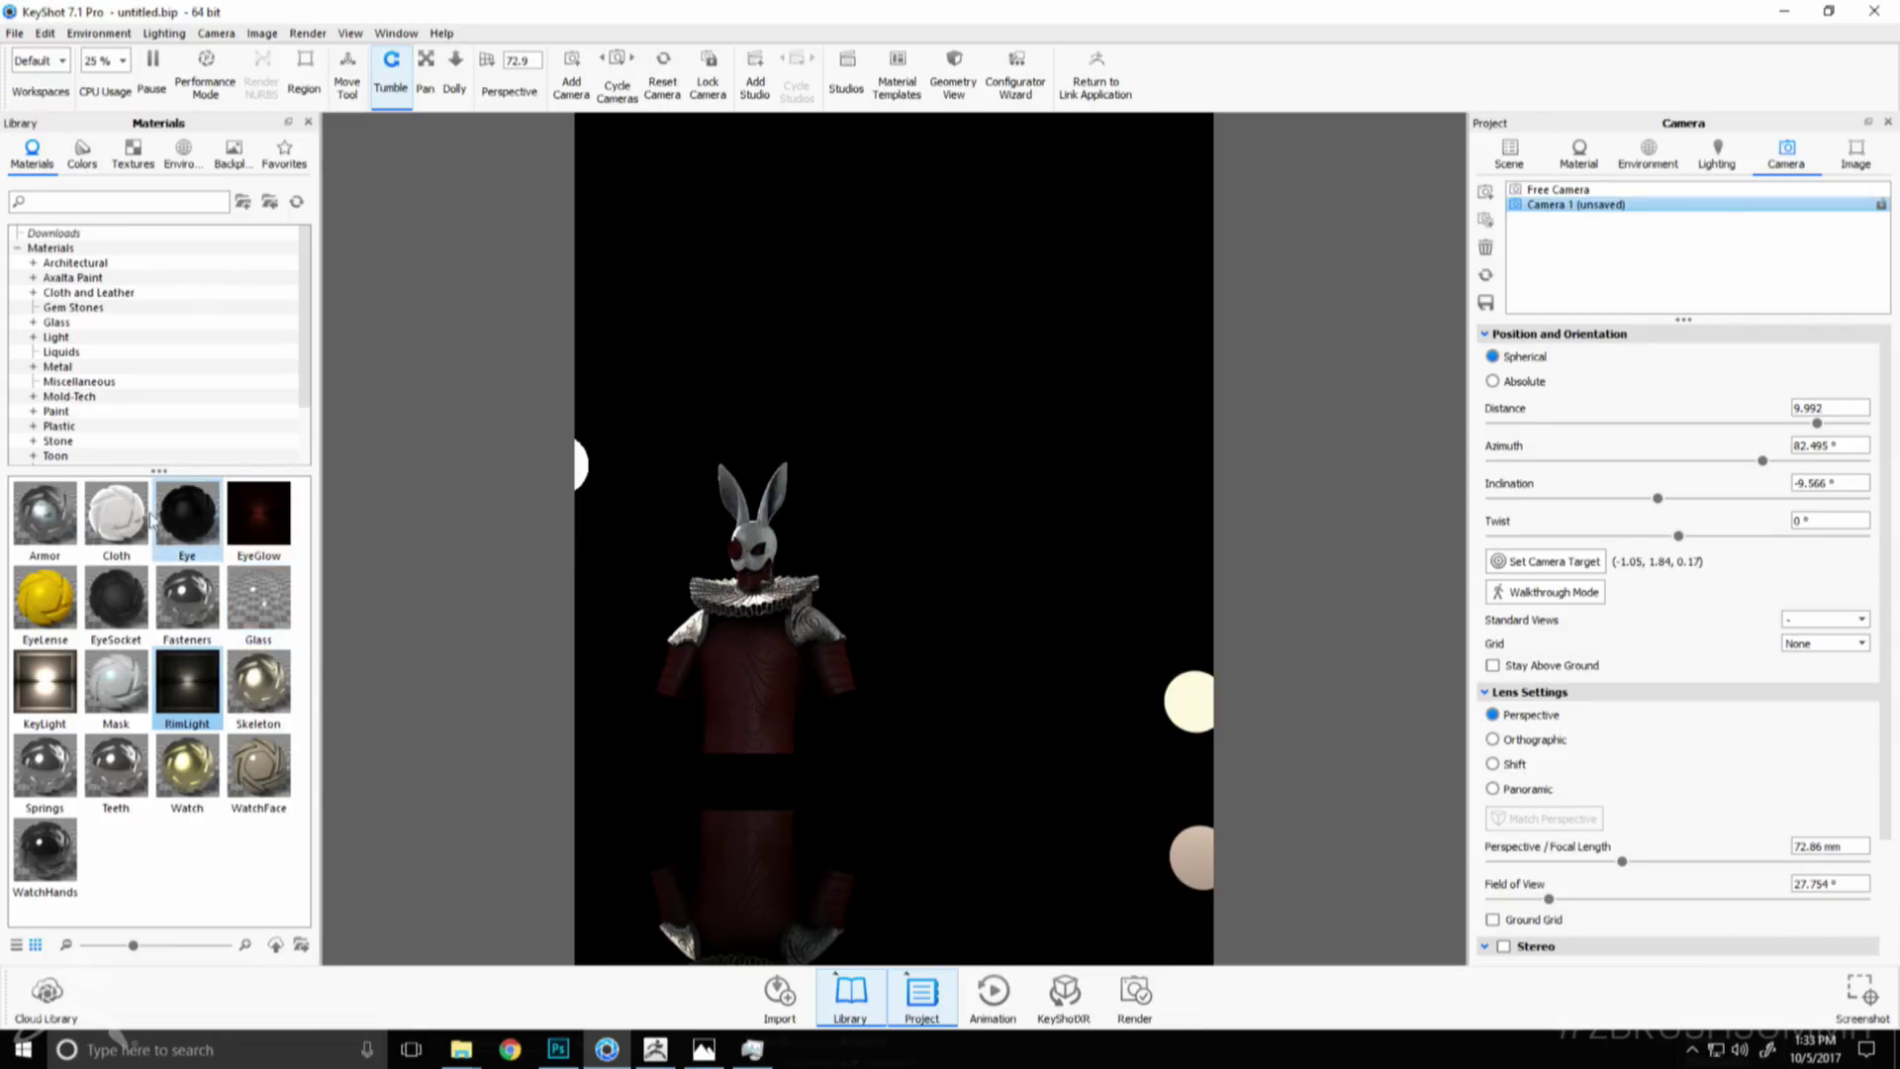
- Apply the Armor material to the rabbit's torso and arms
drag(35, 519, 722, 698)
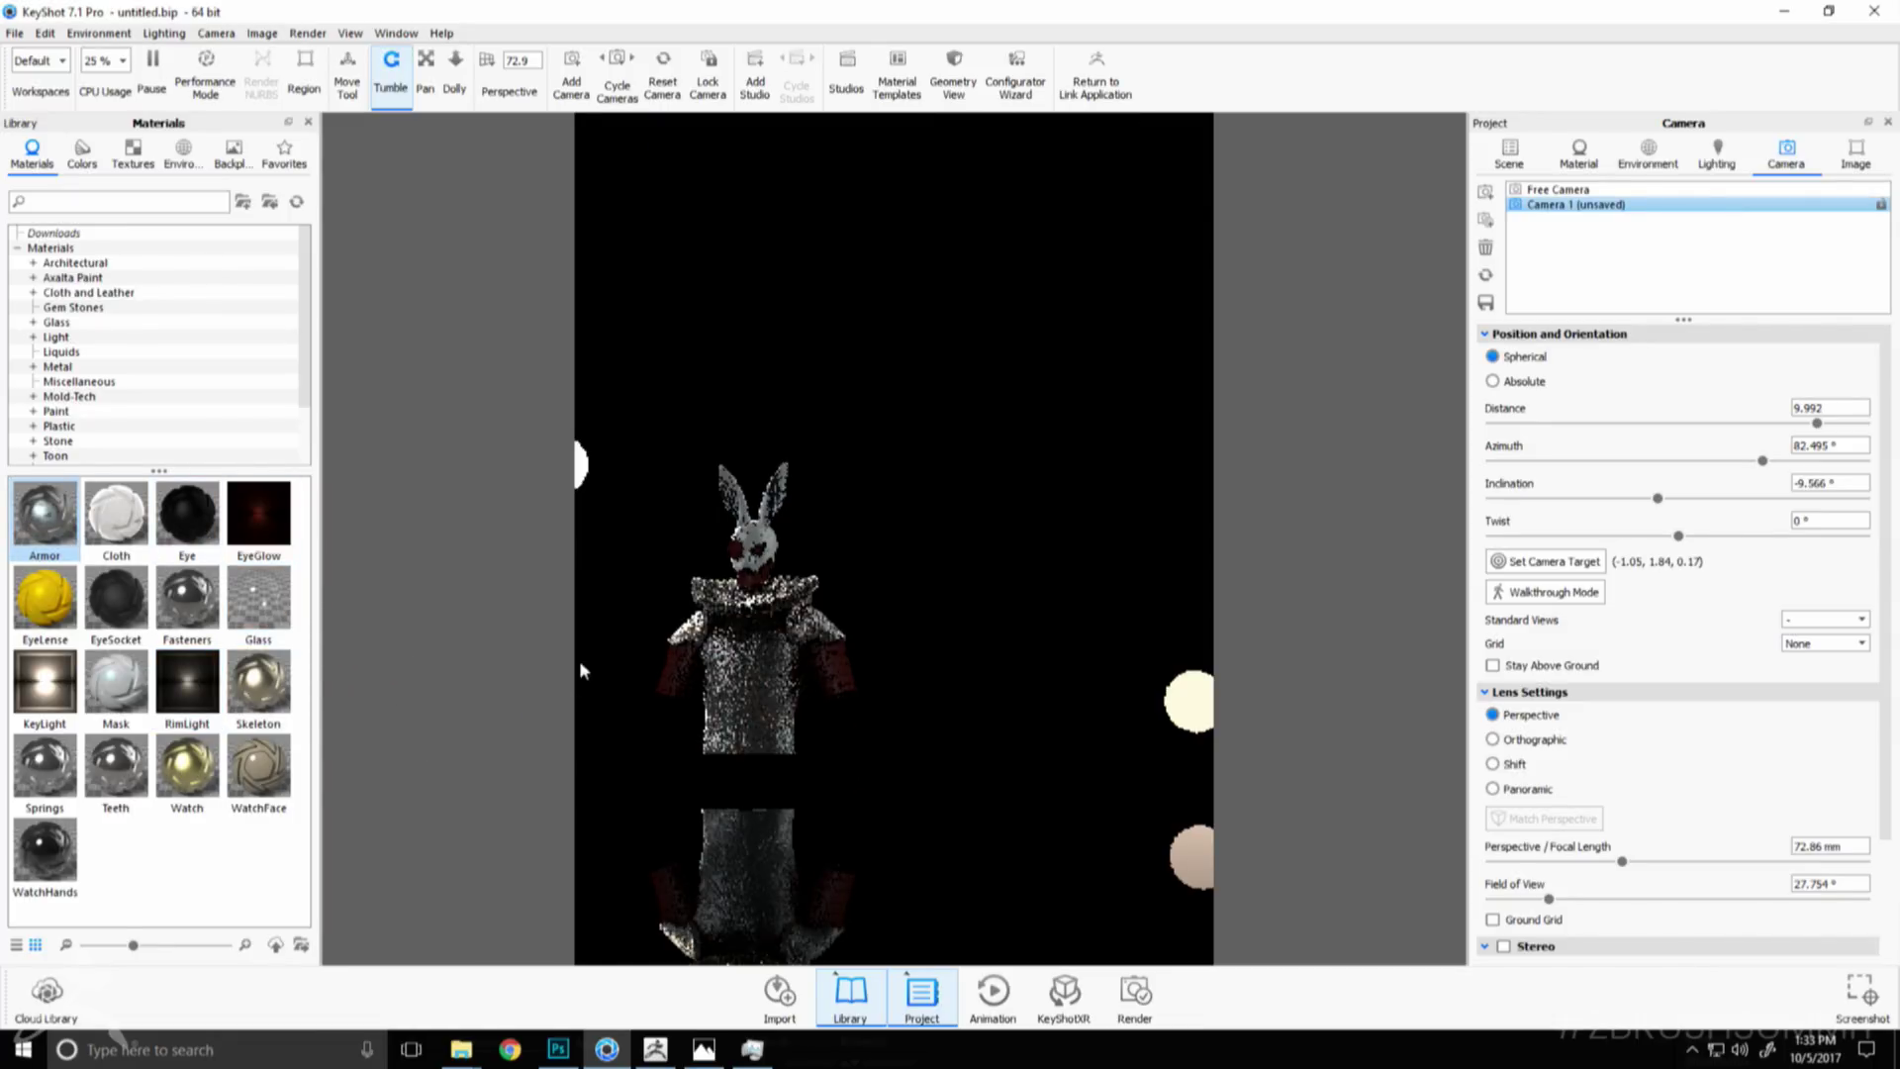
drag(45, 519, 692, 676)
scroll(912, 613, up, 1)
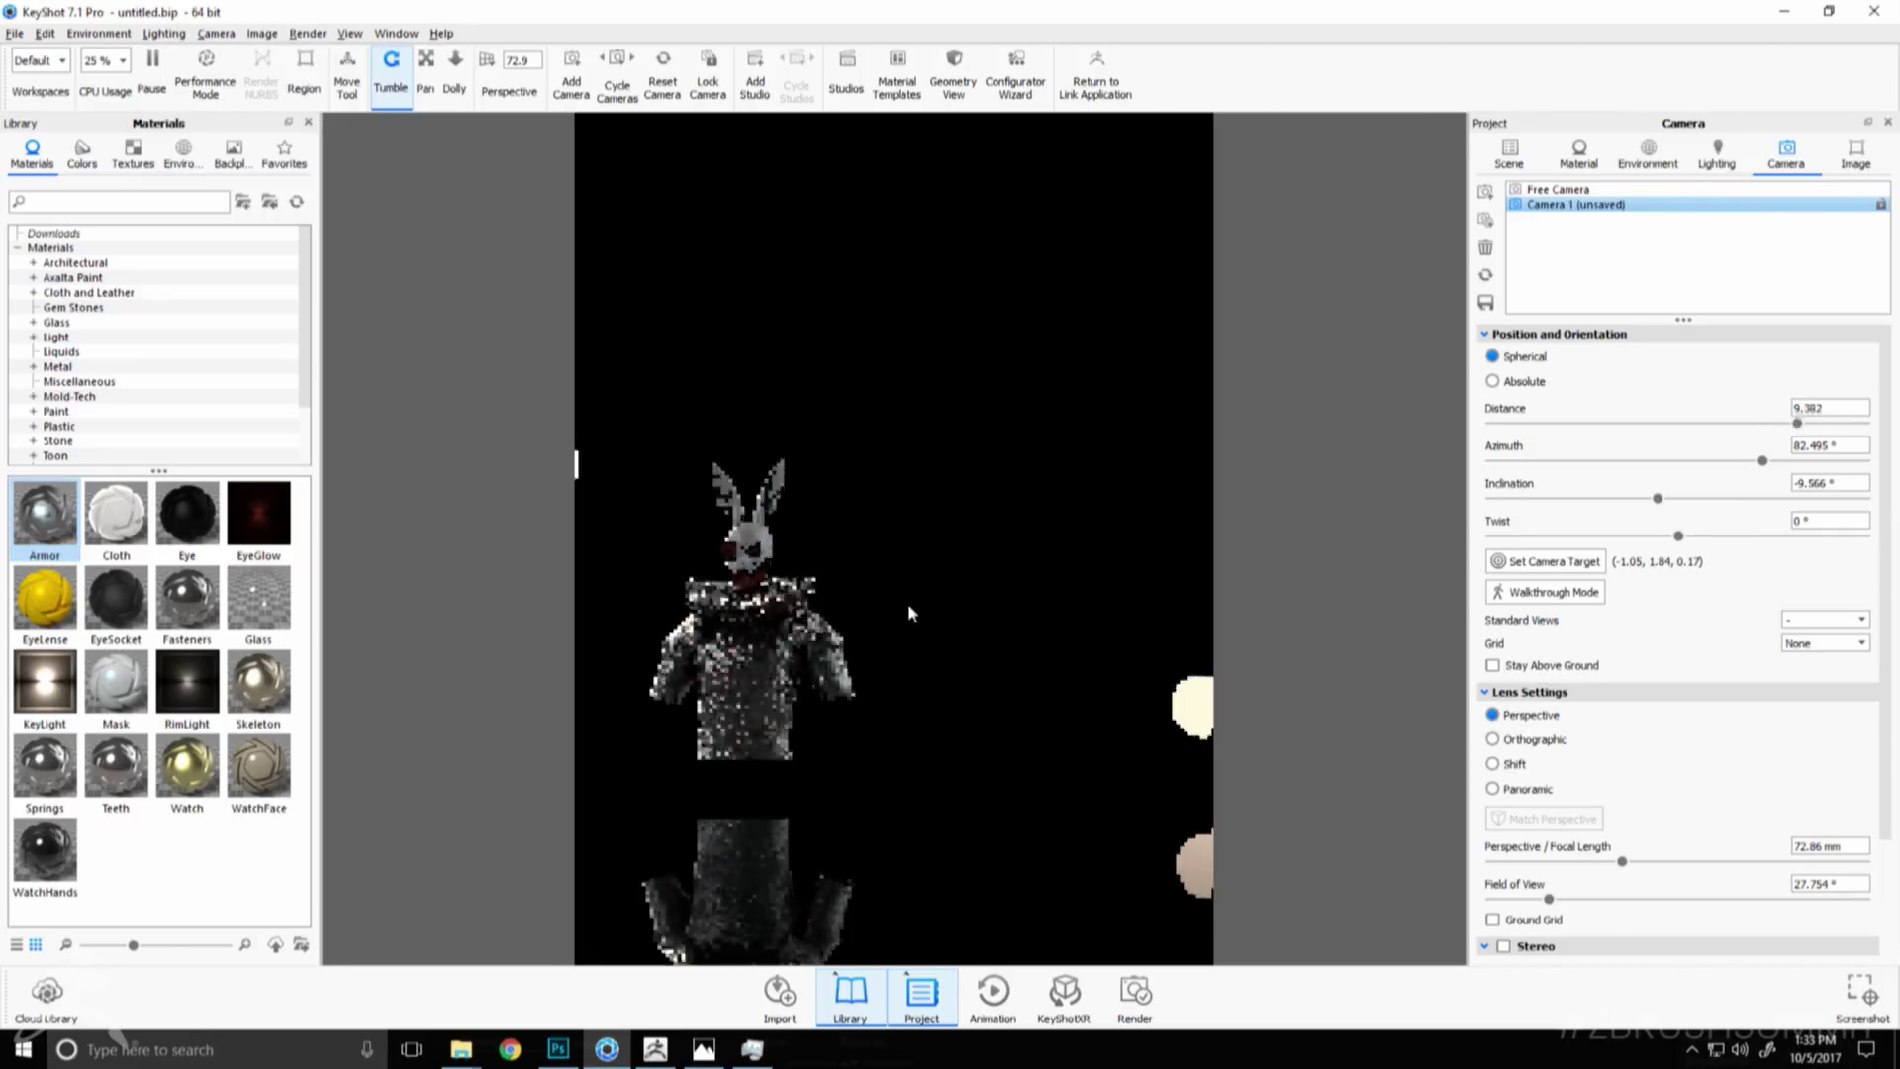
- Frame the rabbit's head and apply the Eye and EyeLense materials to the uncovered eye
scroll(768, 610, up, 10)
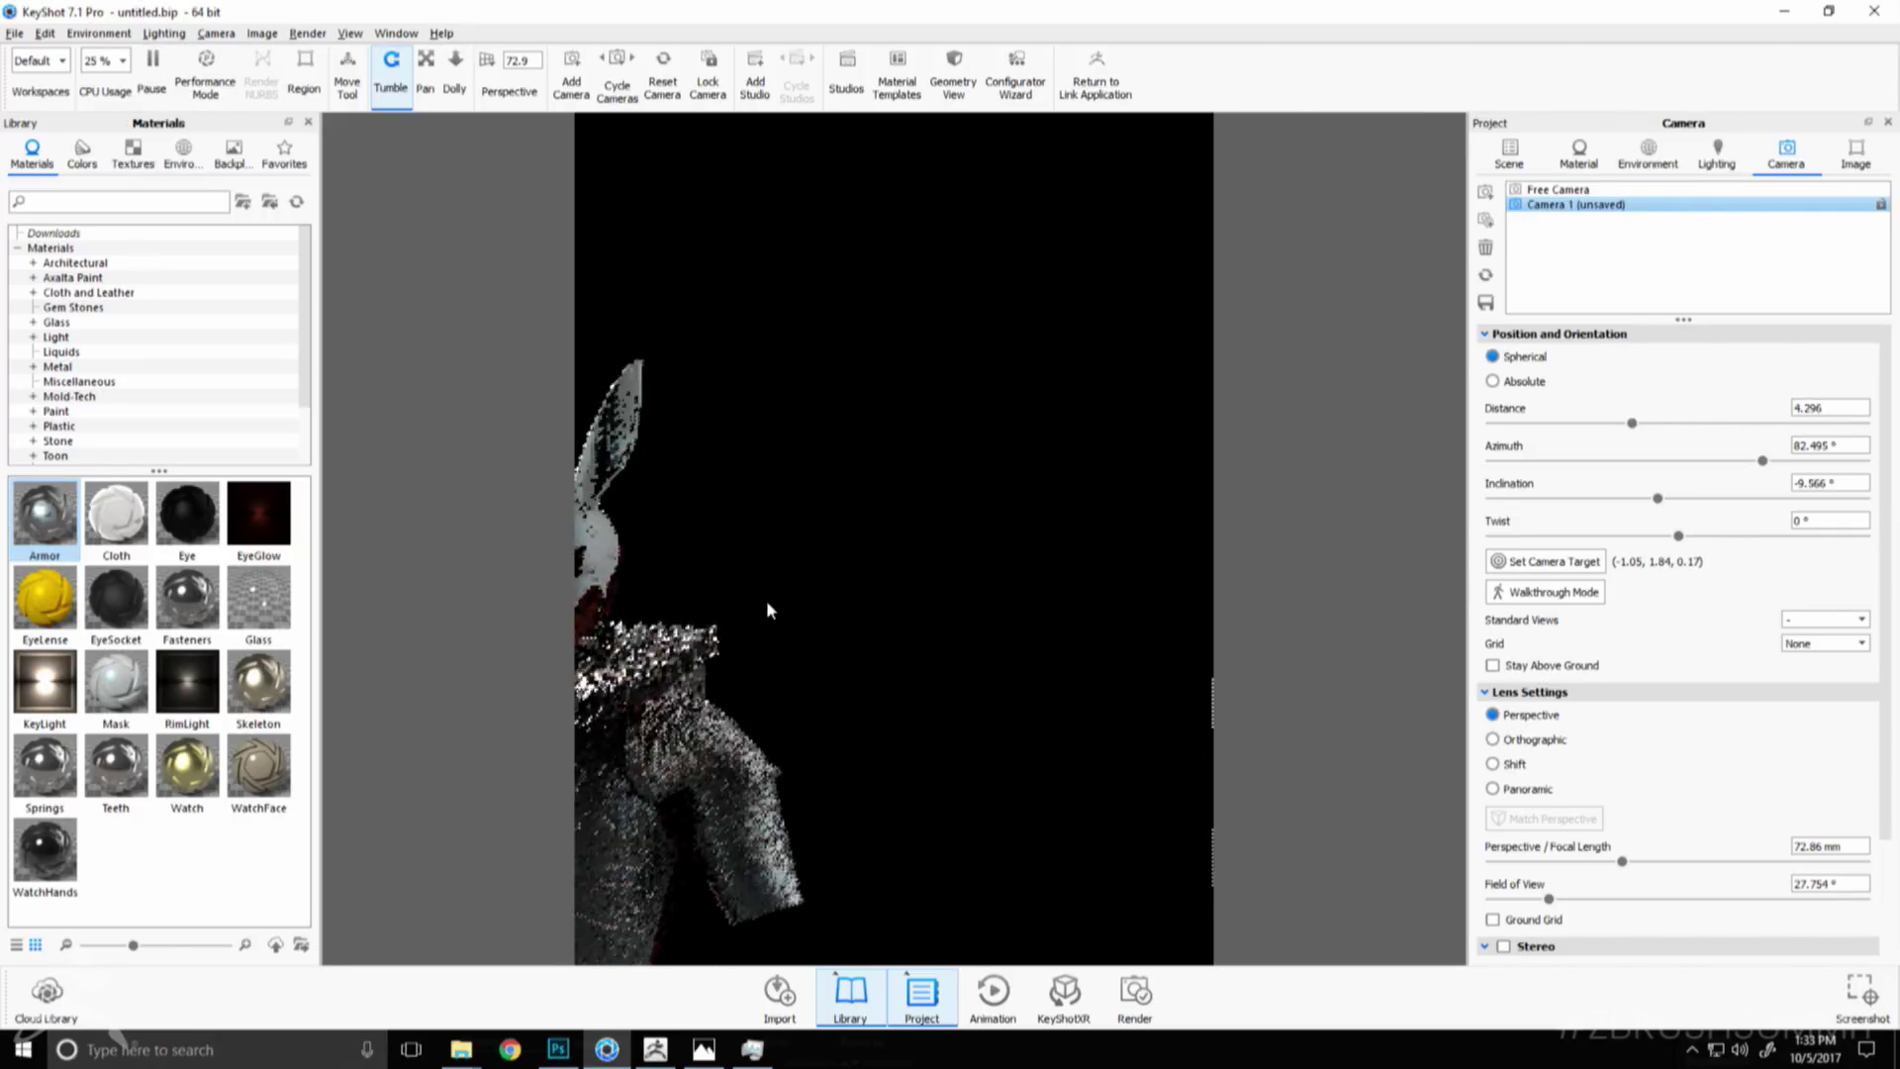
middle_drag(822, 564, 1187, 577)
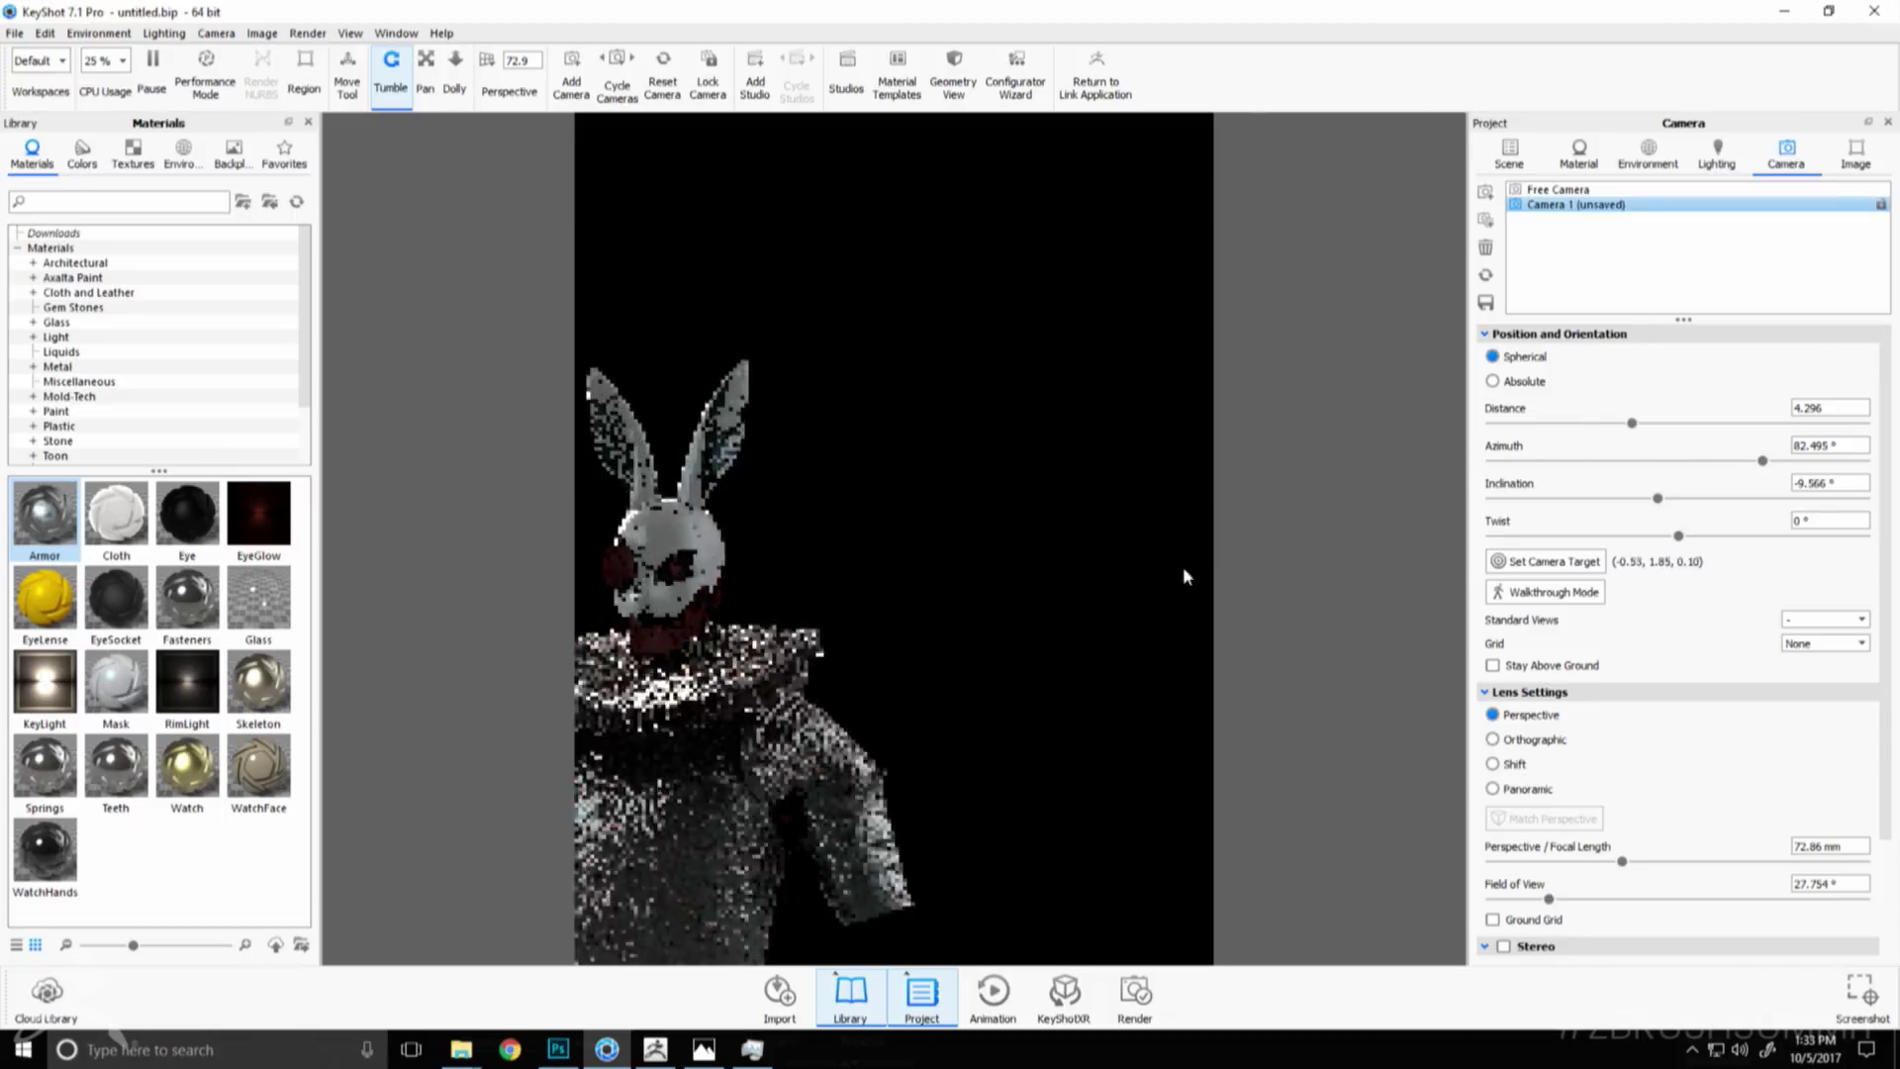
scroll(593, 492, up, 7)
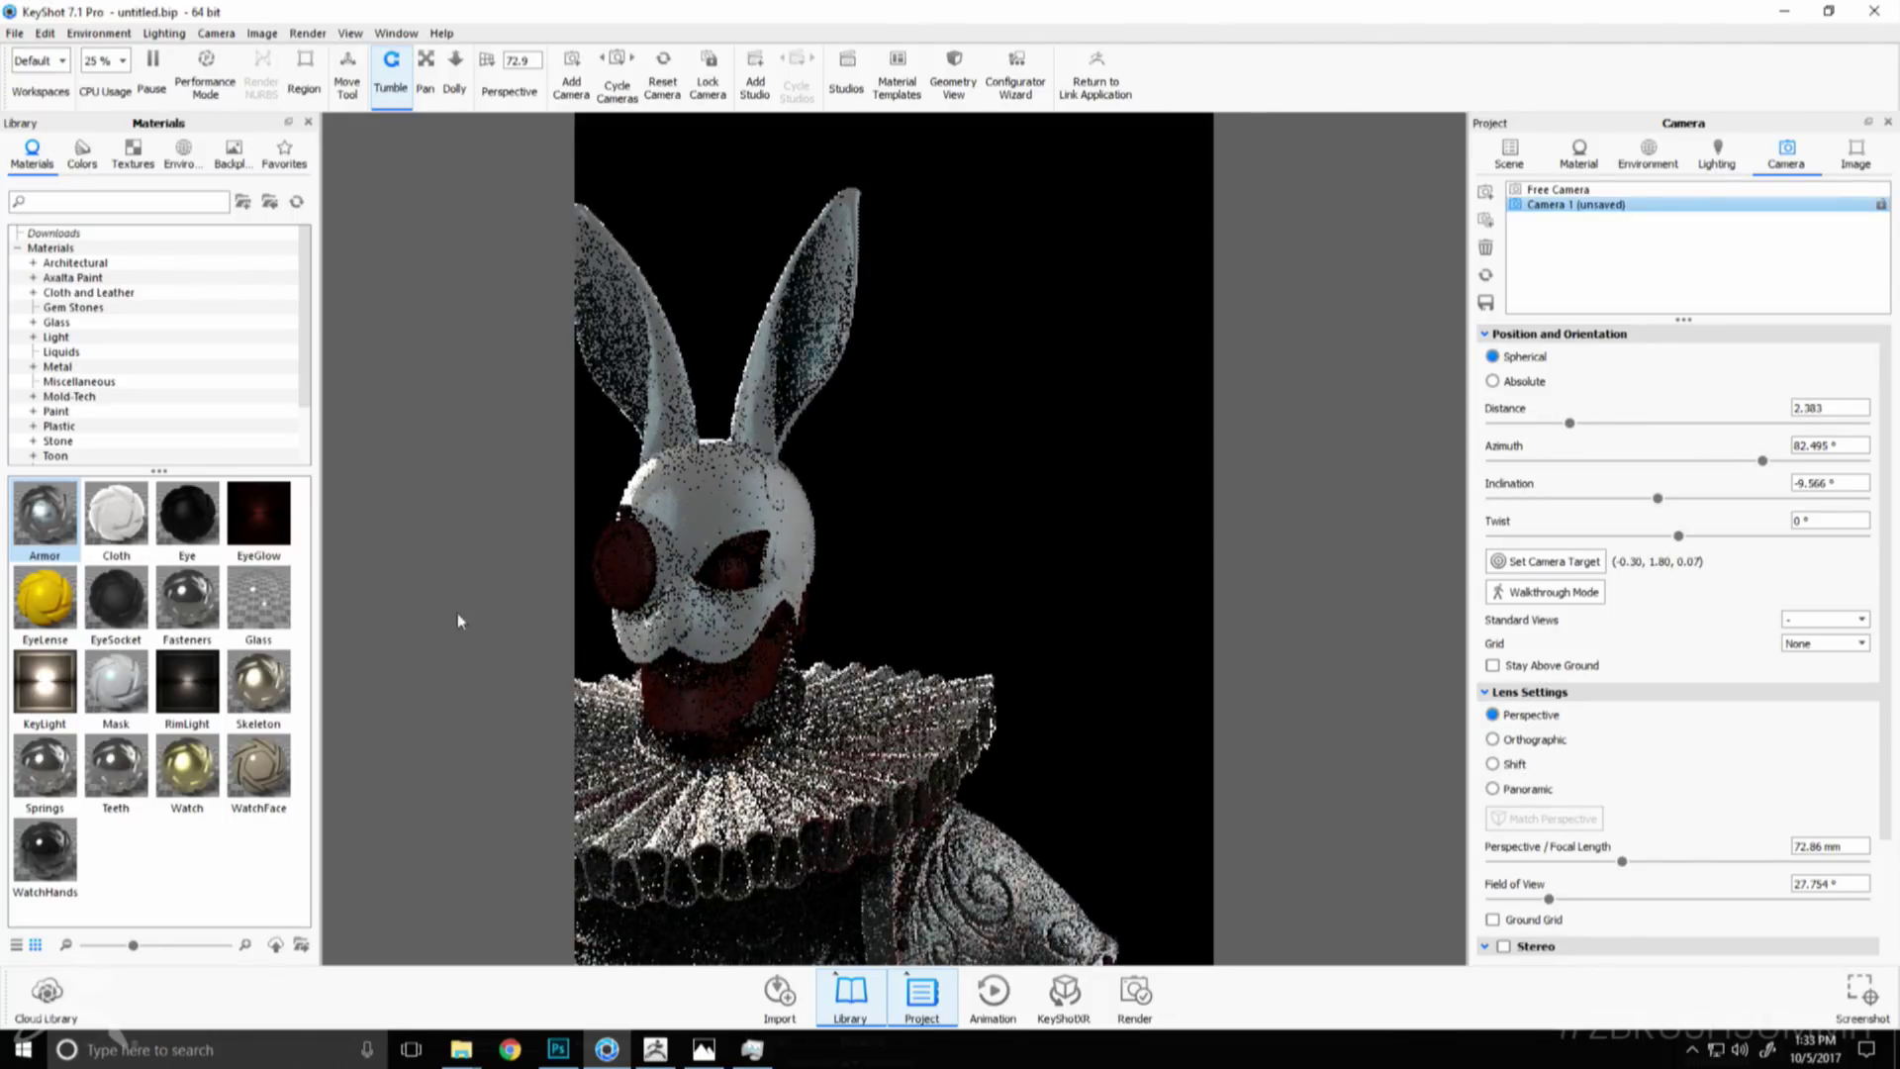
drag(194, 525, 742, 564)
drag(45, 599, 722, 570)
- Apply the Skeleton material to the skull and jaw behind the rabbit's mask
scroll(879, 479, up, 5)
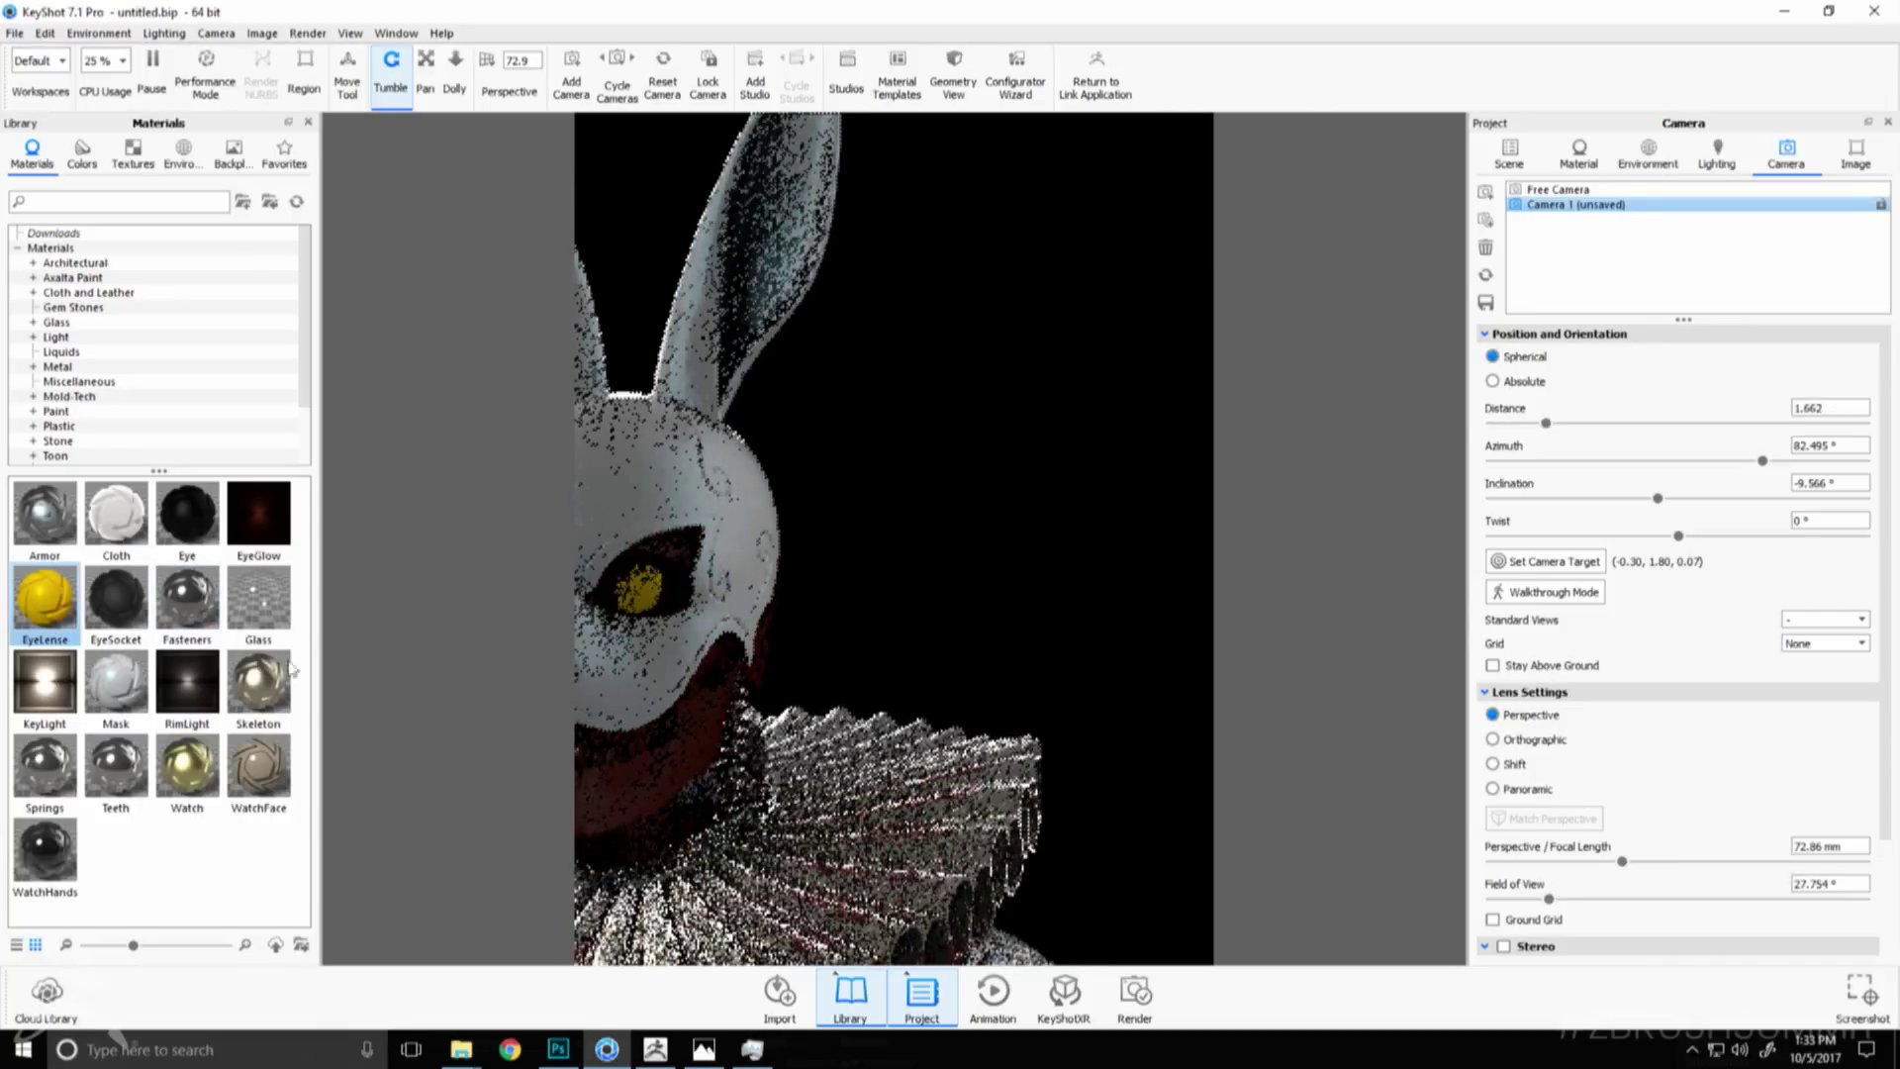
mouse_move(116, 598)
mouse_down()
mouse_move(584, 622)
mouse_move(680, 546)
mouse_move(201, 638)
mouse_move(83, 613)
mouse_up()
drag(241, 698, 669, 544)
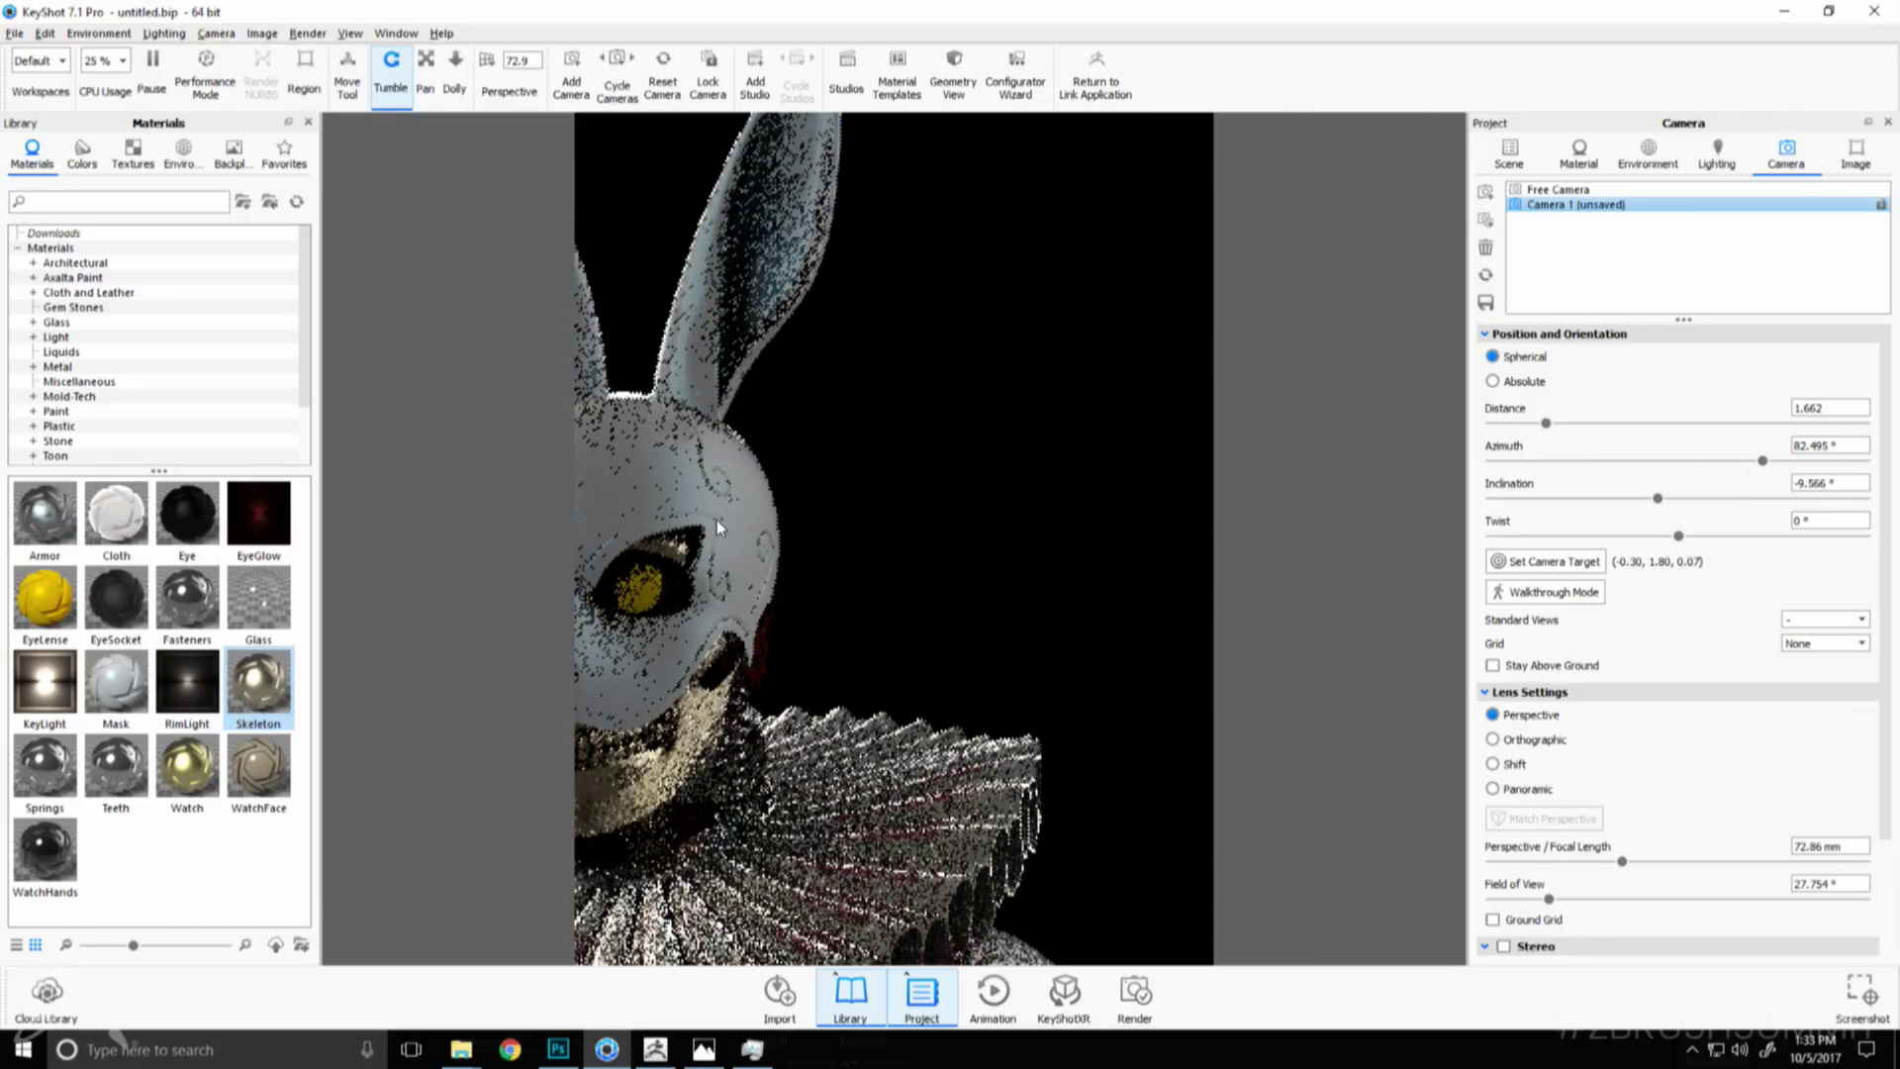
- Switch to ZBrush, make the rabbit's skull and spine subtool active and isolate it with Solo
key(alt+Tab)
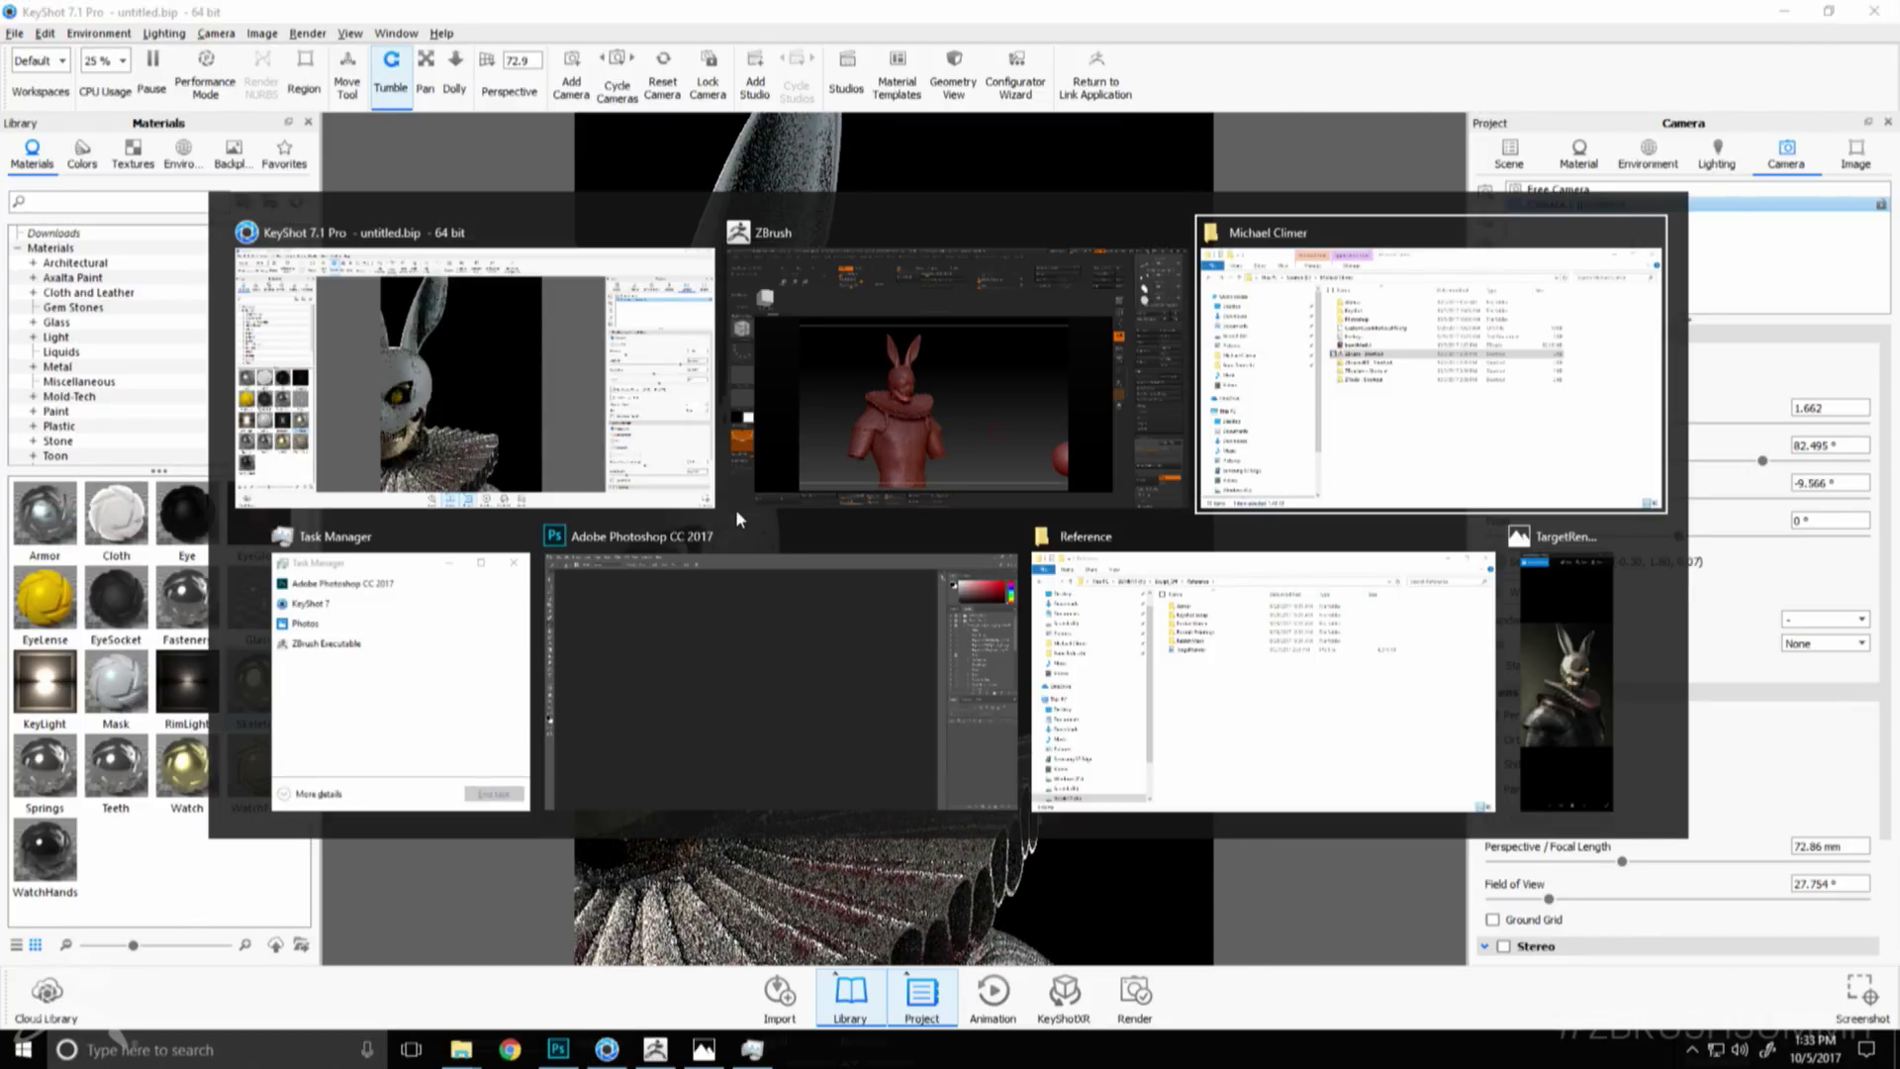
click(995, 388)
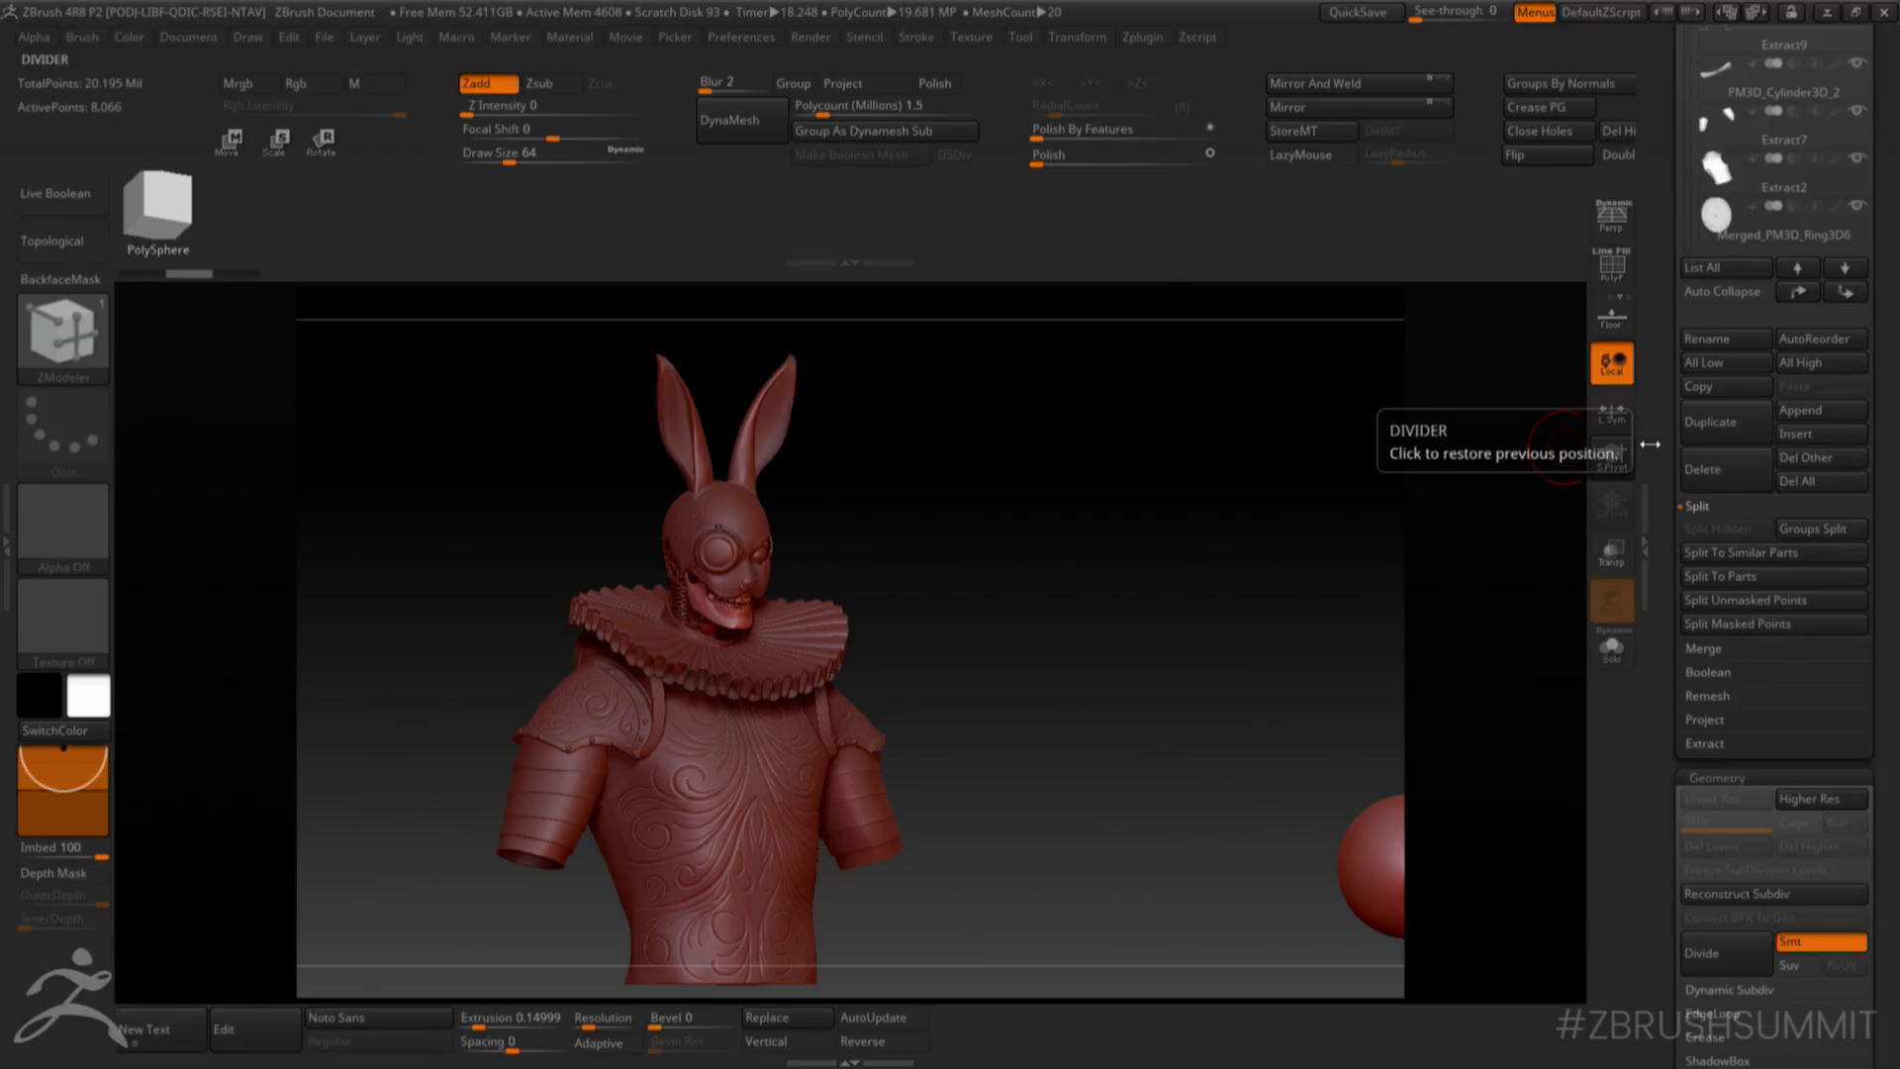
alt+drag(981, 623, 894, 542)
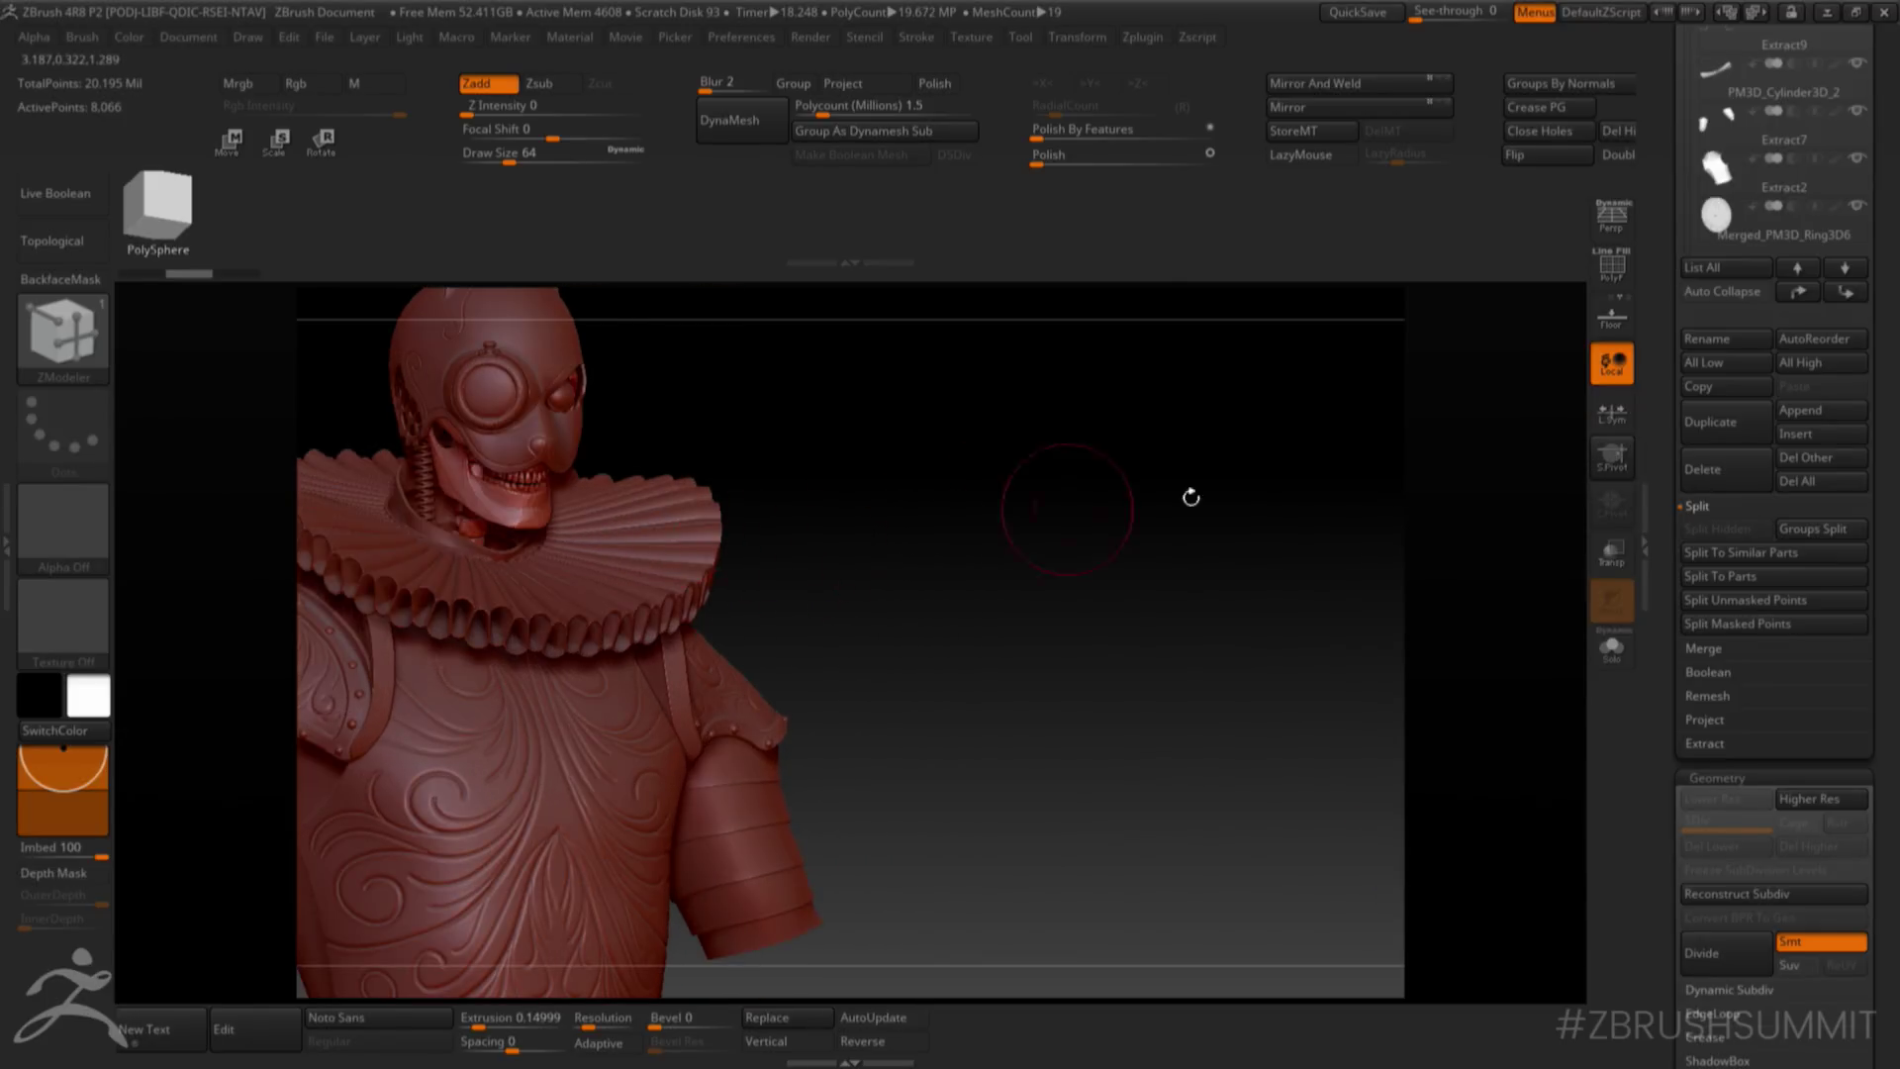
click(1603, 643)
click(1609, 645)
alt+click(509, 490)
key(shift+f)
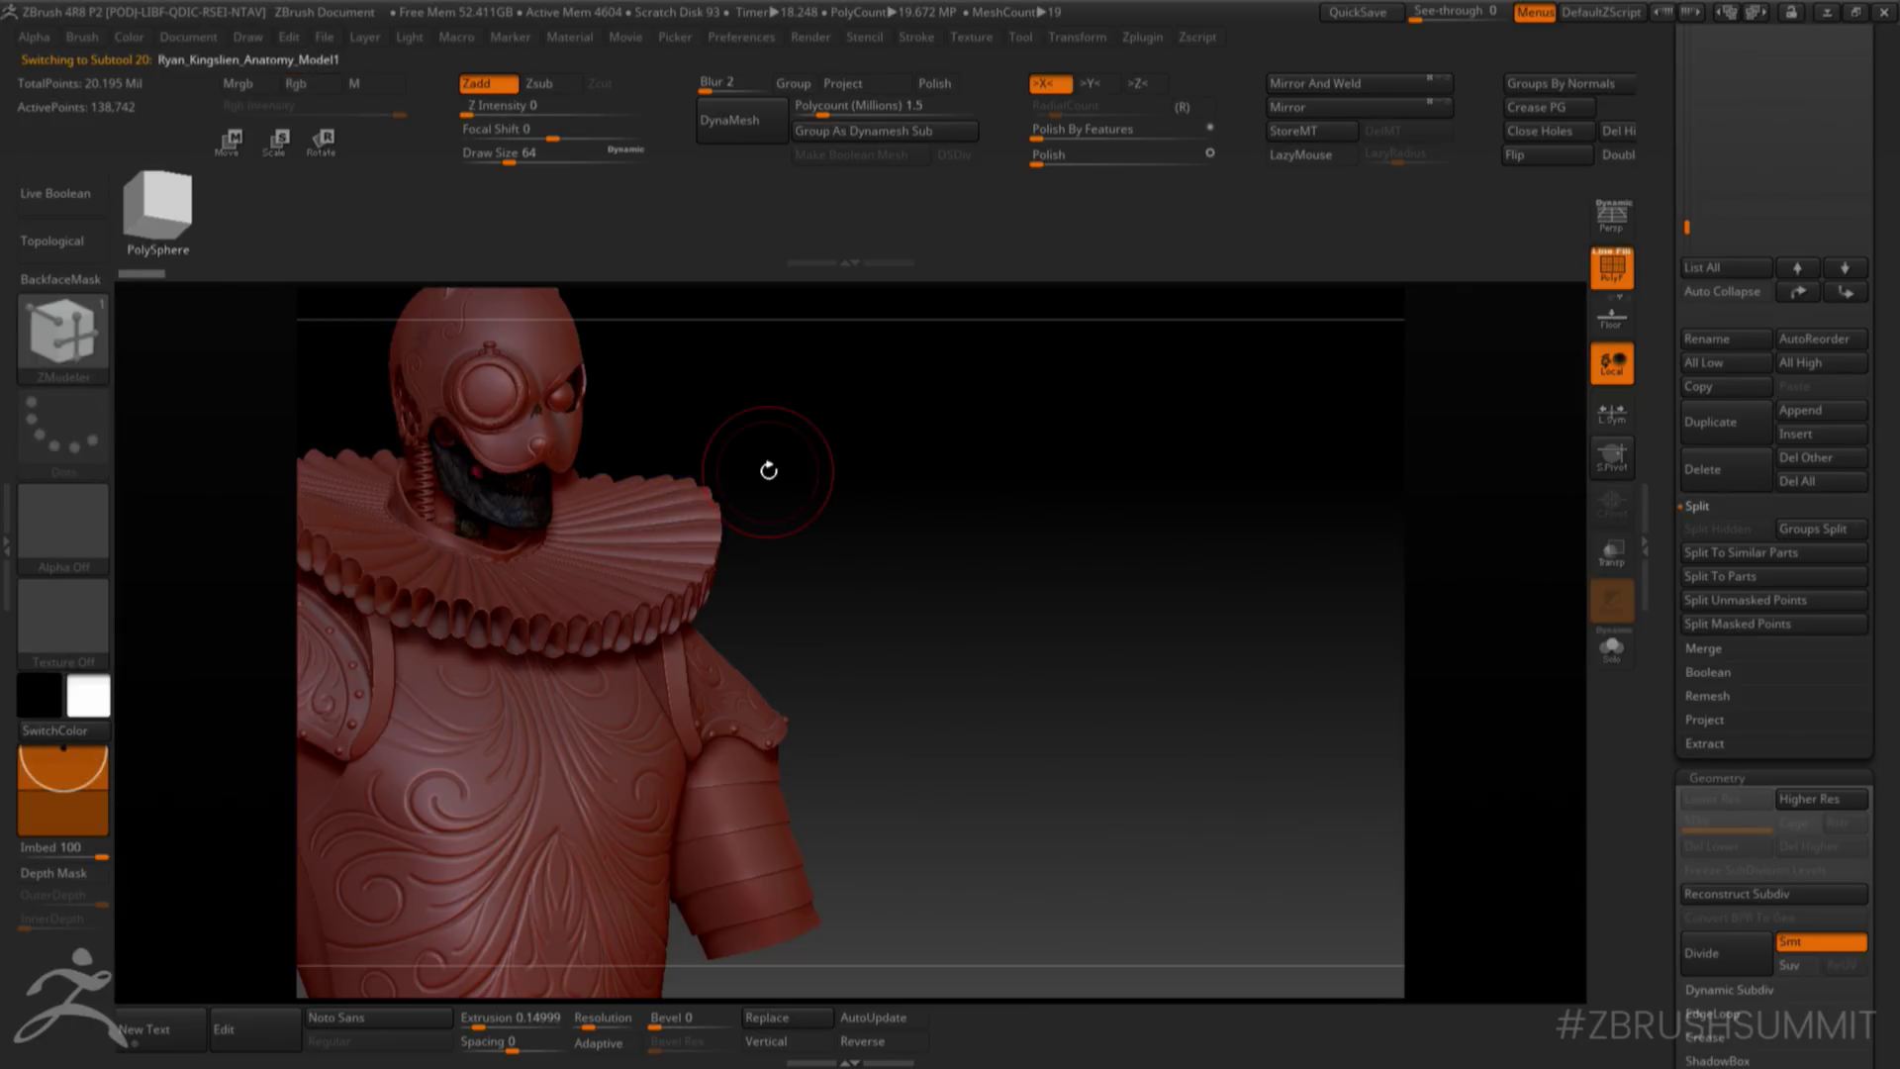
click(1612, 645)
key(shift+f)
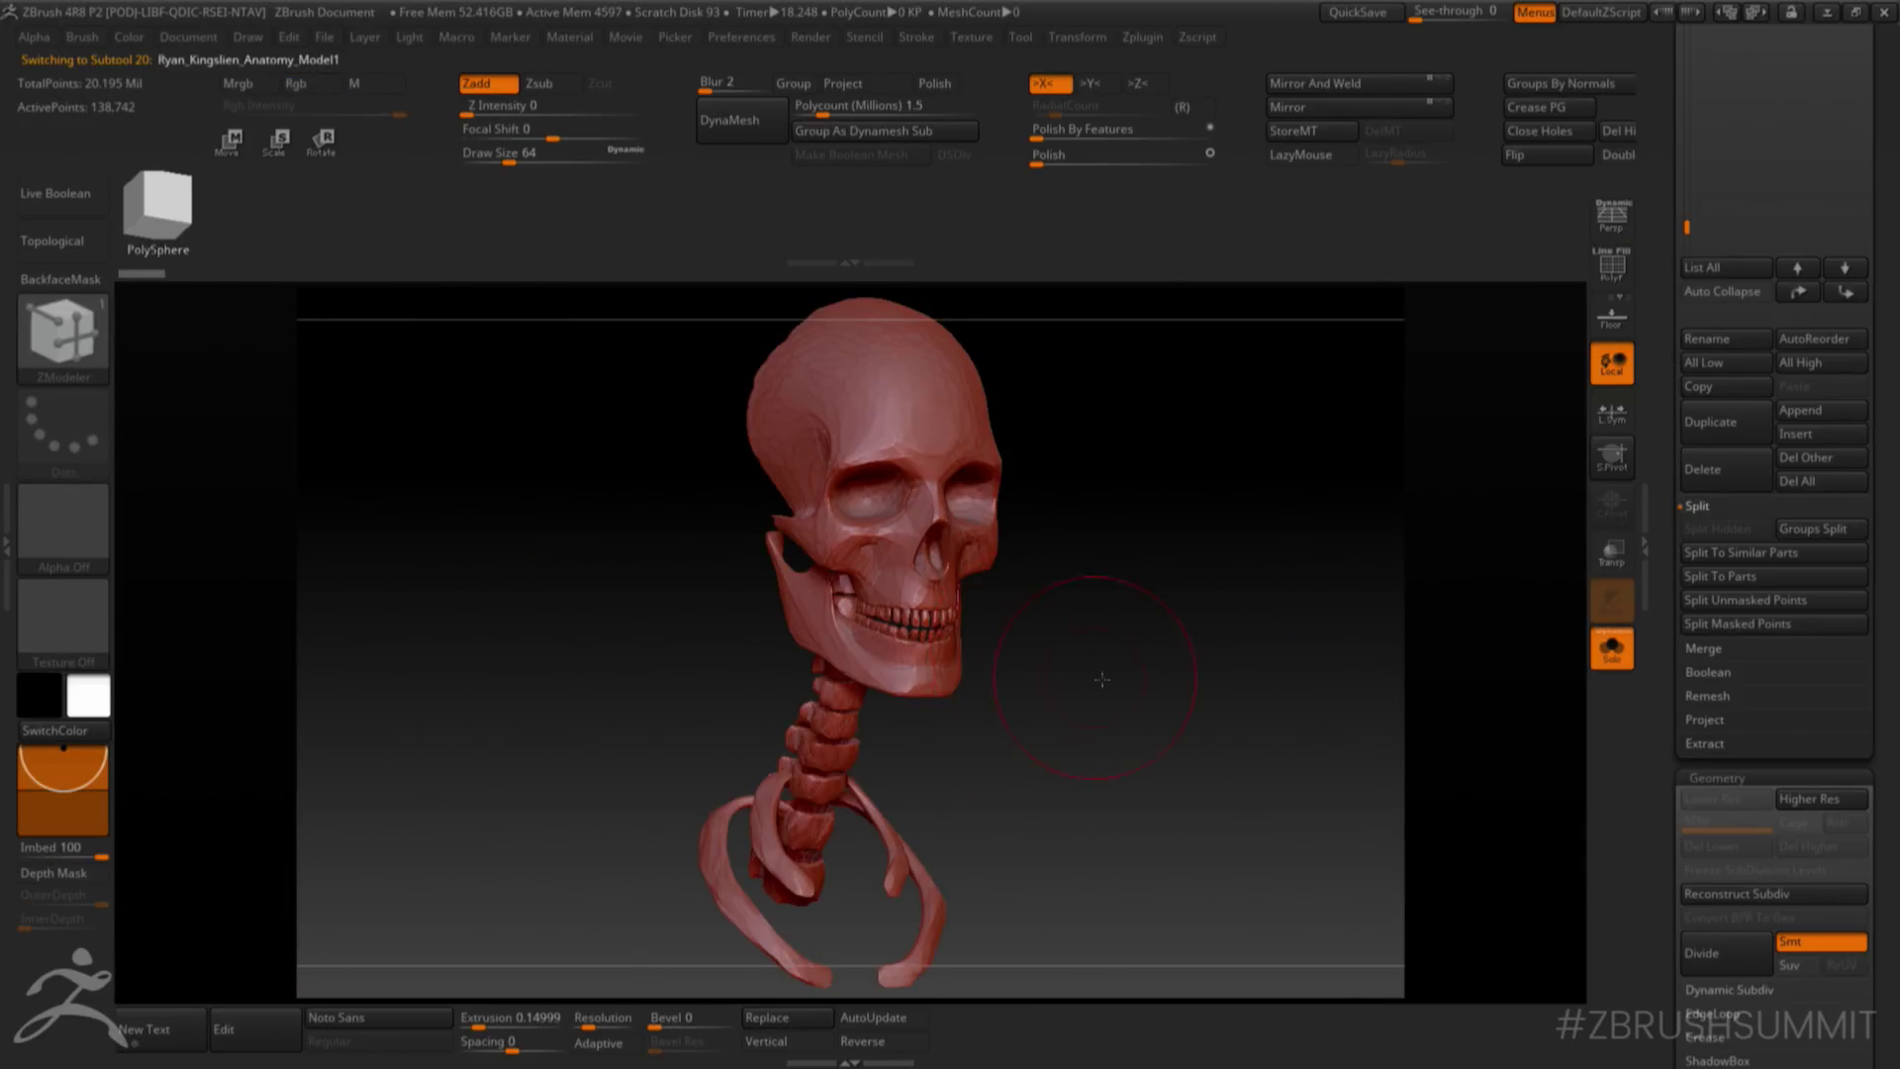
- Hide the cranium, jawbone, spine and ribs so that only the teeth are shown
drag(1031, 644, 1052, 653)
ctrl+shift+click(998, 595)
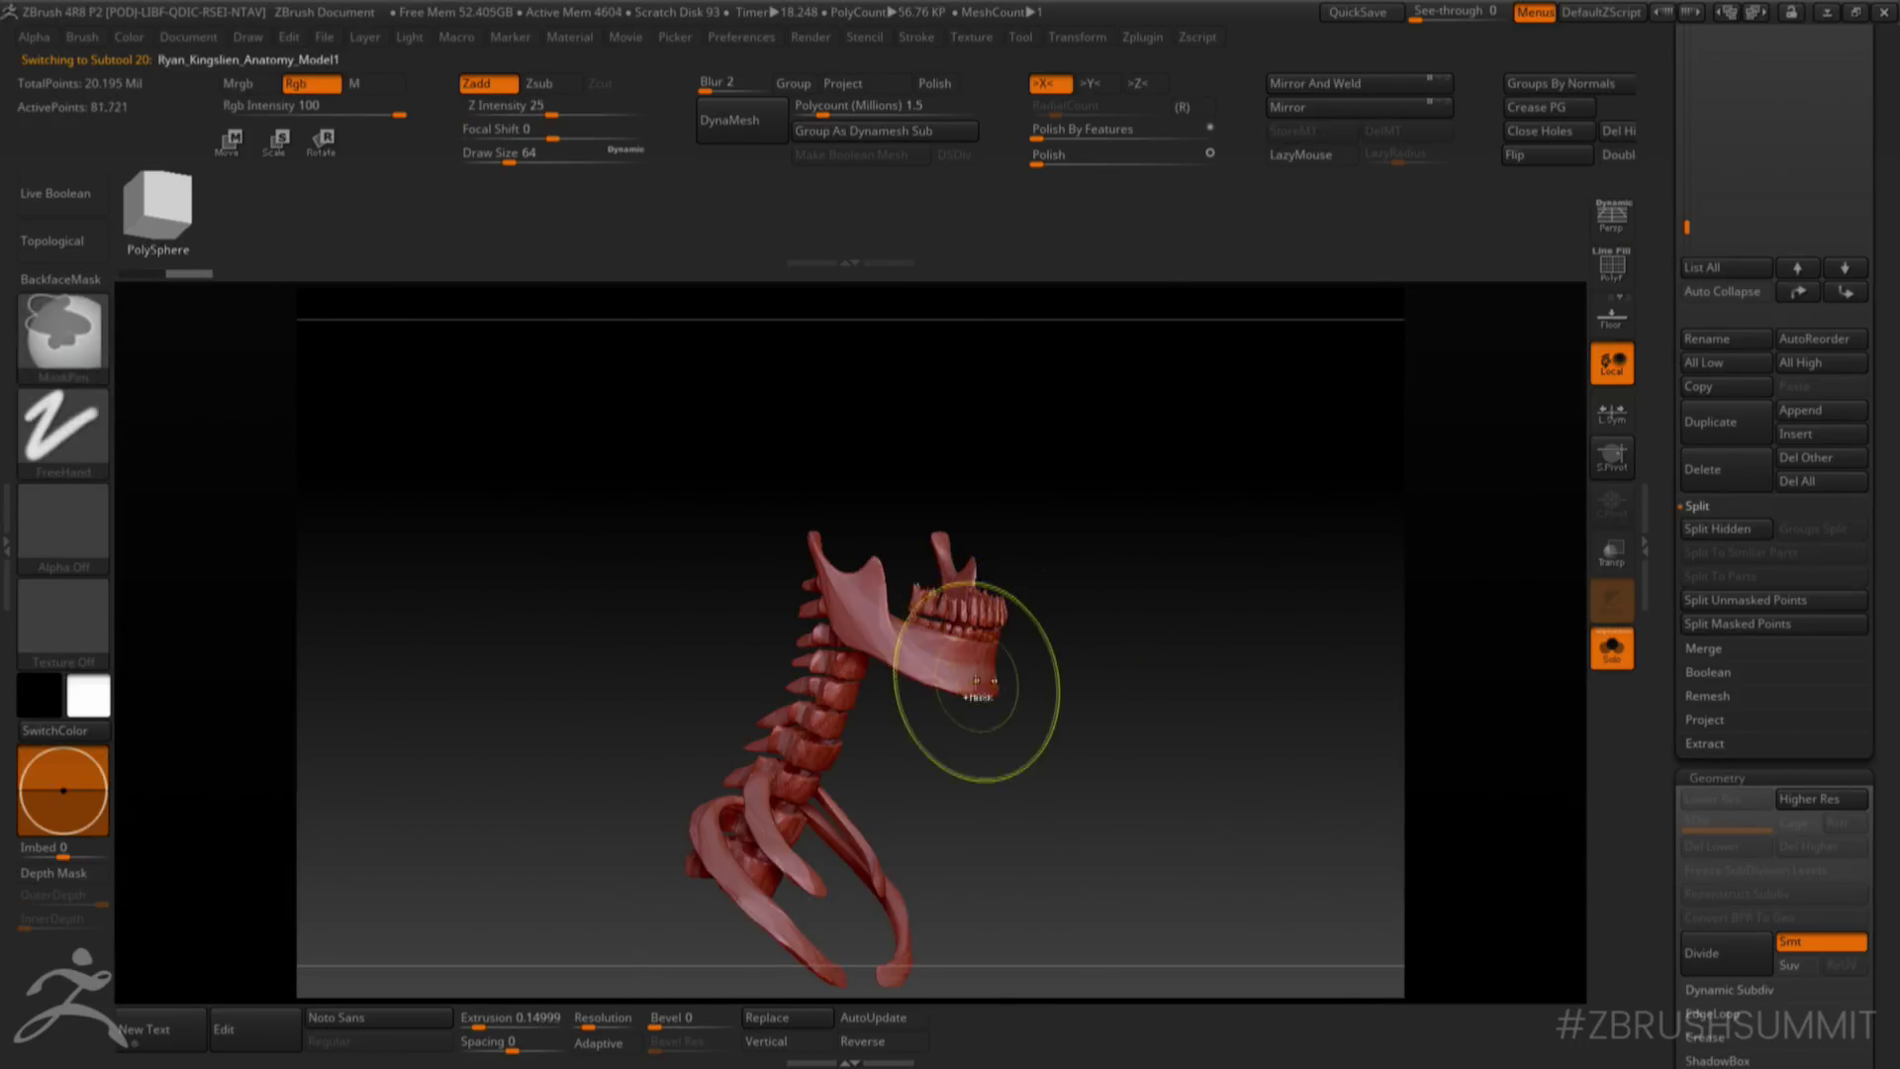
ctrl+shift+click(967, 669)
ctrl+alt+shift+drag(773, 531, 901, 674)
ctrl+alt+shift+drag(661, 582, 1011, 935)
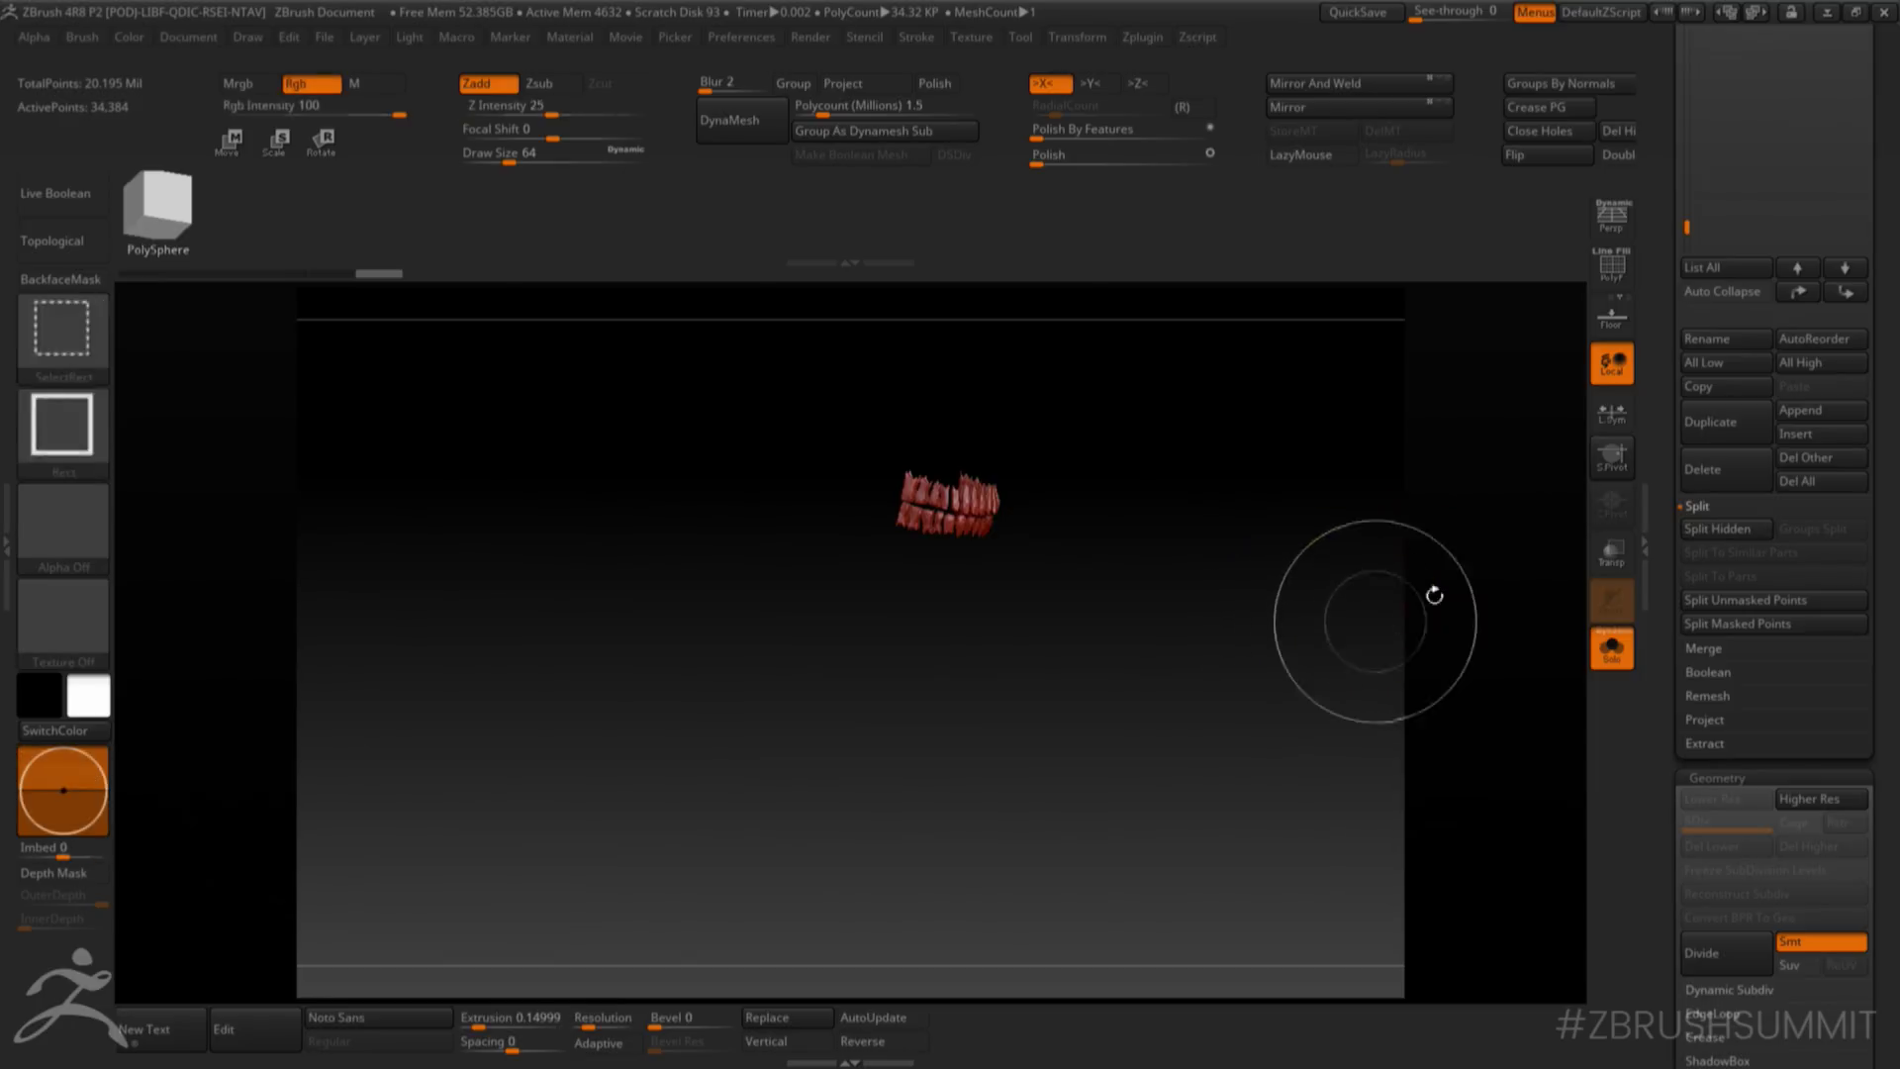
- Show all subtools again and use Split Hidden to separate the teeth from the rest of the skeleton
click(1611, 650)
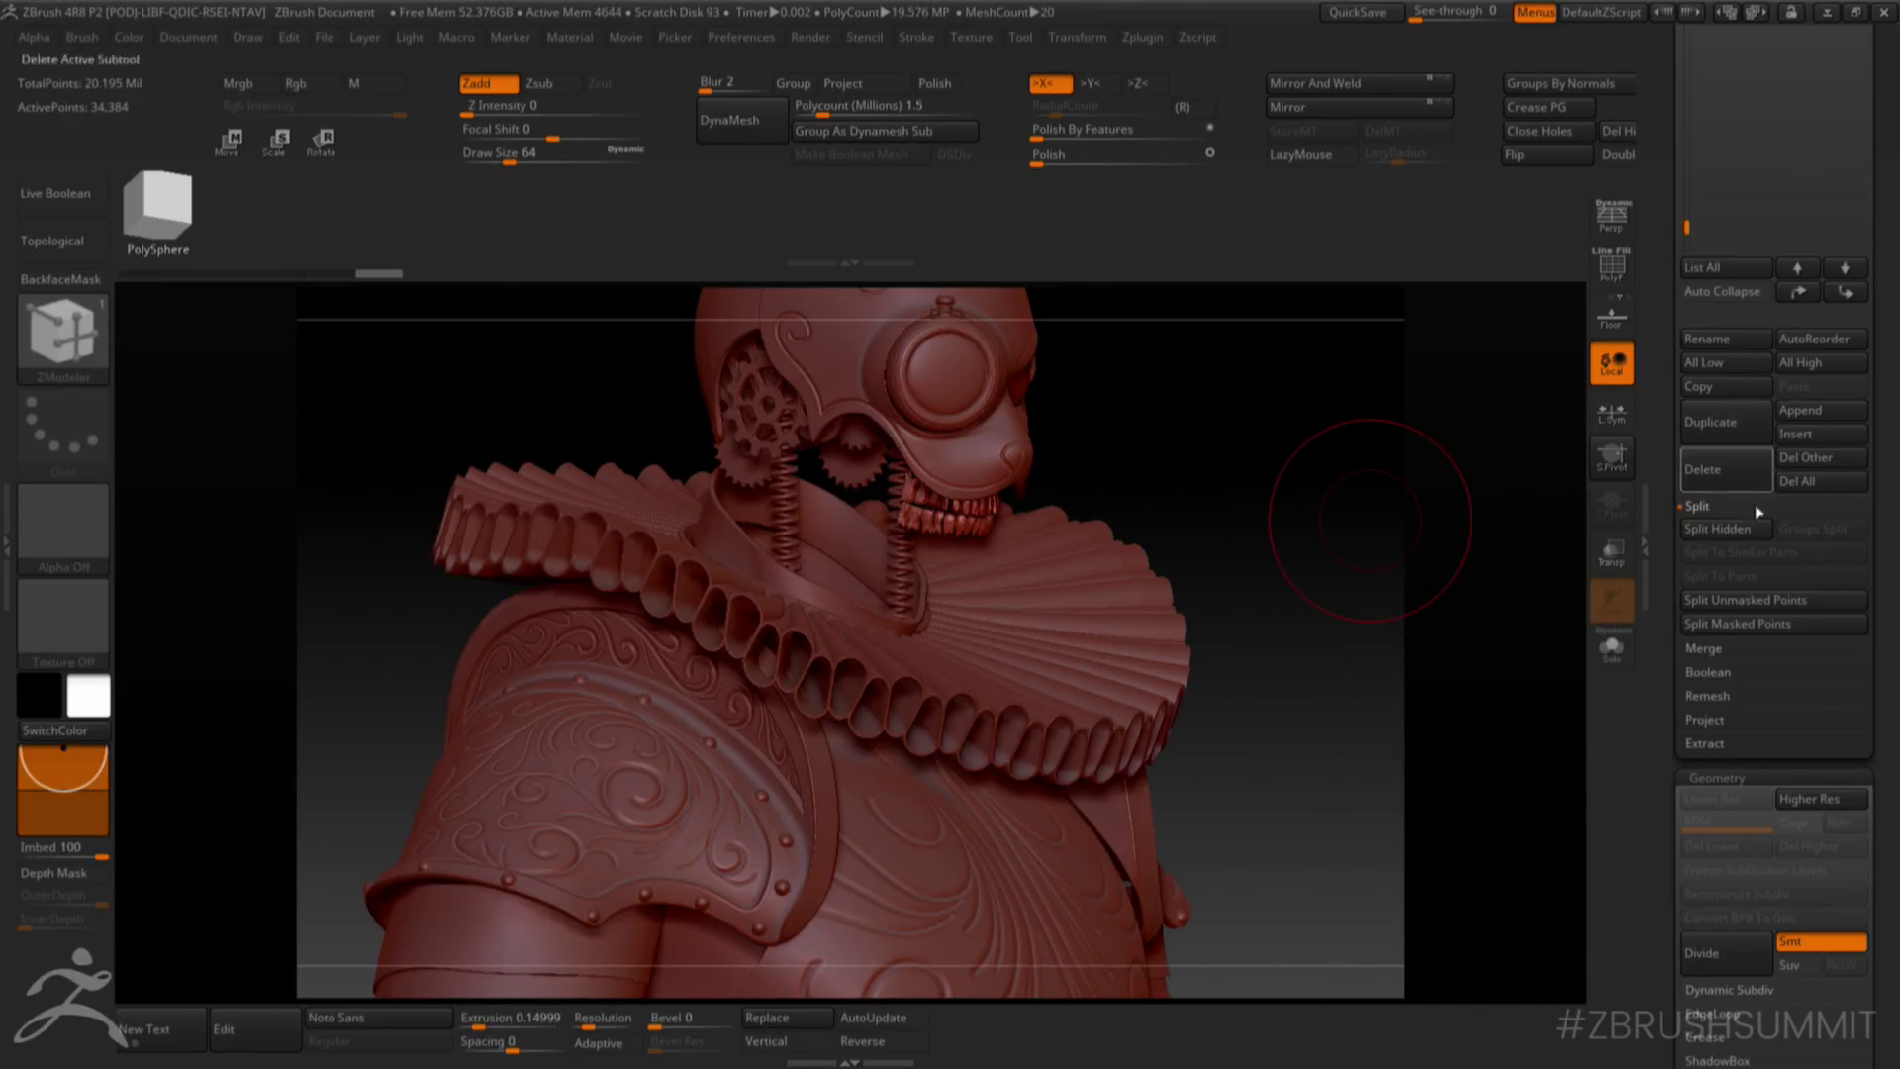
click(1727, 528)
alt+drag(1363, 539, 1352, 662)
alt+drag(1349, 556, 1322, 792)
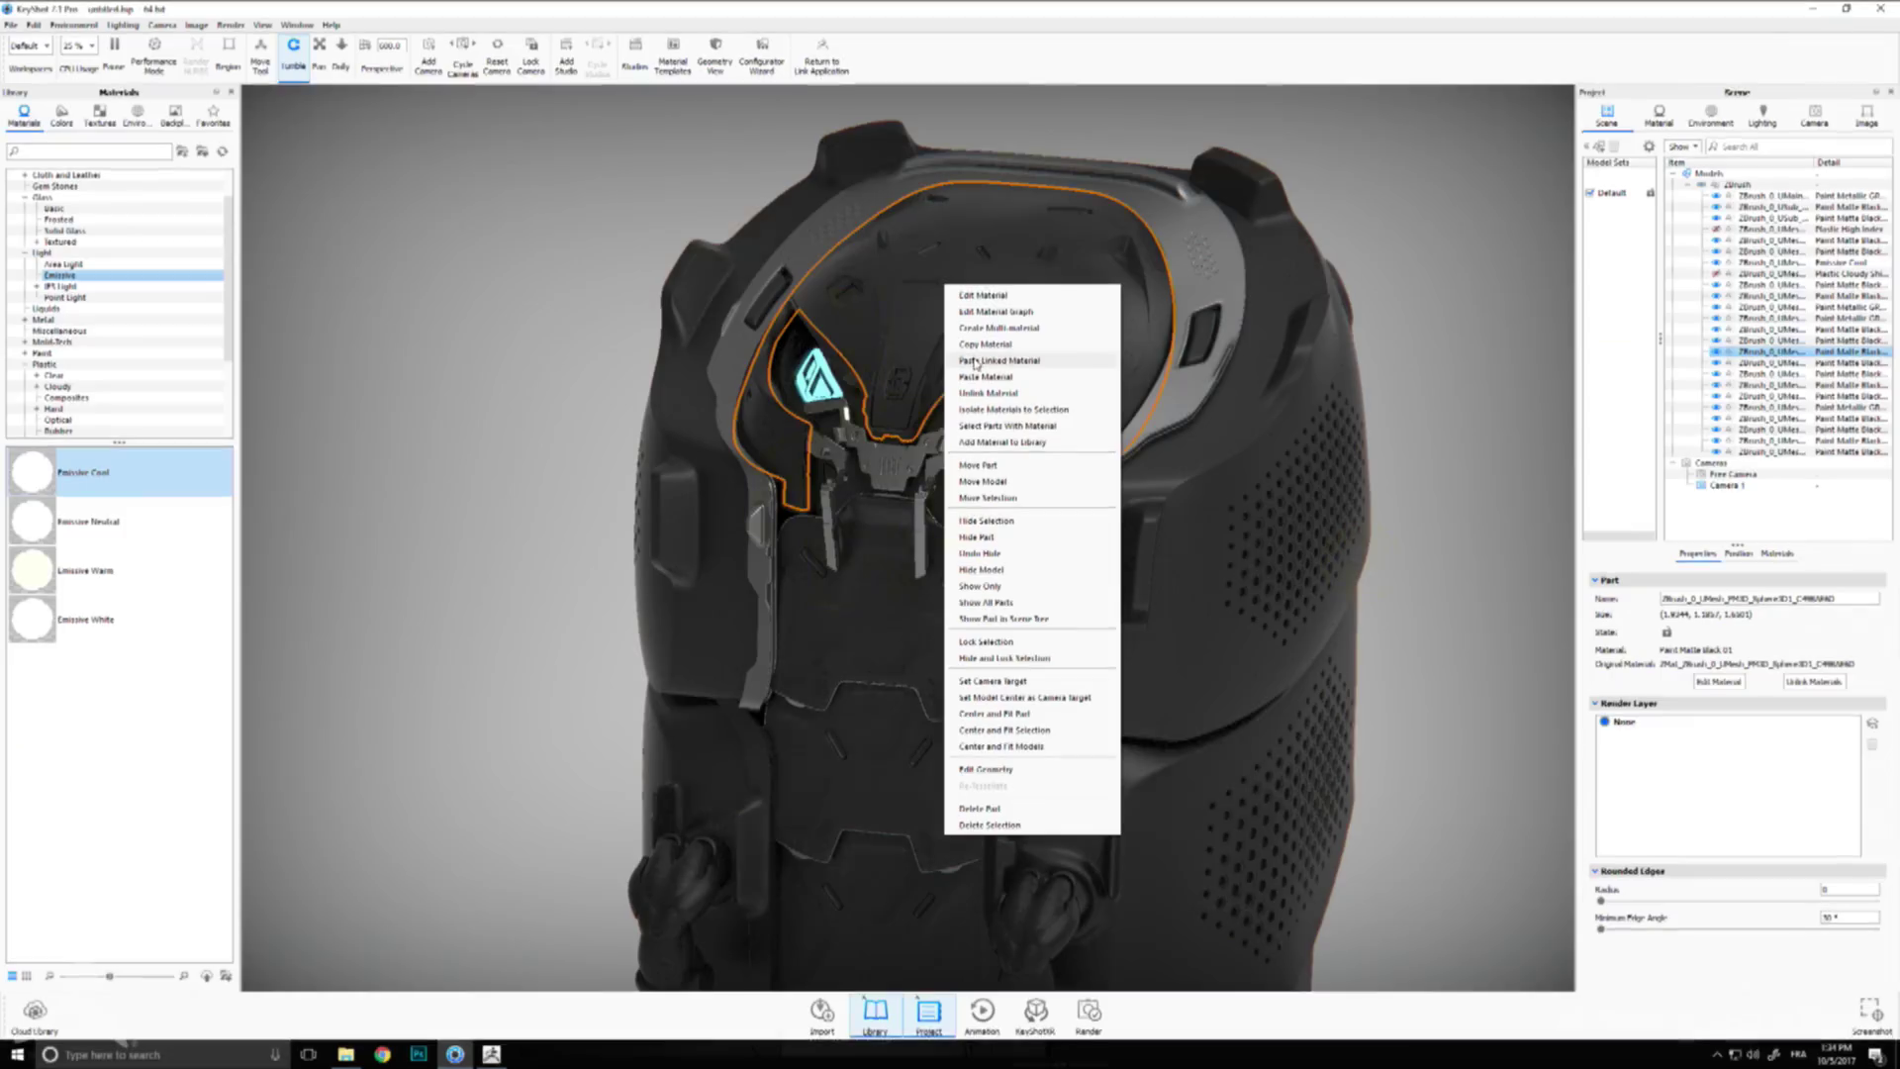
- In KeyShot, paste the copied metallic grey paint onto the mech's faceplate and the small detail on its forehead
click(976, 362)
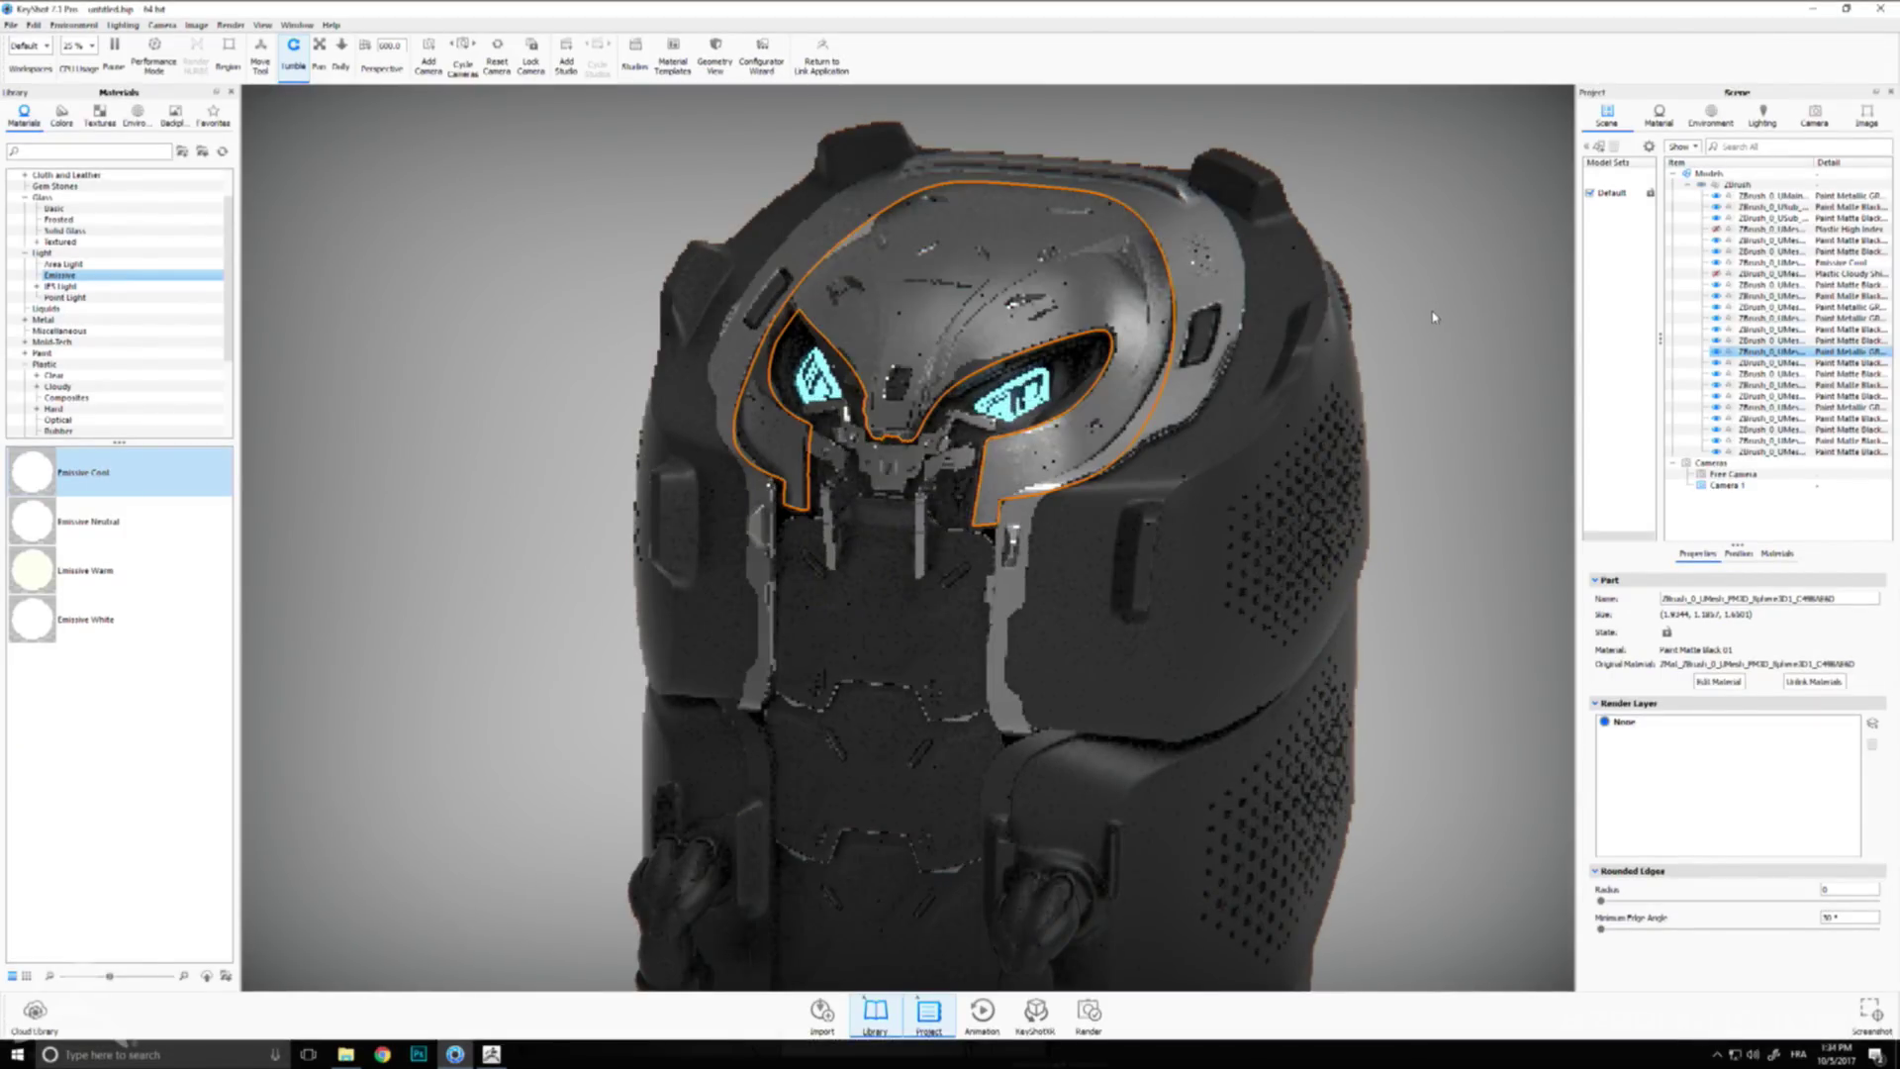
right_click(948, 281)
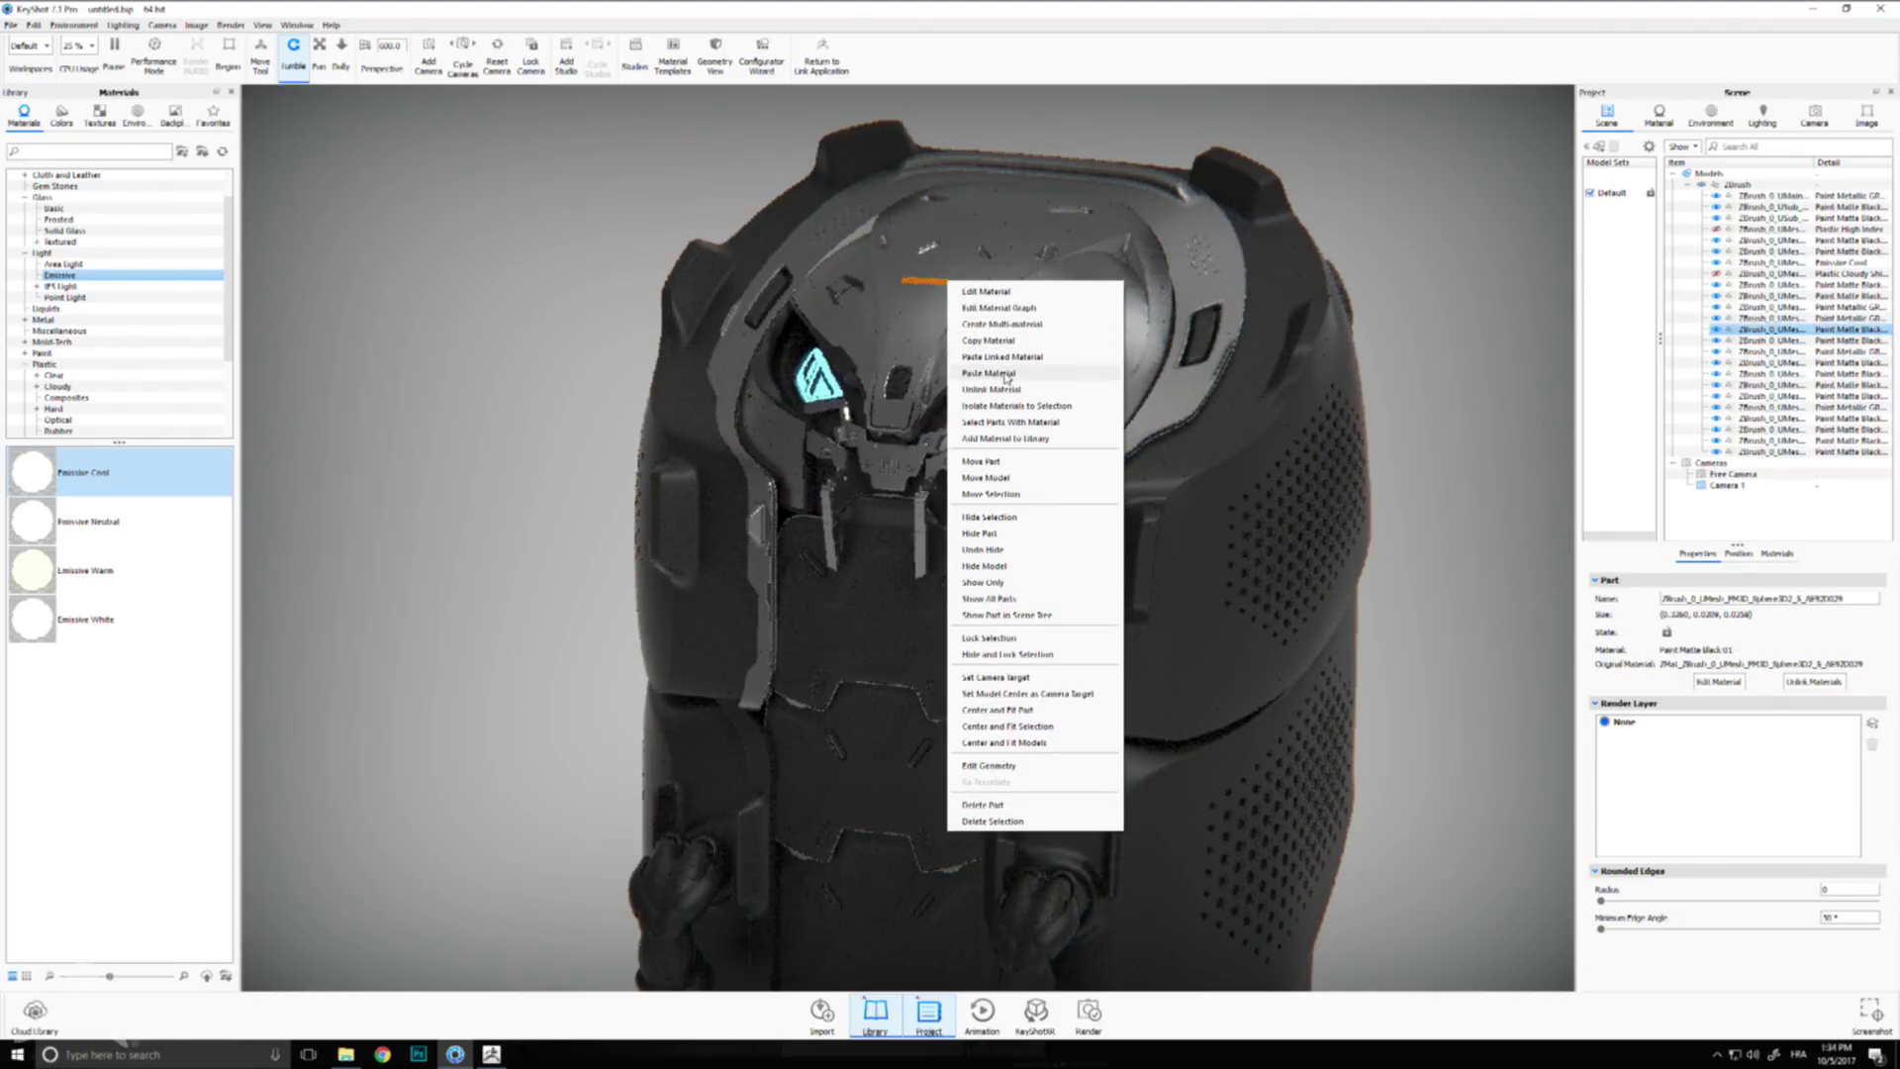
click(990, 373)
- Assign 01-DIRT & SCRATCHED #2 from the ZBRUSH SUMMIT METAL DIRT library to the mech's faceplate
click(917, 323)
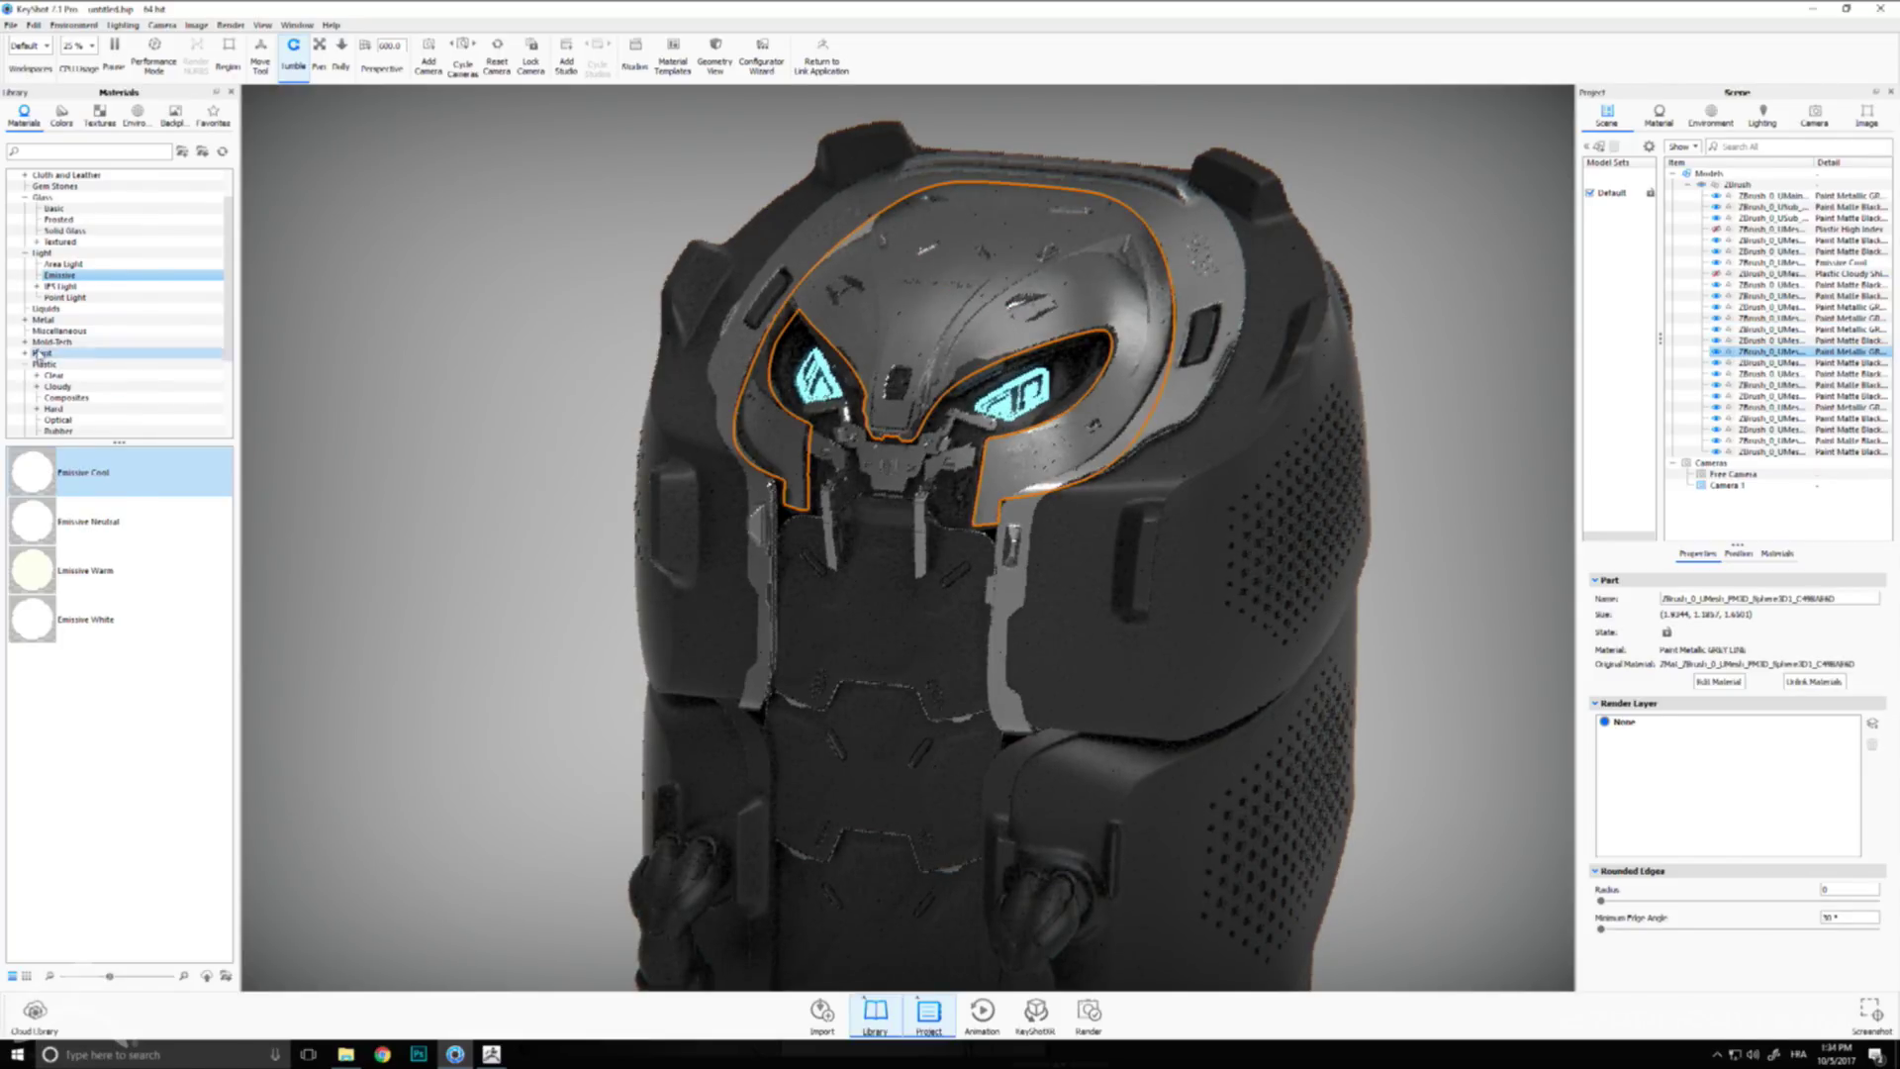
scroll(50, 410, down, 3)
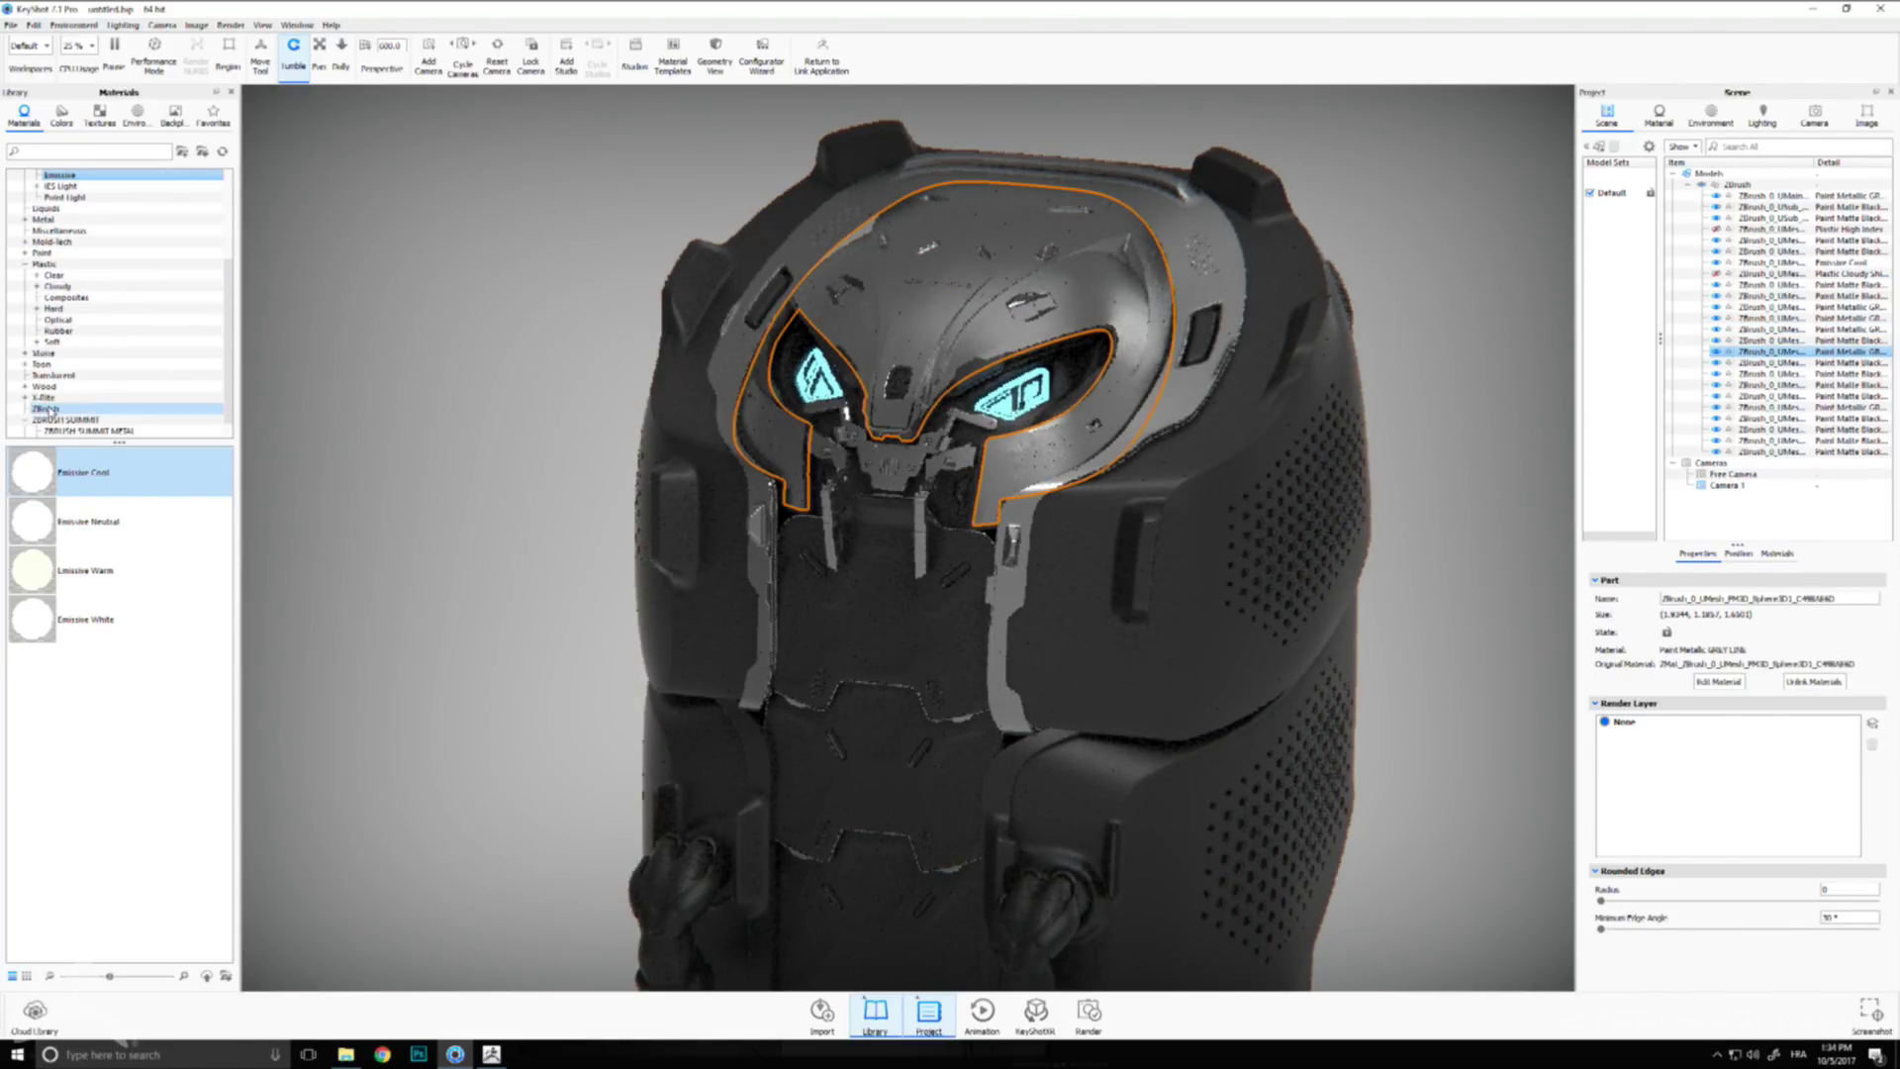
scroll(92, 432, down, 1)
click(94, 419)
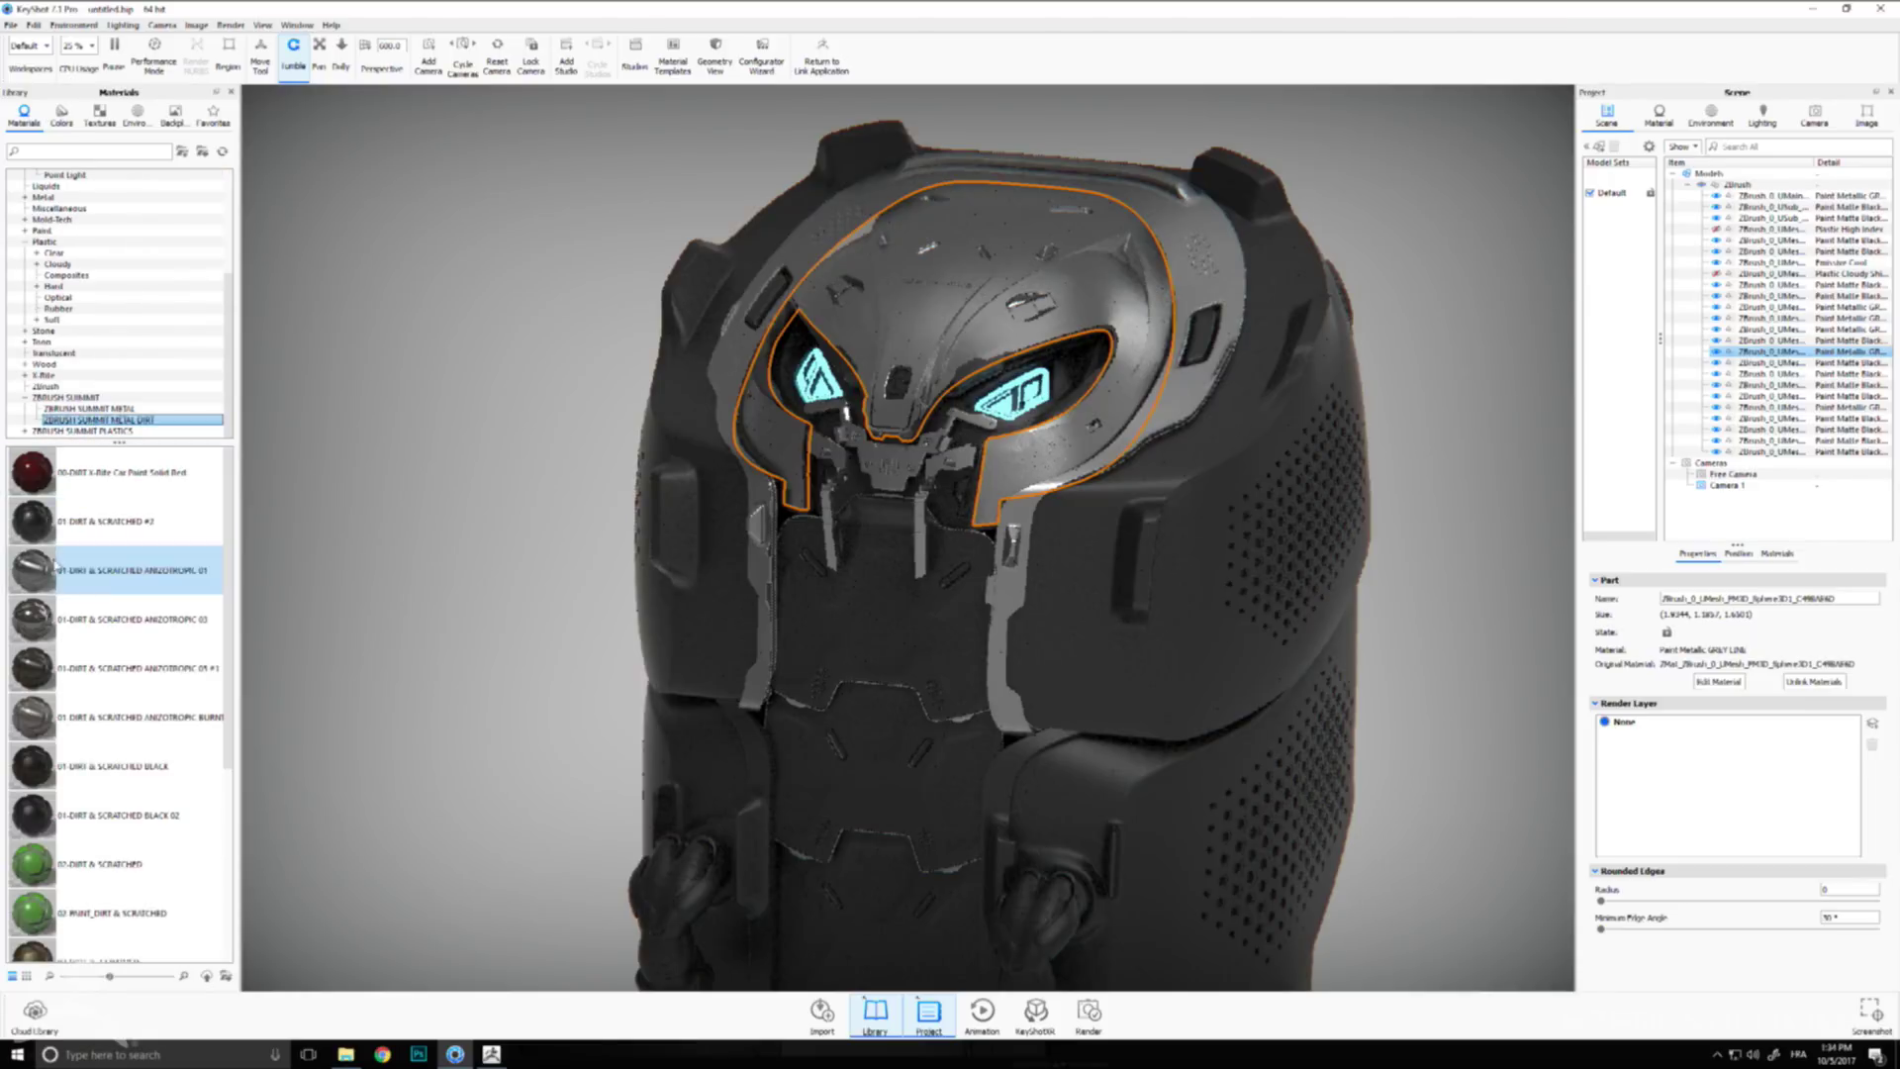
drag(24, 526, 1756, 352)
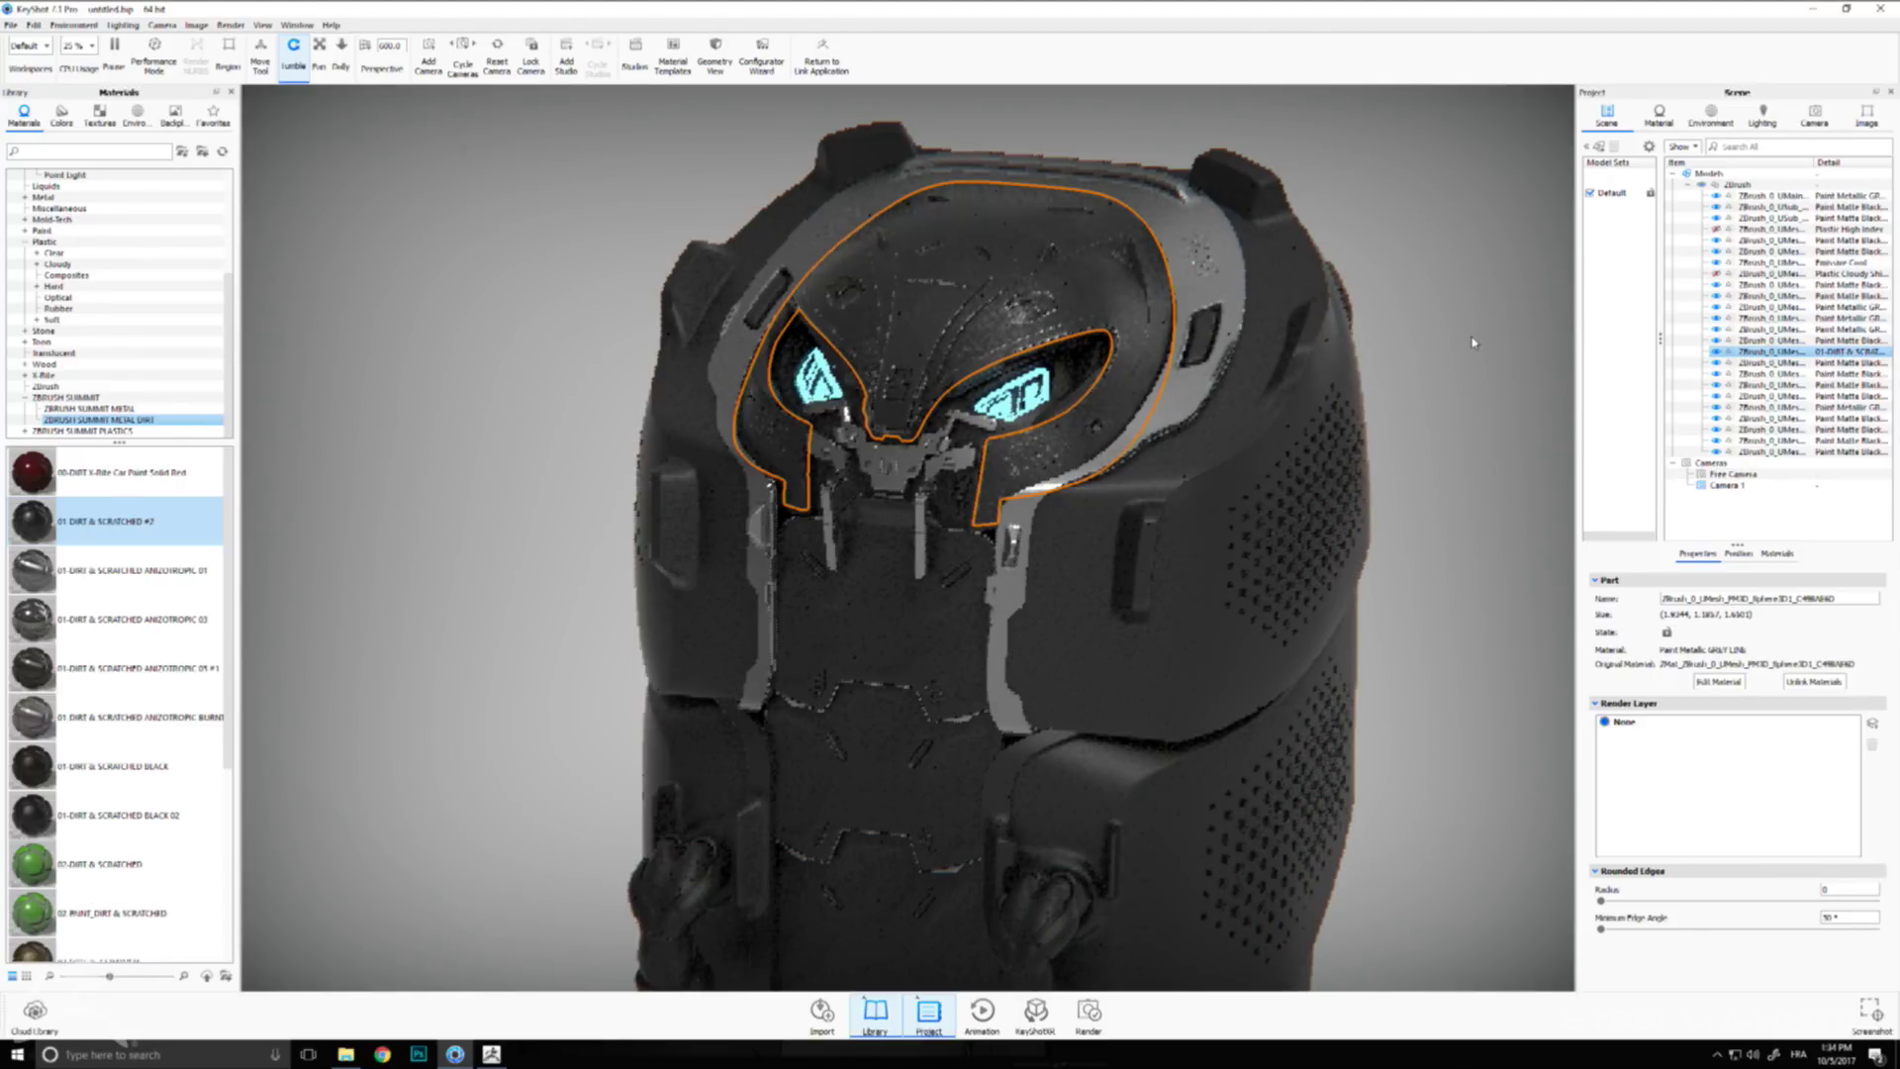
- Replace the matte black paint on the mech's body shell with 01-DIRT & SCRATCHED ANIZOTROPIC 05 #1 and clear the selection
click(1112, 608)
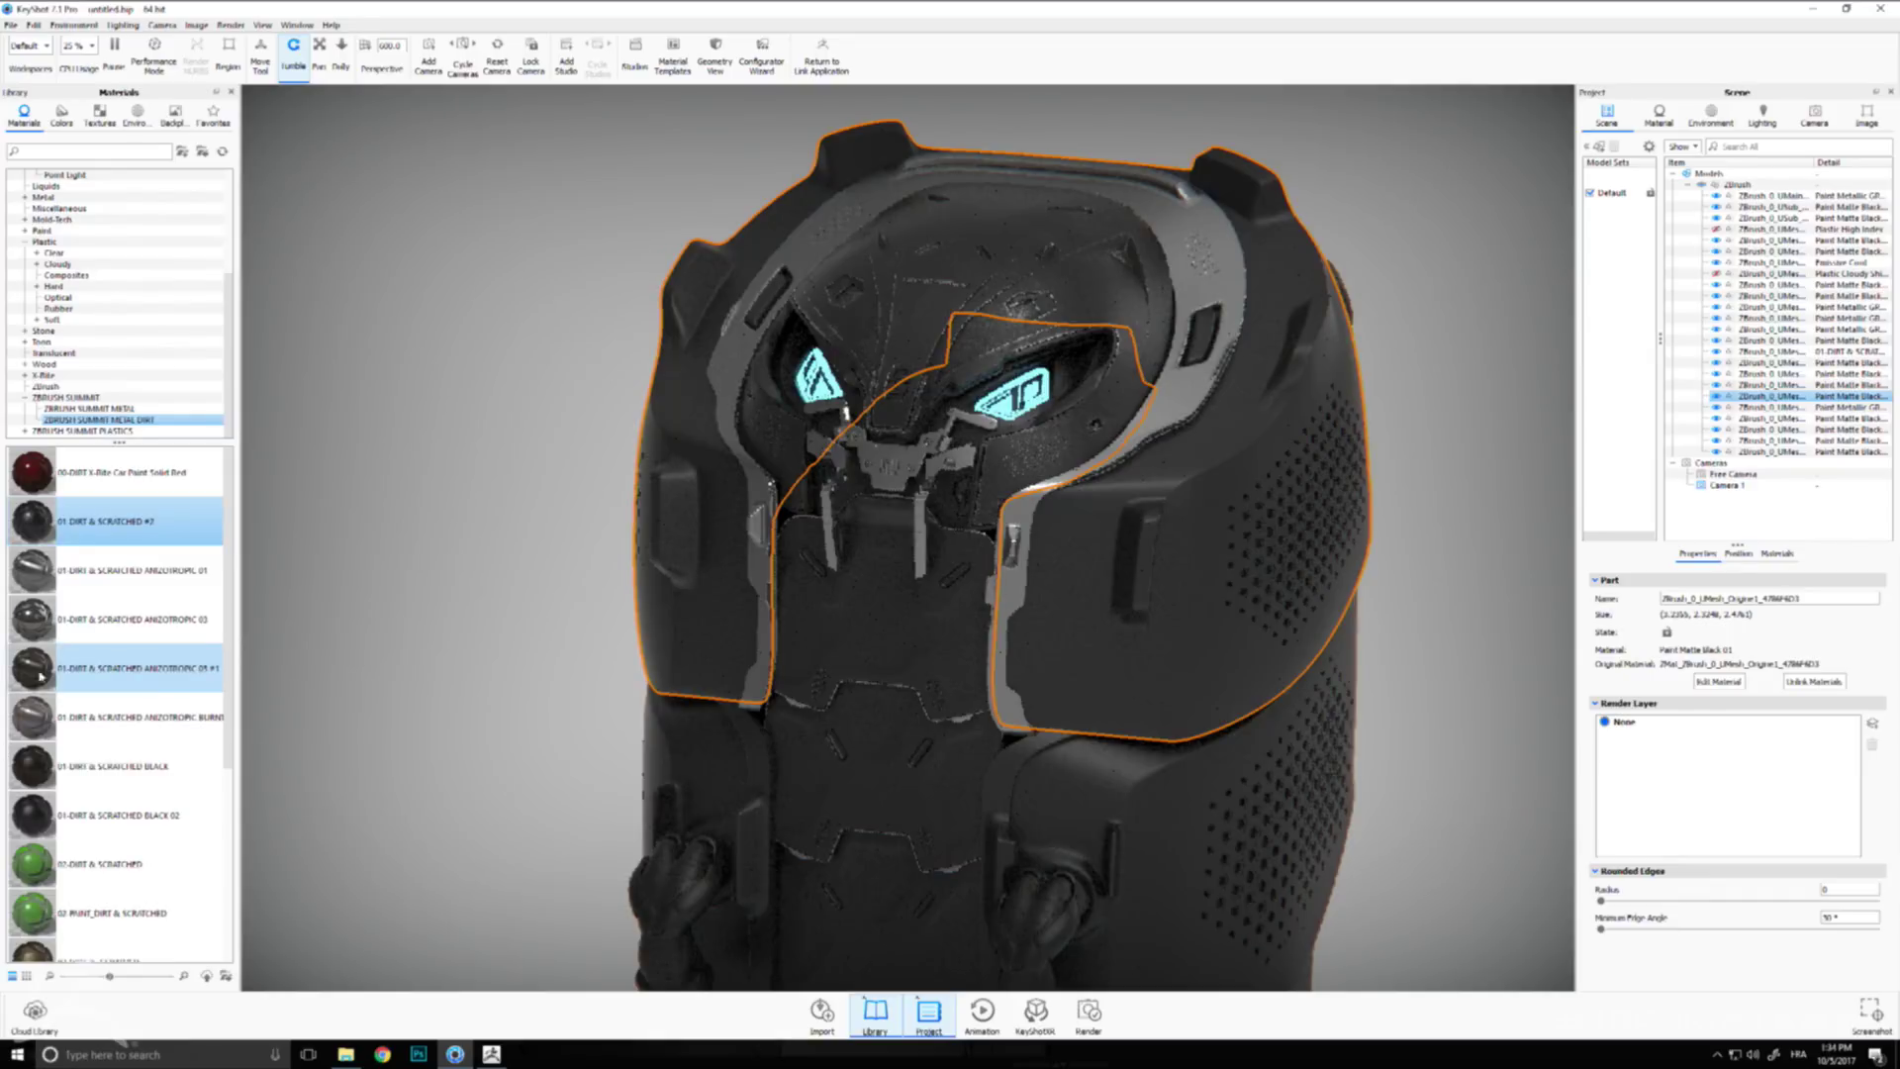
drag(33, 668, 696, 636)
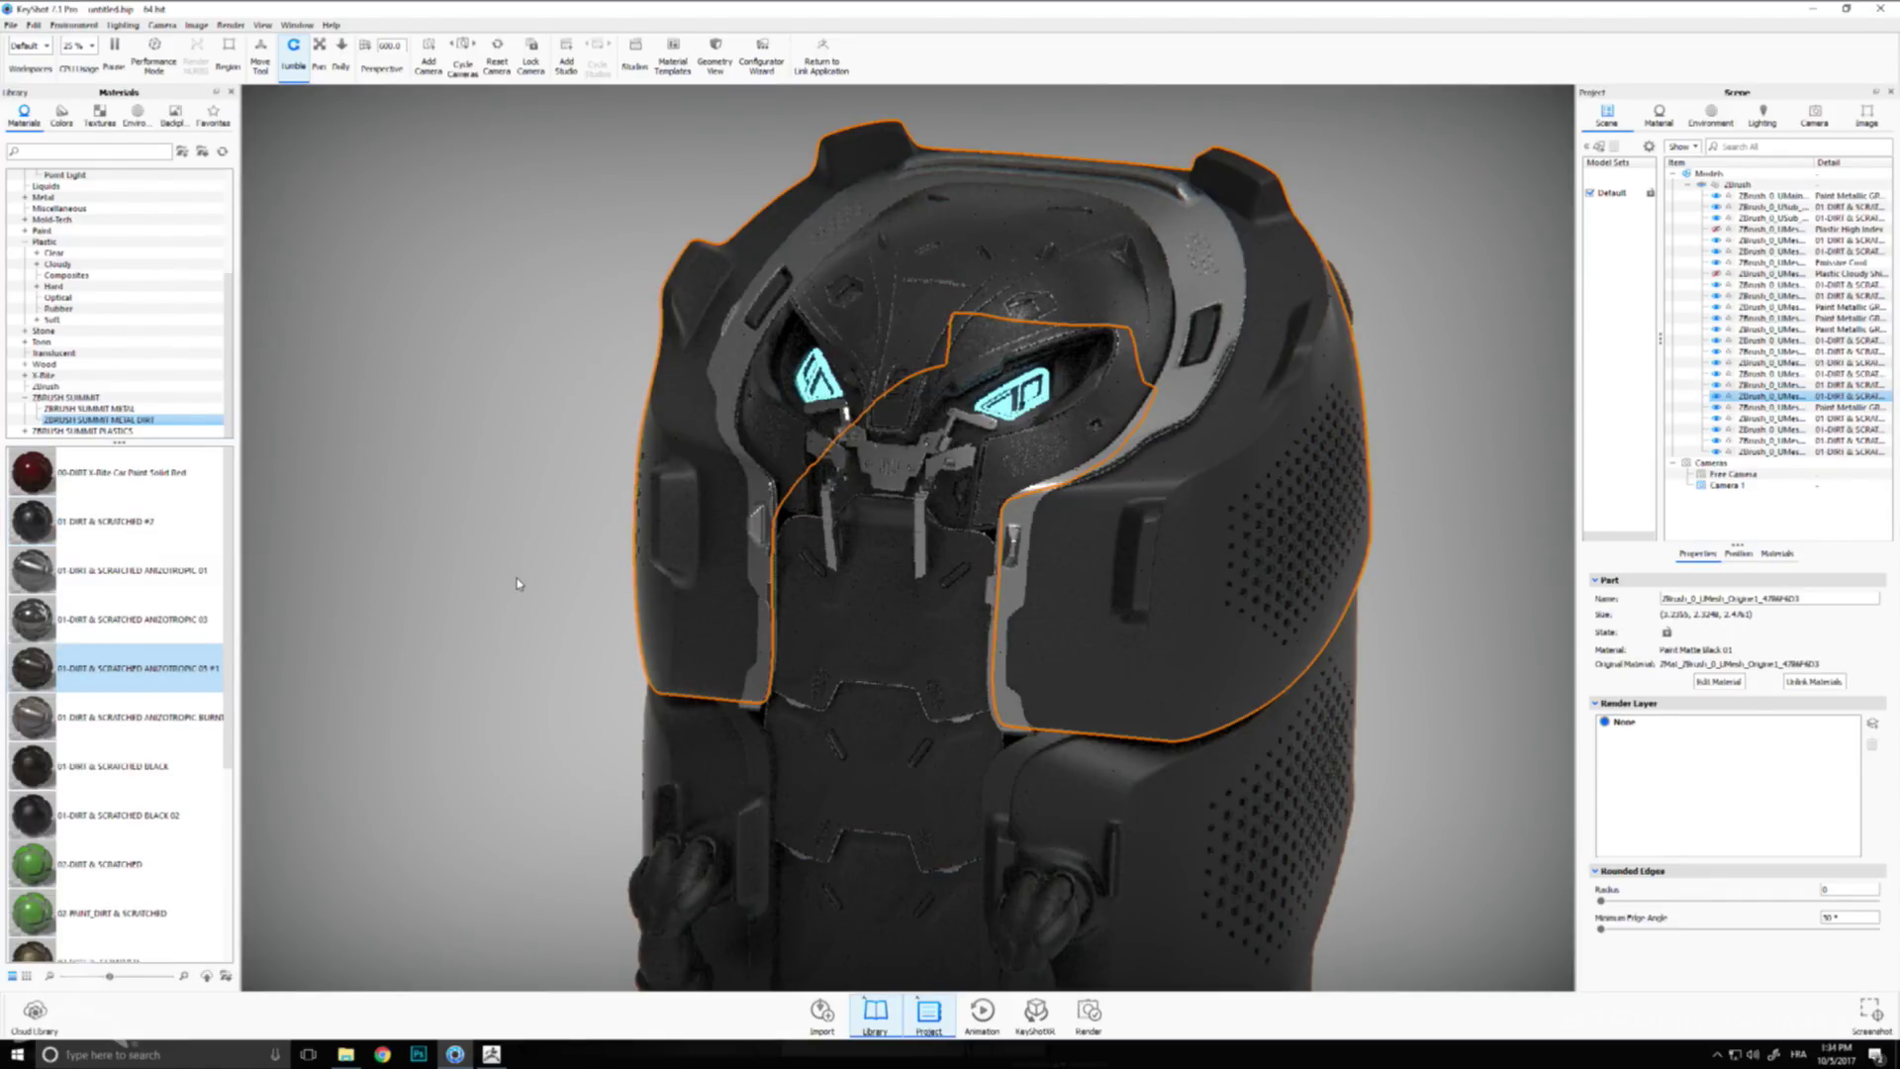
click(519, 578)
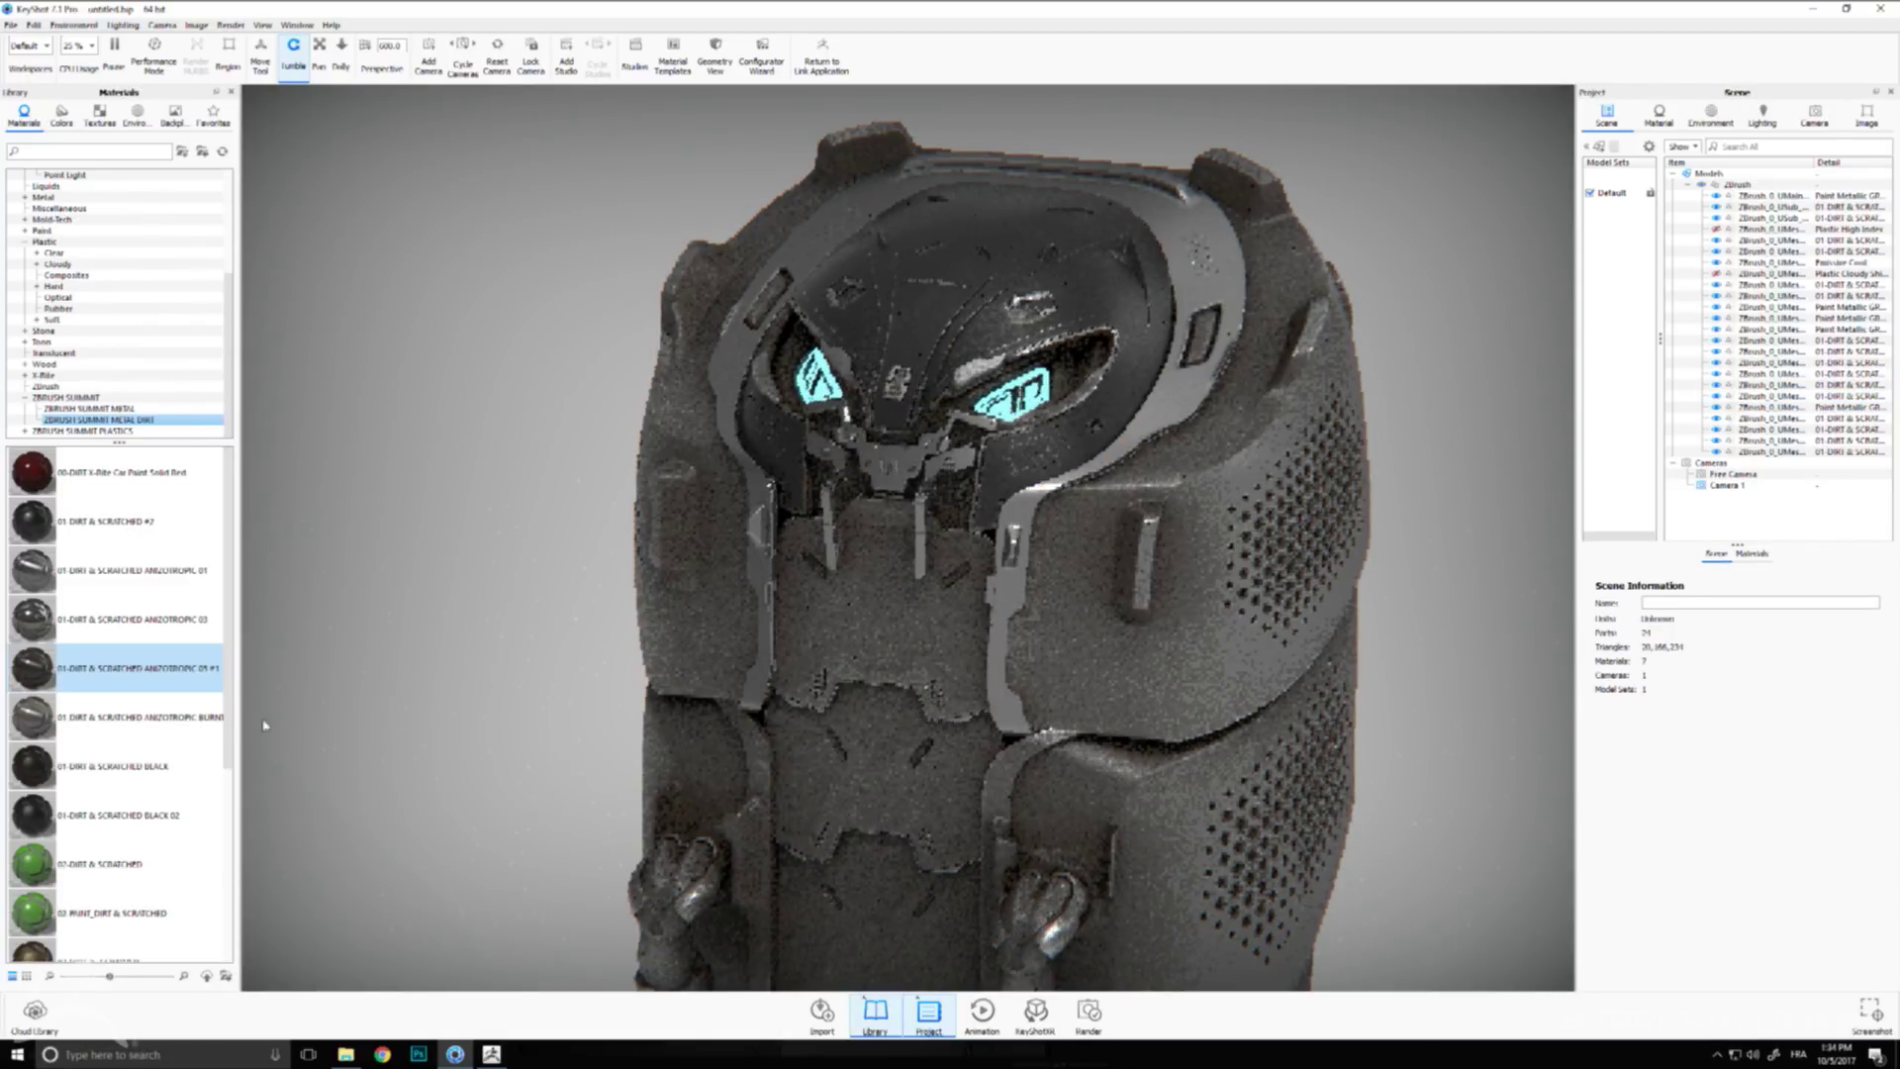
- Undo the dirt and scratched metal materials on the mech's body and faceplate
drag(37, 529, 28, 638)
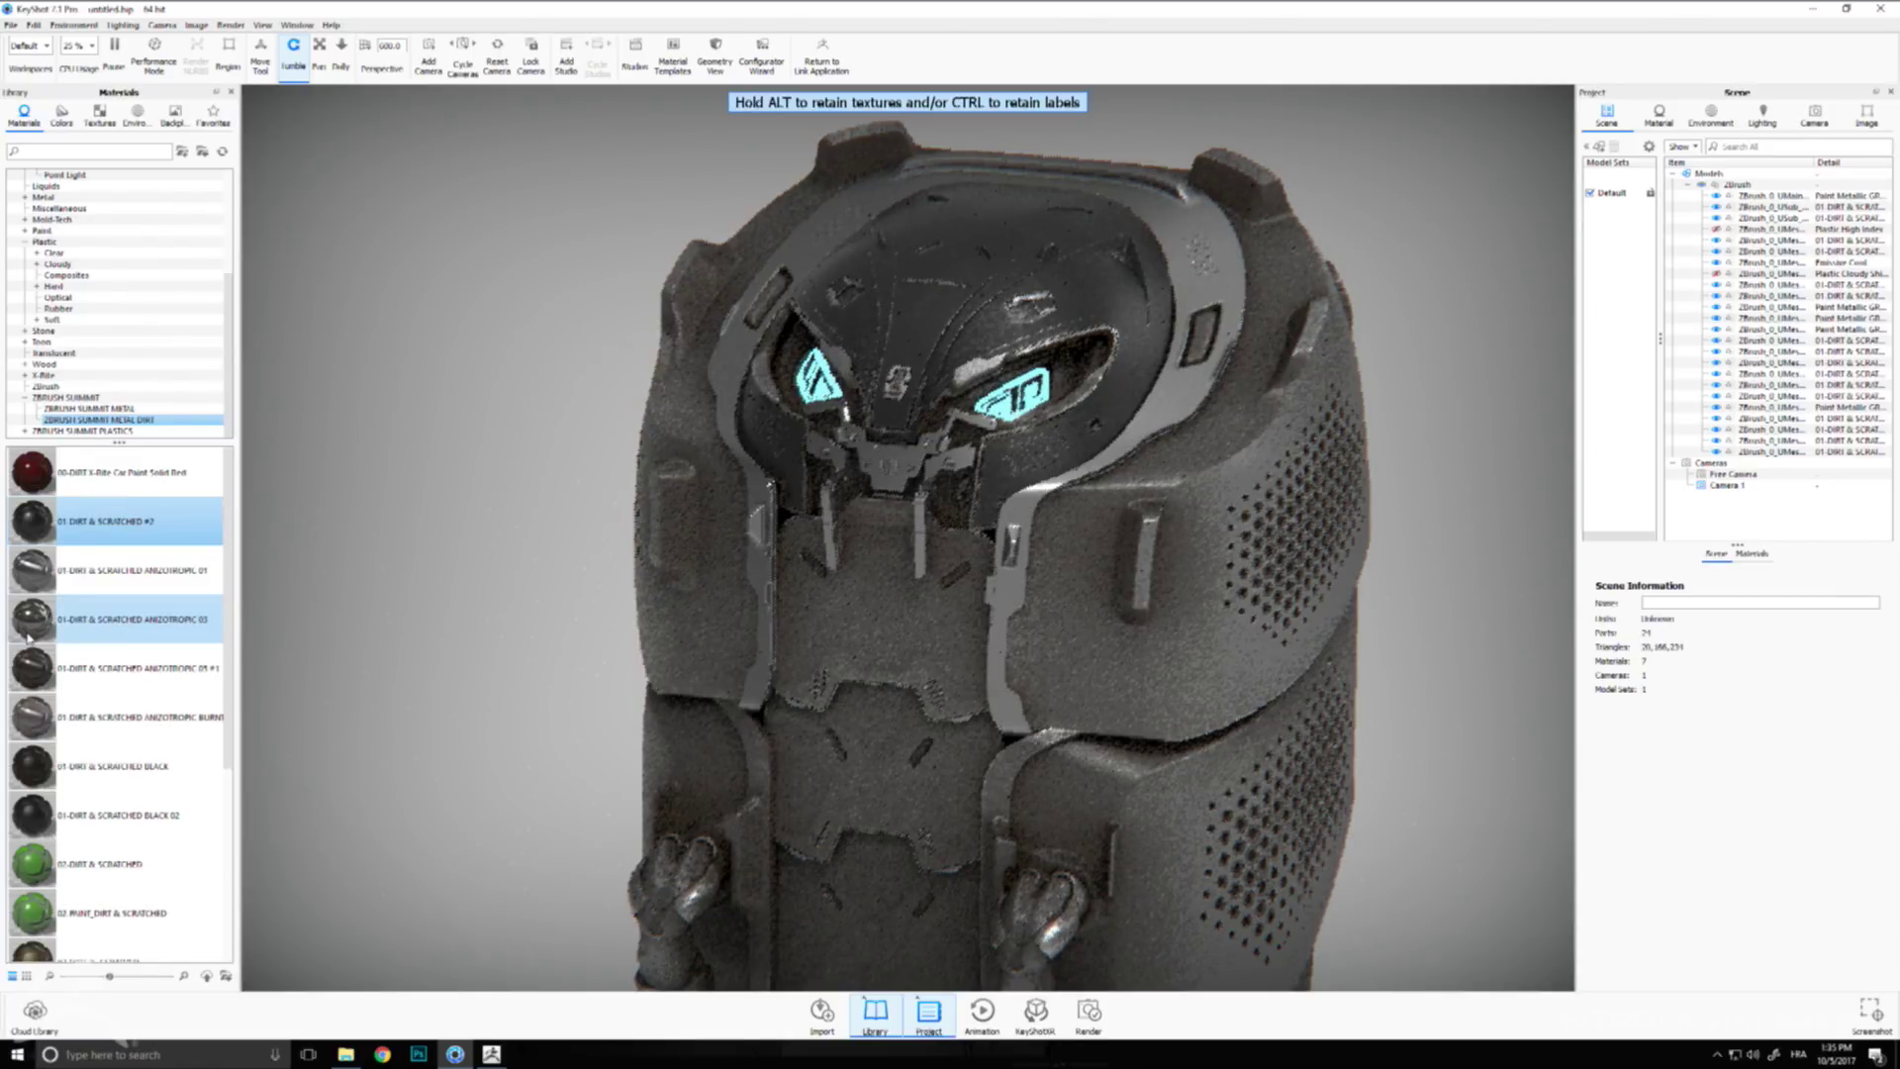
key(ctrl+z)
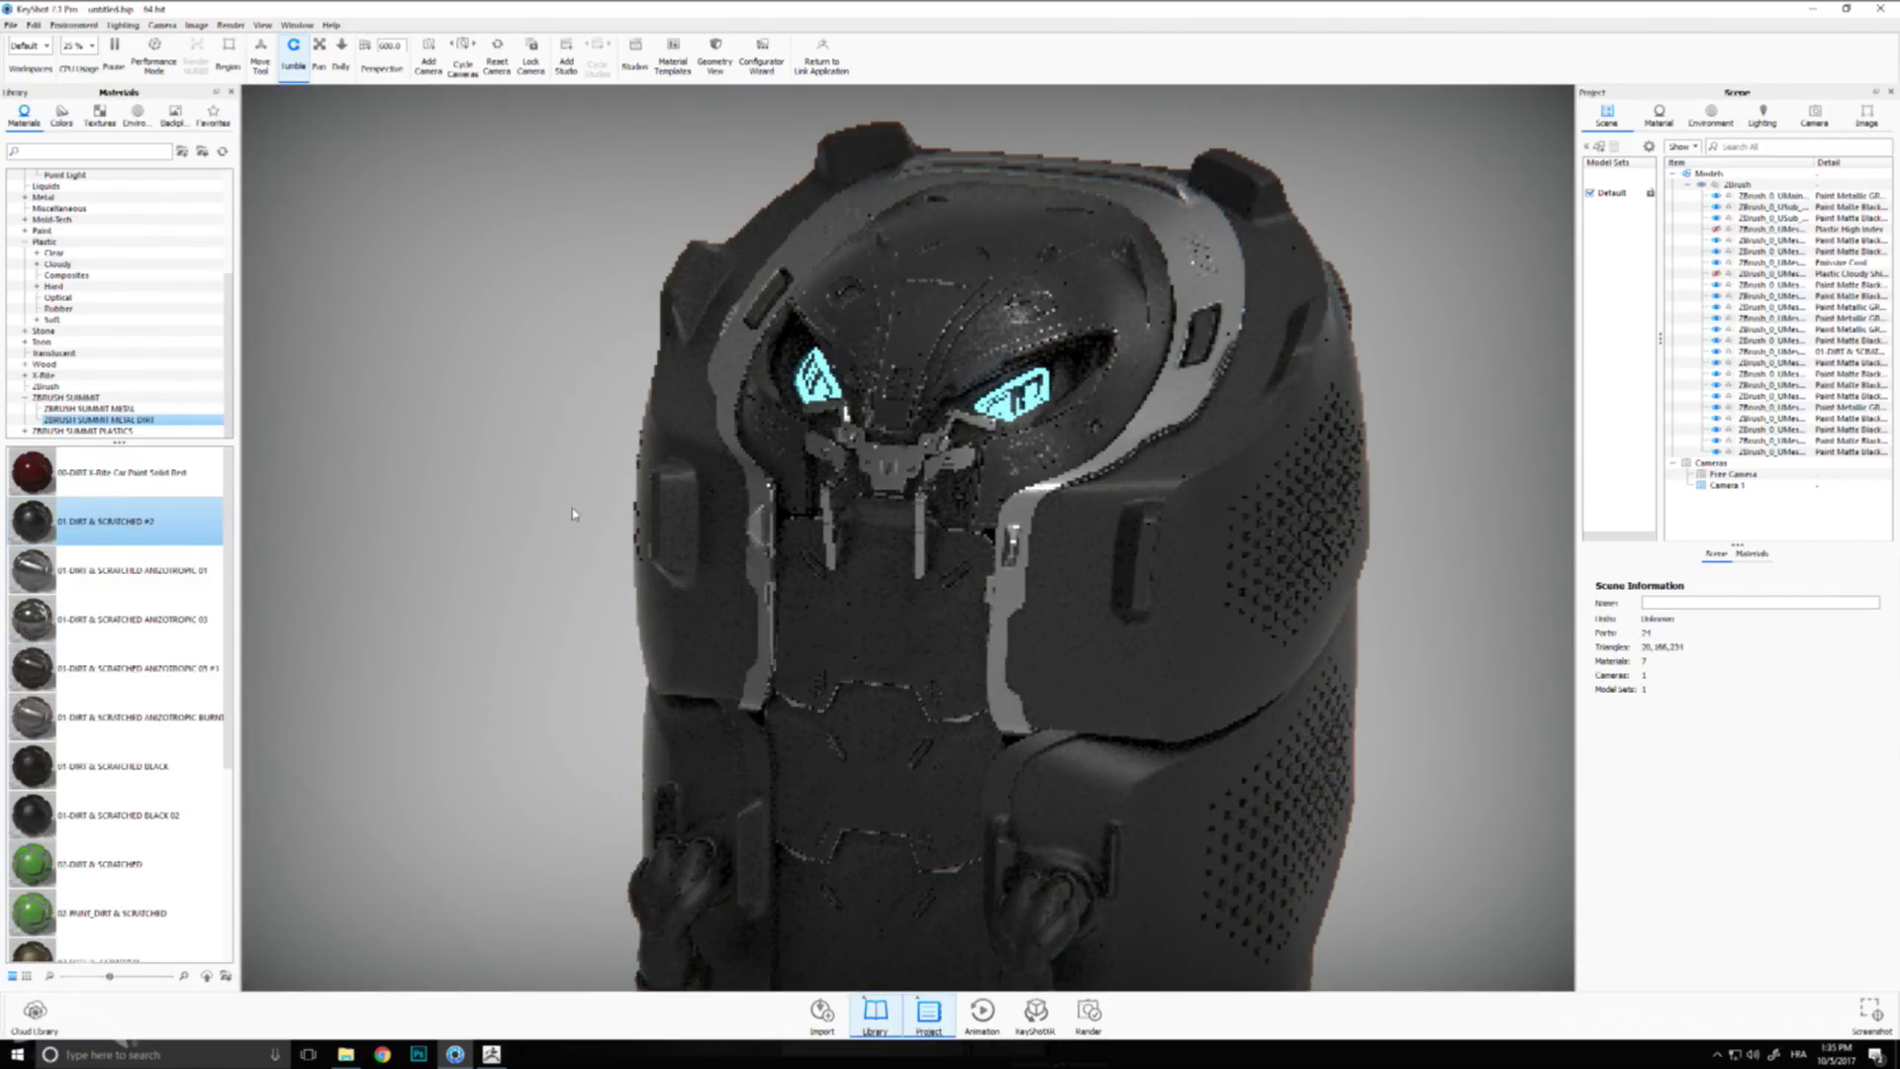
- Select the mech's central front plate and open the ZBRUSH SUMMIT PLASTICS material library
click(942, 631)
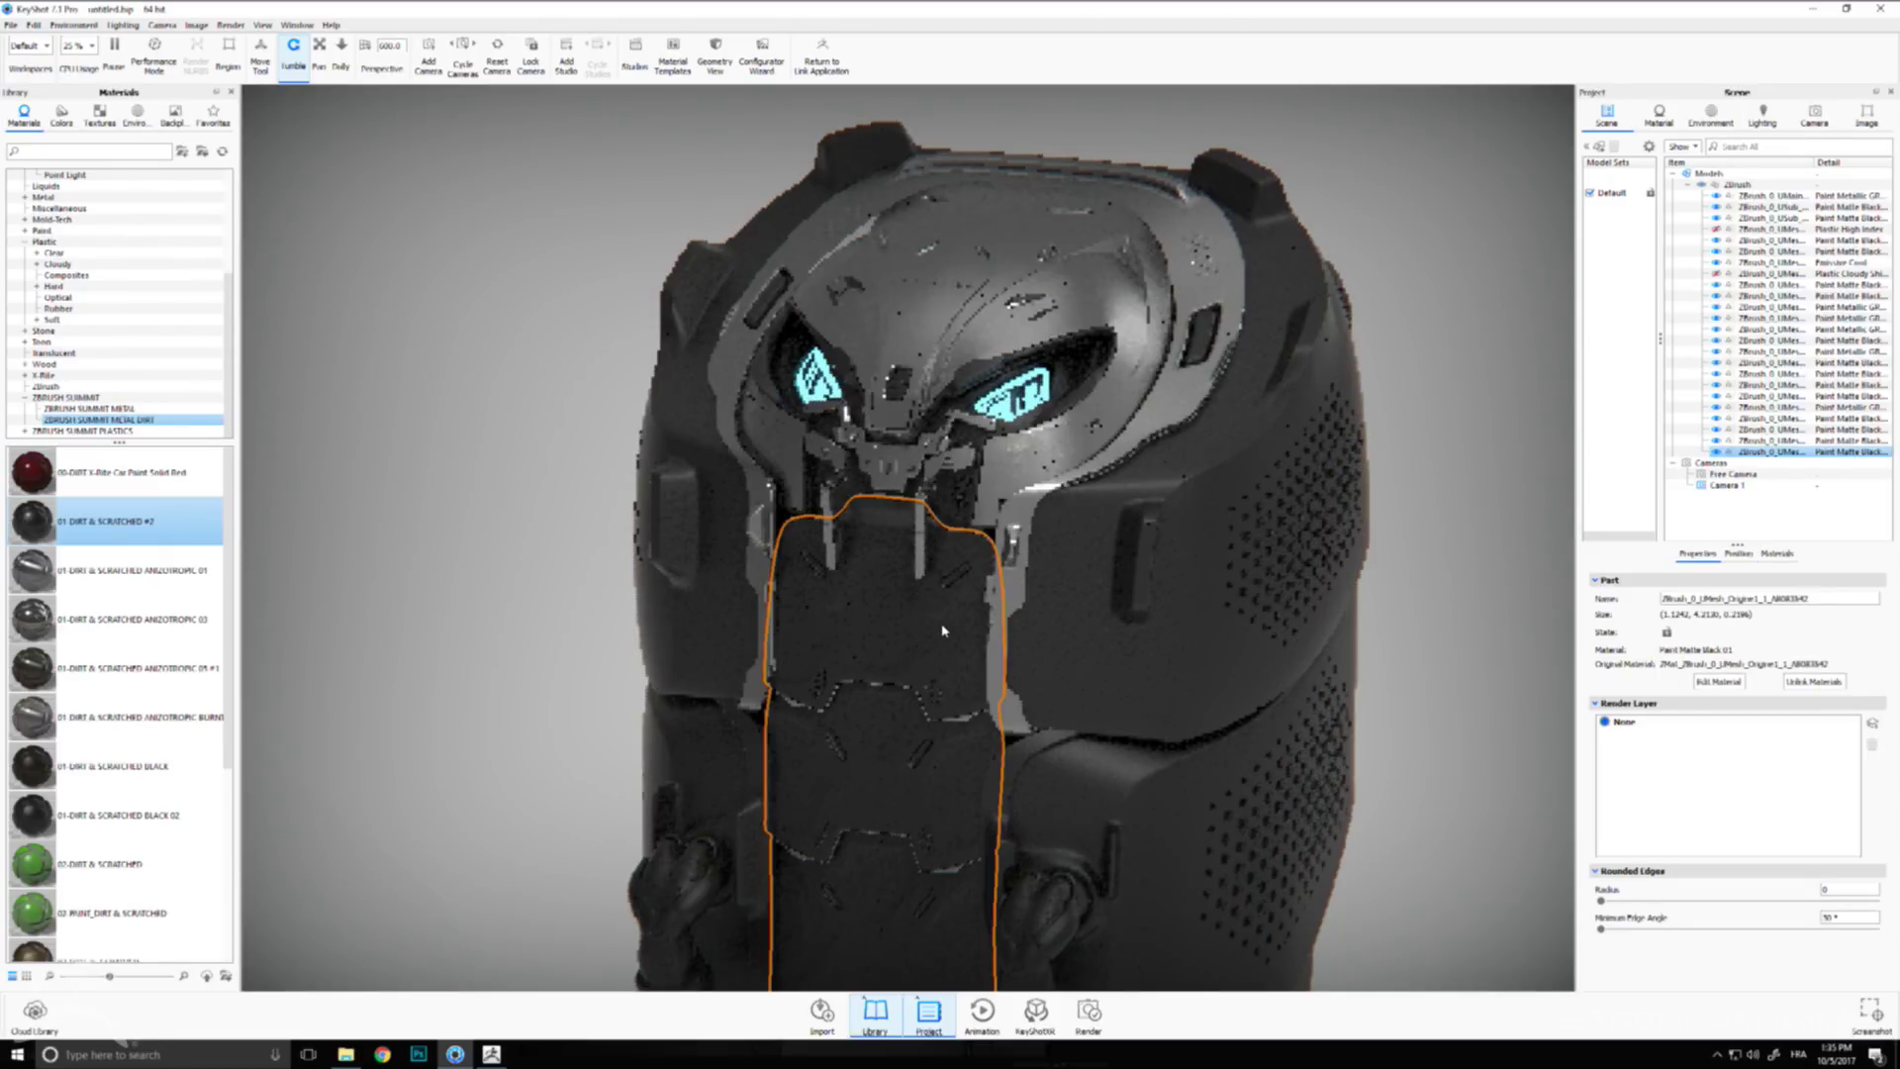
click(77, 431)
click(26, 433)
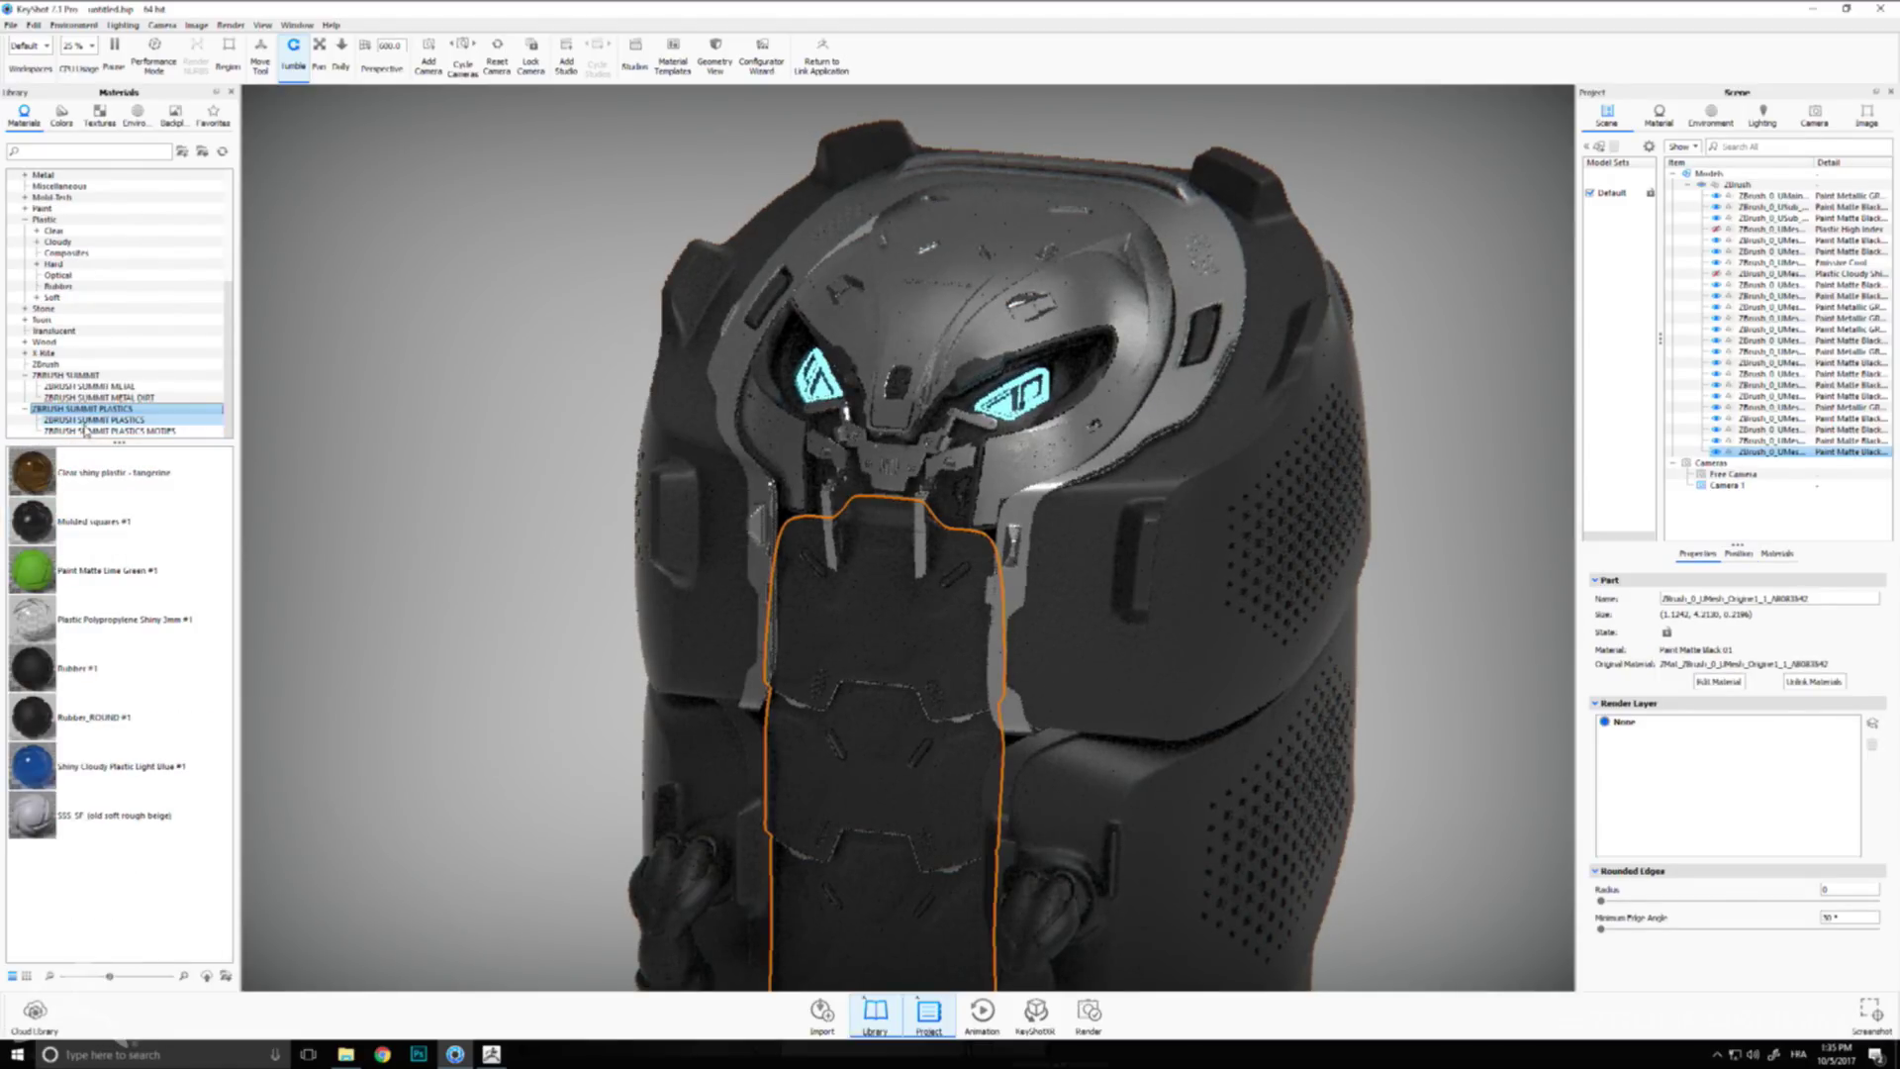
click(59, 419)
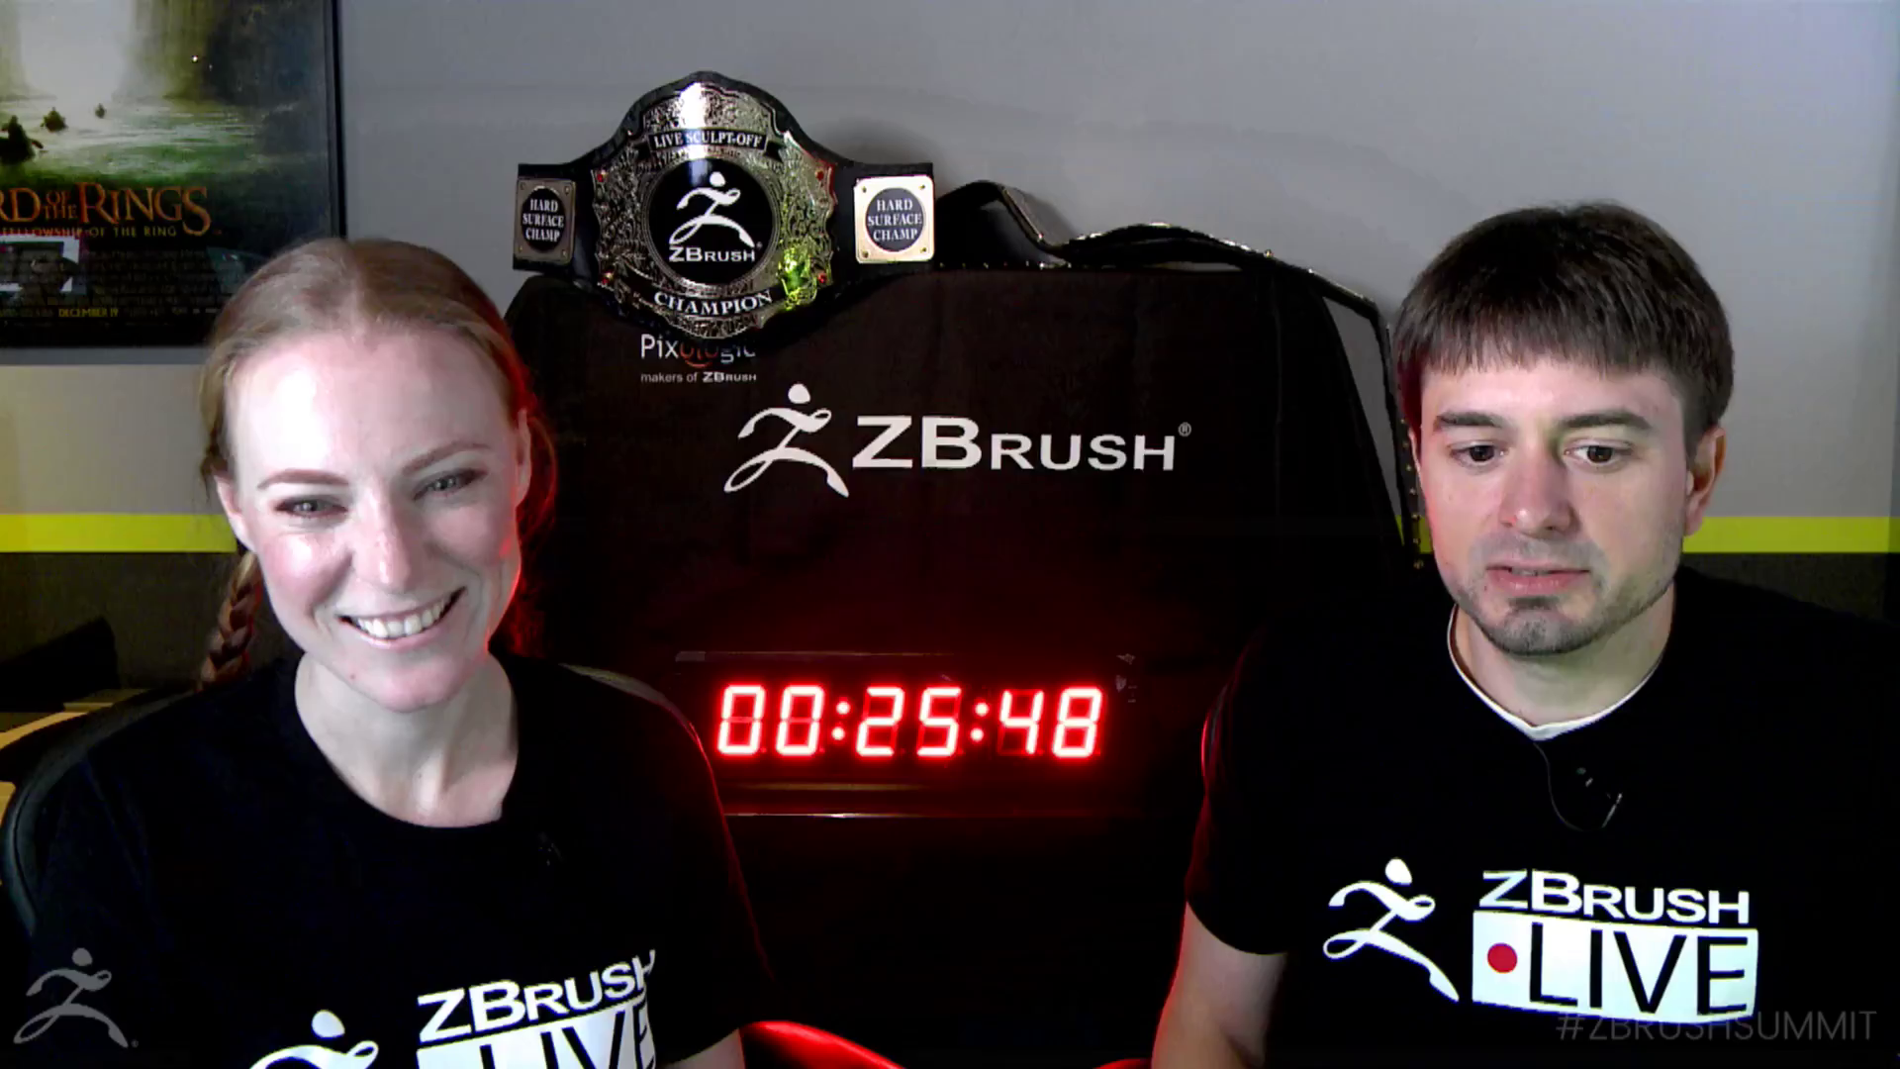
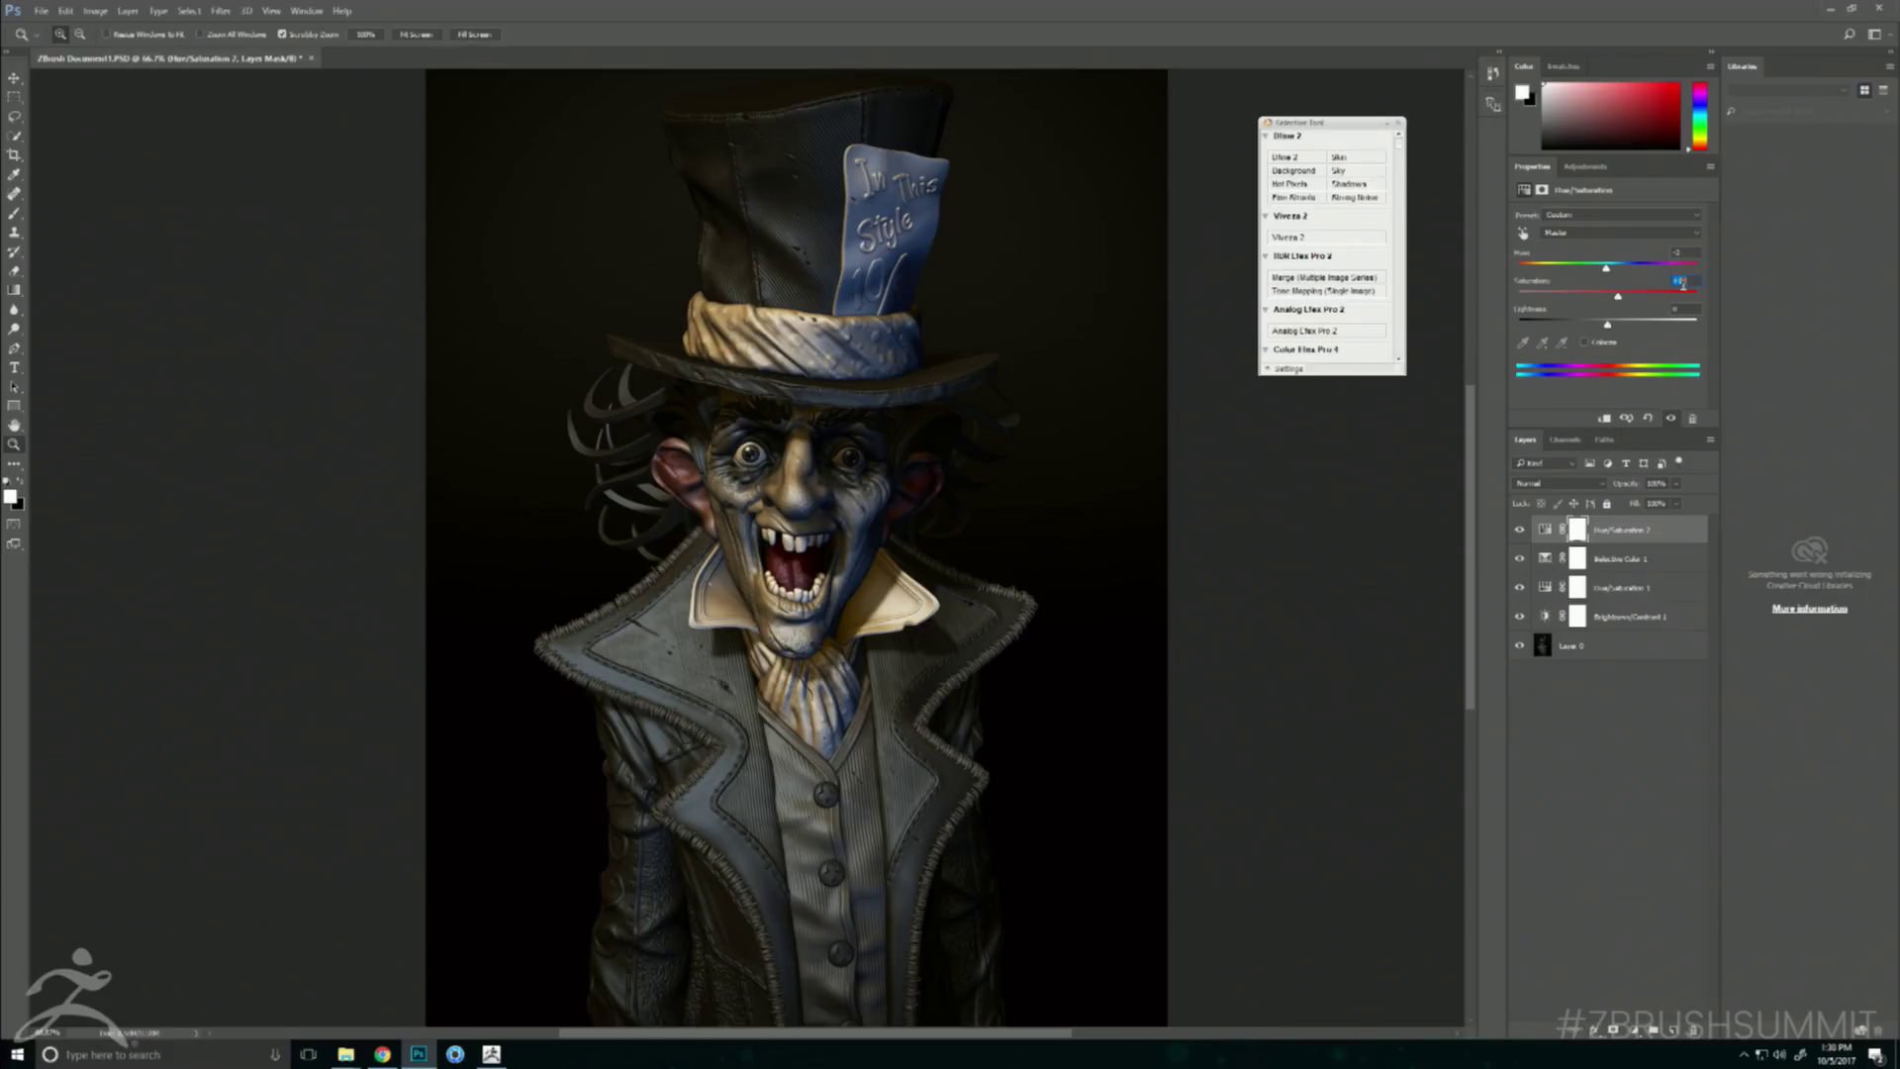
- In Photoshop, duplicate Layer 0 of the hatter image and open the Lens Correction filter for the copy
alt+click(798, 428)
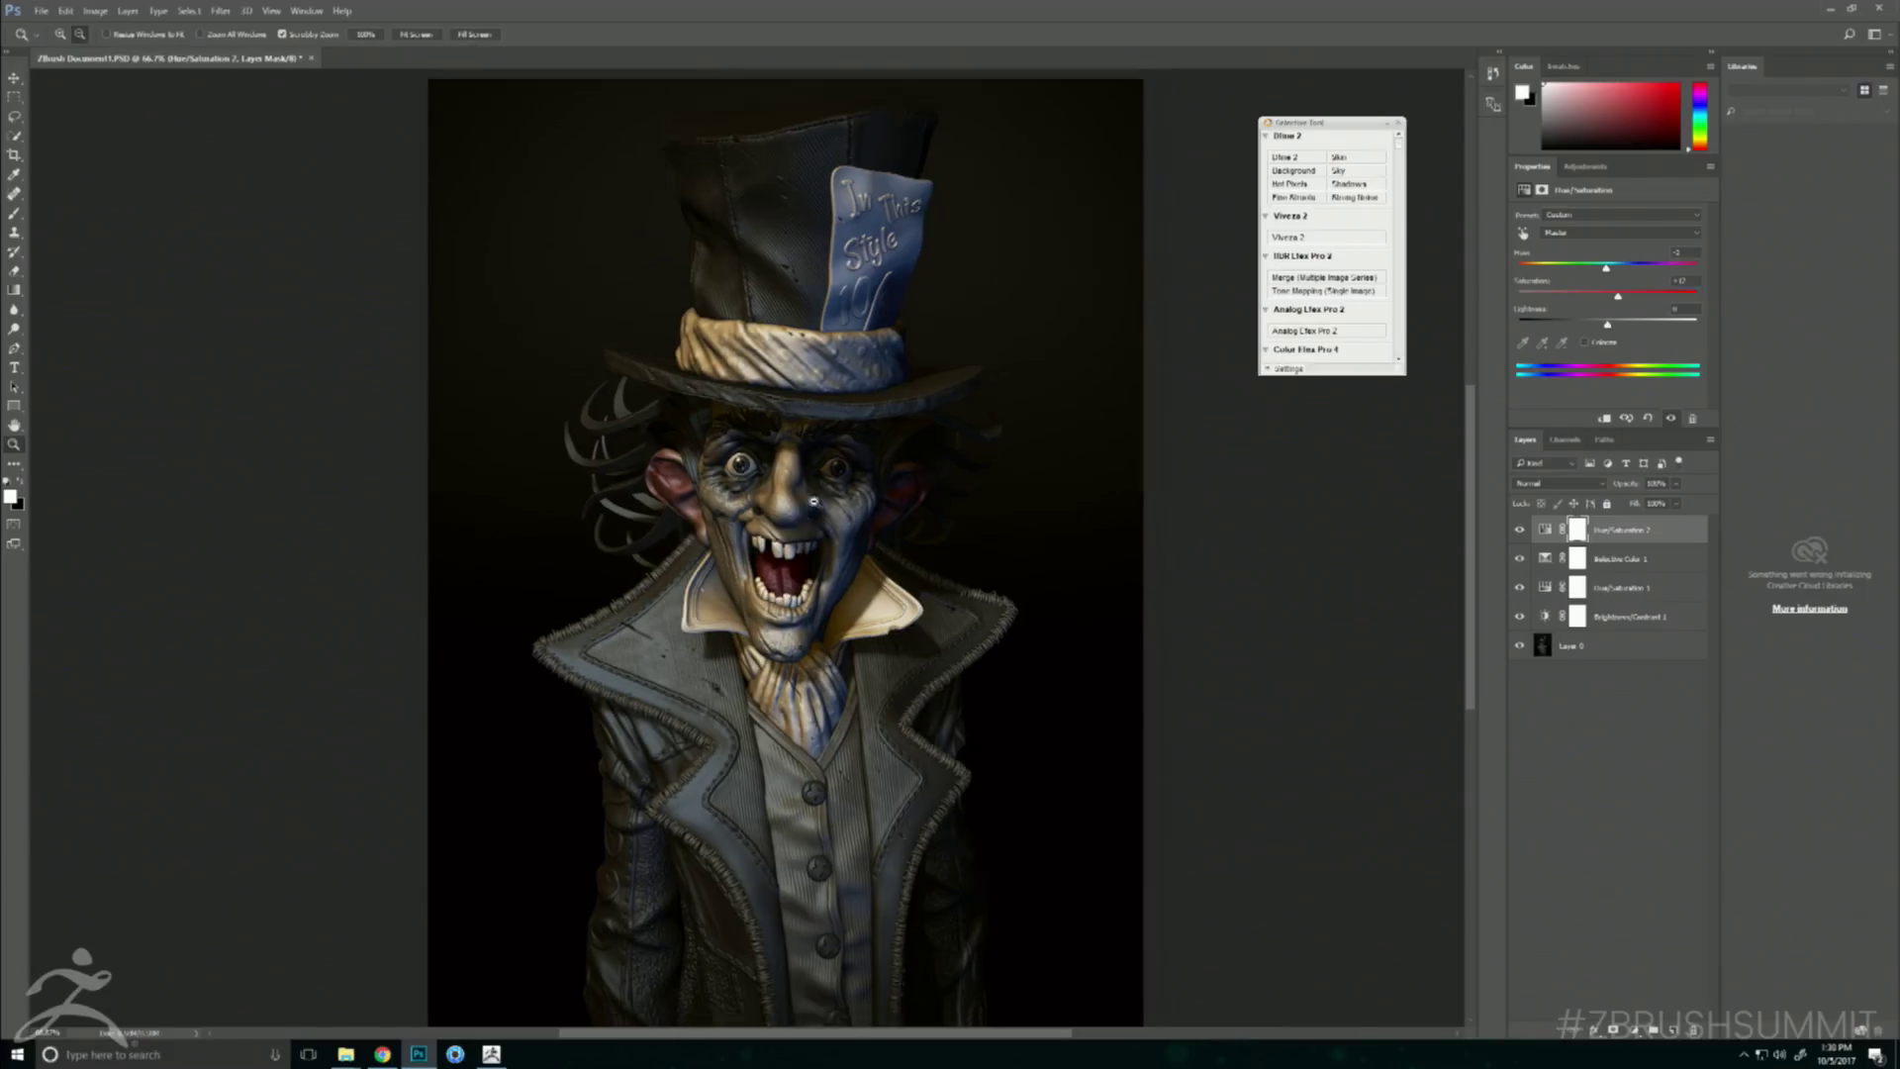
alt+click(798, 429)
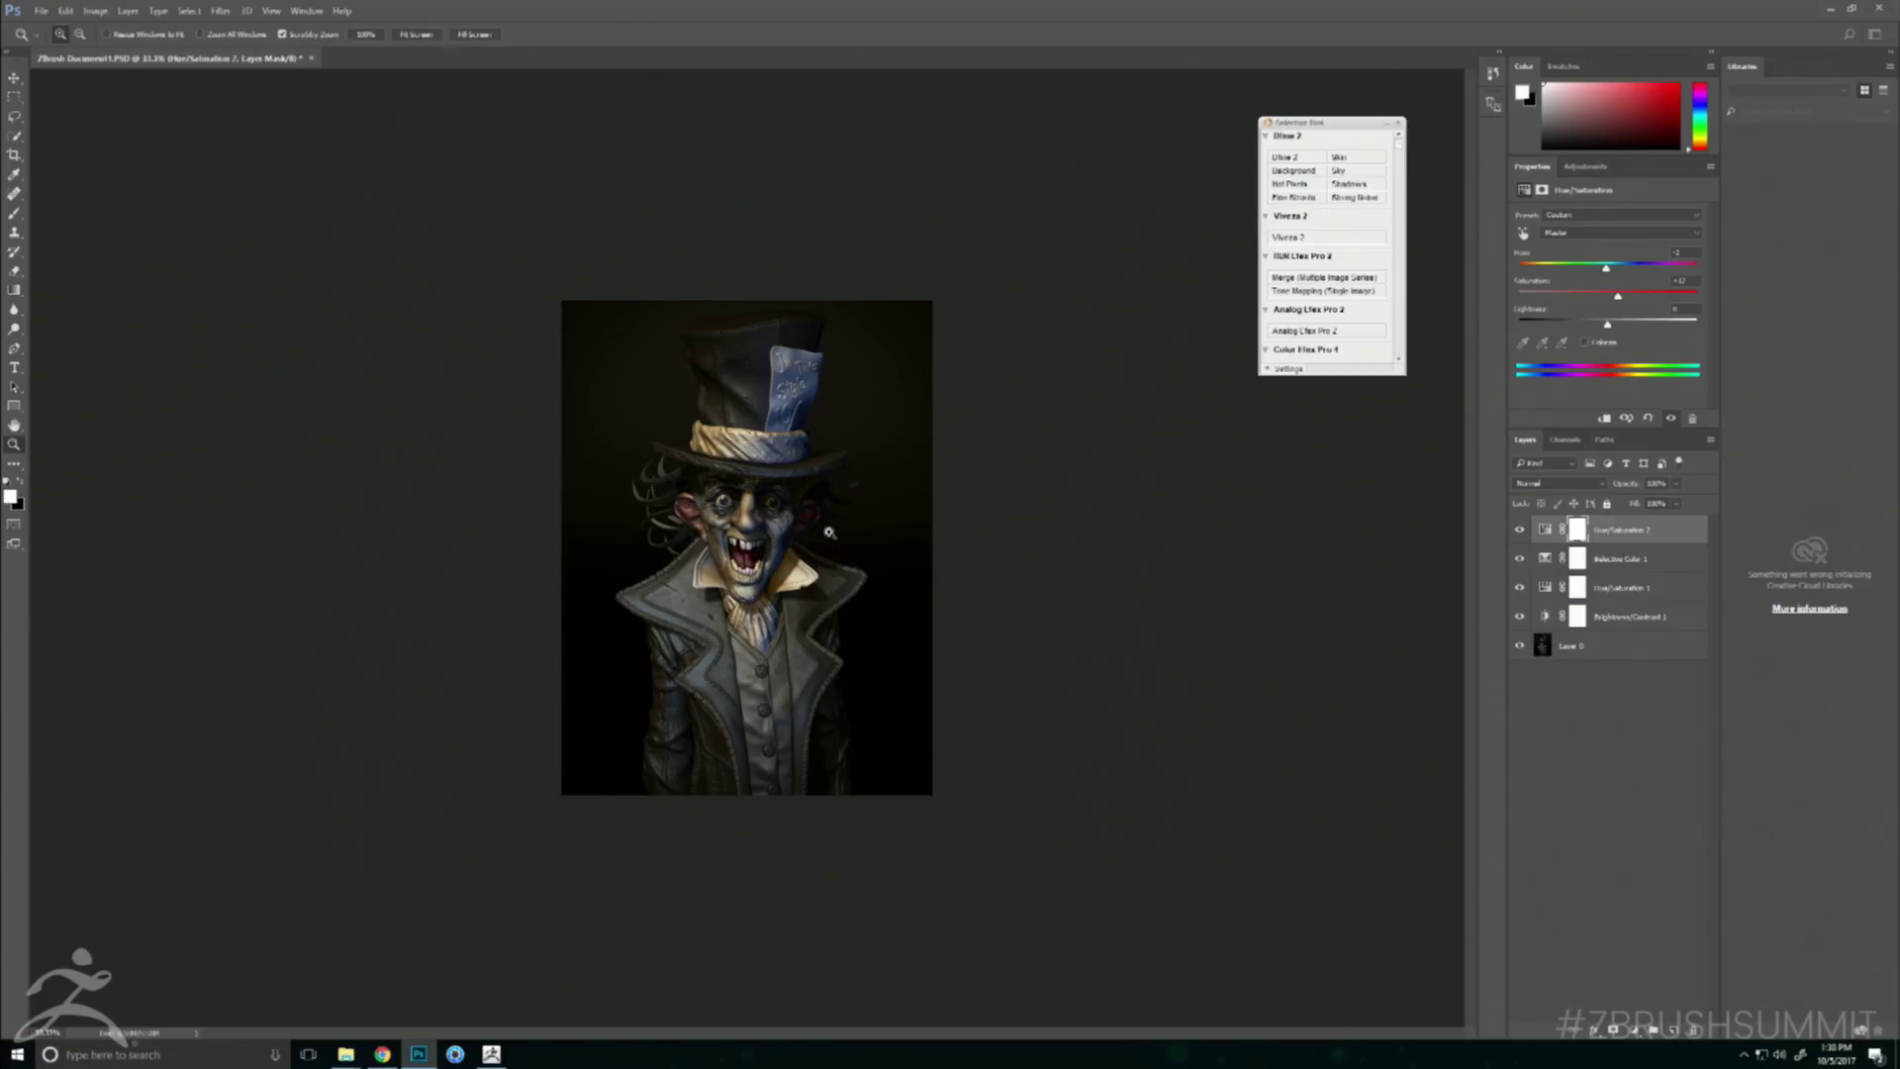
click(752, 515)
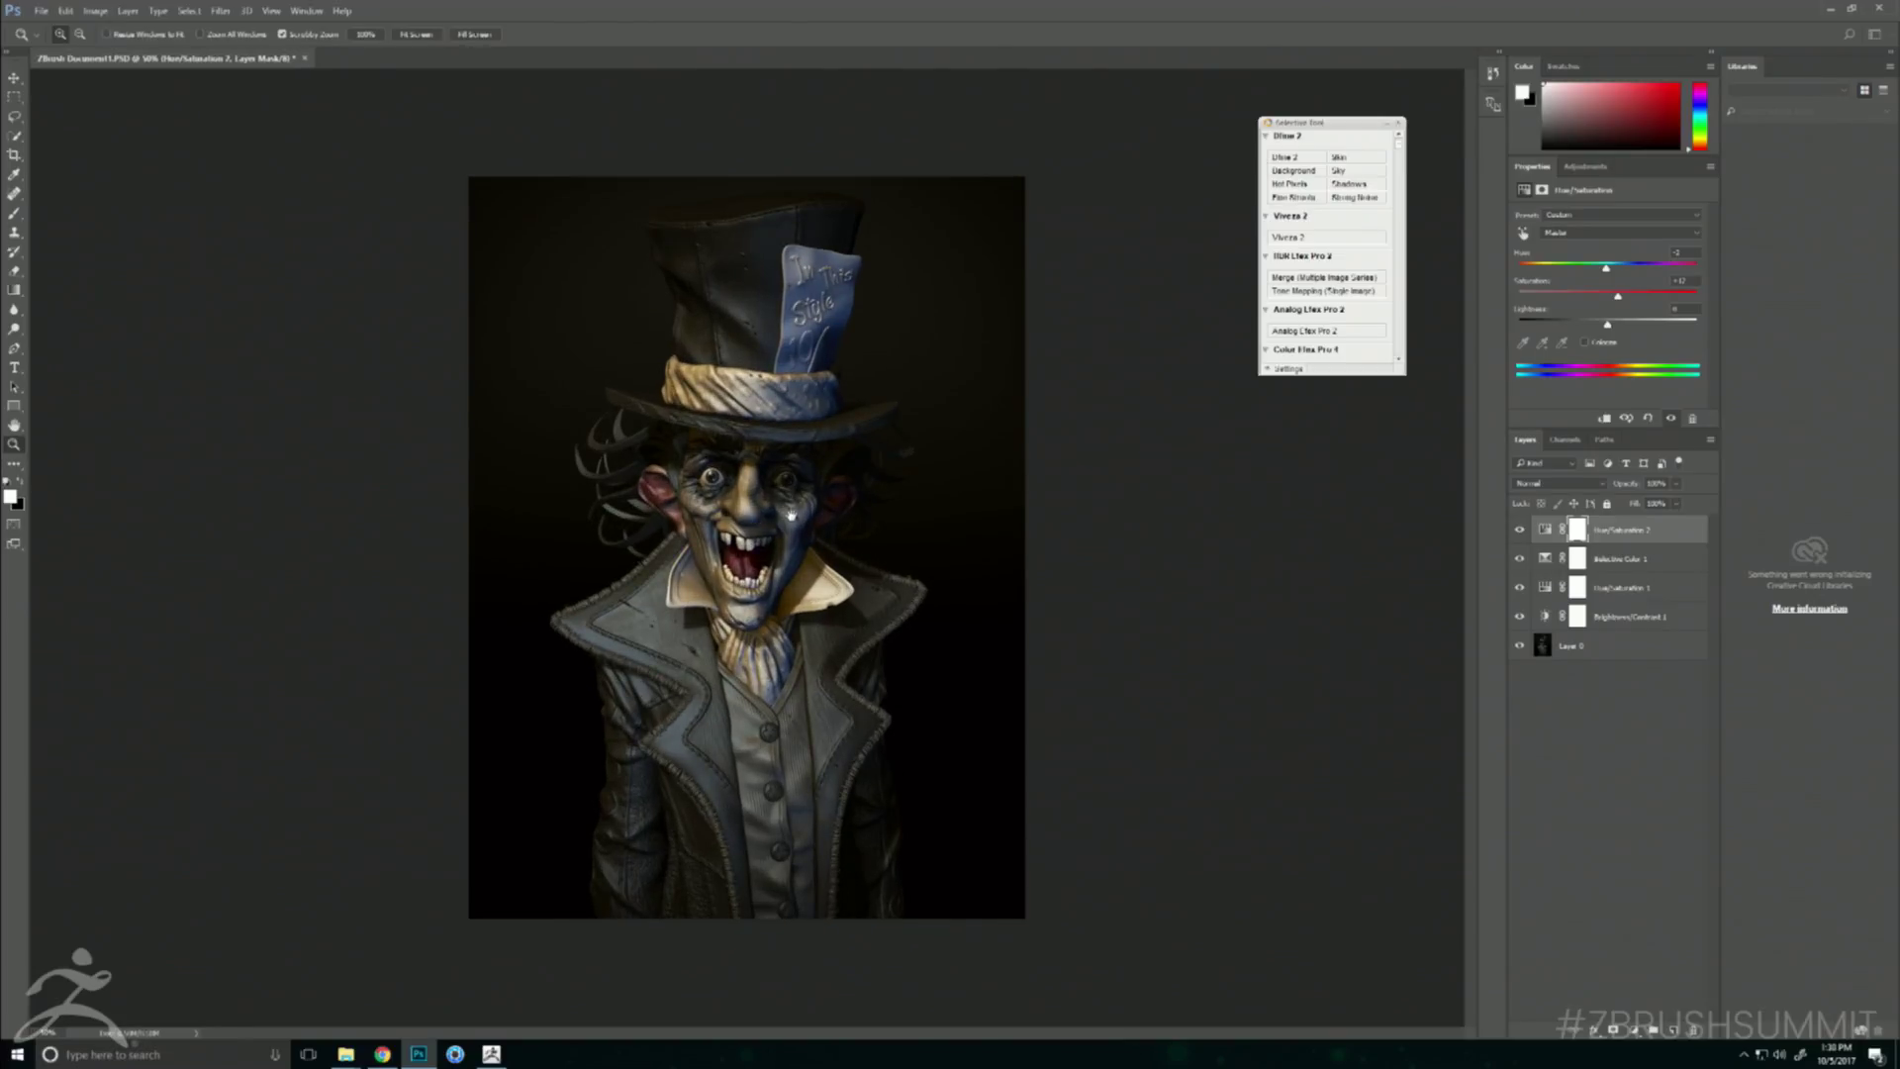
click(775, 519)
drag(774, 518, 816, 489)
alt+click(814, 492)
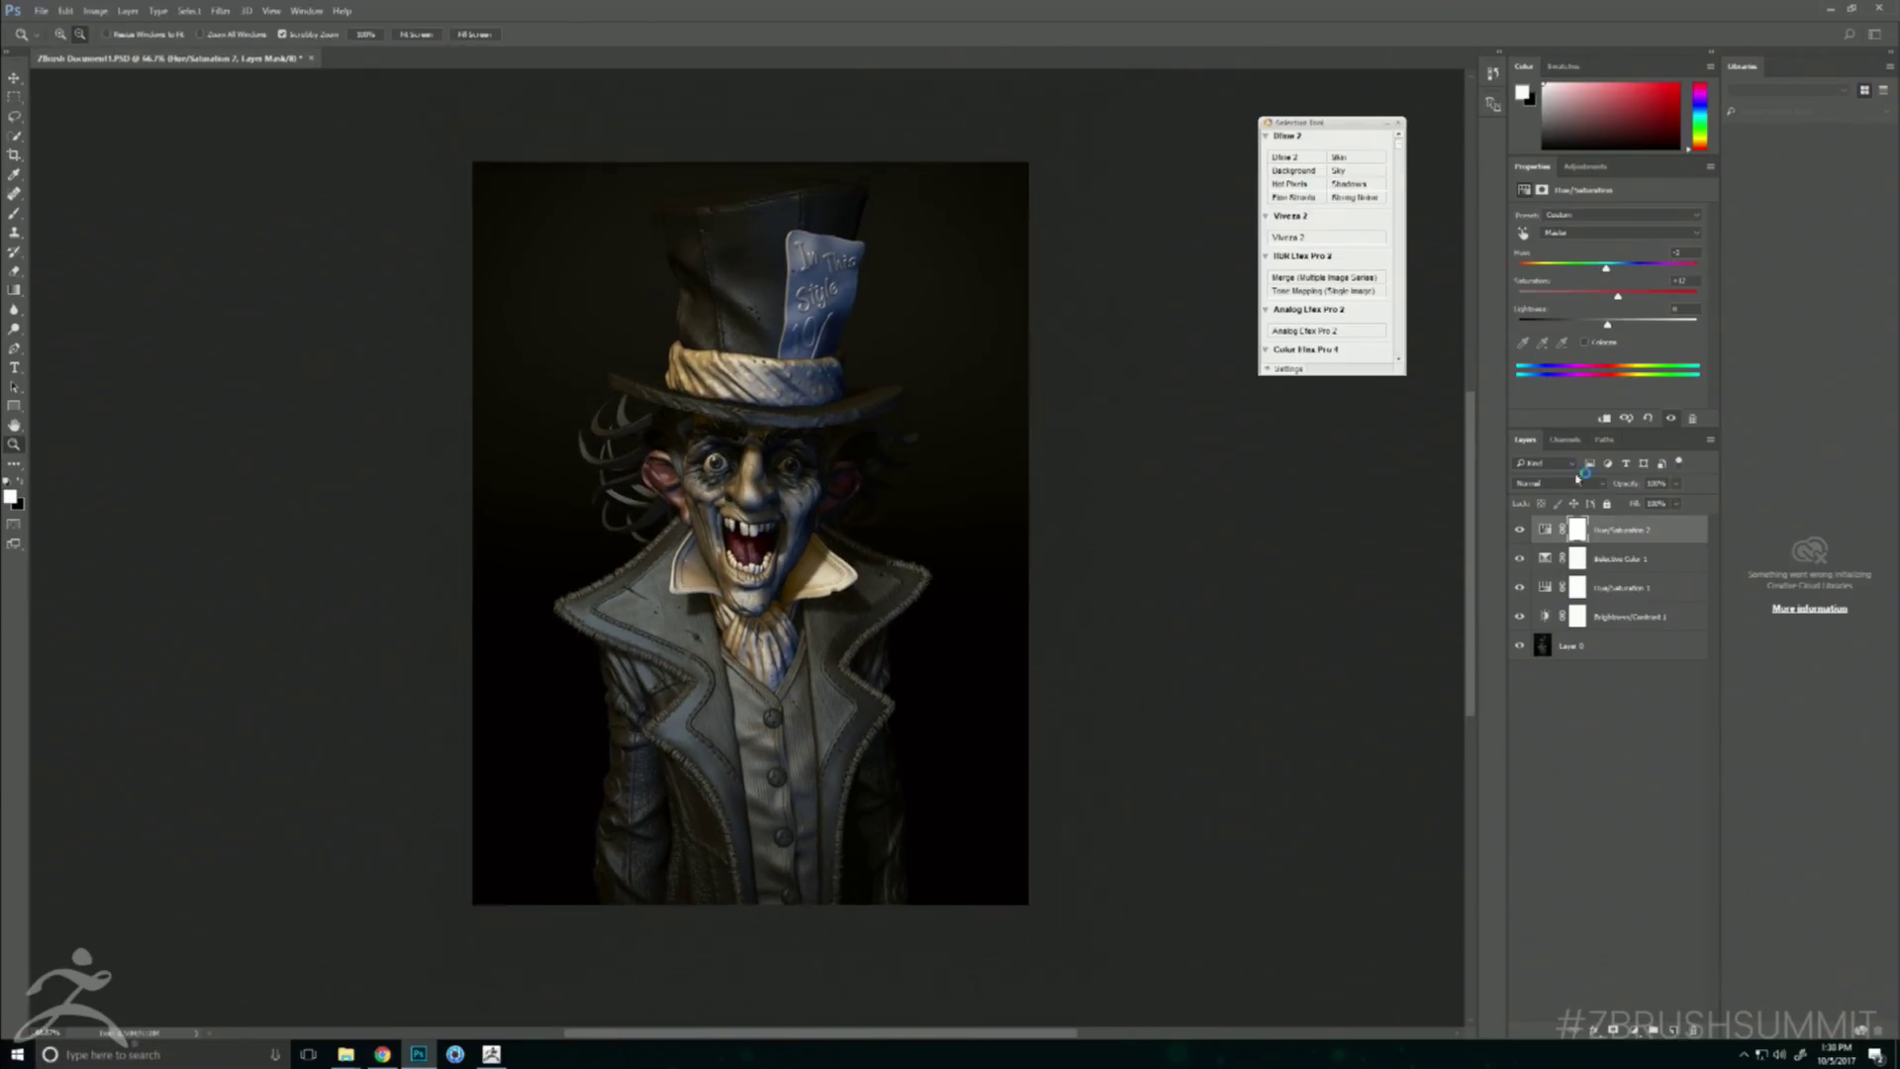
click(1570, 648)
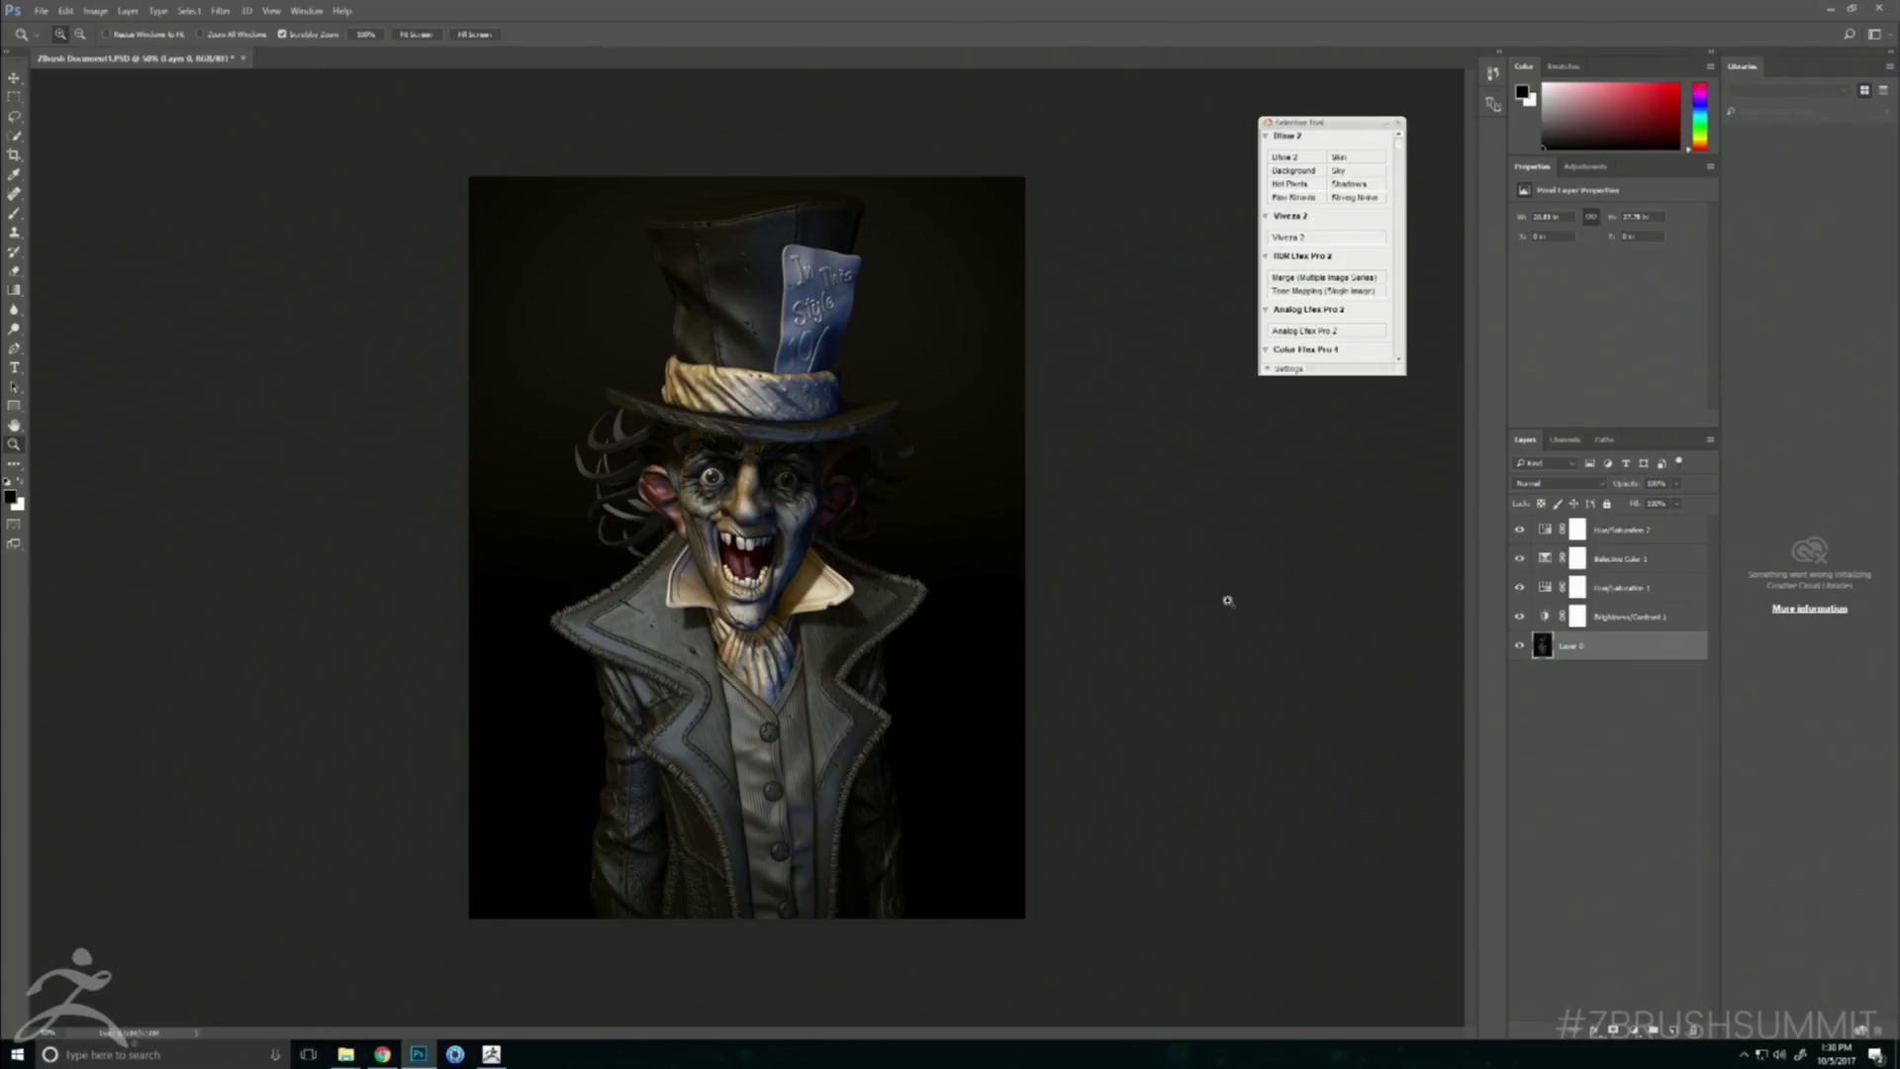
key(ctrl+j)
click(224, 11)
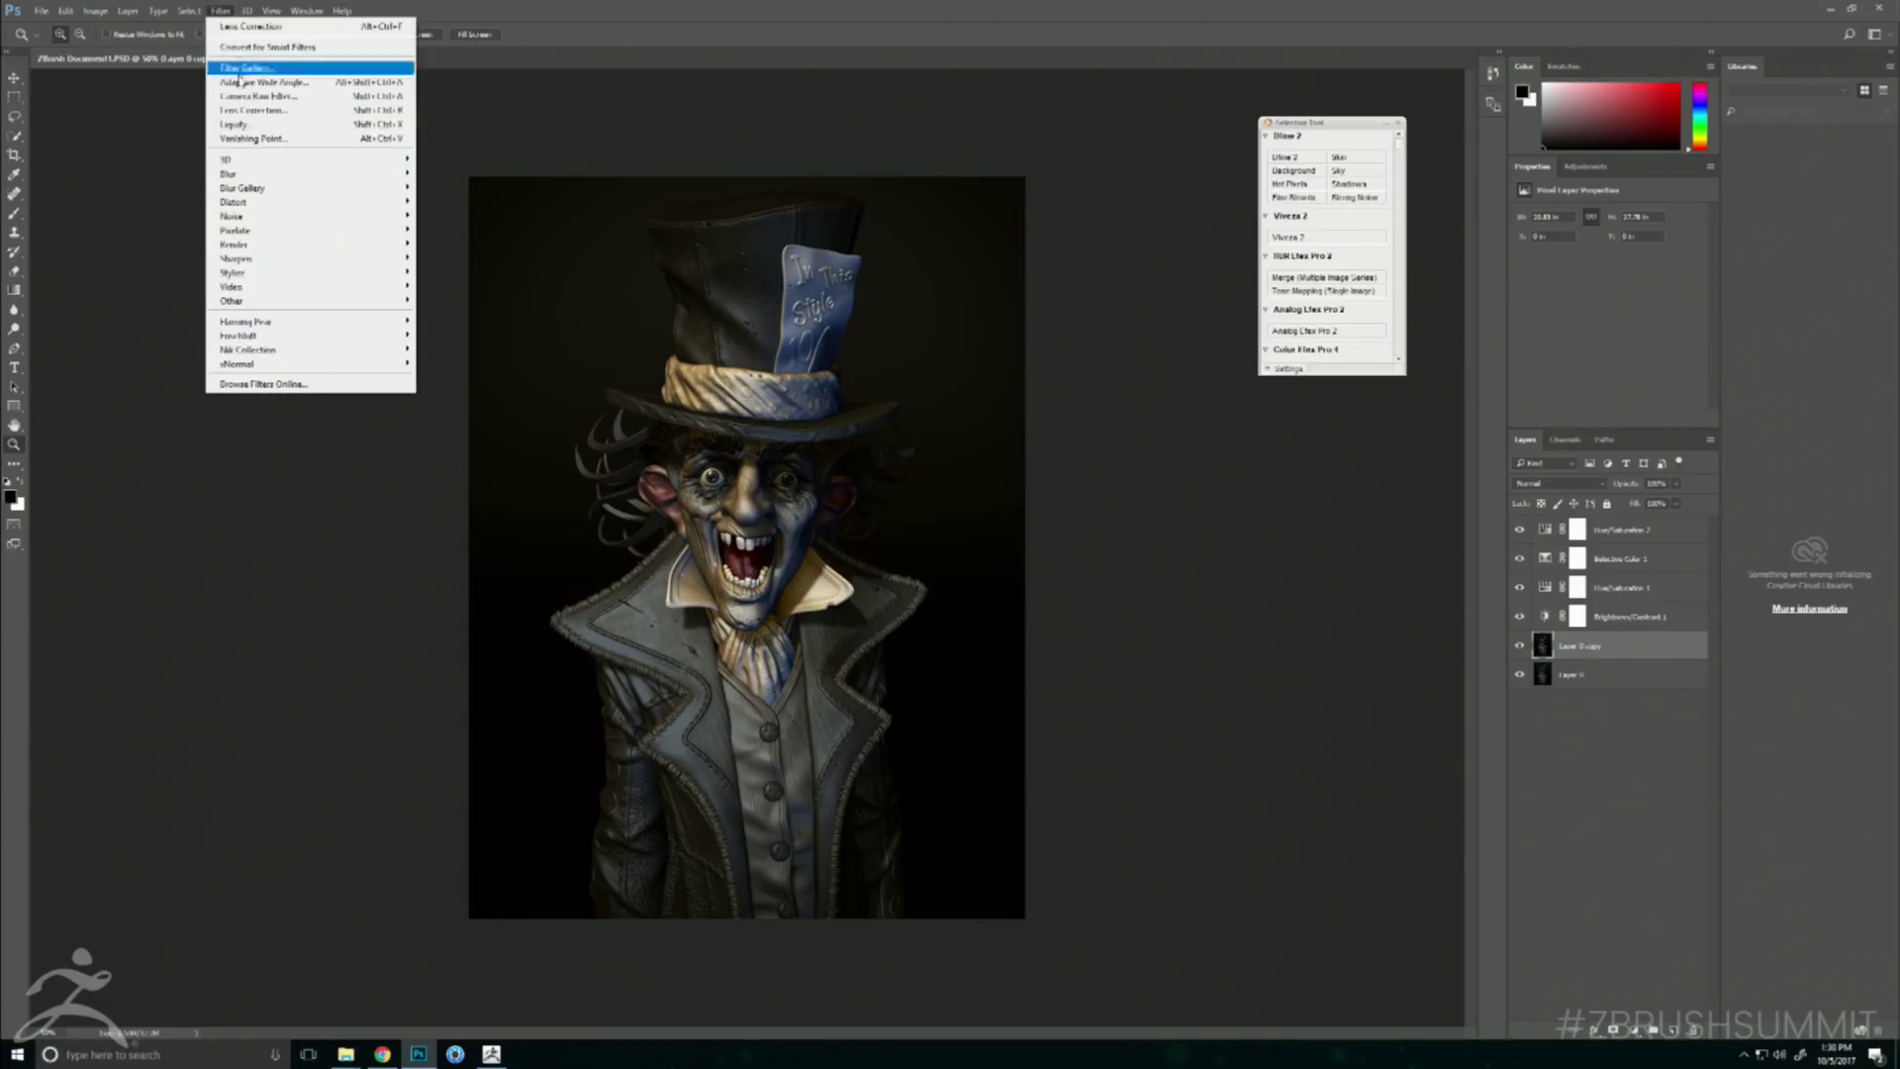
click(297, 110)
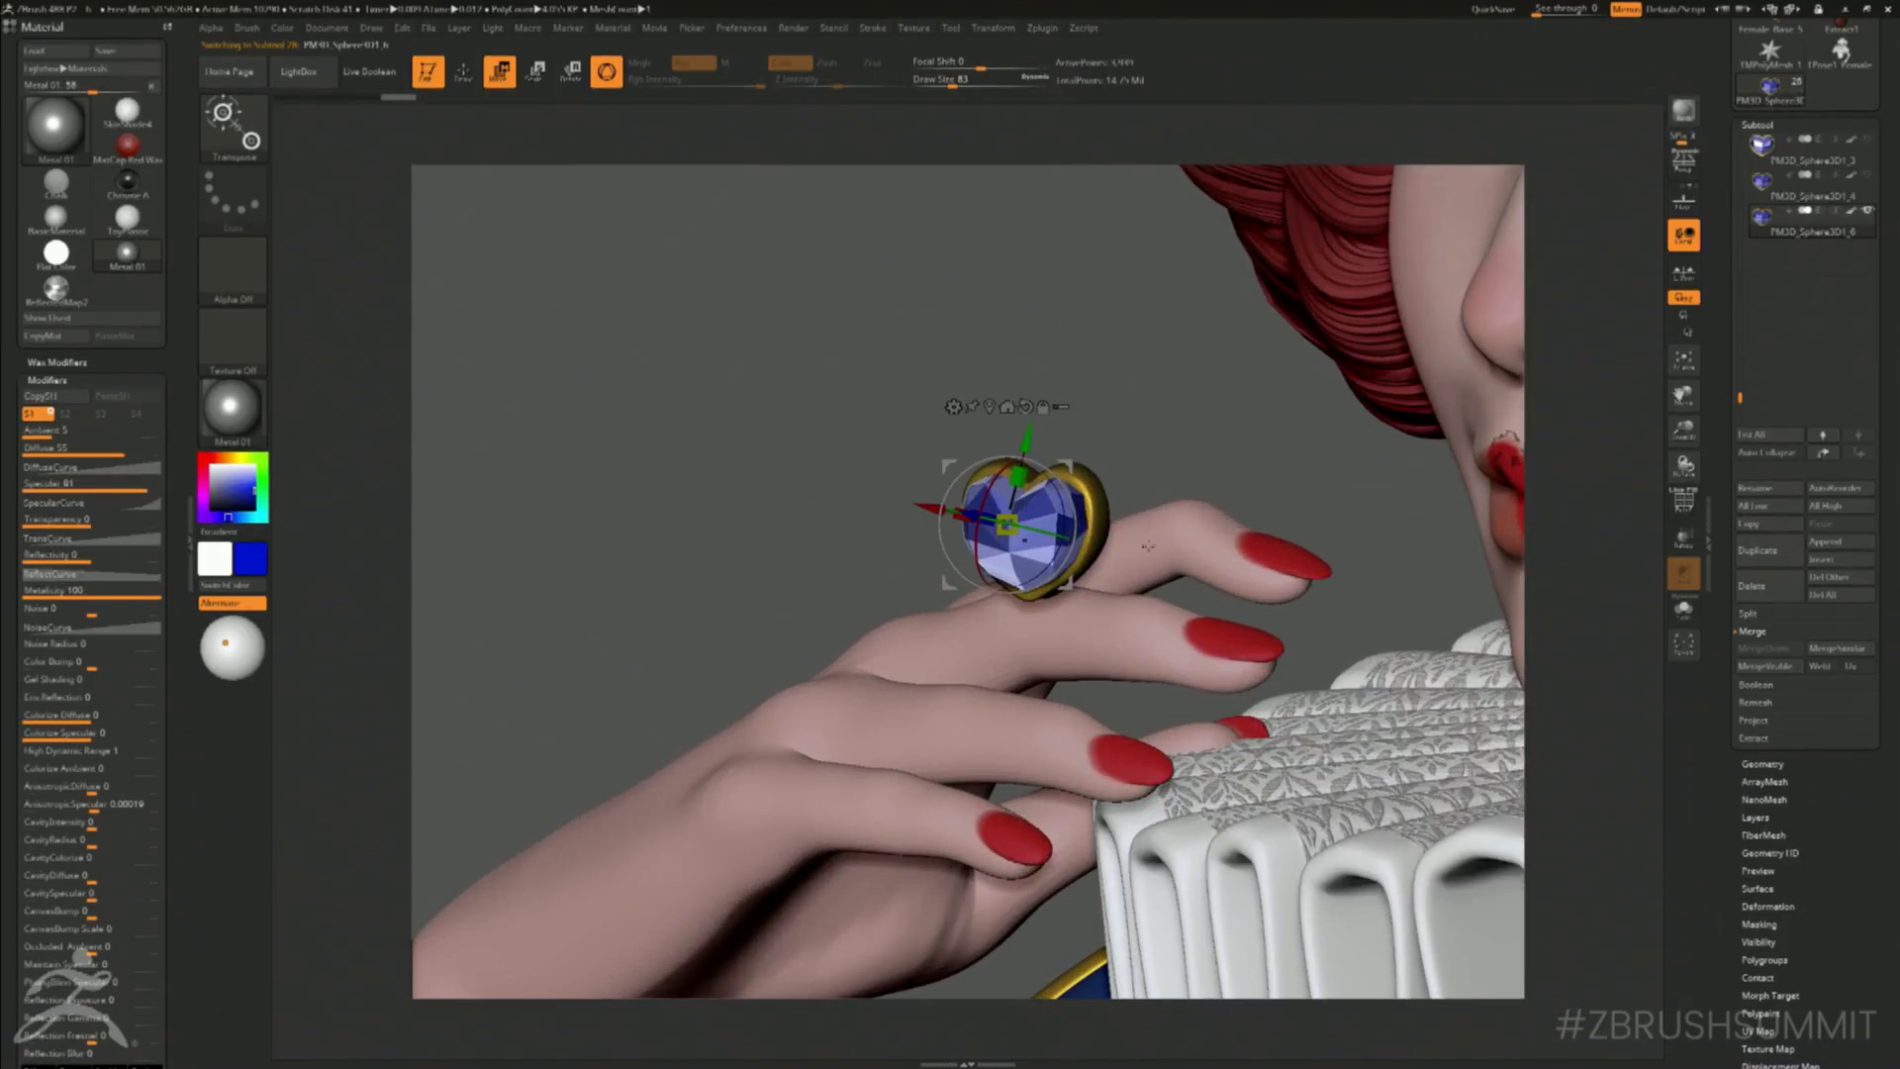
- In ZBrush, hide the gold setting around the heart gem and bring back the transform gizmo on the blue stone
key(q)
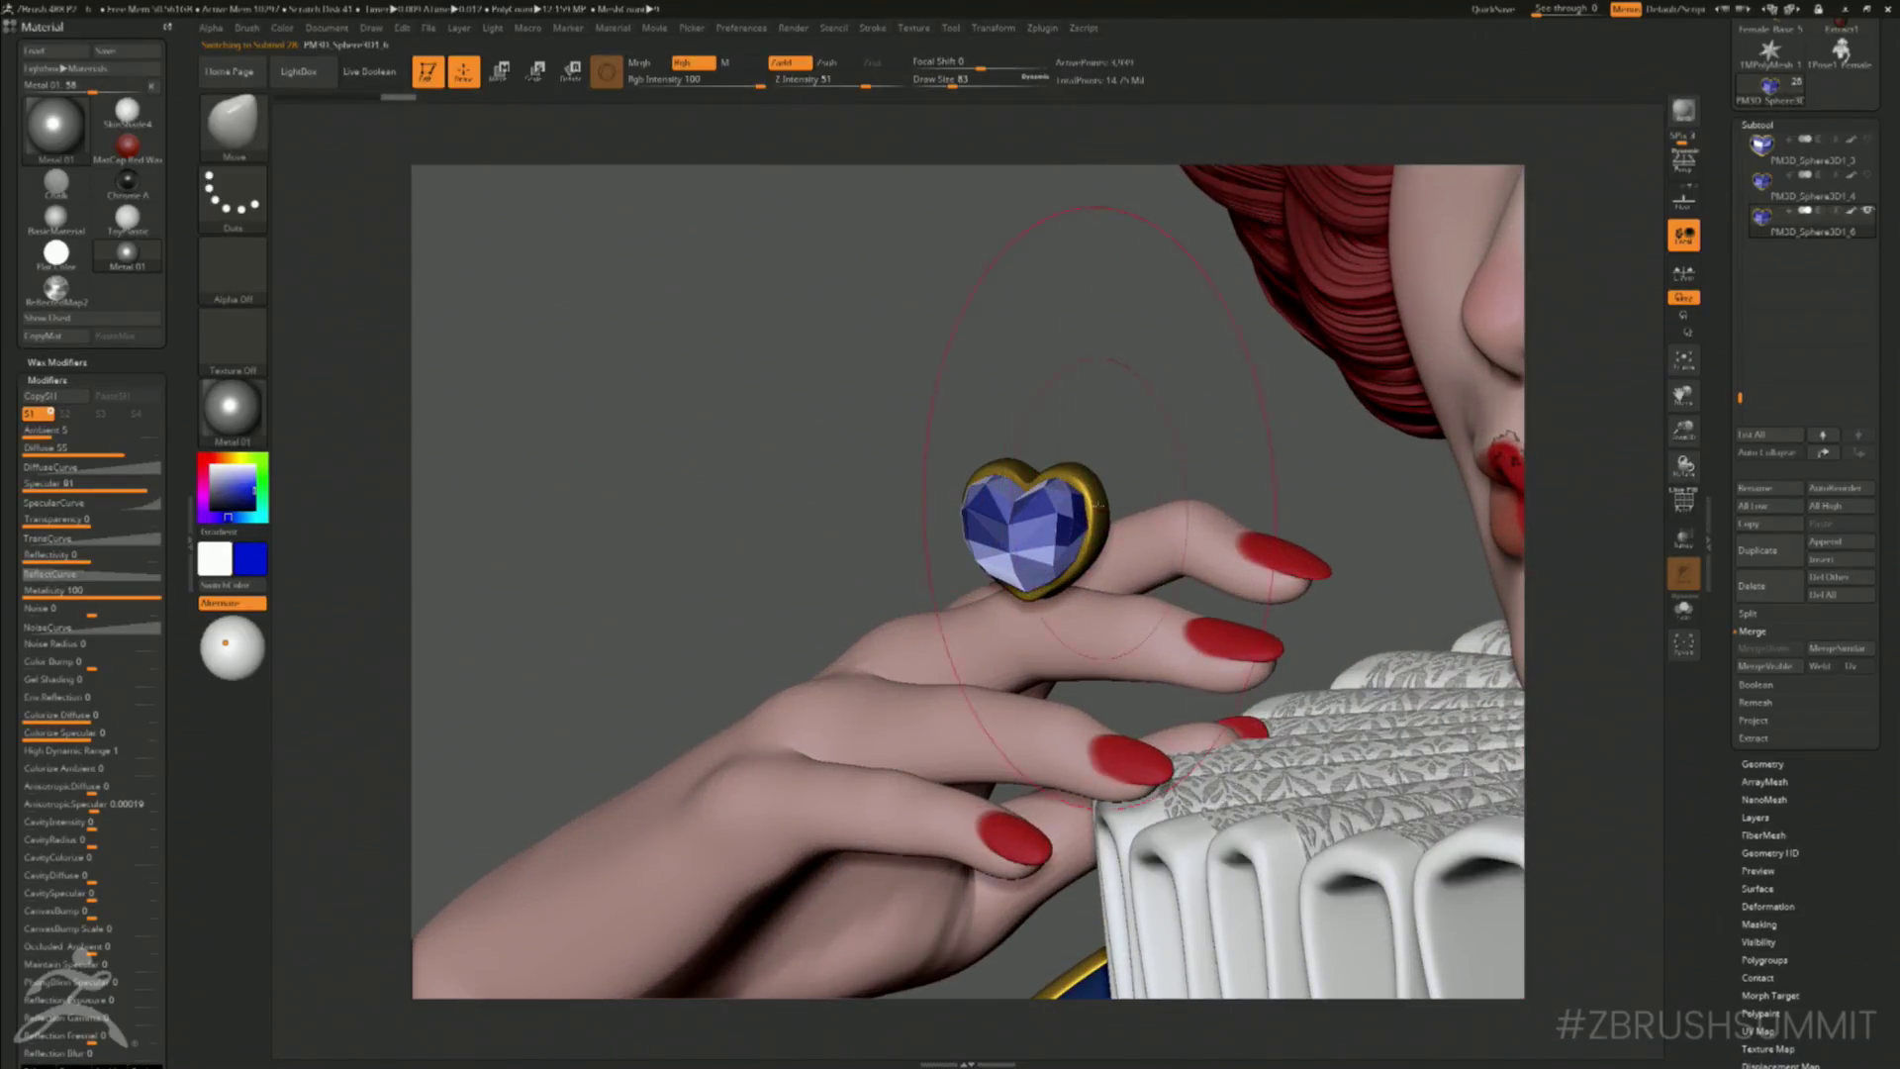
ctrl+shift+click(1100, 510)
ctrl+shift+click(1093, 512)
key(w)
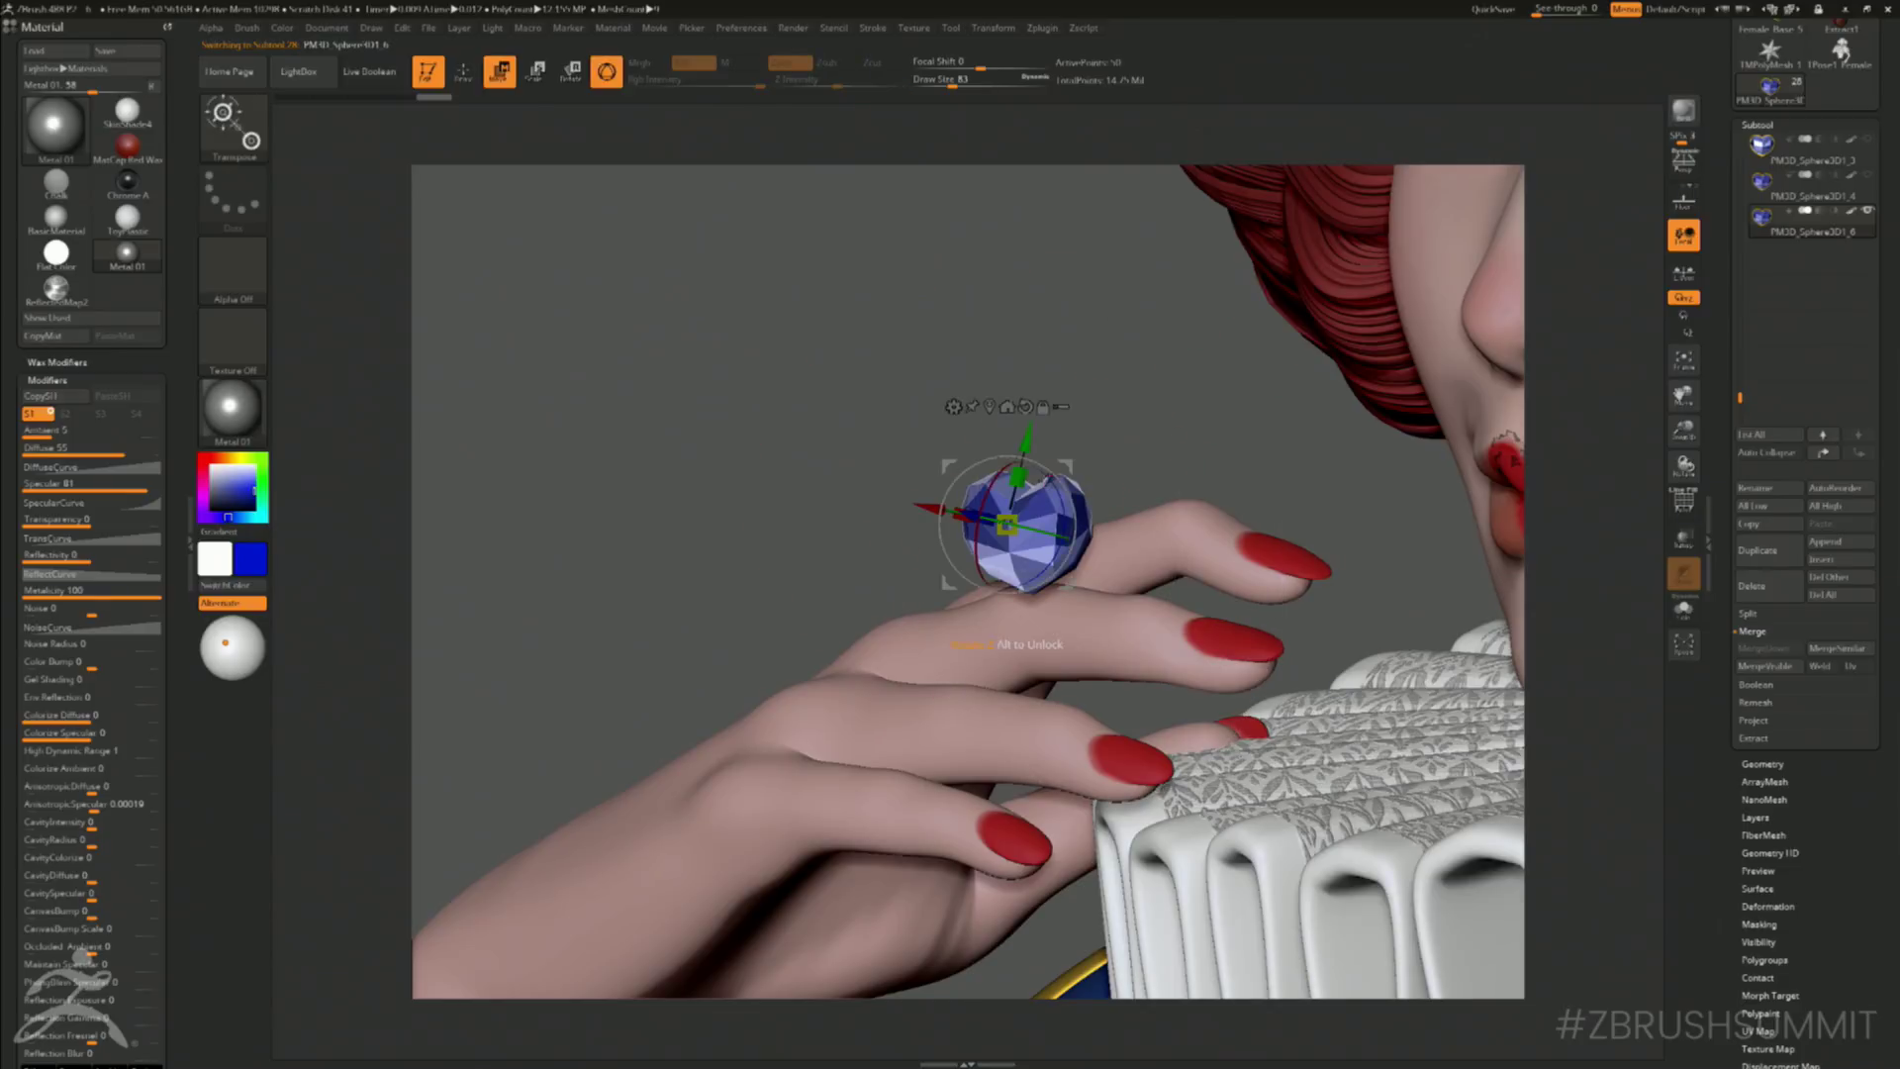
- Move the blue heart gem onto the base of the middle finger and rotate it to match the hand's angle
mouse_move(1052, 487)
mouse_down()
mouse_move(1072, 381)
mouse_move(1034, 459)
mouse_up()
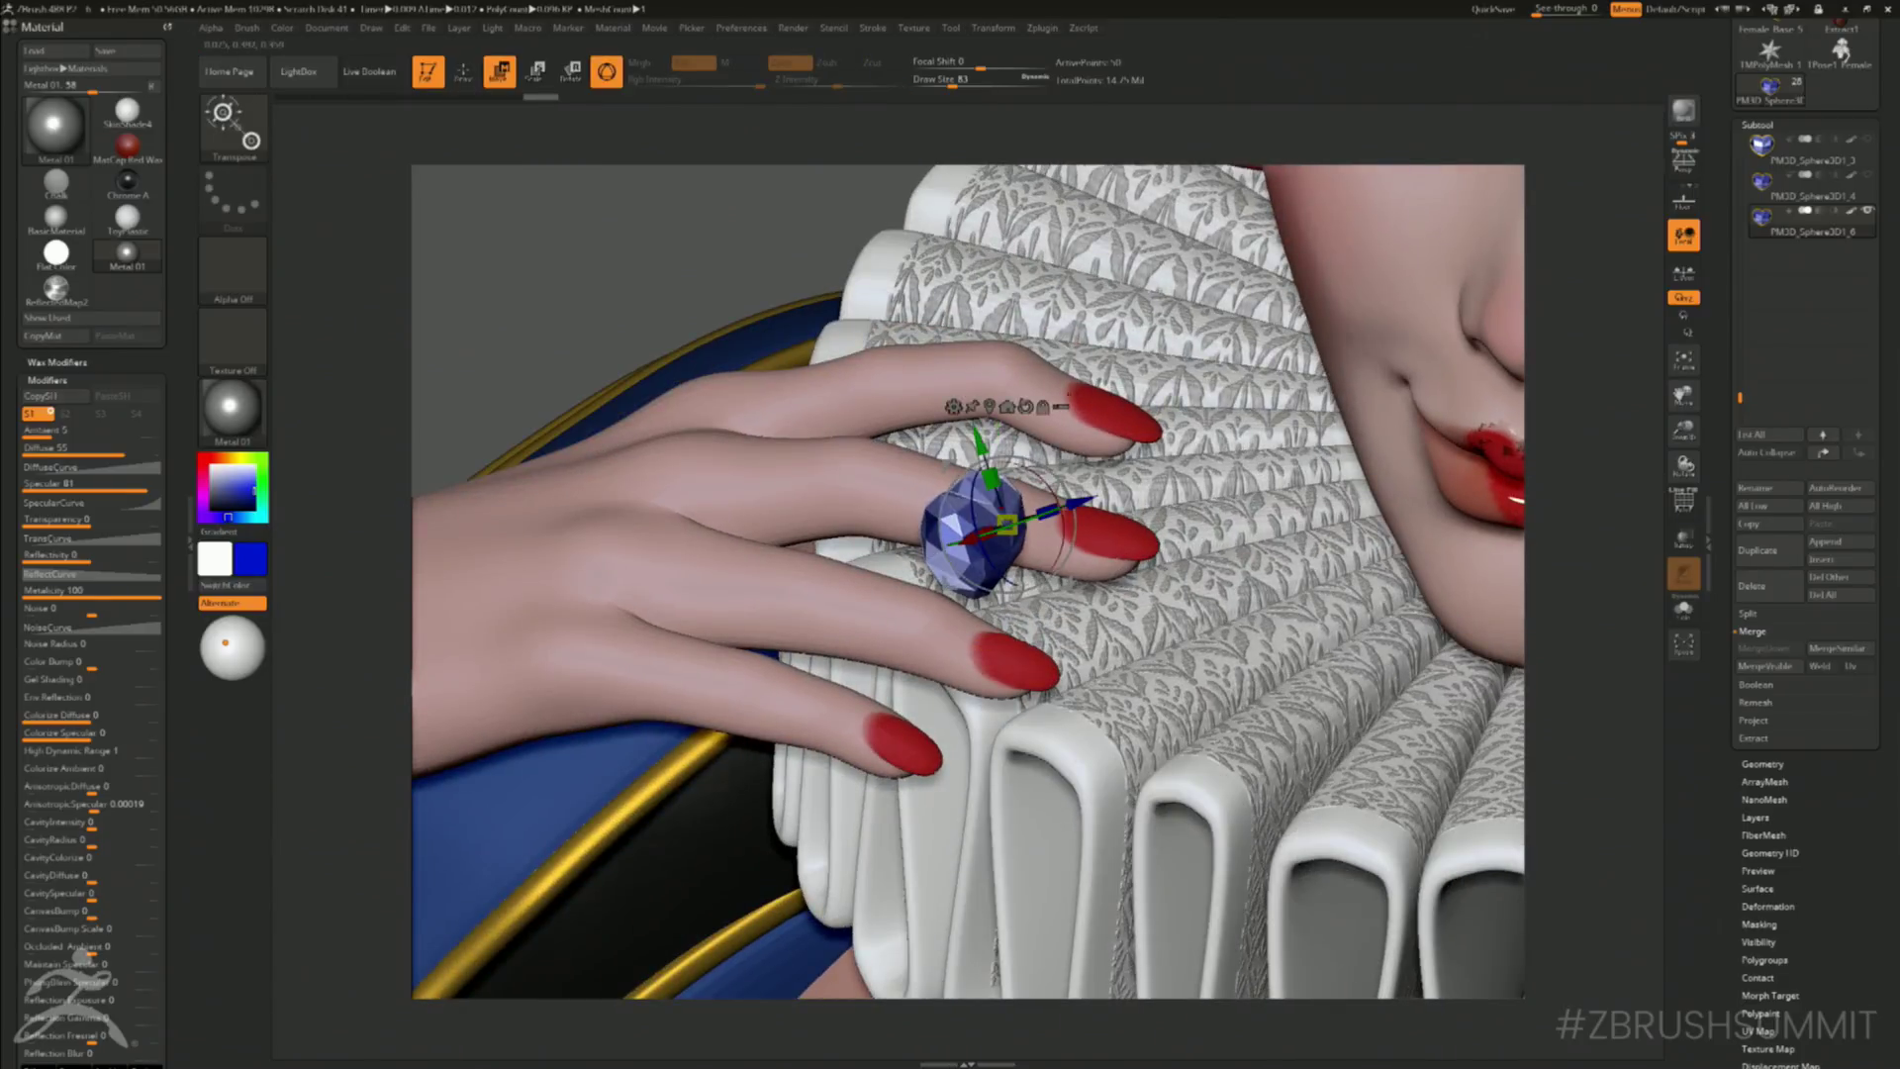
alt+drag(584, 222, 684, 603)
drag(604, 494, 829, 569)
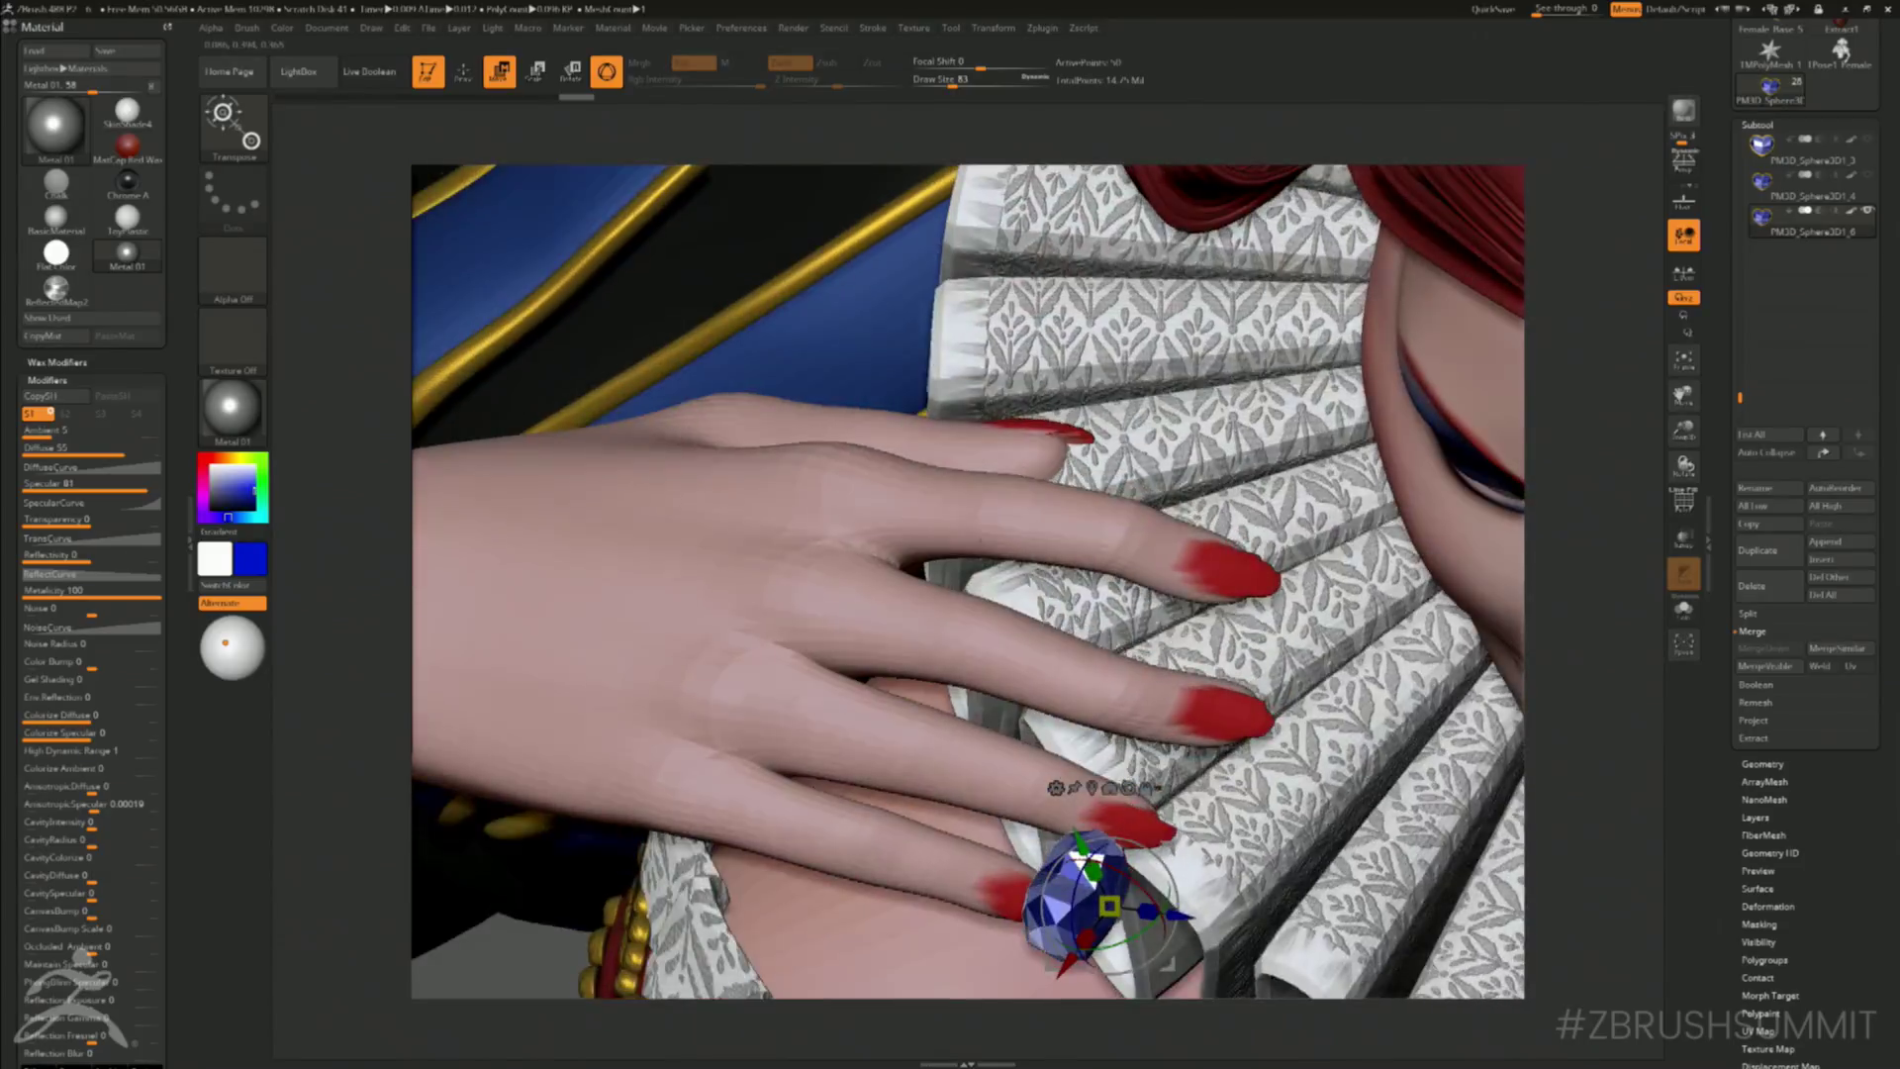
drag(1174, 836, 1053, 523)
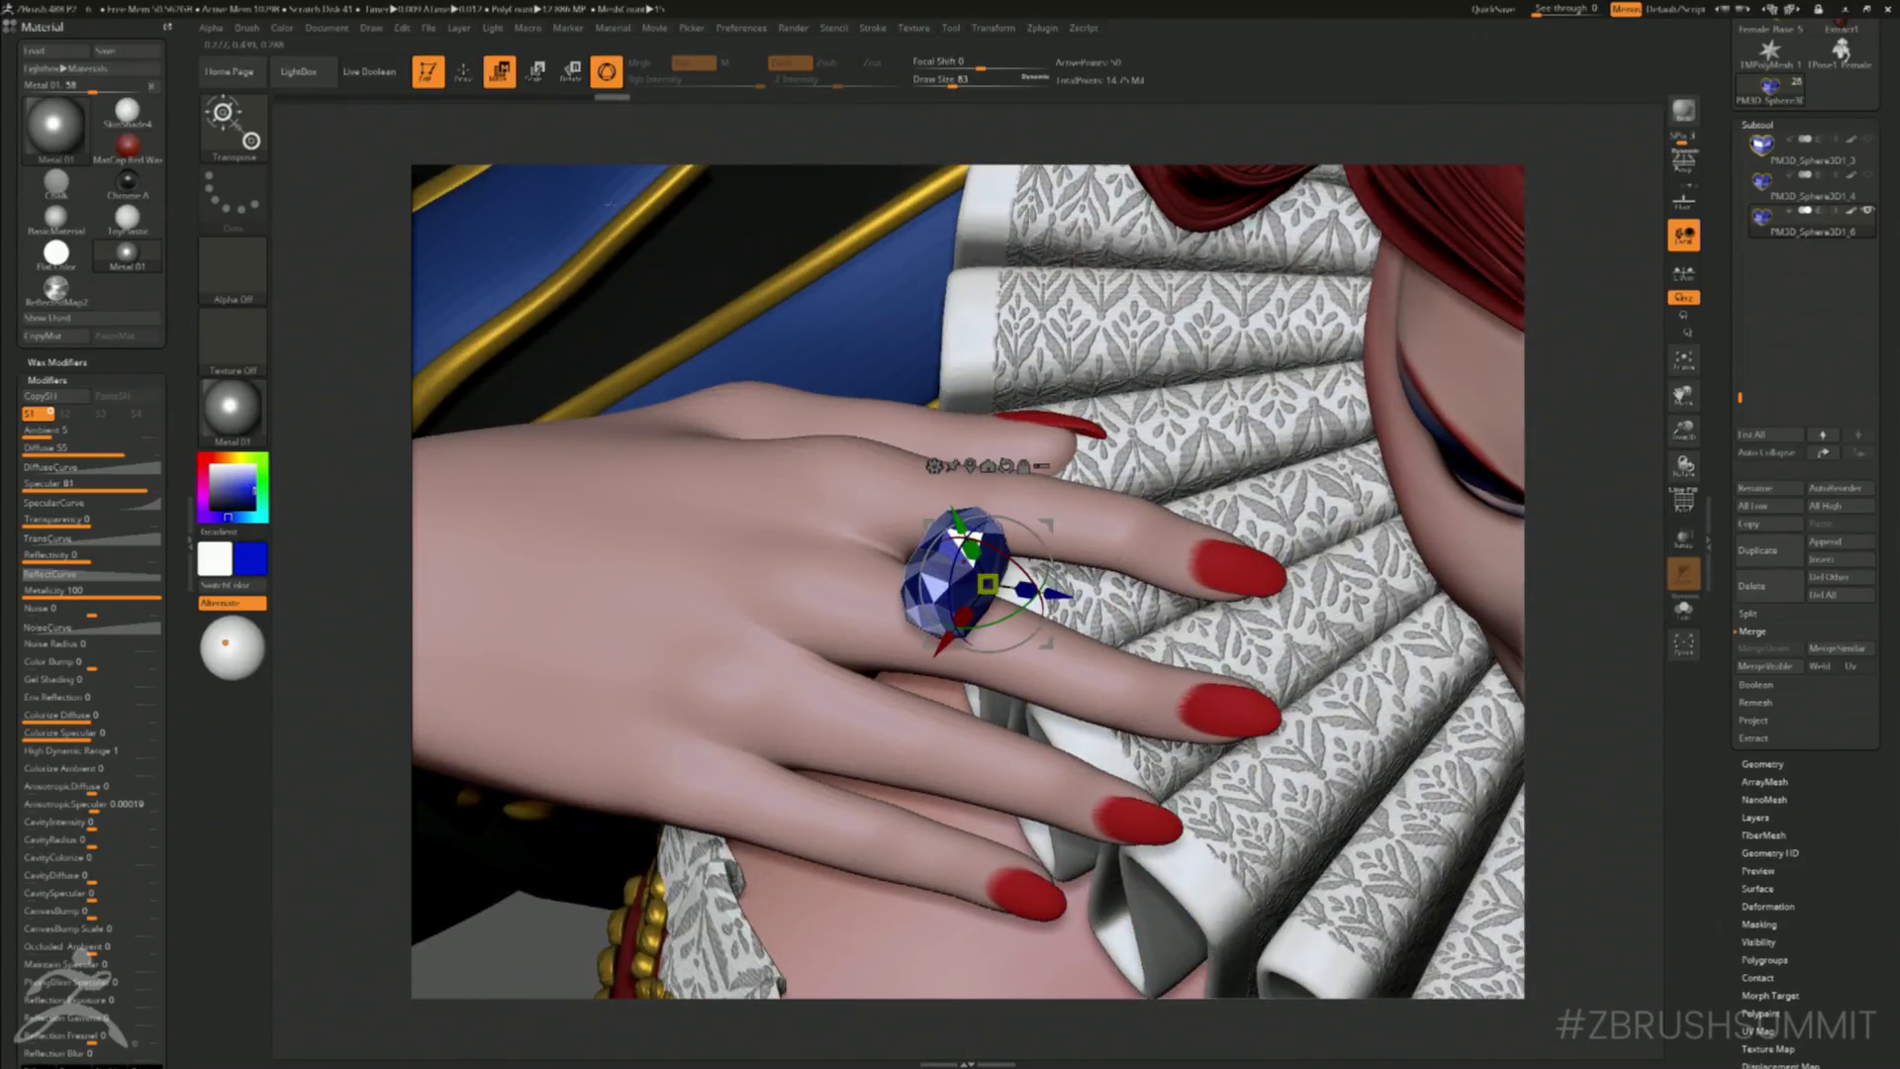
drag(1585, 473, 1160, 626)
alt+drag(754, 604, 871, 594)
drag(1134, 624, 1080, 688)
drag(879, 560, 777, 525)
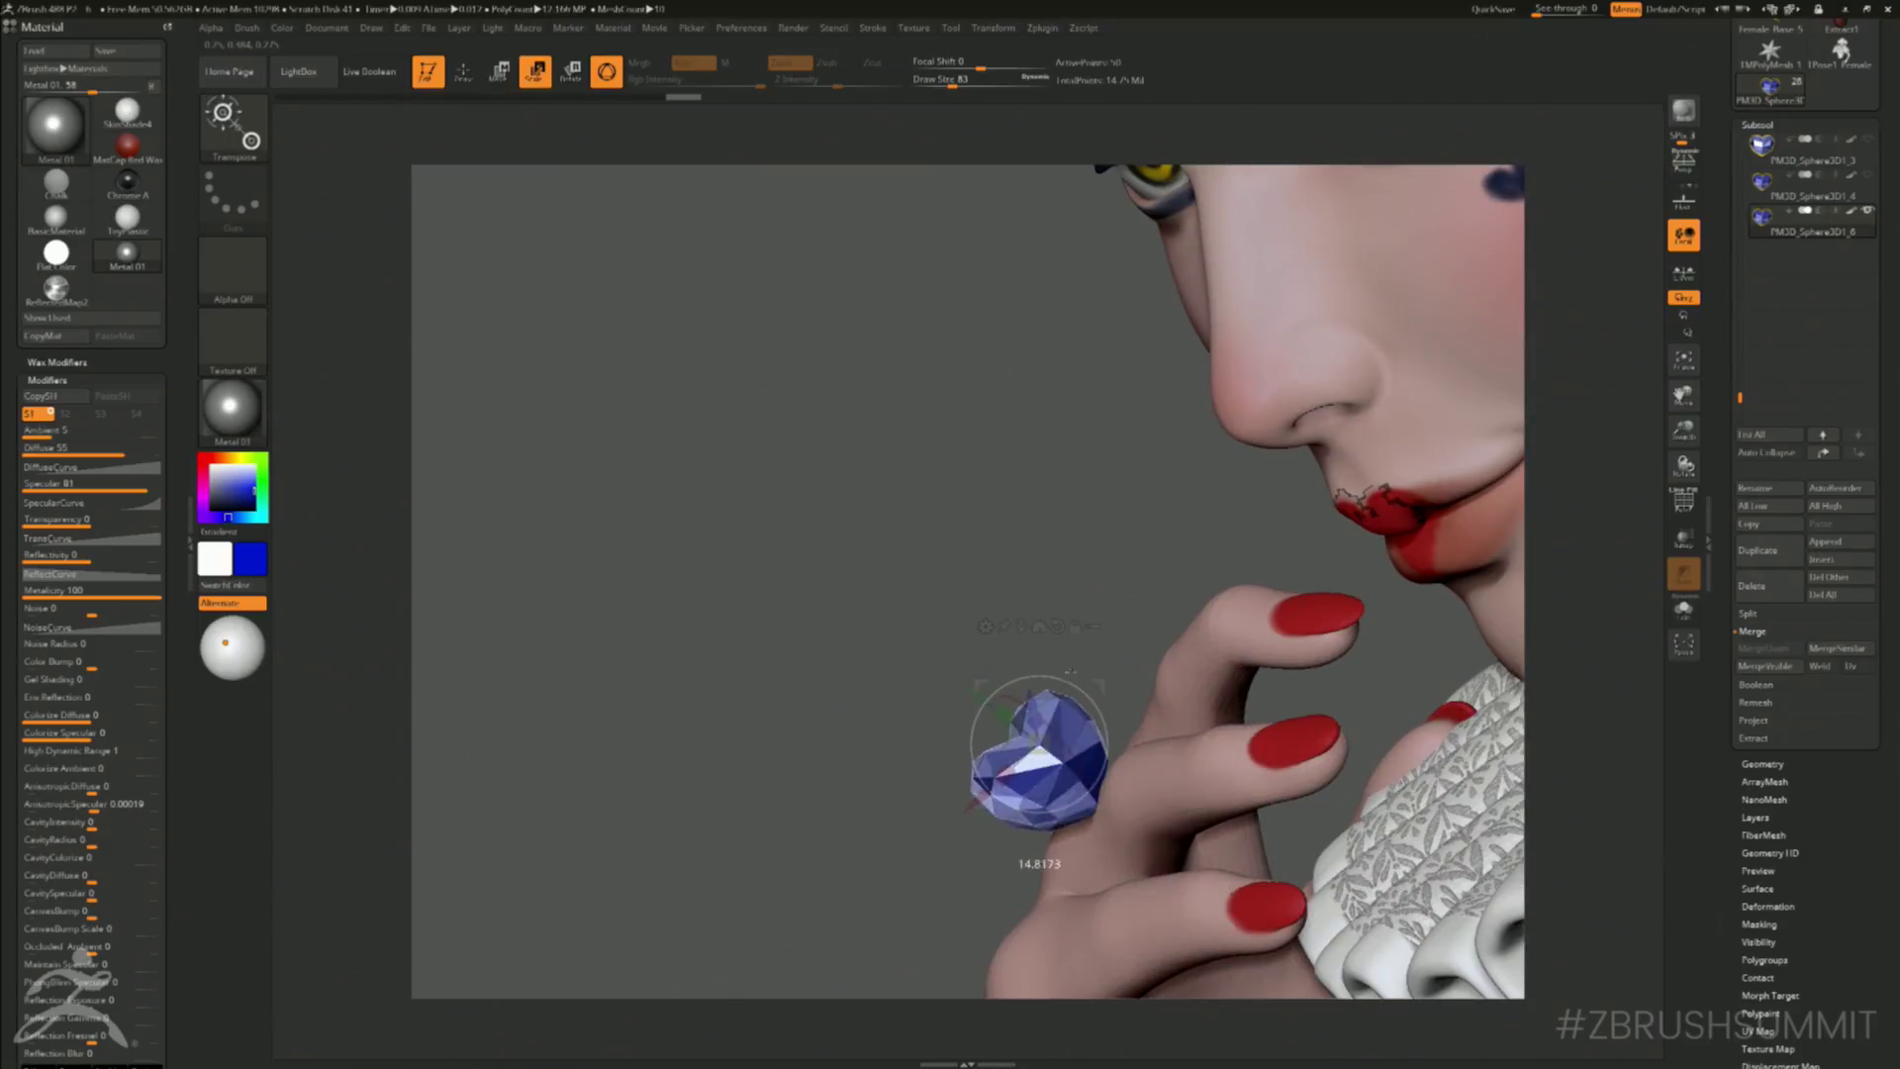
- Return to the Move brush with a draw size of 11 and make the hand the active subtool
key(q)
mouse_move(1022, 564)
mouse_down()
mouse_move(916, 512)
mouse_move(914, 290)
mouse_up()
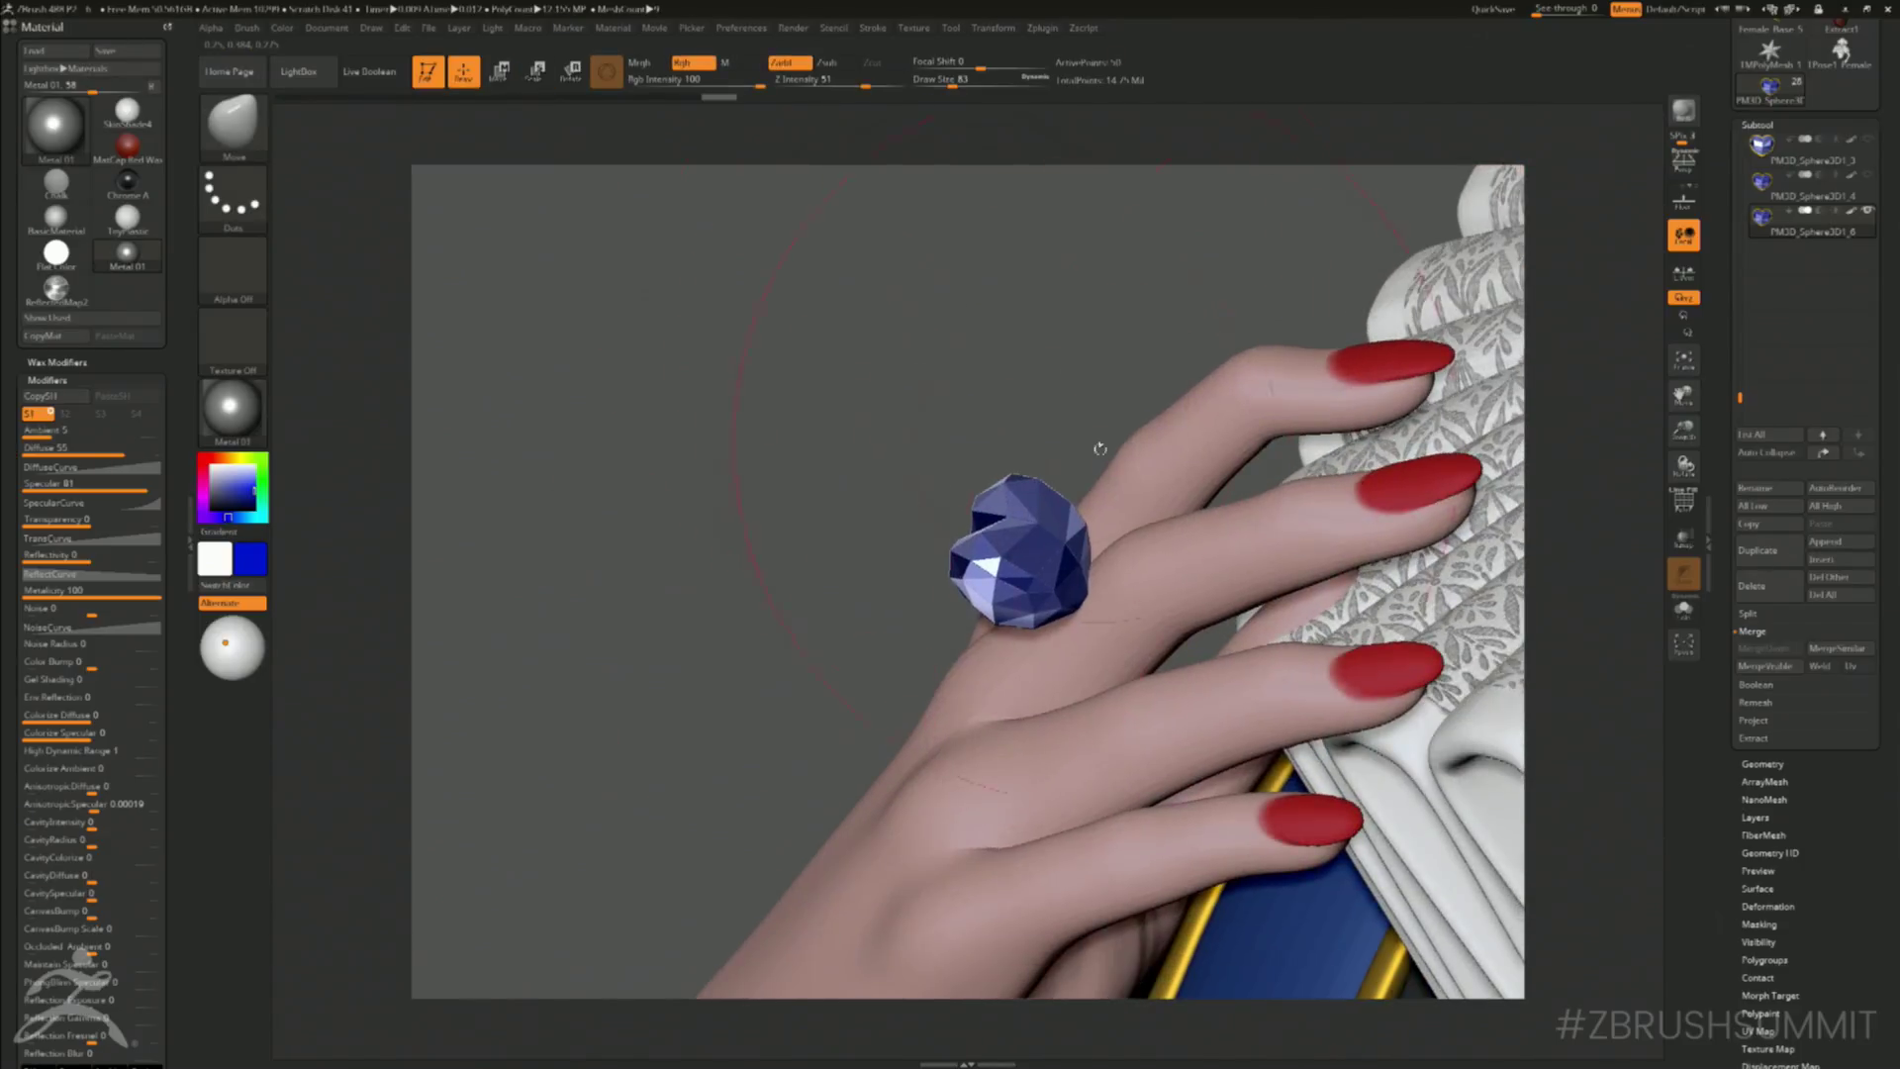
key(space)
drag(1077, 577, 1051, 576)
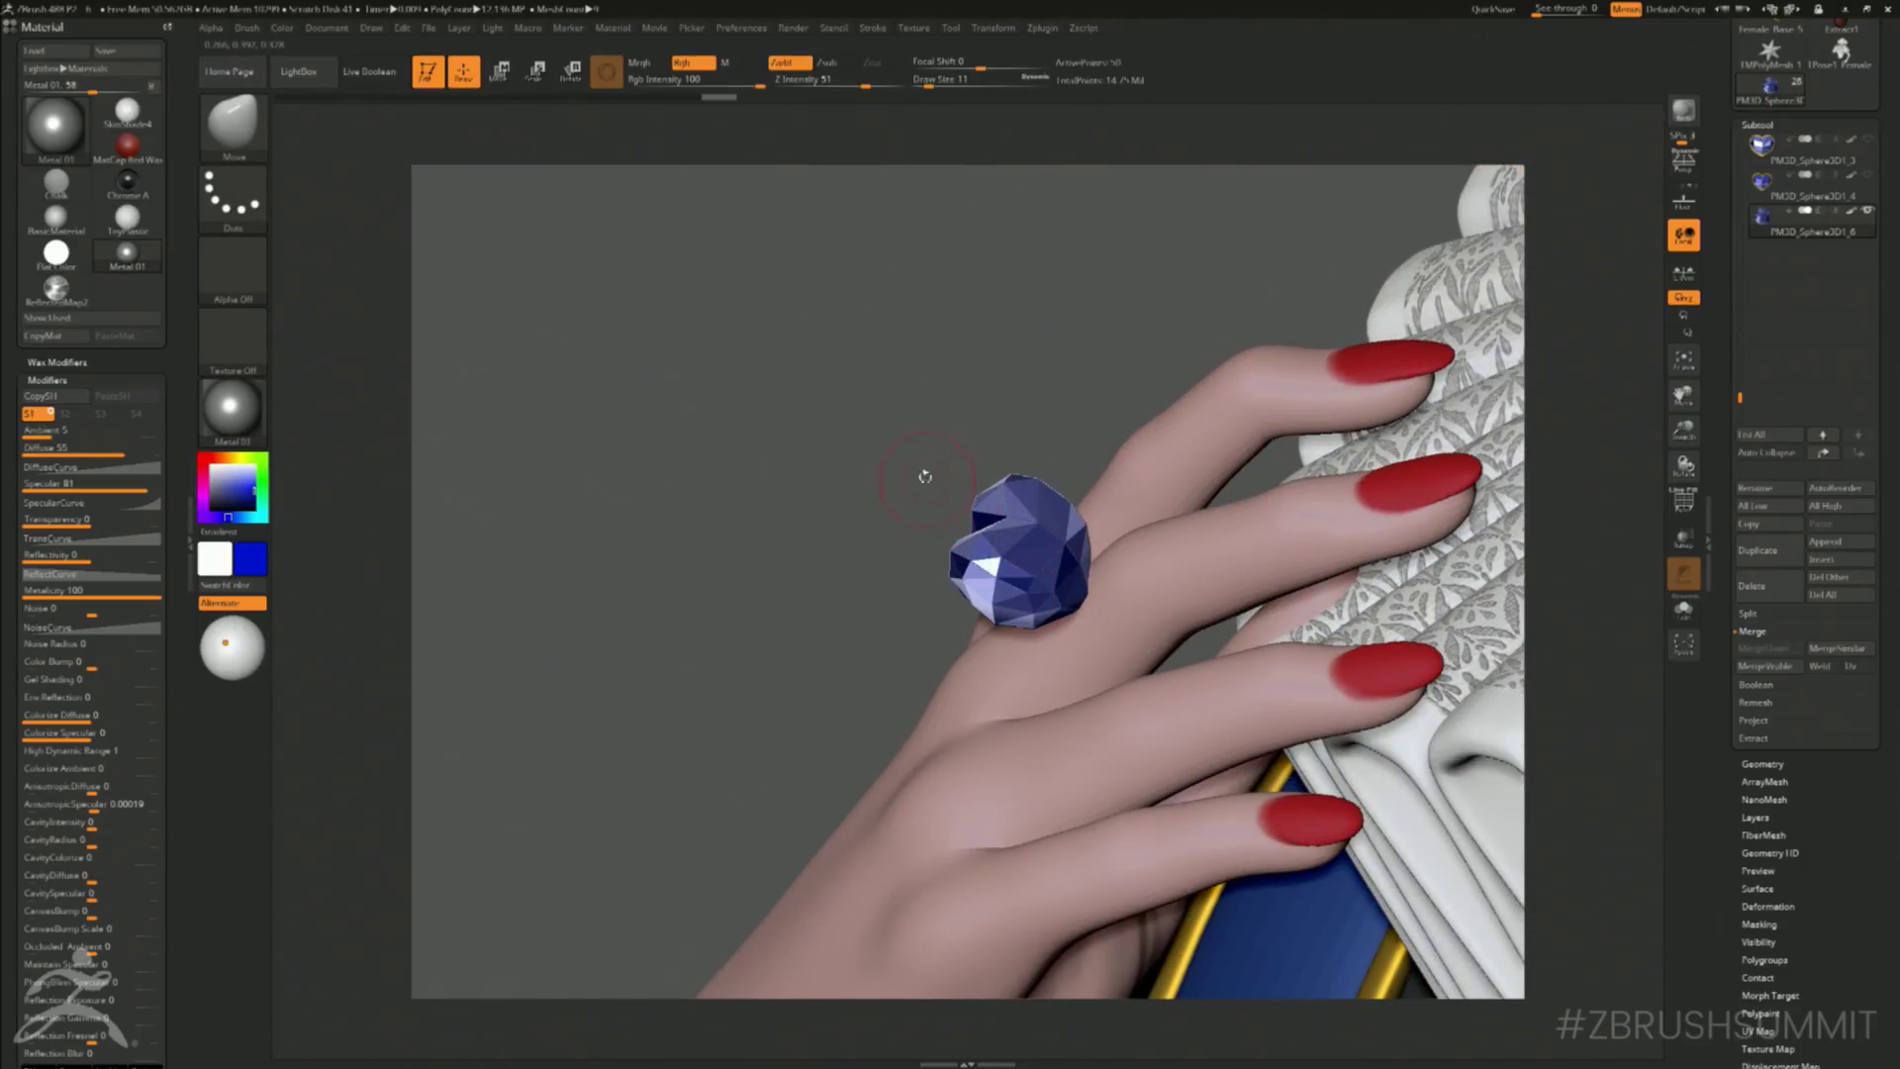
drag(925, 477, 1057, 461)
alt+click(1087, 641)
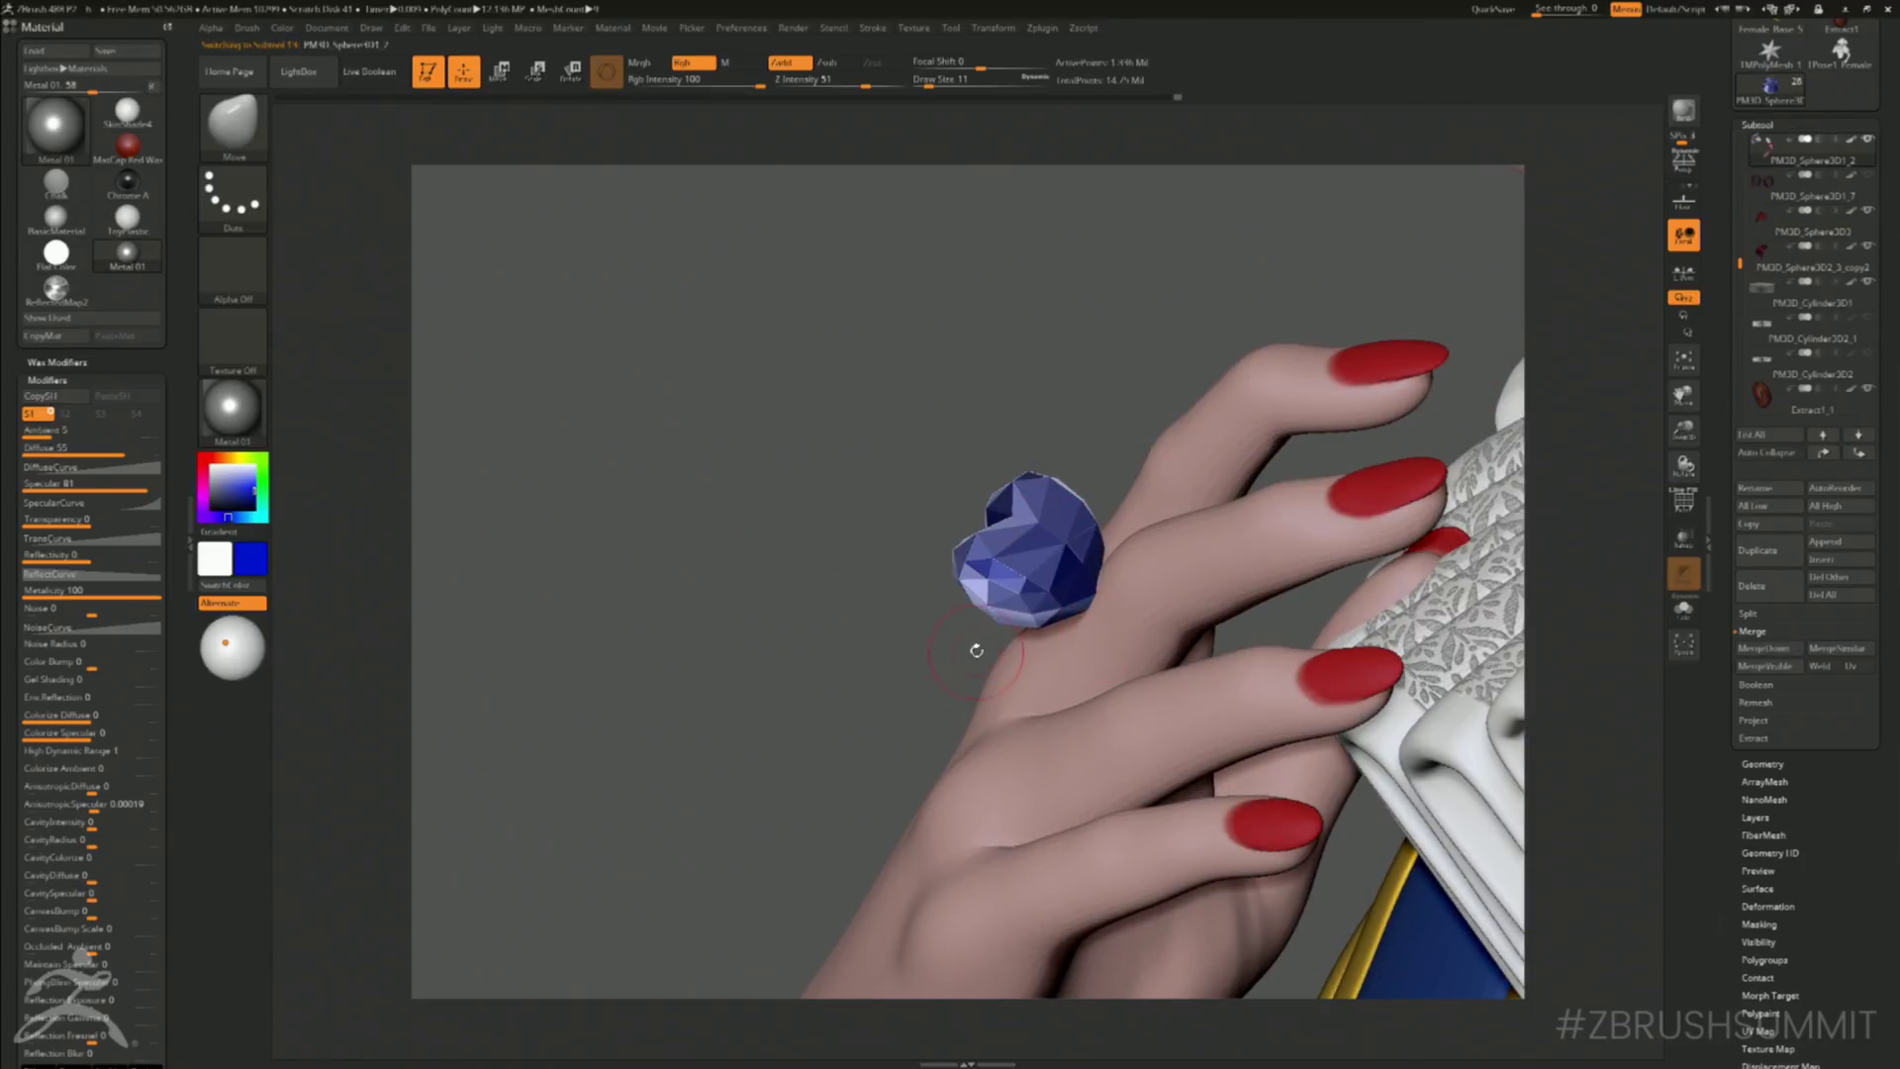
- Set the draw size to 7, isolate the hand with Solo and mask a narrow band around the base of the middle finger
mouse_move(977, 650)
mouse_down()
mouse_move(1128, 615)
mouse_move(1100, 657)
mouse_up()
key(space)
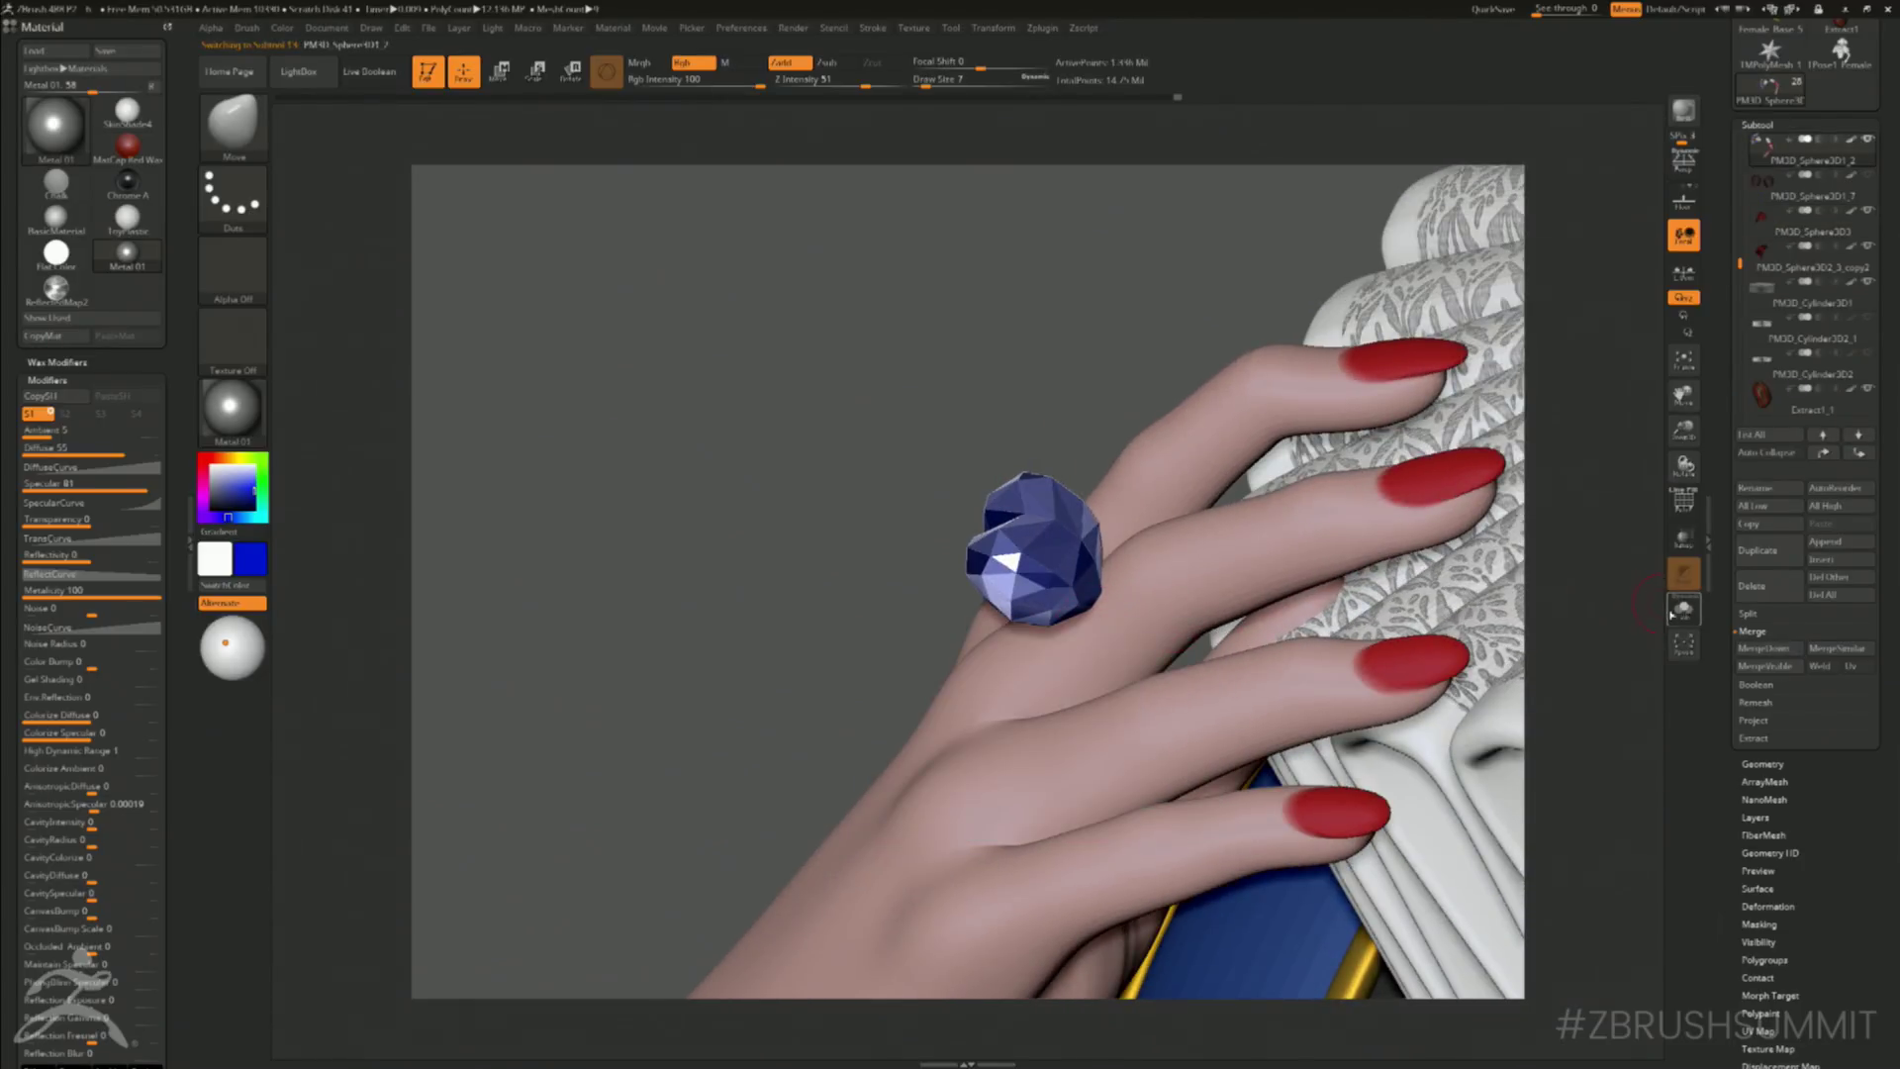
click(1677, 611)
drag(1573, 594, 1187, 579)
mouse_move(1056, 532)
ctrl+mouse_down()
mouse_move(1095, 639)
mouse_move(1063, 552)
ctrl+mouse_up()
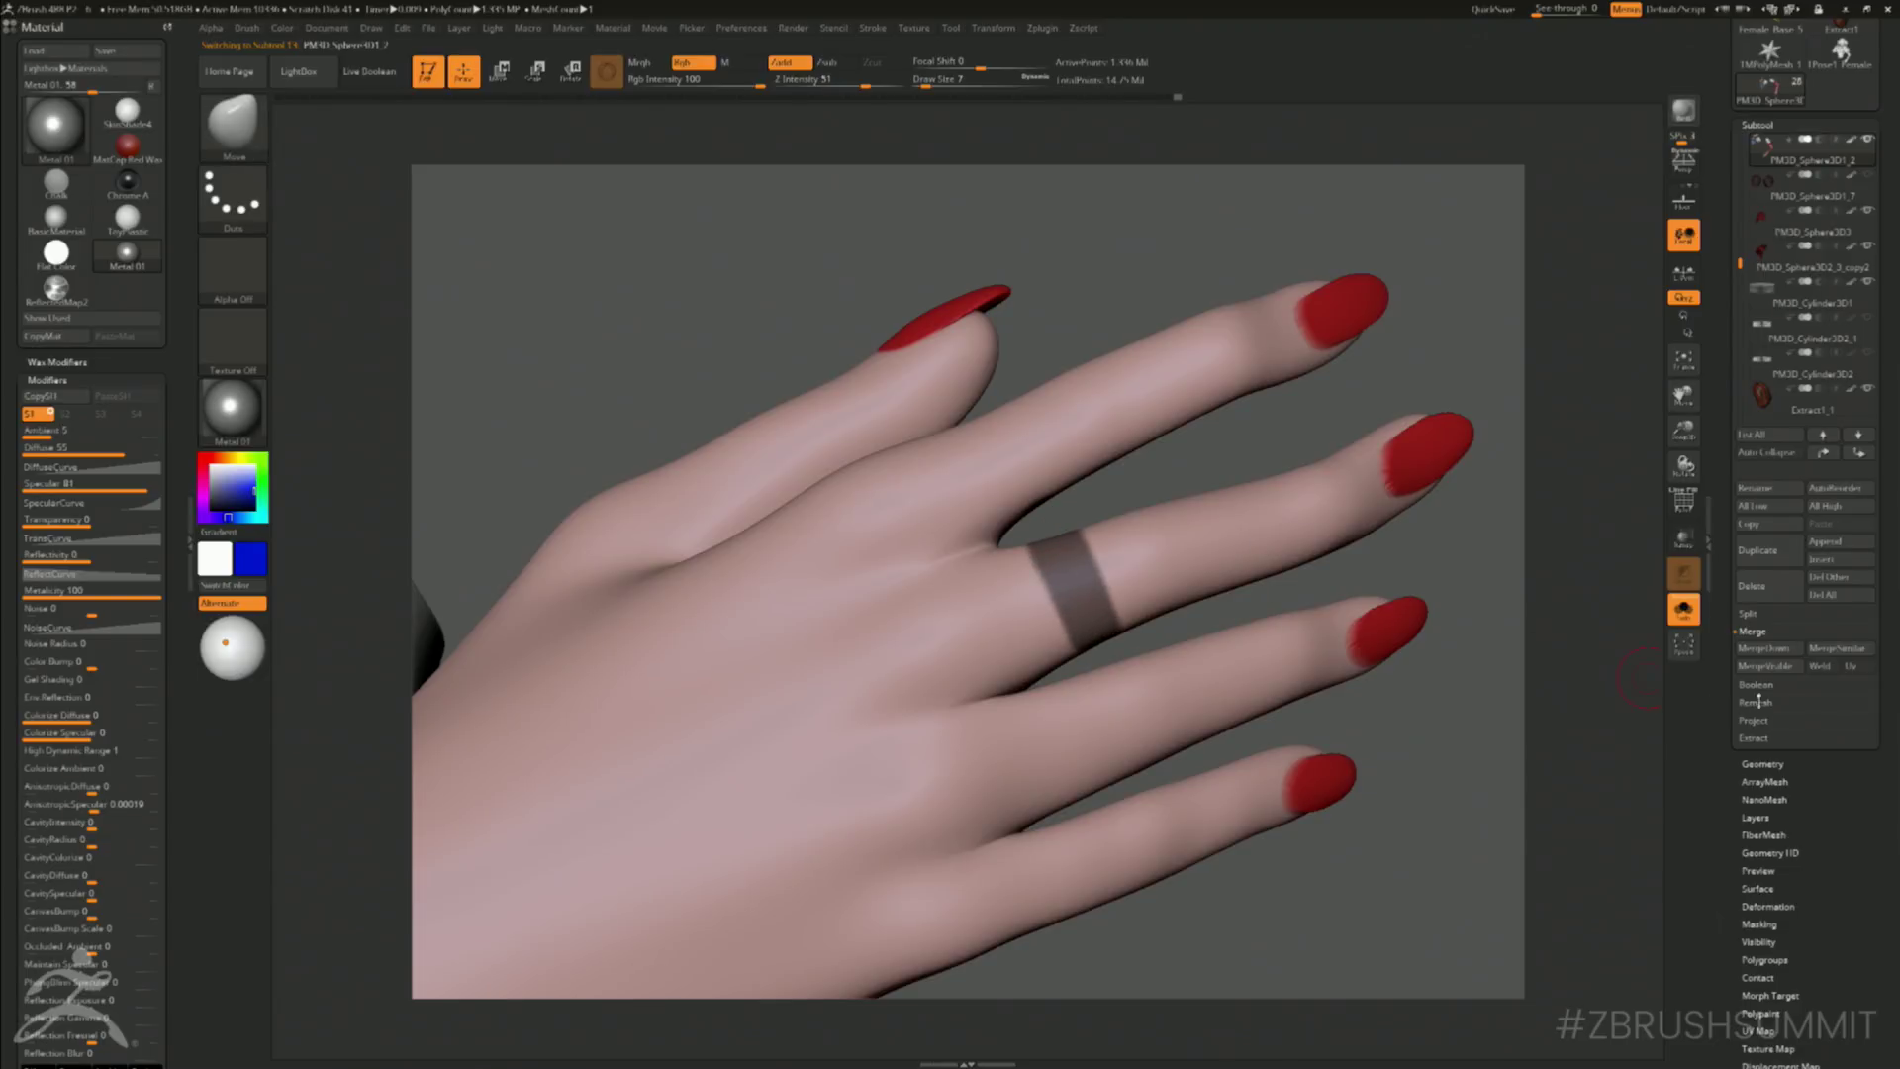
- Try extracting the masked band around the middle finger as a ring mesh
click(1749, 762)
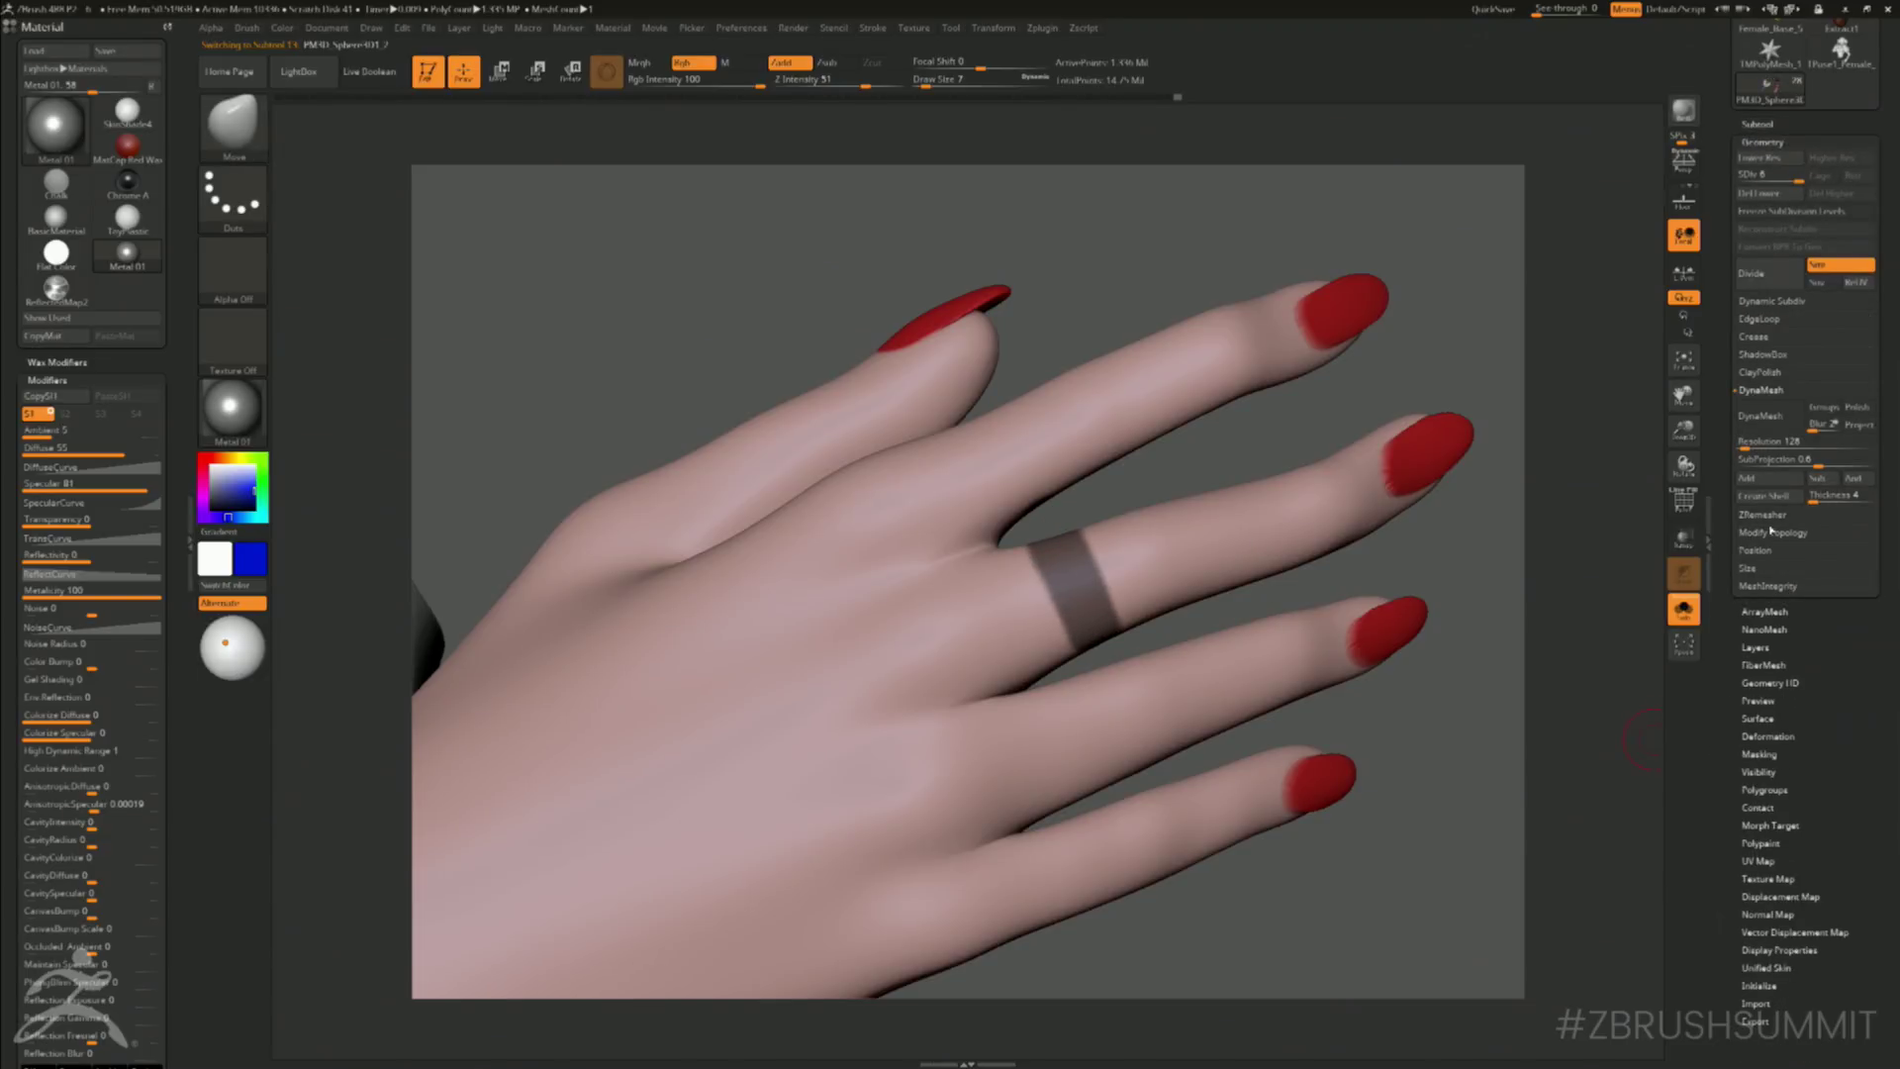
click(1757, 124)
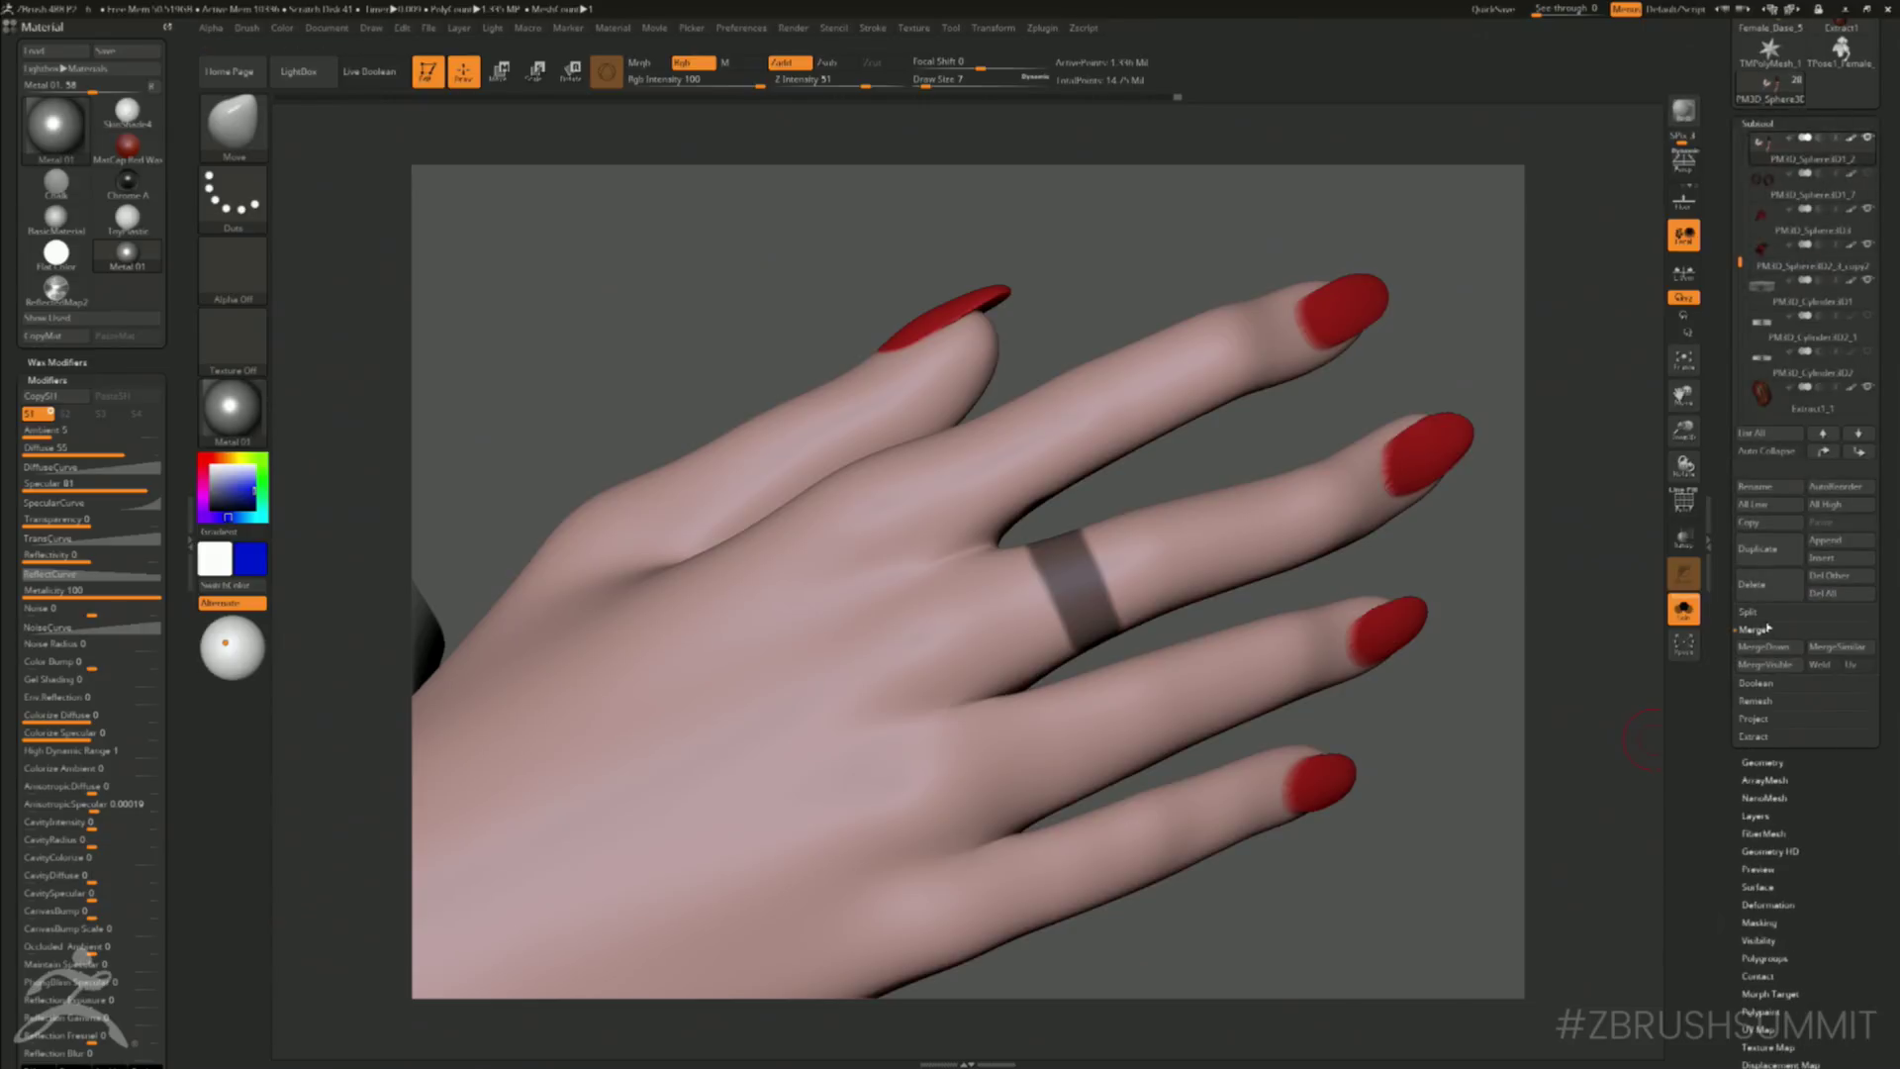
click(1754, 737)
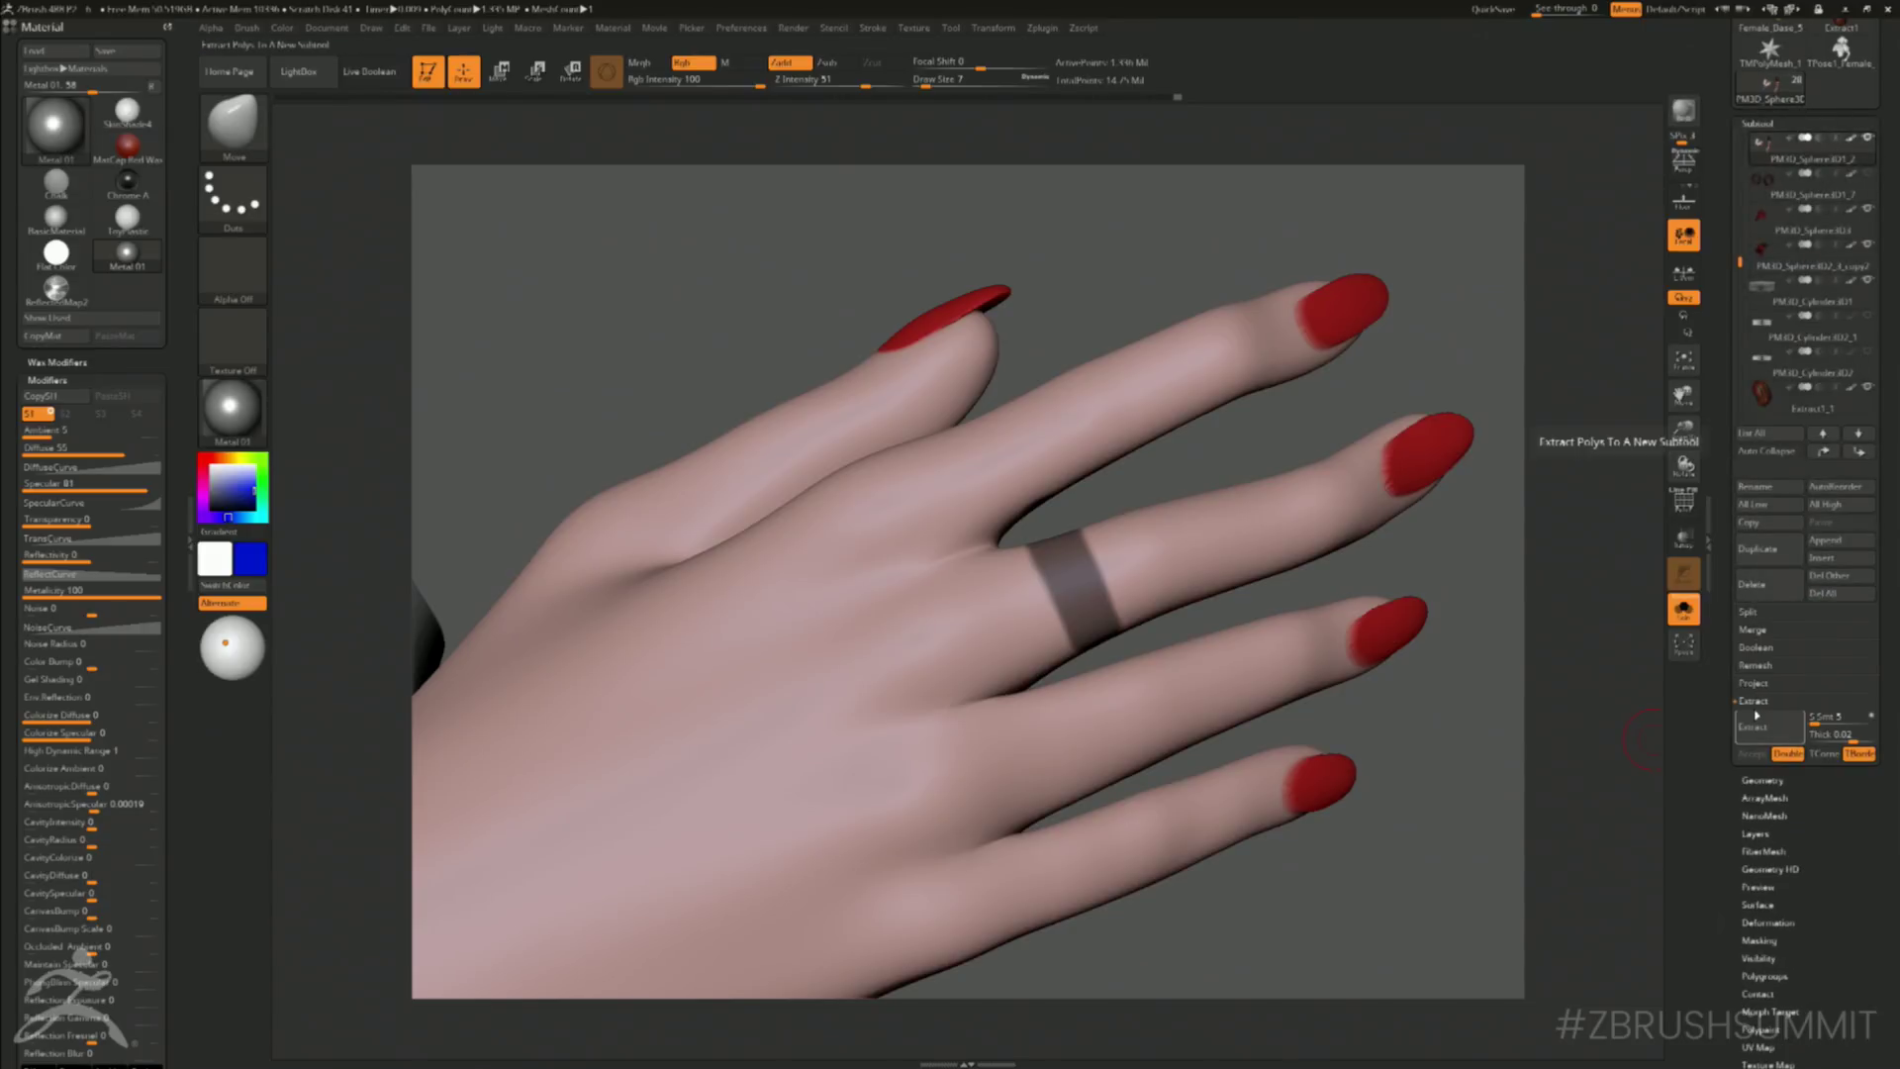
click(1759, 722)
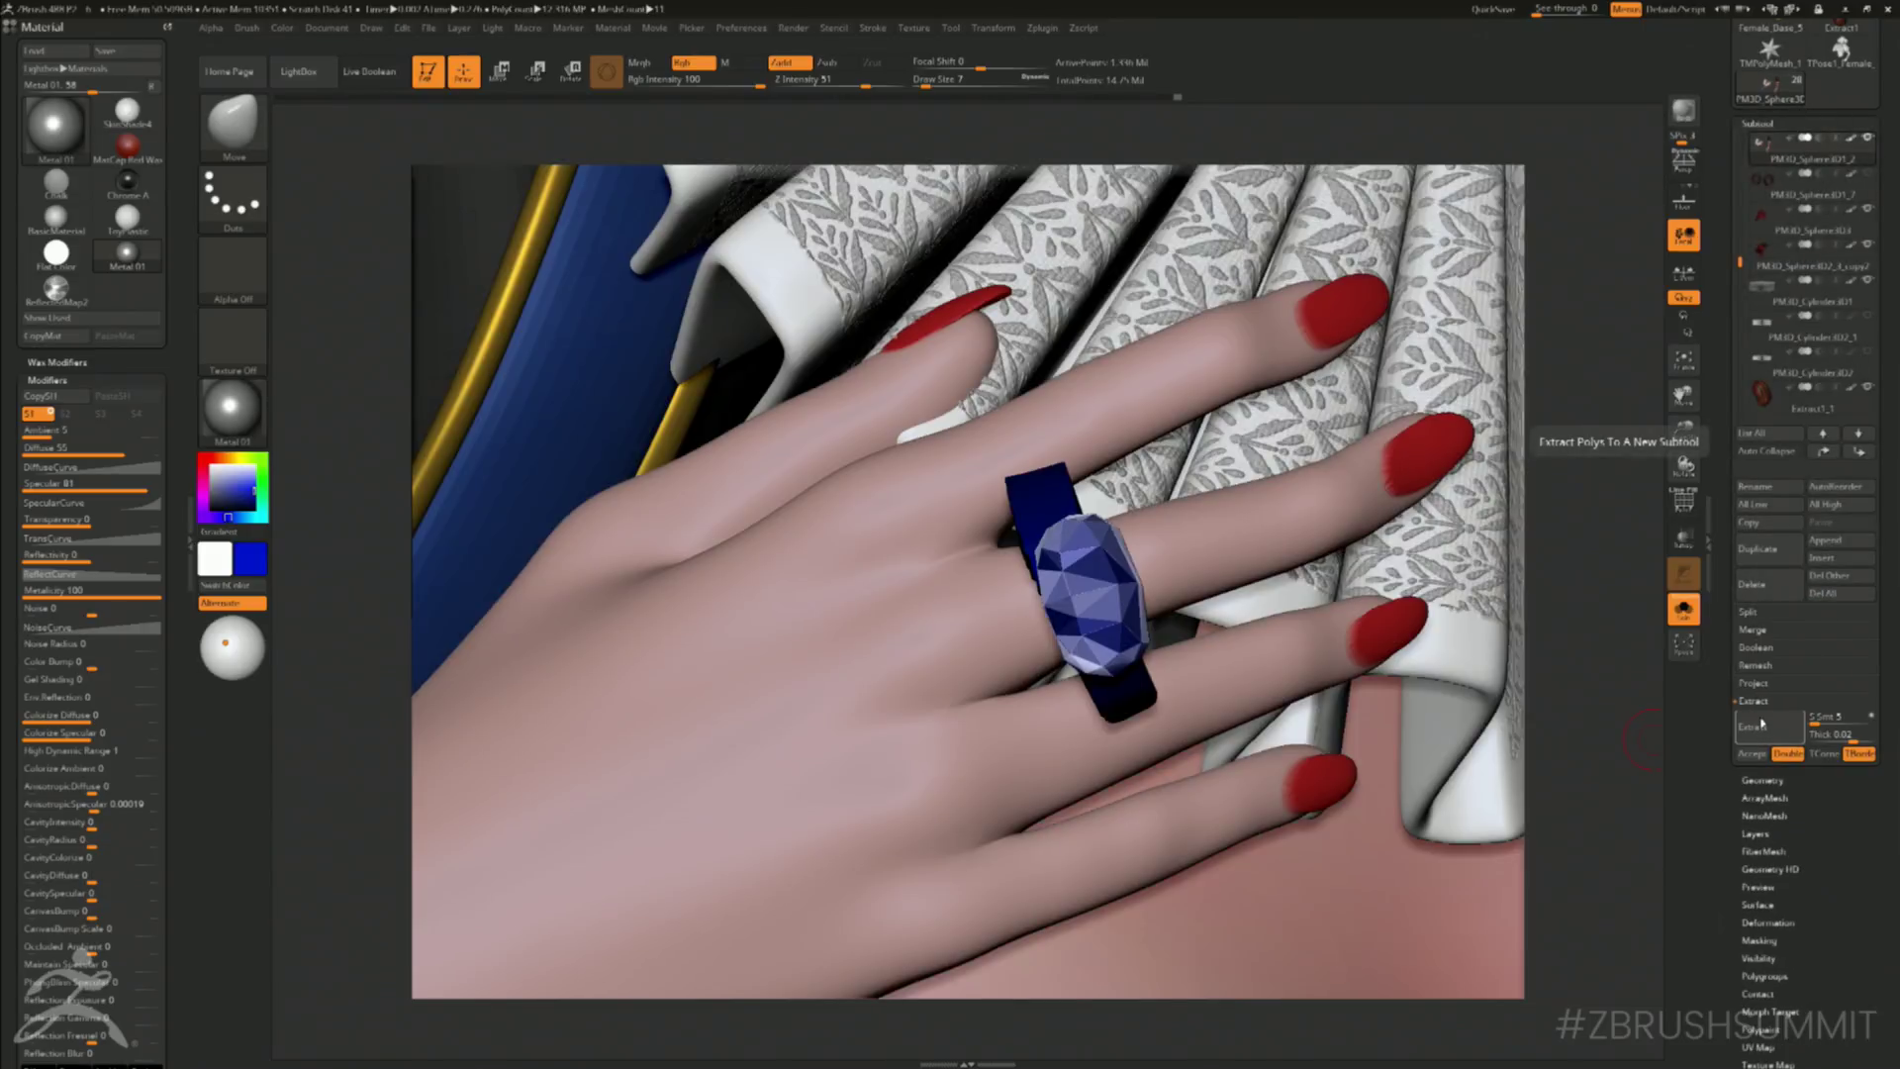
- Set the extraction thickness to 0.002 and extract the ring band from the hand again
click(1858, 734)
text(0.0)
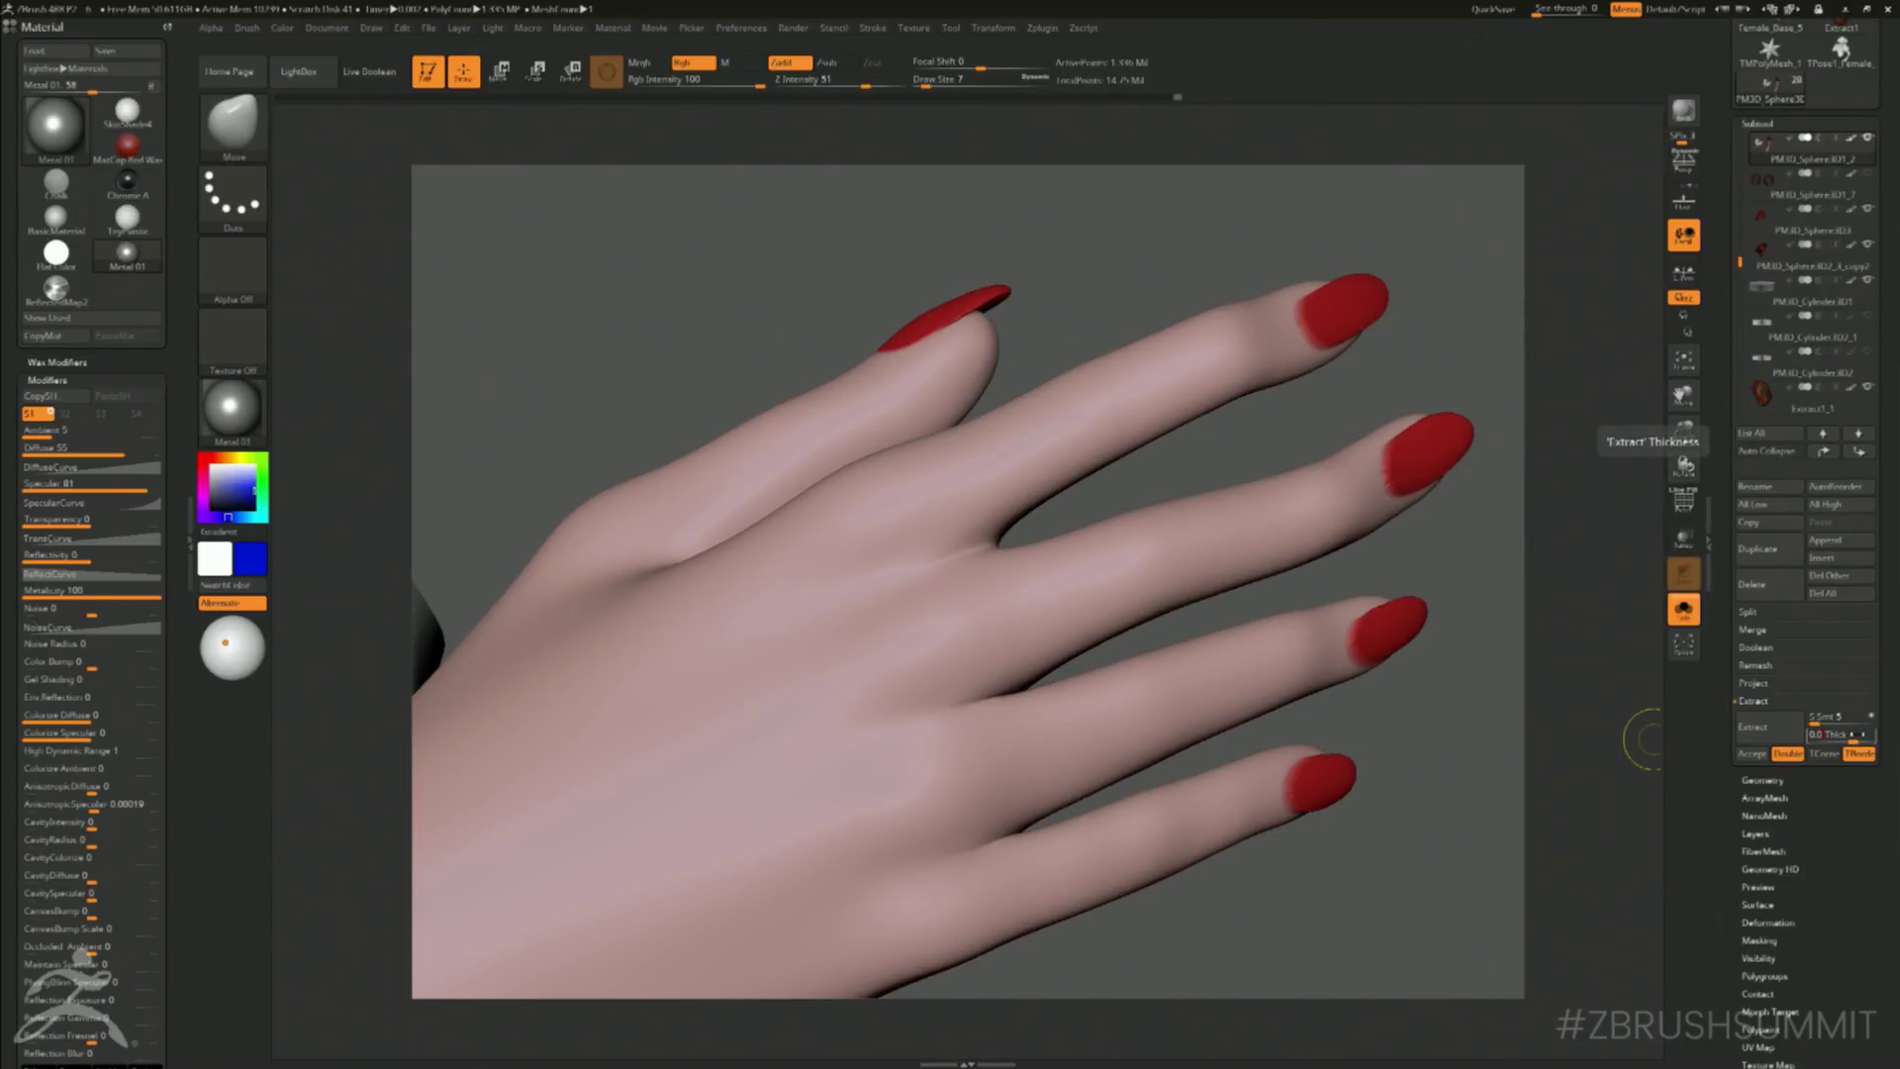
text(02)
key(Return)
key(Return)
click(1784, 725)
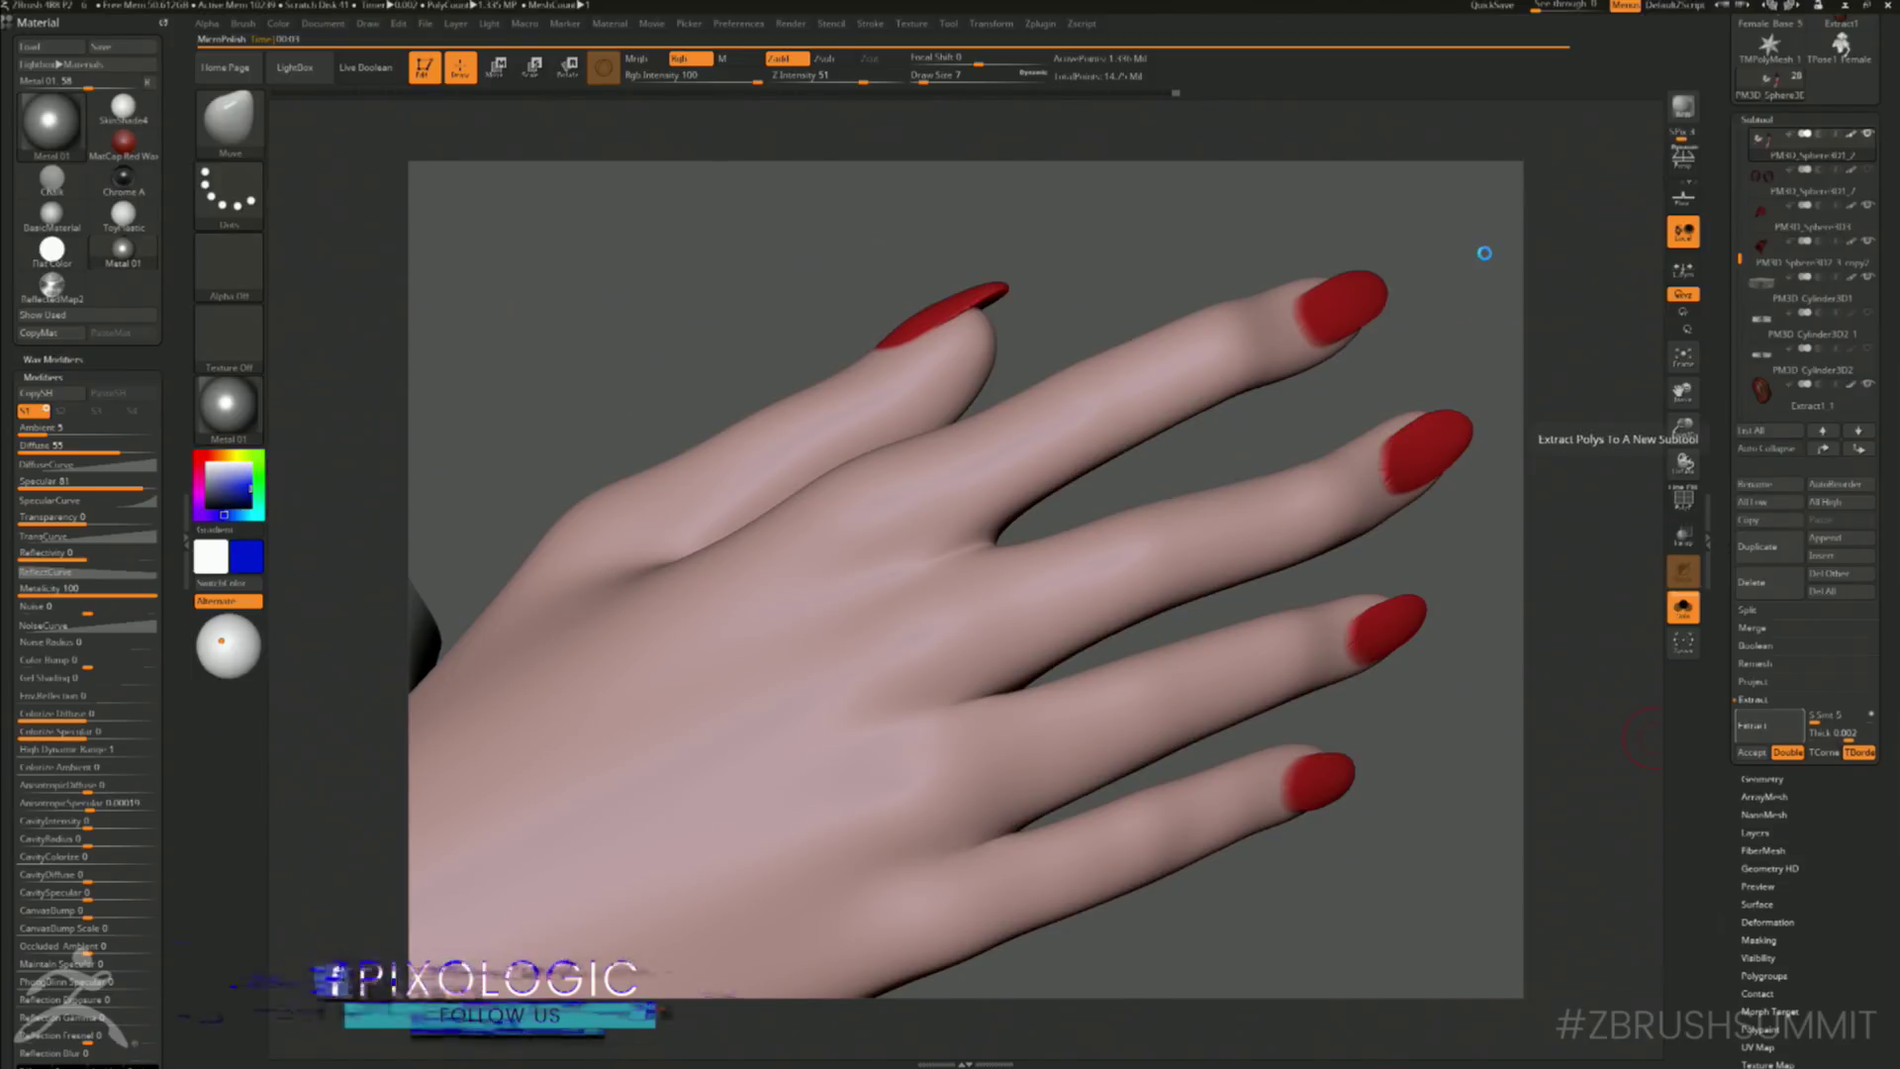
- In KeyShot, apply the glossy red paint to the card robot's brush tip, the puddle on the ground and the paint in the bucket
key(alt+Tab)
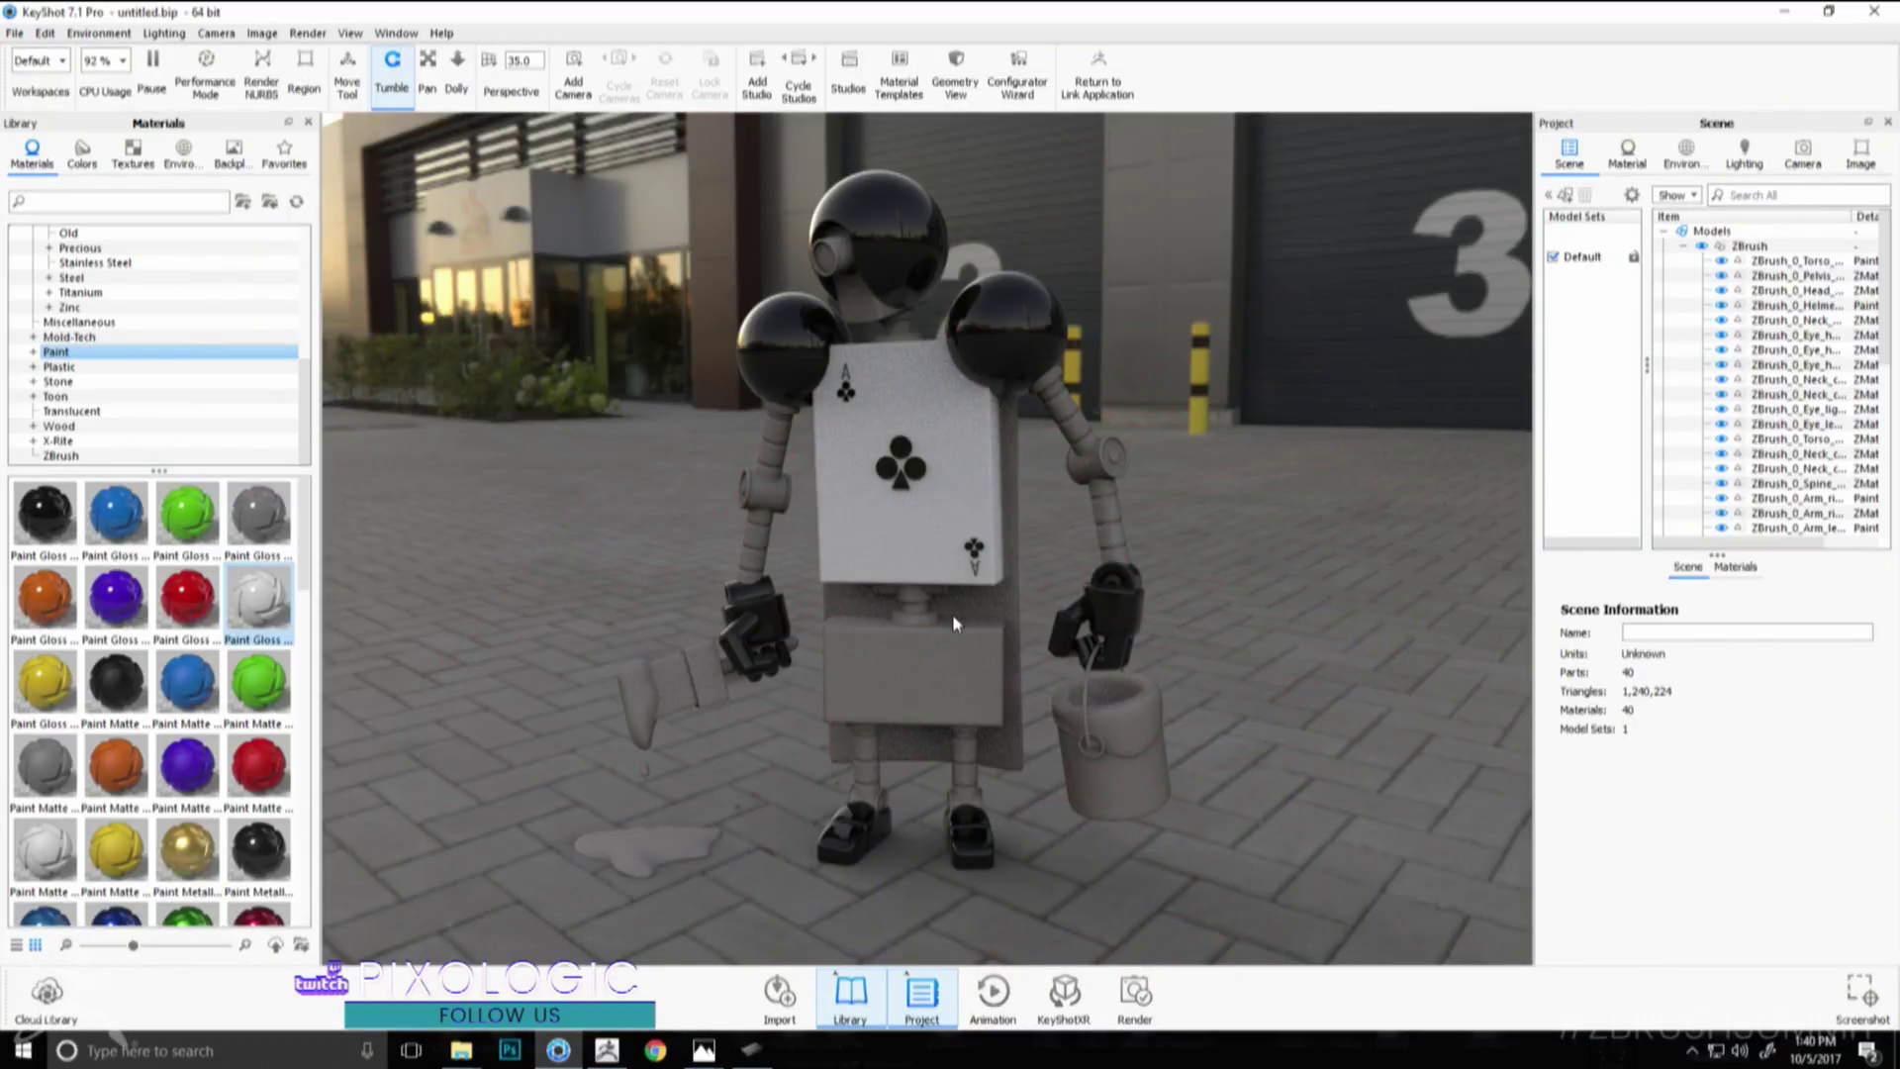
drag(187, 597, 629, 707)
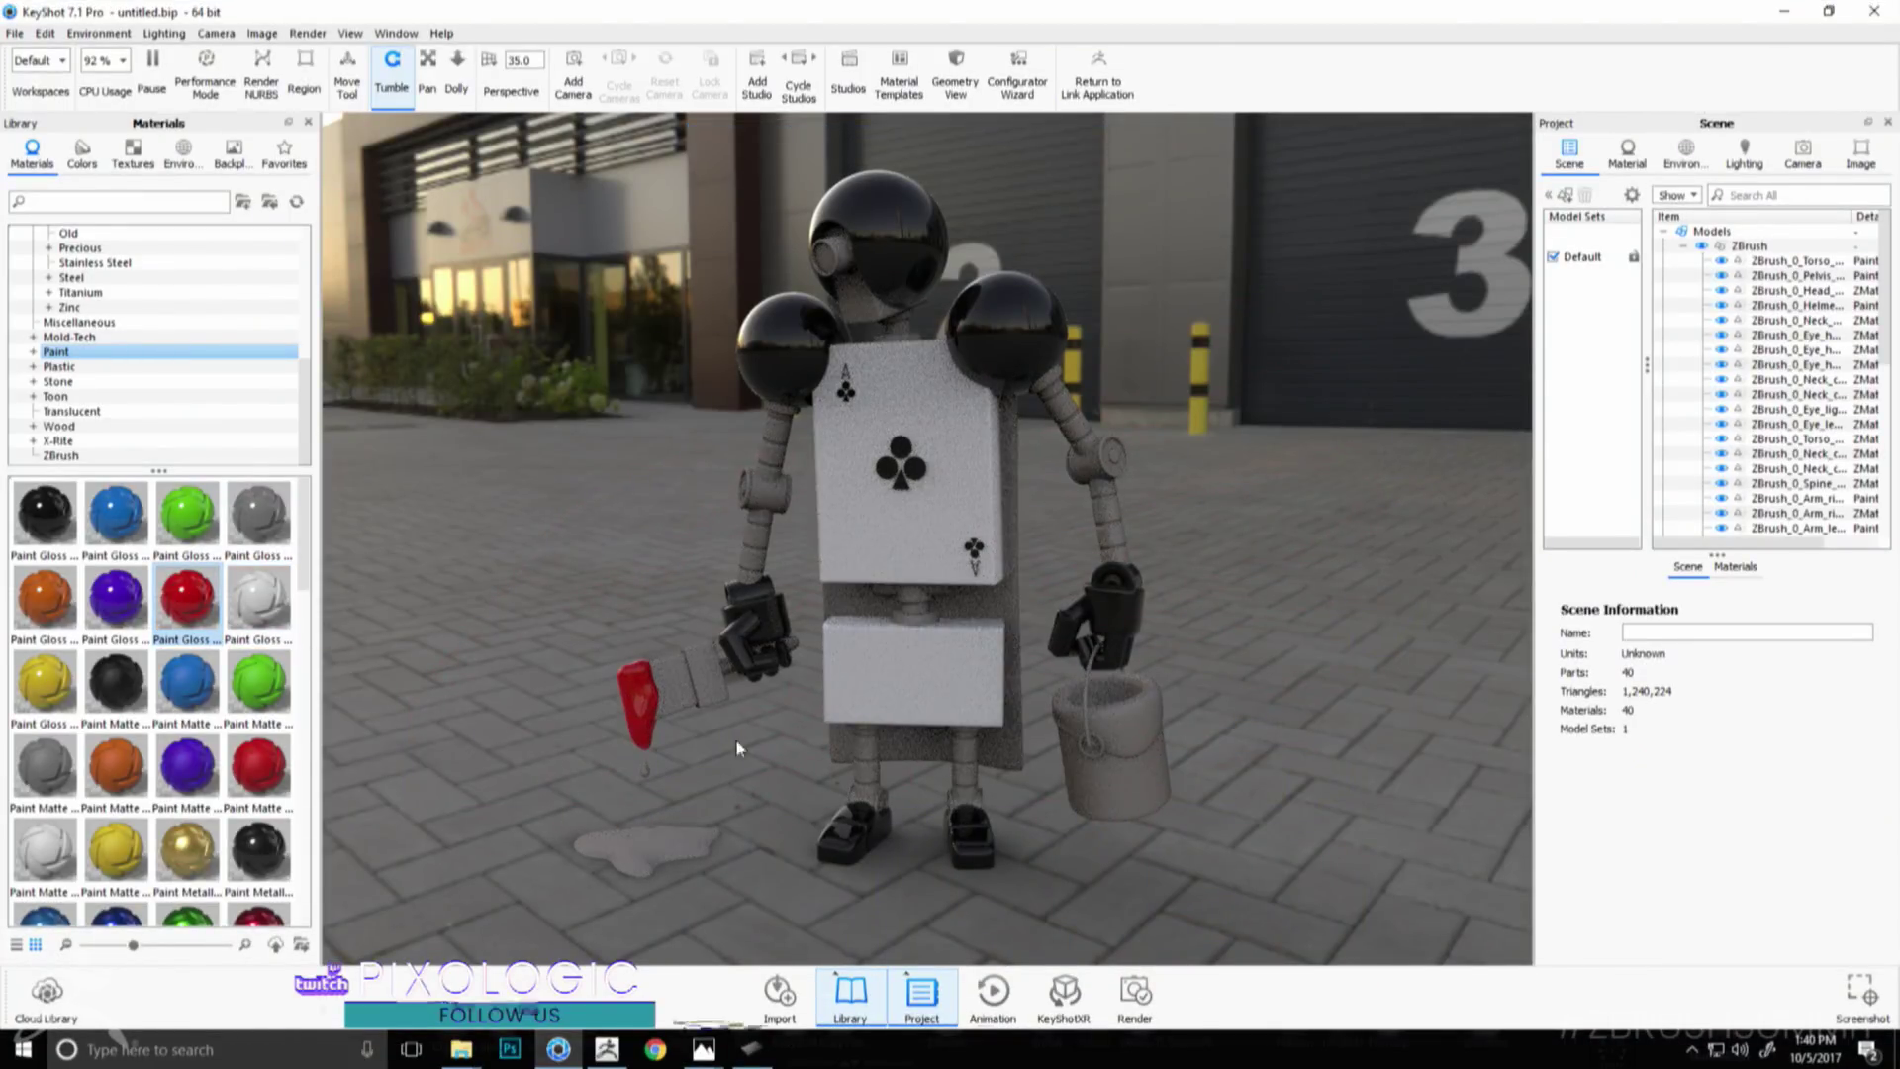
shift+click(642, 706)
shift+right_click(694, 847)
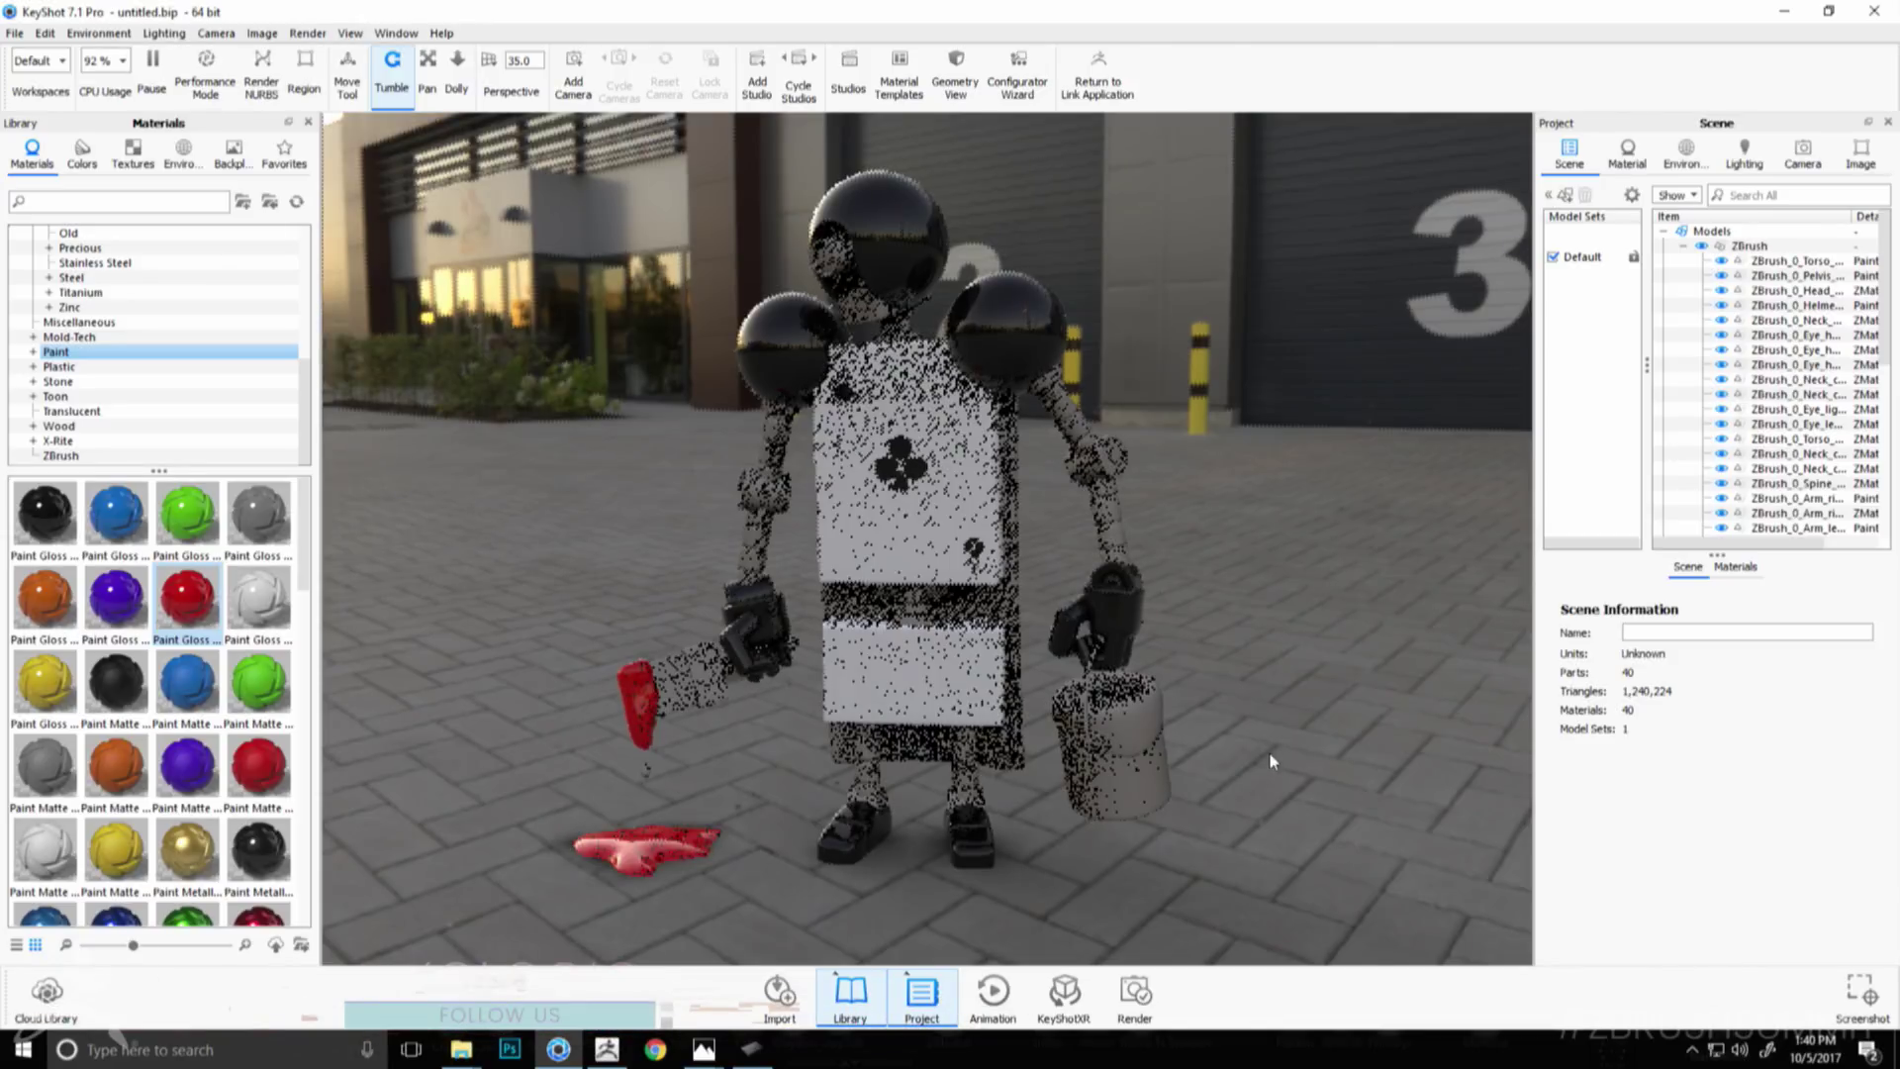
shift+right_click(1144, 714)
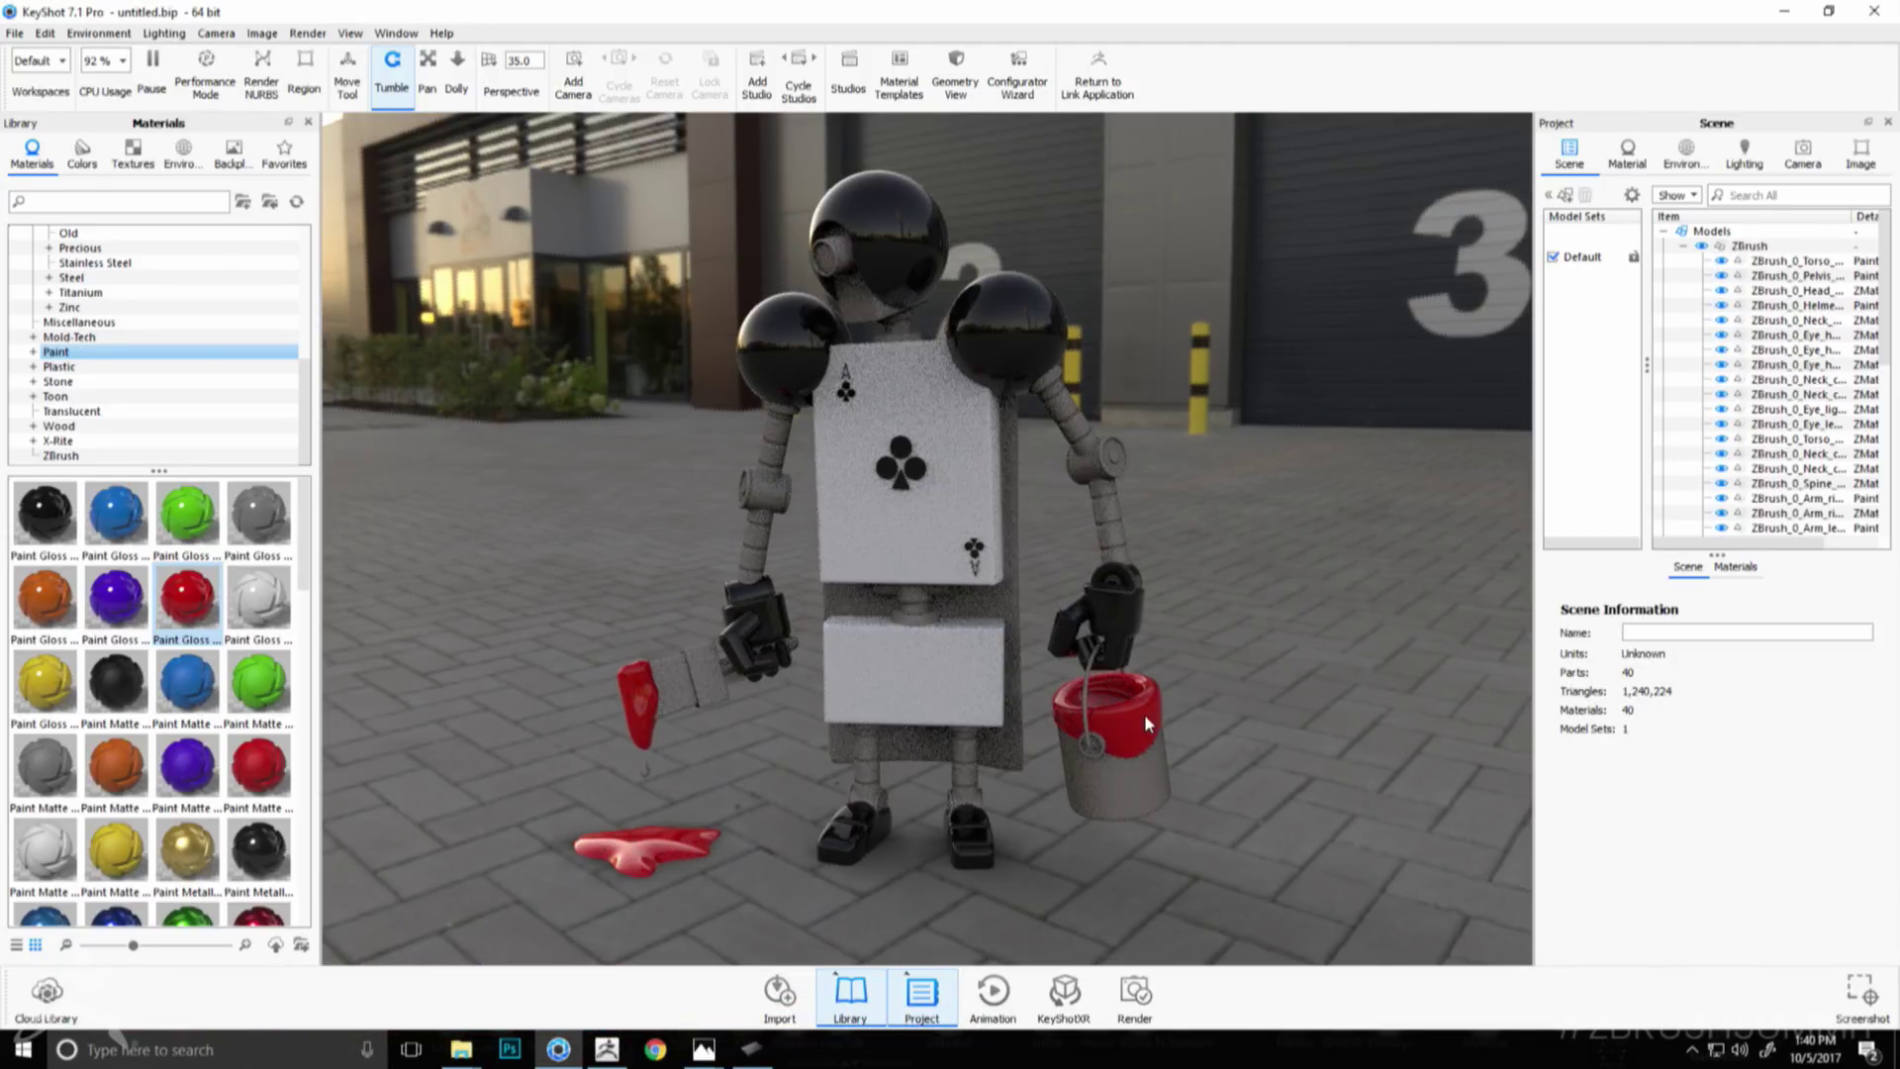
- Expand the scene's environment settings and set the background behind the card robot to a plain color
click(182, 154)
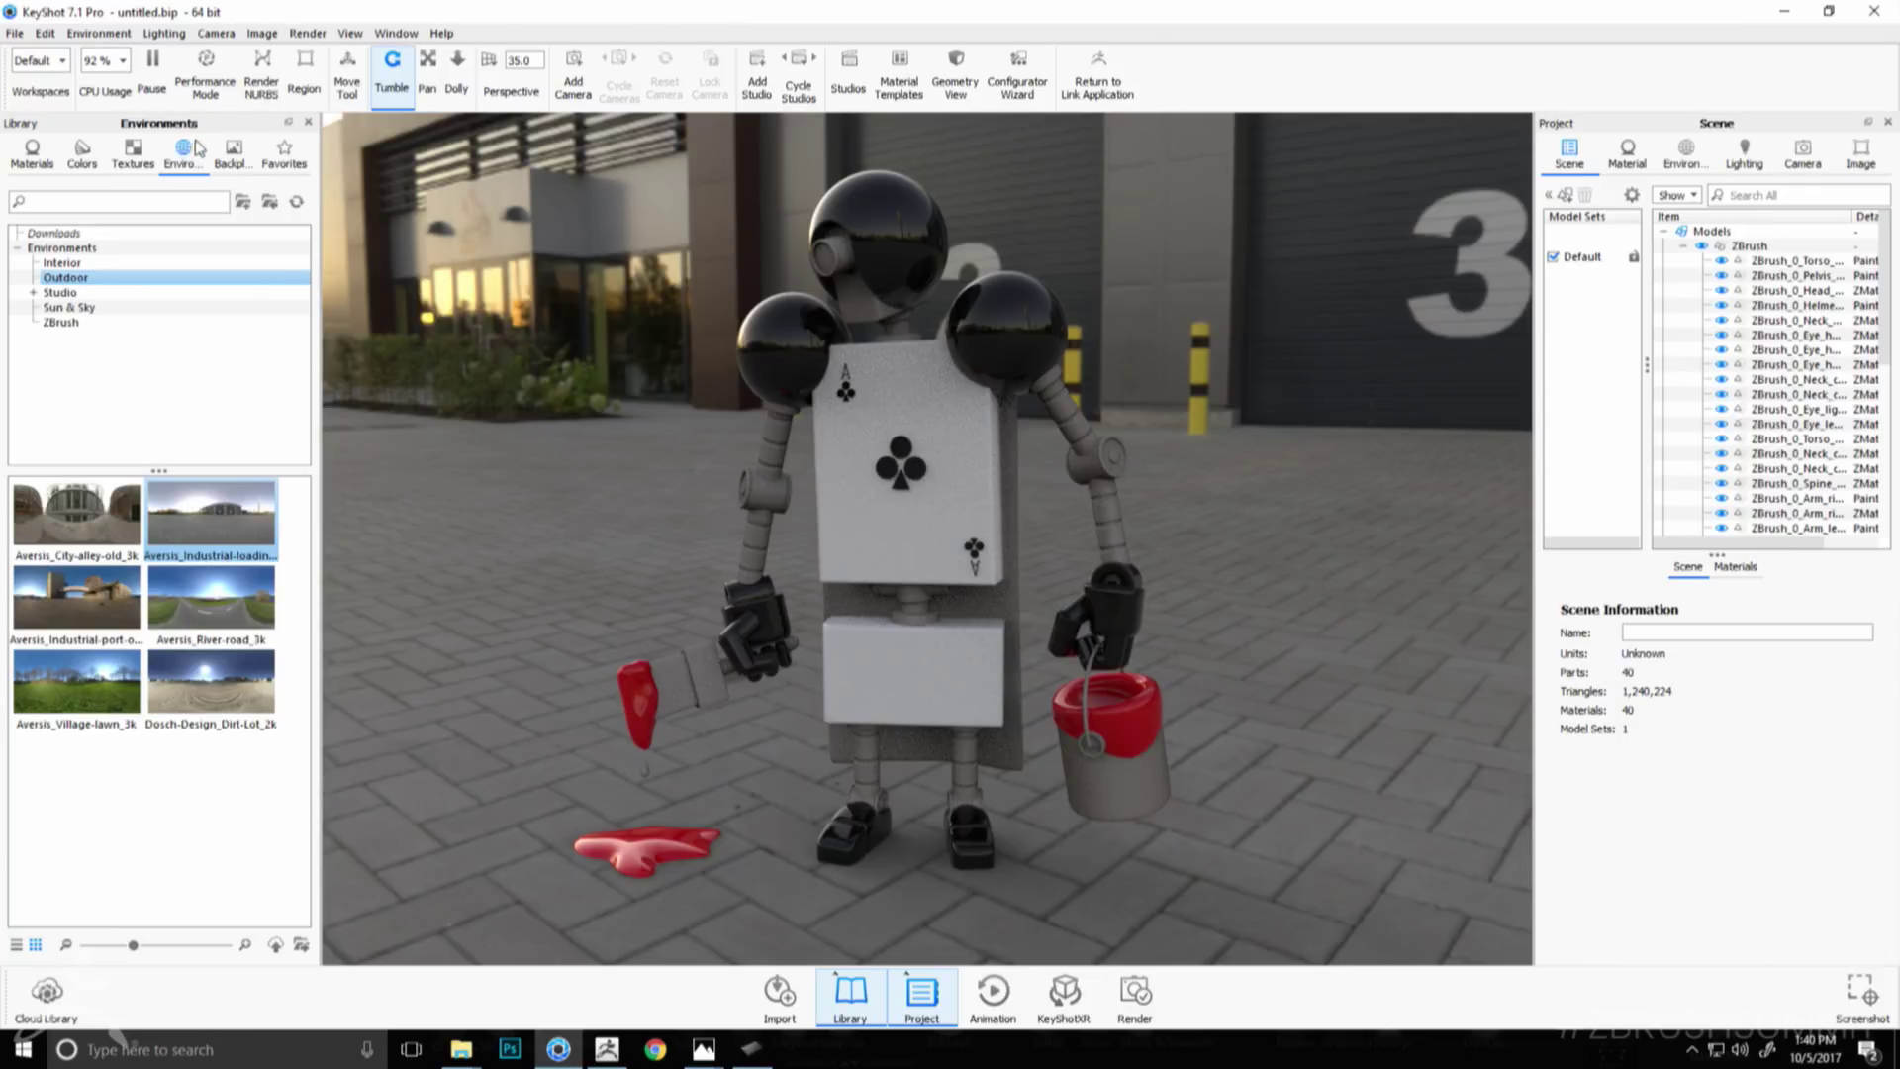
click(82, 153)
click(1686, 154)
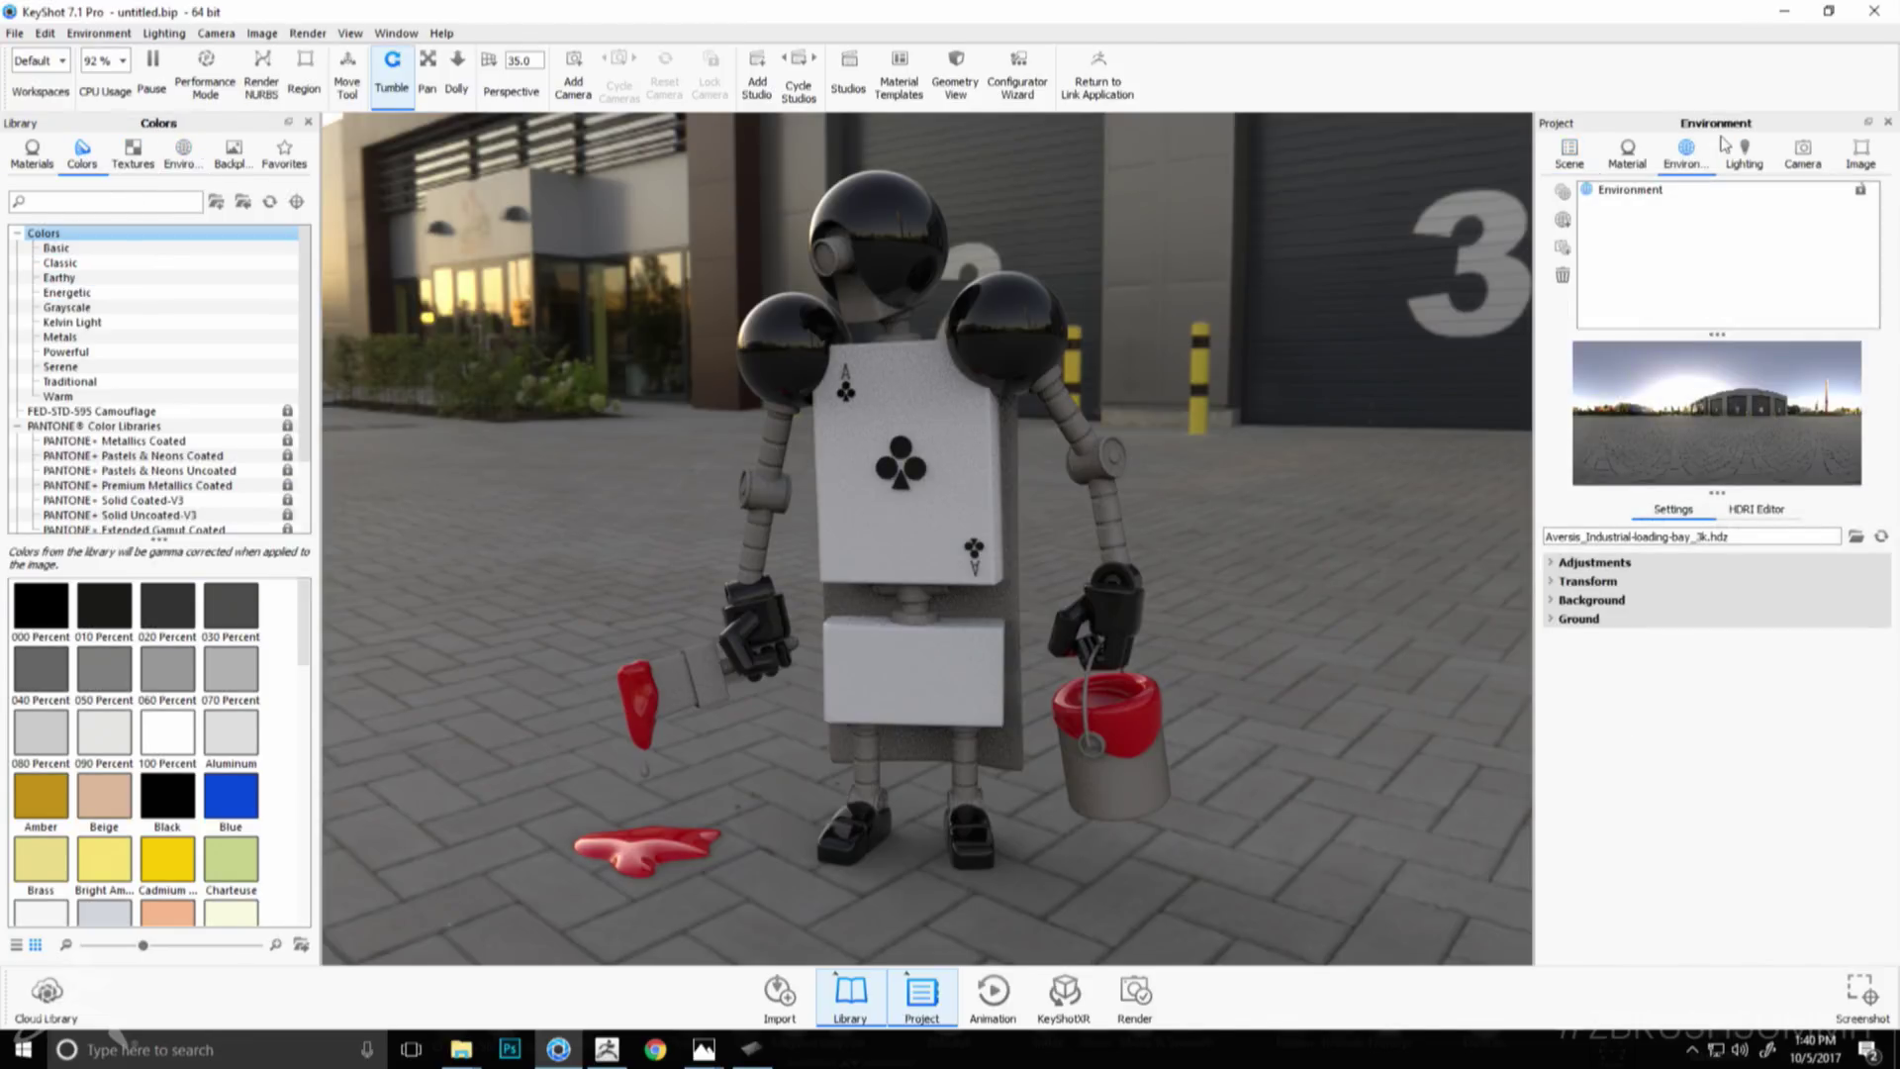
click(1594, 562)
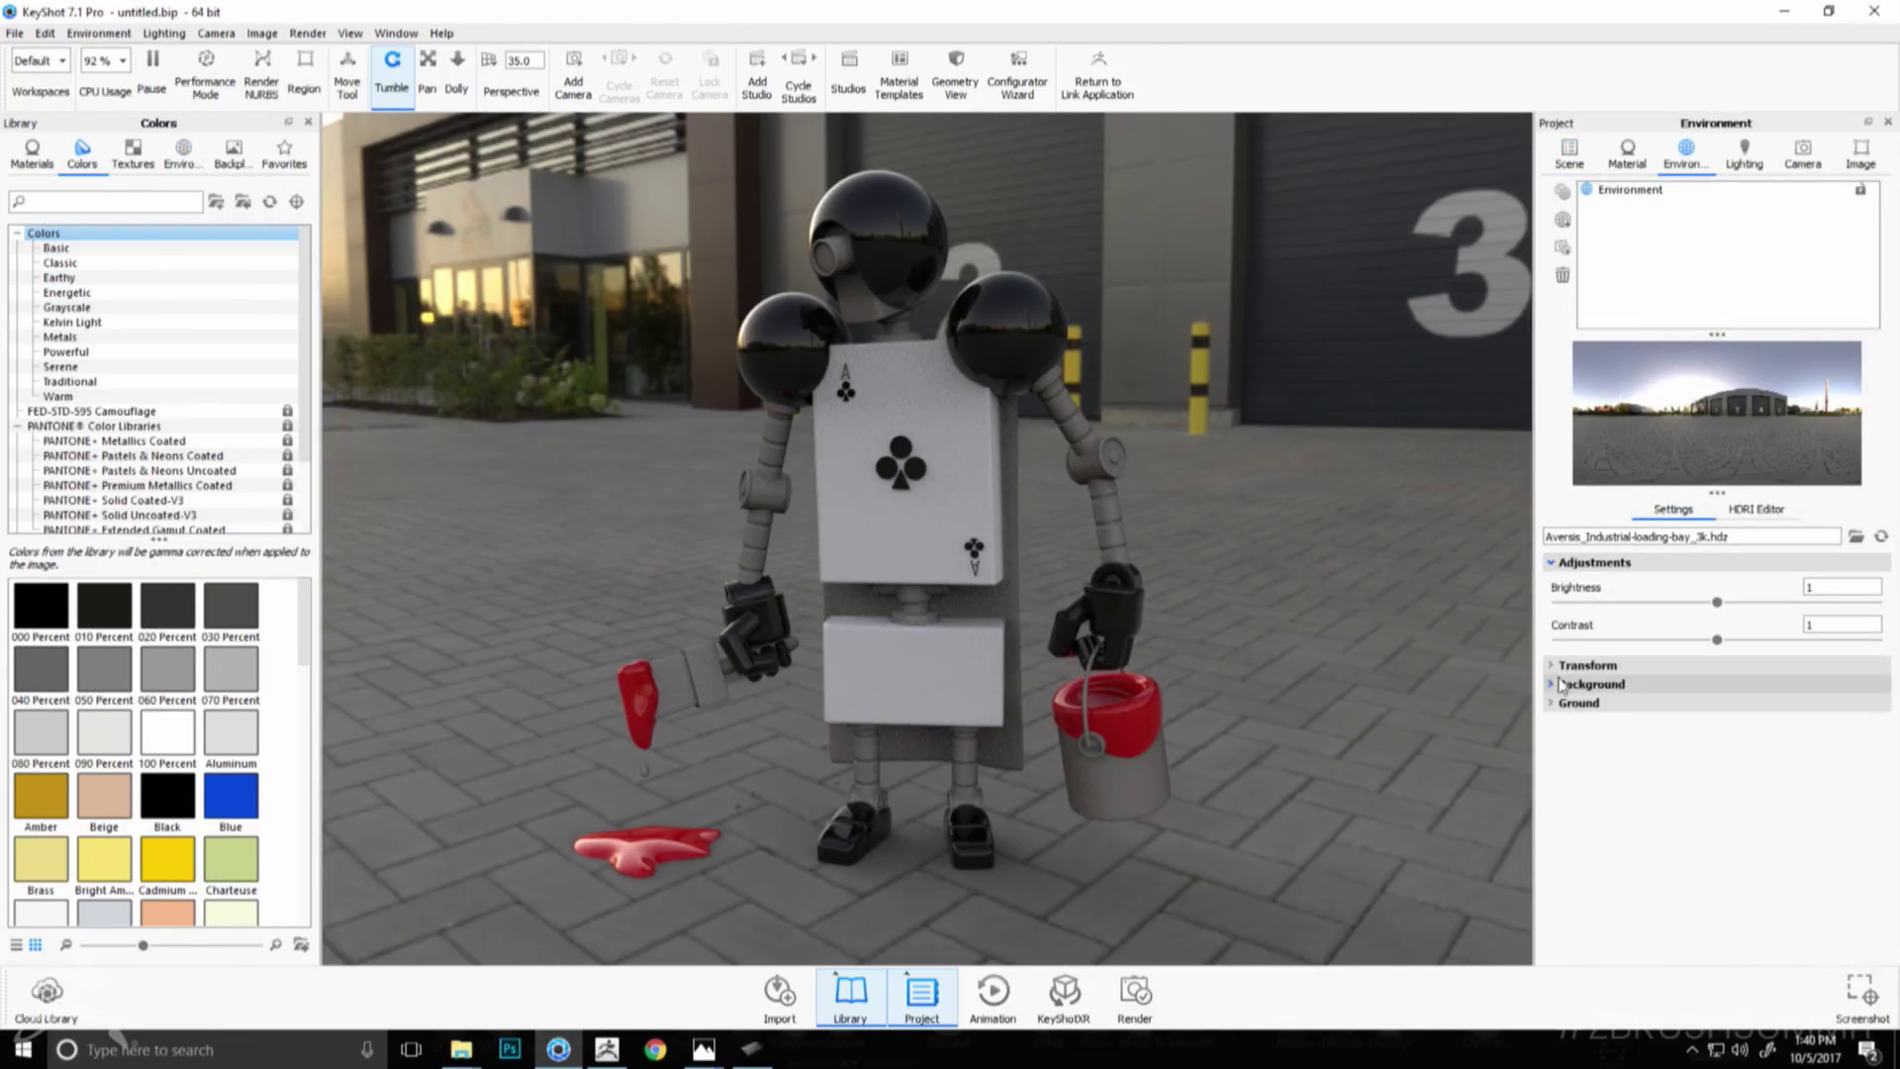
click(1587, 665)
click(1587, 791)
click(1573, 902)
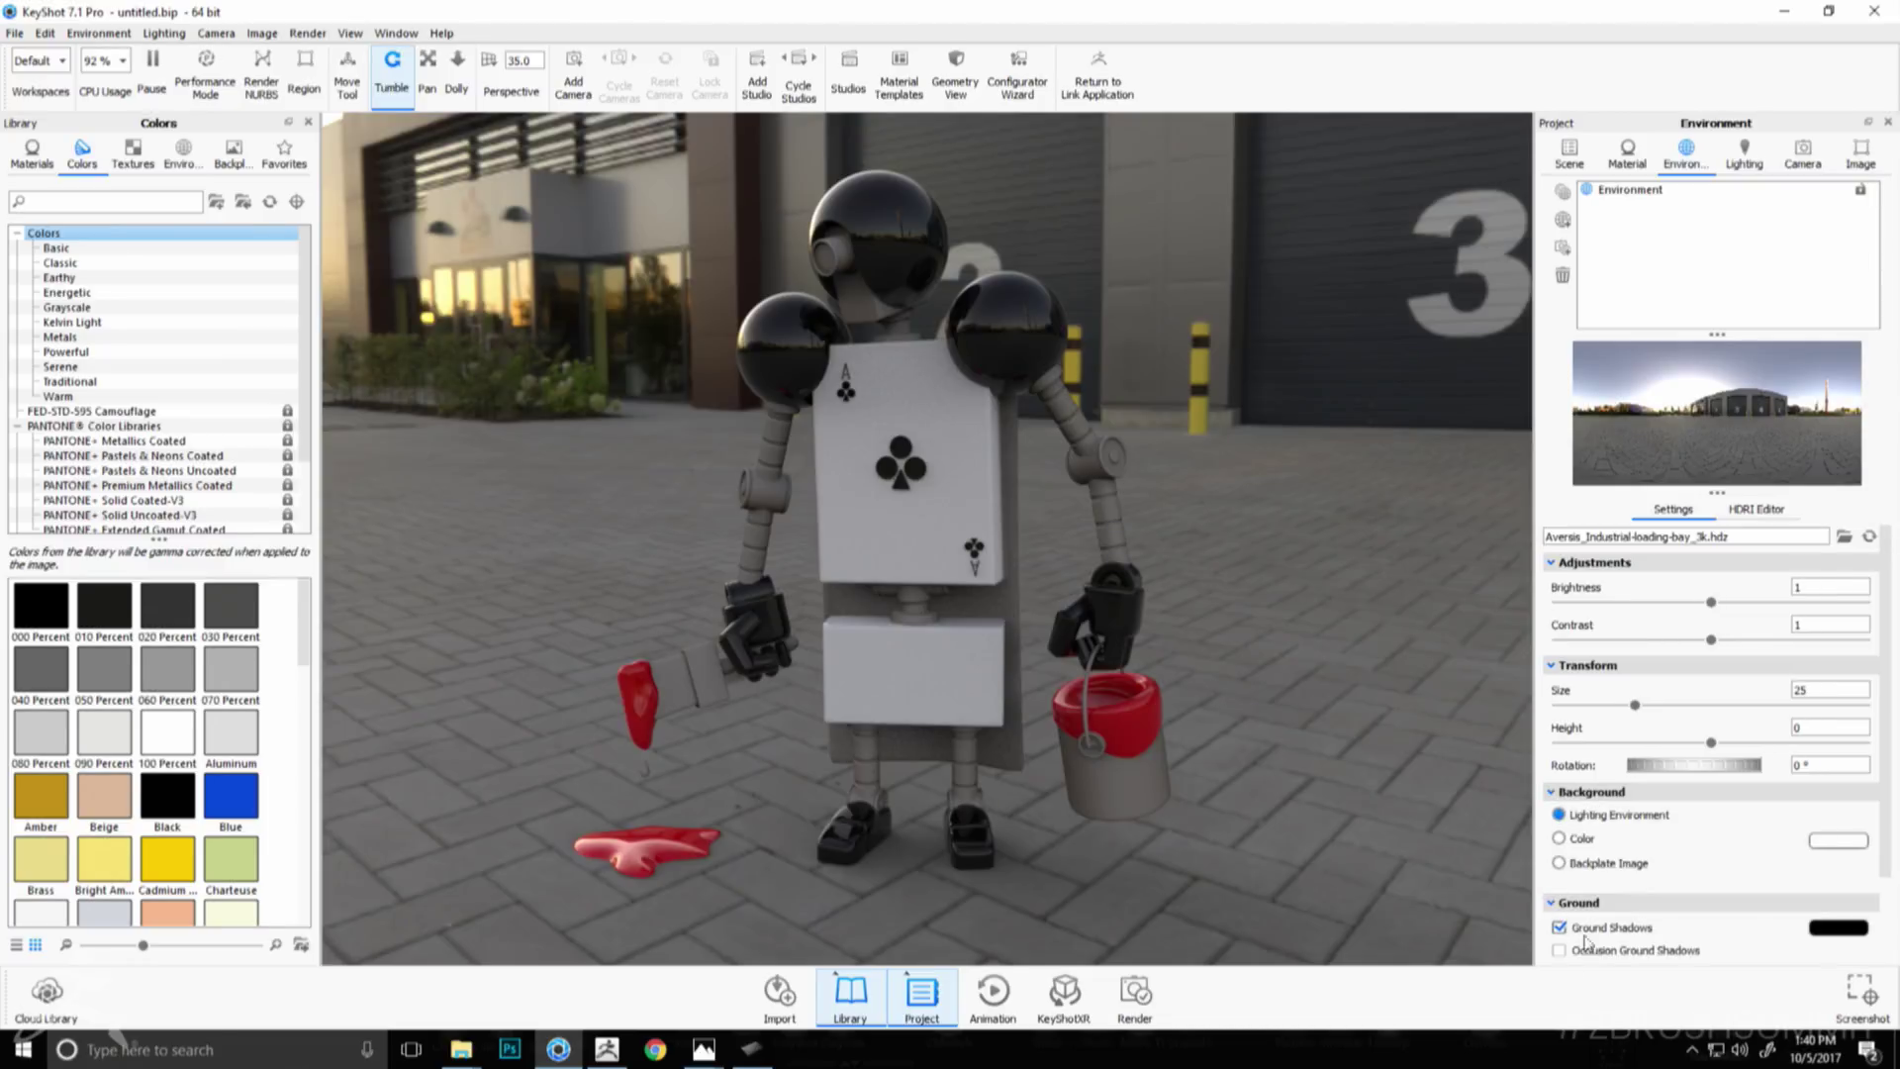
click(1559, 839)
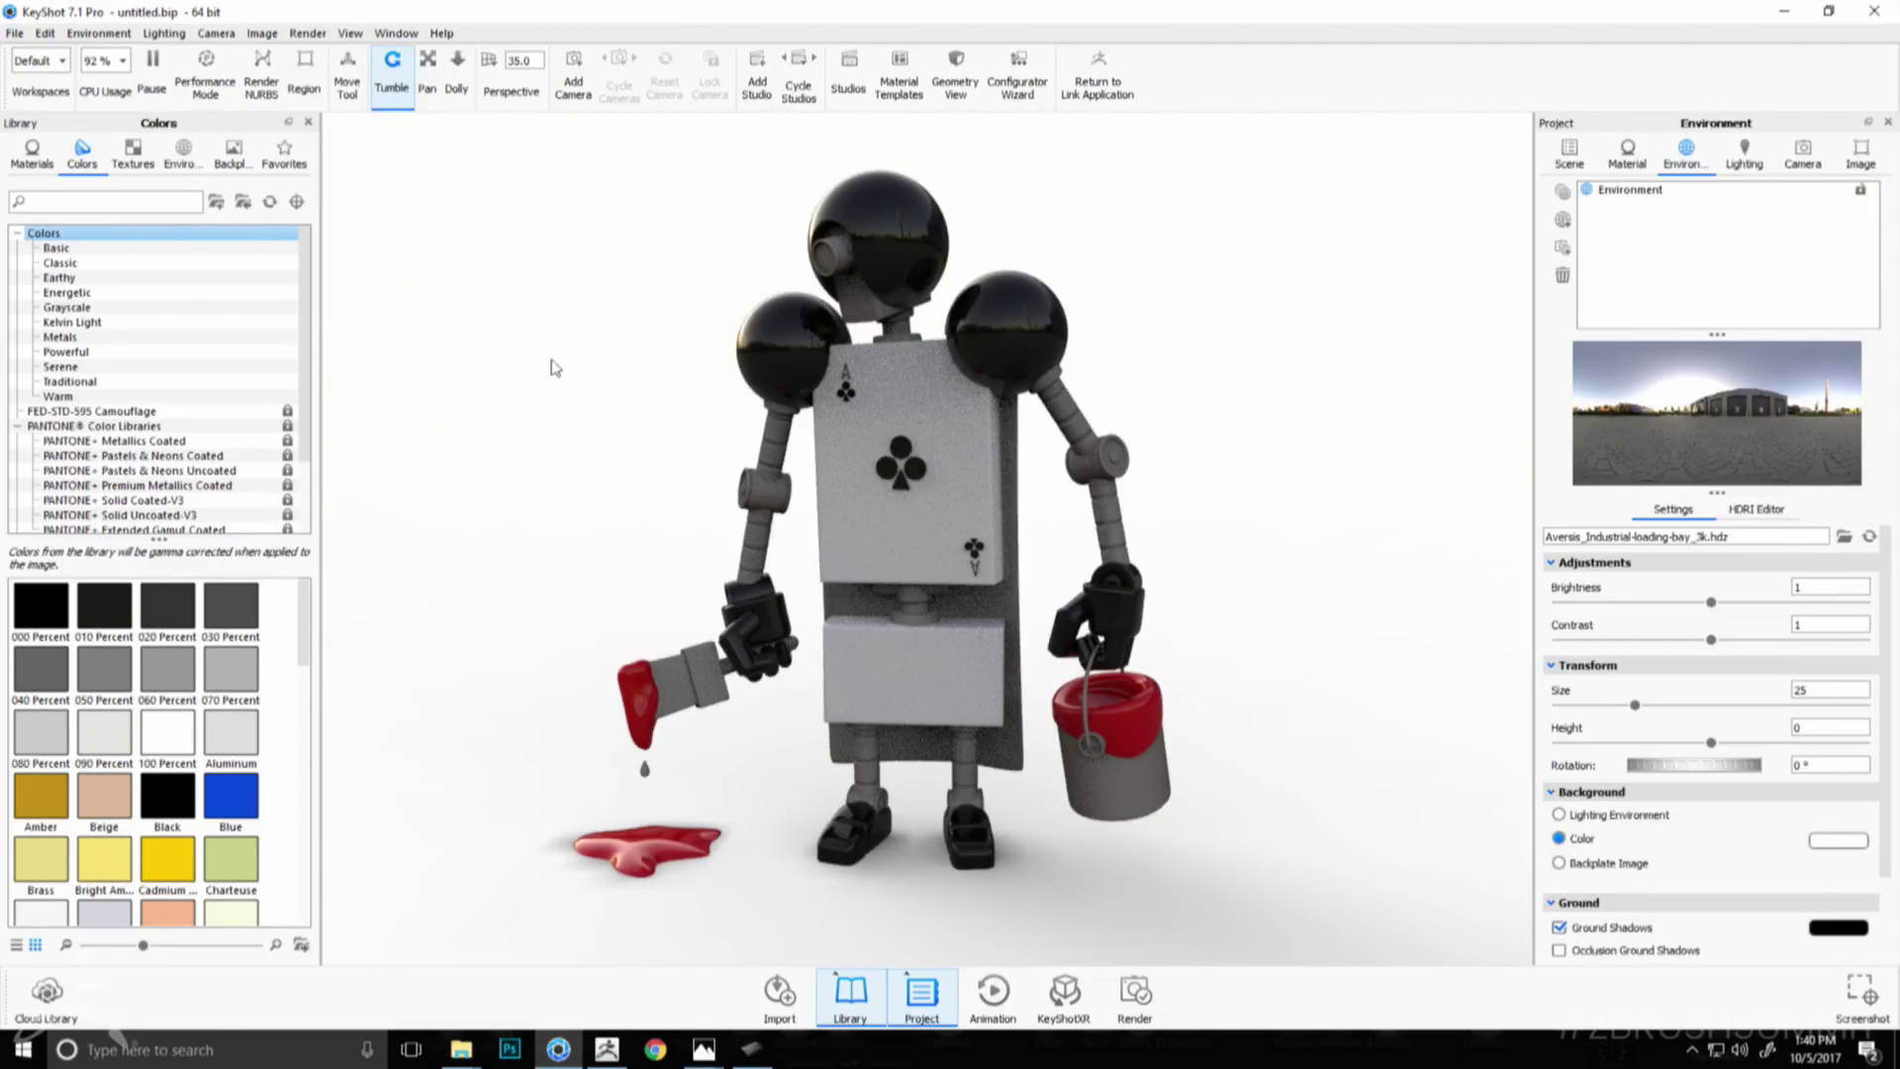
- Apply the 030 Percent gray from the color library to the card robot scene's background
click(237, 151)
click(82, 154)
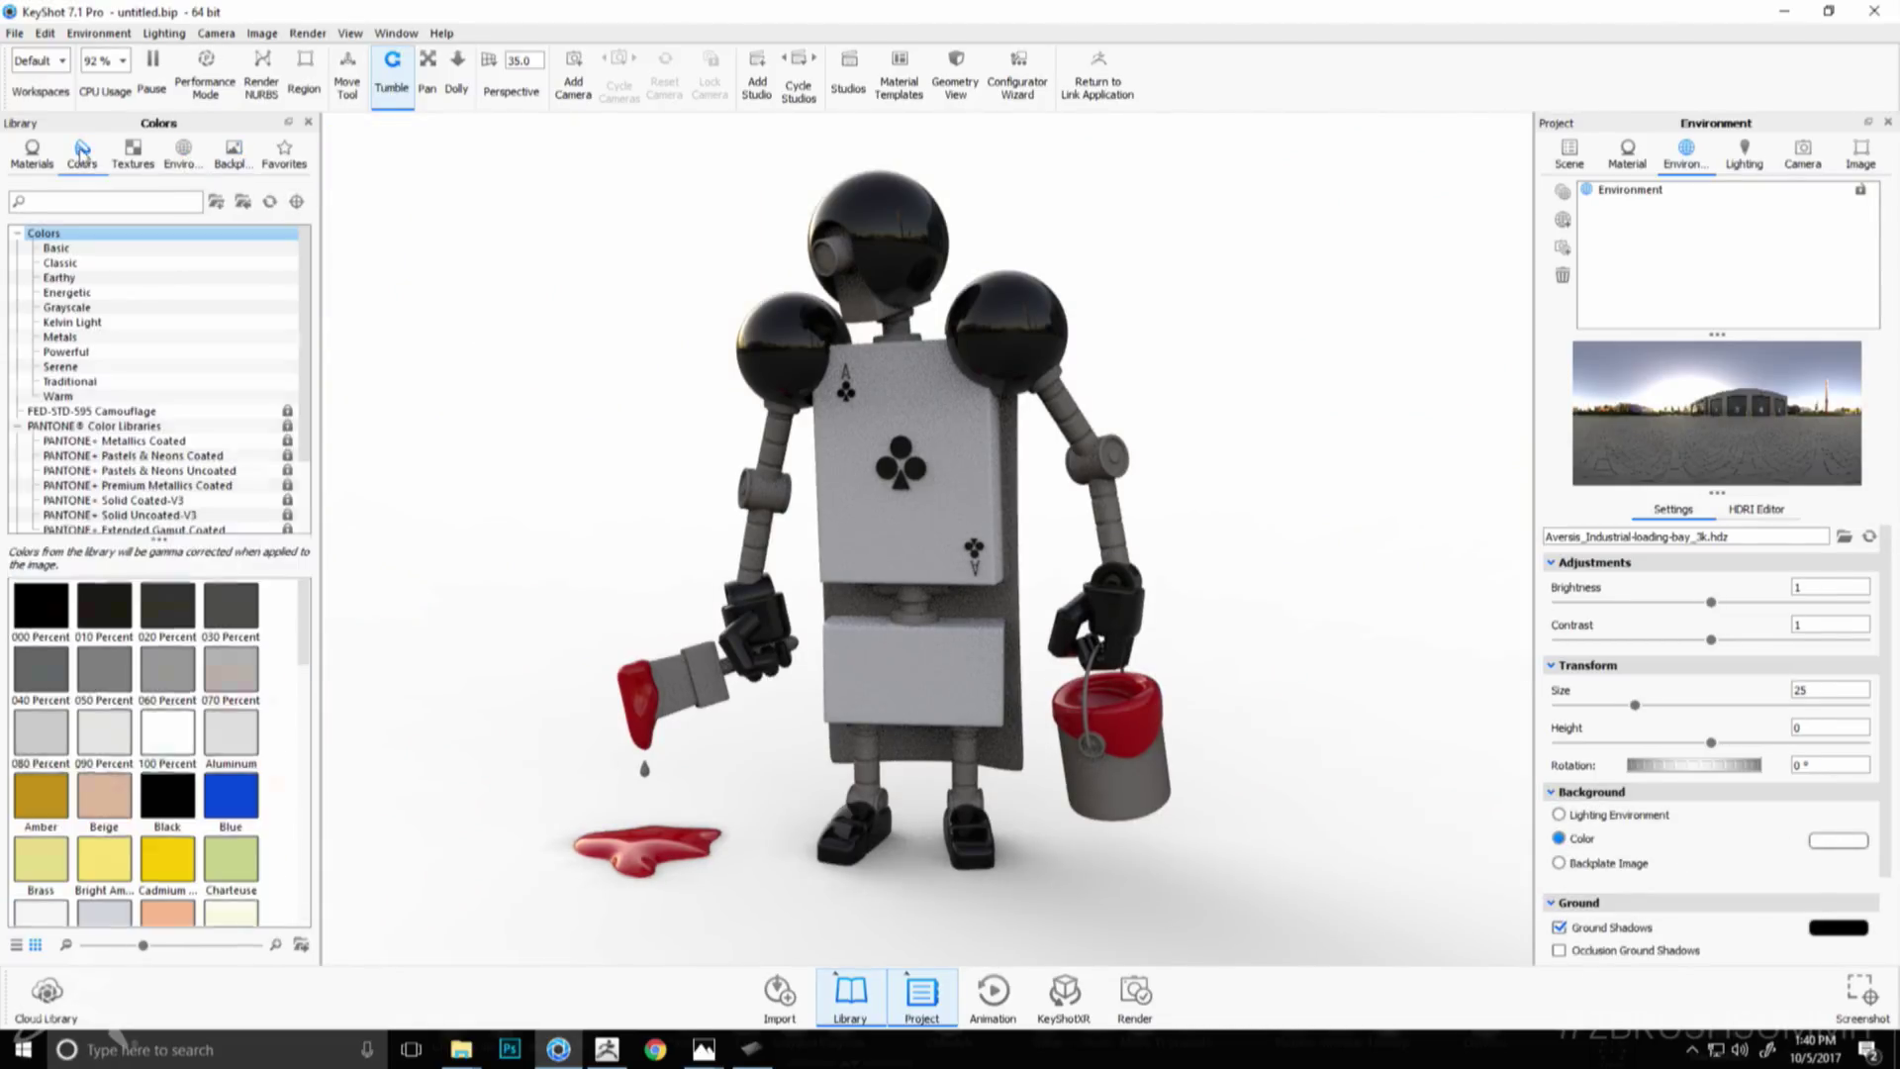
drag(230, 605, 416, 500)
drag(230, 606, 1838, 843)
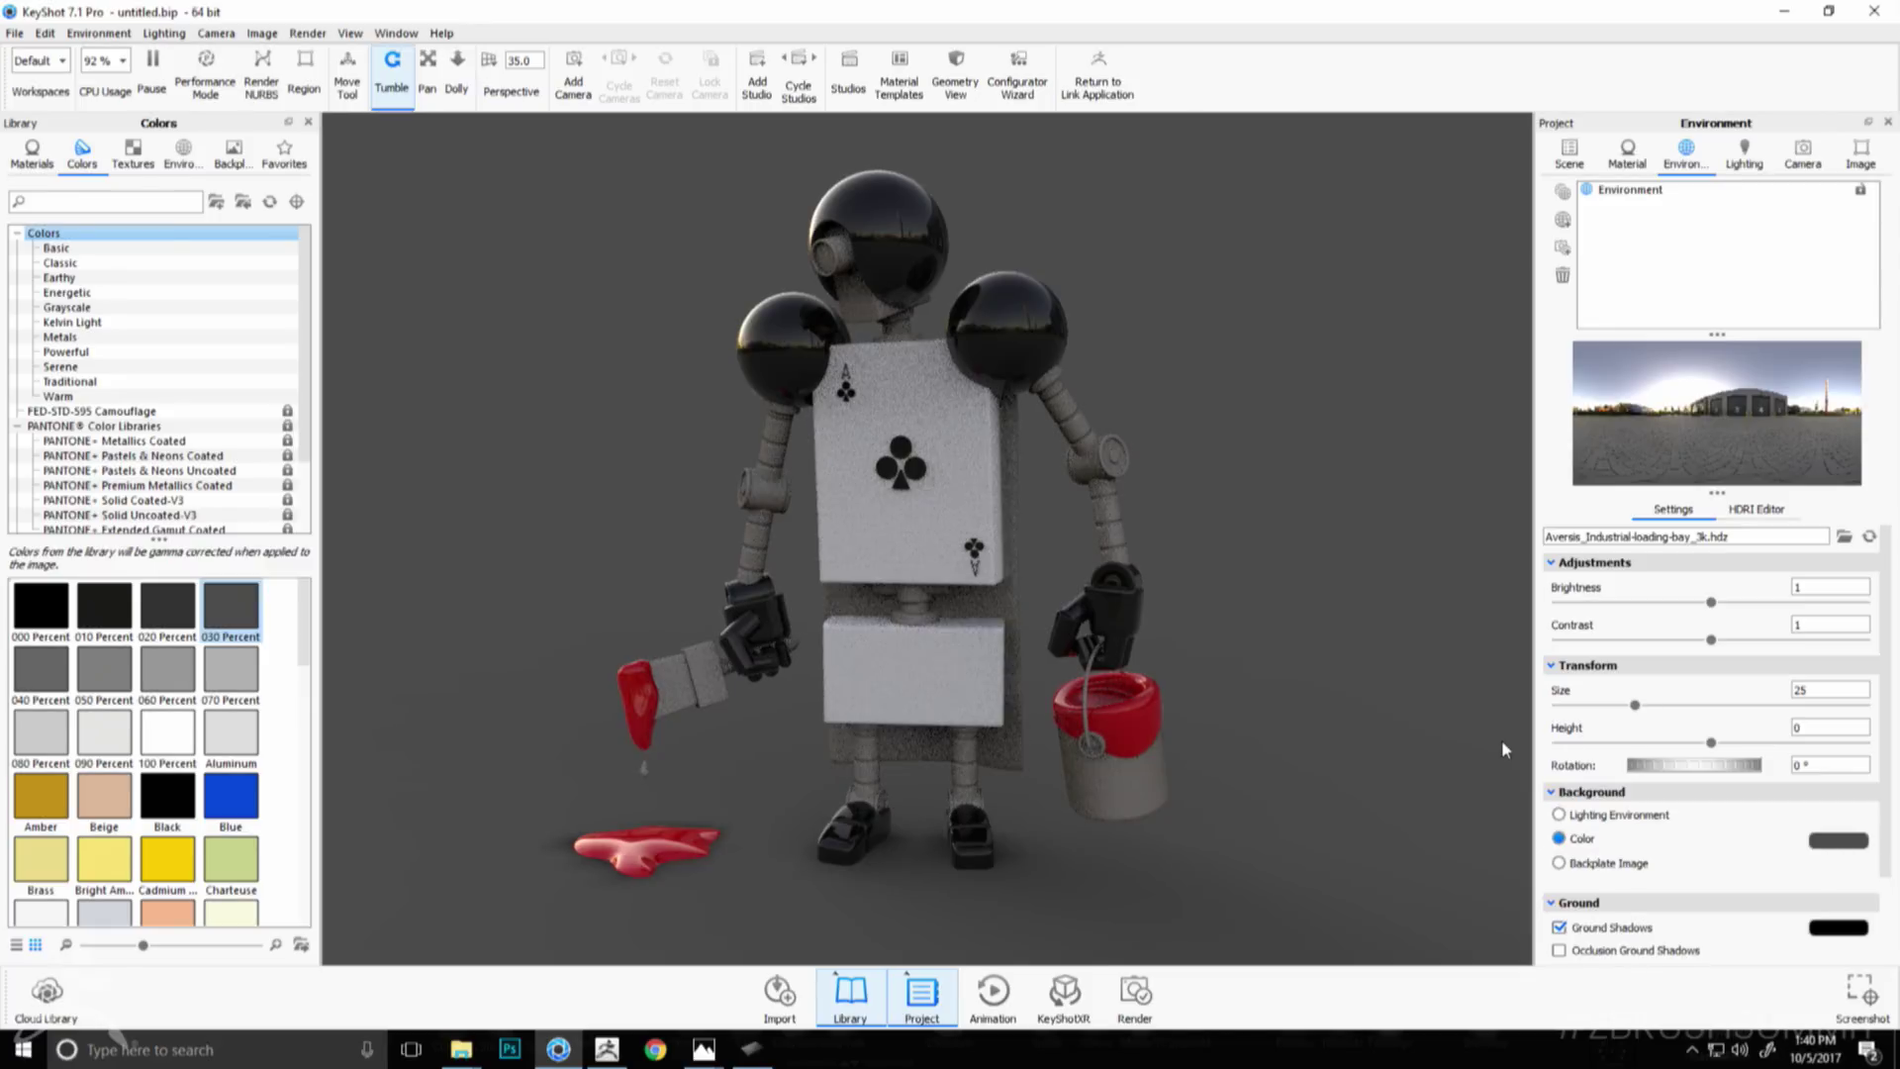
drag(1307, 688, 1366, 750)
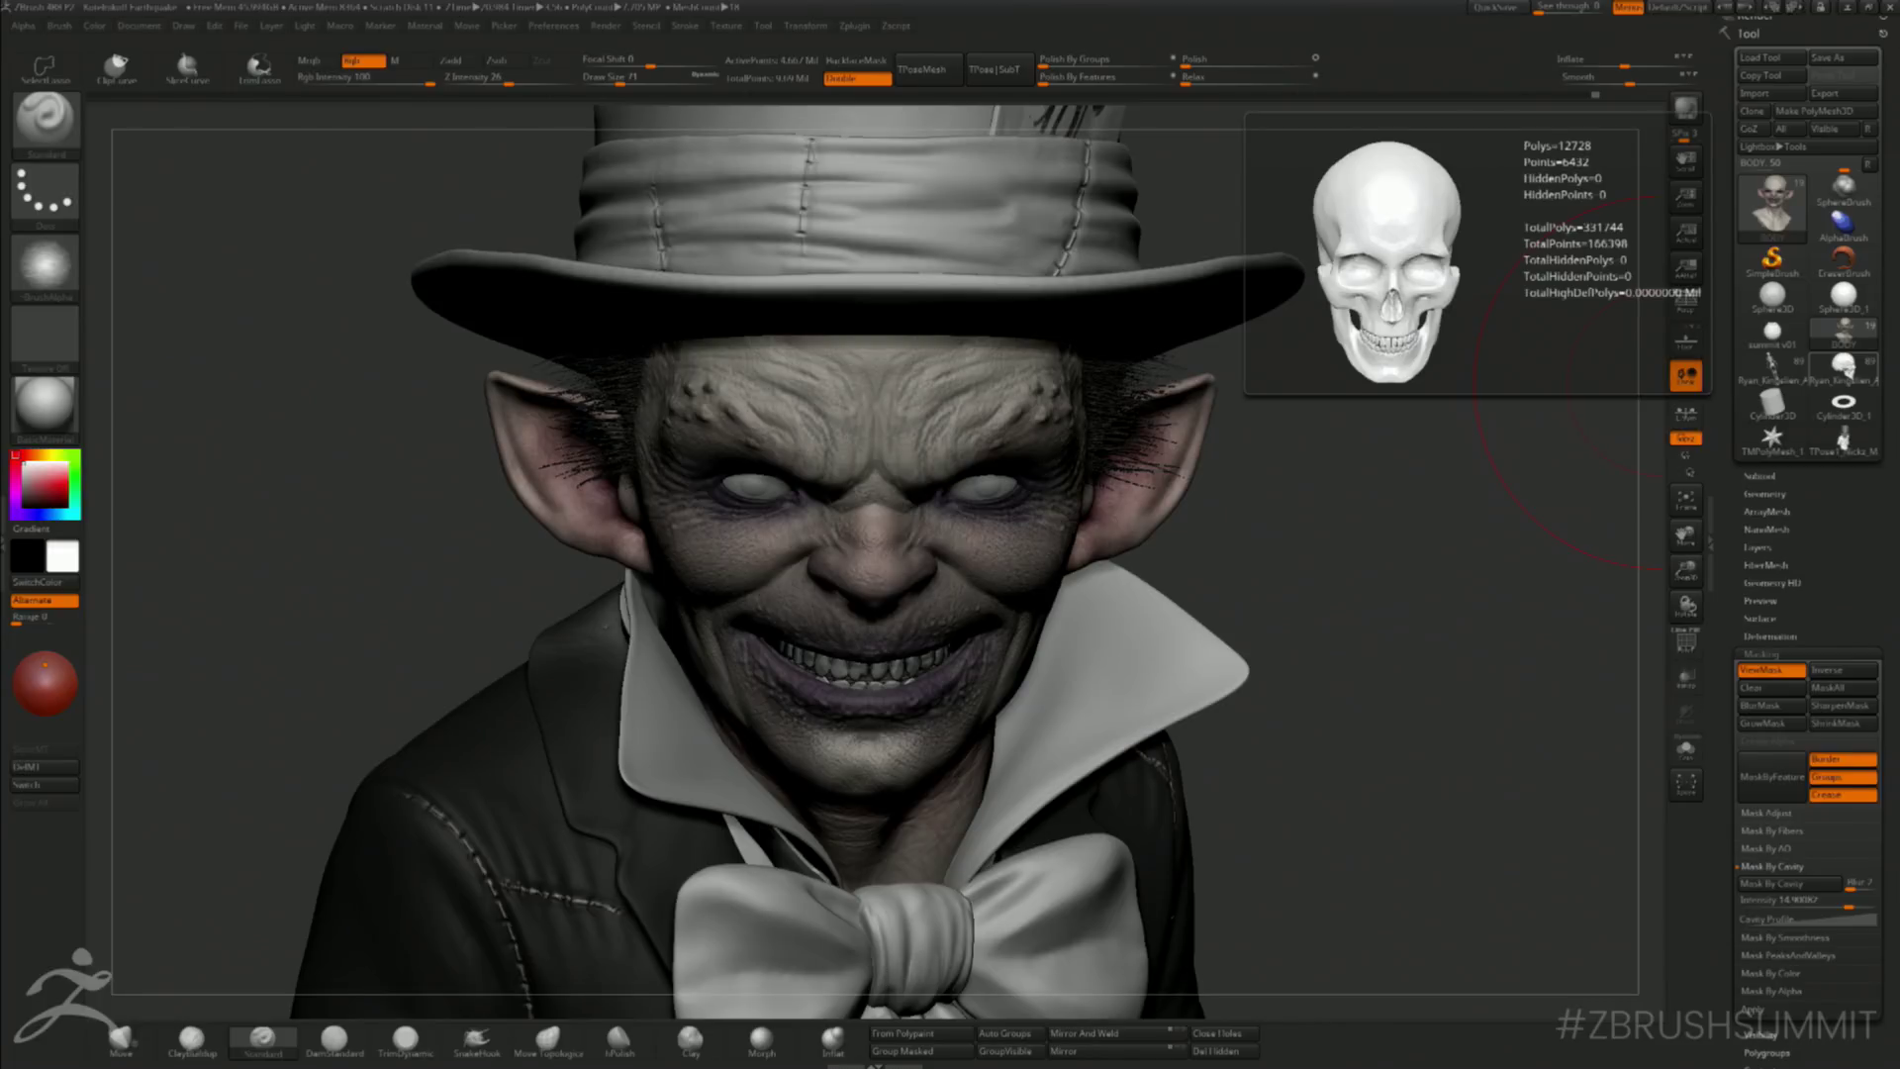
- Switch to KeyShot and reposition the in-progress render window of the black-haired woman
key(alt+Tab)
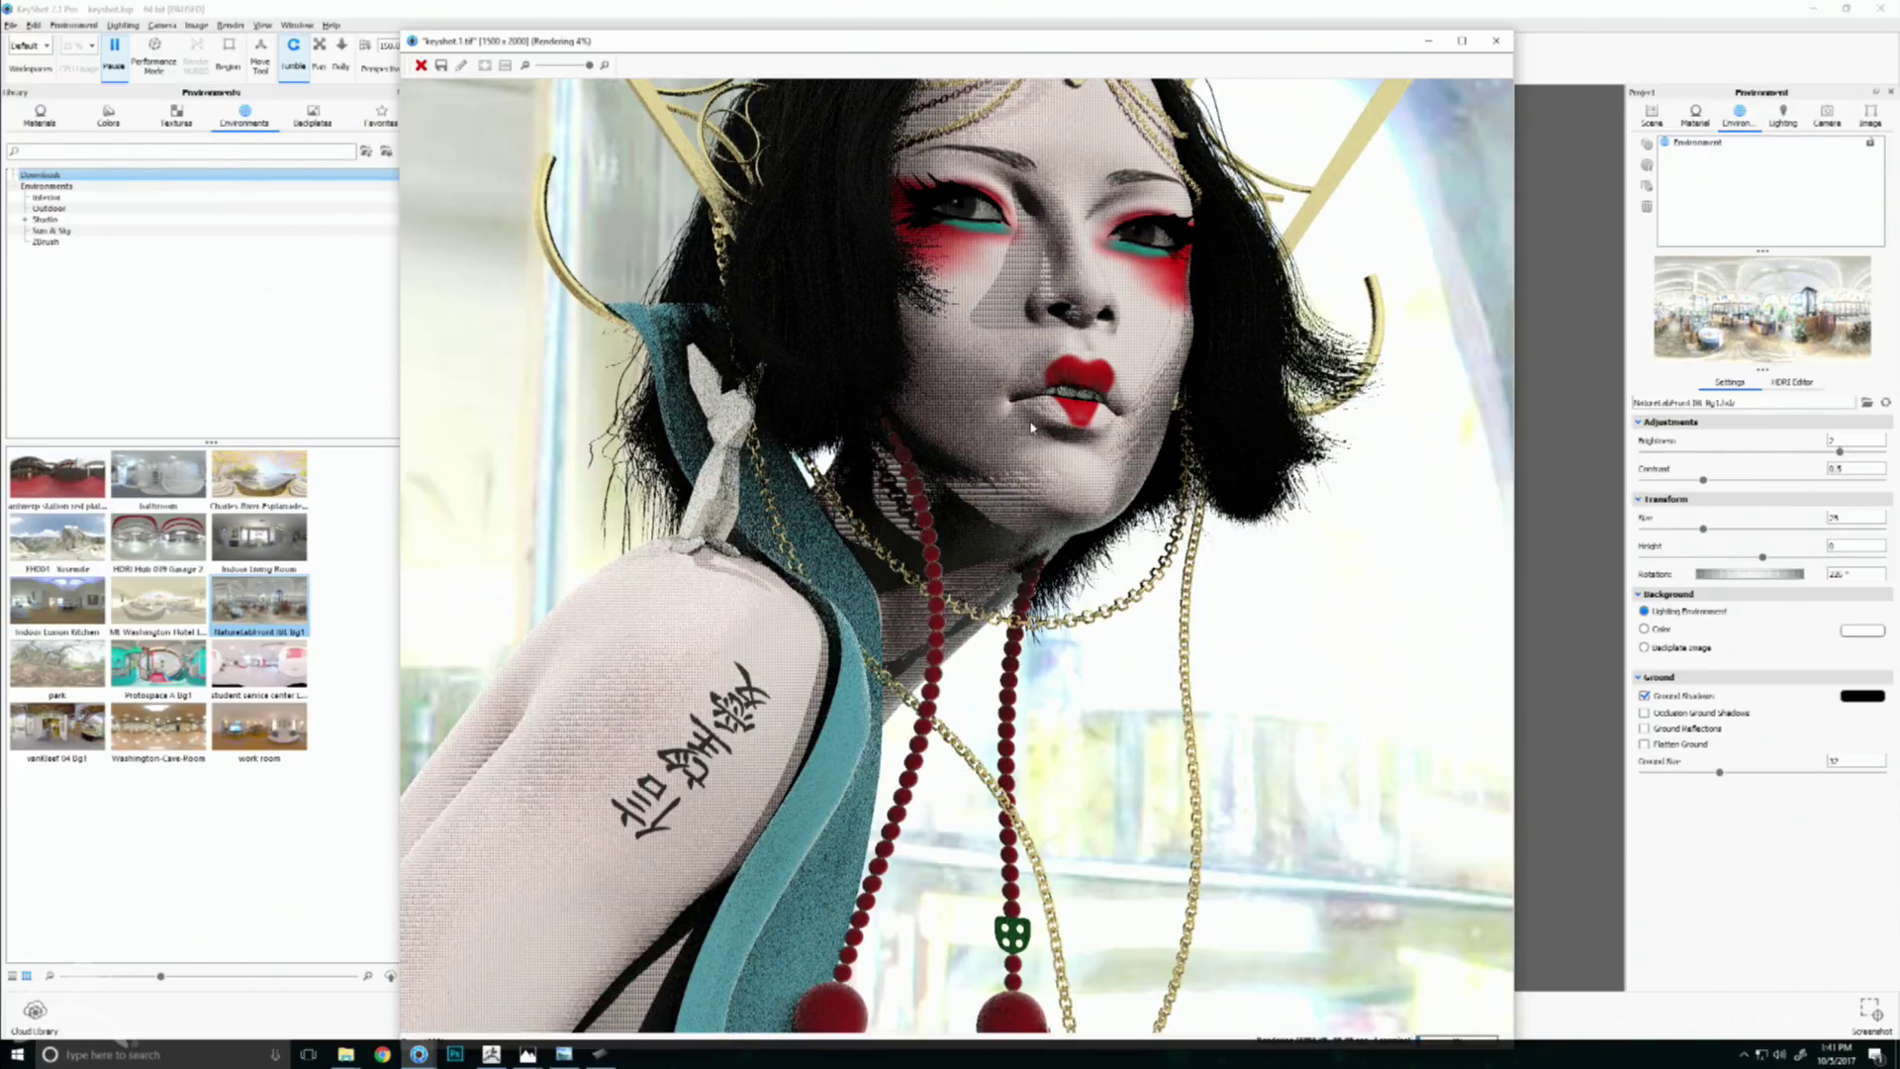
mouse_move(978, 39)
mouse_down()
mouse_move(975, 130)
mouse_move(991, 28)
mouse_up()
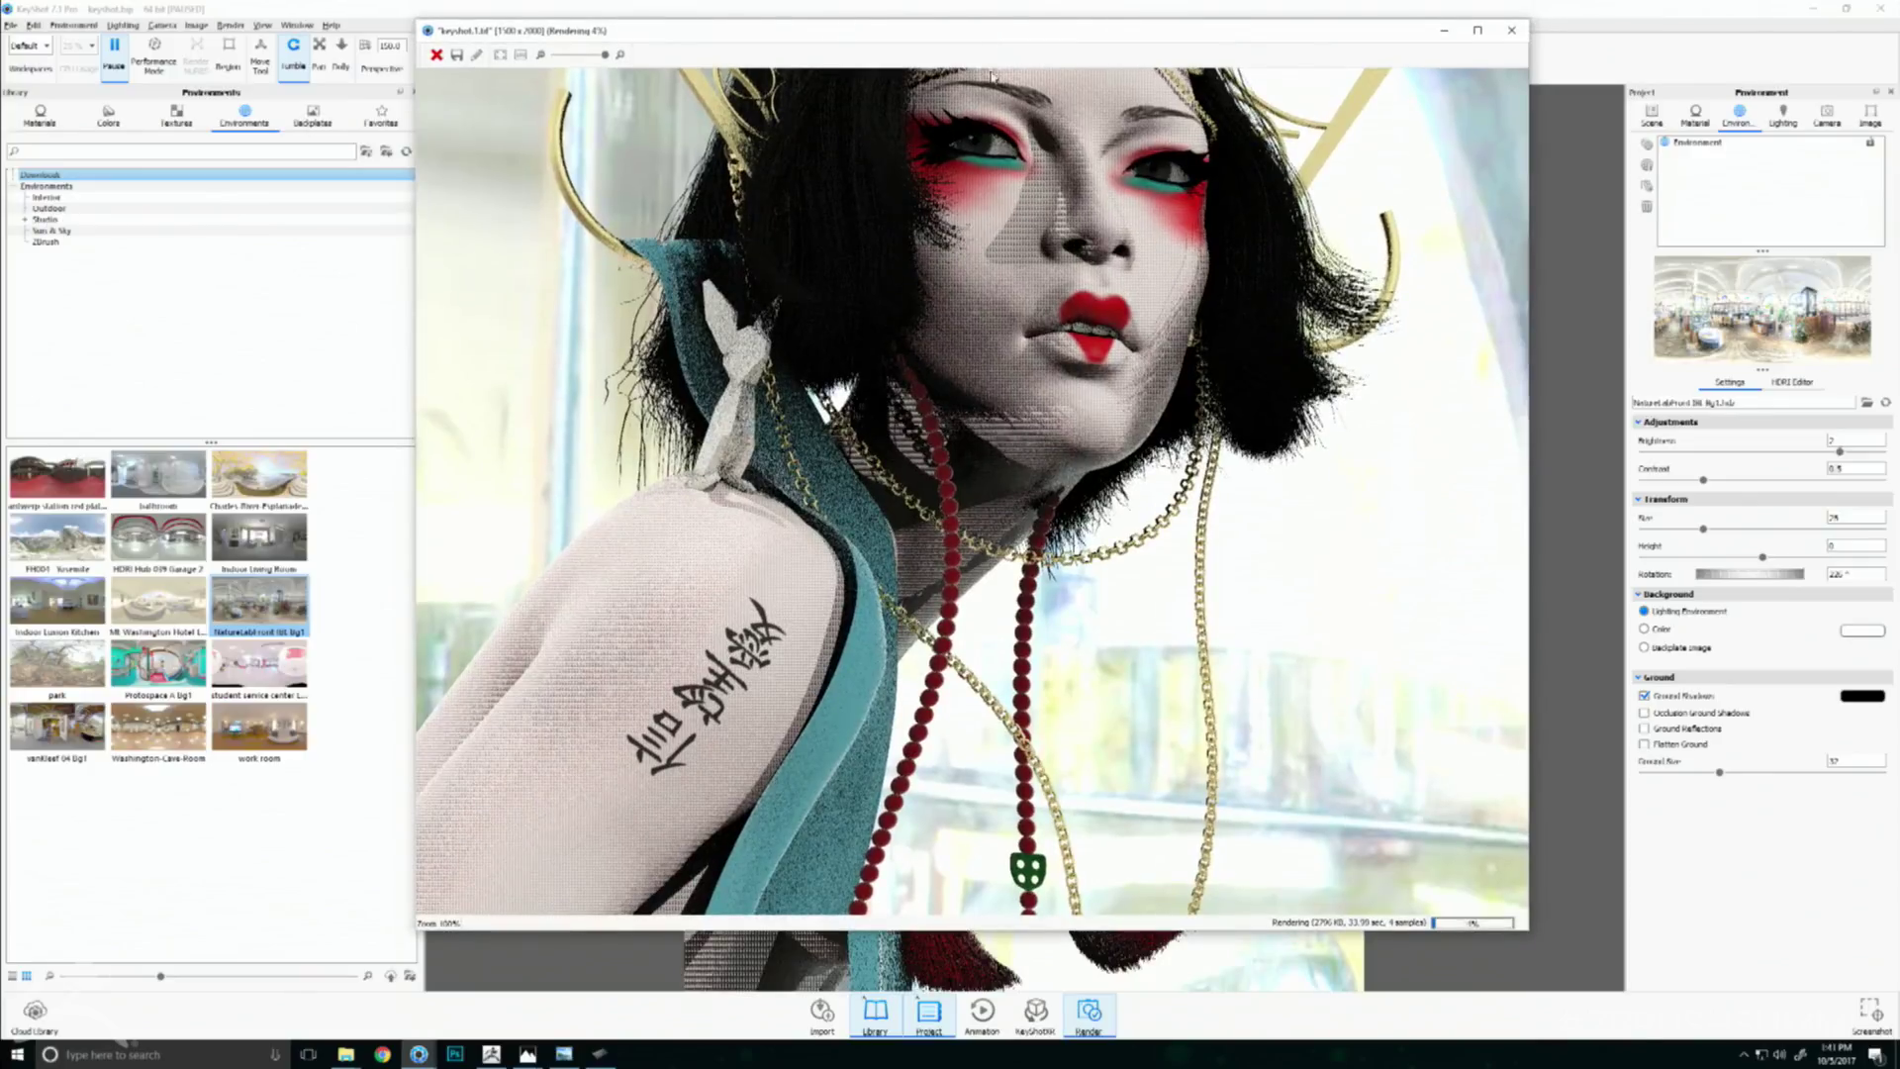
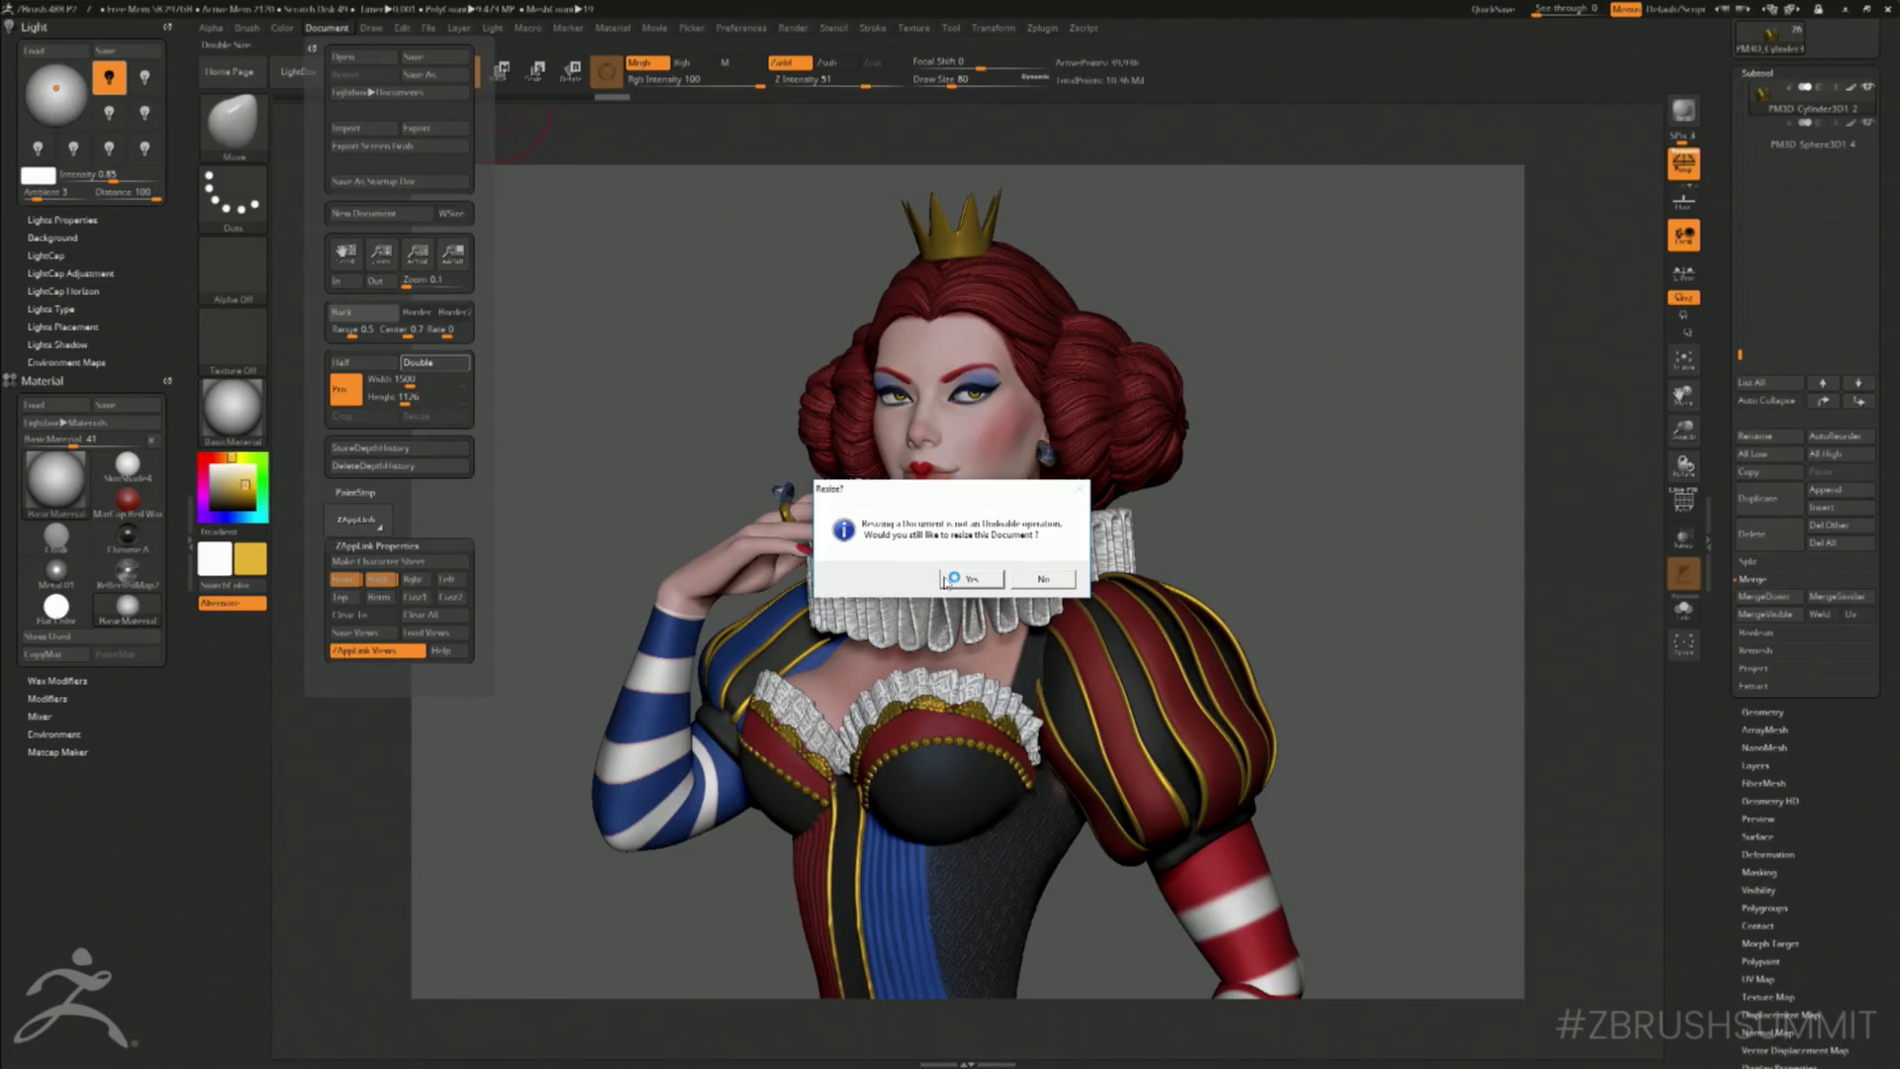
- Confirm doubling the document to 3000 by 2252, clear the canvas and recall the queen's stored front view
click(947, 579)
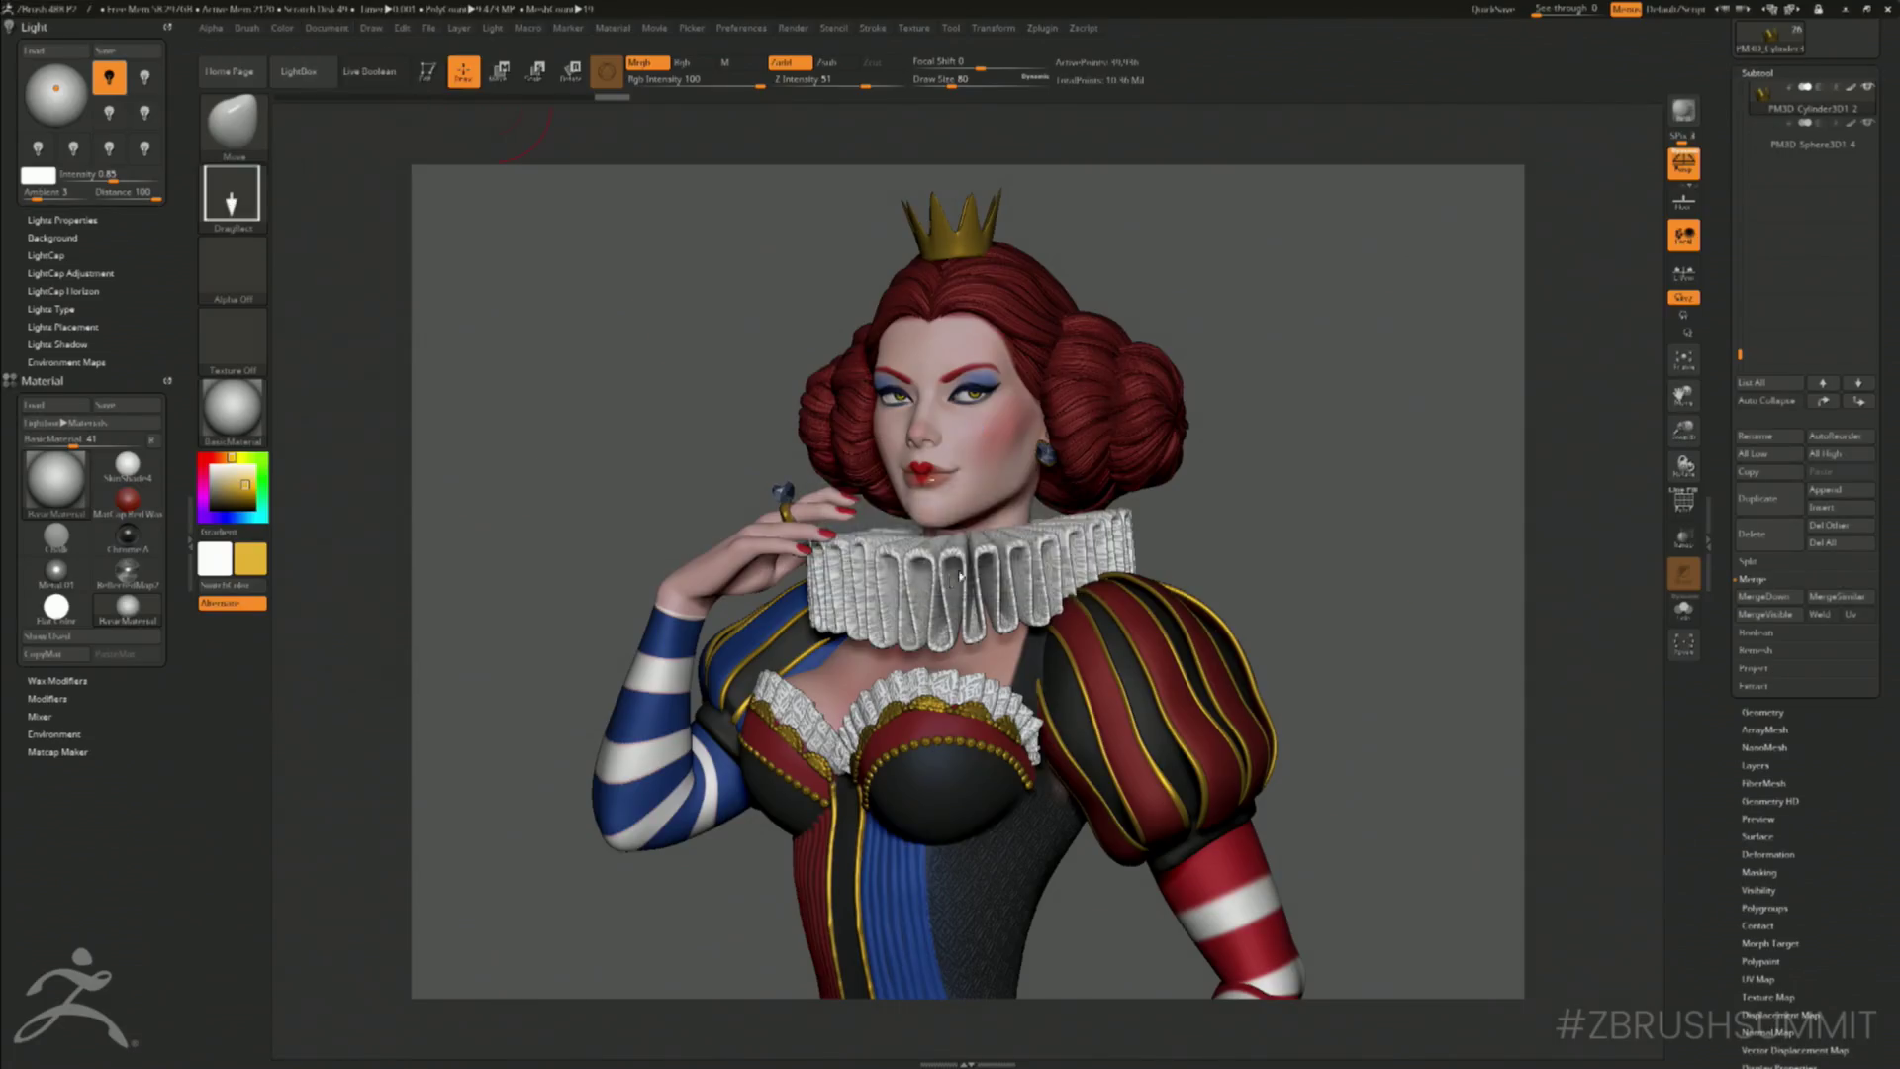
key(ctrl+n)
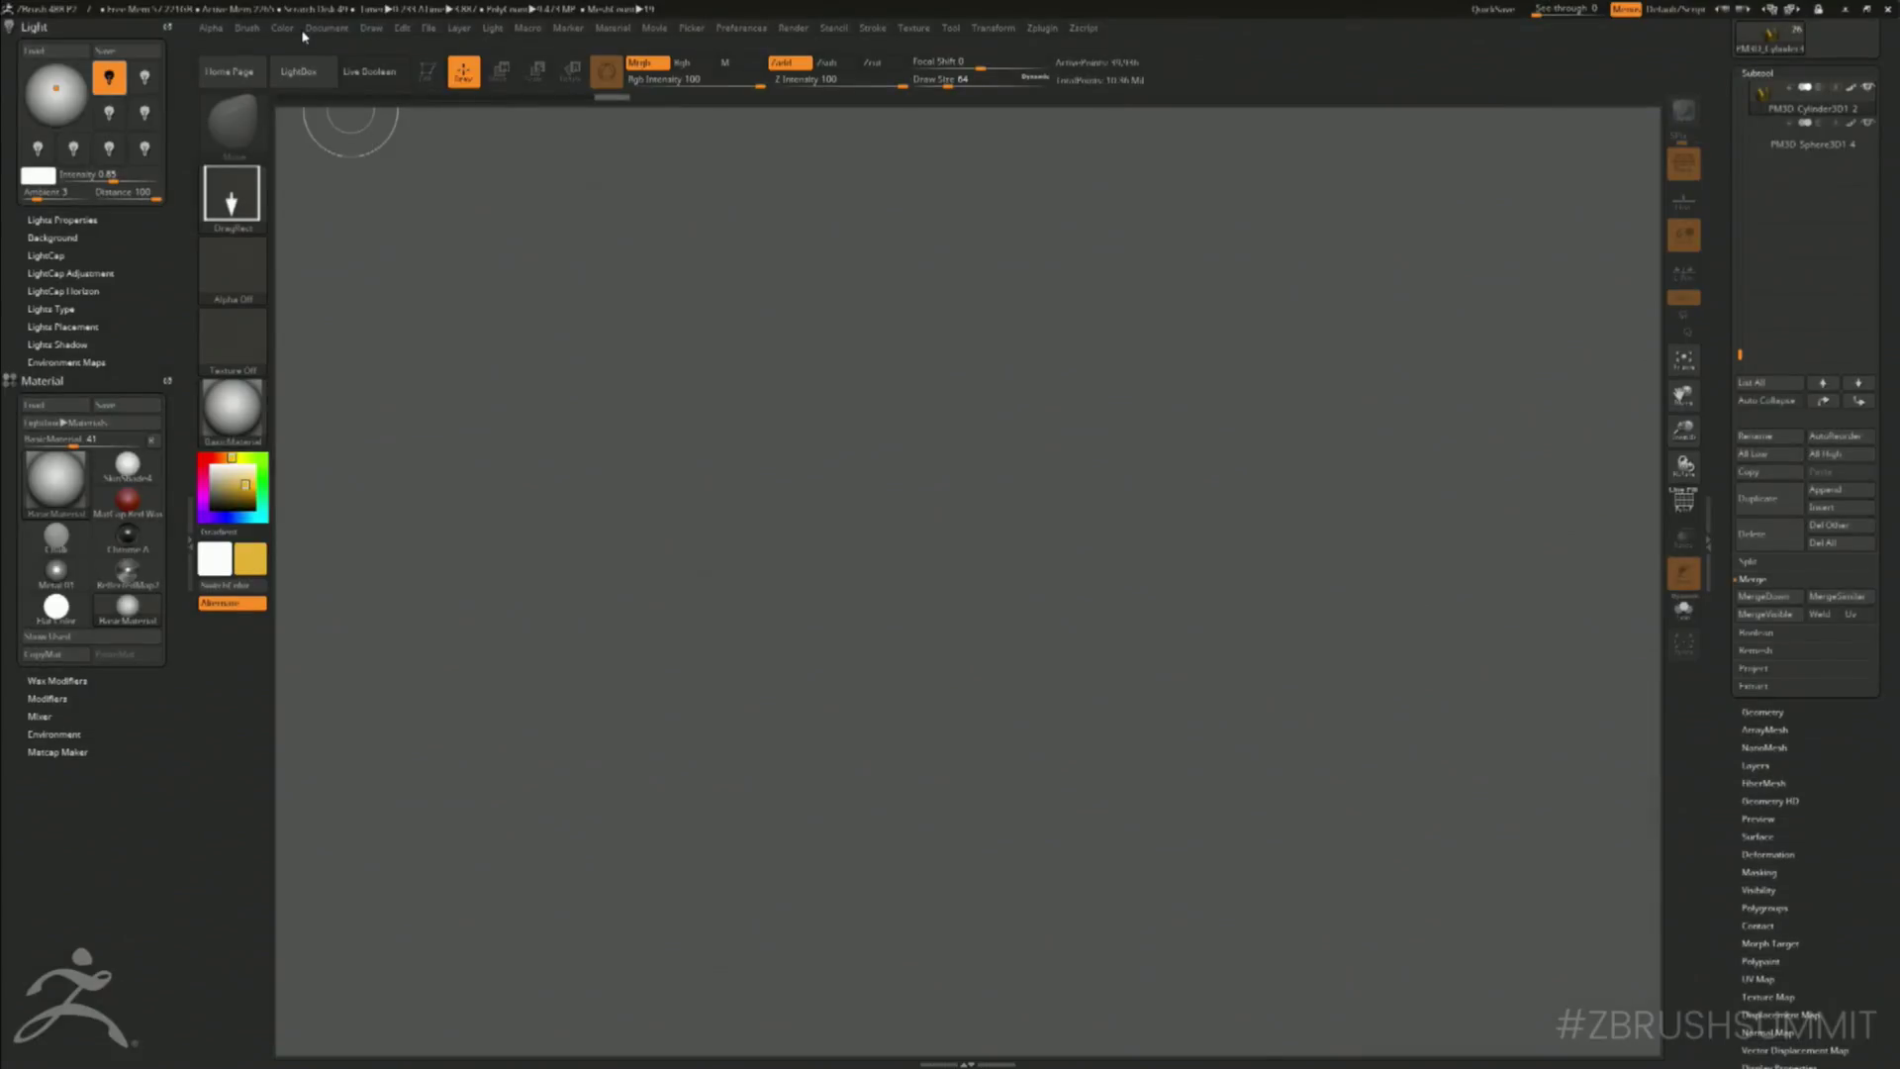
click(311, 29)
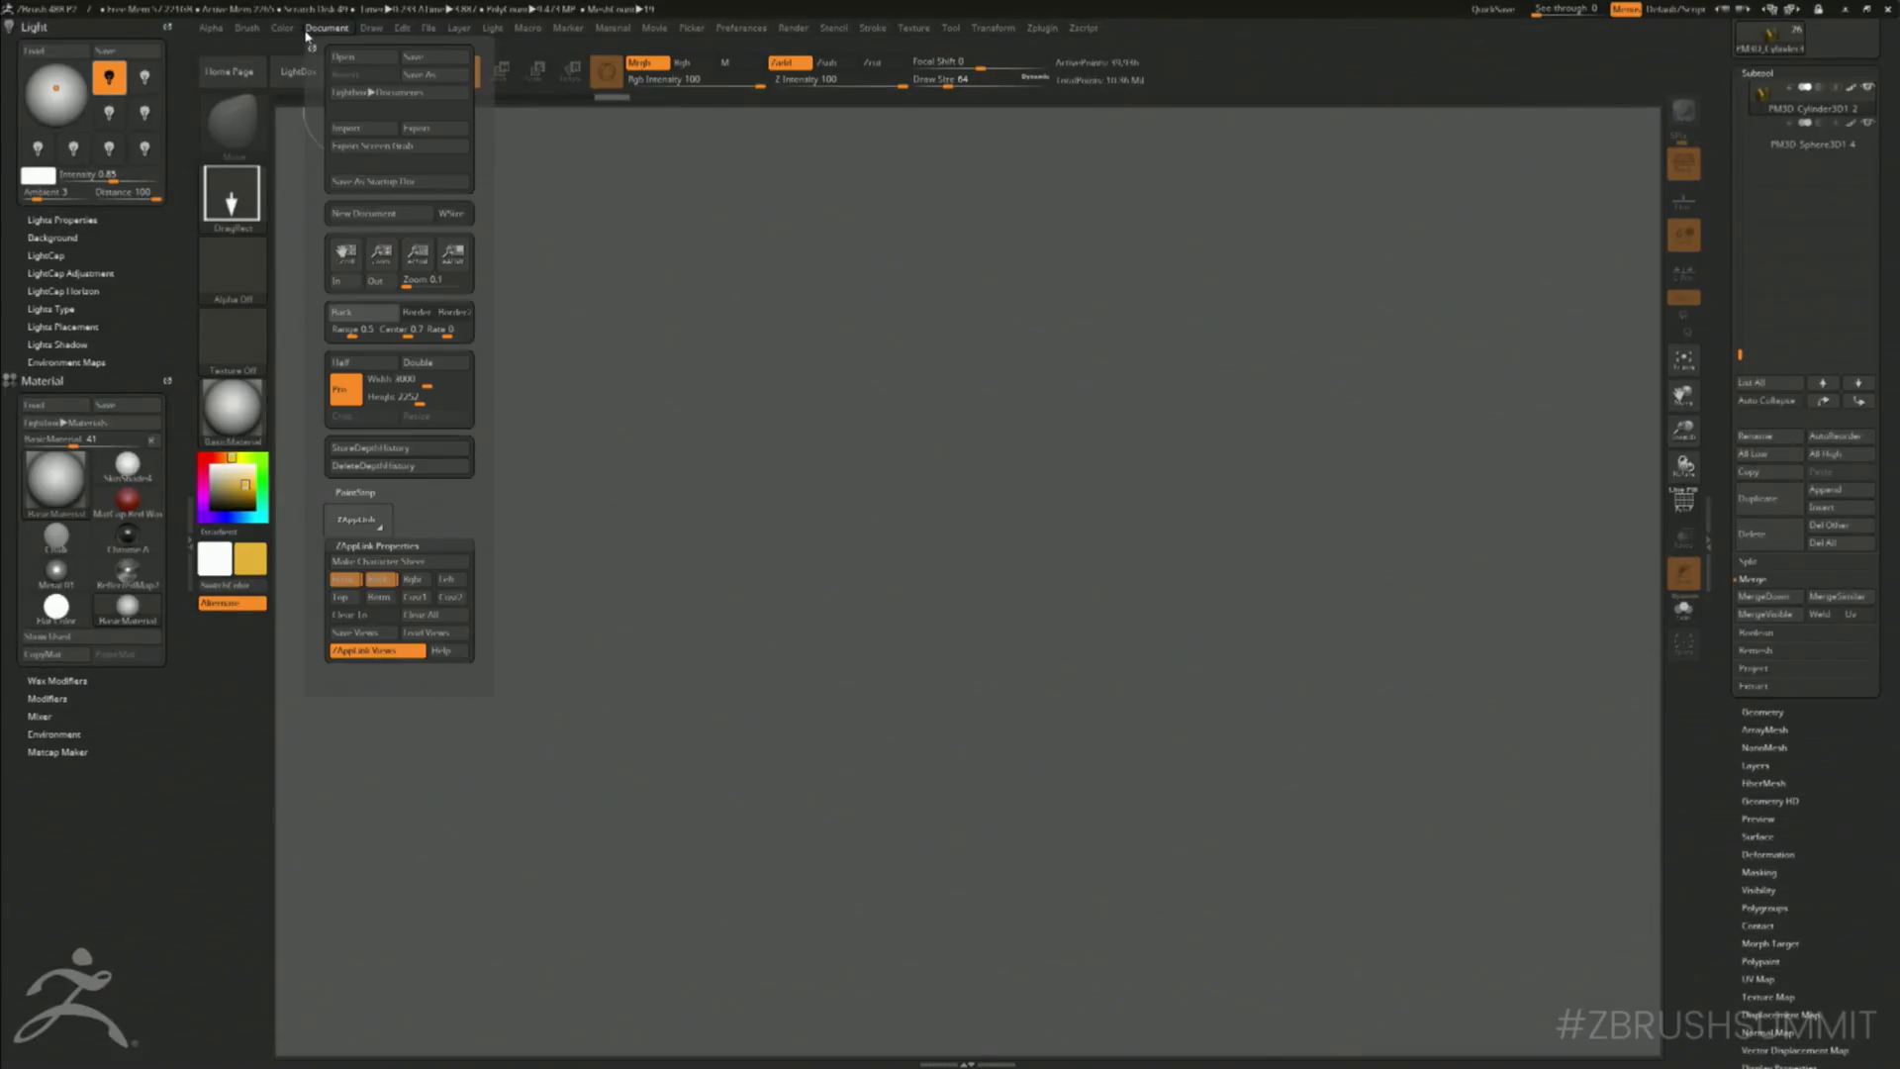
click(350, 582)
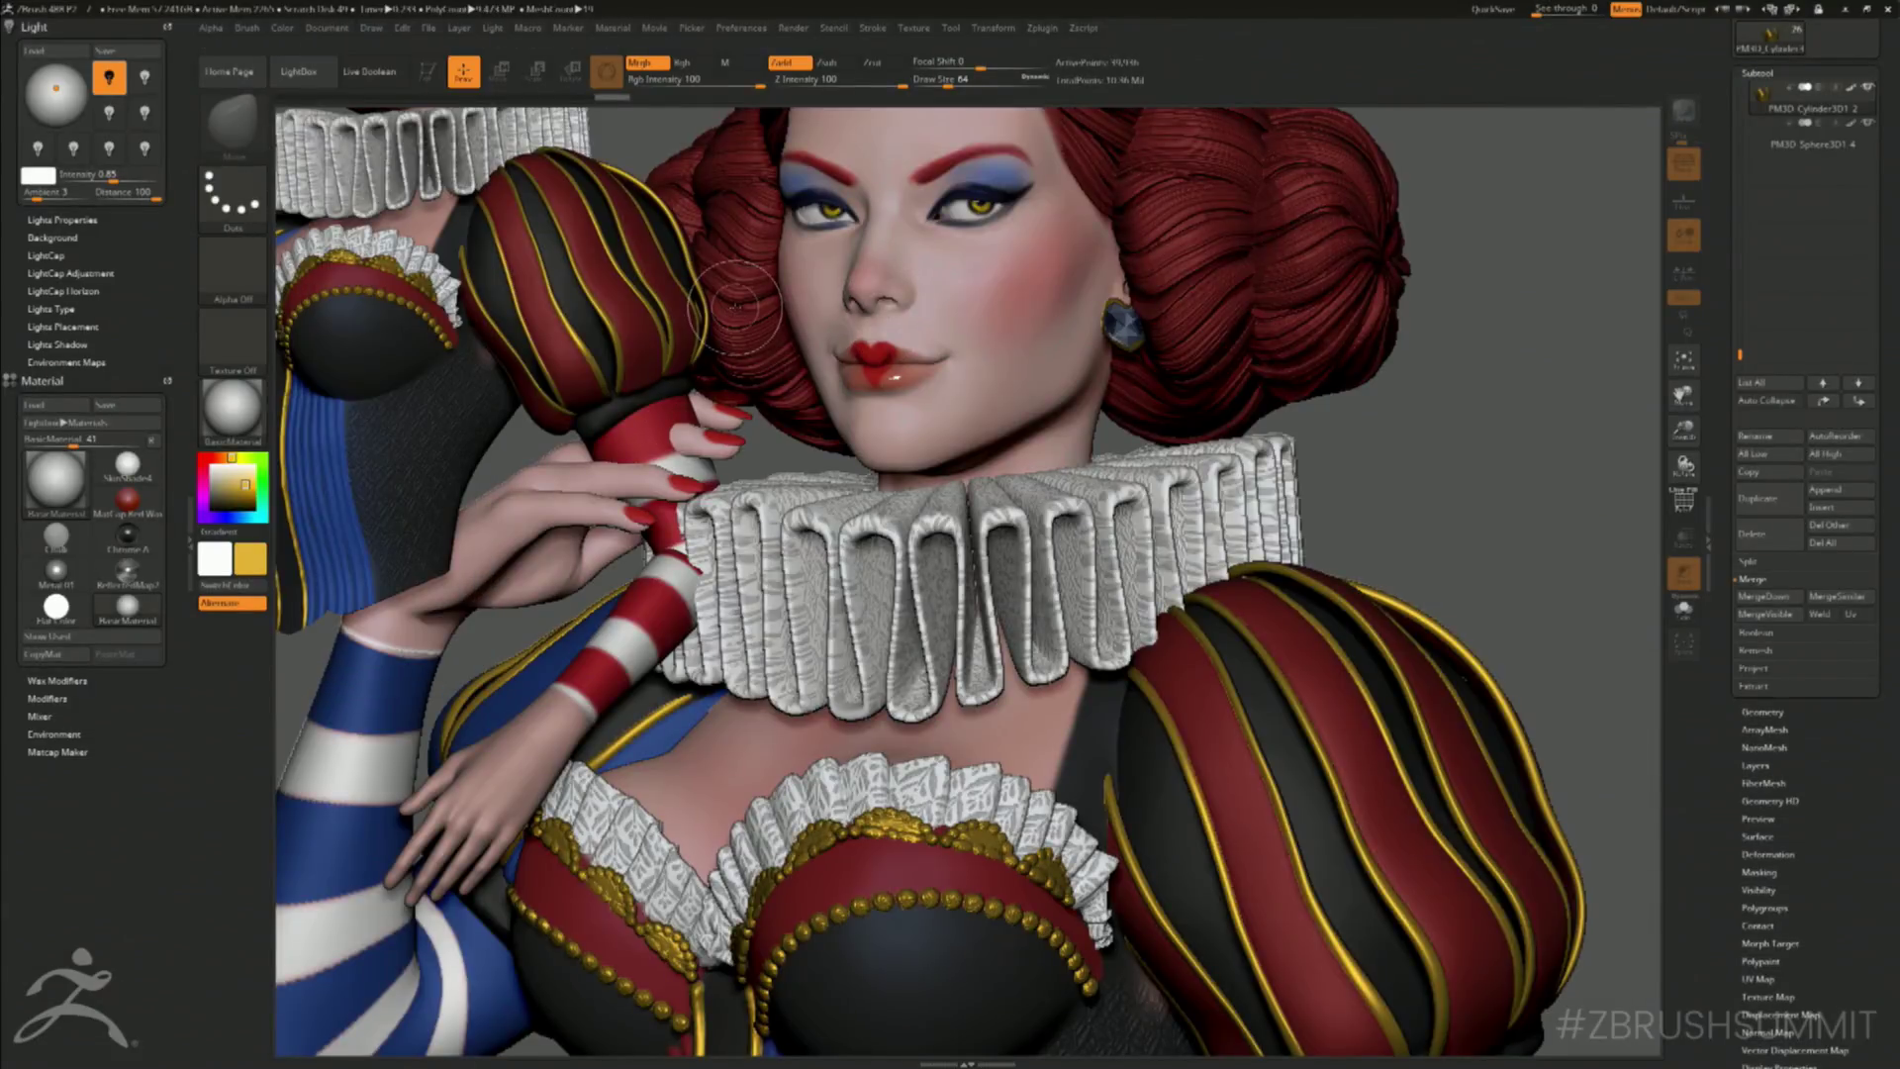
- Repeatedly clear the enlarged canvas of stray copies and redraw the queen on it
key(ctrl+n)
drag(959, 457, 991, 381)
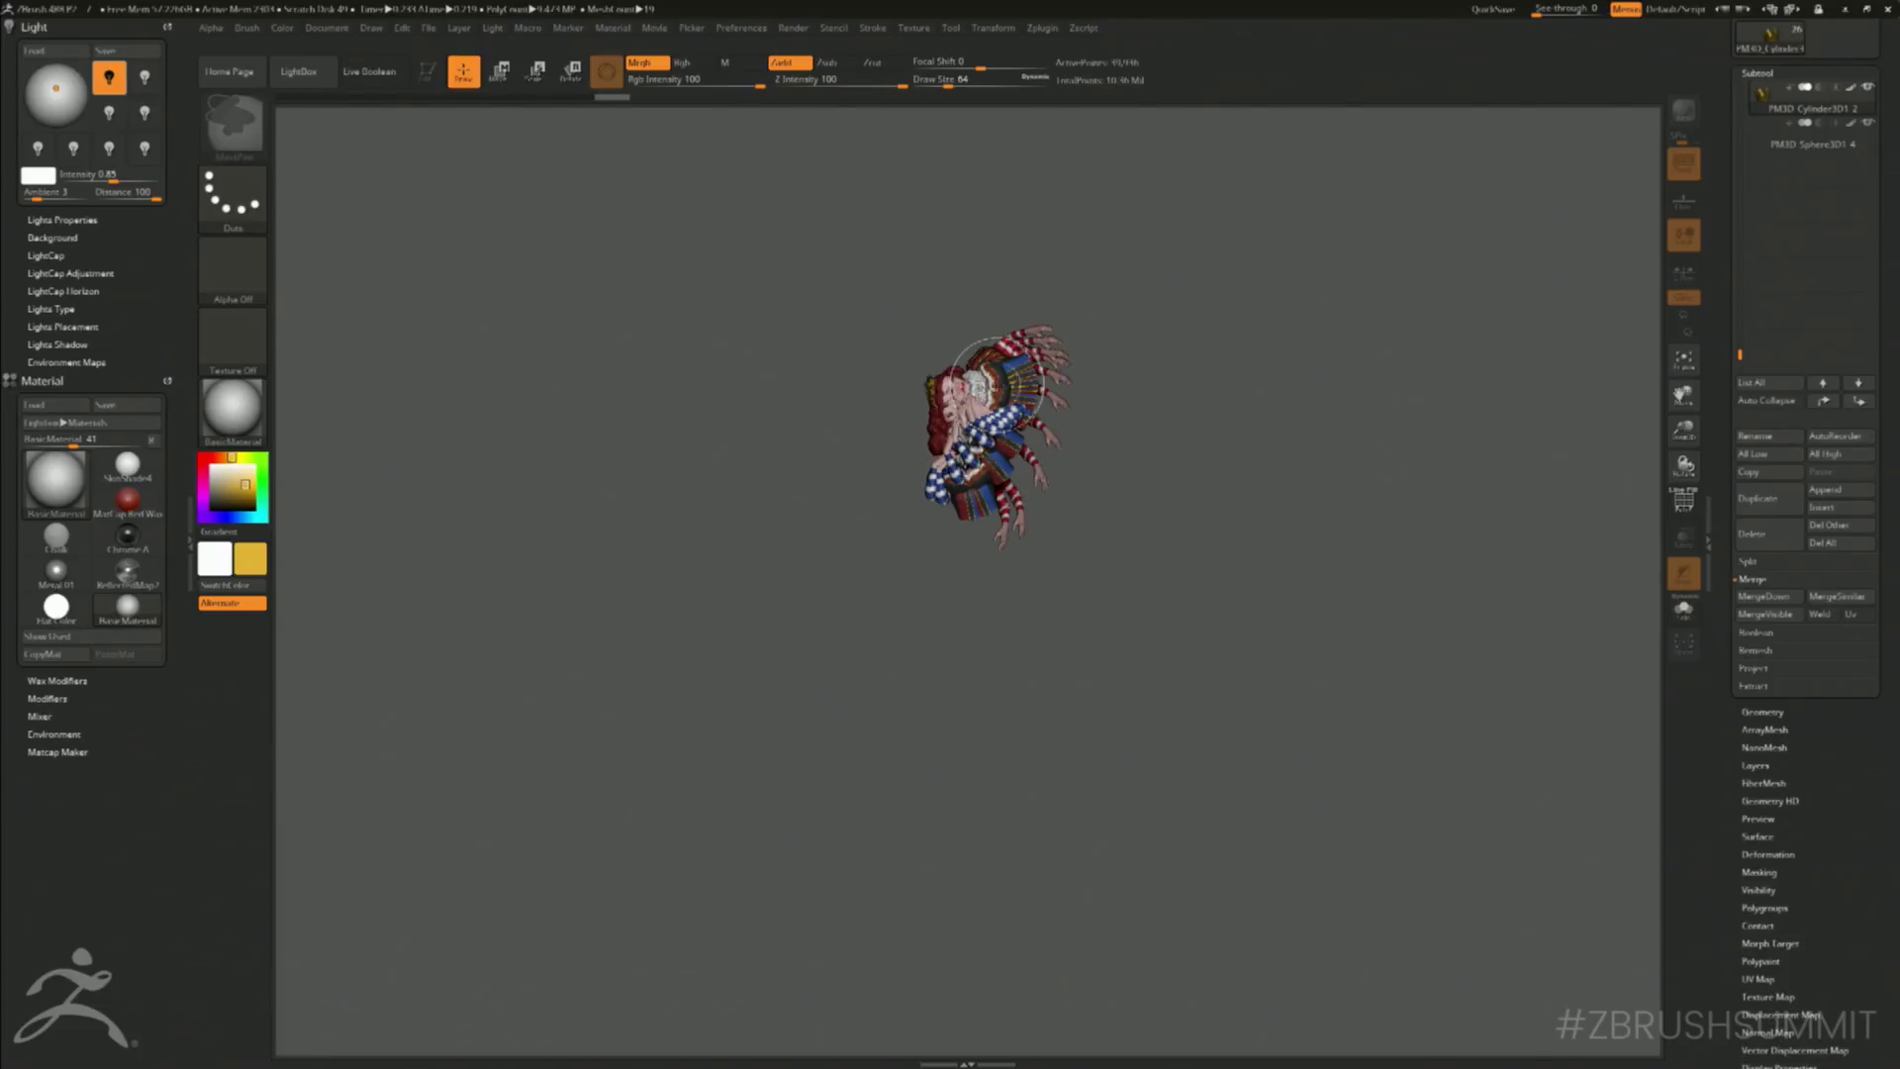
key(ctrl+n)
click(859, 535)
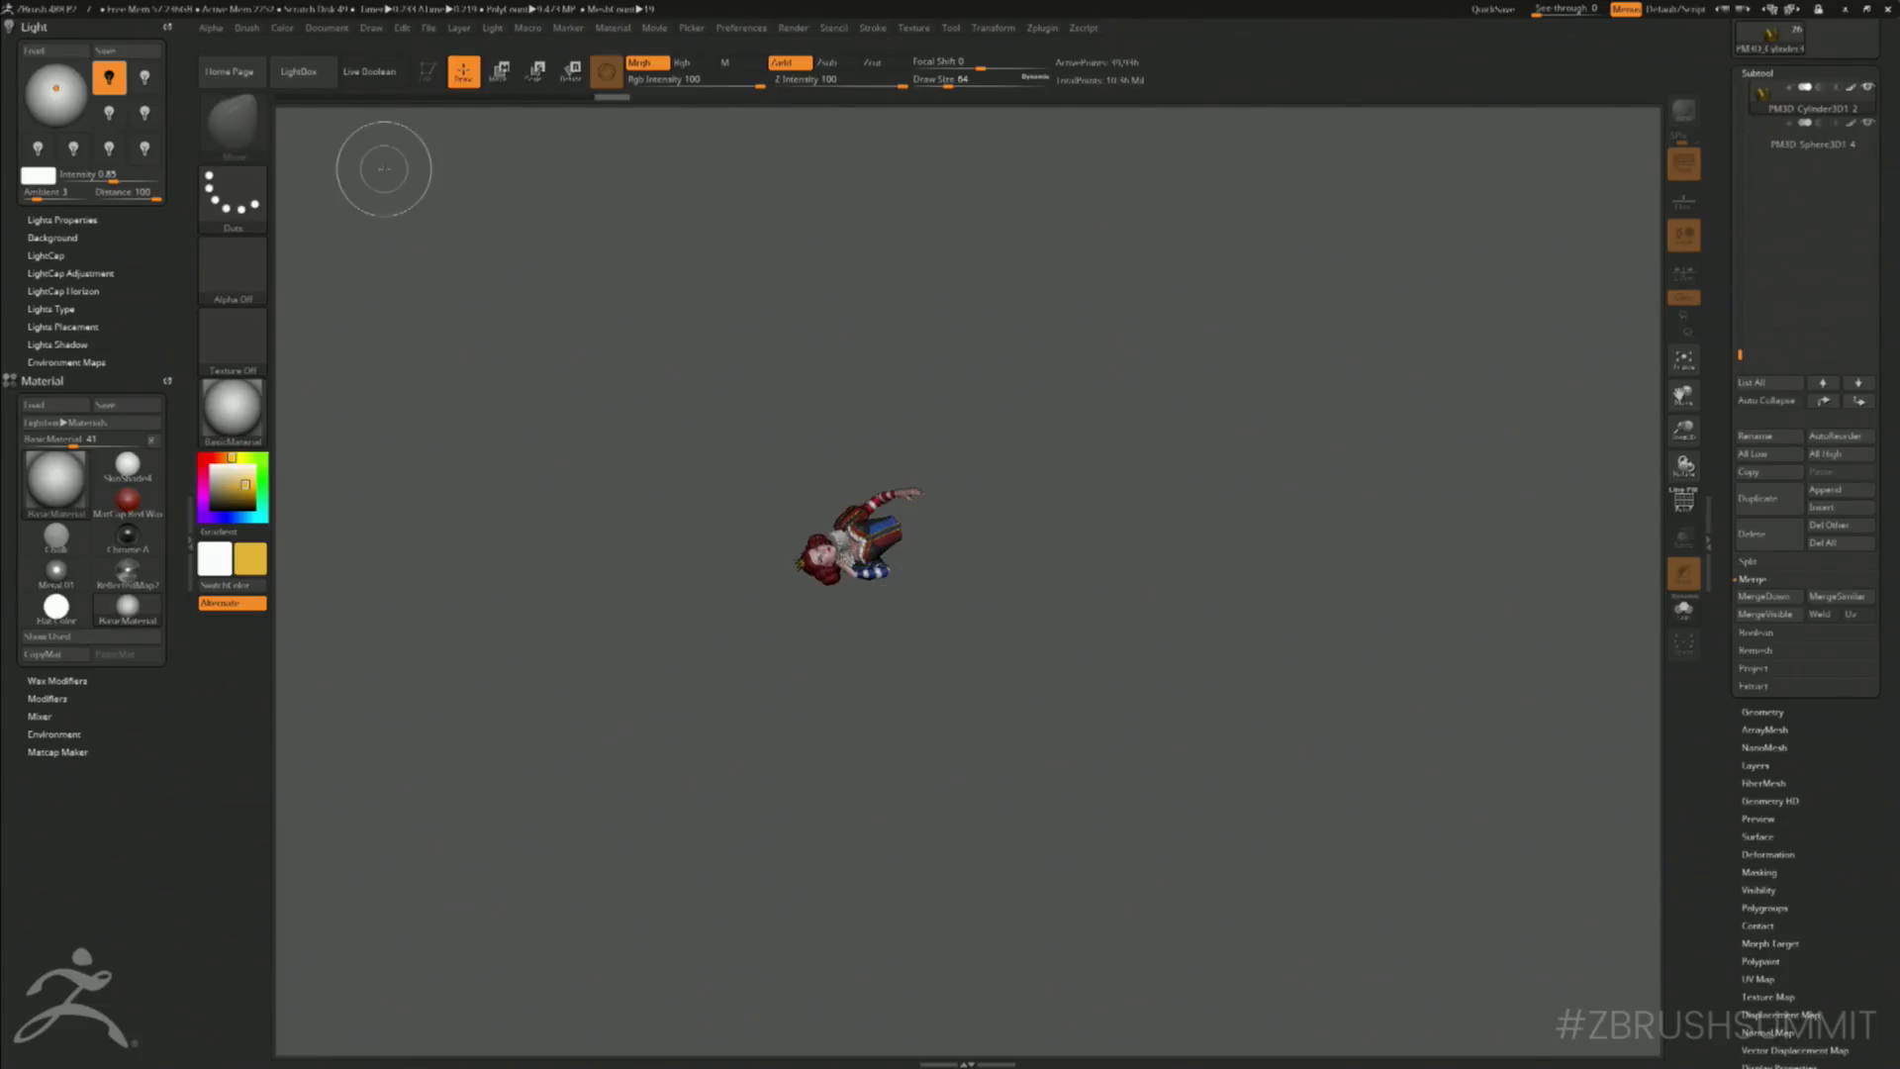
key(ctrl+n)
click(945, 579)
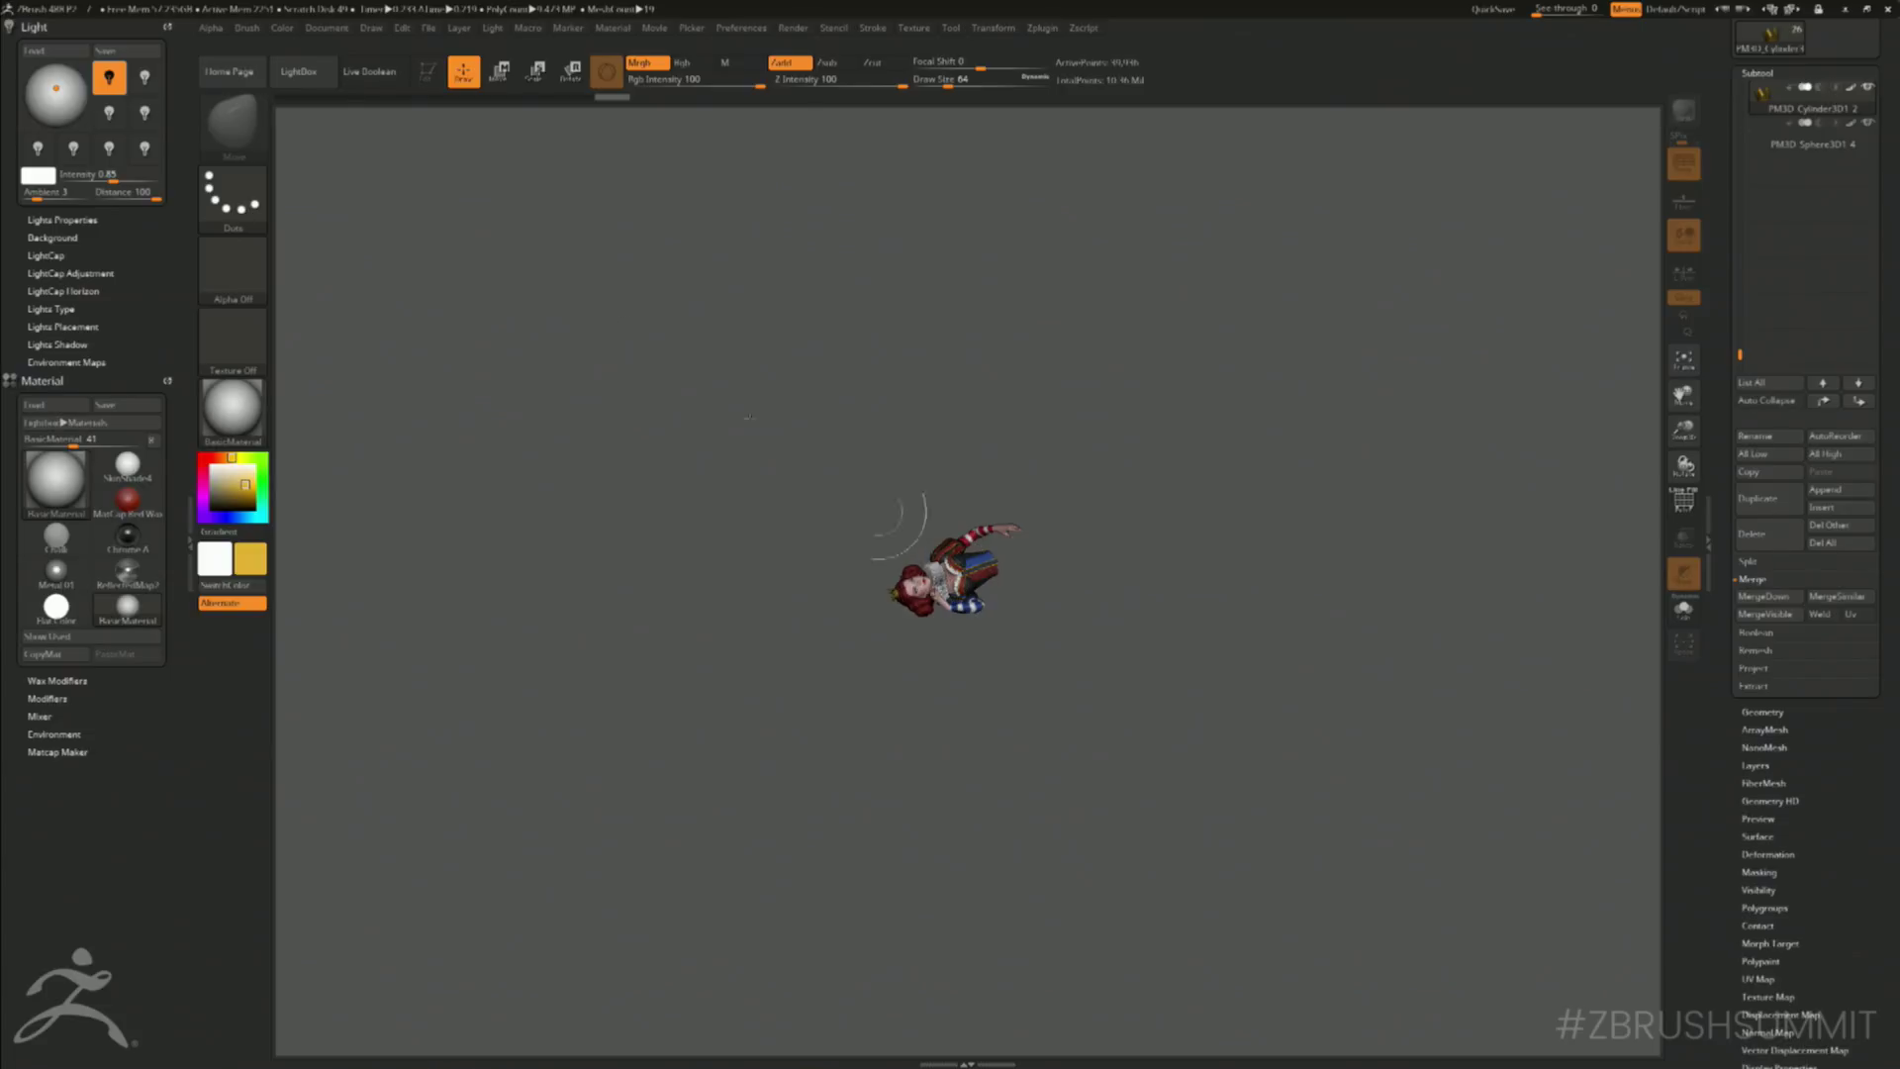
key(ctrl+n)
click(874, 492)
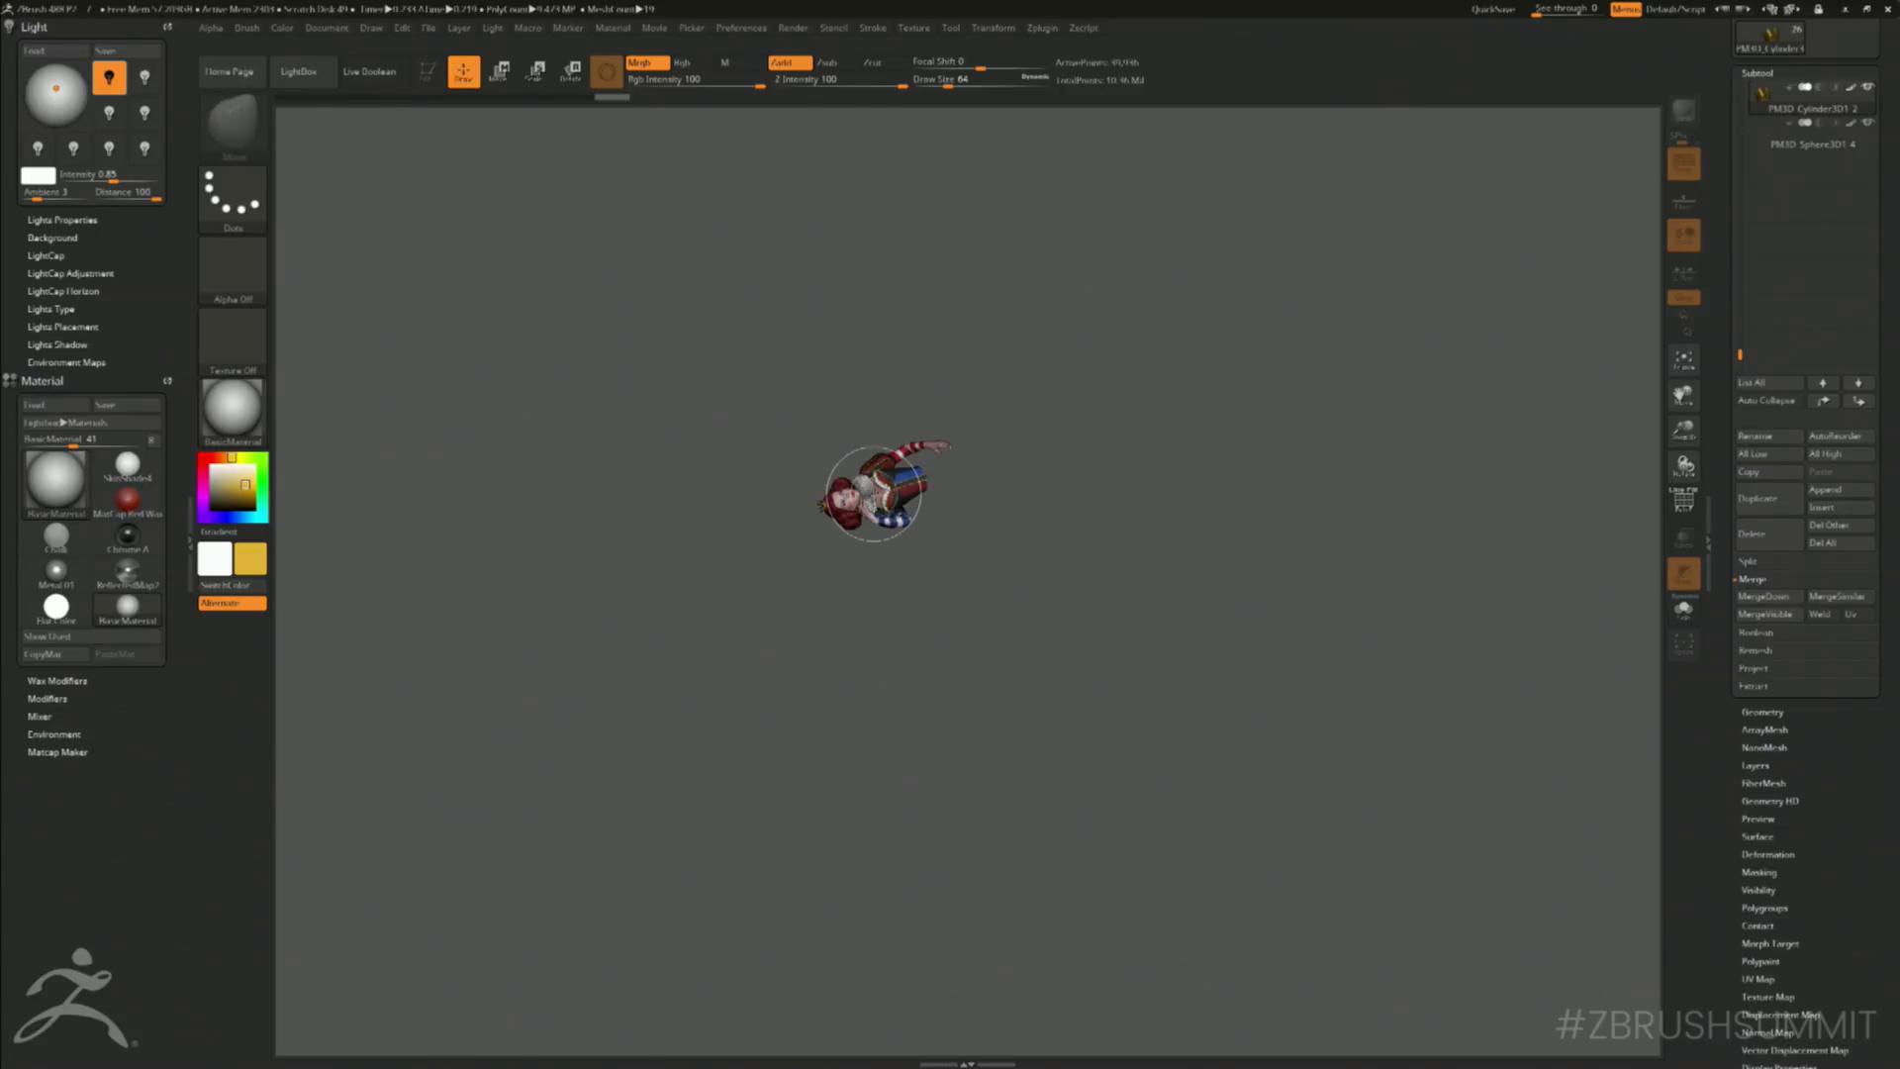
key(ctrl+n)
drag(915, 752, 1082, 425)
key(ctrl+n)
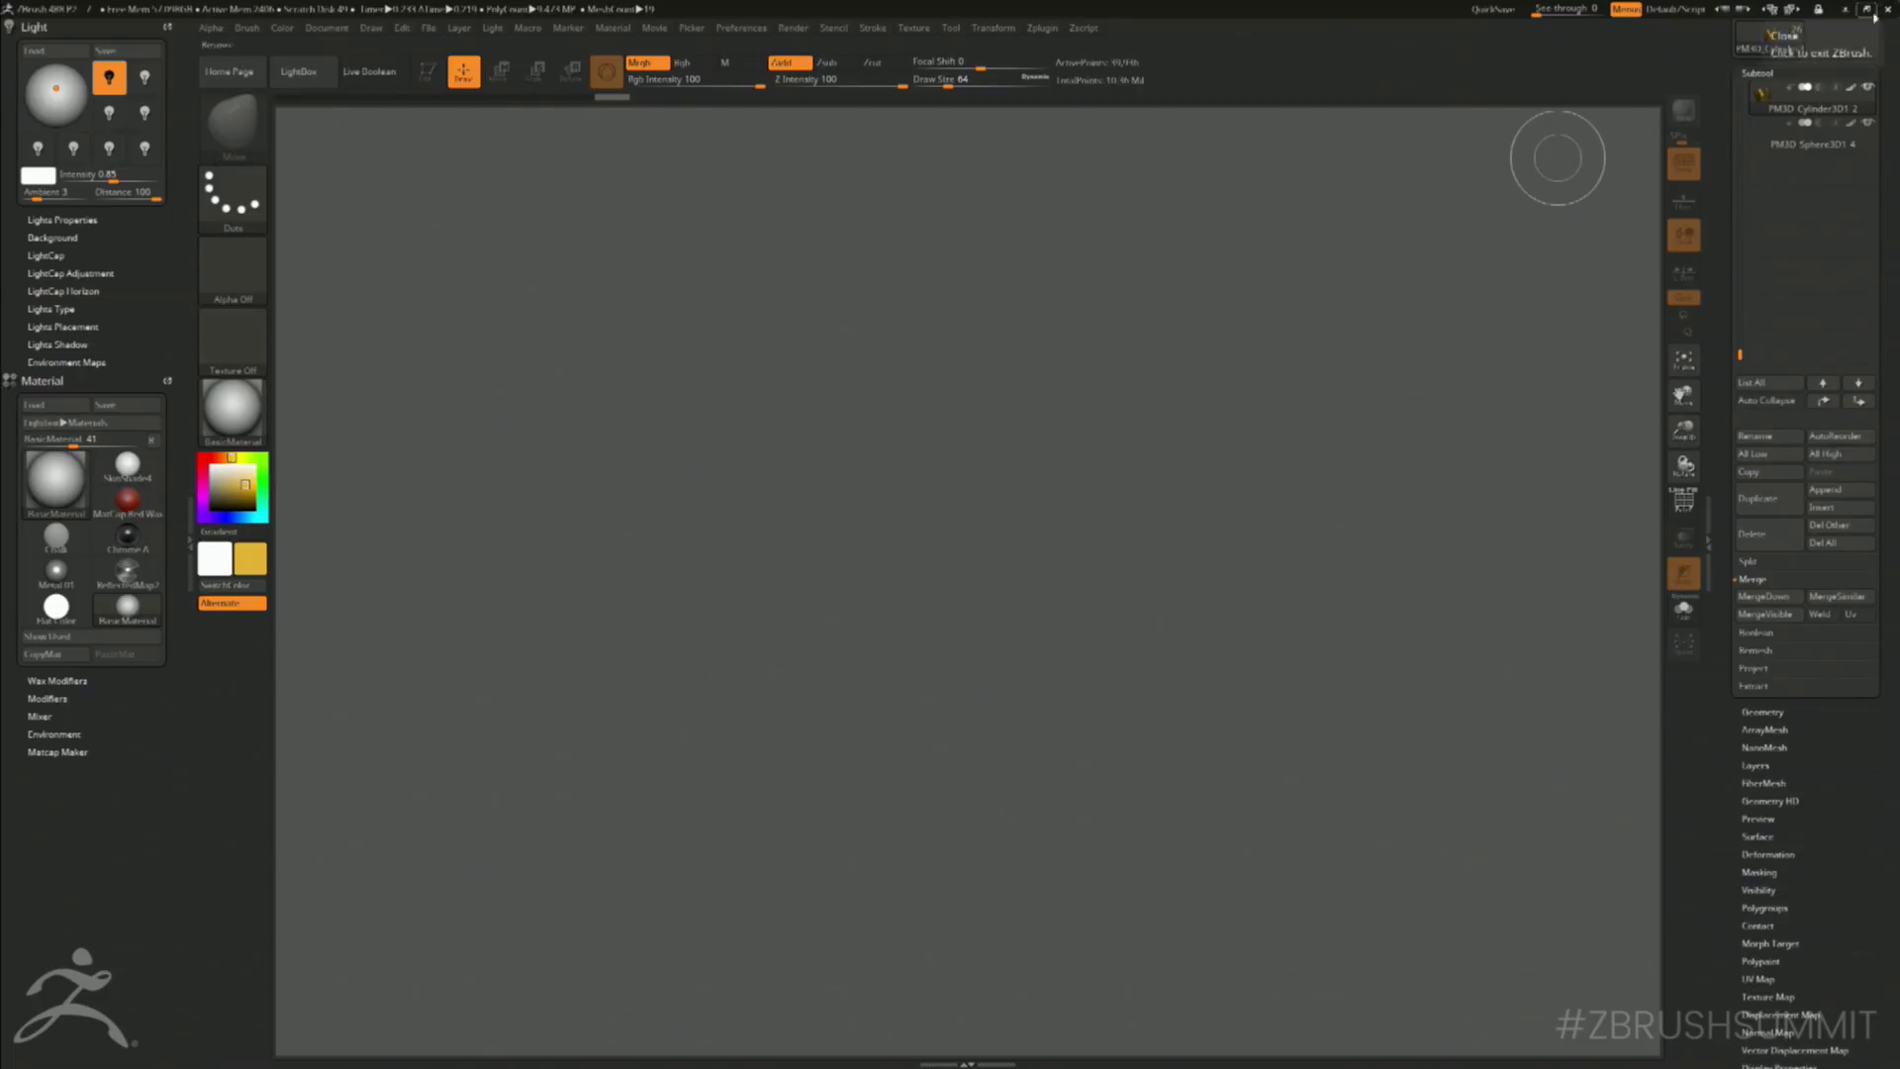
click(920, 568)
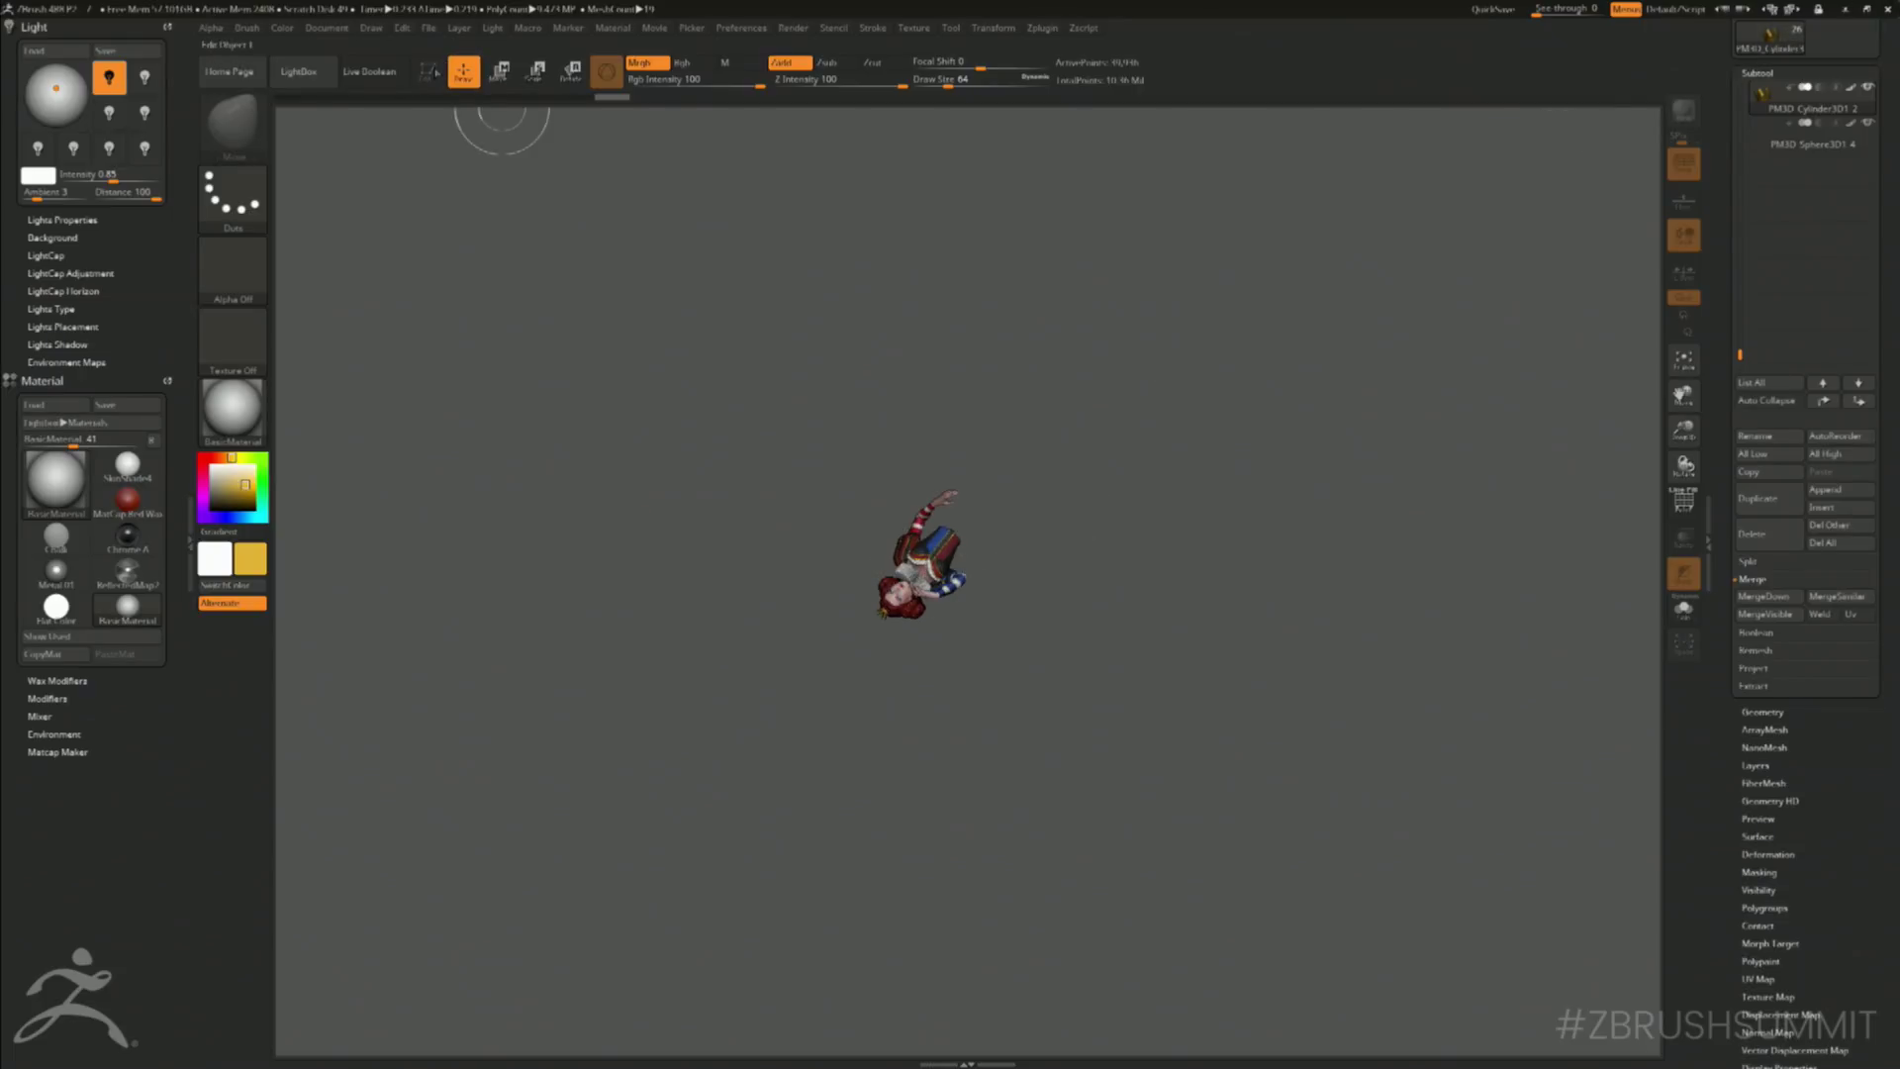
key(ctrl+n)
drag(1067, 520, 1111, 449)
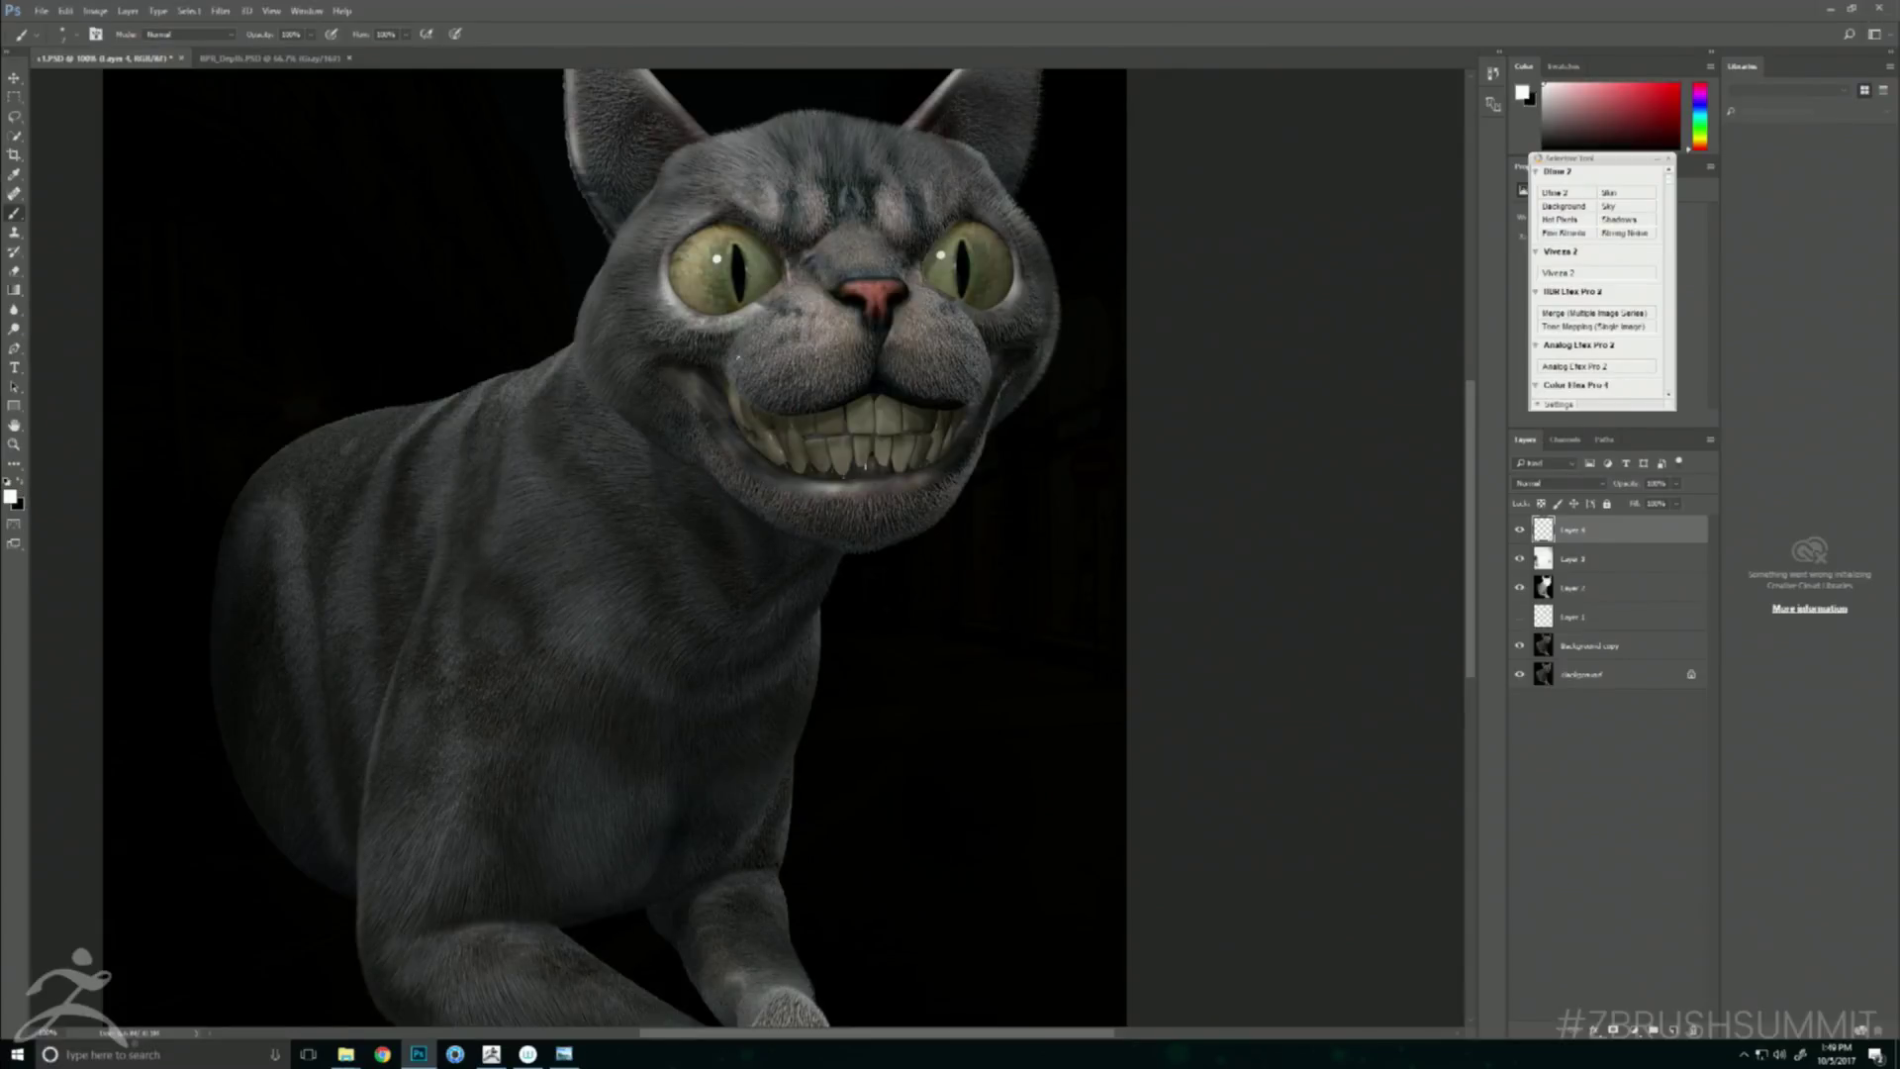
- Undo a test brush stroke on the cat's cheek, add a new layer above Layer 4 and adjust the brush size
drag(764, 360, 626, 409)
key(ctrl+z)
key(bracketright)
key(bracketright)
click(1674, 1031)
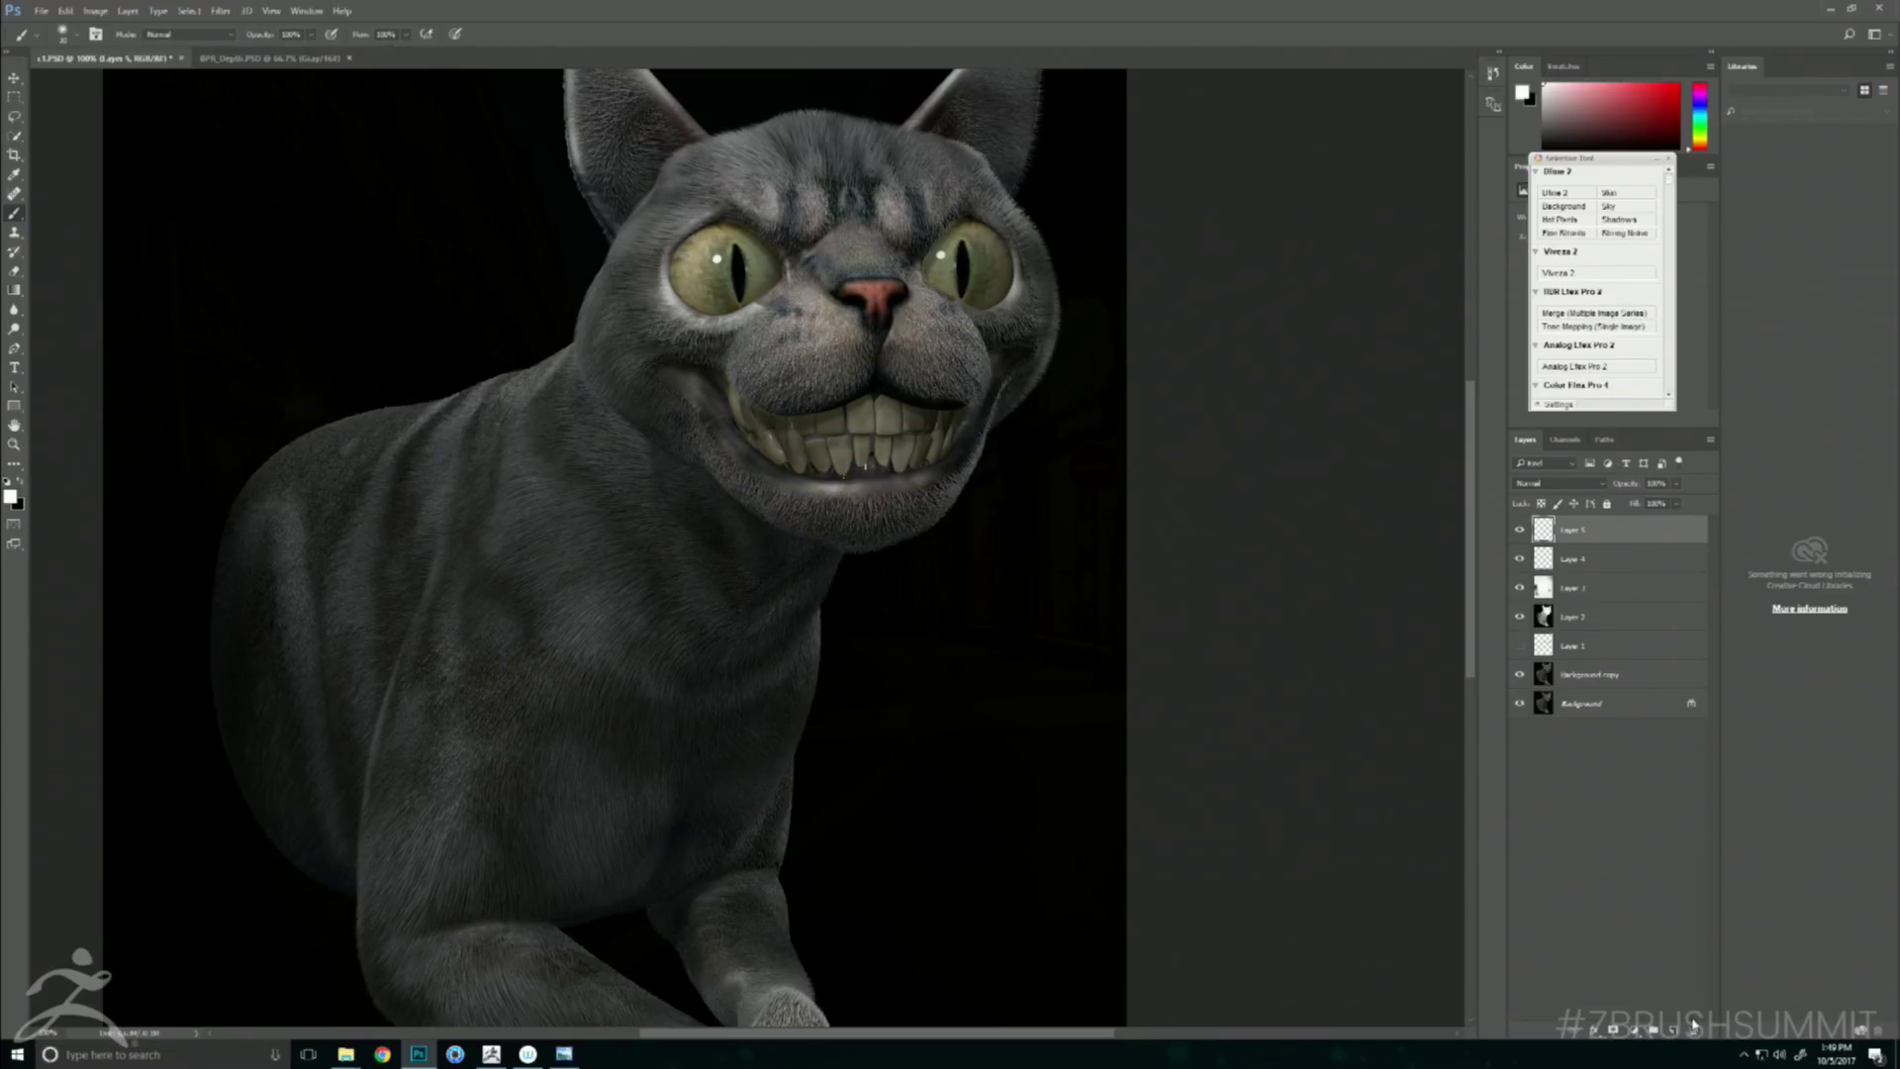
key(bracketleft)
key(bracketleft)
- Dab white on the cat's eye highlight at reduced brush opacity, raise the opacity again and bring up the filters
click(311, 34)
drag(310, 52, 270, 54)
click(716, 259)
click(310, 34)
drag(315, 51, 358, 53)
key(Return)
click(219, 11)
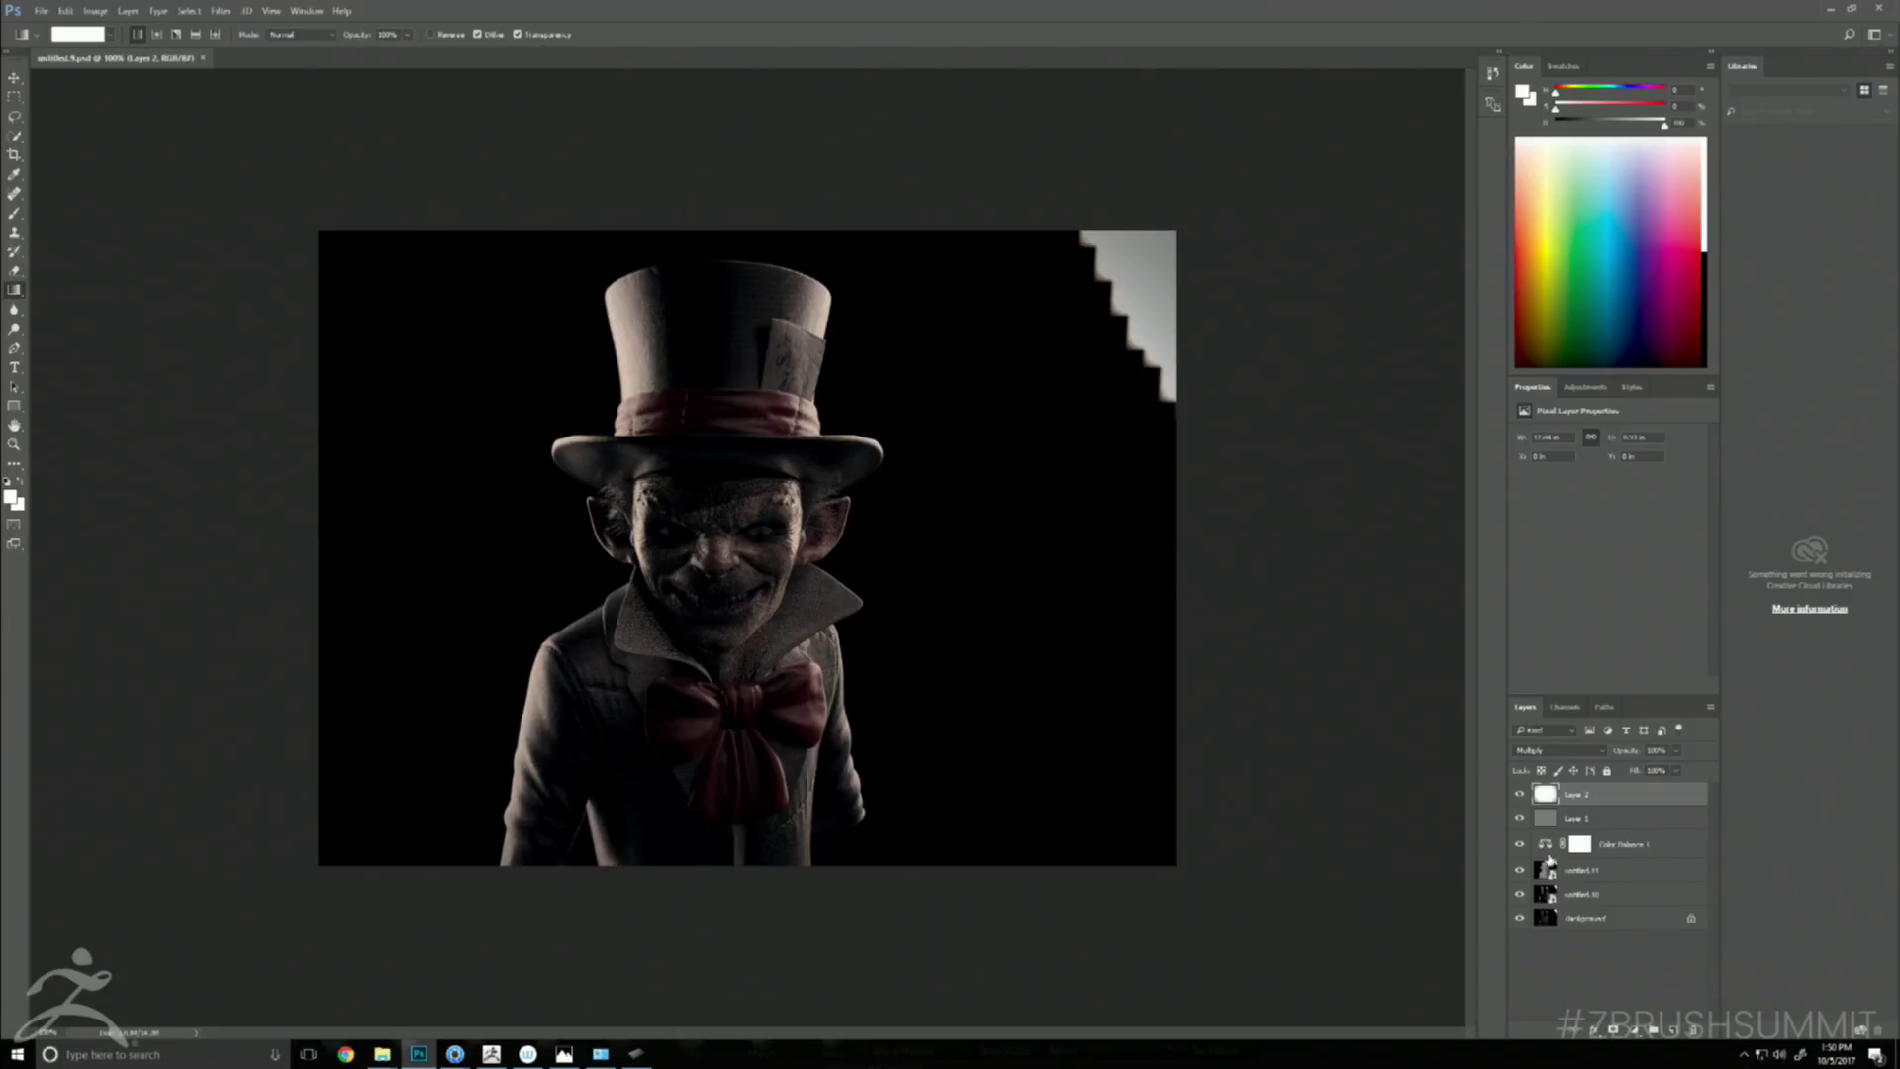
- Compare the hatter image with and without the render layer just above the background, and select that layer
click(1521, 894)
click(1521, 894)
click(1583, 893)
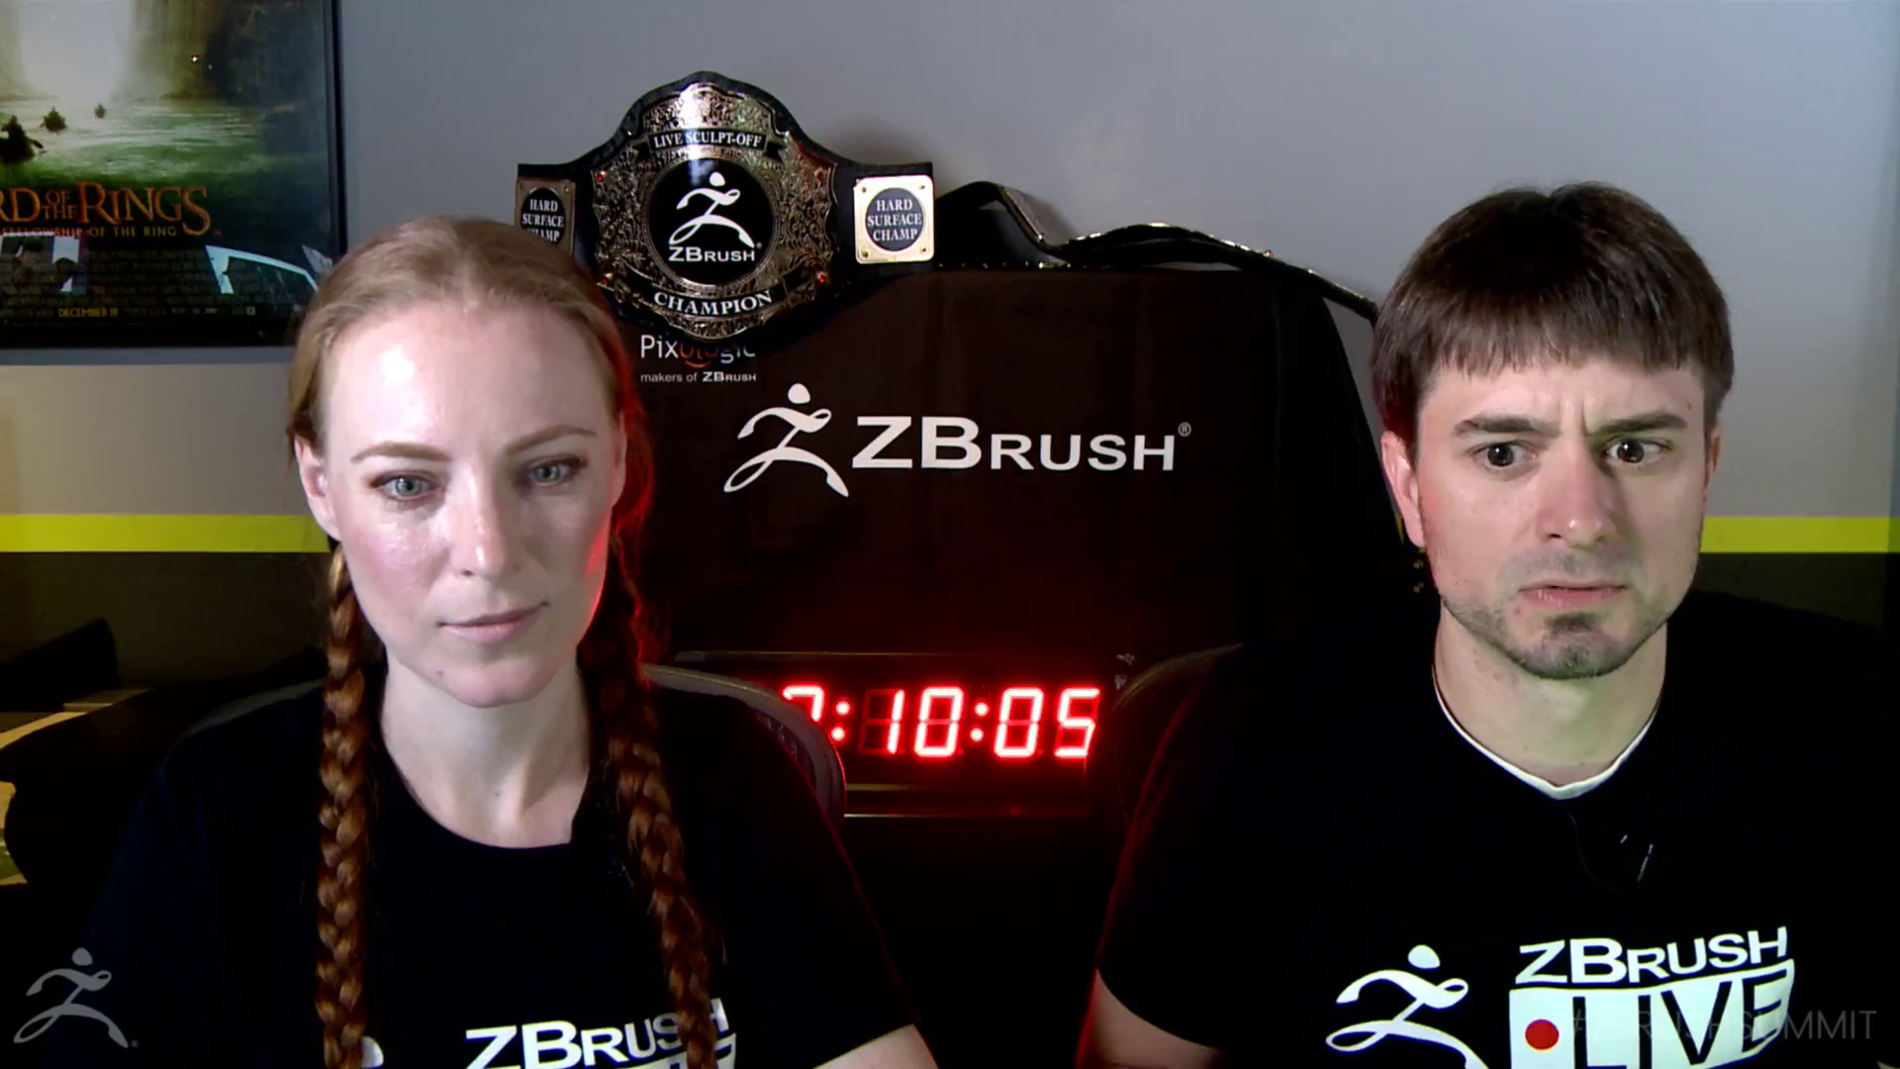
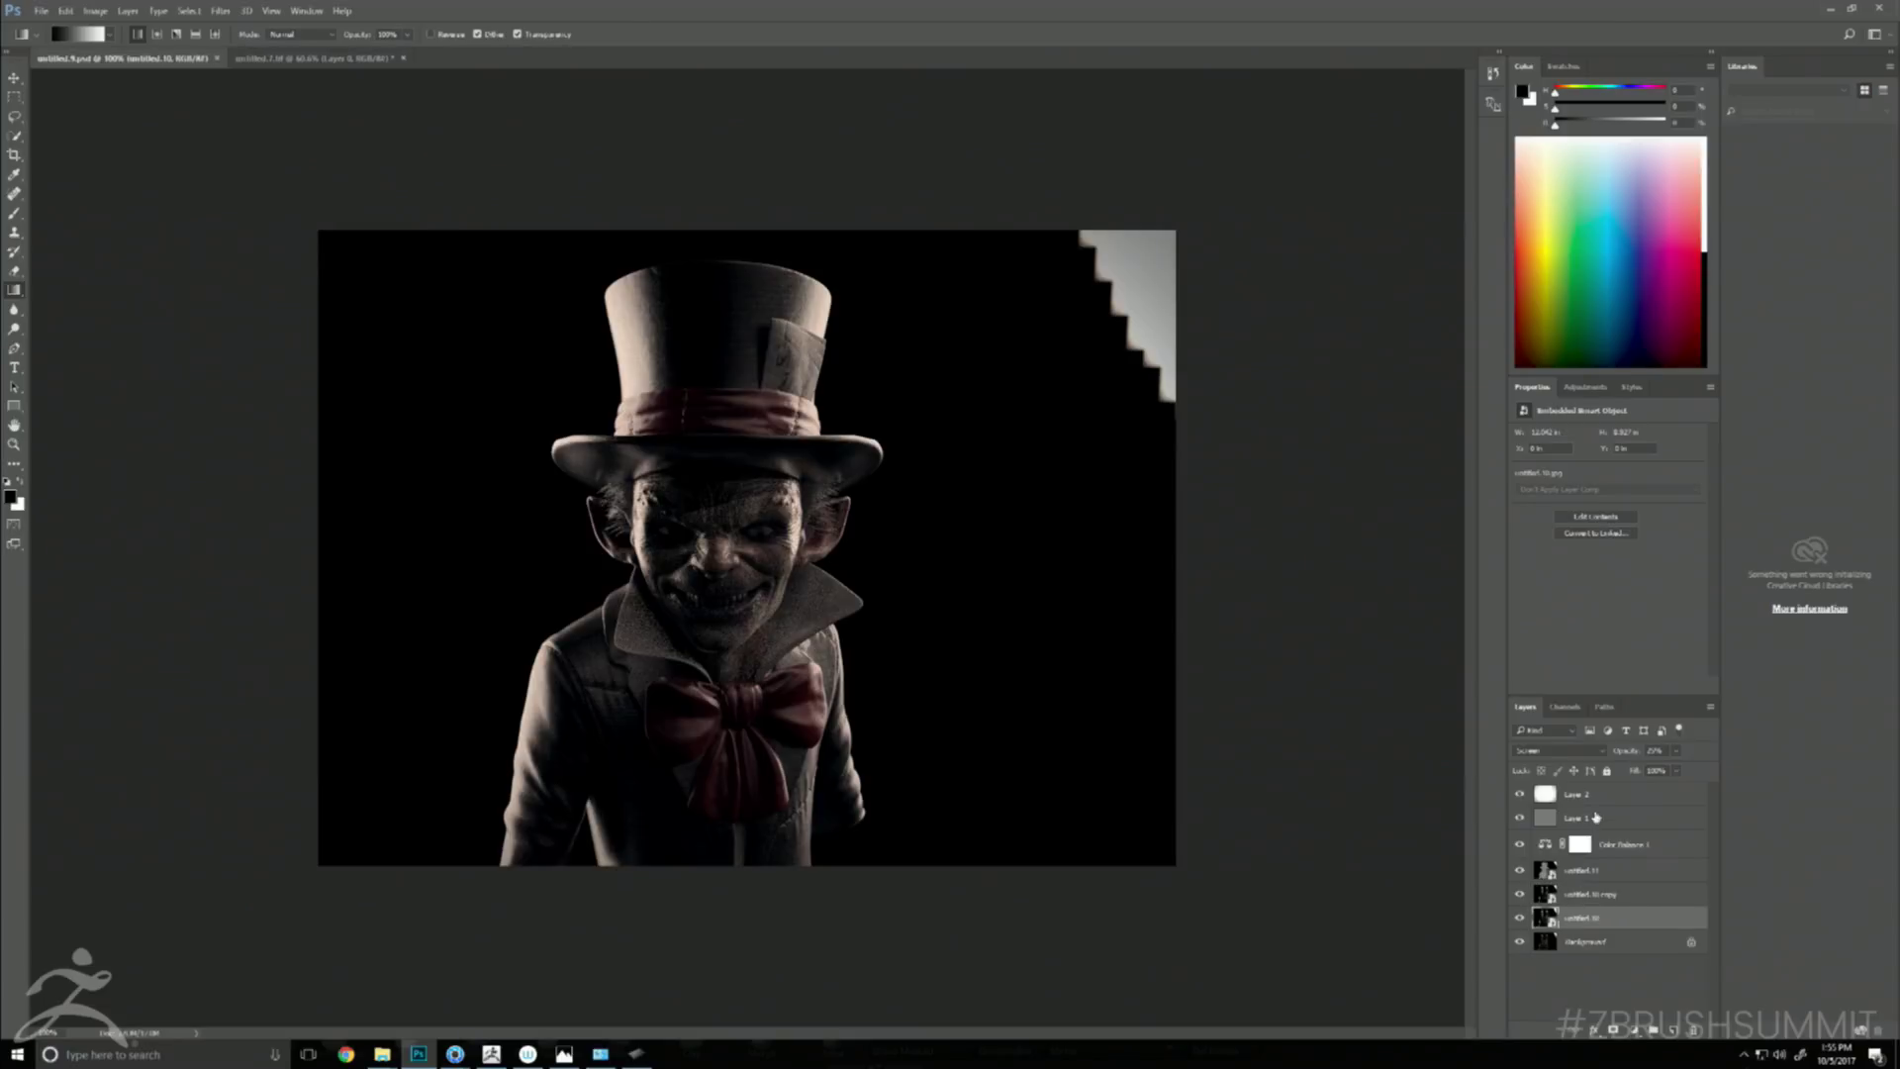
- Group all the hatter's layers above the background and try to move them into the second open document
shift+click(1583, 795)
key(ctrl+g)
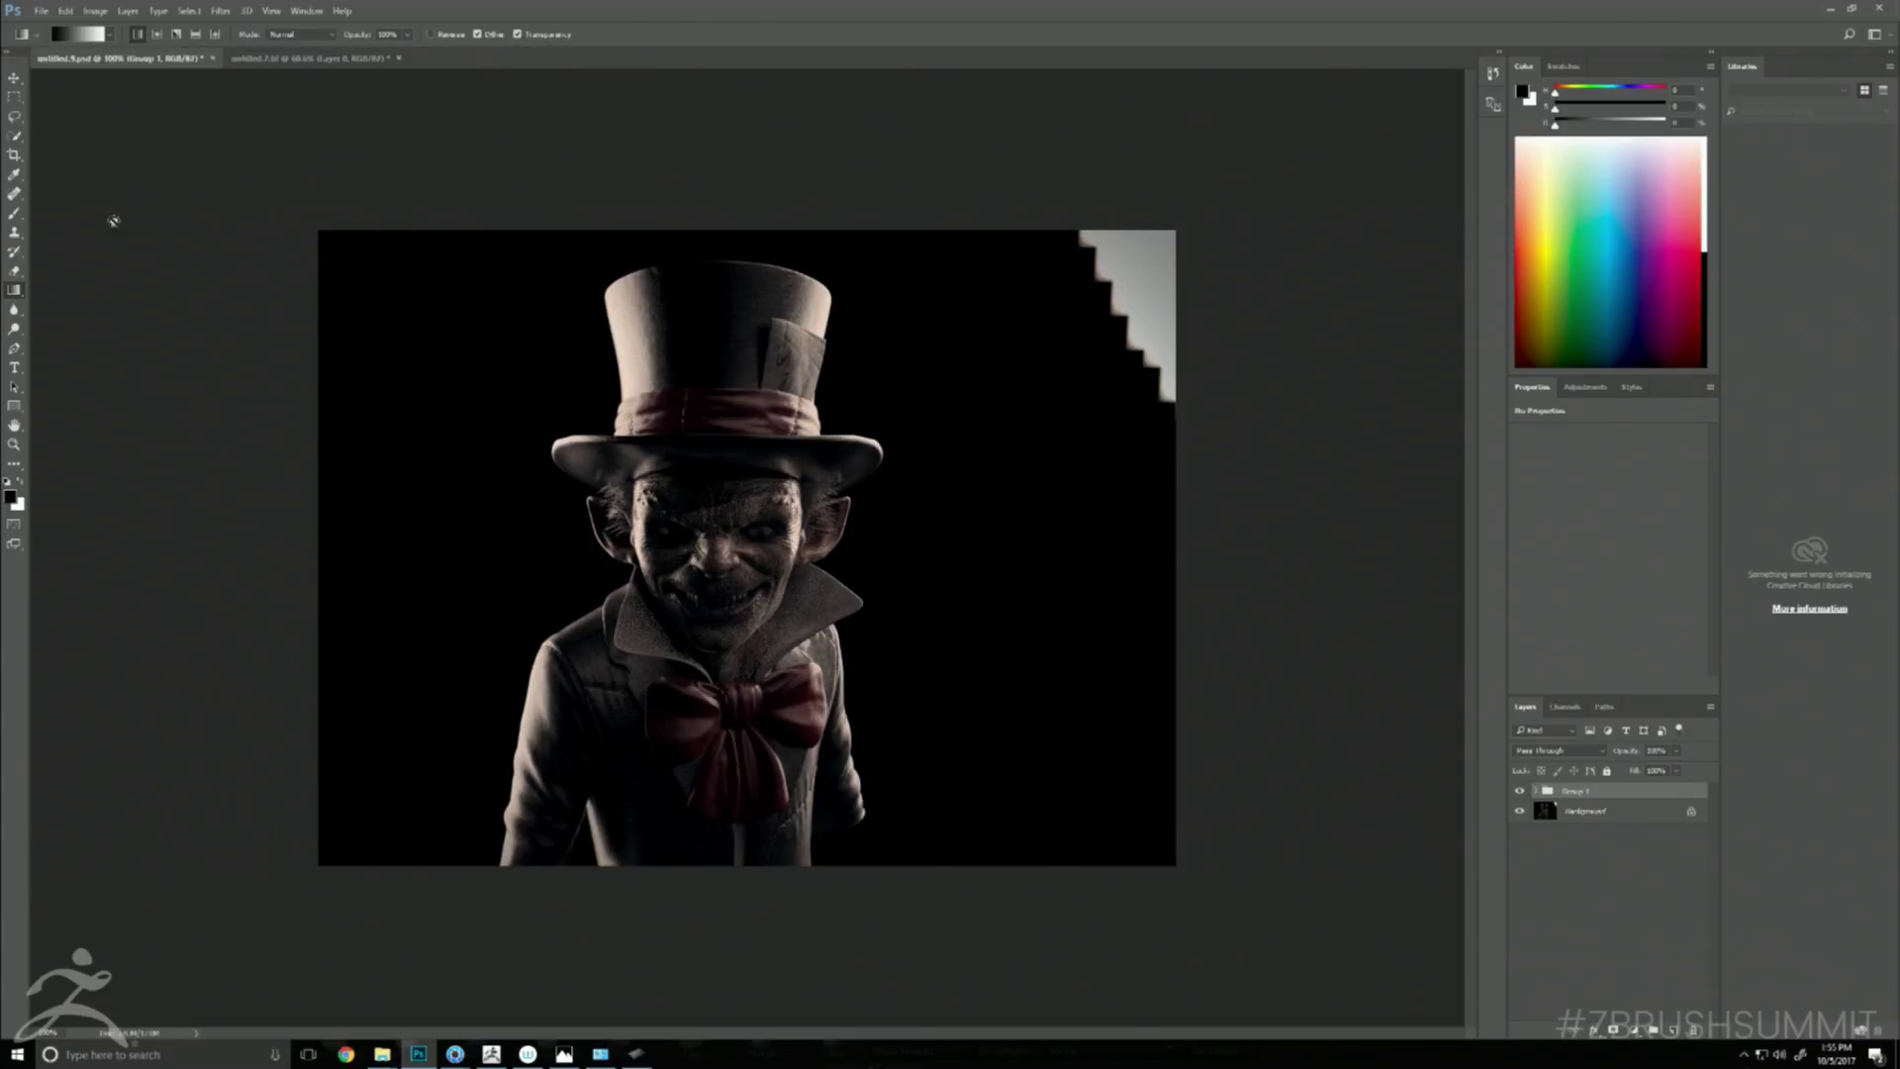
click(13, 78)
drag(414, 252, 330, 69)
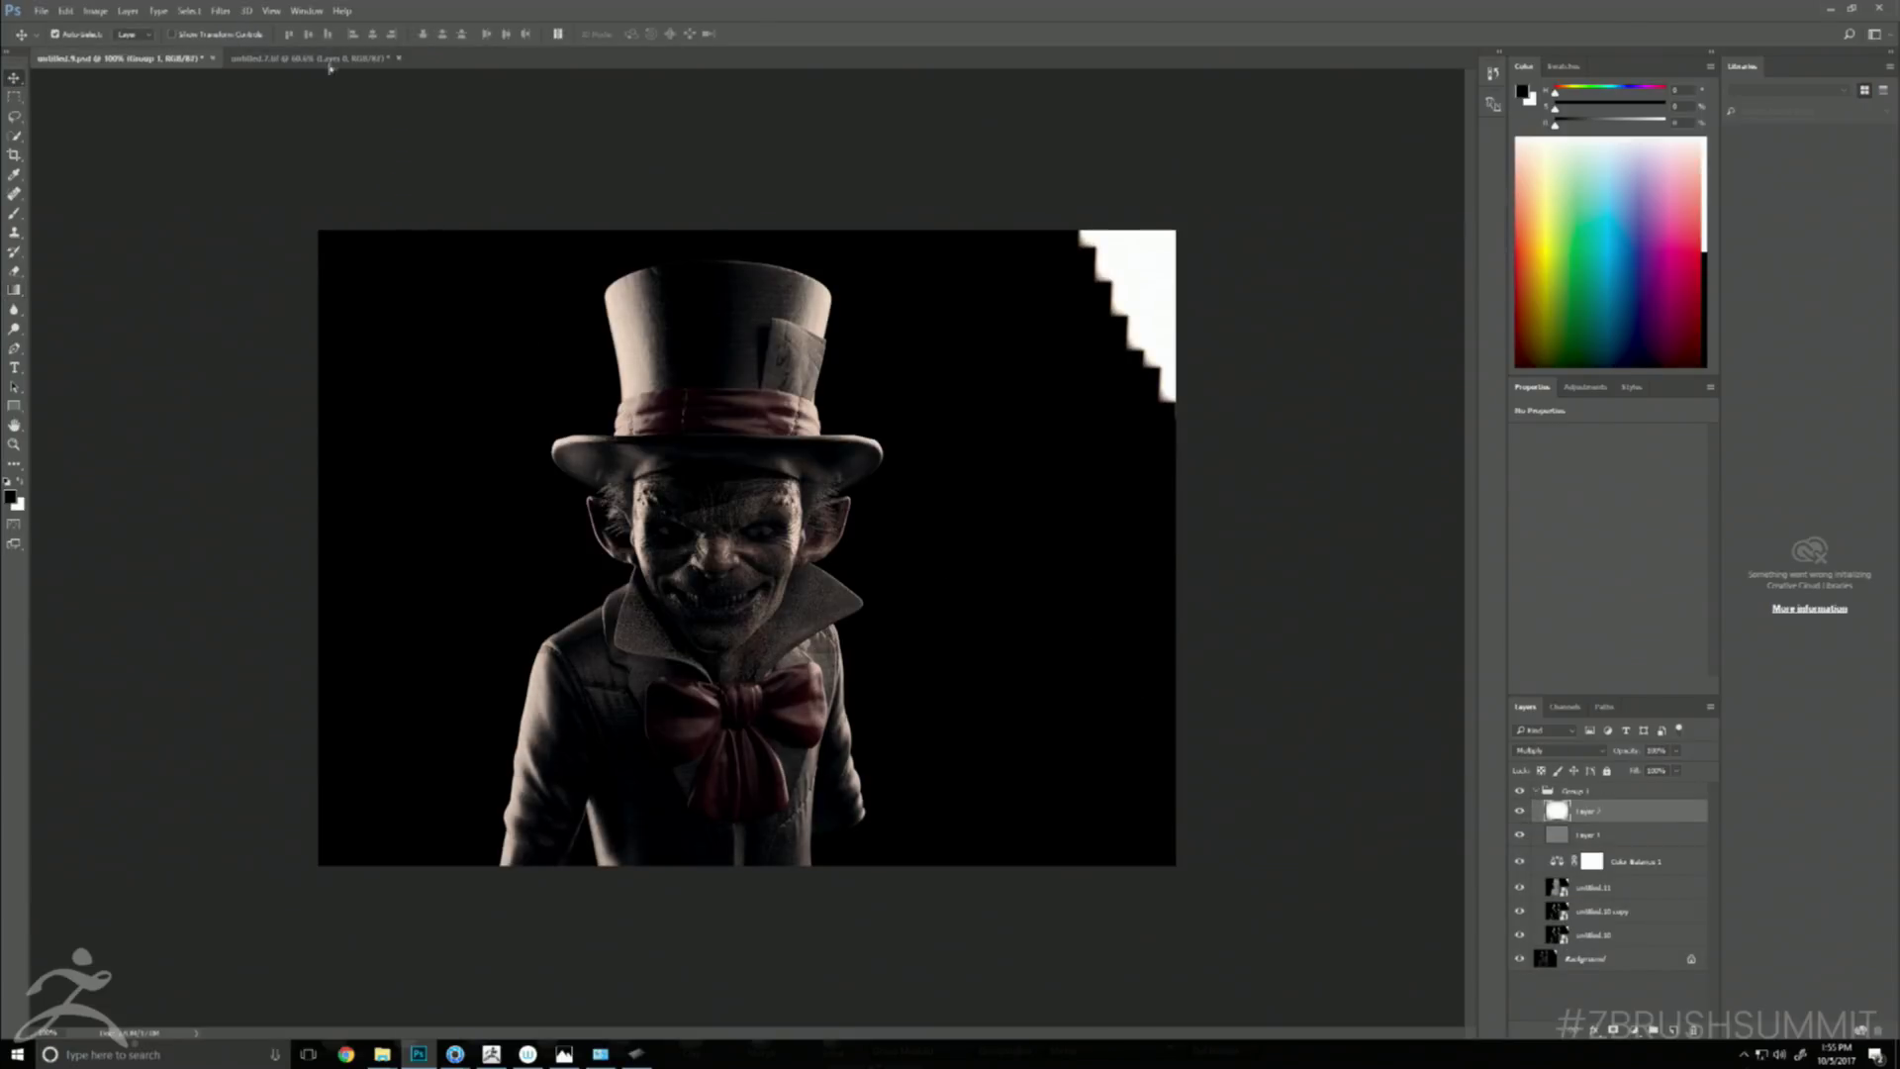
click(330, 57)
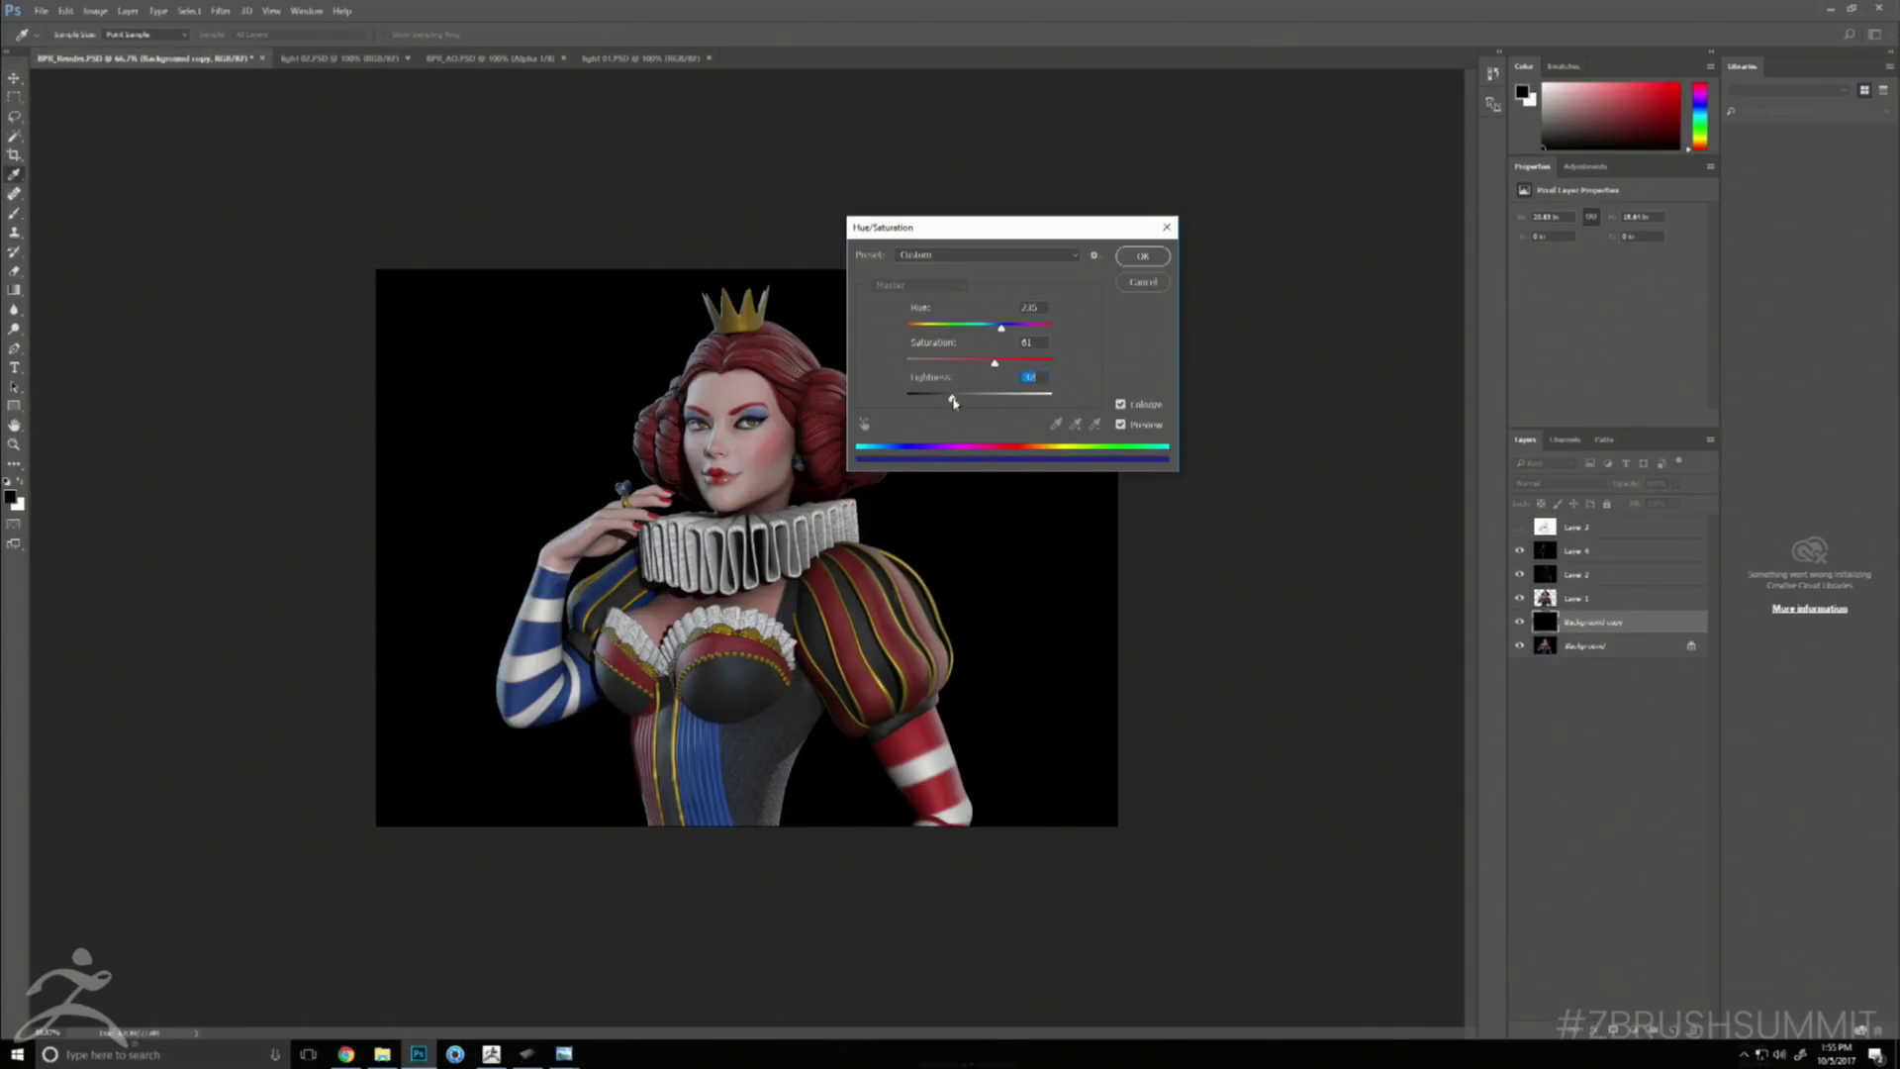
- Colorize the queen's Background copy layer dark blue with Hue/Saturation, using hue 213 and raised saturation and lightness
drag(953, 401, 989, 400)
click(999, 329)
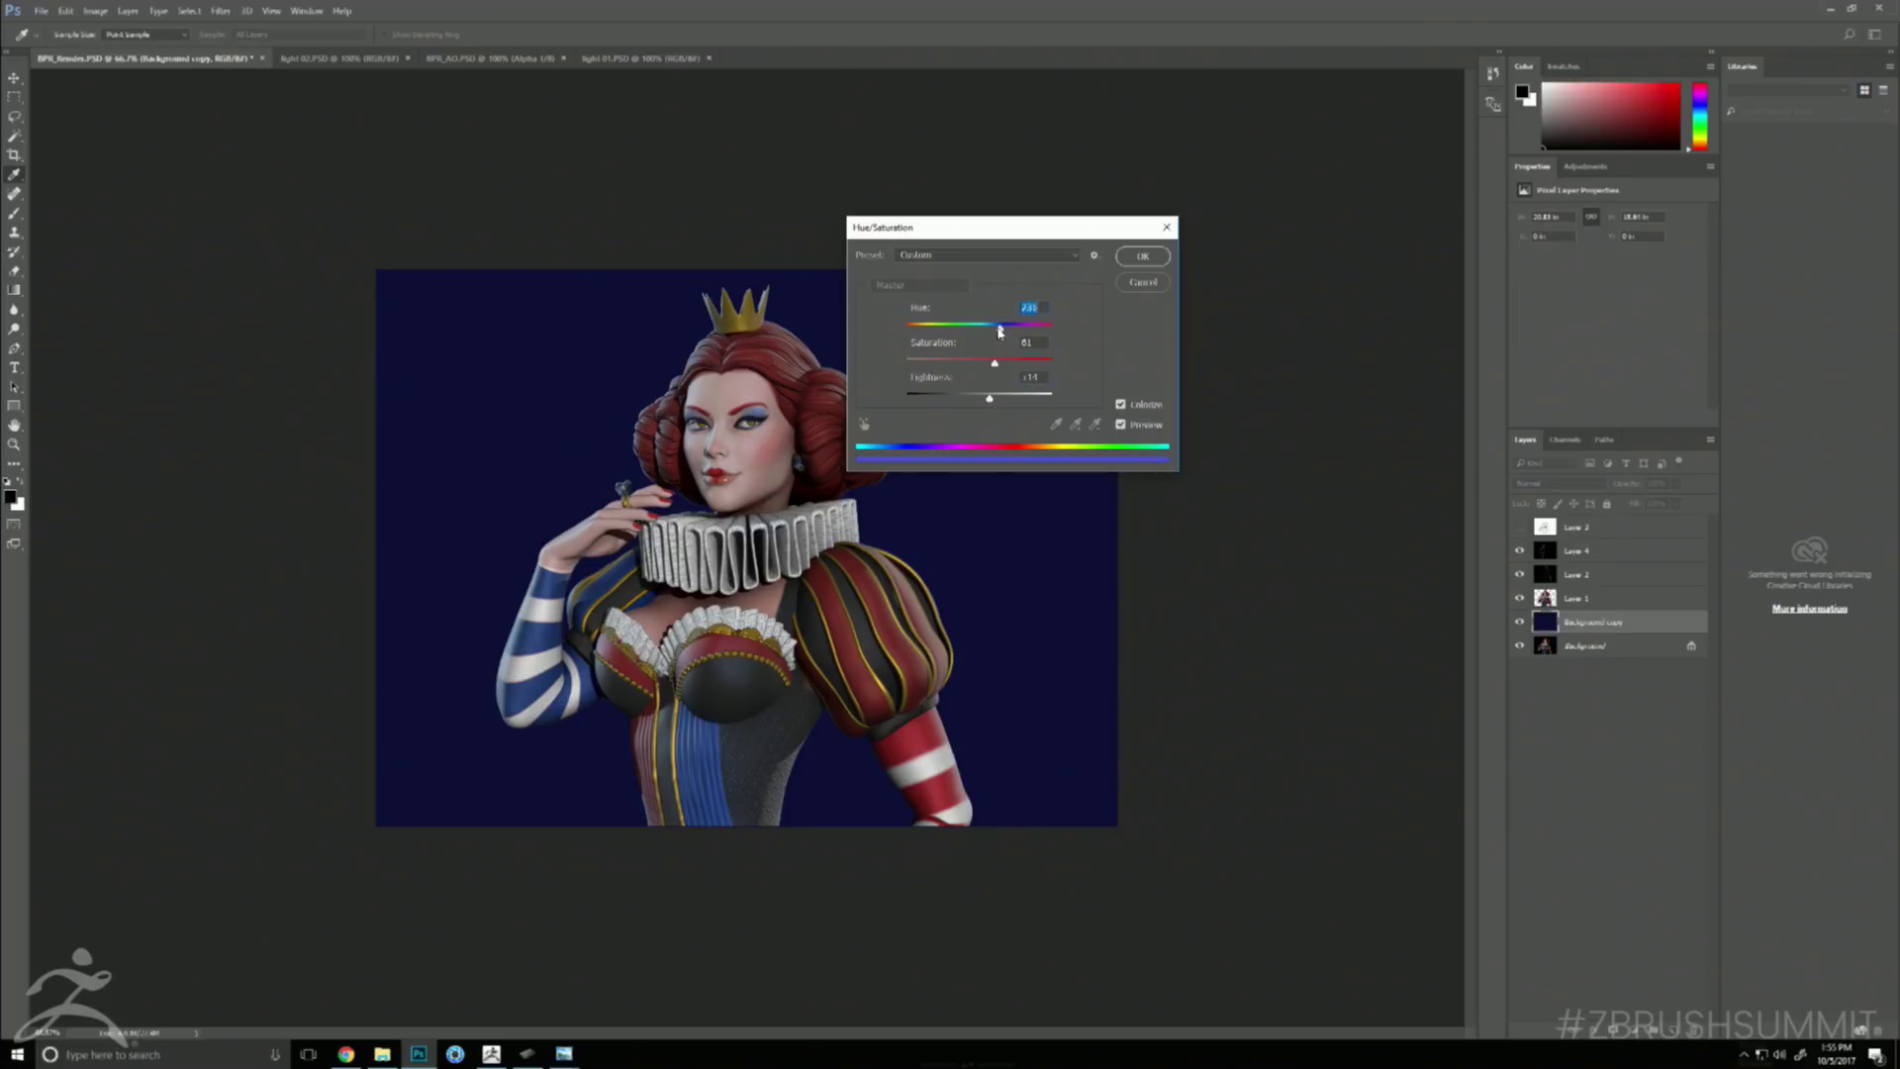
drag(1000, 332, 991, 329)
drag(989, 398, 984, 400)
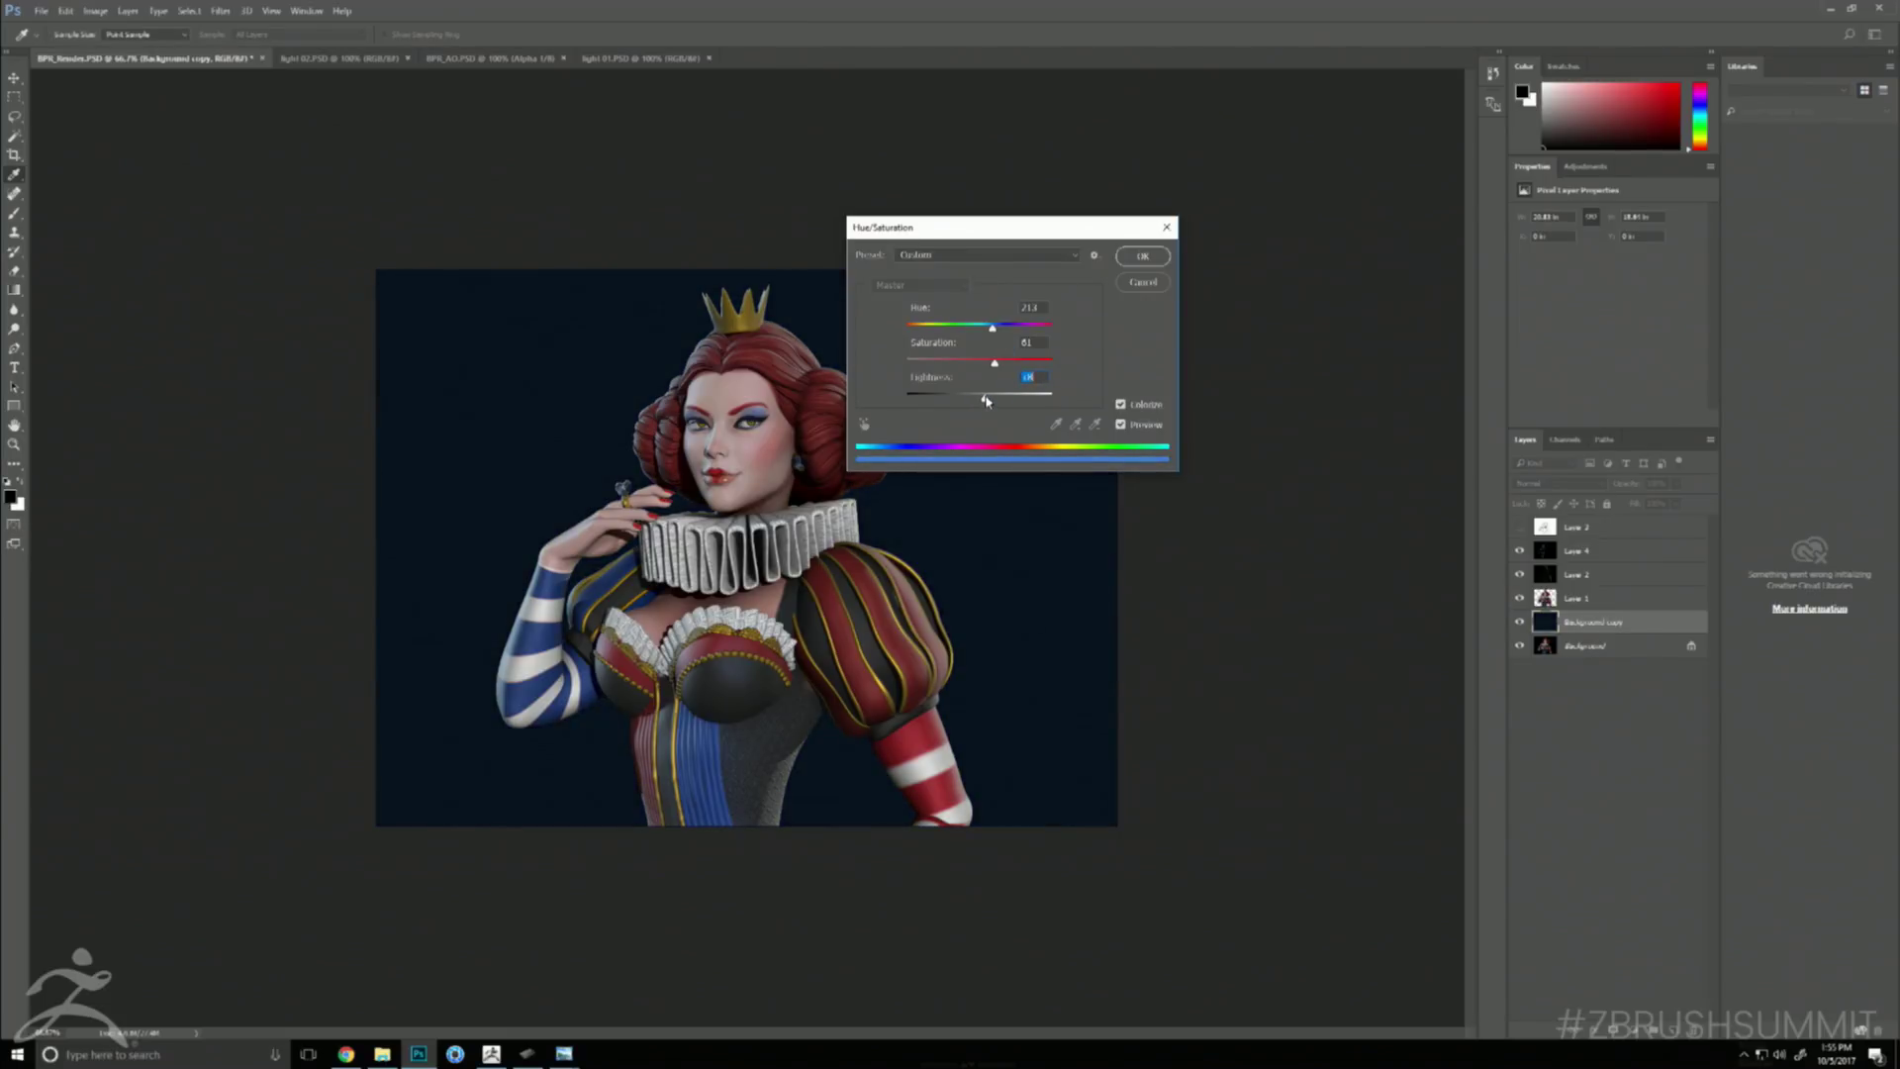
click(994, 363)
drag(985, 402, 991, 396)
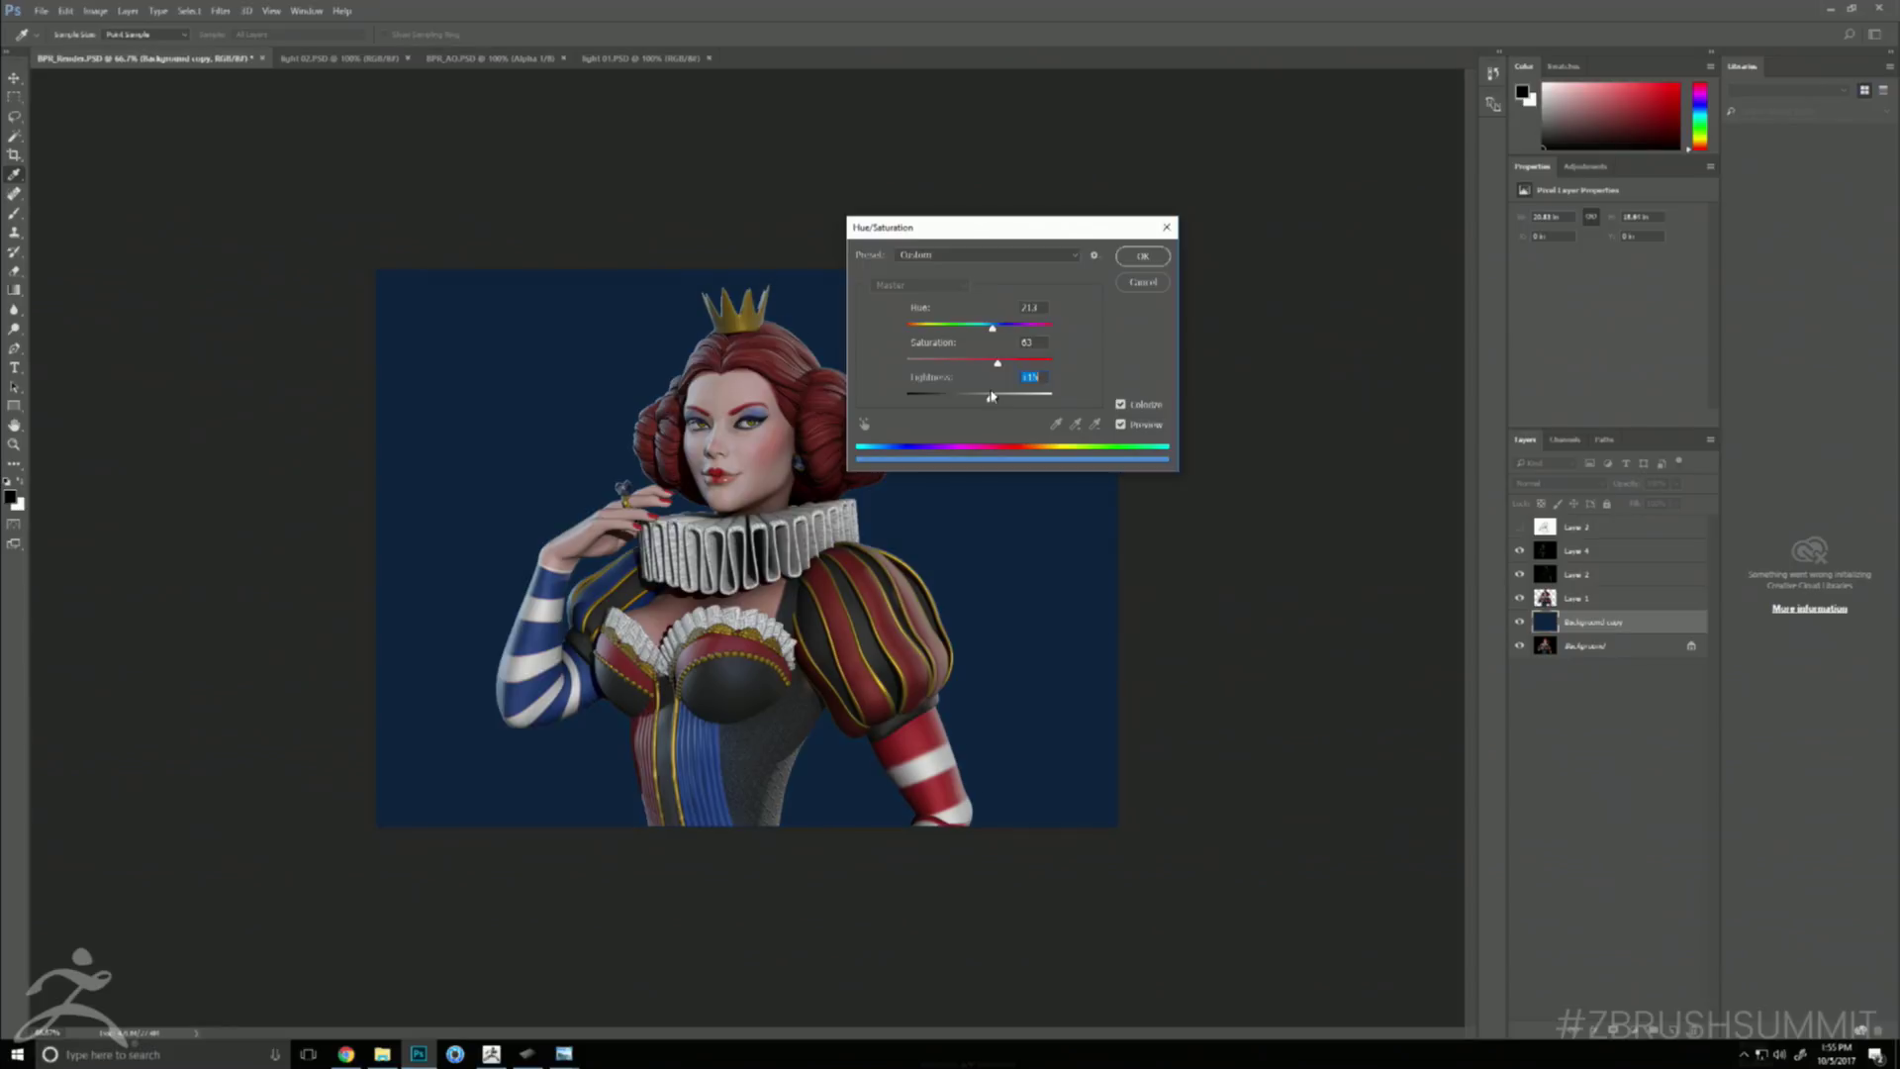
click(1143, 257)
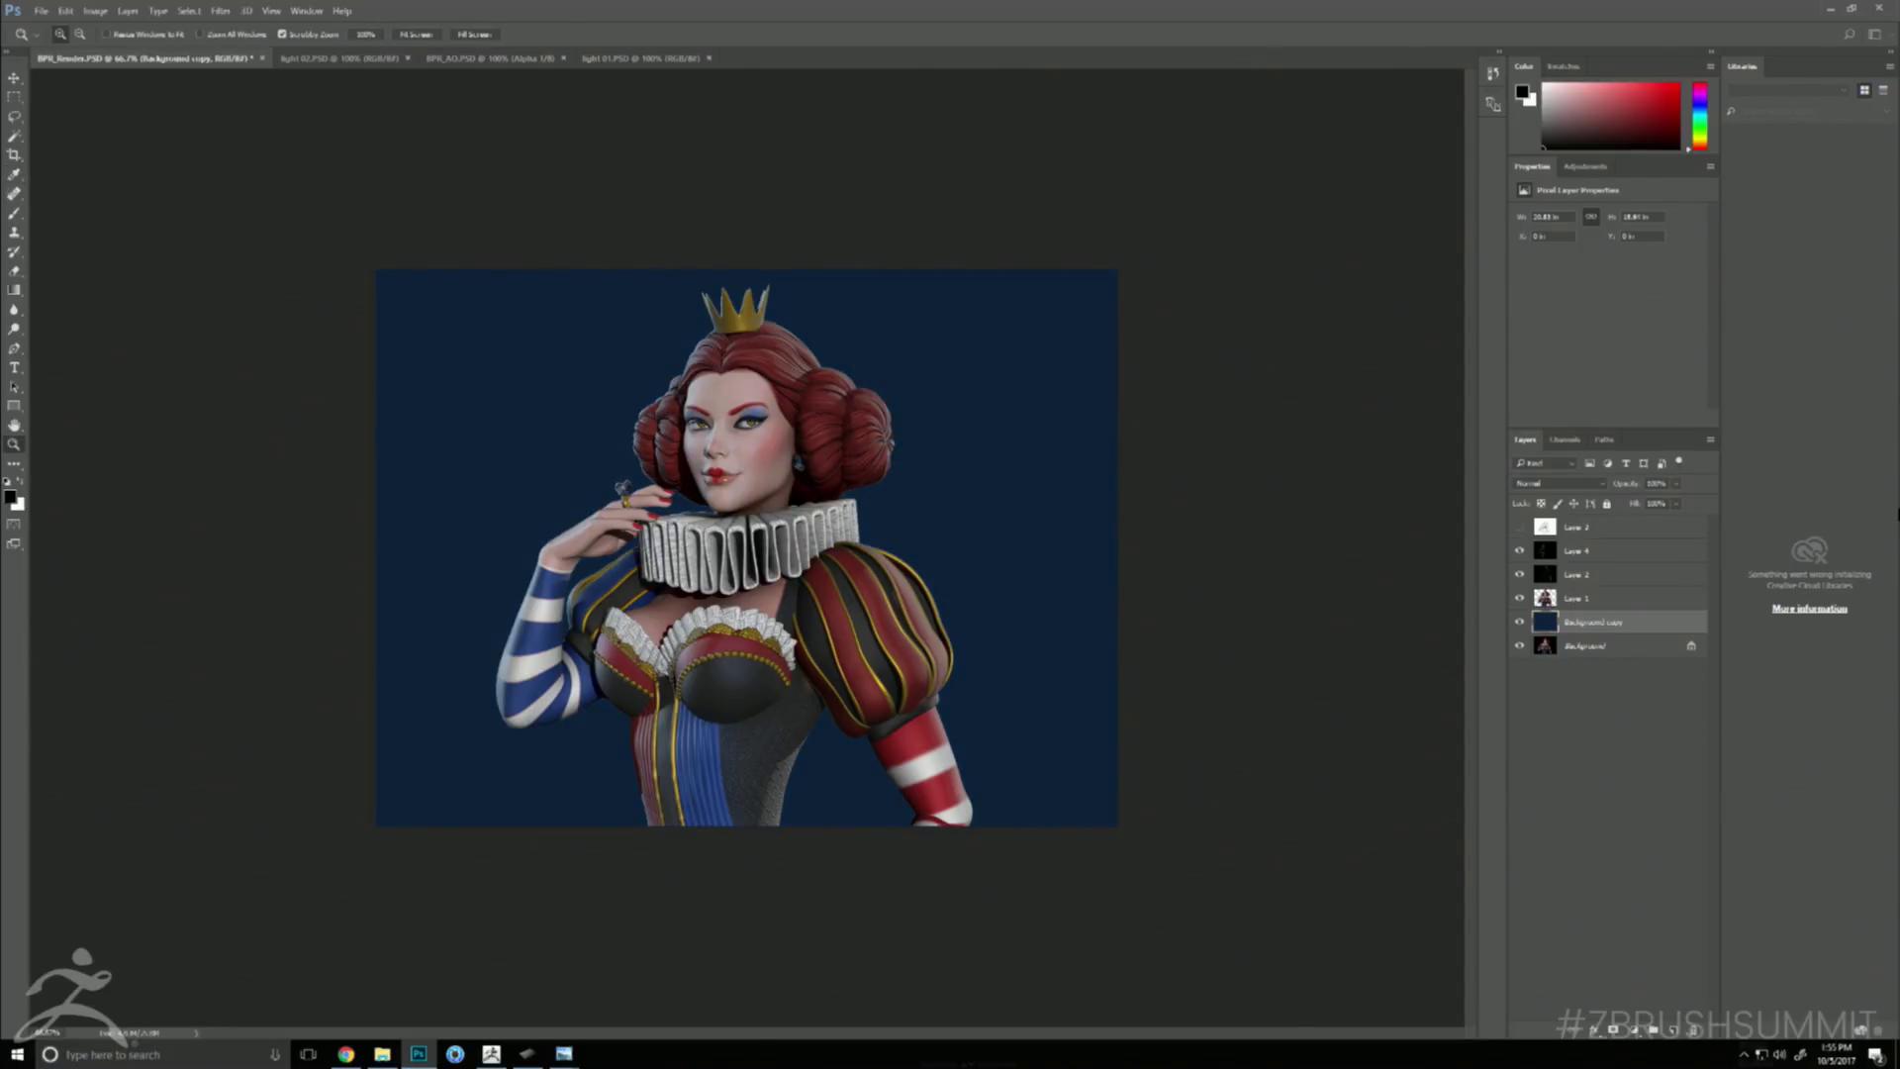
- Save the queen composite as a new Photoshop file named "final 01" with maximized compatibility
key(ctrl+n)
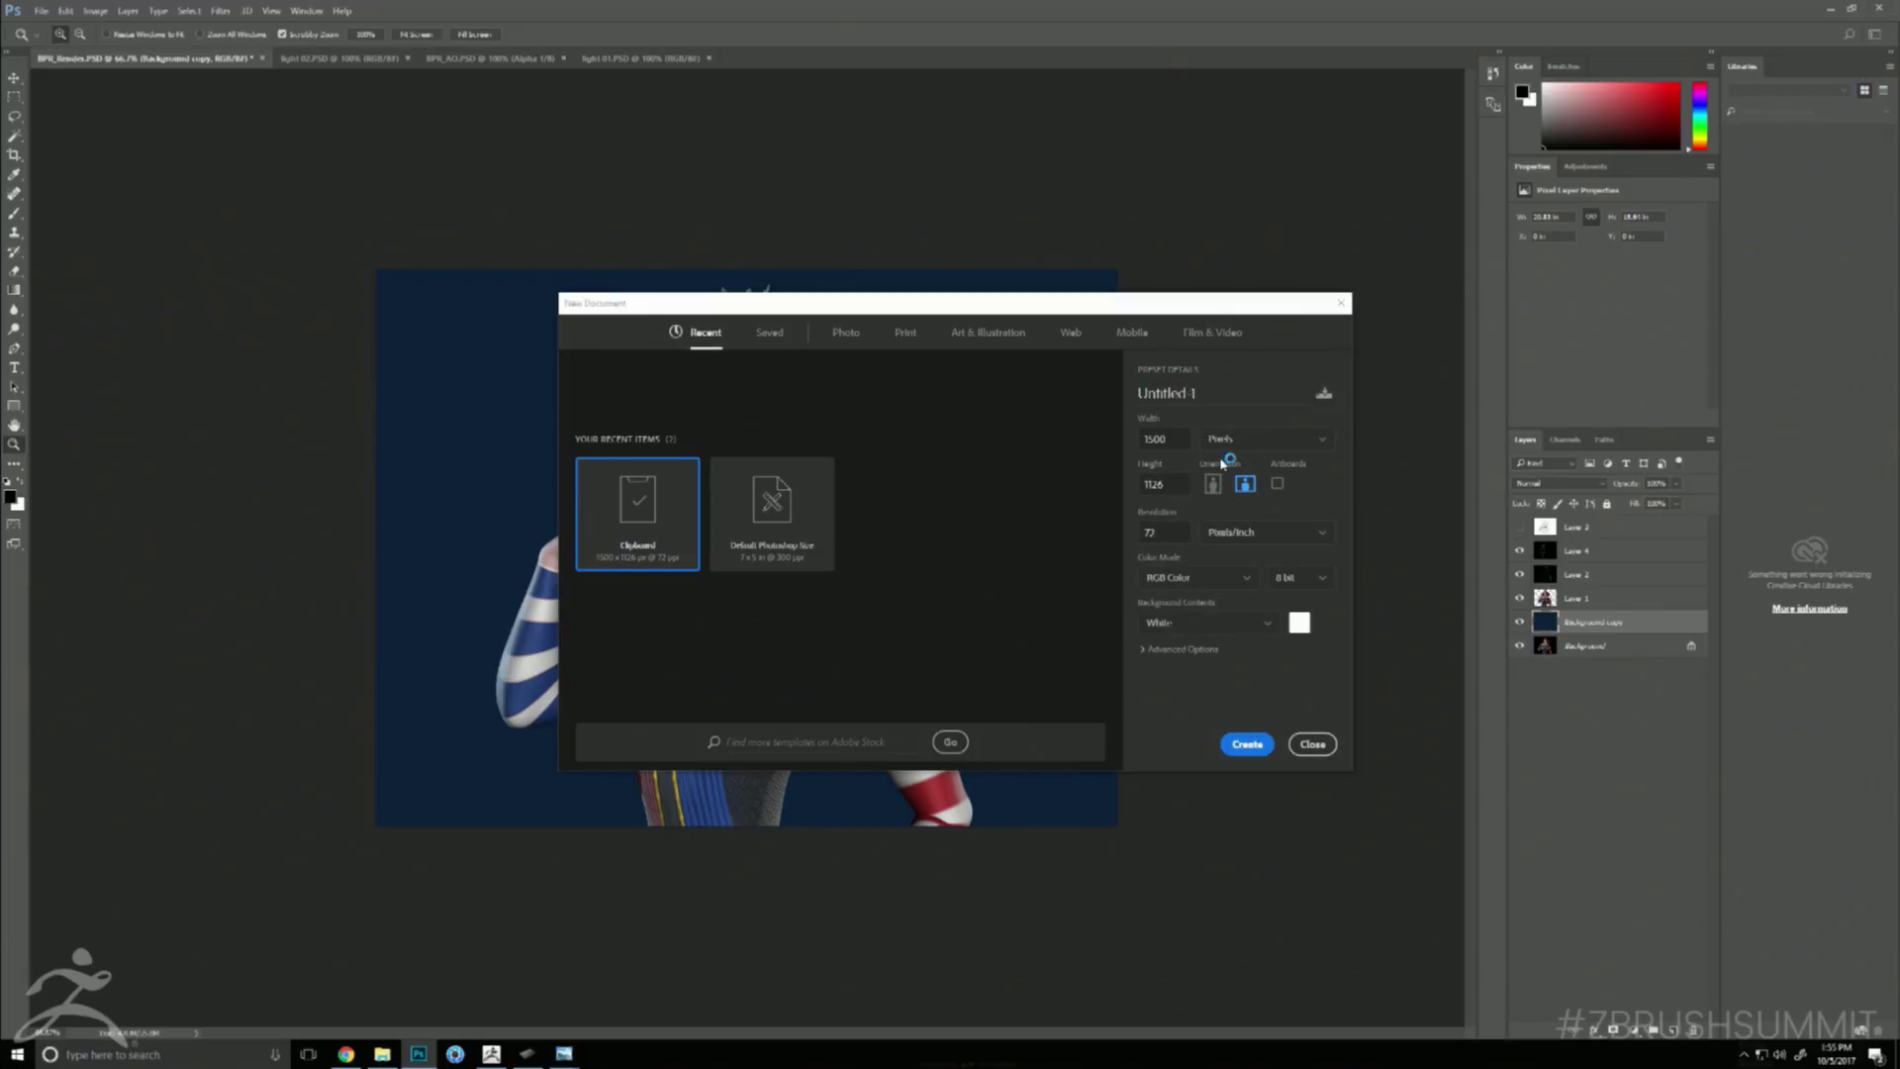
click(1311, 744)
key(ctrl+shift+s)
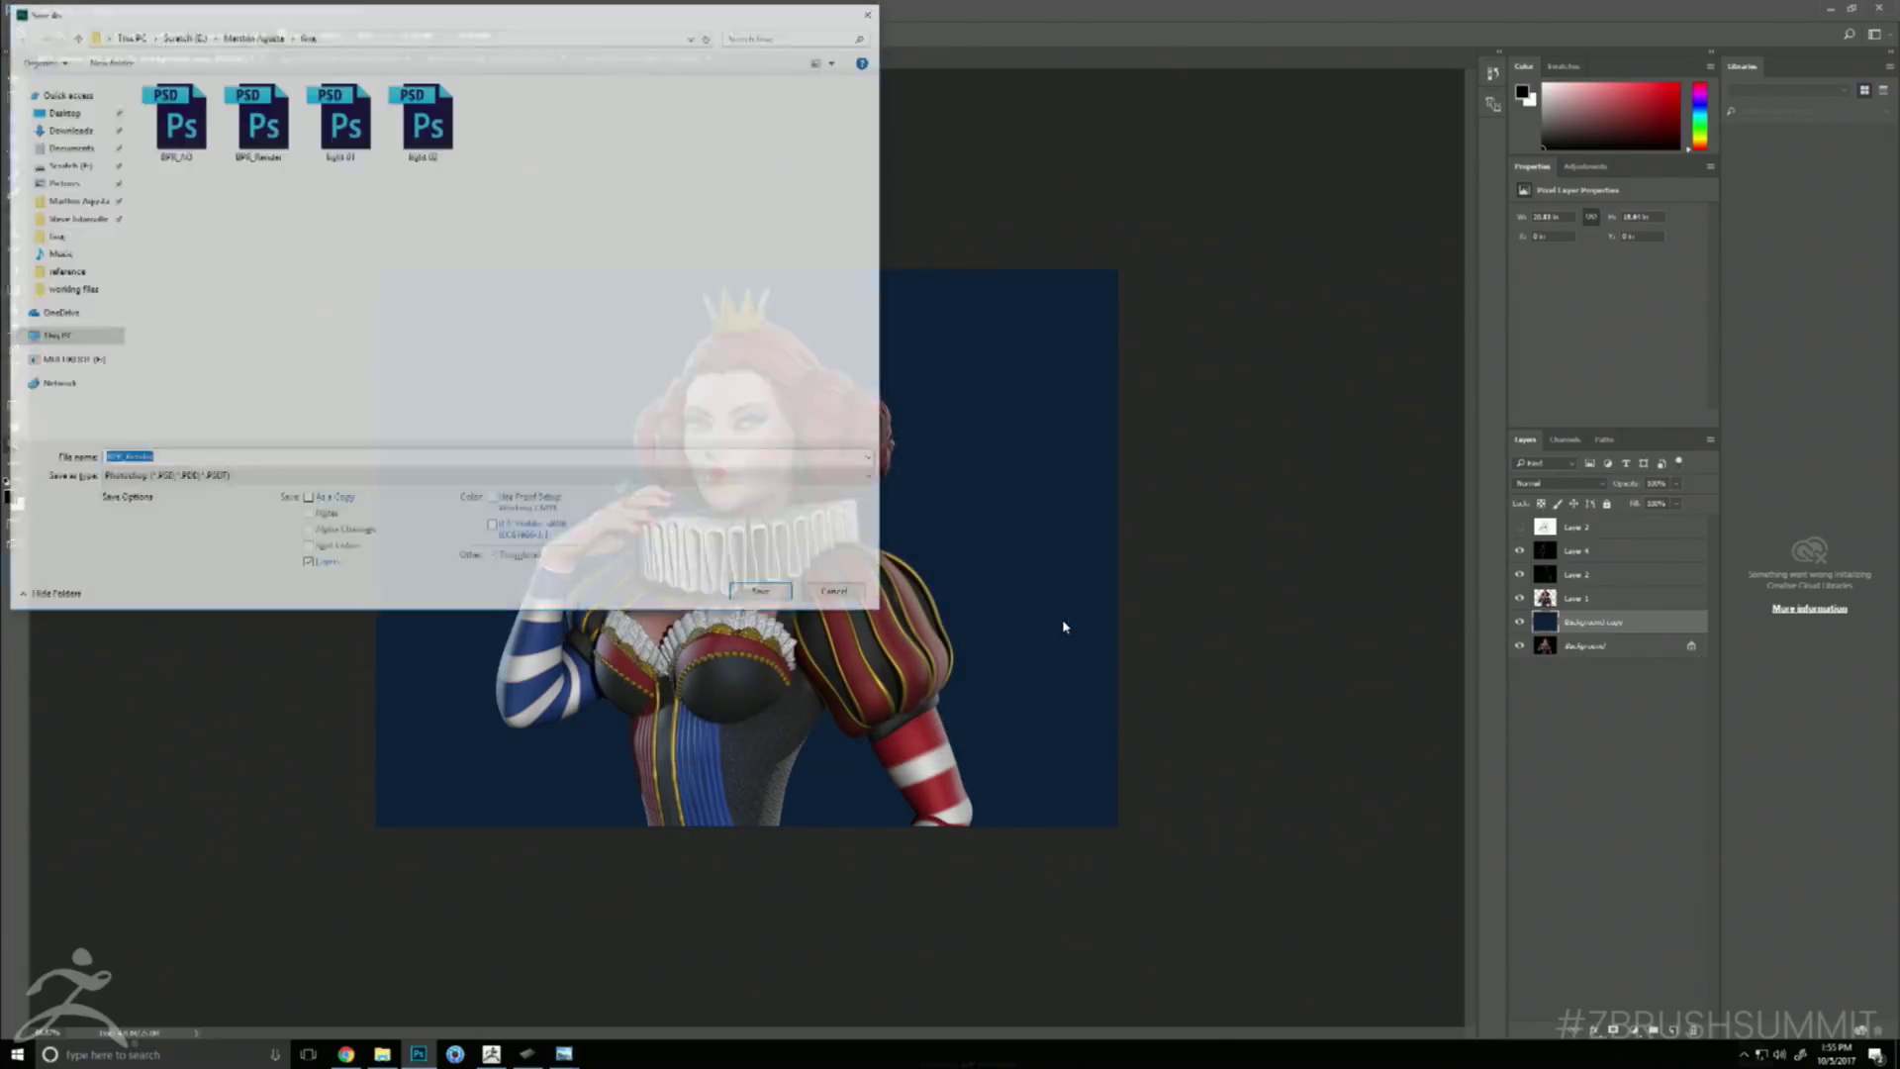
text(final 01)
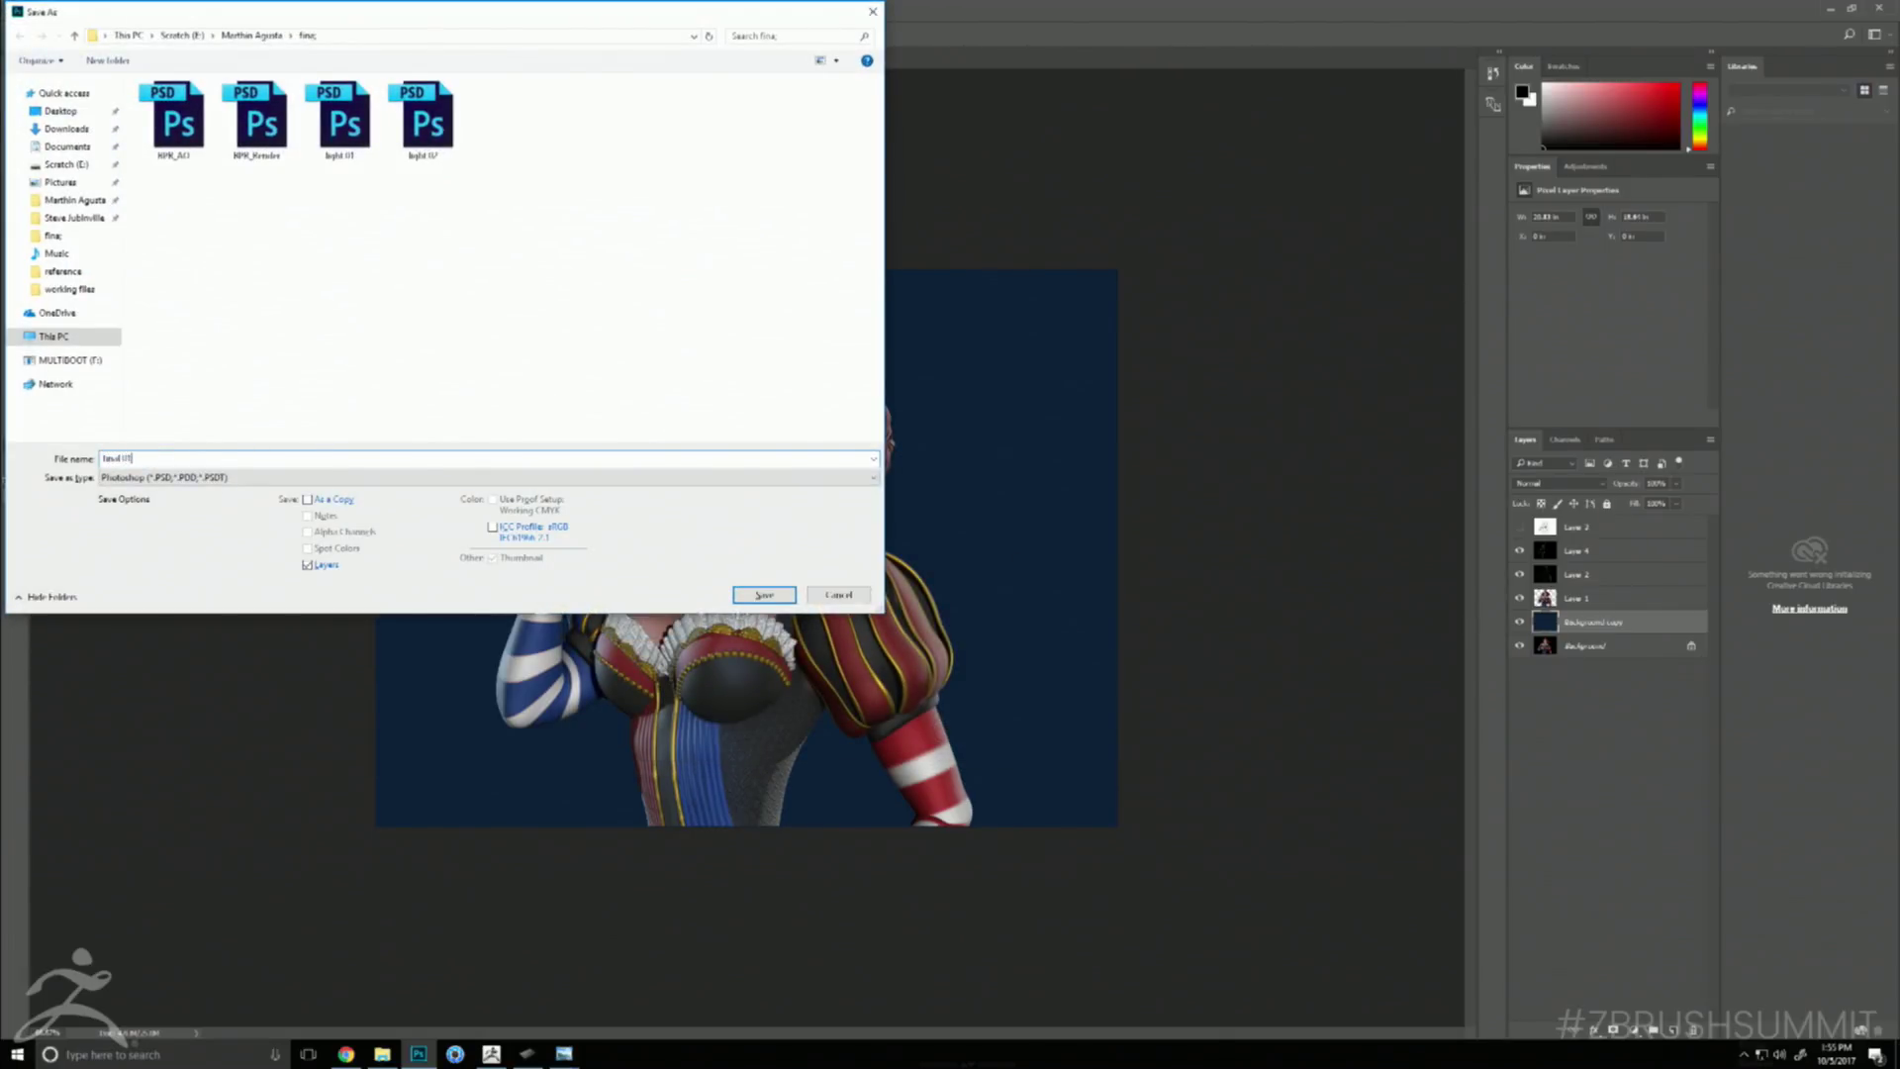
key(Return)
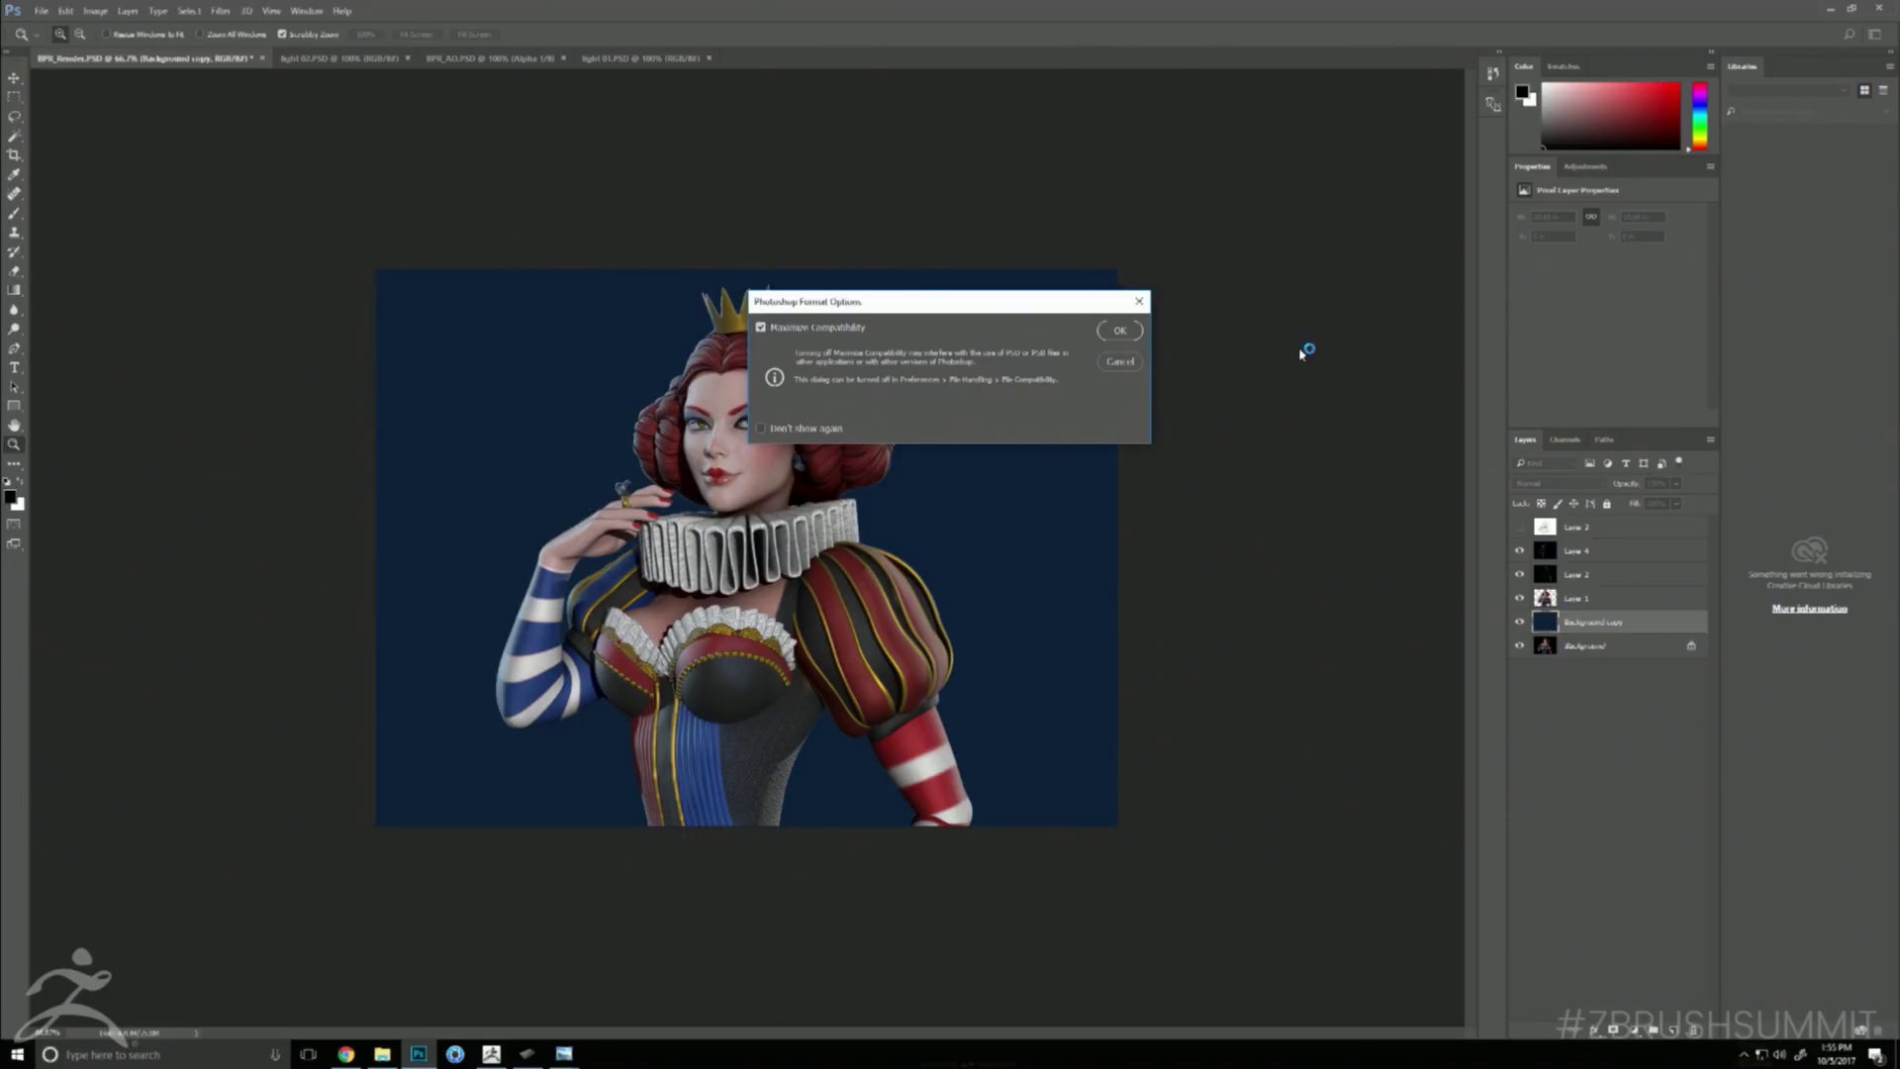
click(1124, 332)
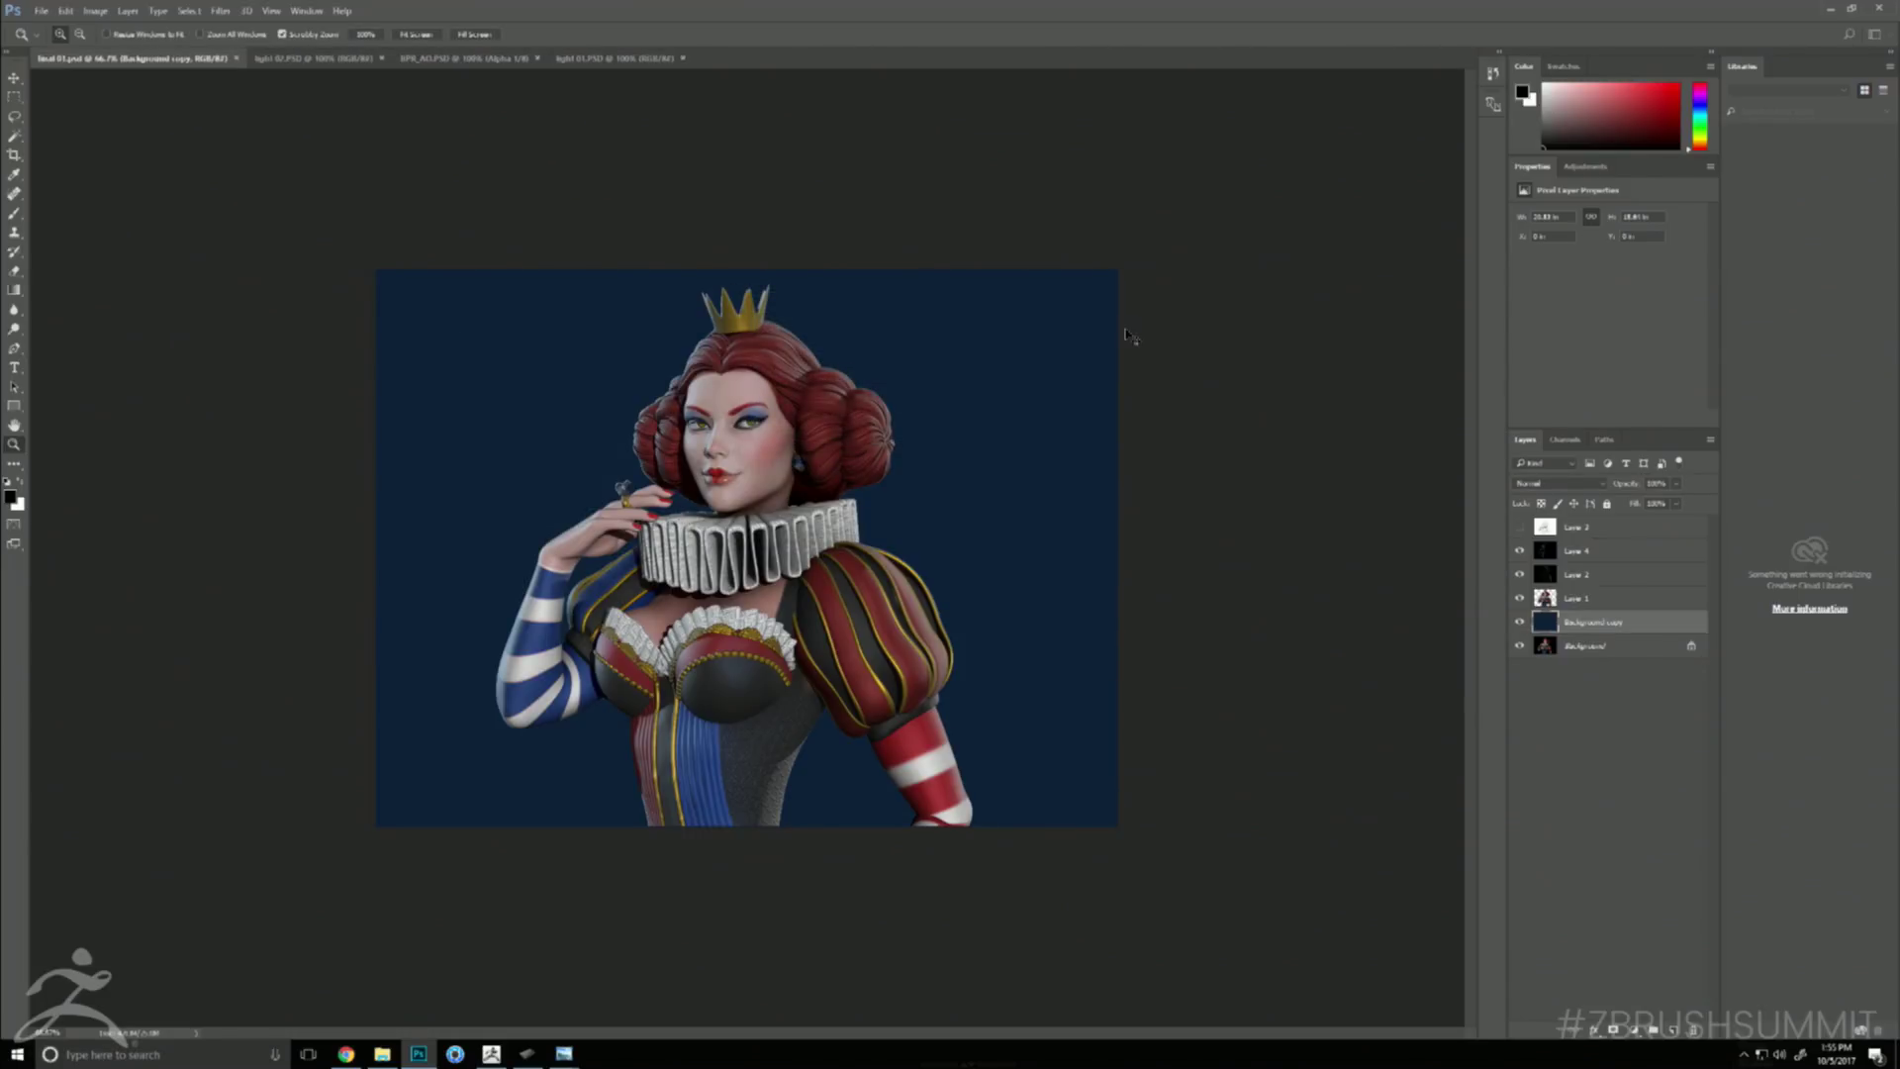
- Create a new document with its height set to 2000 pixels
key(ctrl+n)
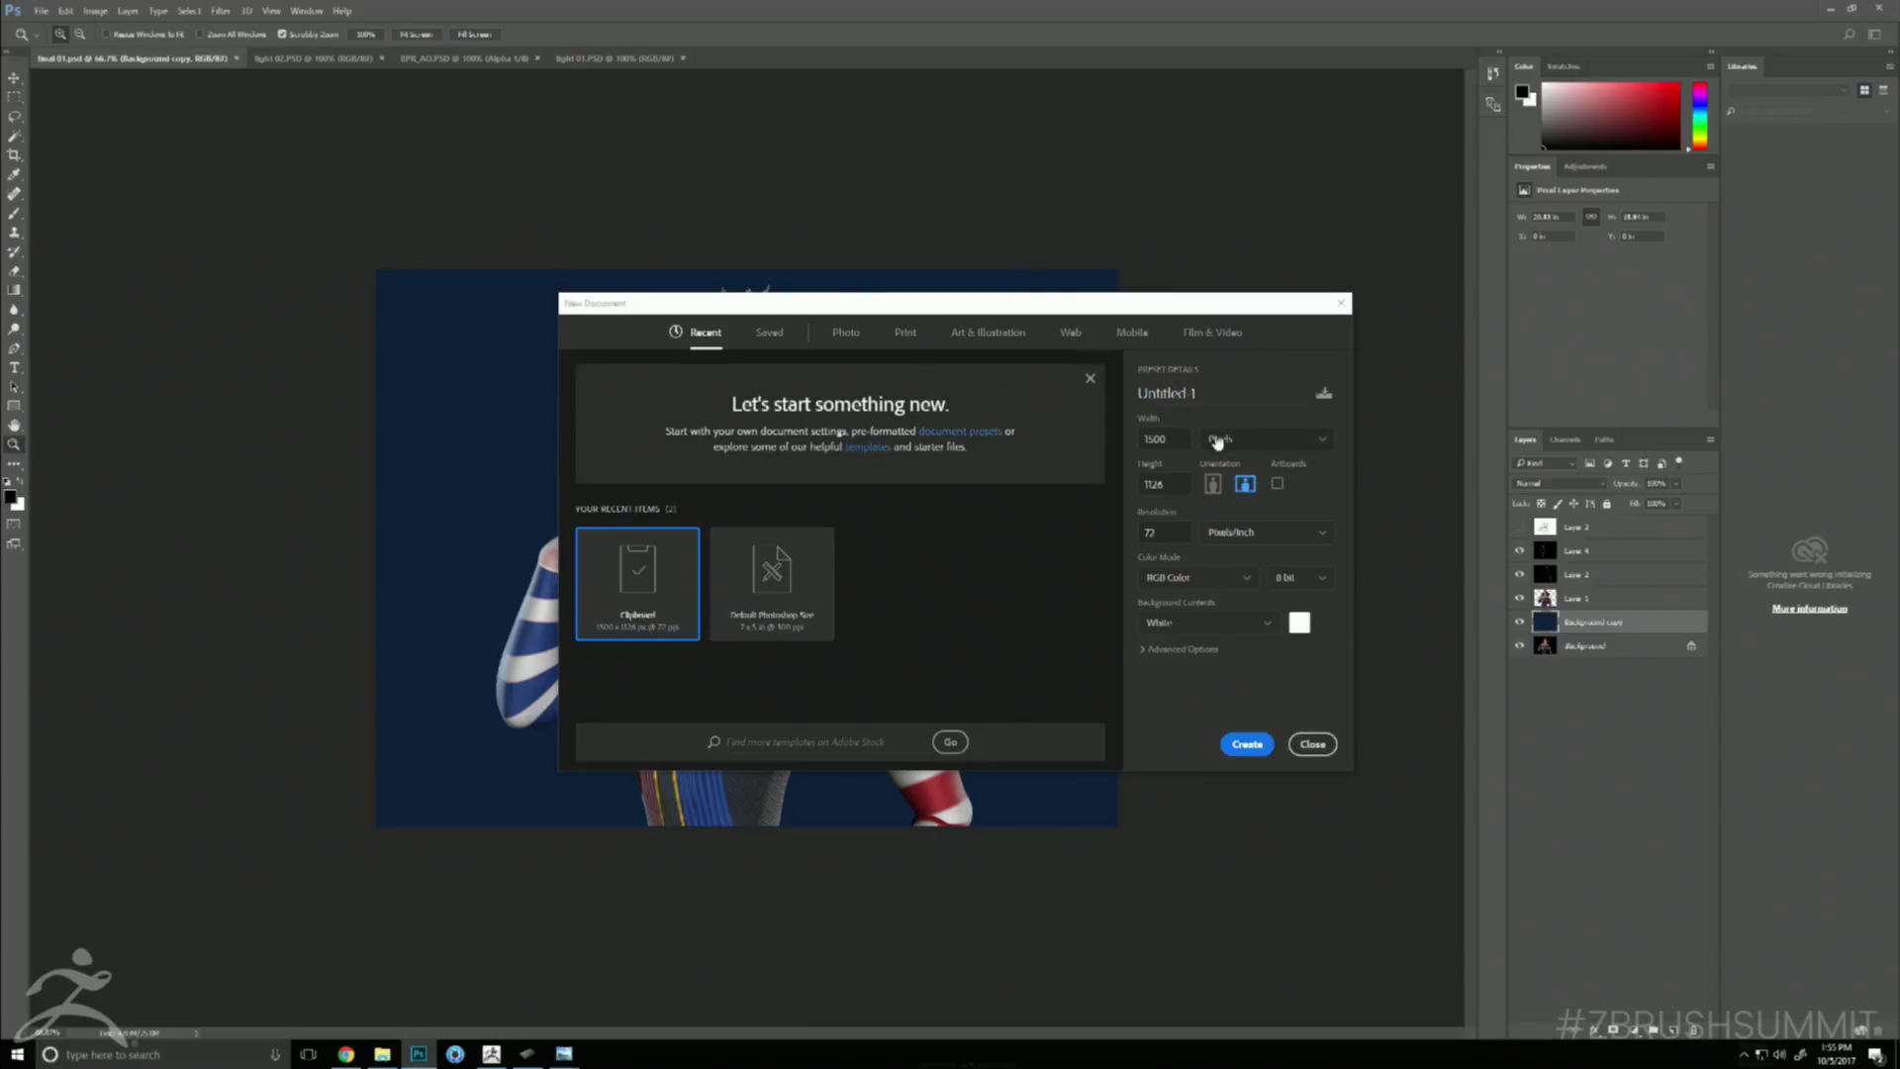
click(1173, 484)
text(2000)
key(Return)
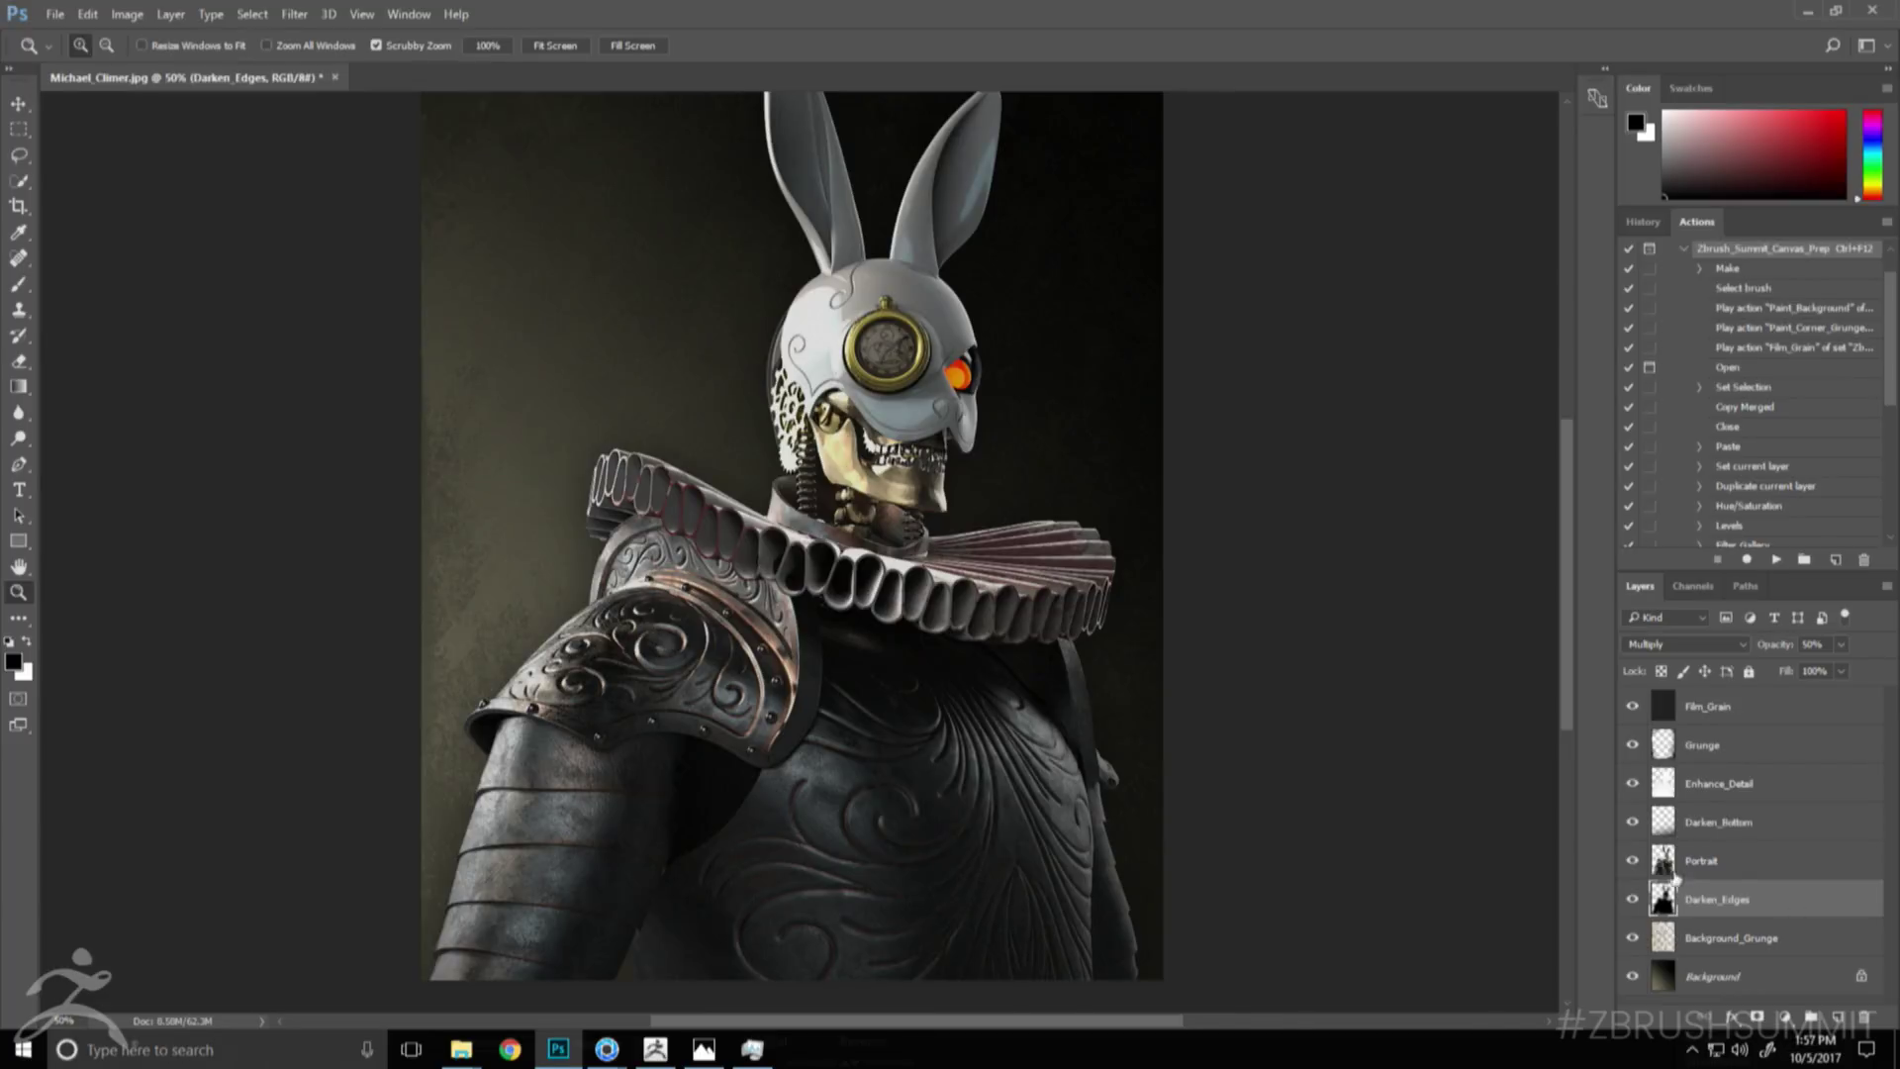
- Duplicate the rabbit knight's Portrait layer and apply the Oil Paint stylize filter to the copy
click(1669, 863)
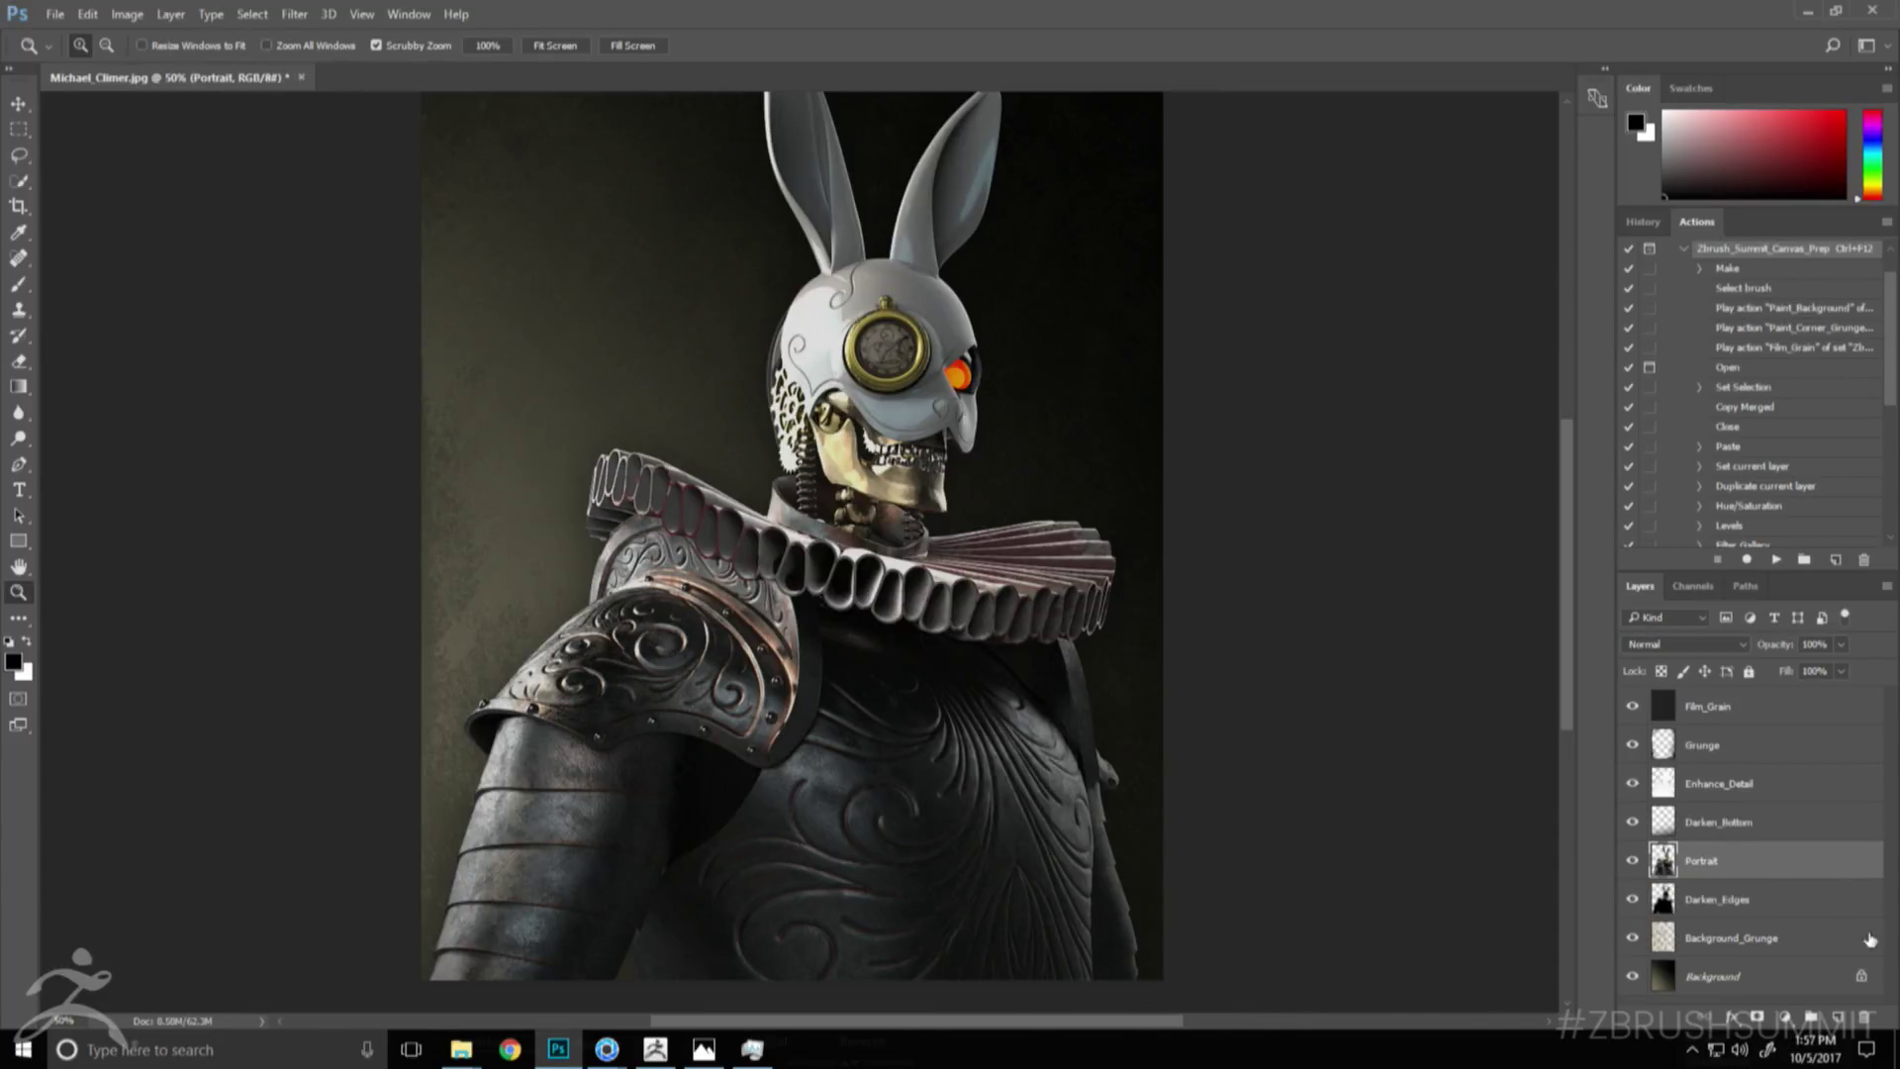
drag(1668, 869, 1837, 1017)
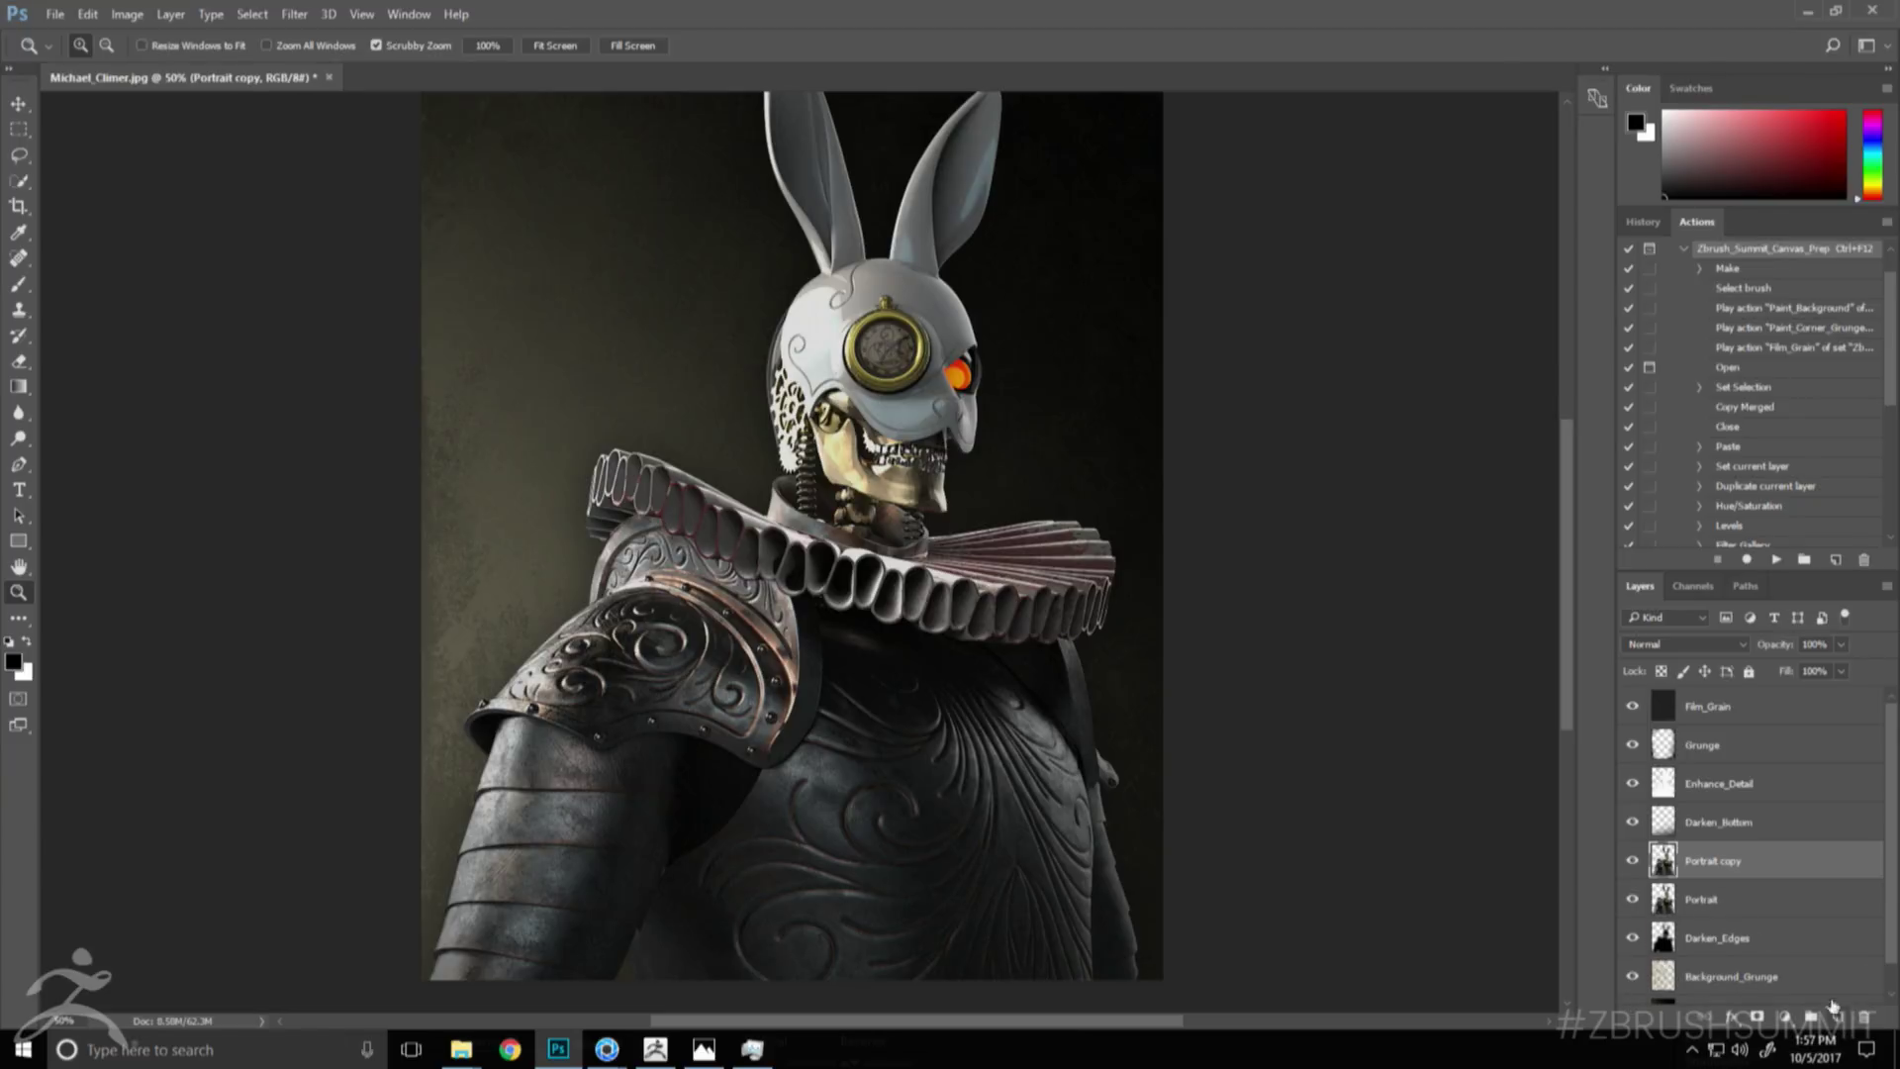
click(362, 14)
mouse_move(297, 14)
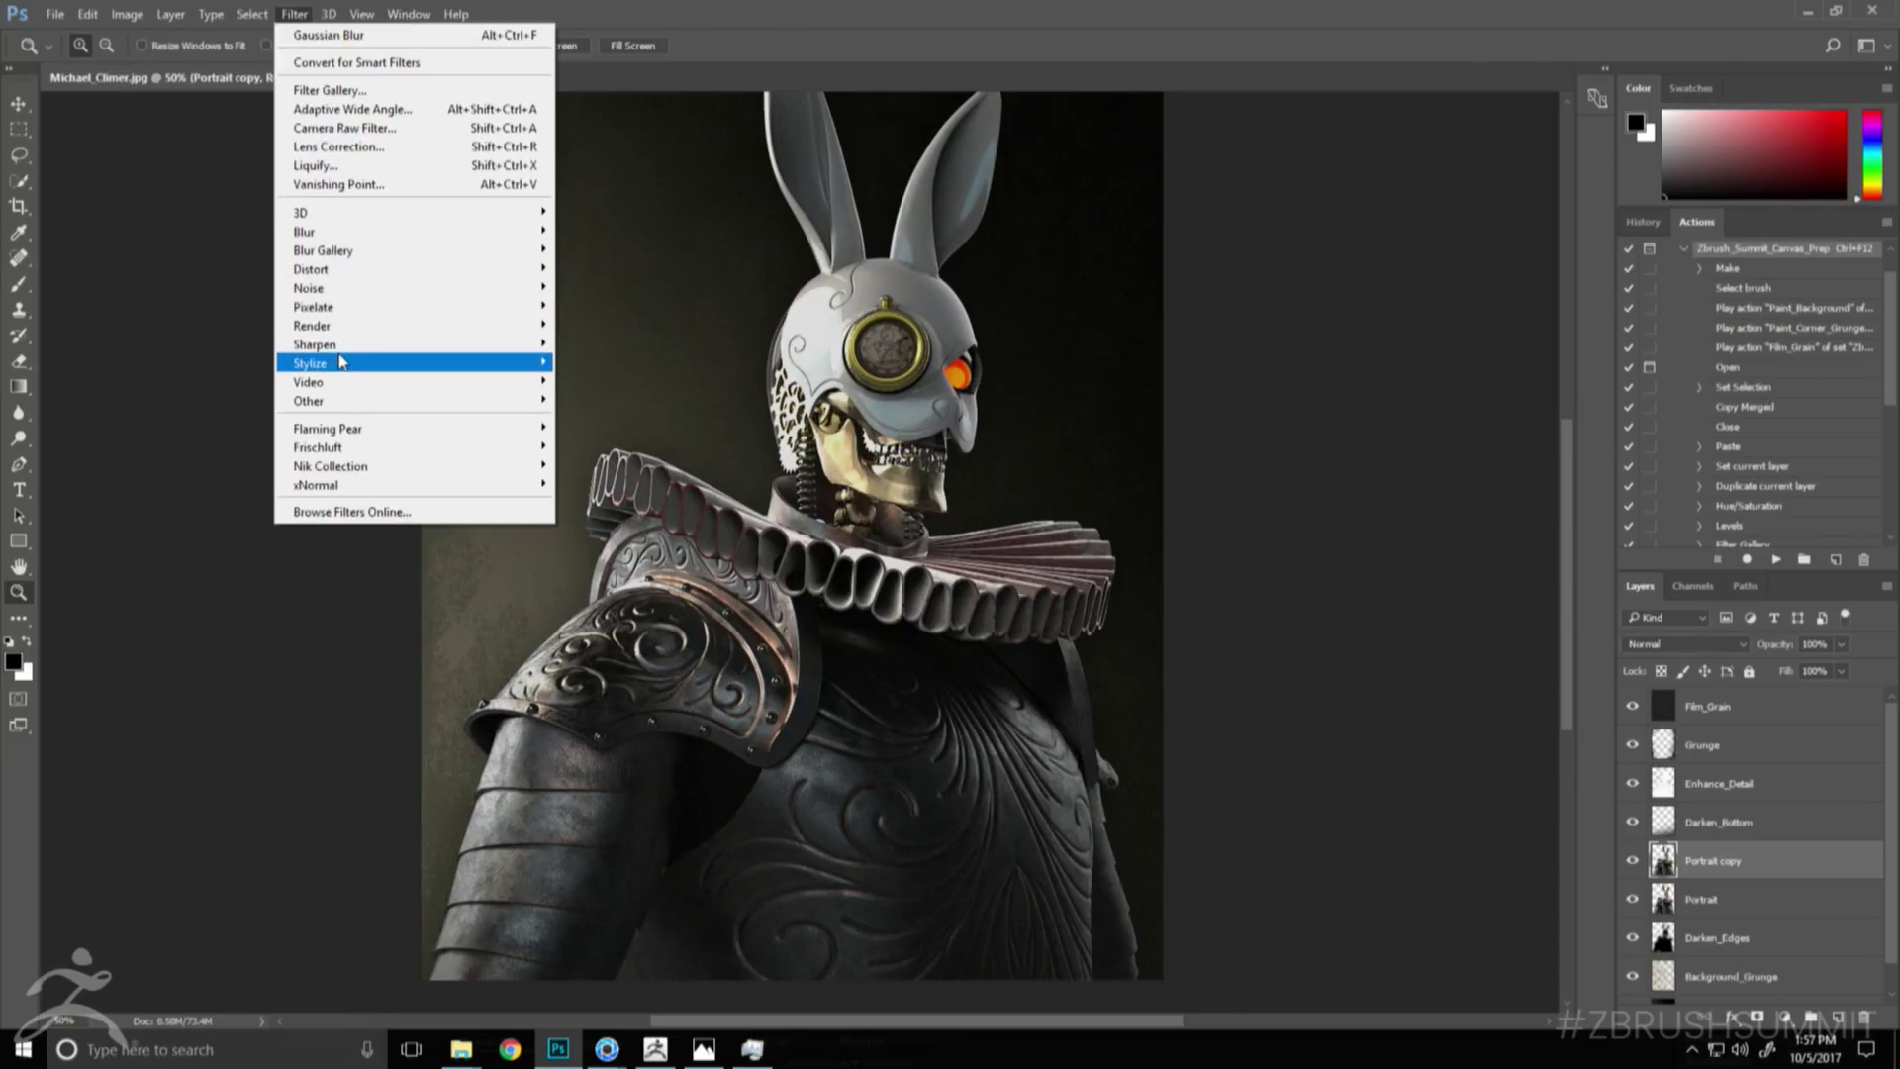
mouse_move(342, 362)
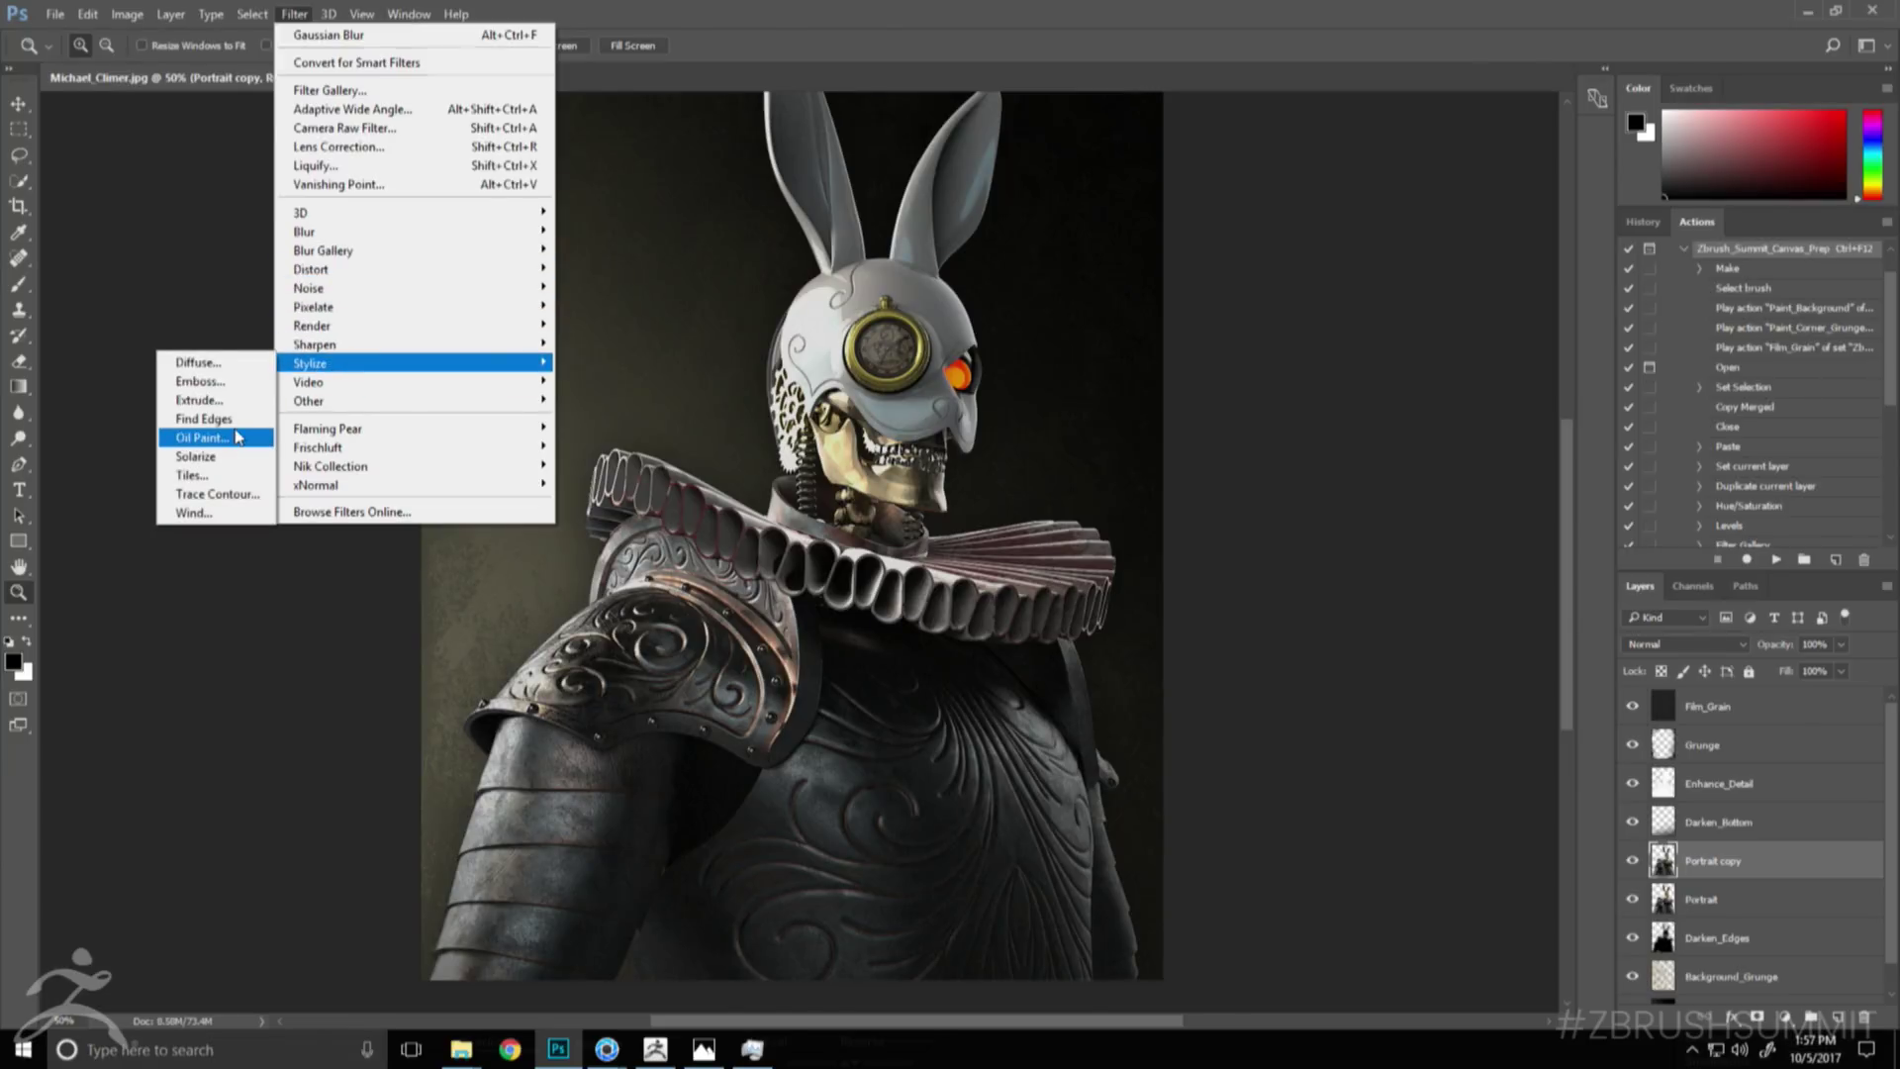
click(203, 437)
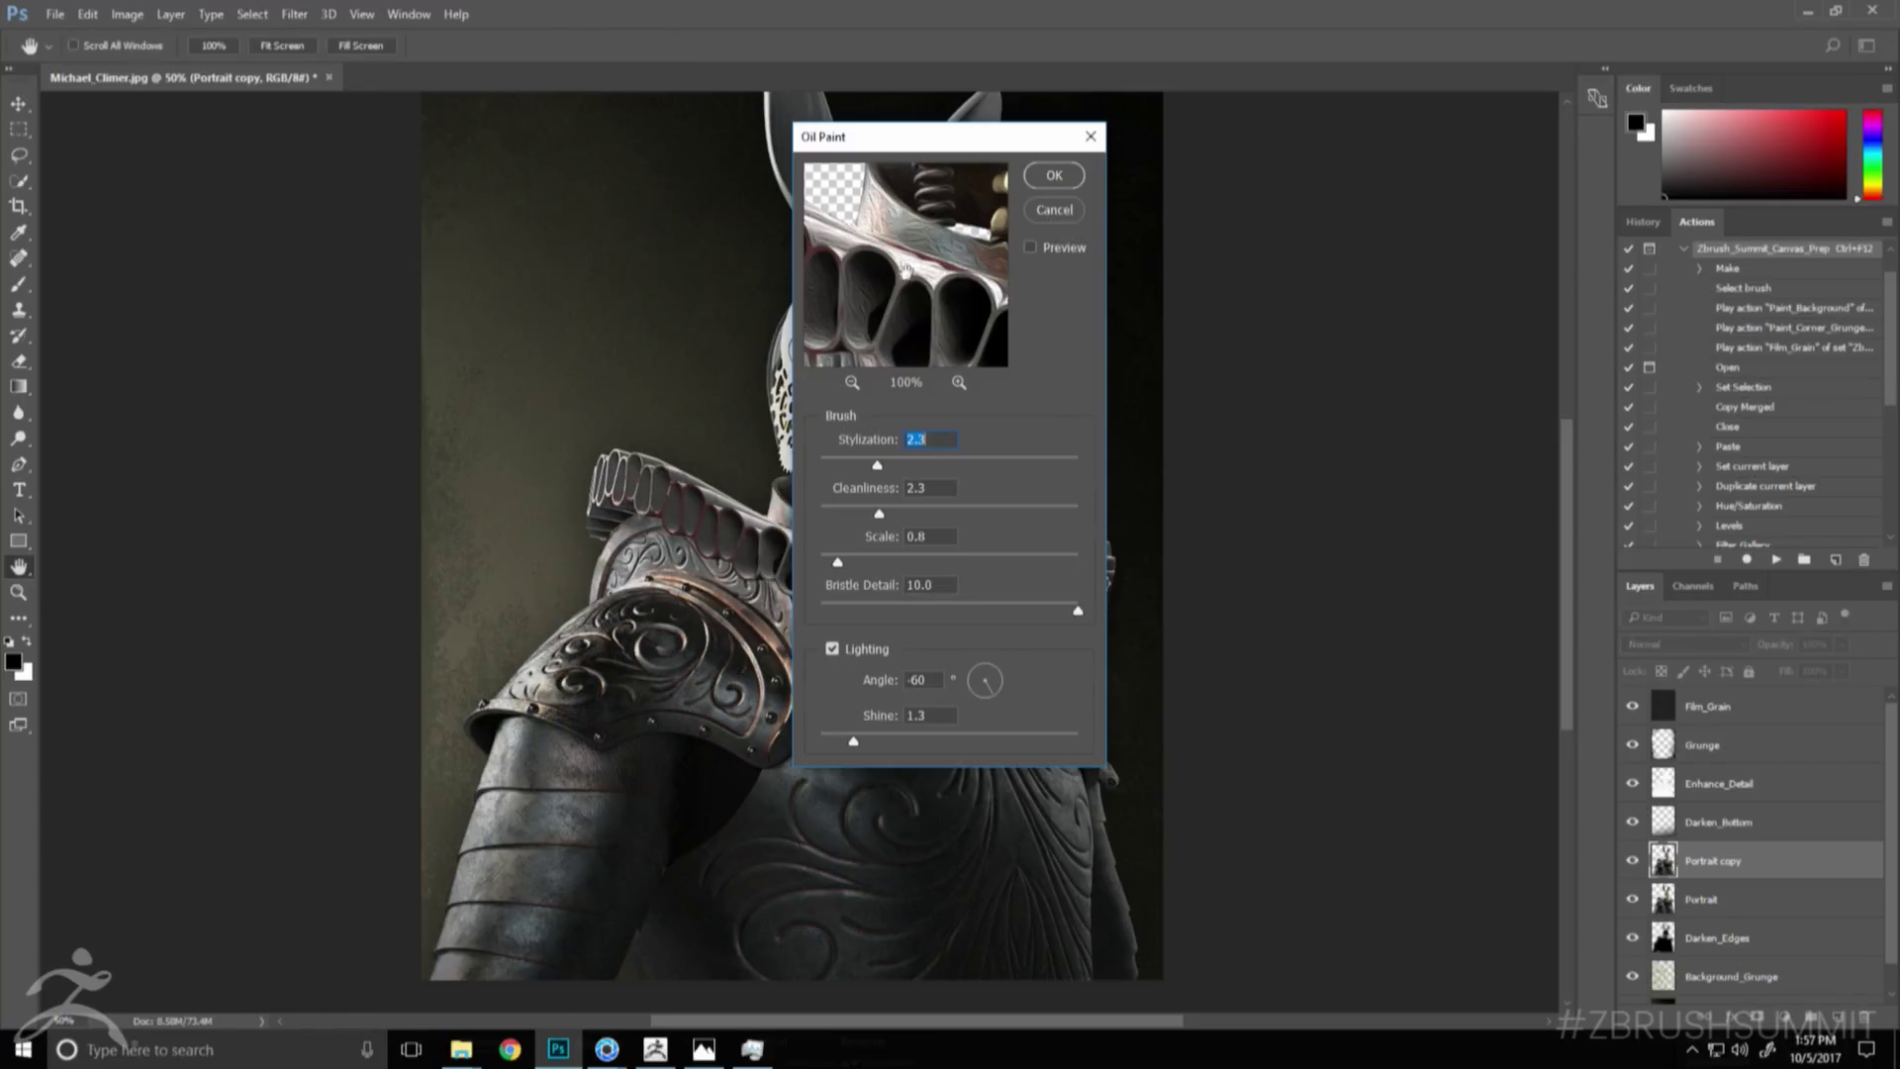
click(1054, 188)
- Reduce the Portrait copy layer's opacity to 25% and check the paint effect on the helmet, collar and armour
key(z)
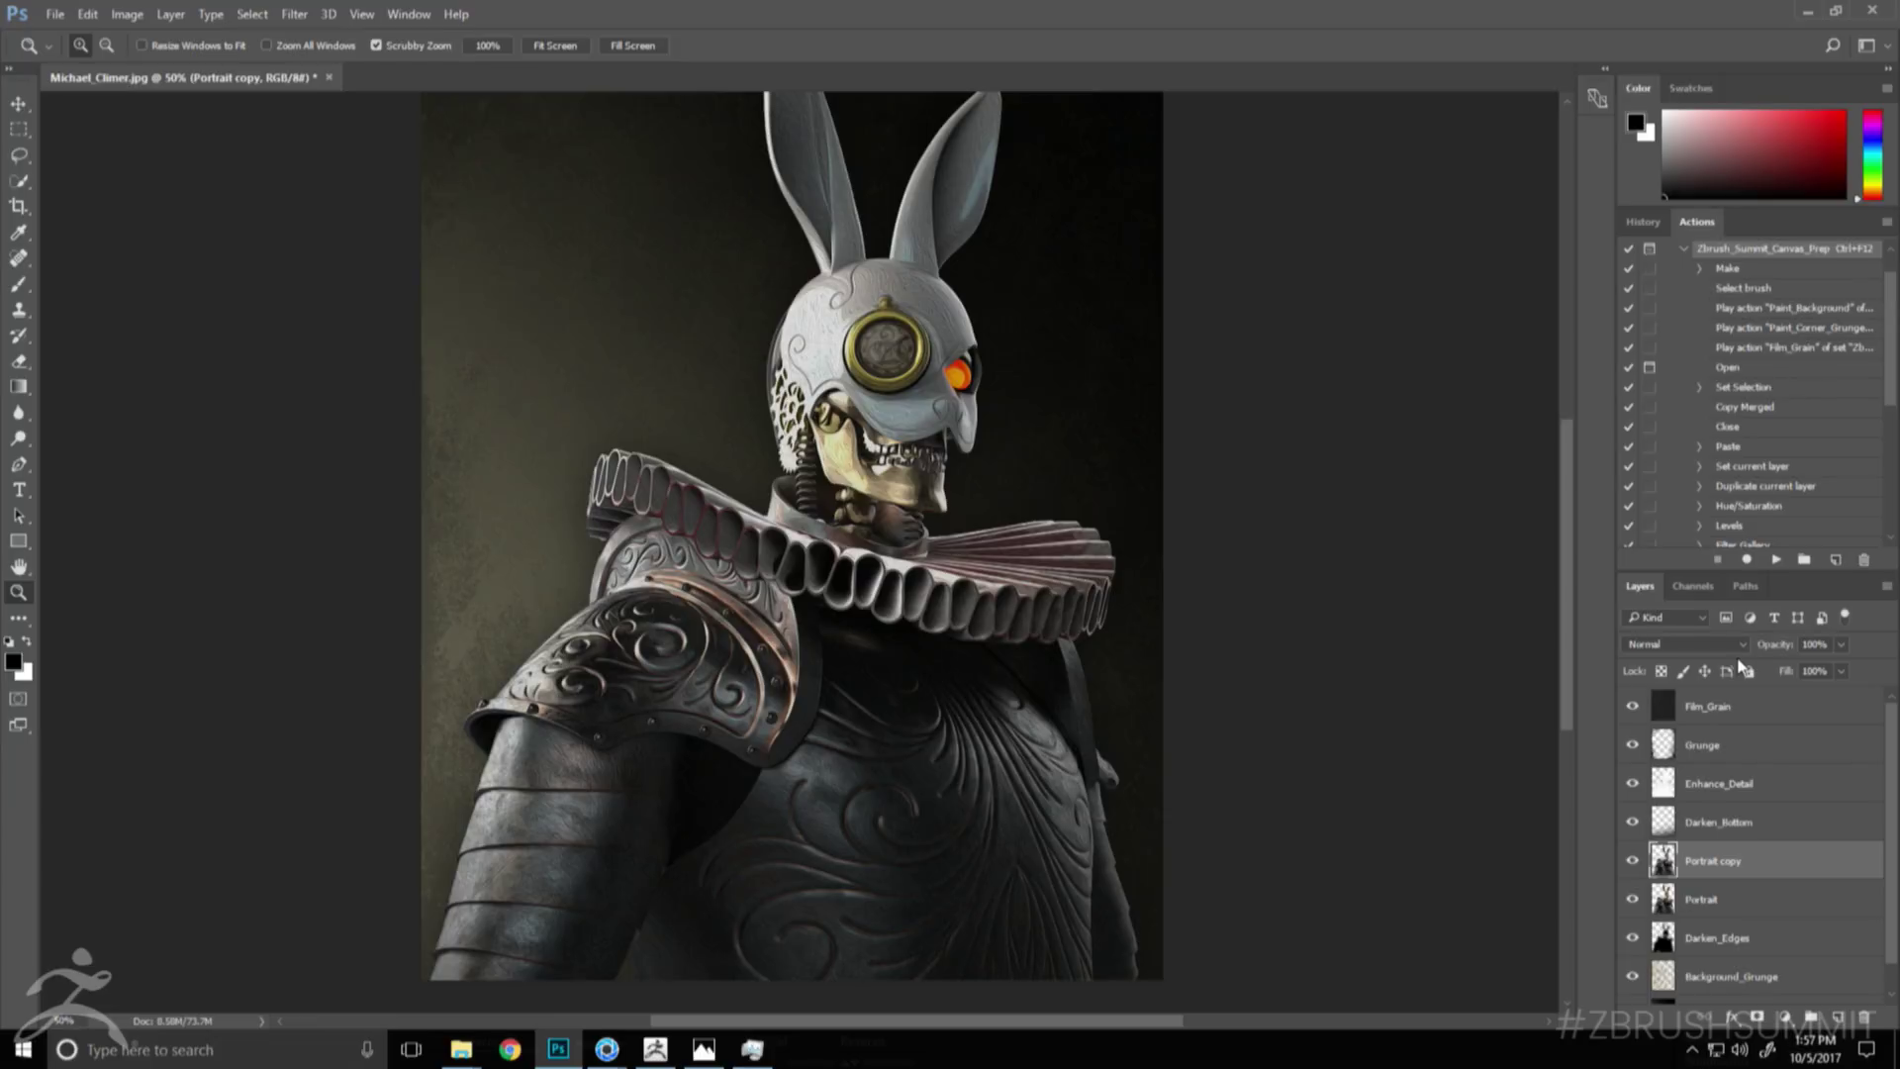
key(2)
key(5)
click(831, 315)
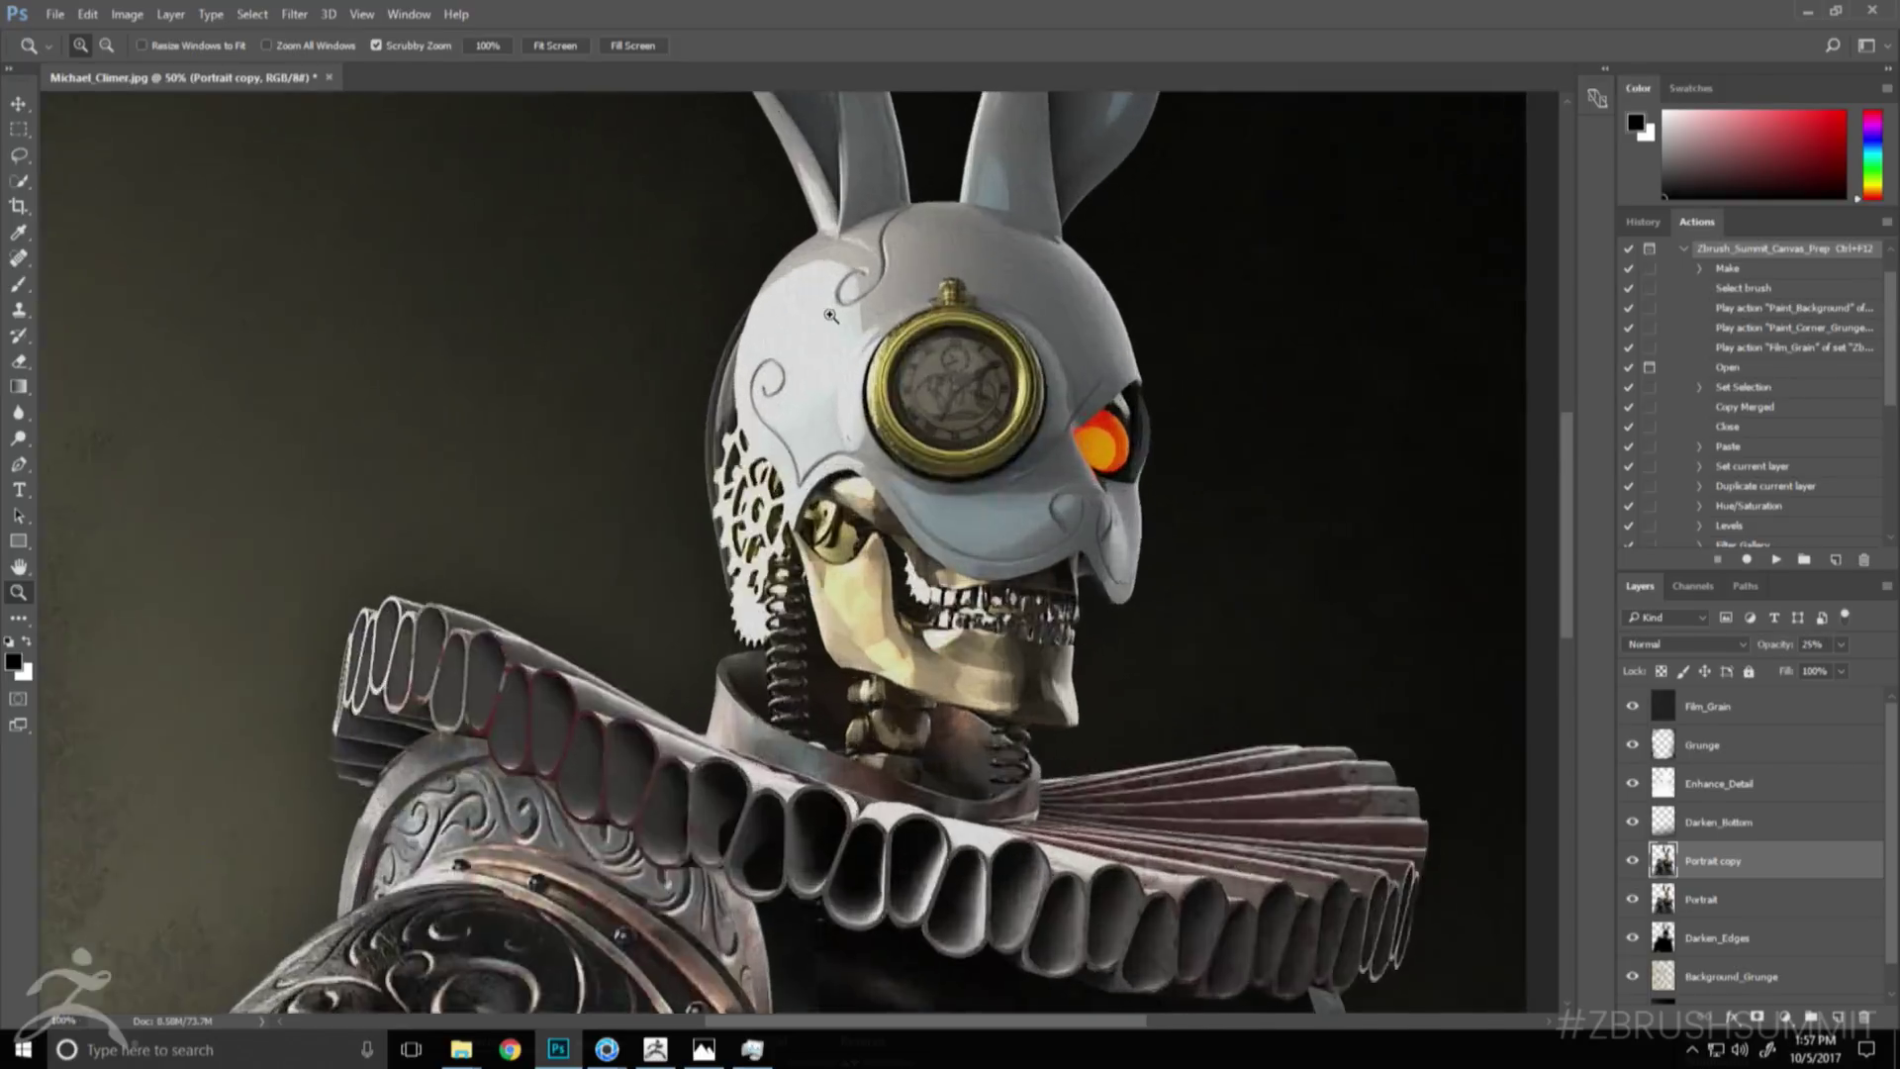
alt+click(945, 715)
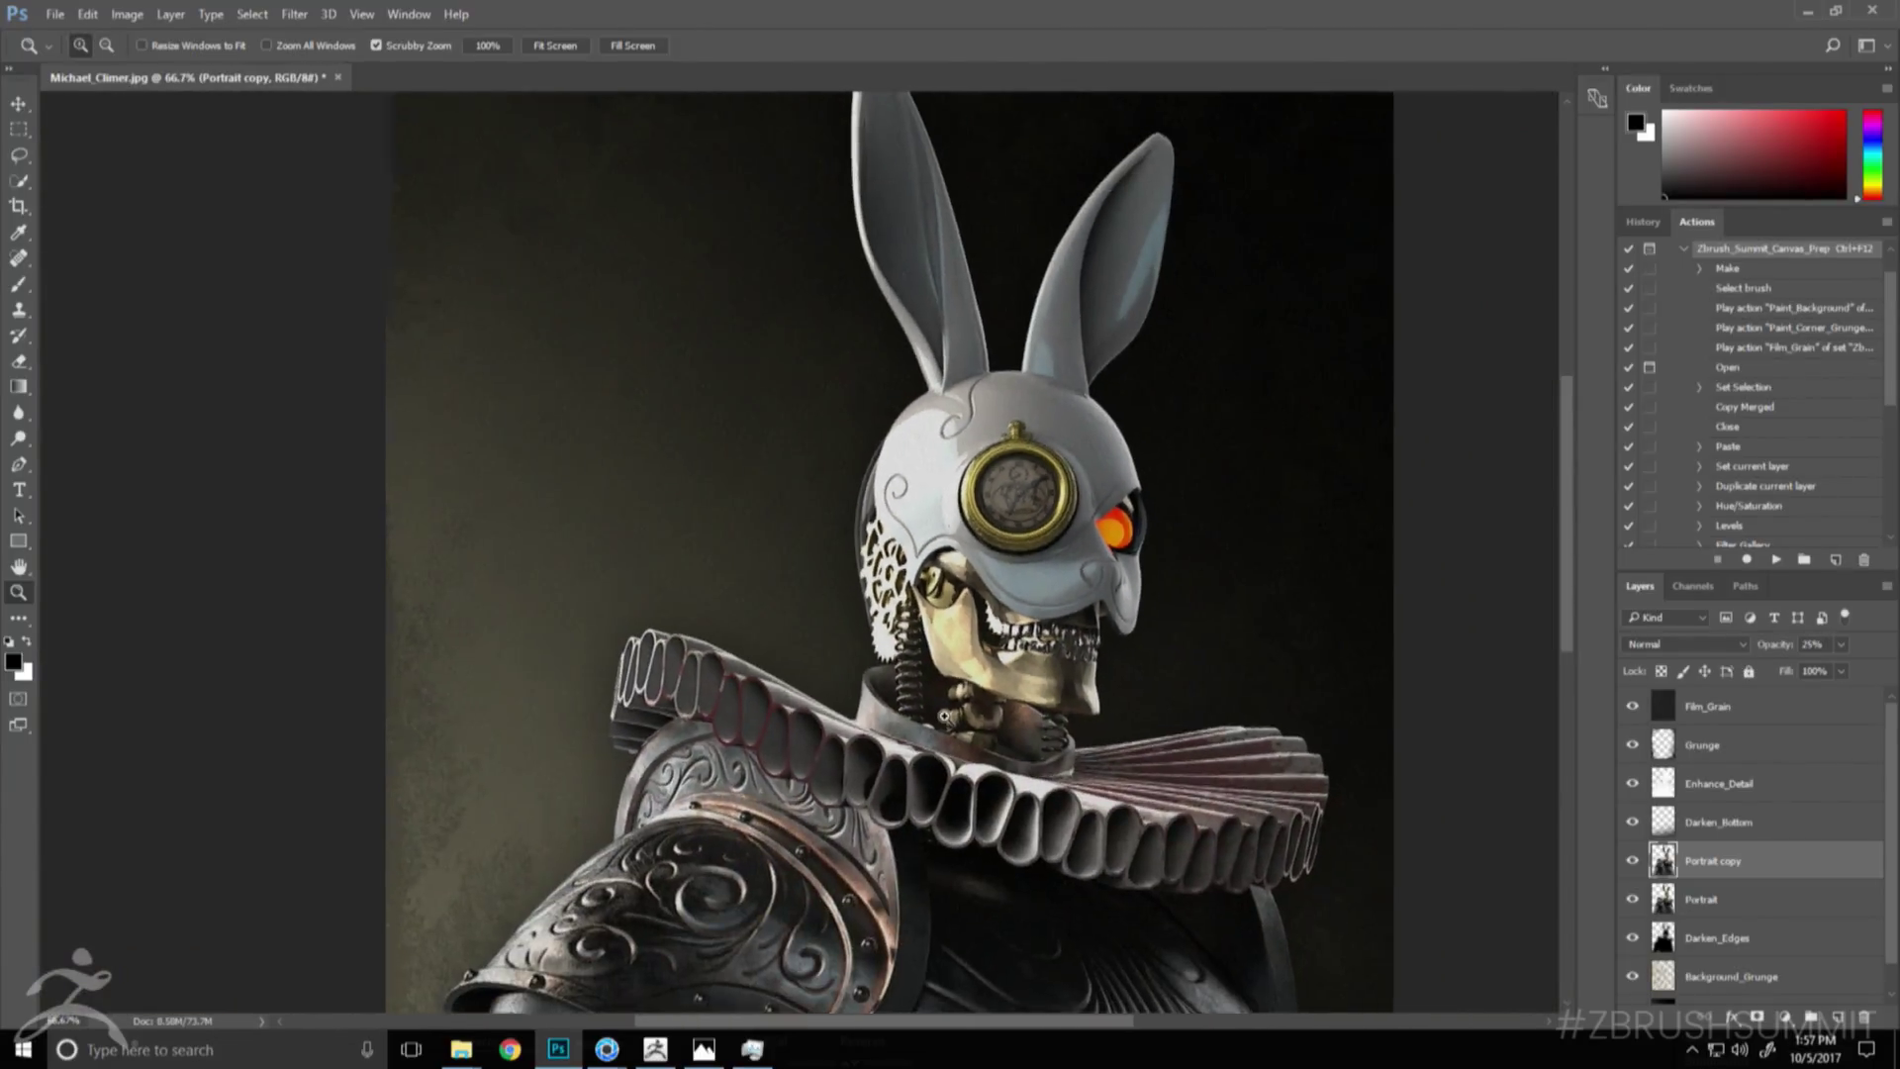
click(945, 714)
alt+click(870, 933)
drag(869, 932, 743, 699)
drag(787, 533, 802, 625)
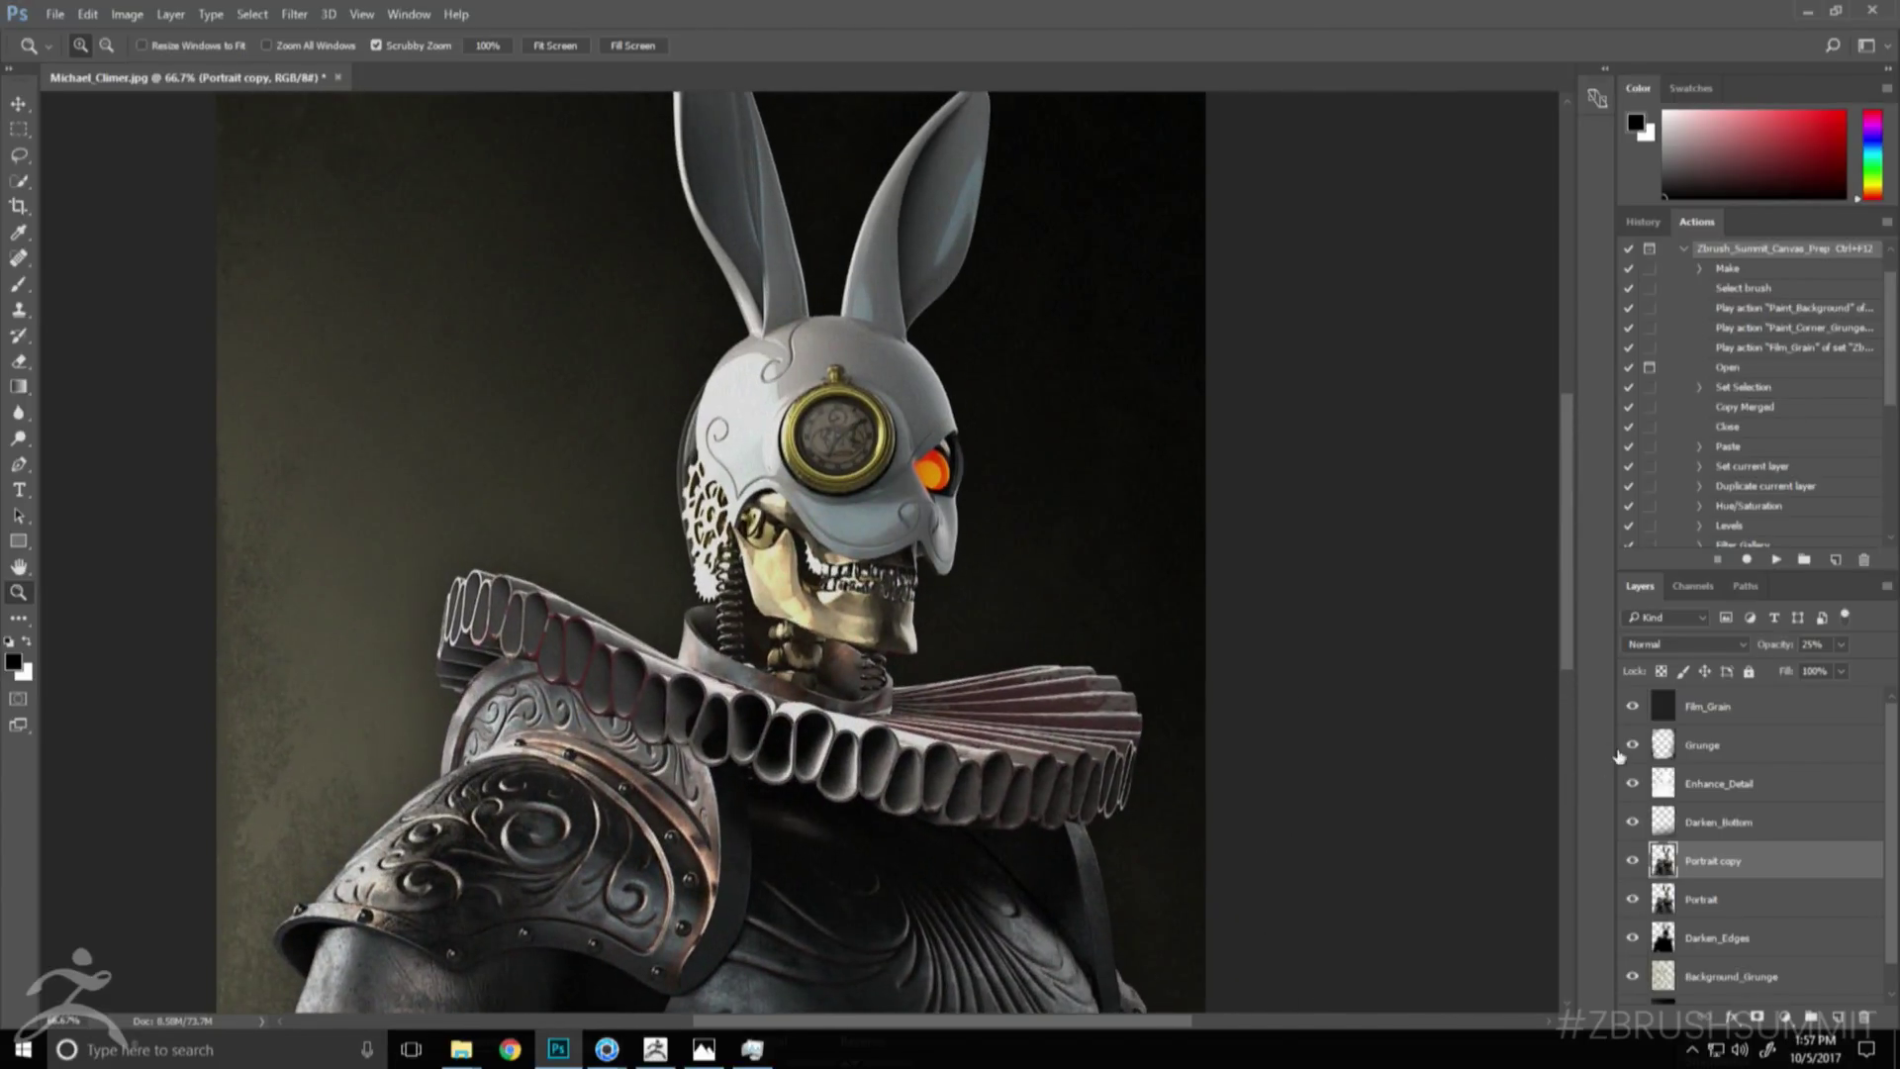
- Raise the Portrait copy layer's opacity to 35% and start saving the image under a new name
text(35)
key(Return)
key(ctrl+shift+s)
click(249, 461)
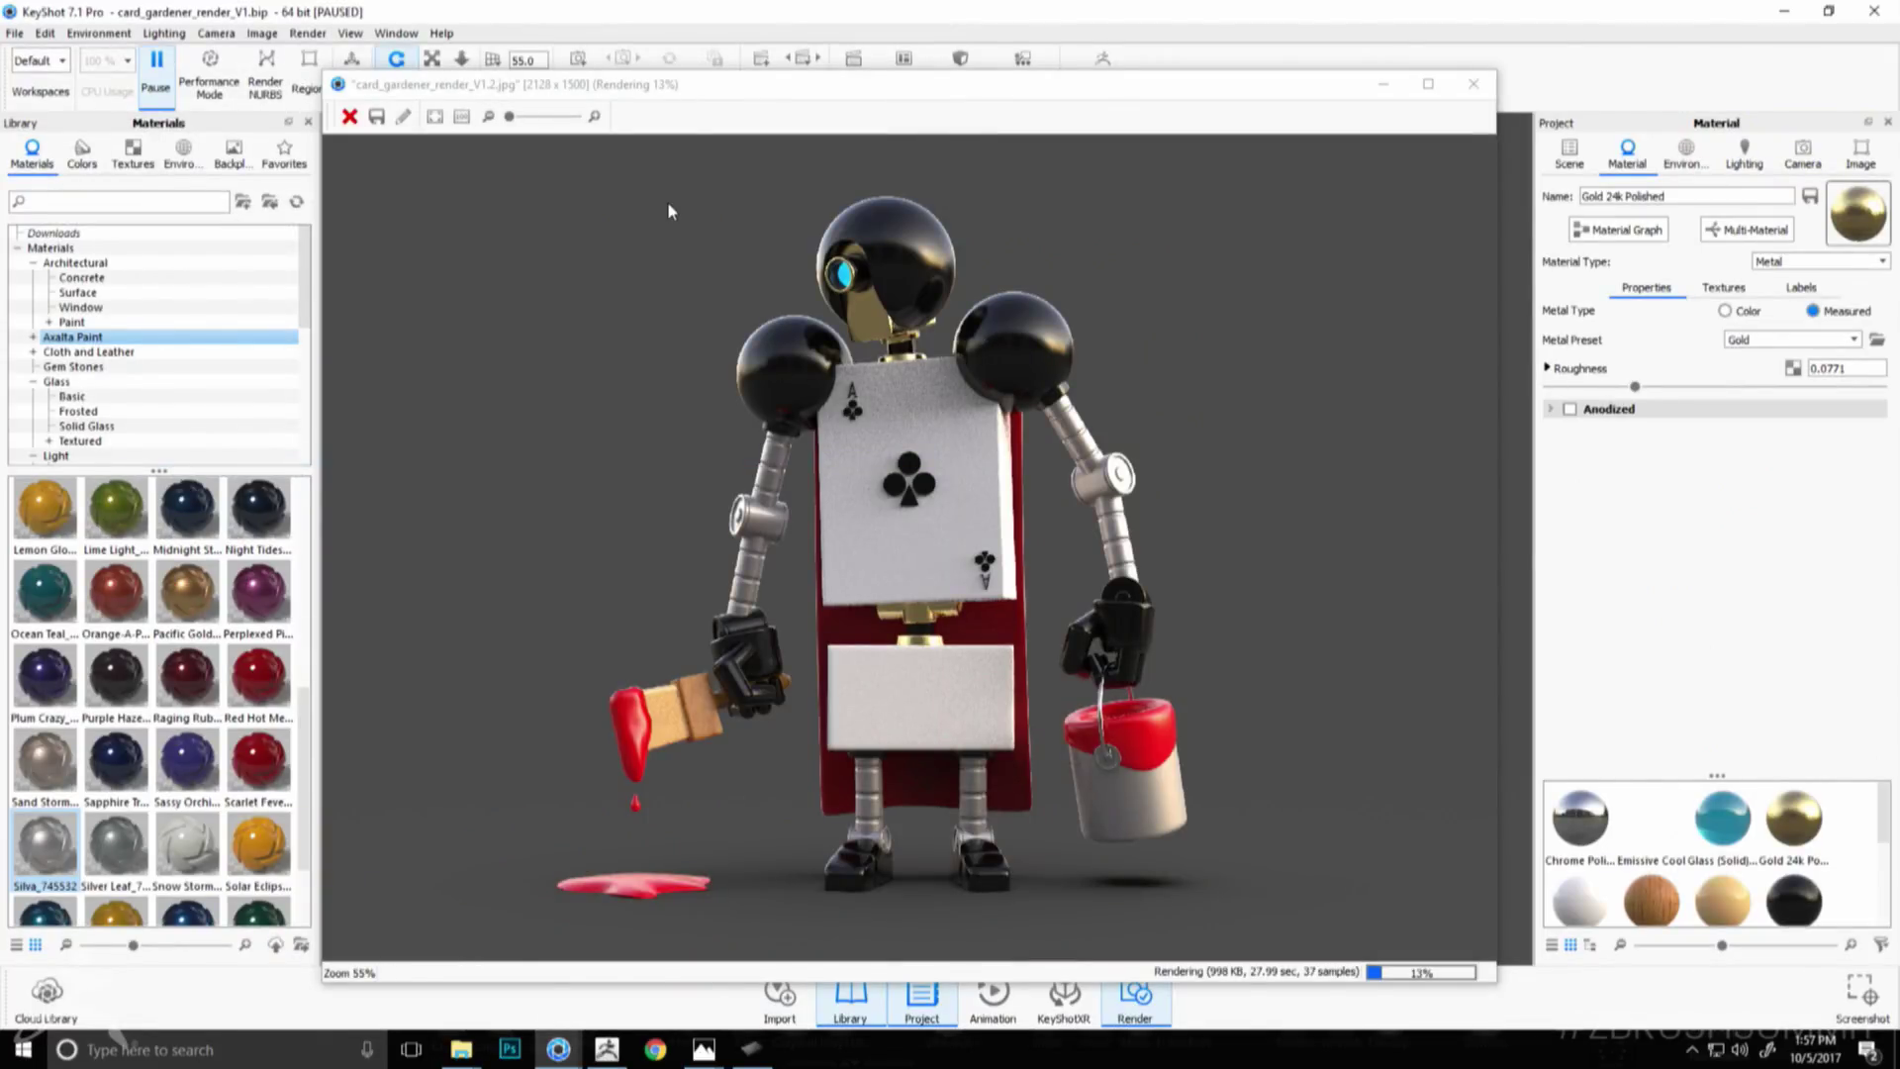
click(461, 117)
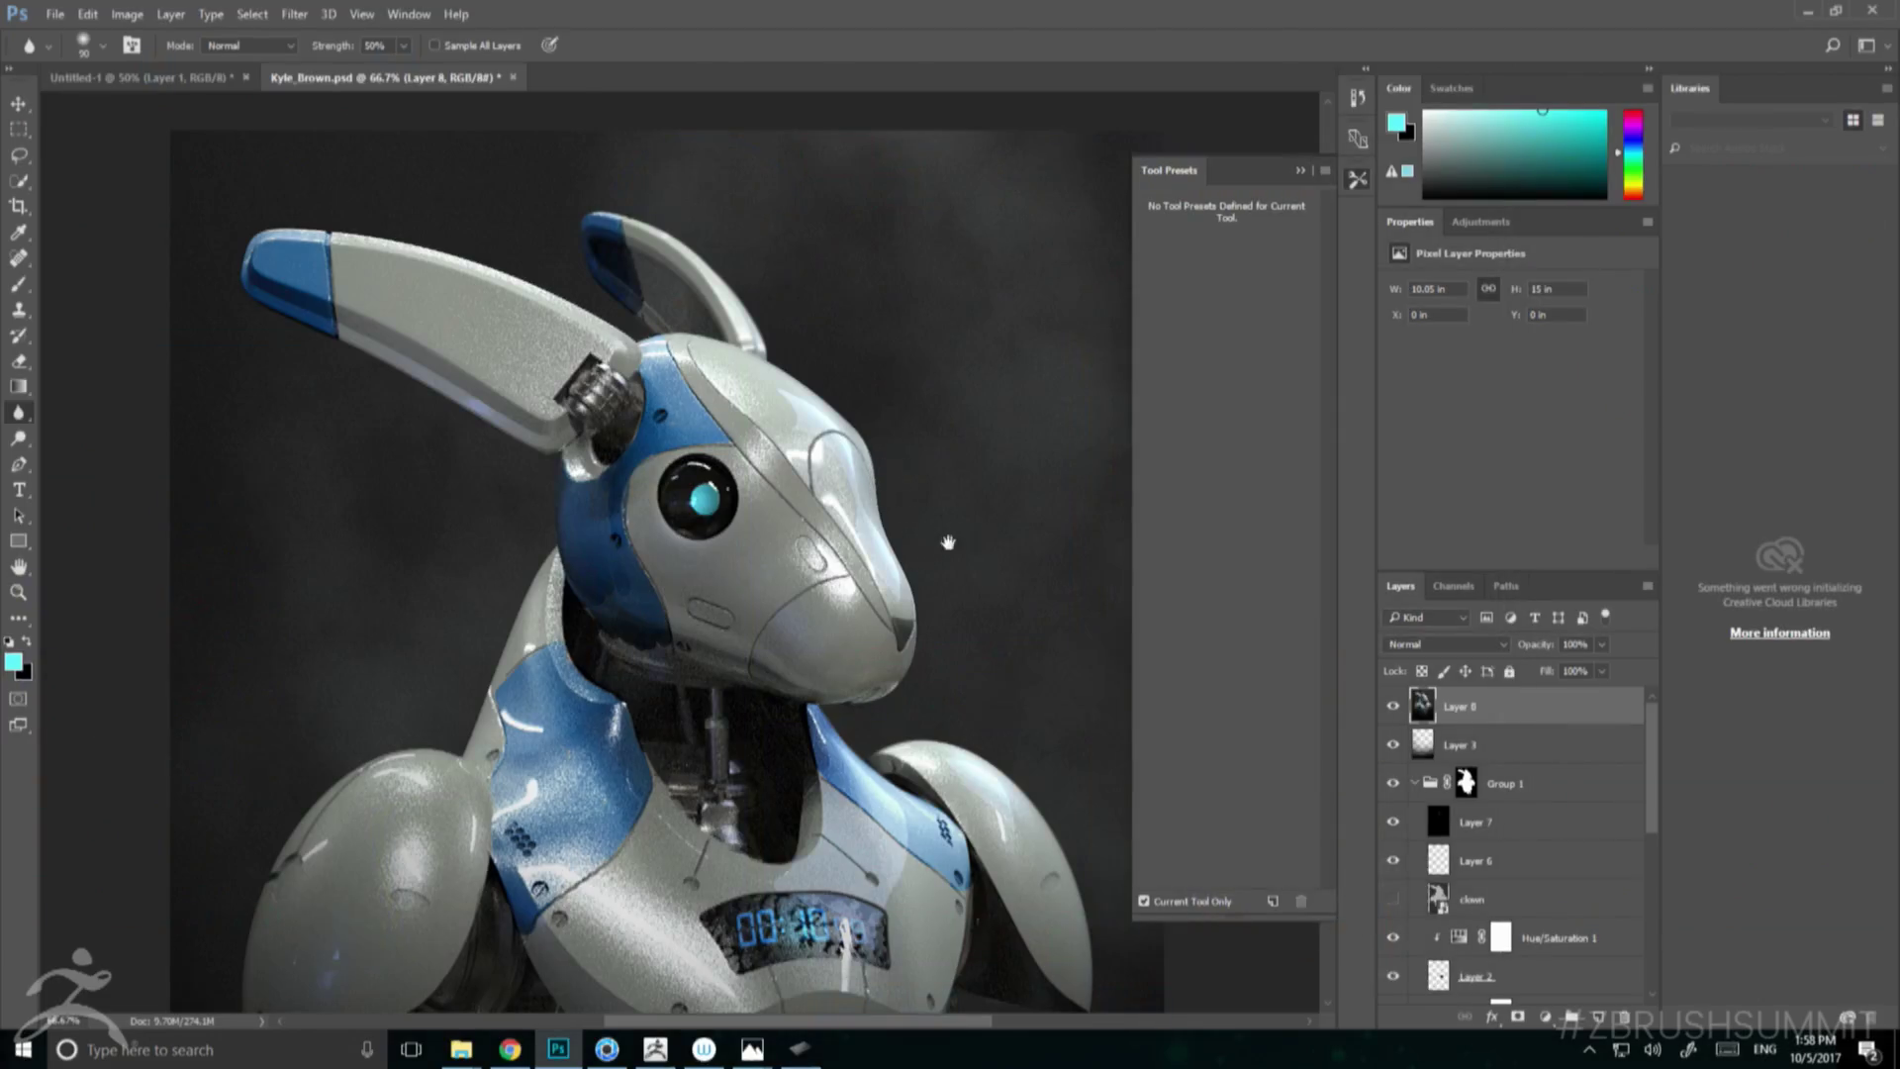
- Inspect the robot rabbit's head and torso and enlarge the Blur tool's brush
scroll(941, 539, down, 5)
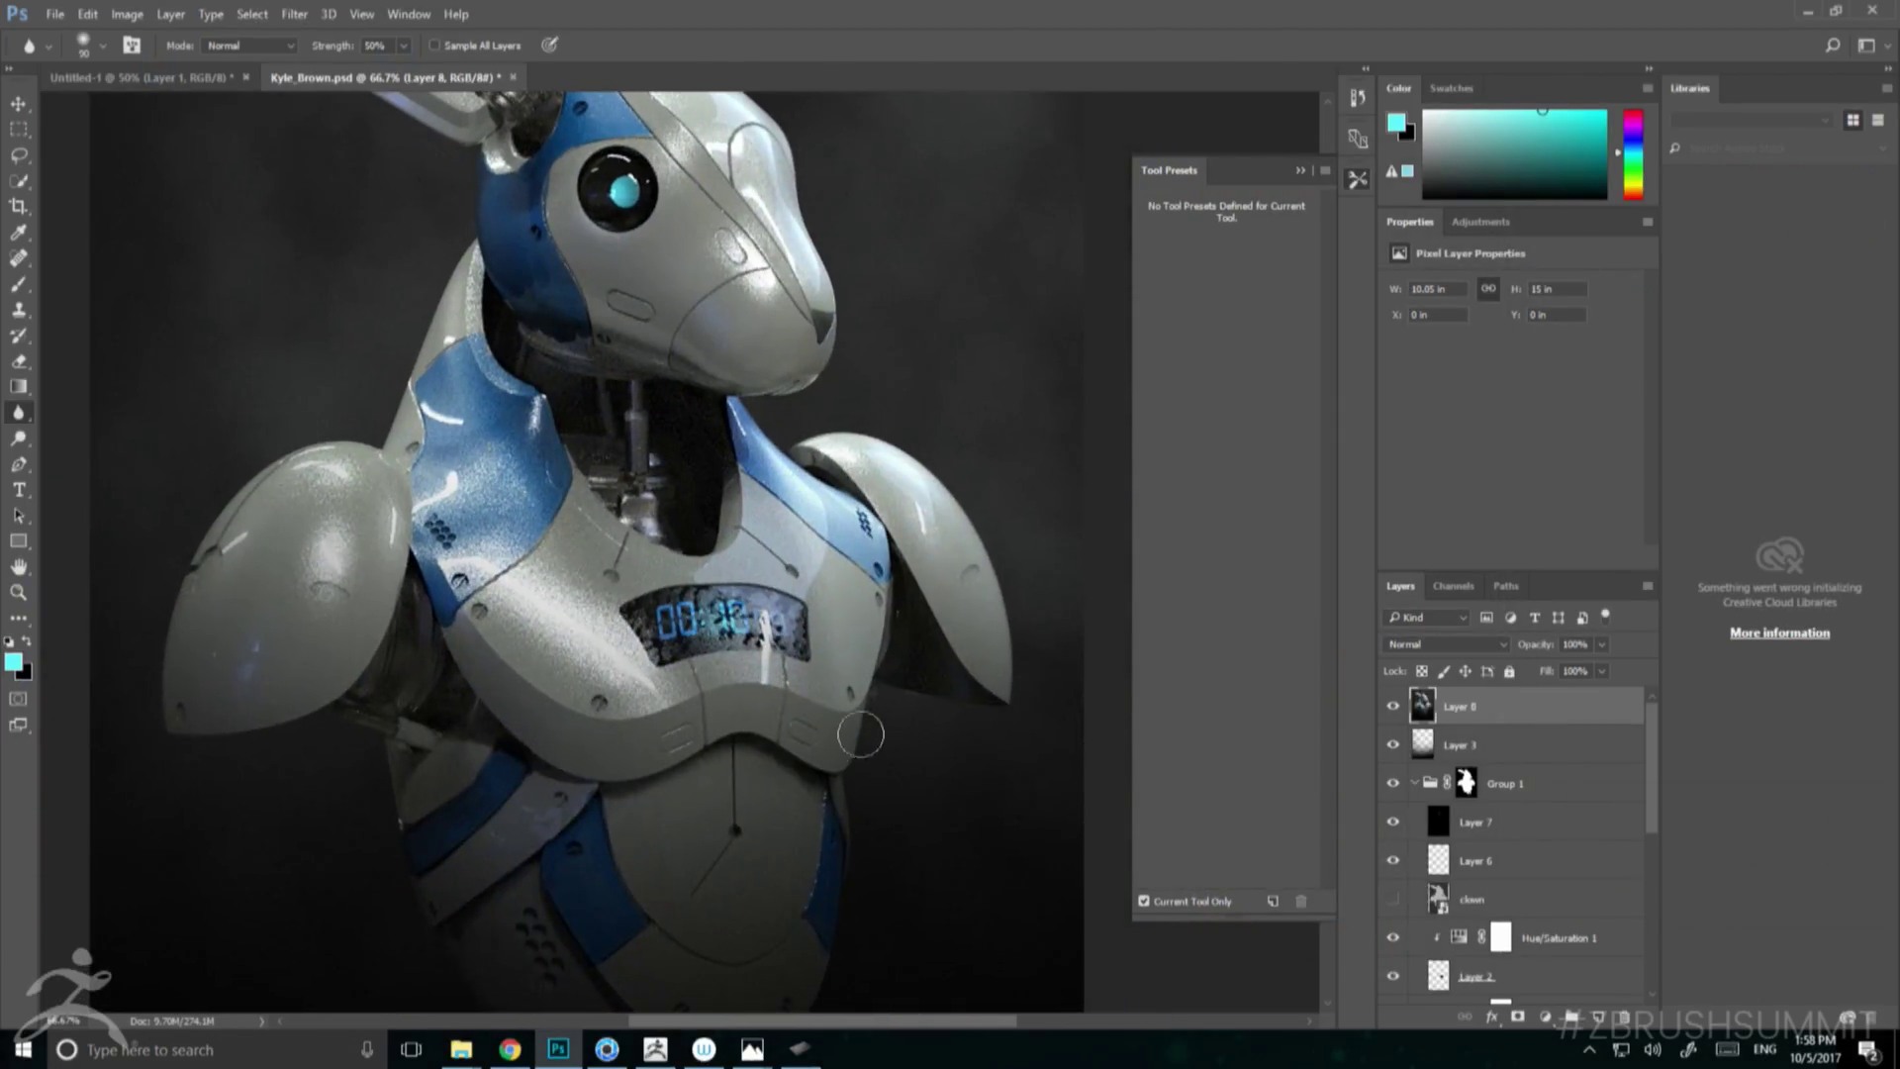
drag(866, 297, 949, 433)
drag(770, 388, 960, 311)
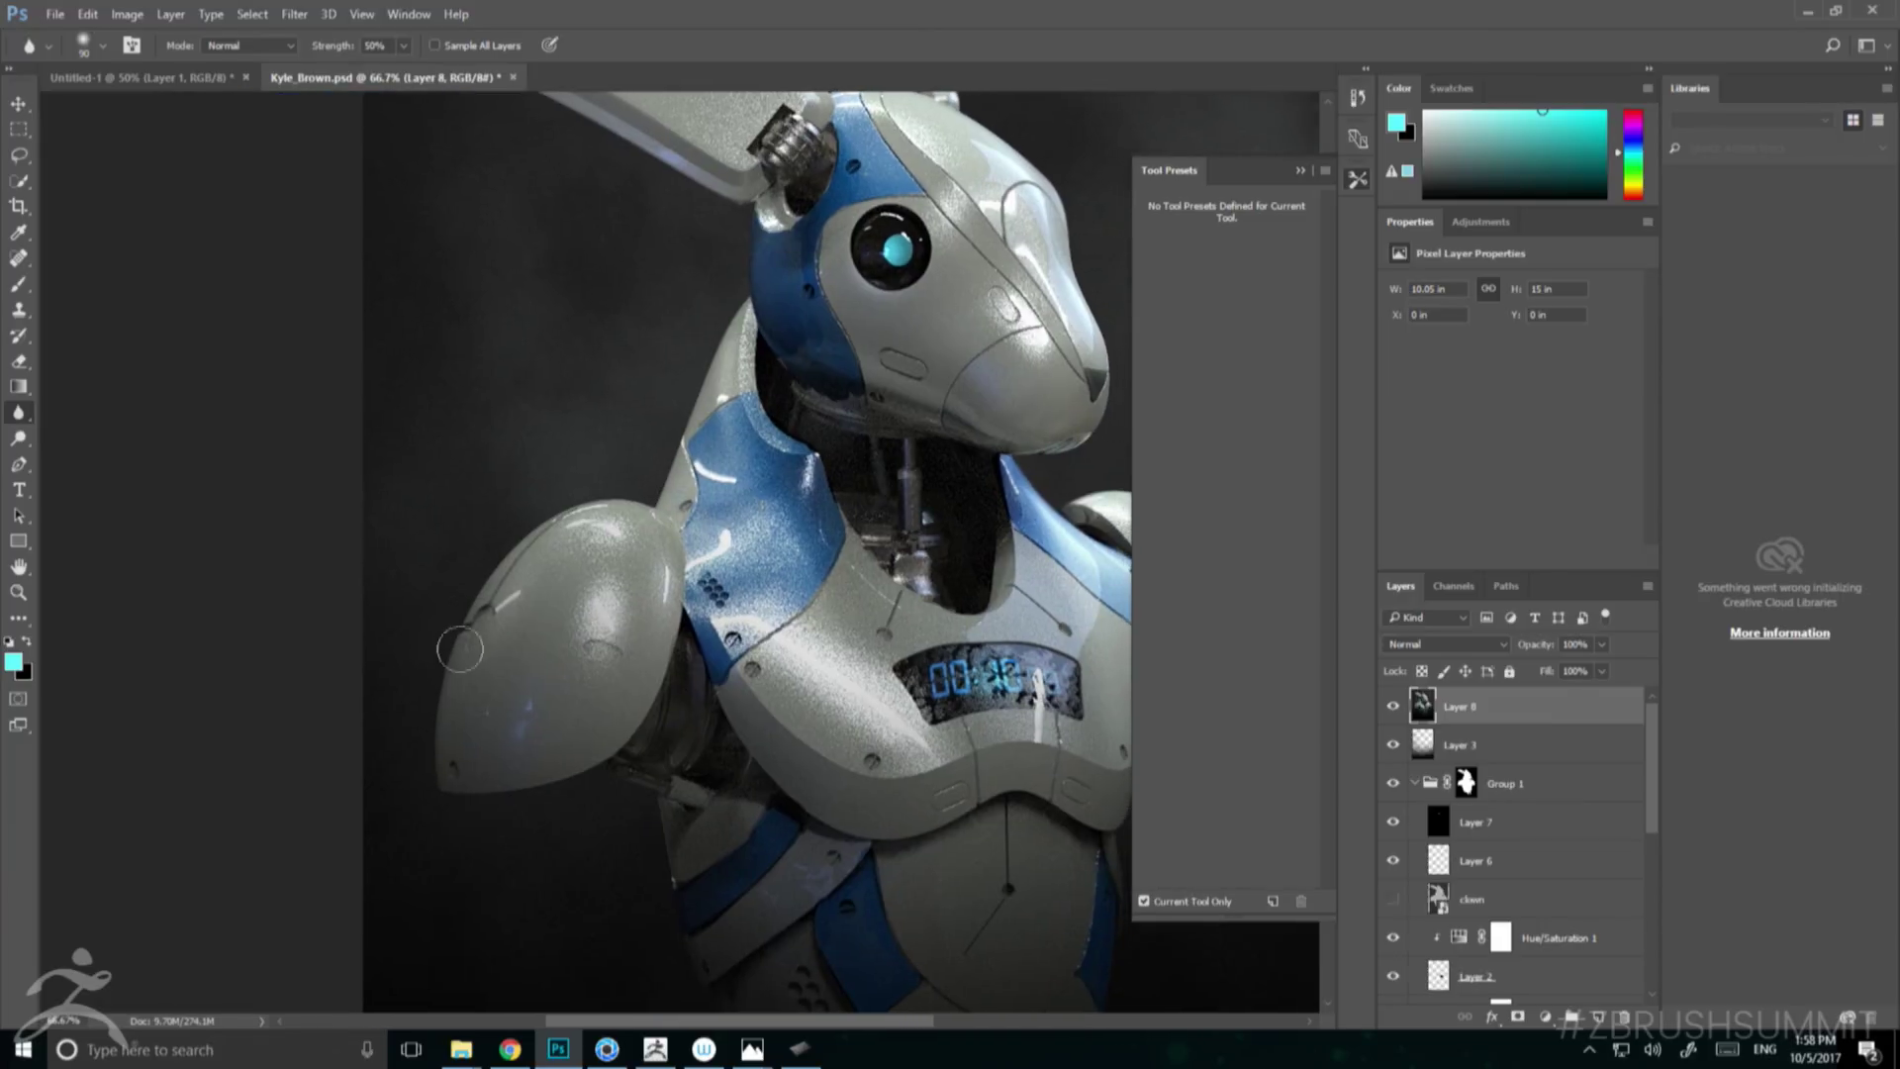
right_click(480, 629)
drag(648, 657, 690, 658)
mouse_move(441, 732)
mouse_down()
mouse_move(548, 789)
mouse_move(551, 539)
mouse_move(527, 442)
mouse_up()
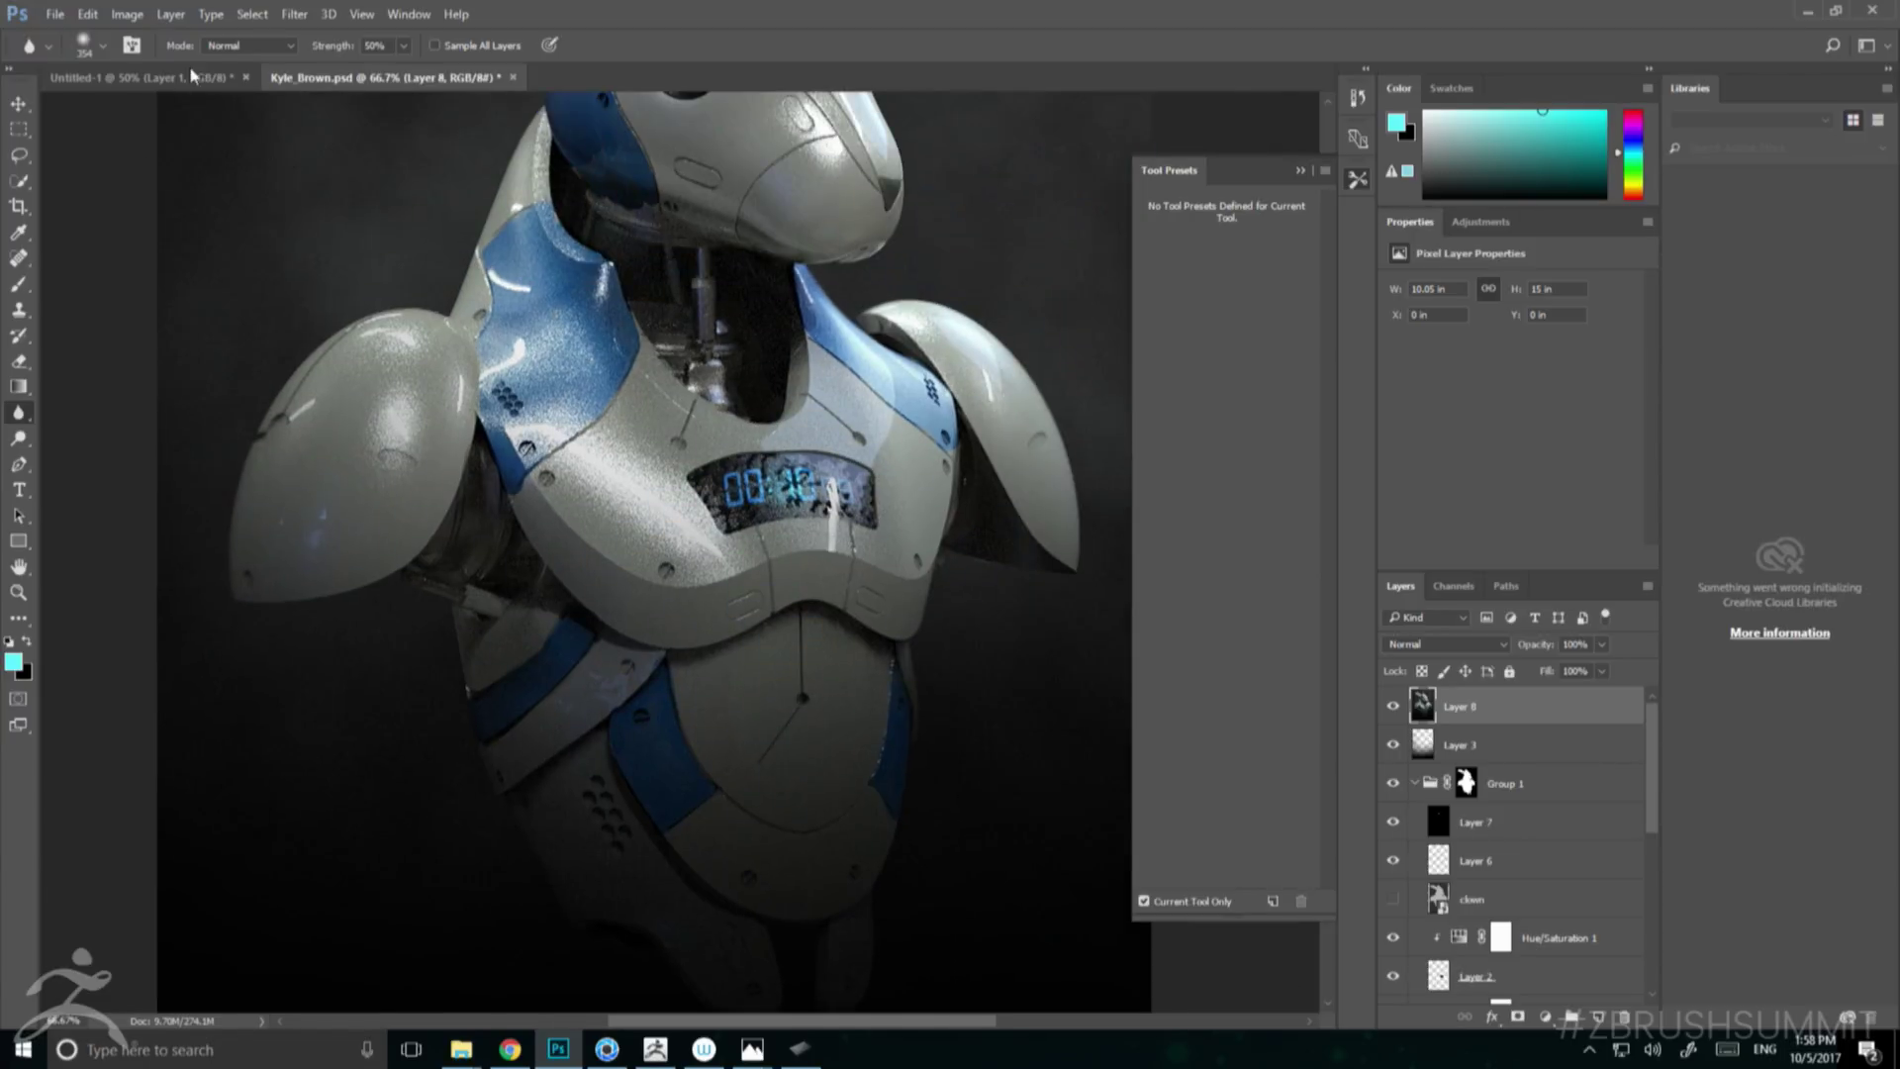
- Apply a custom Lens Correction to Layer 8 with red/cyan fringe -14.29 and green/magenta fringe +20.63
click(294, 14)
click(309, 147)
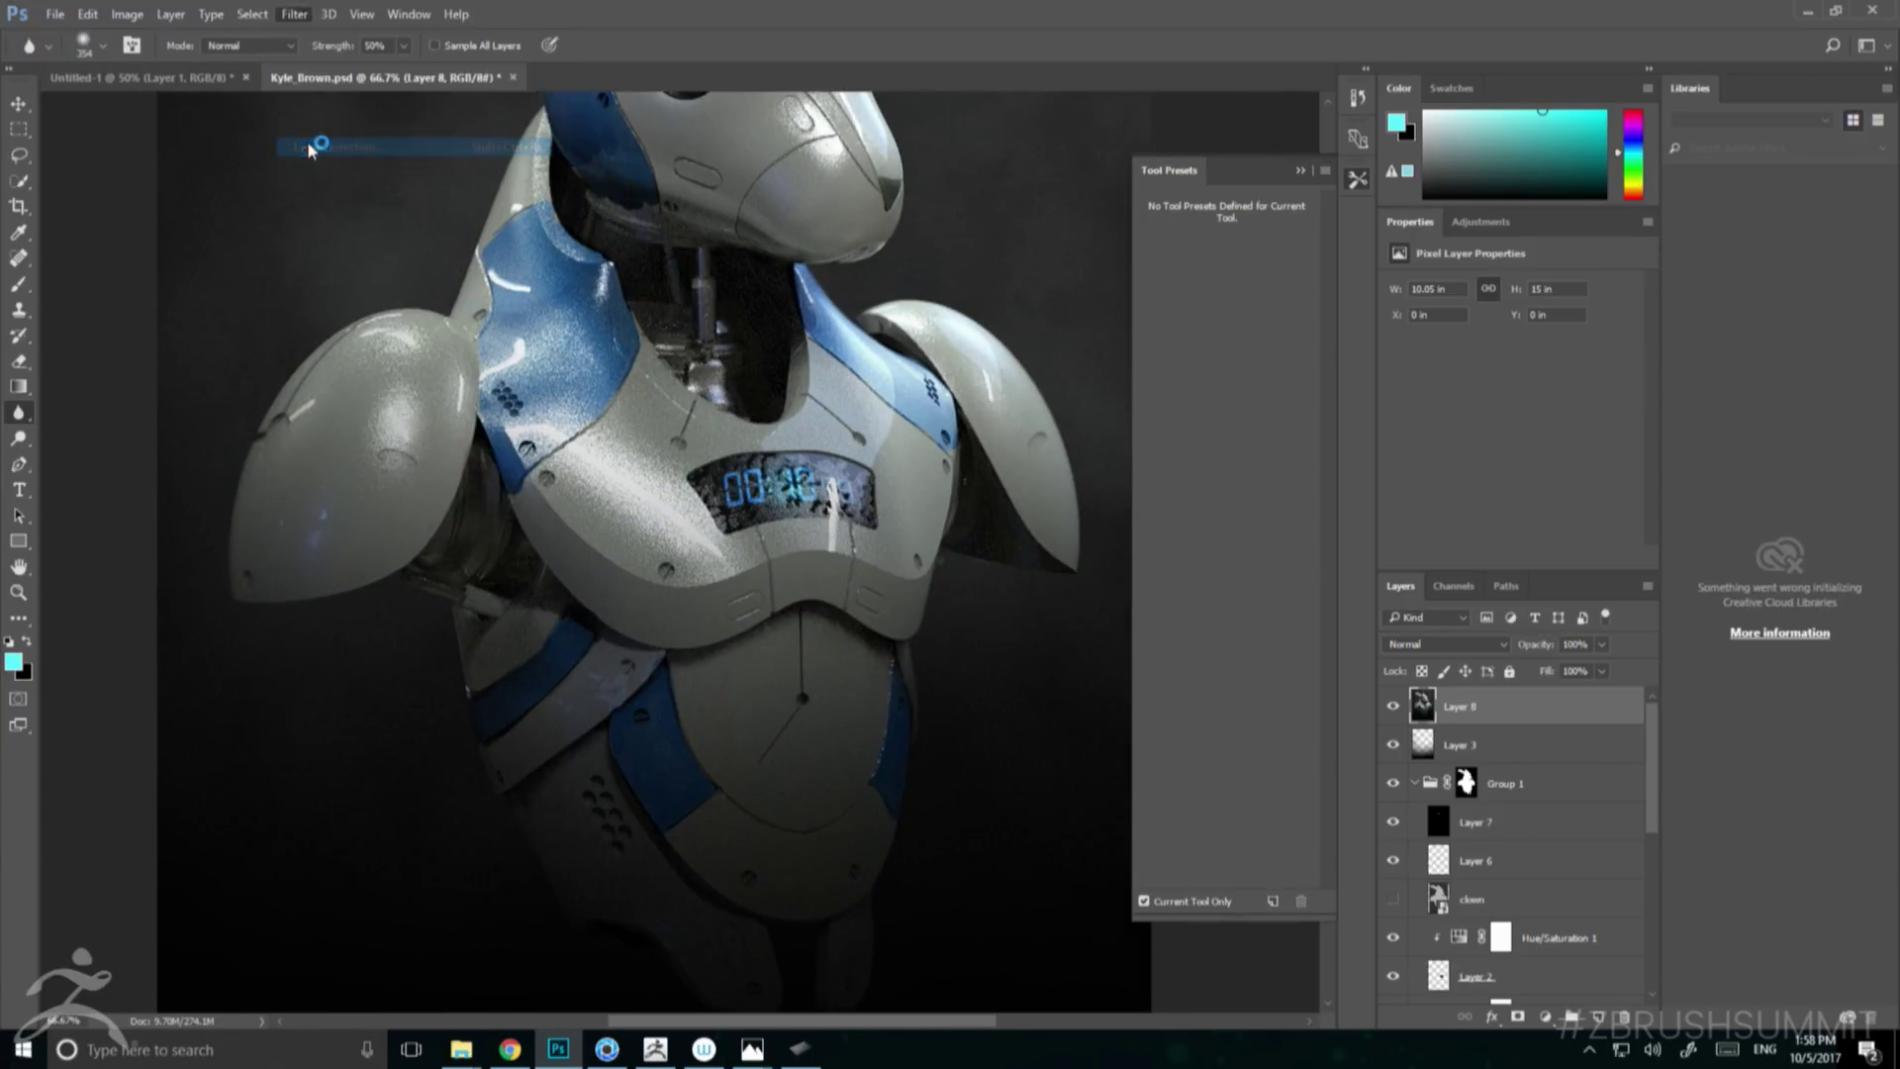
click(1698, 138)
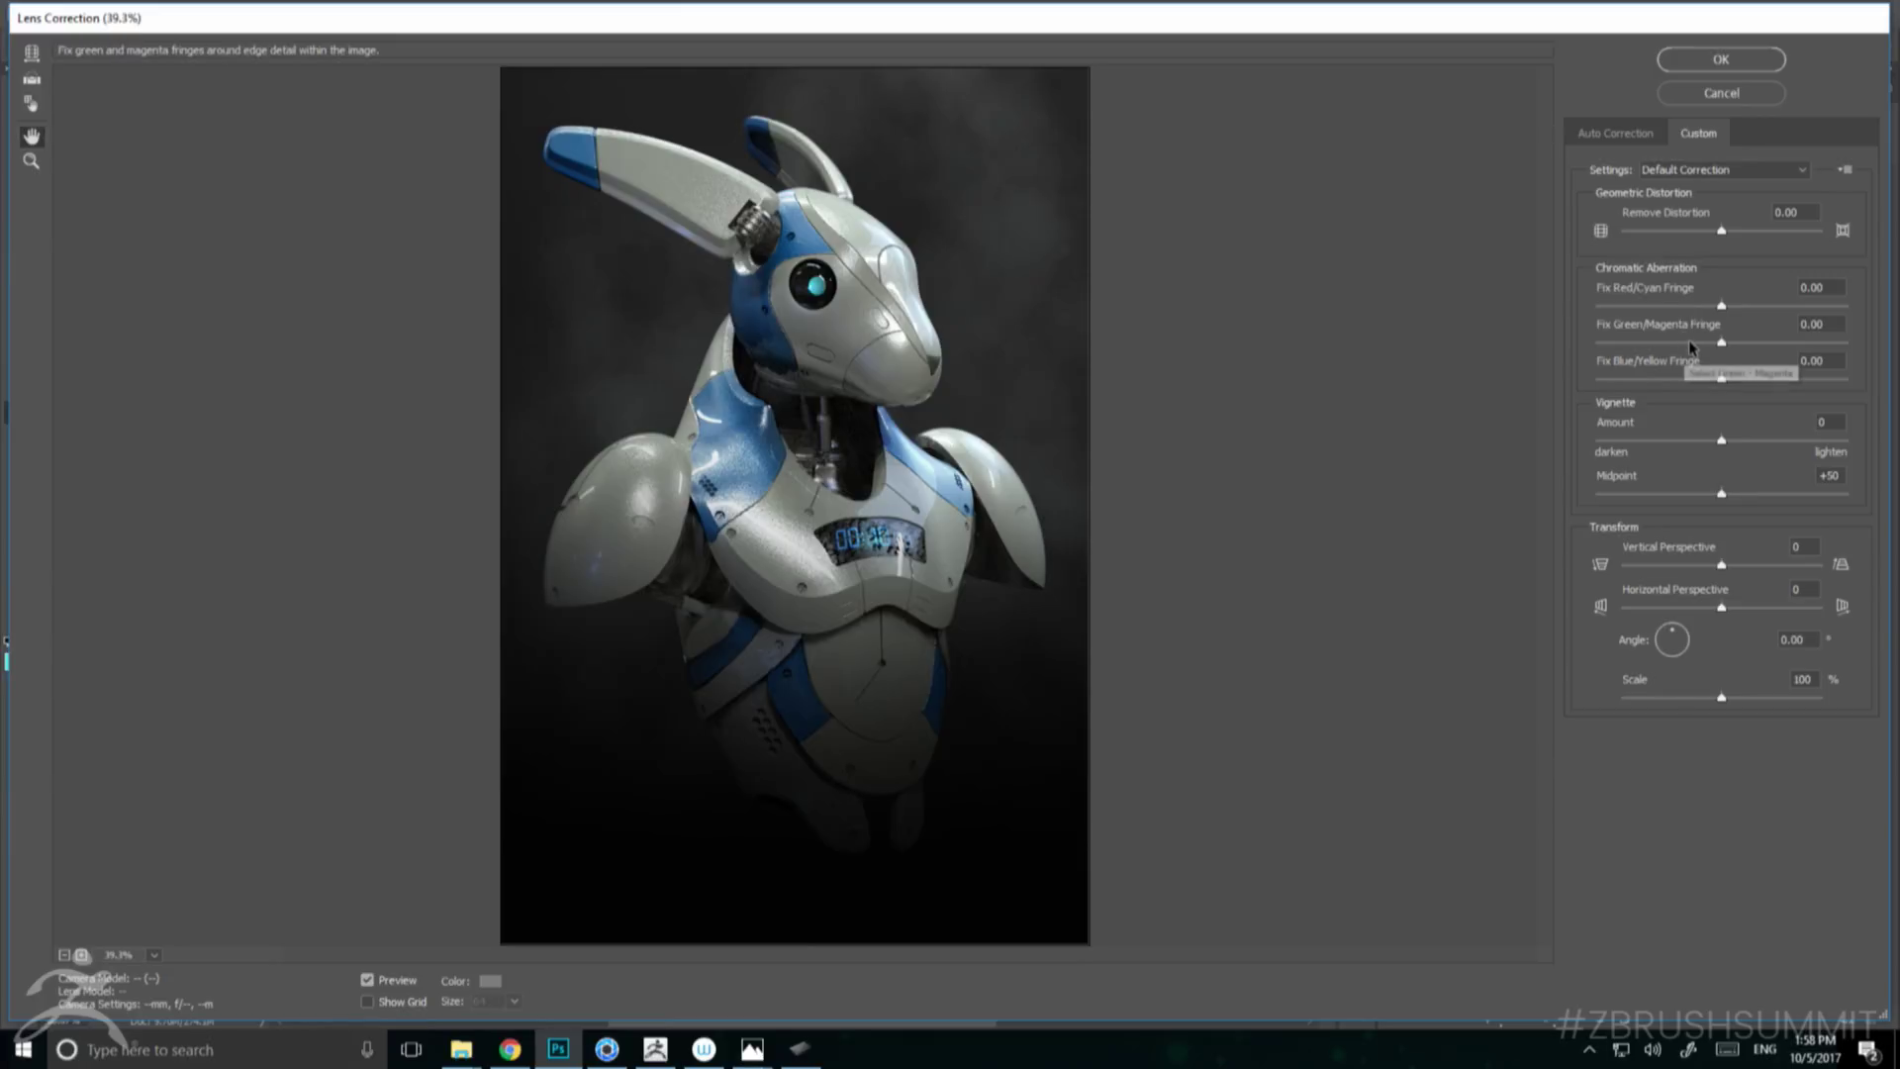
mouse_move(1726, 311)
mouse_down()
mouse_move(1726, 343)
mouse_move(1748, 343)
mouse_up()
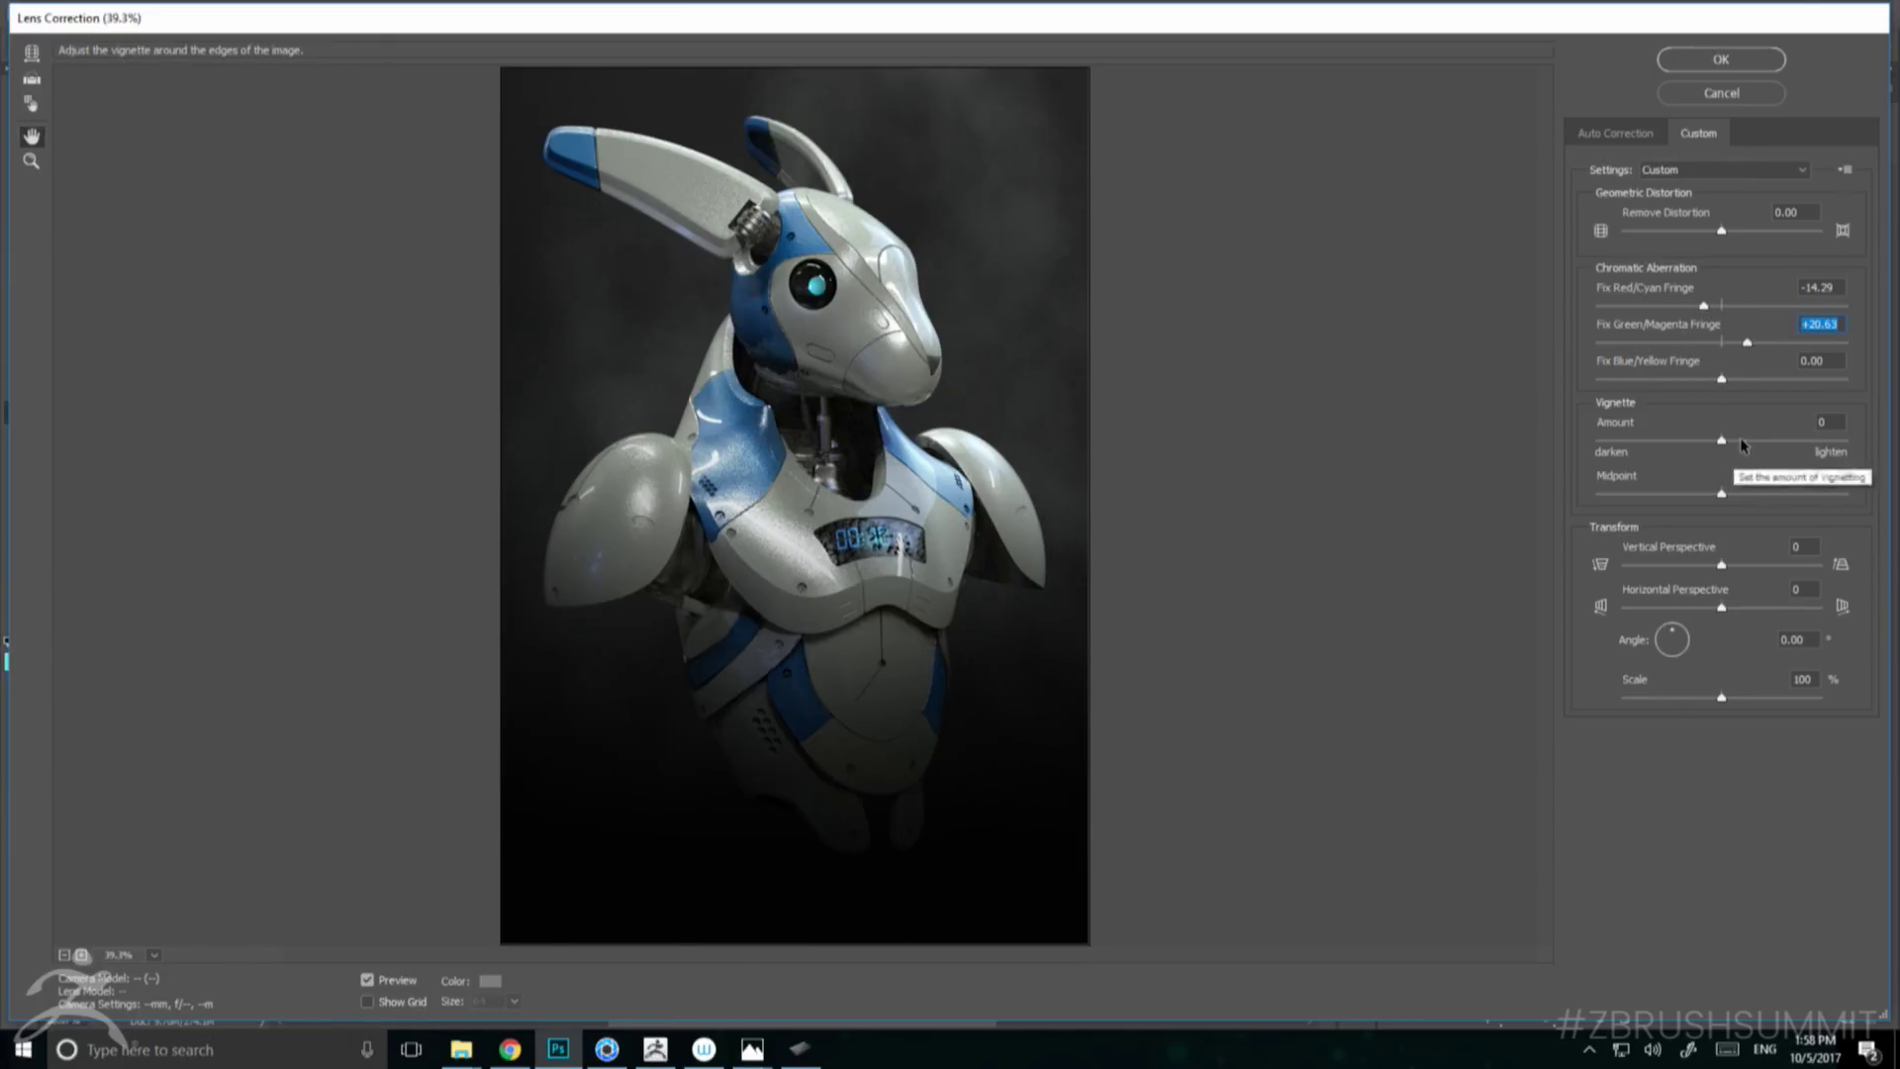
drag(1743, 445, 1758, 445)
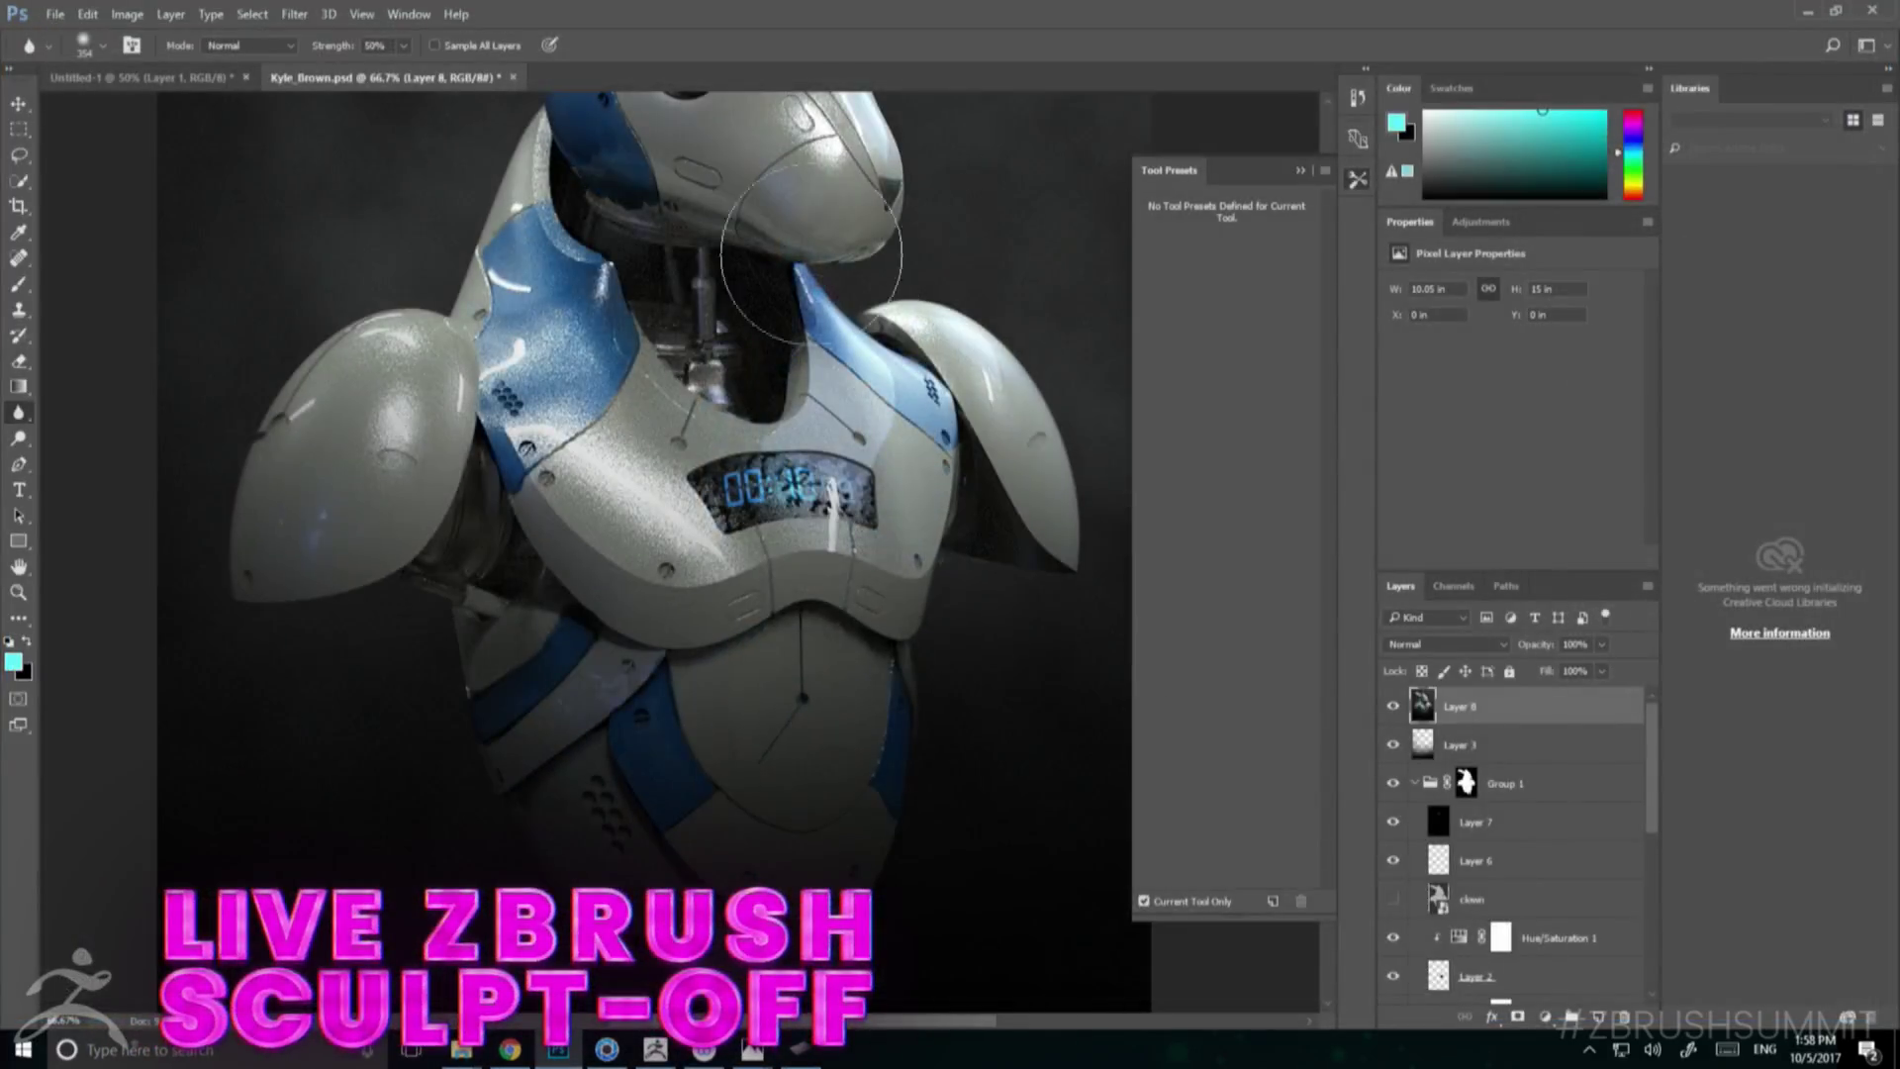
- Apply Lens Correction to Layer 8 again with red/cyan fringe -11.11 and green/magenta fringe +16.67, and check the result
drag(592, 285, 649, 511)
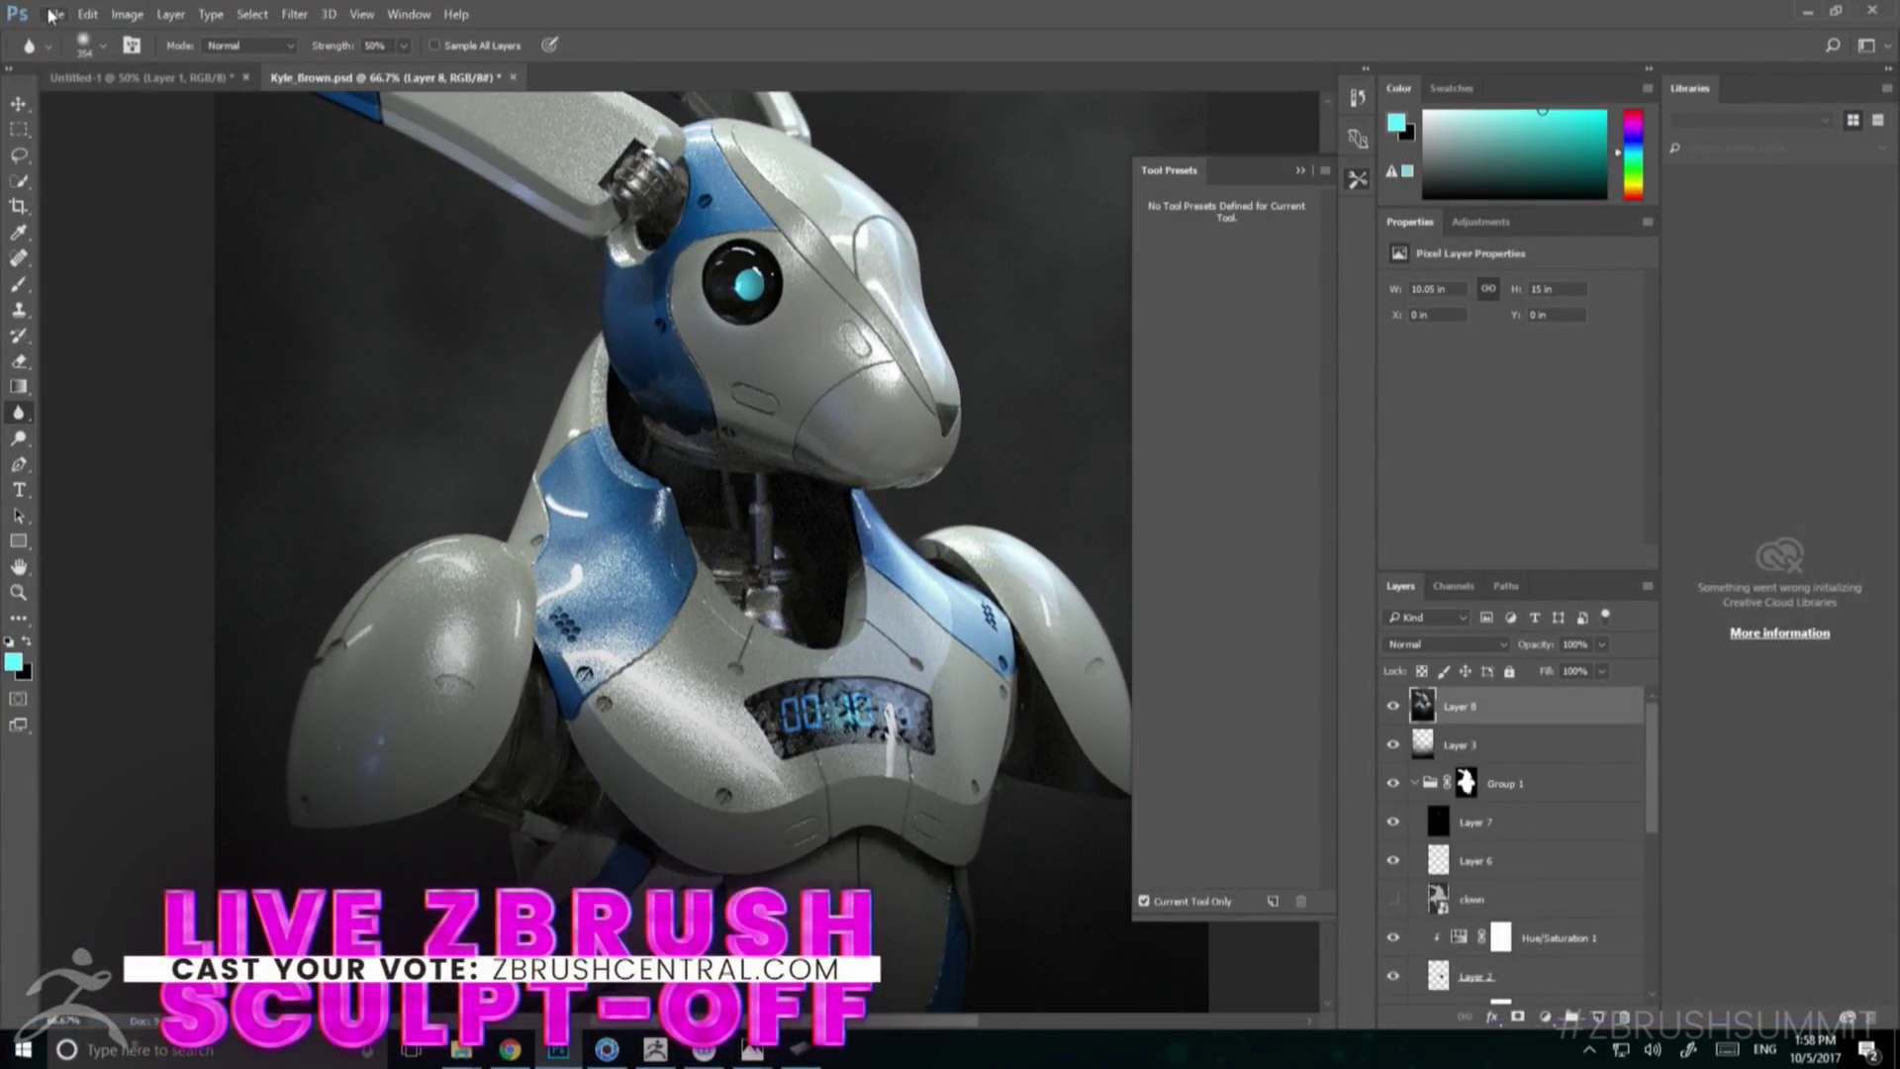
click(294, 14)
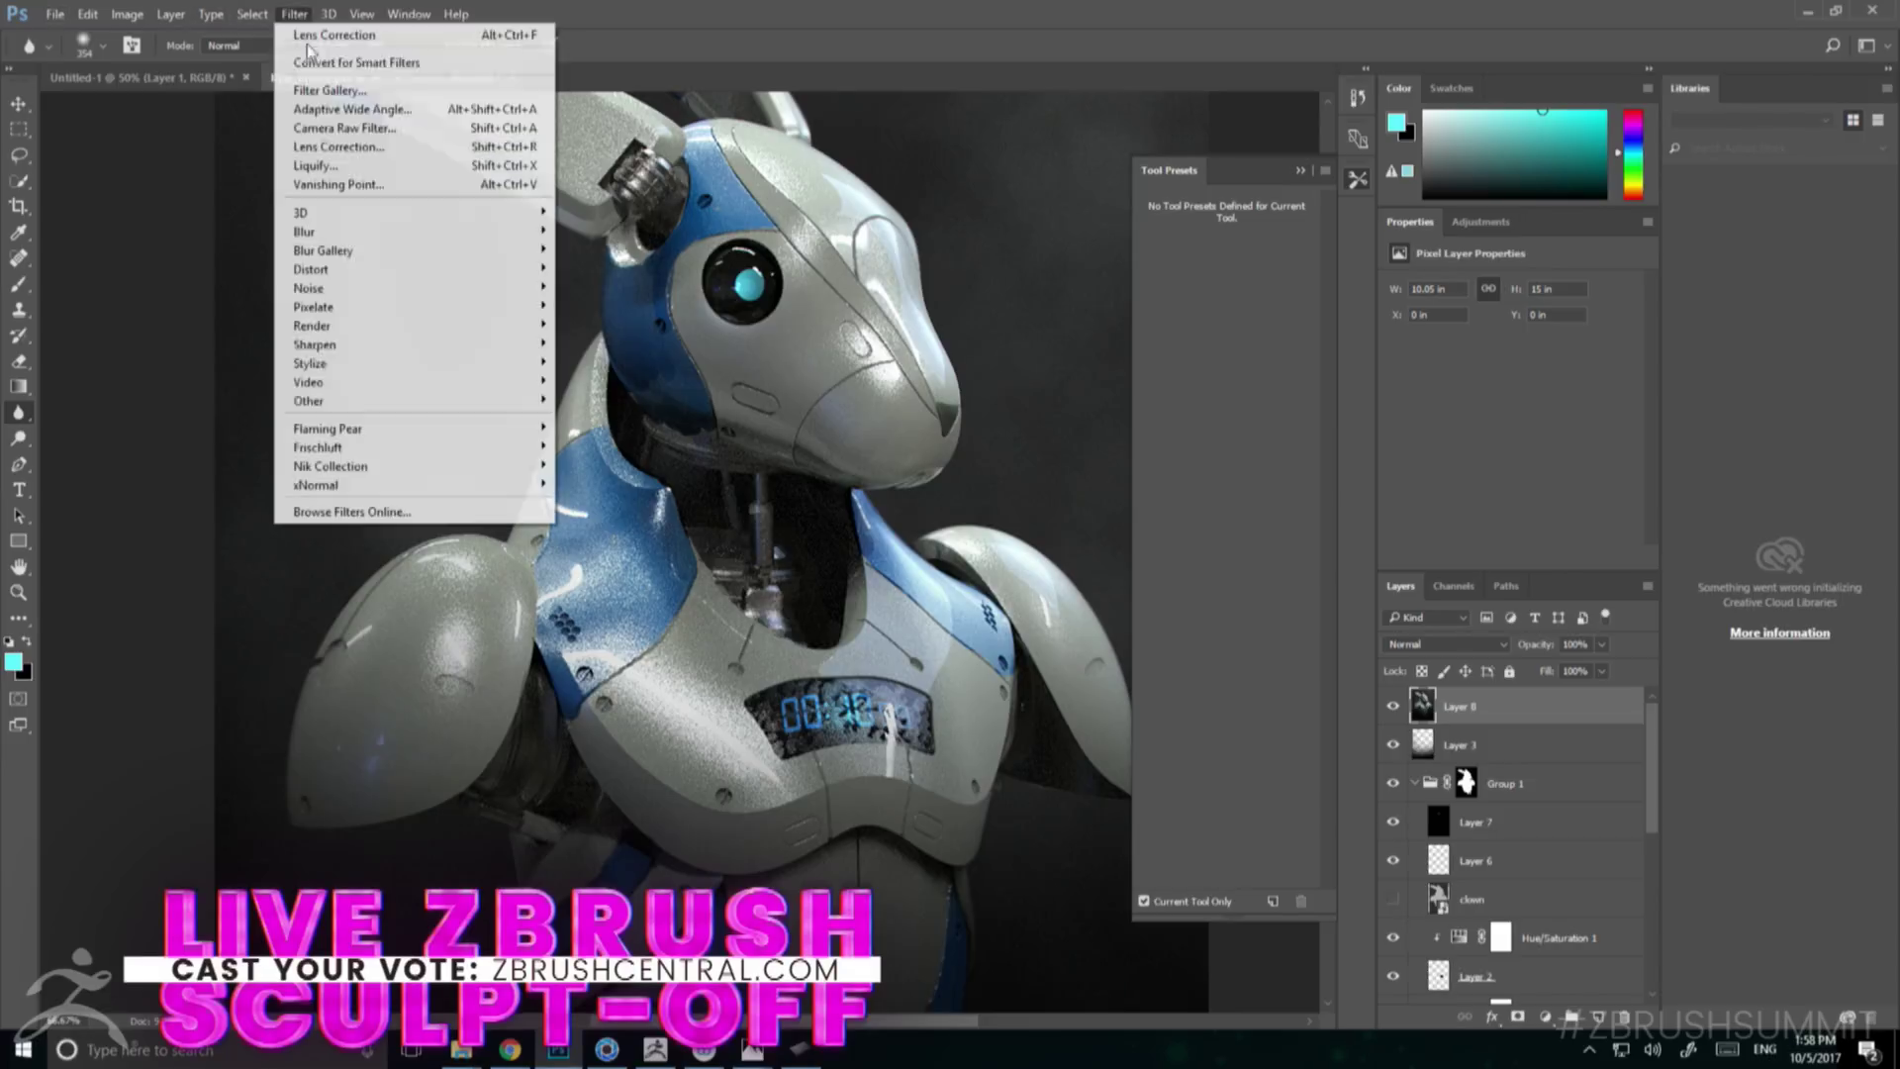
click(340, 148)
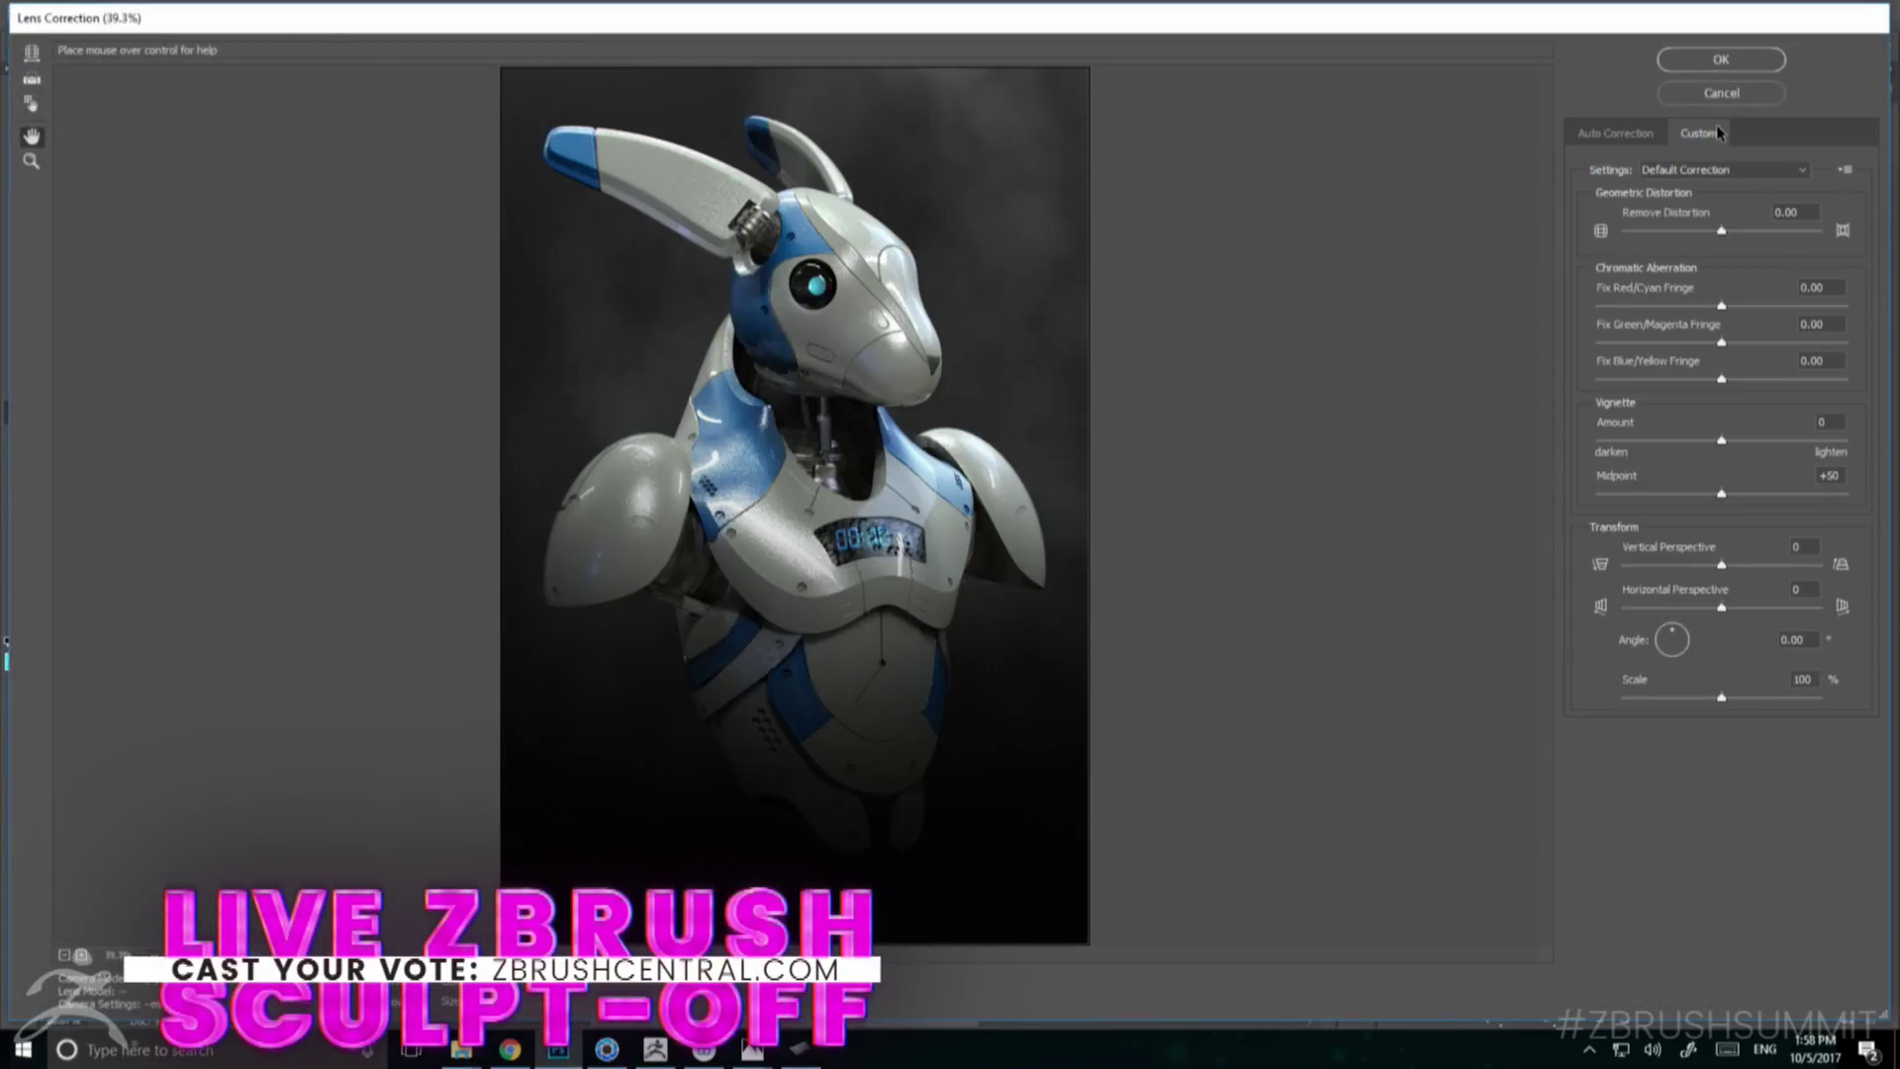
drag(1722, 305, 1737, 343)
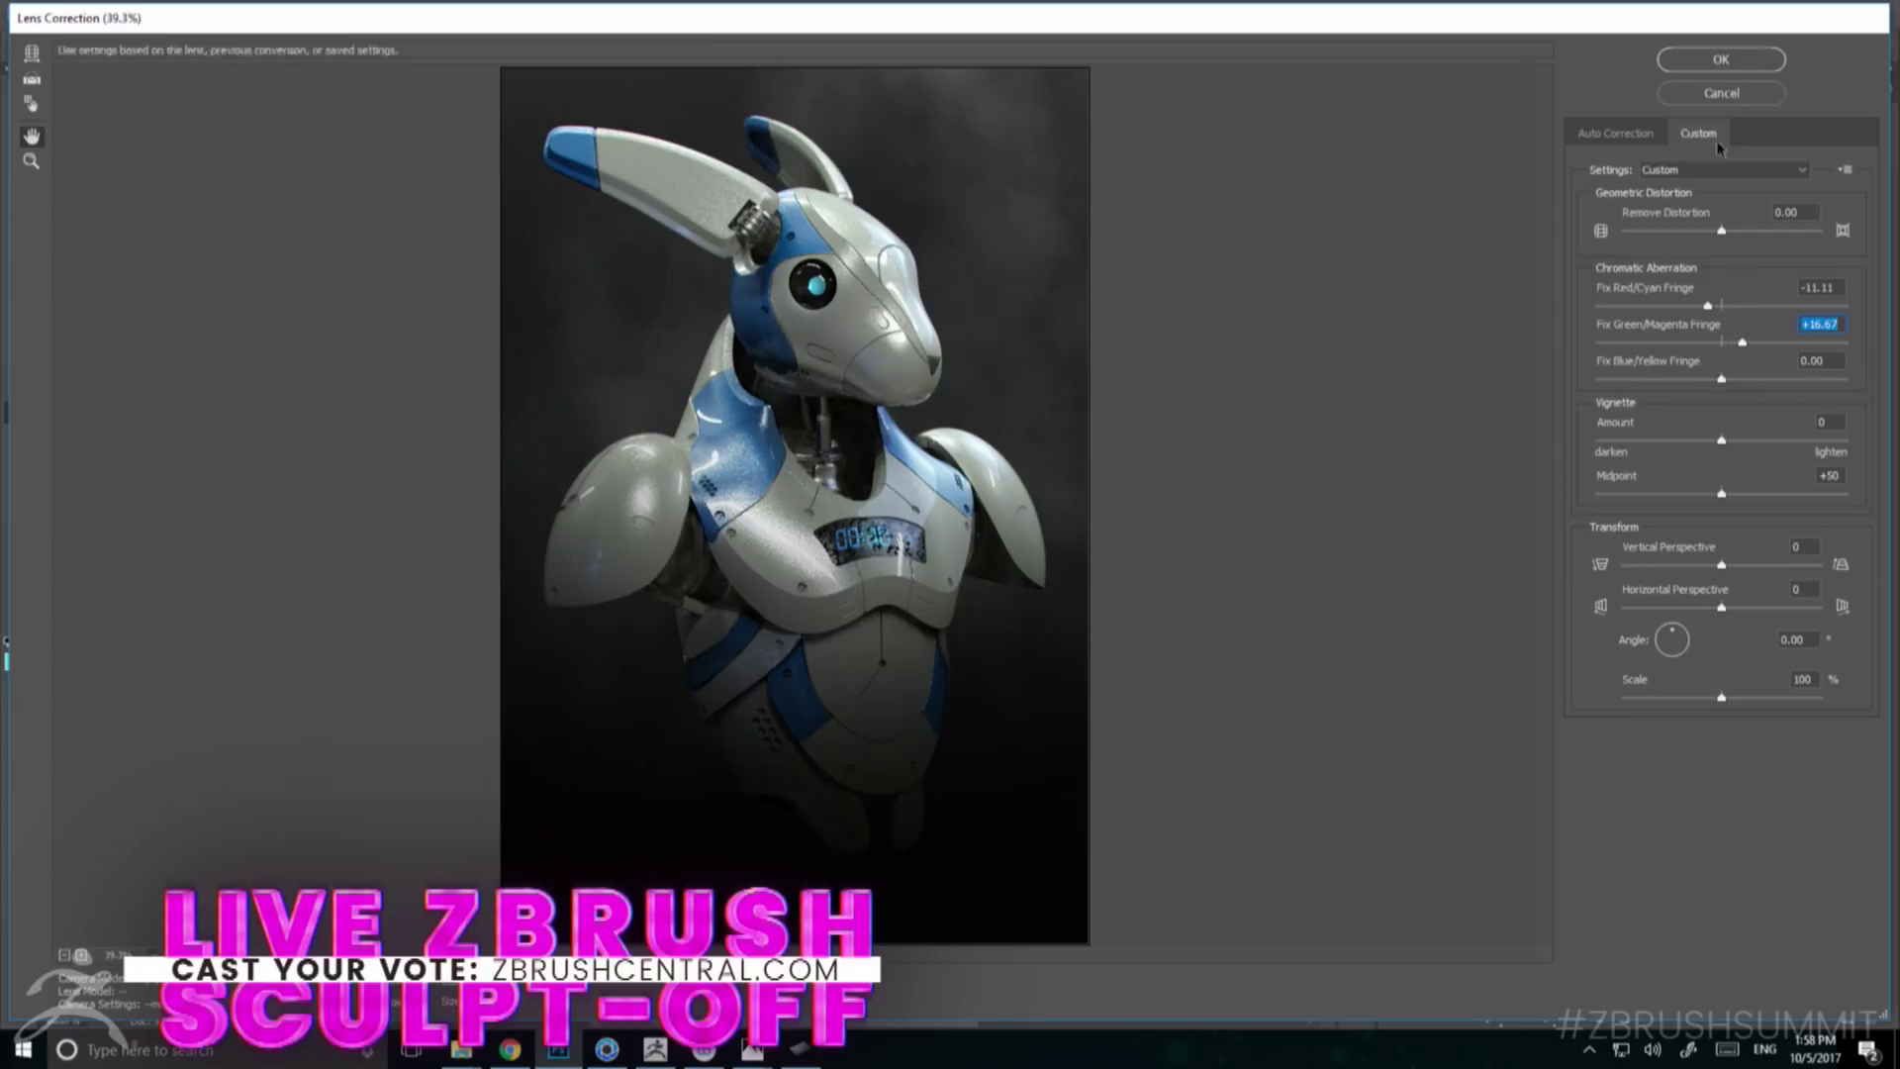
click(1721, 60)
drag(710, 415, 824, 181)
alt+click(703, 307)
alt+click(693, 309)
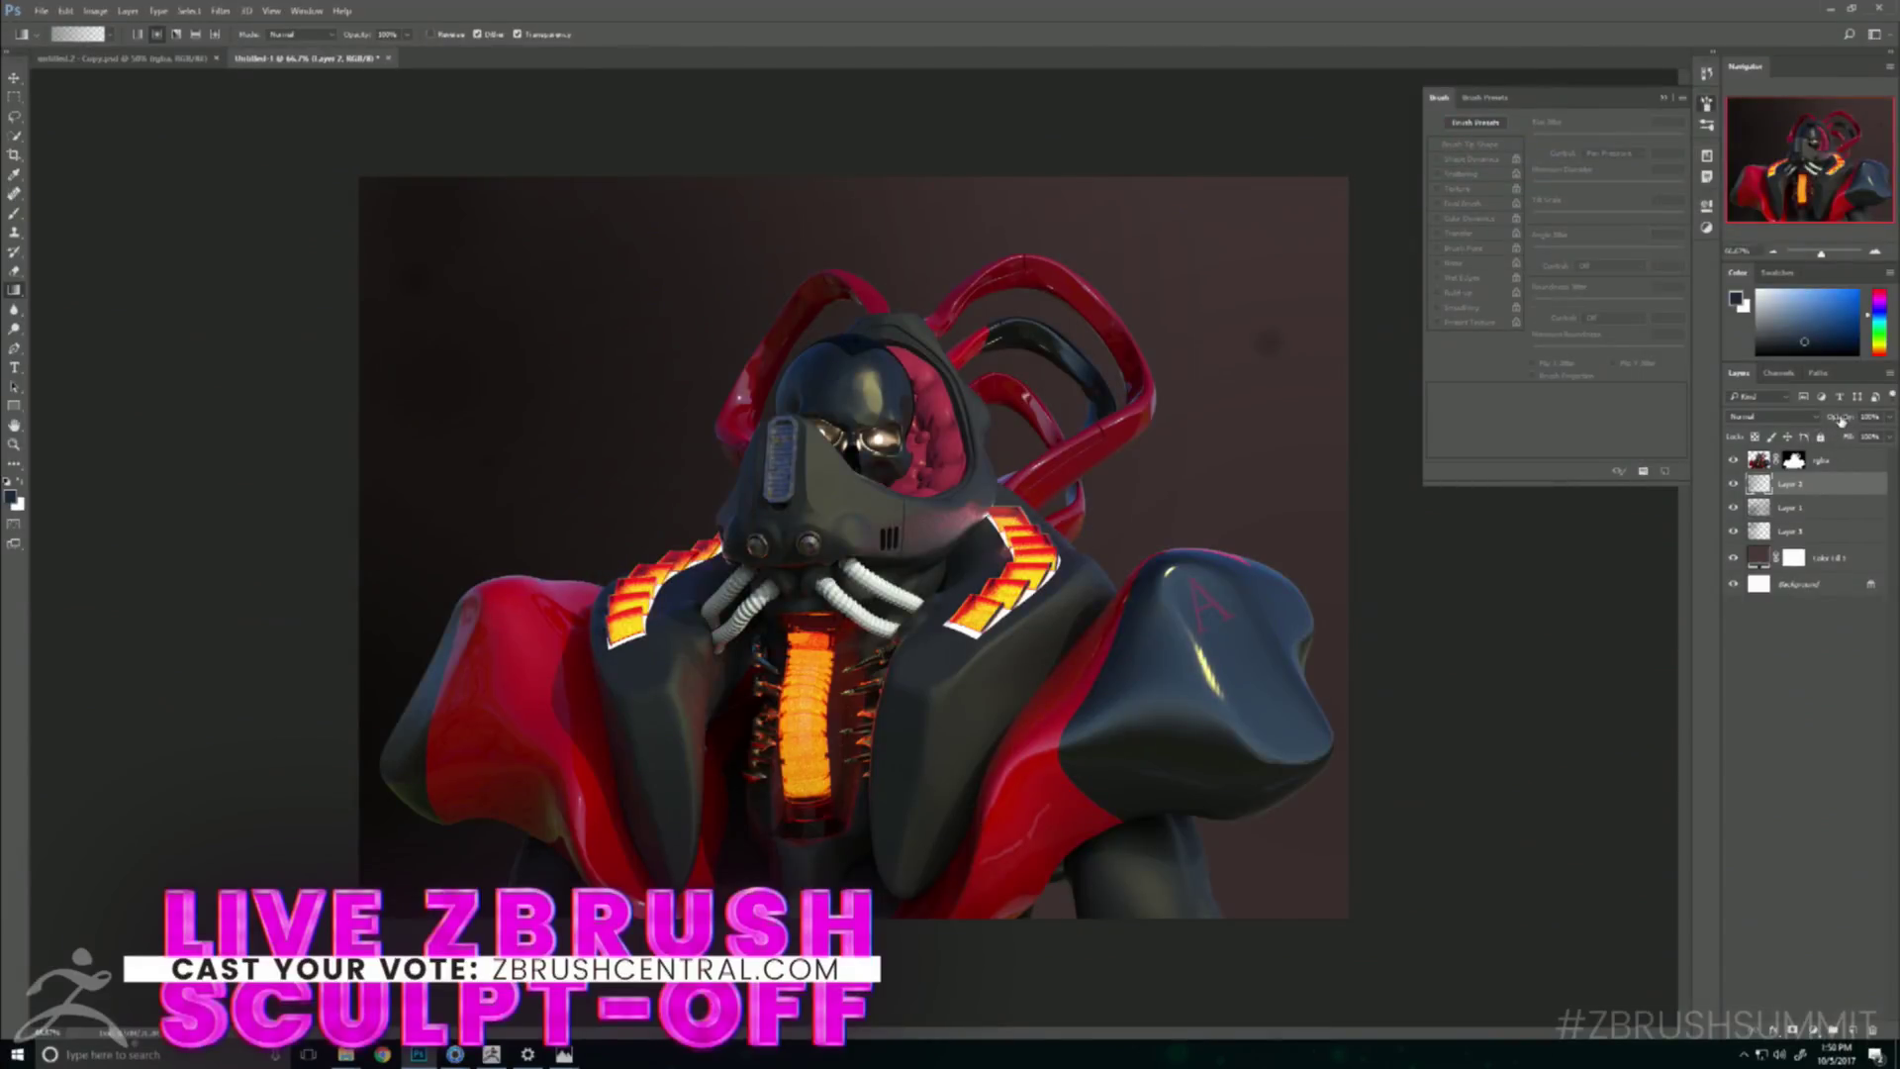
- Lower Layer 2's opacity and recolour the solid color fill behind the masked character to grey with hue 0 and brightness 43%
drag(1841, 421, 1778, 424)
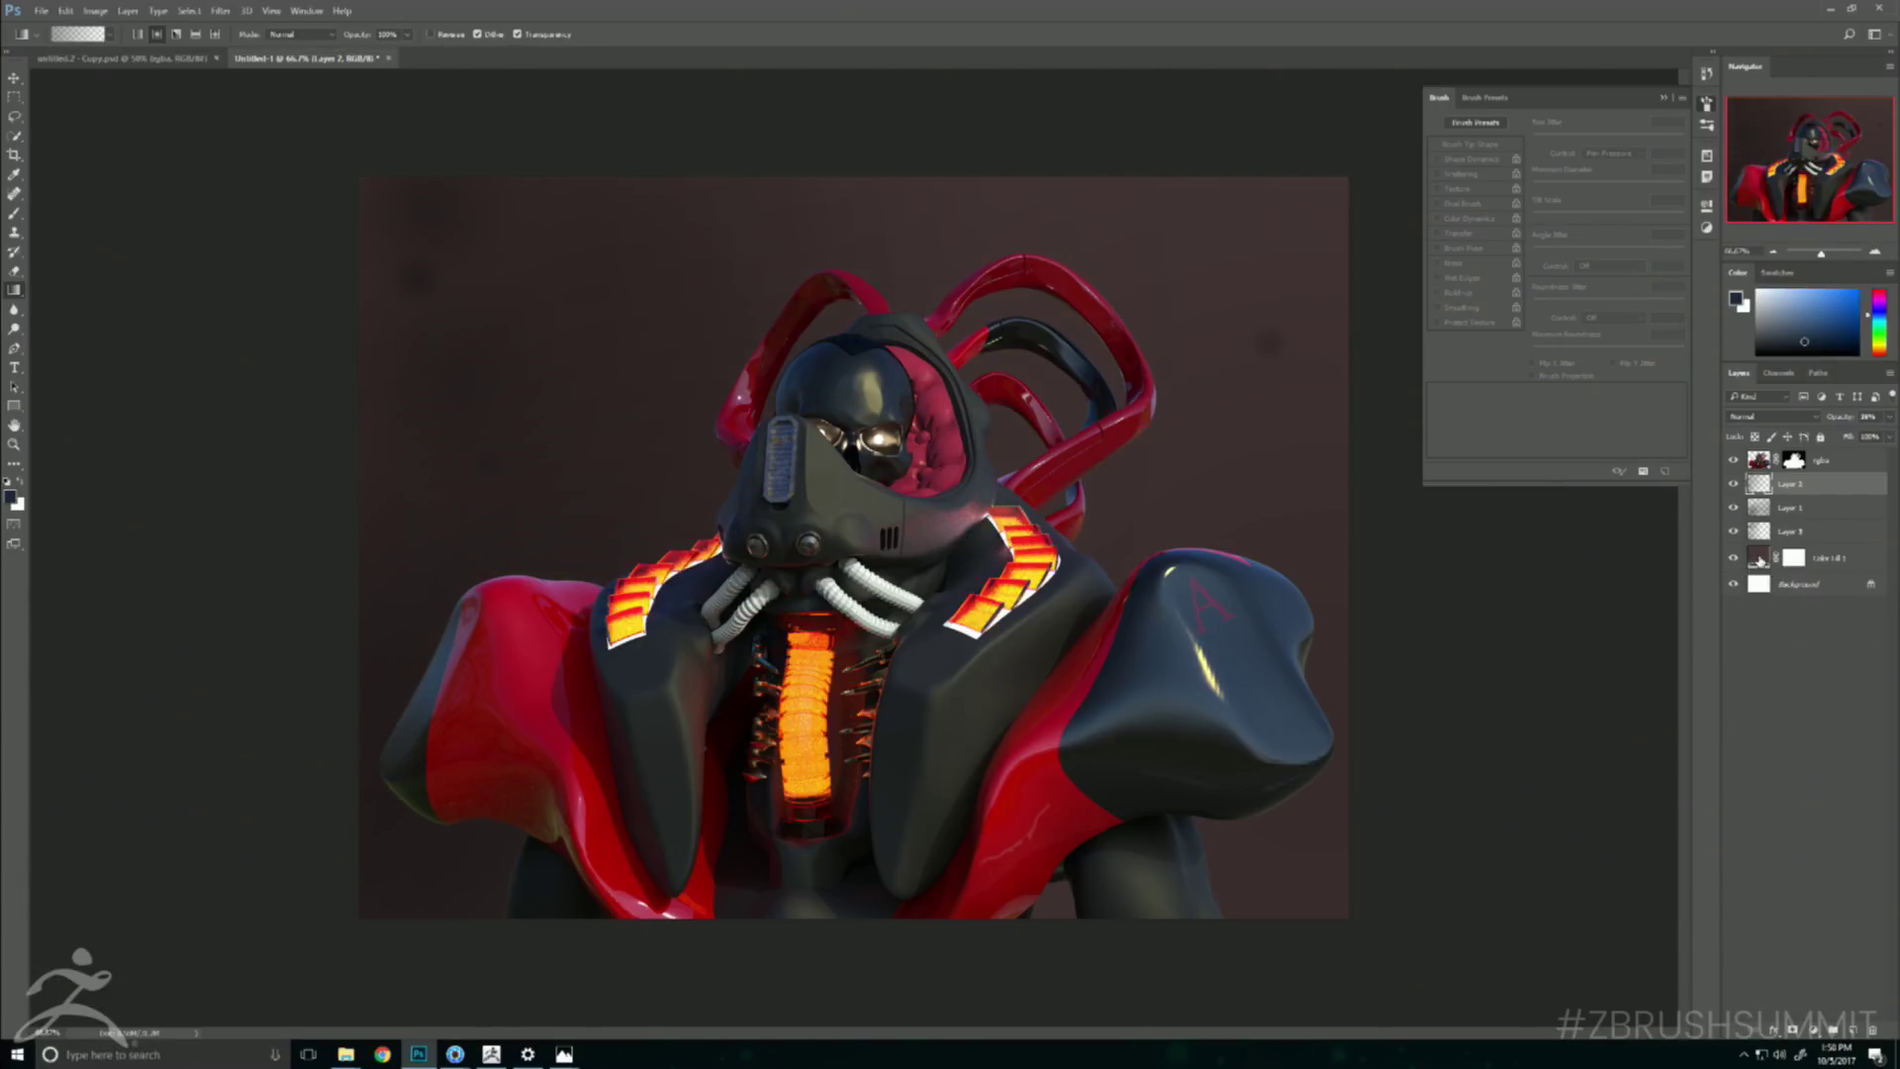
double_click(1759, 561)
drag(1319, 666, 1279, 652)
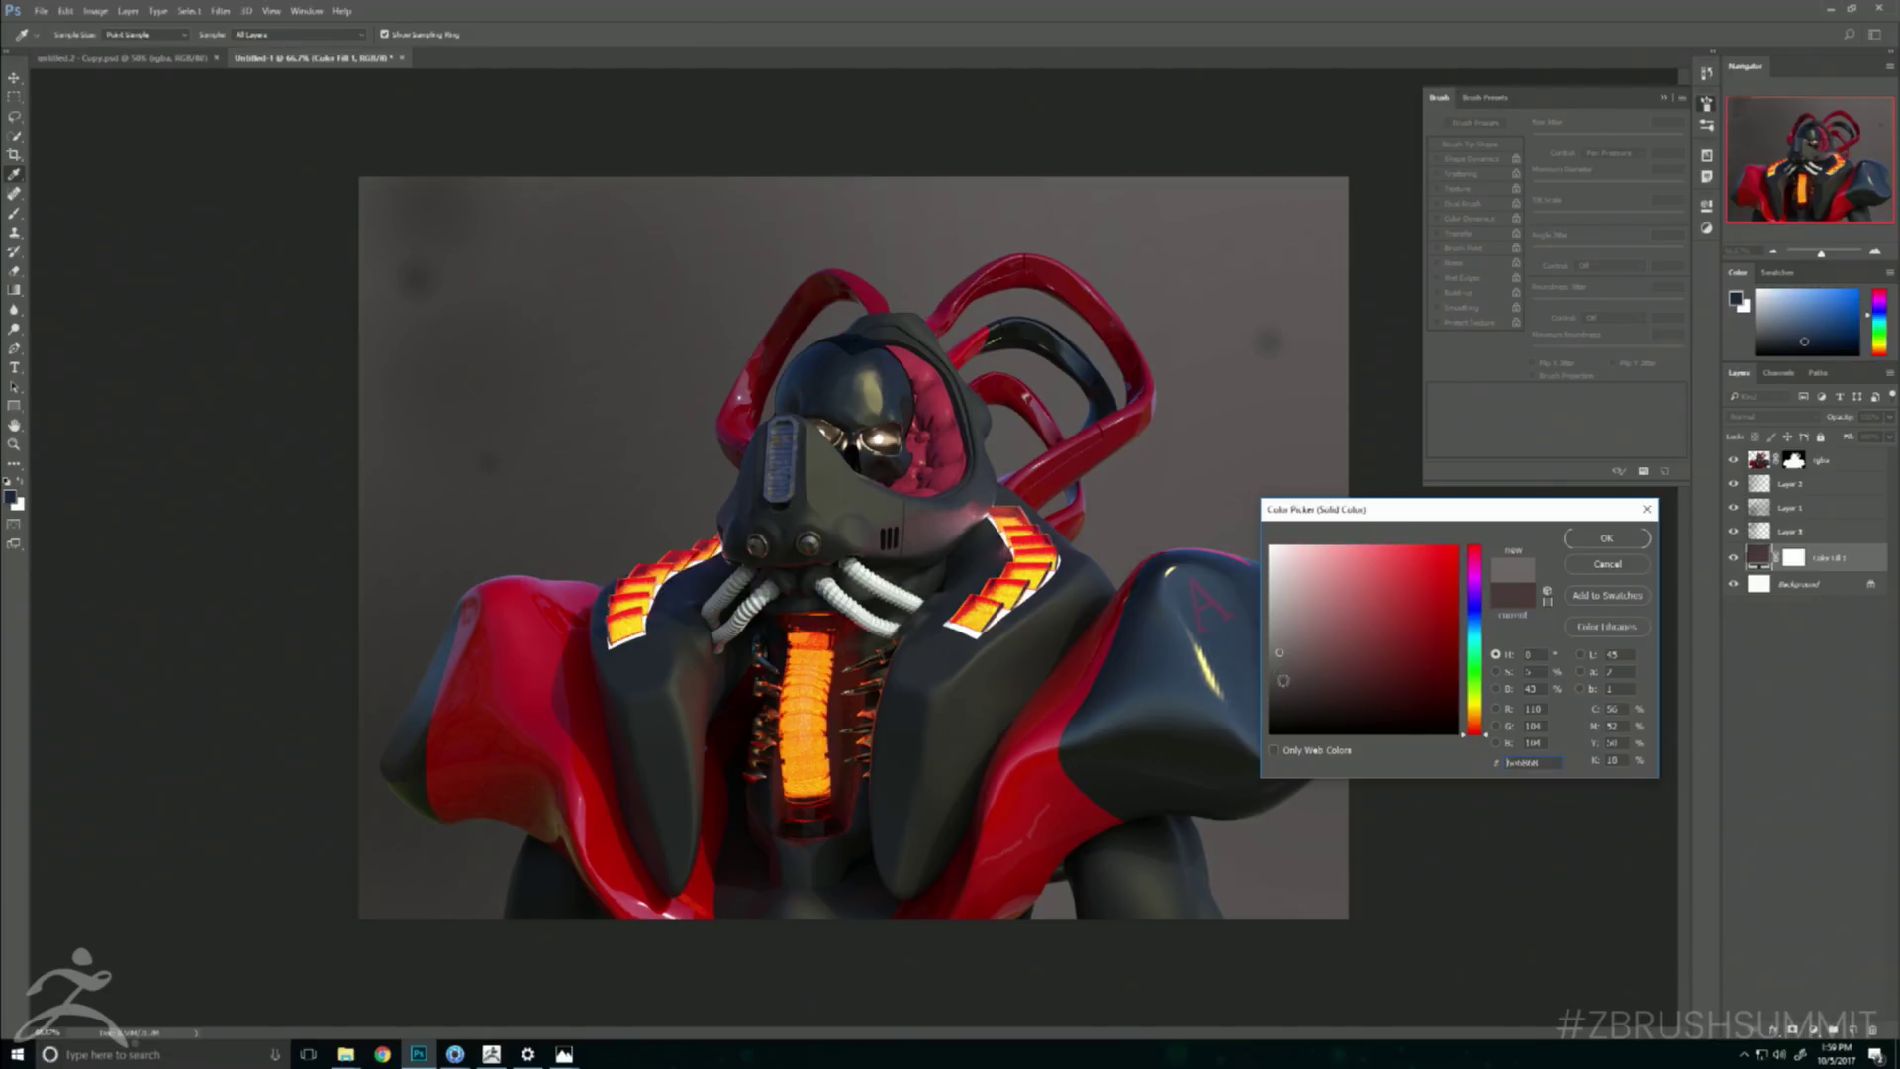
click(1608, 539)
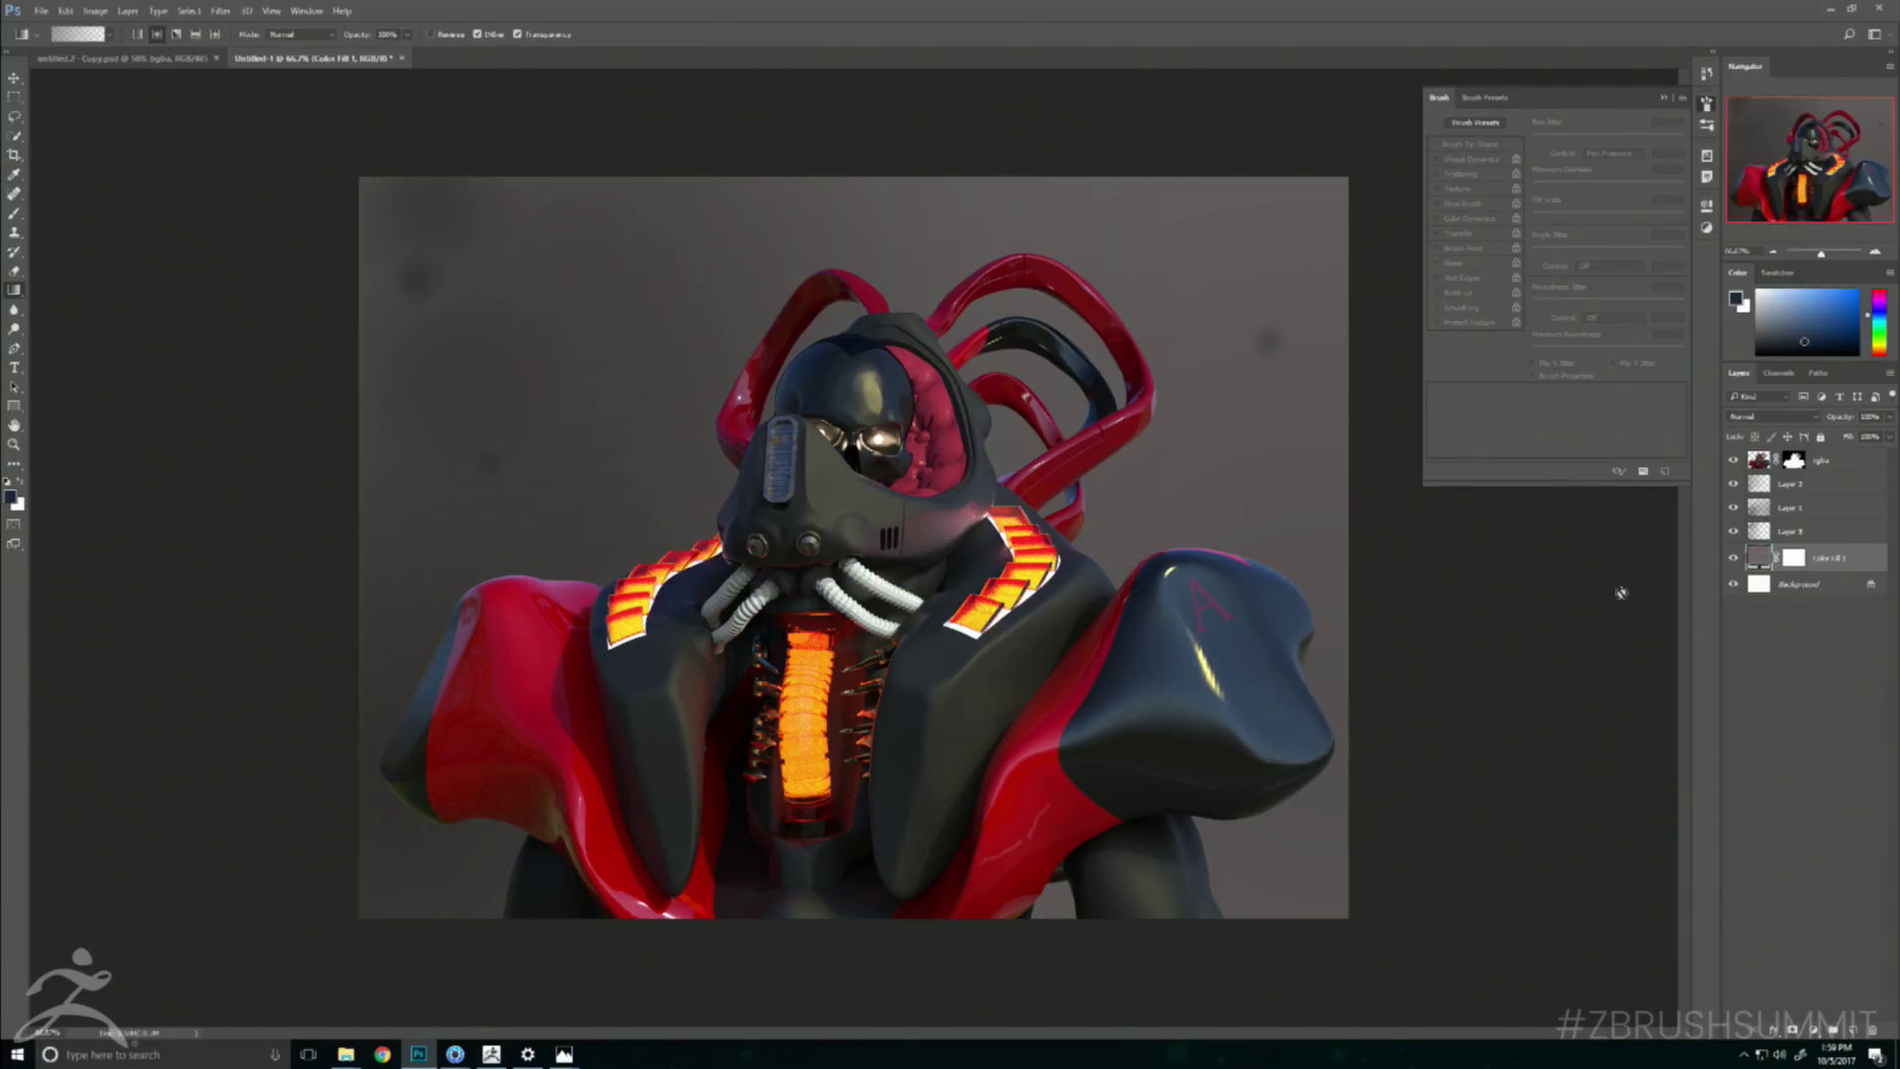
- Save the masked character composite in JPEG format under the name of the existing JPEG in the folder
key(ctrl+s)
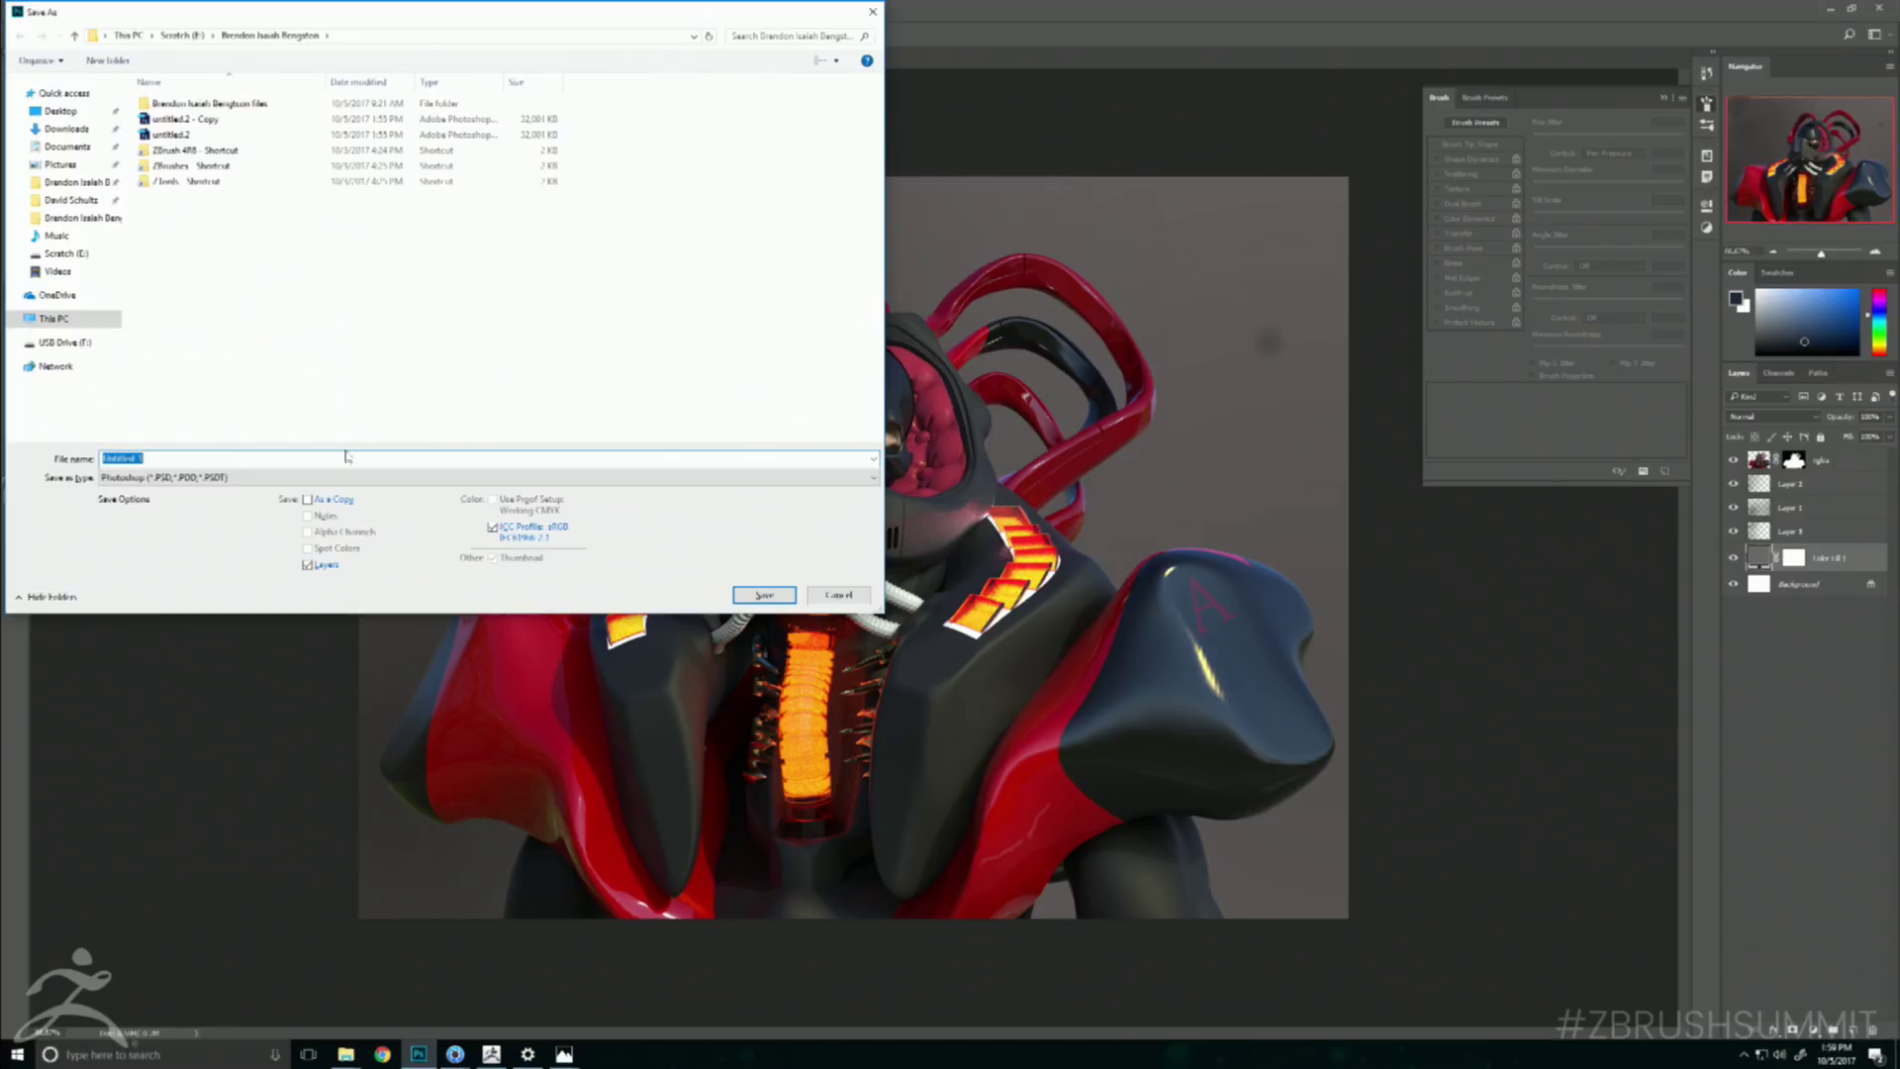
click(327, 477)
click(195, 576)
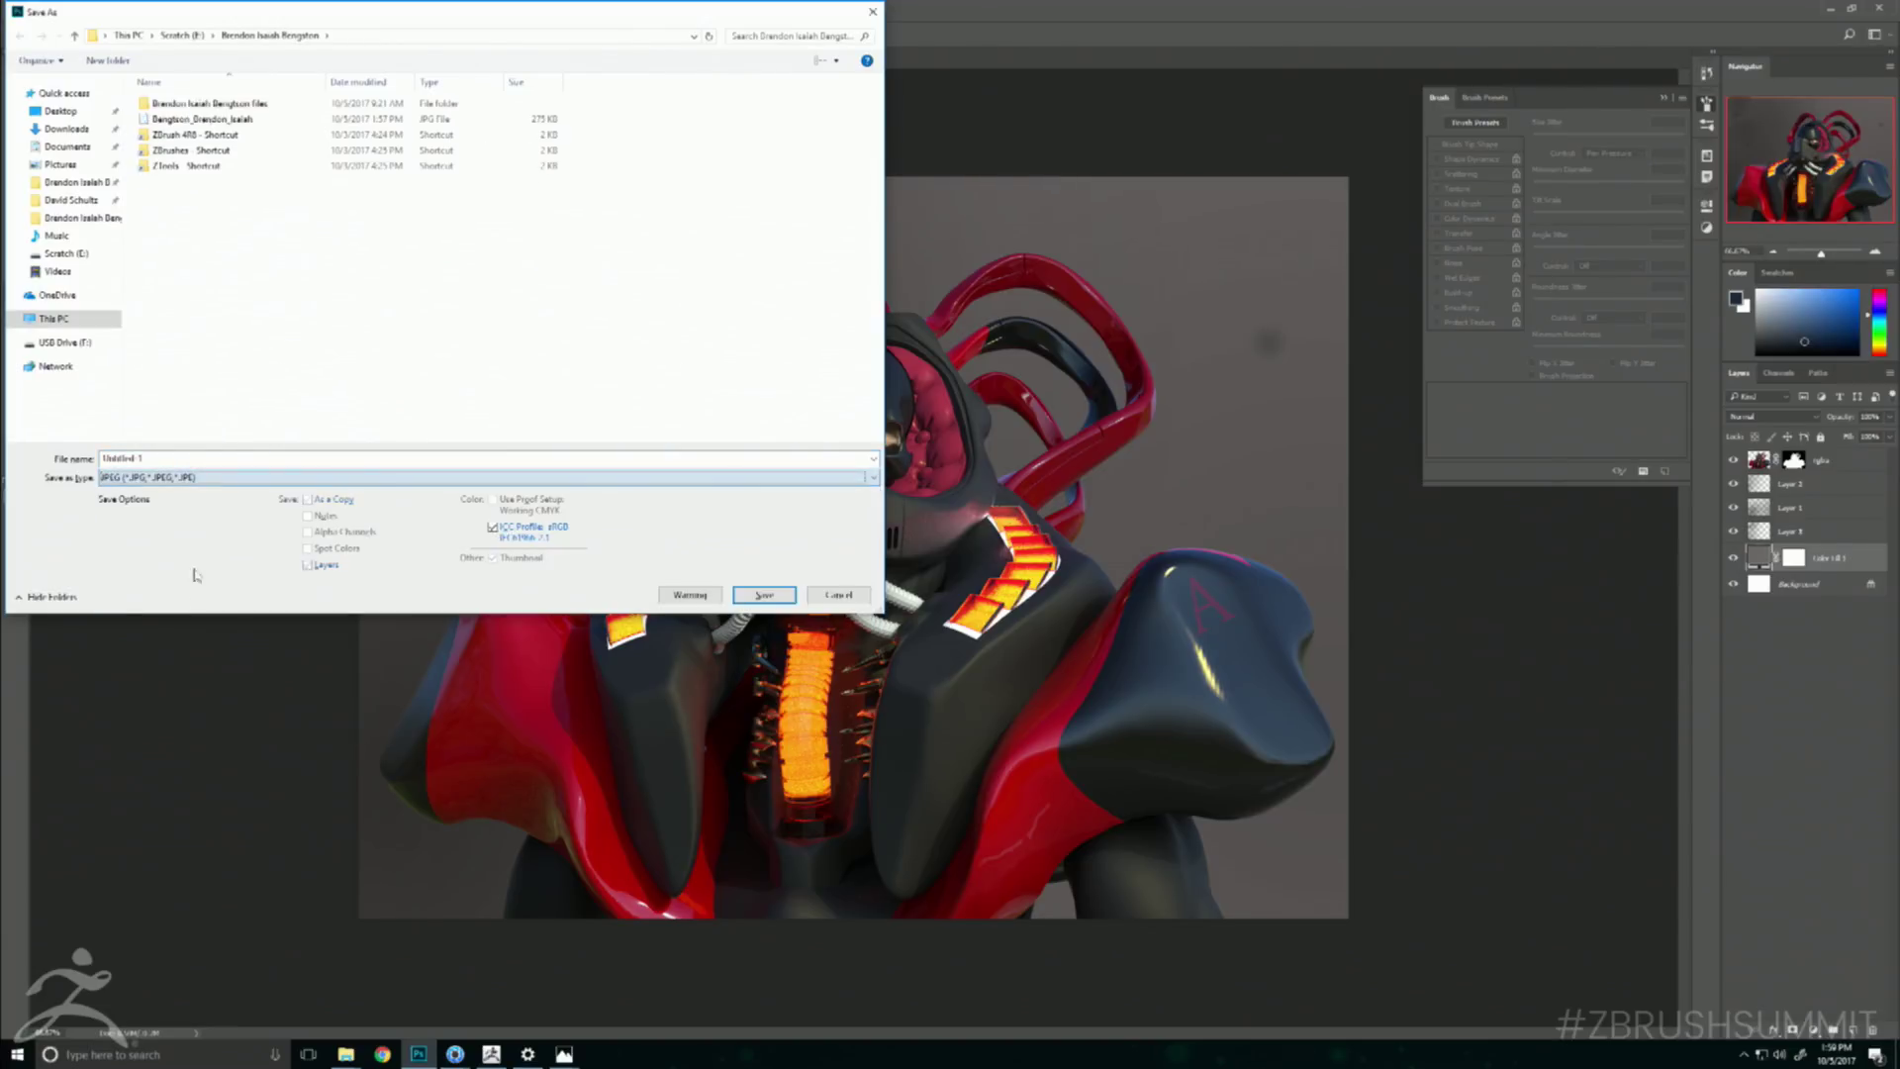
click(220, 121)
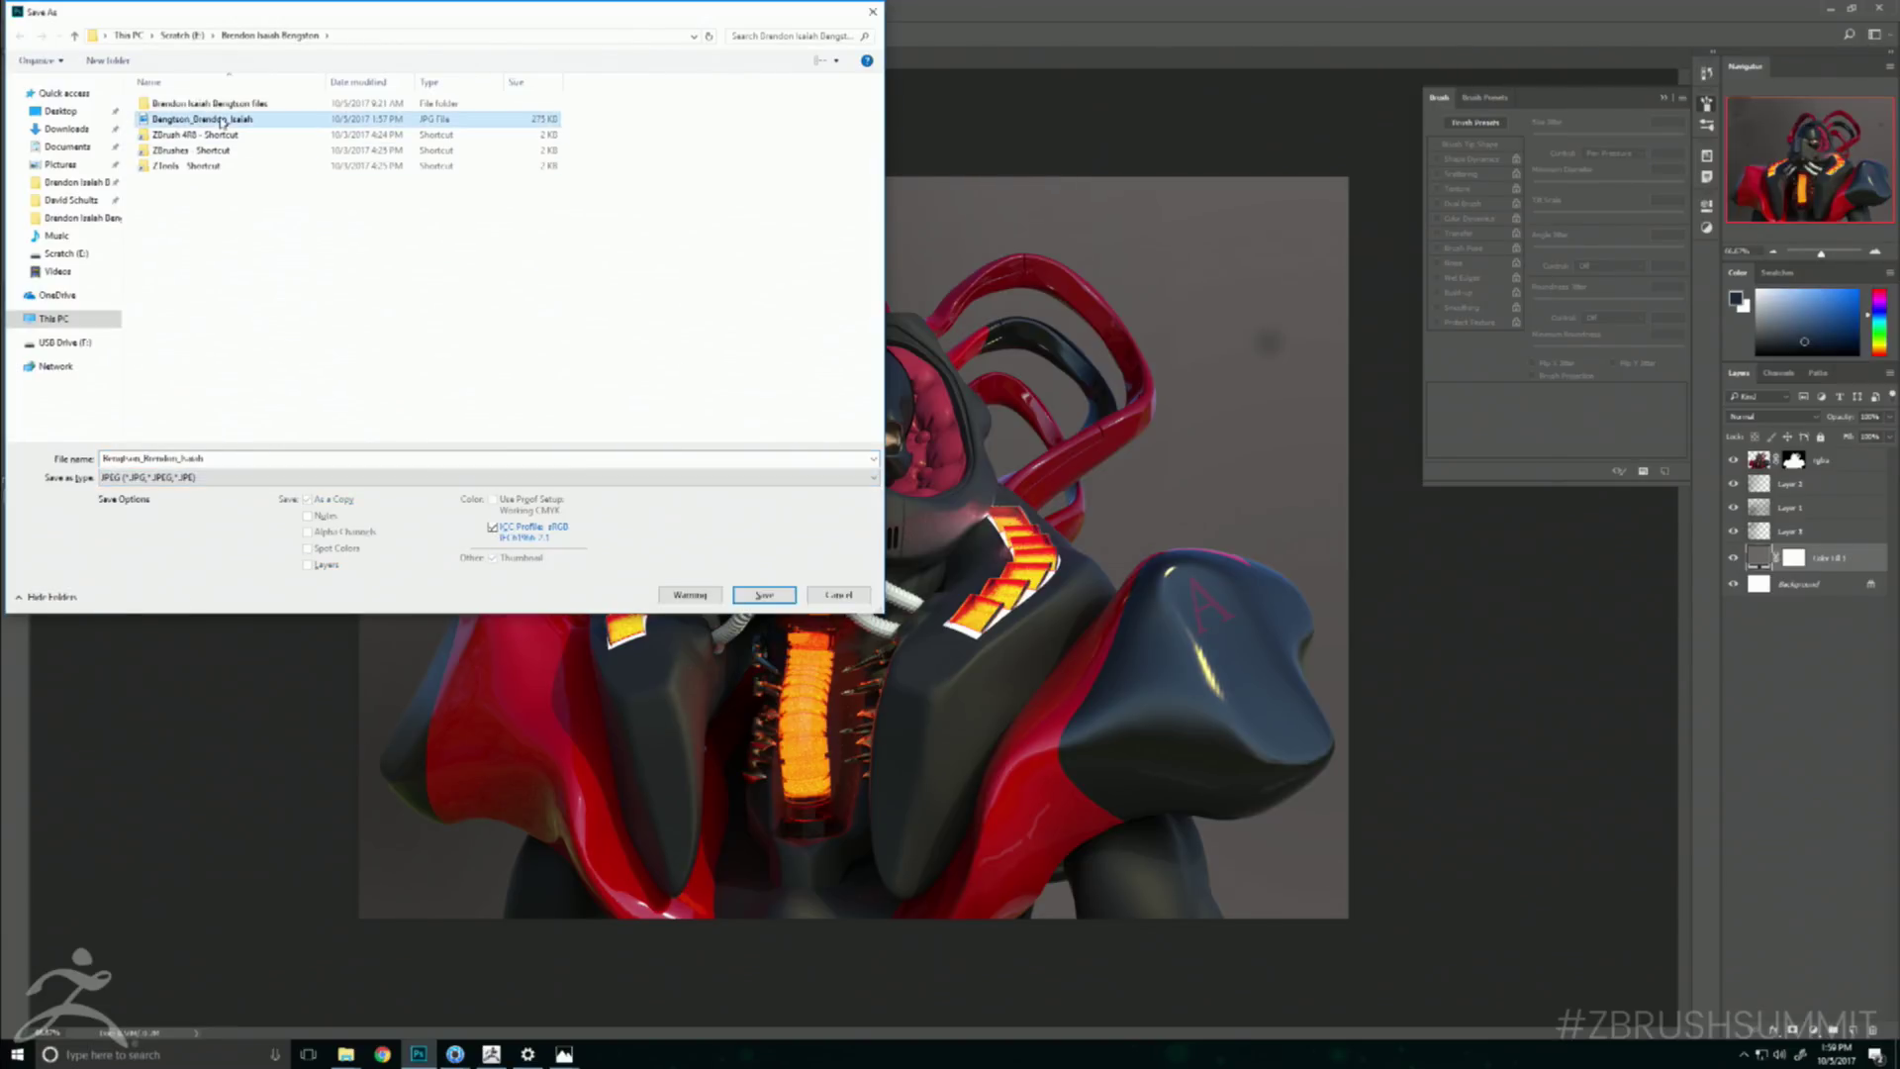
click(764, 594)
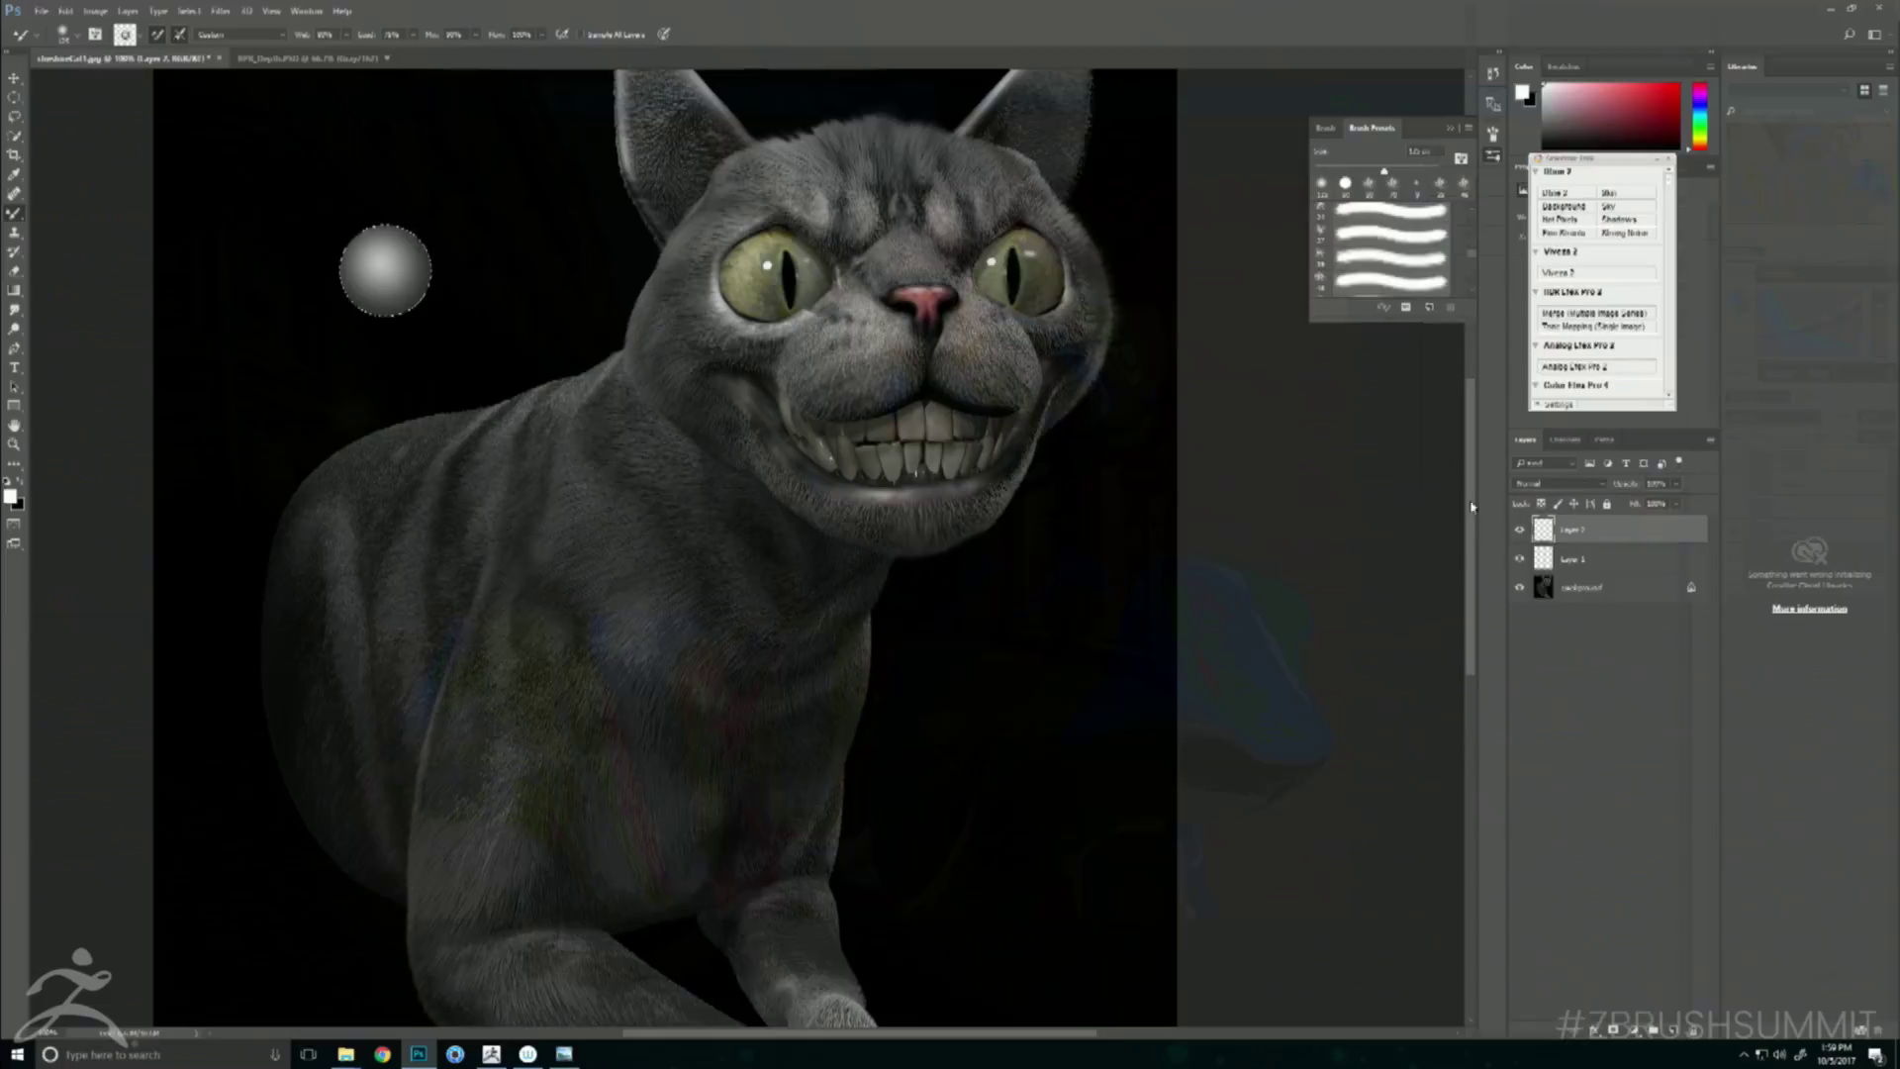